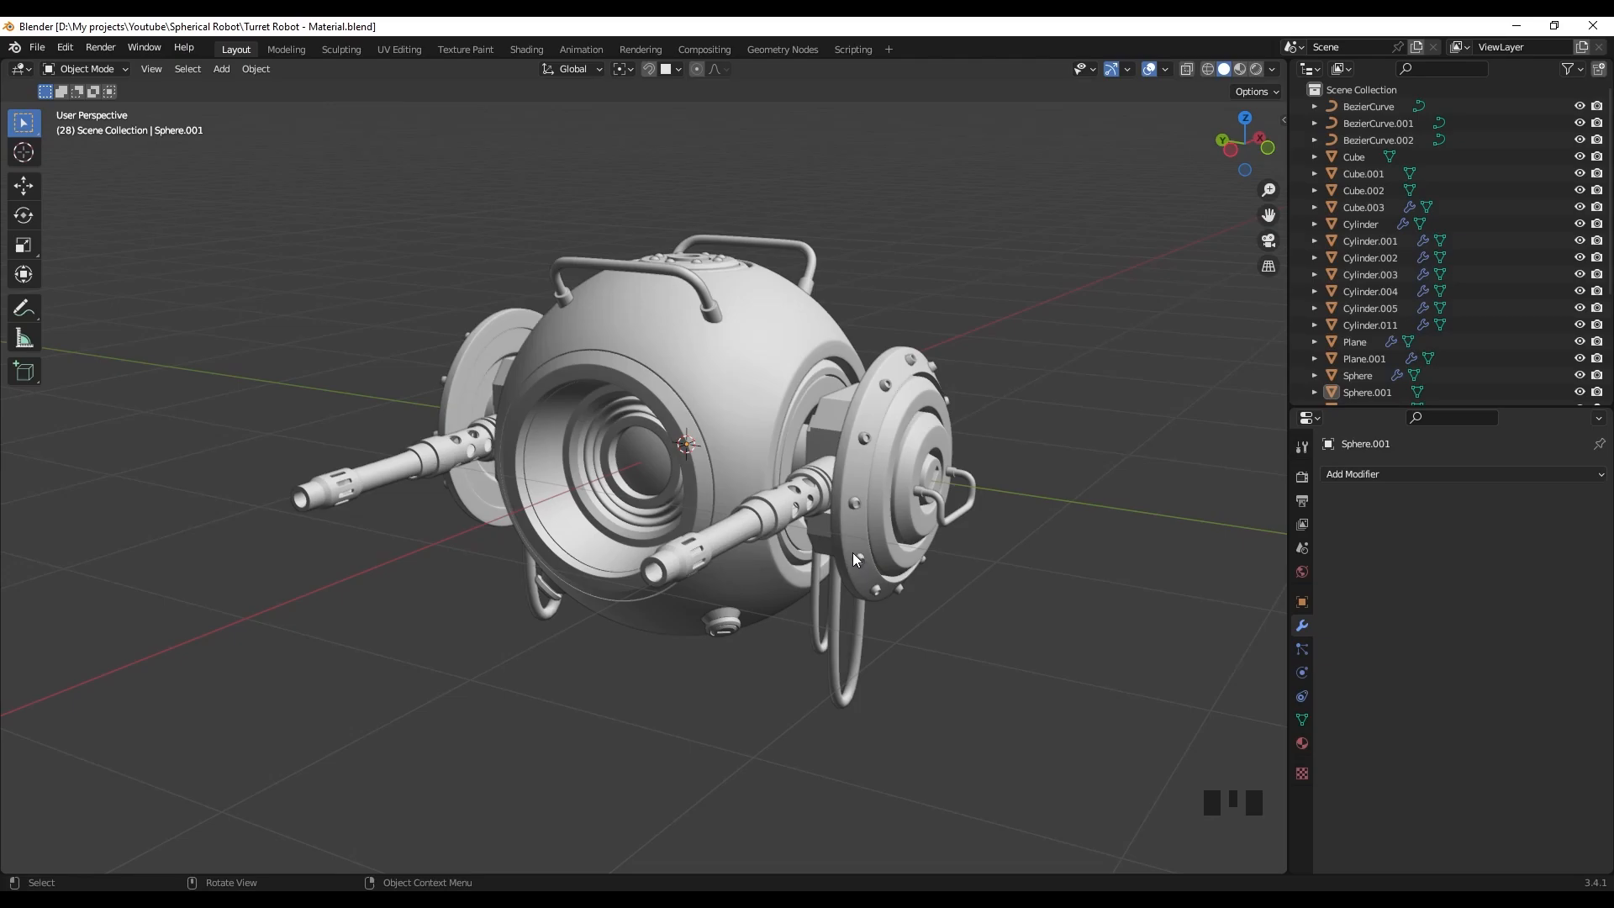
- Duplicate every object of the robot in place
middle_click_drag(825, 604, 795, 523, "shift")
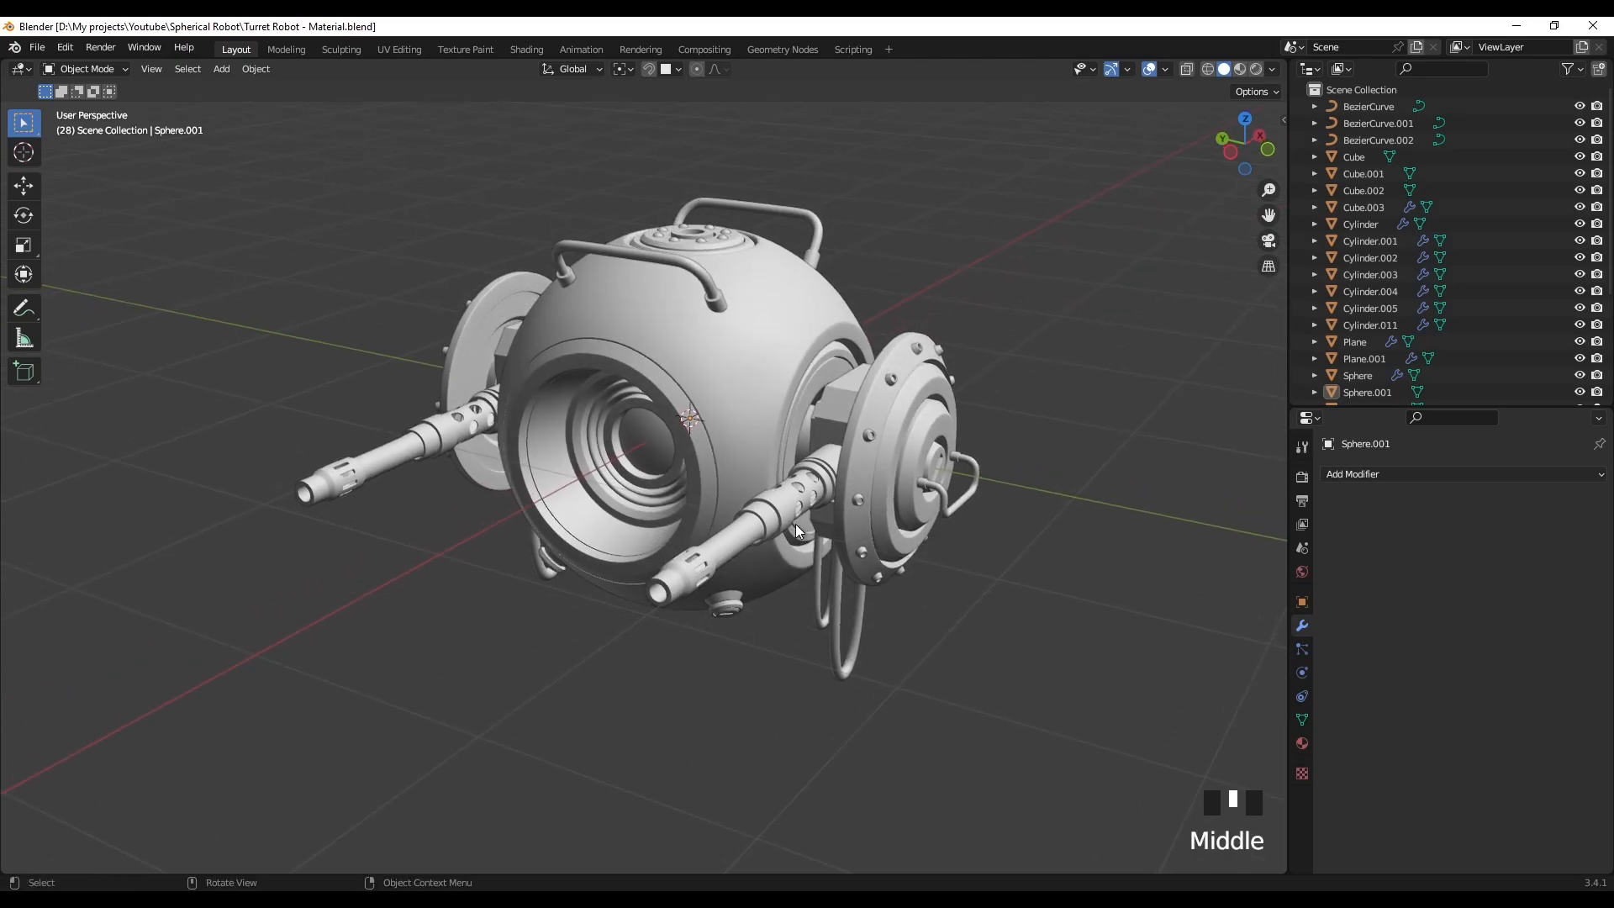
key("a")
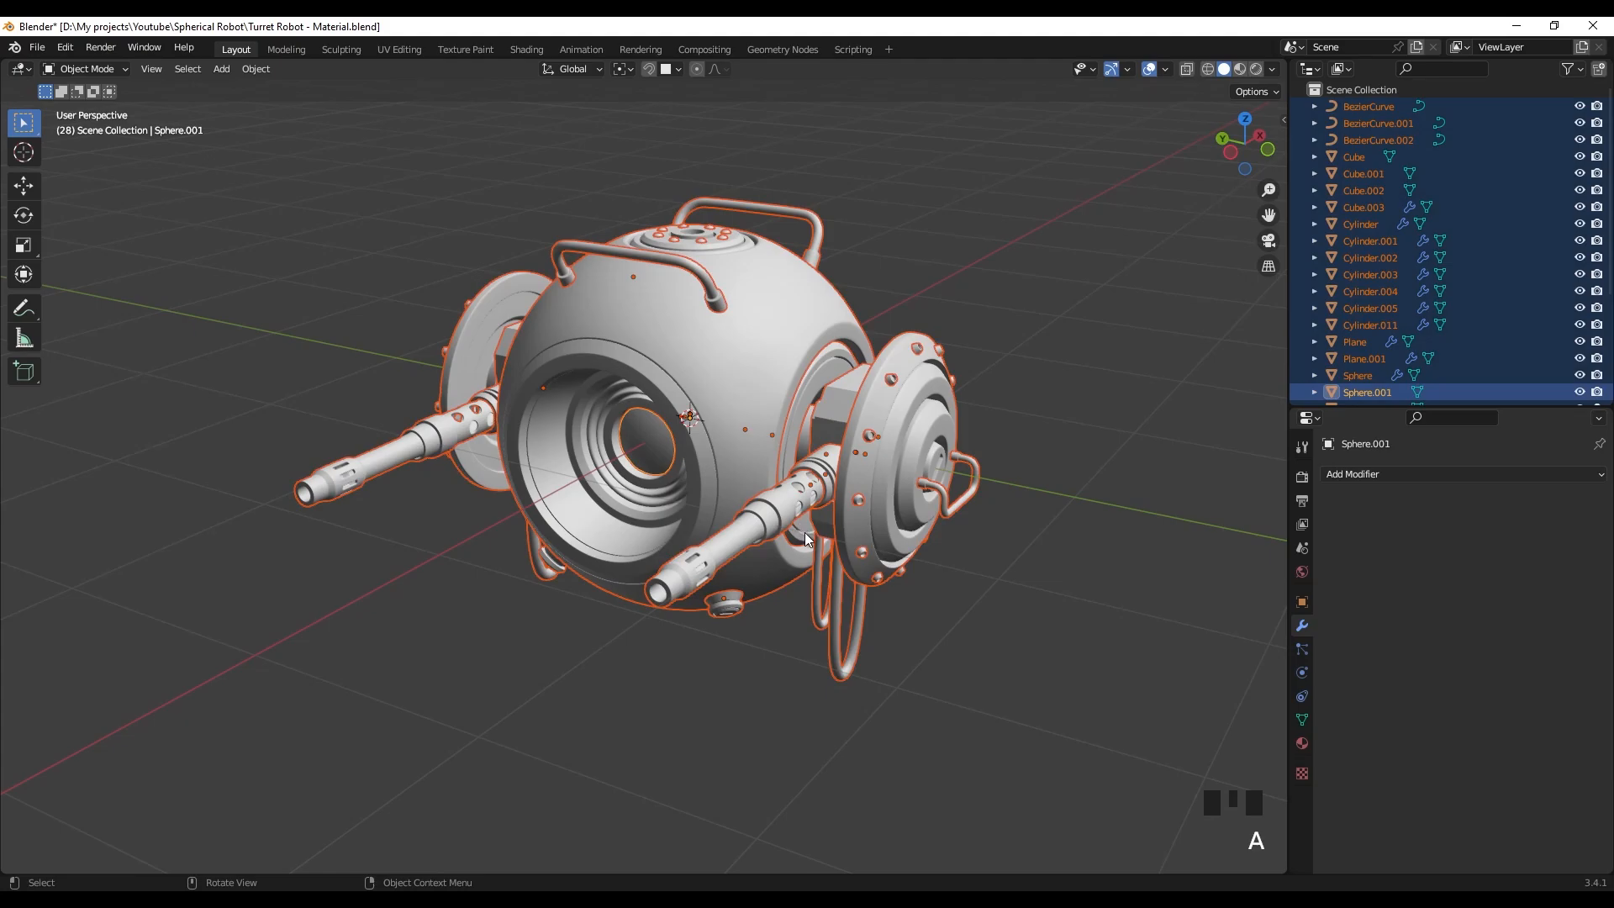
key("shift+d")
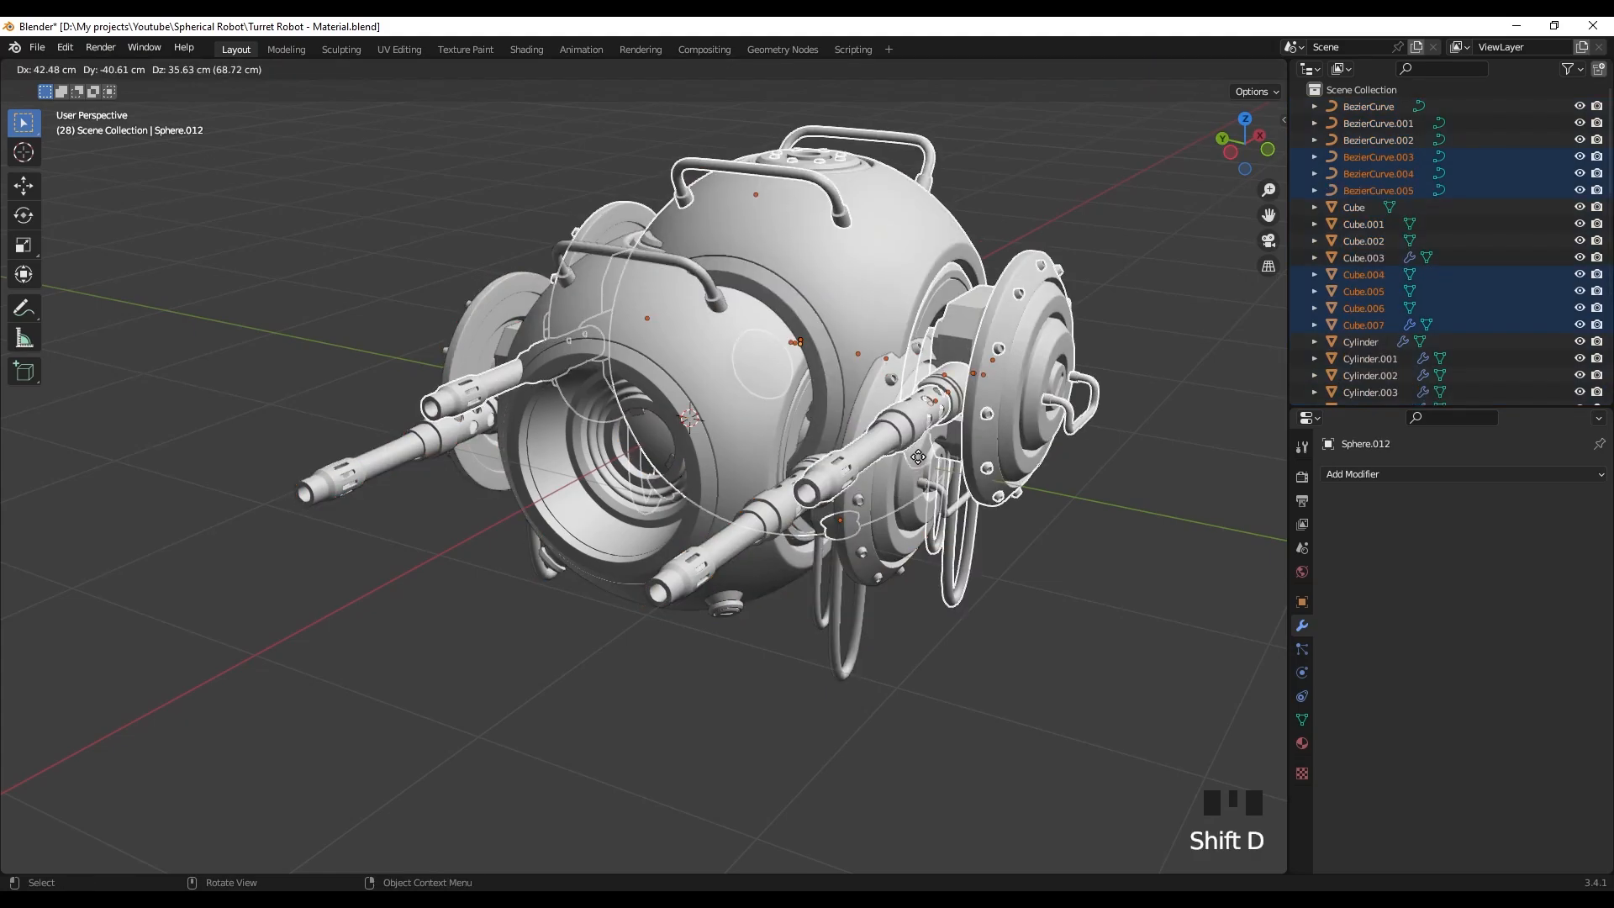
right_click(915, 440)
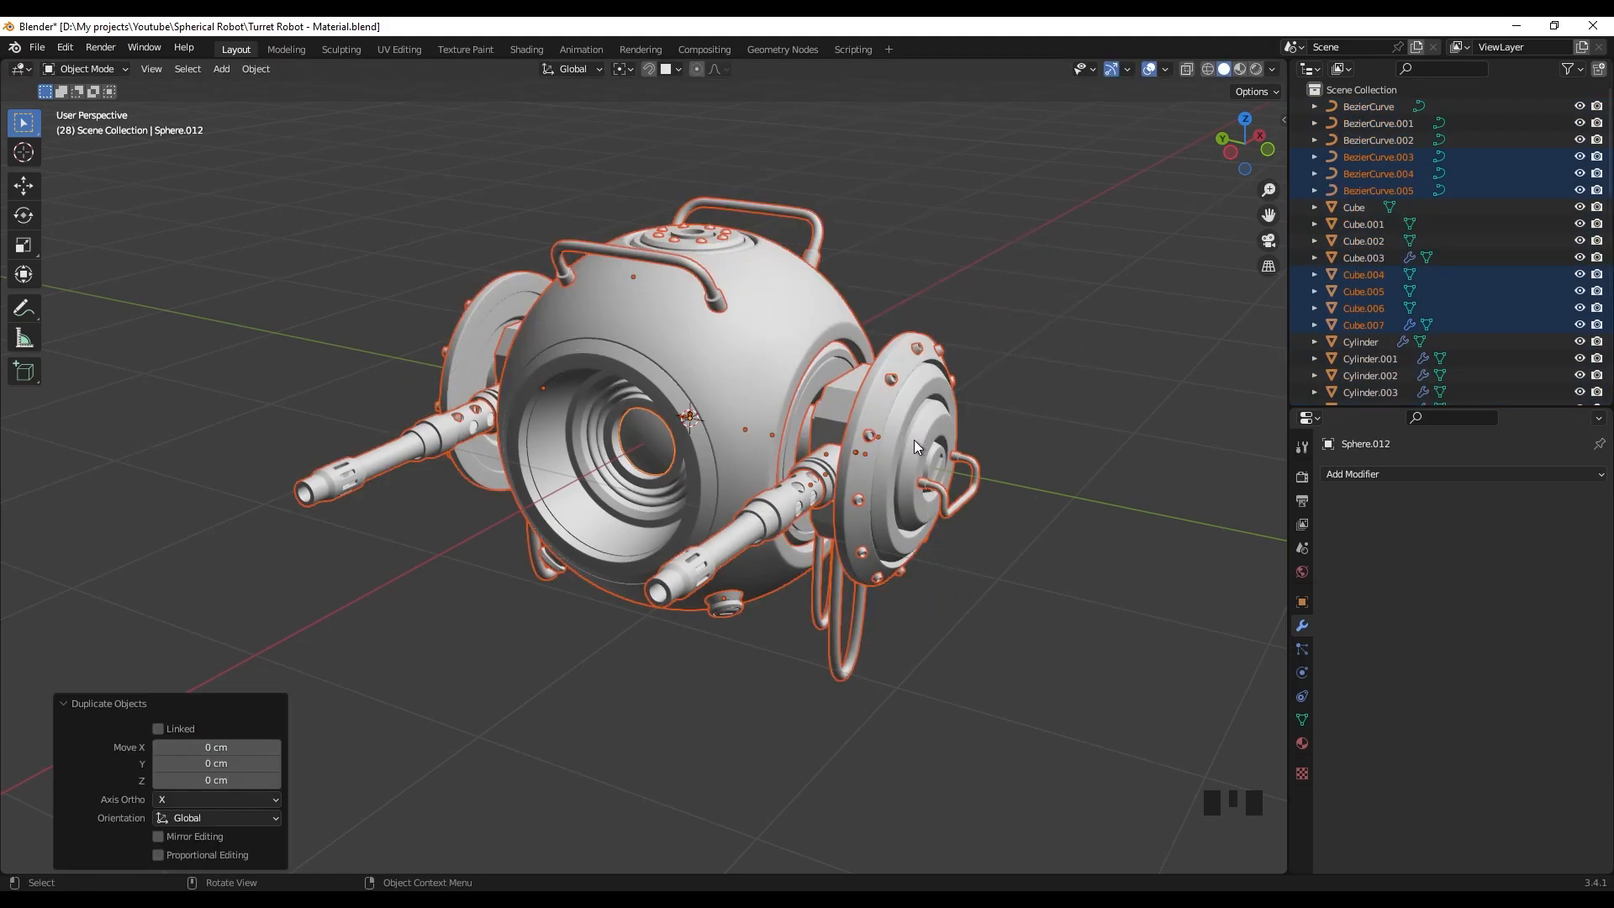
- Move the duplicated objects into a new collection named Backup and exclude that collection from the view layer
key("m")
left_click(911, 442)
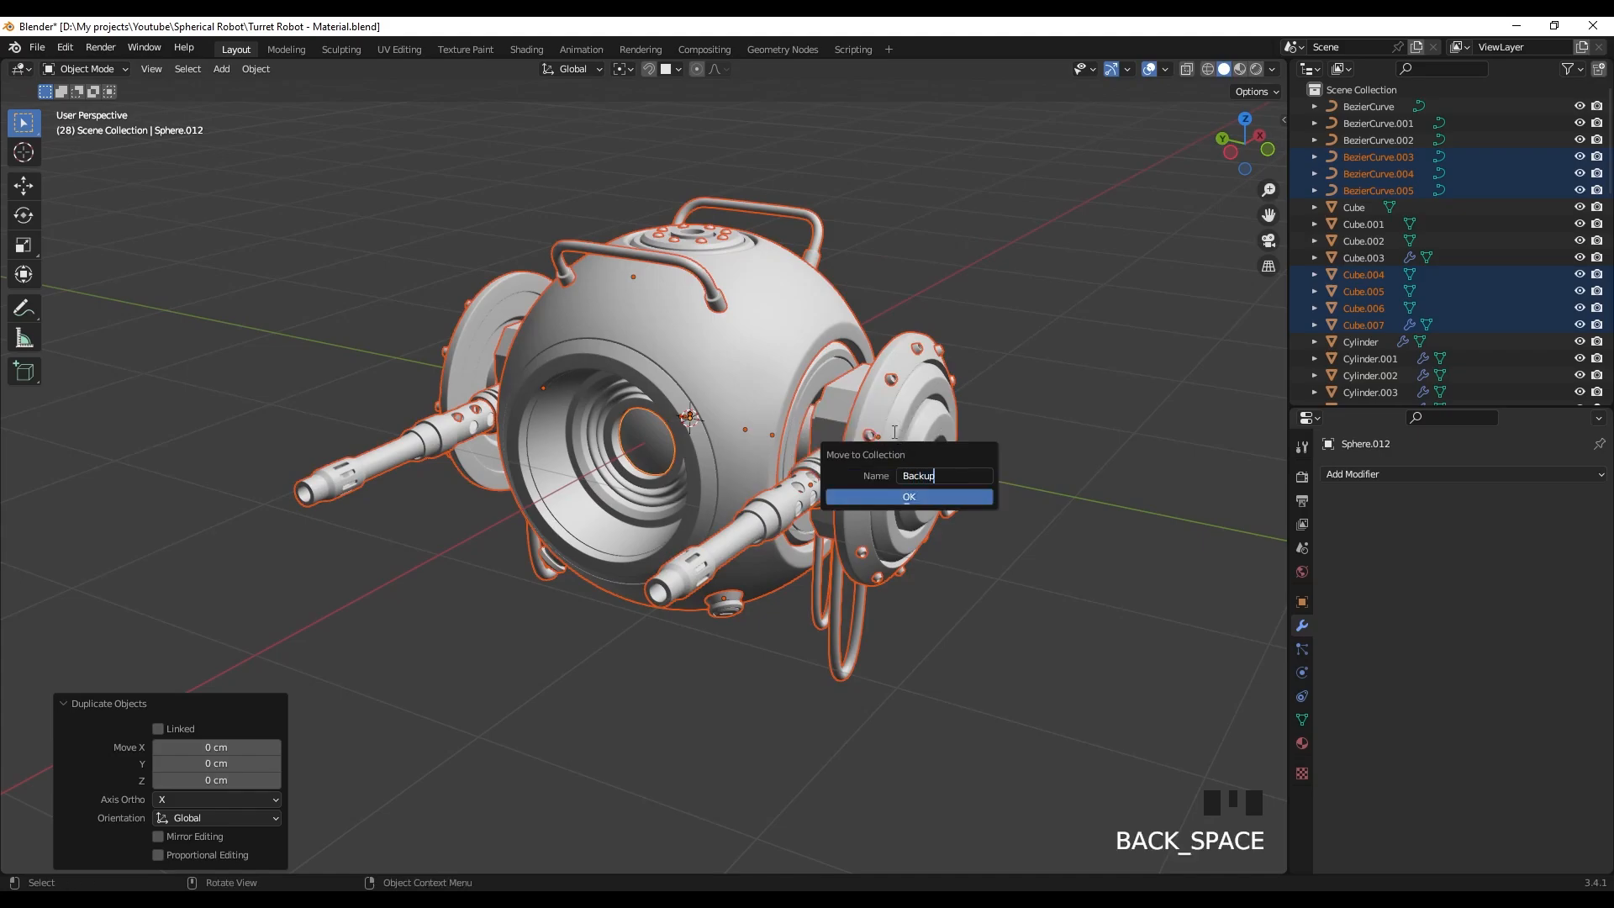
left_click(955, 499)
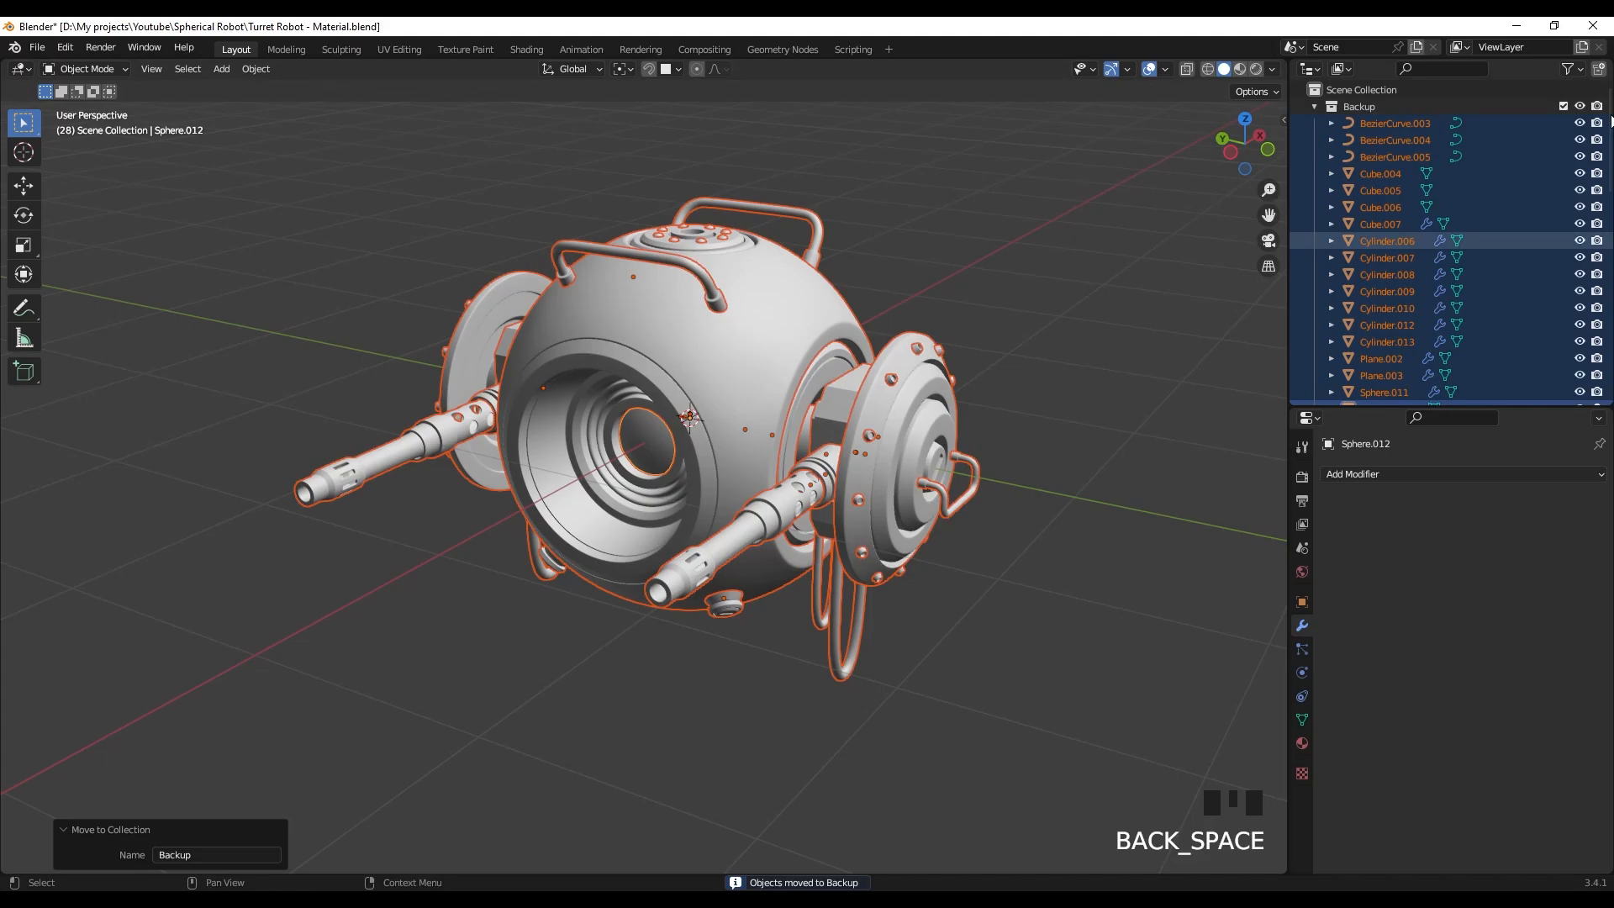
left_click(1563, 107)
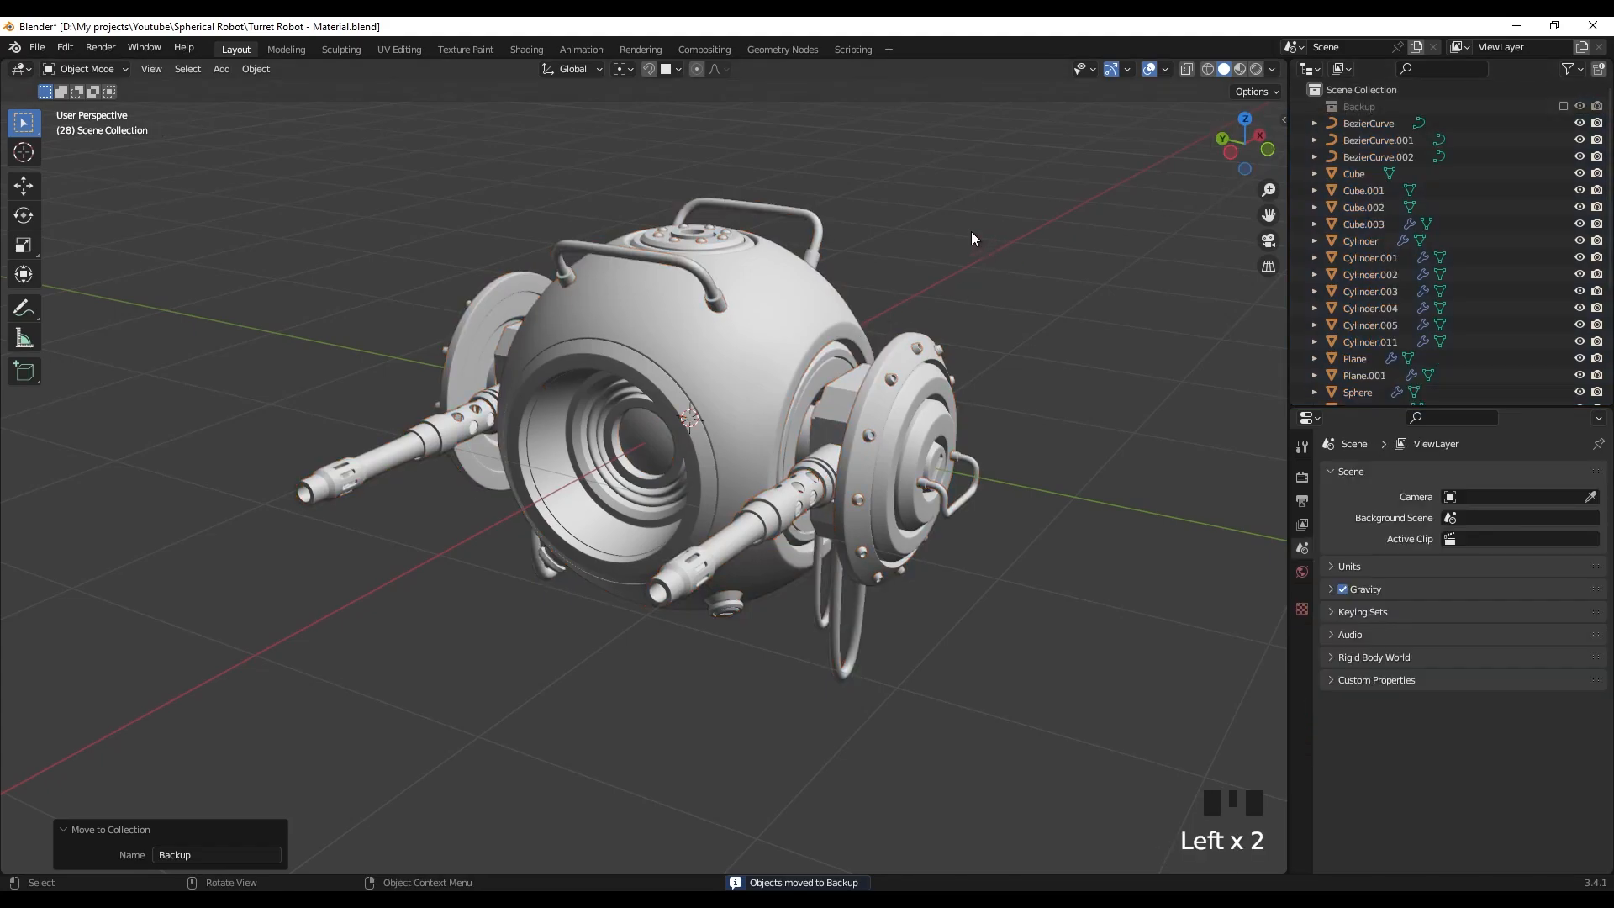
- Isolate the robot's spherical body in local view
left_click(792, 330)
key("slash")
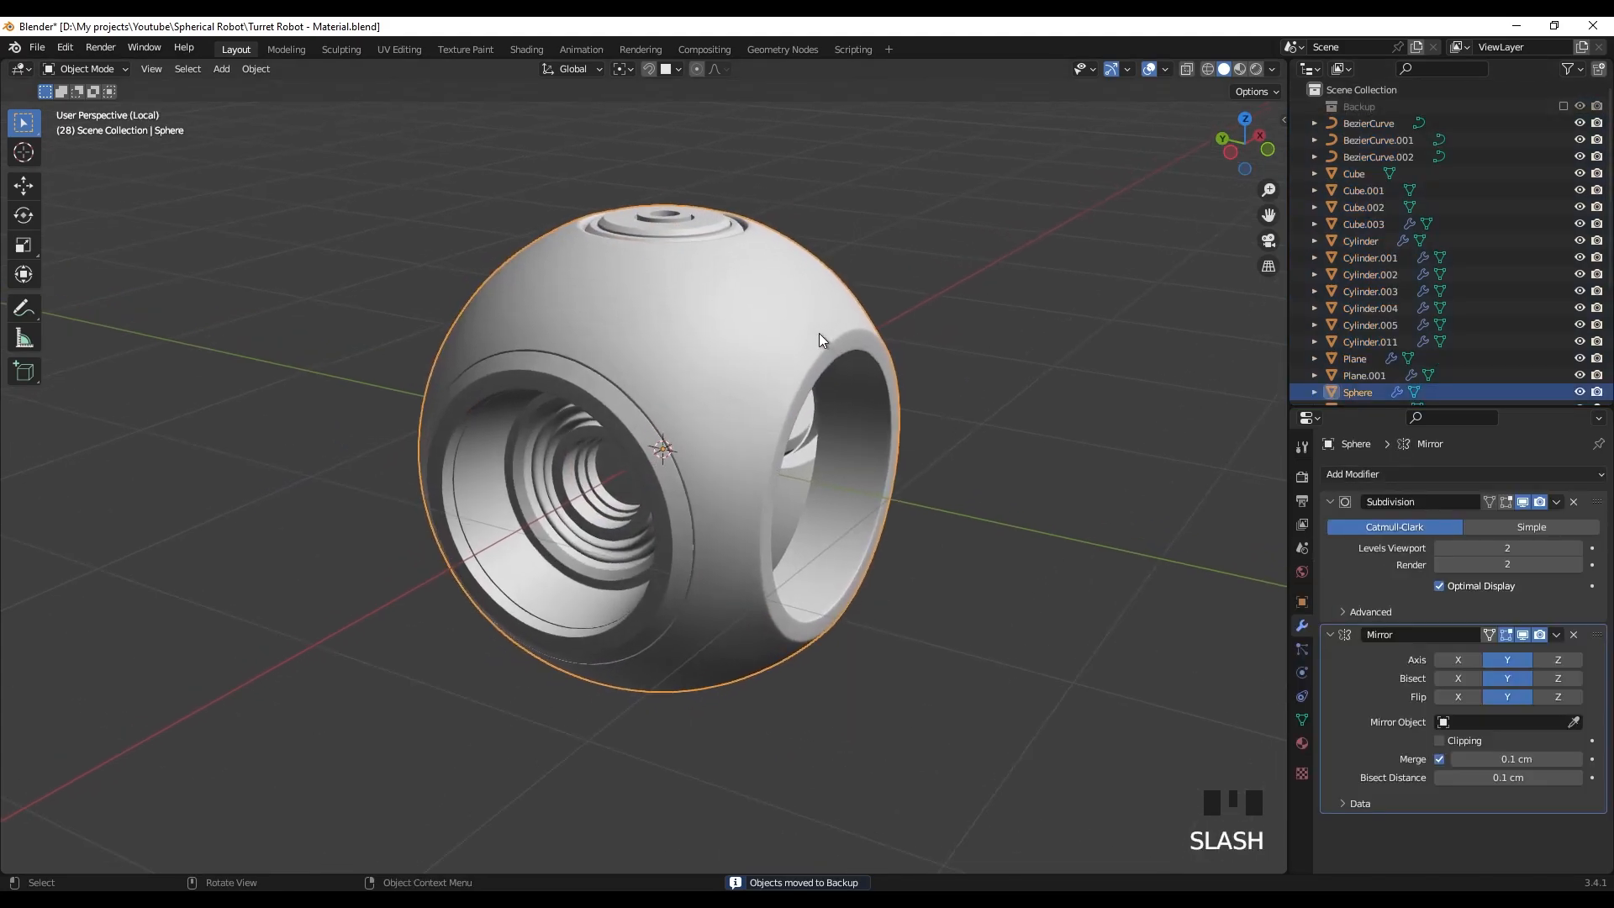
middle_click_drag(659, 239, 723, 283)
- Turn off the viewport display of the spherical body's Subdivision modifier and apply its Mirror modifier
left_click(1522, 501)
middle_click_drag(854, 452, 785, 355)
right_click_drag(775, 334, 753, 370)
middle_click_drag(759, 461, 916, 468)
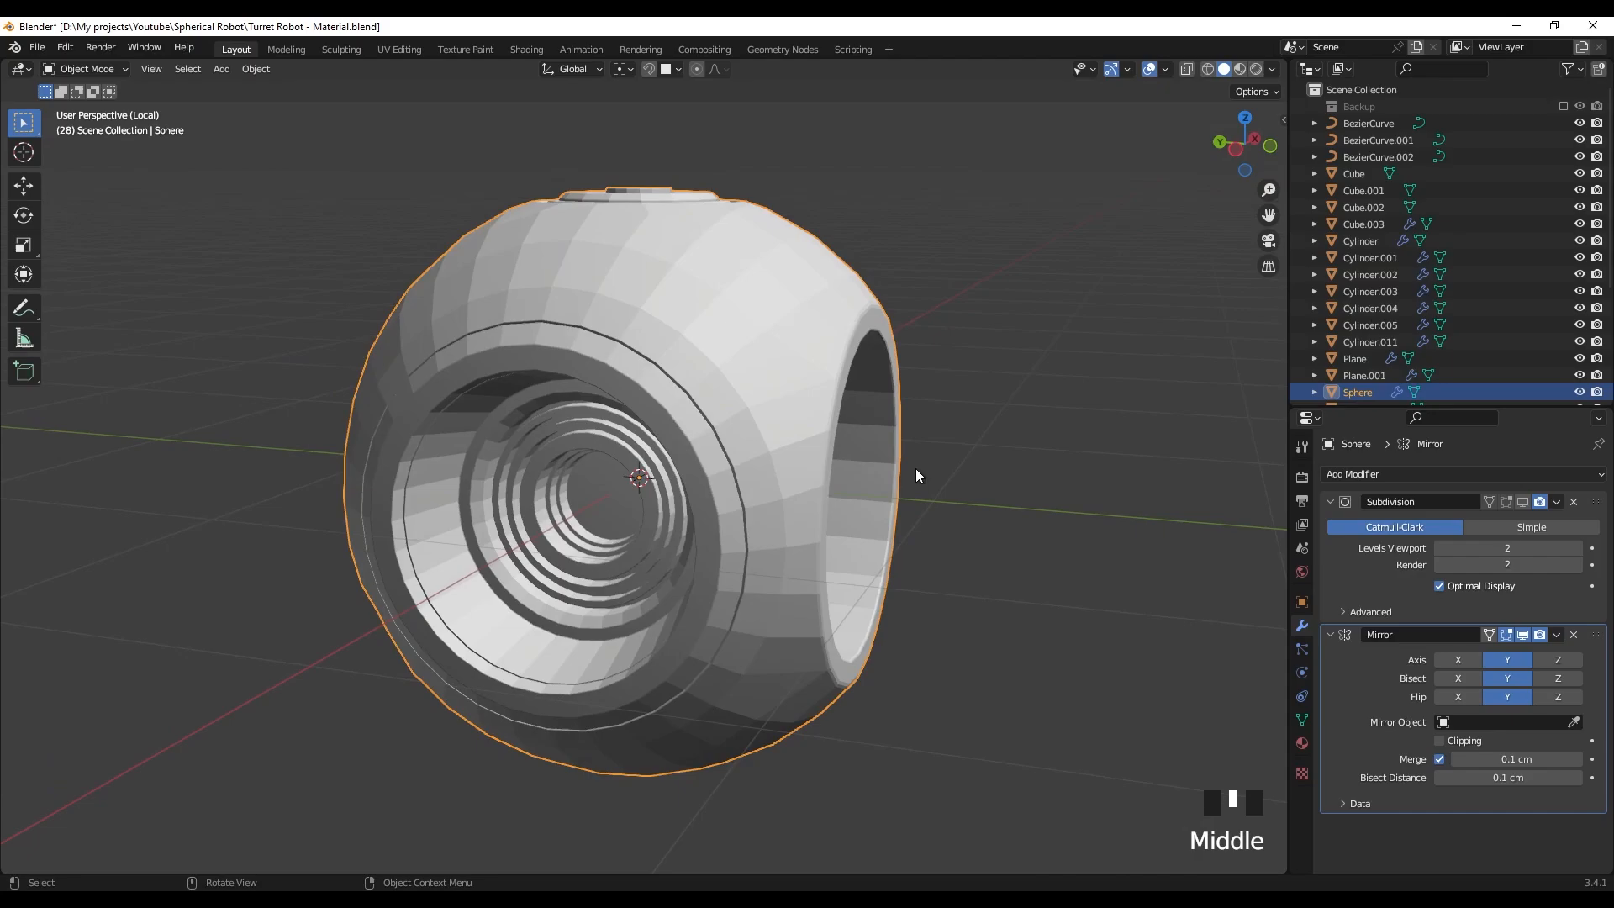
left_click(1553, 636)
left_click(1521, 659)
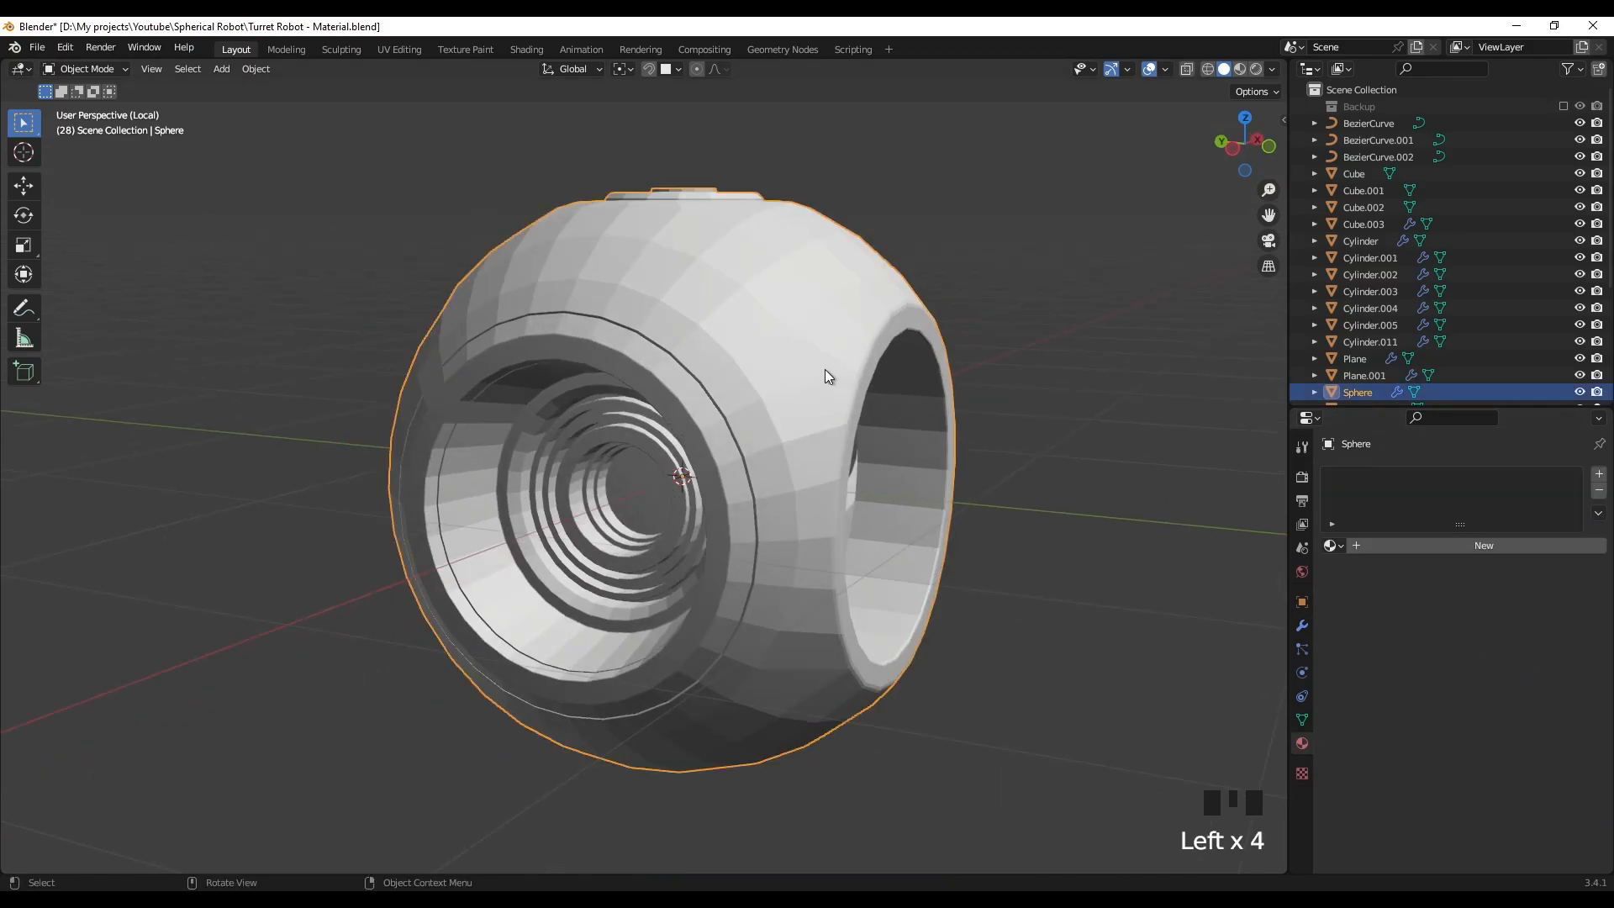
- Select the spherical body's sharp edges in Edit Mode with a sharpness of 30° and mark them as seams
key("Tab")
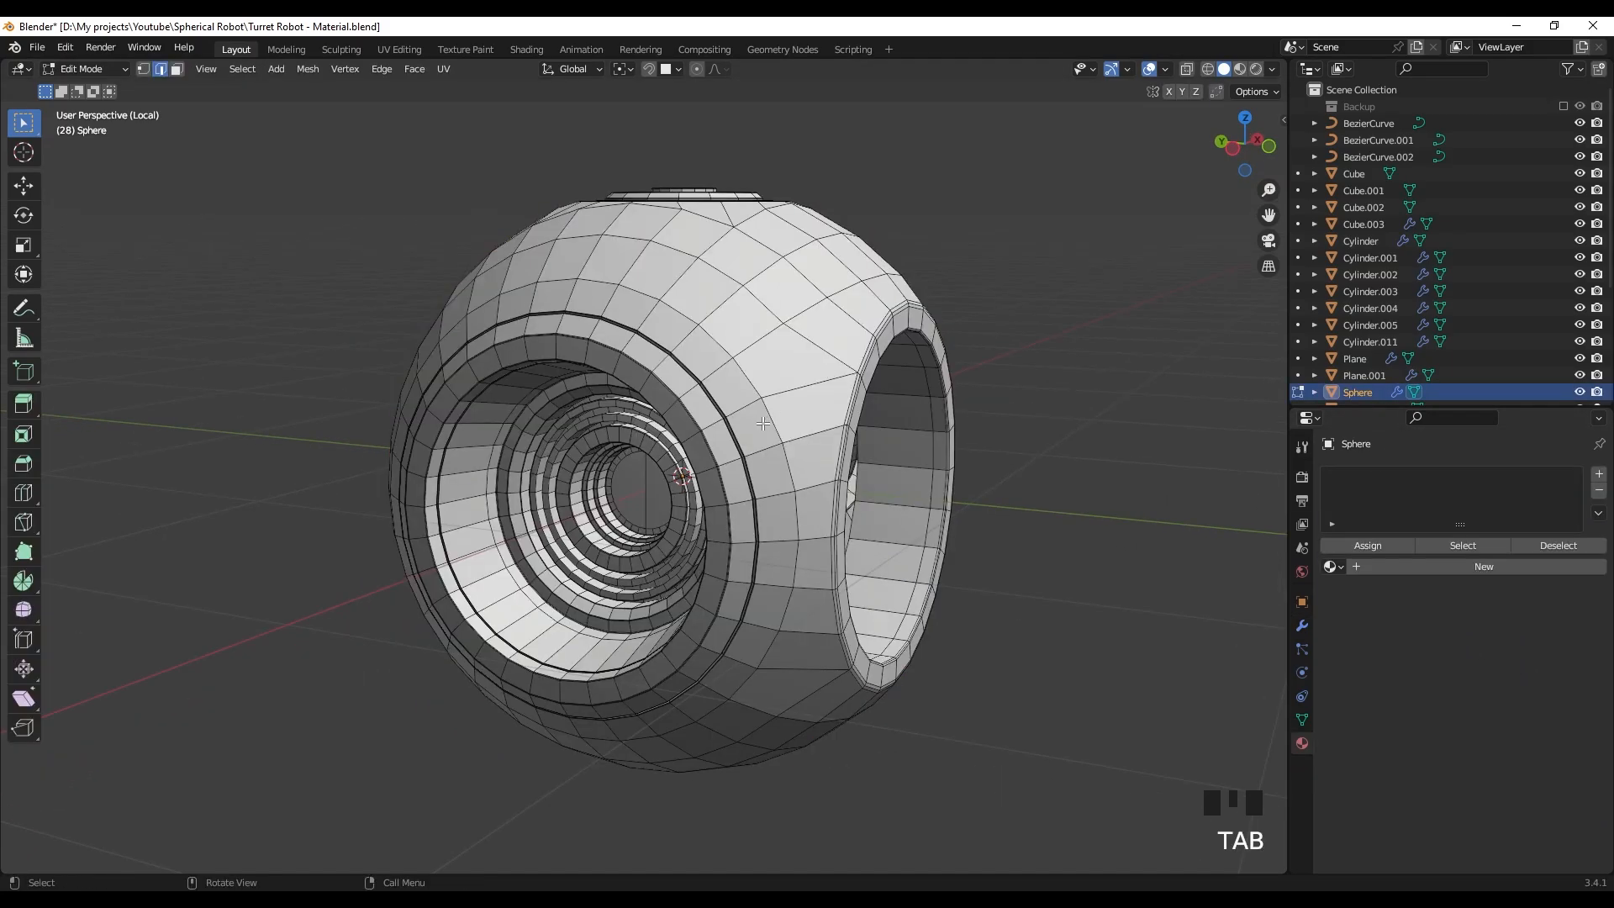
mouse_move(666, 467)
middle_mouse_down()
mouse_move(647, 470)
mouse_move(661, 485)
middle_mouse_up()
scroll(655, 474, "up", 4)
scroll(662, 474, "down", 4)
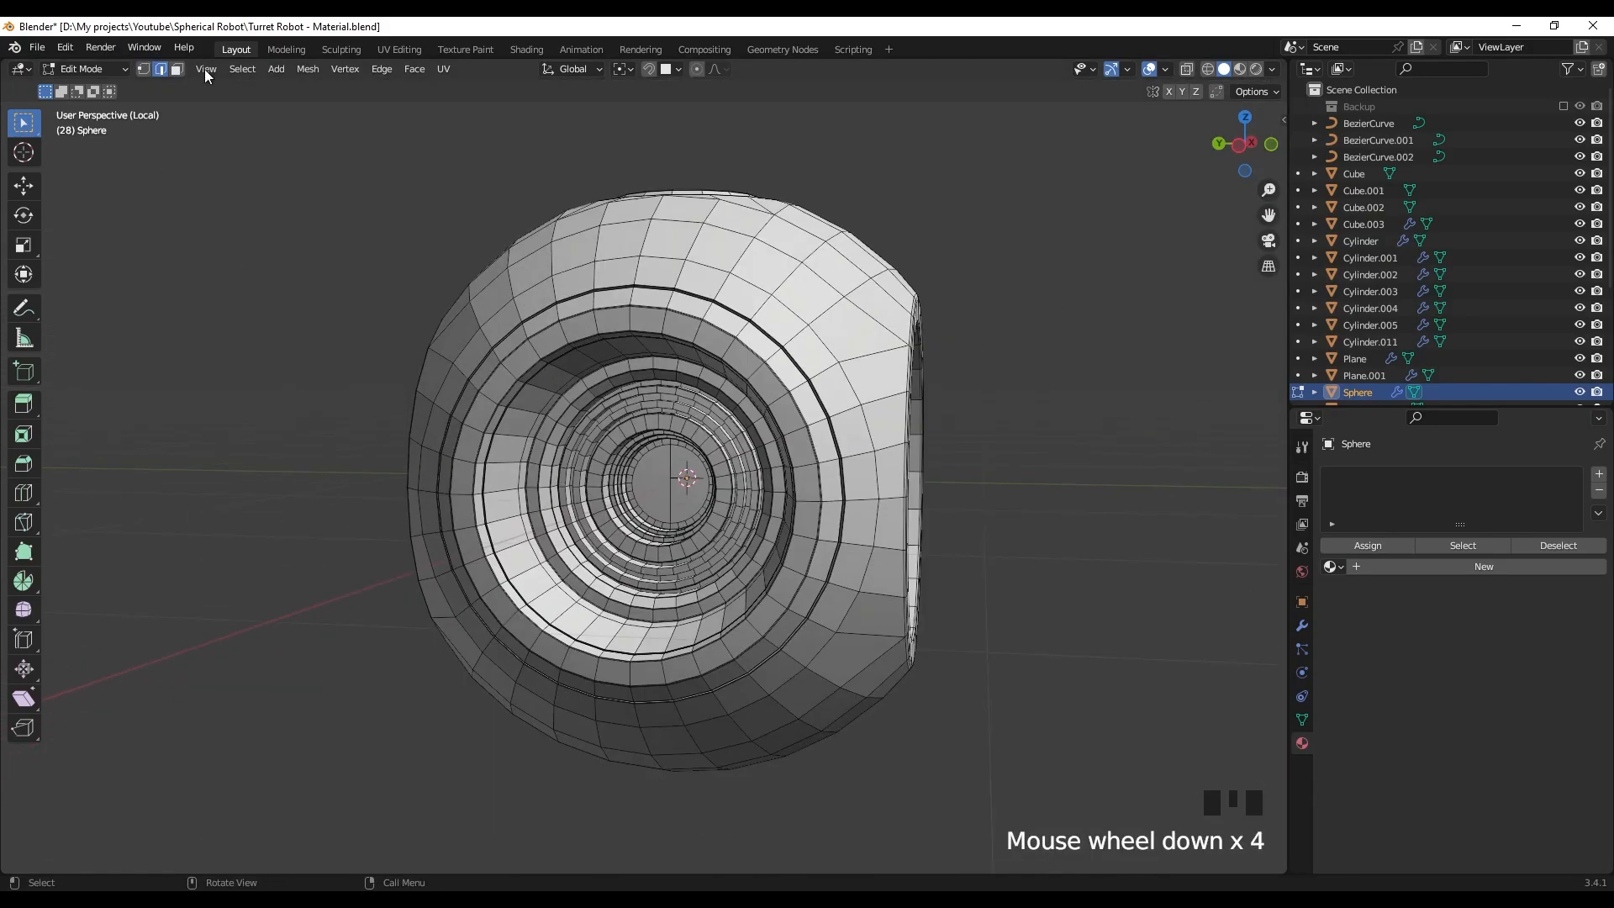
left_click(243, 71)
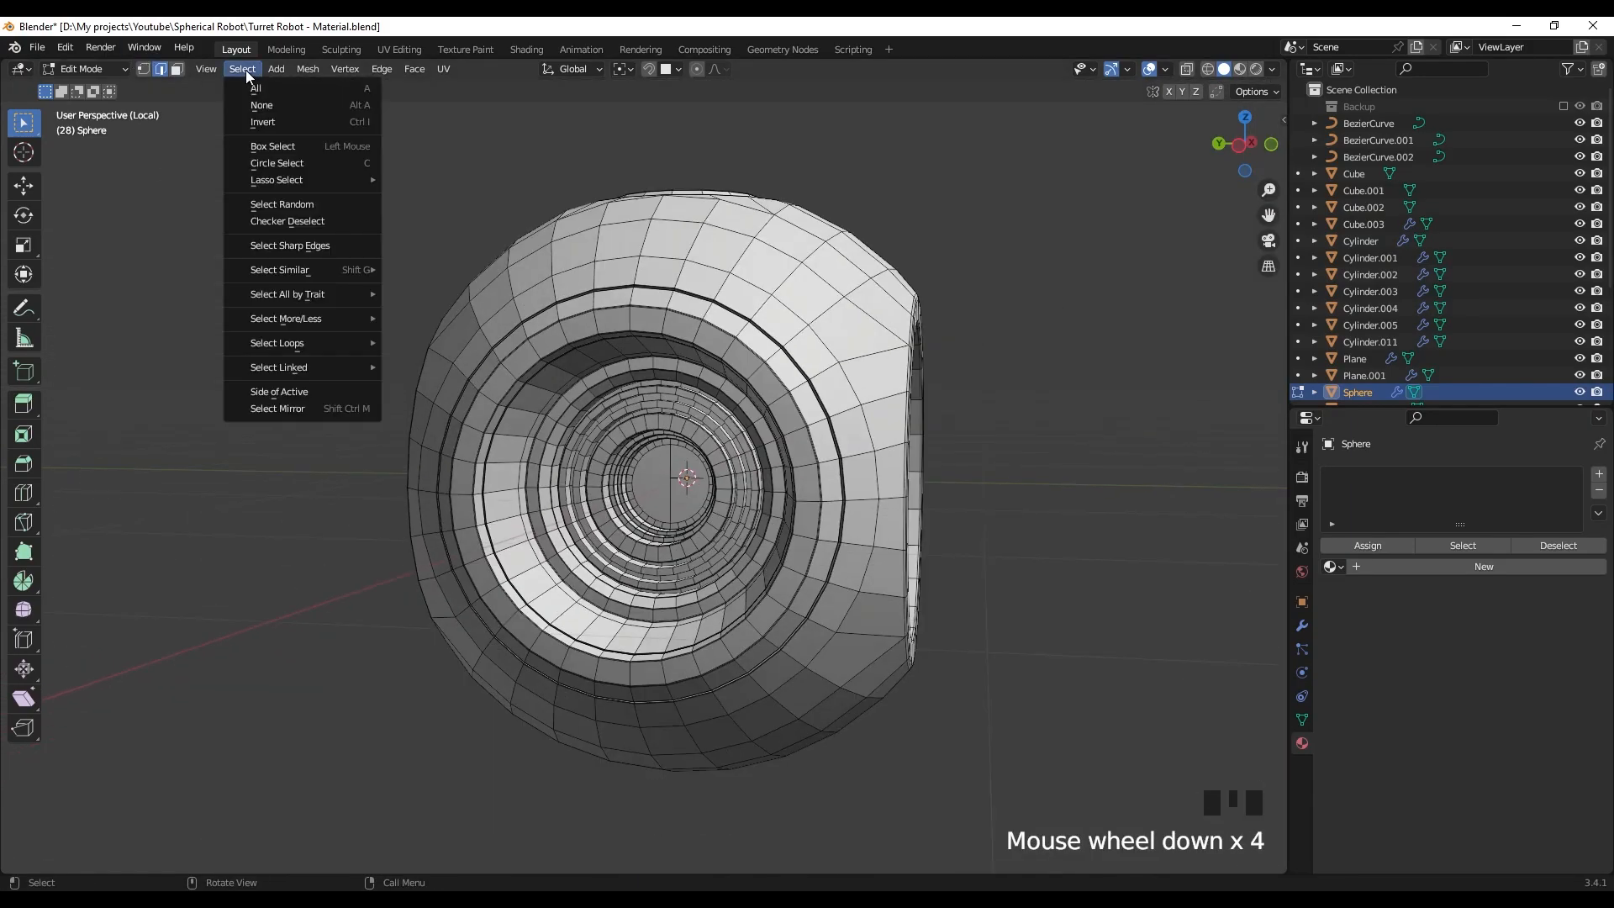
left_click(331, 244)
middle_click_drag(278, 796, 257, 871)
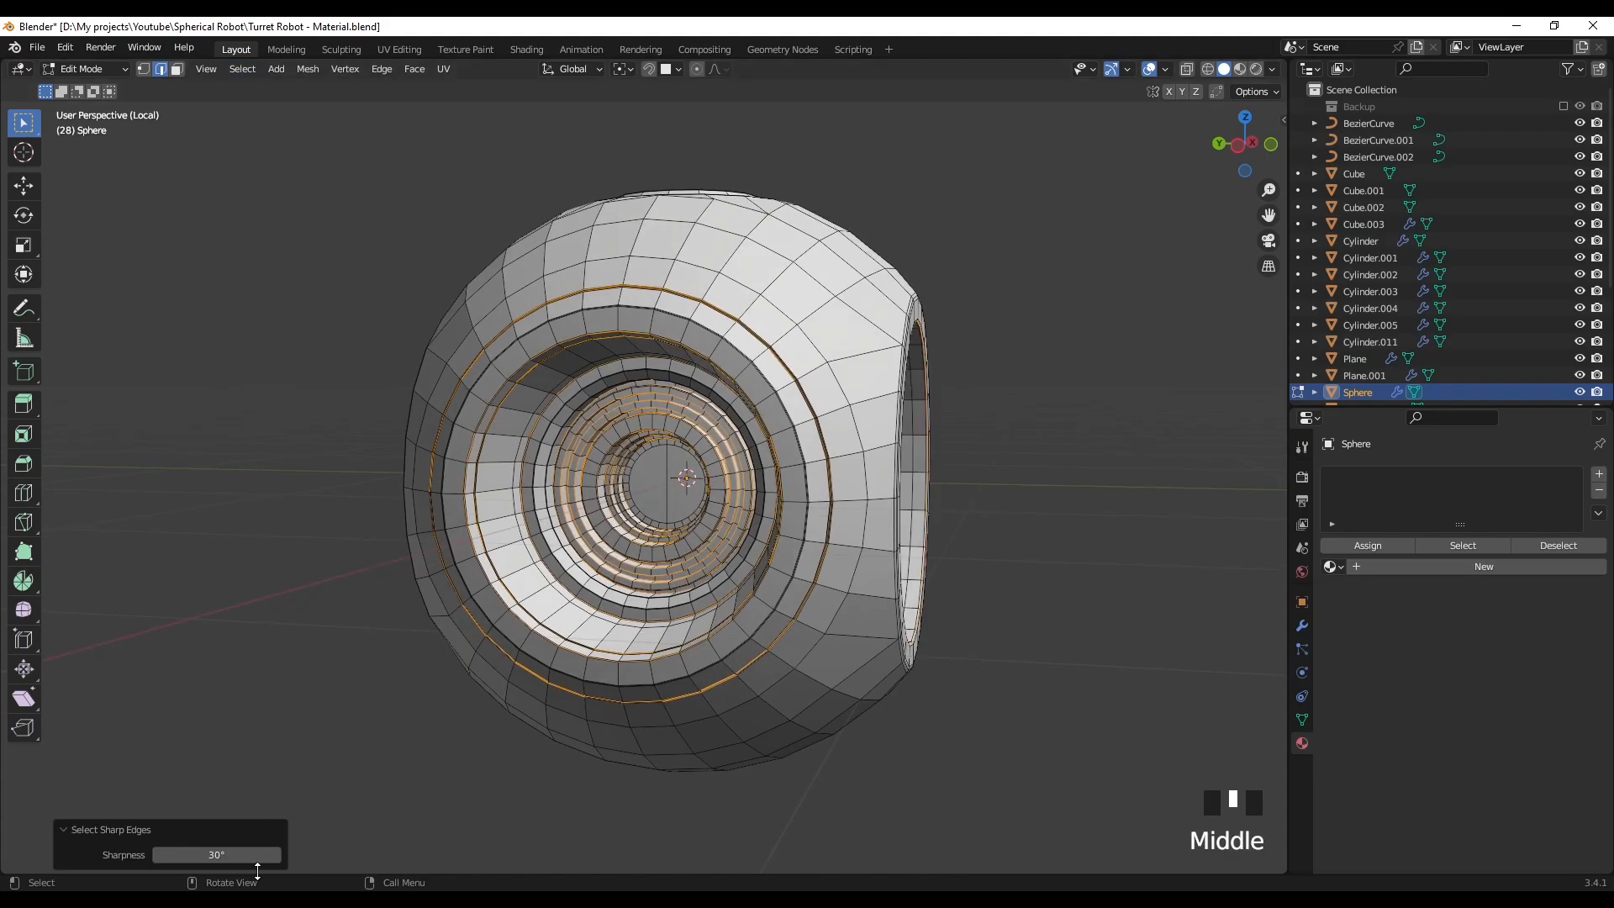
middle_click_drag(655, 638, 622, 630)
middle_click_drag(622, 630, 583, 425, "ctrl")
right_click(582, 425)
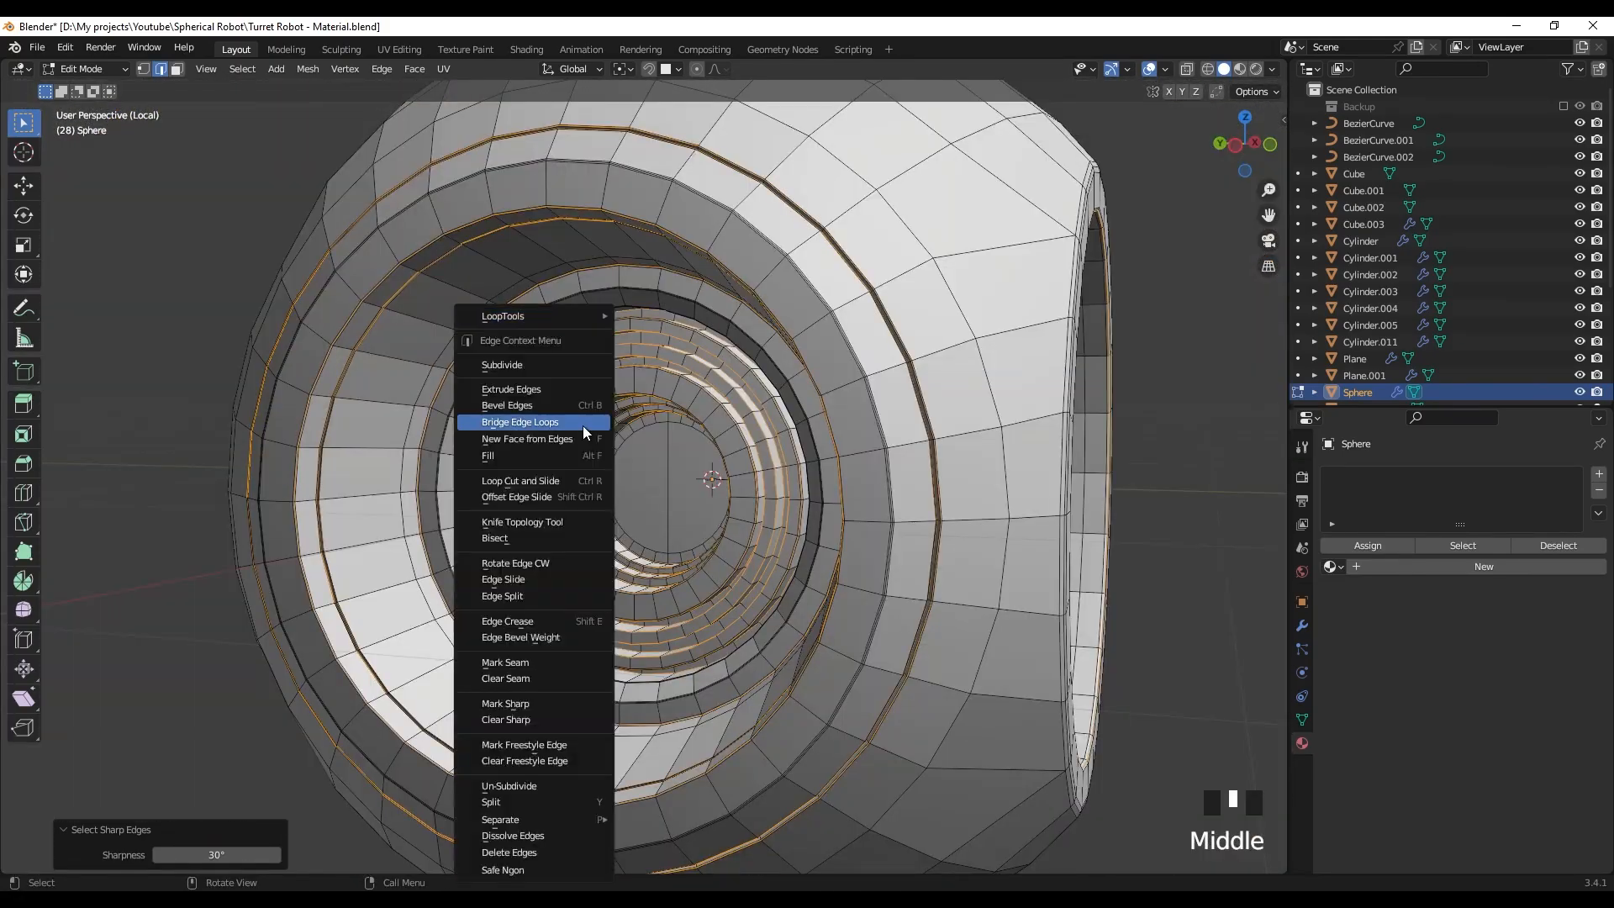
right_click(542, 664)
left_click(877, 435)
- Mark the upper central radial edge across the innermost dark ring wall of the front recess as a seam
middle_click_drag(630, 485, 569, 370, "ctrl")
middle_click_drag(502, 442, 580, 504, "shift")
middle_click_drag(832, 370, 756, 425, "shift")
scroll(880, 367, "down", 2)
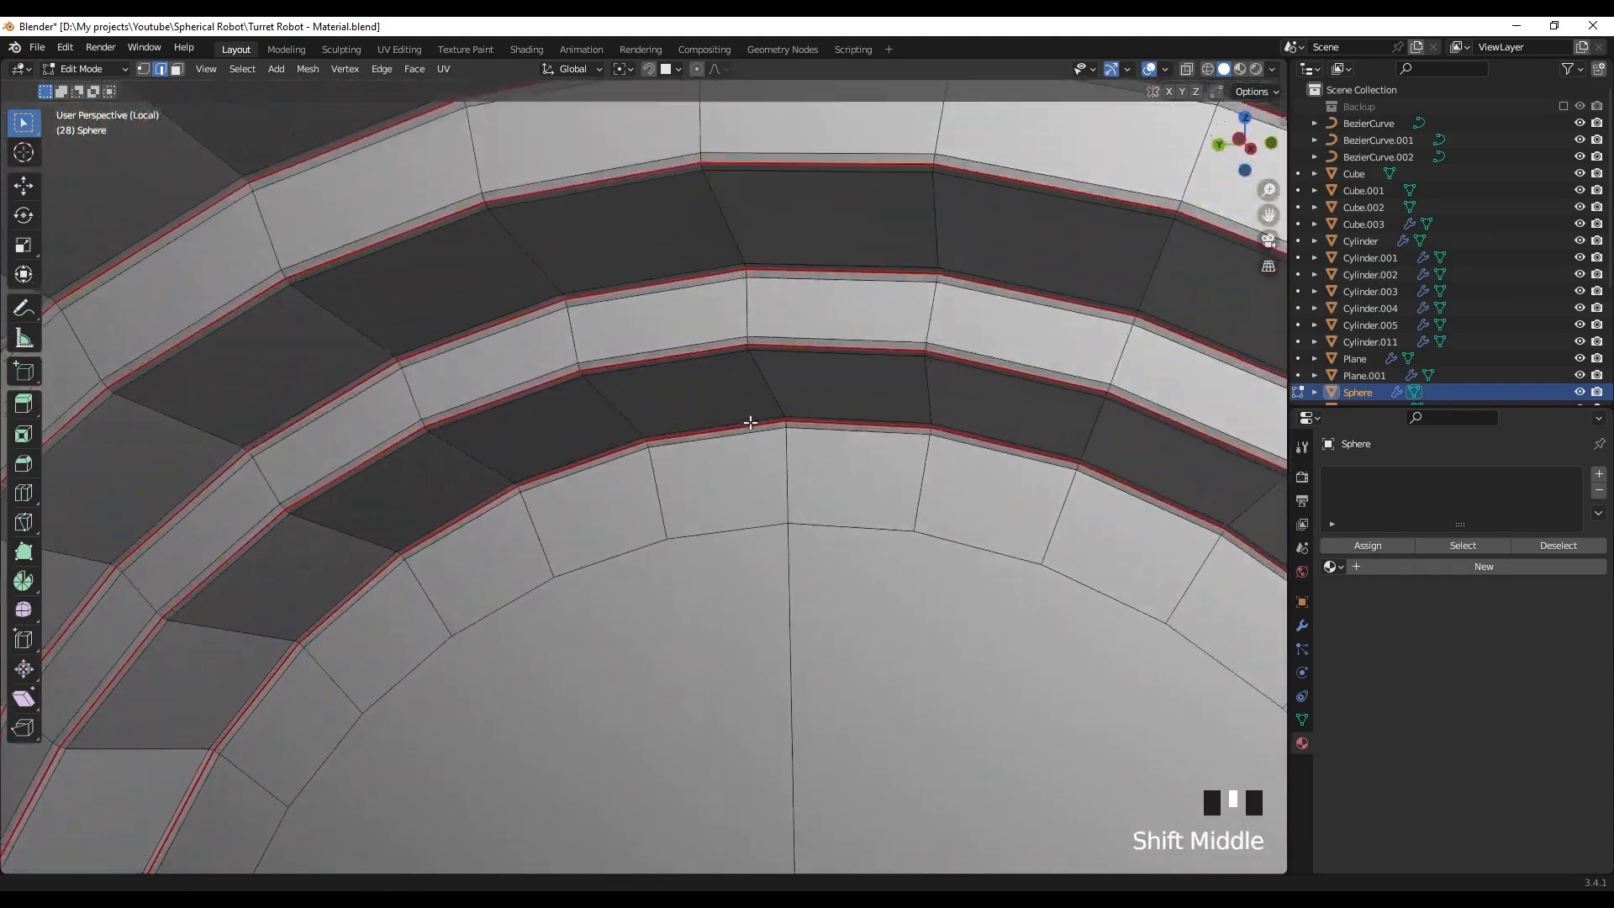
scroll(796, 364, "up", 2)
middle_click_drag(796, 364, 865, 350, "shift")
left_click(841, 350, "ctrl")
scroll(854, 349, "down", 3)
scroll(638, 447, "up", 2)
right_click(663, 592)
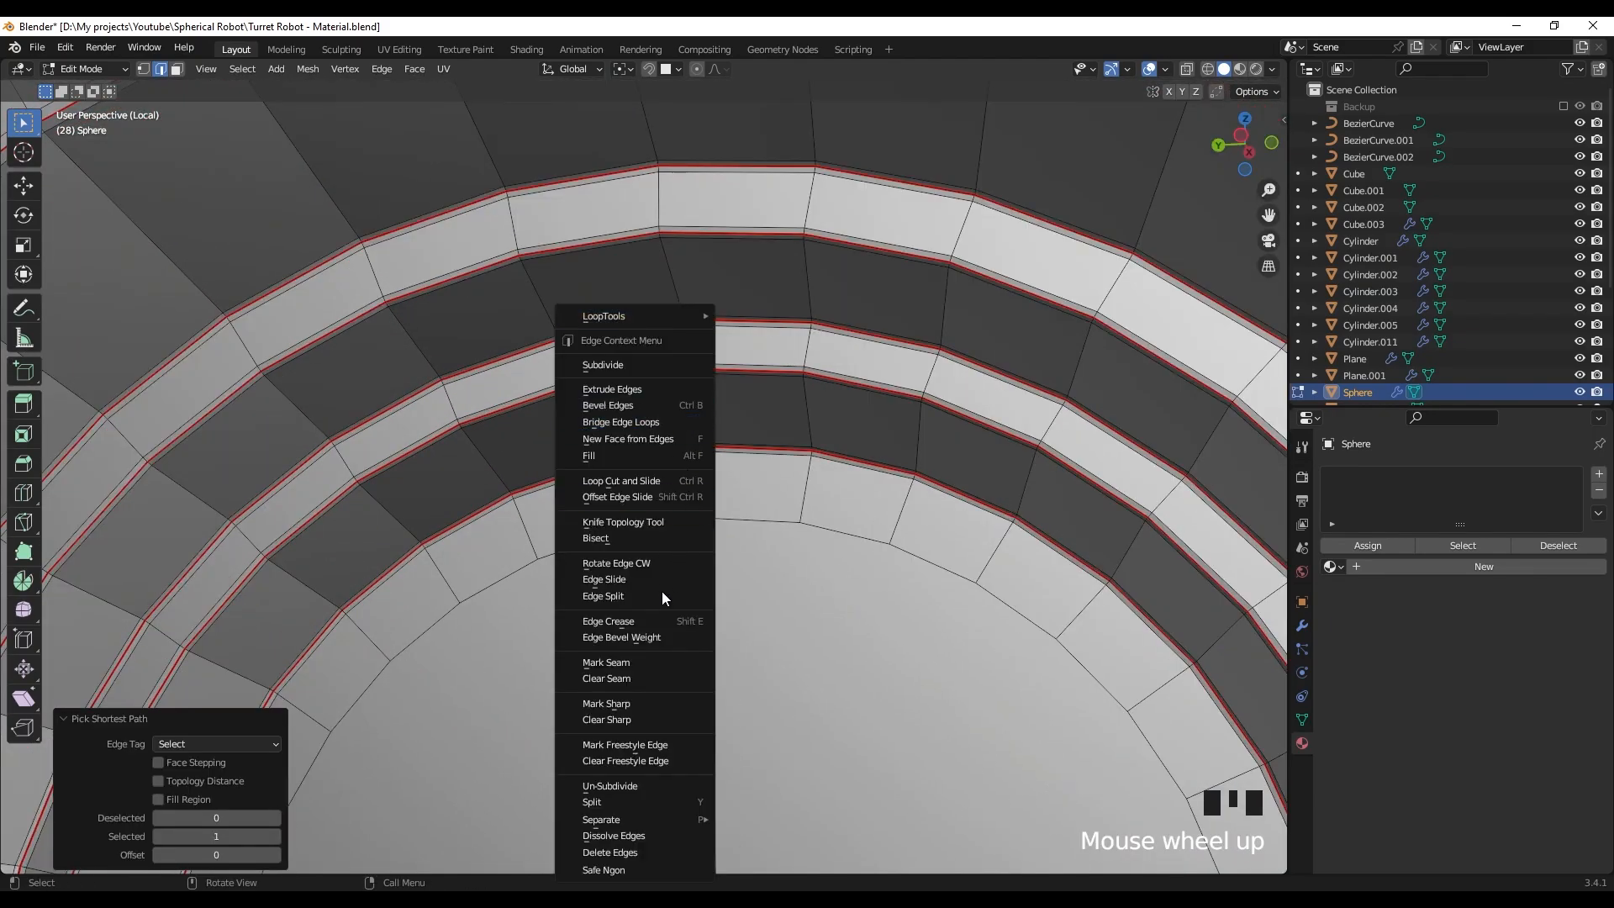
left_click(646, 665)
- Mark the upper central radial edge across the second dark ring wall of the front recess as a seam
middle_click_drag(701, 307, 706, 365, "shift")
middle_click_drag(704, 363, 637, 656, "ctrl")
left_click(703, 298)
key("KP_Decimal")
left_click(640, 644)
left_click(657, 645)
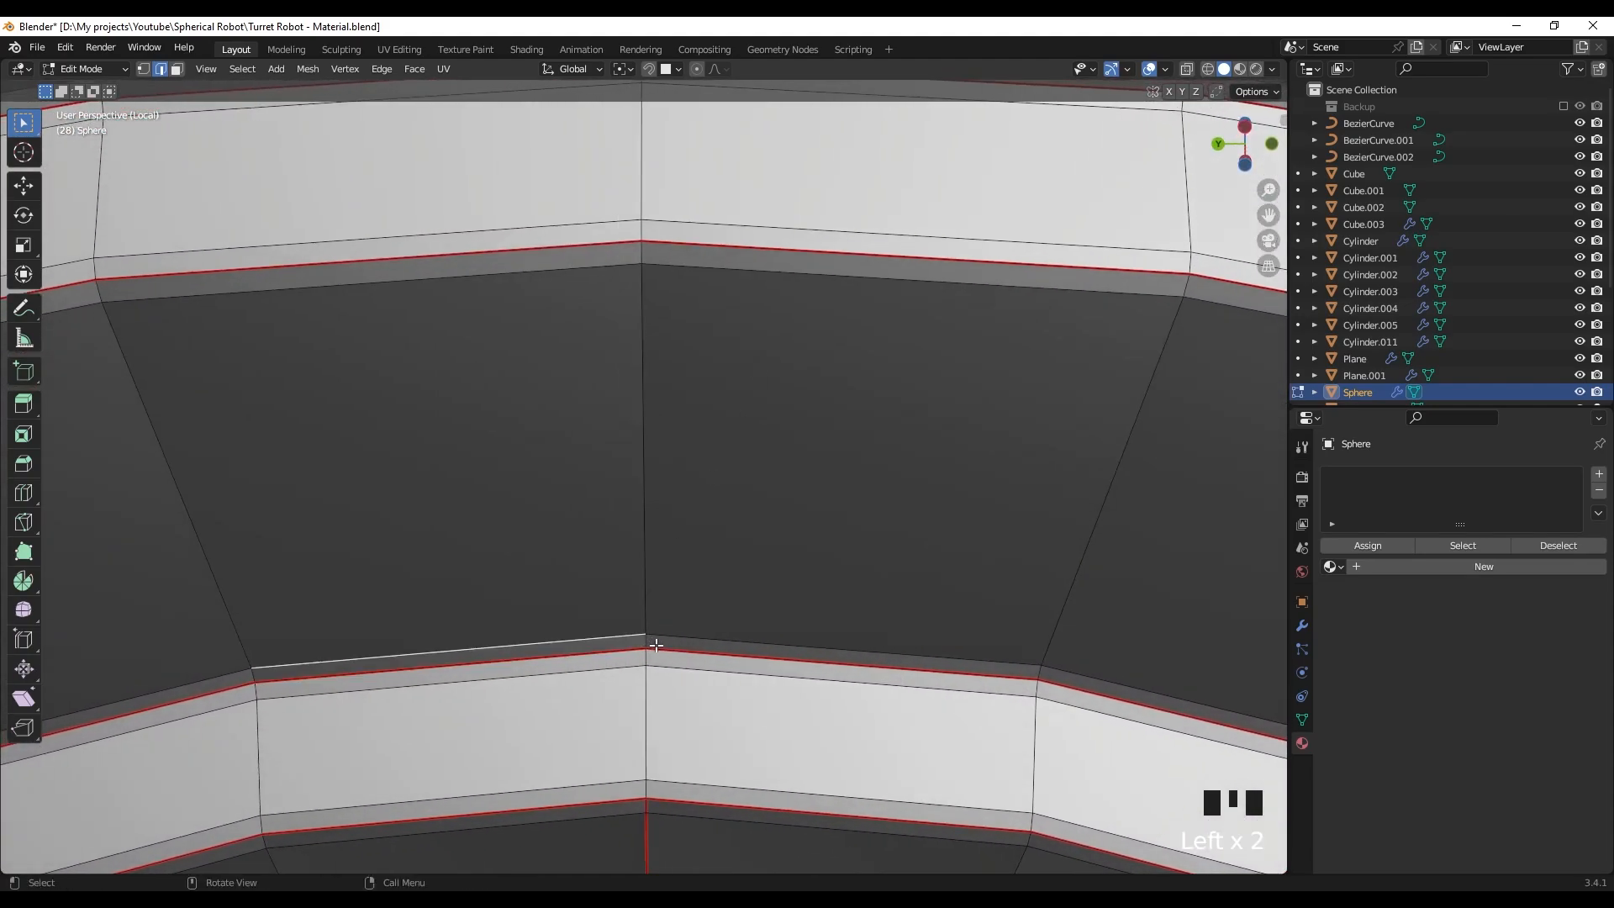
left_click(642, 257, "ctrl")
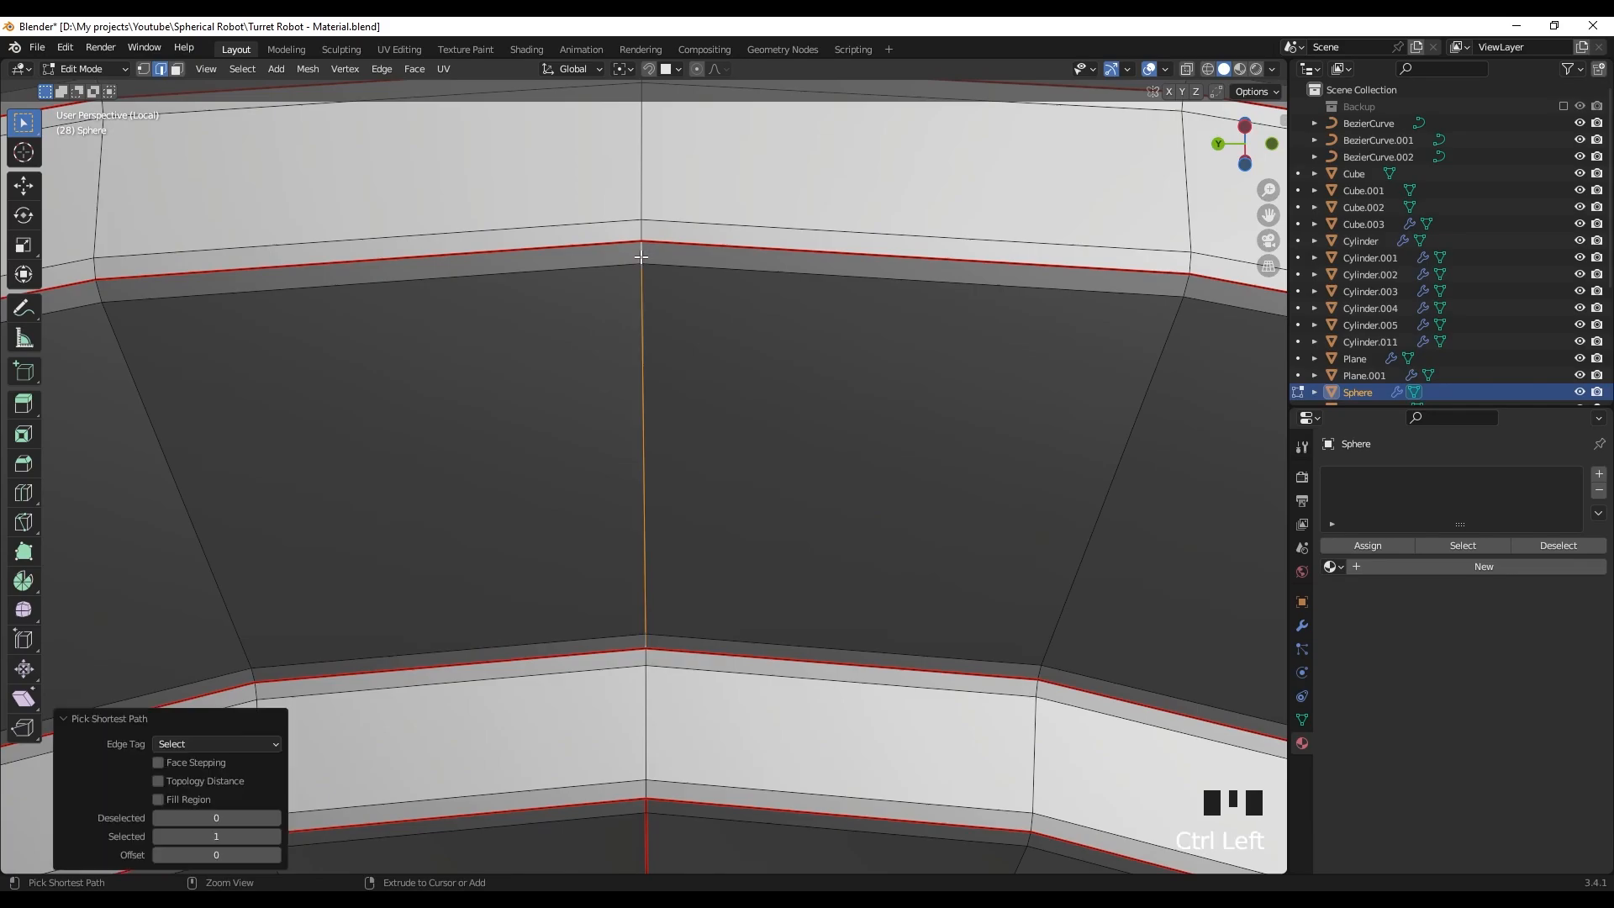
right_click(641, 284)
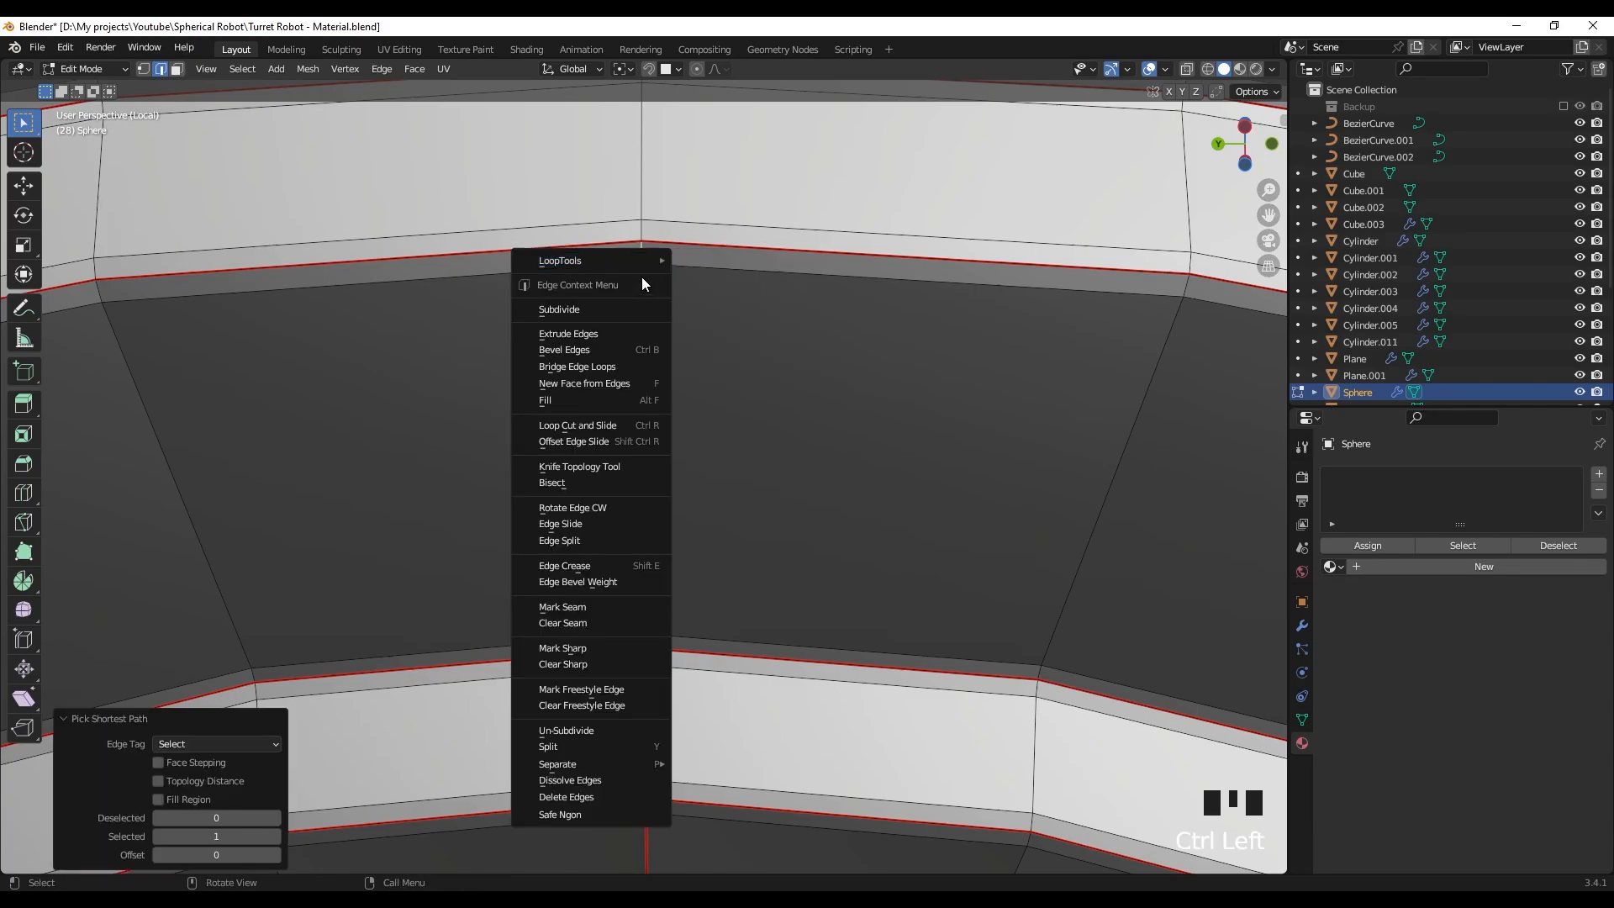
left_click(612, 607)
- Mark the upper central edge across the next ring wall outward in the front recess as a seam
scroll(612, 605, "down", 3)
middle_click_drag(645, 576, 637, 485, "shift")
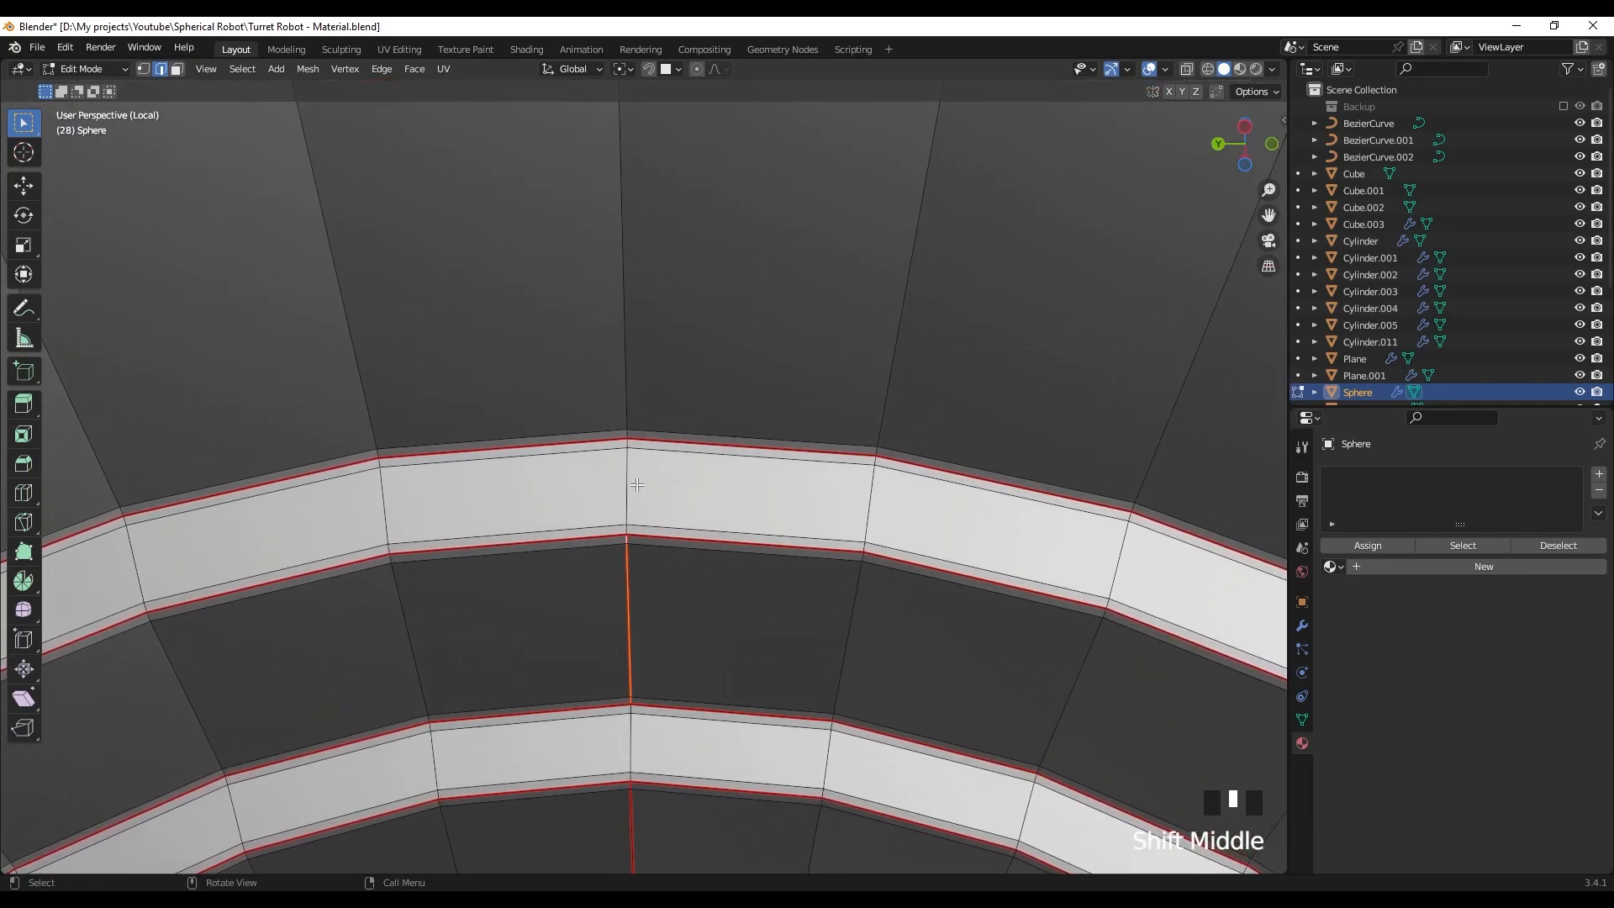
scroll(637, 485, "up", 1)
middle_click_drag(645, 422, 619, 512, "shift")
left_click(643, 471)
right_click(642, 504)
left_click(643, 570)
scroll(678, 393, "down", 5)
scroll(651, 226, "up", 4)
- Mark the upper edges crossing the following stepped ring walls of the front recess as seams
left_click(634, 309)
scroll(634, 311, "down", 4)
scroll(634, 432, "up", 3)
left_click(629, 566, "shift")
left_click(605, 586, "shift")
right_click(626, 563)
left_click(632, 659)
scroll(678, 564, "down", 5)
scroll(677, 446, "up", 5)
left_click(609, 499, "shift")
right_click(602, 485)
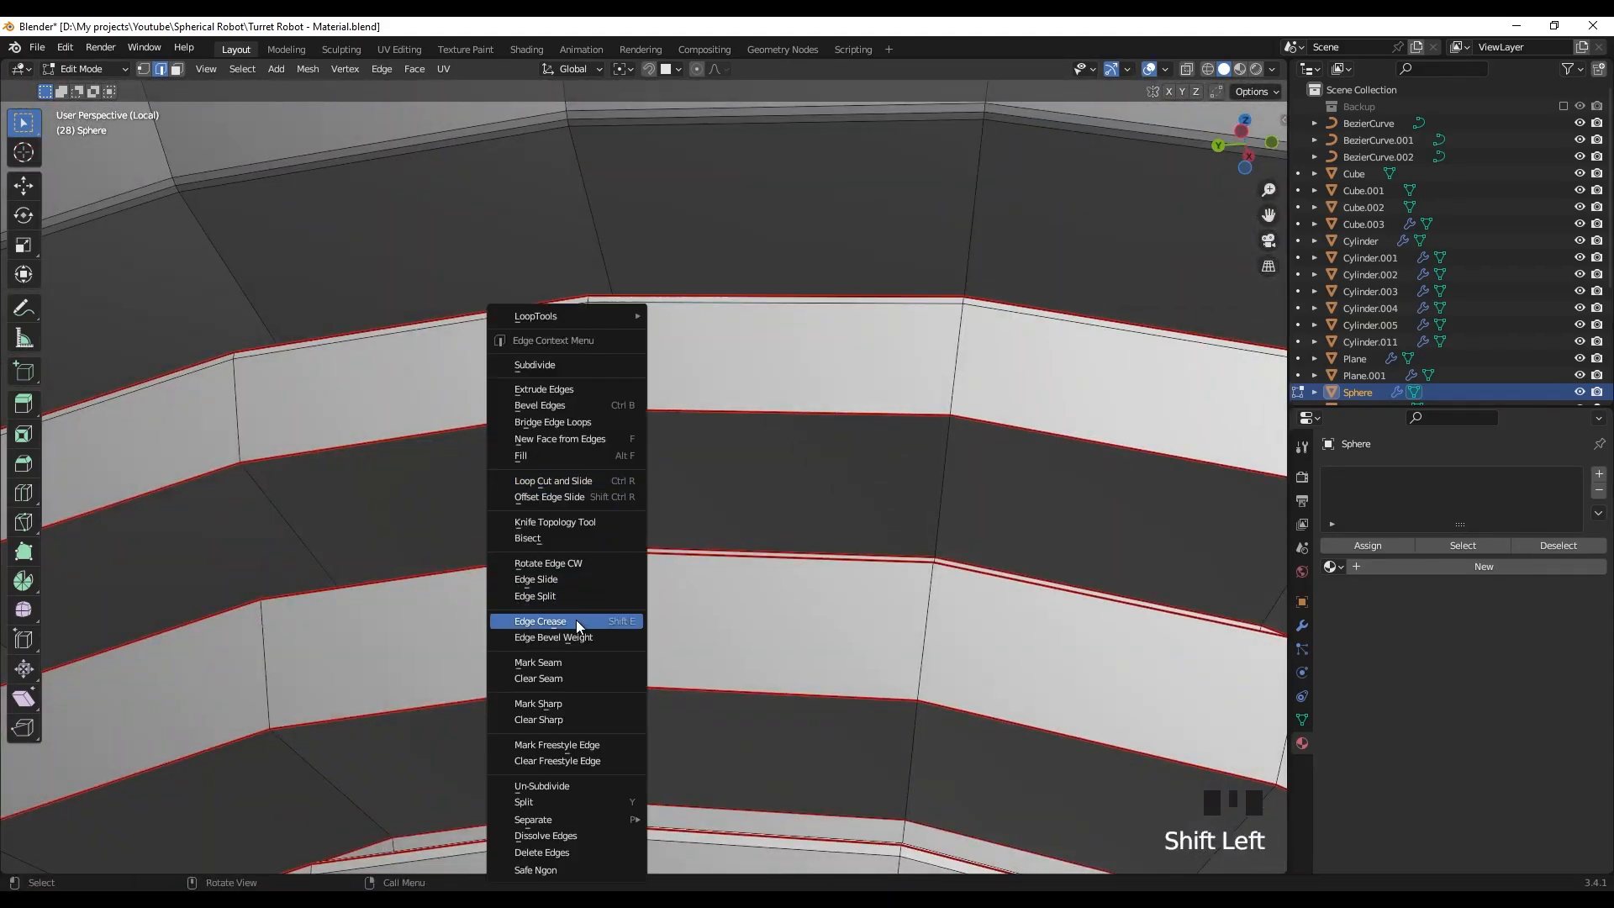
left_click(578, 661)
- Mark the connected edge path across the three wider bands outside the stepped inner rings as a seam
scroll(617, 386, "down", 1)
middle_click_drag(620, 385, 611, 458, "shift")
scroll(580, 532, "up", 4)
middle_click_drag(612, 458, 508, 400)
scroll(508, 400, "down", 3)
middle_click_drag(588, 541, 603, 237, "shift")
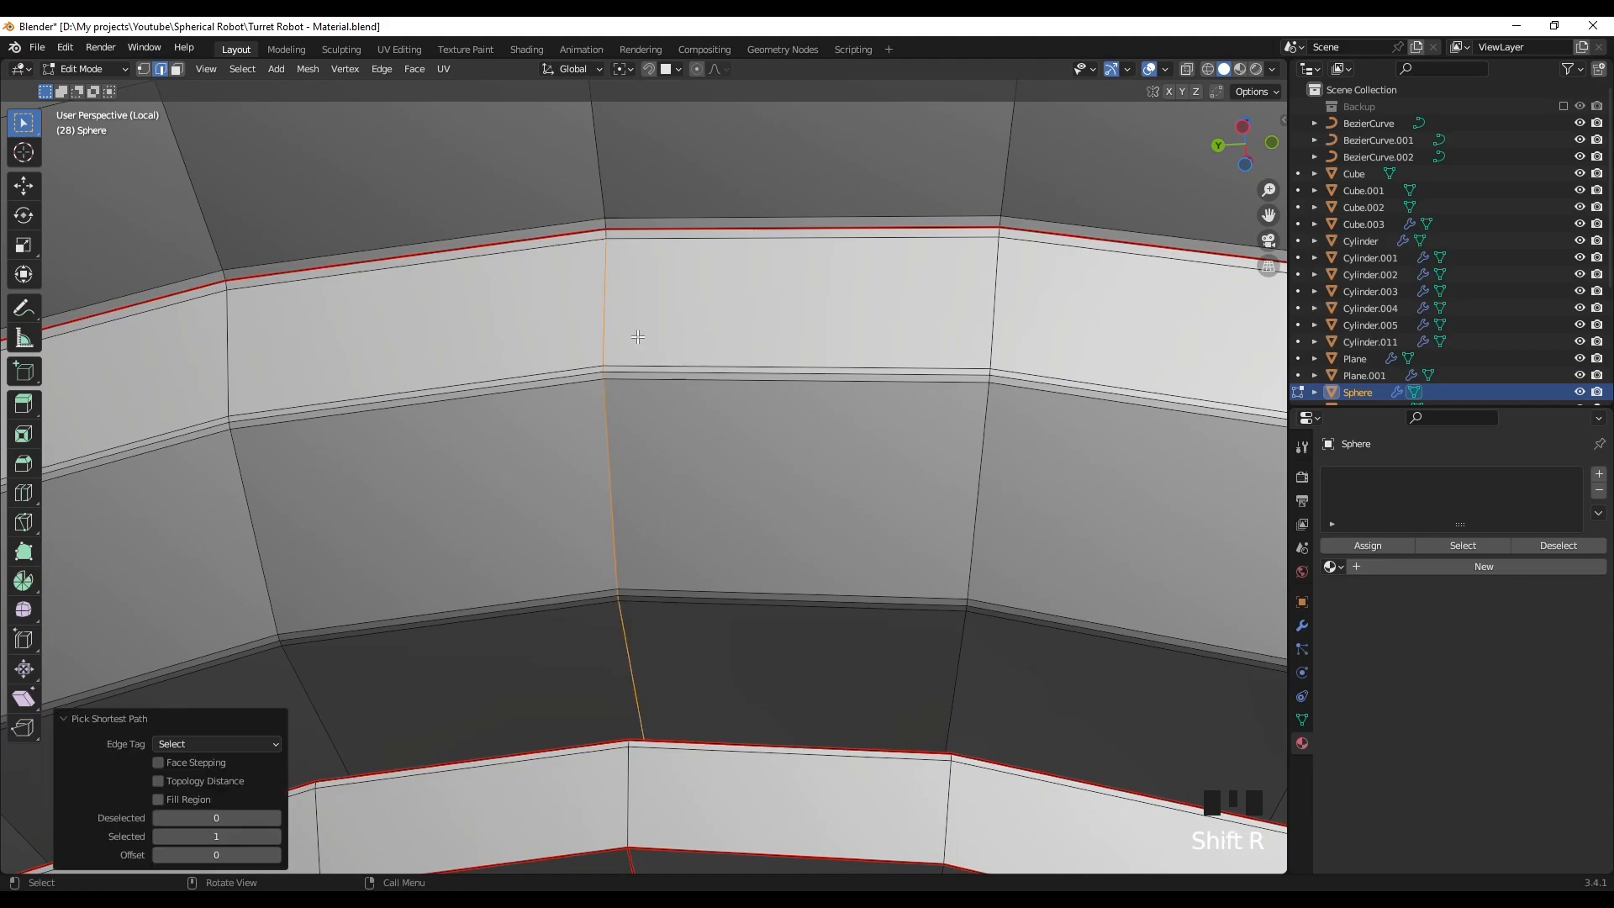
left_click(606, 233, "shift")
right_click(625, 572)
left_click(632, 661)
- Mark the edge path running outward along the sloped conical wall of the front recess as a seam
scroll(684, 533, "down", 4)
middle_click_drag(684, 533, 681, 594)
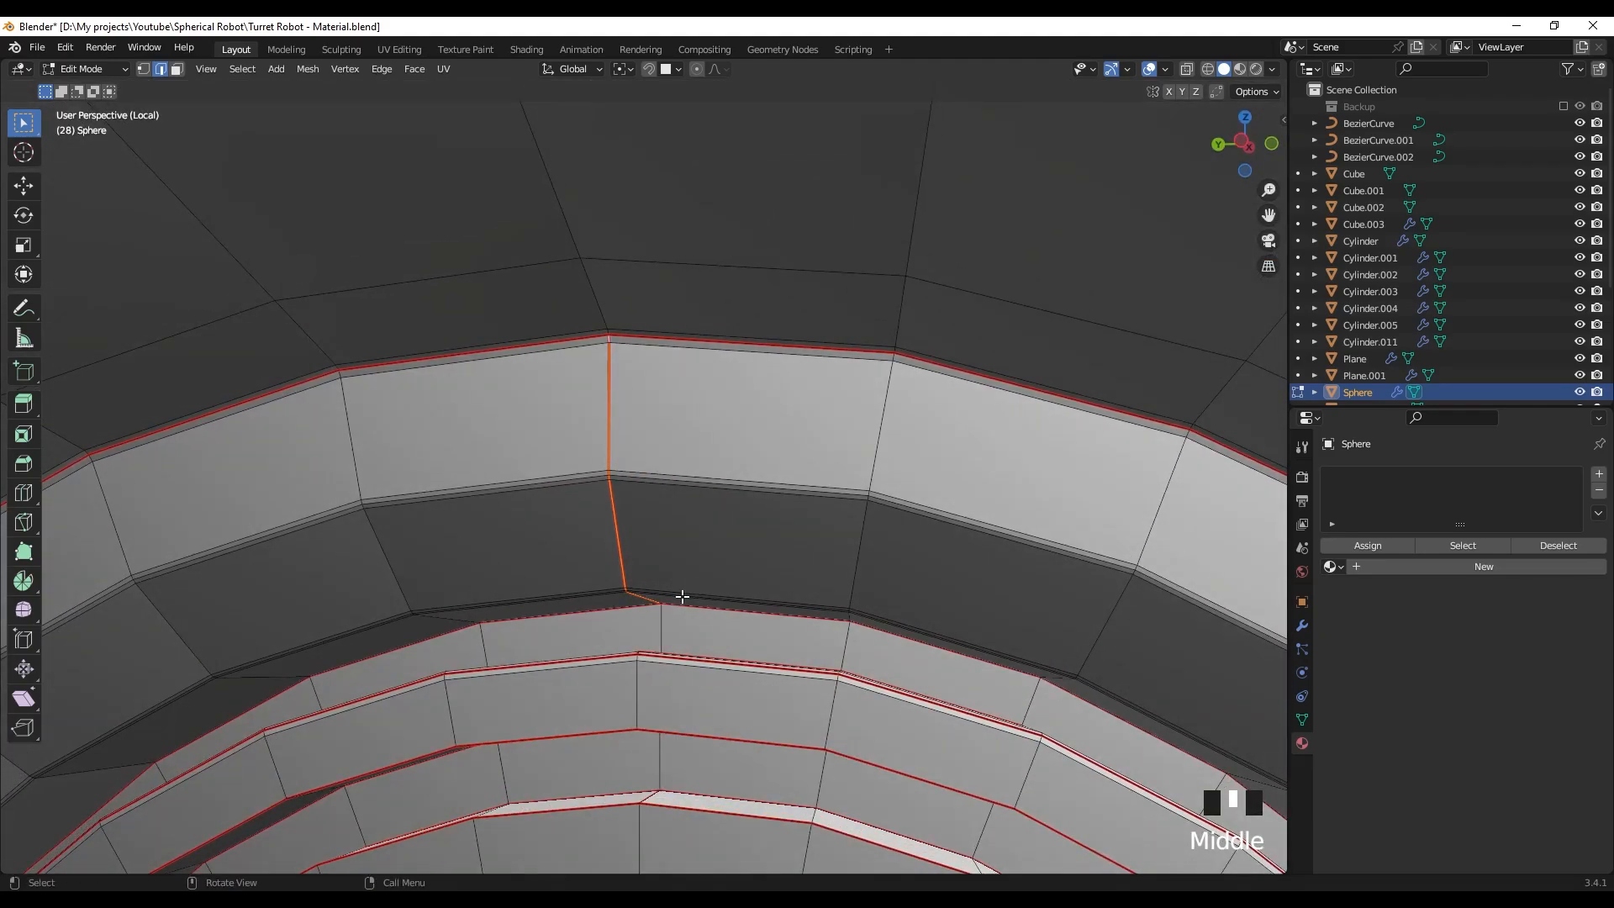
left_click(680, 594)
scroll(683, 599, "up", 5)
middle_click_drag(708, 706, 734, 655)
scroll(670, 584, "down", 4)
mouse_move(684, 515)
middle_mouse_down()
mouse_move(642, 417)
mouse_move(664, 523)
middle_mouse_up()
scroll(664, 524, "down", 2)
middle_click_drag(630, 620, 690, 689)
scroll(689, 689, "down", 2, "shift")
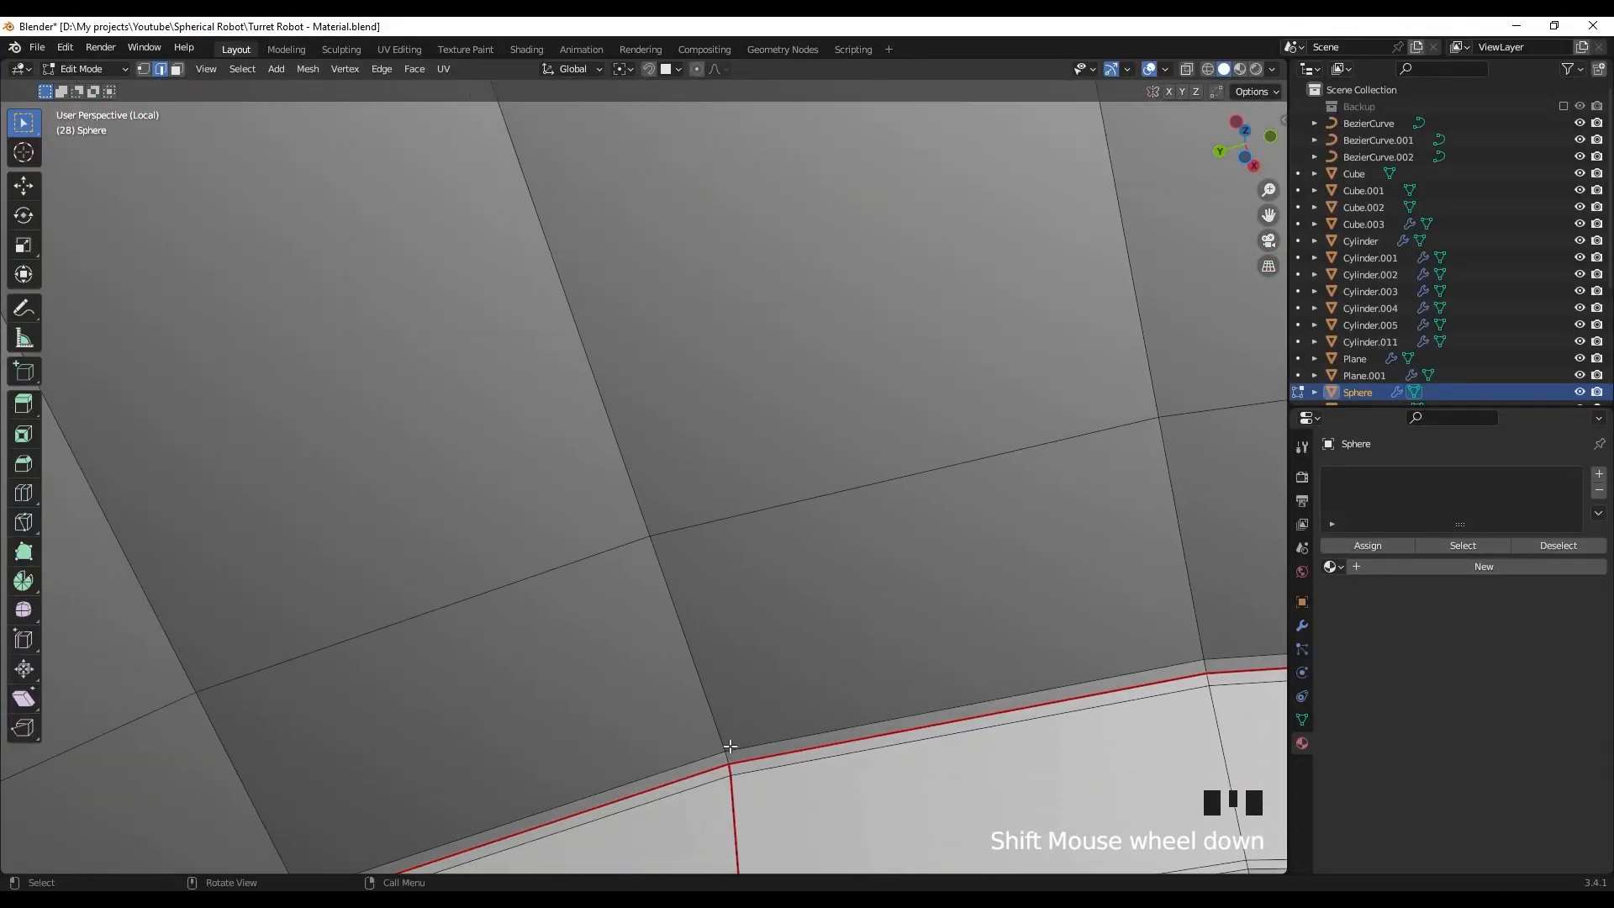
middle_click_drag(723, 749, 735, 708, "shift")
scroll(735, 708, "up", 2)
left_click(641, 439, "ctrl")
right_click(641, 442)
left_click(566, 663)
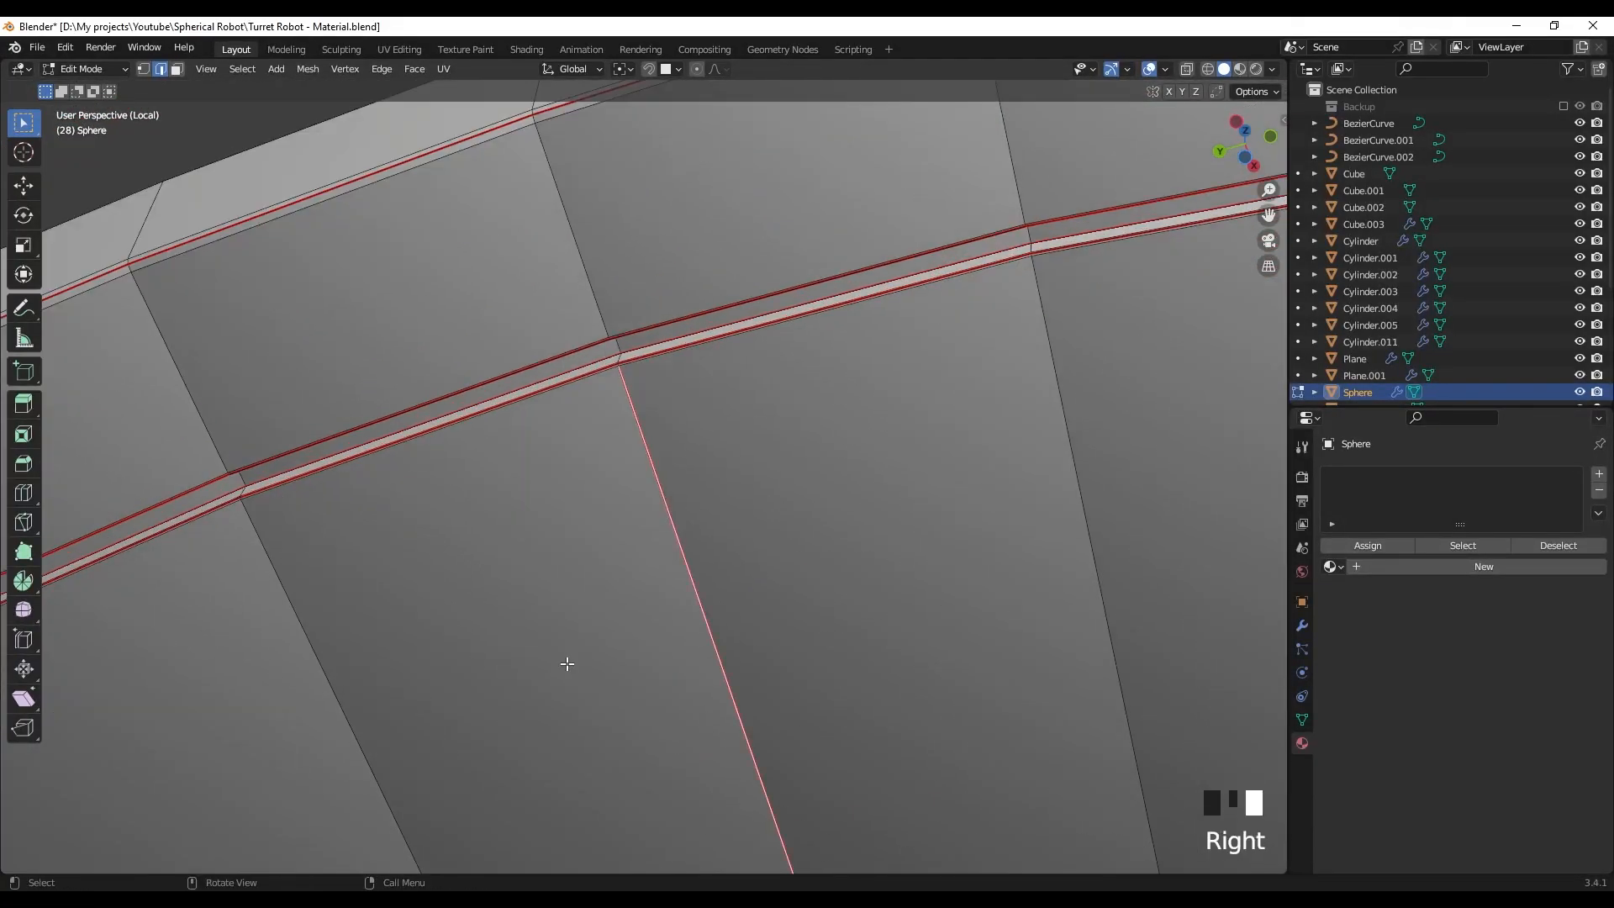
- Mark the short edge crossing the thin light step at the conical wall's outer end as a seam
middle_click_drag(566, 659, 704, 469)
scroll(648, 389, "up", 3)
scroll(648, 389, "up", 1)
middle_click_drag(648, 389, 648, 285)
left_click(595, 557)
right_click(619, 580)
left_click(619, 584)
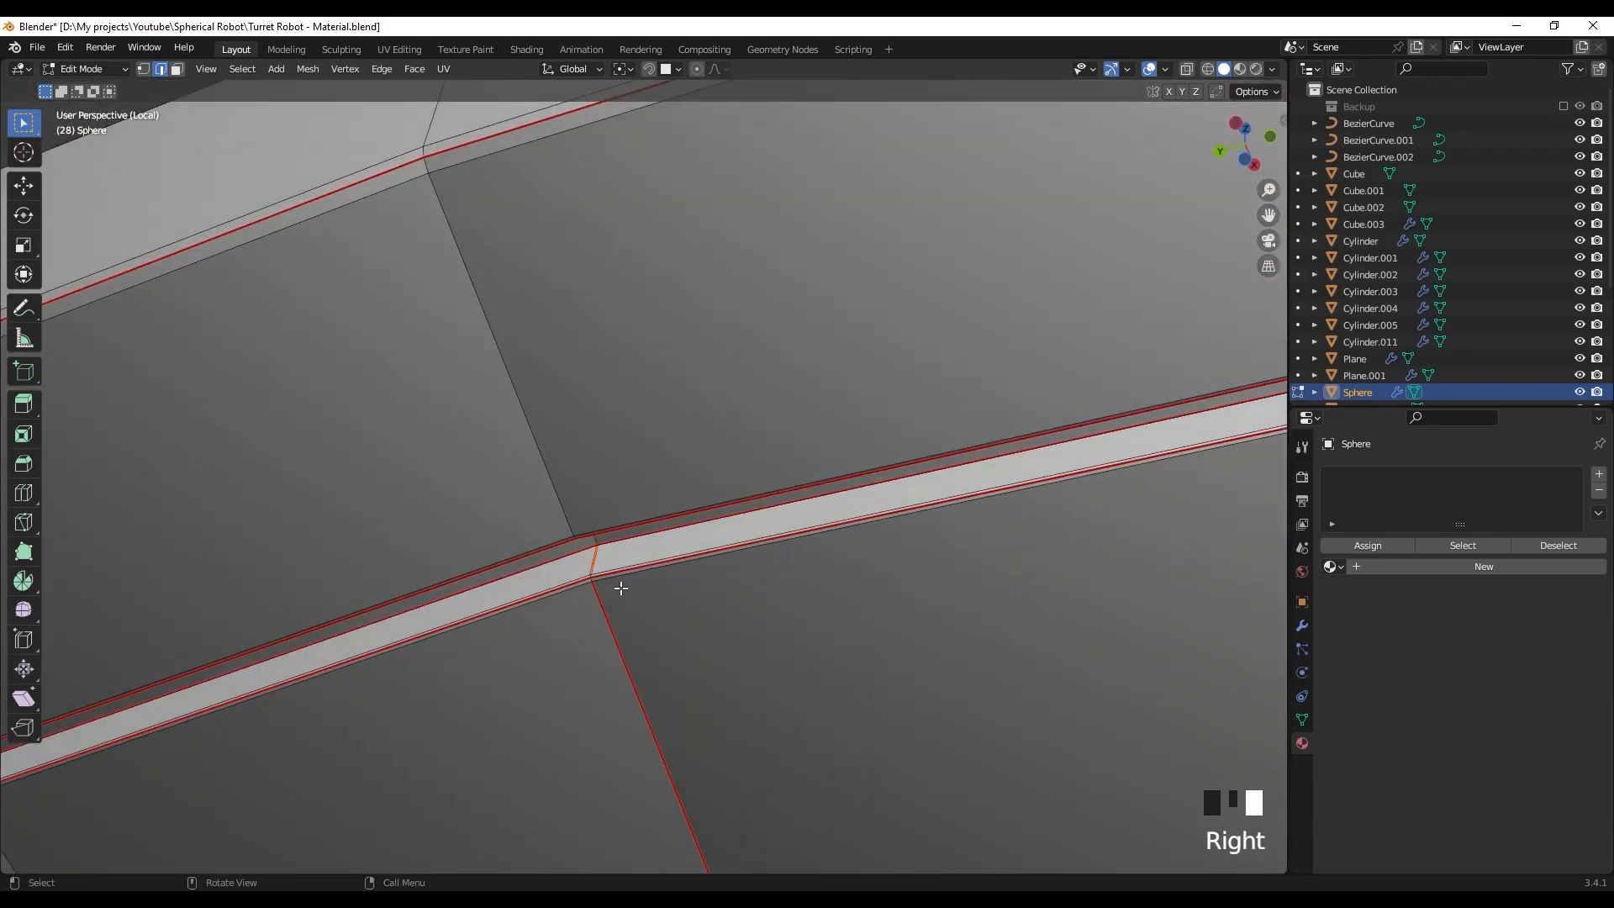
- Mark the edge between the thin step and the front recess's outer rim as a seam
scroll(620, 580, "down", 3)
middle_click_drag(620, 580, 709, 484)
scroll(644, 418, "down", 8)
scroll(706, 486, "up", 3)
left_click(695, 490)
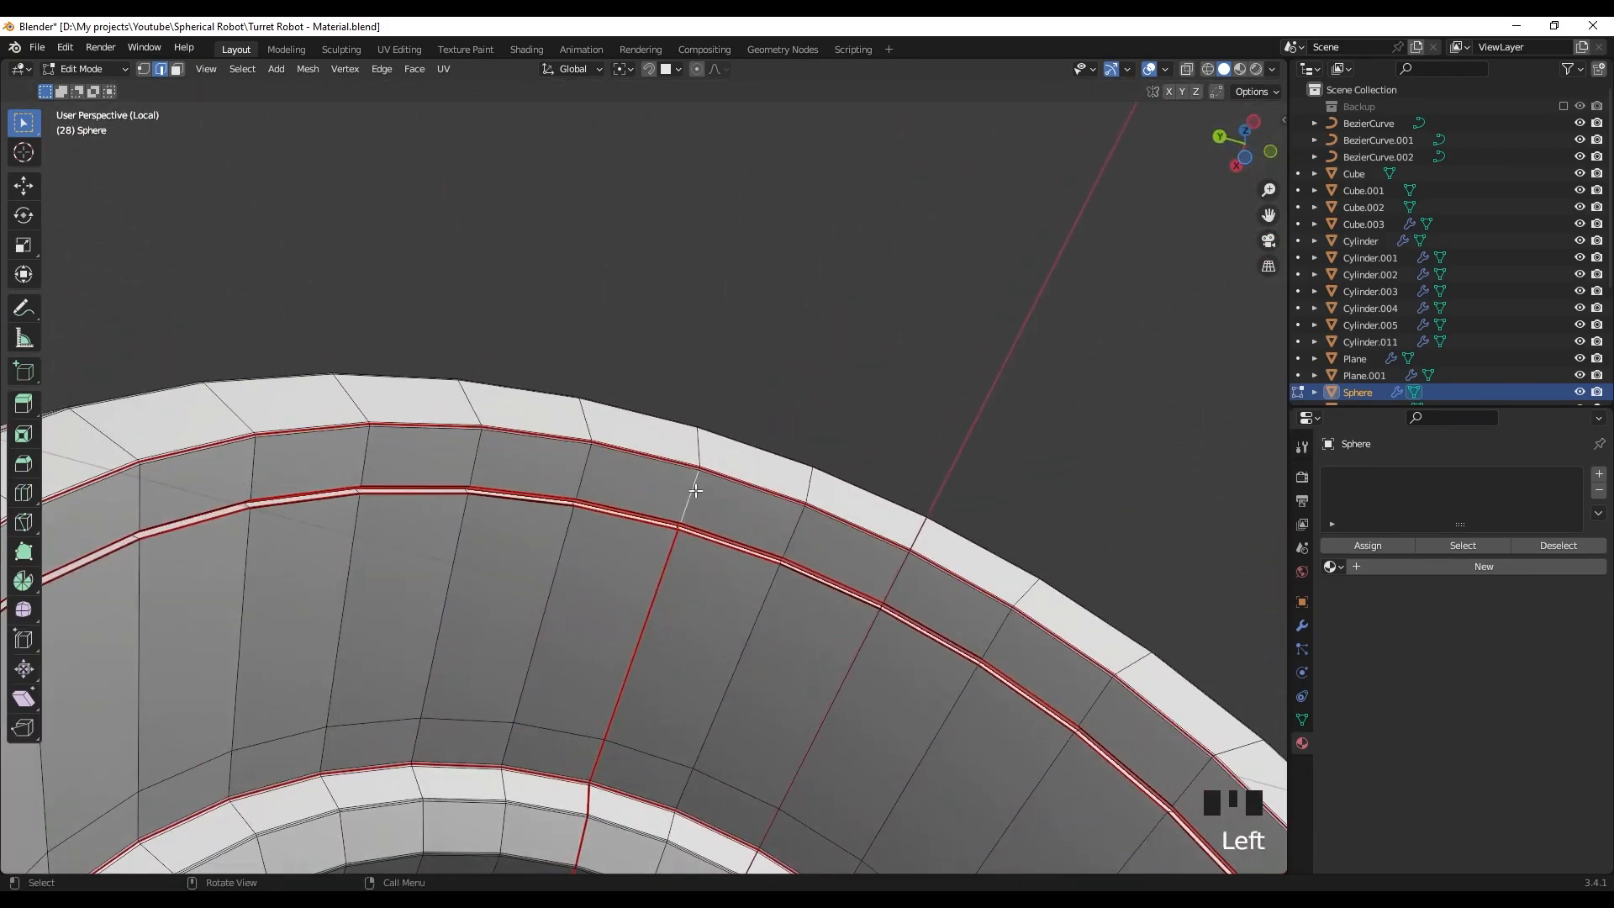
scroll(804, 518, "up", 9)
scroll(804, 518, "down", 1)
middle_click_drag(805, 518, 706, 393, "shift")
left_click(951, 311, "shift")
right_click(950, 314)
left_click(875, 661)
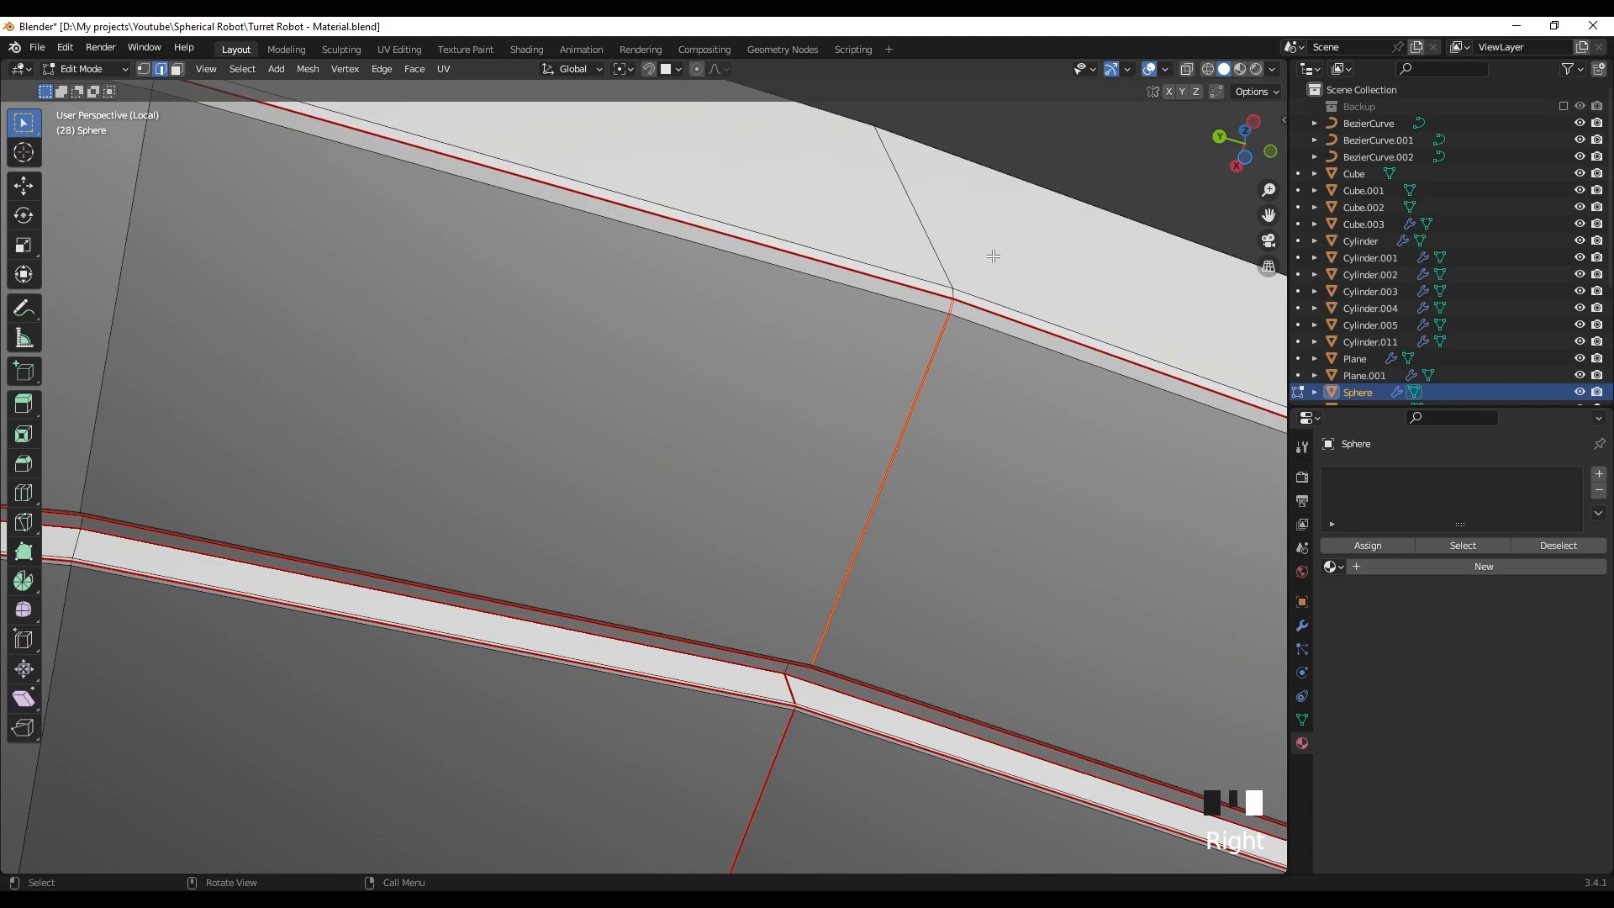
left_click(995, 256)
- Mark the full edge loop around the front recess's outer rim as a seam
scroll(774, 526, "down", 3)
middle_click_drag(774, 527, 688, 592)
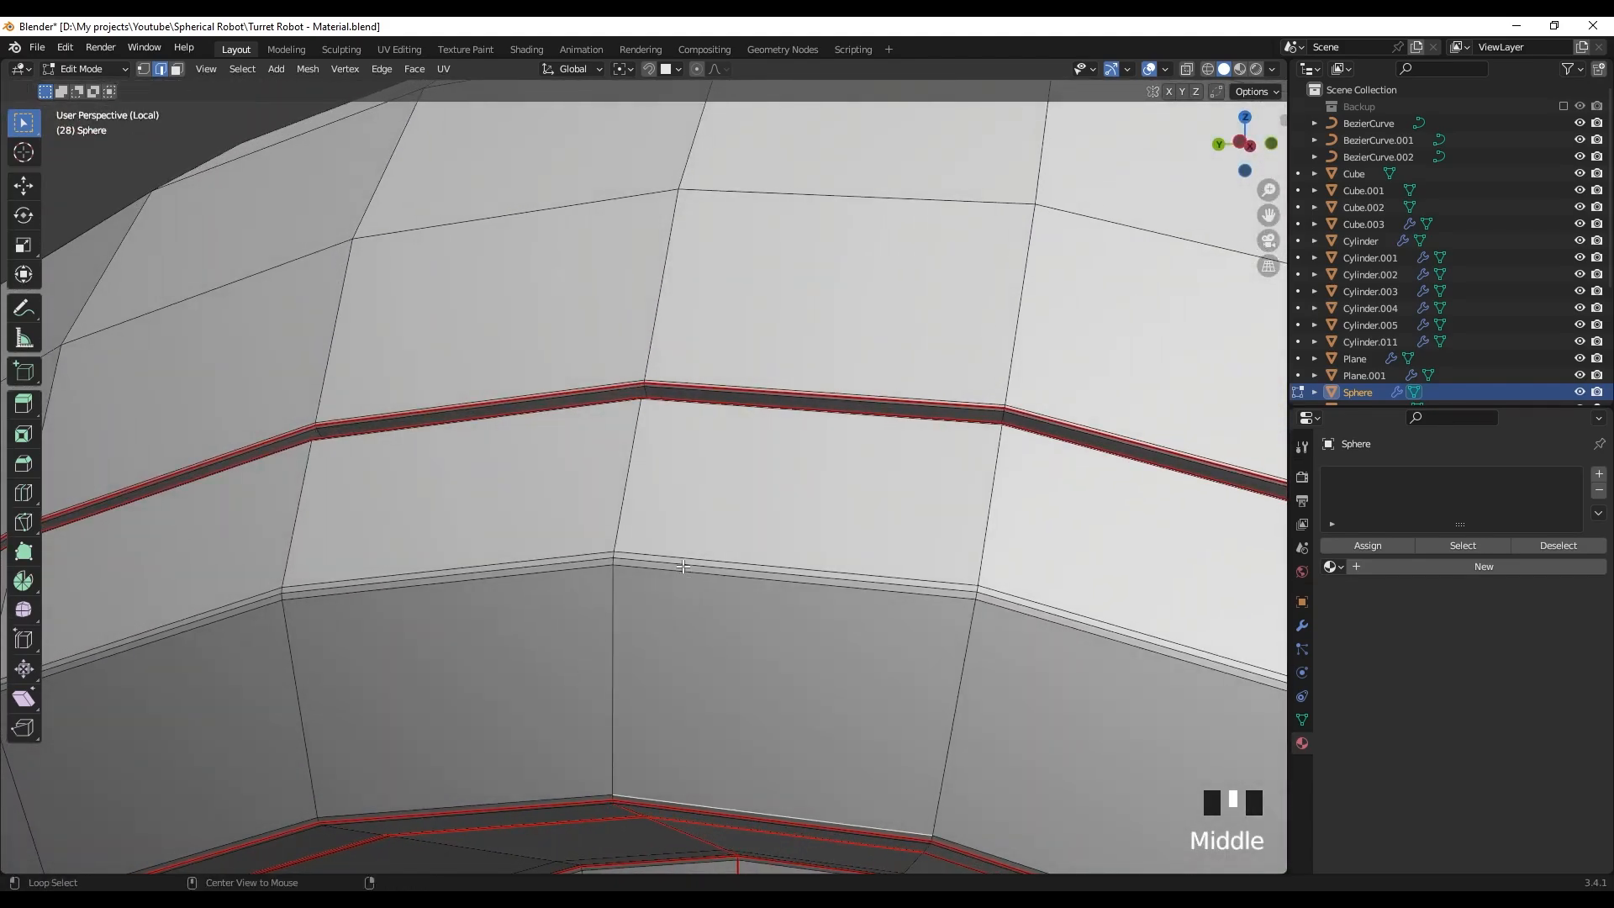
left_click(682, 566, "alt")
right_click_drag(681, 567, 613, 664)
scroll(620, 525, "down", 2)
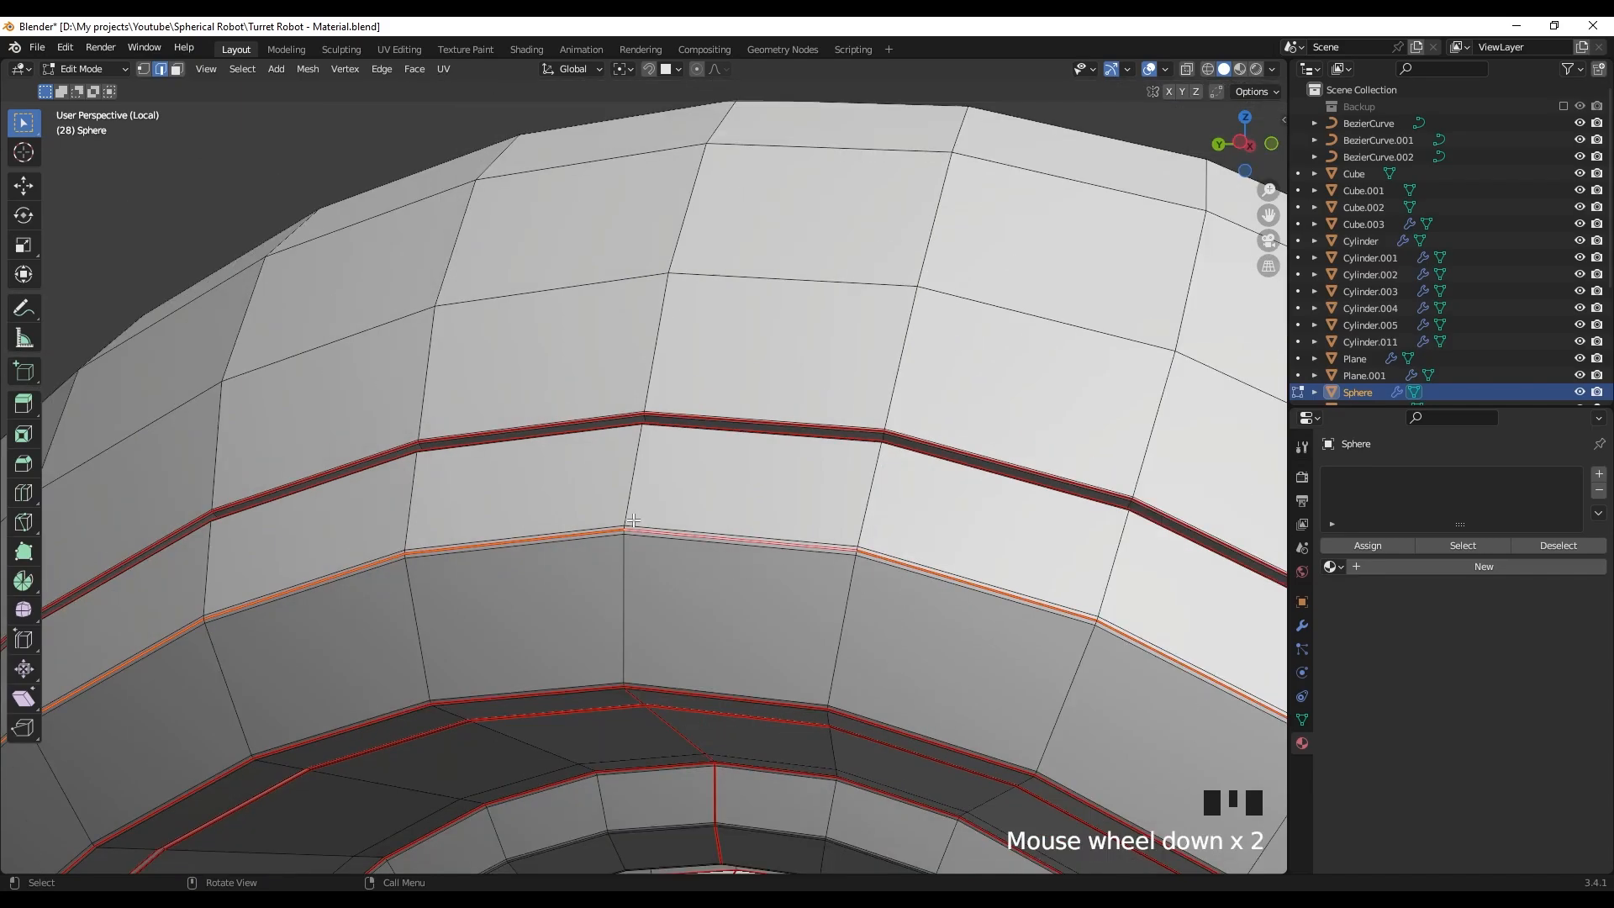
- Mark the short edge across the floor of the narrow groove surrounding the front opening as a seam
middle_click_drag(620, 524, 622, 543)
scroll(655, 441, "up", 4)
mouse_move(664, 437)
middle_mouse_down()
mouse_move(706, 475)
mouse_move(661, 466)
middle_mouse_up()
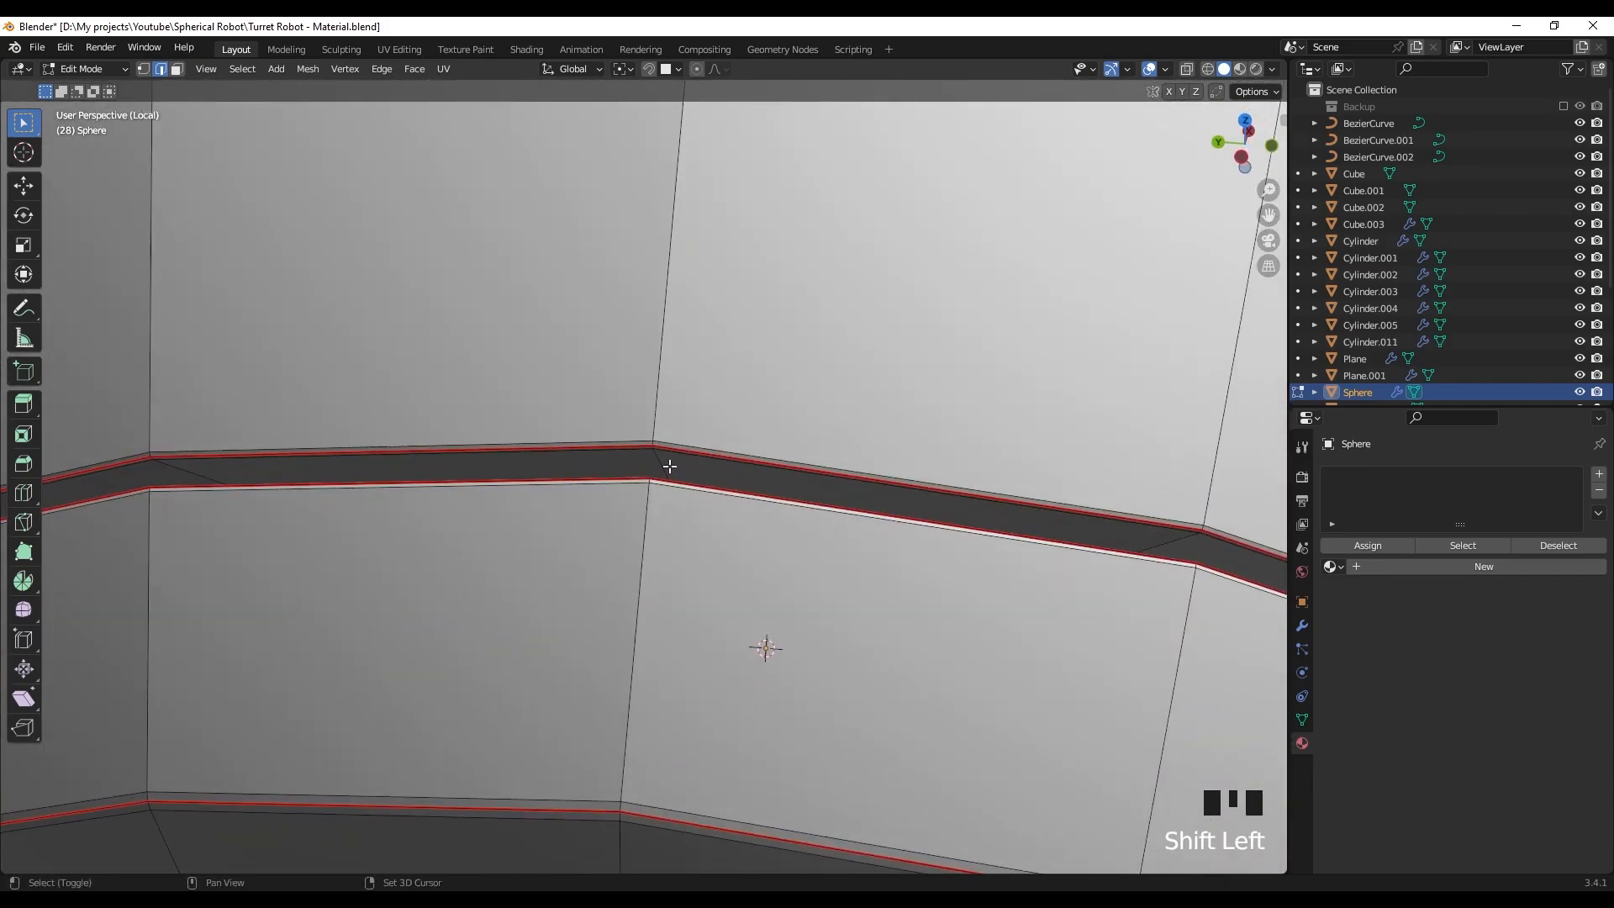
right_click(663, 468)
right_click(634, 664)
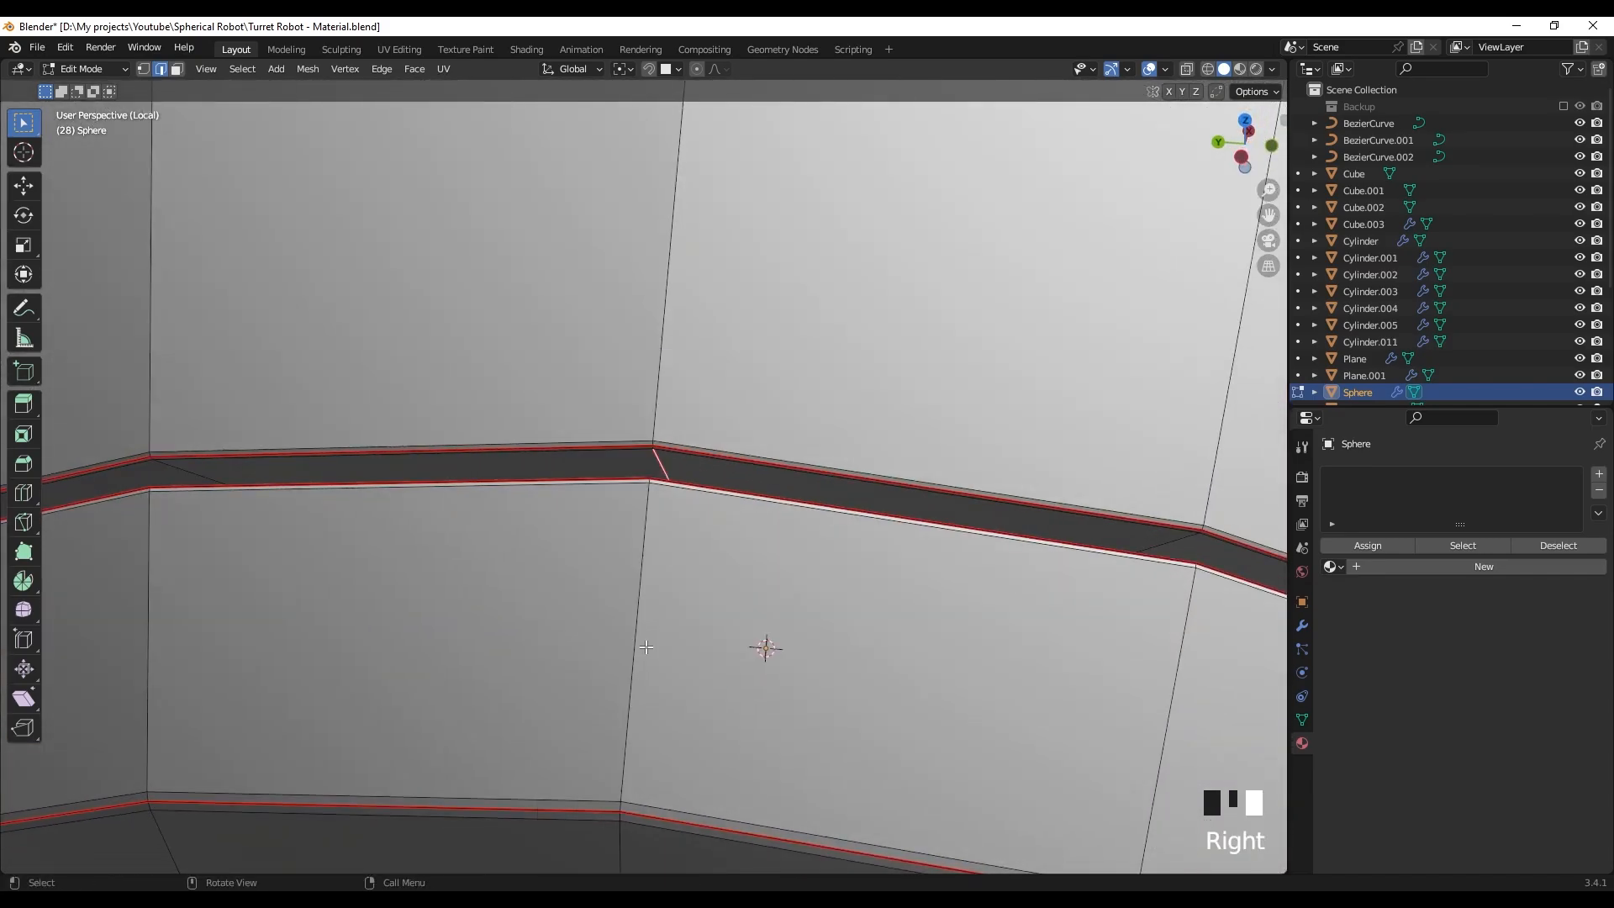
- Examine the seam layout of the front recess and side opening on the spherical body
scroll(635, 664, "down", 13)
middle_click_drag(635, 664, 822, 476)
scroll(672, 471, "up", 2)
scroll(537, 498, "up", 5)
scroll(537, 498, "down", 2)
scroll(835, 498, "down", 4)
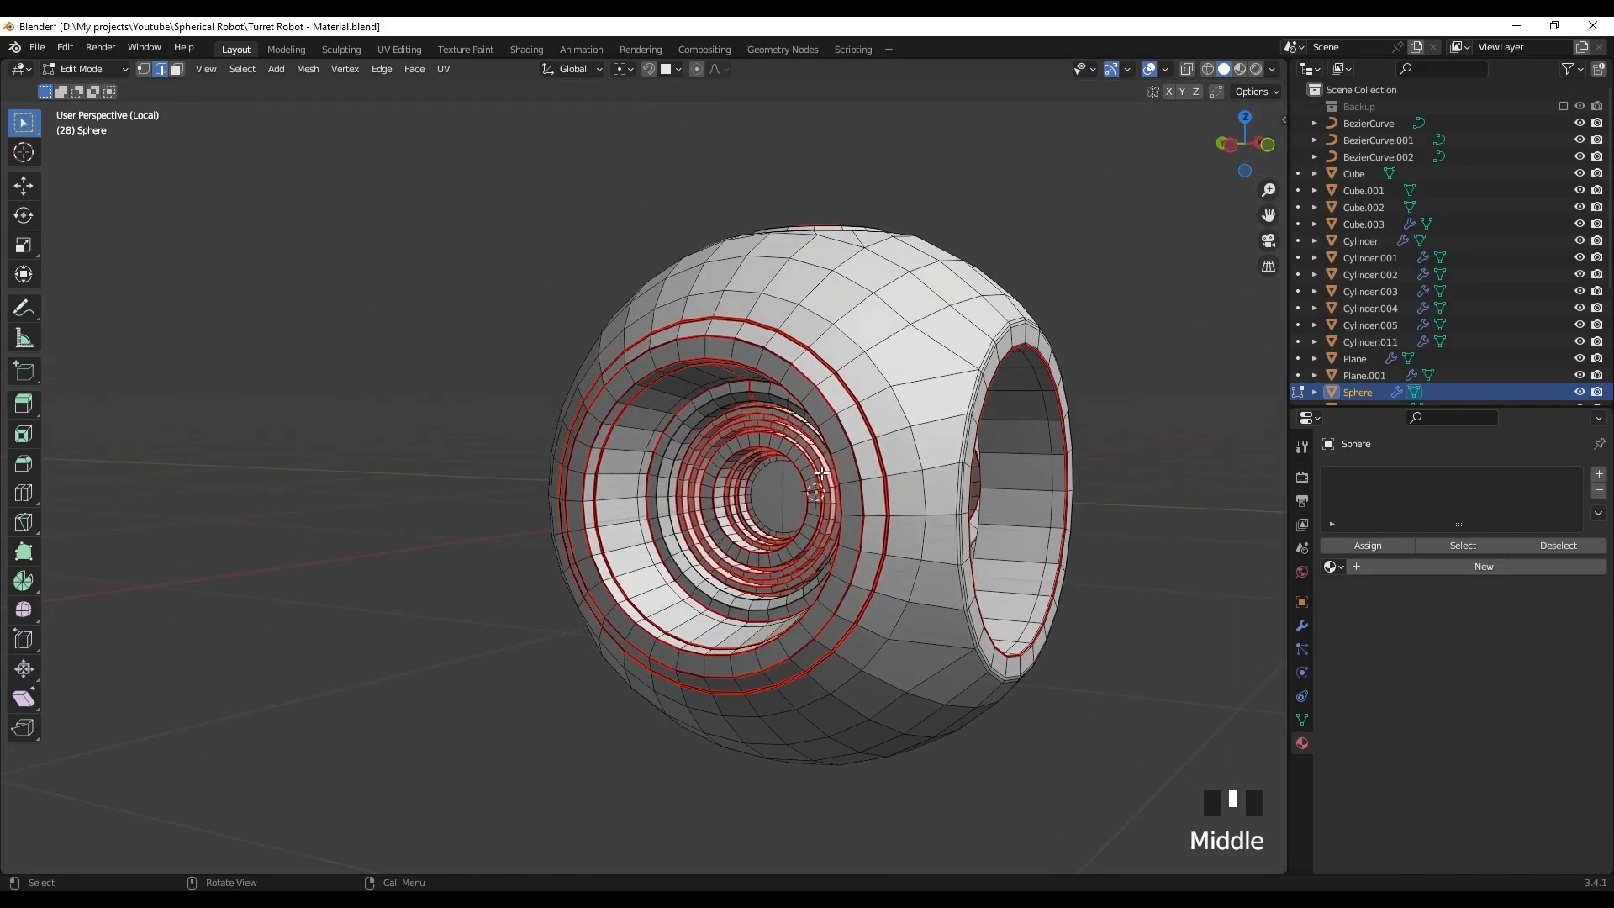
scroll(807, 478, "down", 3, "shift")
middle_click_drag(954, 432, 906, 380, "shift")
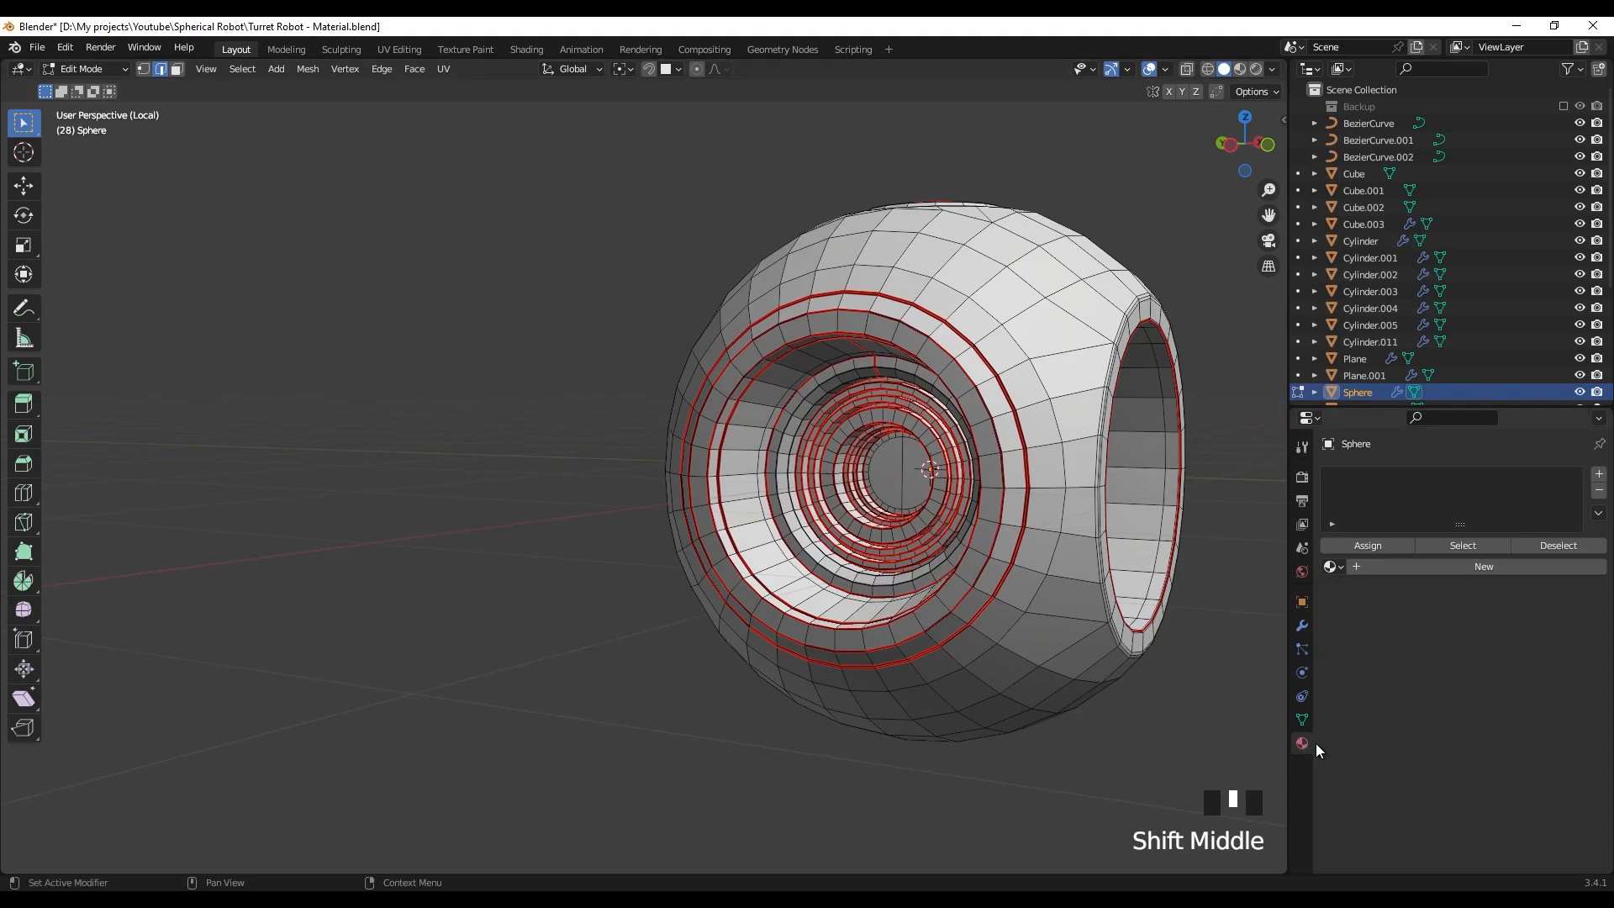
- Create a new material on the sphere and use an Image Texture for its base colour
double_click(1471, 567)
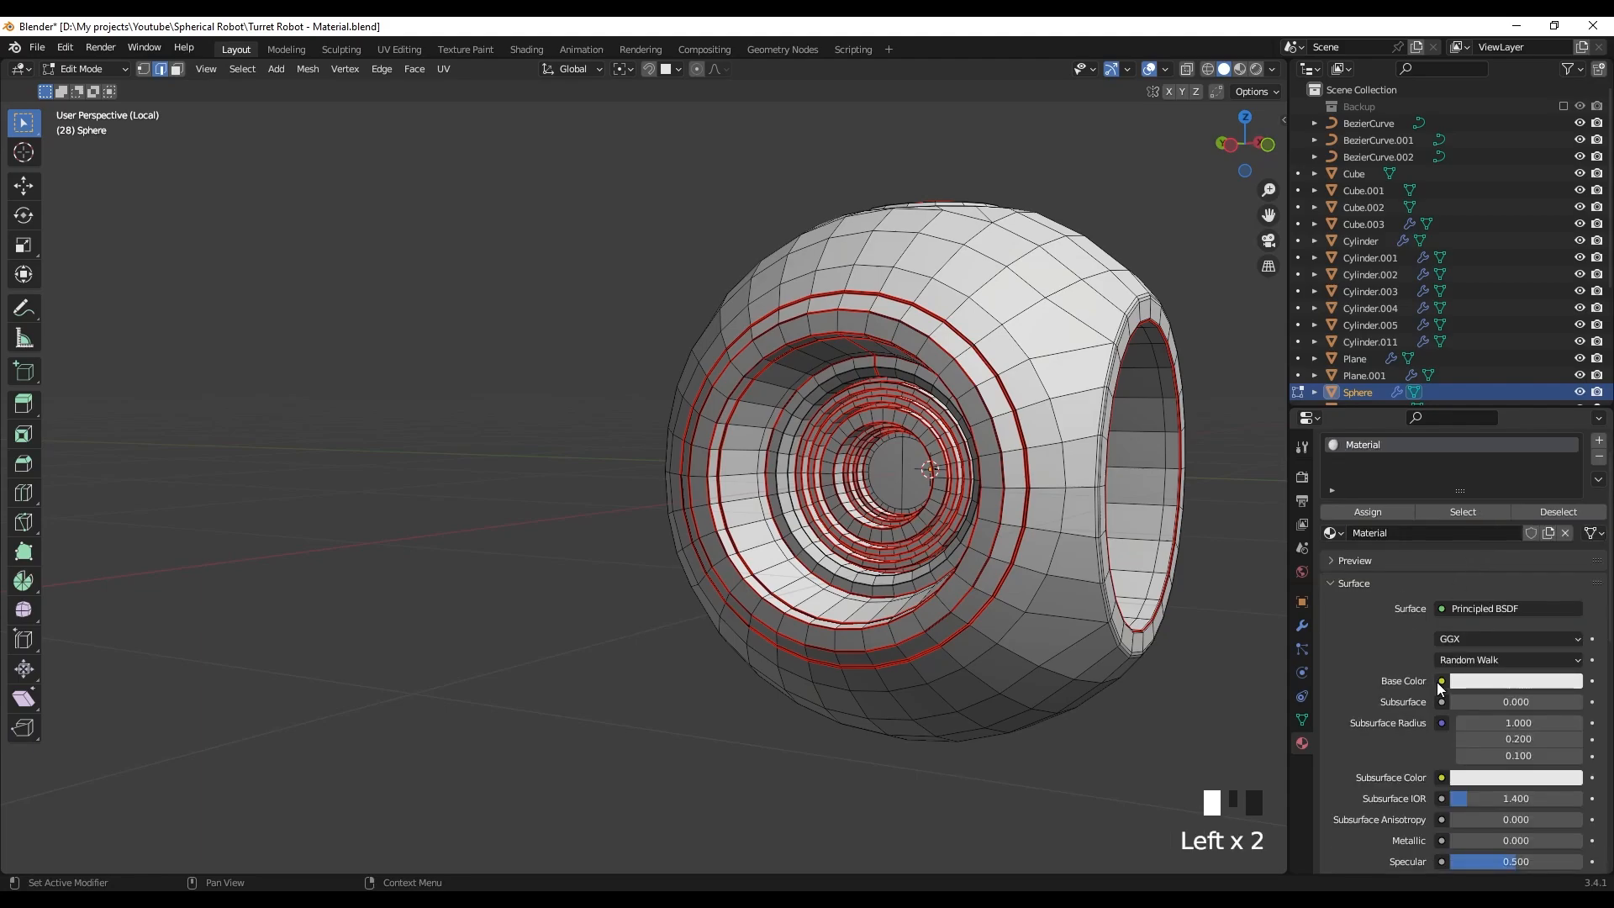
left_click(1442, 681)
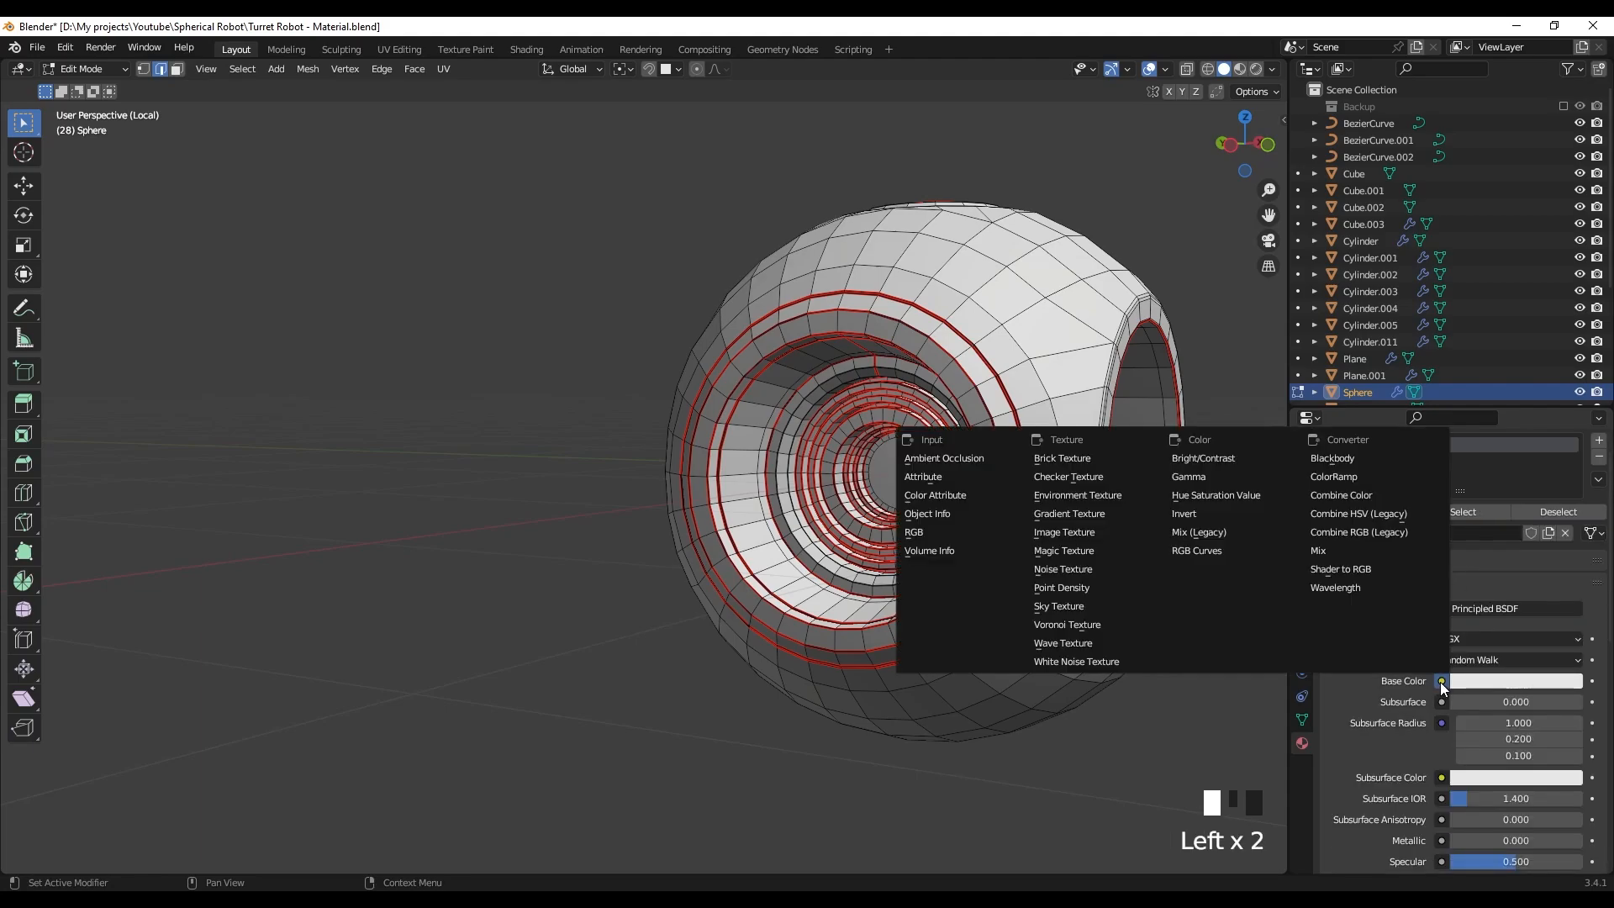
left_click(1076, 531)
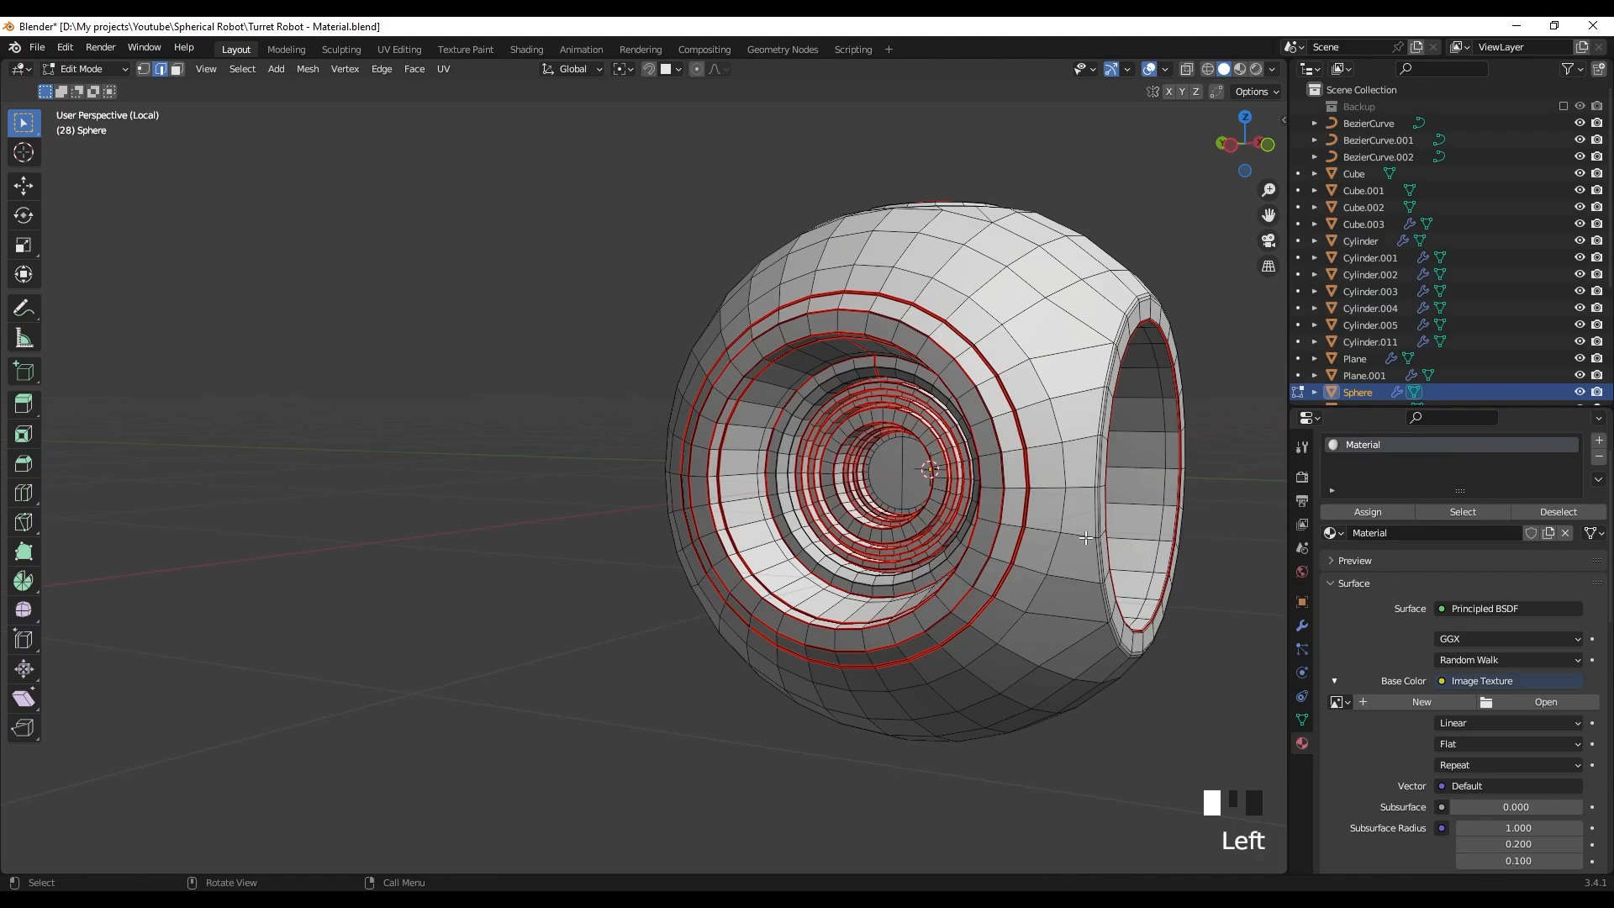
- Generate a new 4000 by 4000 UV Grid image for the material's base colour texture
left_click(1428, 701)
left_click(1435, 809)
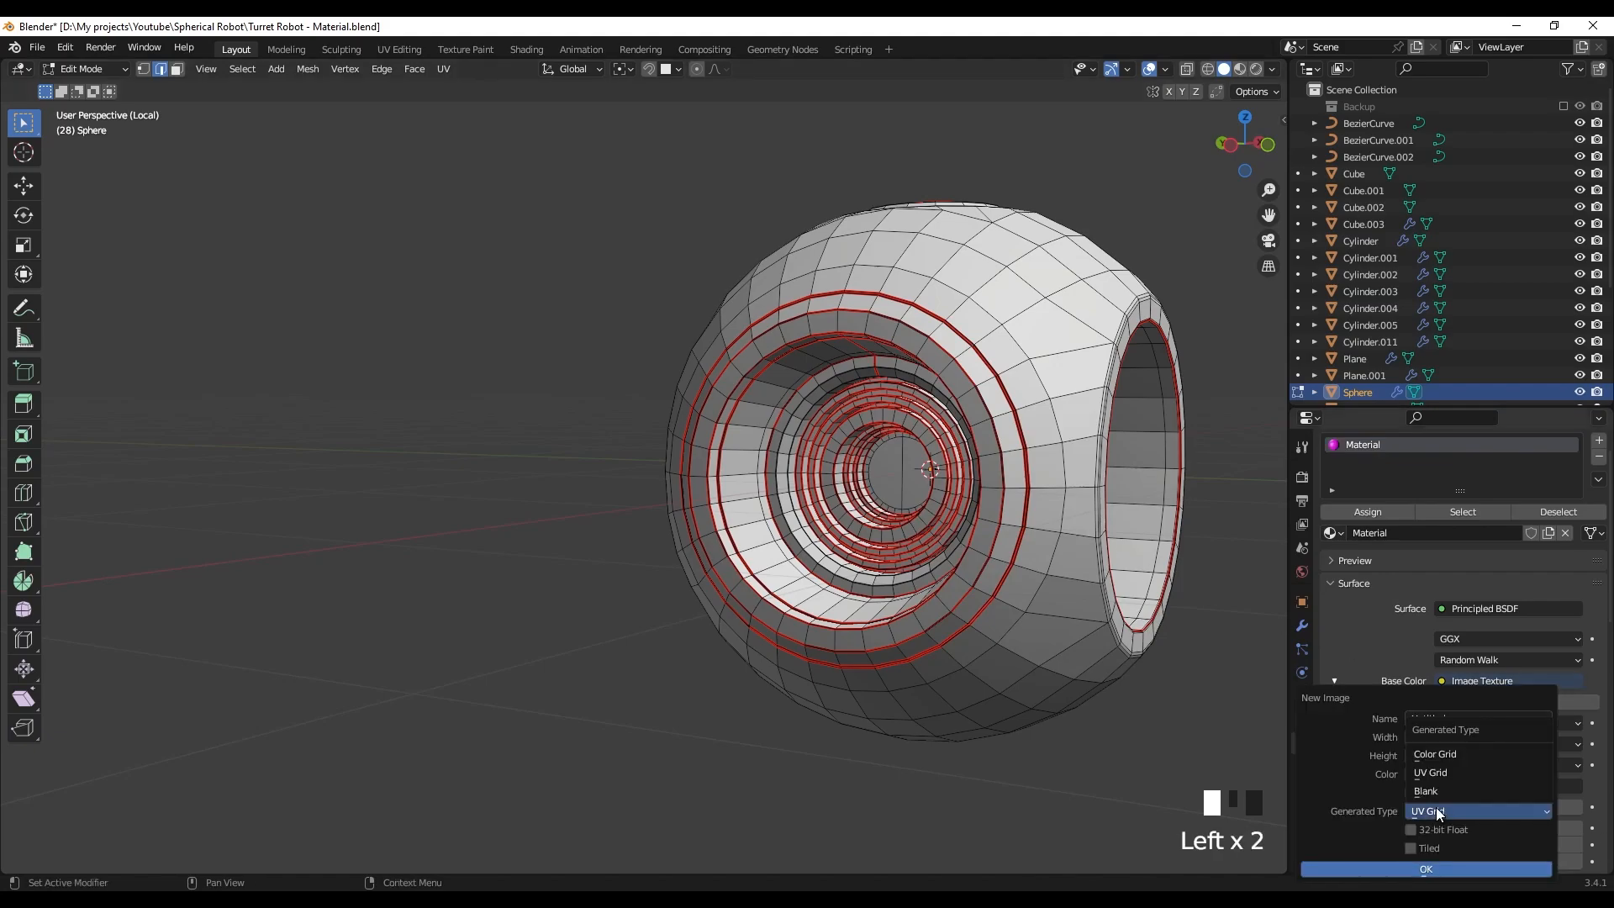
left_click(1435, 788)
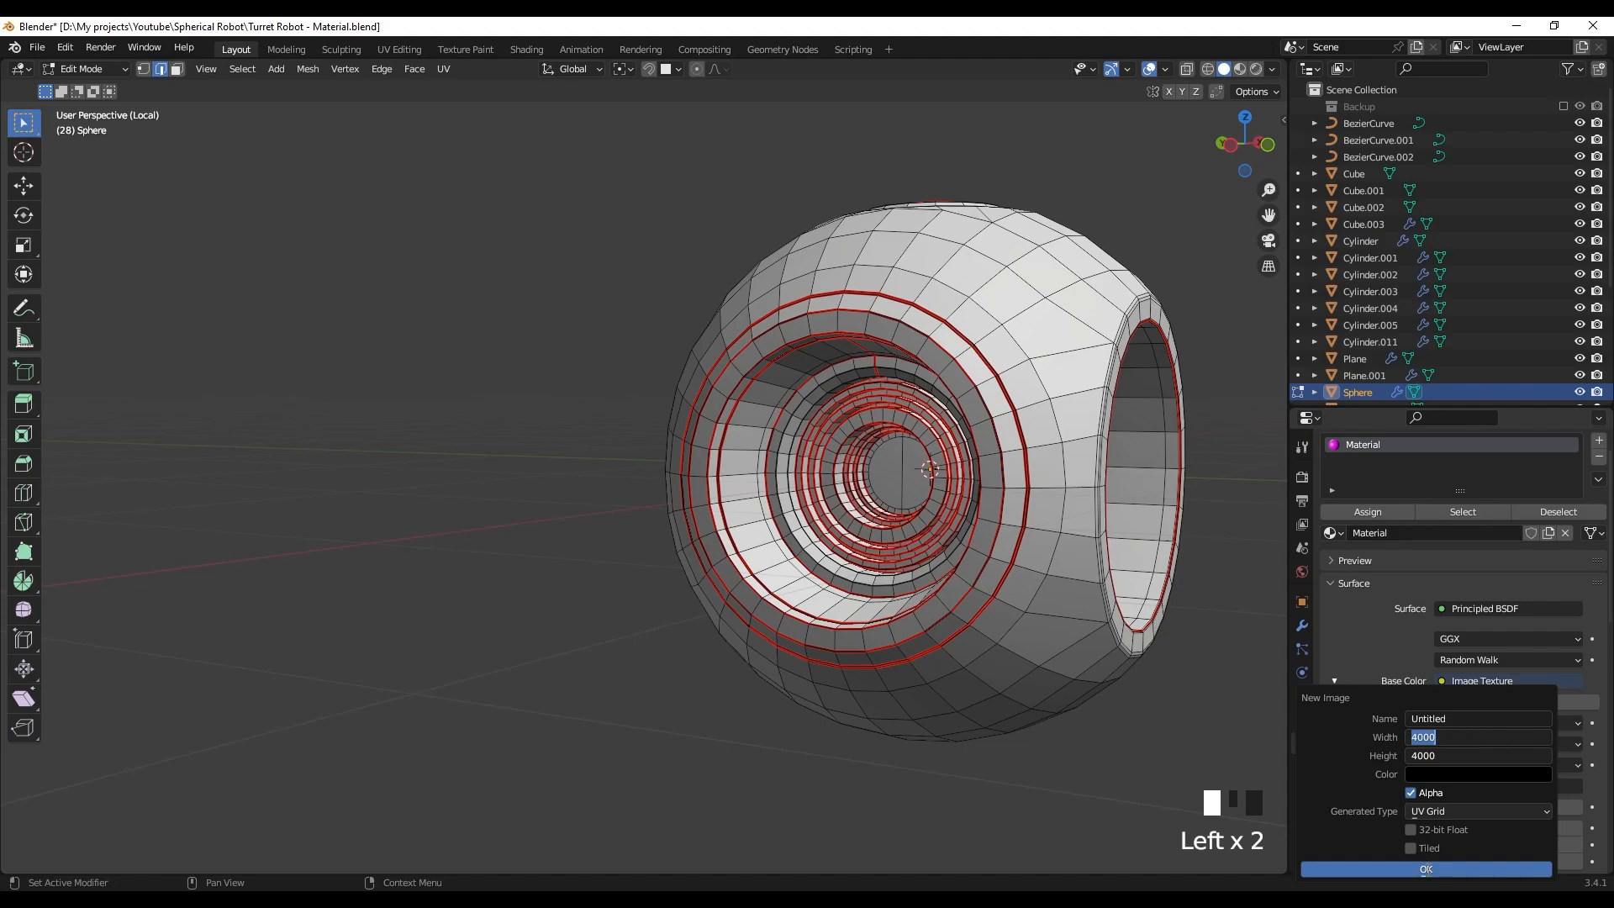
left_click(1427, 867)
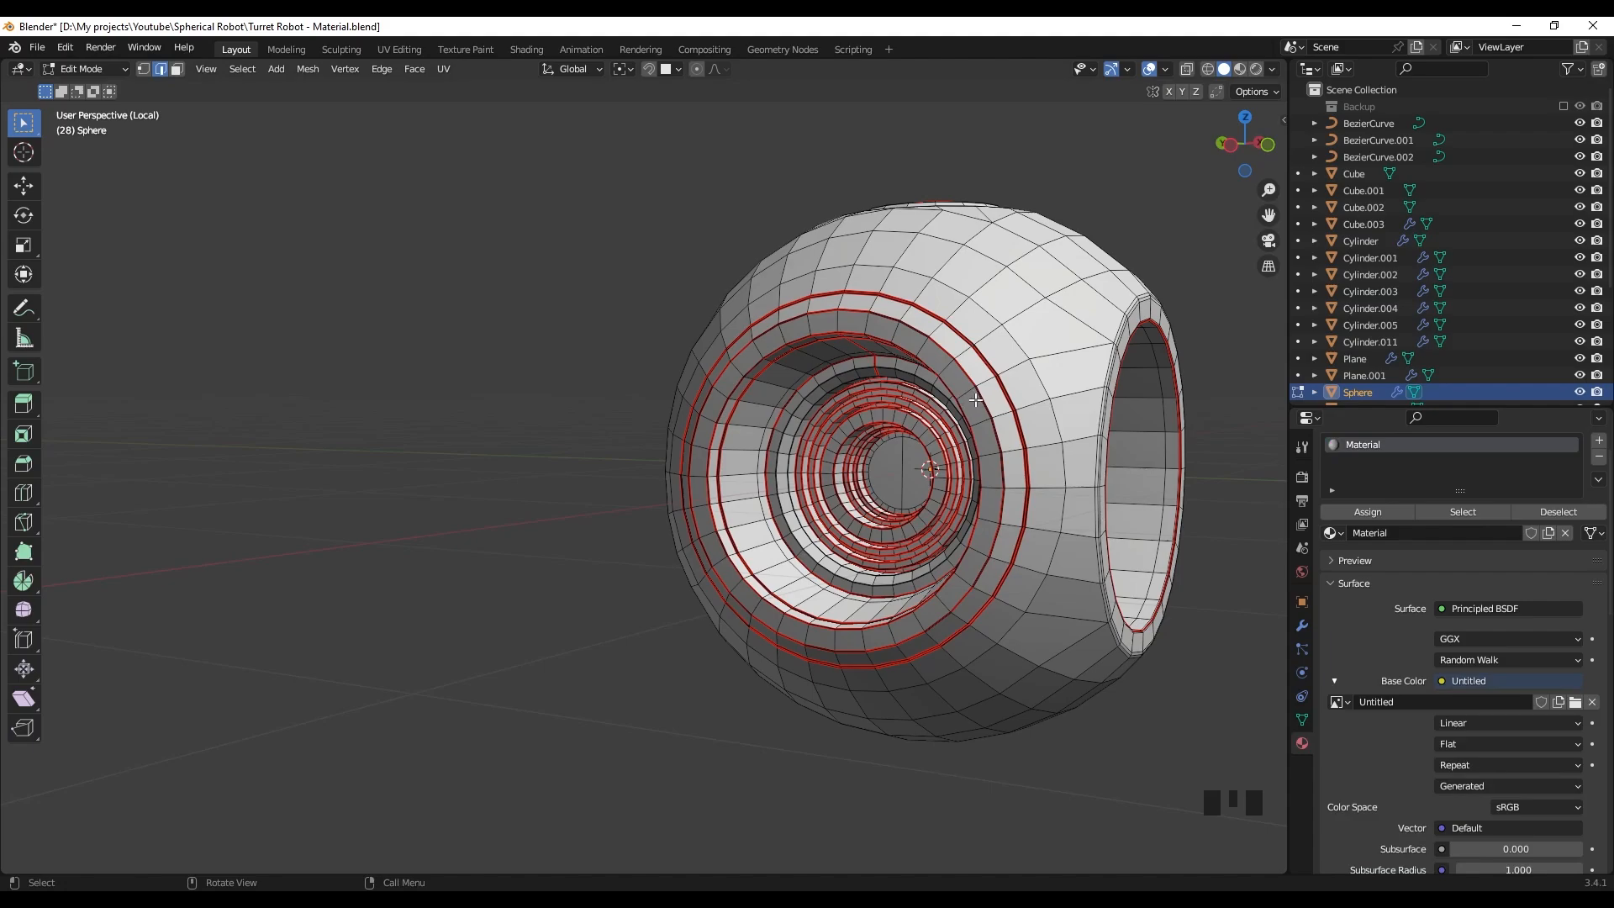
- Select the whole spherical body mesh and unwrap it along its marked seams
key("a")
key("u")
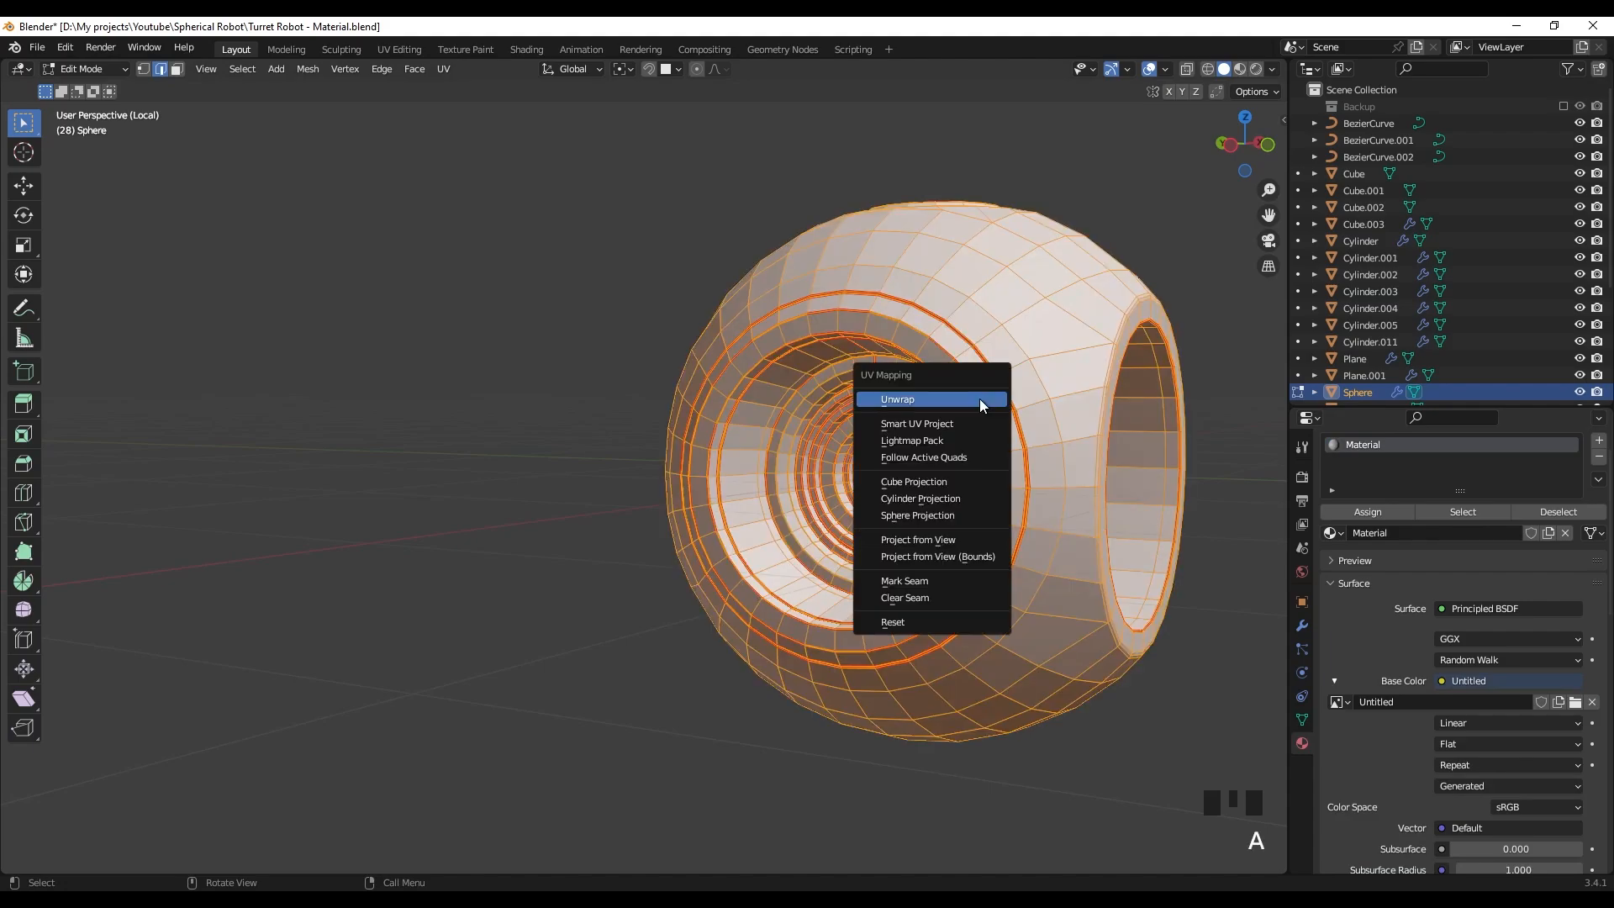
left_click(980, 399)
middle_click_drag(962, 424, 981, 414, "shift")
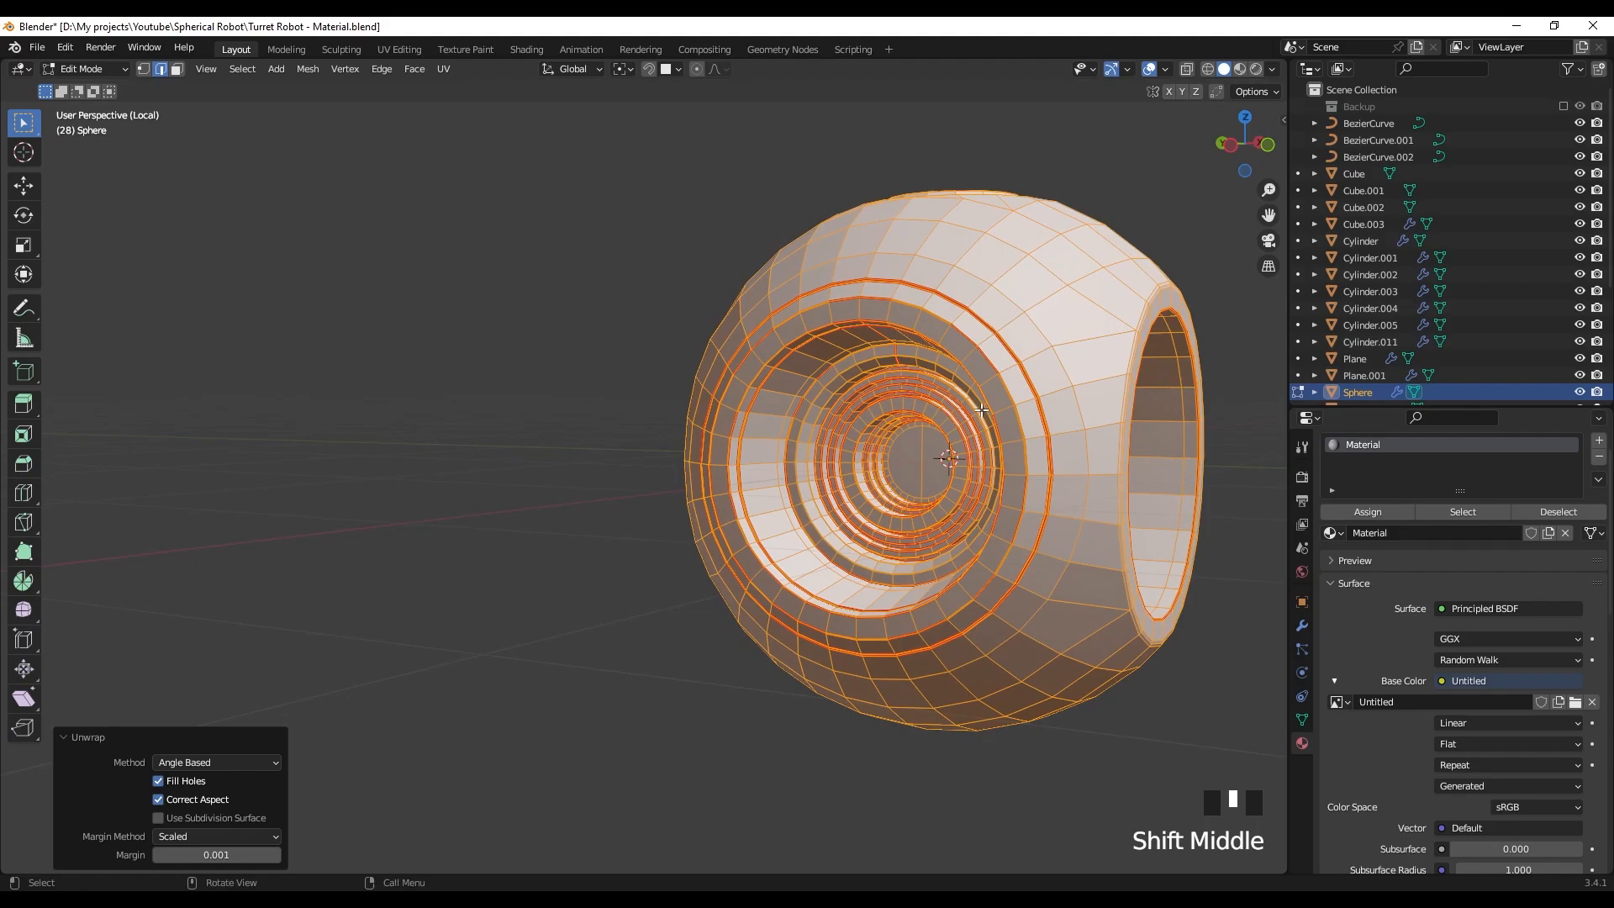
- Display the body in Material Preview and examine the checker pattern for stretching around the front recess and outer shell
key("z")
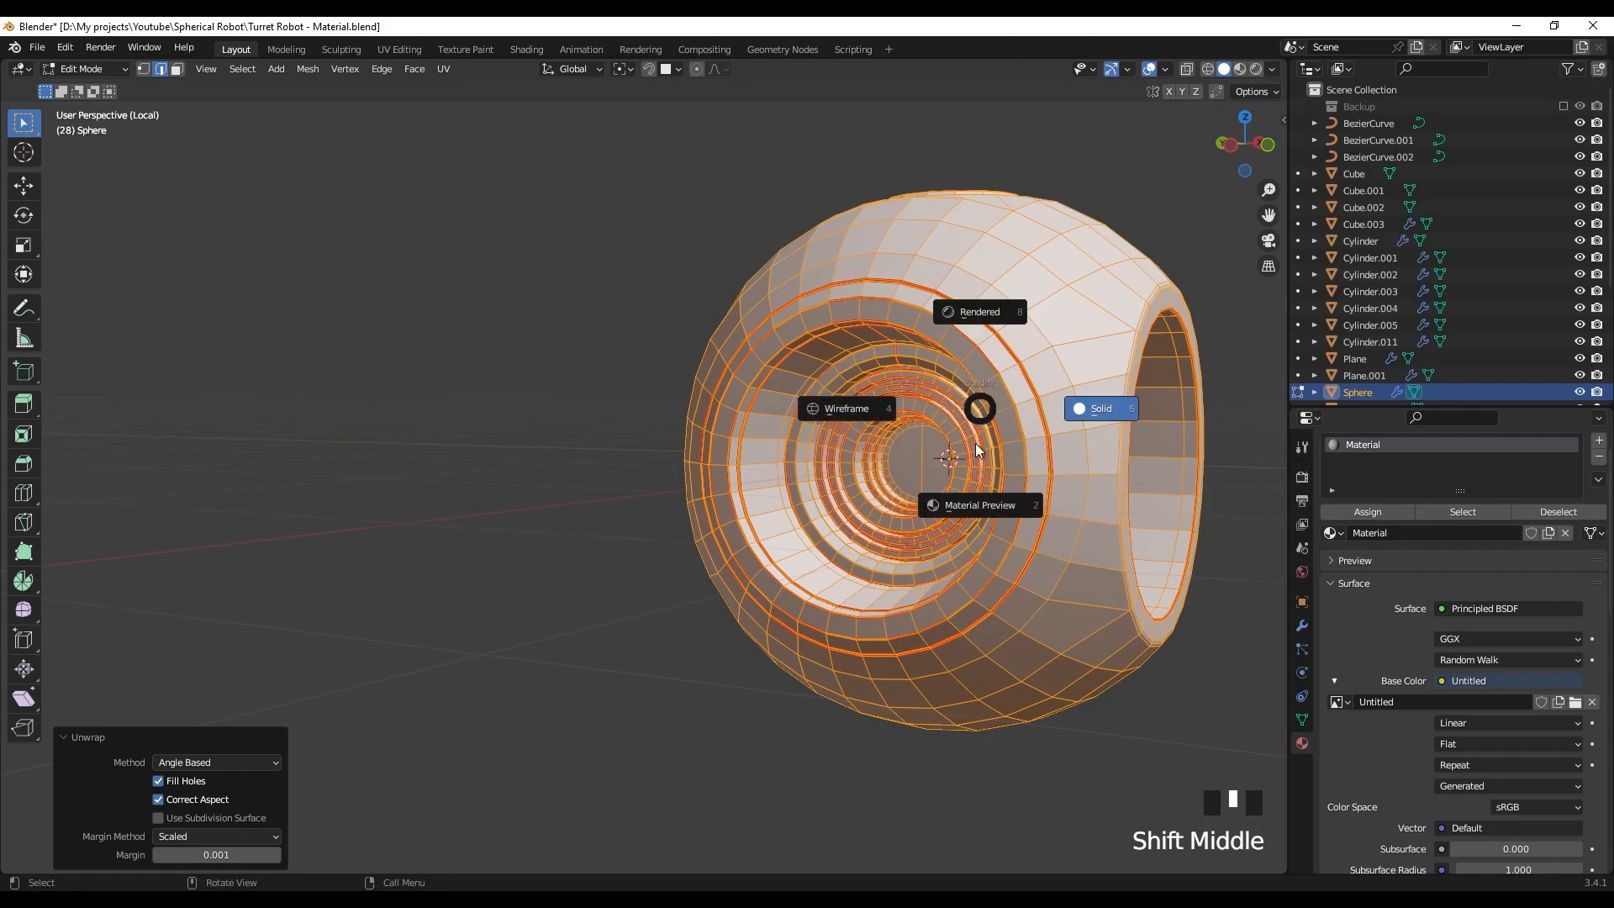
left_click(961, 510)
left_click(498, 463)
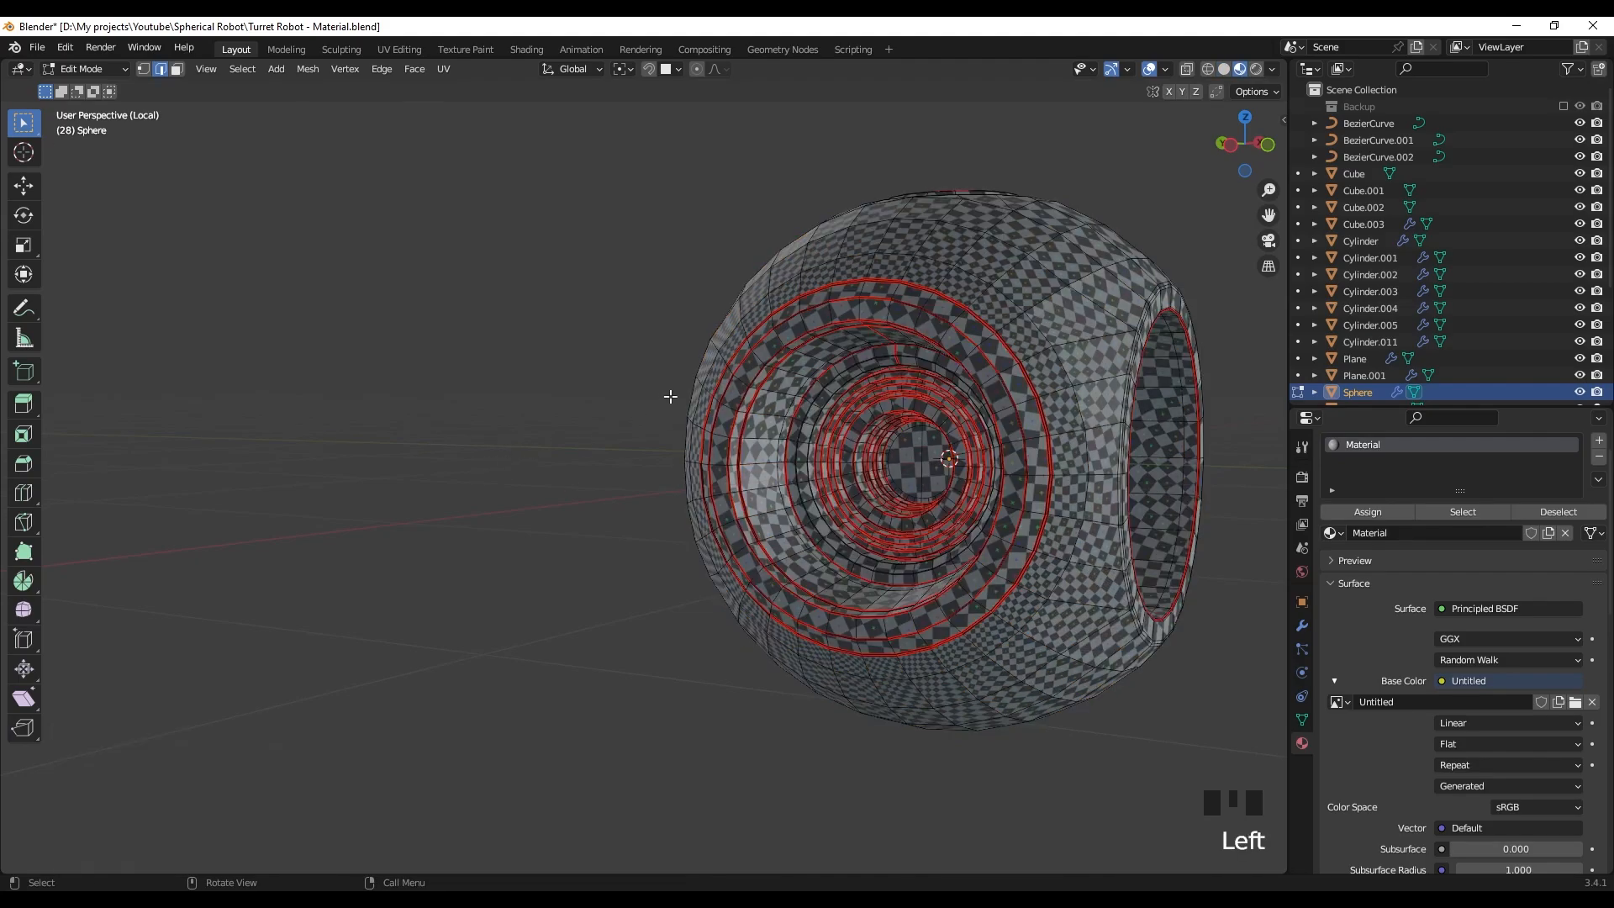
middle_click_drag(670, 392, 840, 404)
scroll(841, 403, "up", 6)
middle_click_drag(1177, 286, 710, 398, "shift")
key("KP_Decimal")
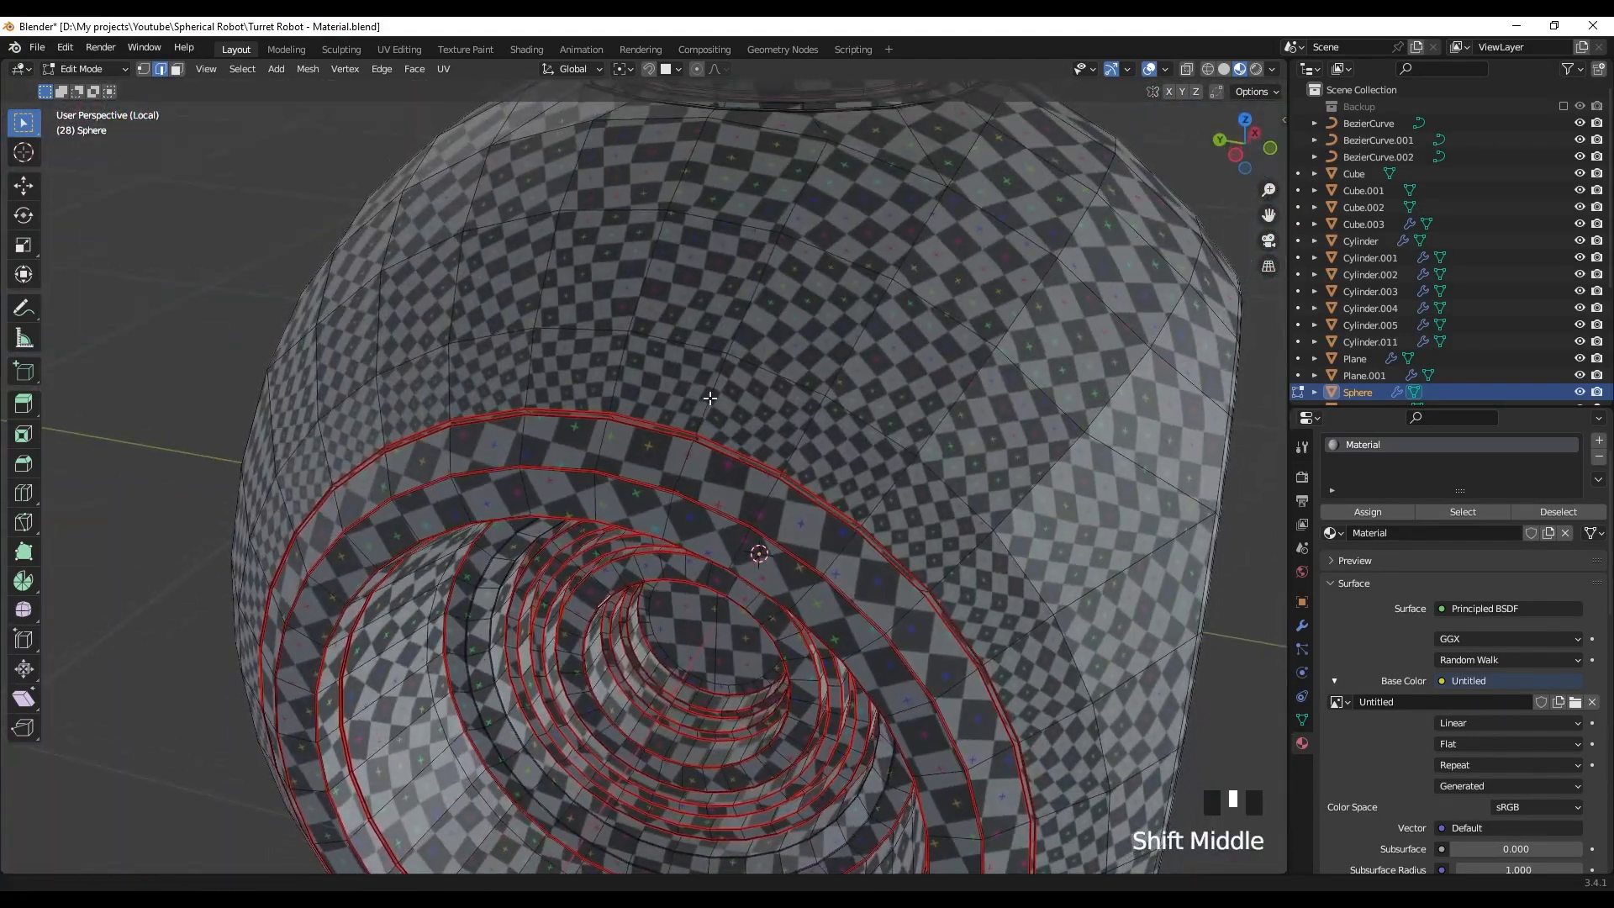
- Return to solid shading and mark the edge loop along the side opening's bevelled outer rim as a seam
key("z")
mouse_move(886, 421)
middle_mouse_down("shift")
mouse_move(847, 457)
mouse_move(820, 429)
middle_mouse_up("shift")
middle_click_drag(820, 429, 706, 317, "shift")
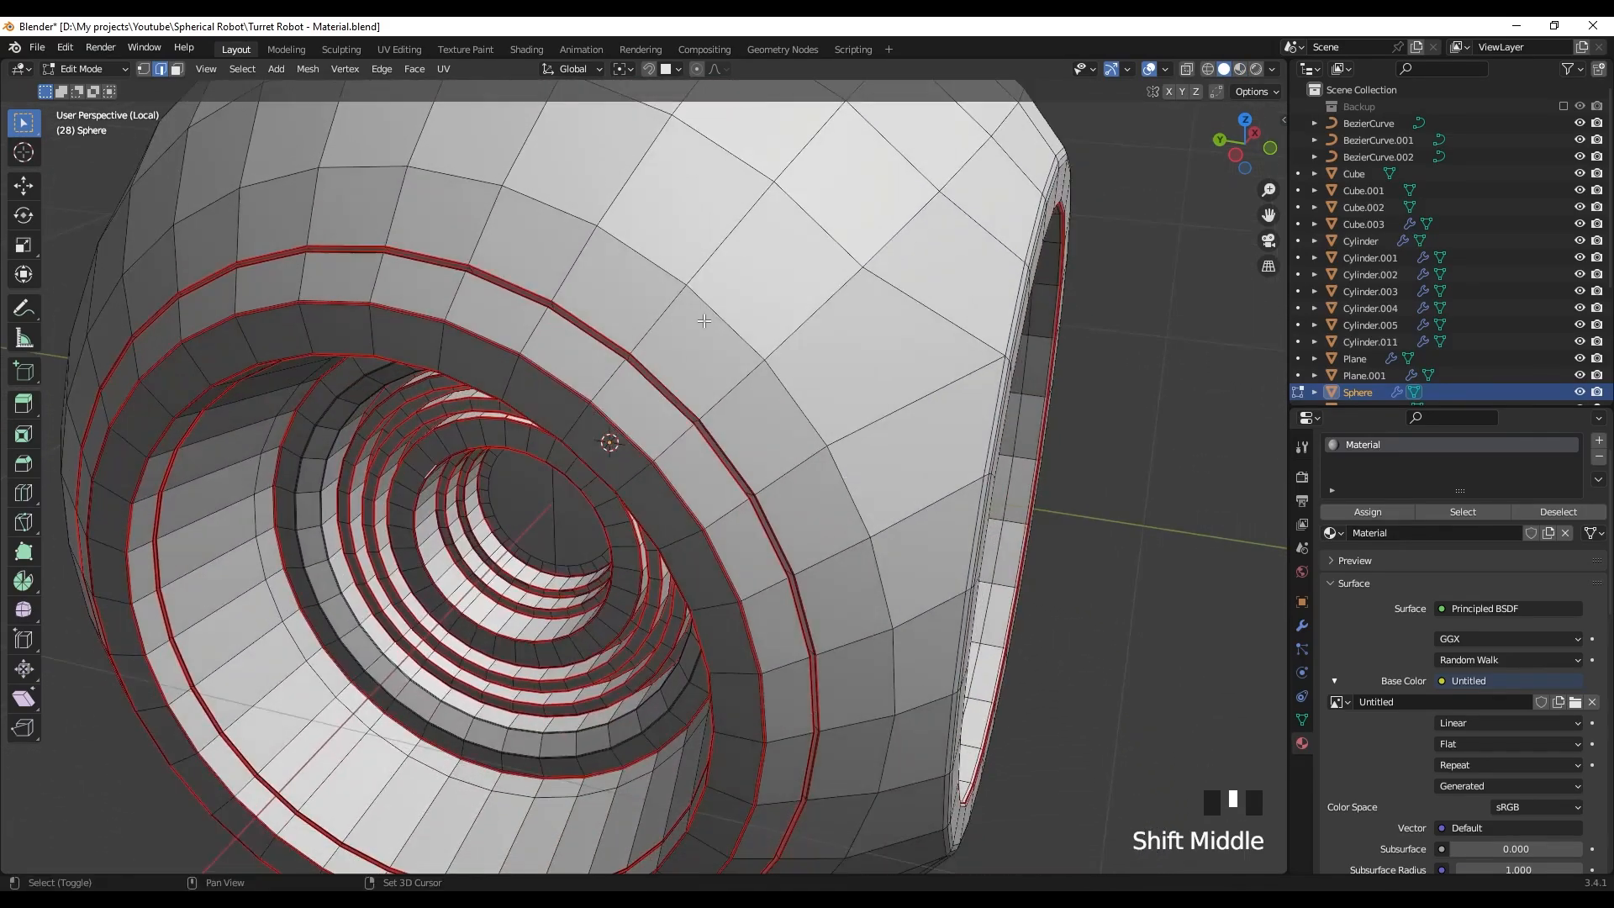
mouse_move(942, 526)
middle_mouse_down()
mouse_move(857, 468)
mouse_move(757, 487)
mouse_move(580, 477)
mouse_move(577, 414)
mouse_move(981, 468)
middle_mouse_up()
scroll(580, 477, "up", 4)
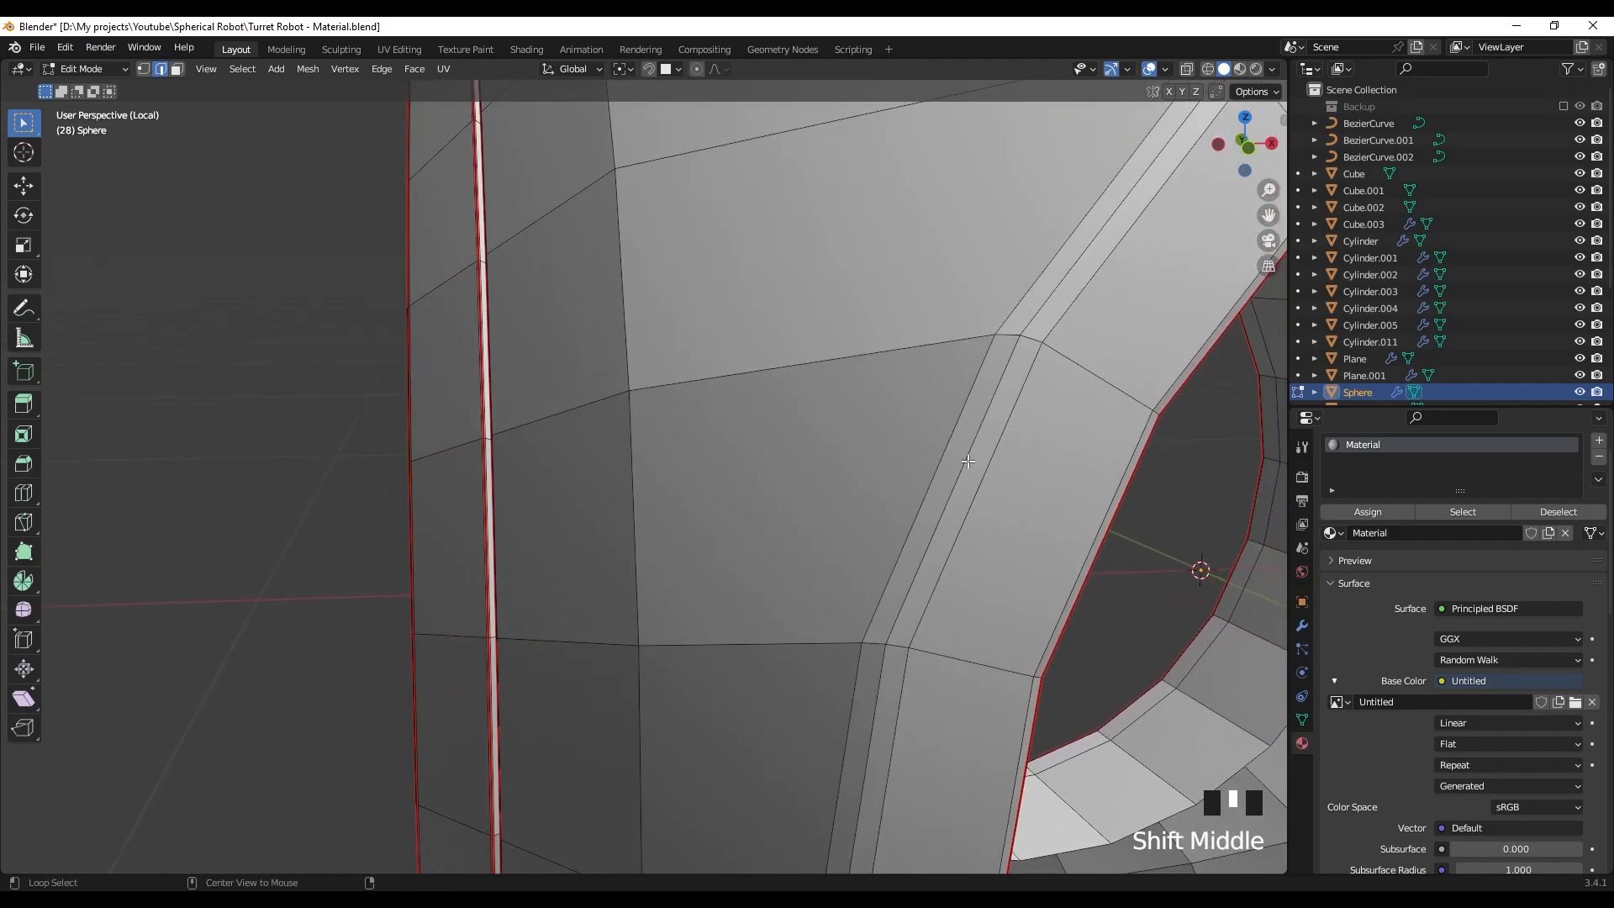
left_click(967, 462, "alt")
scroll(967, 461, "down", 2)
right_click(962, 461)
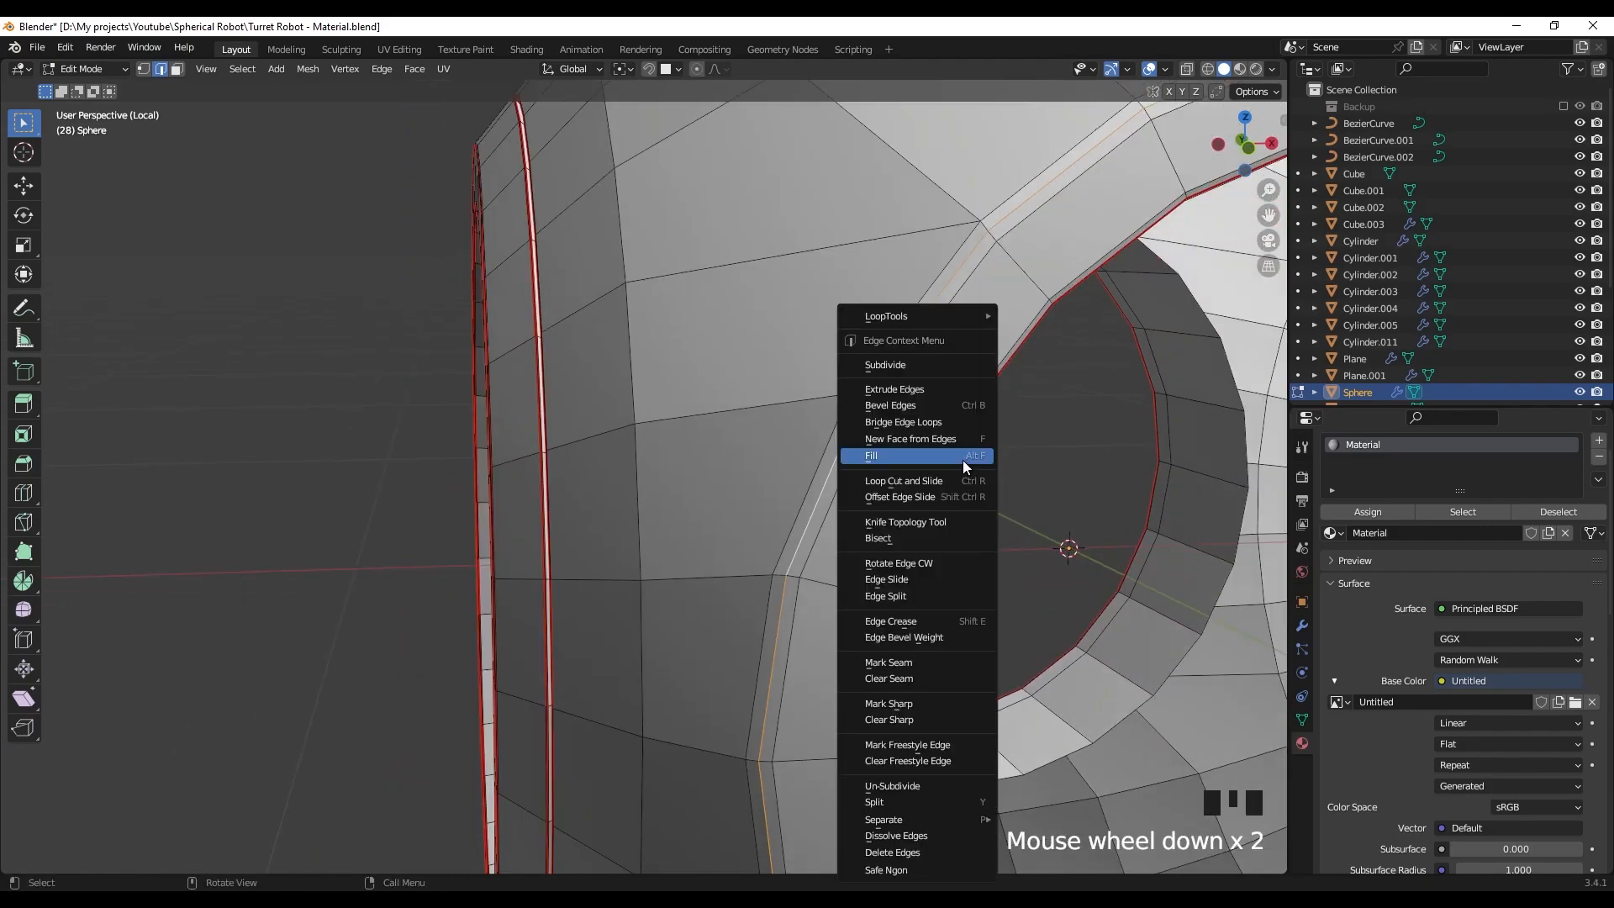
right_click(889, 664)
- Mark one edge crossing the wide sloping wall inside the front recess as a seam
middle_click_drag(890, 666, 713, 522)
scroll(890, 496, "down", 4)
scroll(721, 542, "up", 3)
scroll(538, 594, "up", 3)
scroll(488, 615, "up", 3)
left_click(530, 607)
left_click(677, 568, "ctrl")
right_click(713, 523)
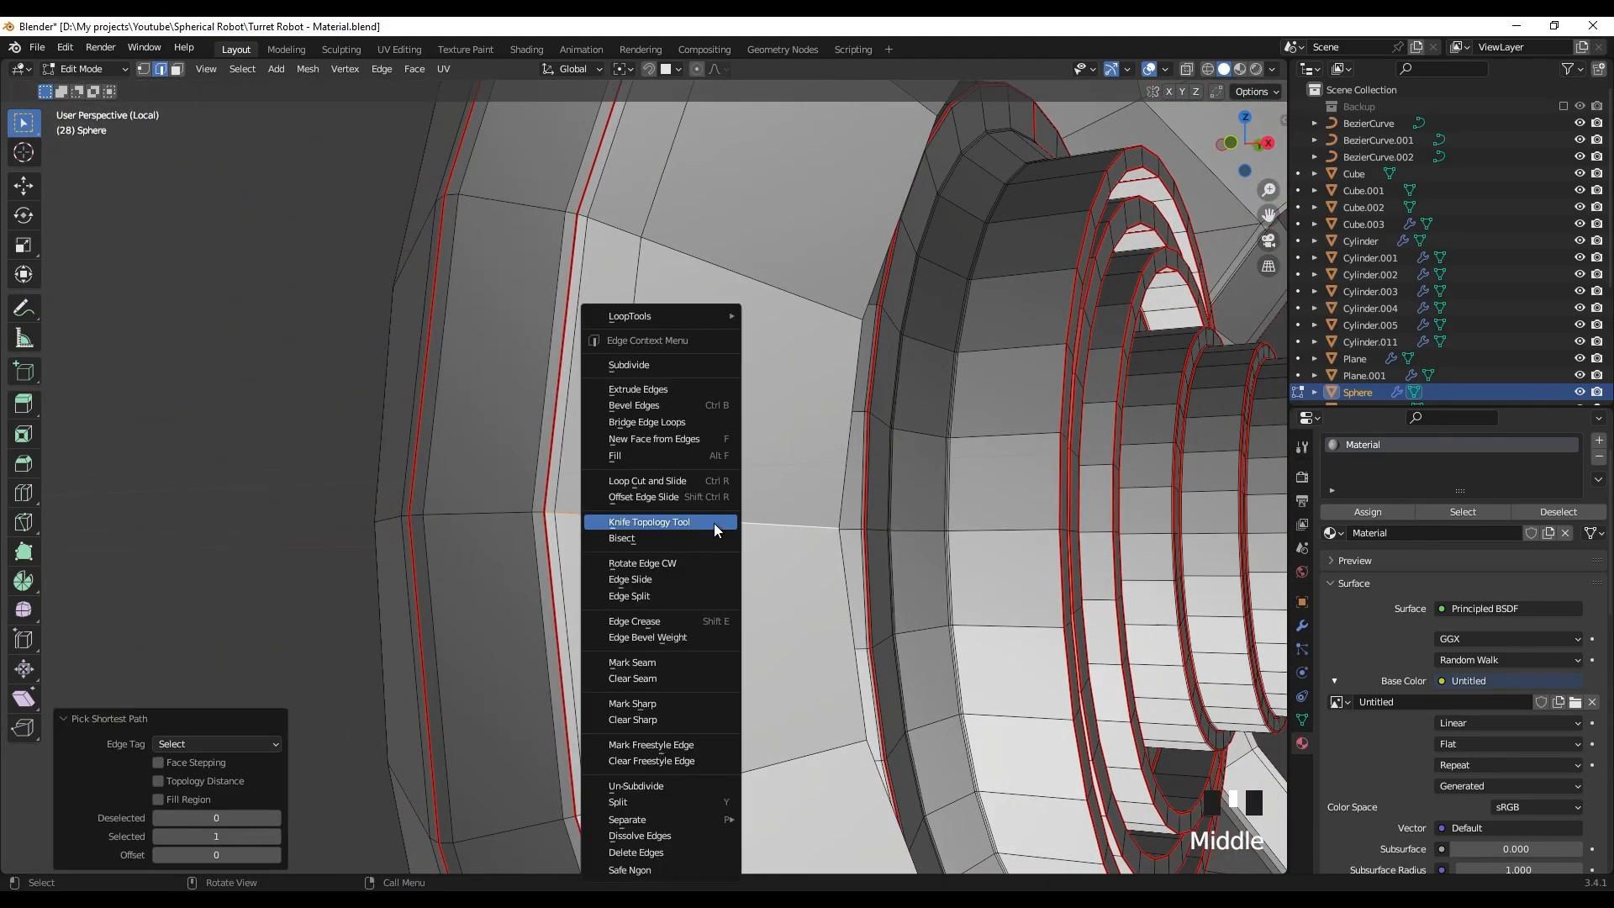
left_click(677, 659)
- Mark two edge loops on the bevelled outermost rim of the stepped top recess as seams
middle_click_drag(727, 588, 641, 522, "shift")
scroll(728, 433, "up", 5)
scroll(689, 471, "up", 4)
scroll(641, 523, "up", 4)
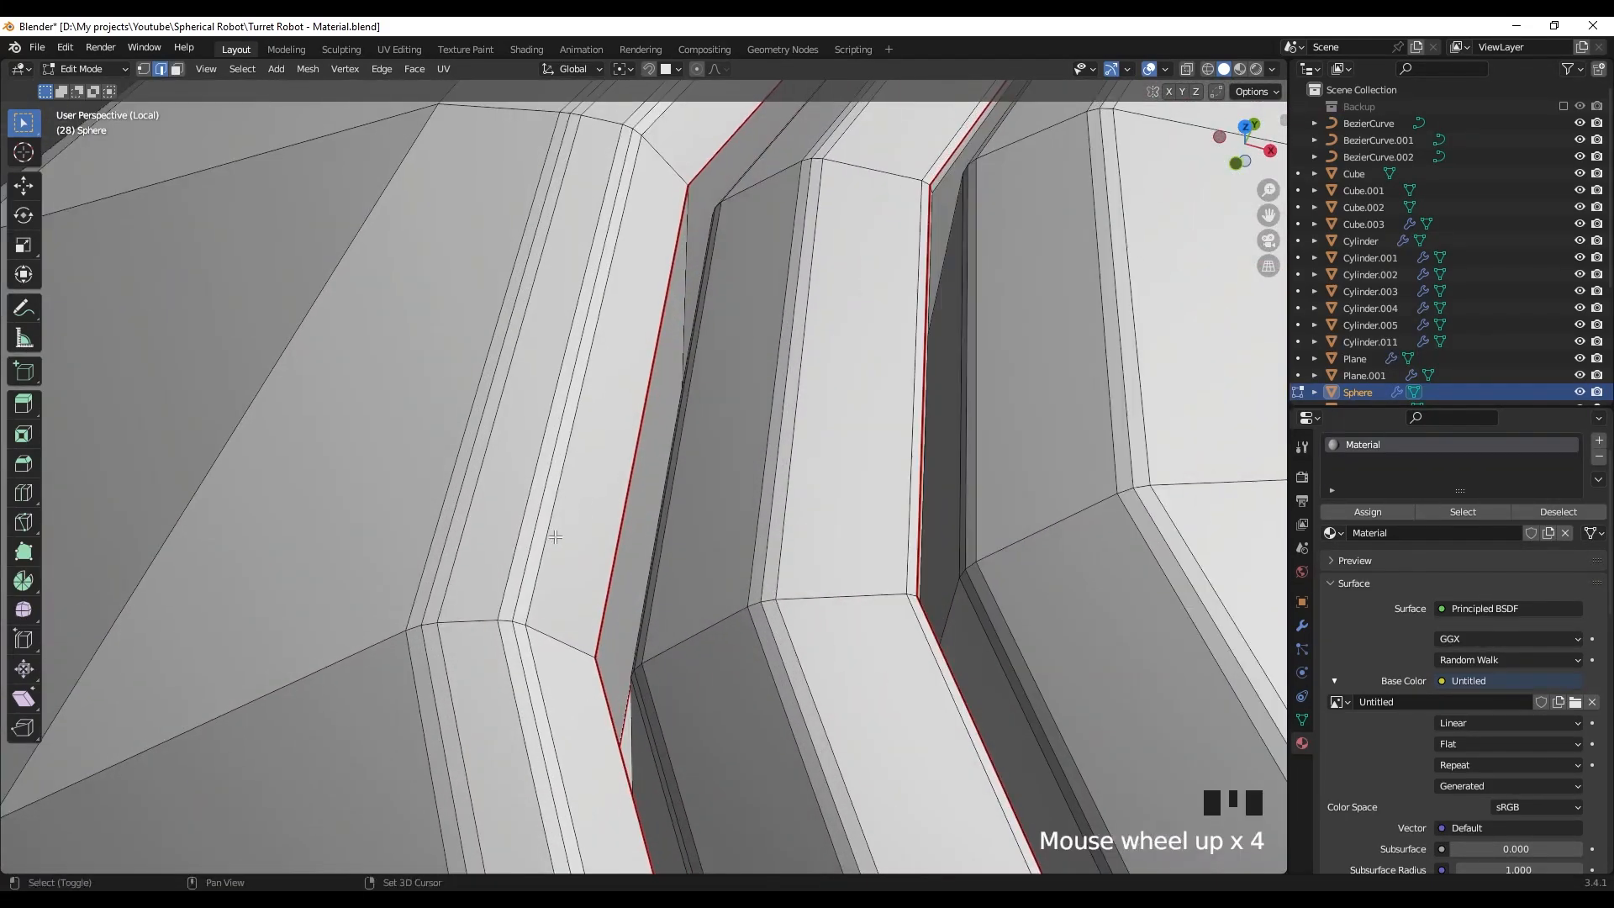
middle_click_drag(548, 541, 561, 495, "shift")
left_click(626, 497, "alt+shift")
right_click(629, 503)
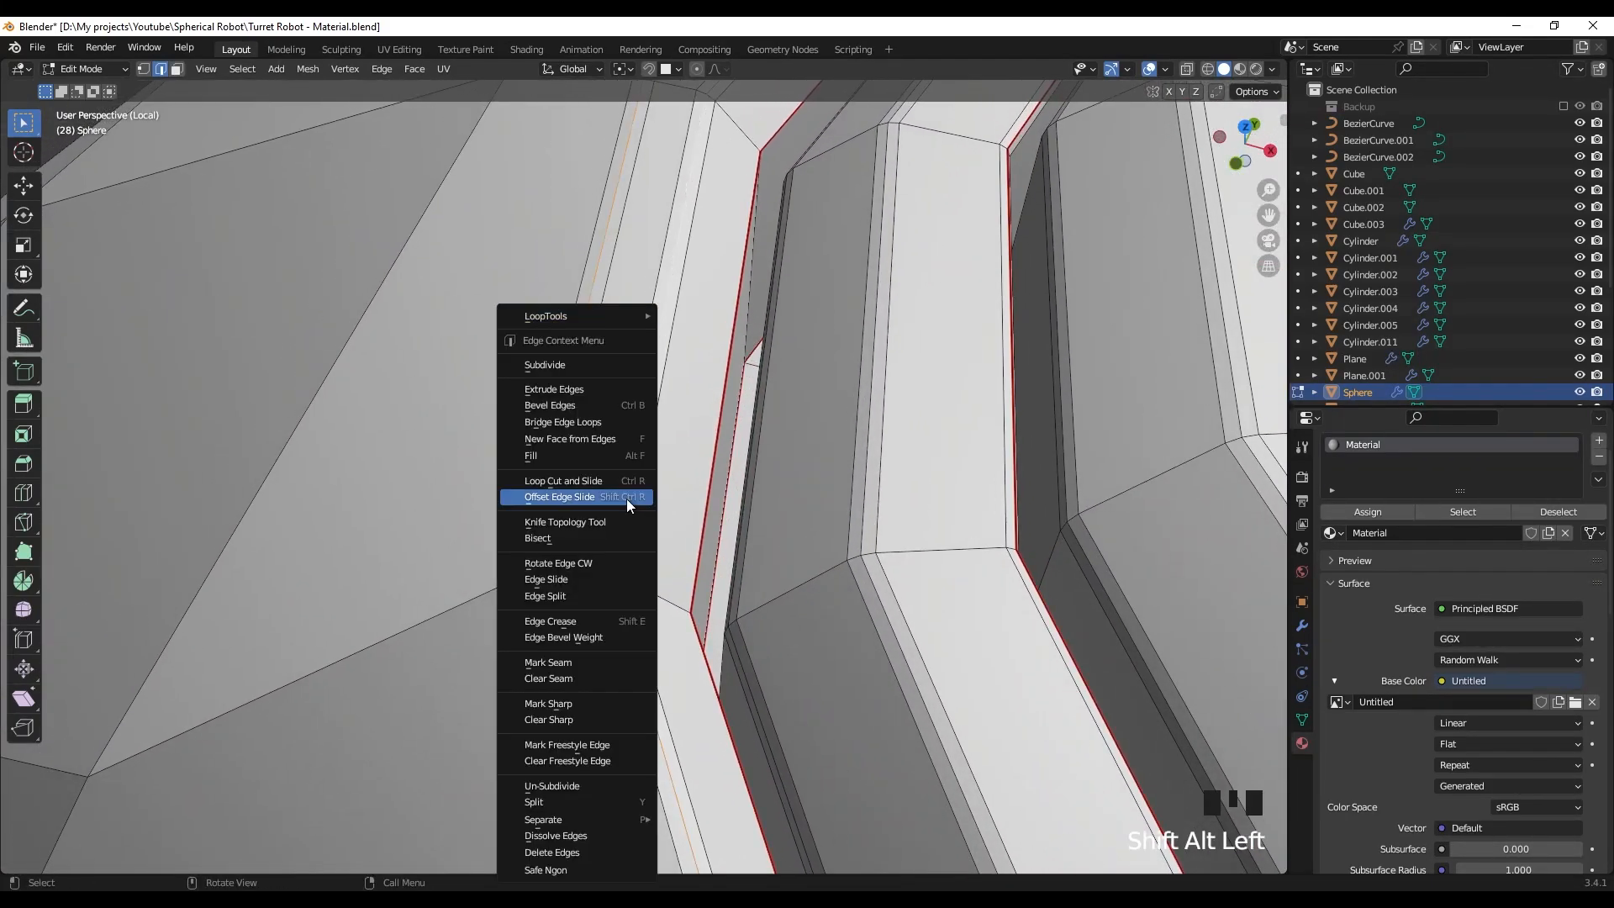
left_click(602, 663)
- Mark the loops at the bottom of the top recess's outer groove and along the adjoining step's rim as seams
middle_click_drag(602, 663, 561, 542)
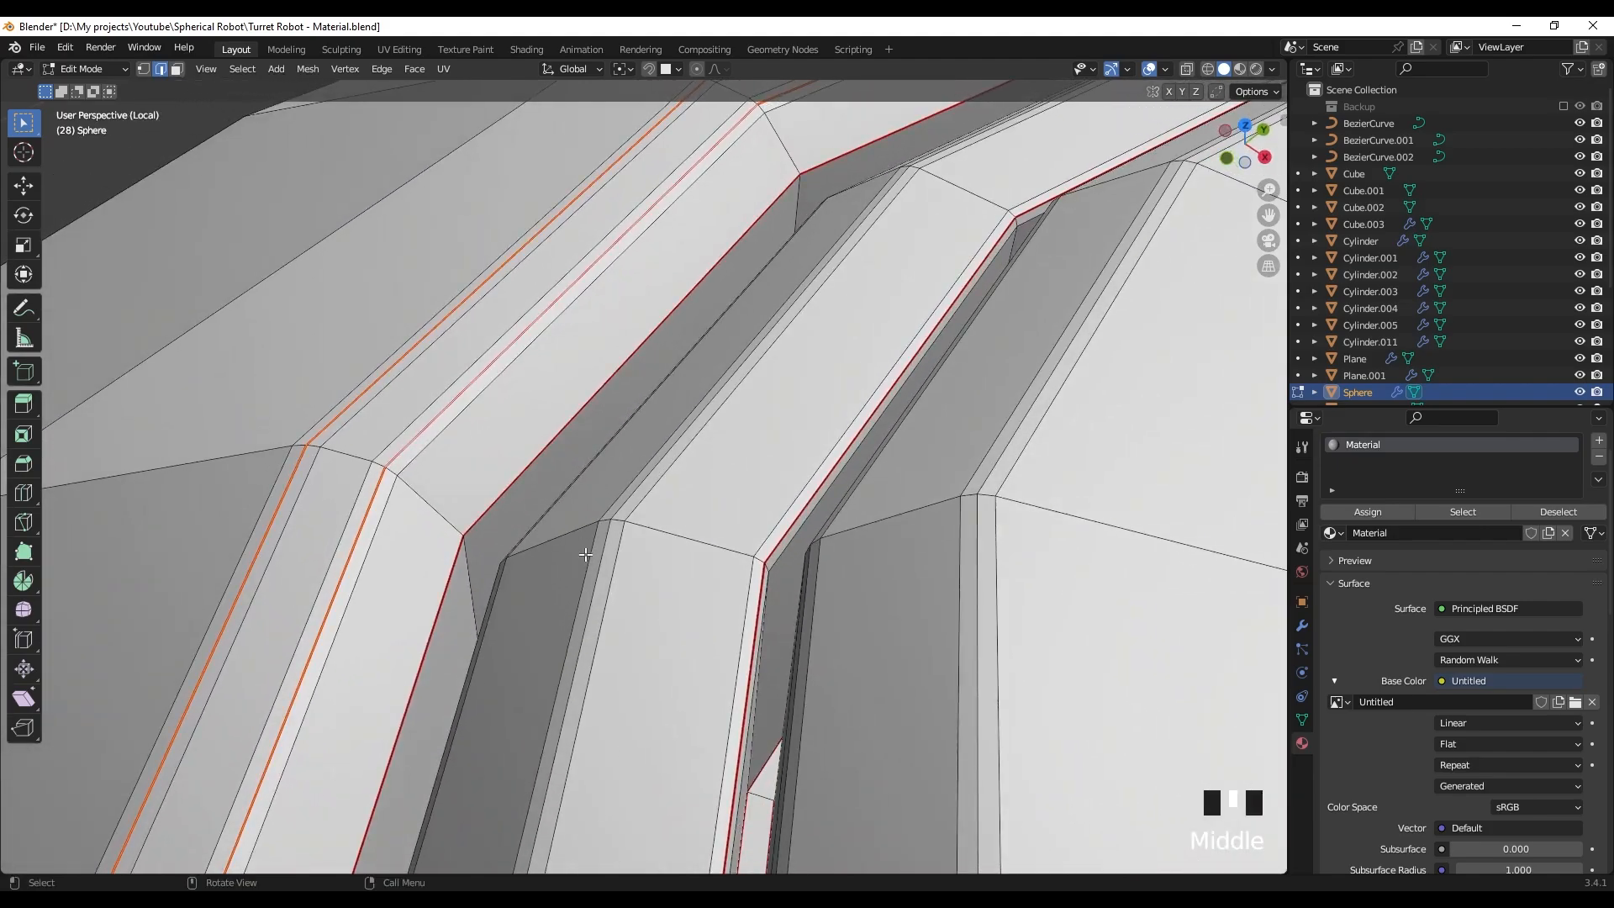
scroll(562, 542, "down", 2)
scroll(561, 542, "up", 2)
middle_click_drag(555, 551, 778, 560)
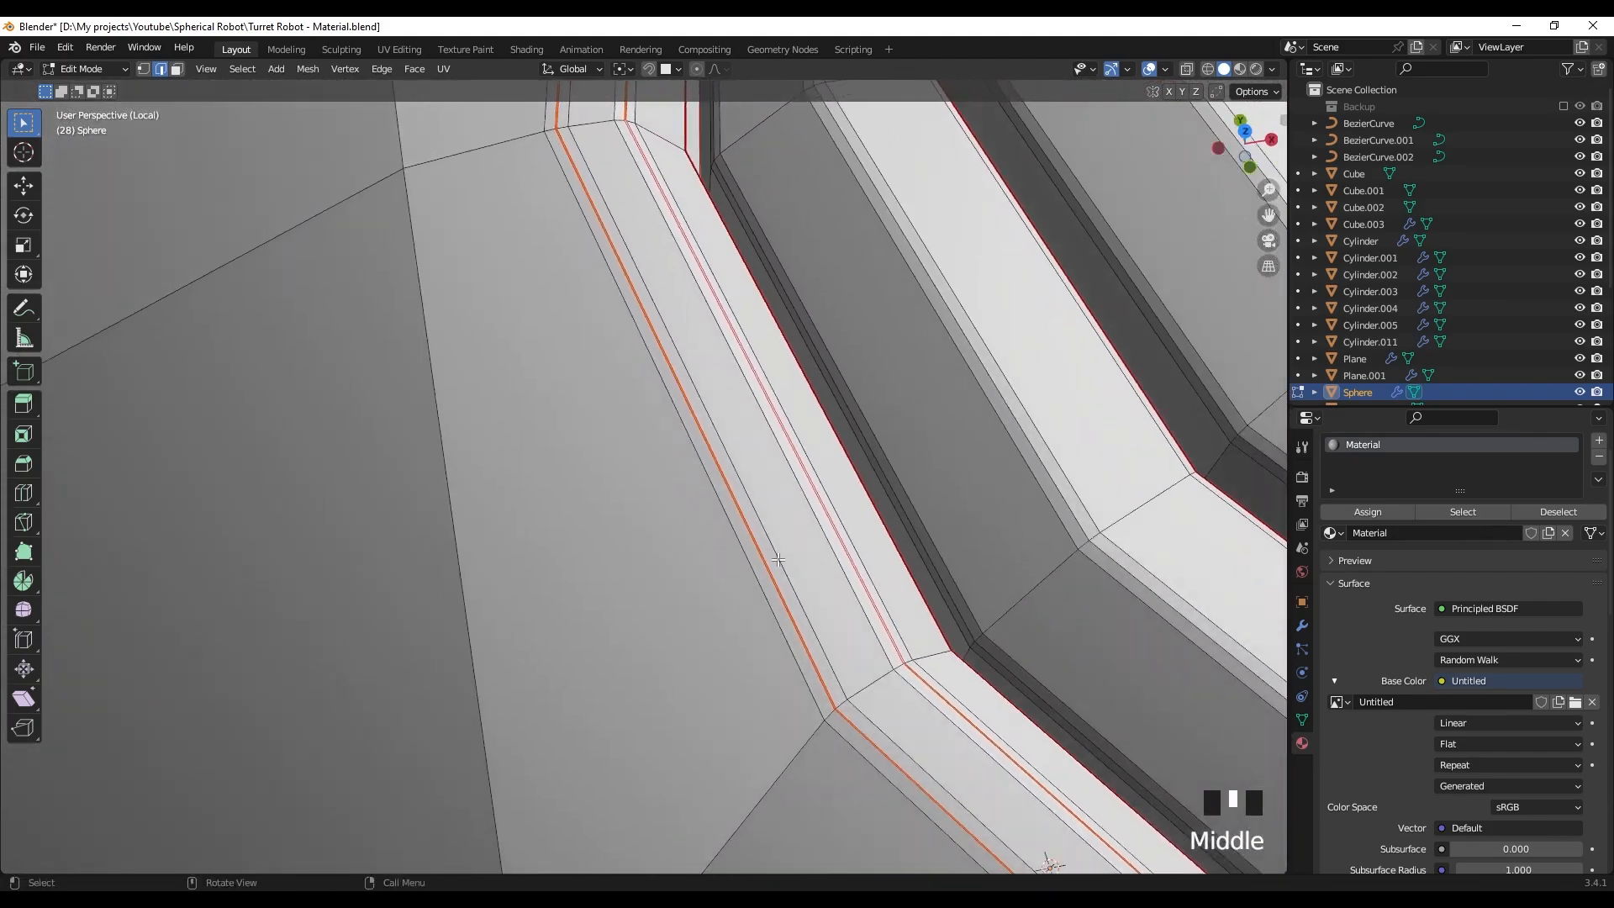
right_click(1053, 474)
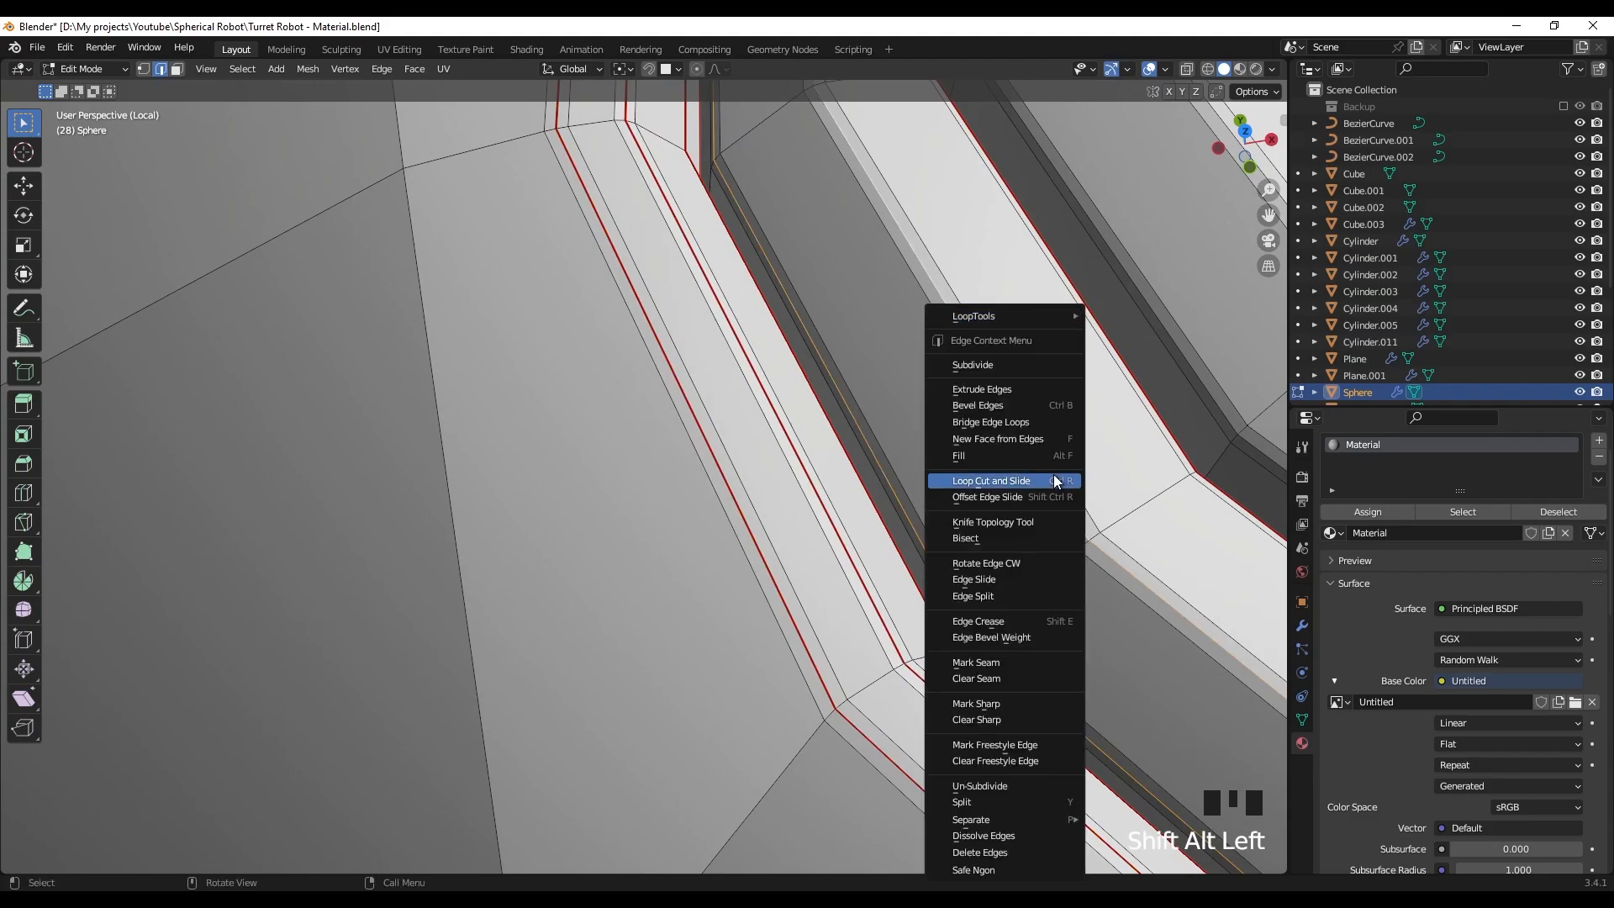
left_click(1010, 663)
- Mark the loops at the bottom of the second groove and along the central disc's outer rim as seams
middle_click_drag(1048, 865, 904, 714)
middle_click_drag(903, 715, 925, 518, "shift")
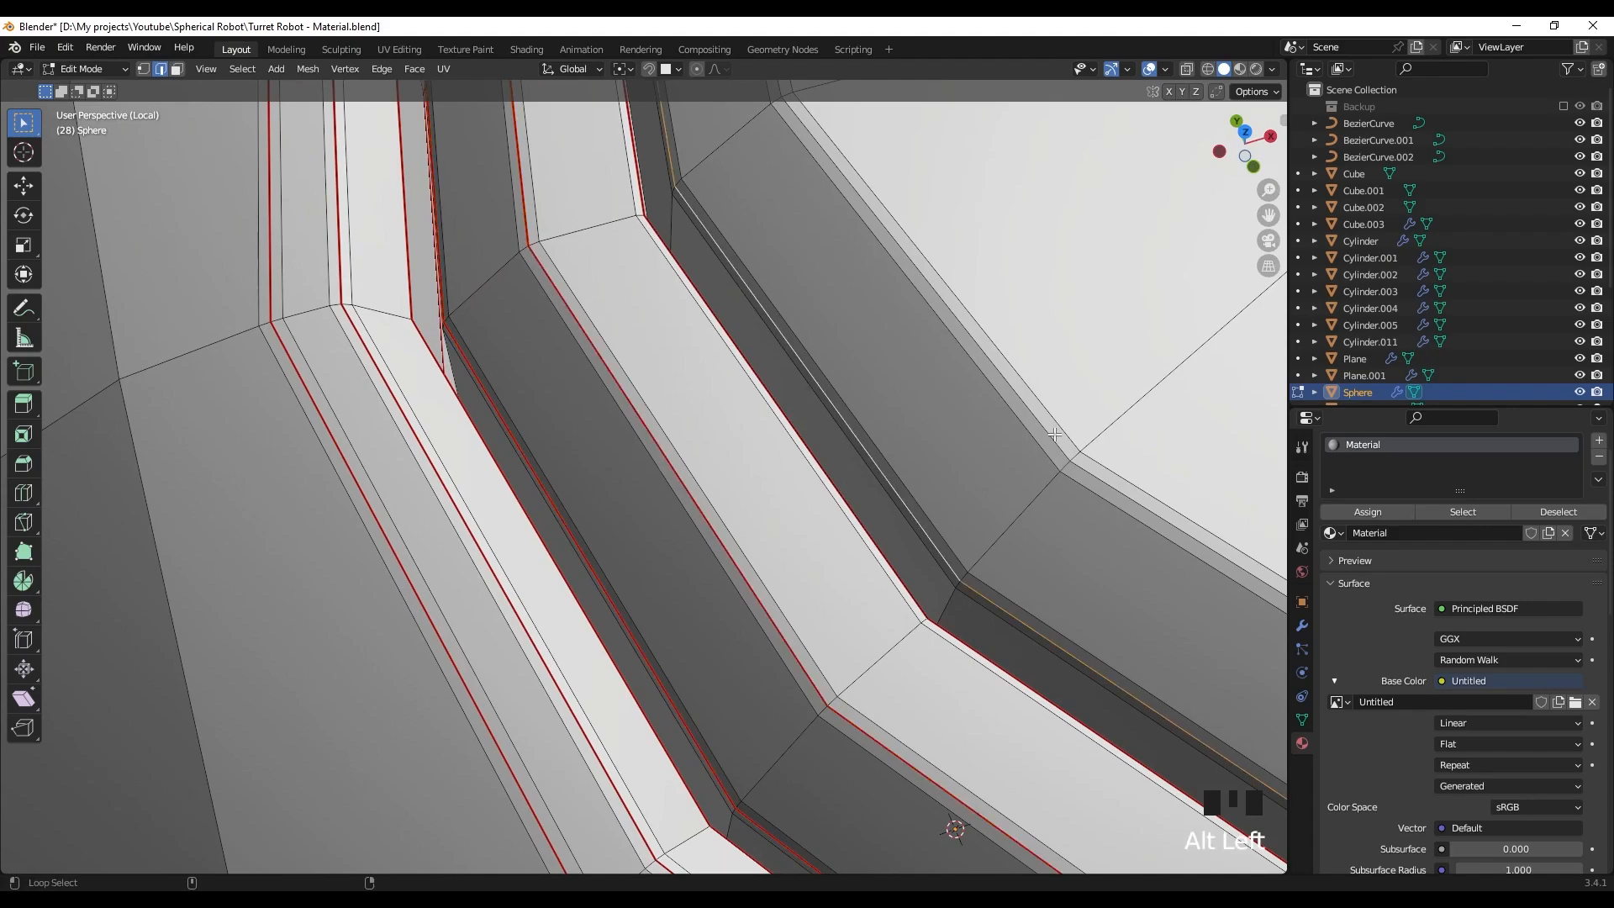
middle_click_drag(1054, 434, 973, 468, "shift")
right_click(973, 479)
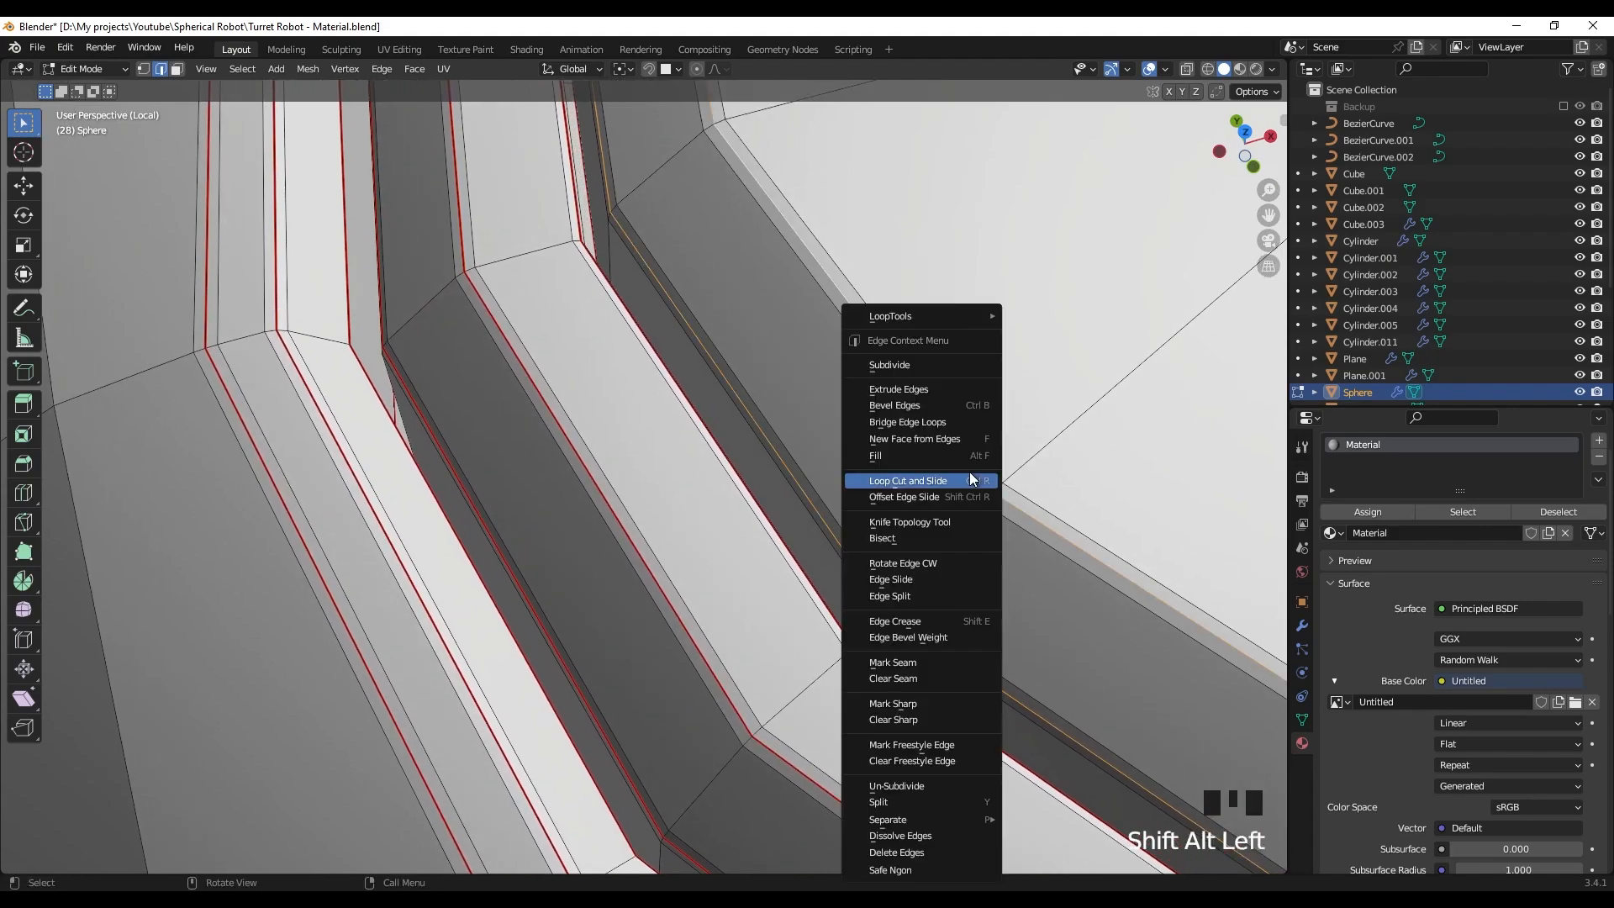
right_click(894, 637)
- Clear the extra seam from the outer bevel loop on the outer lip of the narrow groove around the central hole
middle_click_drag(893, 637, 802, 476, "shift")
scroll(802, 476, "up", 6)
middle_click_drag(796, 569, 782, 498, "shift")
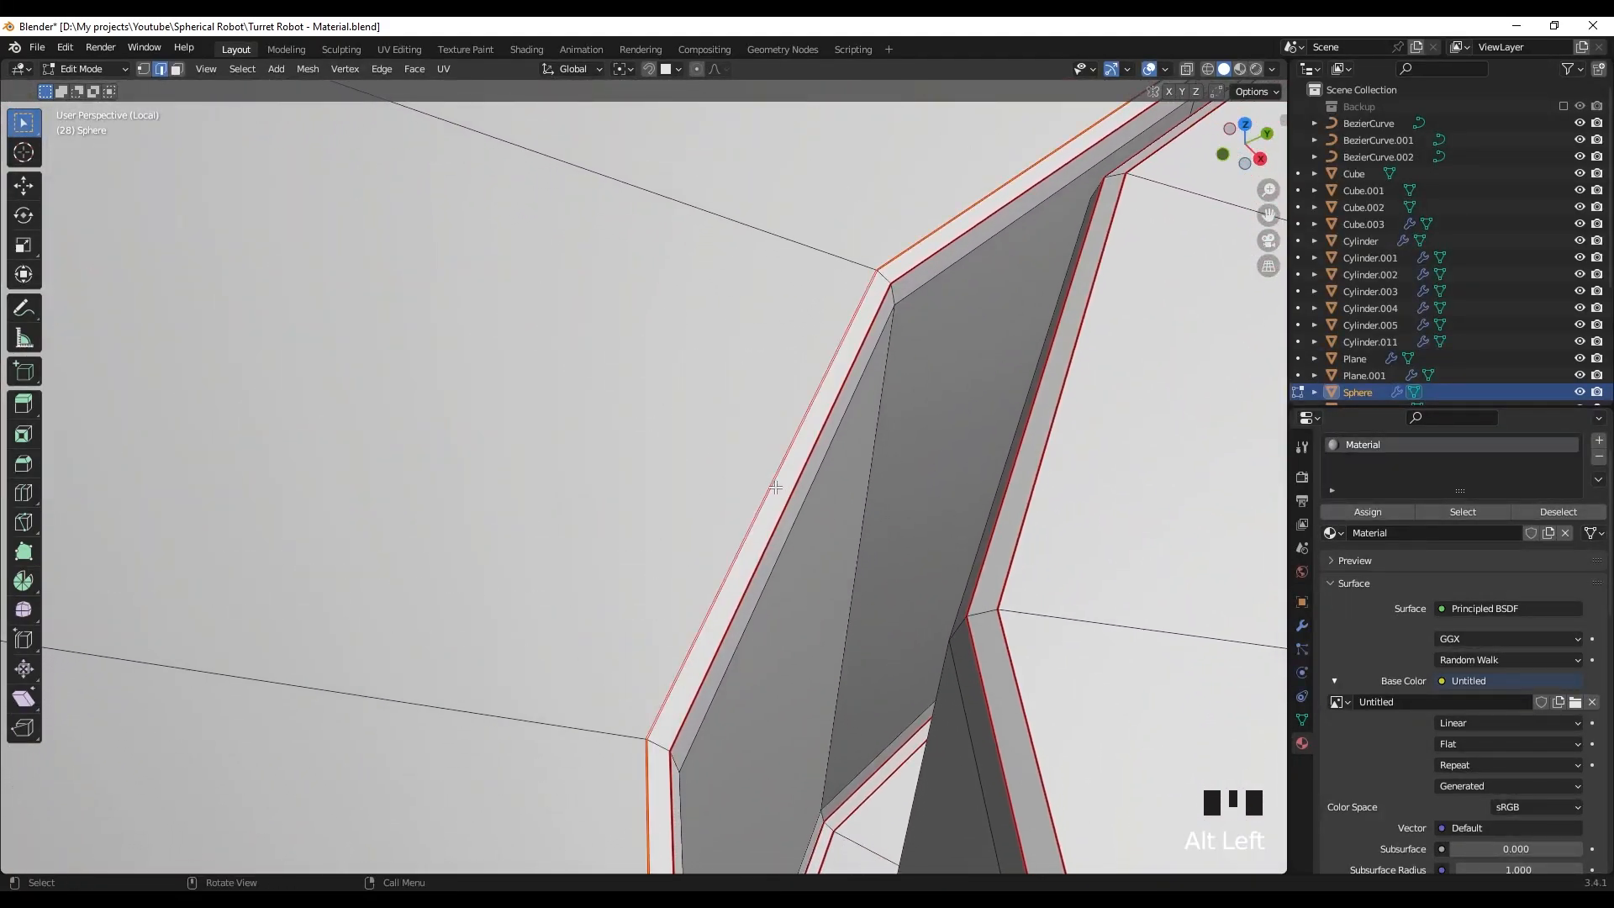
scroll(775, 486, "down", 3)
scroll(696, 498, "up", 3)
scroll(710, 502, "up", 2)
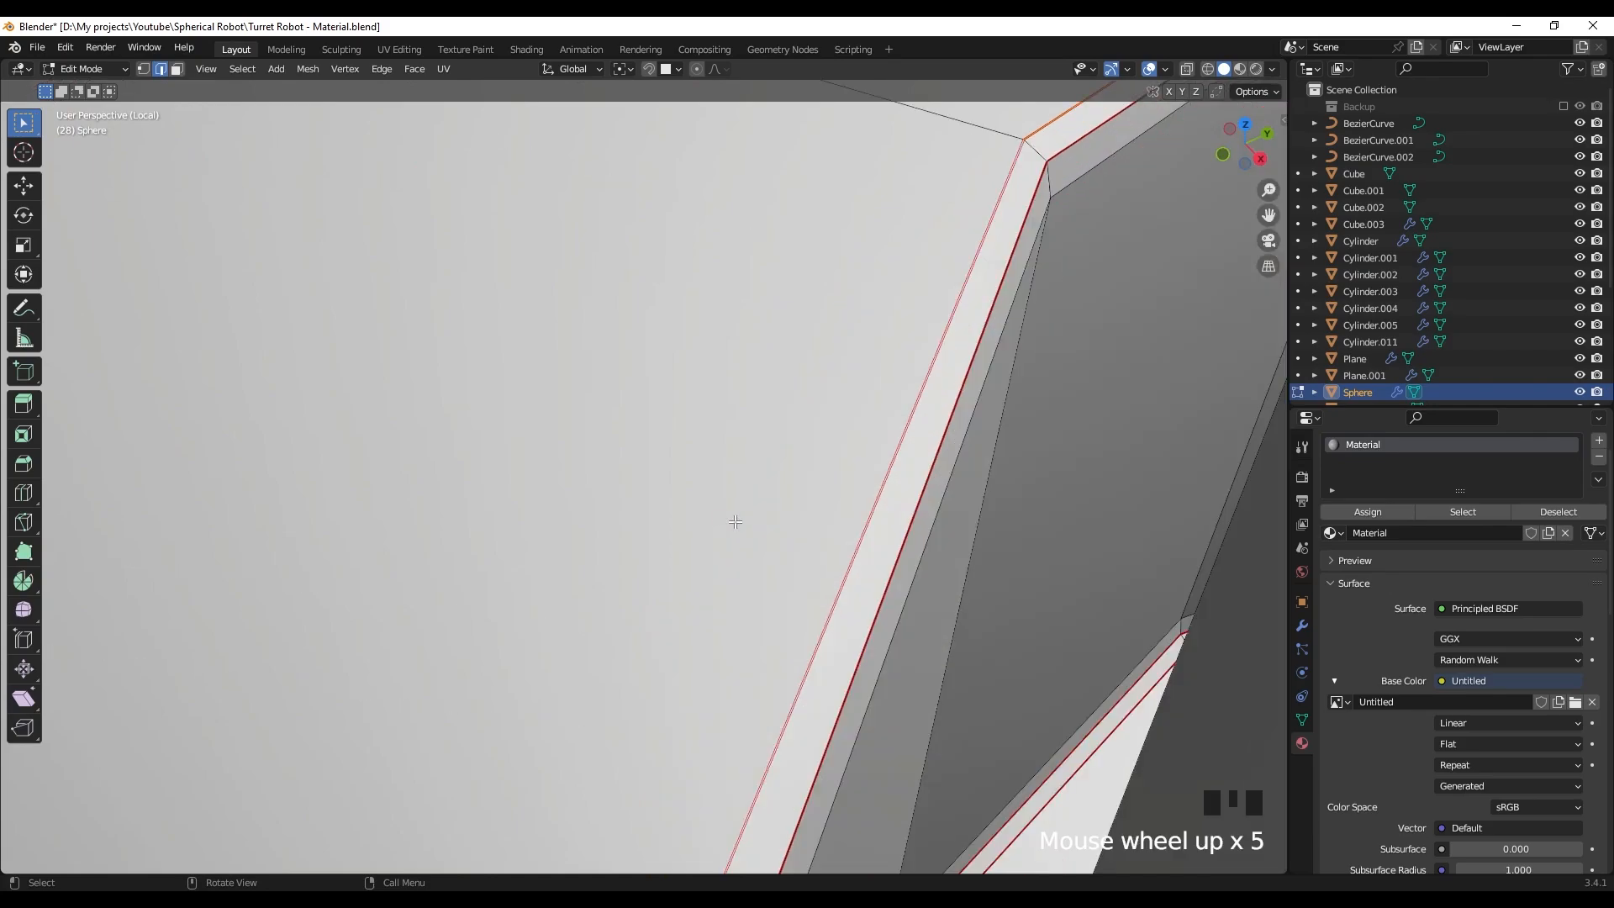
scroll(794, 525, "down", 1)
right_click(740, 518)
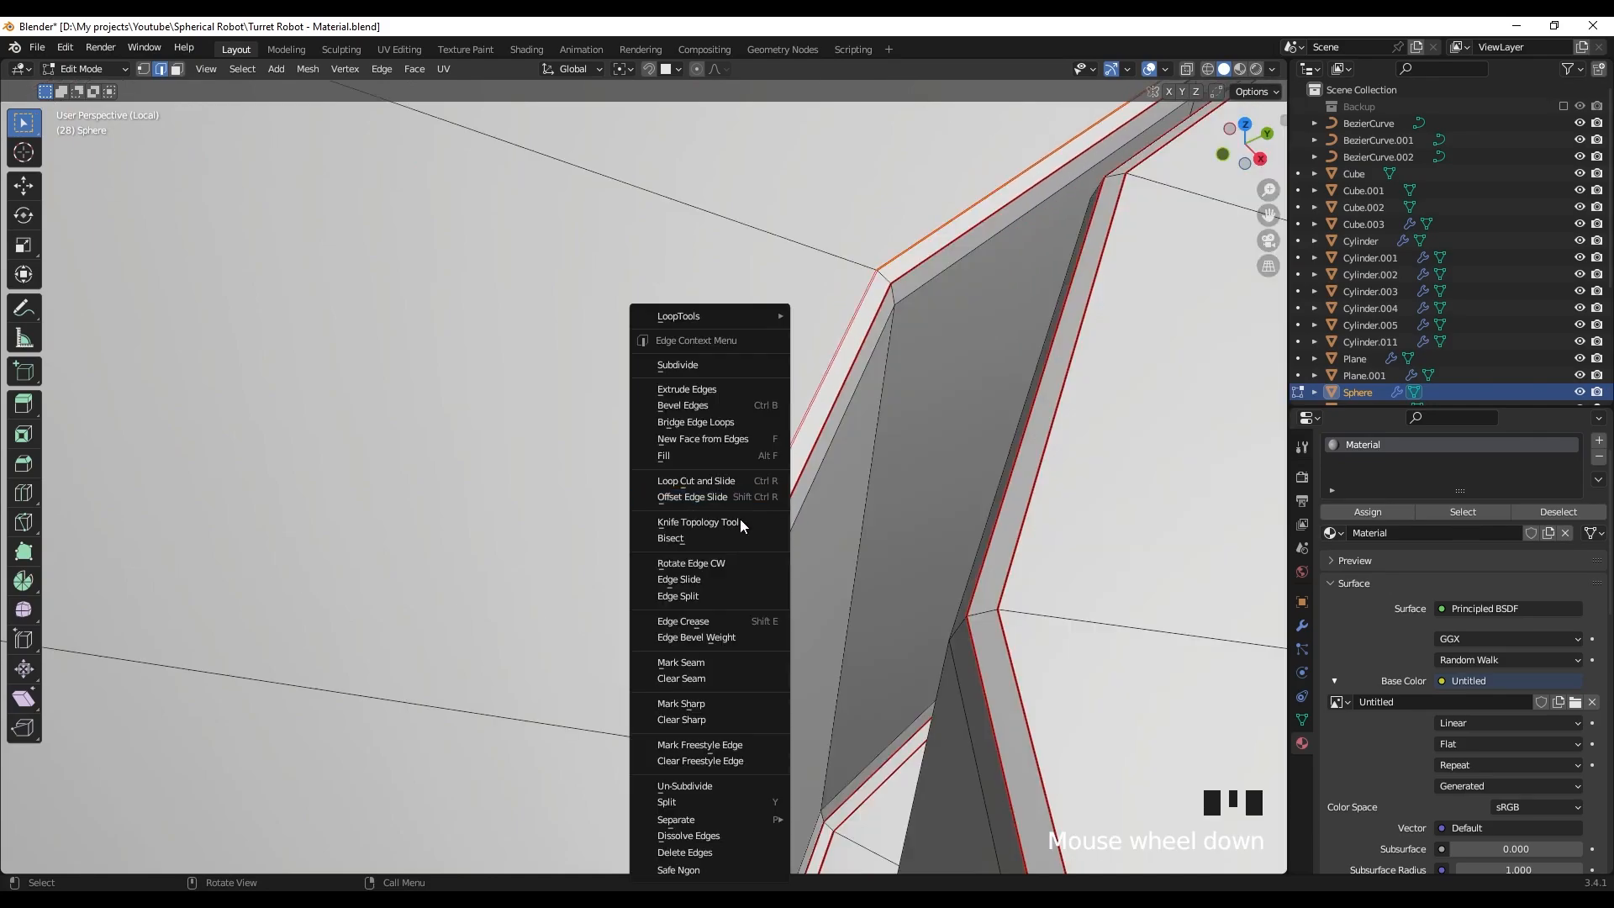
left_click(729, 683)
- Clear the extra seam from the bevel loop on the inner lip of that narrow groove
scroll(768, 451, "down", 1)
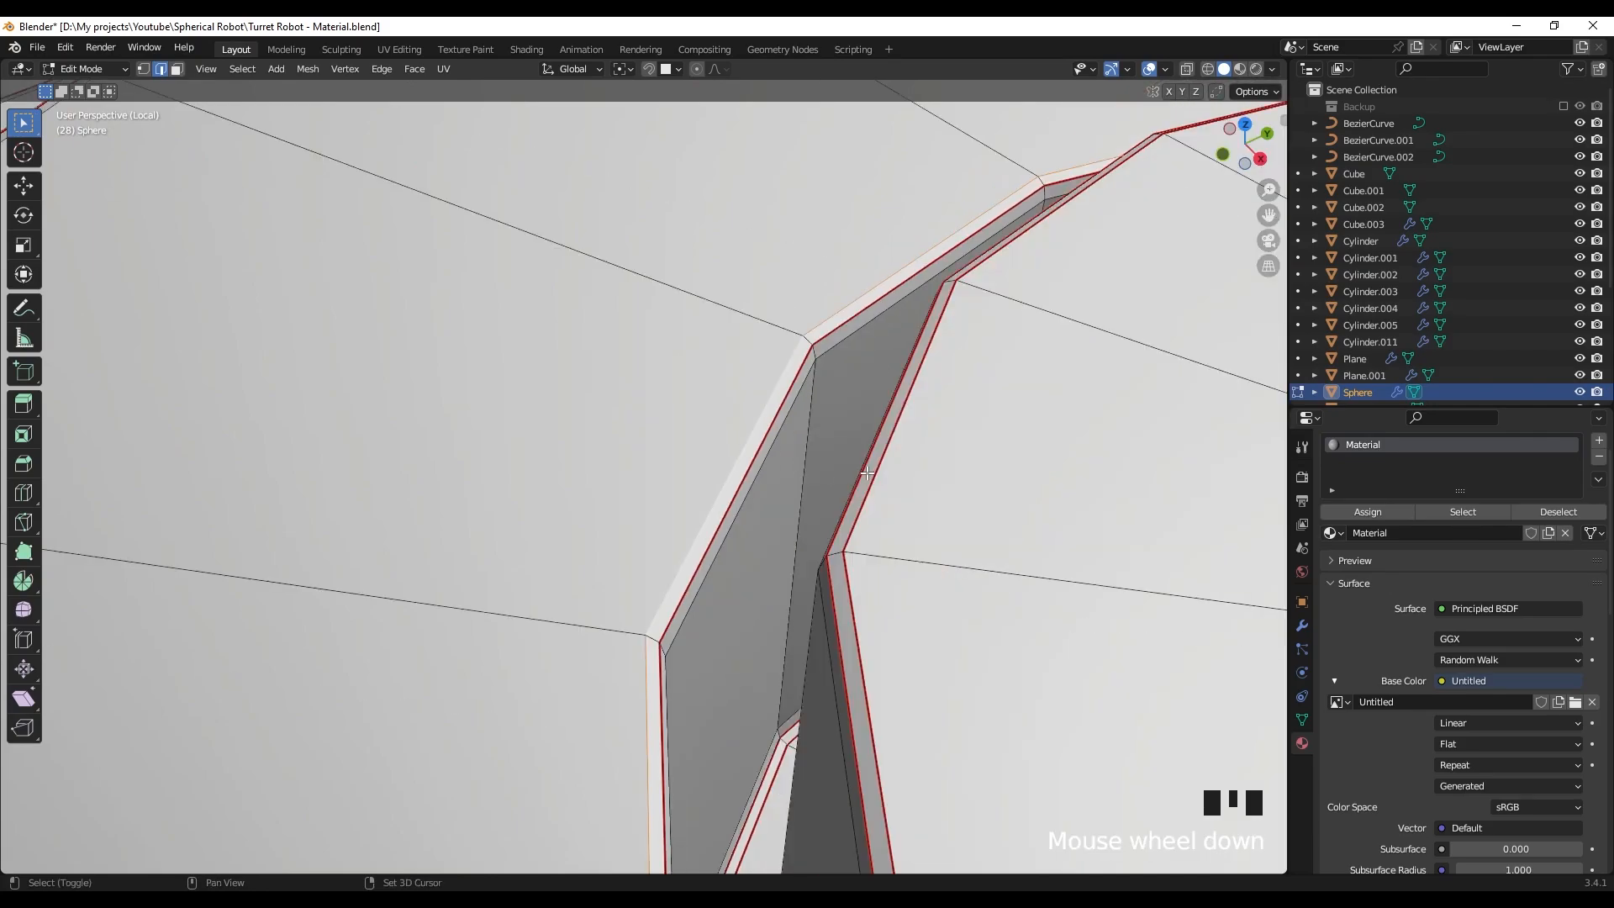
middle_click_drag(855, 472, 1015, 488, "shift")
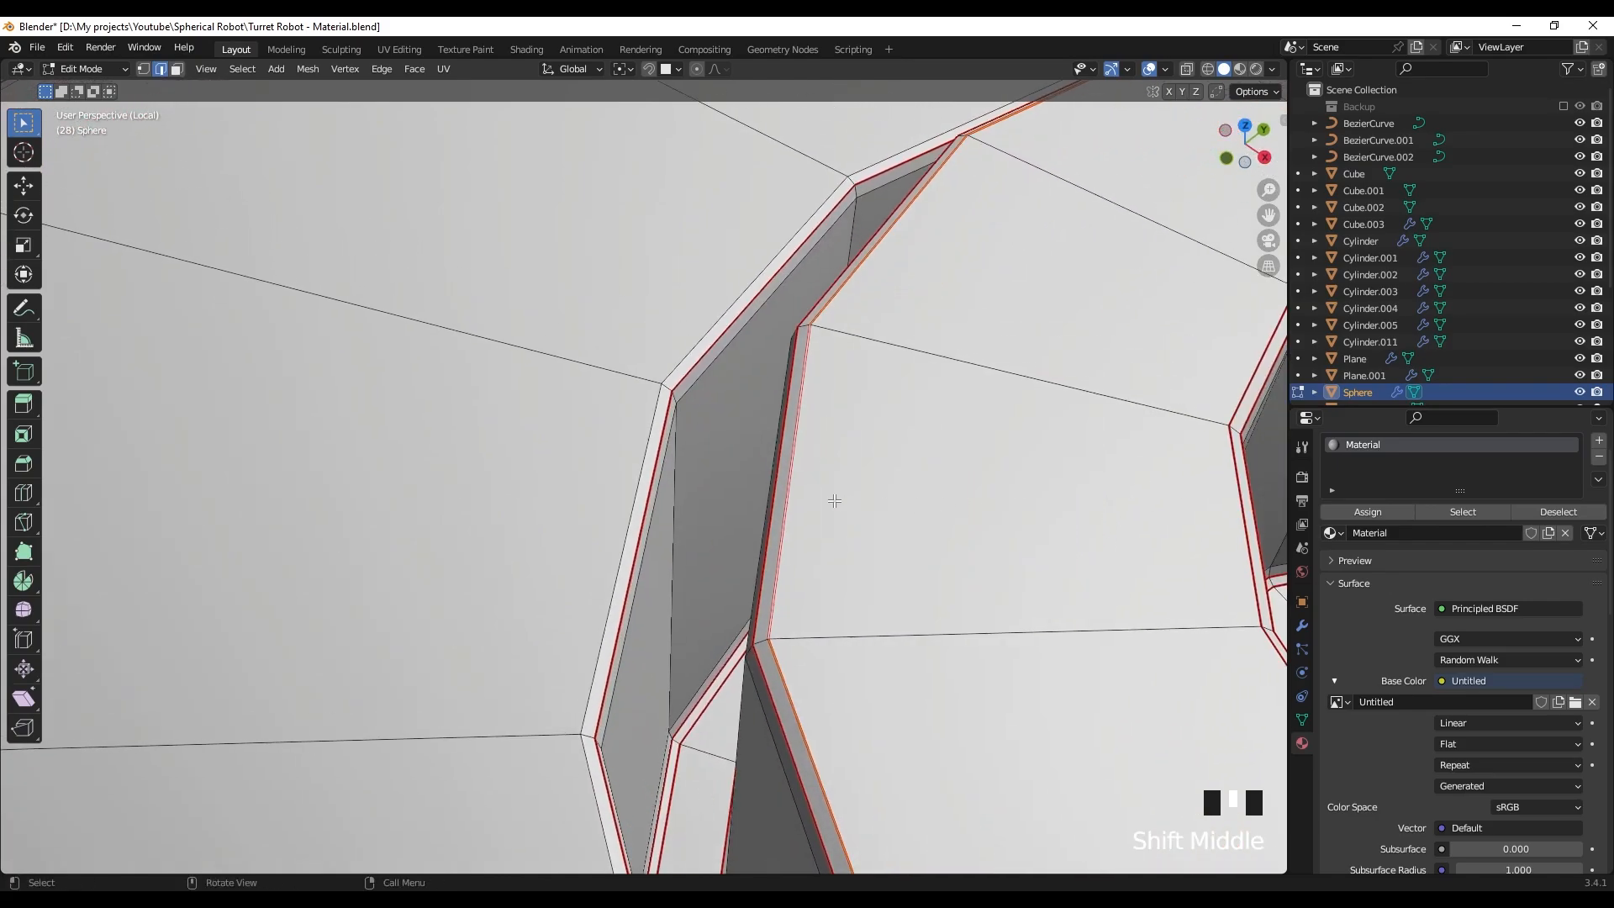
right_click(781, 683)
left_click(766, 682)
- Clear the extra seams from the outer bevel loop on the central hole's rim and the inner loop around its floor
scroll(755, 590, "down", 3)
middle_click_drag(755, 590, 710, 548, "shift")
scroll(602, 530, "up", 4)
middle_click_drag(602, 530, 566, 454, "shift")
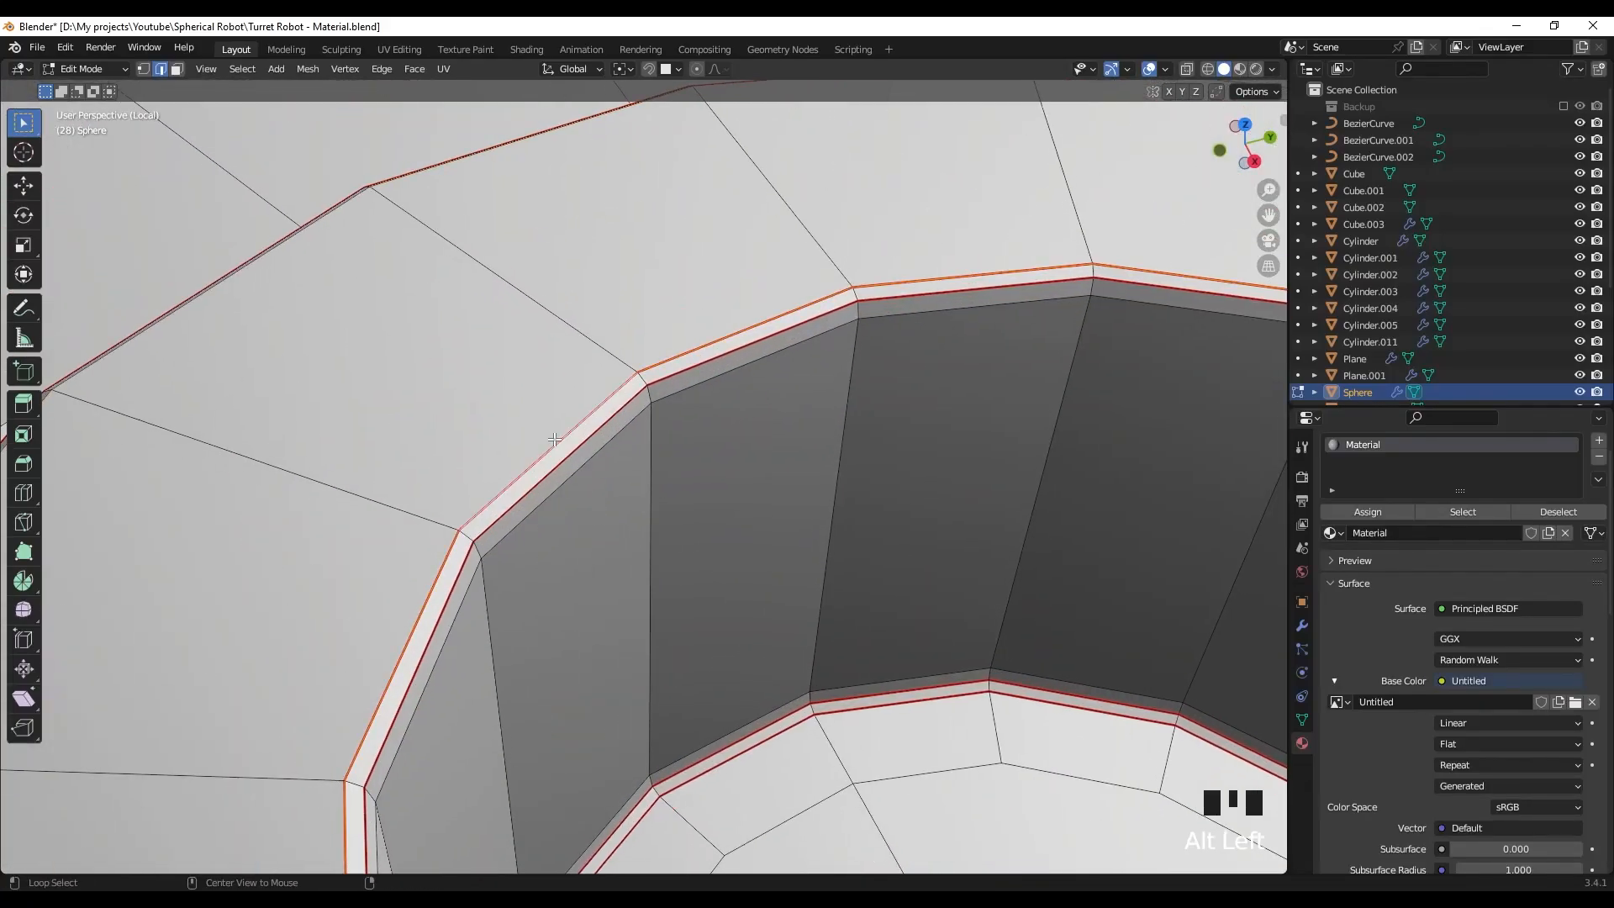
left_click(761, 746, "alt+shift")
right_click(765, 748)
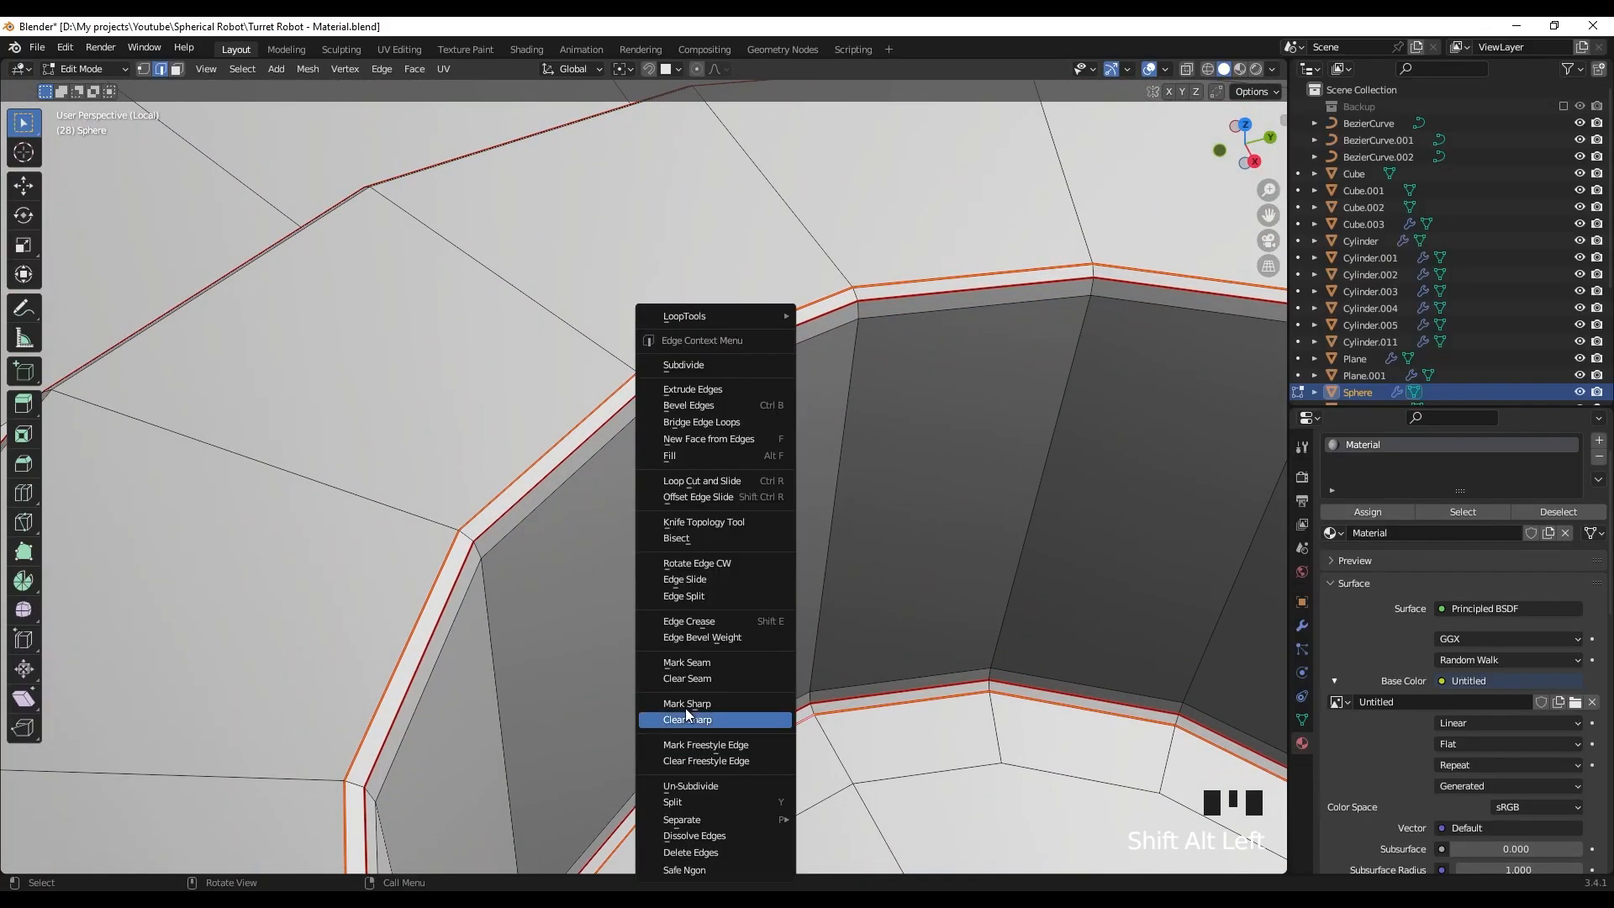
left_click(708, 679)
- Clear the extra seams from the two loops bordering the floor of the narrow groove around the central hole
scroll(702, 678, "down", 3)
mouse_move(731, 659)
middle_mouse_down()
mouse_move(727, 630)
mouse_move(765, 627)
mouse_move(739, 662)
mouse_move(716, 644)
middle_mouse_up()
scroll(761, 639, "up", 5)
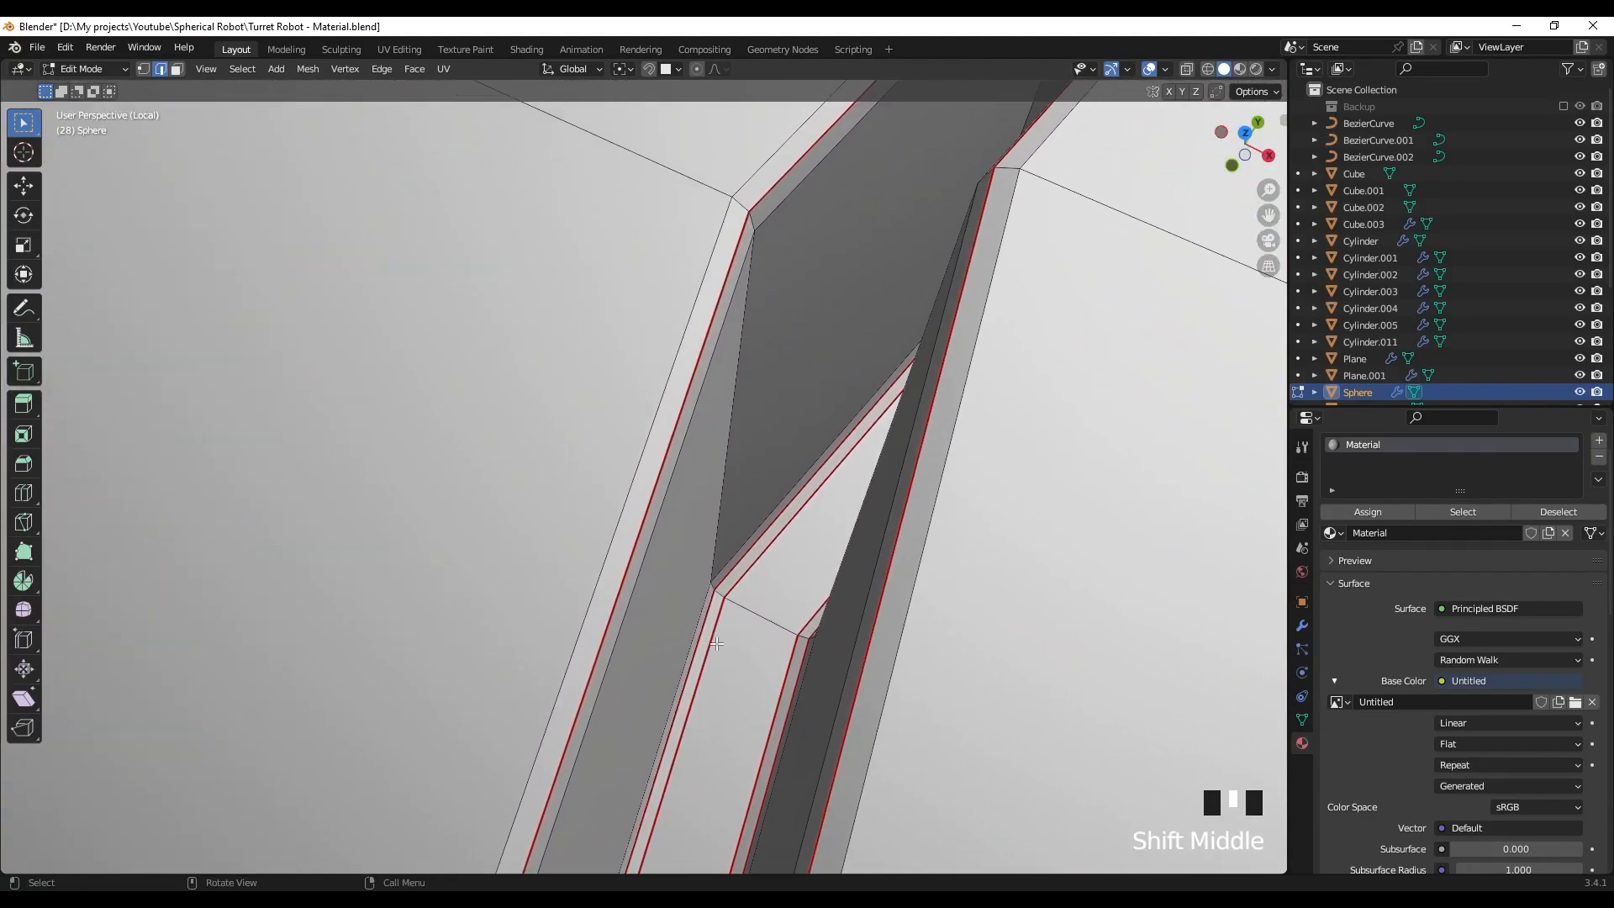
right_click(787, 681)
left_click(788, 680)
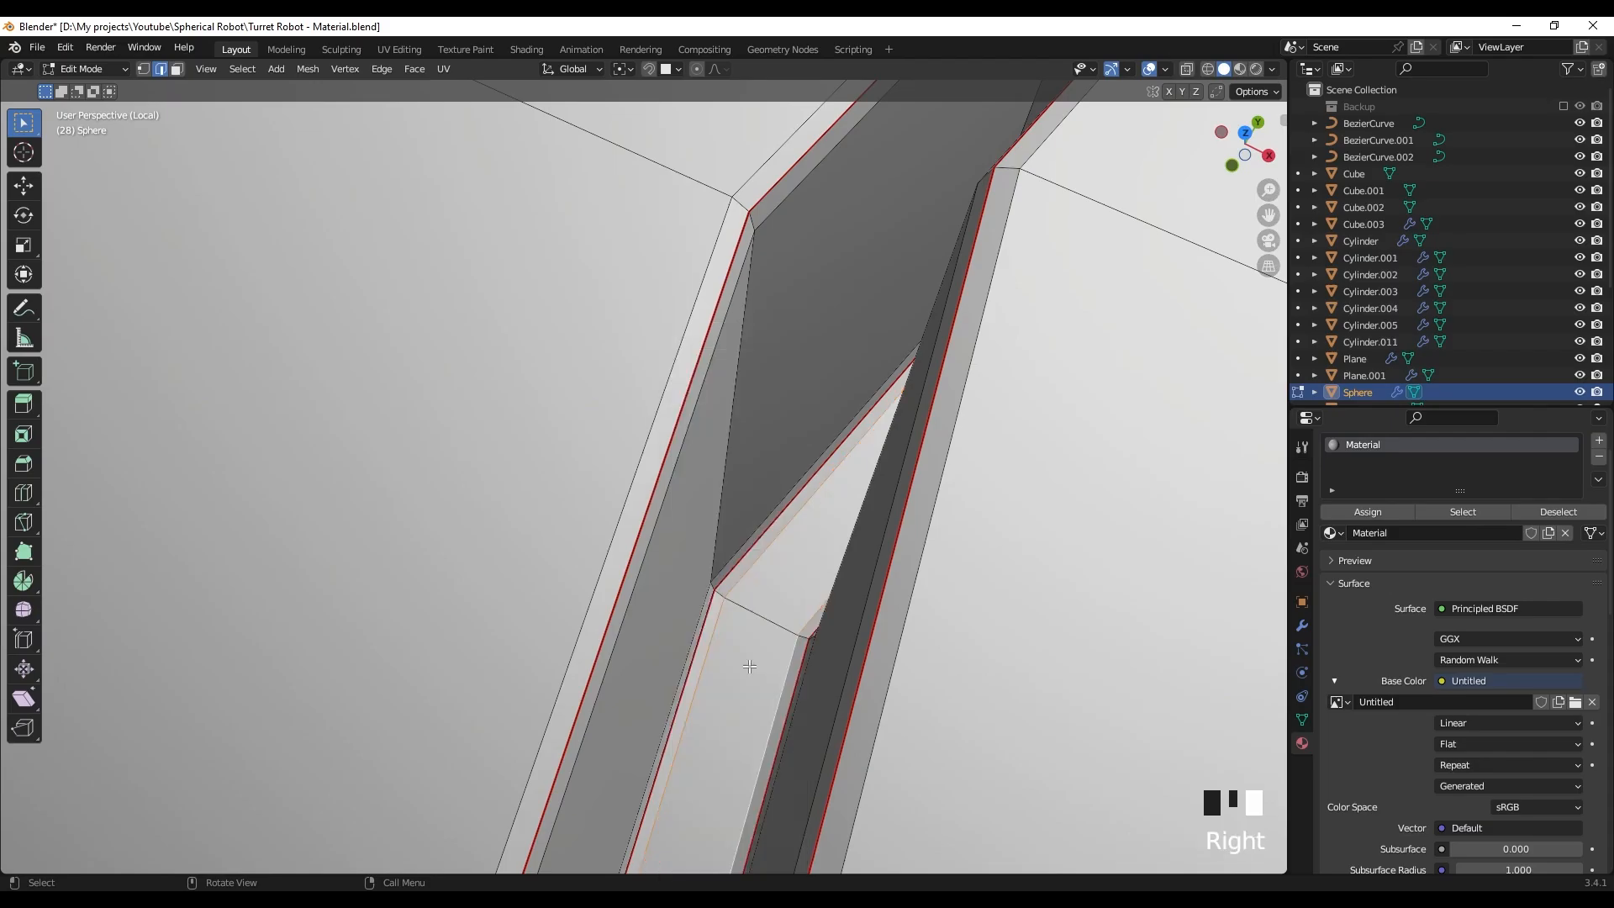
- Mark seams on one crosswise edge of each wall in the two wide outer ring grooves on top of the sphere
scroll(746, 658, "down", 4)
middle_click_drag(818, 630, 575, 612, "shift")
scroll(966, 583, "down", 4)
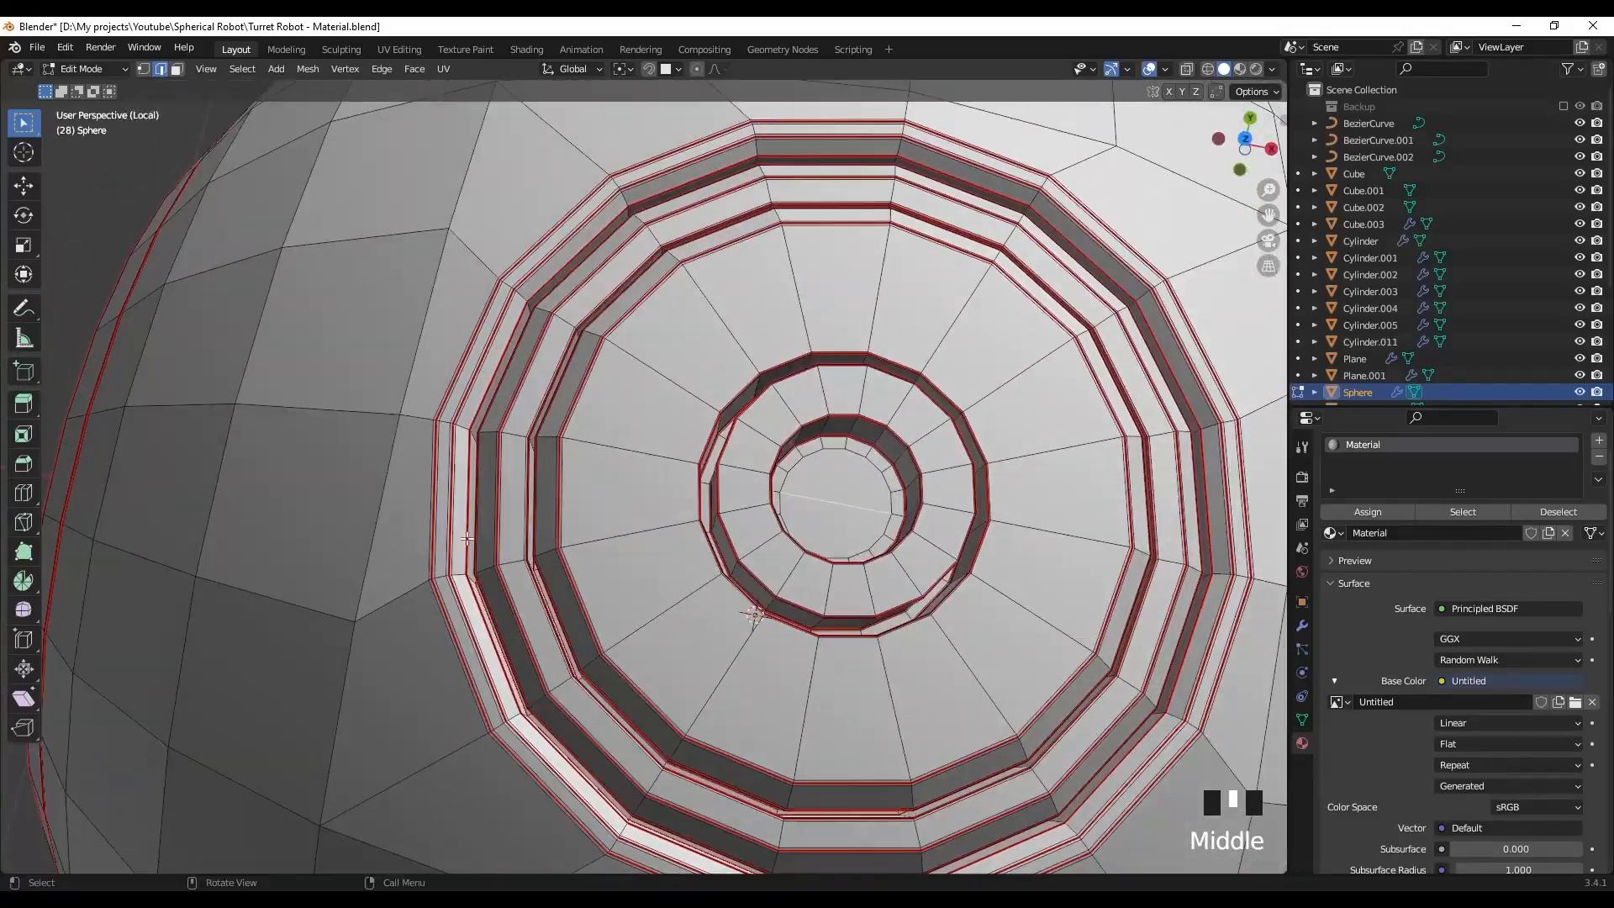
scroll(428, 487, "up", 4)
middle_click_drag(419, 480, 760, 530, "shift")
scroll(623, 594, "up", 3)
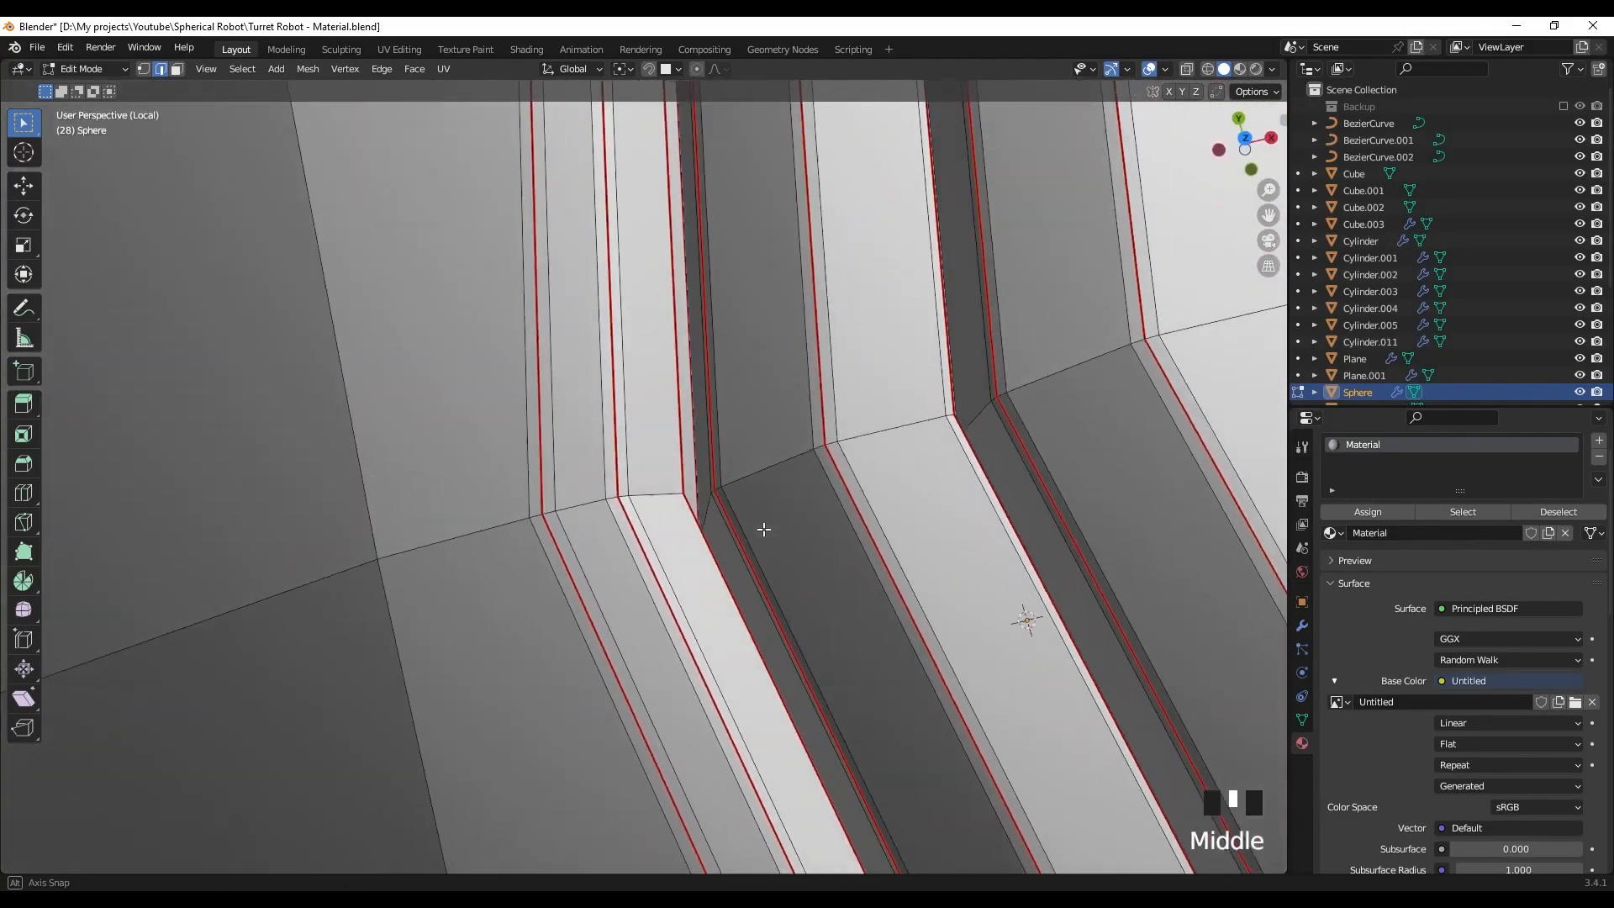
scroll(710, 508, "up", 2)
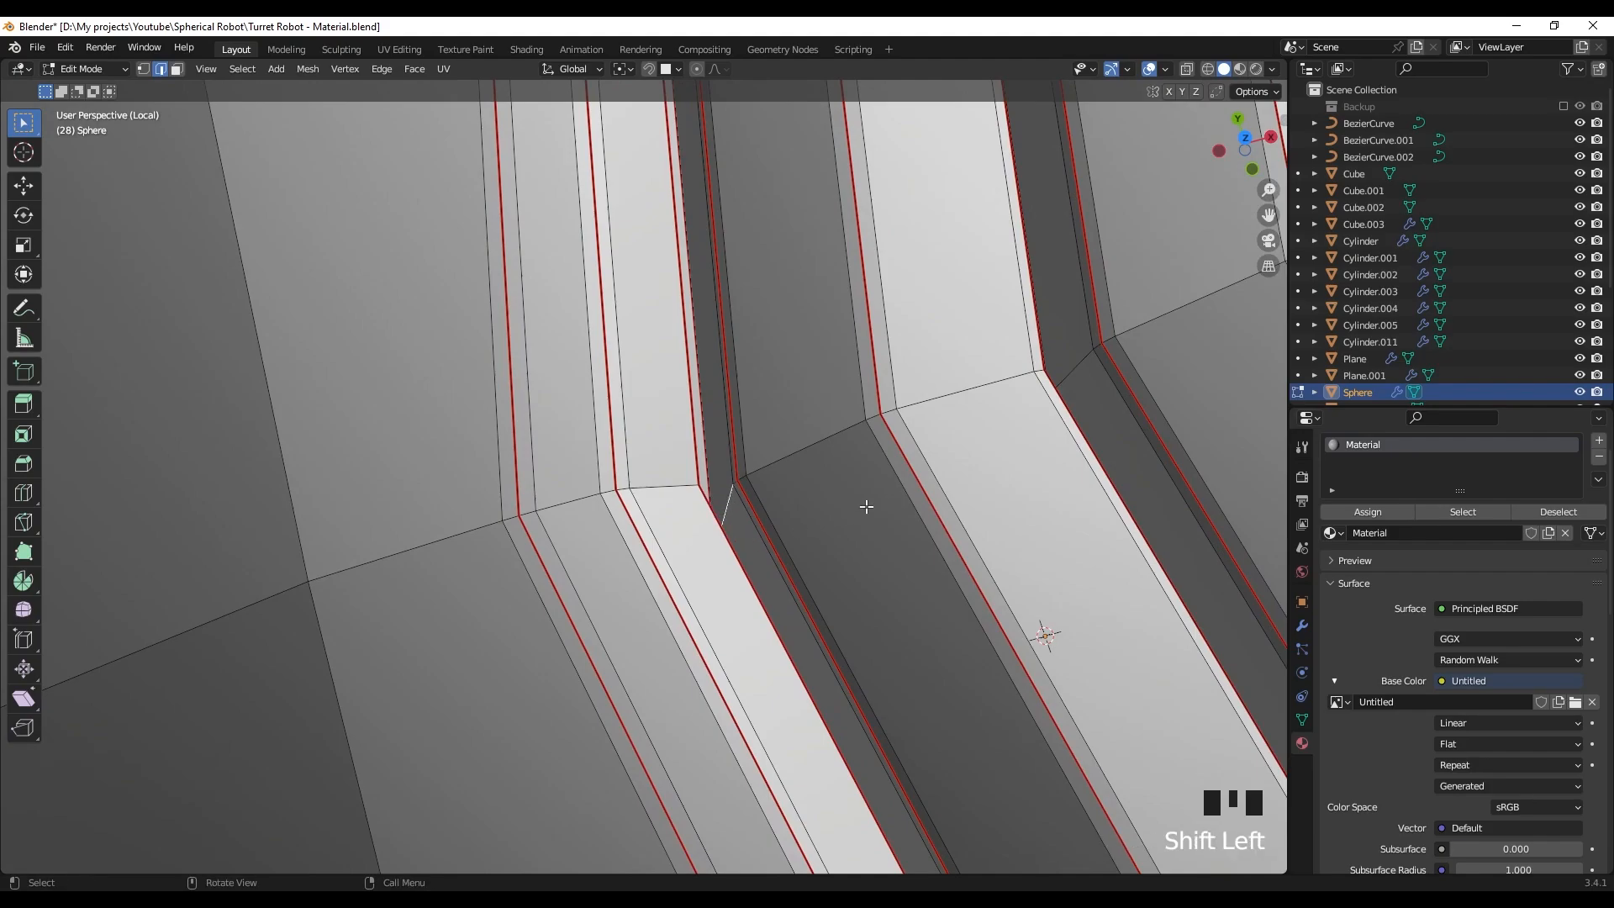
middle_click_drag(994, 486, 845, 371)
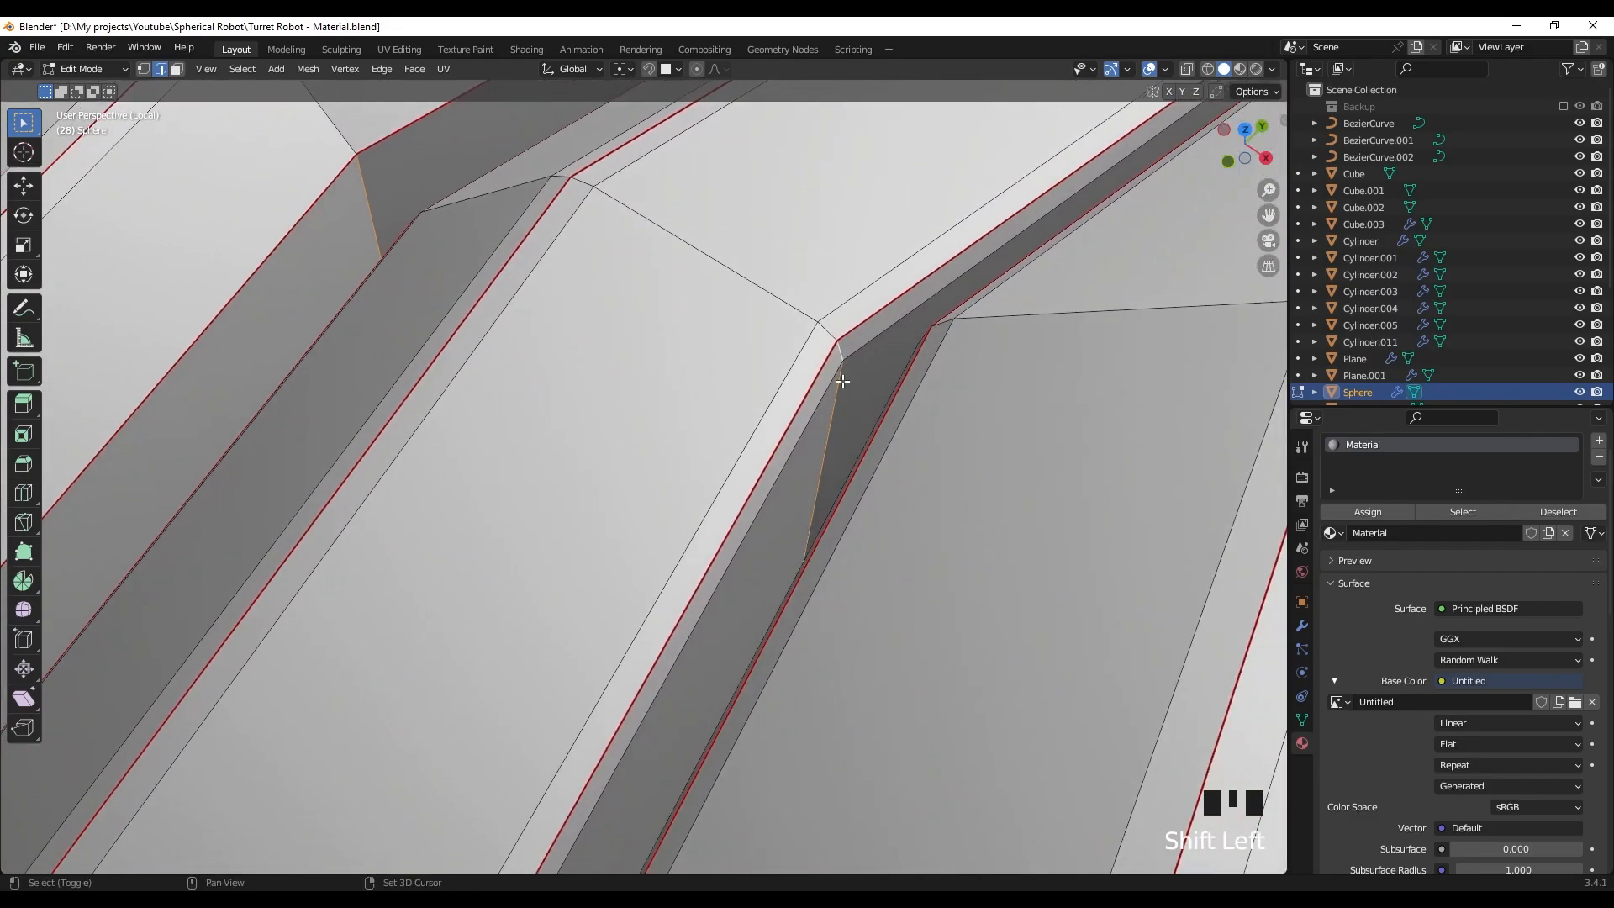
scroll(865, 436, "down", 3)
key("z")
middle_click_drag(789, 512, 928, 364)
scroll(960, 340, "up", 2)
scroll(928, 403, "up", 2)
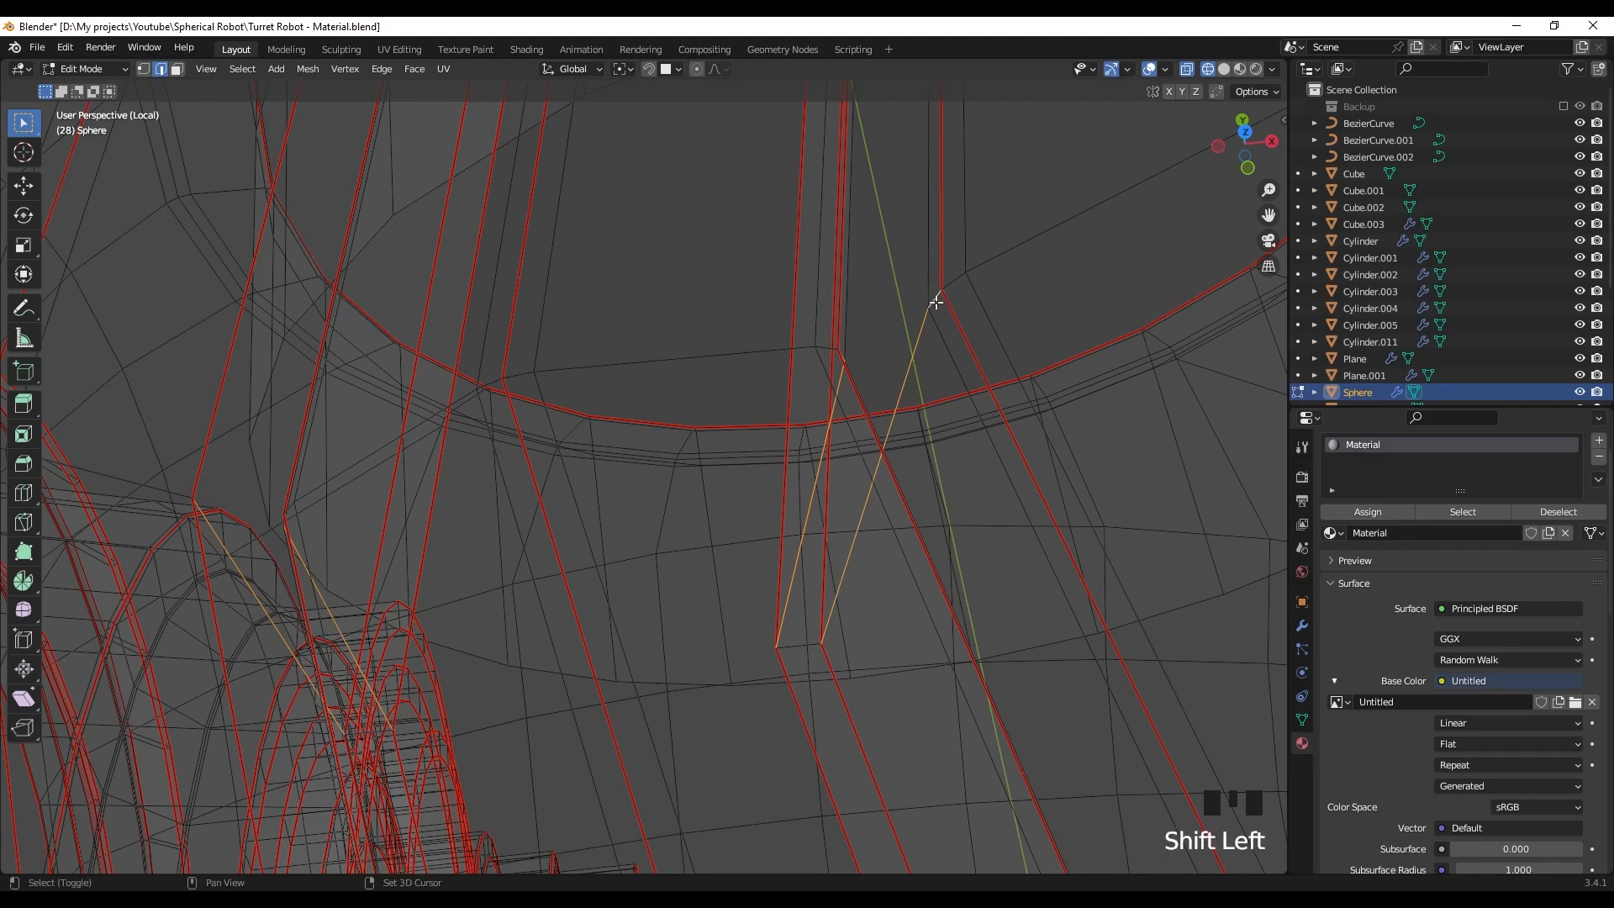
scroll(933, 319, "down", 2)
right_click(845, 416)
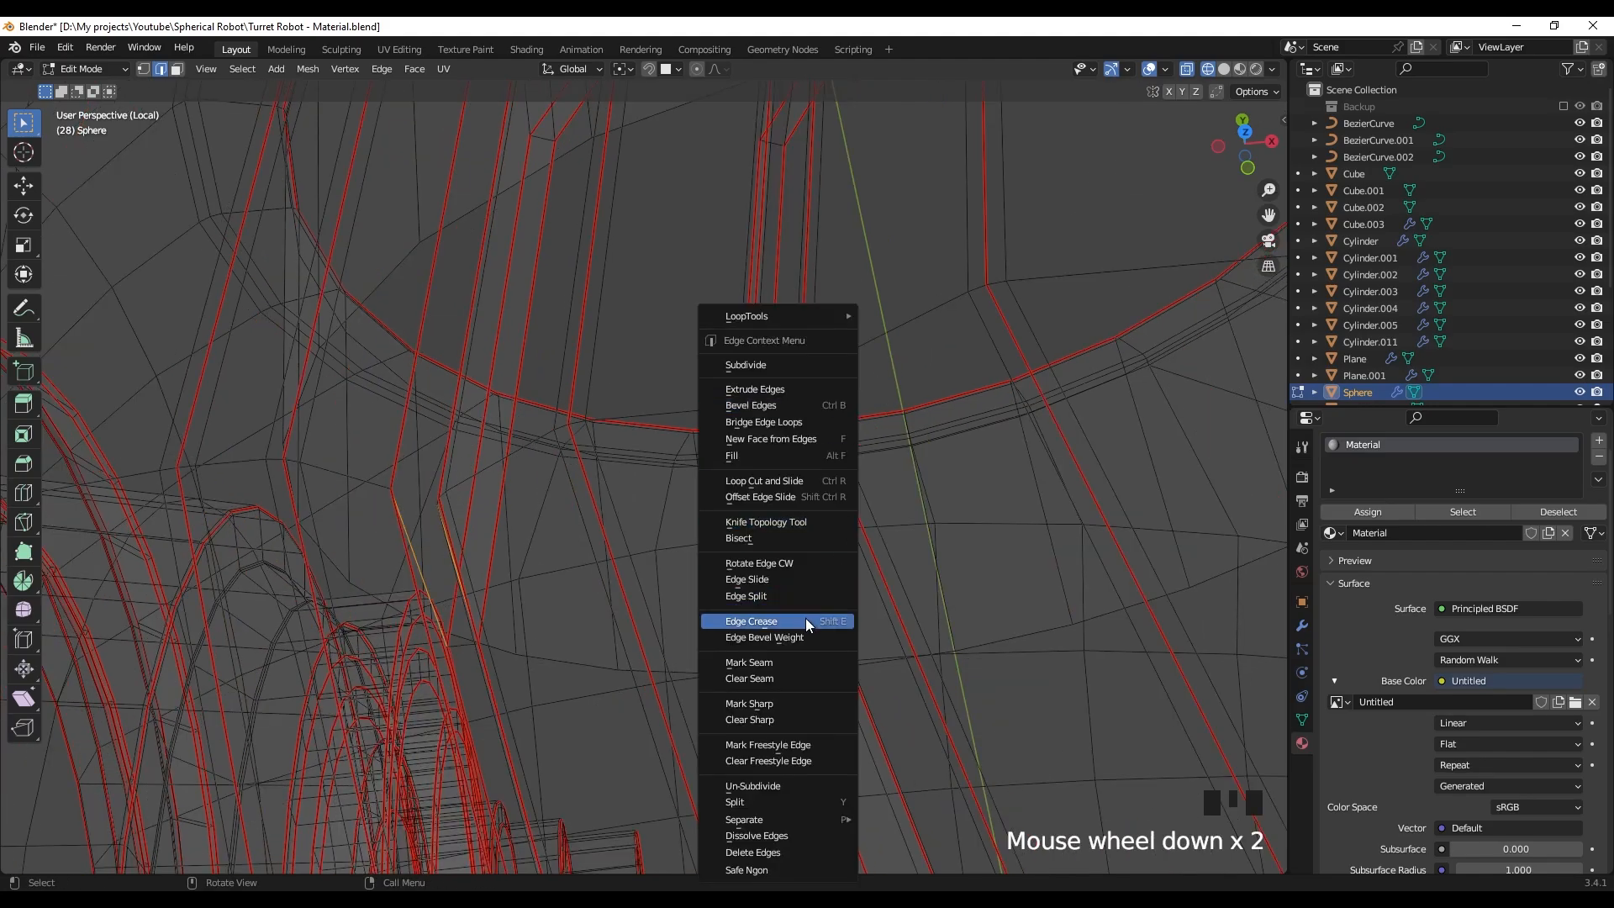
left_click(797, 662)
key("z")
left_click(1012, 507)
- Mark seams on one crosswise edge of both walls in the narrow groove around the central hole, including the short bevel edges
mouse_move(854, 486)
middle_mouse_down()
mouse_move(883, 469)
mouse_move(955, 515)
mouse_move(857, 479)
mouse_move(822, 495)
middle_mouse_up()
scroll(908, 462, "down", 2)
middle_click_drag(822, 496, 708, 464, "shift")
middle_click_drag(708, 464, 670, 516)
scroll(685, 525, "up", 4)
middle_click_drag(740, 584, 690, 461, "shift")
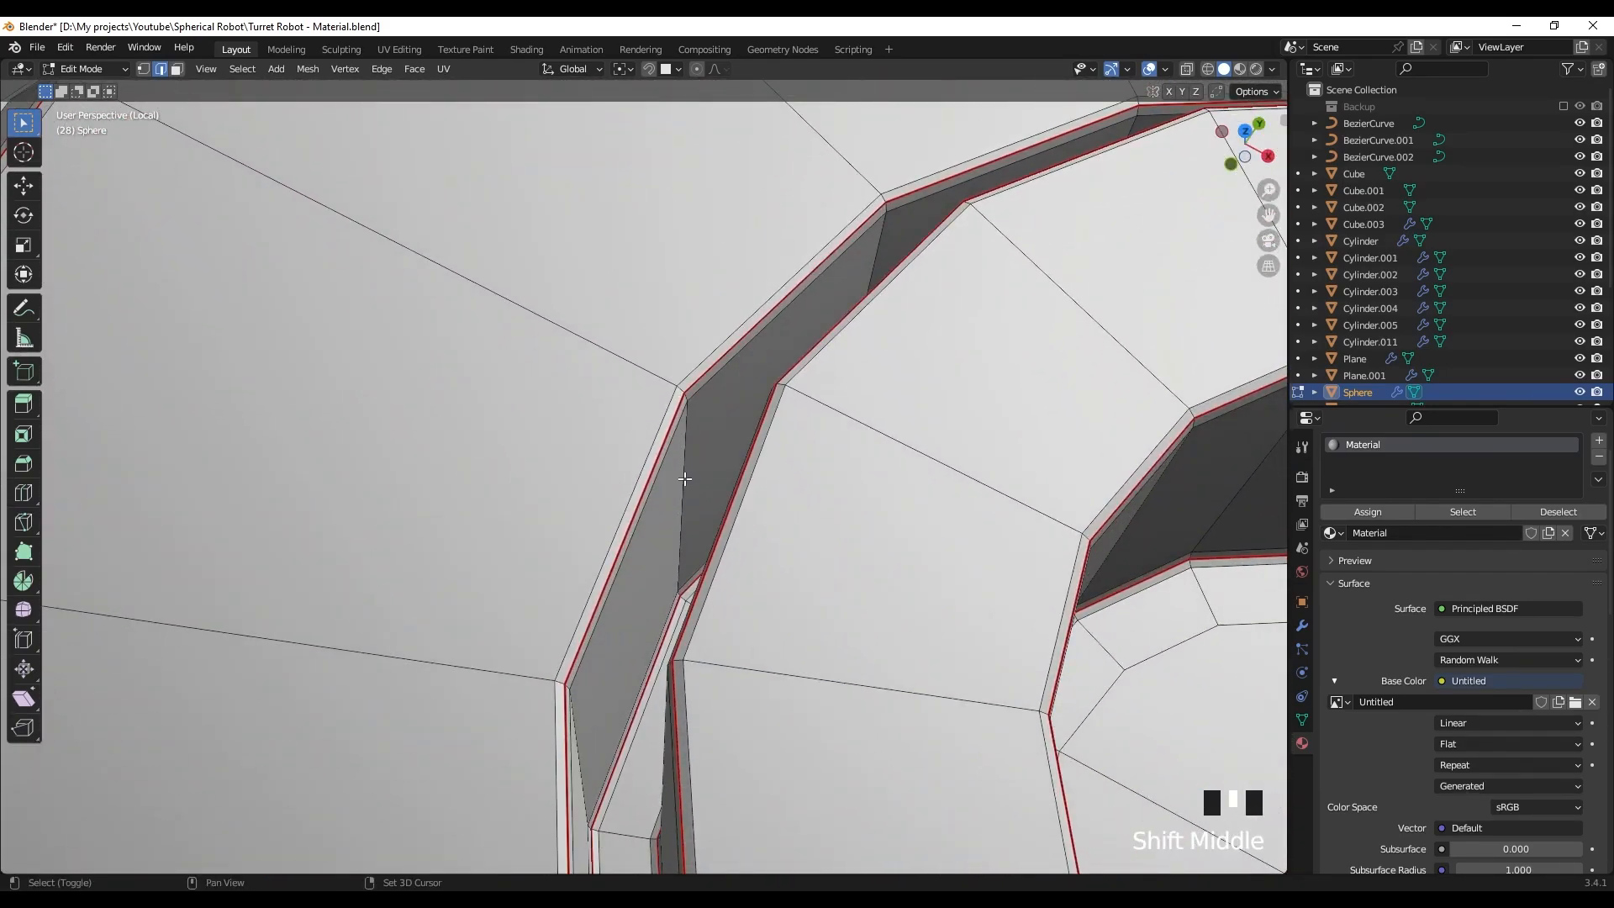
middle_click_drag(726, 518, 769, 530)
middle_click_drag(852, 480, 816, 475)
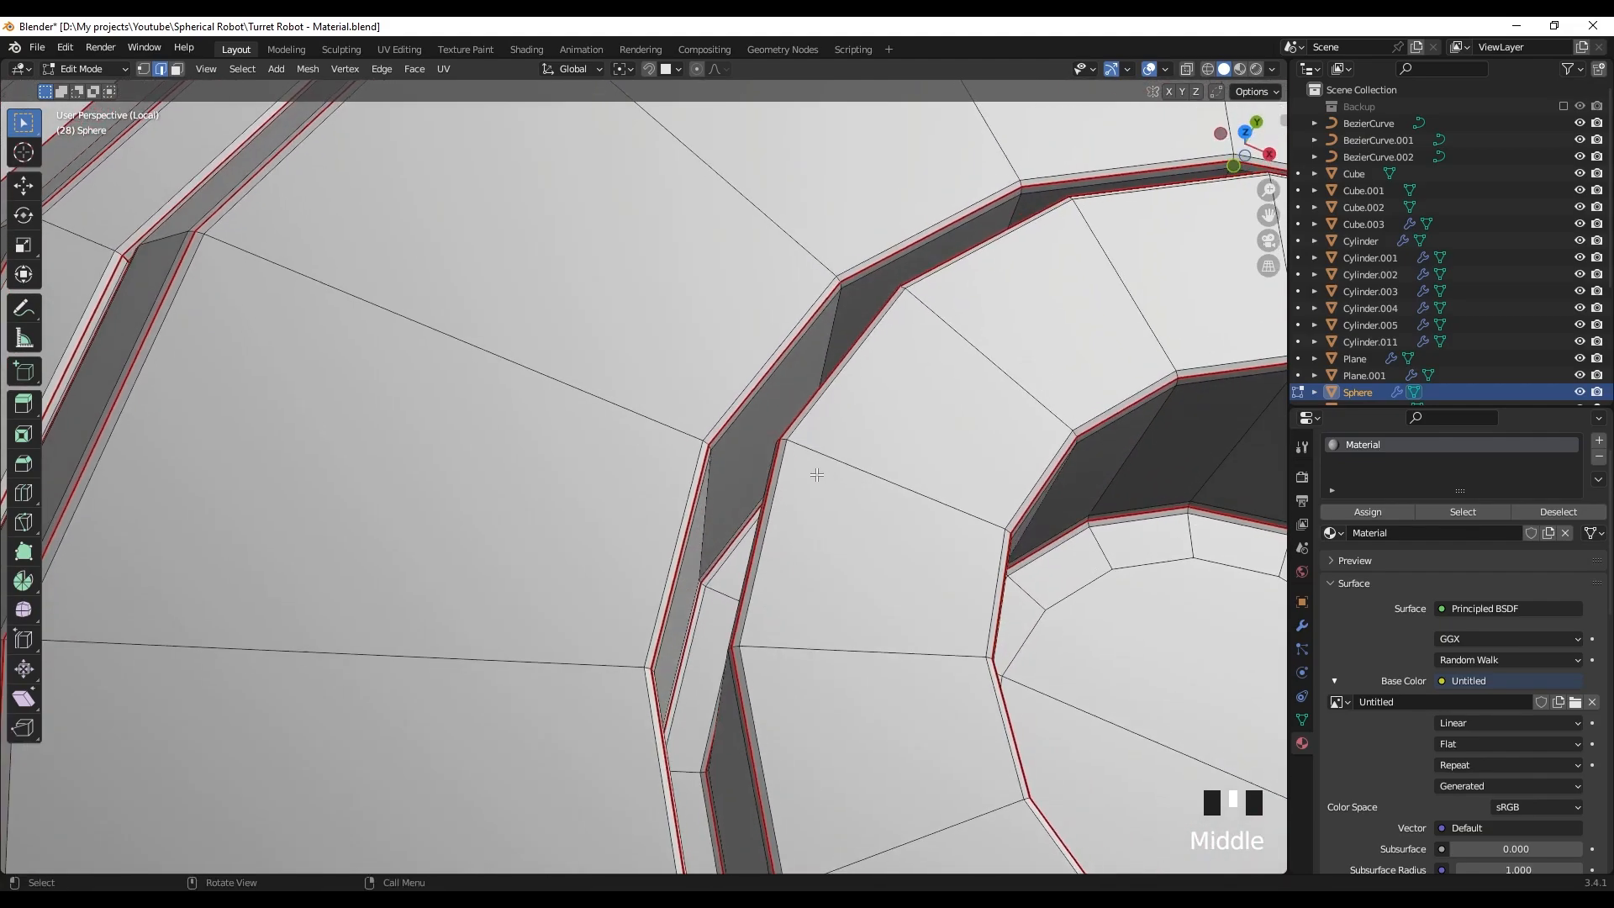
middle_click_drag(709, 485, 694, 557)
scroll(703, 566, "up", 3)
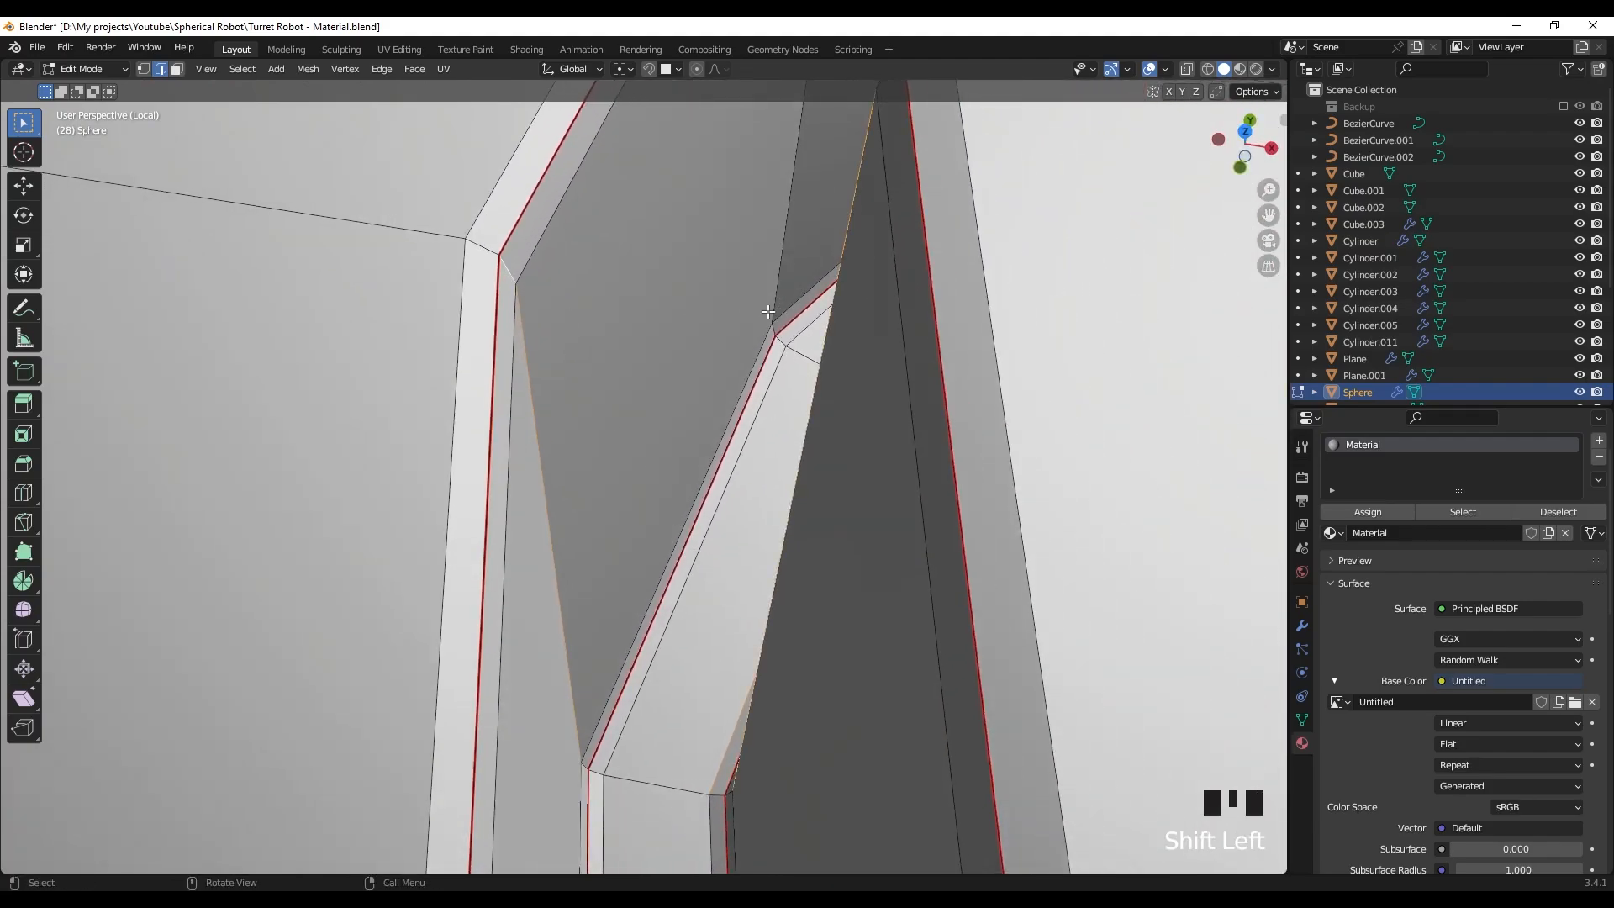
middle_click_drag(768, 311, 940, 436)
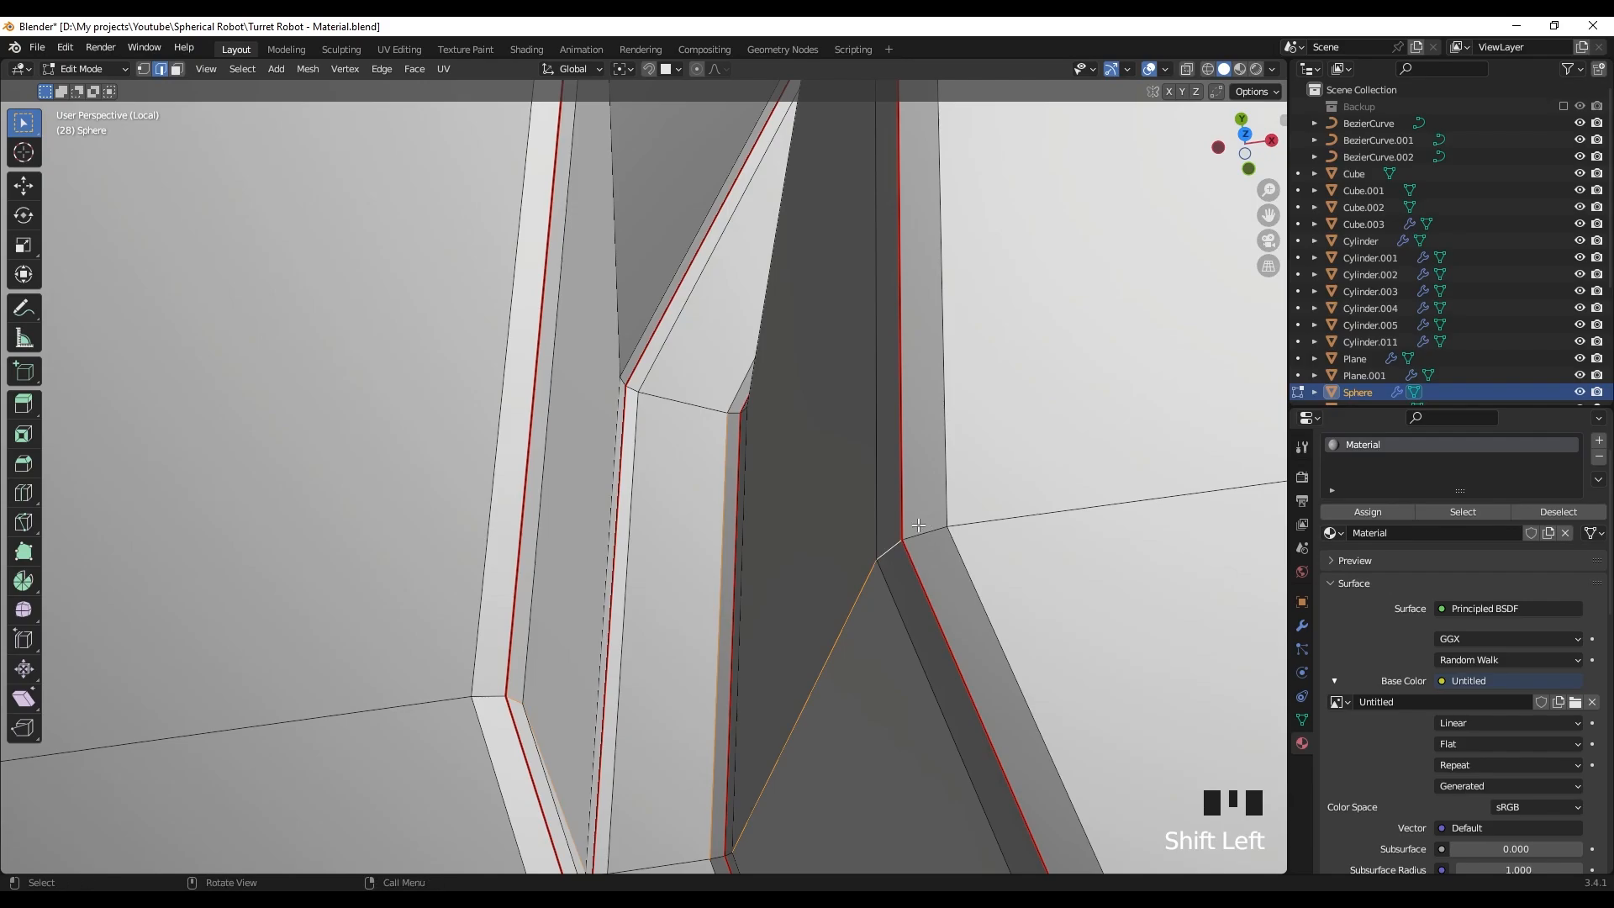
middle_click_drag(709, 576, 709, 416, "shift")
key("z")
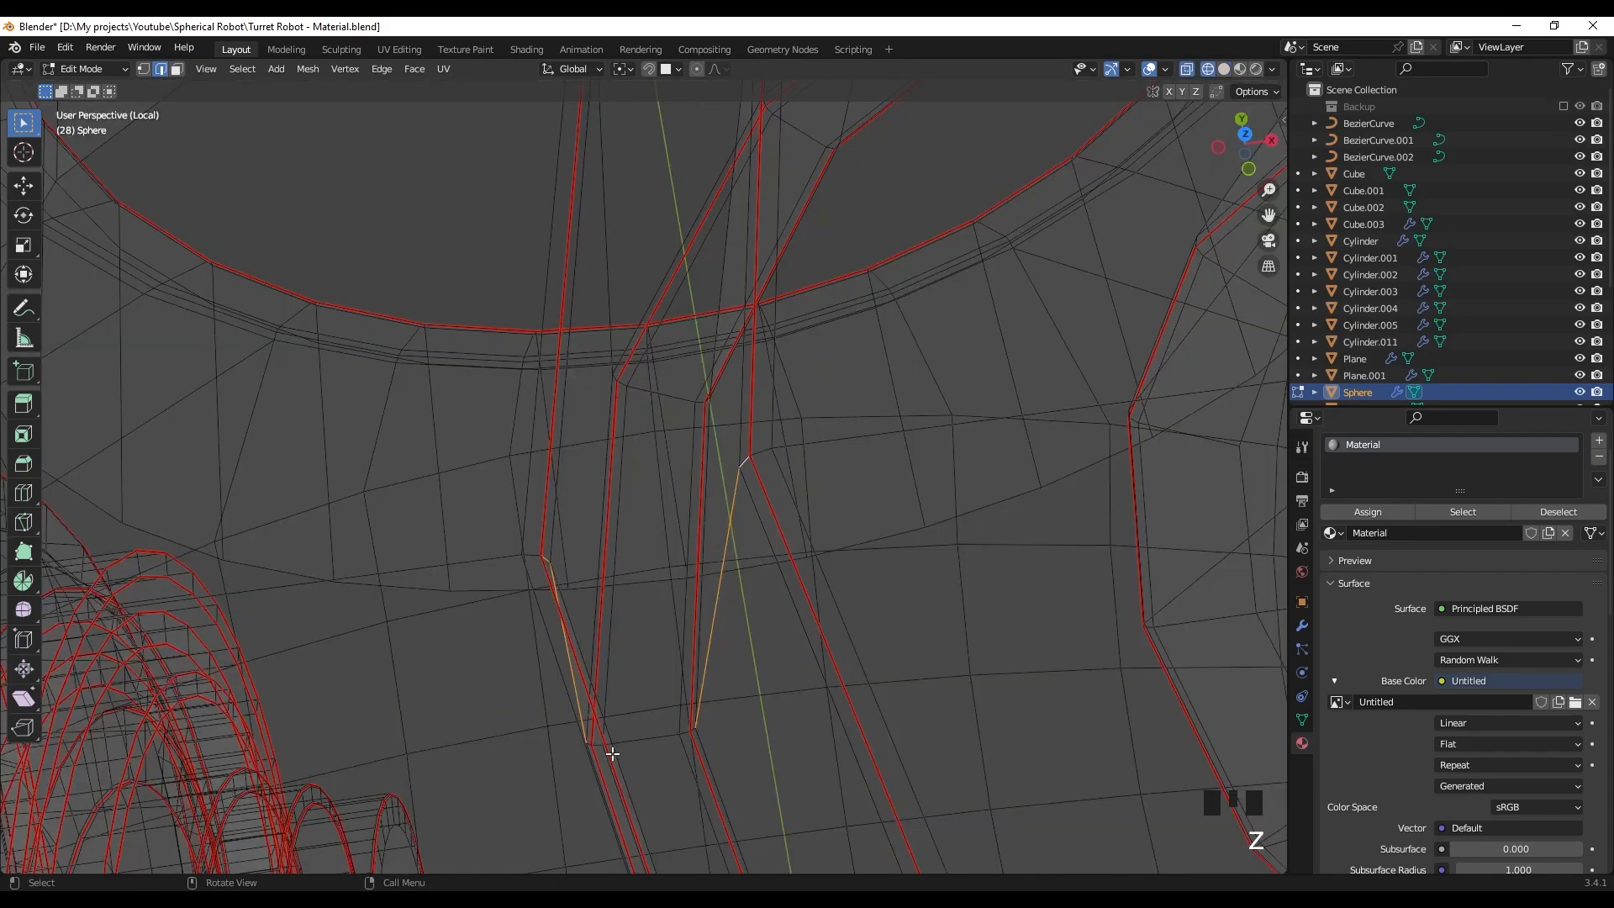
mouse_move(613, 754)
middle_mouse_down("shift")
mouse_move(613, 515)
mouse_move(645, 531)
middle_mouse_up("shift")
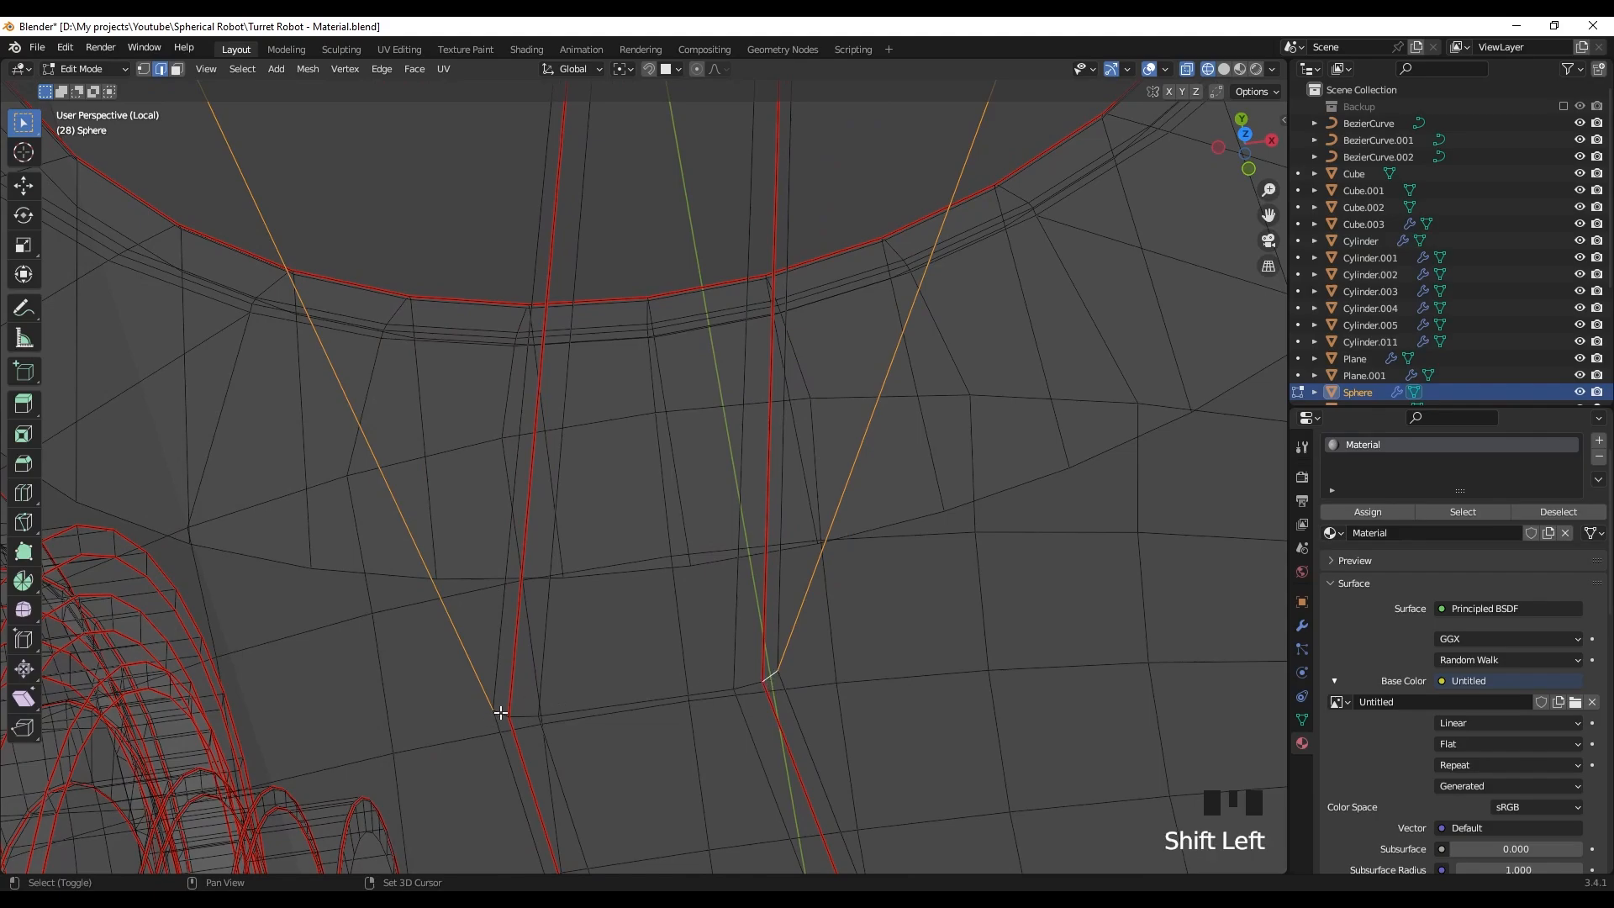
right_click(636, 639)
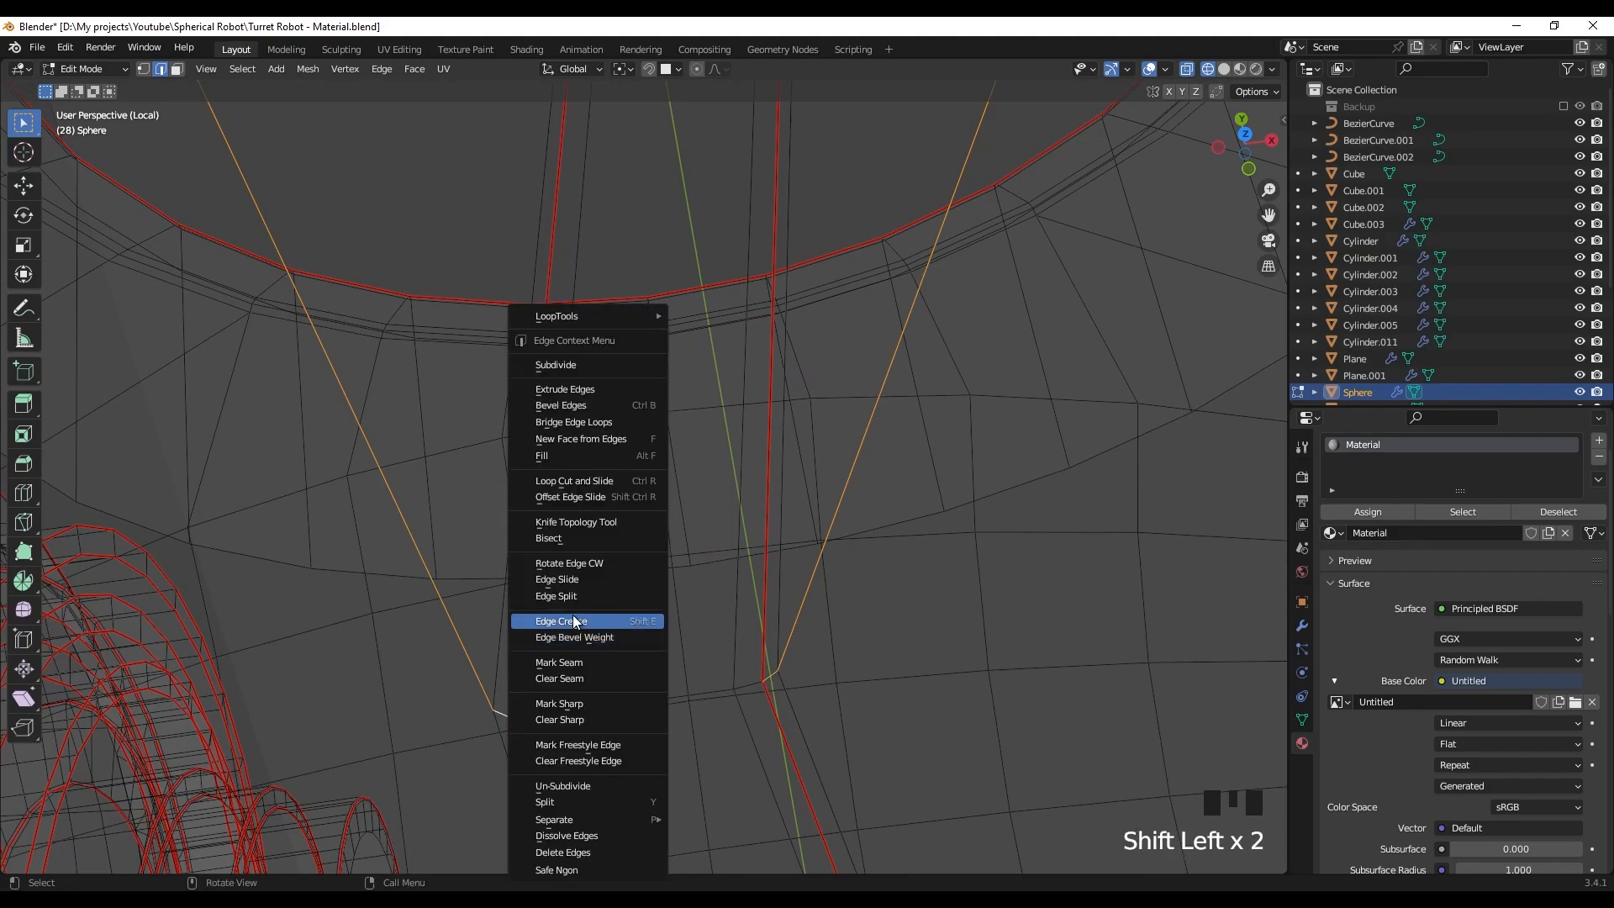
left_click(576, 663)
- Mark a seam down one vertical edge of the central hole's wall, from the rim to the floor loop
scroll(681, 632, "down", 6)
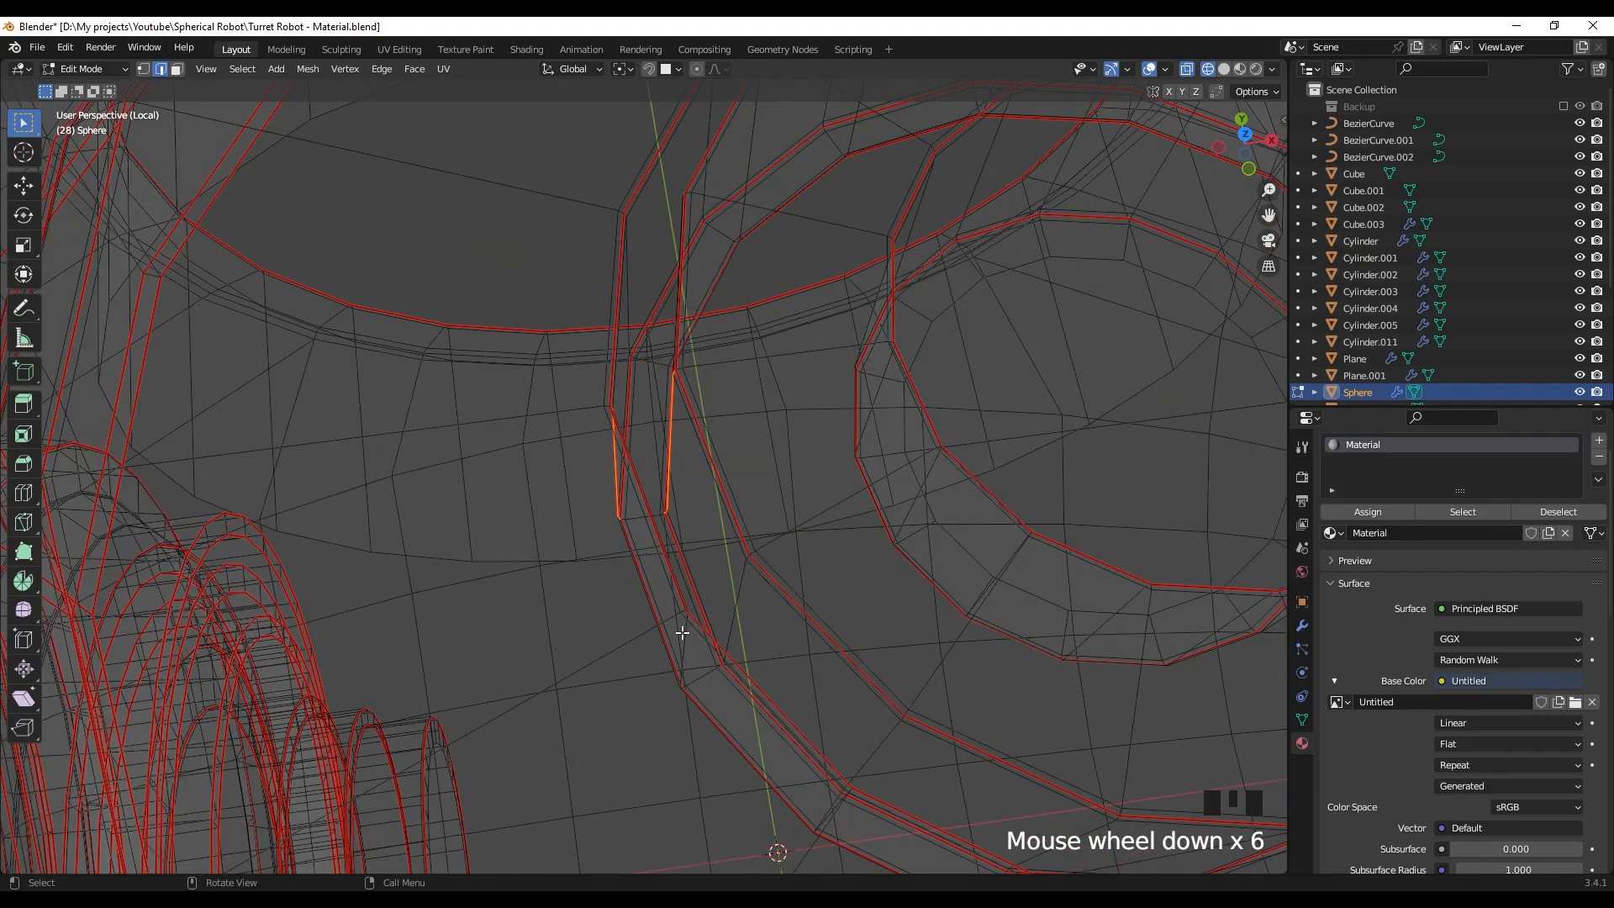
left_click(950, 592)
mouse_move(950, 591)
middle_mouse_down()
mouse_move(641, 561)
mouse_move(589, 504)
mouse_move(558, 498)
mouse_move(594, 558)
middle_mouse_up()
scroll(551, 459, "up", 4)
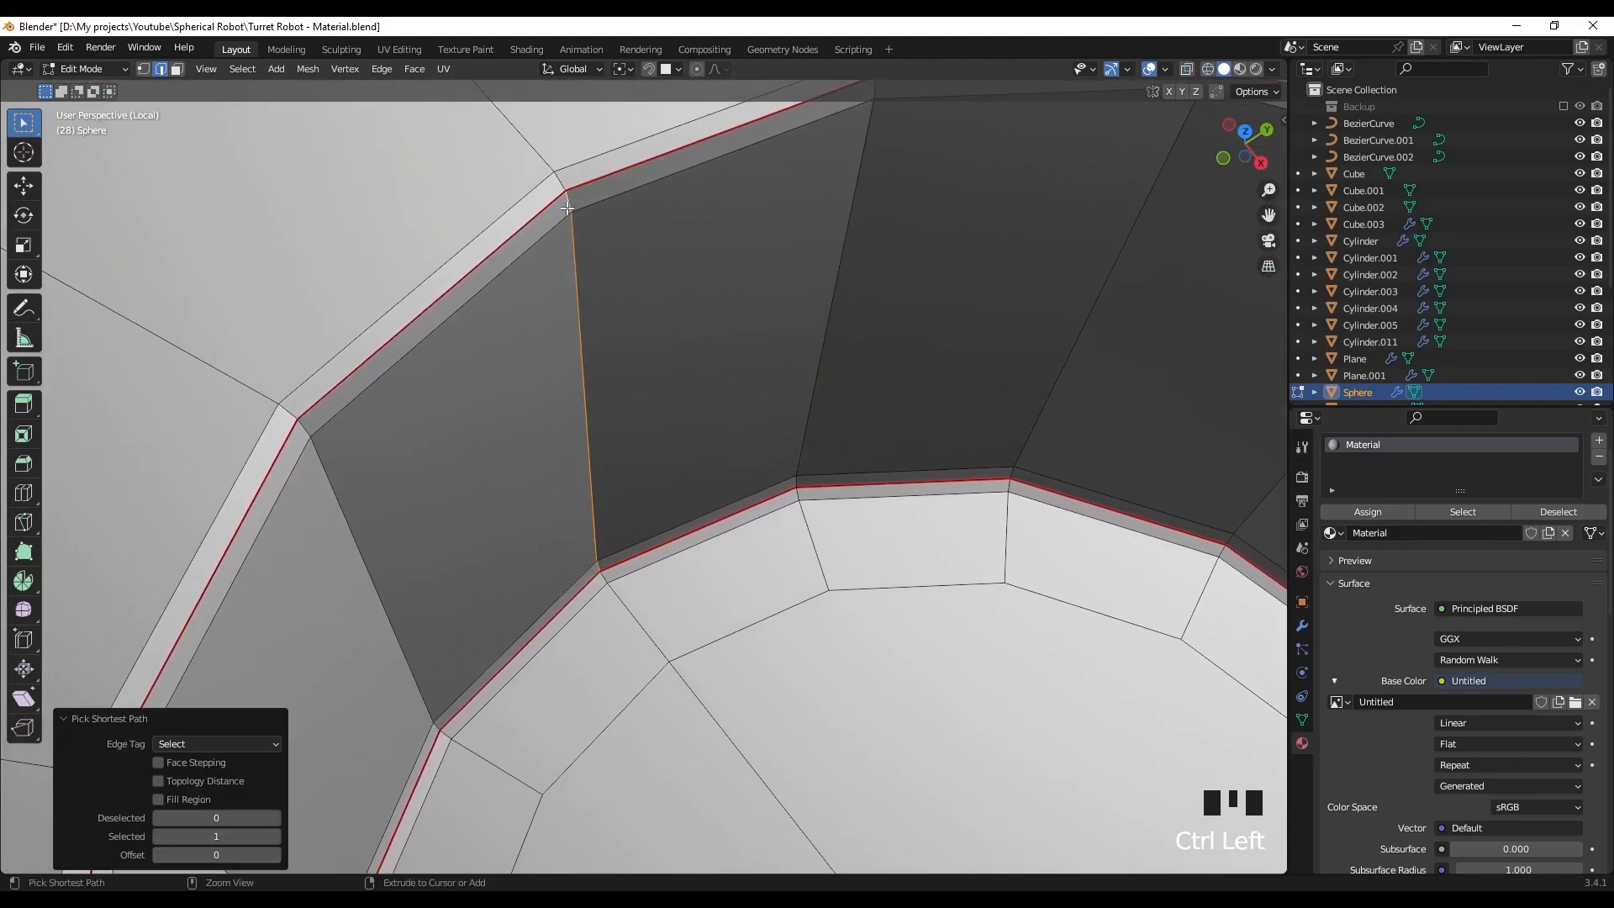
right_click(542, 426)
right_click(610, 580)
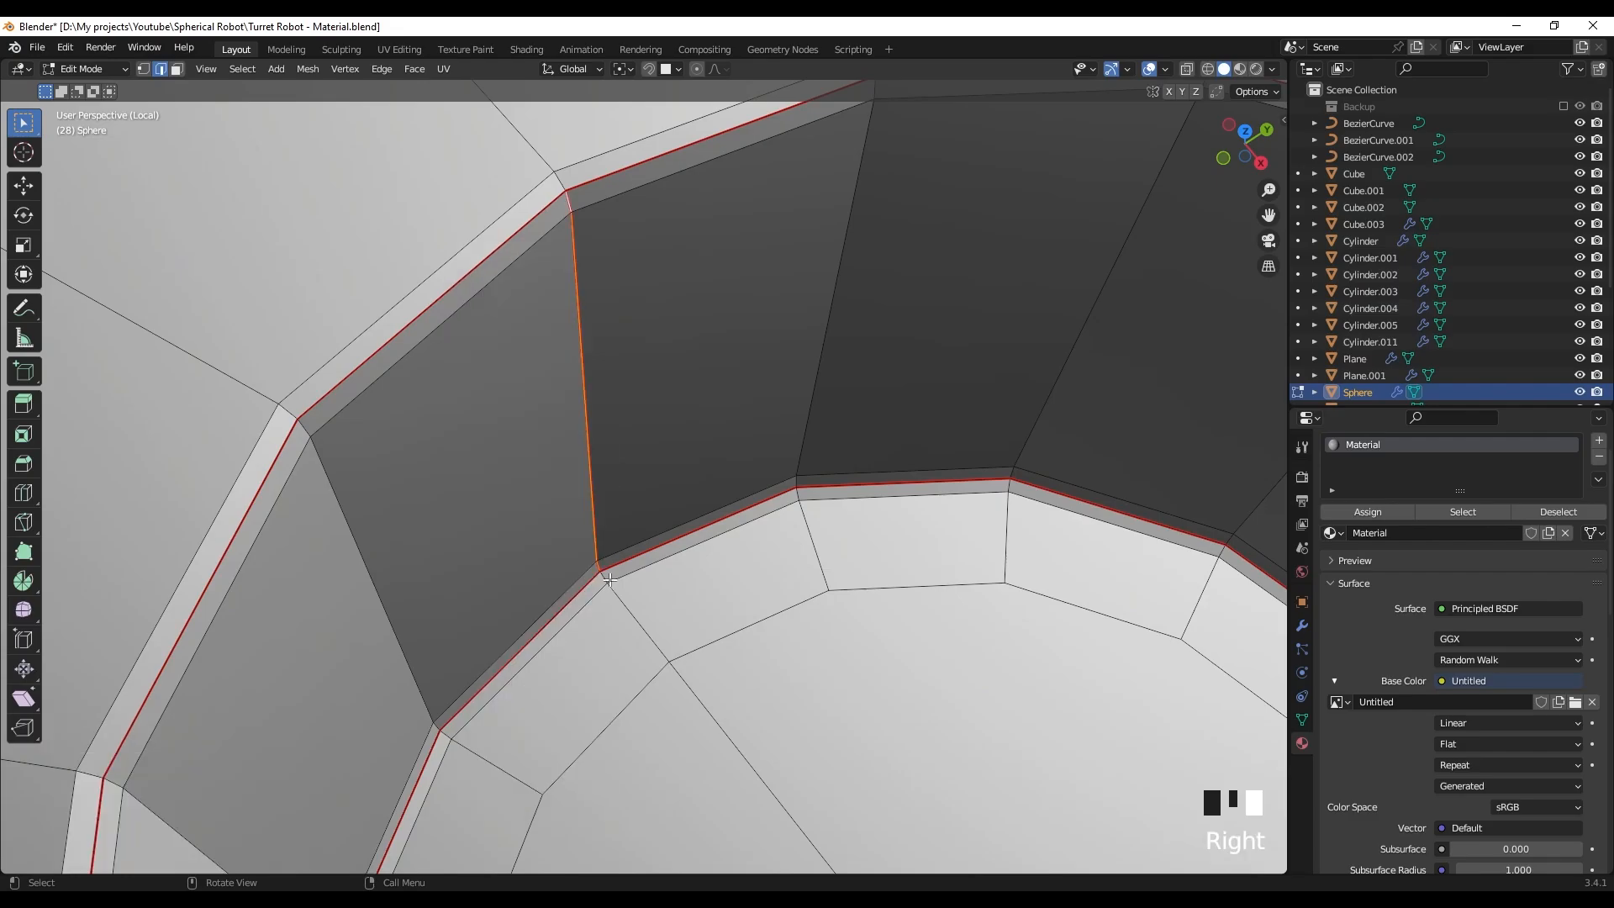
- Unwrap the whole mesh and check the grid texture around the top grooves in material preview
scroll(699, 587, "down", 5)
middle_click_drag(700, 587, 809, 542)
scroll(697, 582, "down", 2)
scroll(694, 574, "down", 2)
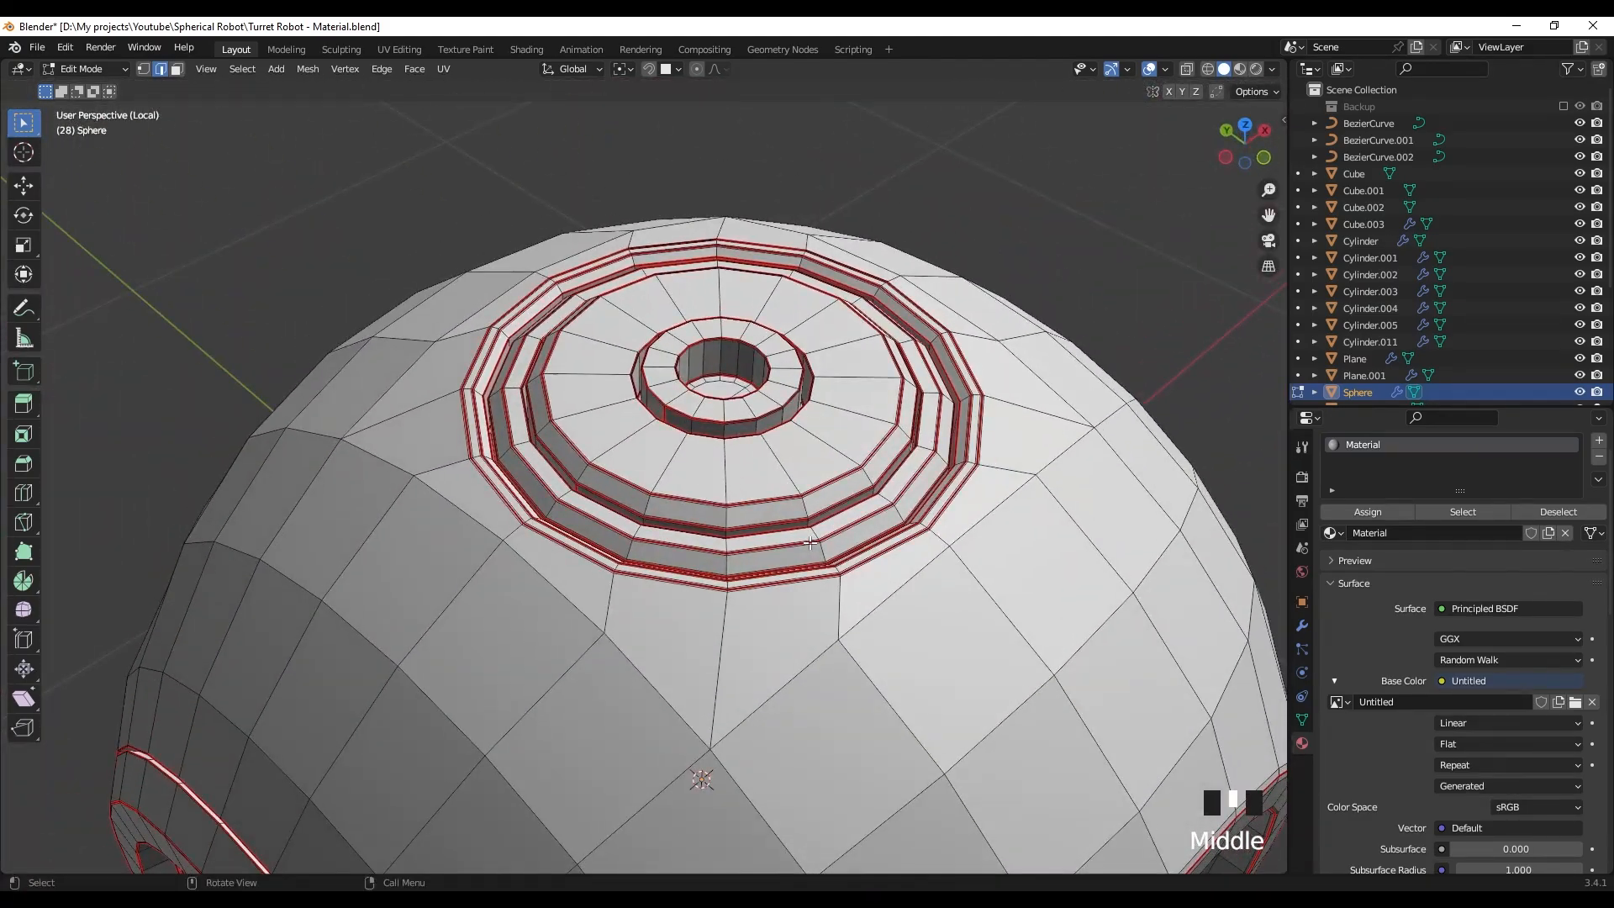
key("a")
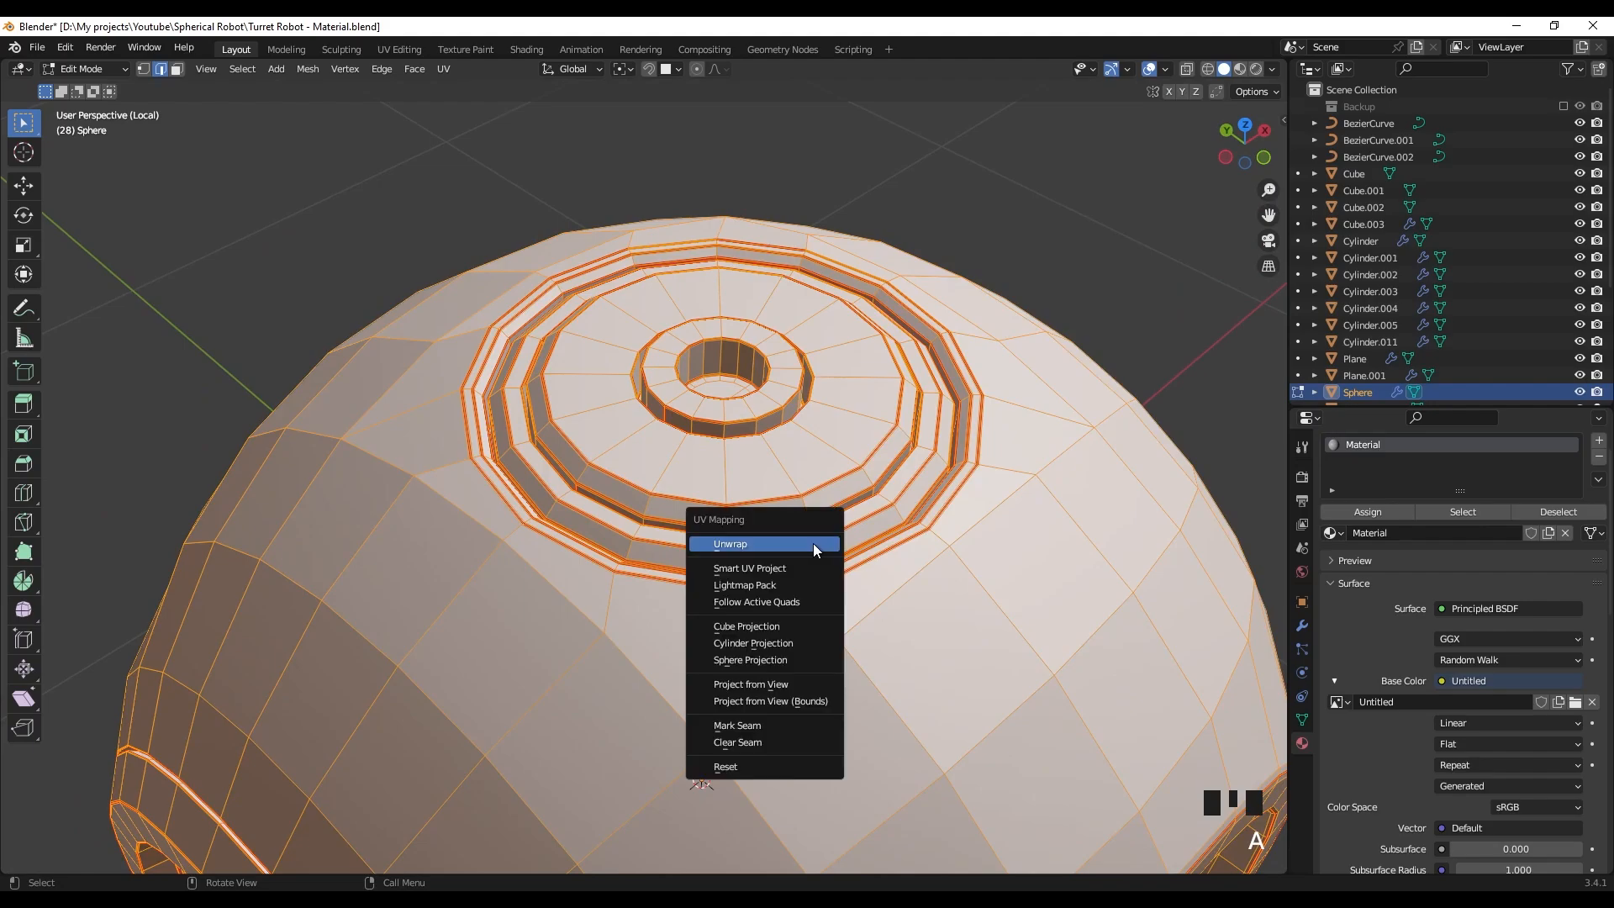
left_click(812, 544)
key("z")
middle_click_drag(763, 526, 771, 553)
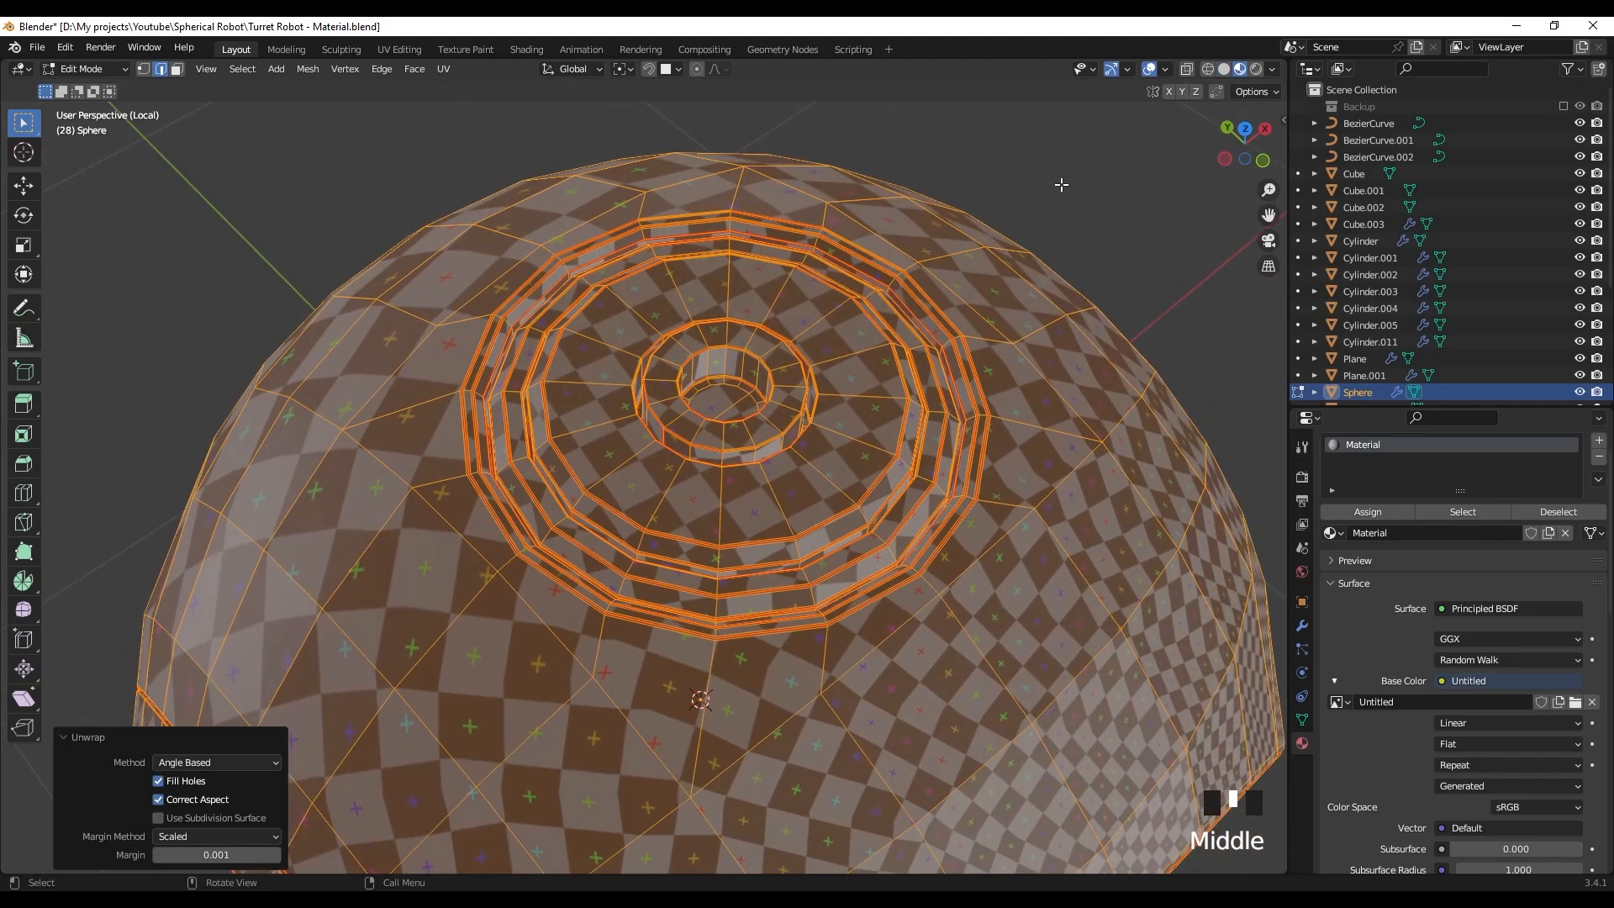
left_click(1062, 184)
scroll(737, 439, "up", 2)
middle_click_drag(724, 445, 698, 425)
scroll(703, 446, "down", 5)
mouse_move(761, 584)
middle_mouse_down("shift")
mouse_move(807, 312)
mouse_move(837, 377)
mouse_move(870, 372)
mouse_move(685, 382)
middle_mouse_up("shift")
mouse_move(1081, 664)
middle_mouse_down("shift")
mouse_move(847, 483)
mouse_move(967, 488)
middle_mouse_up("shift")
- In solid view, mark seams on the outer edge loops of the raised ring around the sphere's side socket
key("z")
scroll(899, 486, "up", 3)
middle_click_drag(697, 471, 431, 492)
scroll(687, 474, "up", 3)
scroll(558, 511, "up", 5)
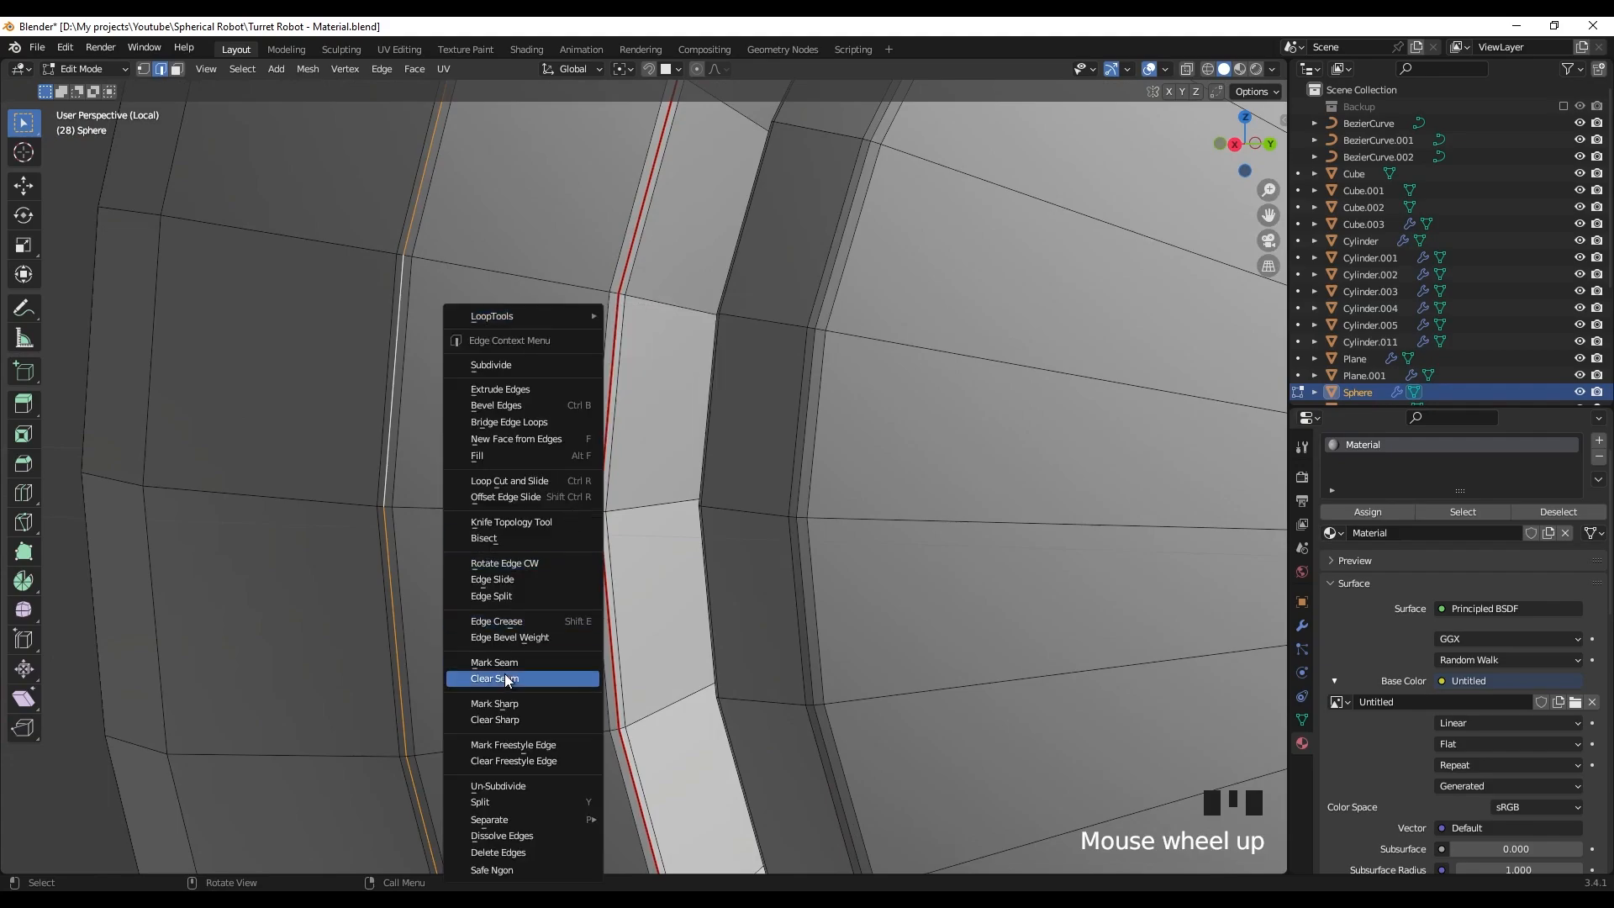
- Mark seams on the side socket's outer groove along its floor loop and the rim loop of the inner disc
middle_click_drag(701, 510, 766, 470)
scroll(771, 468, "down", 6)
right_click(779, 478)
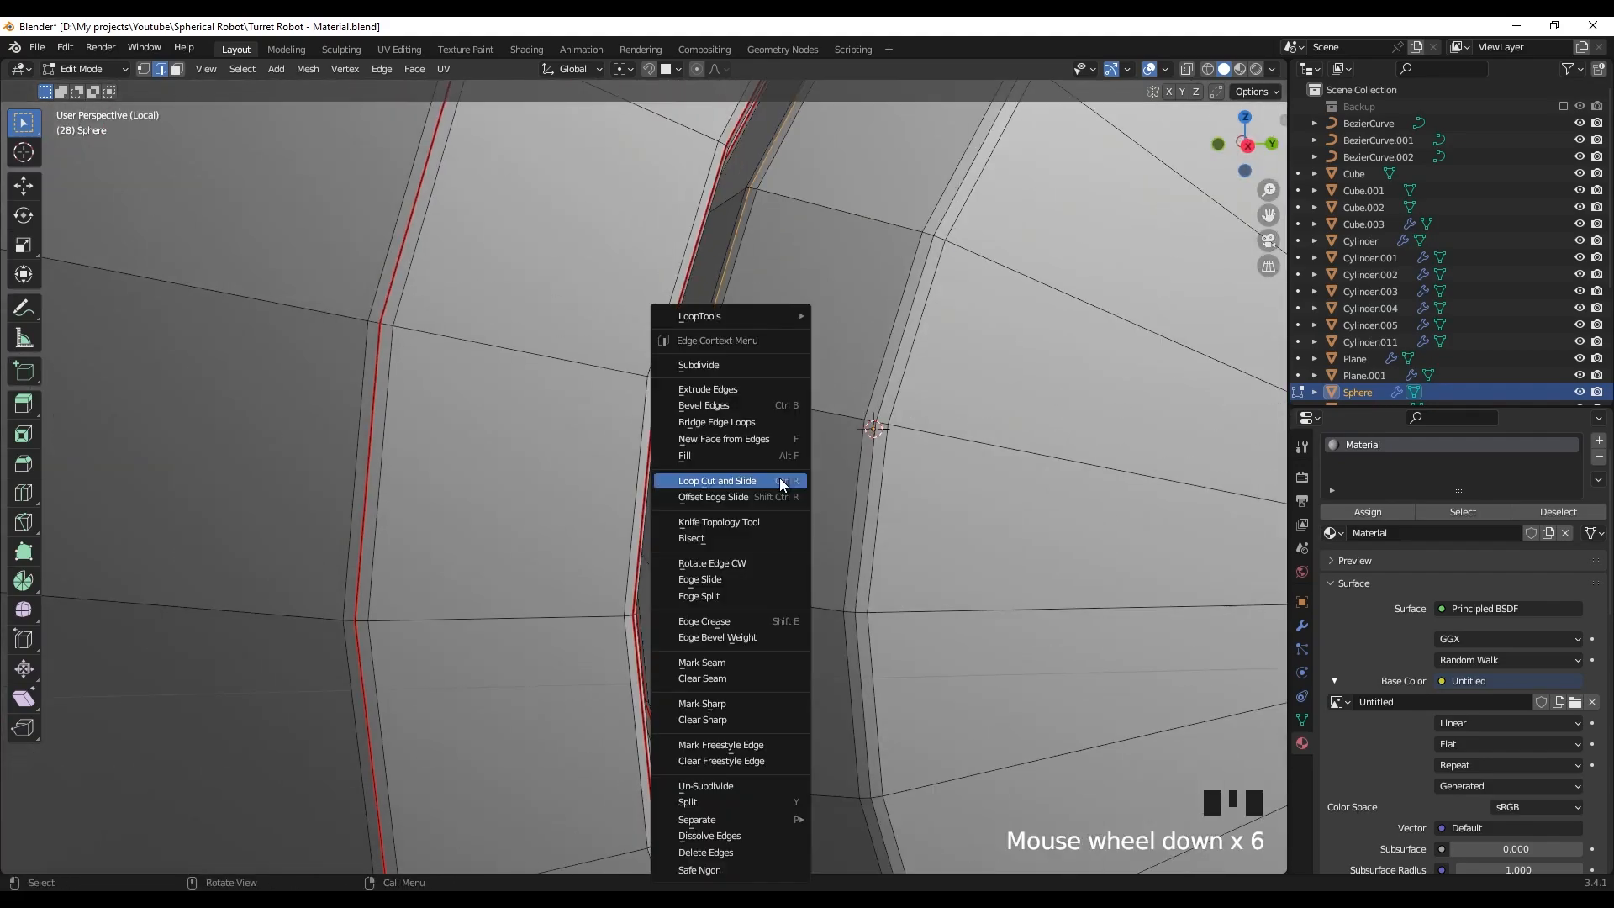
right_click(710, 664)
left_click(867, 502, "alt")
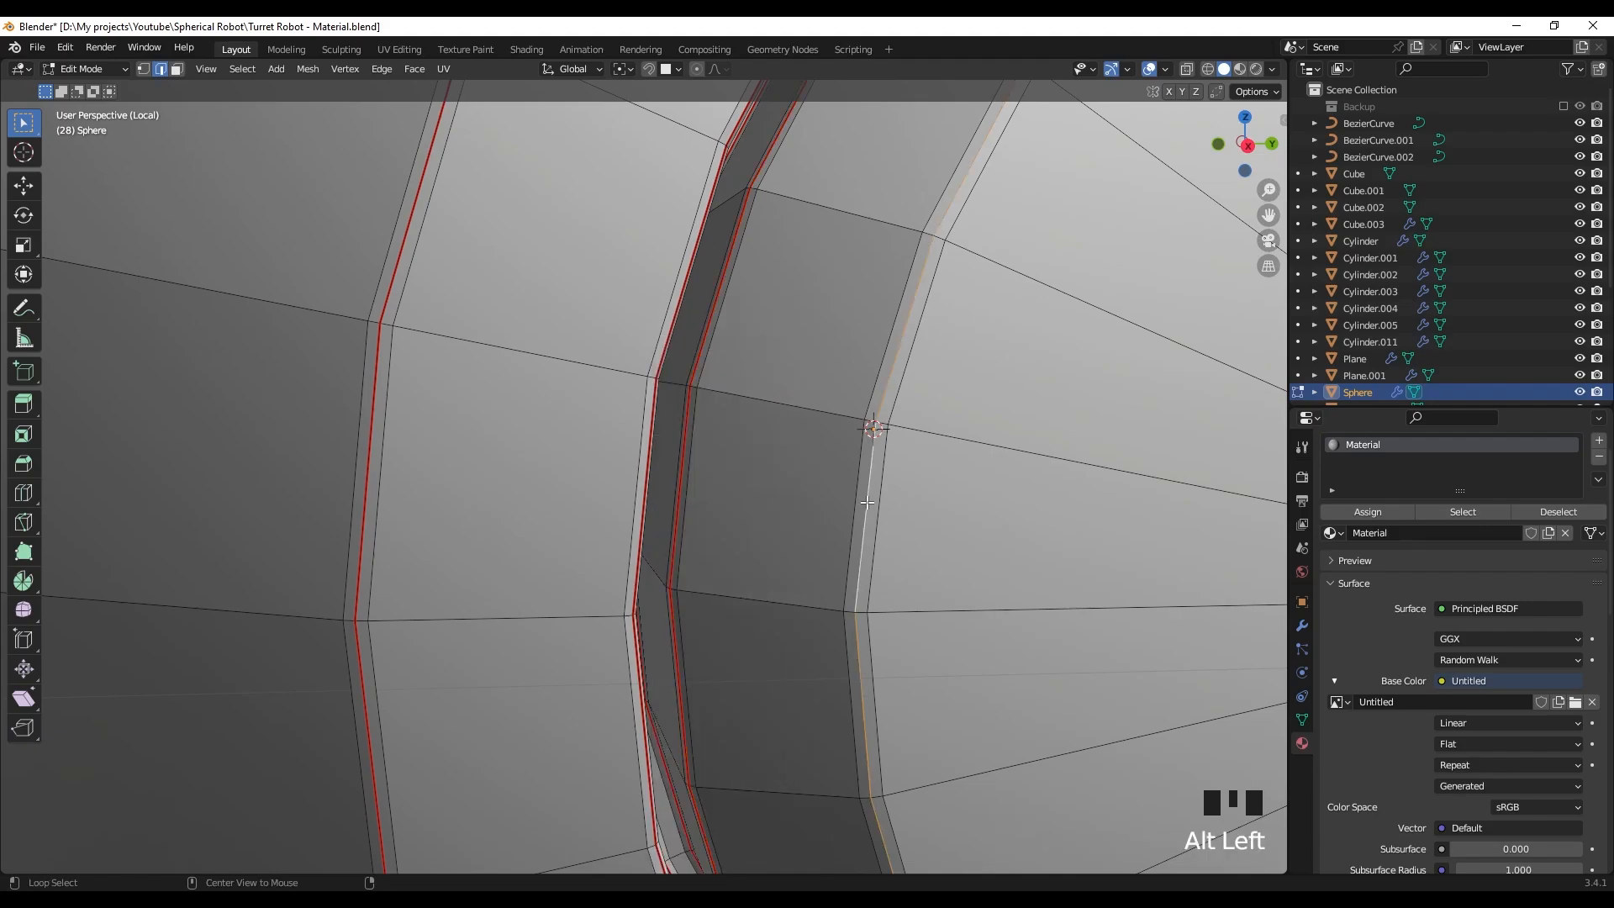
middle_click_drag(868, 502, 885, 450, "shift")
- Mark seams on the two loops bordering the floor of the side socket's inner ring groove
scroll(875, 461, "up", 2)
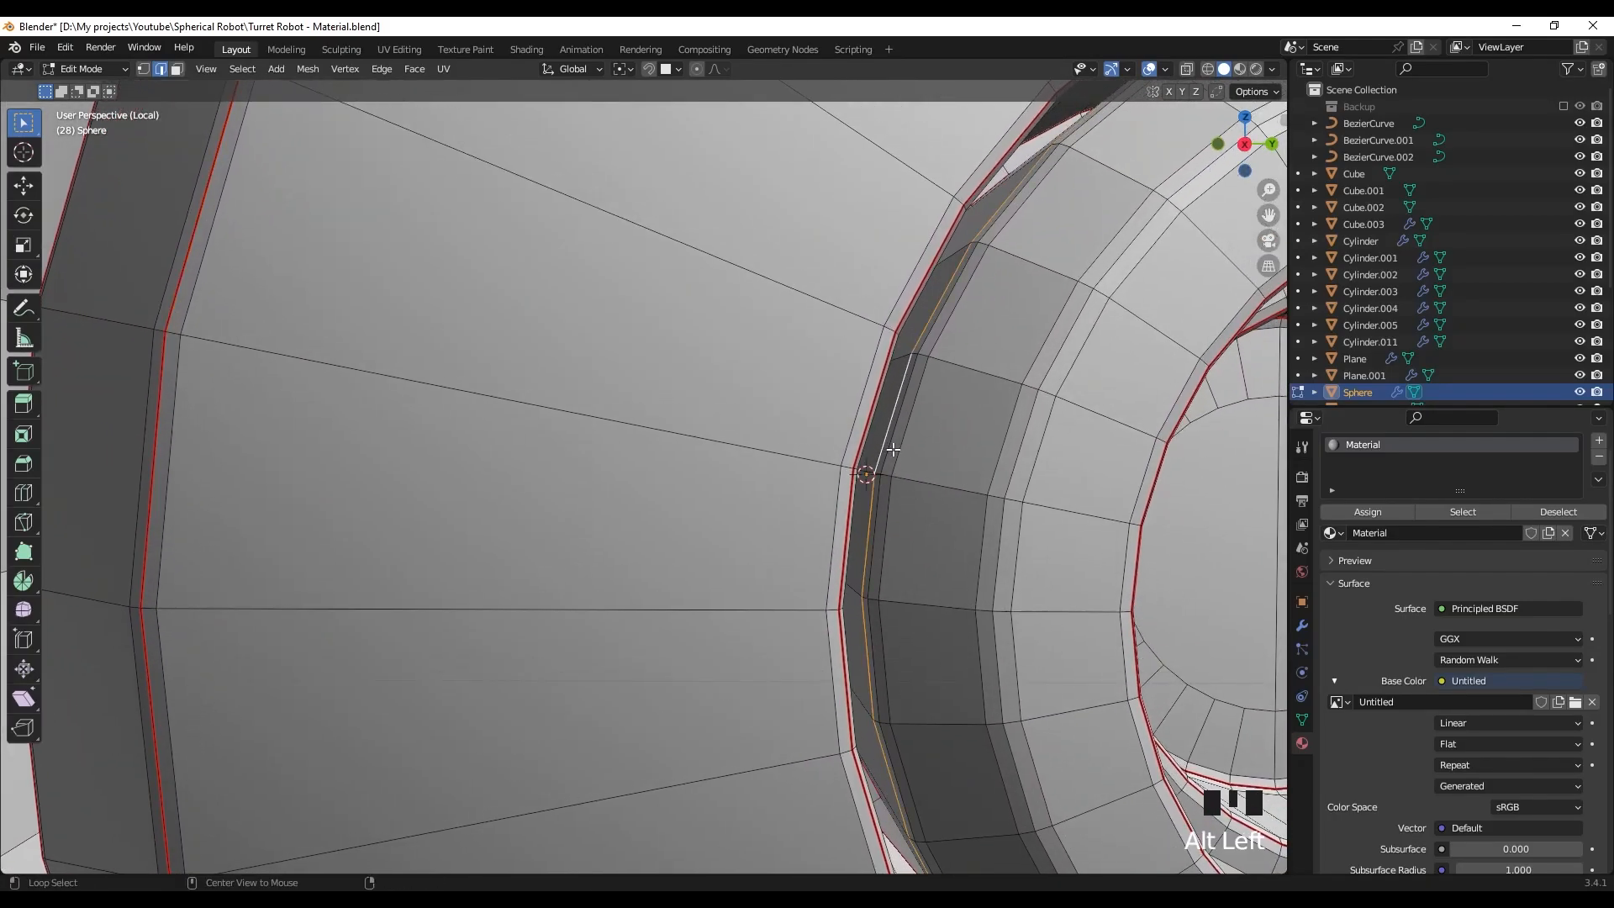
scroll(1015, 470, "down", 2)
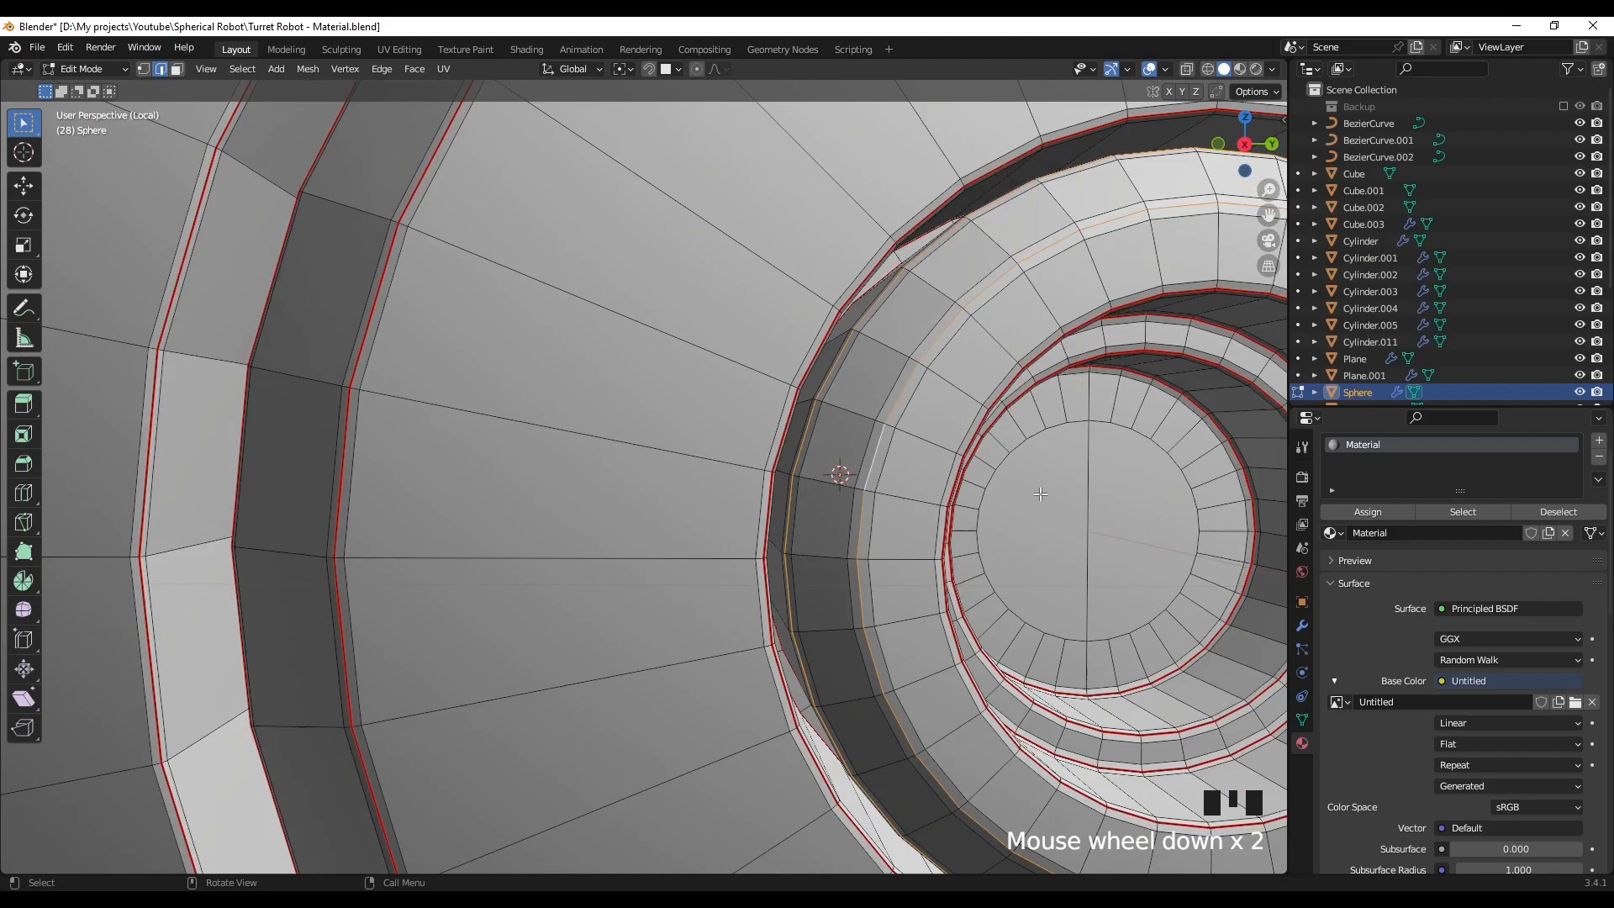
middle_click_drag(1014, 469, 714, 649)
right_click(714, 649)
left_click(719, 663)
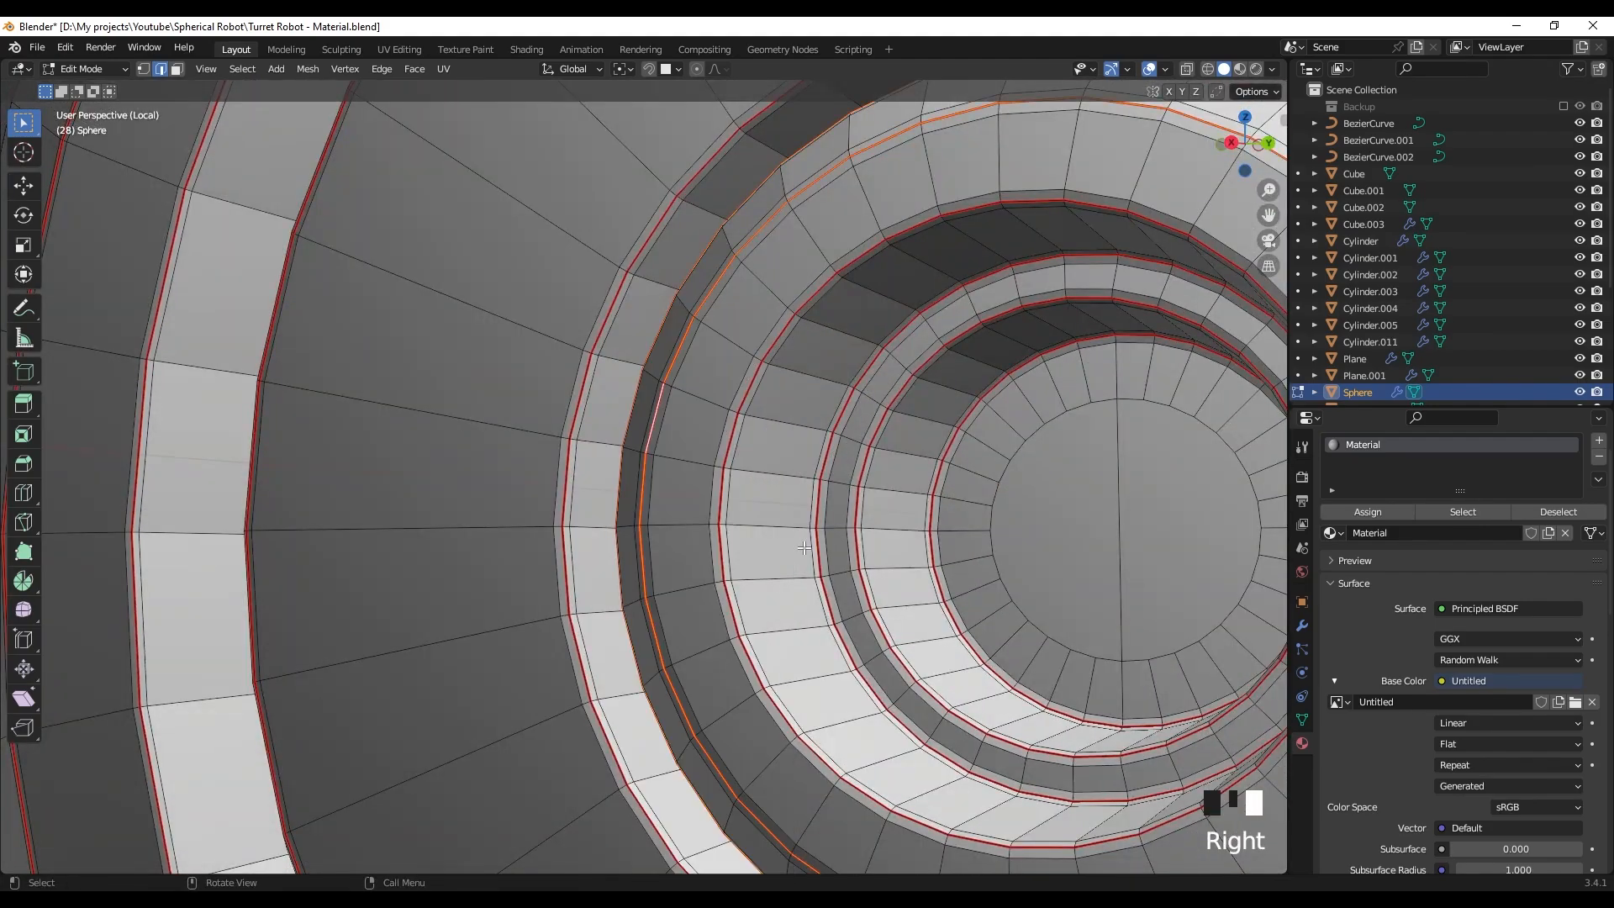
- Mark seams on one crosswise edge of both walls in the side socket's outer ring groove, including the short bevel edges
scroll(622, 538, "down", 5)
middle_click_drag(622, 538, 689, 505)
middle_click_drag(689, 504, 695, 595, "shift")
scroll(707, 341, "up", 4)
scroll(731, 353, "up", 2)
middle_click_drag(740, 261, 714, 422, "shift")
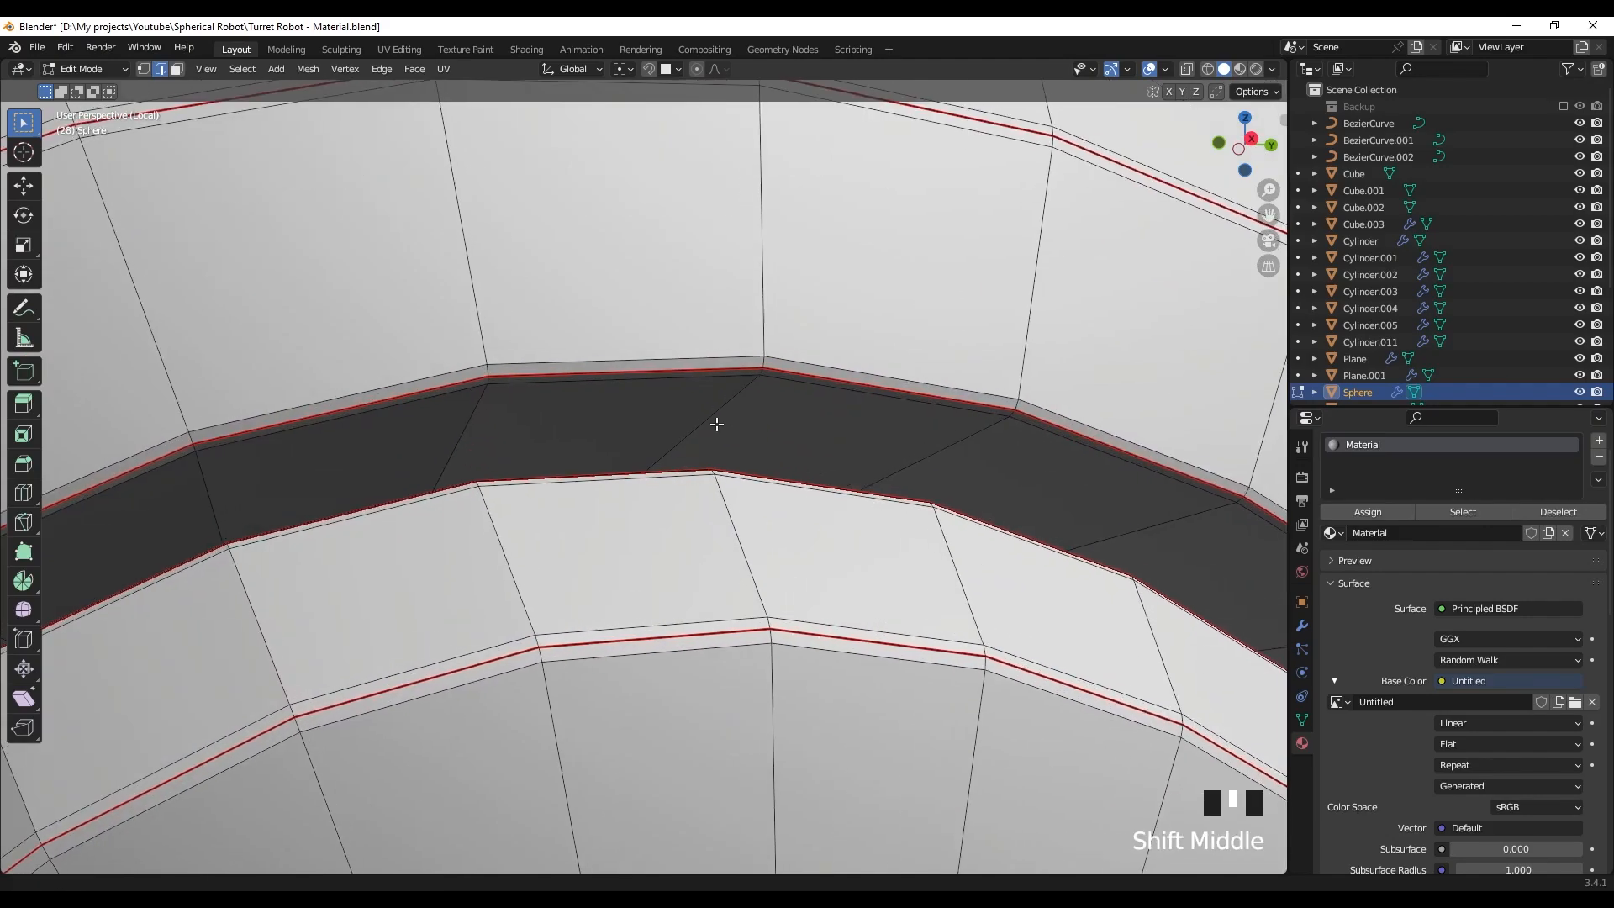
scroll(715, 422, "up", 2)
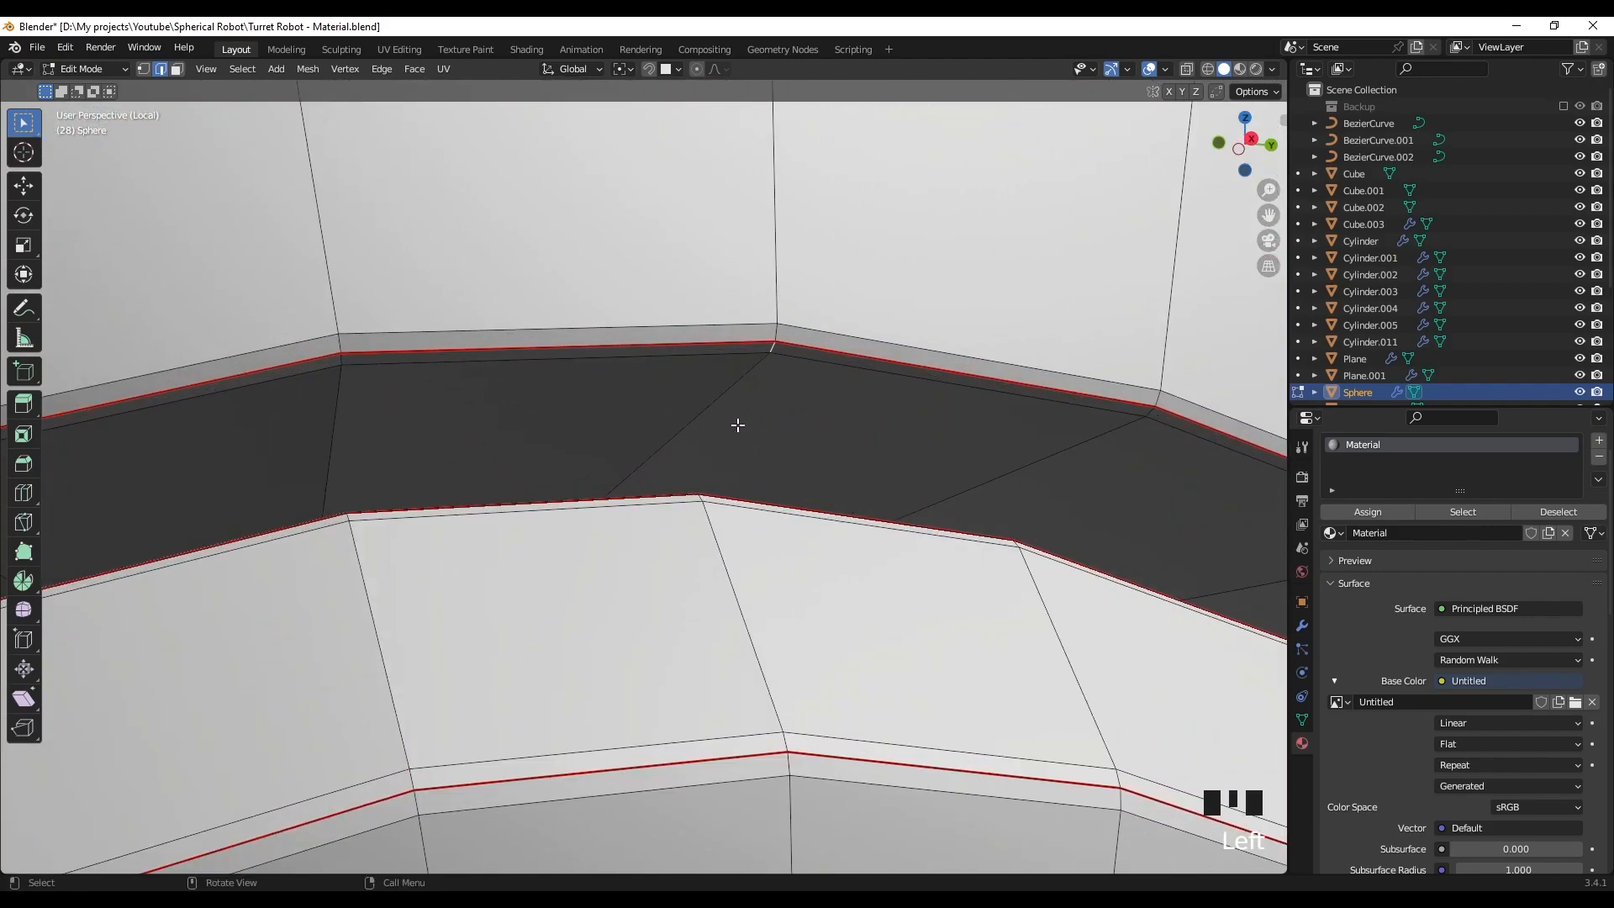
middle_click_drag(654, 435, 651, 444)
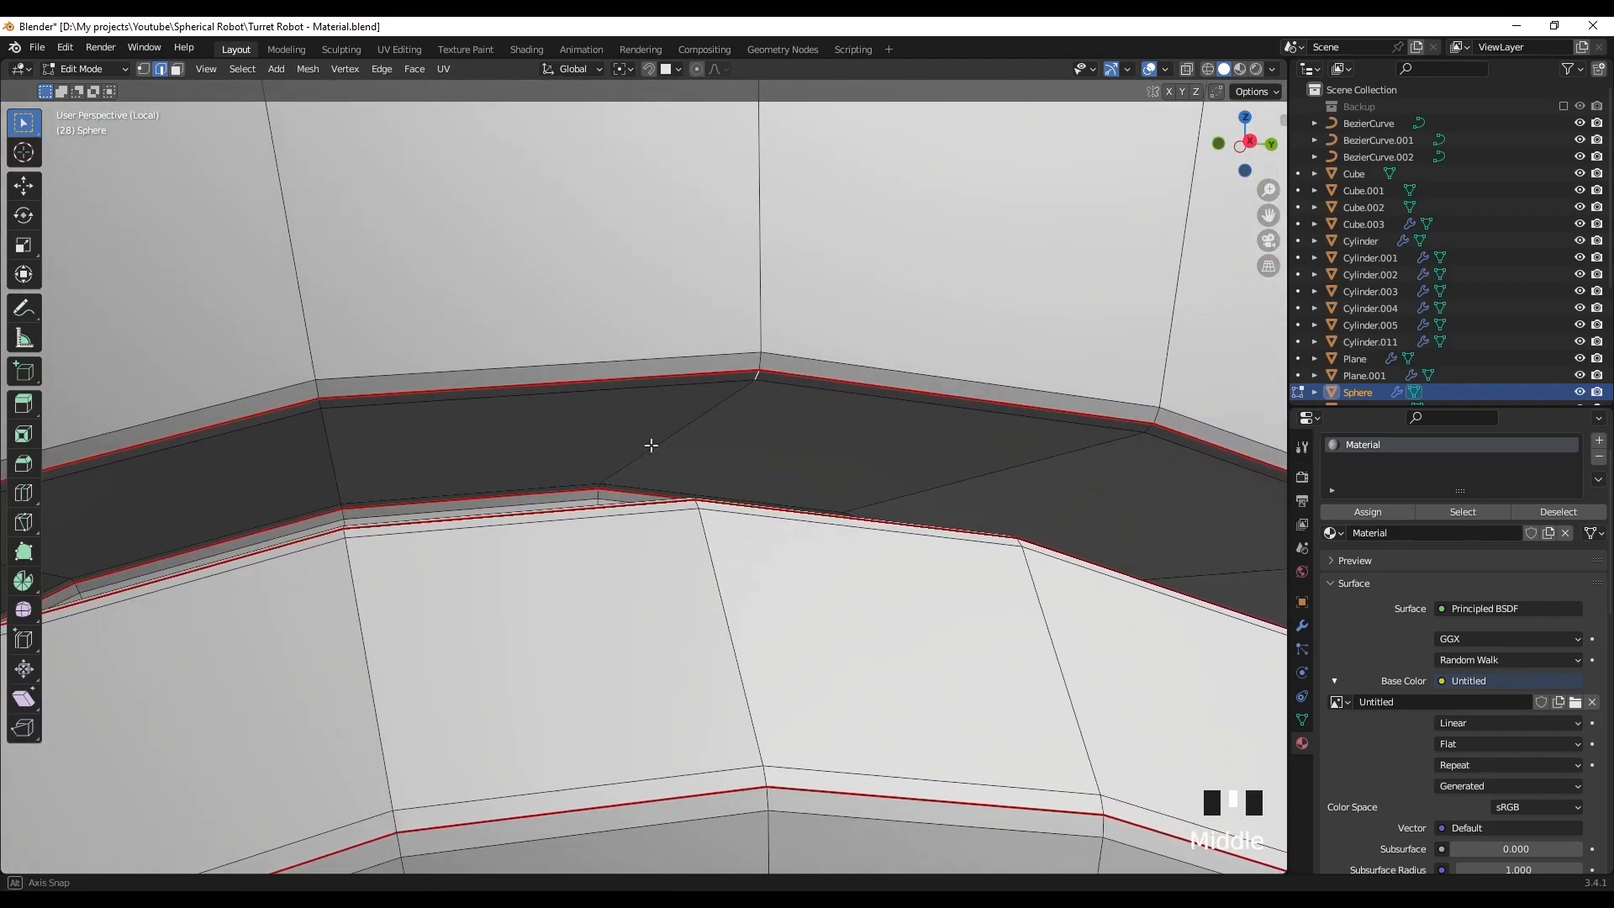
left_click(377, 502)
scroll(558, 522, "up", 3)
mouse_move(558, 522)
middle_mouse_down()
mouse_move(566, 508)
mouse_move(505, 505)
mouse_move(588, 505)
mouse_move(602, 547)
mouse_move(440, 353)
middle_mouse_up()
left_click(435, 479, "ctrl")
scroll(466, 502, "down", 4)
scroll(436, 351, "up", 3)
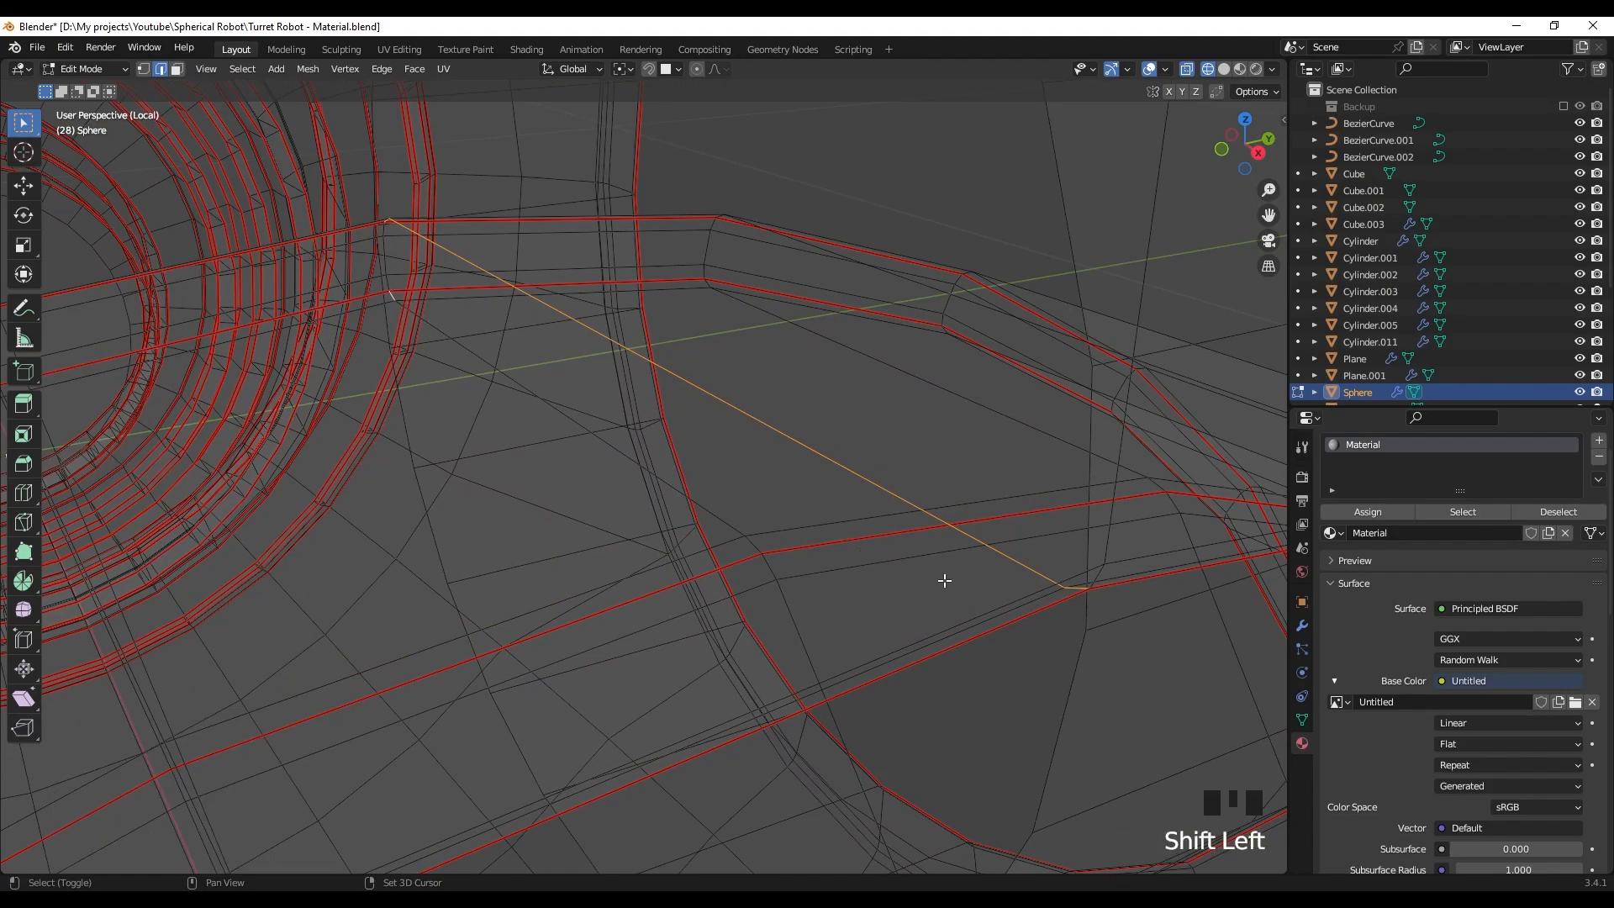
middle_click_drag(837, 573, 846, 588)
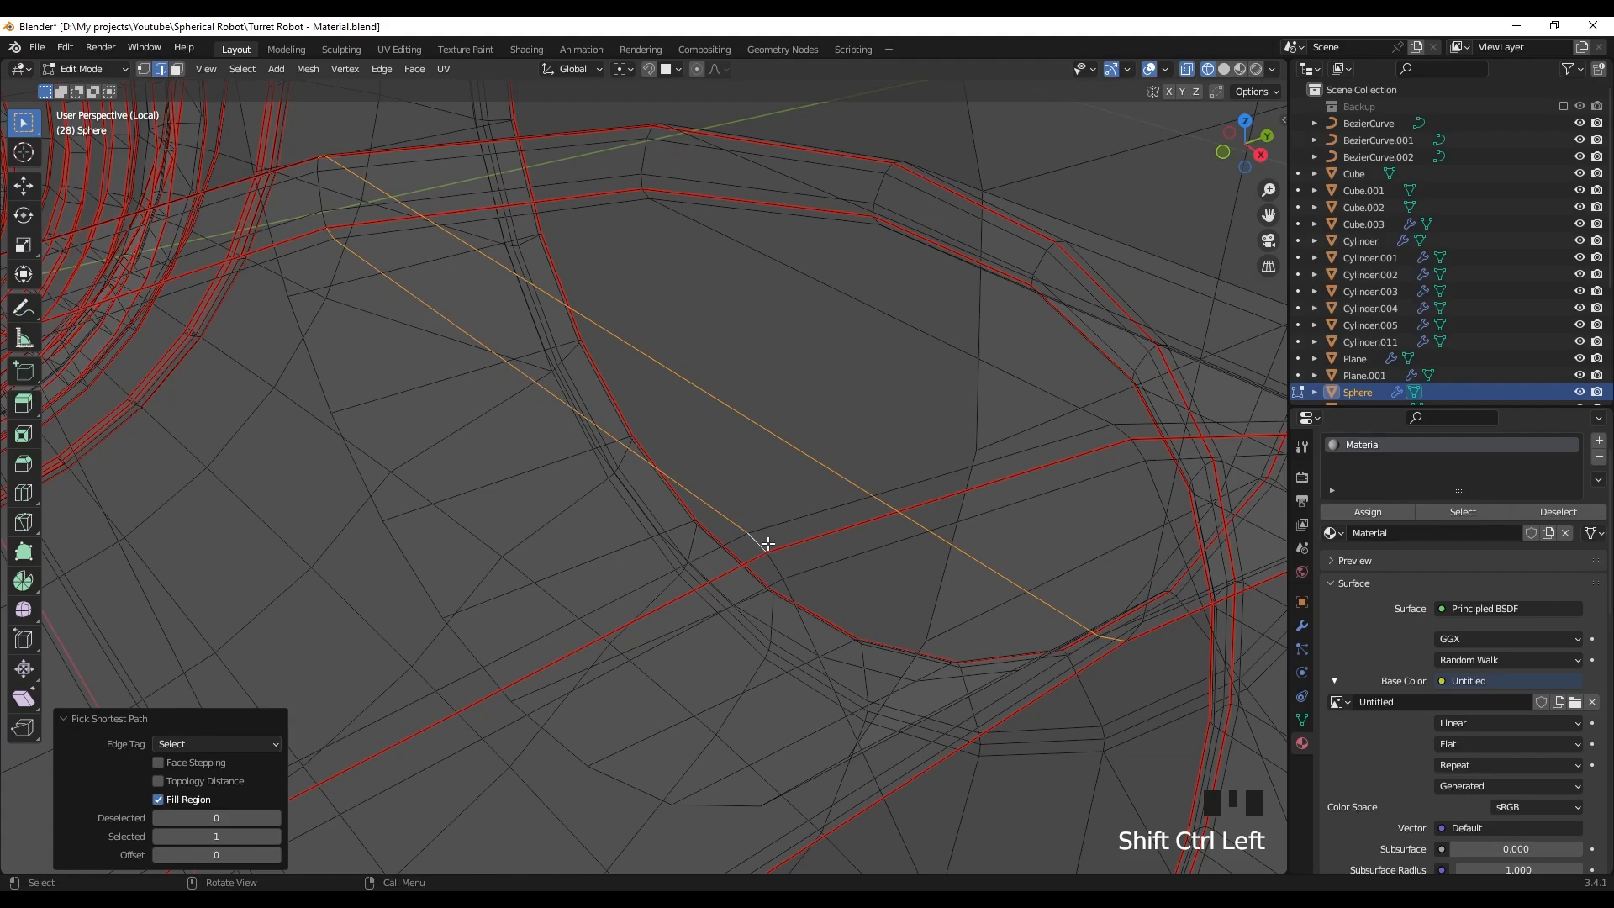
right_click(769, 446)
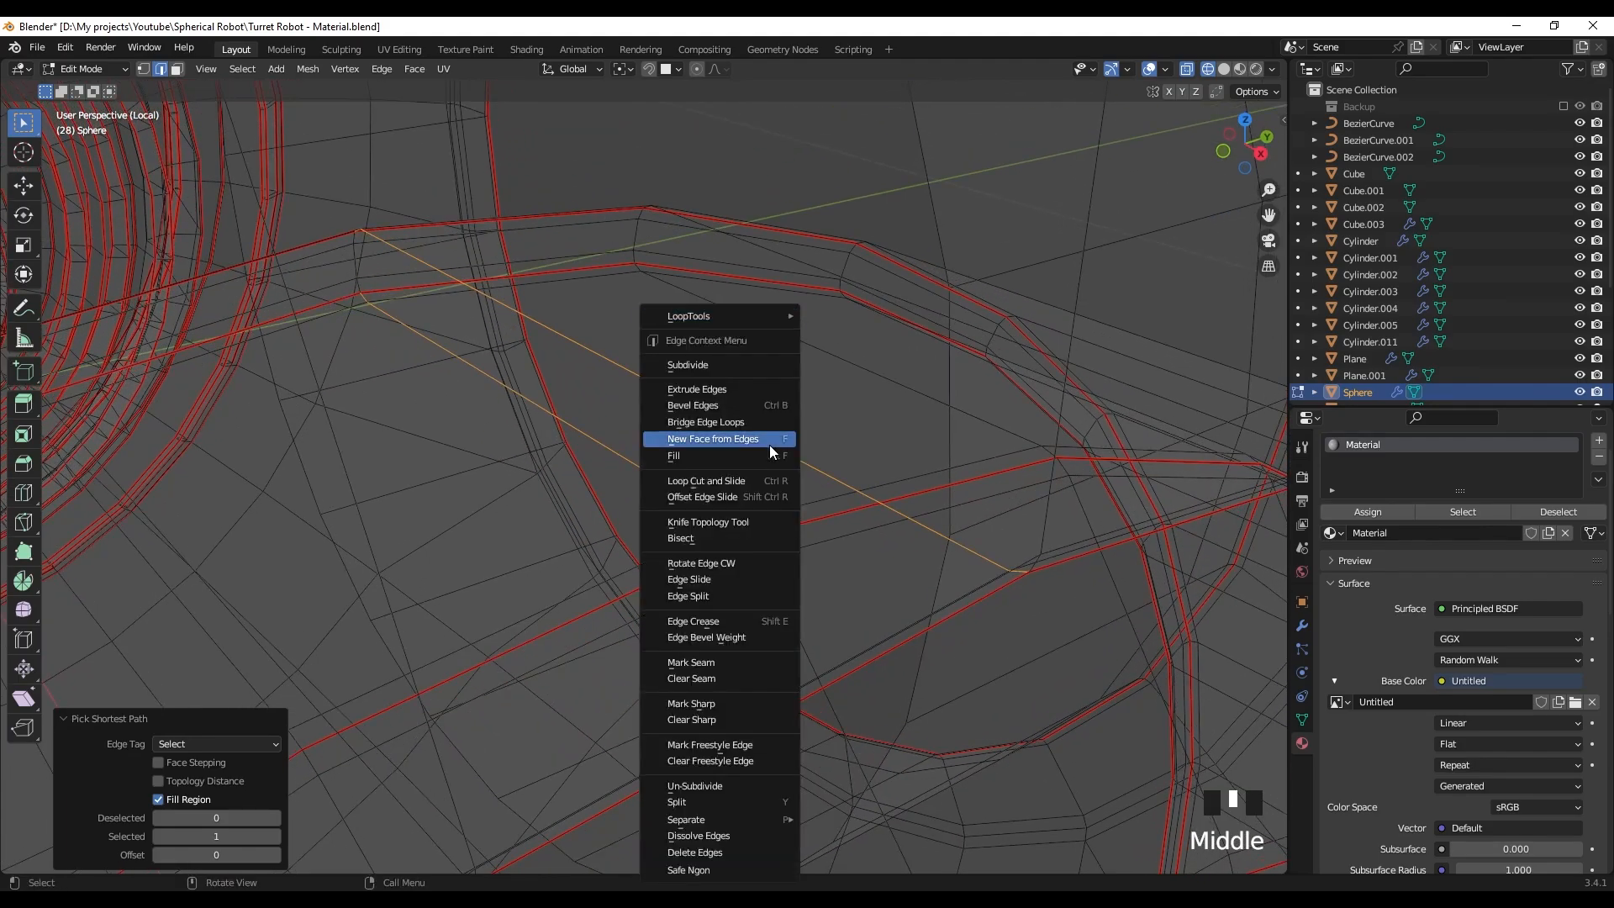
left_click(727, 659)
- Mark a seam across the wall of the side socket's inner ring groove along one crosswise edge
scroll(780, 578, "down", 5)
mouse_move(780, 577)
middle_mouse_down()
mouse_move(778, 548)
mouse_move(313, 721)
mouse_move(810, 556)
mouse_move(739, 504)
middle_mouse_up()
key("shift+z")
scroll(706, 529, "up", 4)
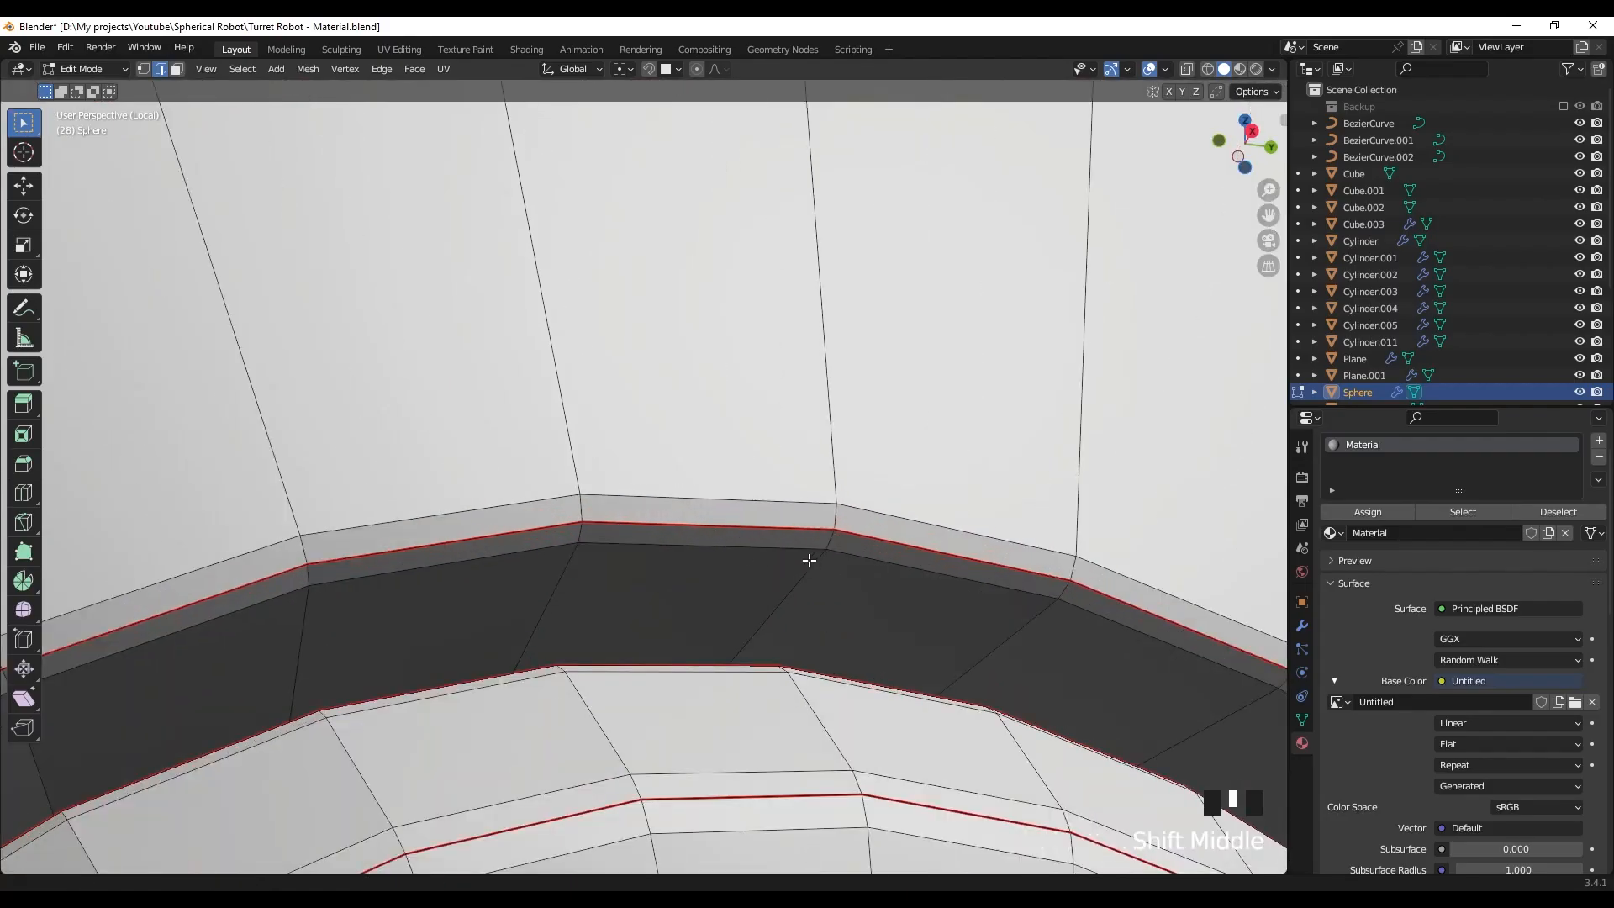
mouse_move(807, 558)
middle_mouse_down("shift")
mouse_move(771, 514)
mouse_move(715, 679)
mouse_move(678, 594)
mouse_move(663, 604)
mouse_move(673, 630)
mouse_move(681, 537)
mouse_move(605, 566)
mouse_move(723, 700)
mouse_move(710, 681)
middle_mouse_up("shift")
scroll(761, 527, "down", 5)
key("z")
left_click(710, 681, "ctrl")
middle_click_drag(710, 681, 732, 639)
mouse_move(731, 639)
middle_mouse_down("shift")
mouse_move(785, 623)
mouse_move(909, 712)
mouse_move(904, 669)
mouse_move(274, 652)
mouse_move(342, 598)
mouse_move(467, 641)
middle_mouse_up("shift")
key("shift+z")
key("shift+z")
right_click(468, 640)
left_click(459, 662)
key("shift+z")
- Mark a seam across the first stepped wall inside the side socket's central hole, from its rim to the narrow ledge
scroll(241, 706, "down", 1)
left_click(587, 504)
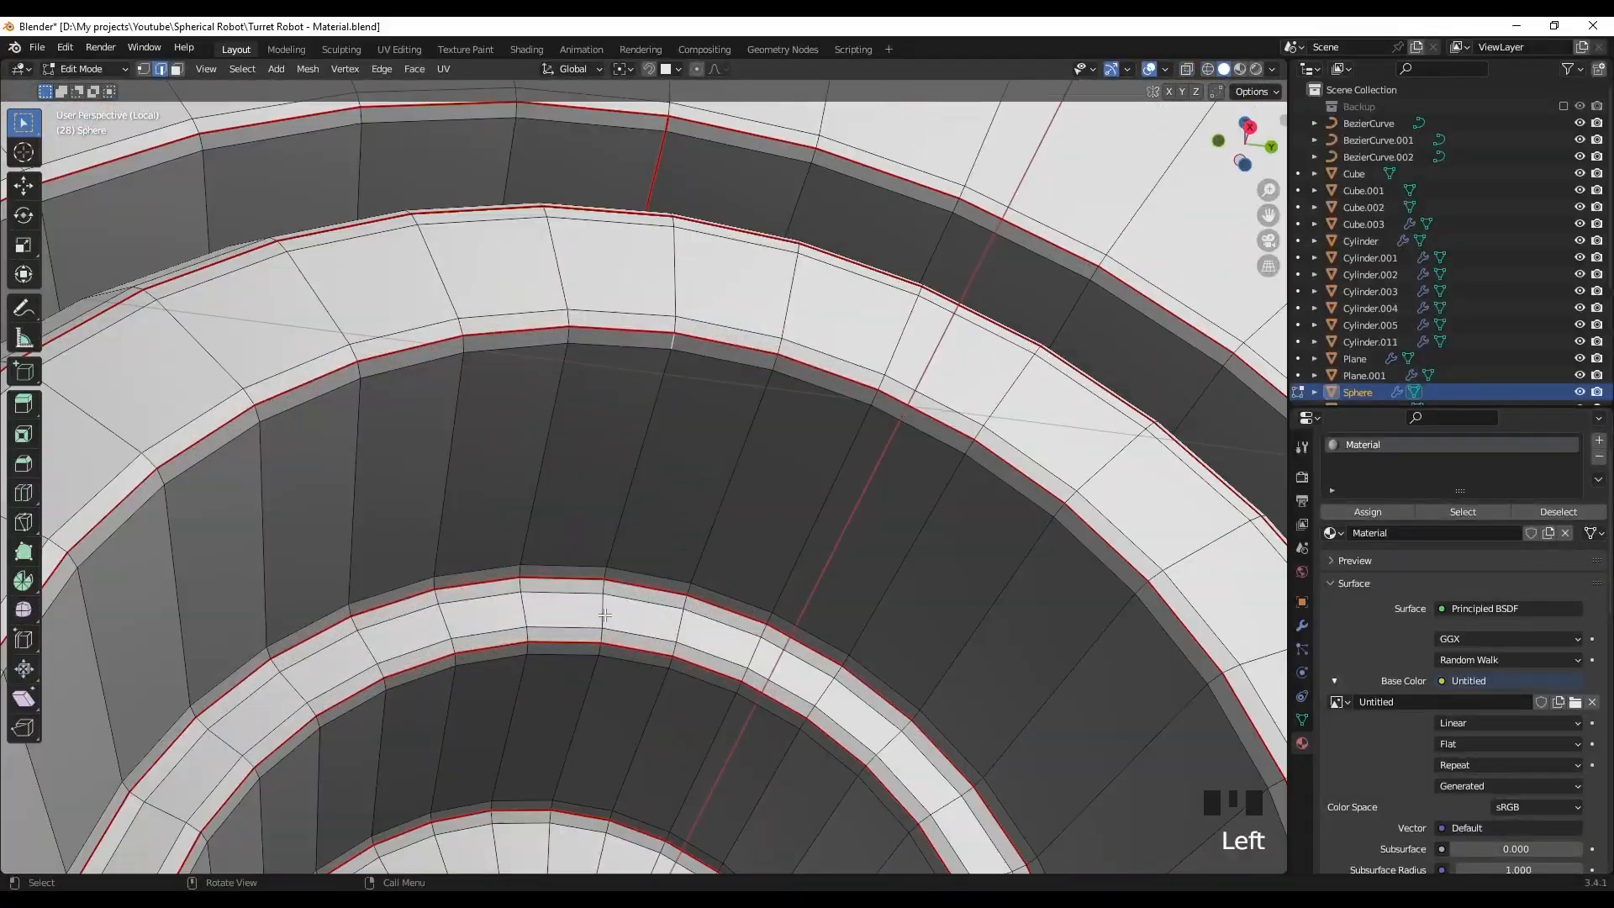
left_click(592, 572, "ctrl")
right_click(617, 481)
left_click(580, 663)
- Mark a seam across the innermost wall of the side socket's central hole, from the narrow ledge to the floor
middle_click_drag(601, 622, 616, 252, "shift")
left_click(606, 370)
left_click(594, 672, "ctrl")
right_click(594, 691)
left_click(553, 664)
- Unwrap the whole sphere mesh with the new socket seams and check the grid texture in Material Preview
scroll(614, 605, "down", 6)
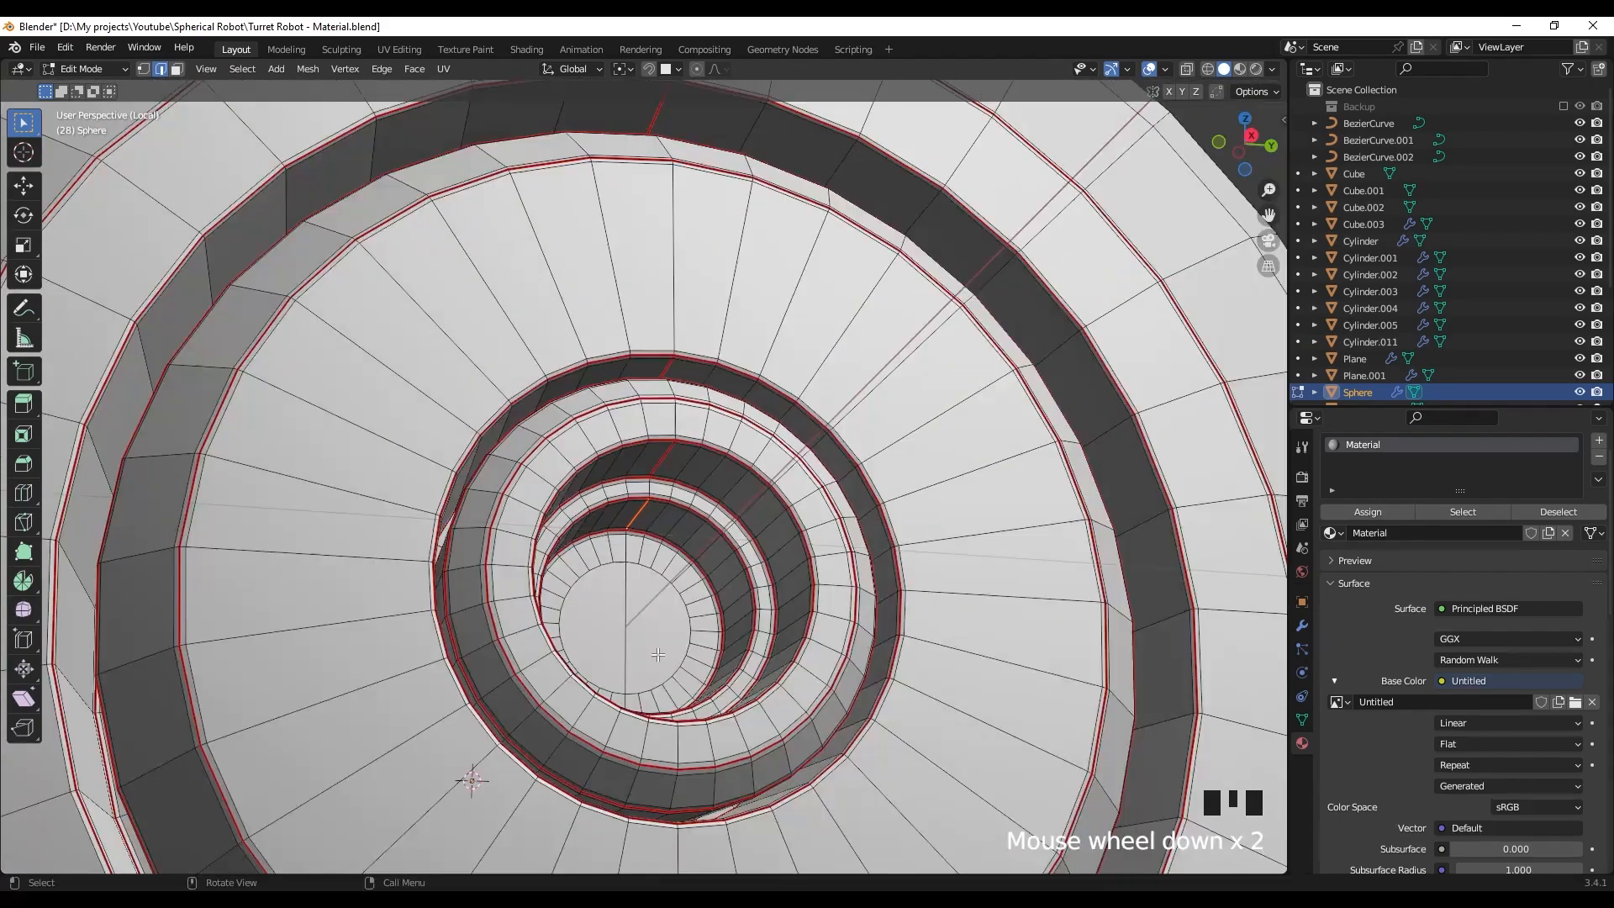
middle_click_drag(654, 563, 675, 666)
key("a")
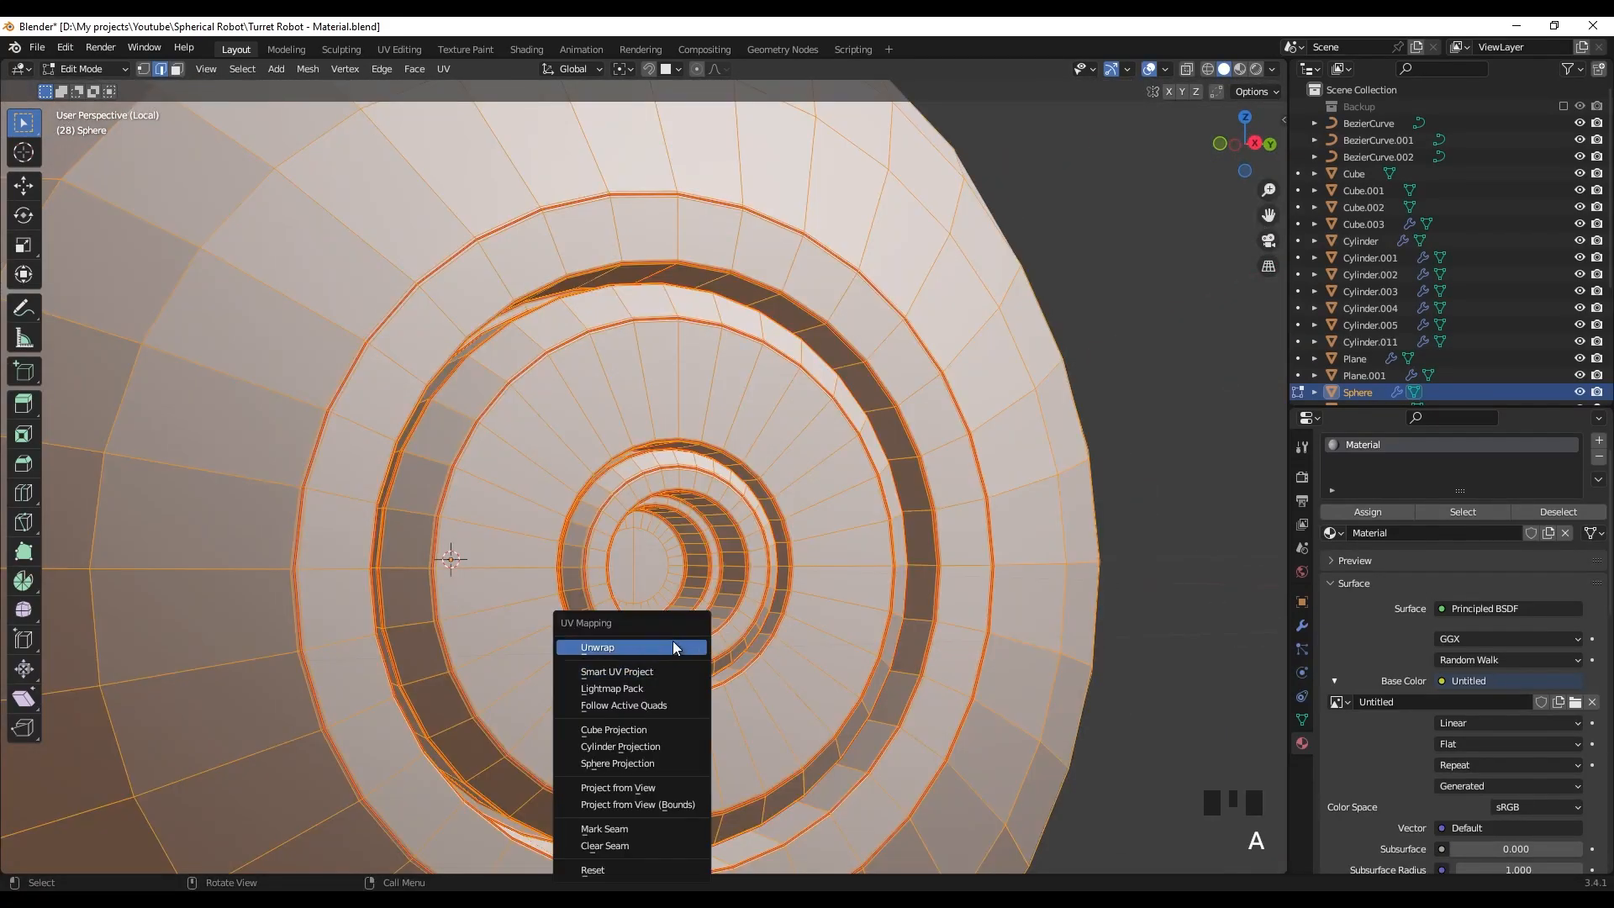
left_click(672, 645)
key("z")
scroll(730, 656, "down", 3)
left_click(1102, 547)
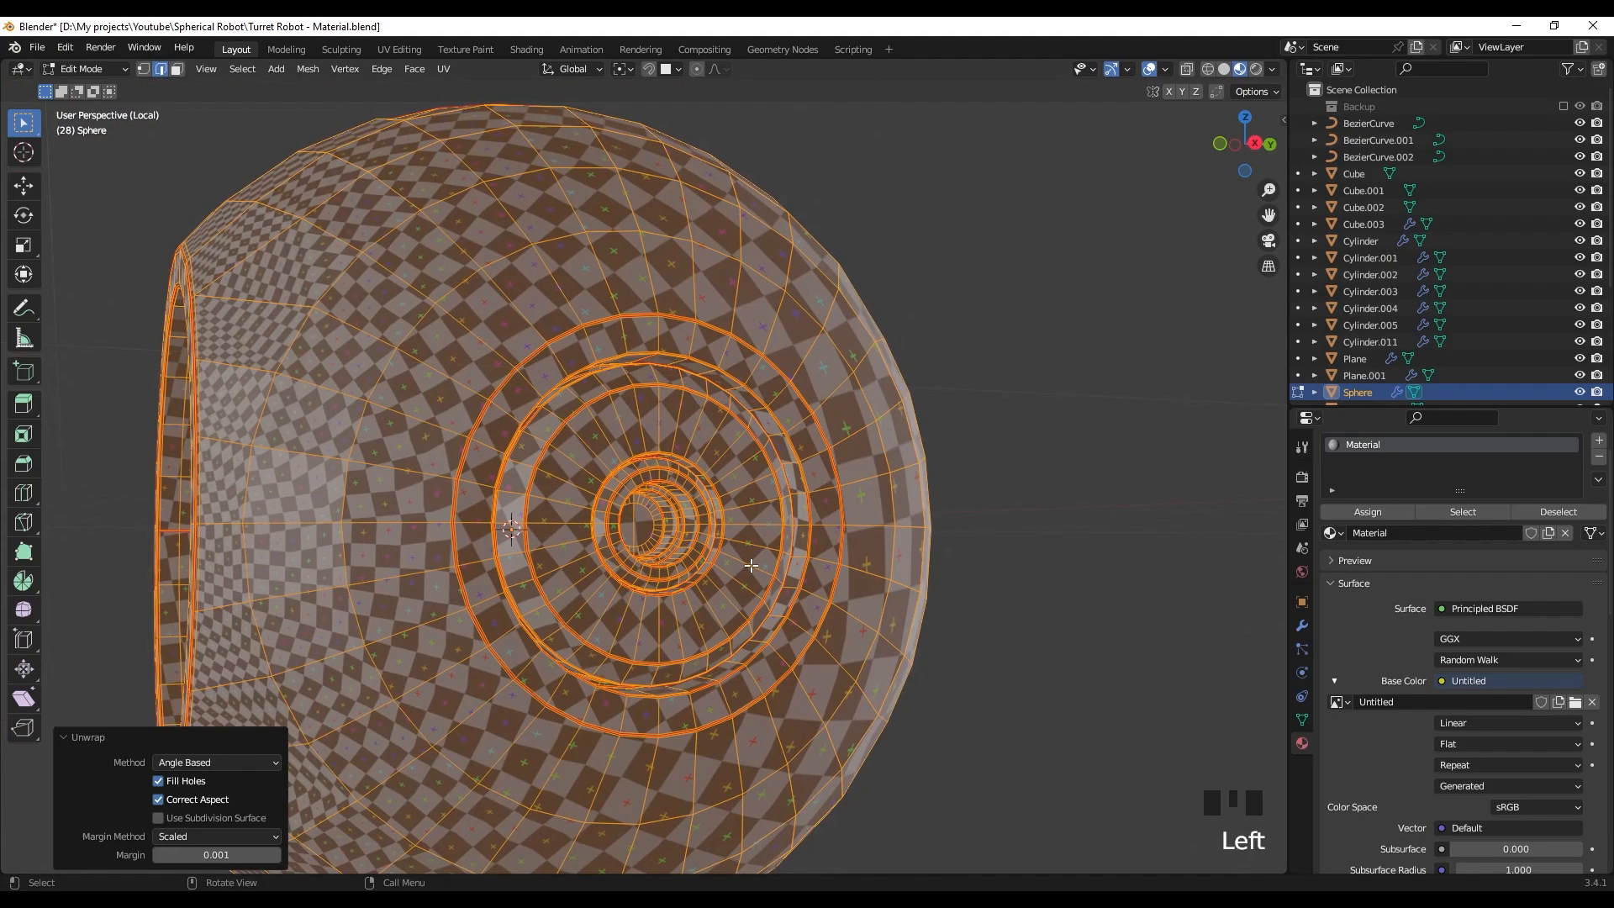
- Return to Solid shading and mark a seam along the outer edge loop of the side opening's rim
key("z")
mouse_move(336, 591)
middle_mouse_down()
mouse_move(639, 580)
mouse_move(756, 521)
mouse_move(944, 468)
mouse_move(587, 563)
mouse_move(743, 510)
middle_mouse_up()
scroll(588, 564, "up", 2)
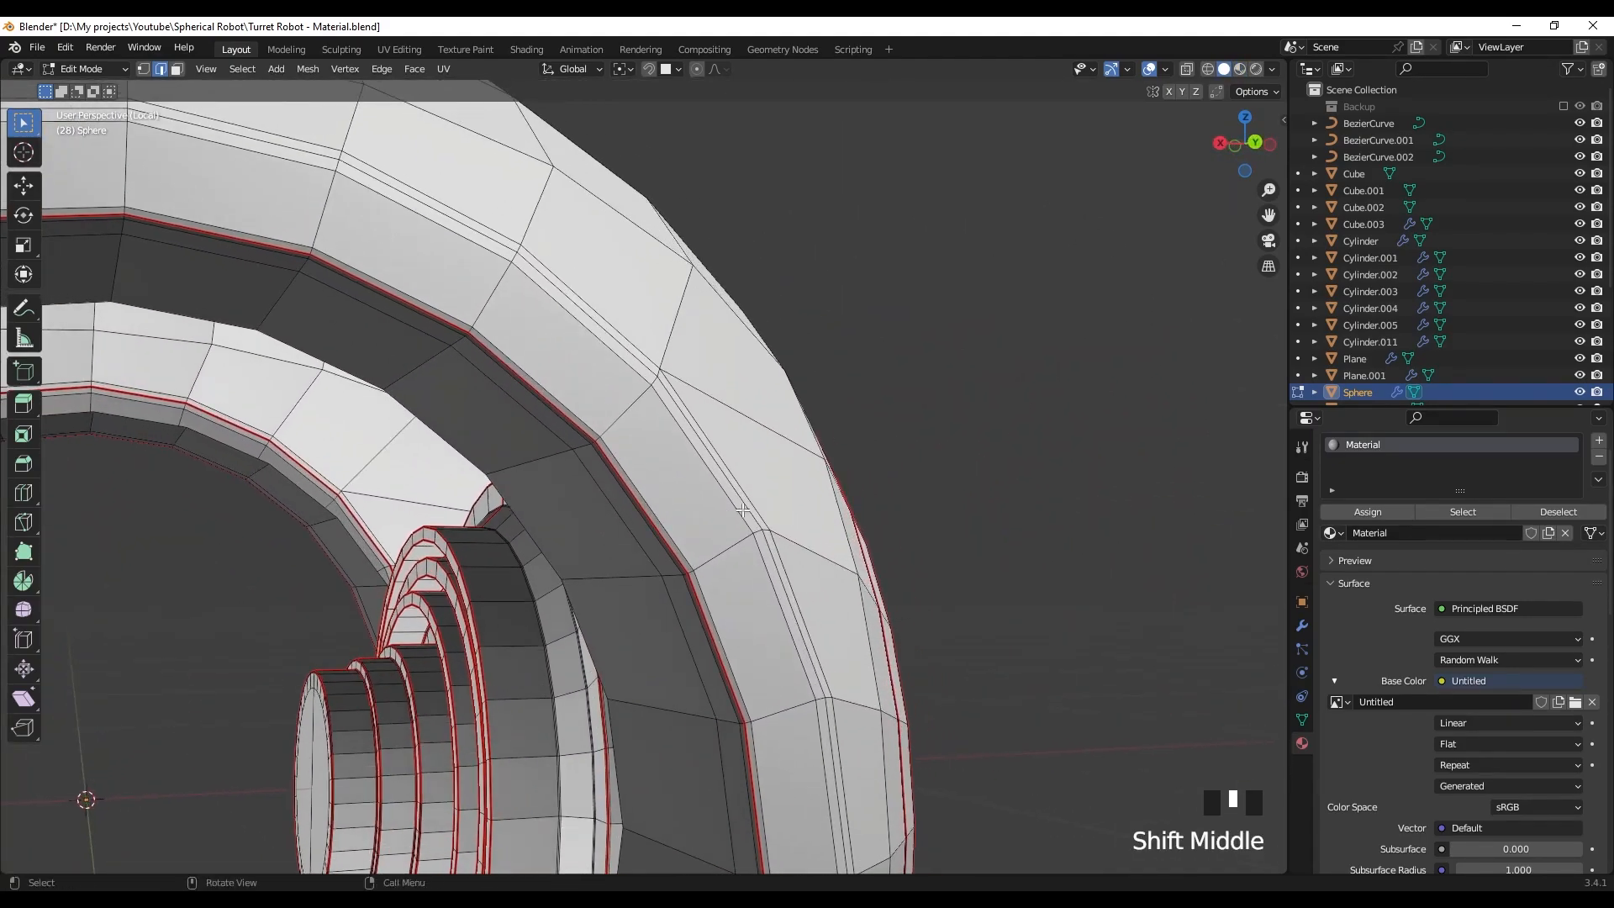
right_click(744, 505)
left_click(694, 661)
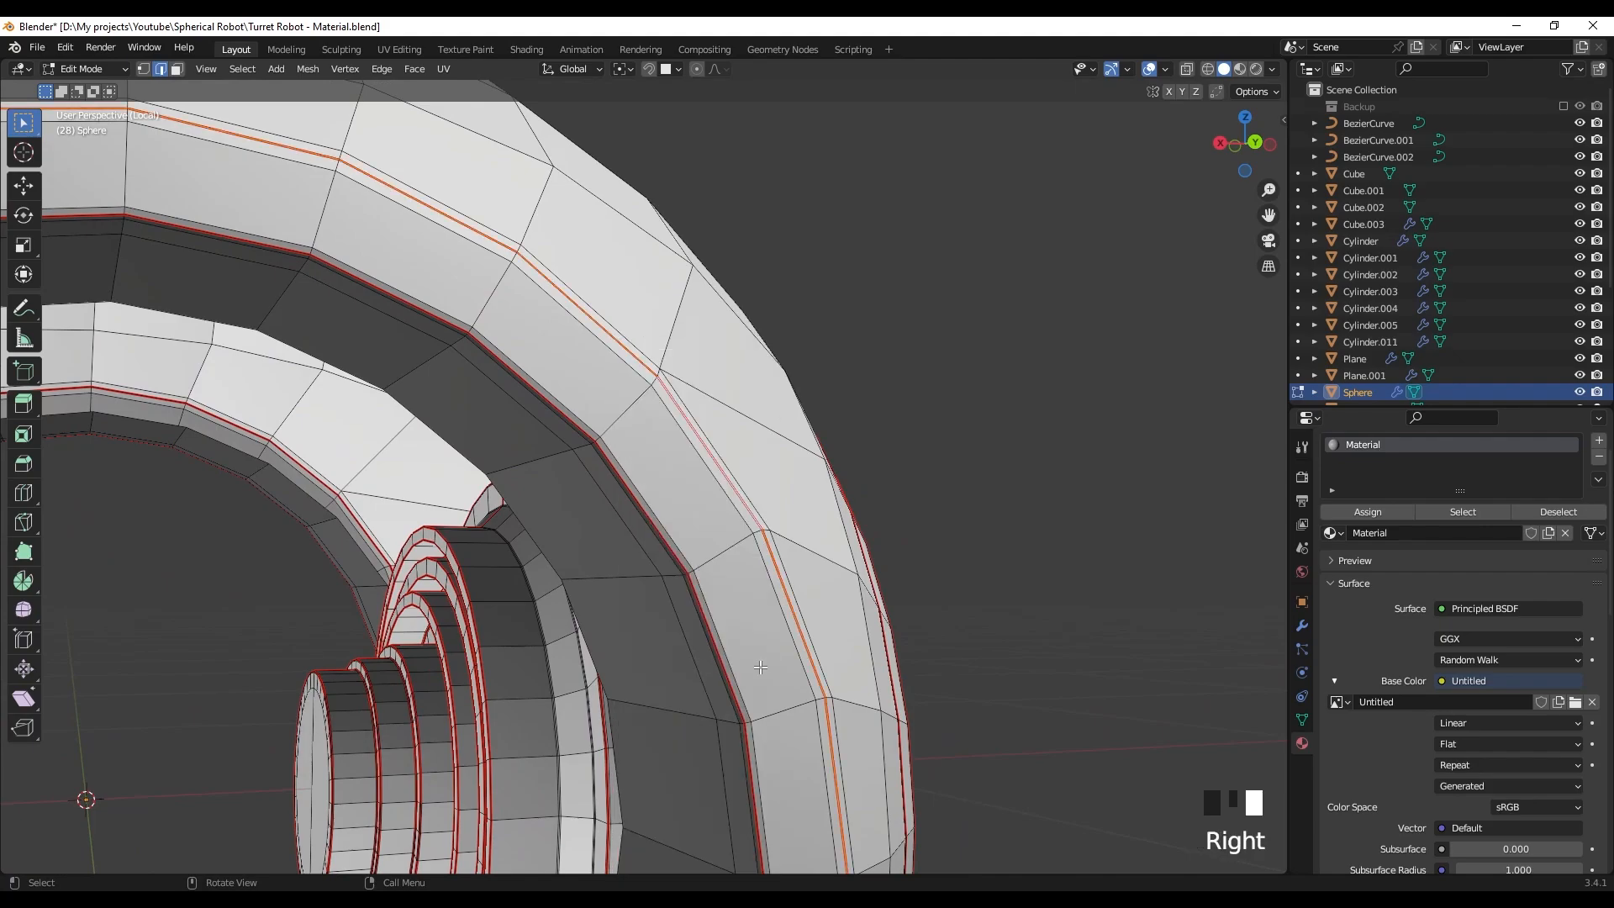
- Mark a seam across the inner wall behind the side opening's rim, from the rim to the front housing's bevel
scroll(694, 658, "down", 3)
middle_click_drag(685, 684, 682, 589, "shift")
scroll(685, 593, "up", 2)
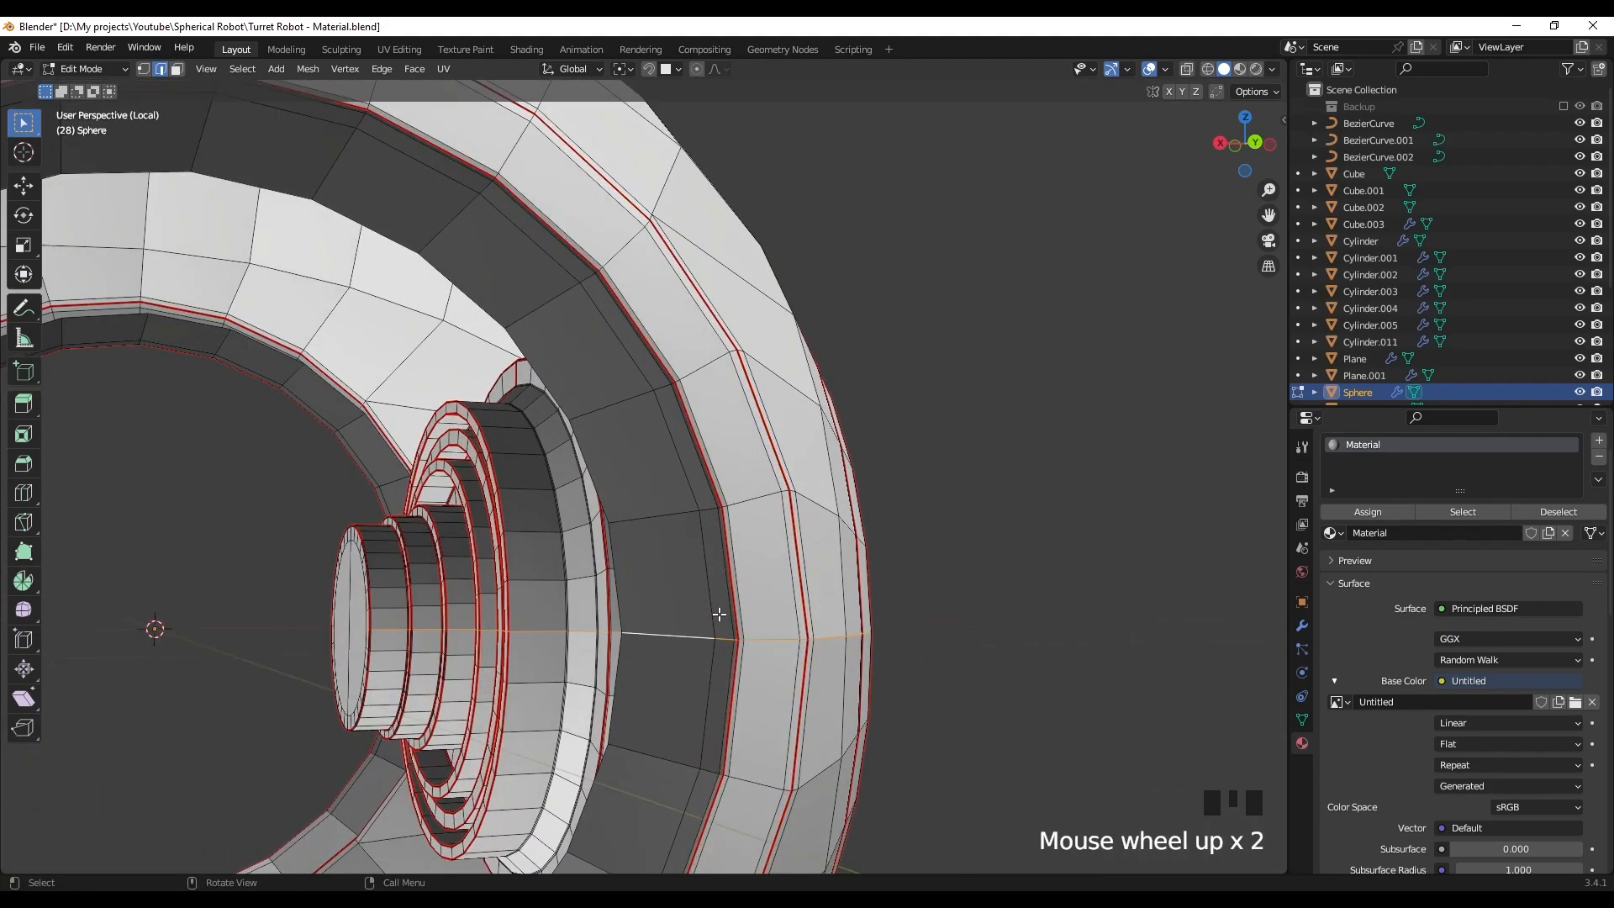
left_click(866, 589)
middle_click_drag(866, 588, 704, 549, "shift")
middle_click_drag(794, 642, 887, 630, "shift")
left_click(722, 611, "ctrl")
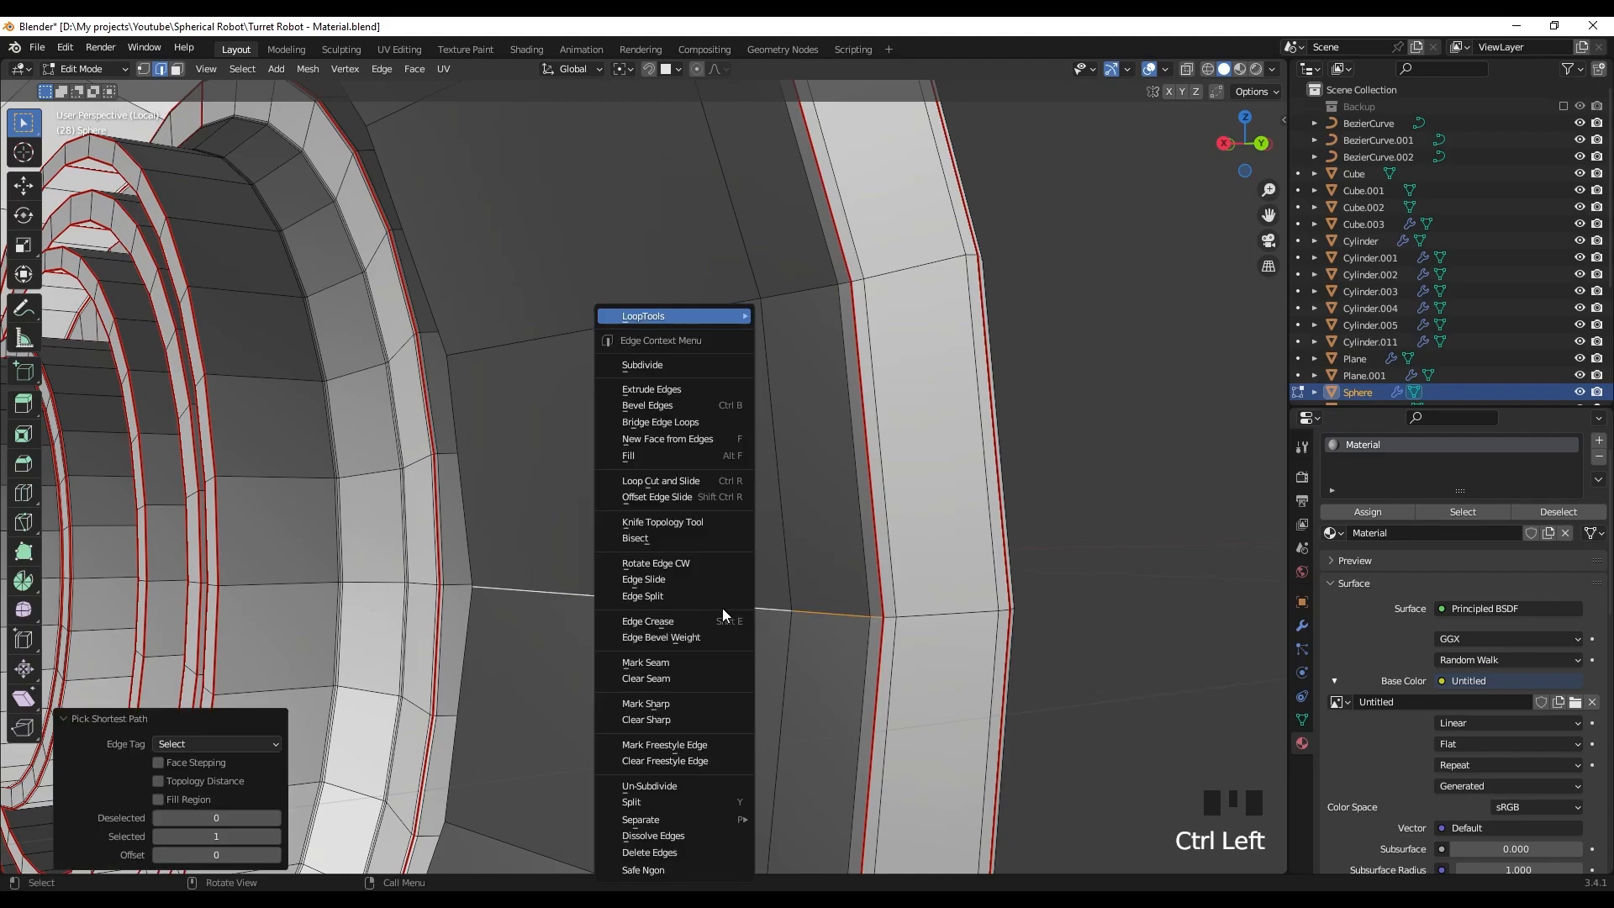
right_click(681, 670)
- Examine the seams and the grid texture's distortion around the sphere's body and openings in Material Preview
scroll(839, 566, "down", 5)
mouse_move(840, 565)
middle_mouse_down()
mouse_move(619, 504)
mouse_move(663, 555)
mouse_move(814, 559)
middle_mouse_up()
scroll(336, 353, "down", 3)
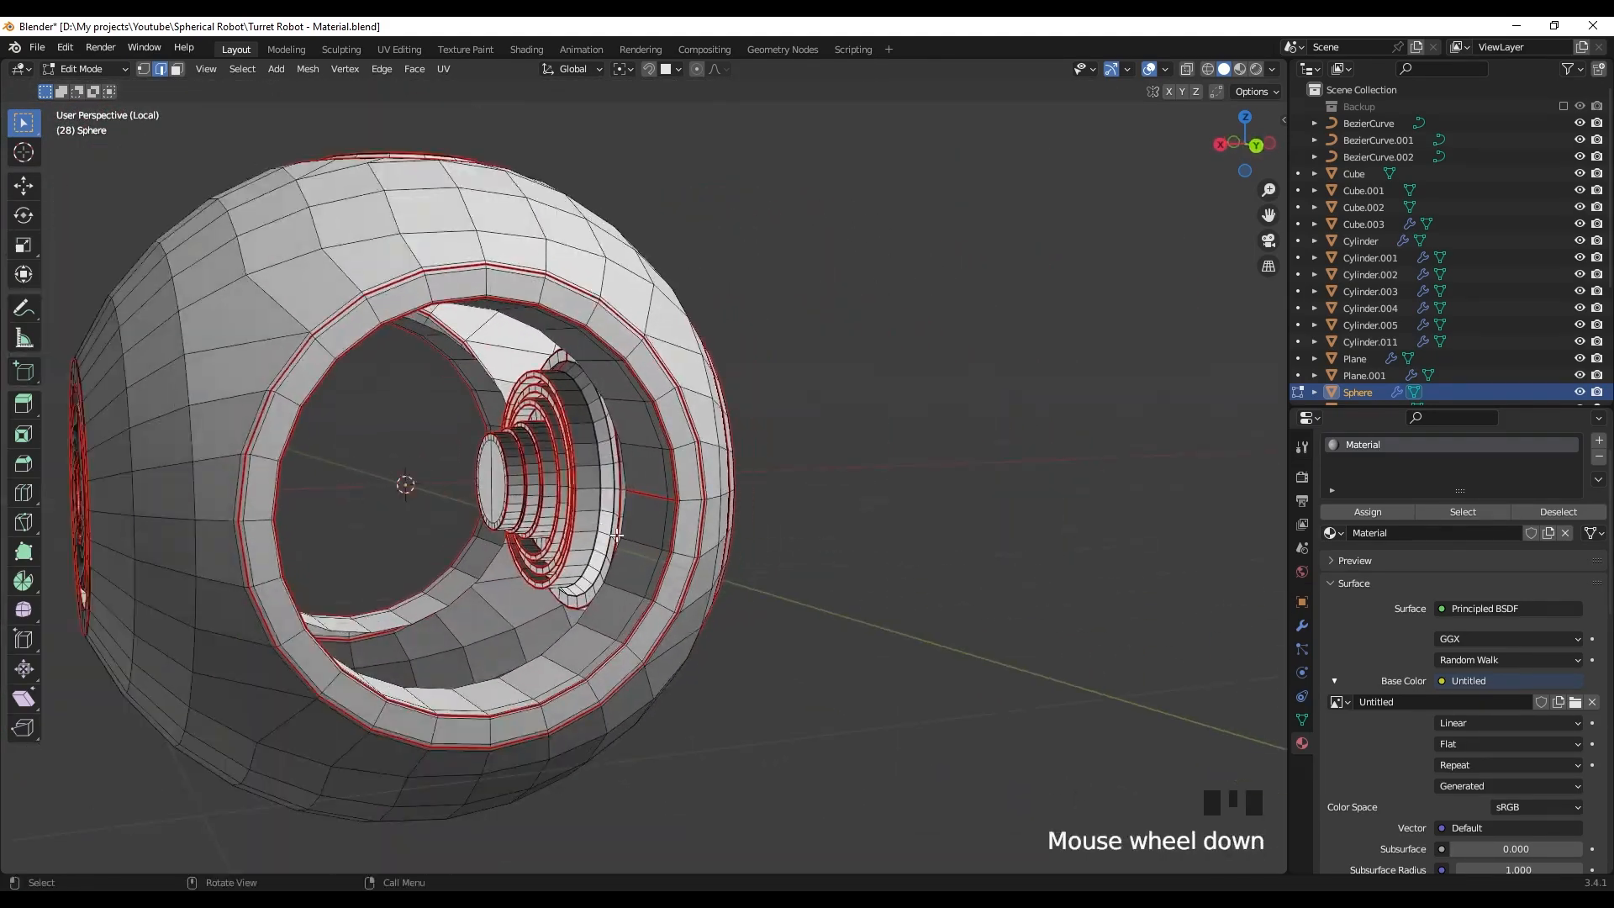
middle_click_drag(336, 353, 639, 476, "shift")
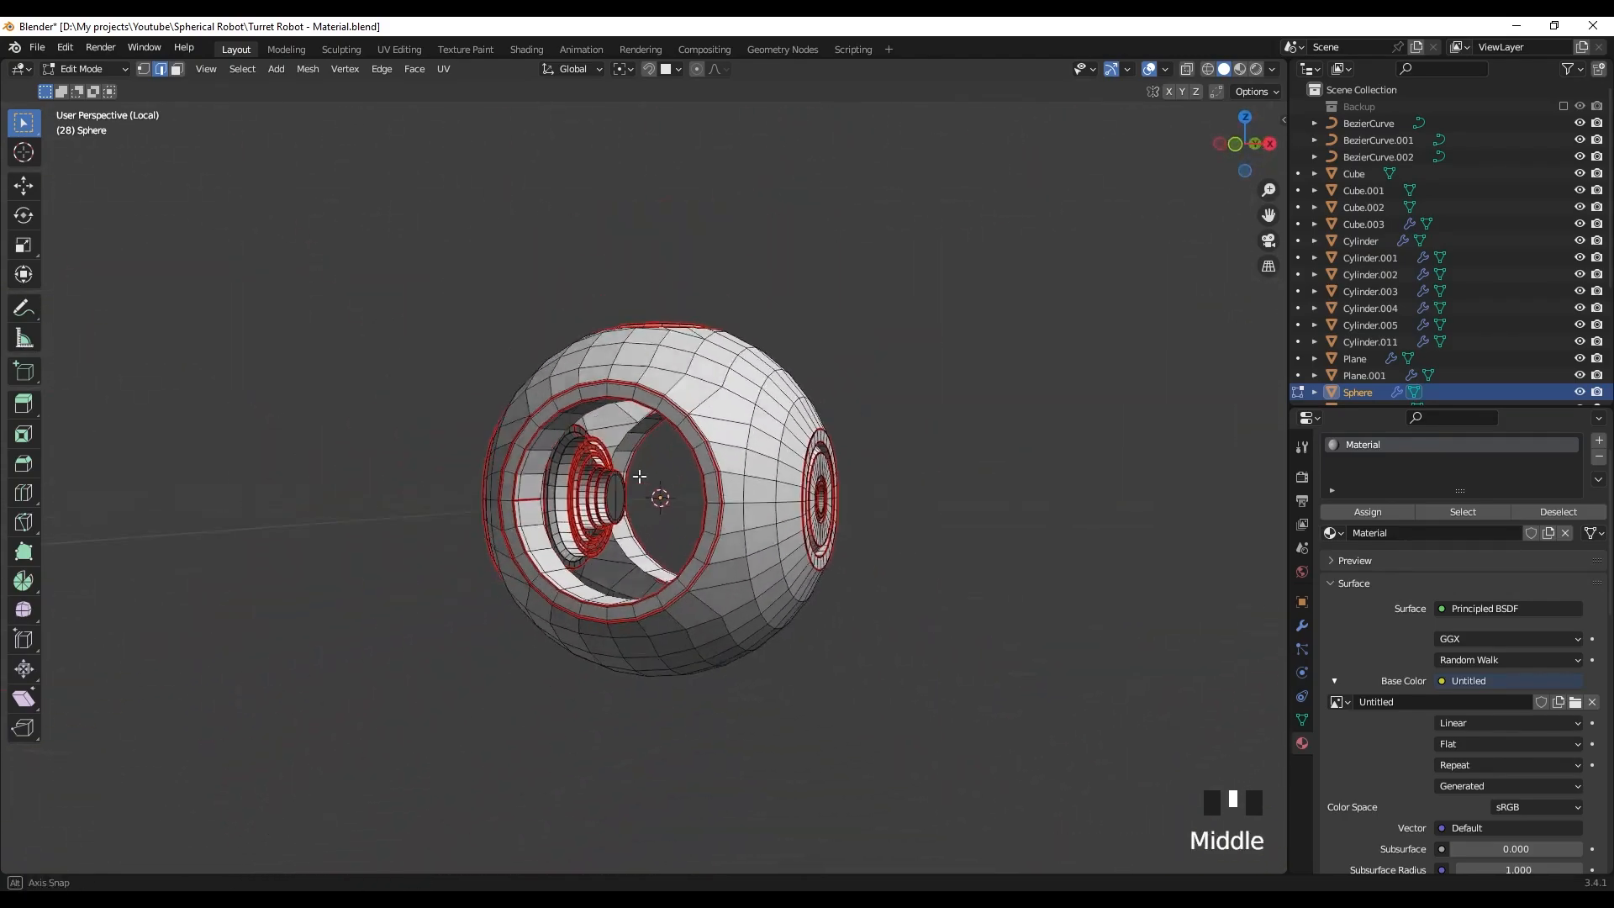
scroll(747, 490, "up", 2)
middle_click_drag(705, 400, 698, 429, "shift")
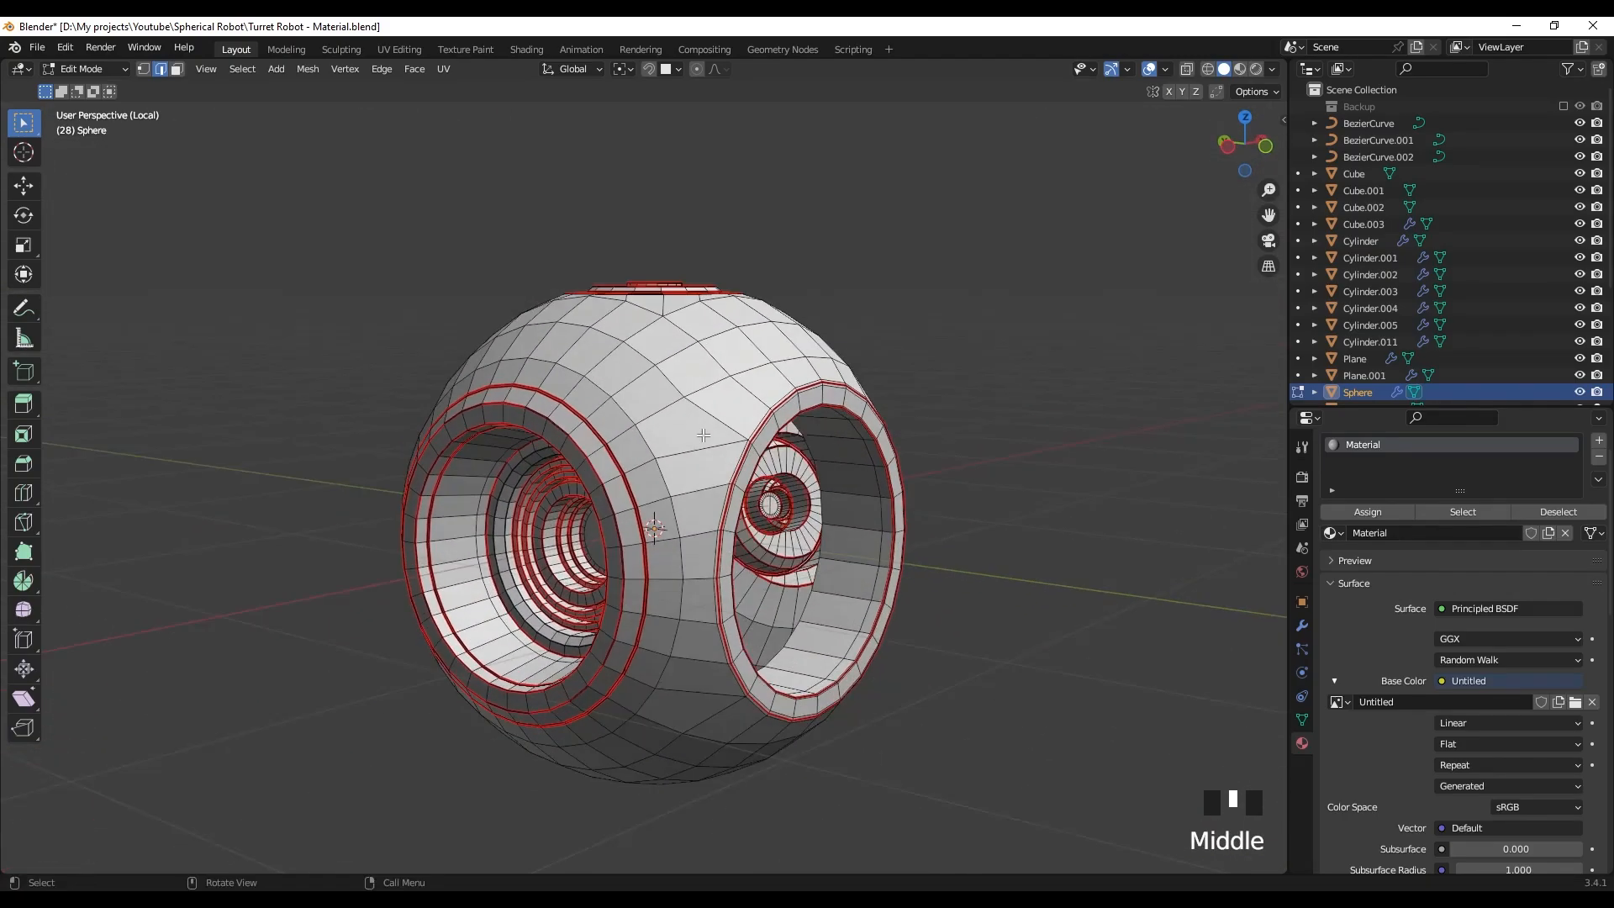
key("z")
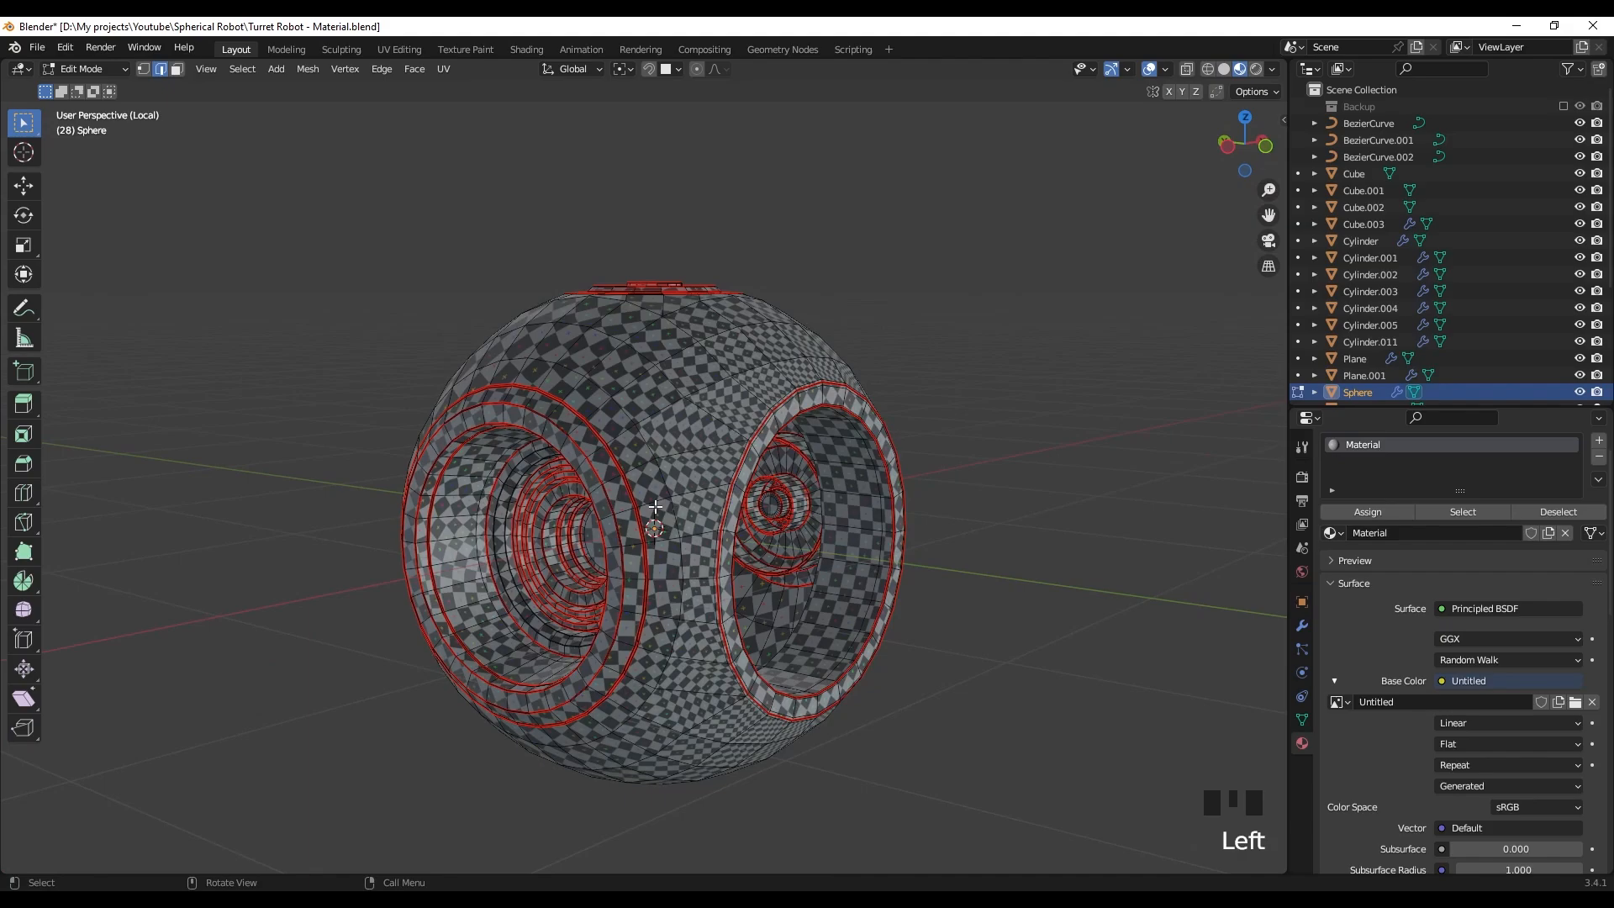
middle_click_drag(655, 506, 730, 409)
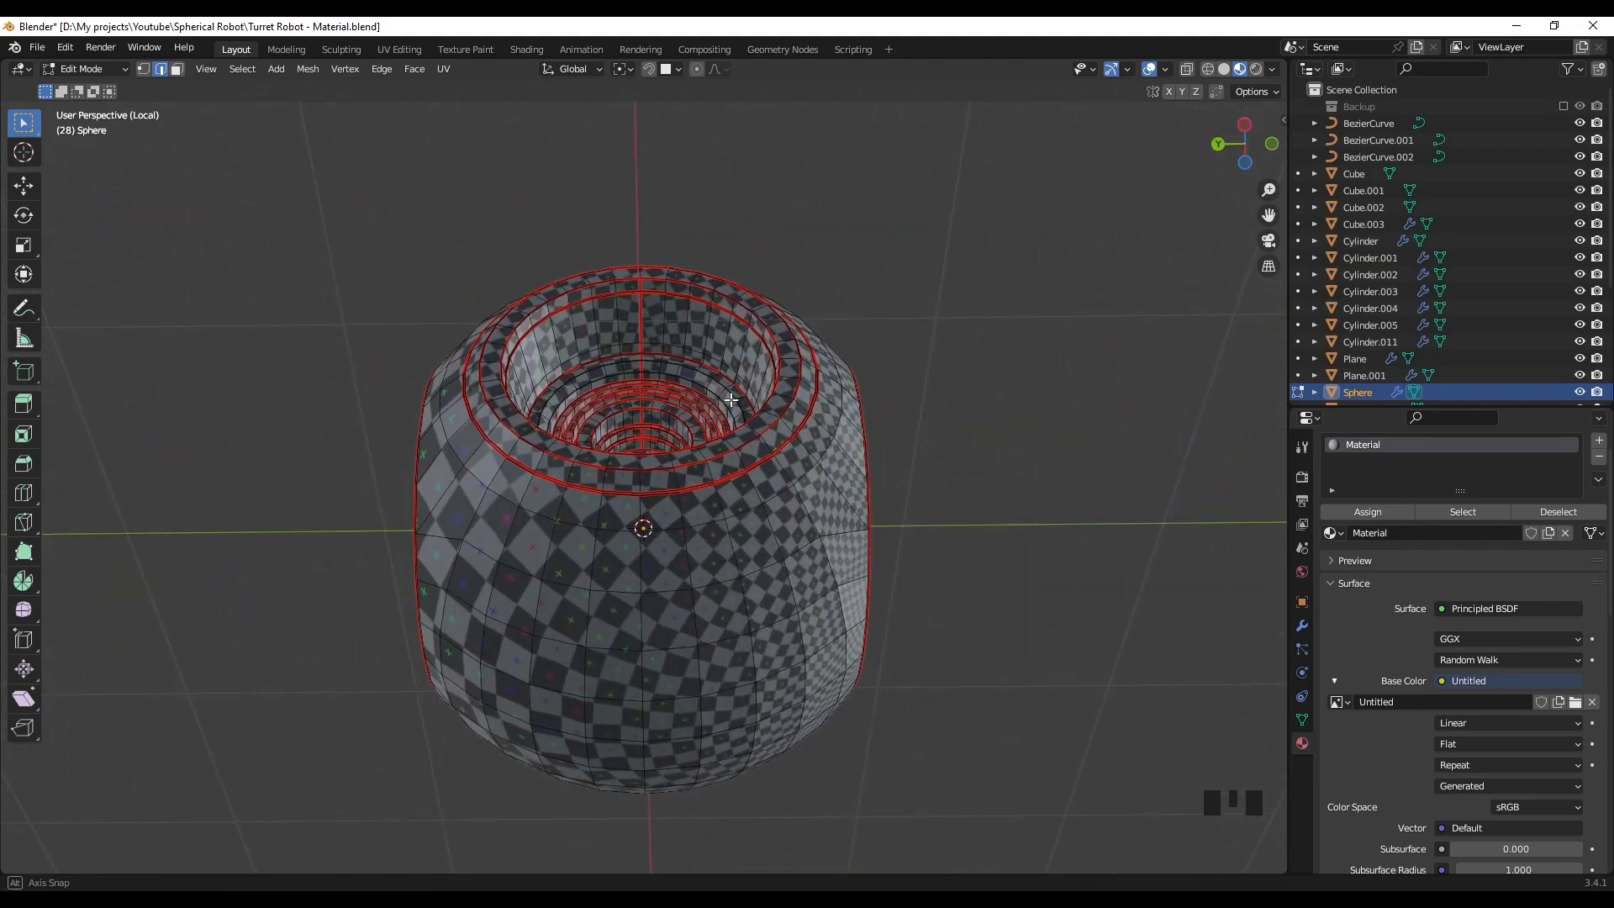
scroll(637, 533, "up", 7)
middle_click_drag(638, 538, 711, 458, "shift")
left_click(711, 459)
key("z")
- Mark a seam along the sphere's underside, from the socket's outer ring to the large front opening's outer ring
scroll(711, 458, "down", 6)
middle_click_drag(739, 521, 782, 584)
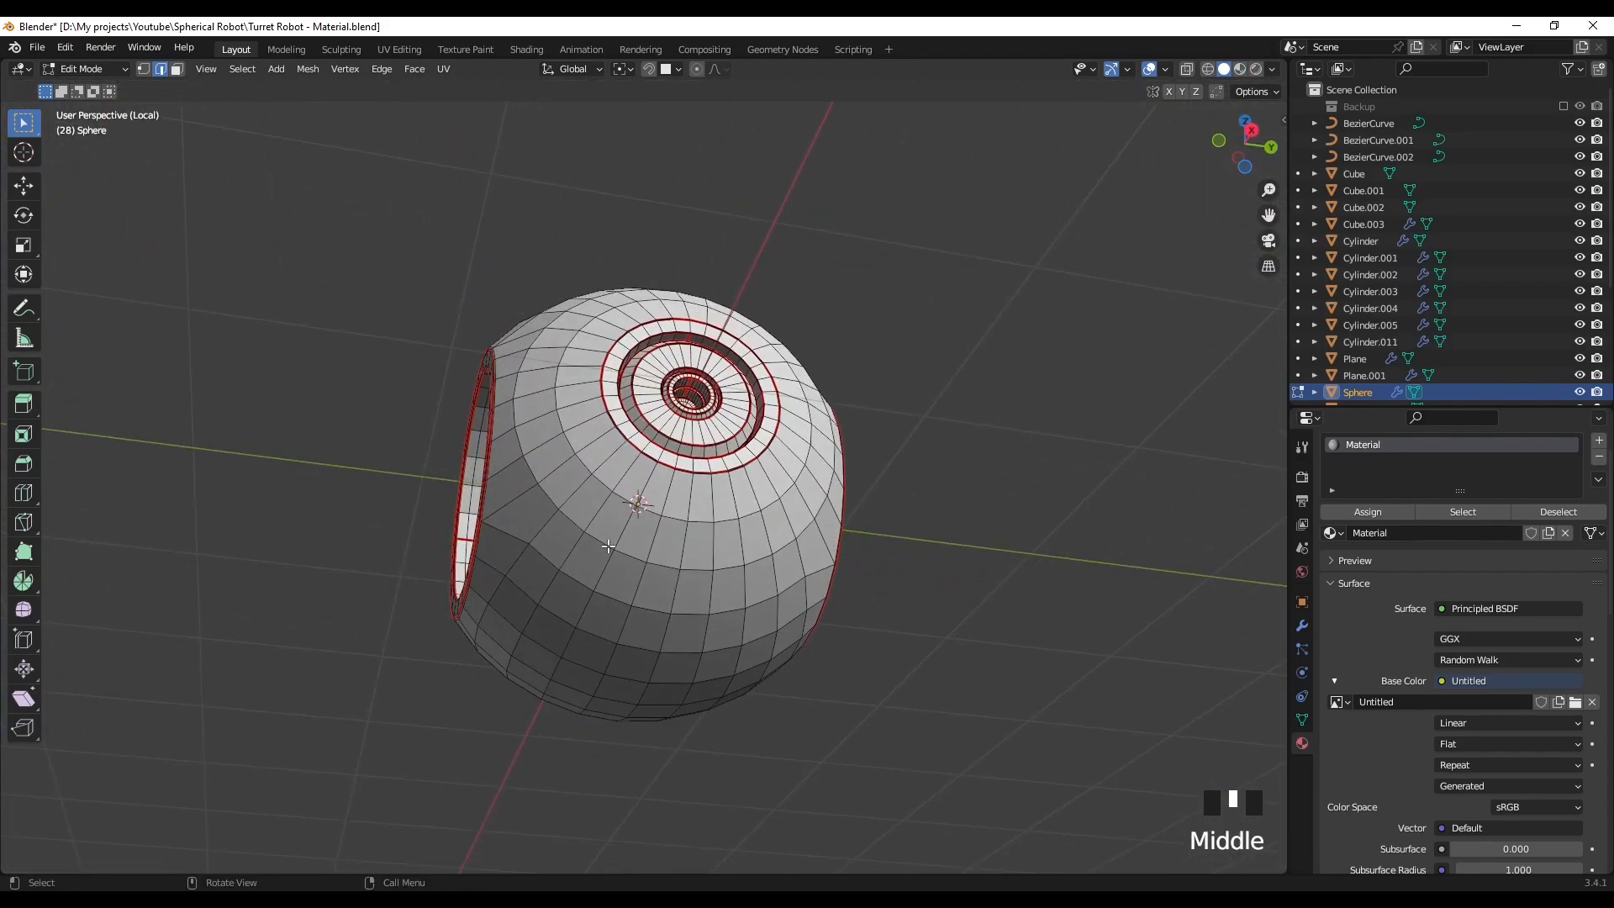
scroll(607, 546, "up", 4)
scroll(760, 484, "up", 3)
middle_click_drag(760, 485, 853, 538, "shift")
scroll(886, 558, "up", 3)
left_click(878, 519, "ctrl")
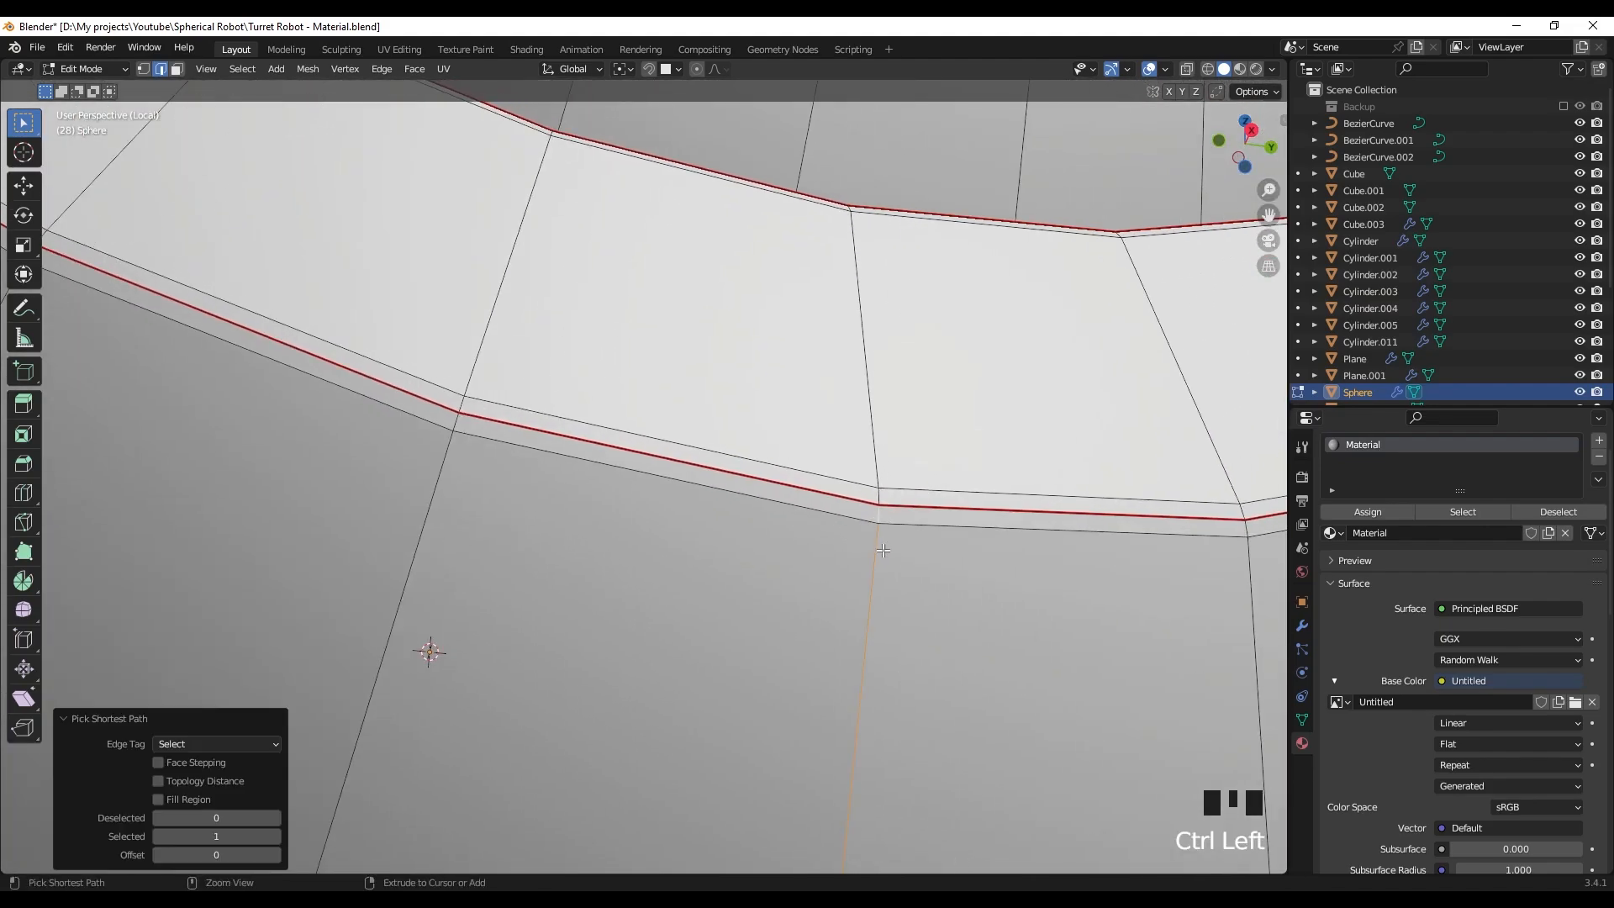
scroll(881, 549, "down", 10)
scroll(714, 588, "up", 5)
middle_click_drag(741, 603, 787, 411)
scroll(807, 331, "up", 3)
middle_click_drag(807, 331, 767, 379, "shift")
left_click(714, 465, "shift")
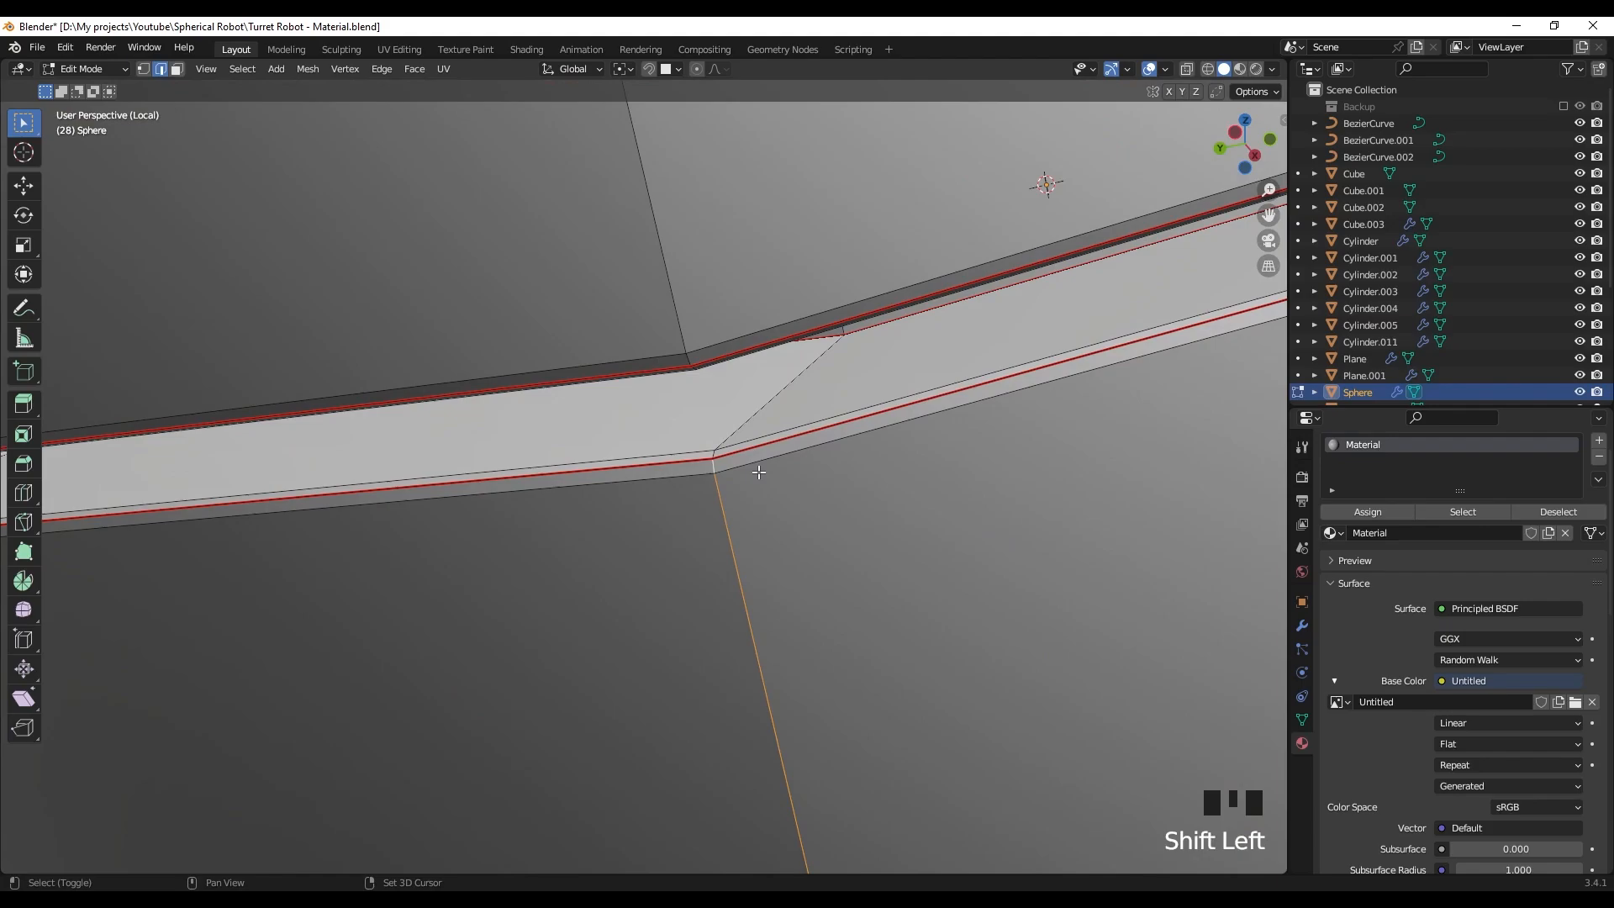
scroll(702, 515, "down", 5)
right_click(703, 525)
right_click(651, 648)
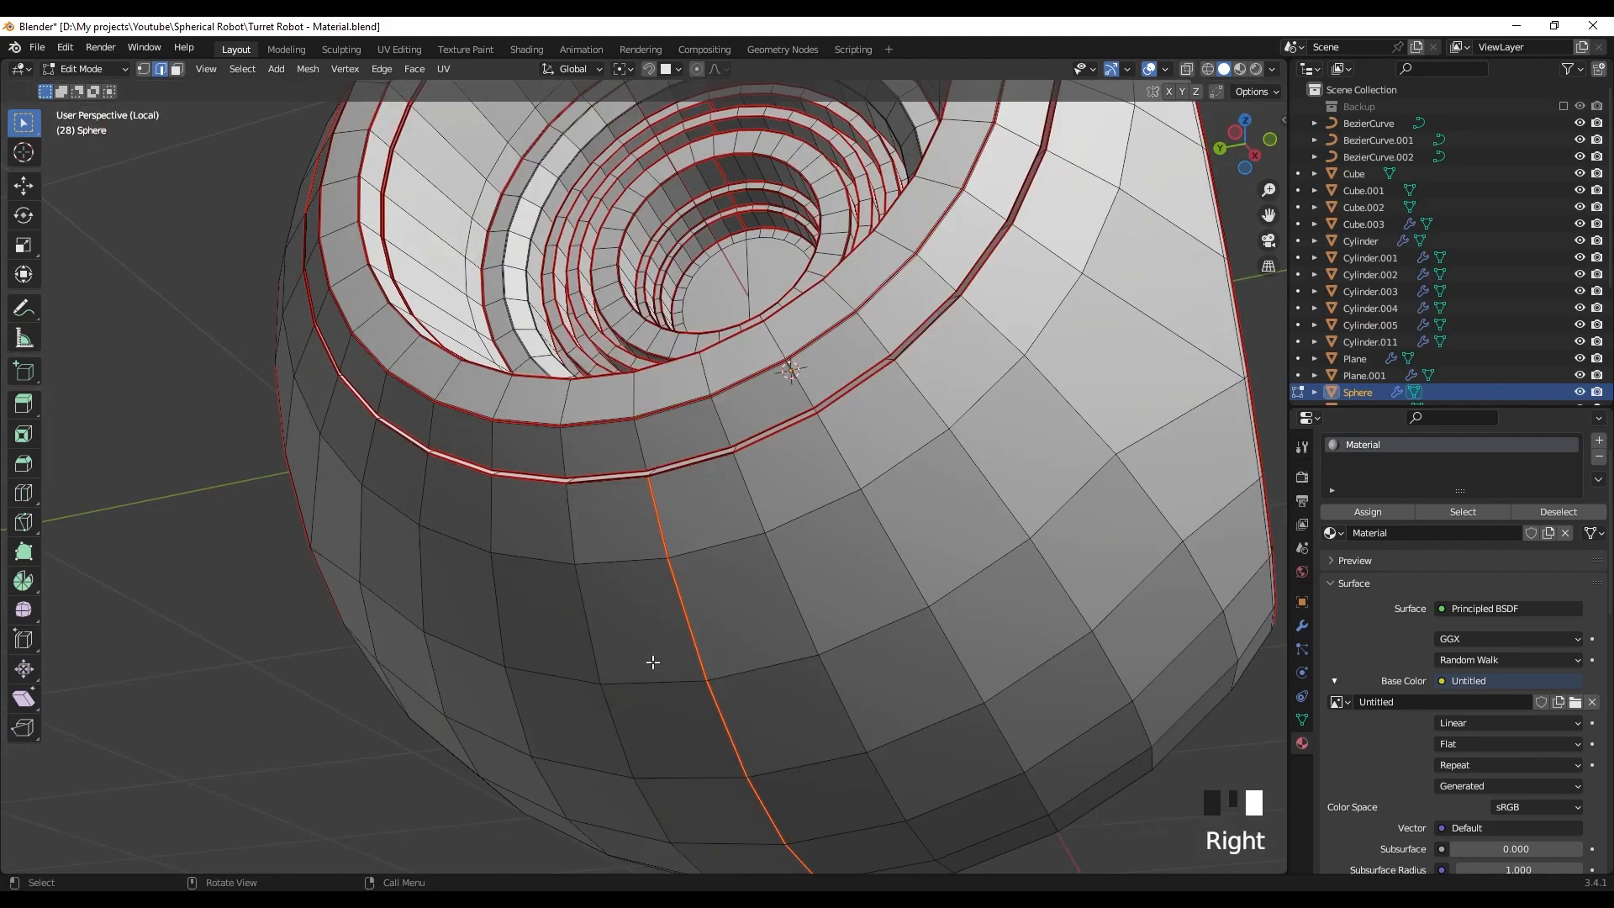
- Unwrap all faces of the sphere with the underside seam and check the grid texture in Material Preview
scroll(653, 659, "down", 6)
middle_click_drag(698, 504, 729, 524)
key("a")
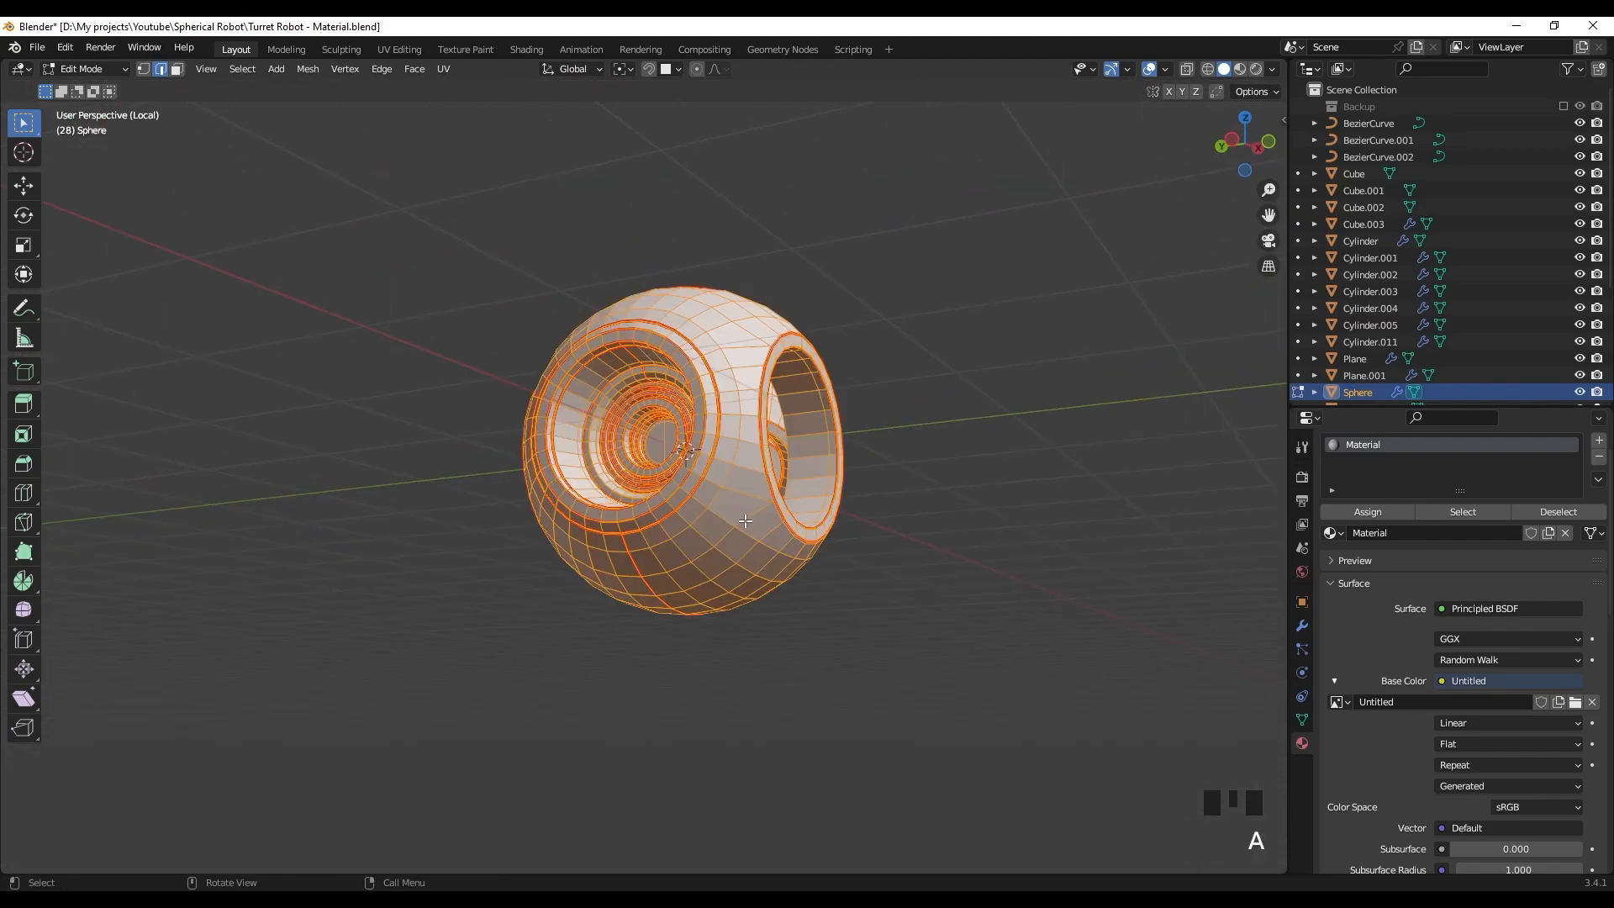
key("u")
left_click(754, 519)
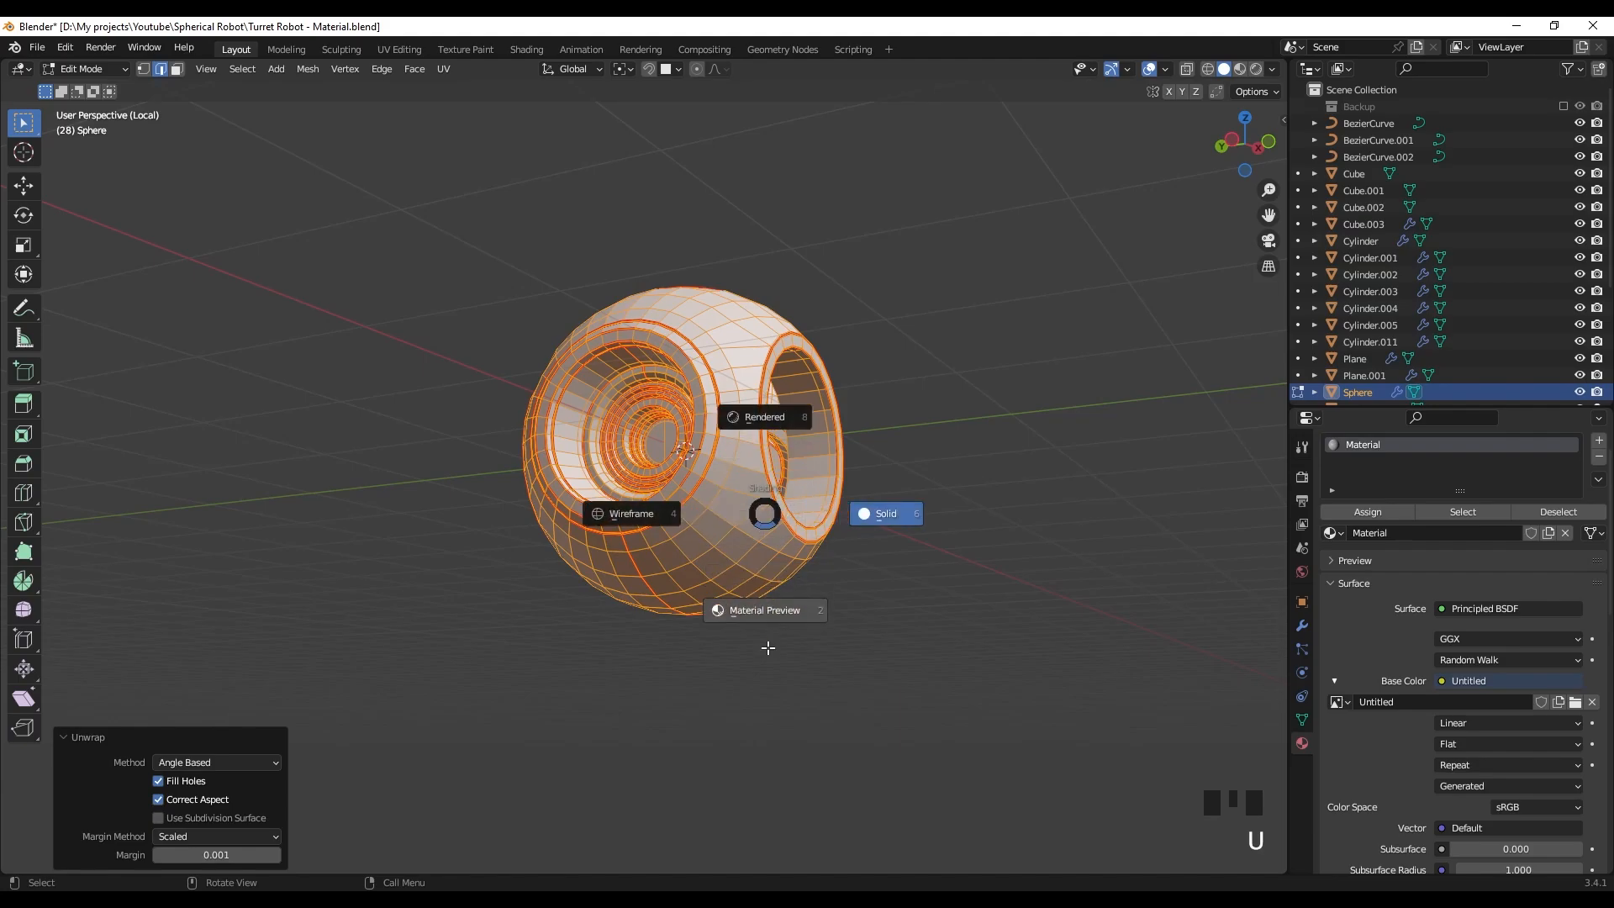
left_click(768, 648)
left_click(861, 580)
middle_click_drag(753, 477, 804, 437)
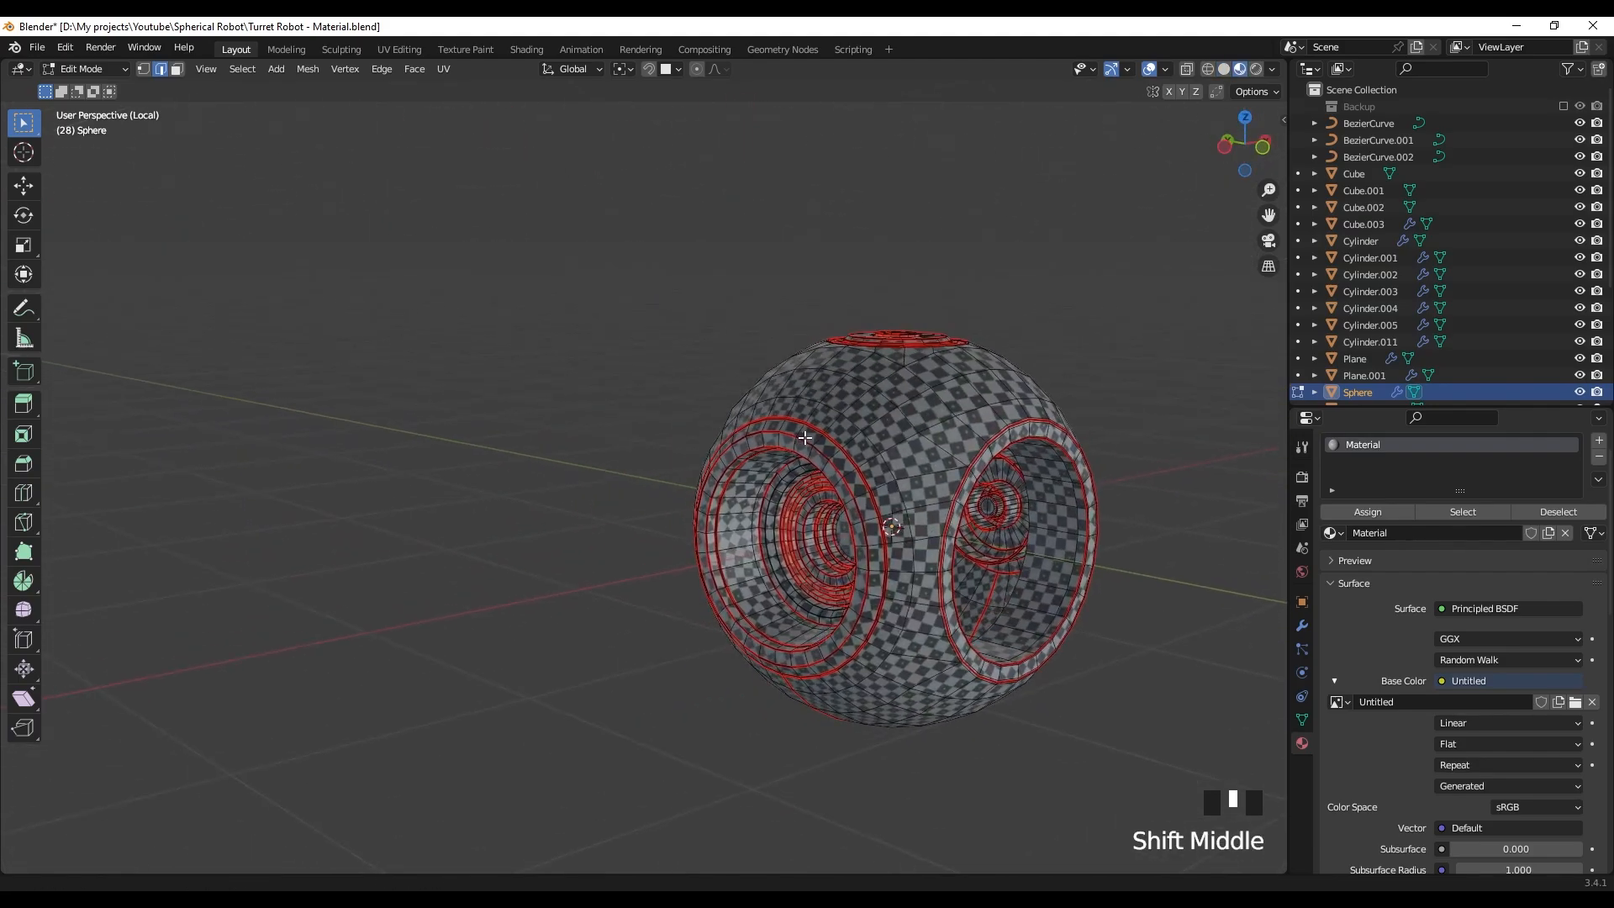
- Switch to the UV Editing workspace, unwrap the entire sphere mesh and inspect the body's UV island
left_click(400, 51)
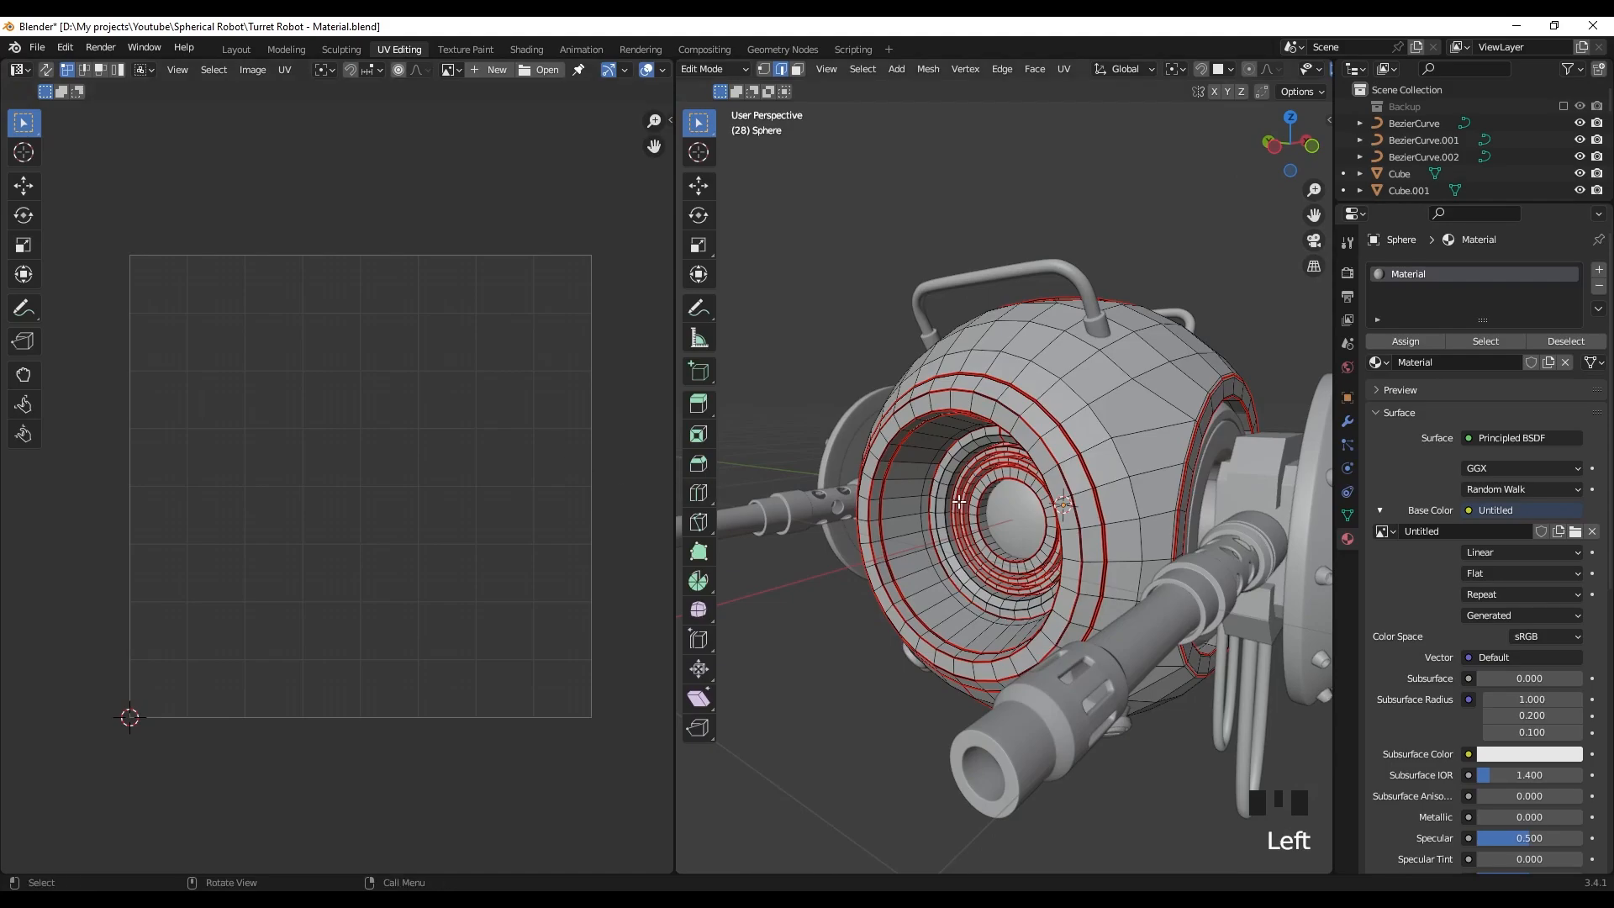
key("a")
key("u")
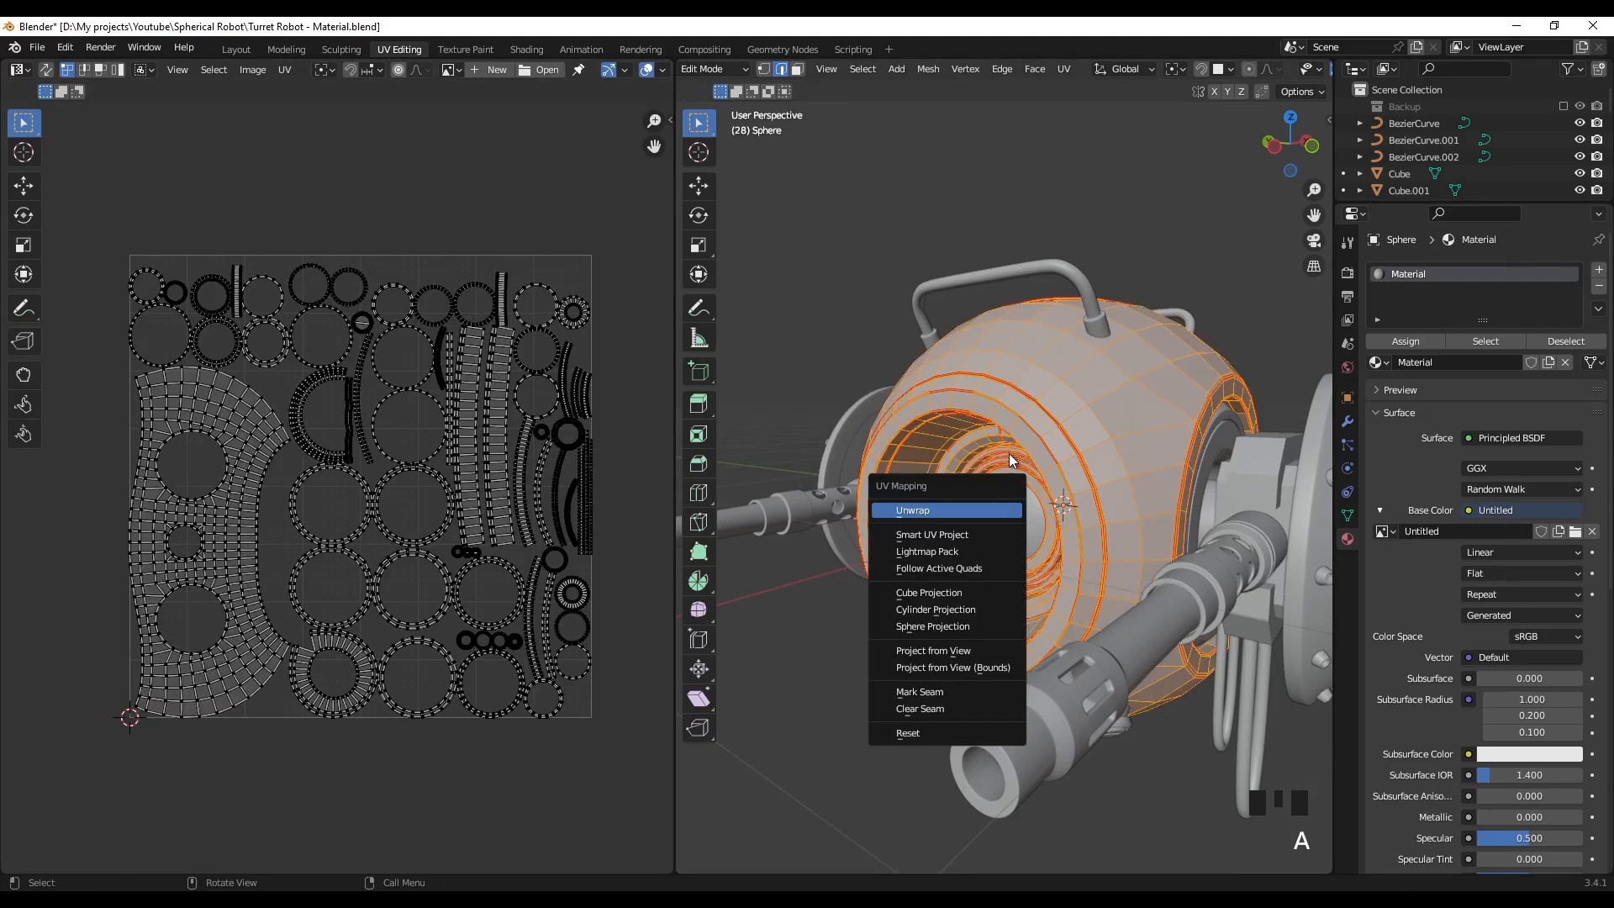
left_click(952, 520)
scroll(361, 475, "up", 3)
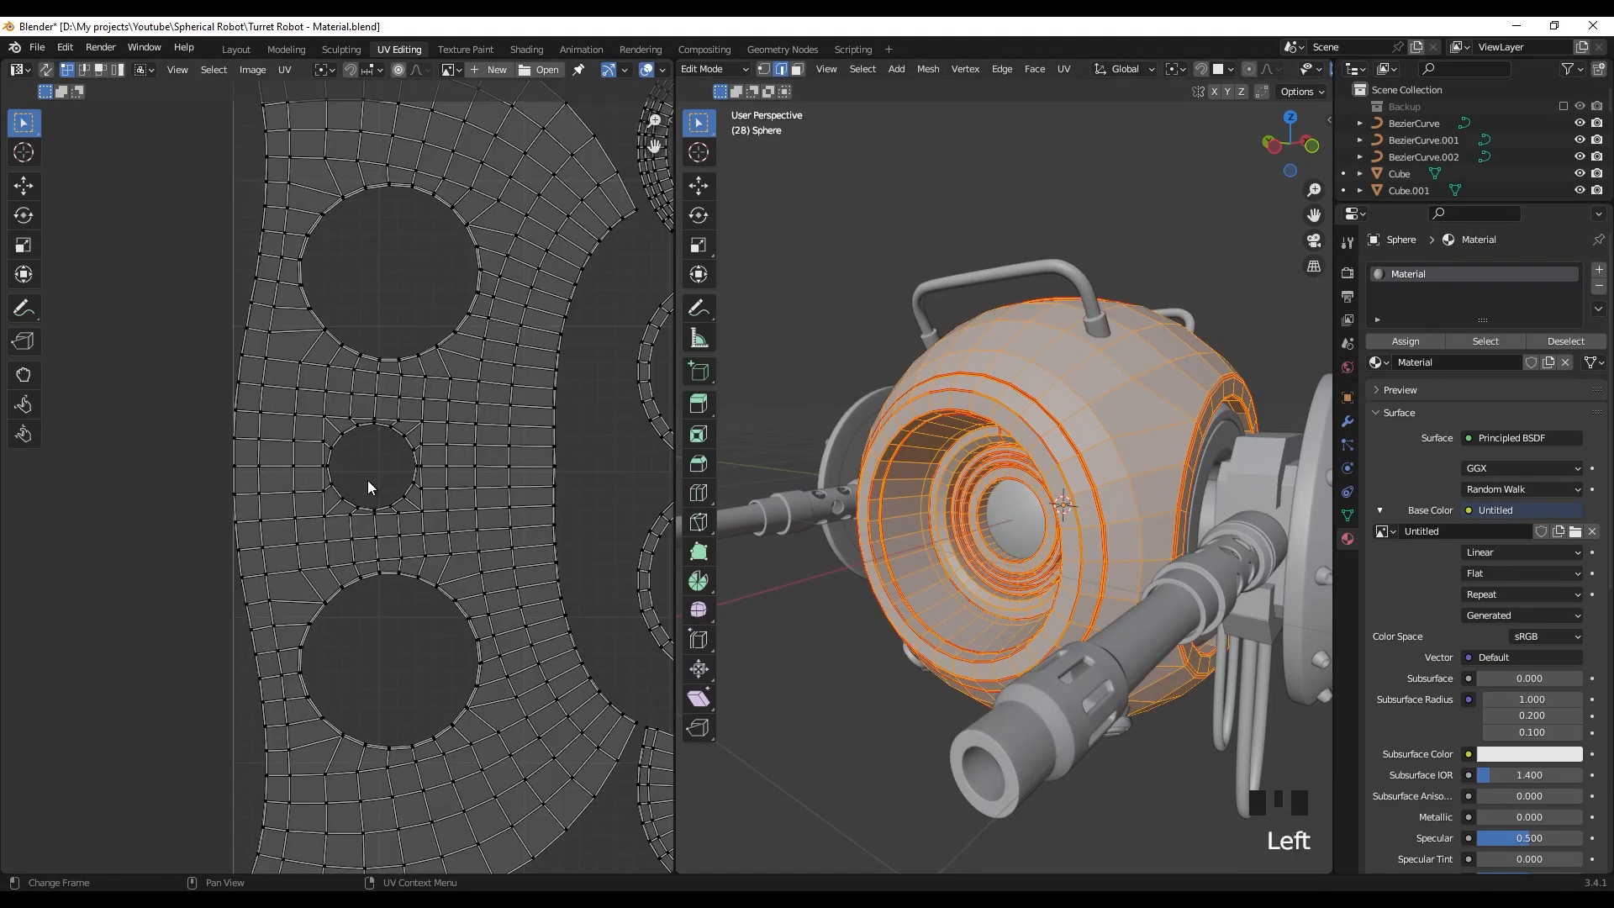
scroll(531, 467, "down", 3)
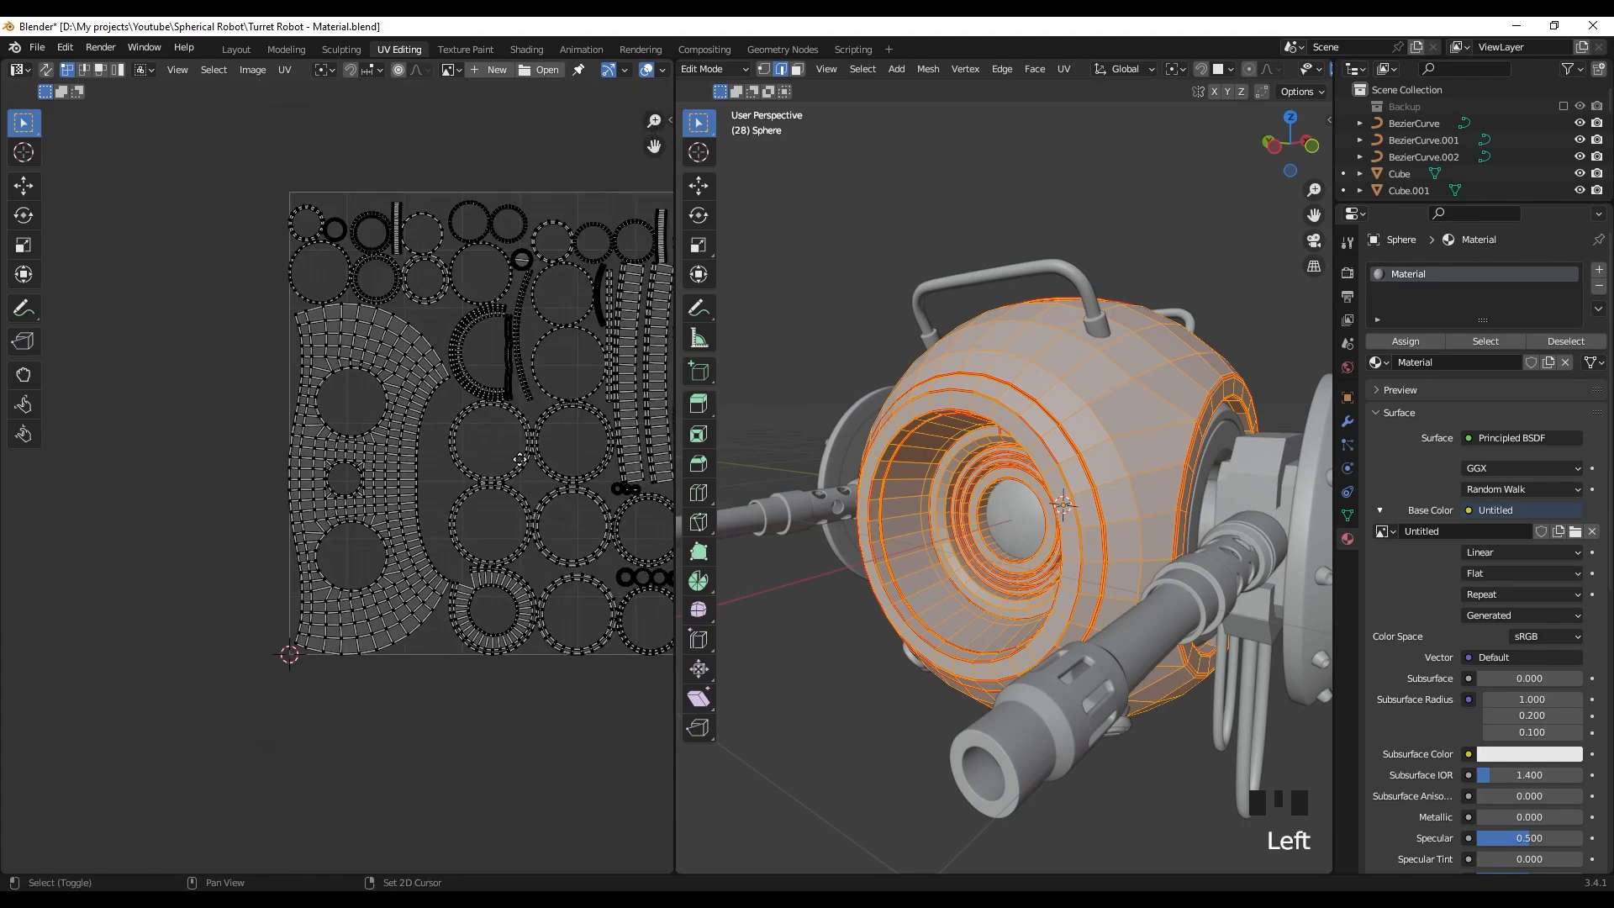
- Mark a seam over the sphere's upper front, between the large front opening's rim and the top grooves' outer ring
middle_click_drag(985, 415, 1013, 464)
scroll(1000, 454, "up", 2)
scroll(1013, 464, "up", 3)
middle_click_drag(935, 536, 973, 468, "shift")
left_click(996, 521)
key("KP_Decimal")
scroll(890, 458, "down", 12)
scroll(1044, 547, "up", 2)
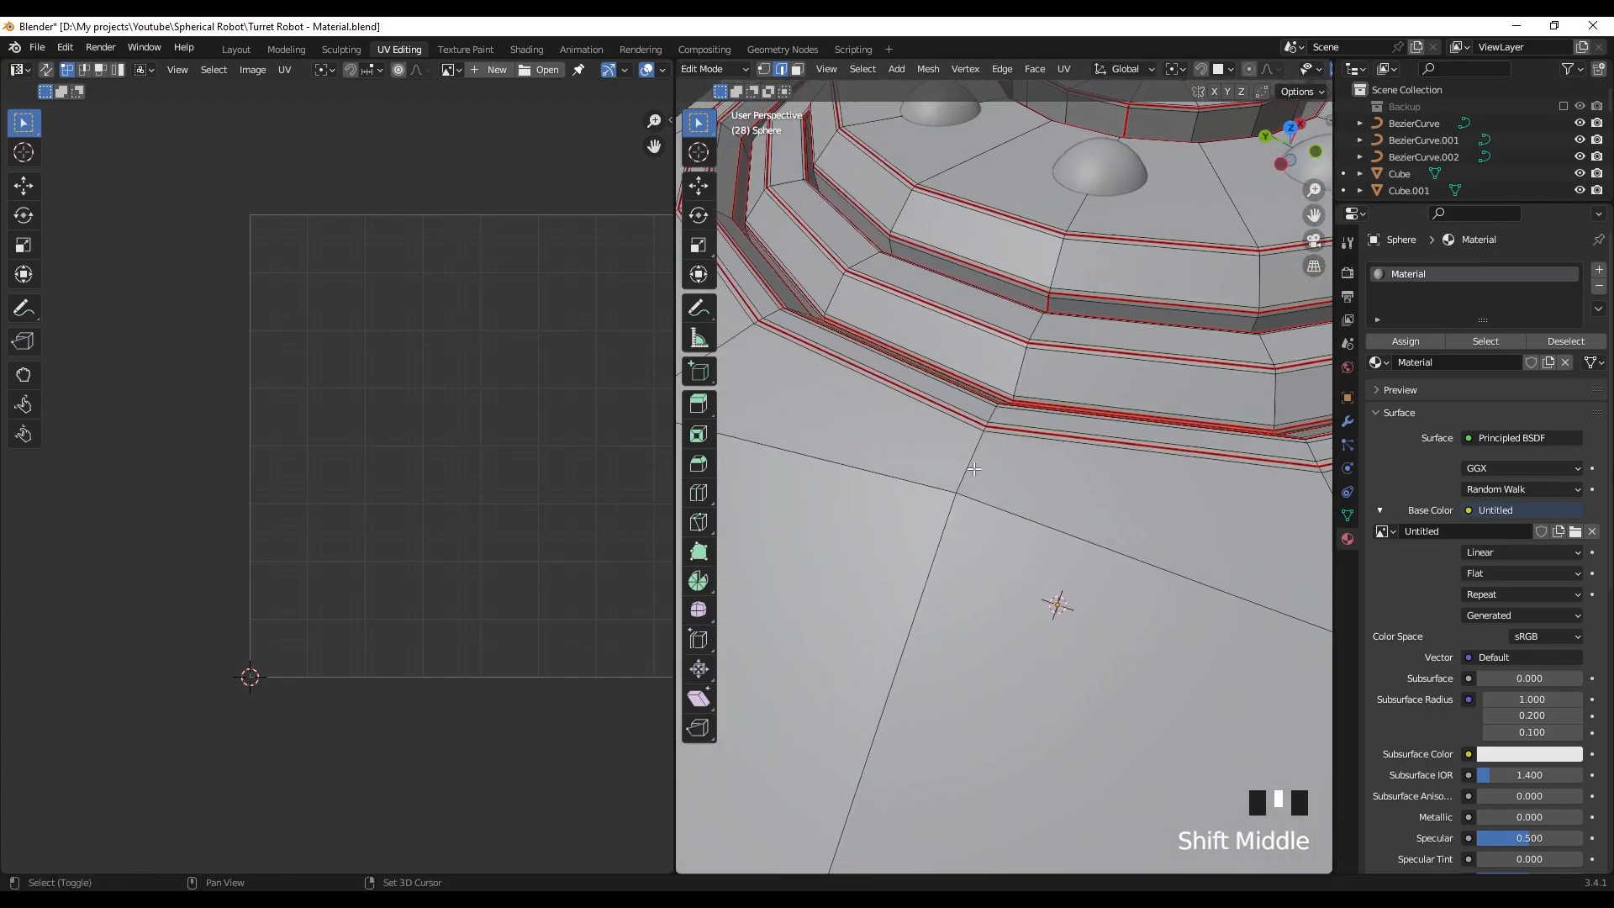
scroll(973, 468, "up", 14)
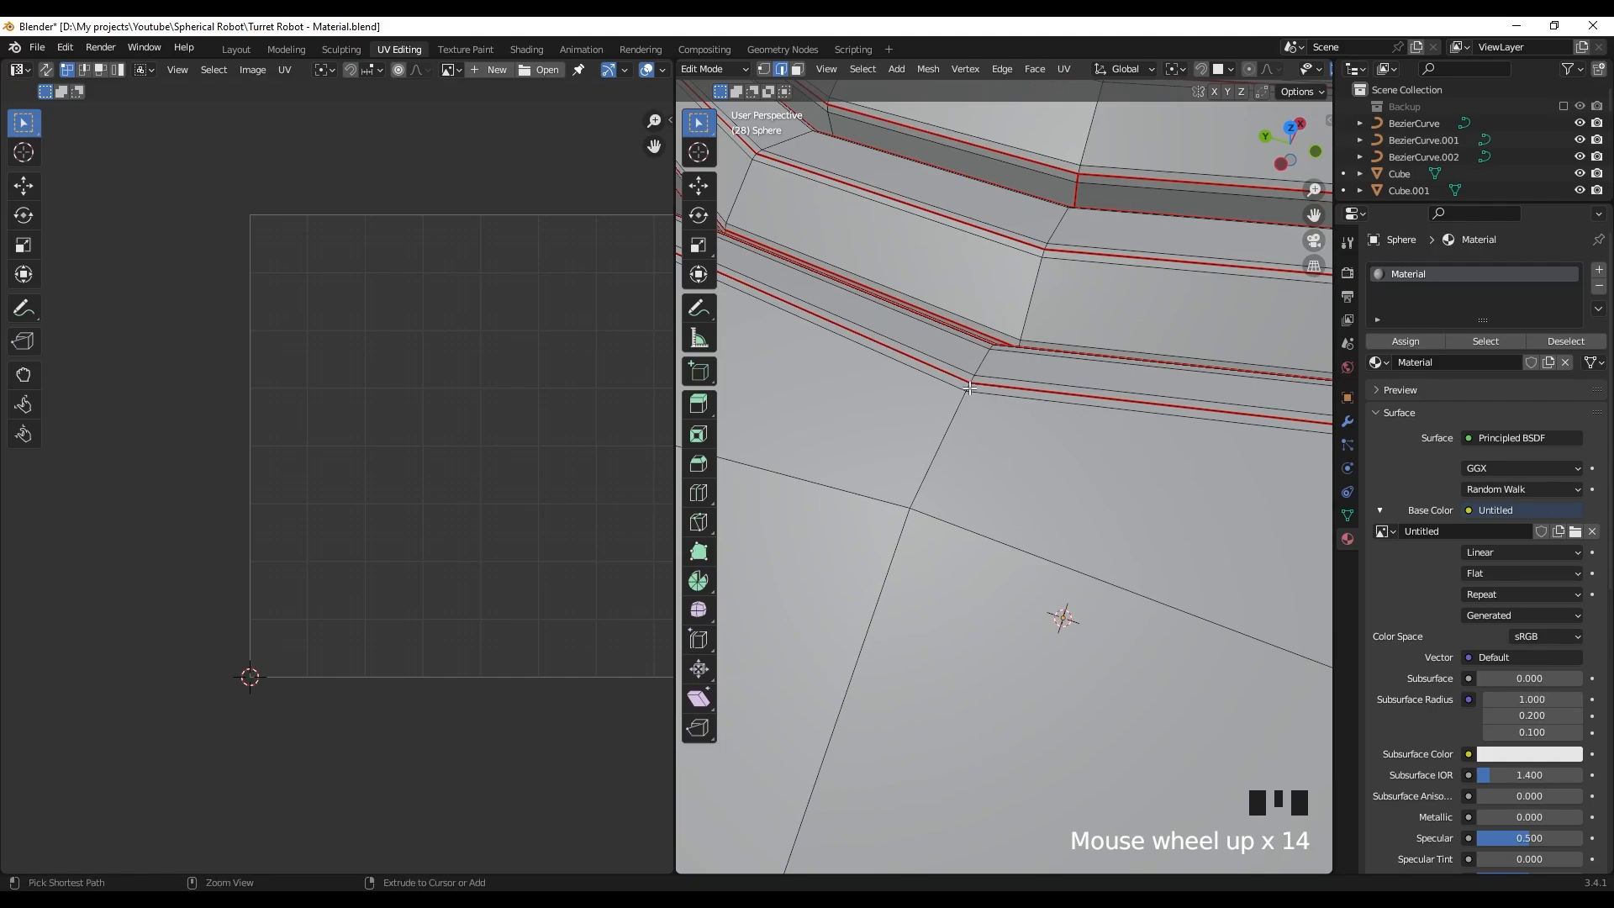
scroll(979, 412, "down", 3)
right_click(956, 467)
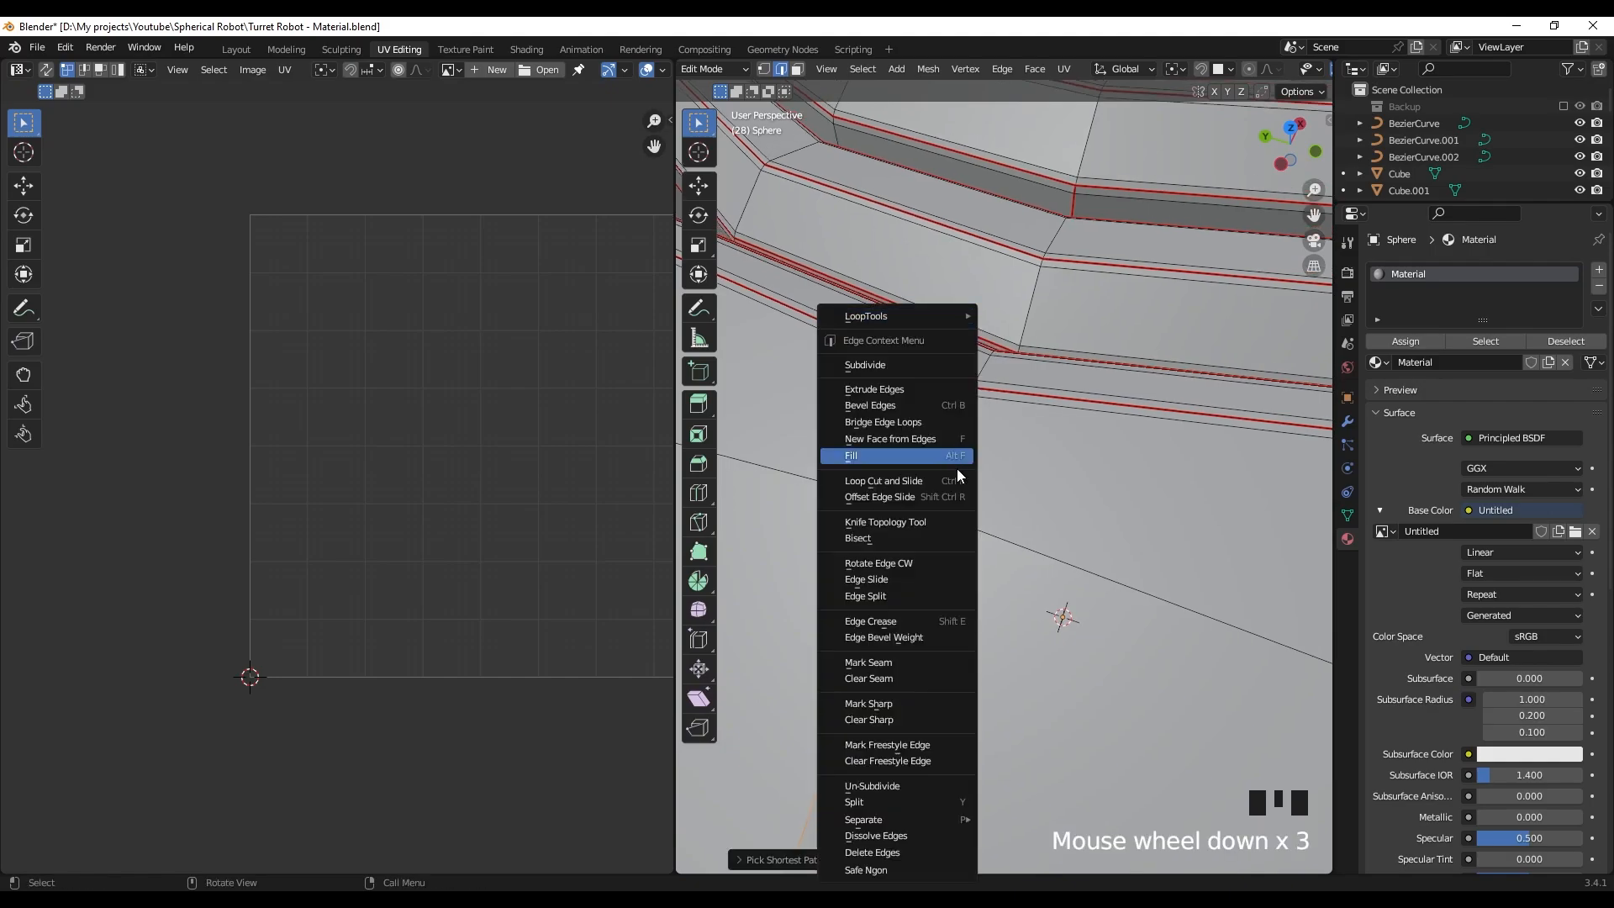
right_click(926, 678)
- Mark a seam down the sphere's upper back, from the top grooves' outer ring to the socket's outer ring
scroll(1082, 475, "down", 20)
middle_click_drag(1083, 475, 1124, 535, "shift")
scroll(1008, 504, "up", 5)
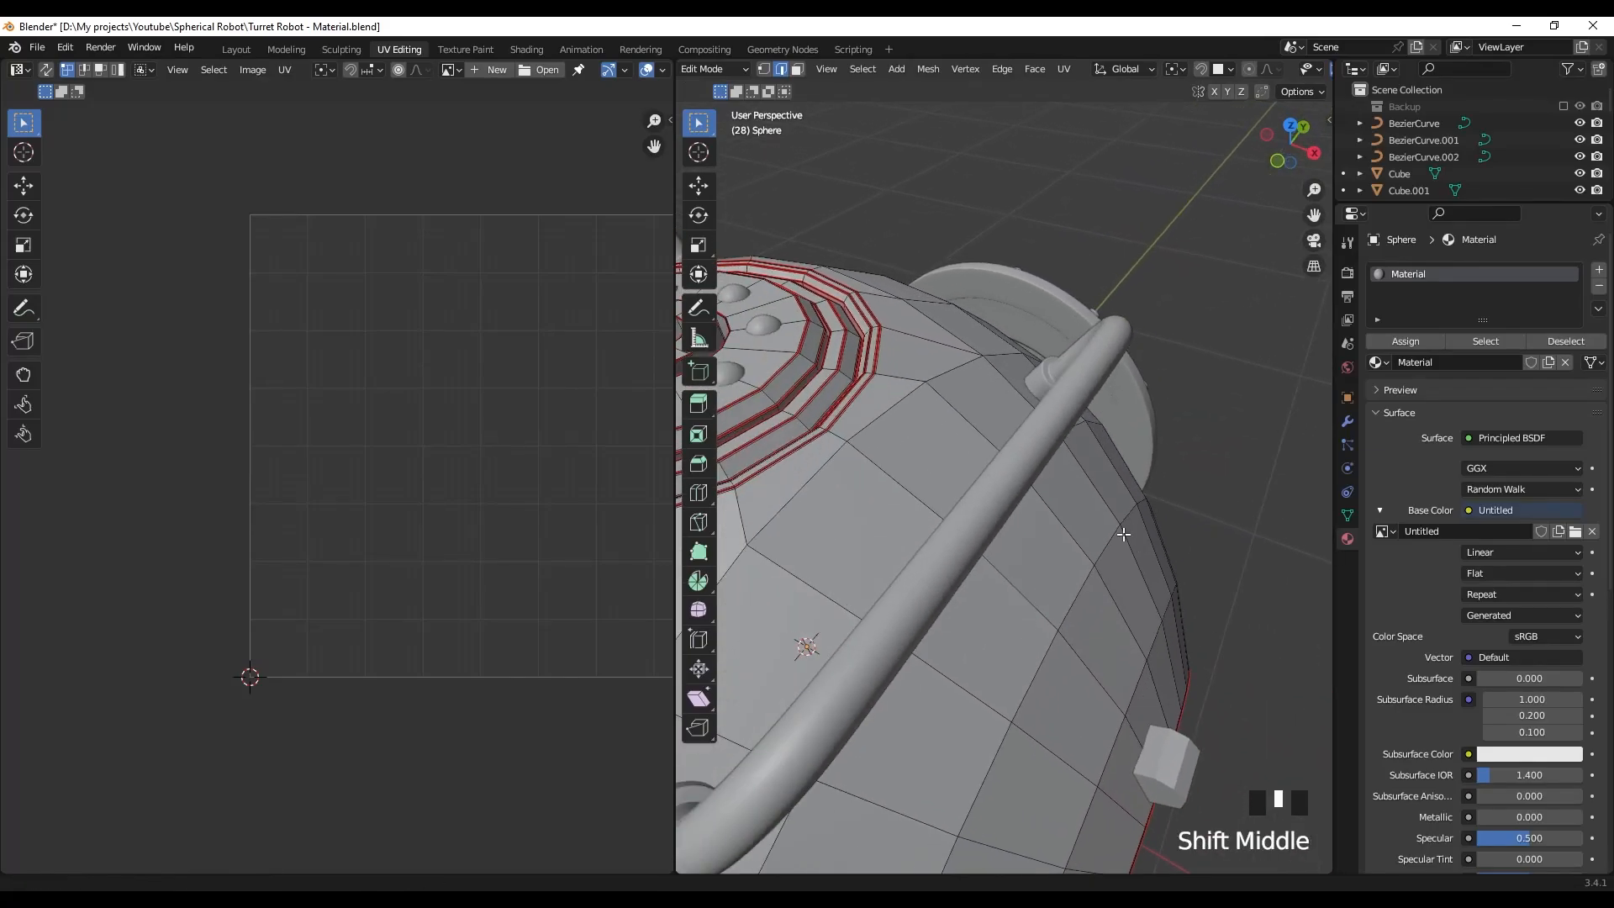
scroll(823, 431, "up", 2)
key("KP_Decimal")
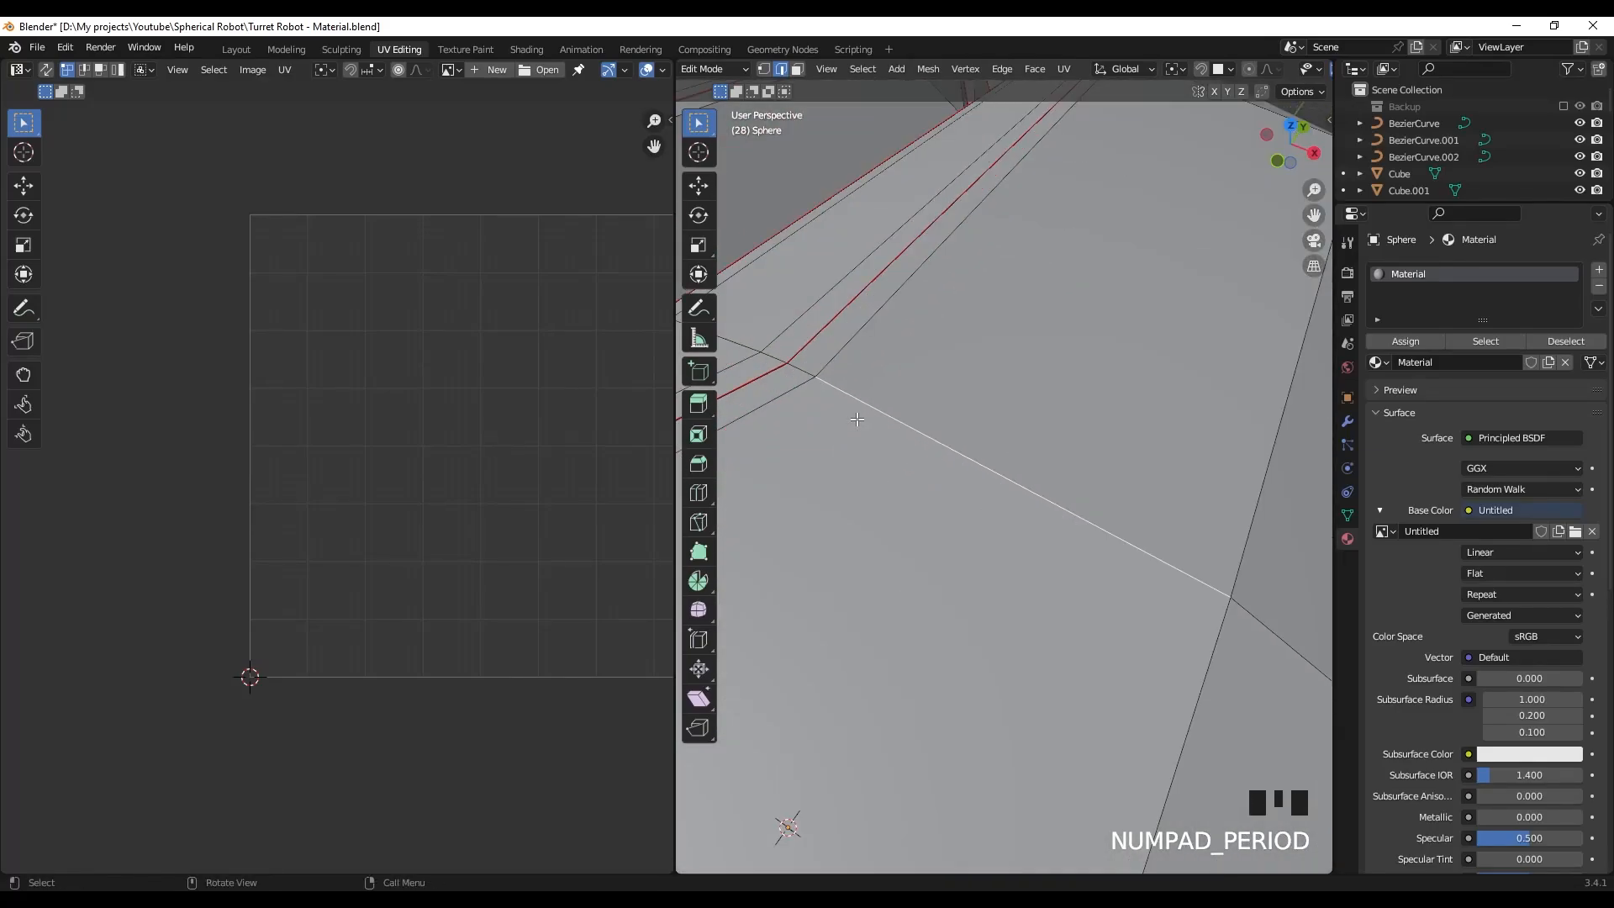
scroll(782, 373, "down", 16)
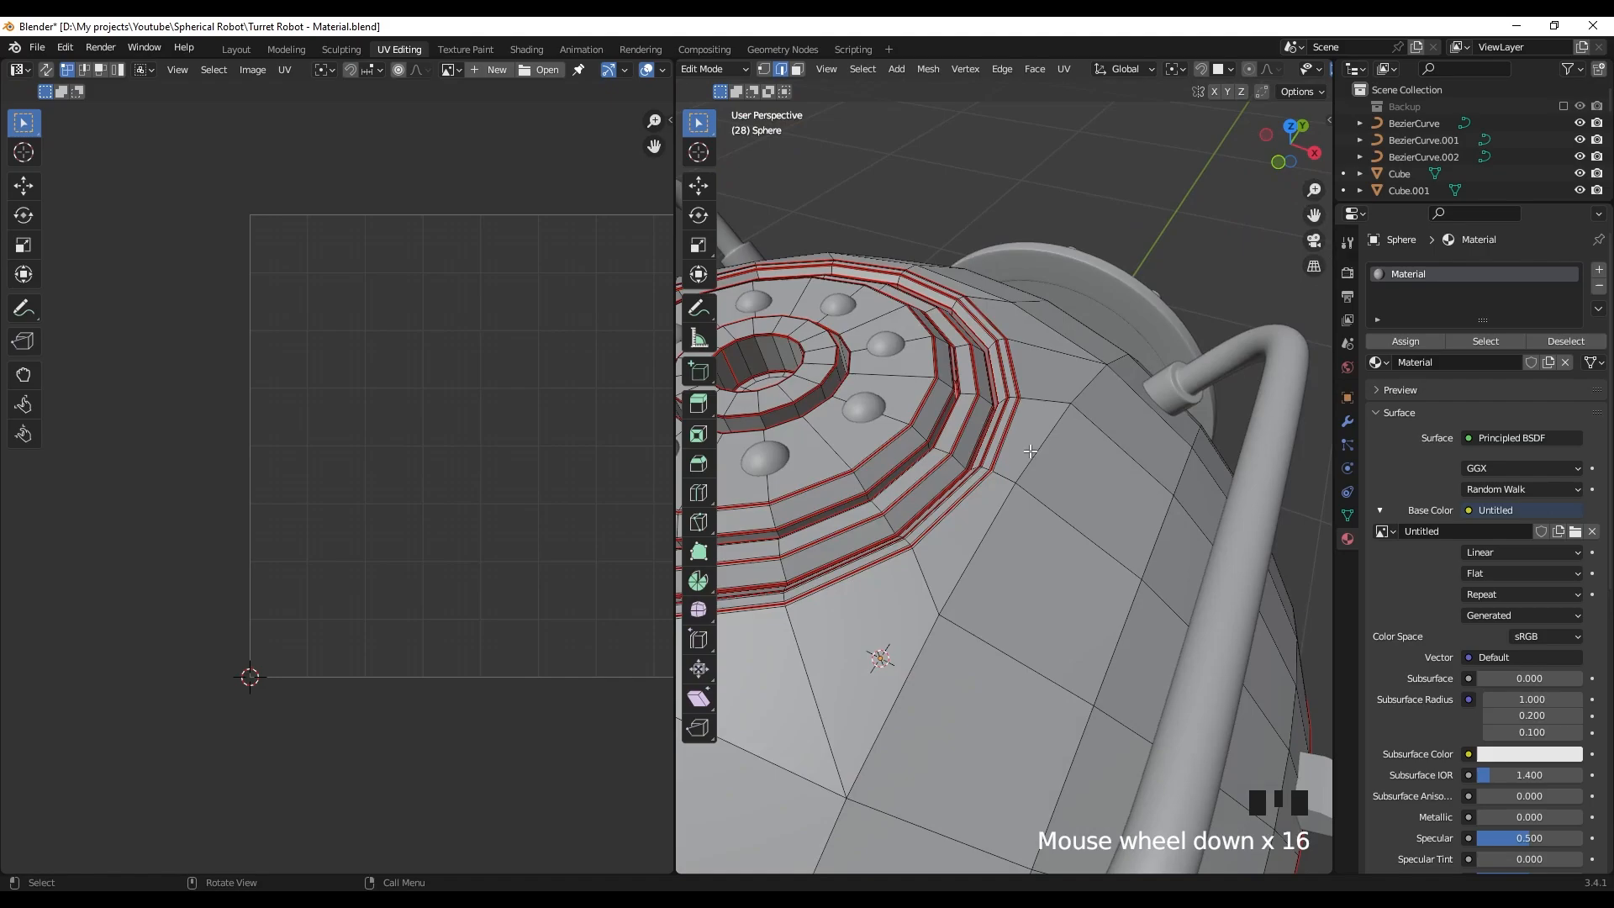
middle_click_drag(783, 372, 872, 488, "shift")
scroll(908, 385, "up", 5)
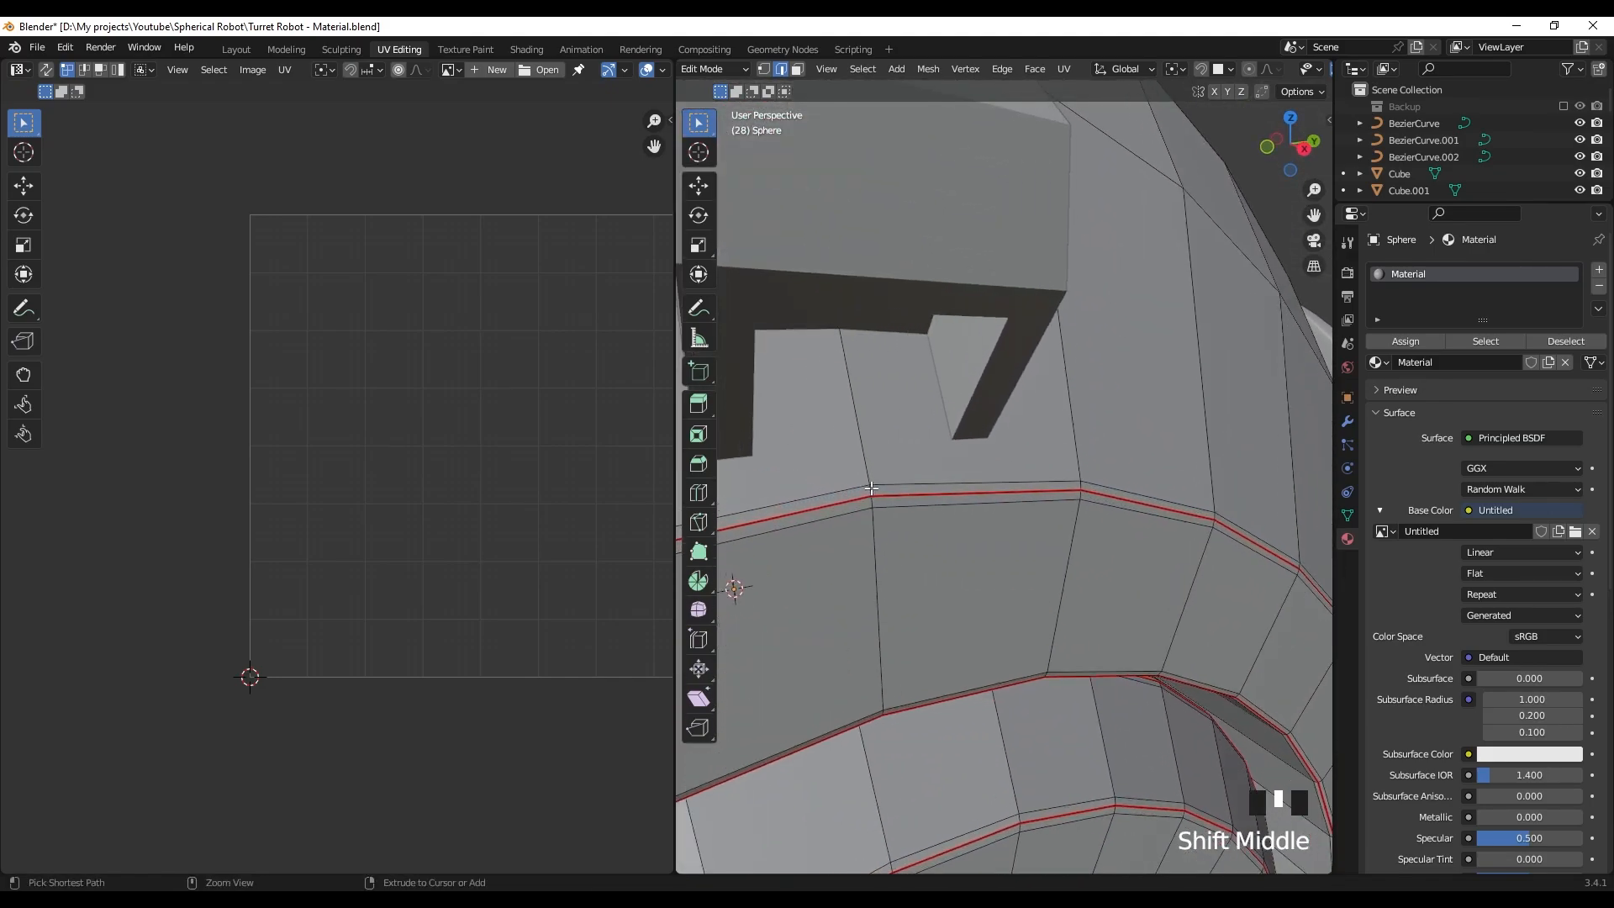
scroll(932, 501, "down", 2)
right_click(933, 501)
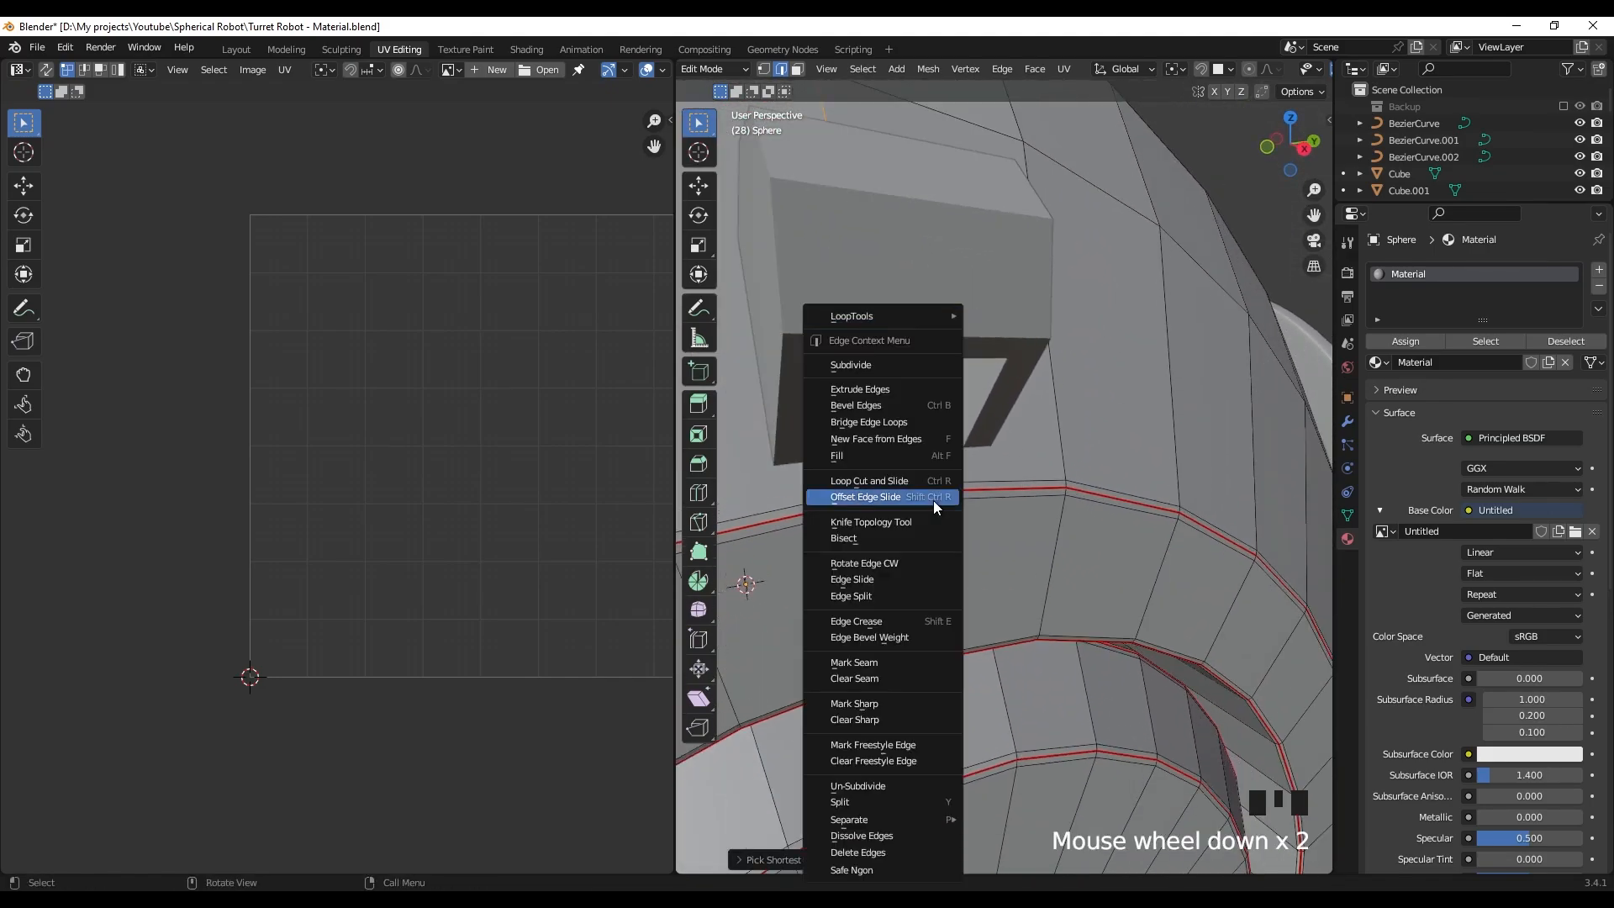
right_click(908, 660)
- Unwrap all faces of the sphere using the newly marked front and back seams
scroll(907, 655, "down", 19)
middle_click_drag(908, 656, 950, 502)
key("a")
key("u")
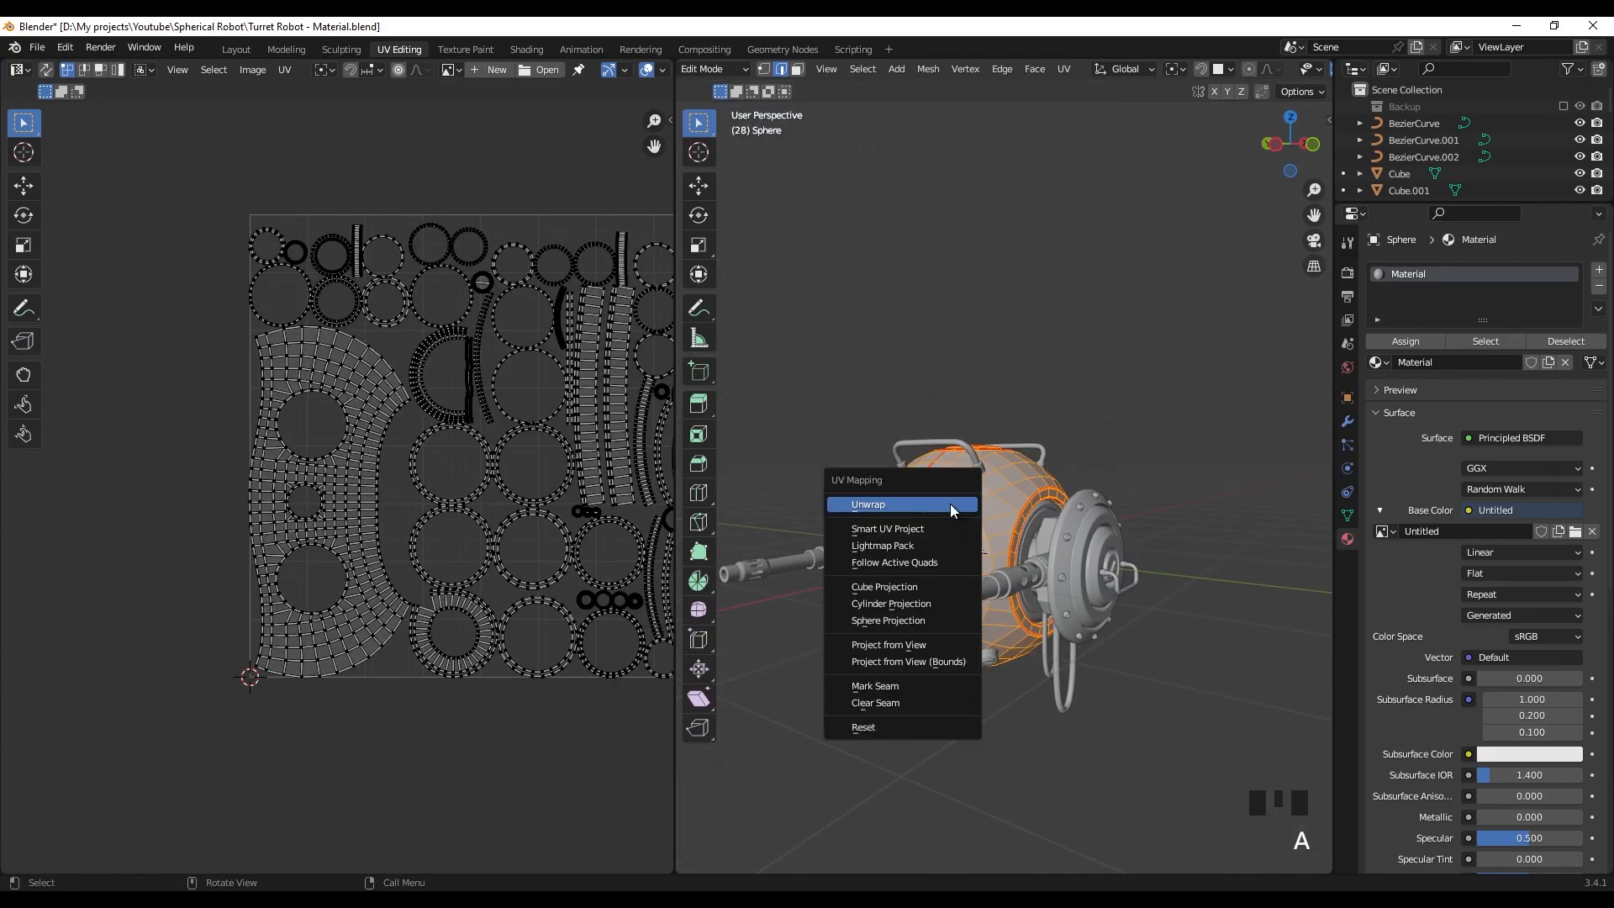
left_click(950, 503)
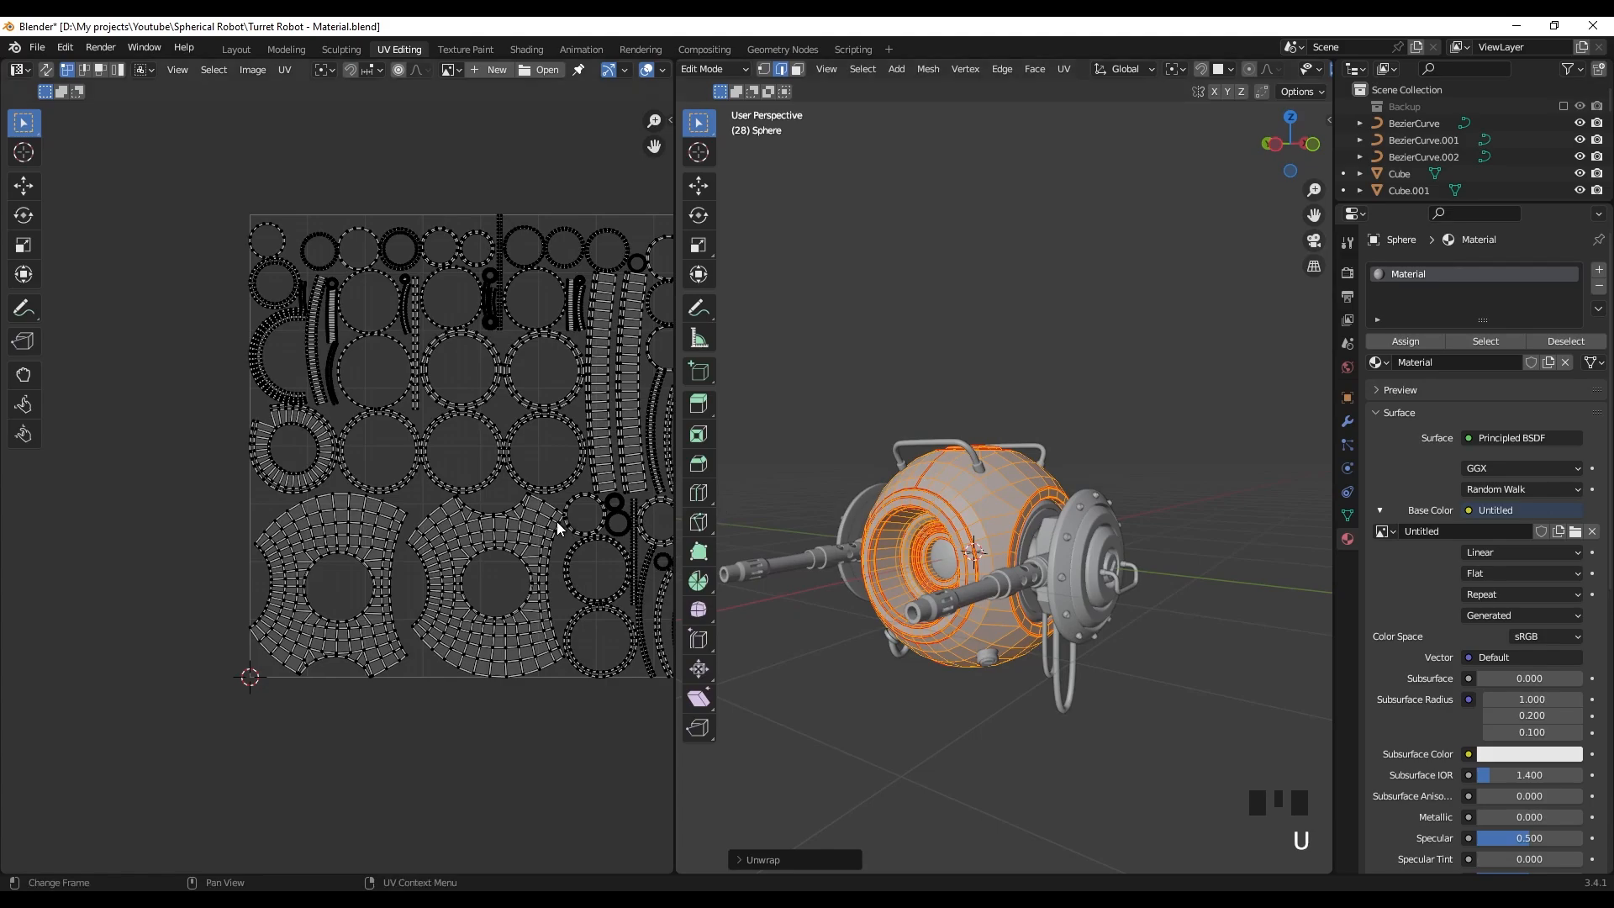
middle_click_drag(511, 432, 411, 420)
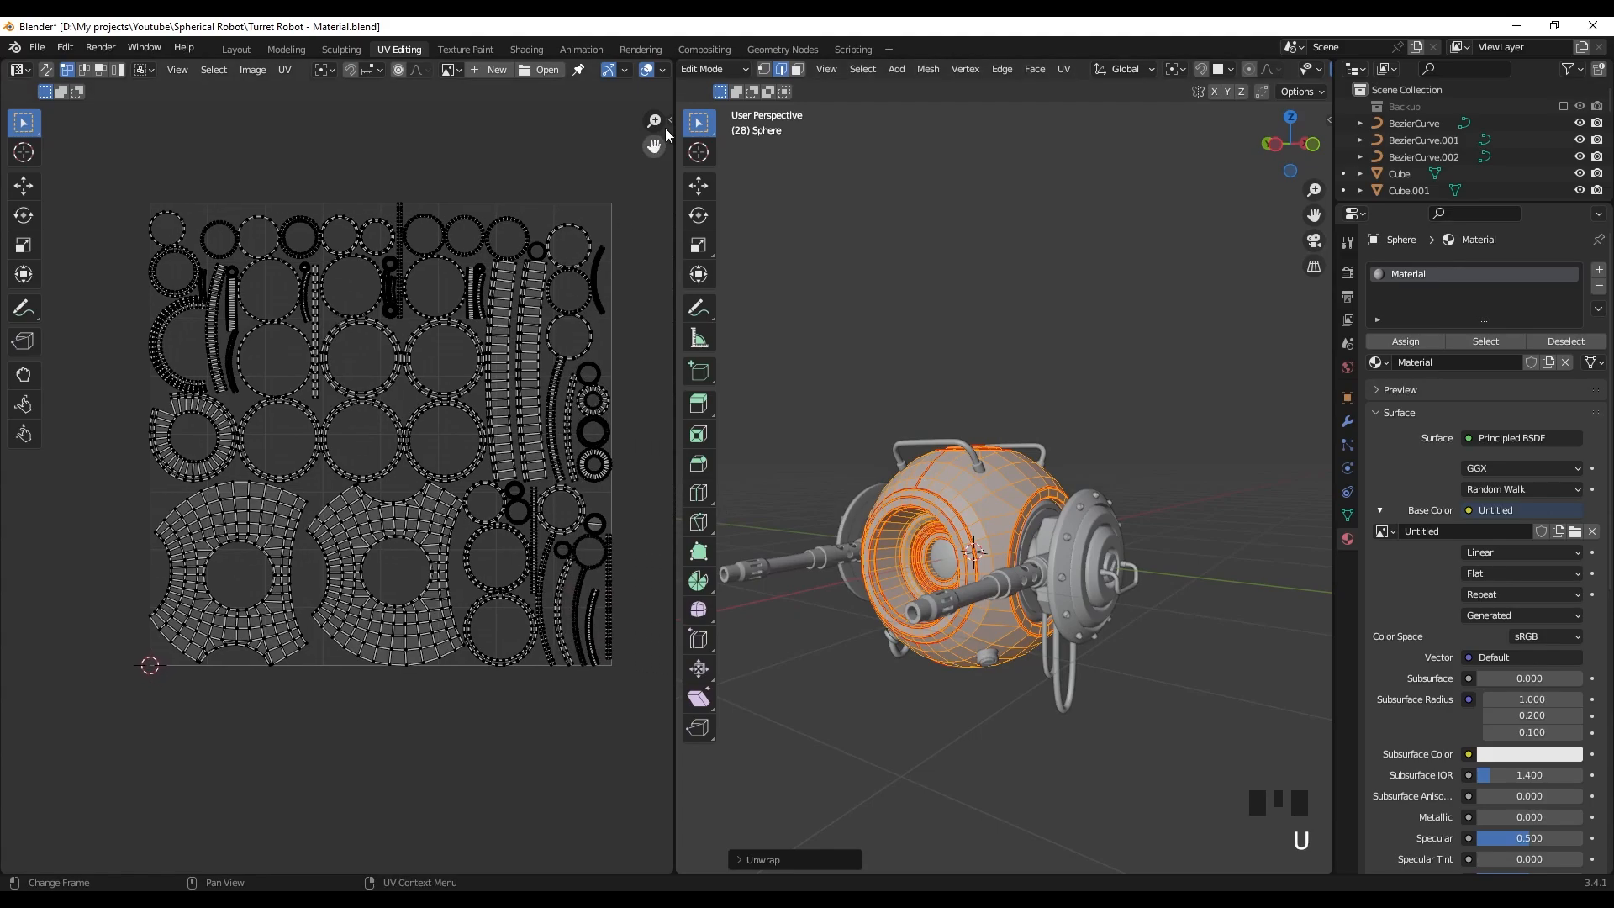
- Enable Display Stretch by Angle in the UV editor and examine the islands for distortion around the split ring
left_click(663, 71)
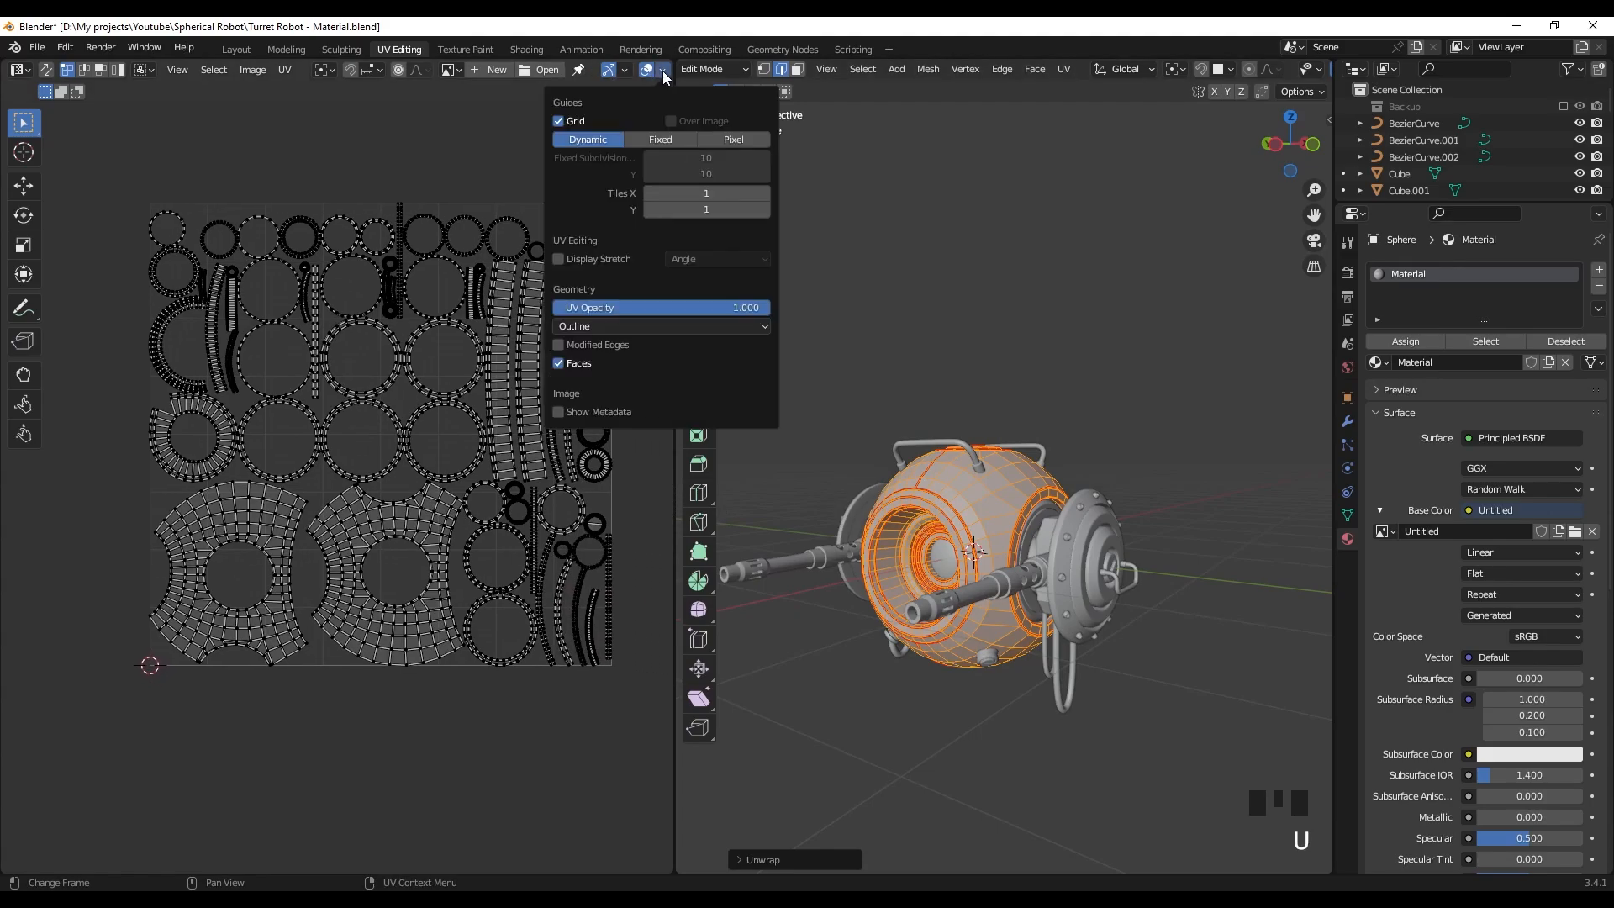
left_click(572, 262)
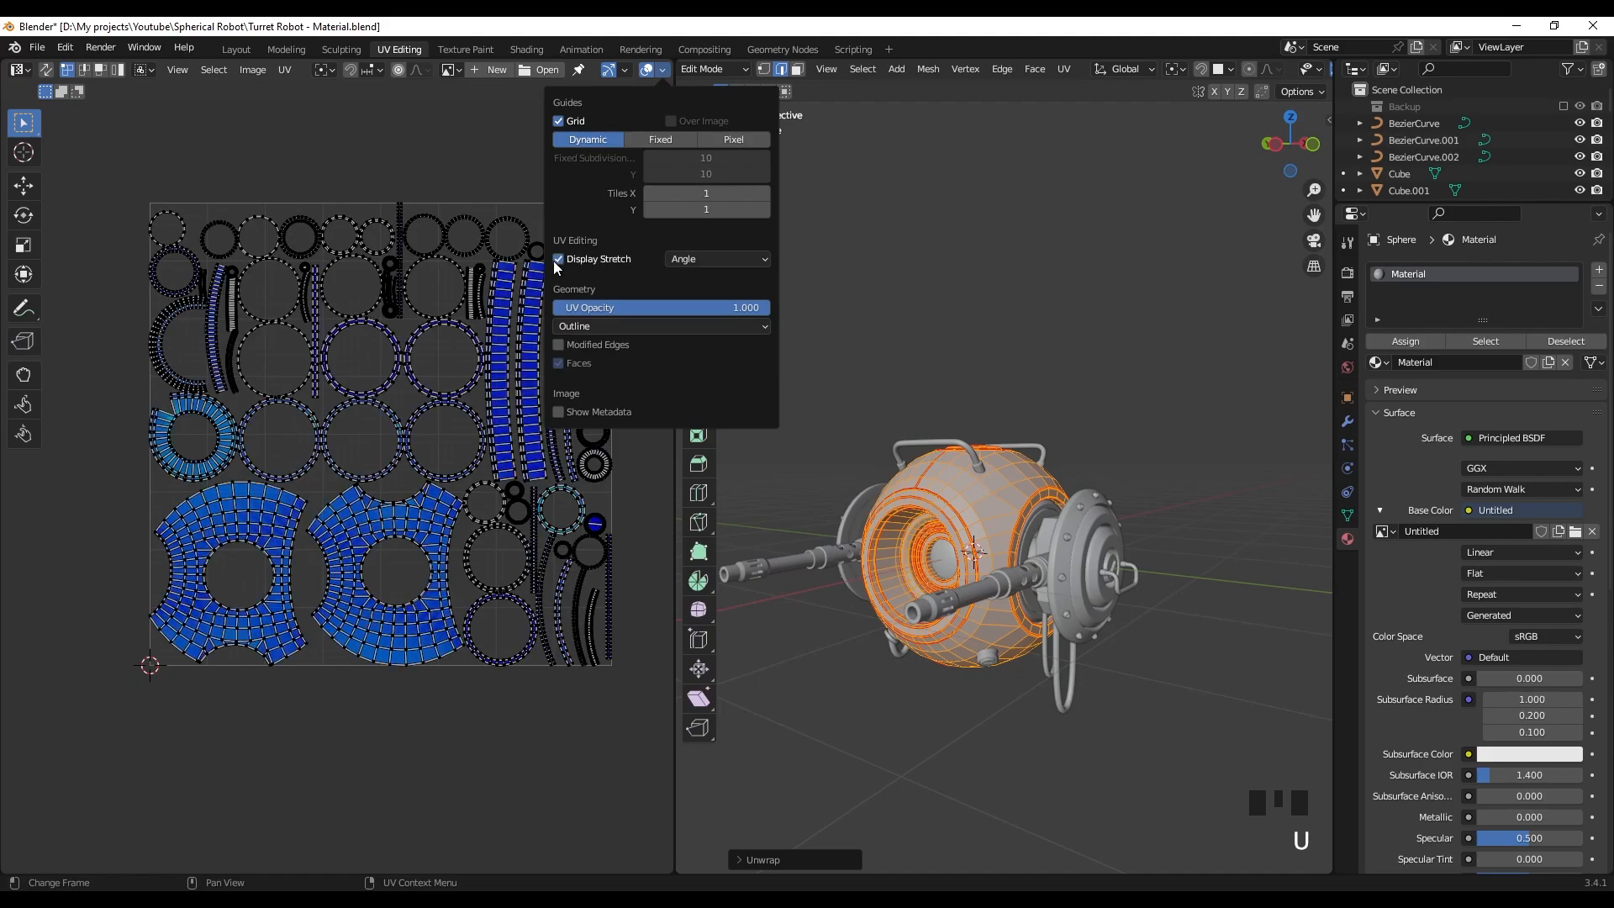
double_click(437, 193)
middle_click_drag(433, 484, 382, 496)
scroll(392, 478, "up", 4)
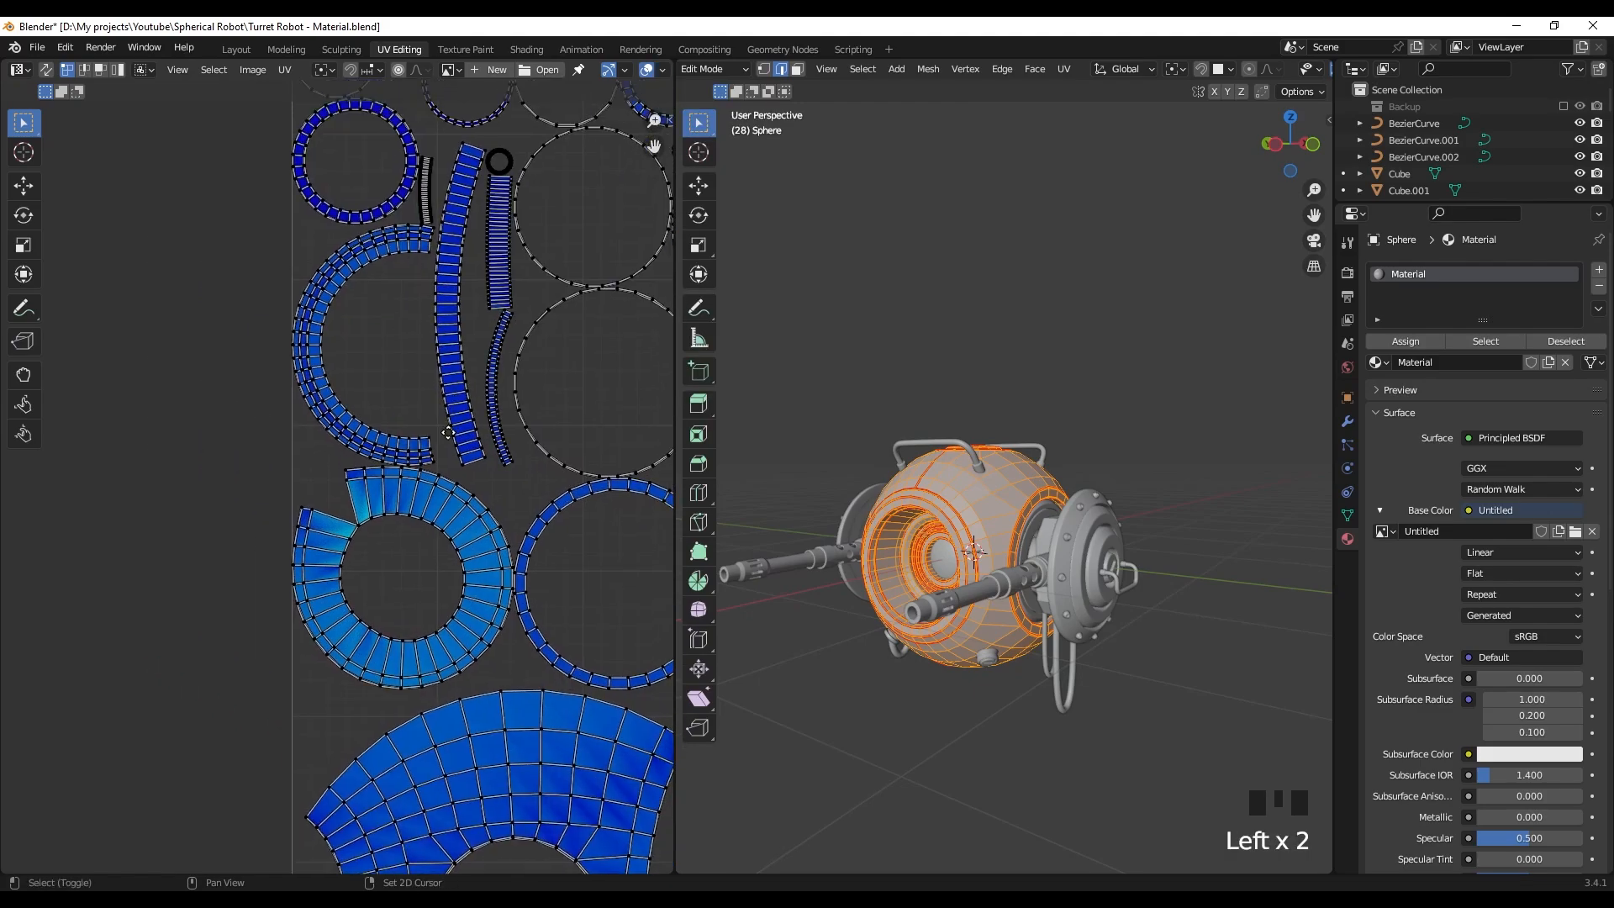
scroll(390, 313, "up", 4)
middle_click_drag(525, 304, 345, 398, "shift")
scroll(405, 410, "down", 5)
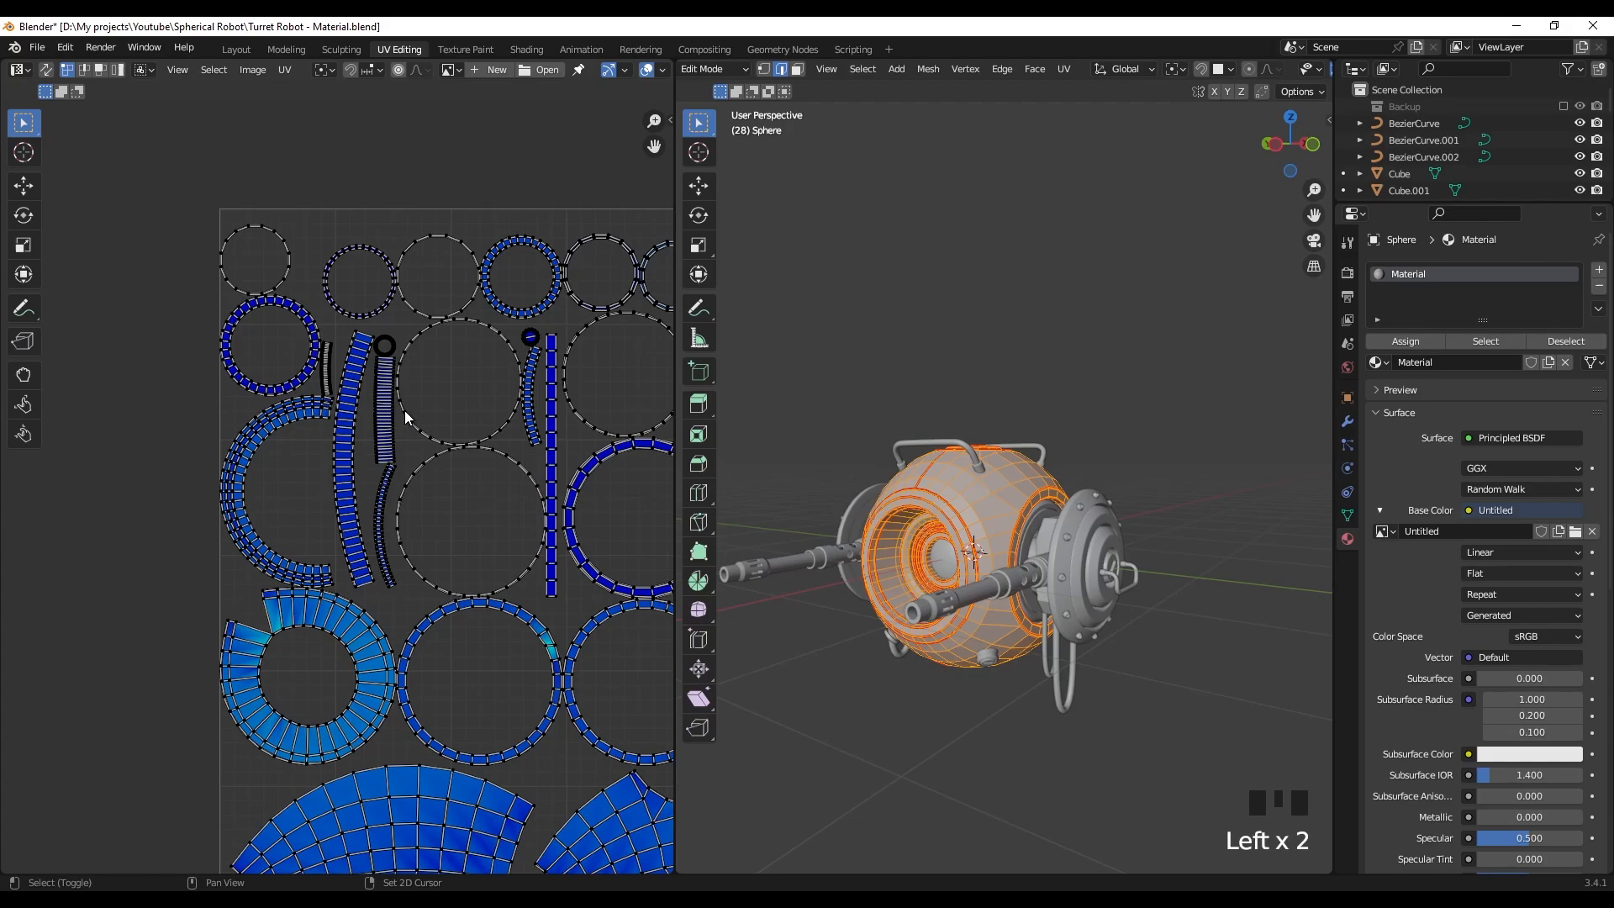
scroll(318, 400, "up", 8)
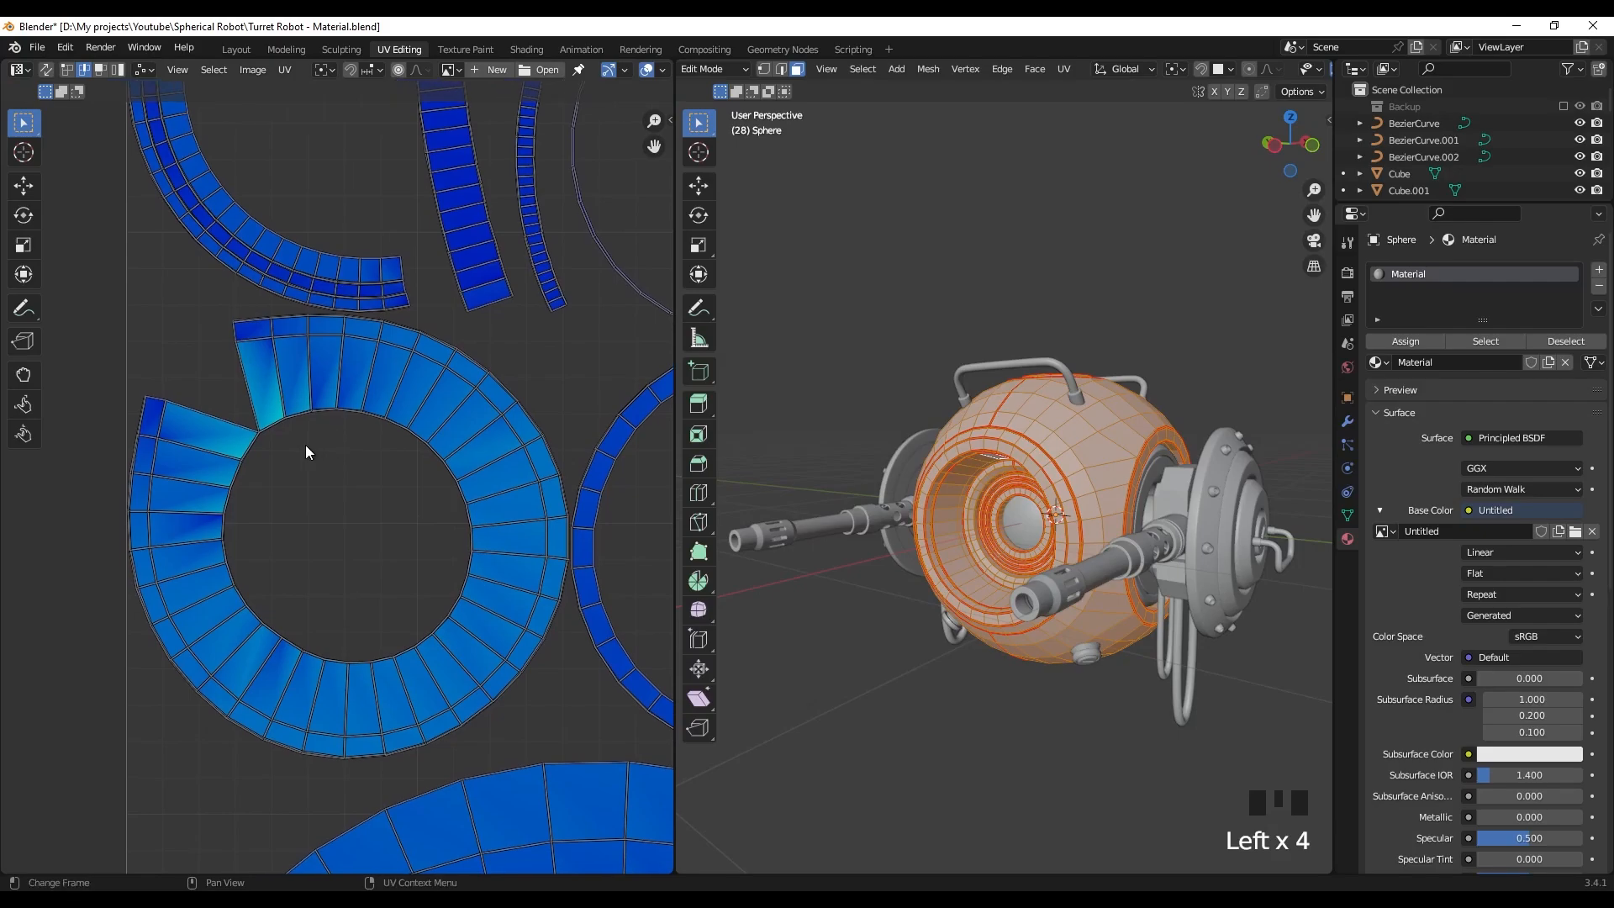
- Turn on UV sync selection and select the whole partly split ring island linked to its stretched end face
key("1")
left_click(271, 443)
scroll(261, 441, "up", 4)
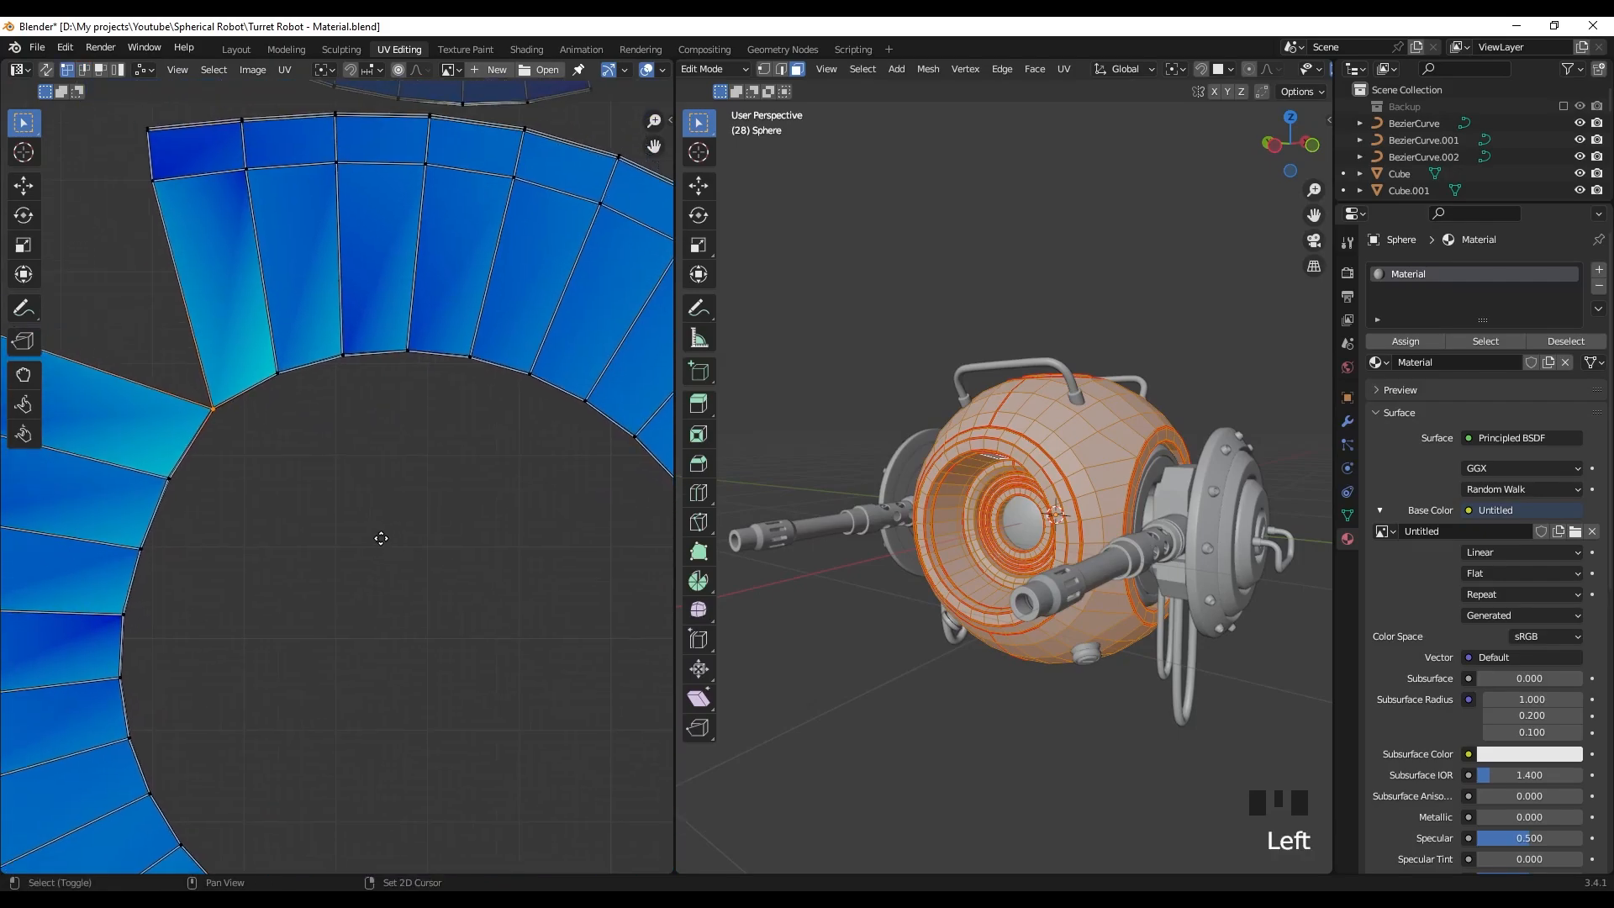
scroll(318, 479, "down", 2)
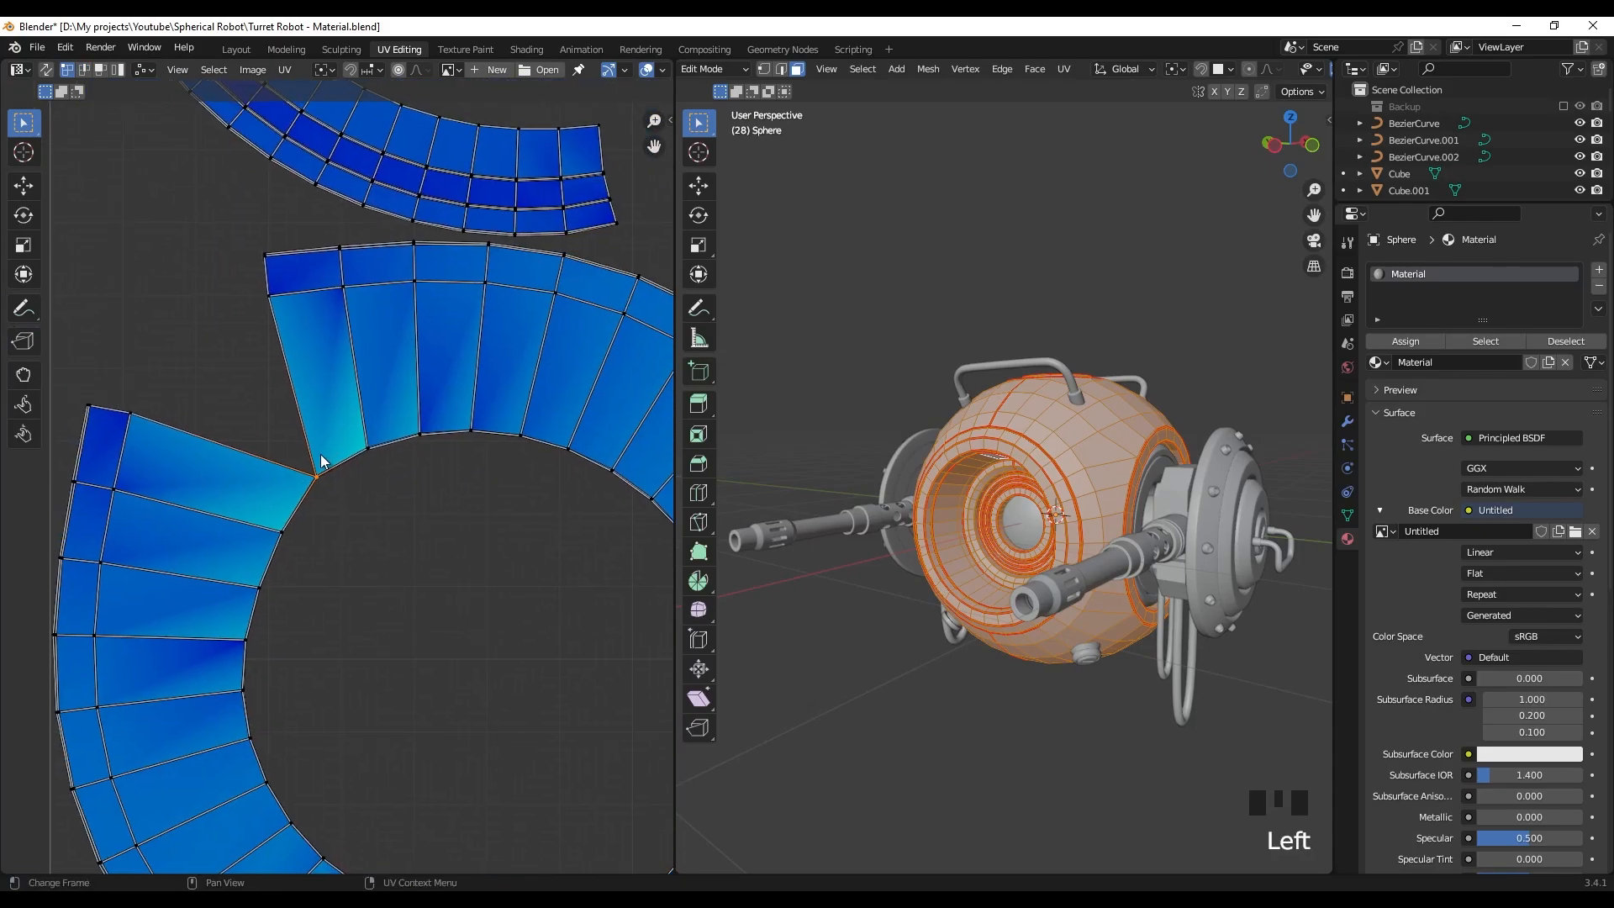
left_click(46, 71)
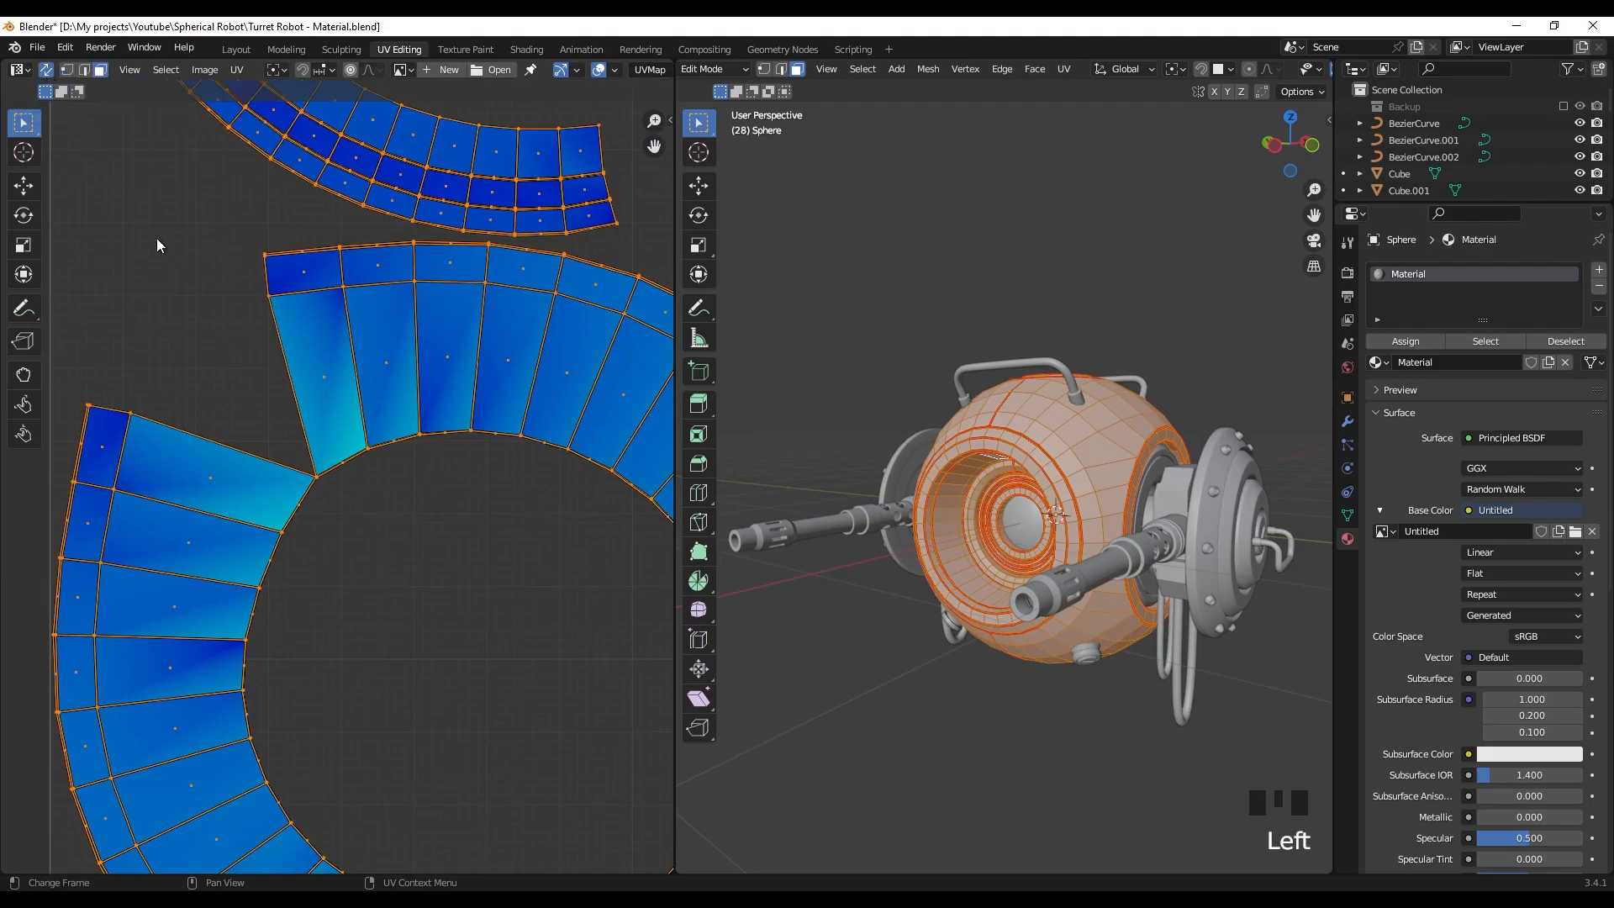
left_click(245, 395)
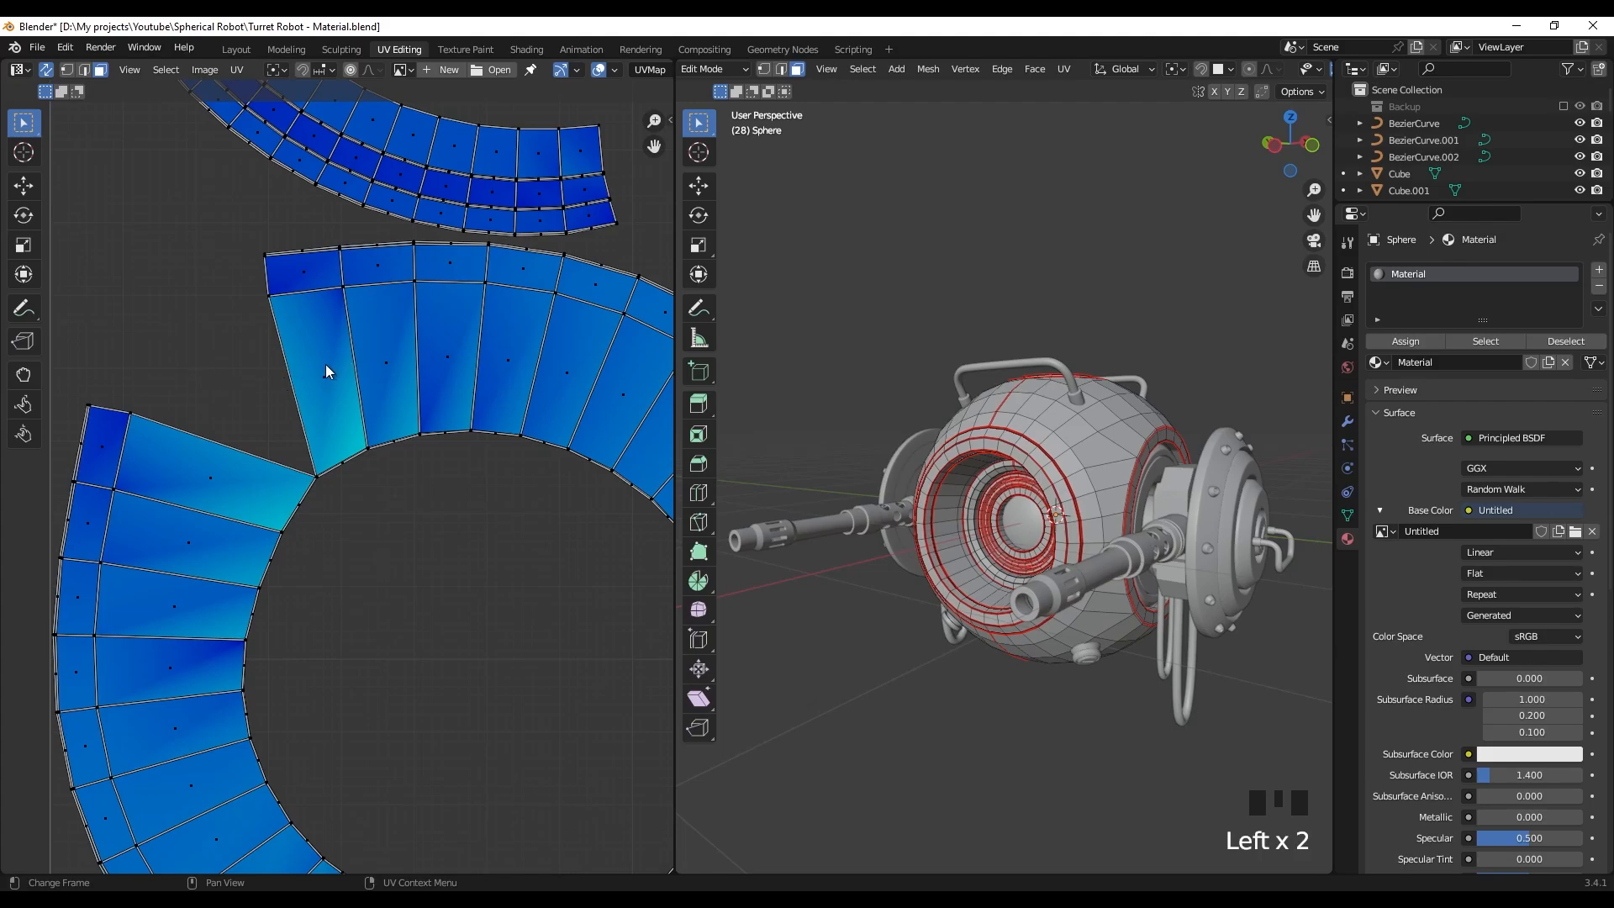
key("l")
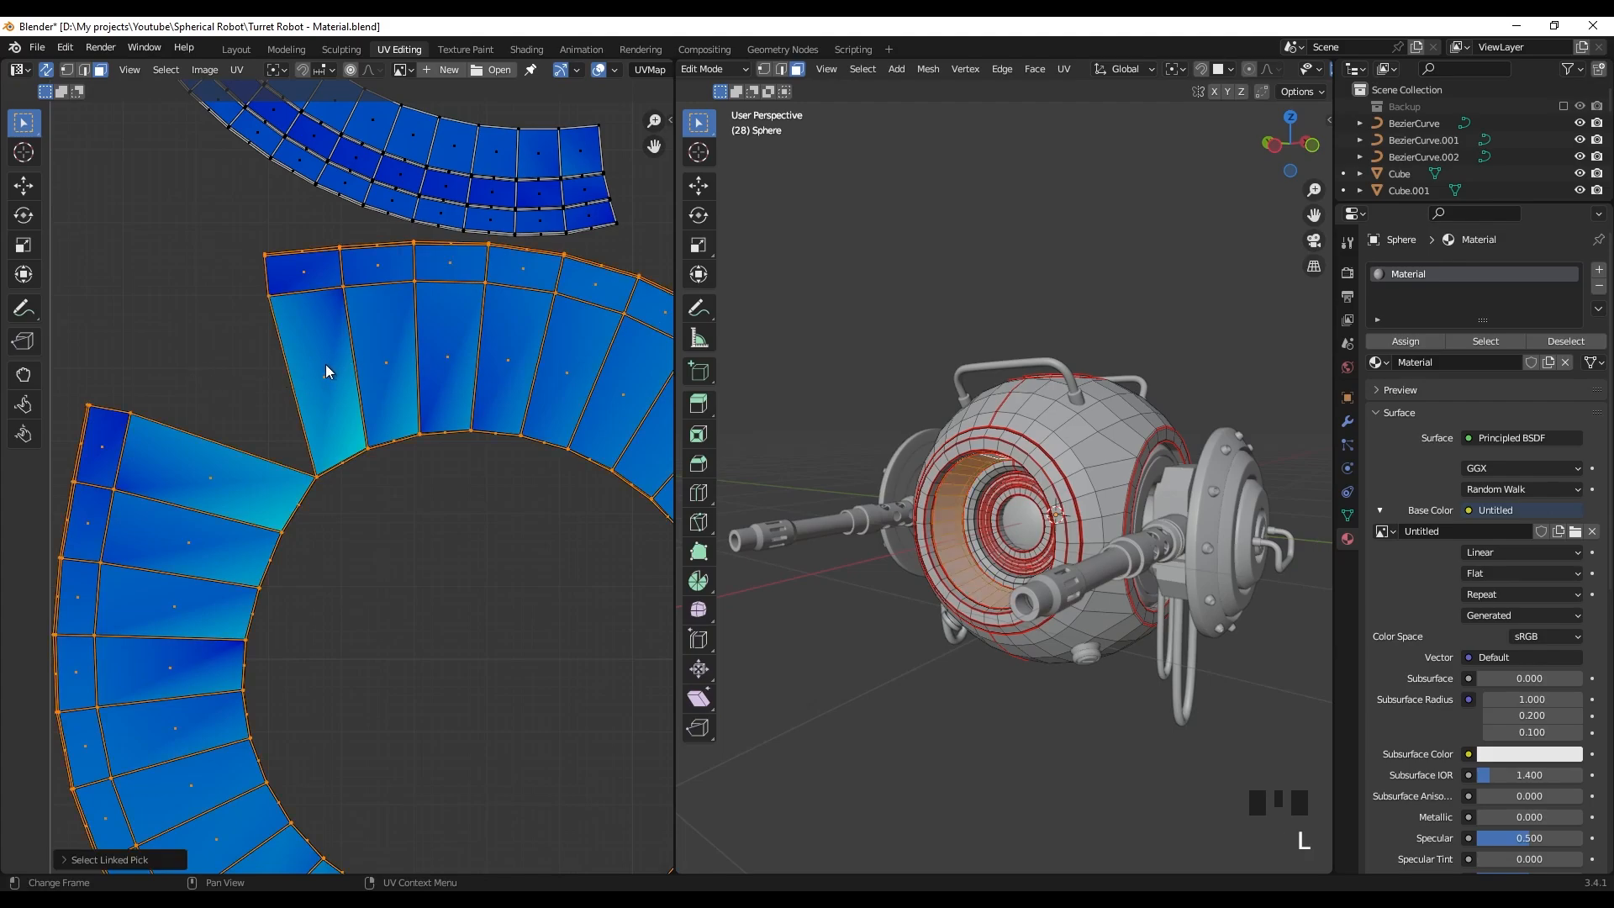
- Locate the ring island's stretched end face on the inner wall of the sphere's front opening
middle_click_drag(735, 471, 979, 496)
scroll(1007, 473, "up", 2)
scroll(1007, 473, "up", 4)
scroll(975, 487, "up", 4)
middle_click_drag(929, 403, 927, 511, "shift")
scroll(927, 510, "up", 2)
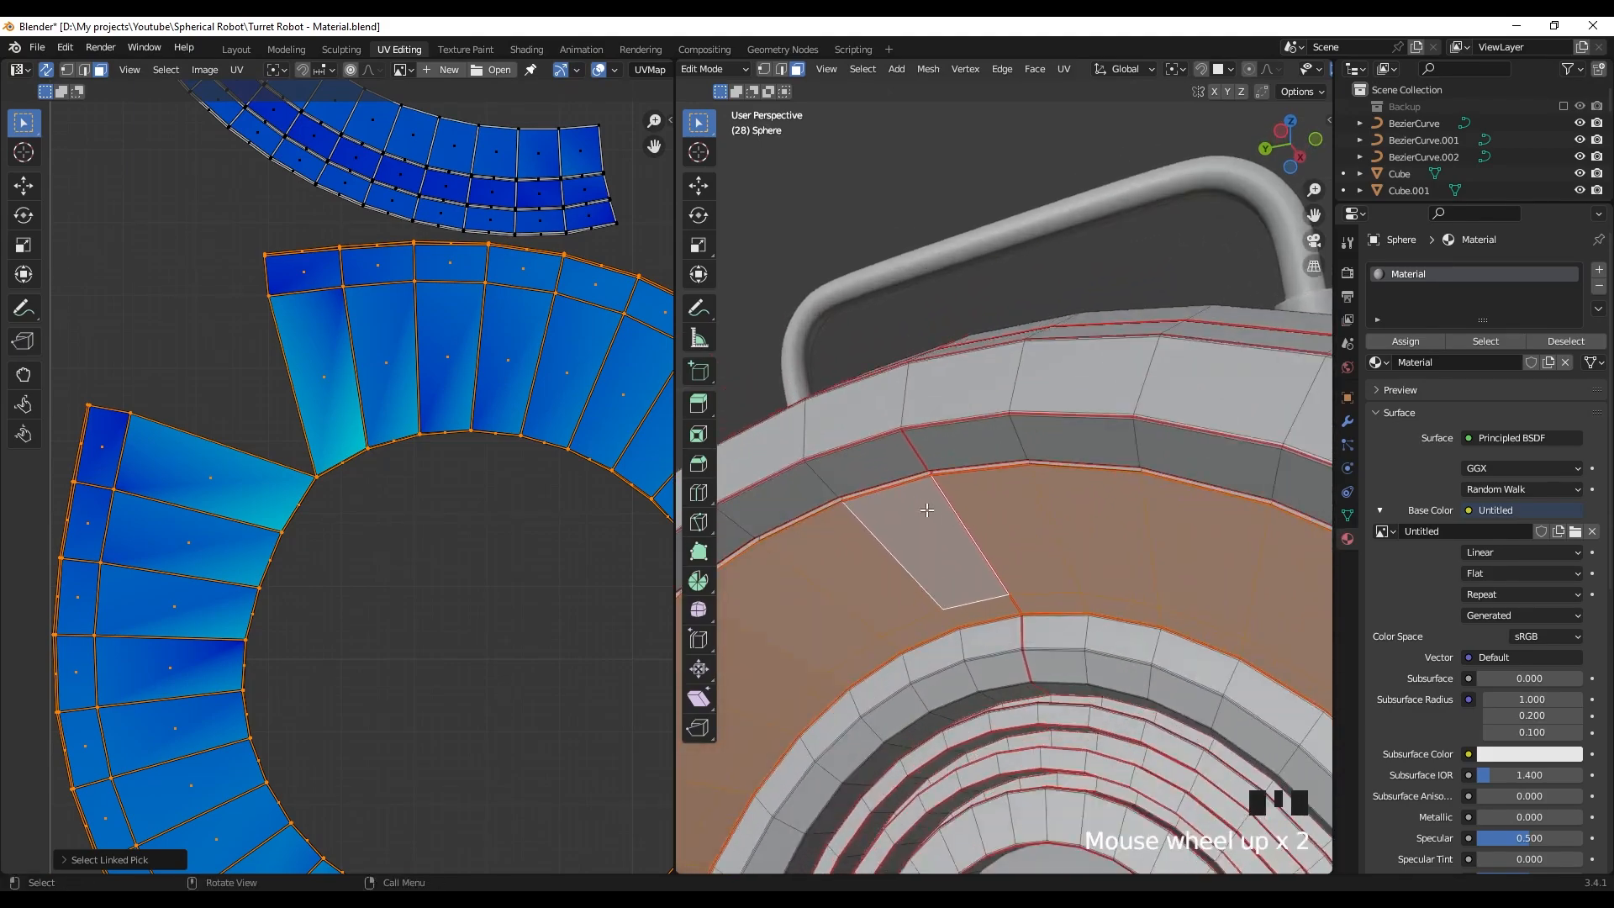
scroll(927, 510, "down", 2)
left_click(287, 436)
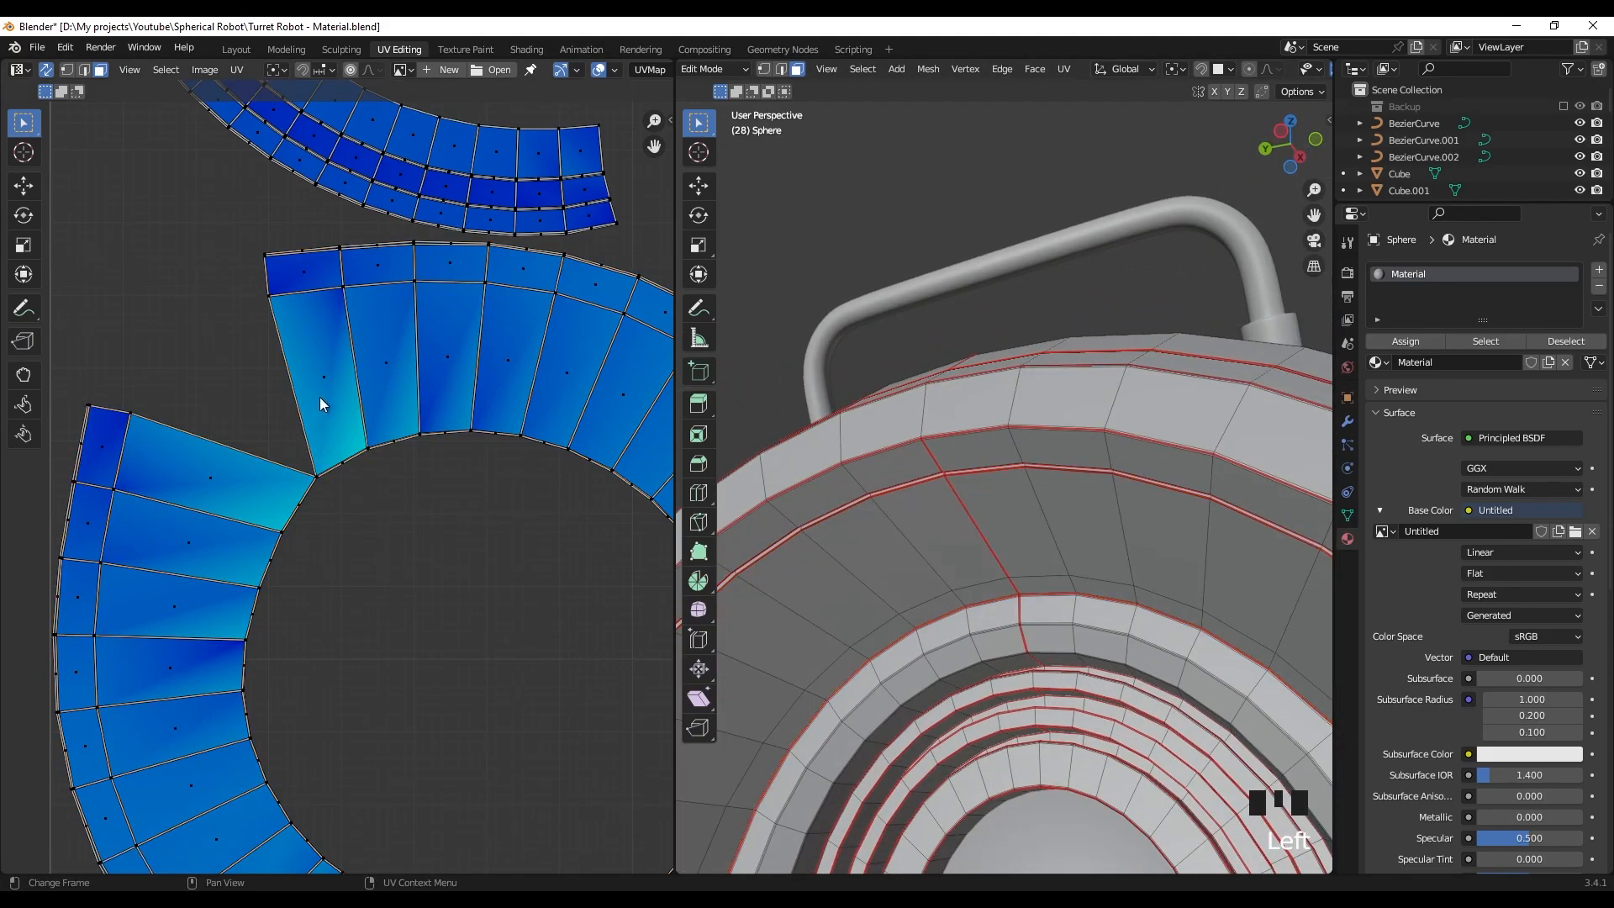
scroll(981, 532, "up", 4)
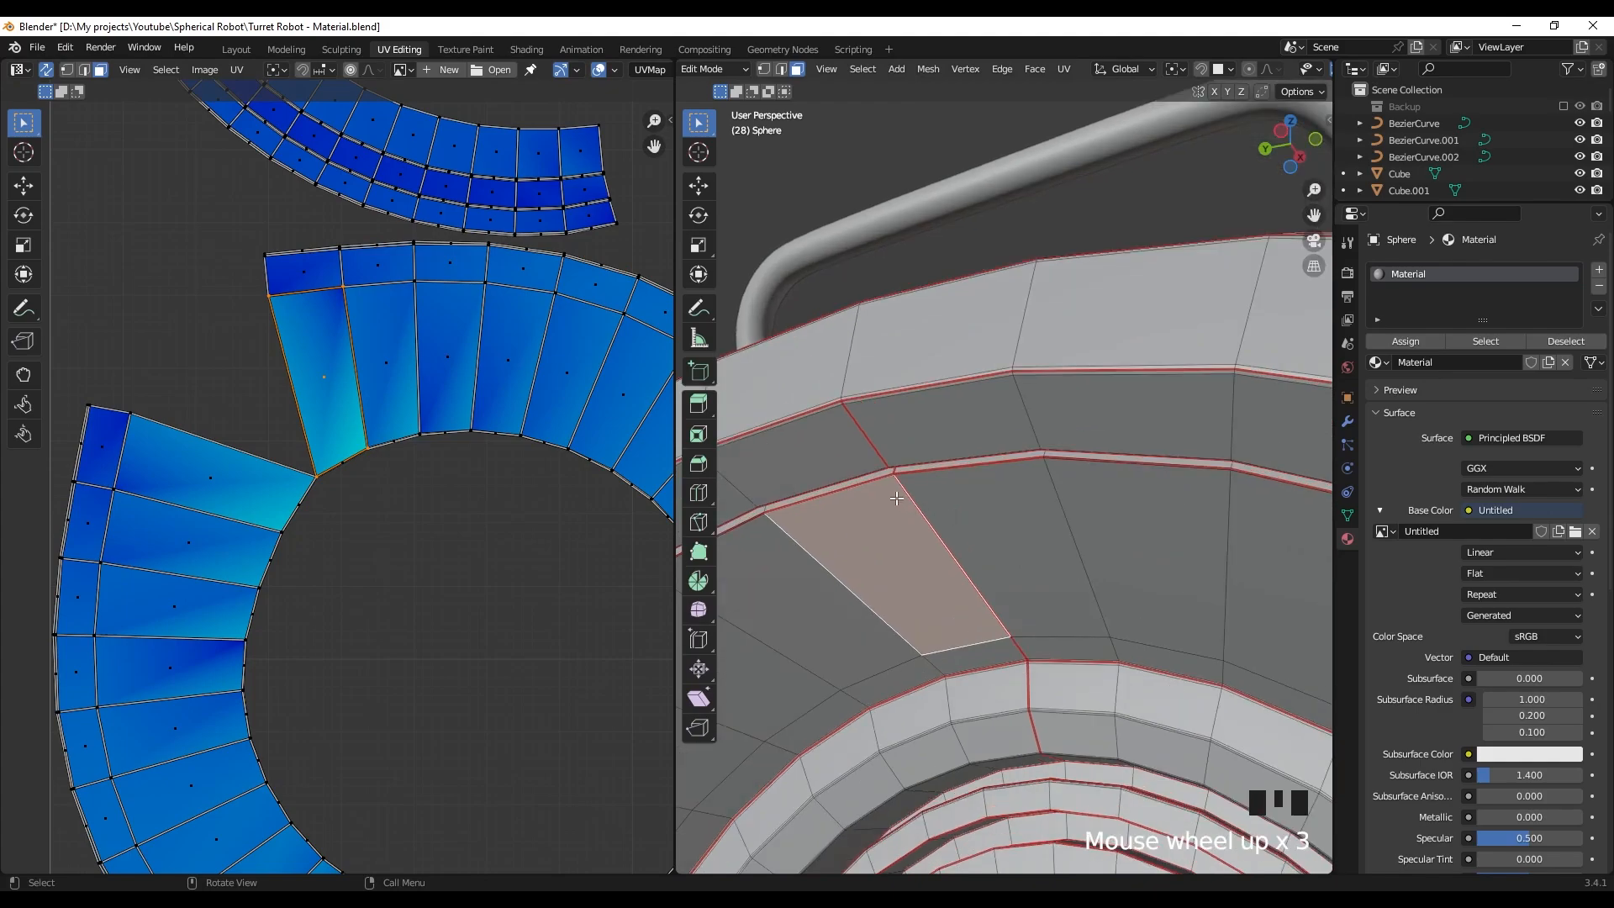
- Mark the short edges across the narrow bevel at the front opening's rim as seams, closing the gap in the radial seam
middle_click_drag(898, 499, 937, 470, "ctrl")
middle_click_drag(900, 569, 941, 366, "ctrl")
left_click(781, 69)
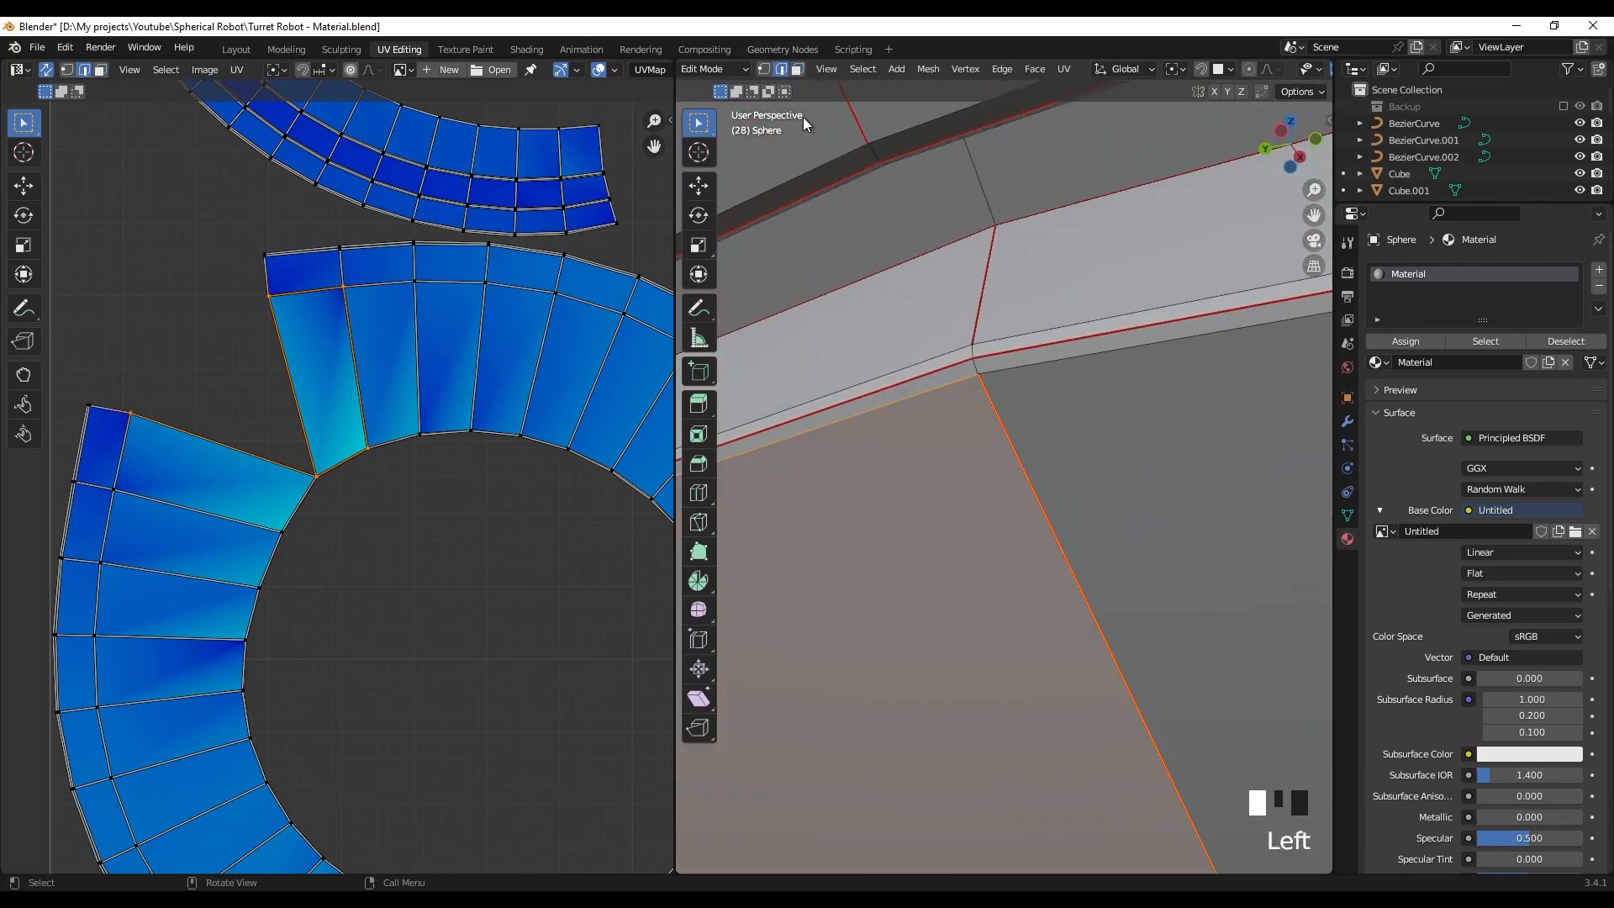
left_click(973, 370)
right_click(977, 367)
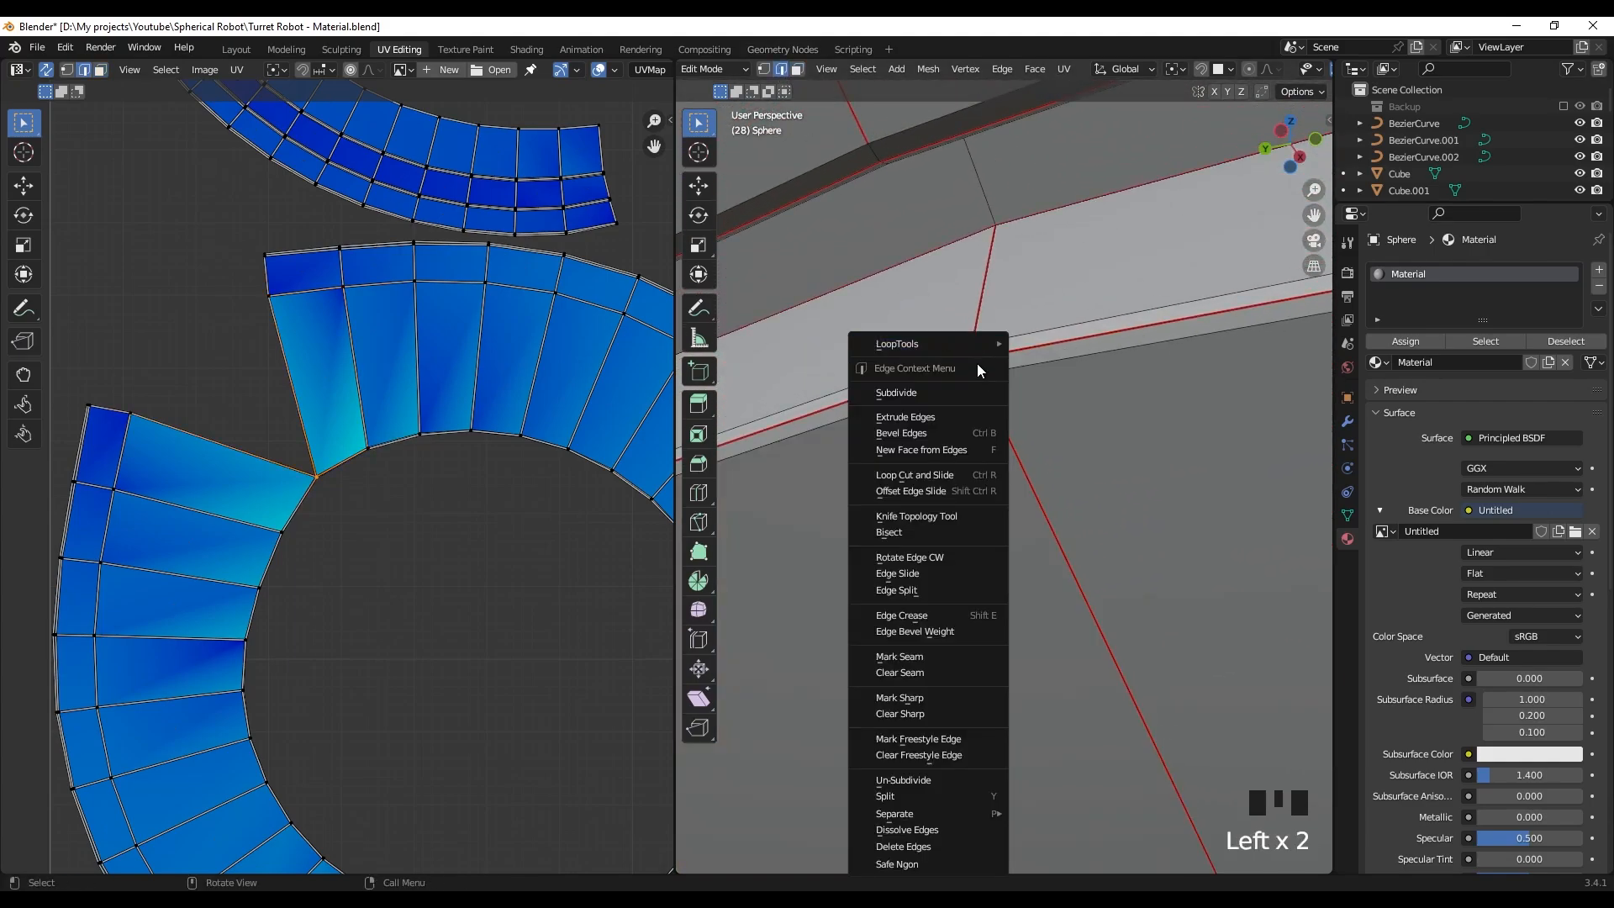
right_click(937, 648)
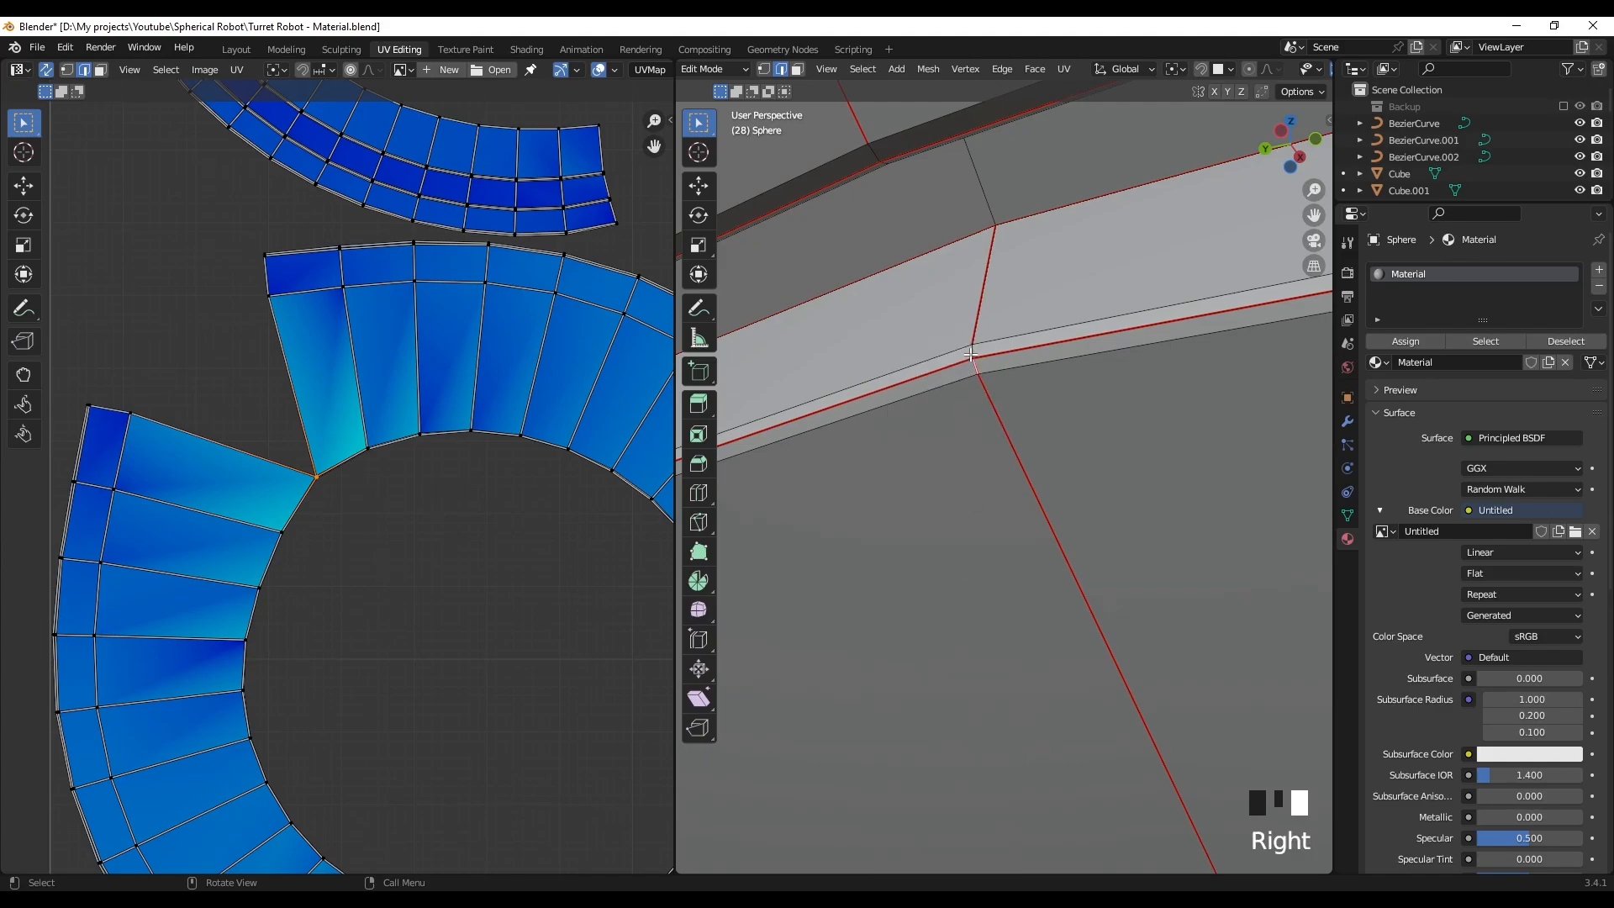
right_click(920, 616)
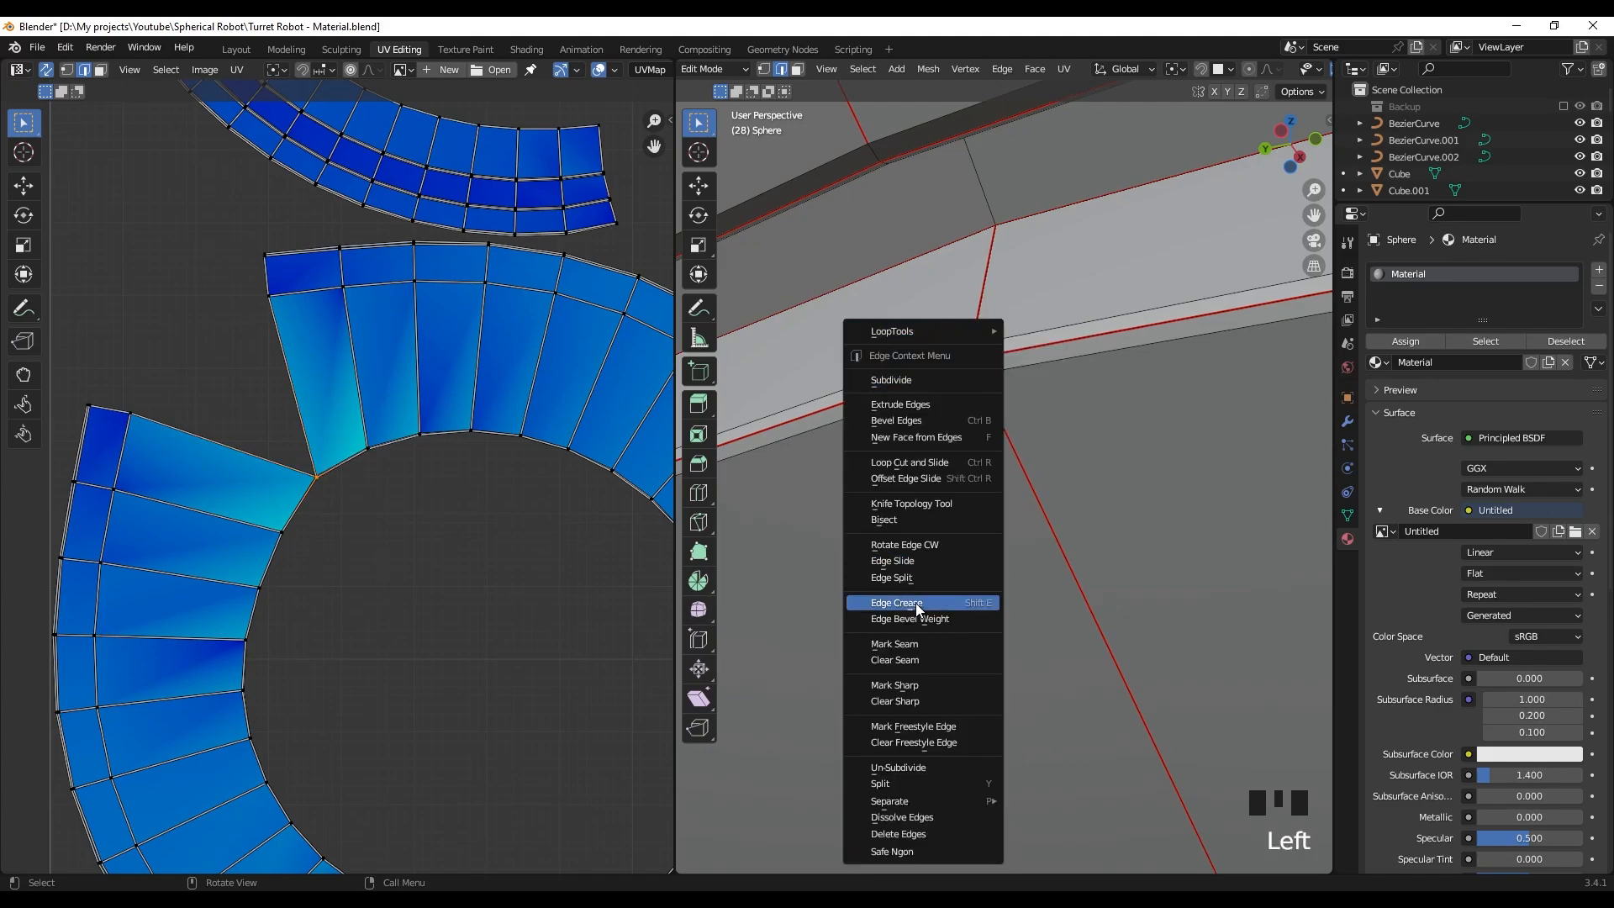
right_click(912, 651)
scroll(975, 517, "down", 8)
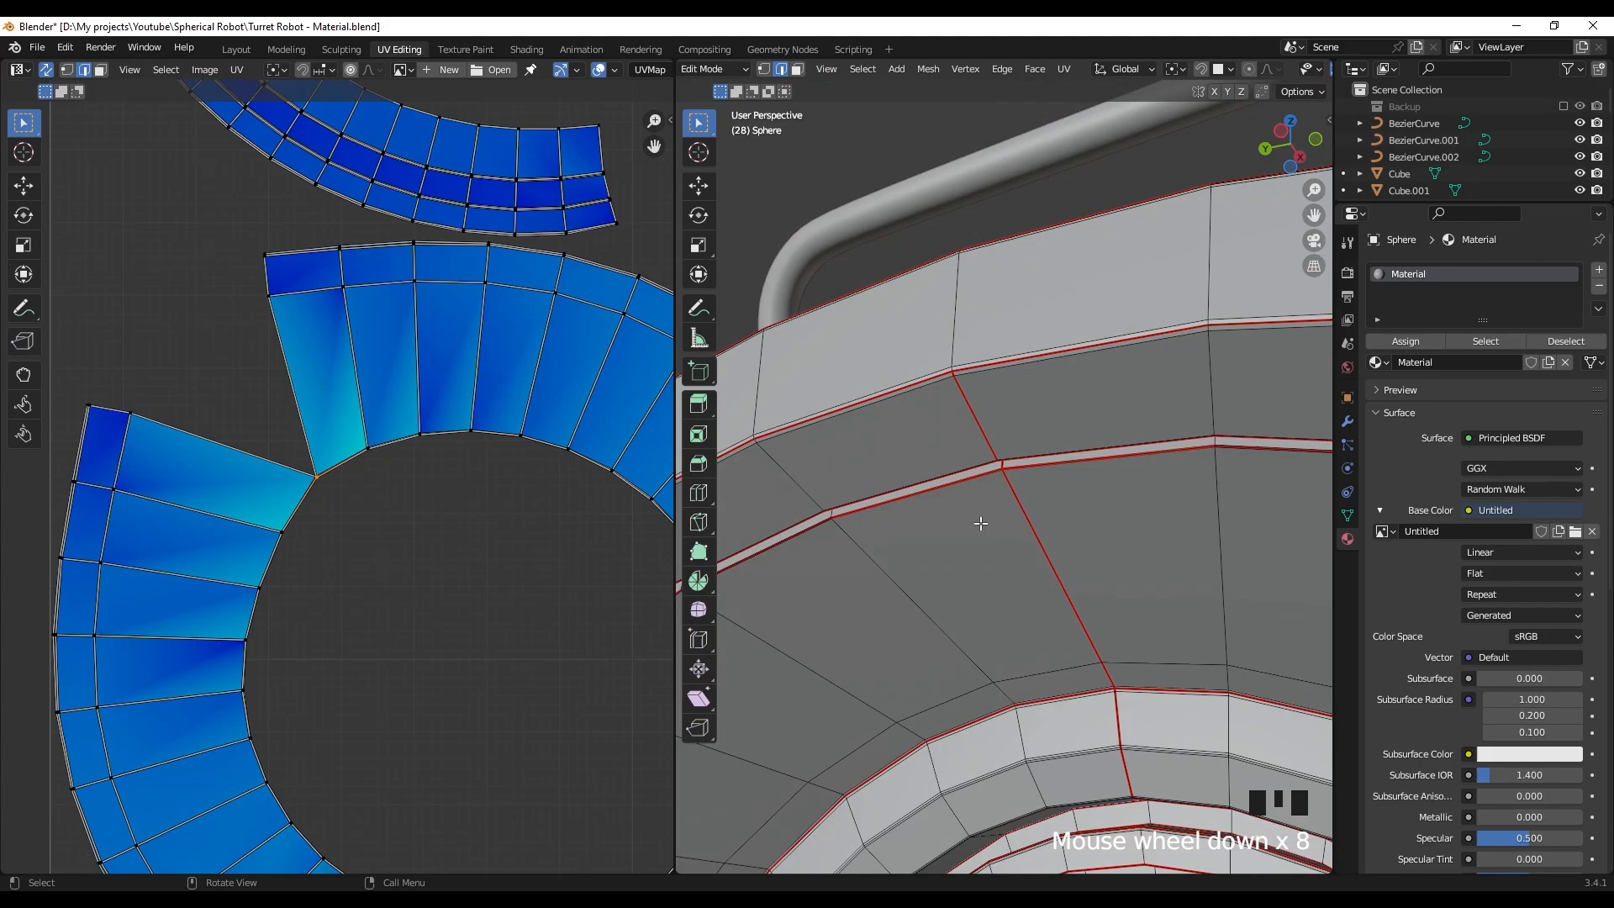
- Unwrap the entire sphere again and inspect the UV islands' stretch in a maximized UV editor
key("a")
key("u")
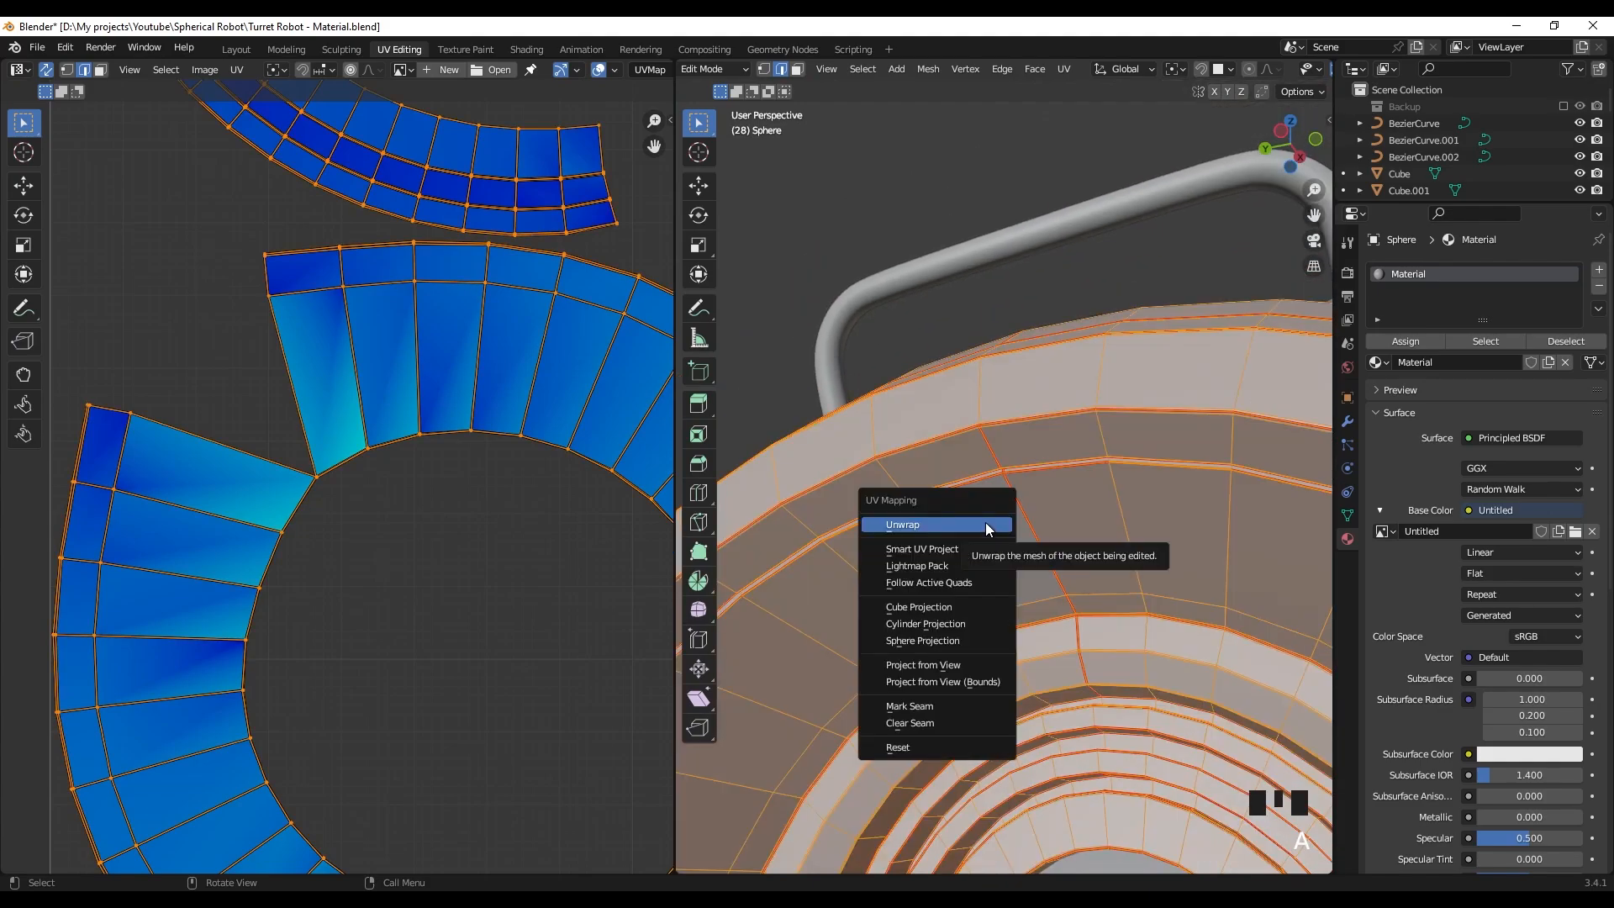
left_click(980, 525)
key("ctrl+space")
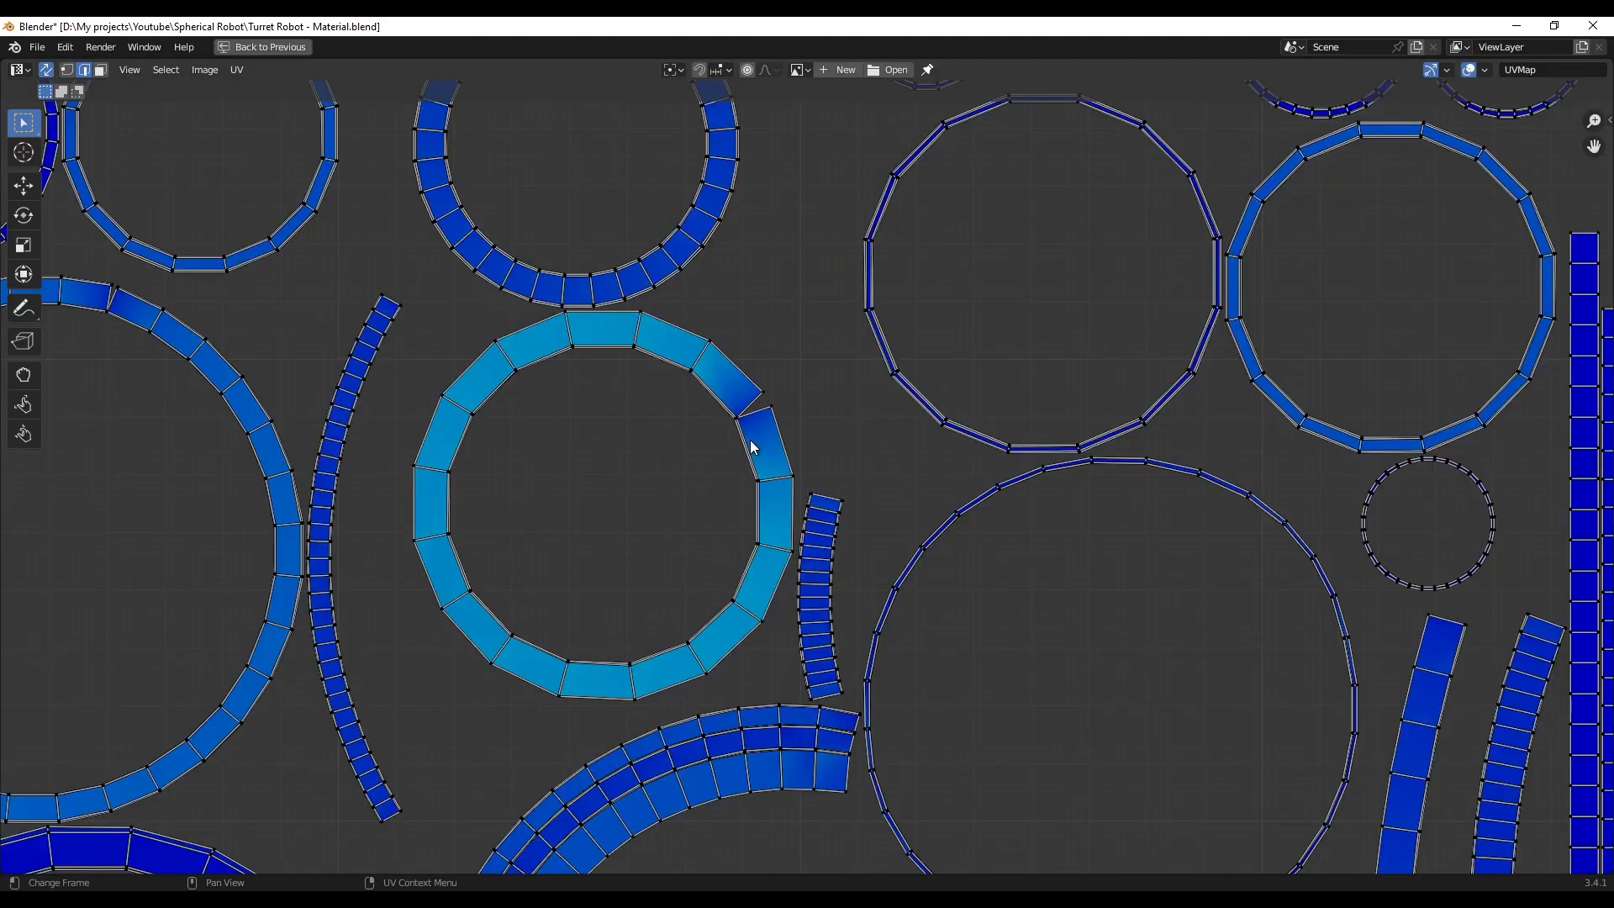
key("ctrl+space")
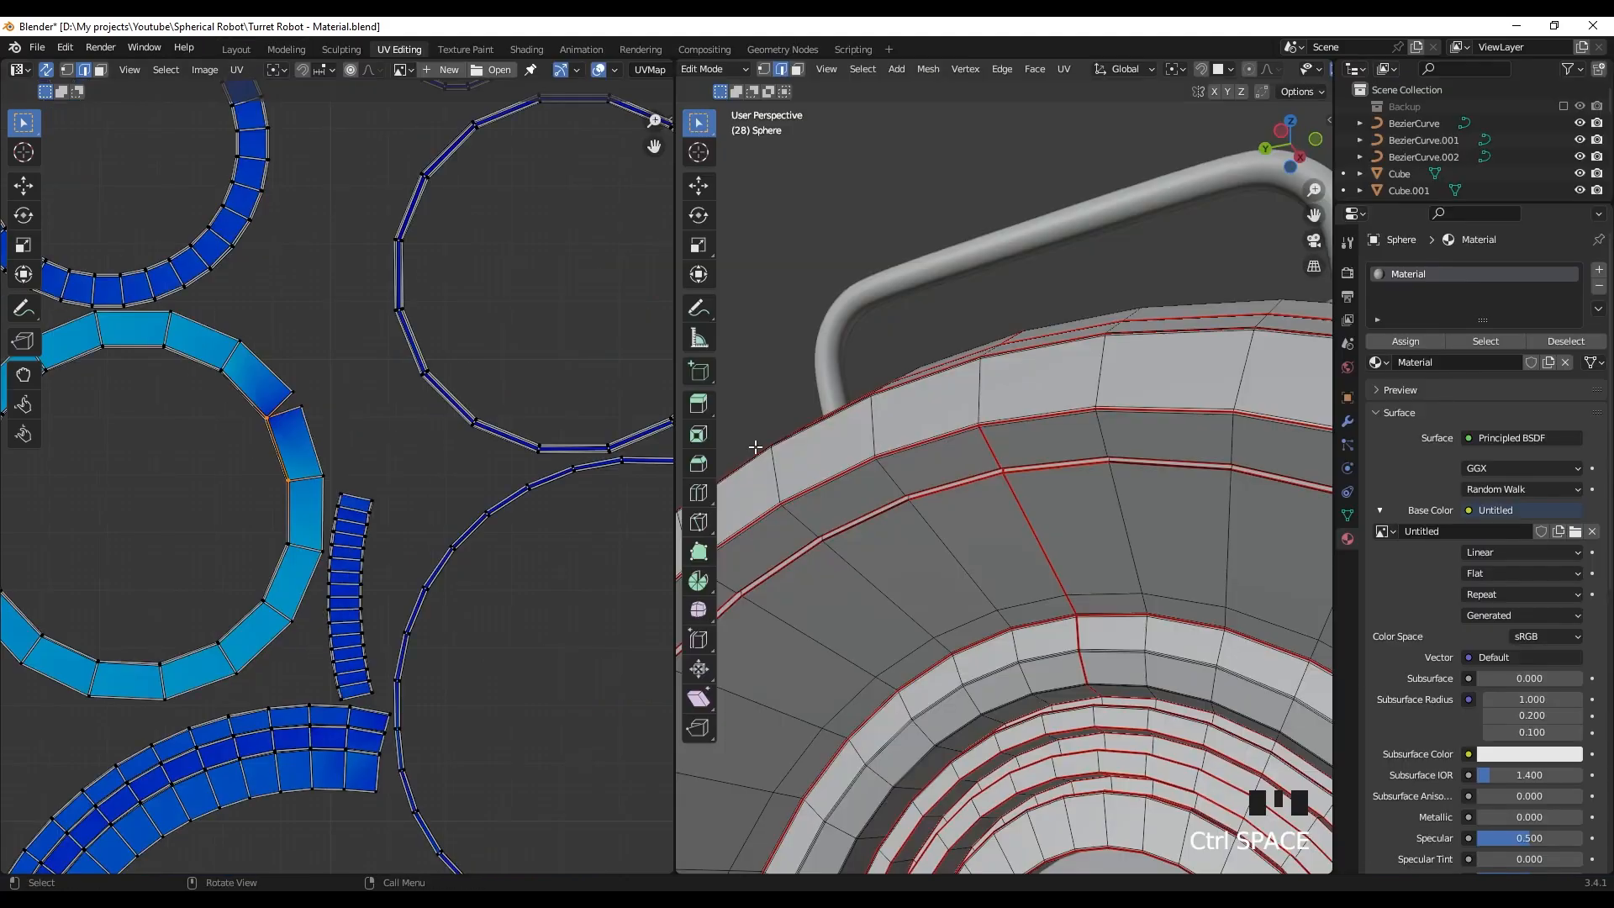
- Select the light-blue ring island, frame it on the model and hide all other faces of the sphere
scroll(337, 455, "down", 3)
scroll(1112, 510, "down", 4)
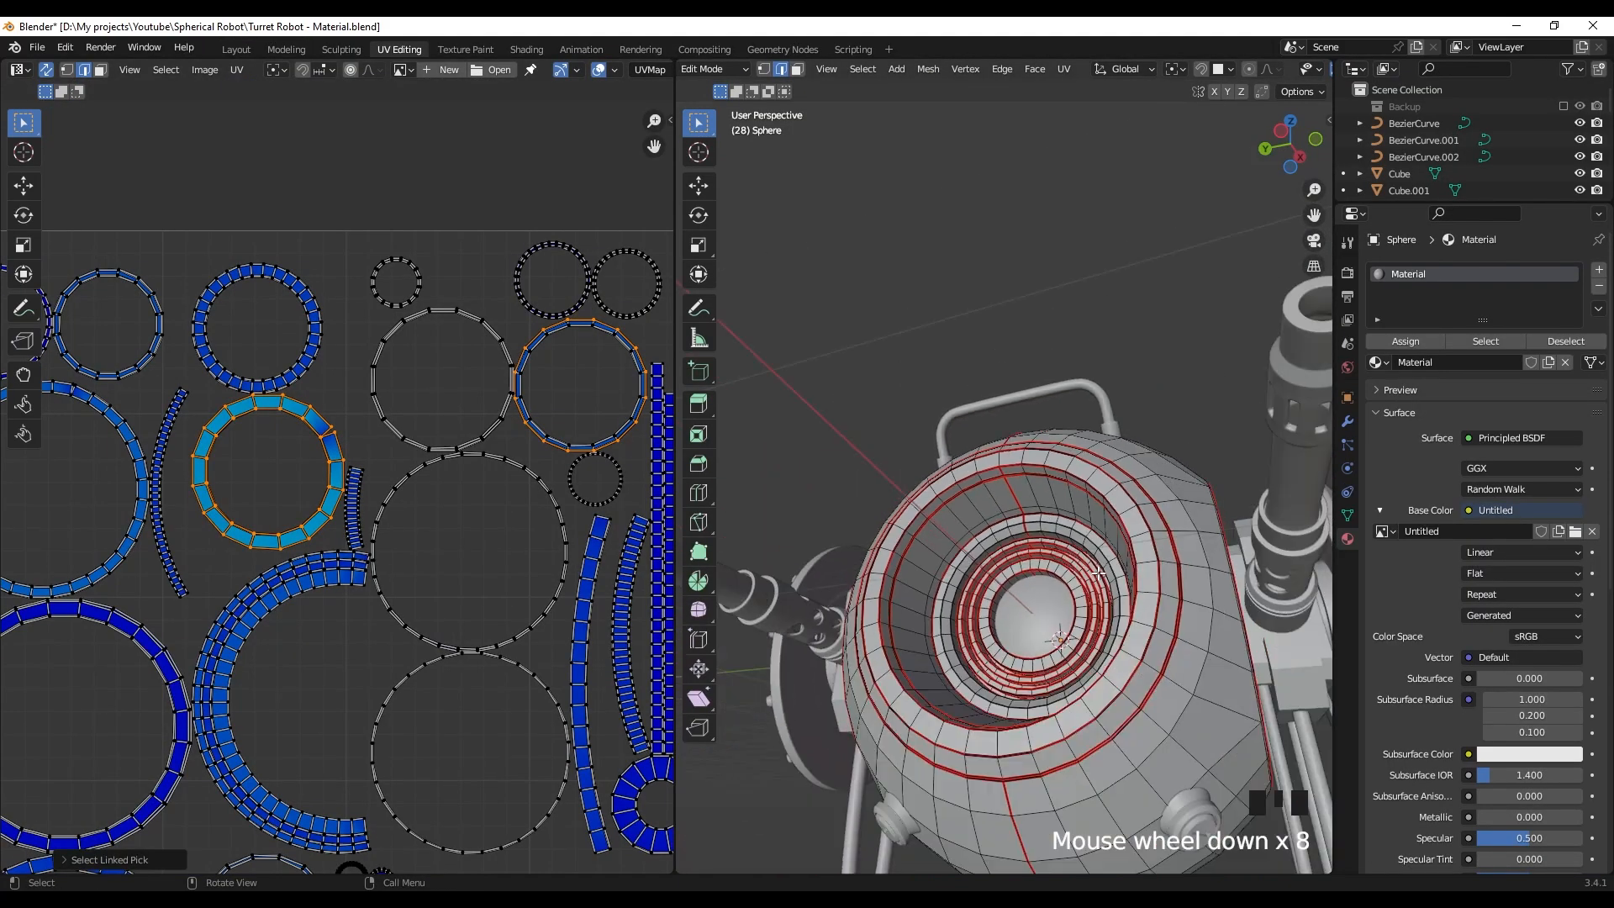
mouse_move(1112, 511)
middle_mouse_down()
mouse_move(1085, 504)
mouse_move(1067, 559)
mouse_move(994, 612)
mouse_move(994, 582)
mouse_move(929, 504)
mouse_move(1076, 556)
mouse_move(1045, 522)
mouse_move(938, 566)
mouse_move(1021, 599)
mouse_move(999, 576)
middle_mouse_up()
key("z")
scroll(1068, 559, "up", 5)
key("KP_Decimal")
key("z")
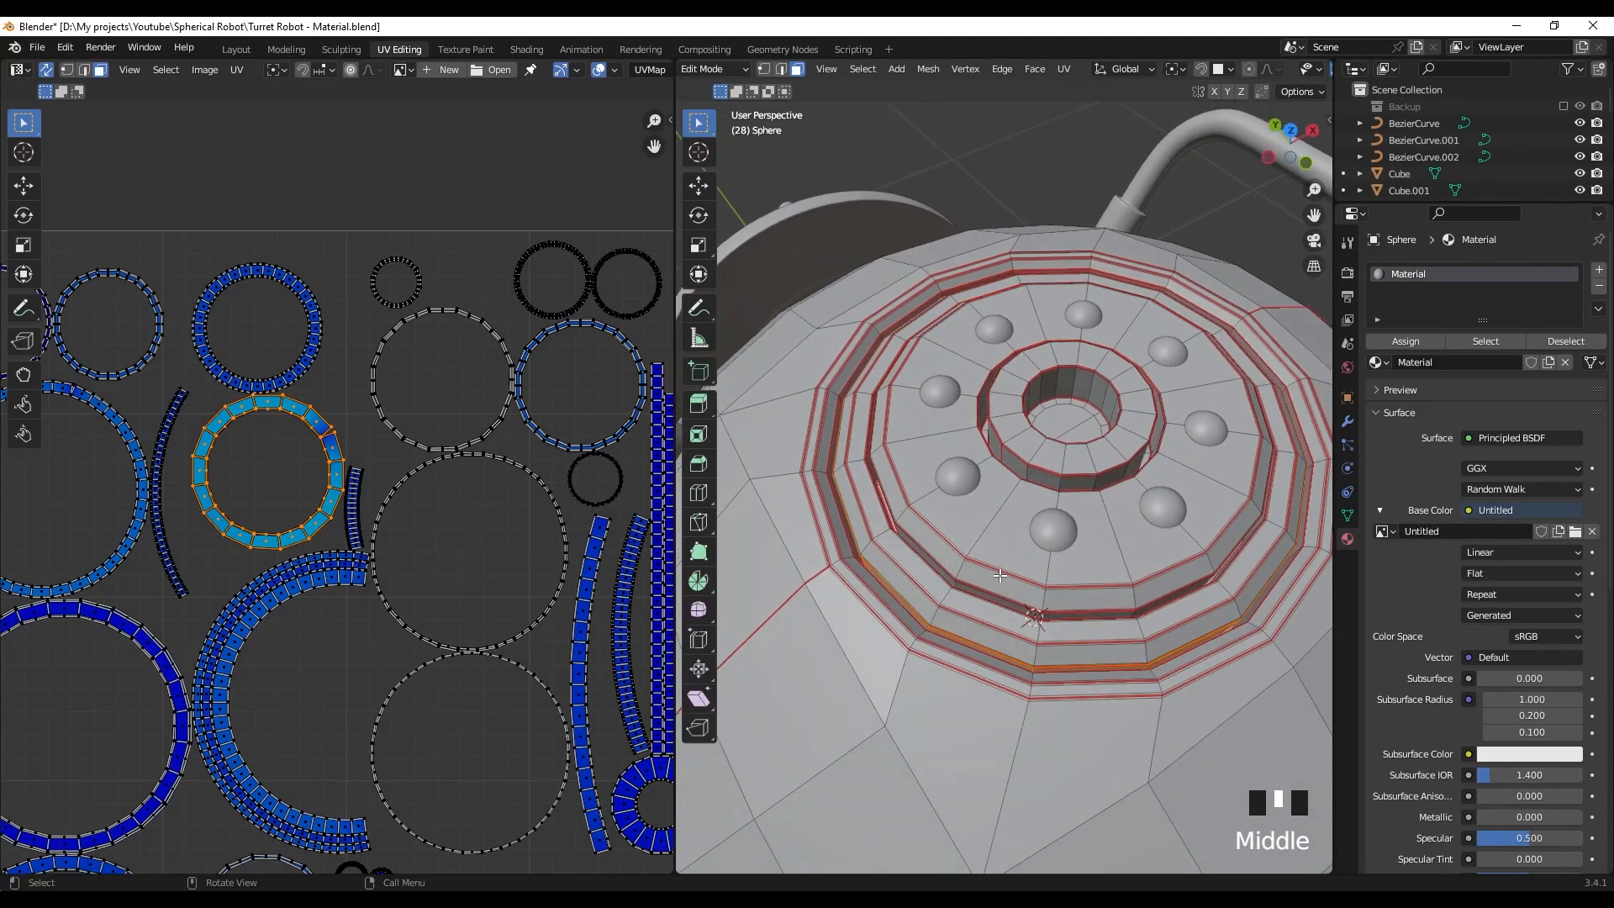
key("shift+h")
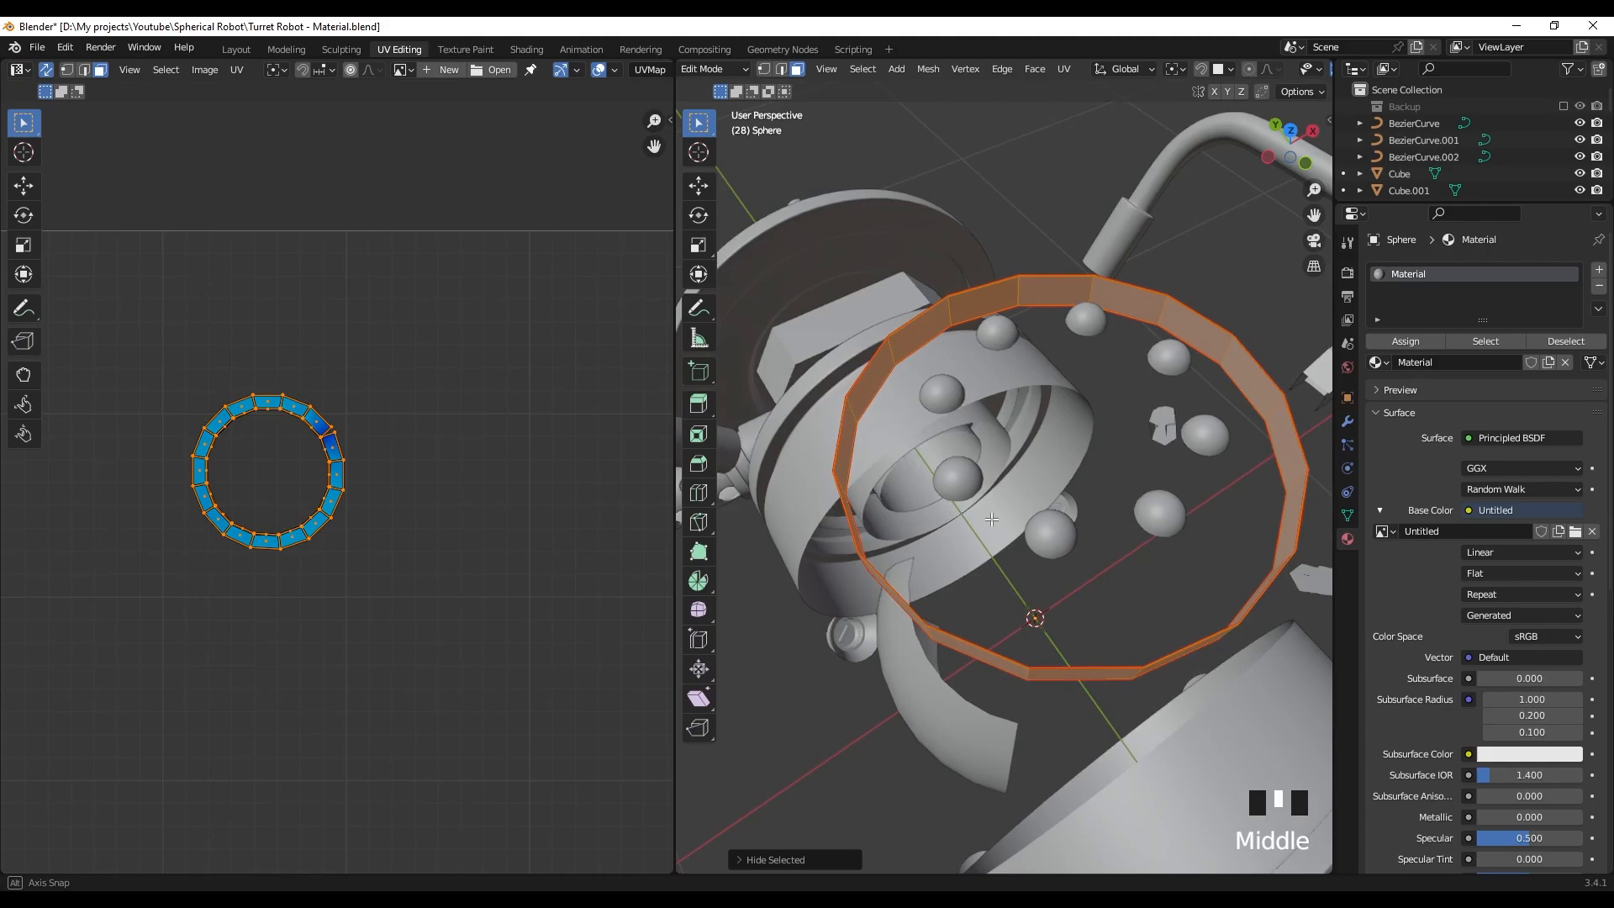
- Mark a seam on the short bevel edge between the isolated ring's two faces that meet at its UV gap
middle_click_drag(992, 520, 821, 463)
middle_click_drag(912, 406, 879, 266, "shift")
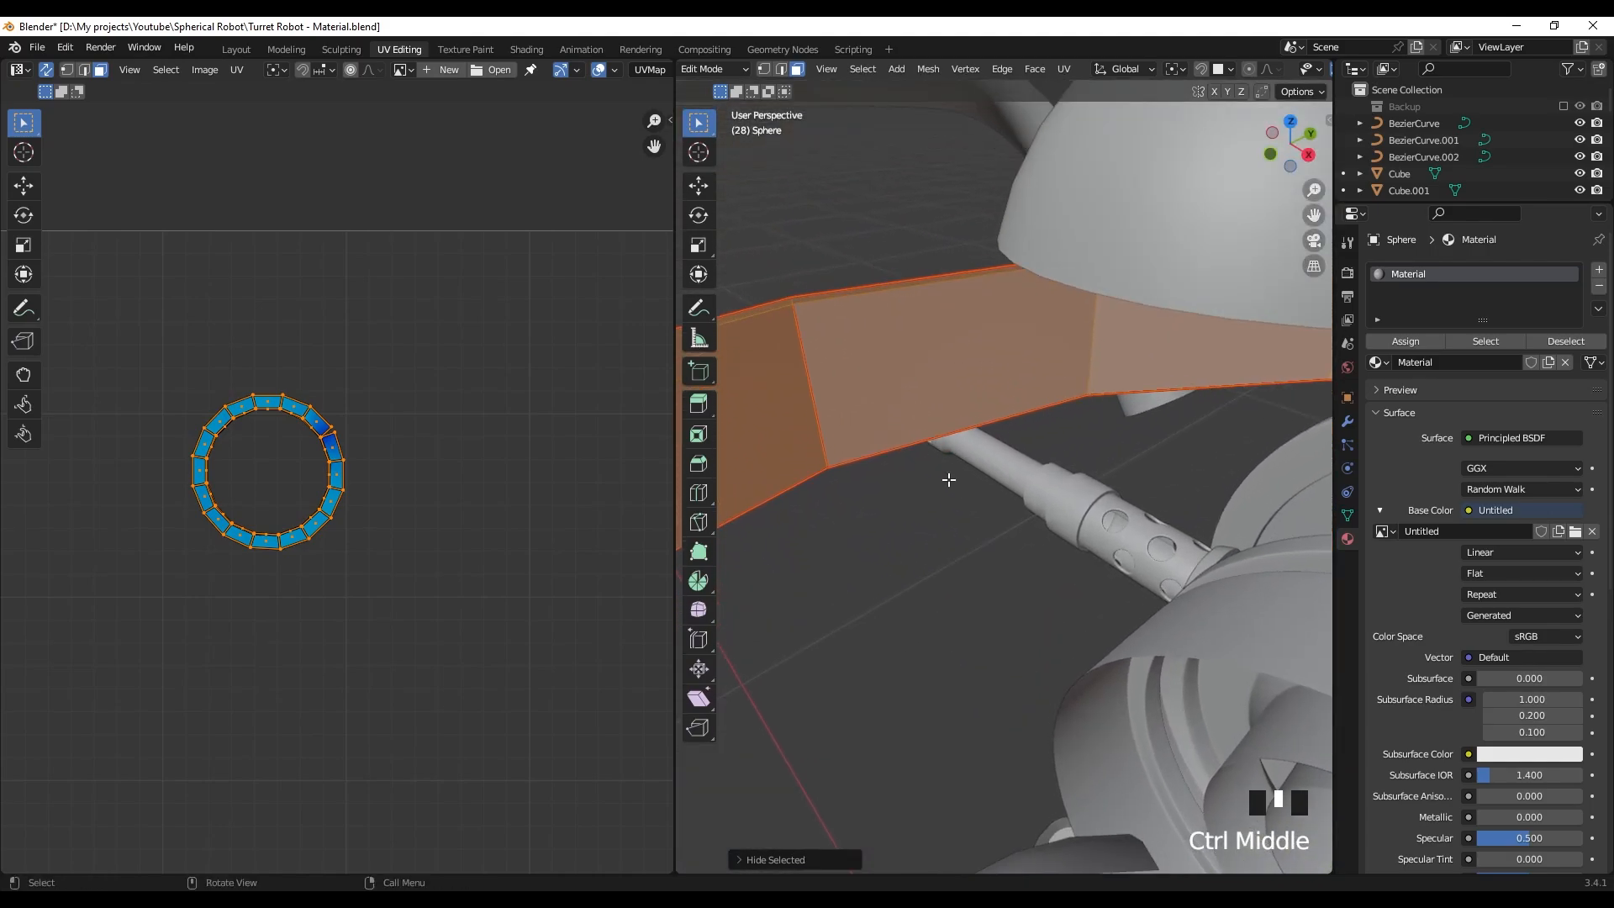
left_click(958, 500)
middle_click_drag(866, 437, 886, 388, "shift")
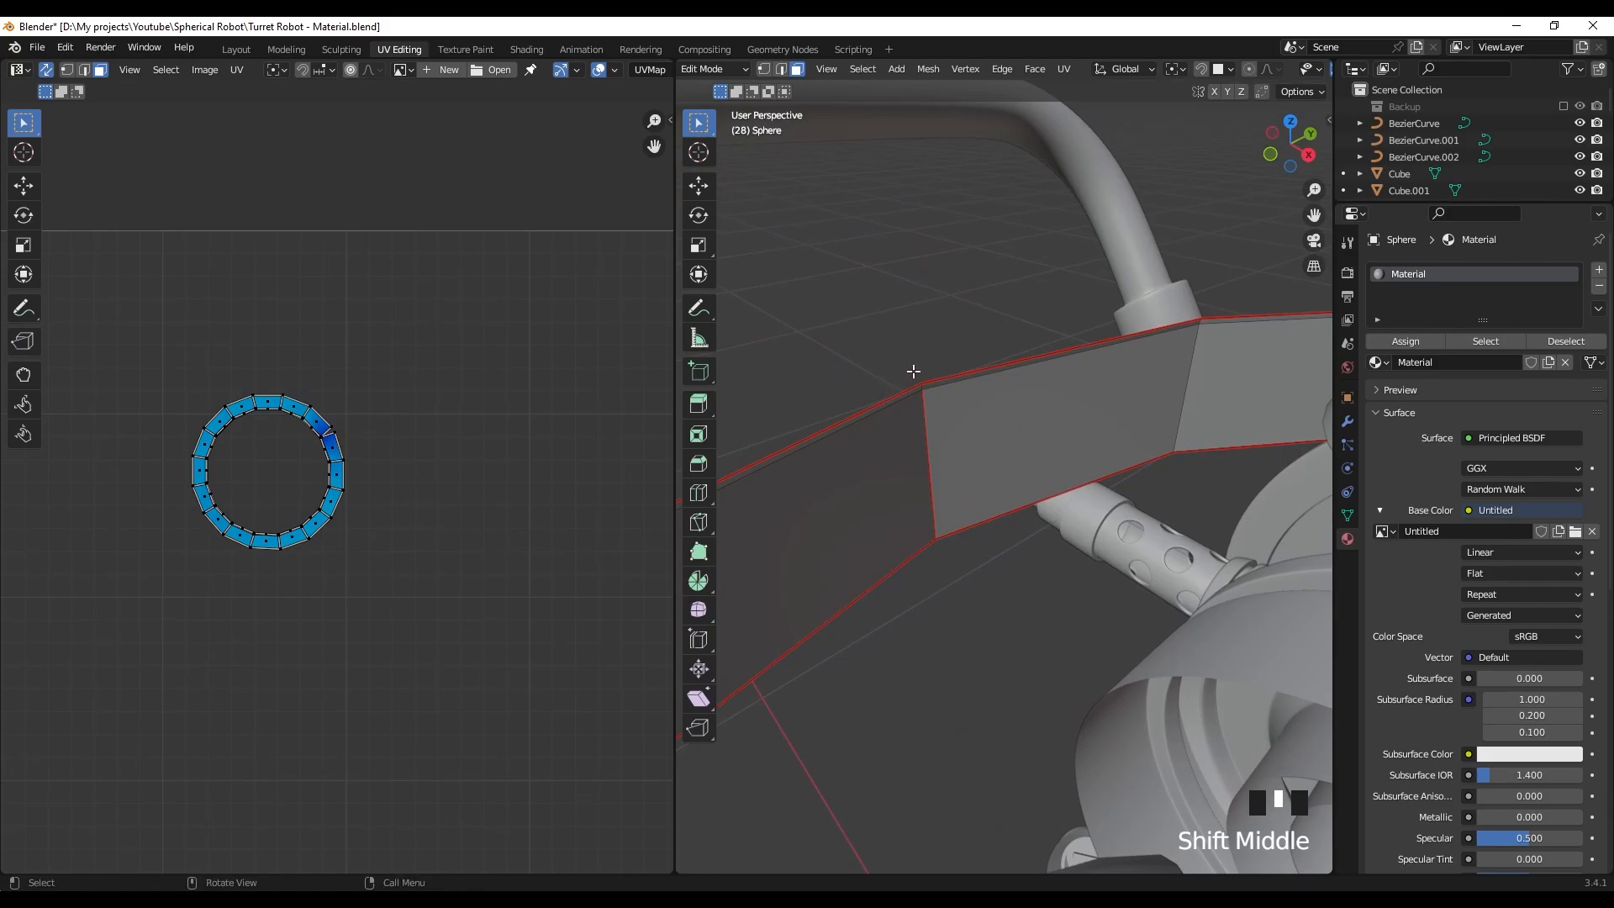
left_click(935, 395)
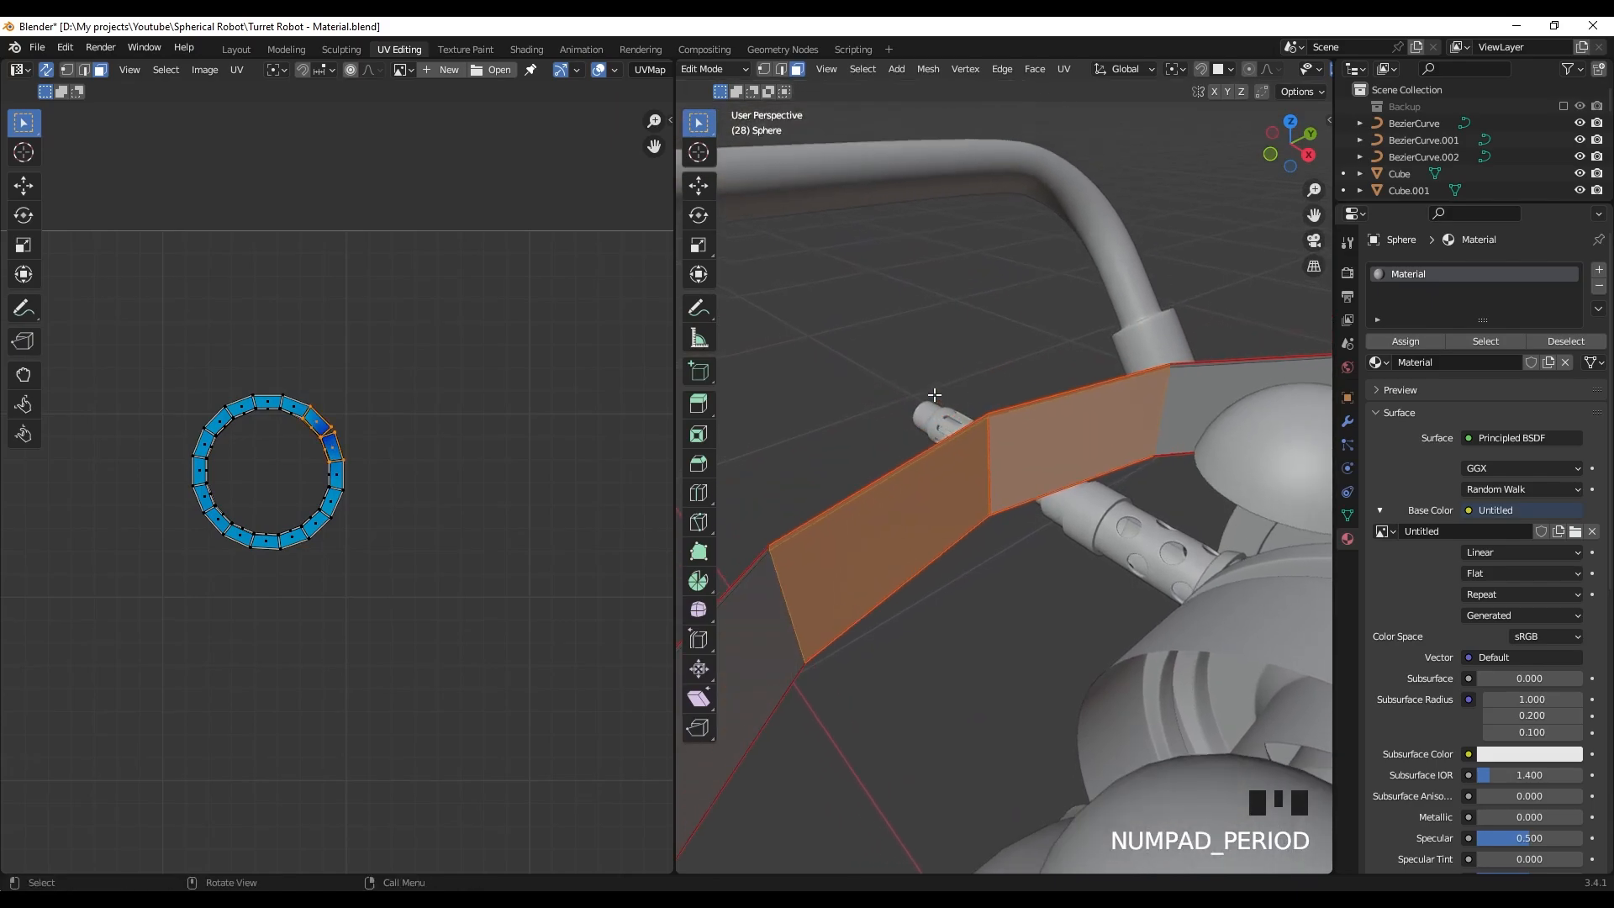
scroll(925, 391, "up", 4)
middle_click_drag(908, 386, 937, 328, "shift")
scroll(951, 336, "up", 4)
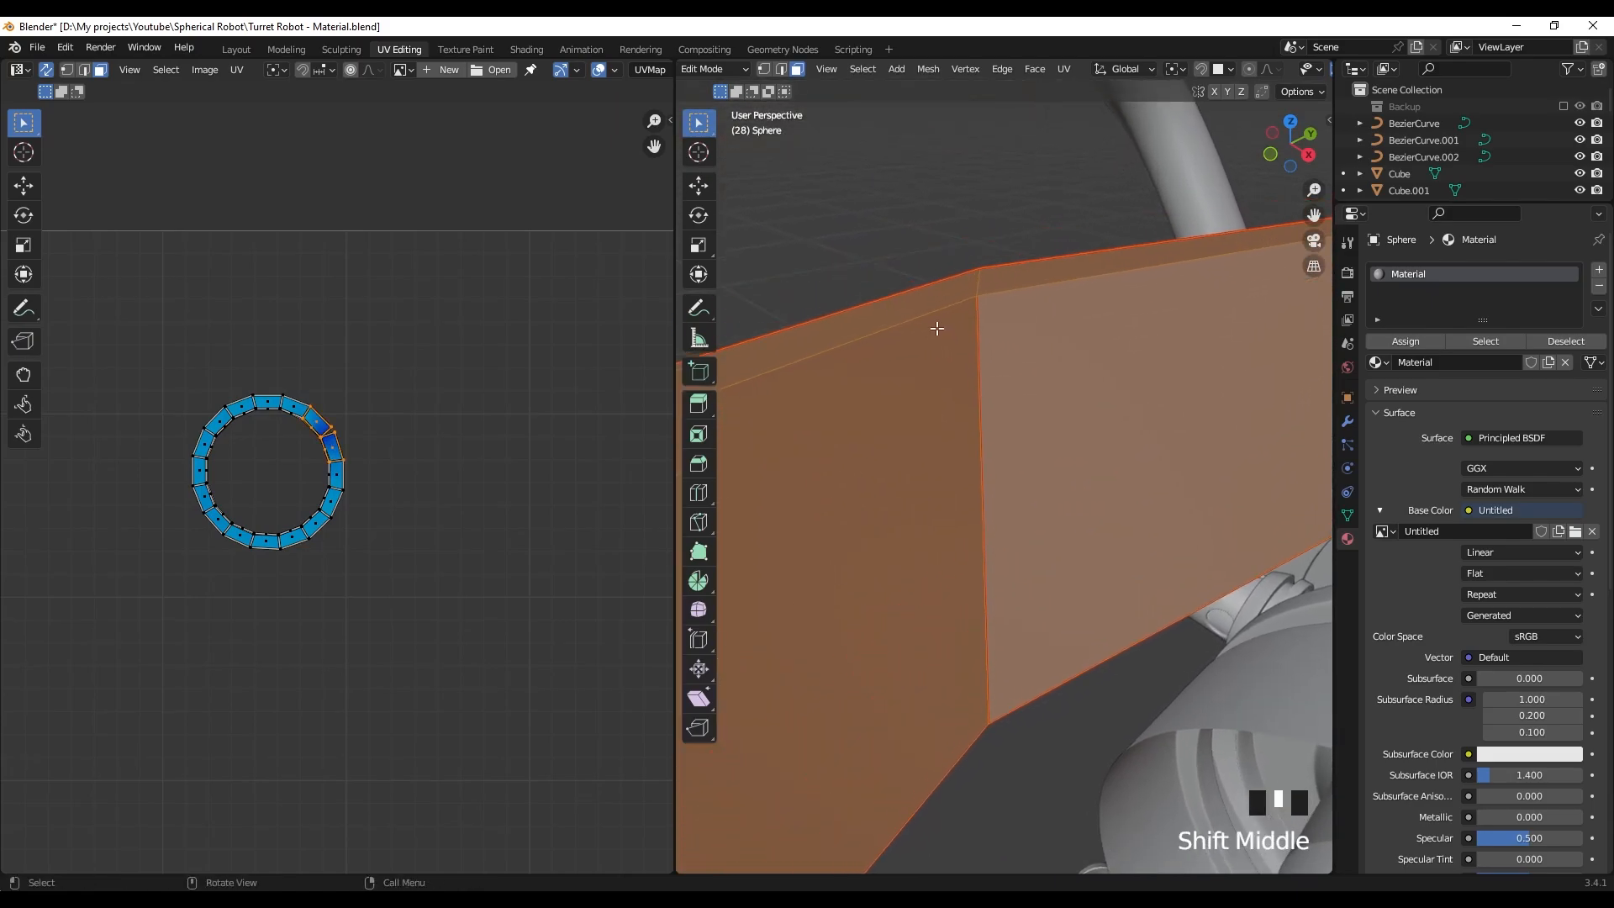
key("2")
left_click(961, 285)
left_click(980, 286)
right_click(980, 287)
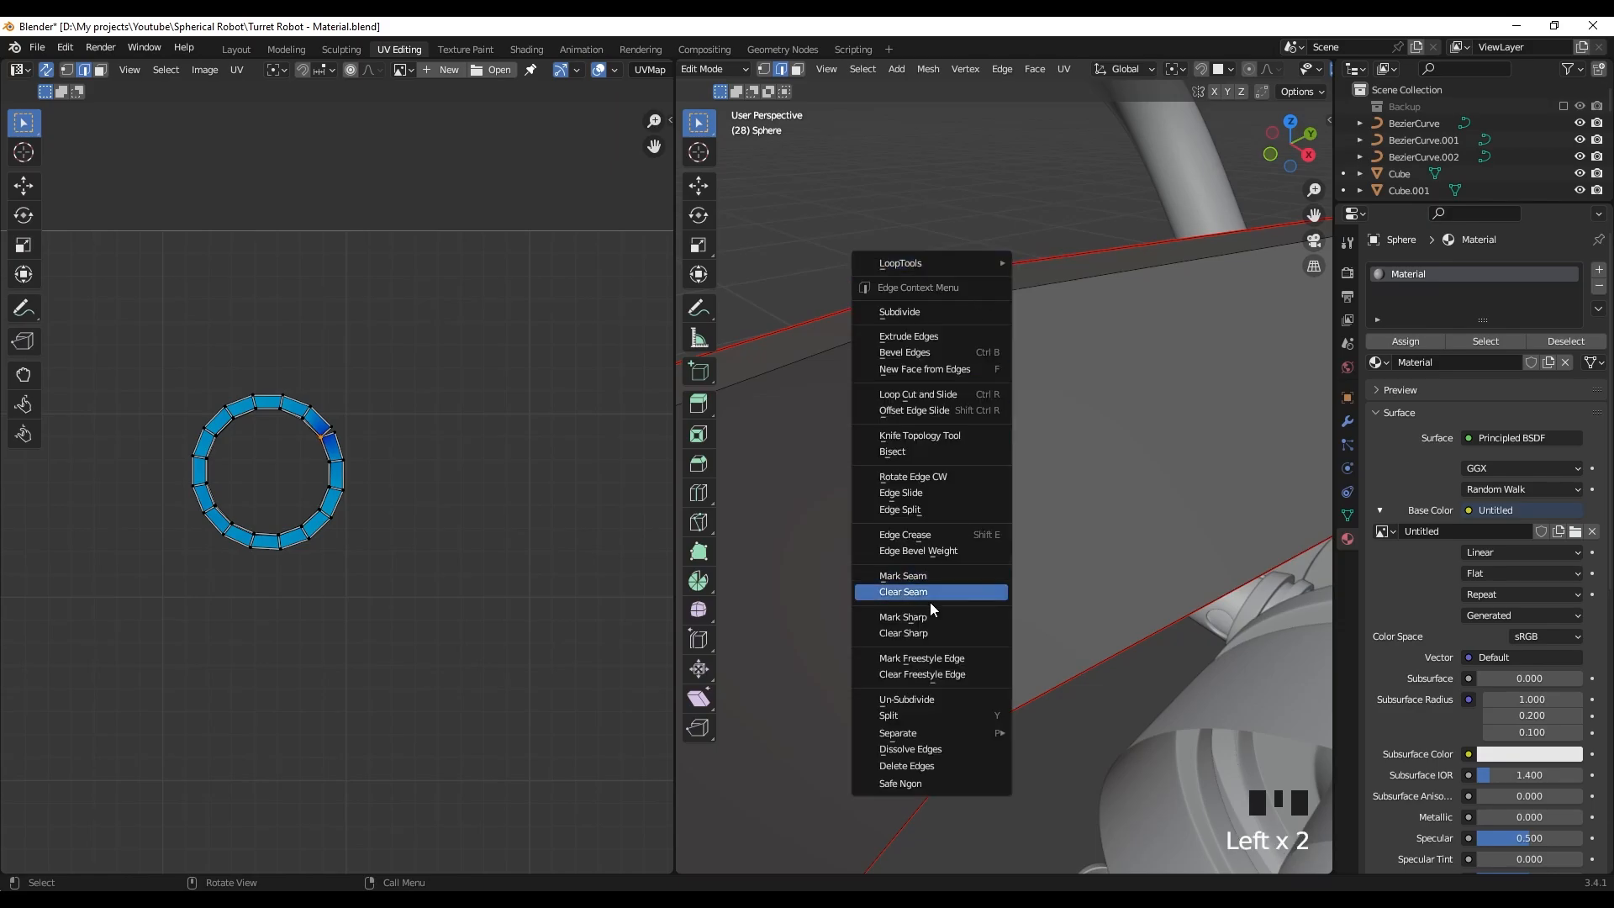
left_click(919, 580)
- Check the seam around the isolated ring and reveal the sphere's hidden faces
scroll(1001, 634, "down", 1)
middle_click_drag(1001, 633, 1122, 510)
scroll(961, 547, "down", 6)
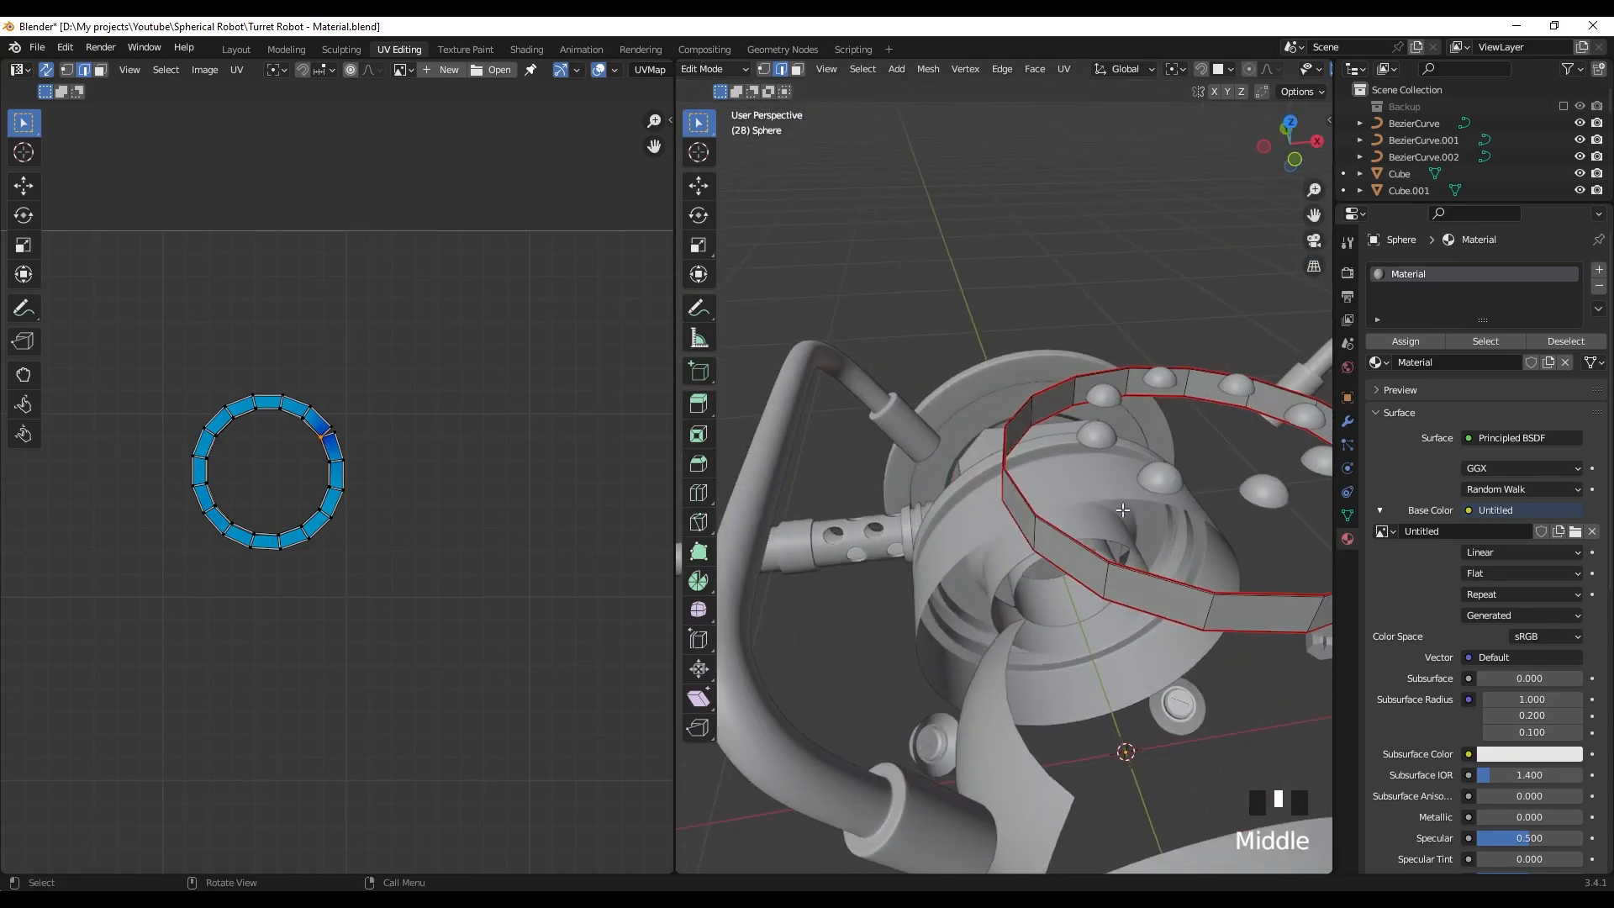
middle_click_drag(1054, 334, 1086, 337)
key("alt+h")
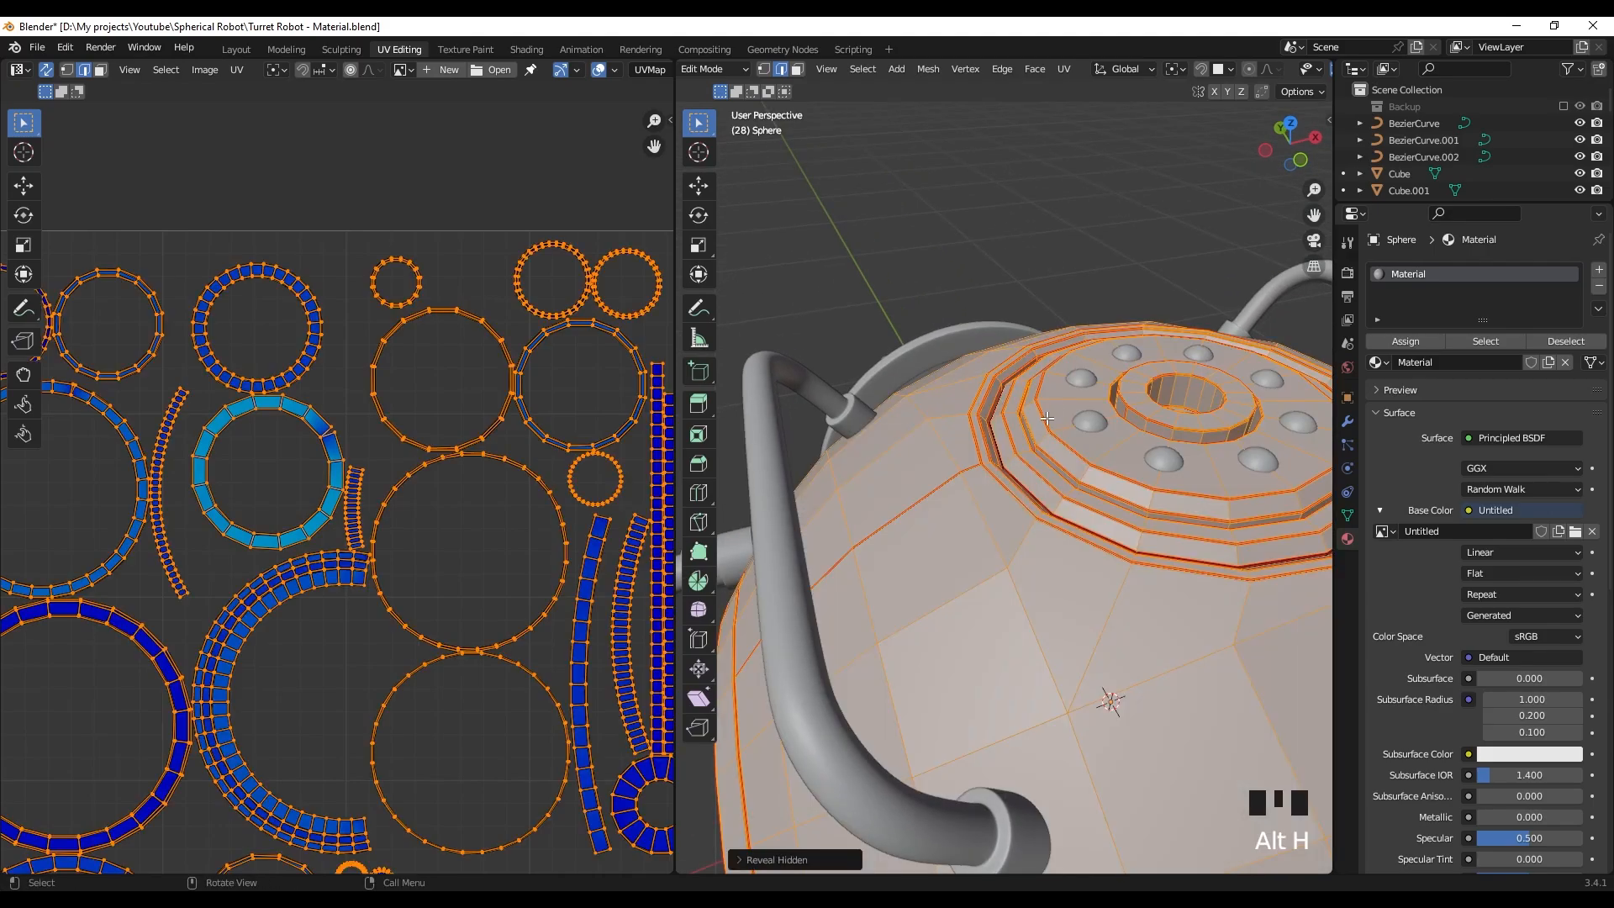
middle_click_drag(1047, 418, 1076, 391, "shift")
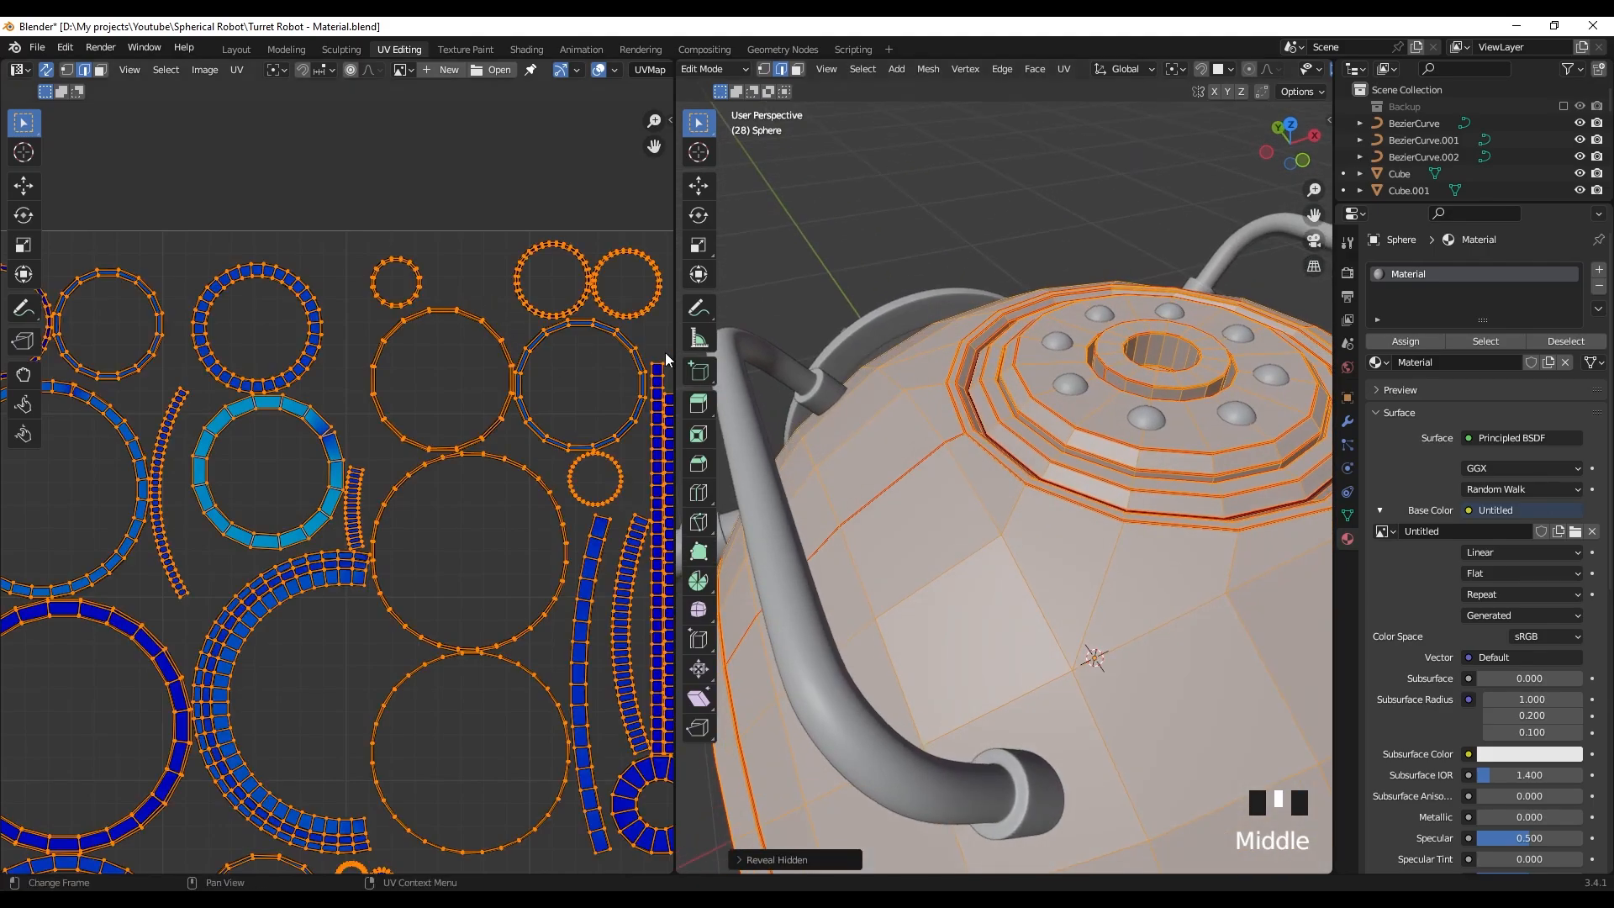
- Unwrap the entire sphere again with the updated seams, clear the UV selection and maximize the UV editor
key("u")
left_click(960, 457)
left_click(453, 240)
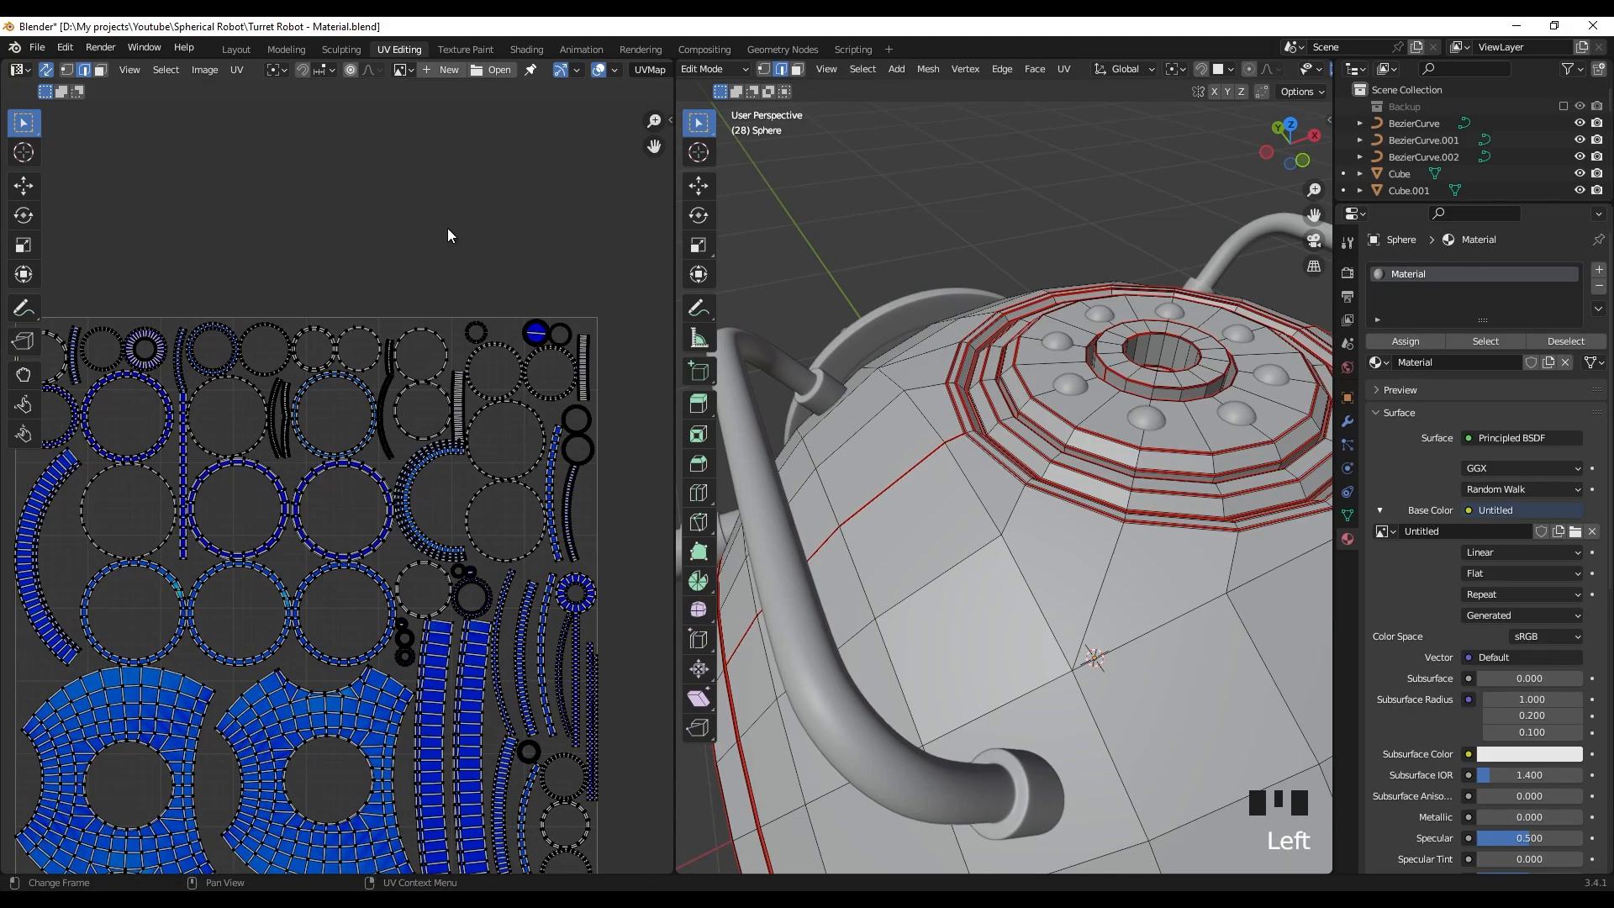
key("ctrl+space")
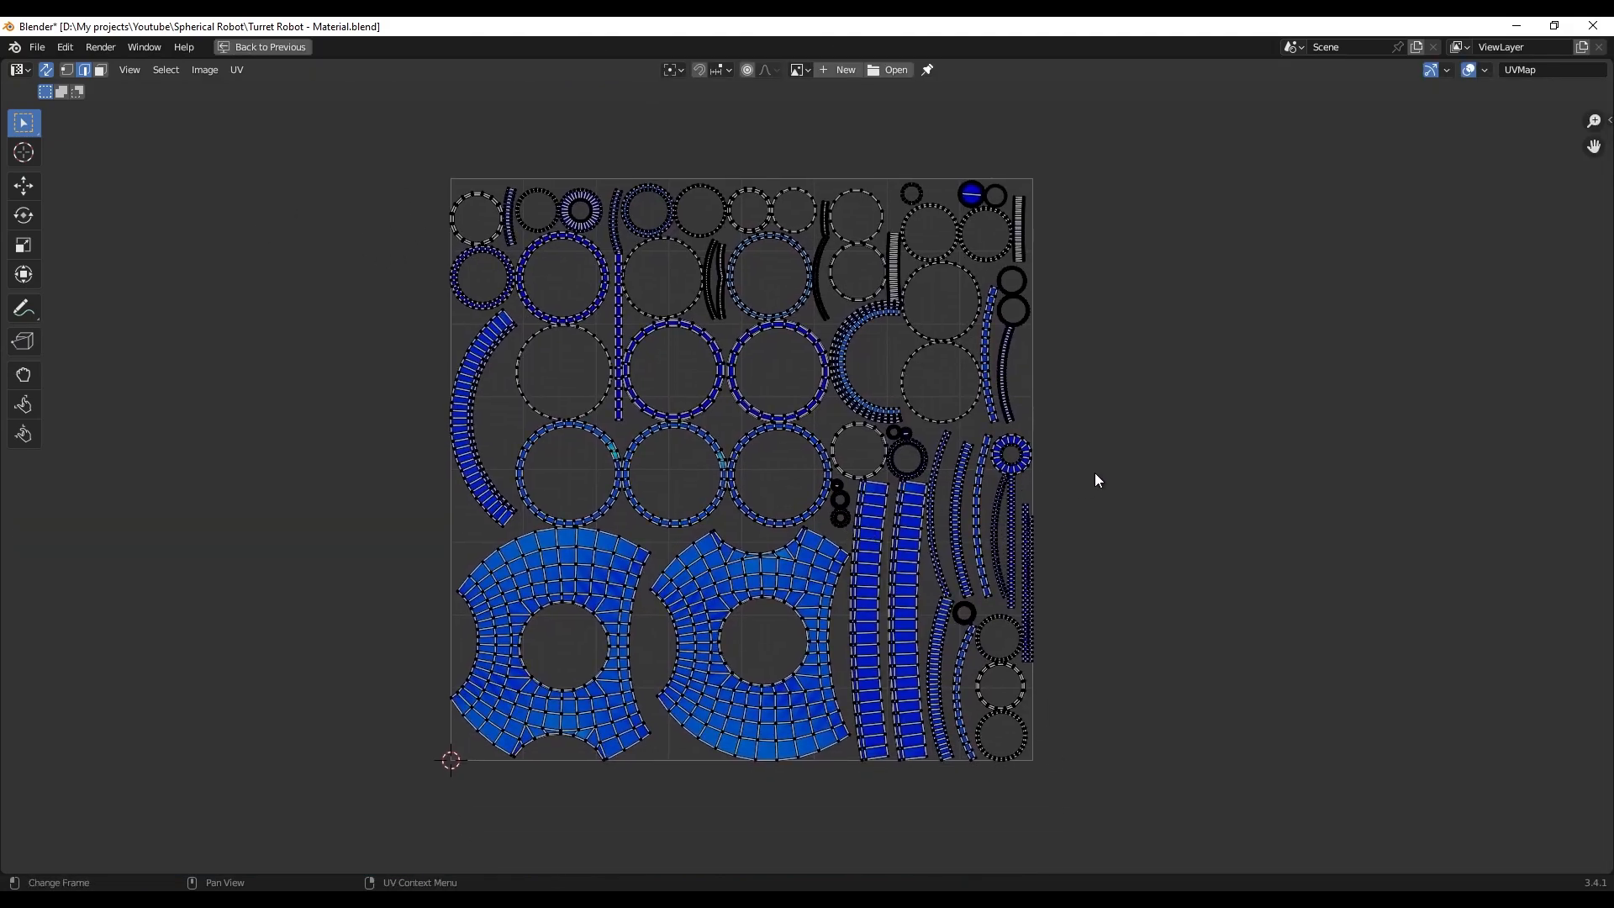
- Examine the new UV islands for stretch colours and rings that are still incompletely split
scroll(841, 353, "up", 4)
middle_click_drag(622, 269, 601, 414)
scroll(790, 445, "down", 1)
middle_click_drag(1188, 410, 558, 481)
scroll(558, 482, "up", 4)
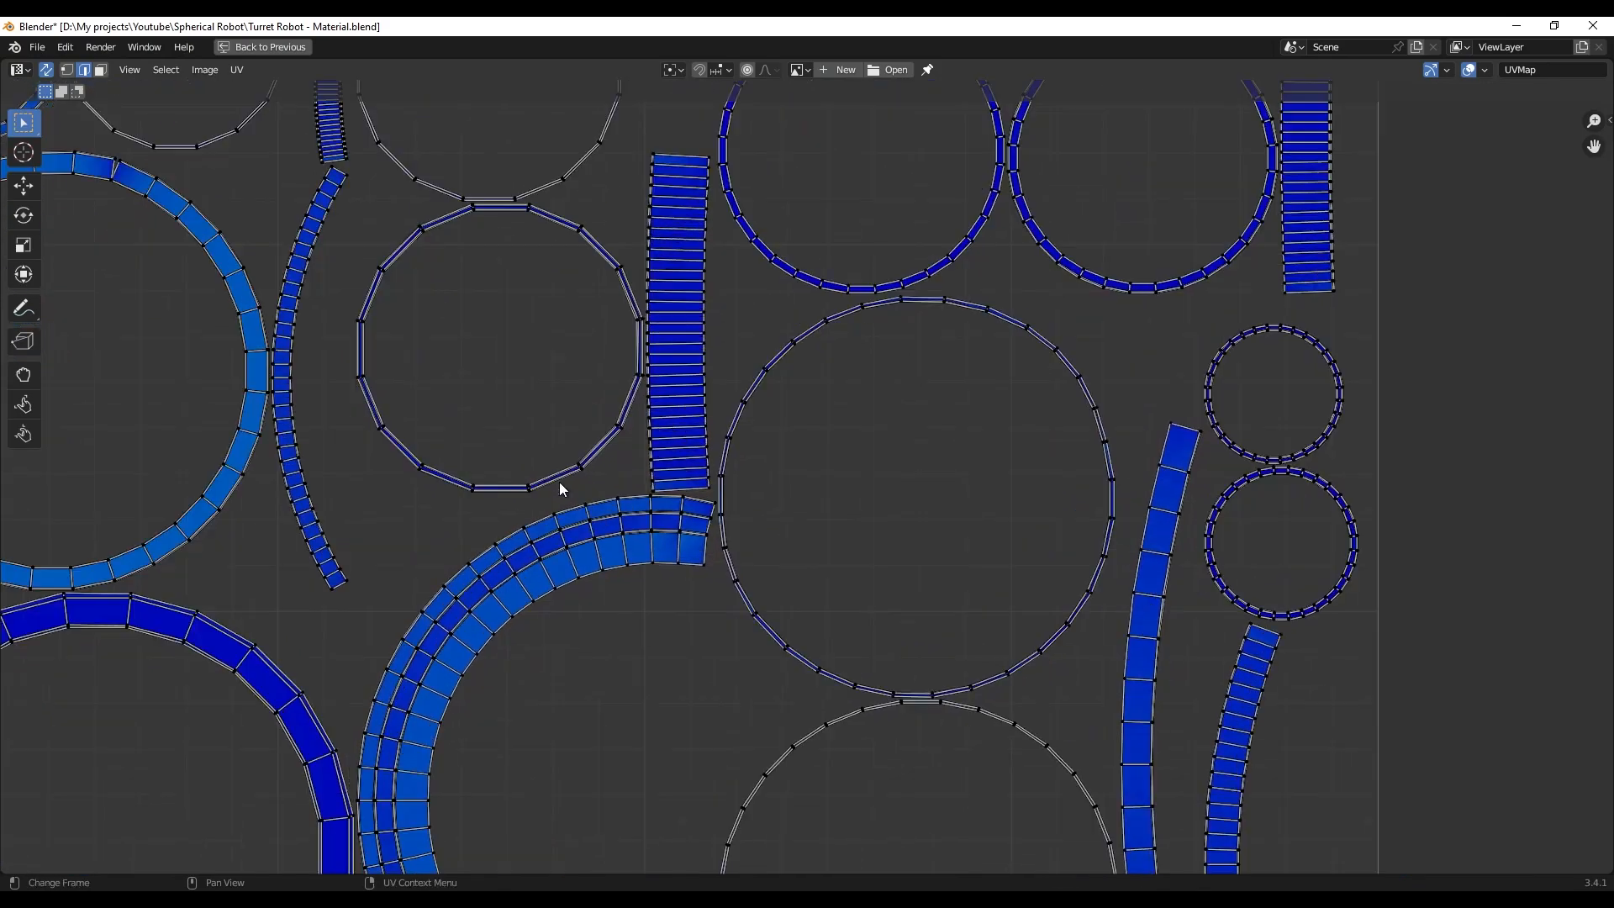
scroll(735, 506, "up", 3)
middle_click_drag(735, 506, 819, 506)
scroll(819, 506, "down", 4)
middle_click_drag(353, 446, 883, 604)
scroll(551, 526, "up", 1)
scroll(542, 597, "up", 2)
middle_click_drag(542, 597, 536, 533)
scroll(551, 504, "down", 4)
middle_click_drag(723, 504, 379, 362)
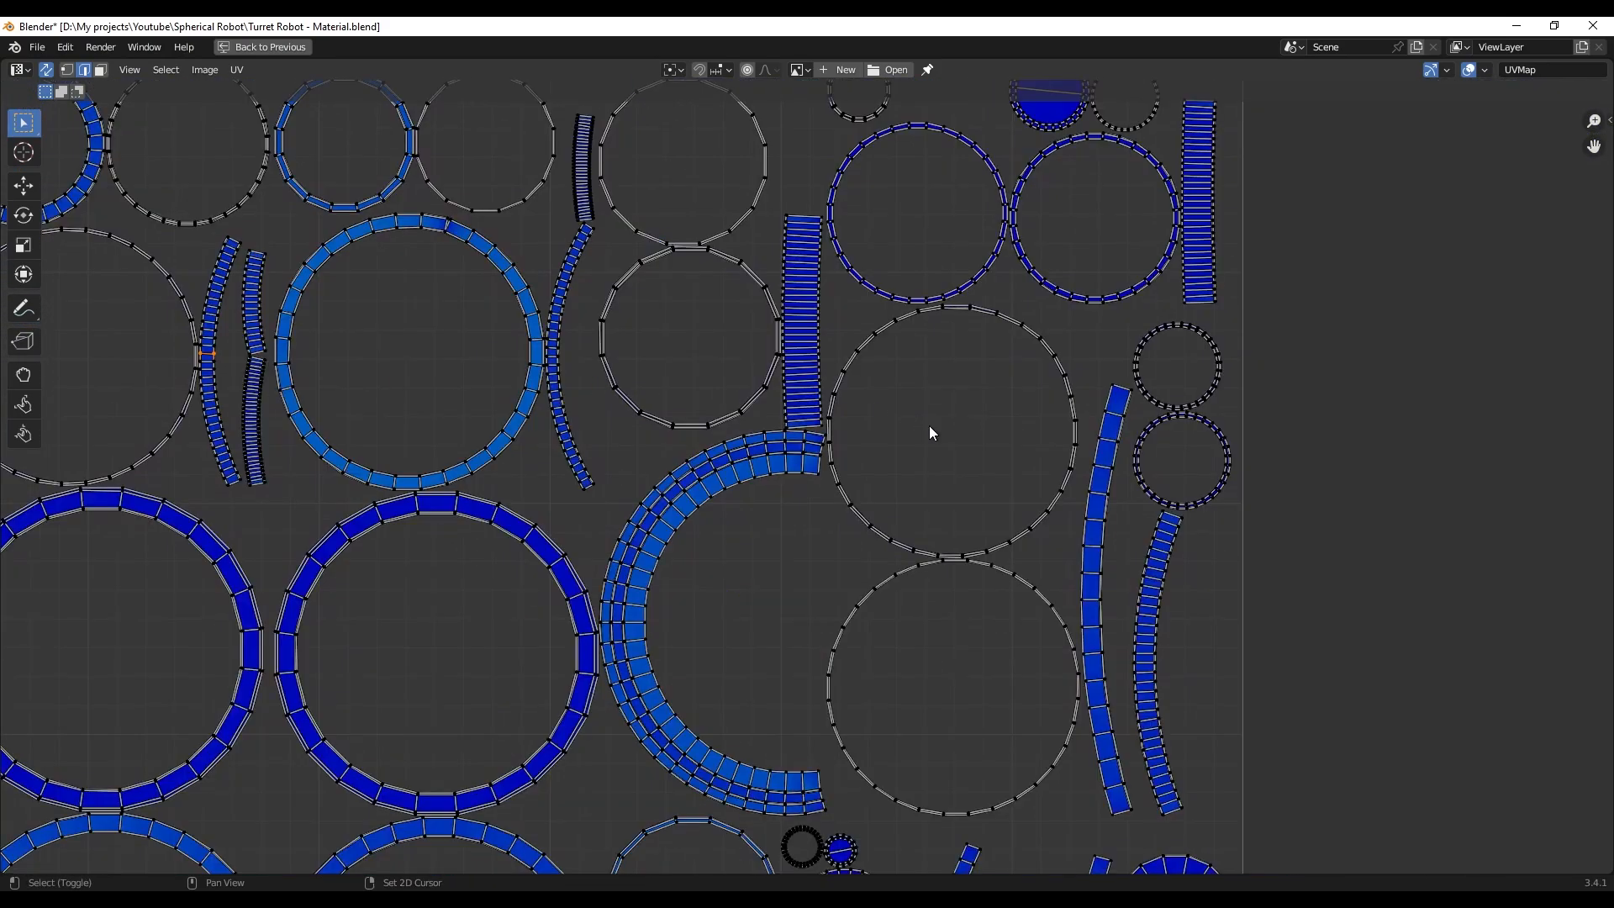
middle_click_drag(980, 446, 740, 208)
middle_click_drag(809, 516, 865, 400)
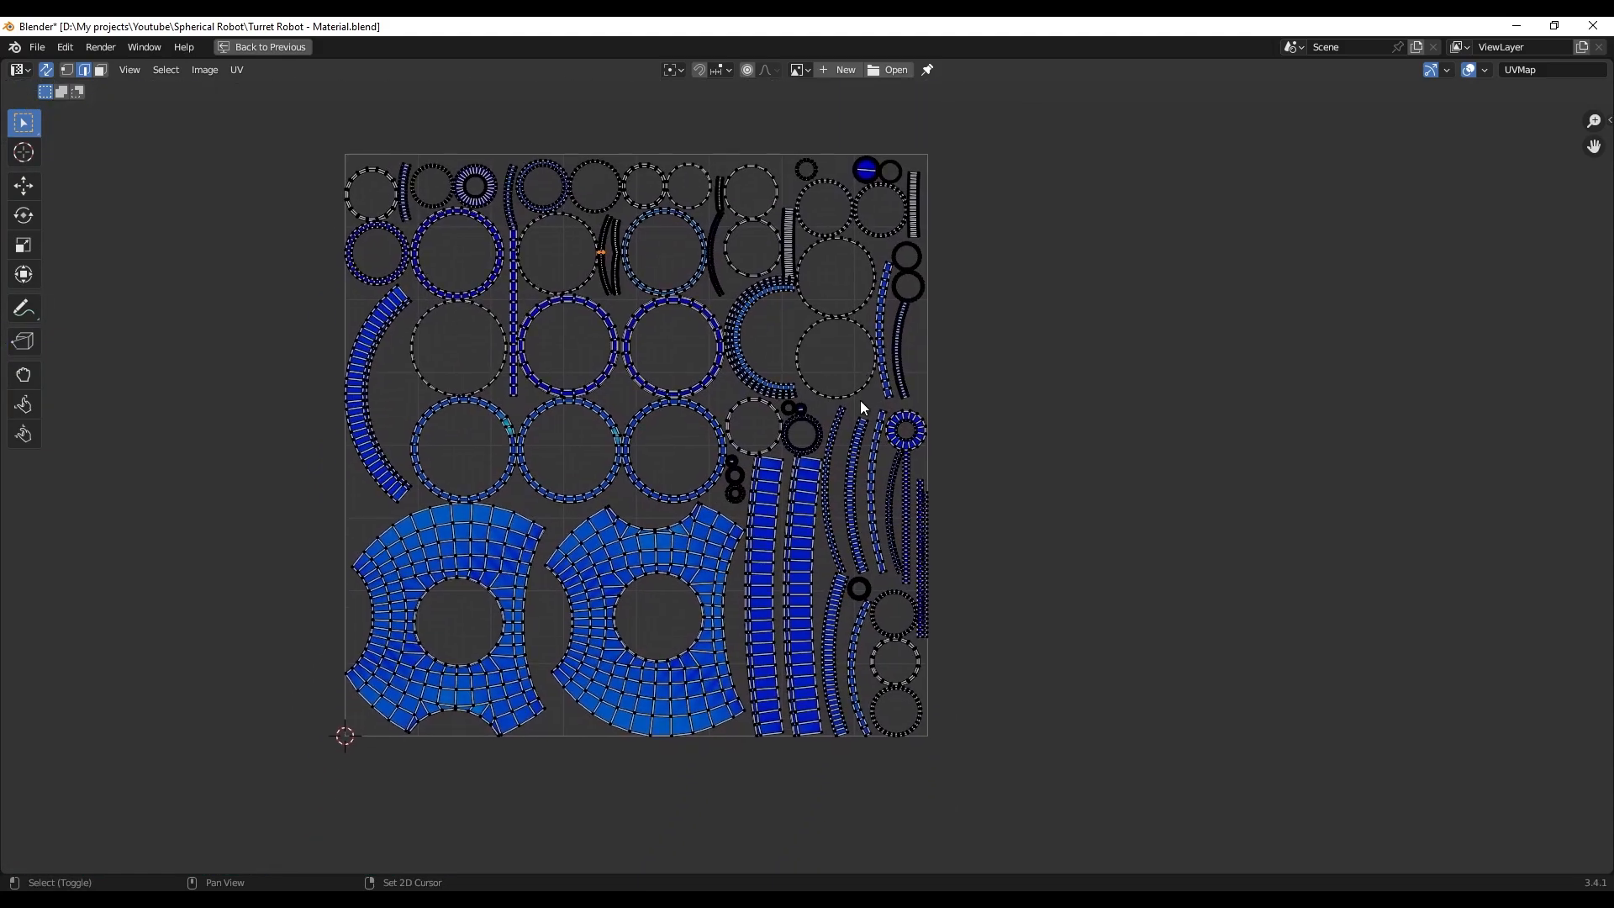
scroll(795, 602, "up", 3)
middle_click_drag(791, 582, 793, 558)
scroll(803, 563, "down", 5)
key("ctrl+space")
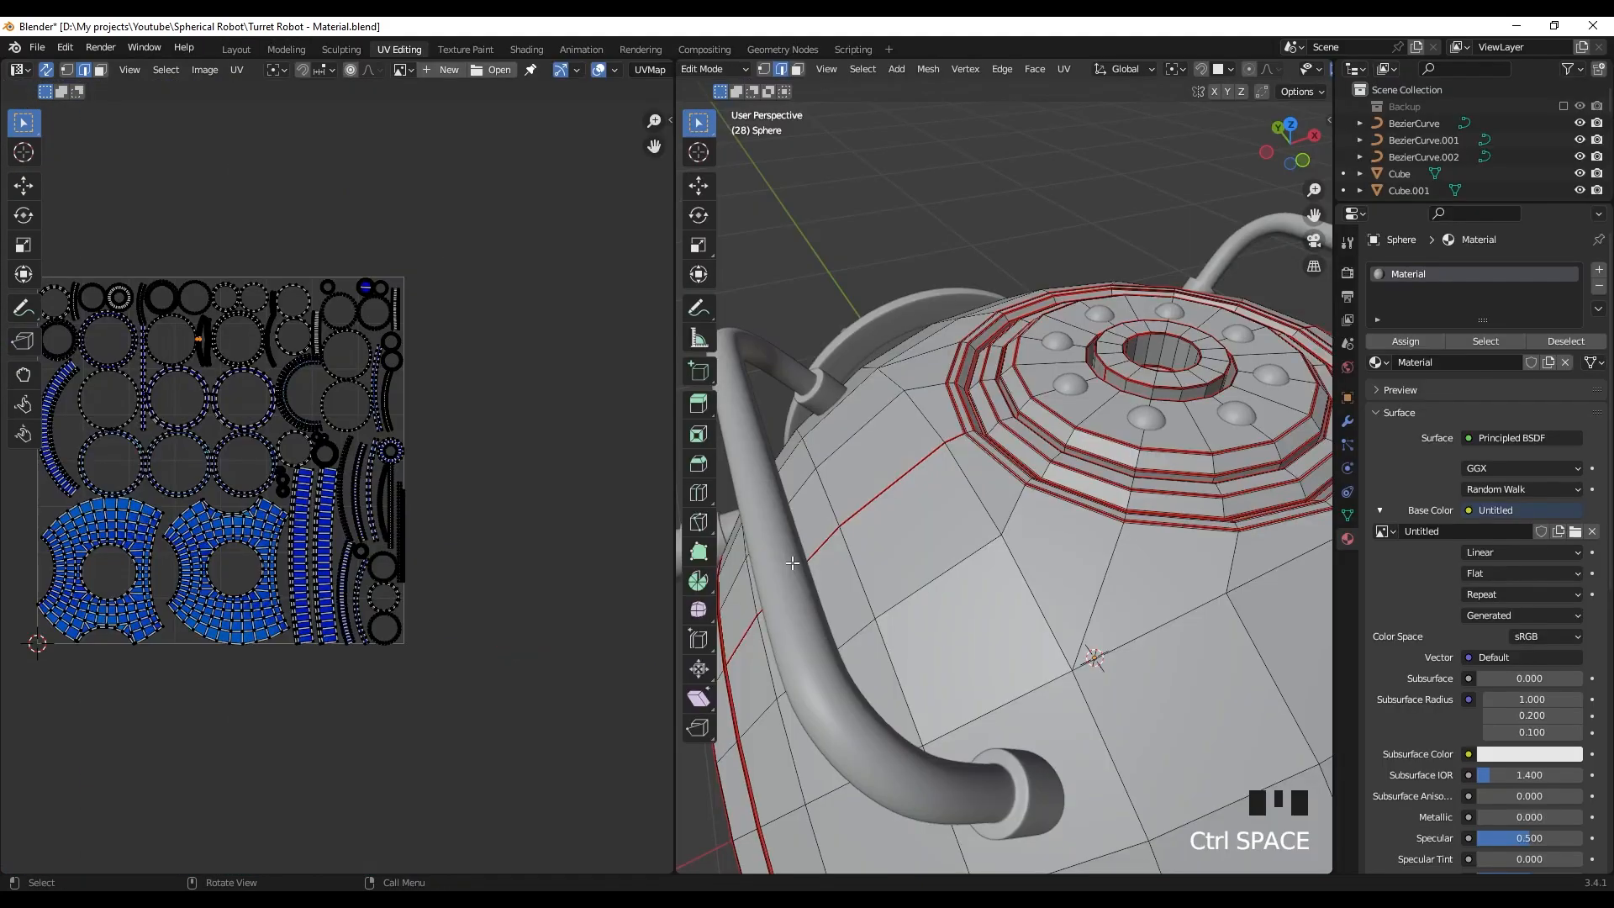
- Maximize the UV editor and select a face midway along the wide curved strip beside the UV boundary
key("ctrl+space")
key("ctrl+space")
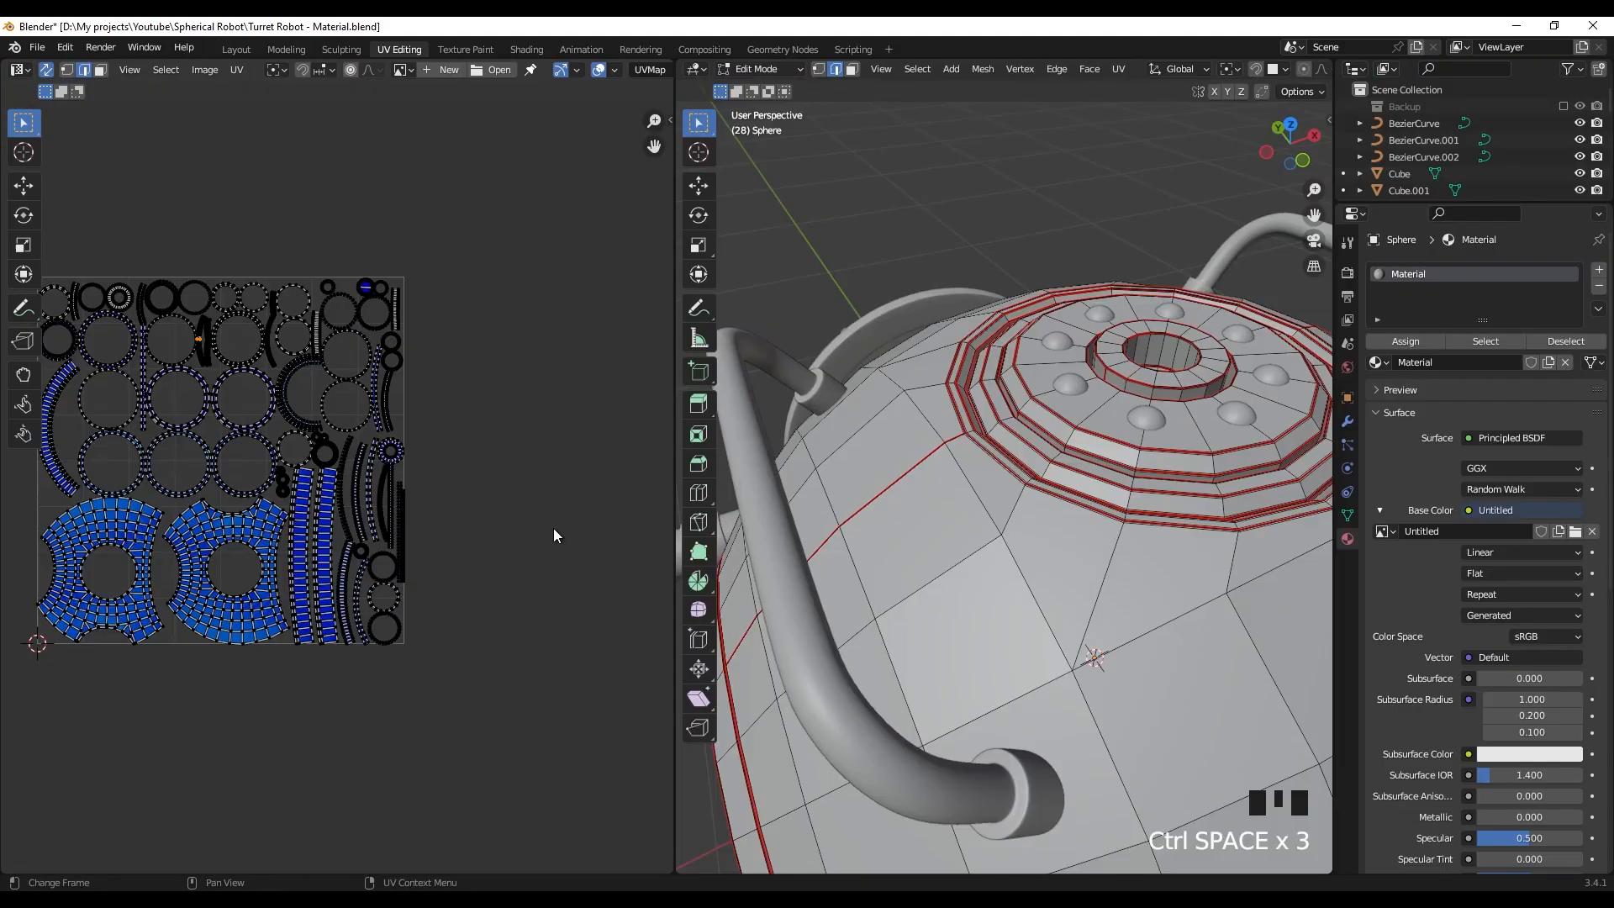
left_click(332, 528)
key("ctrl+space")
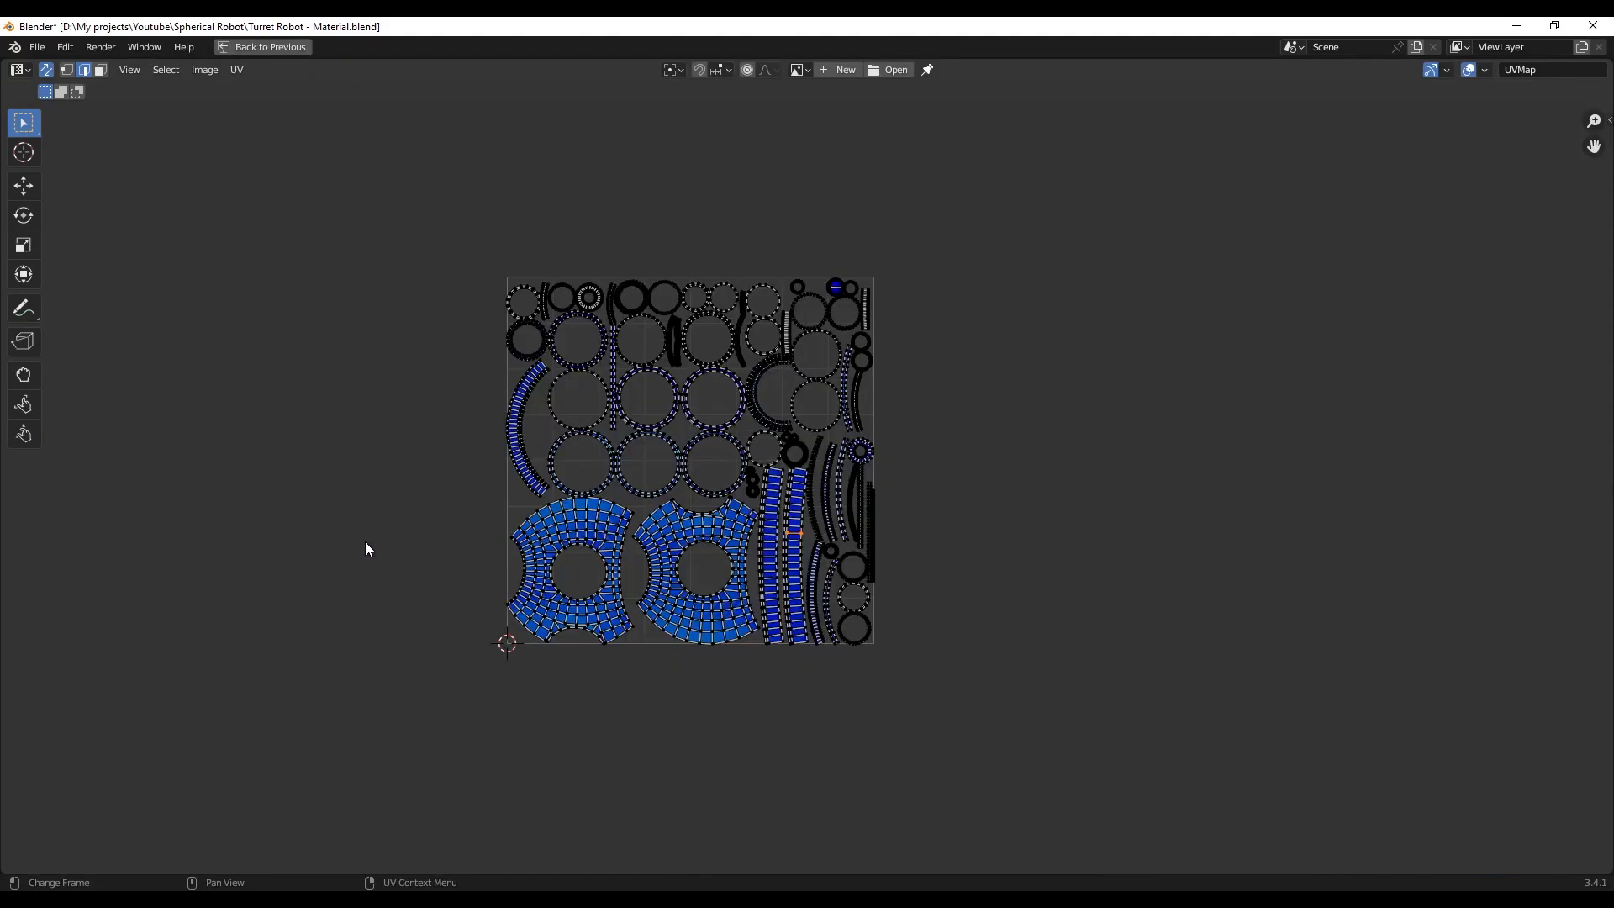
scroll(558, 526, "up", 5)
scroll(574, 578, "up", 6)
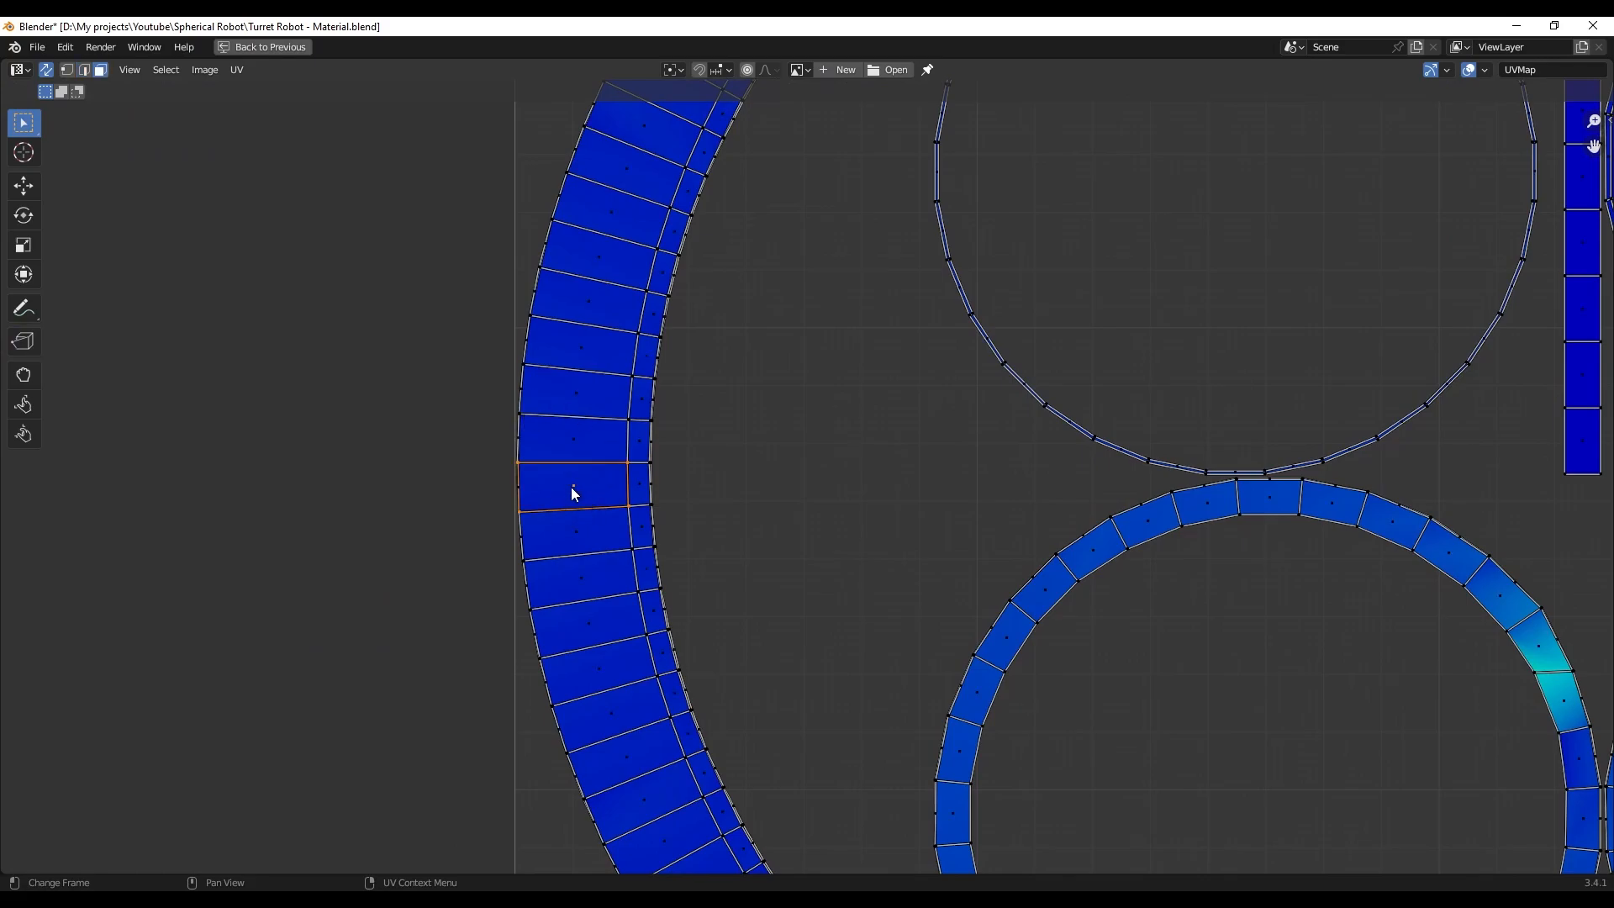
scroll(574, 494, "up", 4)
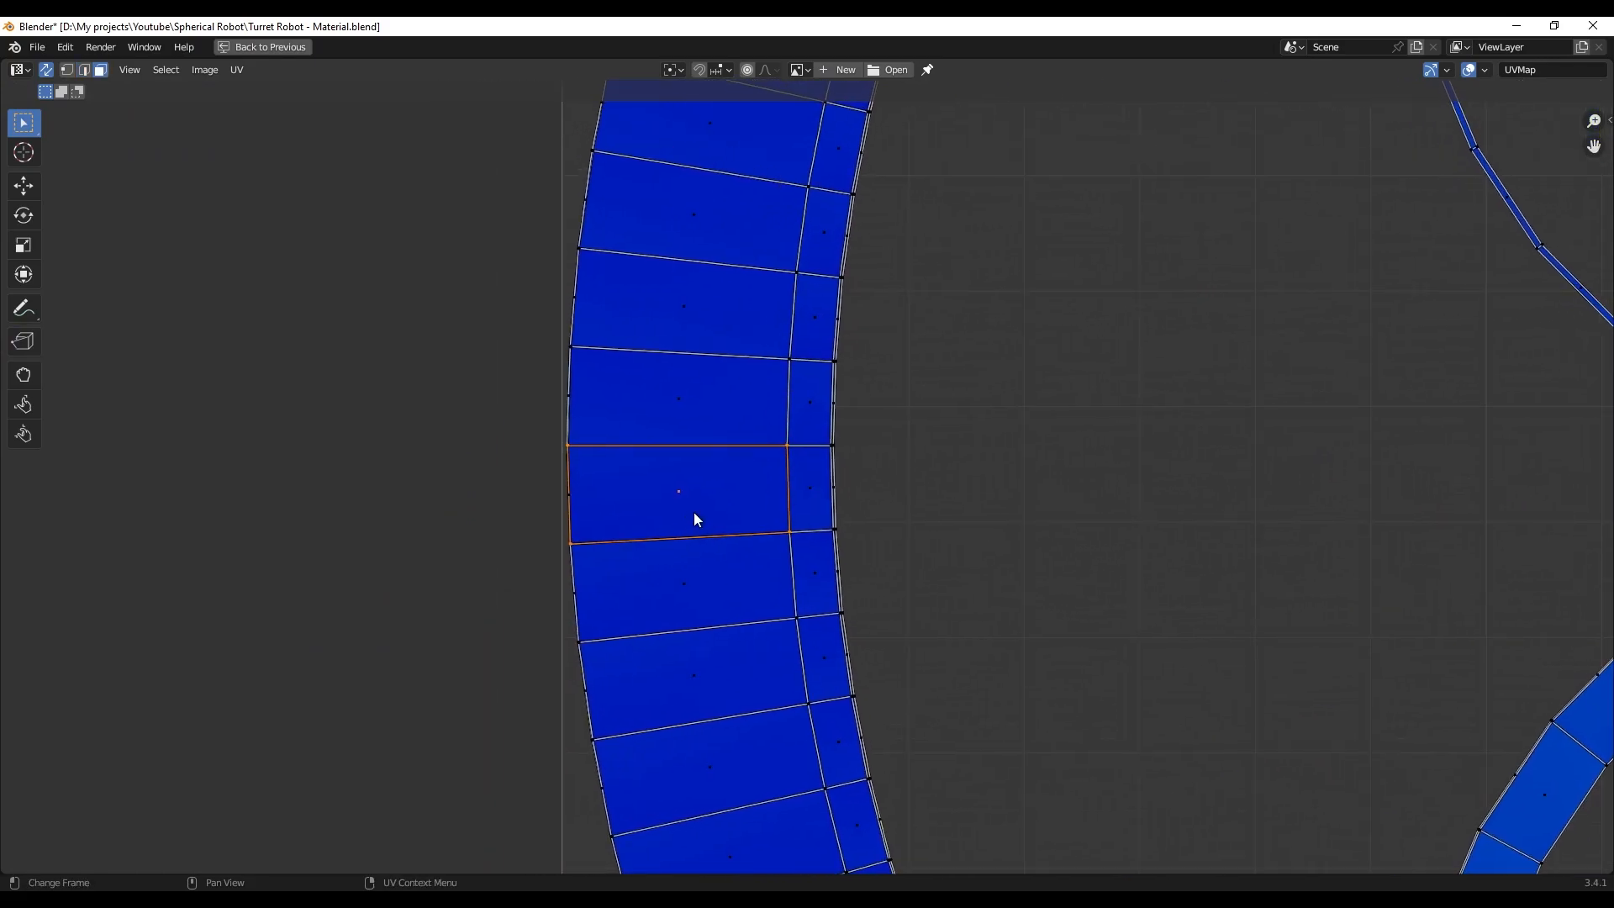
- Switch to edge selection and straighten the upper edge of the curved strip's middle quad with Align Auto
key("2")
key("alt+a")
scroll(674, 475, "down", 3)
scroll(740, 497, "up", 3)
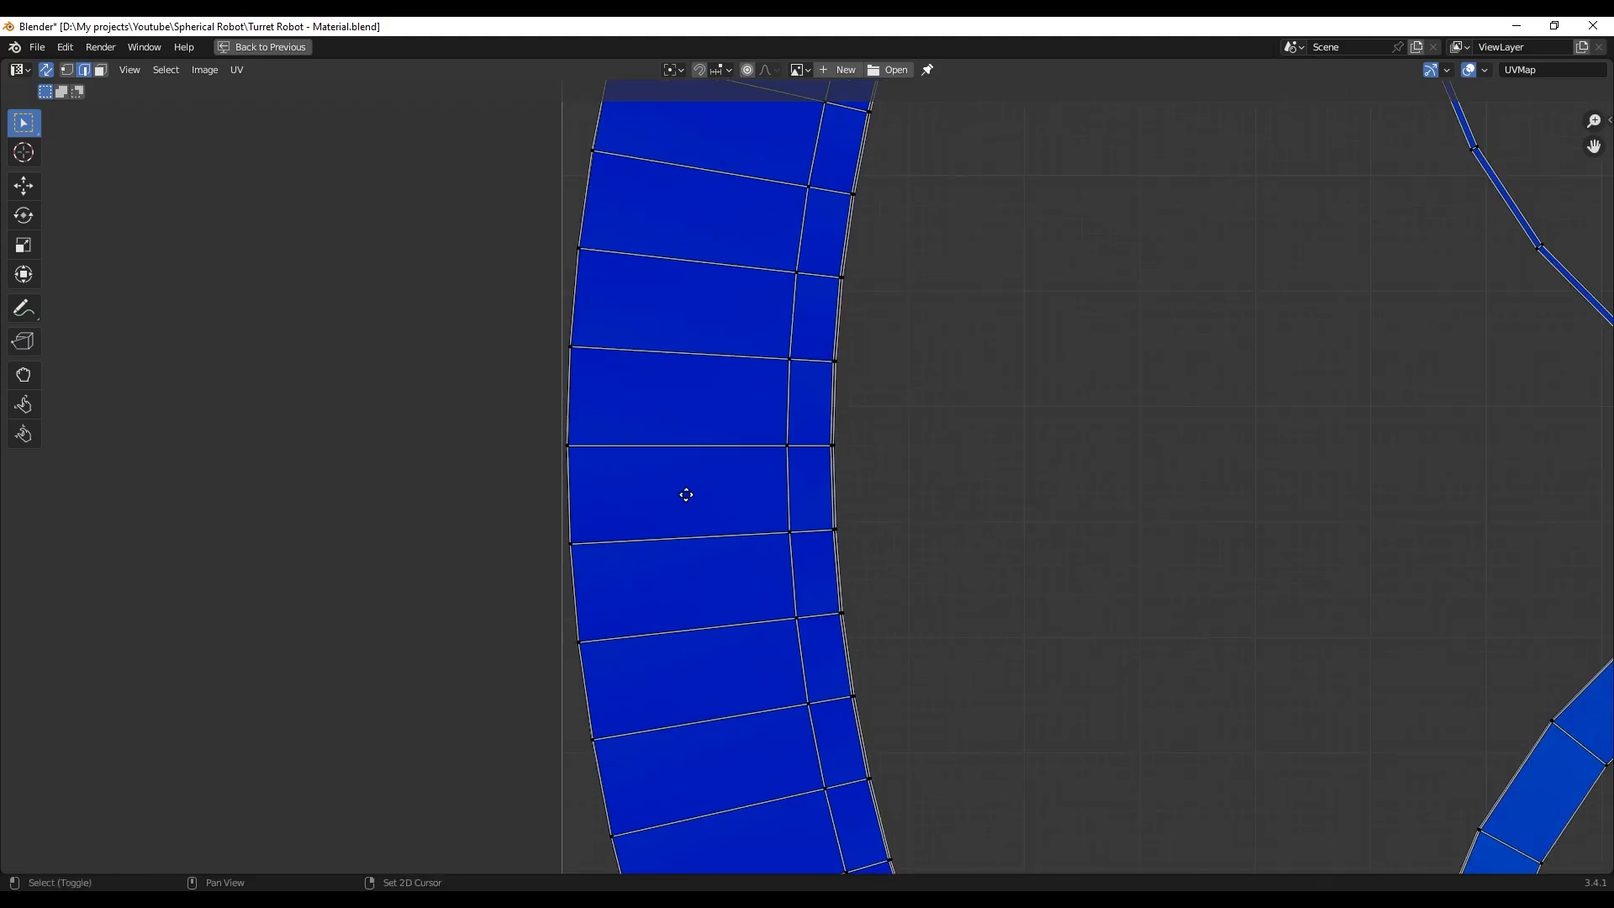
middle_click_drag(684, 493, 725, 501, "shift")
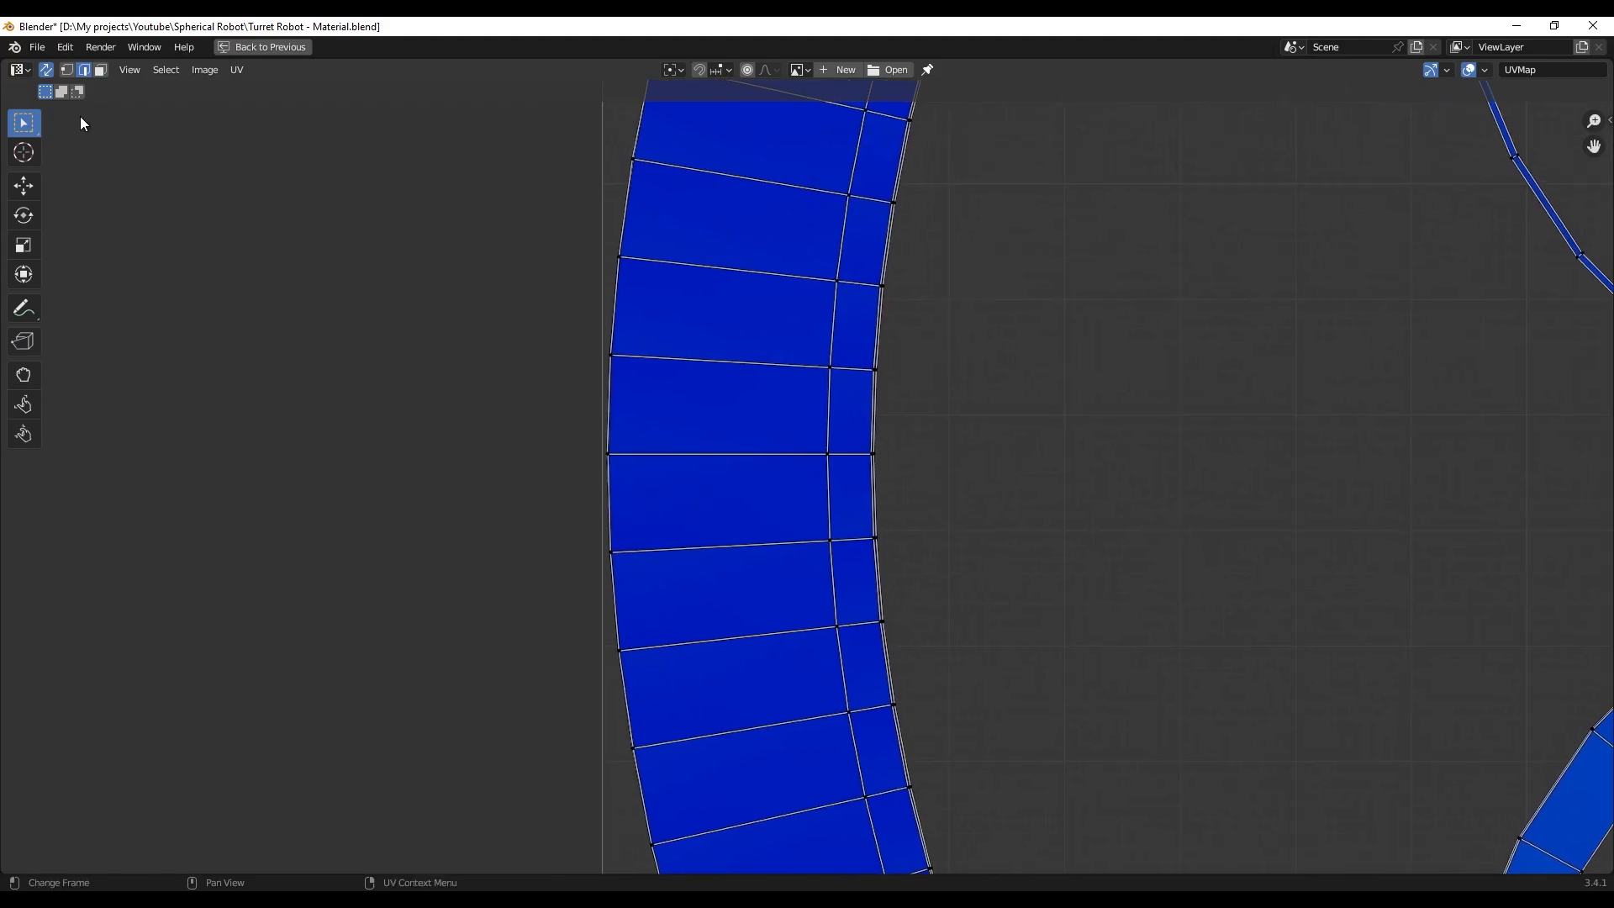
left_click(733, 454)
right_click(722, 453)
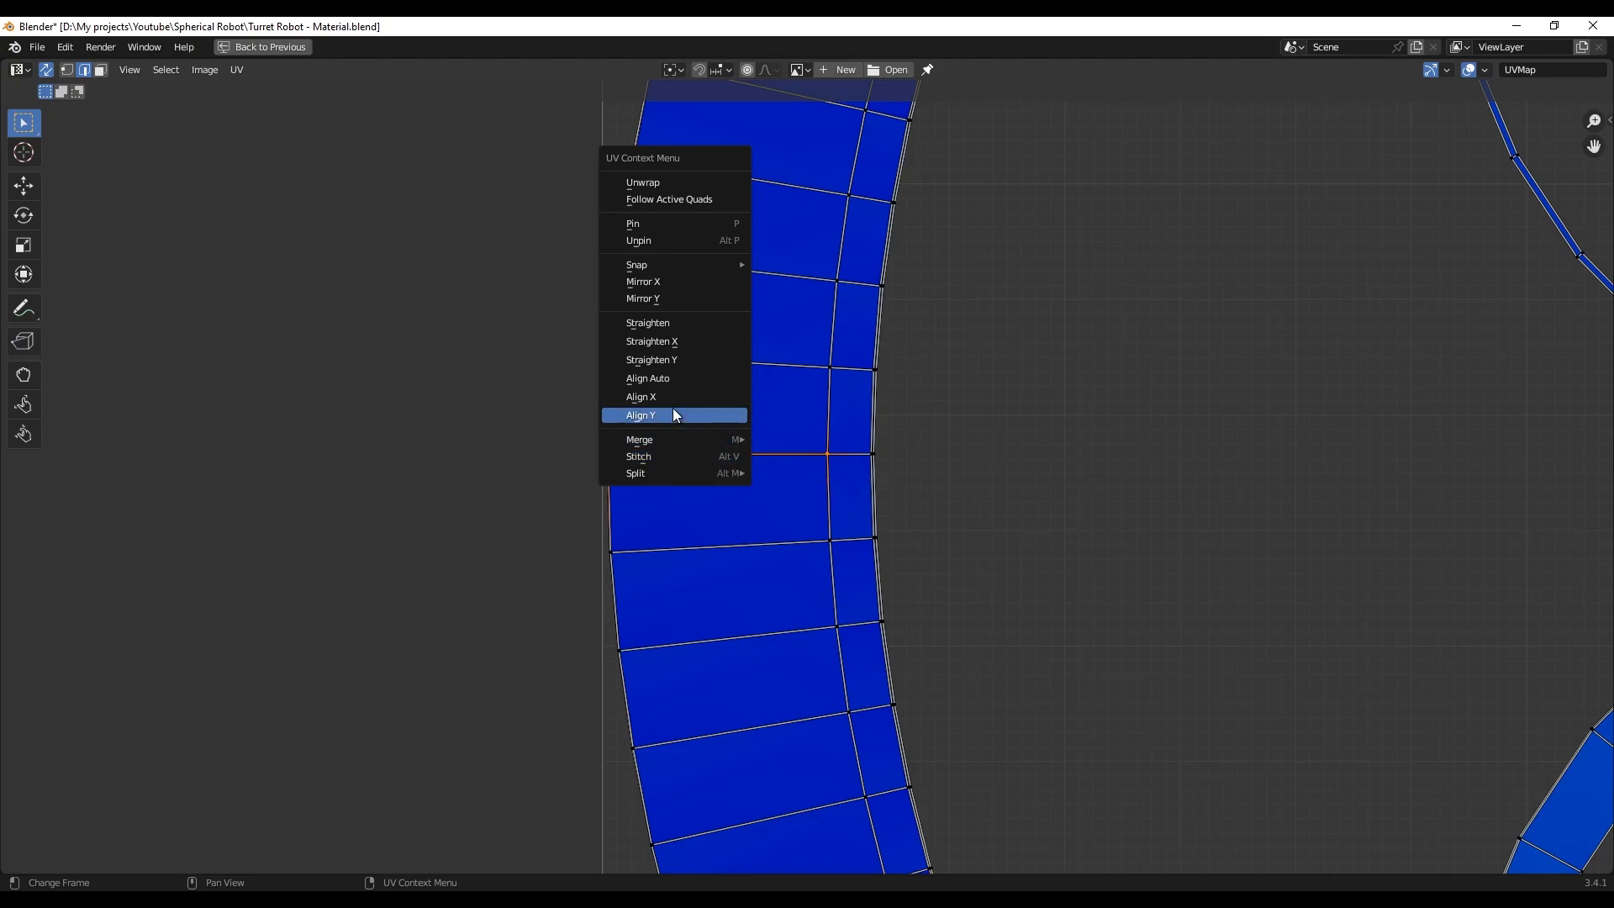
left_click(684, 379)
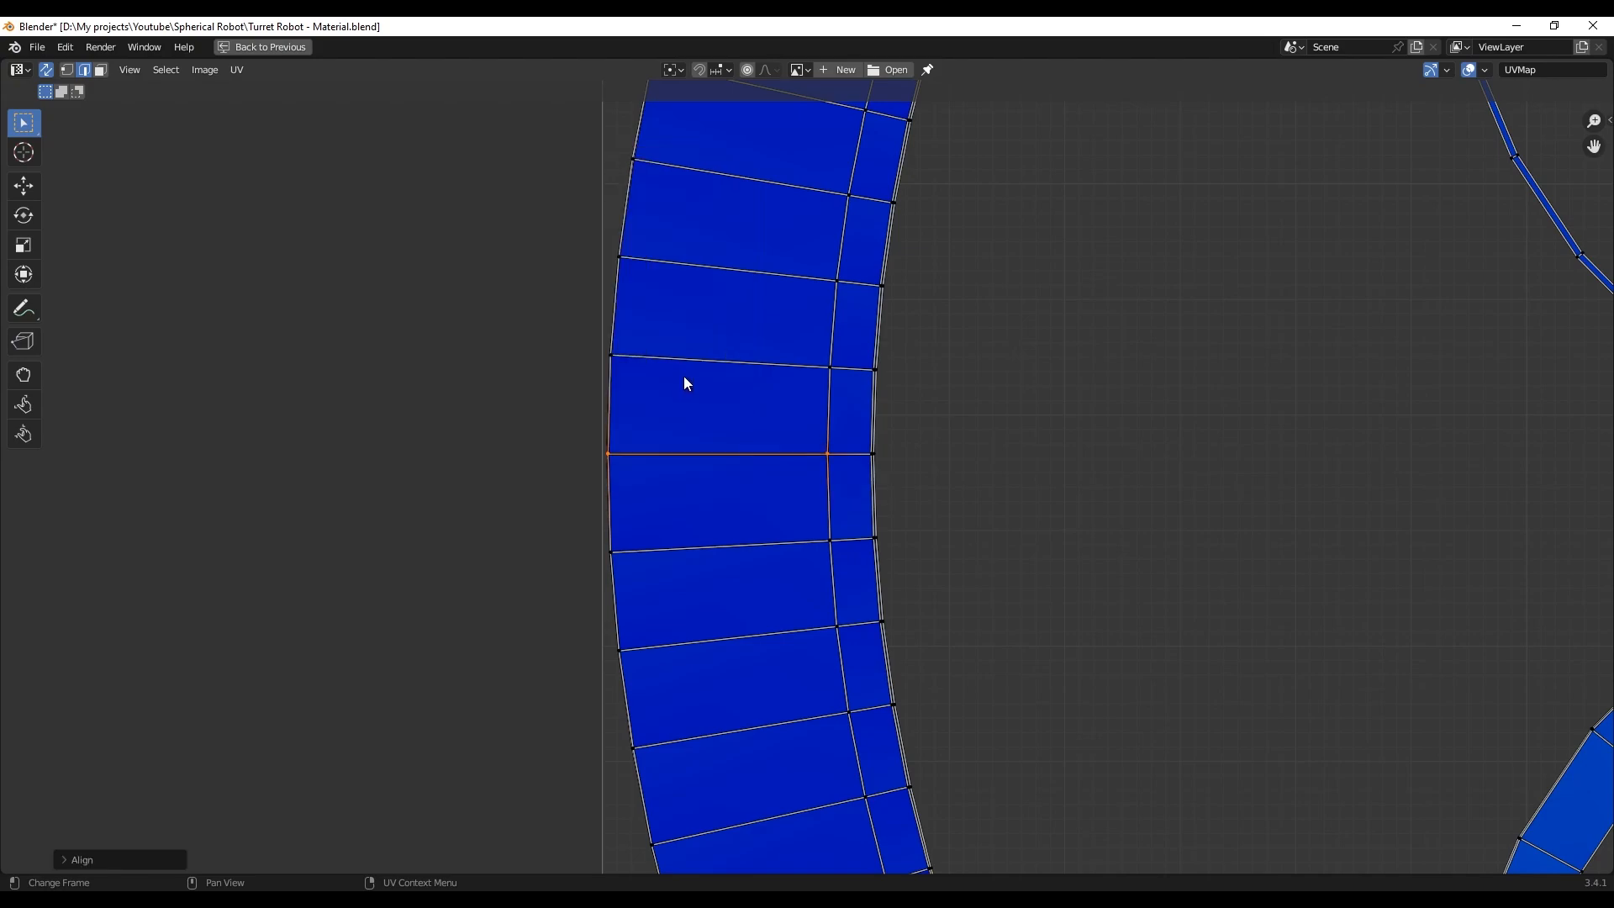
right_click(766, 454)
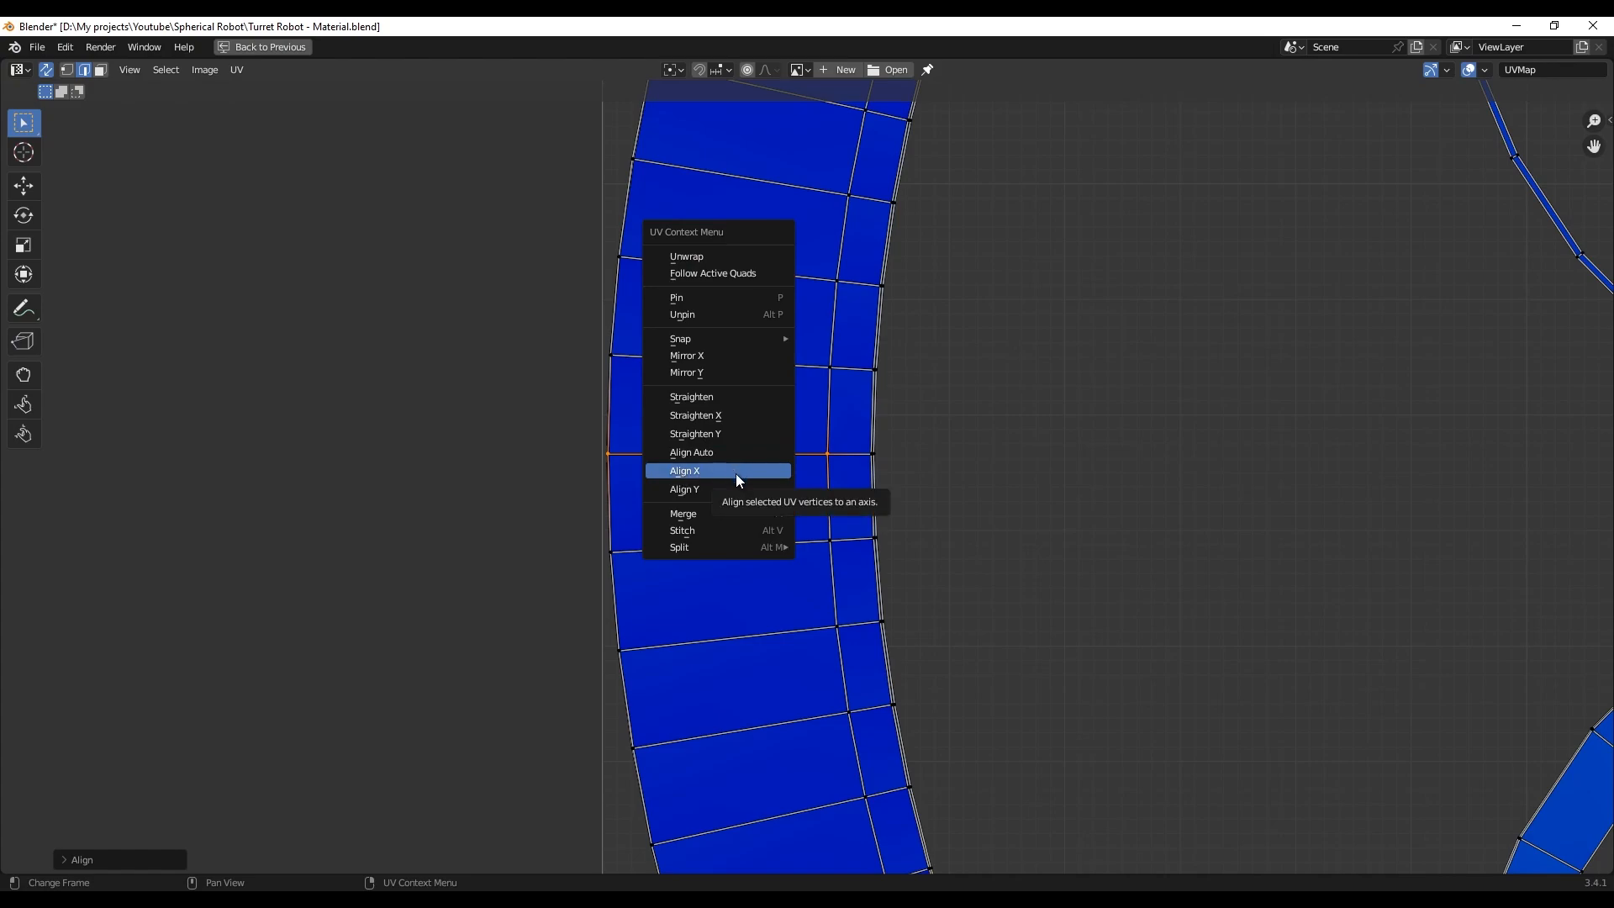
left_click(738, 474)
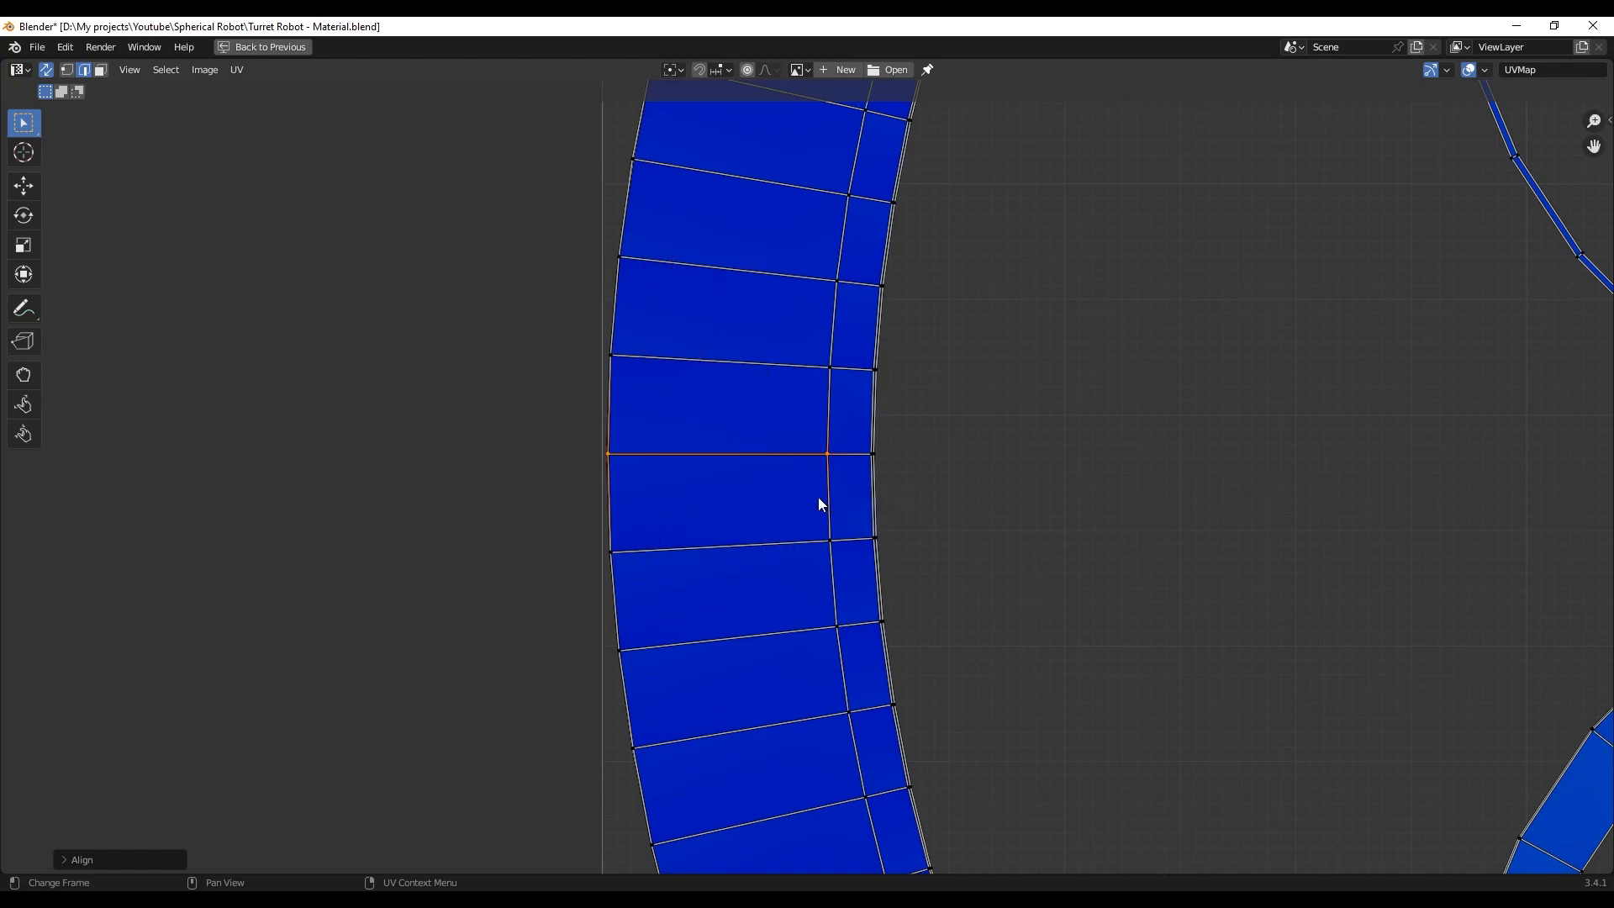
- Square up the same quad by applying Align Auto to its inner, outer and lower edges
right_click(835, 511)
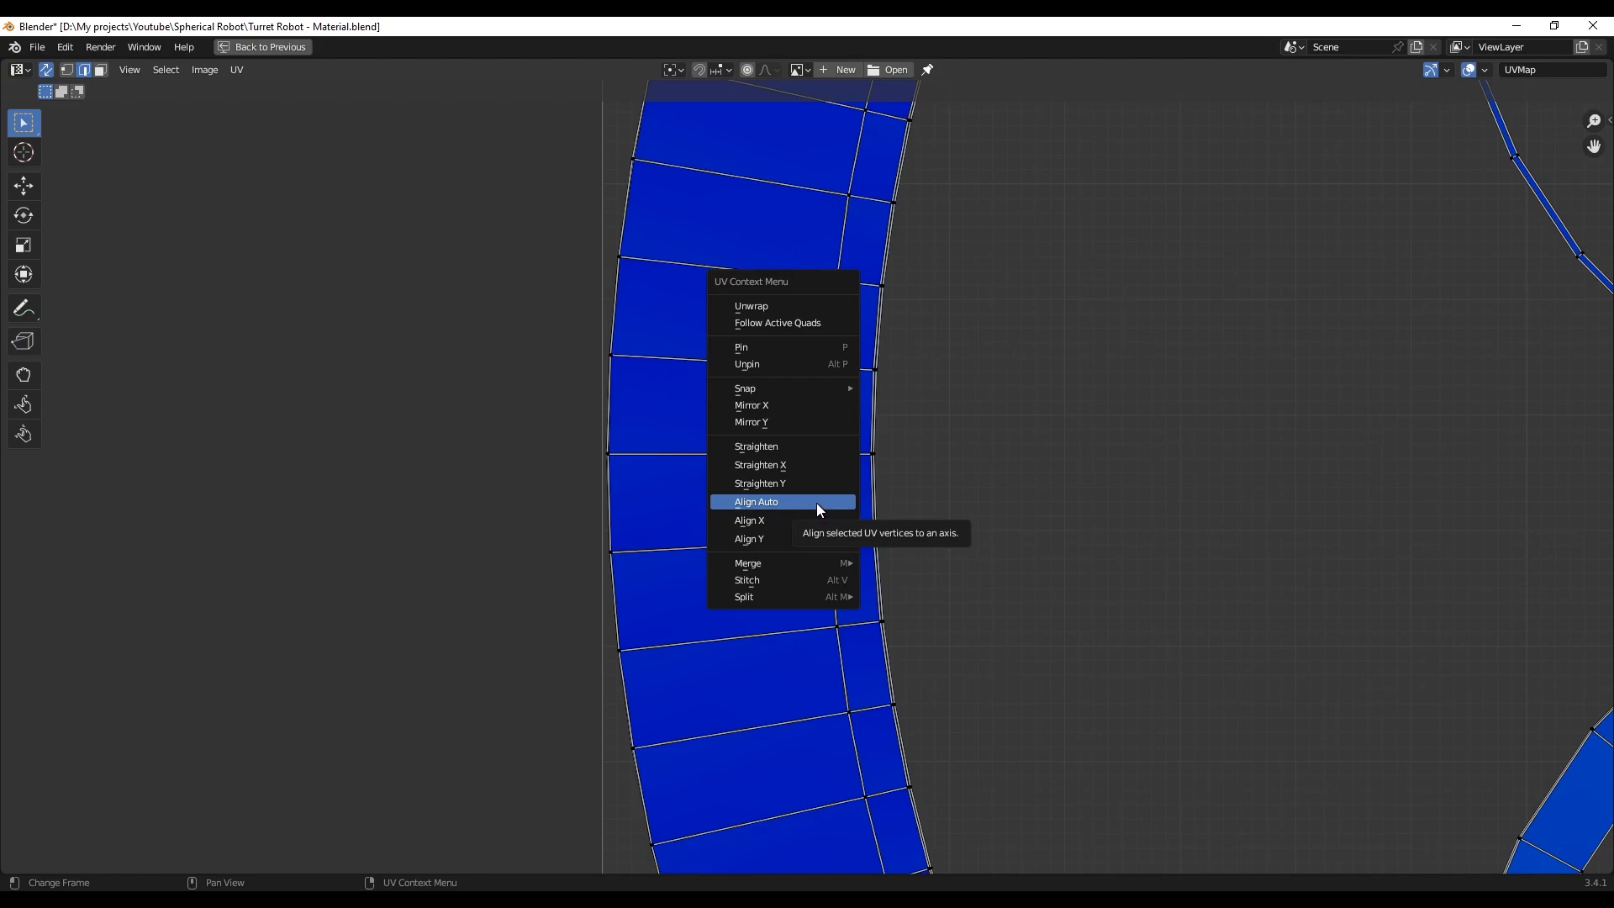
left_click(820, 507)
left_click(607, 493)
right_click(607, 495)
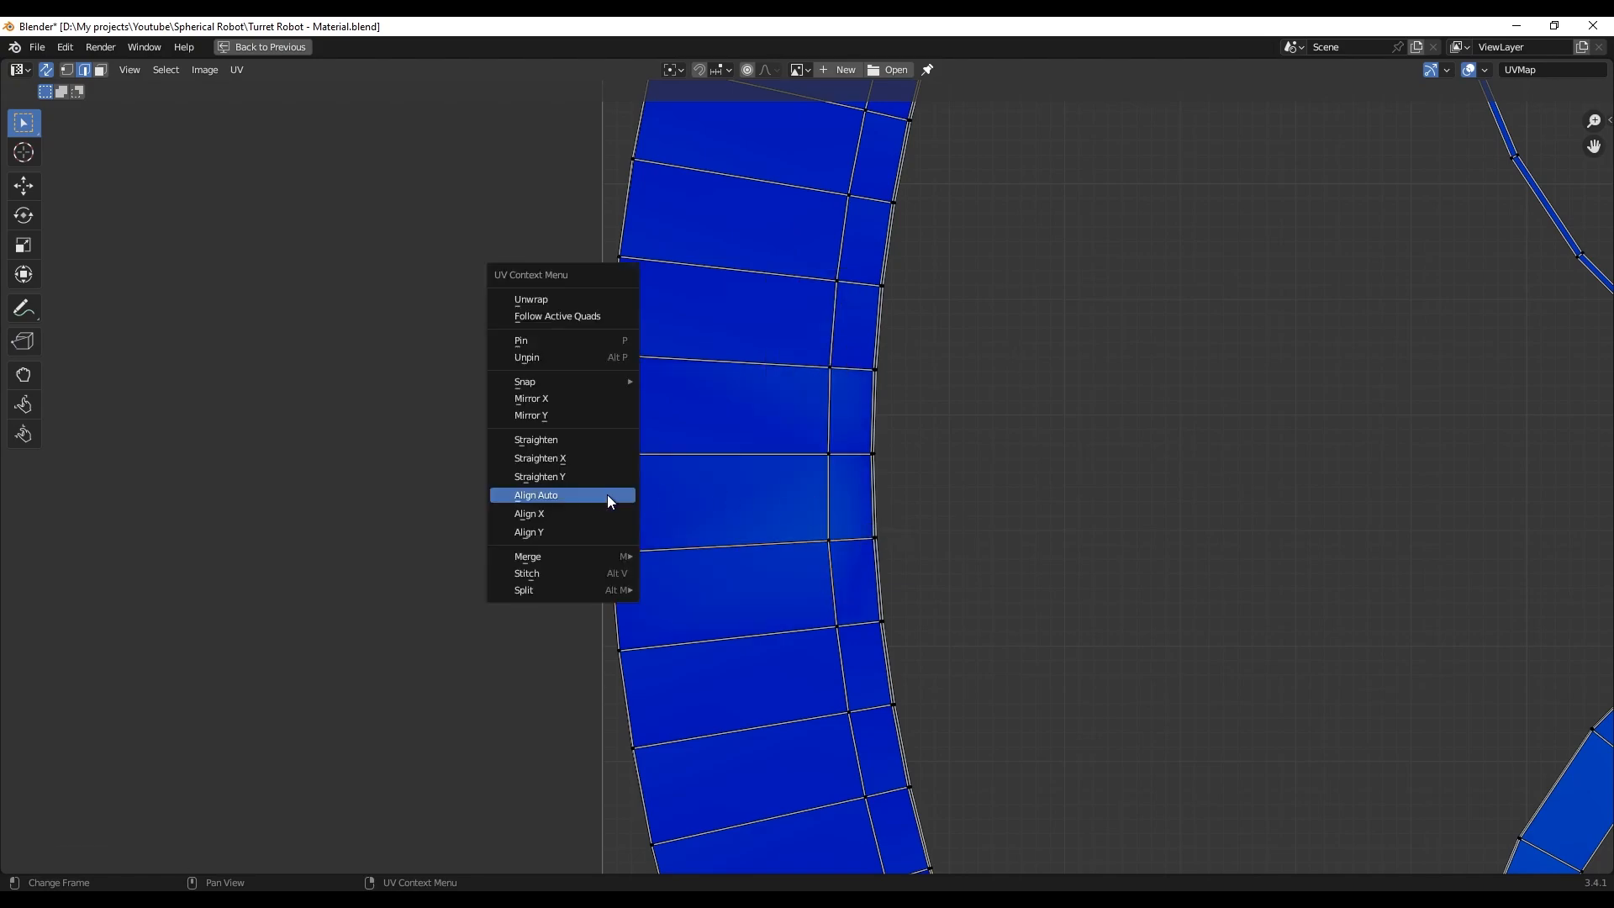
left_click(588, 497)
left_click(705, 545)
right_click(702, 546)
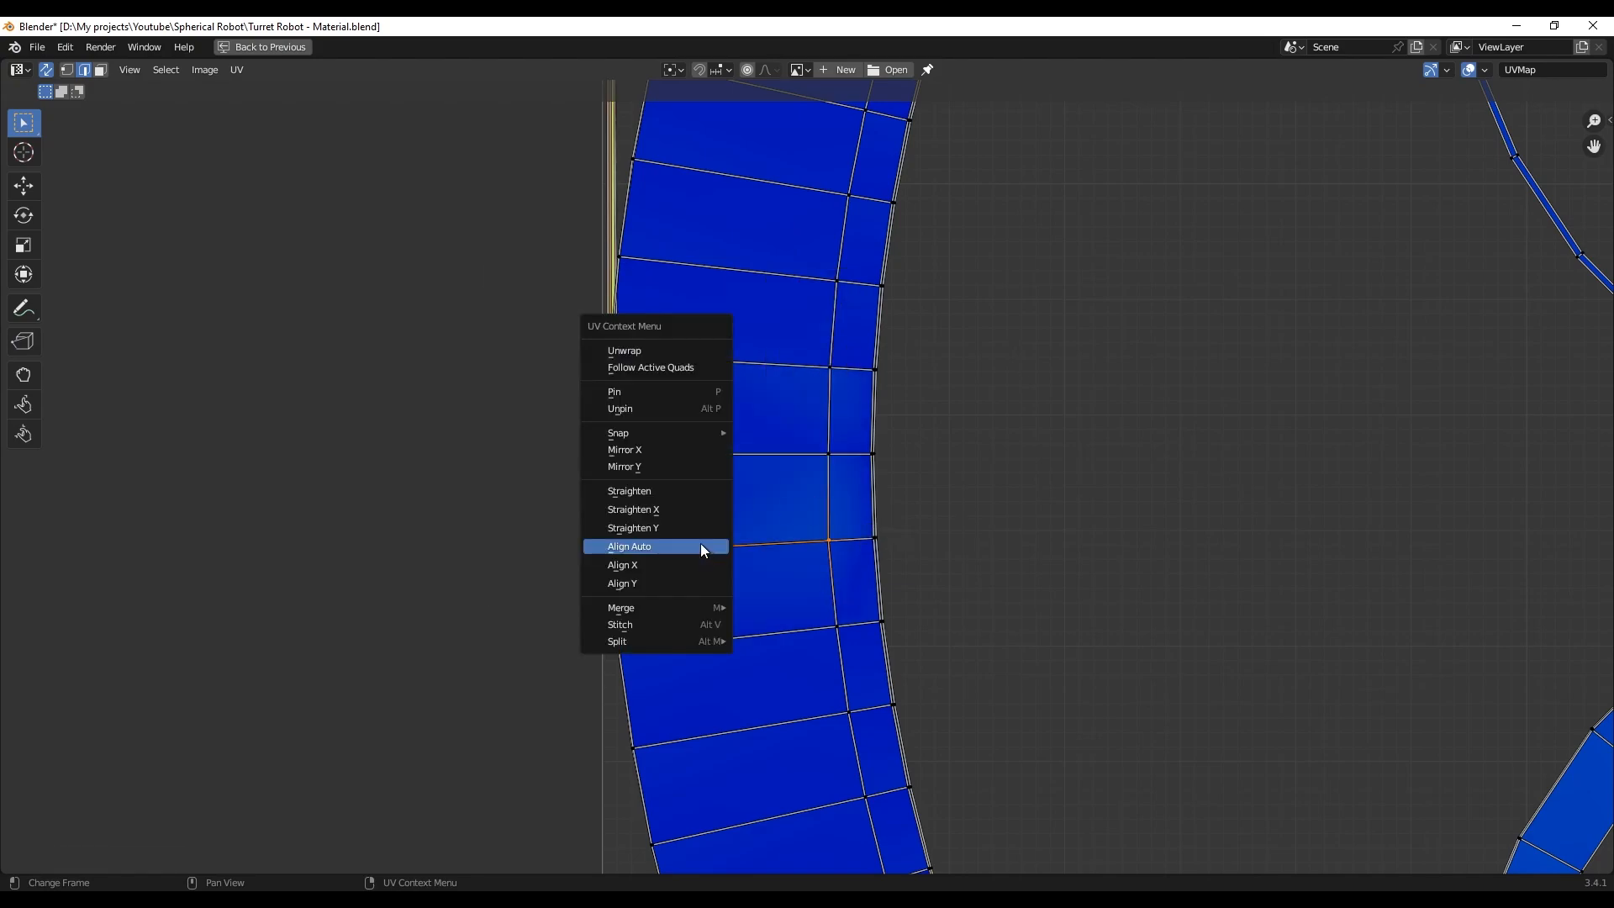
left_click(690, 547)
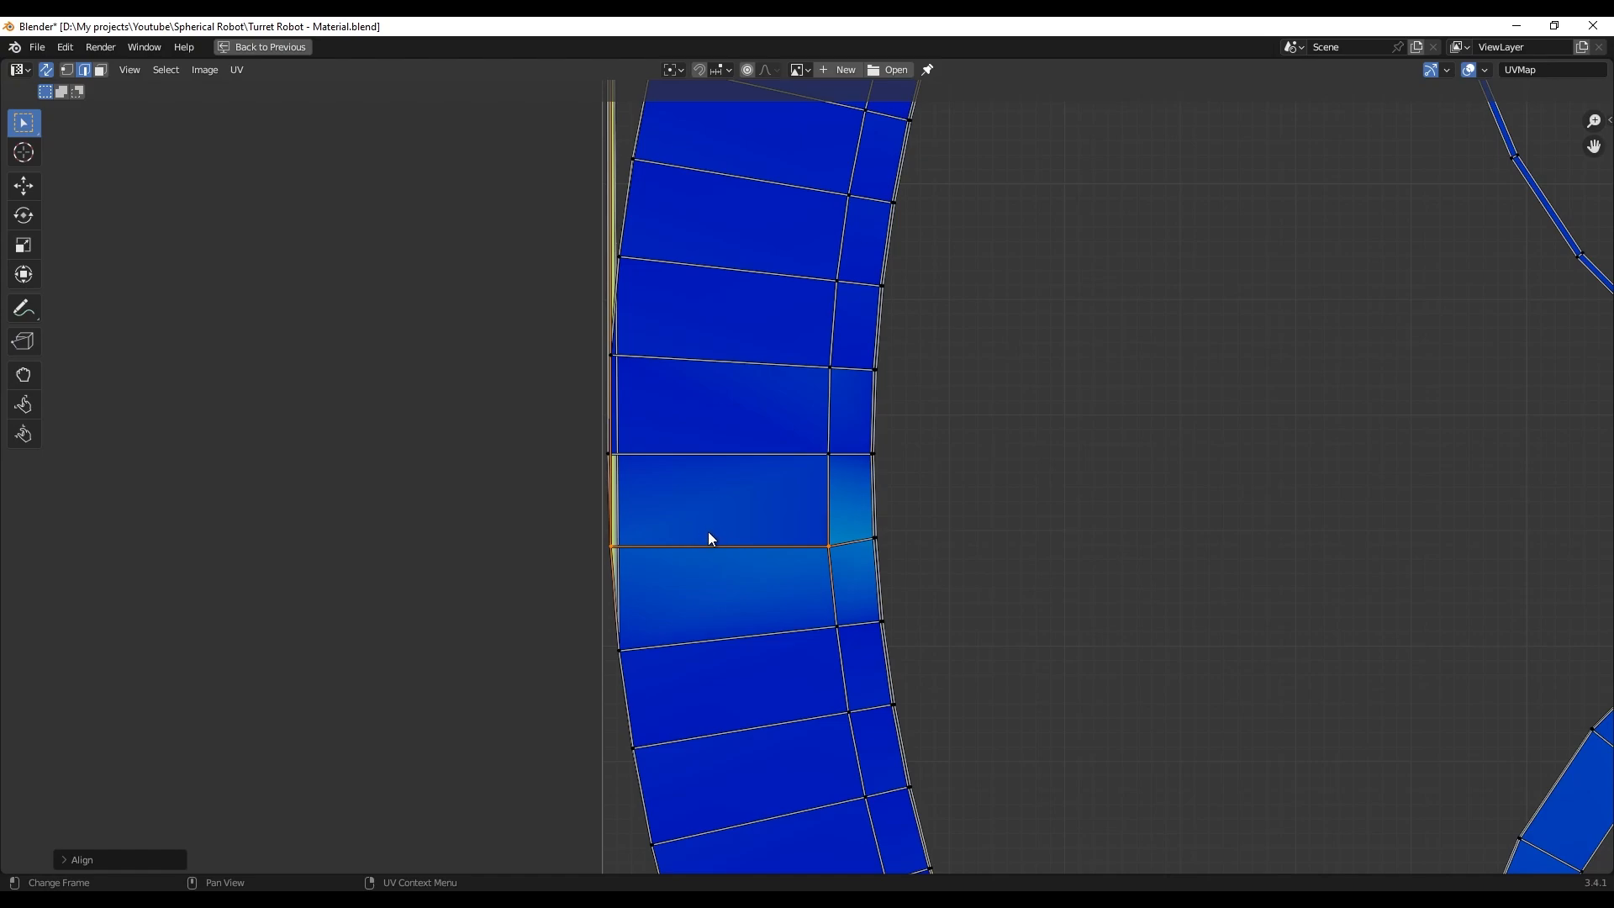
- Make the squared quad the active face, select its linked UVs and straighten the curved strip with Follow Active Quads
key("3")
left_click(733, 534)
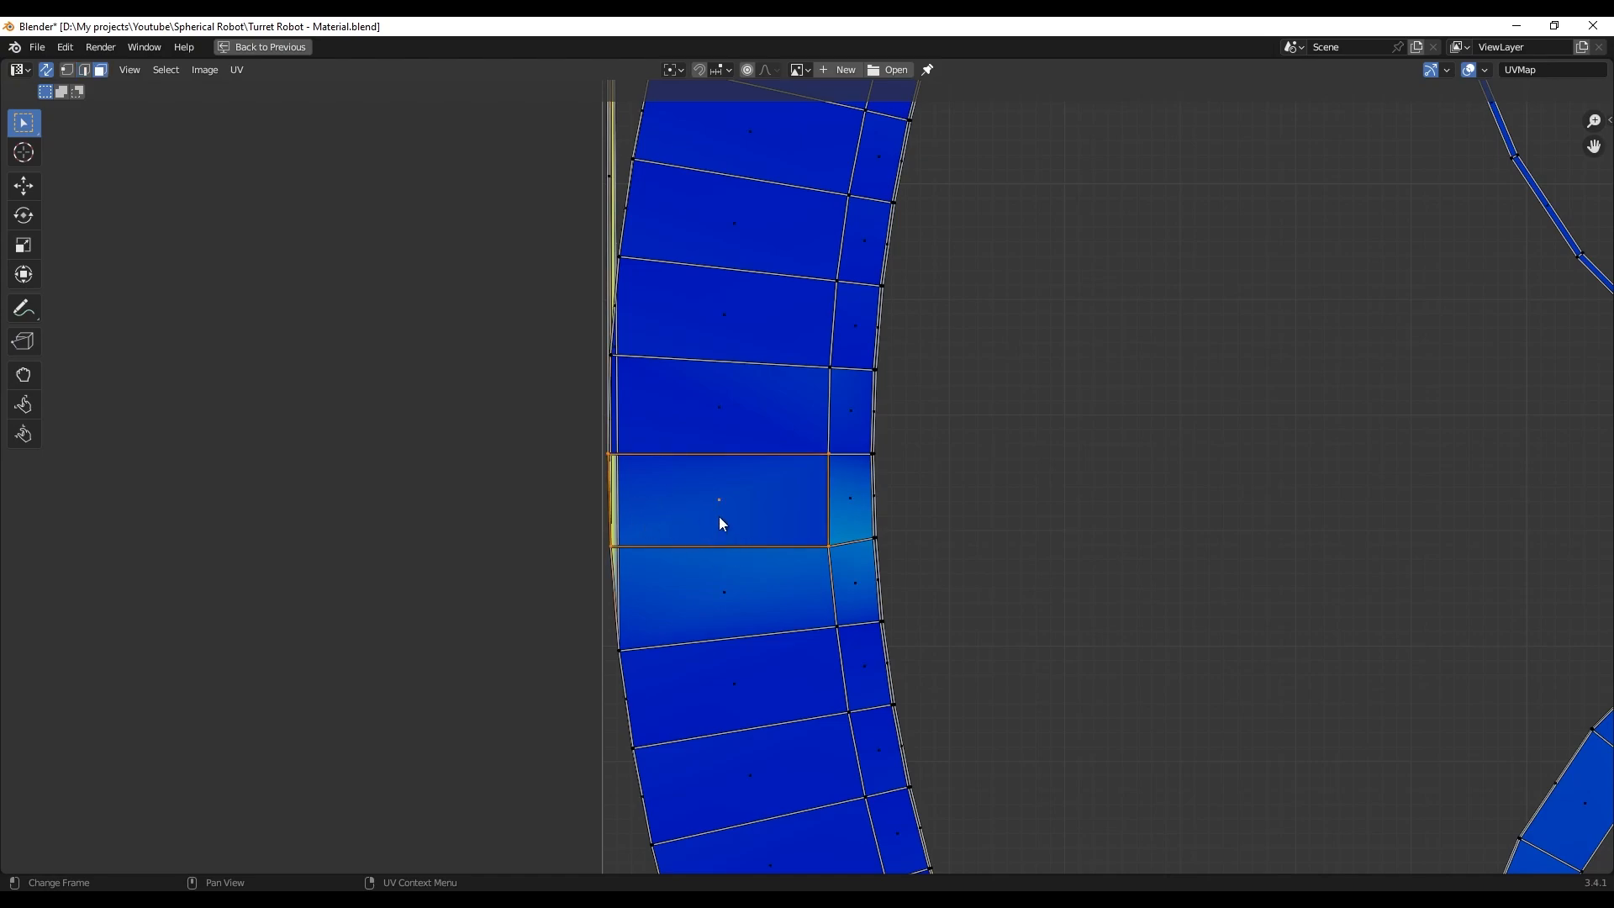
key("ctrl+l")
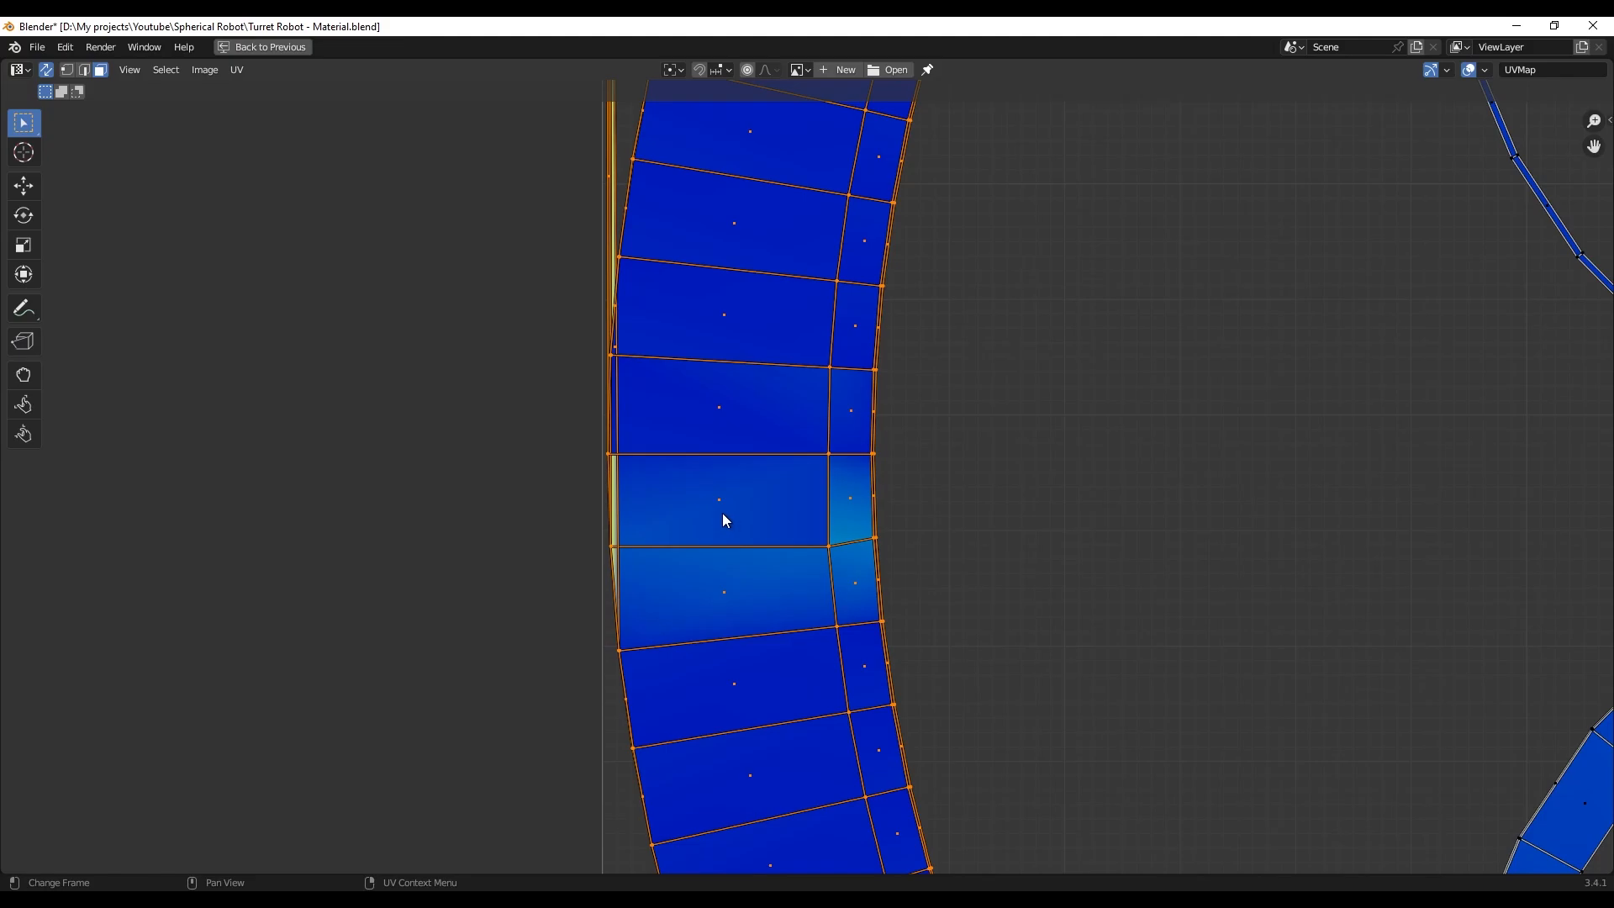
right_click(723, 513)
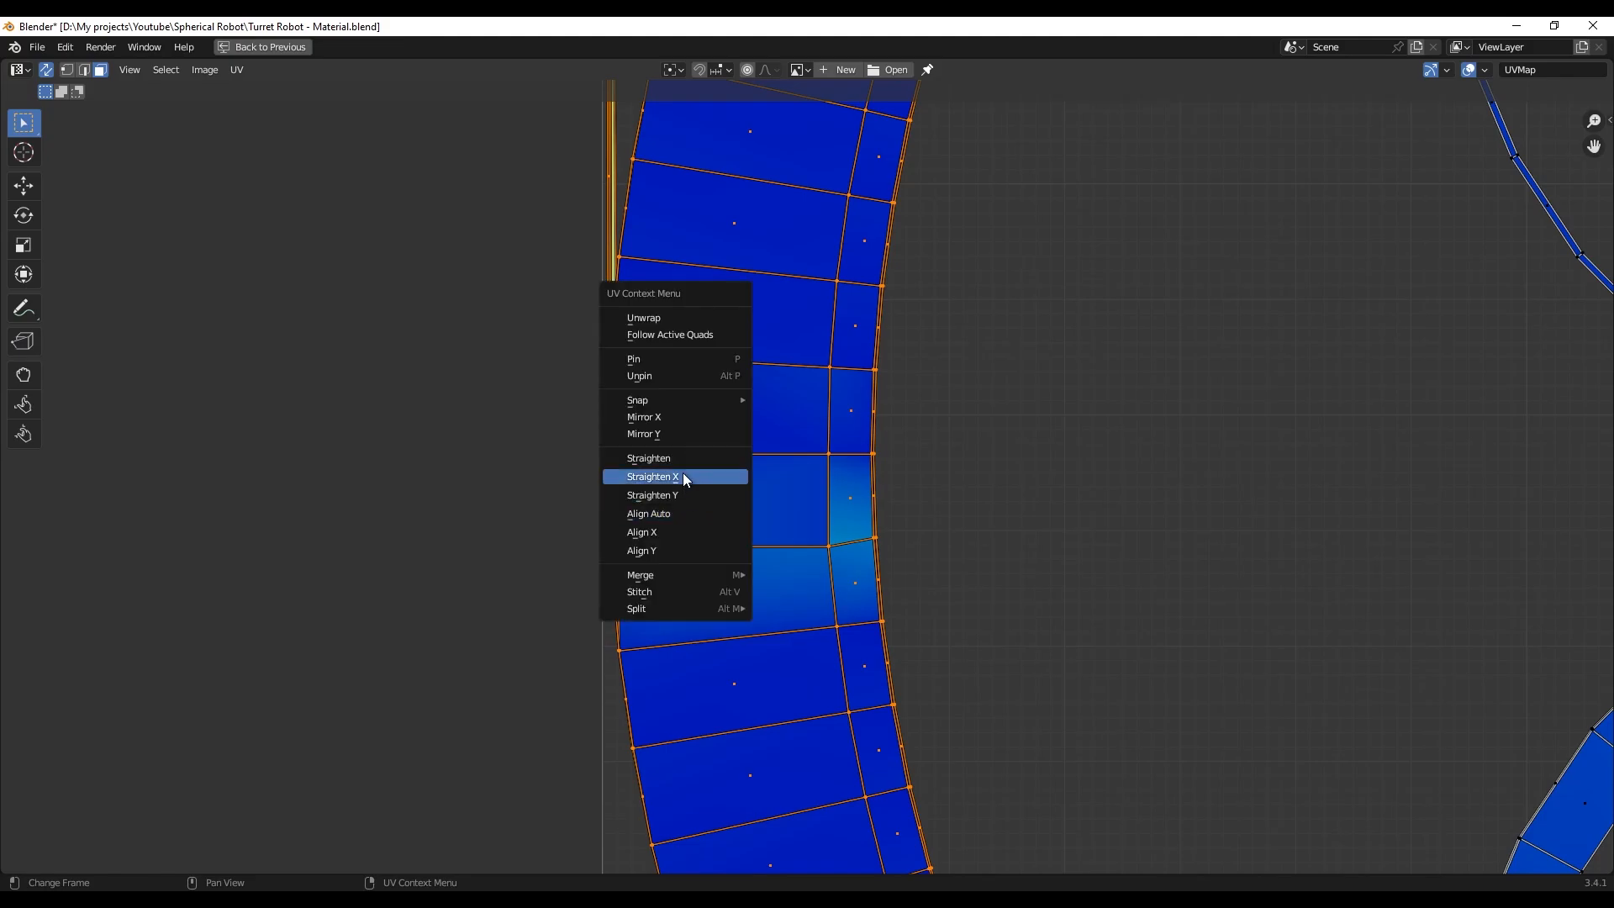
left_click(678, 334)
scroll(834, 483, "down", 5)
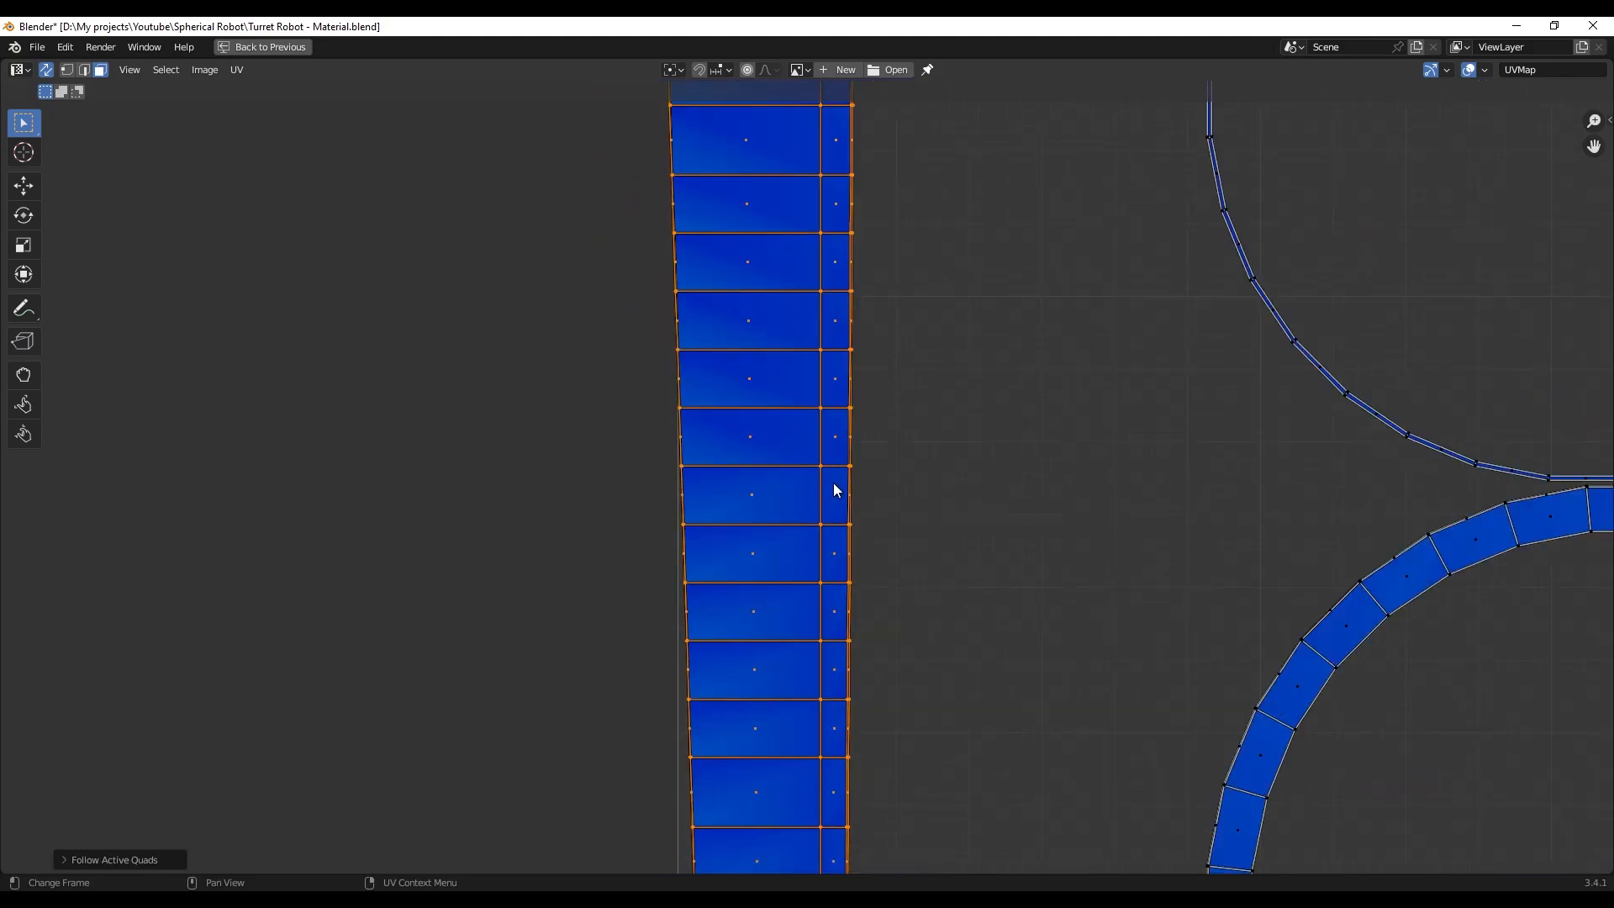
scroll(810, 494, "down", 4)
scroll(811, 497, "up", 4)
middle_click_drag(846, 464, 834, 626)
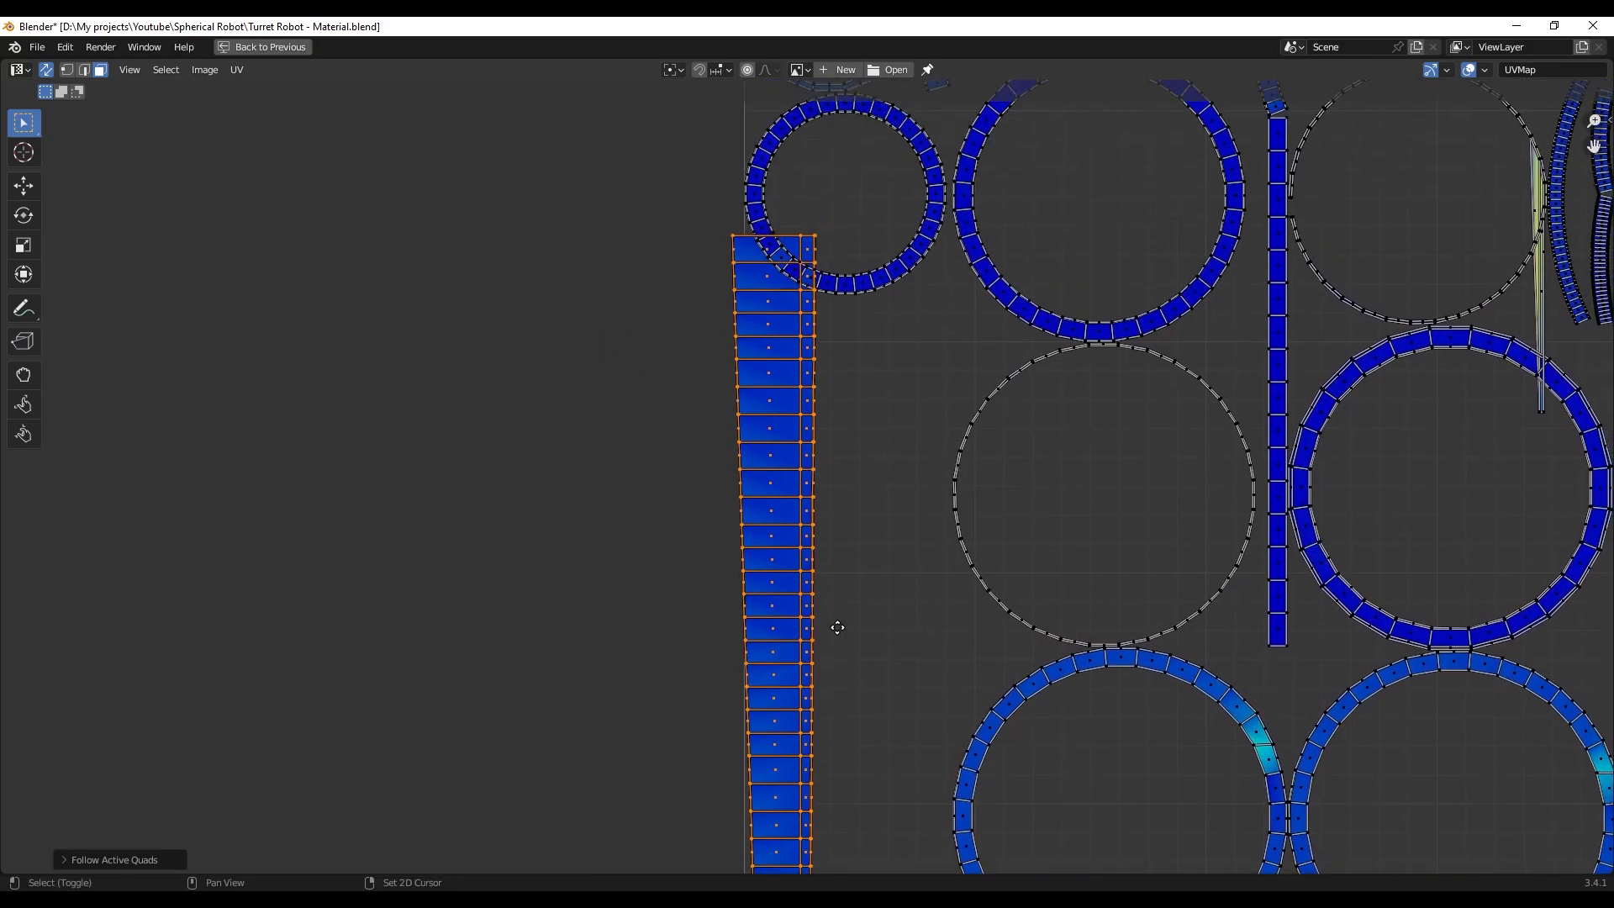
scroll(790, 601, "down", 5)
scroll(798, 598, "up", 7)
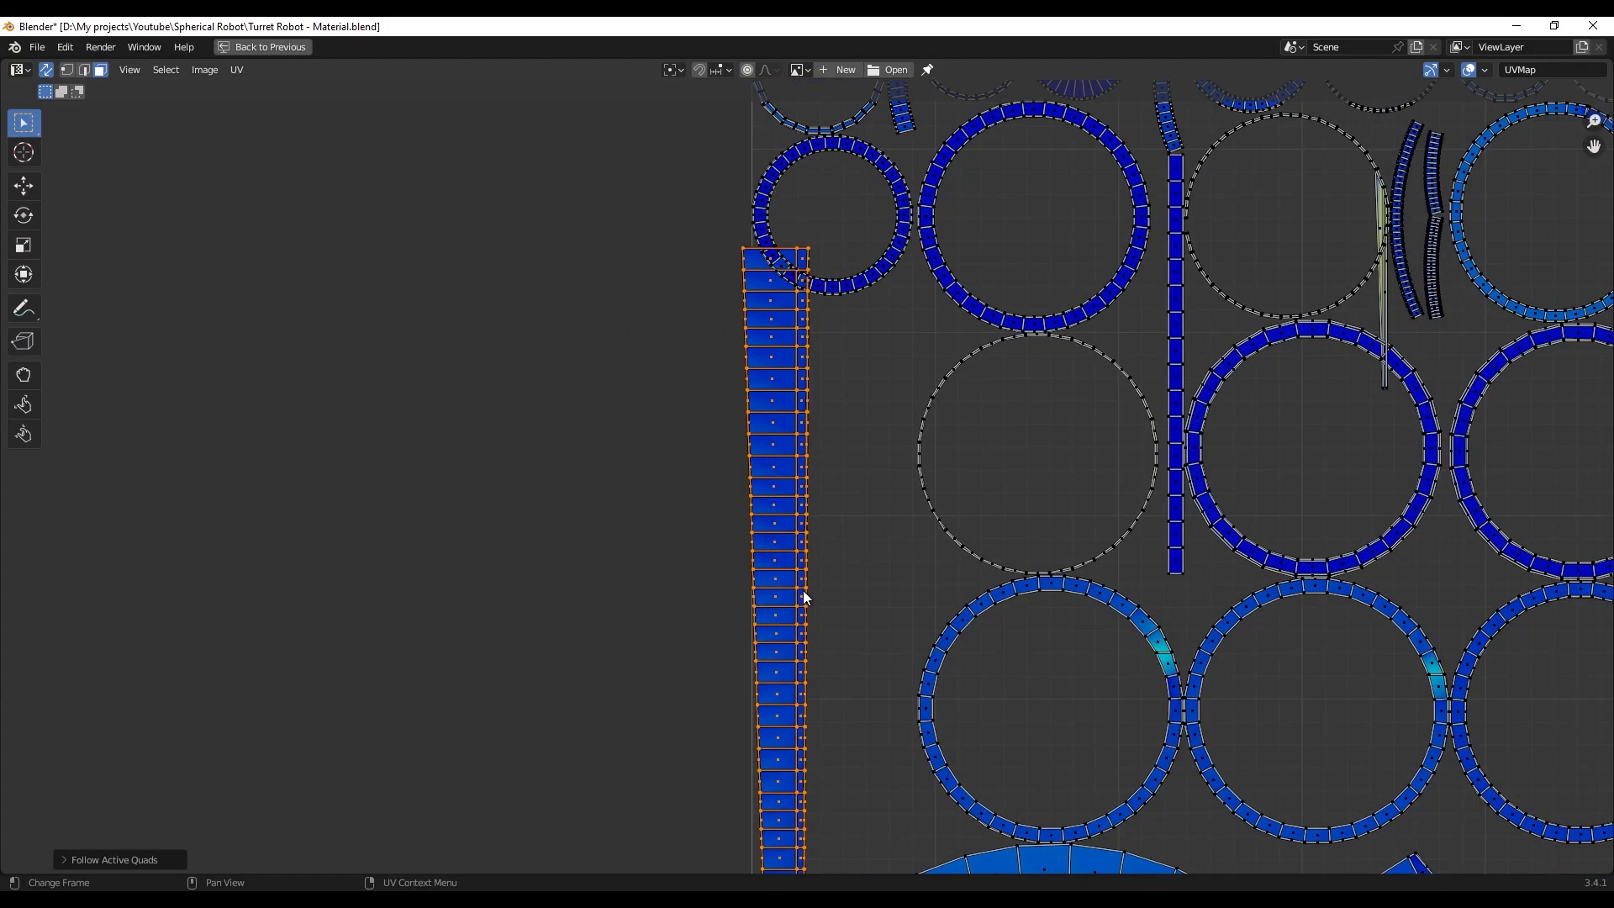
middle_click_drag(876, 578, 908, 566)
left_click(861, 560)
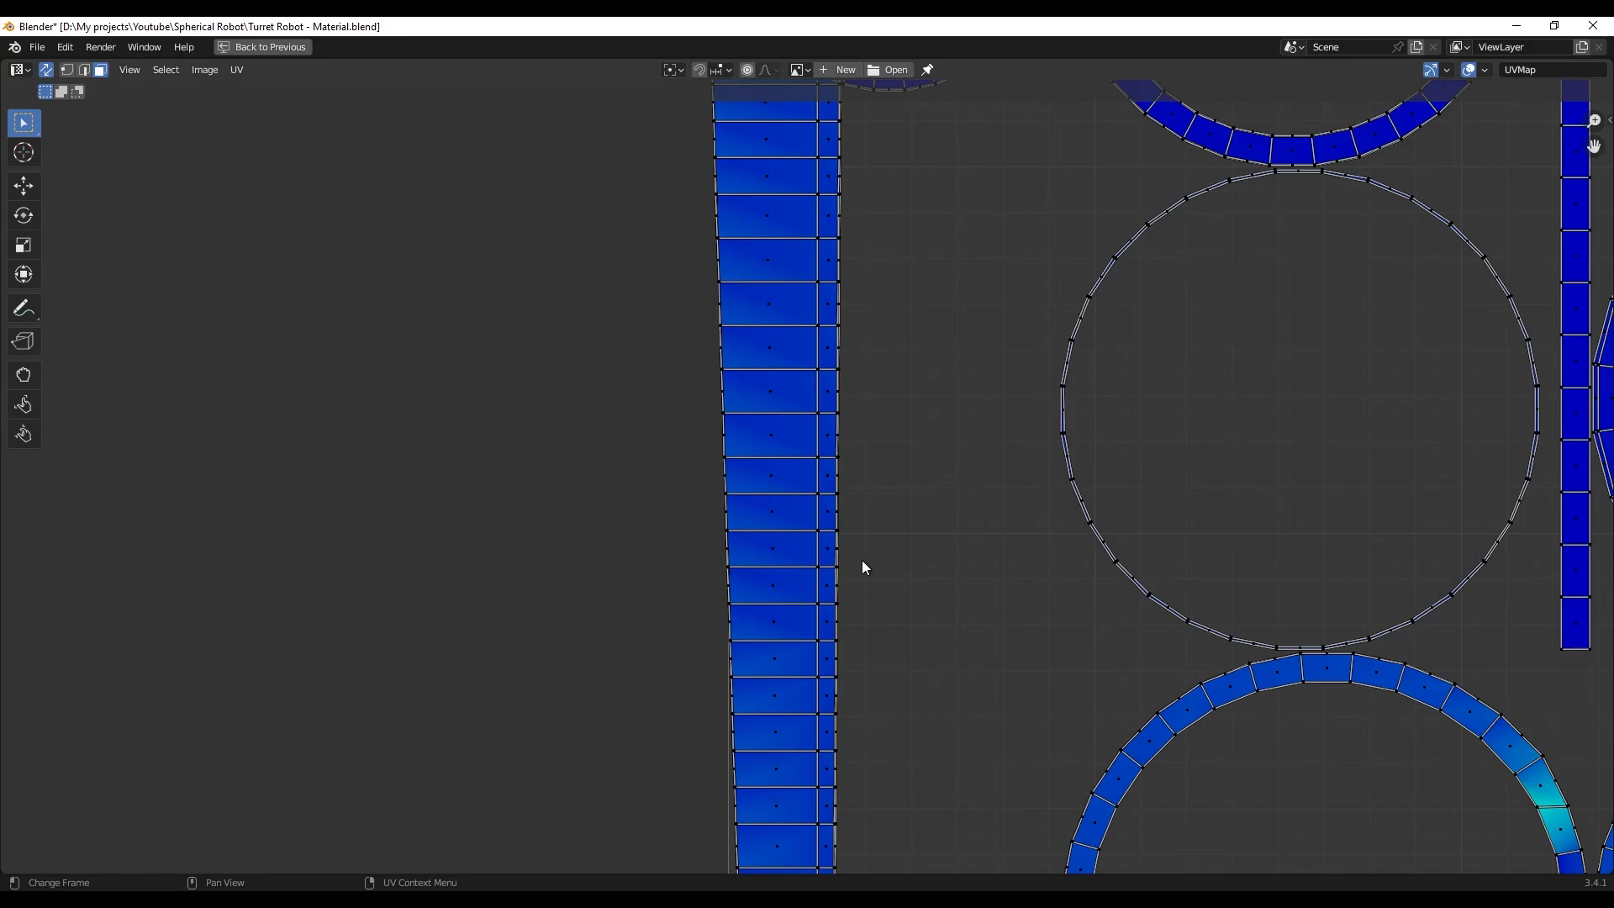
scroll(764, 588, "up", 3)
left_click(778, 445)
key("g")
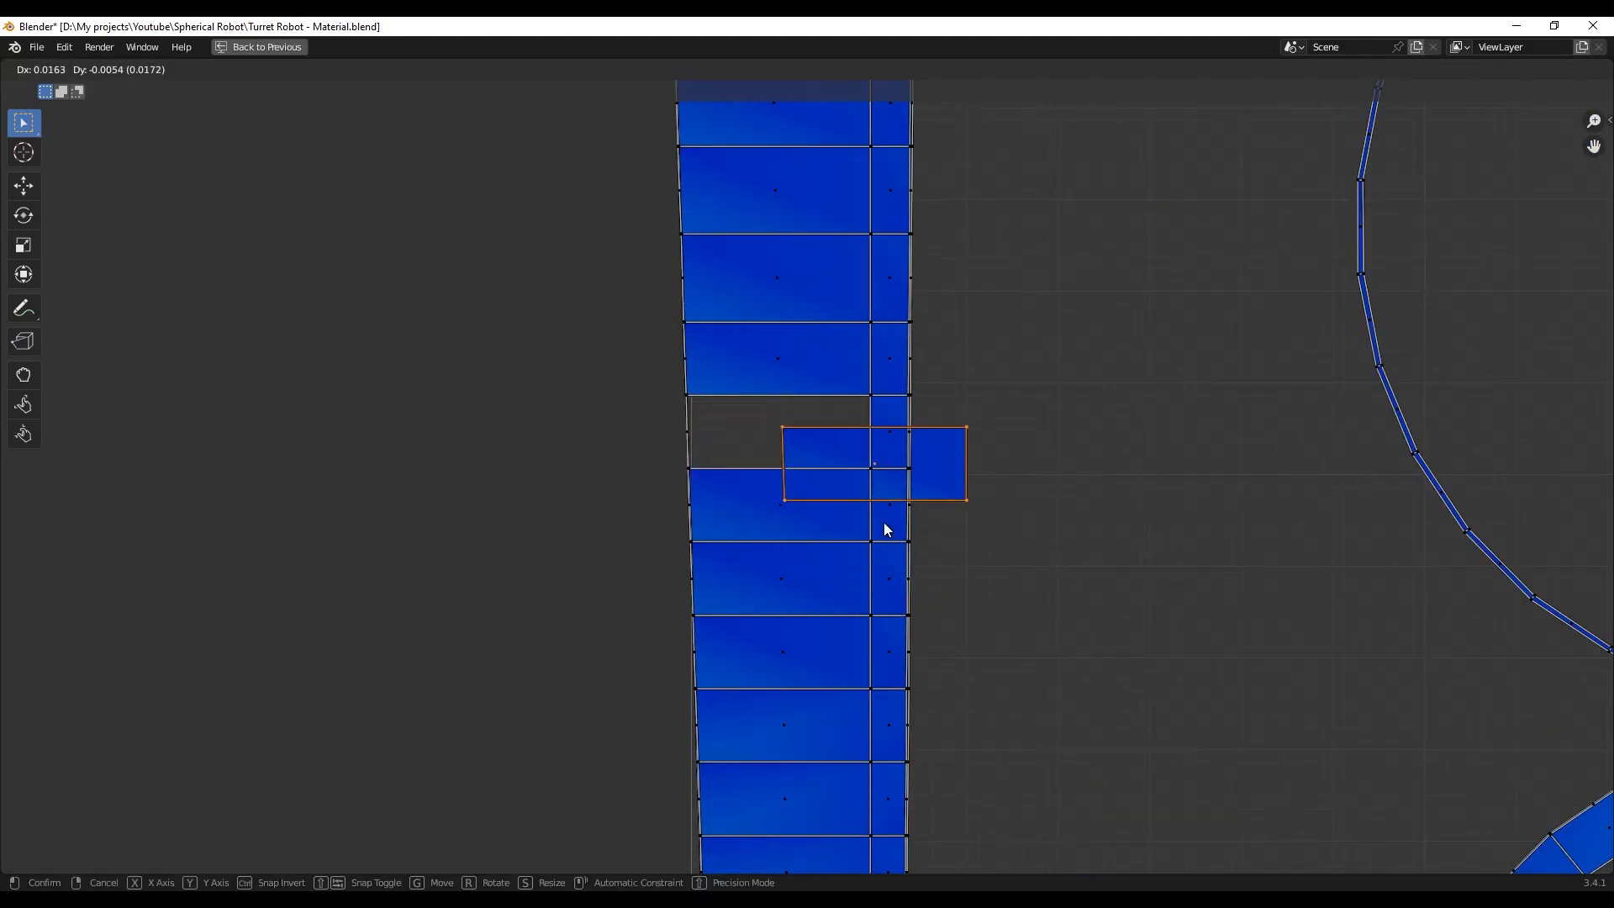
key("Escape")
left_click(979, 518)
- Select the narrow face next to the wide quads midway along the straightened strip
scroll(807, 491, "up", 2)
middle_click_drag(778, 575, 764, 533)
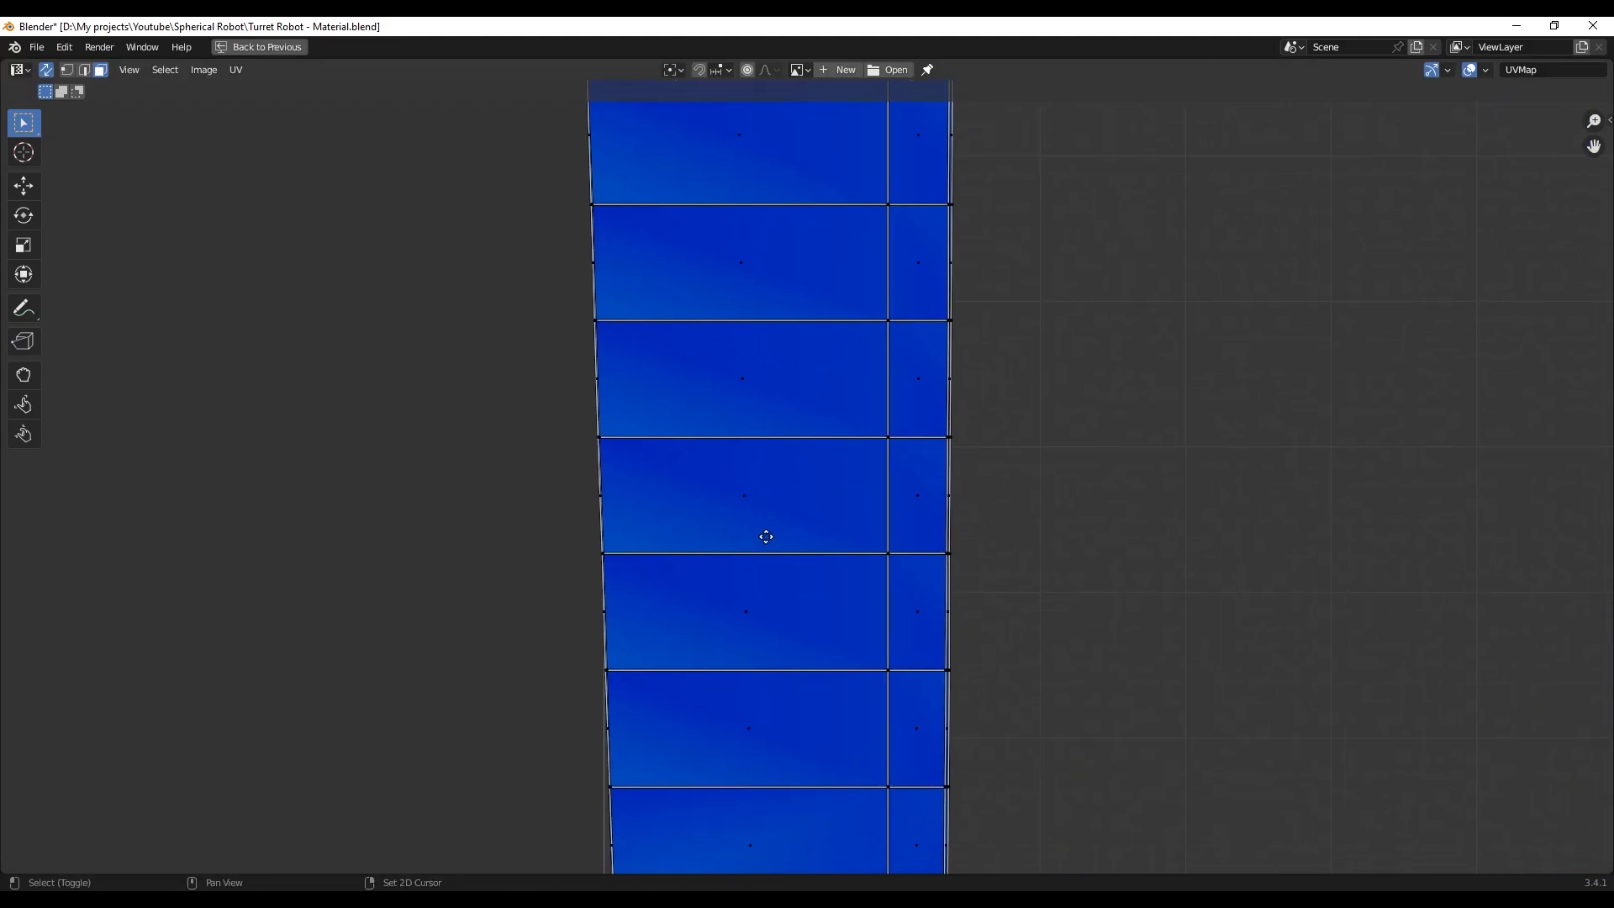
scroll(702, 497, "up", 2)
left_click(771, 499)
scroll(770, 500, "down", 2)
middle_click_drag(1055, 511, 745, 580, "shift")
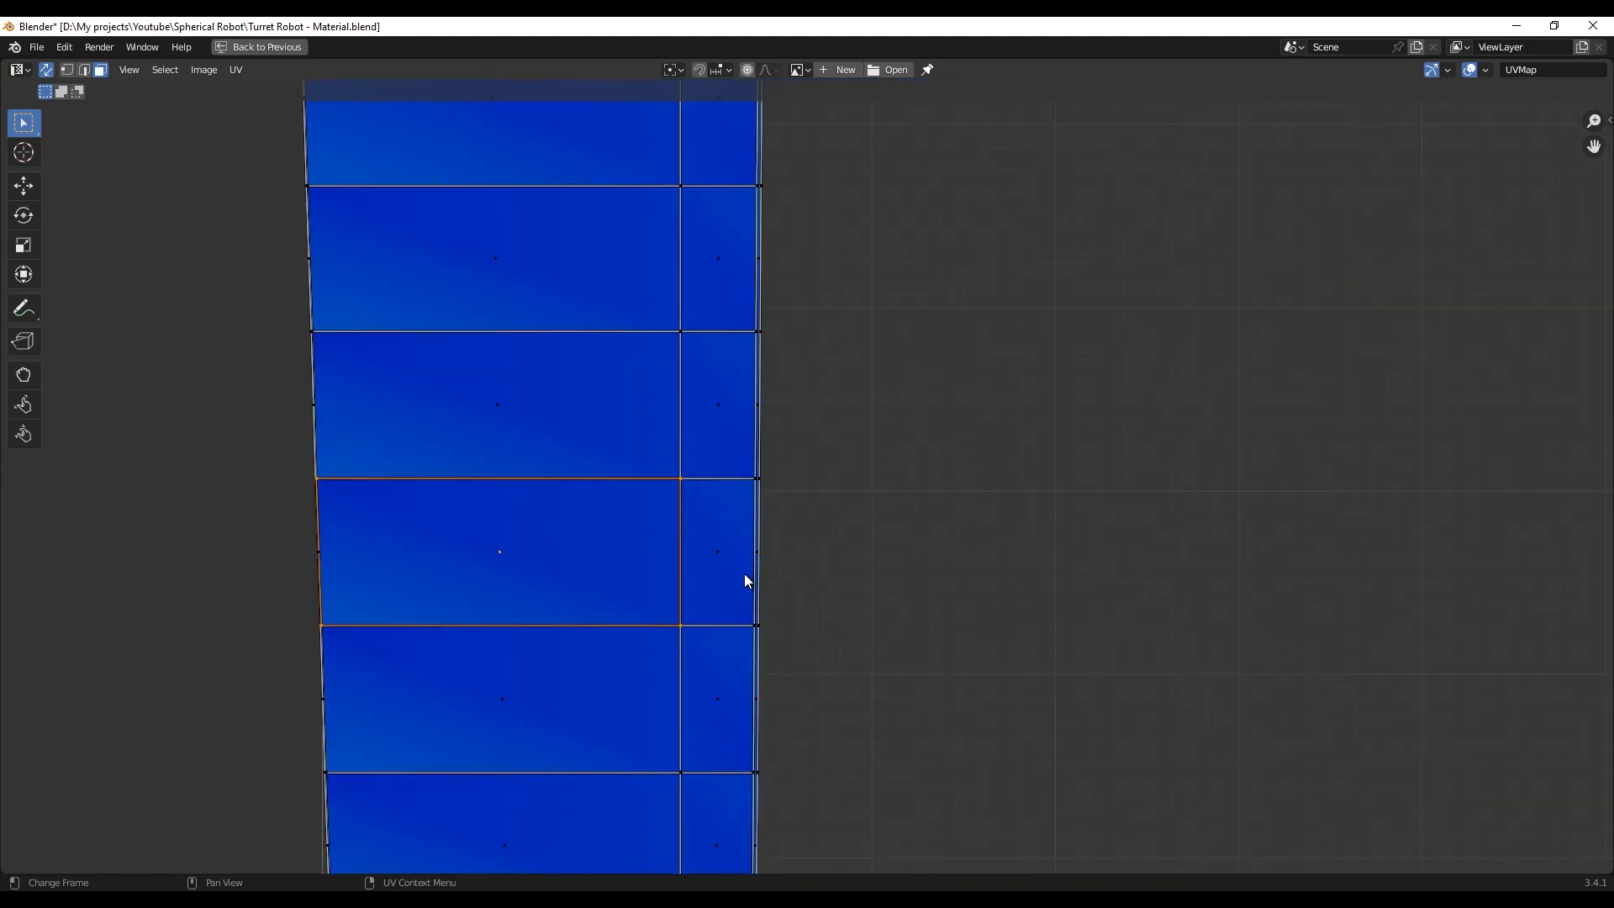
scroll(740, 580, "up", 3)
middle_click_drag(637, 585, 773, 530, "shift")
left_click(736, 504)
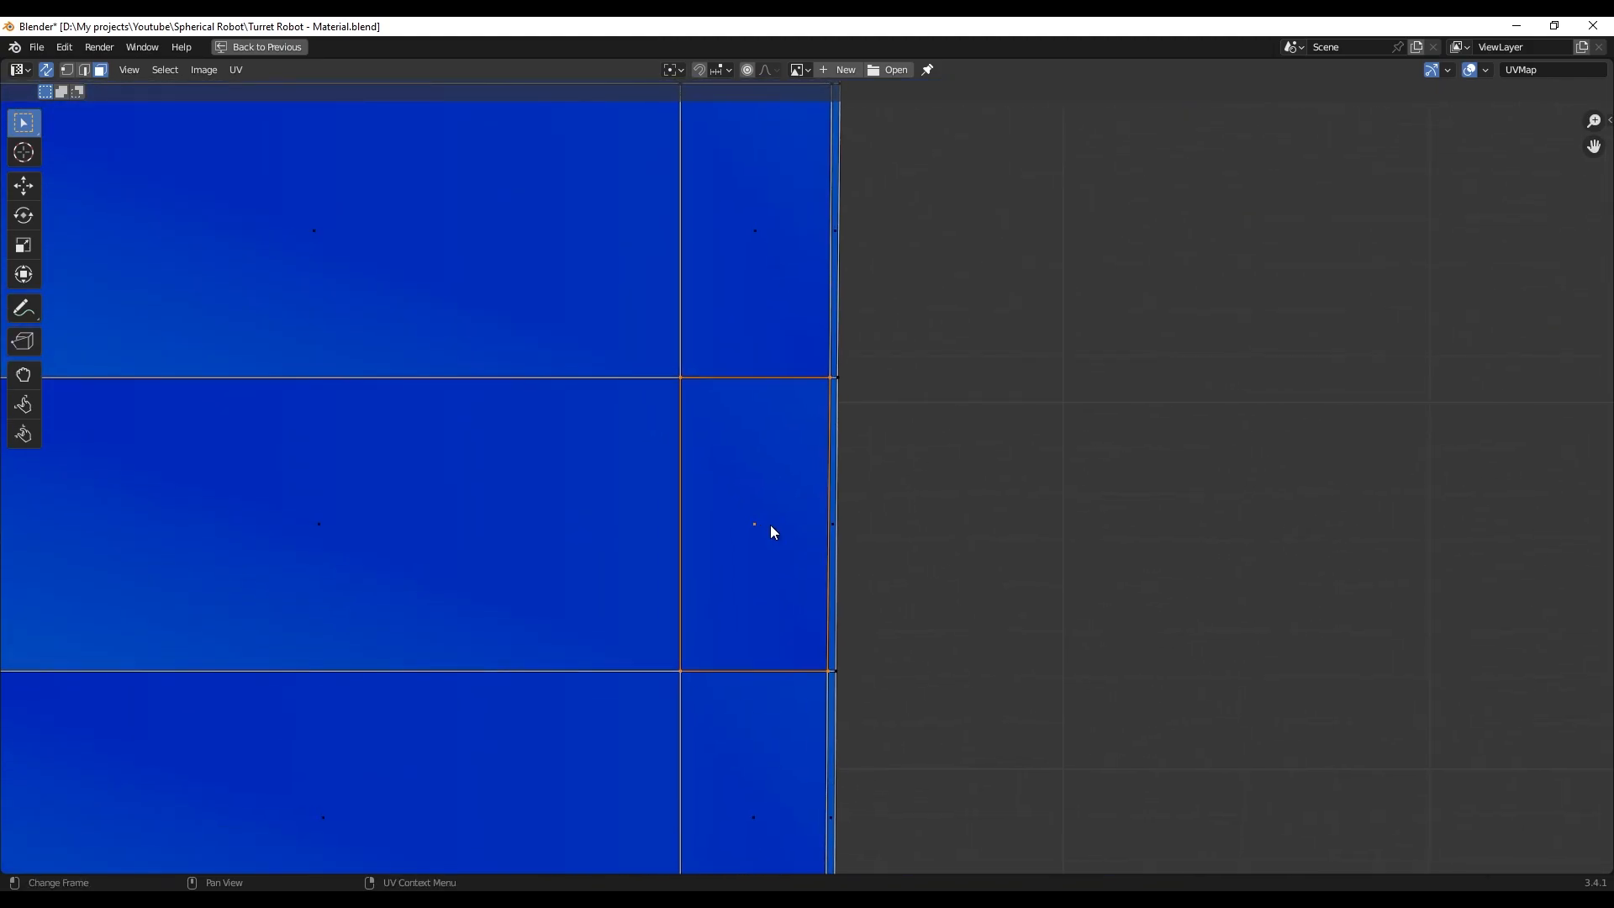
- Square up the narrow quad by applying Align Auto to its upper, inner, outer and lower edges
key("2")
left_click(736, 385)
right_click(750, 385)
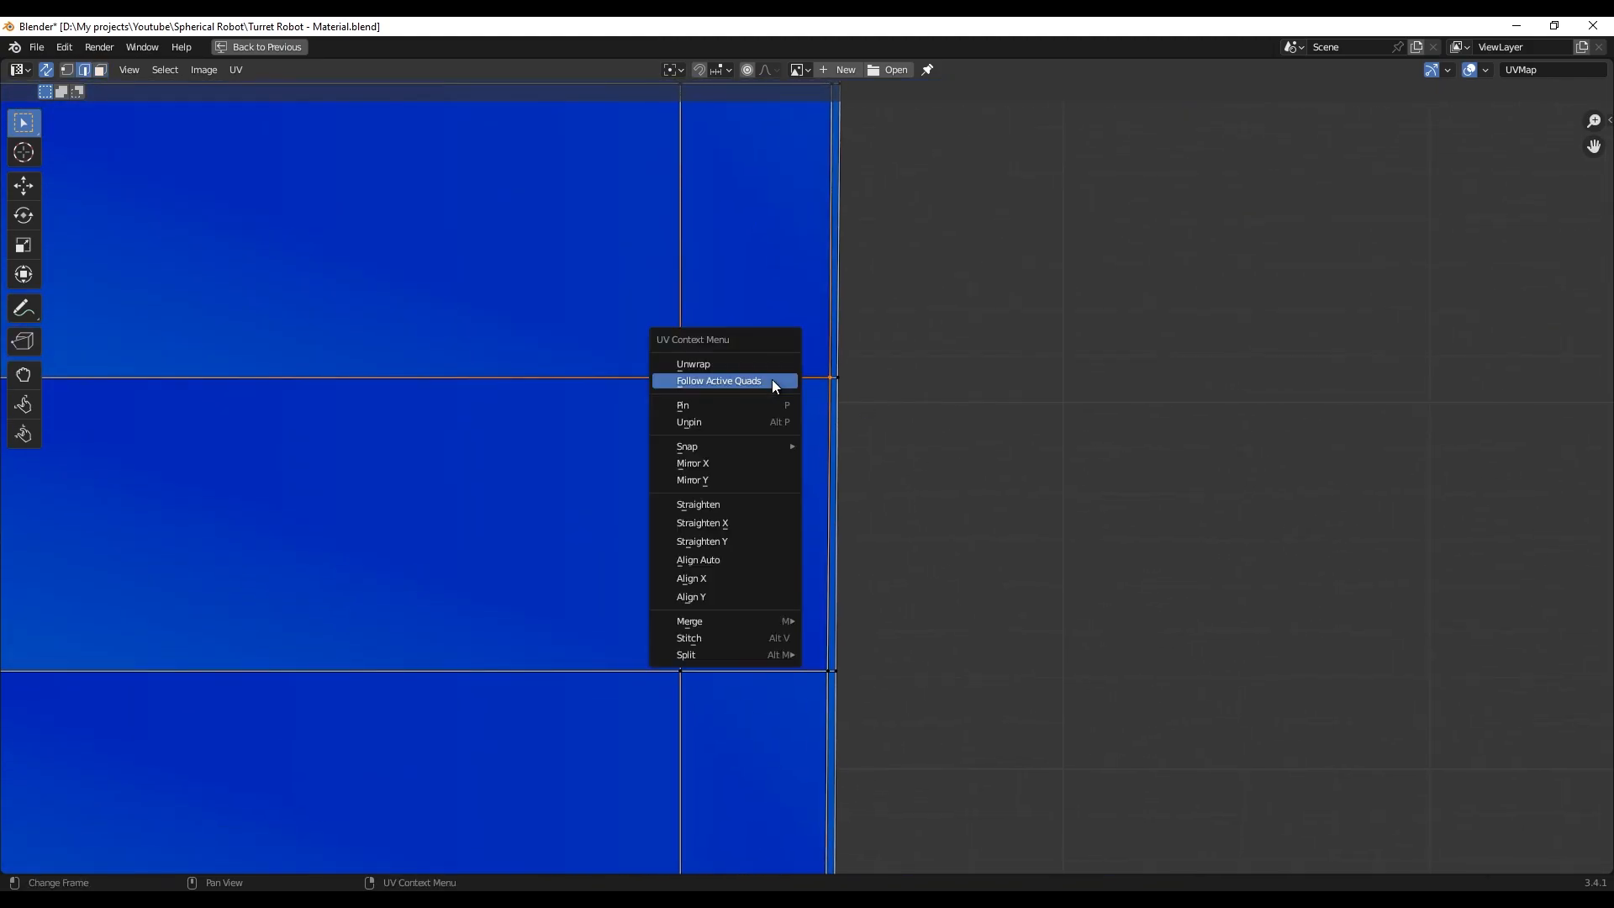
left_click(729, 559)
right_click(677, 547)
left_click(678, 547)
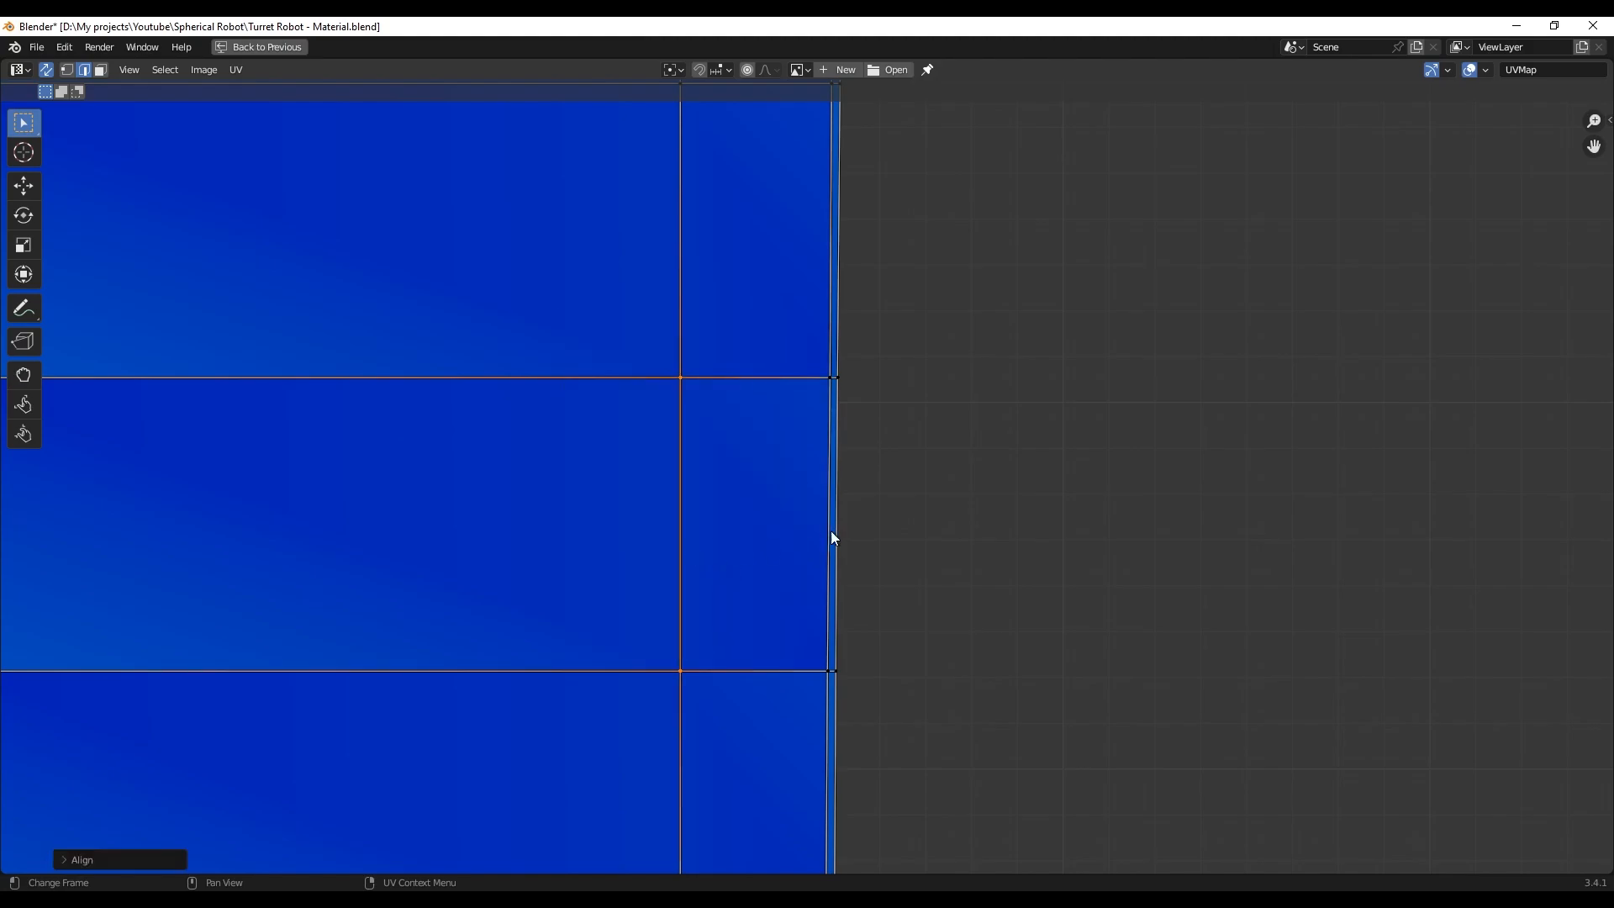
right_click(825, 531)
left_click(806, 535)
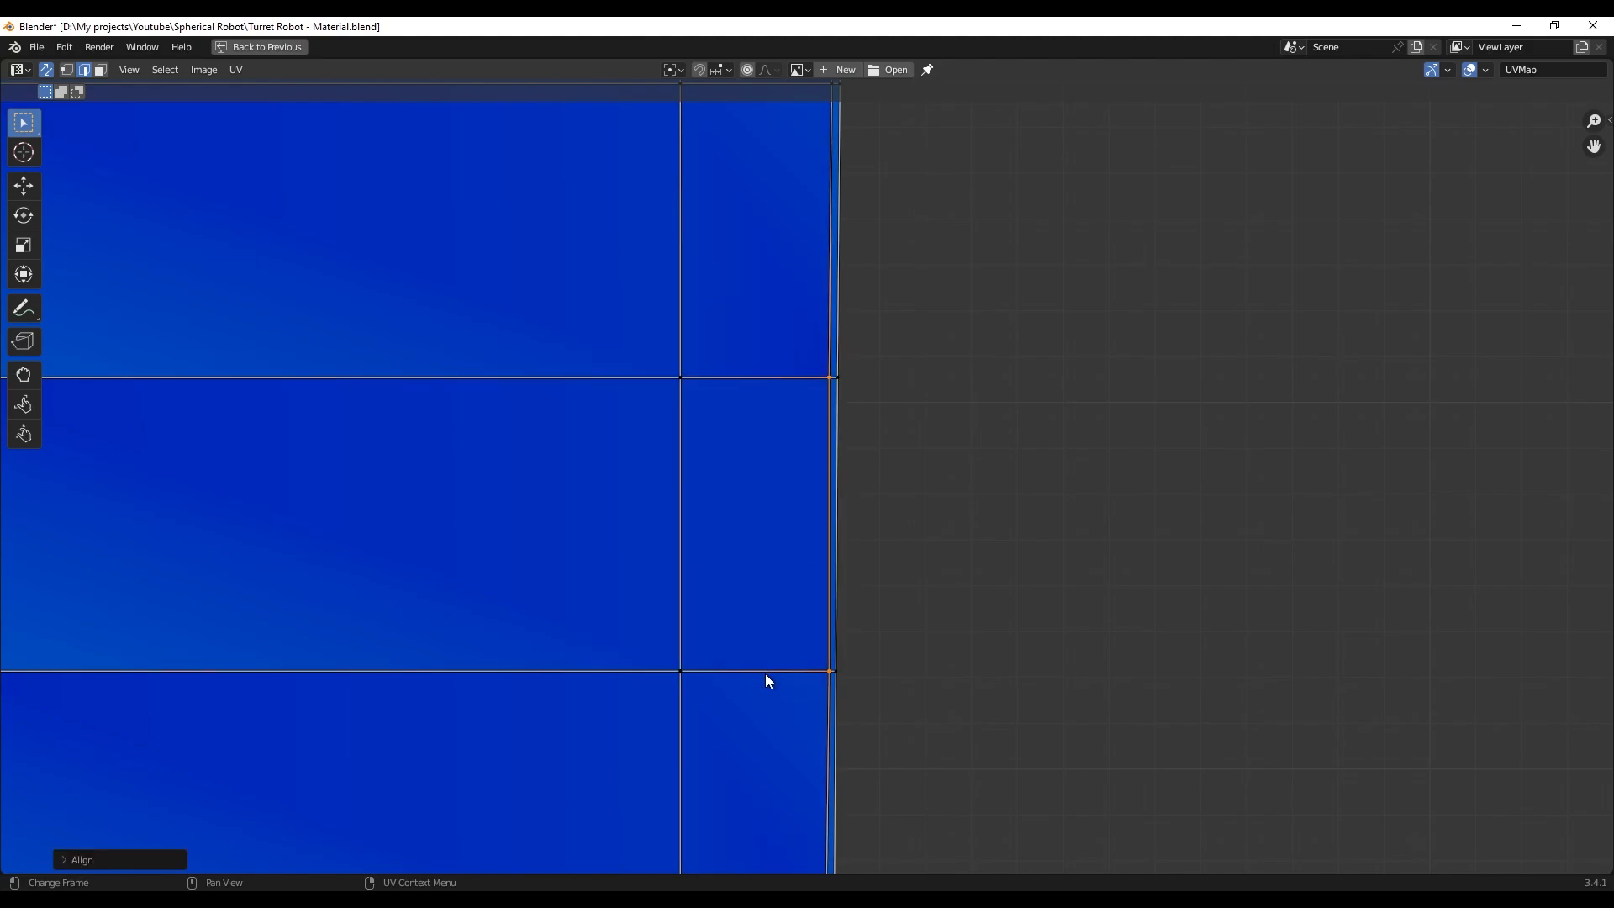
right_click(765, 673)
left_click(747, 667)
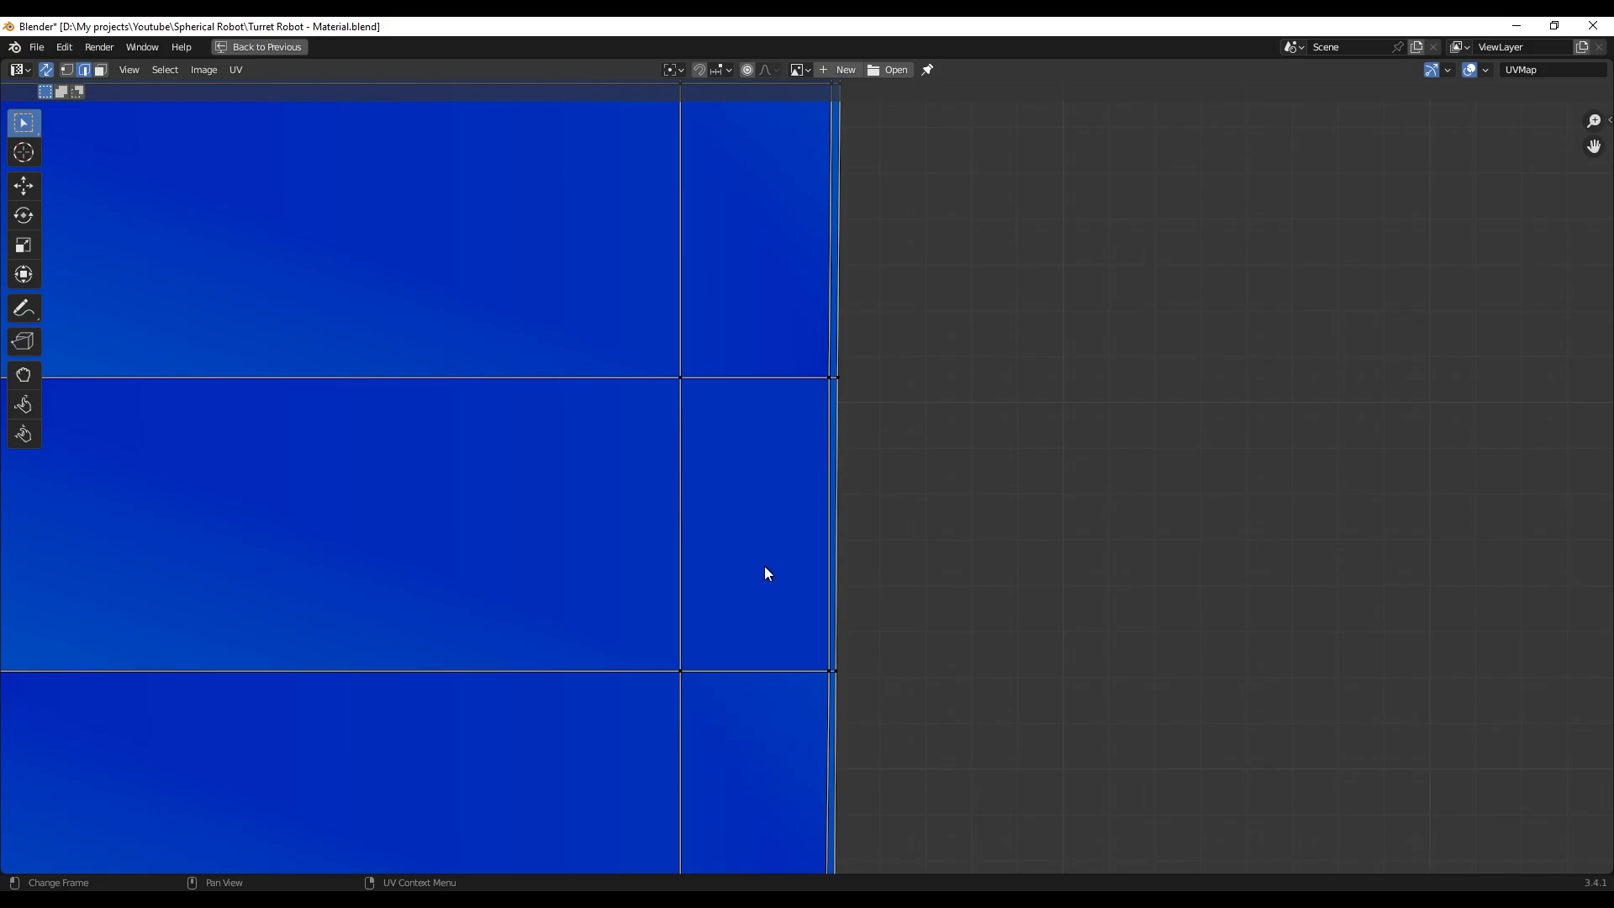
- Make the squared narrow quad the active face, select the whole strip and straighten it with Follow Active Quads
key("3")
left_click(758, 530)
key("a")
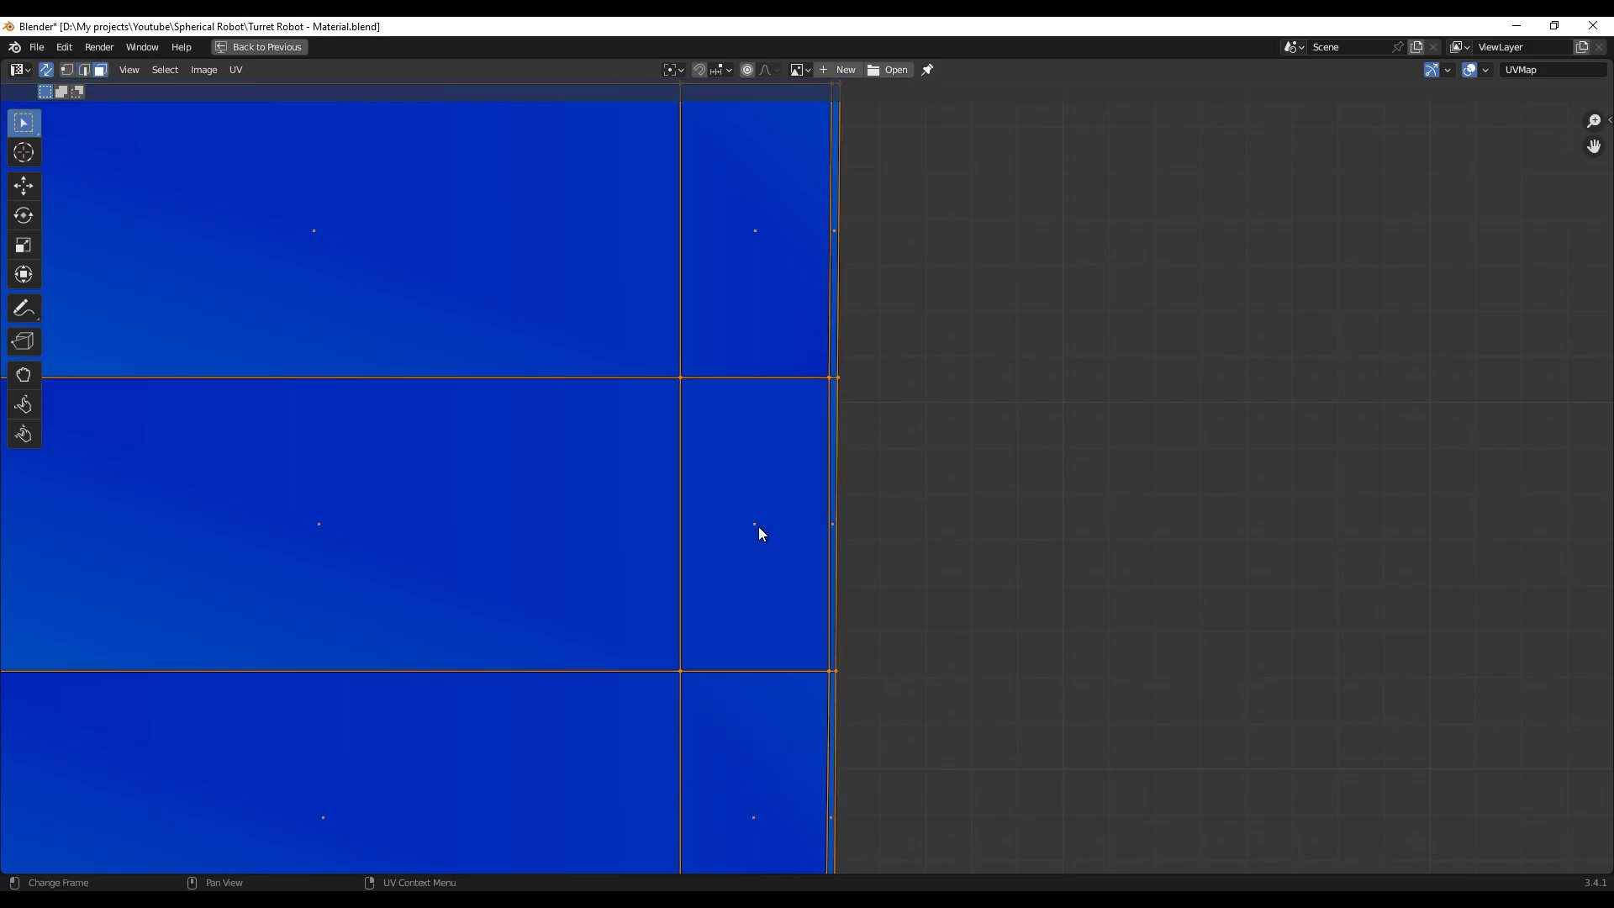
right_click(759, 533)
left_click(749, 348)
scroll(857, 491, "down", 8)
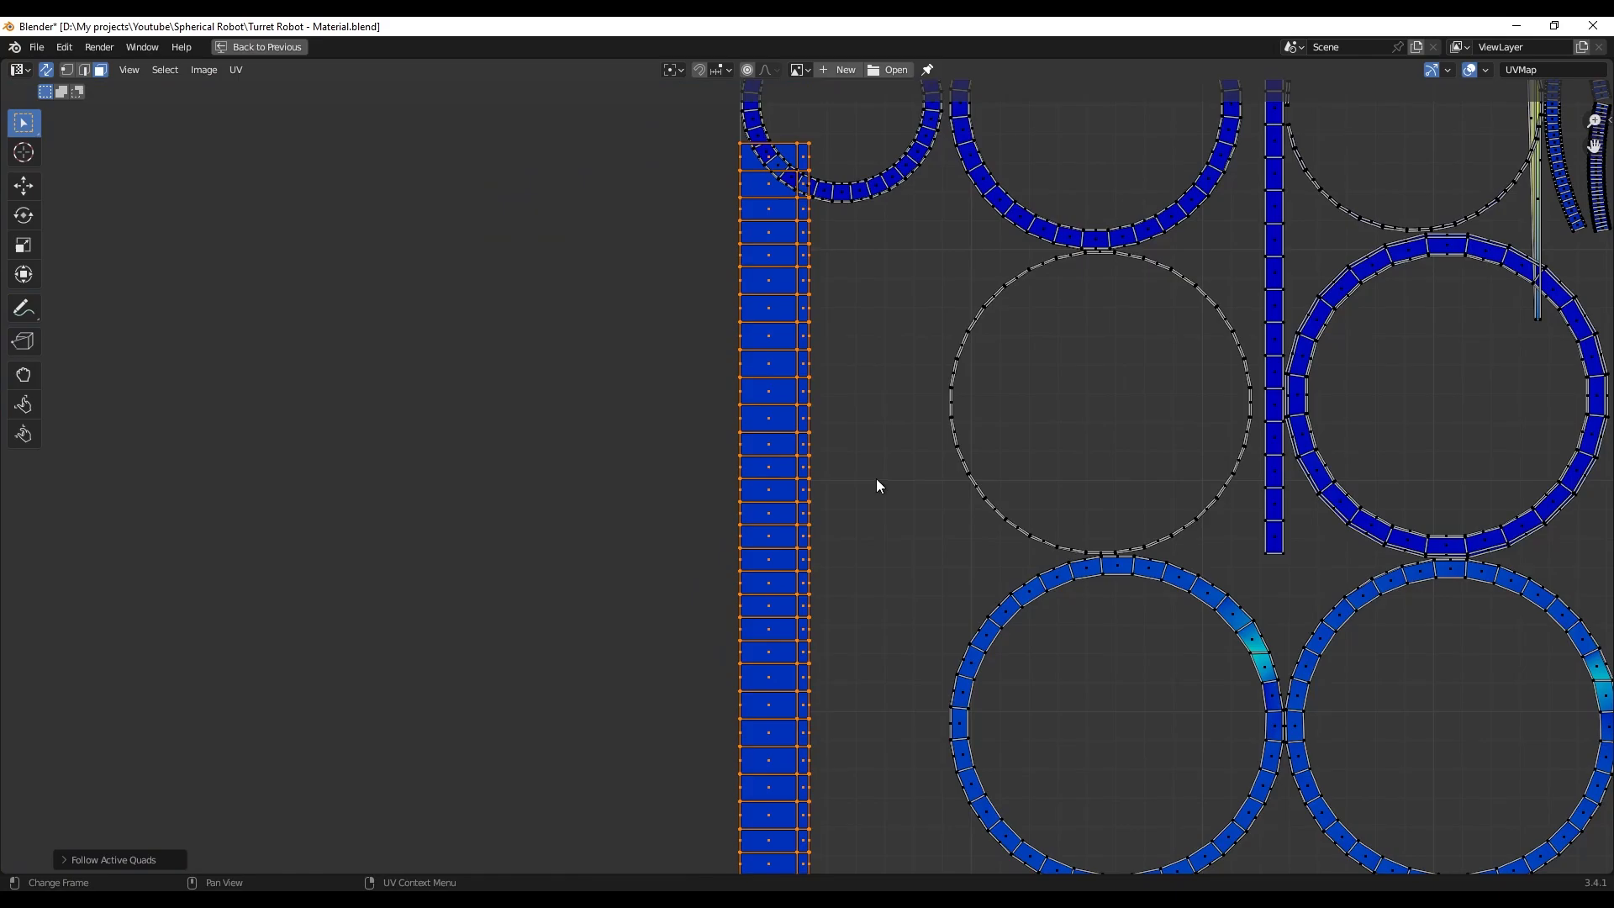
- Restore the maximized UV editor to its normal size and switch to the Layout workspace
scroll(822, 492, "up", 2)
middle_click_drag(819, 439, 789, 395, "shift")
scroll(787, 538, "down", 1)
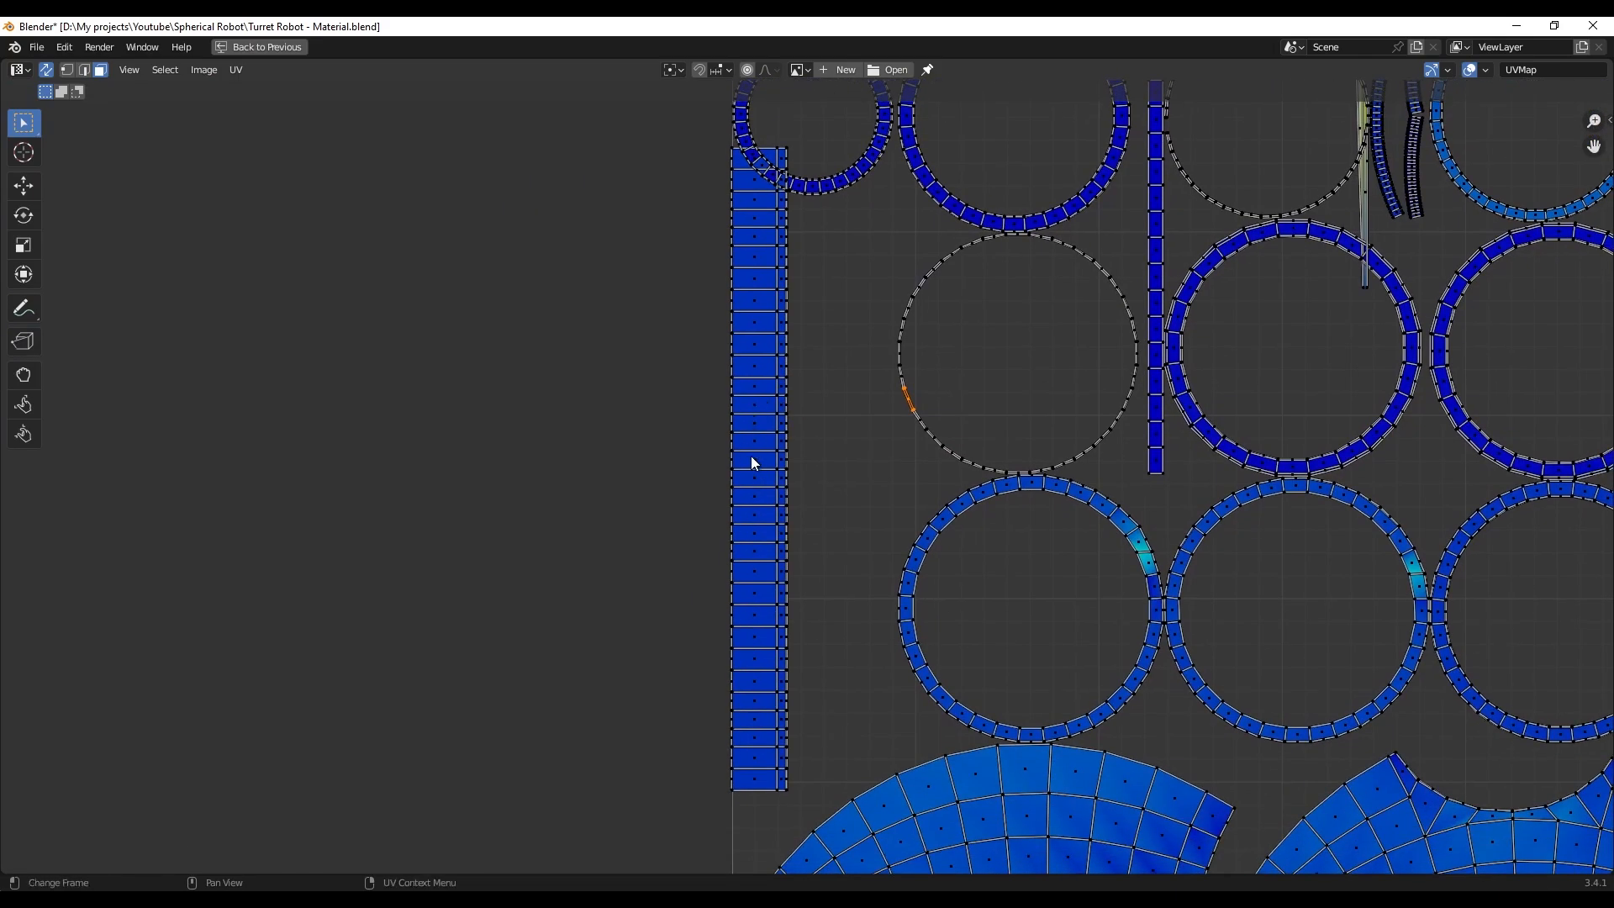
scroll(750, 455, "down", 3)
key("Home")
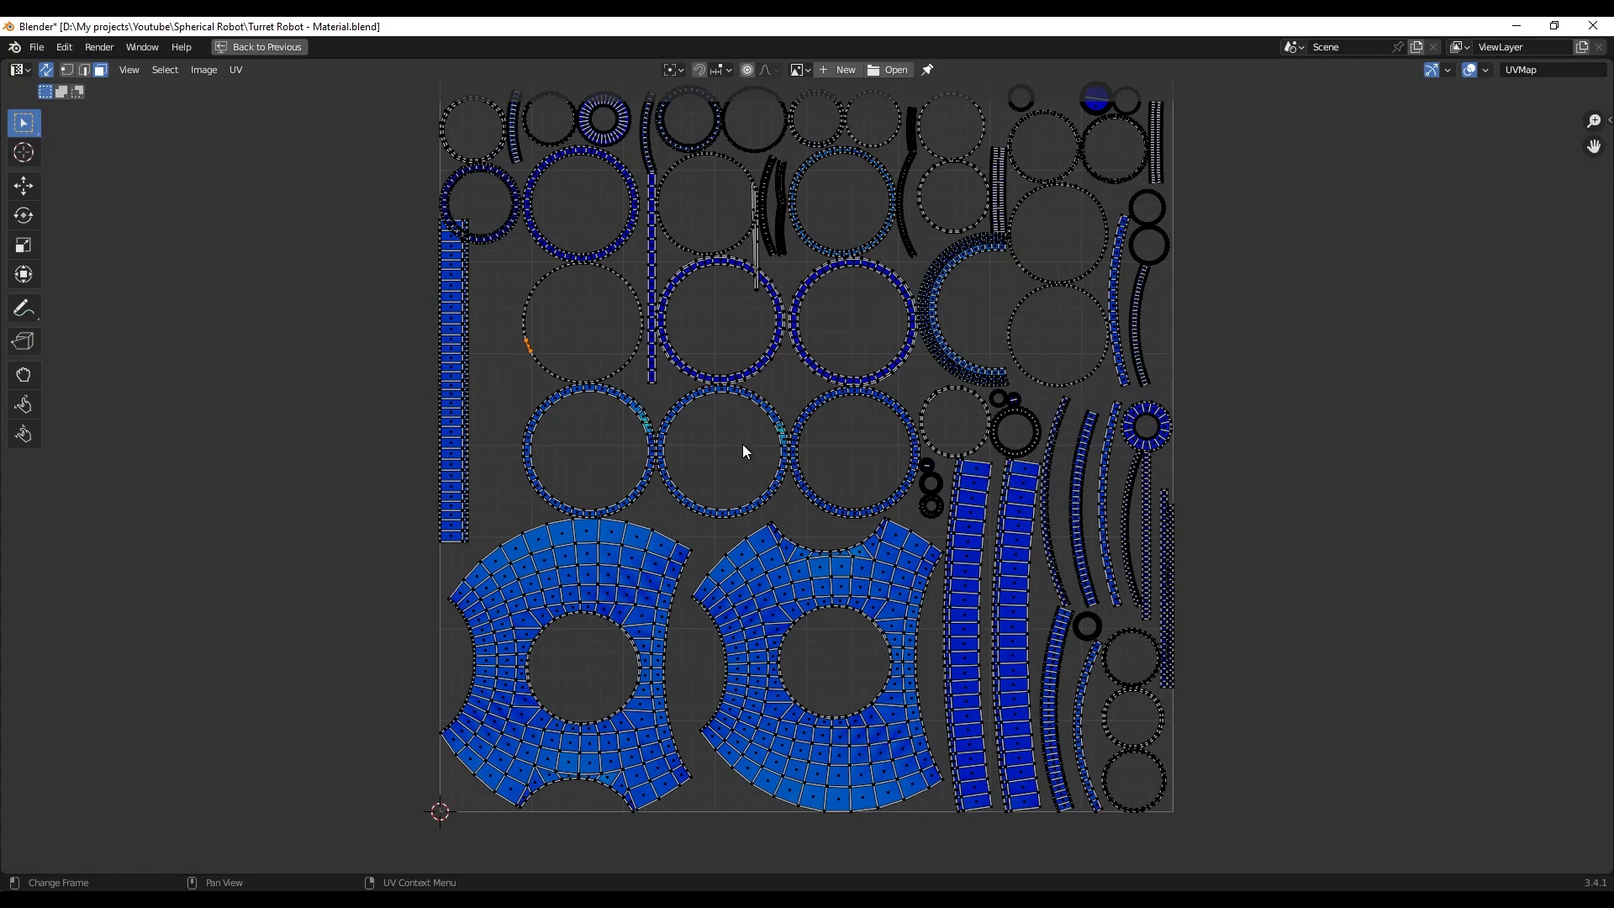
key("ctrl+space")
key("Home")
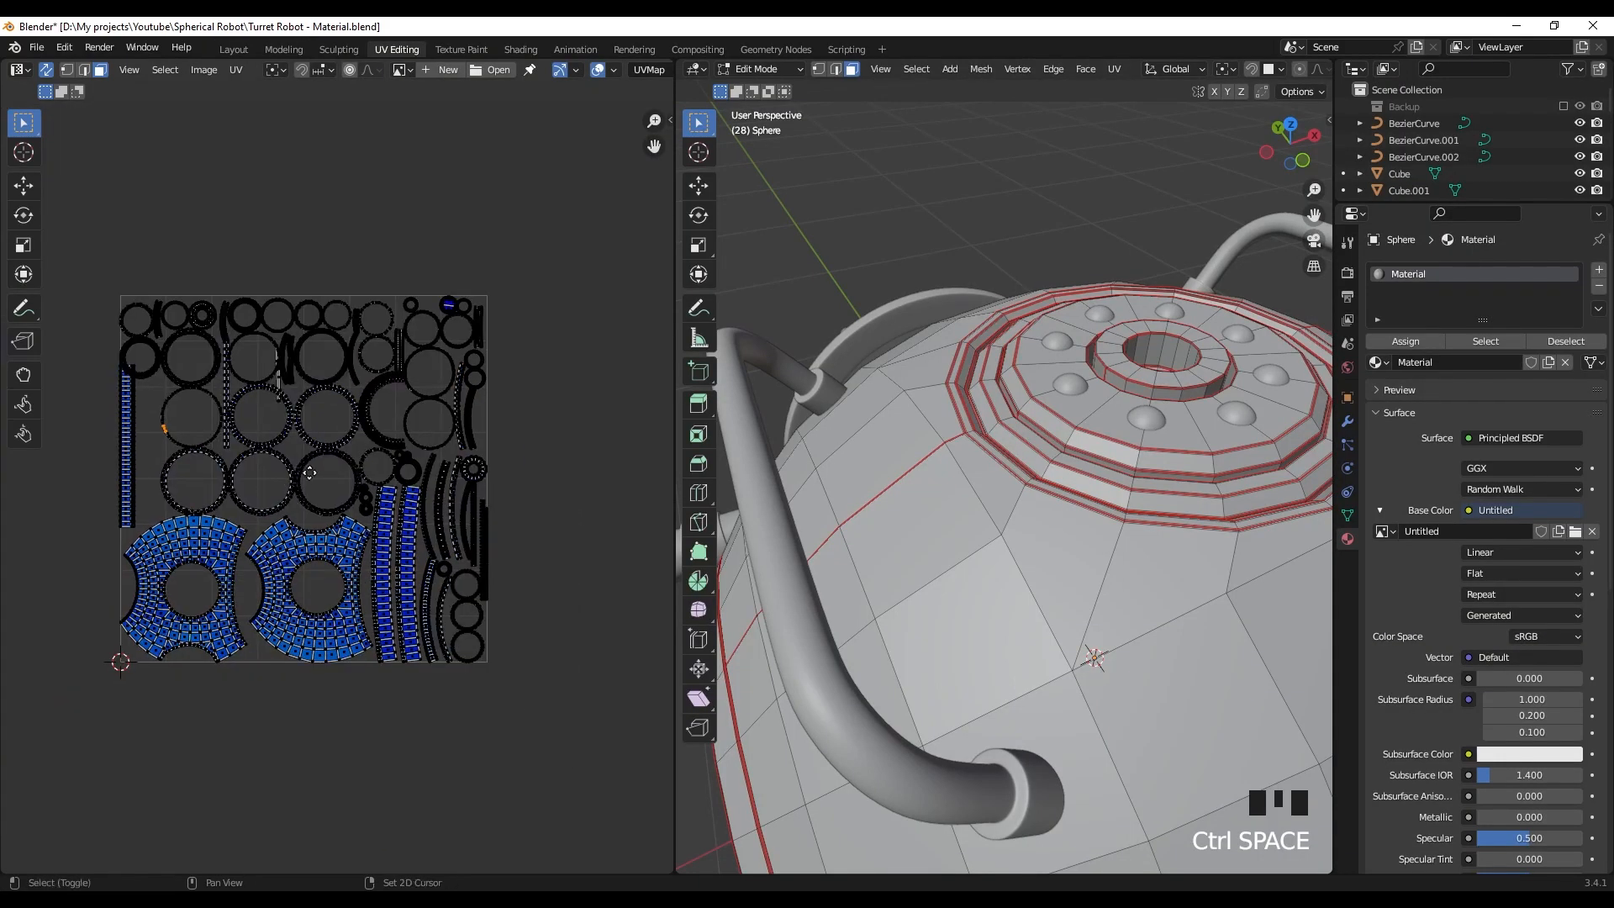
middle_click_drag(309, 473, 328, 489)
middle_click_drag(1099, 476, 1109, 461, "shift")
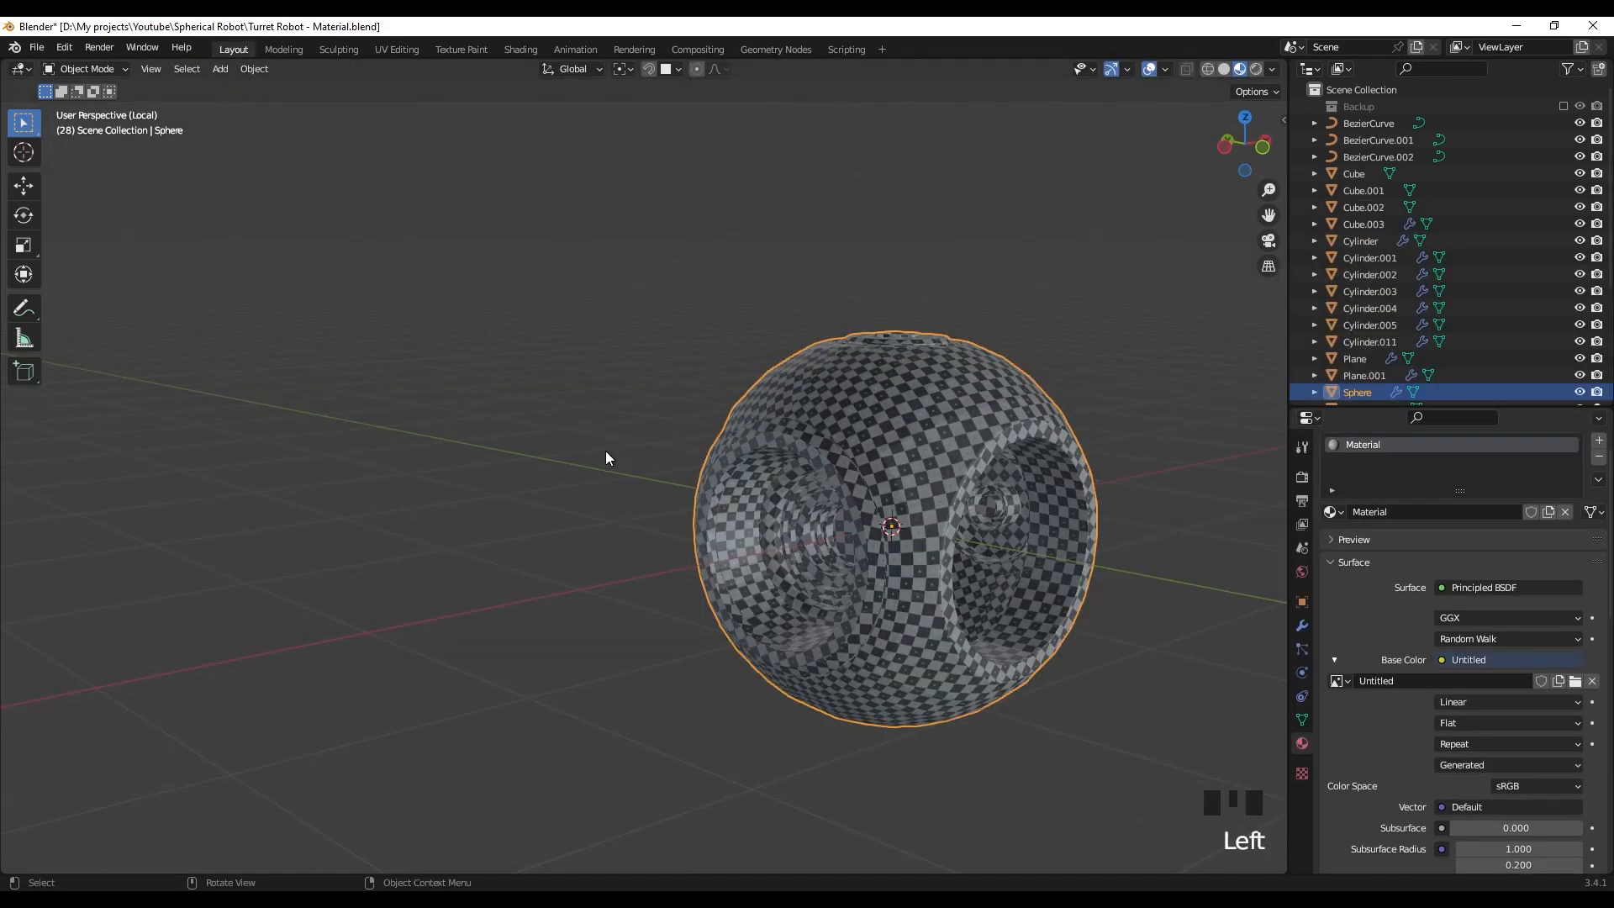
- Isolate the mirrored outer side disc in local view and open its mesh in Edit Mode
mouse_move(755, 457)
middle_mouse_down("shift")
mouse_move(633, 446)
mouse_move(737, 469)
mouse_move(869, 550)
mouse_move(756, 468)
middle_mouse_up("shift")
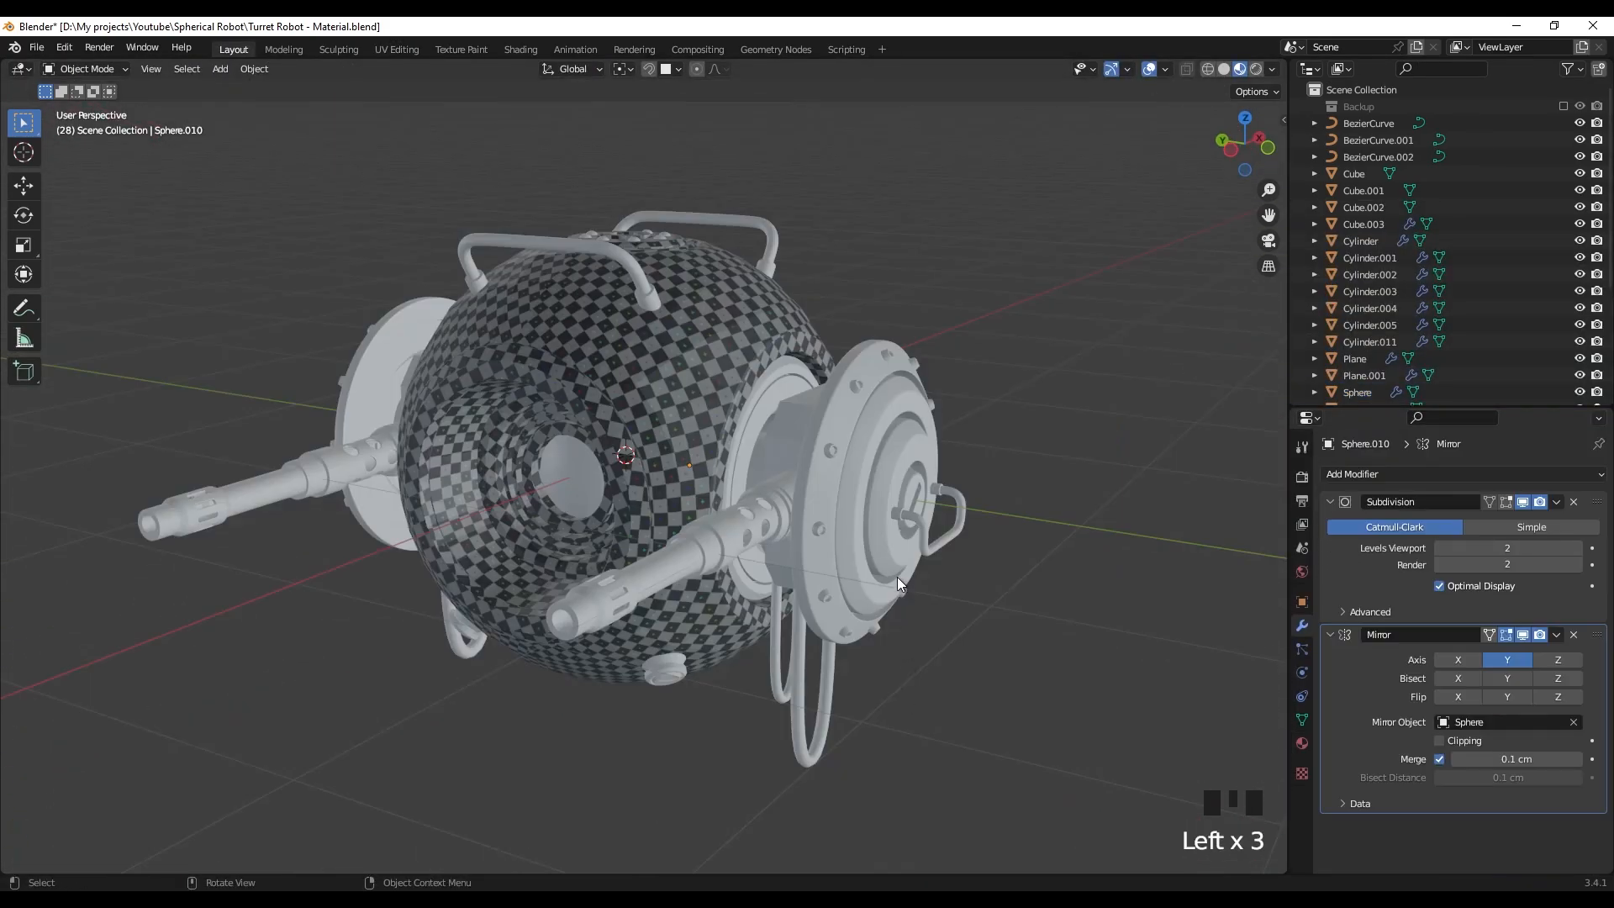
left_click(897, 579)
left_click(887, 552)
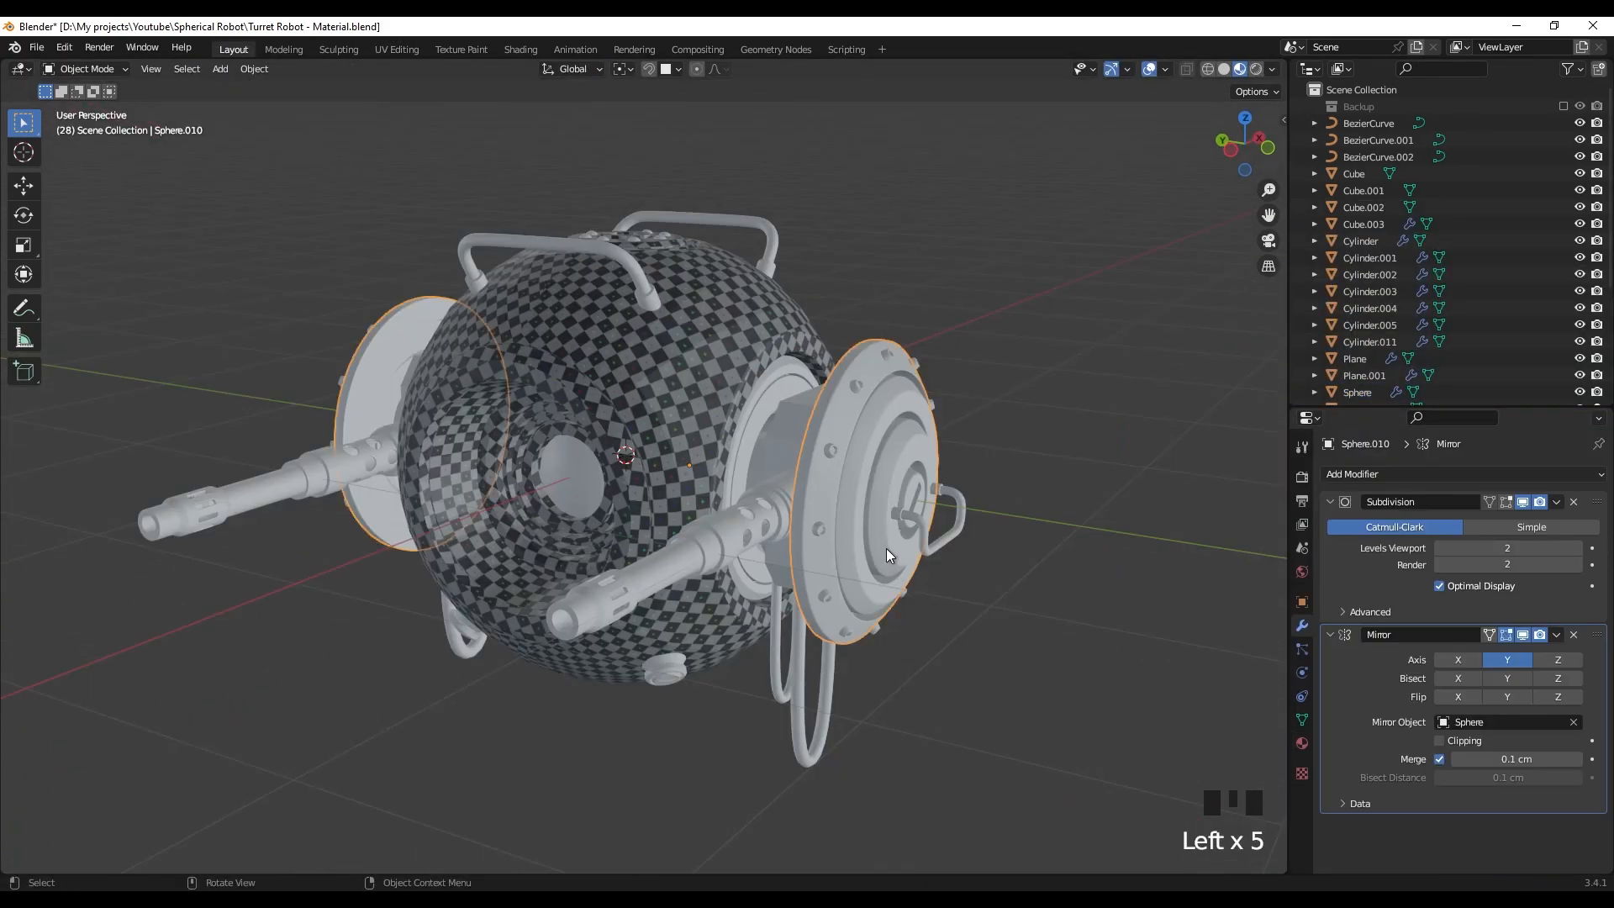
key("slash")
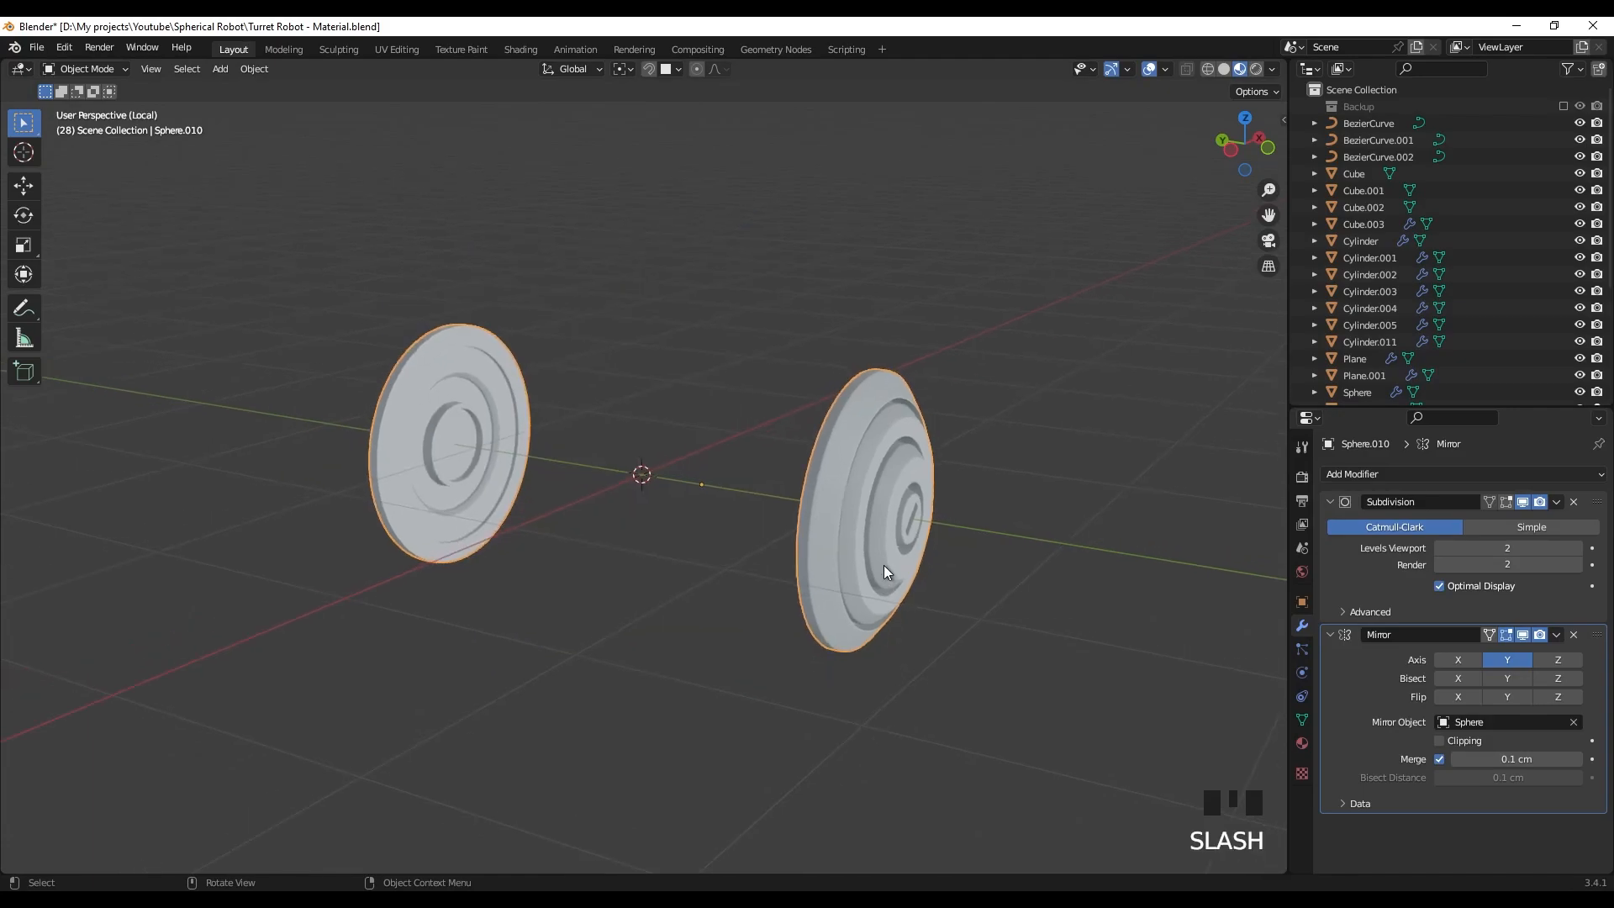
middle_click_drag(911, 583, 610, 463, "shift")
key("Tab")
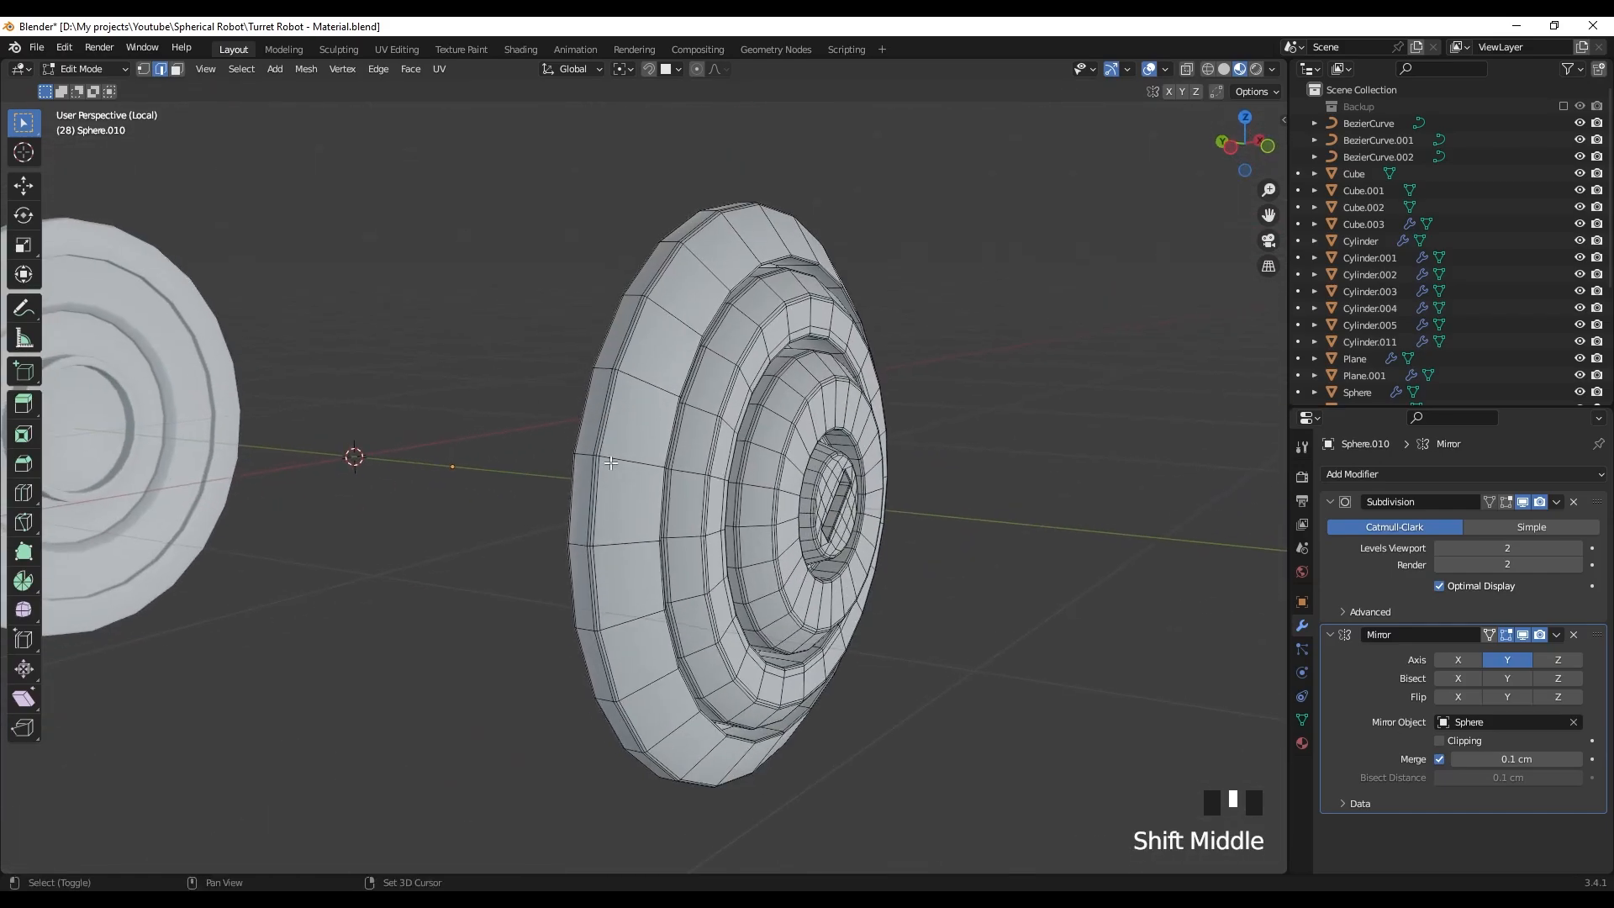
- Select the disc's sharp edges with a 30° sharpness and mark them as seams
left_click(242, 72)
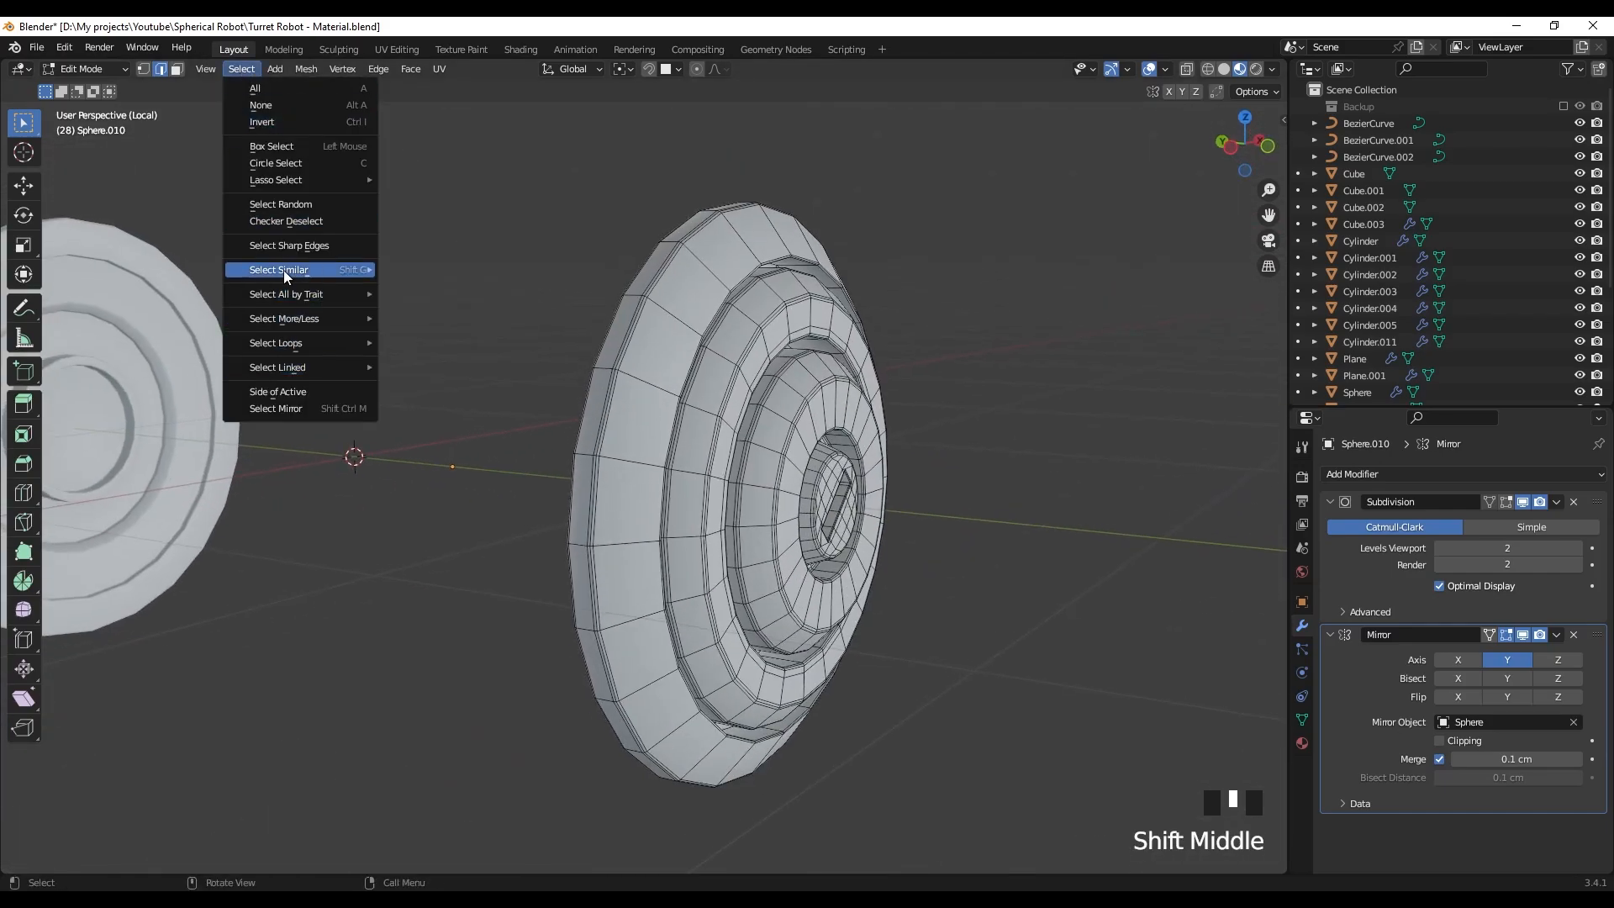
left_click(286, 246)
right_click(707, 482)
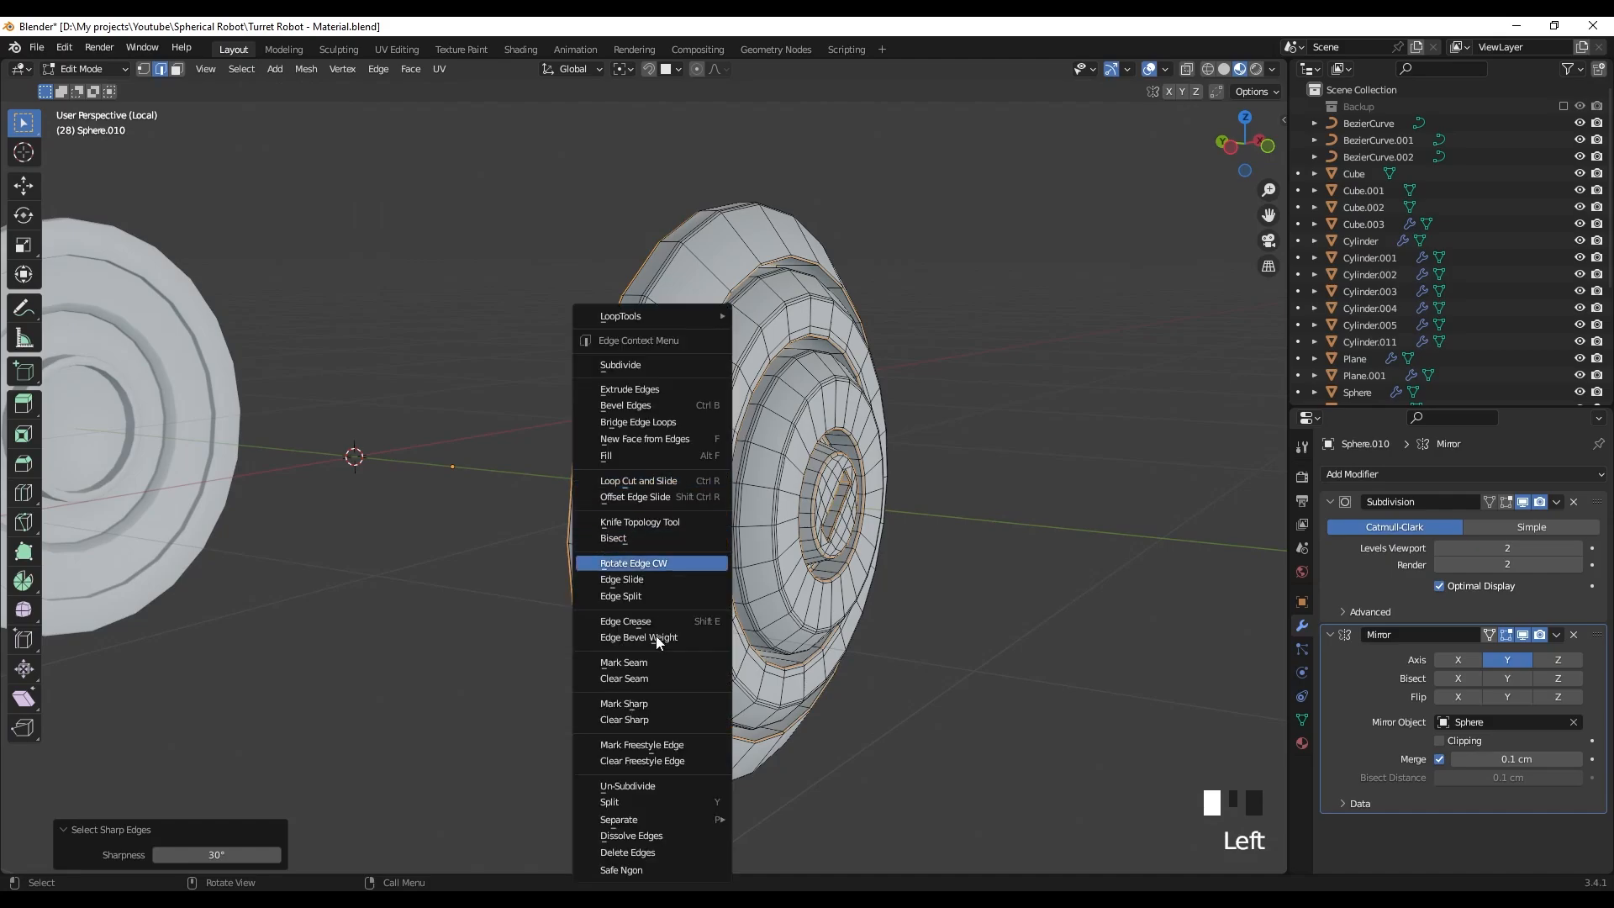
left_click(651, 662)
- Clear the seams from the short edges at the inner and outer corners of the disc's central slot
scroll(684, 528, "up", 2)
middle_click_drag(684, 528, 517, 446, "shift")
scroll(658, 529, "up", 4)
scroll(658, 529, "up", 3)
scroll(516, 446, "up", 5)
middle_click_drag(609, 337, 648, 457, "shift")
middle_click_drag(421, 168, 498, 264, "shift")
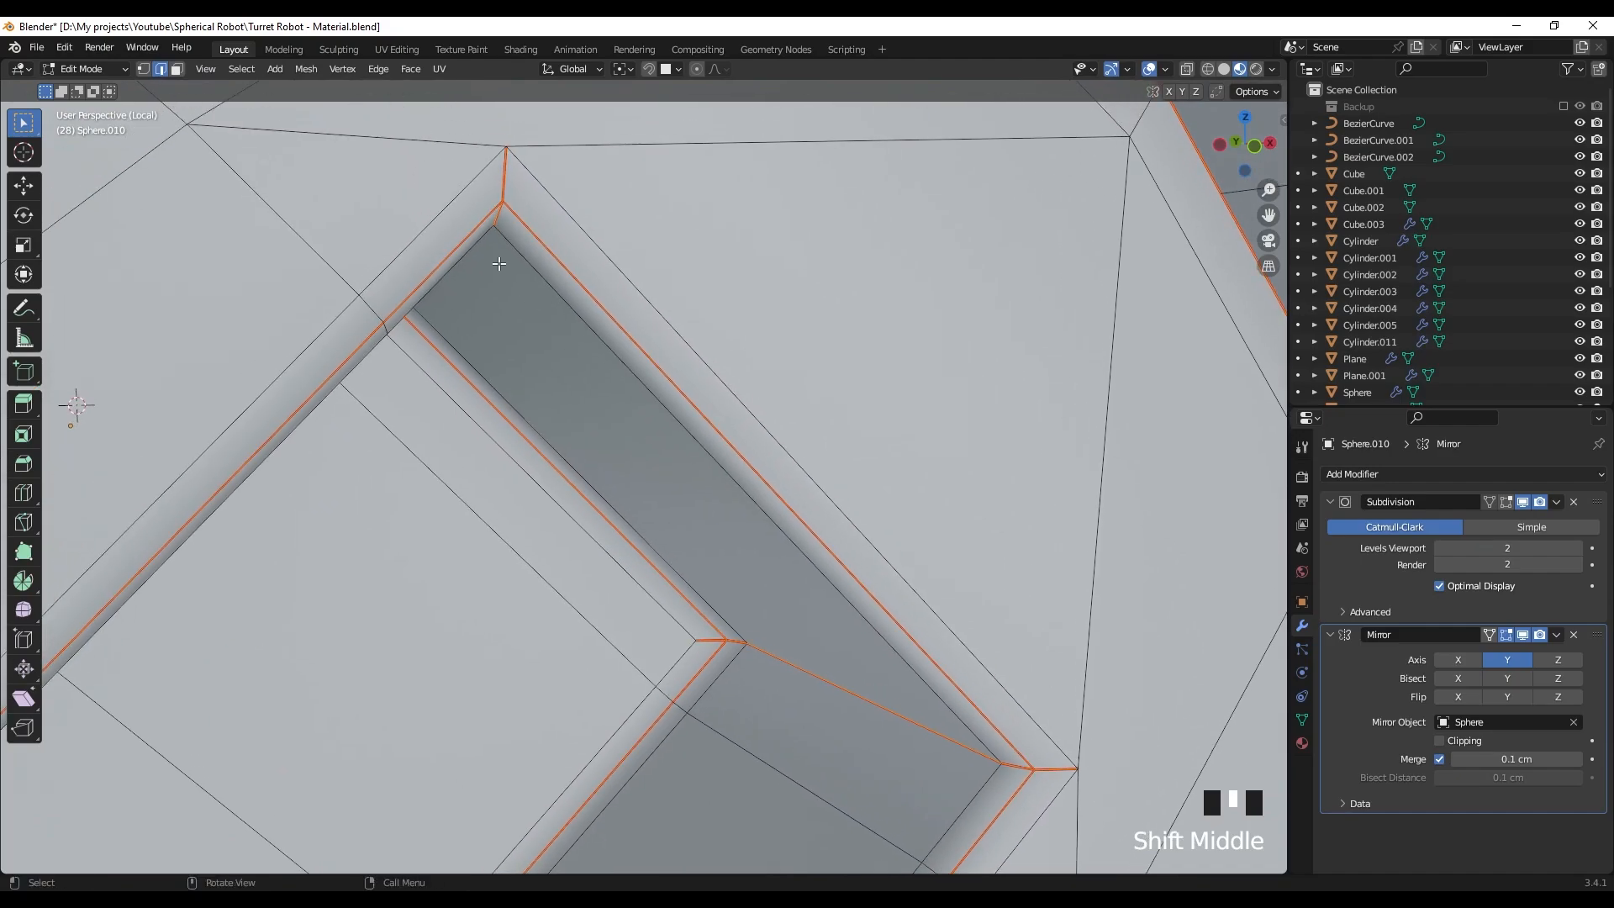
left_click(506, 176)
middle_click_drag(527, 176, 550, 159)
left_click(494, 338, "shift")
left_click(1147, 721, "shift")
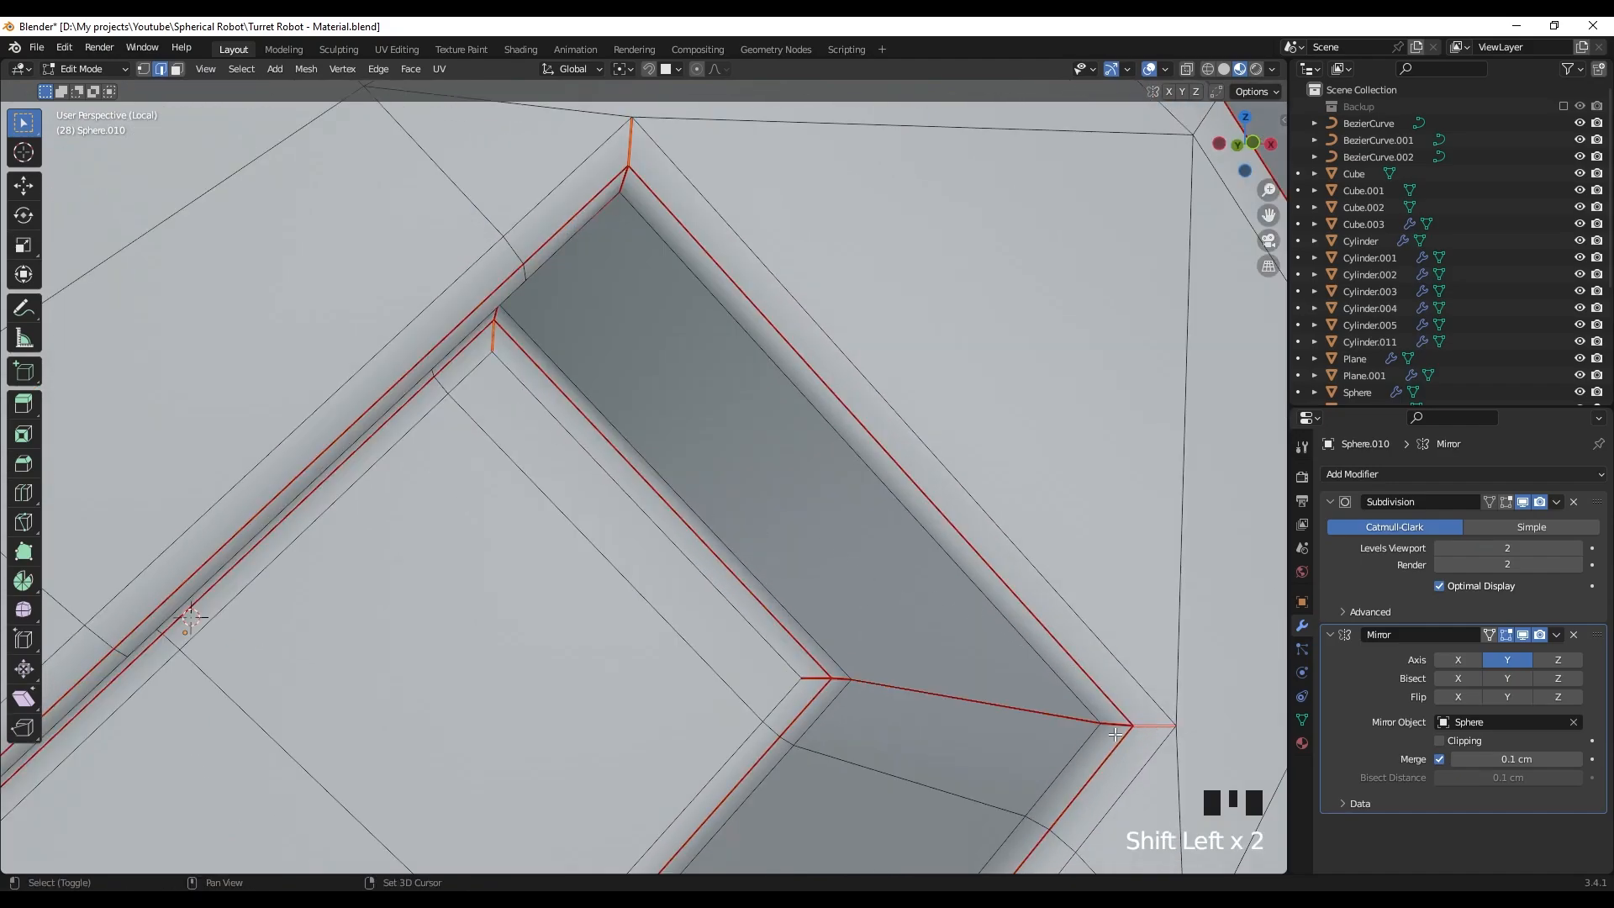
scroll(813, 677, "down", 4)
middle_click_drag(813, 677, 365, 535, "shift")
left_click(350, 543, "shift")
left_click(186, 607, "shift")
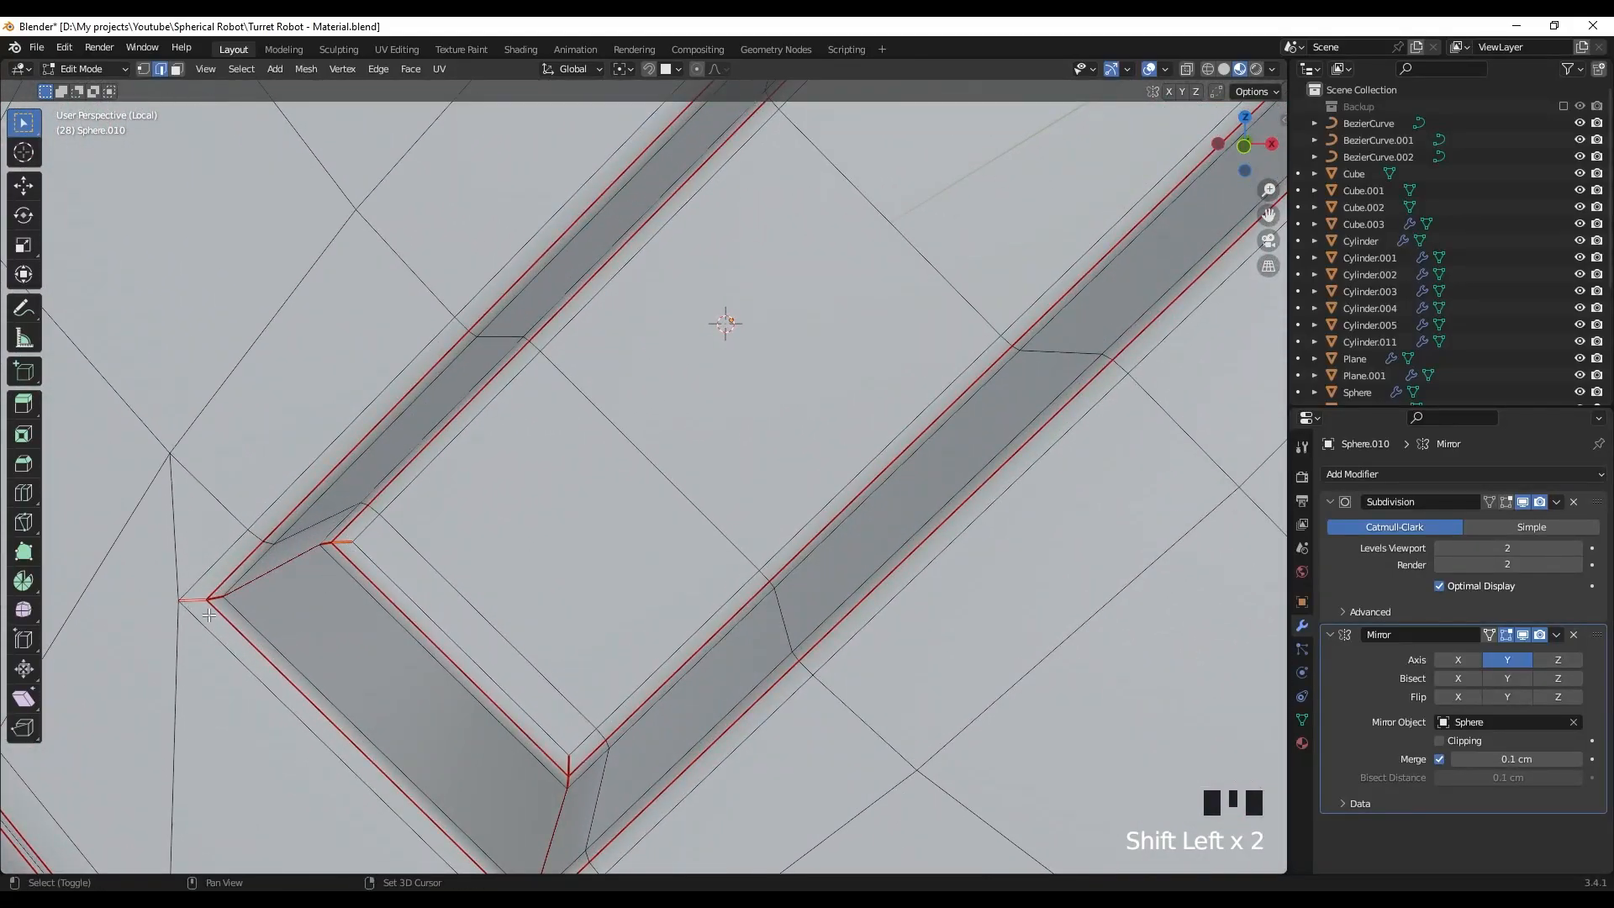
middle_click_drag(446, 697, 471, 475, "shift")
left_click(571, 638, "shift")
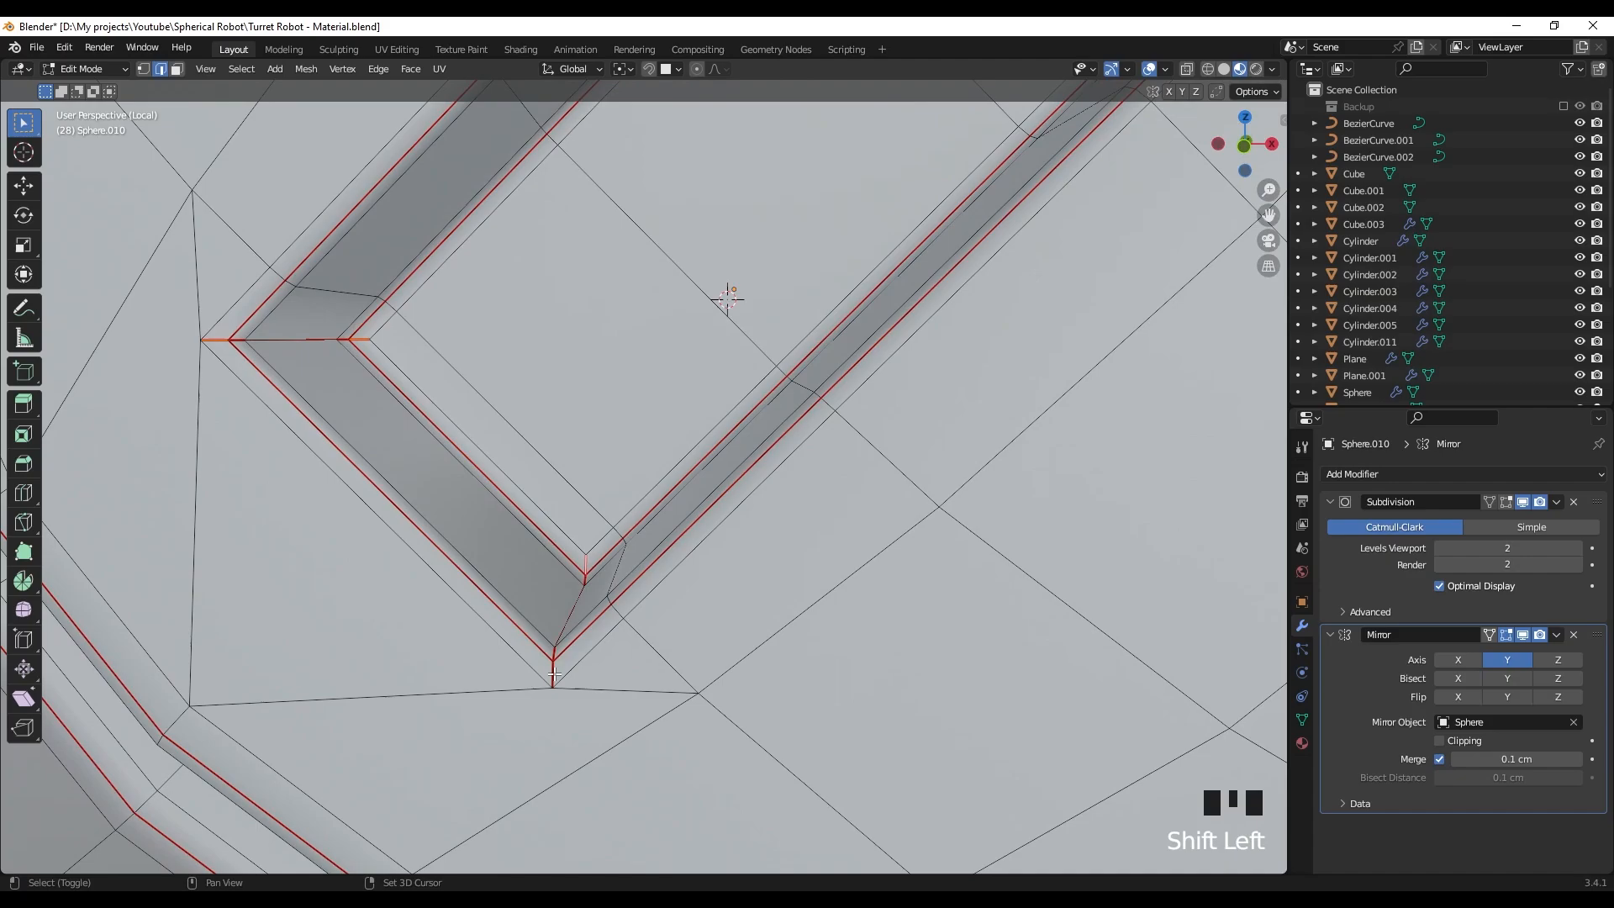
right_click(591, 671)
left_click(590, 678)
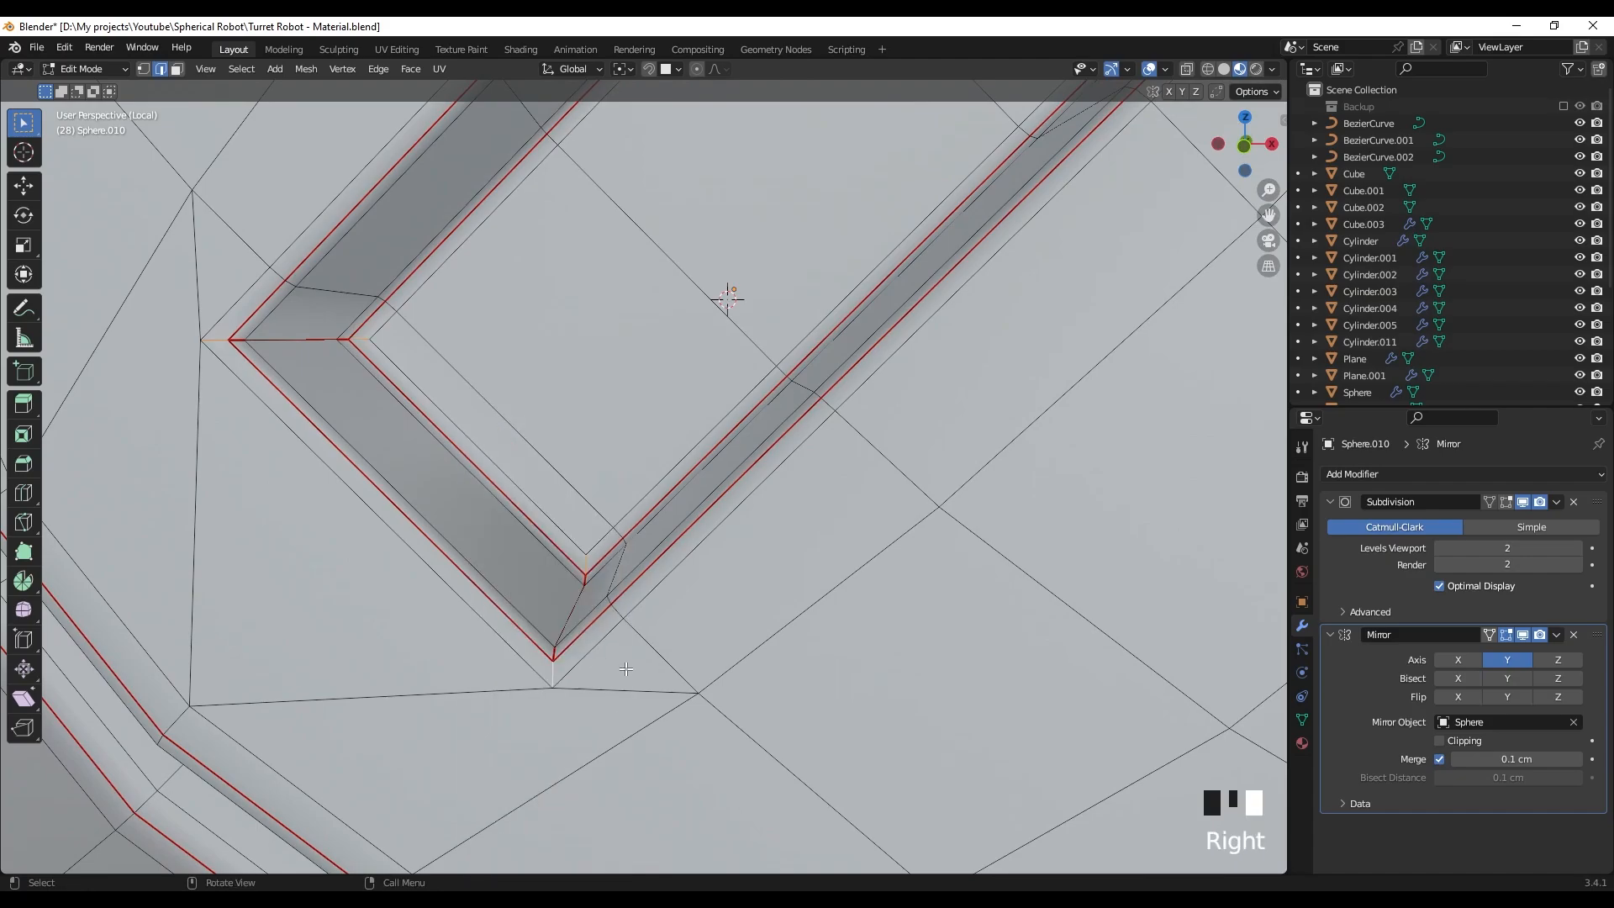
- Mark a seam across the wall of the disc's central recess, connecting its two seam loops
scroll(658, 638, "down", 1)
scroll(841, 589, "up", 8)
middle_click_drag(890, 590, 728, 537, "shift")
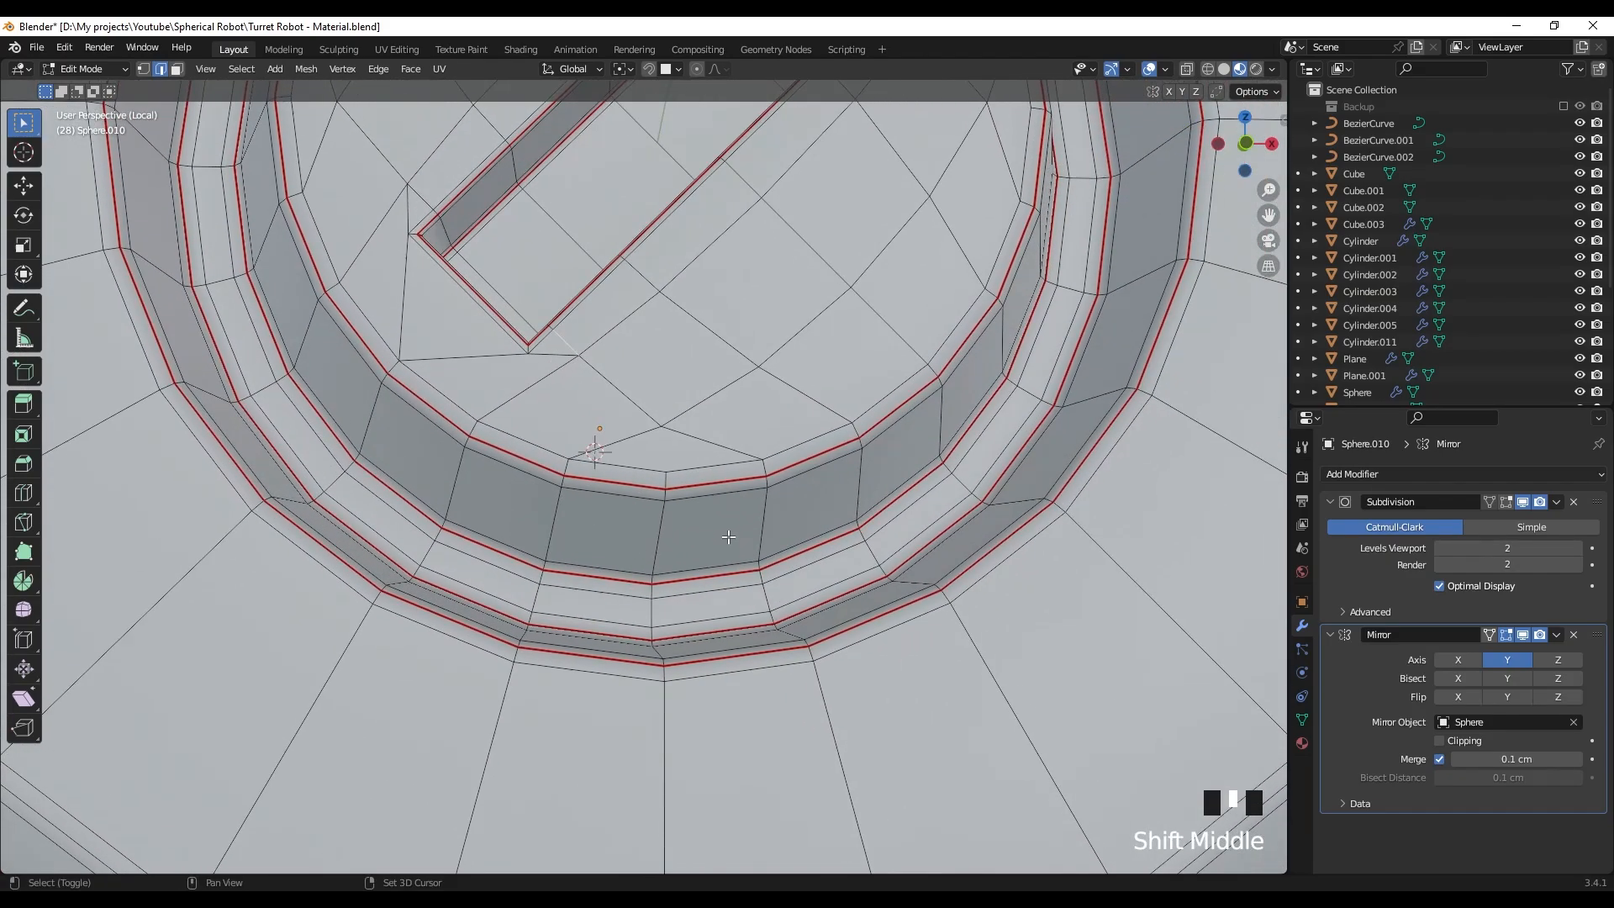
scroll(650, 573, "up", 2)
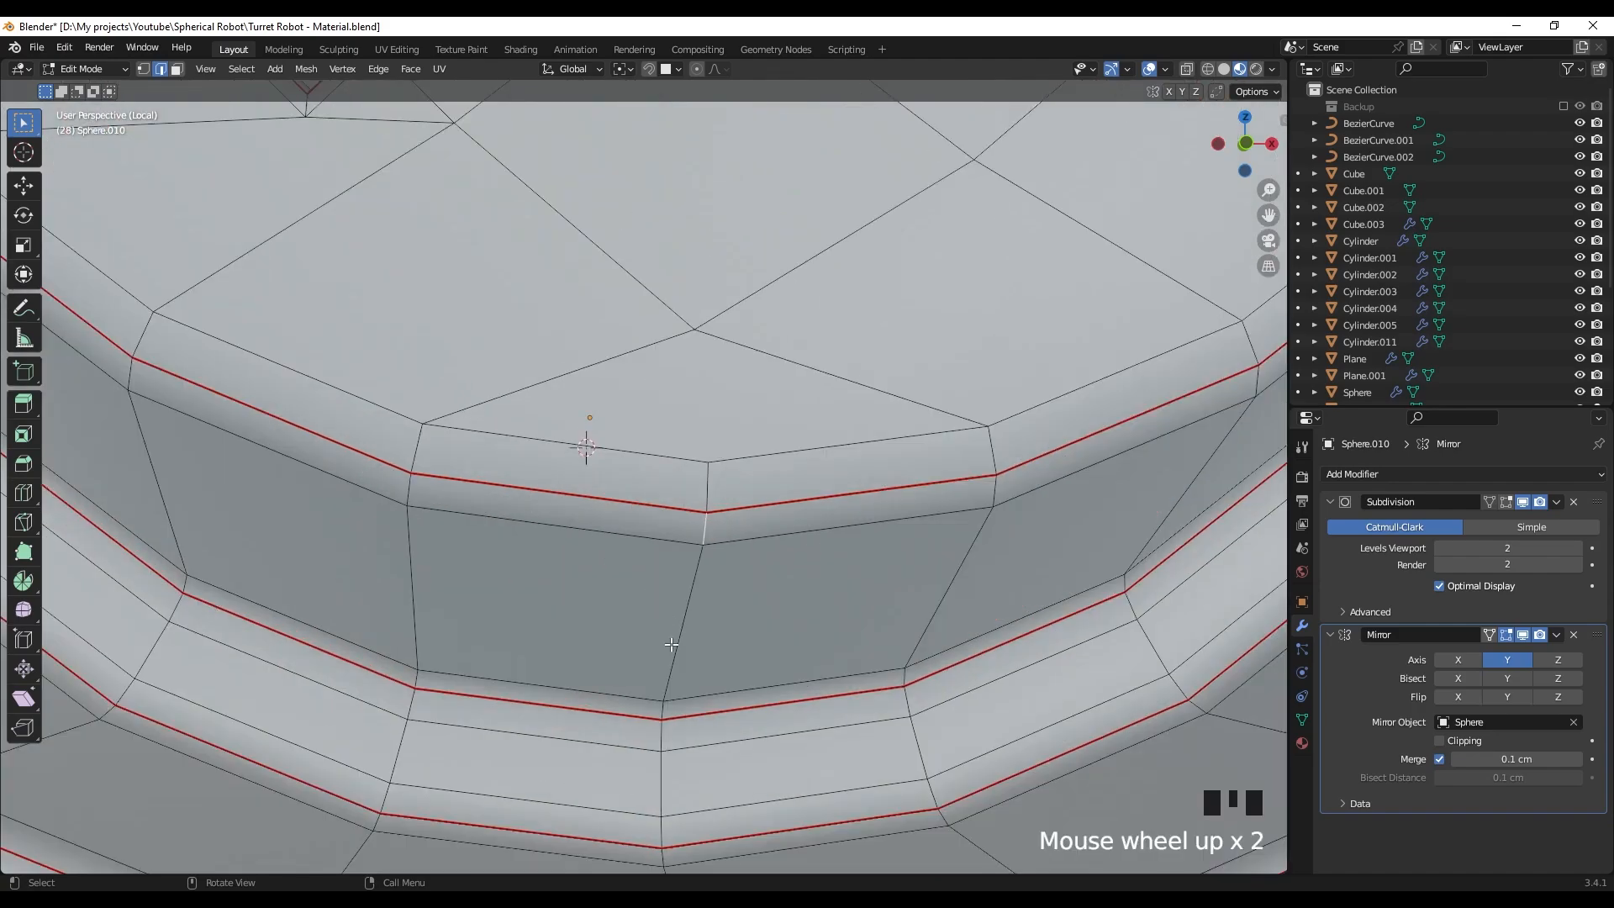
left_click(658, 720, "ctrl")
right_click(670, 716)
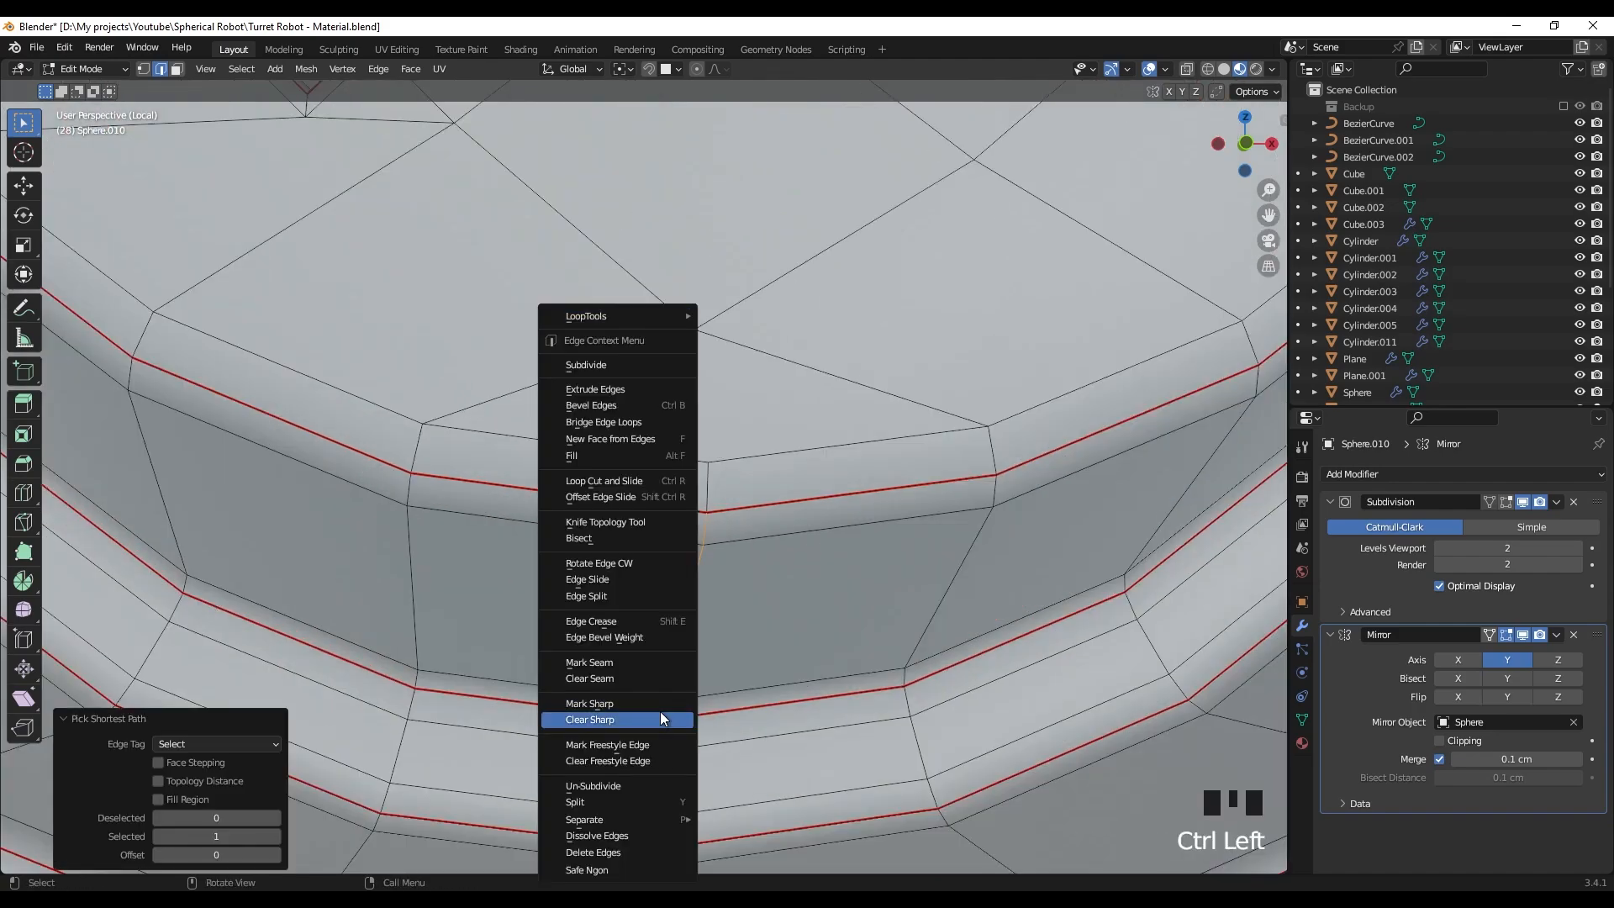
left_click(660, 705)
scroll(685, 648, "down", 3)
middle_click_drag(679, 630, 679, 592, "shift")
key("ctrl+z")
right_click(659, 582)
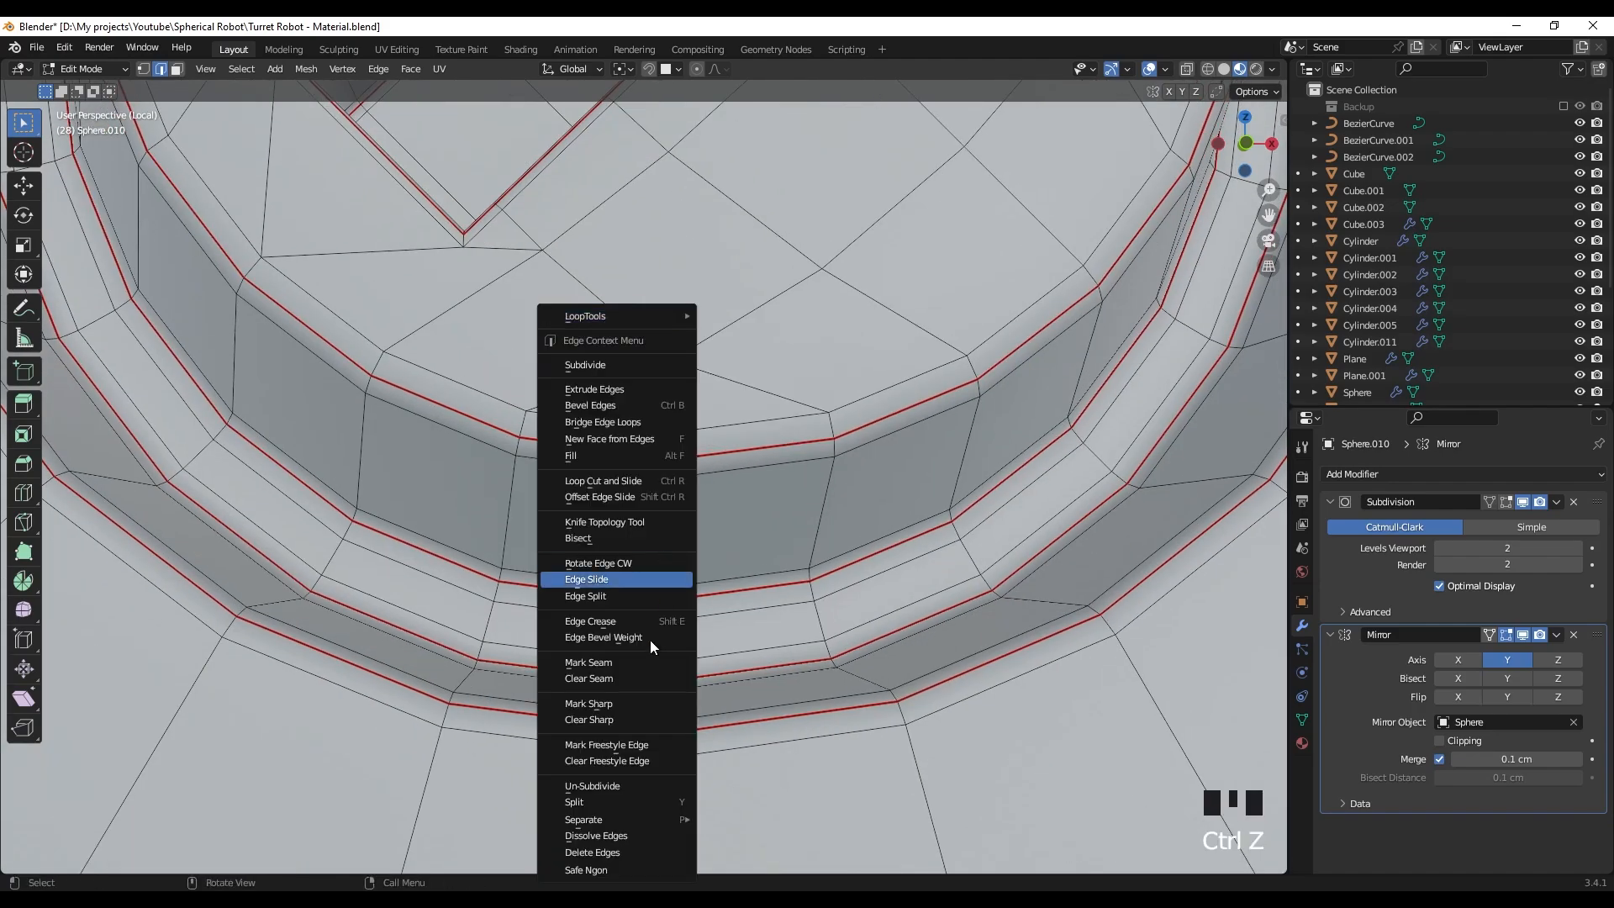
right_click(643, 667)
- Mark a seam across the wall of the next groove outside the central recess
middle_click_drag(676, 671, 674, 582, "shift")
middle_click_drag(674, 581, 660, 664)
middle_click_drag(643, 730, 648, 636, "shift")
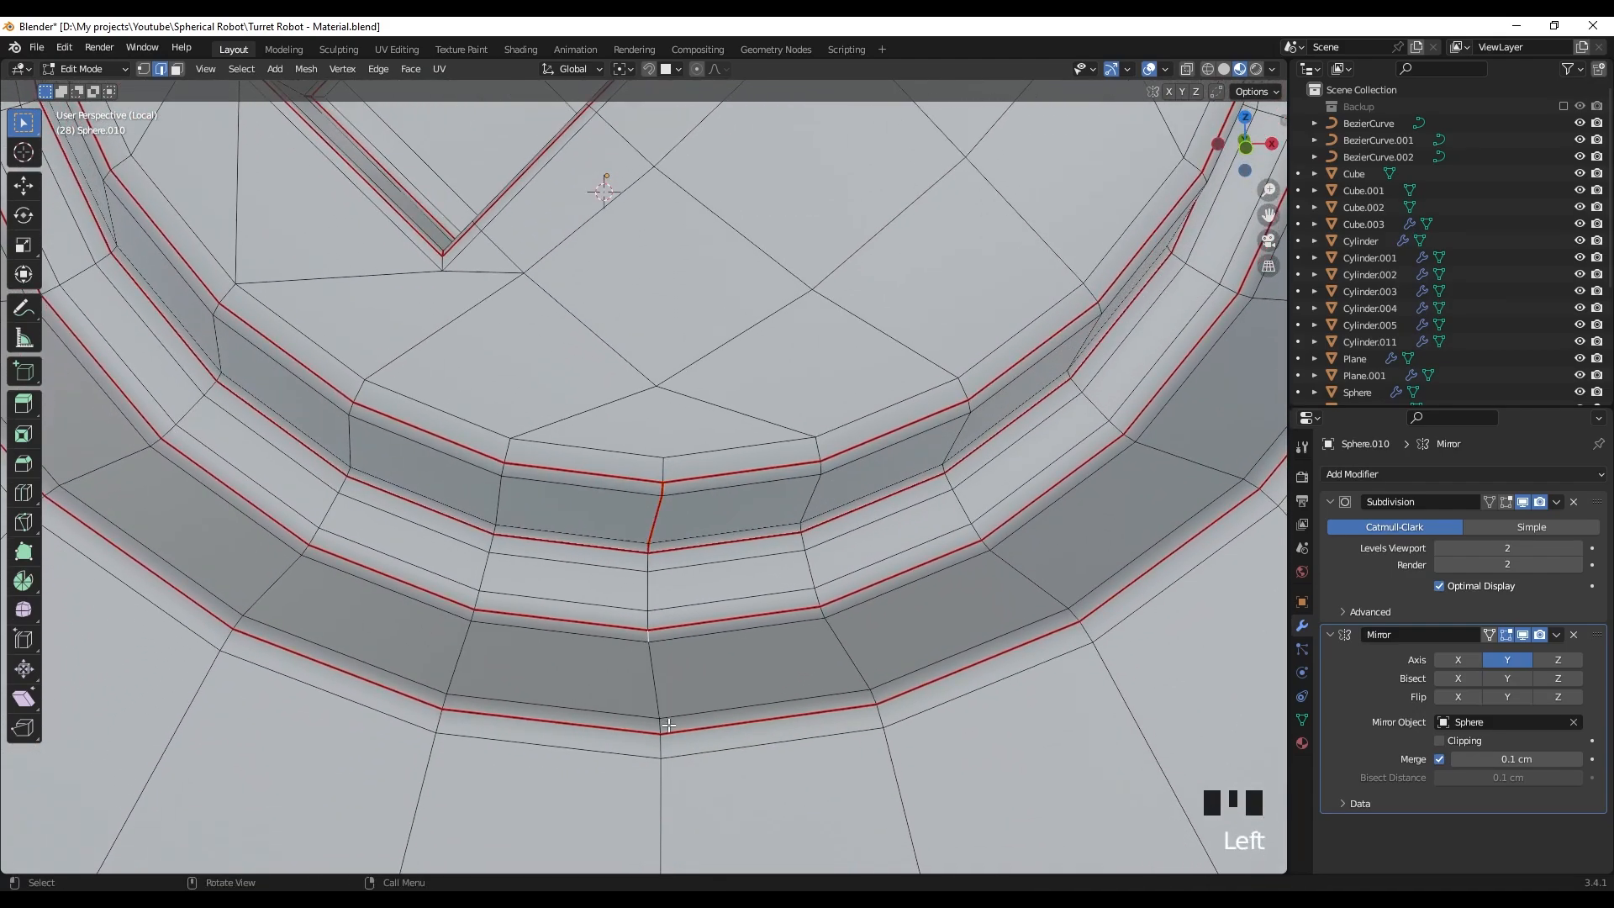
left_click(653, 664, "ctrl")
right_click(648, 662)
- Mark the edge loops along the inner raised ring's rim and base as seams
scroll(648, 662, "up", 2)
left_click(729, 620, "alt+shift")
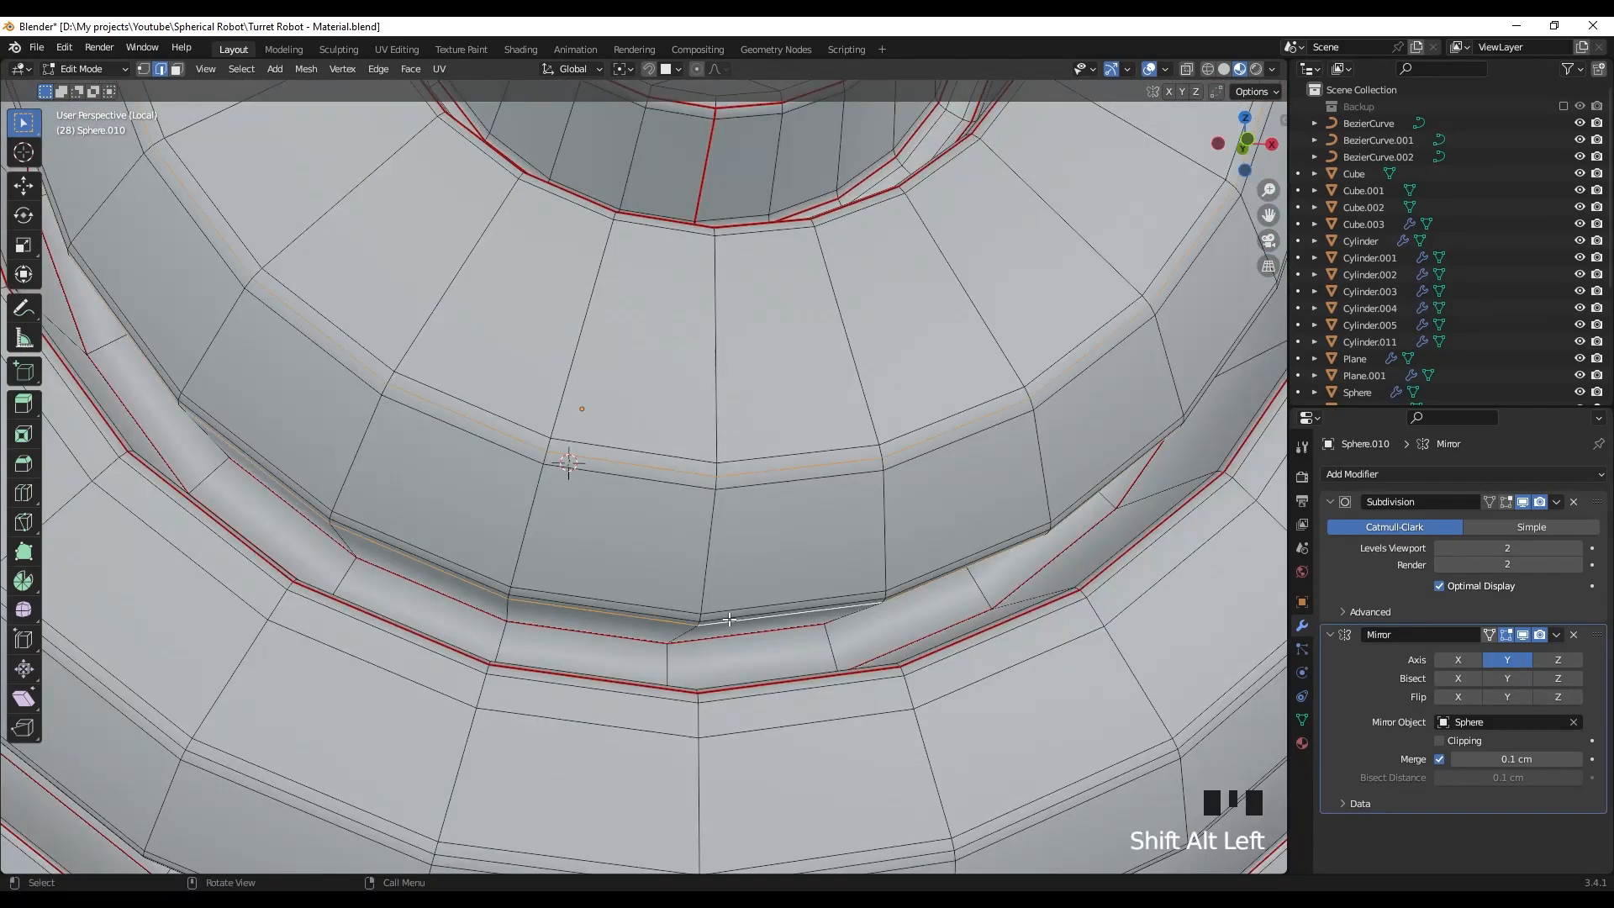
right_click(709, 664)
left_click(709, 664)
- Mark a seam across the inner raised ring's side wall and on through the adjoining groove
middle_click_drag(727, 643, 659, 622)
left_click(706, 336)
scroll(714, 555, "up", 3)
left_click(677, 724, "ctrl")
right_click(652, 710)
left_click(623, 664)
left_click(642, 744)
left_click(669, 673, "shift")
right_click(658, 711)
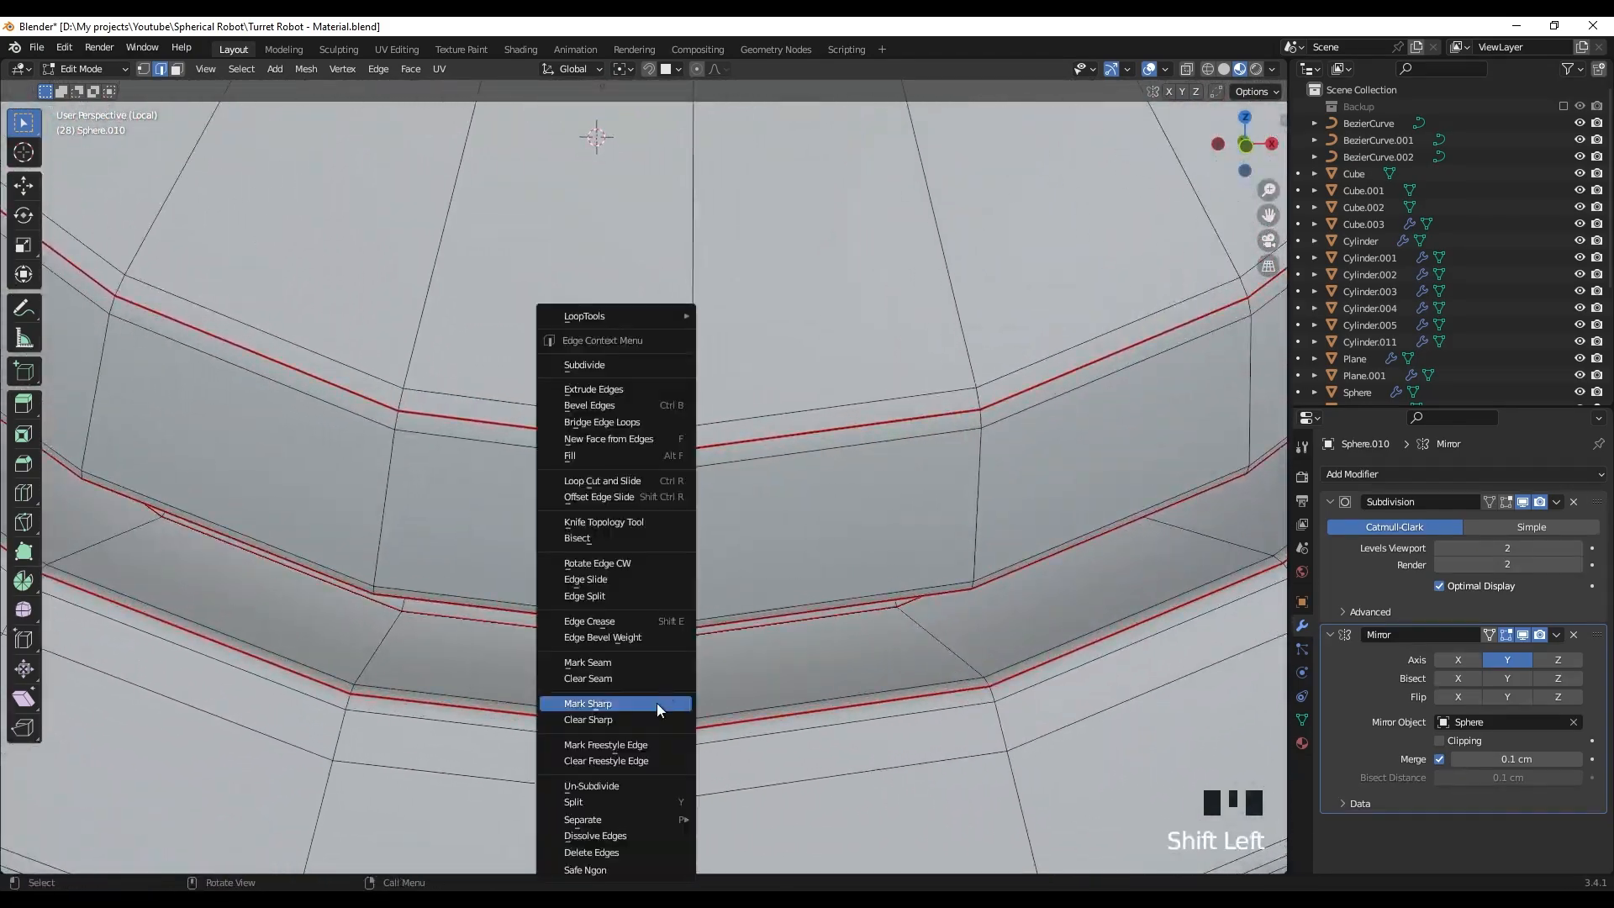
left_click(656, 664)
- Mark the rim and base edge loops of the next raised ring outward as seams
scroll(664, 672, "up", 4)
right_click(668, 699)
left_click(655, 664)
right_click(696, 676)
left_click(665, 665)
left_click(680, 669, "alt")
key("shift+r")
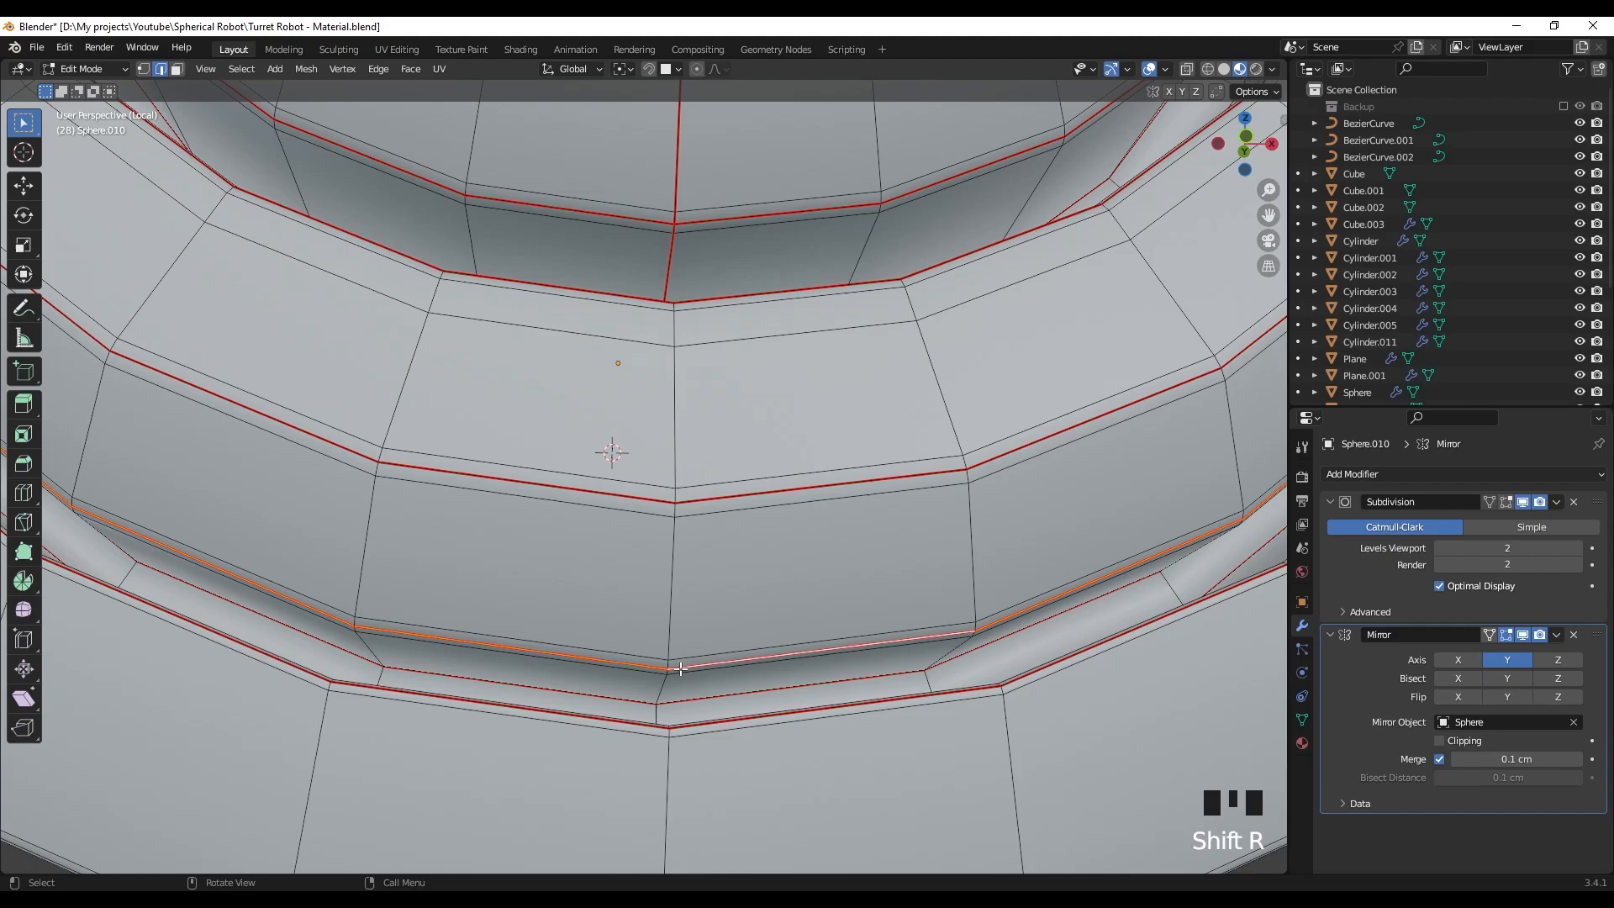
- Mark a seam across the outer raised ring's side wall and the groove below it
middle_click_drag(660, 660, 668, 580, "ctrl")
left_click(700, 689, "shift")
right_click(692, 683)
left_click(671, 664)
middle_click_drag(672, 664, 698, 538, "shift")
left_click(721, 714, "shift")
right_click(712, 720)
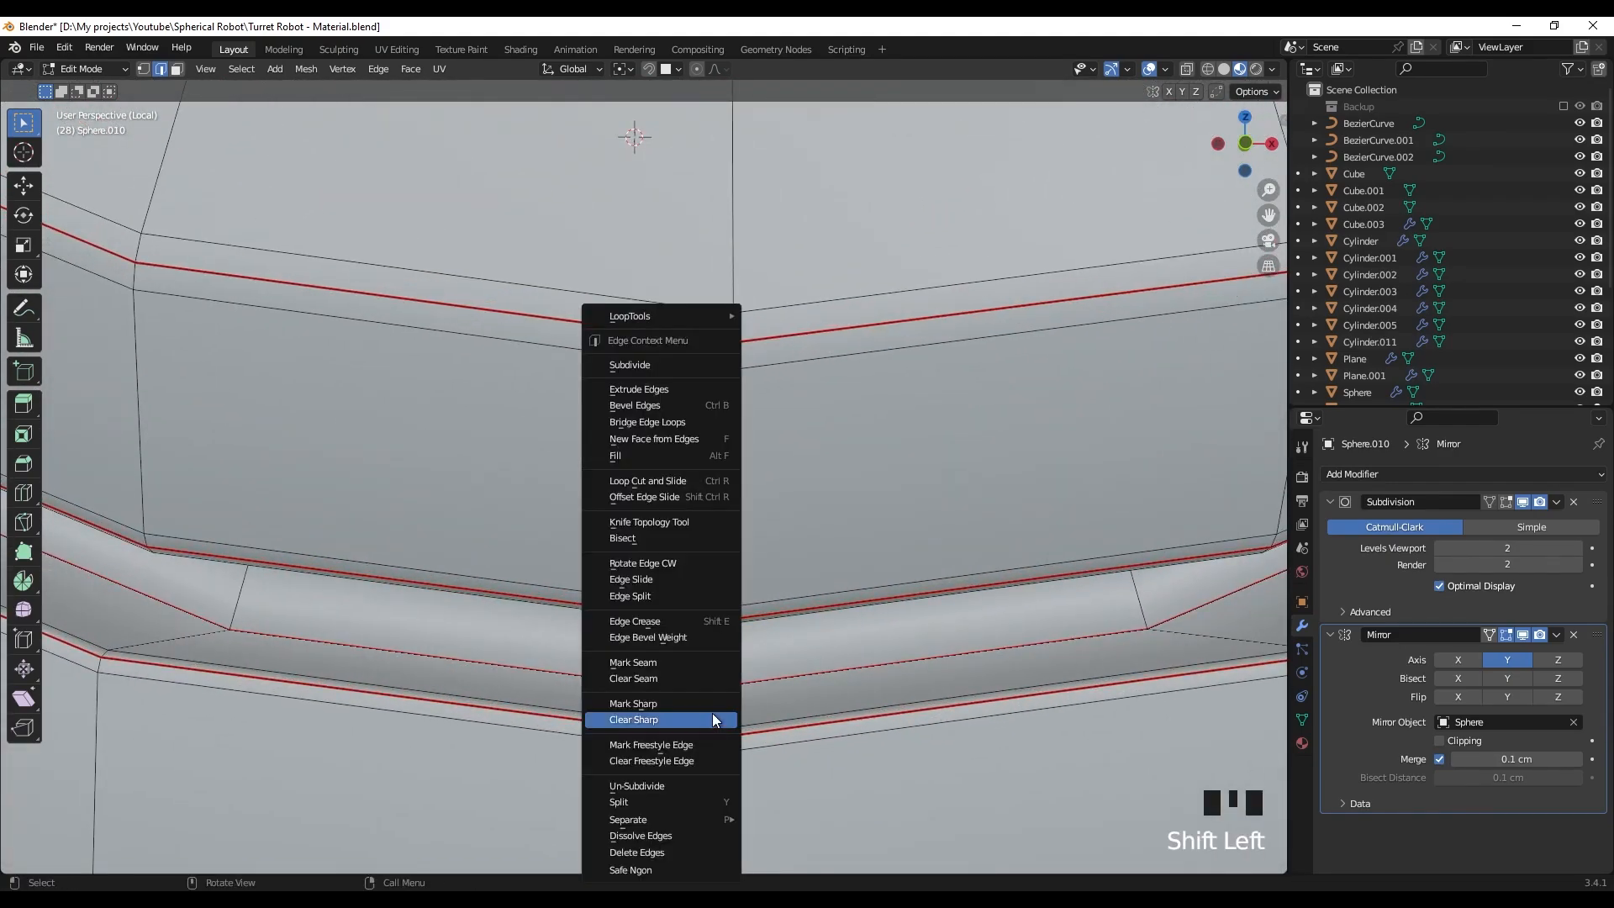
left_click(700, 664)
- Mark the edge loop around the disc's outermost front rim as a seam
scroll(714, 681, "down", 5)
middle_click_drag(724, 706, 748, 572)
scroll(744, 563, "up", 4)
left_click(714, 499, "alt")
right_click(717, 504)
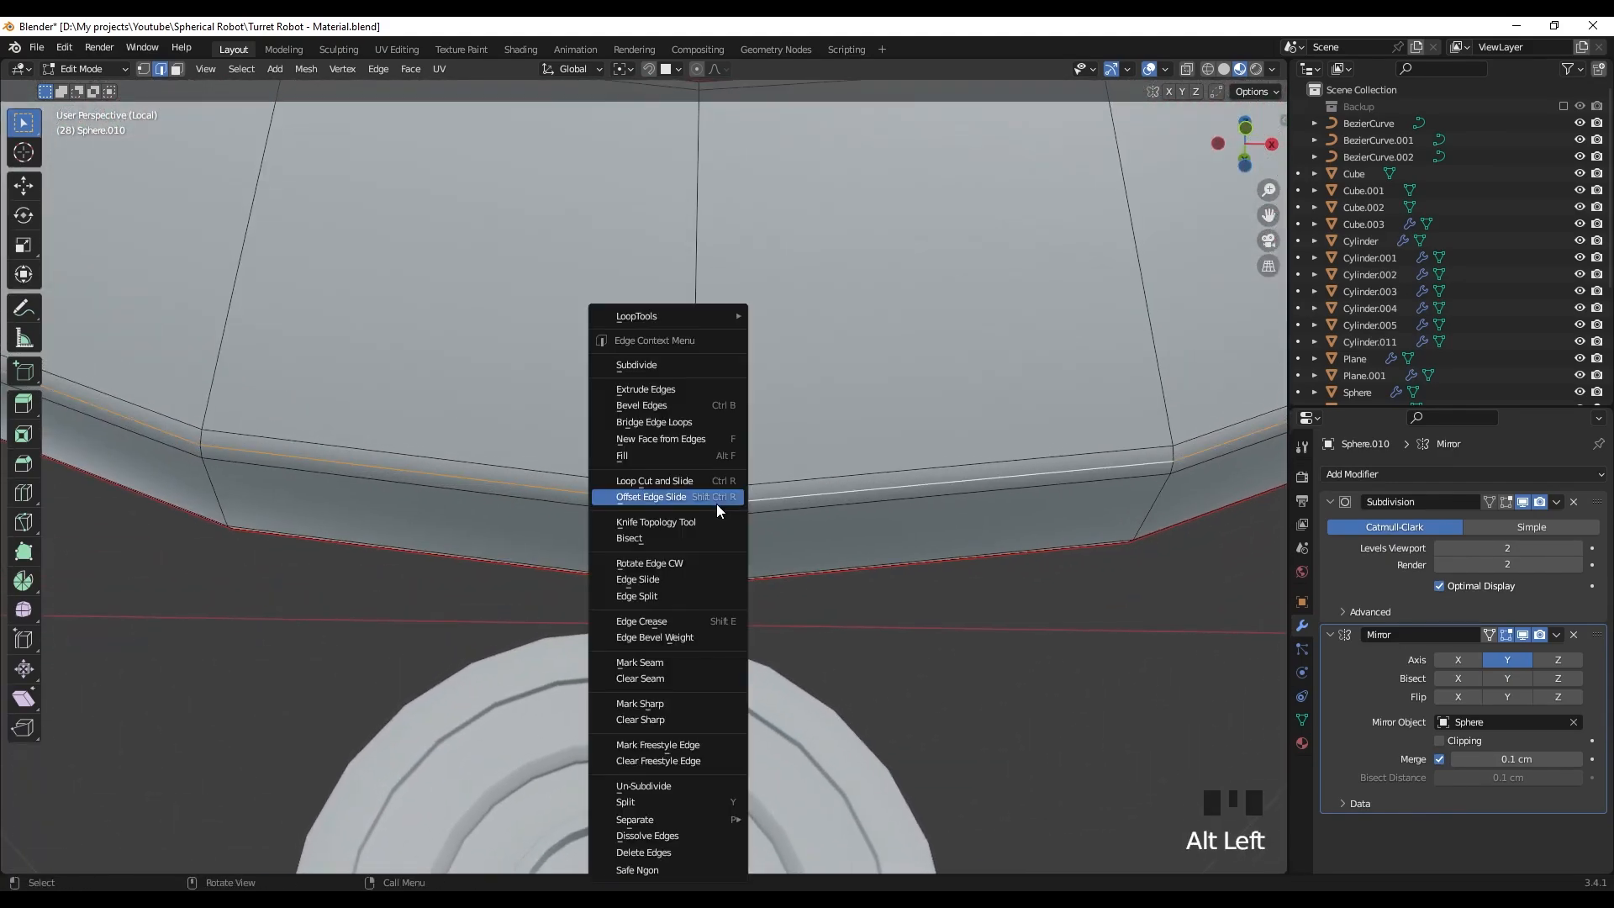
left_click(660, 664)
- Mark a seam across the disc's outer edge band, joining the front and back rim seams
left_click(689, 536)
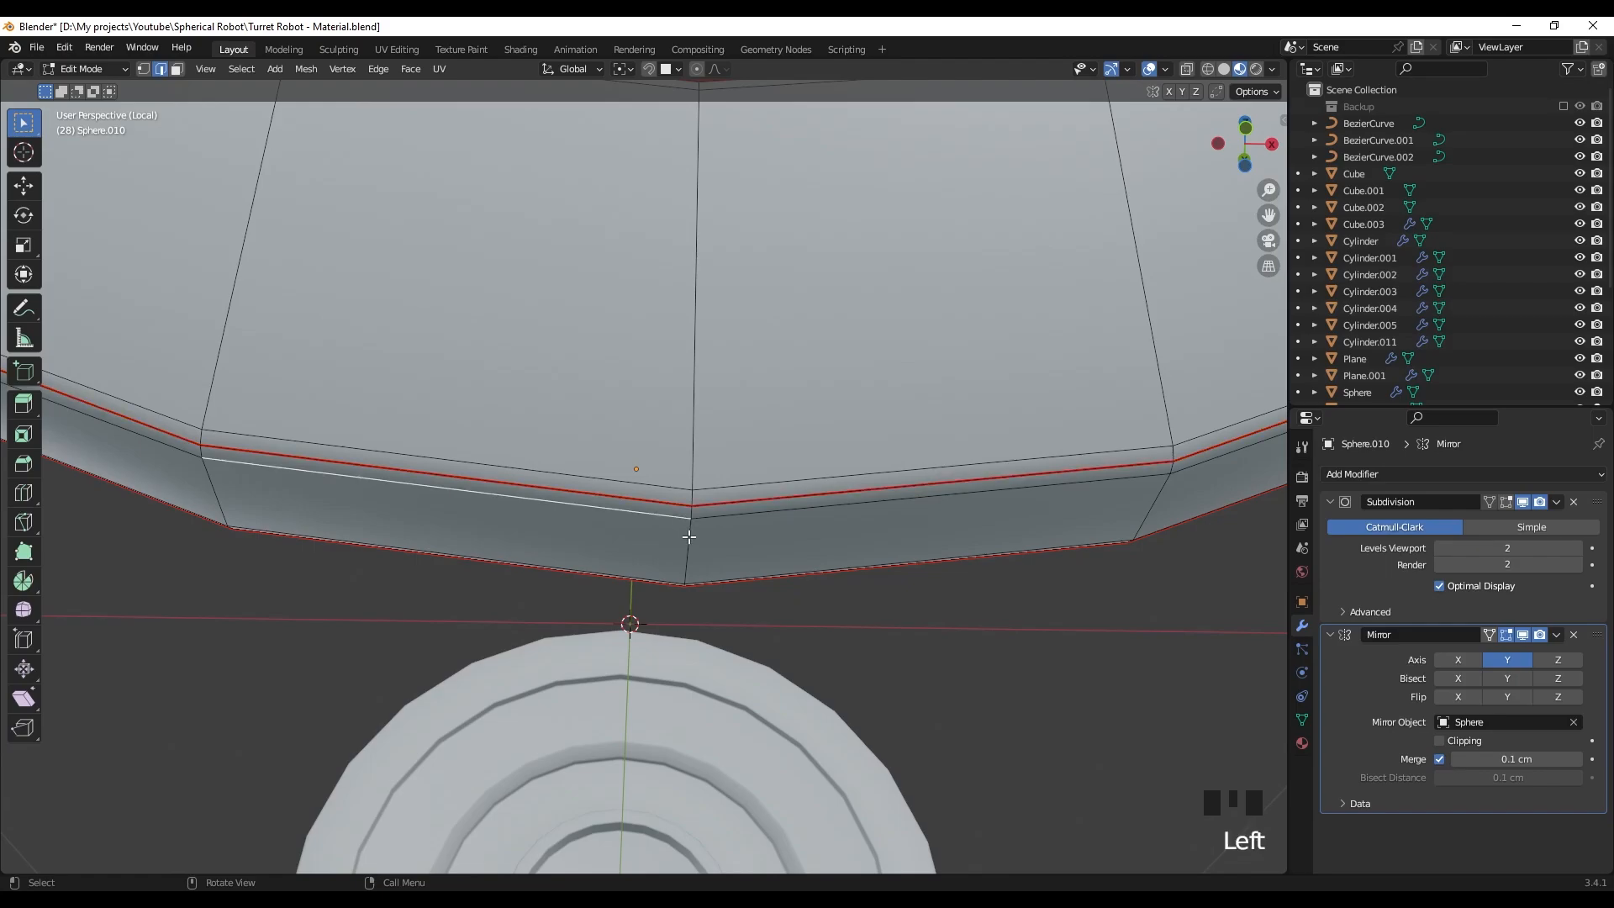
scroll(713, 605, "up", 3)
left_click(685, 458, "ctrl")
right_click(681, 441)
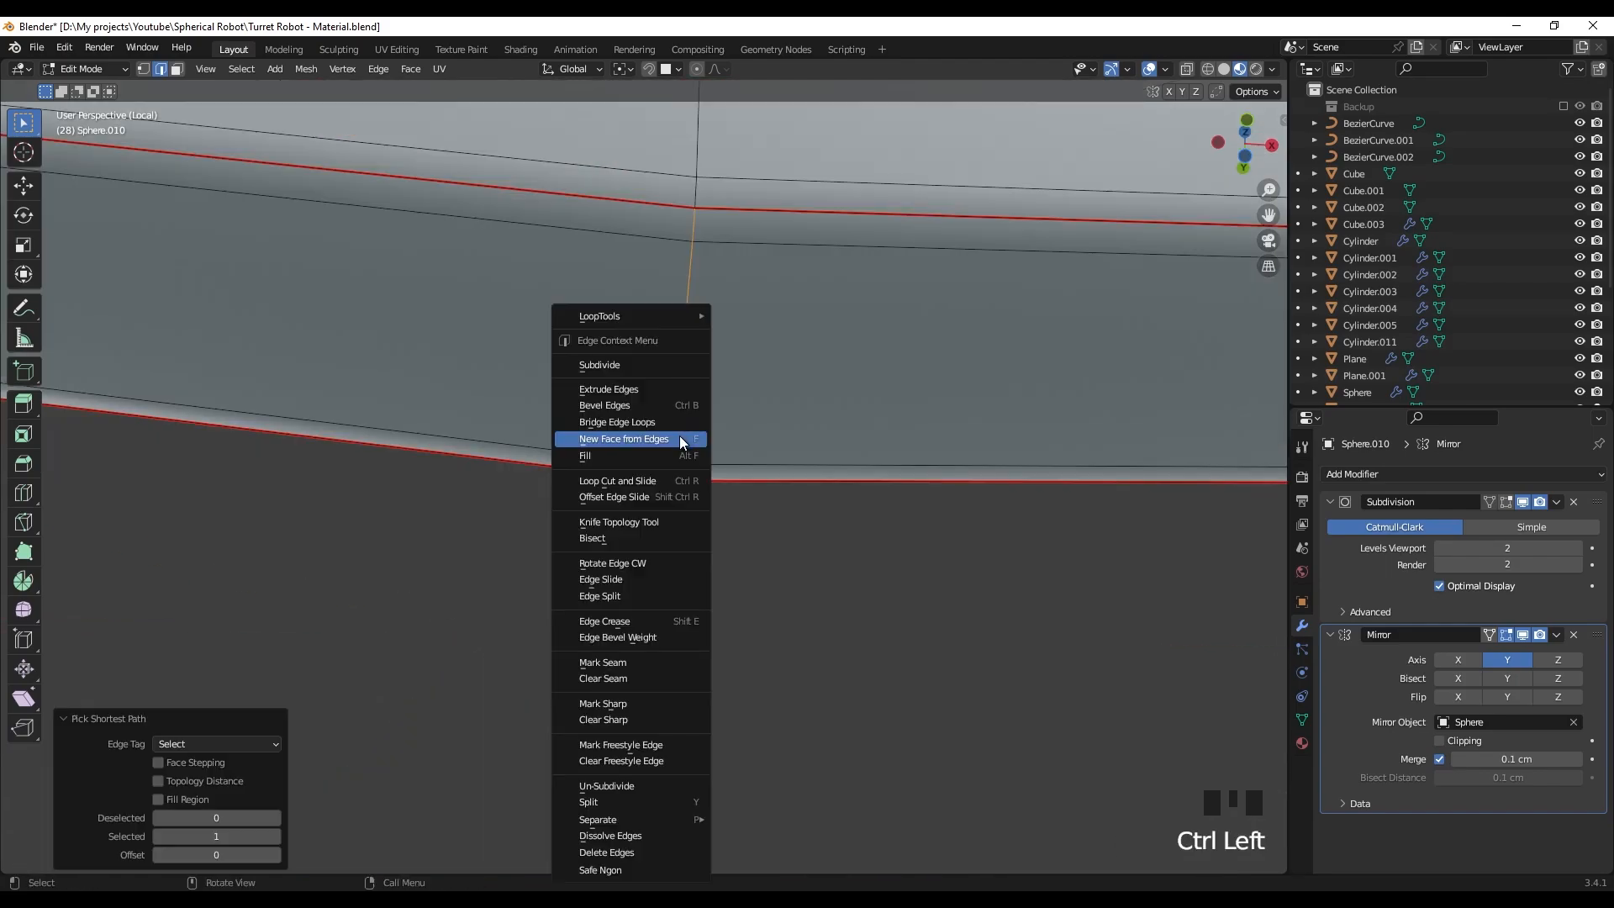
right_click(630, 666)
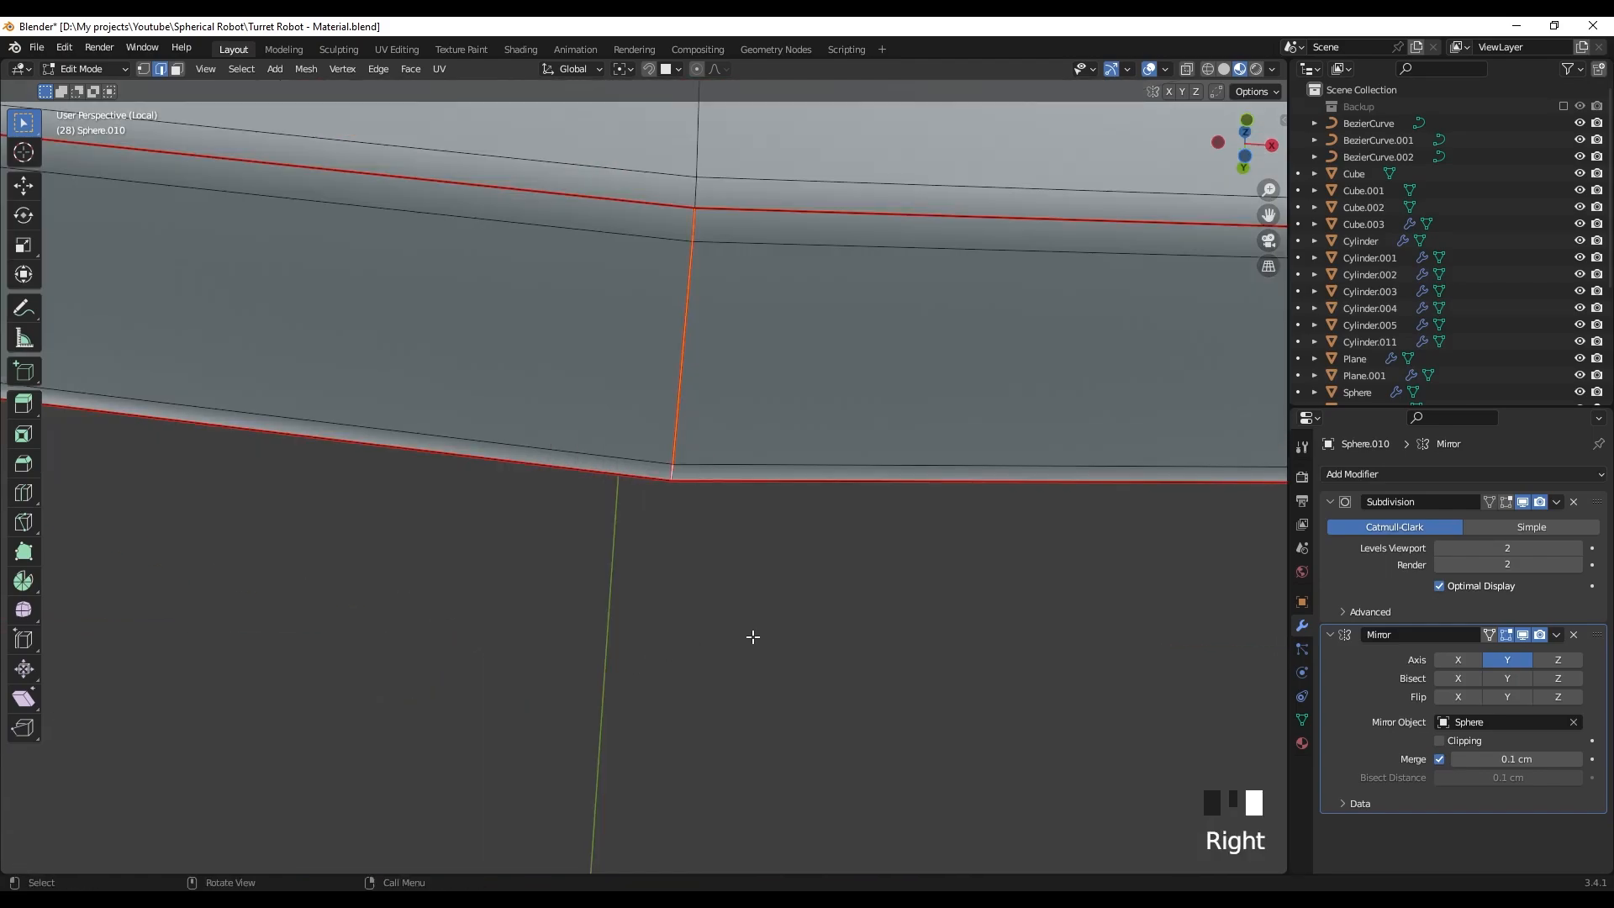
- Mark a seam across the narrow outer groove on the back of the disc
scroll(796, 613, "down", 10)
middle_click_drag(616, 723, 874, 455)
scroll(874, 454, "up", 7)
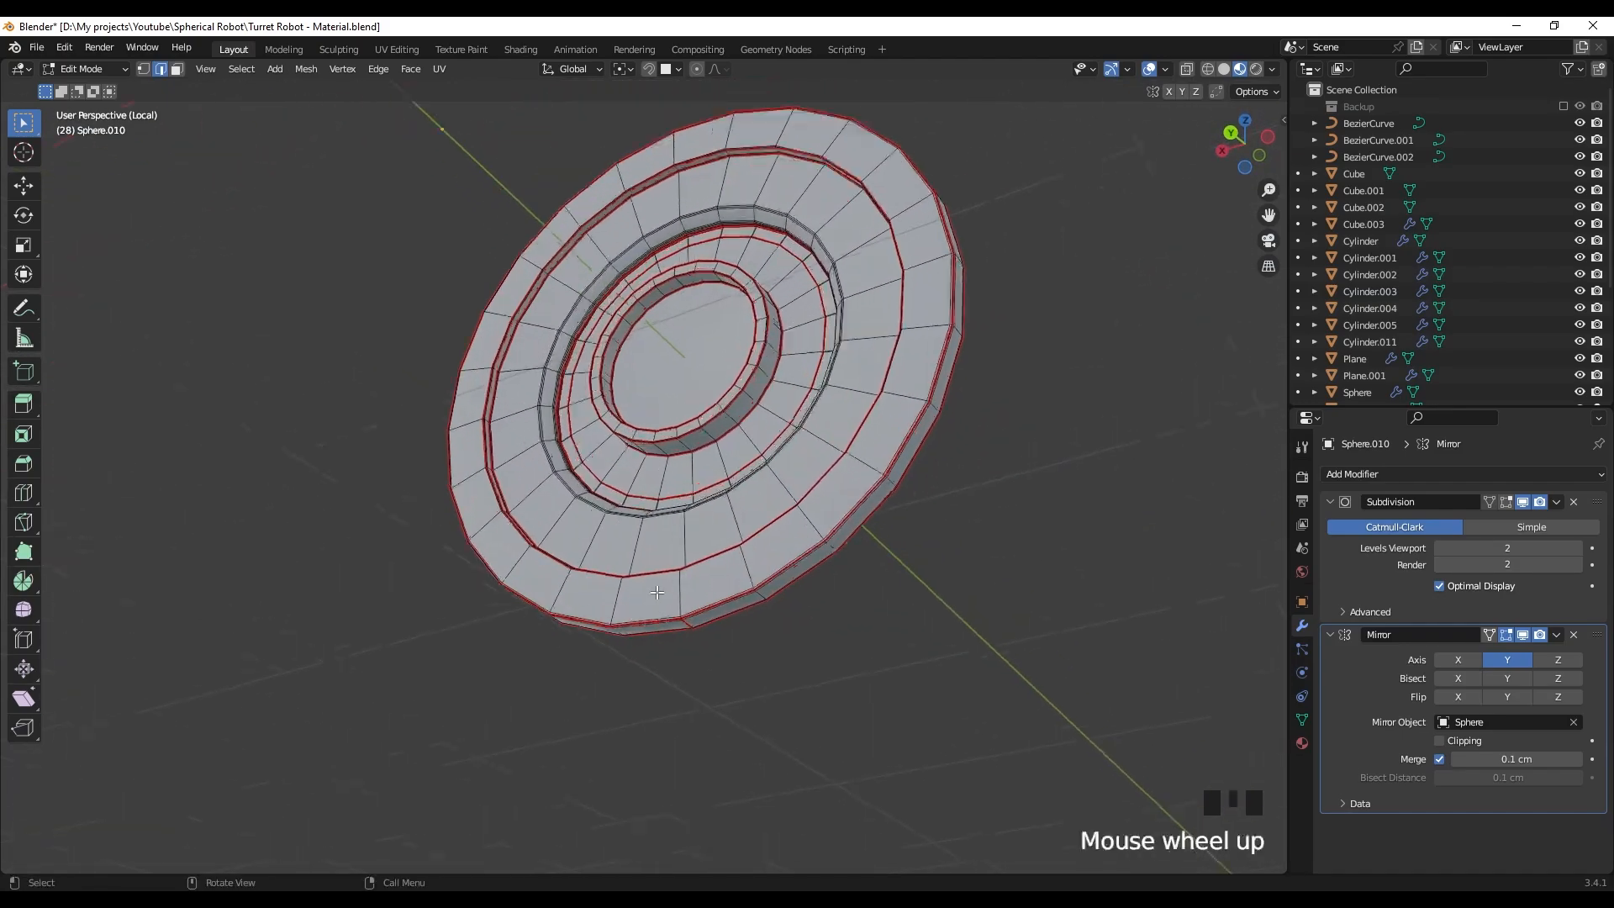
middle_click_drag(786, 811, 706, 601, "shift")
left_click(837, 629, "ctrl")
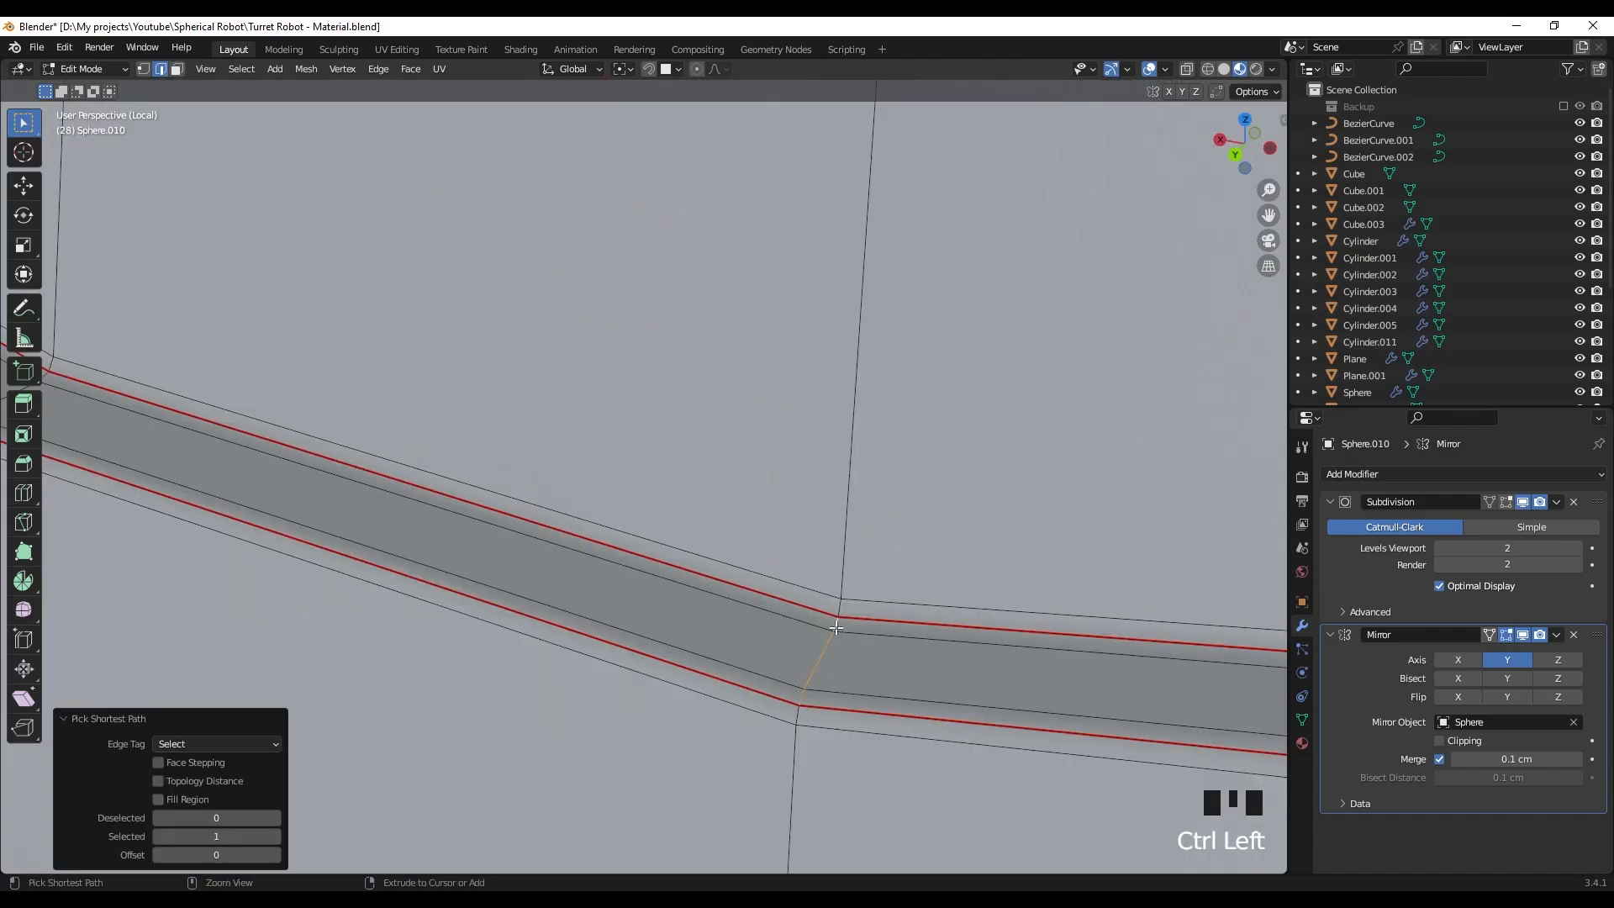
right_click(825, 655)
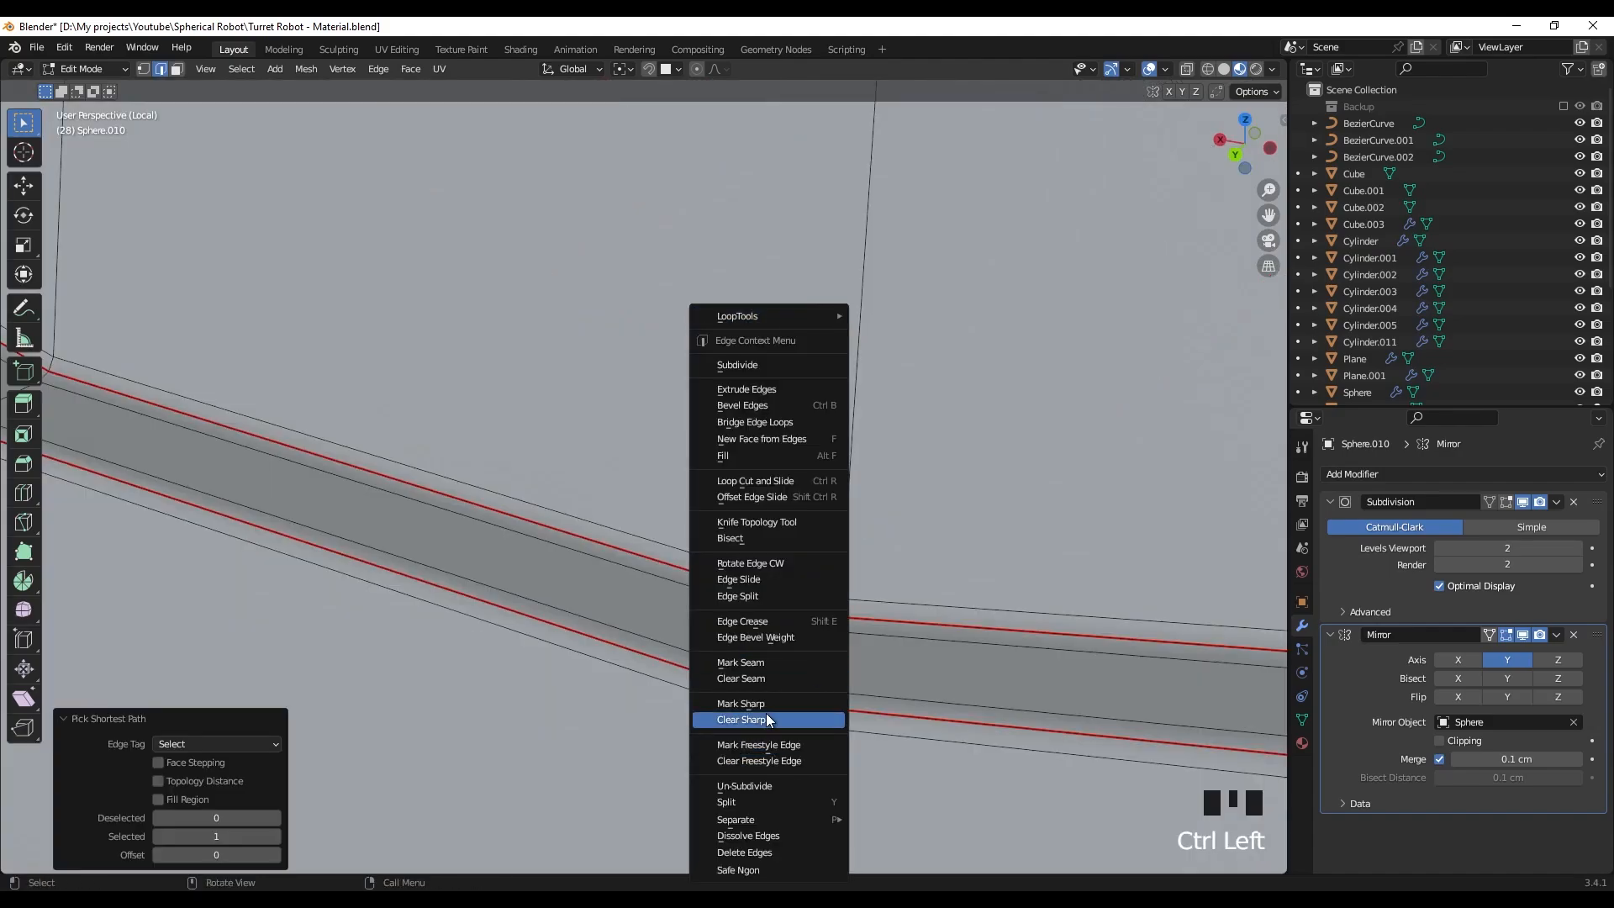
left_click(767, 663)
- Mark the edge loops on both sides of the wide sloped band on the disc's back as seams
scroll(771, 651, "down", 4)
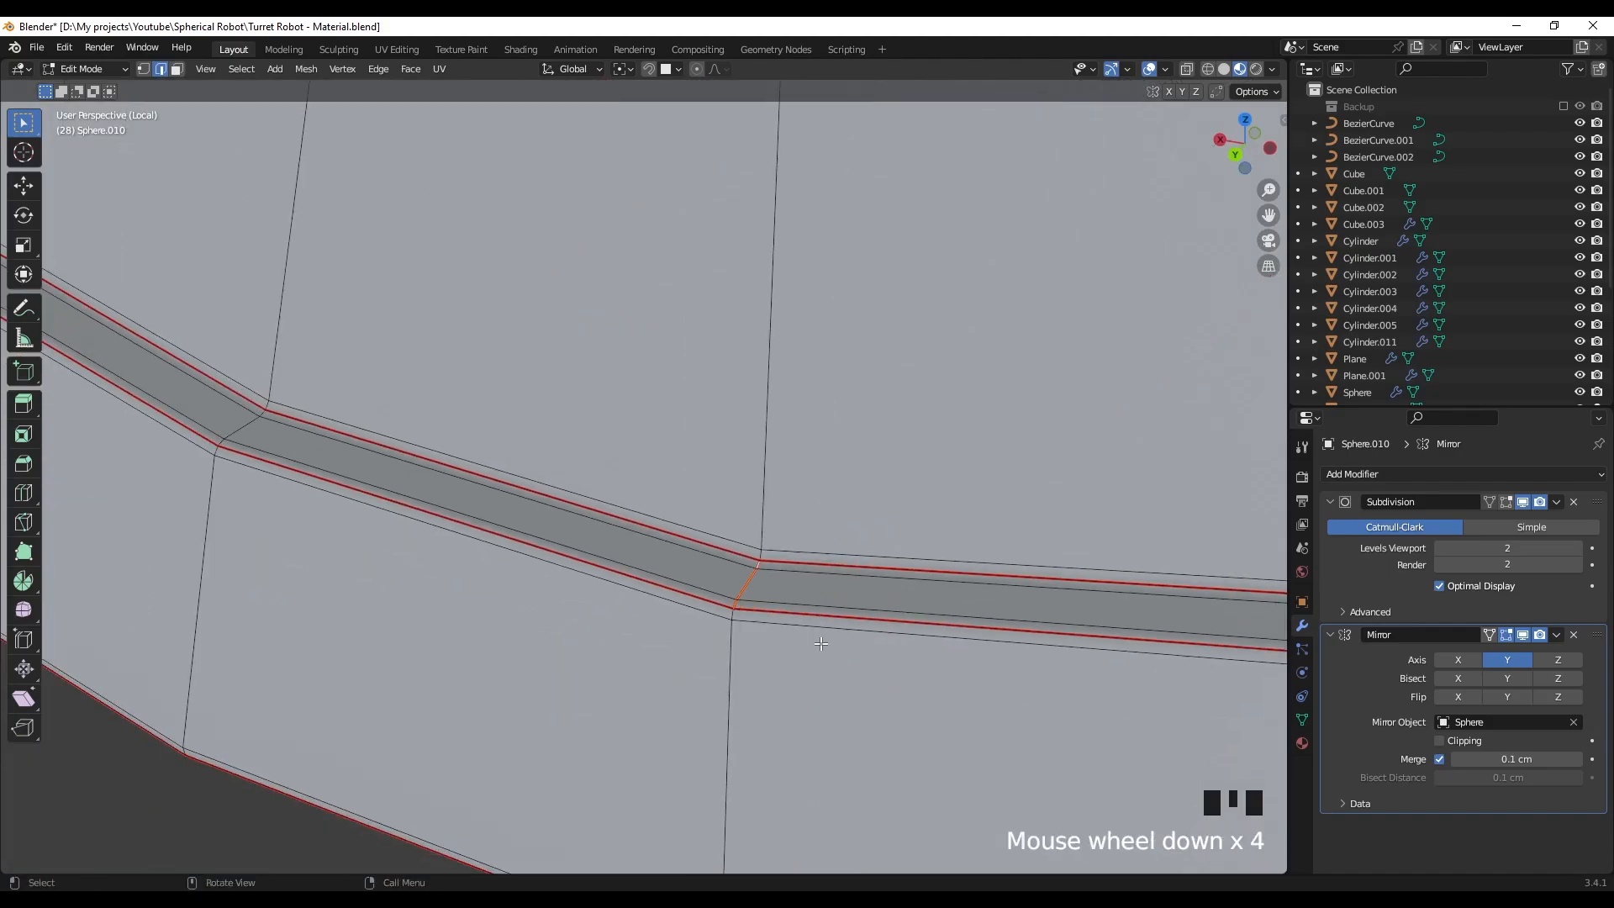
middle_click_drag(828, 601, 793, 782, "shift")
middle_click_drag(769, 332, 730, 680, "shift")
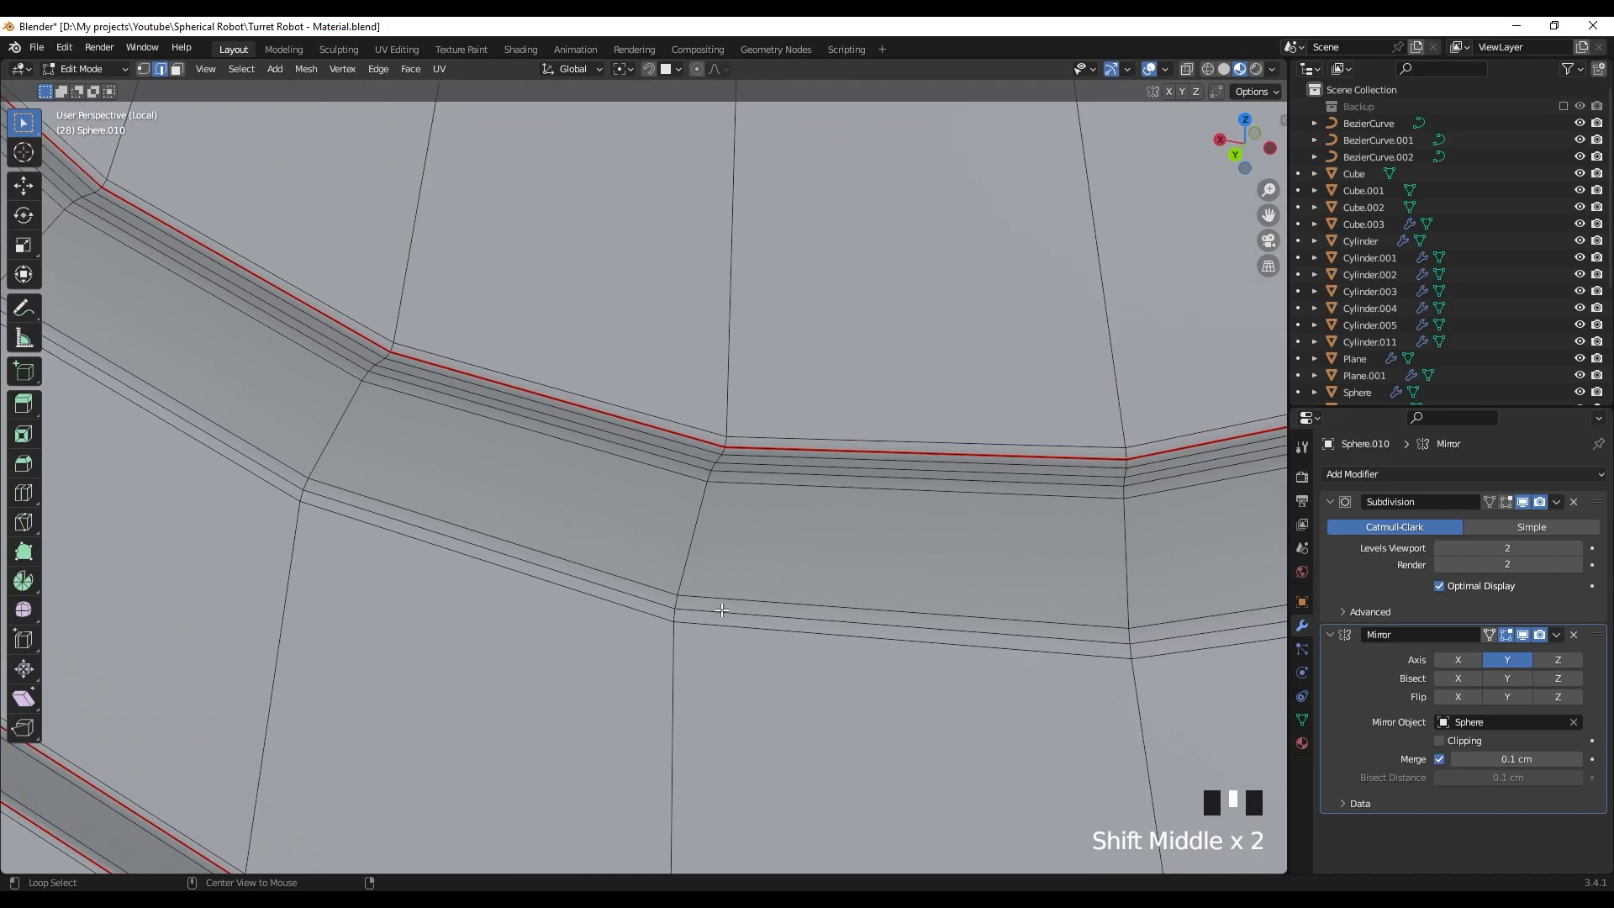
left_click(781, 617, "alt")
scroll(765, 476, "up", 3)
middle_click_drag(765, 476, 756, 482, "shift")
left_click(757, 482, "alt+shift")
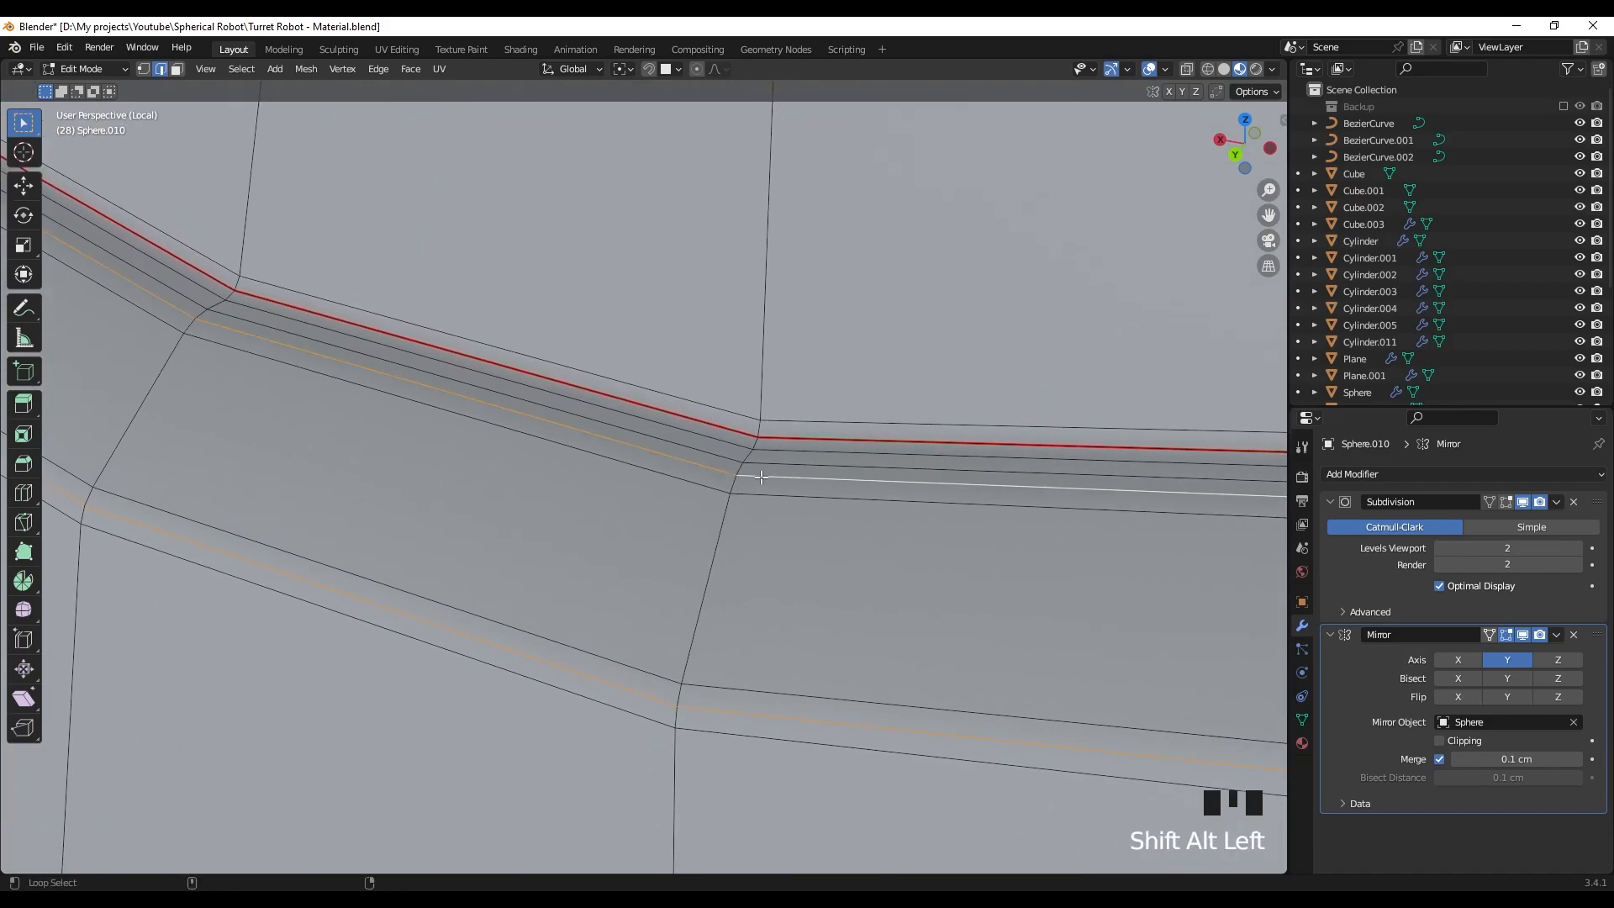
right_click(758, 481)
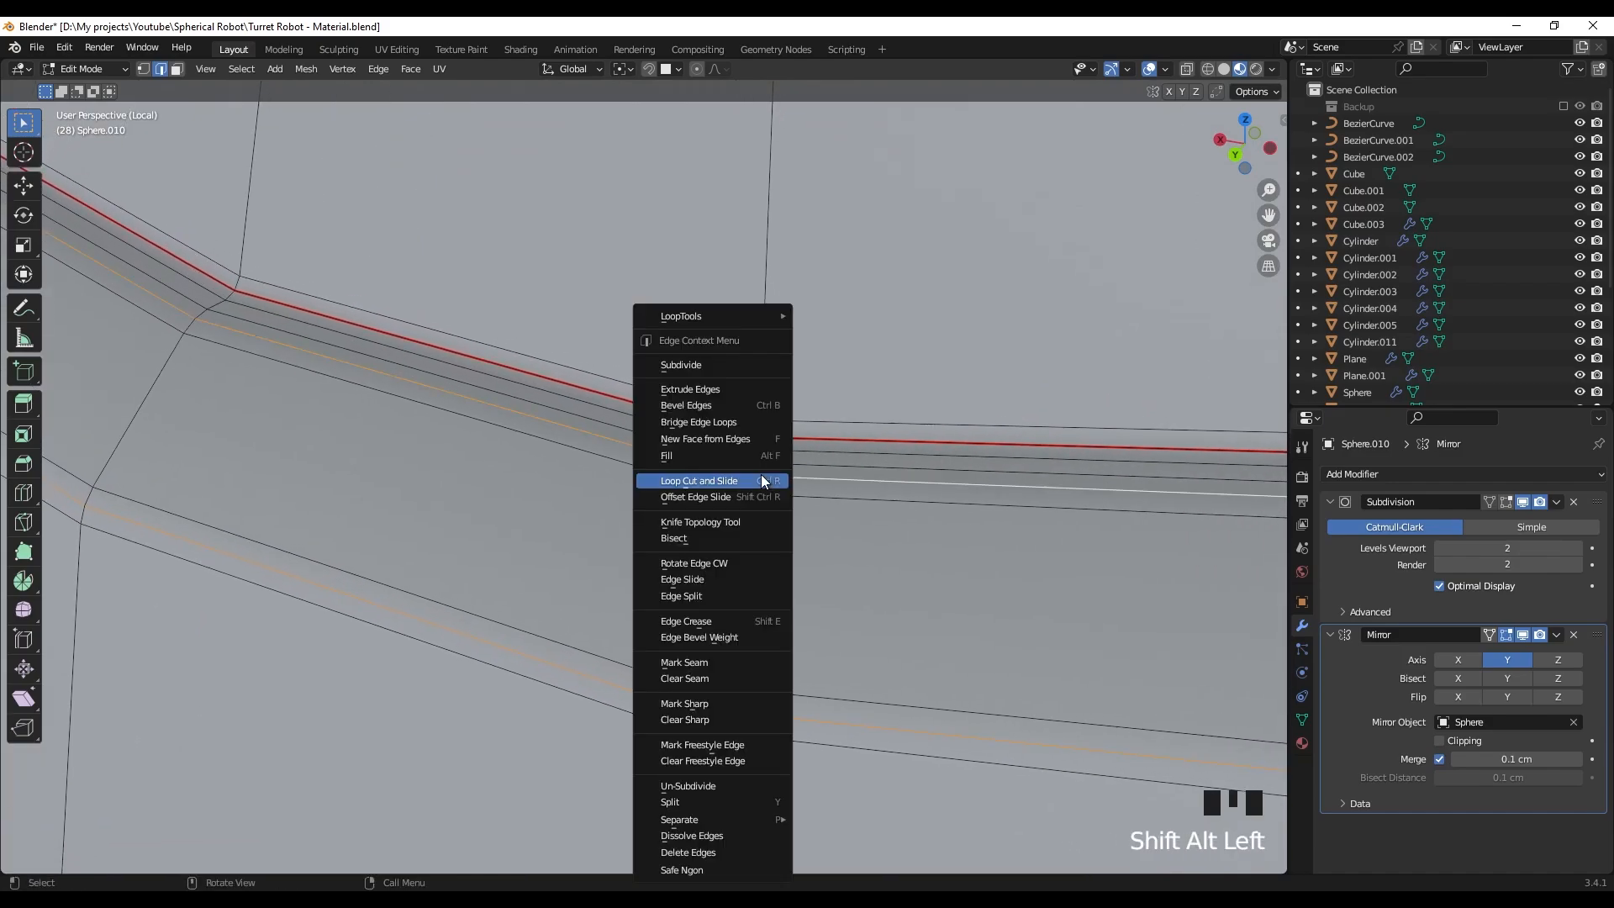
left_click(681, 664)
- Mark a seam across the narrow step wall between the two neighbouring seam loops on the disc's back
middle_click_drag(711, 538, 690, 641, "shift")
scroll(690, 640, "up", 3)
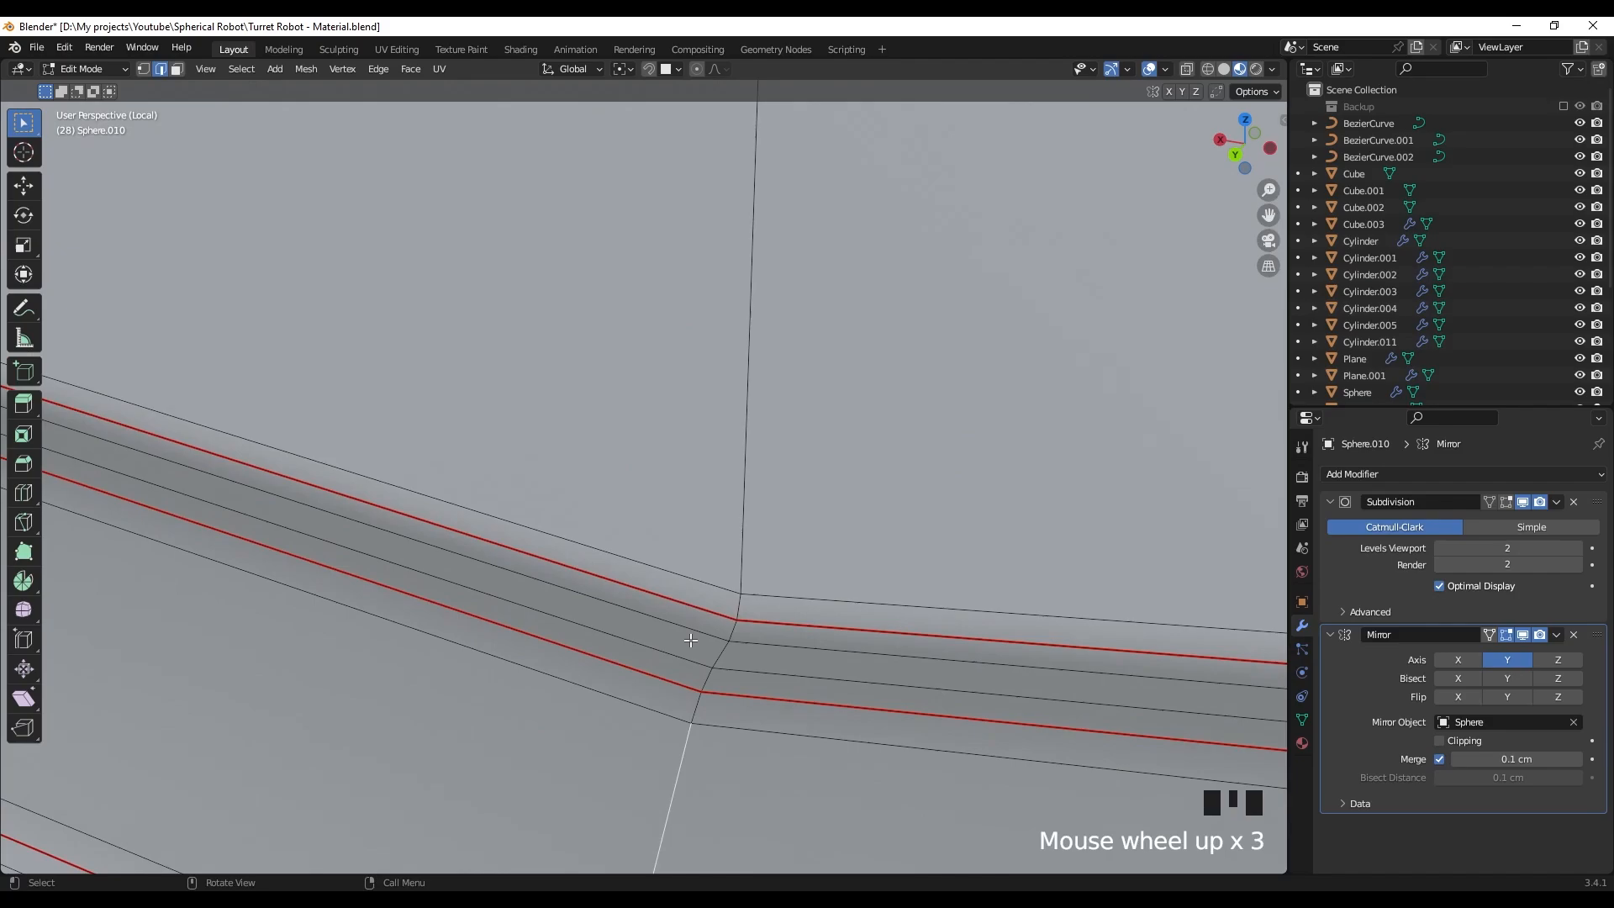
left_click(698, 689)
left_click(733, 641, "ctrl")
right_click(736, 647)
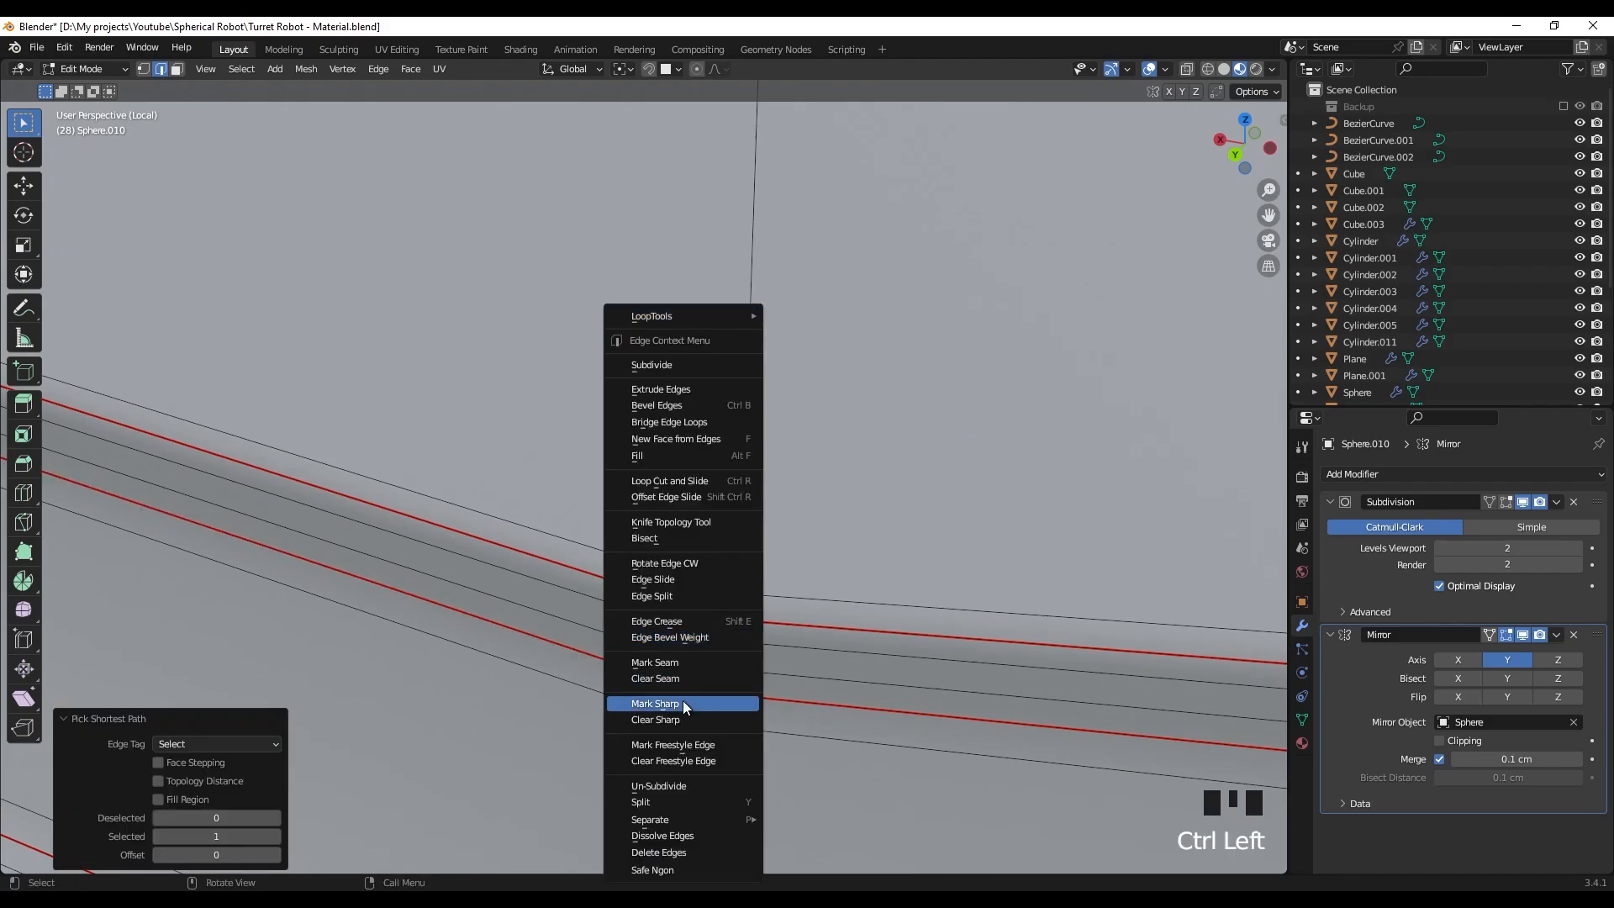
left_click(684, 704)
- Mark a seam across the outer side wall of the central hub on the disc's back
middle_click_drag(684, 705, 679, 586)
scroll(679, 586, "up", 2)
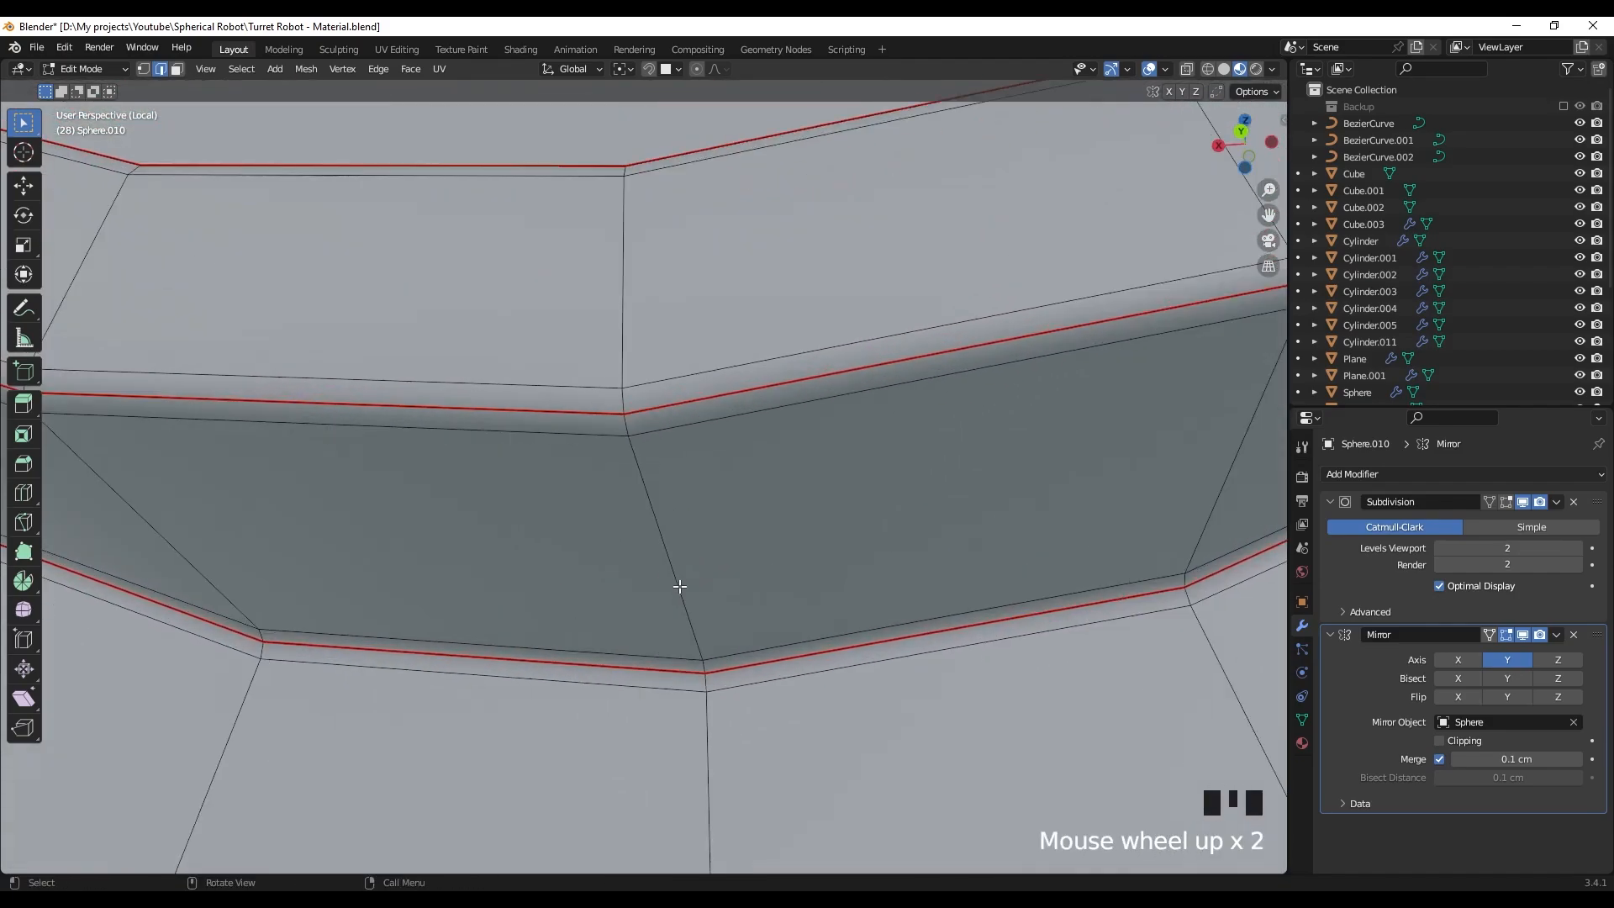
left_click(673, 532)
left_click(630, 423, "ctrl")
right_click(596, 454)
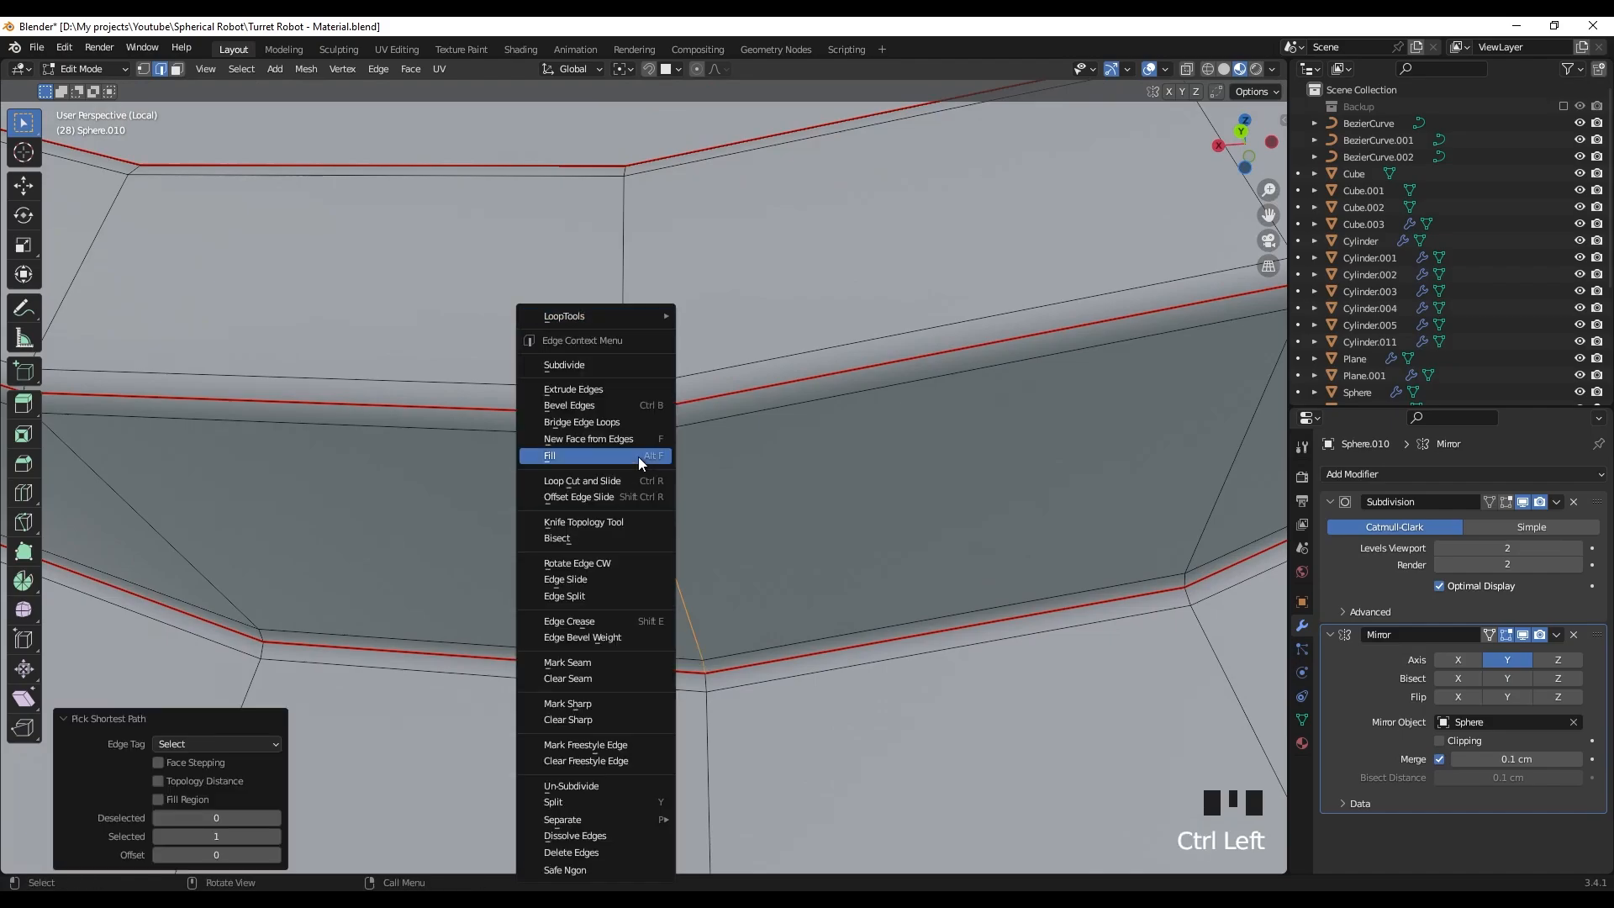
left_click(587, 663)
- Mark a seam across the hub's inner wall, between the two seam loops around the flat center
middle_click_drag(666, 505, 662, 574)
scroll(616, 635, "up", 2)
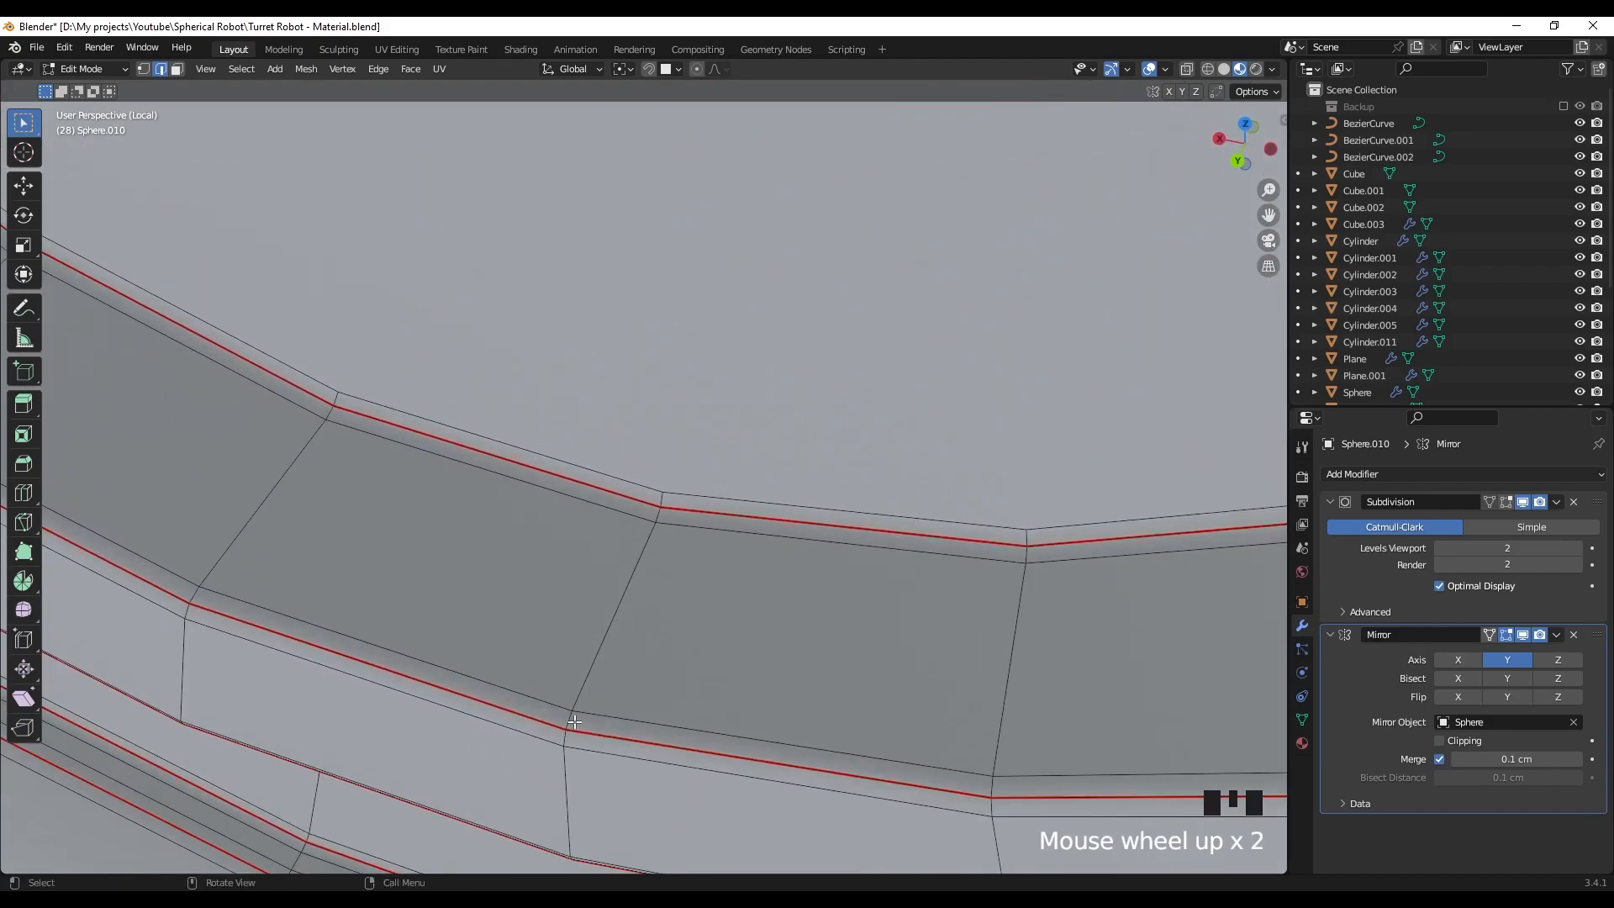
left_click(574, 721)
left_click(655, 520, "ctrl")
right_click(633, 580)
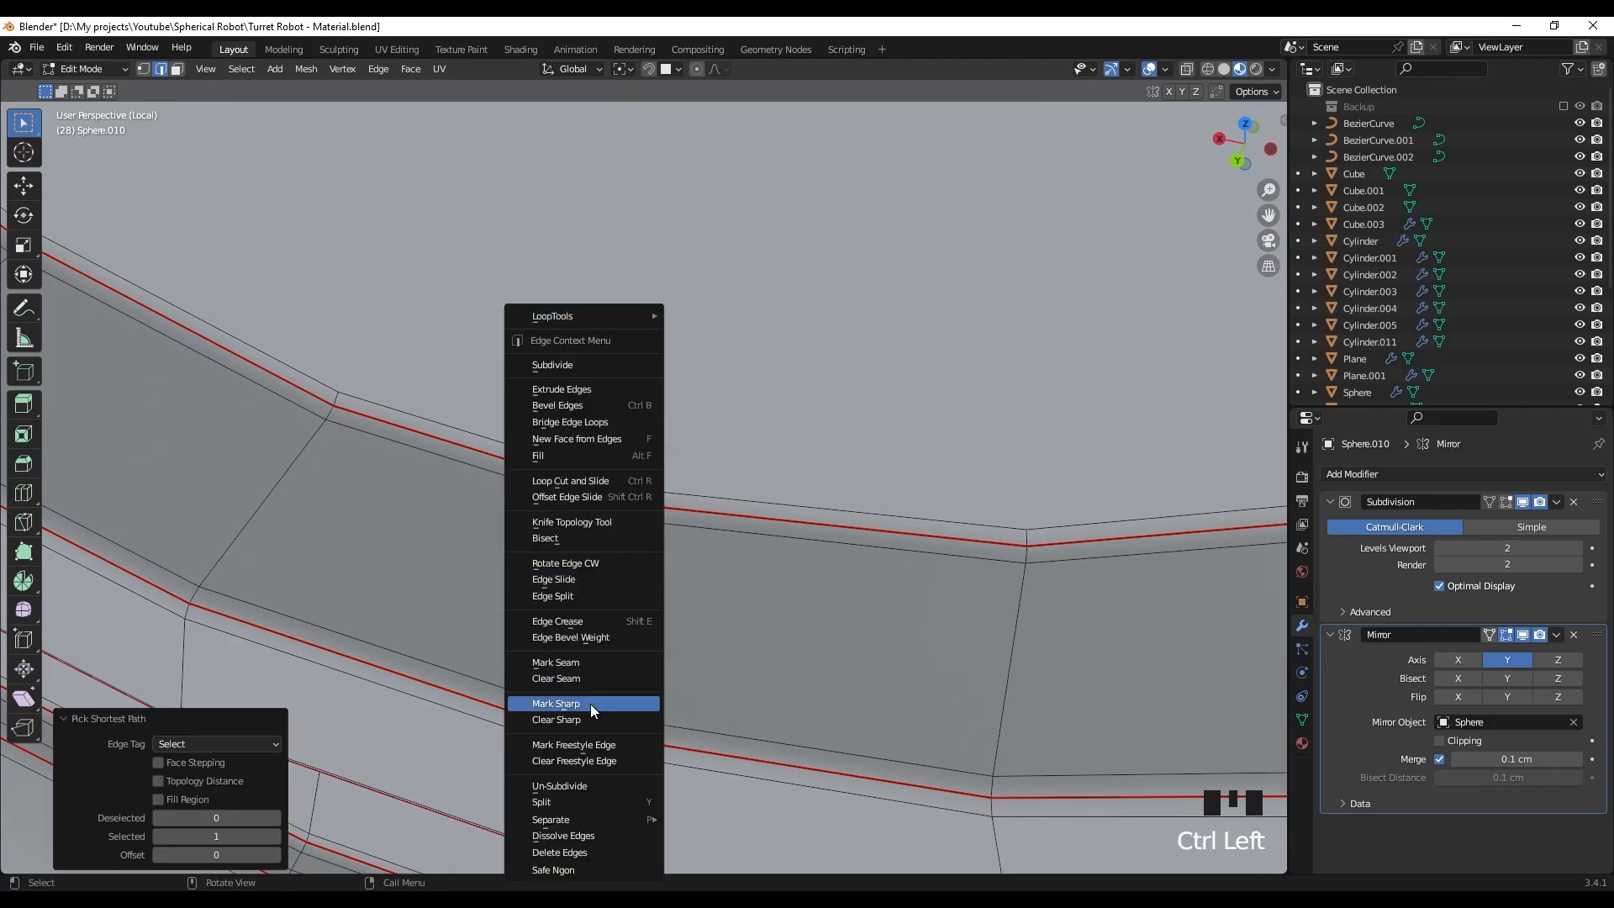
left_click(586, 664)
- Unwrap the entire disc mesh with the Angle Based method and turn off its Subdivision modifier in the viewport
scroll(703, 619, "down", 10)
middle_click_drag(702, 620, 622, 611, "shift")
key("a")
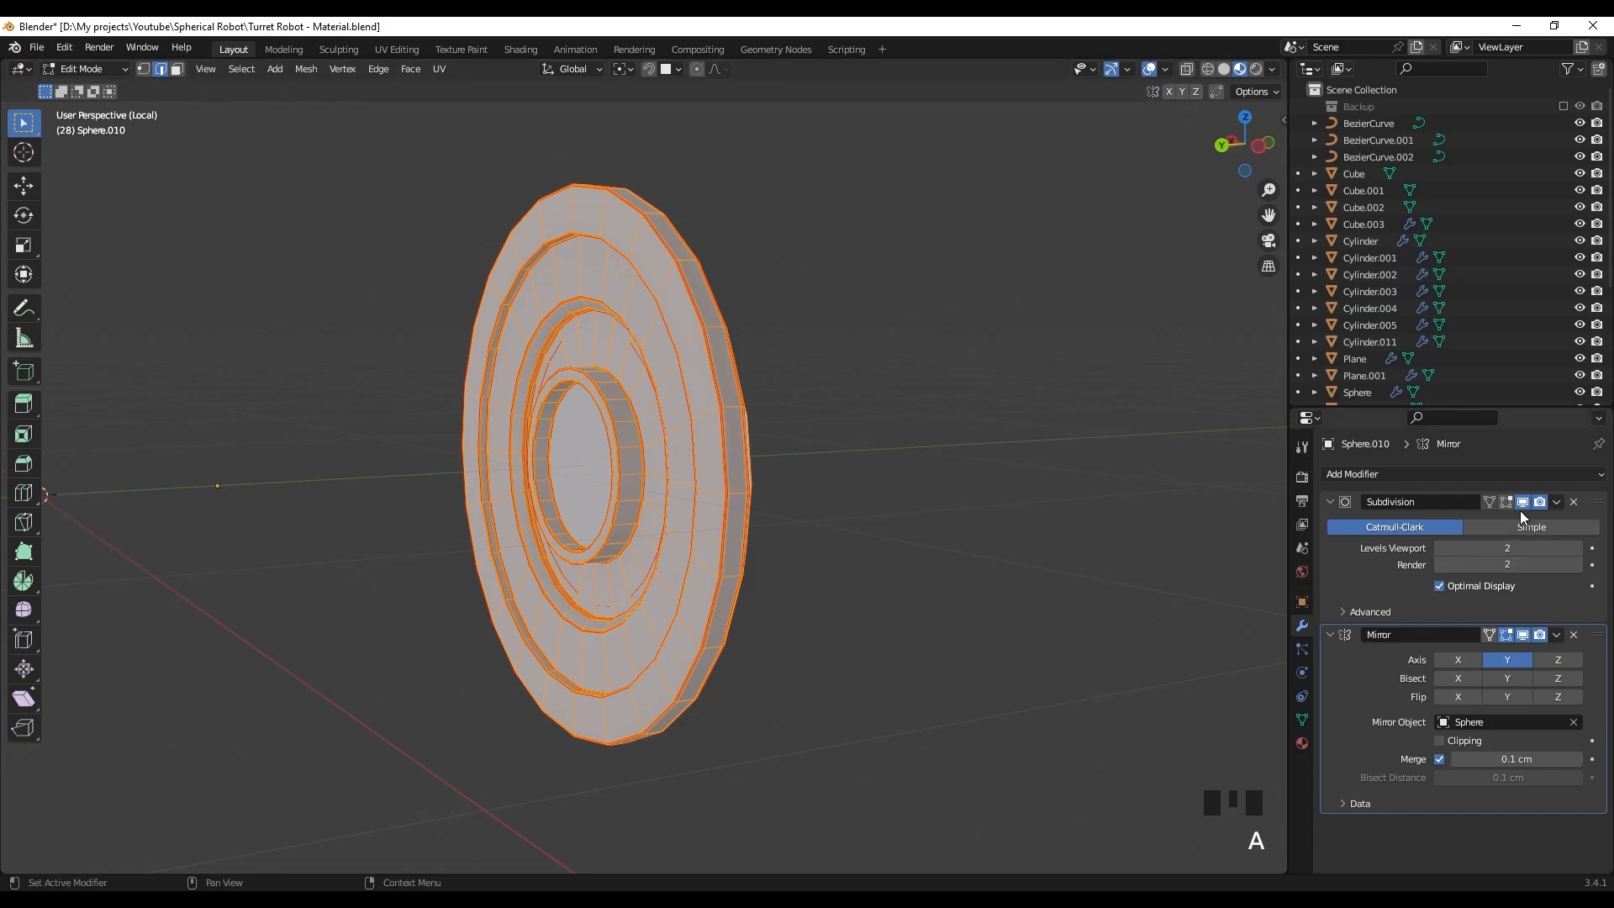
key("u")
left_click(782, 524)
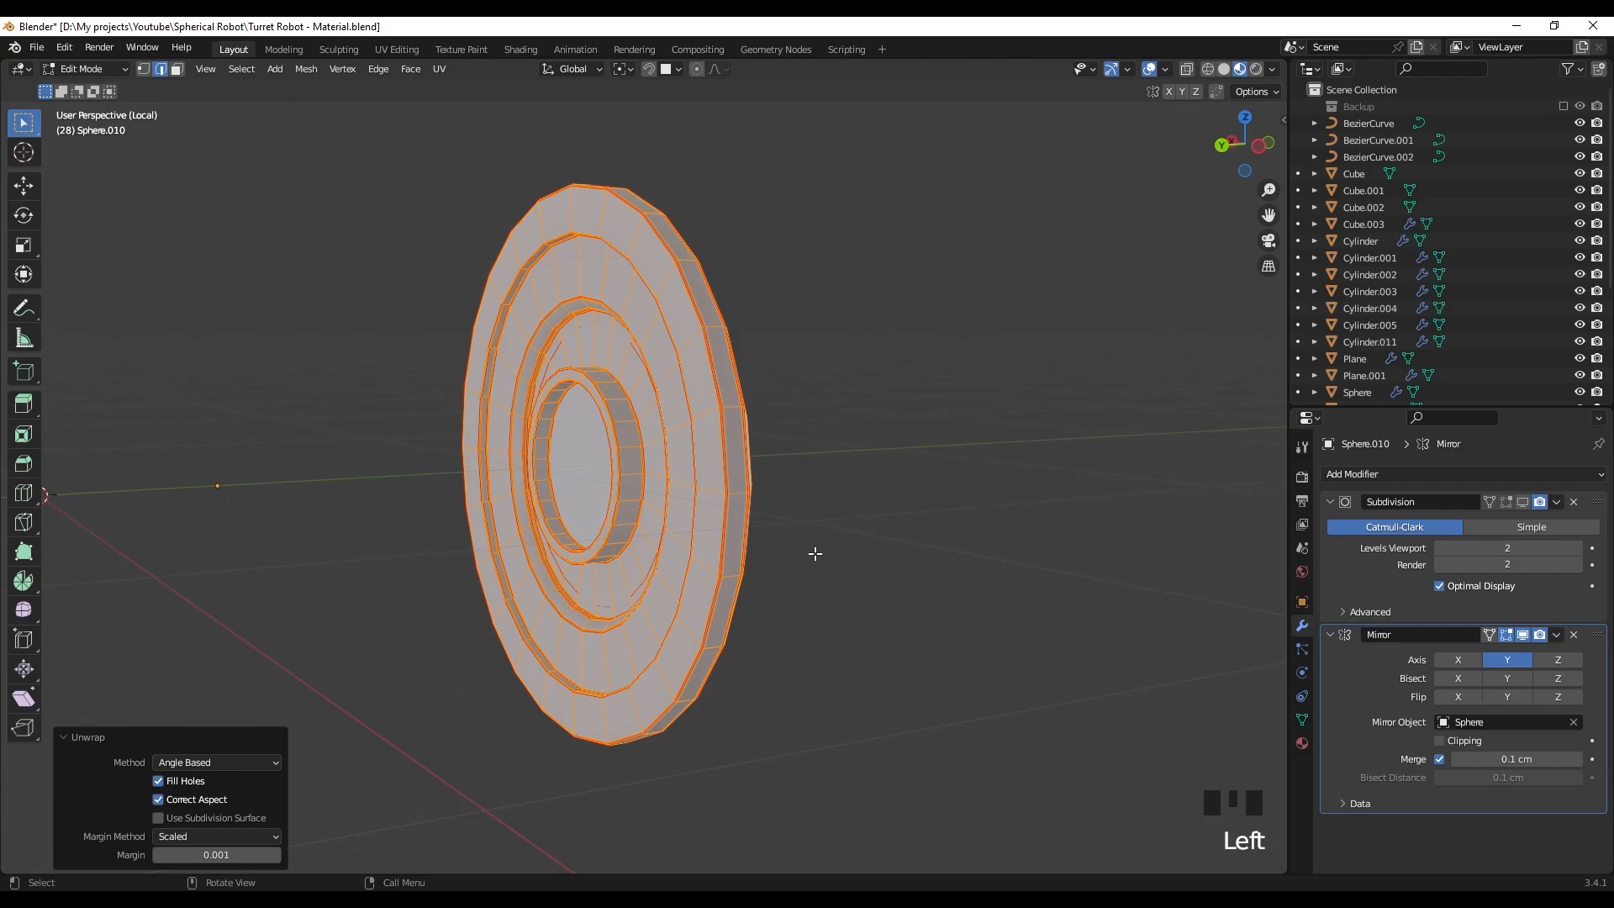
- Return to the full robot in Object Mode and link the spherical body's checker material to the side discs
key("Tab")
scroll(850, 564, "down", 3)
middle_click_drag(850, 564, 763, 570)
key("slash")
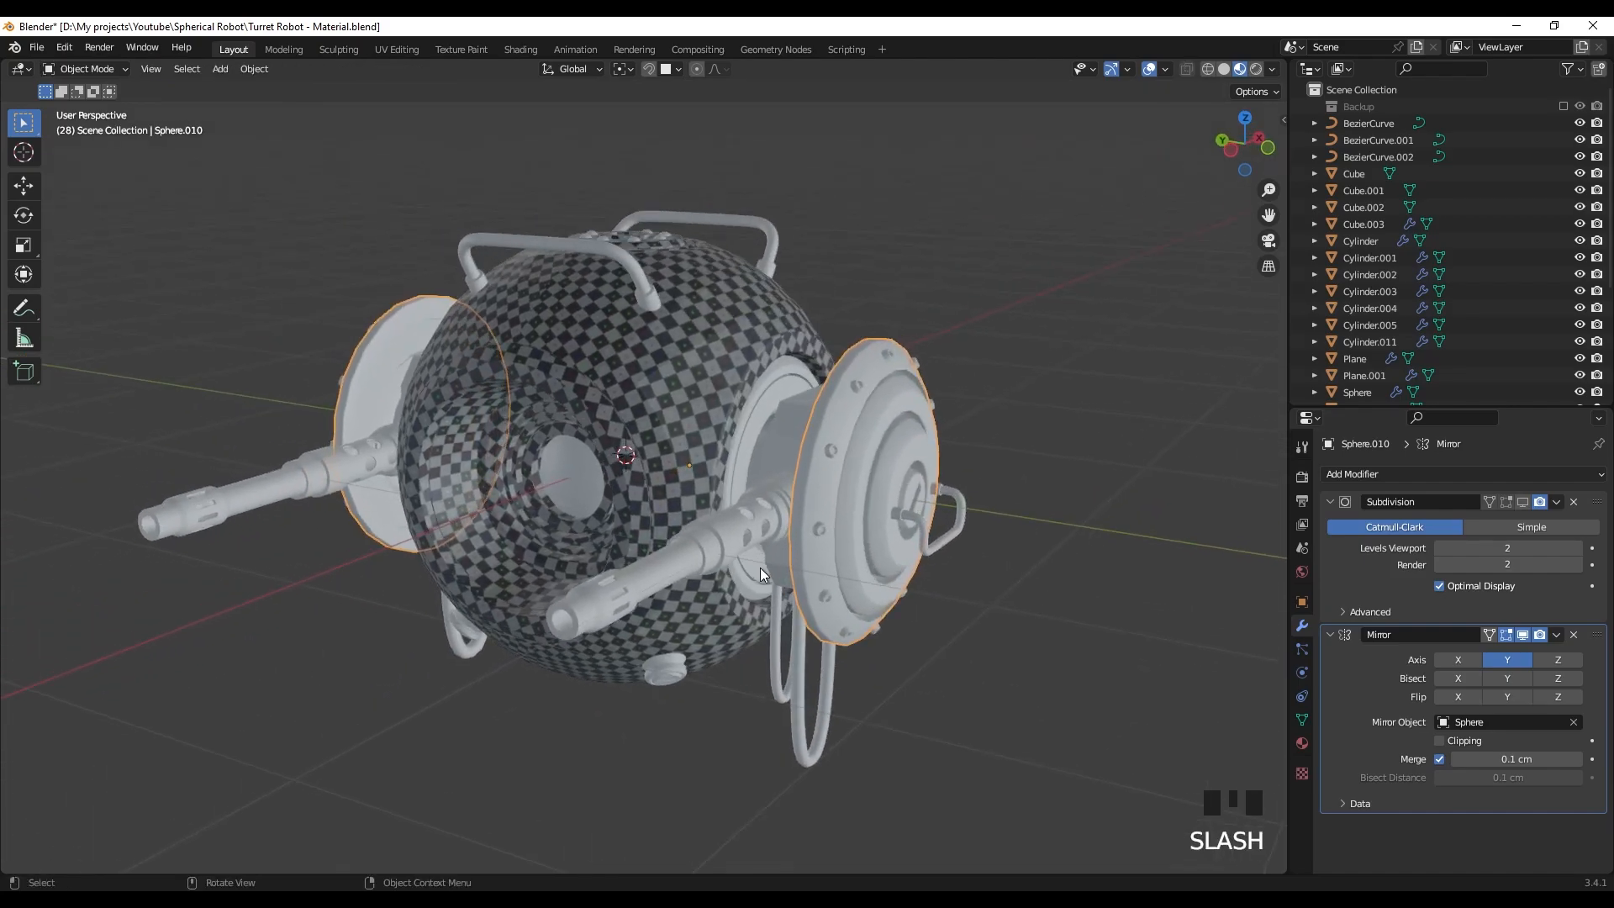
left_click(864, 399)
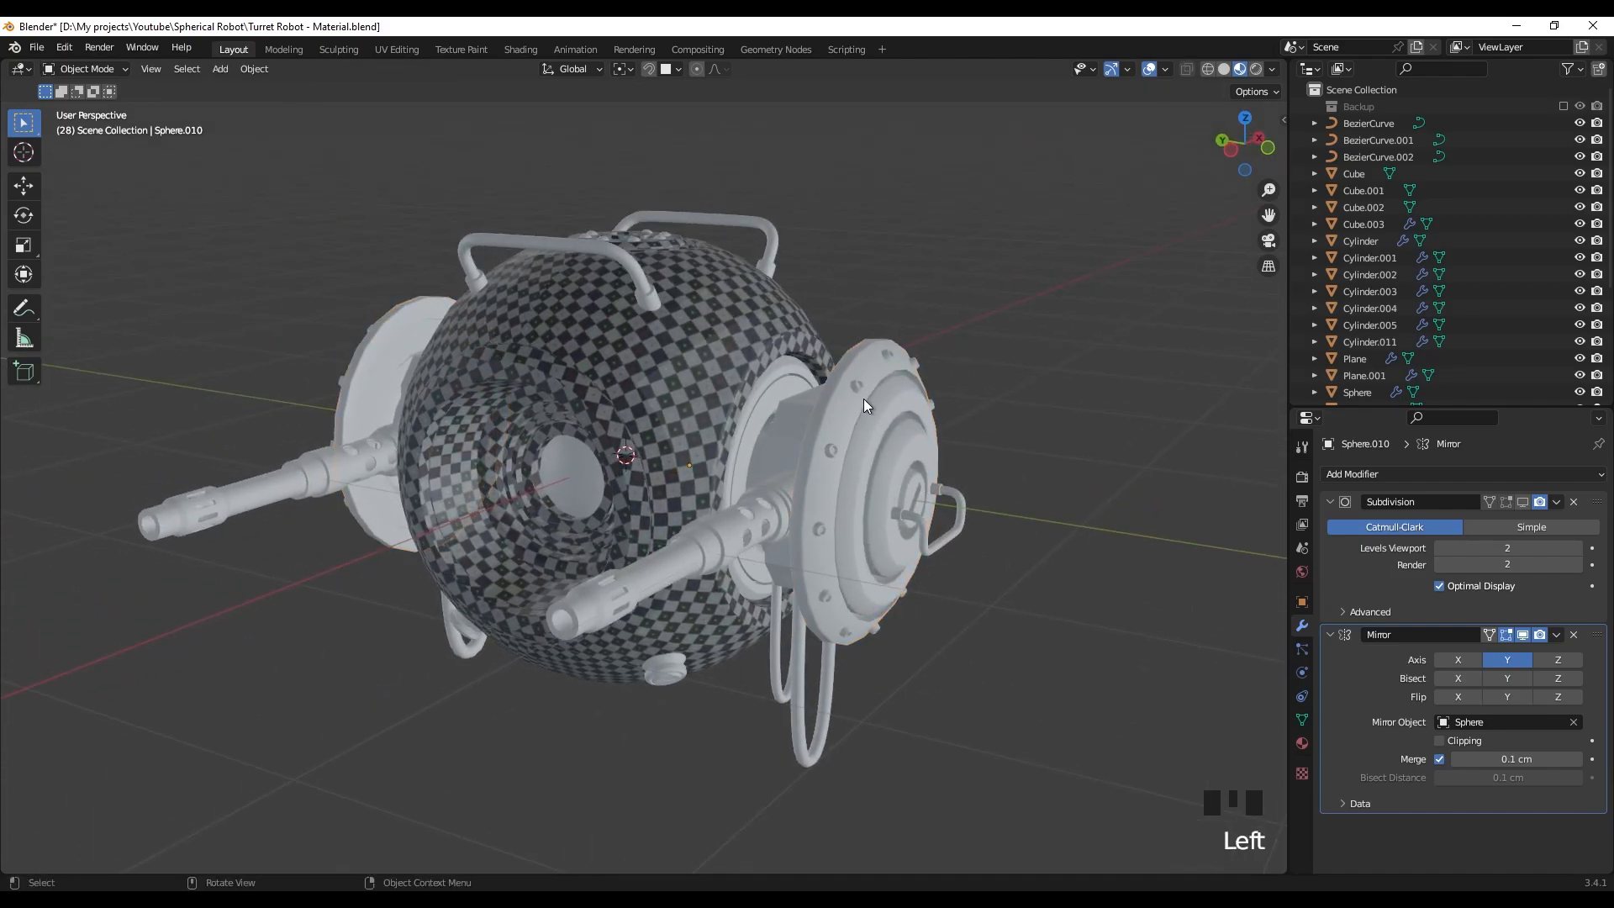
left_click(841, 408)
left_click(678, 398, "shift")
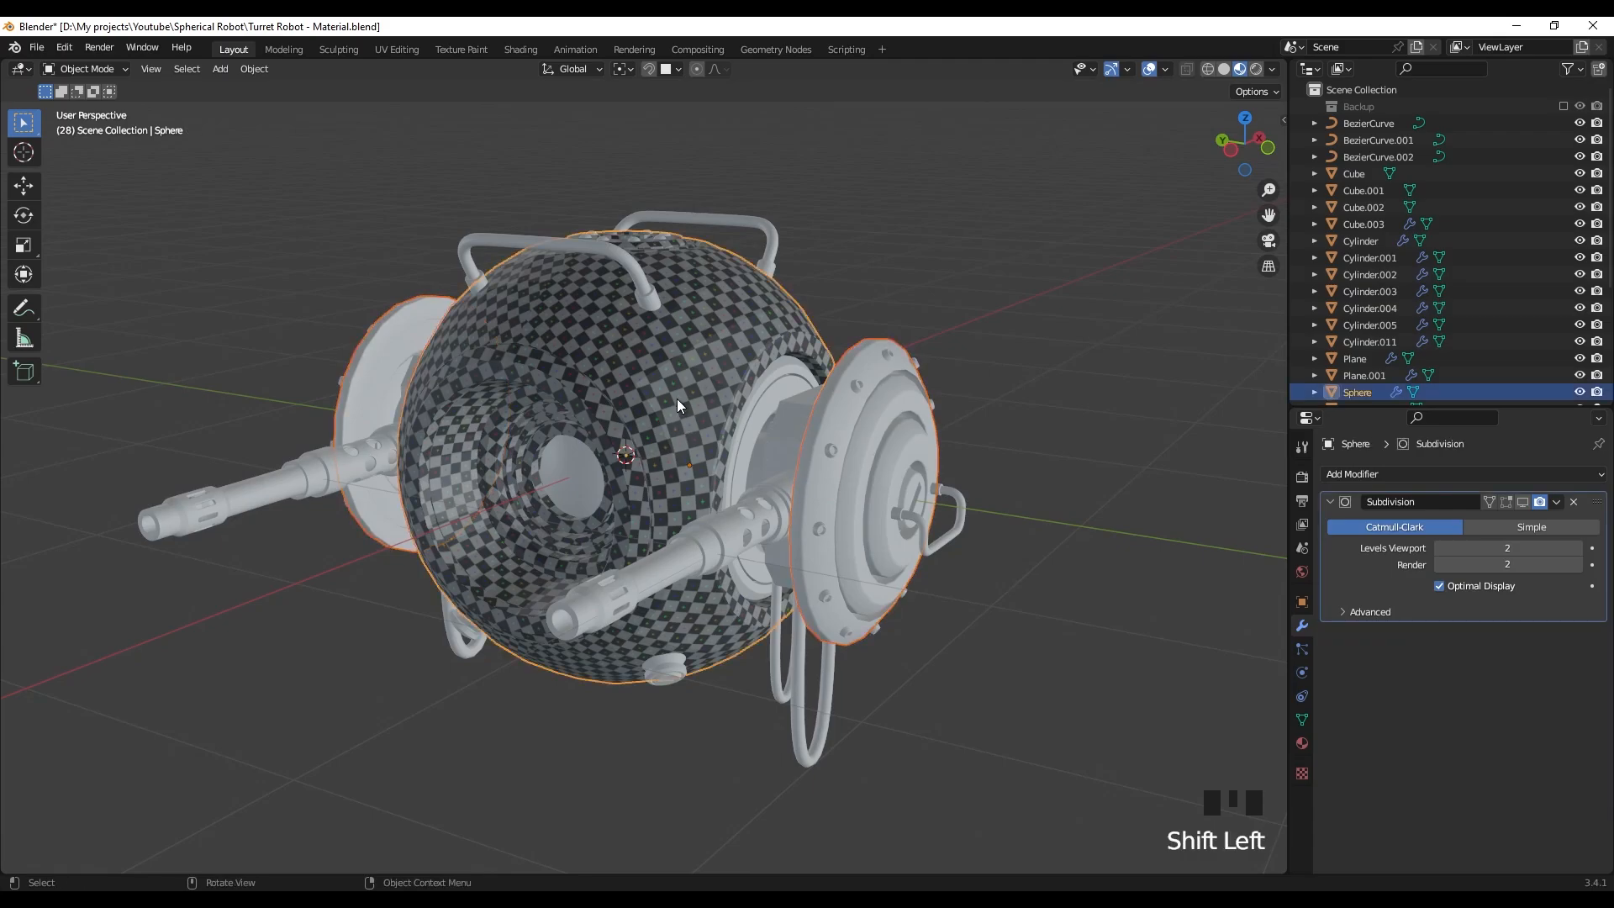
key("ctrl+l")
middle_click_drag(859, 426, 1037, 376)
left_click(1038, 377)
- Examine the checker pattern on the side disc's rings and center for stretching
middle_click_drag(911, 425, 572, 432)
left_click(906, 417)
key("slash")
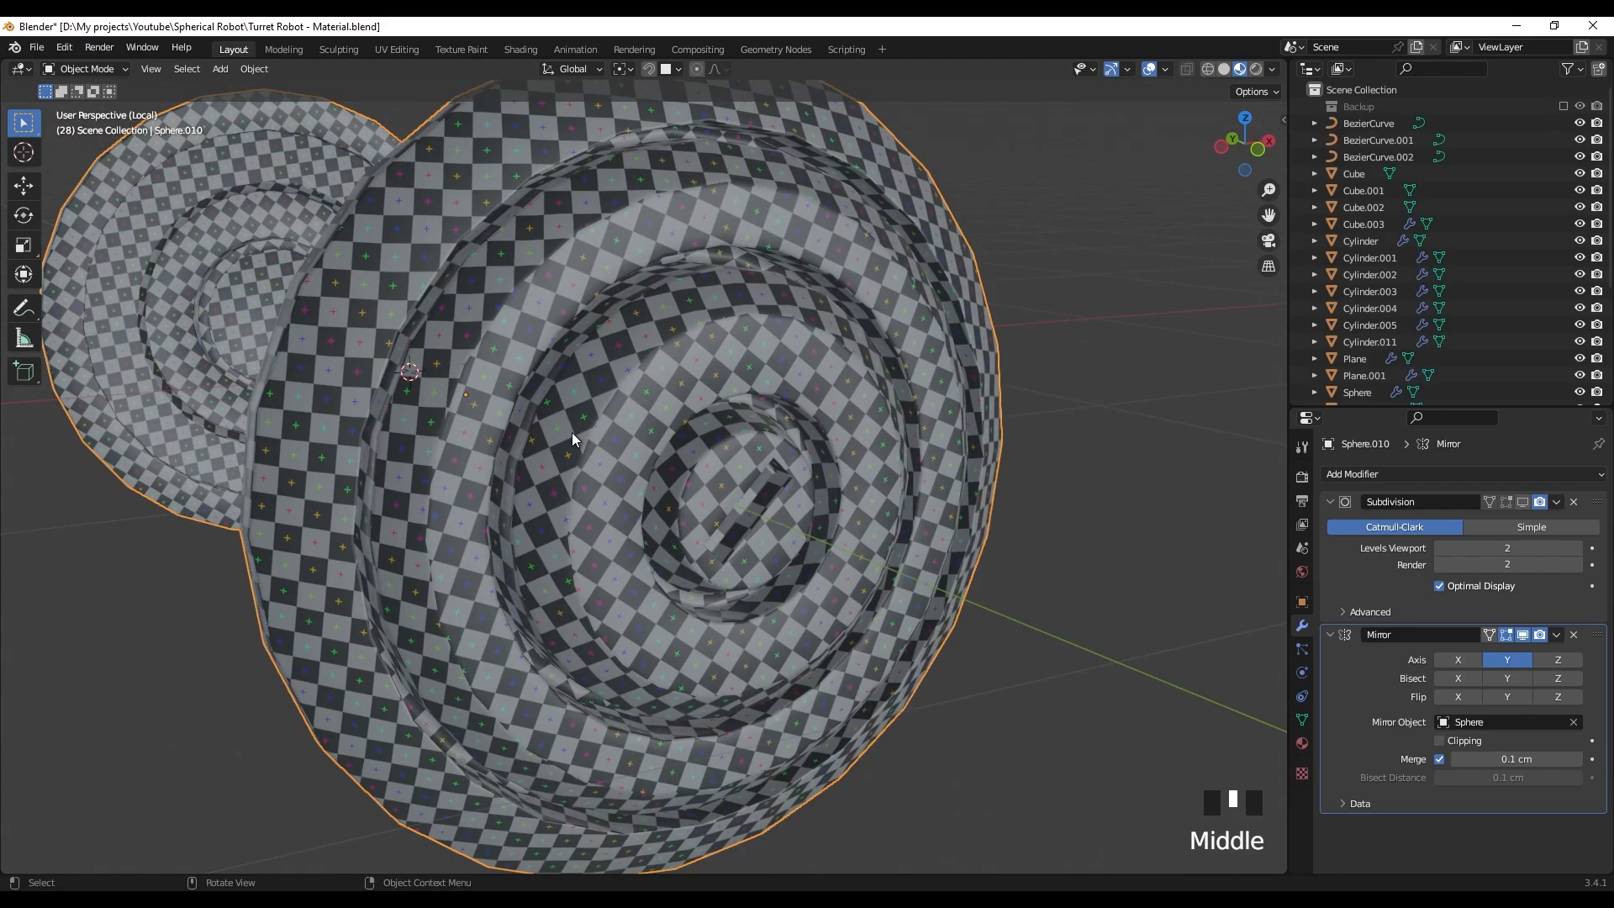
scroll(715, 511, "up", 4)
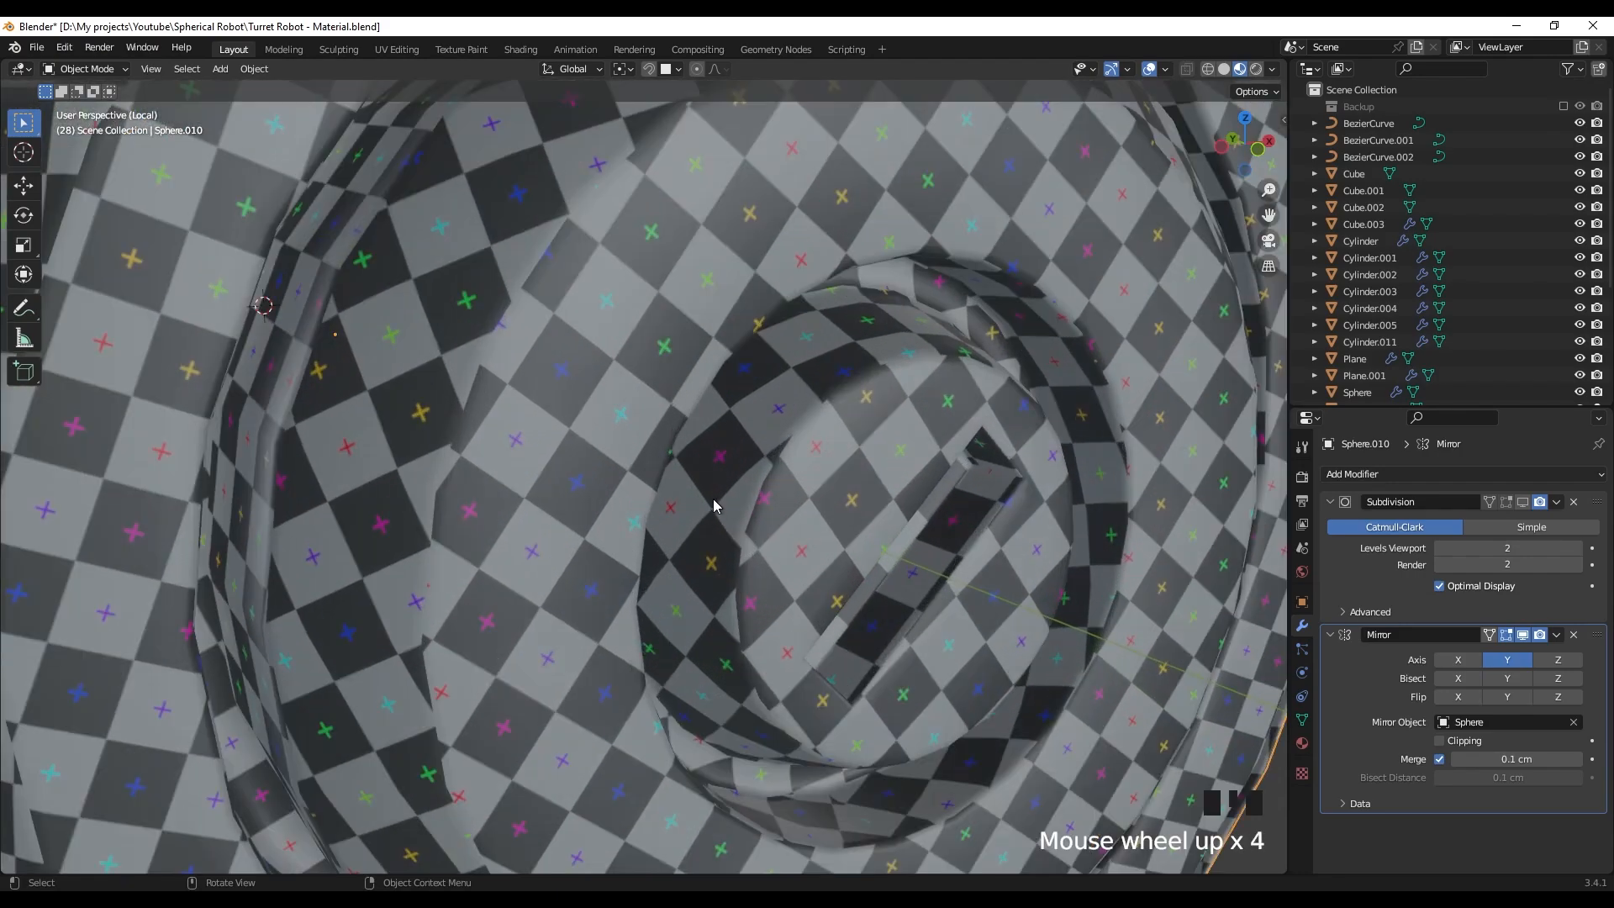
scroll(715, 502, "down", 7)
middle_click_drag(688, 492, 988, 500)
key("slash")
- Apply the disc's Mirror modifier and save the file
left_click(1562, 634)
left_click(1539, 661)
key("ctrl+s")
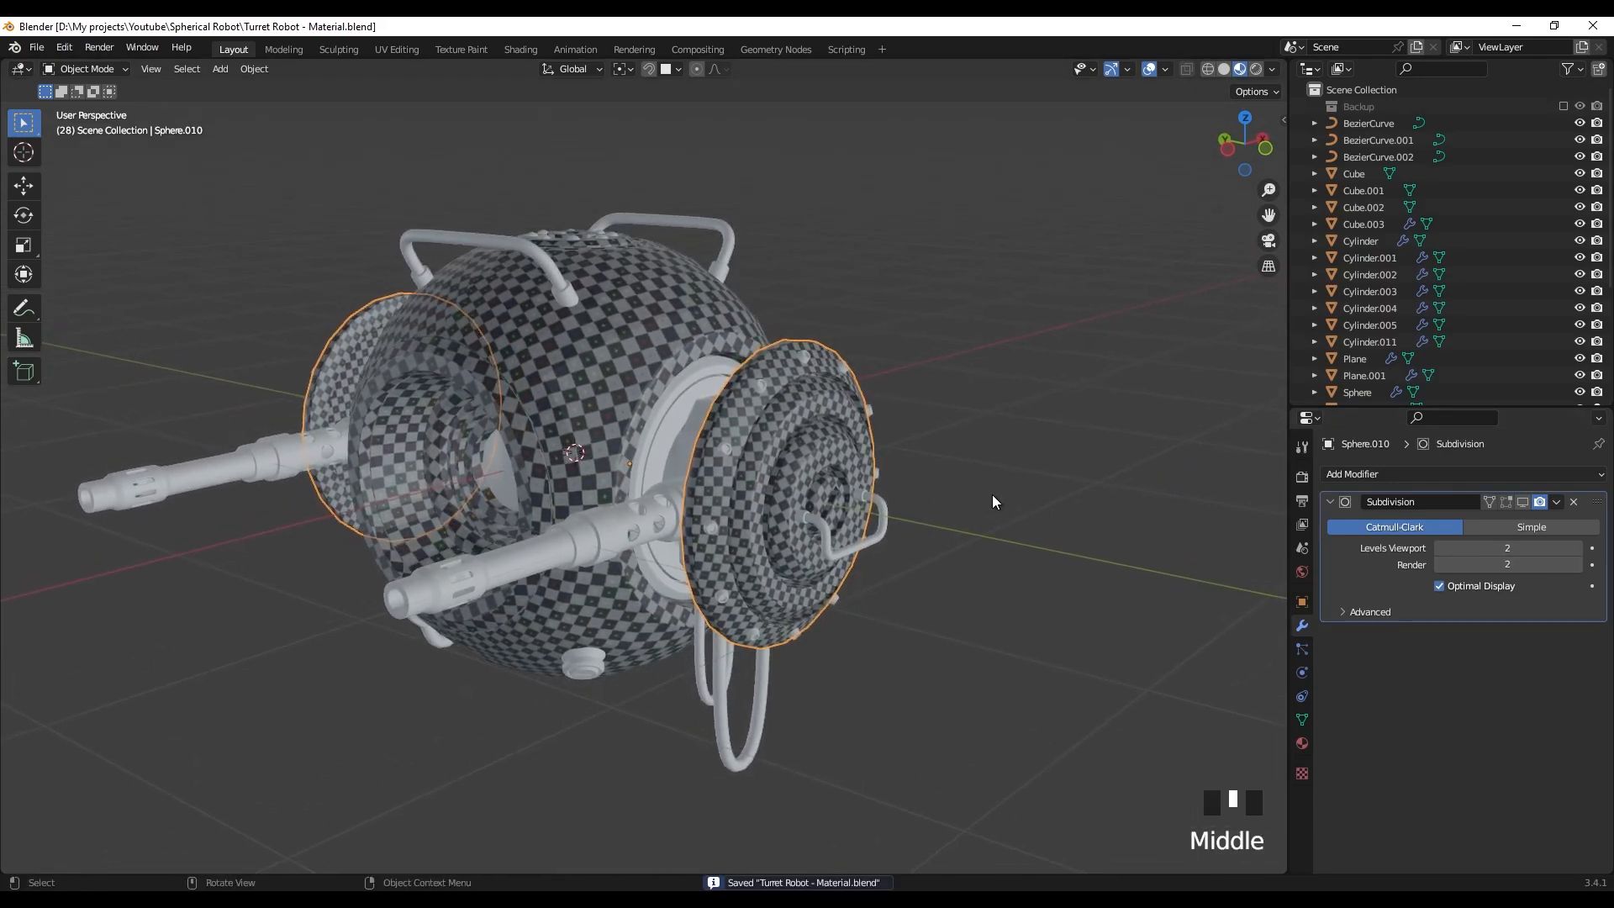
- Link the spherical body's checker material to all the other robot parts
middle_click_drag(748, 476, 760, 476)
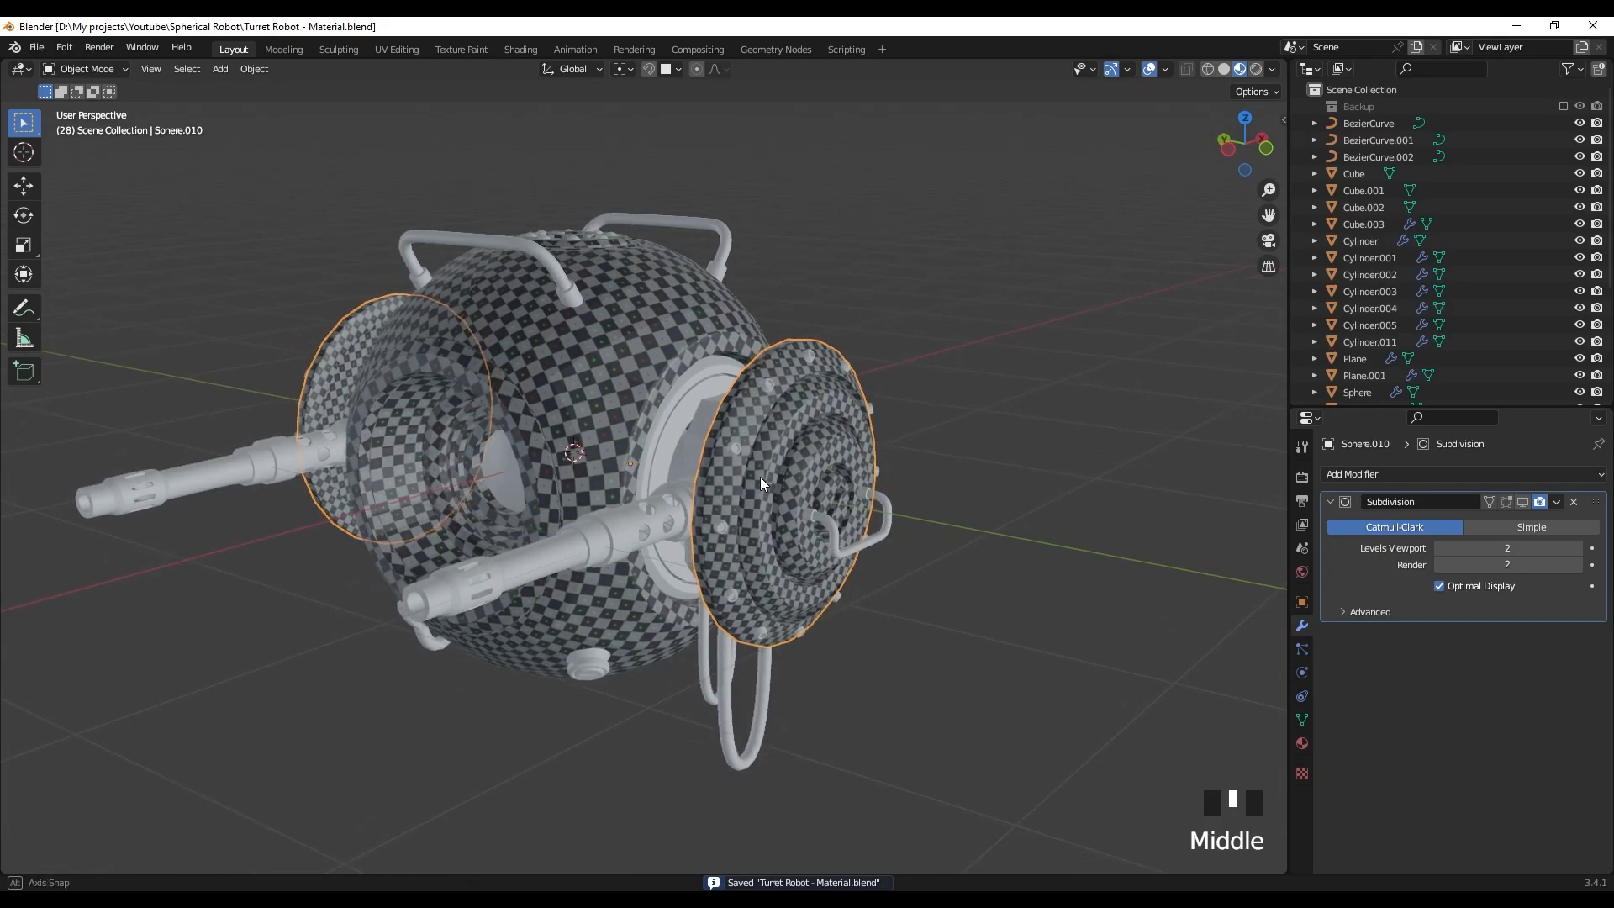
left_click(626, 532)
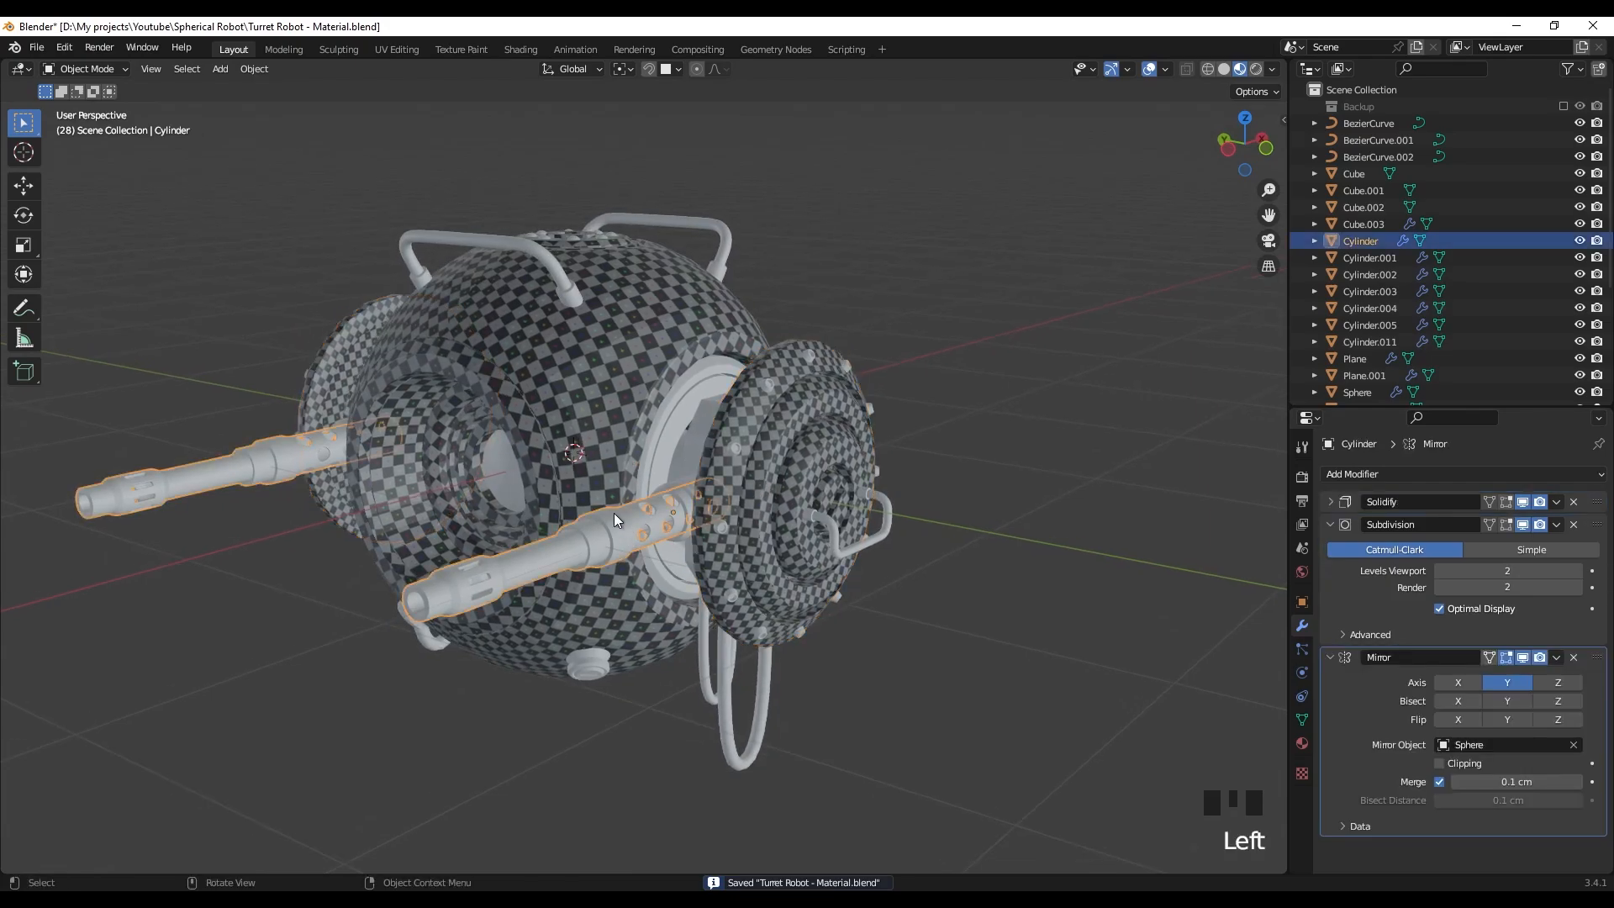
left_click(599, 408, "shift")
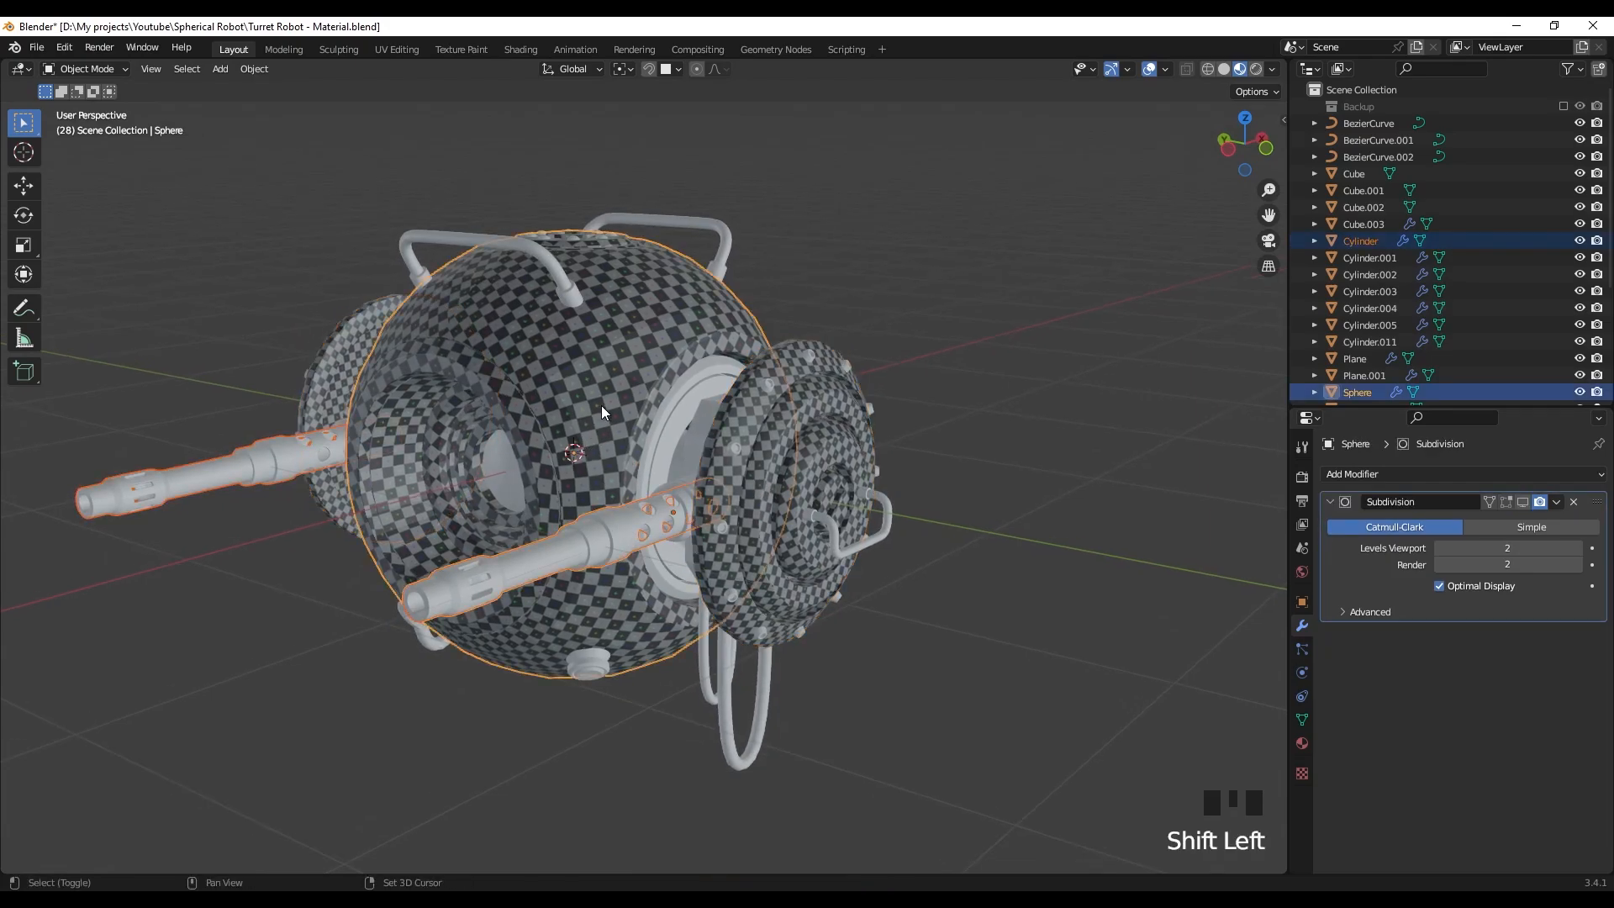
key("a")
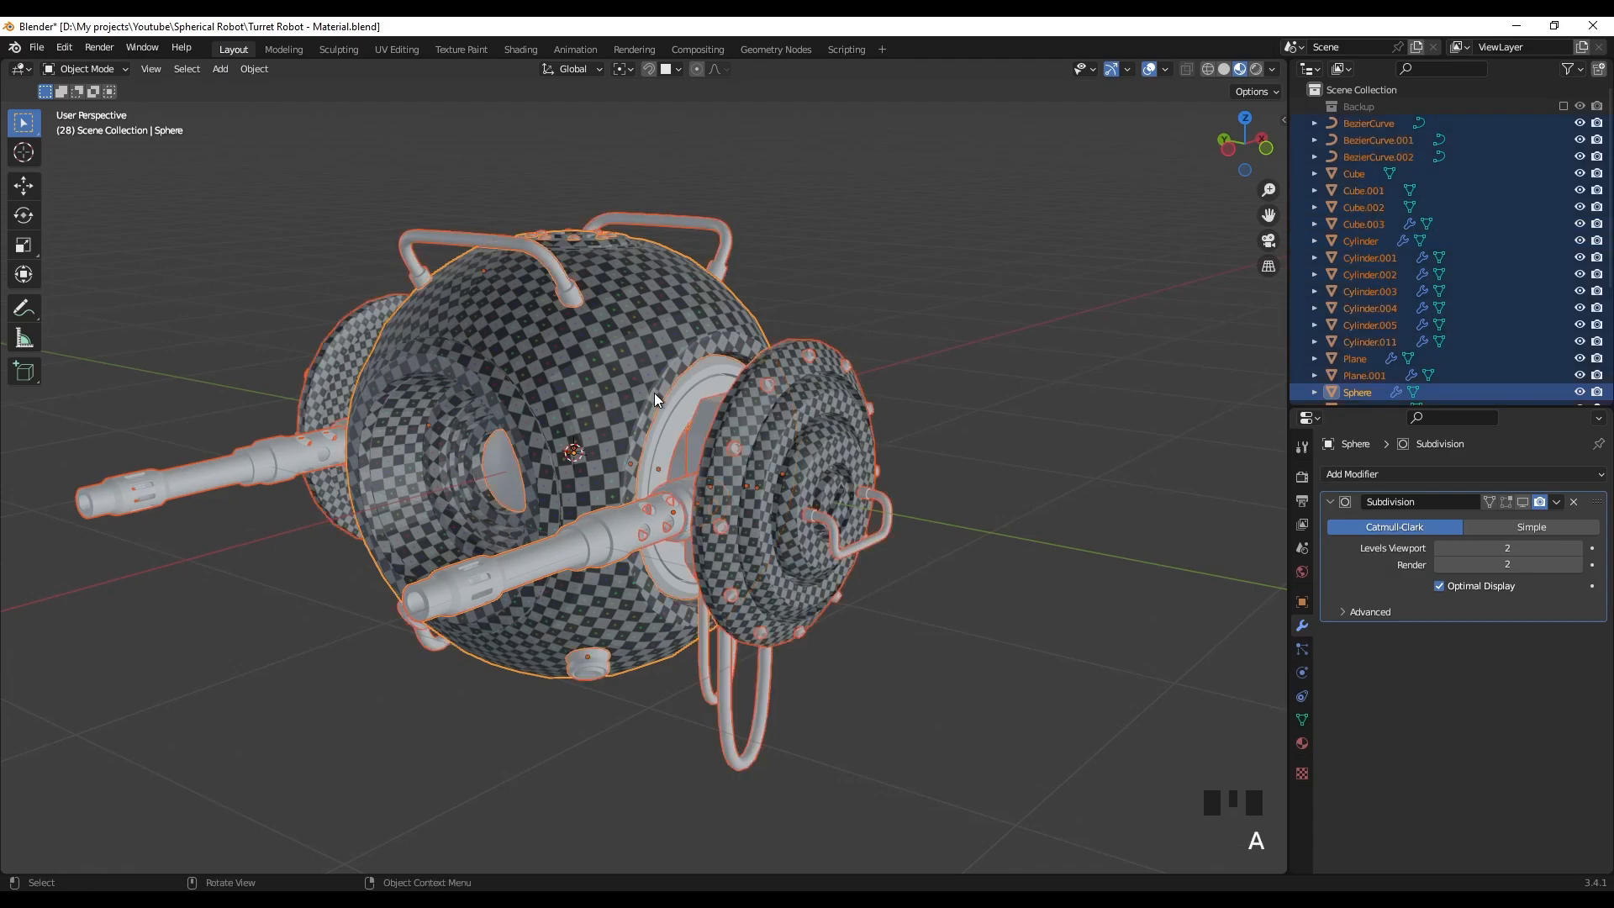
left_click(654, 342, "shift")
left_click(644, 316, "shift")
key("ctrl+l")
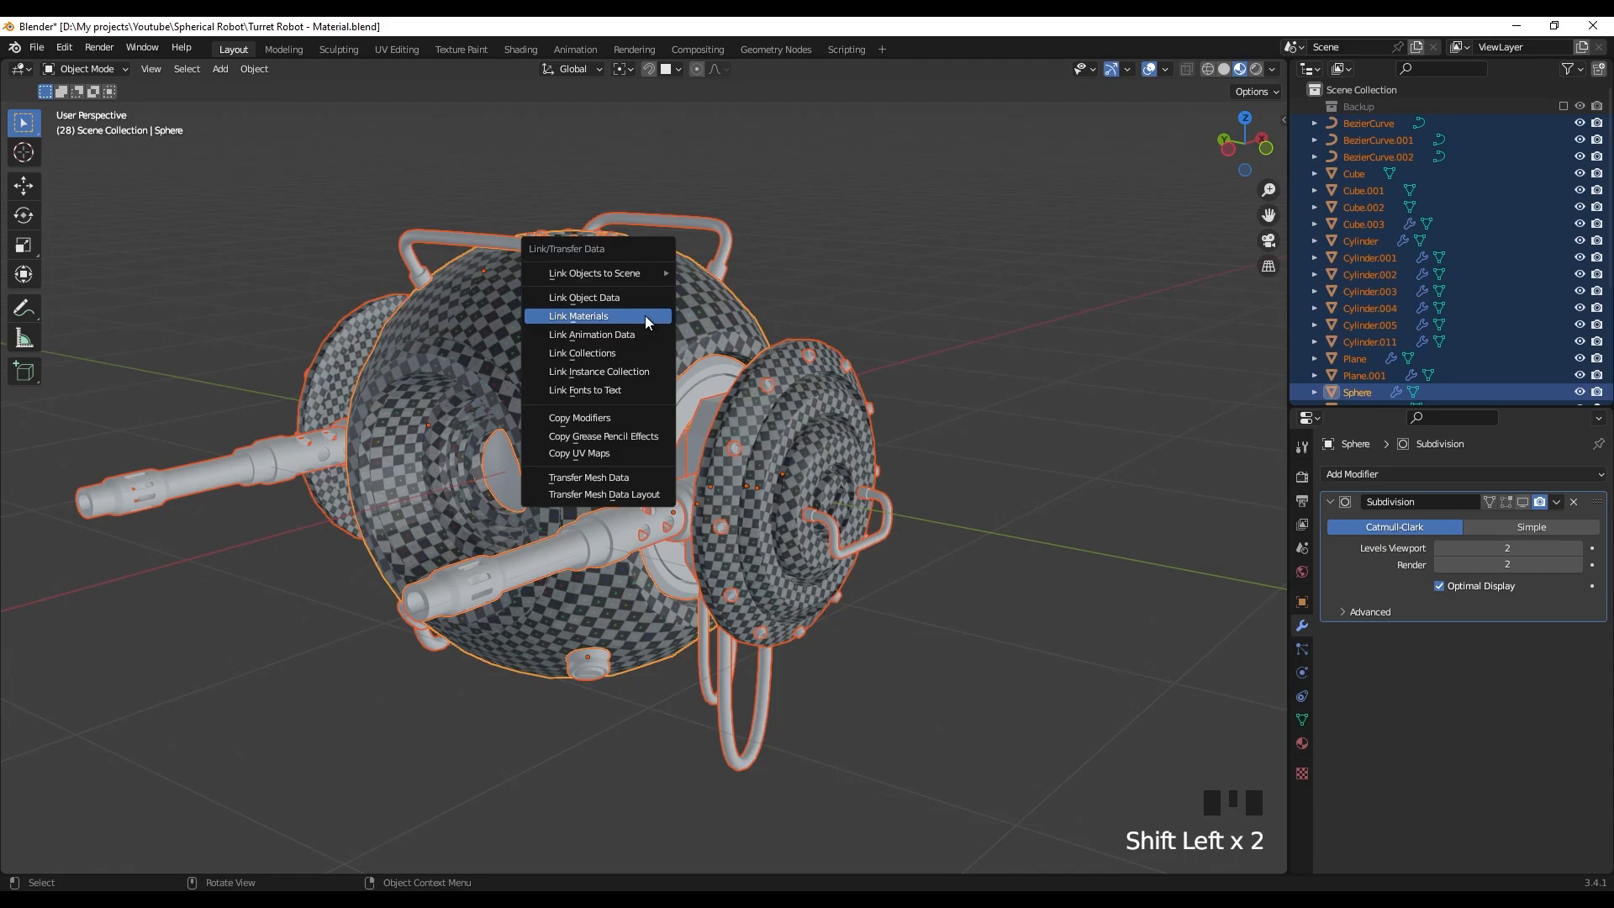
left_click(644, 315)
left_click(834, 288)
- Isolate the two gun barrels in local view and switch the viewport to solid shading
middle_click_drag(578, 457, 929, 410)
scroll(603, 484, "up", 3)
scroll(628, 497, "down", 3)
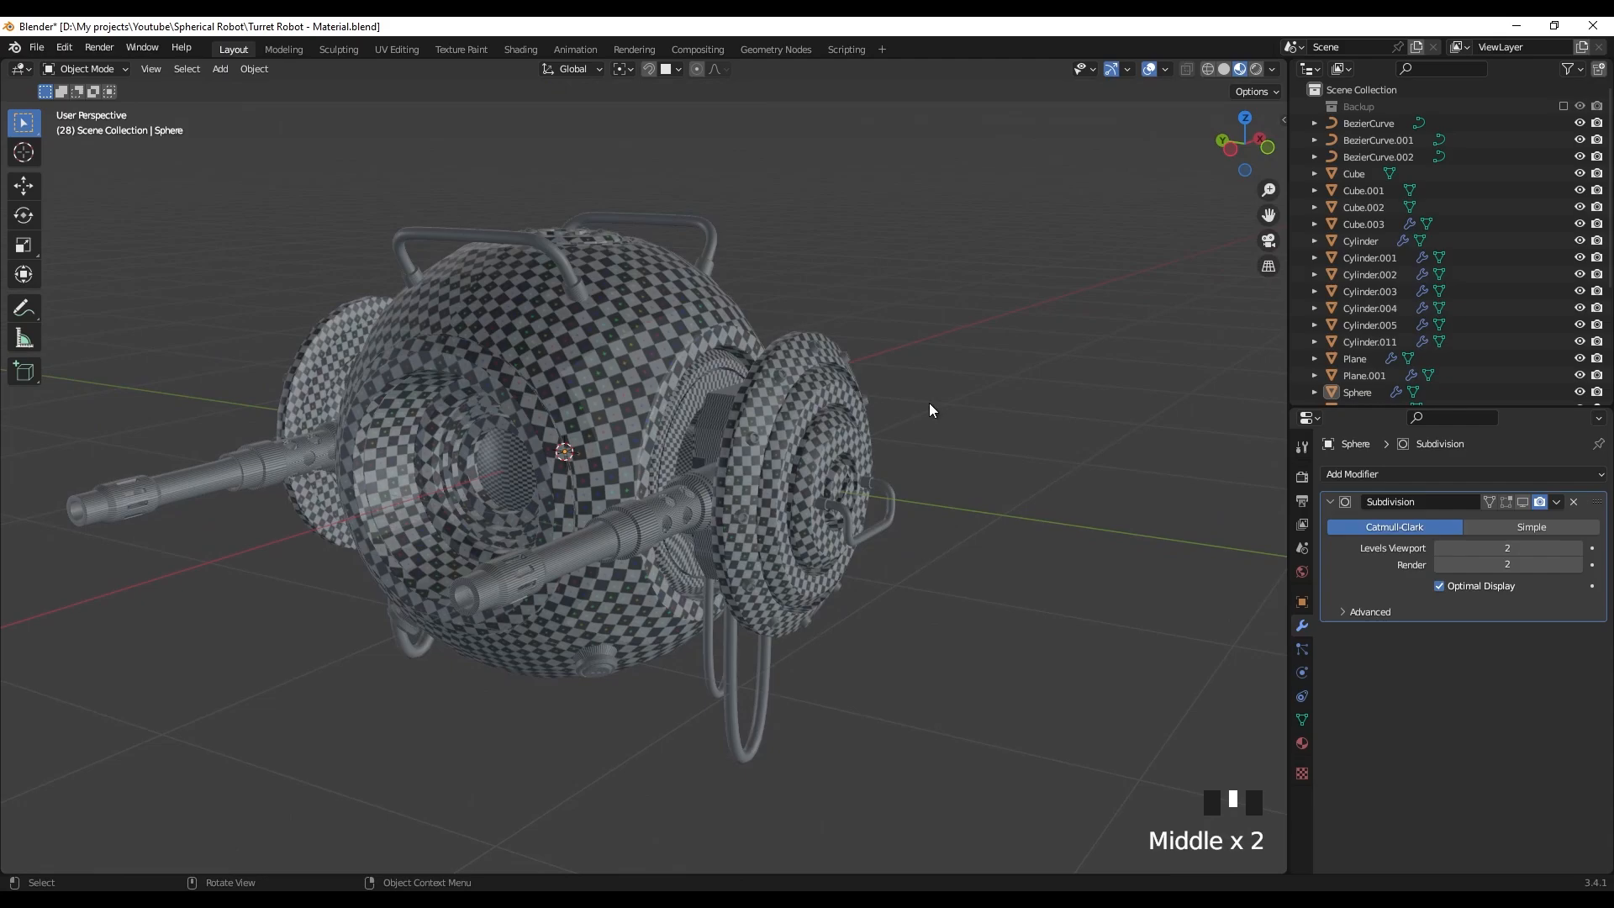
double_click(684, 511)
key("slash")
key("z")
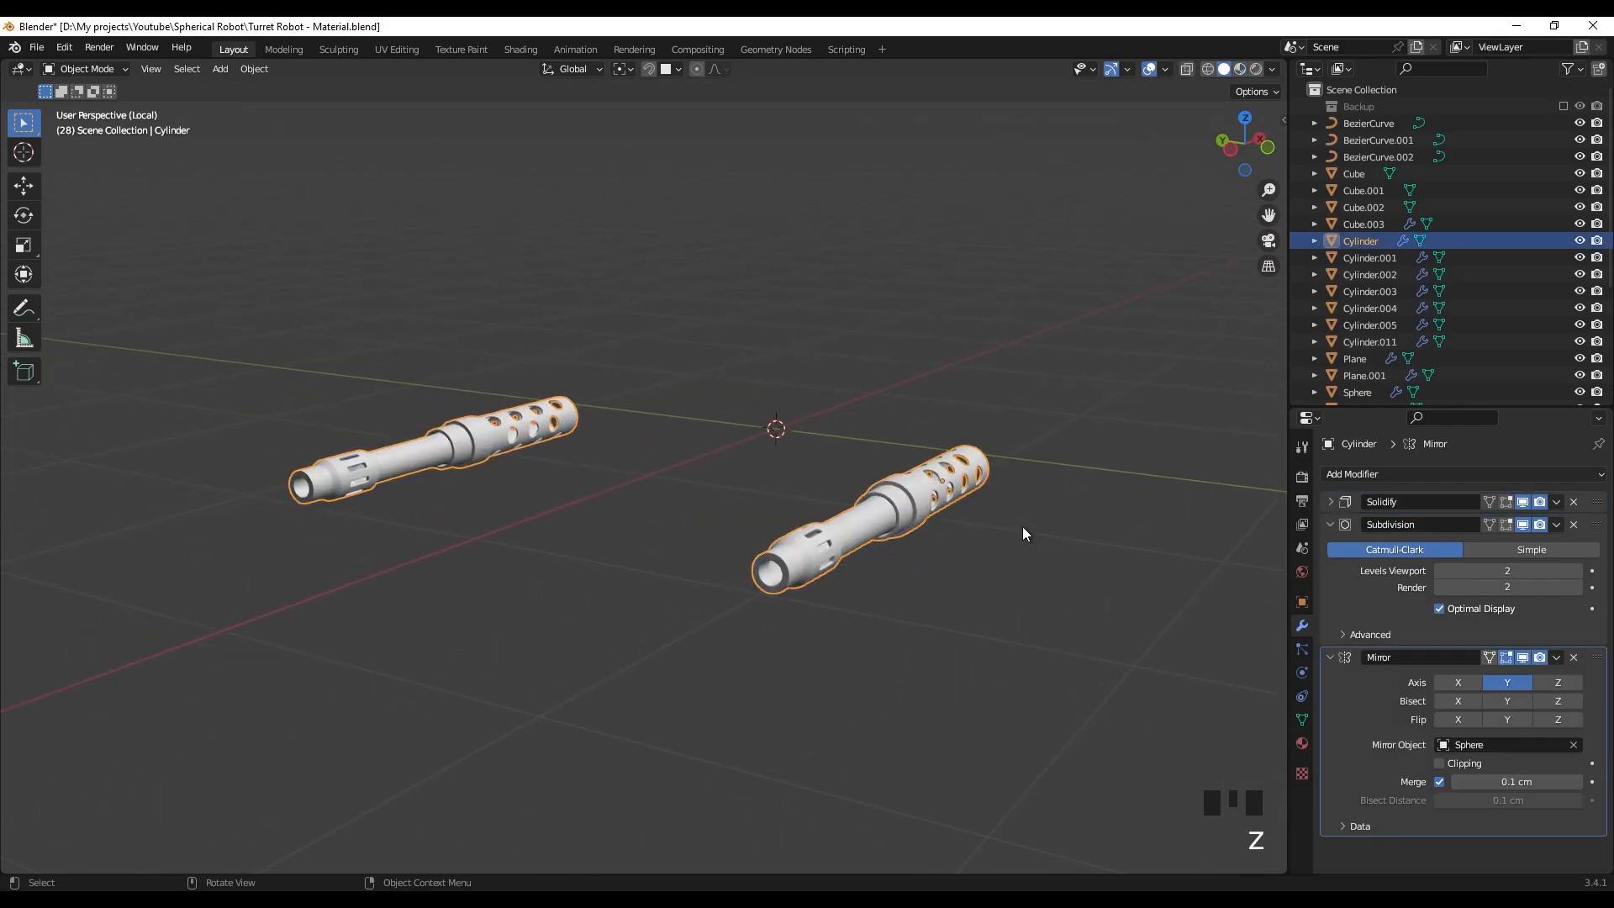
middle_click_drag(1022, 526, 820, 507, "shift")
scroll(655, 501, "up", 4)
middle_click_drag(656, 501, 775, 503, "shift")
left_click(739, 516)
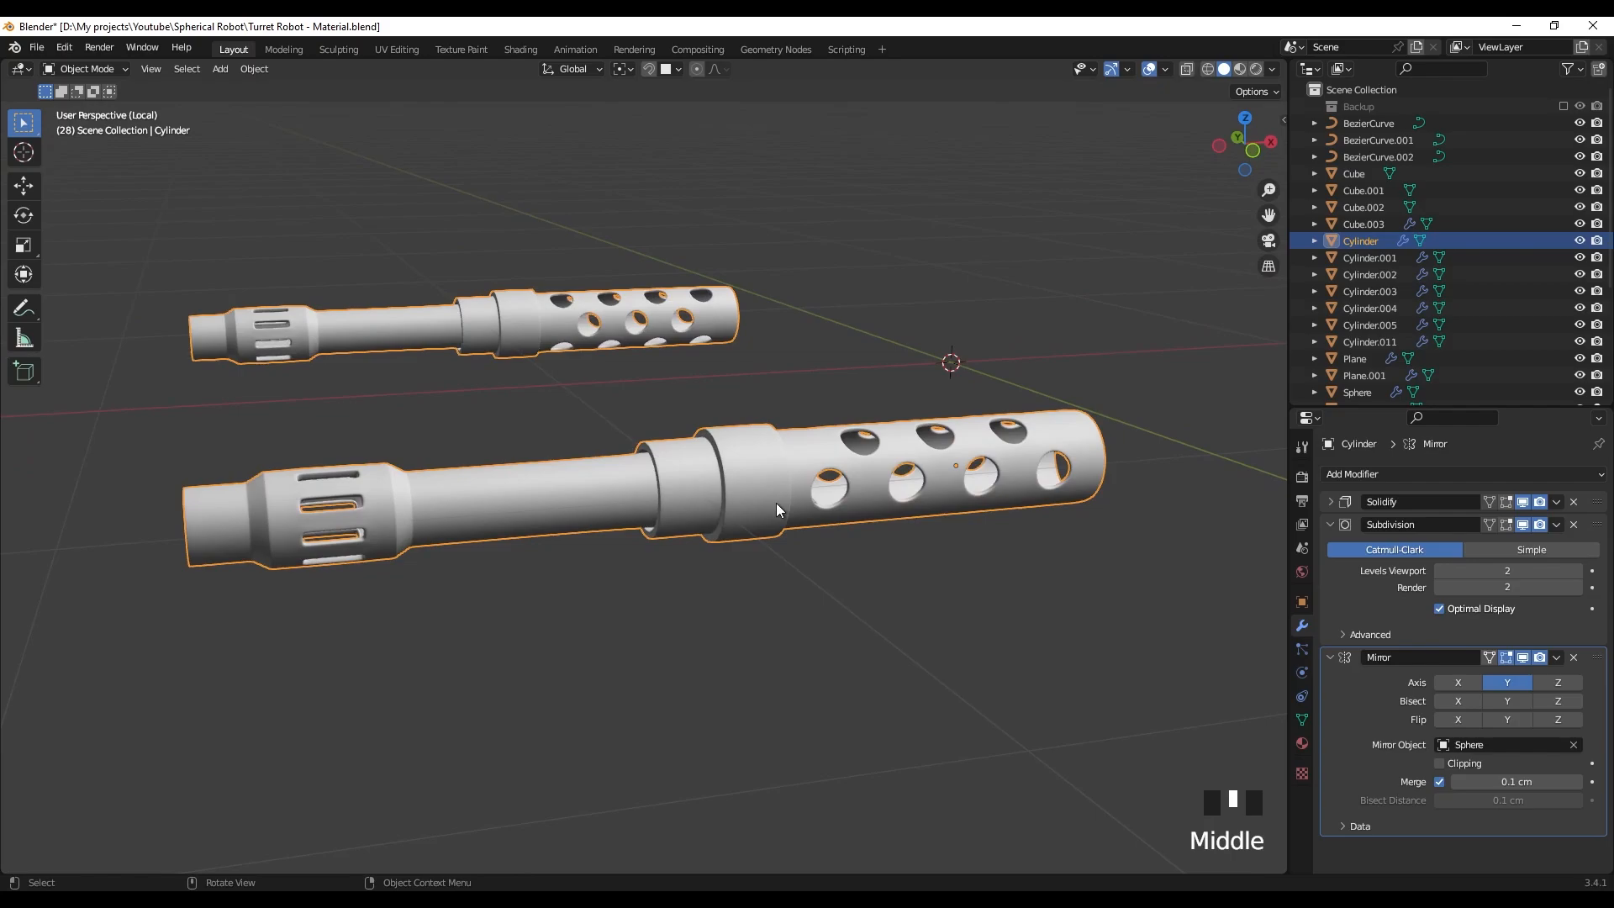
- Apply the gun barrel's Solidify modifier and turn off its Subdivision modifier in the viewport
left_click(1558, 505)
left_click(1547, 517)
left_click(1522, 502)
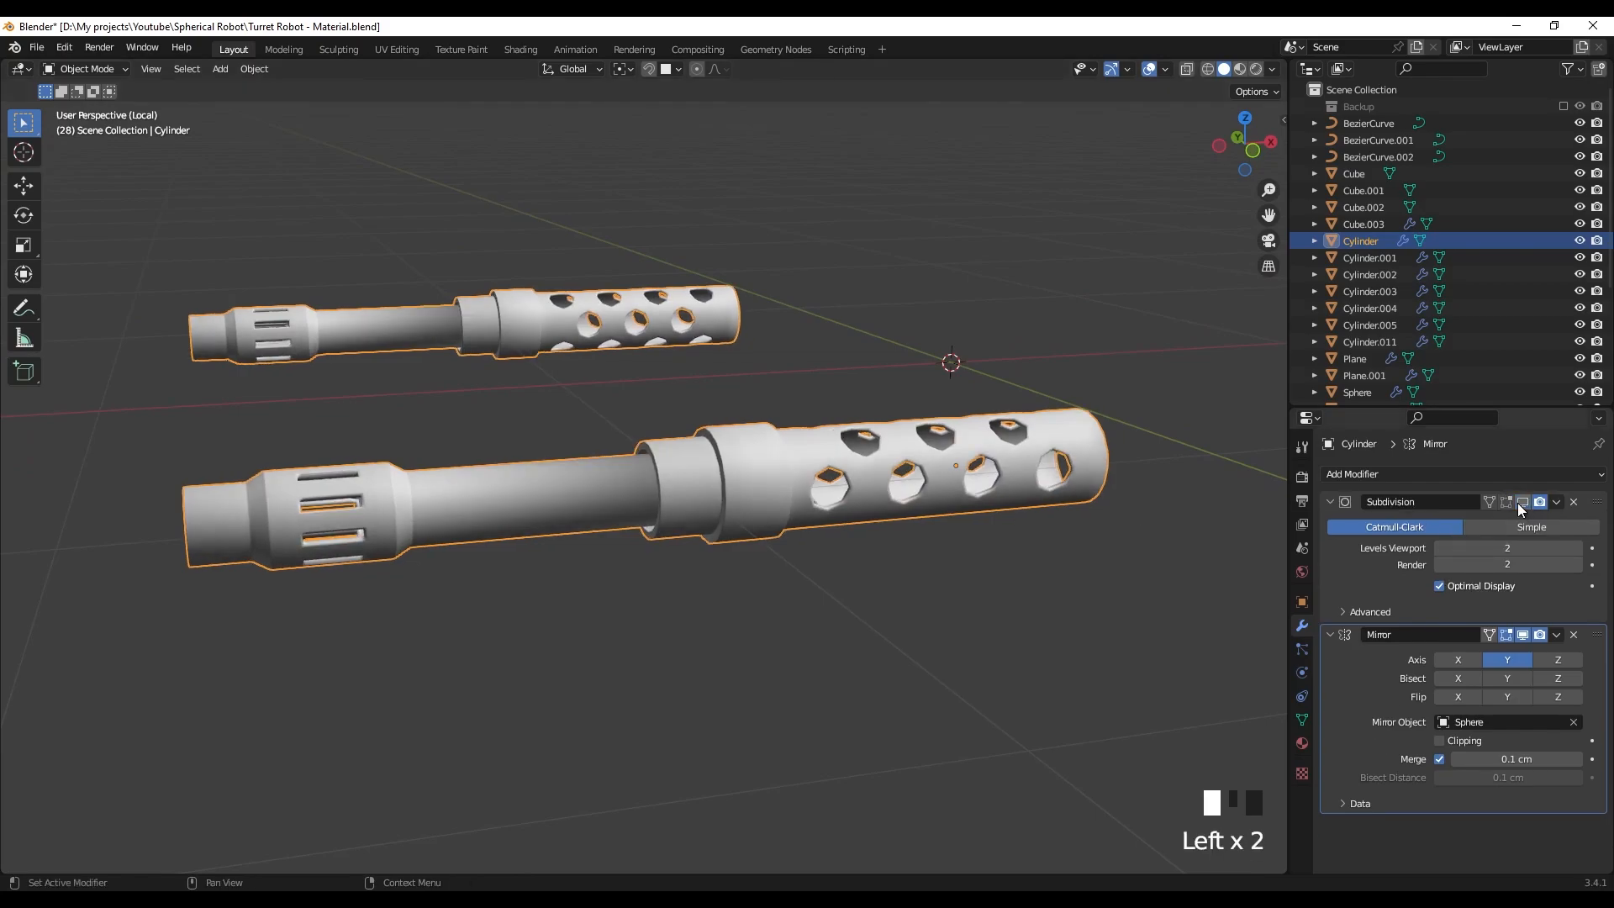
- In Edit Mode, select the barrel's sharp edges at 30° sharpness and mark them as seams
middle_click_drag(773, 511, 788, 499)
key("Tab")
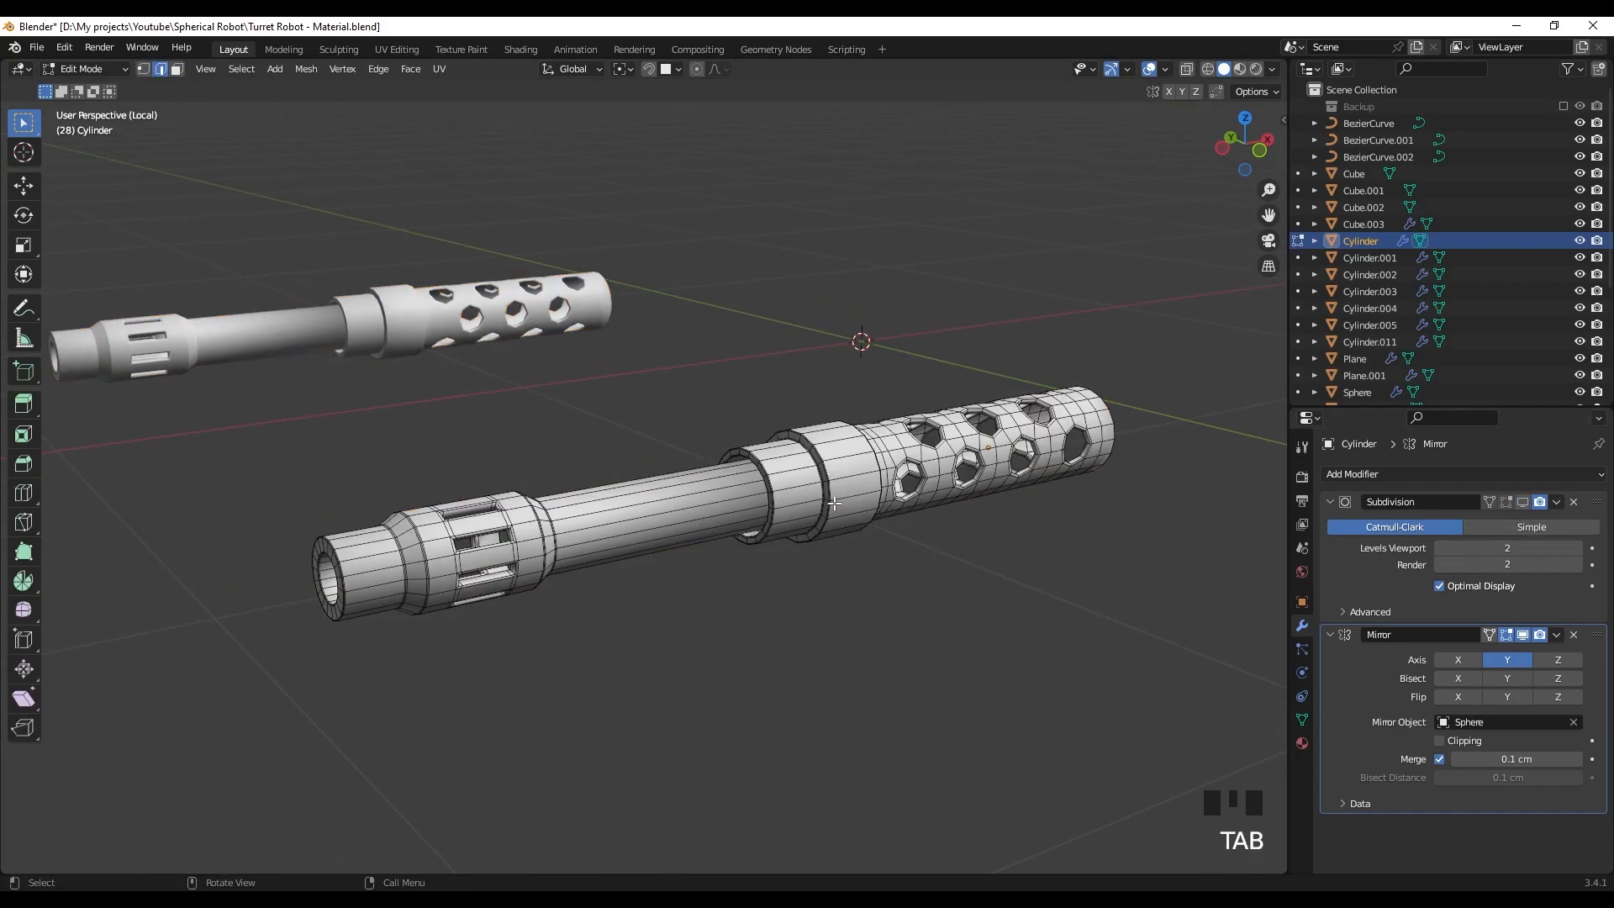
middle_click_drag(955, 507, 722, 458, "shift")
middle_click_drag(701, 454, 840, 425, "shift")
left_click(244, 69)
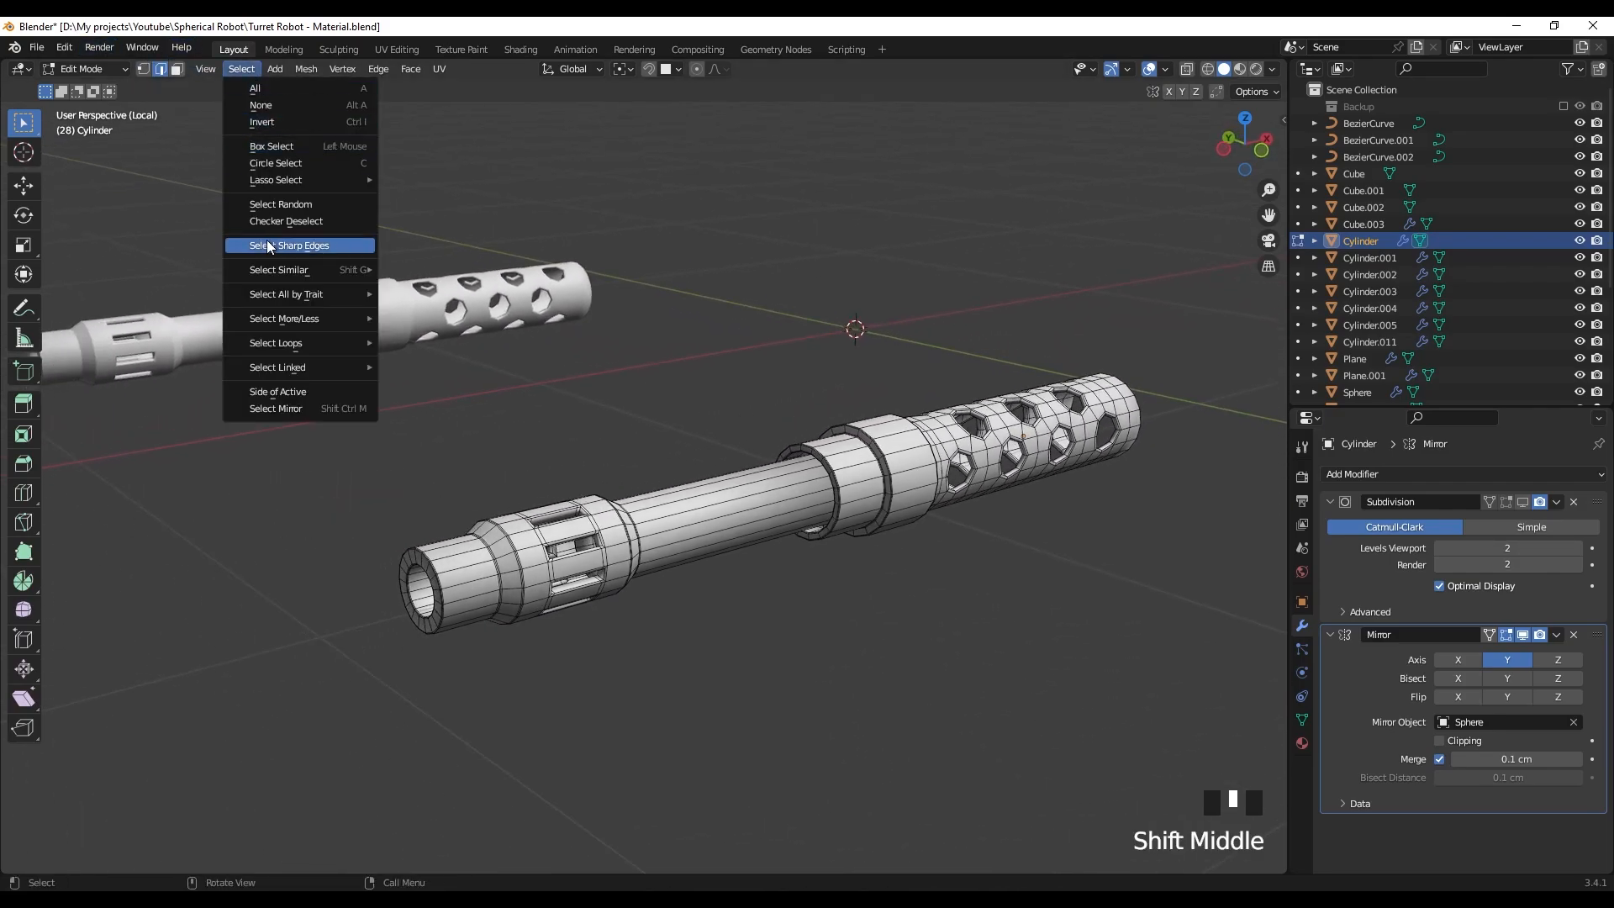
left_click(331, 244)
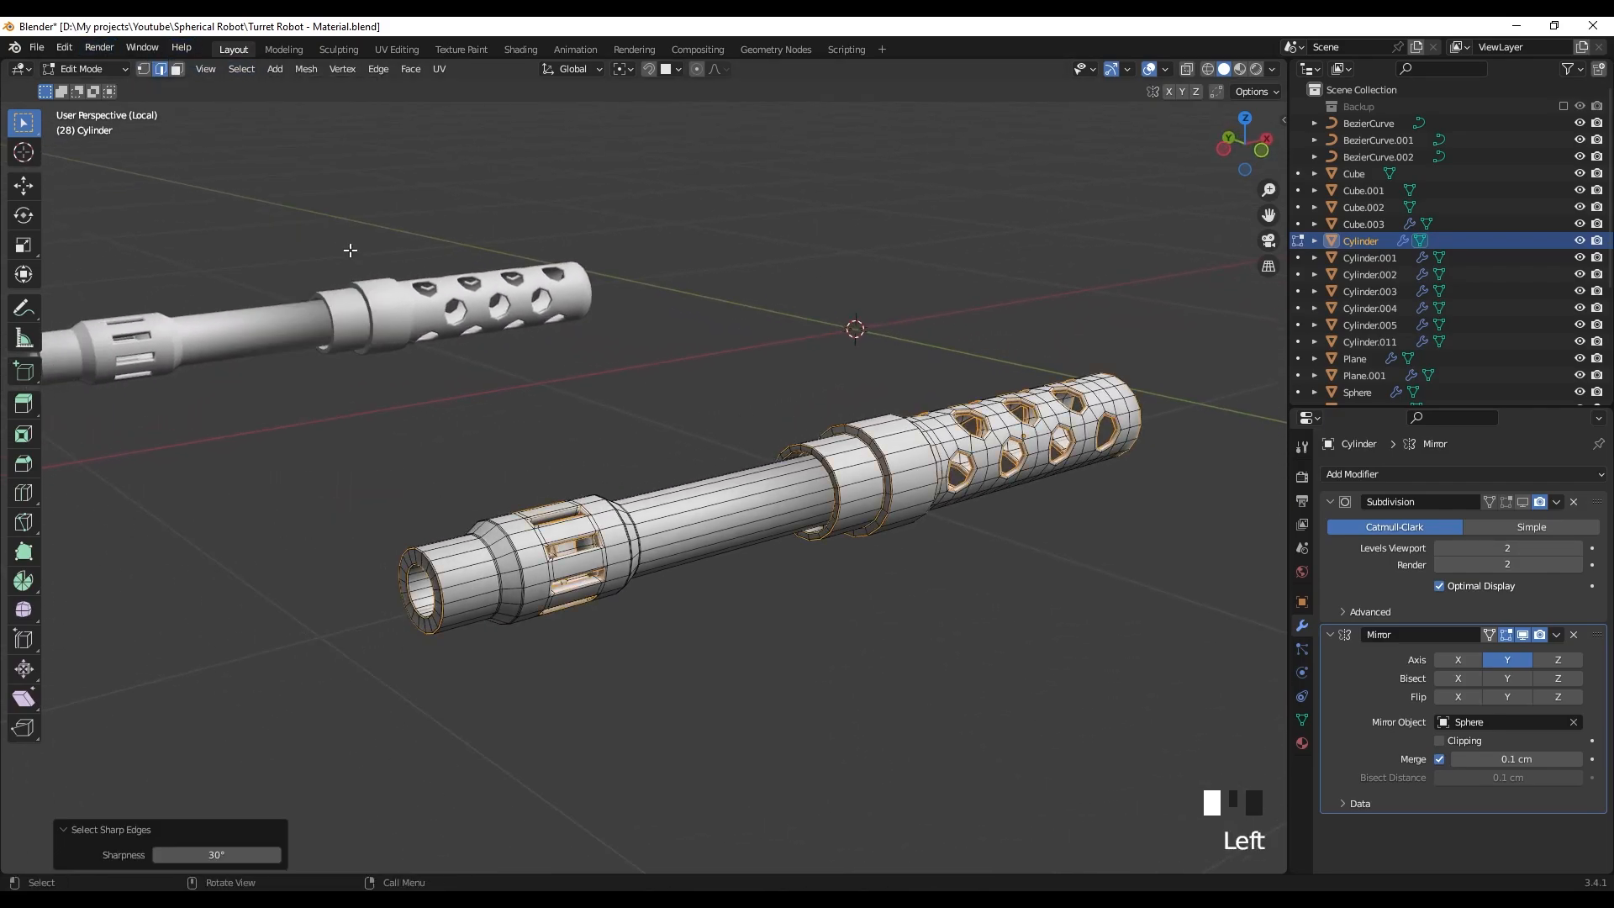
middle_click_drag(642, 502, 755, 457, "shift")
right_click(754, 458)
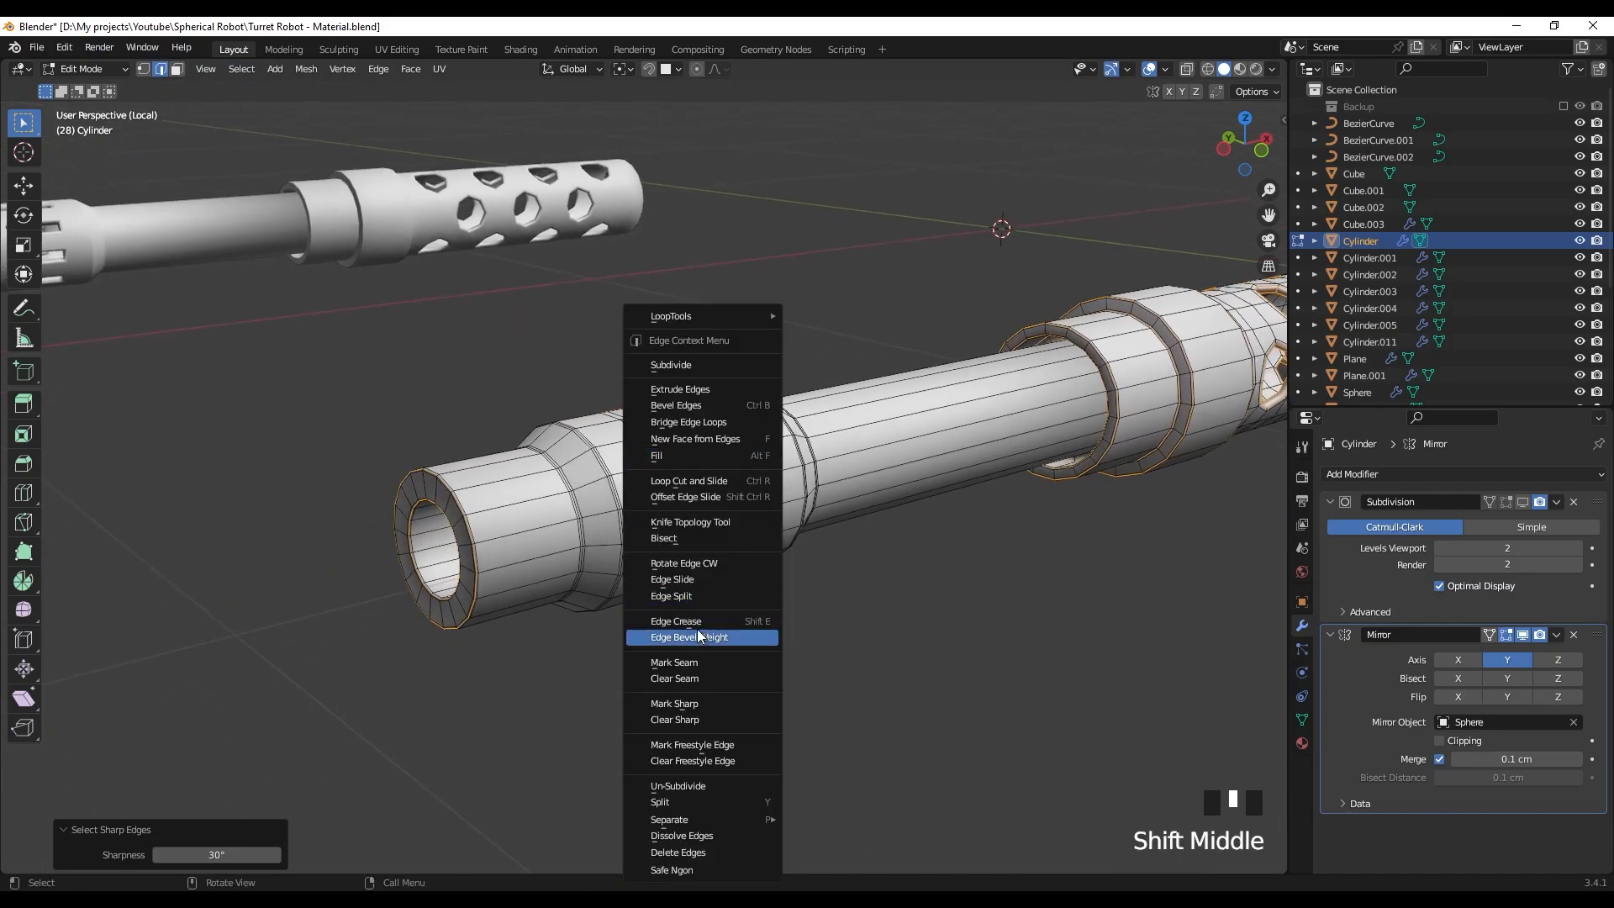
left_click(697, 664)
- Select the edge loops at the front and rear shoulders of the barrel's slotted collar and mark them as seams
middle_click_drag(633, 525, 619, 493, "shift")
middle_click_drag(632, 491, 752, 418)
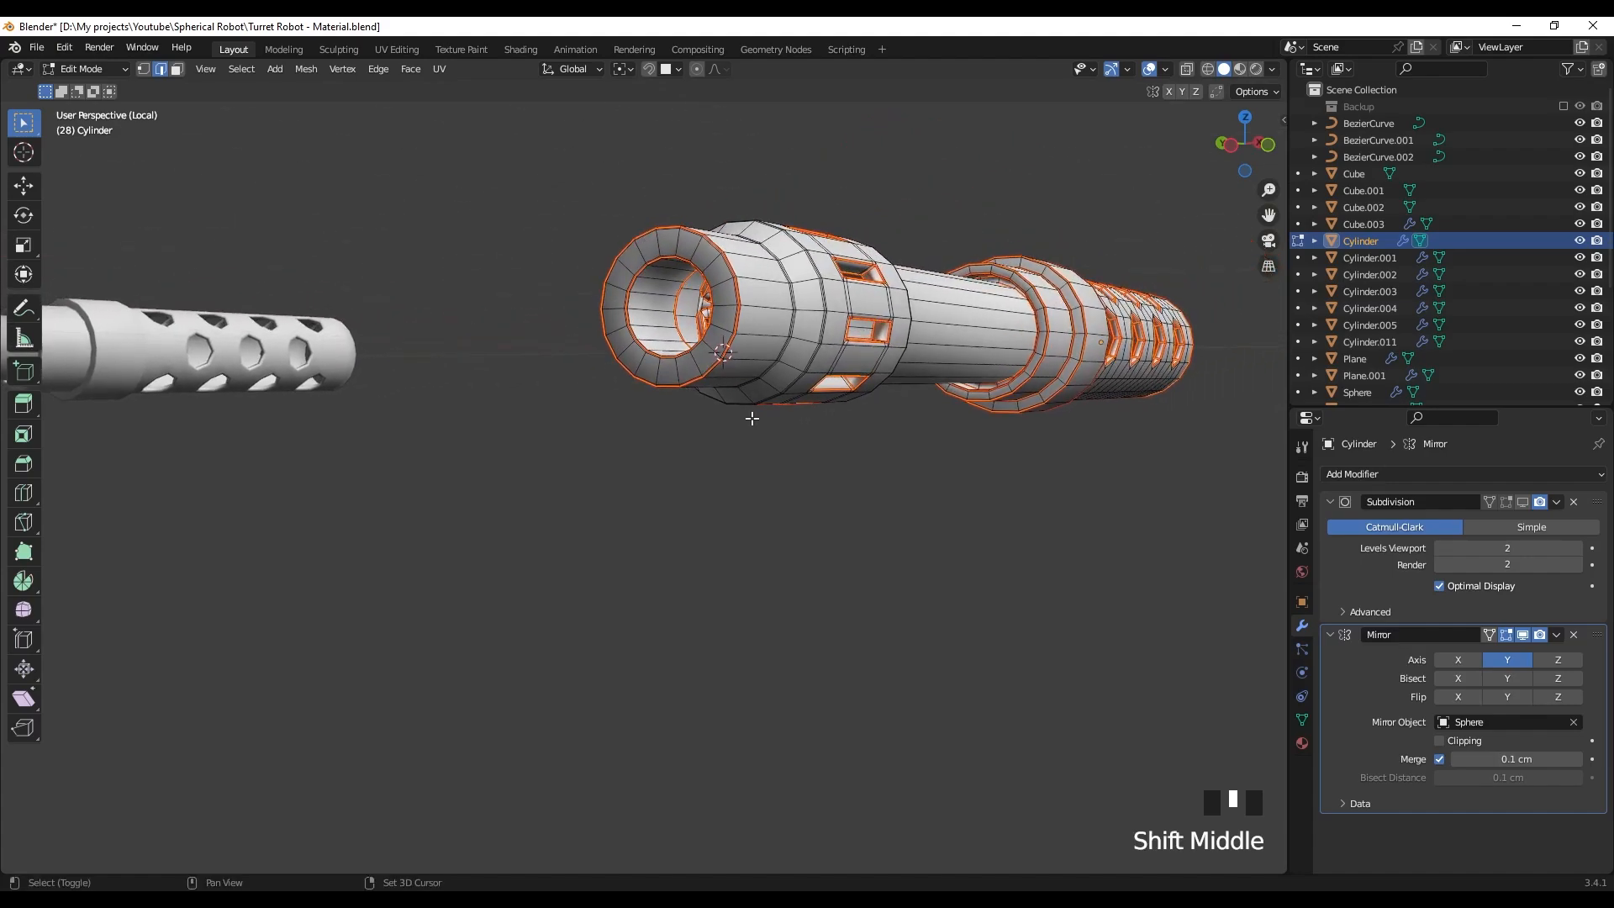
scroll(739, 377, "up", 3)
middle_click_drag(777, 310, 652, 449, "shift")
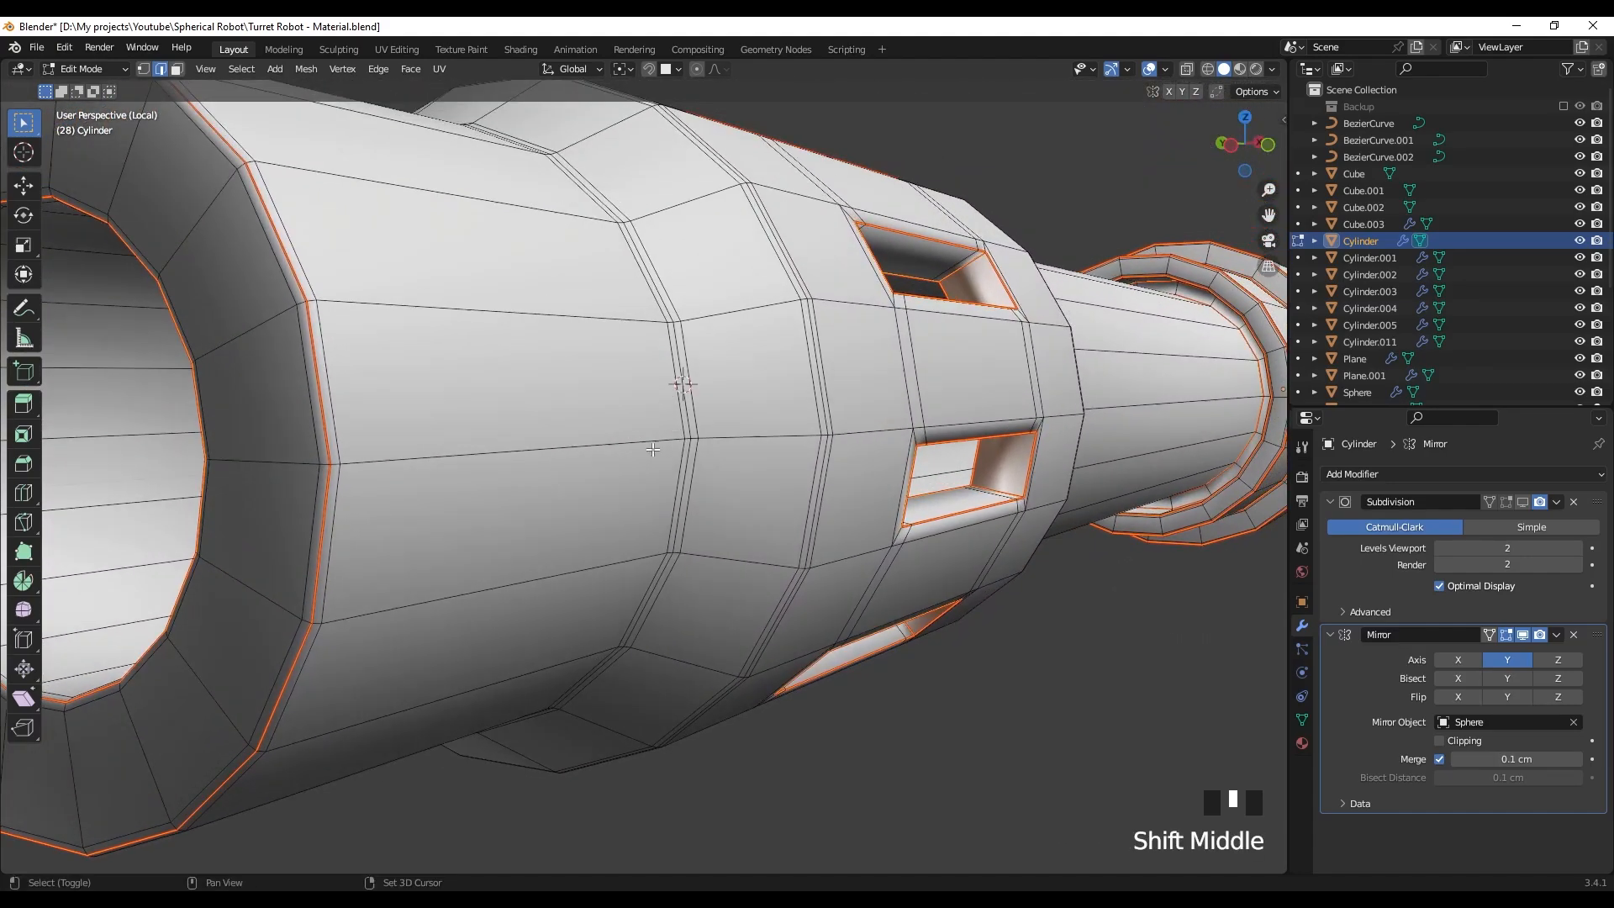
left_click(685, 403, "alt")
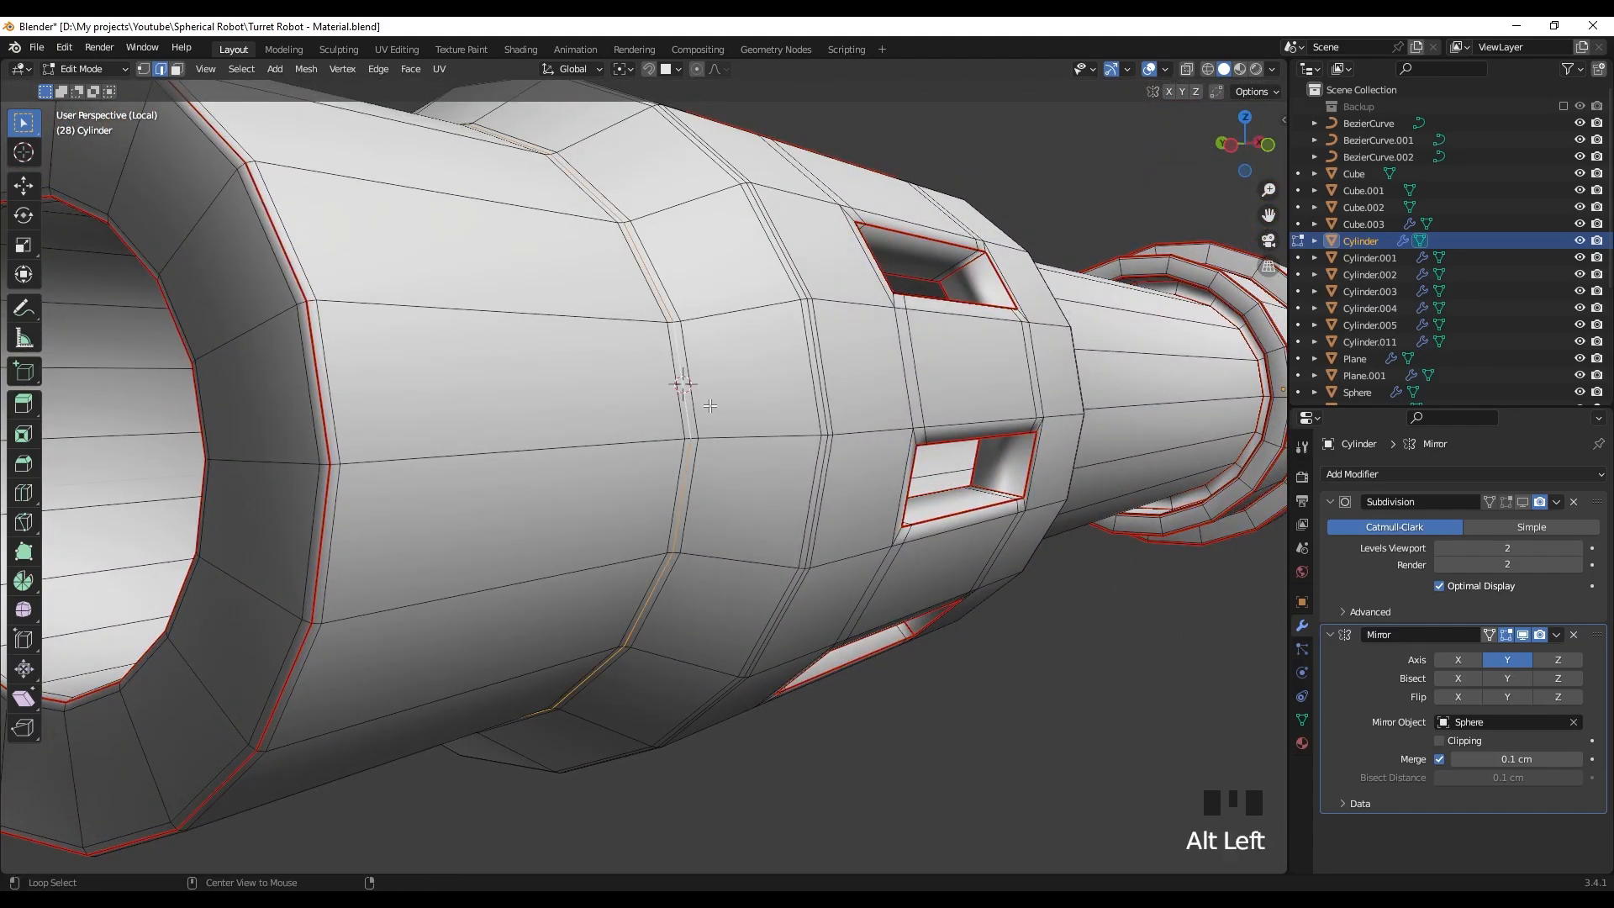
left_click(820, 385, "alt")
middle_click_drag(820, 385, 449, 404)
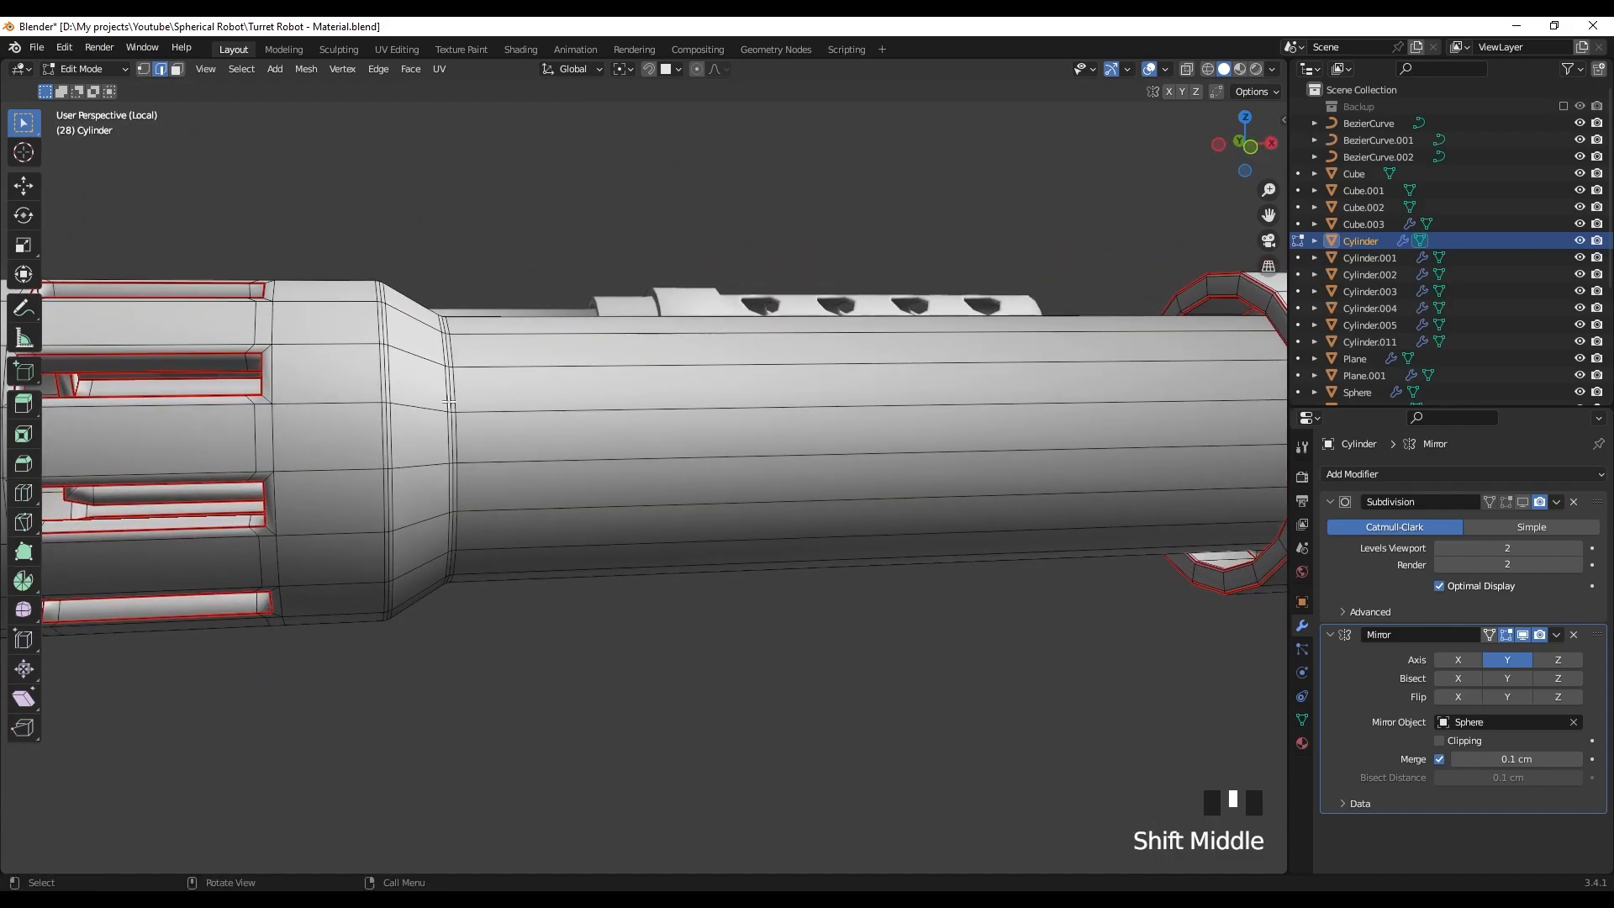
scroll(380, 395, "up", 5)
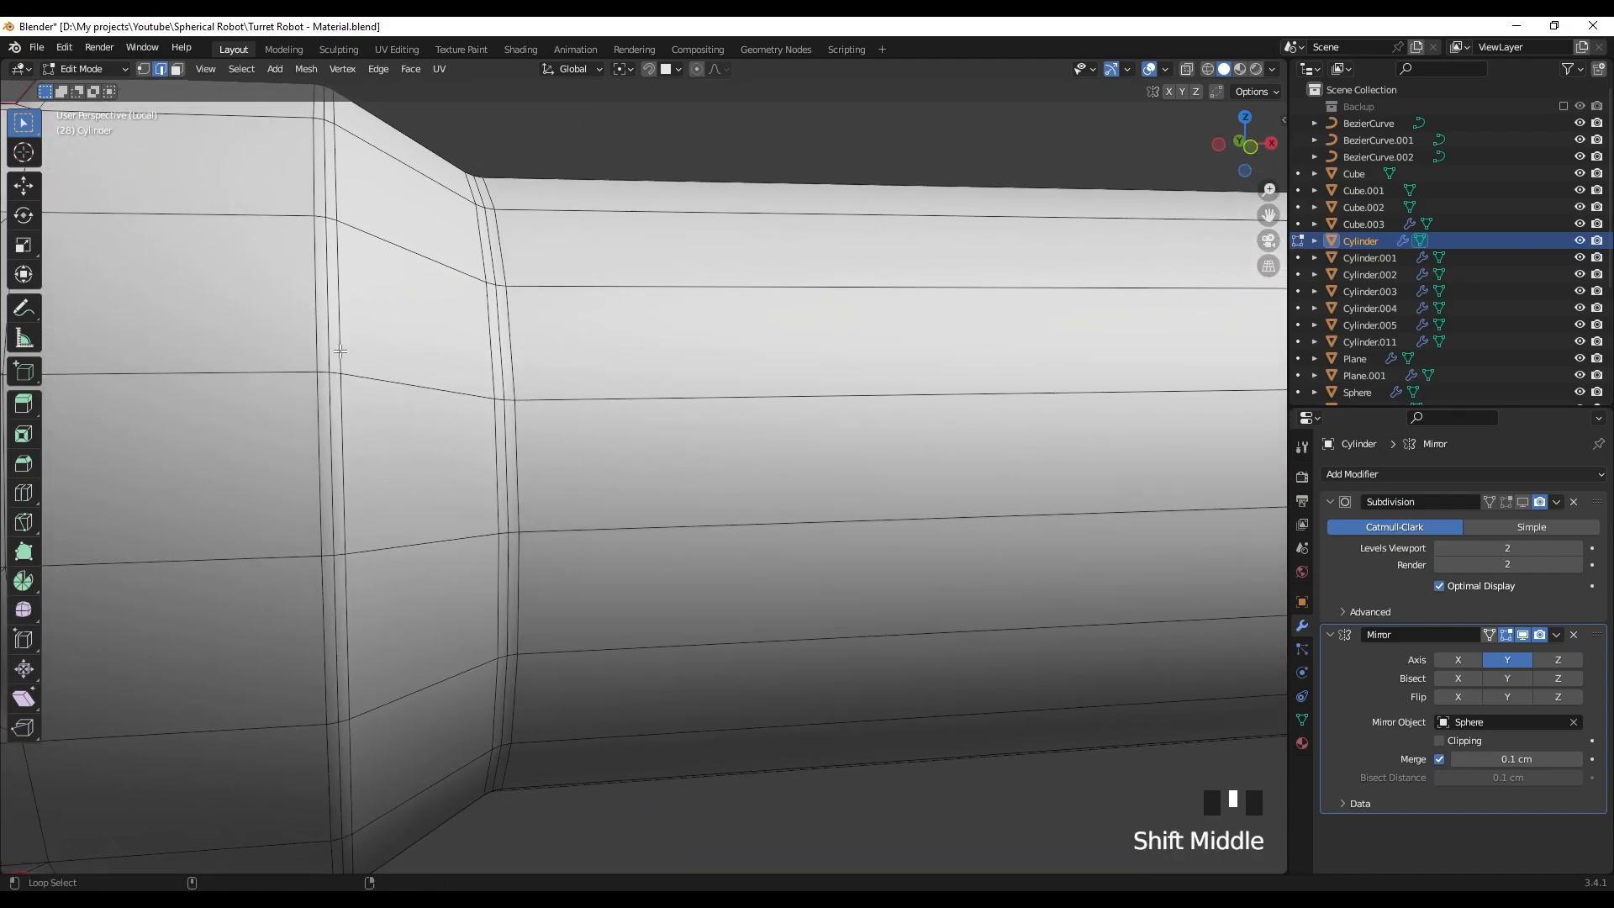
scroll(343, 350, "down", 5)
middle_click_drag(343, 350, 562, 464)
right_click(559, 475)
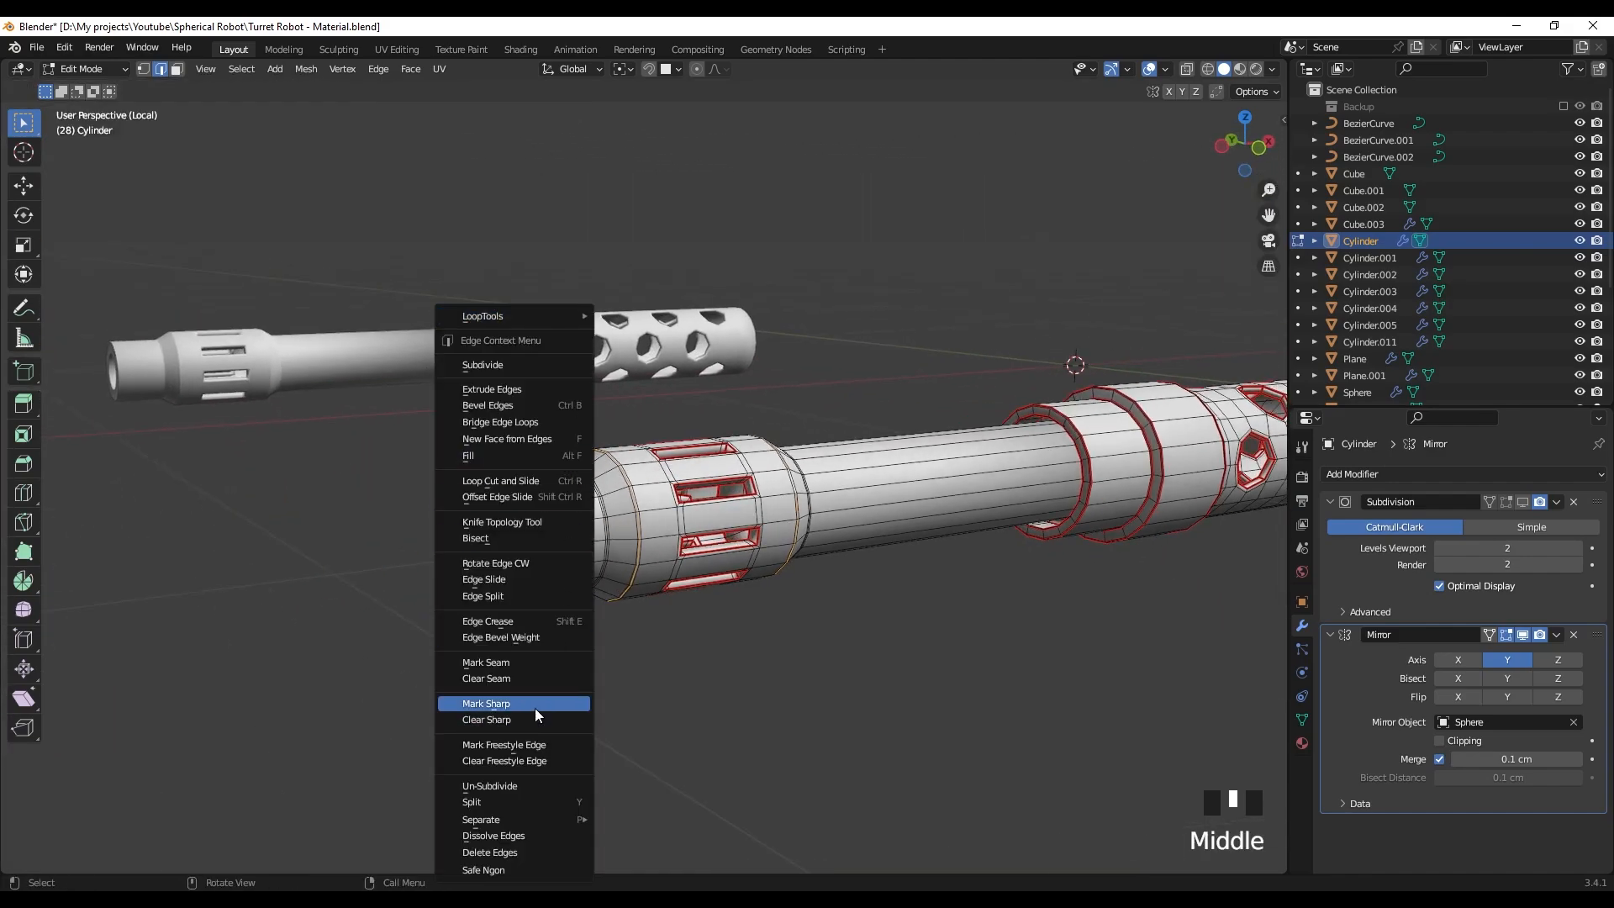
left_click(531, 664)
- Select the lengthwise edge path from the barrel's end ring to the slotted collar's front seam and mark it as a seam
scroll(720, 609, "up", 3)
left_click(673, 471)
middle_click_drag(672, 471, 566, 356)
scroll(468, 515, "up", 2)
middle_click_drag(469, 515, 509, 431, "shift")
scroll(526, 533, "up", 6)
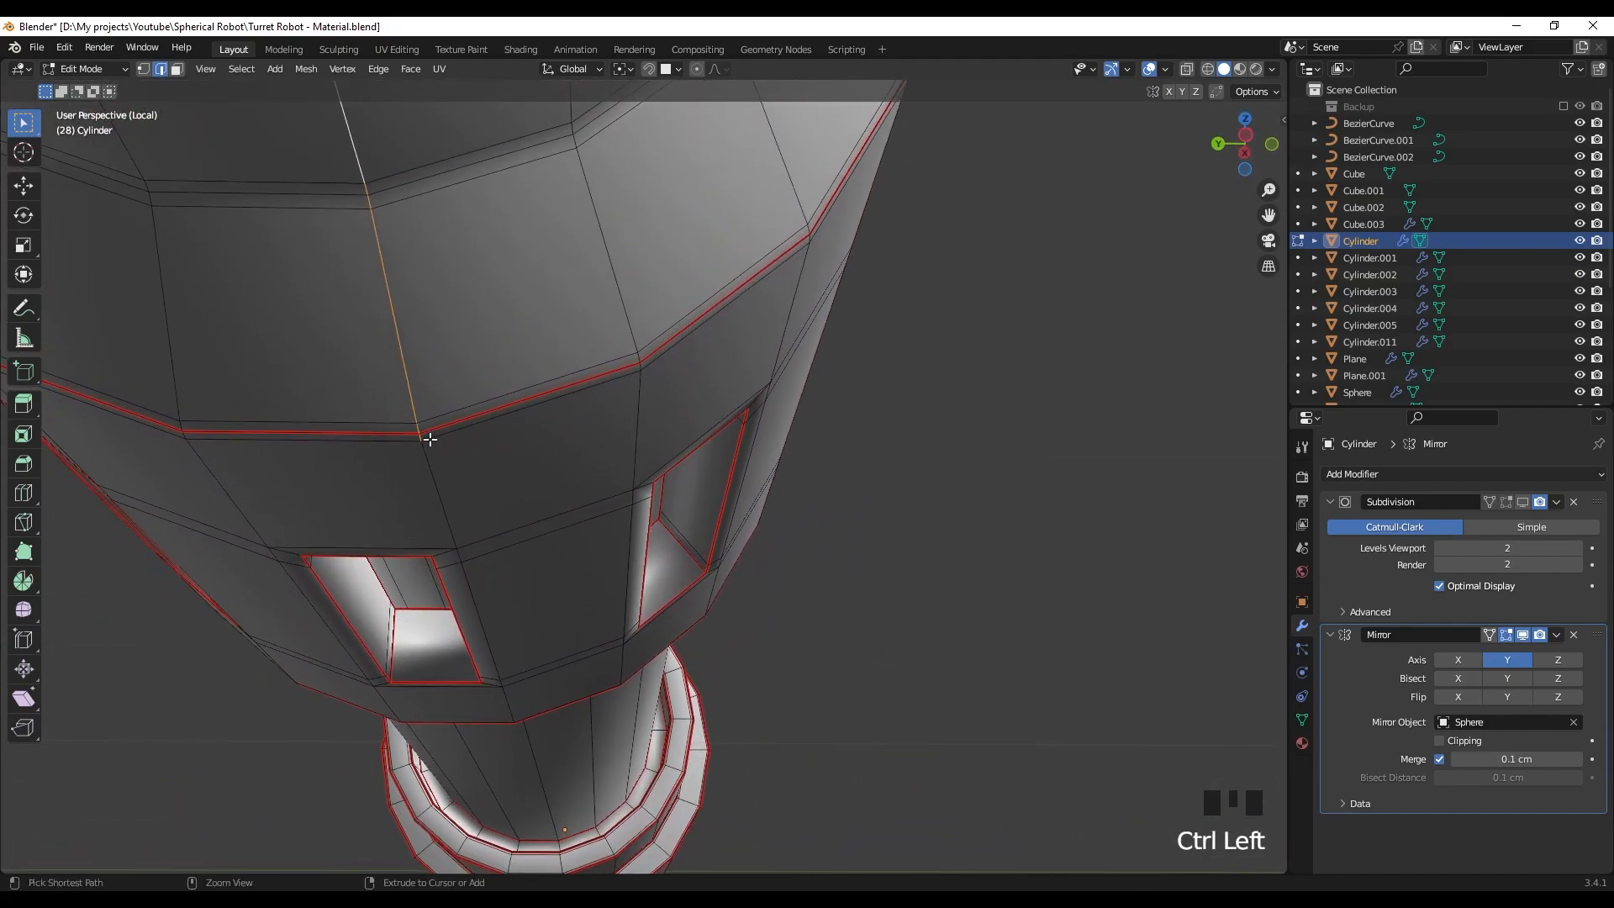
scroll(430, 390, "down", 5)
middle_click_drag(392, 249, 844, 258)
middle_click_drag(682, 421, 662, 482)
right_click(646, 516)
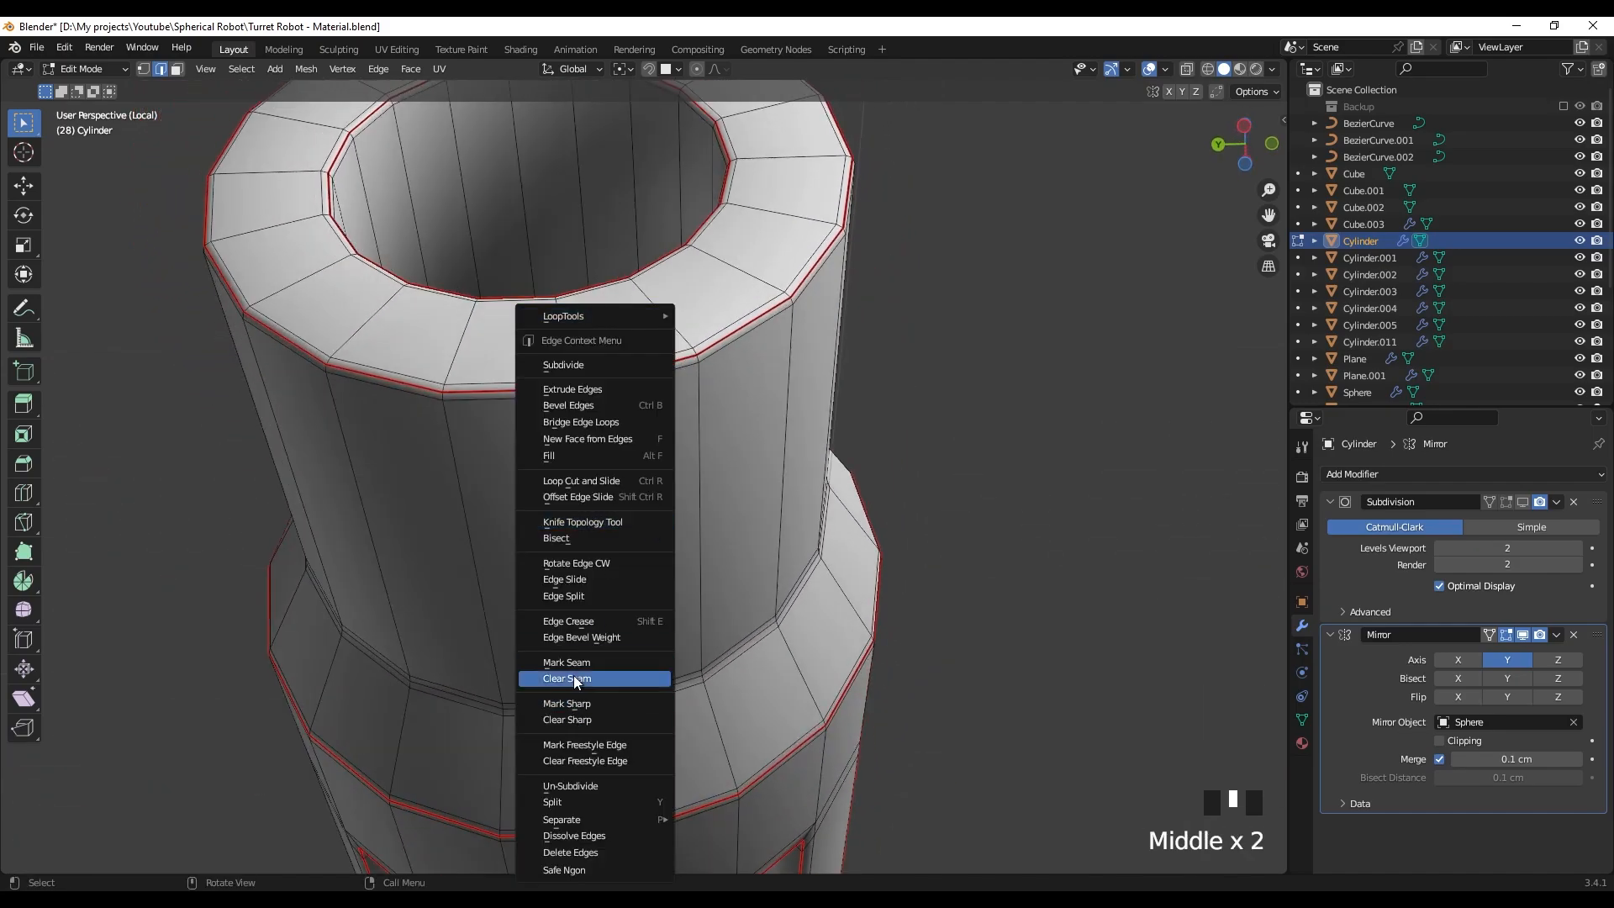
right_click(622, 664)
- Continue the lengthwise seam across the slotted collar, from its front seam loop to its rear seam loop
scroll(961, 436, "down", 3)
middle_click_drag(930, 447, 84, 383)
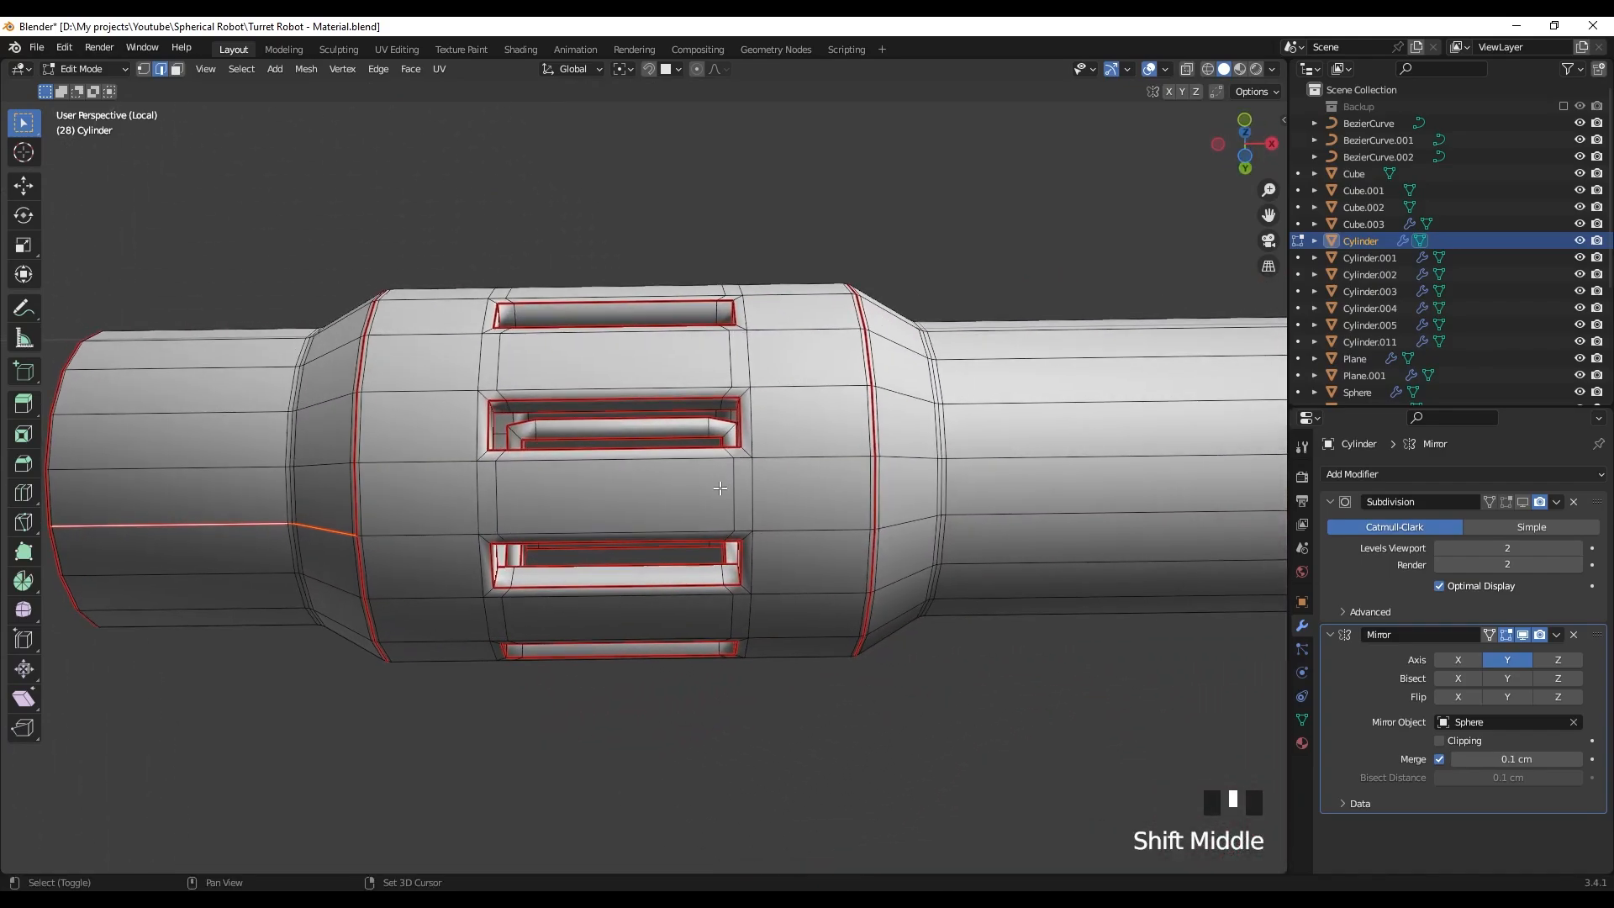
middle_click_drag(421, 470, 445, 482, "shift")
scroll(444, 481, "up", 2)
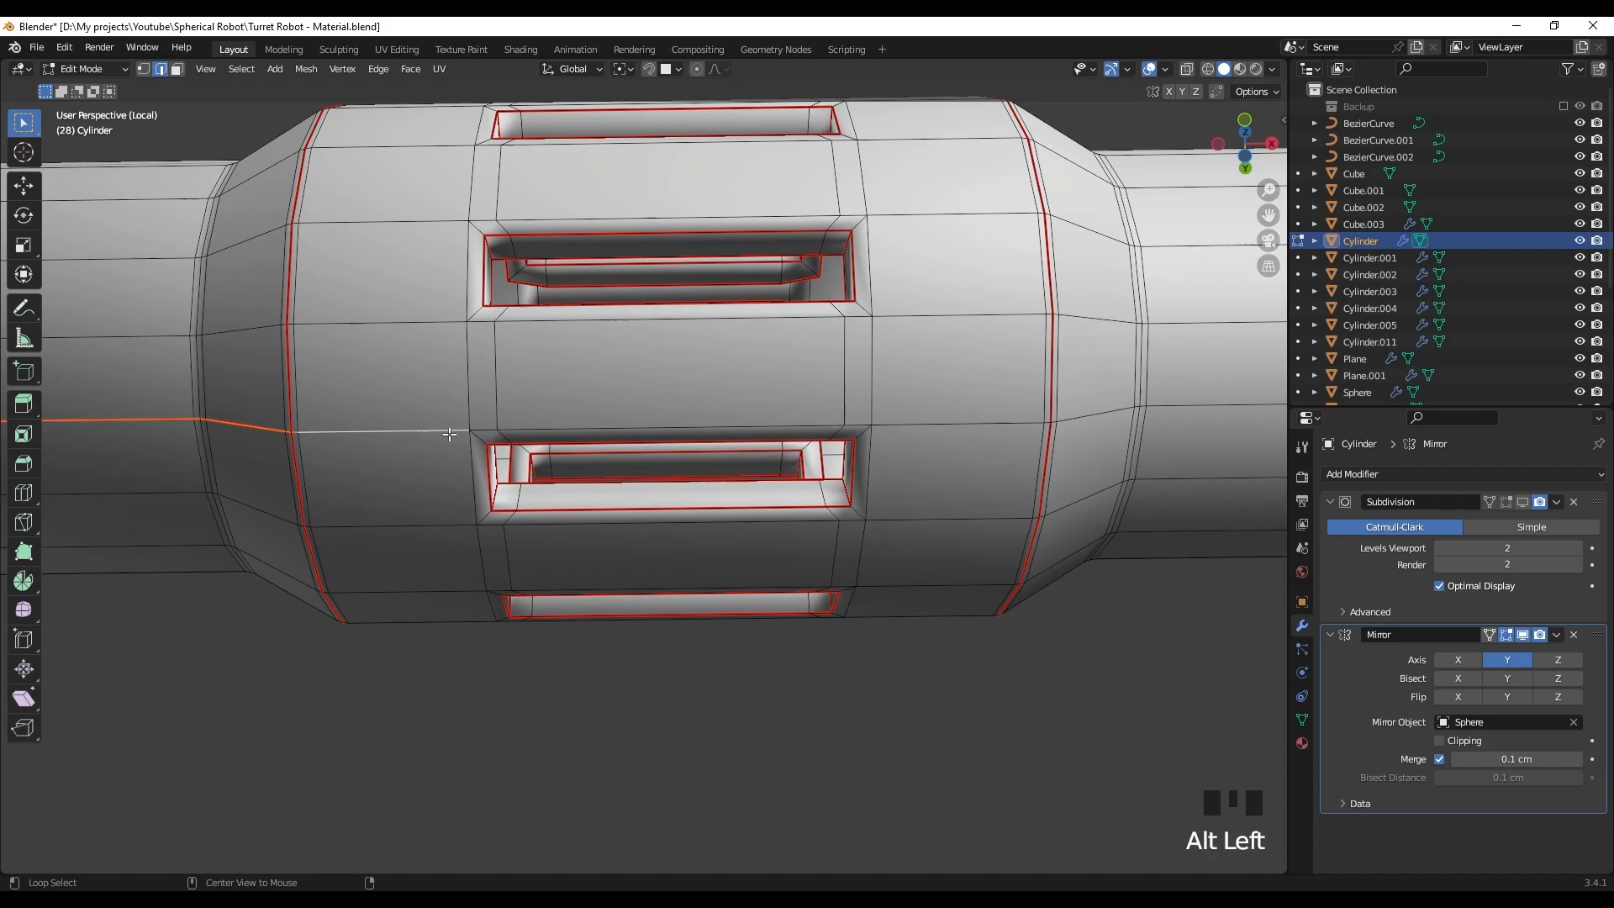
scroll(1042, 427, "up", 2)
middle_click_drag(1005, 447, 857, 454, "shift")
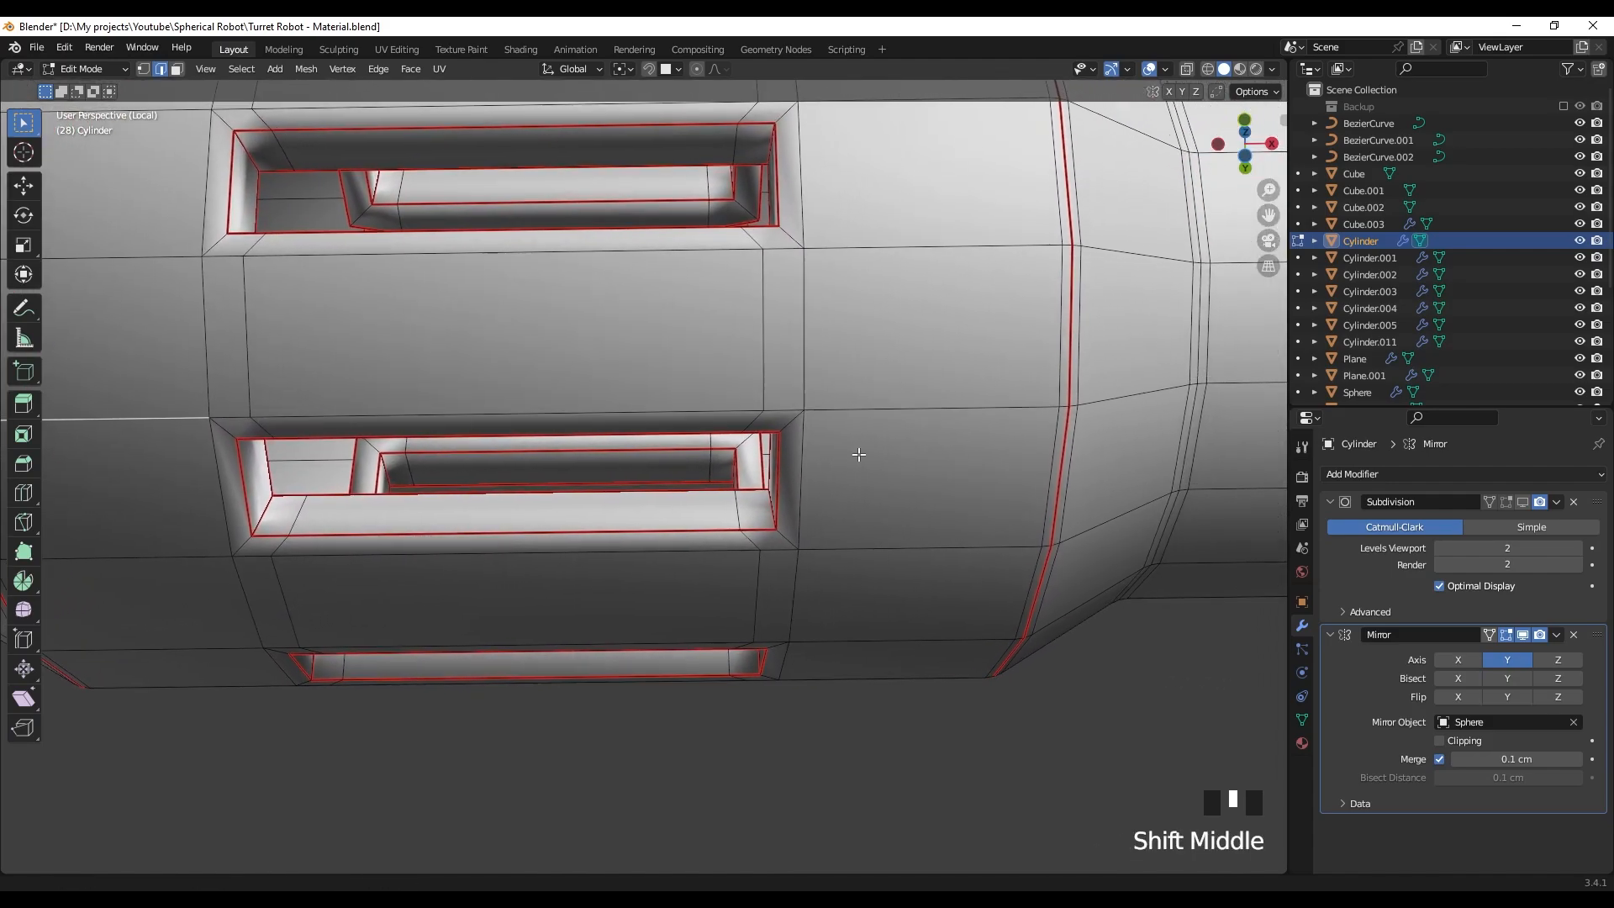
left_click(1062, 406, "ctrl")
right_click(968, 622)
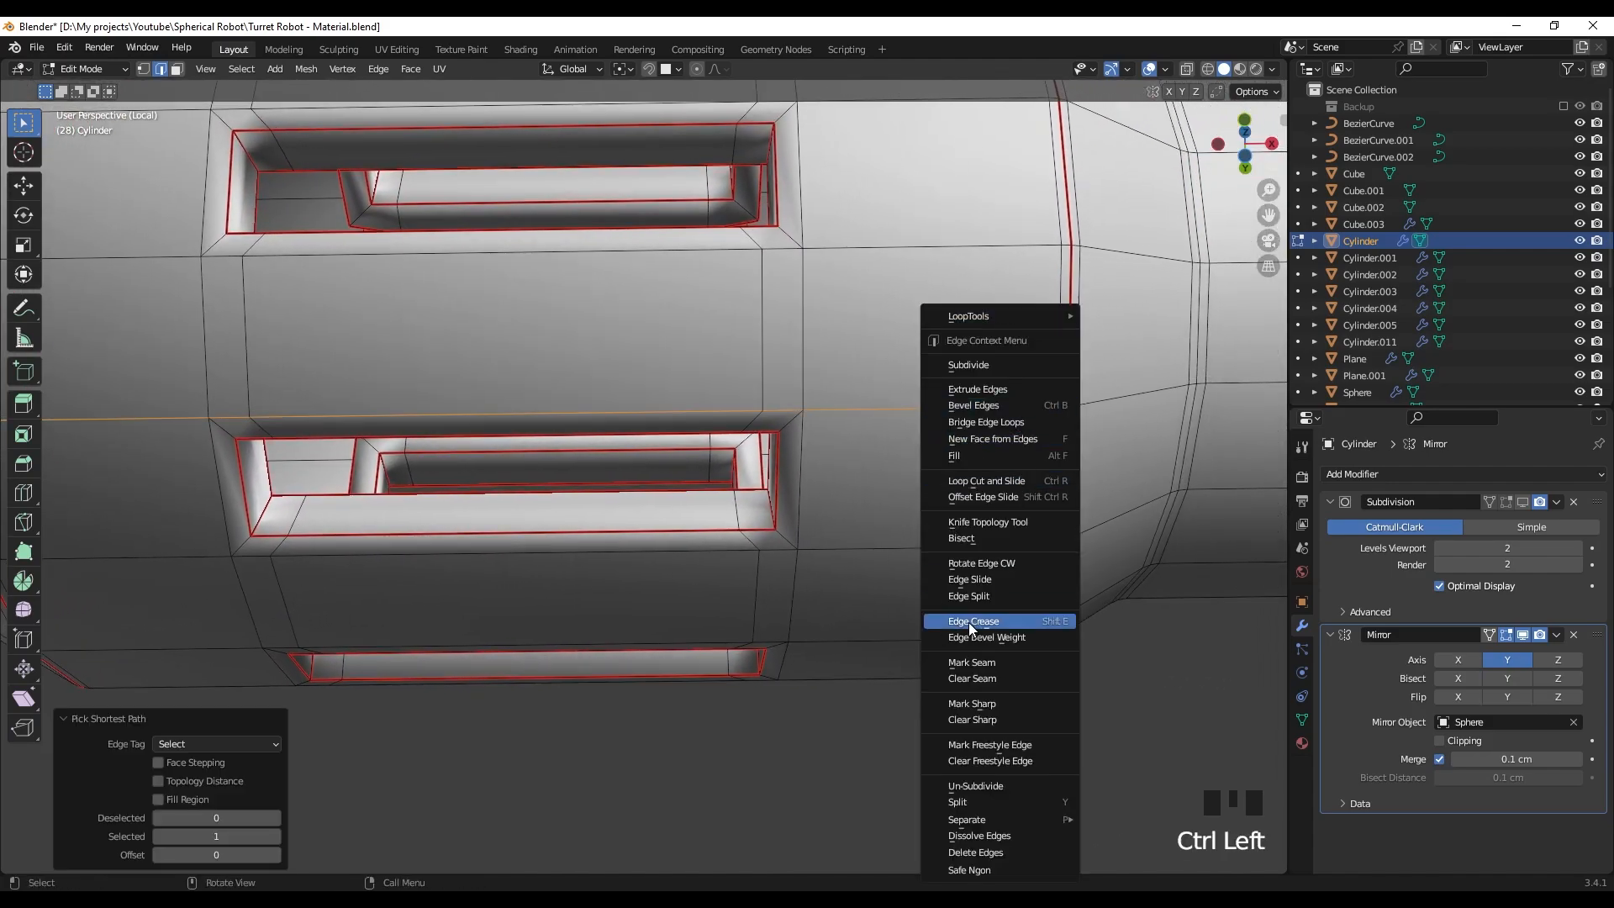
left_click(970, 662)
- Select the lengthwise edges along the rest of the barrel, including the sleeves and perforated section, and mark them as a seam
scroll(850, 486, "down", 3)
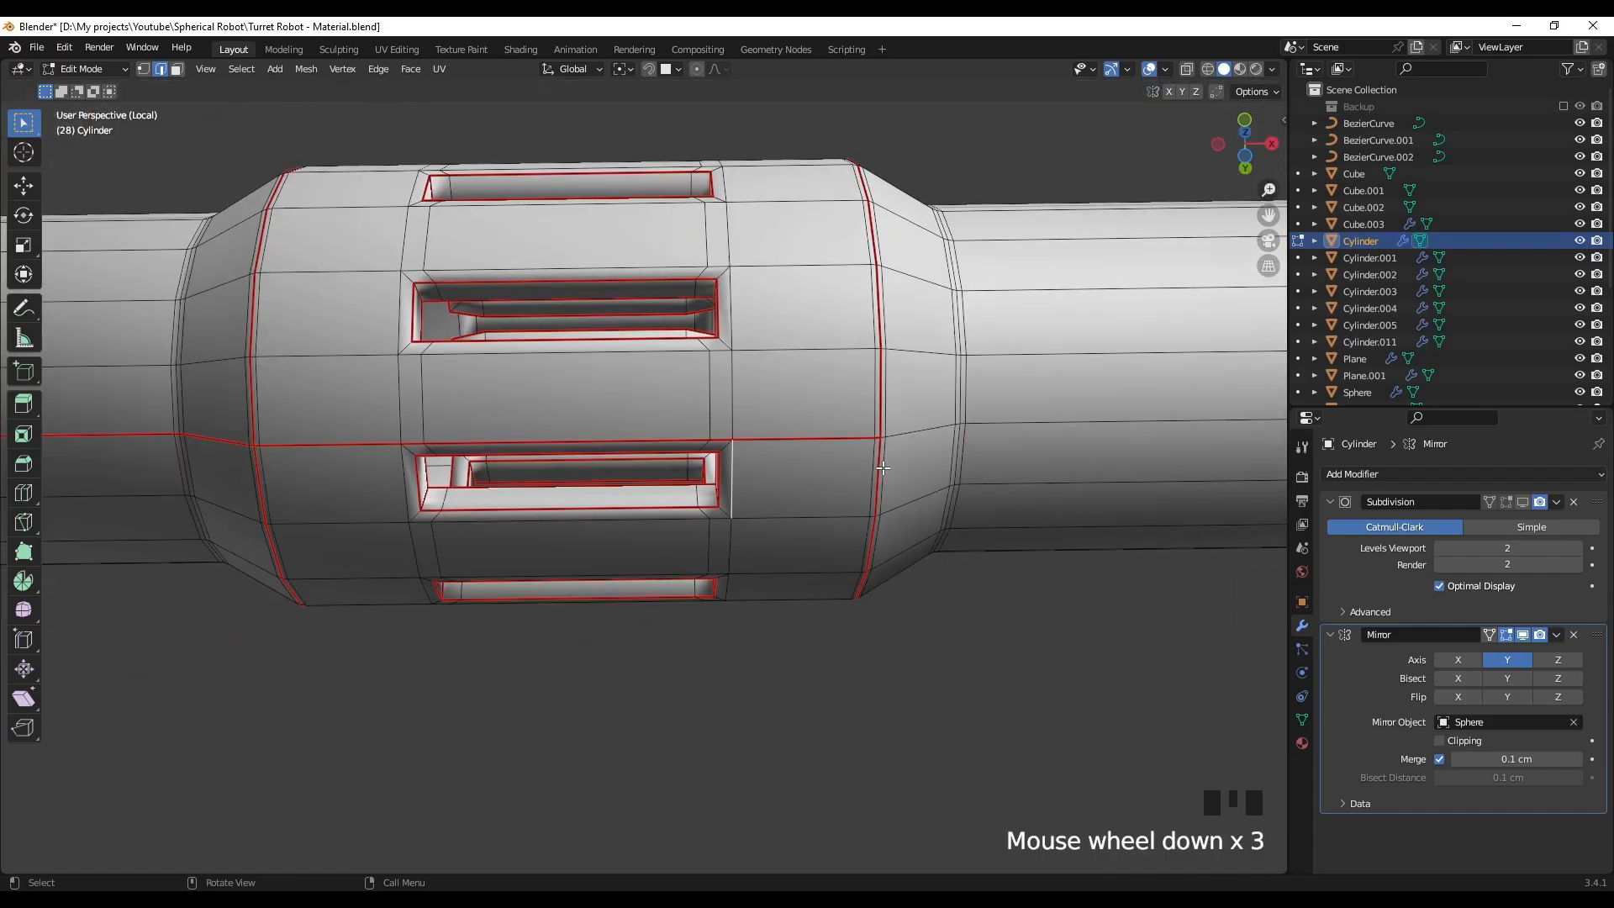
middle_click_drag(849, 487, 863, 451)
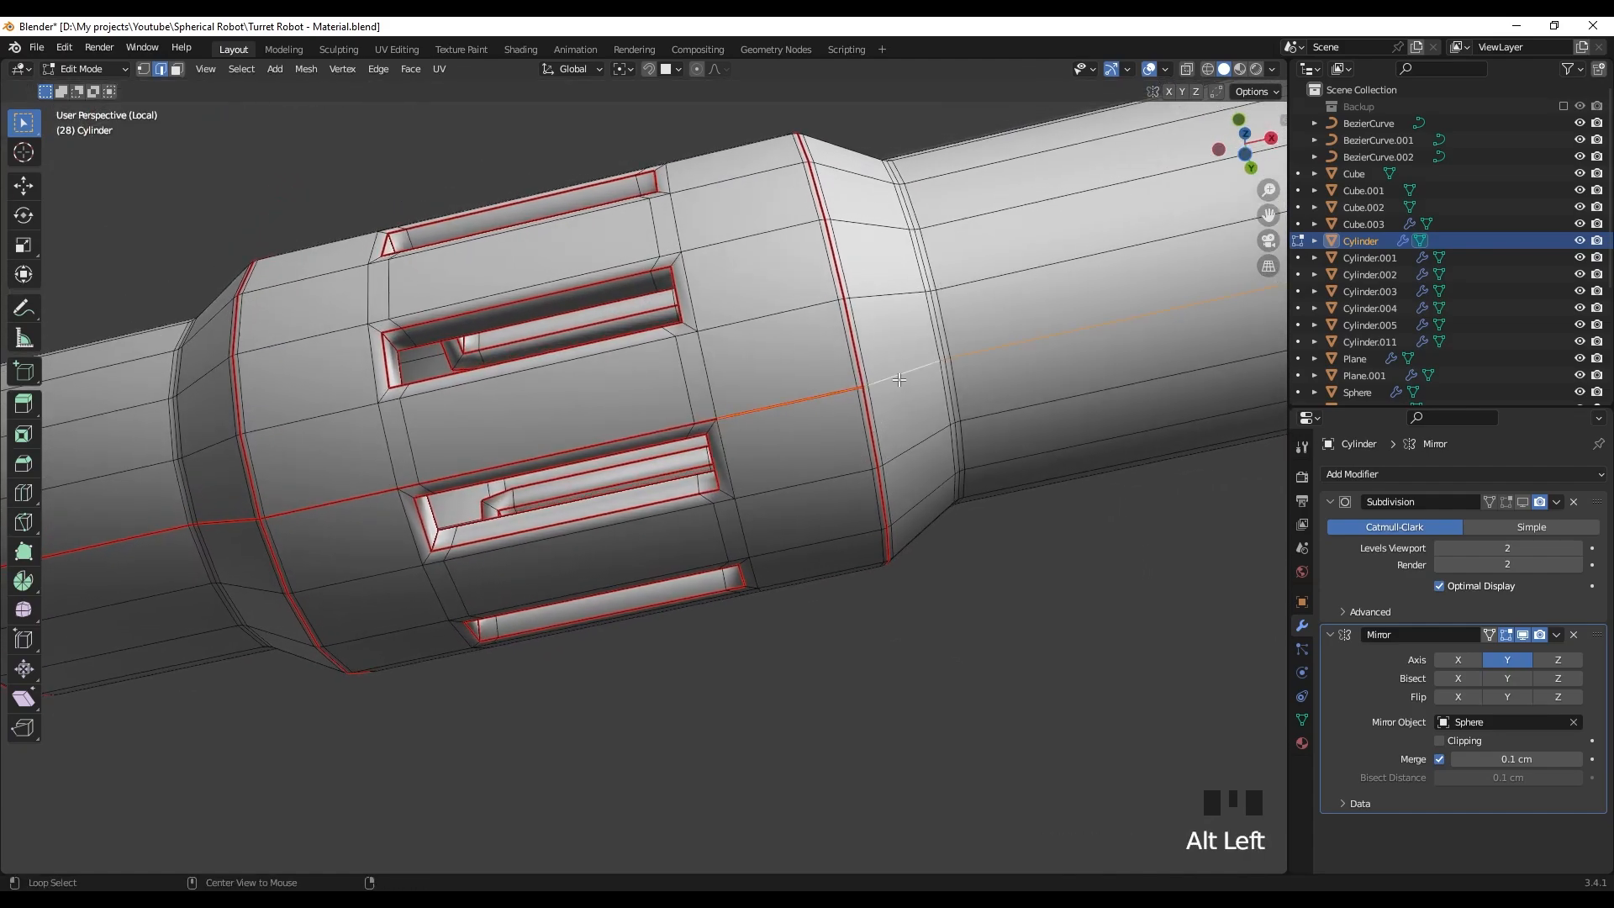
scroll(898, 380, "down", 2)
scroll(799, 435, "down", 1)
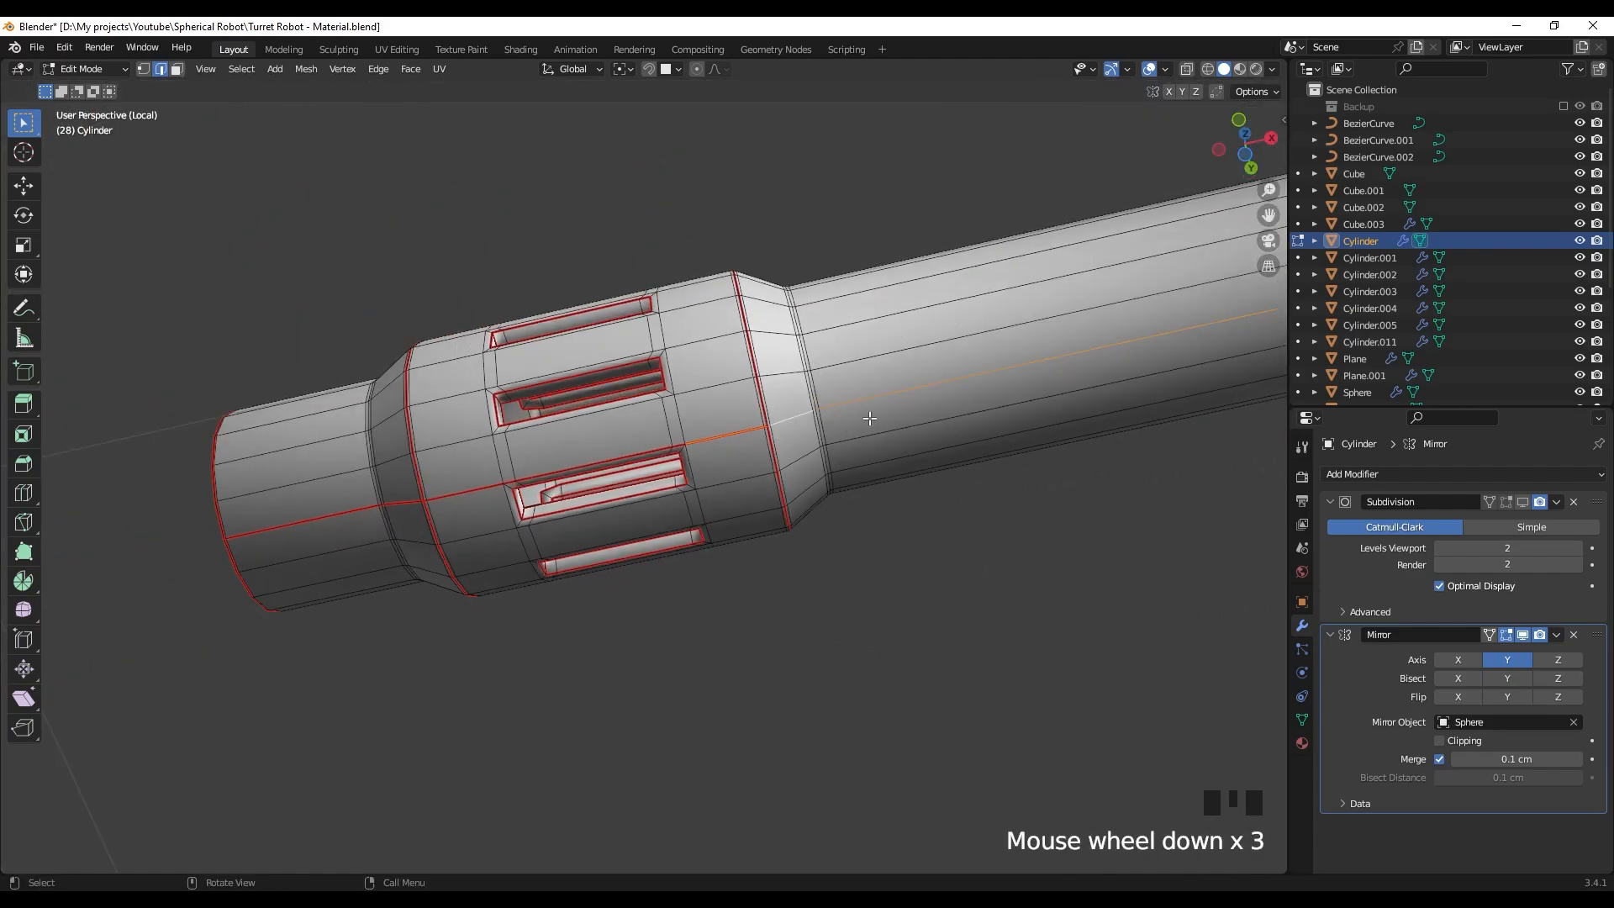
middle_click_drag(799, 435, 594, 487, "shift")
middle_click_drag(739, 454, 752, 664, "shift")
scroll(639, 505, "up", 4)
right_click(751, 664)
right_click(751, 664)
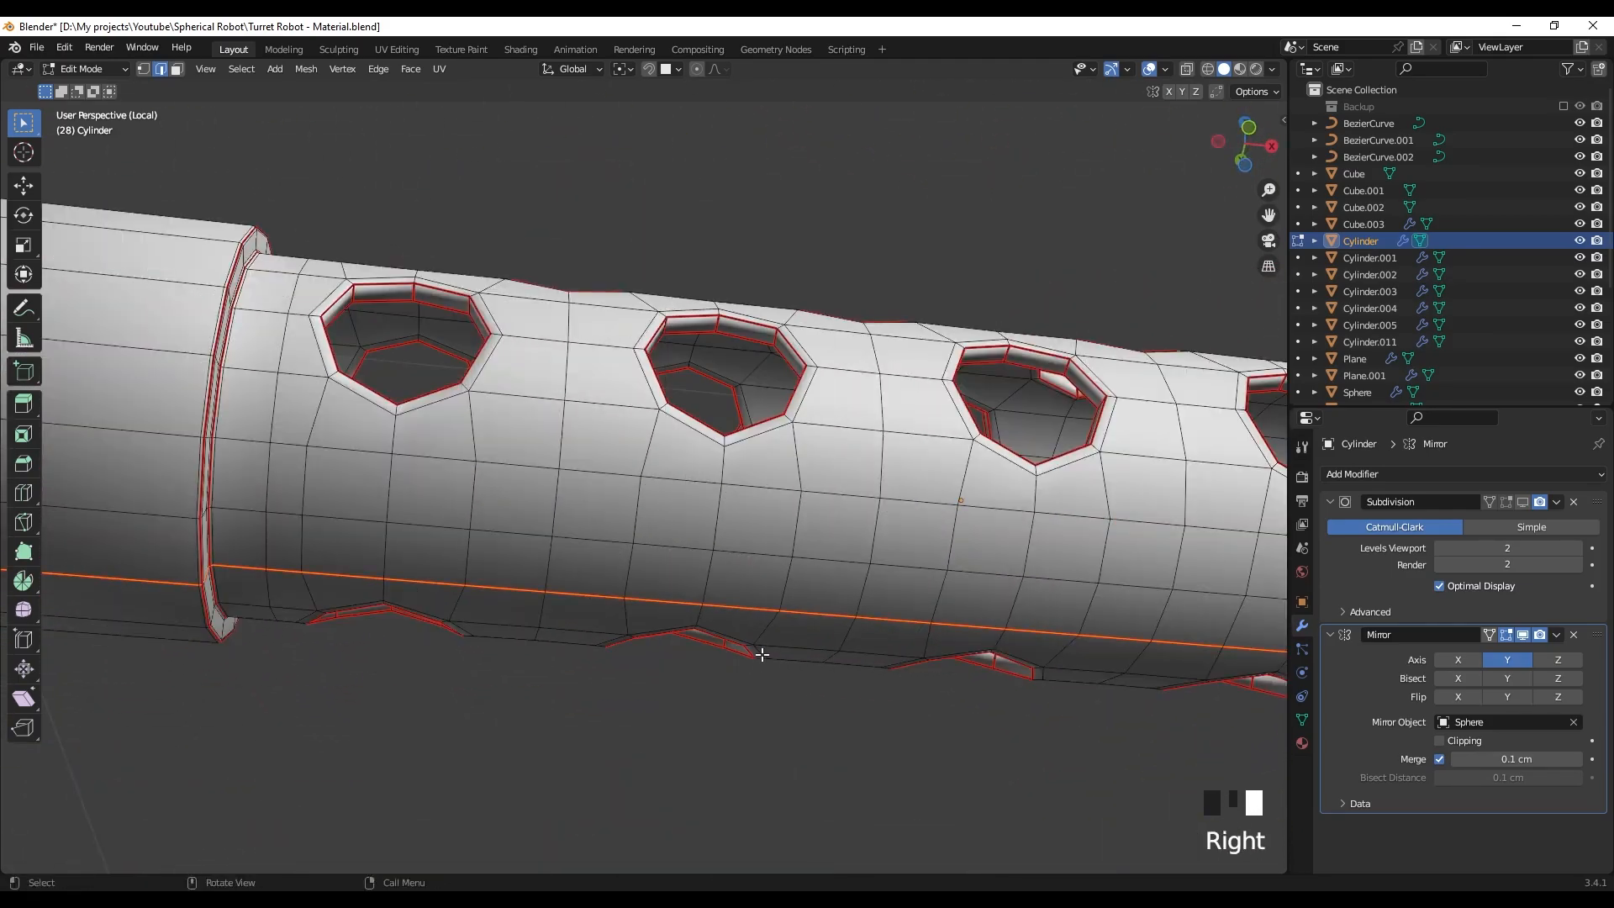
- Unwrap the entire barrel mesh and switch to Material Preview shading to check the checker pattern
scroll(759, 653, "down", 5)
key("a")
key("u")
left_click(746, 492)
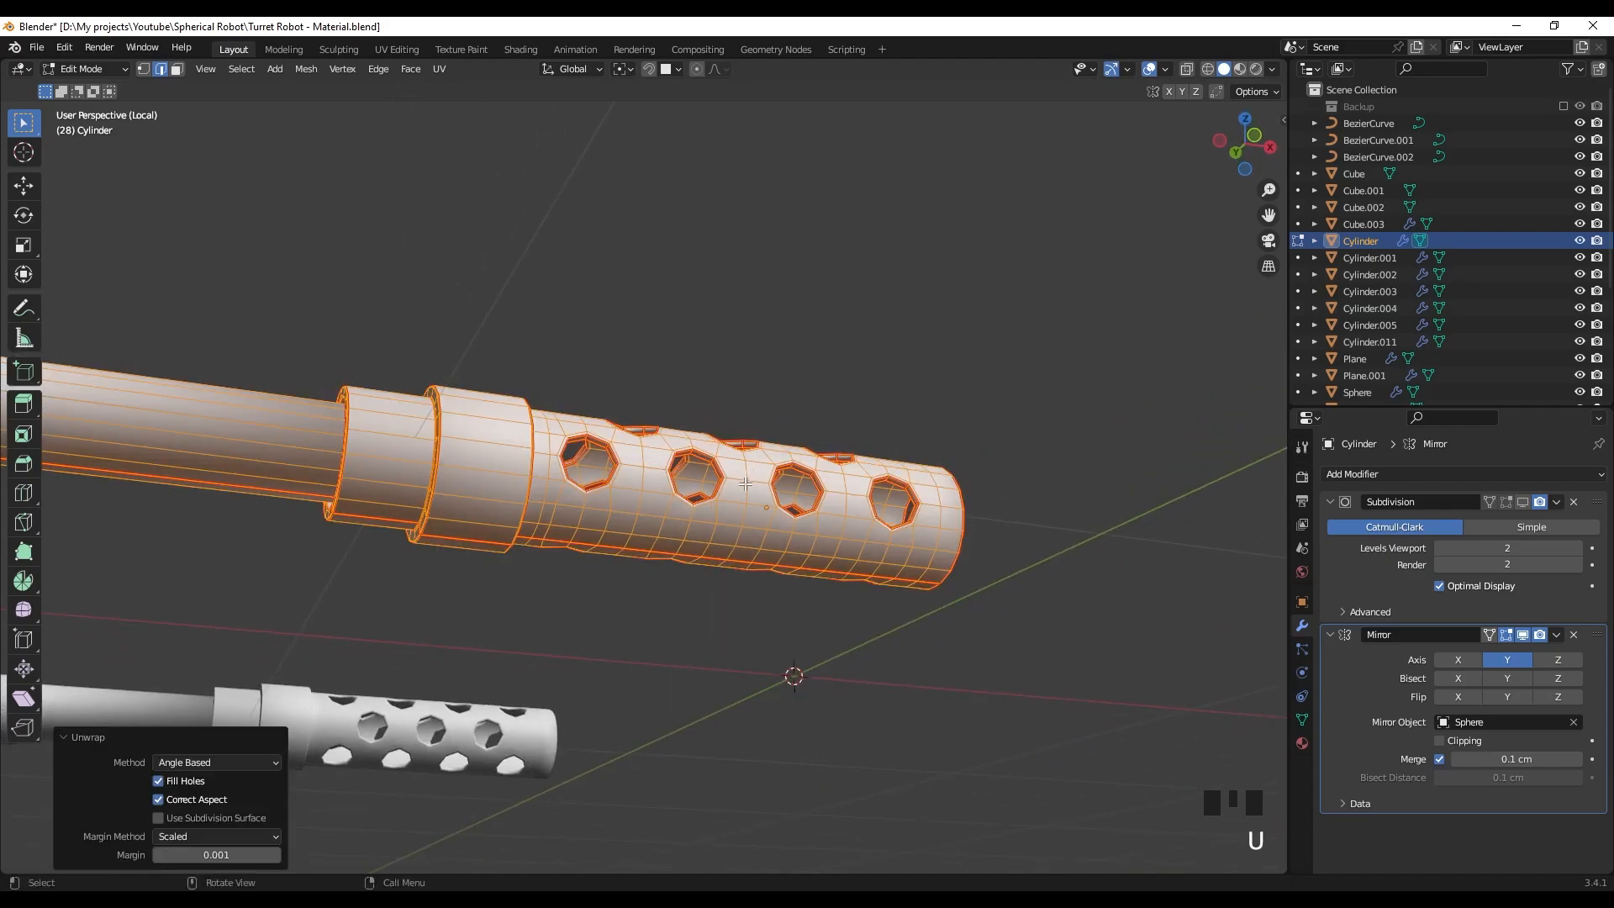
key("z")
middle_click_drag(695, 252, 445, 452)
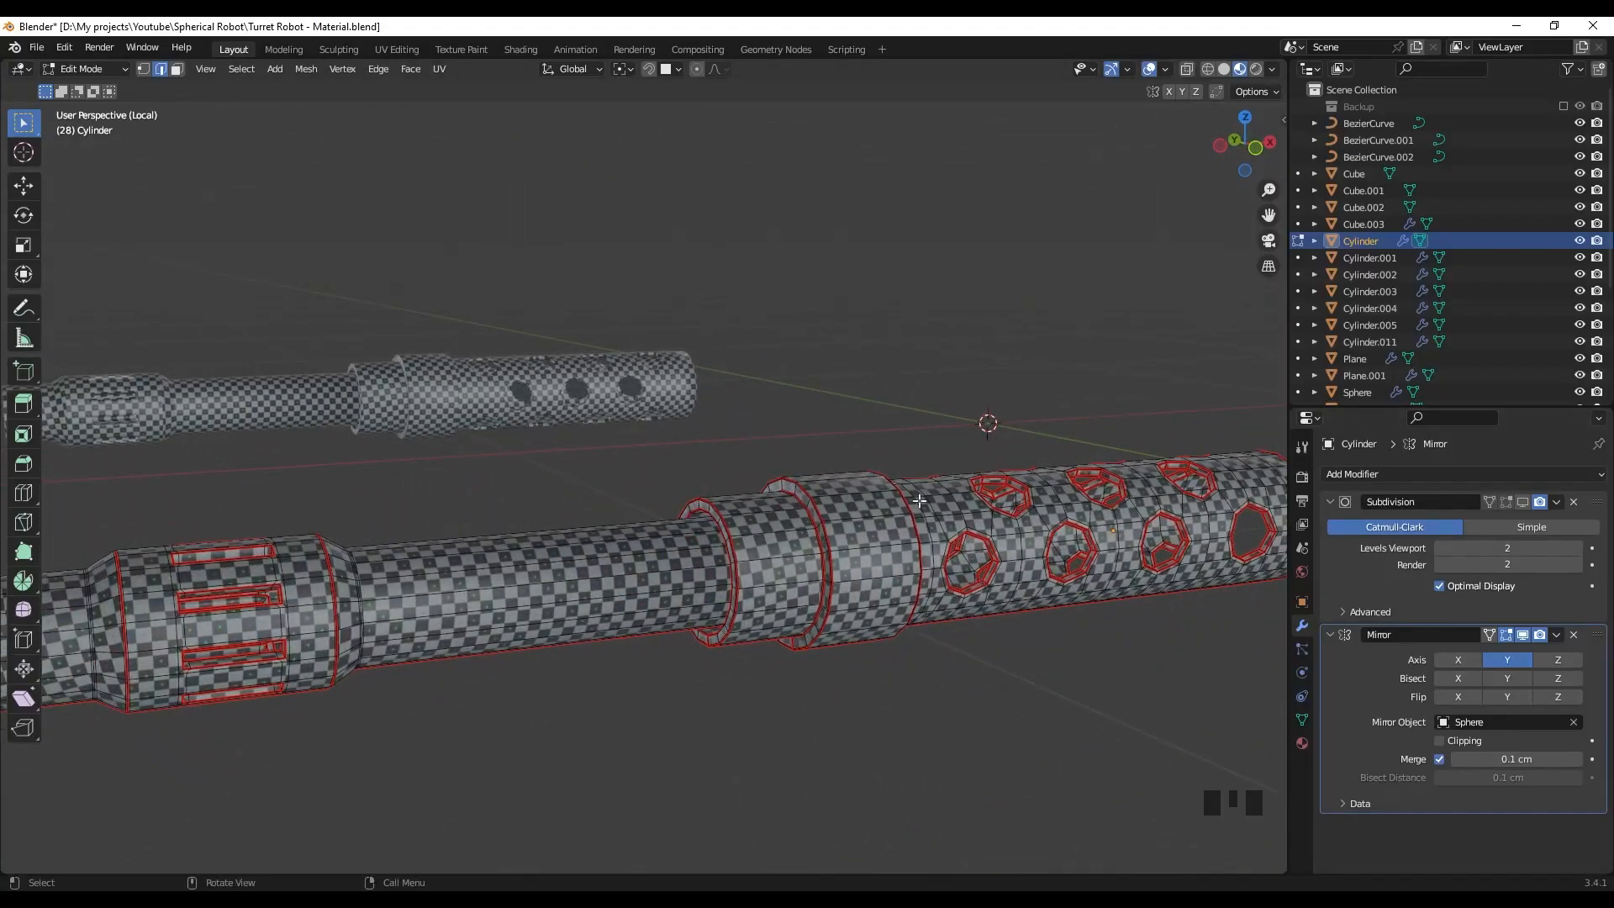
- Return to Object Mode, apply the gun barrel's Mirror modifier and exit local view
key("Tab")
left_click(1563, 636)
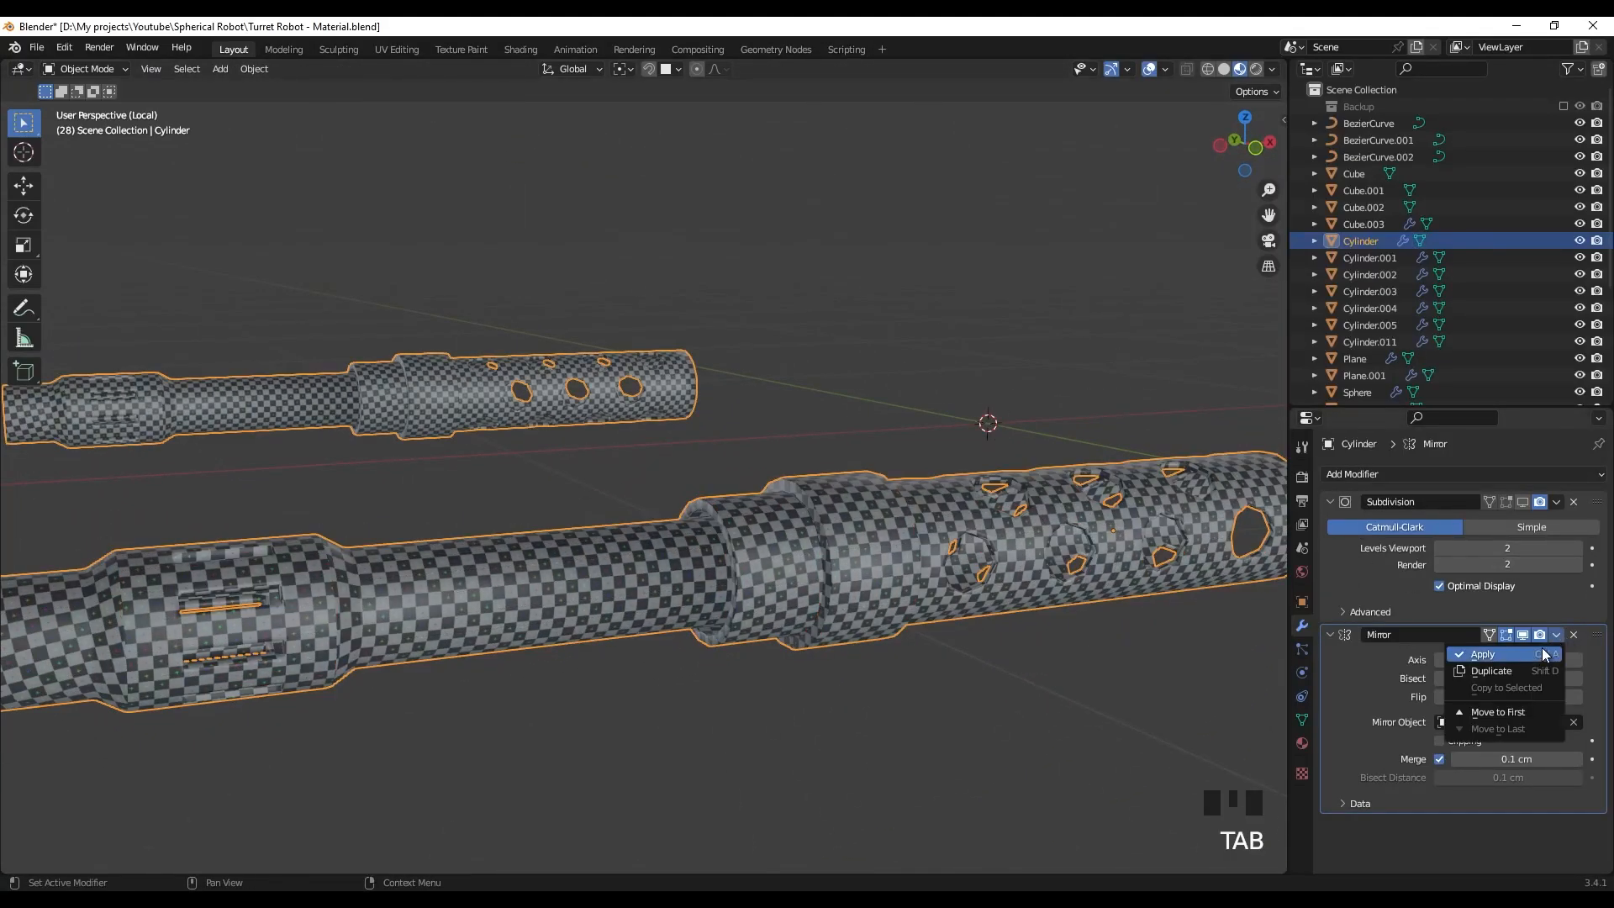
left_click(1531, 657)
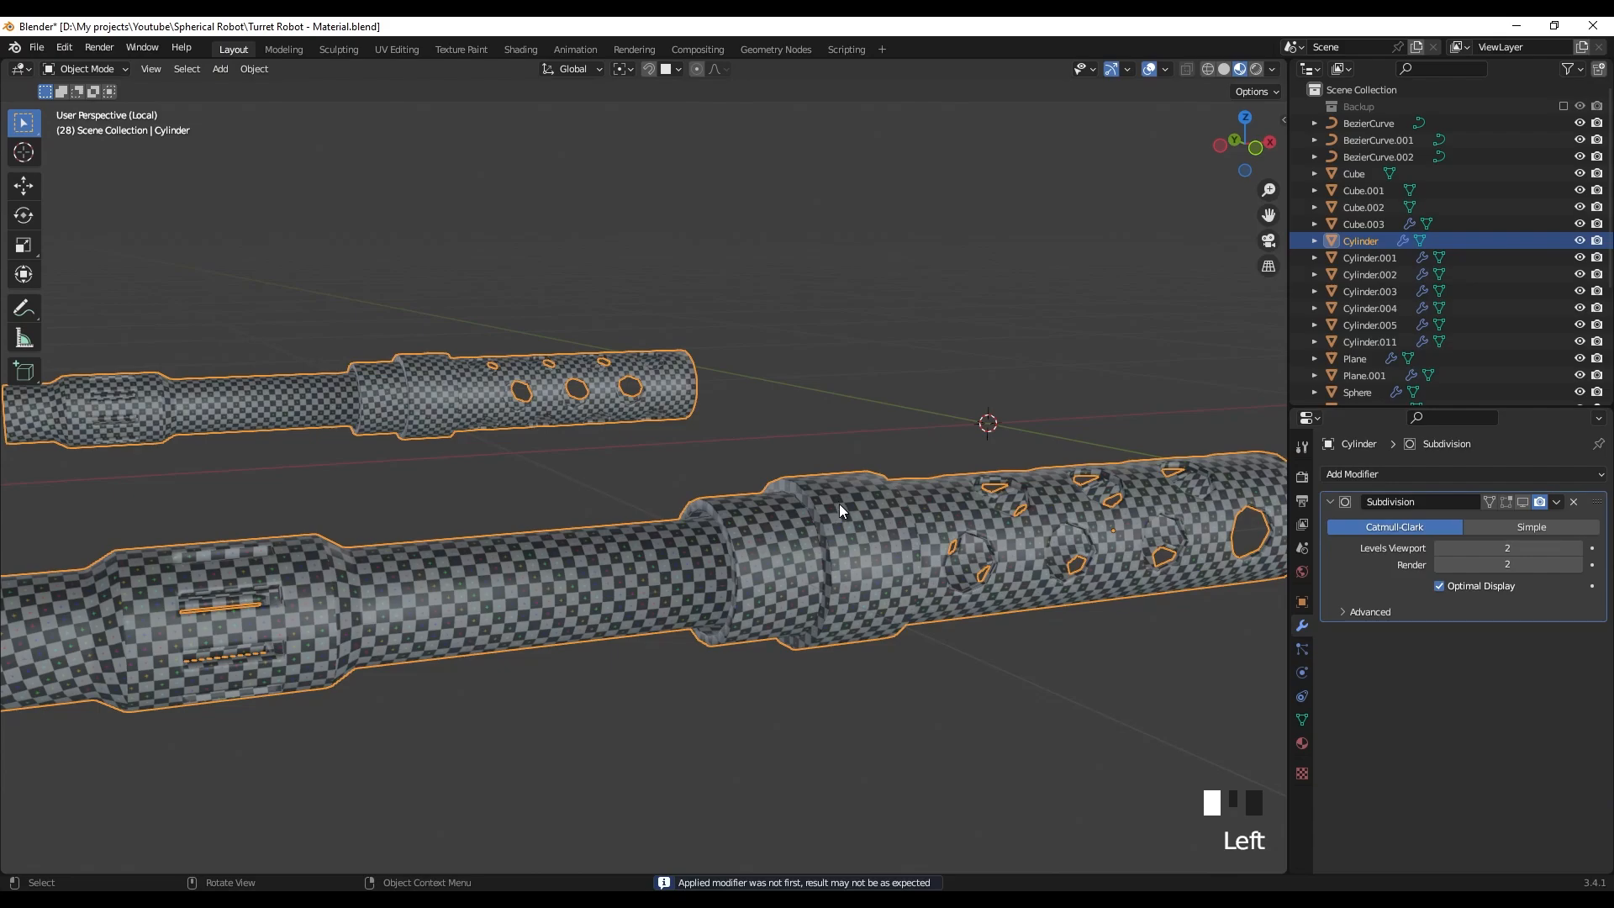
key("slash")
middle_click_drag(673, 395, 850, 462, "shift")
scroll(831, 440, "up", 2)
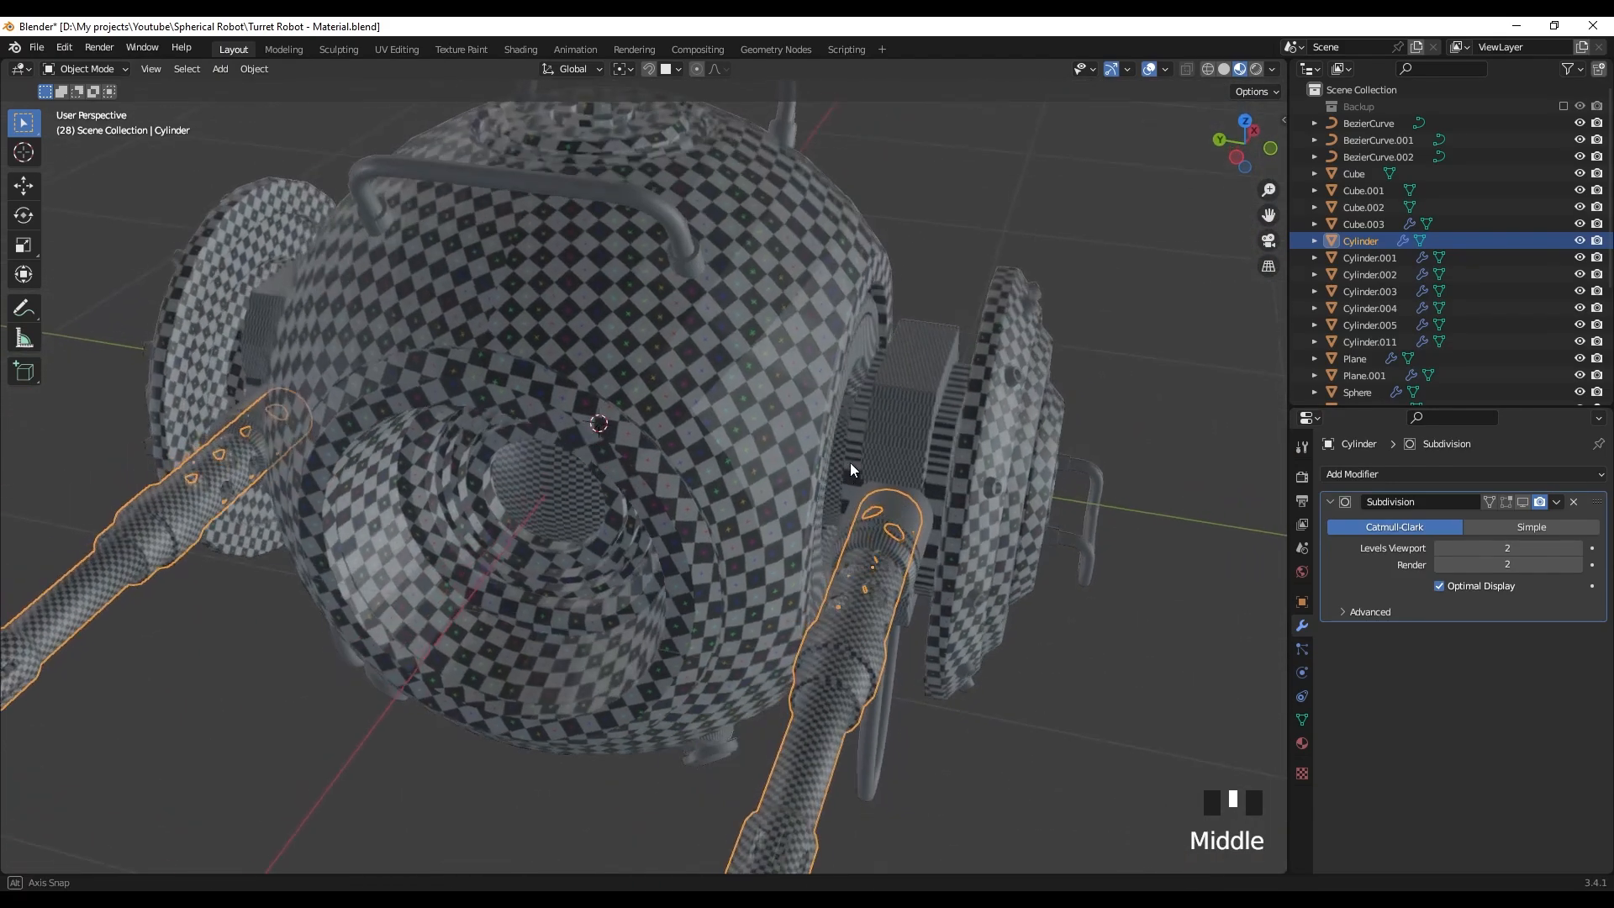
- Select the two grooved cylinders around the gun barrel's base and isolate them in local view with solid shading
left_click(882, 515)
middle_click_drag(1117, 479, 754, 467)
left_click(444, 527, "shift")
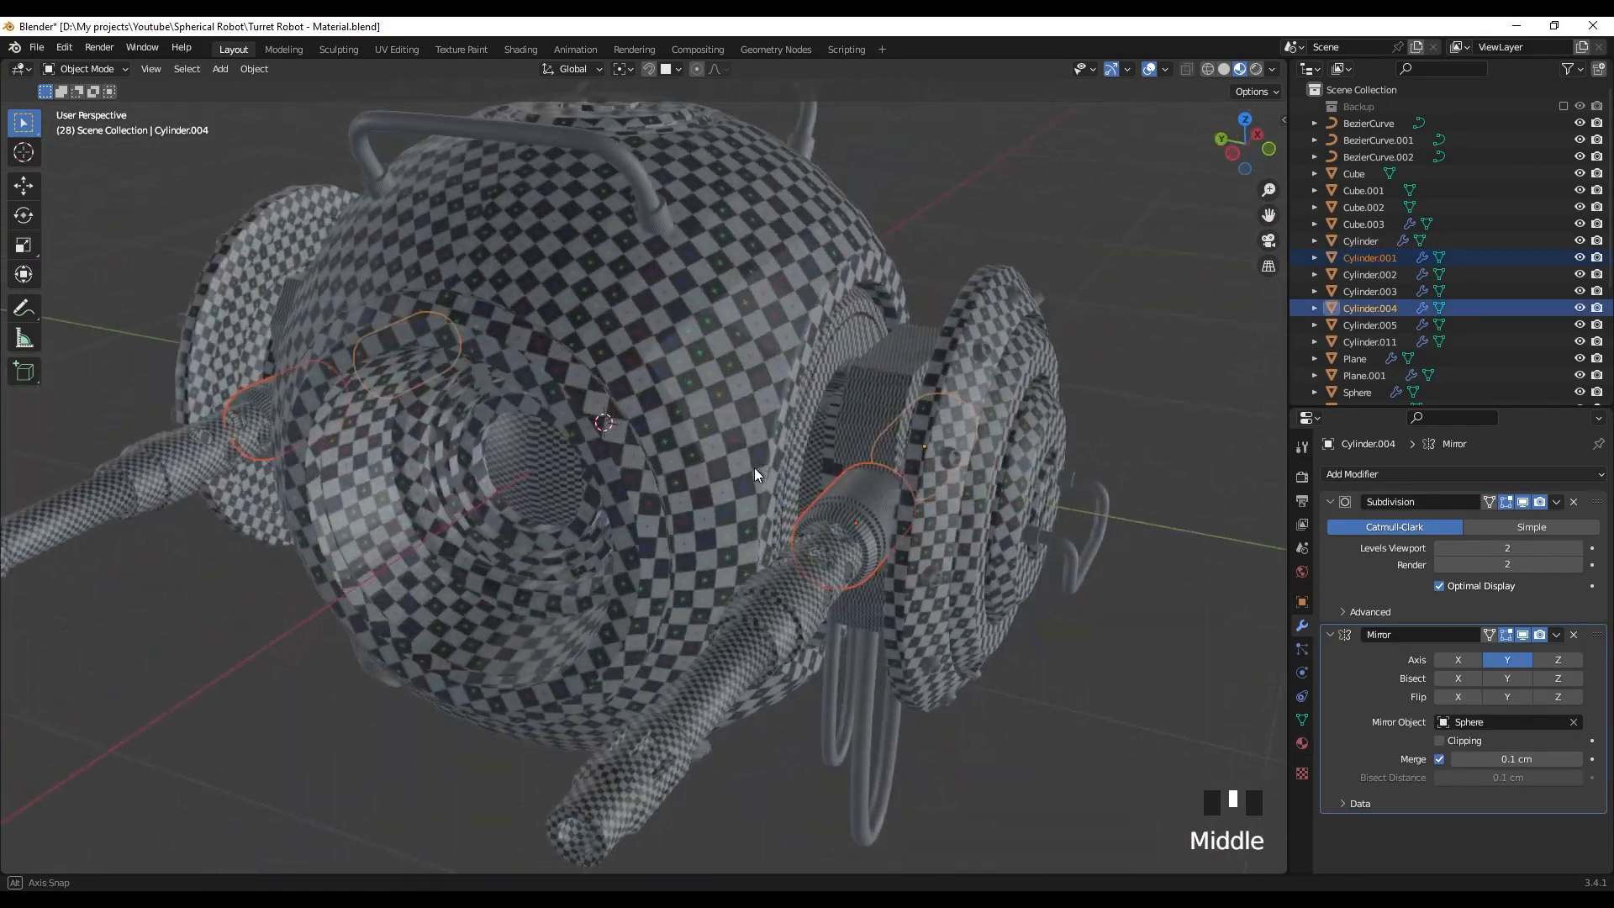
key("z")
left_click(967, 493)
mouse_move(967, 492)
middle_mouse_down()
mouse_move(886, 513)
mouse_move(654, 350)
mouse_move(797, 446)
mouse_move(807, 431)
middle_mouse_up()
key("KP_Divide")
scroll(891, 505, "up", 2)
- Turn off the Subdivision modifier in the viewport for both grooved cylinders, Cylinder.001 and Cylinder.004
key("Tab")
scroll(795, 442, "up", 3)
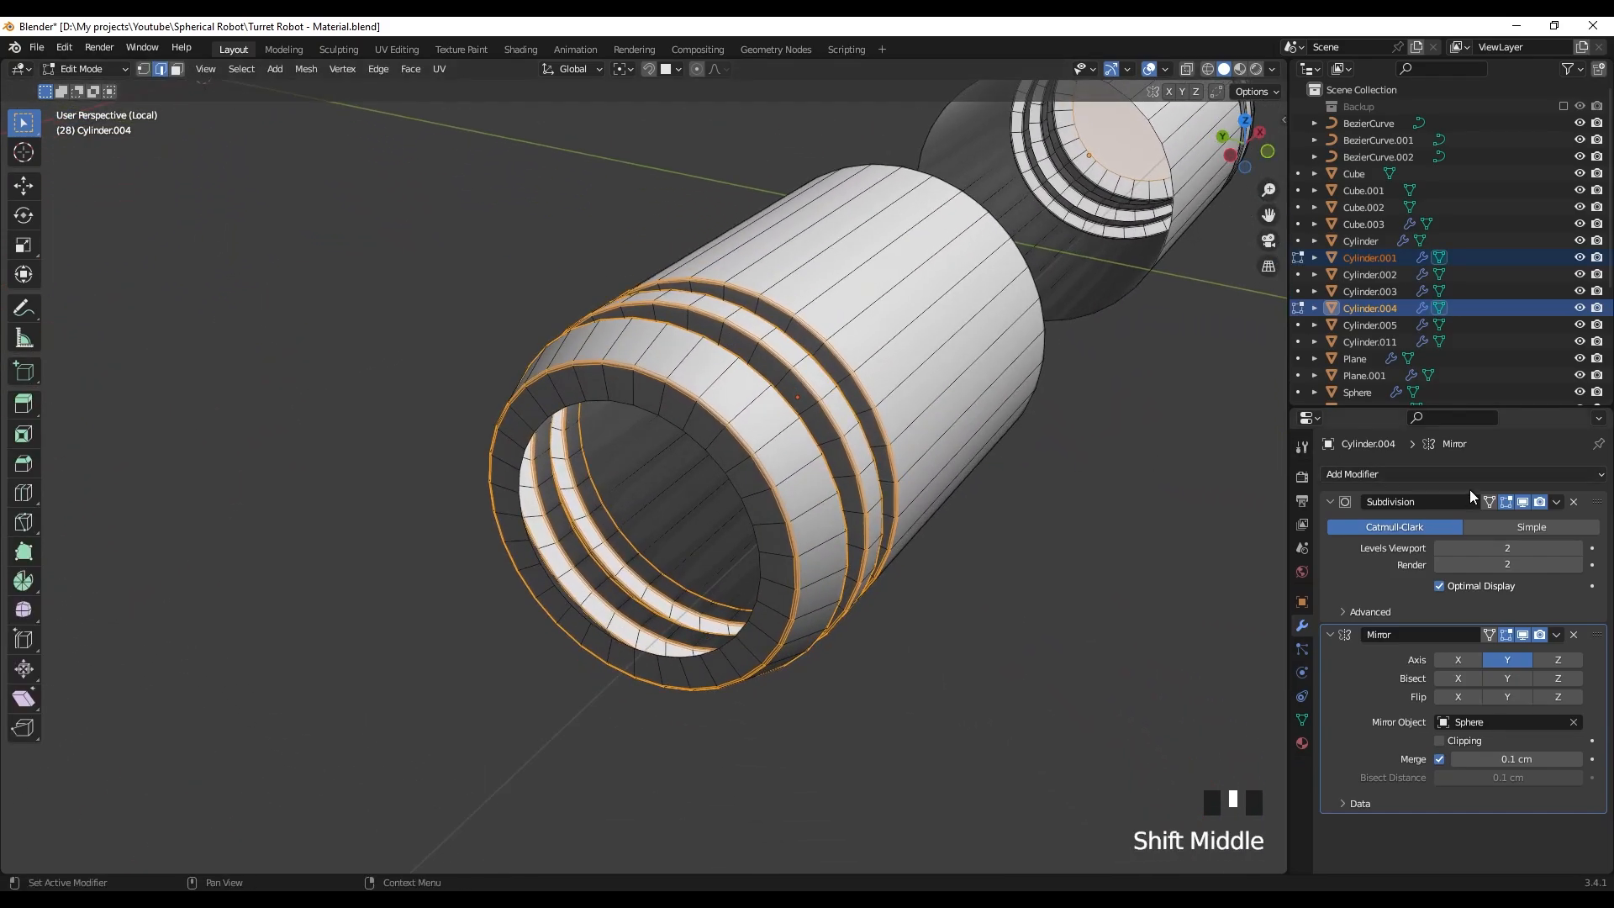
left_click(1130, 508)
key("Tab")
left_click(940, 392)
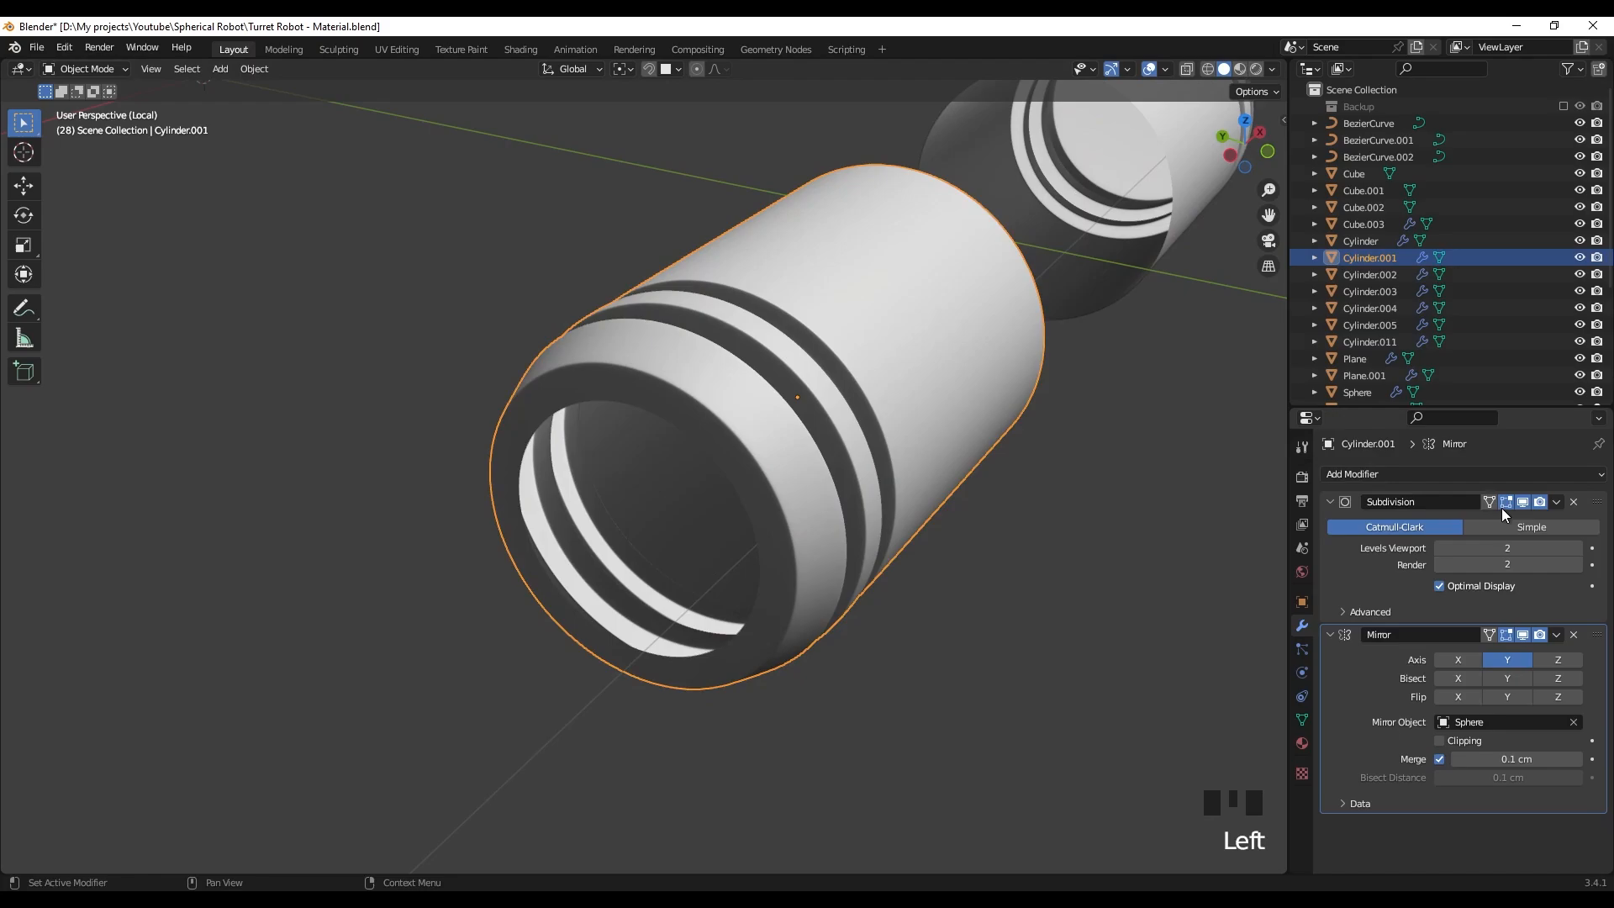
left_click(1523, 500)
left_click(1155, 242)
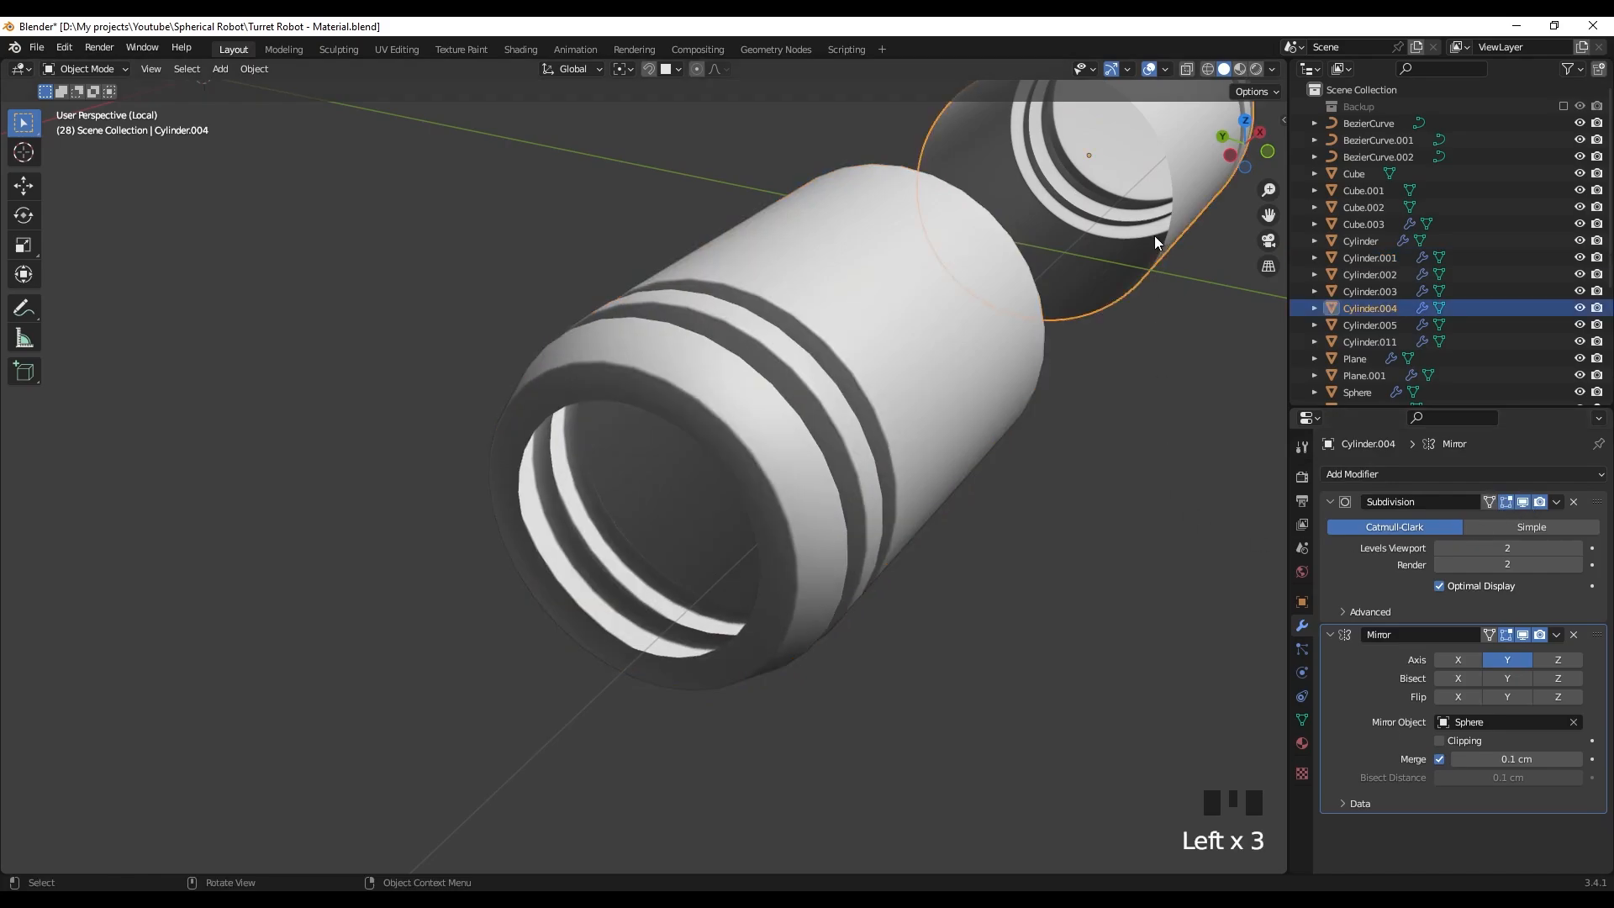
left_click(1523, 501)
- Edit both grooved cylinders together, select their sharp edges and mark them as seams
left_click(988, 370)
left_click(1105, 274, "shift")
key("Tab")
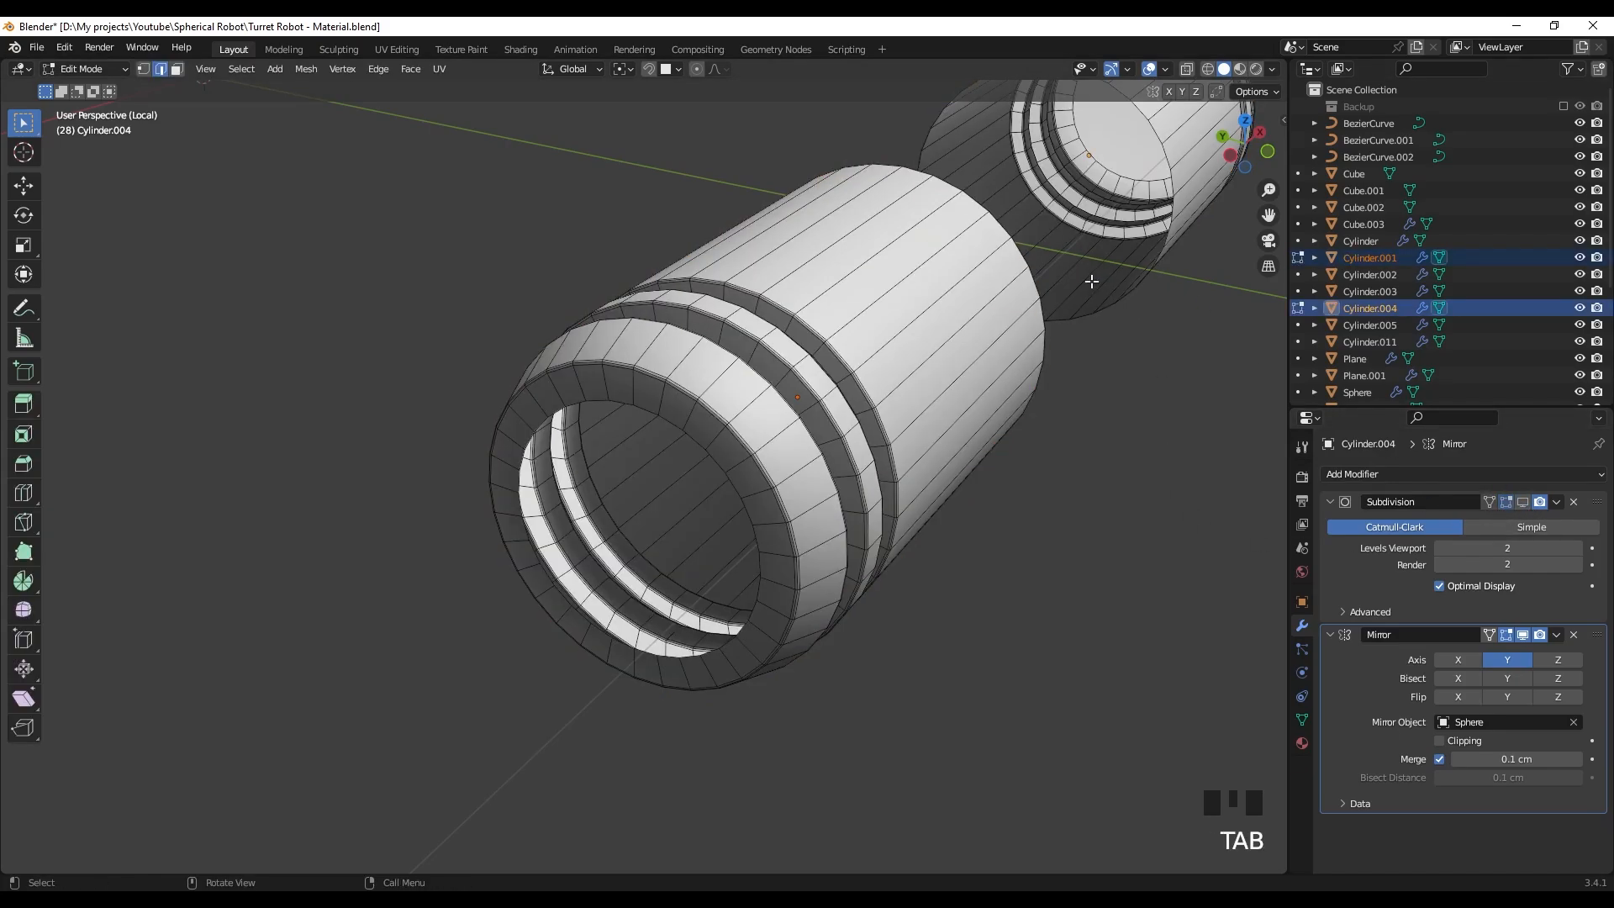
scroll(671, 504, "up", 3)
middle_click_drag(704, 514, 637, 410)
left_click(241, 69)
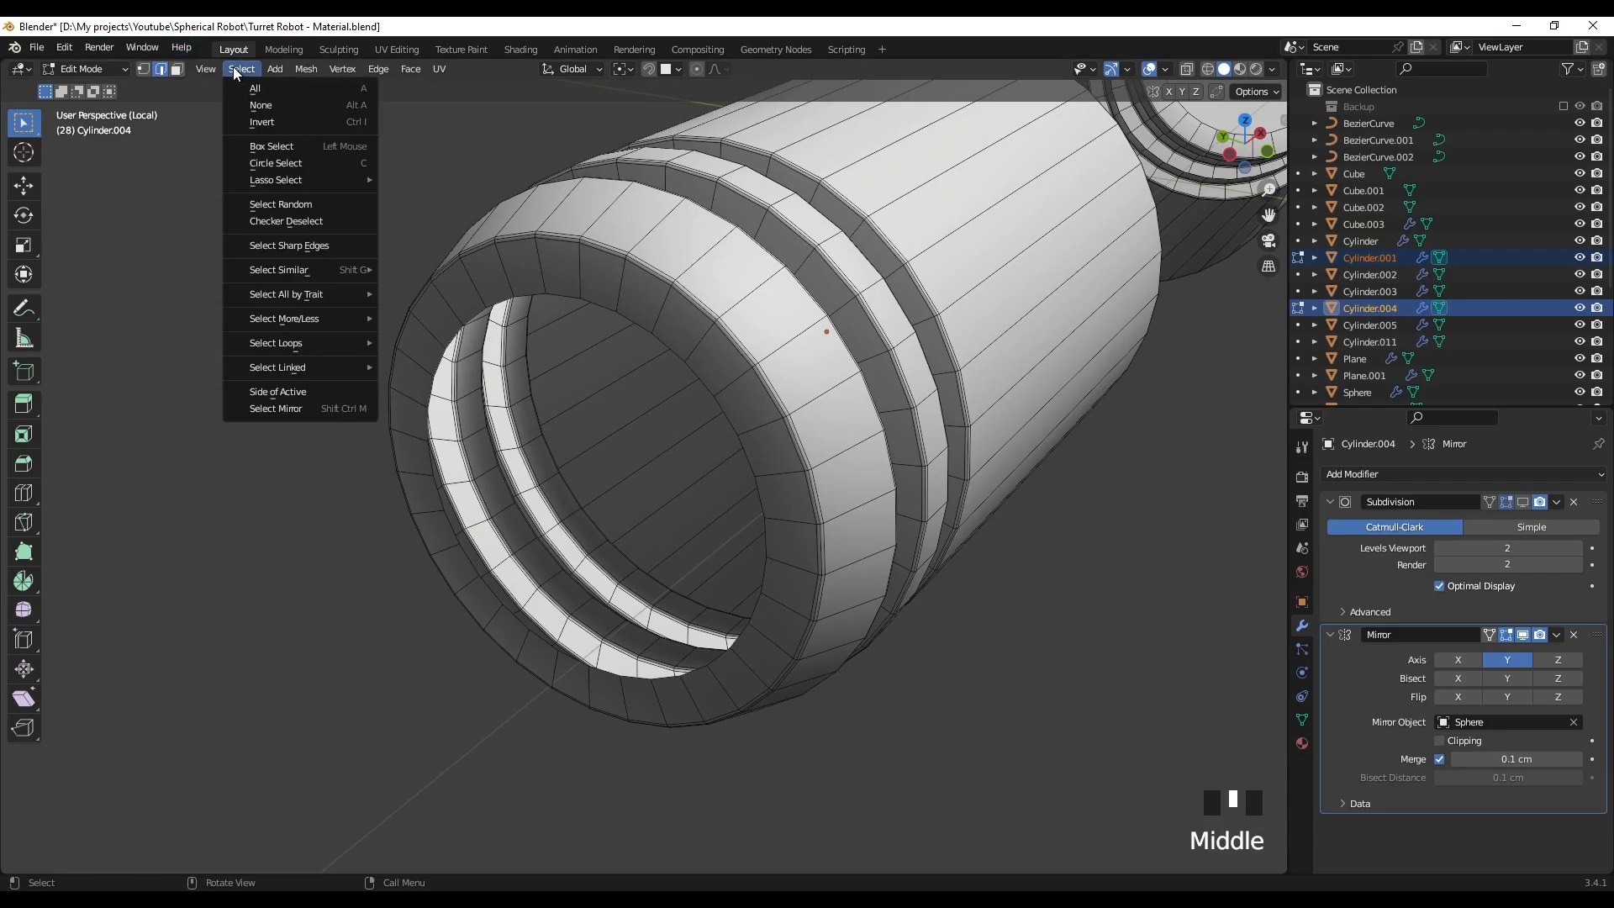
left_click(278, 250)
right_click_drag(503, 460, 443, 661)
- Select a line of lengthwise edges along the first cylinder's outer wall and through its grooves, and mark it as a seam
left_click(880, 768)
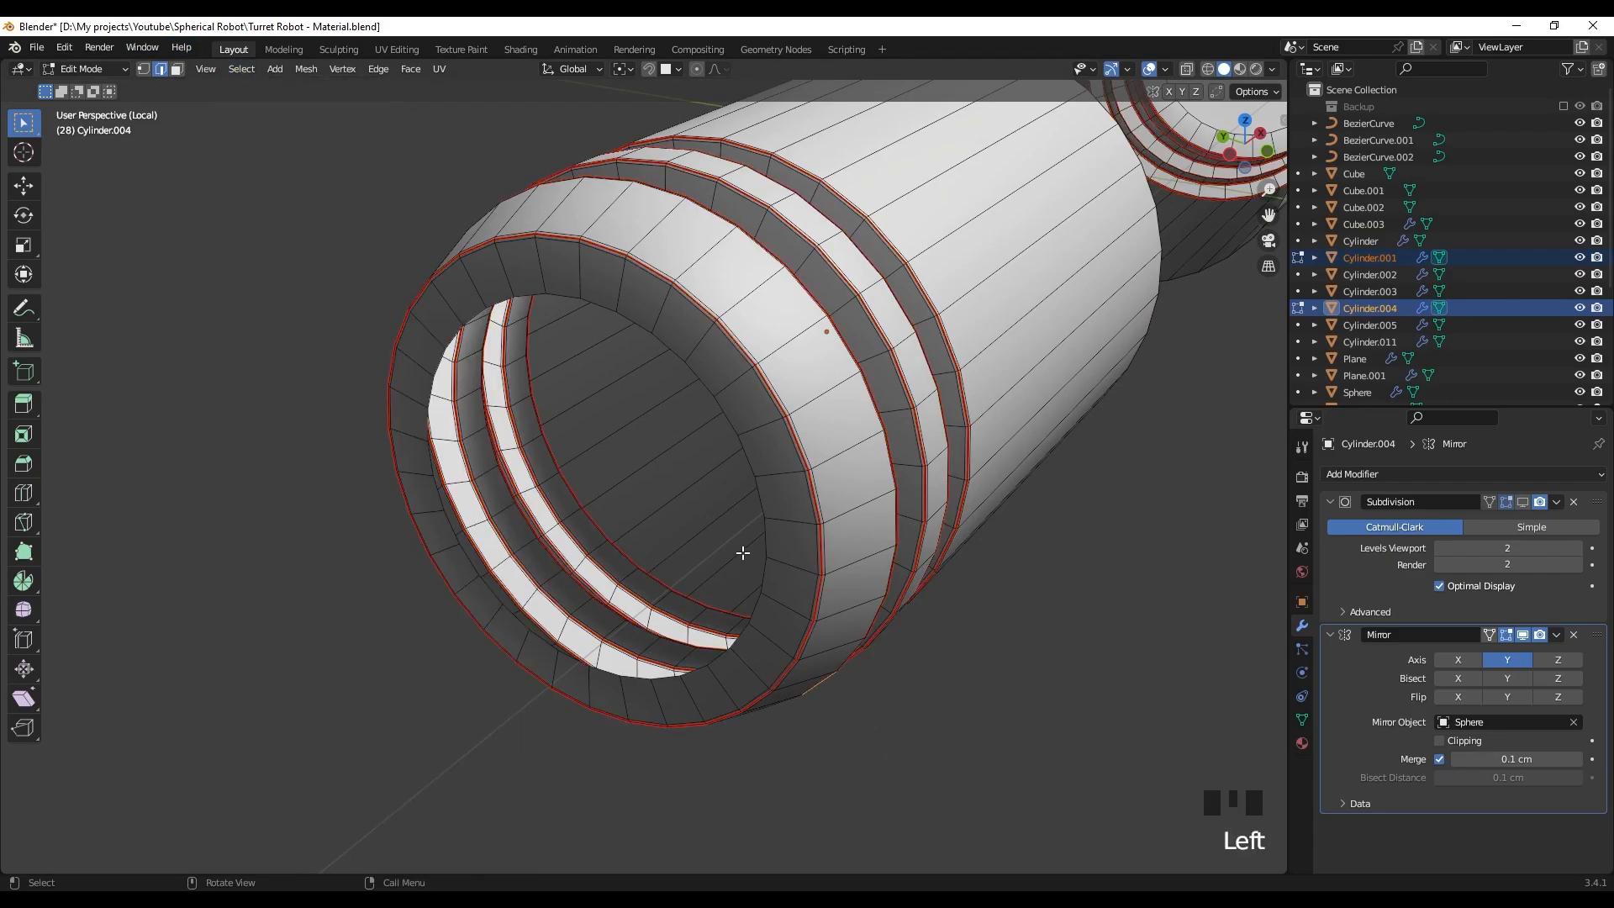
middle_click_drag(742, 552, 779, 464, "shift")
middle_click_drag(735, 398, 691, 399, "shift")
scroll(677, 296, "up", 3)
middle_click_drag(677, 296, 689, 351, "shift")
left_click_drag(775, 471, 776, 471, "ctrl")
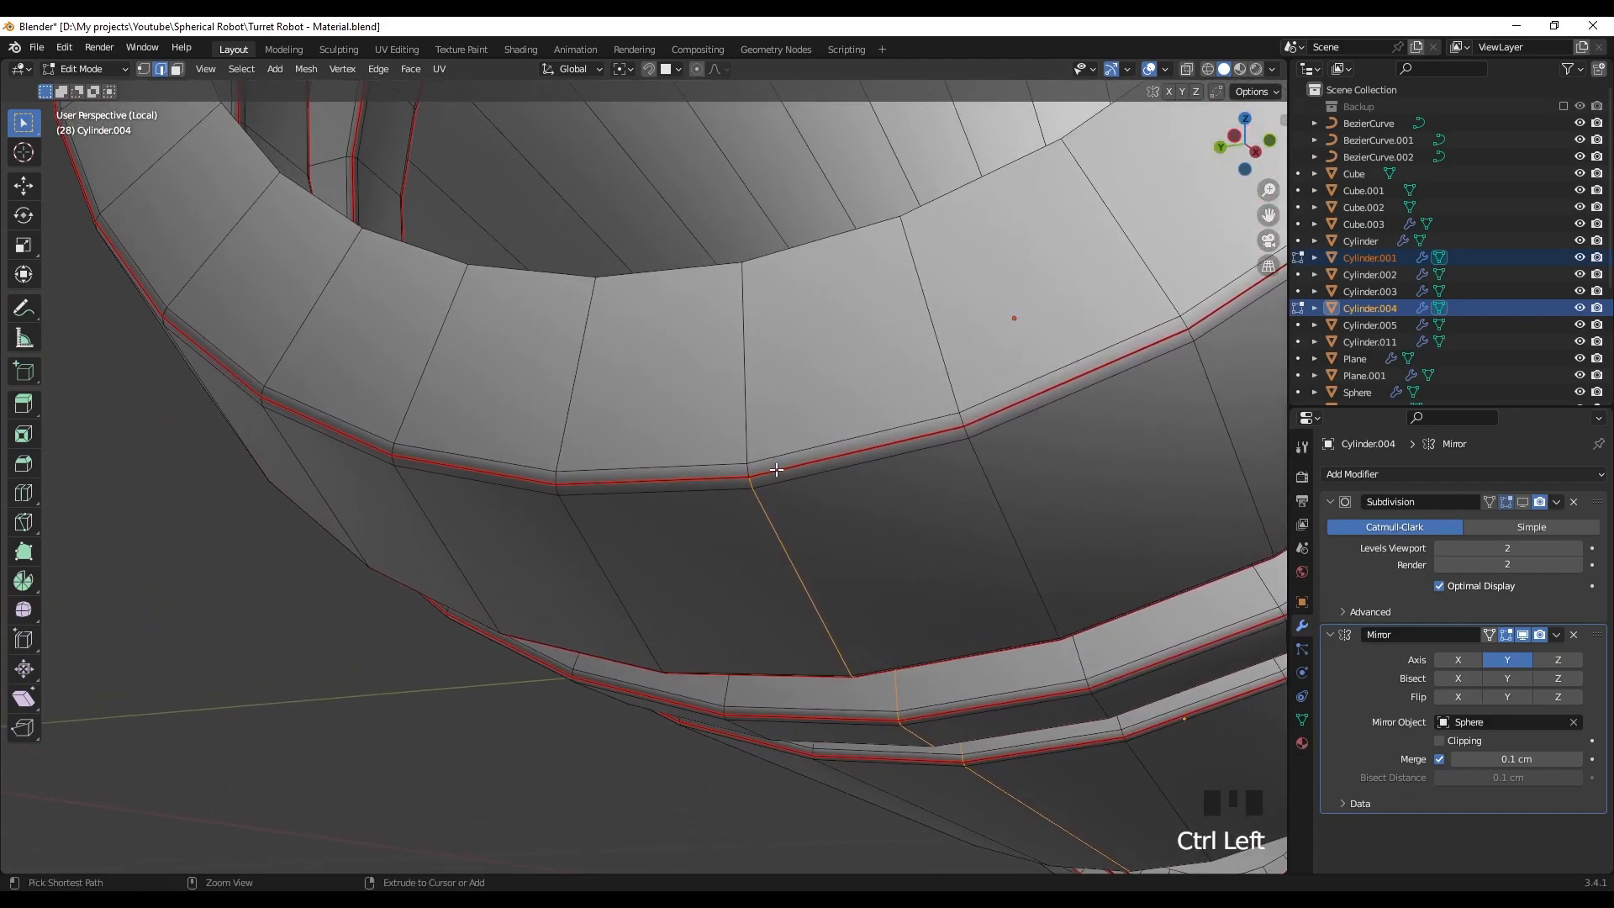
scroll(776, 470, "down", 5)
middle_click_drag(776, 470, 800, 417)
middle_click_drag(706, 375, 872, 520, "shift")
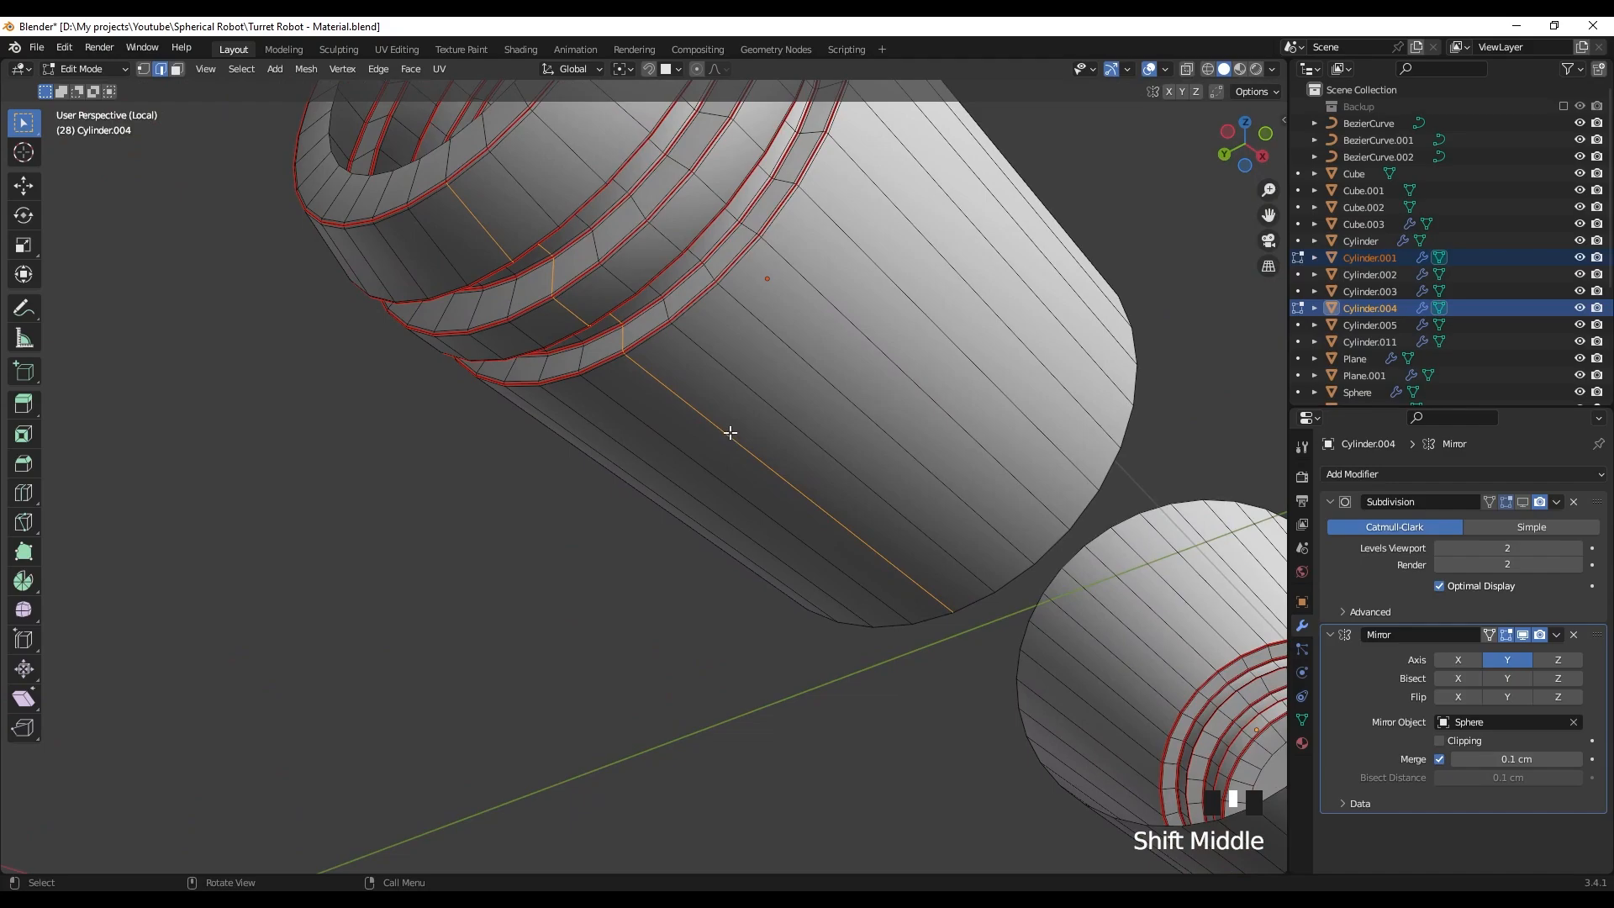
right_click(661, 619)
left_click(657, 664)
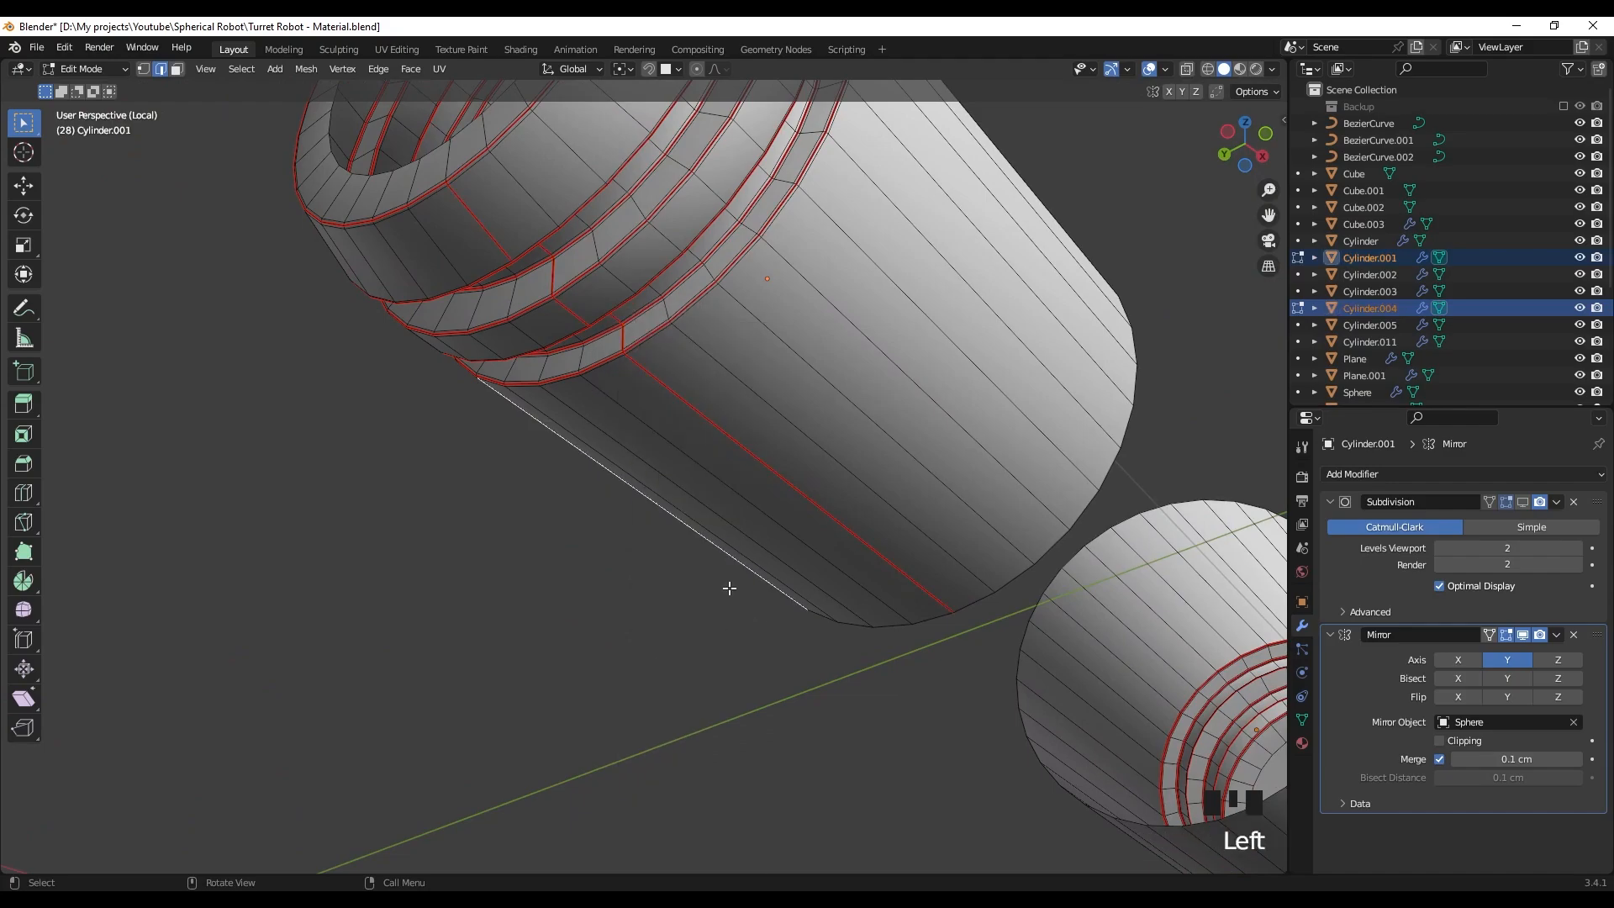
- Select a line of lengthwise edges along the second cylinder's outer wall and through its grooves, and mark it as a seam
scroll(729, 589, "down", 4)
middle_click_drag(729, 588, 611, 544, "shift")
scroll(891, 567, "up", 4)
scroll(559, 466, "up", 2)
scroll(630, 564, "up", 3)
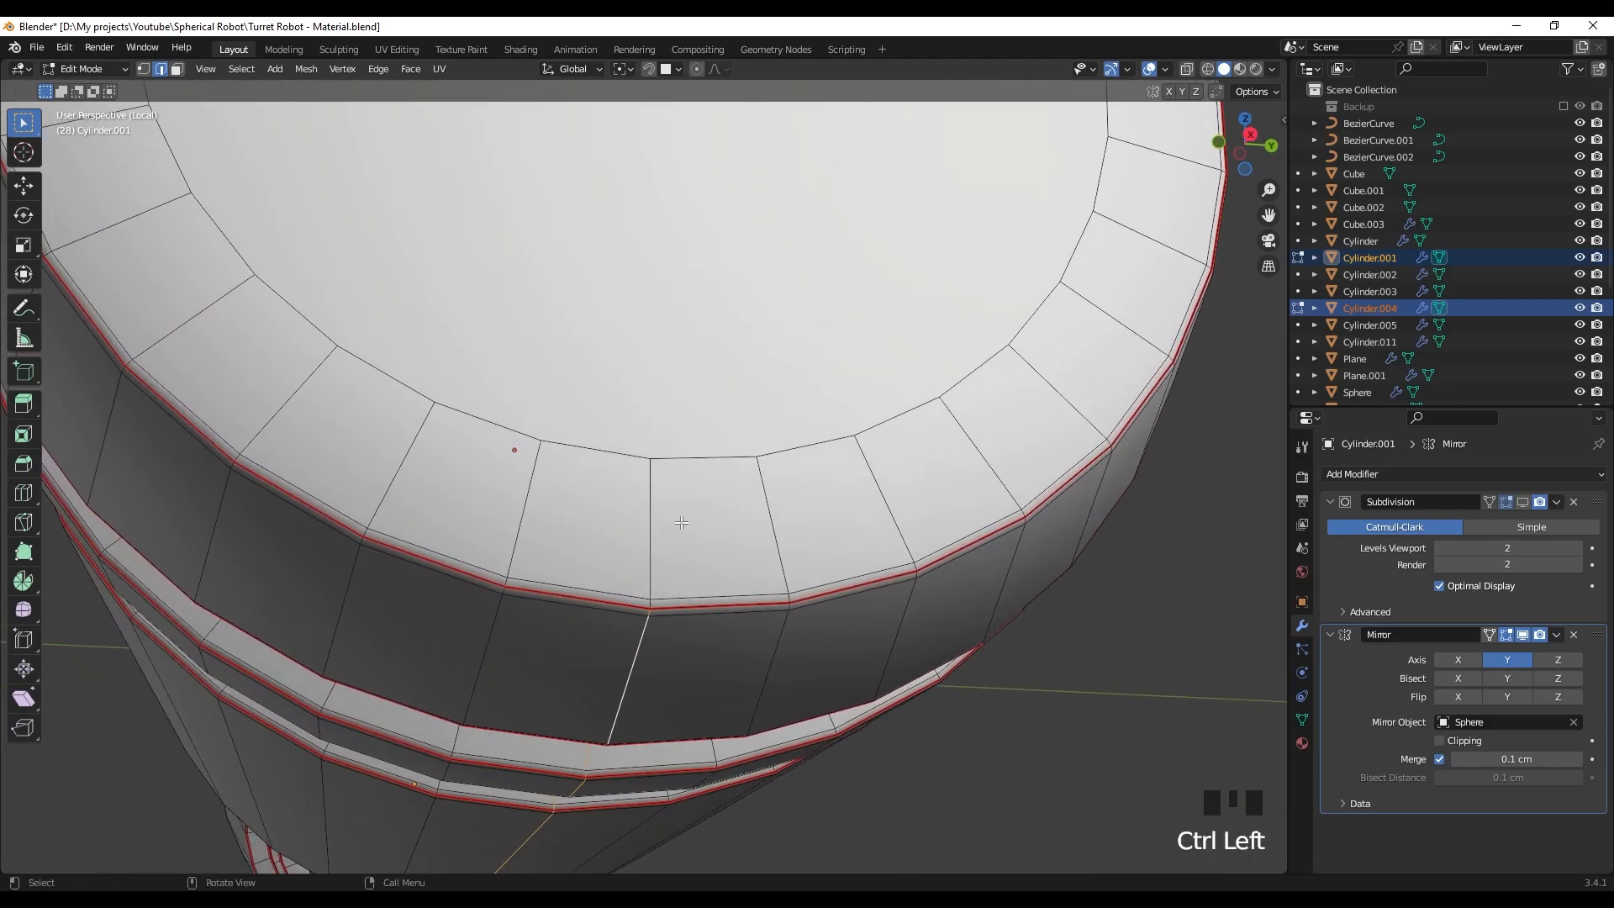
scroll(681, 522, "down", 2)
middle_click_drag(680, 522, 666, 479)
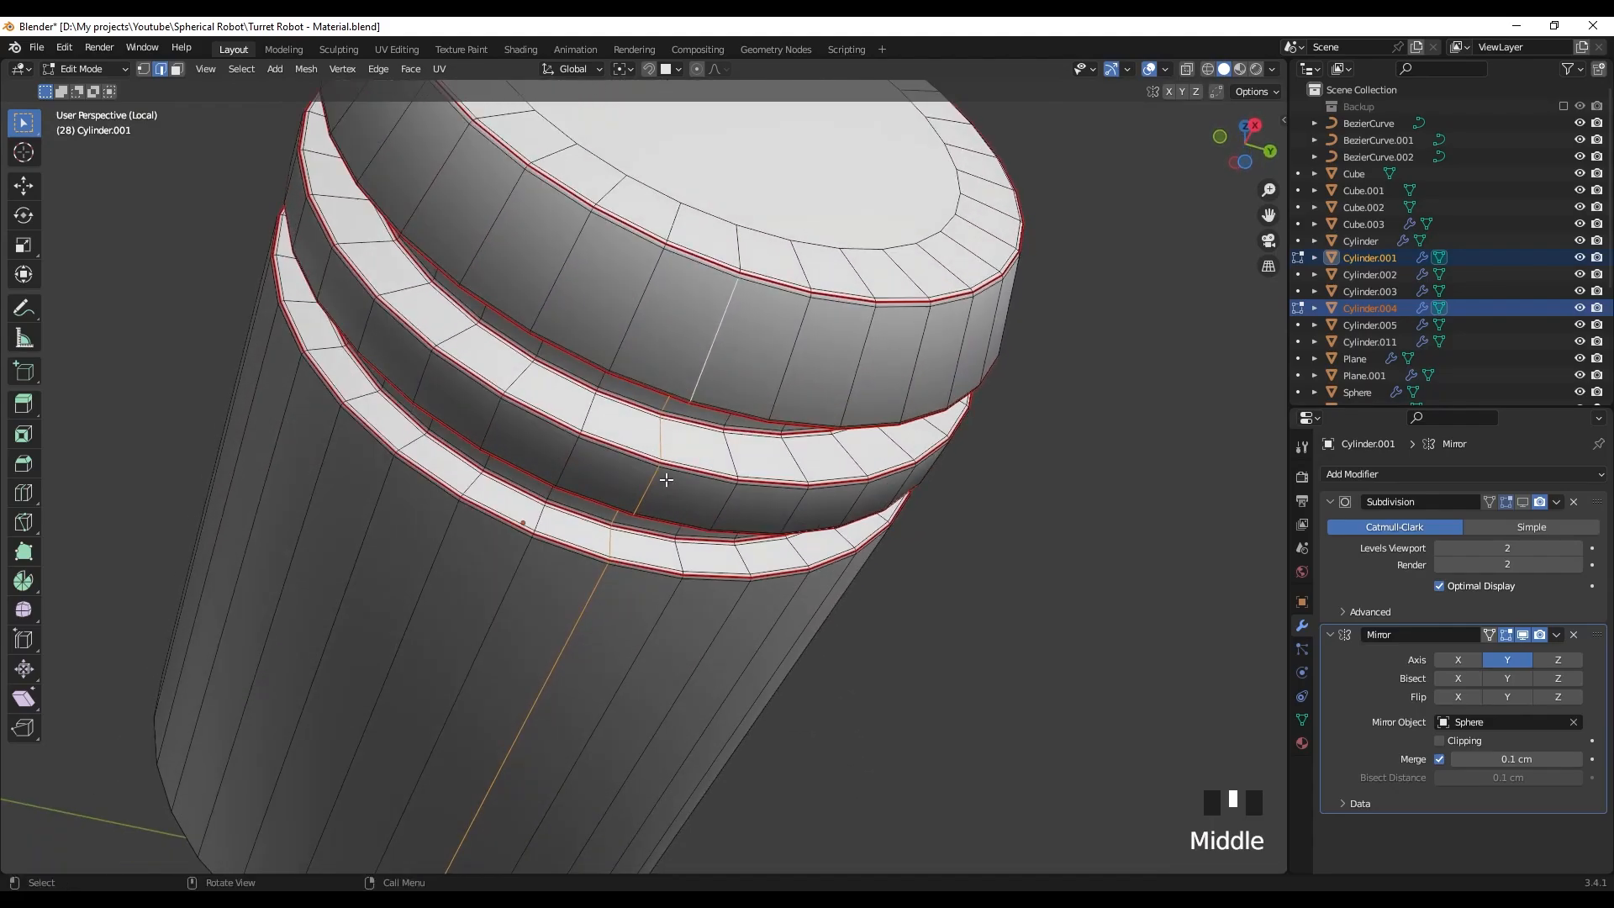
scroll(666, 479, "up", 3)
middle_click_drag(692, 422, 650, 425, "shift")
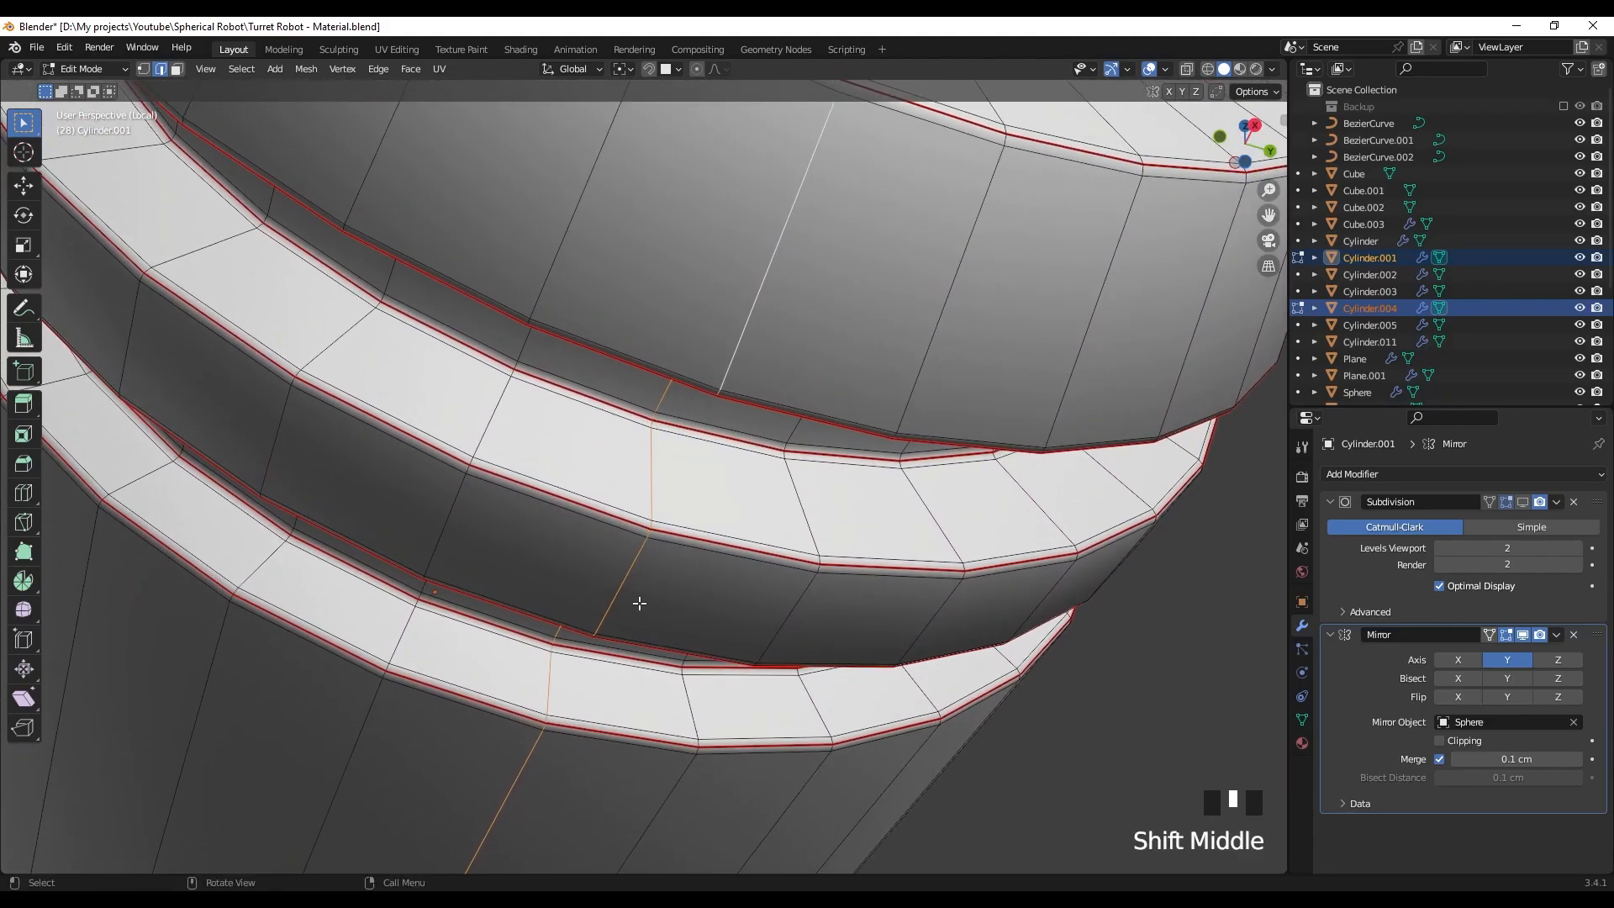
middle_click_drag(639, 602, 706, 555, "shift")
right_click(694, 518)
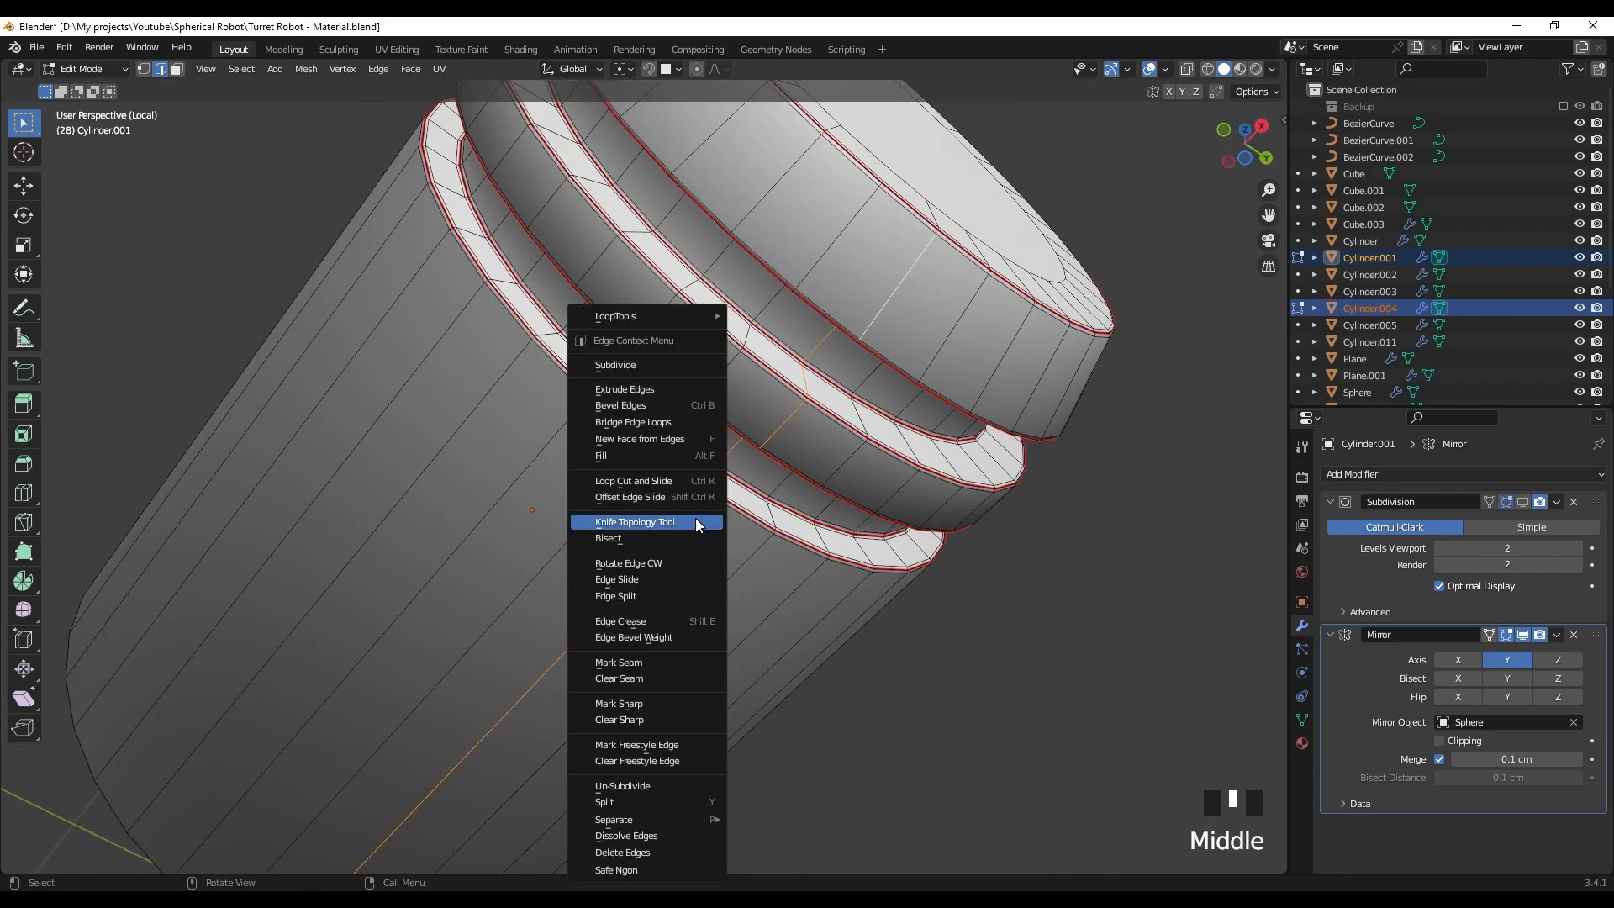
left_click(640, 668)
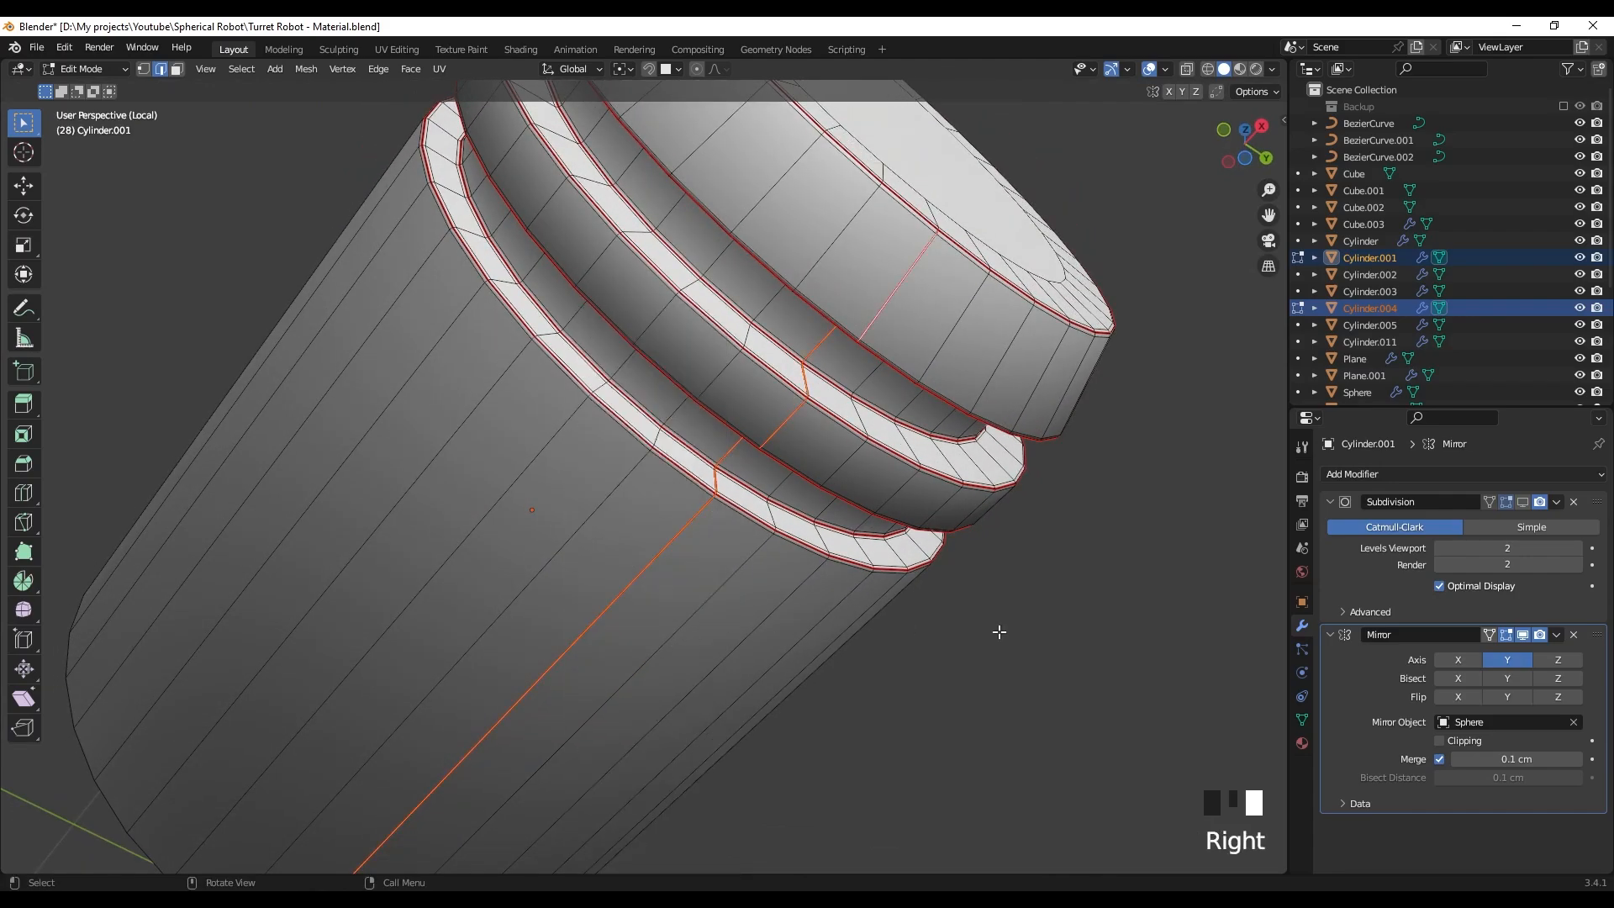
- Select all geometry of both grooved cylinders and unwrap it
scroll(670, 507, "down", 2)
middle_click_drag(670, 508, 618, 593)
scroll(476, 528, "down", 3)
key("a")
key("u")
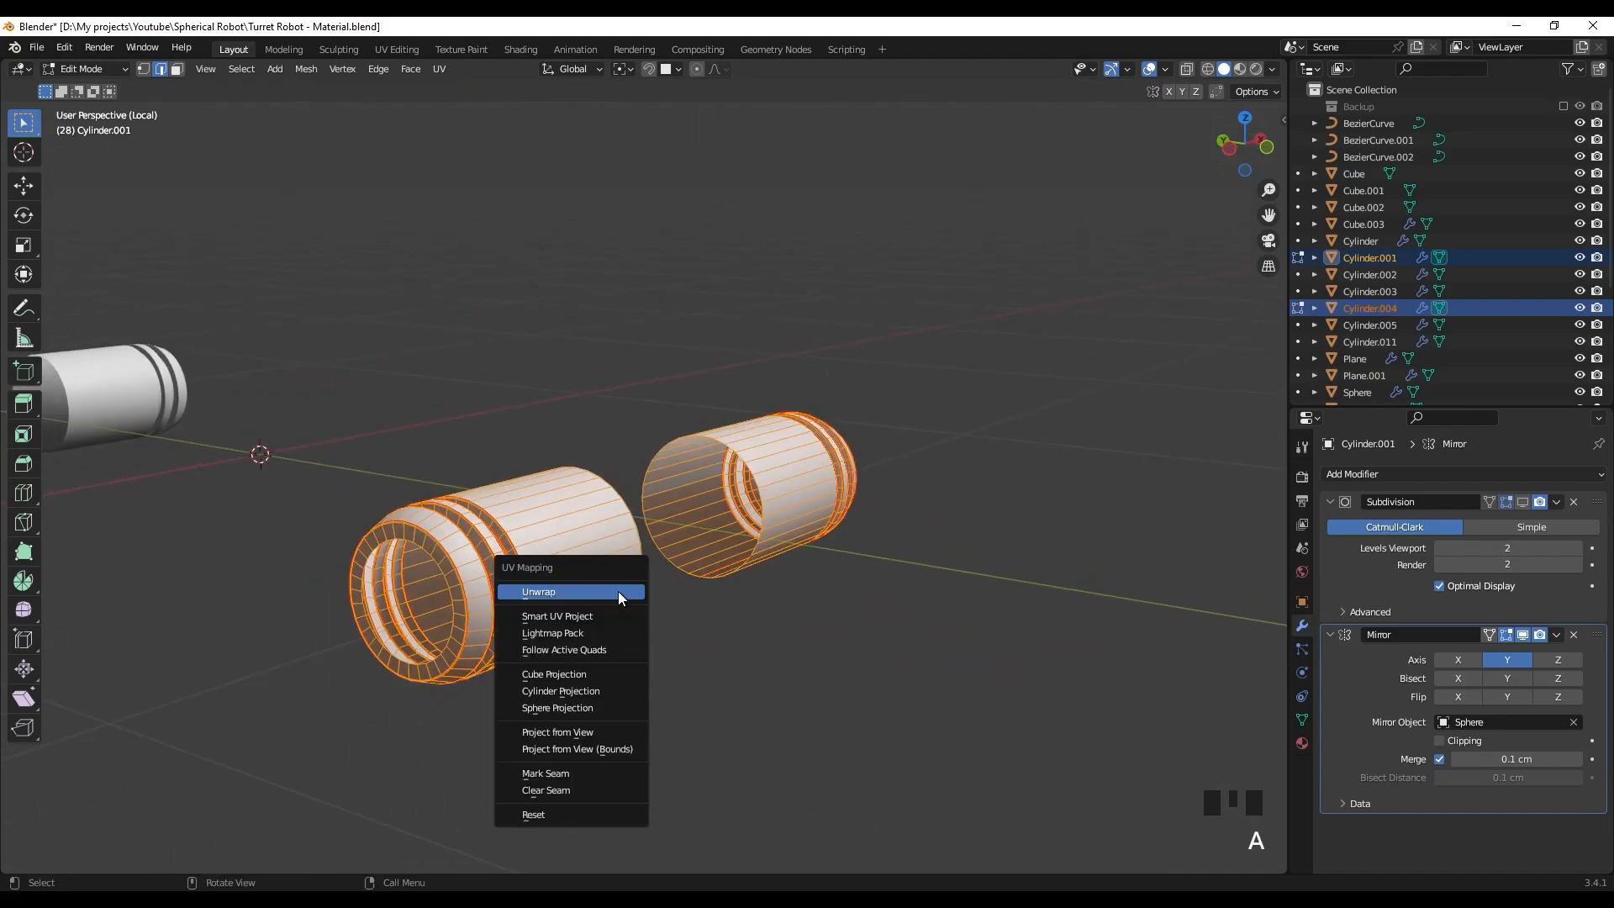
left_click(620, 592)
- Show both cylinders with their checker material in Material Preview shading and return to Object Mode
key("z")
middle_click_drag(553, 411, 718, 448, "shift")
left_click(732, 396)
key("Tab")
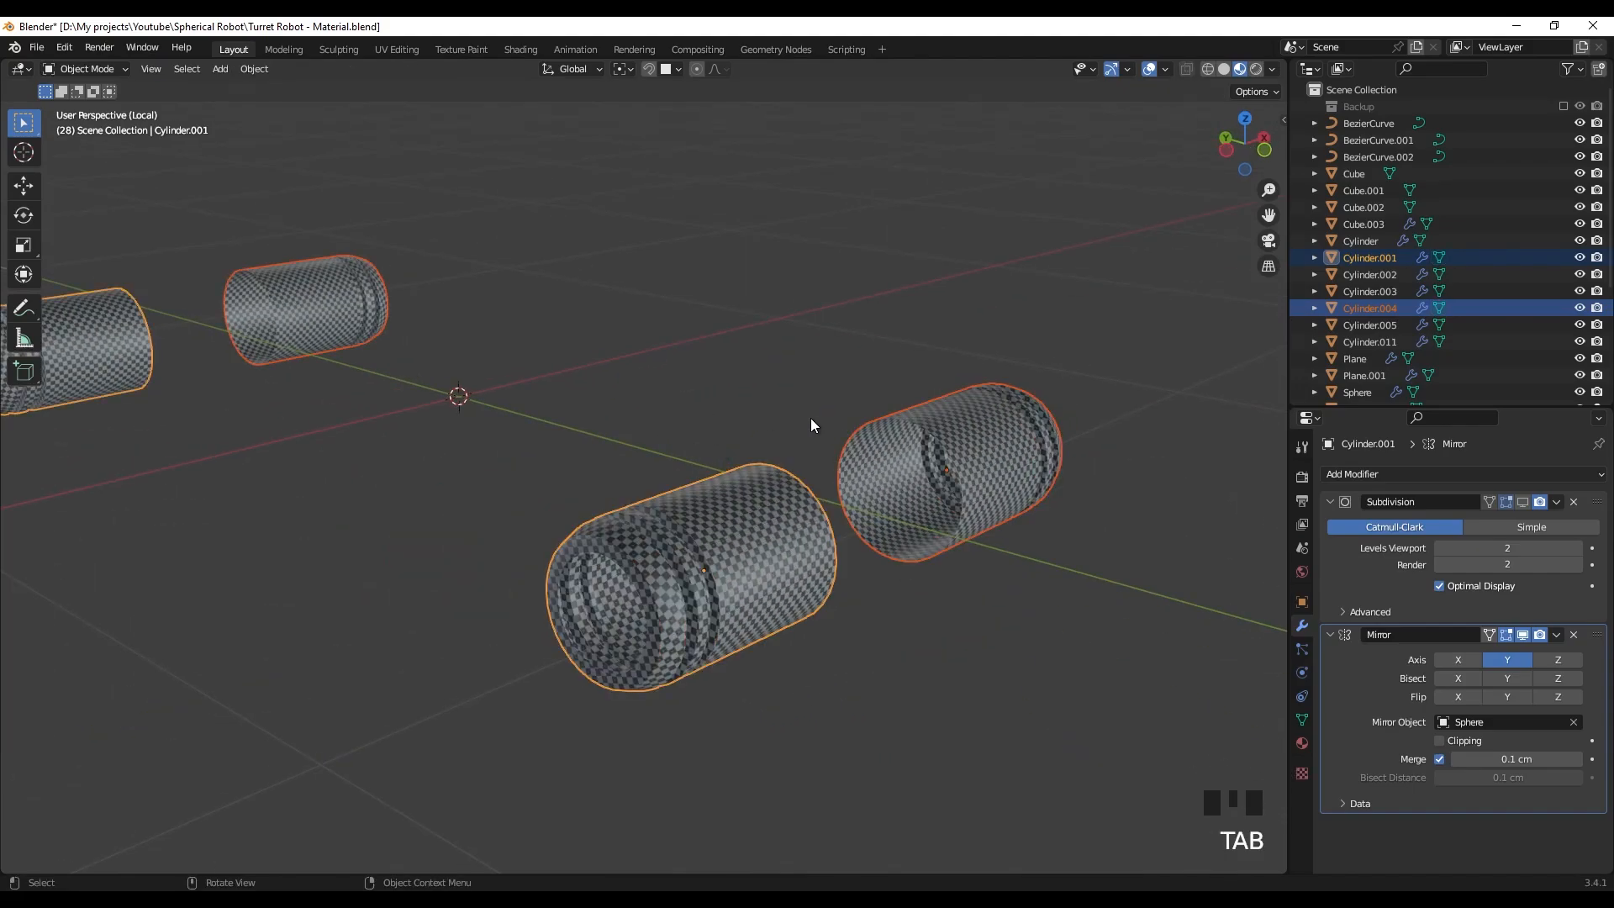
- Apply the Mirror modifier on Cylinder.001 and leave local view to show the whole robot
left_click(1556, 634)
left_click(1521, 659)
key("slash")
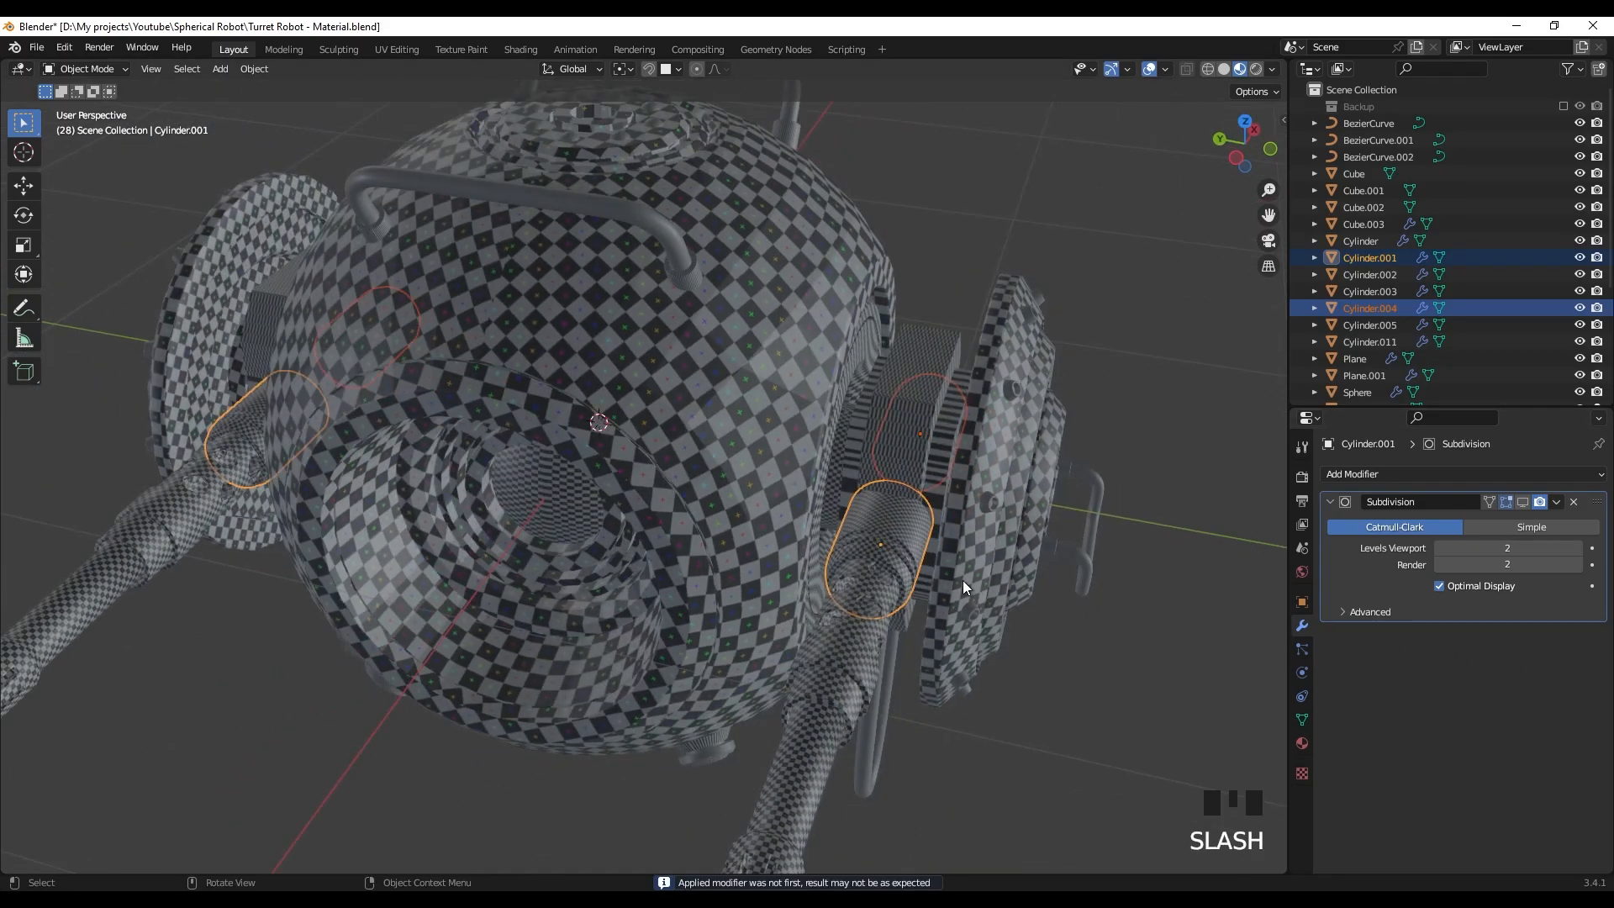
- Isolate the block between the body and side disc, Cube.003, in local view and enter Edit Mode
middle_click_drag(953, 551, 881, 426)
left_click(860, 466)
key("KP_Divide")
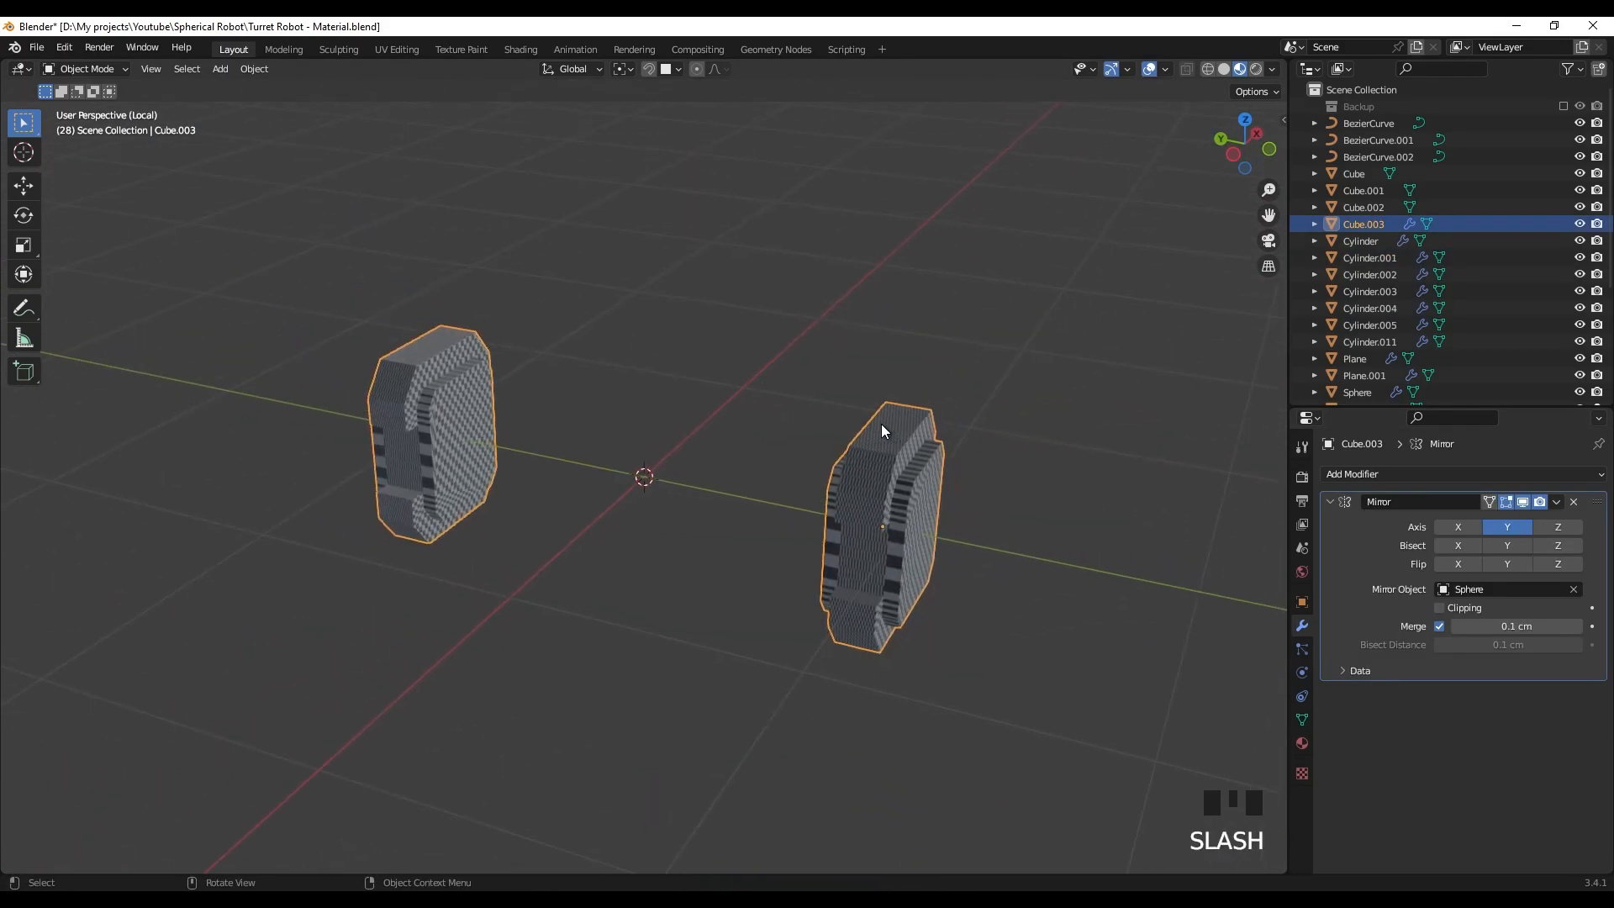
scroll(882, 426, "up", 2)
middle_click_drag(882, 426, 689, 404, "shift")
key("Tab")
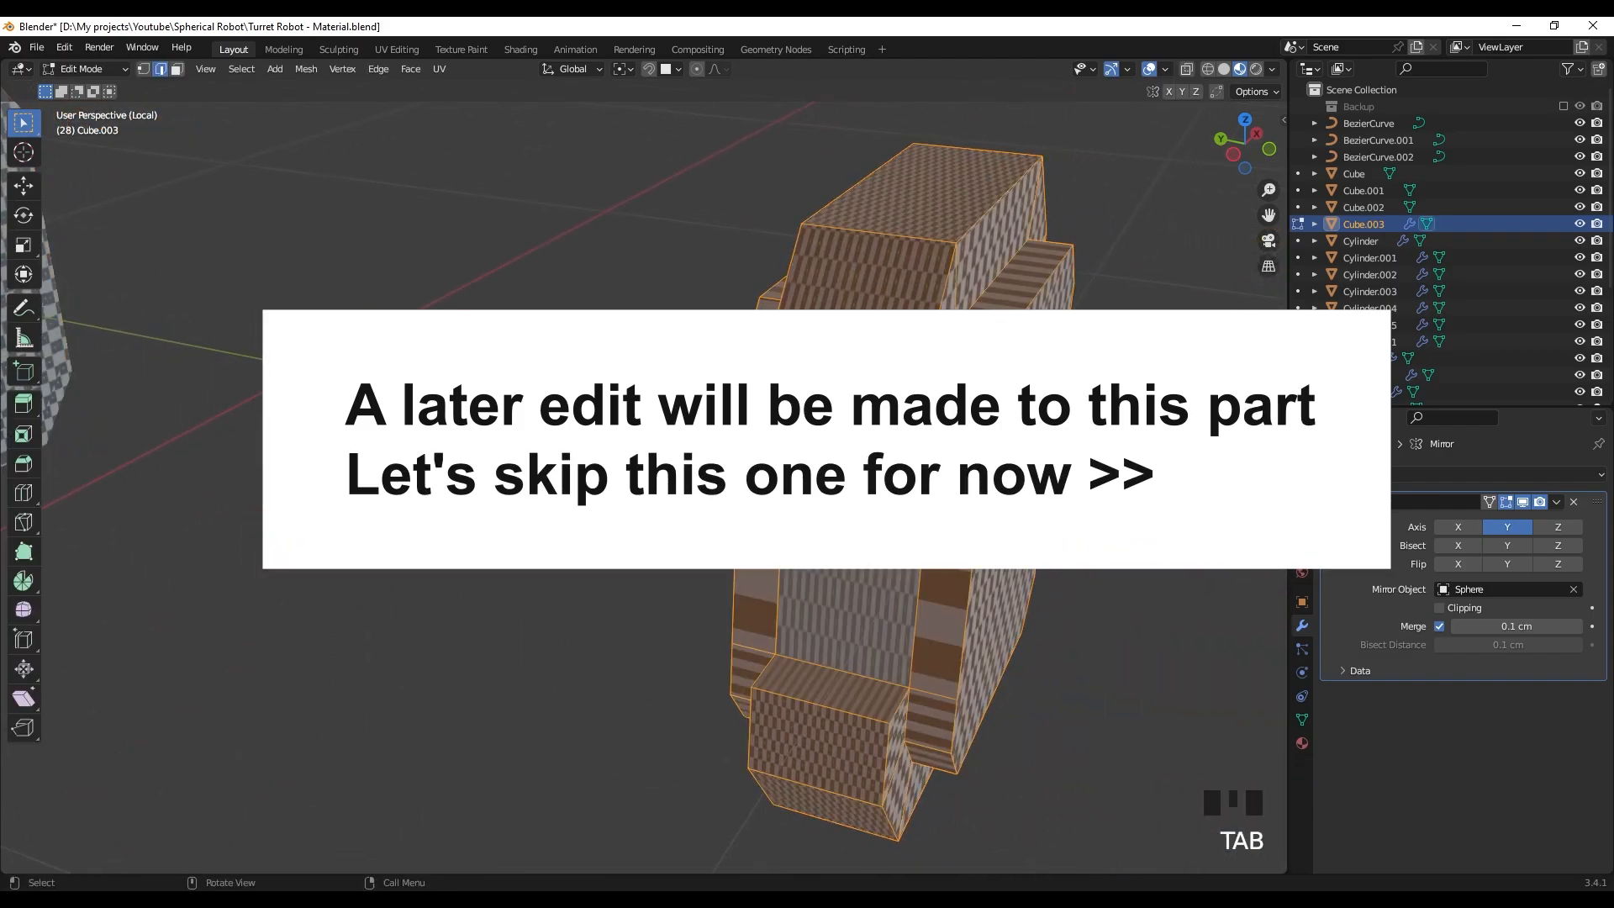
- Select the block's sharp edges at 30° sharpness and mark them as seams
left_click(673, 412)
left_click(241, 74)
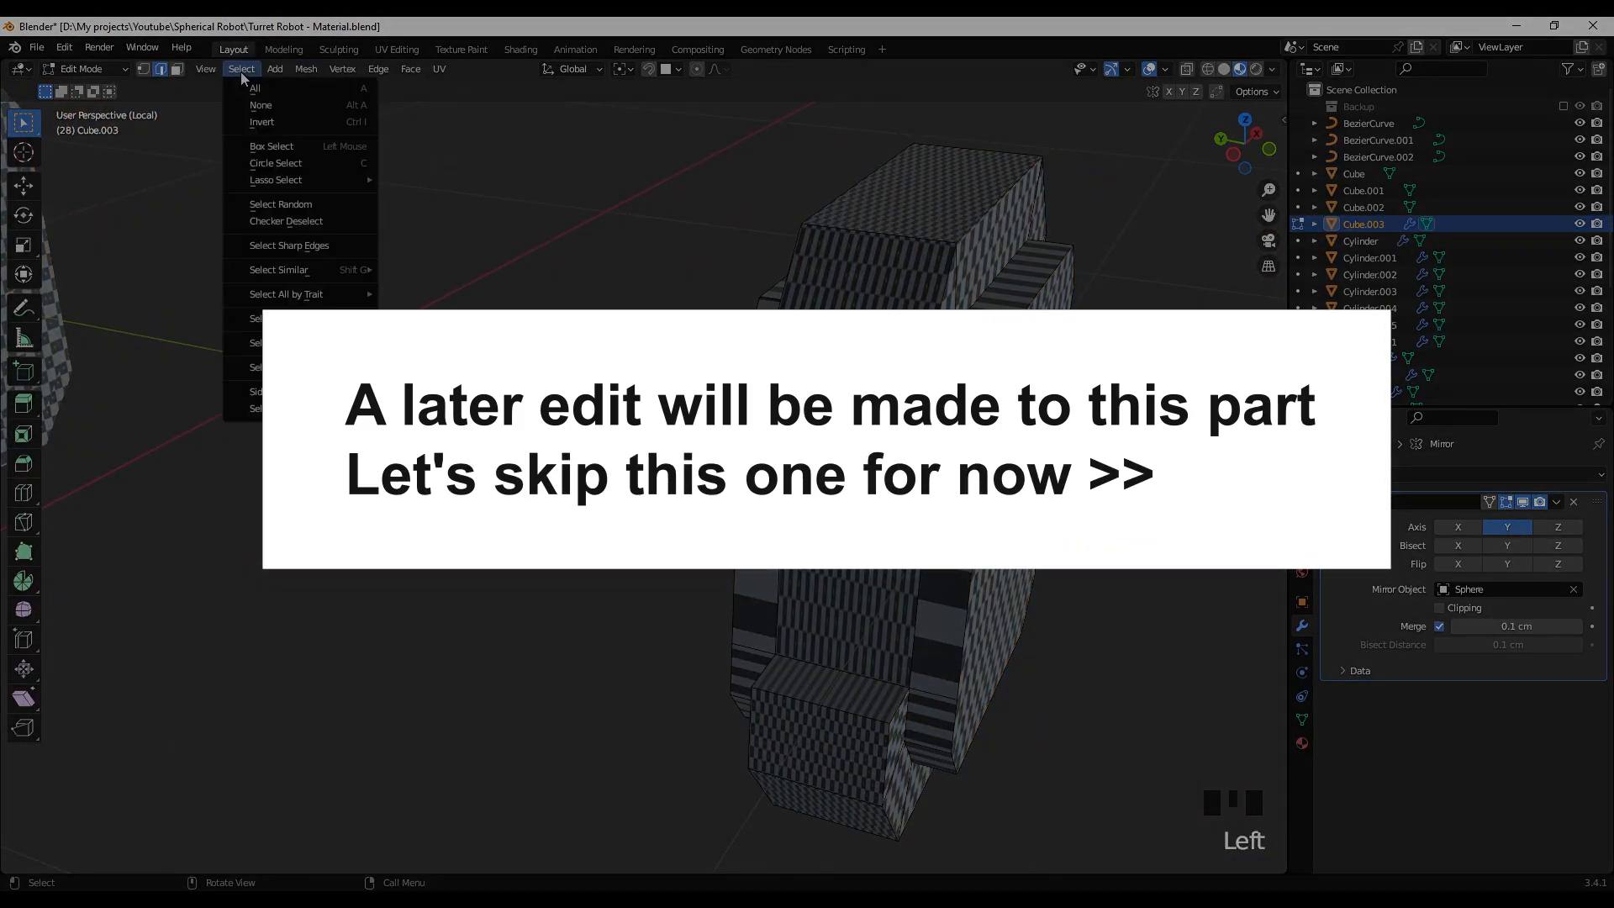
left_click(294, 249)
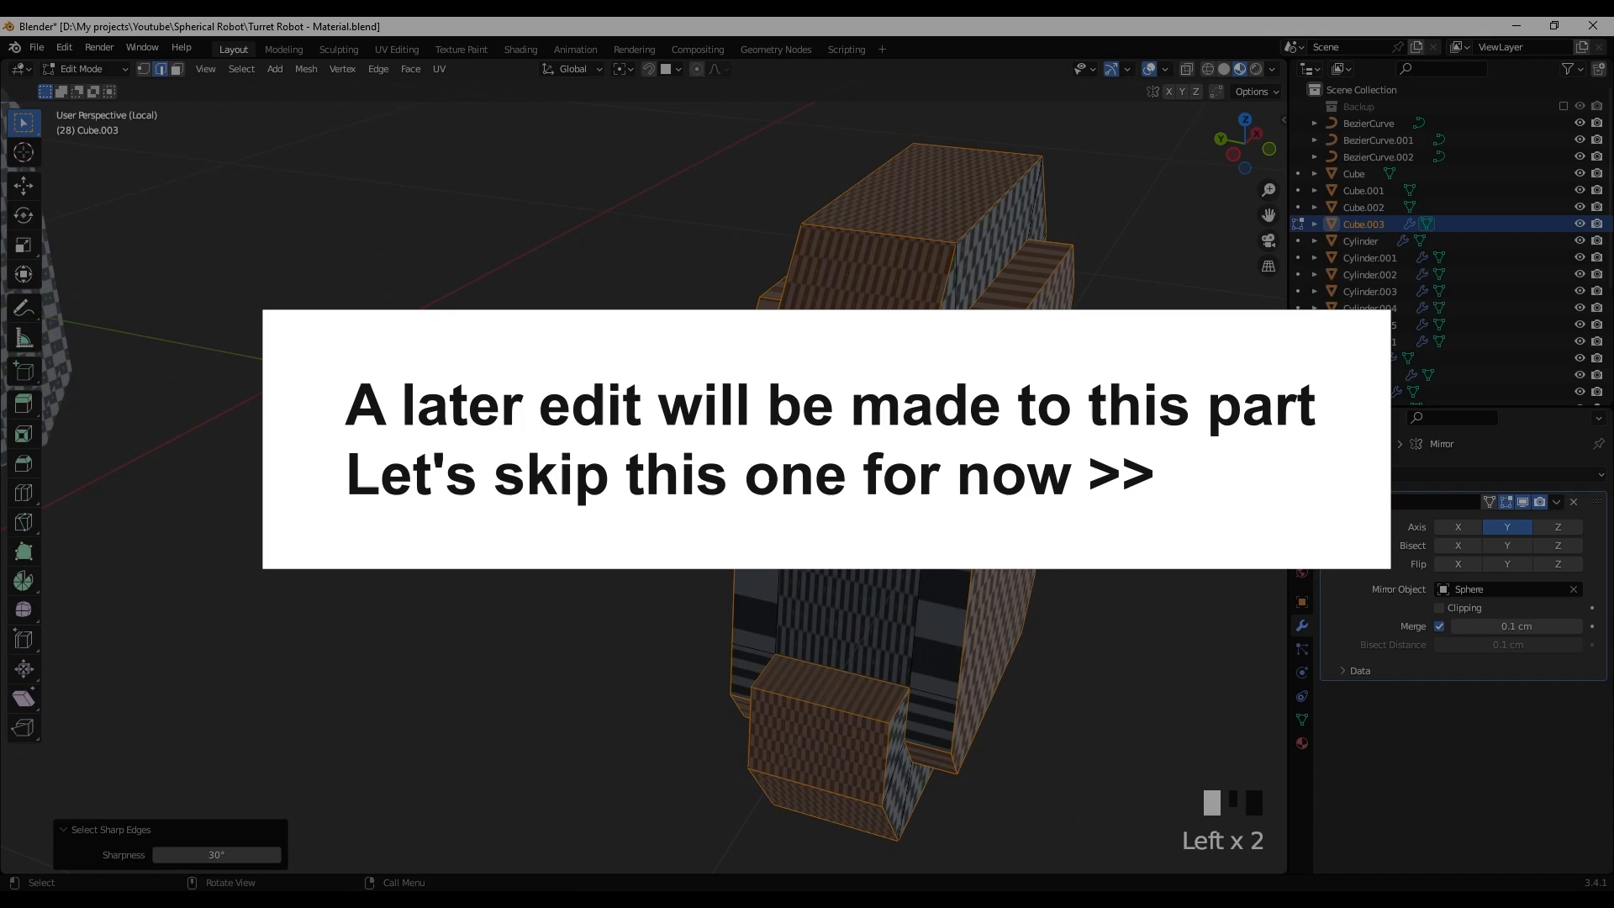
key("ctrl+e")
right_click(538, 568)
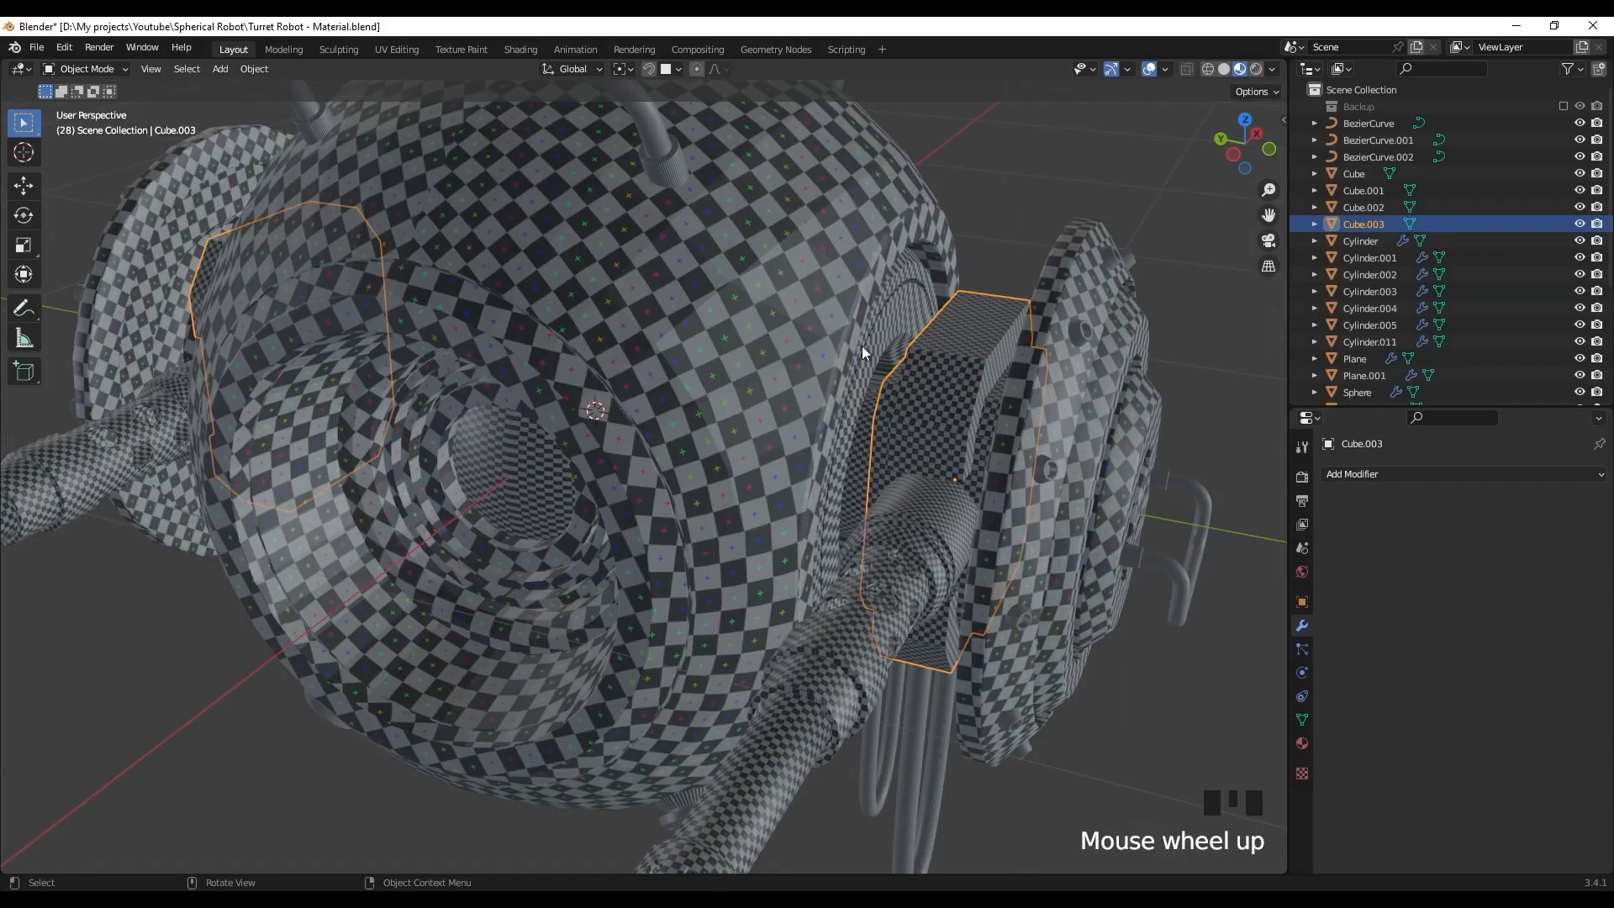
- Isolate the ring Cylinder.002 beside the body in local view and turn off its Subdivision modifier in the viewport
left_click(862, 345)
middle_click(862, 345)
key("KP_Divide")
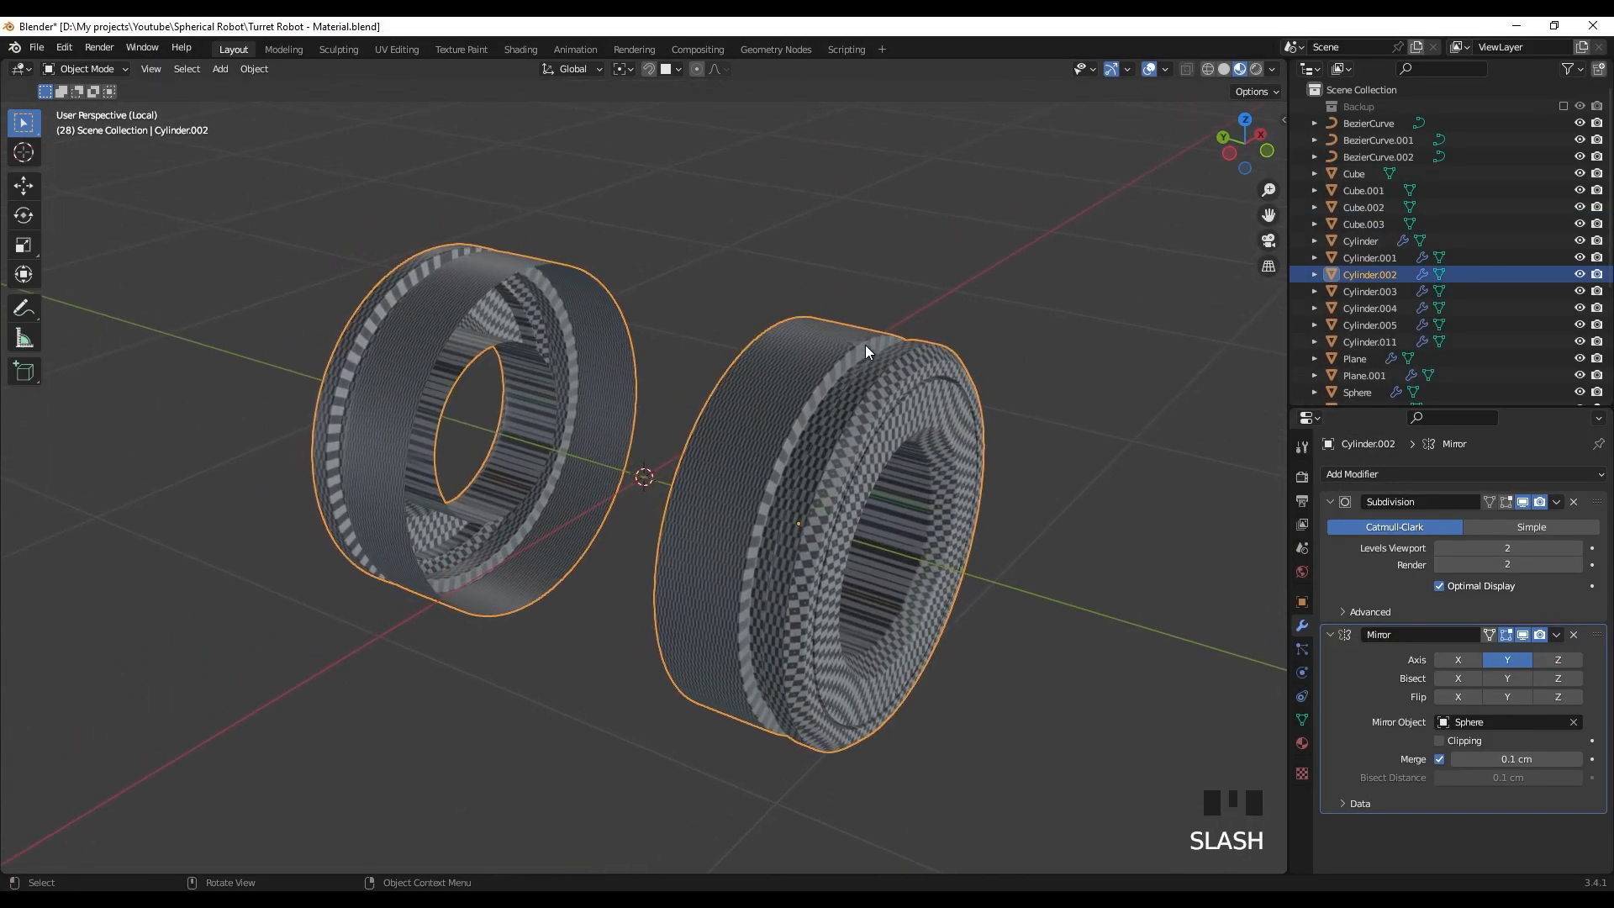
scroll(865, 345, "up", 2)
middle_click_drag(777, 437, 731, 402, "shift")
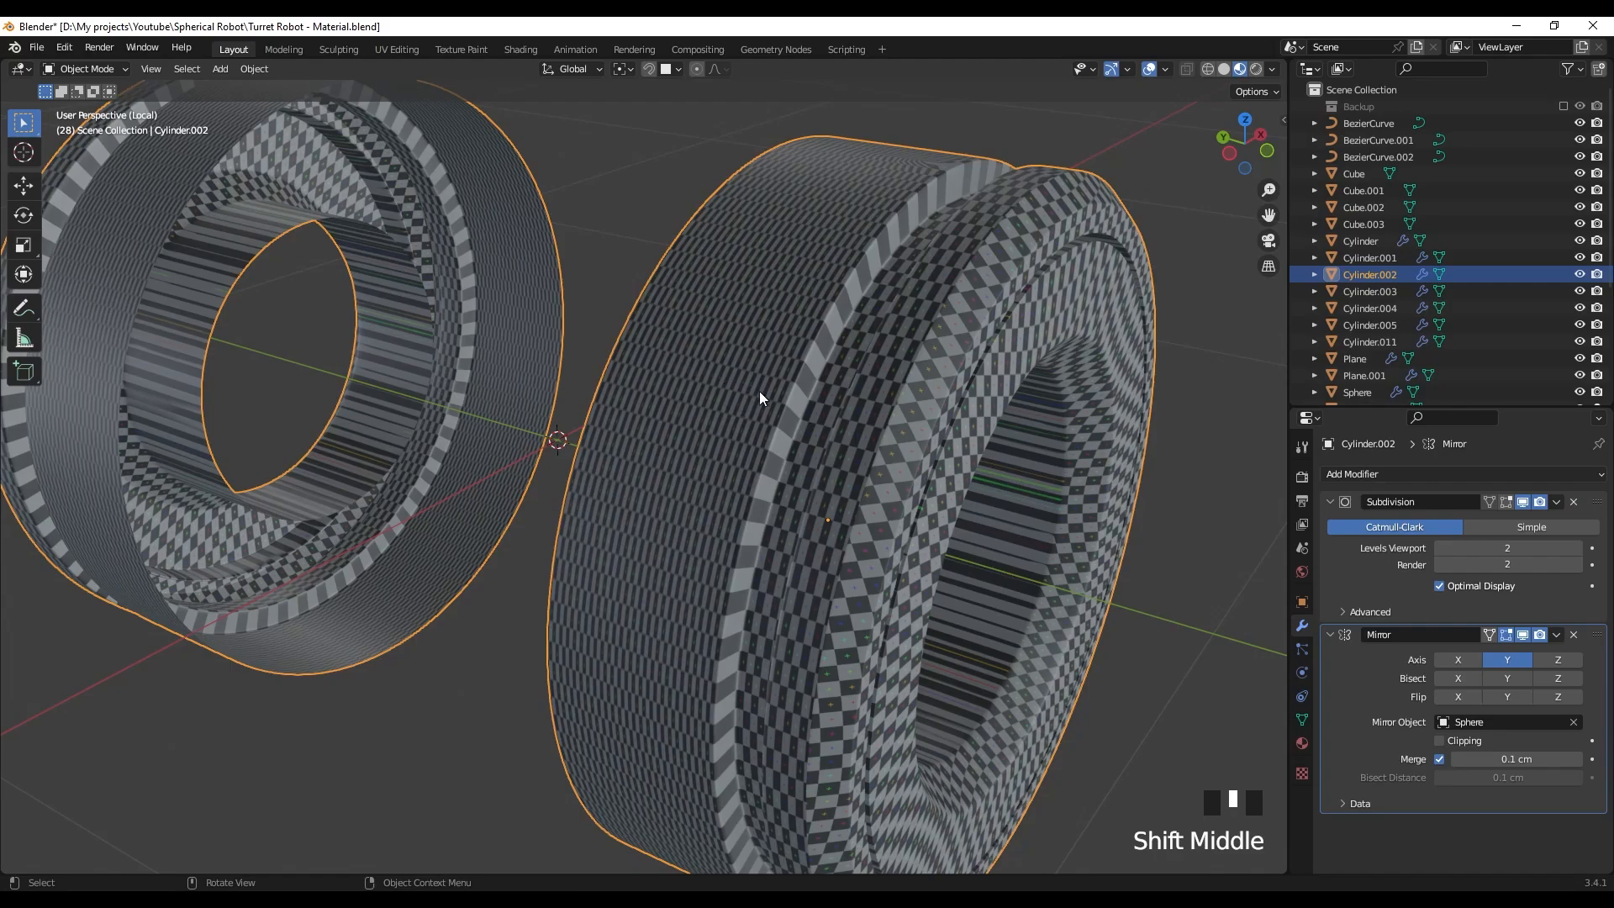
left_click(1522, 502)
- Edit the ring in solid shading, select its sharp edges at 30° sharpness and mark them as seams
key("Tab")
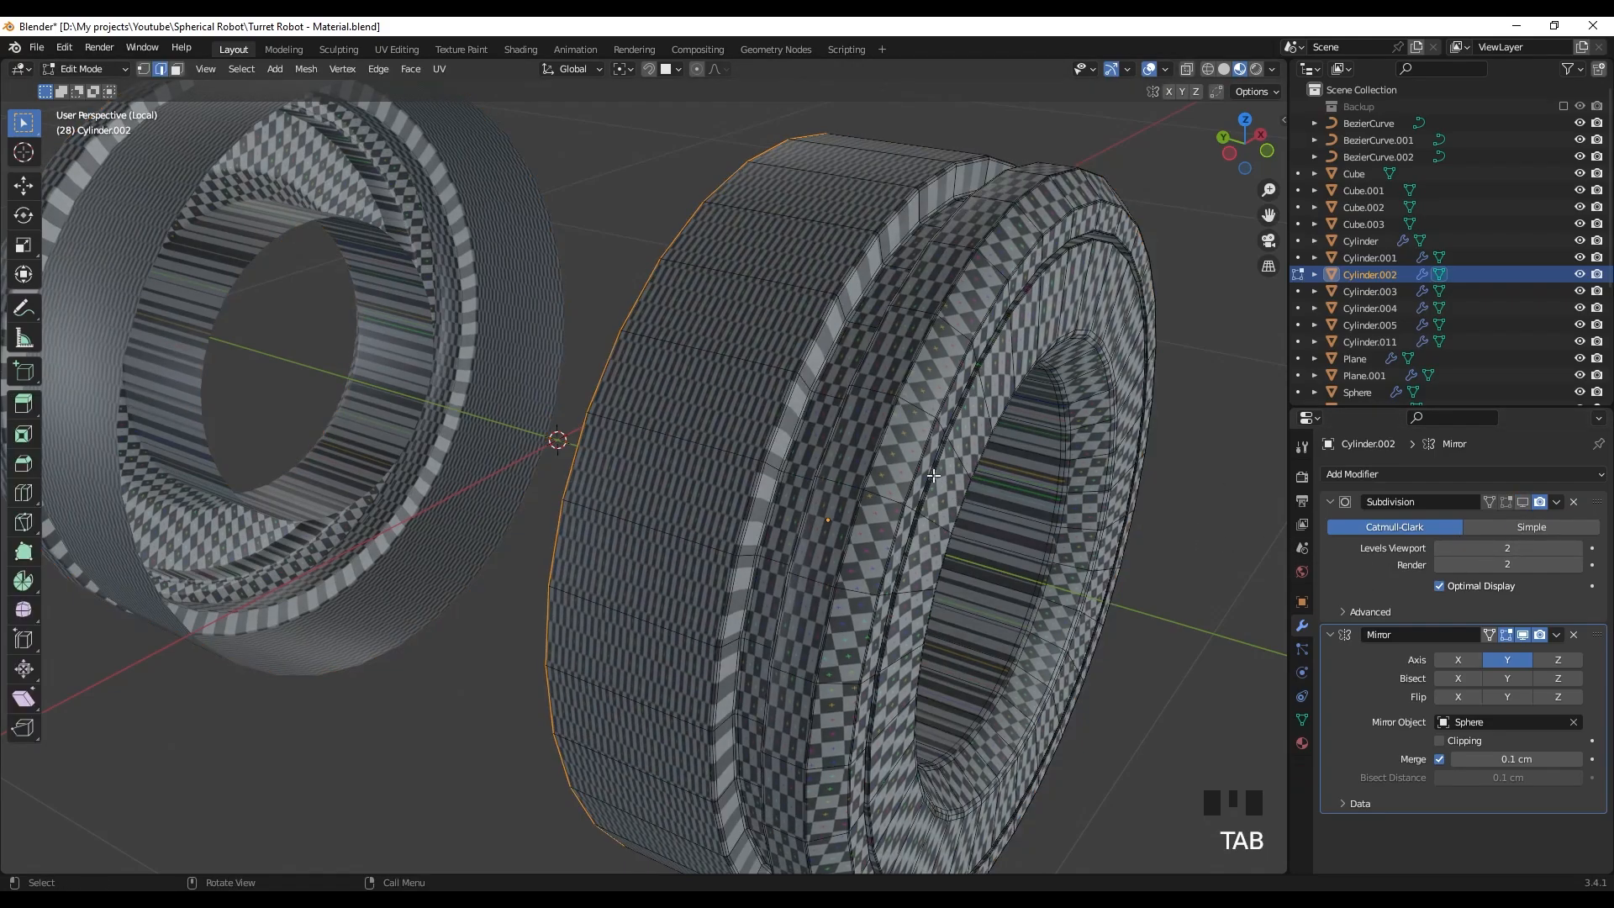
key("a")
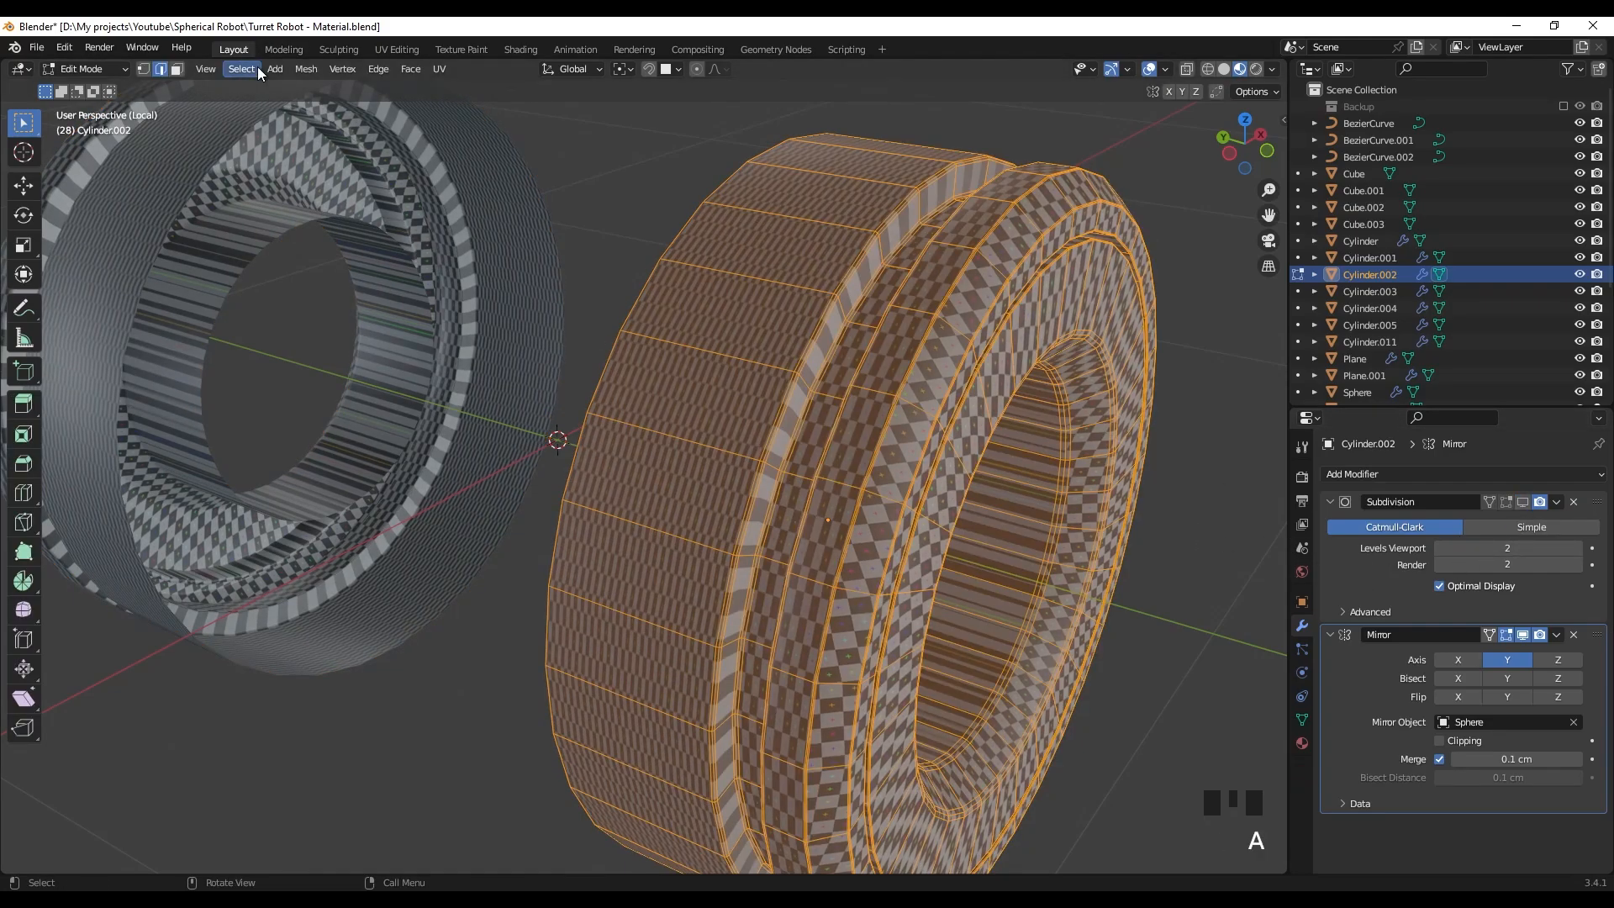
key("z")
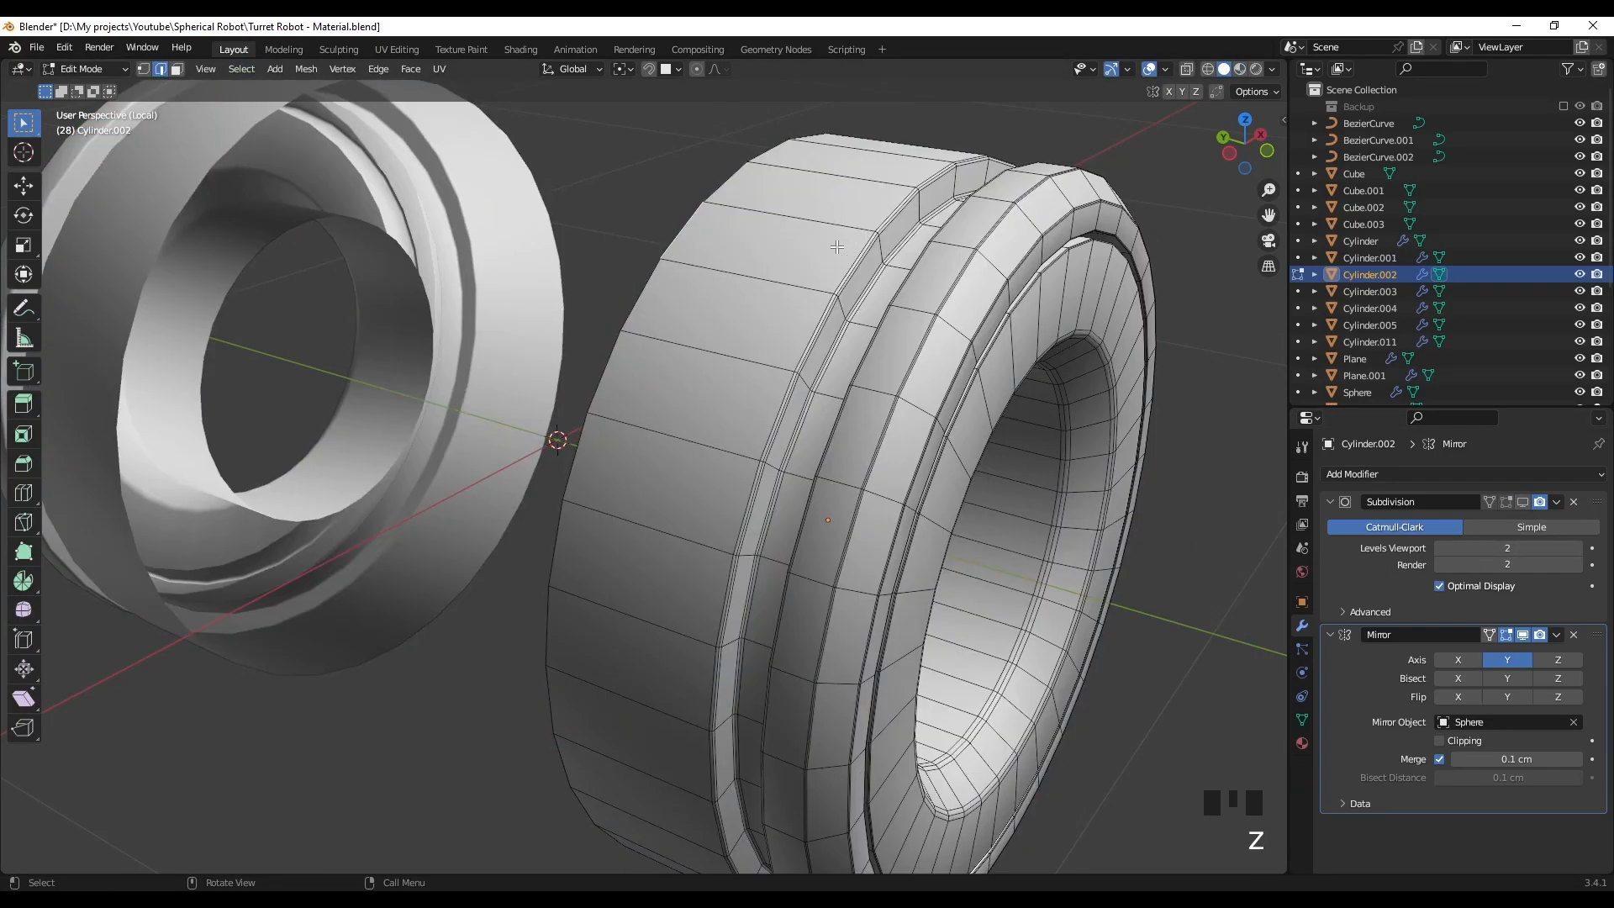
left_click(242, 71)
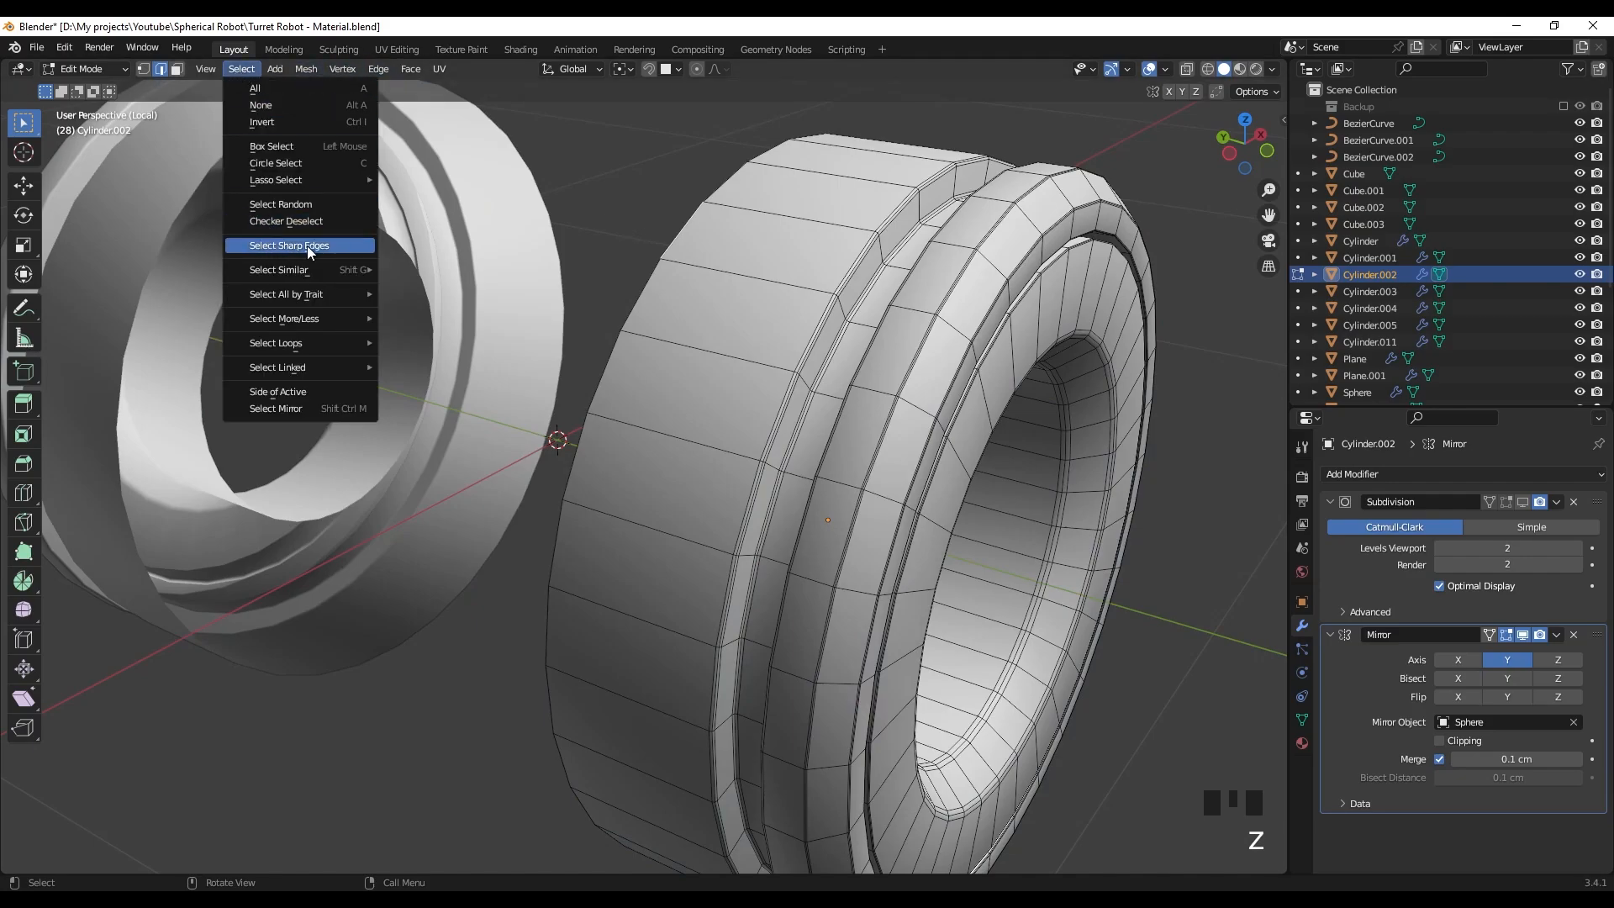
left_click(340, 246)
right_click(664, 480)
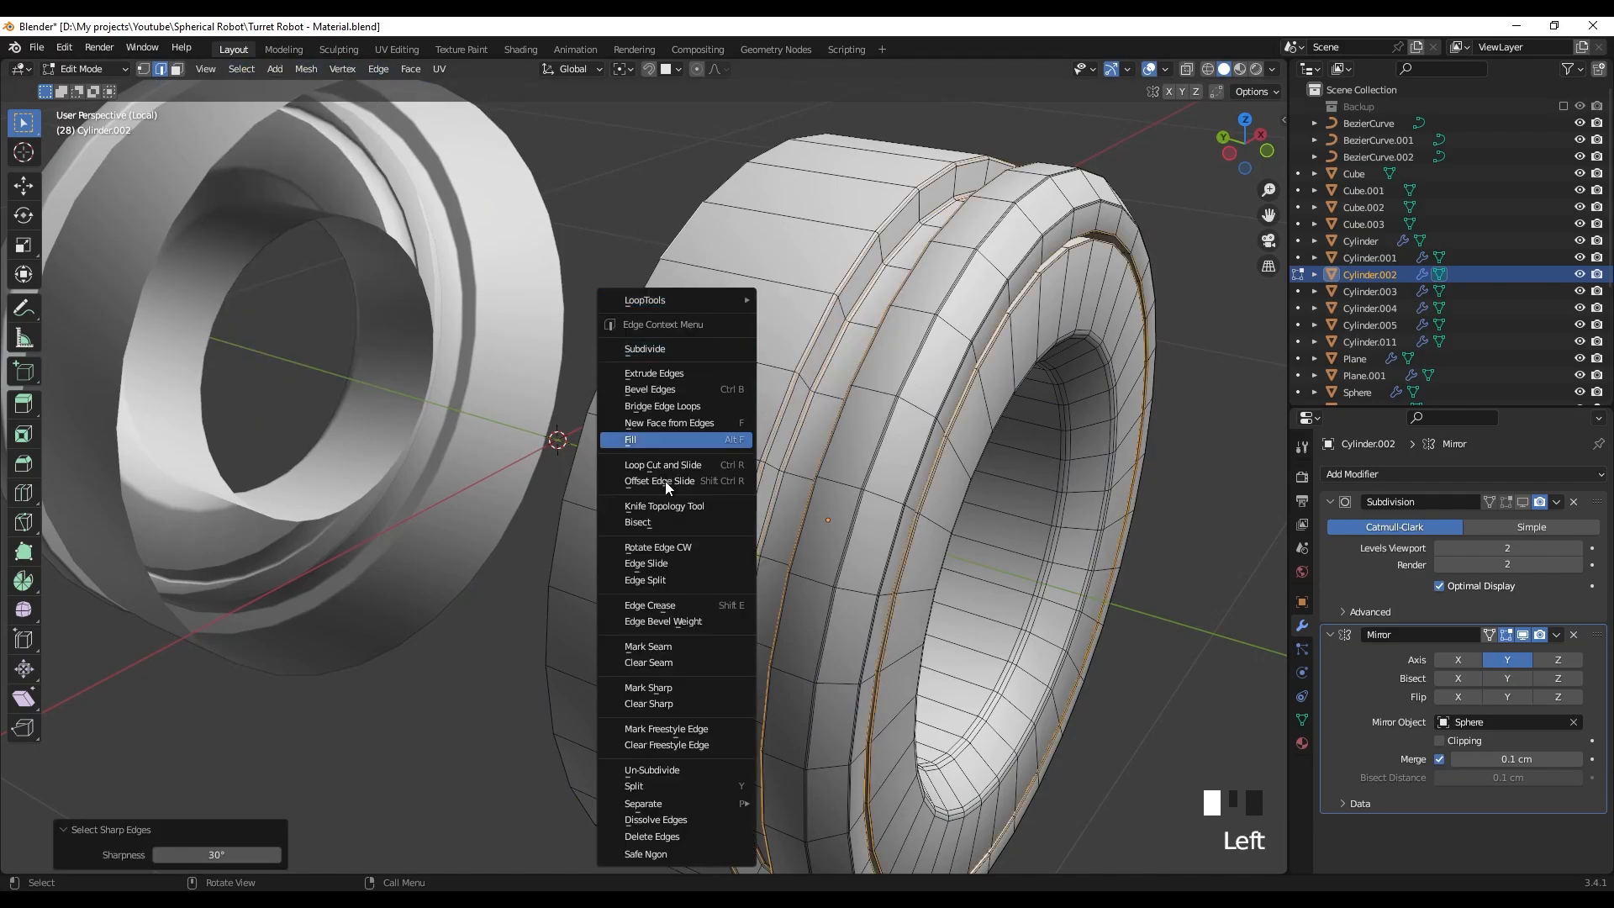
left_click(677, 652)
- Select the two circular edge loops around the ring's inner opening and mark them as seams
middle_click_drag(683, 643, 862, 474)
scroll(855, 455, "up", 3)
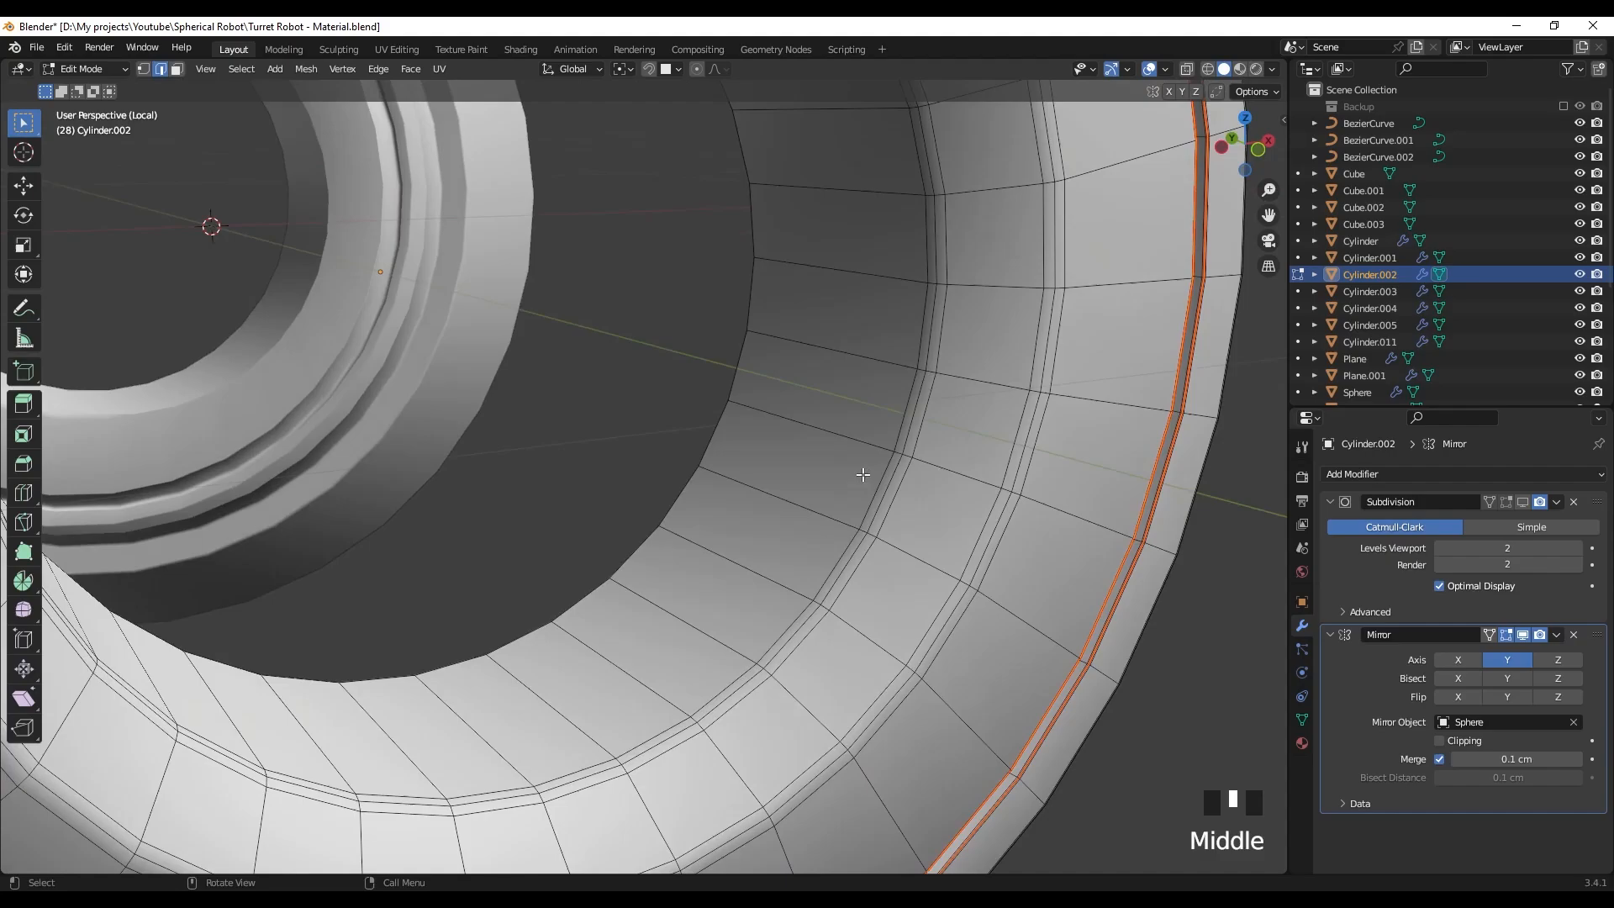
left_click(996, 527, "alt+shift")
right_click(997, 526)
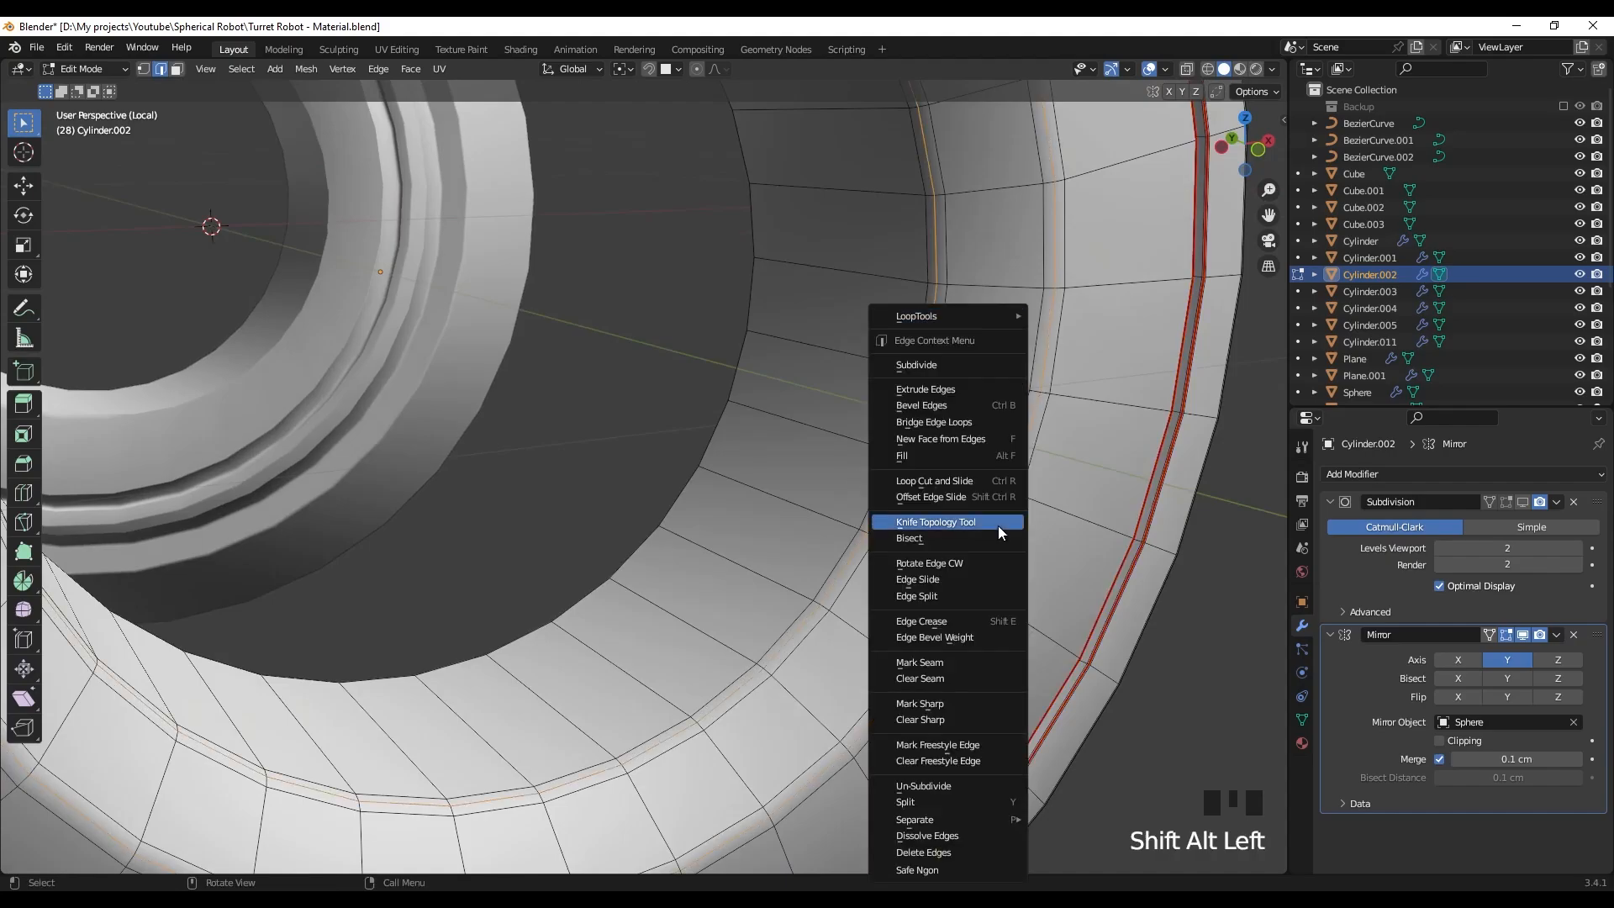
left_click(955, 664)
- Select the circular edge loops at both bevels of the ring's outer rim and mark them as seams
scroll(744, 499, "down", 3)
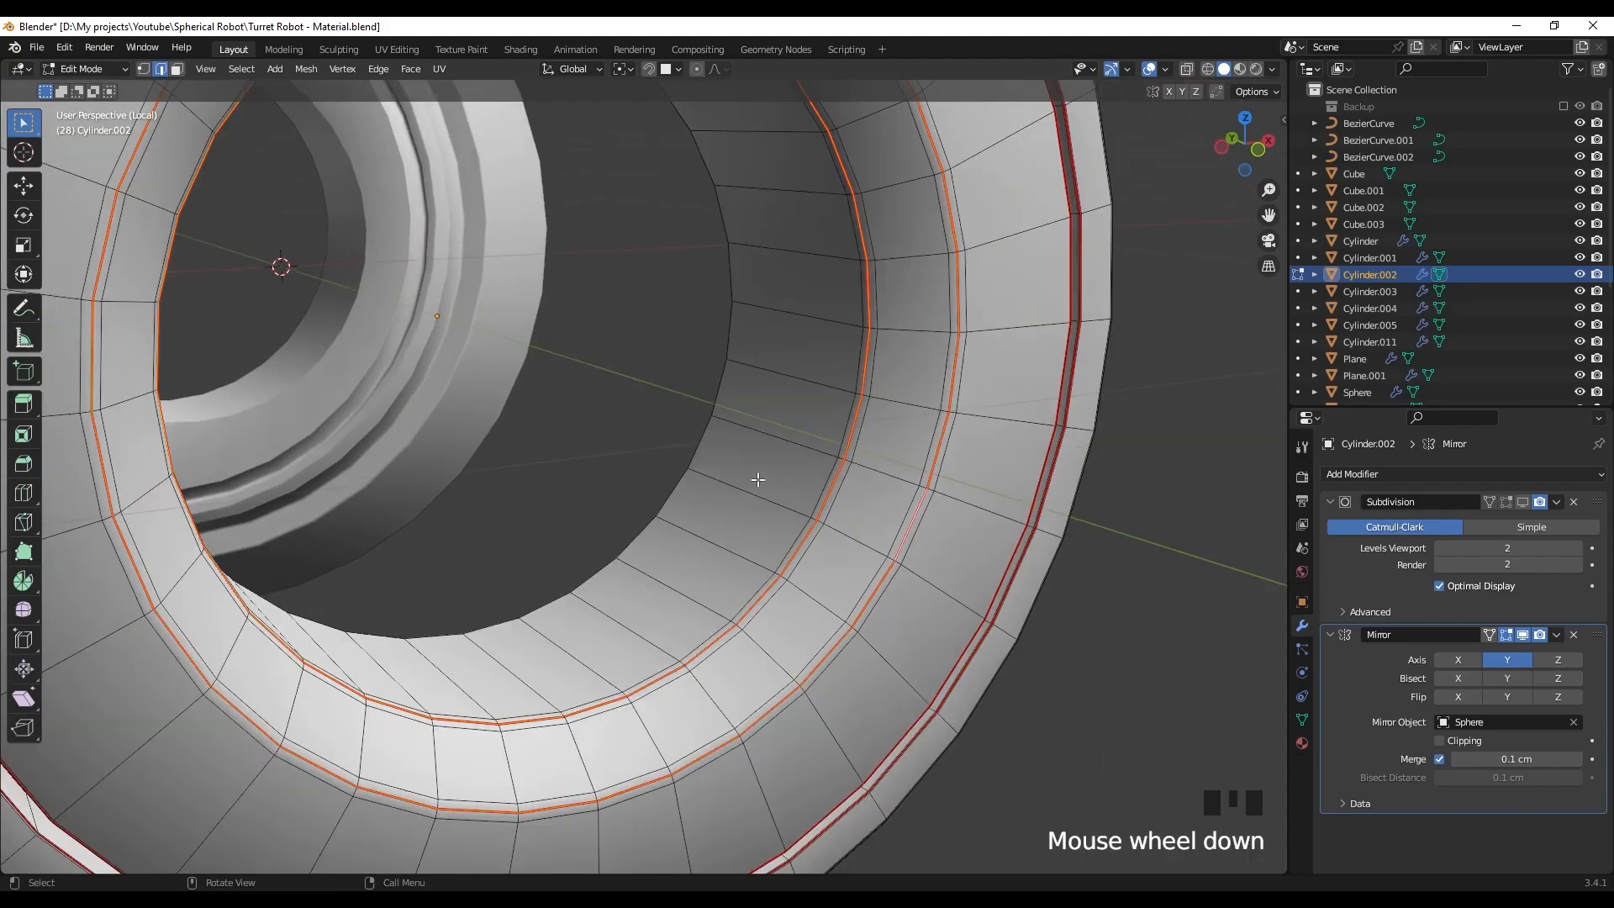
middle_click_drag(744, 499, 580, 416, "shift")
scroll(672, 467, "up", 3)
scroll(569, 451, "up", 4)
scroll(556, 431, "up", 1)
scroll(557, 432, "down", 6)
scroll(581, 414, "up", 4)
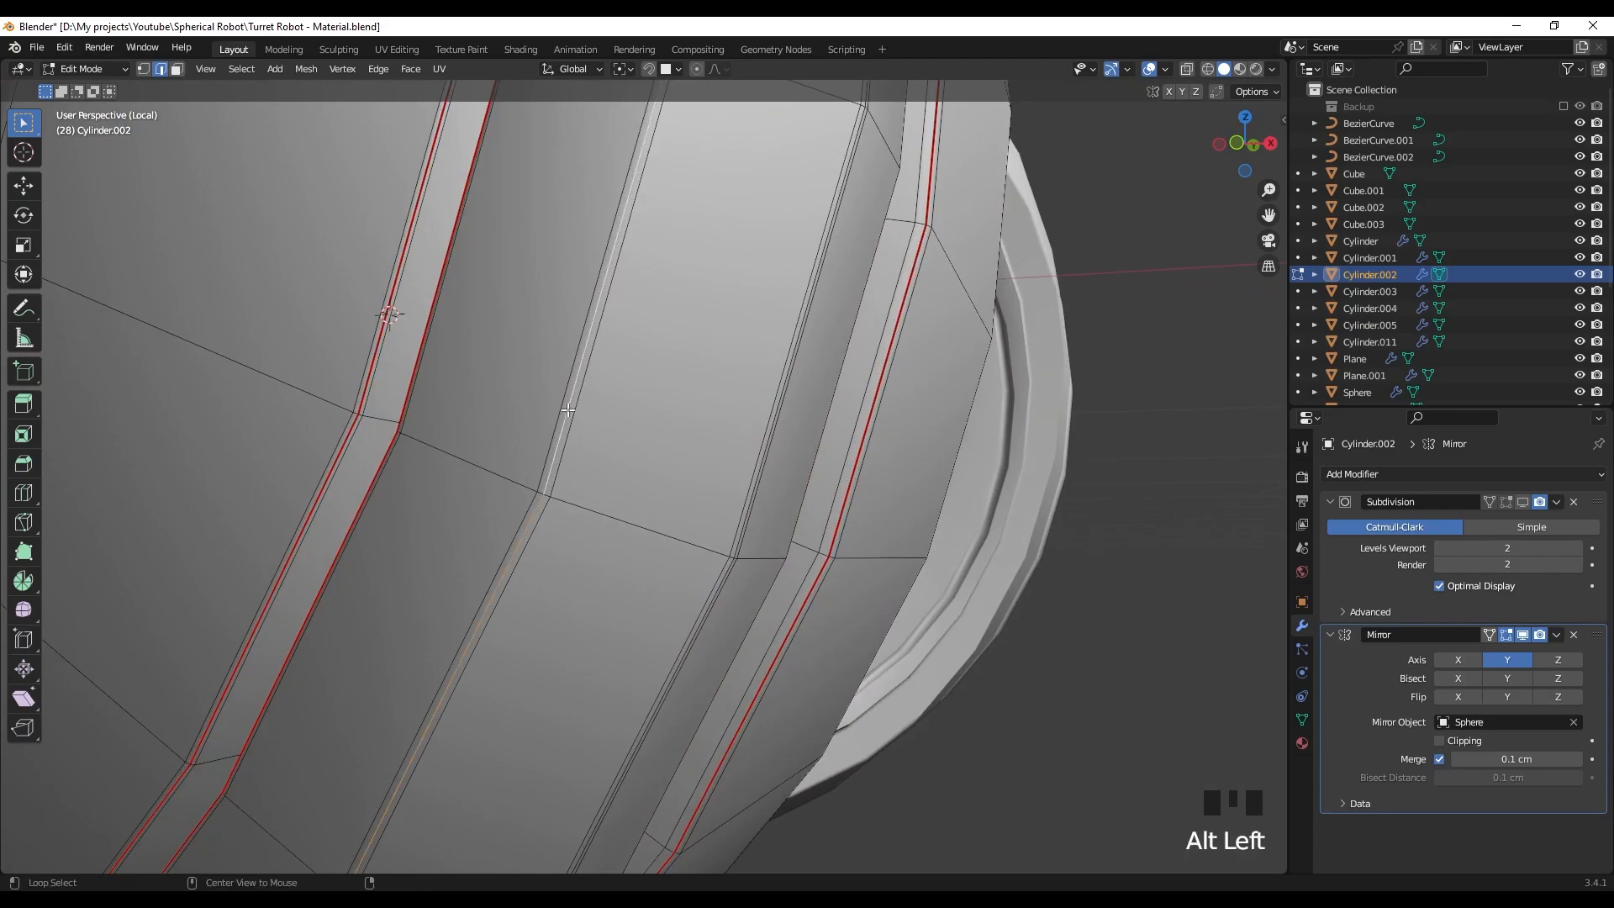
middle_click_drag(757, 451, 432, 335)
scroll(537, 421, "up", 2)
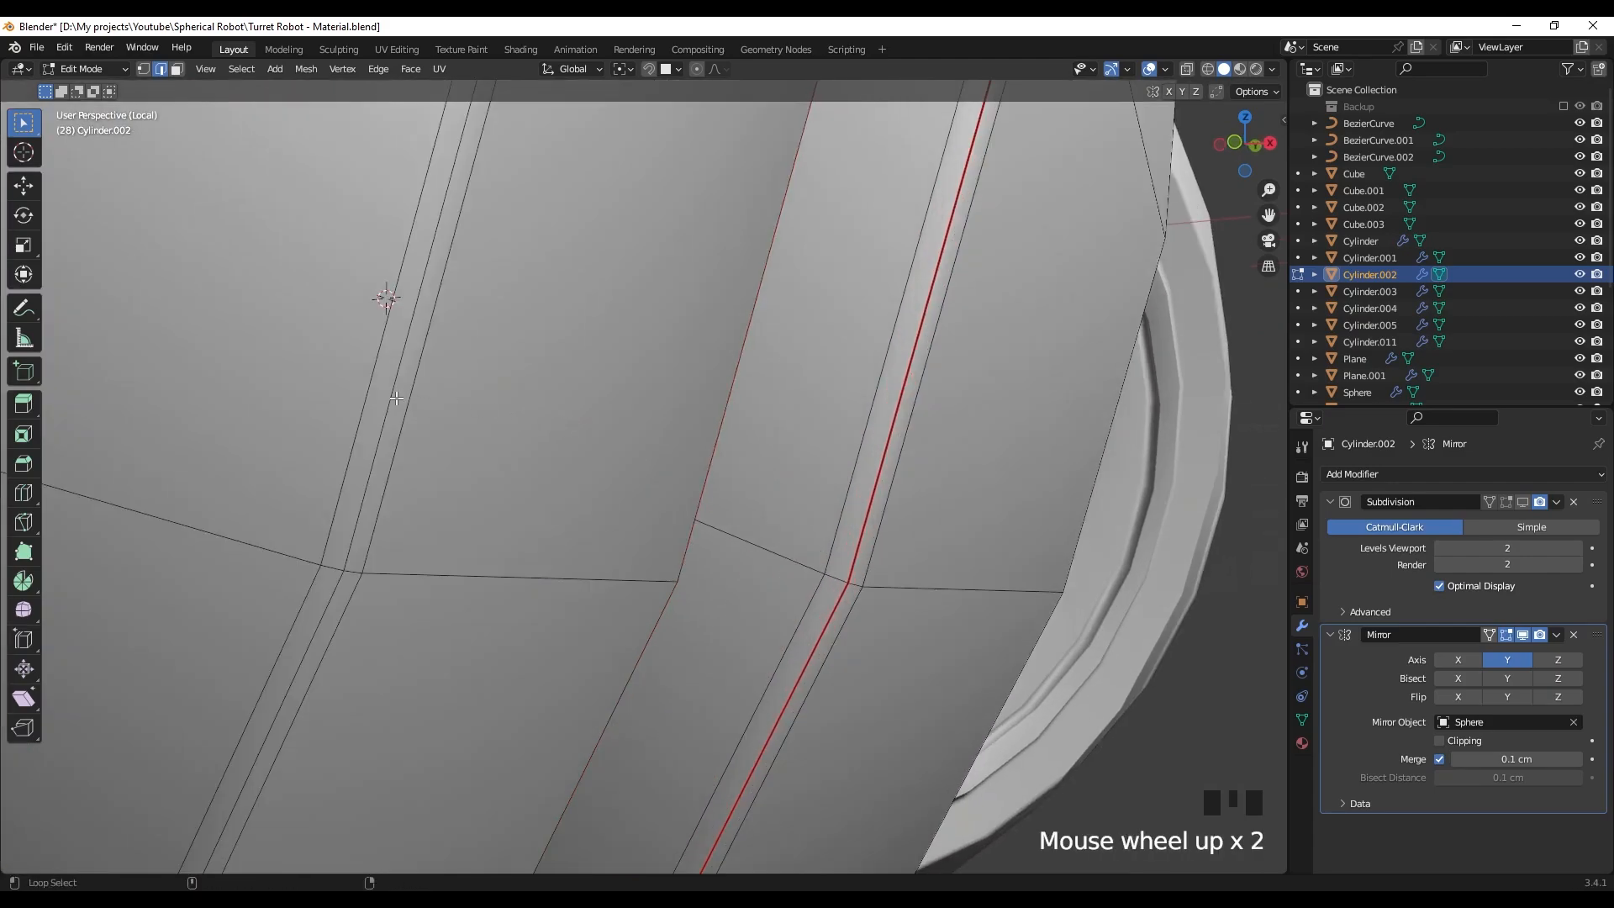
scroll(479, 415, "down", 5)
middle_click_drag(479, 415, 546, 395)
right_click(539, 619)
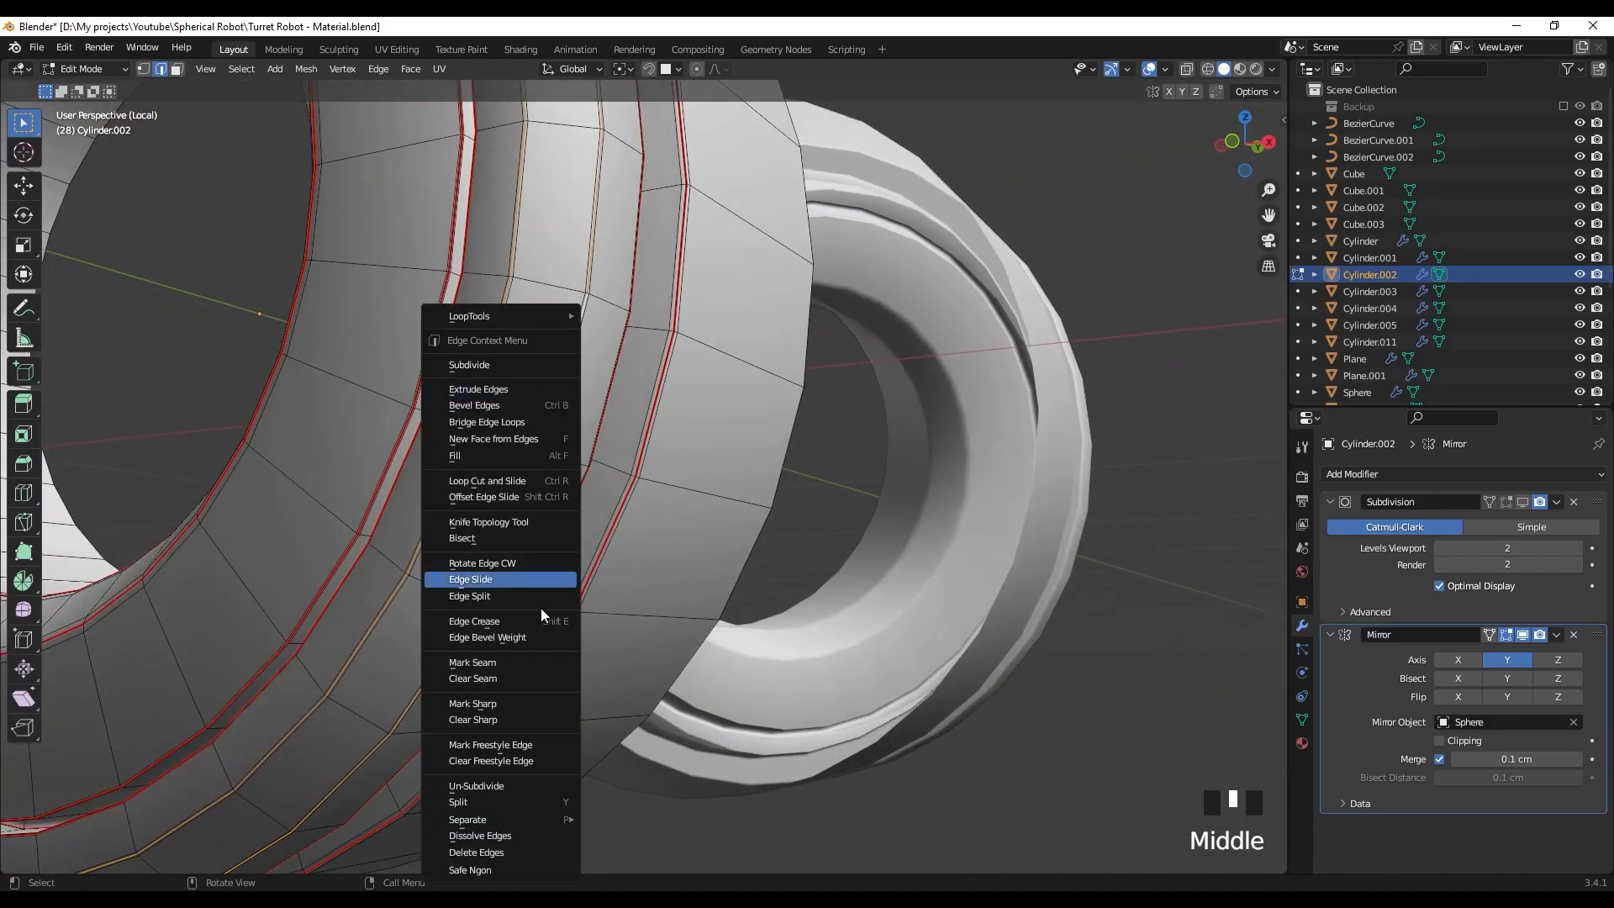
right_click(536, 662)
- Select a line of edges running from the ring's inner hole across its front face, outer rim and grooves, and mark it as a seam
middle_click_drag(537, 662, 660, 357, "shift")
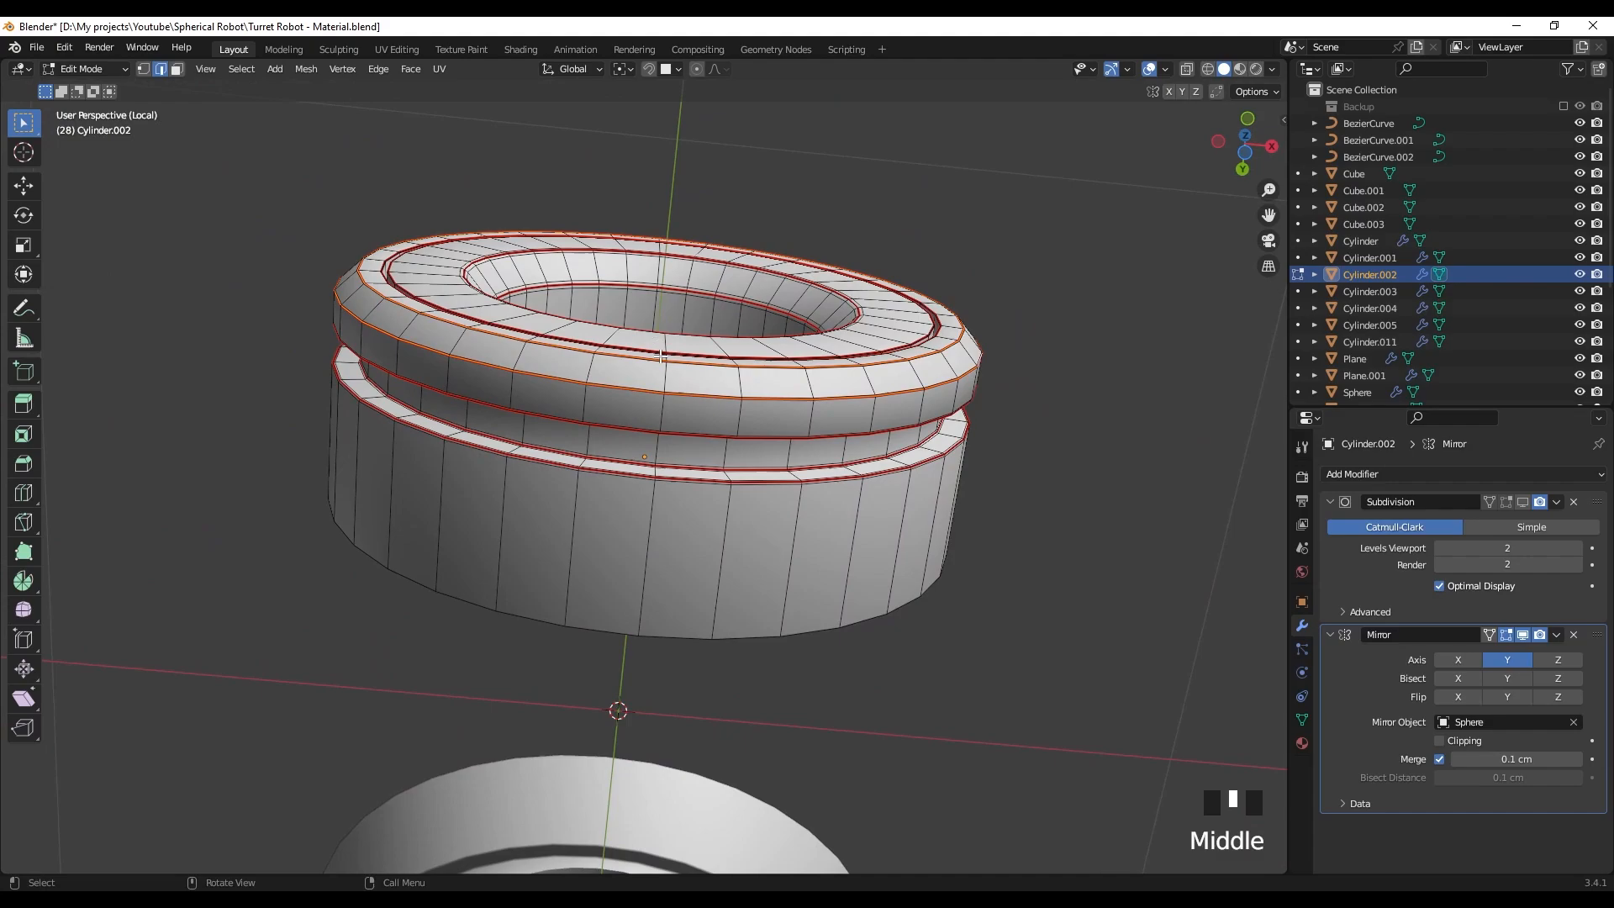
middle_click_drag(656, 562, 659, 415)
scroll(670, 567, "up", 5)
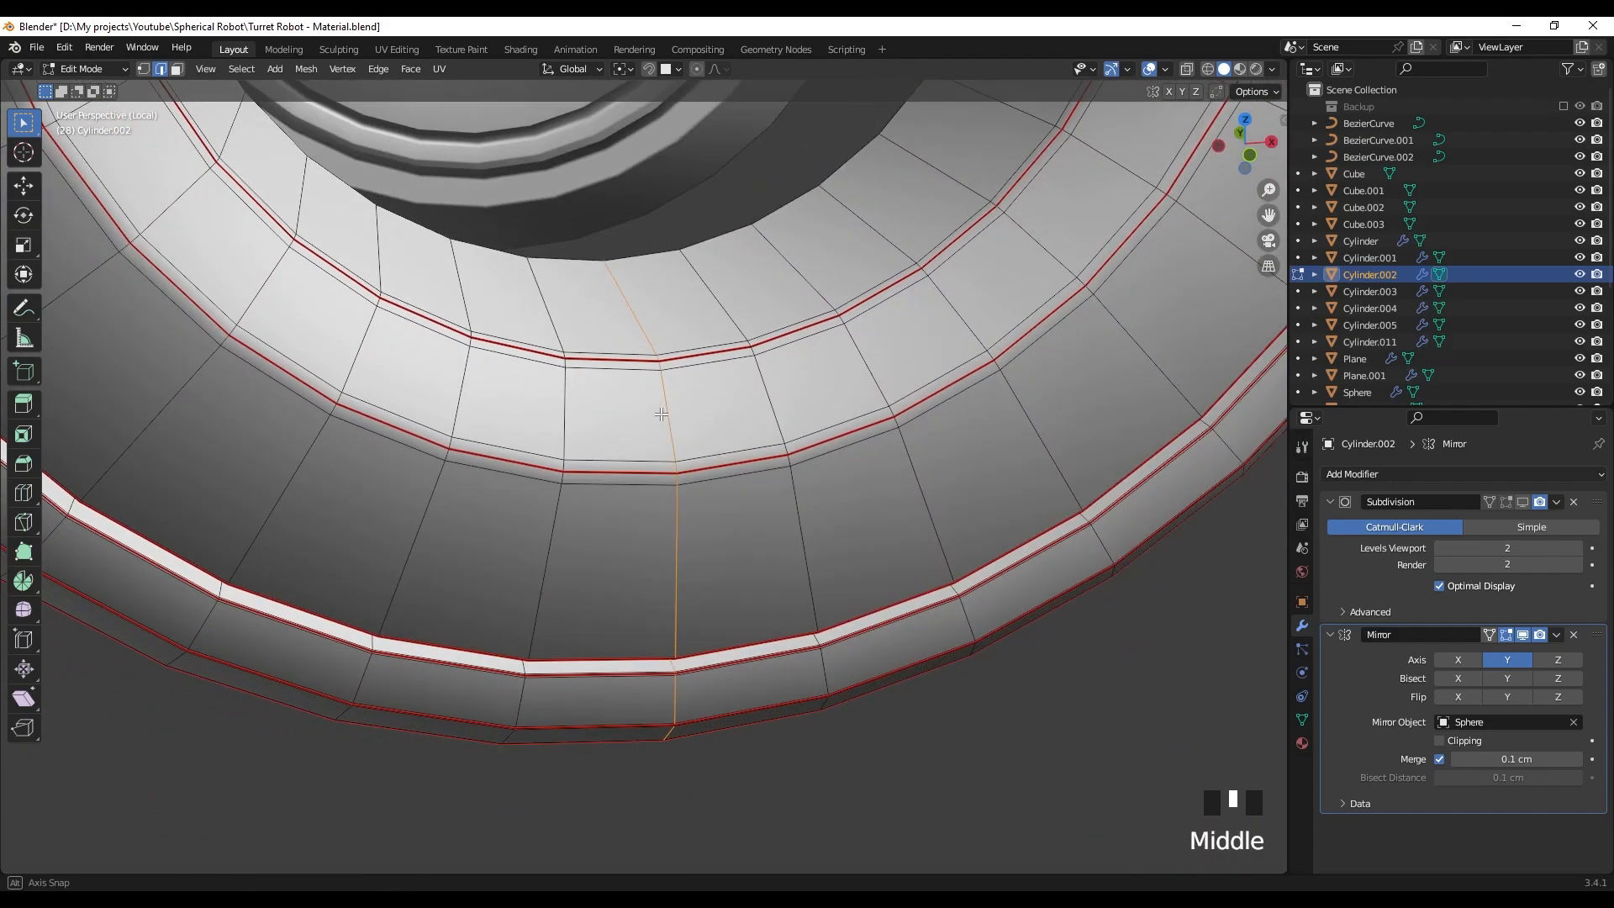
scroll(695, 533, "up", 3)
middle_click_drag(695, 533, 630, 447, "shift")
scroll(640, 345, "up", 2)
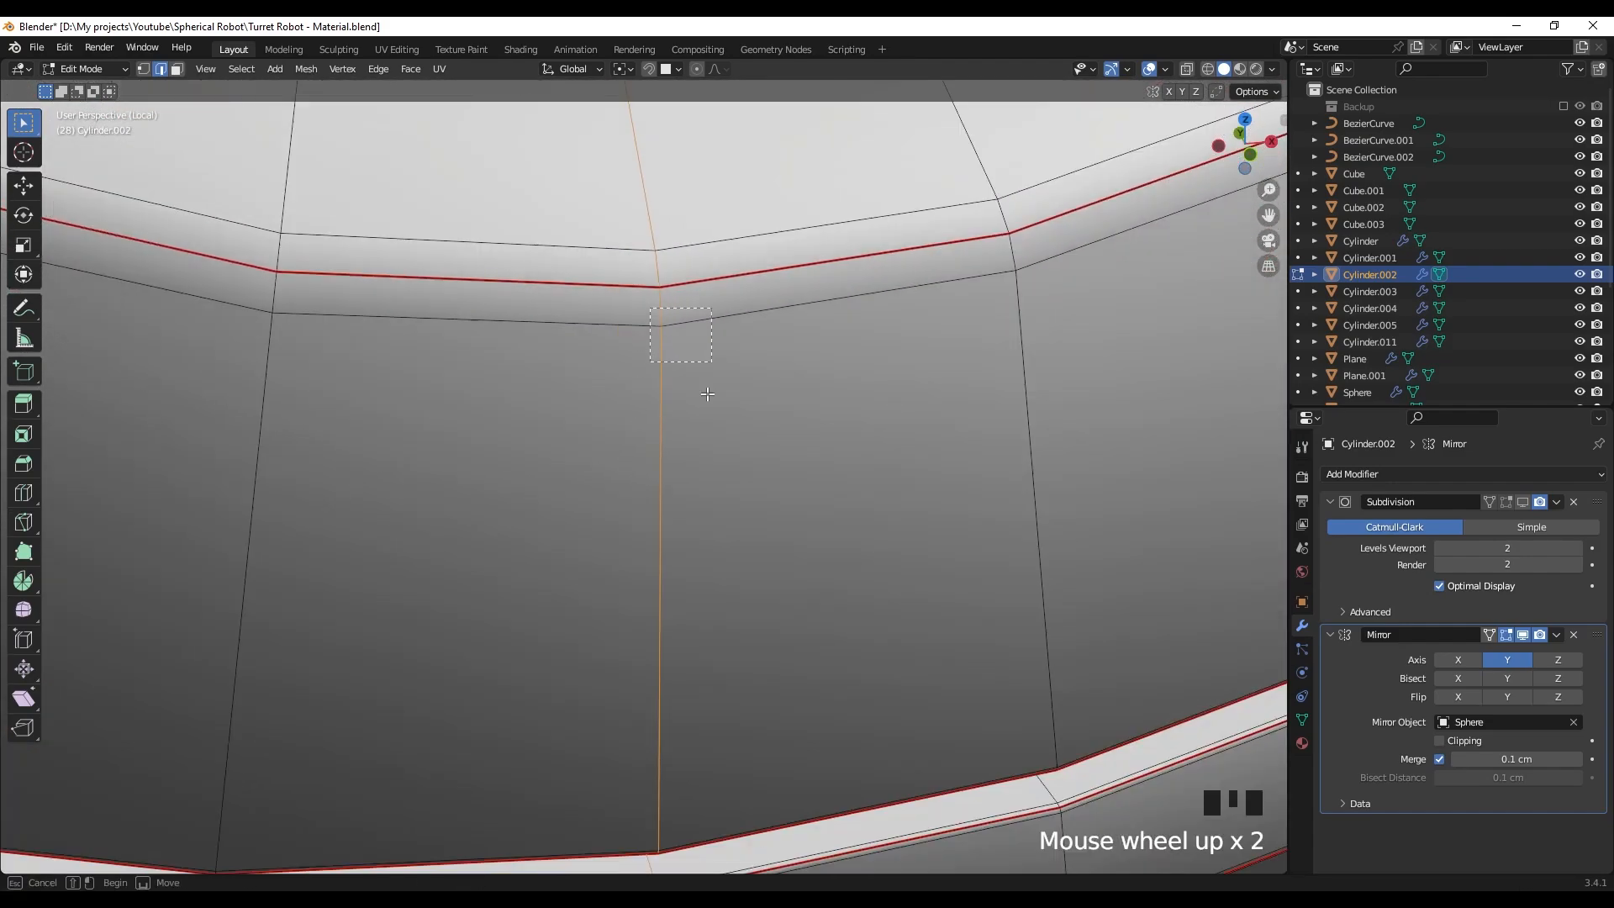
middle_click_drag(707, 394, 698, 235, "shift")
scroll(702, 342, "up", 3)
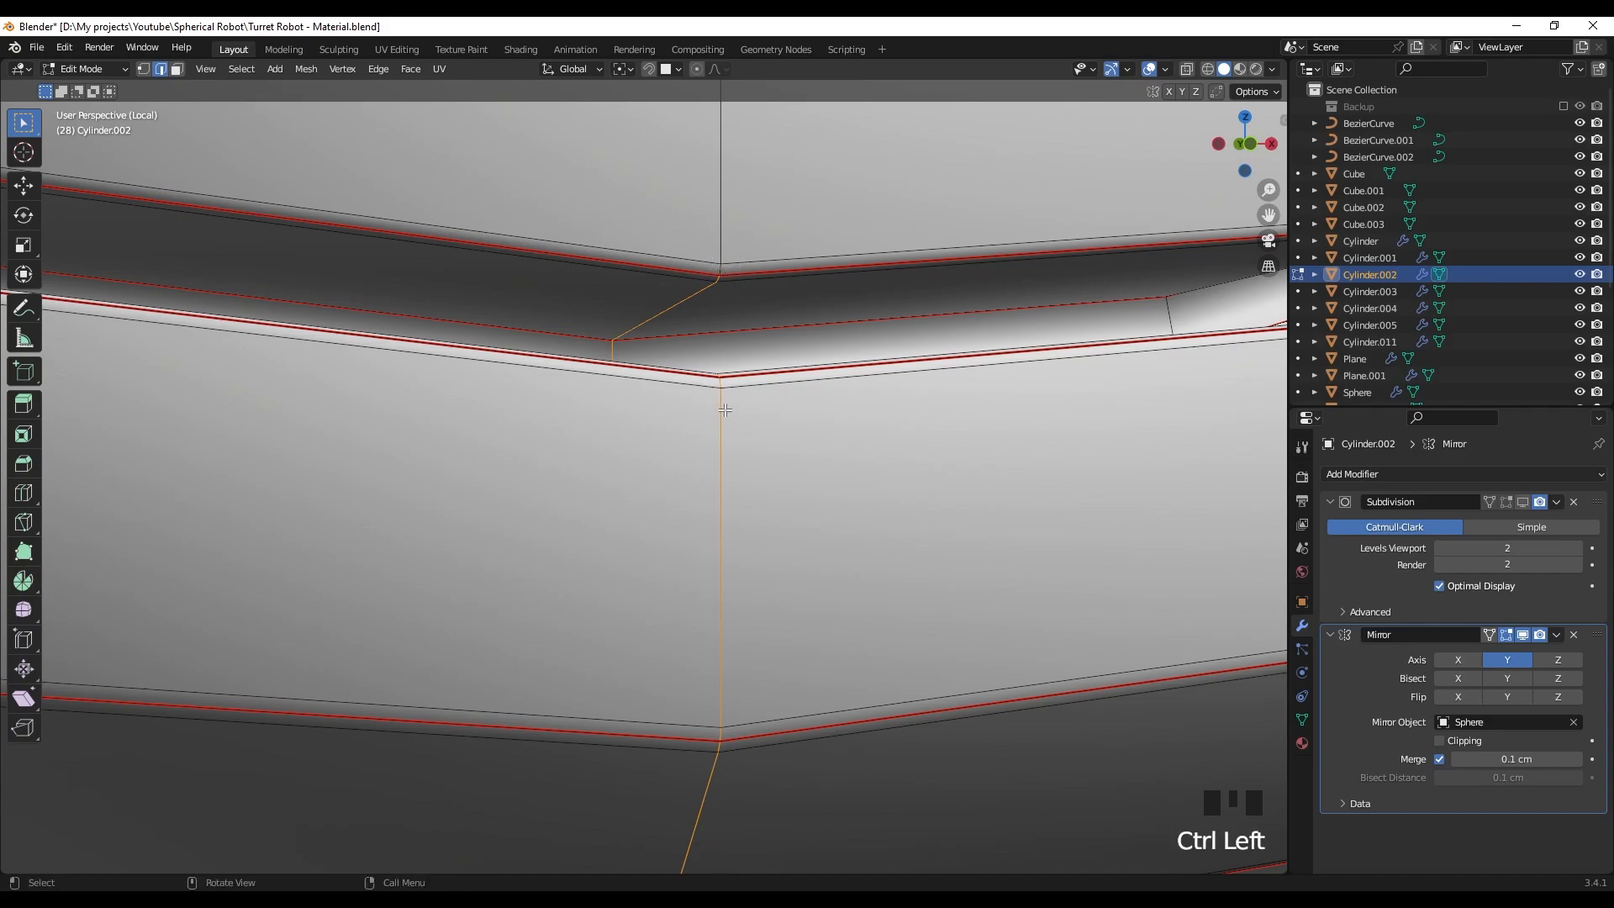
scroll(725, 410, "up", 1)
middle_click_drag(750, 430, 731, 483, "shift")
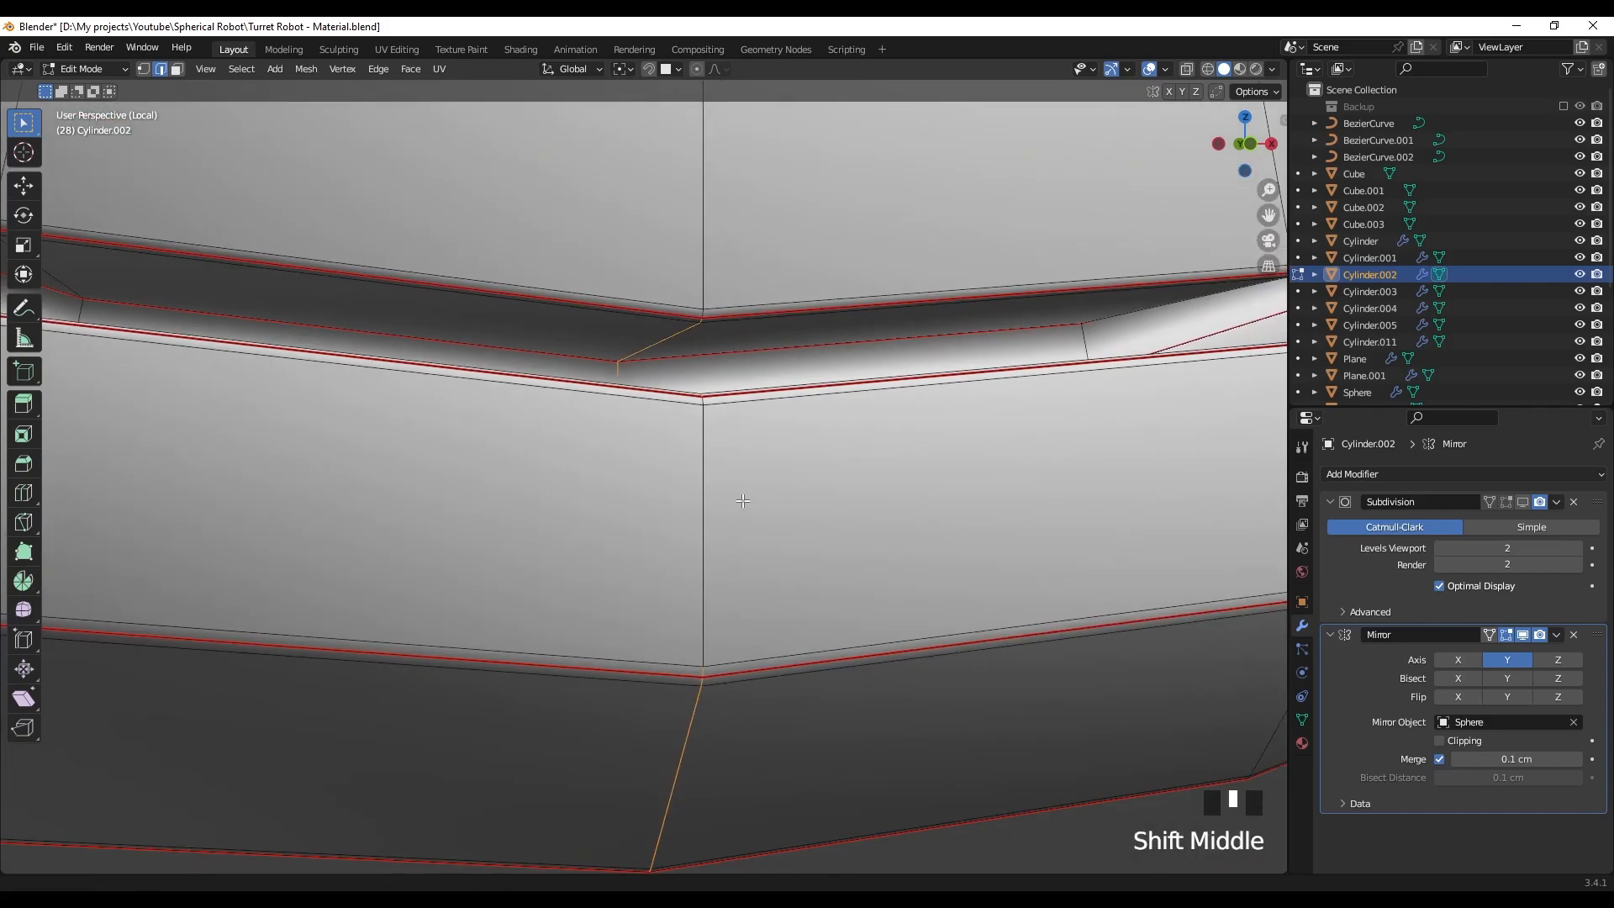
scroll(730, 482, "up", 2)
scroll(802, 414, "down", 3)
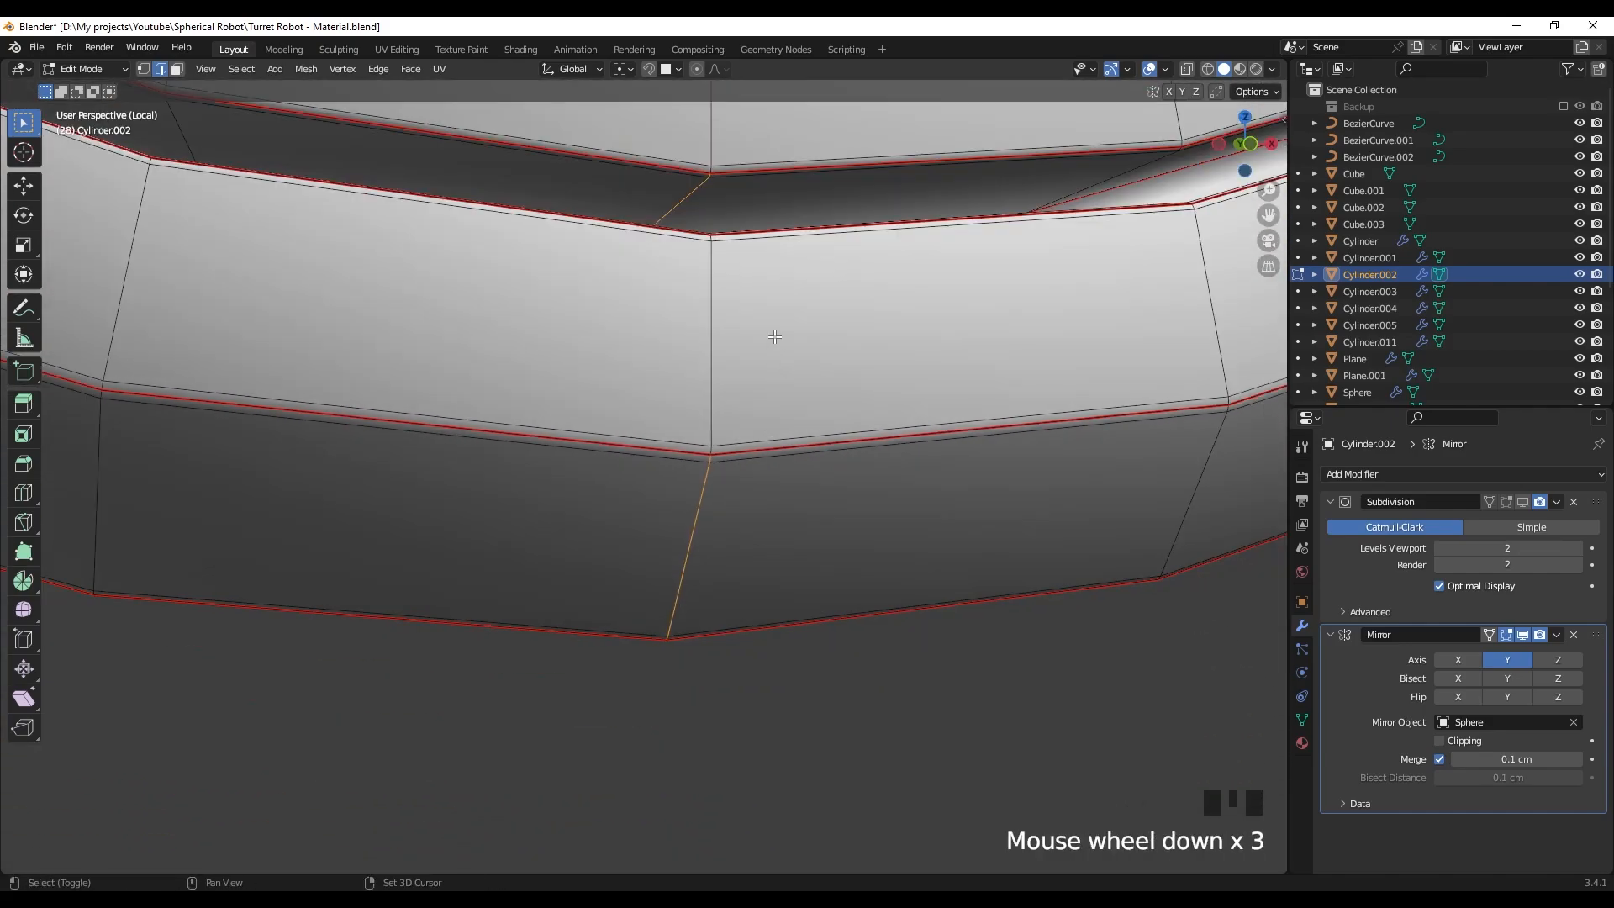
middle_click_drag(767, 336, 638, 393, "shift")
scroll(631, 349, "up", 2)
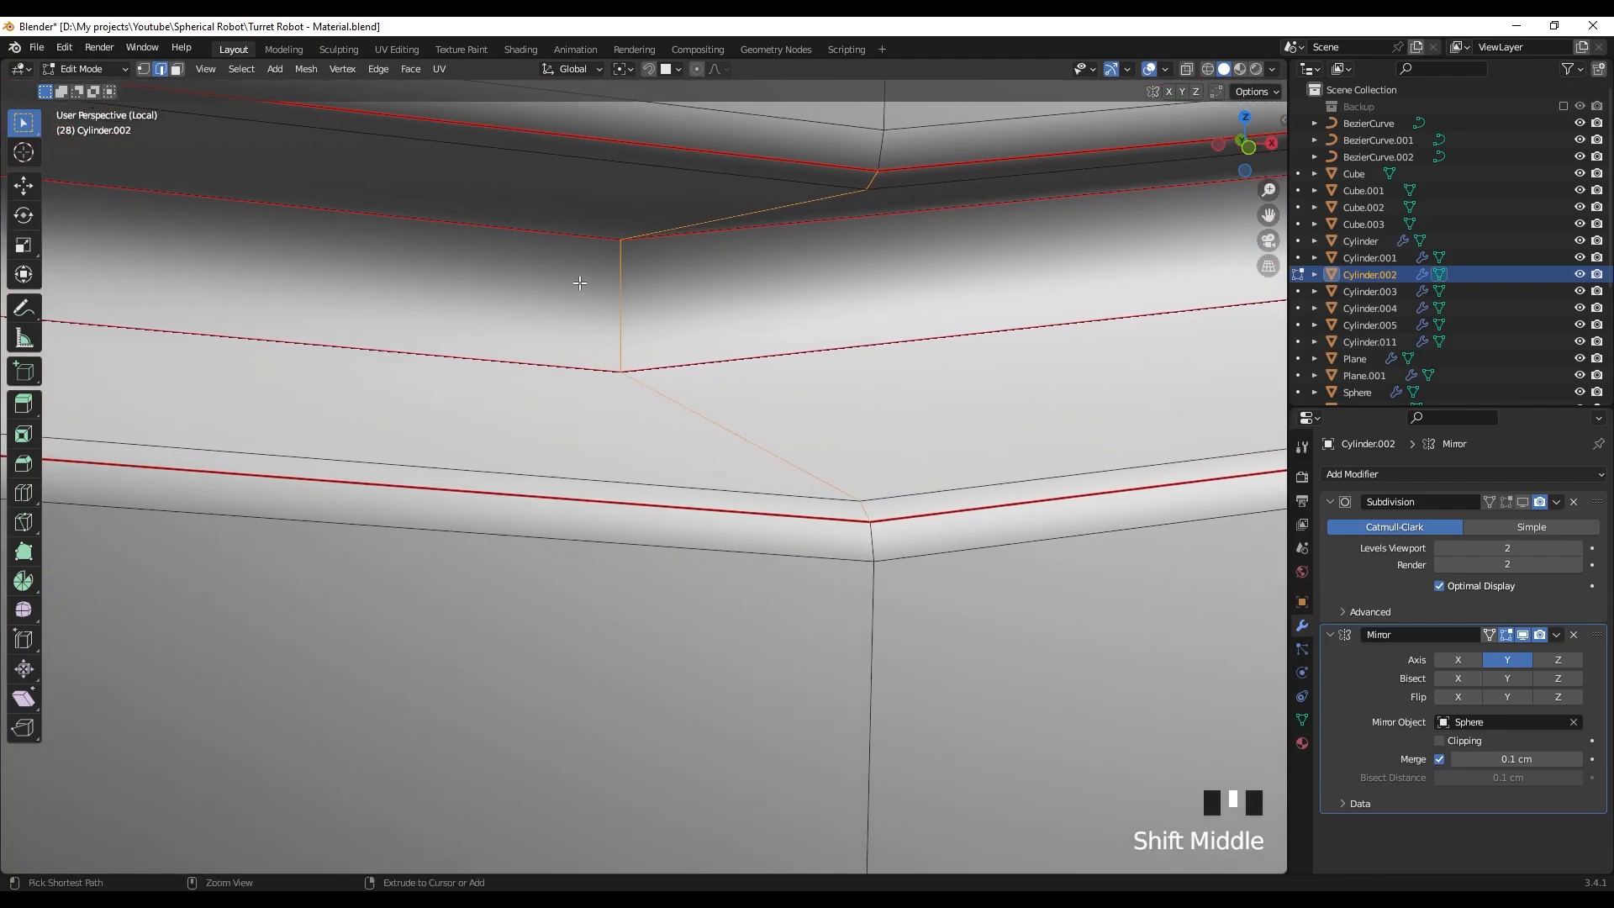
scroll(719, 313, "down", 5)
right_click(716, 236)
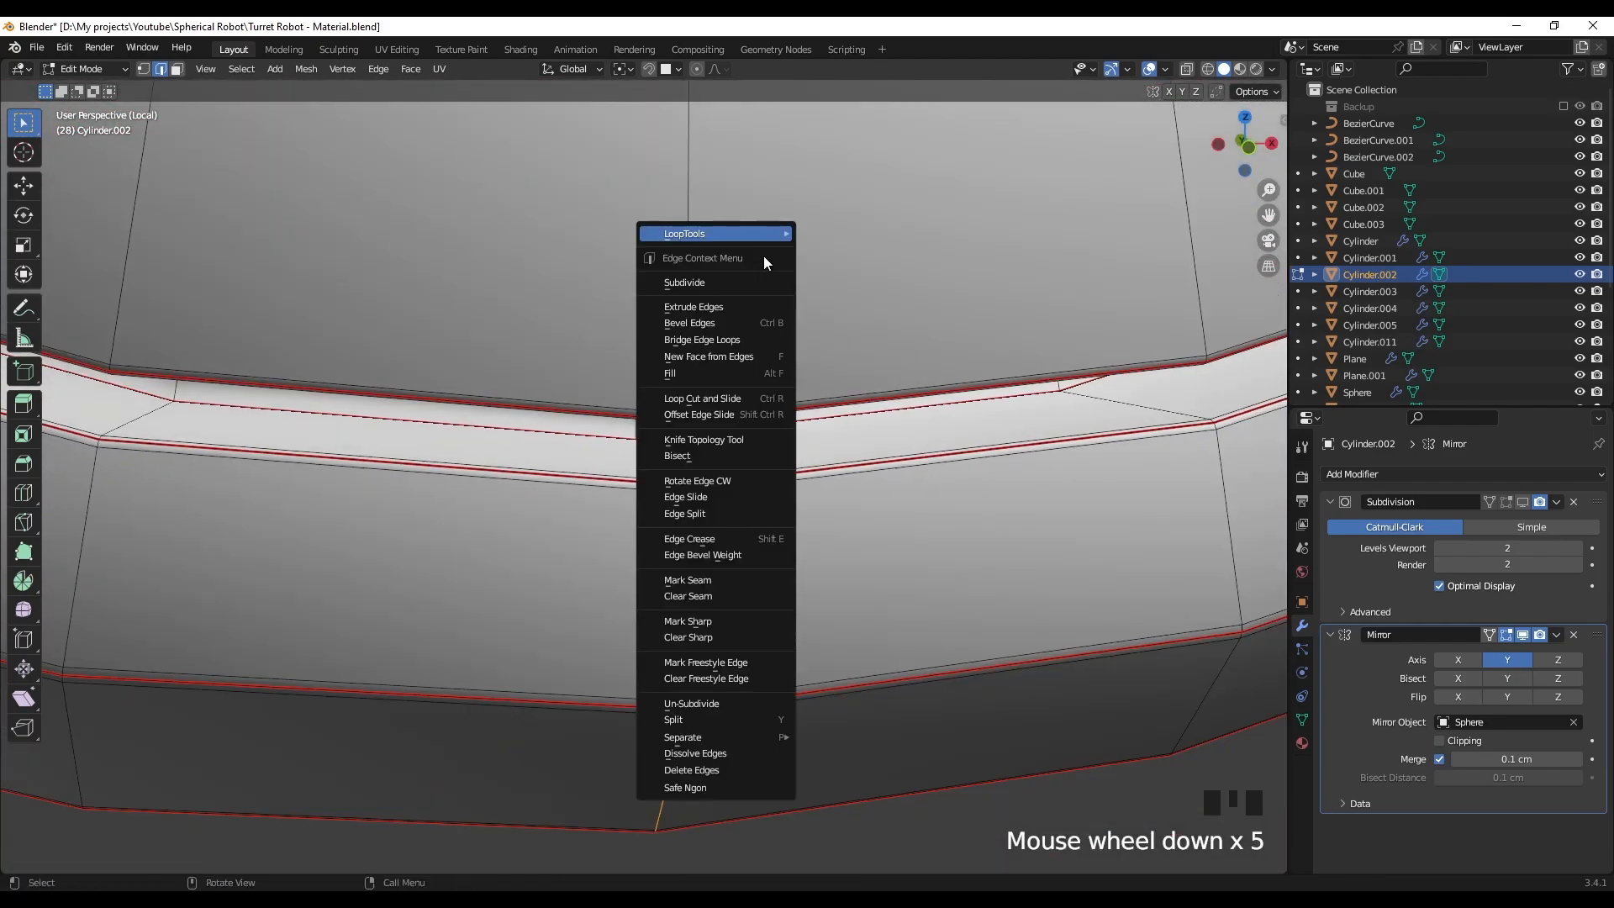
left_click(715, 580)
- Unwrap the whole ring with the marked seams and display it with the checker material
scroll(719, 582, "down", 3)
middle_click_drag(720, 581, 777, 461)
key("a")
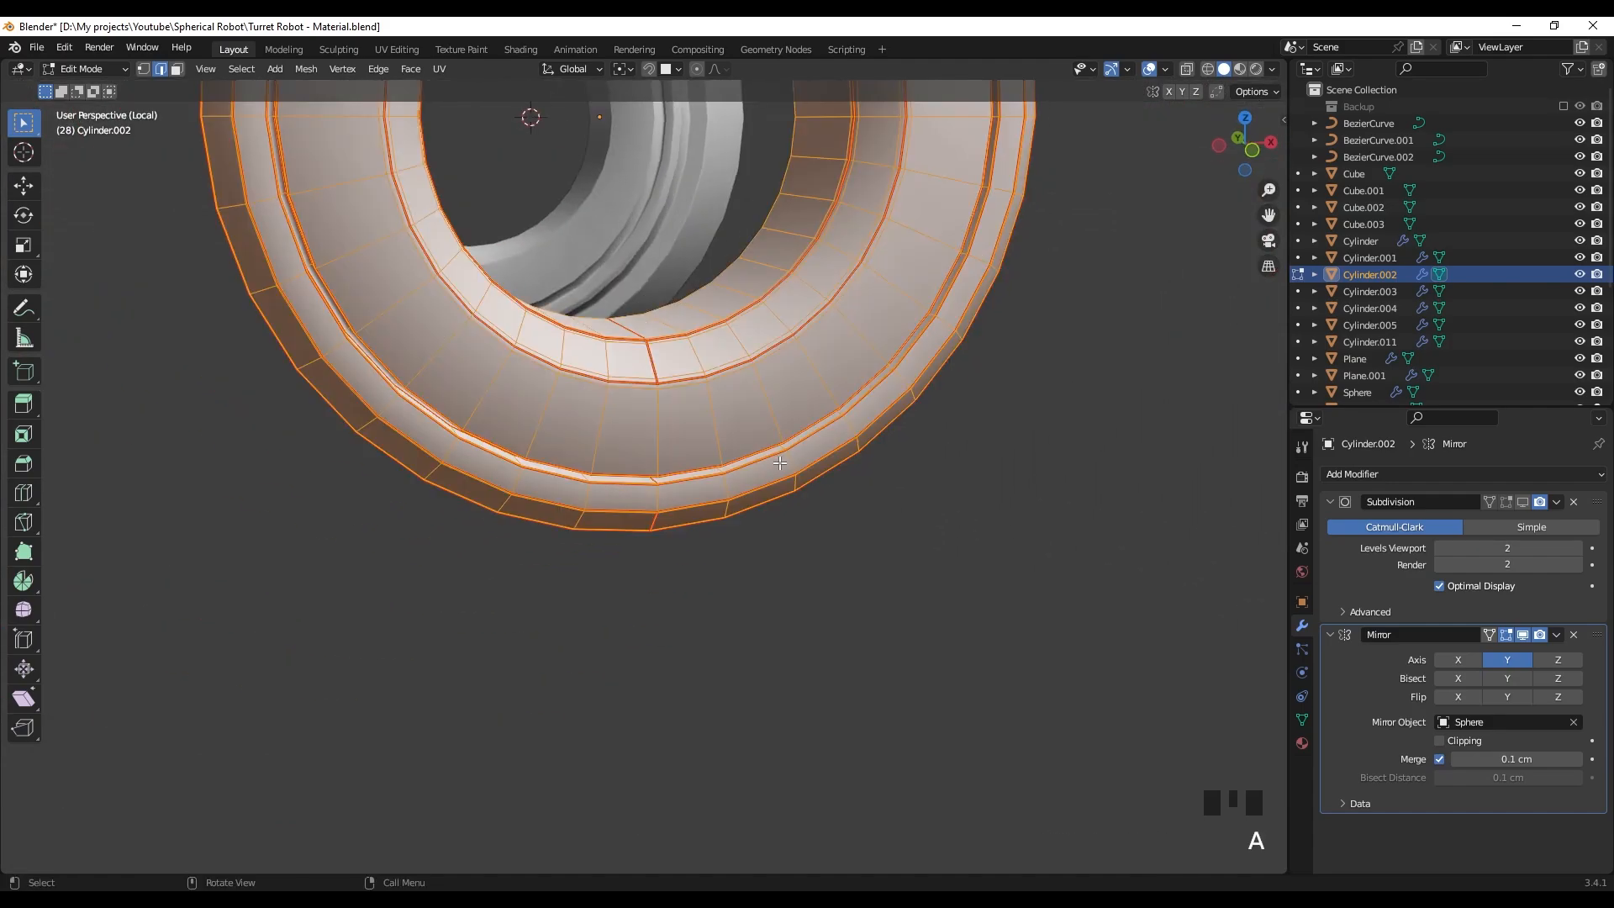
key("u")
left_click(780, 468)
key("z")
scroll(659, 440, "up", 2)
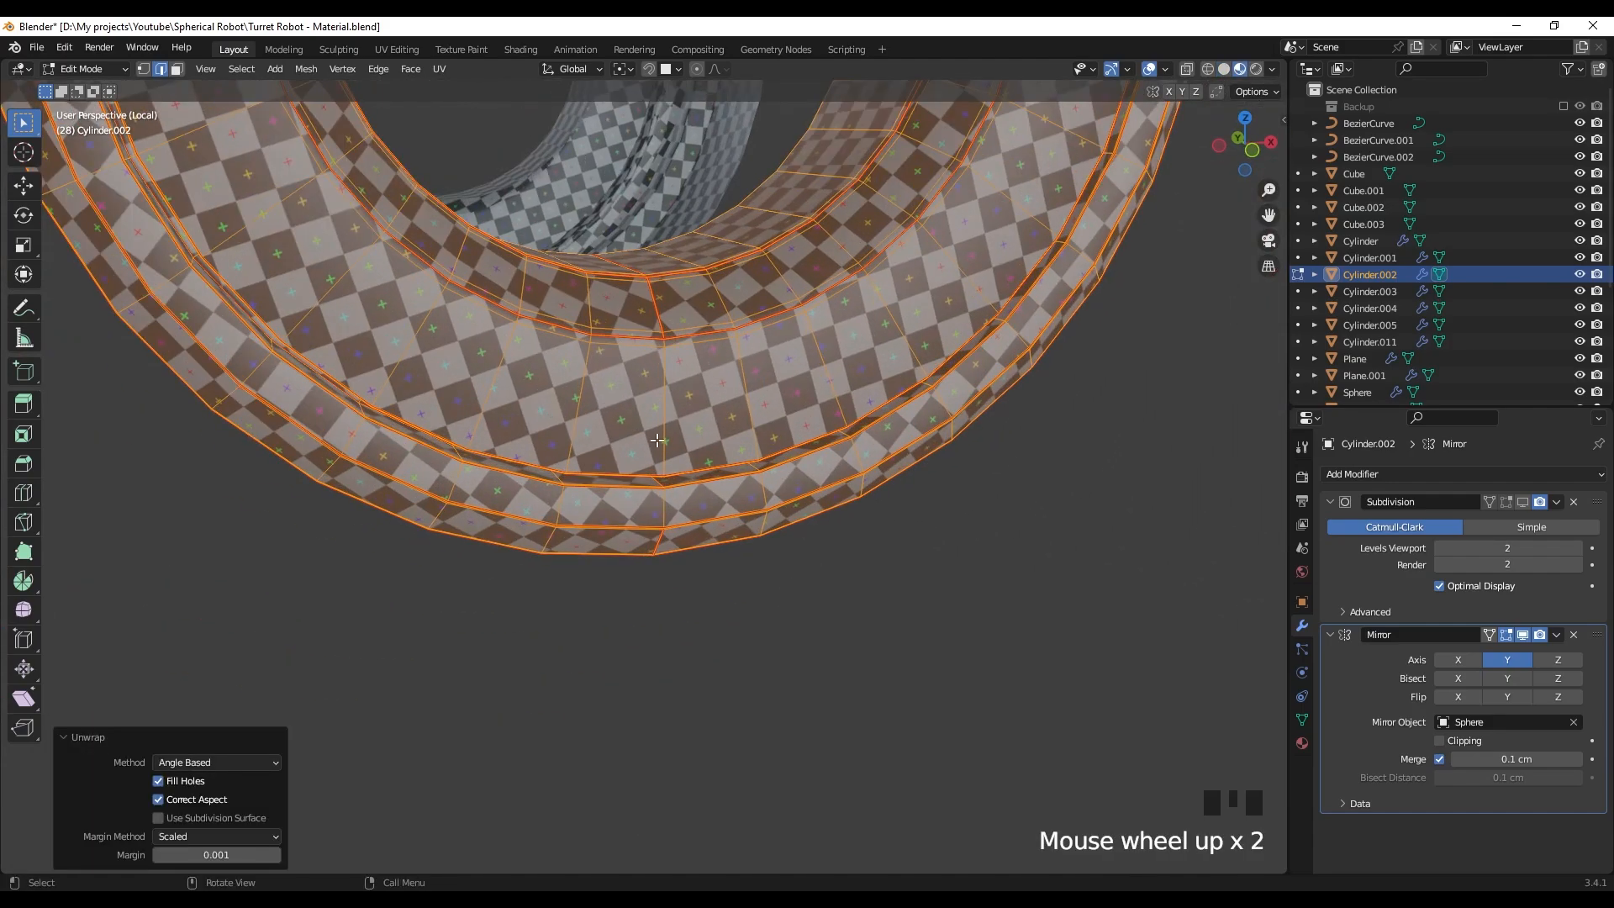
middle_click_drag(659, 440, 655, 407, "shift")
key("alt+a")
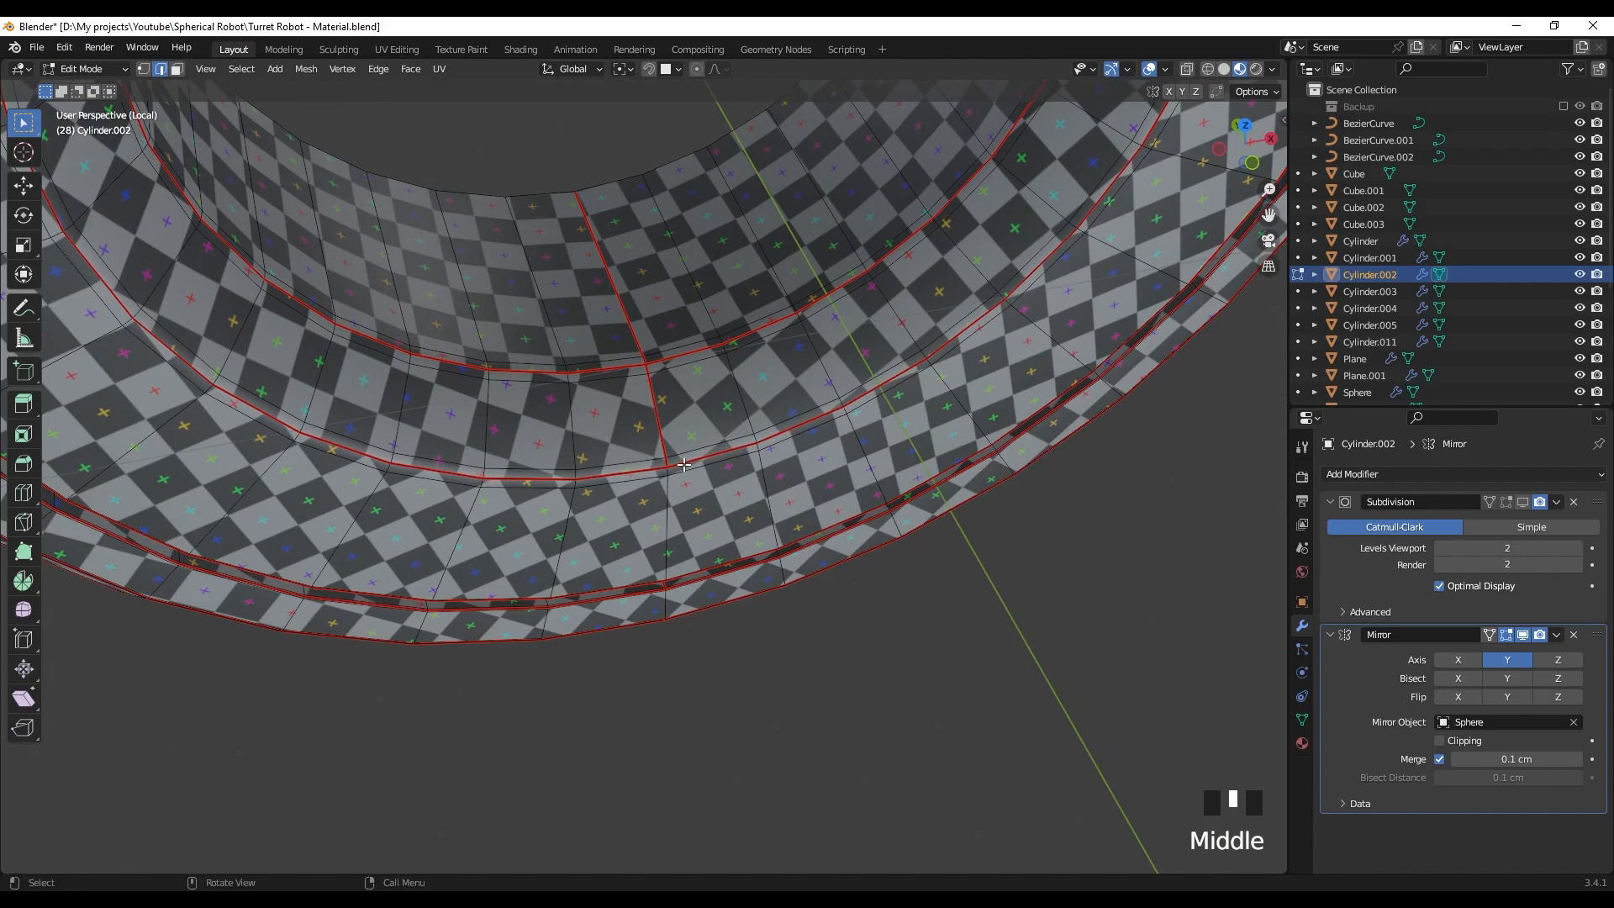
- In solid shading, select the seam edge crossing the narrow band at the ring's groove and clear its seam
middle_click_drag(684, 464, 641, 244)
scroll(643, 704, "up", 6)
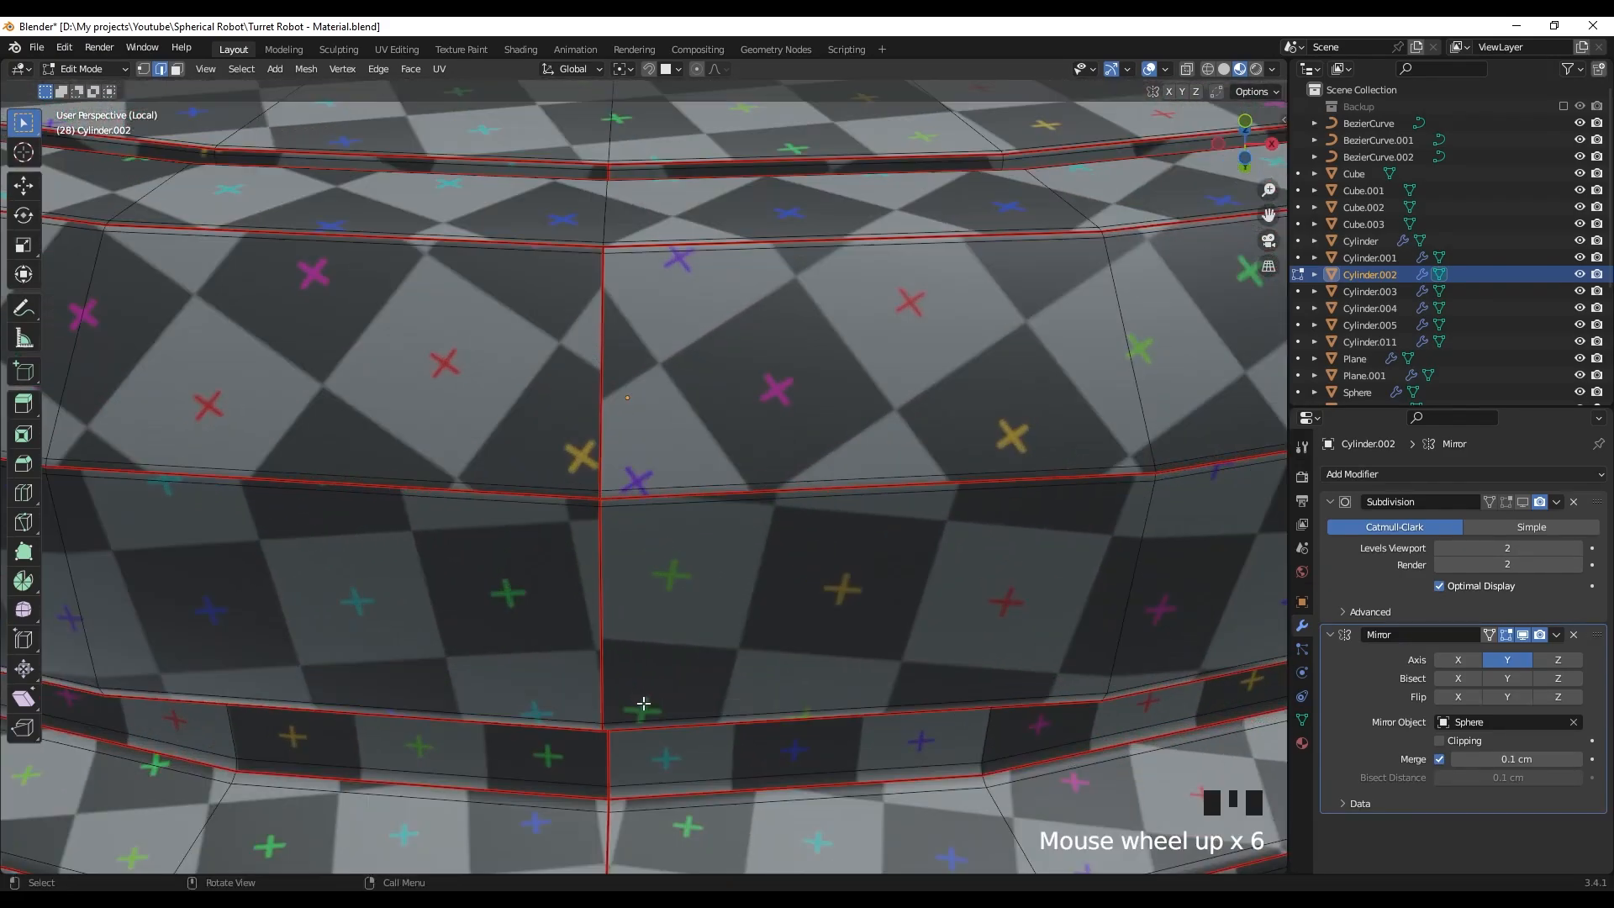
middle_click_drag(643, 704, 740, 471, "shift")
key("z")
scroll(710, 566, "up", 3)
middle_click_drag(709, 566, 715, 522, "shift")
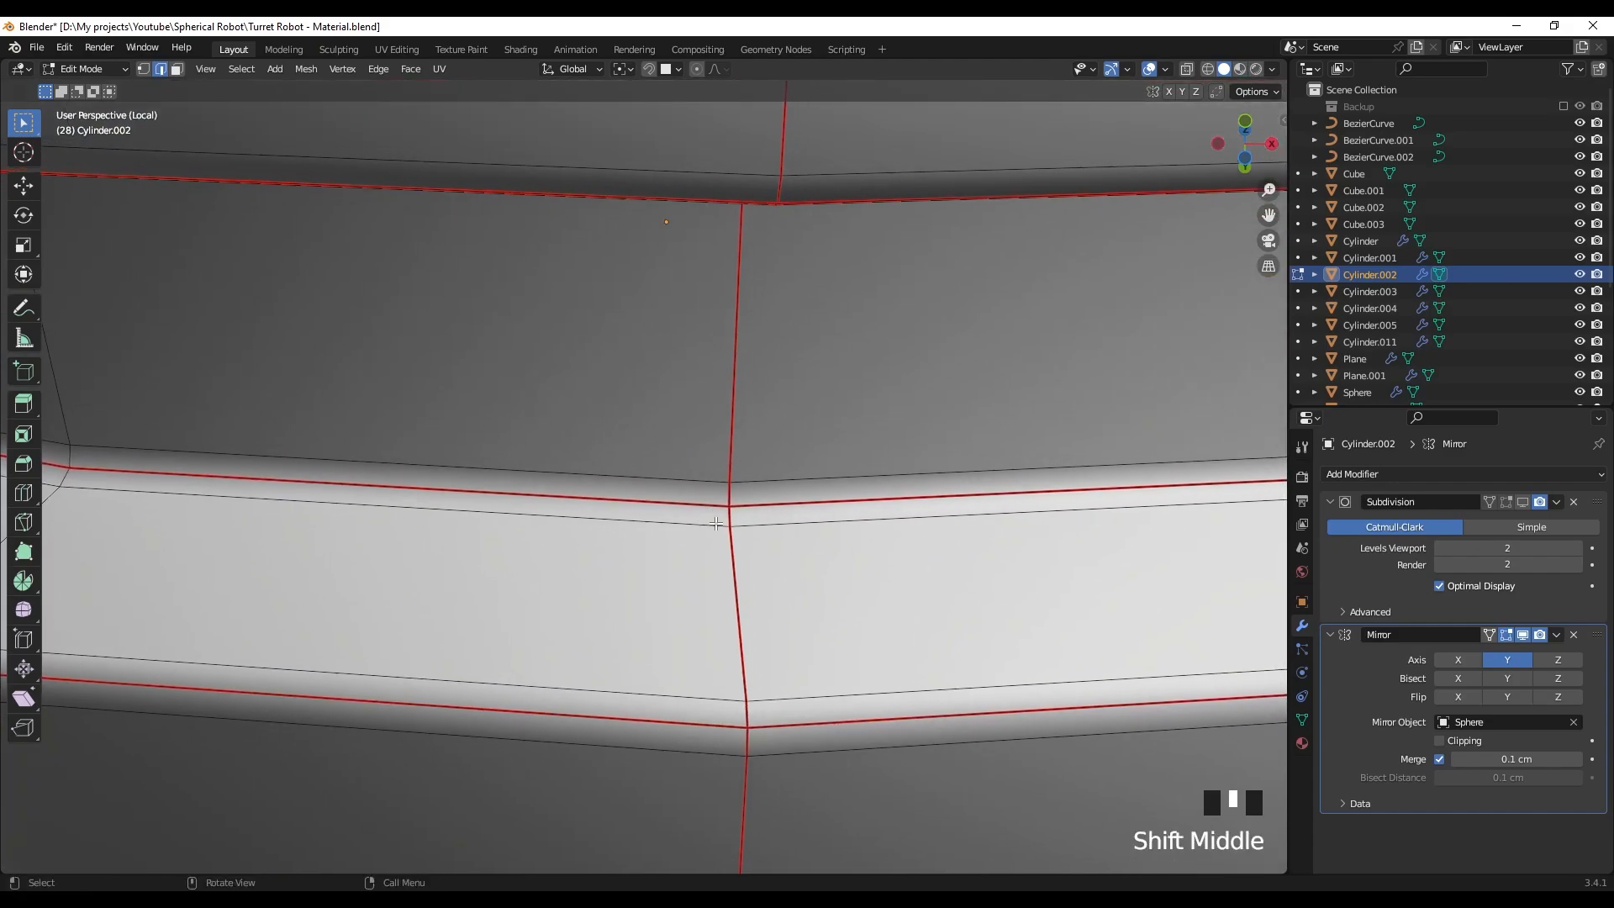
middle_click_drag(756, 640, 775, 590, "shift")
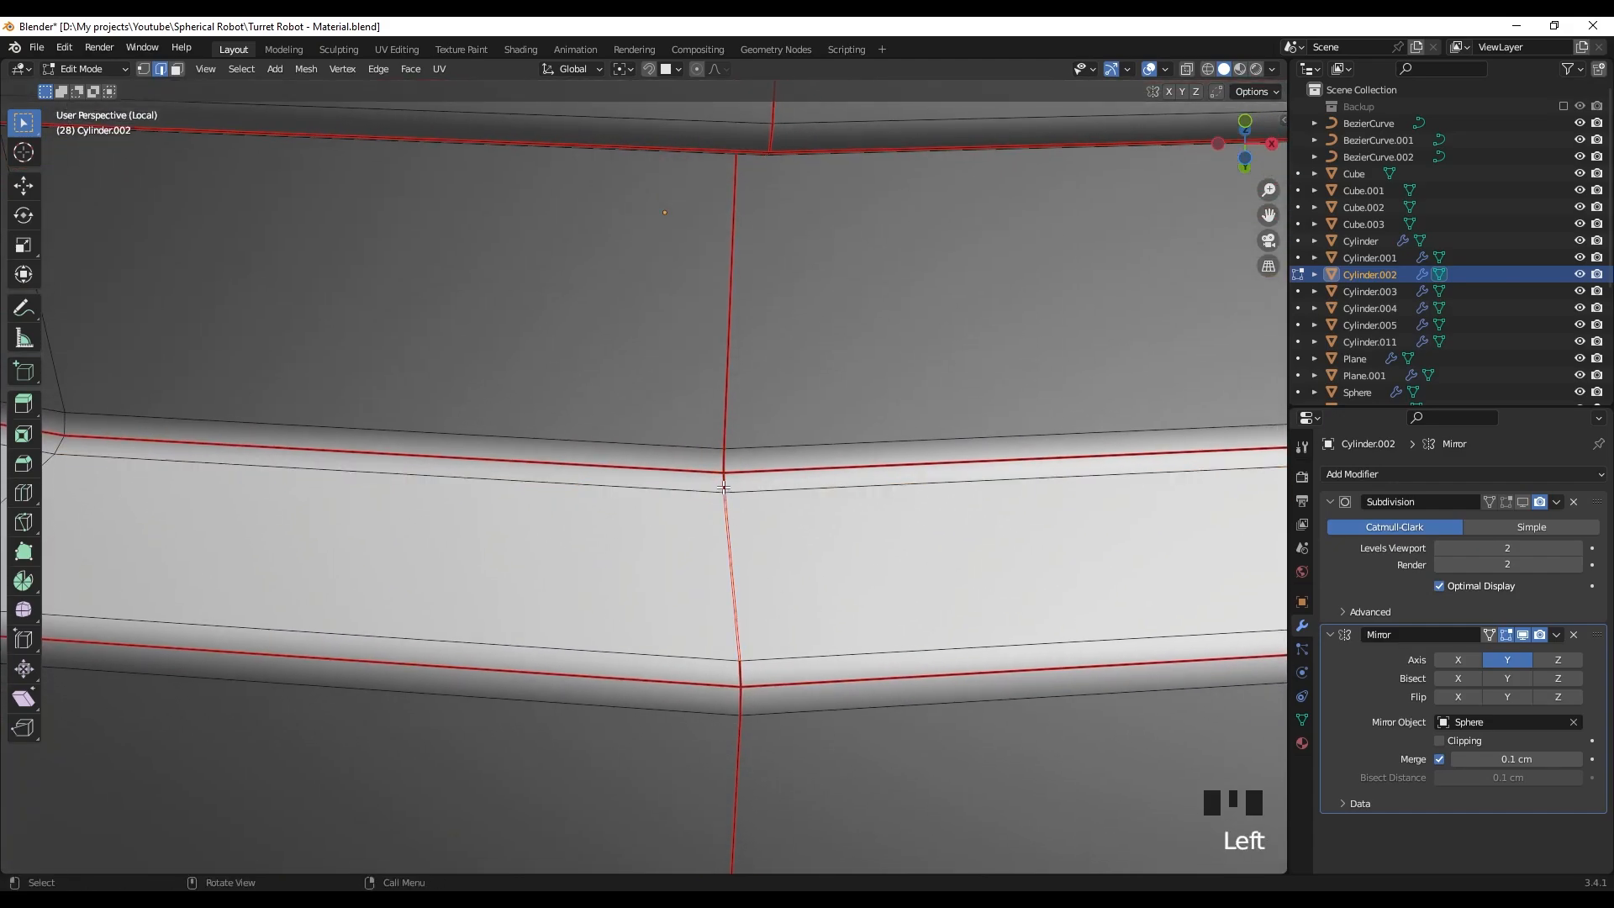
left_click(731, 674, "ctrl")
right_click(741, 636)
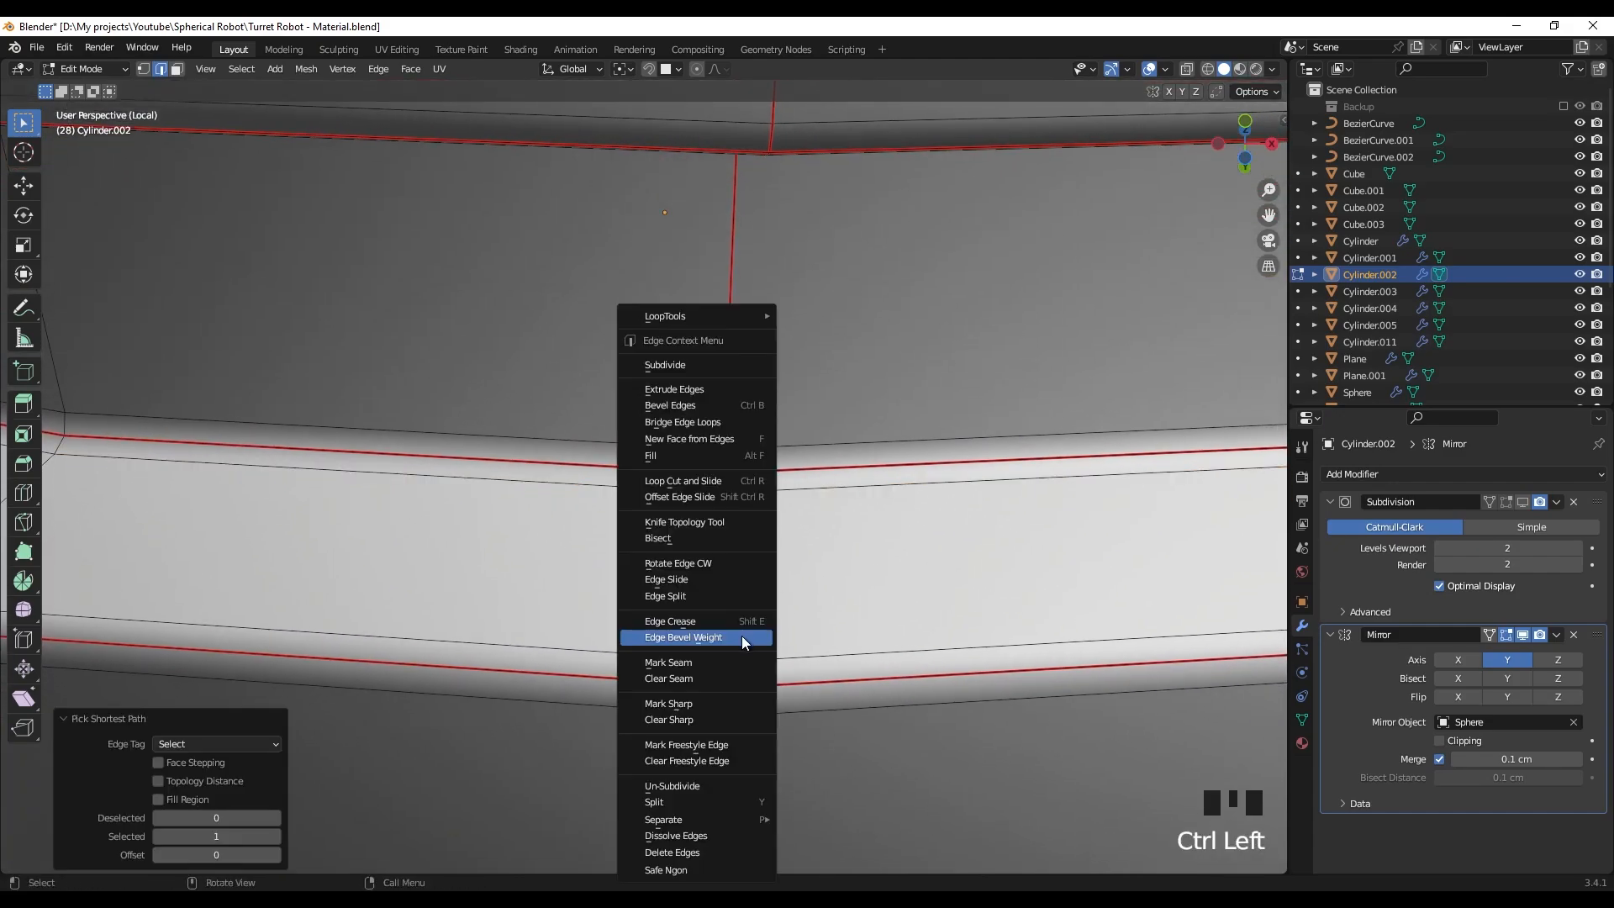
right_click(719, 679)
middle_click_drag(789, 593, 791, 577)
- Unwrap the entire ring again and inspect the checker pattern in material preview
key("a")
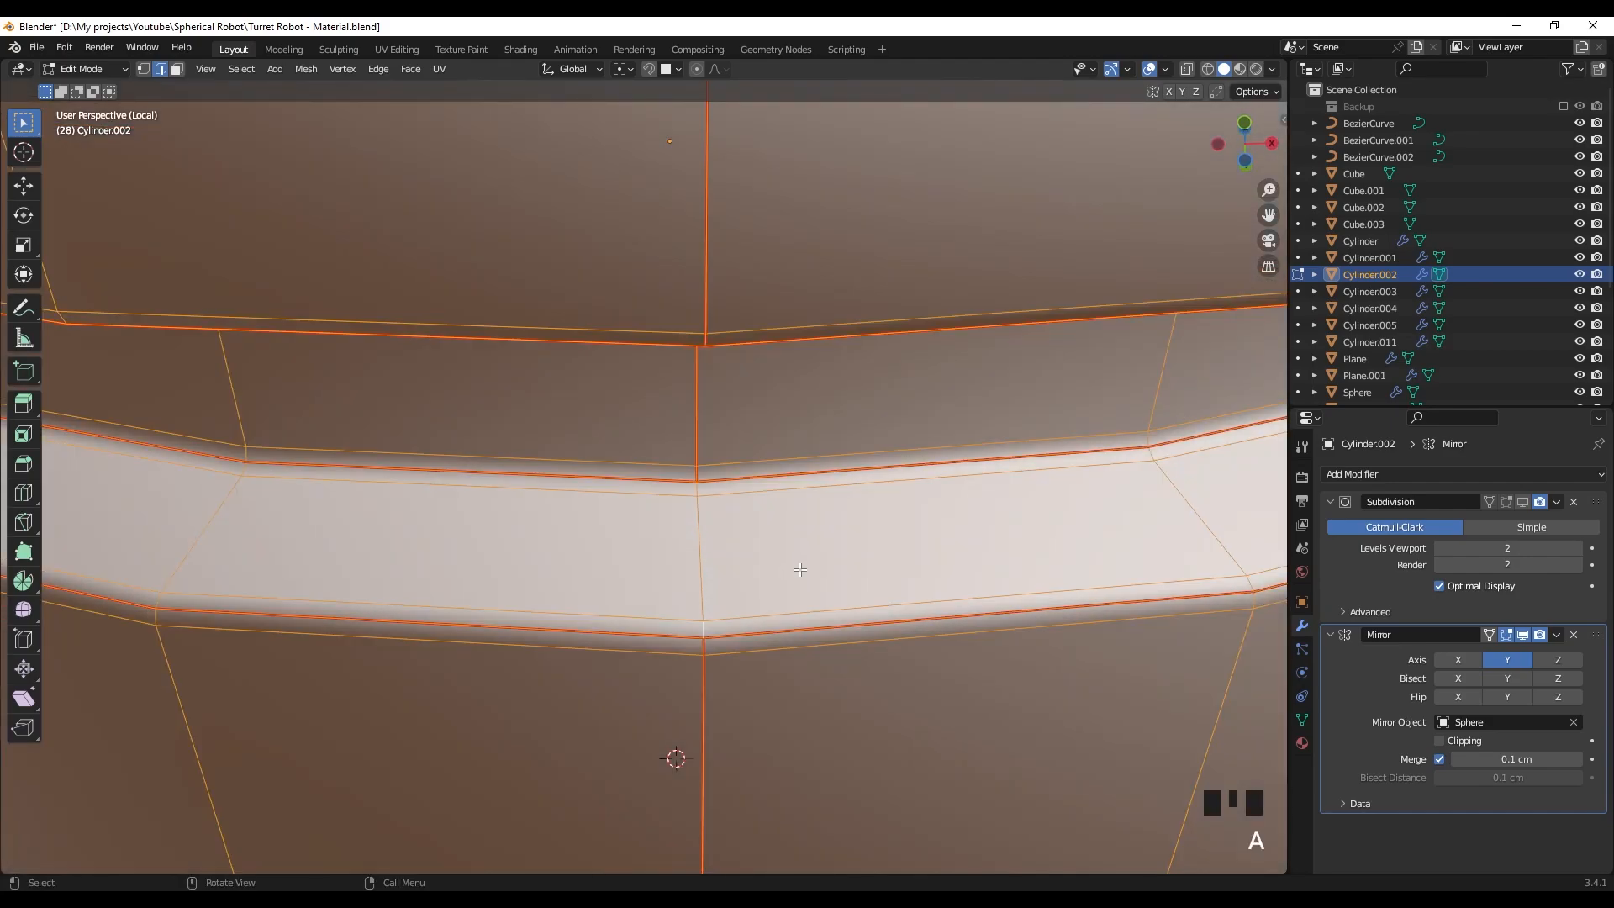
key("u")
left_click(799, 569)
key("Tab")
key("z")
left_click(784, 657)
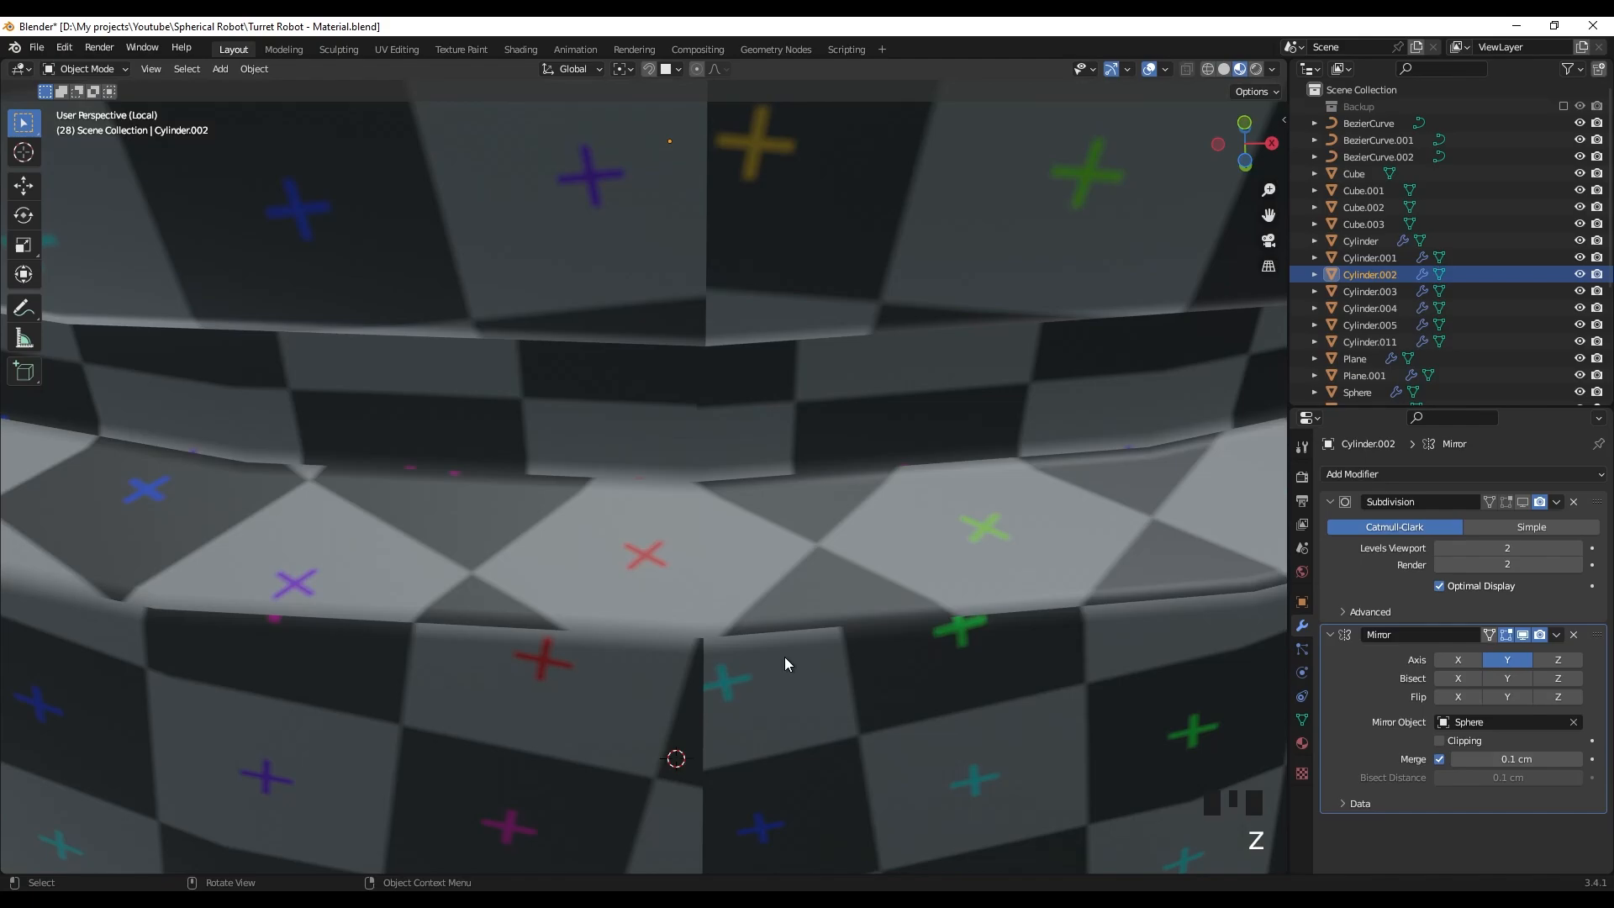
middle_click_drag(784, 658, 769, 541)
scroll(782, 550, "down", 4)
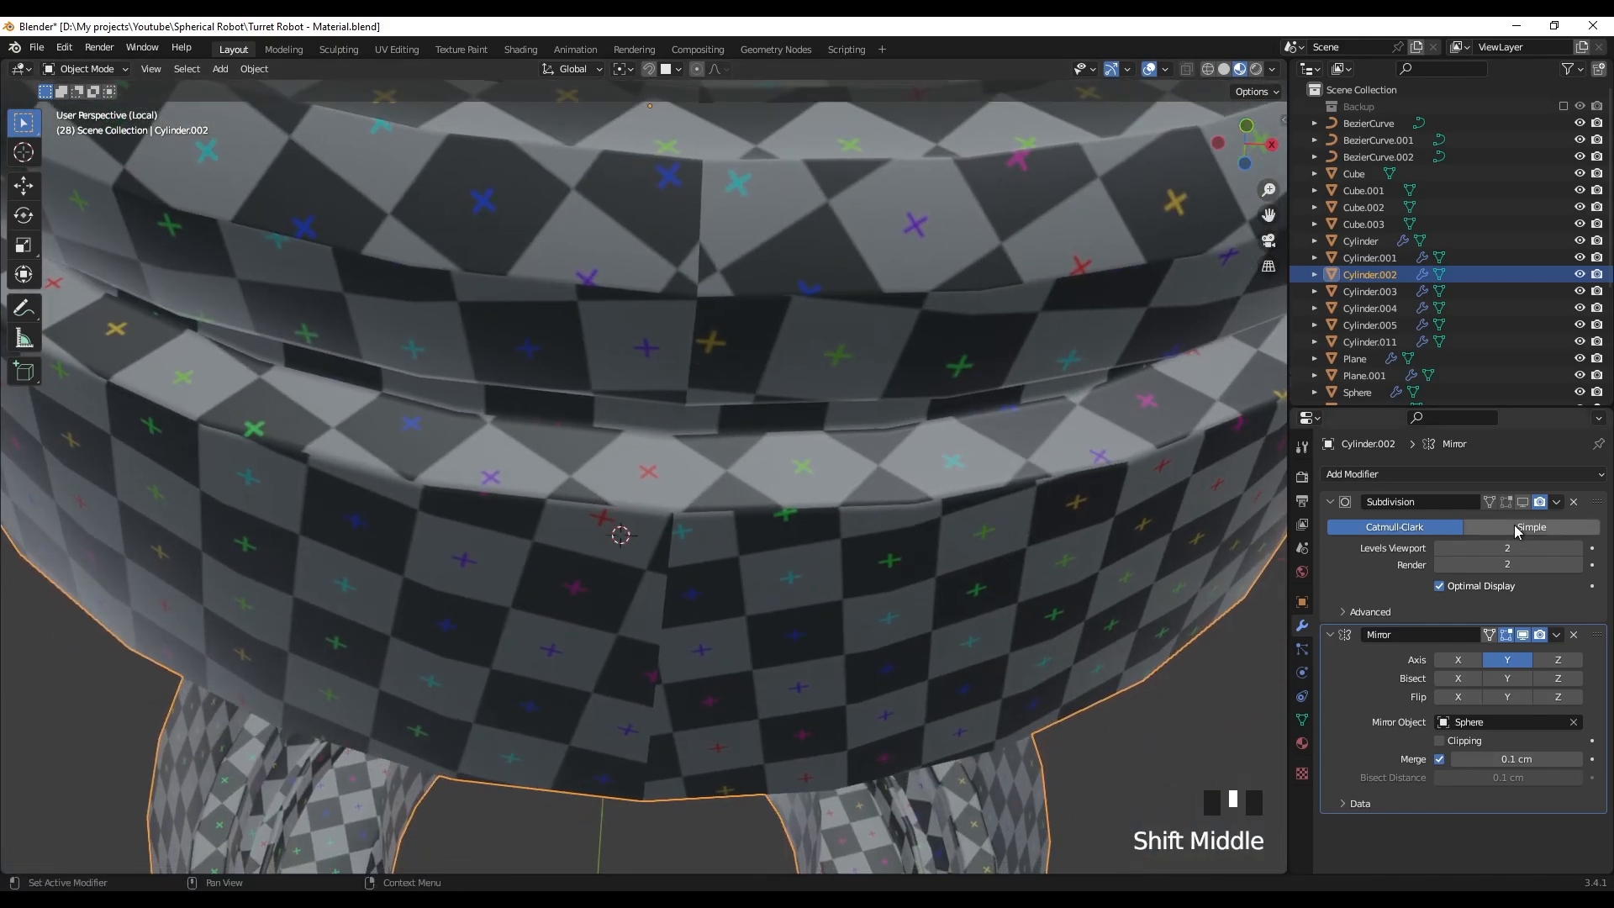
- Apply the ring's Mirror modifier and leave local view to show the whole robot
key("Tab")
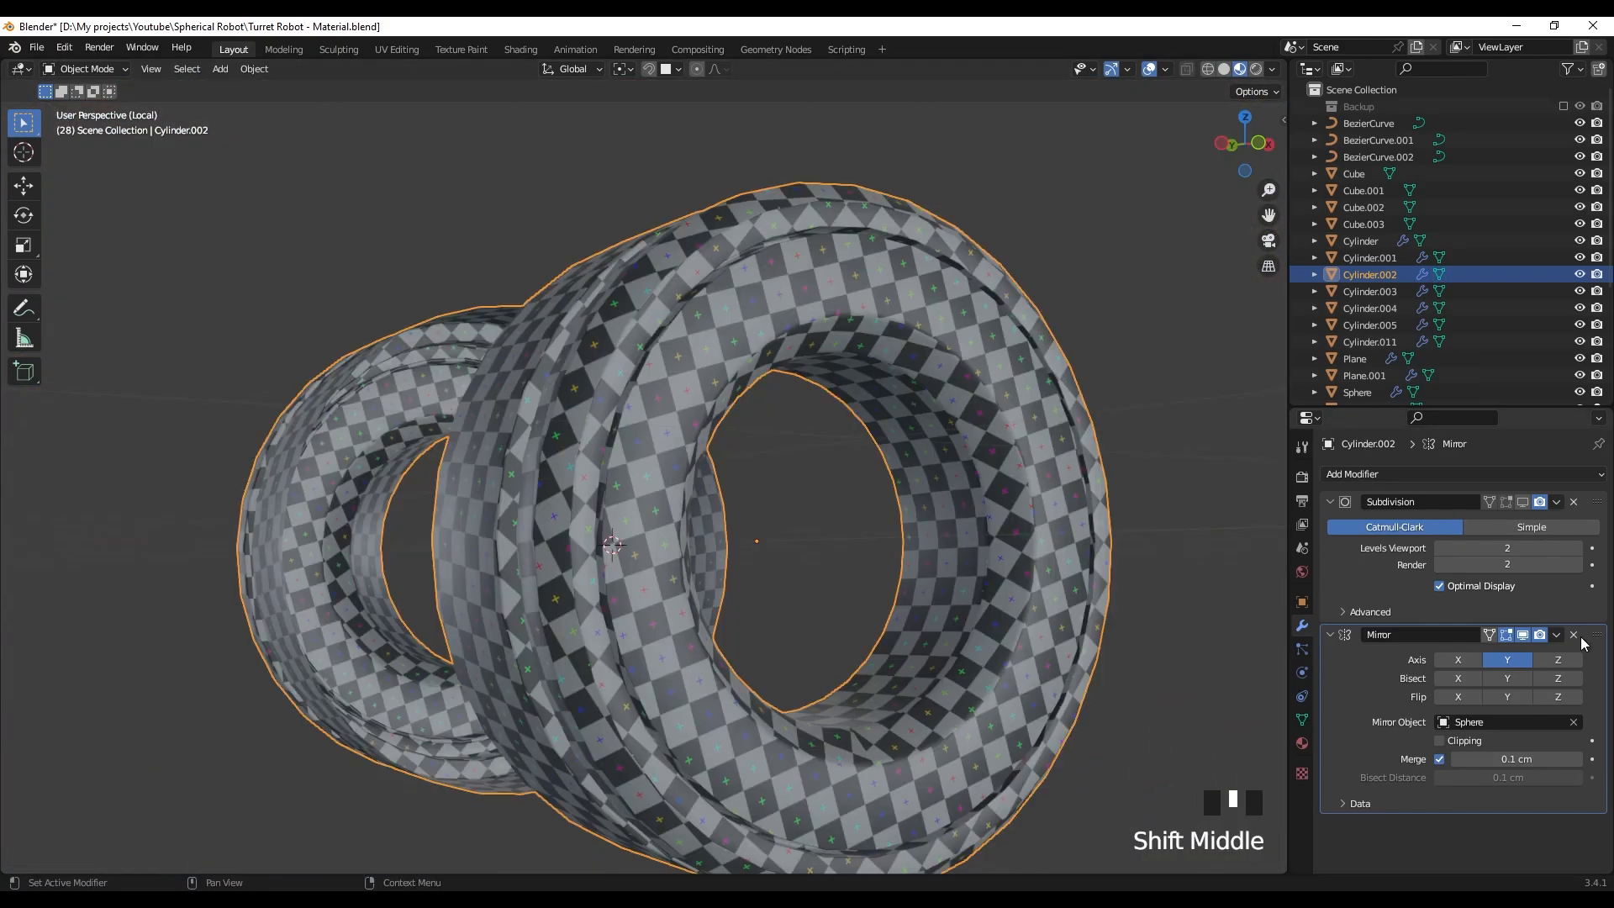
left_click(1560, 653)
key("KP_Divide")
middle_click_drag(975, 377, 767, 506)
scroll(672, 429, "up", 3)
scroll(803, 479, "down", 3)
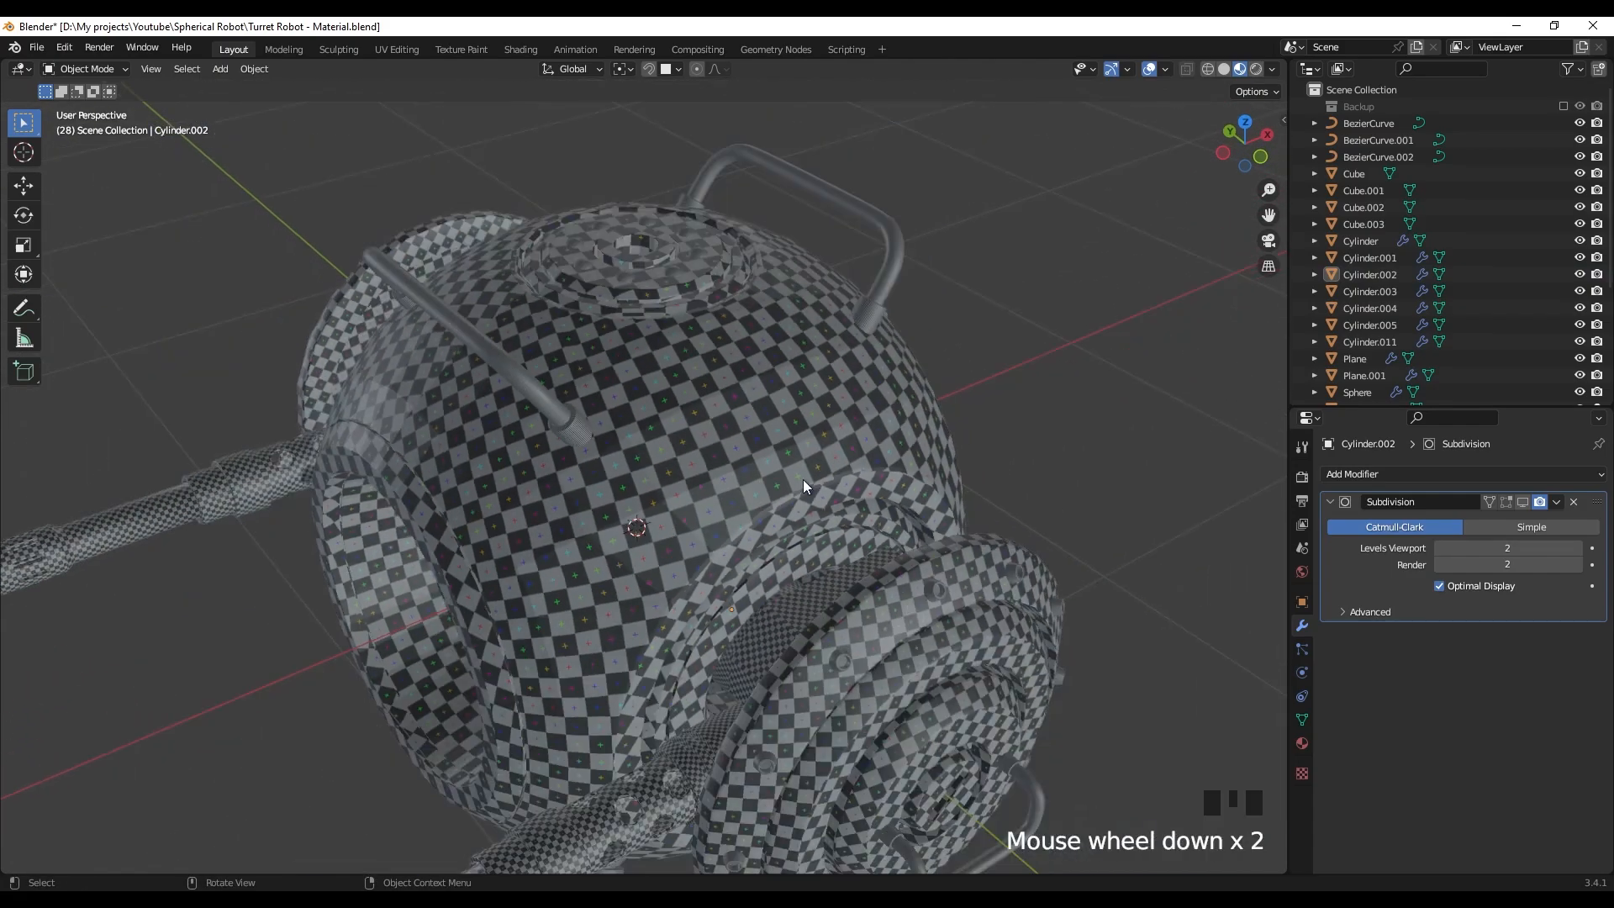
- Isolate the handles on top of the body and edit their mesh in solid shading
middle_click_drag(609, 395, 628, 351)
left_click(629, 354)
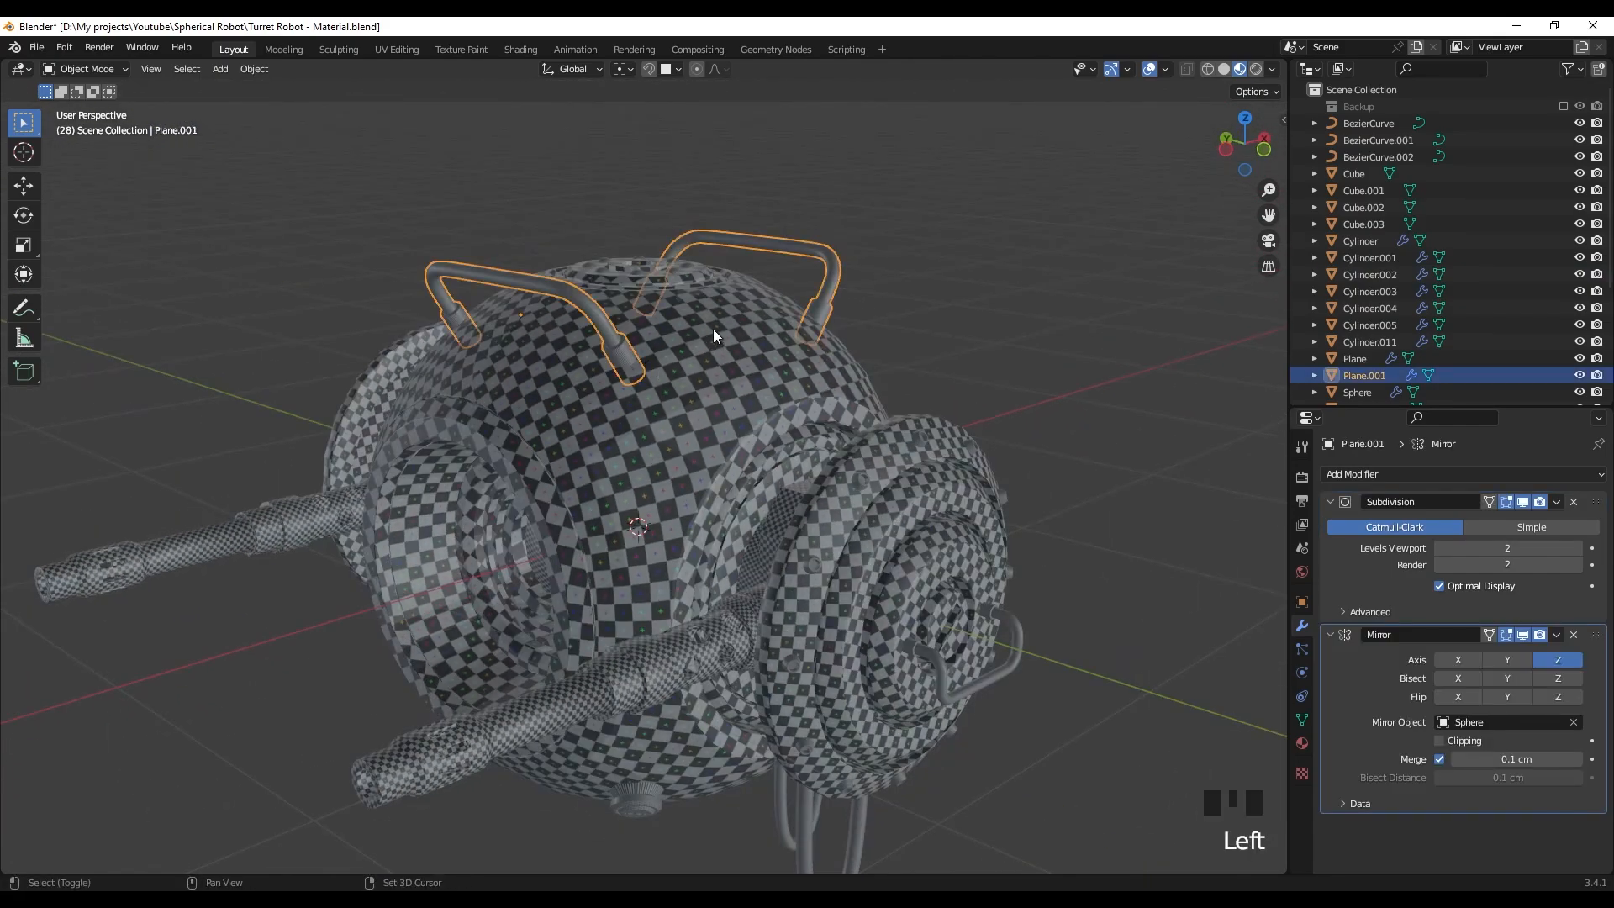
key("slash")
key("Tab")
middle_click_drag(580, 521, 869, 432, "shift")
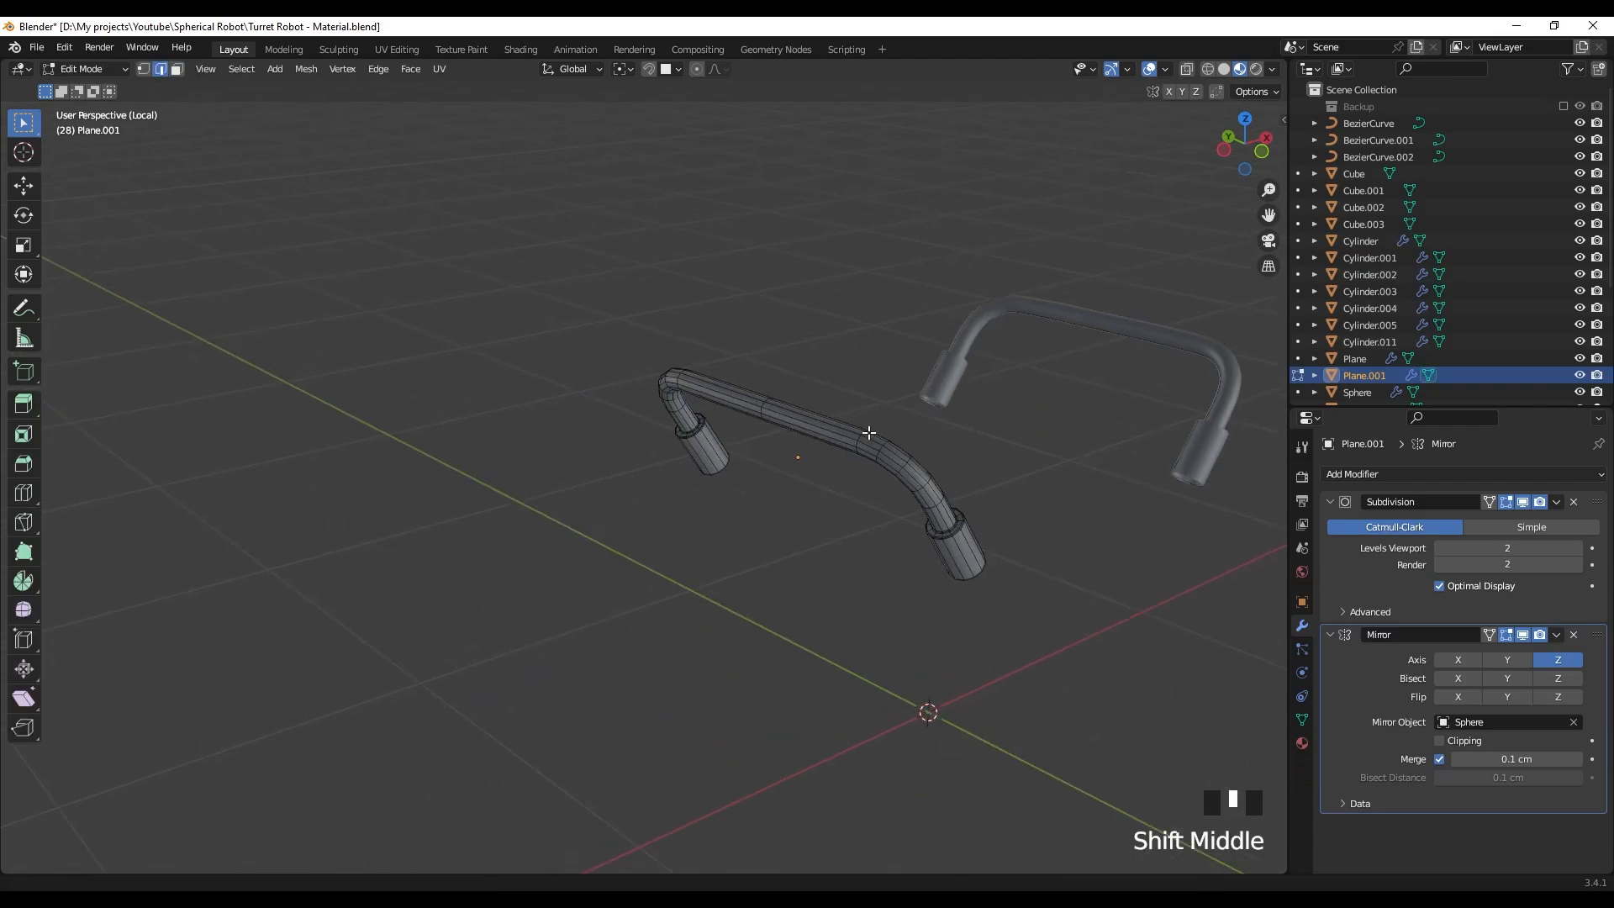
scroll(868, 432, "up", 3)
middle_click_drag(730, 424, 480, 447, "shift")
key("z")
middle_click_drag(921, 422, 883, 426, "shift")
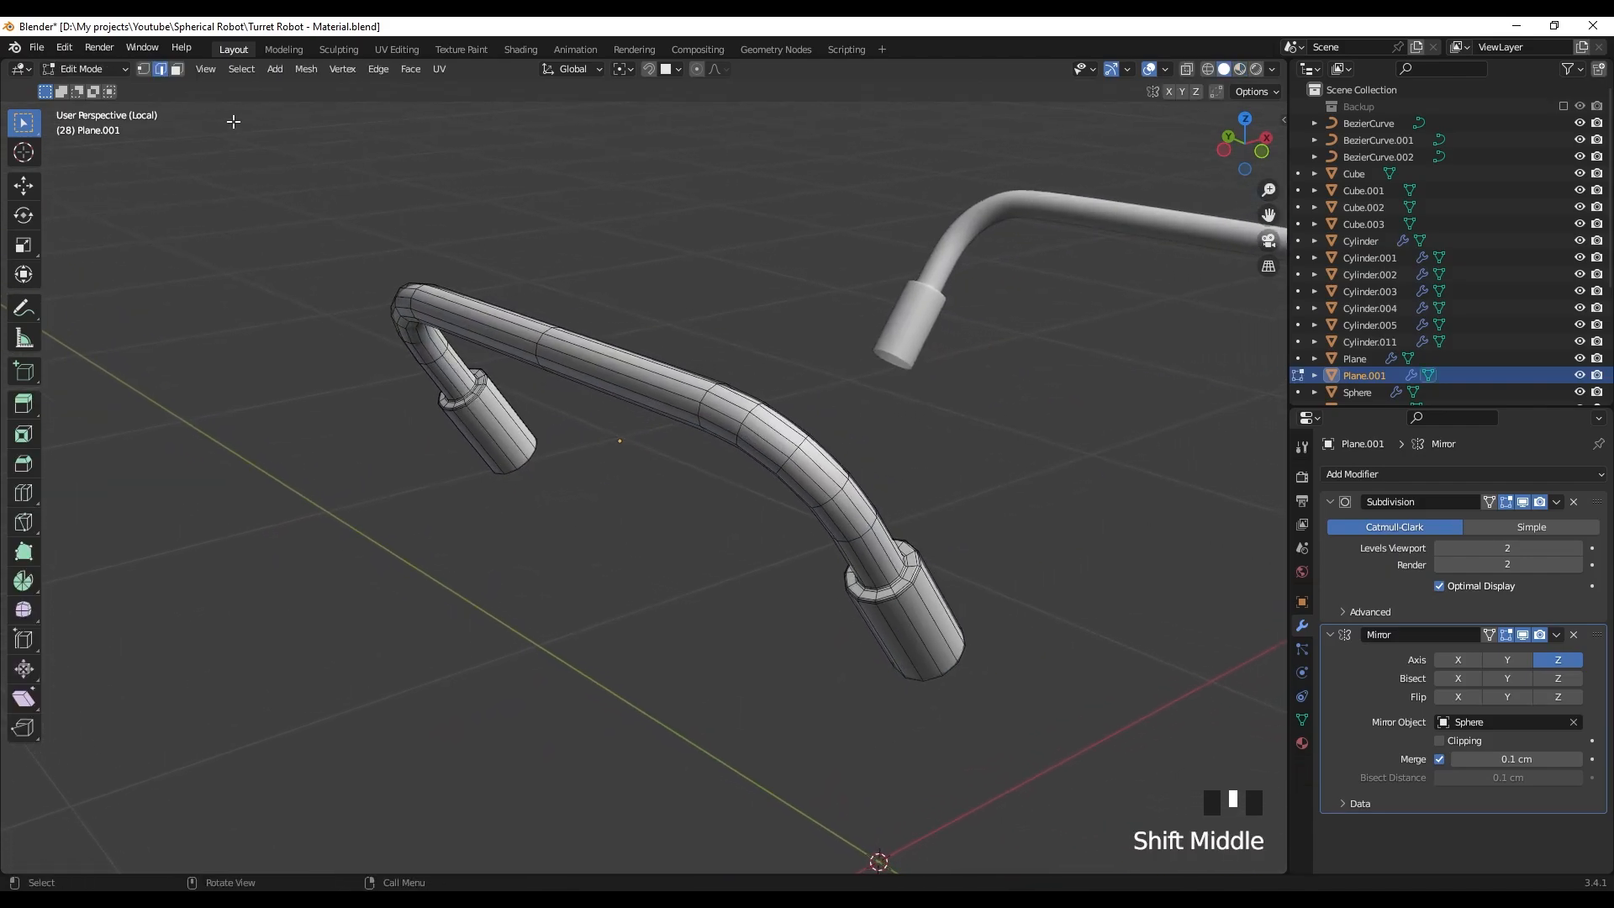
- Select the inner and outer circular edge loops of the top handle's end collars and mark them as seams
left_click(245, 72)
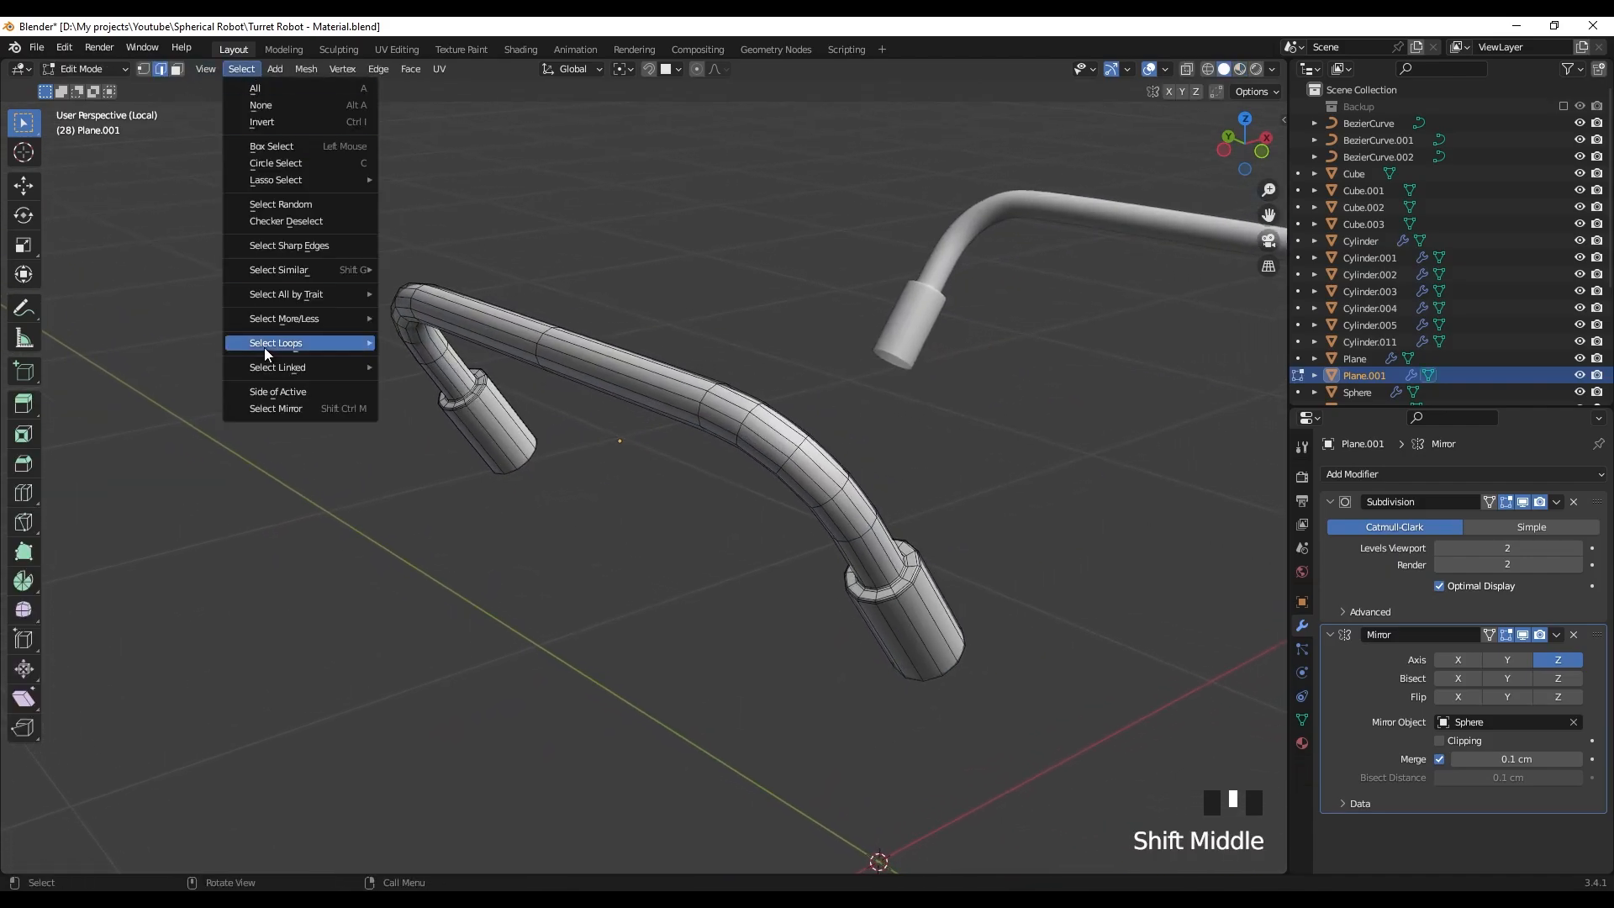
left_click(284, 246)
middle_click_drag(765, 441, 706, 434, "shift")
scroll(619, 423, "up", 2)
left_click(737, 303)
scroll(659, 426, "up", 2)
scroll(666, 425, "up", 4)
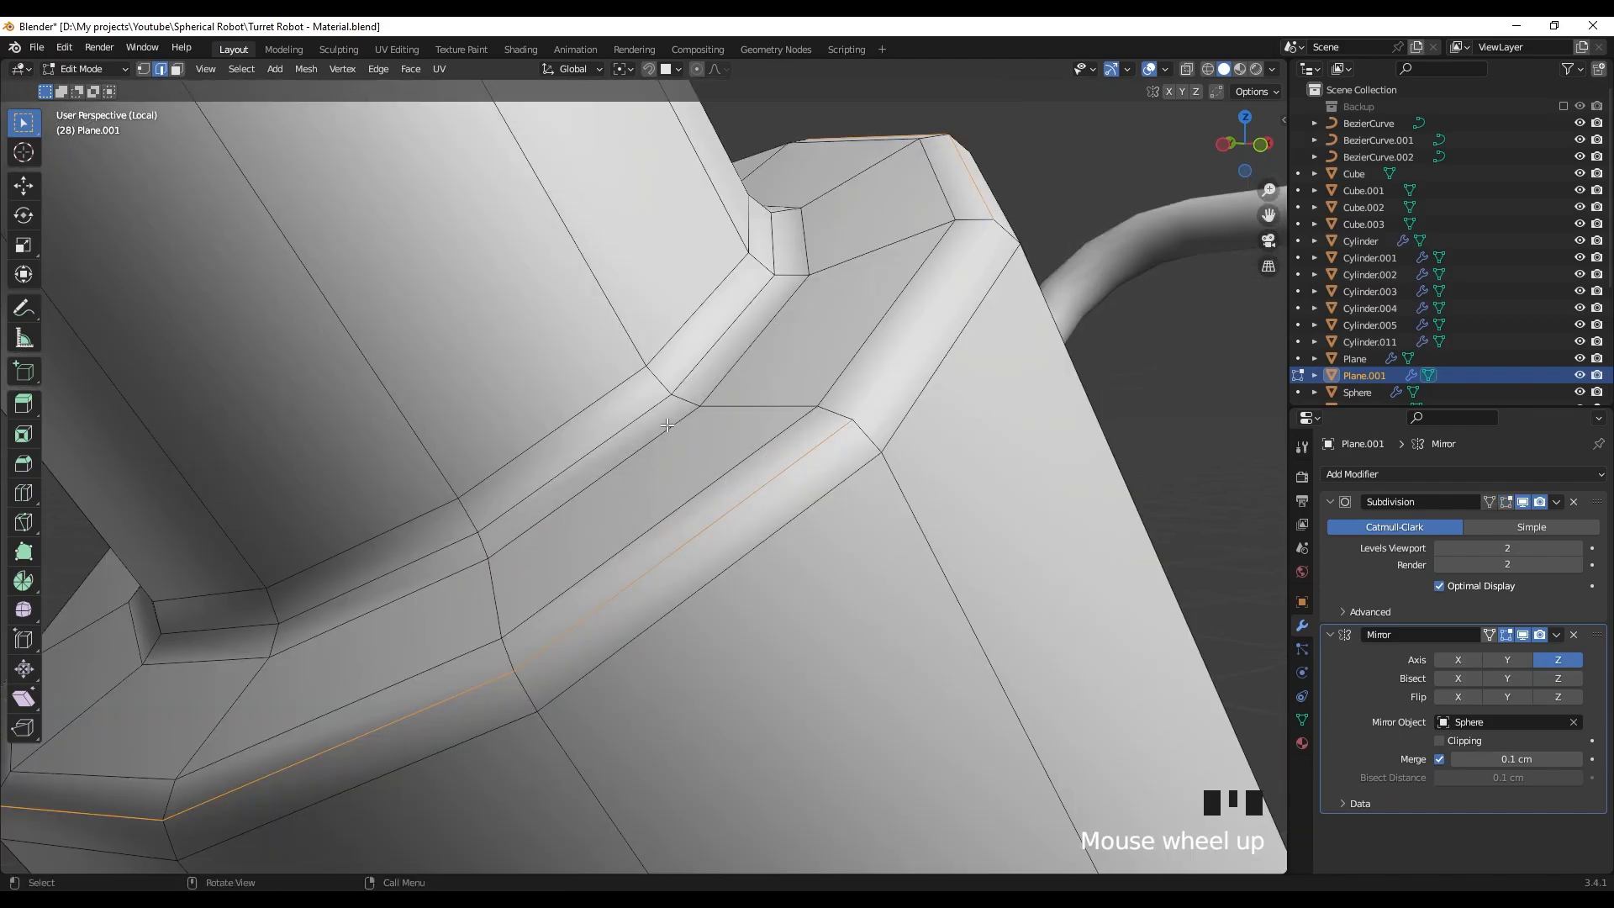
scroll(703, 372, "down", 8)
middle_click_drag(336, 294, 908, 370, "shift")
scroll(390, 382, "down", 1)
scroll(695, 468, "up", 5)
scroll(804, 402, "up", 2)
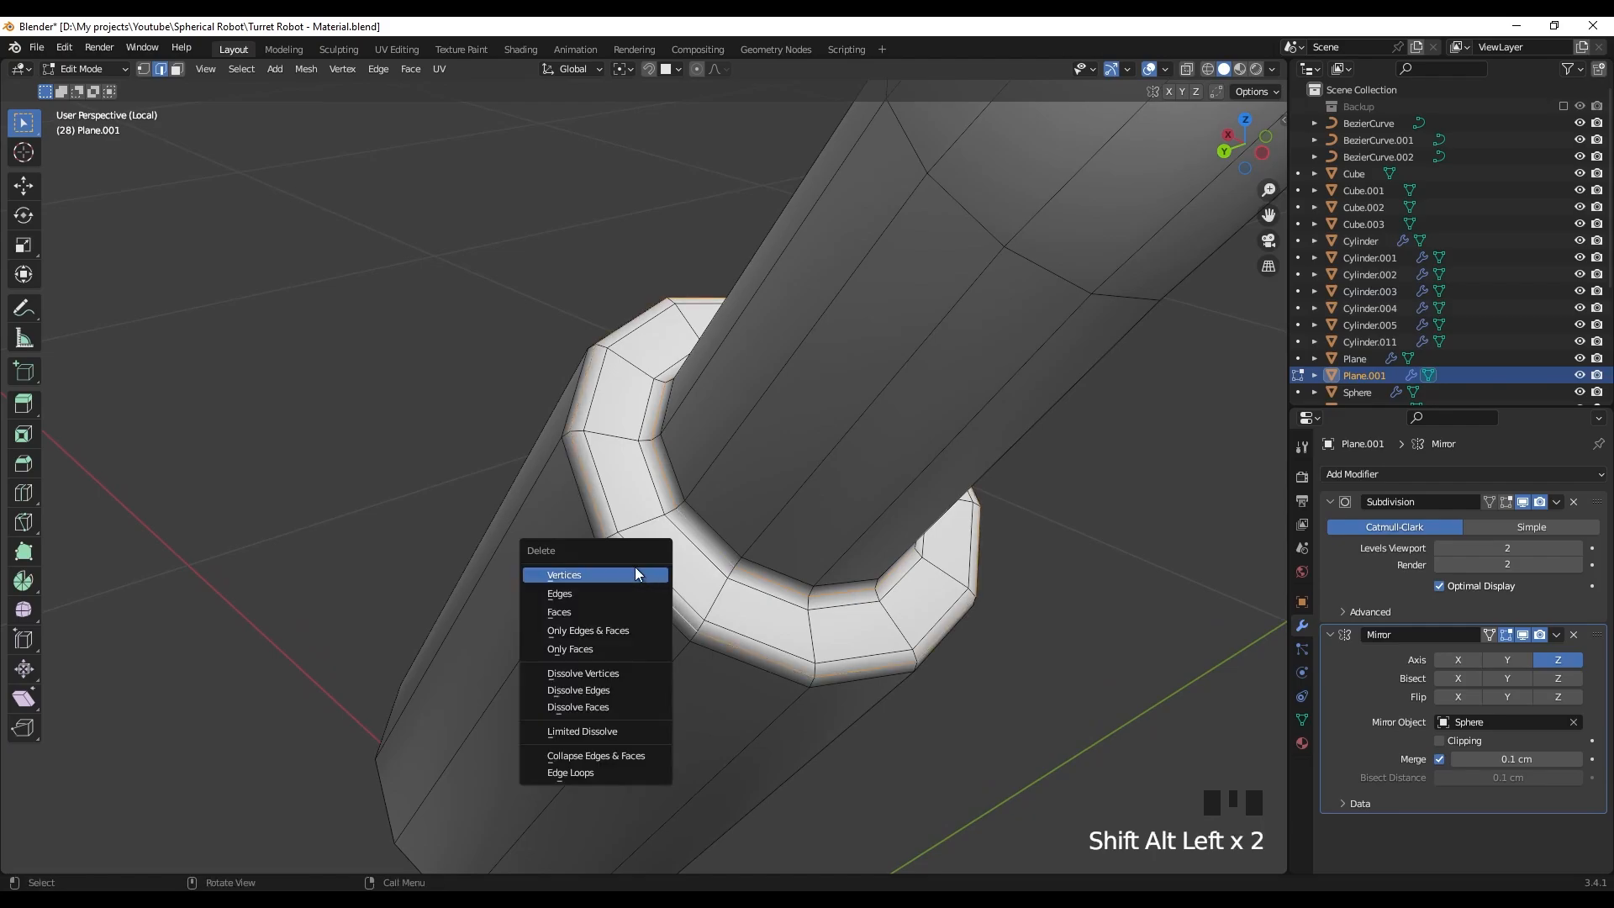
right_click(595, 694)
right_click(568, 659)
scroll(1020, 350, "down", 3)
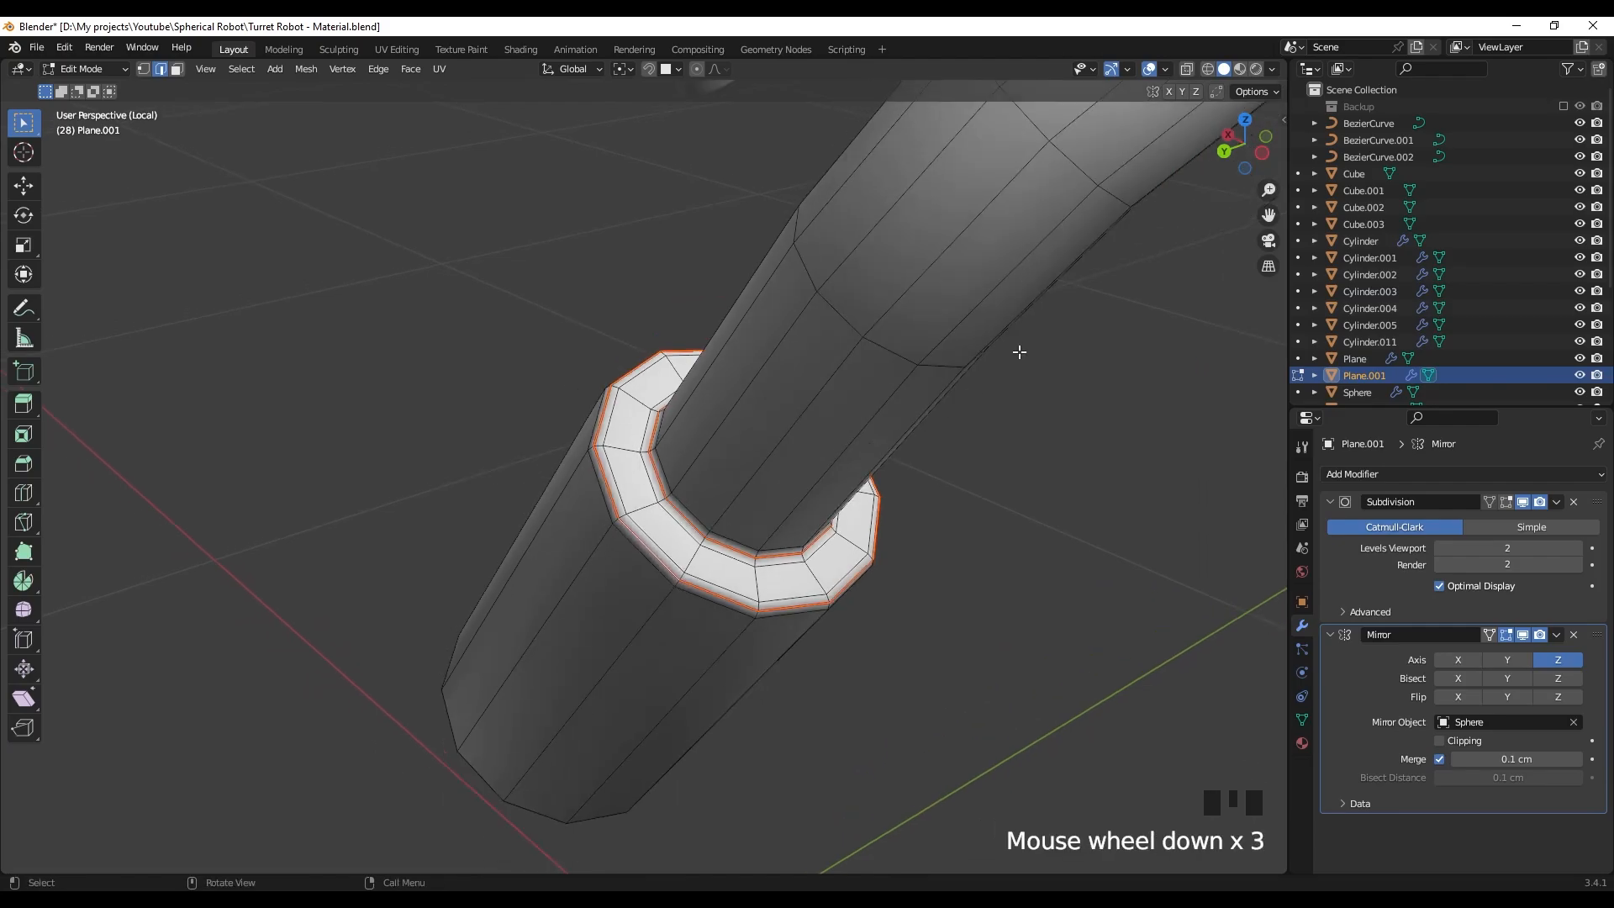
- Select a continuous line of edges along the top handle, across both collars and sleeves, and mark it as a seam
middle_click_drag(1020, 349, 826, 450)
scroll(904, 483, "down", 6)
scroll(835, 447, "up", 13)
scroll(681, 577, "up", 3)
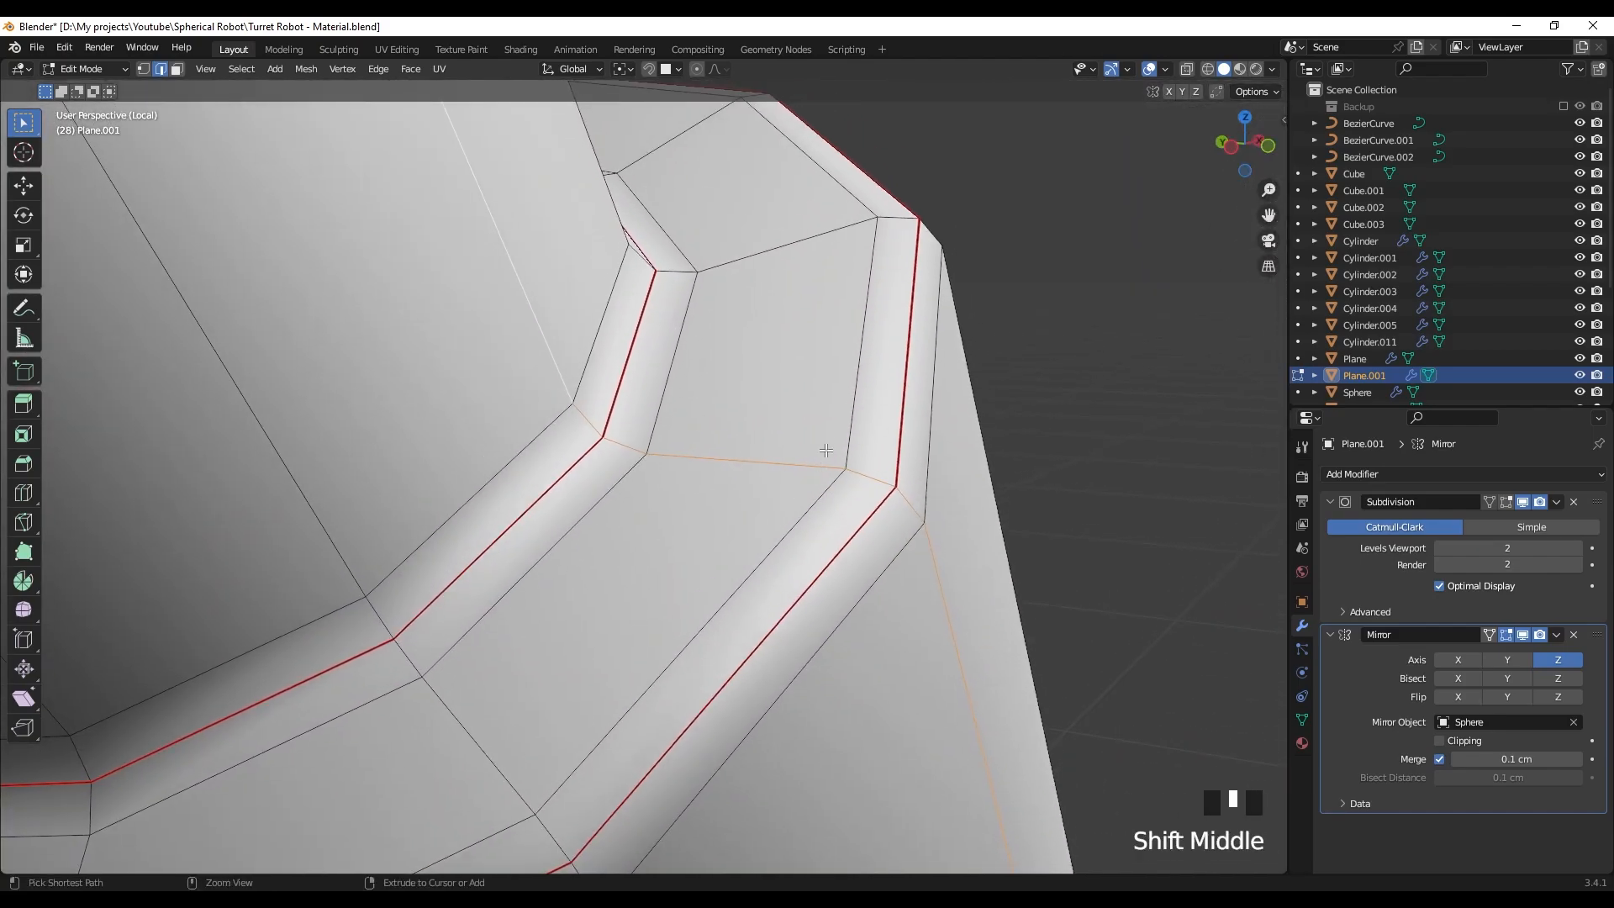
scroll(621, 473, "down", 10)
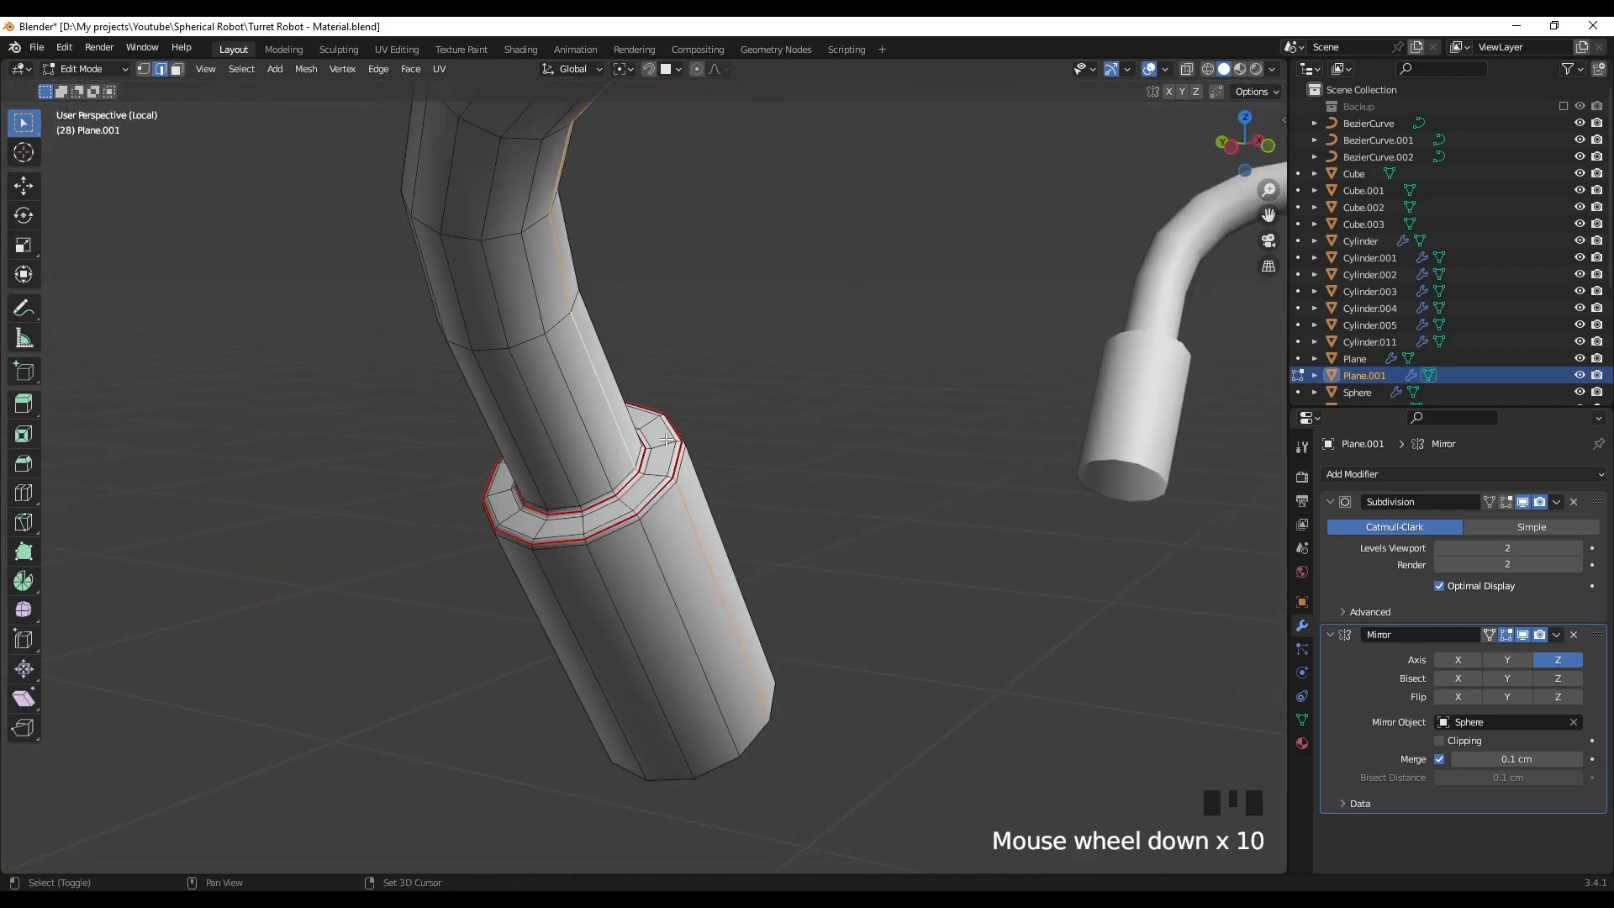
scroll(620, 472, "down", 2)
middle_click_drag(620, 473, 846, 454, "shift")
scroll(841, 454, "up", 4)
middle_click_drag(706, 453, 738, 508, "shift")
scroll(361, 449, "up", 5)
scroll(781, 494, "up", 2)
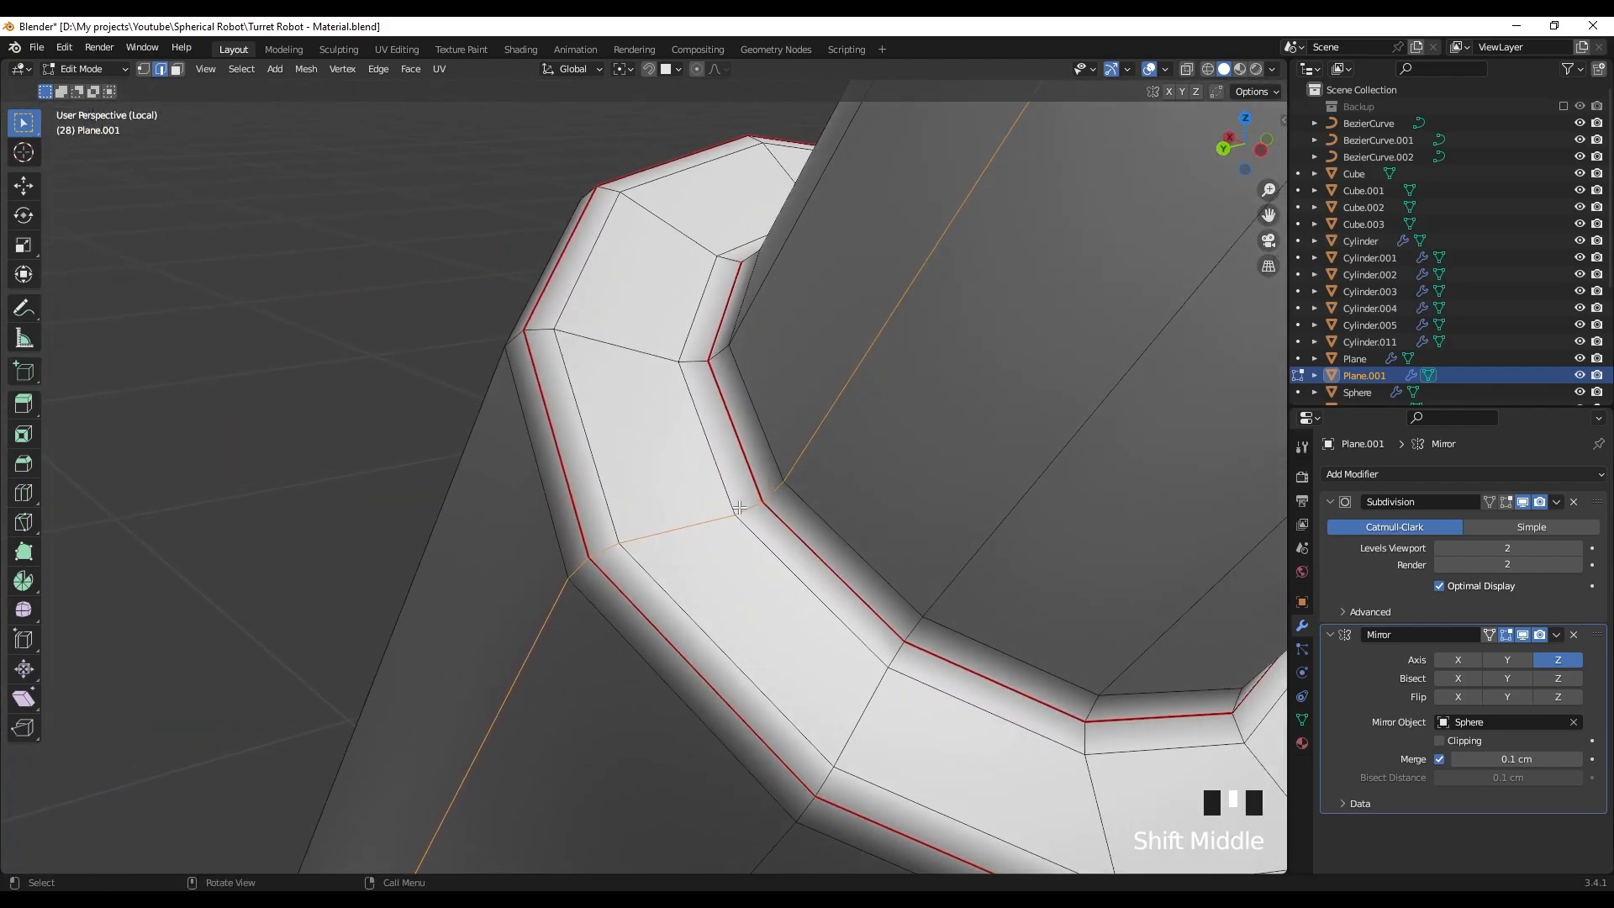
right_click(657, 662)
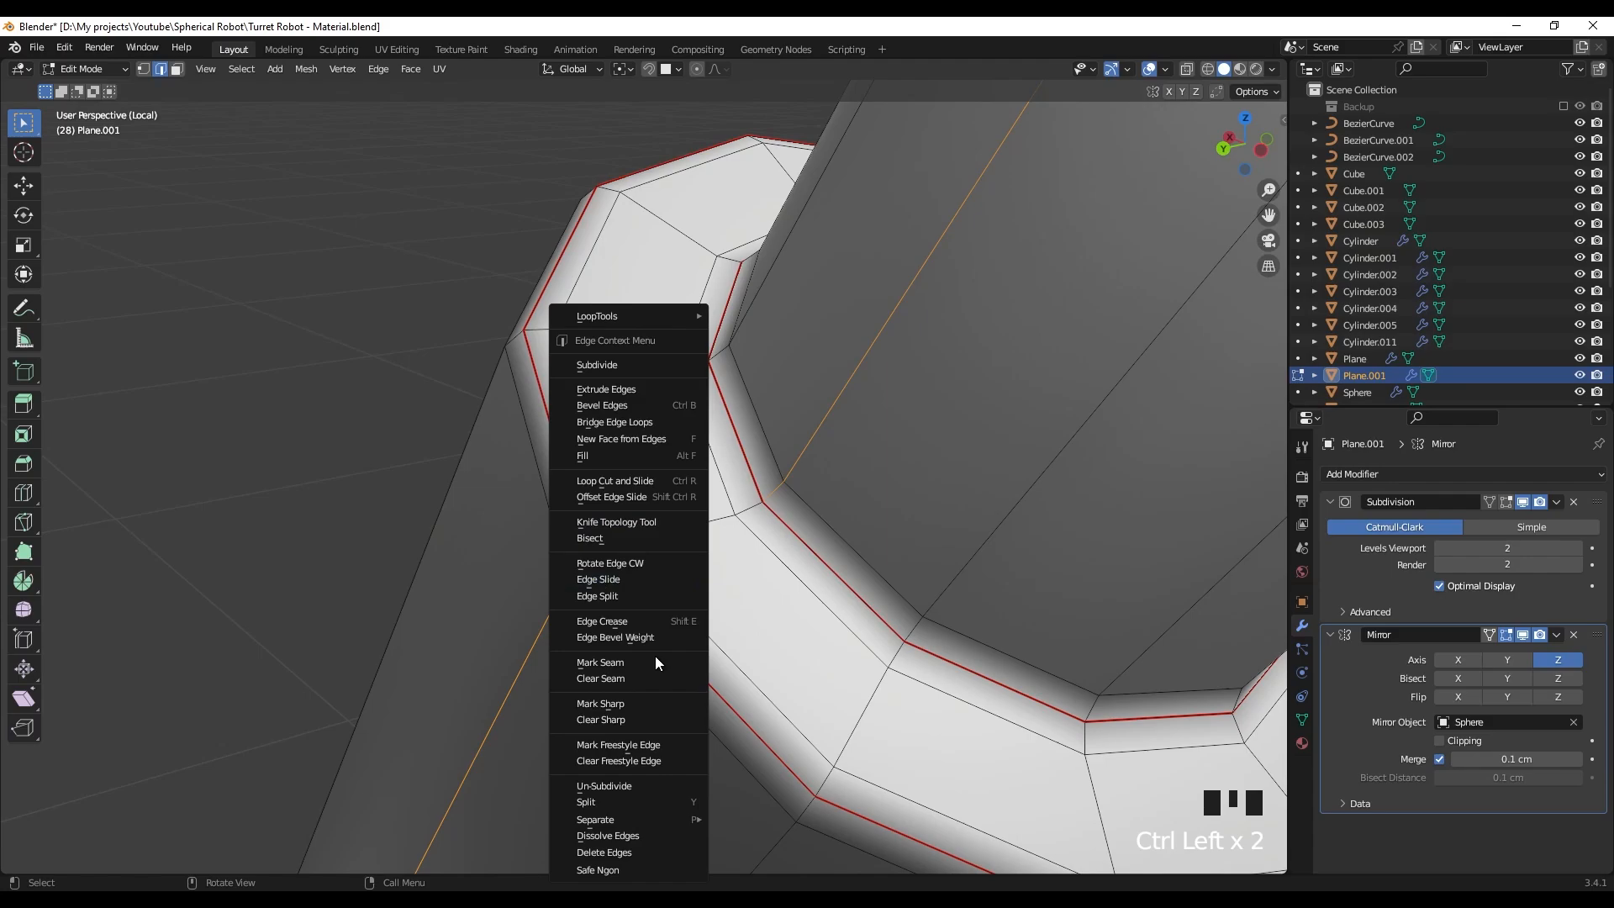
left_click(642, 662)
- Unwrap the entire top handle and display it with the checker material
scroll(605, 461, "down", 9)
key("a")
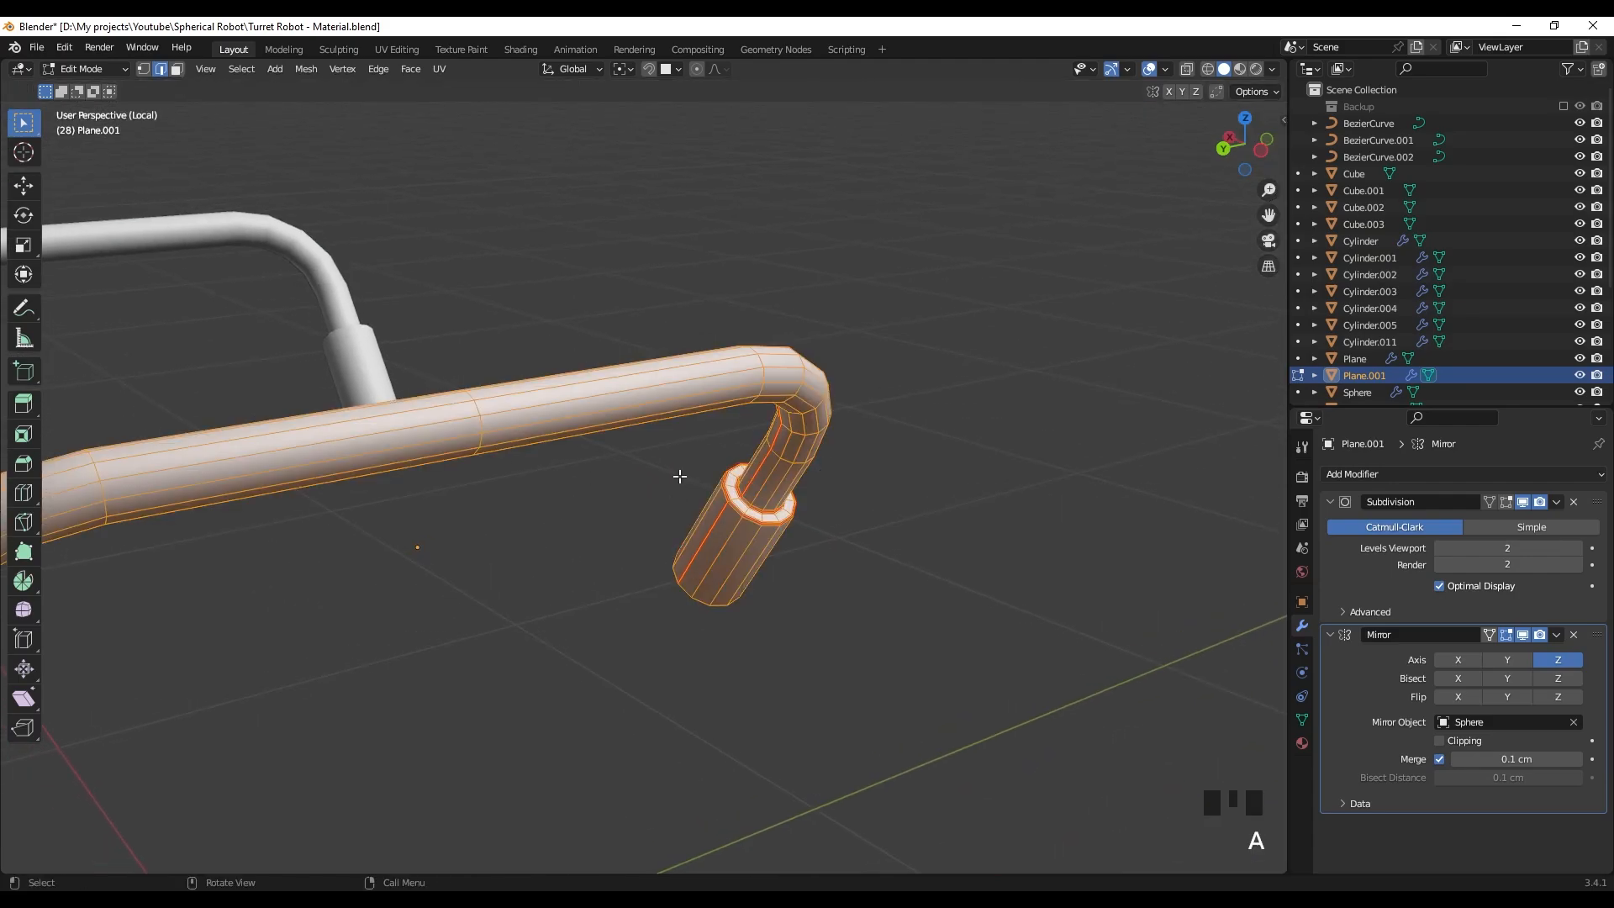
left_click(685, 474)
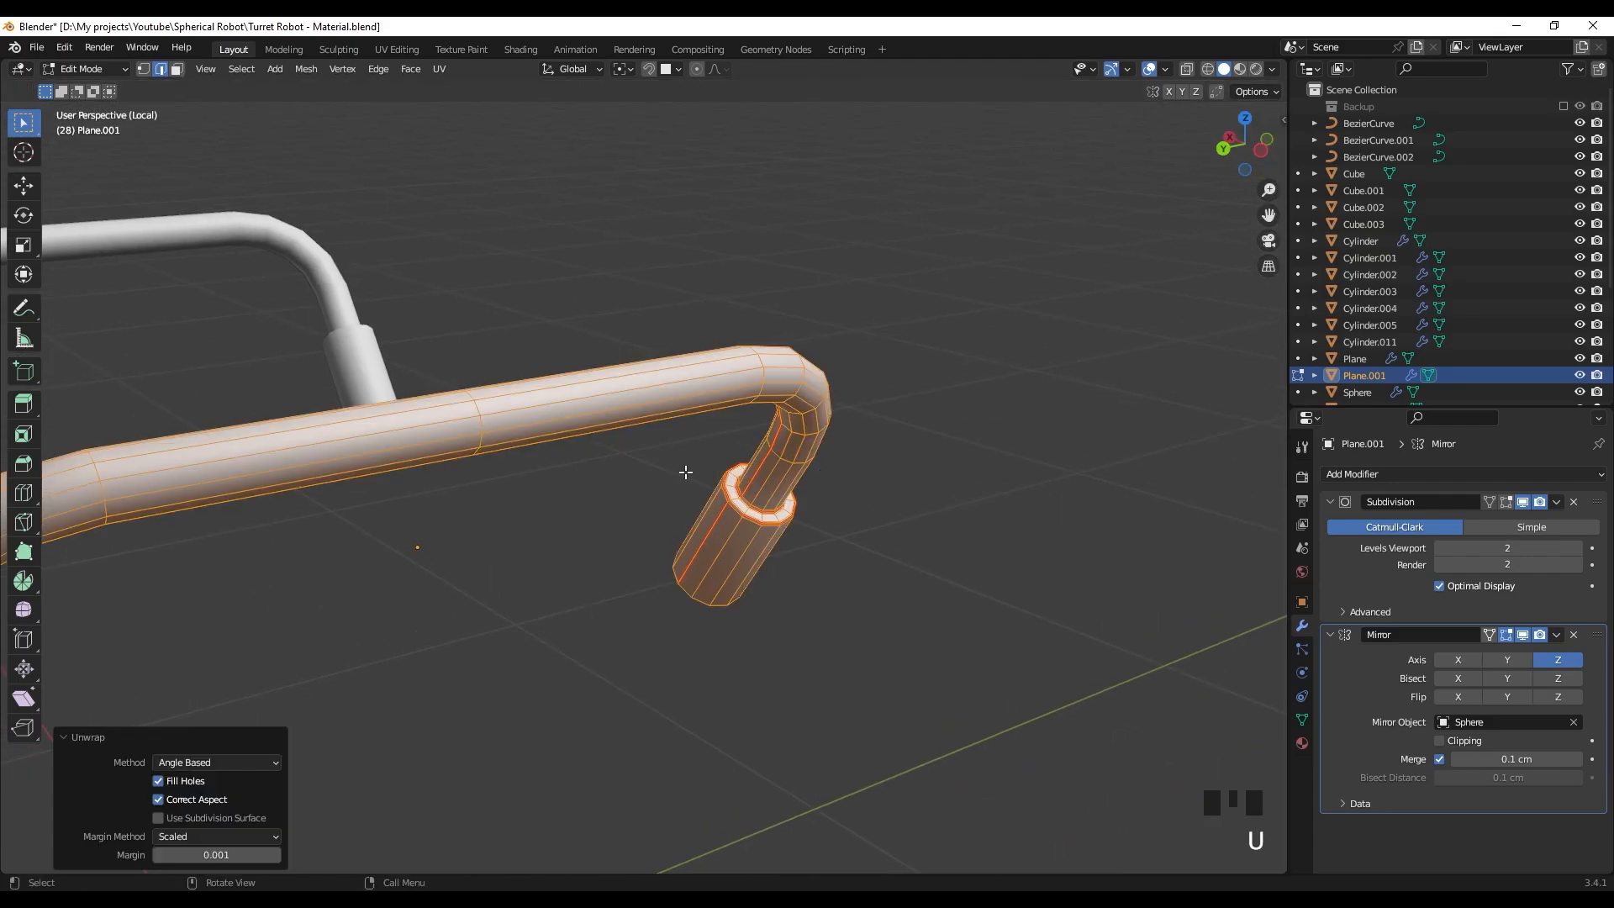
key("z")
left_click(685, 471)
middle_click_drag(736, 487, 619, 453, "shift")
scroll(619, 454, "down", 2)
- Apply the top handle's Mirror modifier and leave local view
middle_click_drag(620, 454, 828, 555, "shift")
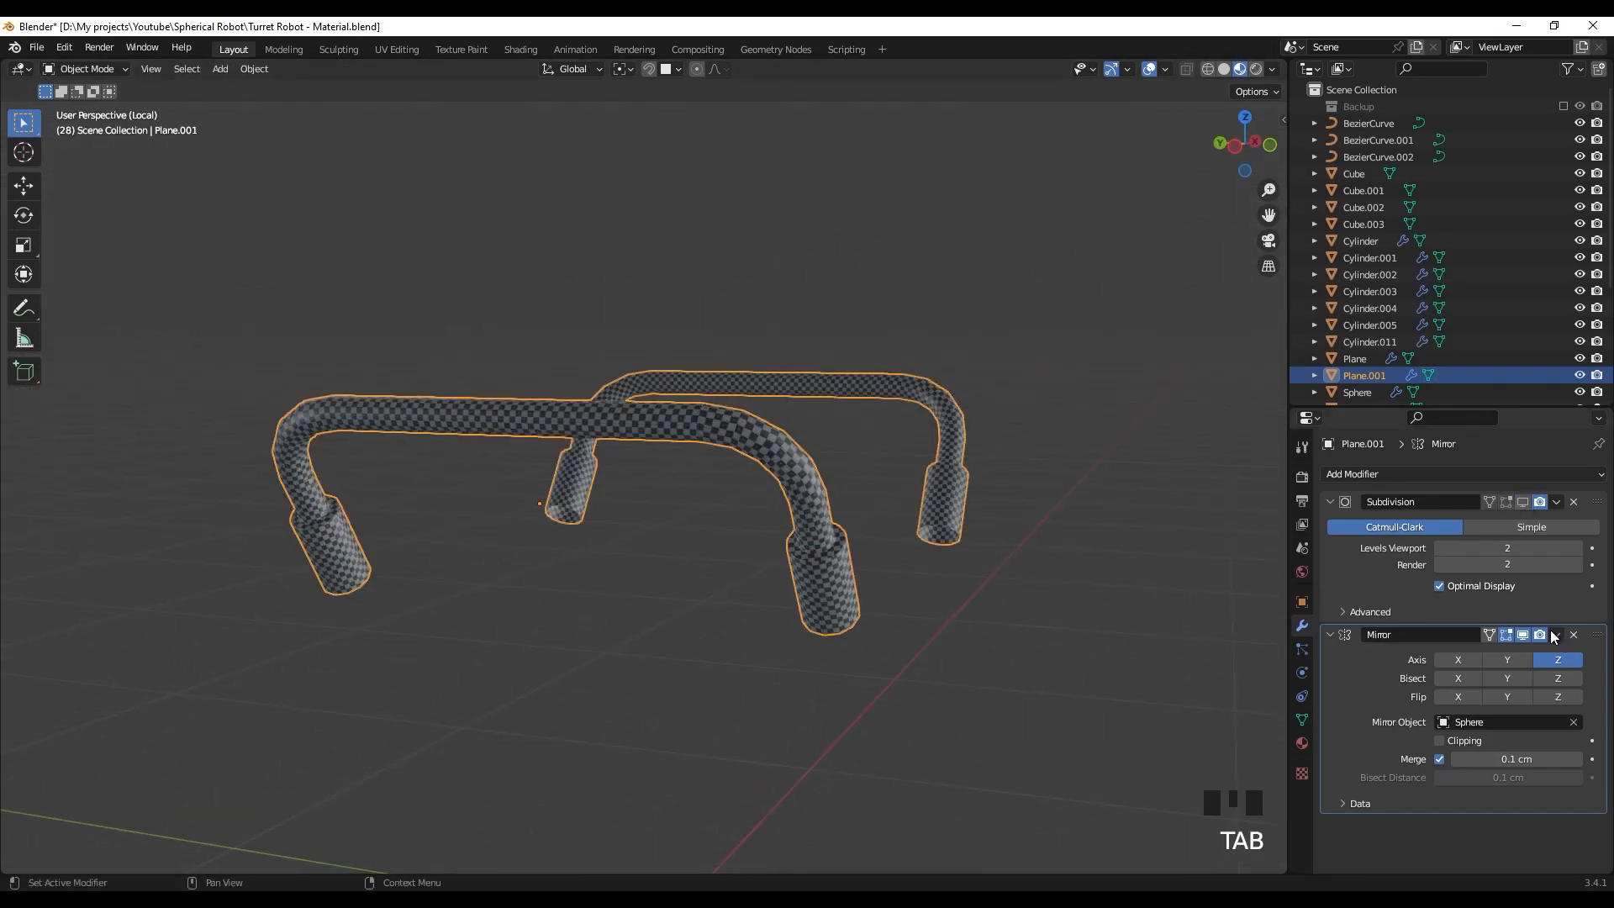
left_click(1522, 655)
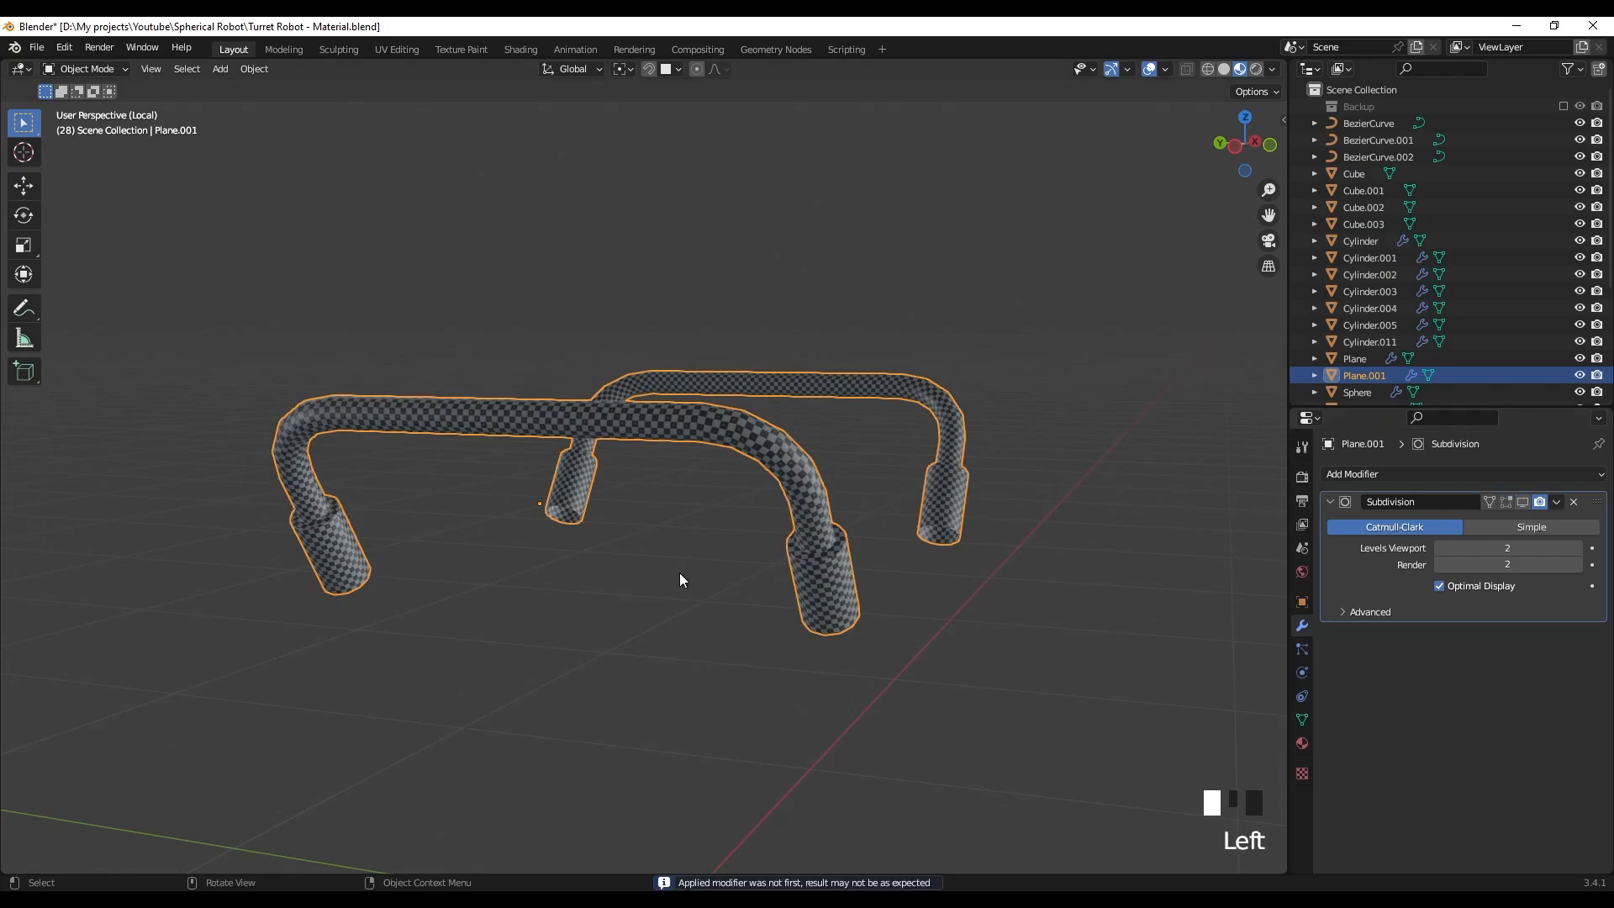
key("slash")
- Isolate the handle on the side disc and edit its mesh in solid shading
middle_click_drag(684, 568, 667, 467, "shift")
left_click(668, 487)
scroll(658, 476, "up", 3)
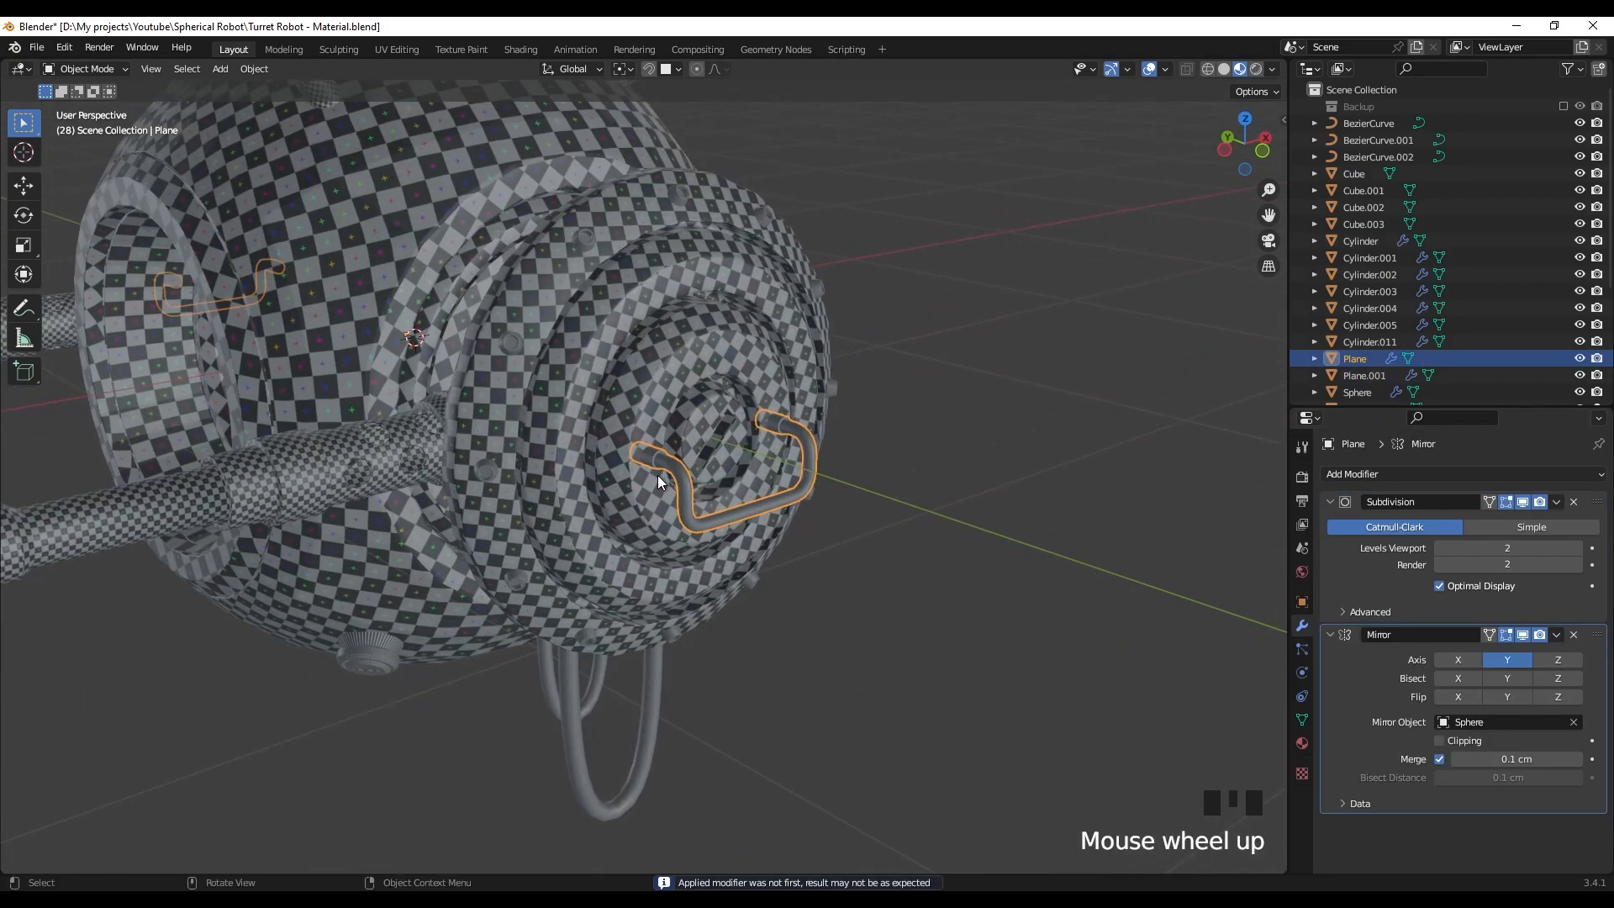
key("slash")
middle_click_drag(780, 566, 699, 547, "shift")
scroll(695, 515, "up", 8)
scroll(694, 515, "up", 2)
scroll(700, 542, "down", 3)
key("Tab")
scroll(578, 479, "up", 2)
middle_click_drag(576, 461, 632, 458, "shift")
- Turn off the viewport subdivision, select the inner and outer edge loops of the side handle's collar and mark them as seams
left_click(686, 456)
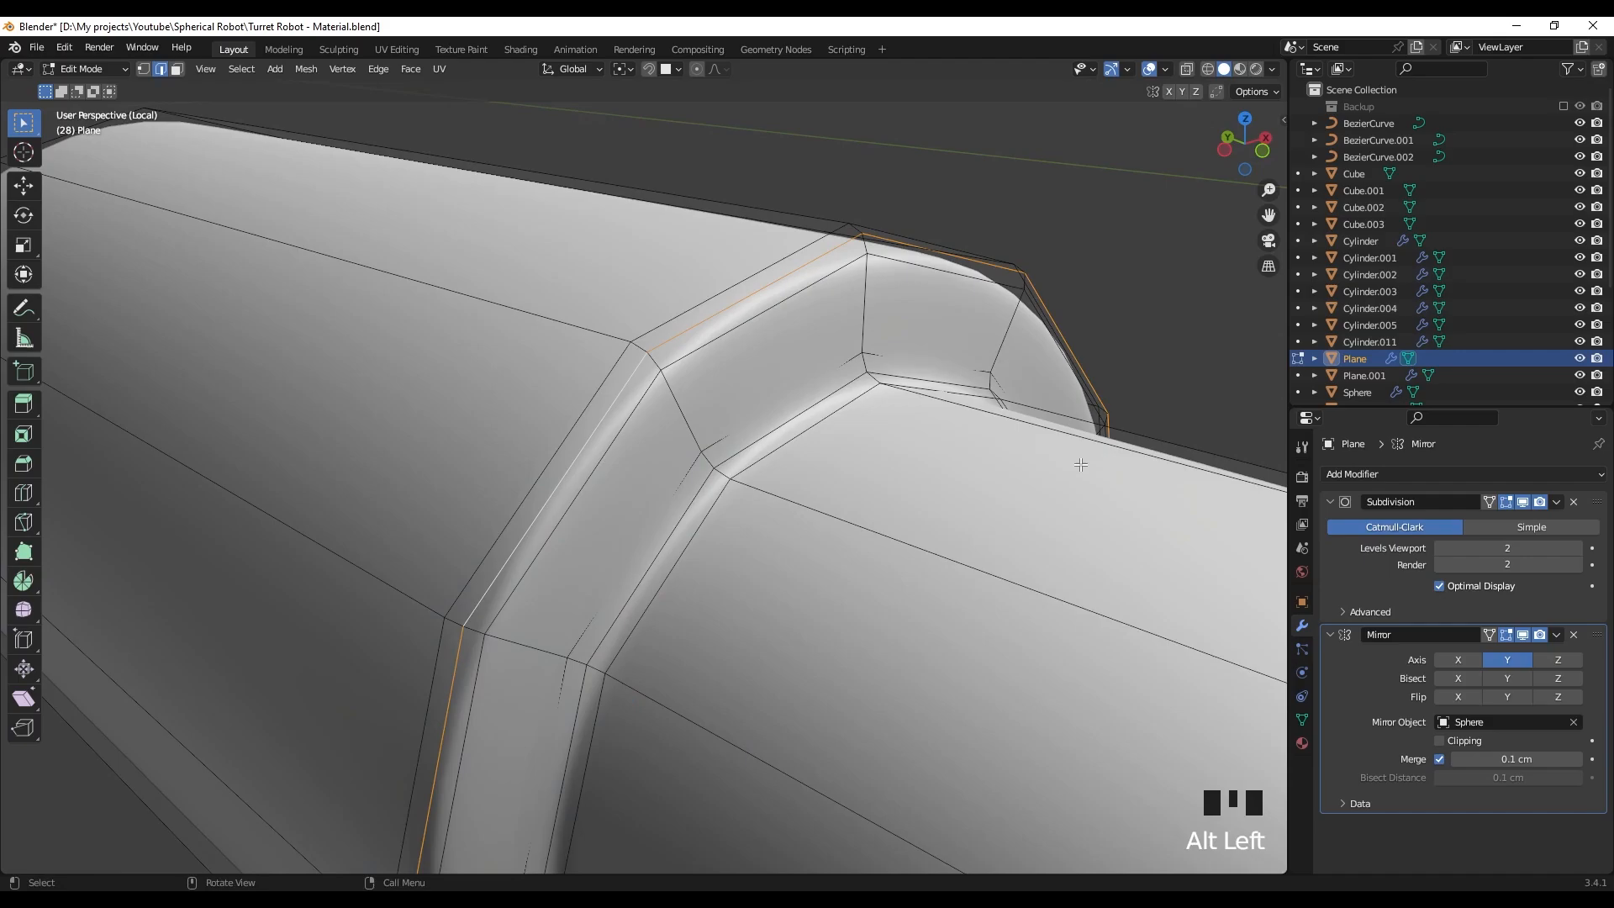
left_click(1524, 502)
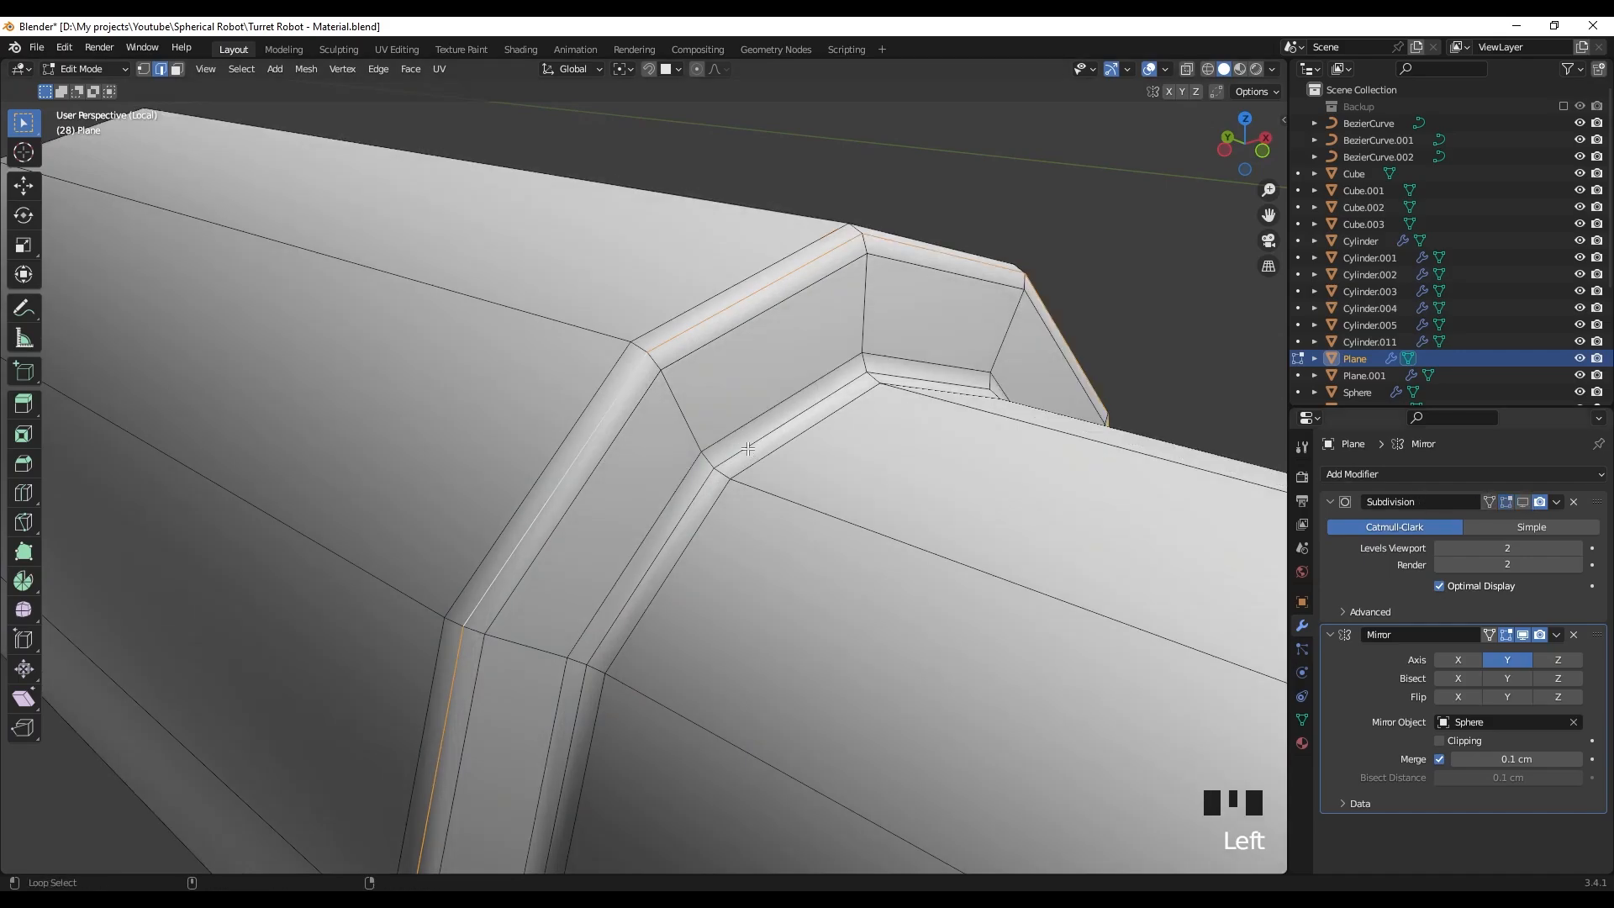
scroll(753, 450, "down", 2)
middle_click_drag(757, 450, 745, 479, "shift")
scroll(843, 414, "up", 4)
middle_click_drag(843, 415, 668, 388, "shift")
right_click(788, 494)
left_click(725, 662)
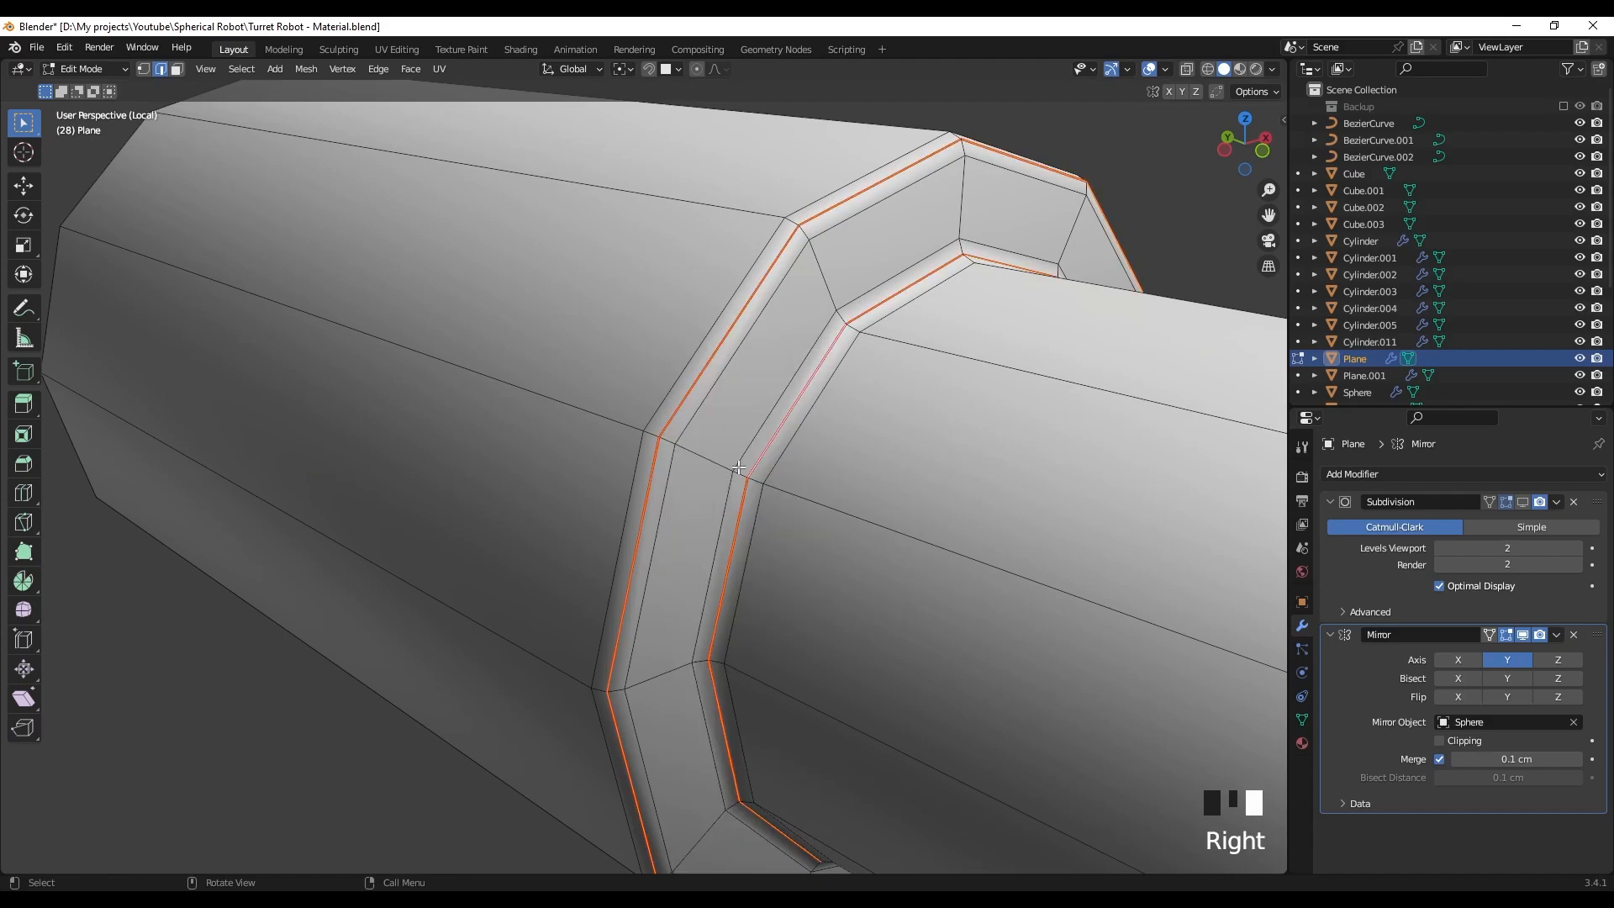
- Select a continuous line of edges along the underside of the side handle, across its collars and sleeves, and mark it as a seam
middle_click_drag(757, 538, 866, 512)
middle_click_drag(866, 512, 933, 440, "shift")
key("KP_Decimal")
scroll(940, 558, "up", 3)
scroll(967, 563, "up", 2)
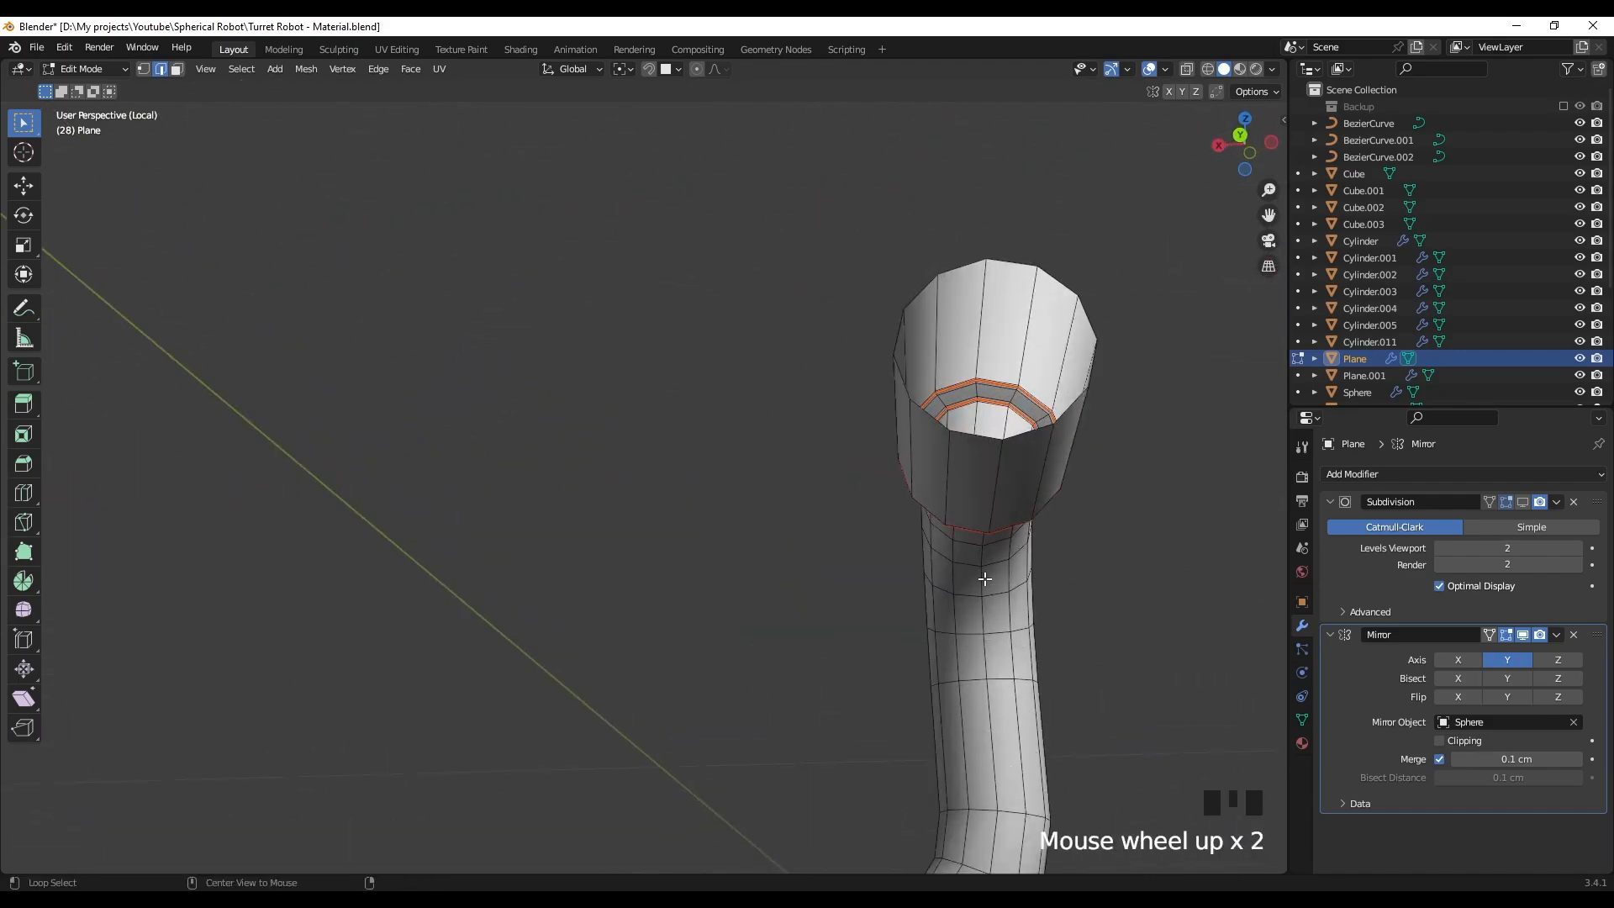
middle_click_drag(966, 563, 682, 277, "shift")
scroll(600, 538, "up", 7)
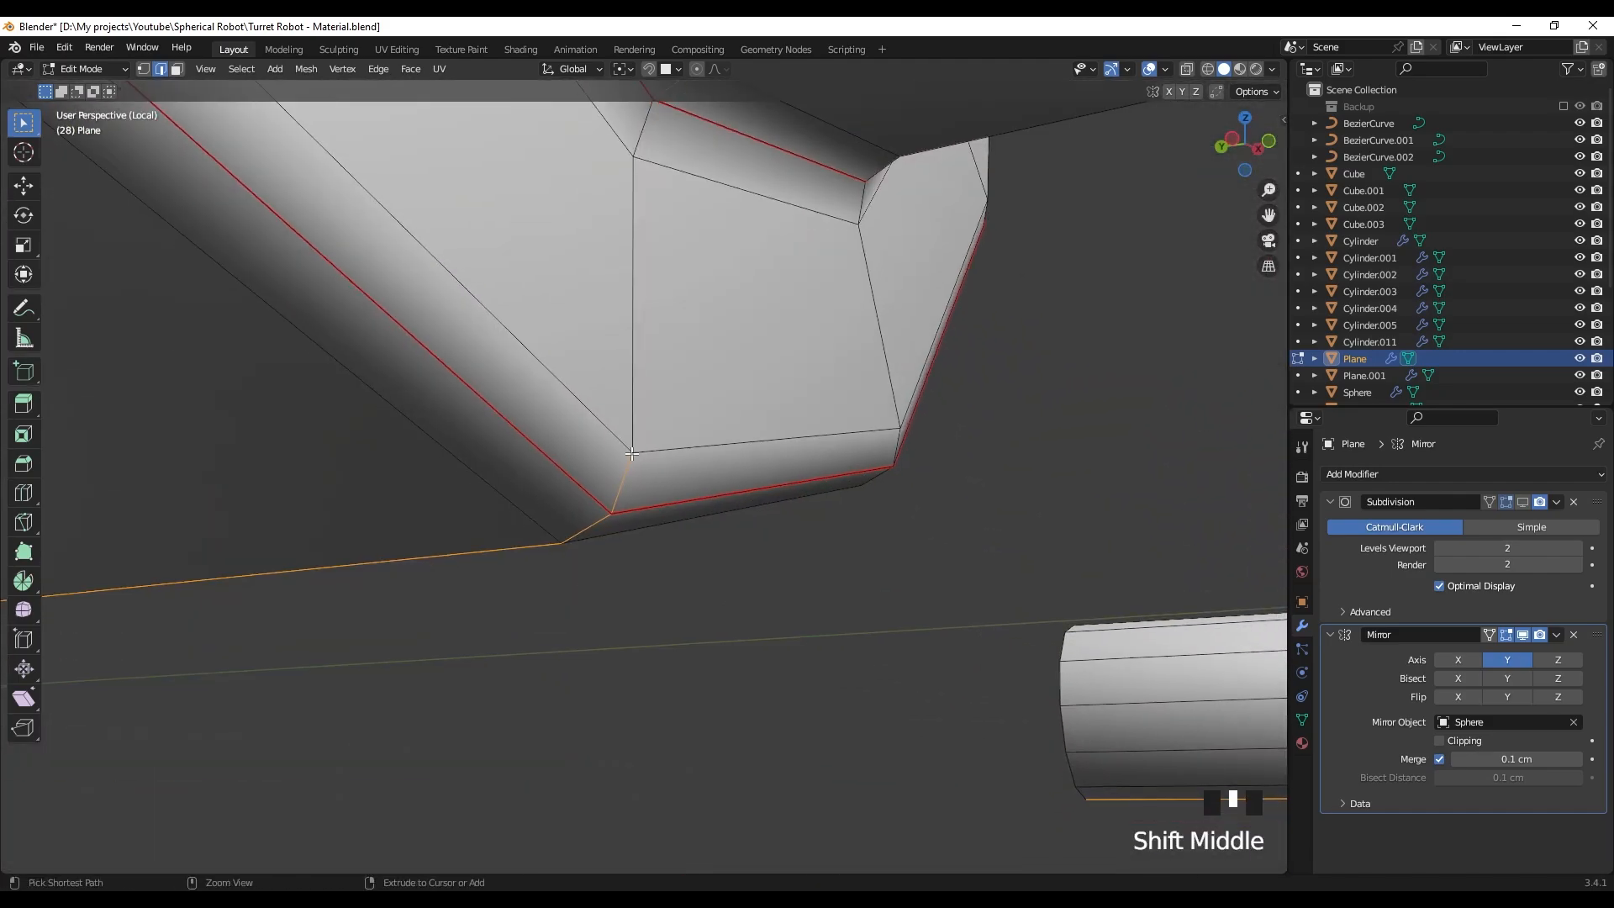
scroll(682, 337, "down", 12)
middle_click_drag(672, 454, 763, 603)
scroll(764, 603, "up", 7)
scroll(763, 603, "up", 8)
middle_click_drag(714, 688, 635, 478, "shift")
scroll(677, 560, "down", 12)
scroll(893, 432, "up", 8)
scroll(893, 432, "down", 6)
scroll(634, 478, "up", 14)
scroll(639, 480, "up", 1)
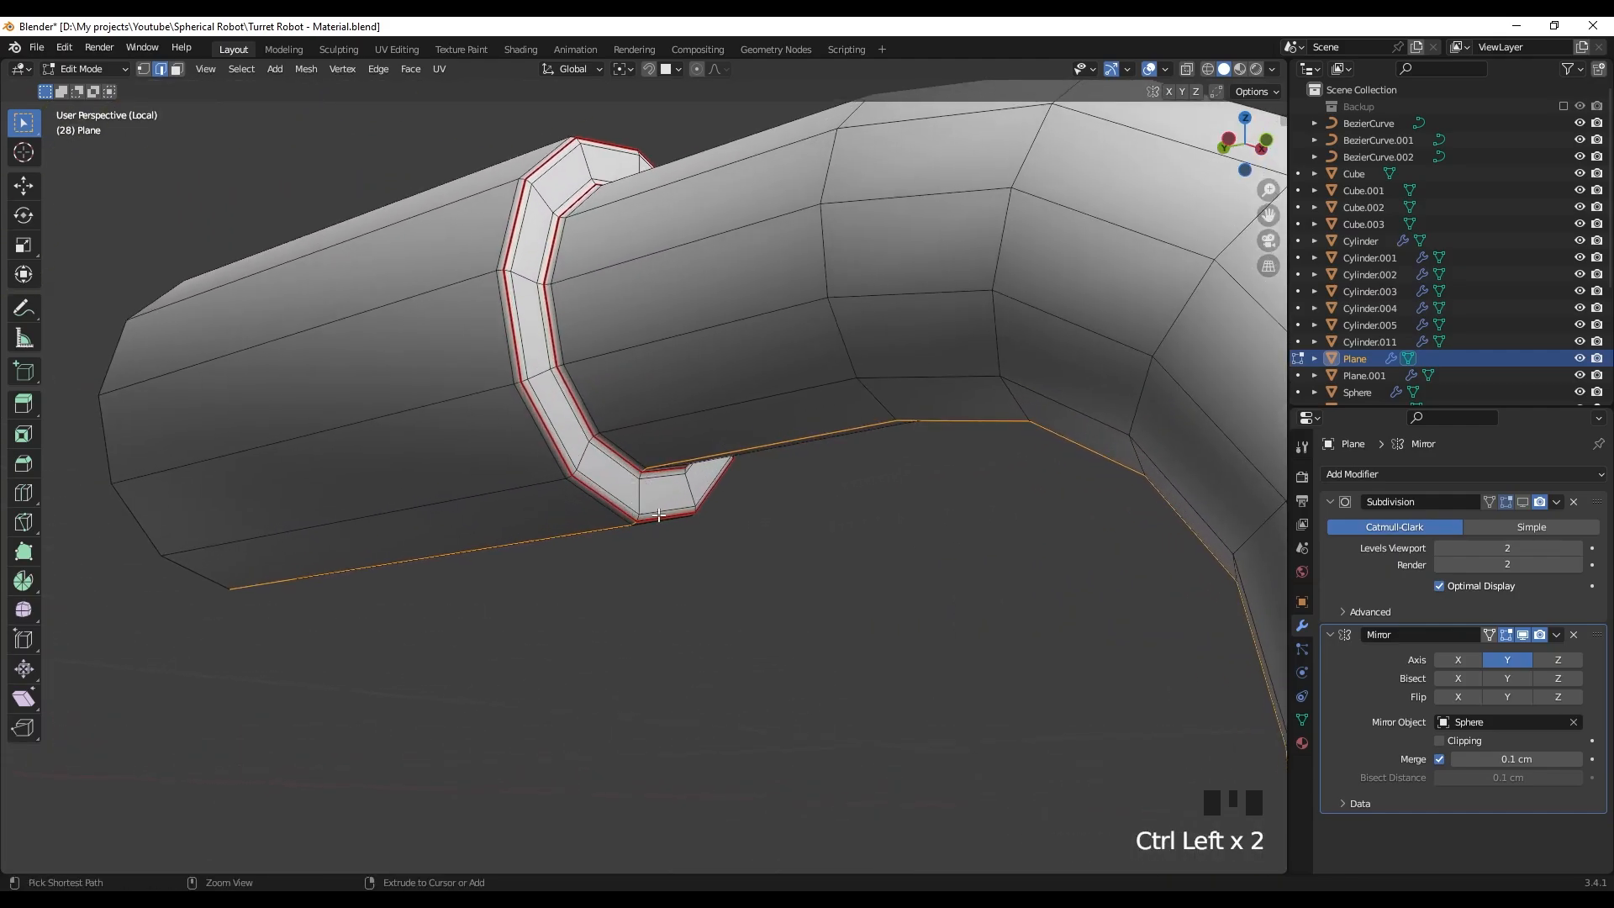
right_click_drag(658, 514, 624, 655)
- Select the entire side handle mesh and unwrap it along its seams
scroll(700, 570, "down", 20)
middle_click_drag(700, 570, 732, 544)
key("a")
key("u")
left_click(732, 545)
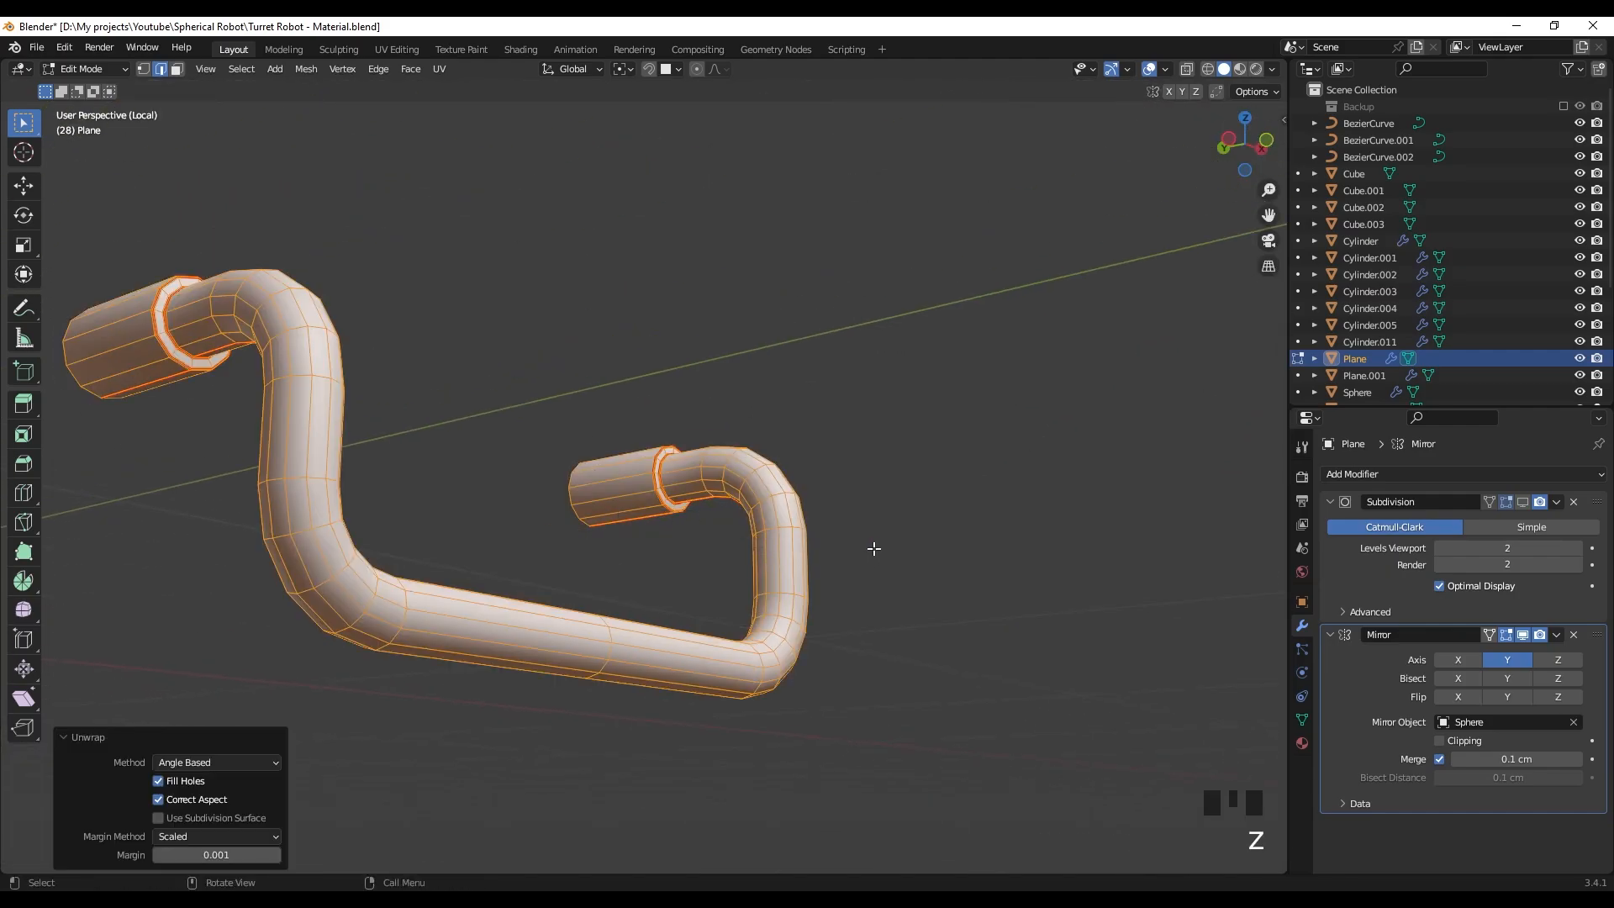
- Return the side handle to Object Mode with material preview shading, apply its Mirror modifier and leave the isolated view
key("z")
key("Tab")
mouse_move(882, 582)
middle_mouse_down()
mouse_move(642, 603)
mouse_move(589, 547)
mouse_move(622, 576)
mouse_move(1176, 614)
middle_mouse_up()
left_click(1505, 657)
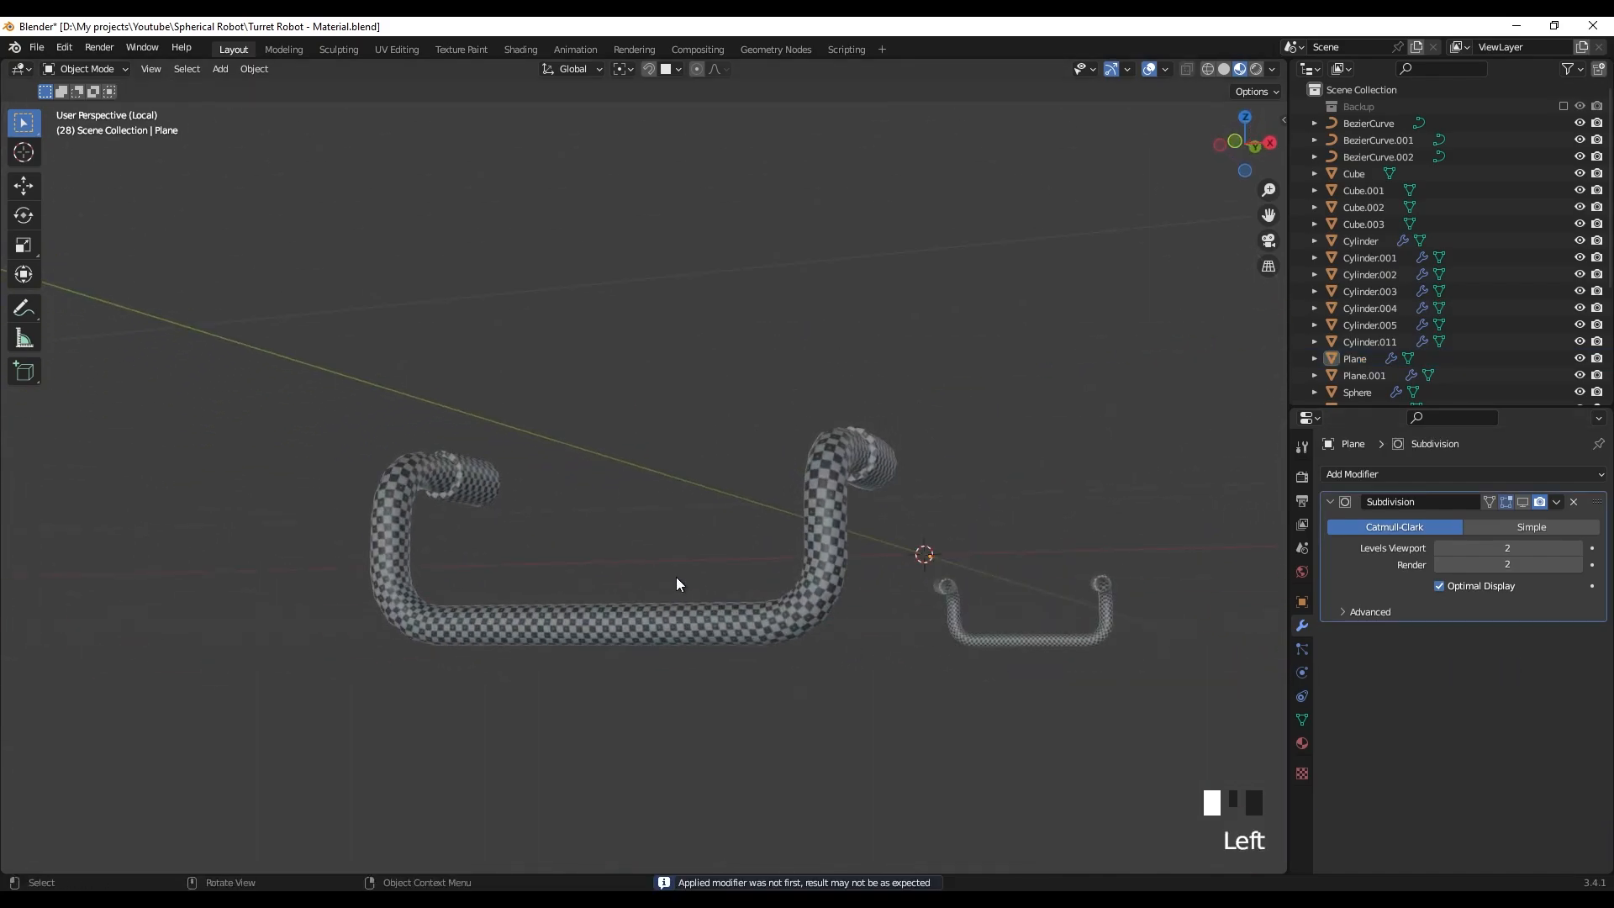
middle_click_drag(675, 576, 781, 620)
key("slash")
- Select all eight small spheres arranged in a circle around the circular plate on the robot's body
middle_click_drag(700, 468, 718, 507, "shift")
left_click(700, 383, "shift")
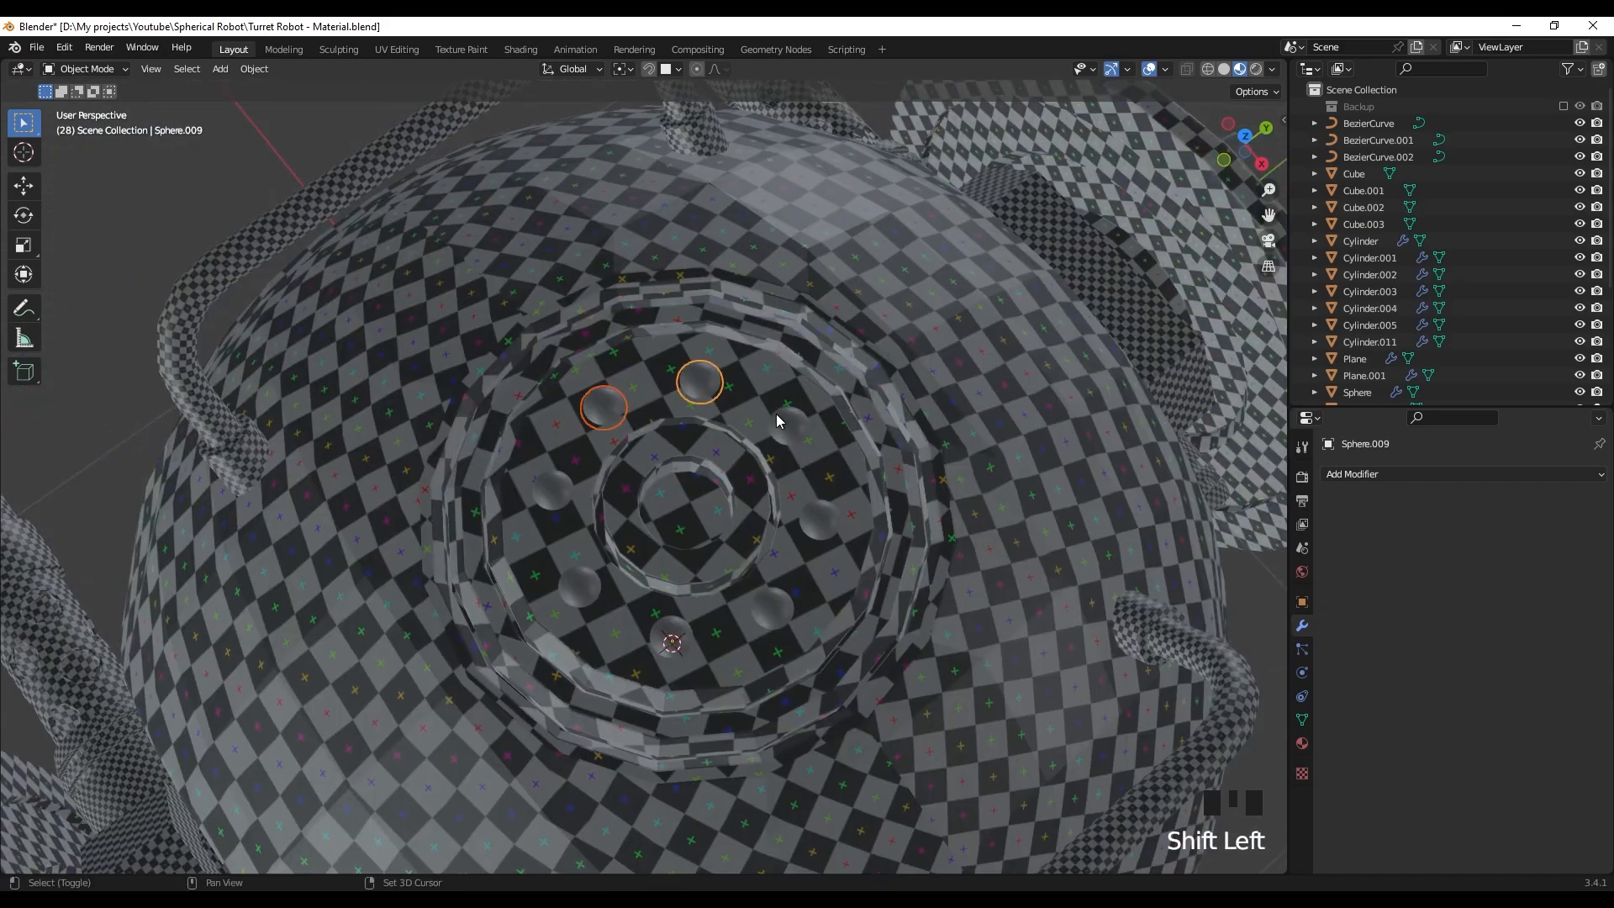
left_click(785, 426, "shift")
left_click(815, 517, "shift")
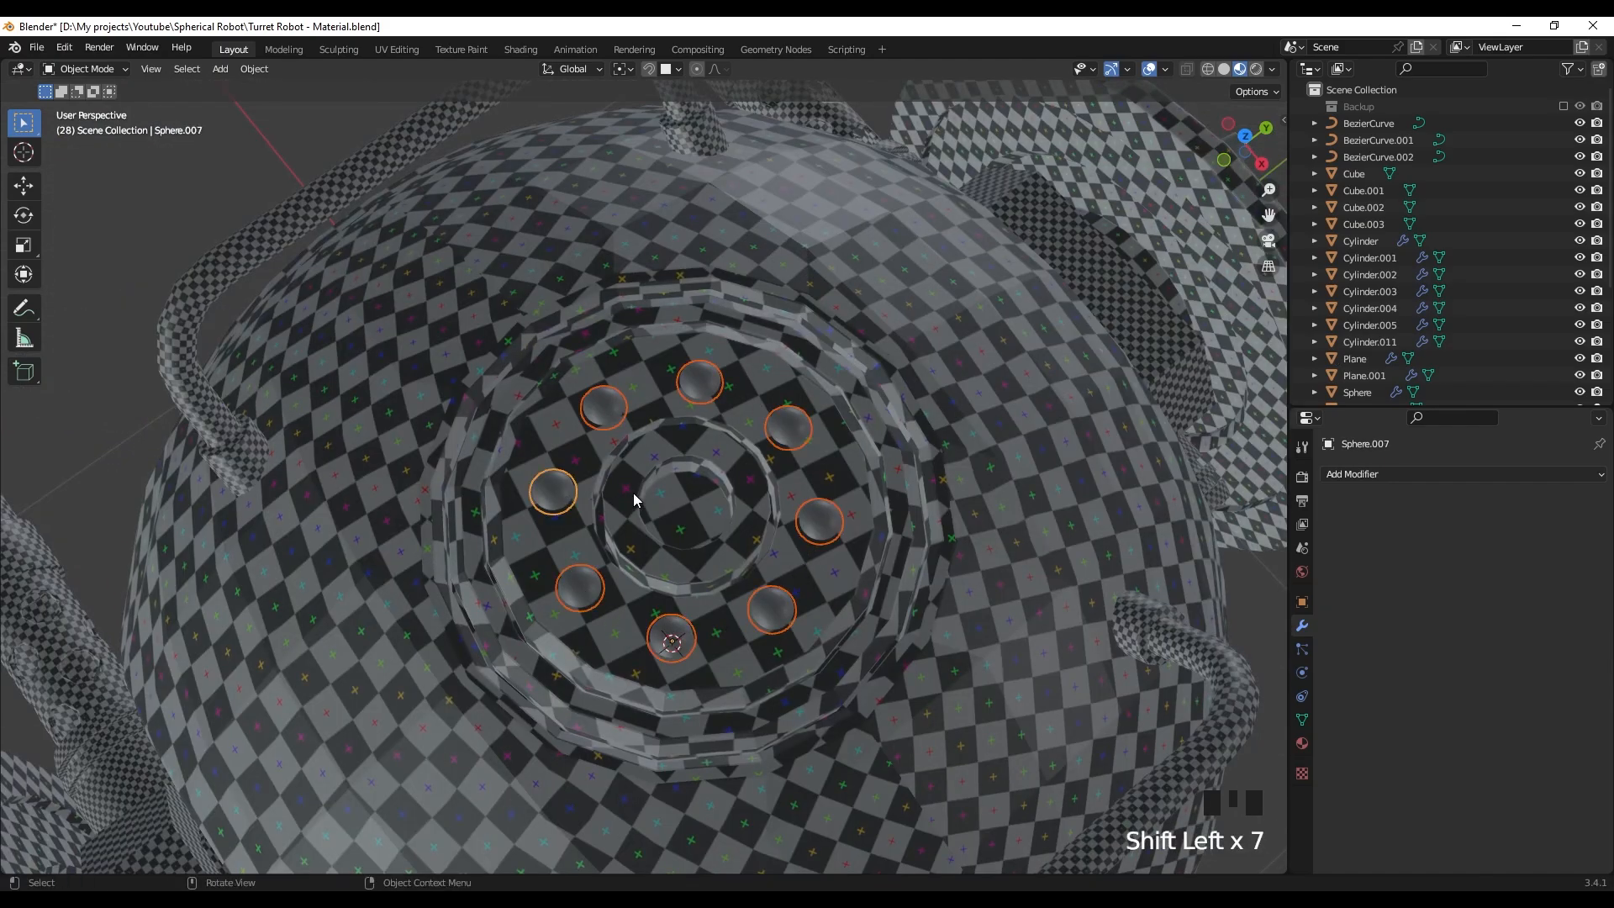
- Isolate the eight selected spheres, edit their meshes together and switch to the UV Editing workspace
middle_click_drag(633, 499, 469, 93)
key("slash")
key("Tab")
left_click(403, 52)
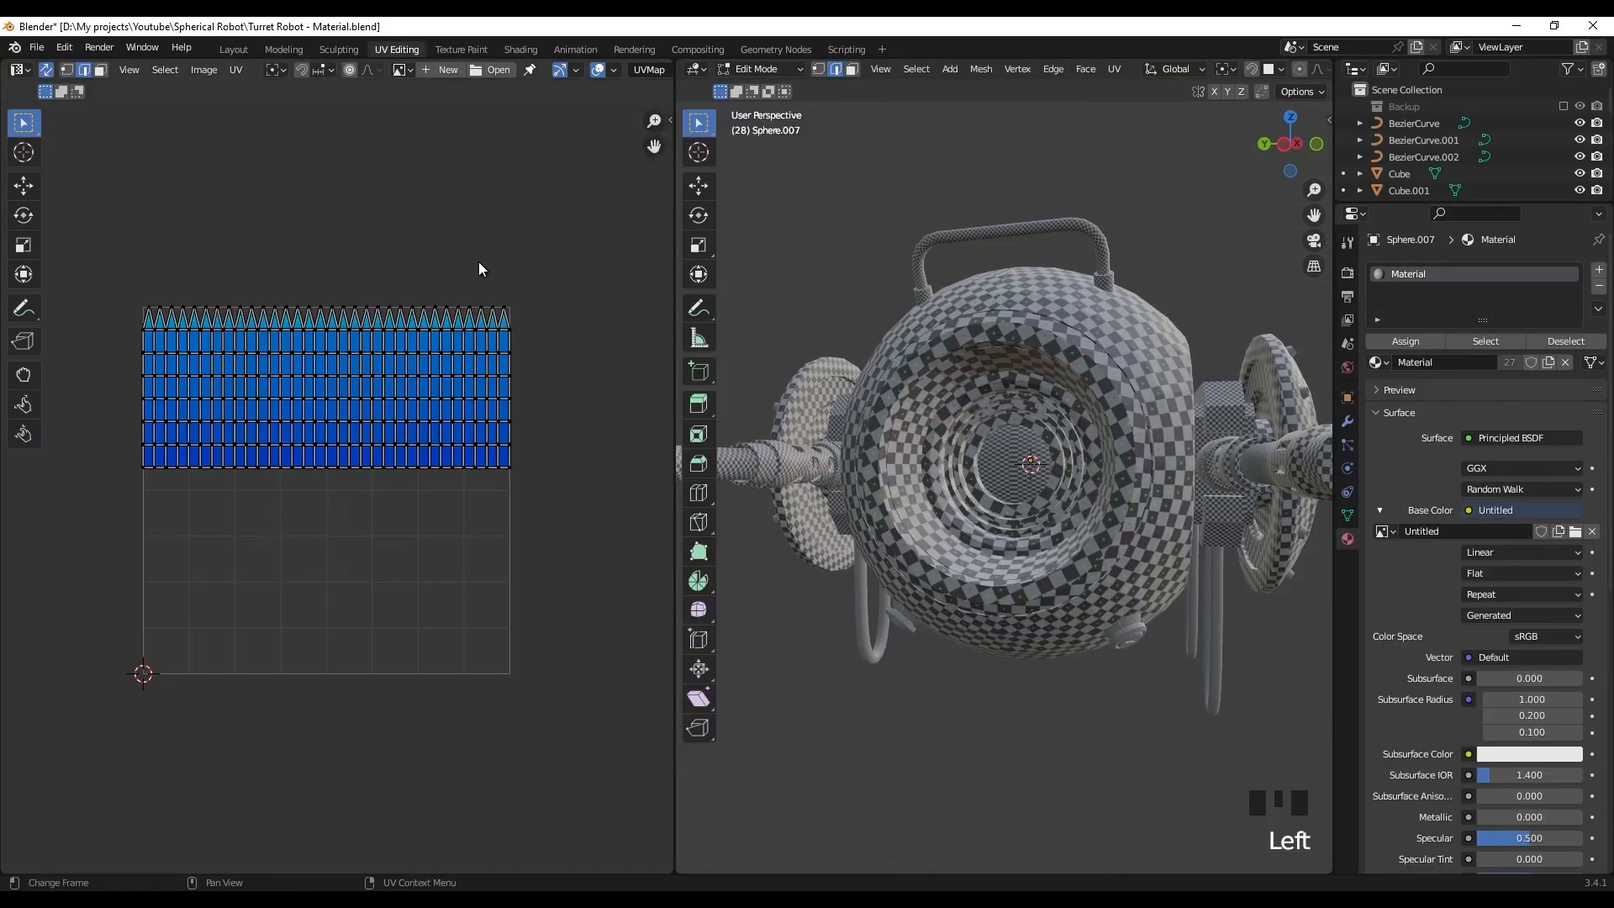
- Select the complete meshes of all eight small spheres and unwrap them with the standard Unwrap operation
scroll(755, 417, "down", 2)
middle_click_drag(755, 417, 924, 528)
key("Tab")
key("Tab")
key("a")
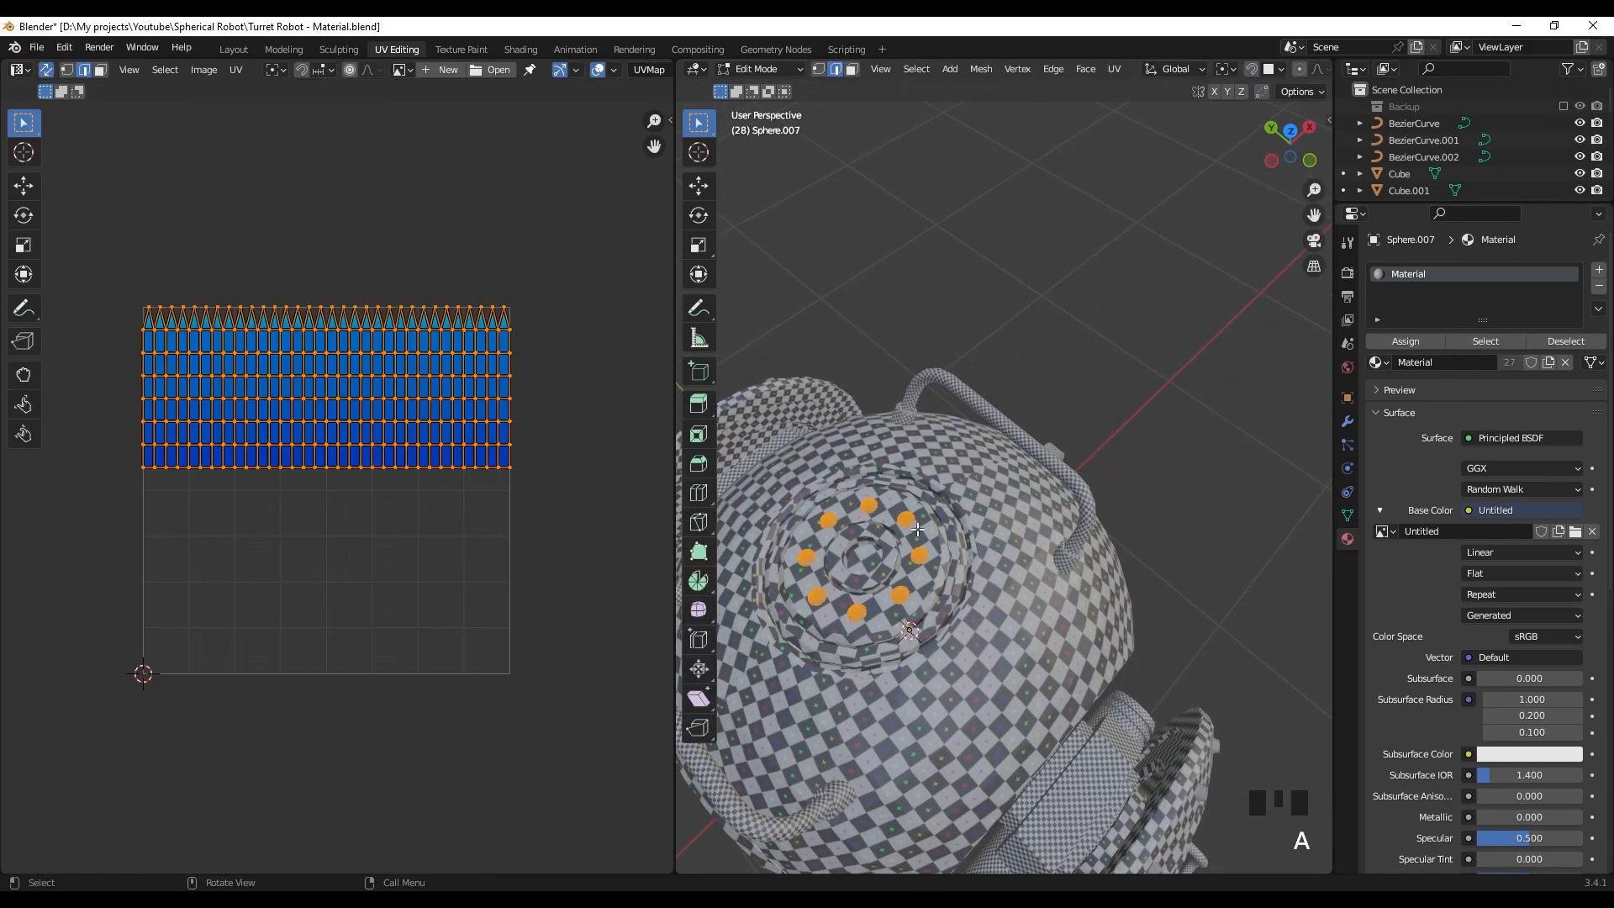
scroll(967, 551, "up", 2)
key("u")
left_click(967, 549)
scroll(399, 527, "up", 4)
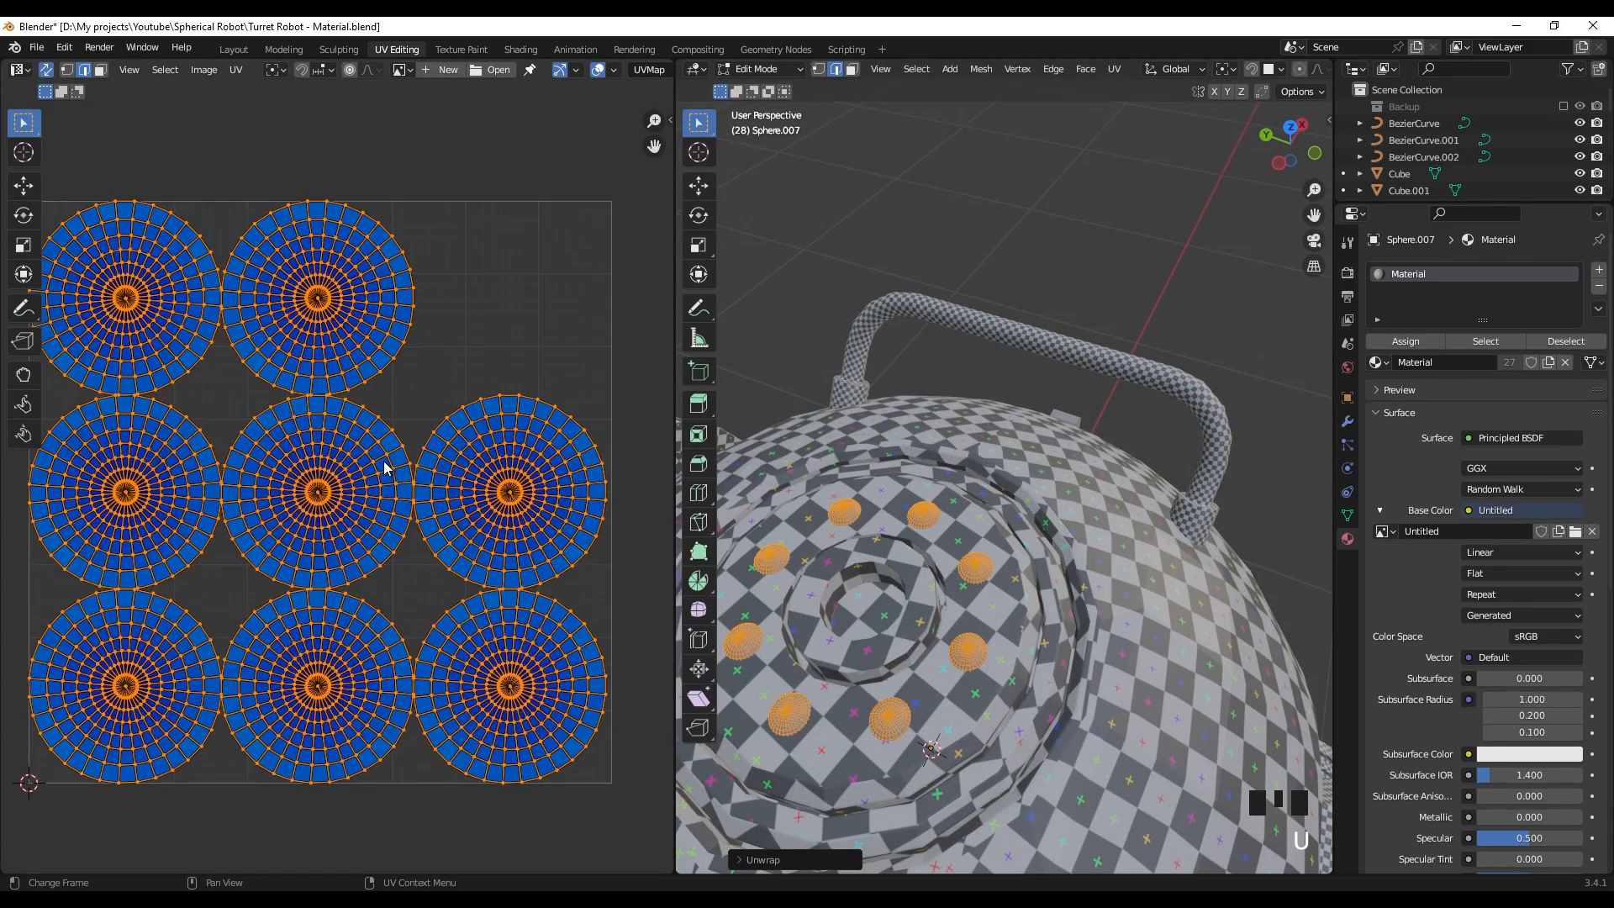
- Deselect the small spheres' UVs, return to the Layout workspace and leave the isolated view to show the whole robot
left_click(444, 427)
scroll(840, 538, "down", 4)
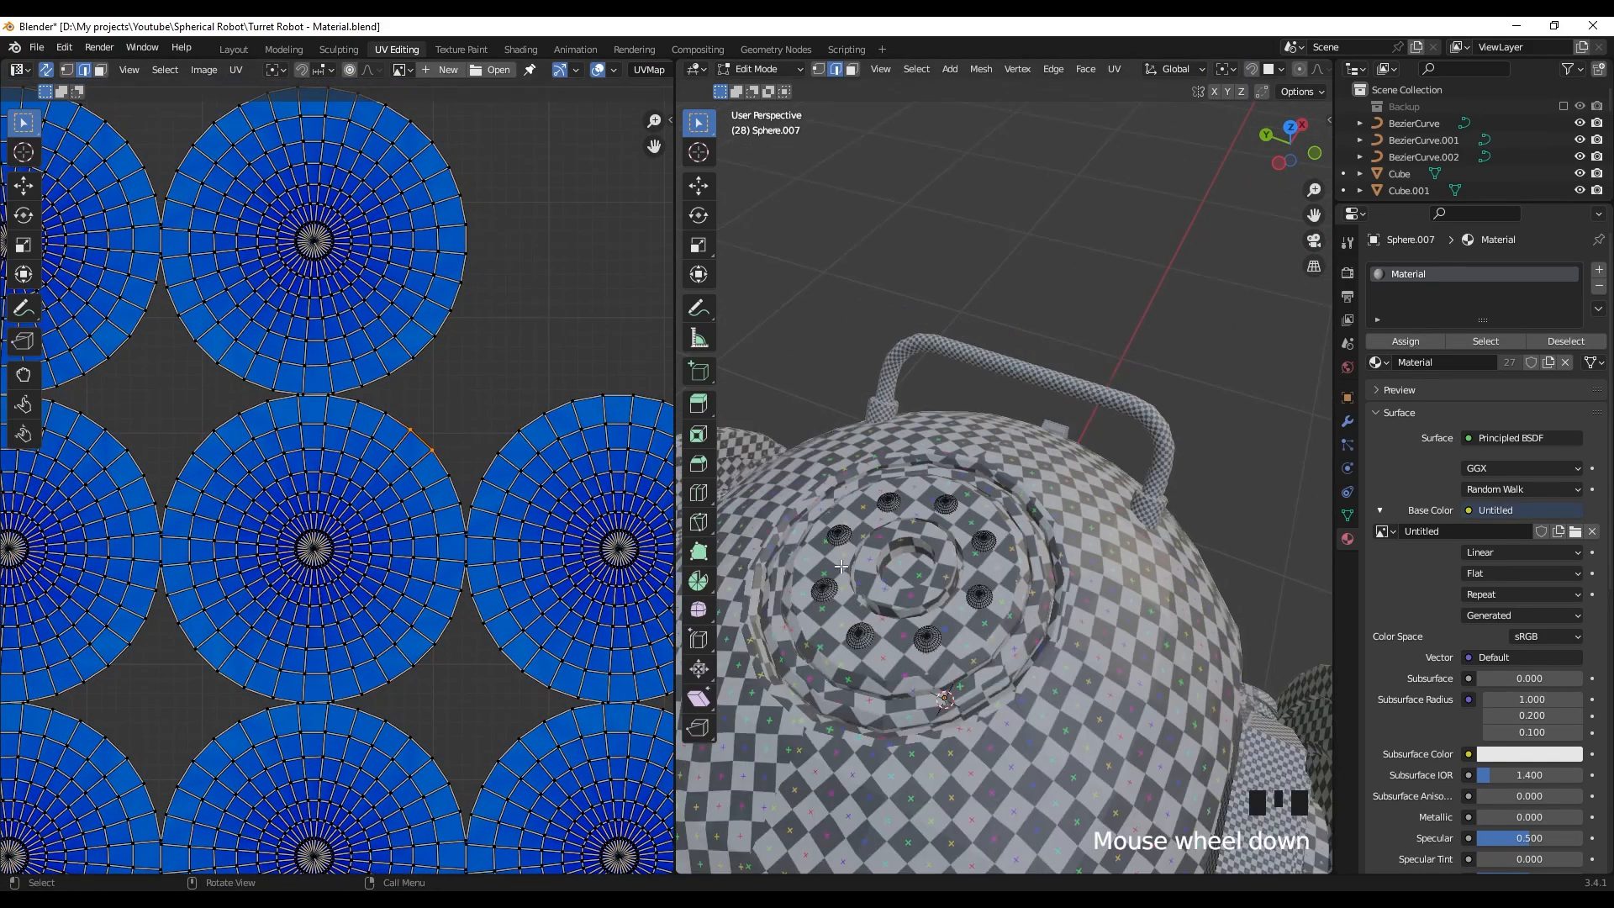
middle_click_drag(832, 516, 968, 575, "shift")
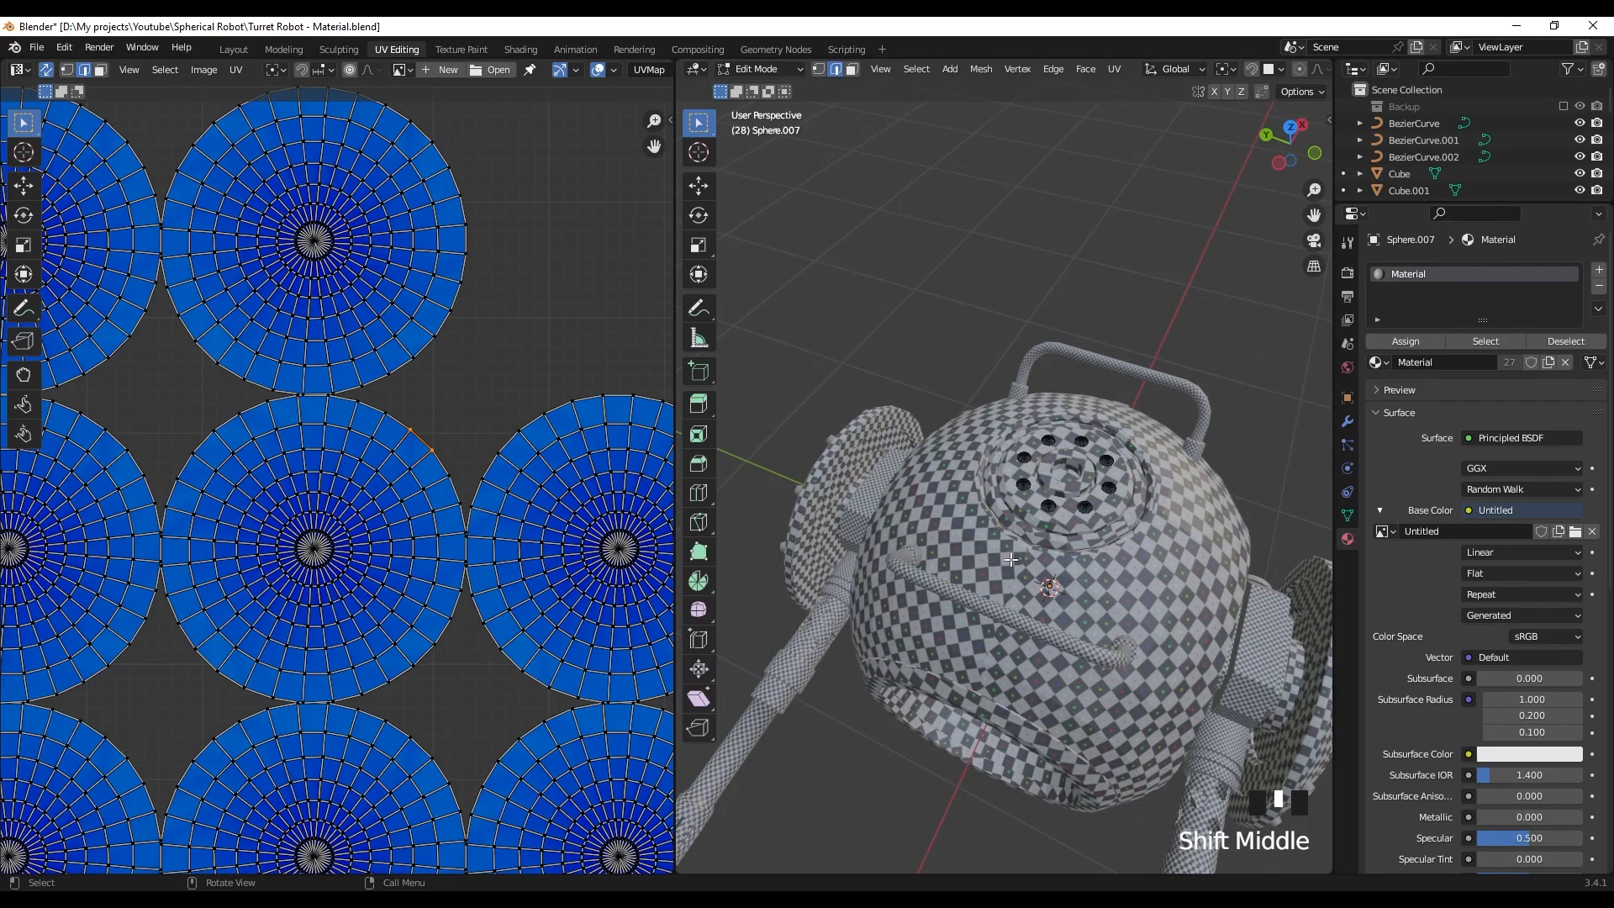
left_click(235, 50)
key("slash")
scroll(904, 430, "down", 3)
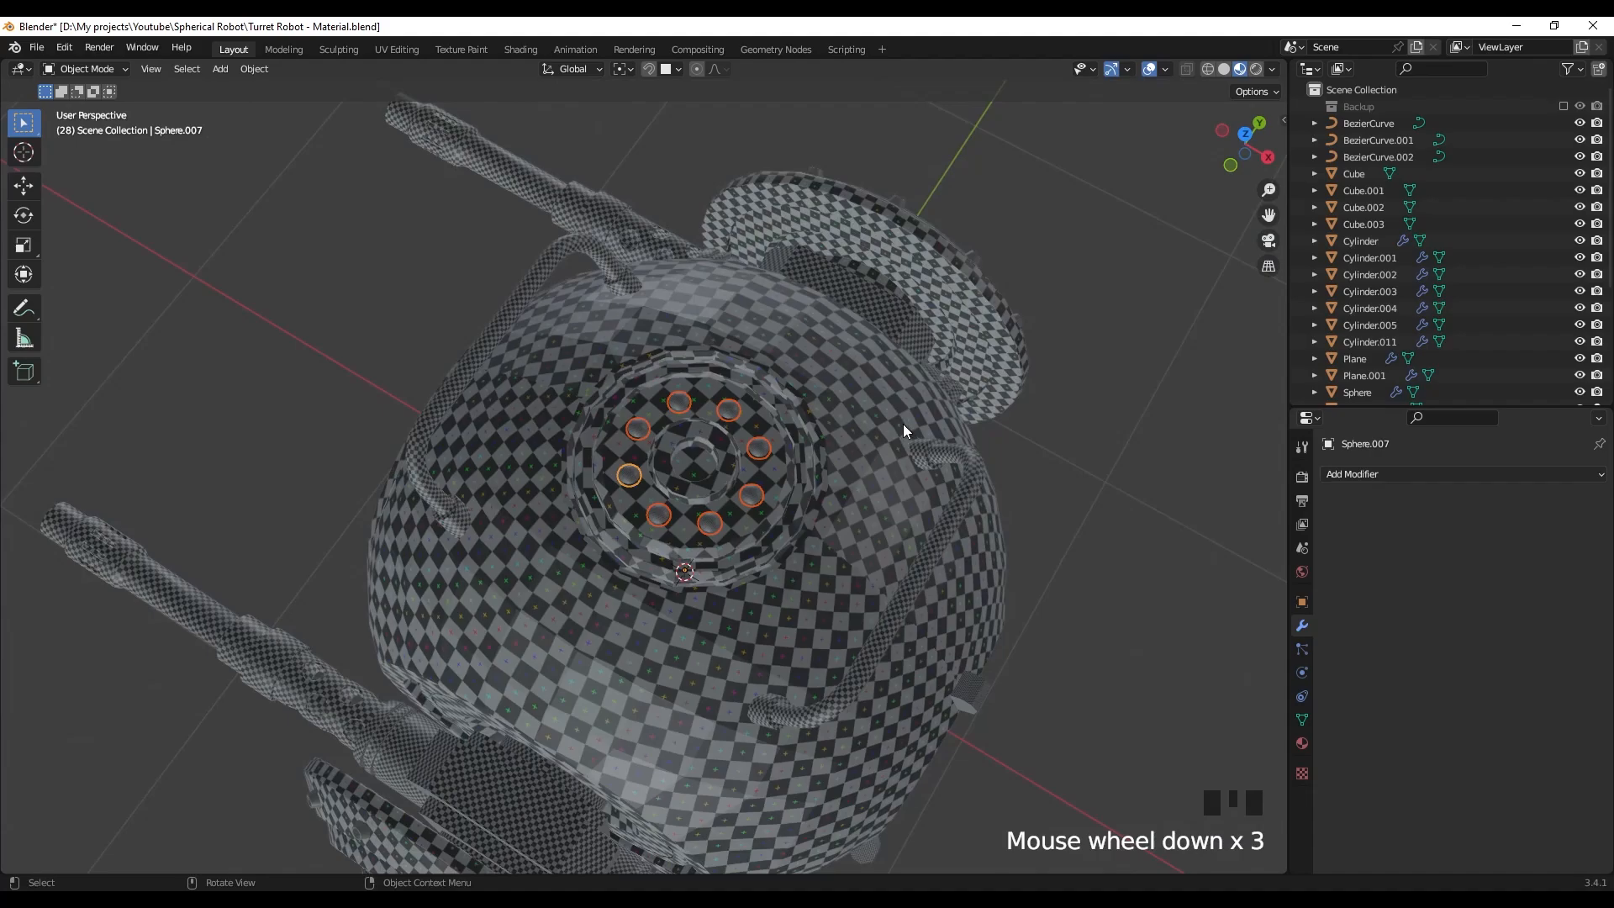
- Isolate the mirrored knob Cylinder.005 on the underside of the robot body in local view
middle_click_drag(903, 423, 716, 470, "shift")
middle_click_drag(716, 470, 714, 296, "shift")
left_click(700, 270)
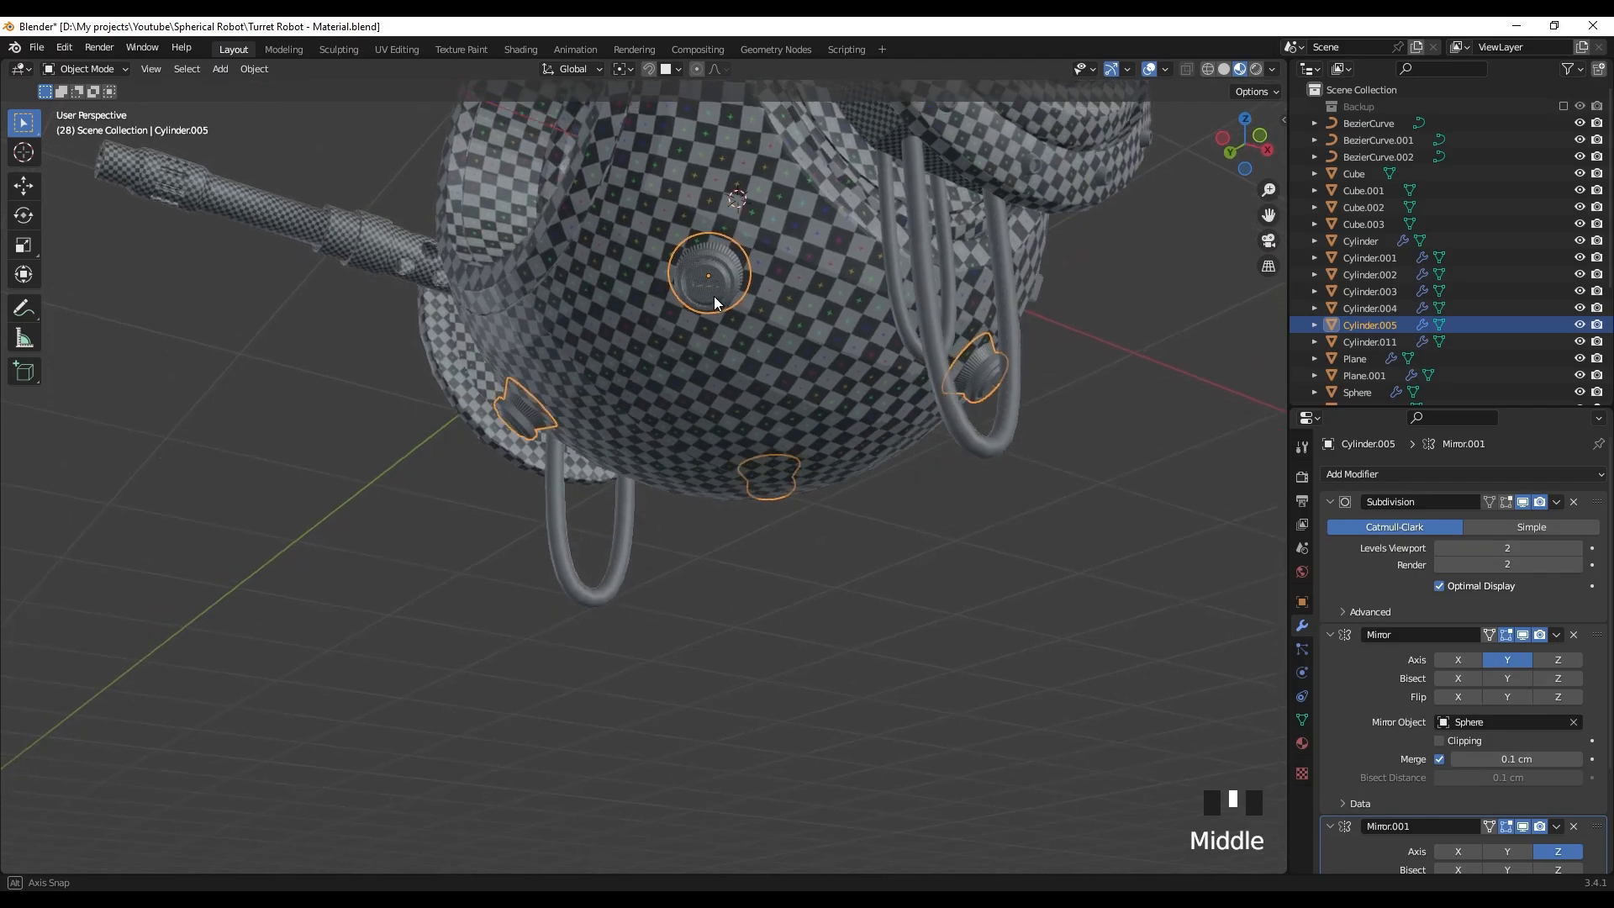
key("slash")
scroll(701, 294, "up", 5)
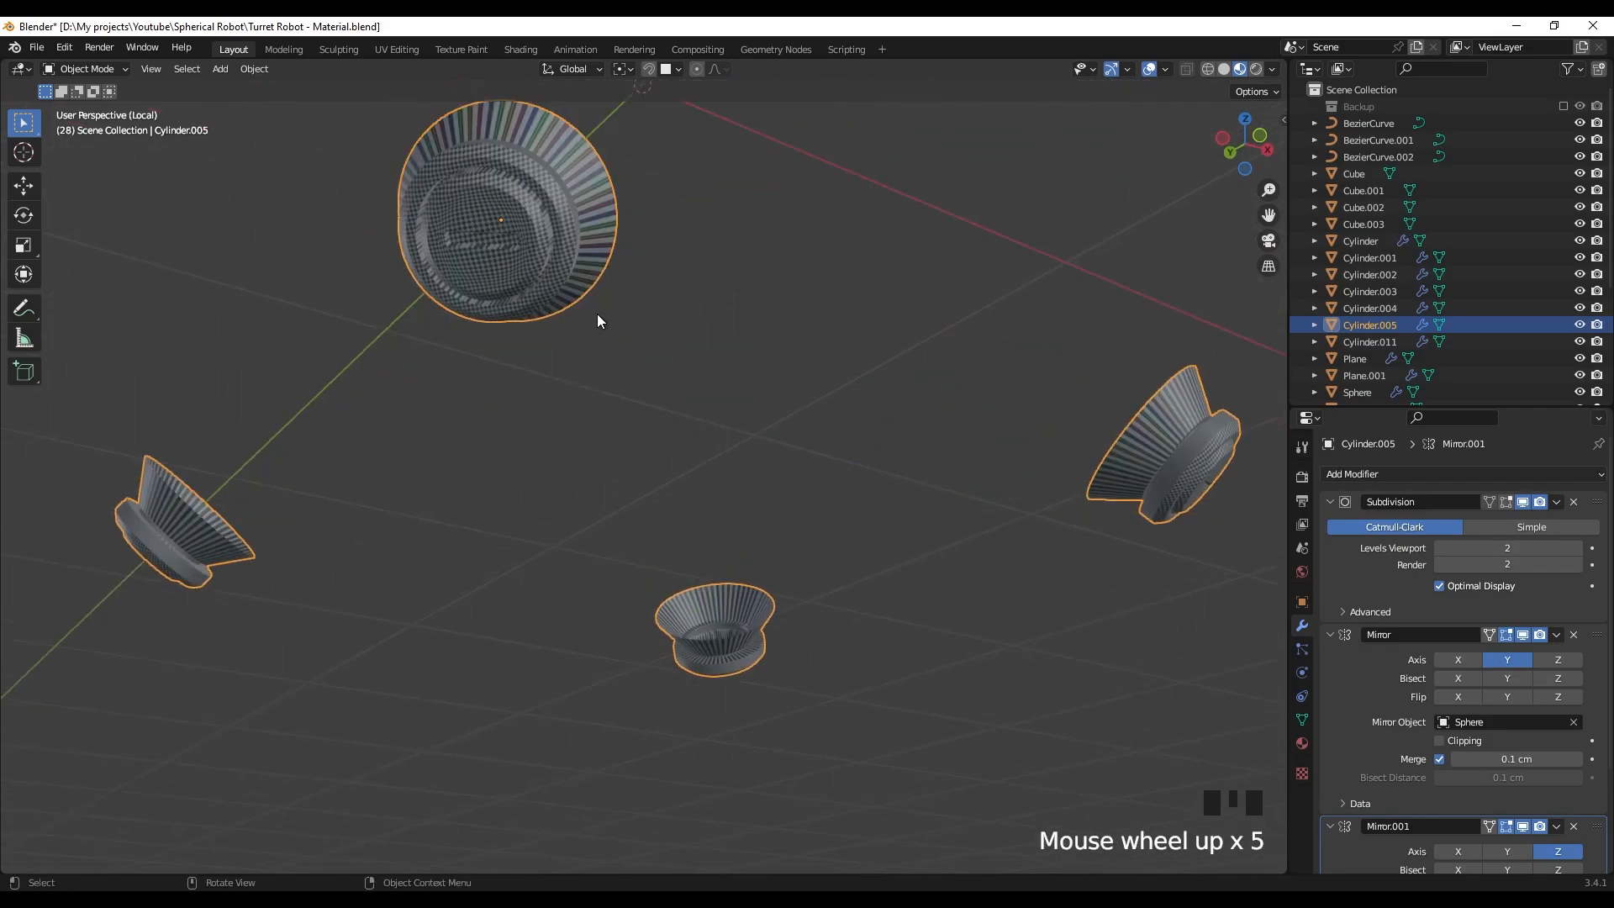
middle_click_drag(597, 316, 723, 429, "shift")
scroll(723, 429, "up", 5)
middle_click_drag(1112, 580, 1071, 476, "shift")
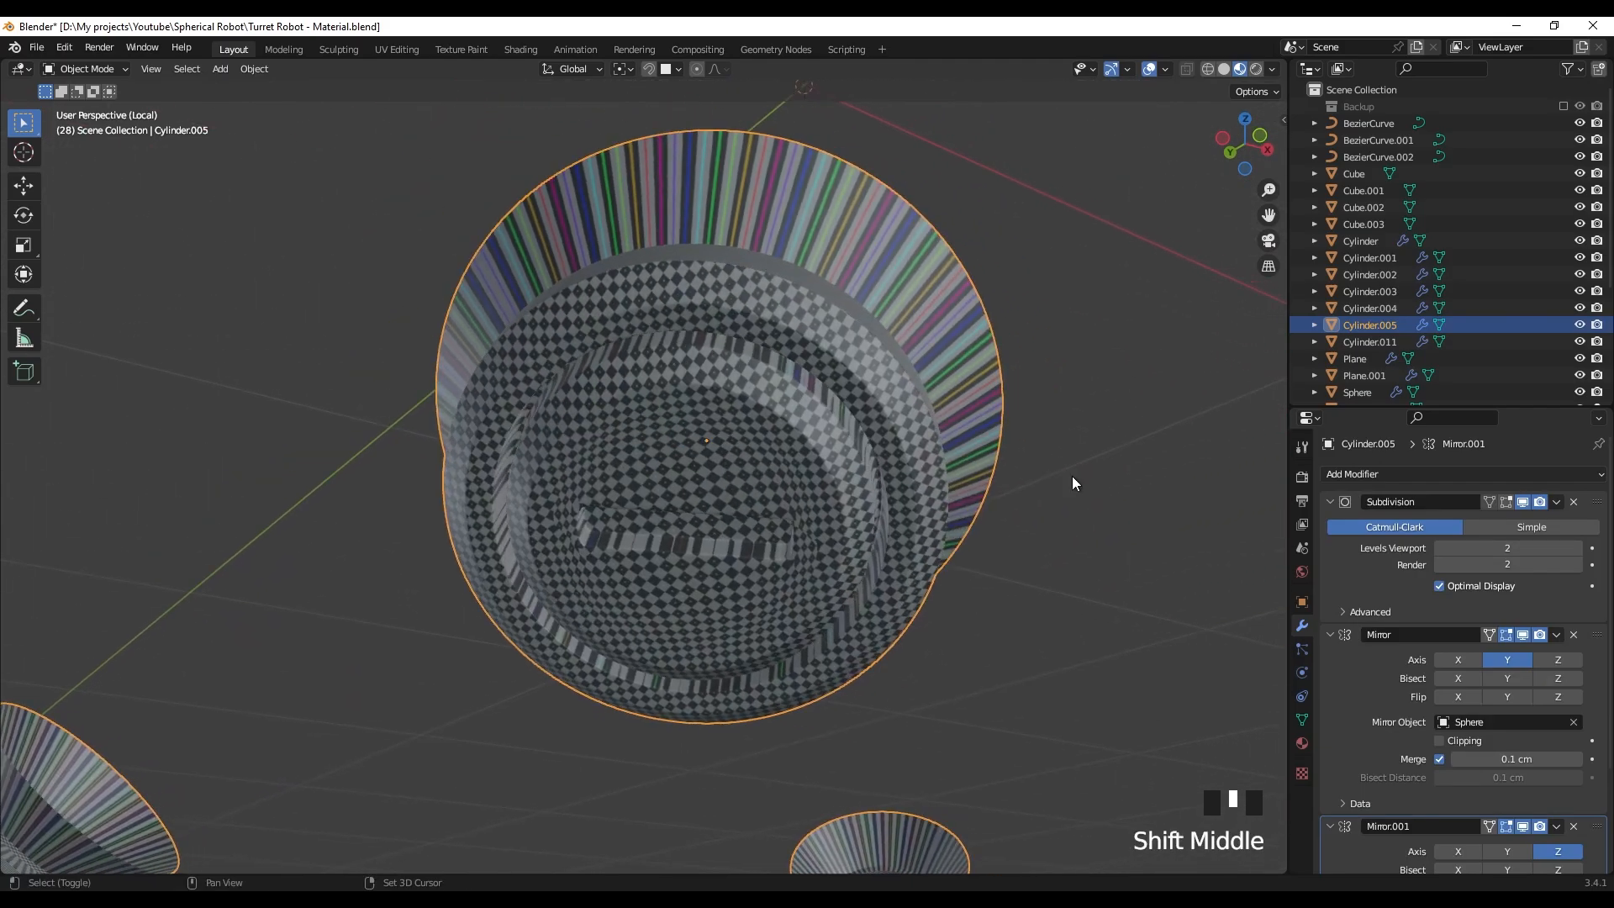
- Turn off the knob's Subdivision modifier in the viewport and collapse all three modifiers
left_click(1522, 502)
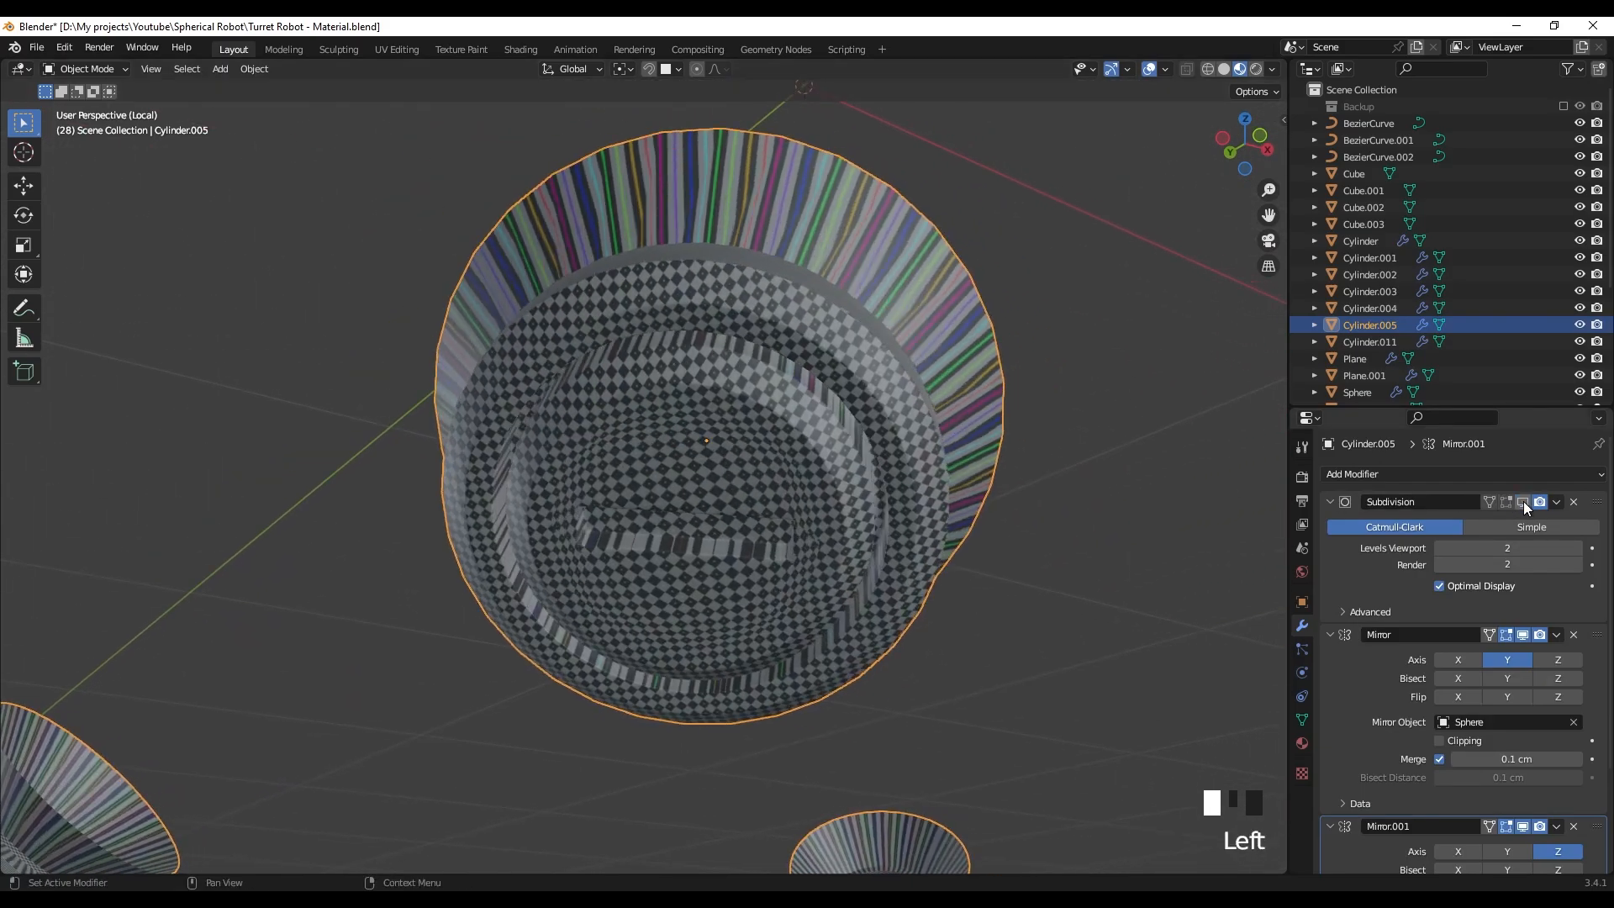
left_click(1330, 502)
left_click(1325, 524)
left_click(1330, 548)
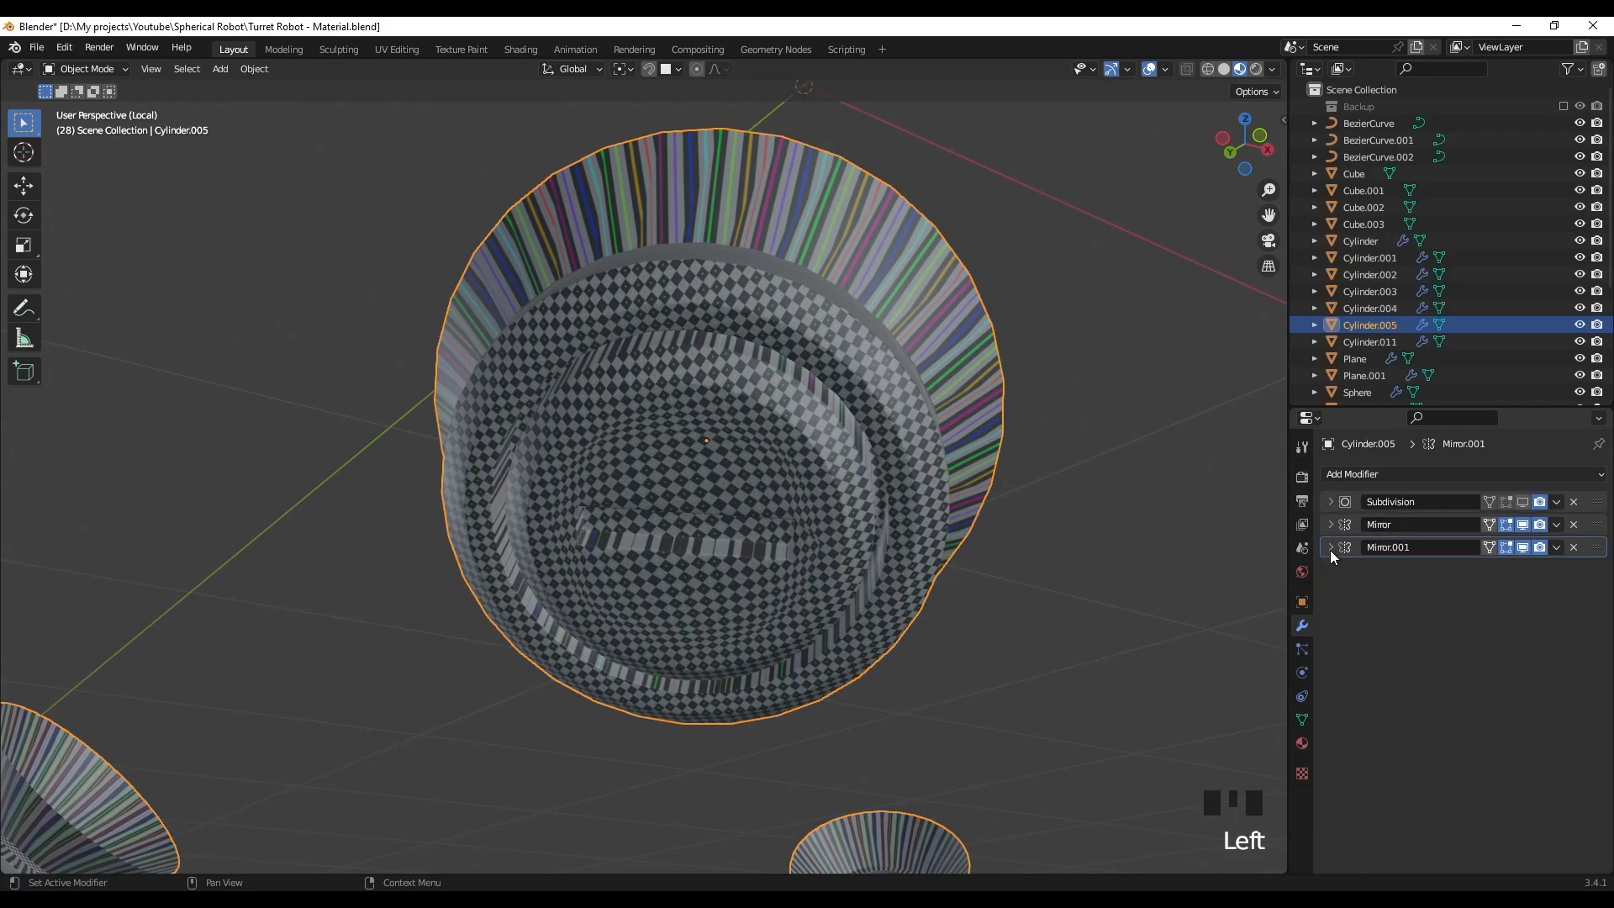
- Enter Edit Mode on the knob, deselect its geometry and switch the viewport to solid shading
key("Tab")
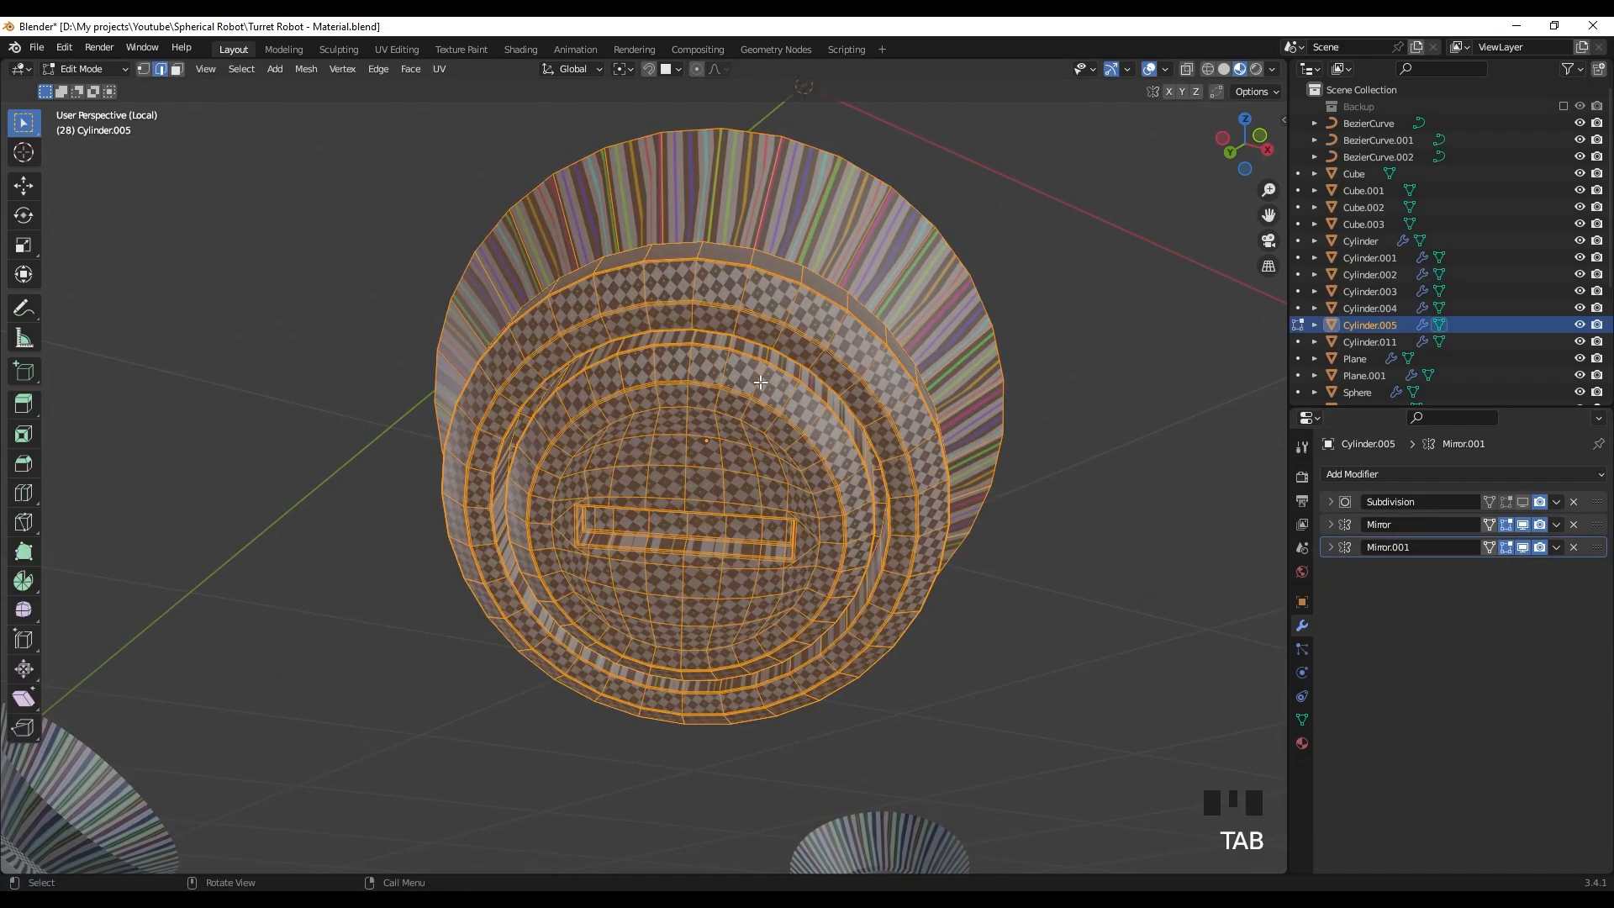
middle_click_drag(762, 391, 762, 420, "shift")
middle_click_drag(807, 362, 958, 333)
left_click(958, 333)
scroll(958, 333, "down", 4)
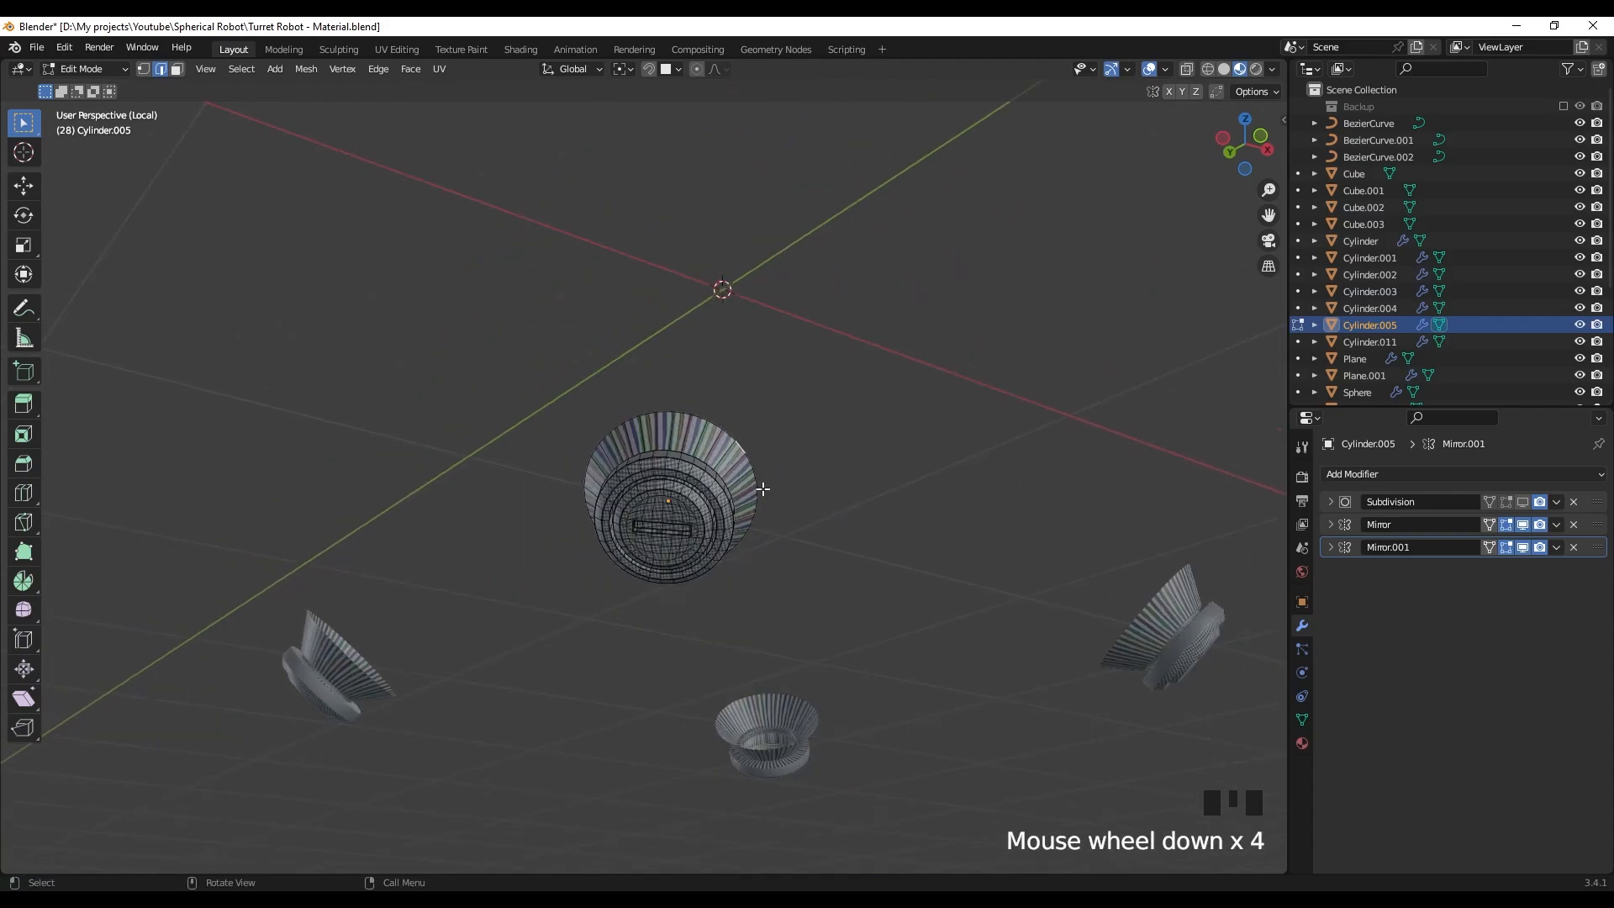
scroll(959, 333, "up", 3)
scroll(757, 580, "up", 1)
middle_click_drag(746, 585, 771, 409, "shift")
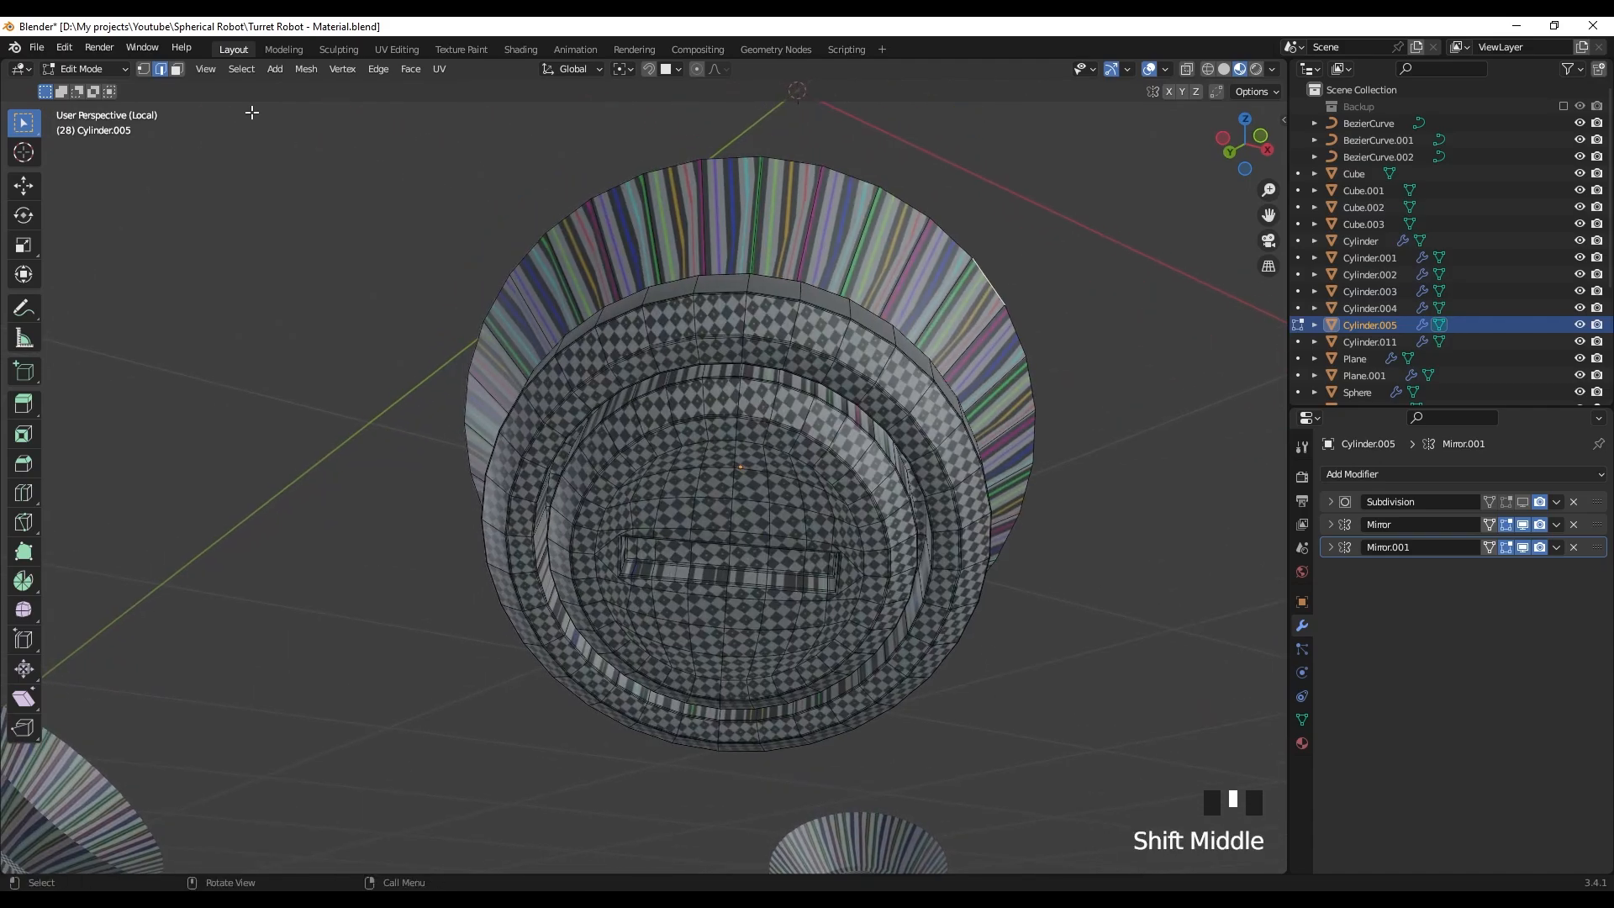
left_click(242, 69)
key("z")
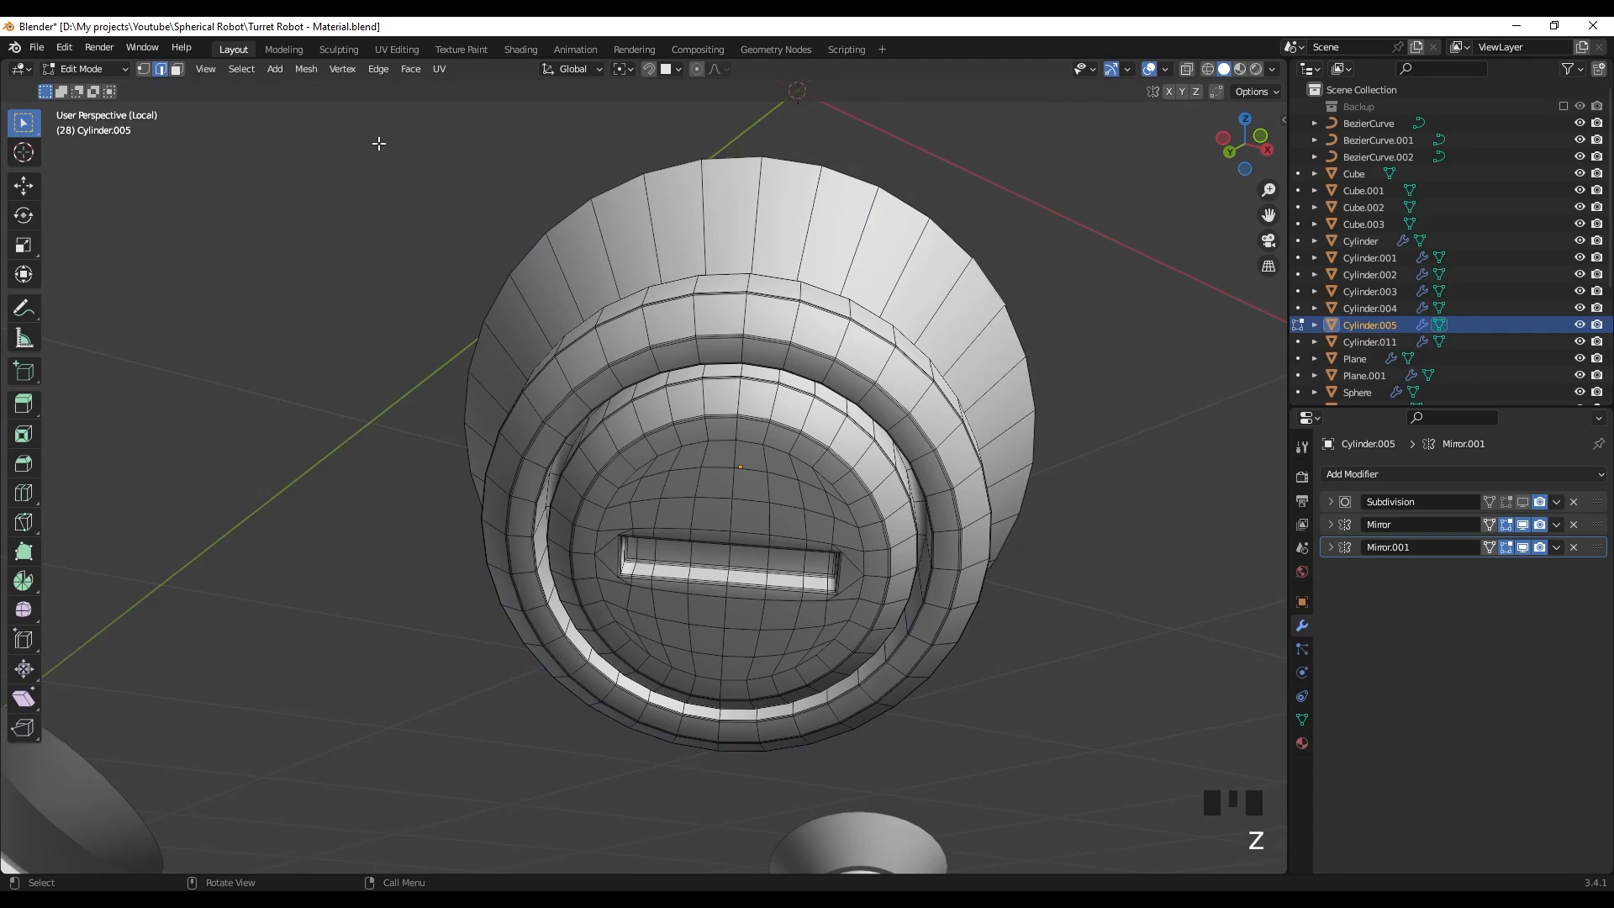
- Select the knob's sharp edges and mark them as seams
left_click(252, 74)
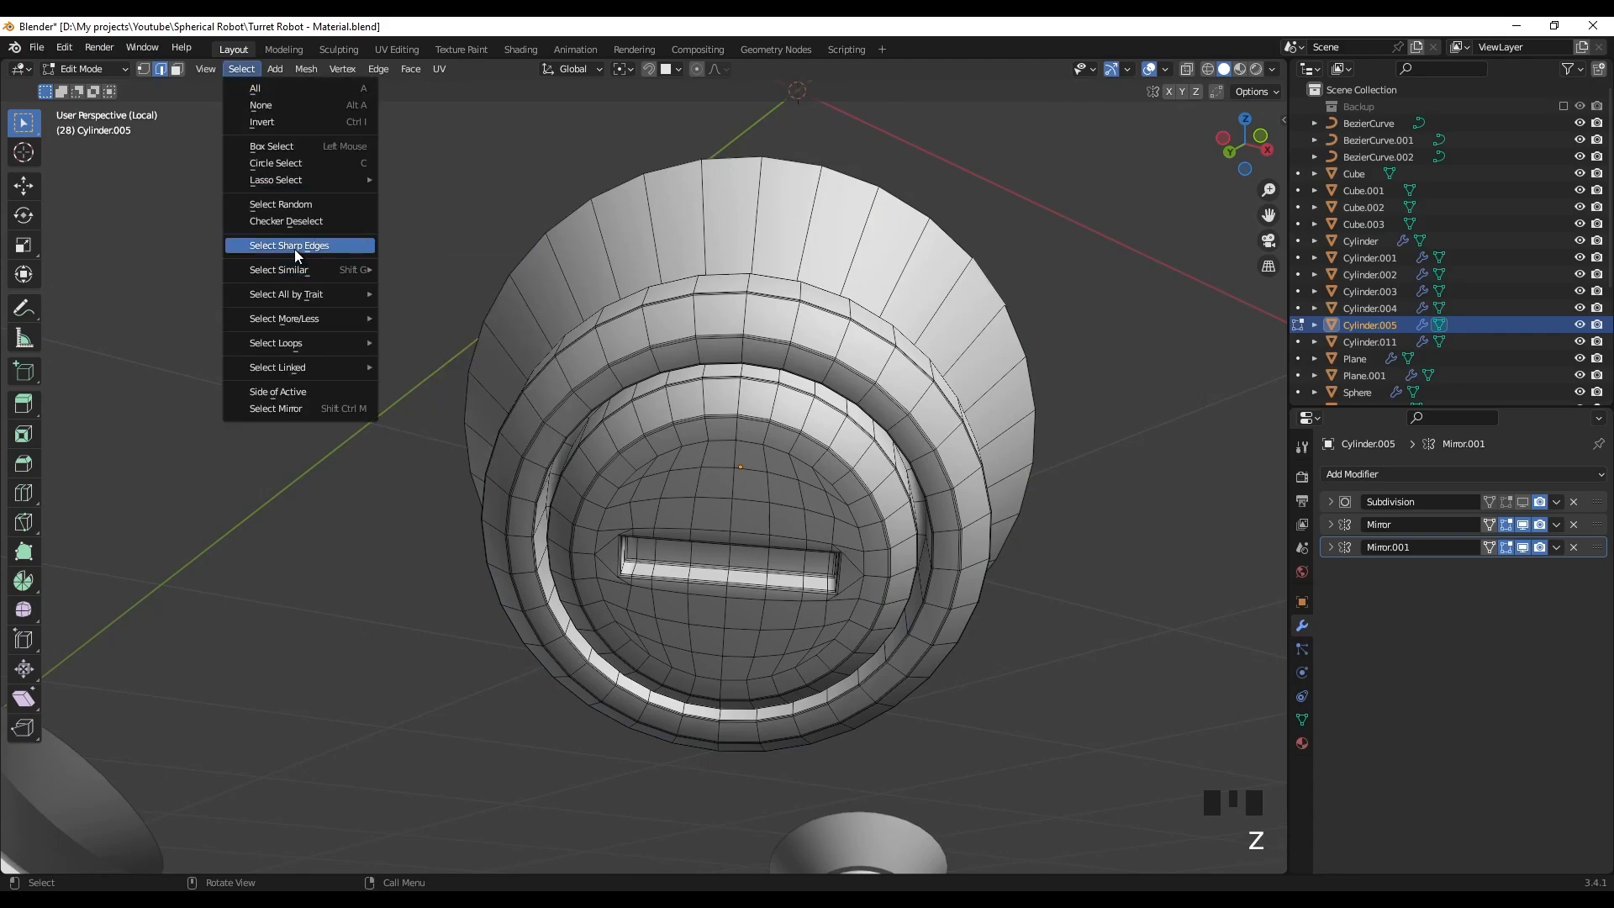
left_click(294, 249)
middle_click_drag(822, 482, 786, 481)
scroll(648, 546, "up", 7)
middle_click_drag(648, 546, 638, 429, "shift")
right_click(636, 431)
left_click(607, 666)
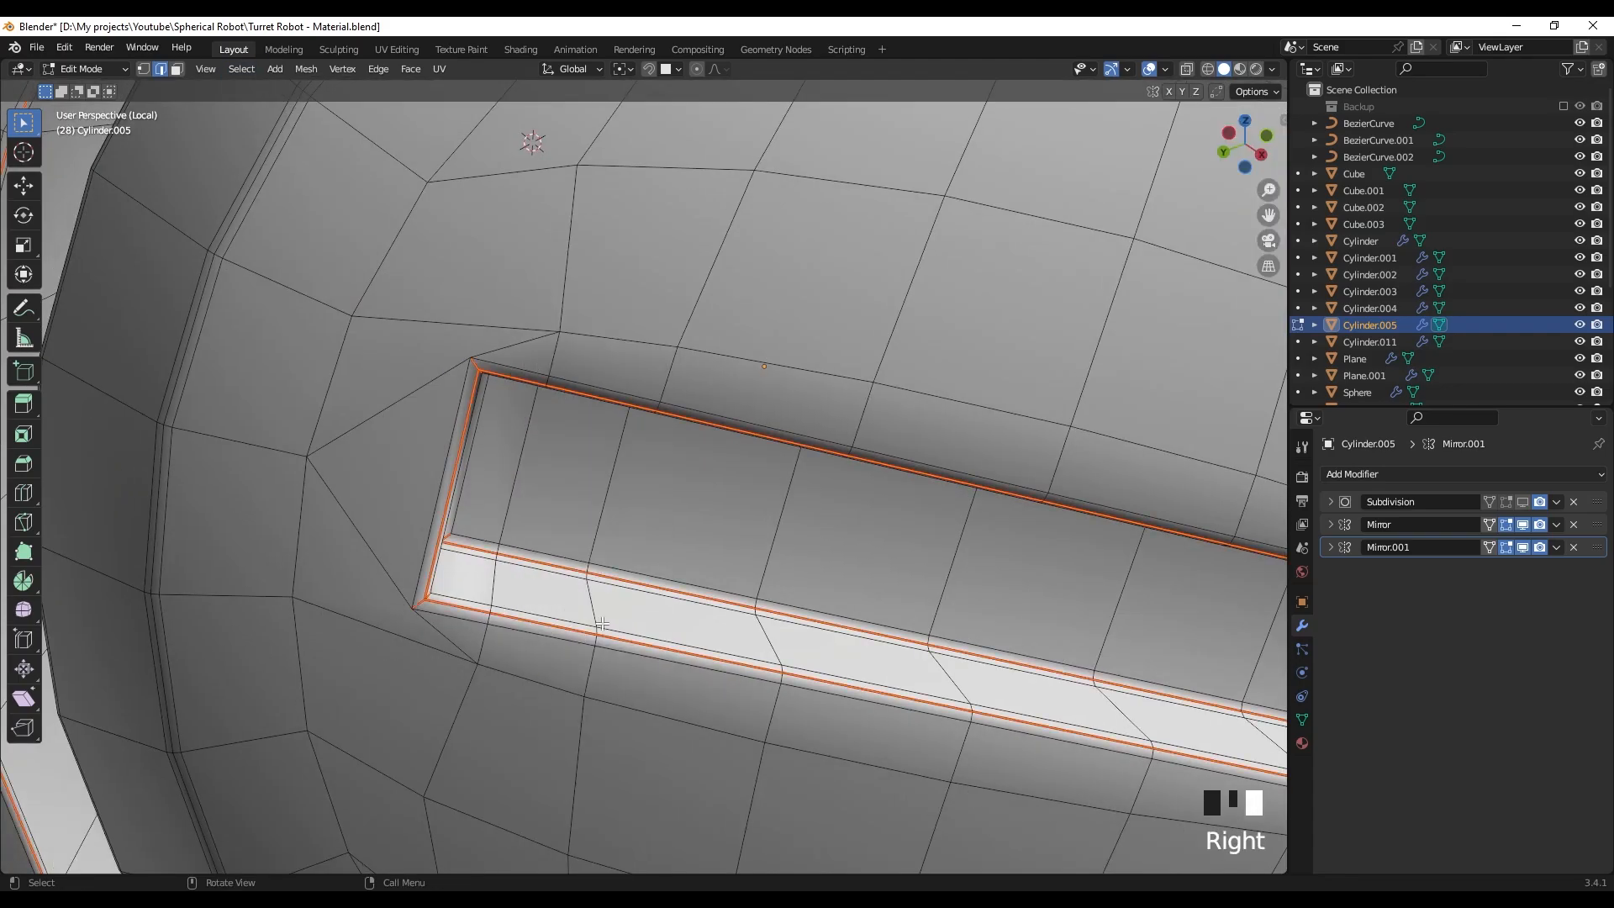
- Clear the seams from the short diagonal bevel edges at the corners of the rectangular slot
middle_click_drag(464, 345, 558, 407, "shift")
scroll(638, 472, "up", 3)
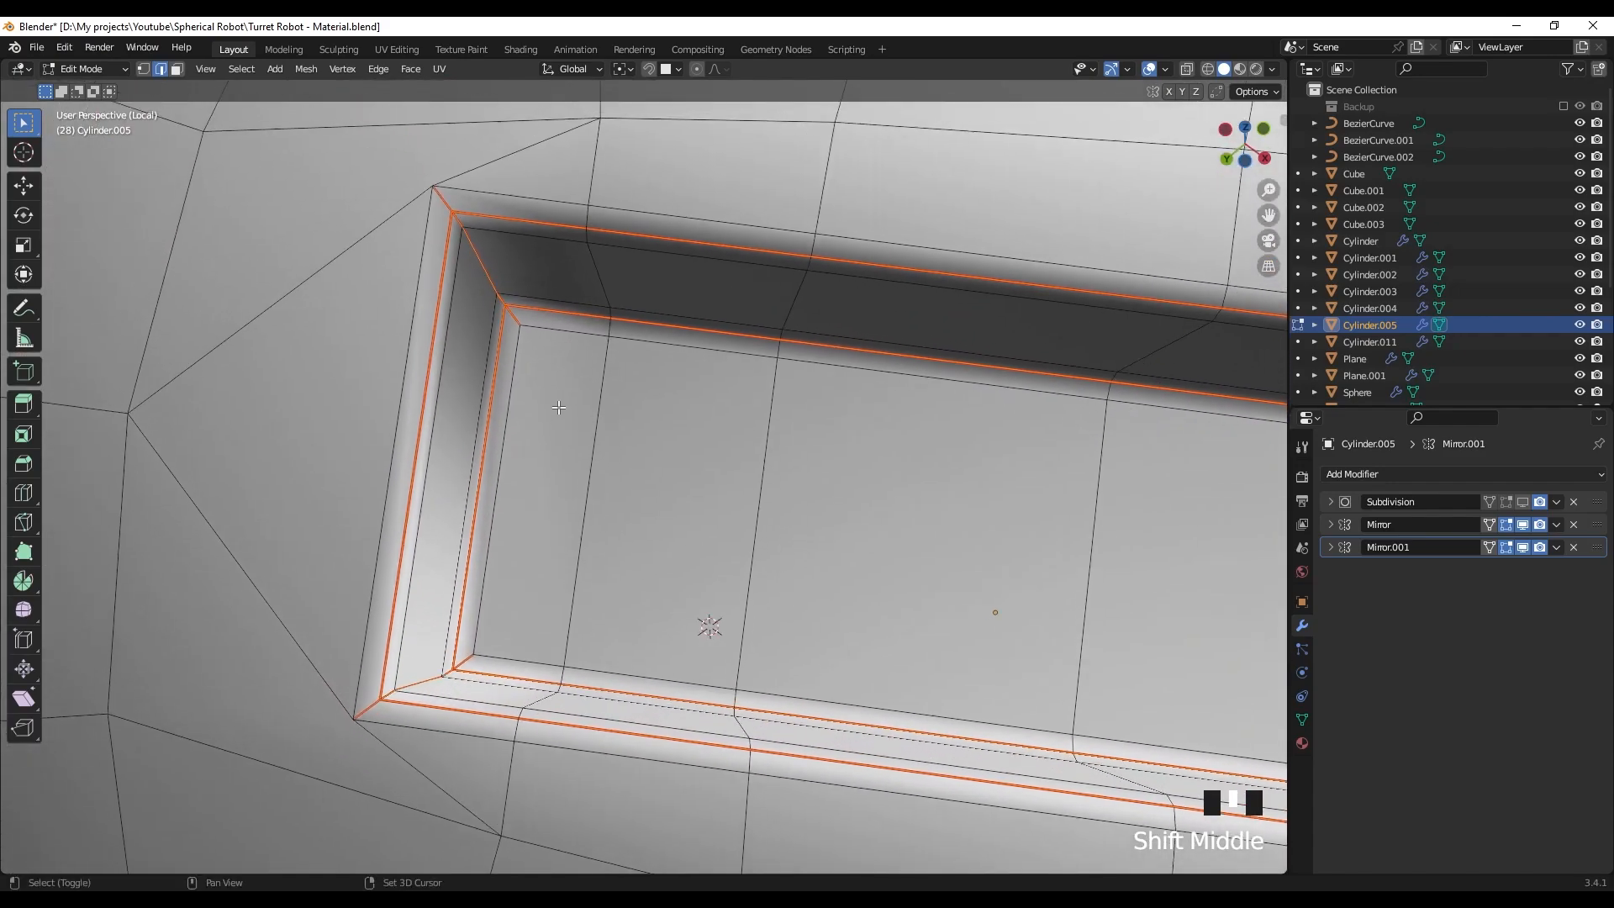
left_click(539, 347)
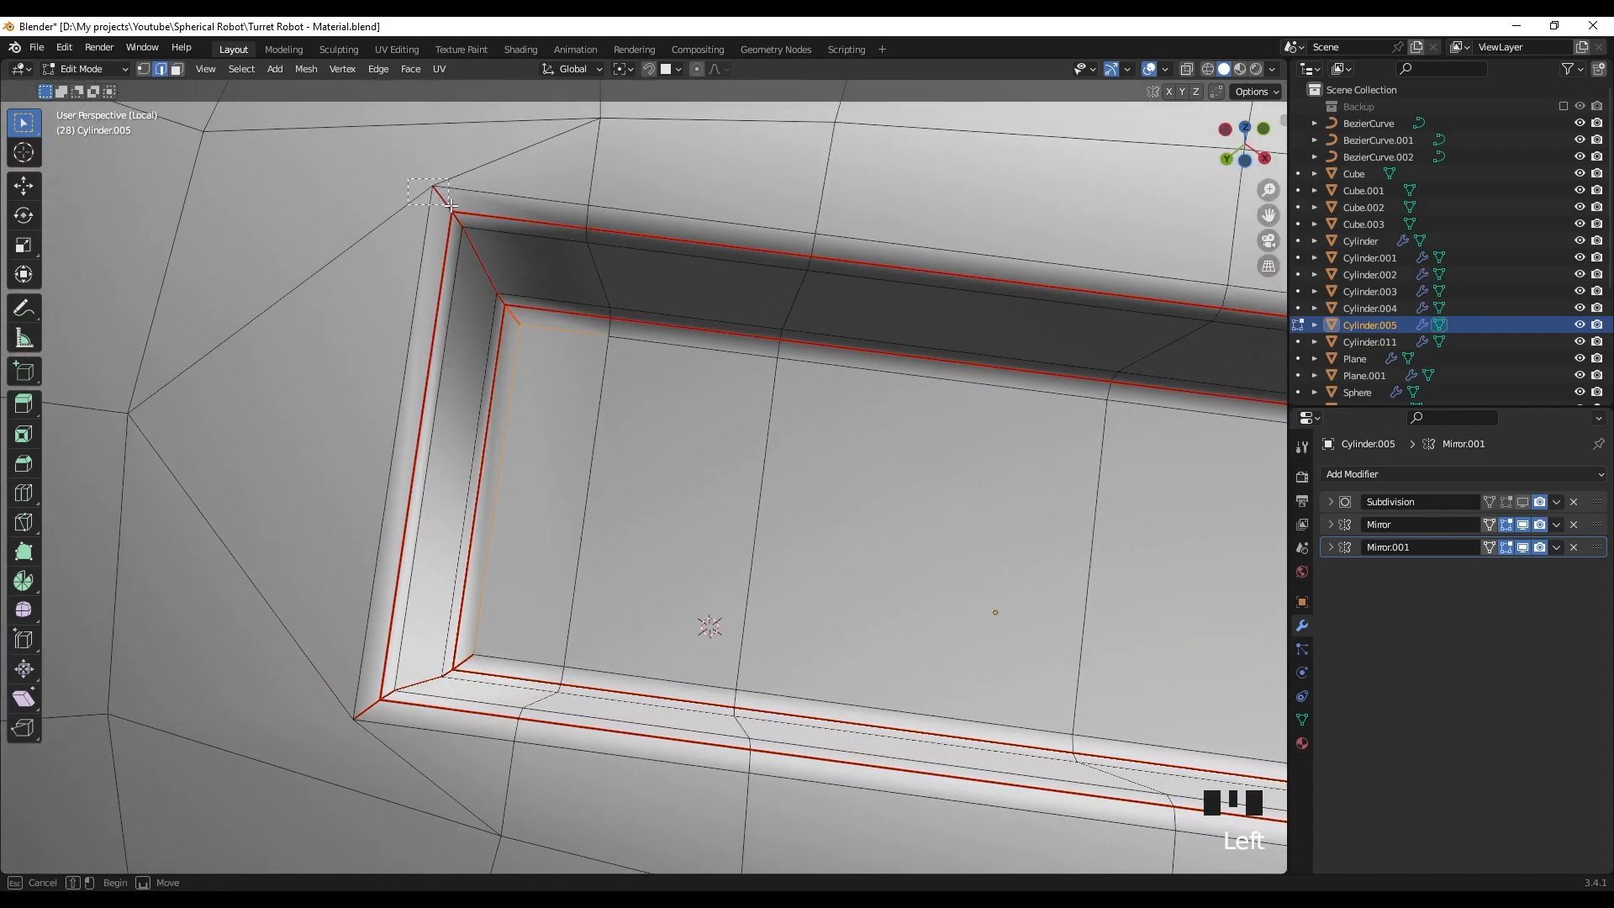
middle_click_drag(499, 512, 496, 451, "shift")
left_click(476, 513, "shift")
scroll(496, 496, "down", 3)
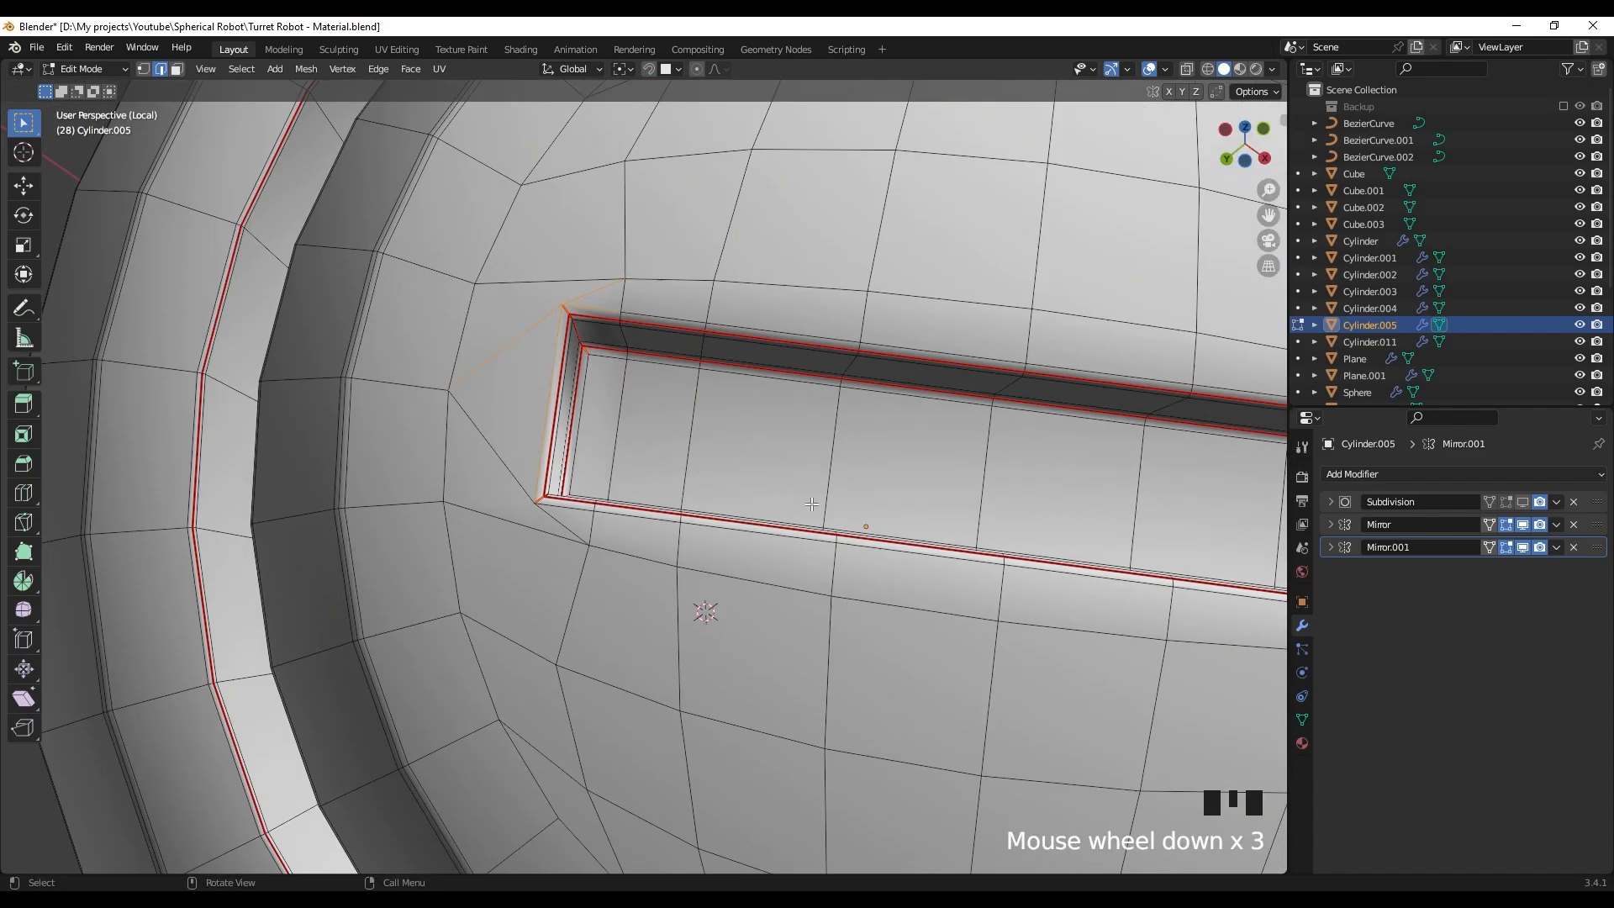
scroll(673, 471, "up", 2)
middle_click_drag(841, 470, 504, 454, "shift")
middle_click_drag(588, 404, 605, 412)
scroll(622, 403, "up", 1)
left_click(641, 385, "shift")
key("ctrl+z")
right_click(534, 628)
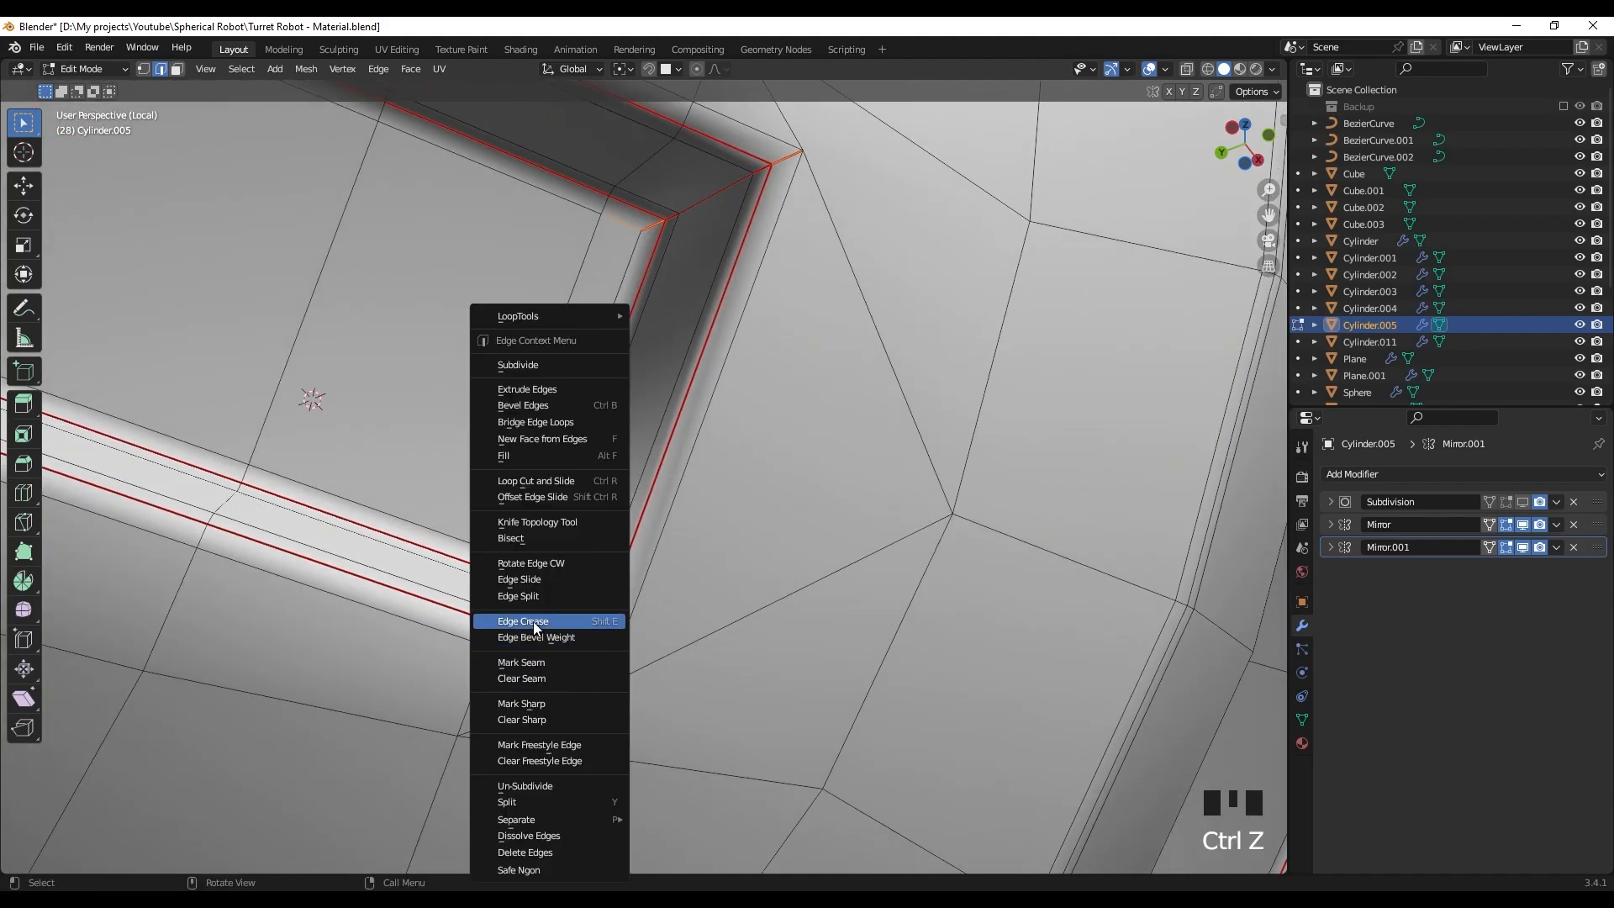
right_click(538, 677)
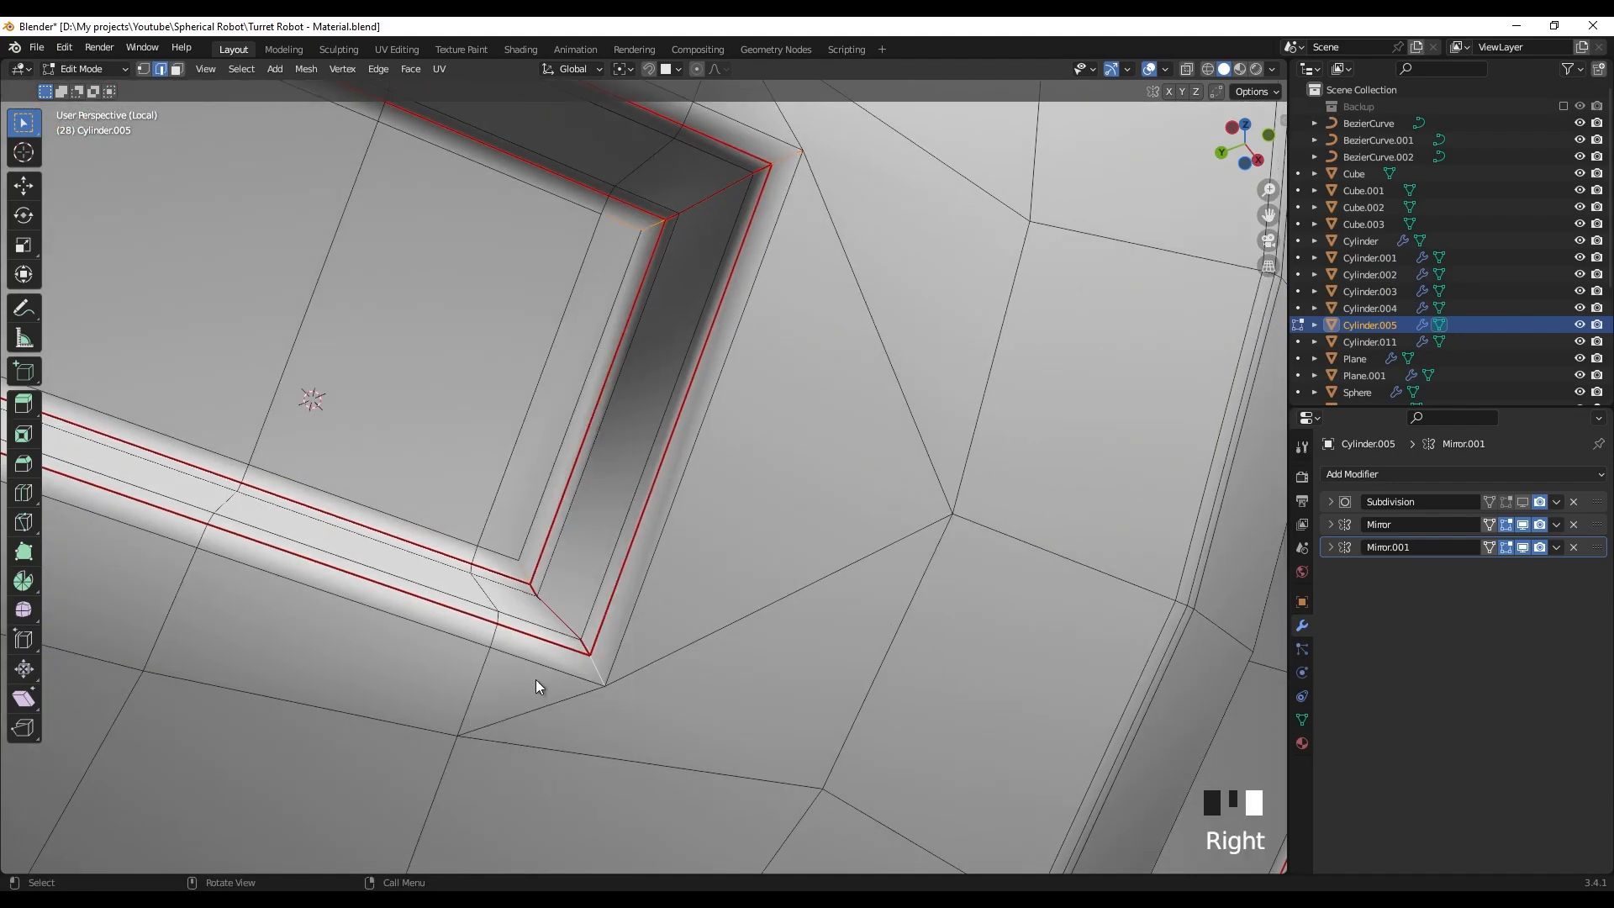
- Mark the edge loops around the central dome's rim and along the adjacent groove as seams
left_click(706, 534)
scroll(710, 533, "down", 2)
scroll(710, 532, "down", 2)
middle_click_drag(710, 533, 756, 580, "shift")
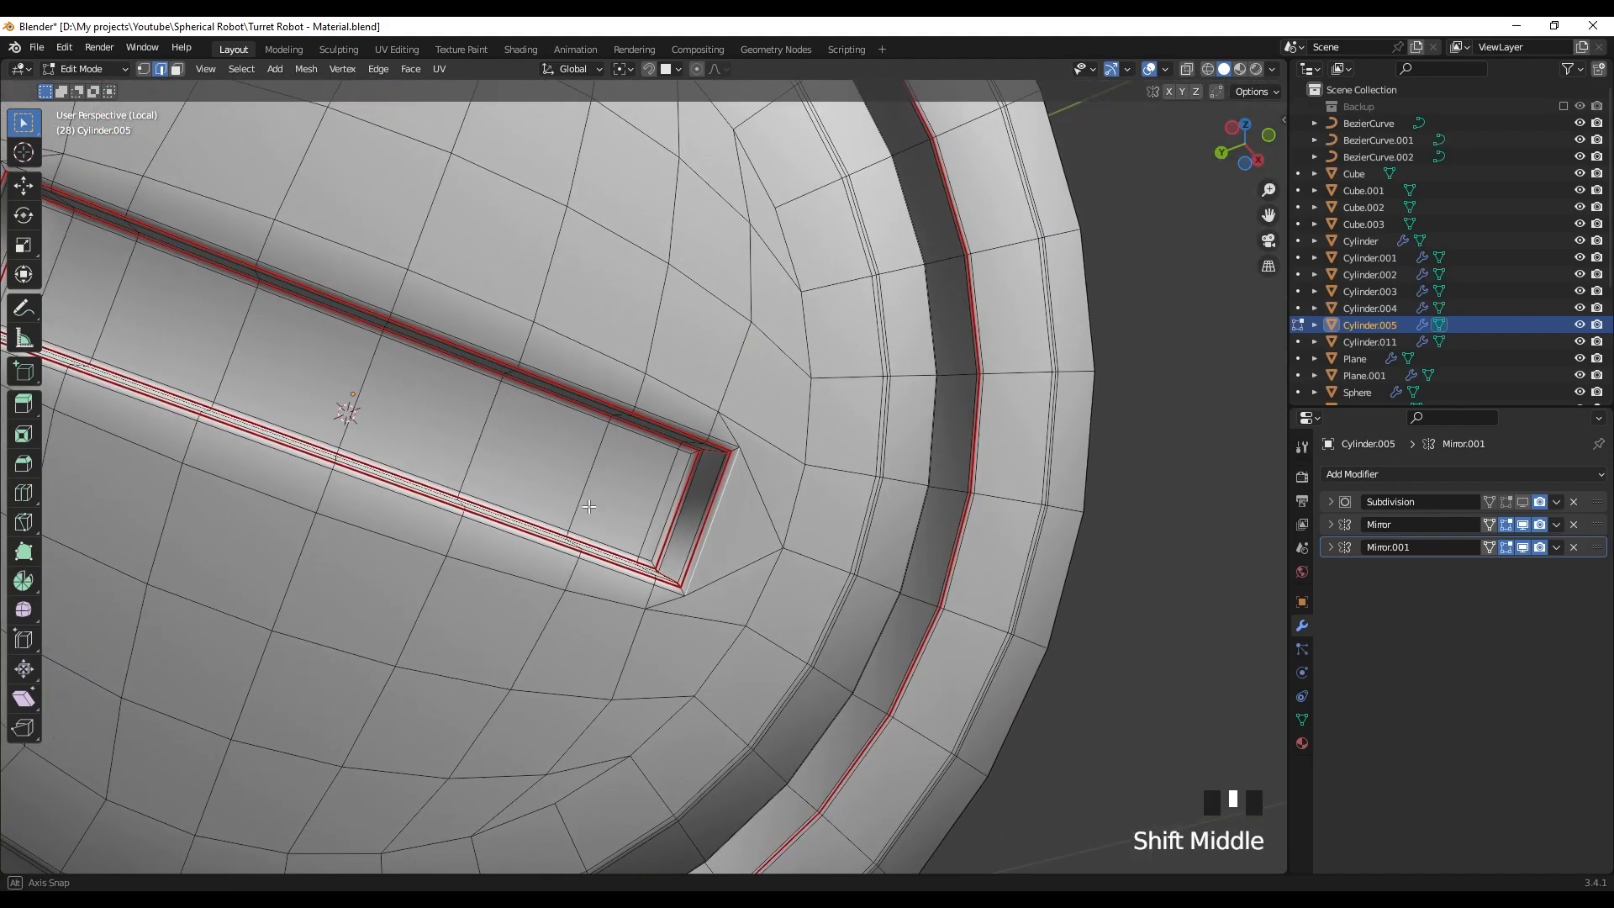
scroll(756, 580, "down", 3)
middle_click_drag(336, 363, 699, 530, "shift")
scroll(546, 465, "up", 4)
scroll(573, 436, "up", 2)
right_click(699, 529)
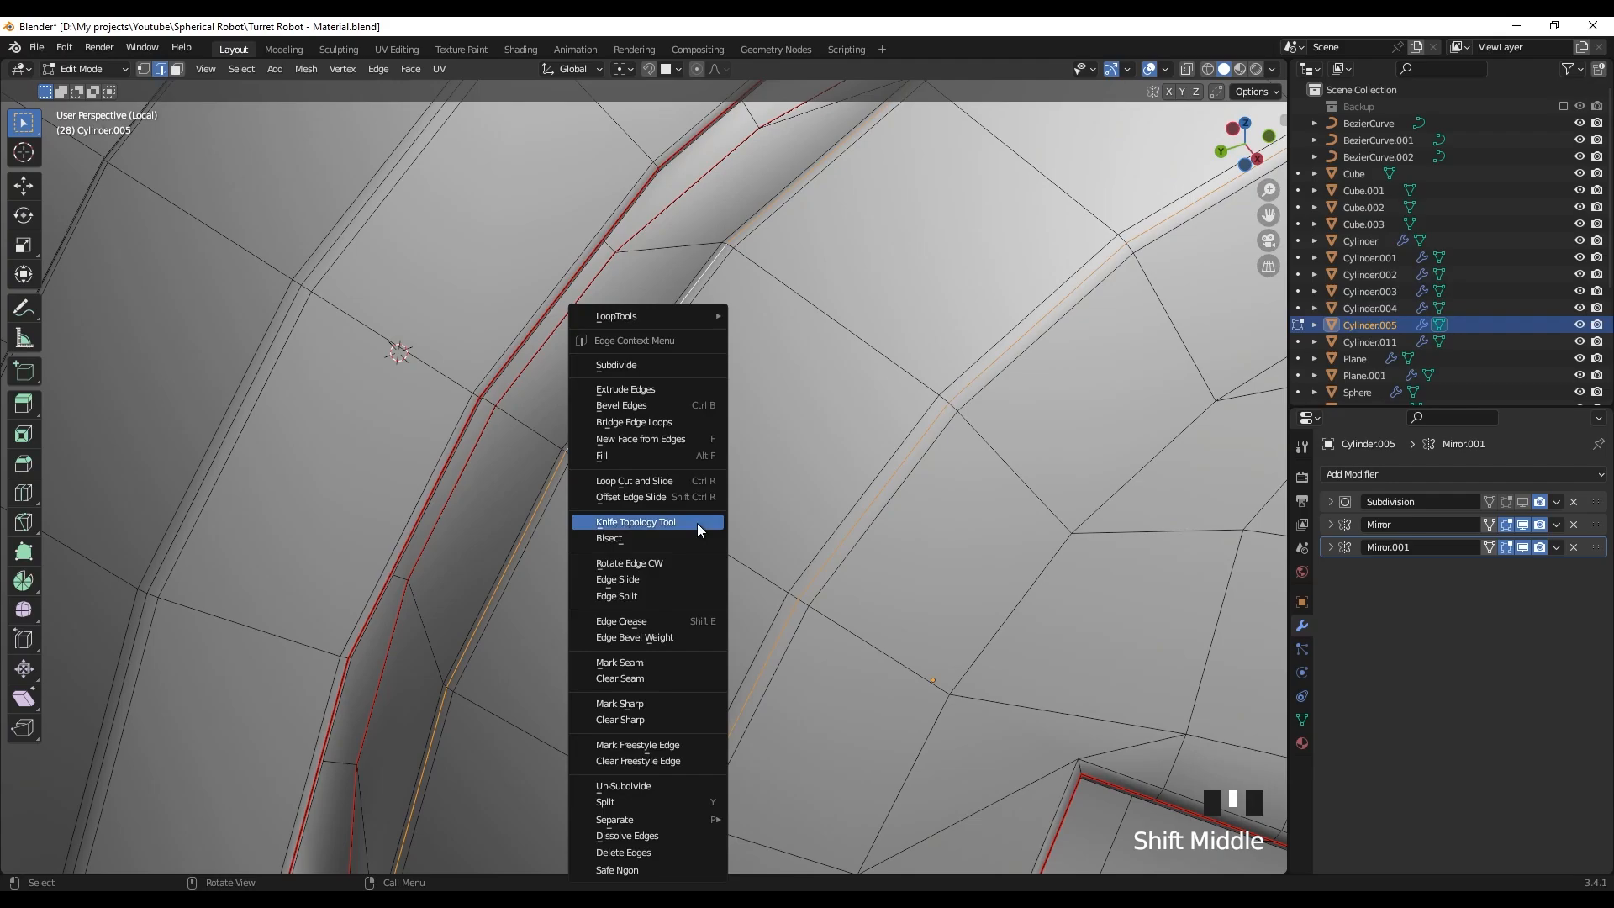
left_click(650, 661)
- Add the edge loop along the outer ring's bevelled rim to the selection and mark it as a seam
scroll(612, 533, "down", 6)
middle_click_drag(719, 603, 941, 745, "shift")
scroll(945, 748, "up", 2)
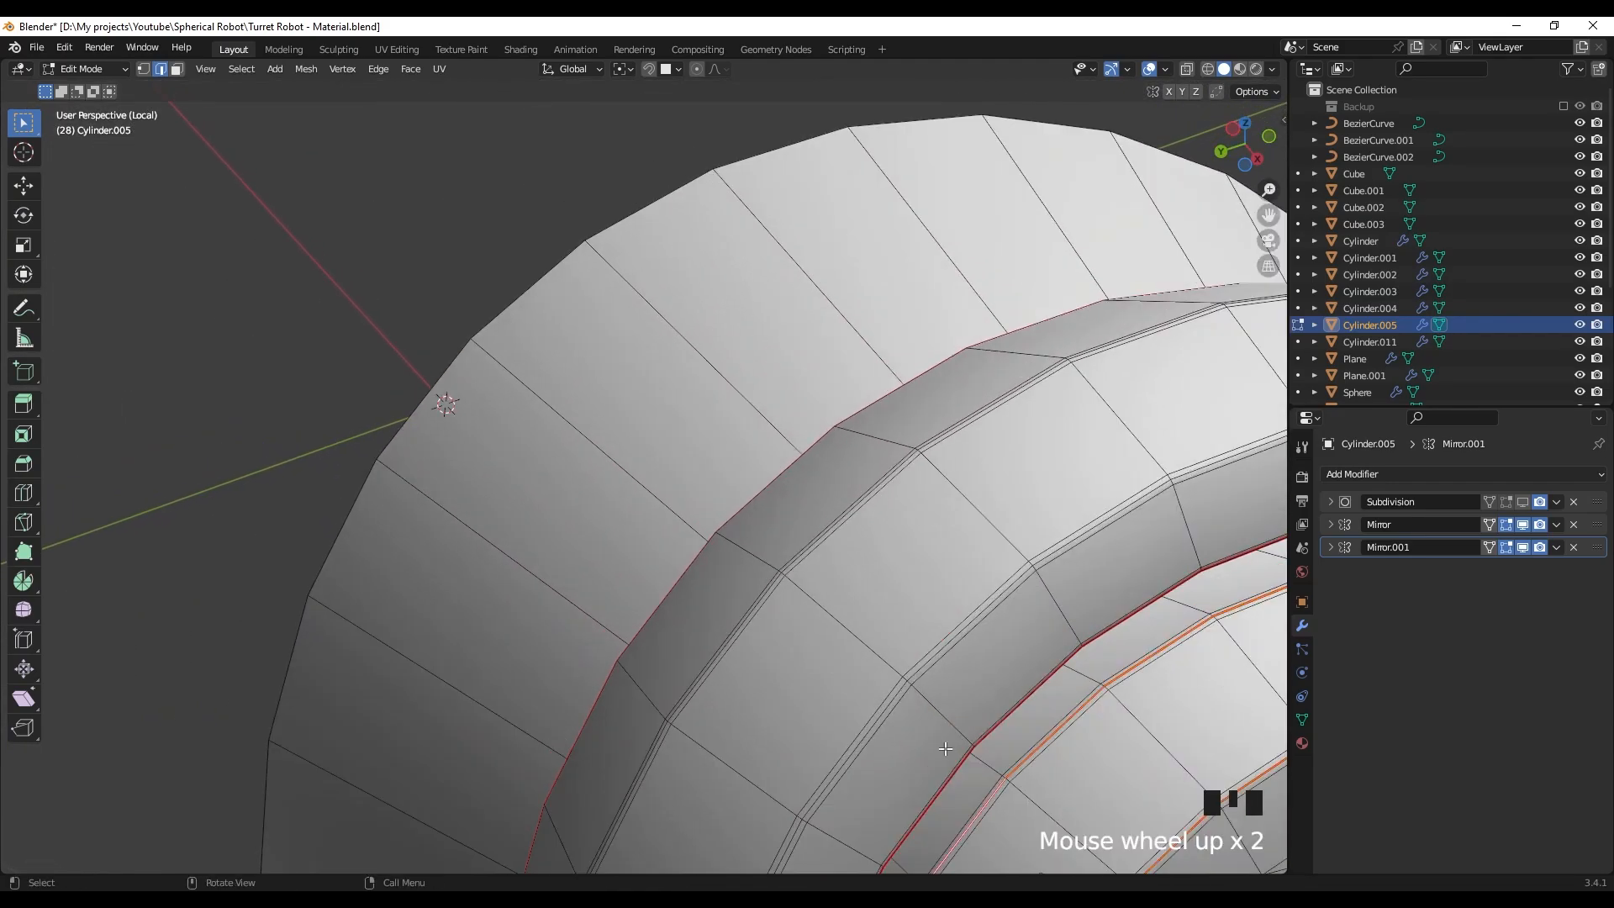
scroll(743, 603, "up", 2)
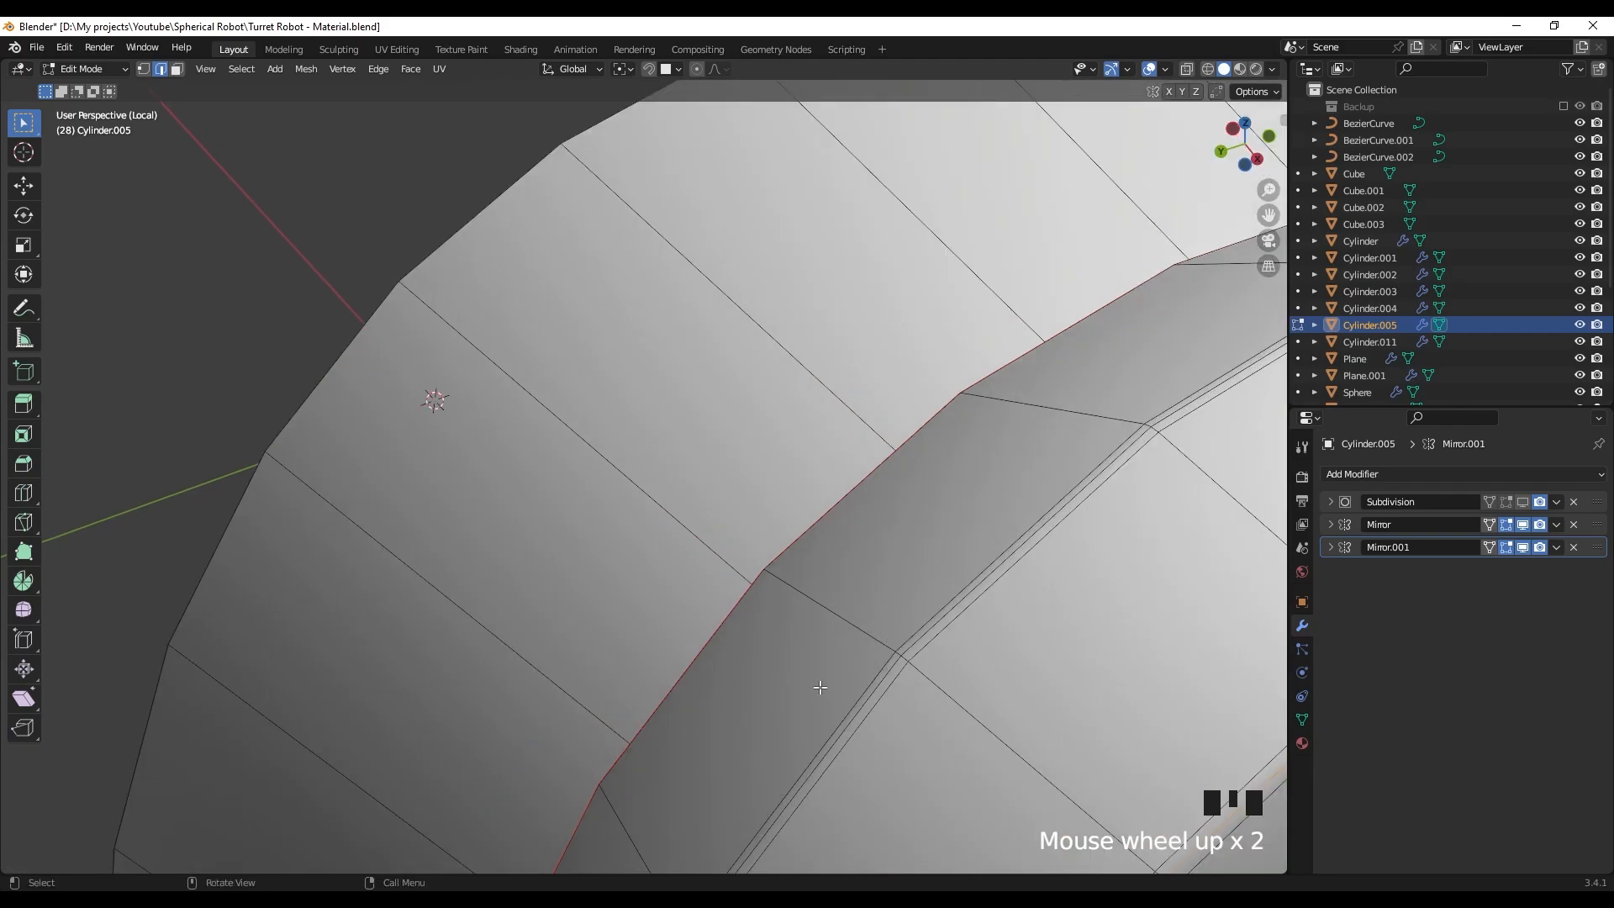
left_click(853, 713, "alt+shift")
right_click(859, 713)
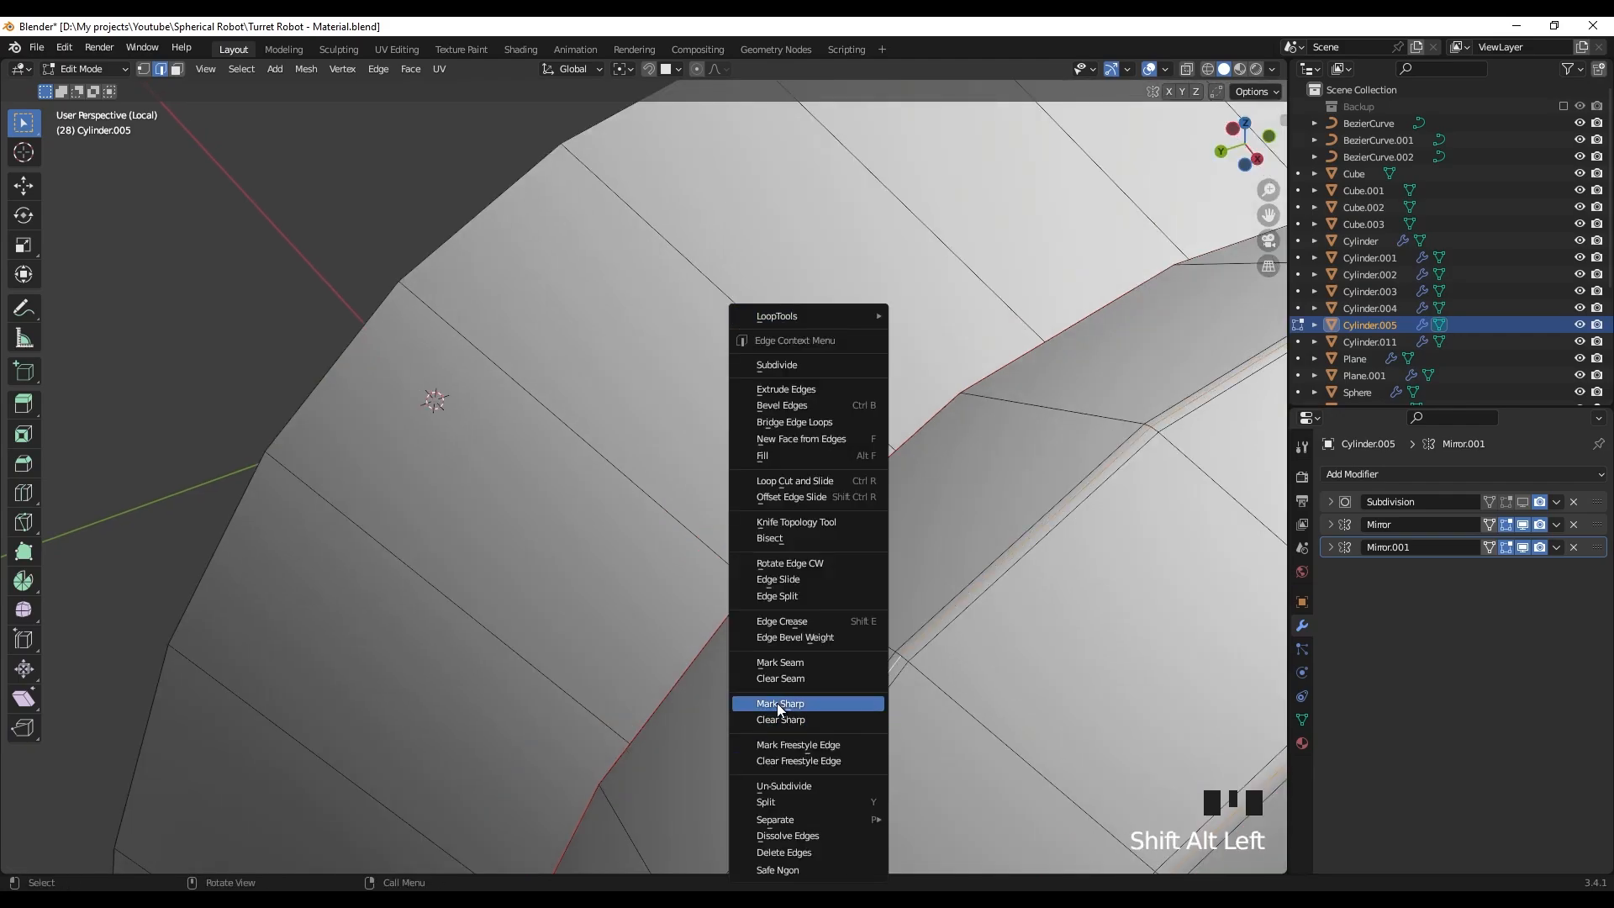
left_click(785, 664)
- Mark the edge loop where the flared skirt meets the outer ring as a seam
scroll(710, 605, "down", 4)
middle_click_drag(706, 601, 578, 421, "shift")
middle_click_drag(578, 420, 731, 530)
scroll(656, 489, "up", 2)
scroll(736, 532, "up", 2)
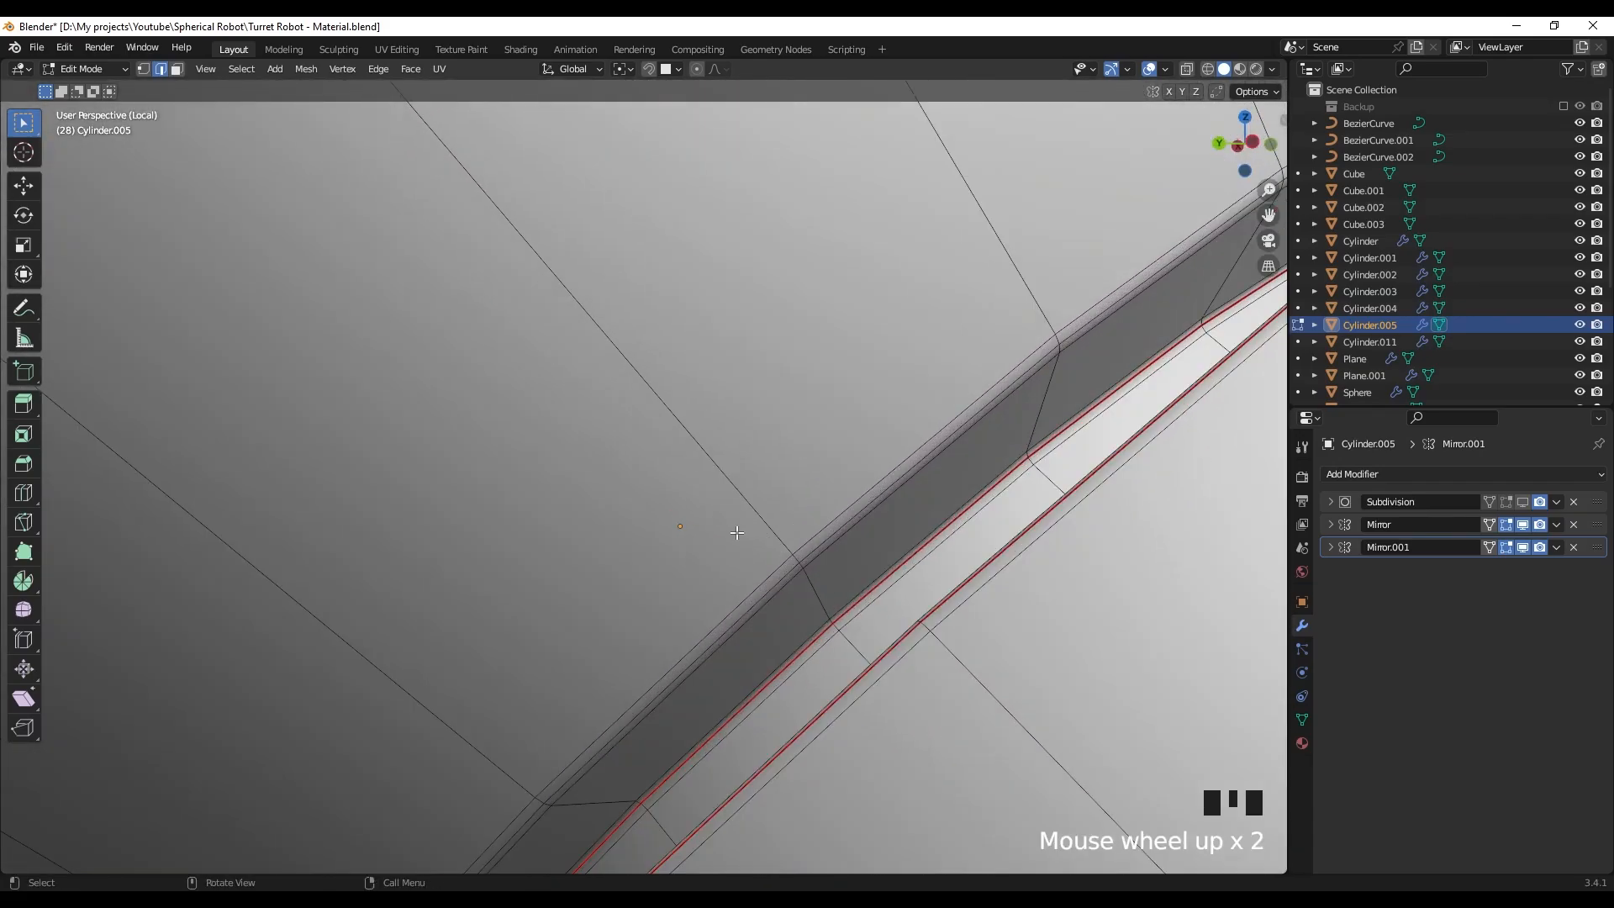
left_click(808, 555, "alt")
right_click(811, 560)
right_click(720, 663)
- Select the radial line of edges running from the slot across the dome and rings
scroll(721, 664, "down", 8)
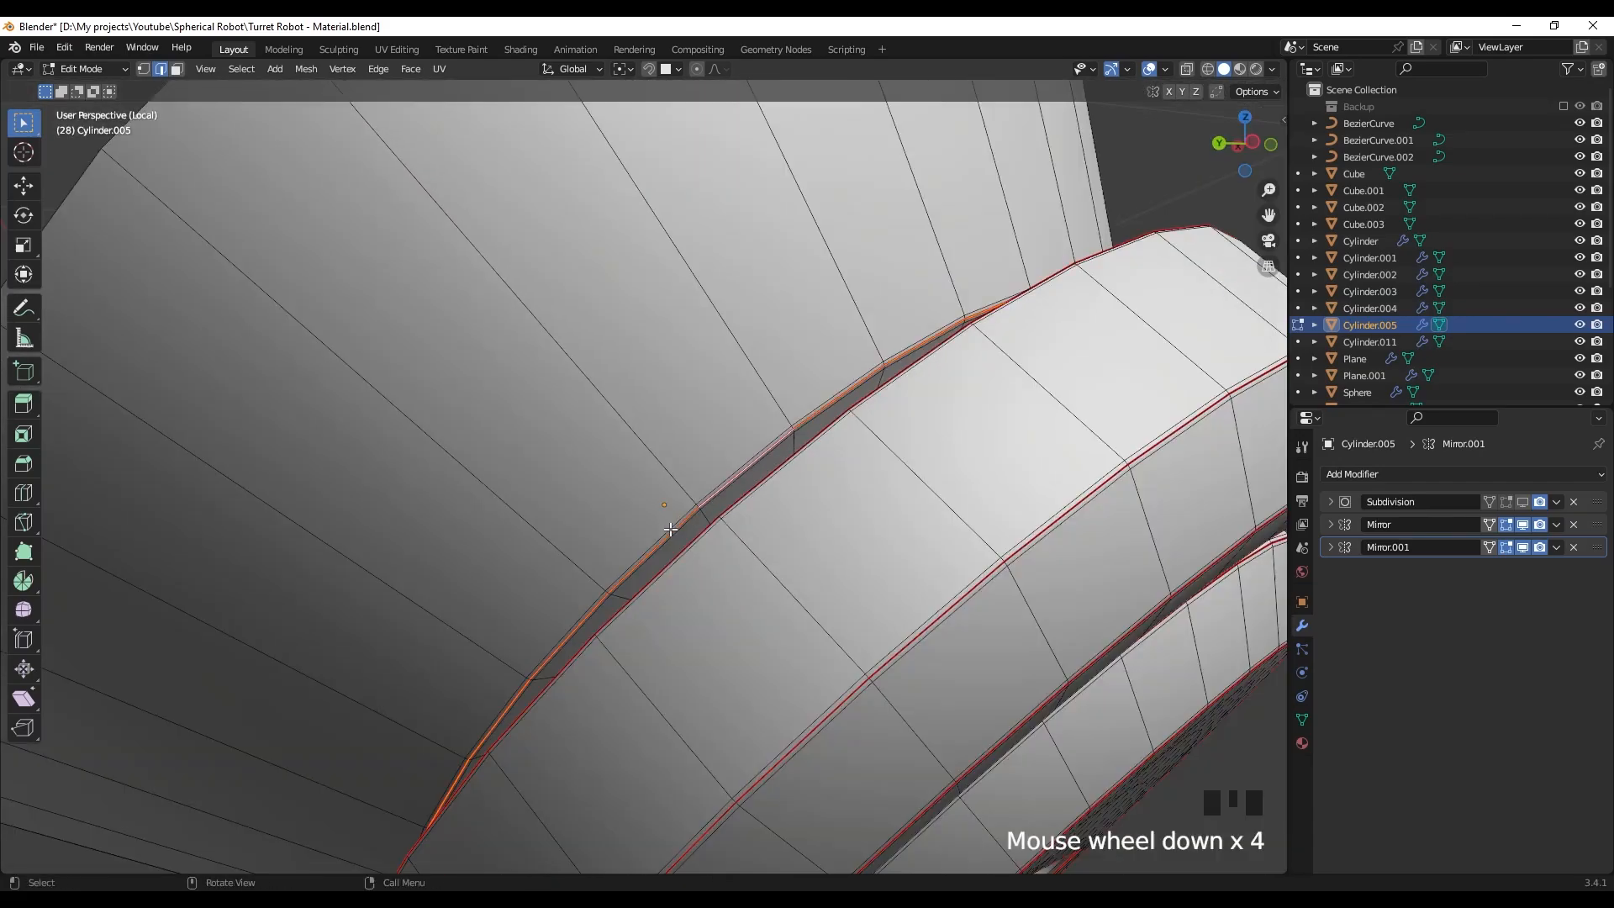
middle_click_drag(720, 663, 476, 493)
scroll(475, 493, "down", 13)
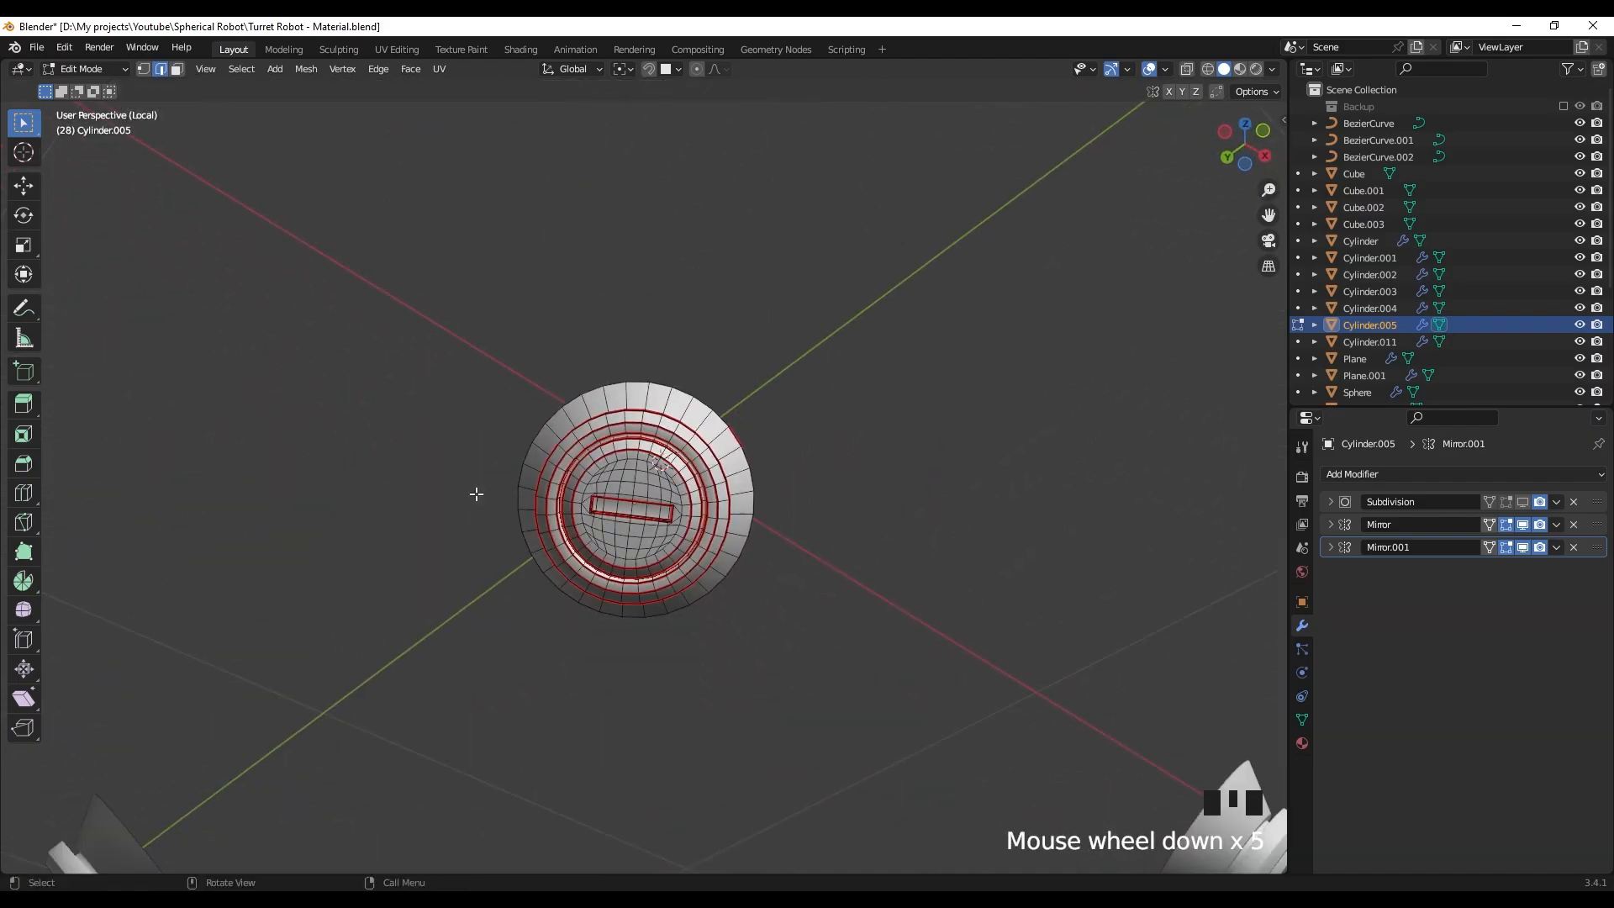
scroll(582, 527, "up", 10)
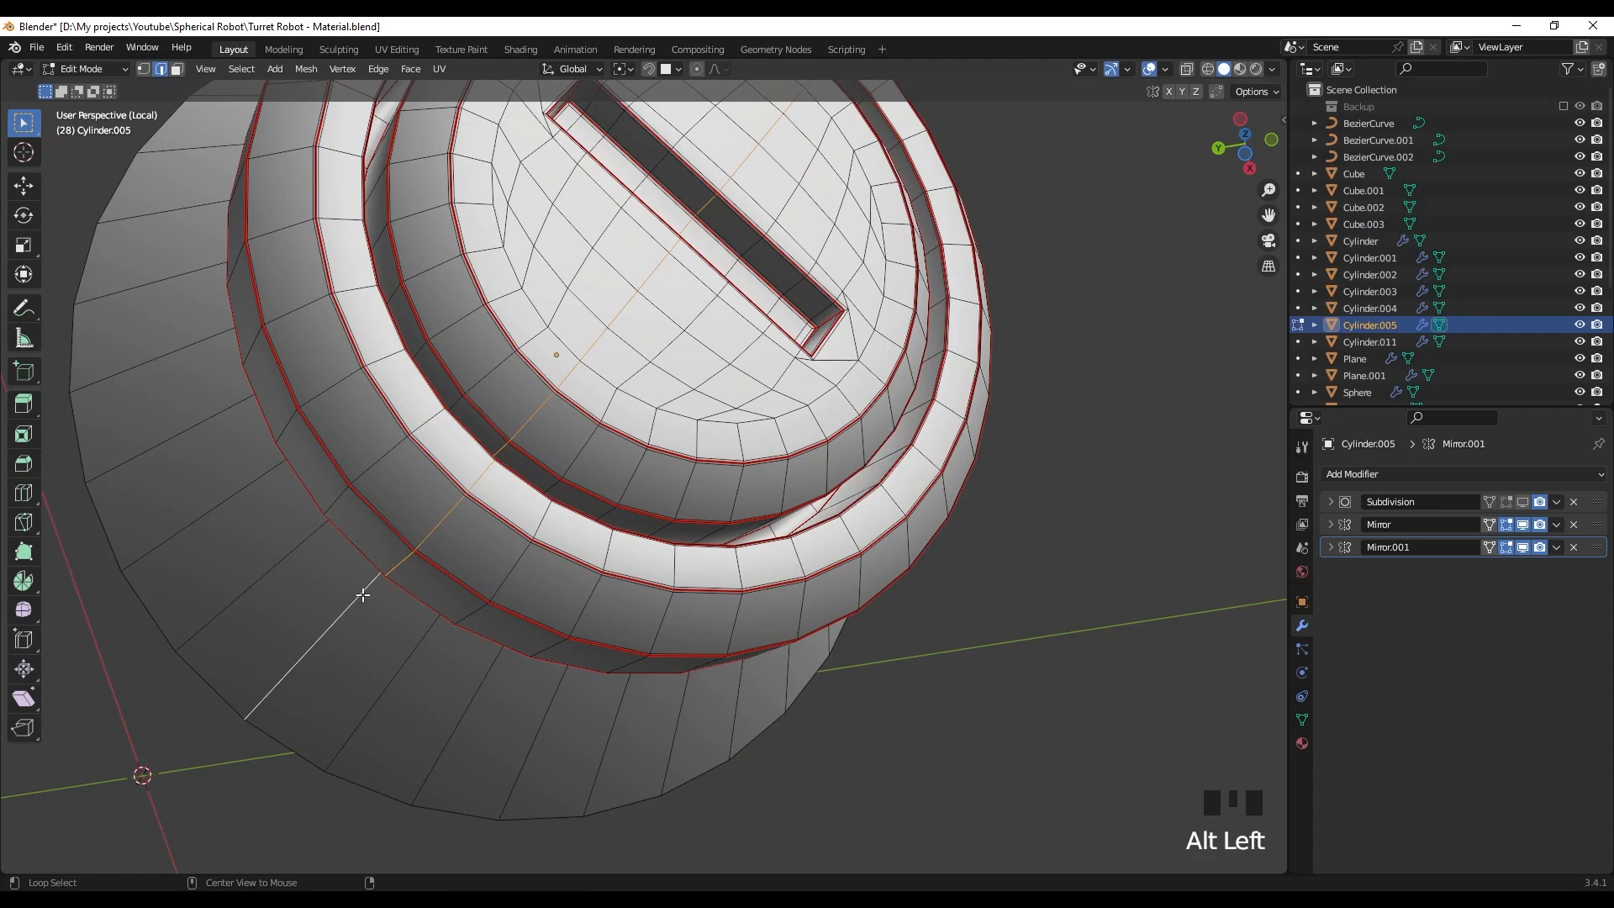
mouse_move(362, 595)
middle_mouse_down()
mouse_move(504, 432)
mouse_move(516, 438)
mouse_move(497, 260)
mouse_move(505, 395)
mouse_move(483, 407)
mouse_move(476, 489)
middle_mouse_up()
left_click(281, 382)
scroll(470, 398, "down", 4)
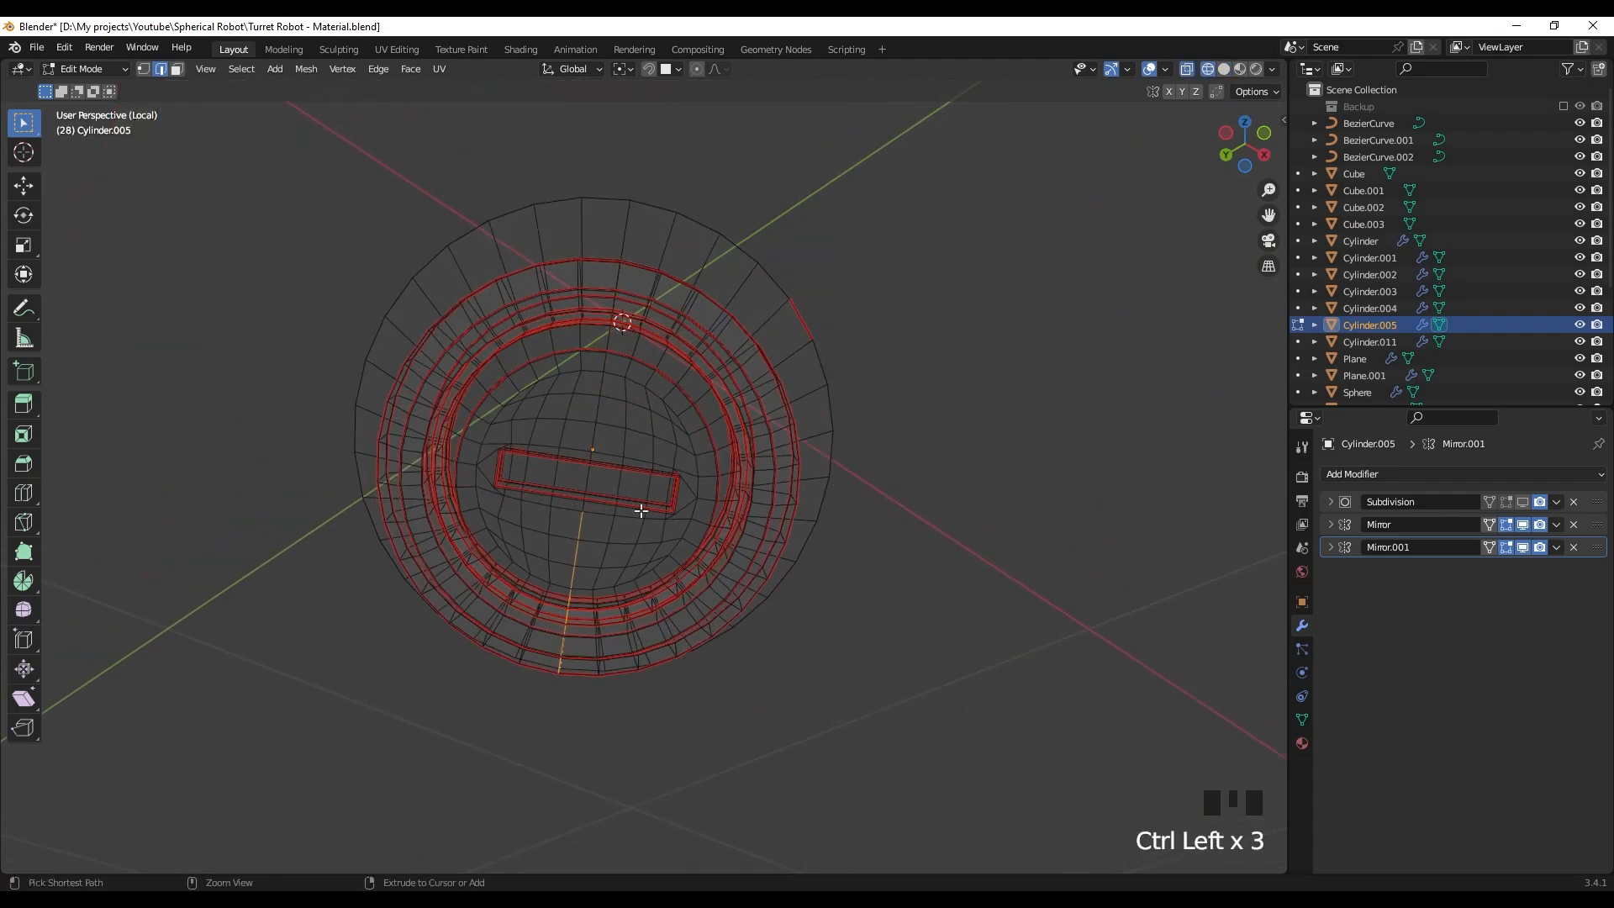
- Switch back to solid shading and deselect the part of the radial edge line that crosses the dome's face
middle_click_drag(660, 494, 715, 385, "shift")
scroll(714, 385, "up", 5)
key("z")
left_click(790, 472)
scroll(590, 403, "up", 2)
middle_click_drag(590, 403, 602, 494, "shift")
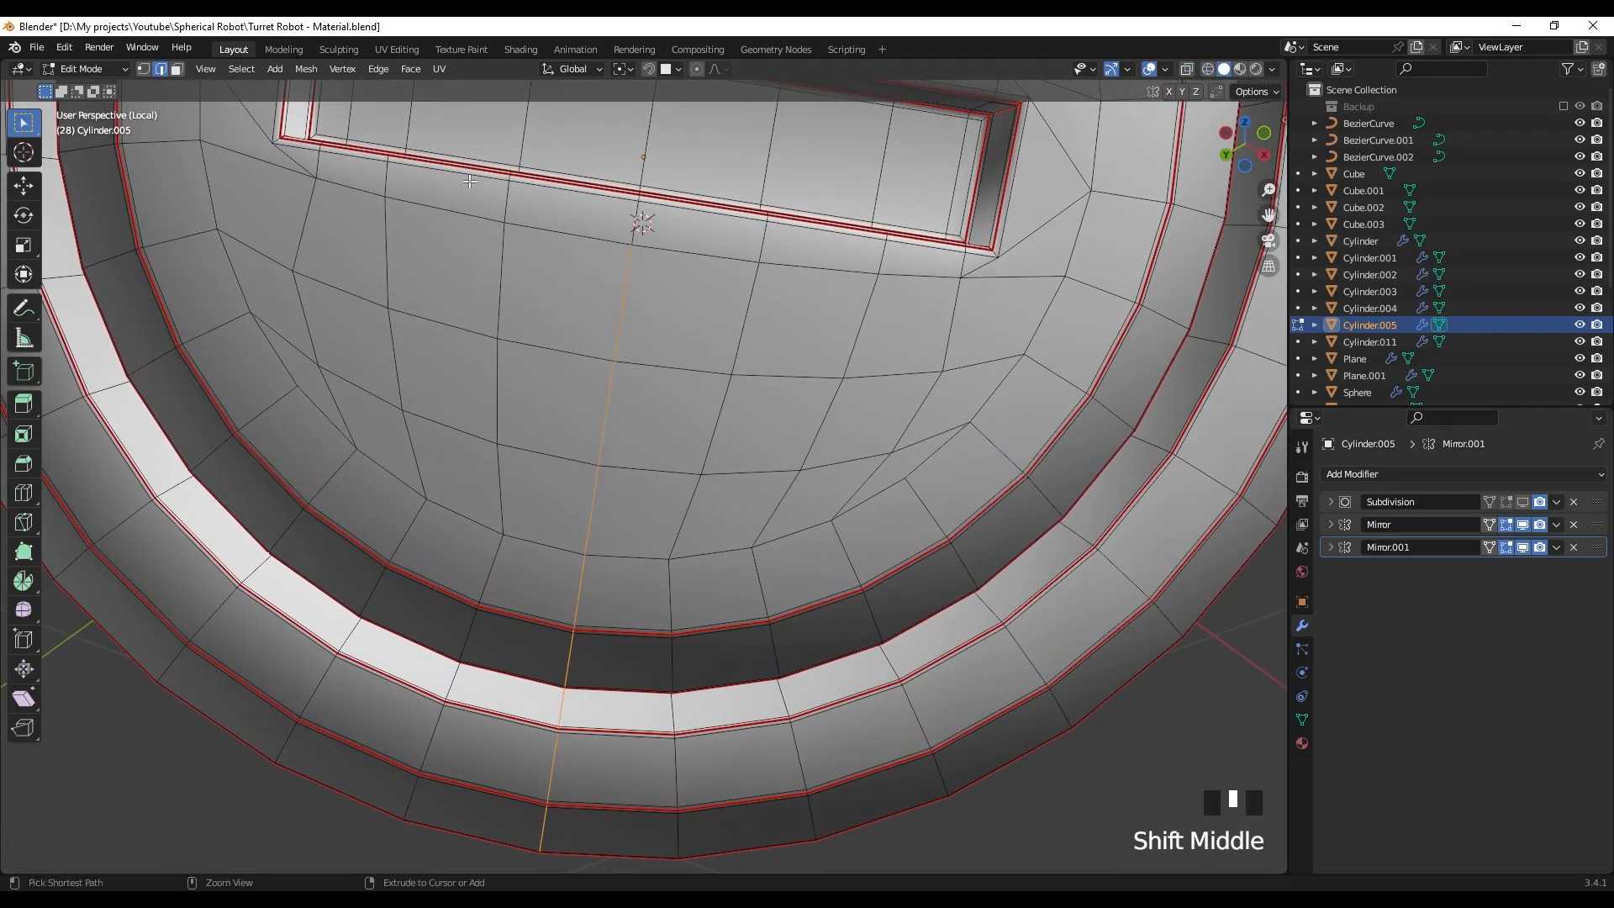
middle_click_drag(666, 545, 550, 194, "shift")
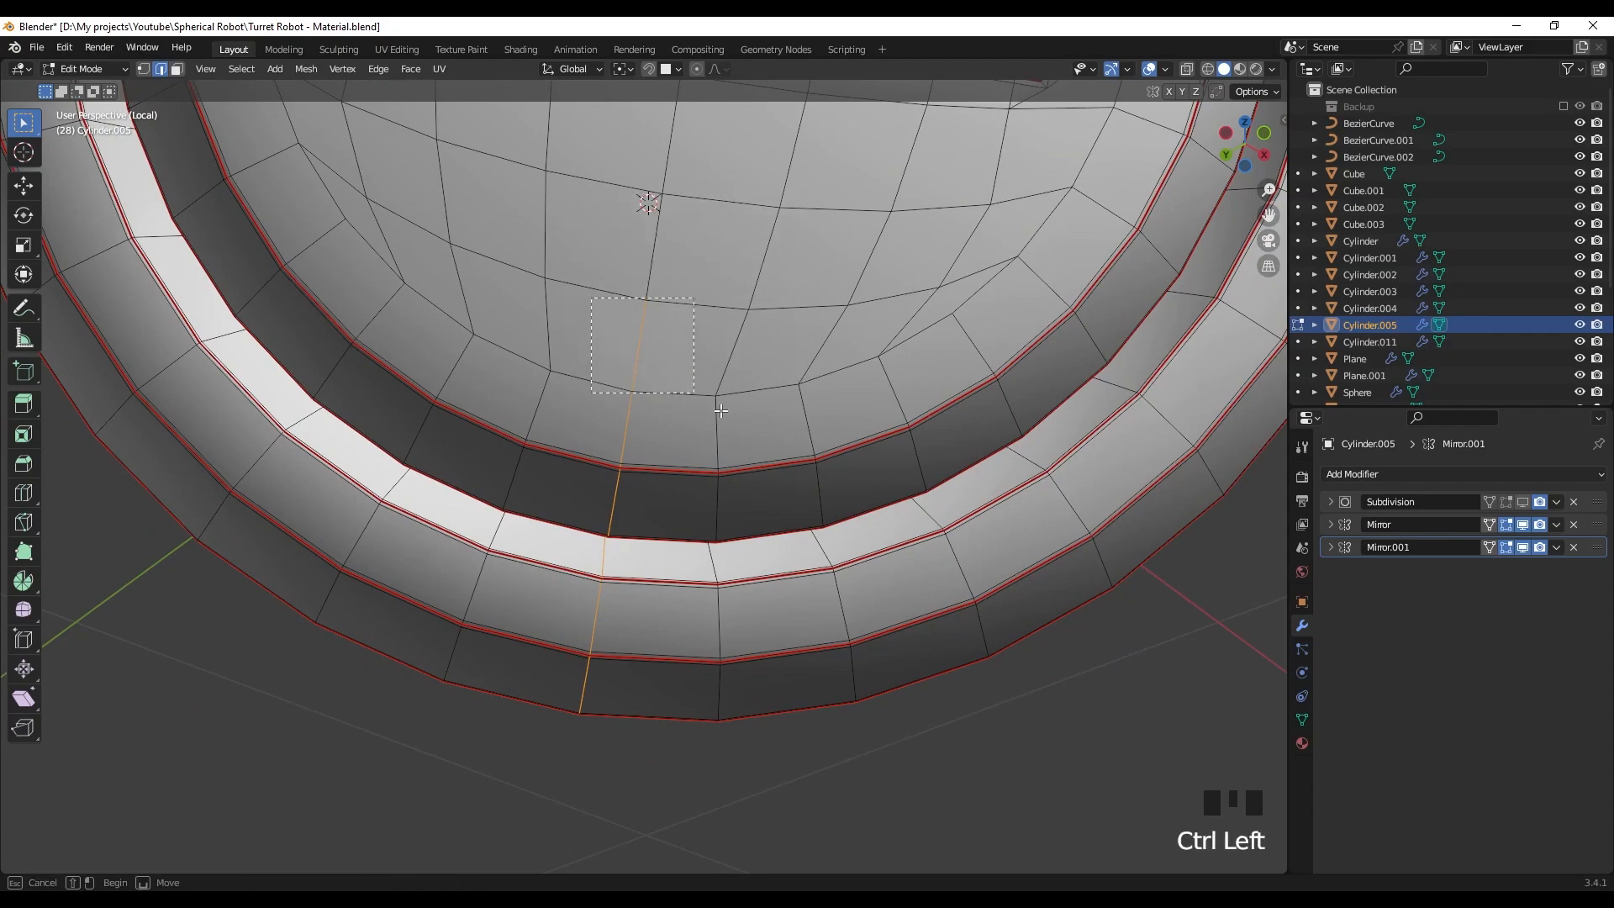
scroll(622, 412, "up", 8)
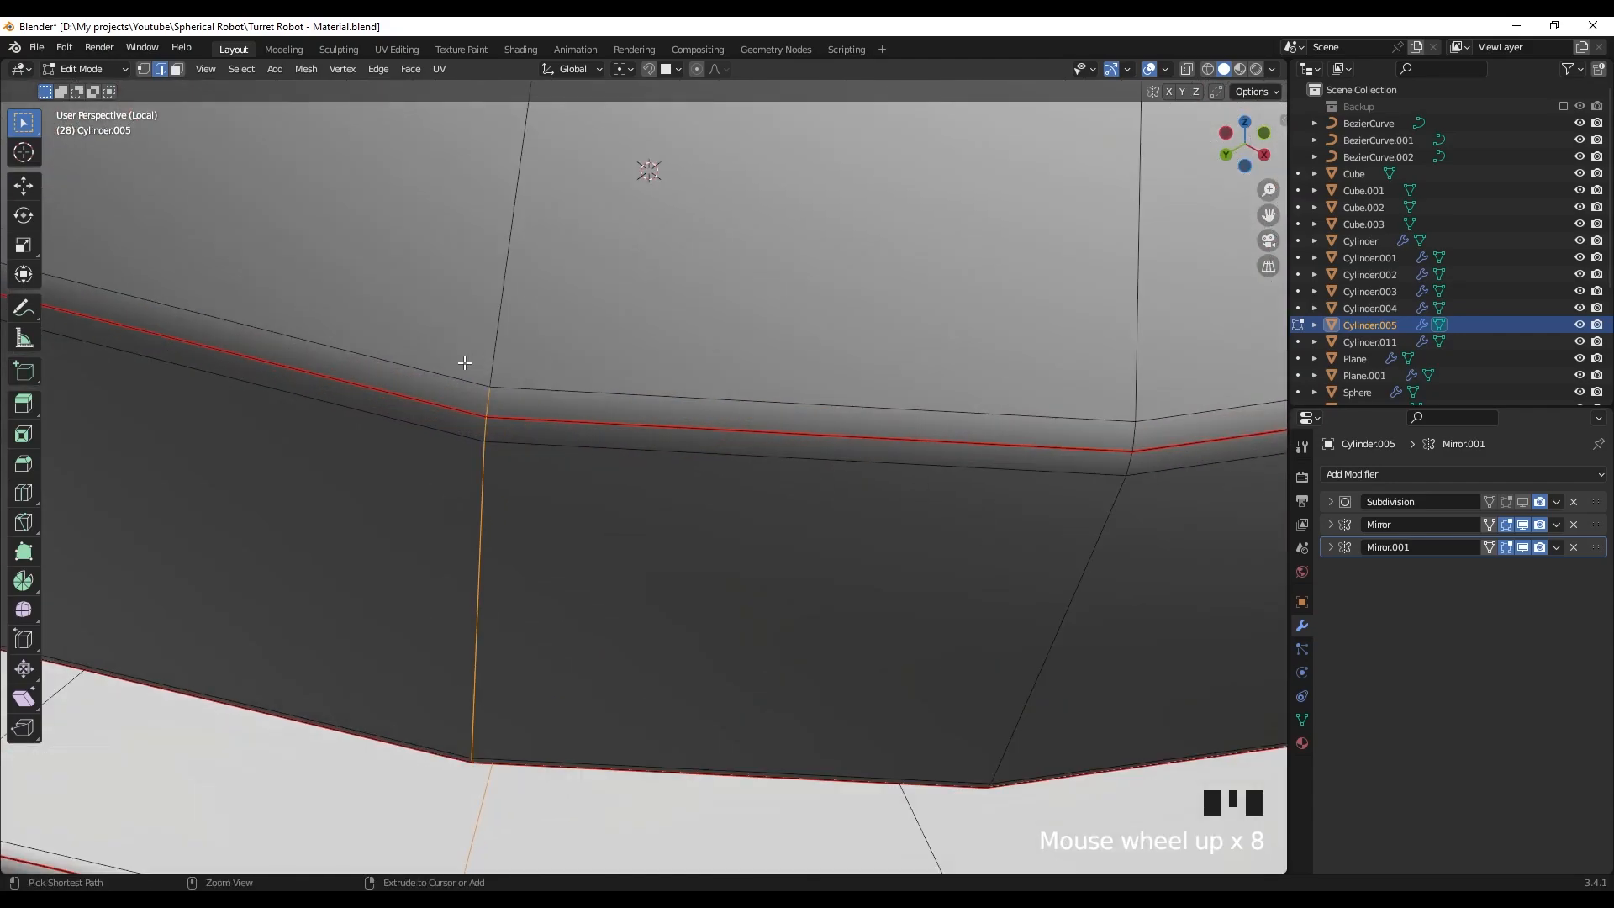
- Inspect the selected radial edge line where it crosses the knob's channel, the outer ring and its side wall
scroll(538, 405, "down", 6)
middle_click_drag(600, 456, 649, 294, "shift")
middle_click_drag(660, 408, 655, 358)
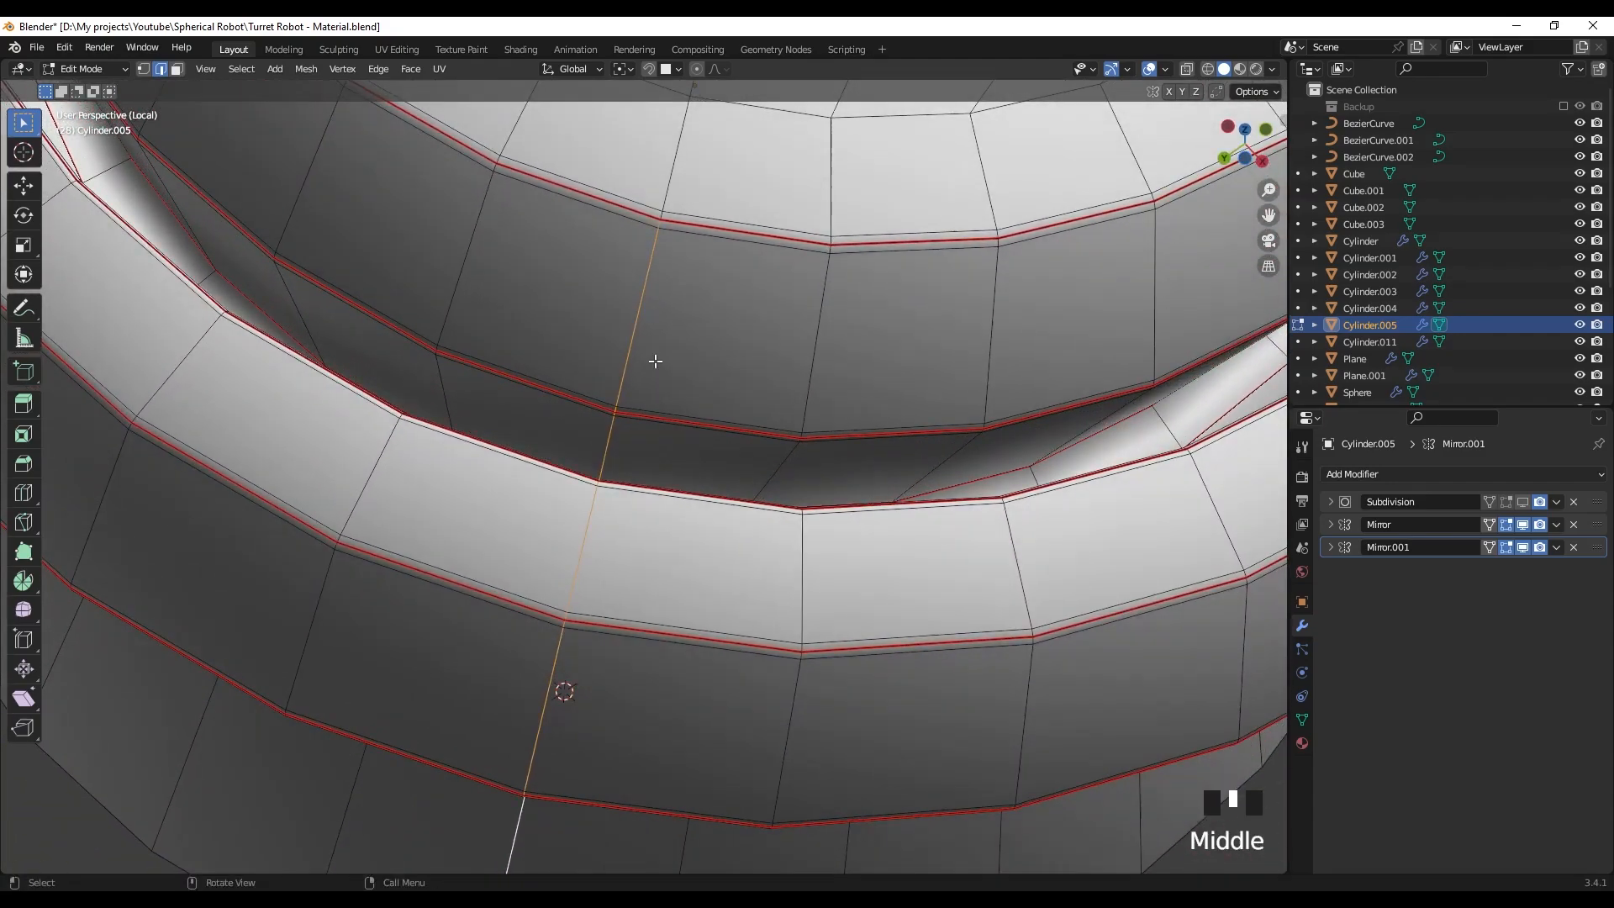
scroll(605, 437, "up", 5)
middle_click_drag(578, 449, 626, 504, "shift")
scroll(568, 378, "down", 4)
scroll(602, 324, "up", 3)
scroll(589, 345, "down", 2)
scroll(627, 372, "up", 2)
scroll(627, 504, "up", 4)
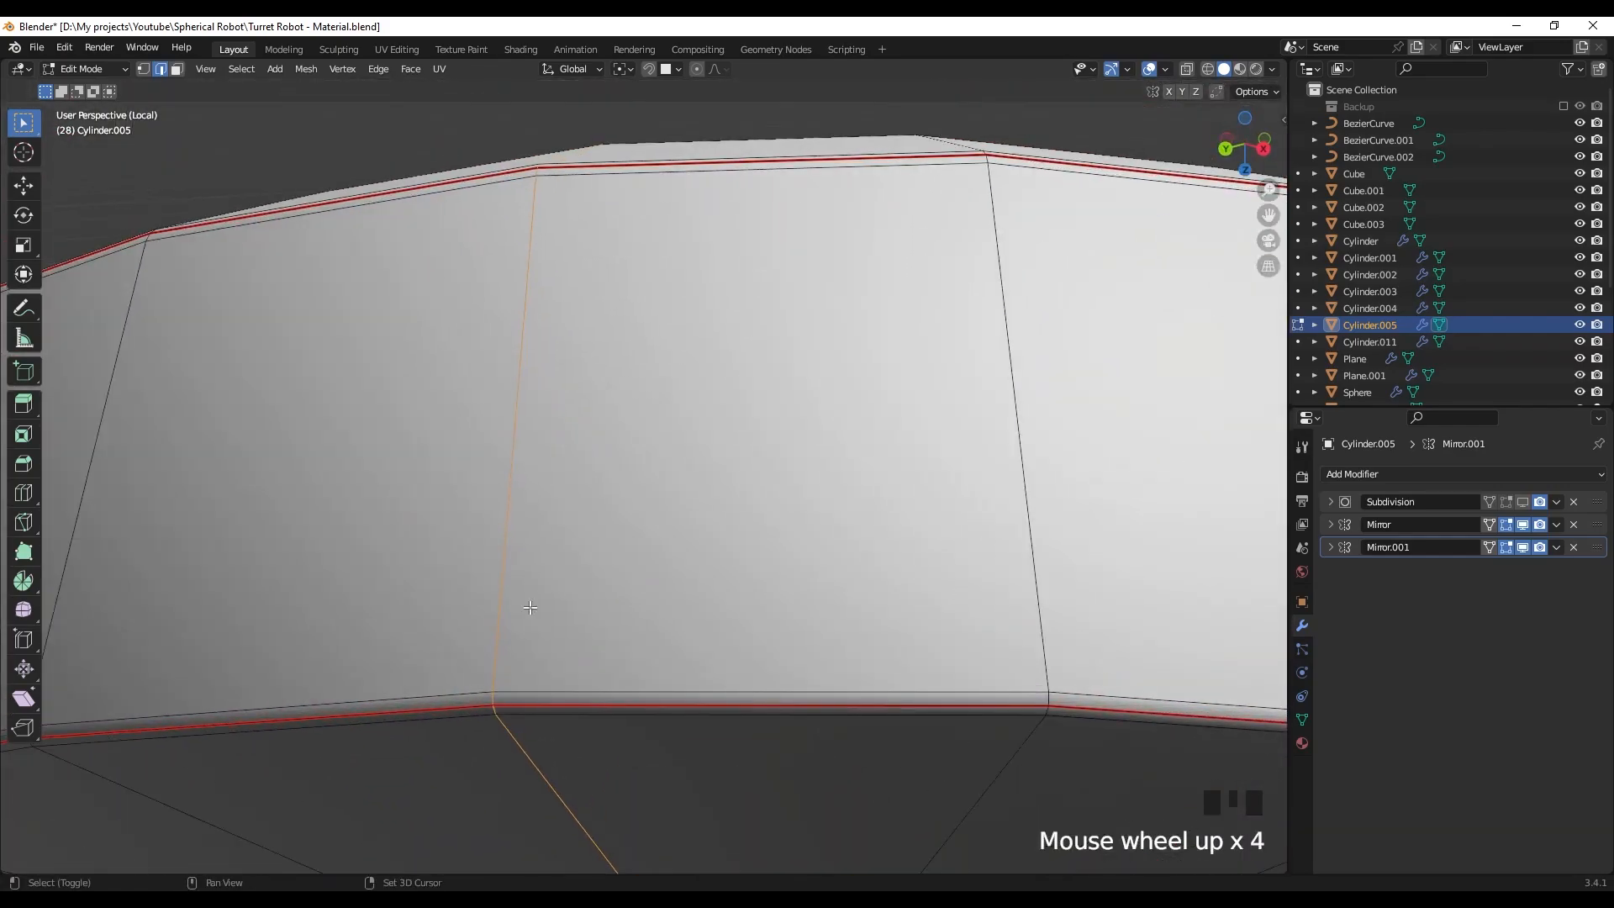
- Deselect the part of the radial edge line that crosses the outer ring's underside
middle_click_drag(626, 580, 625, 687, "shift")
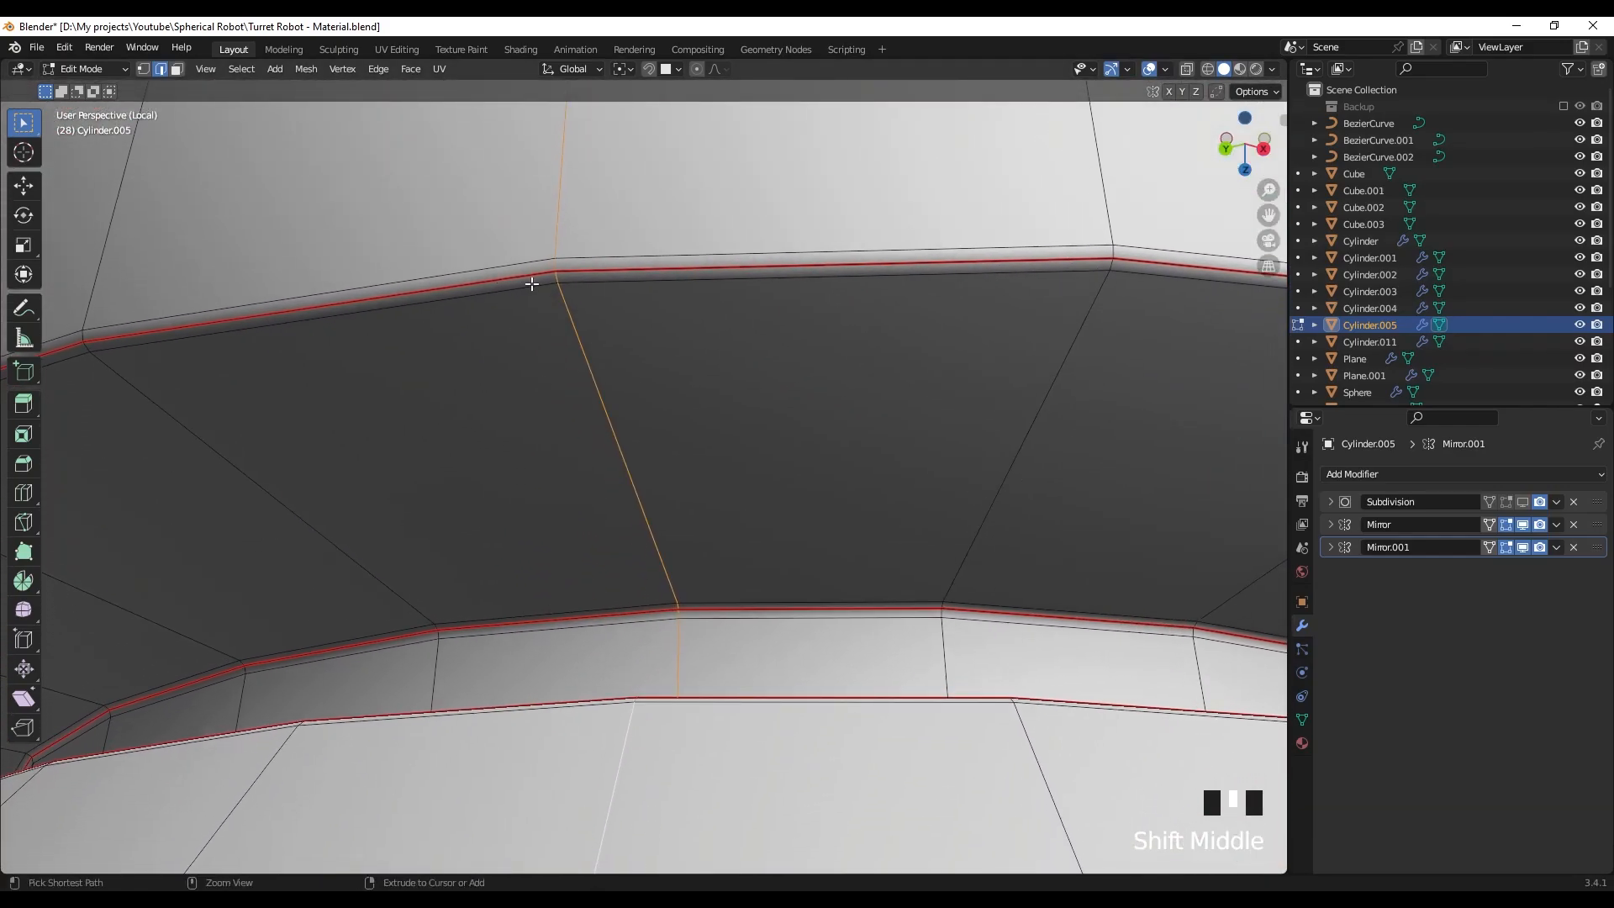
middle_click_drag(693, 650, 706, 591, "shift")
scroll(663, 443, "down", 3)
middle_click_drag(637, 328, 648, 501, "shift")
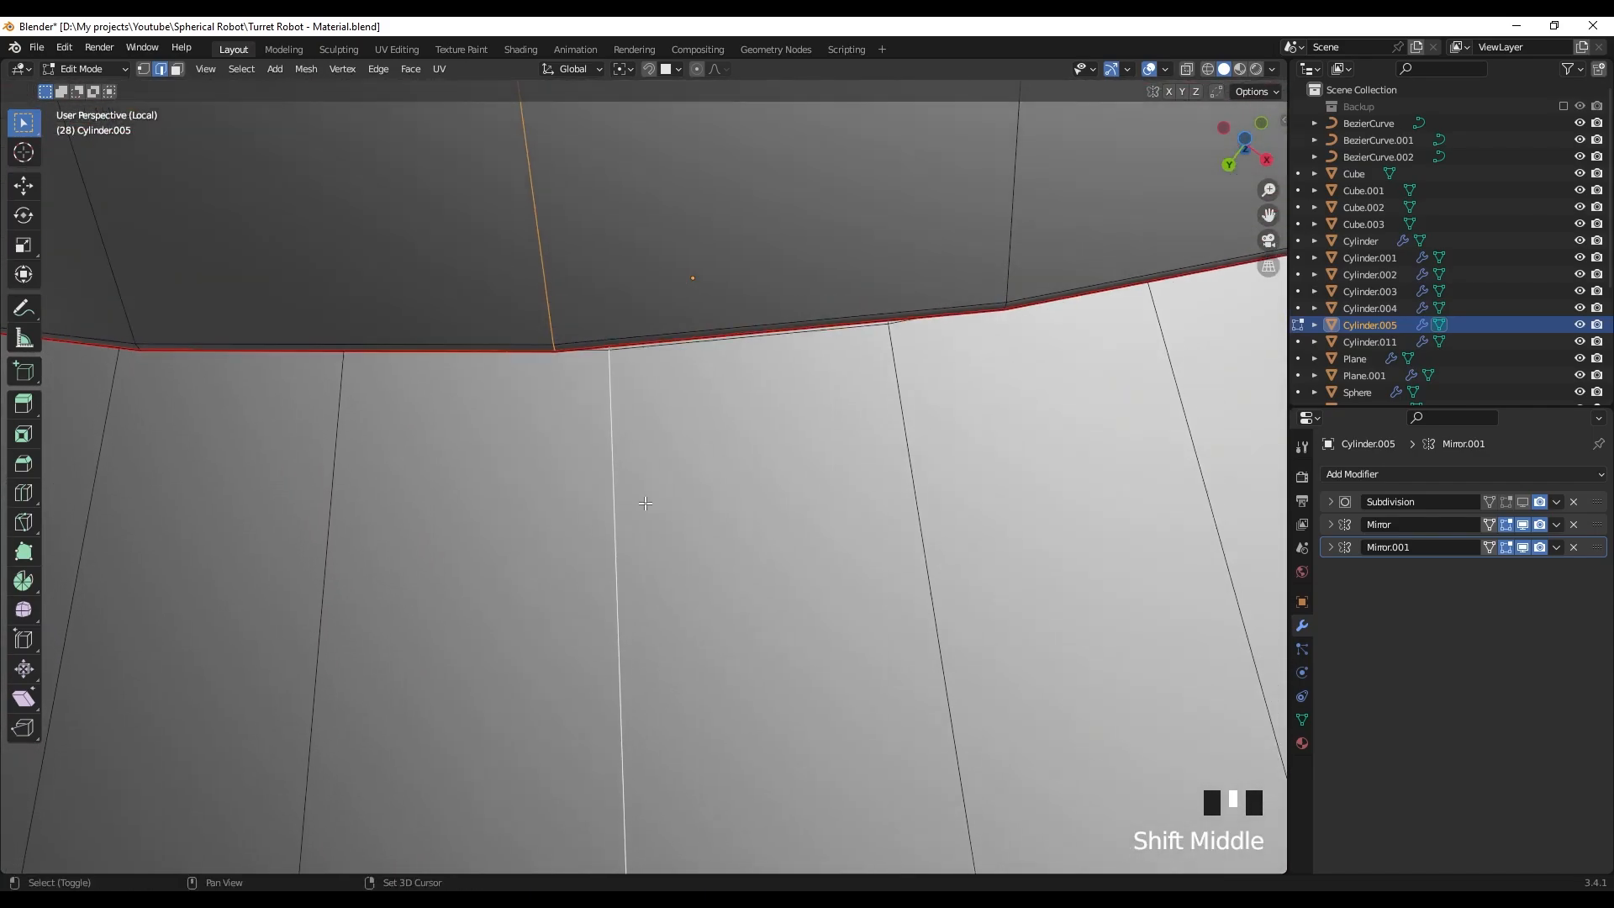
middle_click_drag(511, 454, 504, 446, "shift")
key("shift+z")
middle_click_drag(603, 368, 608, 598, "shift")
scroll(609, 599, "up", 8)
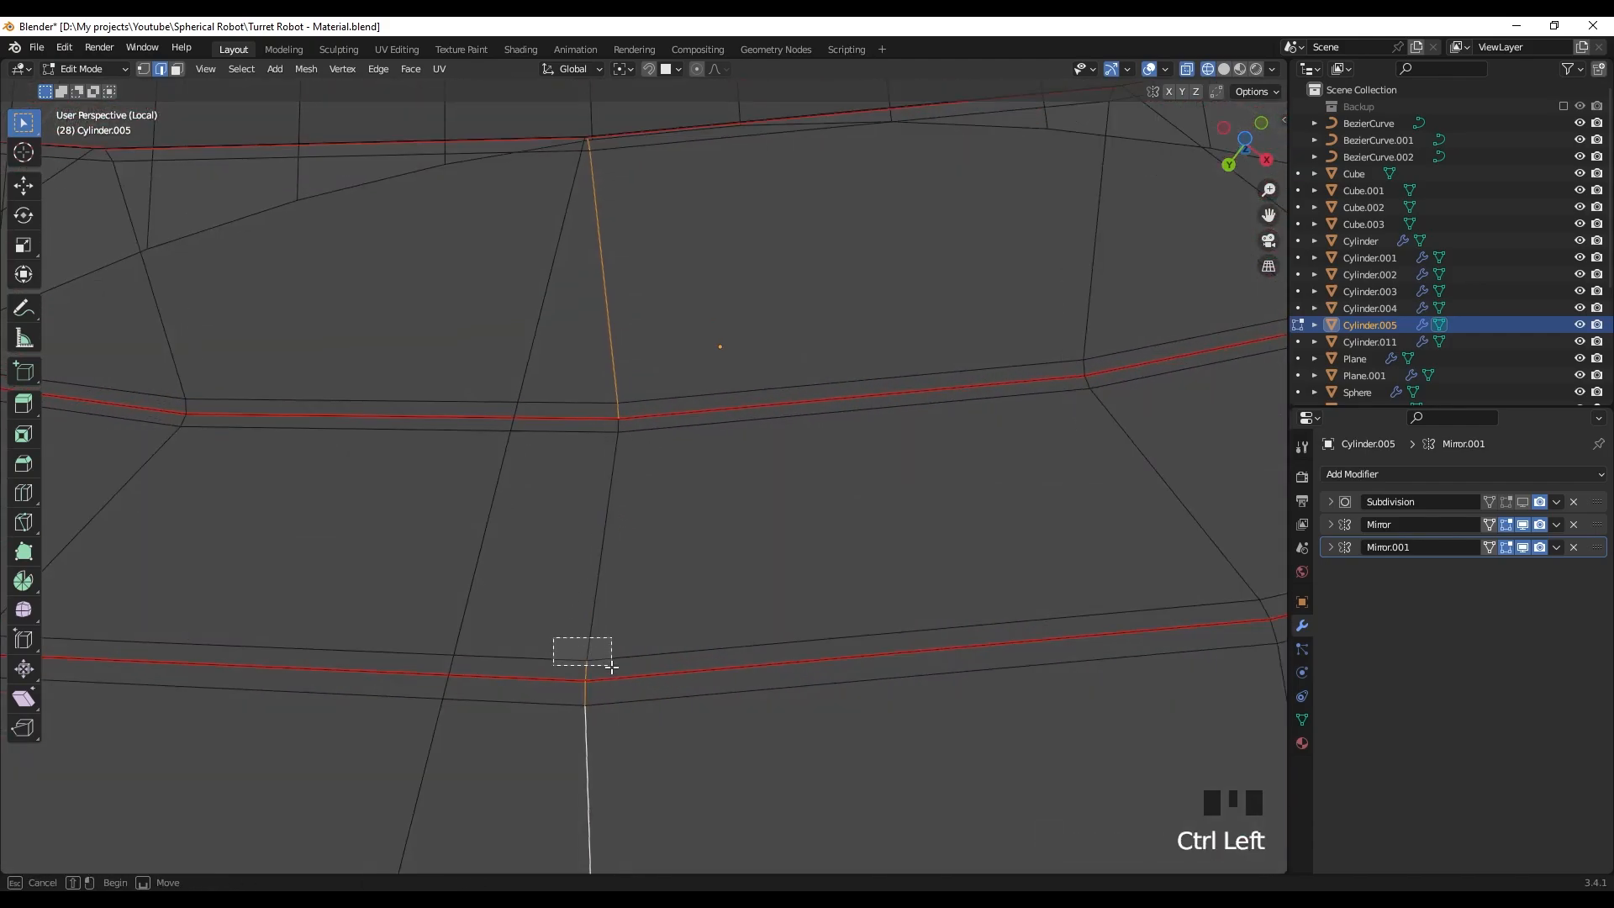
left_click_drag(612, 667, 613, 668, "ctrl")
- Return to solid shading and mark the selected radial edges across the rings, neck and flared skirt as a seam
scroll(638, 634, "down", 5)
key("shift+z")
scroll(643, 618, "down", 4)
middle_click_drag(645, 538, 683, 607, "shift")
mouse_move(683, 606)
middle_mouse_down()
mouse_move(687, 526)
mouse_move(664, 578)
middle_mouse_up()
right_click(664, 579)
left_click(628, 663)
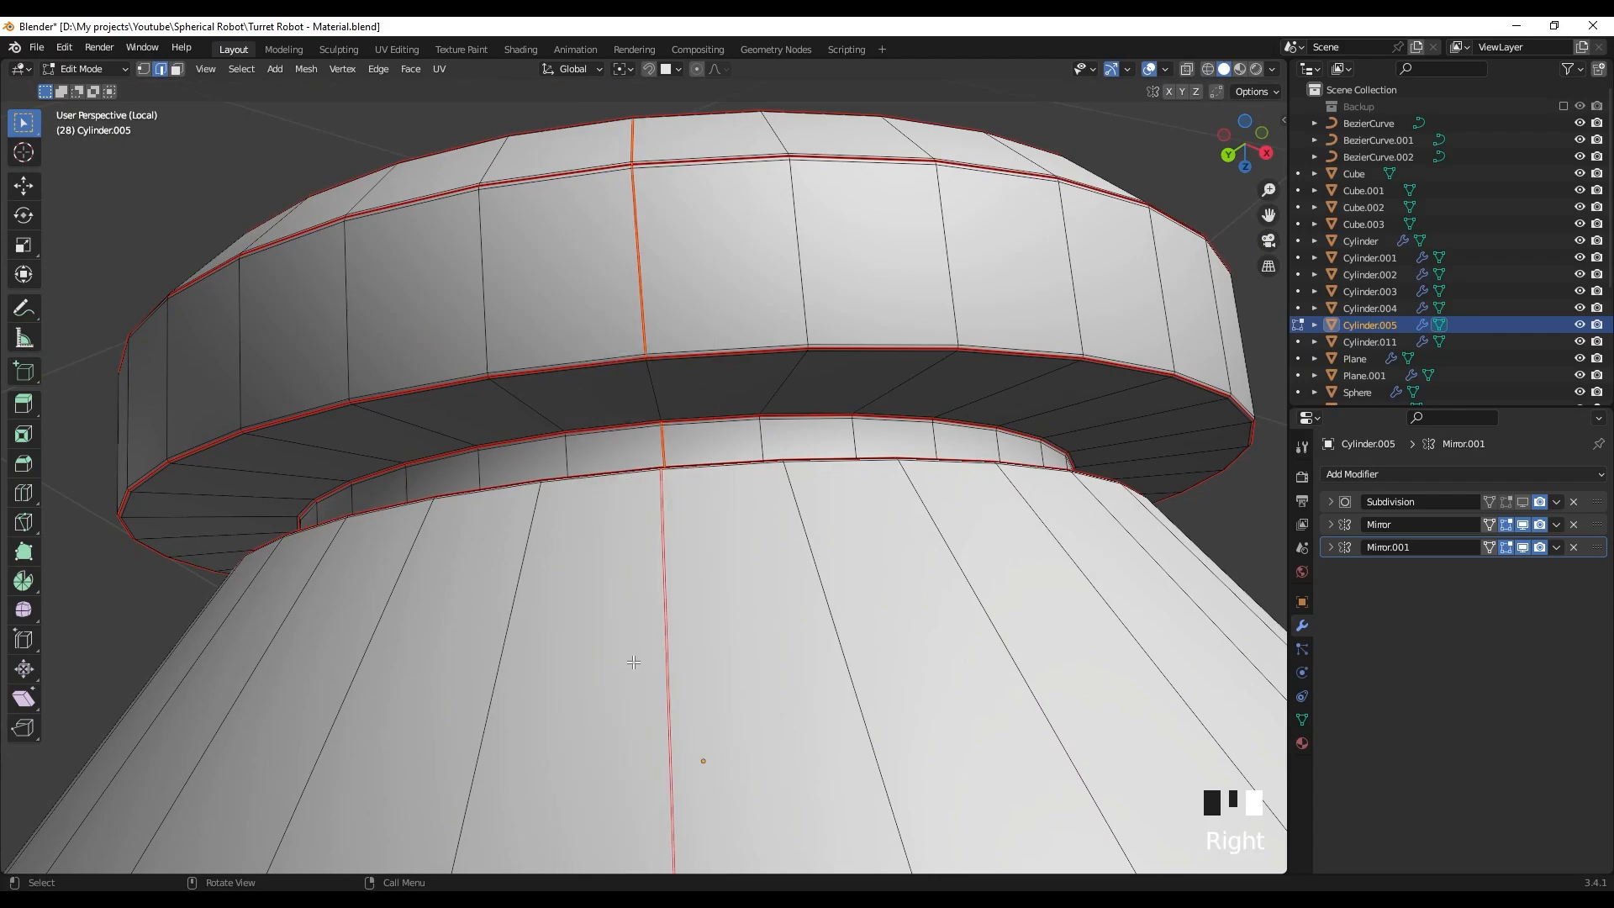
- Unwrap the whole knob mesh and switch to Material Preview shading to display the checker texture
scroll(628, 664, "down", 7)
middle_click_drag(628, 663, 716, 635)
key("a")
key("u")
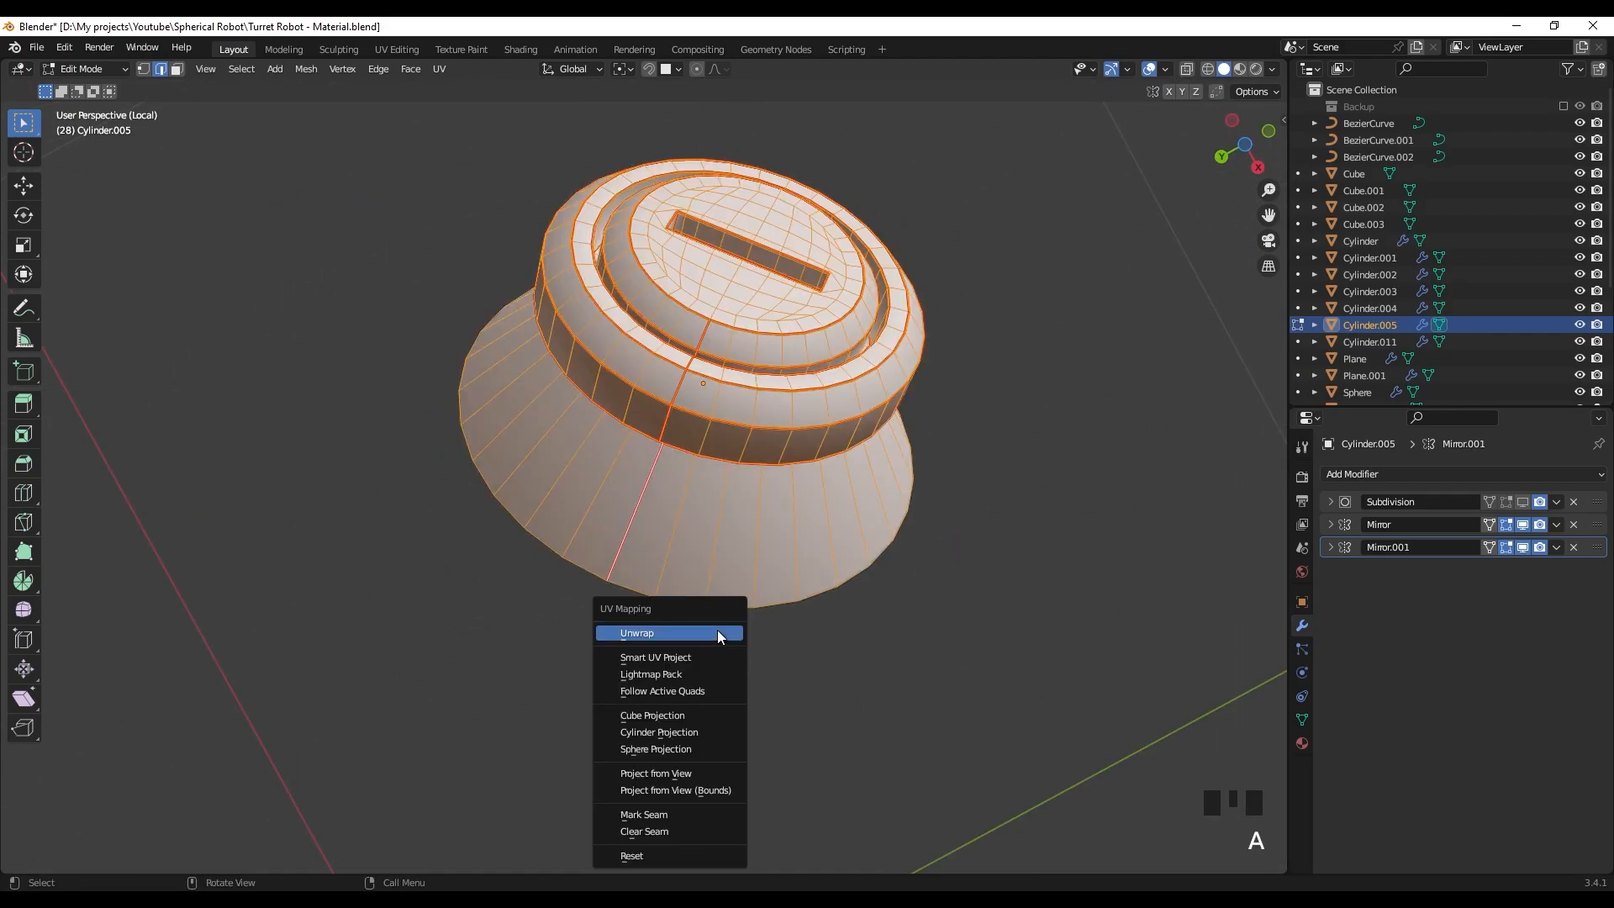
left_click(718, 628)
key("z")
middle_click_drag(1082, 451, 1084, 476, "shift")
left_click(1084, 476)
- Leave Edit Mode, apply the knob's Mirror and Mirror.001 modifiers, and return from local view to the full robot
middle_click_drag(879, 456, 837, 530)
key("Tab")
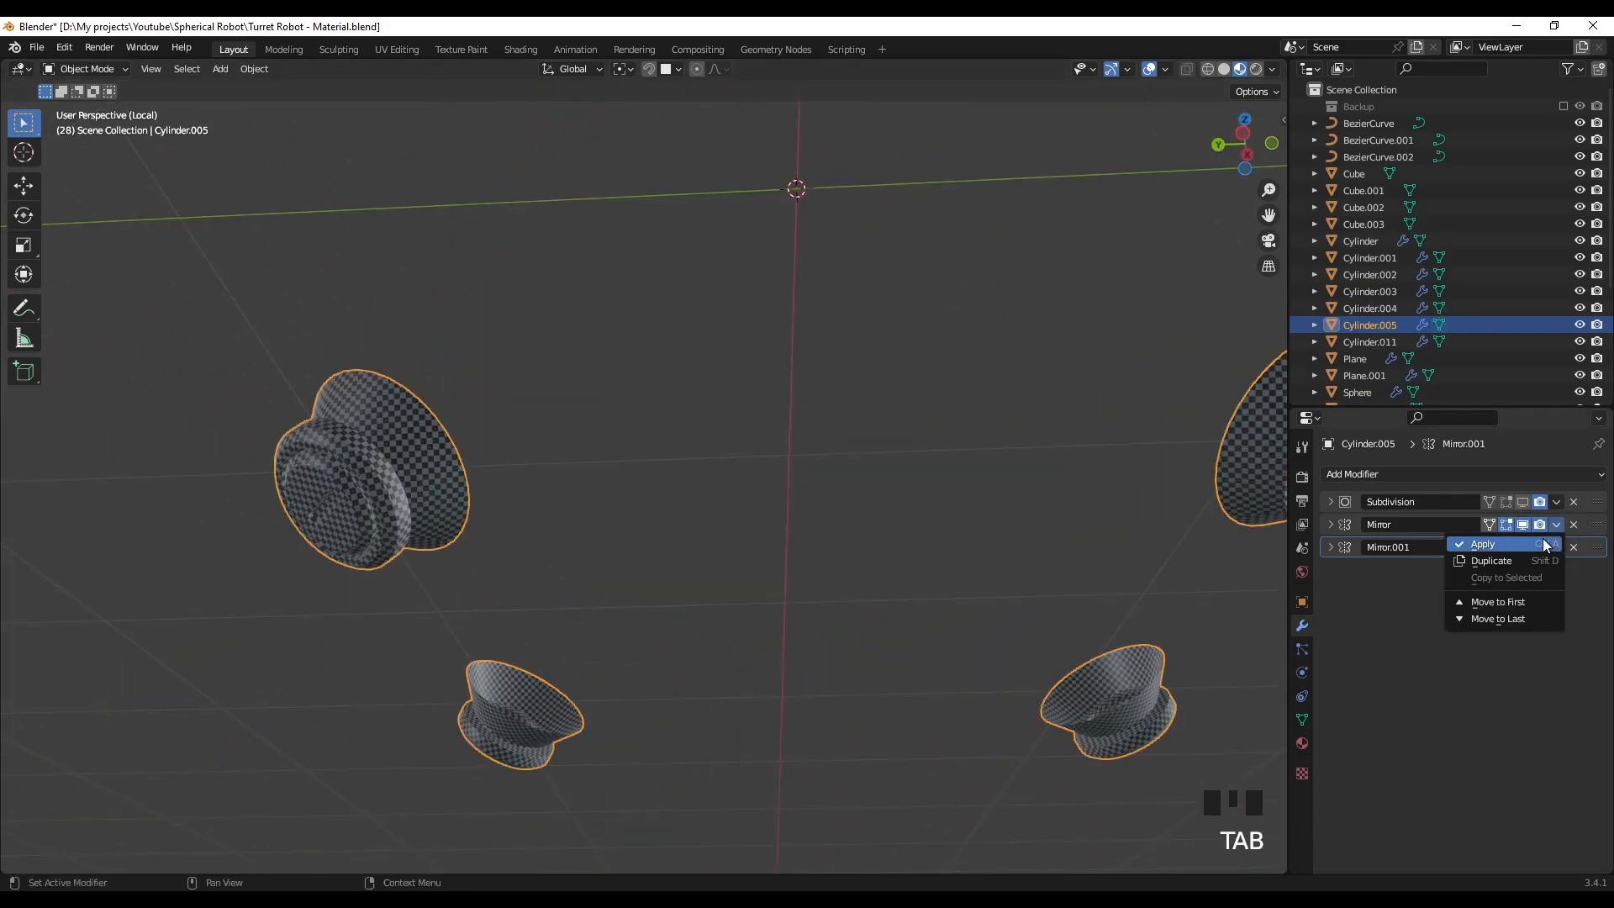
left_click(1544, 544)
left_click(1554, 545)
middle_click_drag(1116, 553, 807, 511)
key("slash")
- Convert the large U-shaped cable curve hanging below the side disc to a mesh
left_click(1017, 542)
left_click(802, 515)
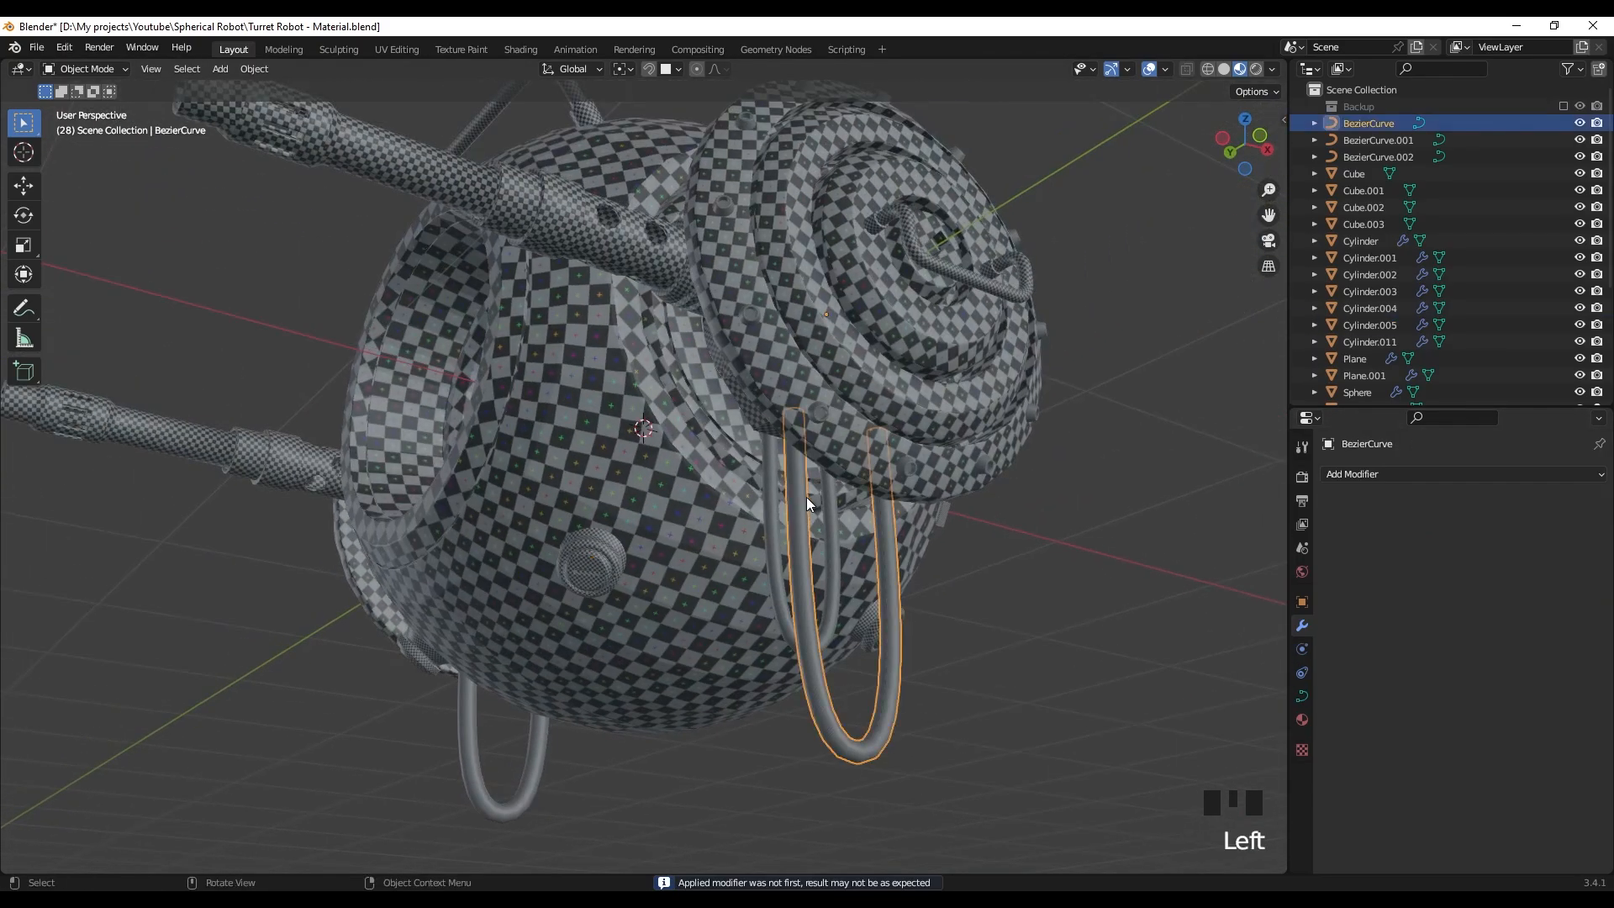
scroll(807, 504, "up", 6)
scroll(841, 498, "down", 2)
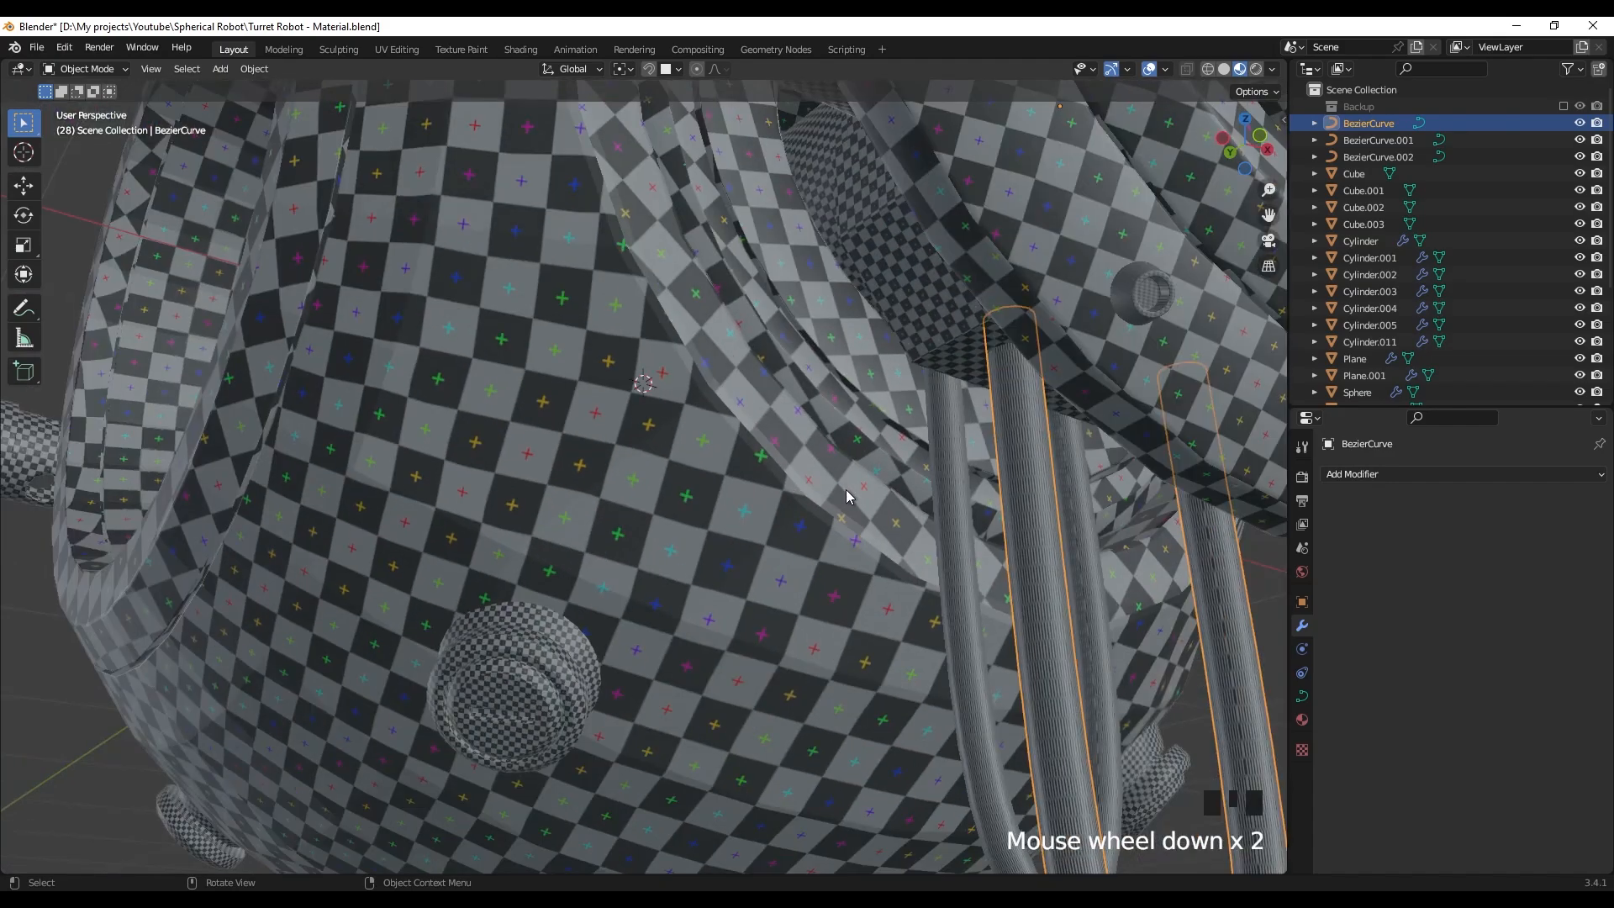
middle_click_drag(846, 496, 916, 488, "shift")
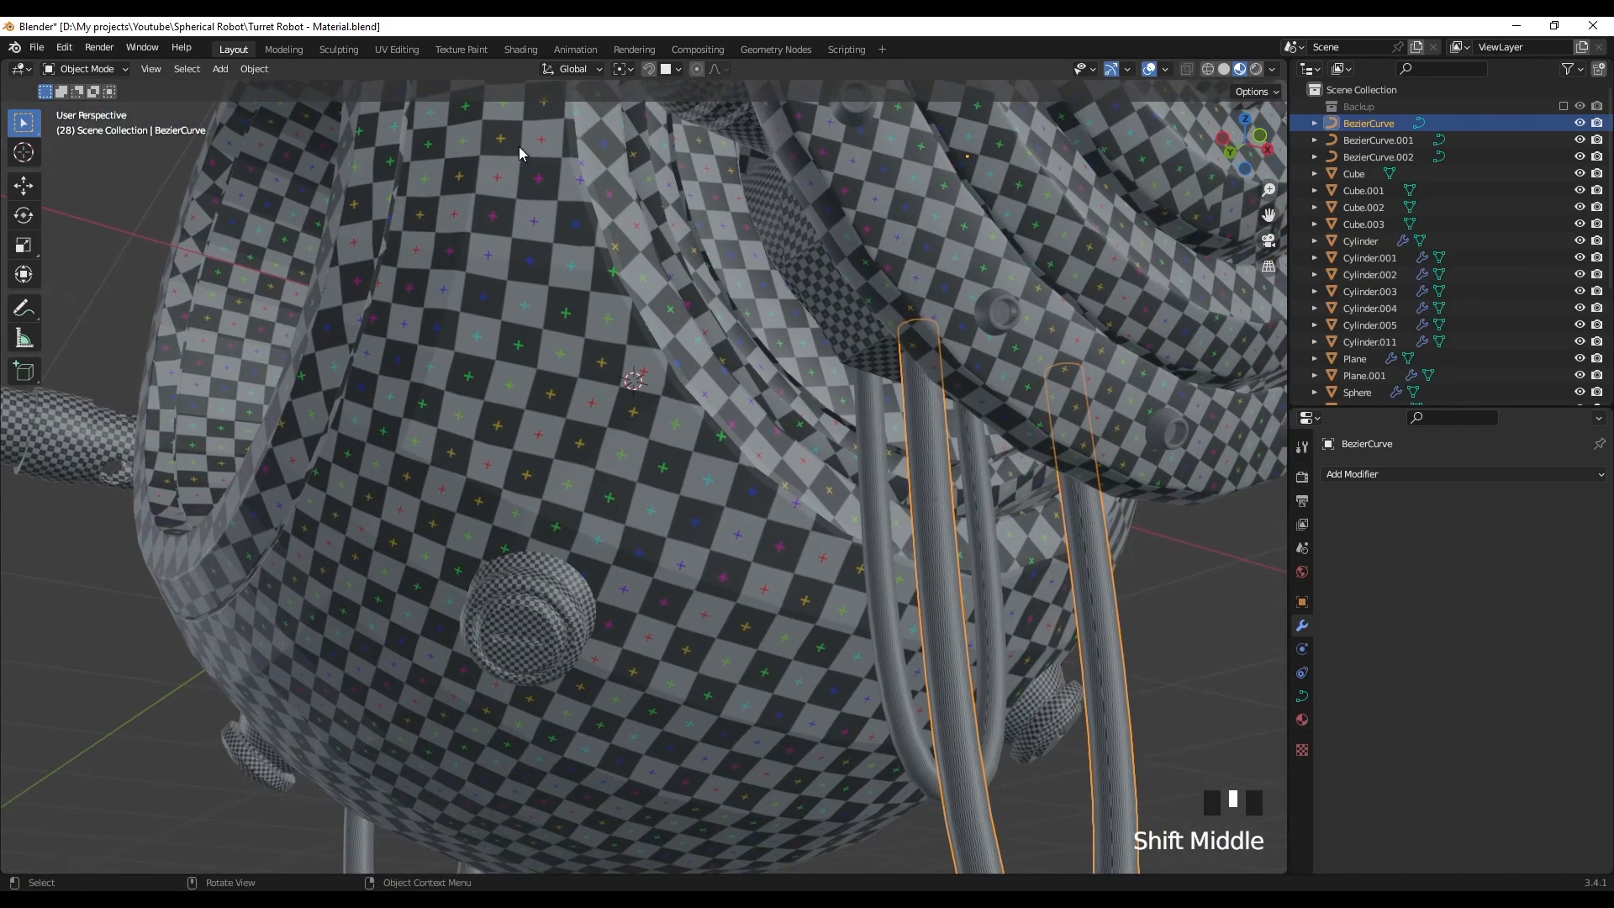
left_click(254, 71)
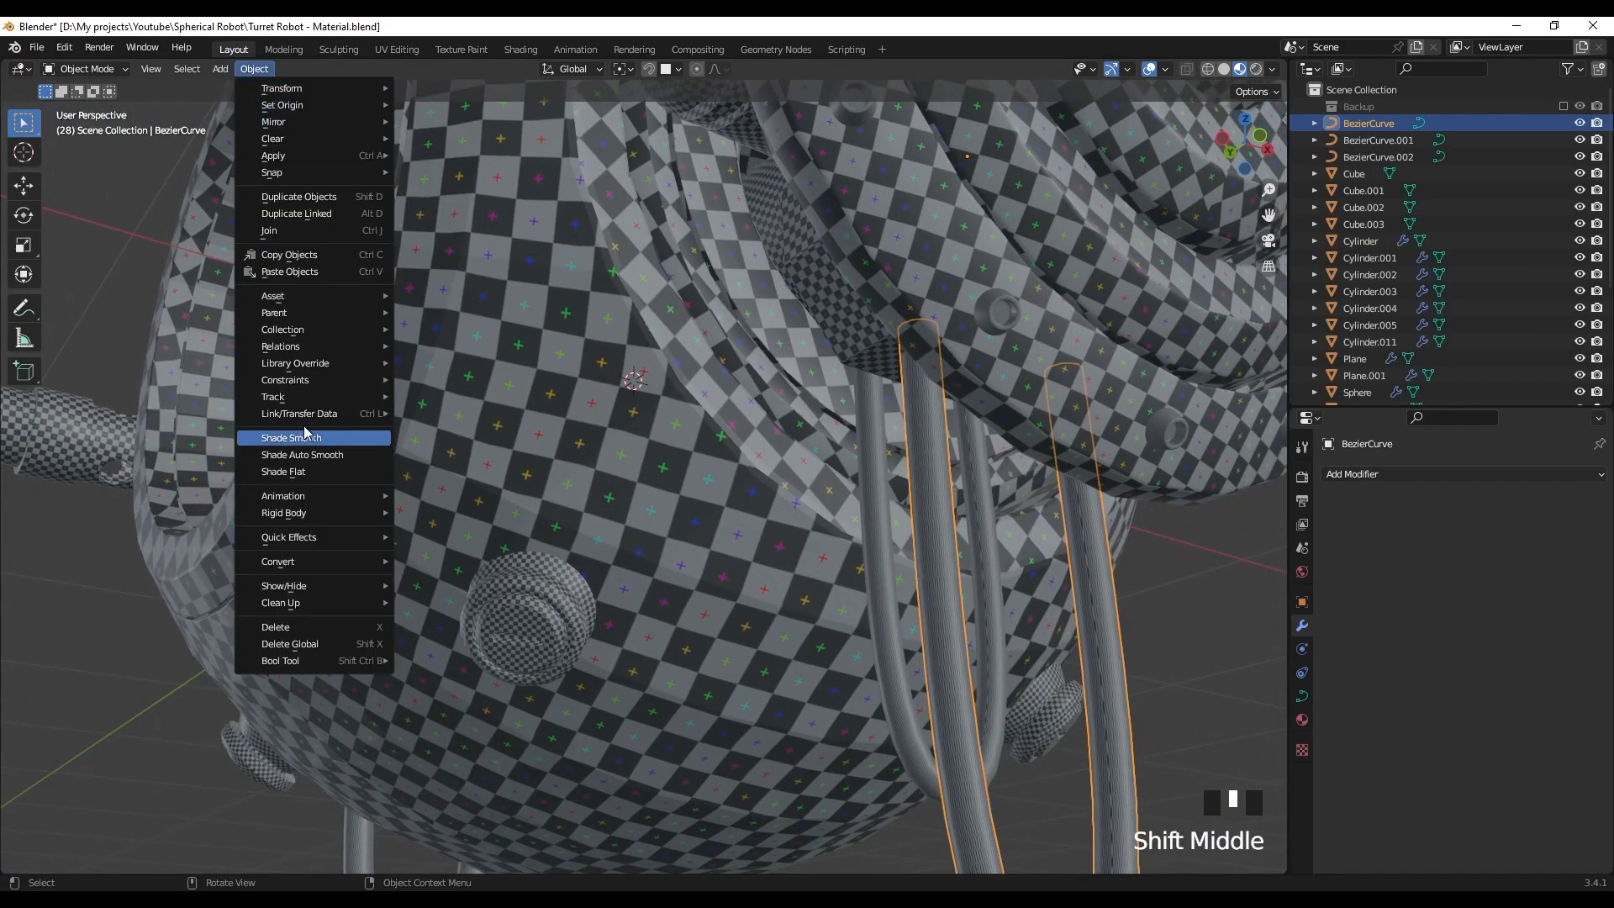
mouse_move(286, 561)
left_click(458, 582)
- Convert the two remaining U-shaped cable curves, BezierCurve.001 and BezierCurve.002, to meshes
left_click(871, 558)
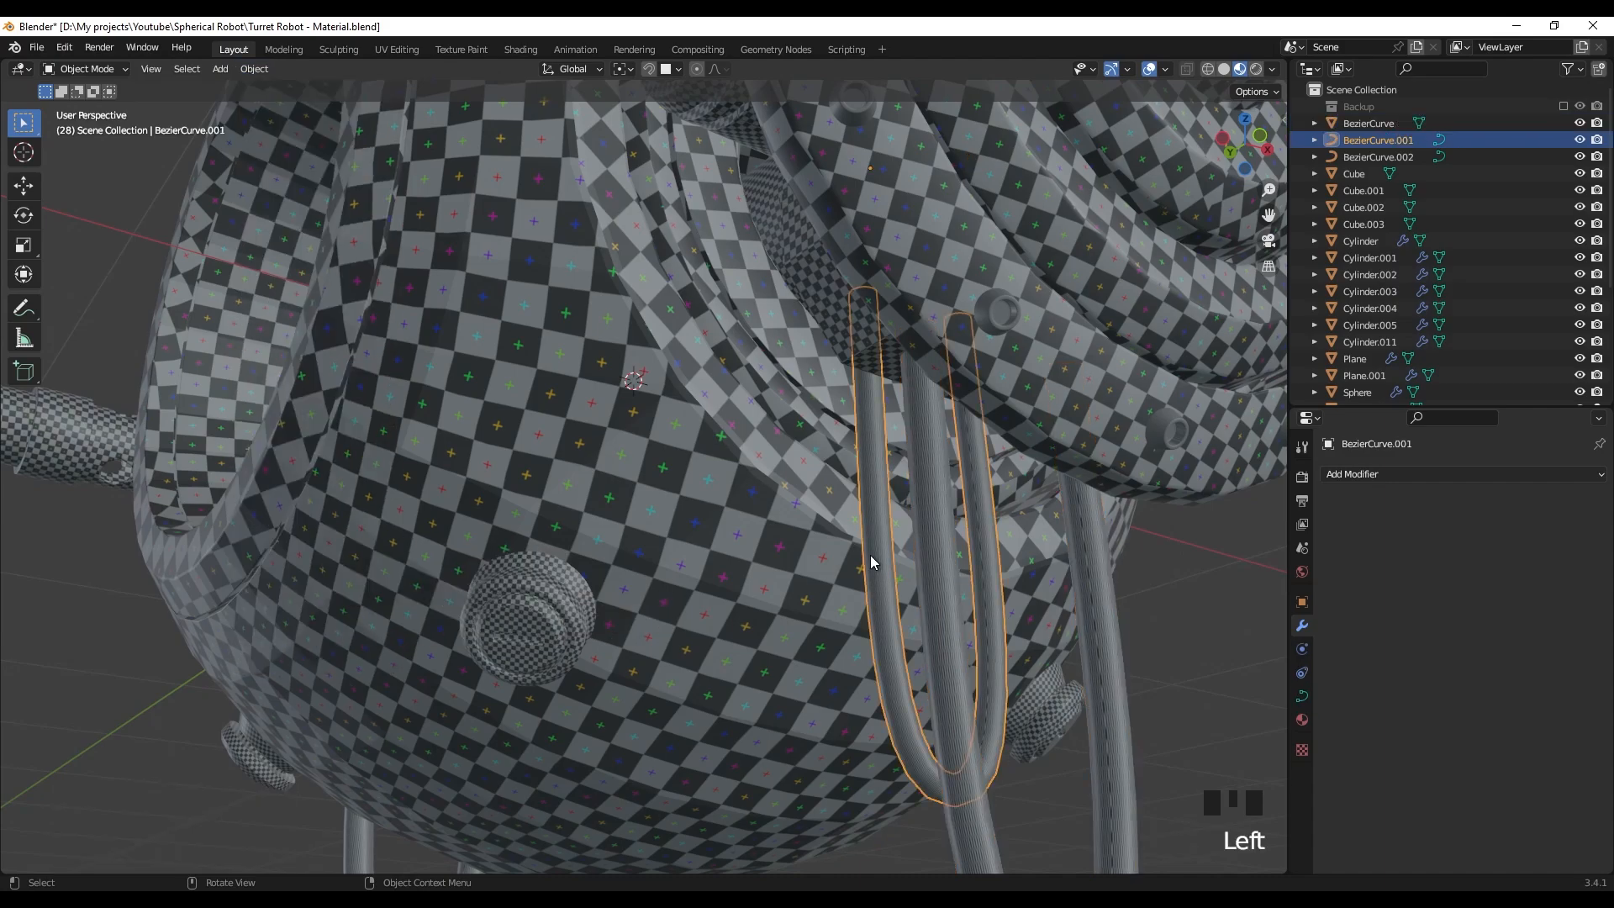
key("shift+r")
scroll(702, 439, "down", 1)
middle_click_drag(702, 440, 936, 375, "shift")
scroll(747, 629, "up", 3)
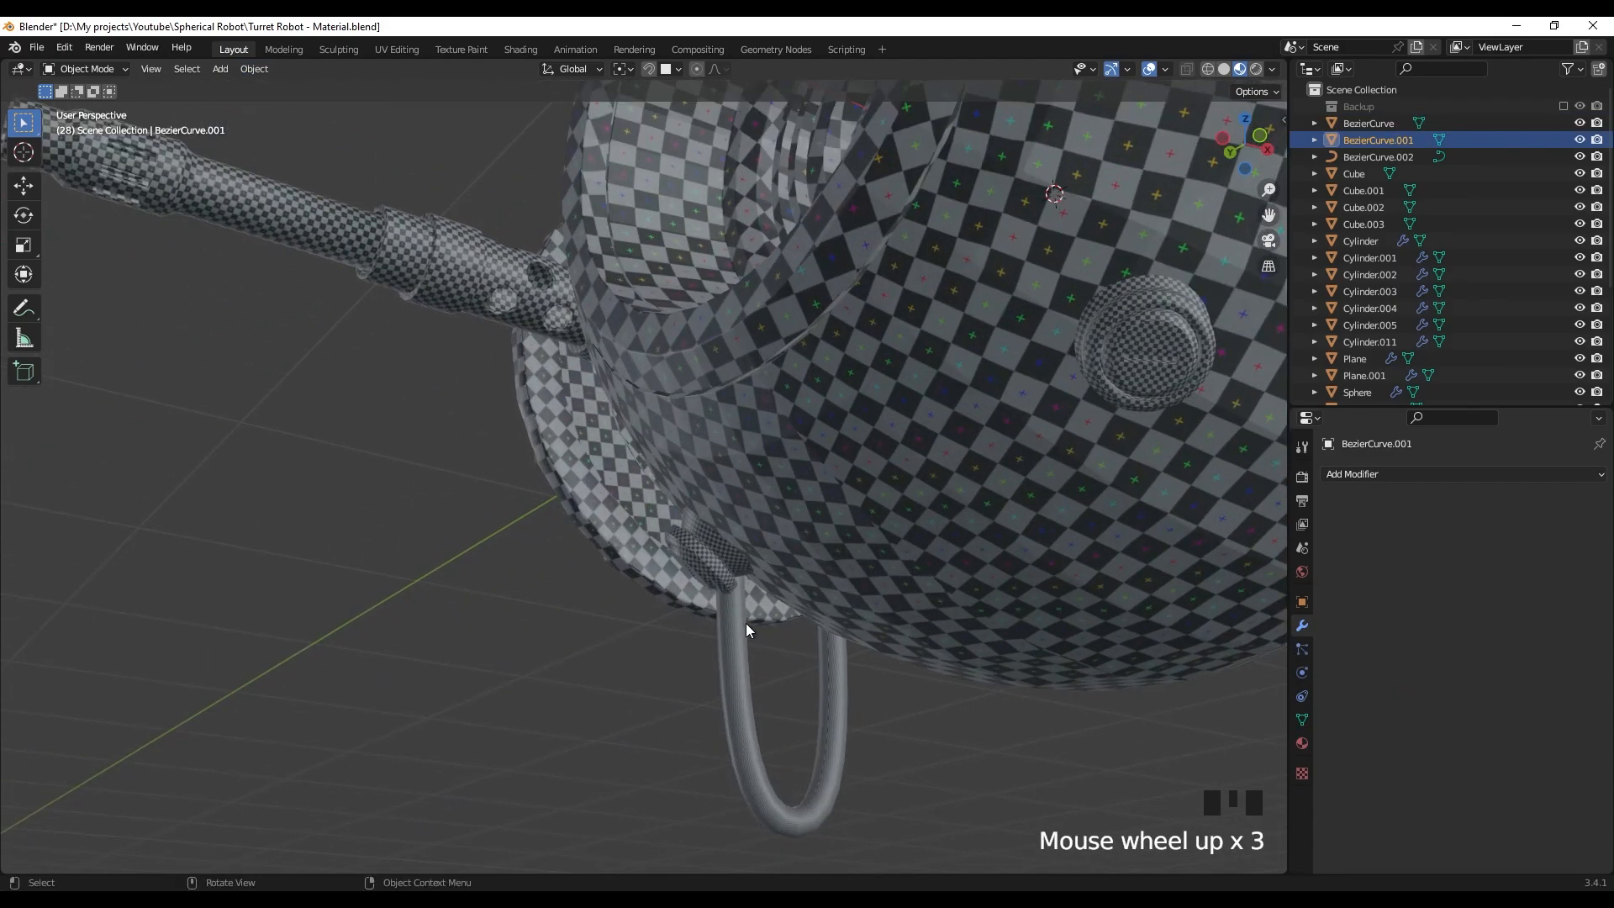
left_click(739, 644)
key("shift+r")
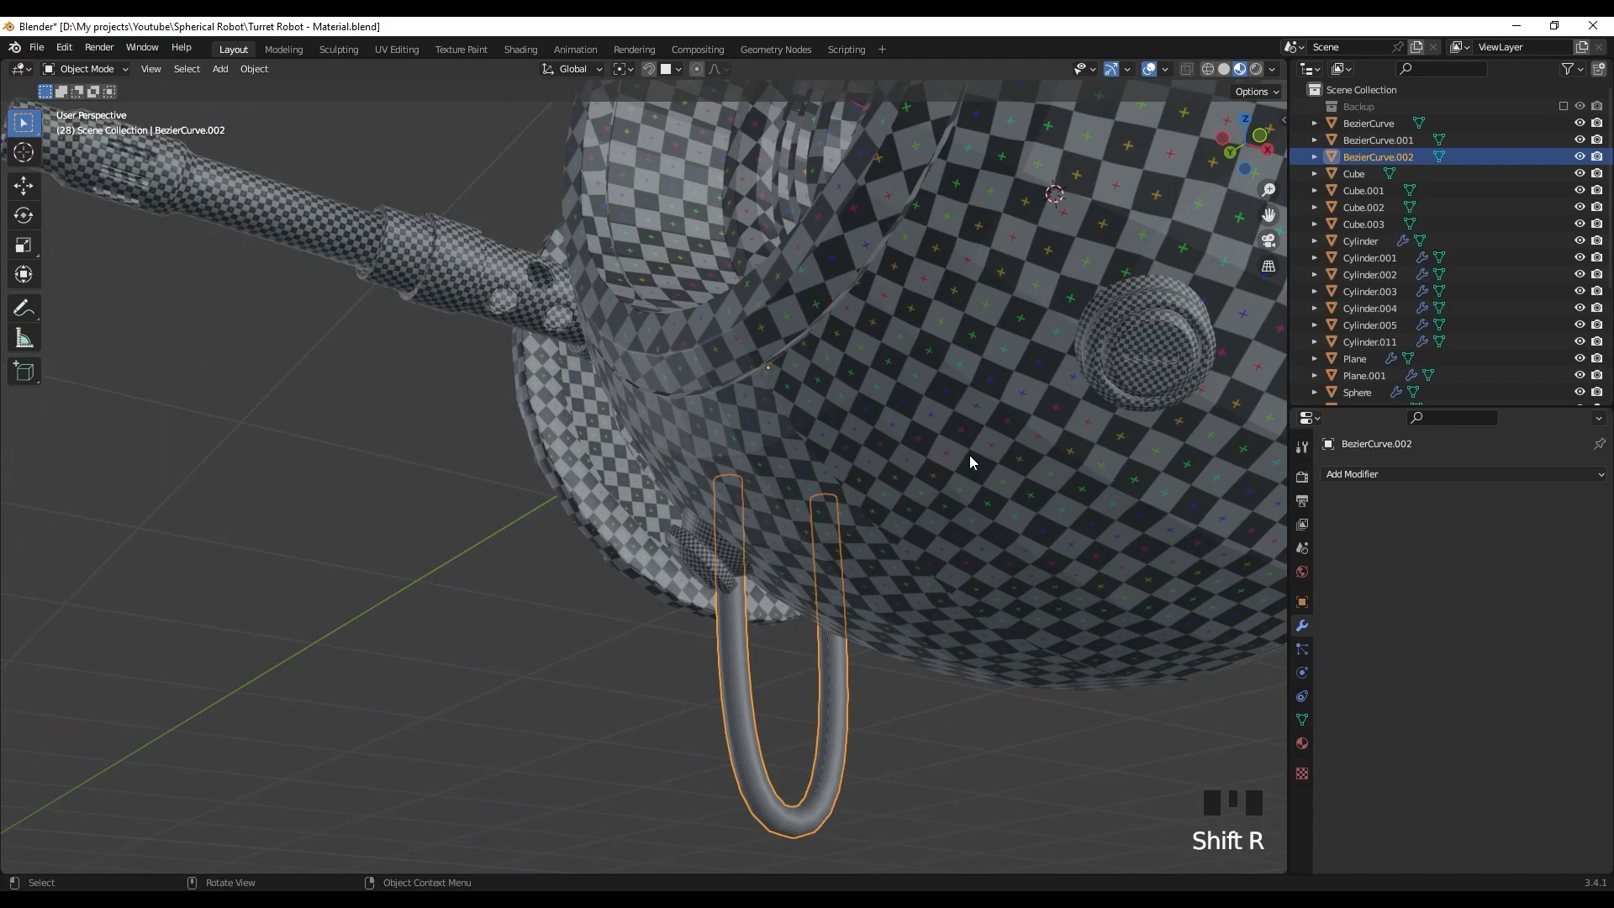
- Isolate the three U-shaped cable meshes in local view and enter Edit Mode on all of them
middle_click_drag(967, 455, 1000, 408, "shift")
left_click(950, 410)
left_click(947, 412, "shift")
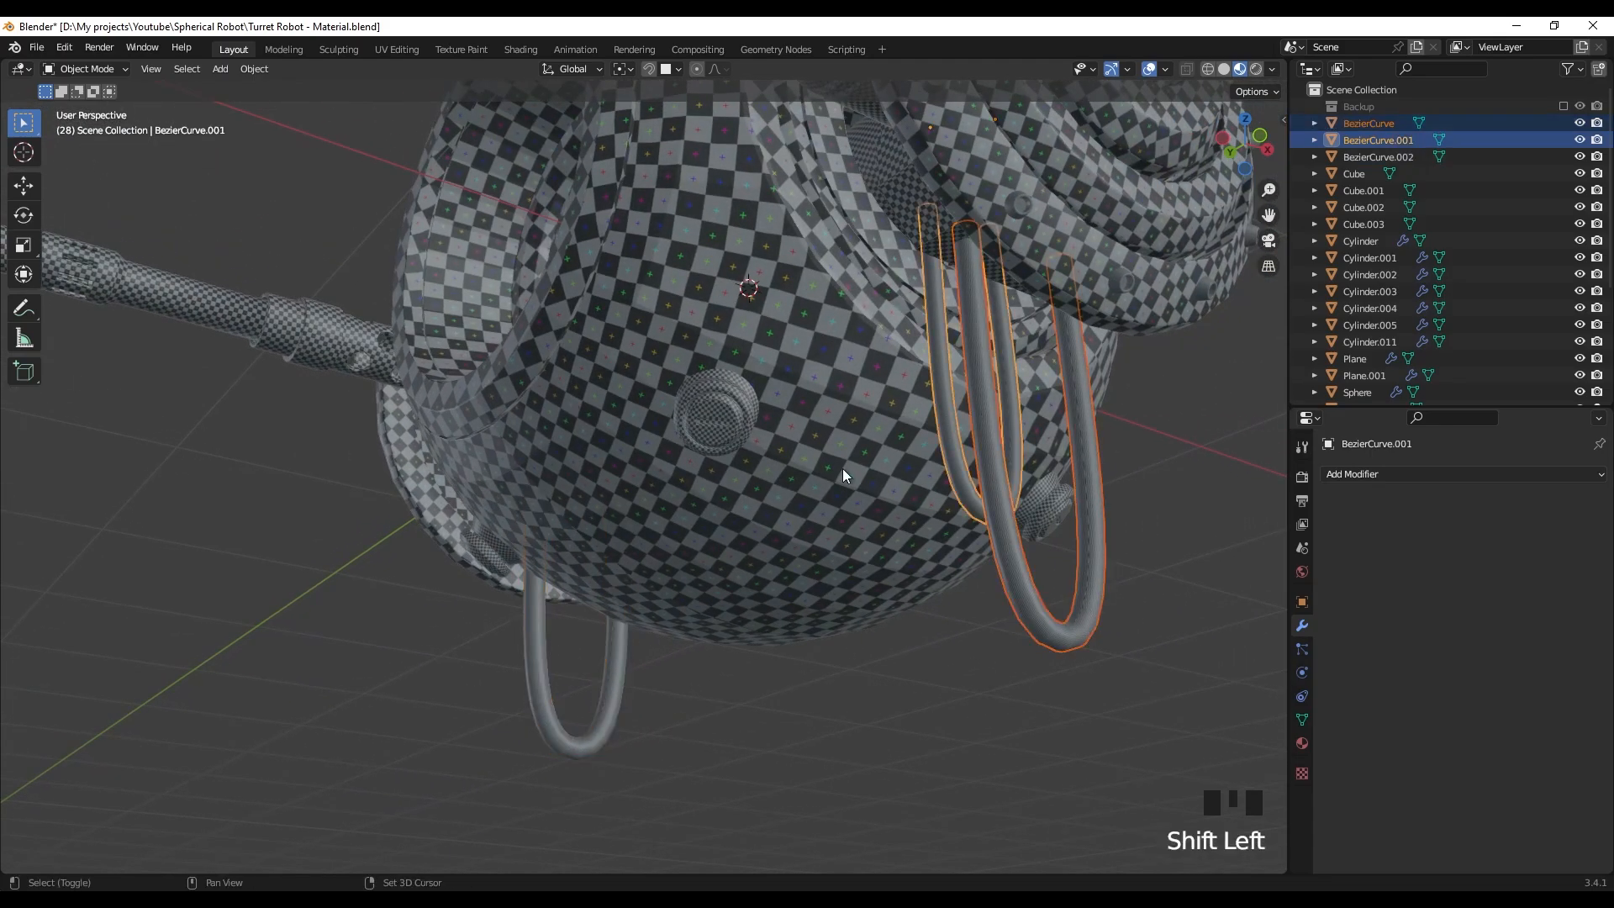
left_click(529, 645, "shift")
key("slash")
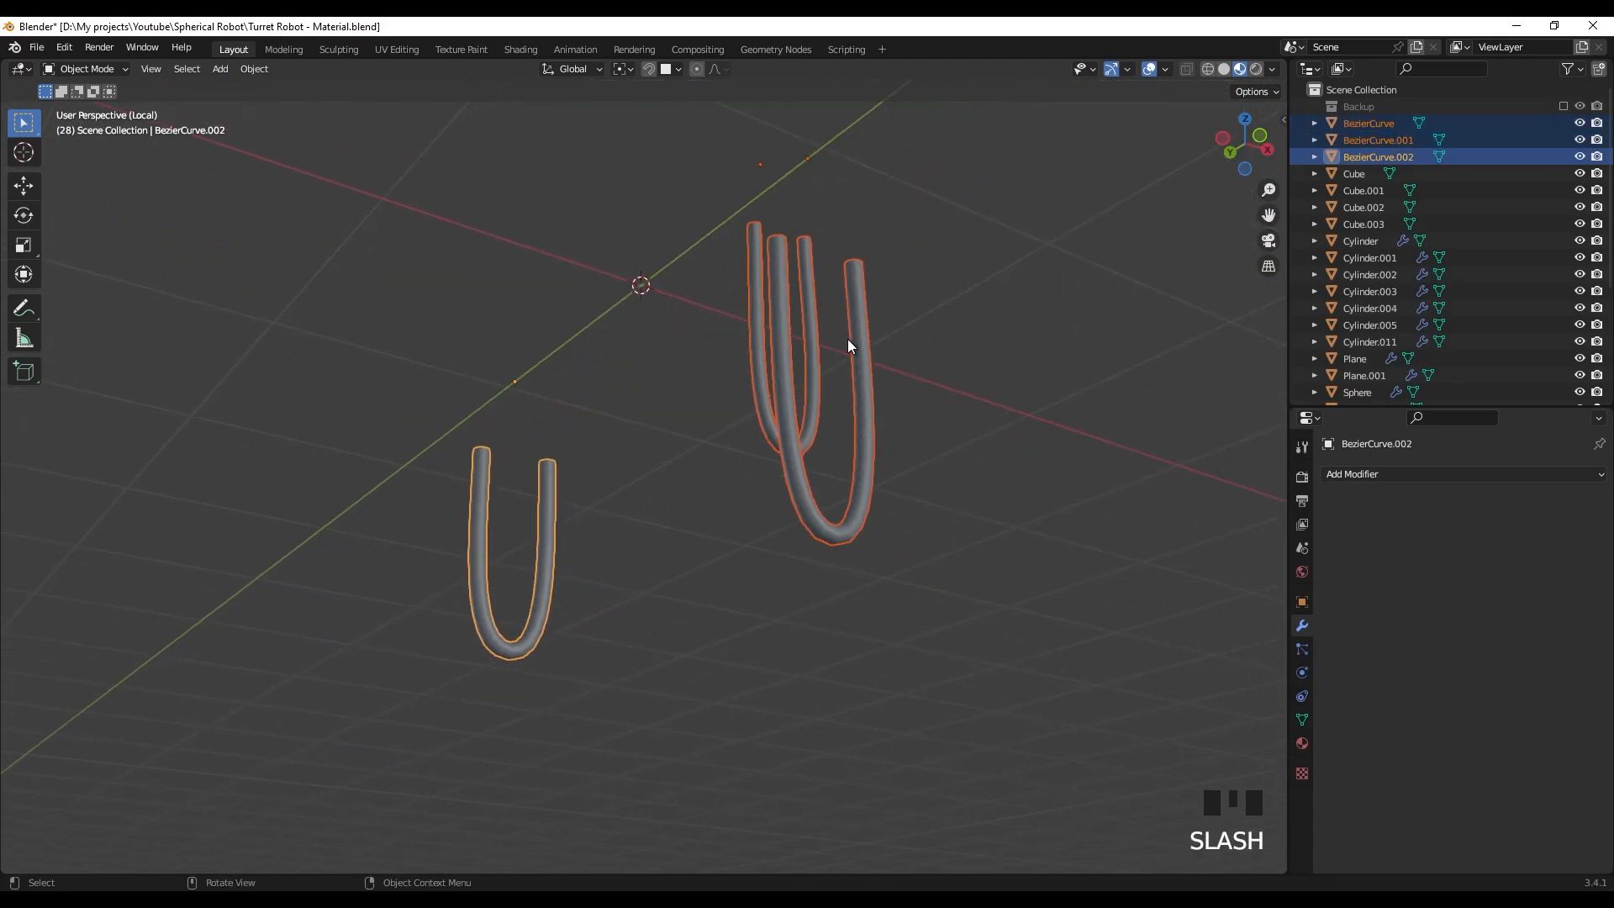
scroll(847, 339, "up", 4)
middle_click_drag(798, 319, 644, 501, "shift")
key("Tab")
- Switch to solid shading, select one lengthwise edge line along each cable and mark these lines as seams
scroll(785, 546, "up", 2)
middle_click_drag(784, 545, 622, 403, "shift")
scroll(836, 468, "up", 4)
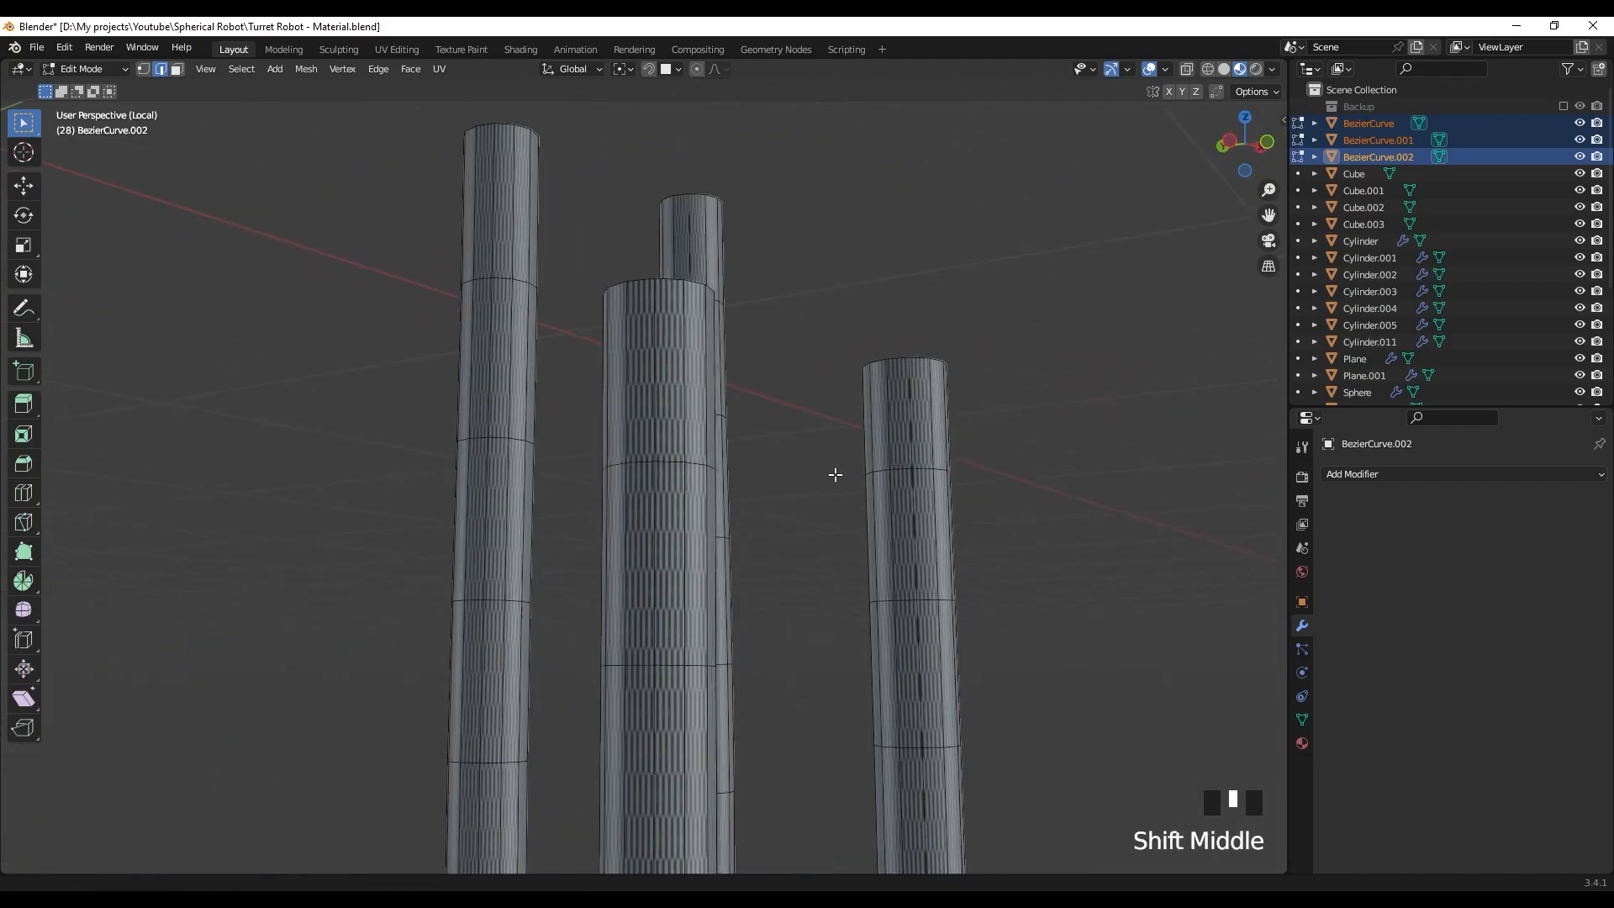
key("z")
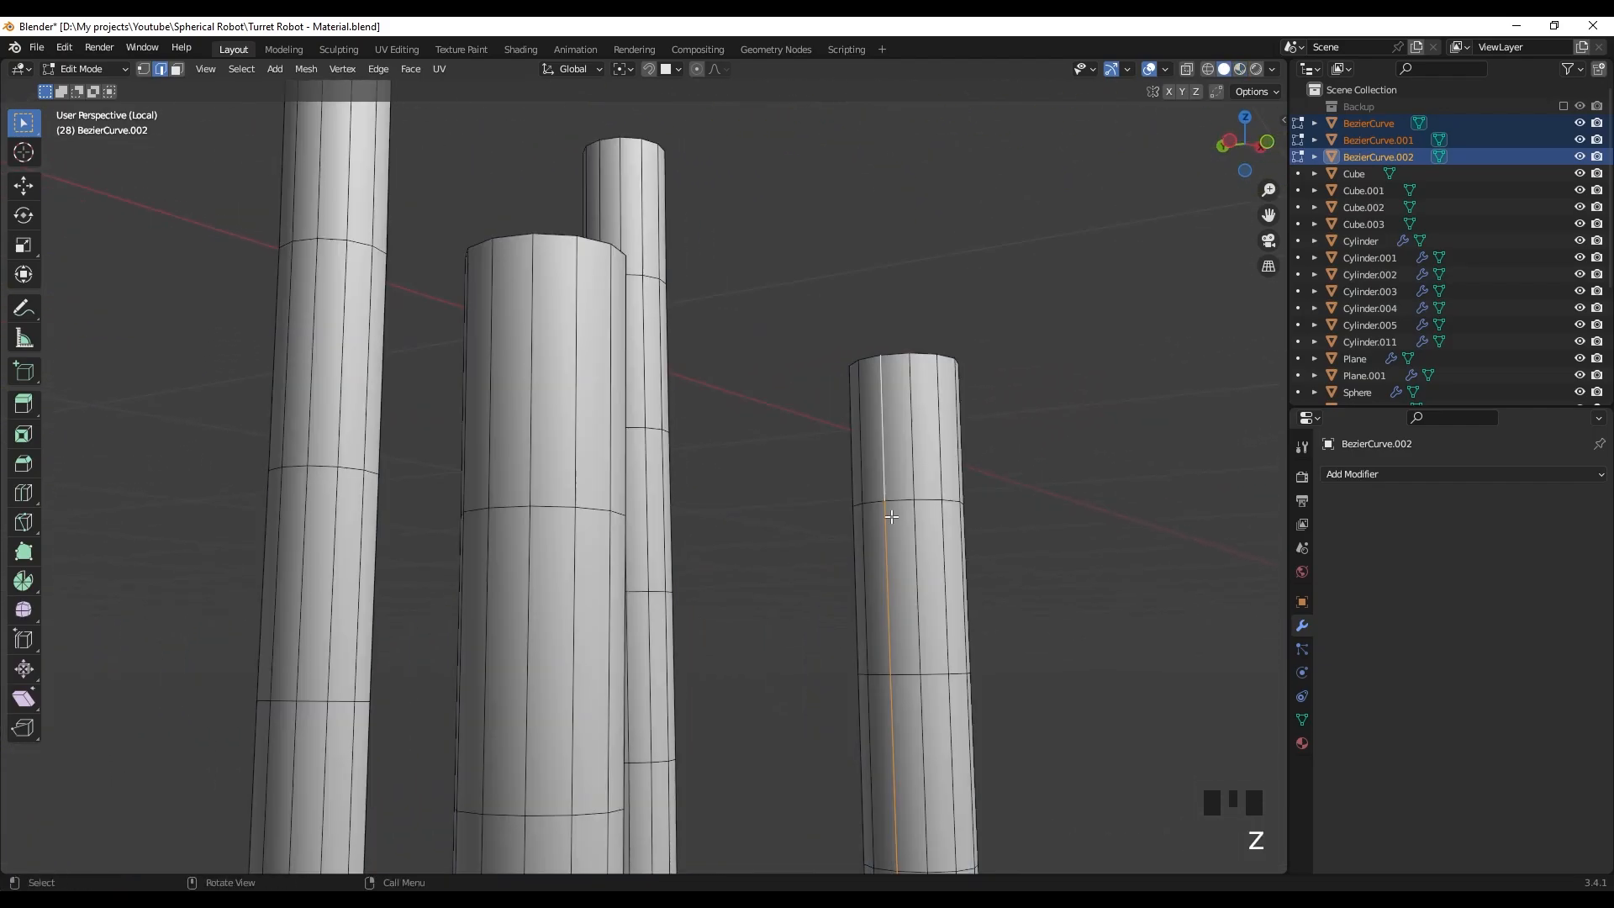
scroll(815, 616, "down", 3)
middle_click_drag(814, 616, 623, 412, "shift")
scroll(693, 516, "down", 6)
scroll(664, 468, "up", 9)
scroll(611, 385, "down", 4)
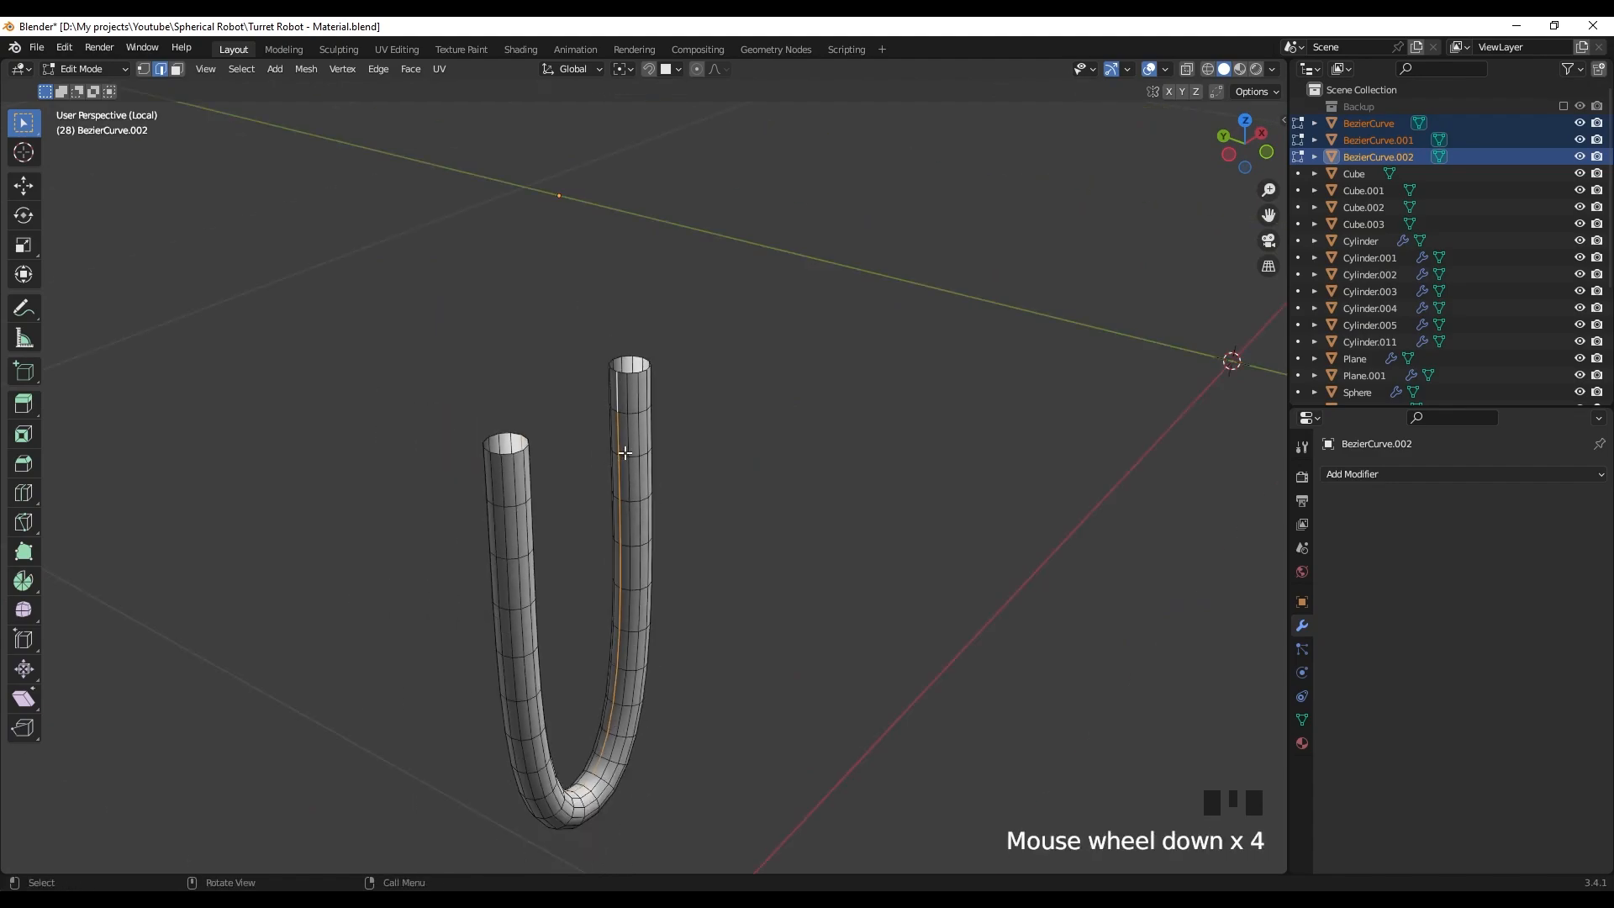
right_click(542, 637)
left_click(543, 668)
- Unwrap all three cable meshes and return to Object Mode with the checker texture displayed
scroll(580, 637, "down", 4)
middle_click_drag(783, 566, 764, 490, "shift")
key("a")
key("u")
left_click(688, 496)
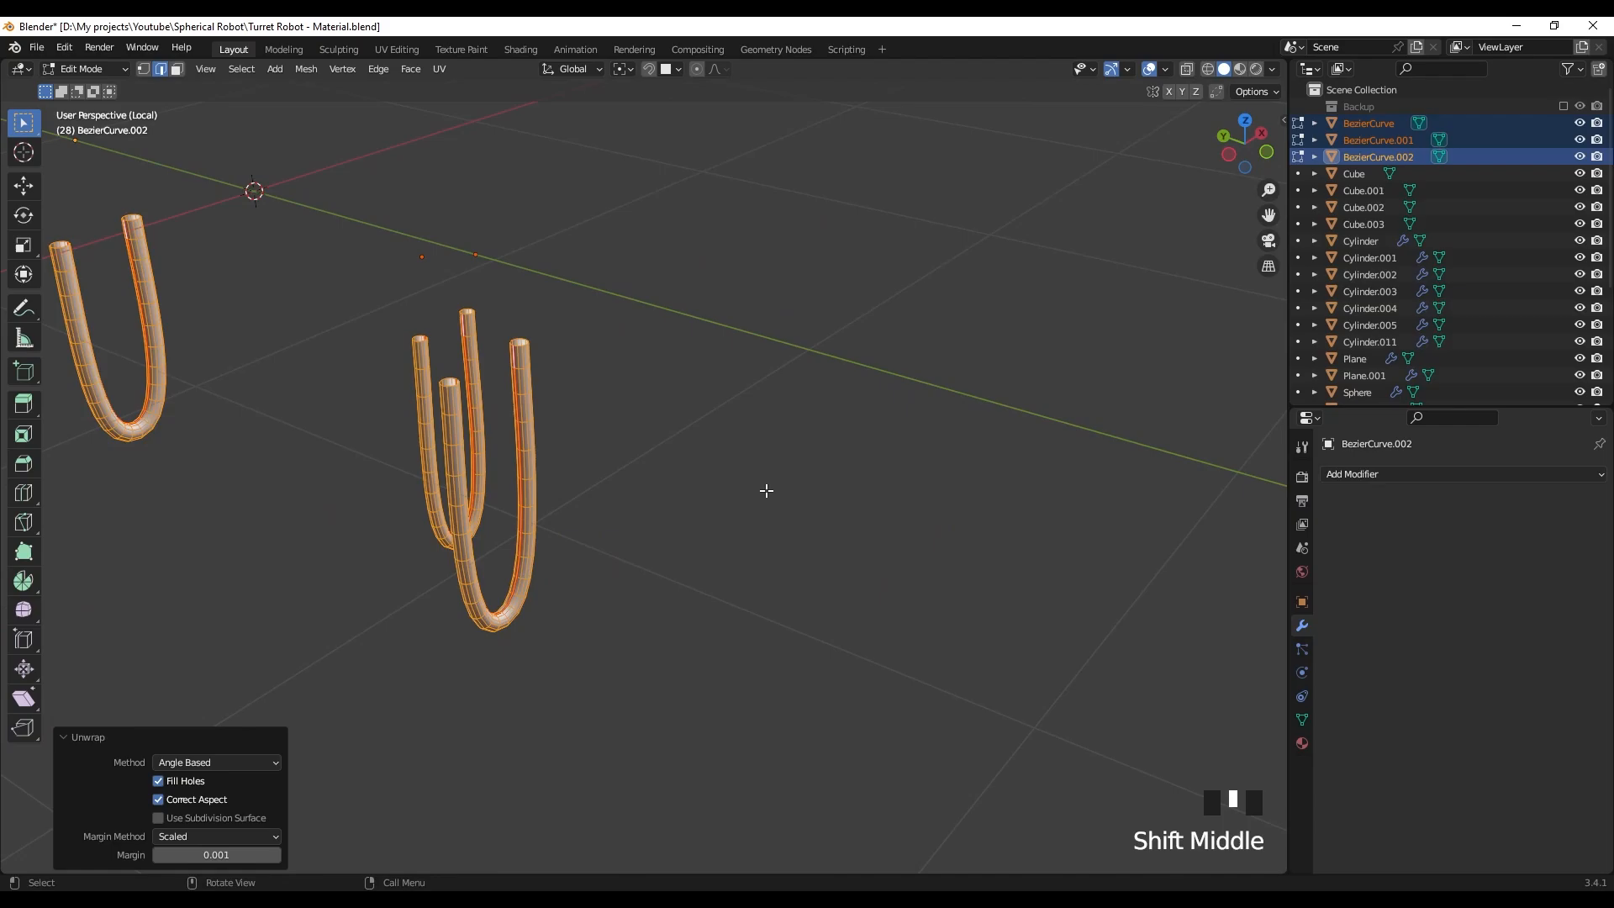
scroll(479, 440, "up", 4)
middle_click_drag(479, 440, 720, 464, "shift")
key("Tab")
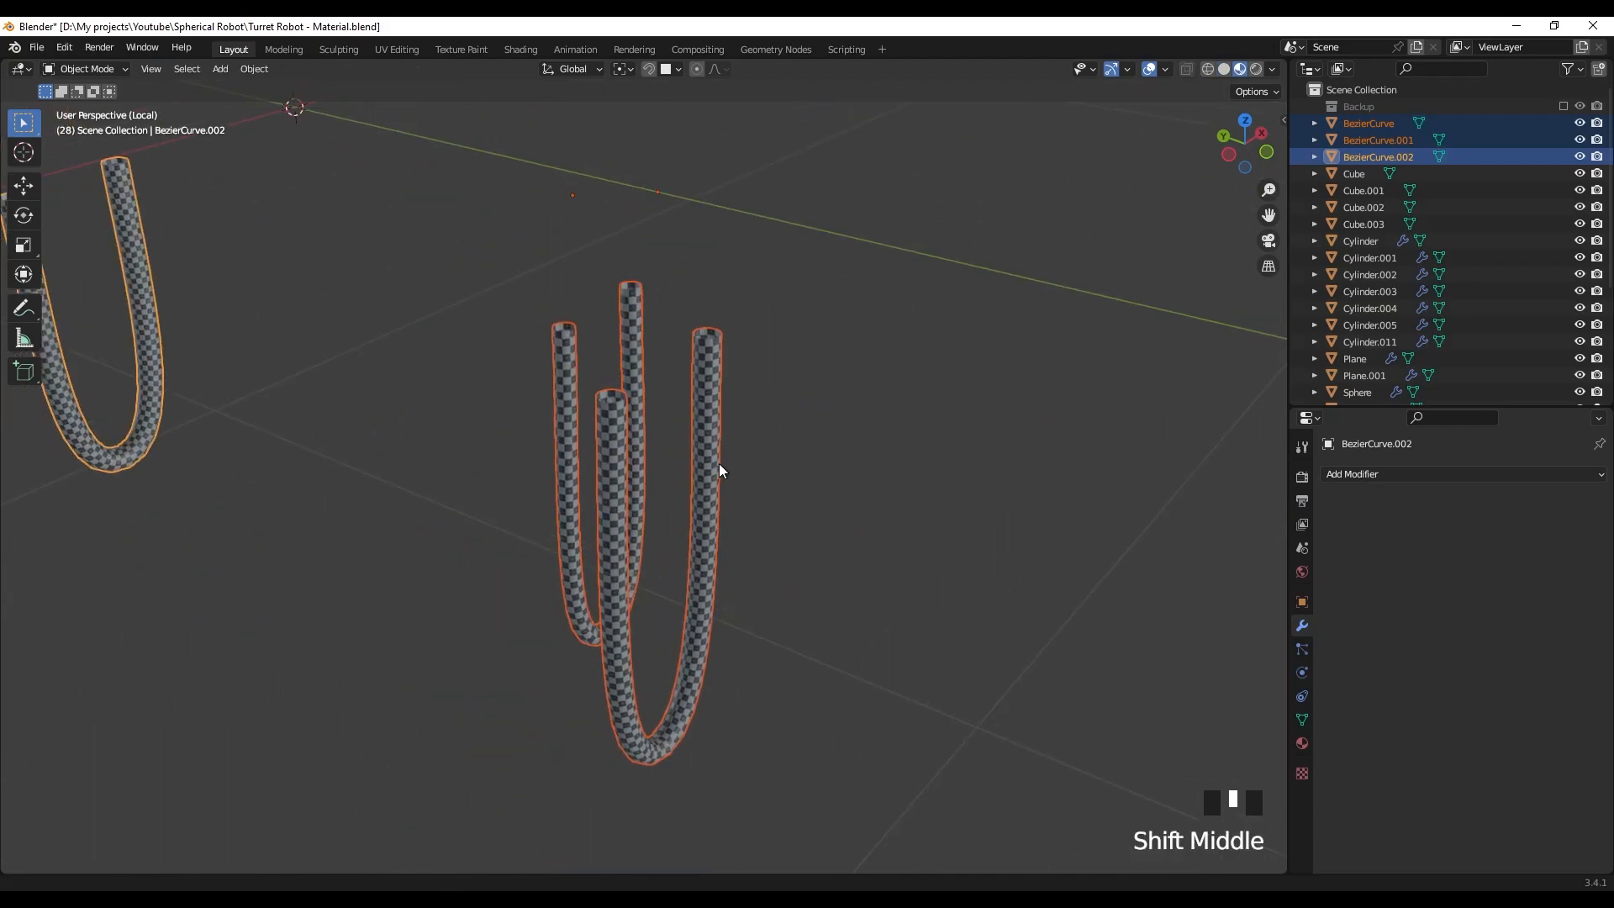
- Look over the checker pattern on the cables and leave local view to bring back the whole robot
scroll(346, 425, "up", 2)
scroll(406, 403, "down", 1)
scroll(406, 403, "down", 3)
middle_click_drag(406, 404, 662, 405, "shift")
key("KP_Divide")
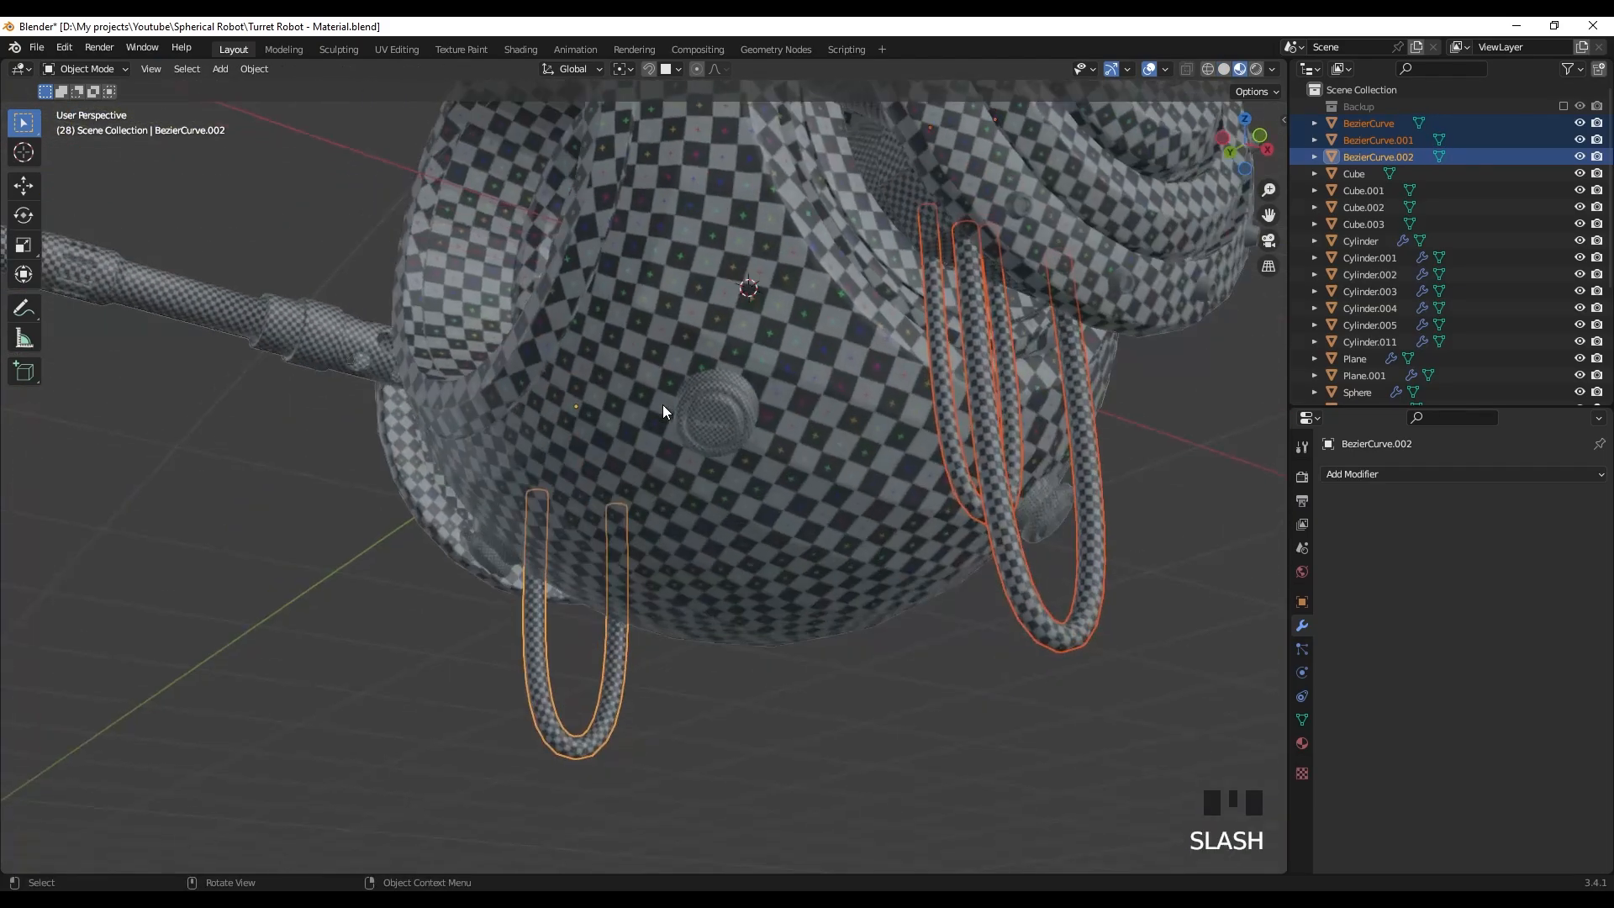
- Switch to solid shading, then select the three small brackets around the robot's front eye and isolate them in local view
scroll(743, 440, "down", 4)
mouse_move(871, 331)
middle_mouse_down("shift")
mouse_move(804, 441)
mouse_move(602, 490)
middle_mouse_up("shift")
key("z")
middle_click_drag(859, 526, 975, 644)
scroll(749, 416, "up", 3)
left_click(755, 388)
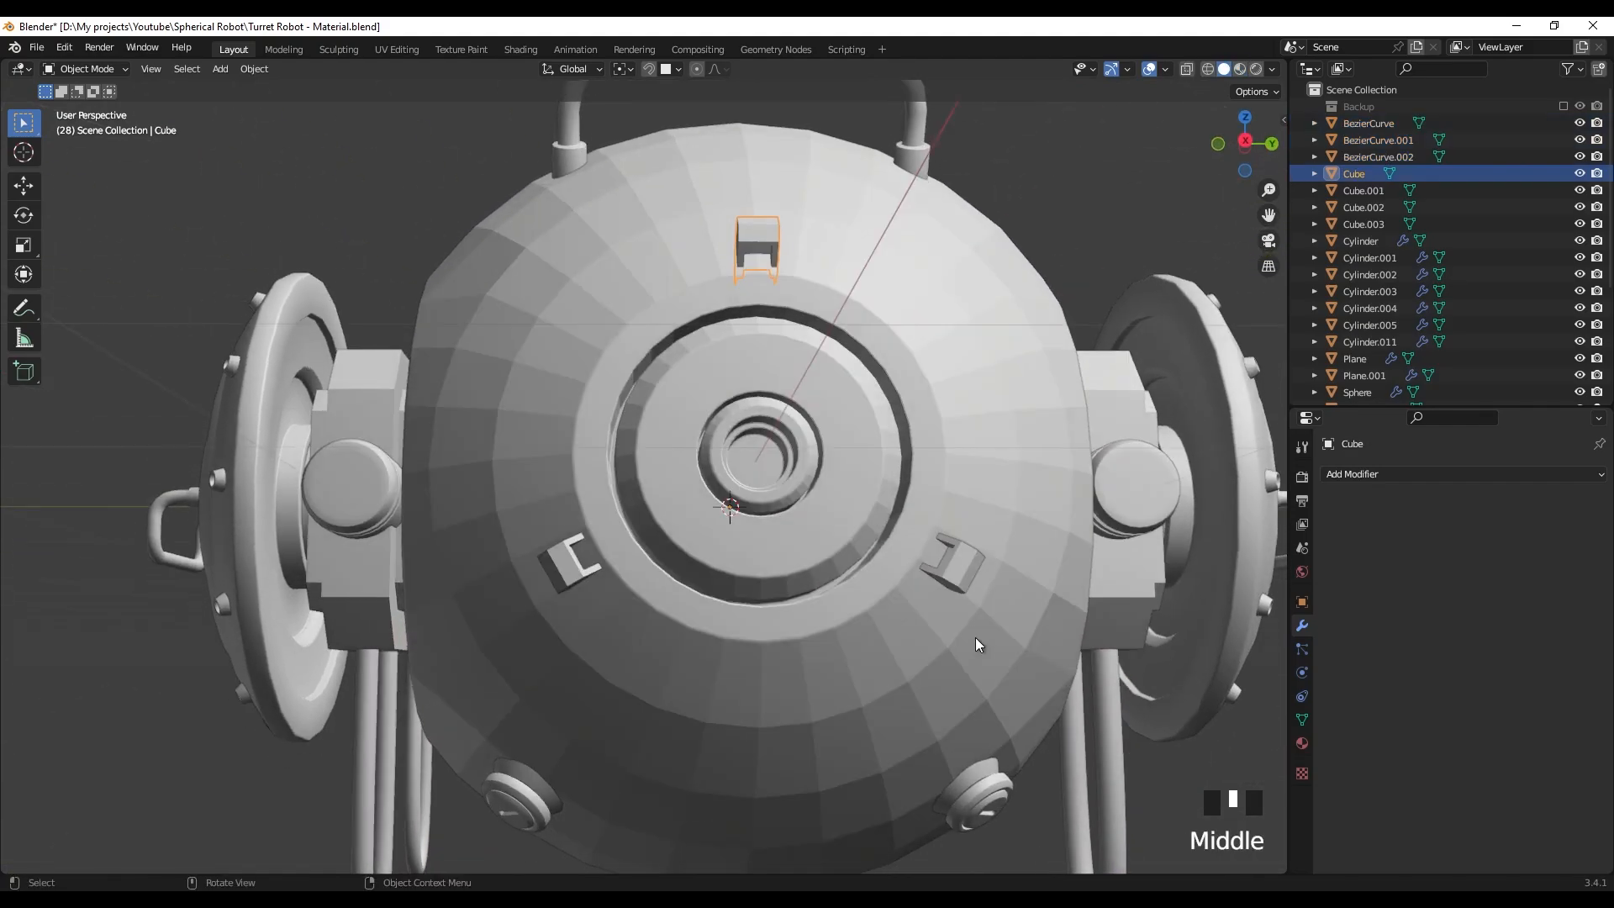
left_click(563, 567, "shift")
key("KP_Divide")
- Enter Edit Mode on the brackets, select their sharp edges at 30° and mark them as seams
middle_click_drag(560, 406, 684, 442)
key("Tab")
left_click(618, 373)
left_click(241, 68)
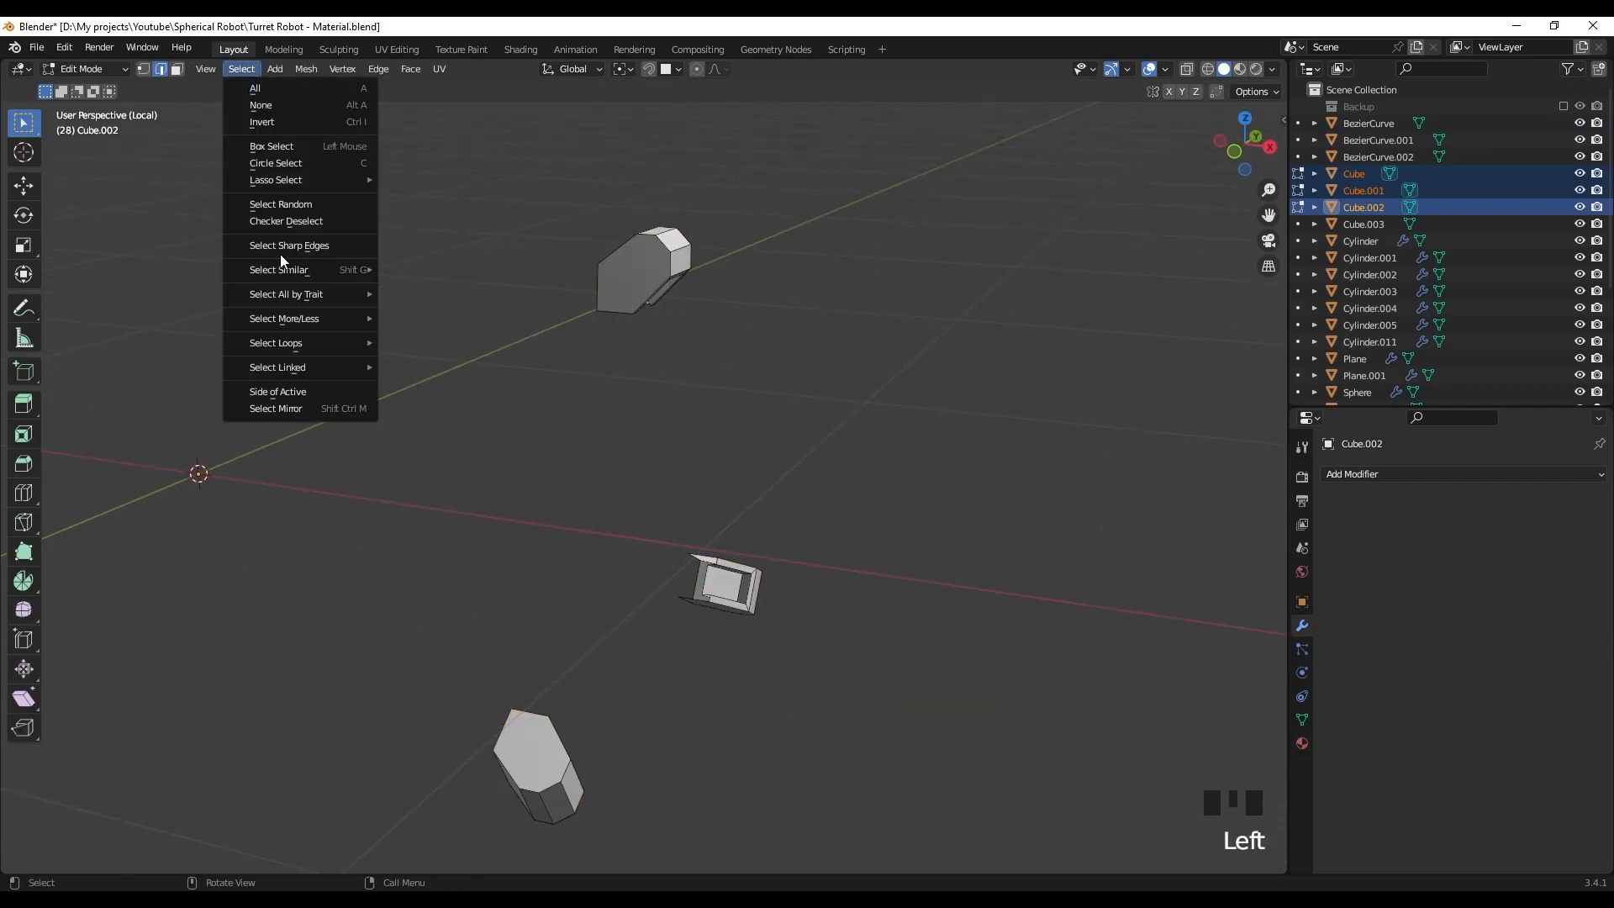
left_click(306, 247)
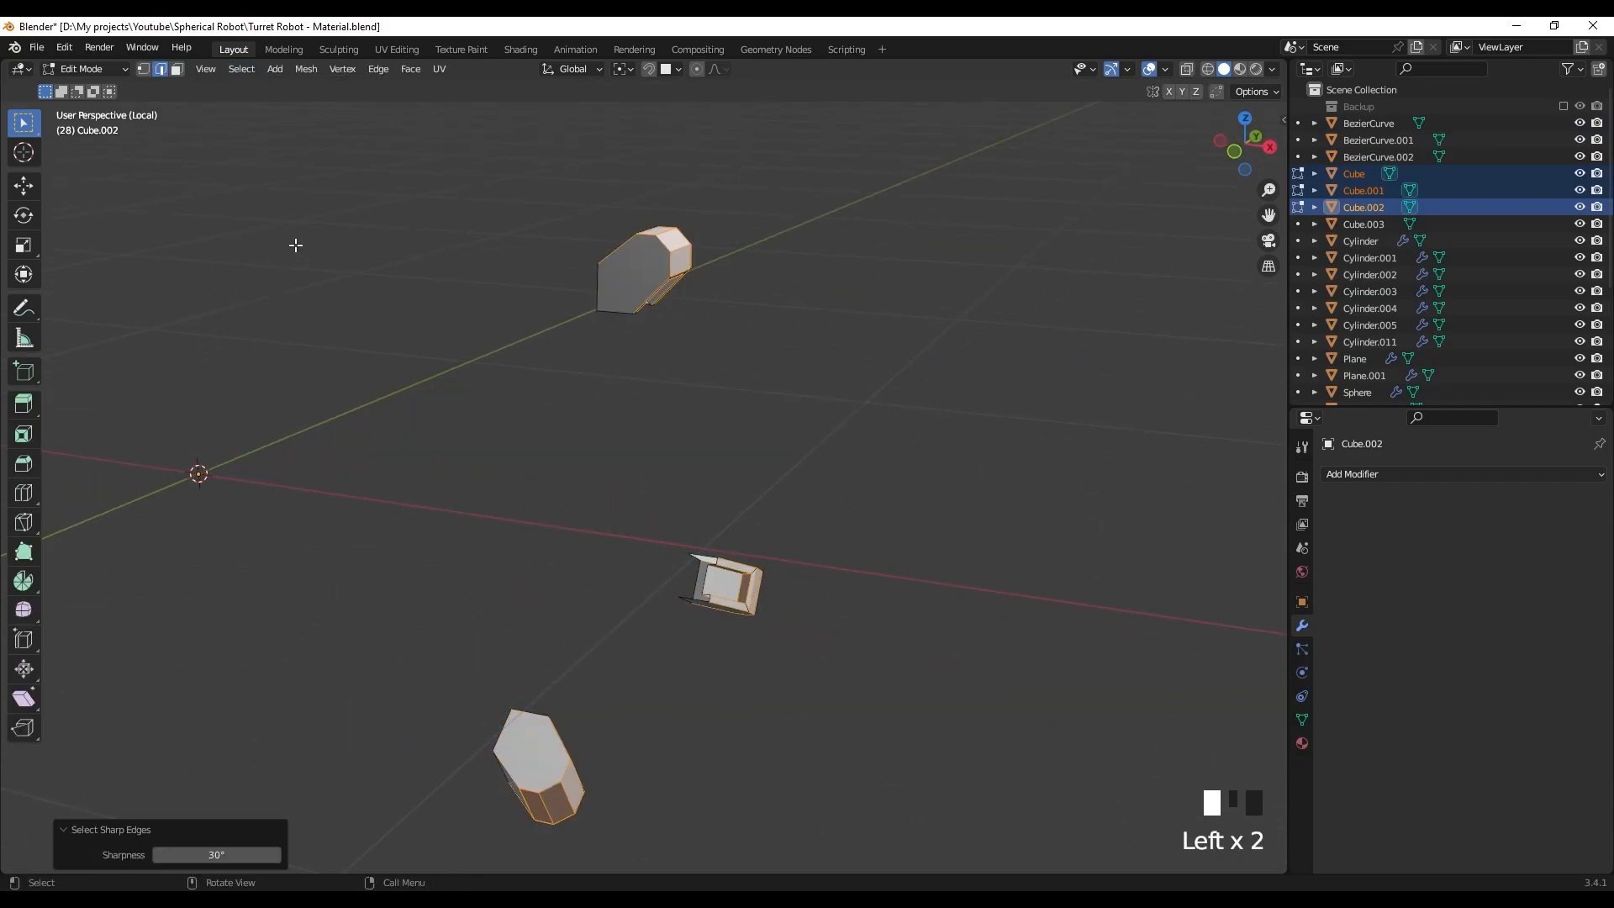
right_click(652, 200)
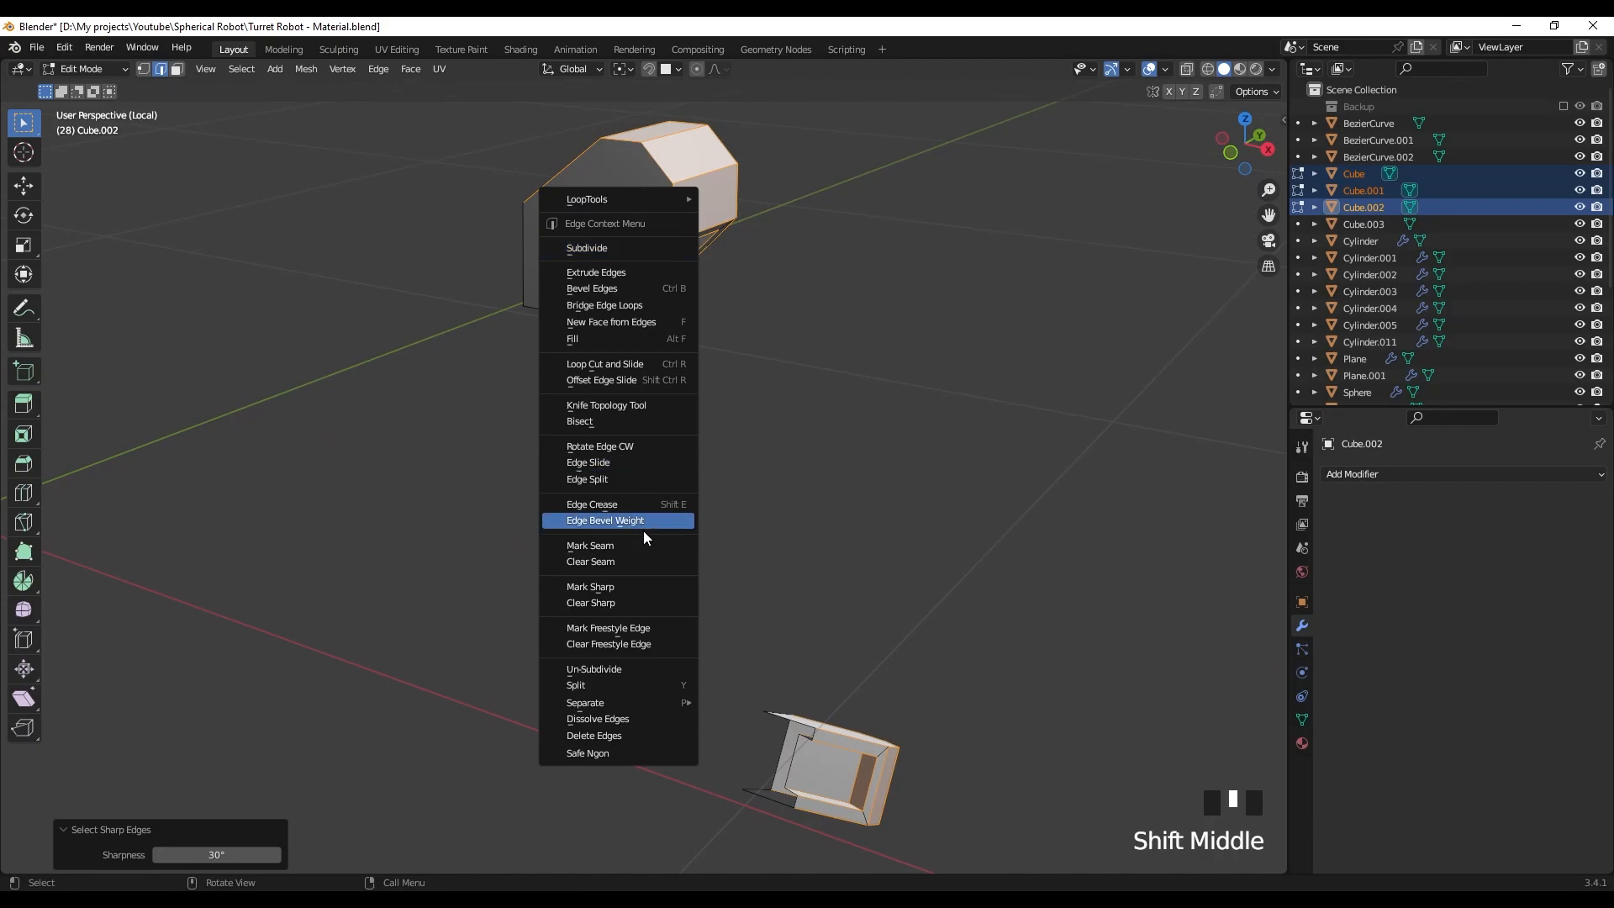
left_click(637, 545)
scroll(778, 446, "down", 3)
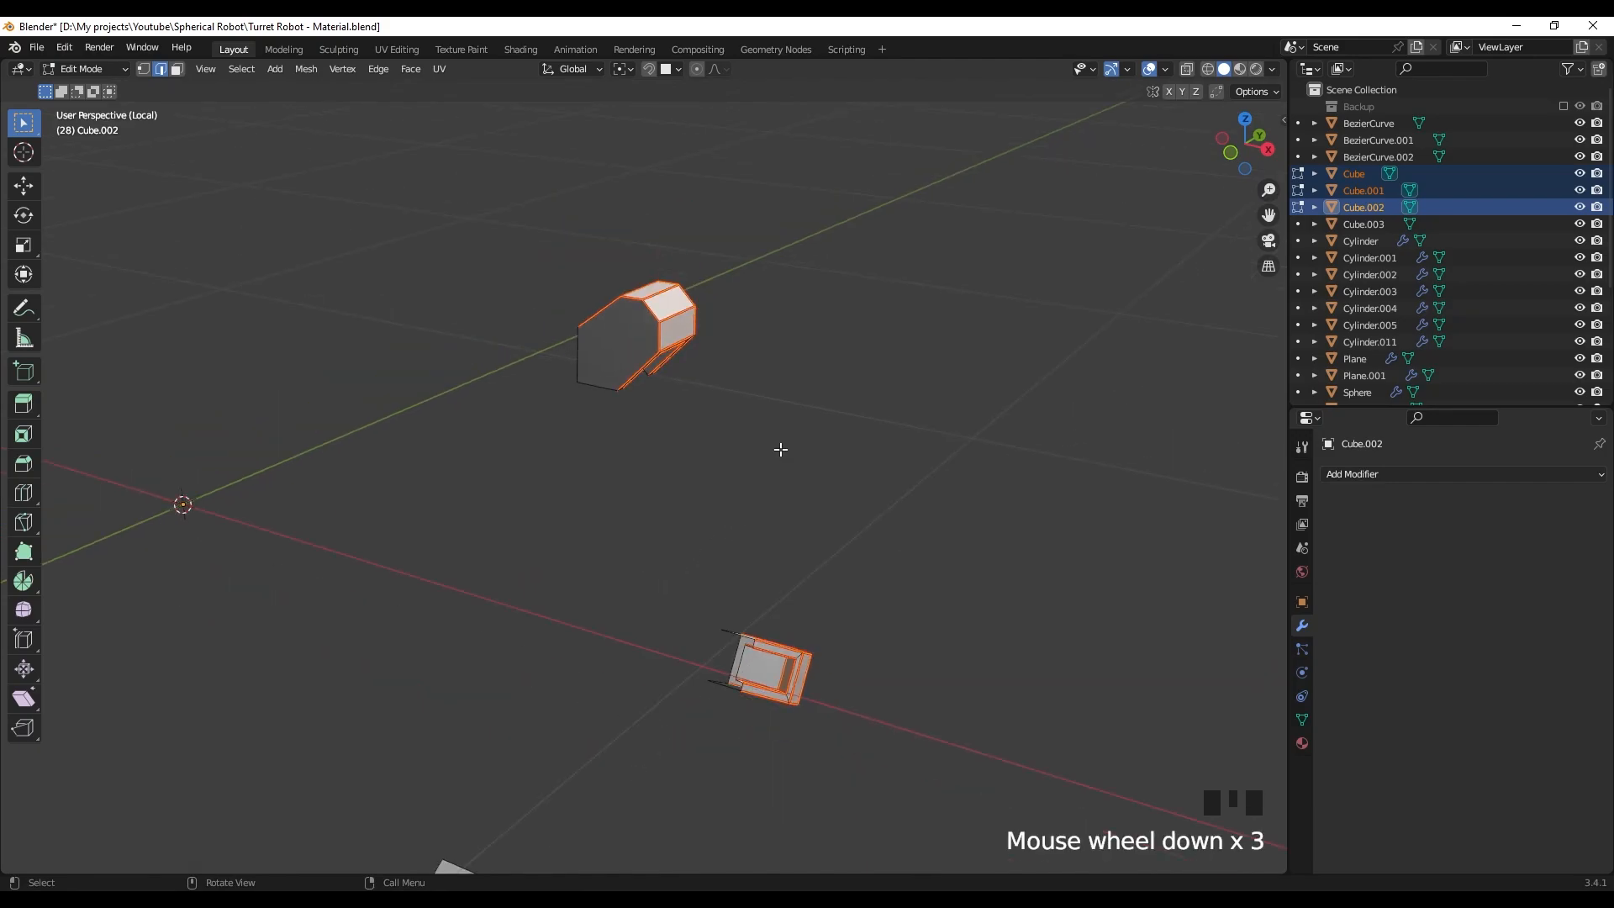
- Unwrap all the bracket geometry and switch to Material Preview shading
key("a")
key("u")
left_click(764, 445)
key("z")
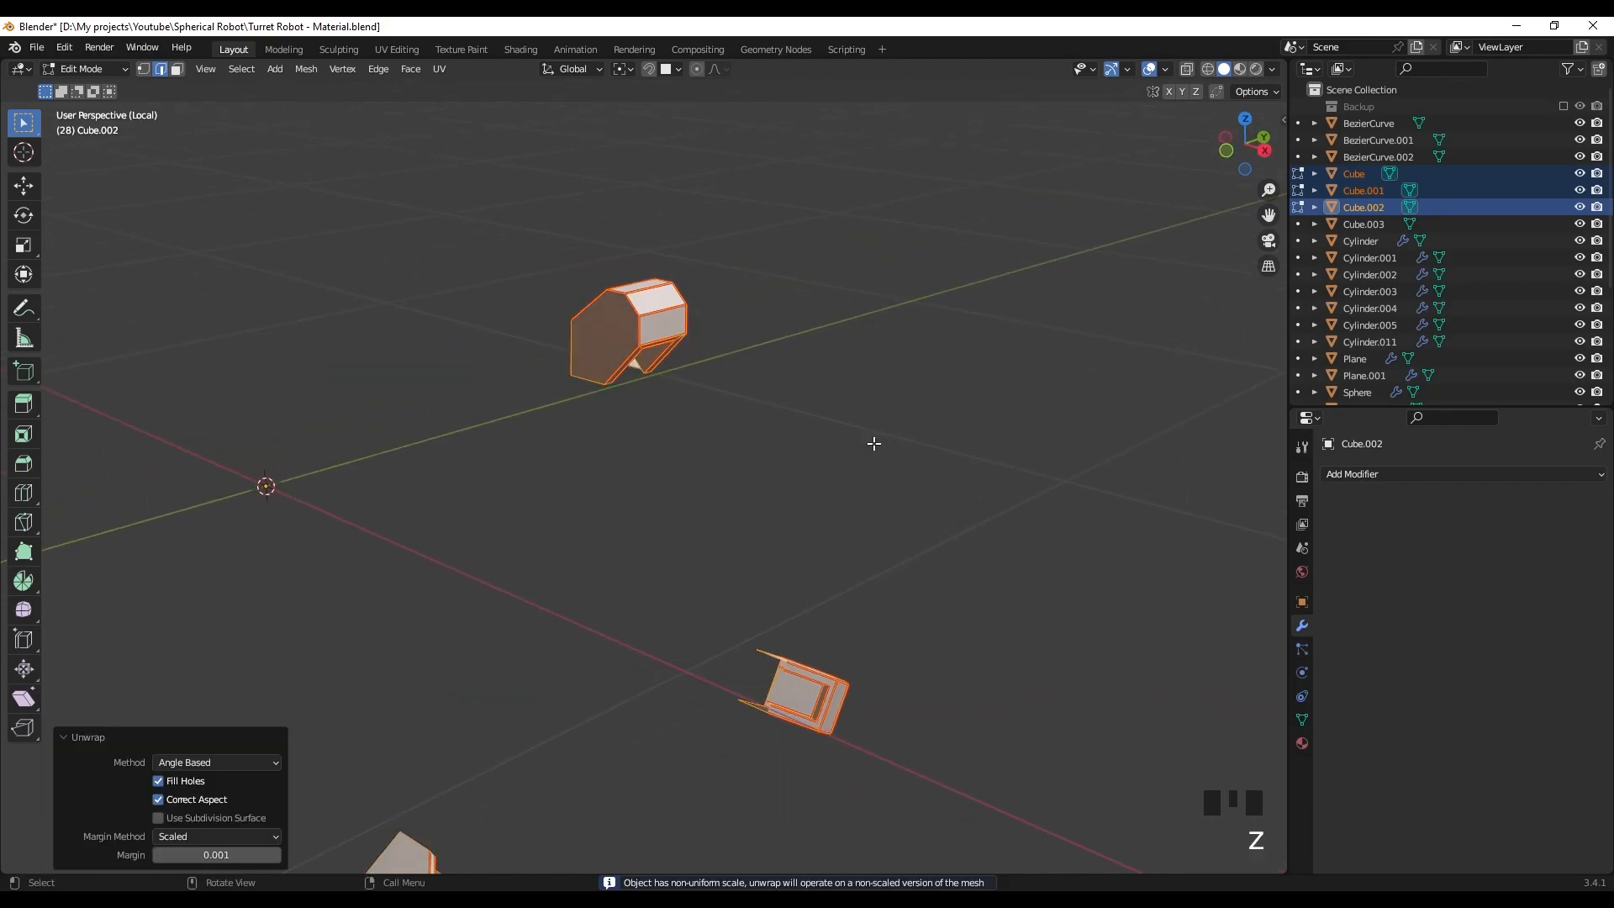
- Return to the full robot in Object Mode, then select the mirrored bolts (Cylinder.011) and isolate them in local view
key("KP_Divide")
scroll(830, 471, "down", 2)
middle_click_drag(830, 471, 851, 385)
scroll(756, 403, "up", 3)
key("Tab")
left_click(648, 330)
scroll(703, 410, "up", 2)
key("slash")
scroll(714, 416, "up", 5)
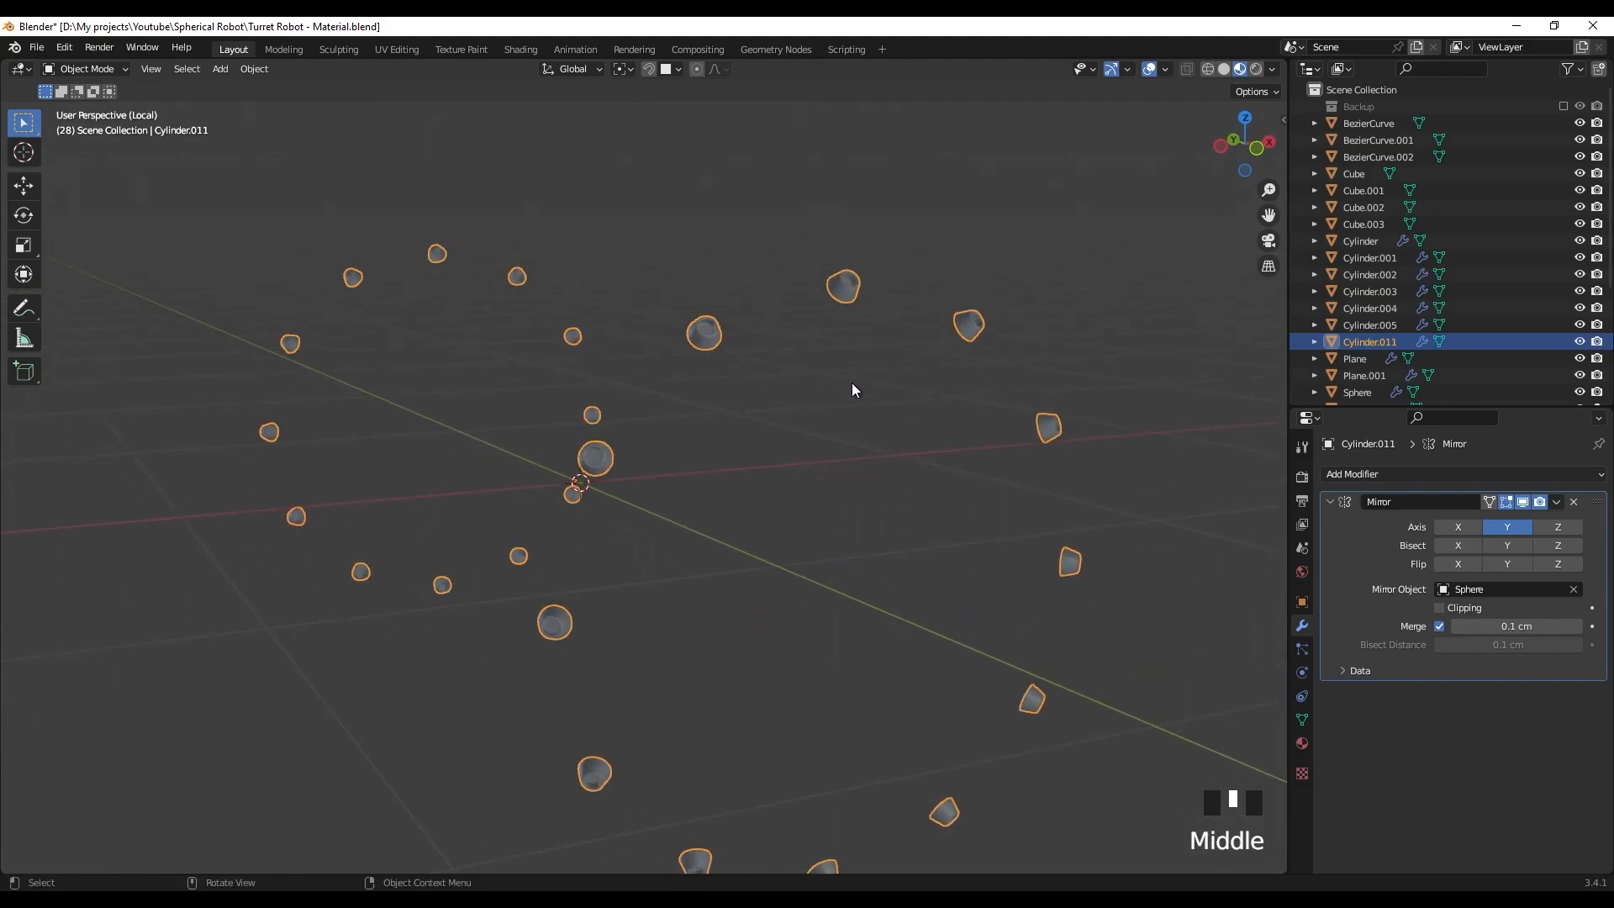
- Enter Edit Mode on the bolts and switch to solid shading with a close view of one recessed bolt
key("Tab")
scroll(854, 318, "up", 3)
middle_click_drag(854, 318, 718, 497, "shift")
left_click(983, 396)
scroll(980, 398, "up", 3)
middle_click_drag(967, 402, 829, 478, "shift")
scroll(795, 489, "down", 1)
key("z")
left_click(1078, 456)
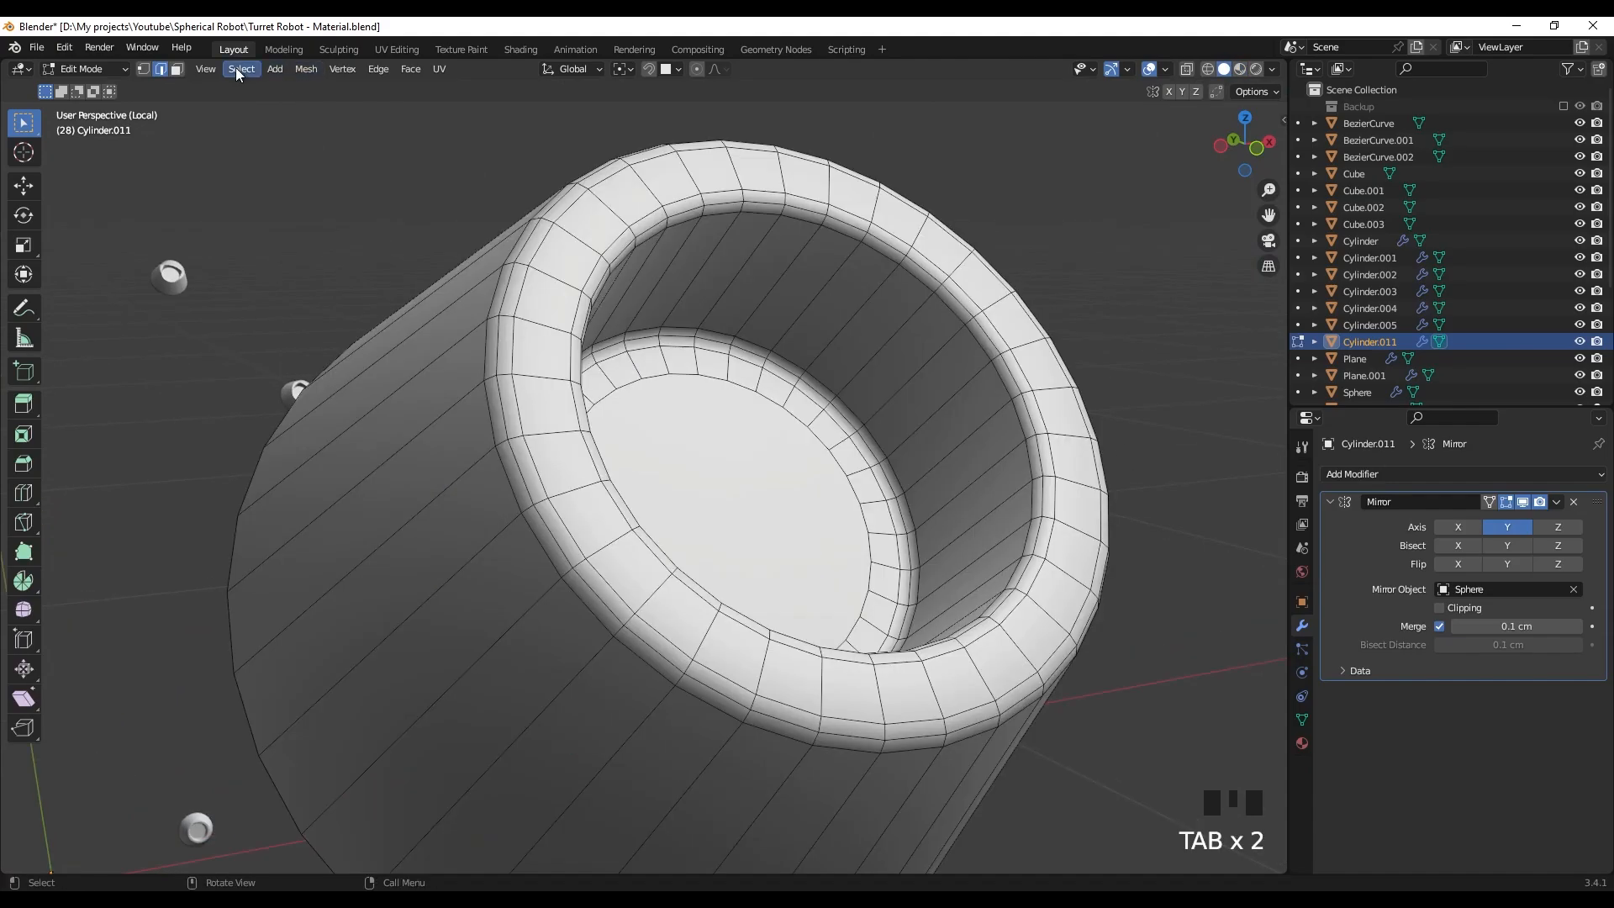
- Select the bolts' sharp edges at 30° and mark them as seams
left_click(239, 68)
mouse_move(310, 293)
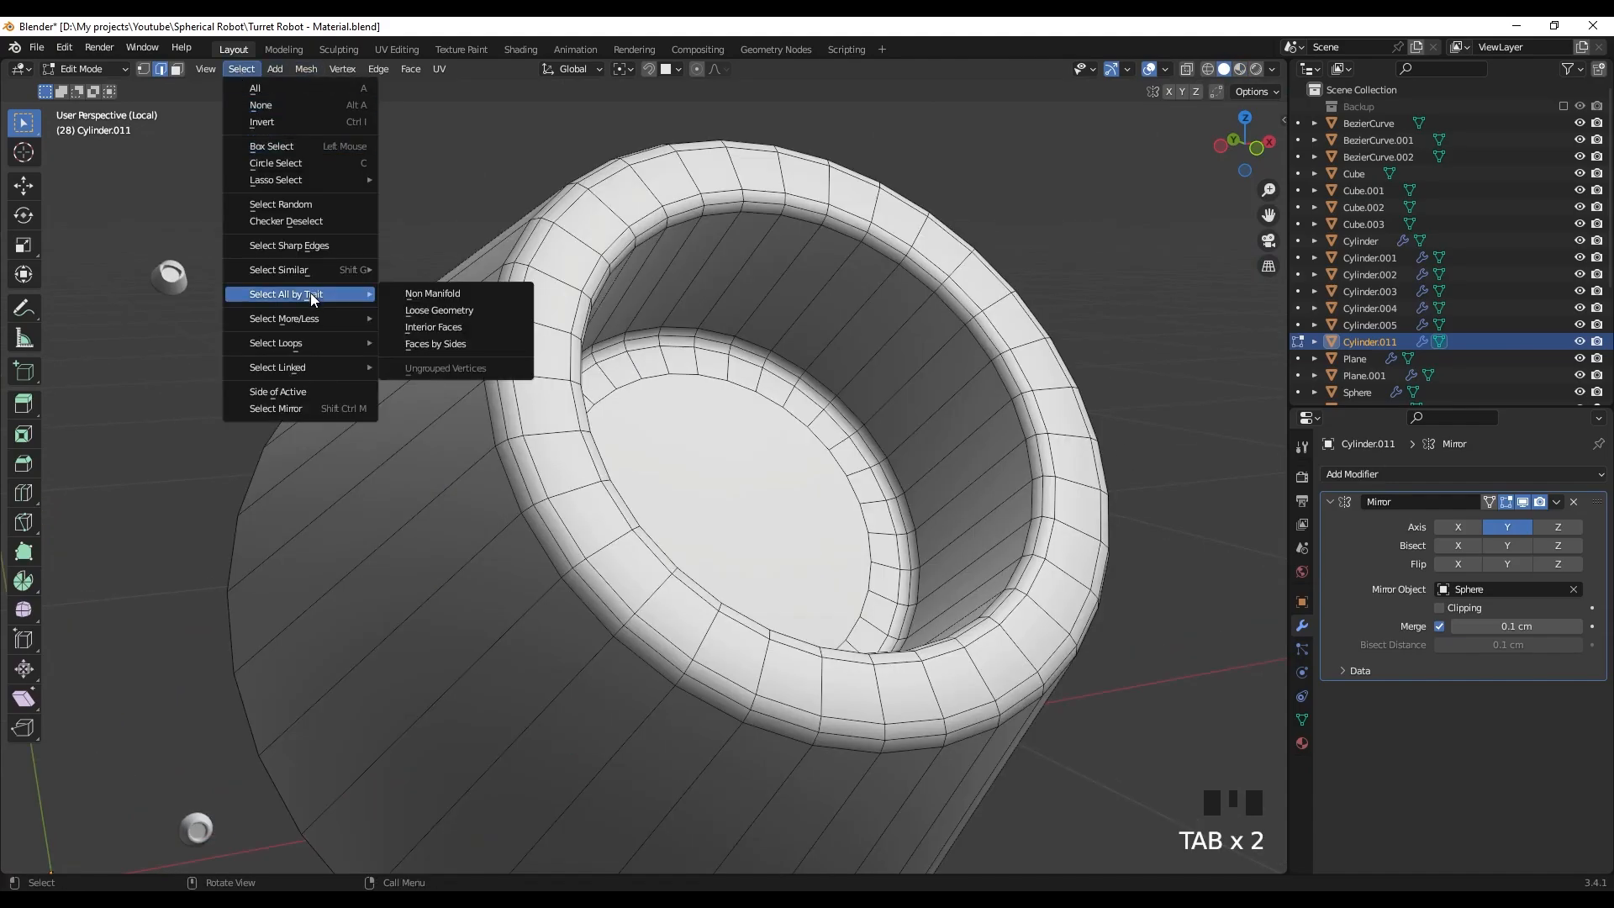
left_click(305, 245)
right_click(566, 396)
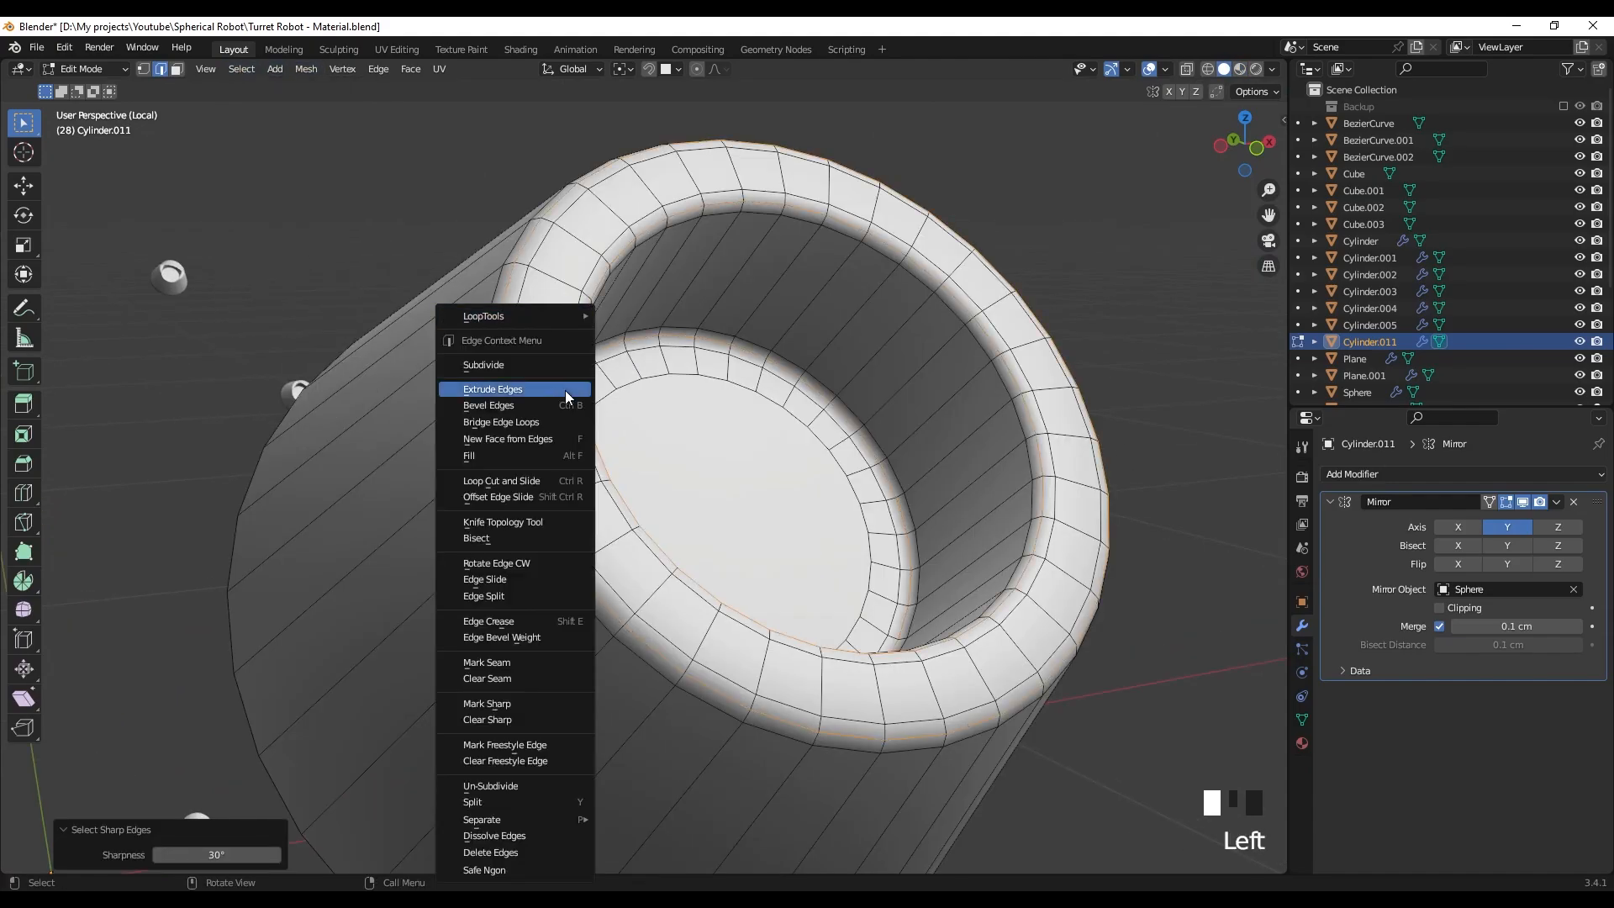
left_click(534, 662)
- Mark an edge across the inner wall of the bolt's recess as a seam
middle_click_drag(577, 630, 660, 577)
scroll(622, 606, "up", 4)
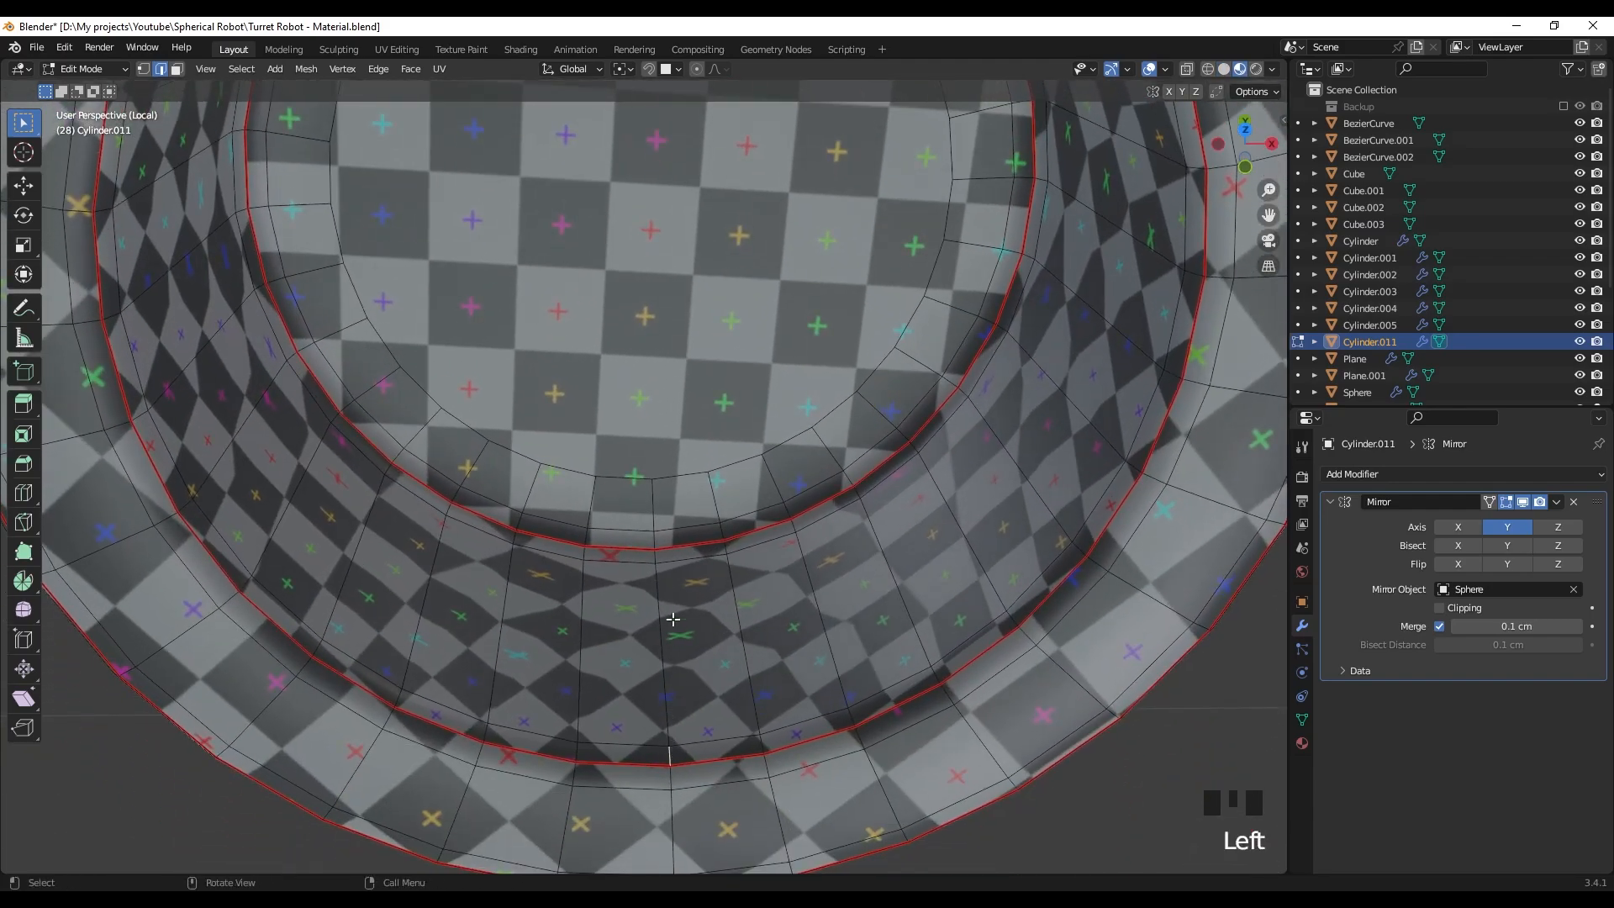
left_click(651, 560, "ctrl")
right_click(641, 685)
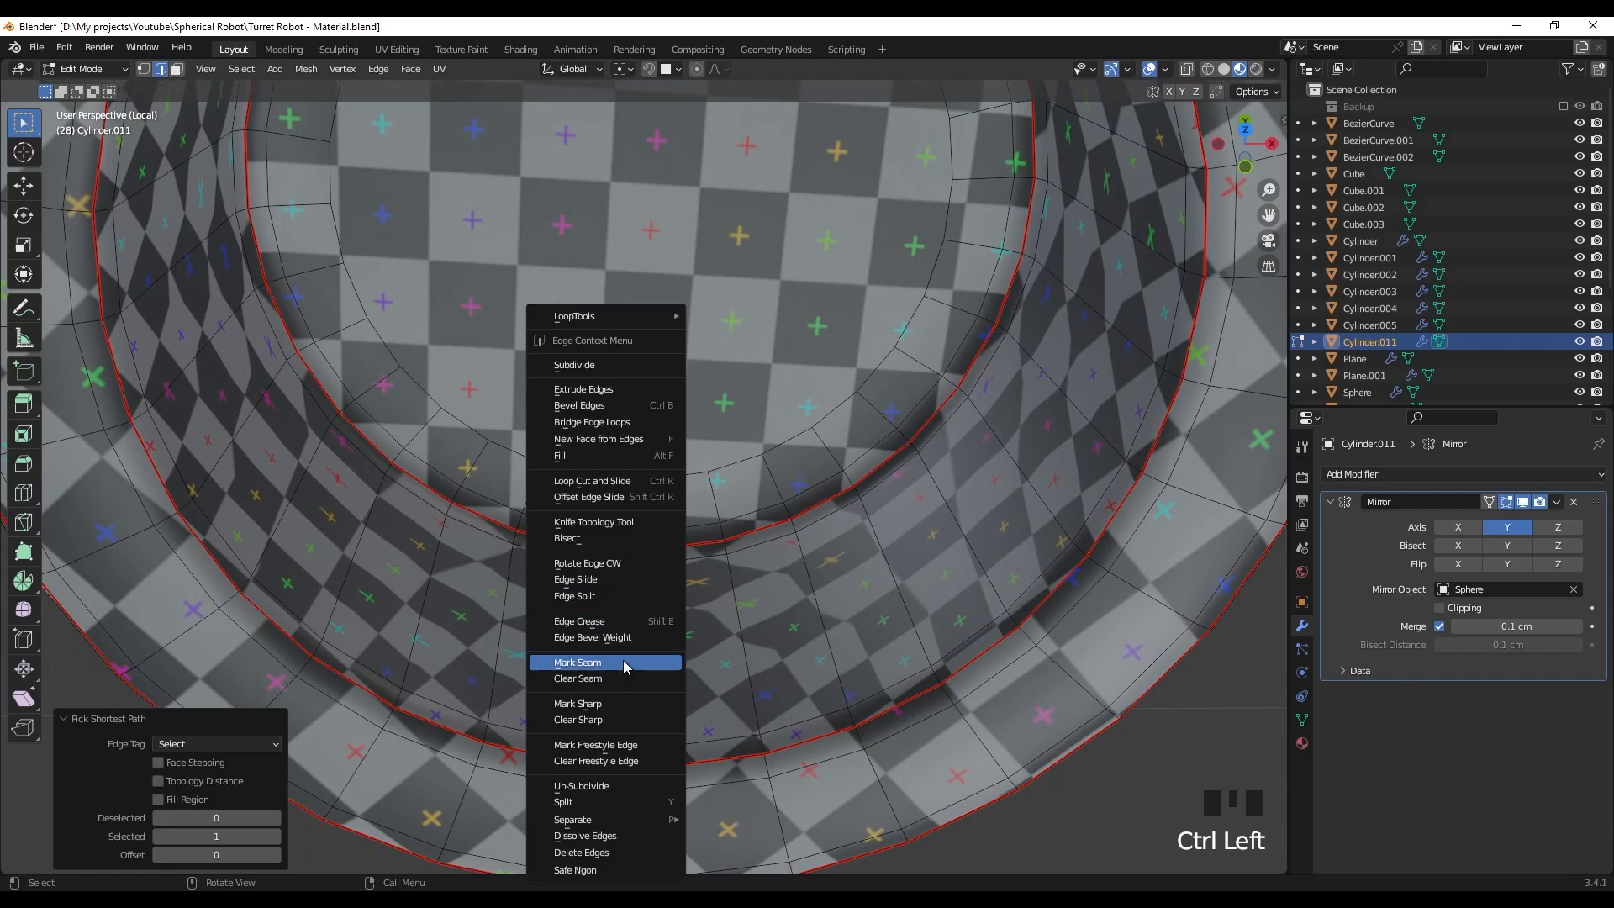
right_click(625, 665)
scroll(655, 588, "down", 5)
middle_click_drag(656, 589, 632, 422)
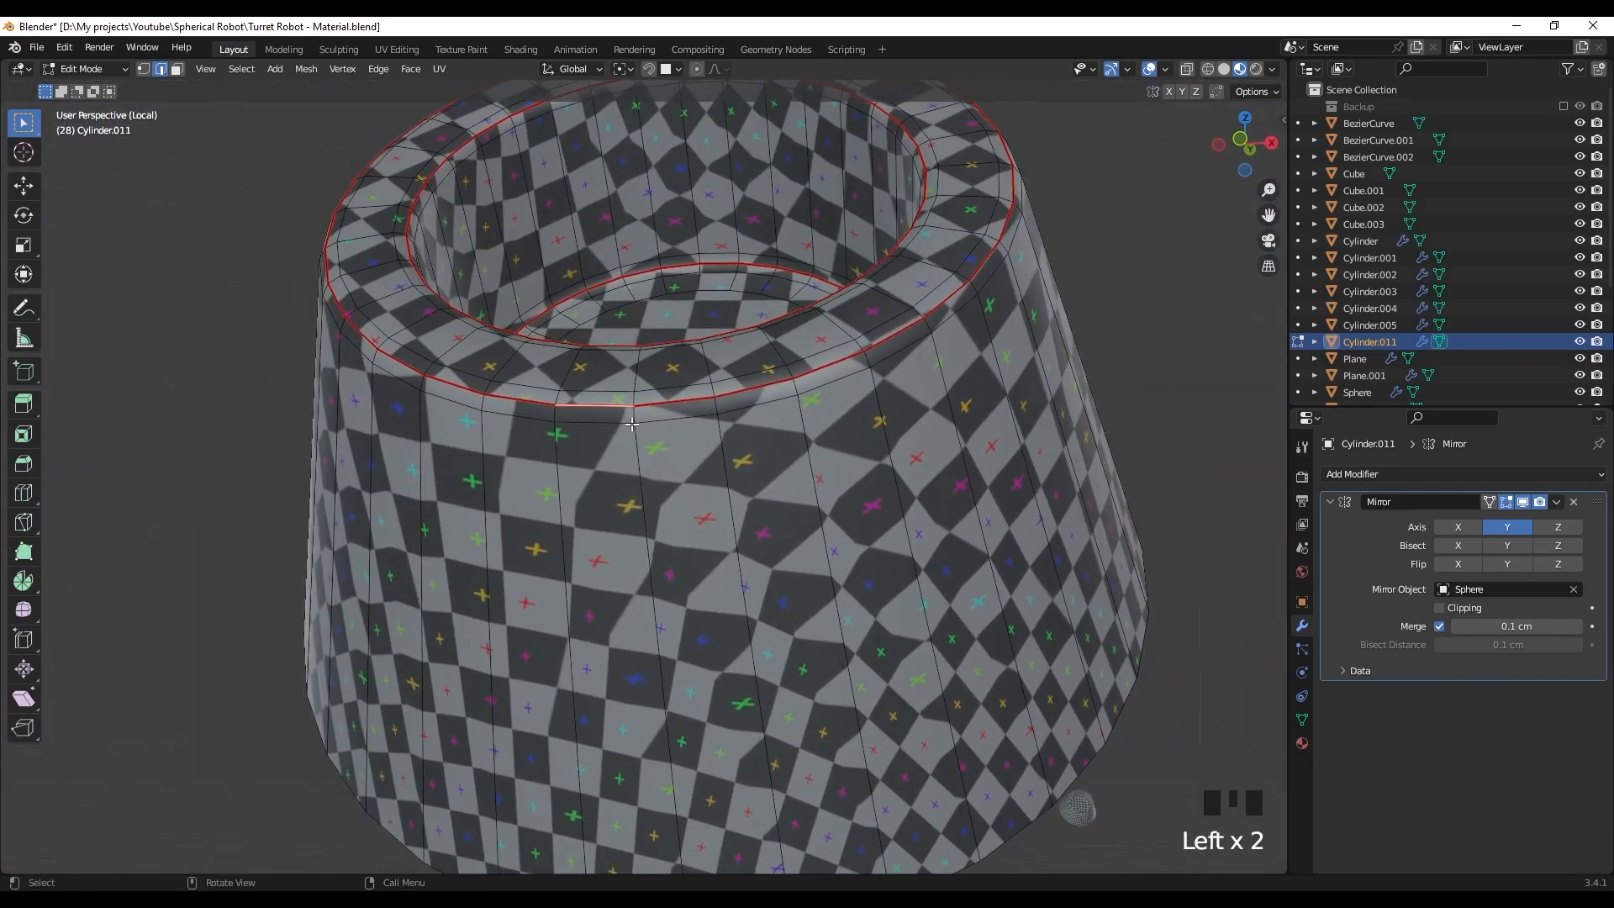
- Mark one lengthwise edge on the bolt's outer side wall as a seam
middle_click_drag(656, 491, 660, 423, "shift")
left_click(678, 571, "ctrl")
right_click(659, 423)
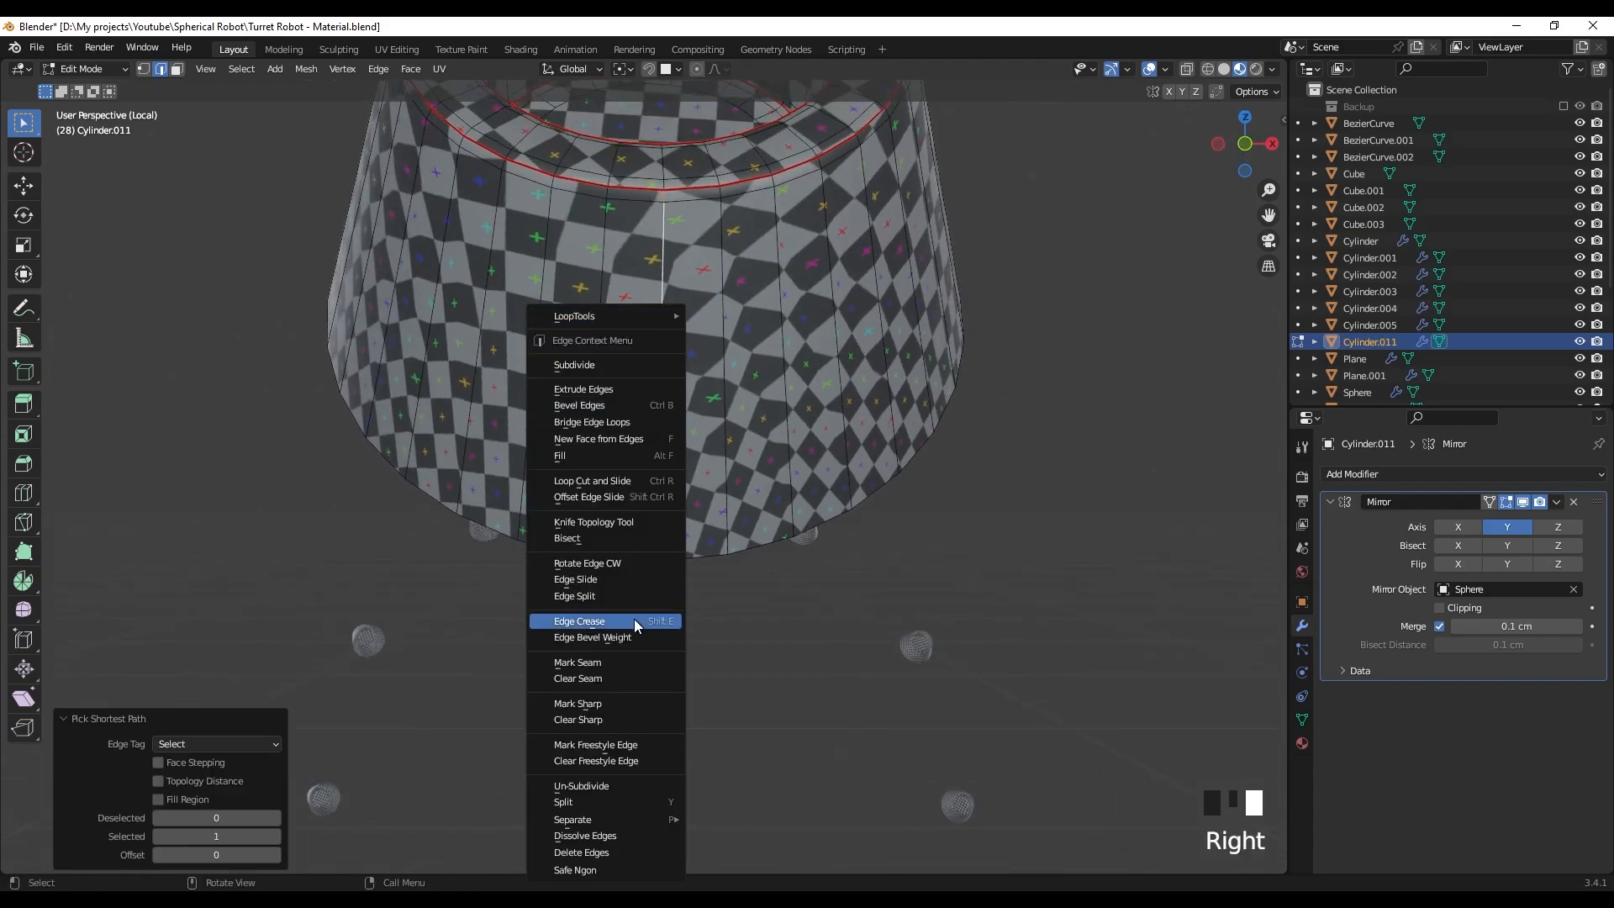
left_click(636, 664)
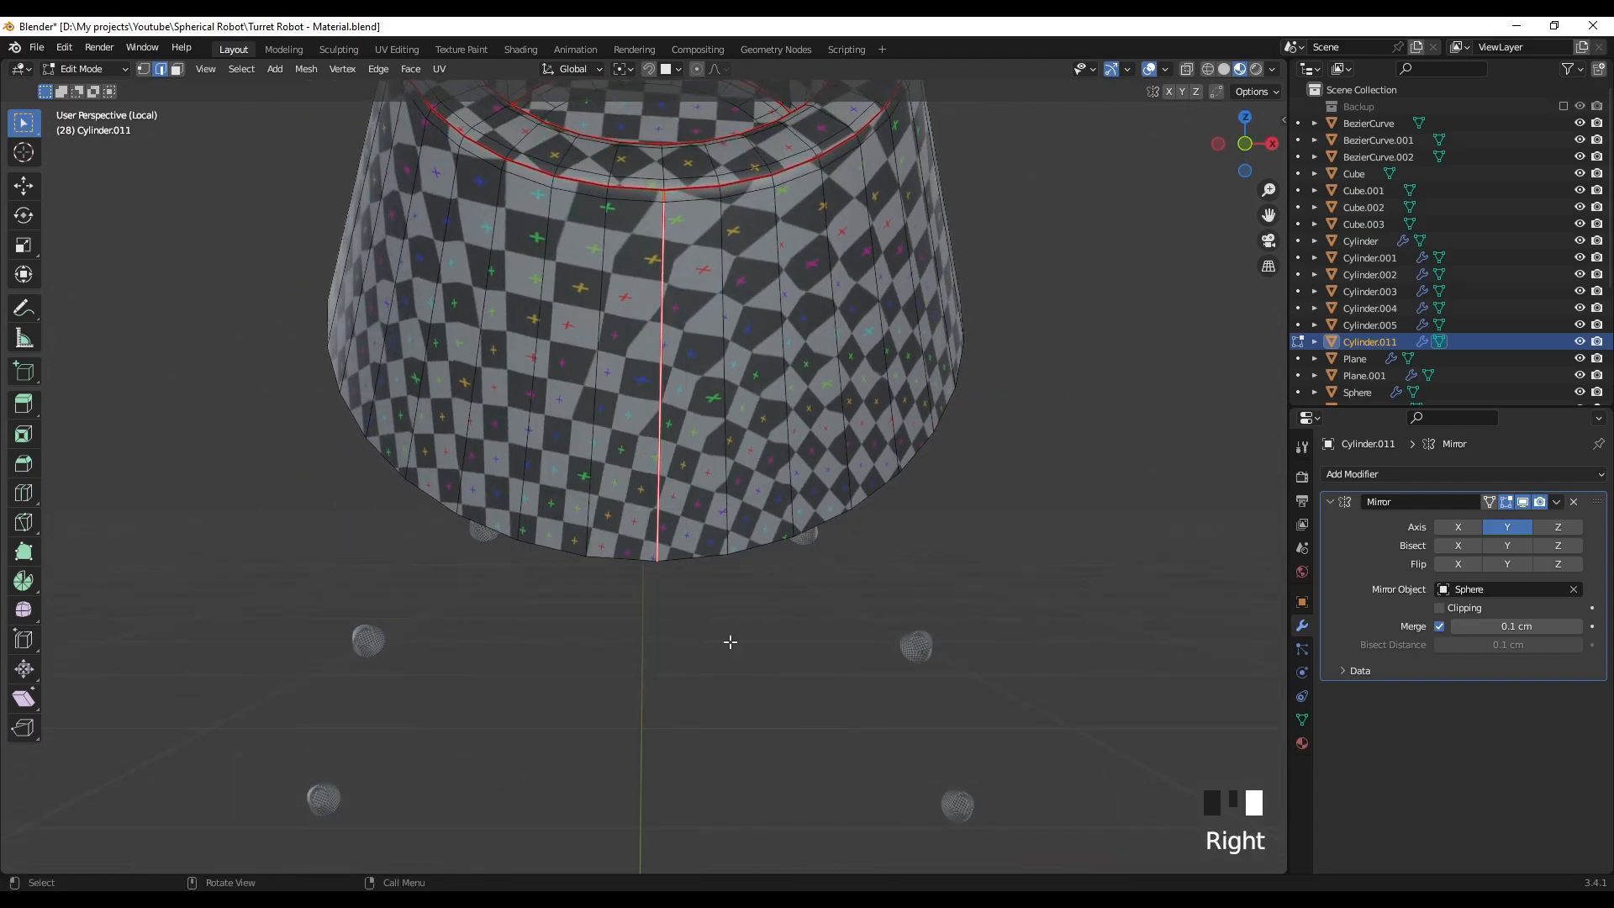
- Unwrap all the bolt geometry along the marked seams
key("a")
key("u")
left_click(728, 492)
- Delete every bolt in the ring except the fully seamed one, leaving only that bolt and its mirrored copy
key("alt+a")
scroll(648, 530, "down", 3)
middle_click_drag(648, 530, 739, 340)
key("z")
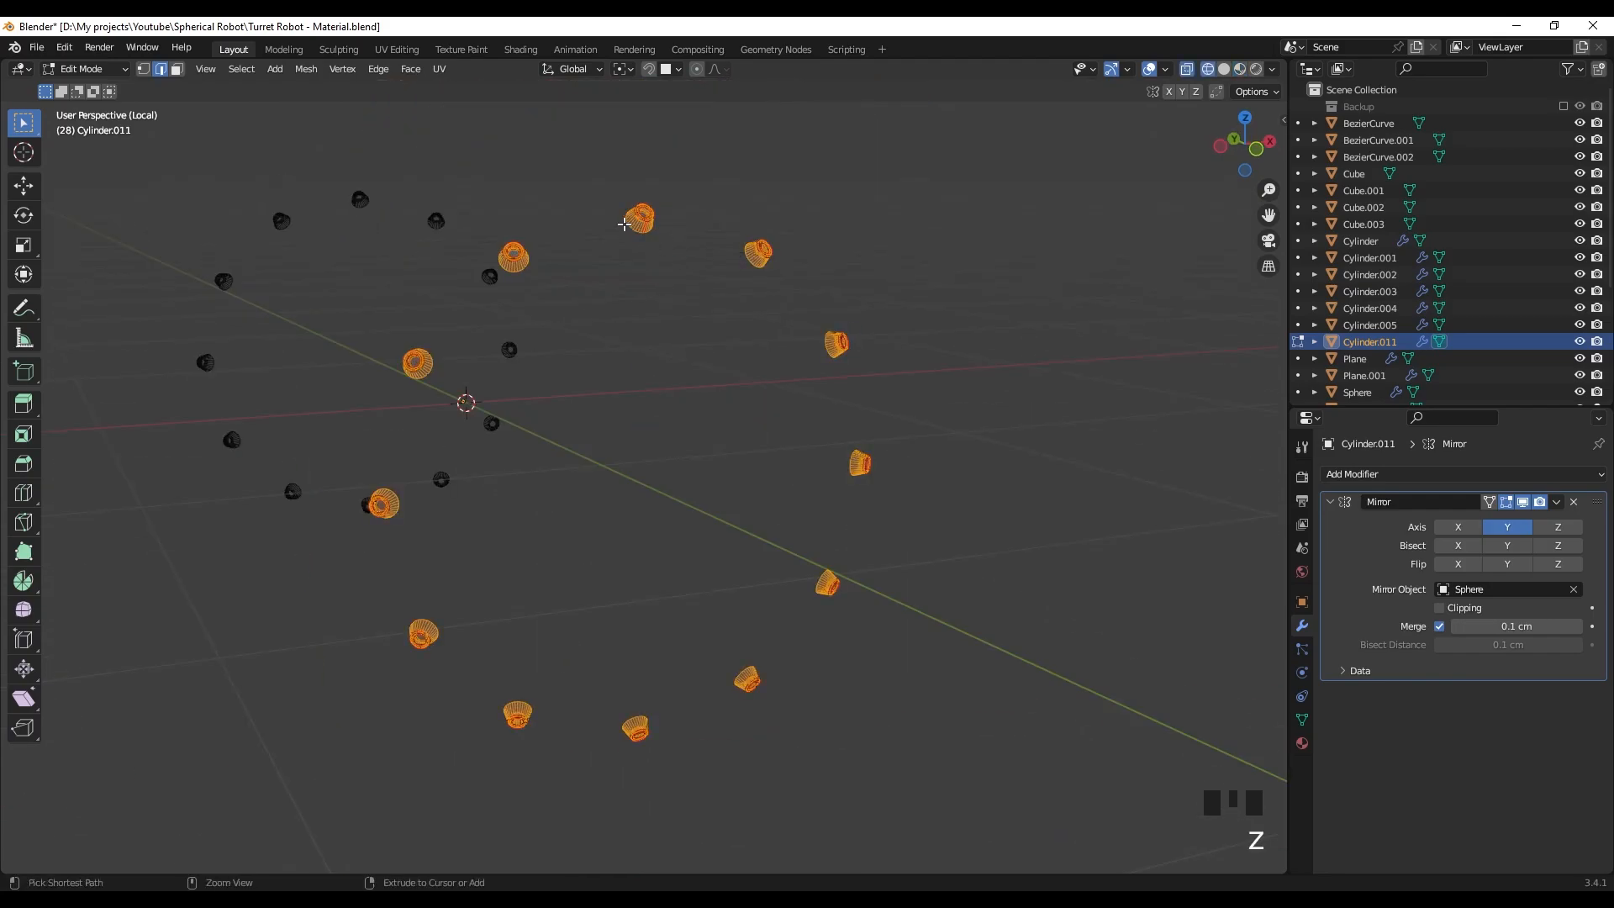
left_click_drag(700, 262, 696, 267, "ctrl")
middle_click_drag(696, 268, 656, 372)
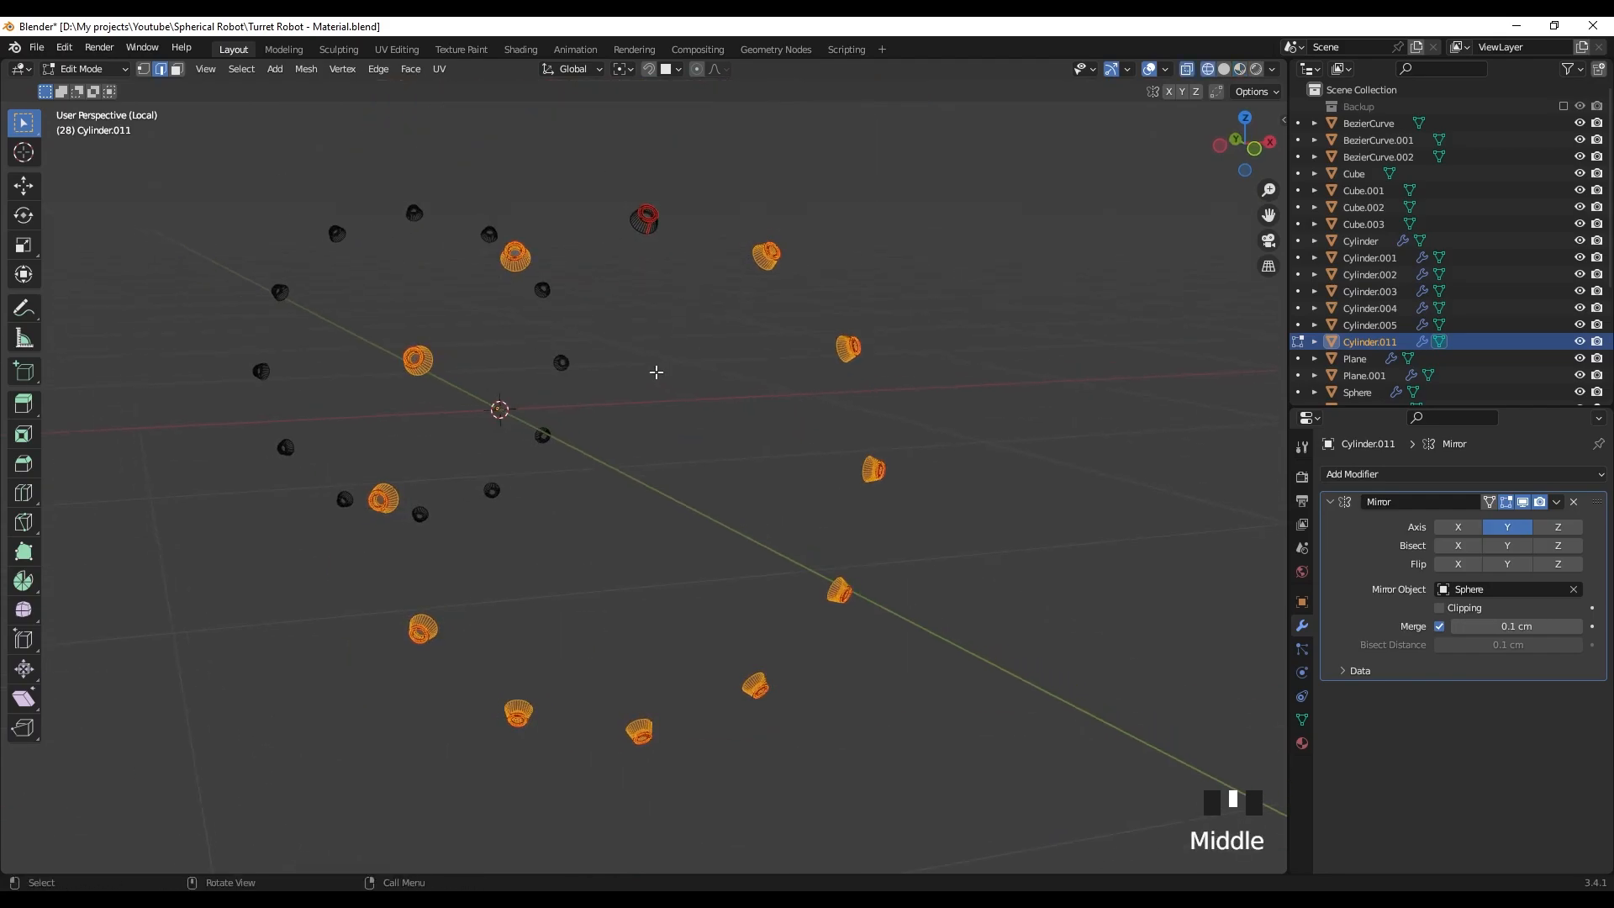
key("x")
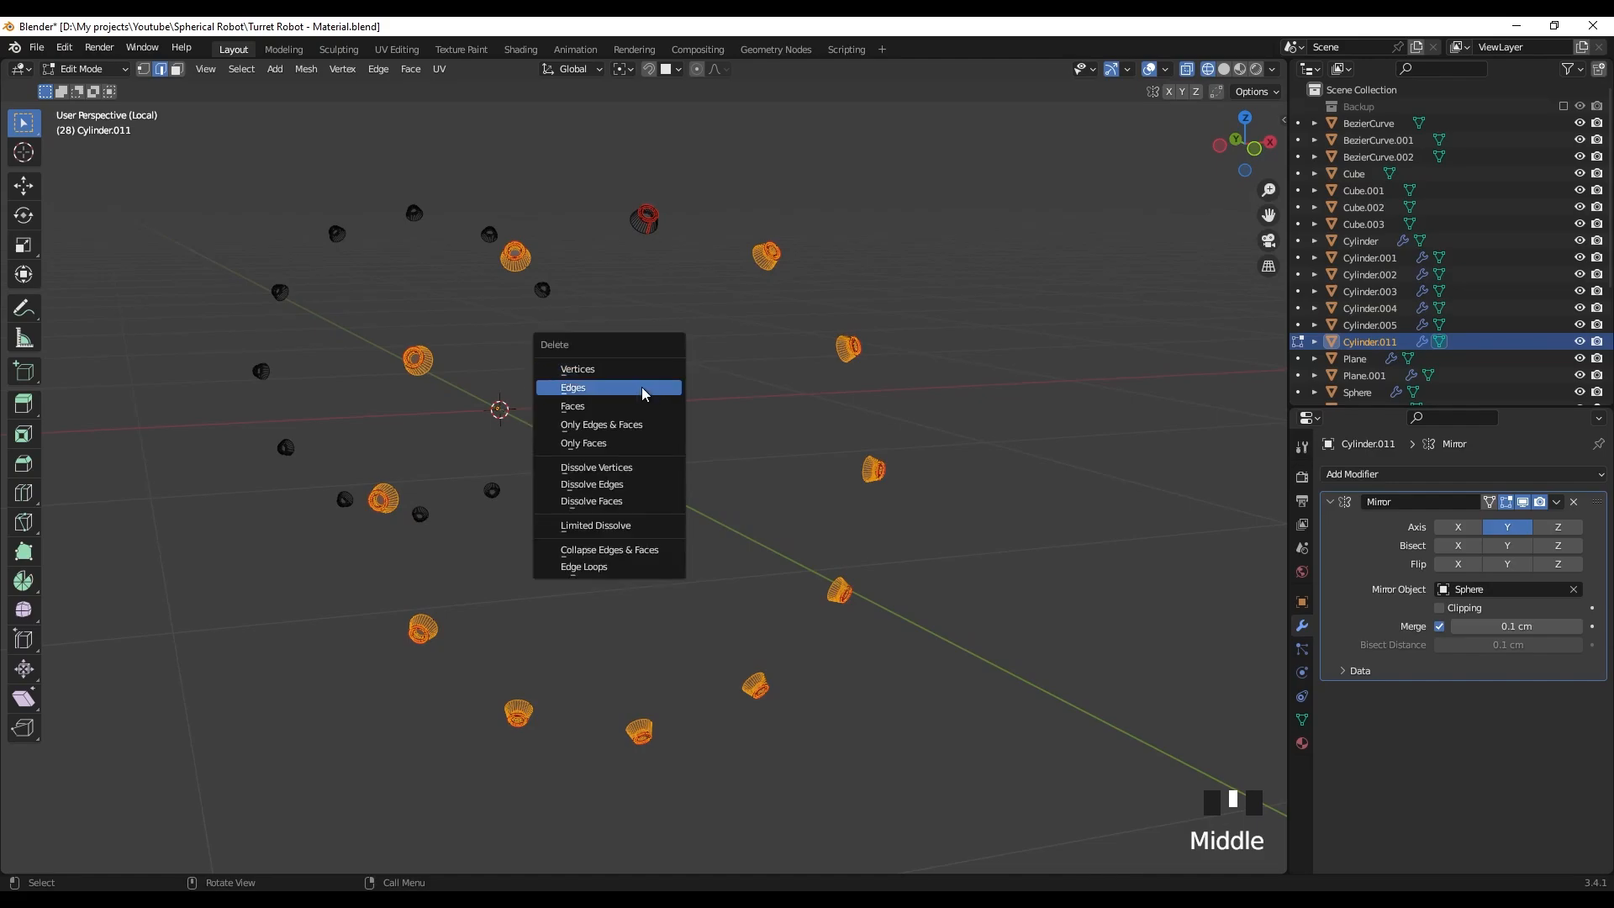
left_click(638, 401)
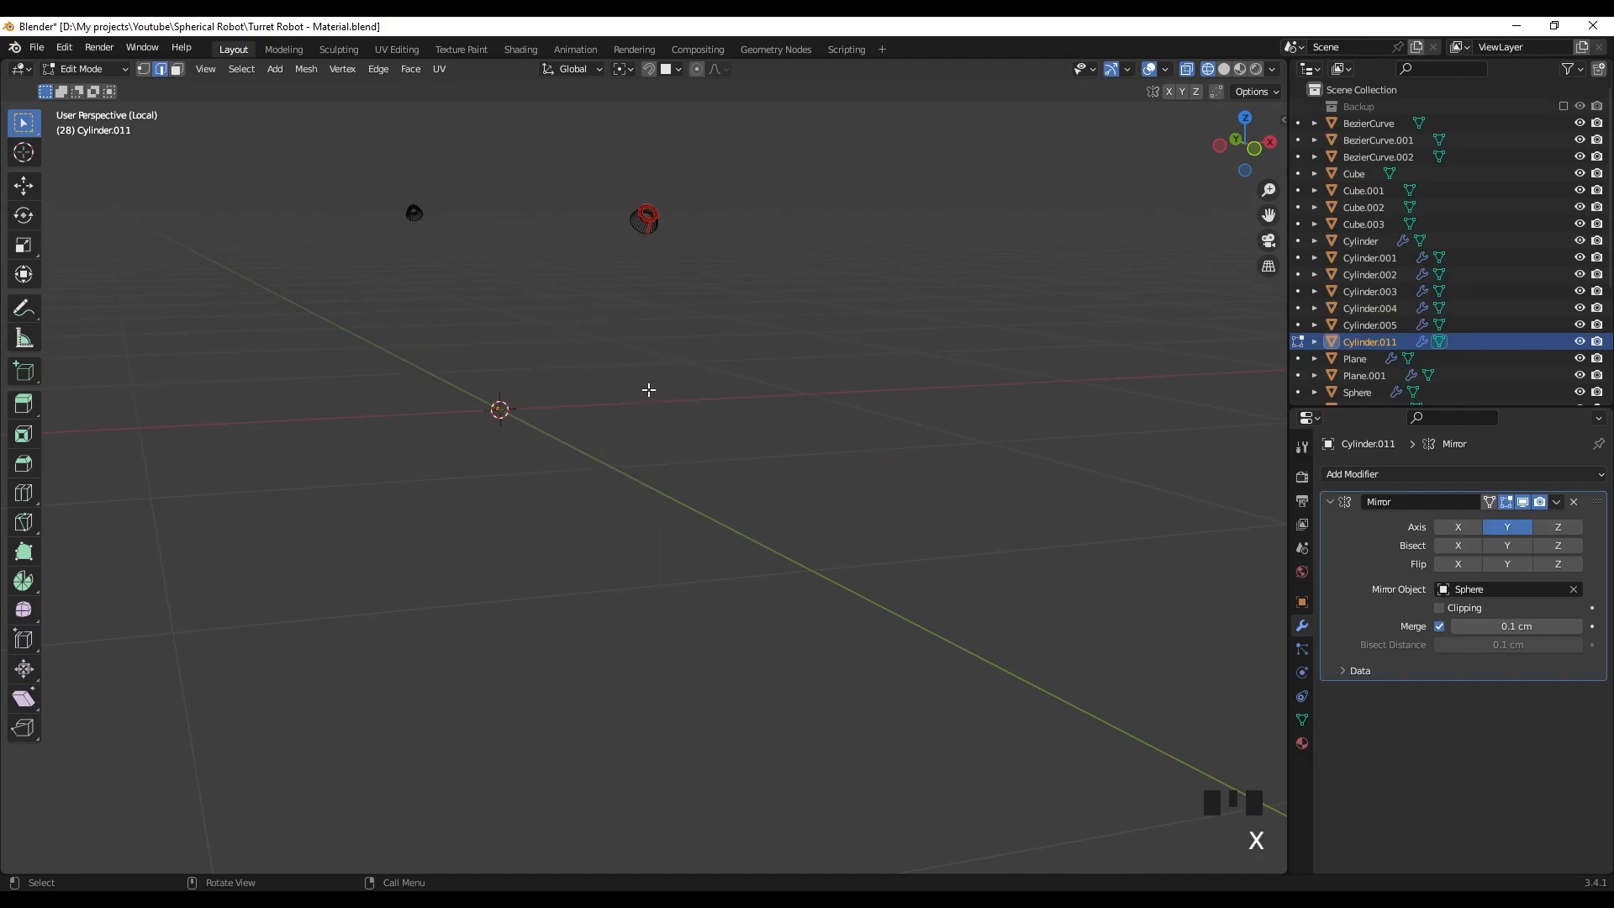
- In front view in Object Mode, duplicate the bolt rotated by 30° and repeat the duplication until the ring has 12 bolts
key("Tab")
middle_click_drag(647, 392, 602, 381, "alt")
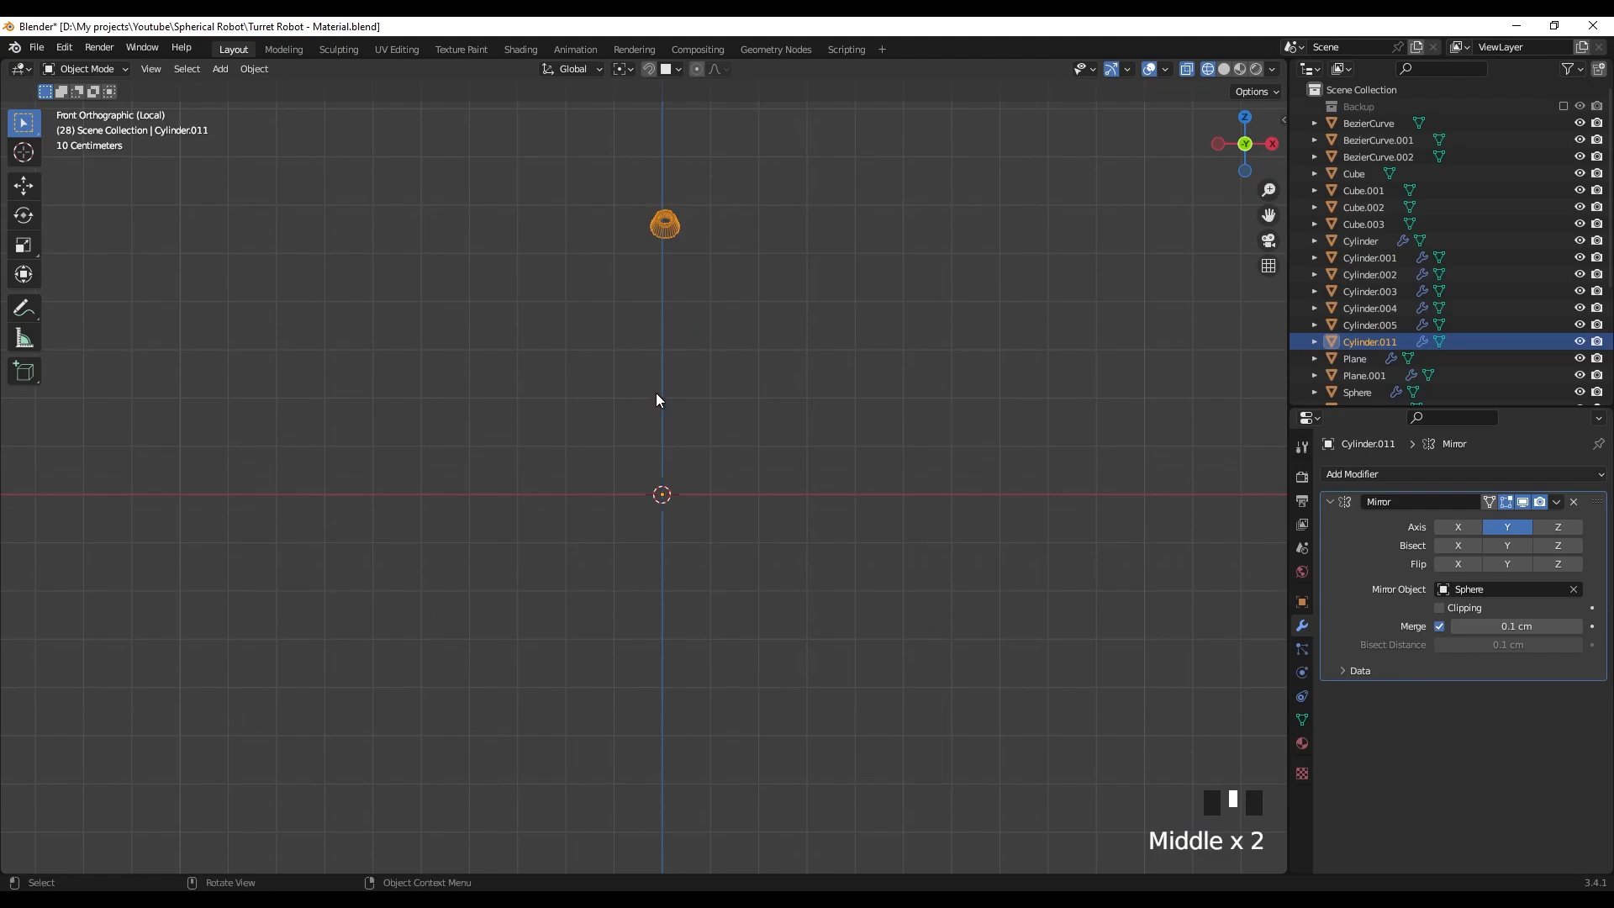
key("shift+d")
key("r")
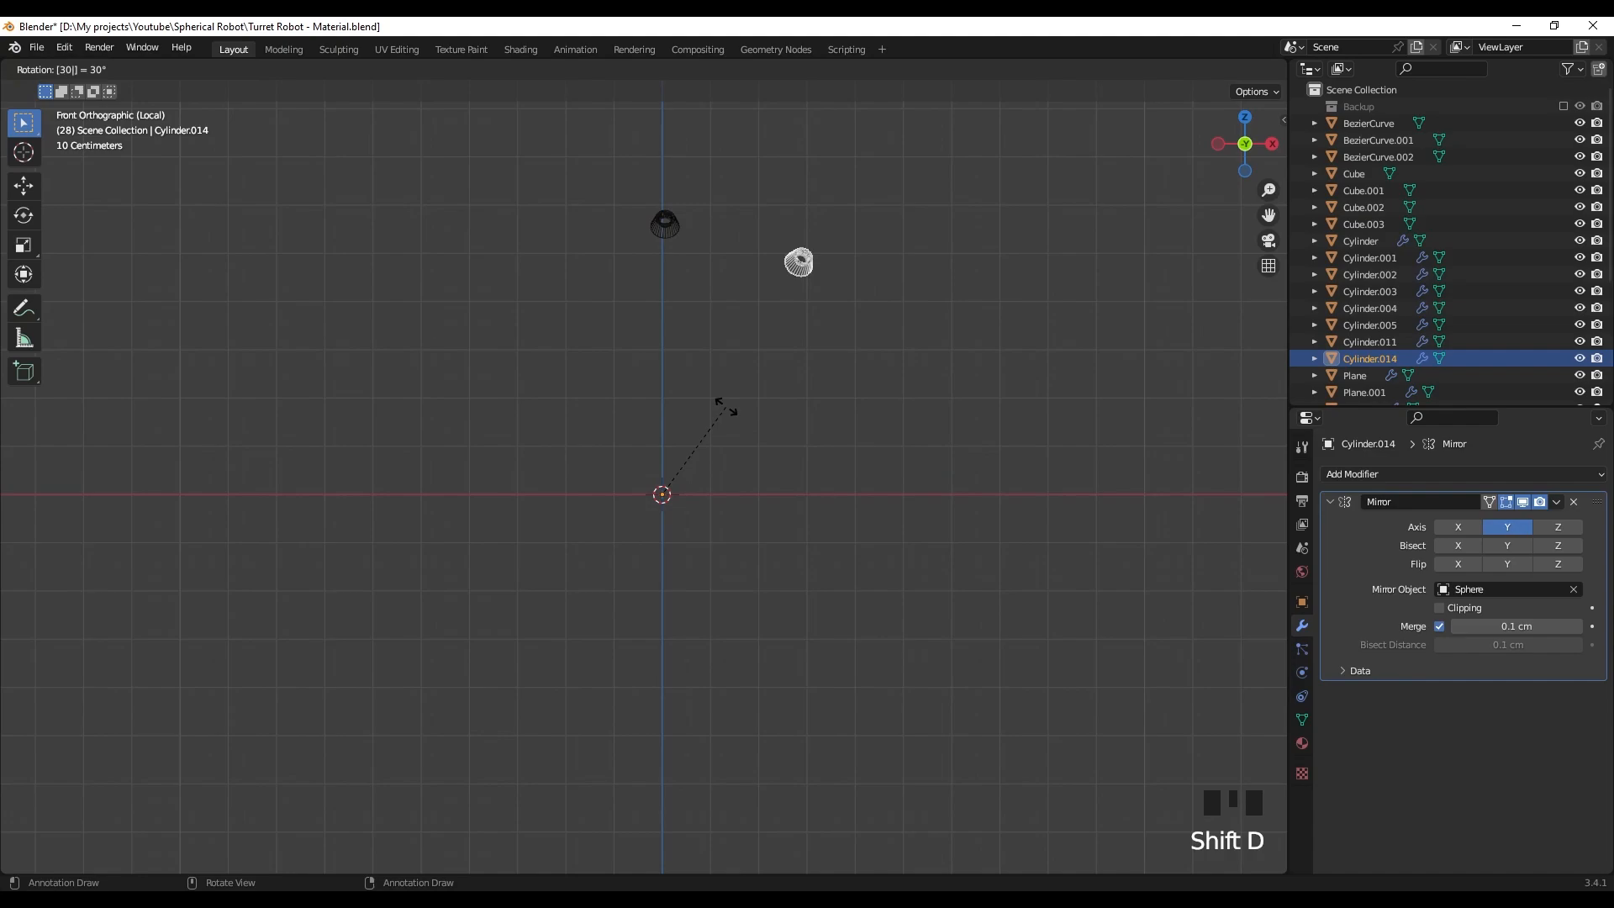
key("Return")
key("shift+r")
key("shift+r")
key("shift+r")
key("shift+r")
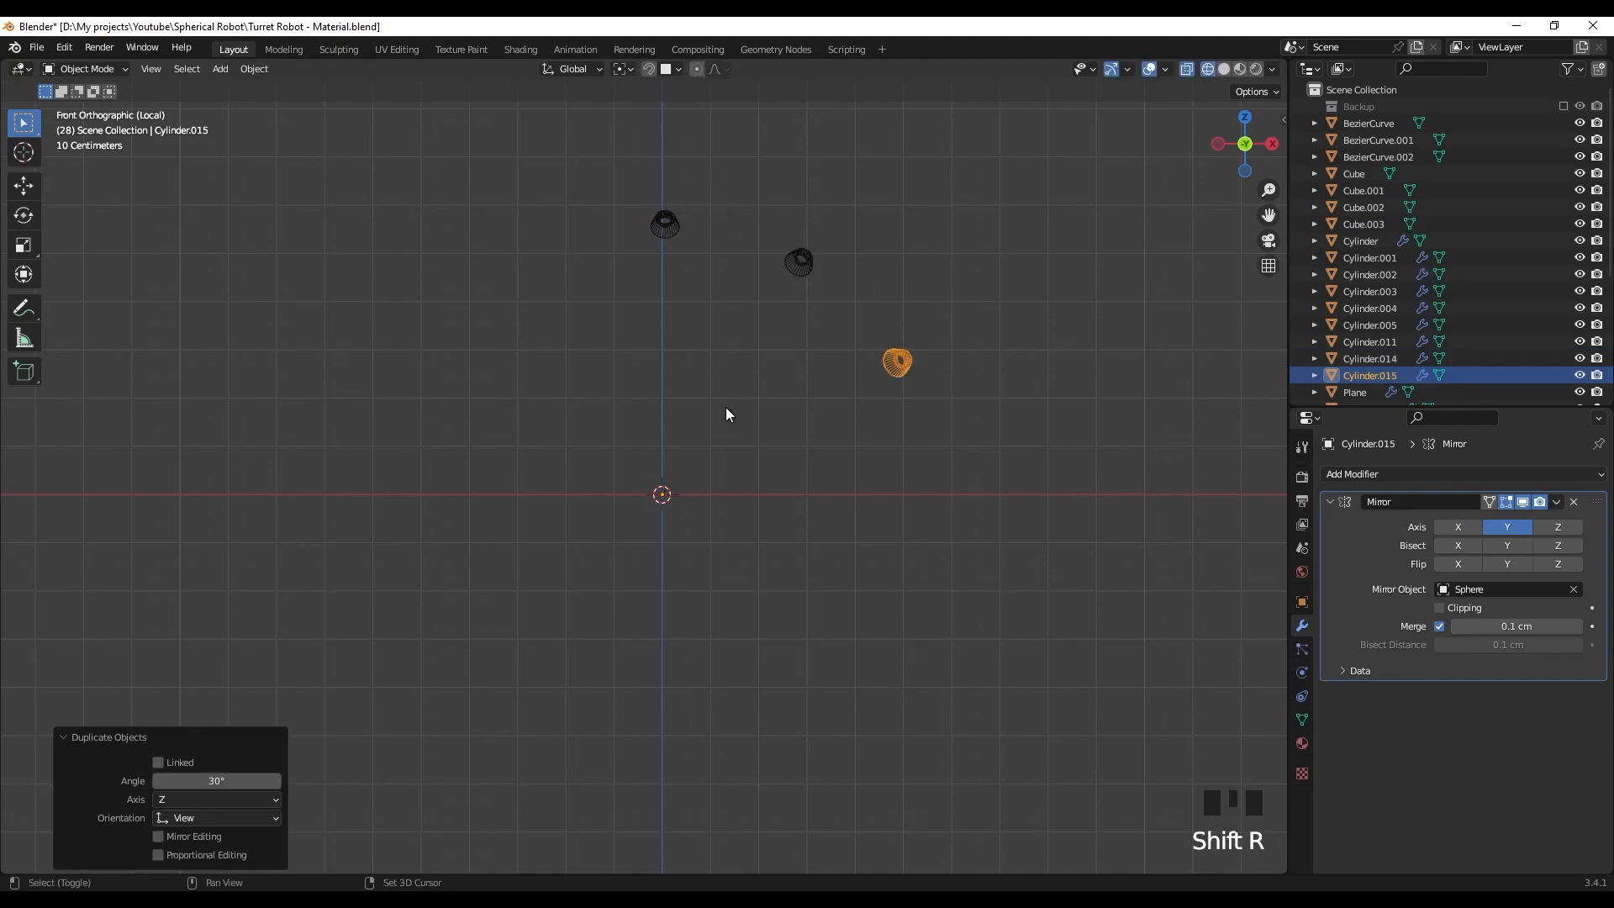
key("shift+r")
key("shift+r")
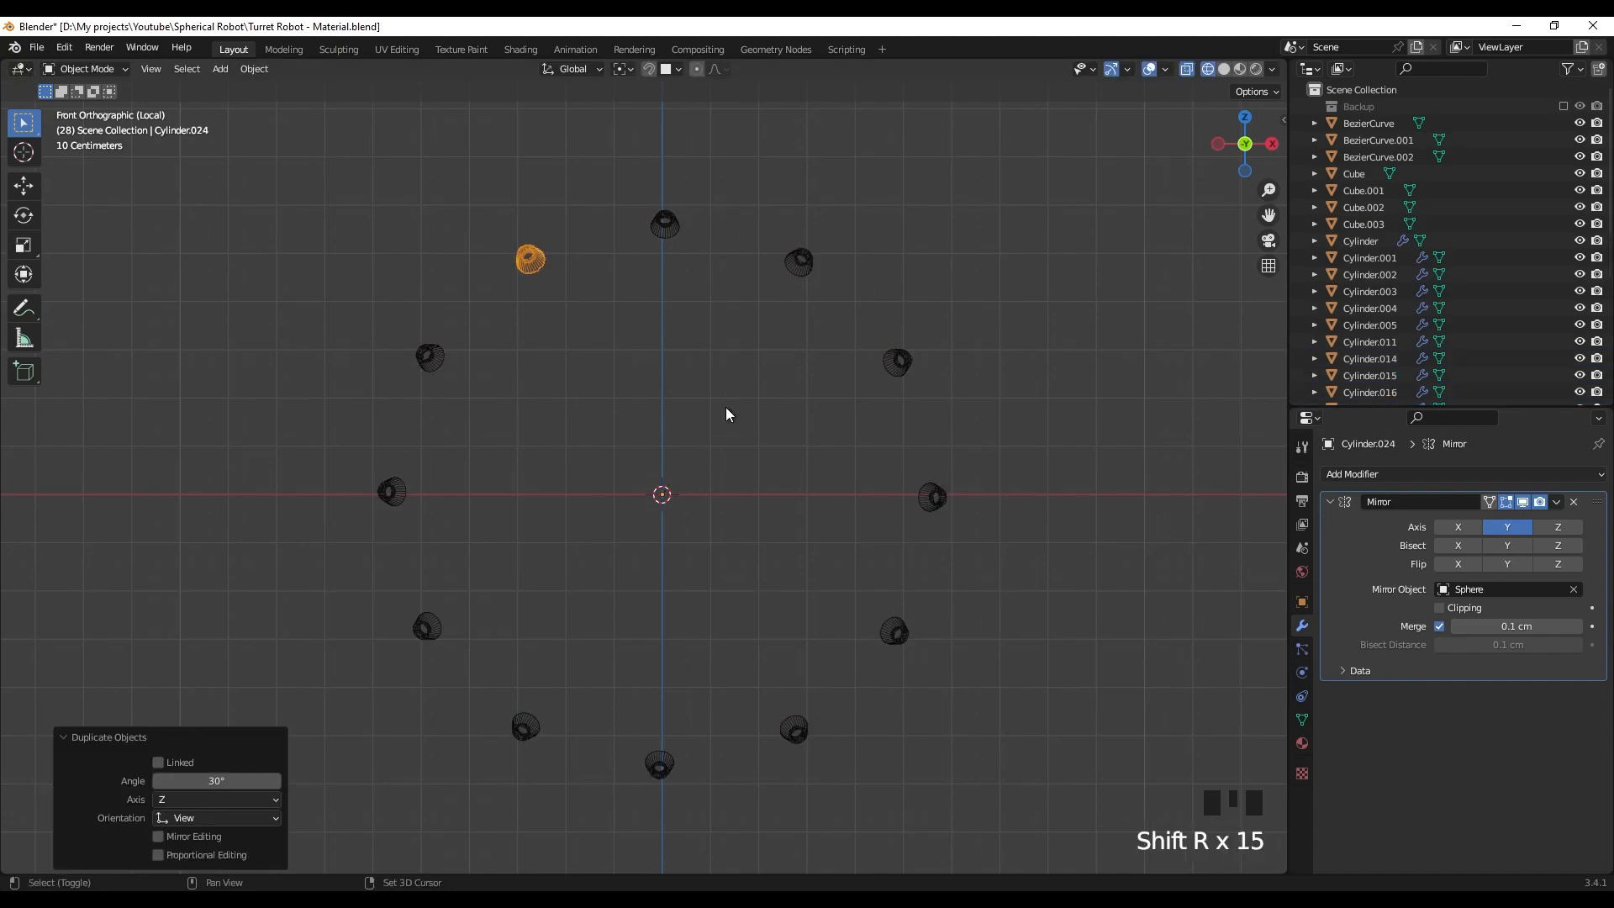
- Examine the duplicated bolts in solid shading, checking their seams in Edit Mode
key("z")
mouse_move(846, 392)
middle_mouse_down()
mouse_move(668, 381)
mouse_move(714, 396)
middle_mouse_up()
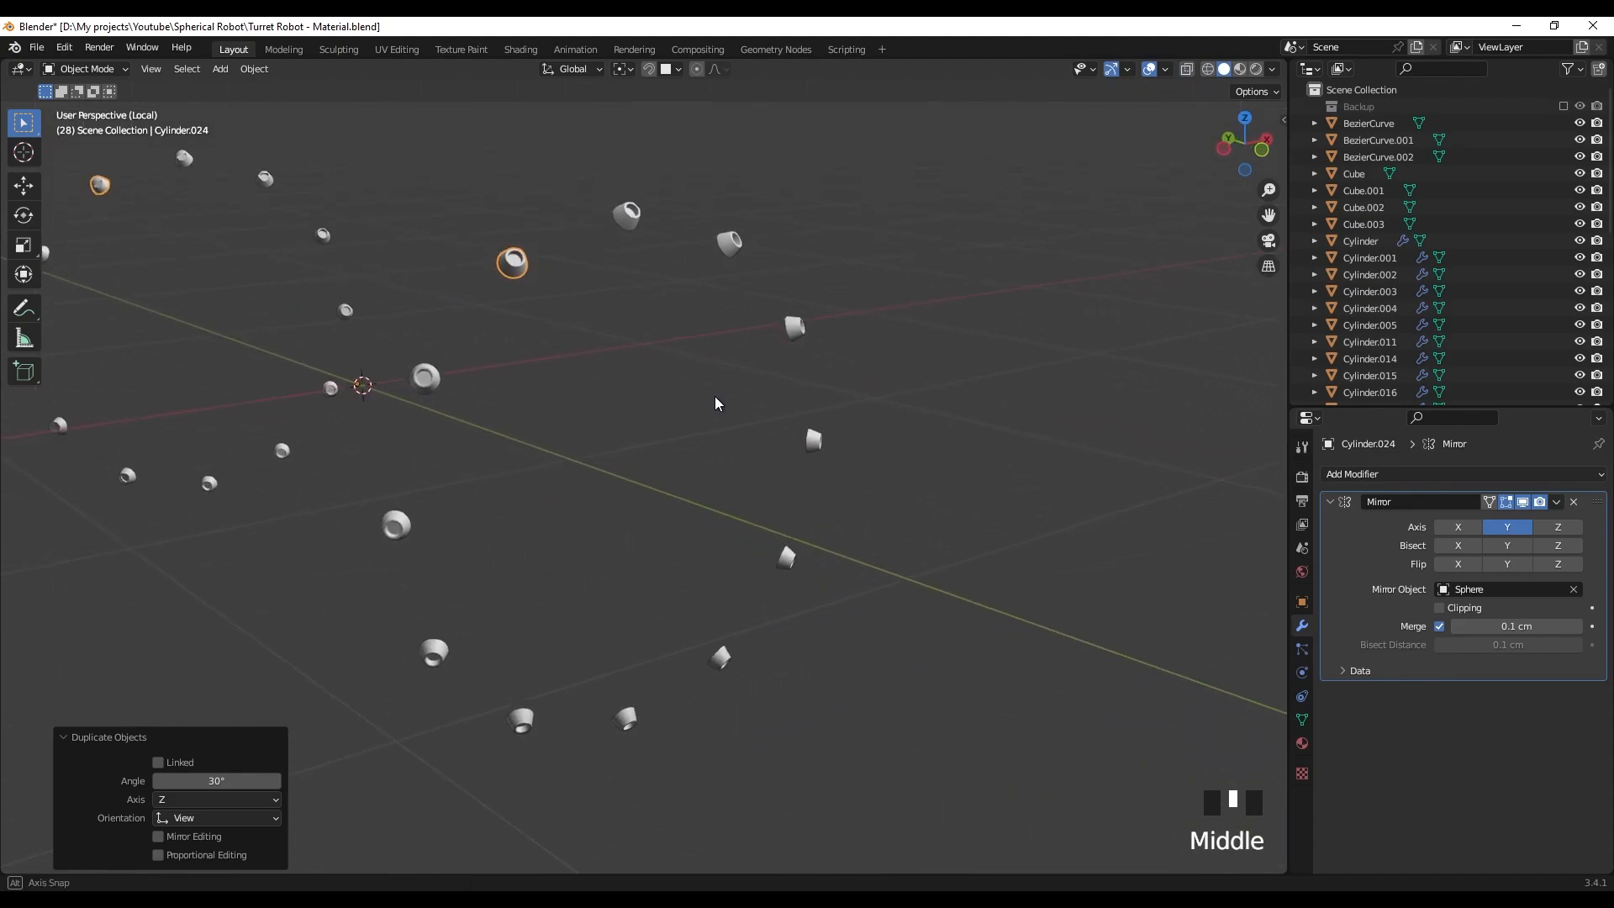
scroll(562, 305, "up", 4)
middle_click_drag(562, 305, 547, 437, "shift")
key("Tab")
scroll(491, 412, "down", 3)
key("Tab")
key("a")
key("Tab")
scroll(588, 437, "up", 6)
scroll(547, 437, "down", 6)
middle_click_drag(703, 468, 714, 445)
scroll(714, 445, "down", 8)
key("Tab")
- Select all 12 bolts of the ring and join them into one object, with Cylinder.015 active
left_click(764, 408)
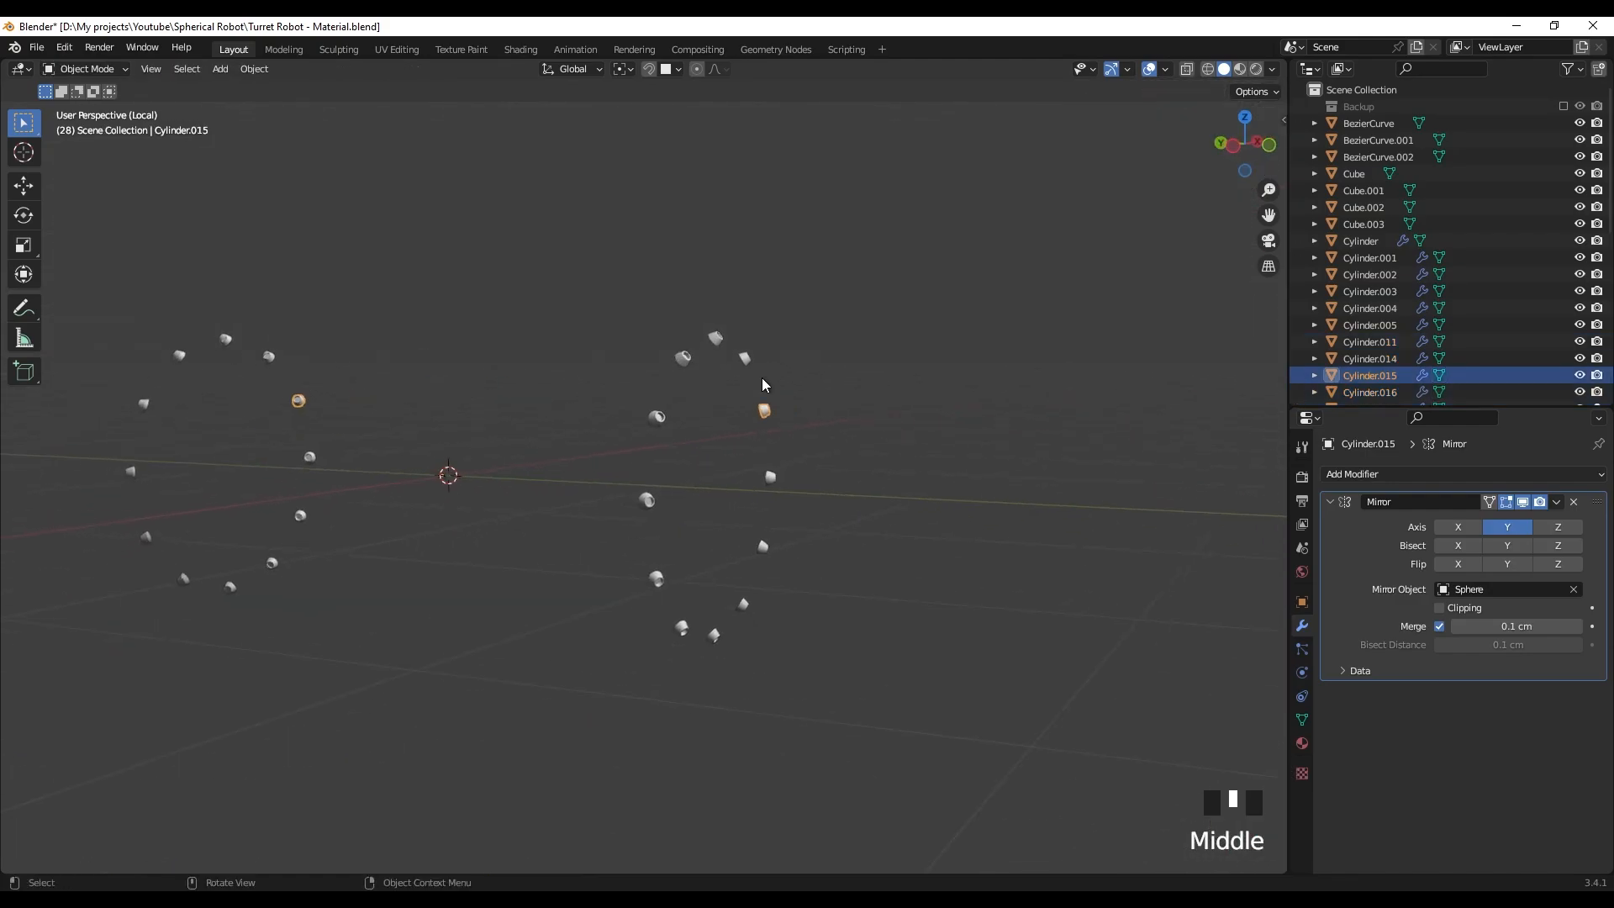
left_click_drag(586, 262, 904, 725)
middle_click_drag(763, 555, 784, 553)
key("ctrl+j")
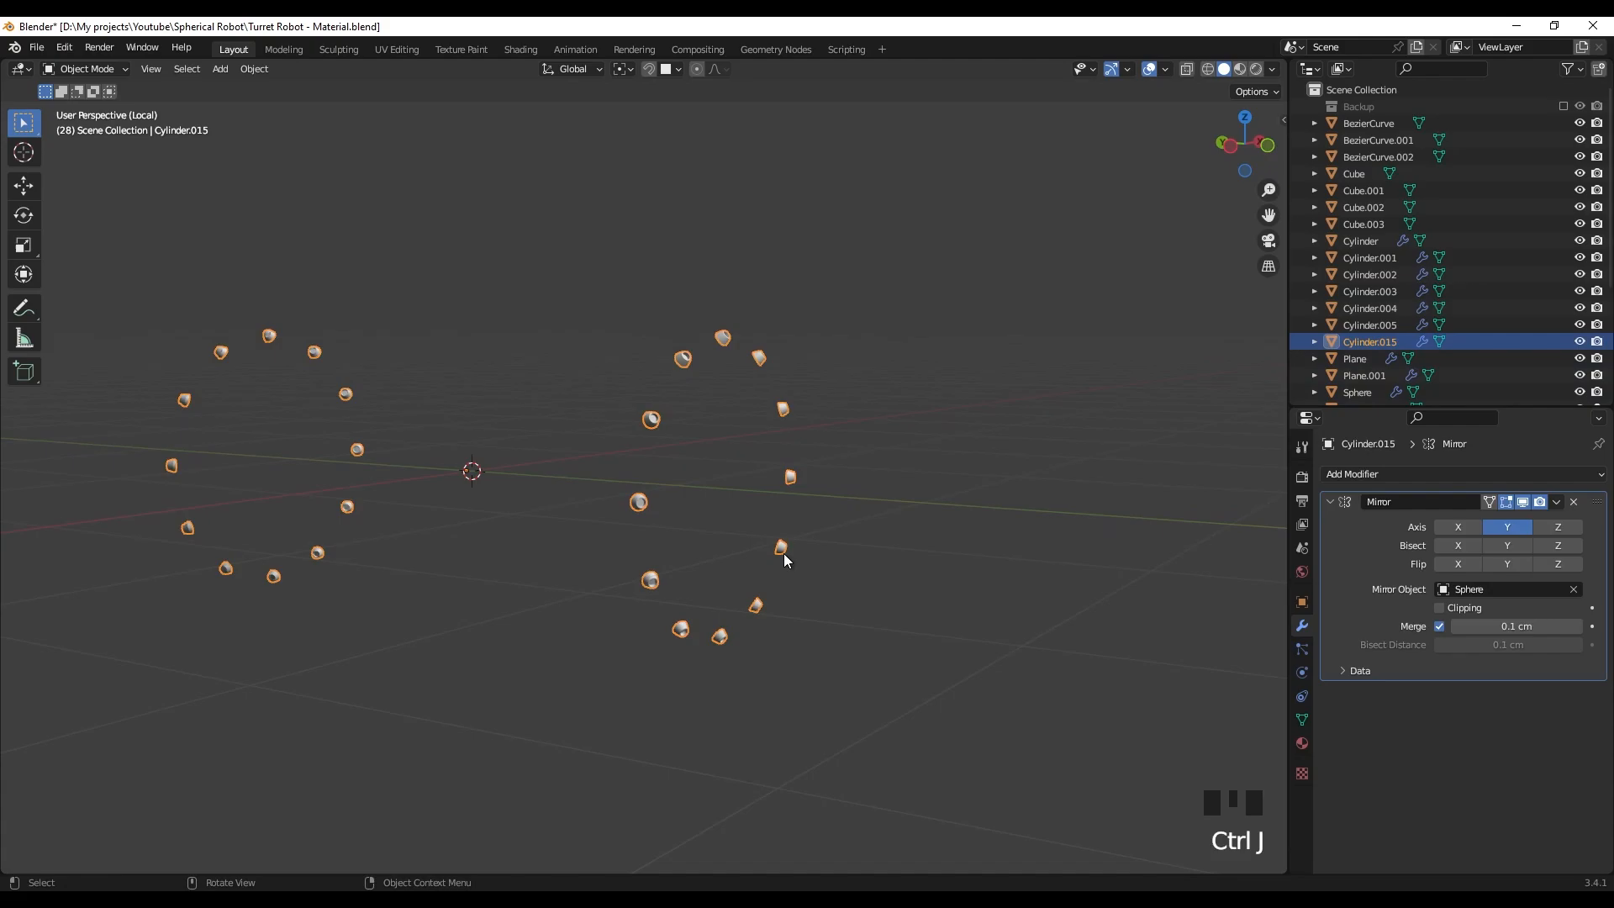
- Toggle the Mirror modifier's viewport display to check the joined bolts
scroll(740, 420, "up", 2)
left_click(694, 340)
left_click(677, 321)
mouse_move(705, 378)
middle_mouse_down()
mouse_move(648, 396)
mouse_move(659, 375)
mouse_move(706, 373)
mouse_move(688, 376)
middle_mouse_up()
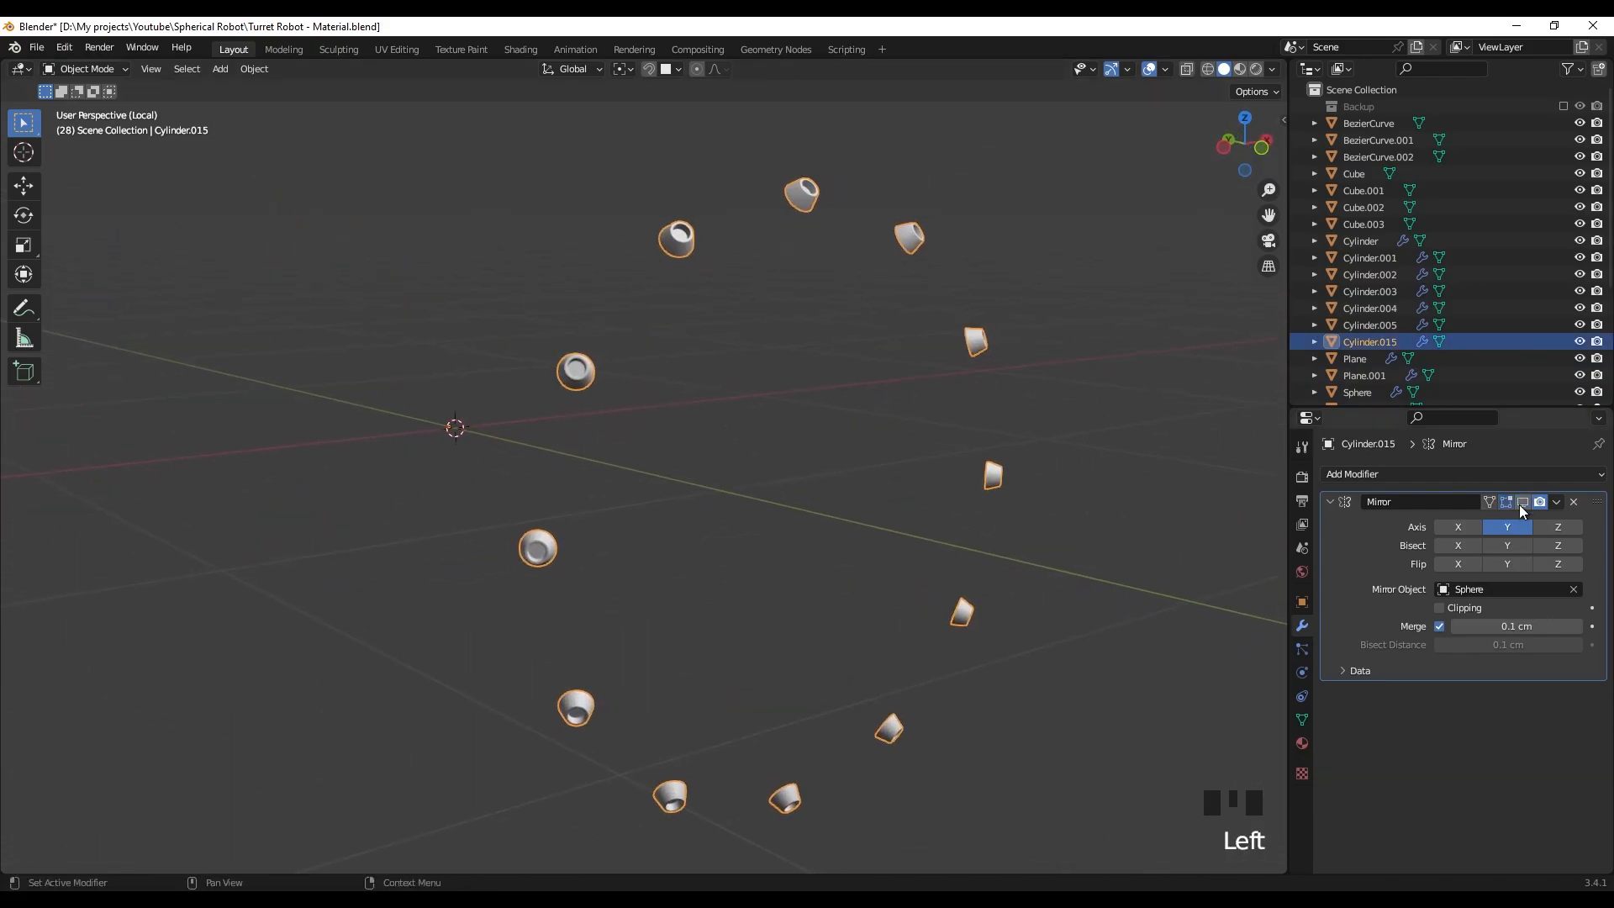
- Unwrap all geometry of the joined bolts in Edit Mode and switch to Material Preview shading
key("Tab")
middle_click_drag(739, 439, 631, 487, "shift")
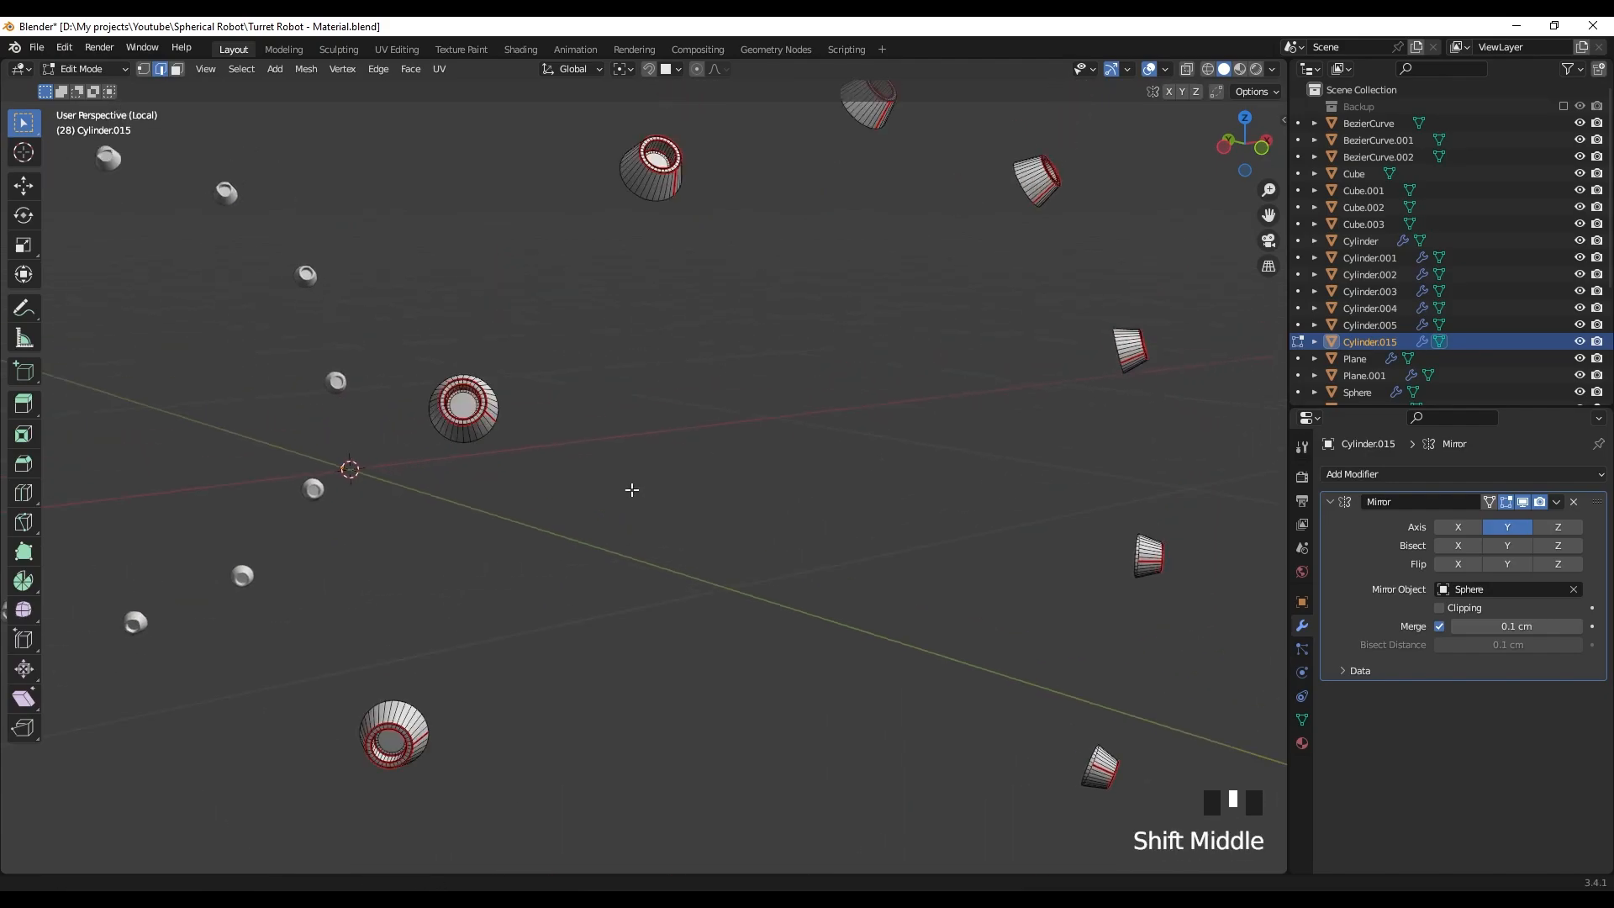
scroll(602, 363, "up", 2)
middle_click_drag(602, 364, 763, 578, "shift")
key("a")
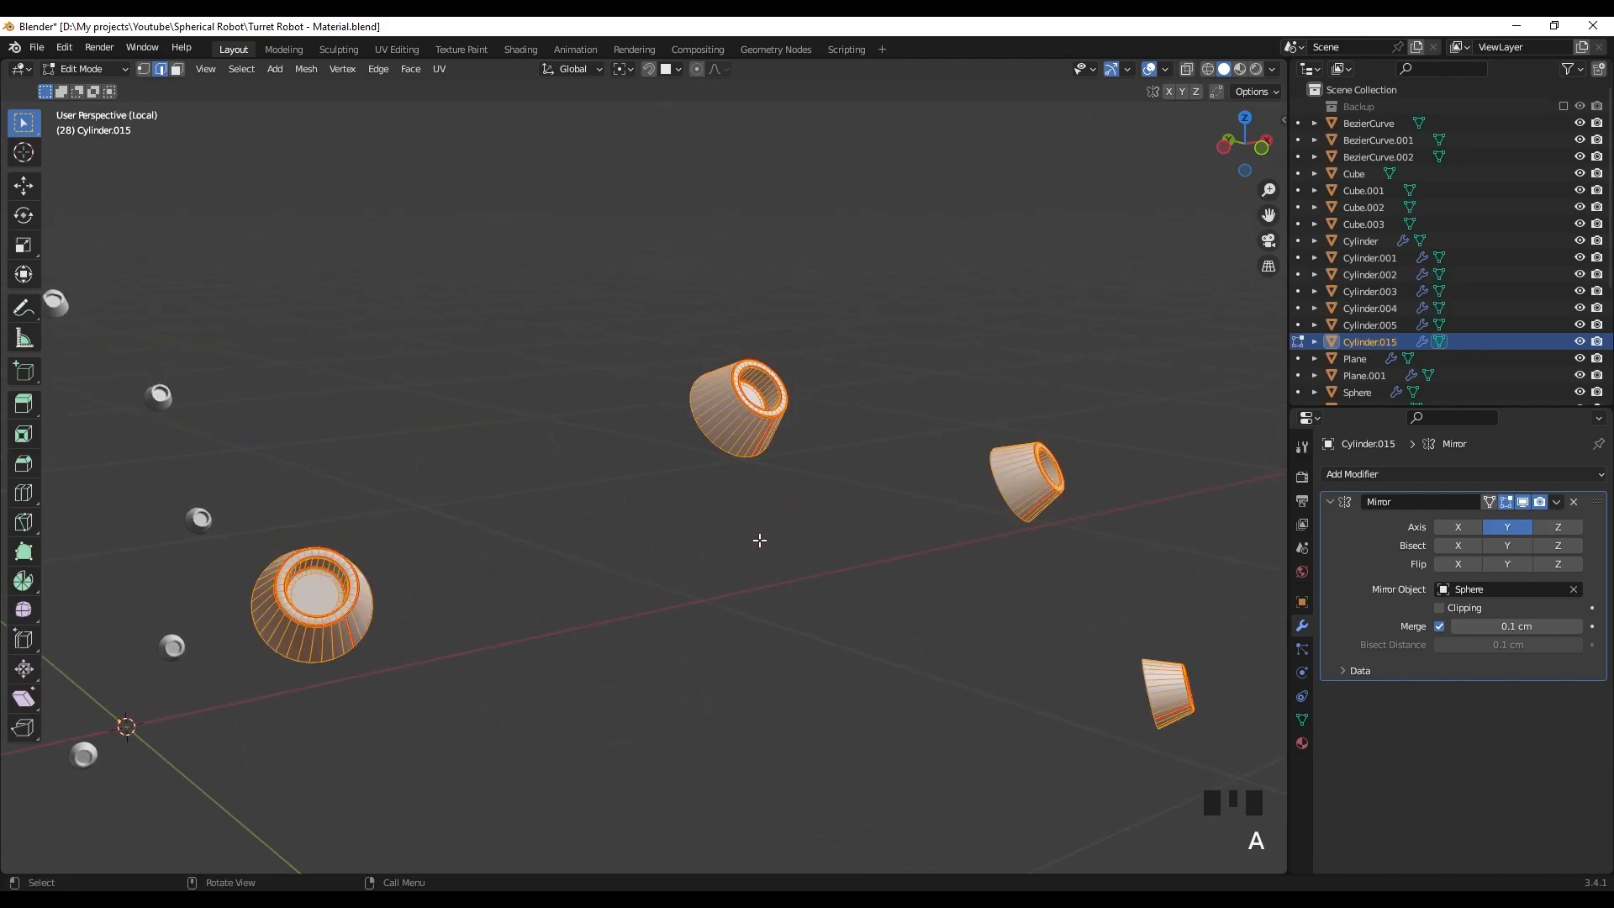
key("u")
left_click(759, 539)
key("z")
scroll(795, 442, "up", 1)
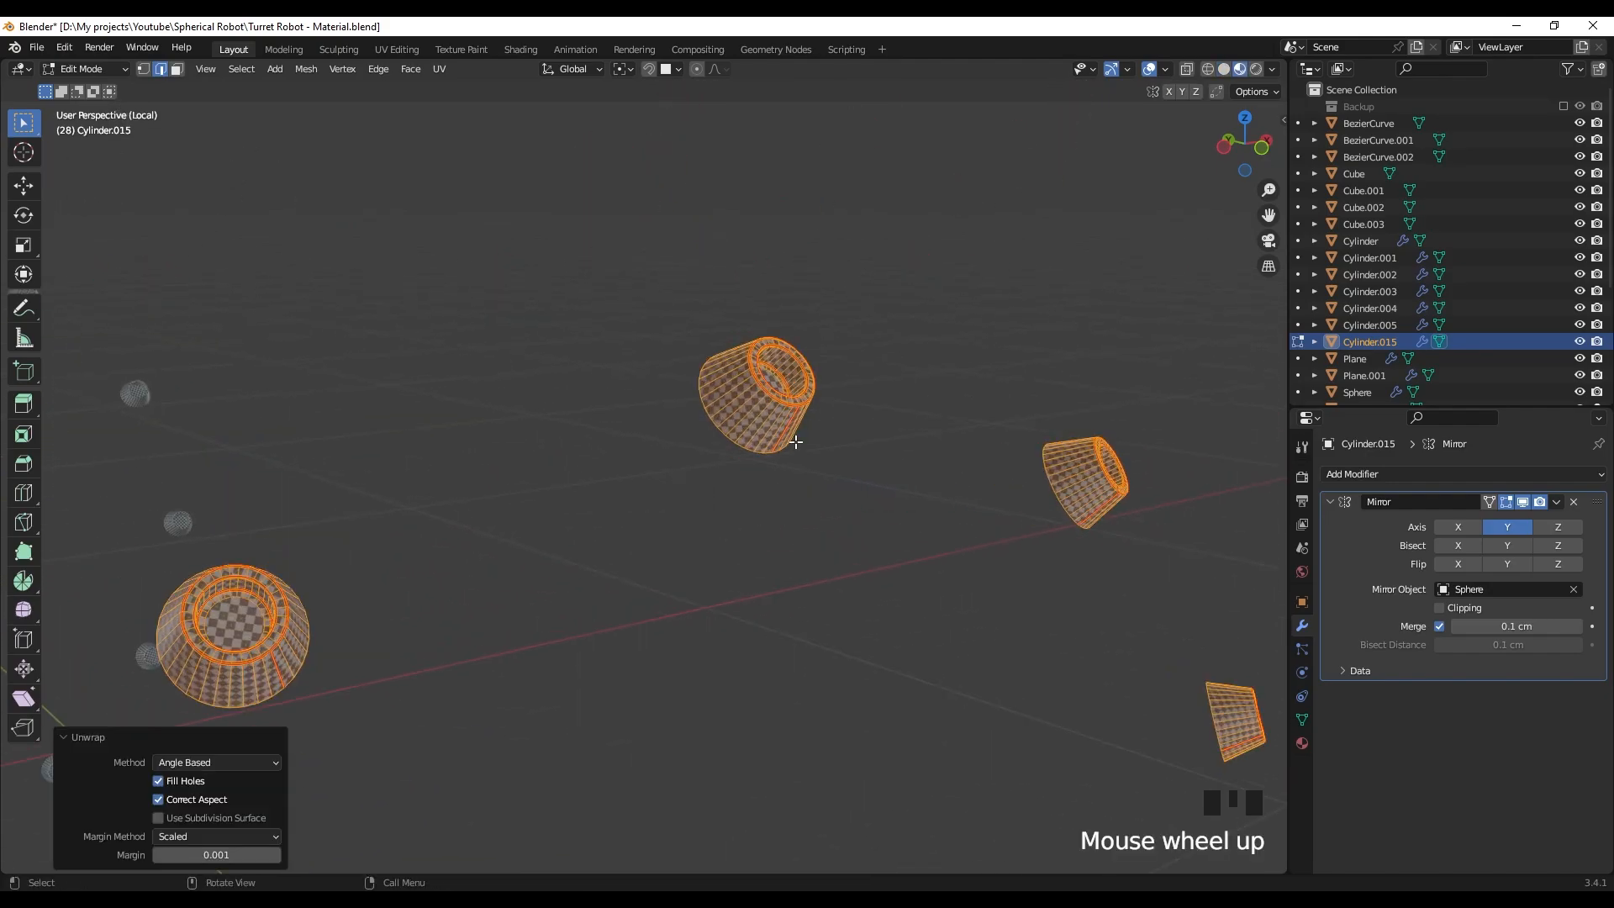
- Examine the checker pattern and seams on one of the bolts up close
middle_click_drag(795, 442, 678, 596)
scroll(678, 597, "up", 3)
left_click(401, 484)
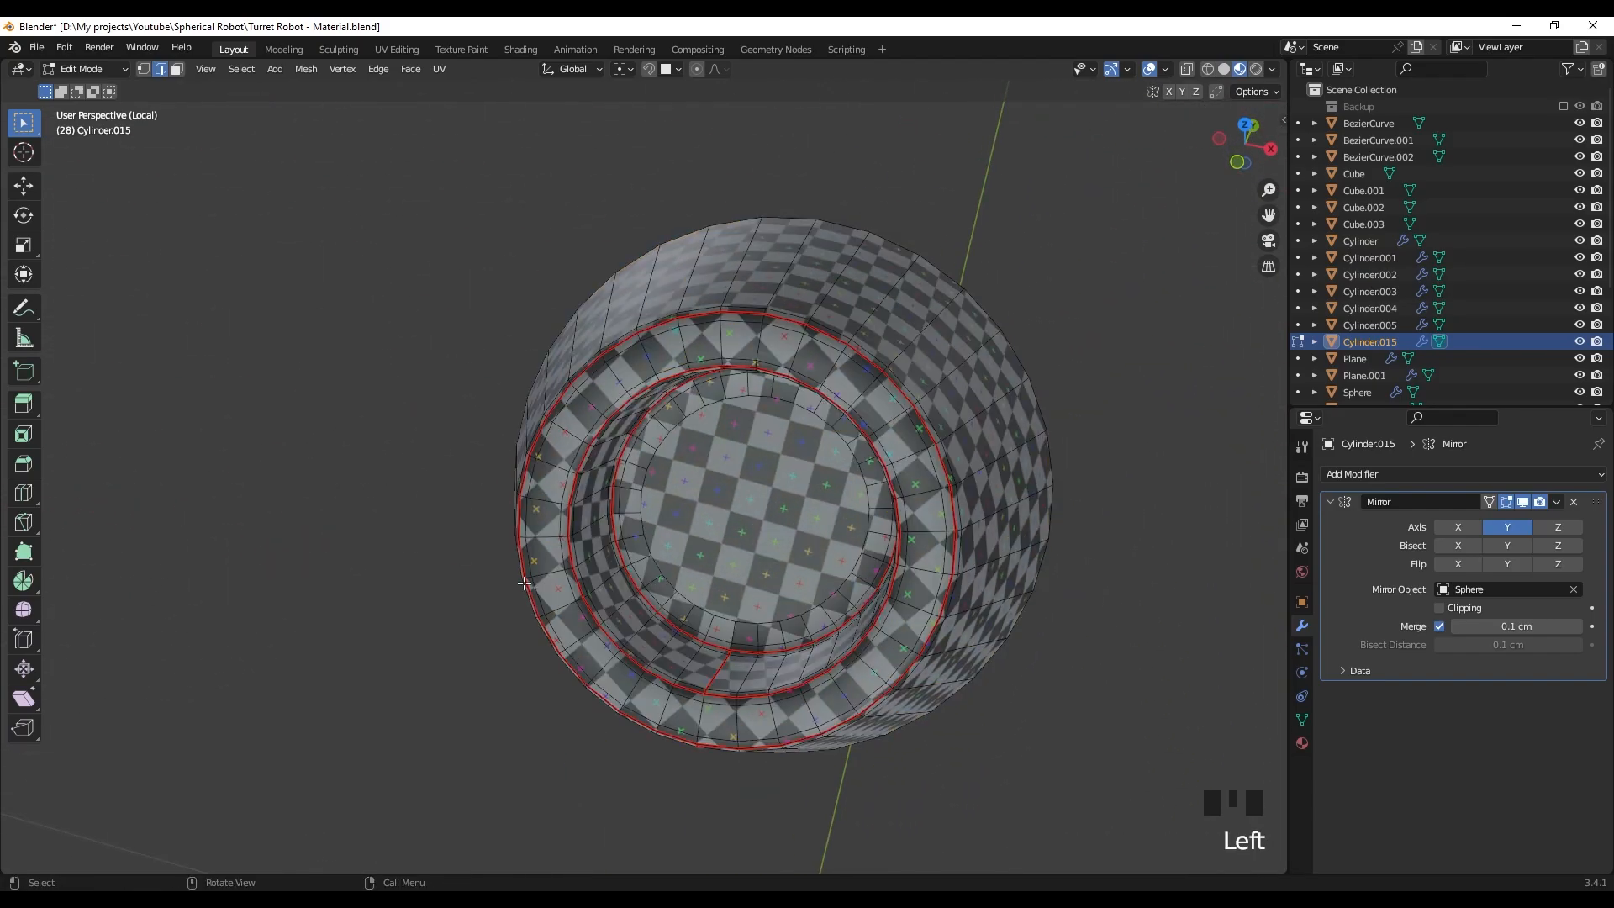
scroll(886, 544, "down", 6)
scroll(652, 535, "up", 6)
scroll(664, 558, "down", 11)
- Apply the Mirror modifier on the joined bolts in Object Mode and return to the full robot
key("Tab")
middle_click_drag(664, 559, 604, 380)
left_click(1556, 503)
left_click(1488, 523)
key("KP_Divide")
- Isolate the curved lens piece (Sphere.001) inside the robot's front opening and enter Edit Mode with solid shading
middle_click_drag(790, 488, 409, 489)
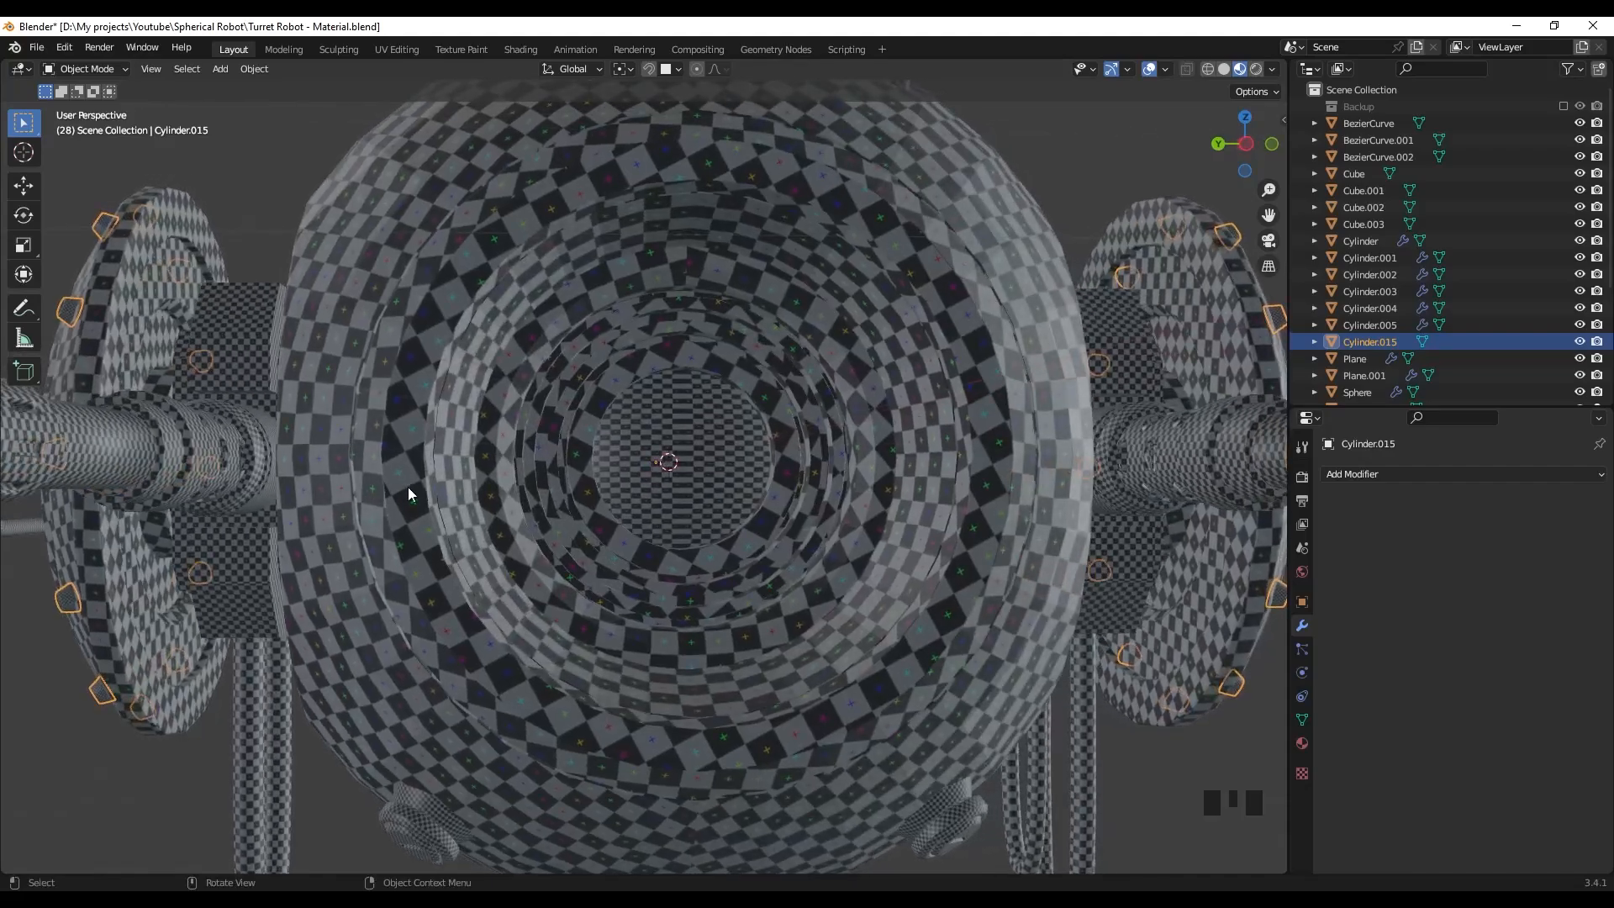
left_click(702, 447)
scroll(715, 488, "down", 4)
mouse_move(717, 498)
middle_mouse_down()
mouse_move(664, 502)
mouse_move(832, 490)
mouse_move(648, 487)
mouse_move(641, 541)
mouse_move(697, 567)
mouse_move(515, 490)
mouse_move(619, 530)
mouse_move(617, 515)
mouse_move(706, 487)
middle_mouse_up()
key("slash")
key("Tab")
scroll(662, 494, "down", 2)
scroll(627, 533, "up", 3)
scroll(618, 516, "down", 3)
key("z")
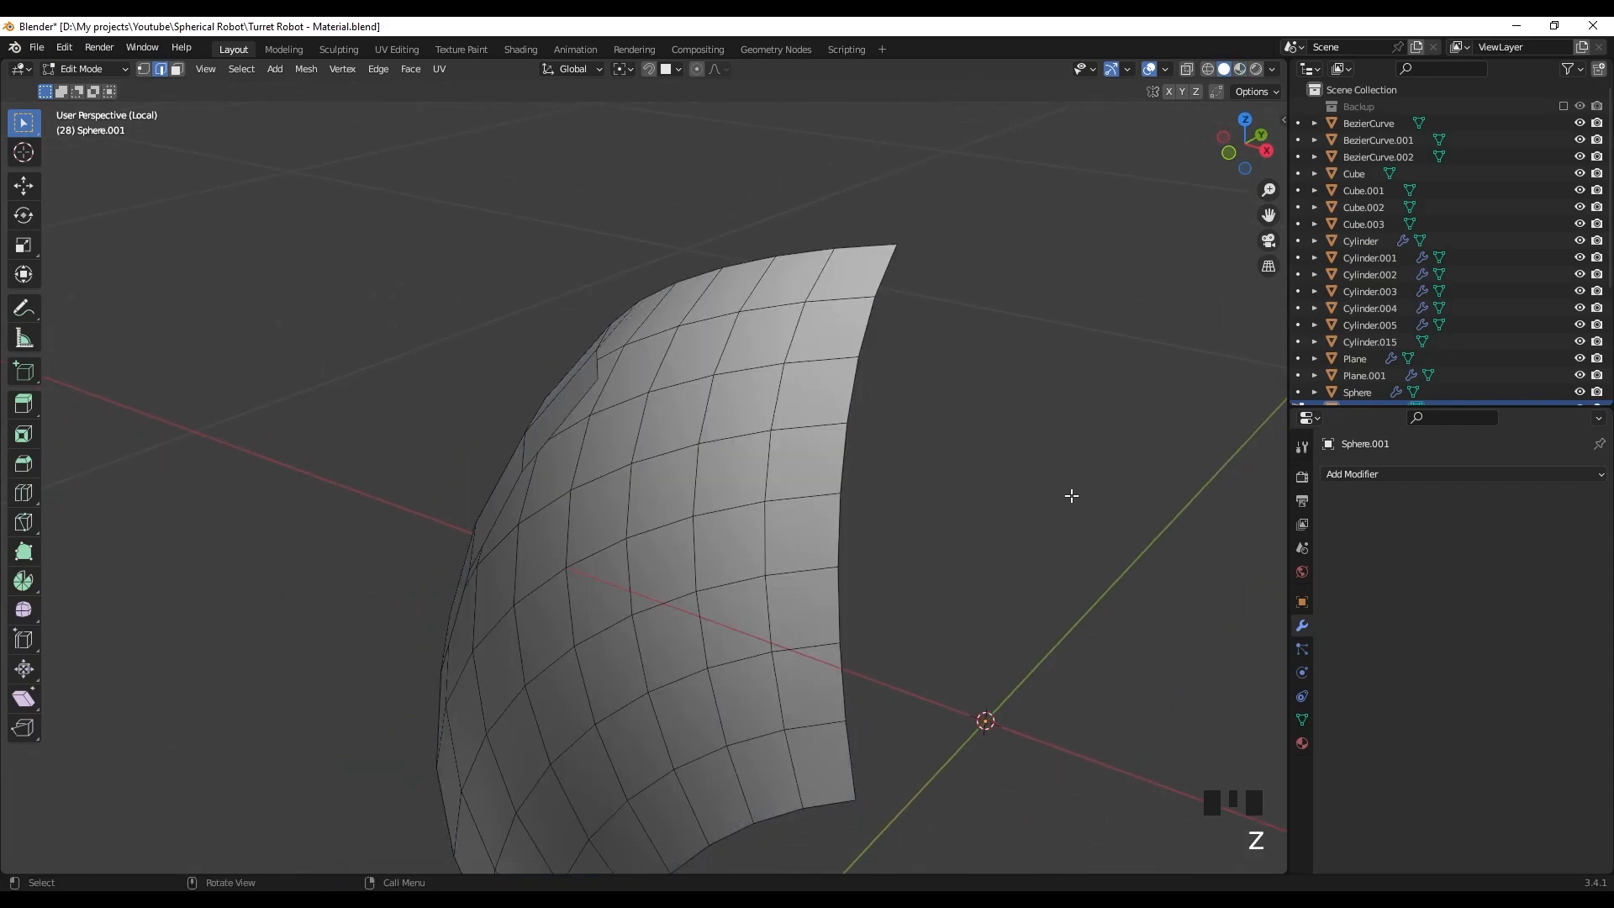
- Add a Solidify modifier to the lens piece and apply it in Object Mode
left_click(1409, 477)
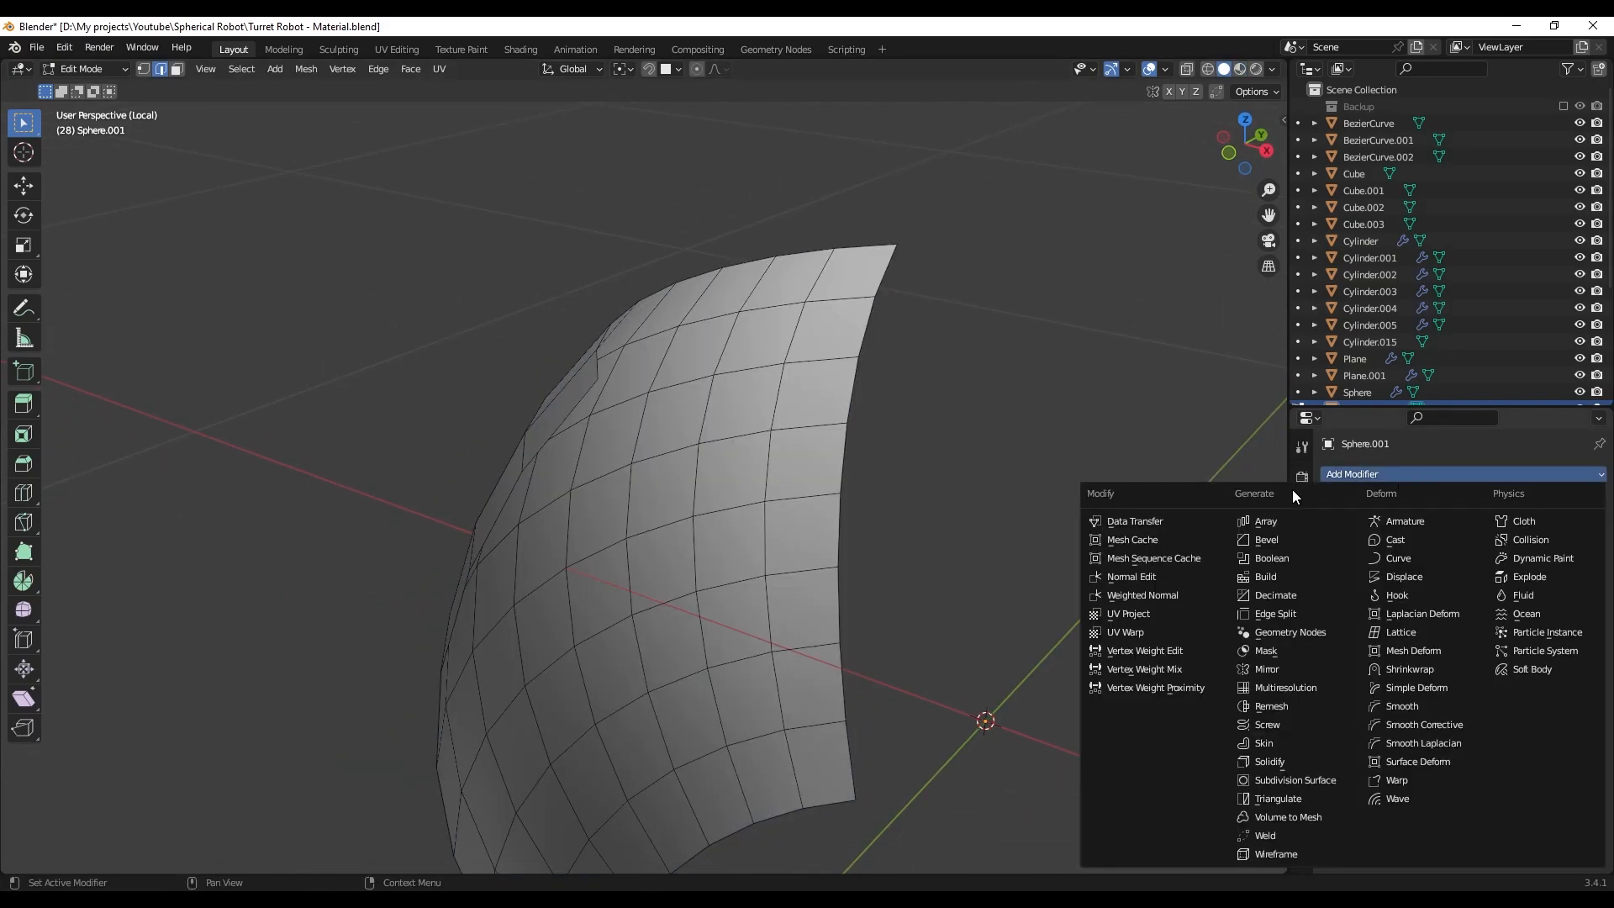
left_click(1283, 768)
scroll(540, 385, "up", 2)
middle_click_drag(606, 425, 1030, 468)
left_click(1557, 504)
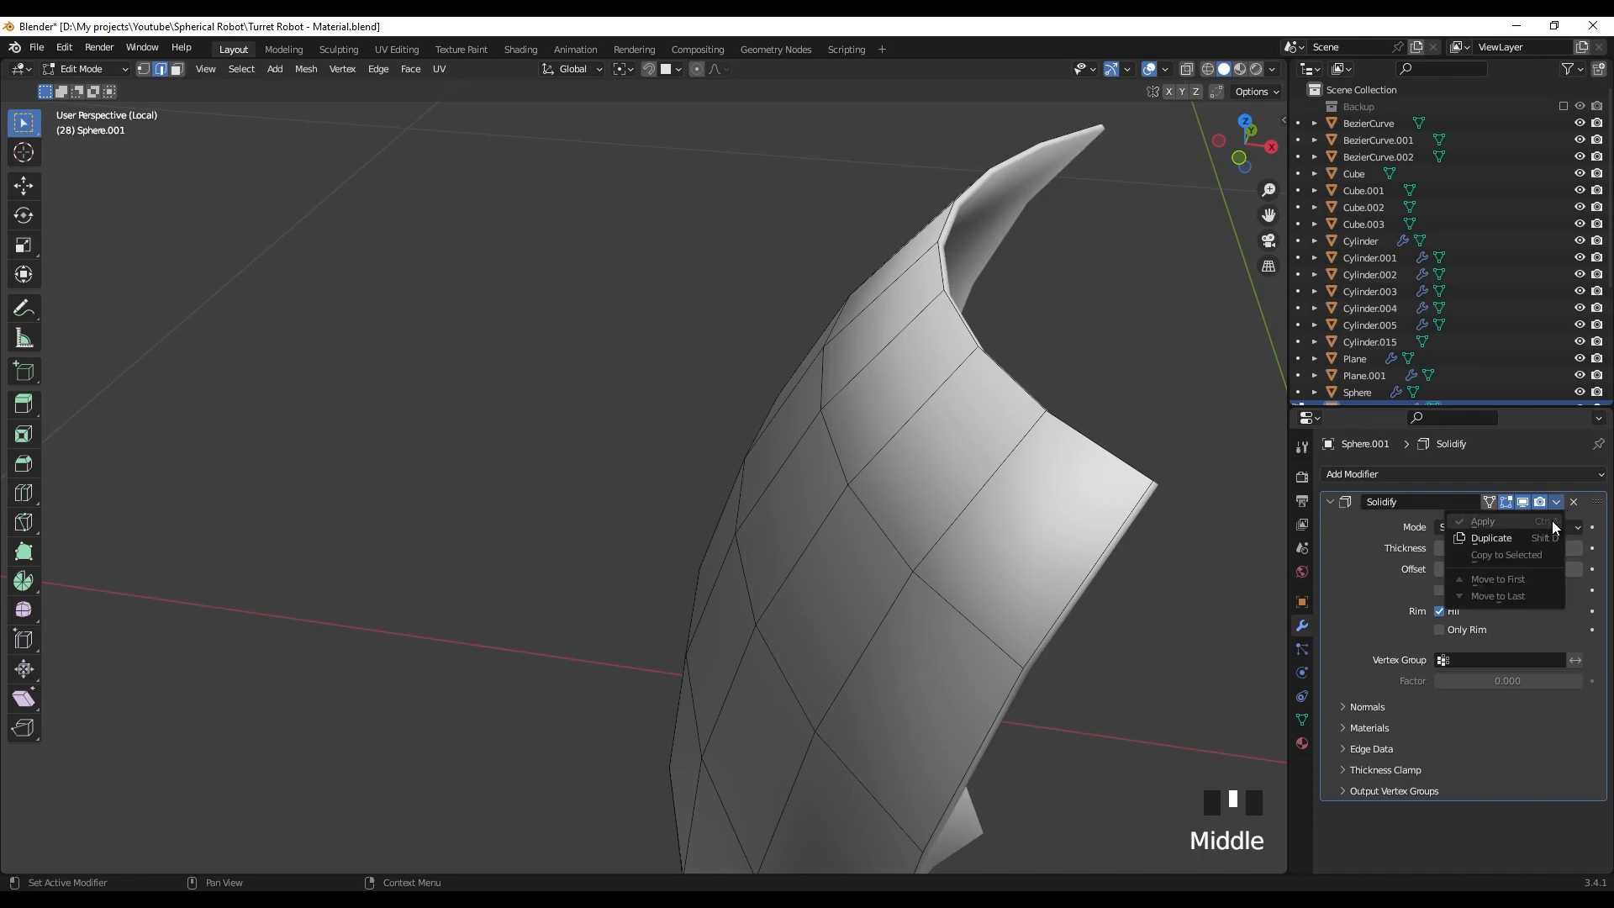
key("Tab")
left_click(1556, 503)
left_click(1552, 521)
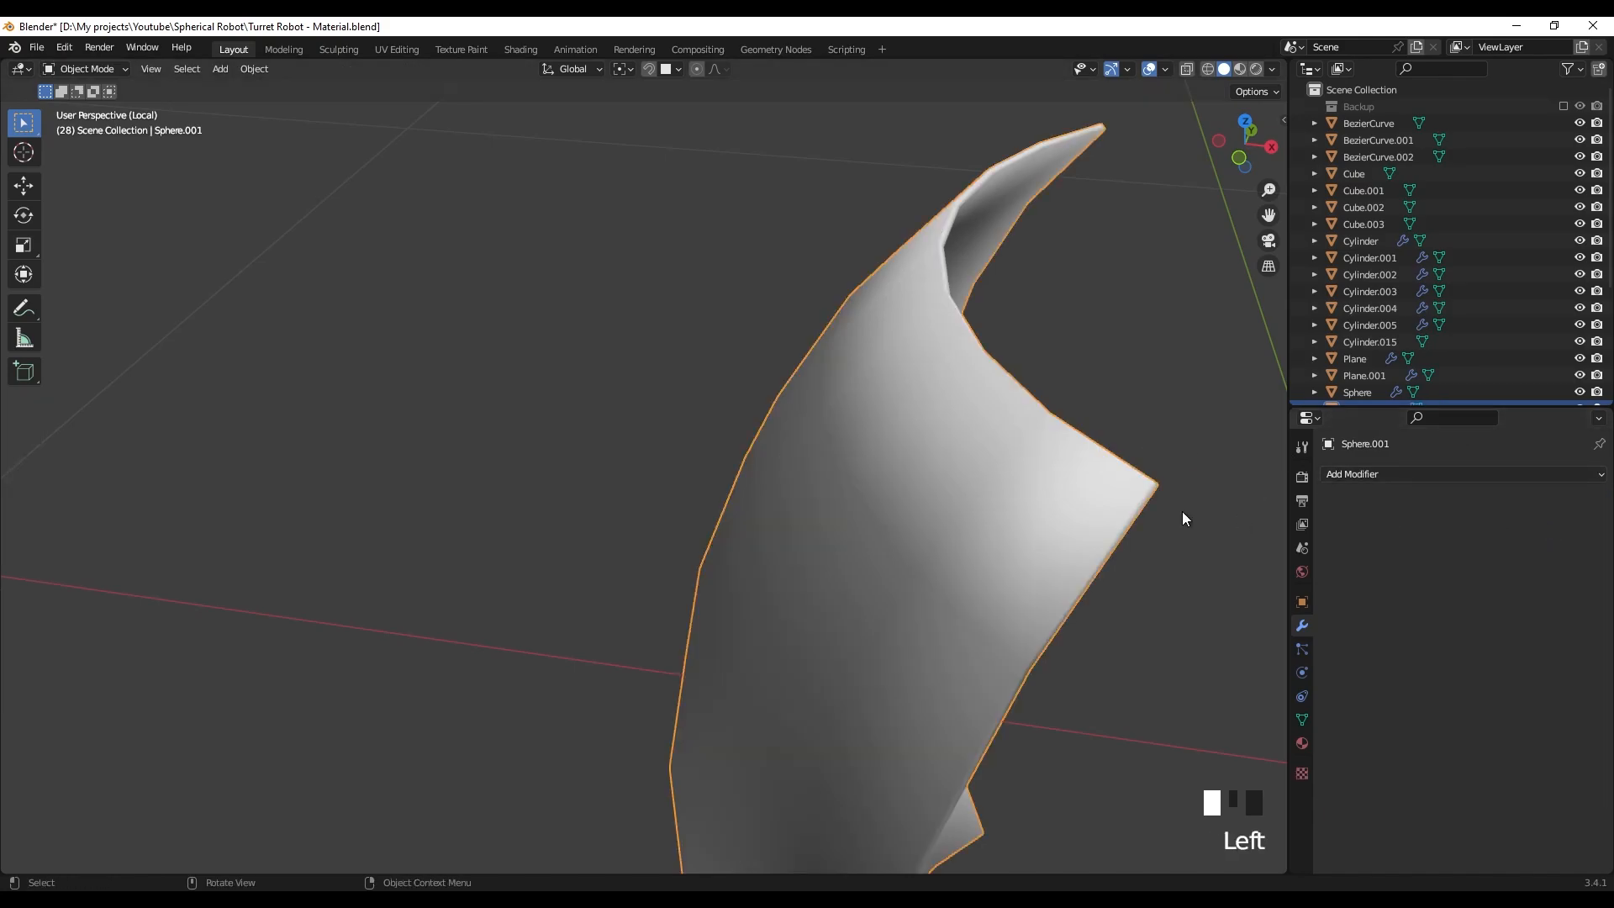
- Select the lens piece's sharp edges at 30° in Edit Mode and mark them as seams
key("Tab")
middle_click_drag(947, 473, 912, 417)
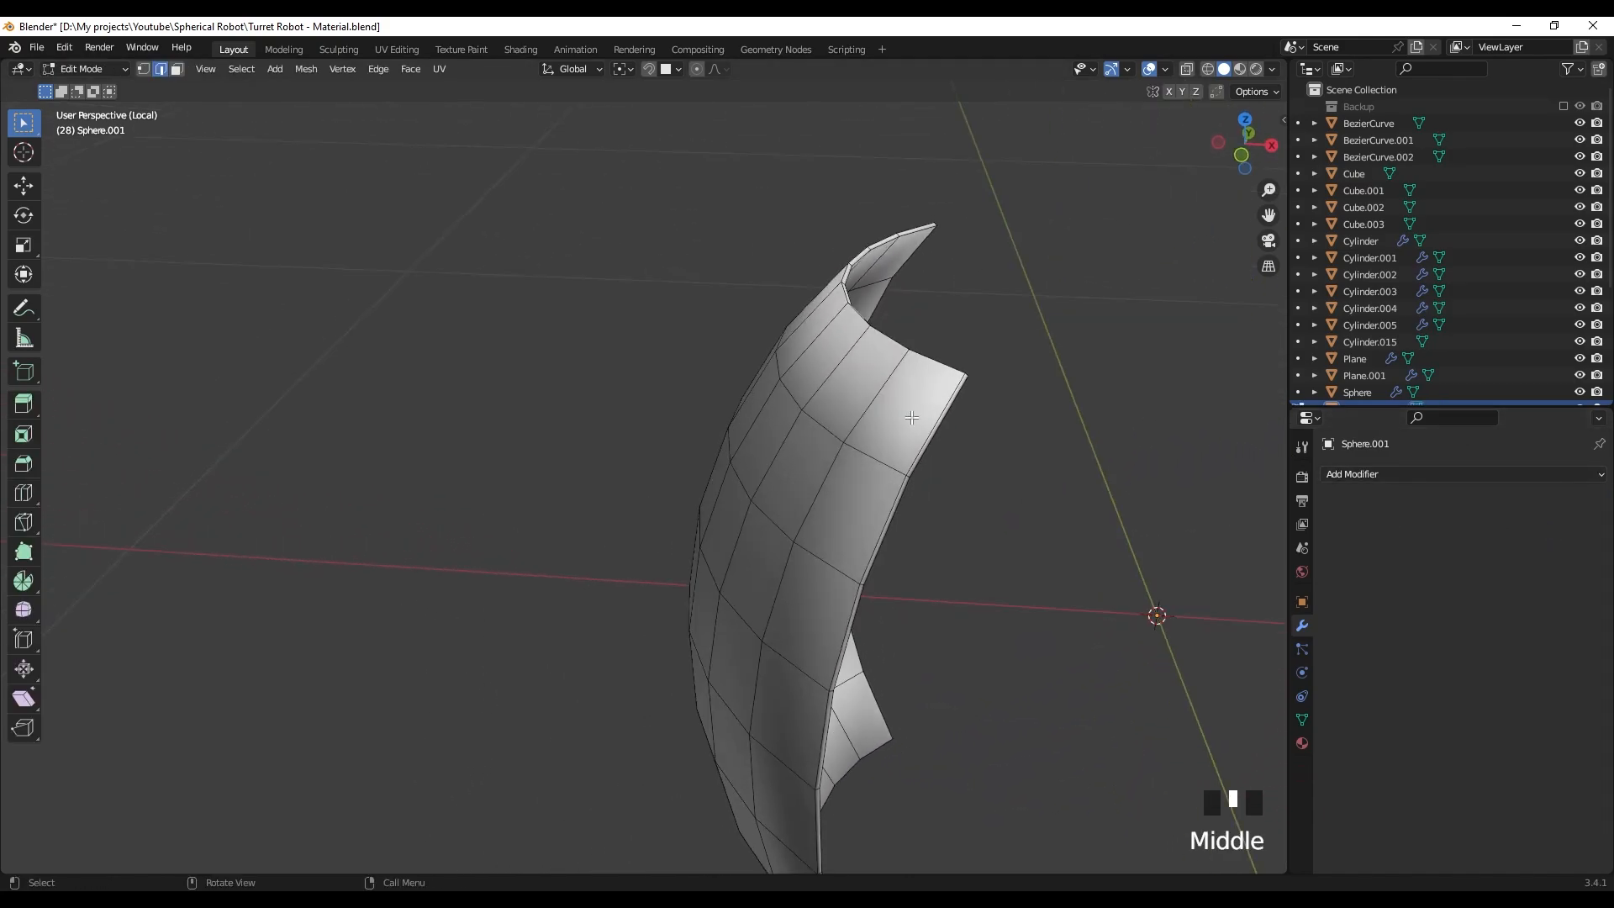
left_click(243, 70)
left_click(277, 246)
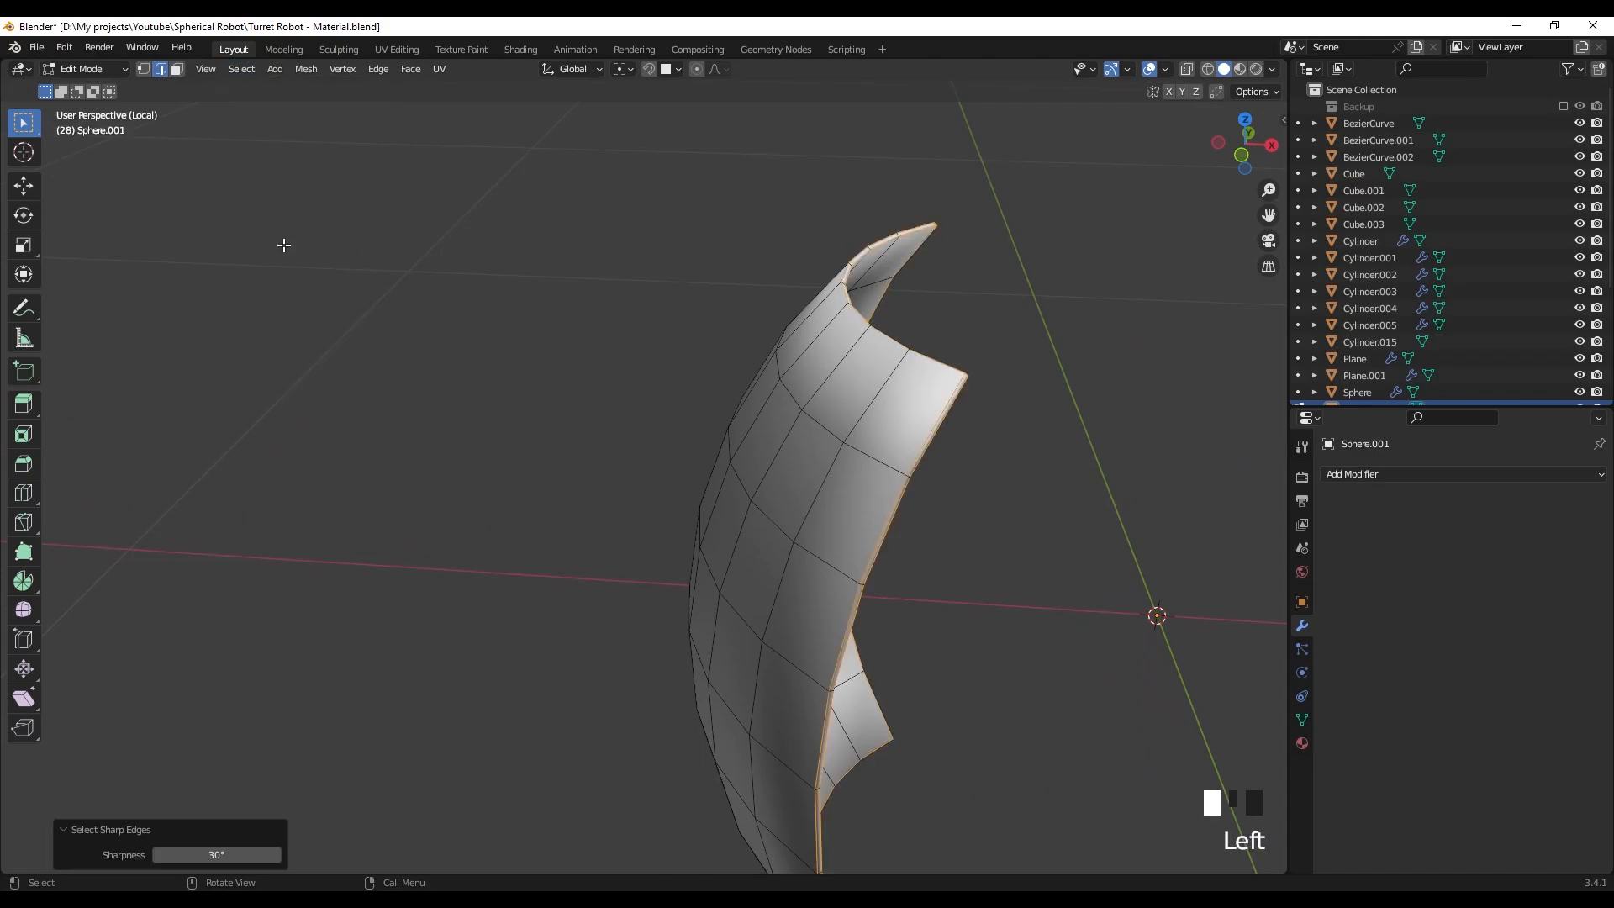
scroll(1000, 345, "up", 2)
middle_click_drag(1000, 346, 965, 363, "shift")
right_click(965, 363)
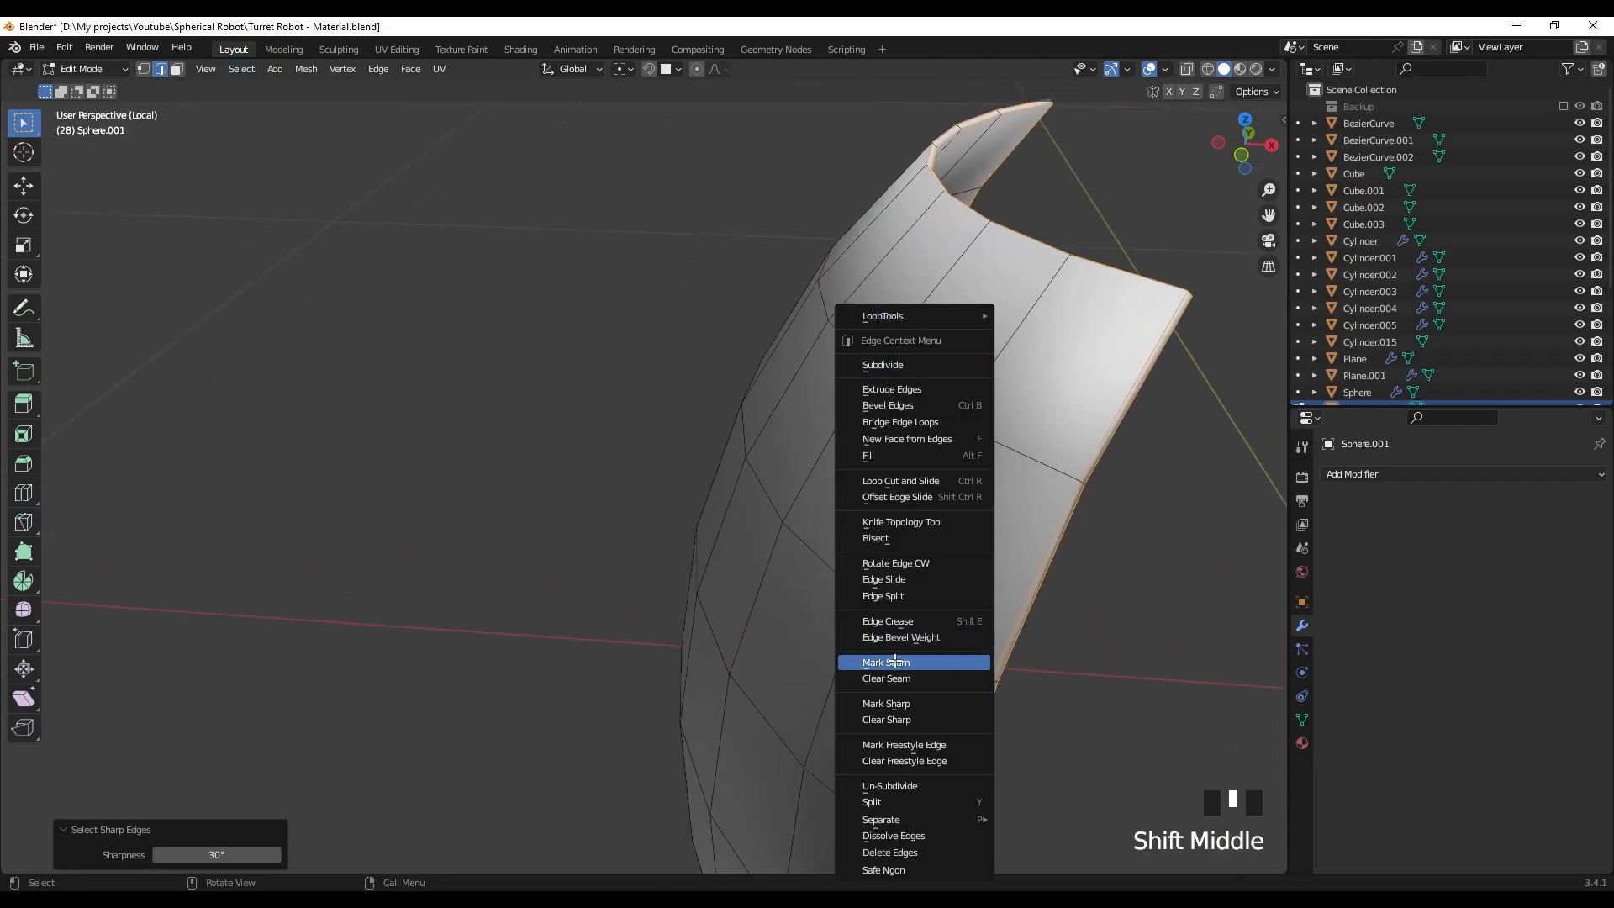
left_click(894, 662)
- Unwrap all geometry of the lens piece and switch to Material Preview shading
scroll(895, 662, "down", 2)
middle_click_drag(891, 404, 779, 394)
key("a")
key("u")
left_click(745, 423)
key("z")
left_click(782, 559)
- Examine the checker pattern on both sides of the lens piece
scroll(775, 388, "down", 3)
middle_click_drag(773, 386, 593, 384)
left_click(836, 349)
scroll(702, 420, "up", 3)
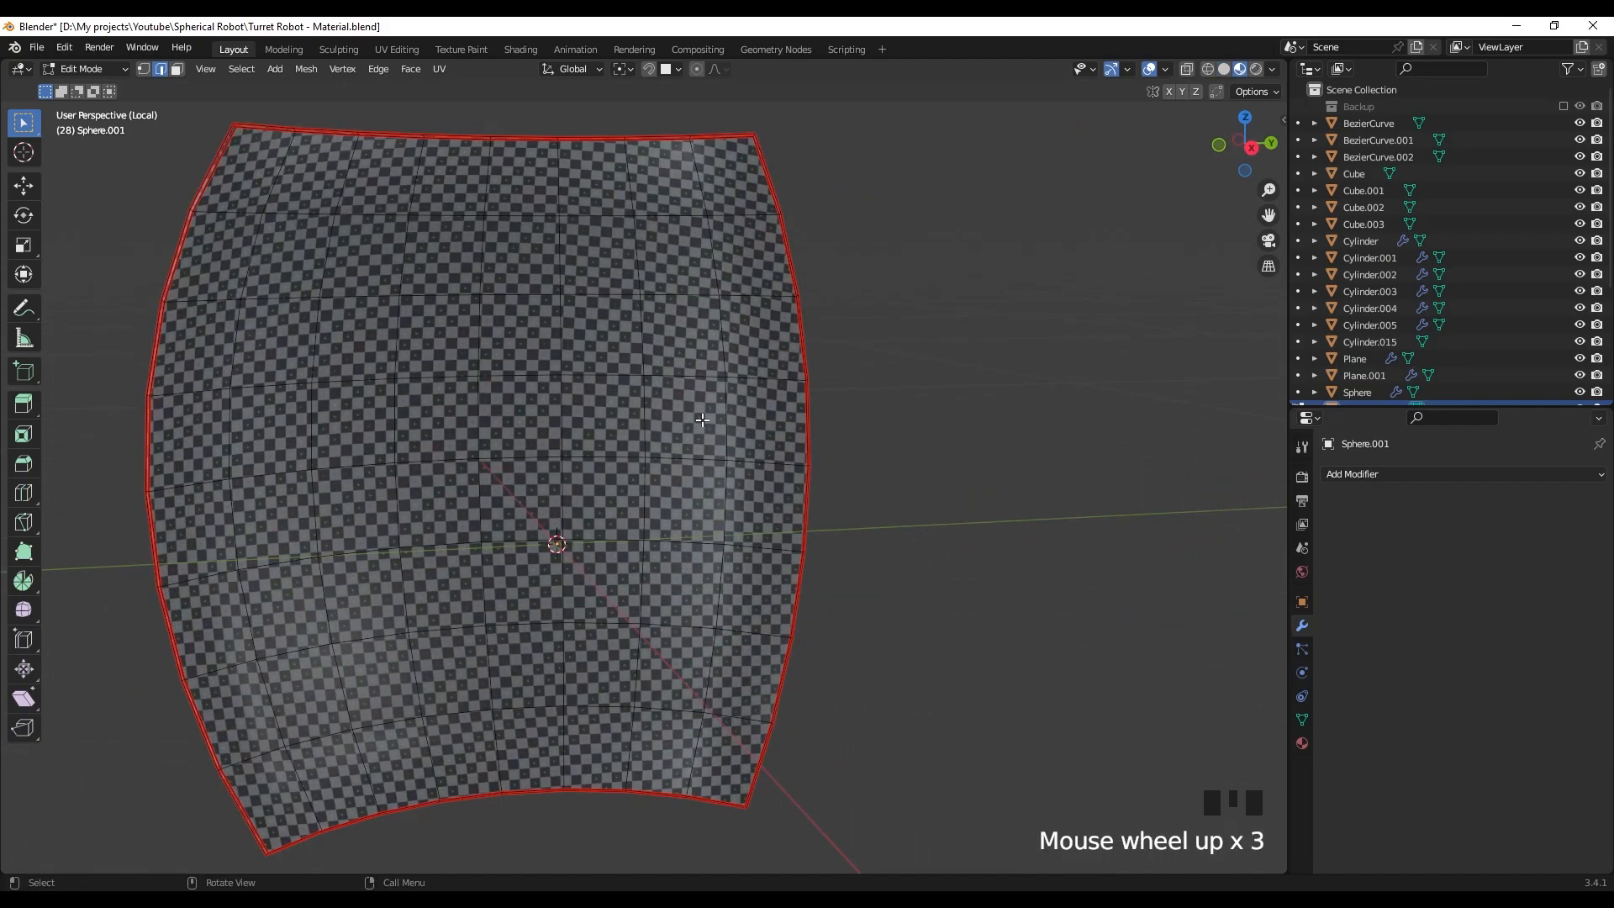
middle_click_drag(702, 420, 992, 415)
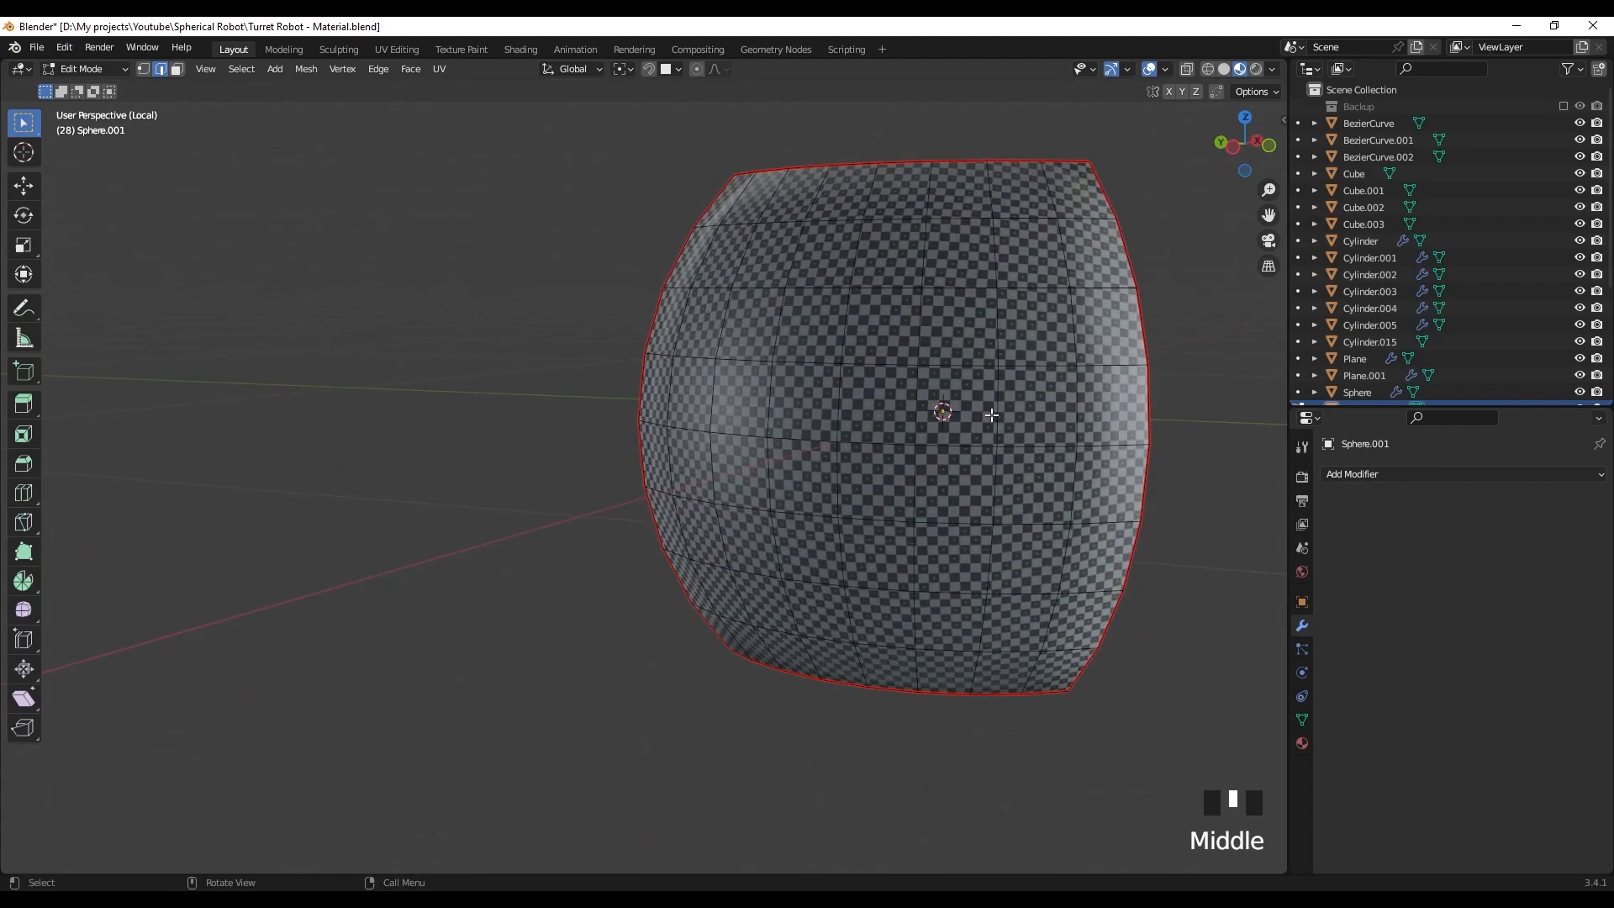
- Leave local view and return to the full robot in Object Mode with nothing selected
scroll(992, 415, "down", 3)
key("KP_Divide")
scroll(966, 413, "down", 2)
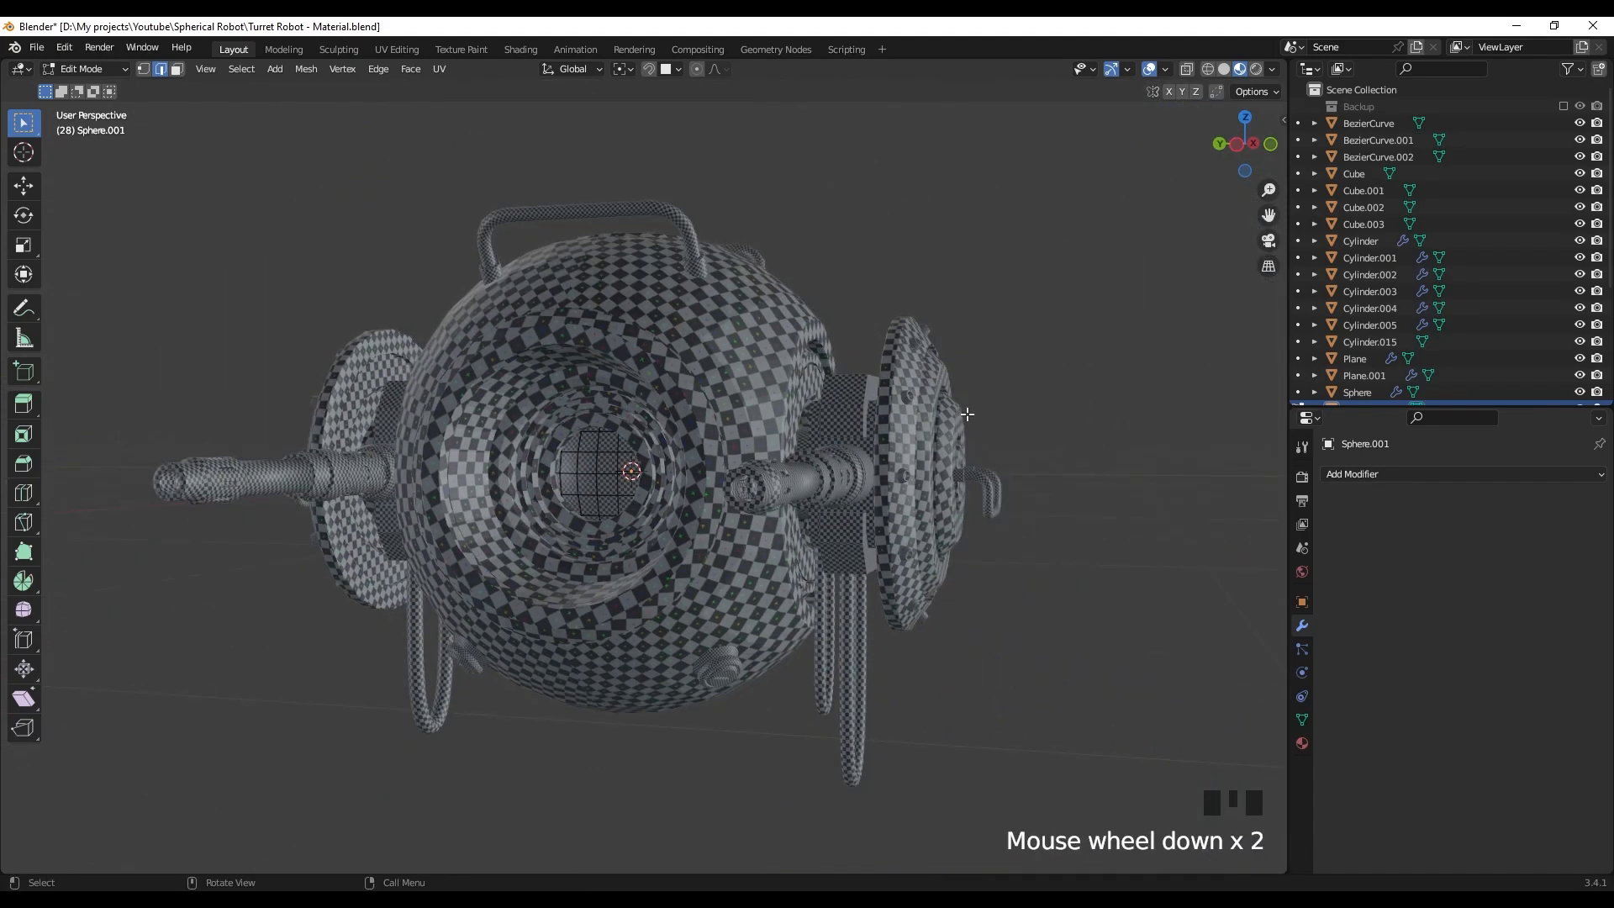
key("Tab")
left_click(991, 311)
middle_click_drag(992, 311, 798, 532)
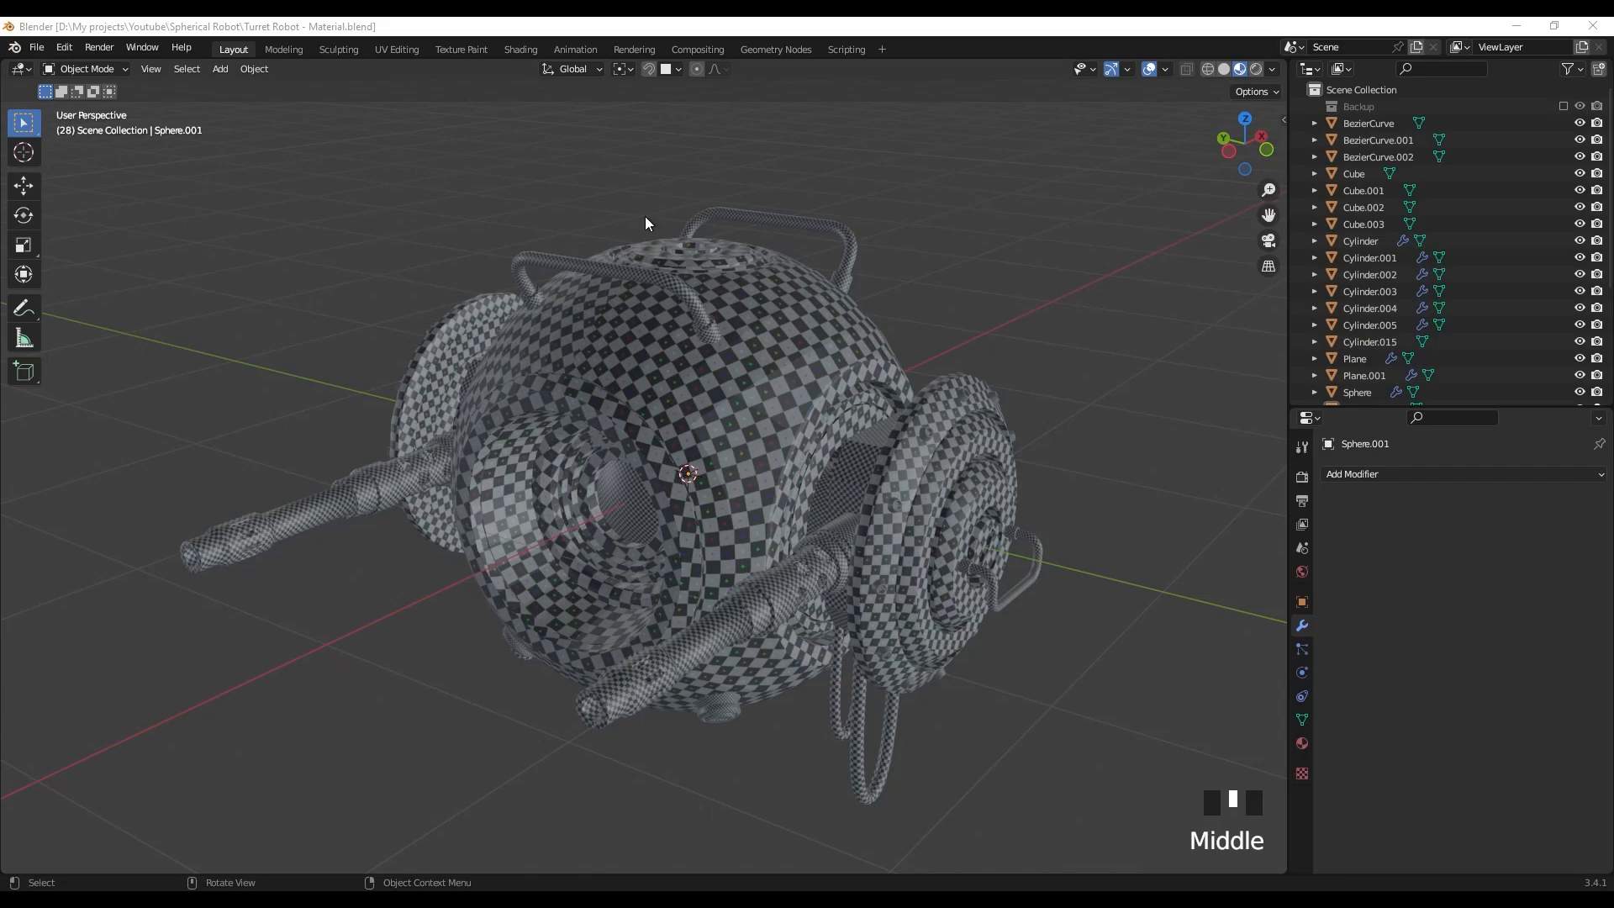
- Switch to the UV Editing workspace, select all the robot's objects and put them in Edit Mode together
left_click(403, 49)
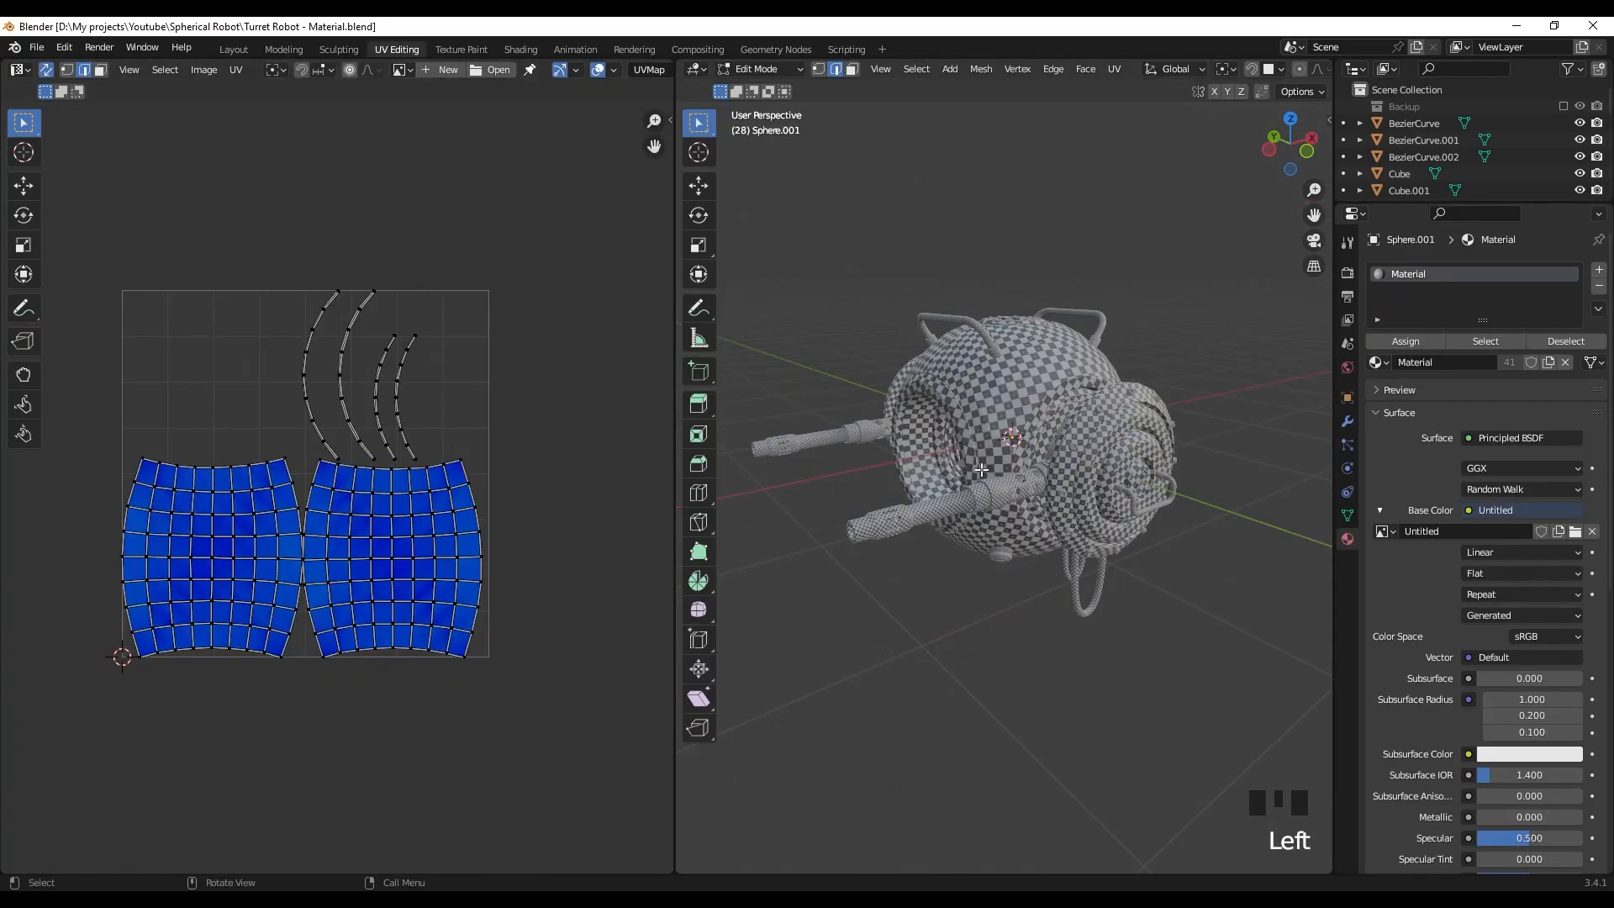
scroll(981, 470, "up", 2)
middle_click_drag(981, 470, 1019, 448)
key("a")
key("Tab")
key("a")
key("Tab")
- Select all geometry of the robot's parts and unwrap it together along the marked seams, then clear the selection
scroll(1020, 430, "up", 1)
key("a")
key("u")
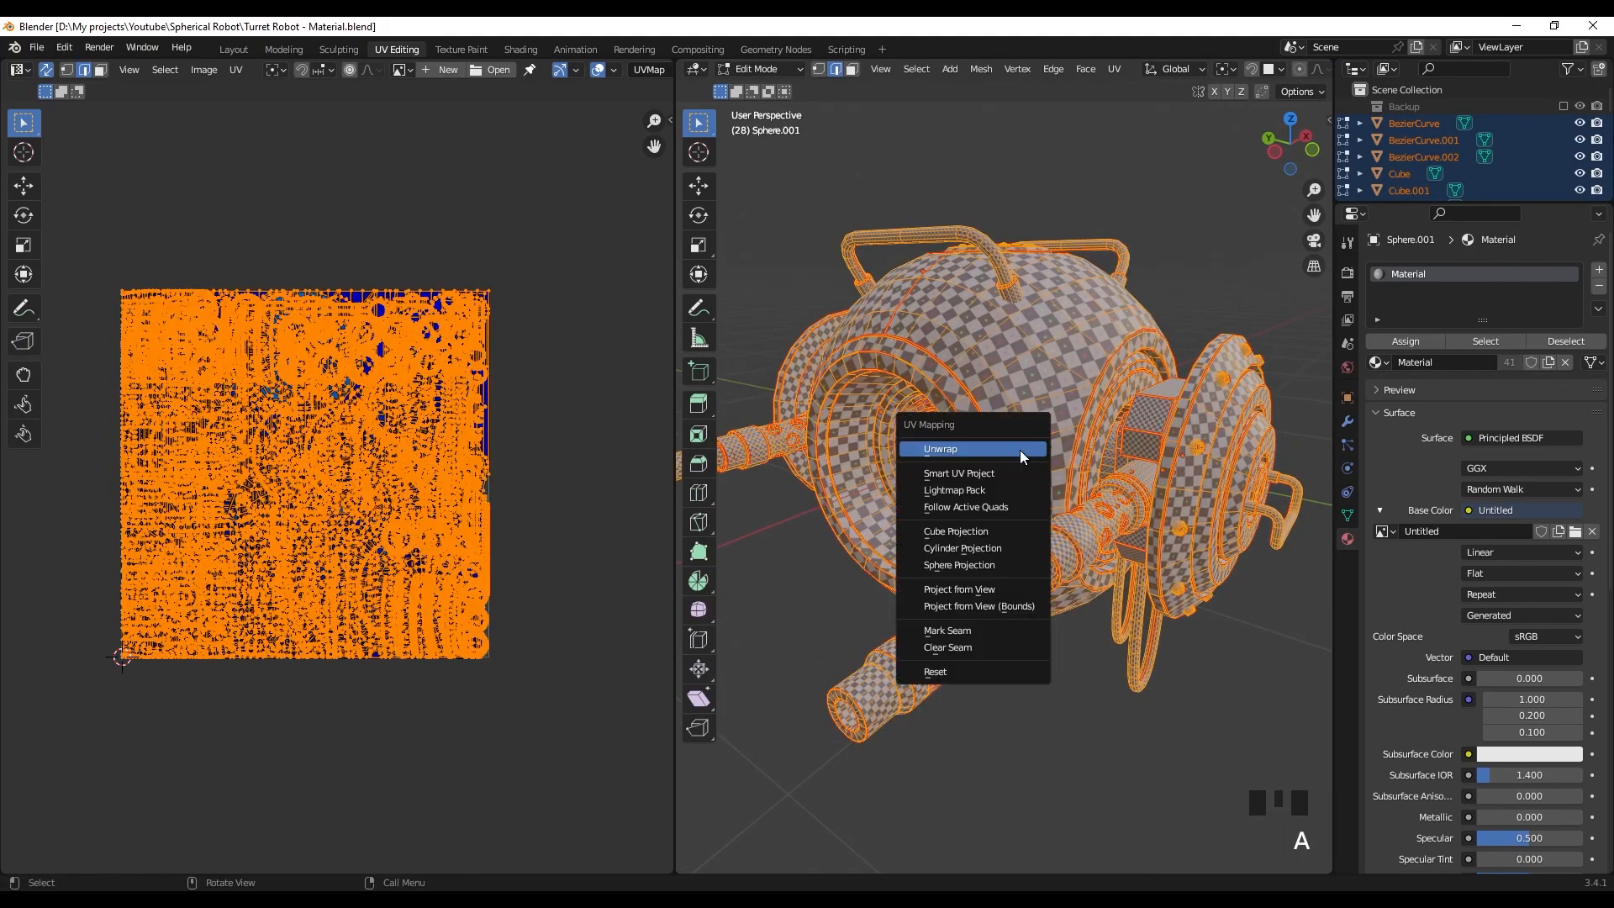
left_click(1022, 451)
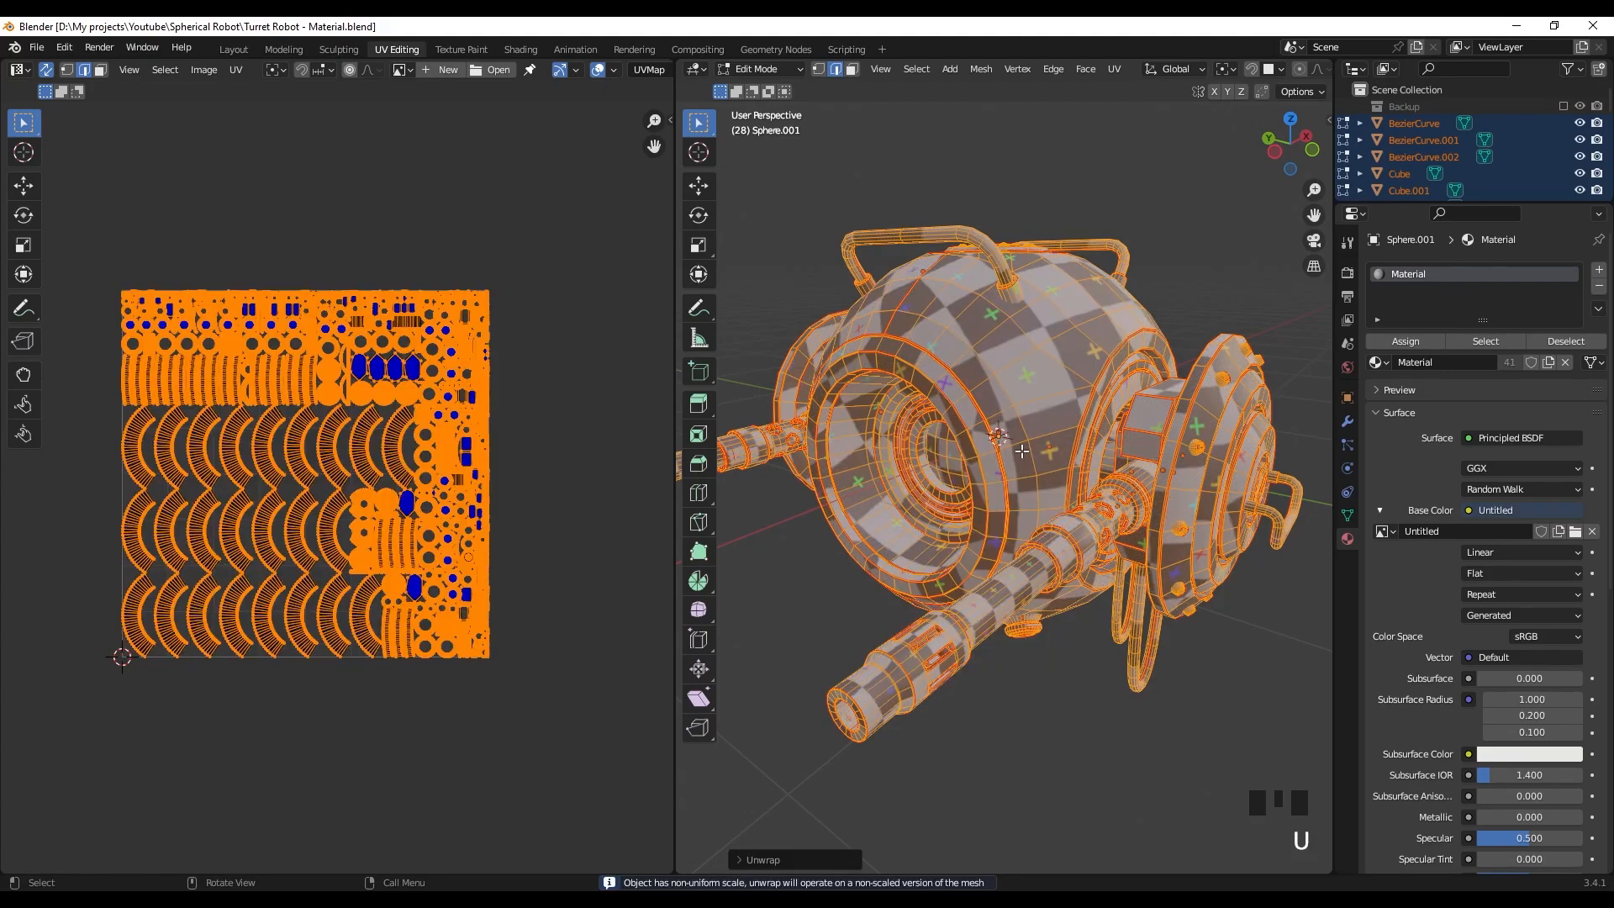
left_click(572, 469)
- Examine the packed UV islands and the checker pattern across the body, side disc and gun barrels
middle_click_drag(966, 453, 938, 489, "shift")
scroll(896, 459, "up", 3)
scroll(242, 436, "up", 3)
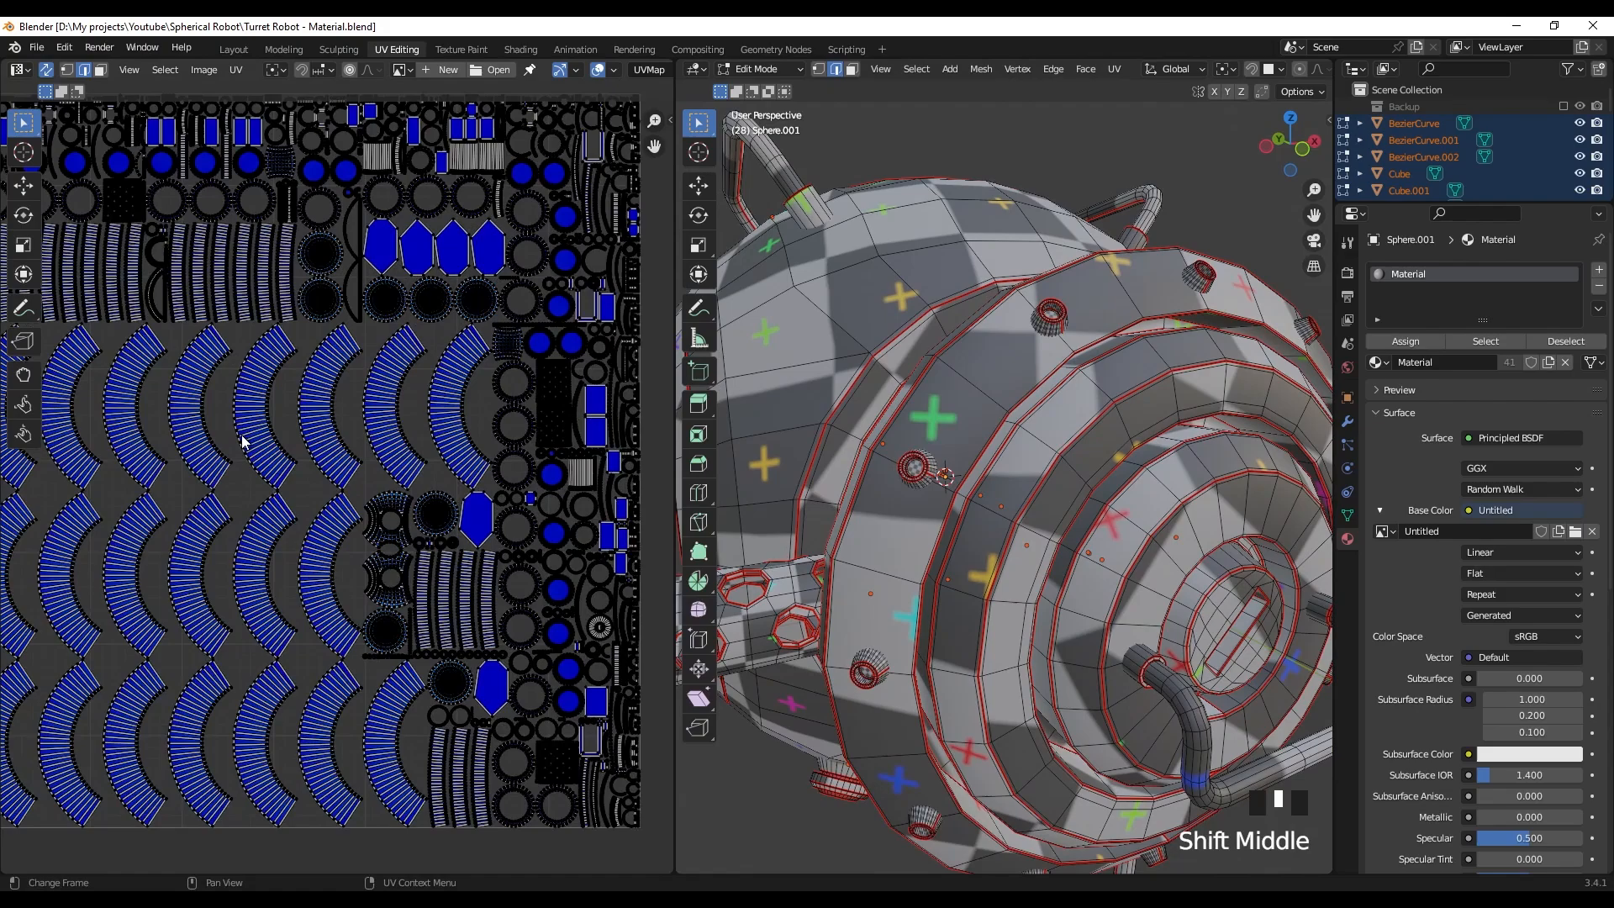
scroll(326, 436, "up", 1)
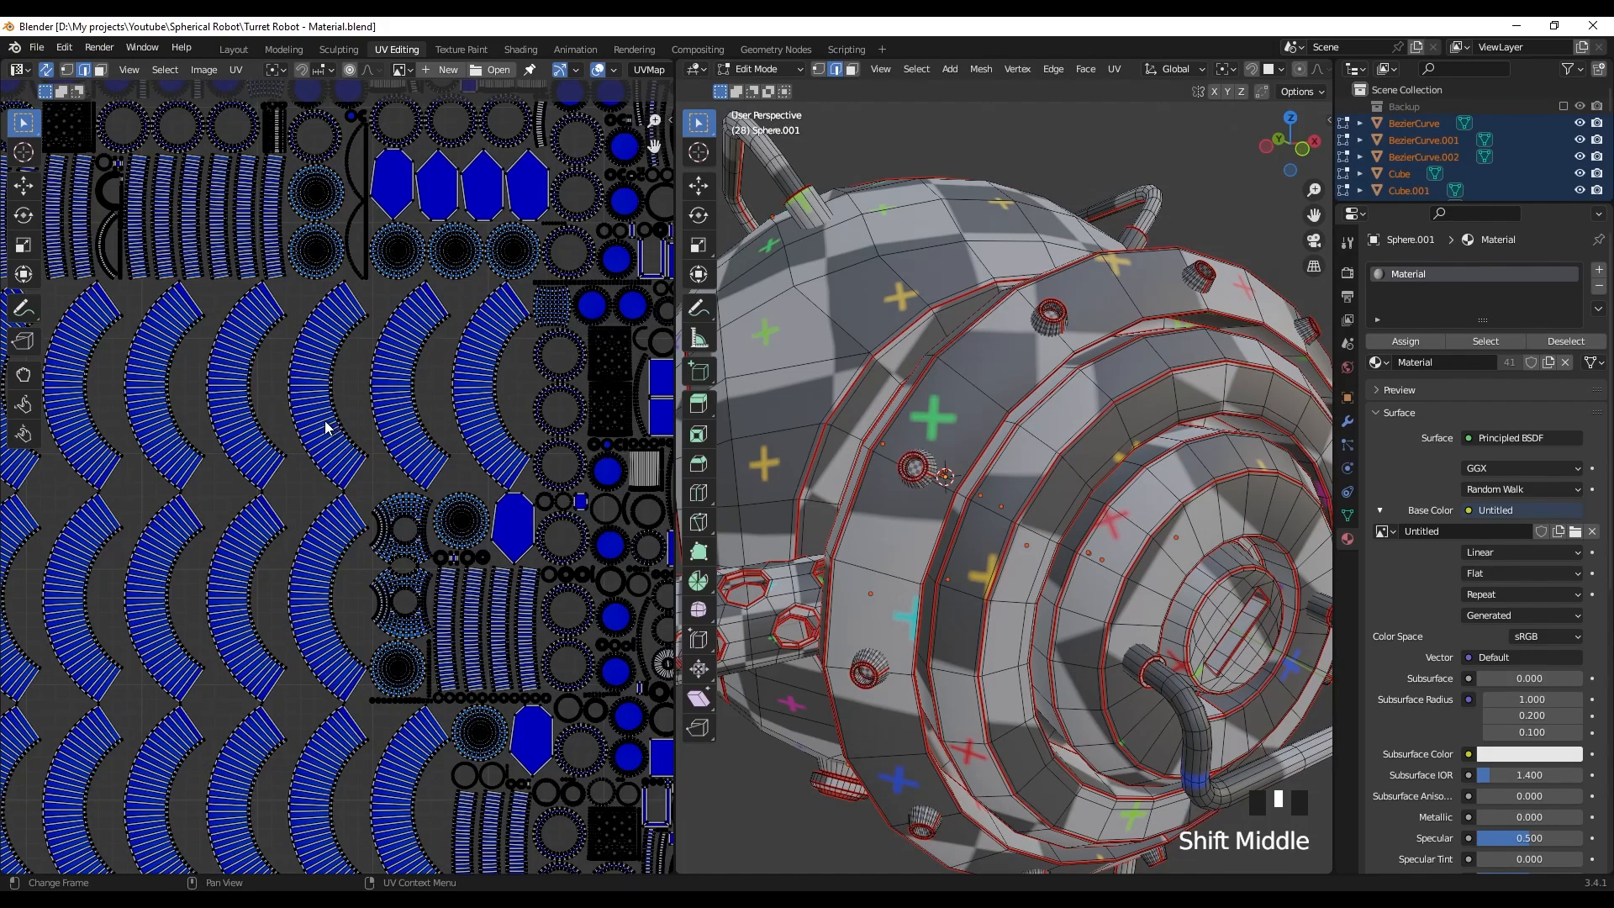
scroll(329, 423, "down", 2)
middle_click_drag(332, 411, 294, 403, "shift")
scroll(1050, 353, "up", 2)
middle_click_drag(1158, 262, 973, 616, "shift")
scroll(1043, 399, "up", 2)
scroll(978, 410, "down", 9)
scroll(955, 450, "up", 3)
scroll(904, 489, "down", 2)
middle_click_drag(903, 489, 936, 466, "shift")
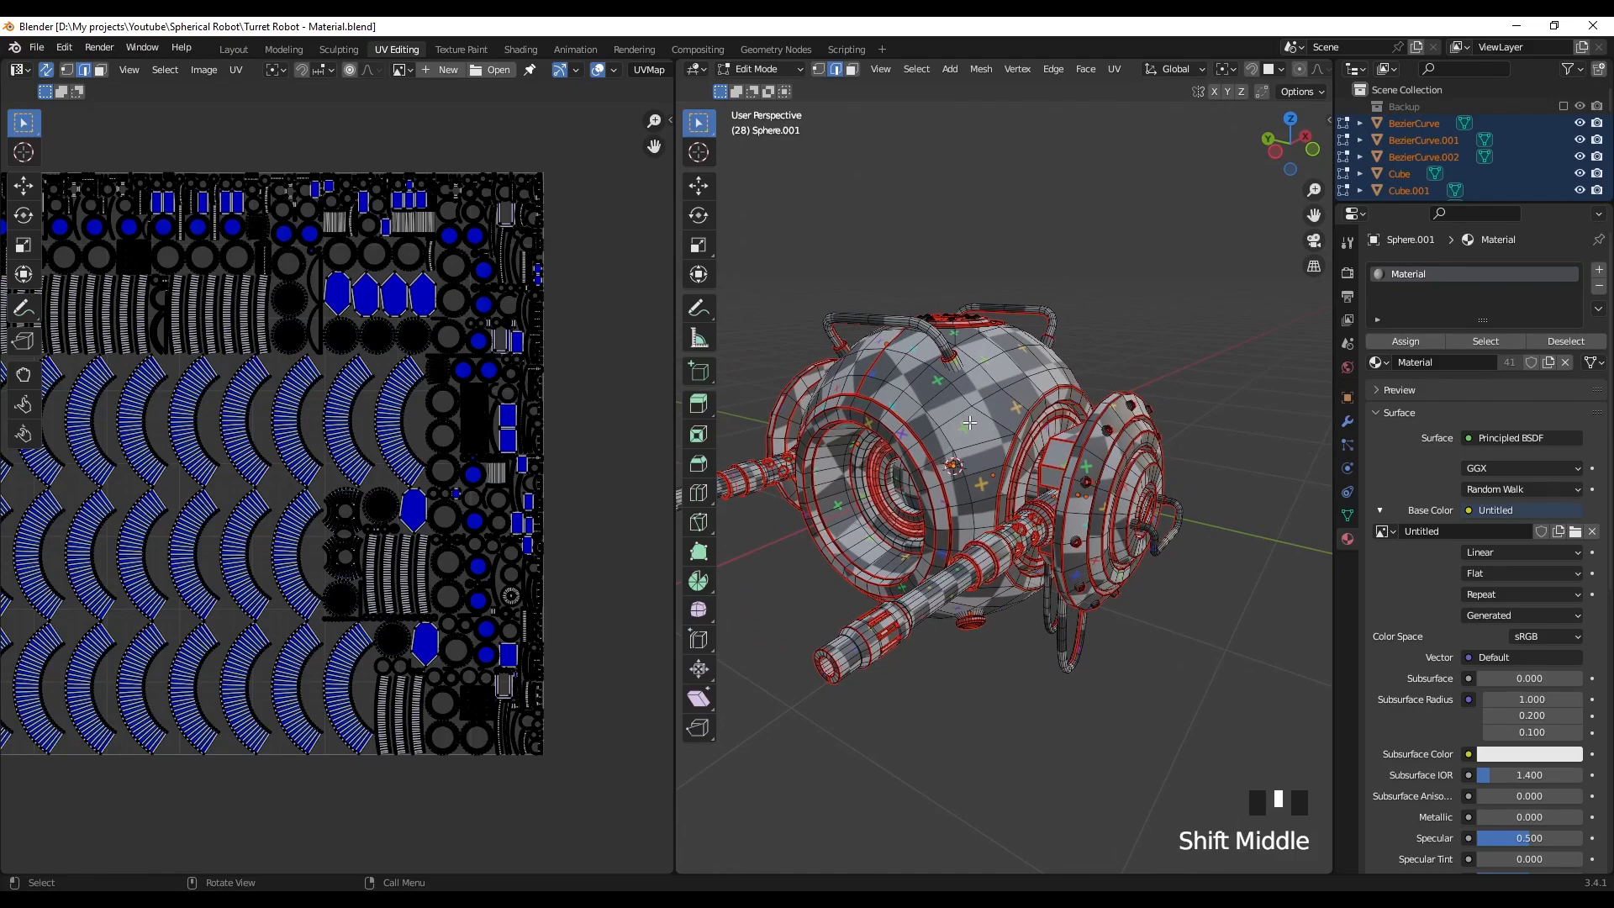
middle_click_drag(969, 425, 913, 394, "shift")
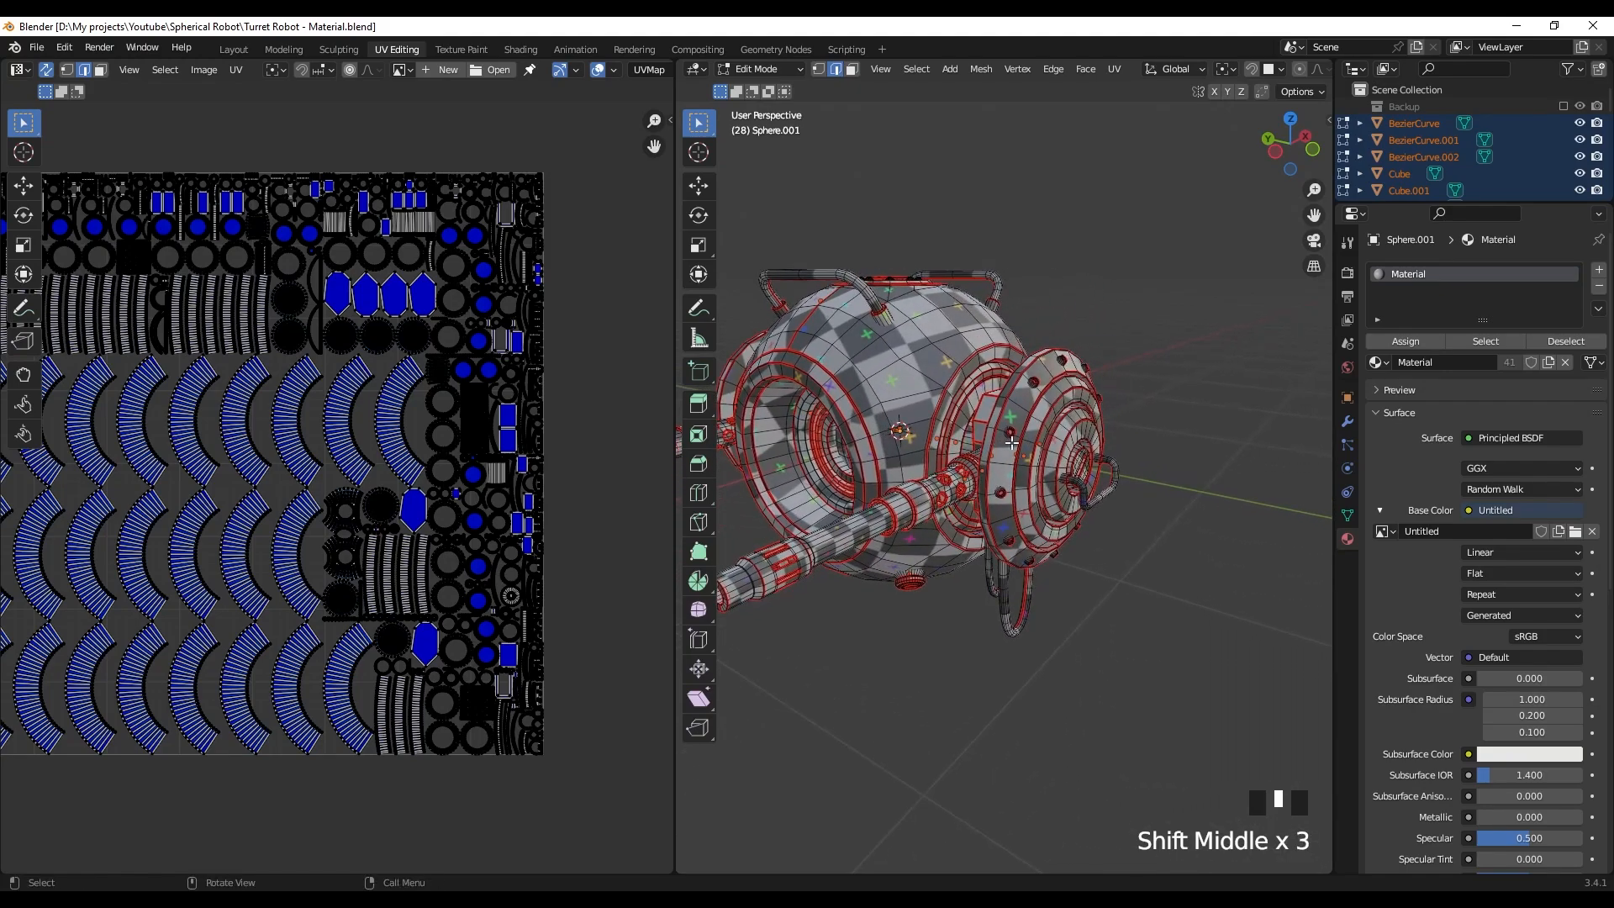
- Put only the side disc's bolts in Edit Mode and shrink all their UV islands to a small block near the middle of the UV square
scroll(954, 453, "up", 2)
mouse_move(954, 454)
middle_mouse_down("shift")
mouse_move(950, 478)
mouse_move(901, 467)
mouse_move(954, 467)
middle_mouse_up("shift")
scroll(901, 468, "up", 4)
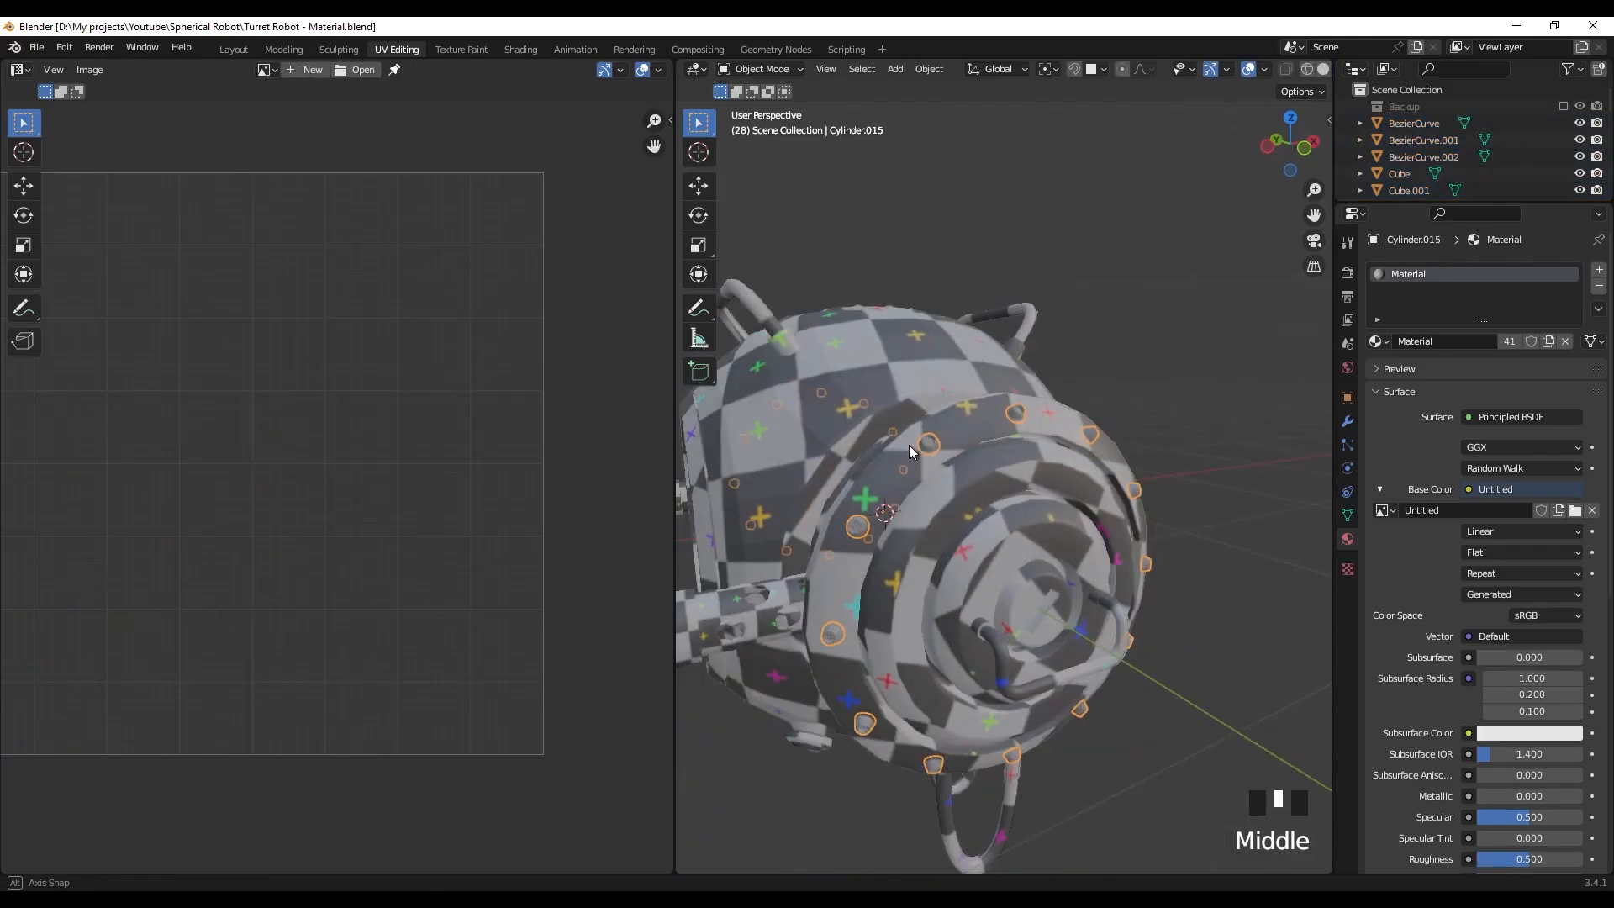
middle_click_drag(910, 445, 996, 466)
scroll(970, 453, "up", 2)
scroll(972, 454, "down", 2)
key("Tab")
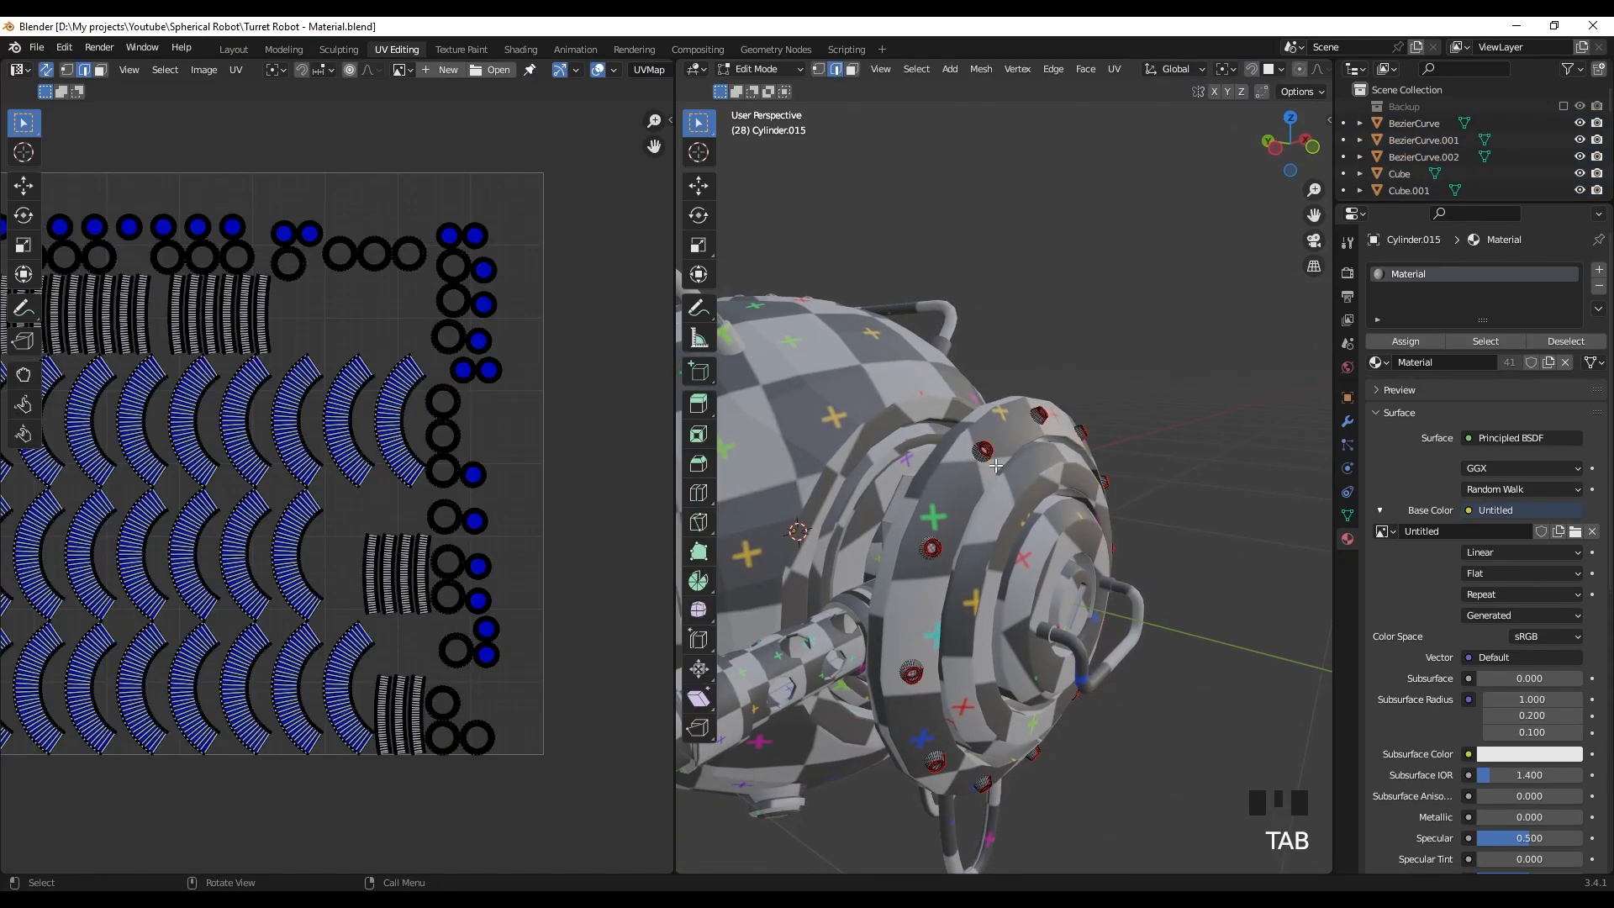
key("a")
scroll(578, 358, "down", 3)
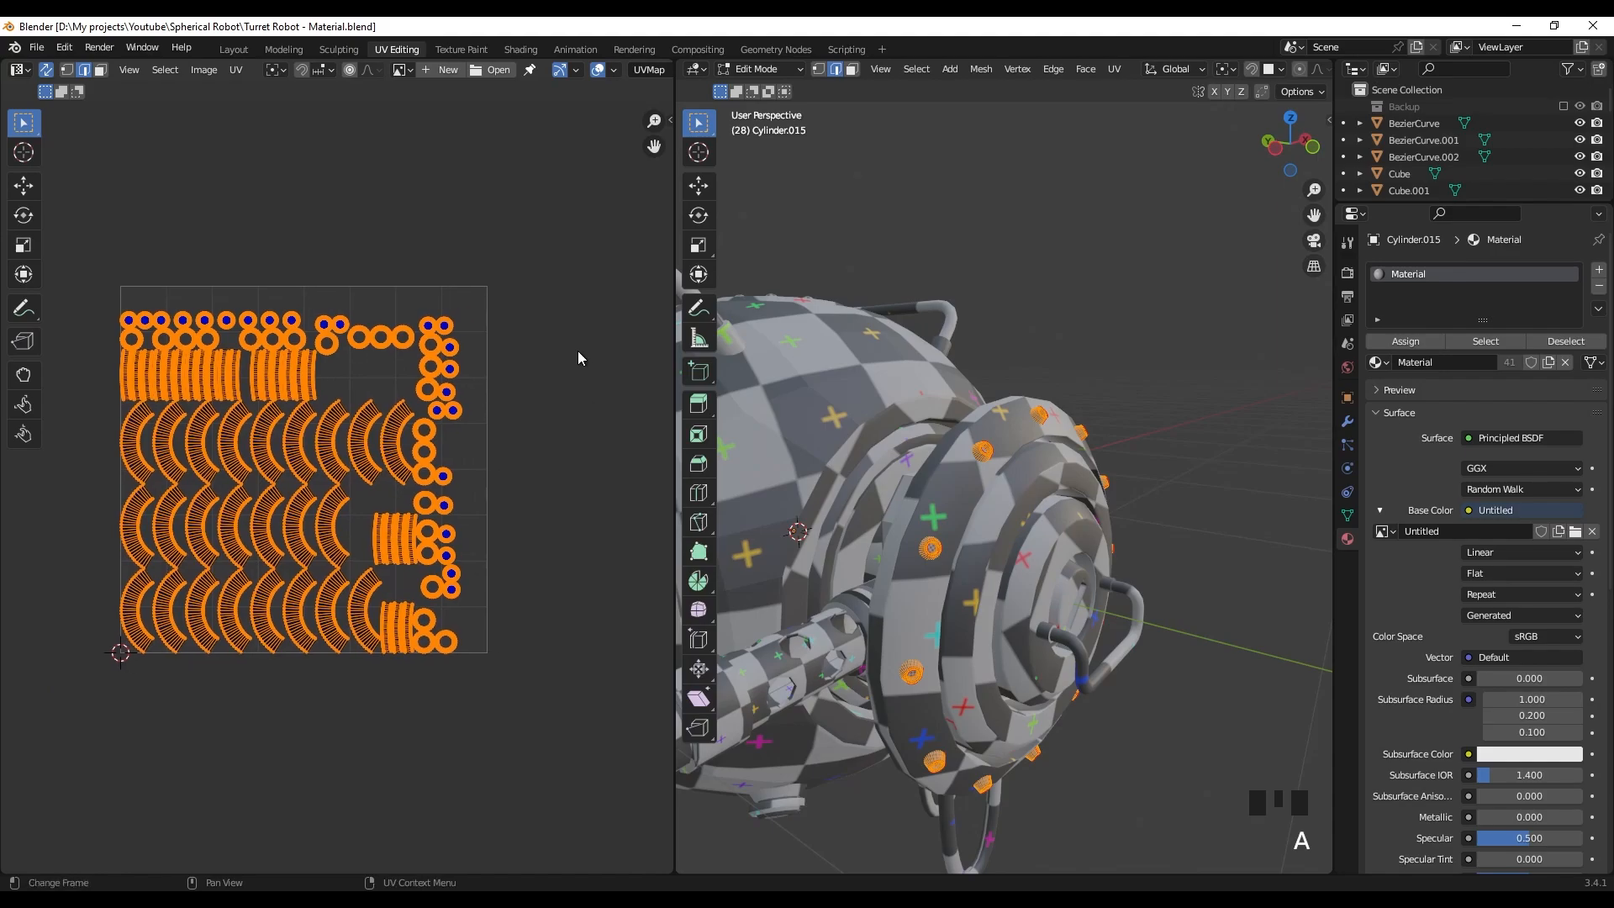
key("s")
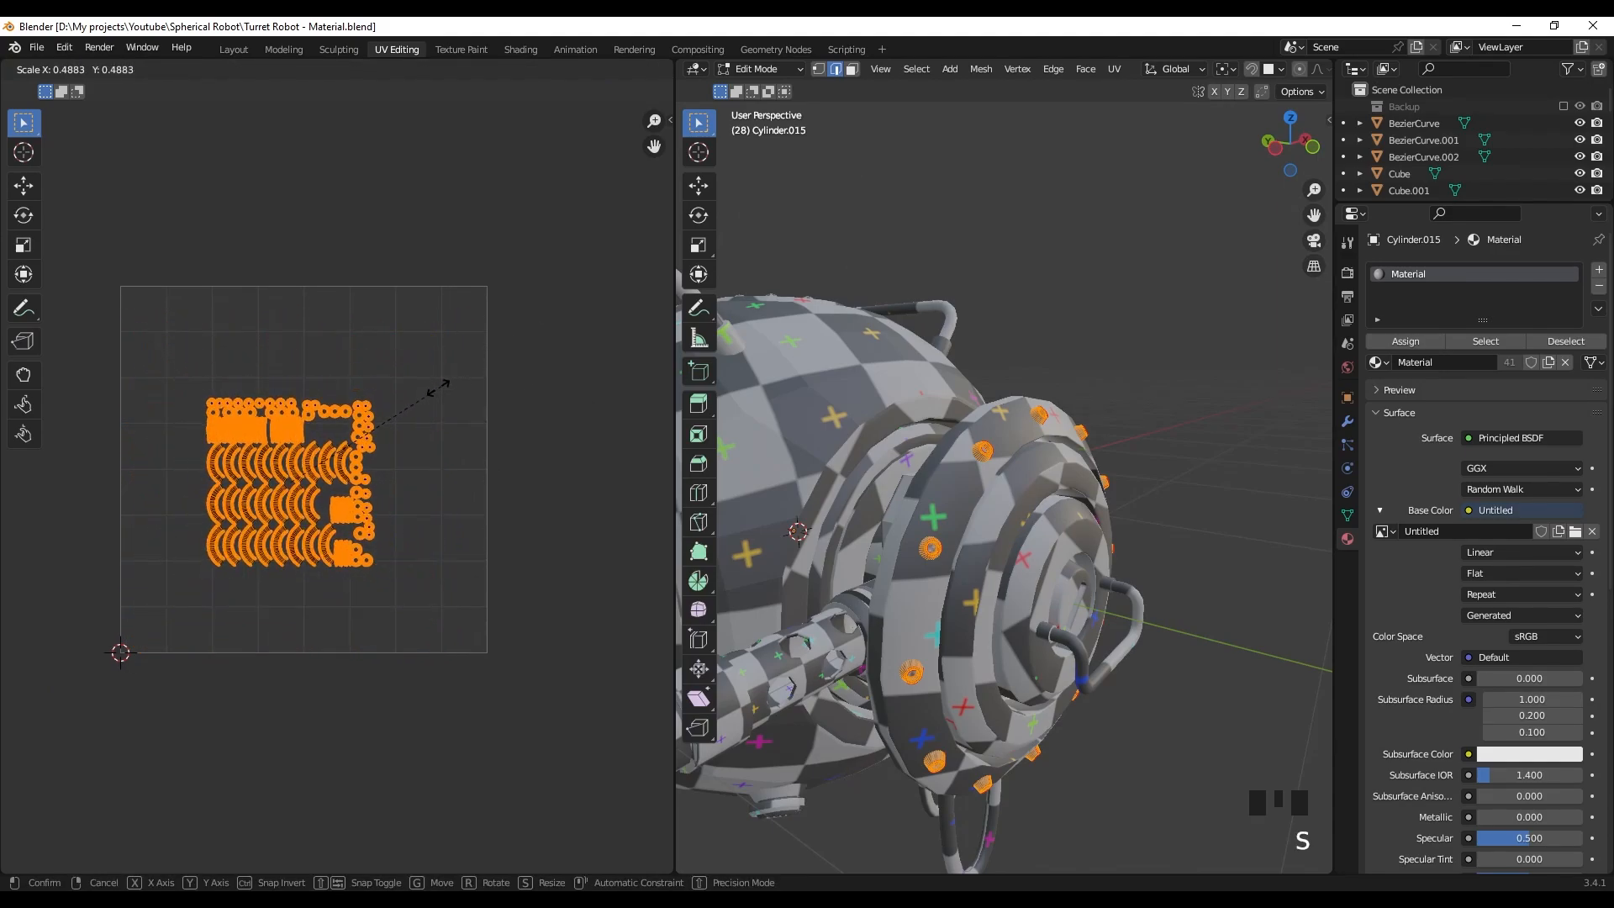
left_click(340, 460)
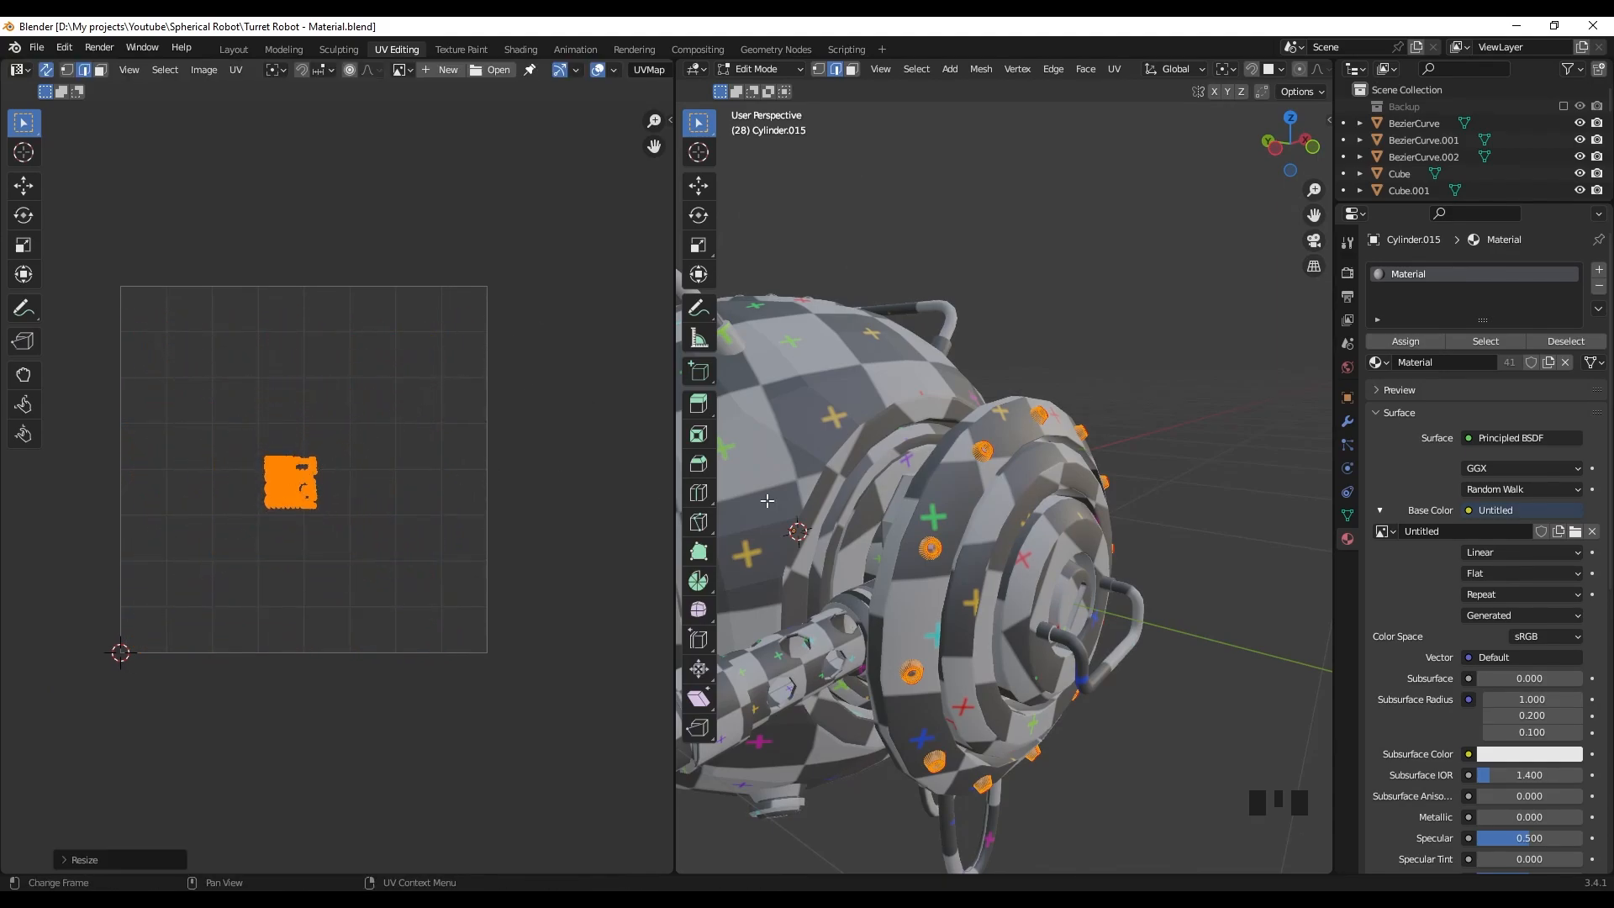
- Put all the robot's objects back in Edit Mode, select all their geometry and pack the UV islands
middle_click_drag(767, 502, 976, 502)
scroll(864, 484, "down", 3)
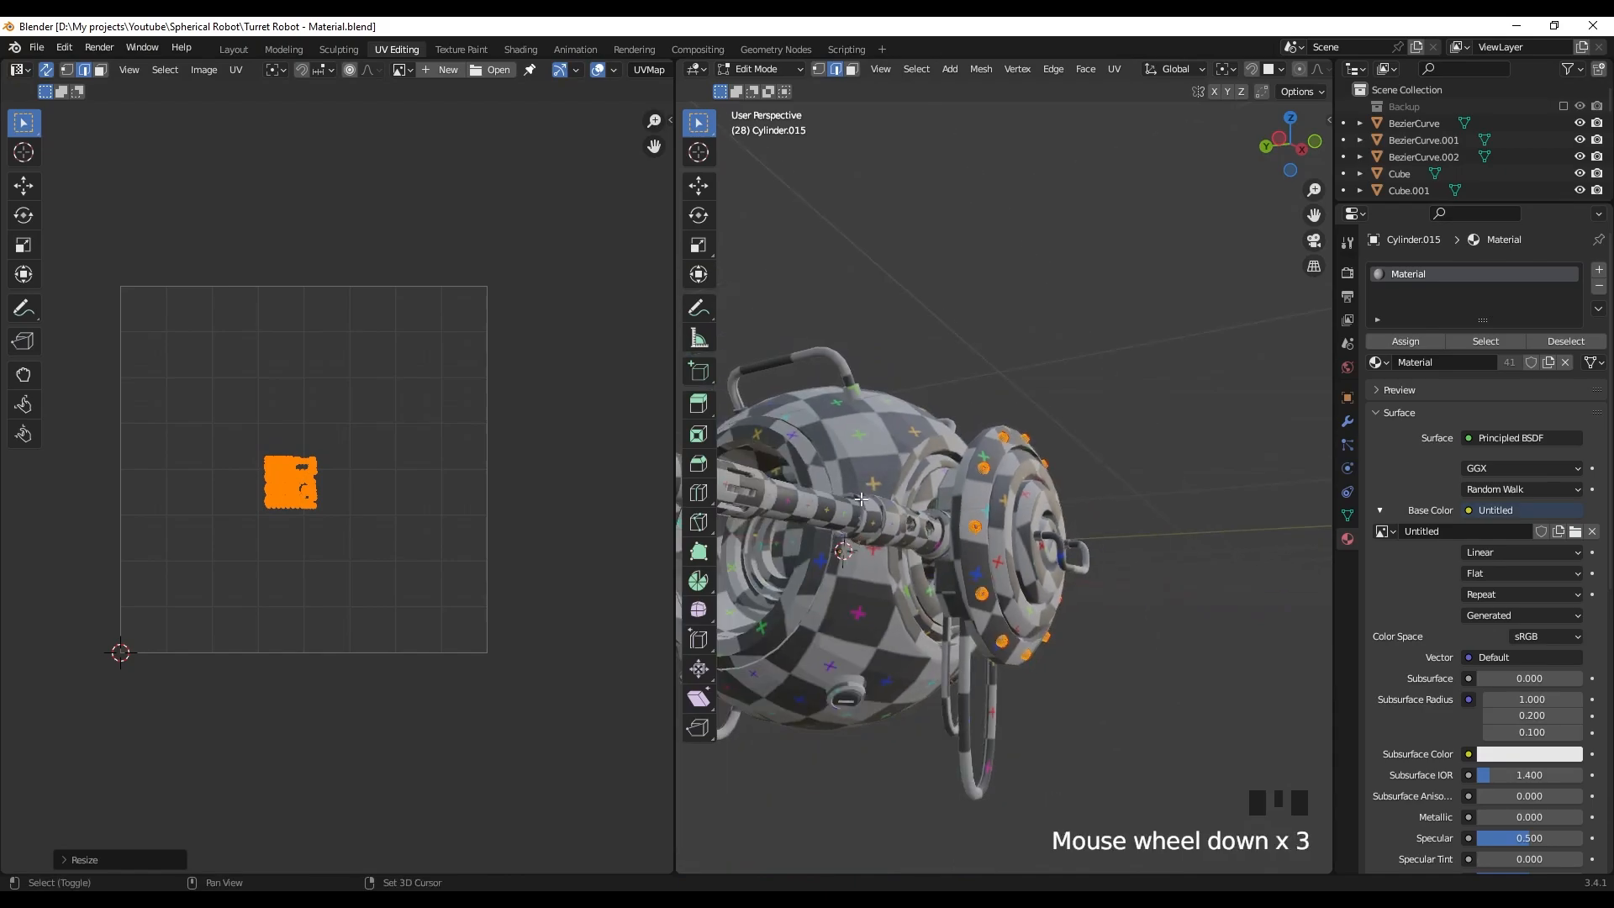
middle_click_drag(863, 484, 969, 510, "shift")
key("Tab")
key("a")
key("Tab")
key("a")
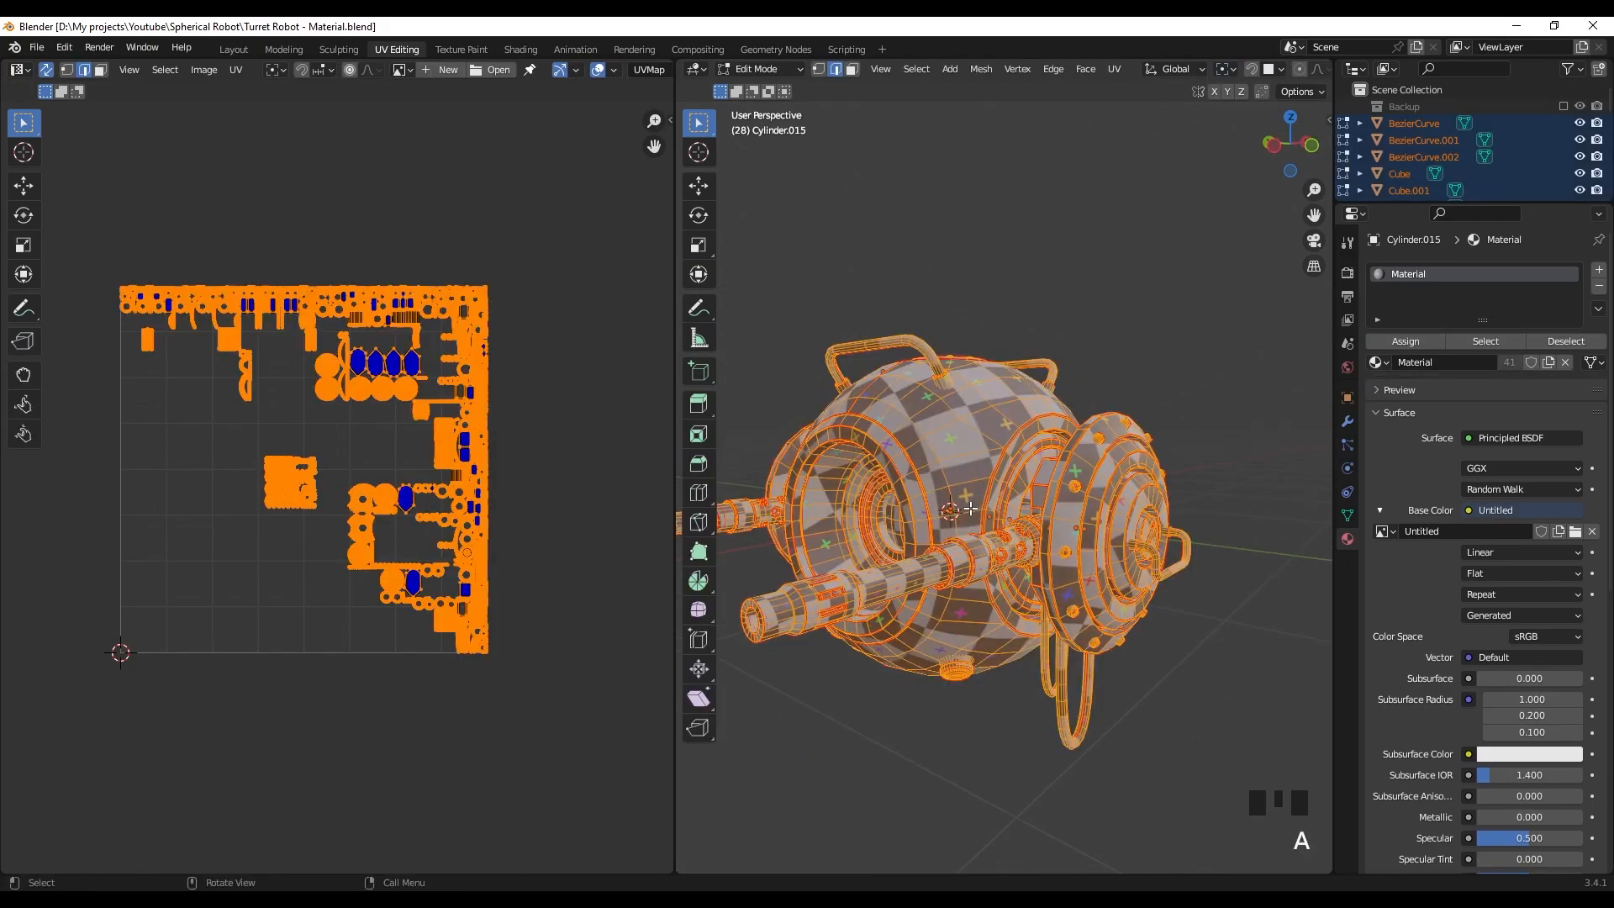
left_click(237, 71)
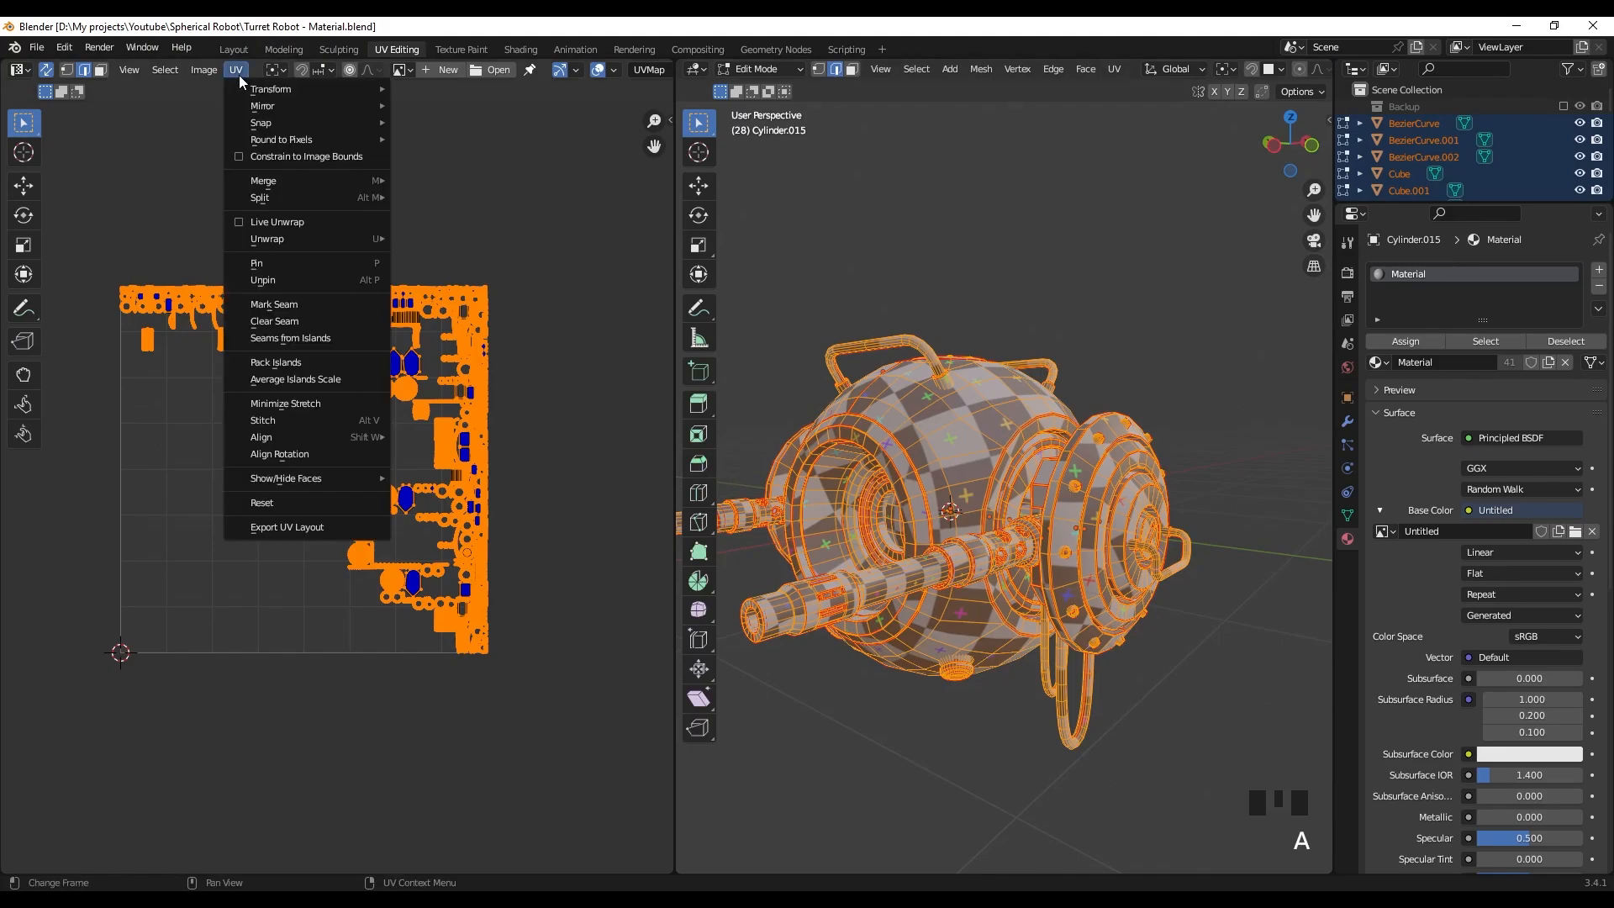
left_click(287, 363)
left_click(782, 337)
- In Object Mode, select the three small blocks around the body's round hatch and the ring of round rivets on the top hatch
scroll(807, 369, "up", 2)
middle_click_drag(949, 475, 965, 350, "shift")
key("Tab")
left_click(845, 591, "shift")
left_click(845, 591, "shift")
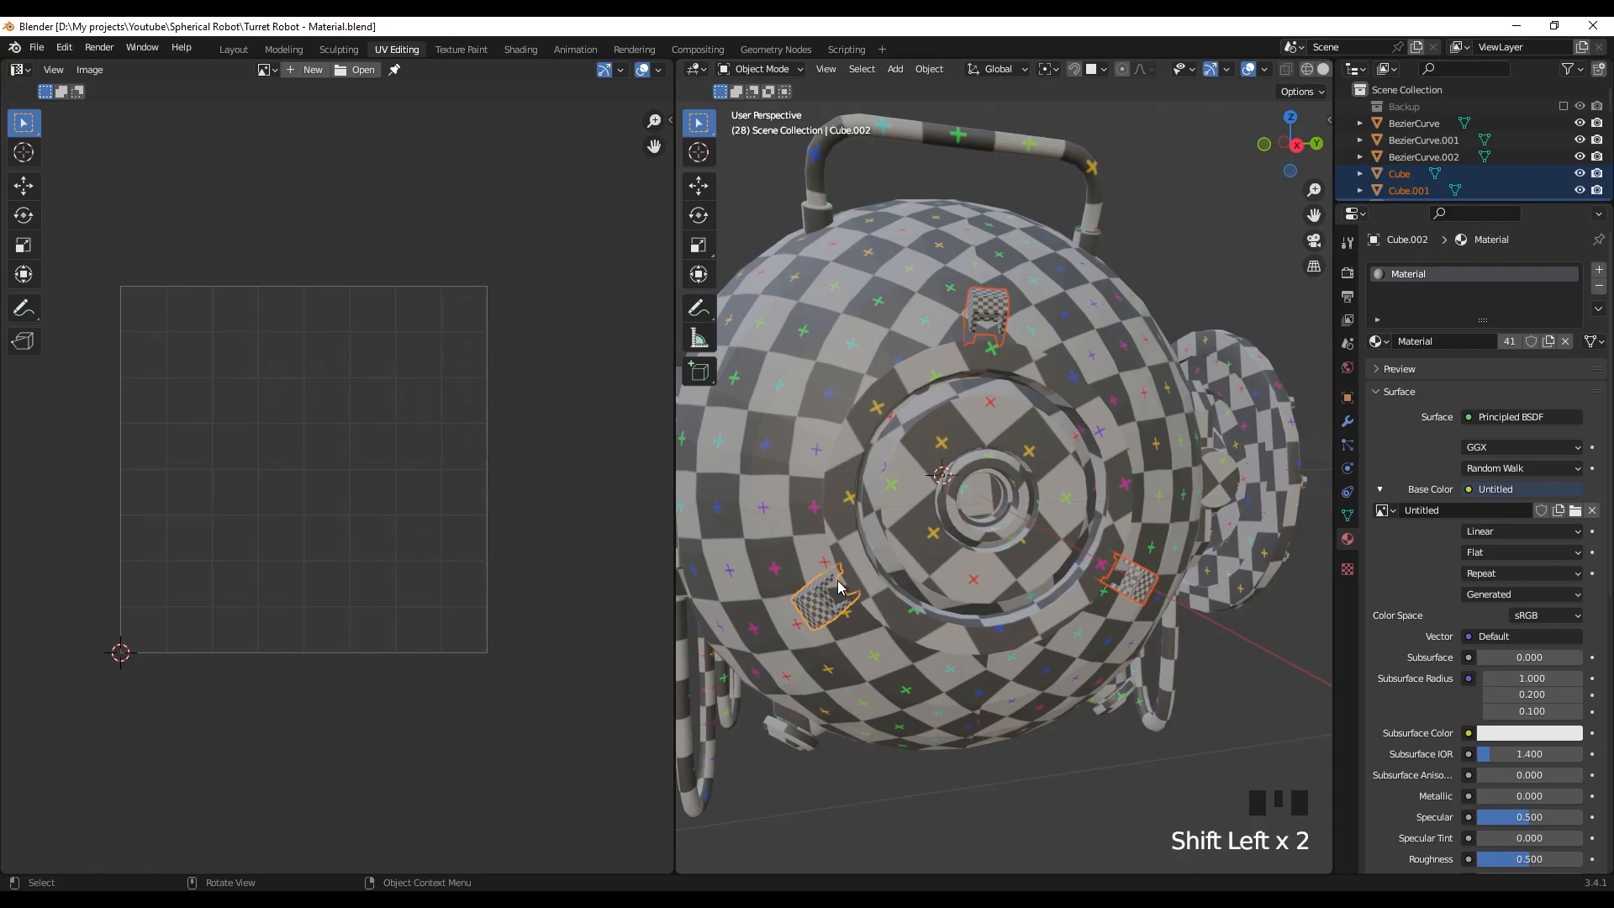
middle_click_drag(1068, 561, 1027, 531)
scroll(1027, 531, "up", 3)
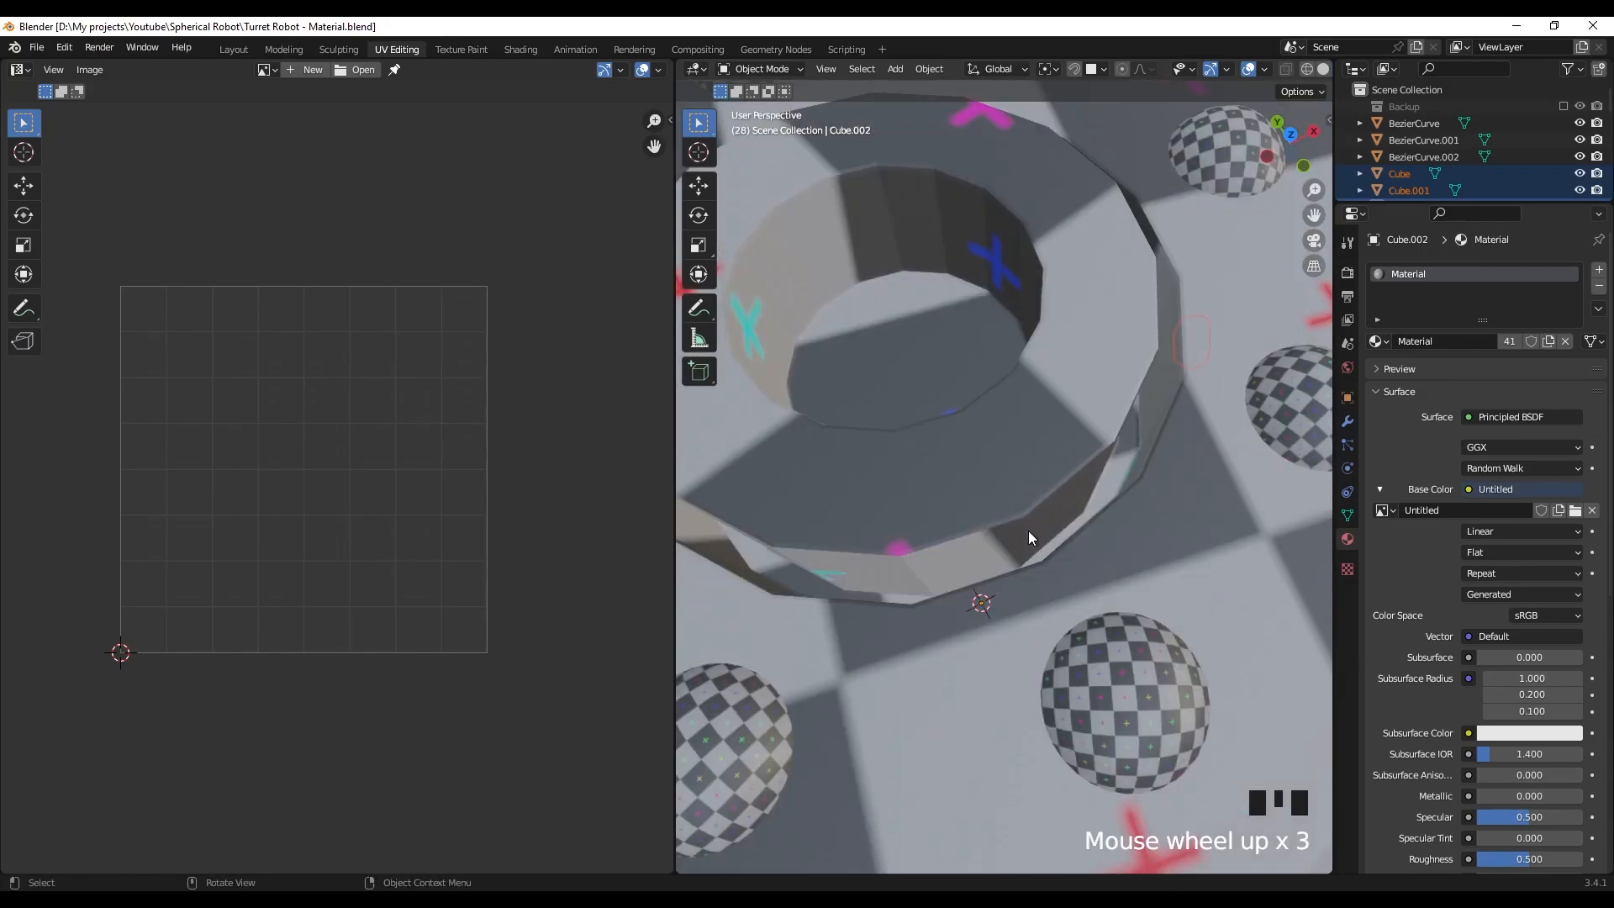
scroll(1060, 568, "down", 2)
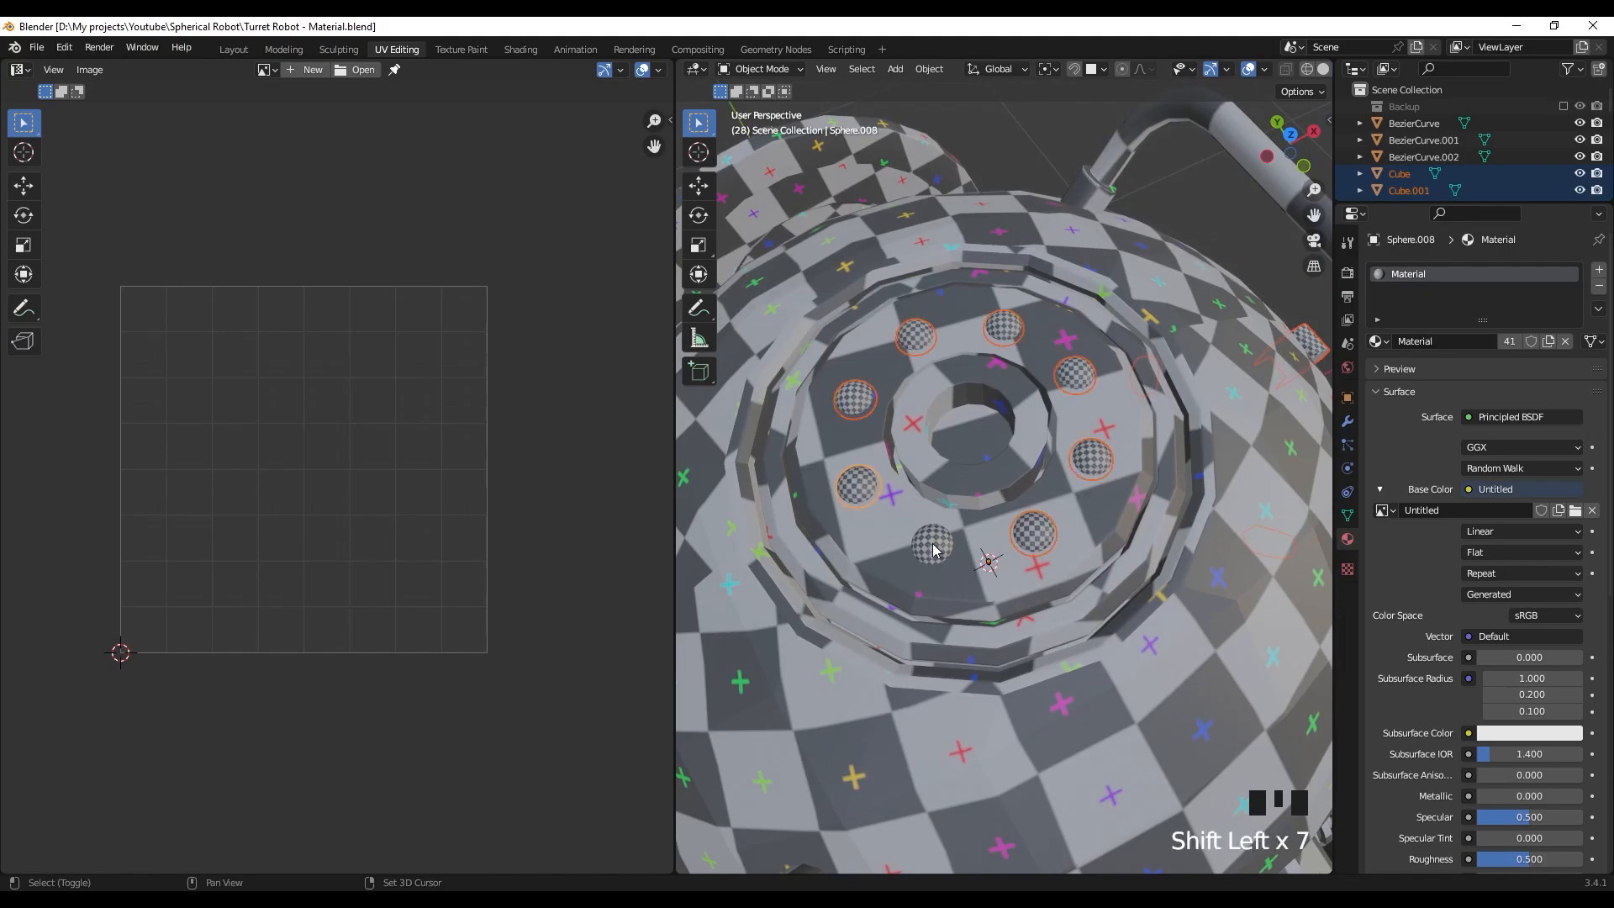
- Add the bolts on both side discs and the remaining small detail pieces to the selection
scroll(936, 553, "down", 4)
middle_click_drag(955, 511, 894, 372)
scroll(875, 422, "up", 2)
scroll(973, 515, "down", 1)
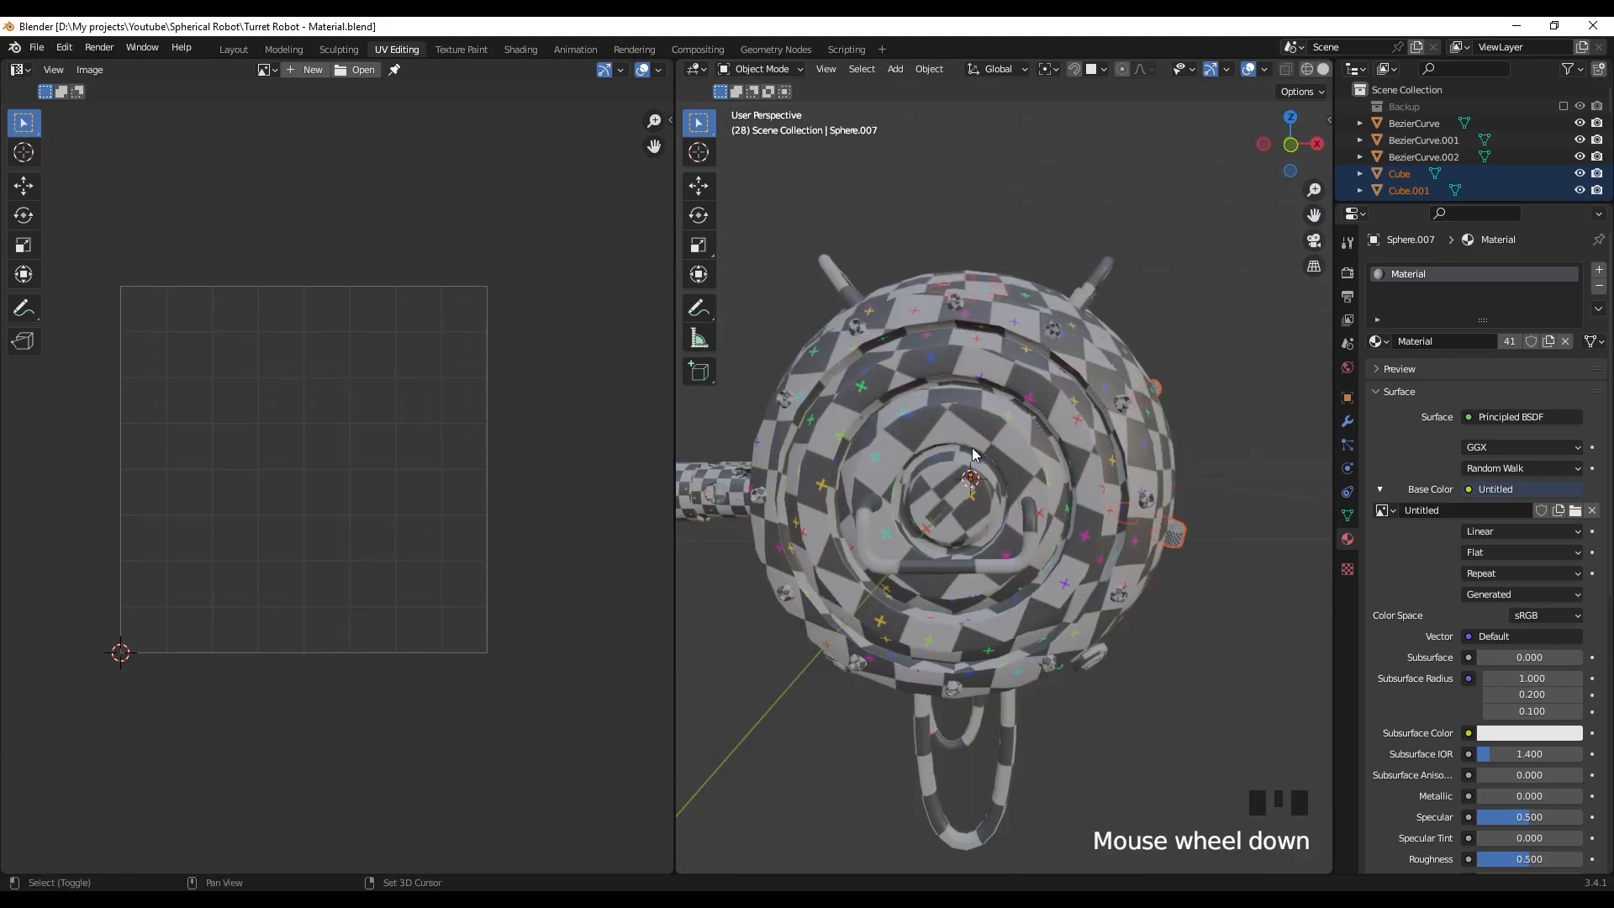
middle_click_drag(972, 447, 1148, 410)
scroll(925, 428, "up", 2)
middle_click_drag(932, 435, 982, 551, "shift")
left_click(964, 474, "shift")
scroll(943, 456, "down", 2)
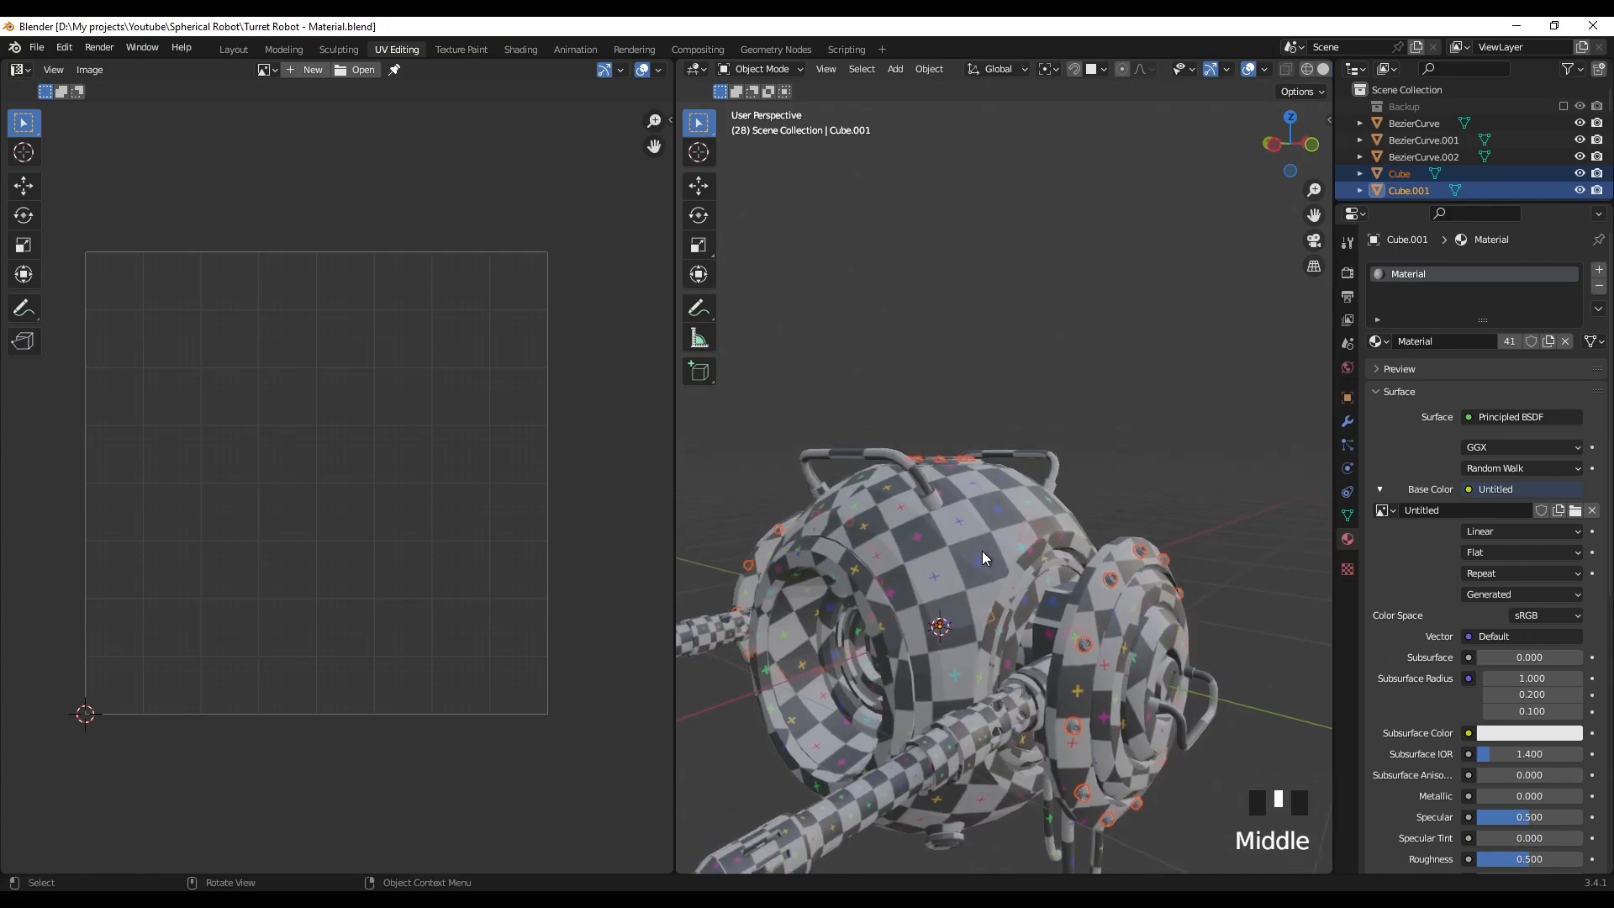
- Average the island scale of all the selected small parts' UVs and scale them down to about 0.08
key("Tab")
key("a")
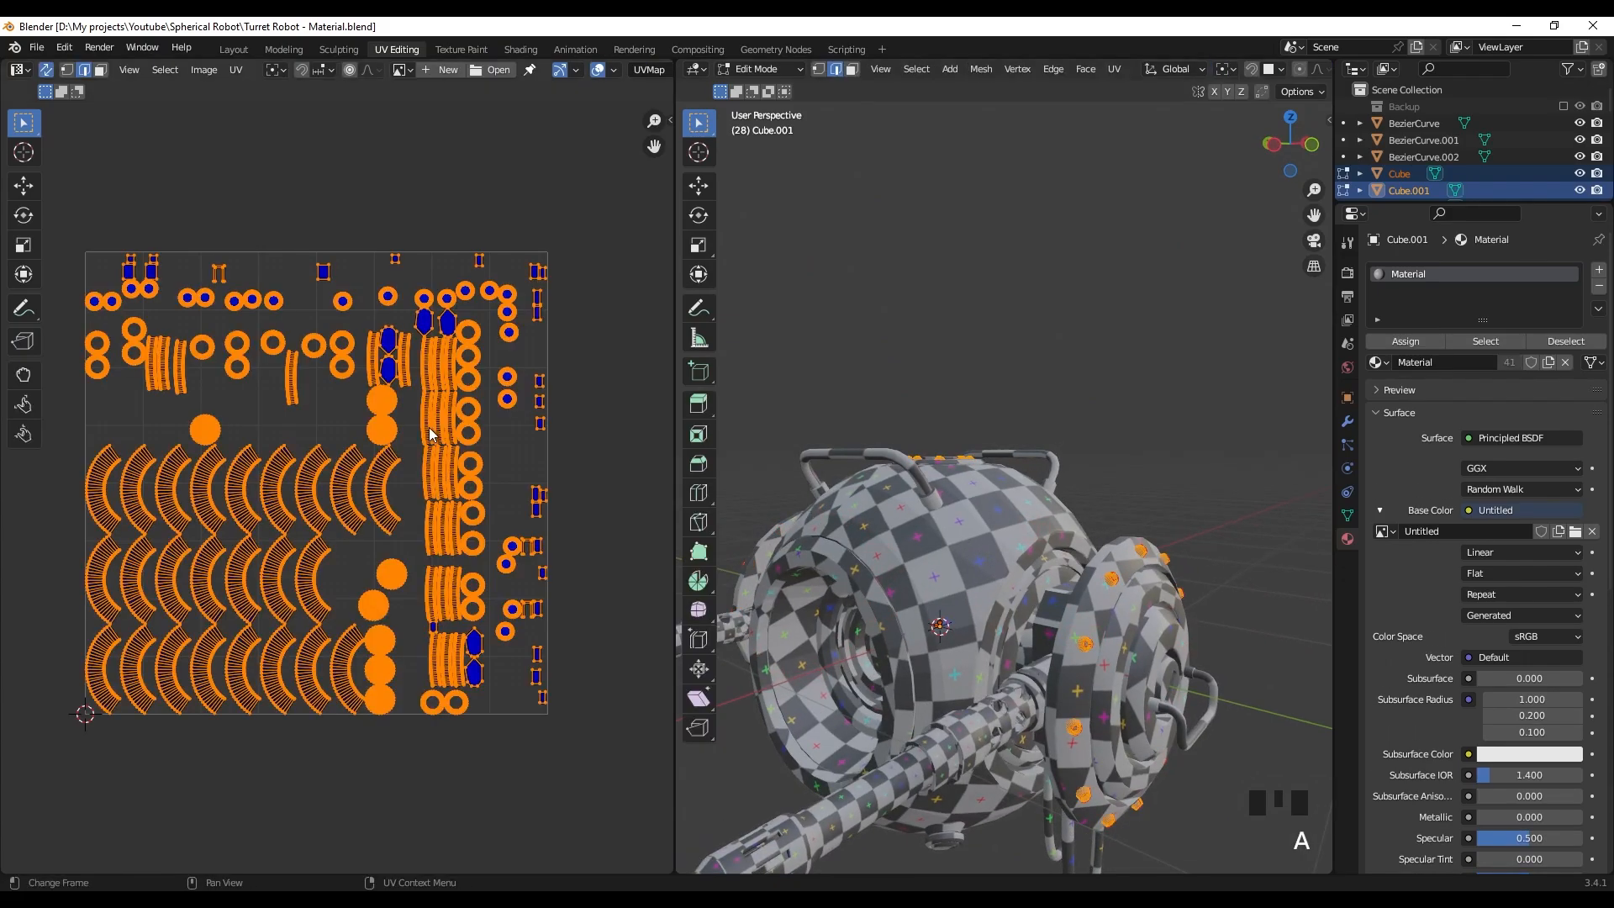
left_click(236, 69)
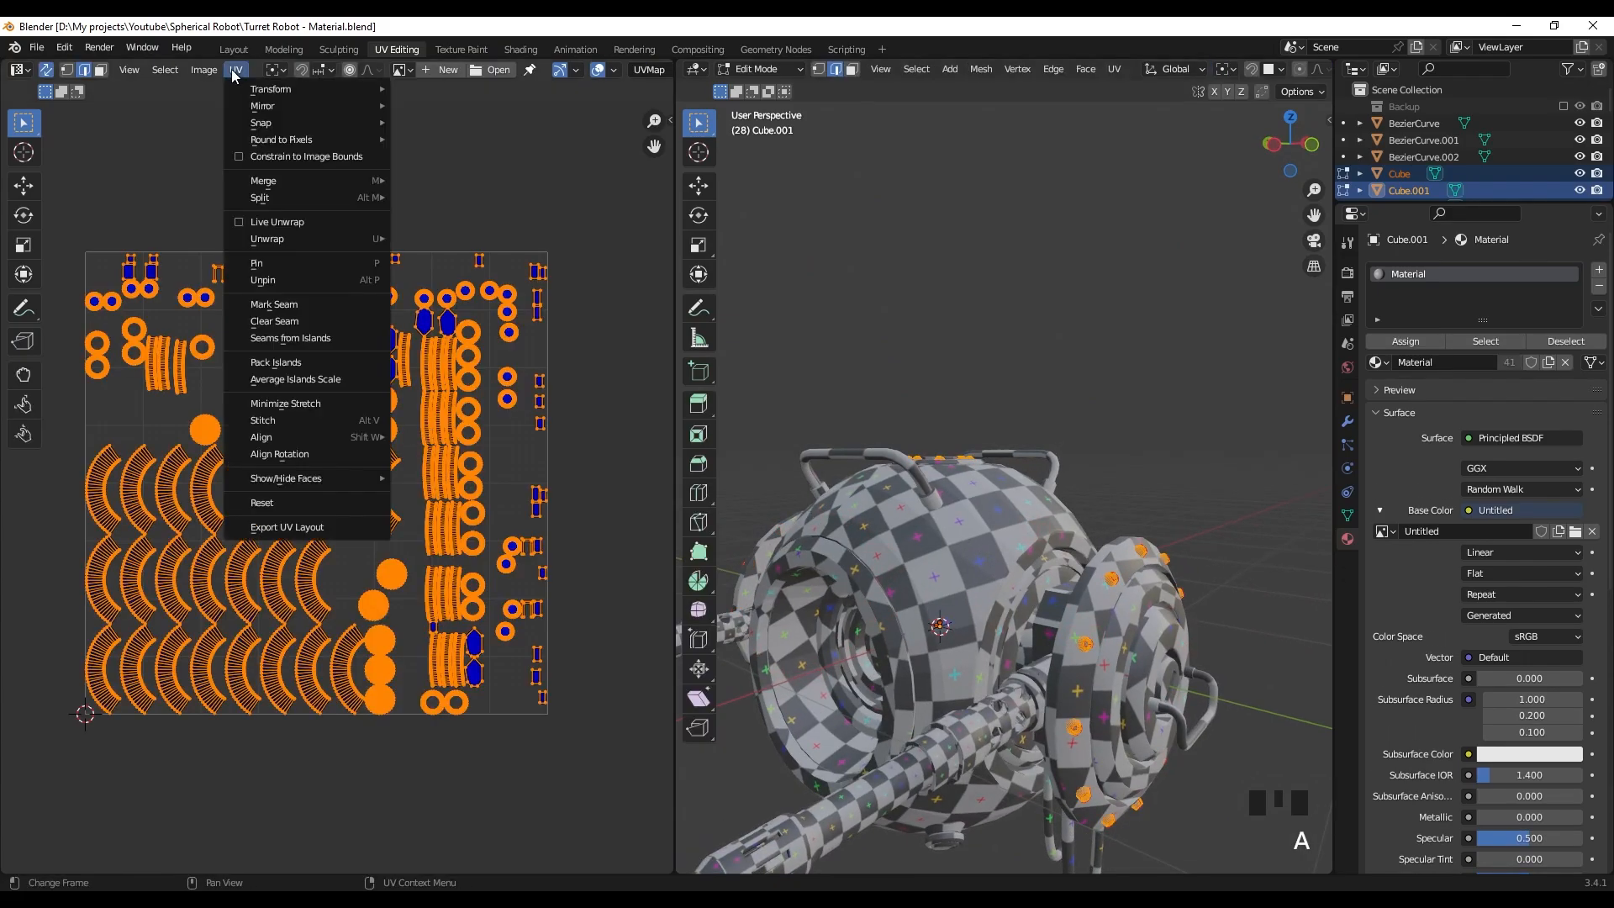
left_click(294, 378)
scroll(360, 392, "down", 1)
key("s")
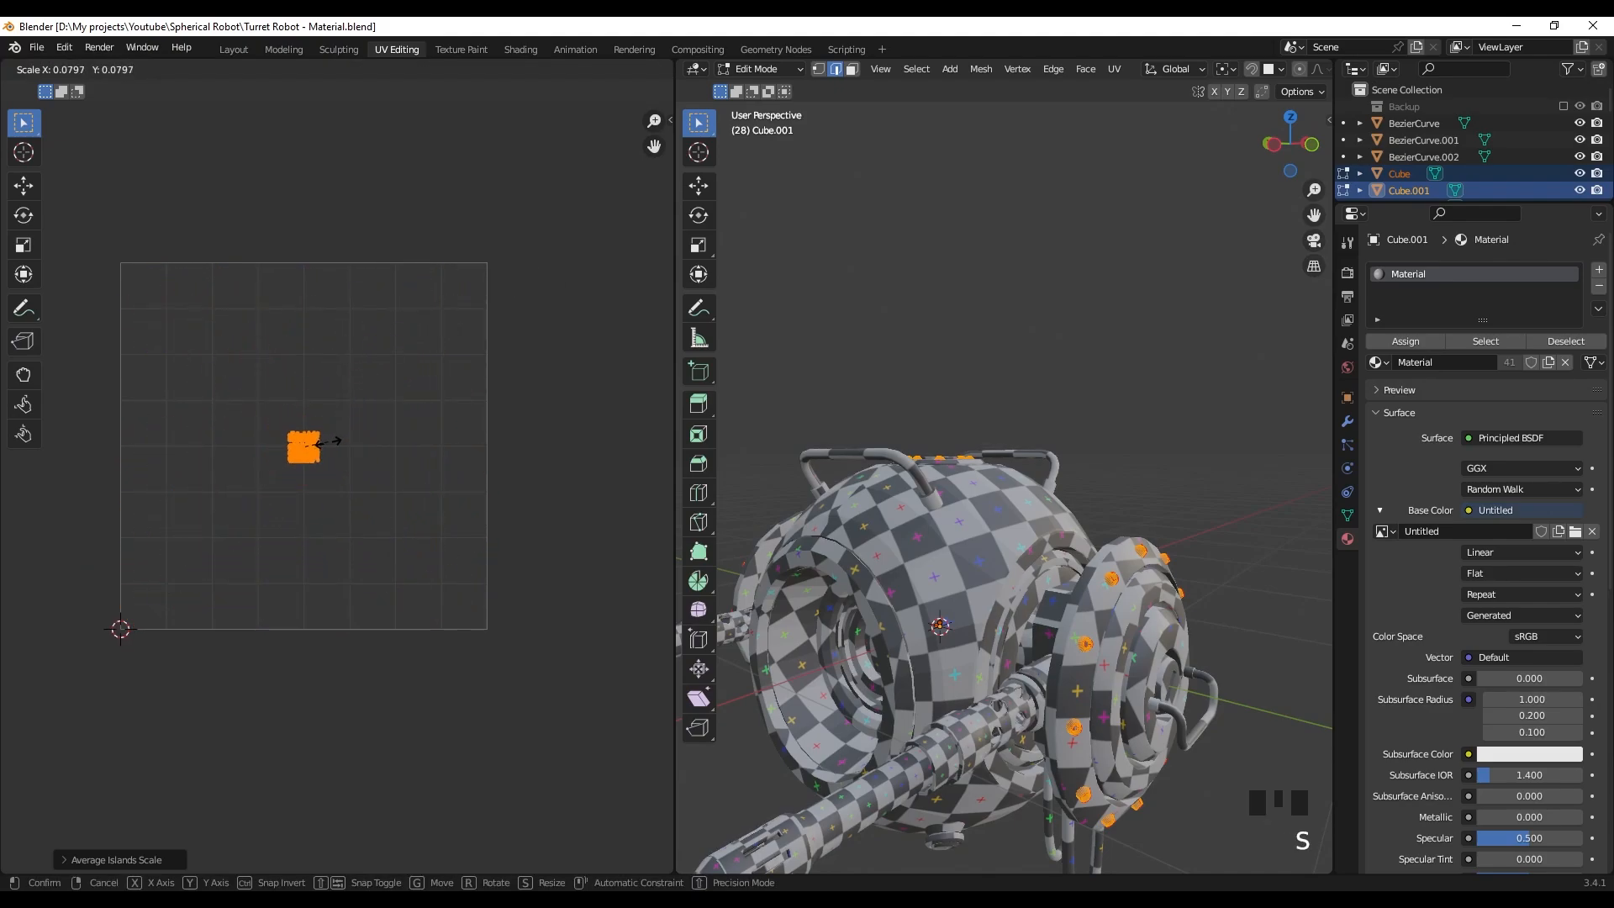
left_click(322, 442)
- Check the small parts' texture density and enlarge their UV islands to about a quarter of the UV square's width
scroll(933, 529, "up", 4)
middle_click_drag(933, 530, 925, 521)
scroll(931, 532, "up", 4)
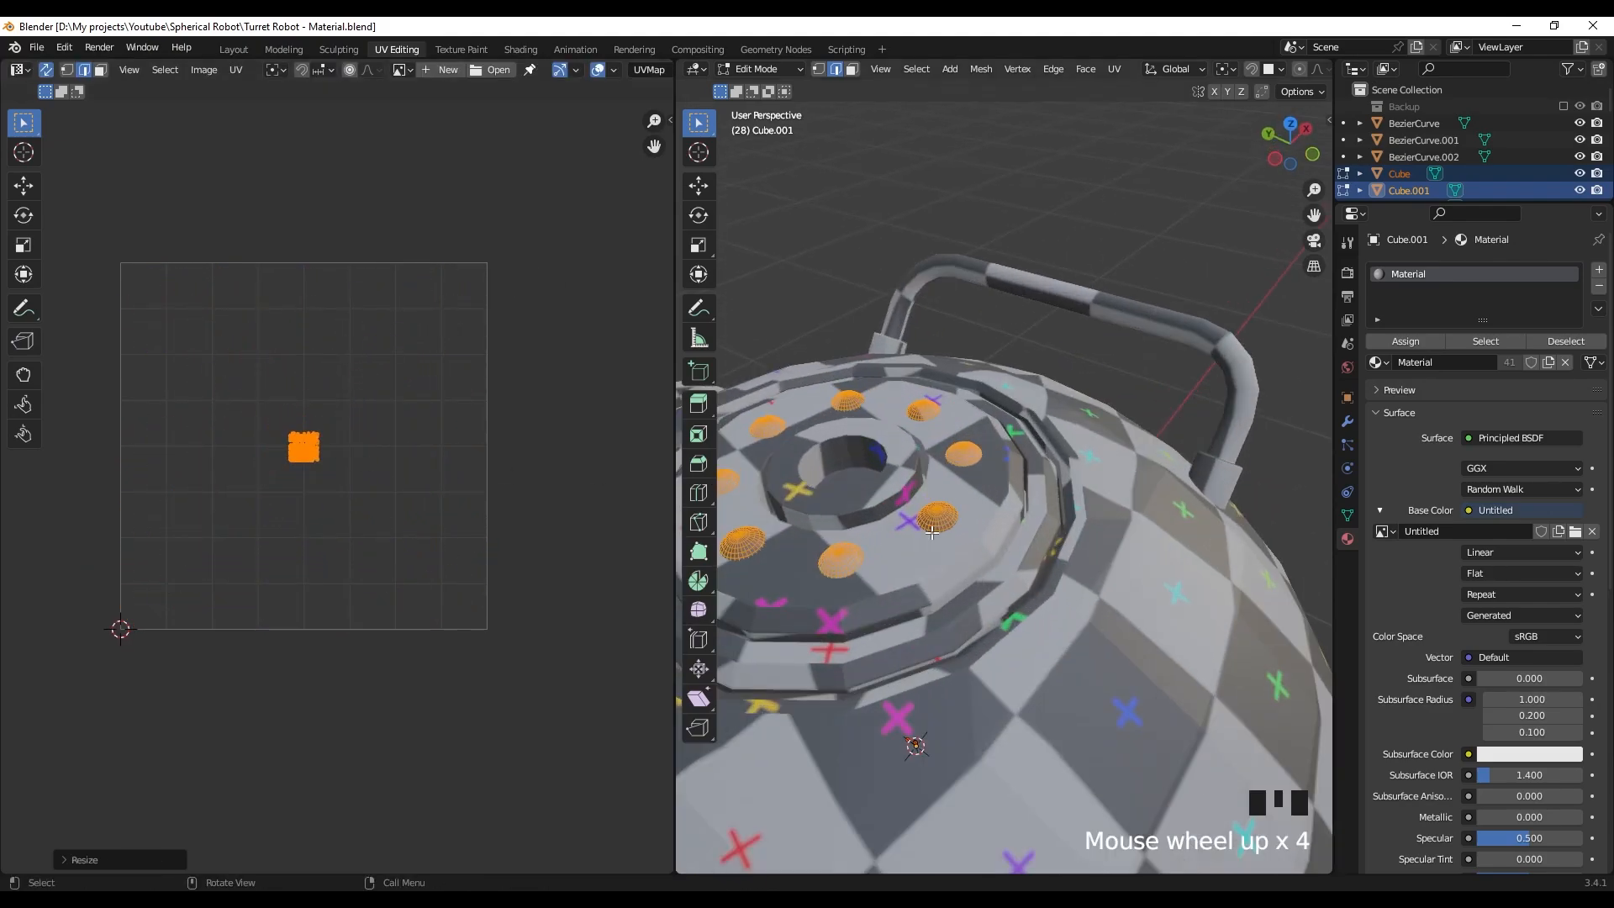
scroll(931, 532, "up", 2)
scroll(931, 532, "up", 5)
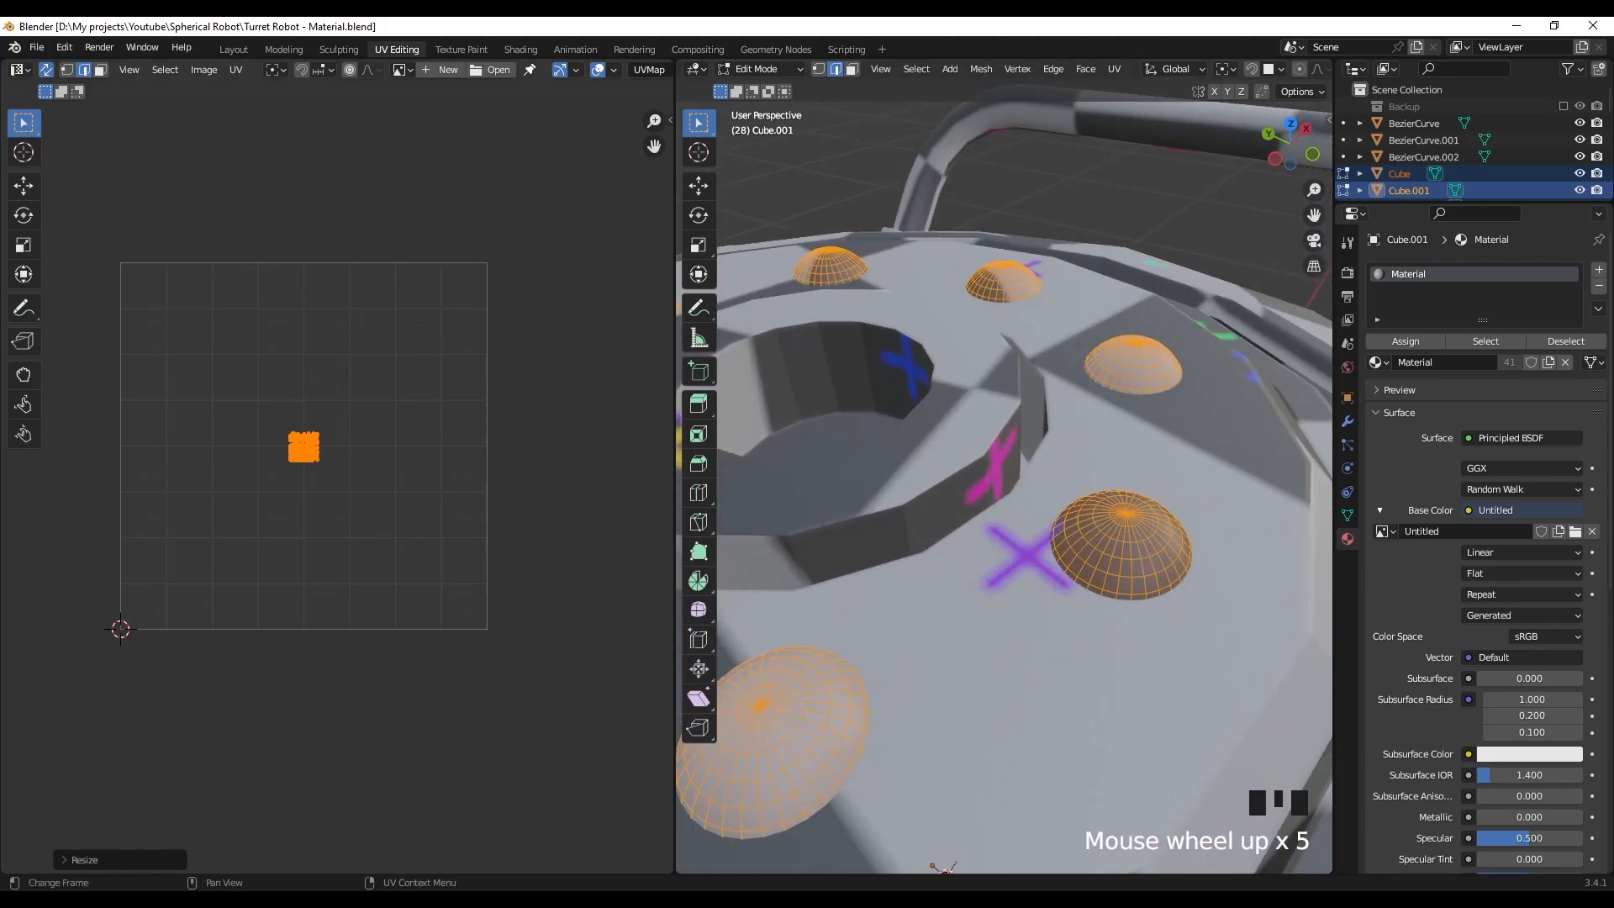
key("s")
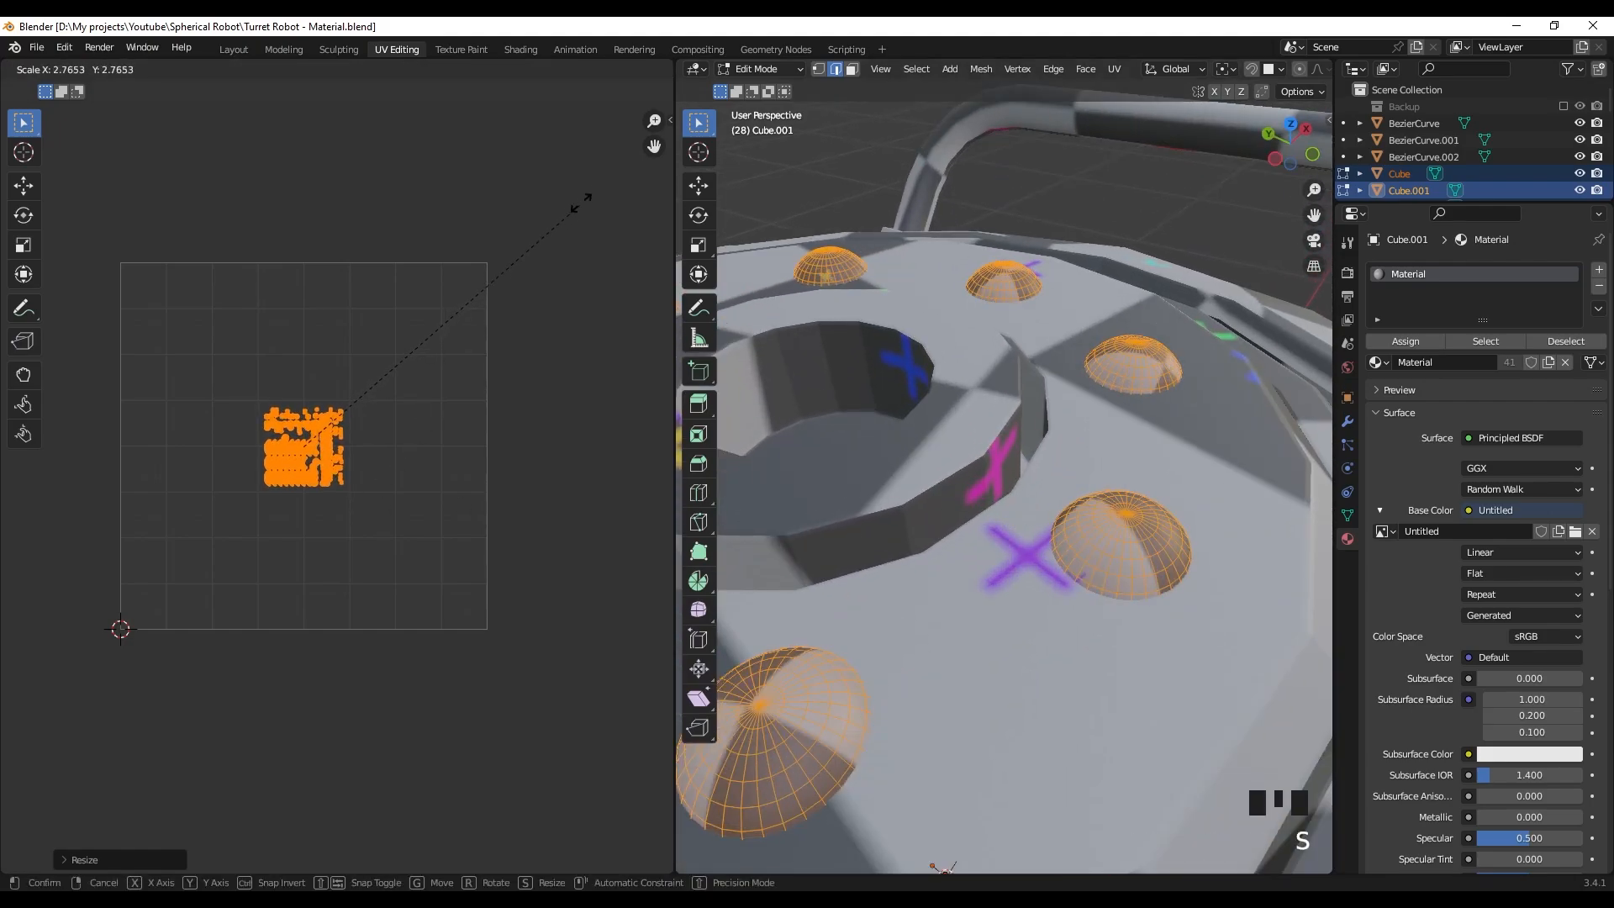
left_click(491, 239)
- Bring the whole robot into Edit Mode with all geometry selected and repack every UV island into the UV square
scroll(420, 353, "down", 2)
scroll(1101, 427, "down", 2)
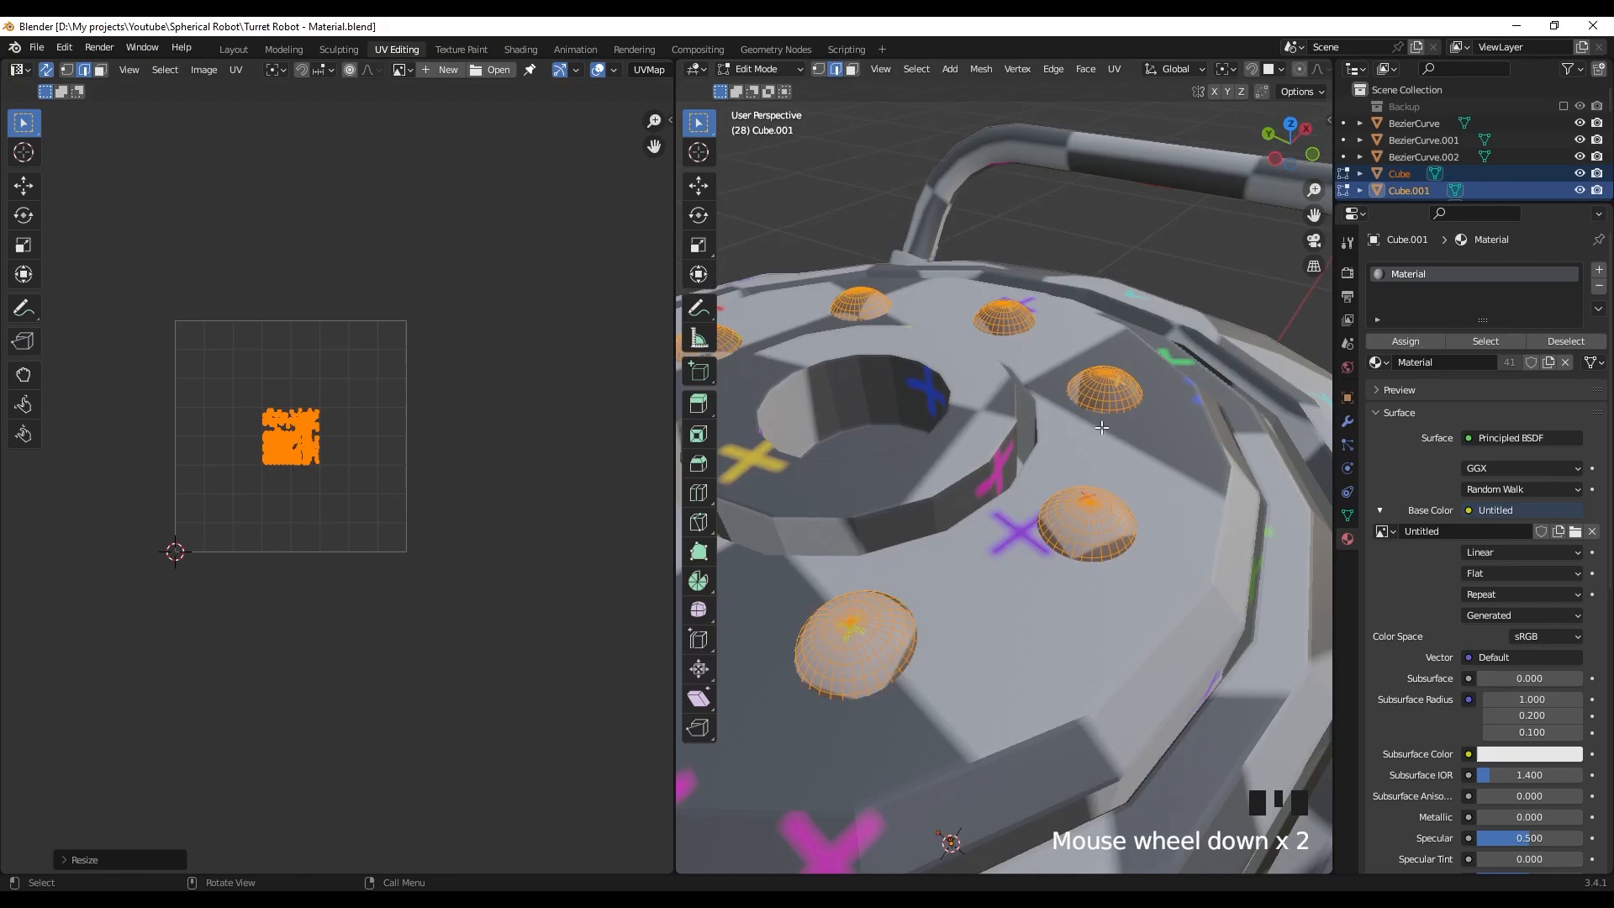
scroll(1101, 427, "down", 8)
middle_click_drag(1101, 427, 1006, 400, "shift")
key("Tab")
key("a")
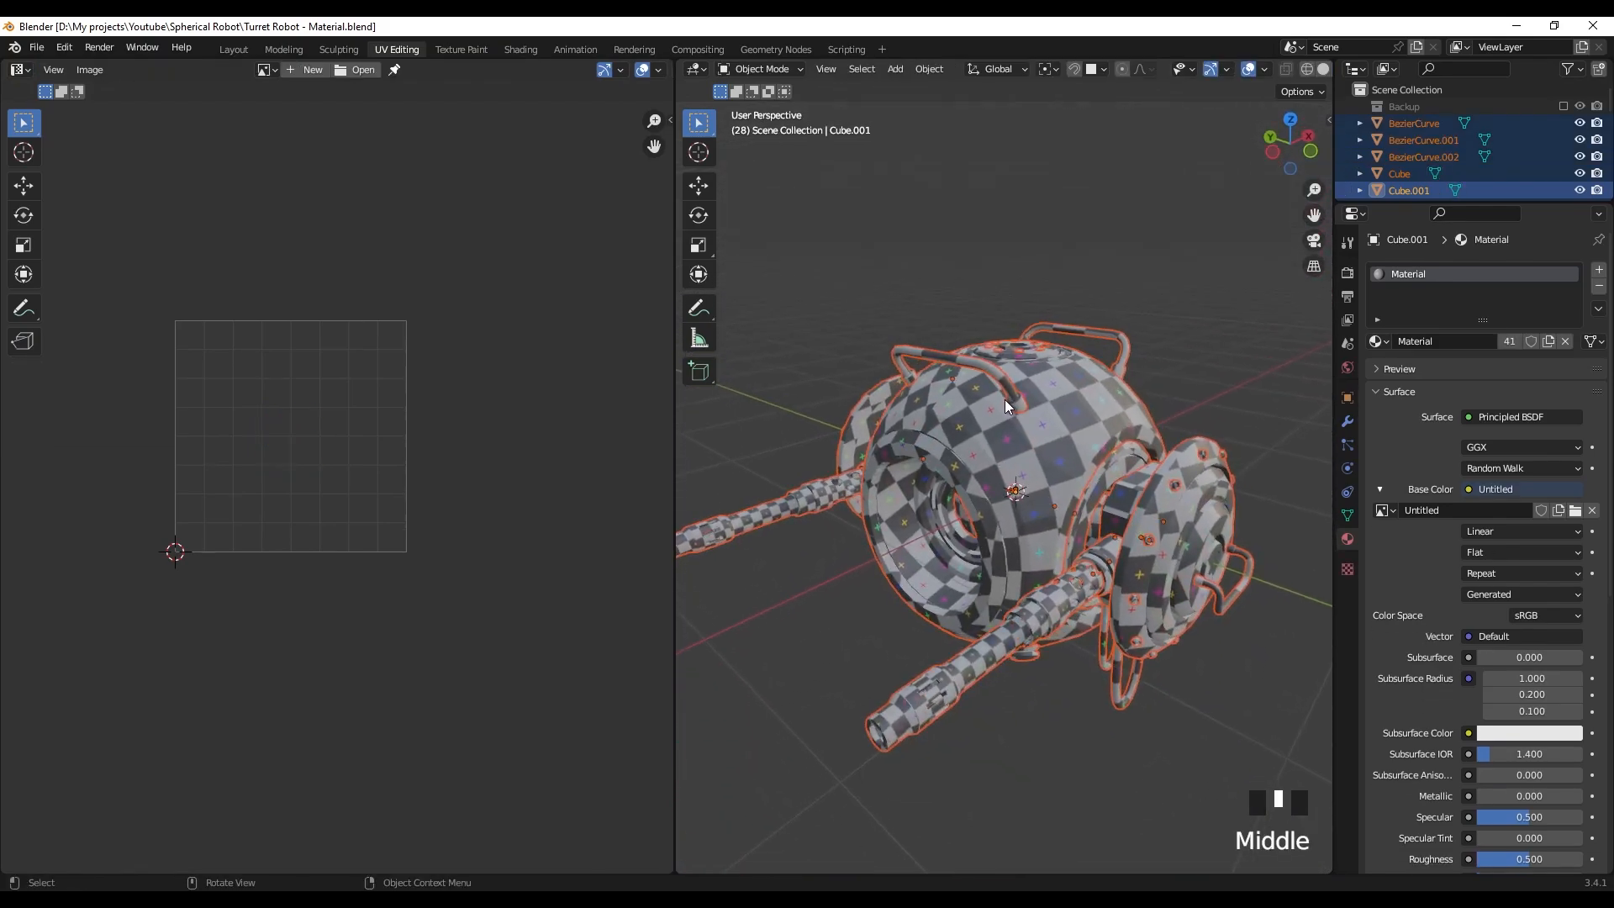
key("Tab")
key("a")
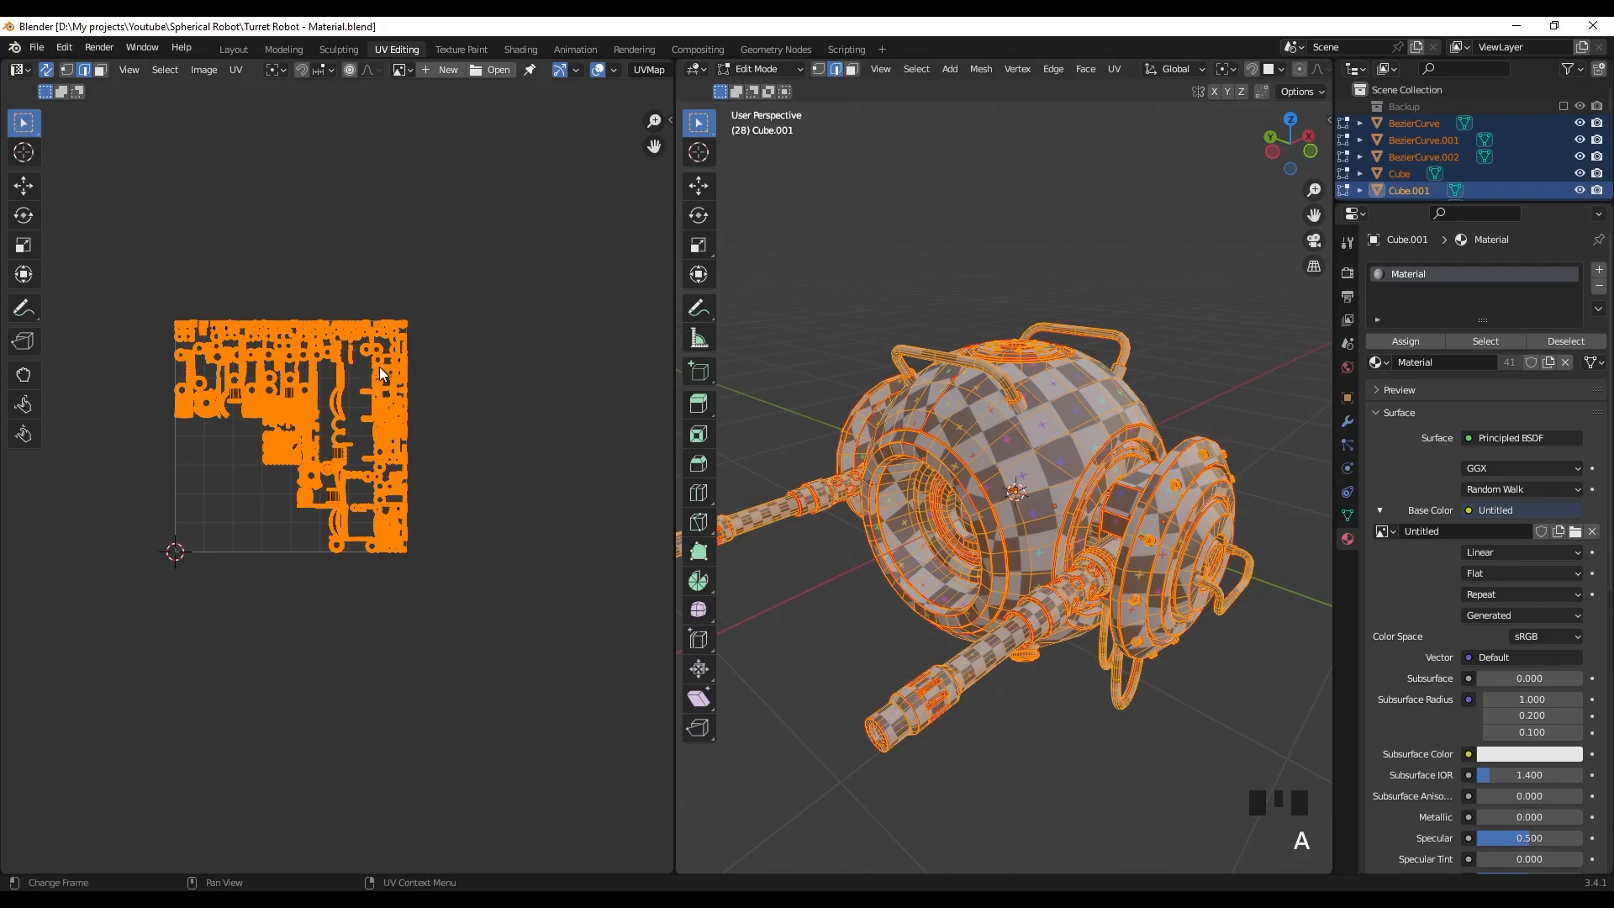
scroll(380, 367, "up", 3)
scroll(371, 309, "down", 1)
key("ctrl+z")
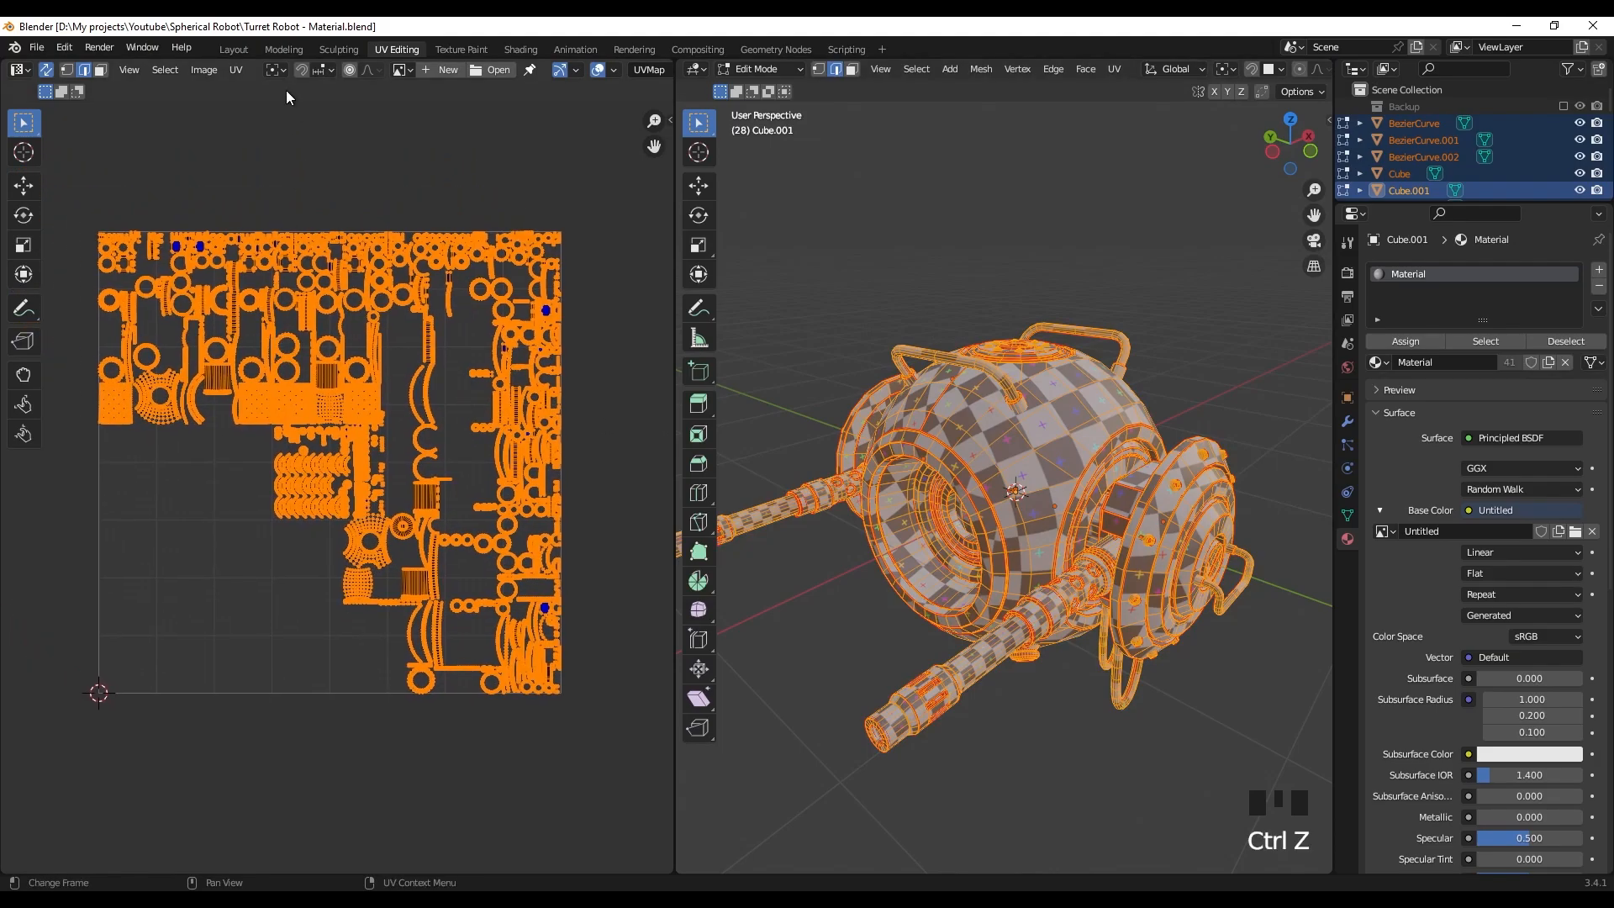
left_click(236, 70)
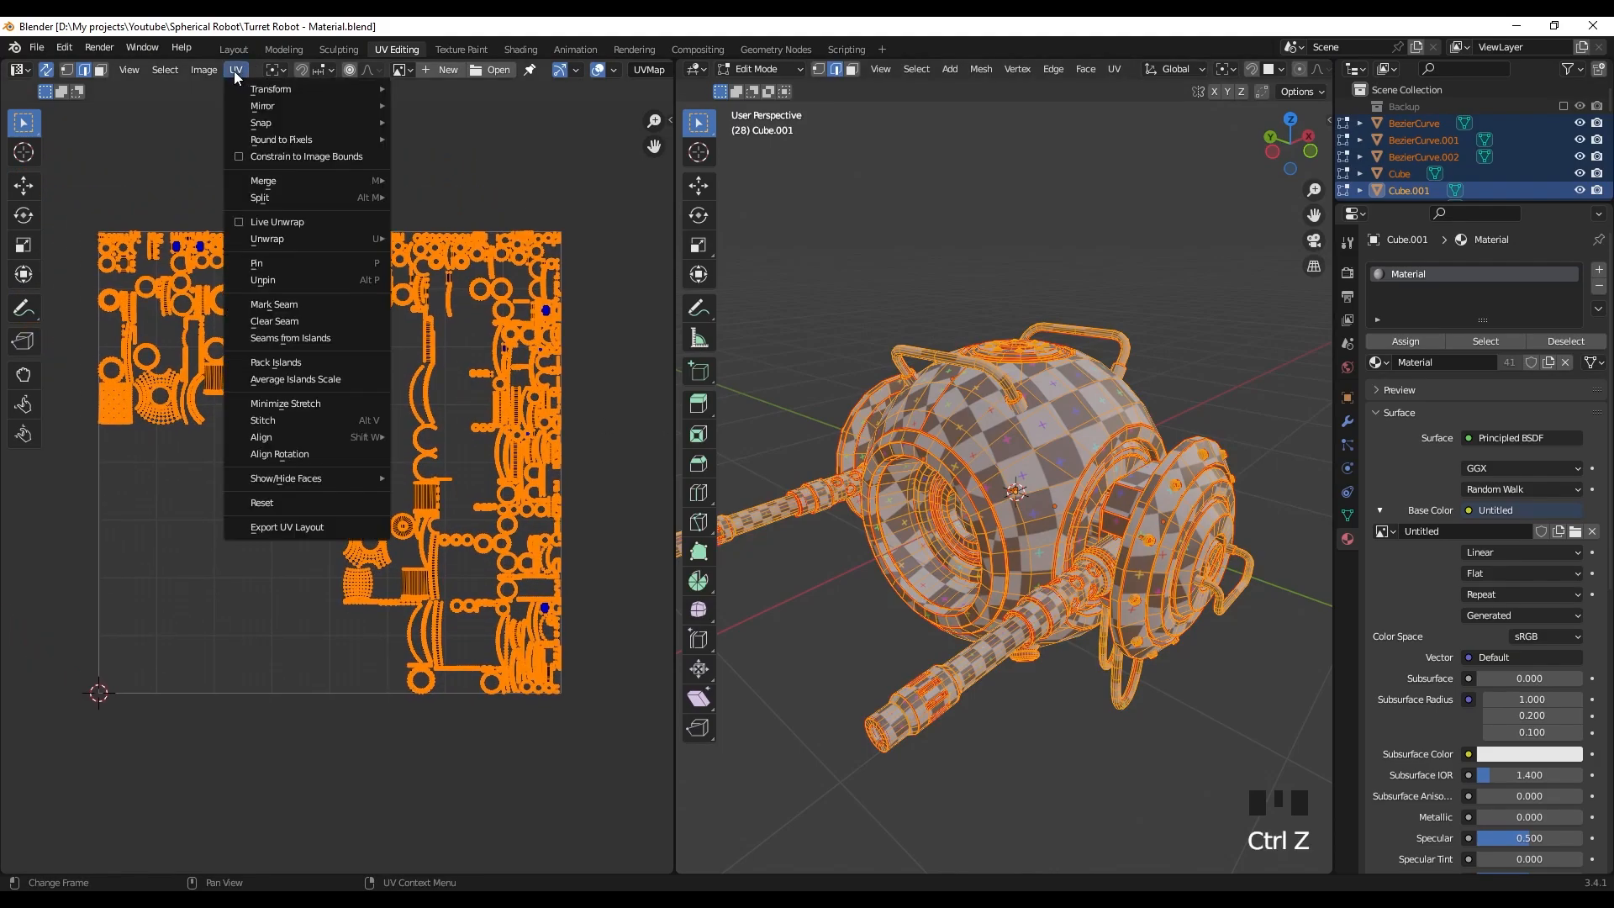
left_click(289, 358)
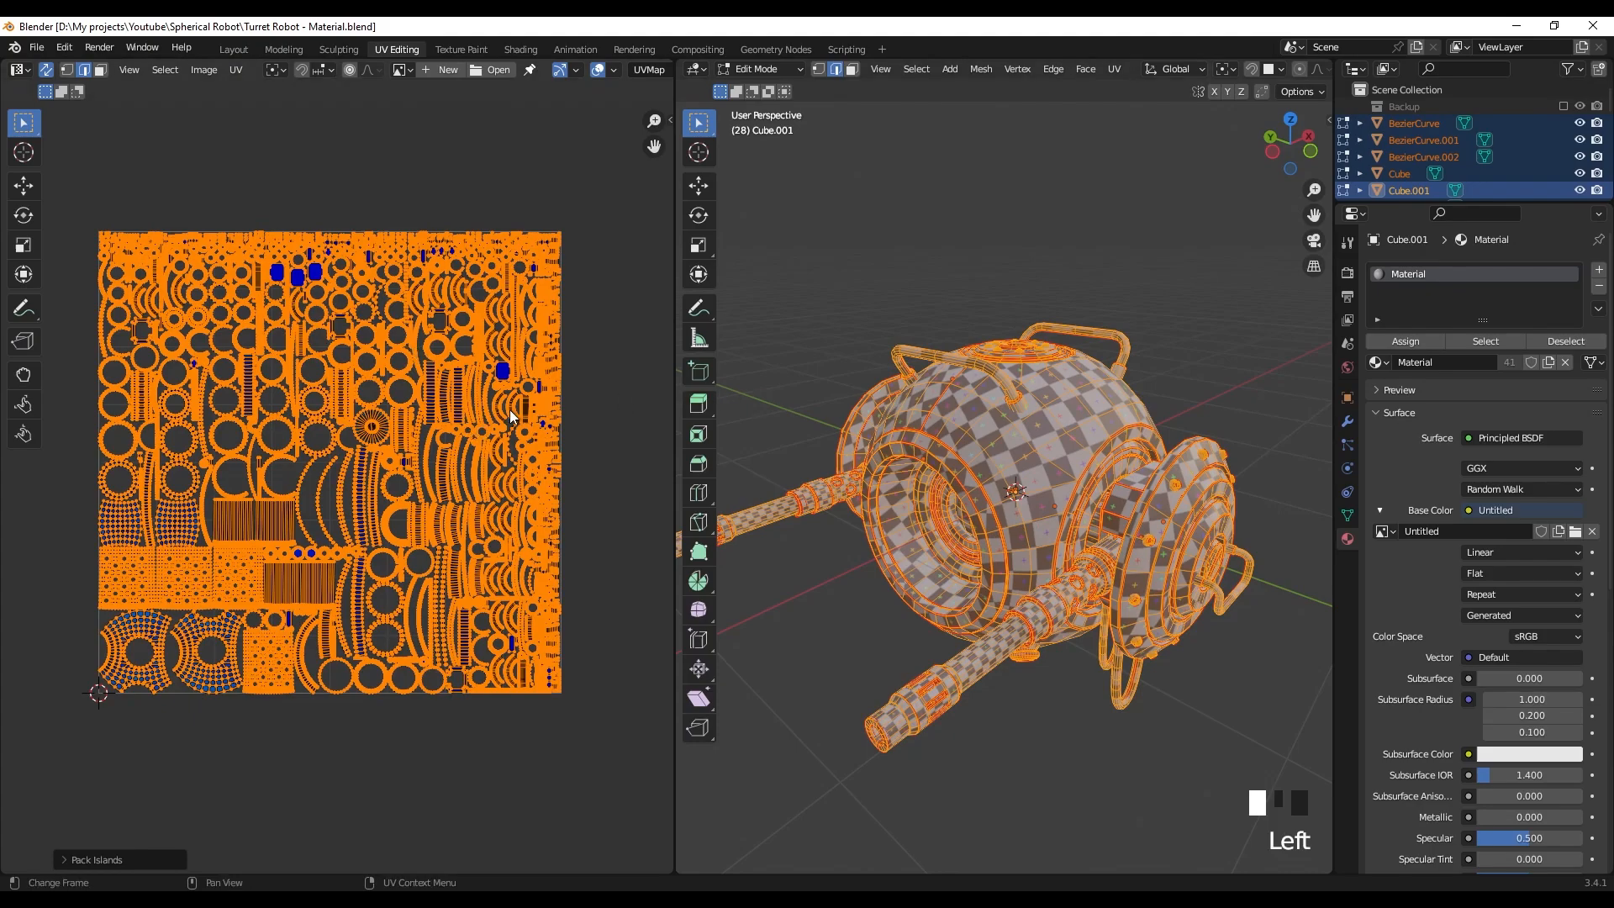
- Put the body, side discs and gun barrels in Edit Mode together and average their UV islands' scale
middle_click_drag(971, 473, 934, 380)
scroll(952, 447, "up", 3)
scroll(948, 438, "down", 3)
key("Tab")
scroll(965, 409, "down", 2)
middle_click_drag(935, 380, 975, 425)
left_click(975, 425)
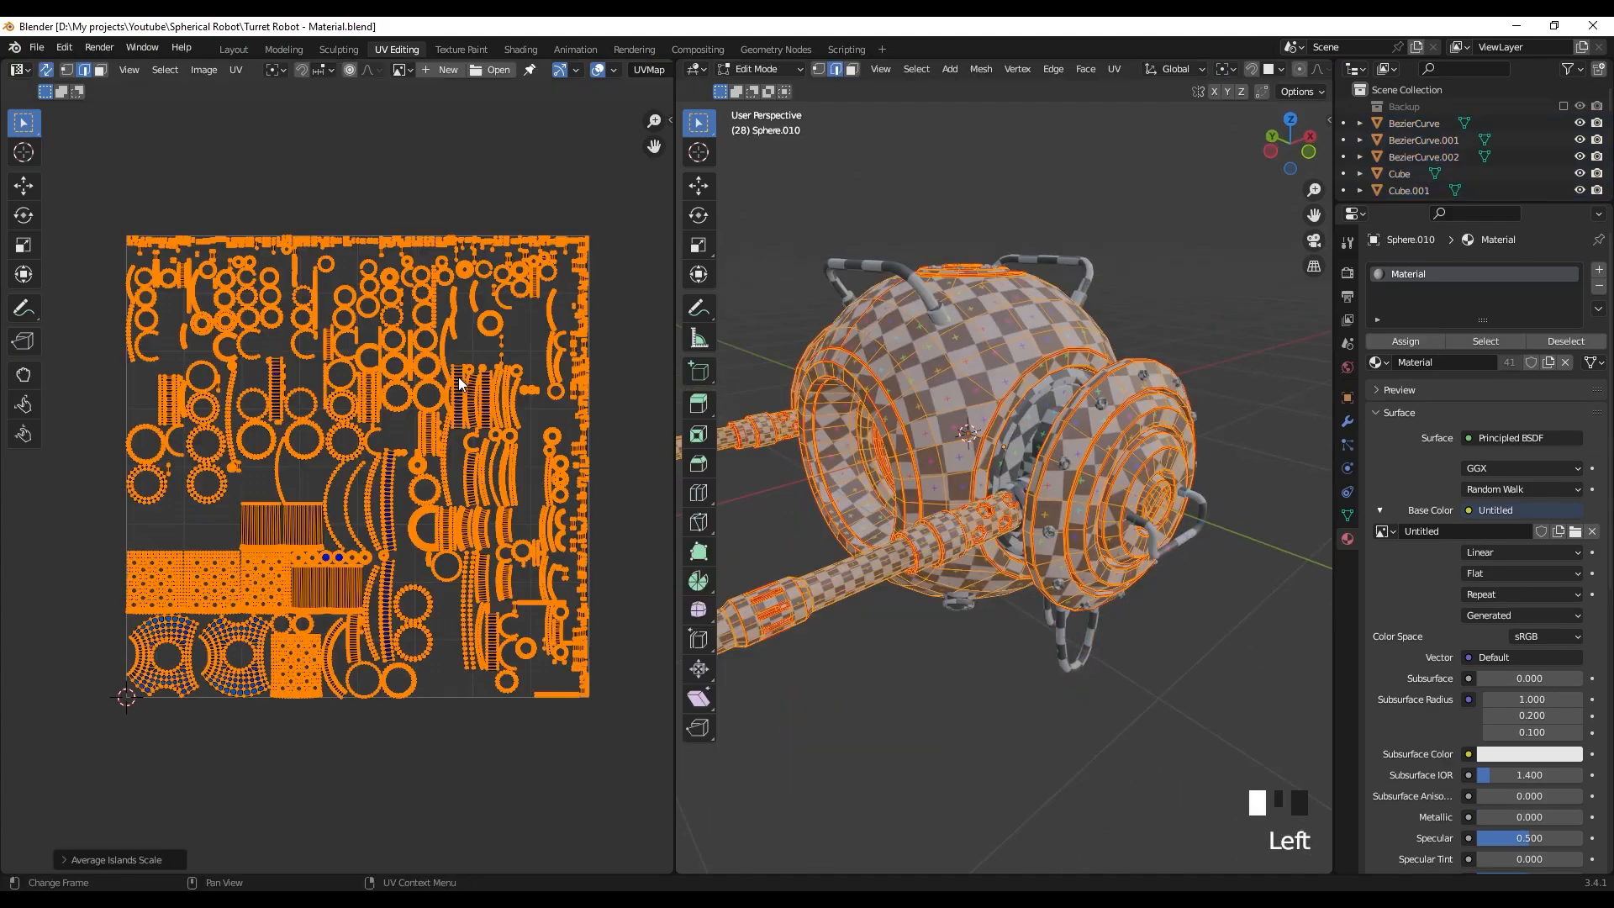
- Put only the spherical body and side discs in Edit Mode and scale their UV islands up about 3 times
key("Tab")
left_click(894, 390)
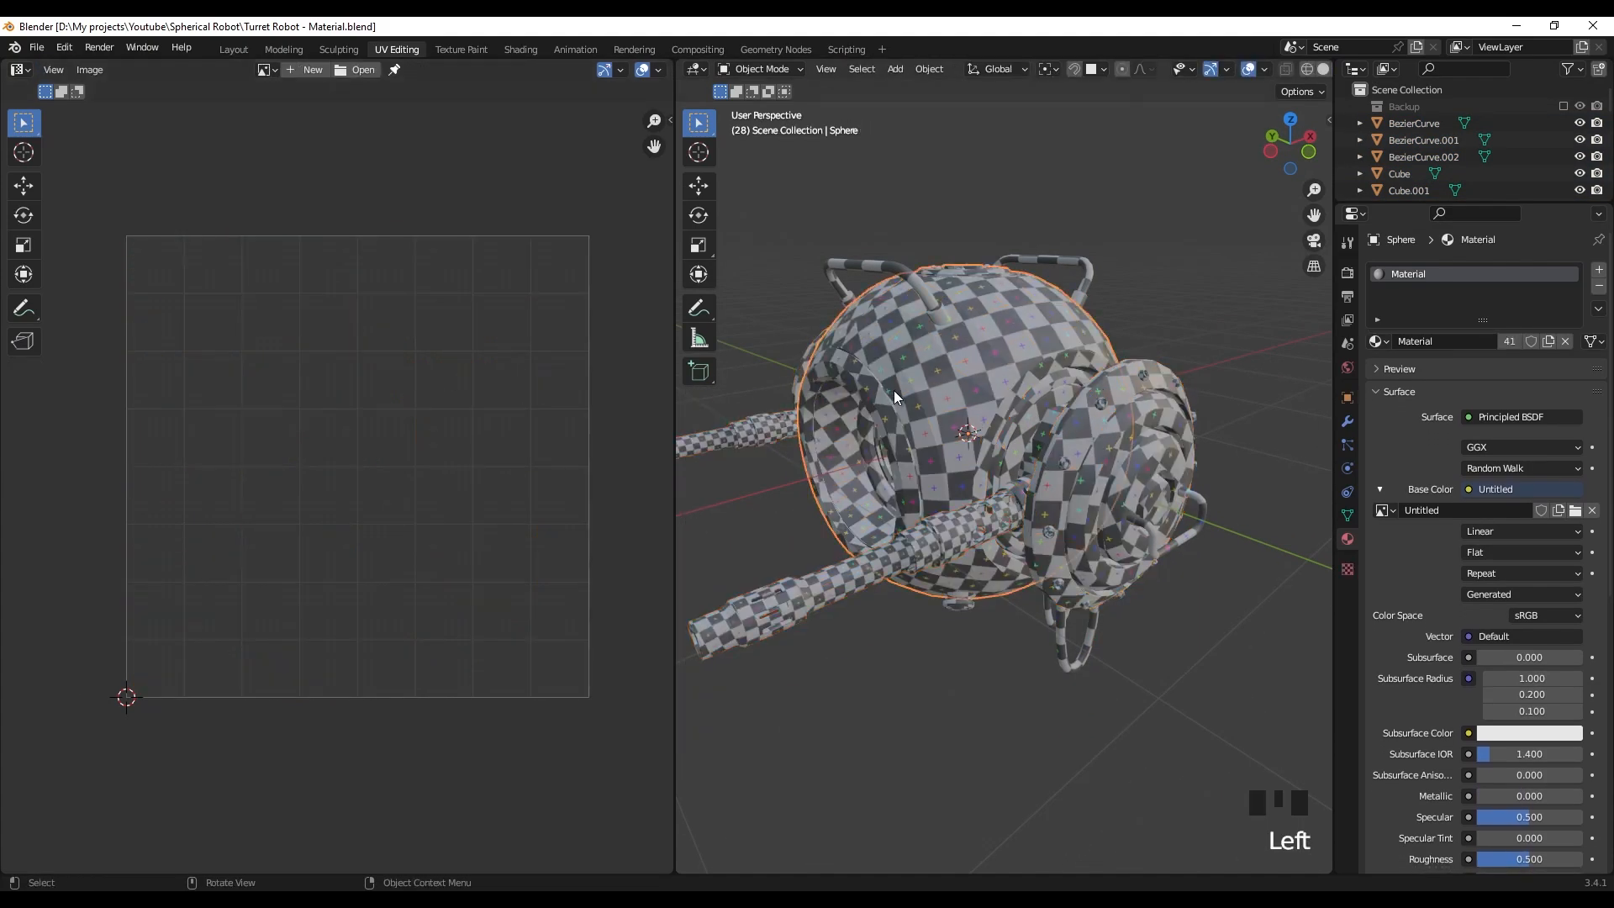
left_click(1076, 441, "shift")
key("Tab")
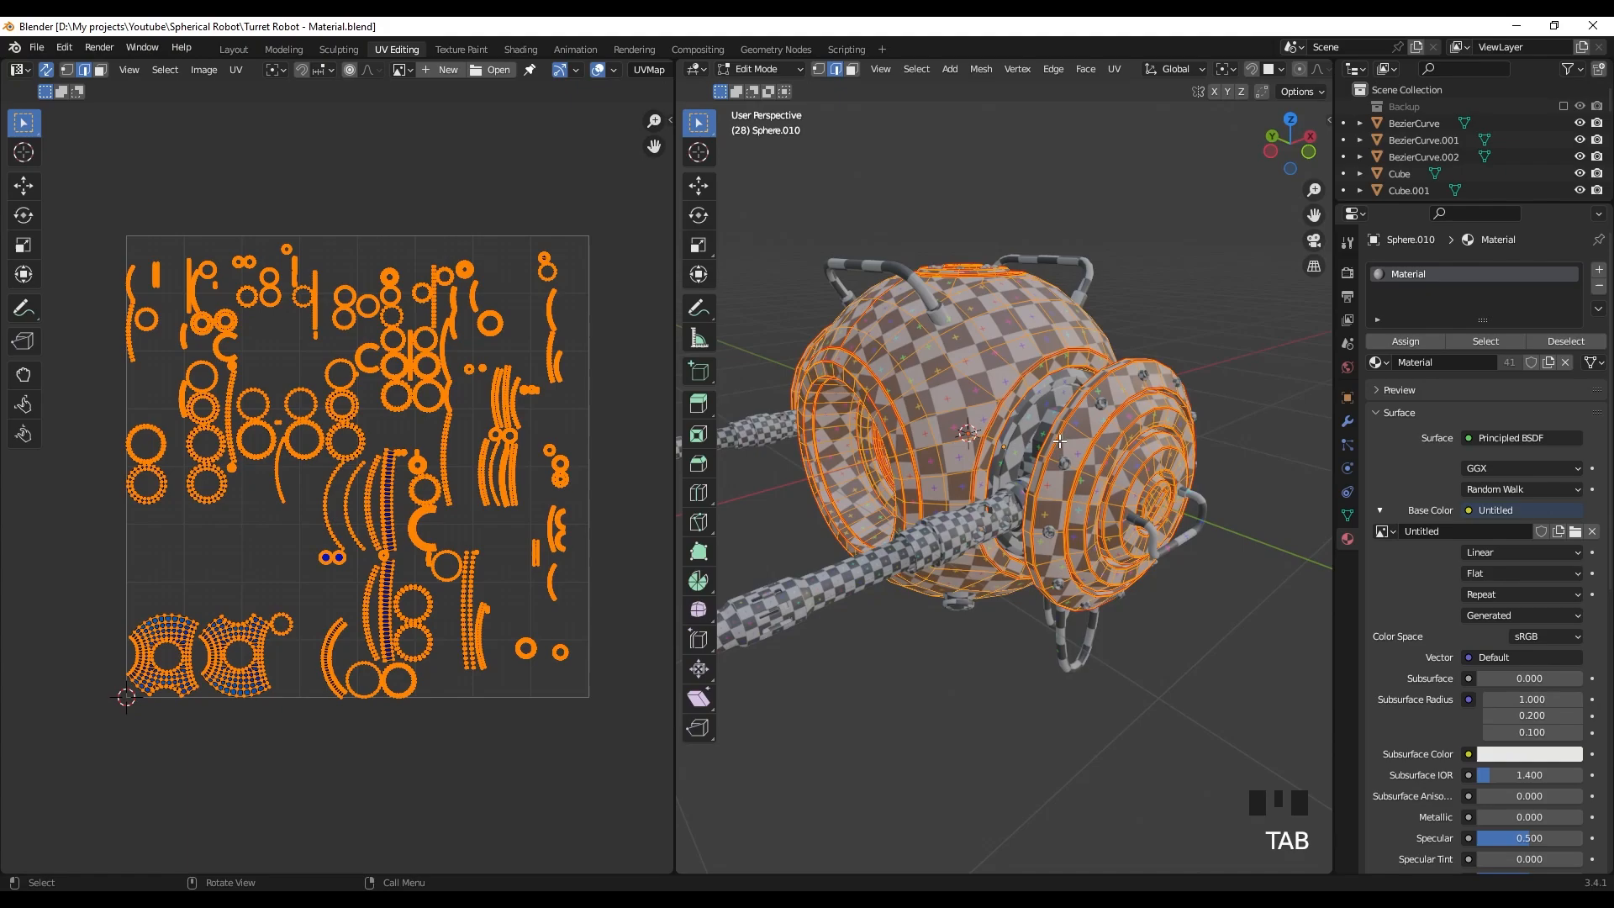
key("s")
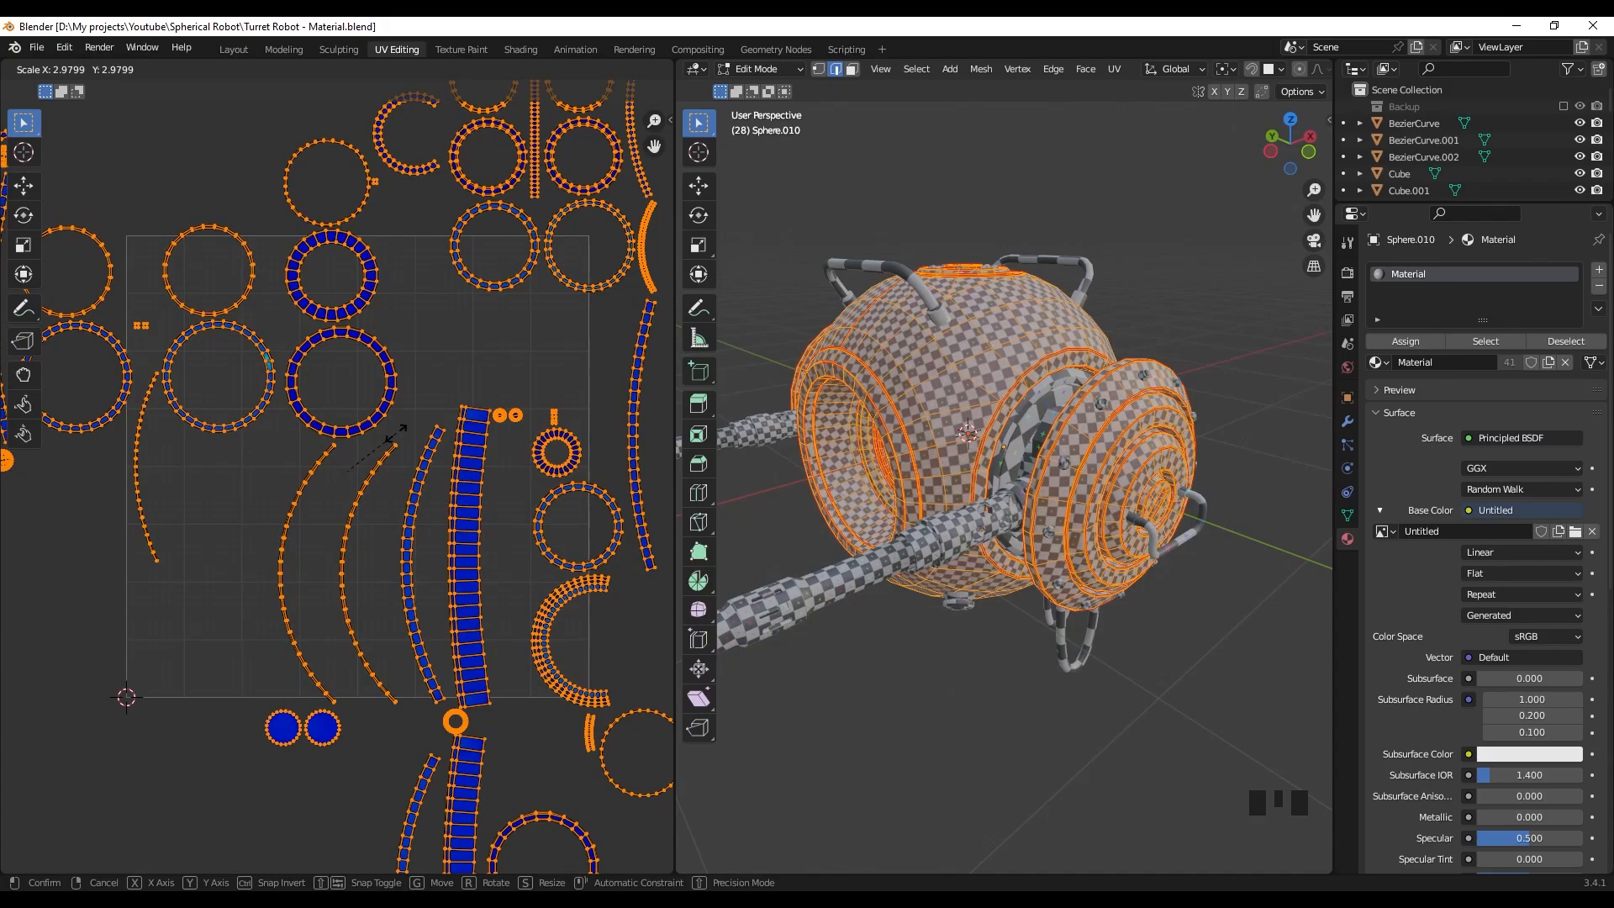
left_click(395, 434)
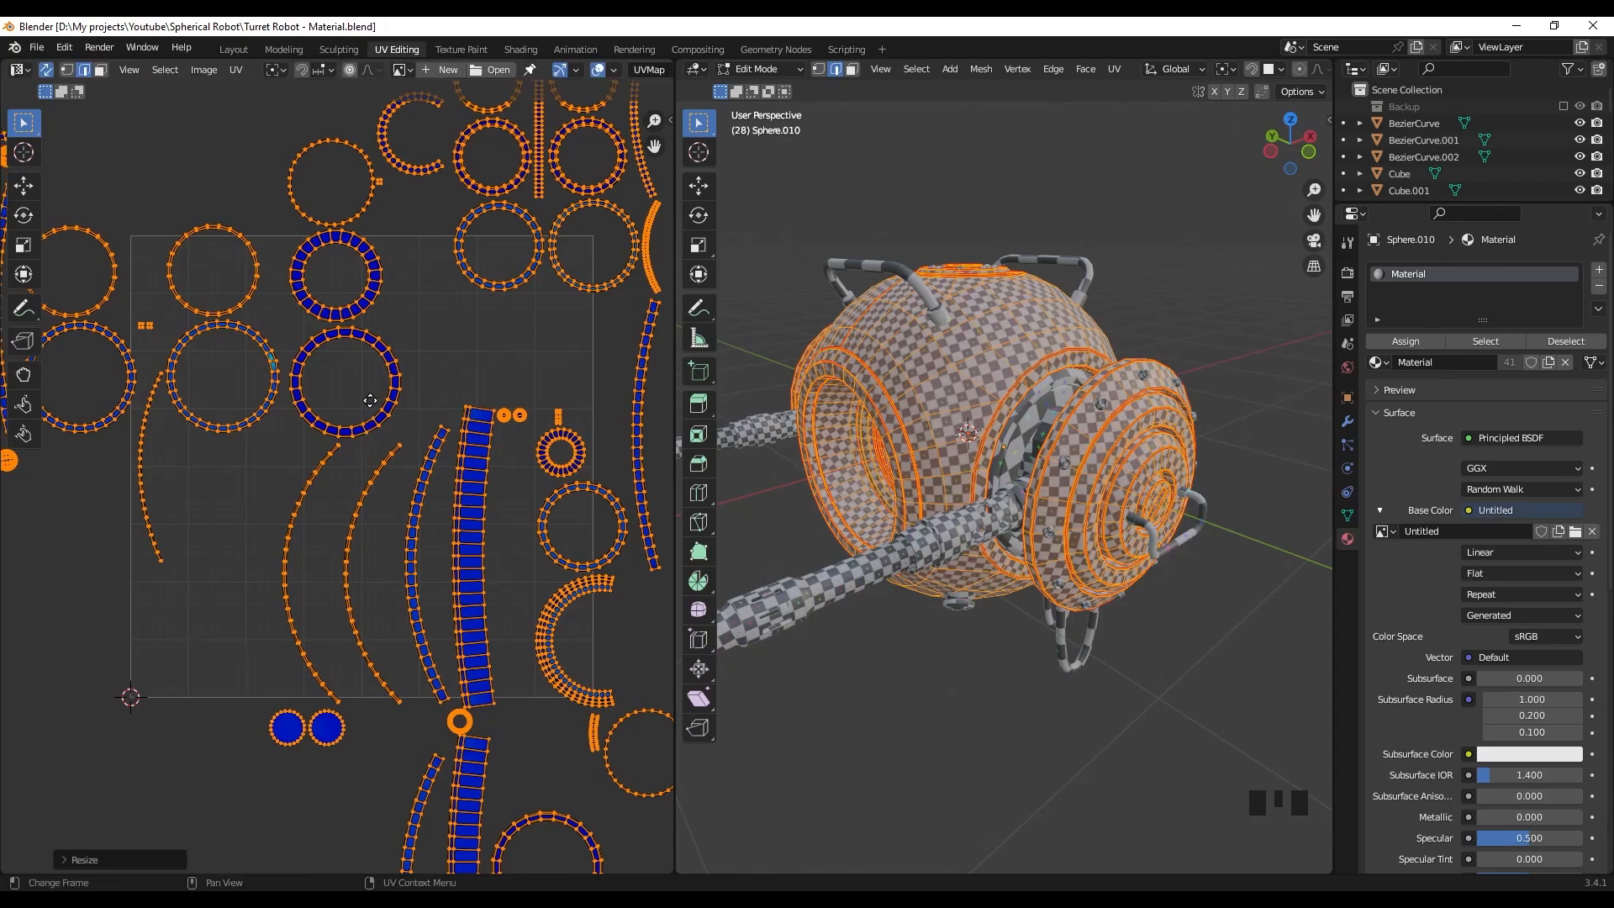
- Enlarge all UV islands of the ring between the body and side disc to match the body's checker density
key("Tab")
left_click(1024, 437)
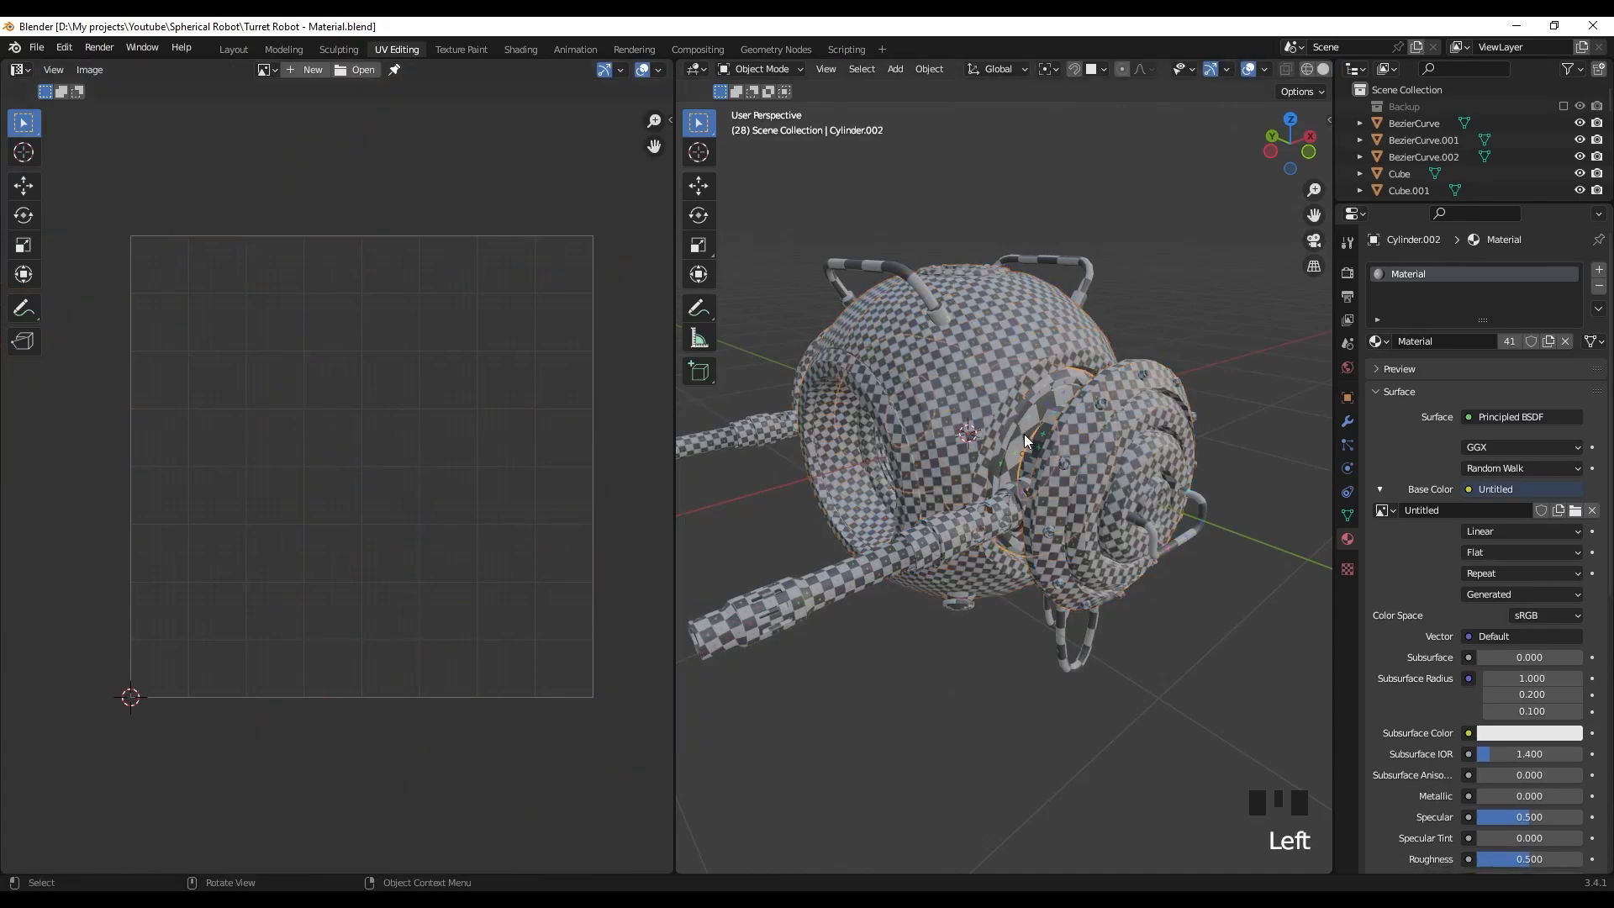
key("Tab")
key("a")
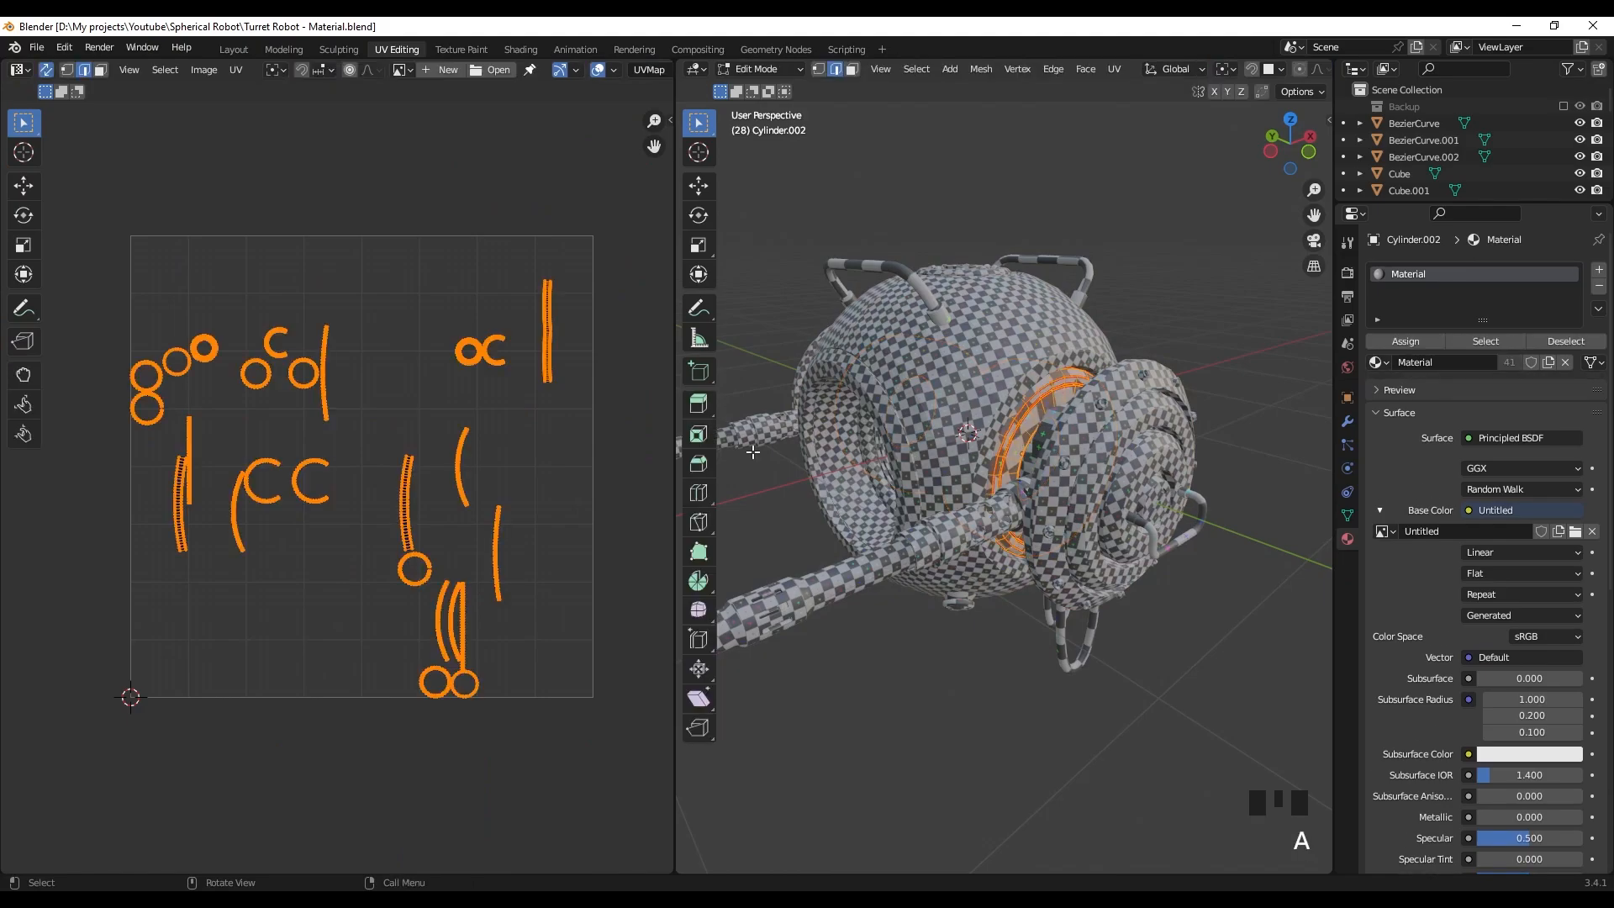
key("s")
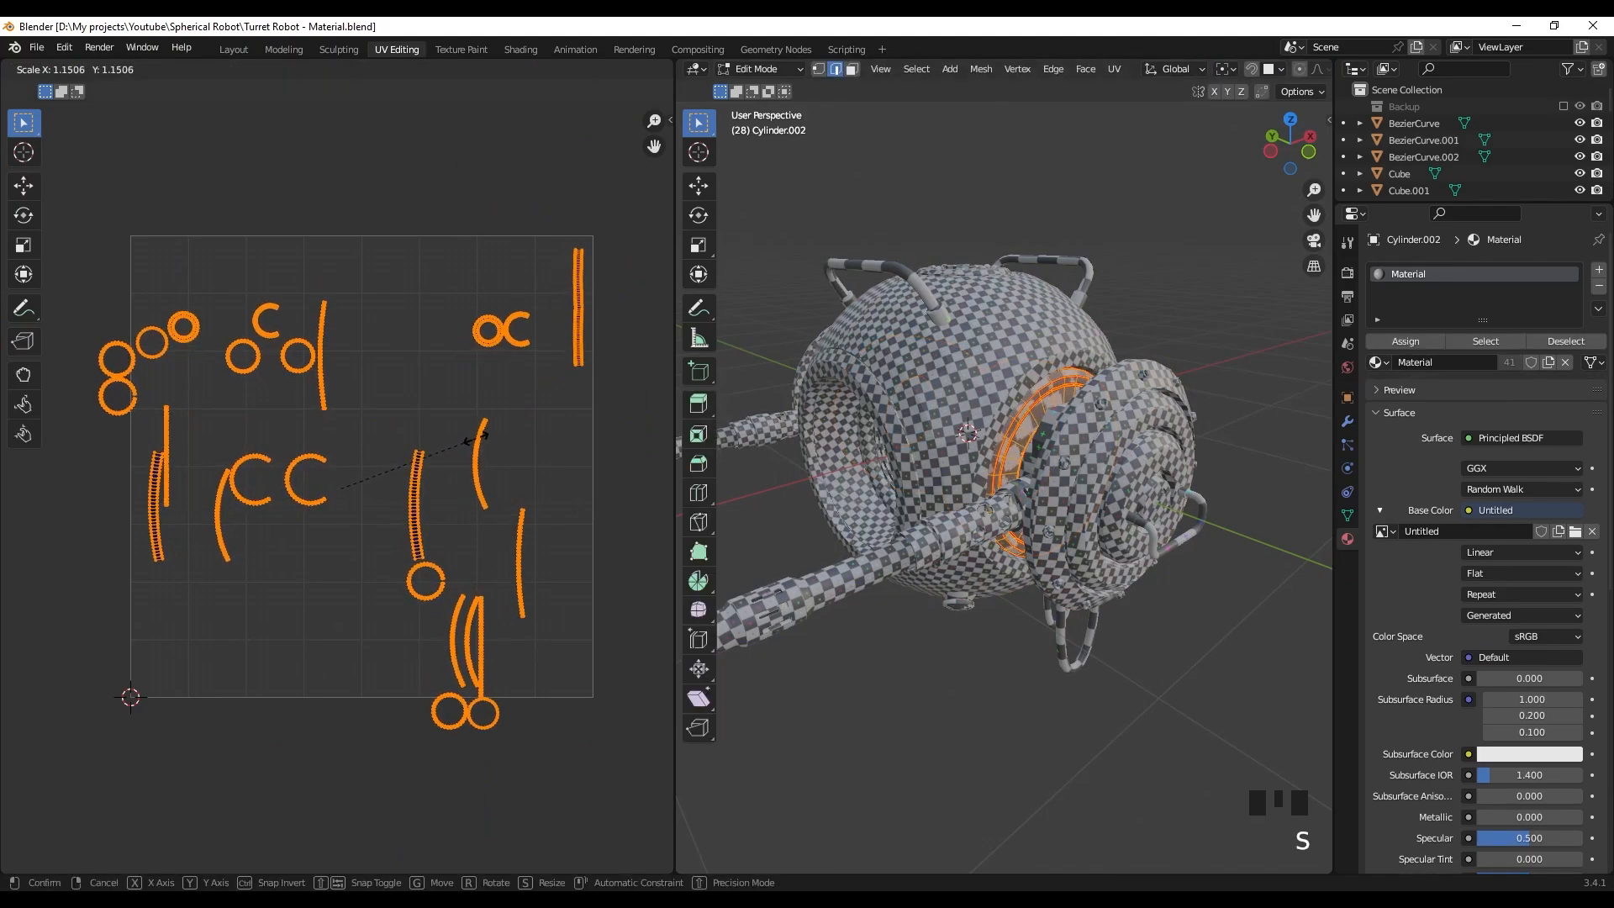
left_click(516, 385)
middle_click_drag(417, 386, 426, 401)
key("Tab")
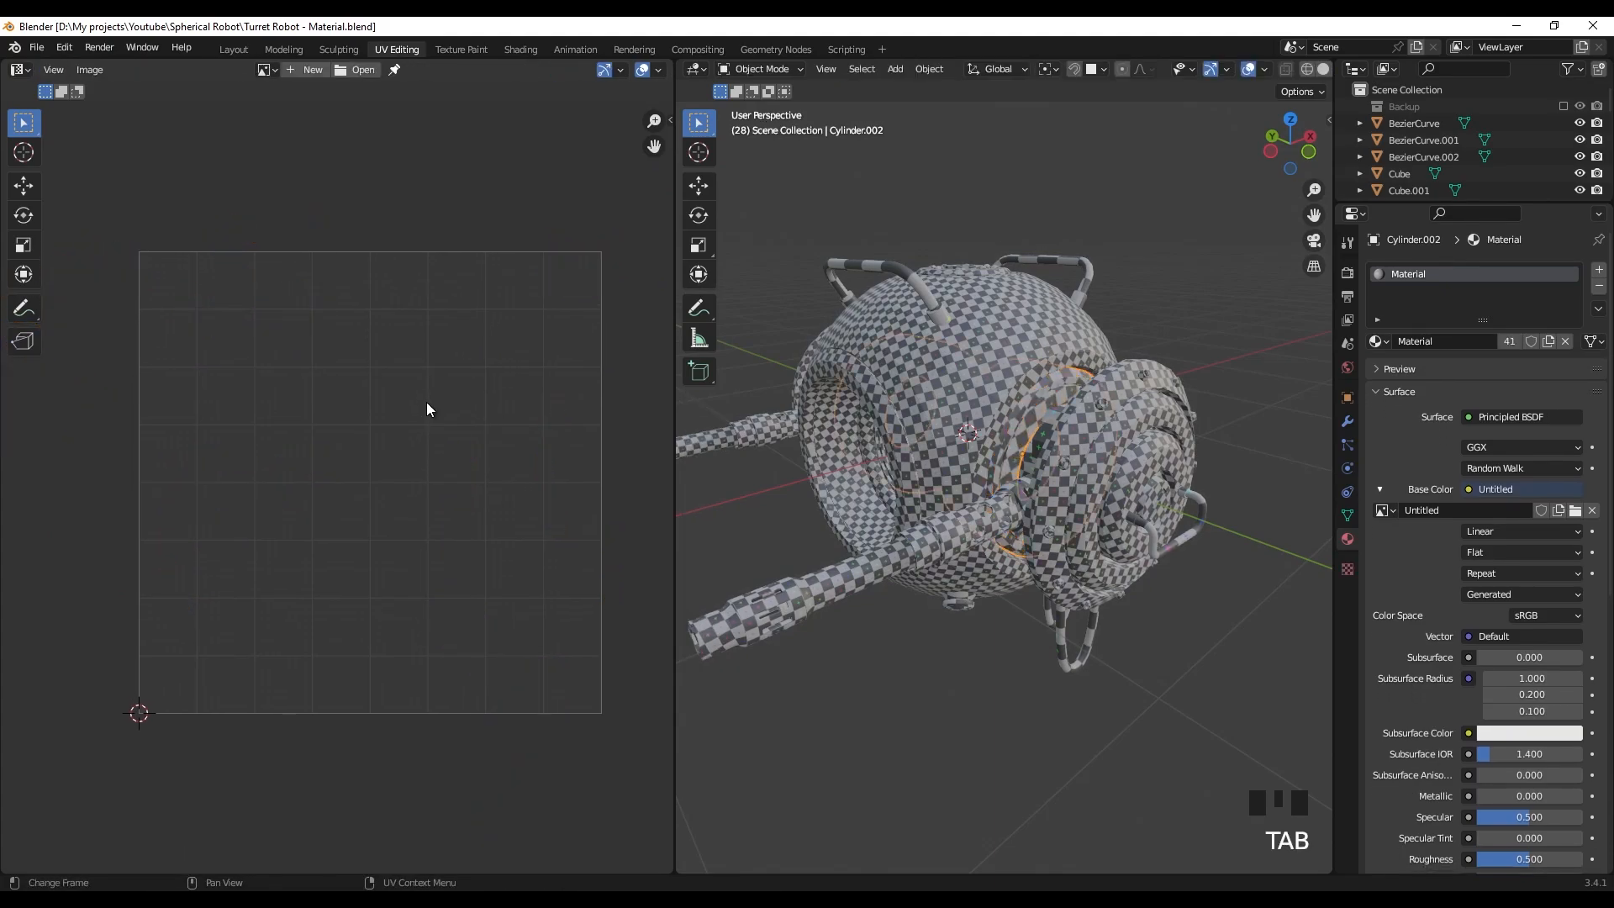
- Select the handles, hanging cable loops and underside caps together and enlarge all their UV islands to suit the body's checker density
left_click(920, 291)
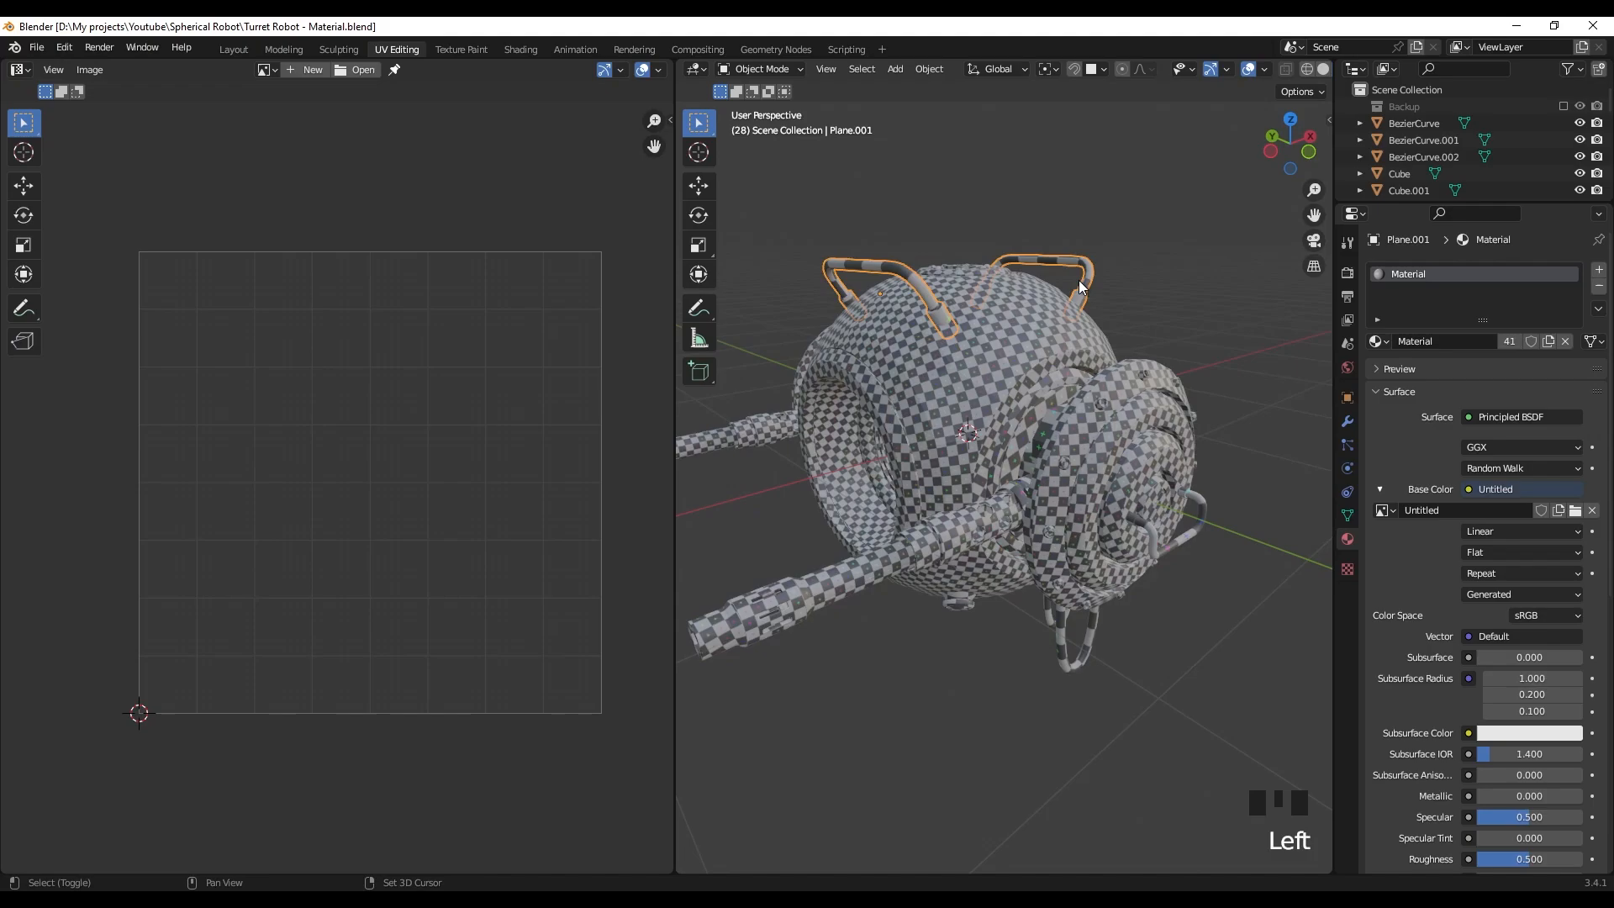
middle_click_drag(942, 404, 1065, 622)
left_click(1066, 622, "shift")
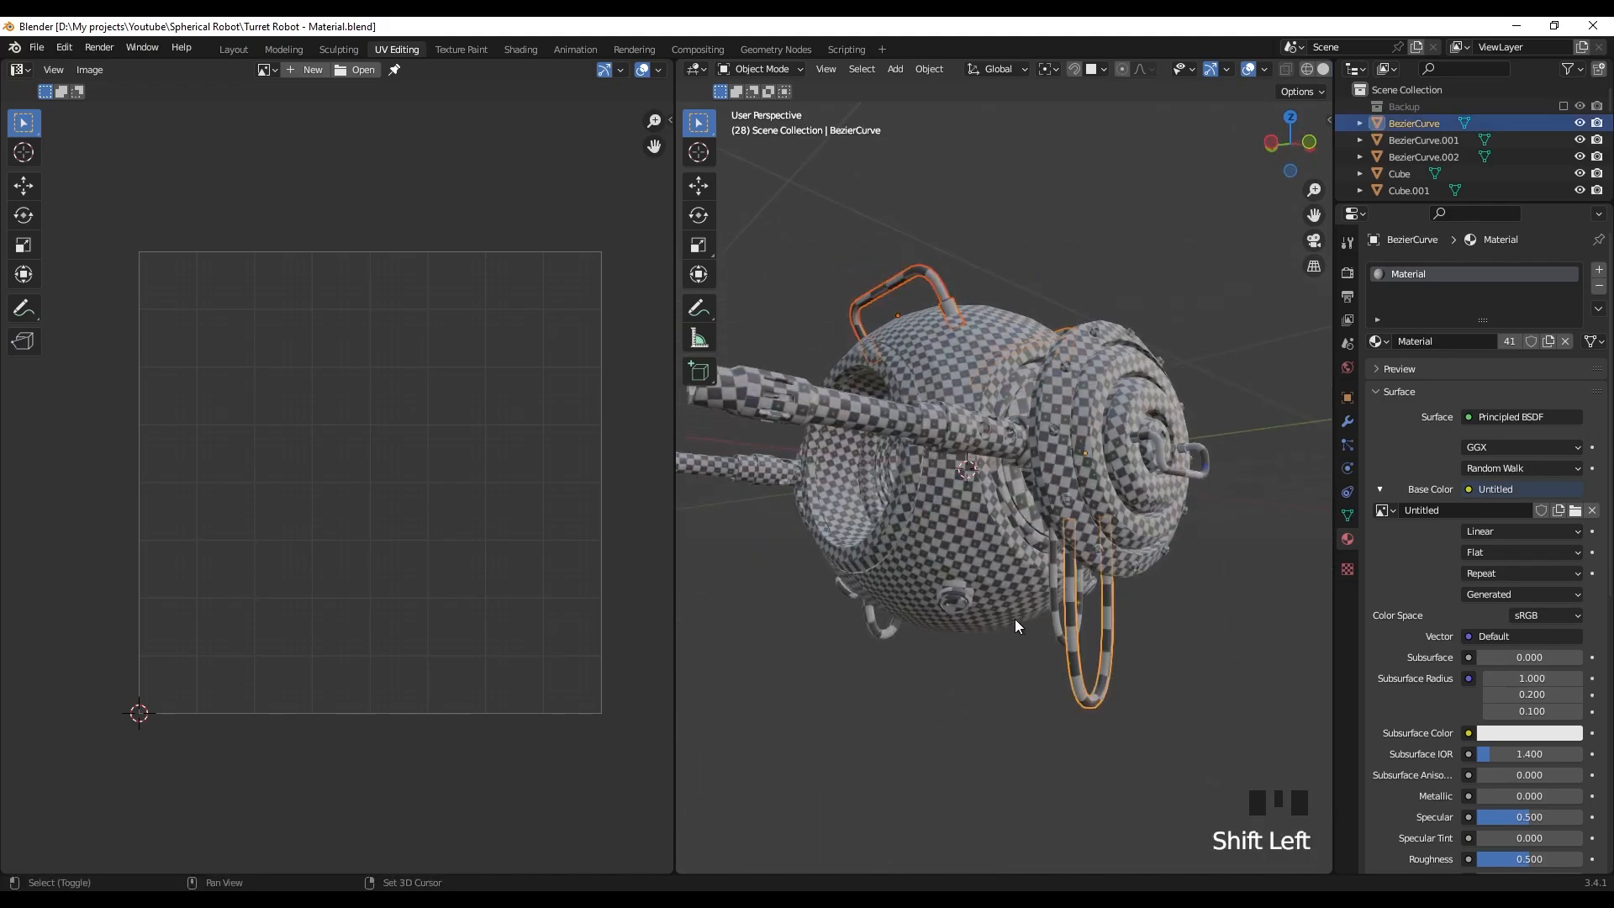
left_click(961, 596, "shift")
middle_click_drag(918, 516, 811, 630)
left_click(1088, 607, "shift")
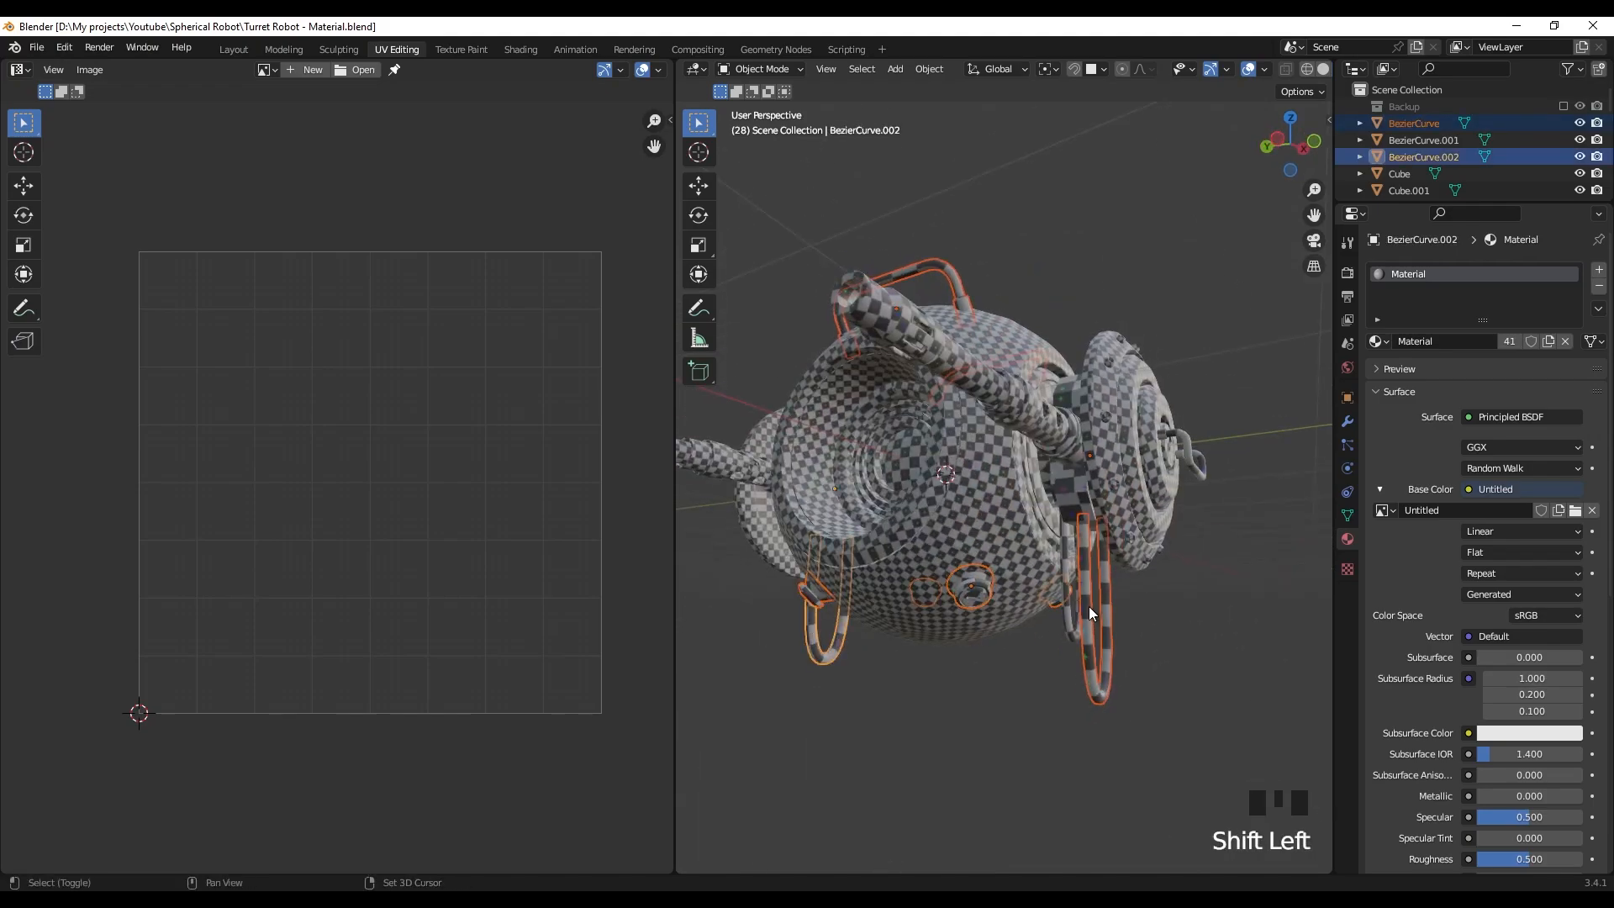
left_click(1071, 617, "shift")
middle_click_drag(1020, 526, 1017, 492)
scroll(1027, 536, "up", 2)
left_click(1007, 518, "shift")
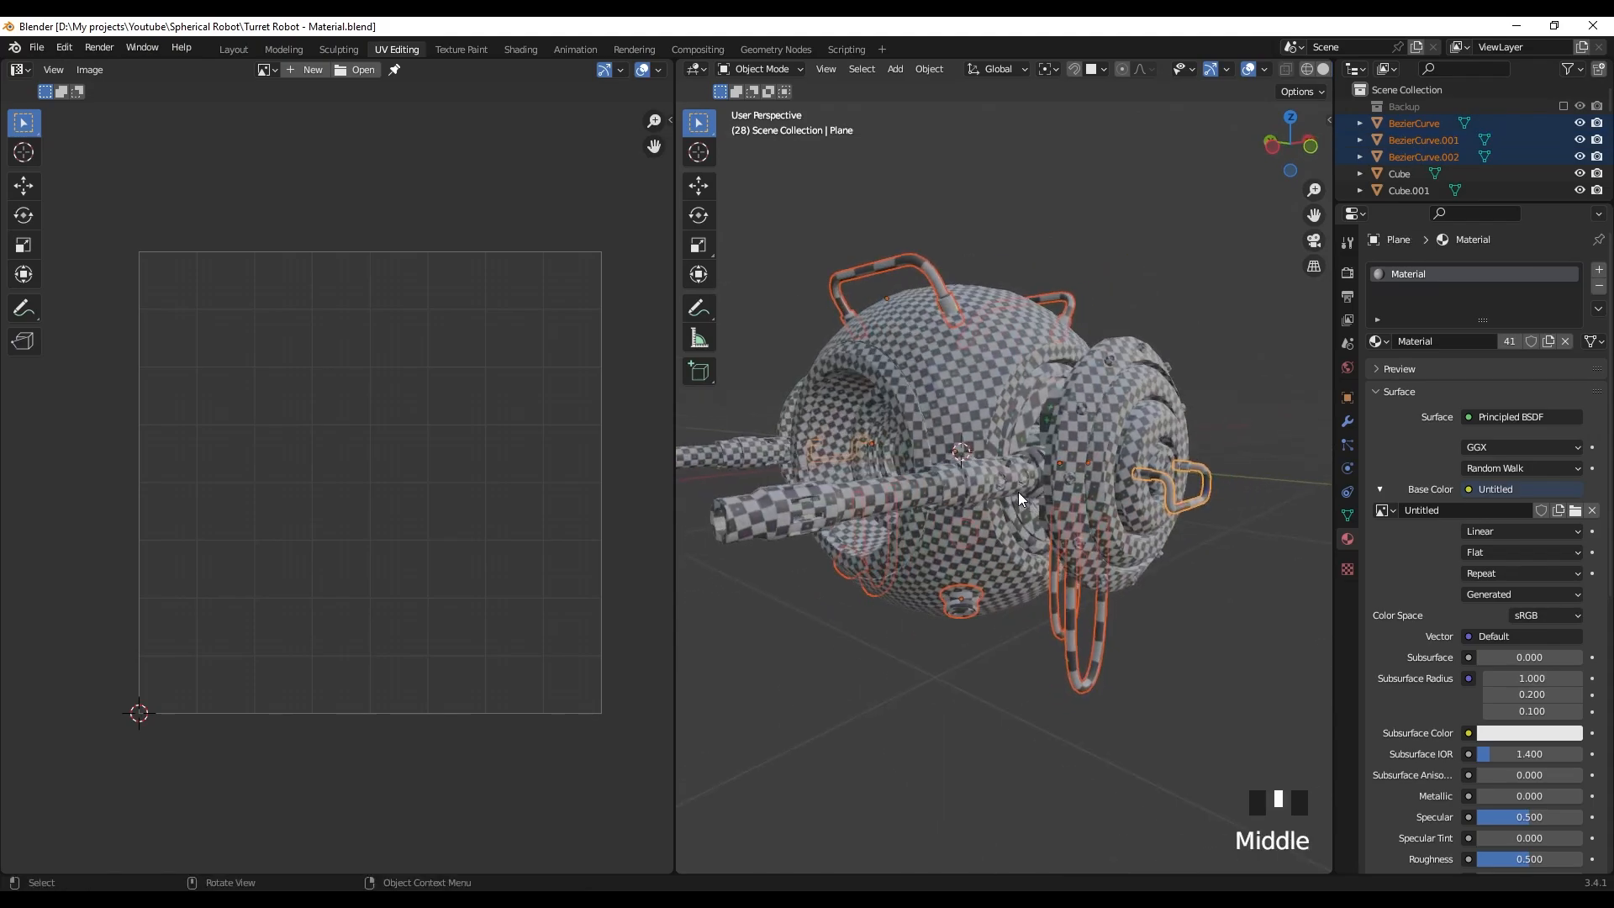
key("Tab")
key("a")
key("s")
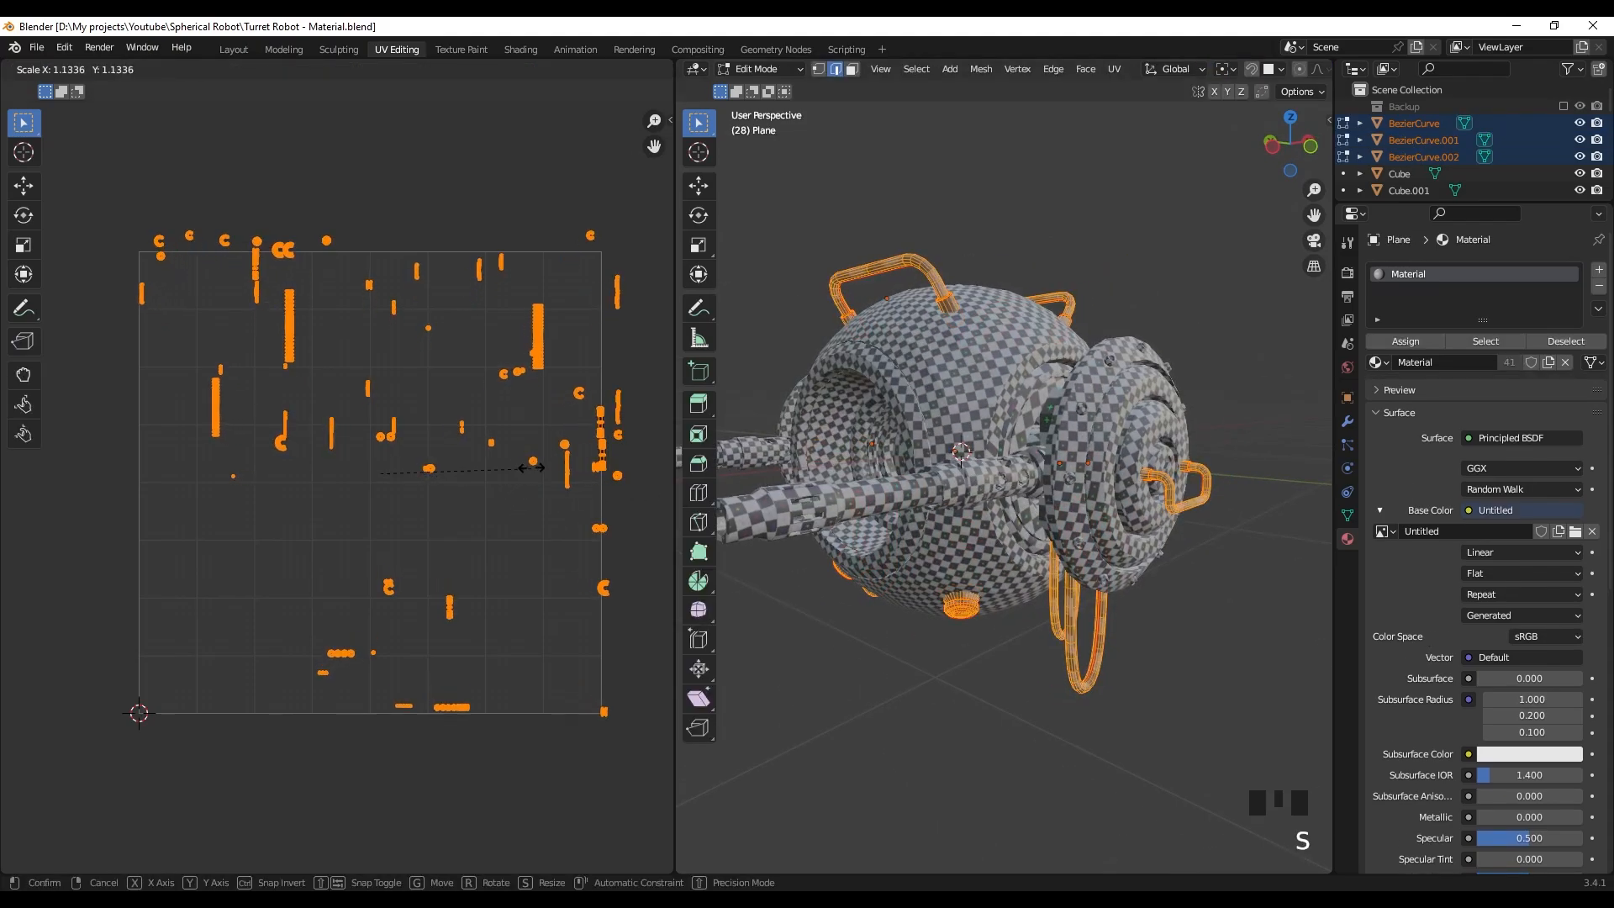
left_click(591, 344)
middle_click_drag(954, 541, 946, 496)
scroll(371, 482, "down", 2)
- Bring every part of the robot into Edit Mode together with all geometry selected
key("Tab")
key("a")
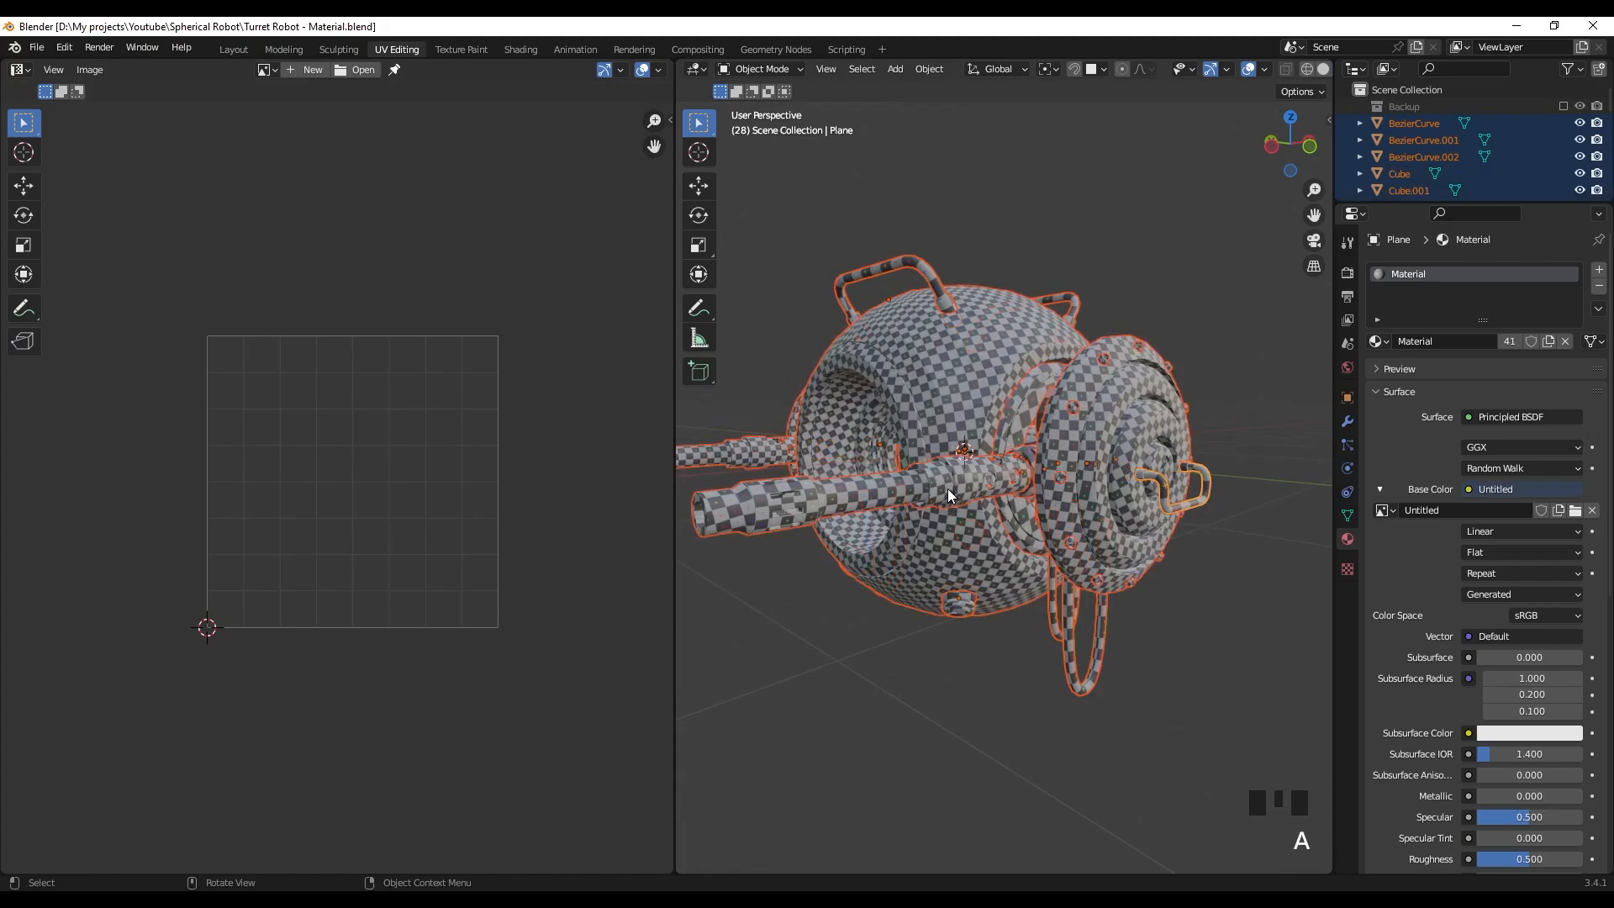
key("Tab")
key("a")
middle_click_drag(379, 454, 400, 476)
- Try the built-in Pack Islands on all of the robot's UV islands and undo the packing
left_click(238, 69)
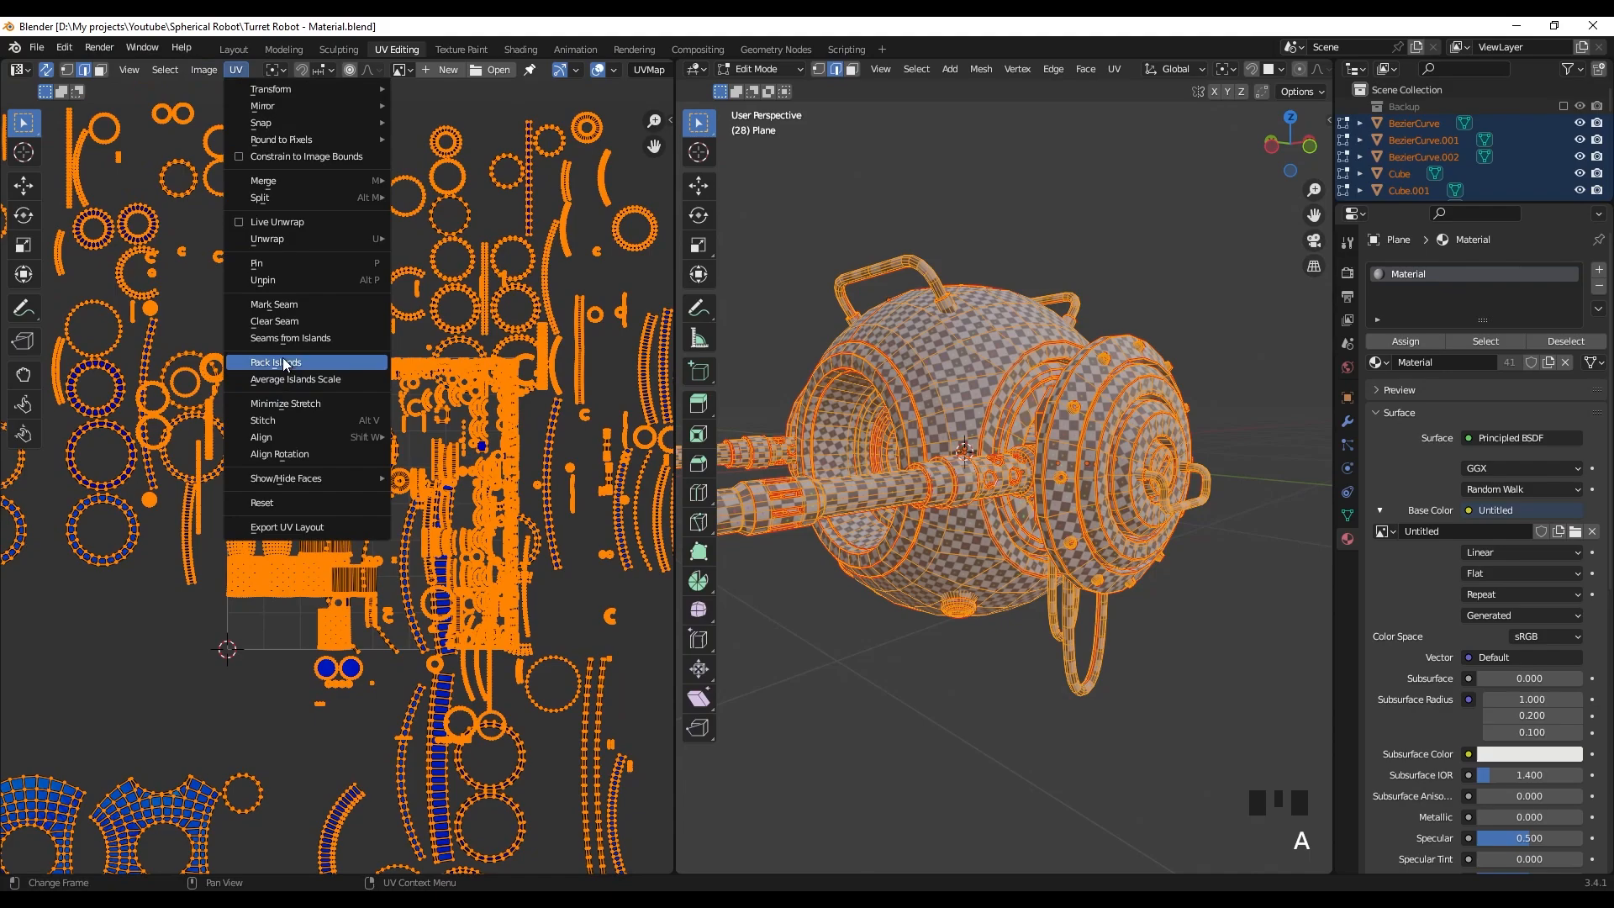
left_click(283, 360)
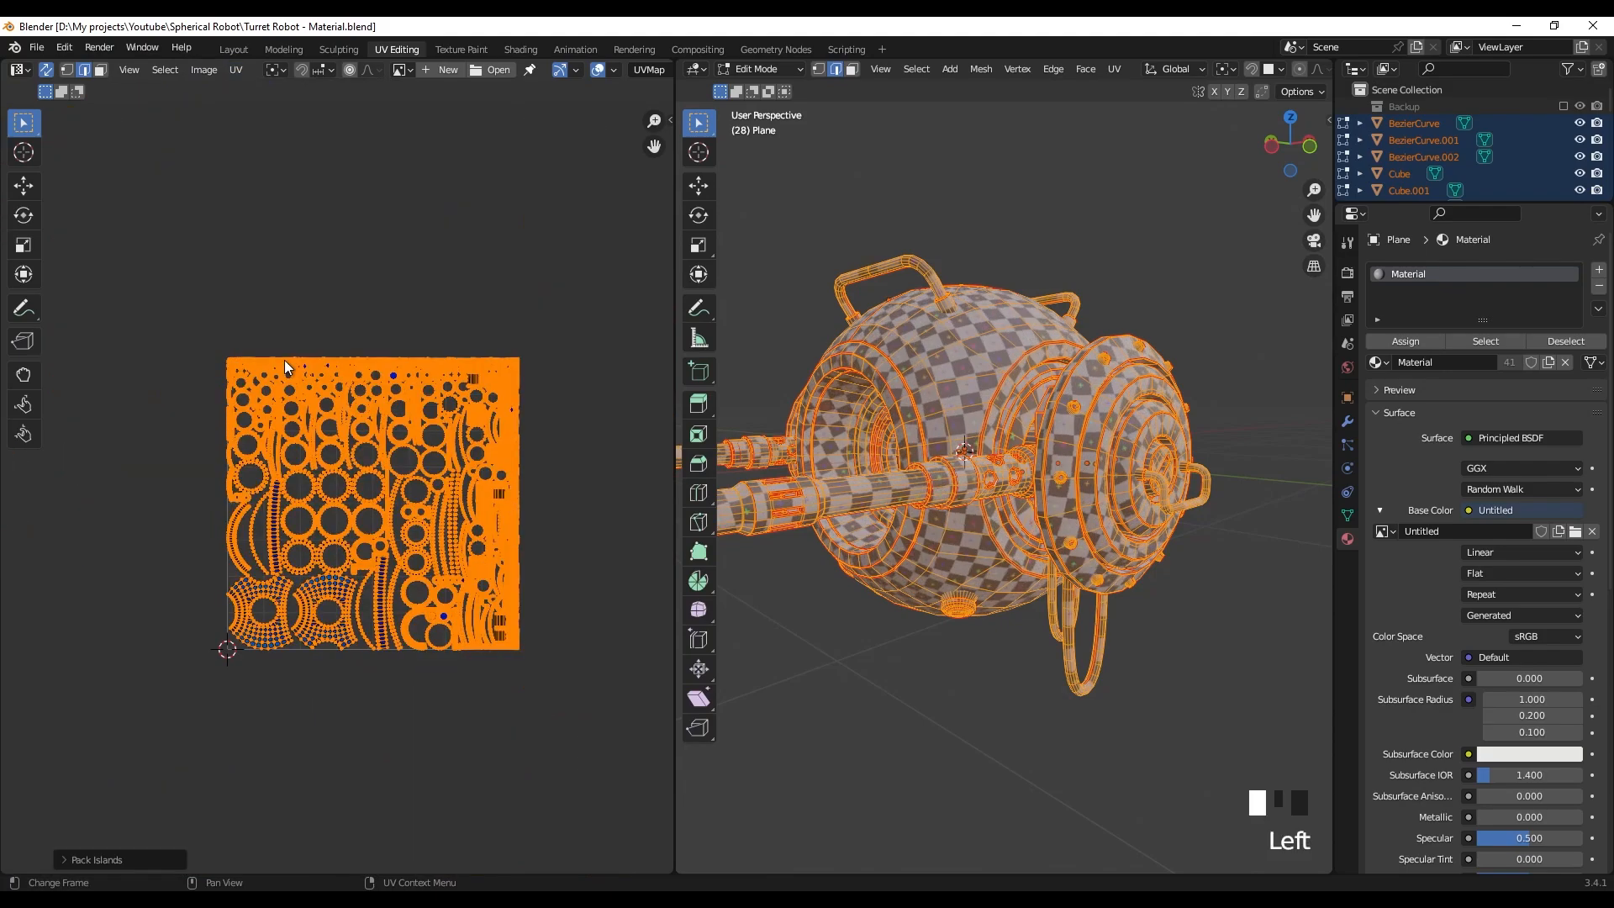
key("ctrl+z")
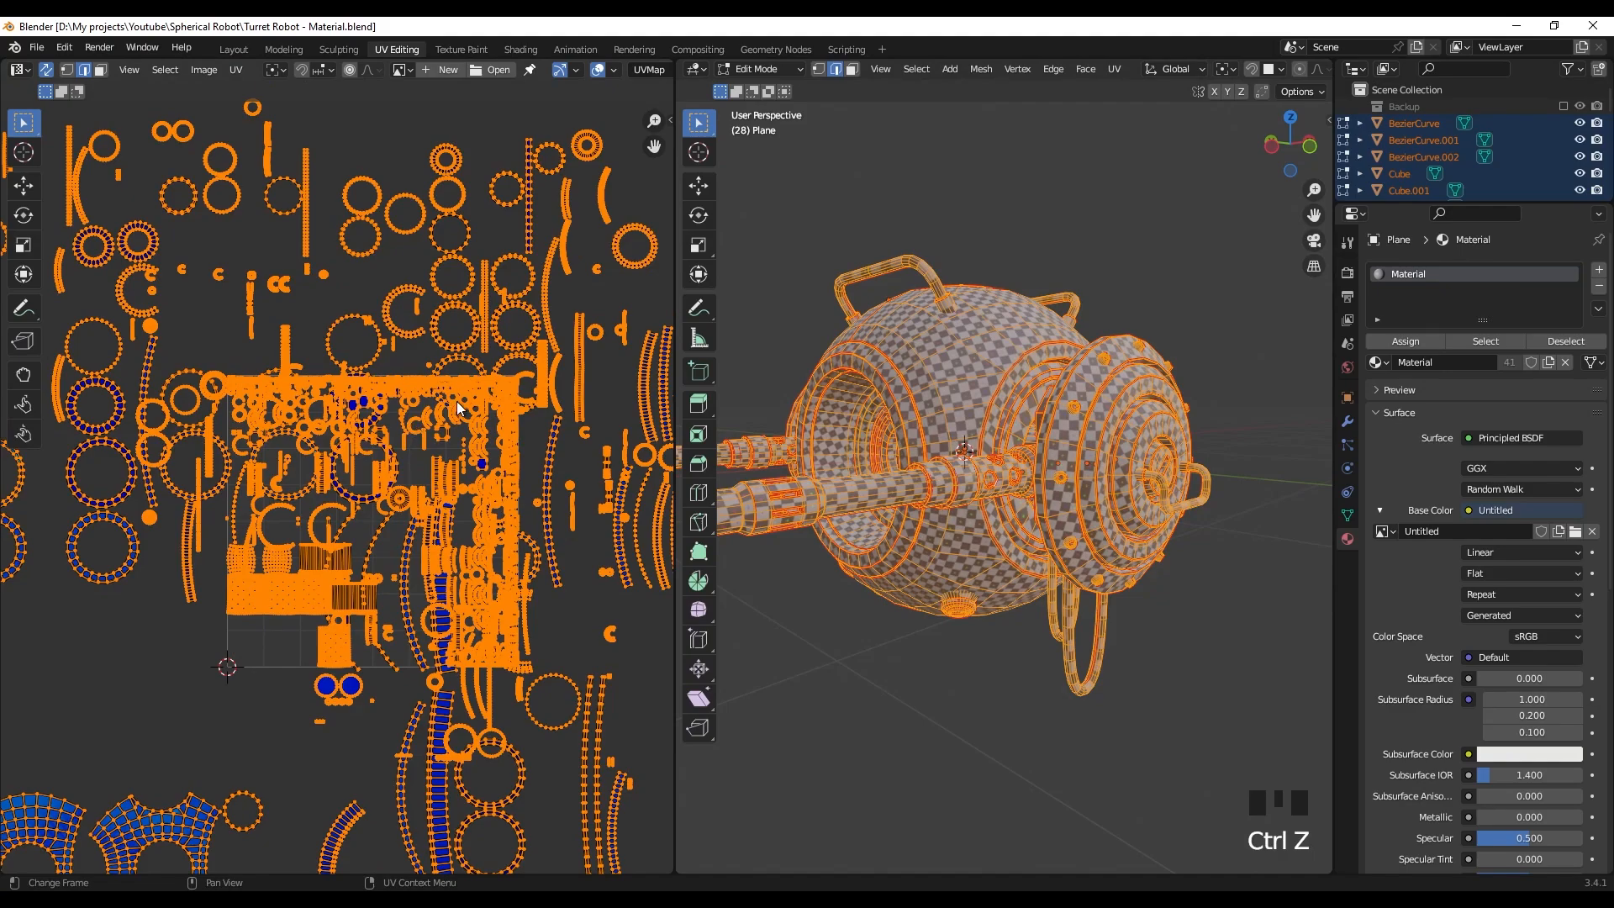
- Pack all the robot's UV islands with UV-Packer, with Rescale UV-Charts turned off
key("n")
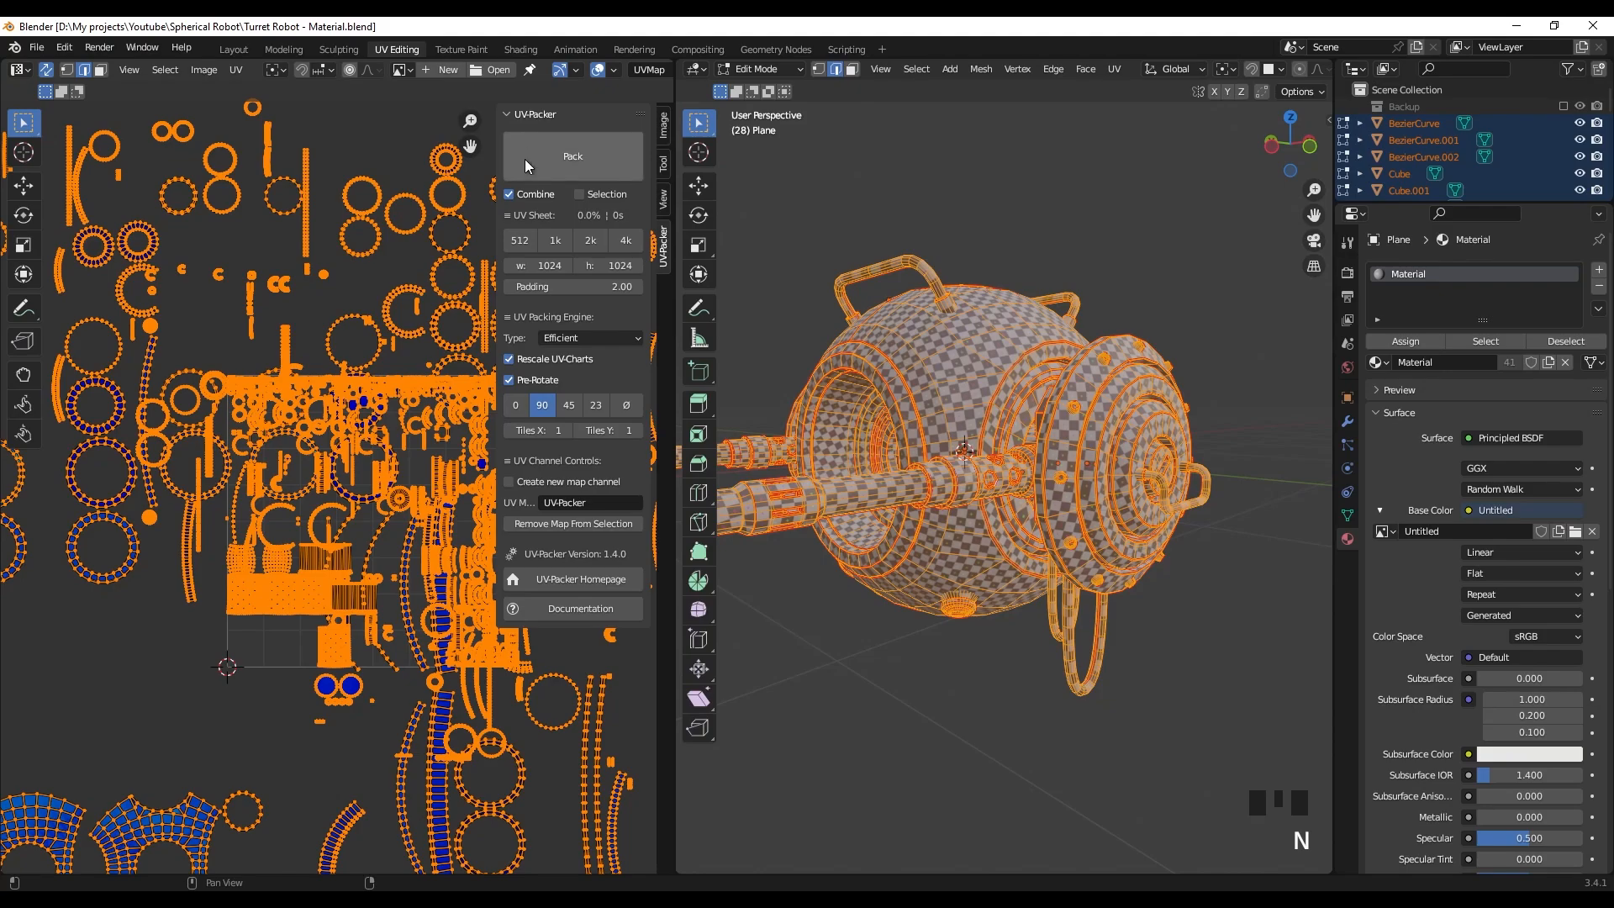
left_click(509, 359)
left_click(577, 155)
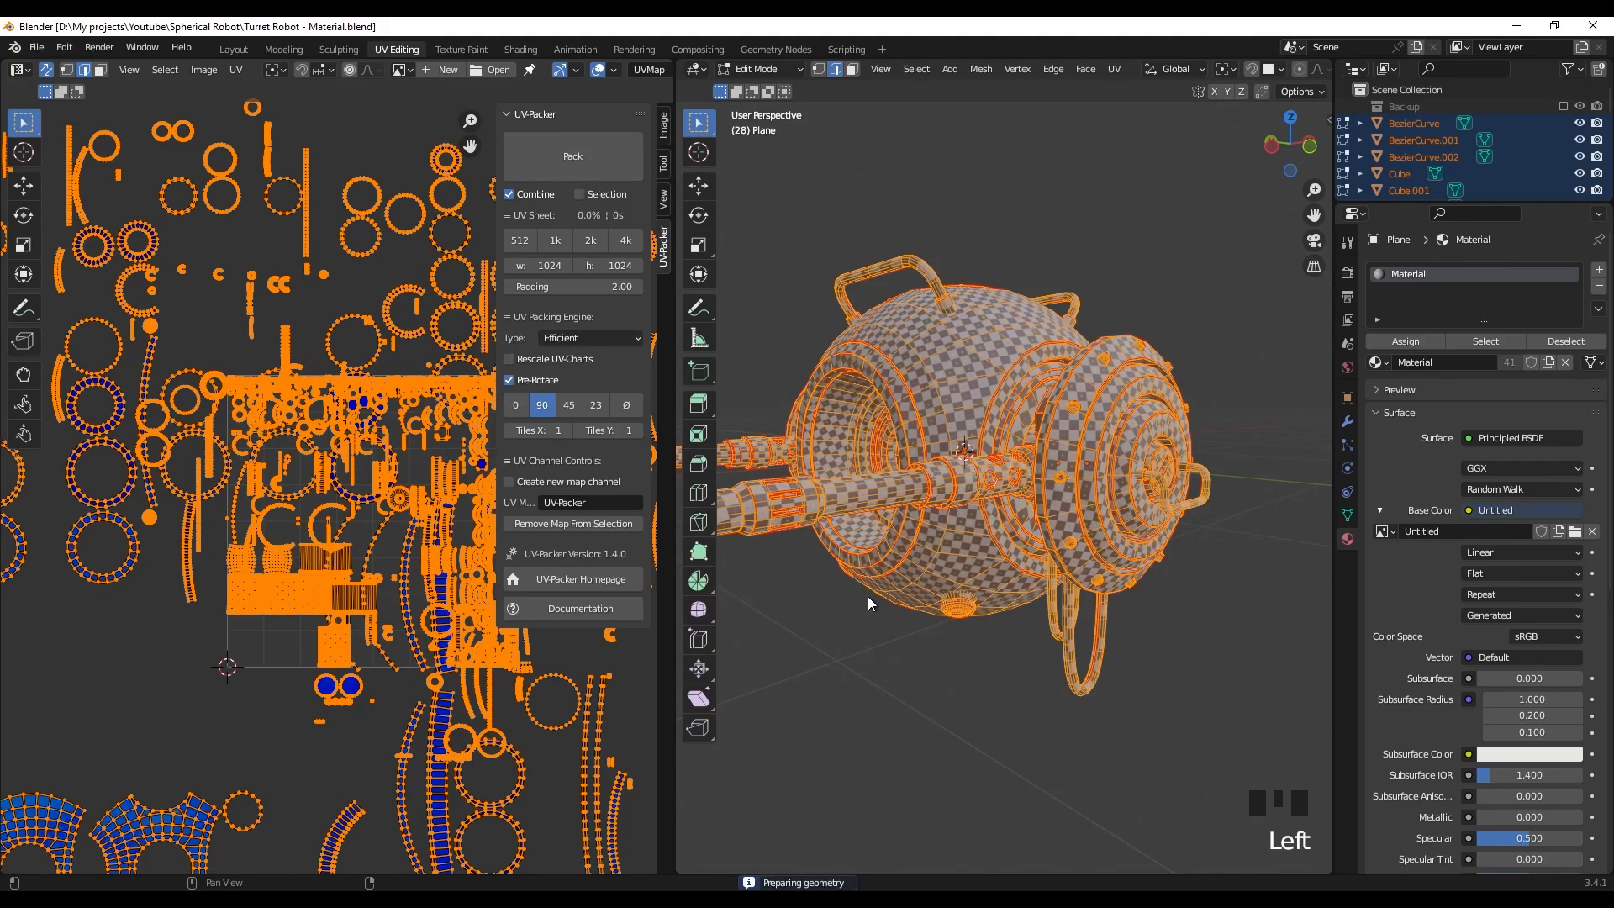
- Examine the packed UV layout for wasted space and curved strips, and check the checker pattern around the robot
left_click(1062, 602)
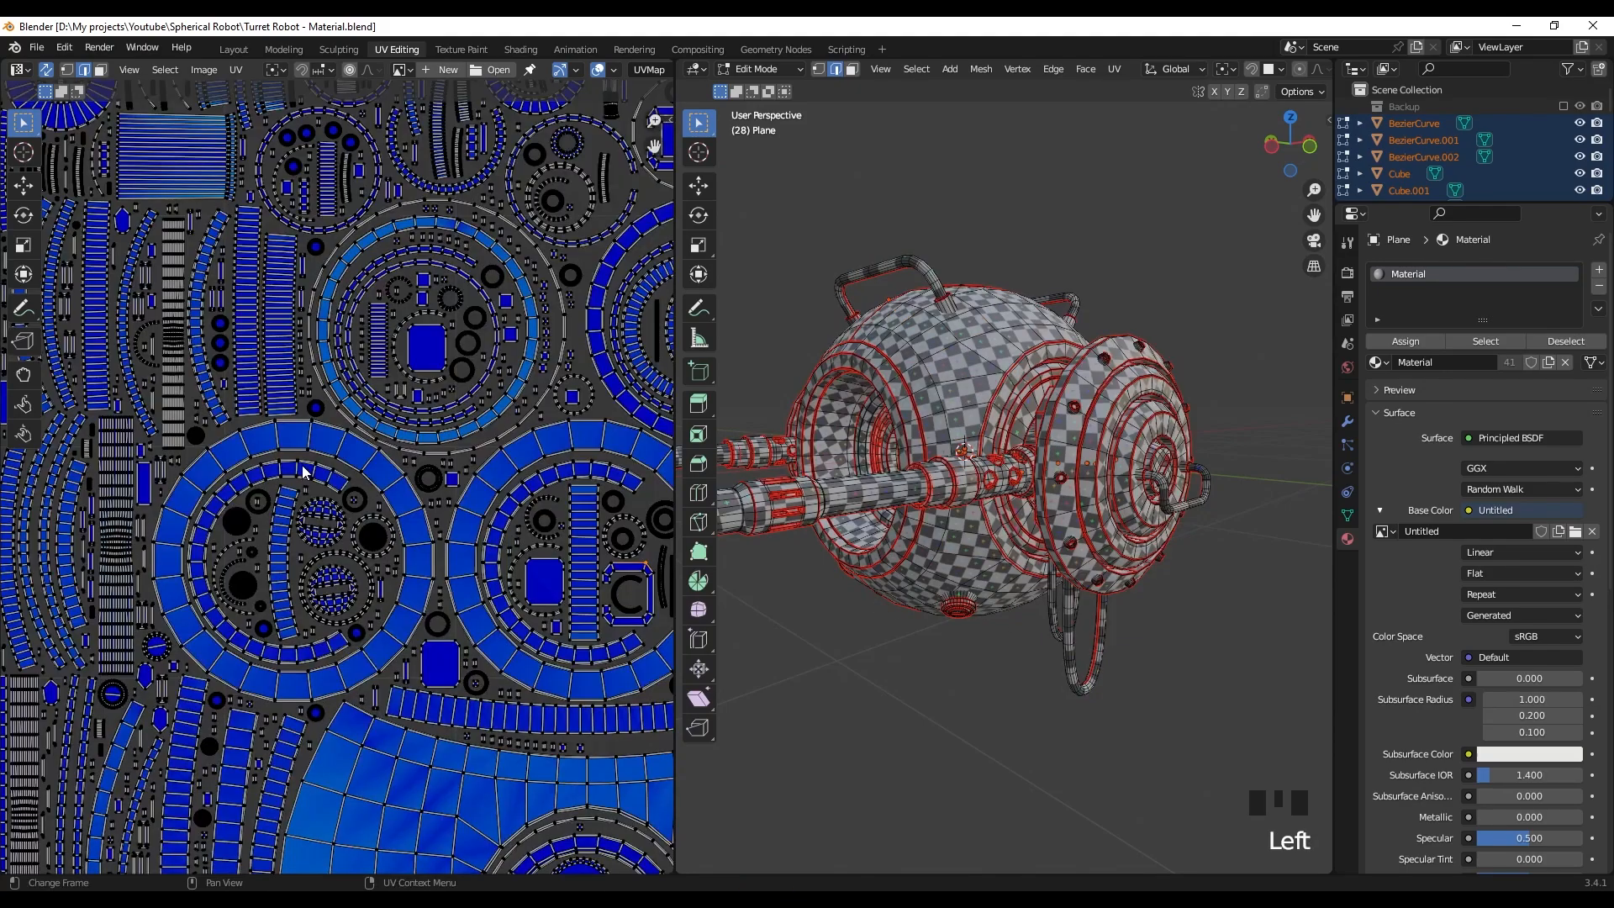
scroll(351, 520, "down", 1)
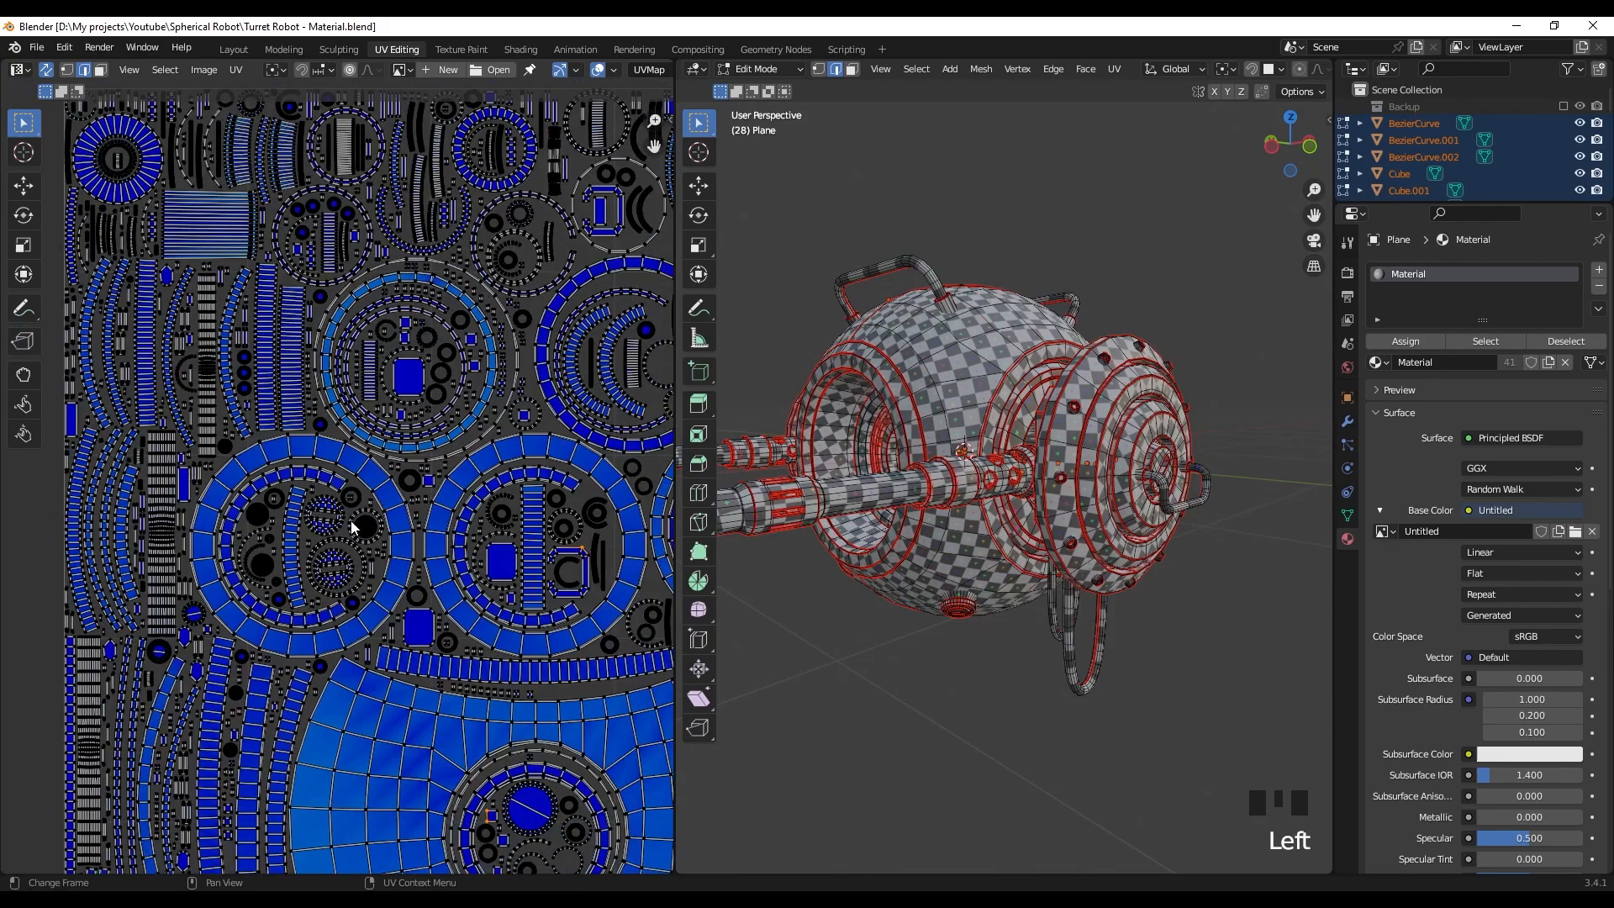
scroll(351, 525, "up", 5)
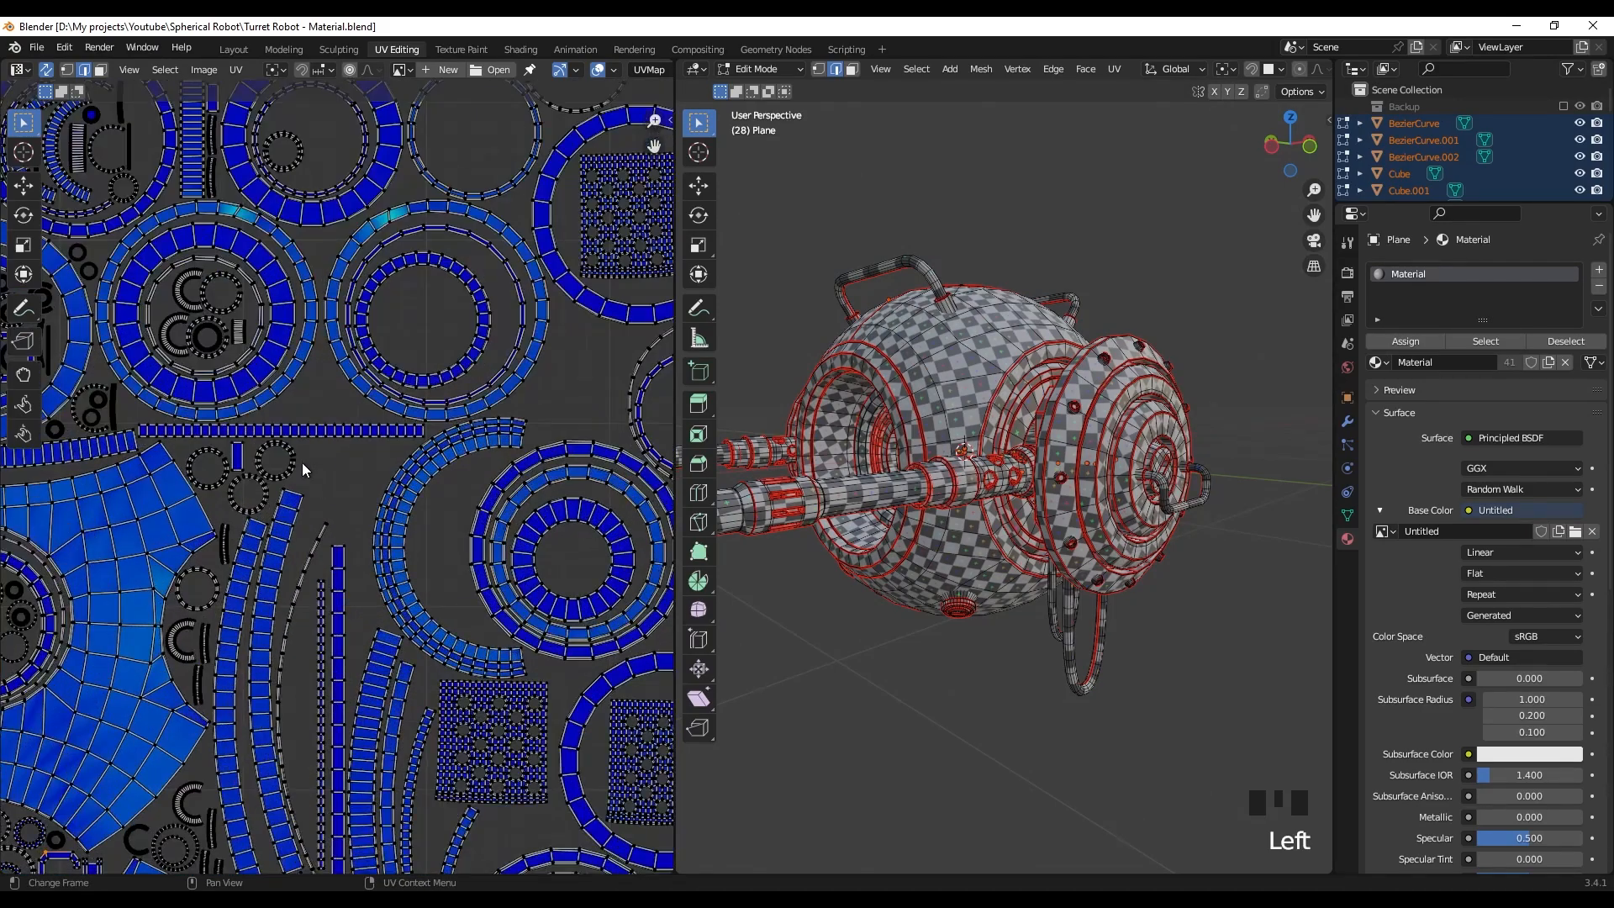
scroll(336, 469, "down", 6)
middle_click_drag(849, 466, 916, 462)
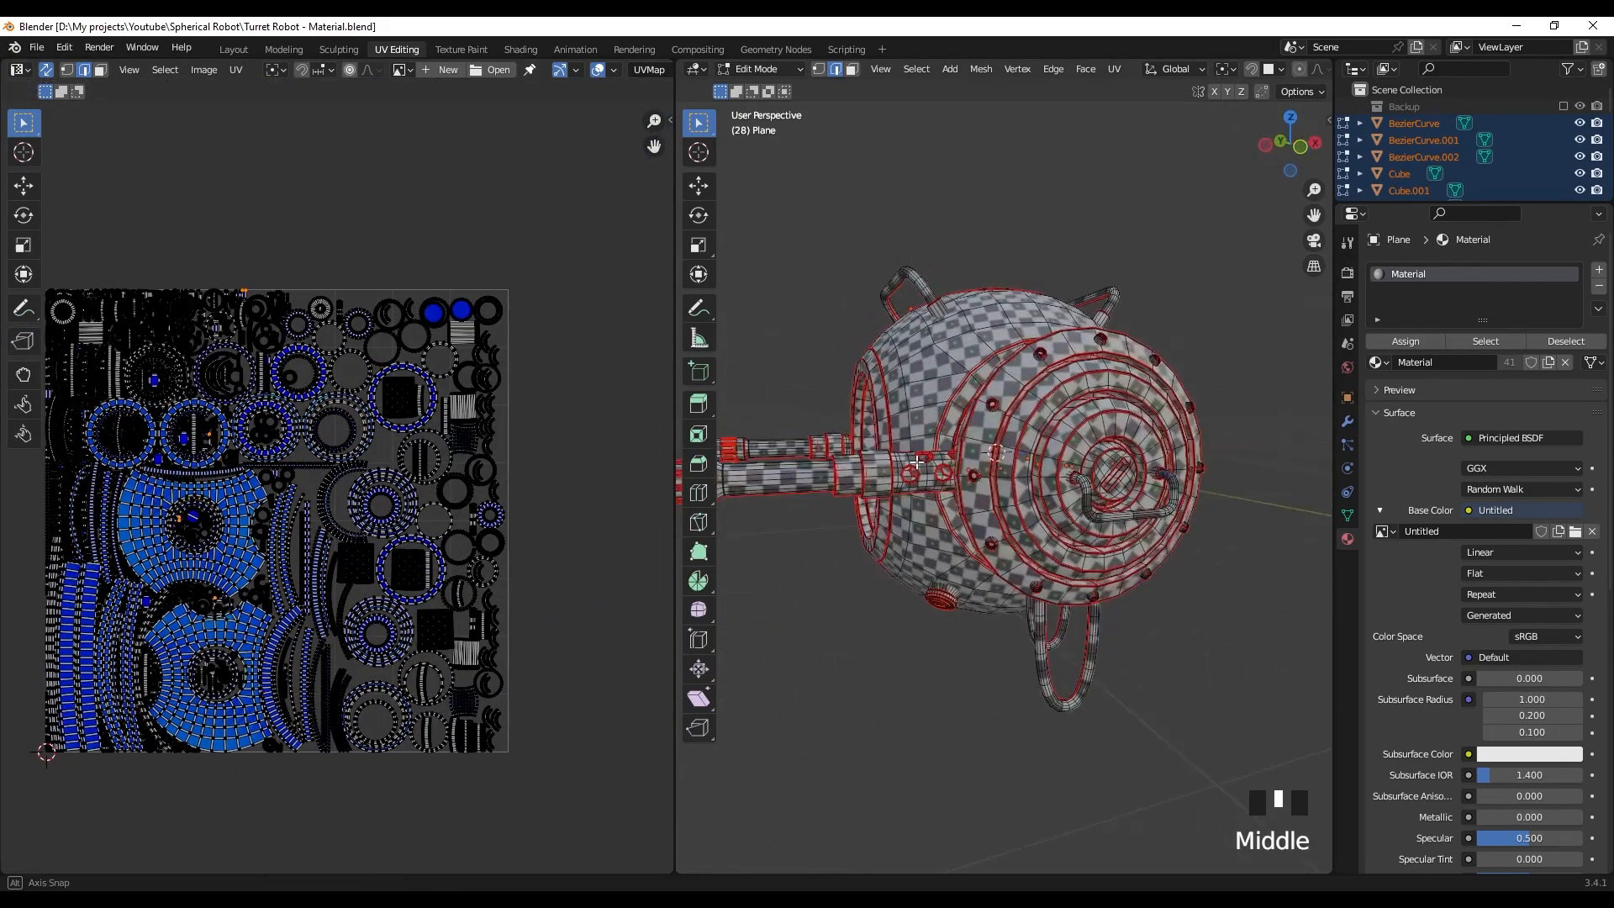
middle_click_drag(917, 462, 938, 462)
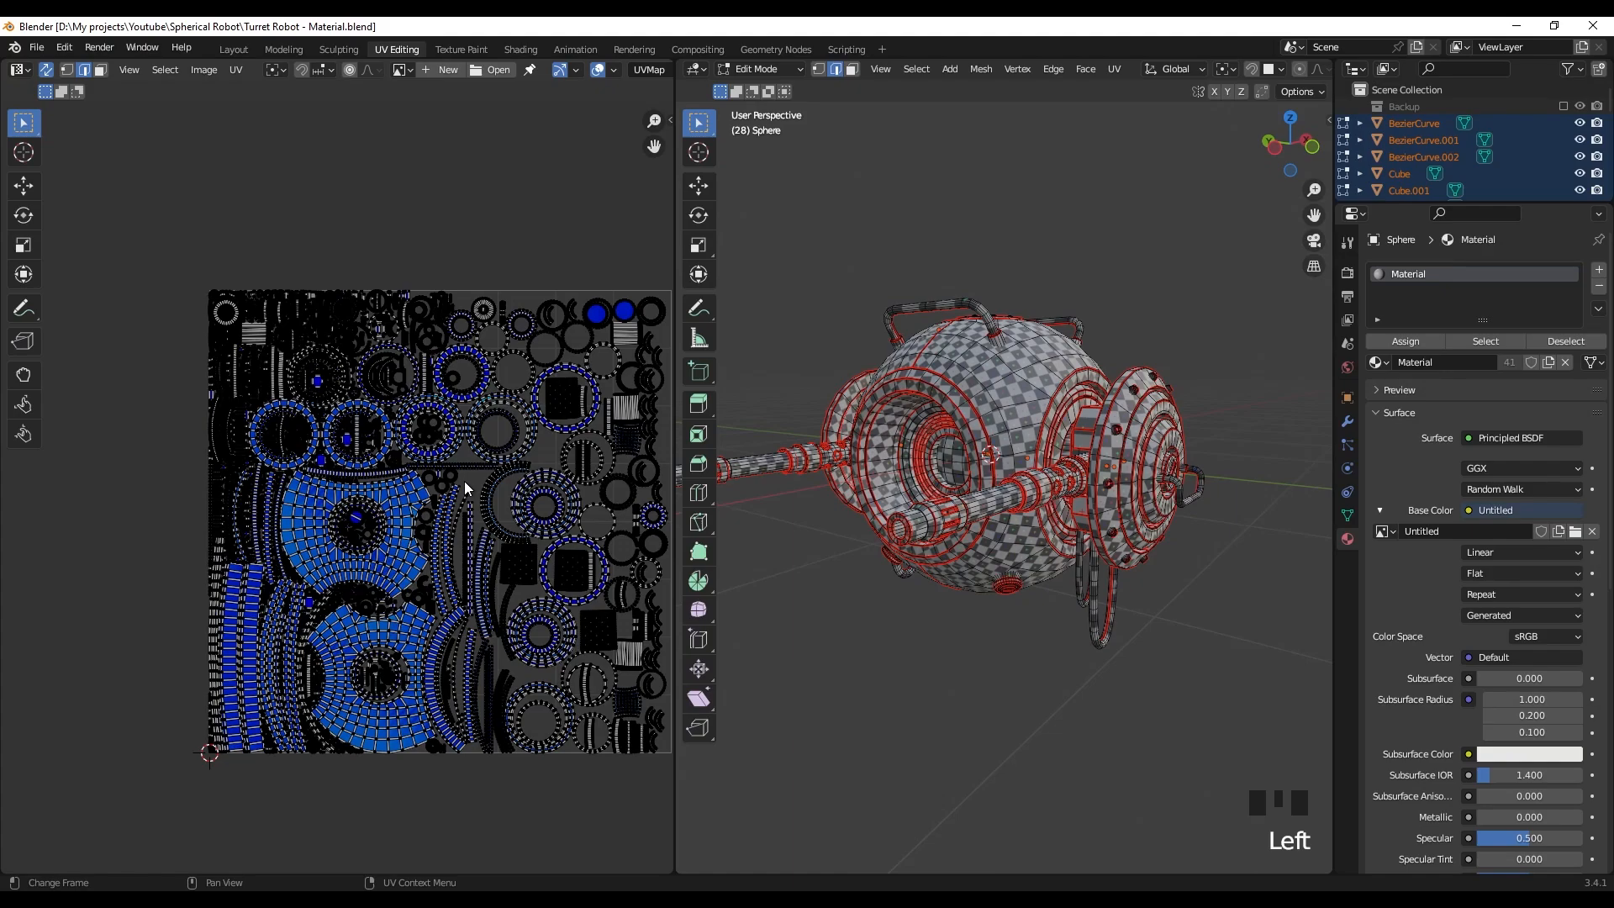
scroll(466, 550, "up", 6)
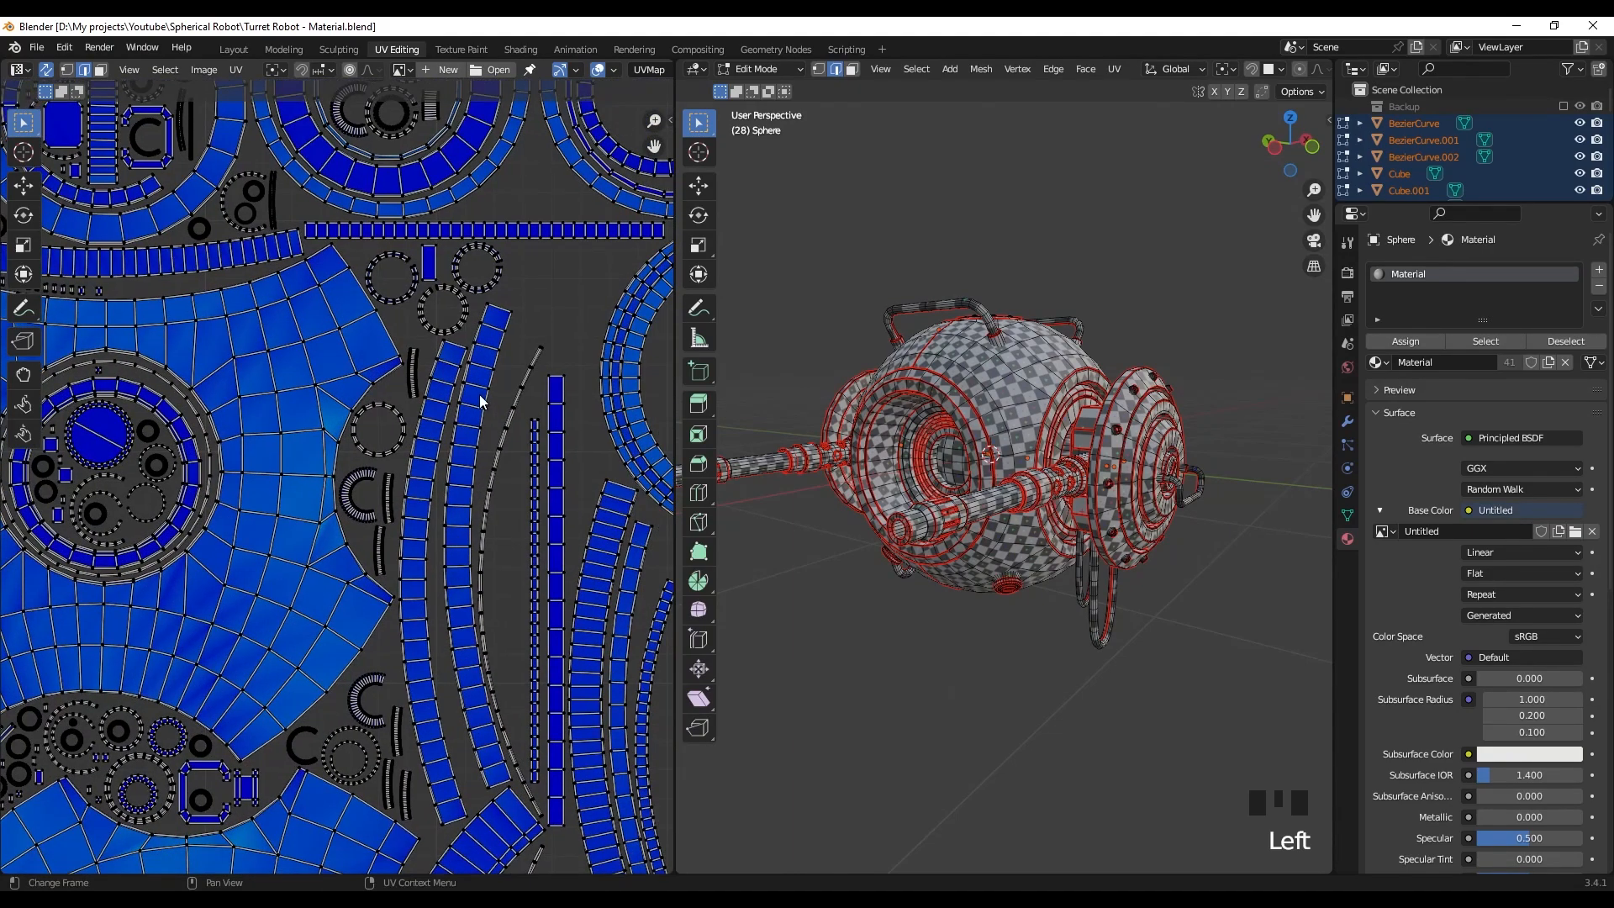
scroll(467, 553, "up", 8)
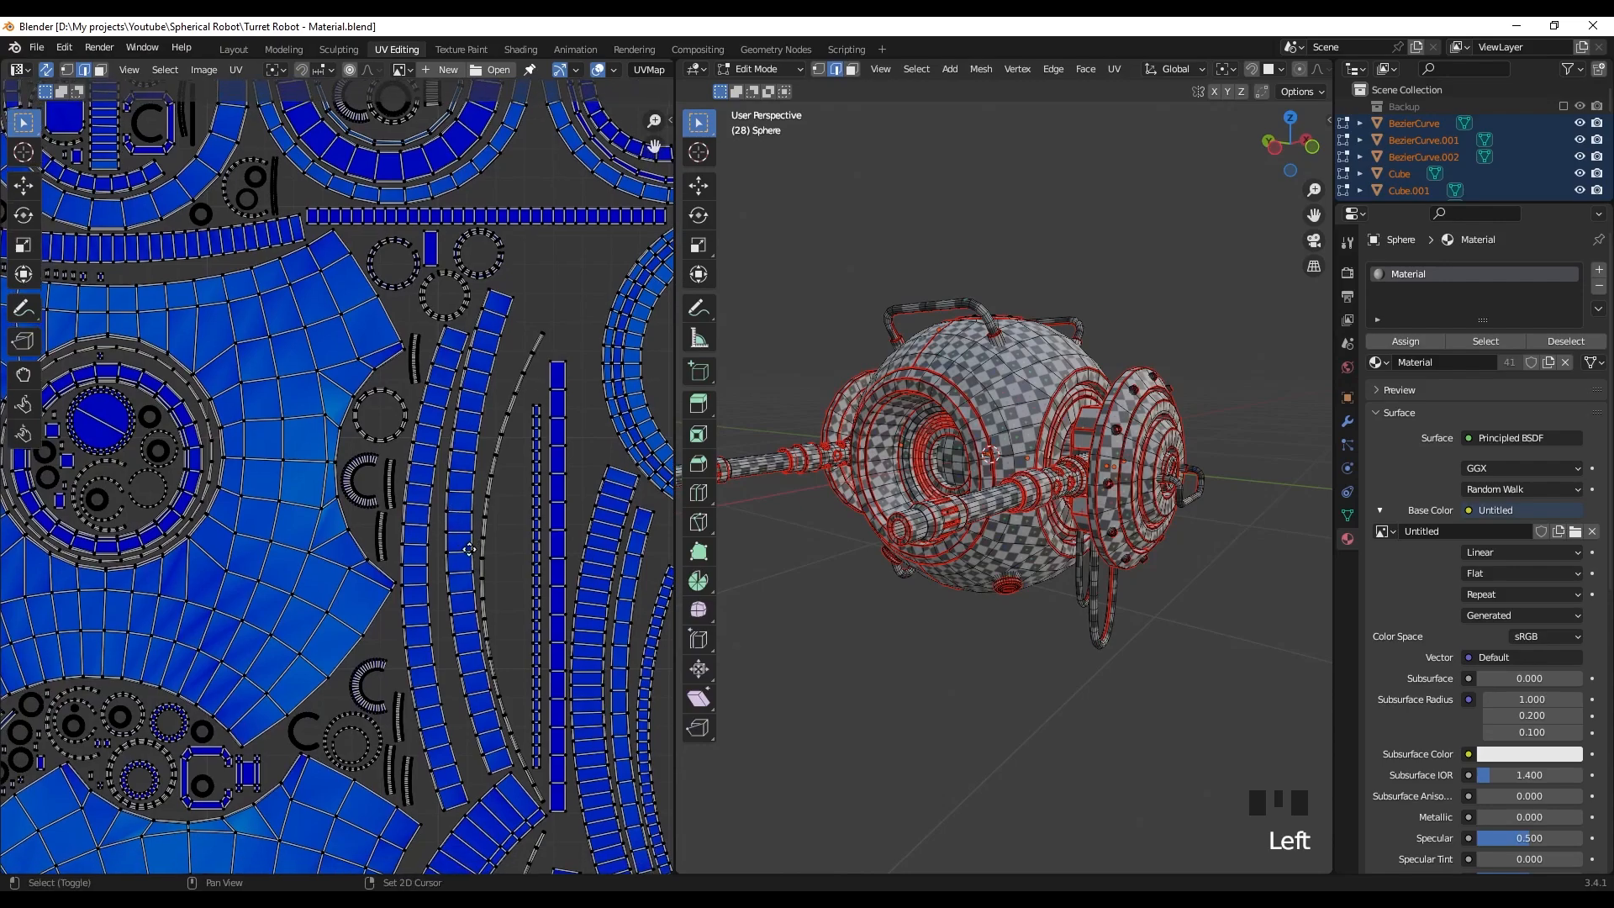
key("ctrl+z")
- Square up one quad in the wide curved UV strip by applying Align Auto to each of its four edges
scroll(395, 530, "up", 4)
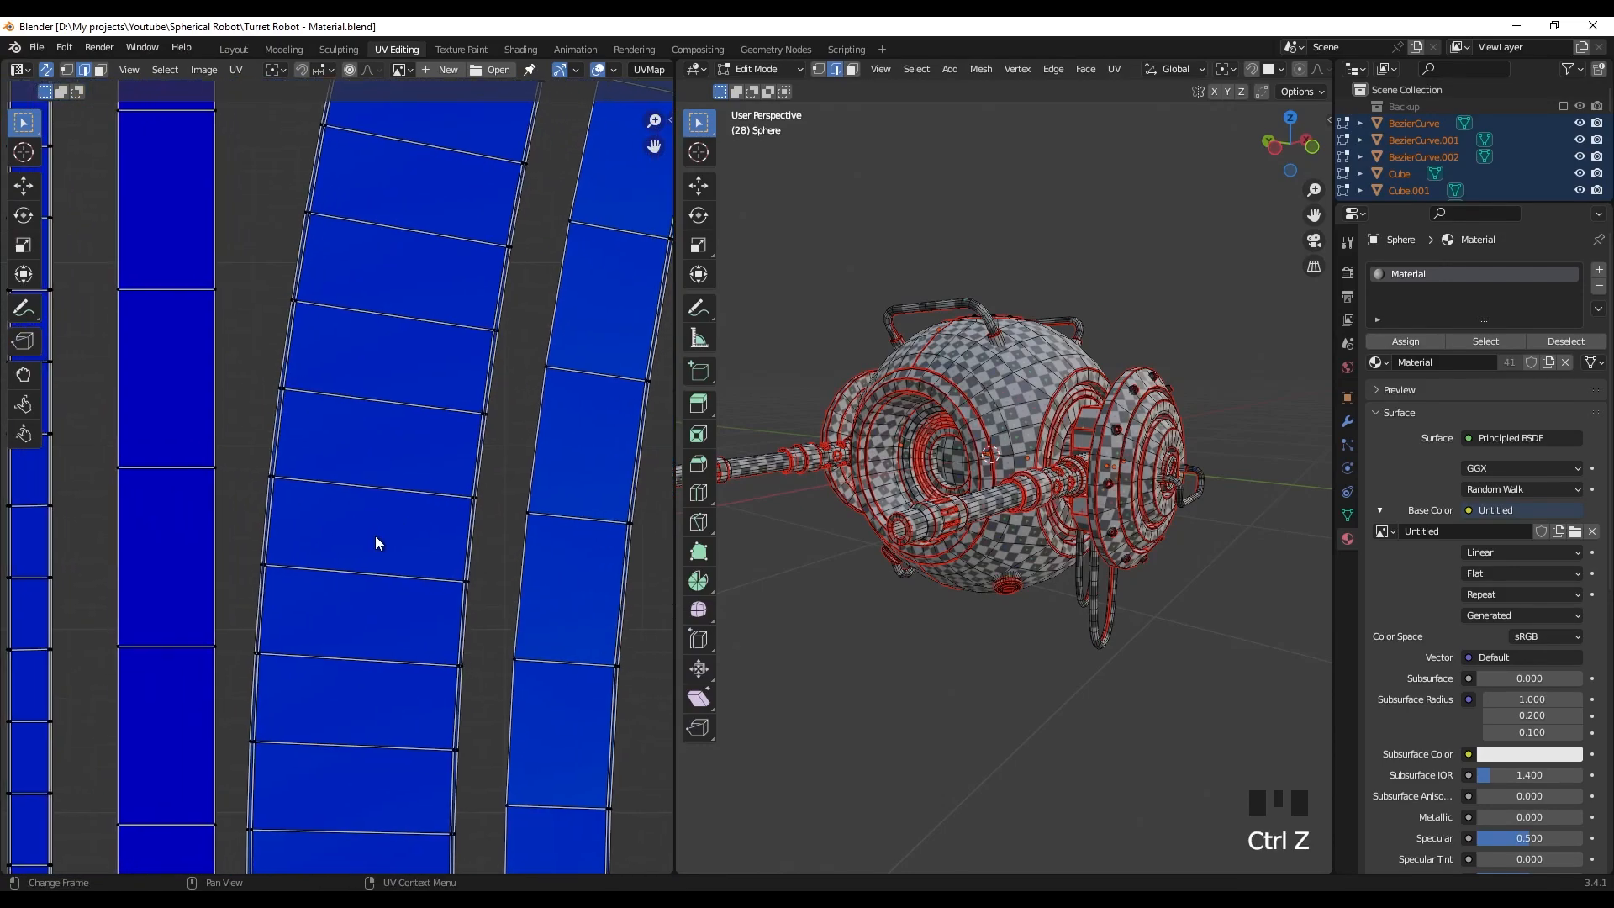
left_click(373, 488)
right_click(377, 487)
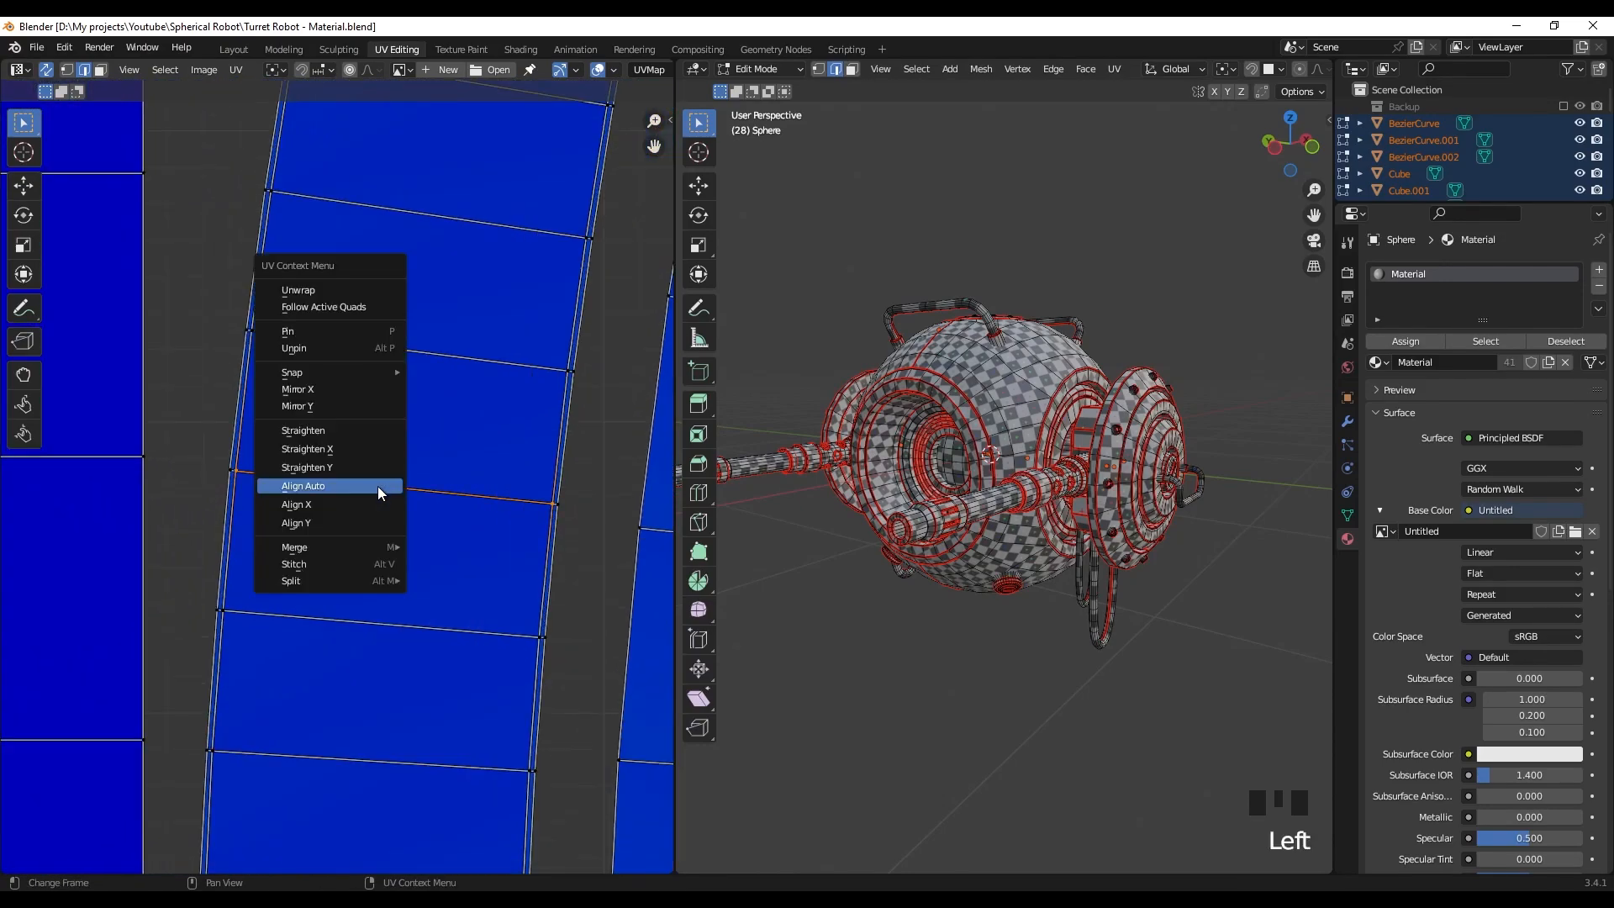
right_click(377, 486)
left_click(367, 626)
right_click(367, 626)
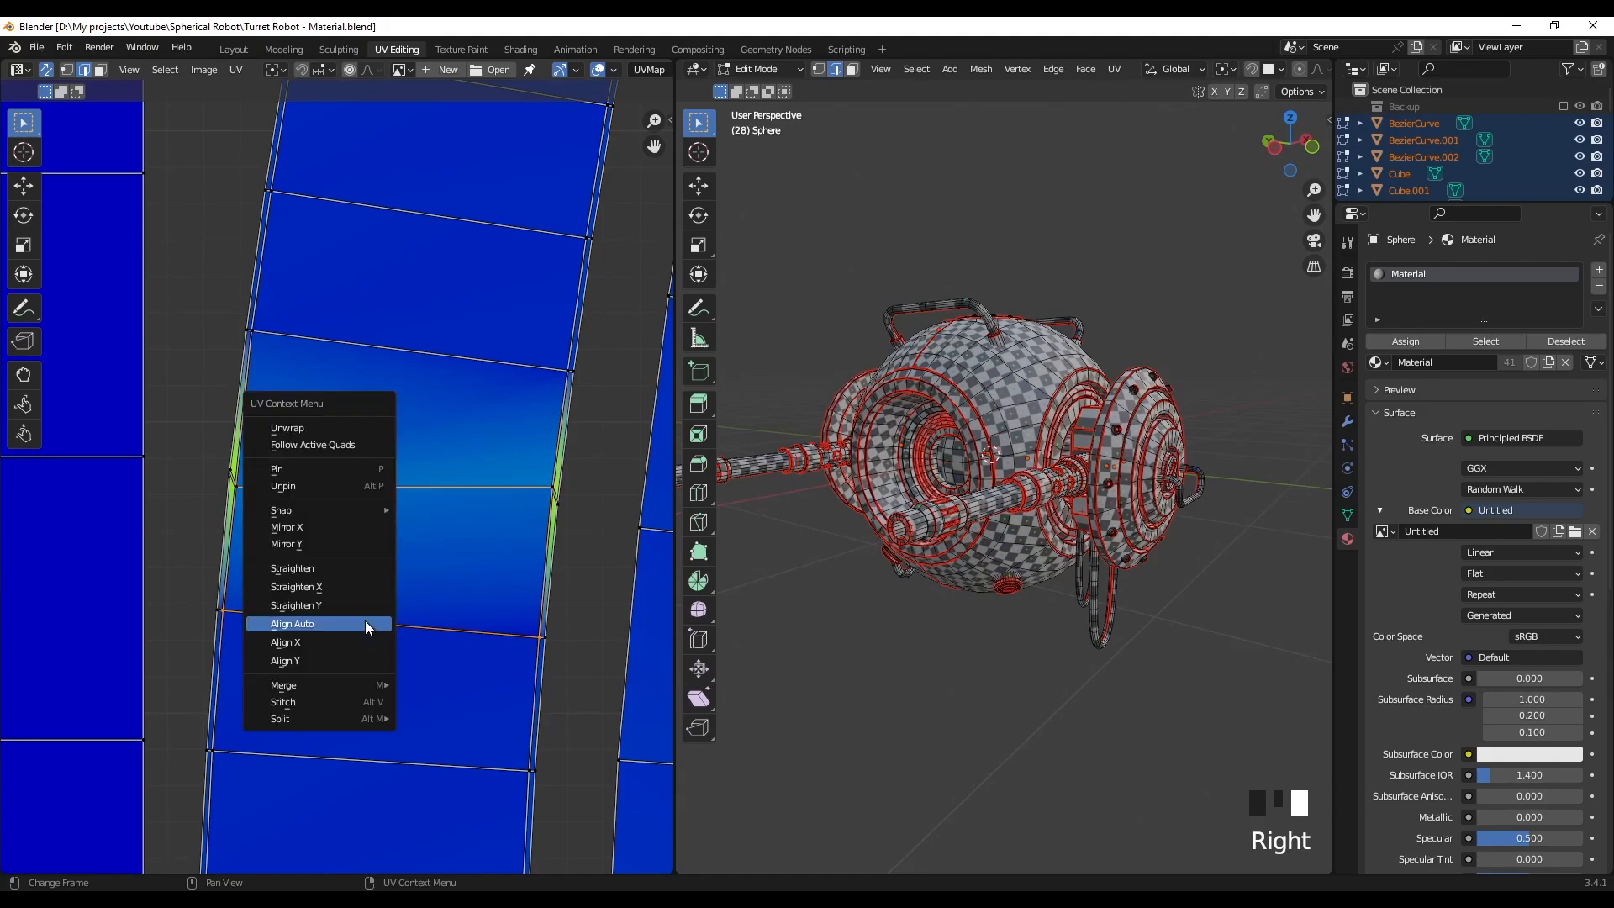
left_click(365, 620)
right_click(230, 553)
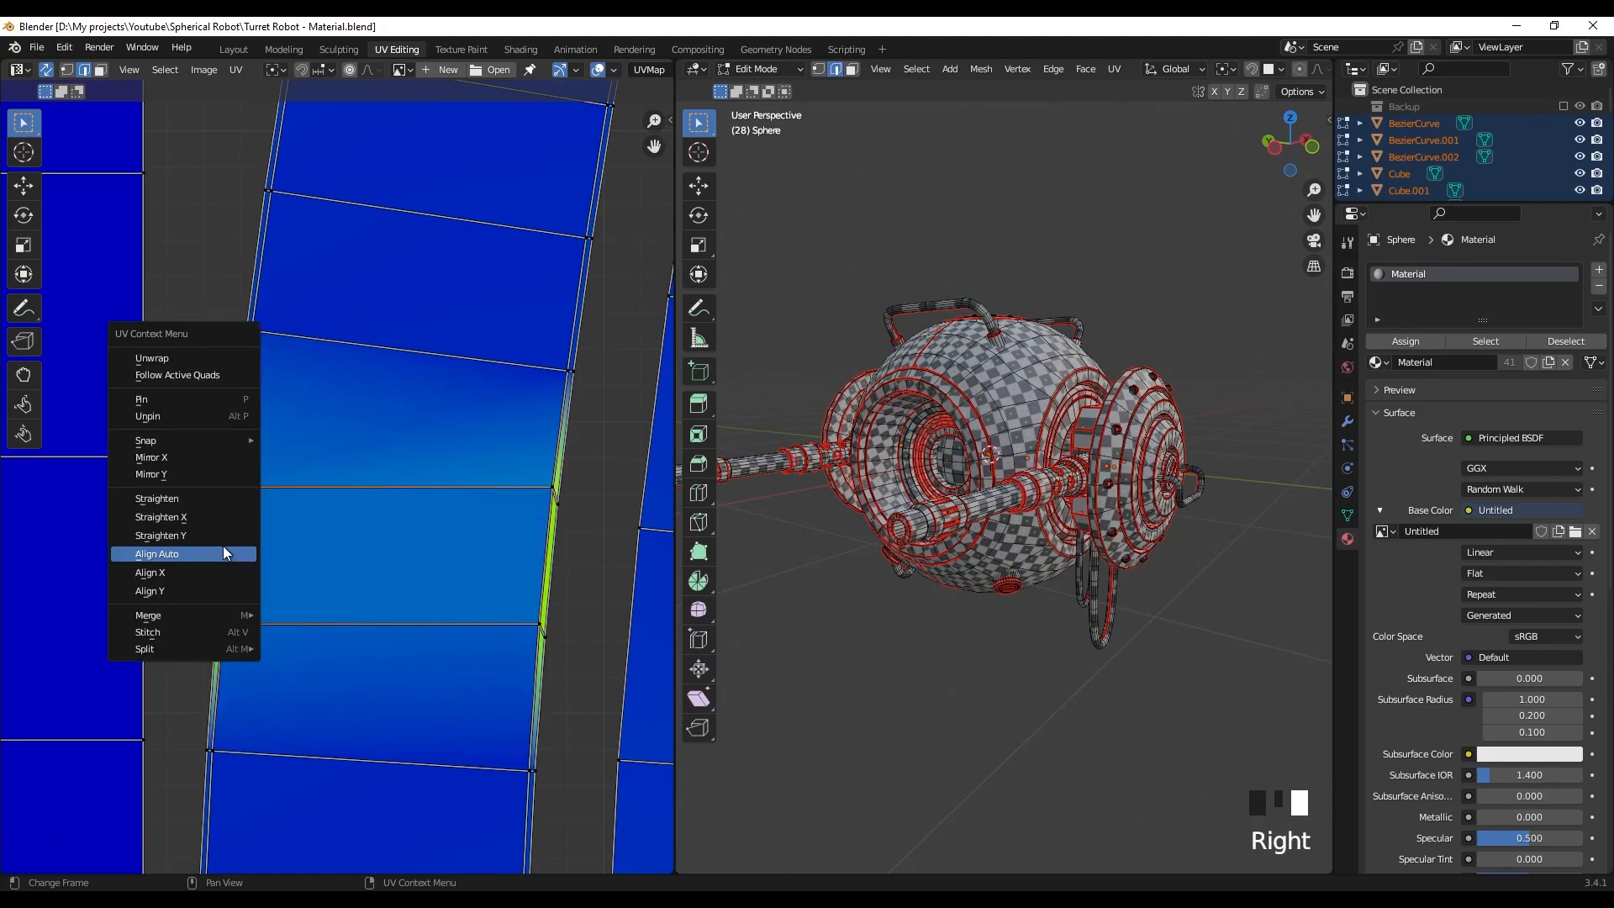
left_click(220, 553)
left_click(547, 568)
right_click(546, 568)
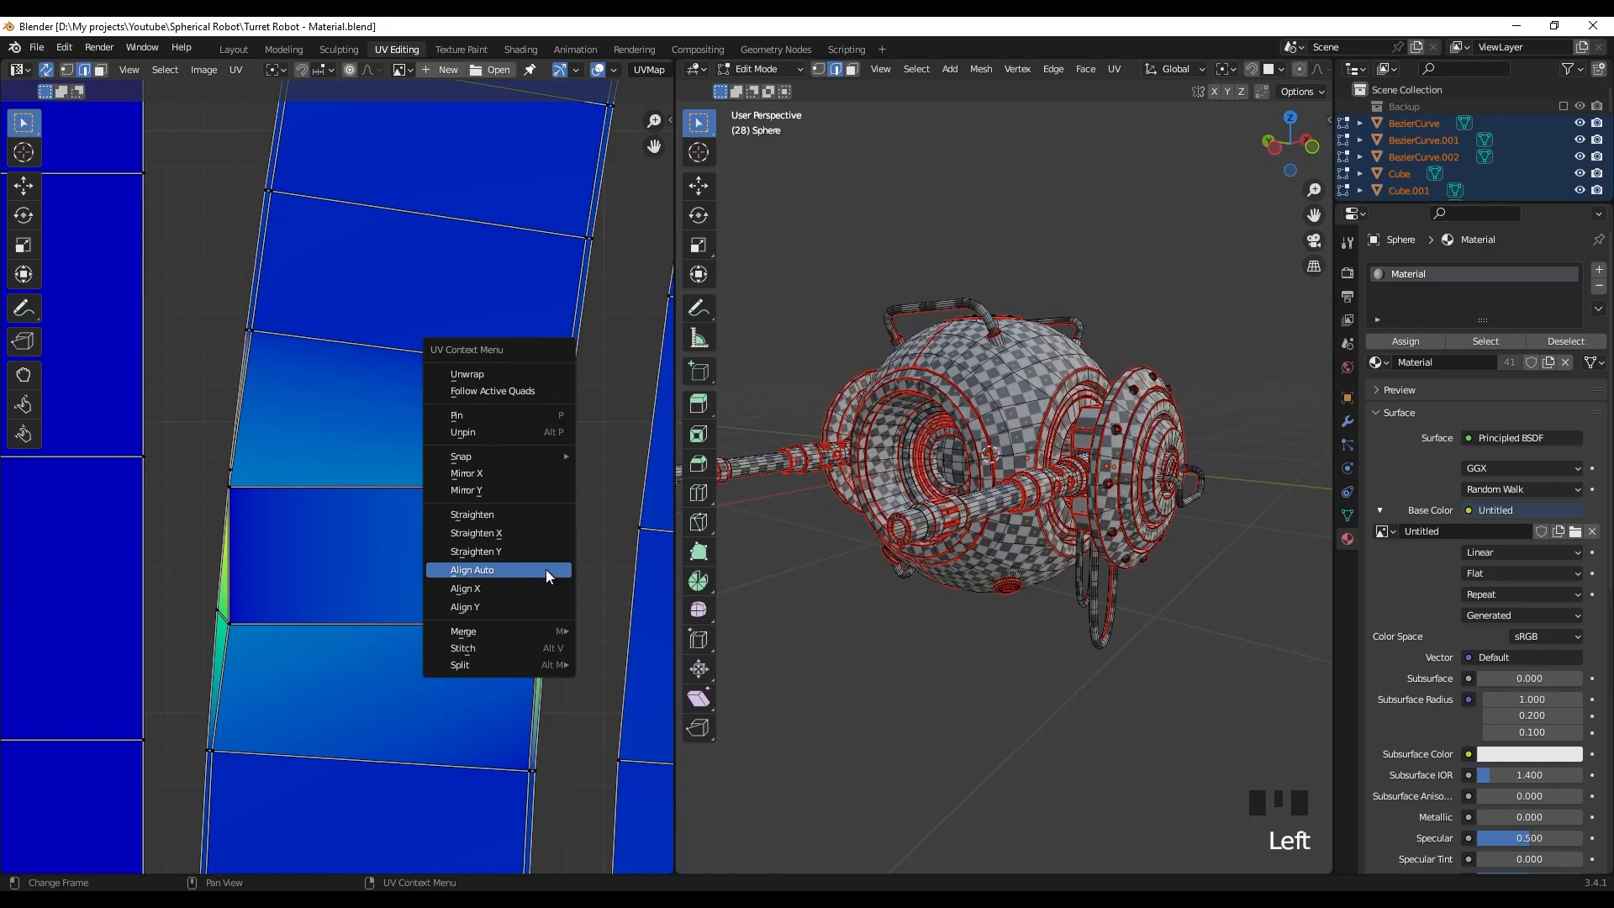
left_click(543, 567)
- Straighten the whole linked strip from the squared quad as active face using Follow Active Quads
left_click(416, 566)
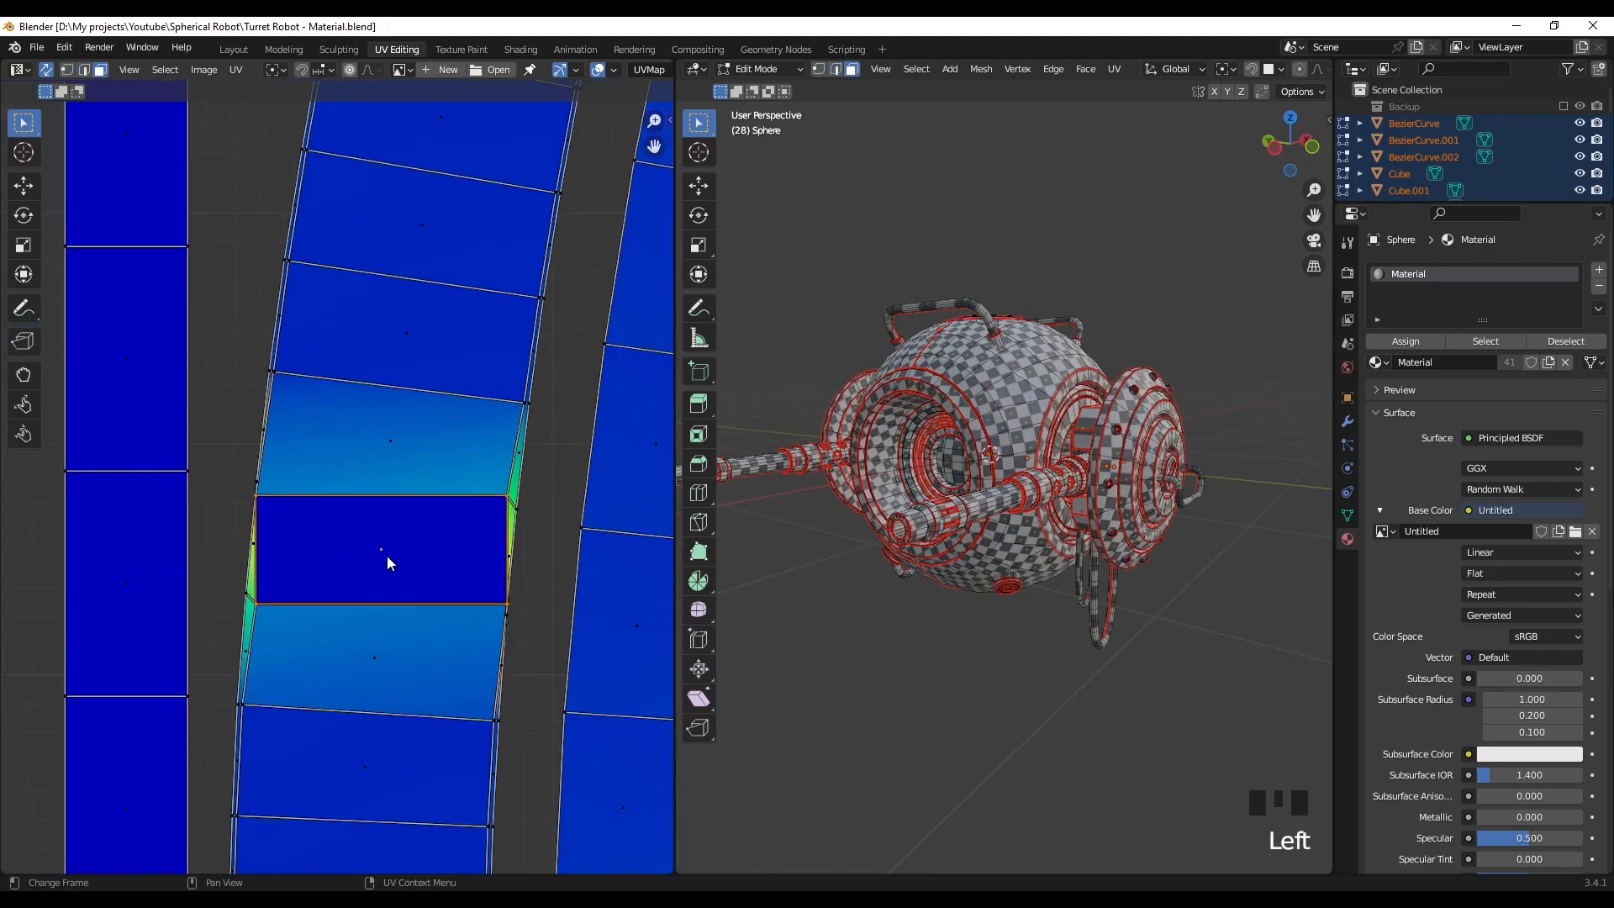
key("ctrl+l")
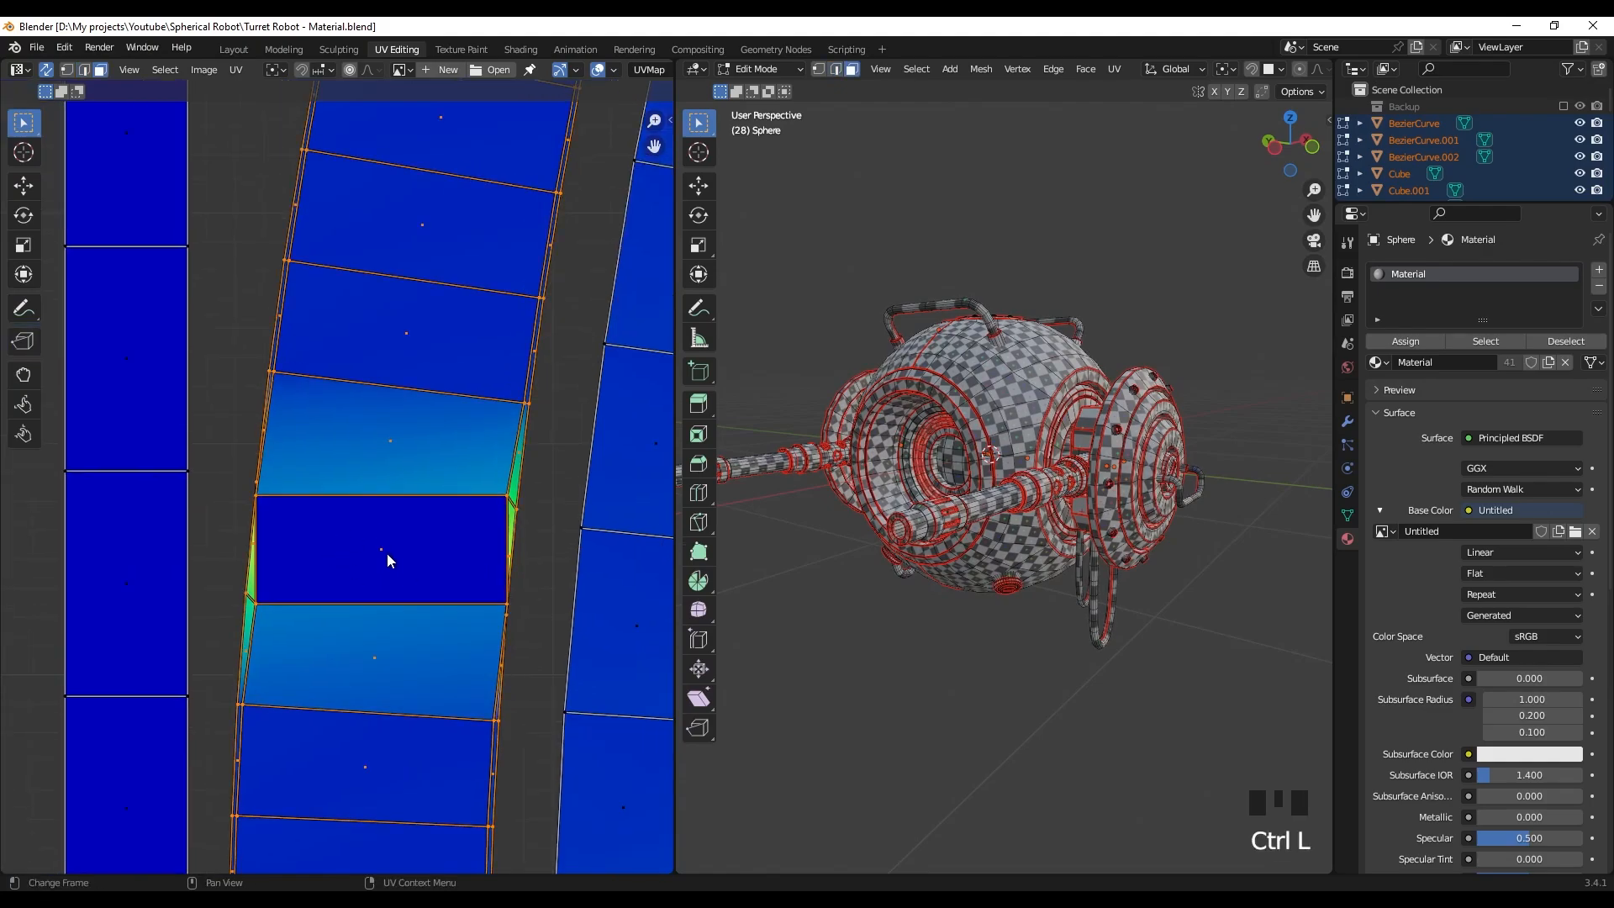
right_click(387, 553)
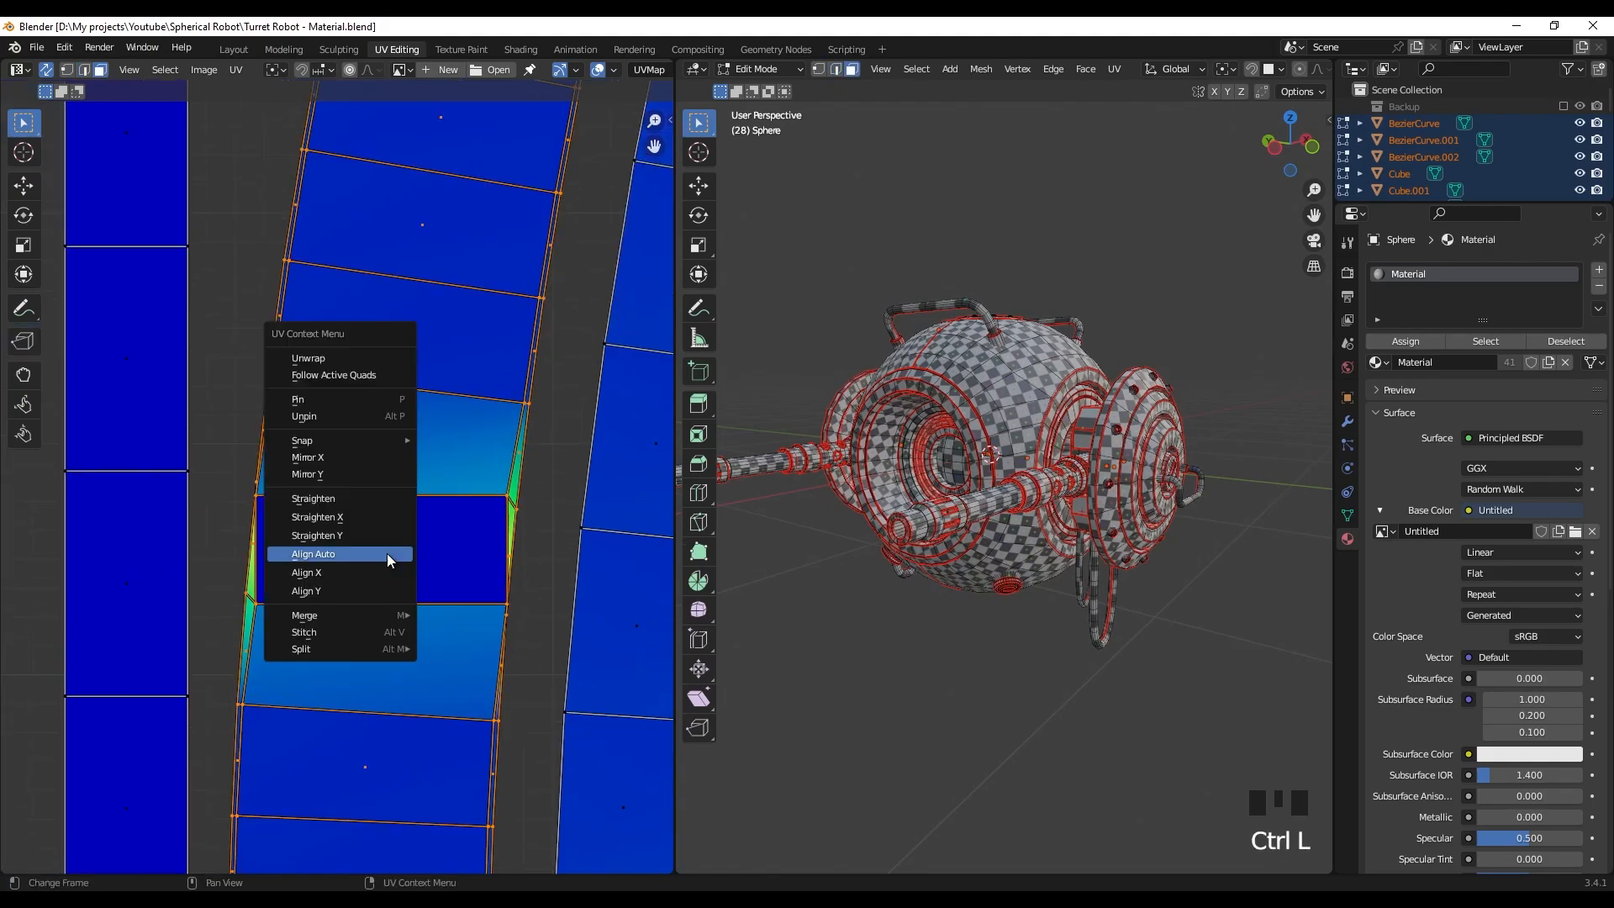
left_click(321, 376)
scroll(321, 376, "down", 9)
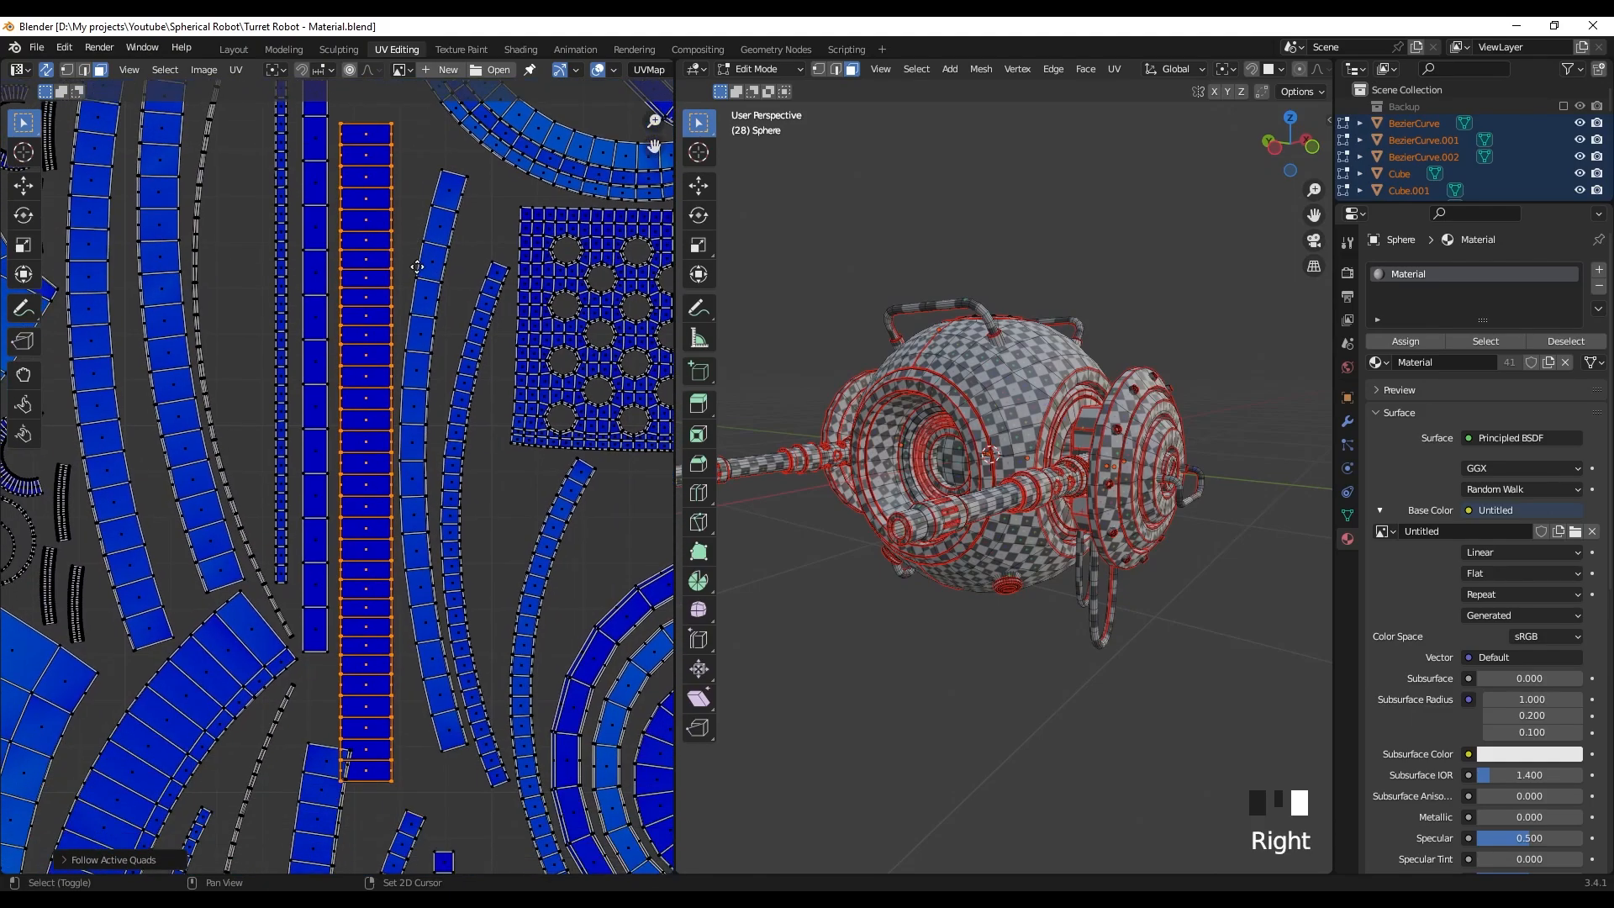
- Examine where the straightened strip sits on the robot and look over the UV layout for other curved strips
scroll(419, 241, "up", 2)
middle_click_drag(419, 241, 425, 439, "shift")
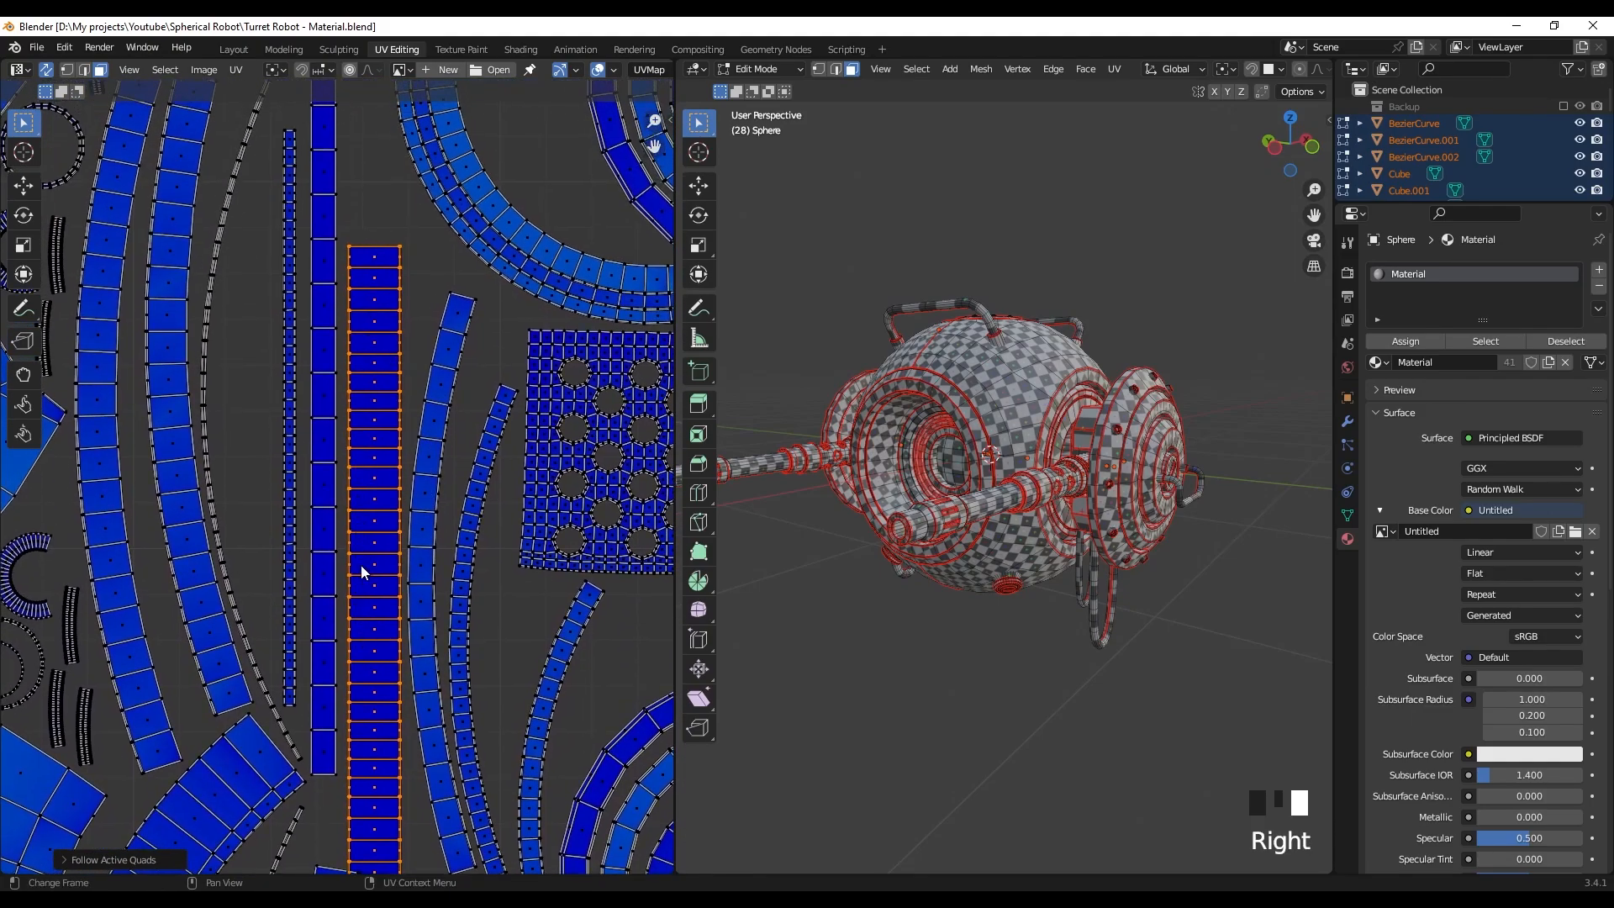
middle_click_drag(966, 479, 1370, 471)
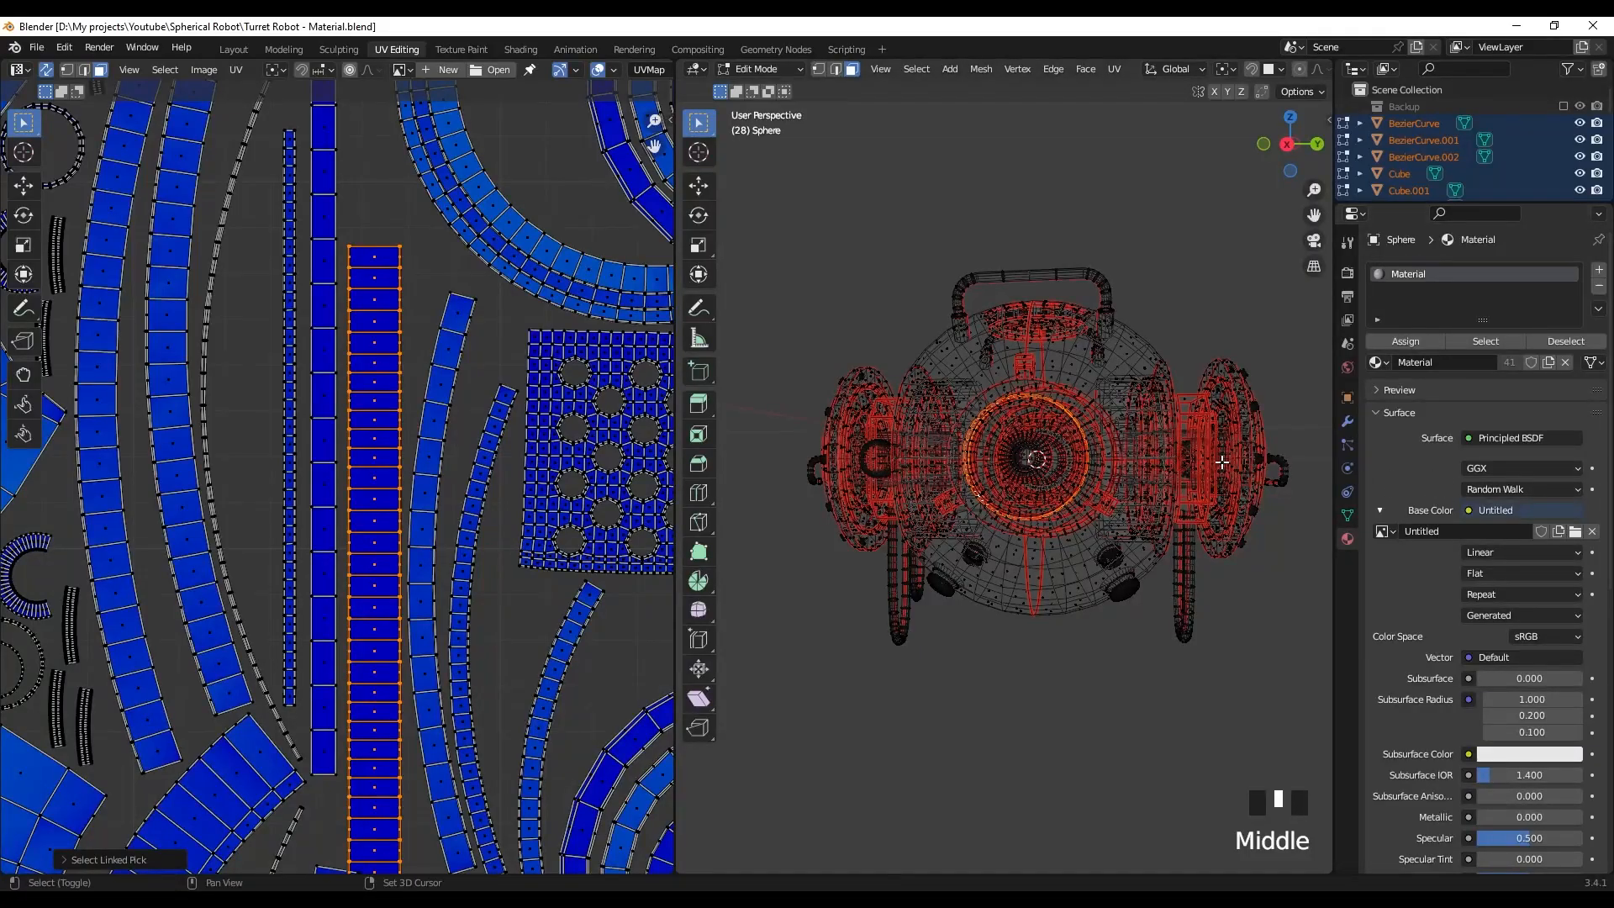
scroll(1138, 468, "up", 6)
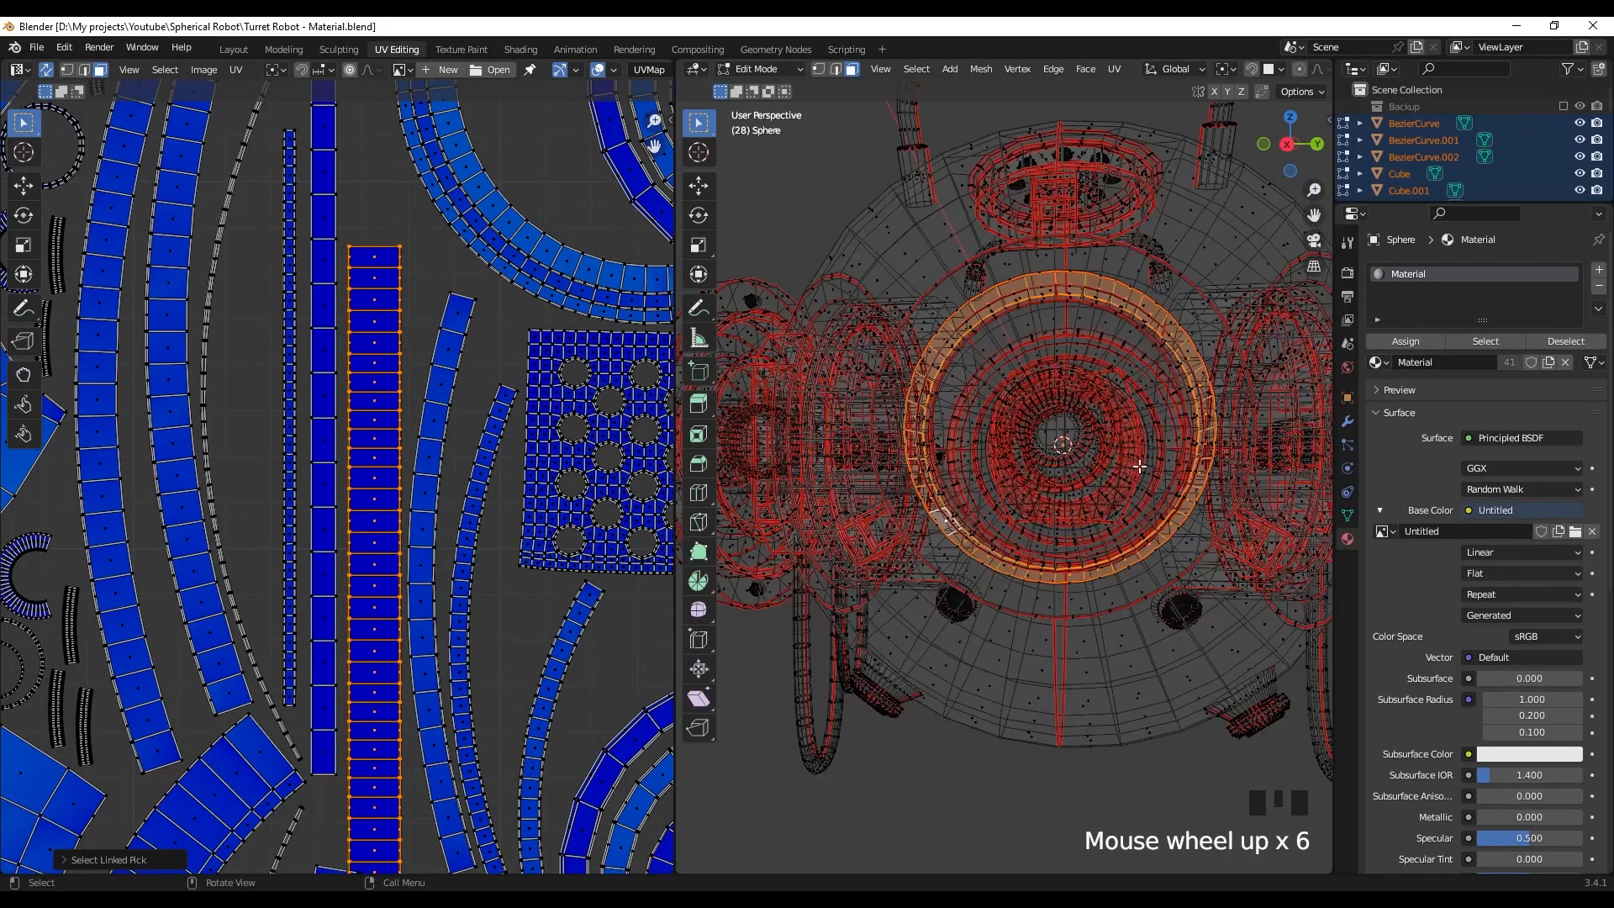
middle_click_drag(1138, 468, 1110, 412)
scroll(541, 448, "down", 3)
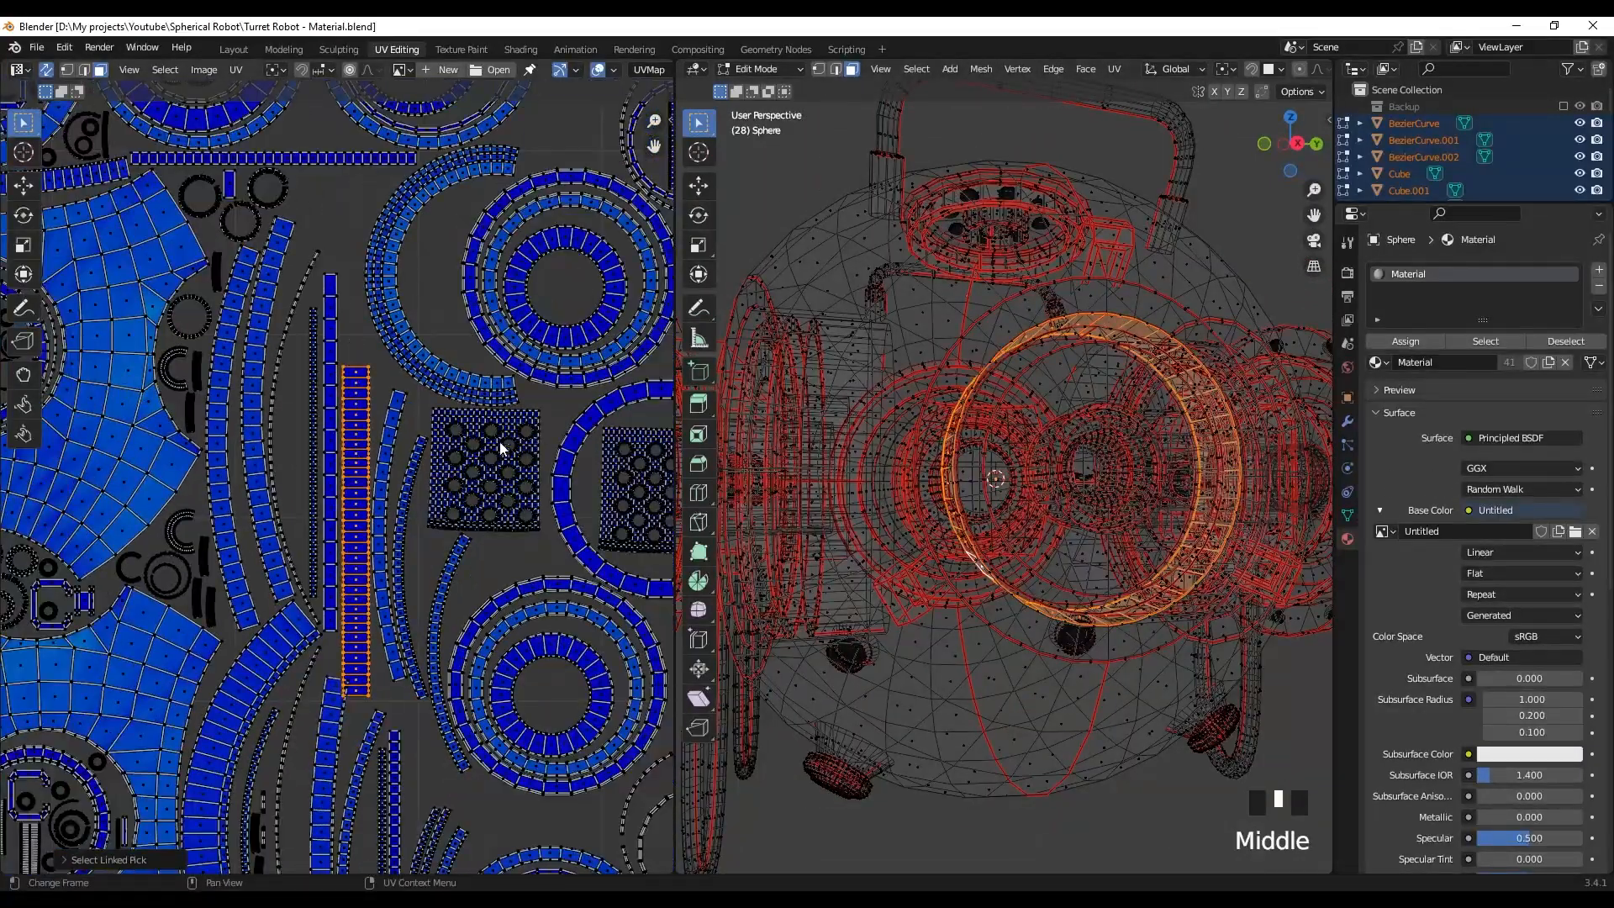
scroll(343, 492, "up", 3)
middle_click_drag(386, 508, 373, 510, "shift")
scroll(367, 519, "down", 4)
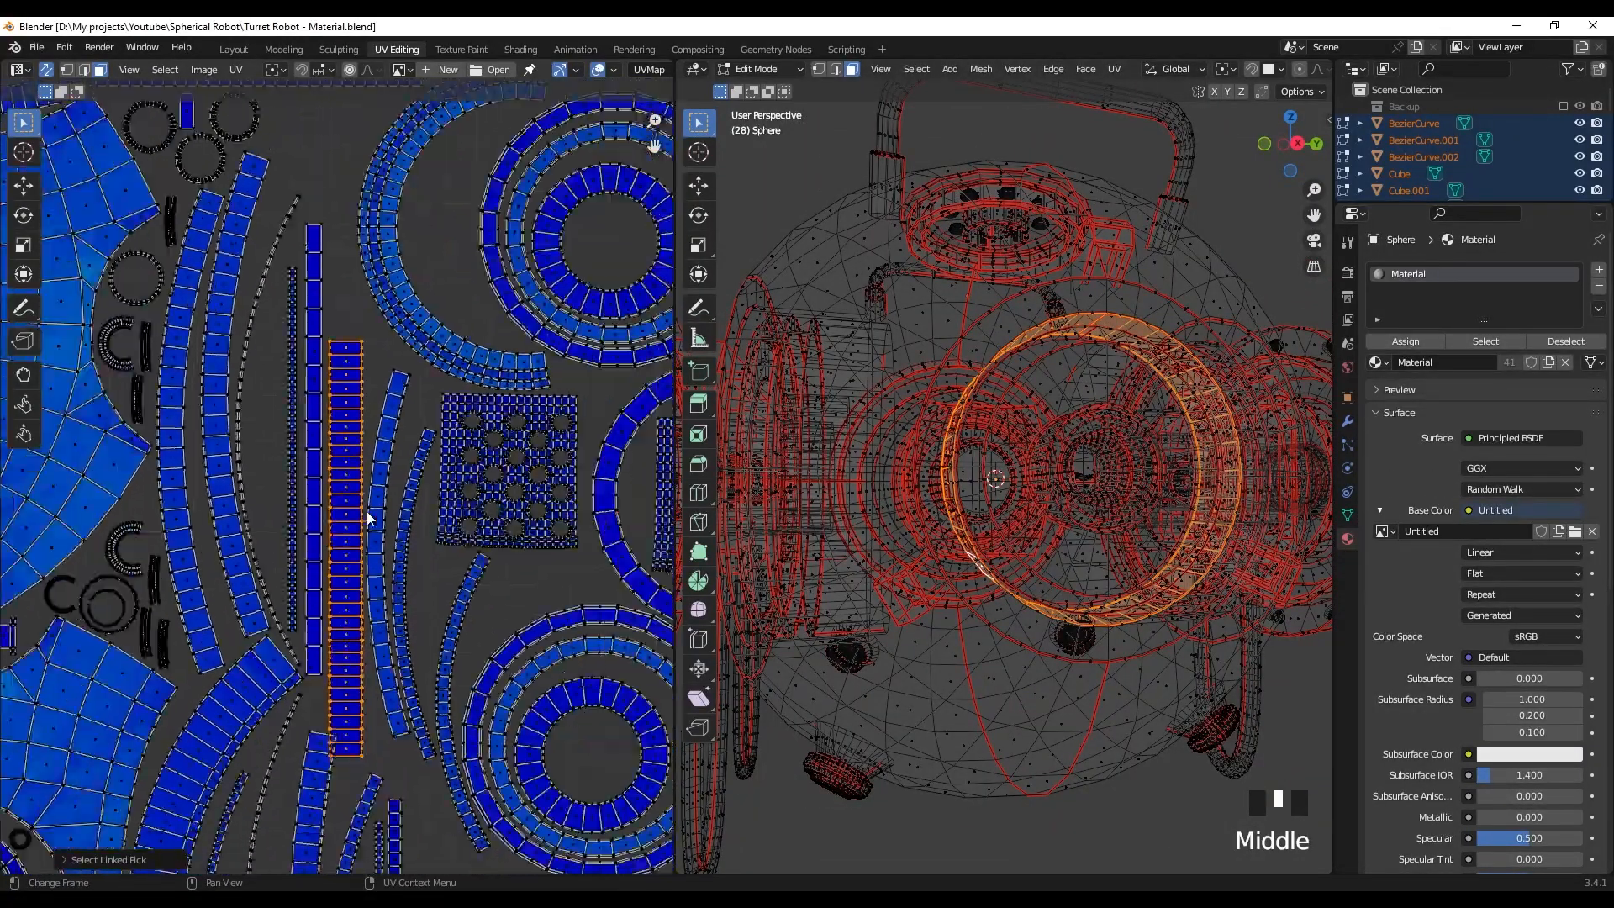
middle_click_drag(377, 417, 497, 681, "shift")
scroll(378, 465, "down", 2)
middle_click_drag(515, 332, 374, 295, "shift")
middle_click_drag(398, 569, 405, 510, "shift")
scroll(405, 510, "up", 3)
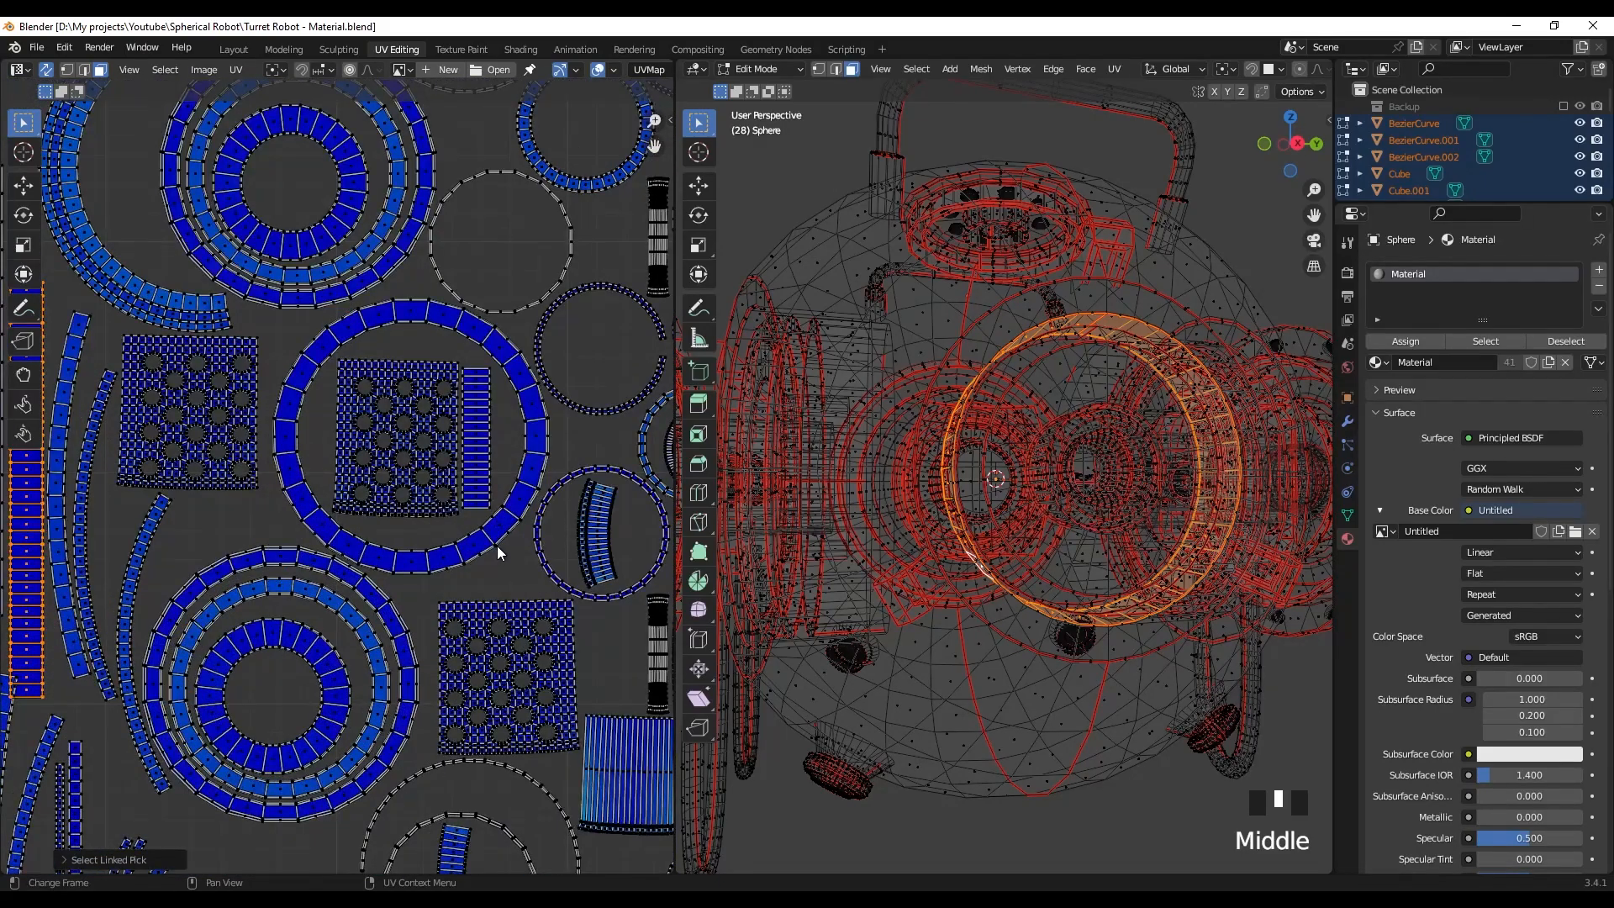
scroll(487, 542, "down", 3)
middle_click_drag(269, 518, 468, 504, "shift")
scroll(588, 558, "down", 2)
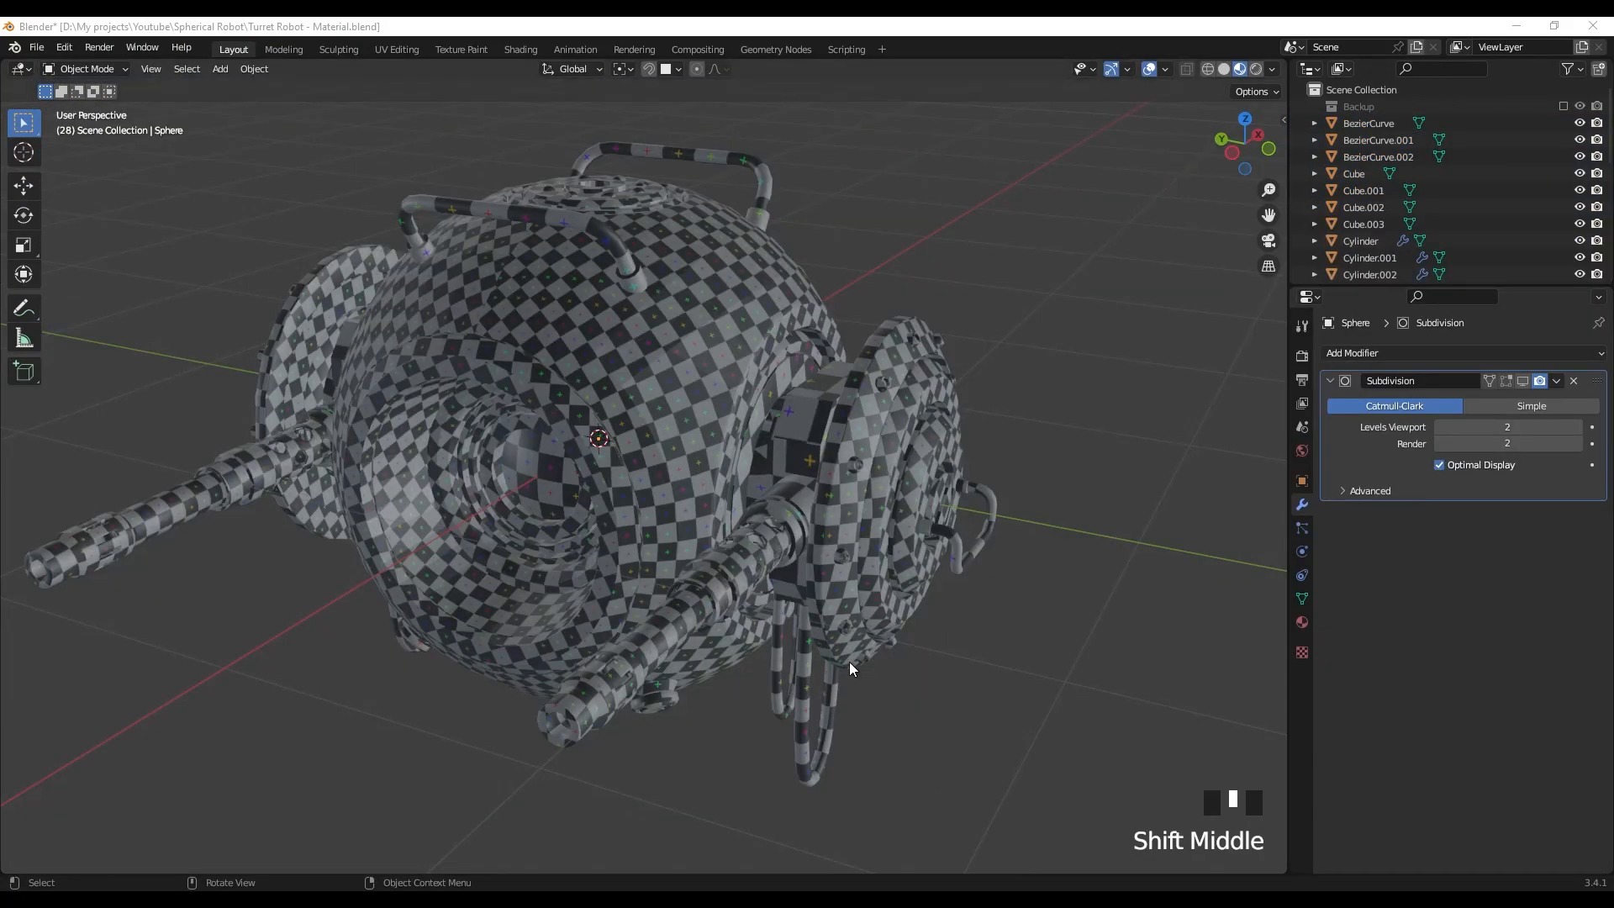
- Isolate the cylinder connecting the spherical body to the side block and enter Edit Mode on it
middle_click_drag(849, 668, 1033, 661)
scroll(875, 530, "up", 2)
middle_click_drag(875, 530, 592, 603, "shift")
left_click(896, 528)
left_click(894, 530)
scroll(901, 543, "down", 3)
key("slash")
key("Tab")
- Mark a lengthwise edge of the cylinder as a seam and unwrap the whole cylinder mesh
scroll(815, 506, "up", 4)
left_click(622, 248, "alt")
scroll(622, 248, "down", 2)
right_click(593, 603)
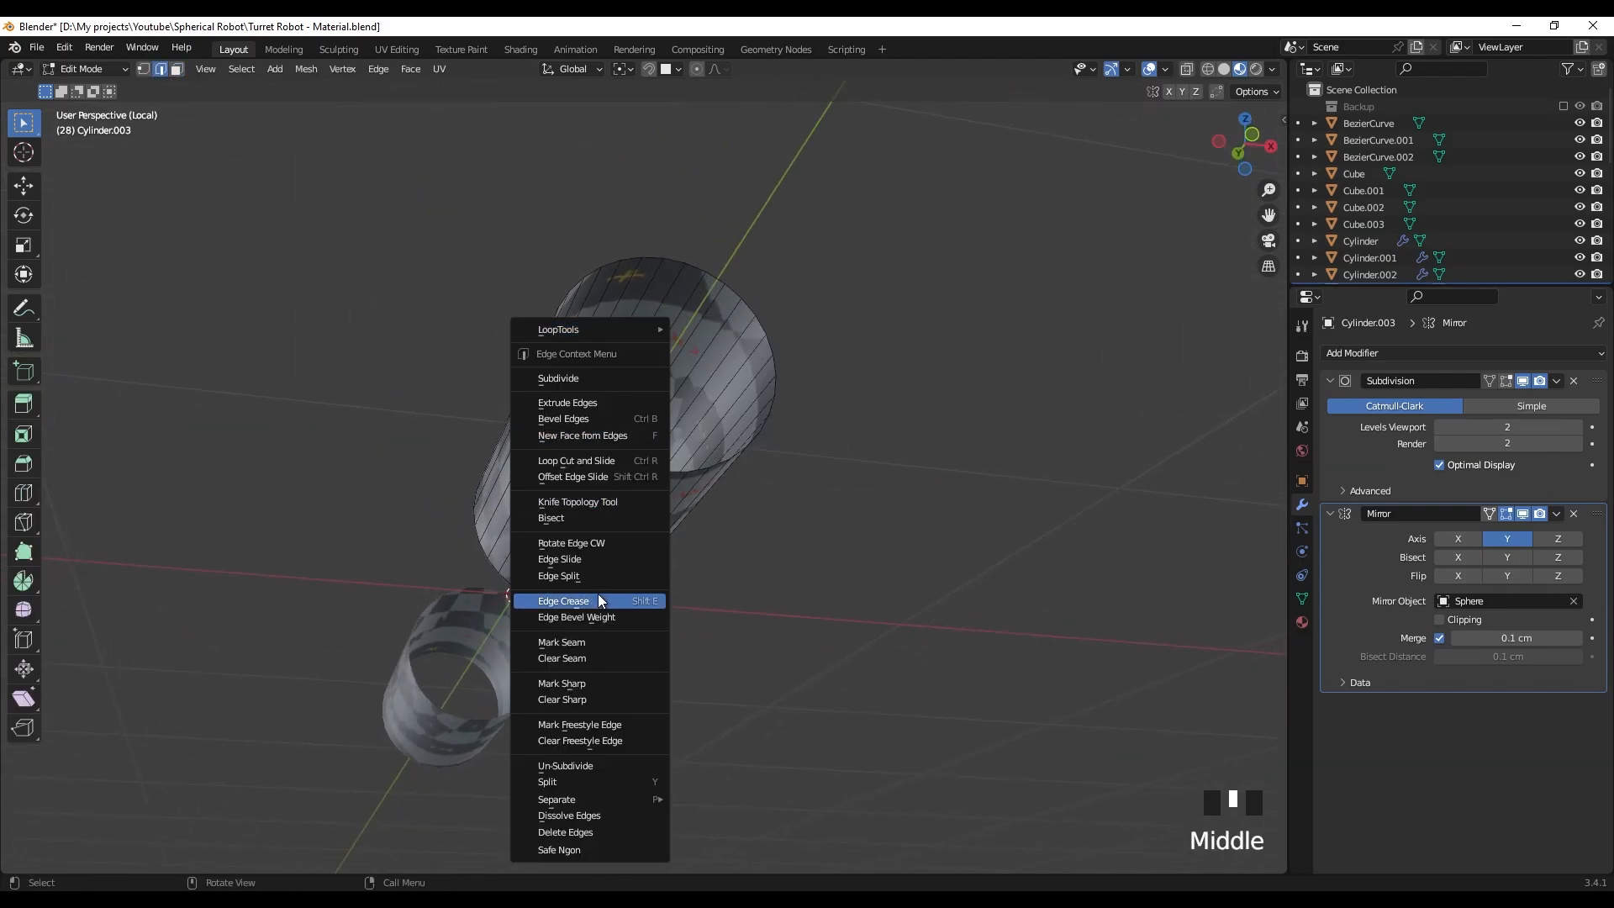
right_click(562, 643)
middle_click_drag(561, 642, 655, 481)
key("a")
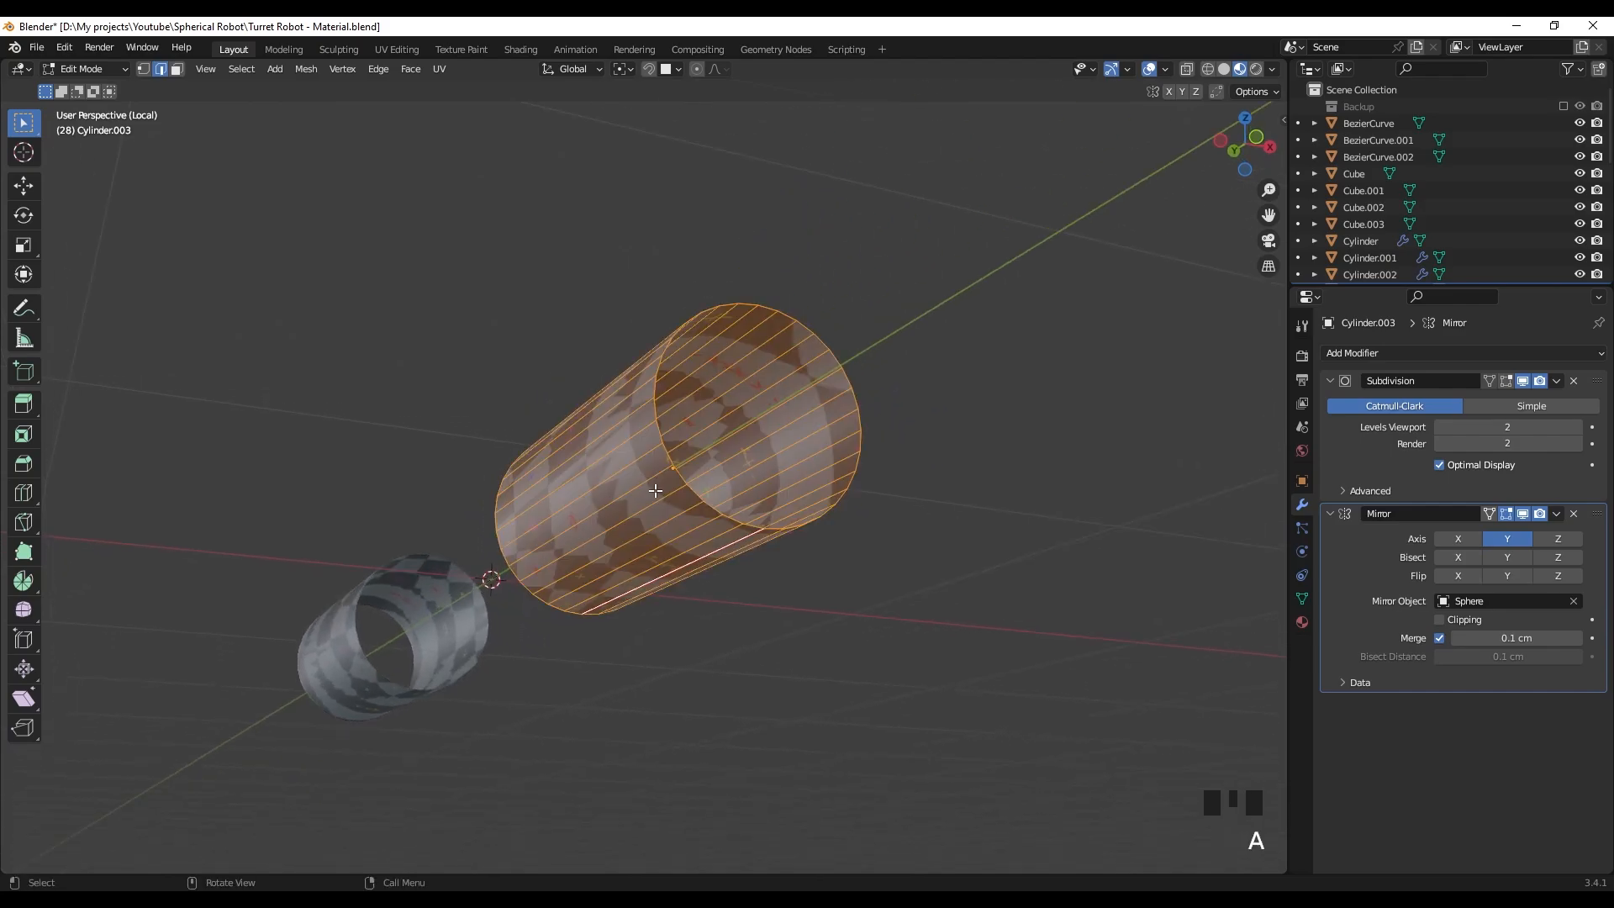
key("u")
left_click(656, 490)
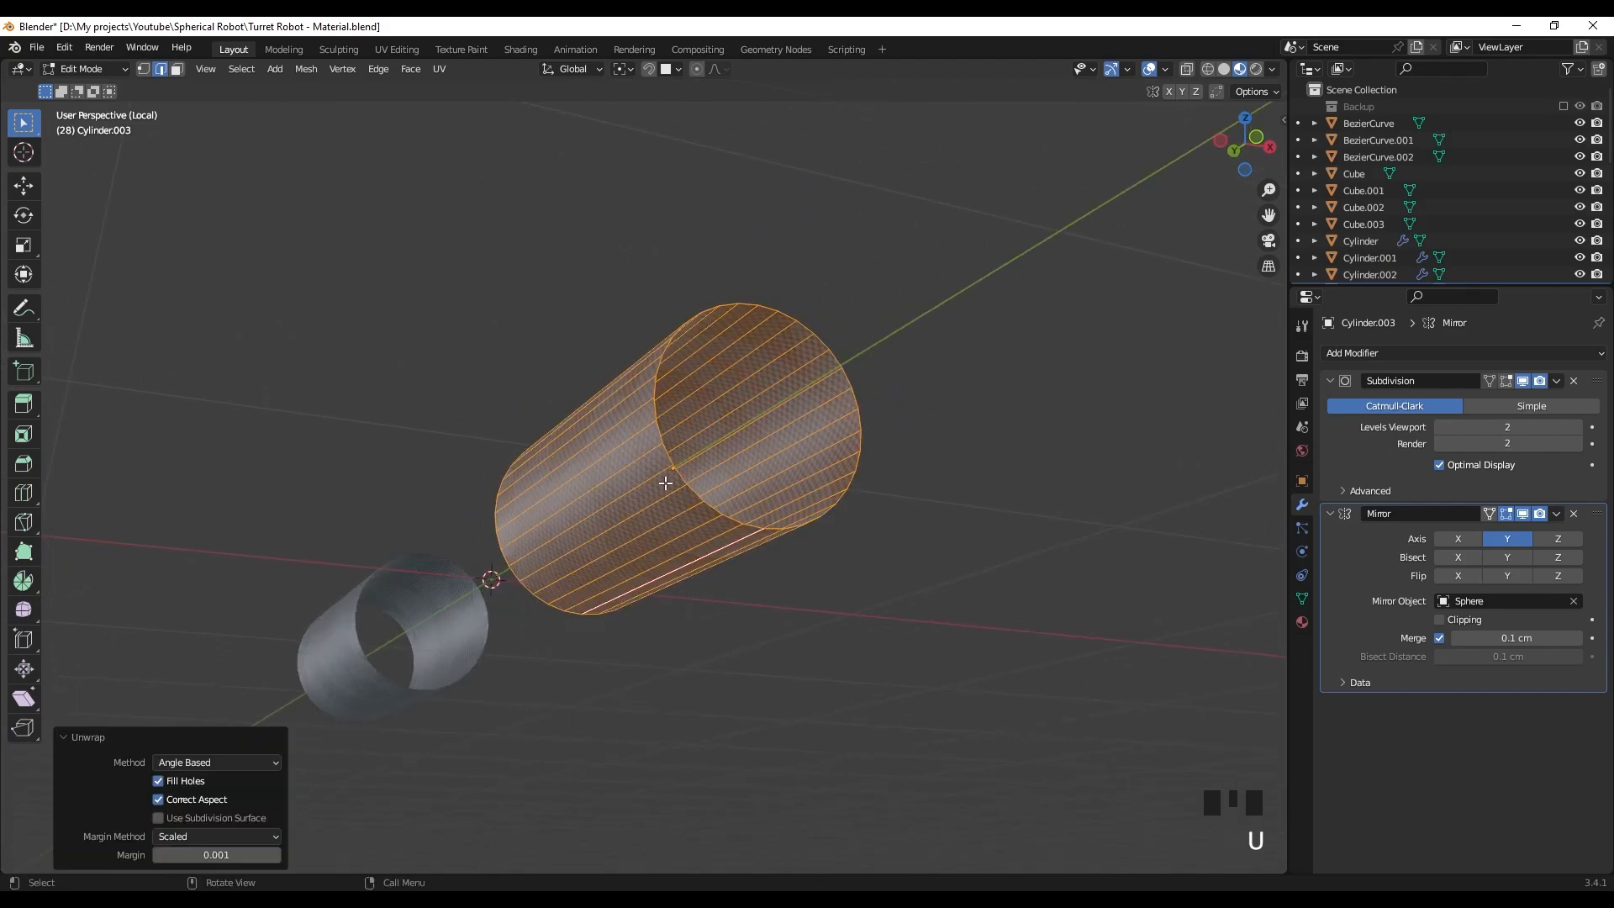
- Turn off the cylinder's Subdivision modifier in the viewport and apply its Mirror modifier
key("Tab")
left_click(1522, 381)
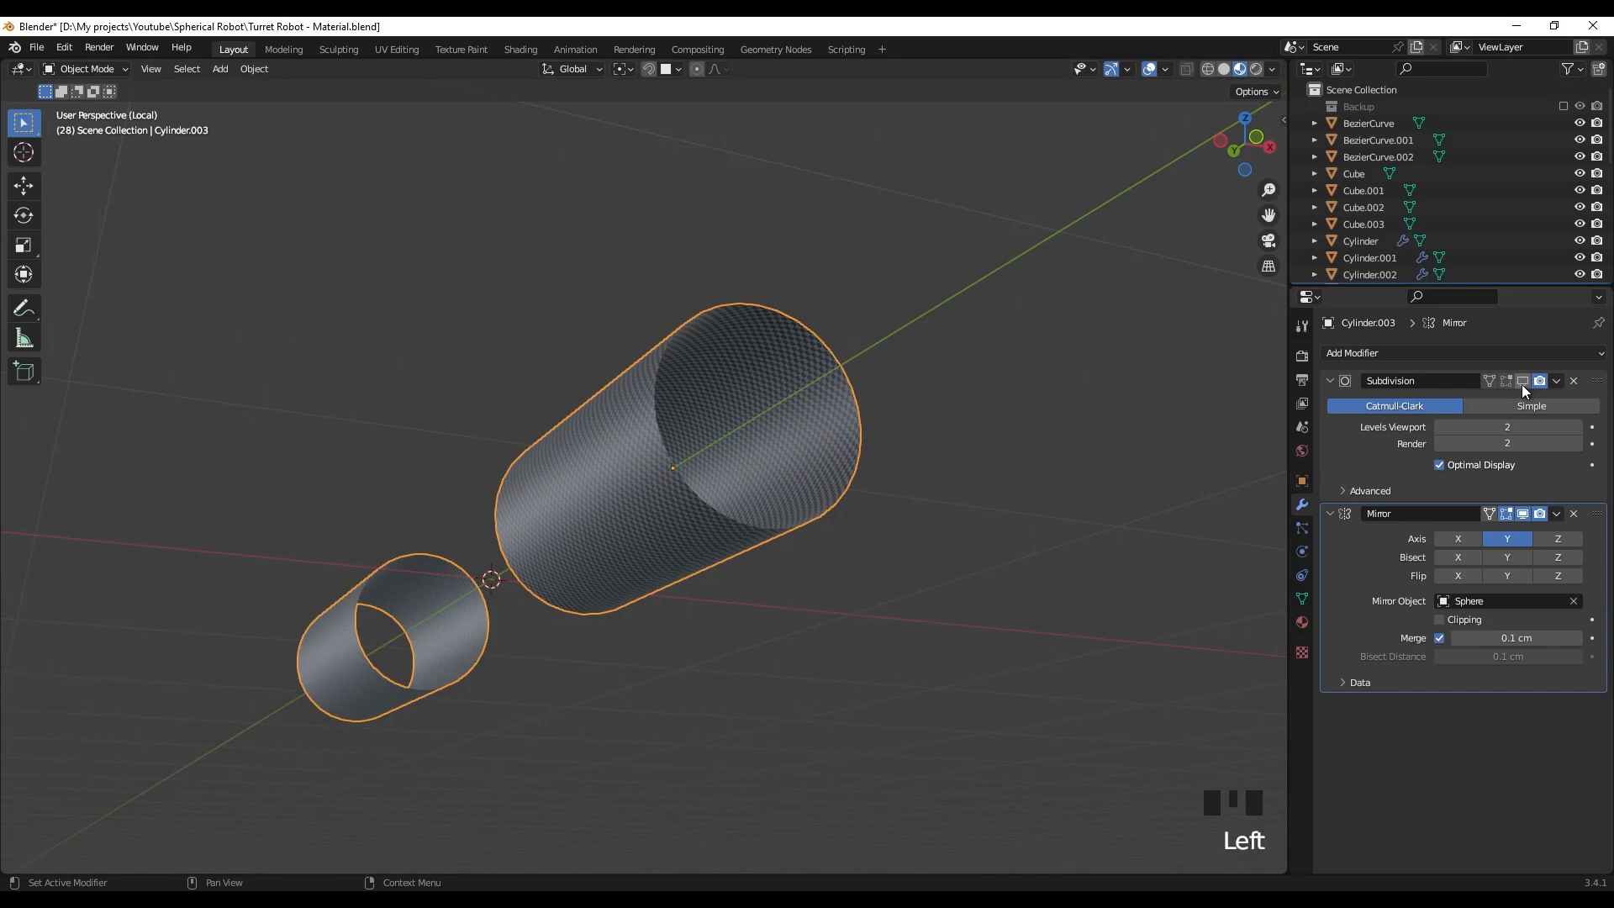
left_click(1556, 513)
left_click(1556, 529)
middle_click_drag(774, 537, 689, 461)
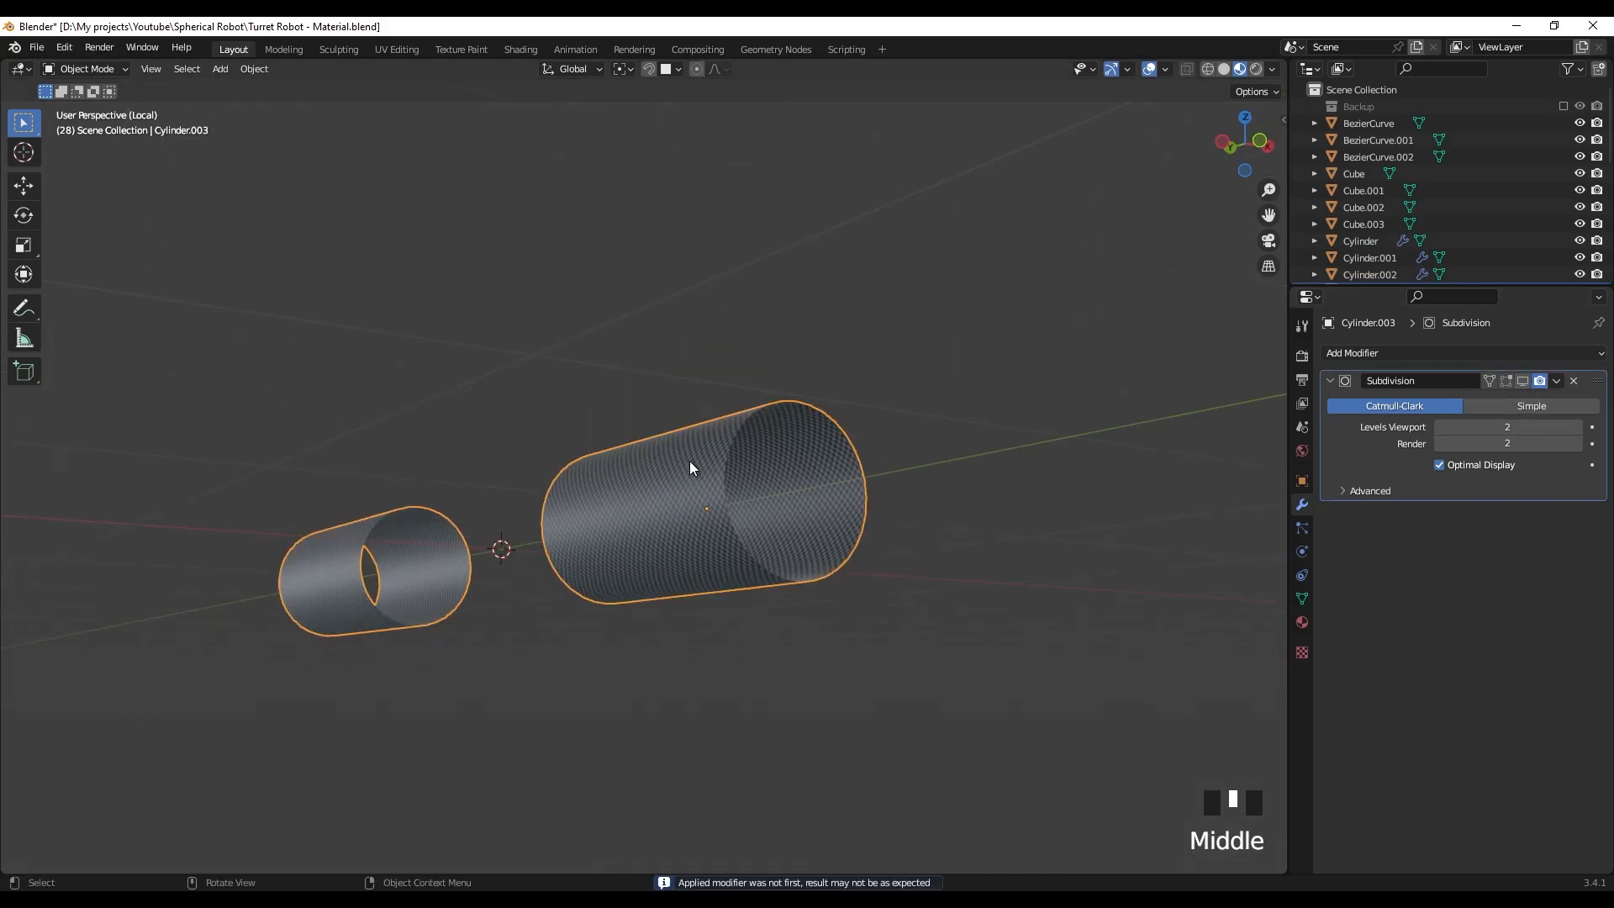
- Unwrap the cylinder and its mirrored half together in Edit Mode within the UV Editing workspace
key("slash")
key("Tab")
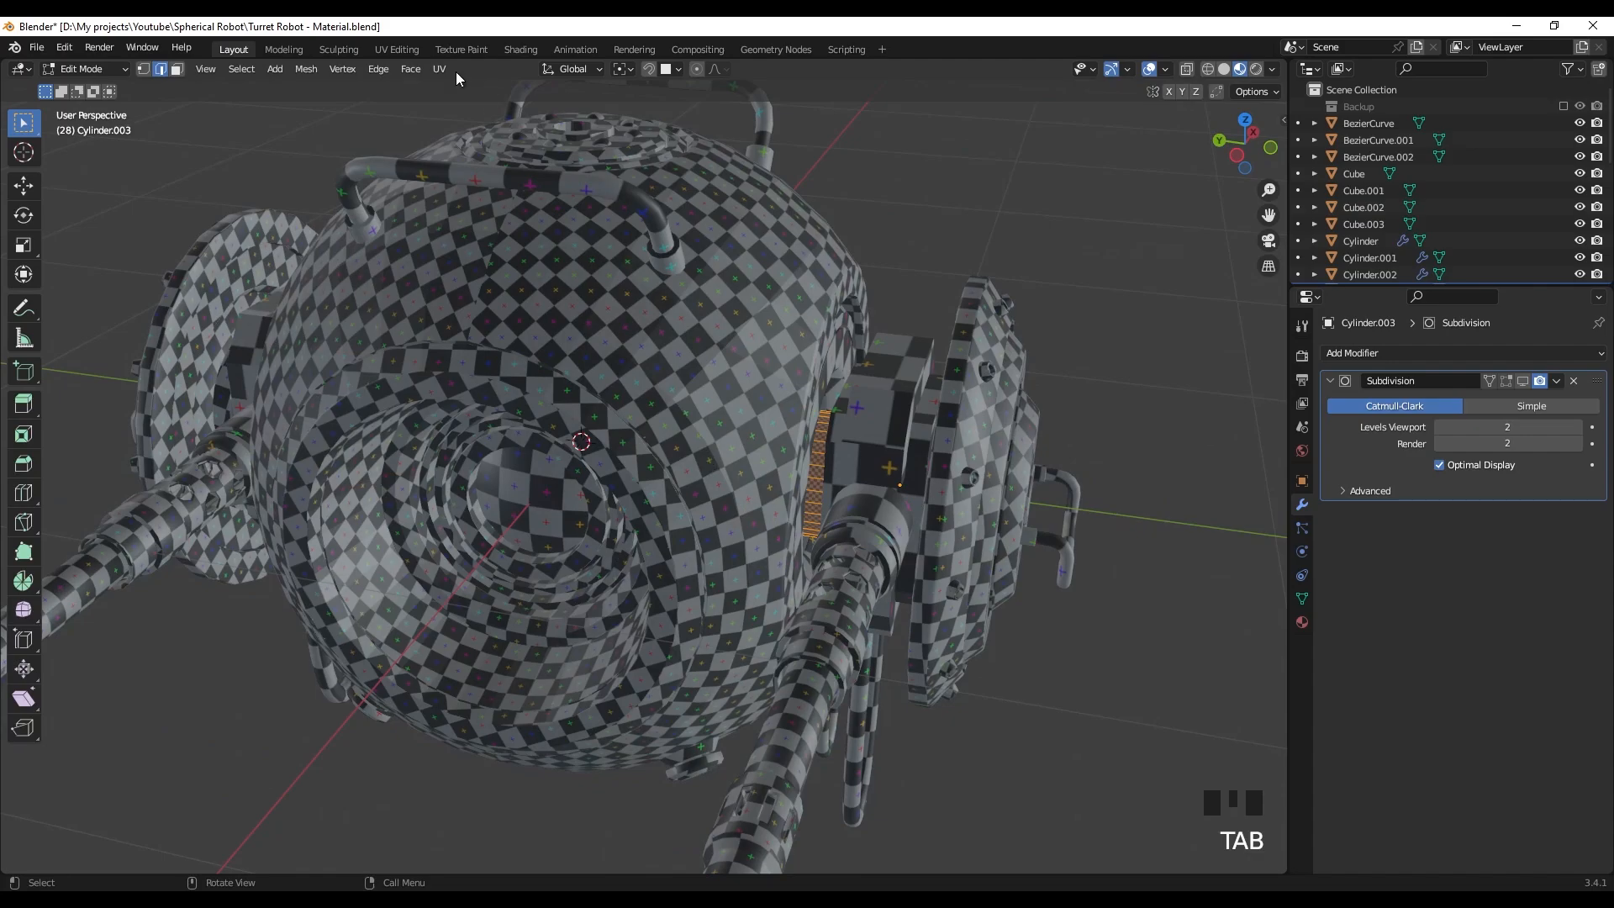
left_click(401, 50)
middle_click_drag(900, 407, 905, 404)
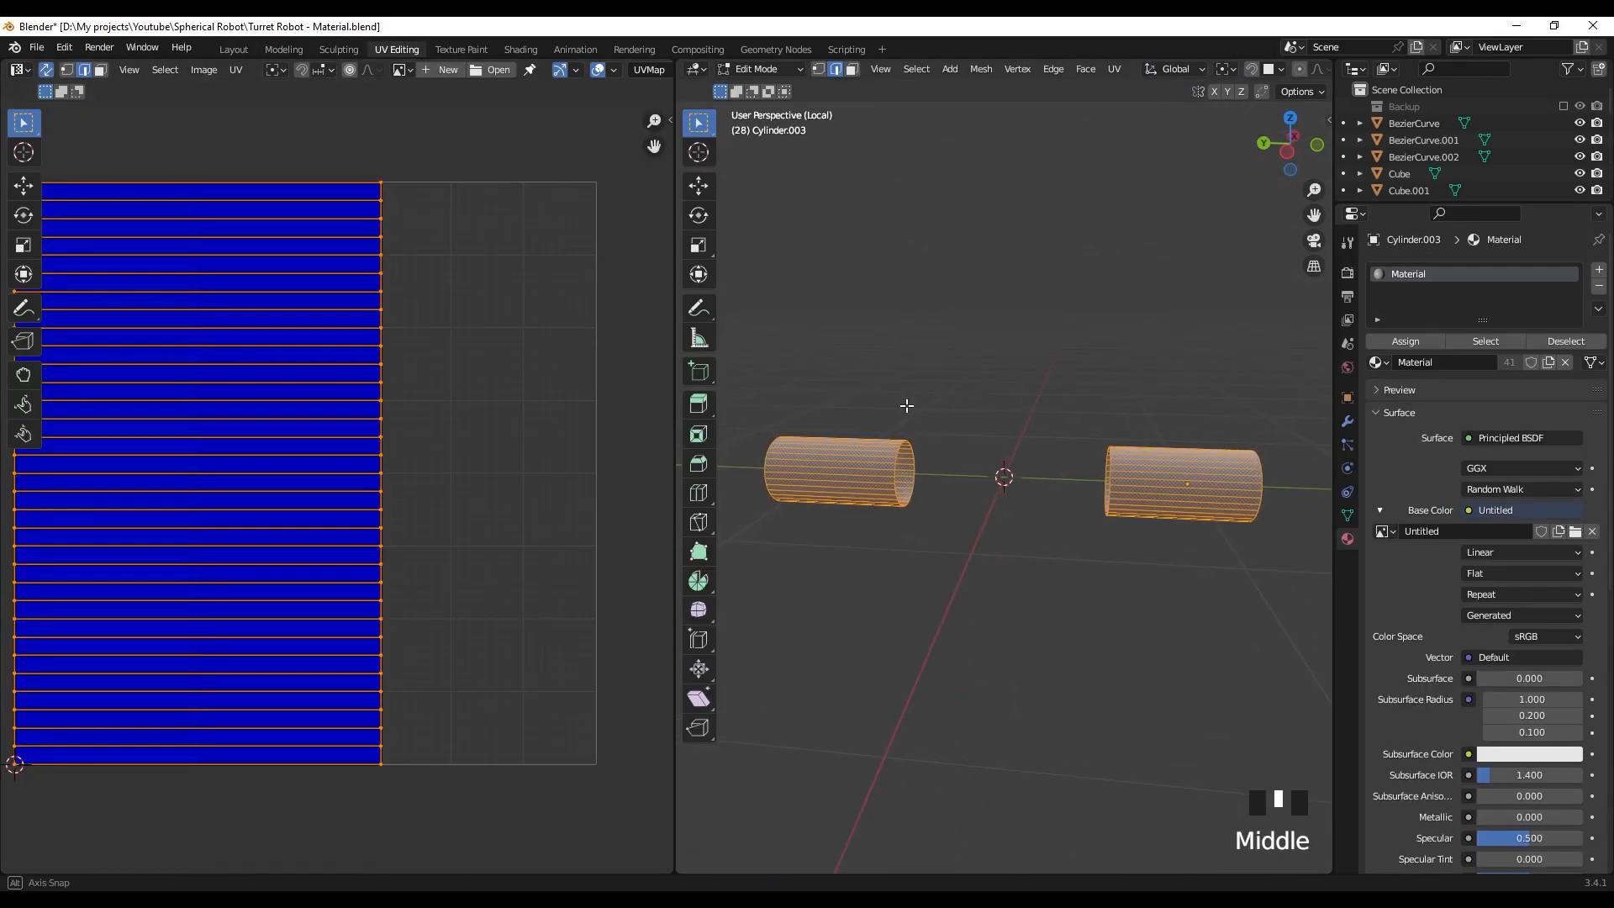
scroll(306, 432, "down", 5)
middle_click_drag(306, 427, 308, 425)
scroll(980, 446, "up", 1)
middle_click_drag(980, 446, 968, 458)
key("a")
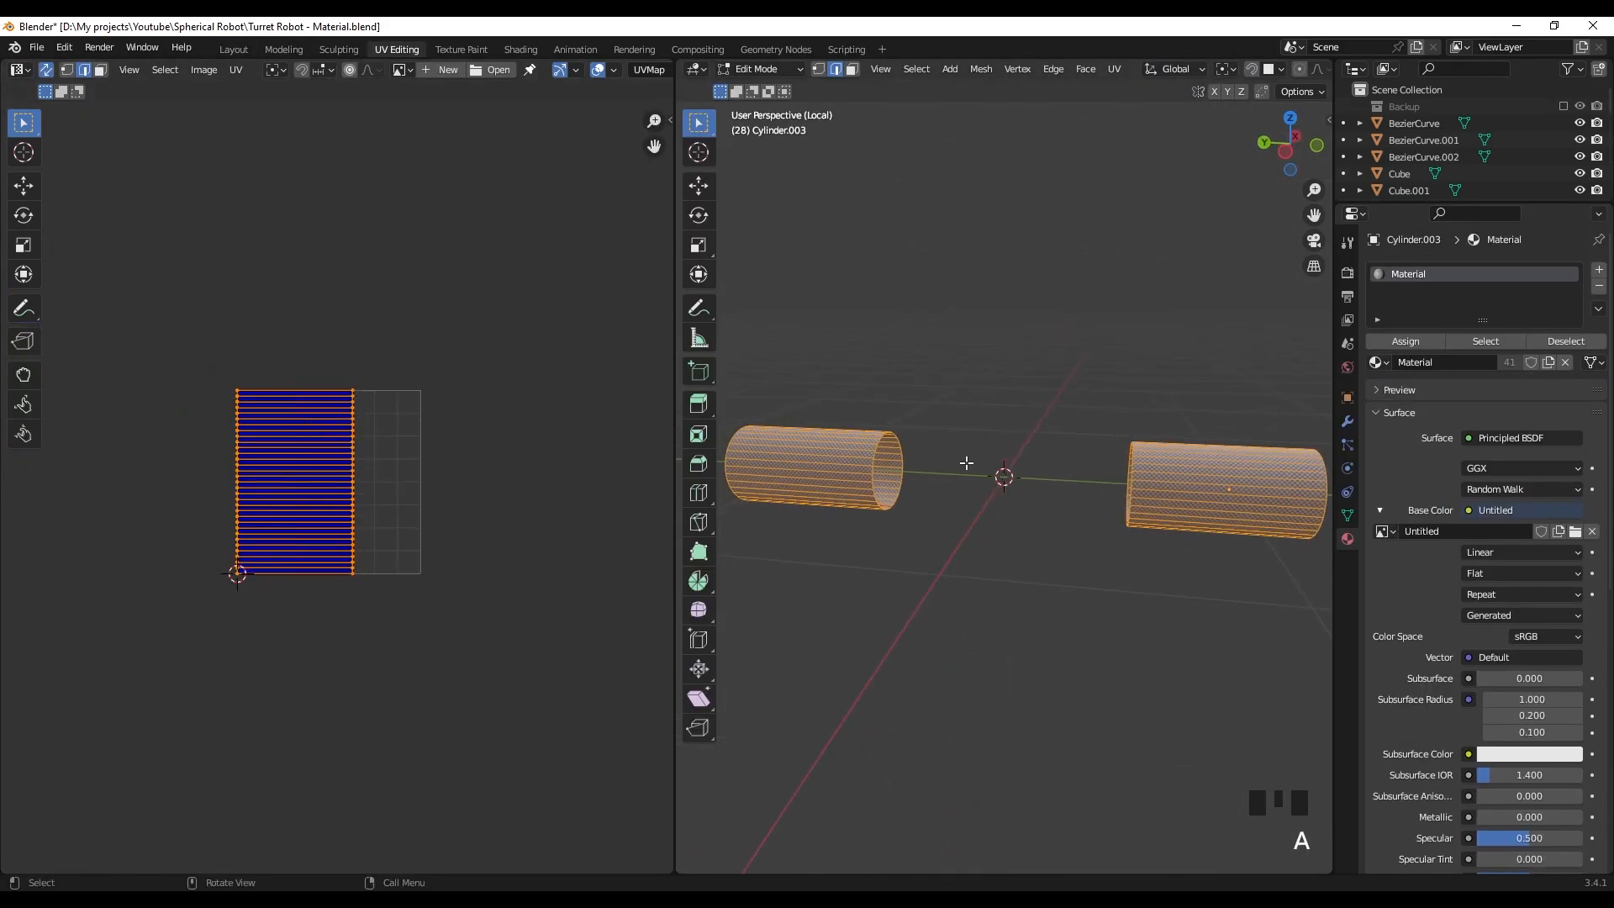
key("u")
left_click(966, 459)
- Scale the cylinders' UV islands down to bring their checker density closer to the rest of the robot
key("s")
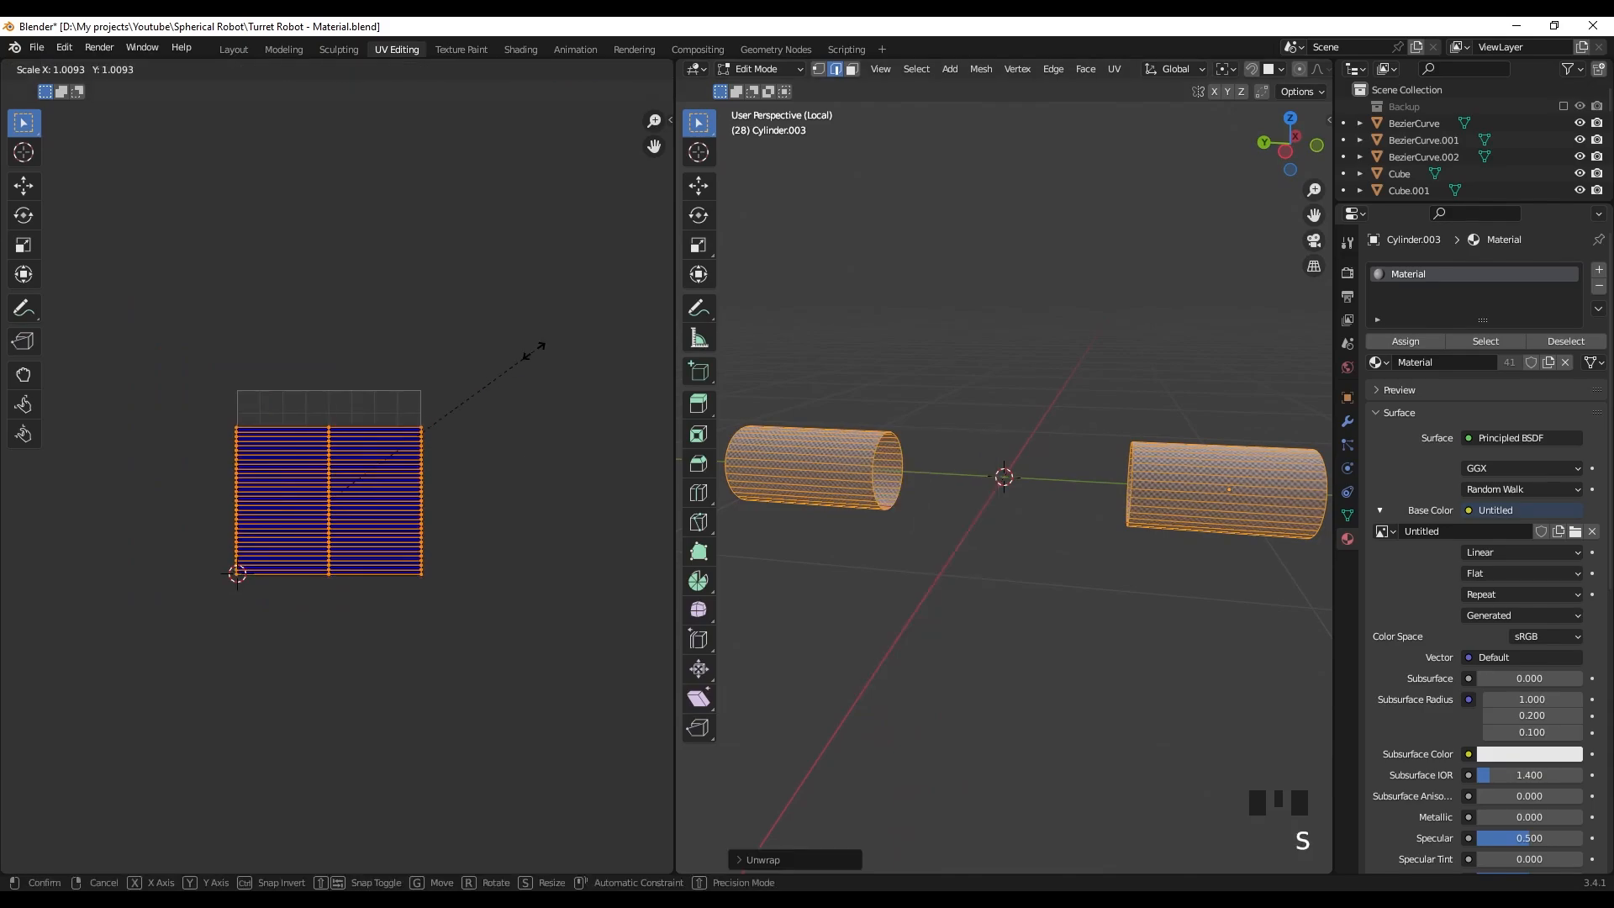
left_click(375, 465)
scroll(337, 489, "up", 7)
middle_click_drag(330, 538, 316, 526)
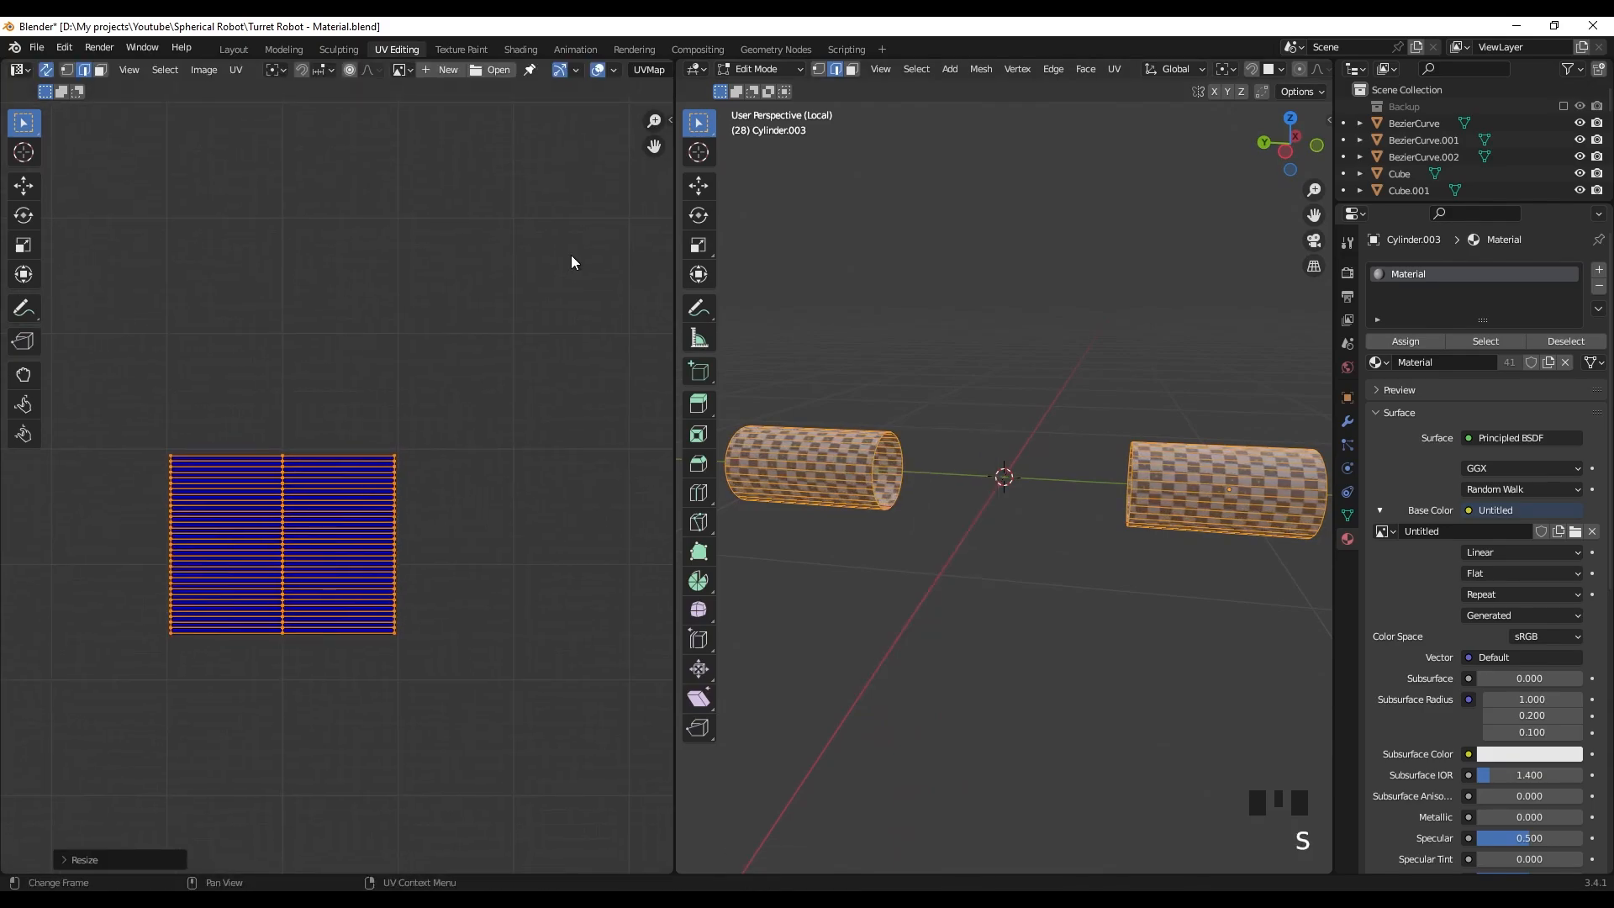
key("s")
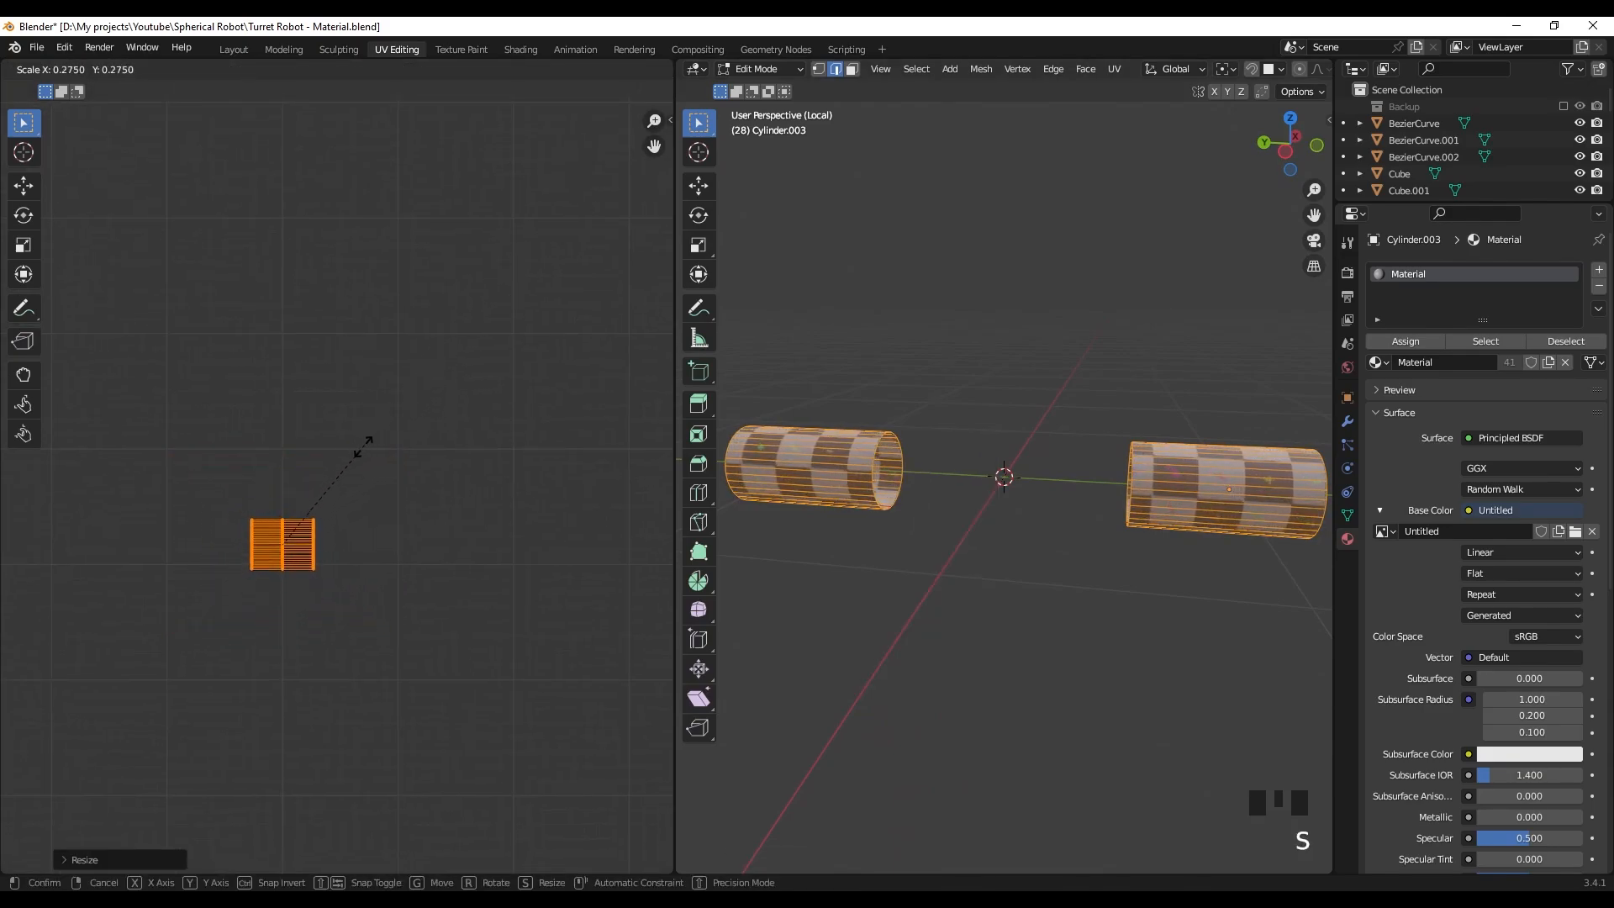
left_click(358, 441)
scroll(361, 411, "down", 5)
scroll(354, 446, "up", 1)
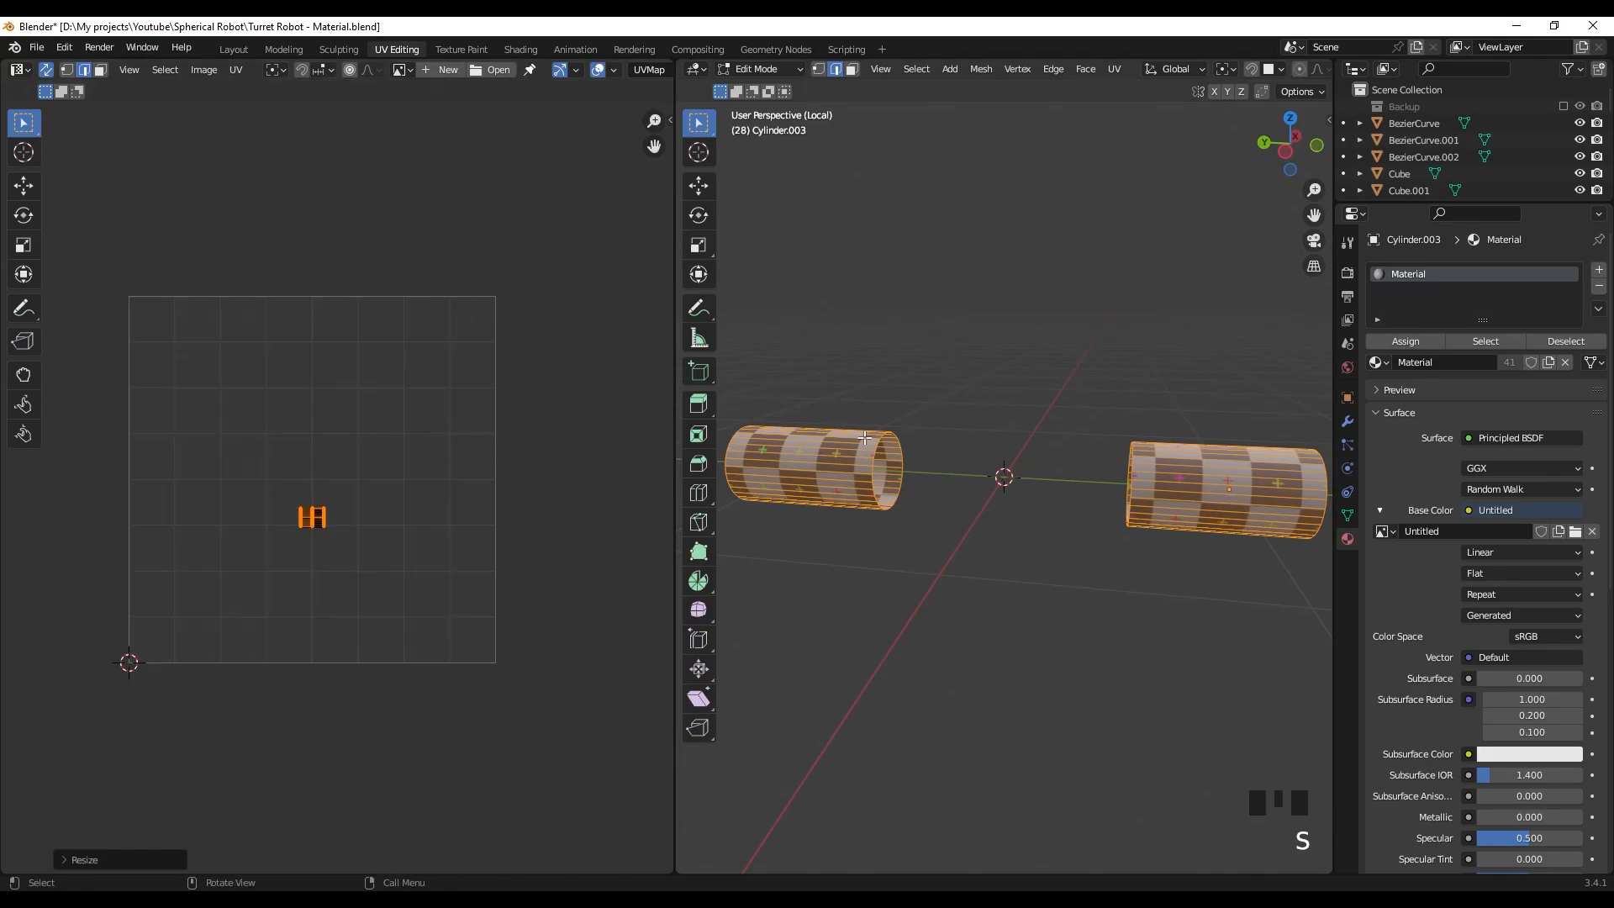
- Show the whole robot, select all its parts and UV islands, and repack them with UV-Packer
key("slash")
middle_click_drag(914, 500, 965, 472)
key("Tab")
key("a")
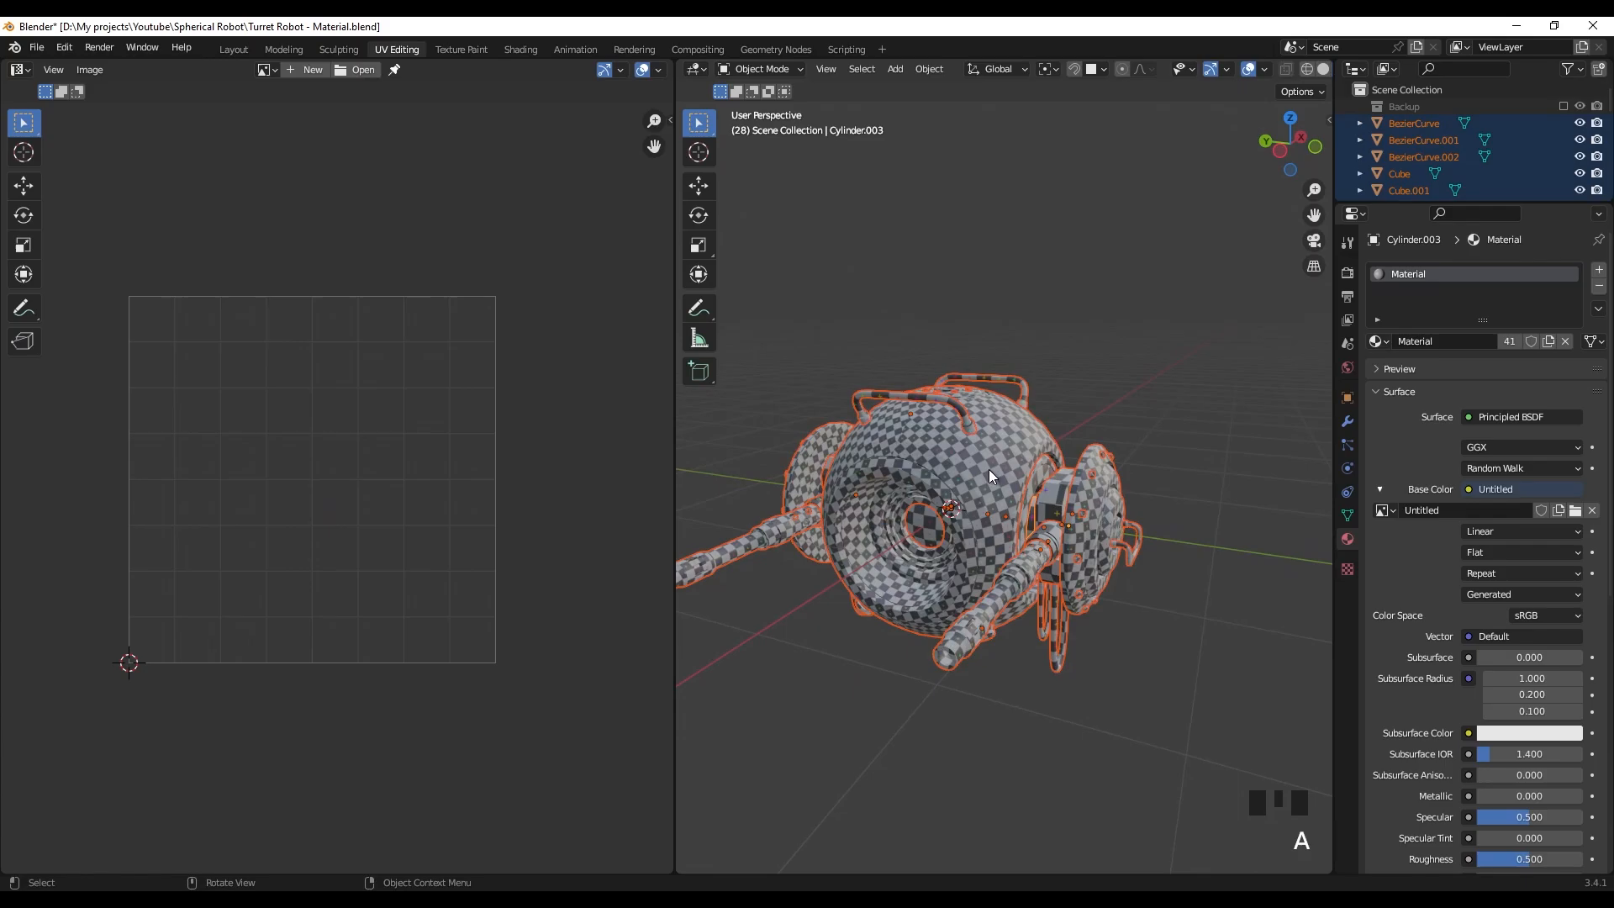
key("Tab")
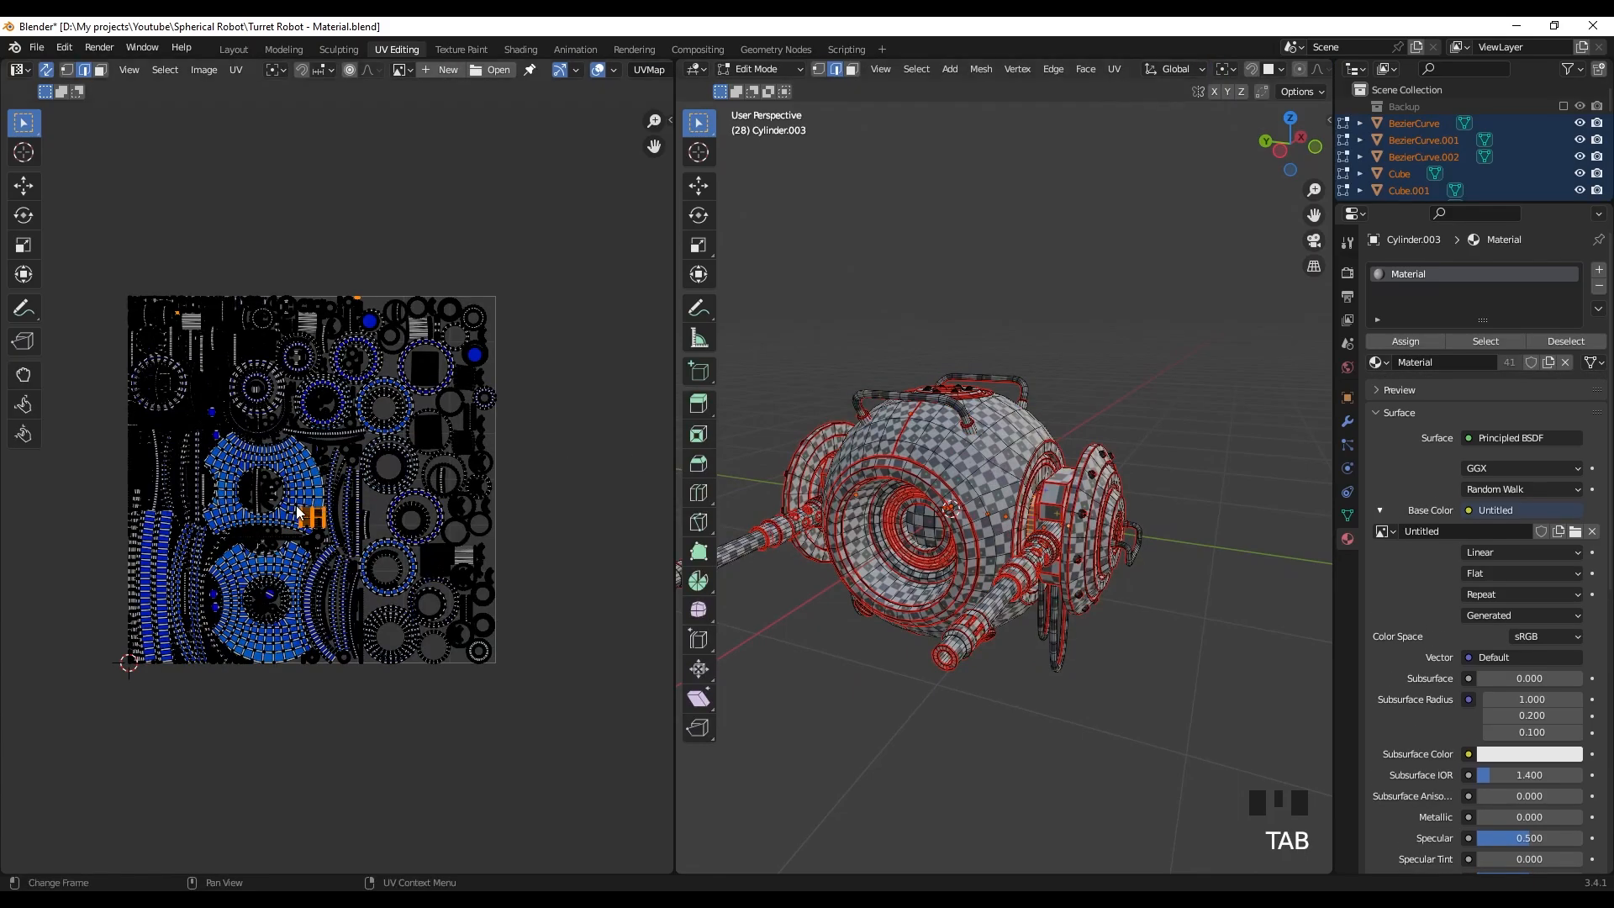
key("a")
key("n")
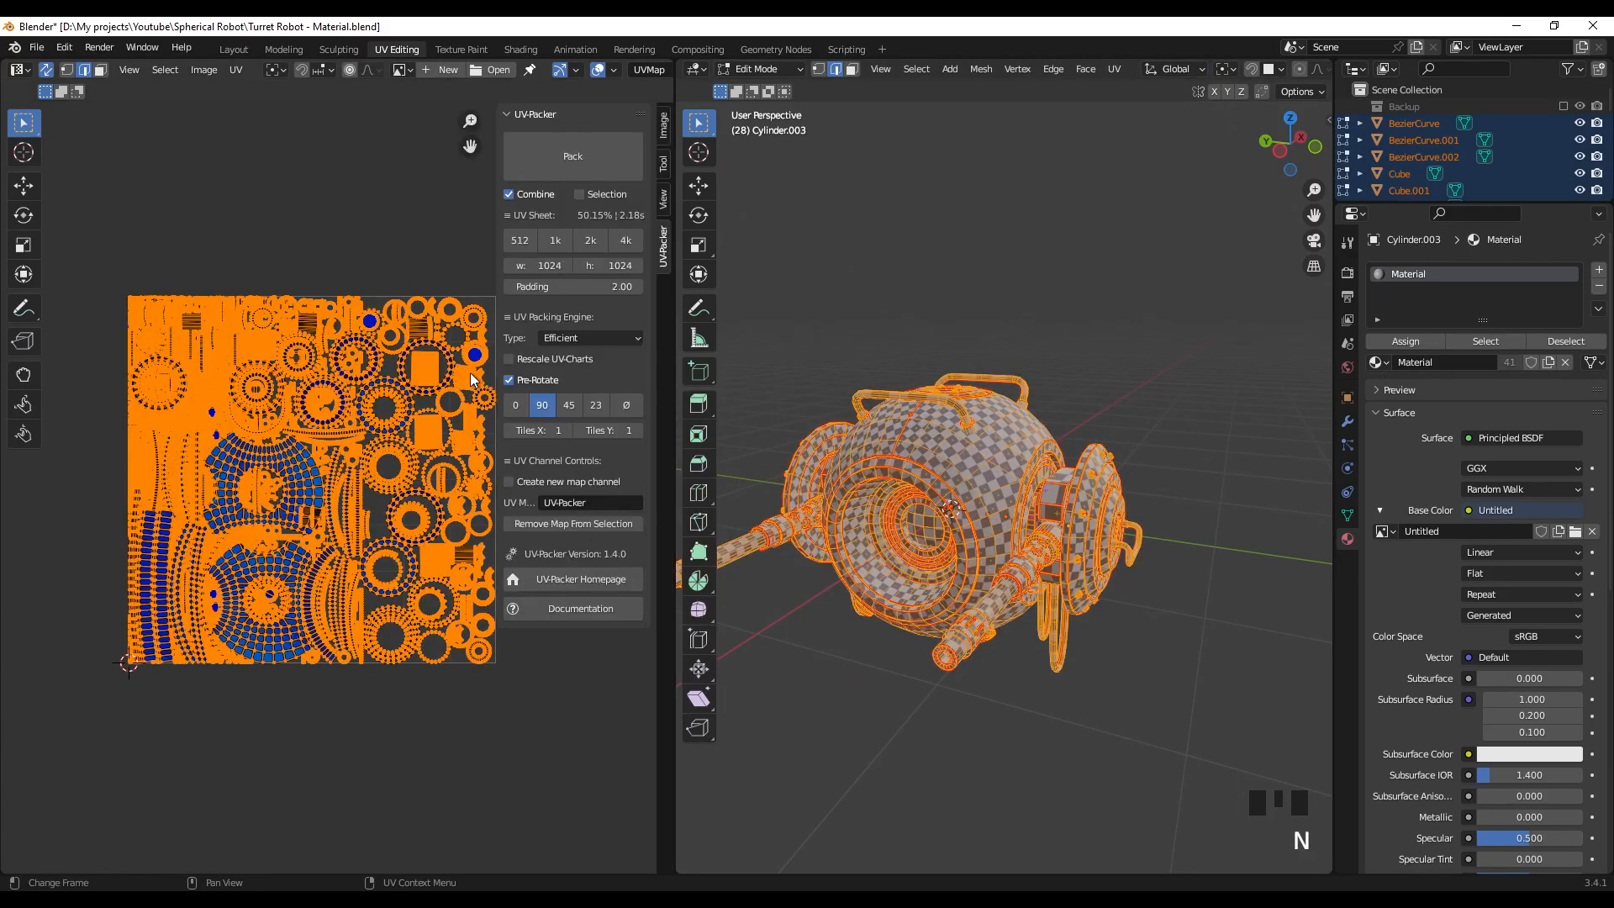
left_click(561, 159)
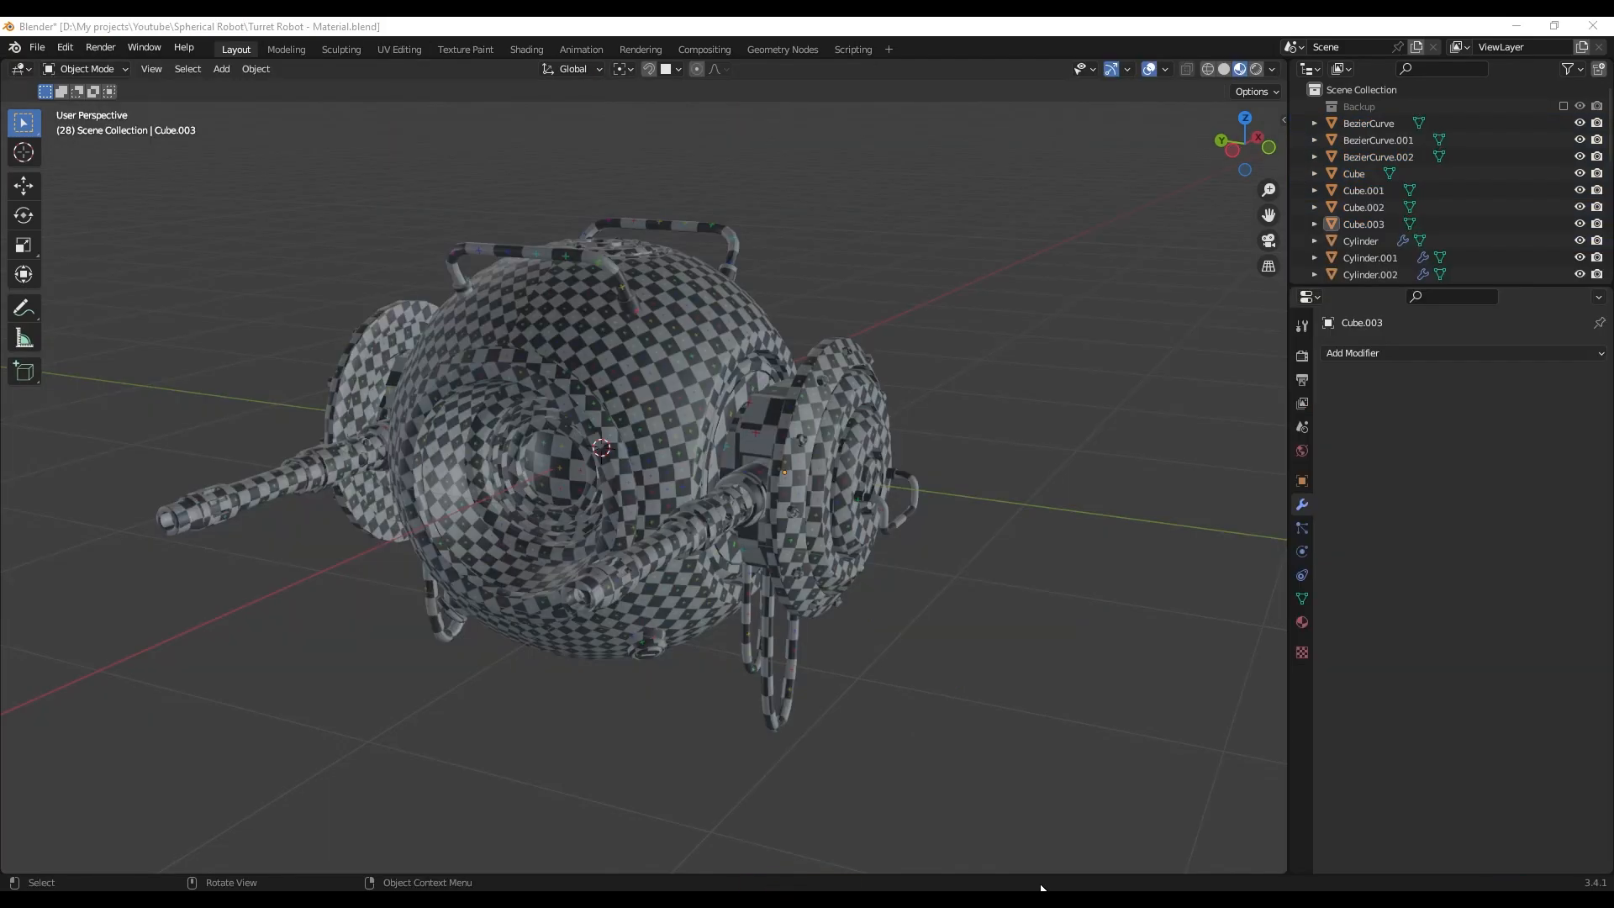
- Isolate the side block Cube.003 in solid shading and add a Bevel modifier to it
left_click(774, 462)
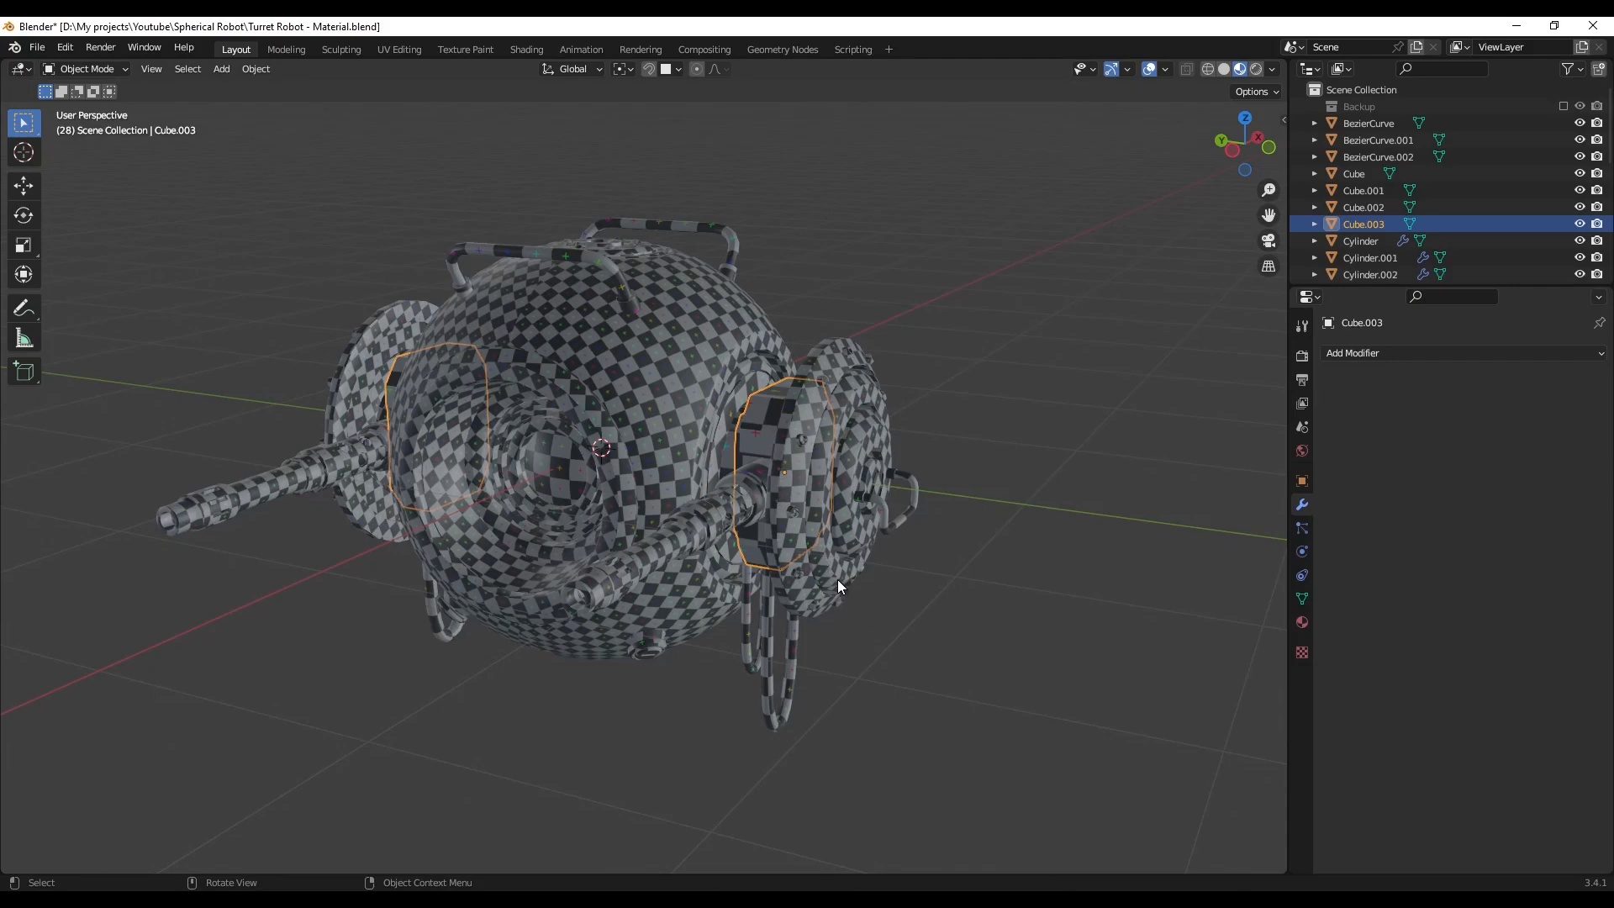
key("KP_Divide")
key("z")
left_click(1063, 556)
scroll(842, 600, "up", 6)
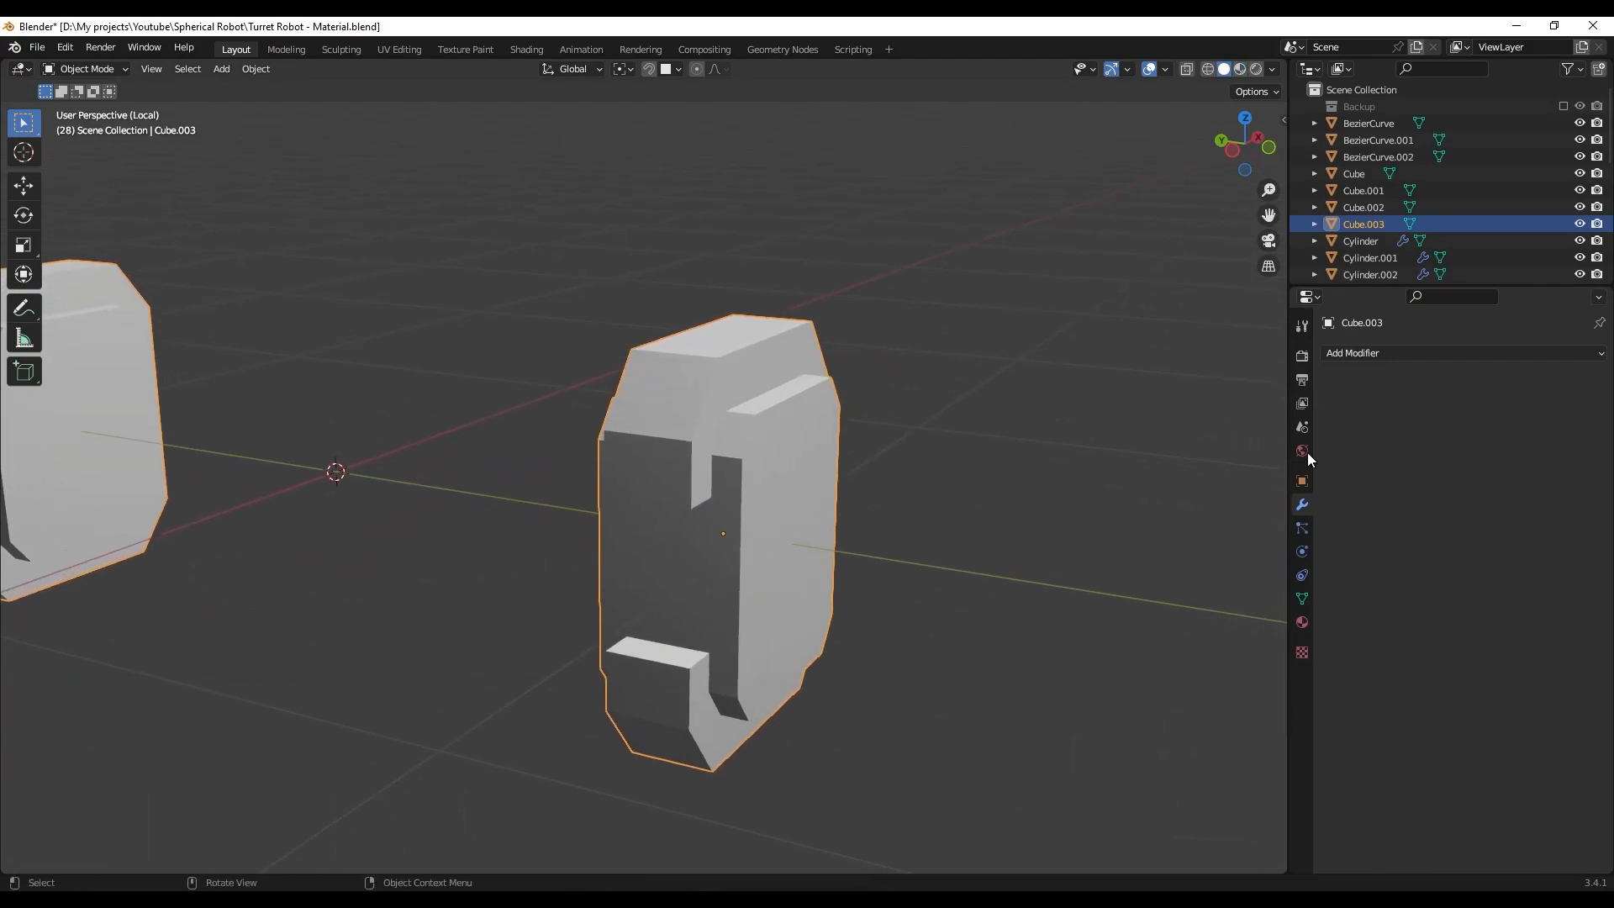
left_click(1396, 349)
left_click(1288, 422)
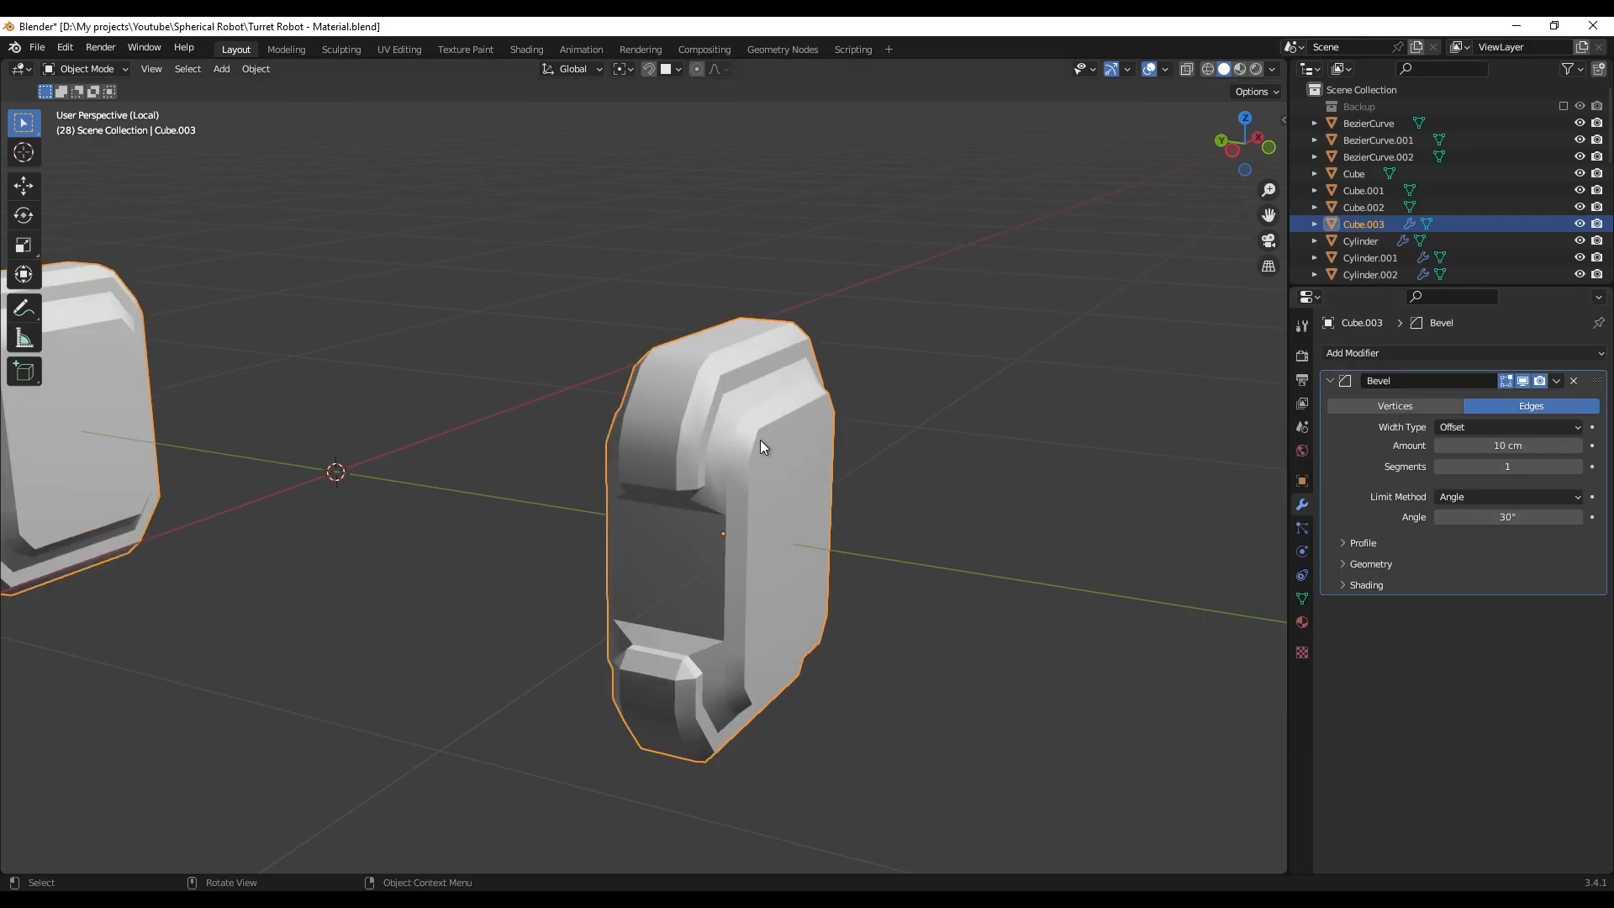
- Set the block's bevel to 0.3 cm with 2 segments and enable Harden Normals
scroll(723, 454, "up", 4)
middle_click_drag(688, 468, 714, 471)
left_click_drag(1458, 445, 1412, 445)
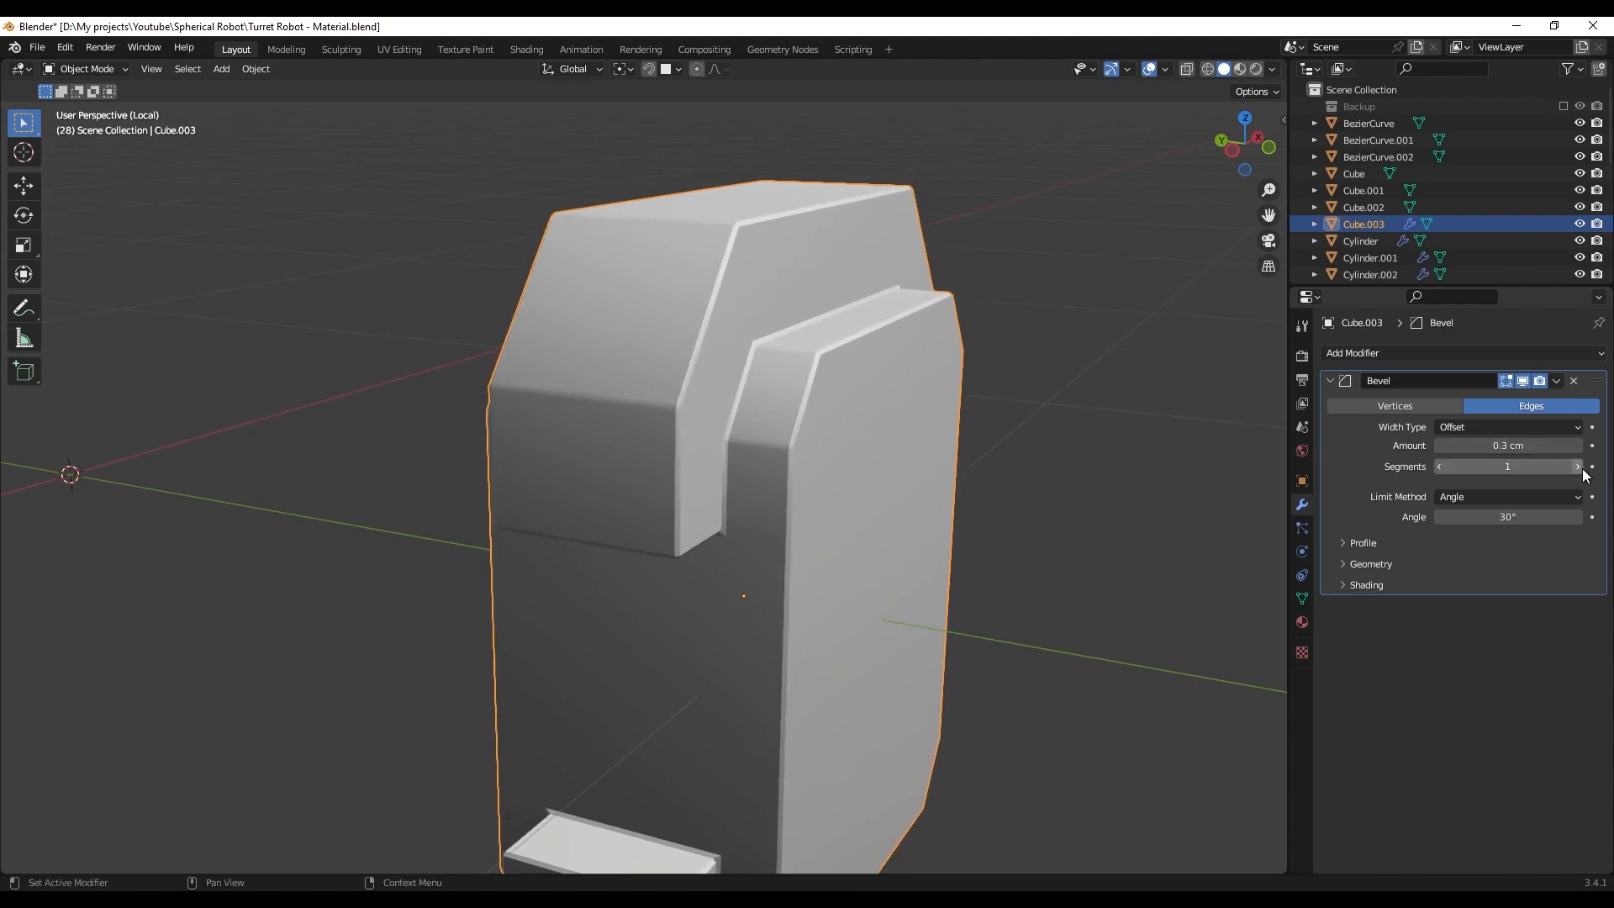
left_click(1578, 466)
scroll(760, 513, "up", 6)
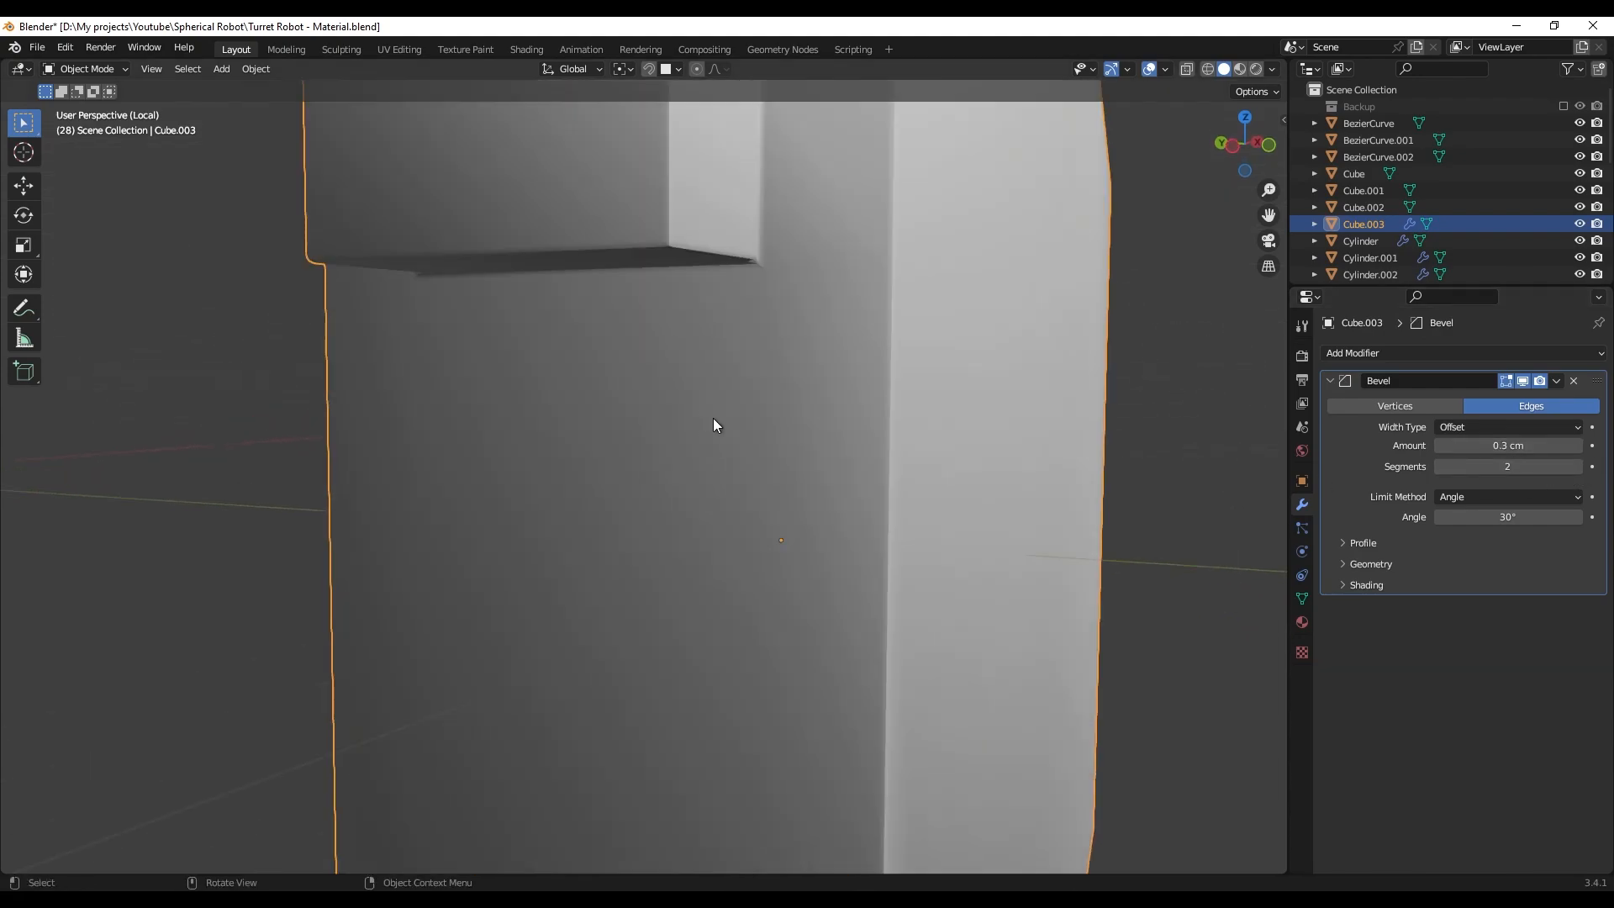
scroll(711, 462, "down", 2)
left_click(1360, 586)
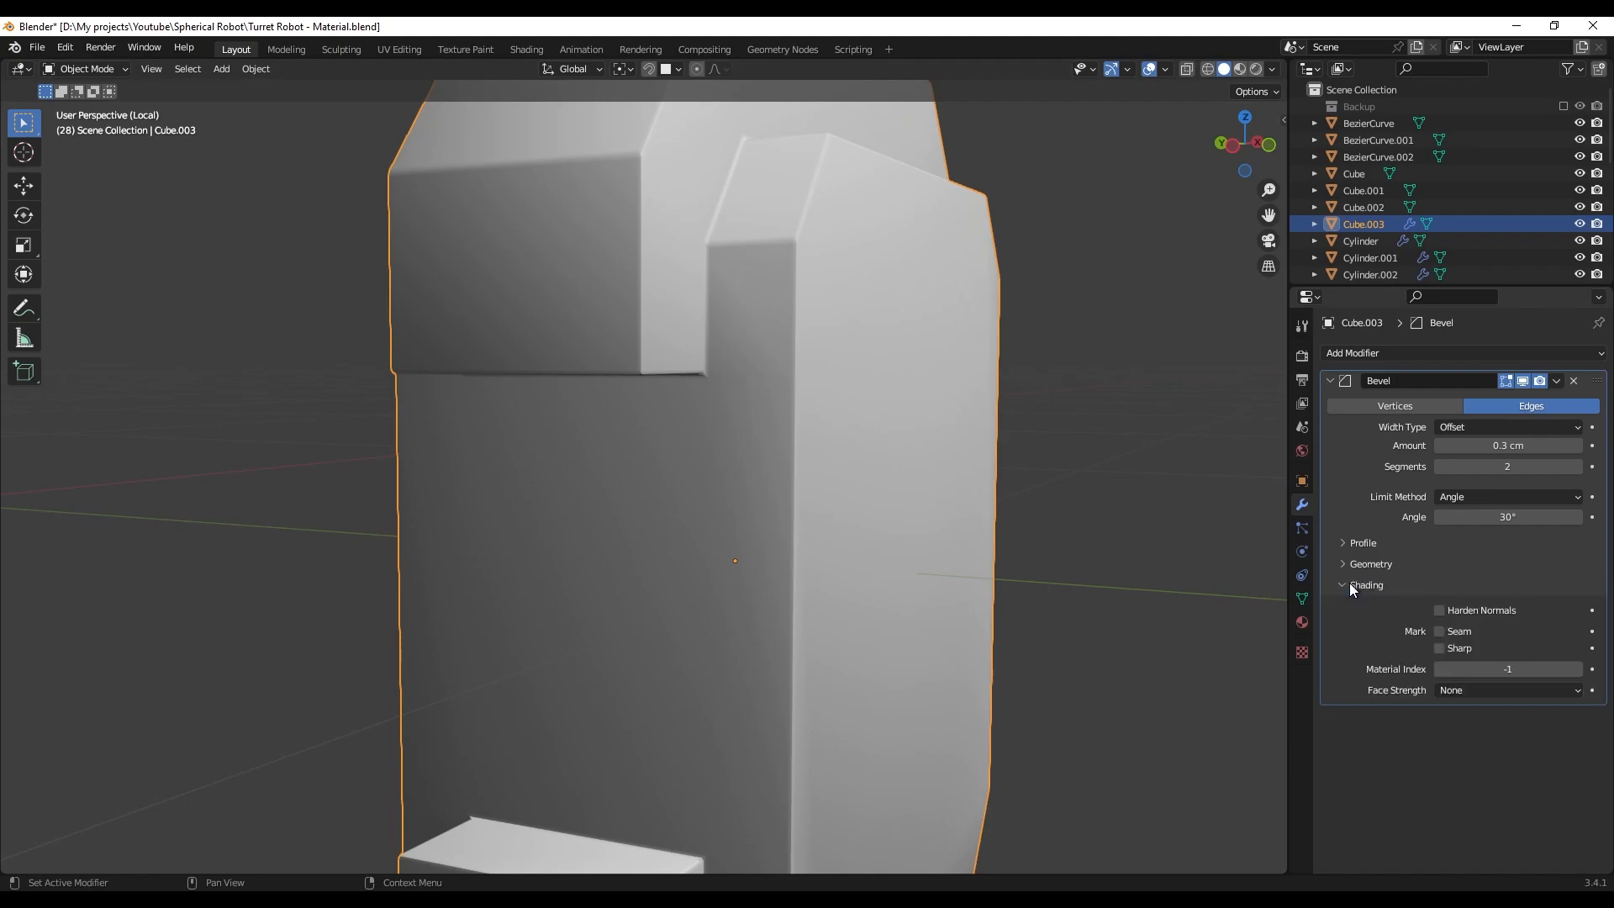
left_click(1439, 611)
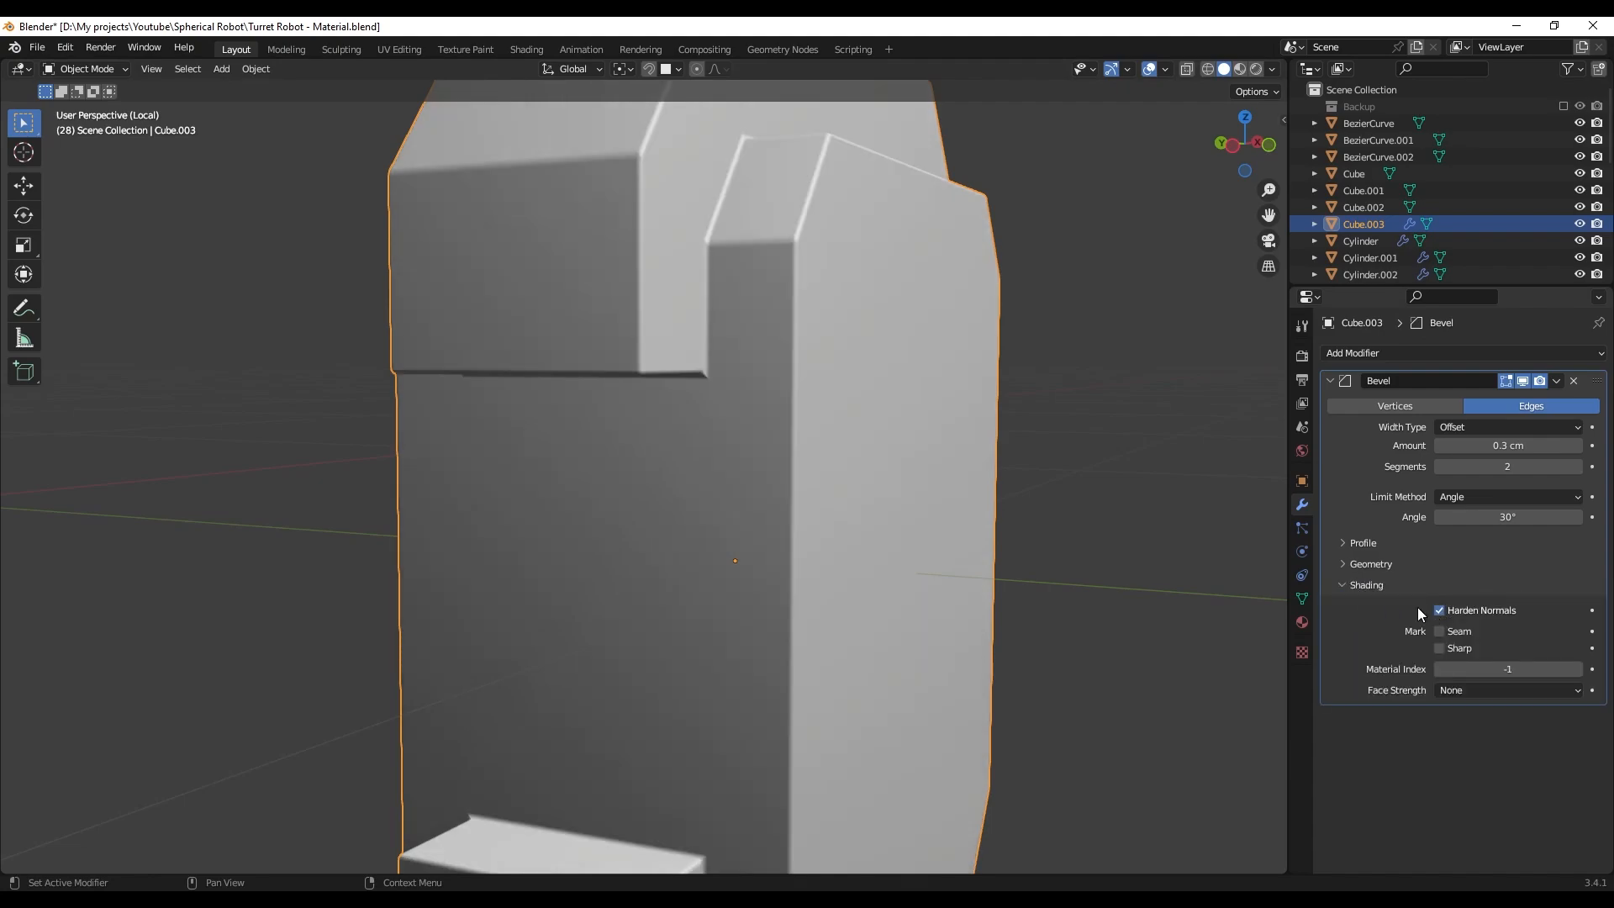
- Set the bevel's outer miter to Arc and apply the Bevel modifier to the block
left_click(1361, 563)
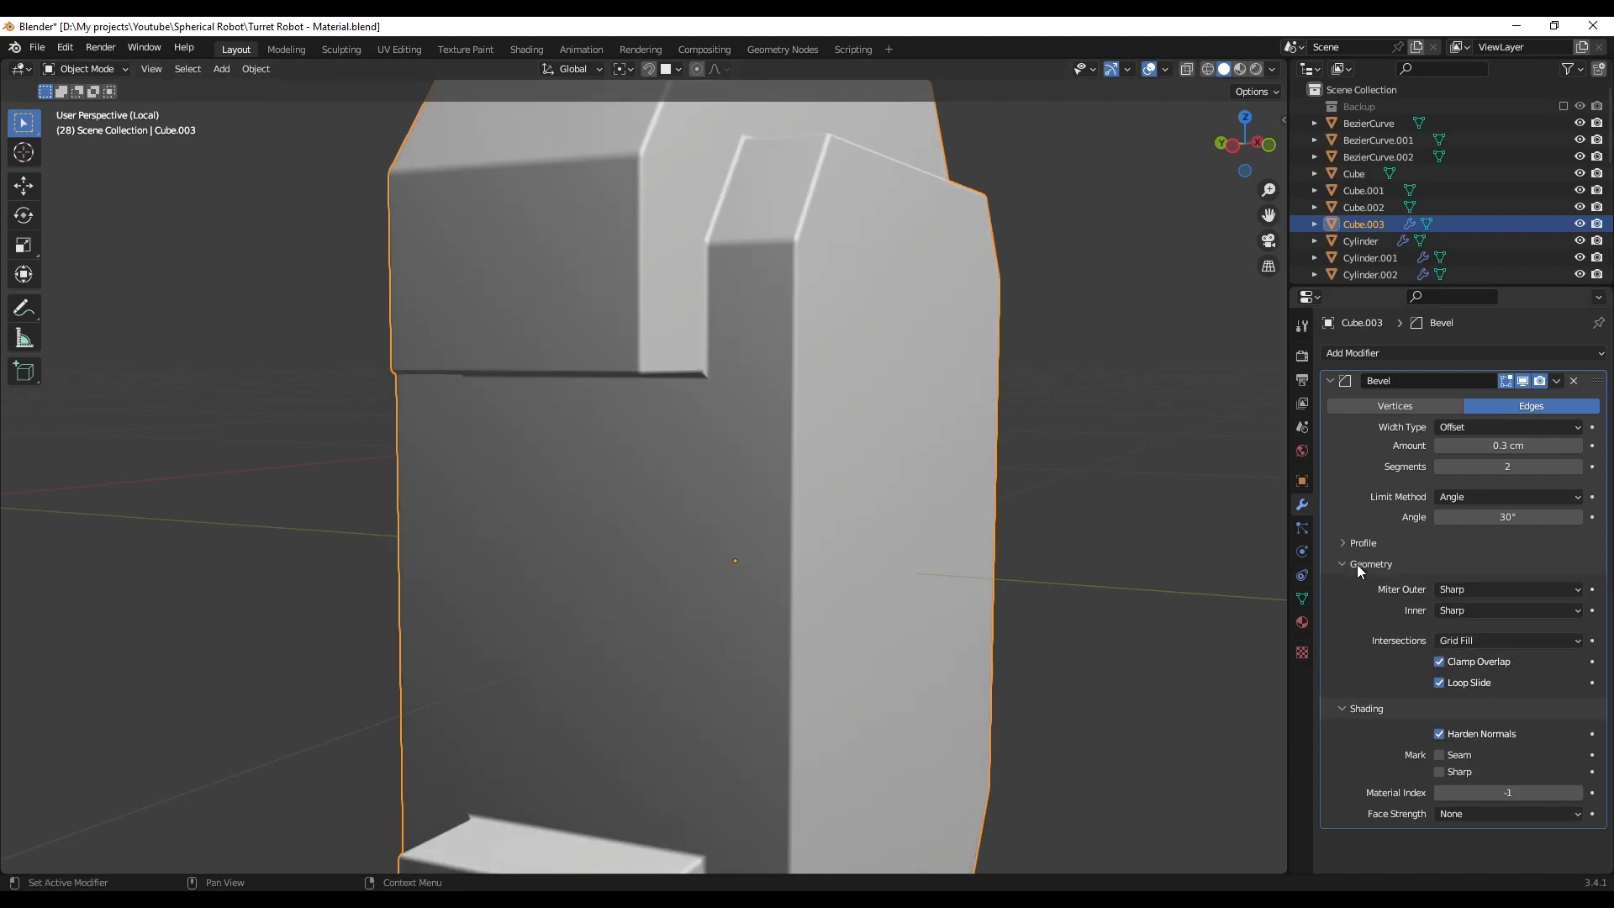
left_click(1455, 590)
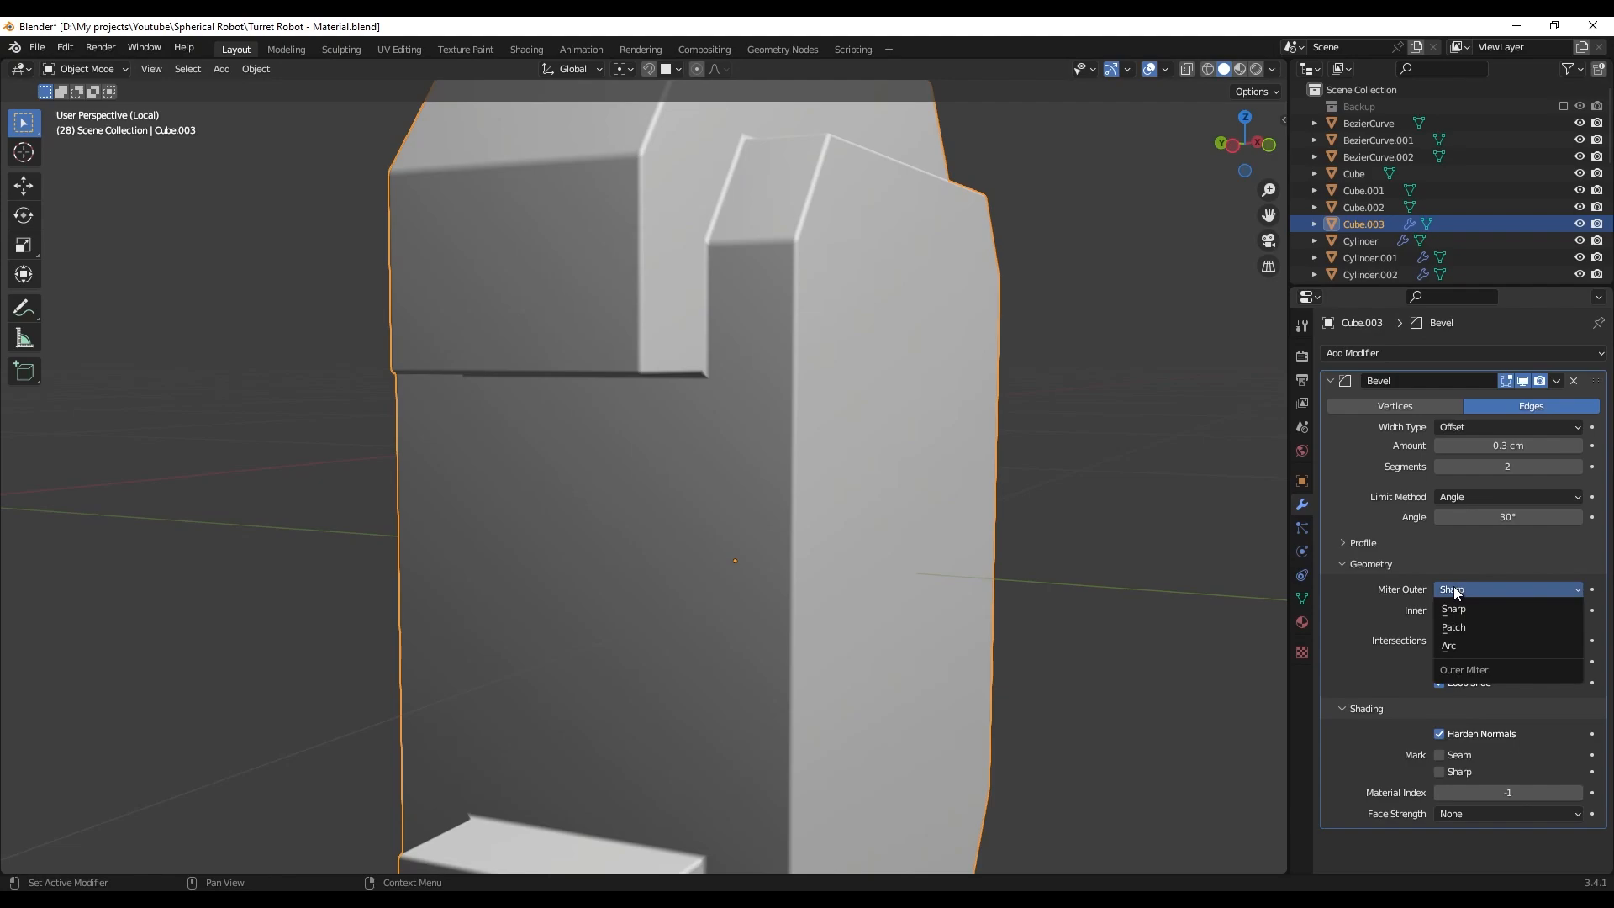
left_click(1457, 644)
middle_click_drag(841, 468, 696, 485)
mouse_move(696, 484)
middle_mouse_down("ctrl")
mouse_move(689, 405)
mouse_move(695, 476)
middle_mouse_up("ctrl")
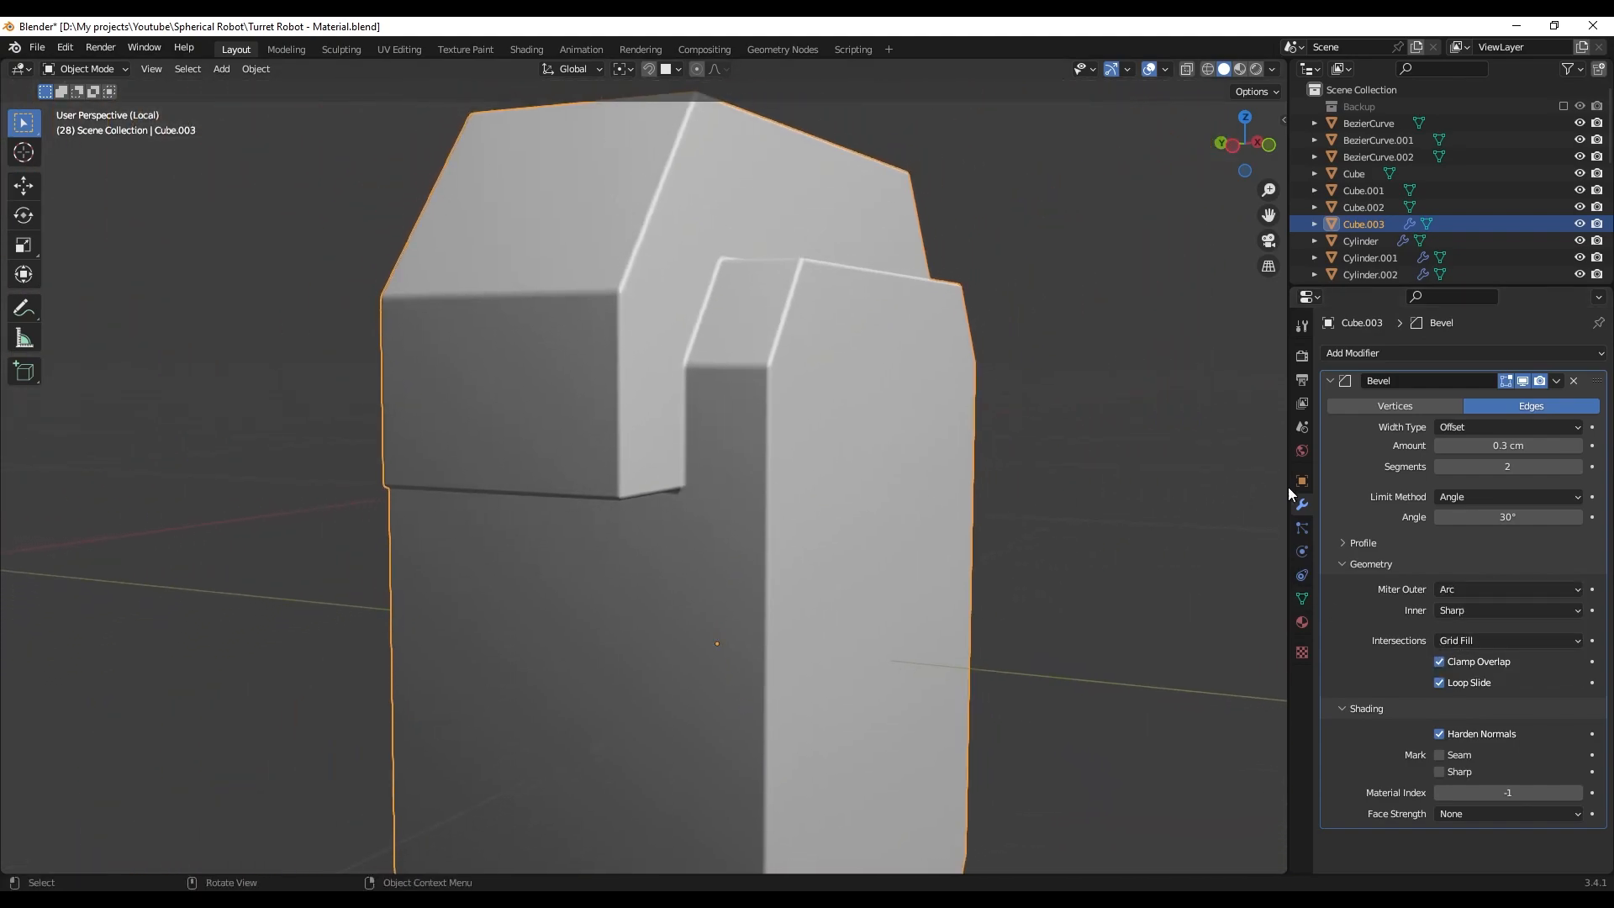
left_click(1557, 381)
left_click(1543, 401)
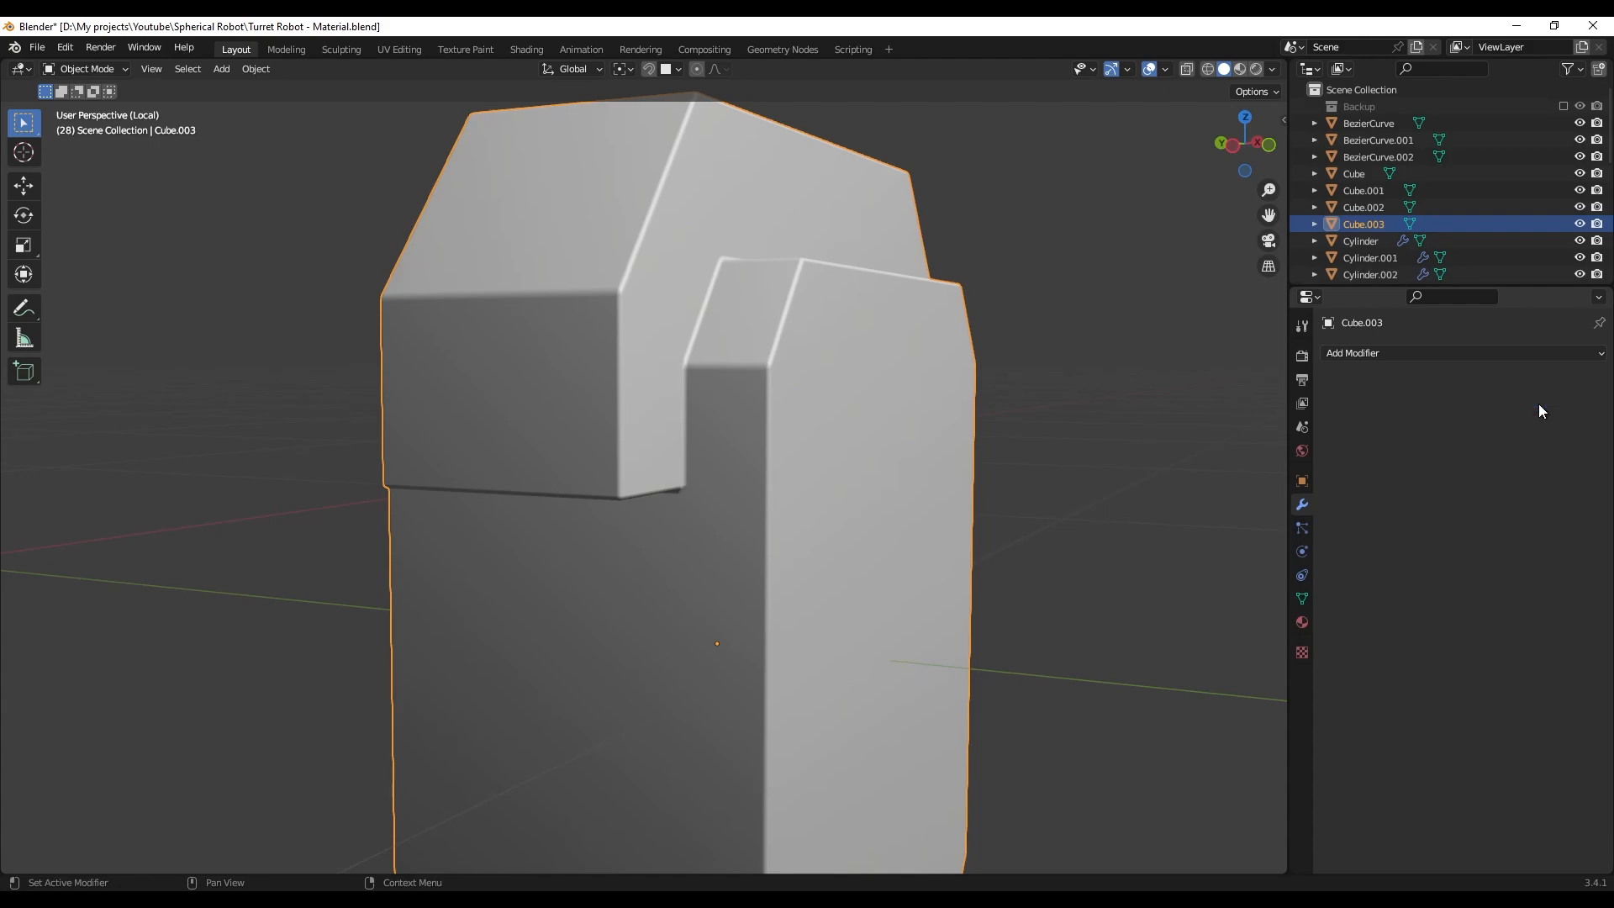
- Clear all existing UV seams from the side block's mesh and deselect everything
key("Tab")
key("a")
right_click(736, 387)
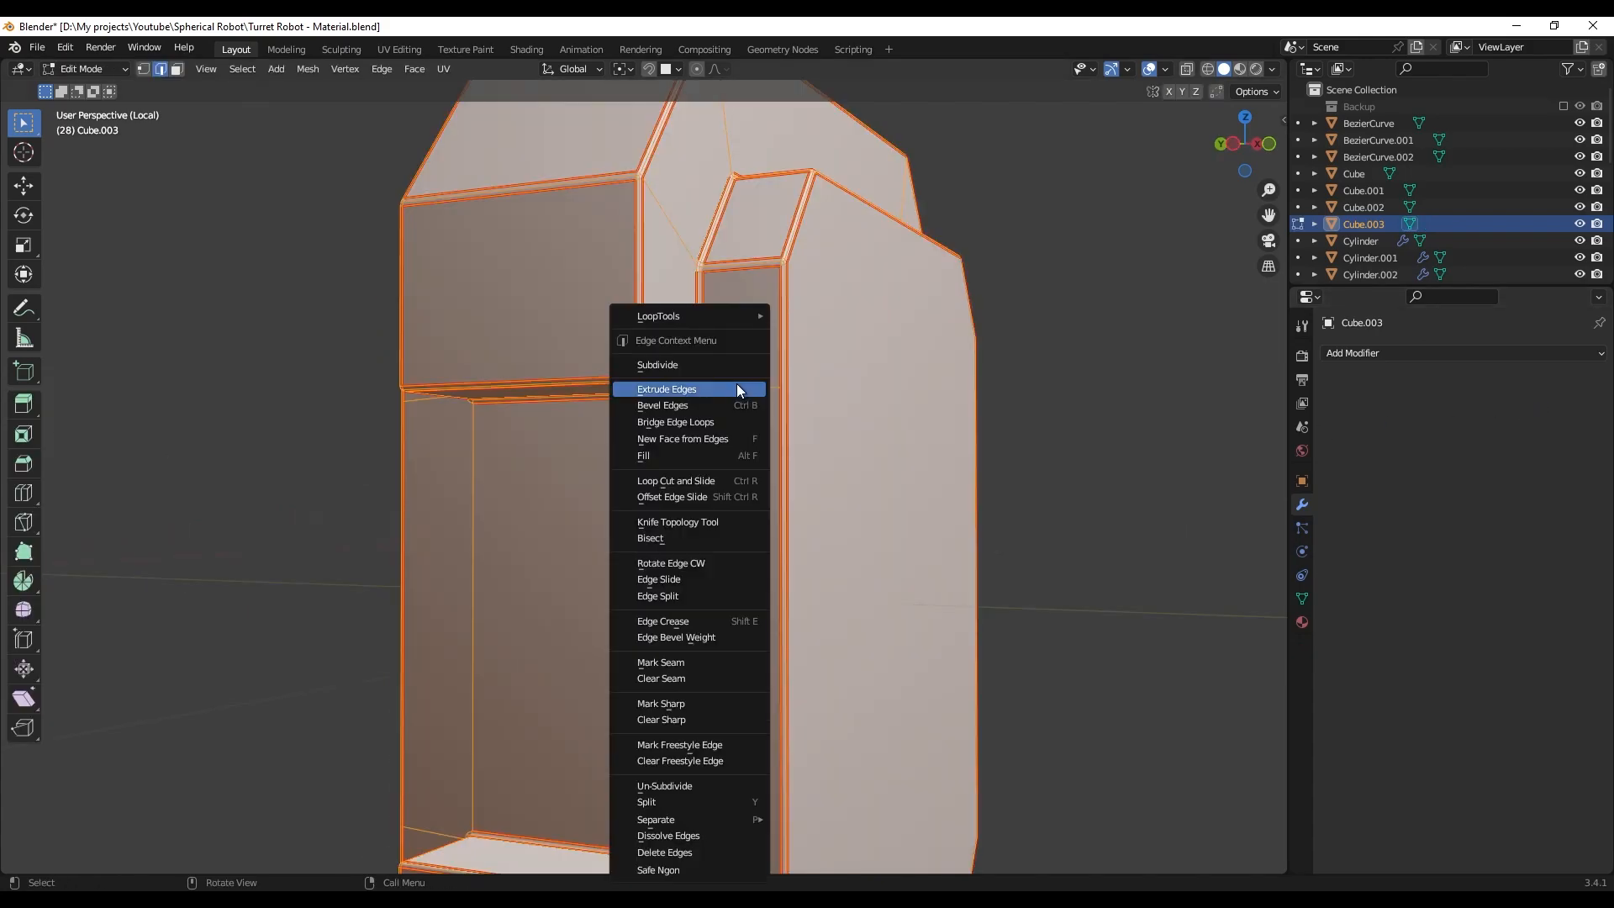
left_click(662, 679)
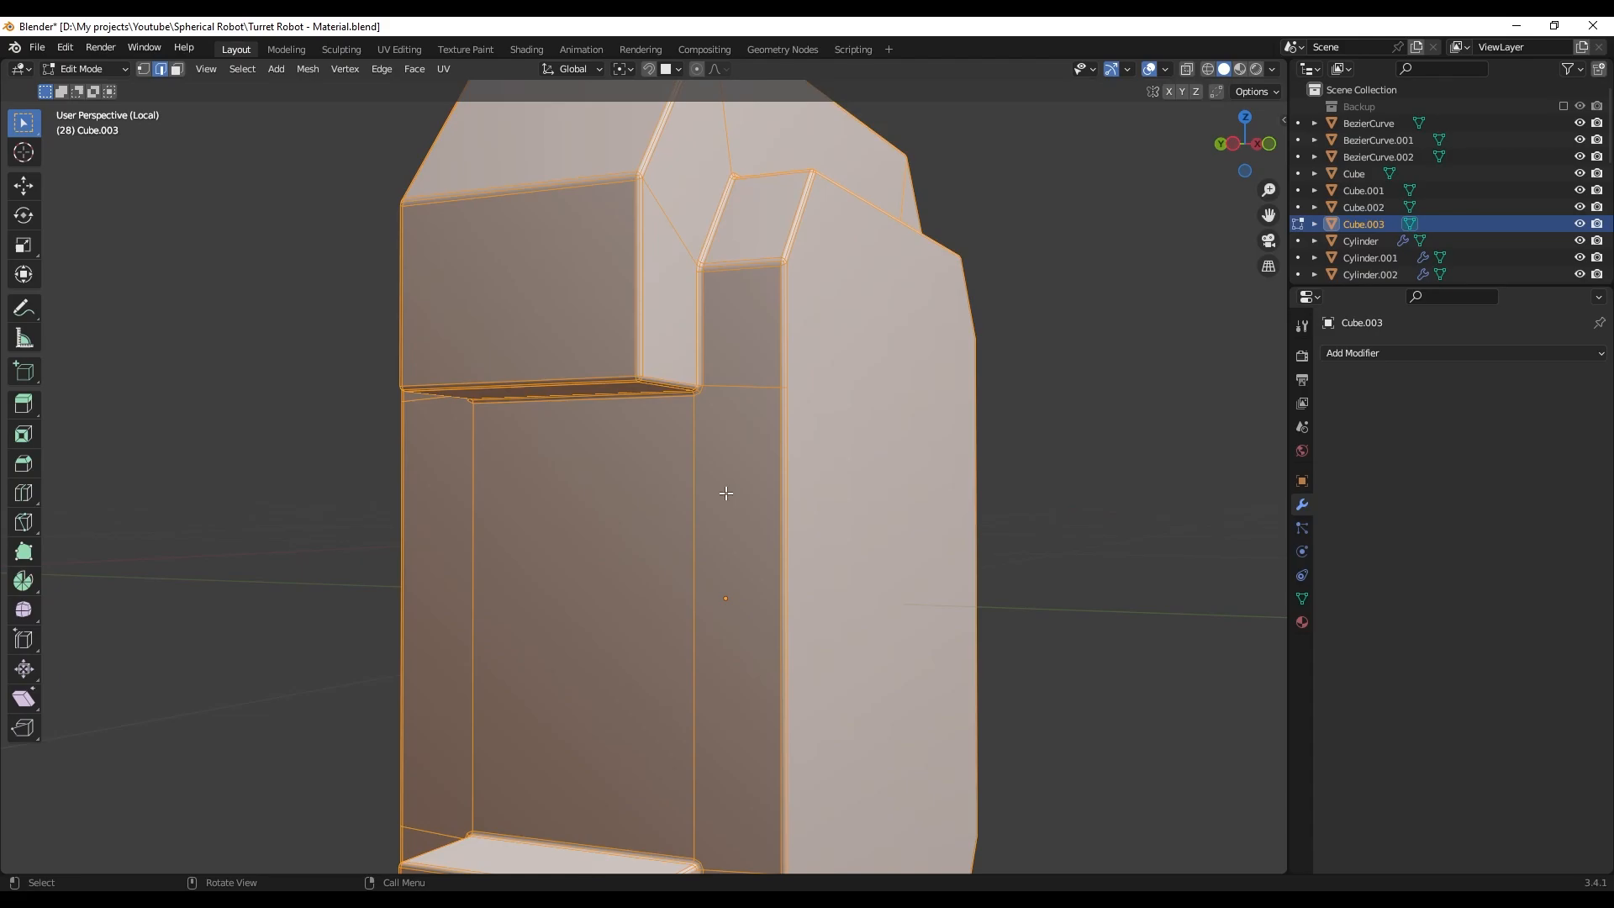
key("alt+a")
middle_click_drag(765, 454, 769, 421, "shift")
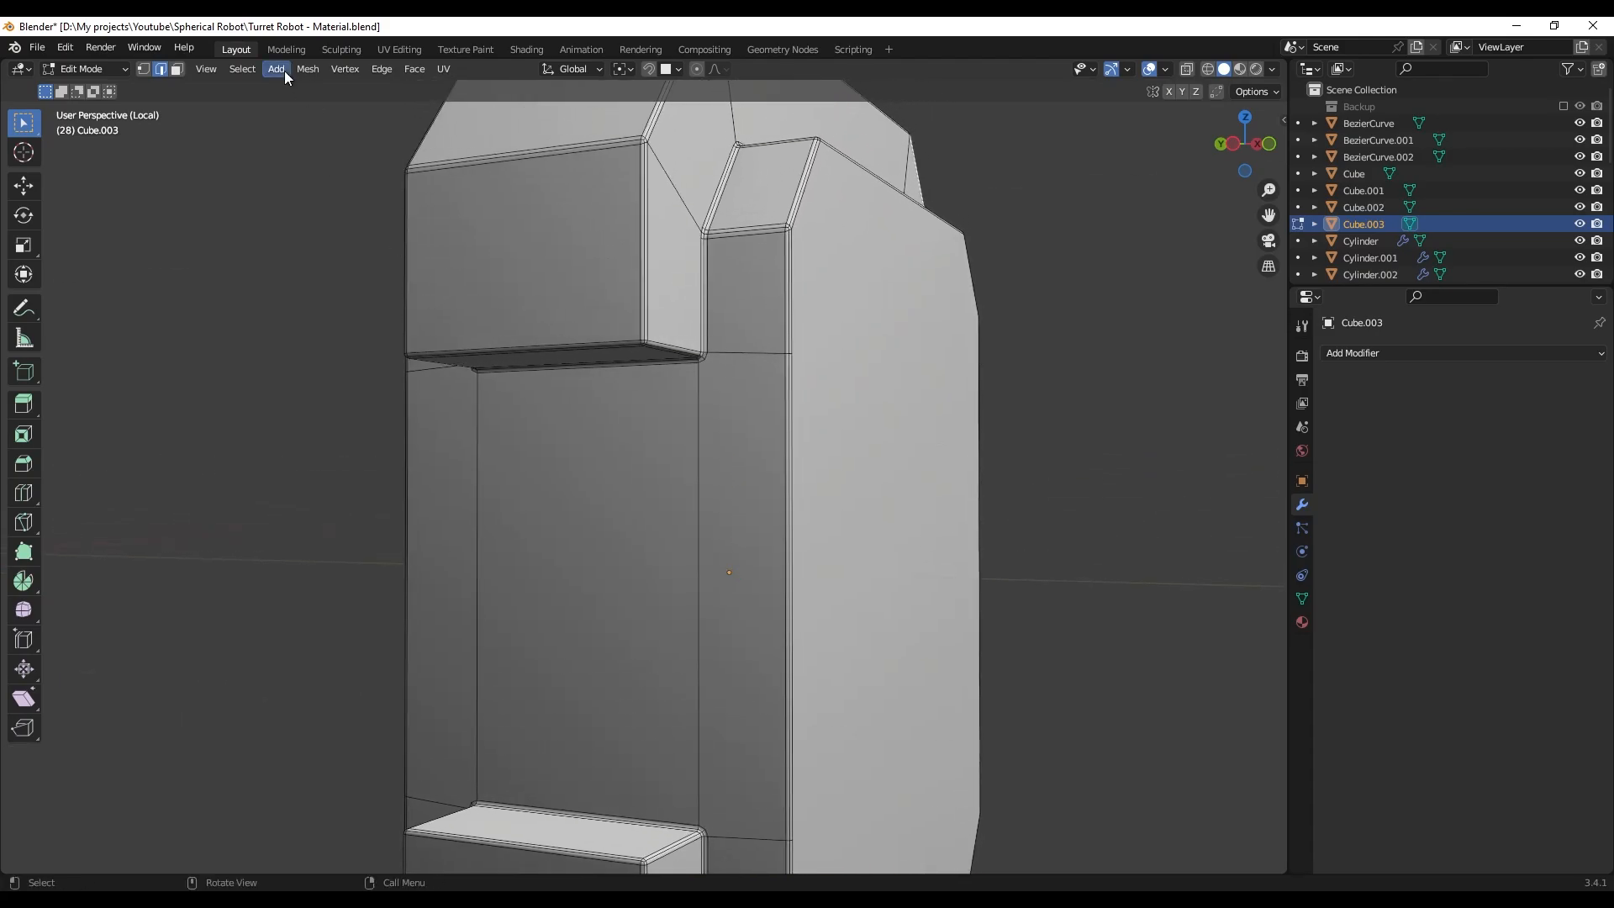
- Select the side block's sharp edges at 30° sharpness and mark them as seams
left_click(252, 72)
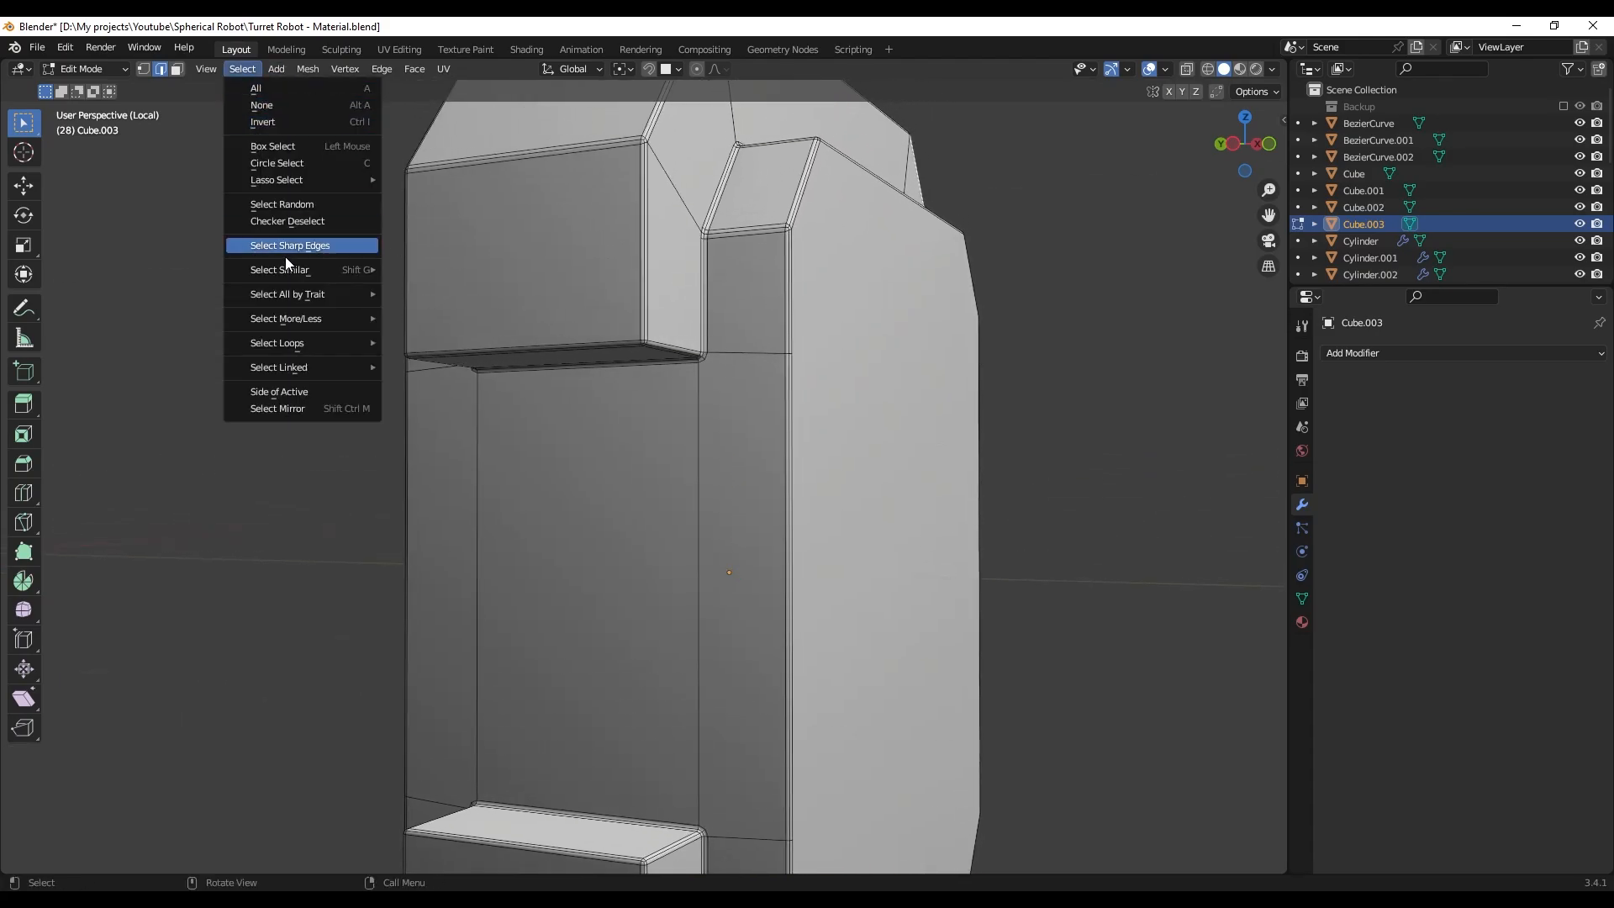
left_click(305, 247)
scroll(641, 332, "up", 3)
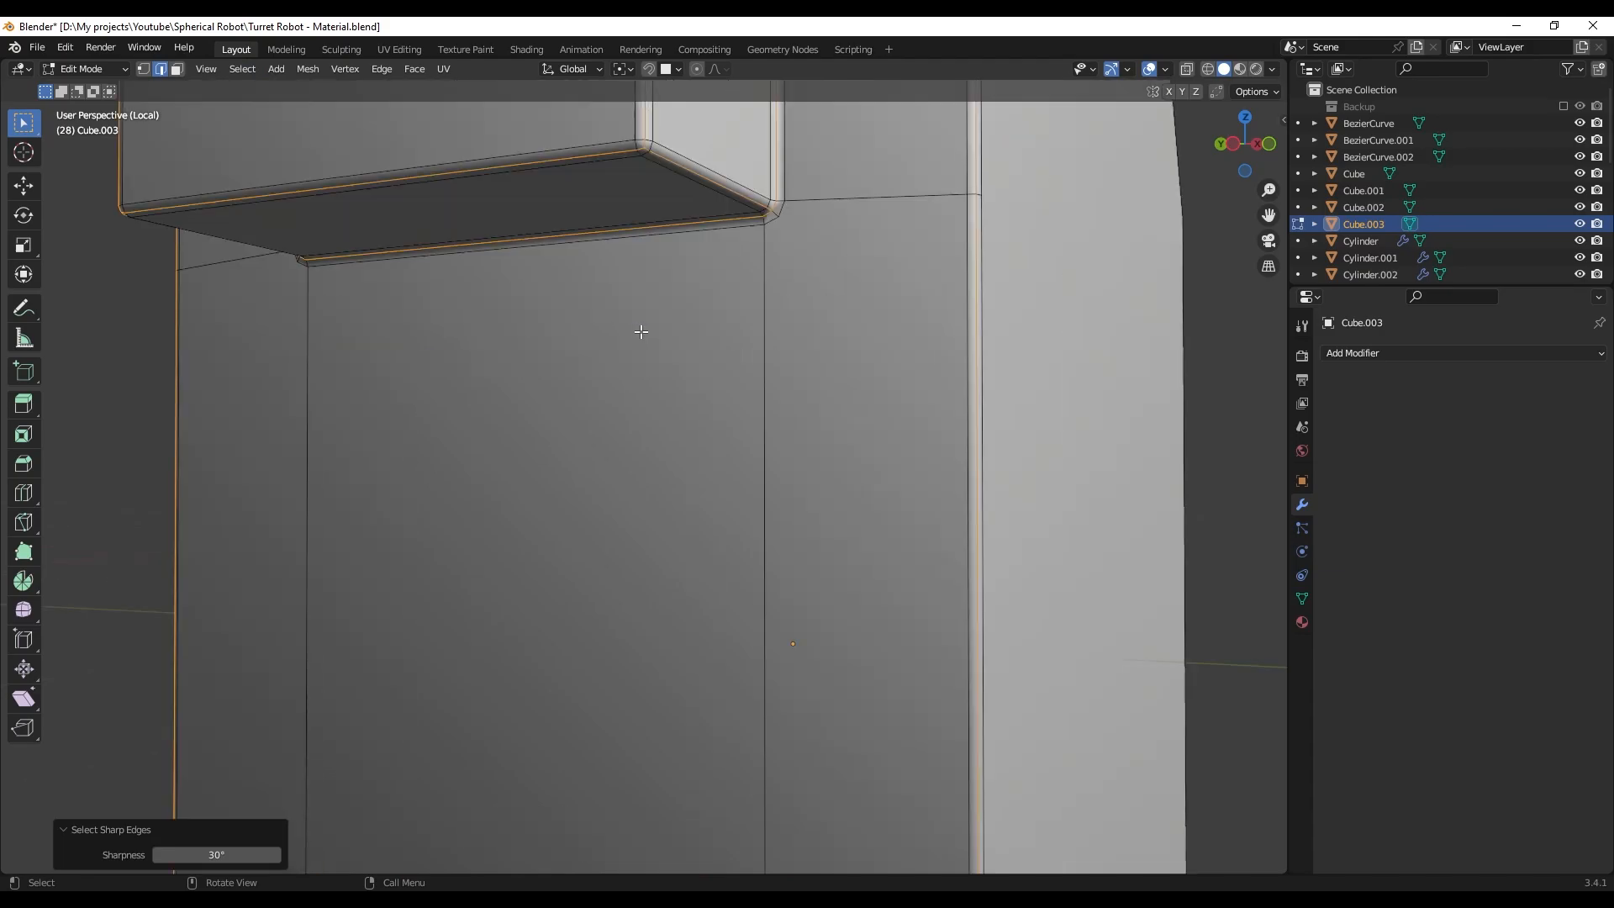
middle_click_drag(705, 231, 696, 381, "shift")
scroll(696, 380, "up", 3)
right_click(644, 345)
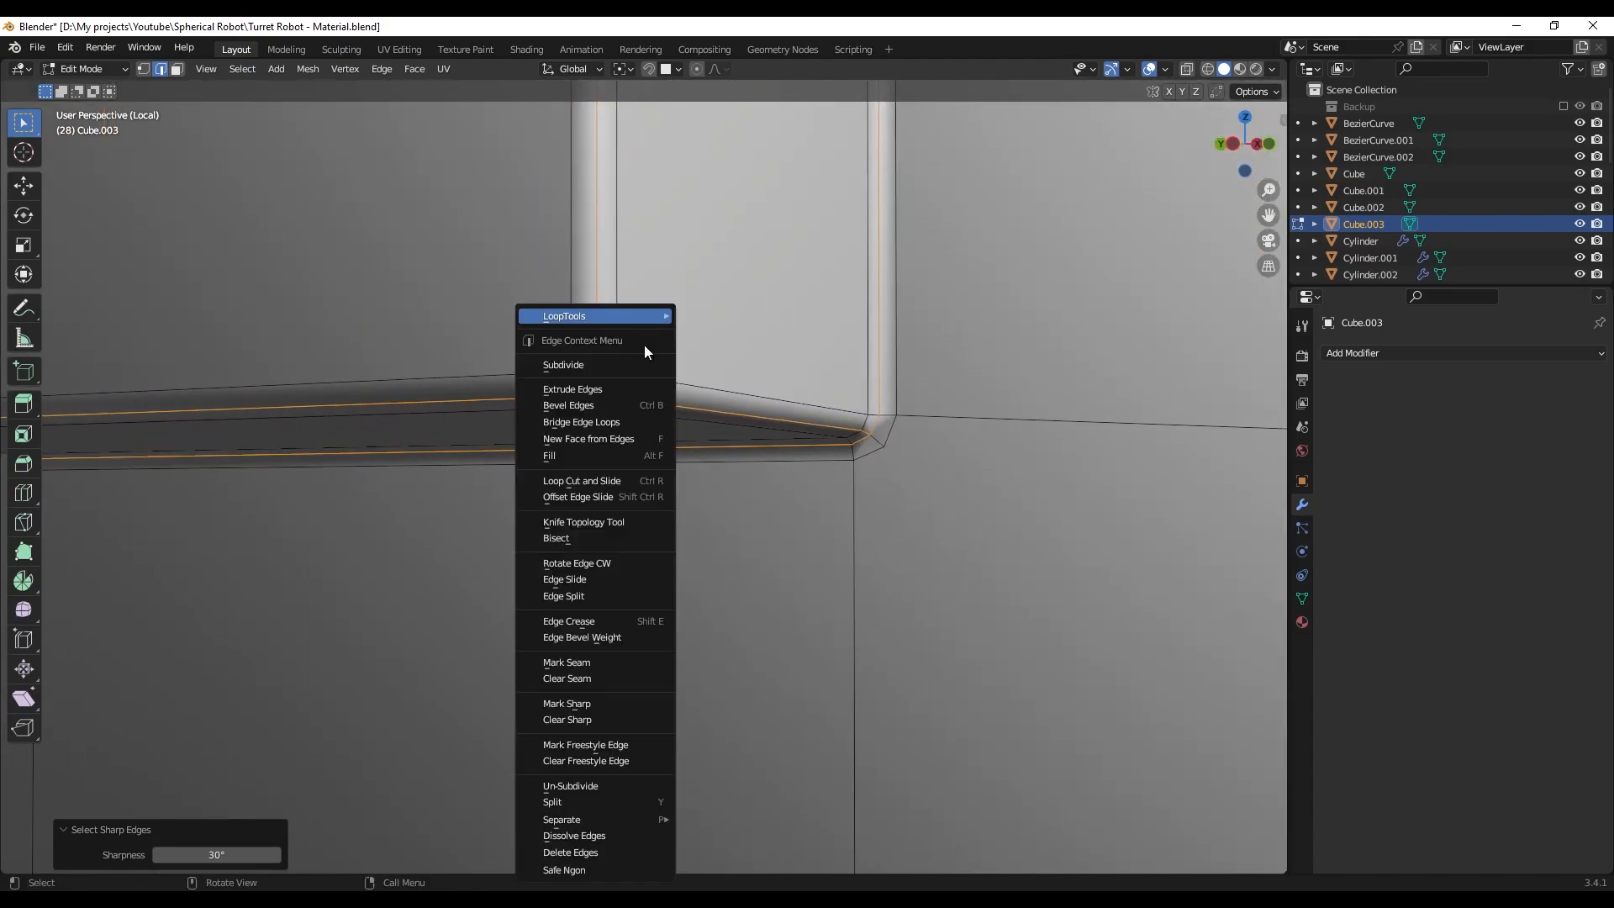
left_click(638, 661)
scroll(793, 414, "down", 8)
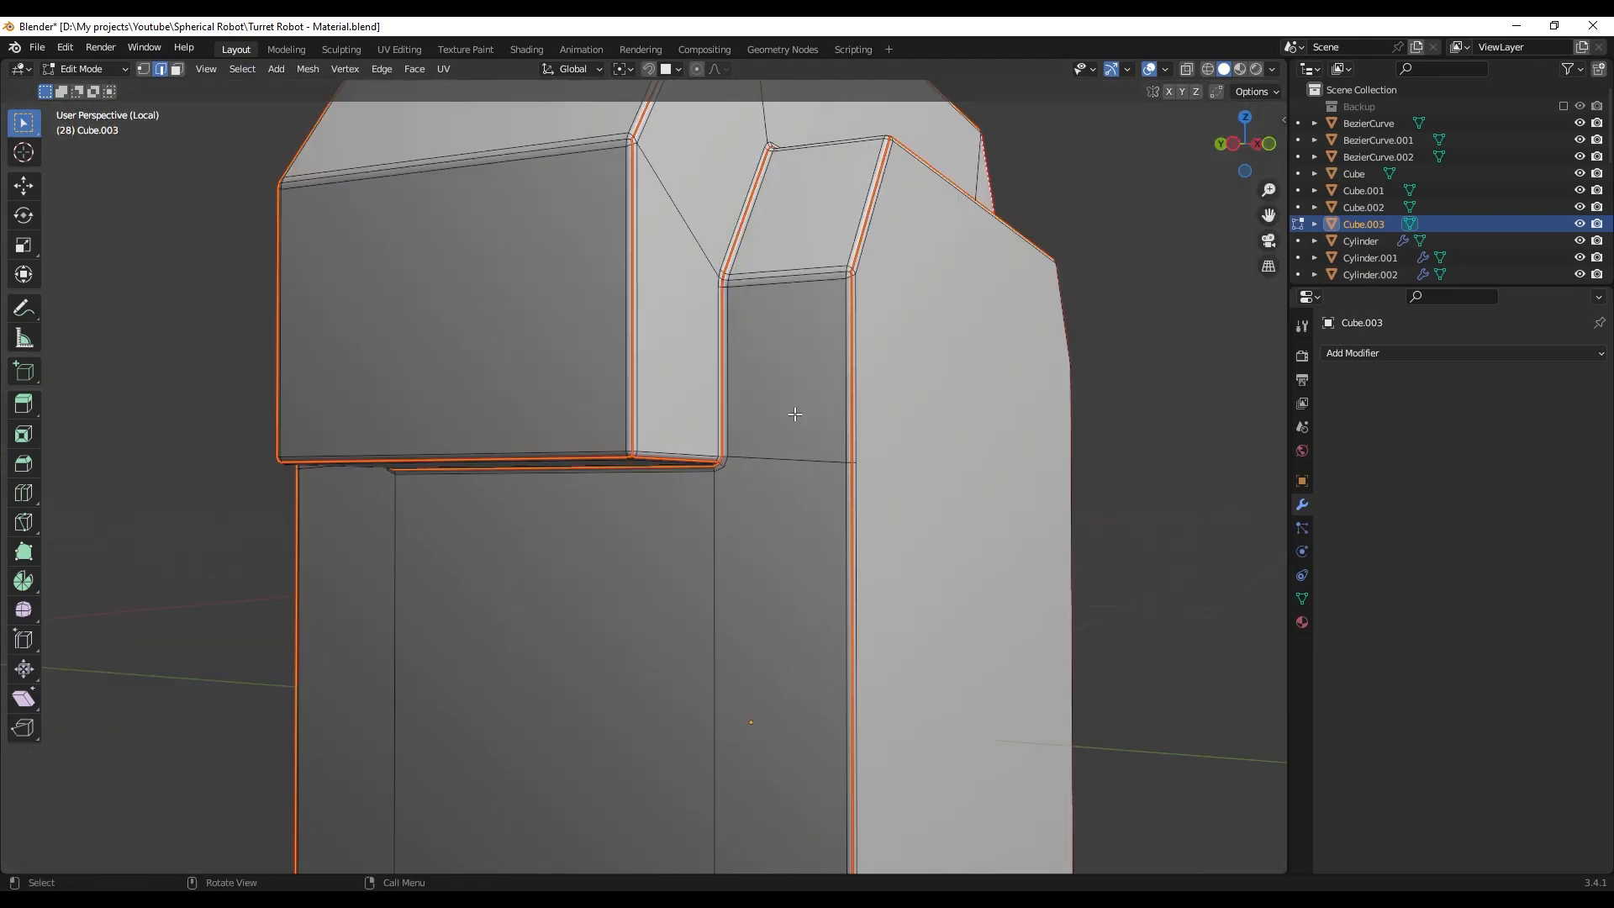
middle_click_drag(800, 432, 759, 421)
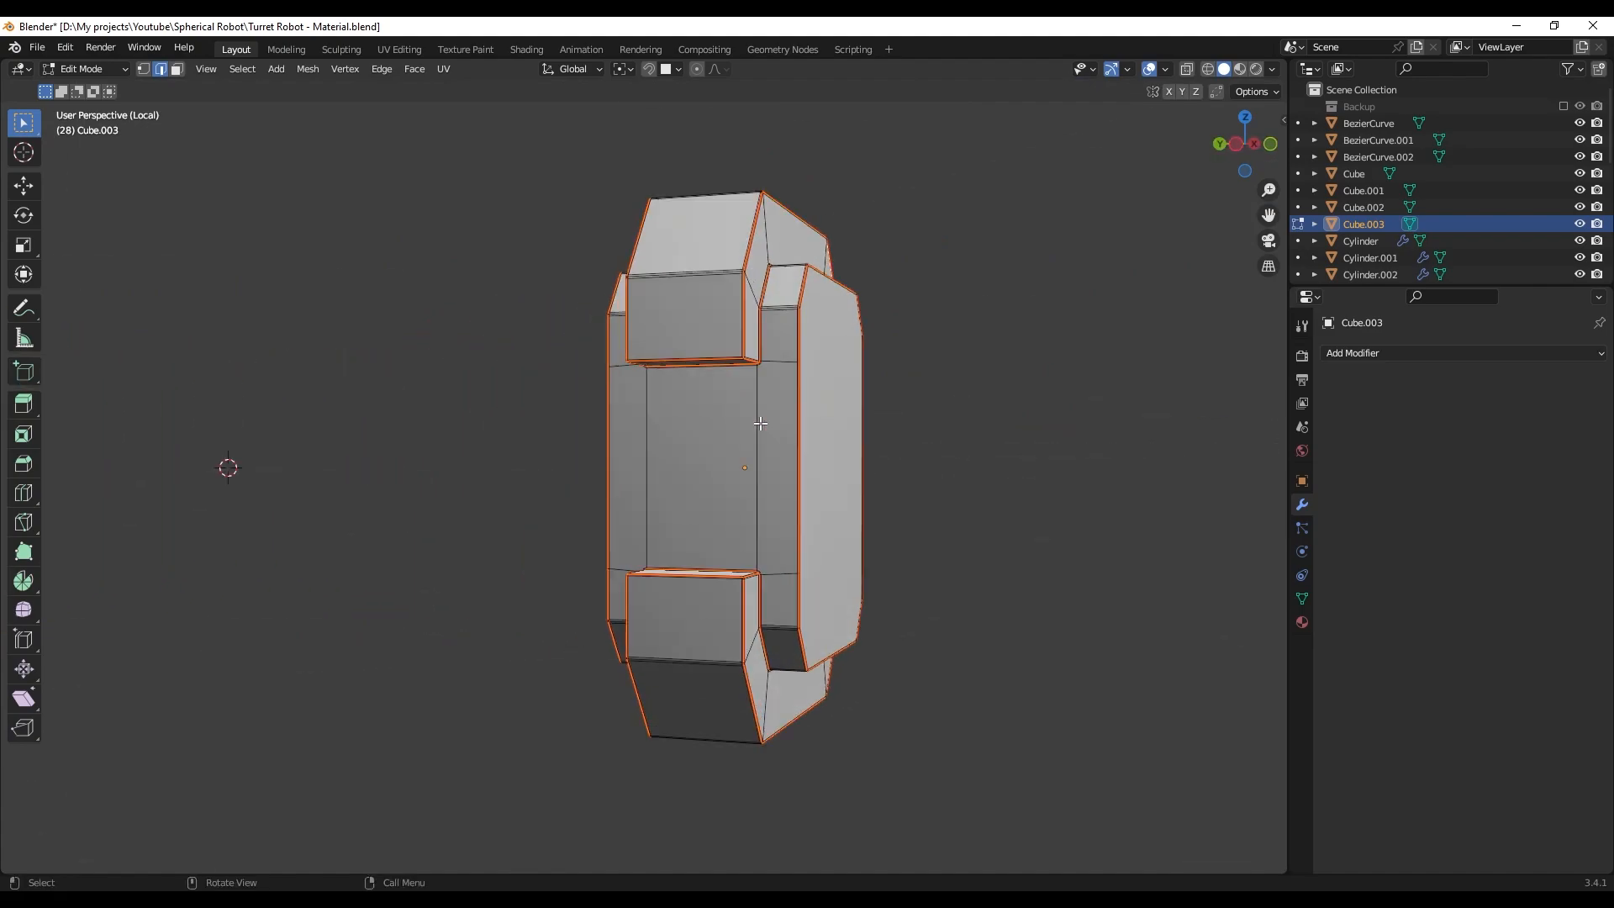
- Show the side block with its checker material and unwrap the UVs of its whole mesh
scroll(720, 413, "up", 4)
key("z")
mouse_move(734, 507)
middle_mouse_down()
mouse_move(674, 509)
mouse_move(705, 510)
middle_mouse_up()
key("a")
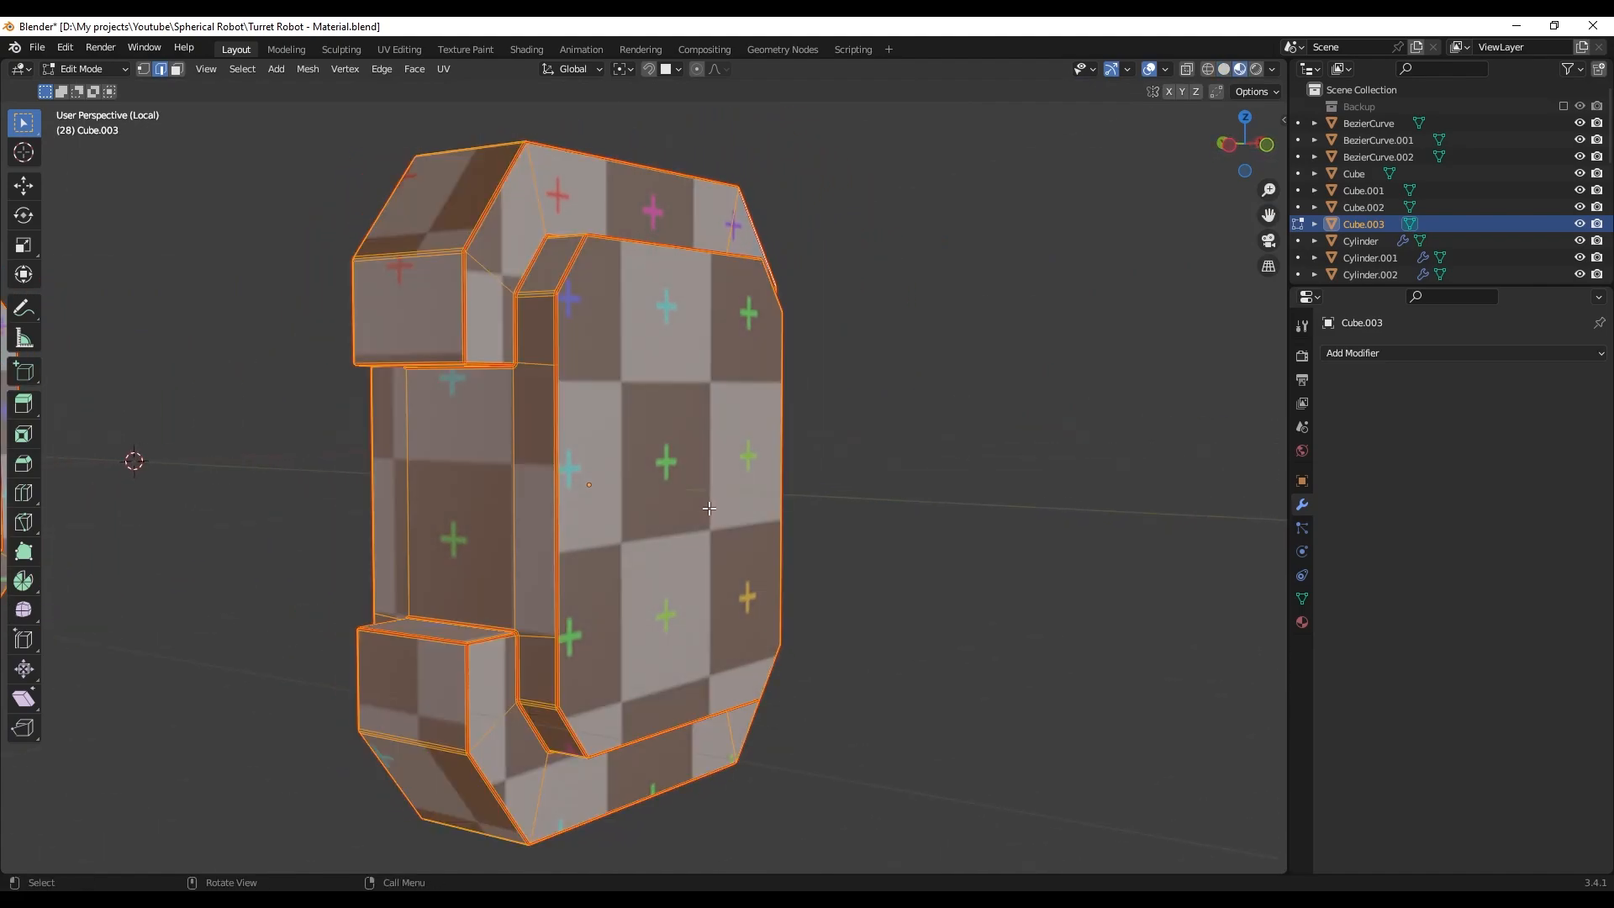
key("u")
left_click(703, 507)
left_click(827, 421)
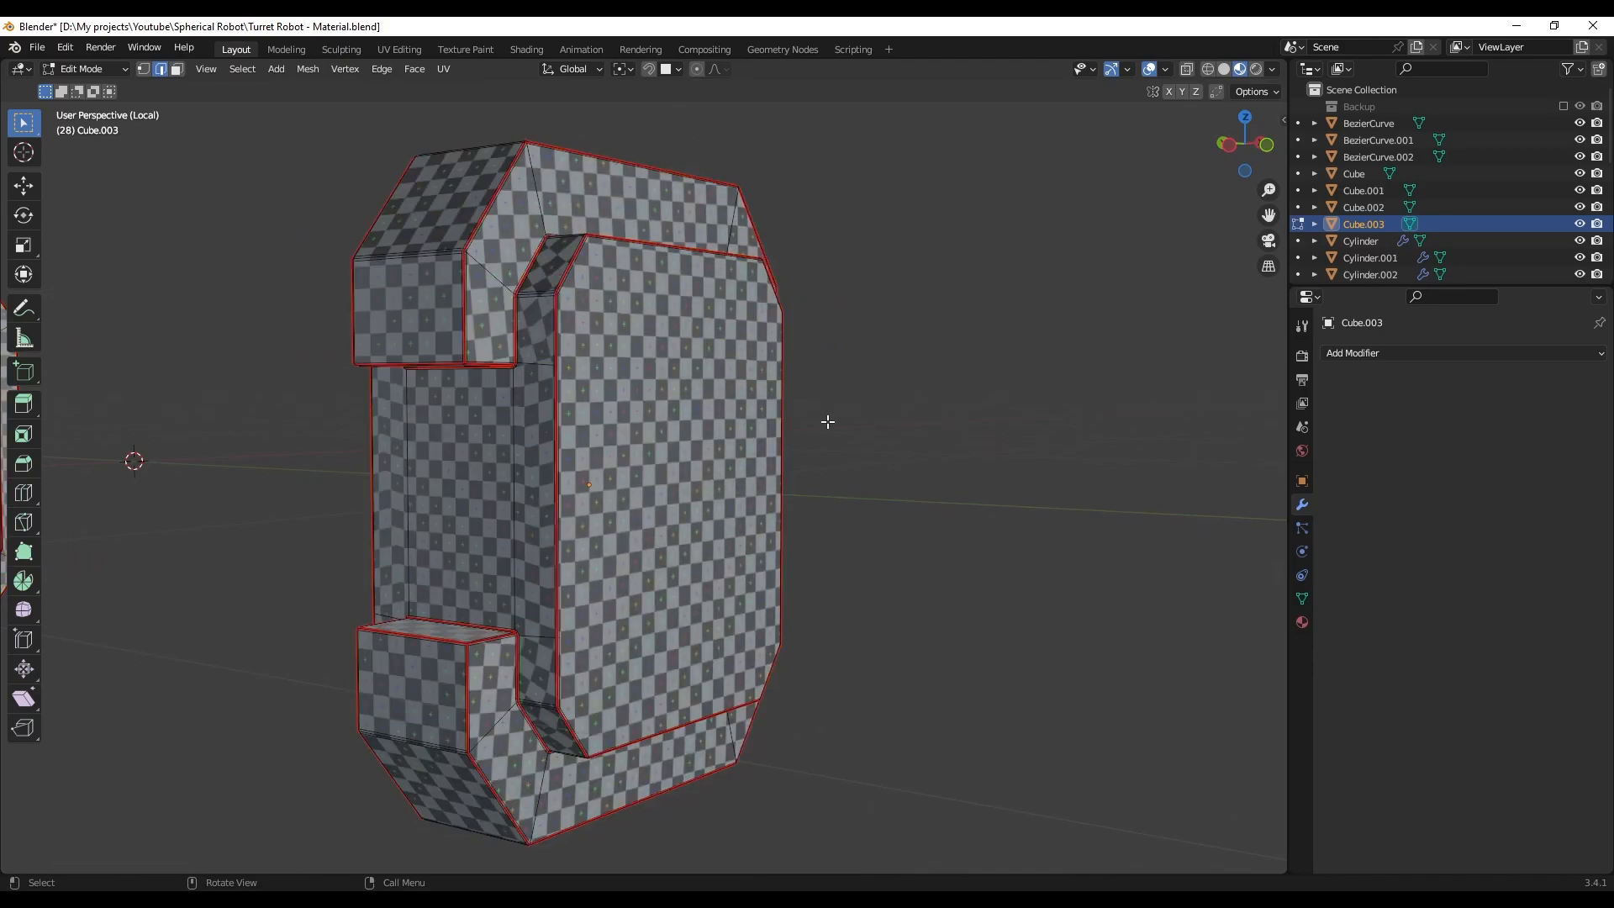
- Triangulate the large flat outer faces of the side blocks
middle_click_drag(827, 421, 702, 448)
key("3")
left_click(724, 456)
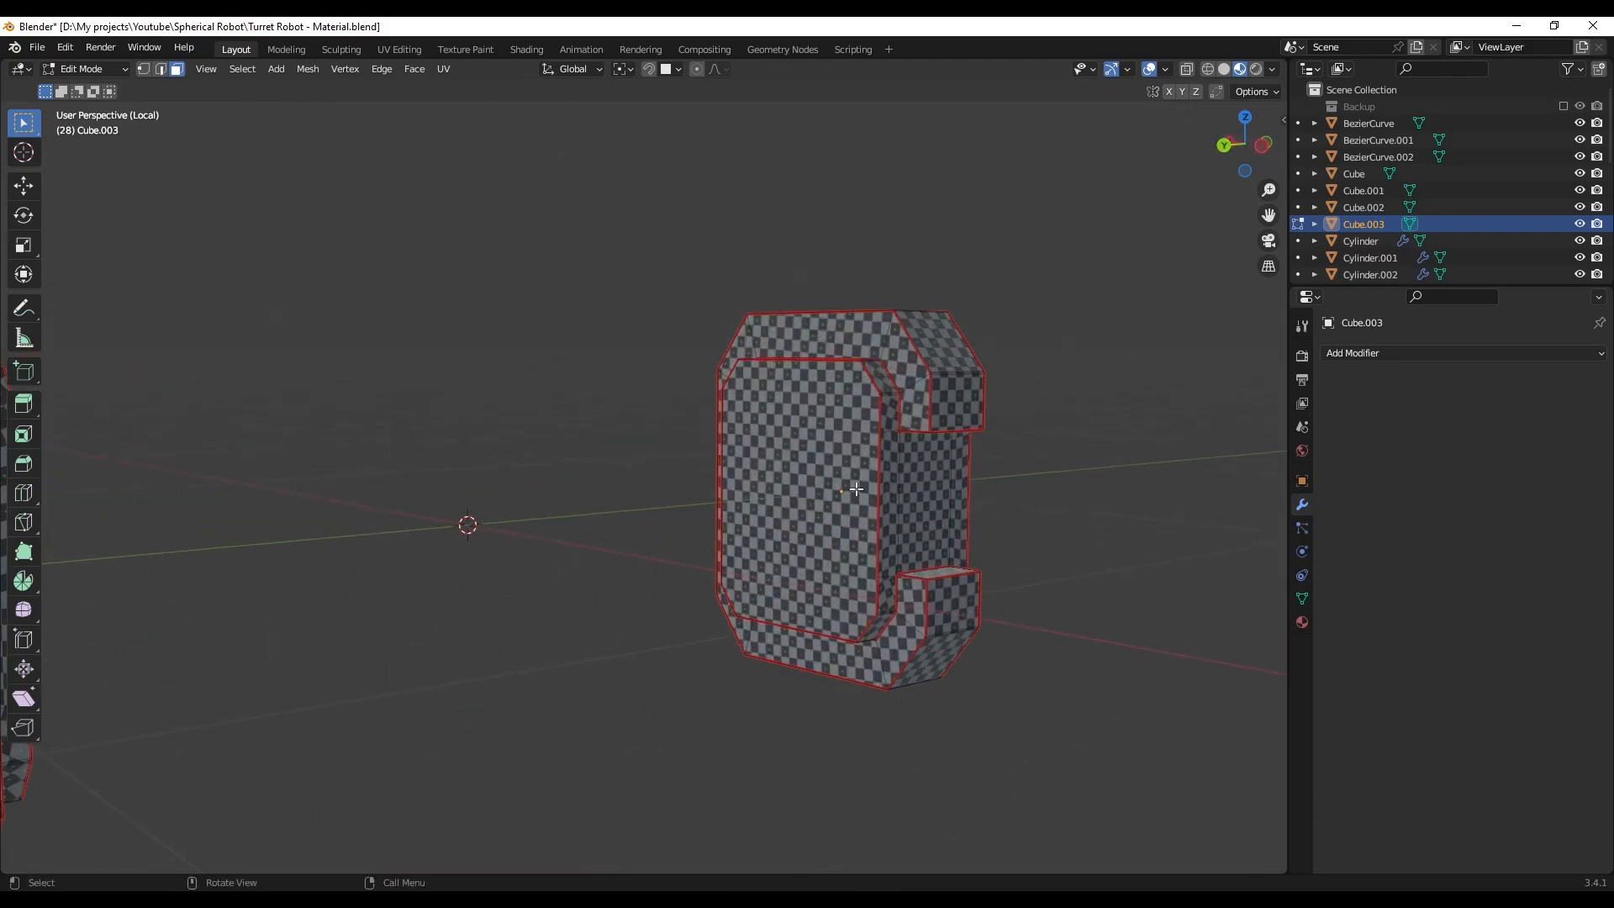
left_click(798, 496)
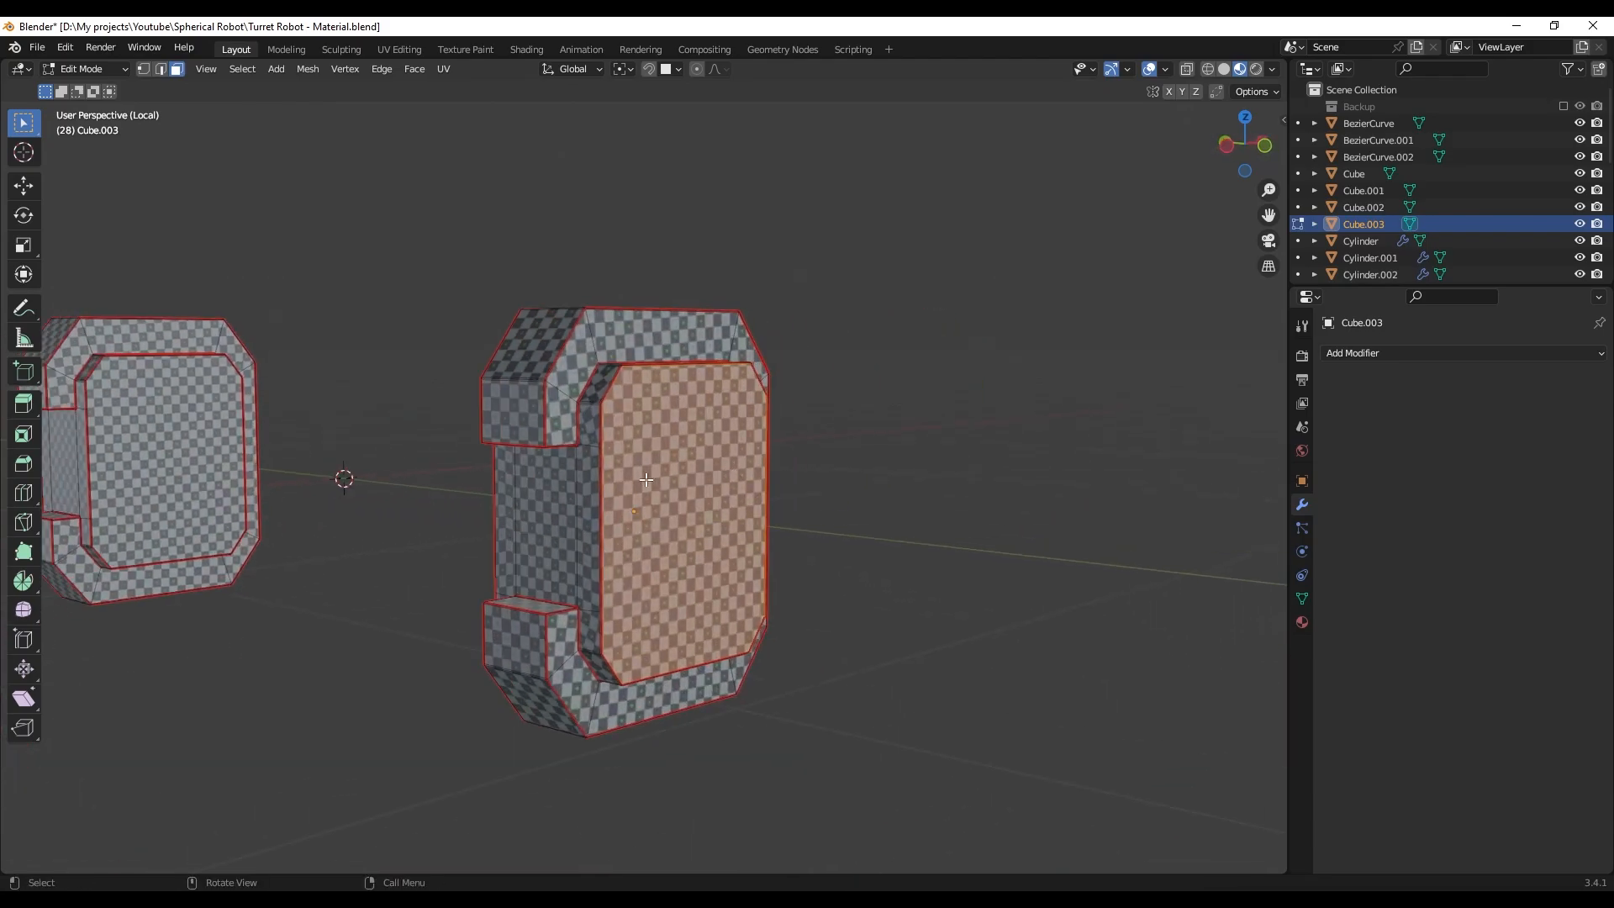
scroll(646, 480, "up", 3)
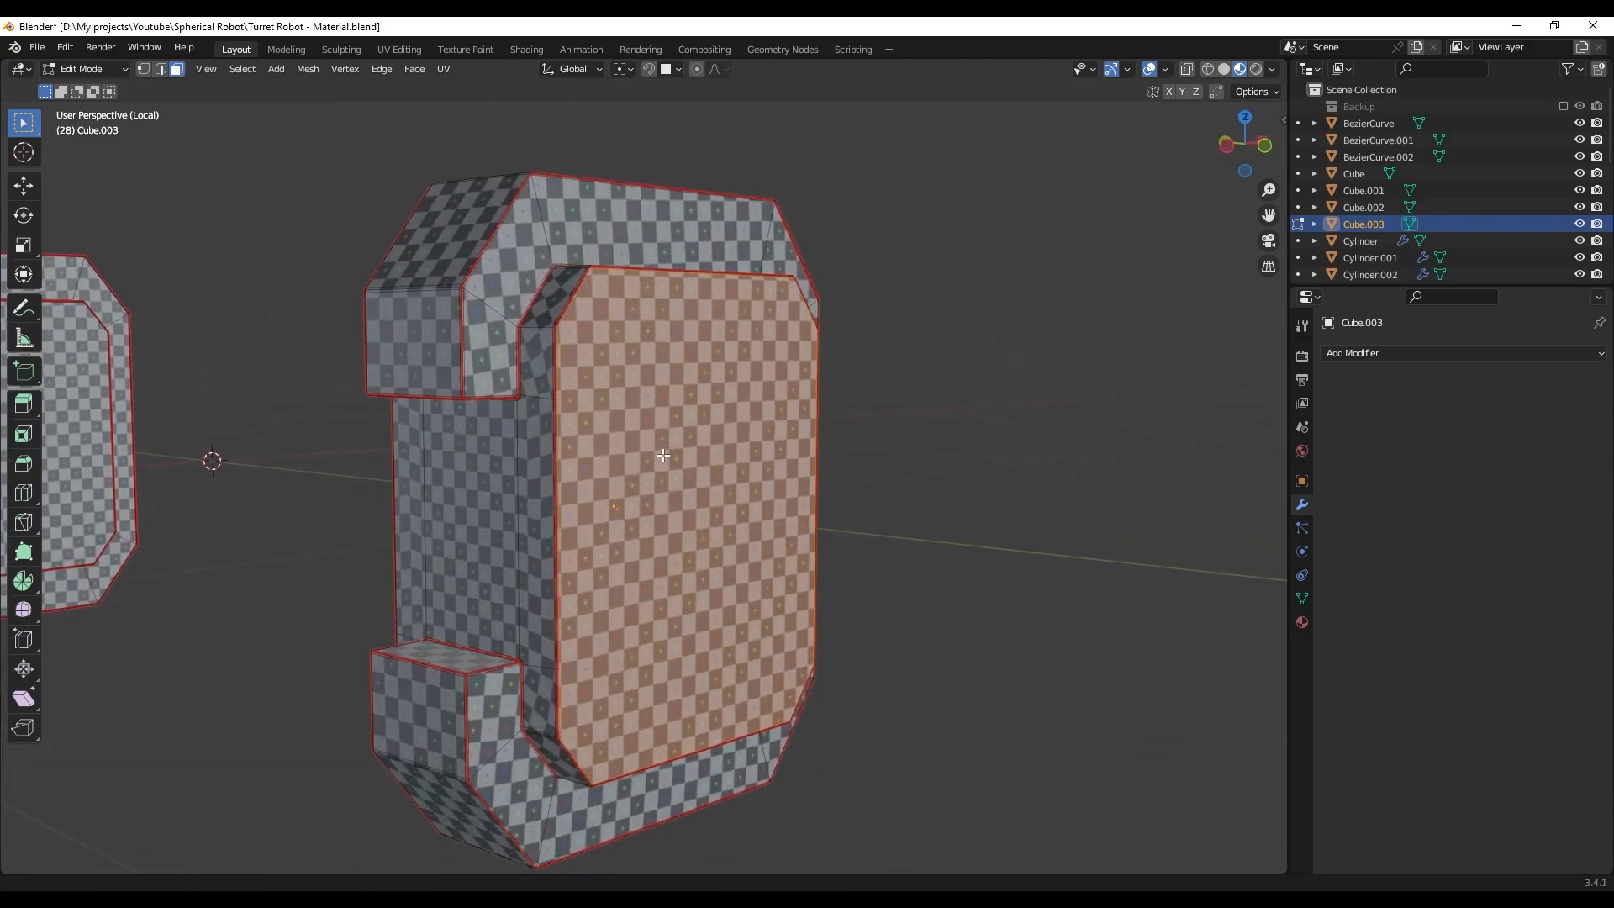
middle_click_drag(600, 422, 689, 427)
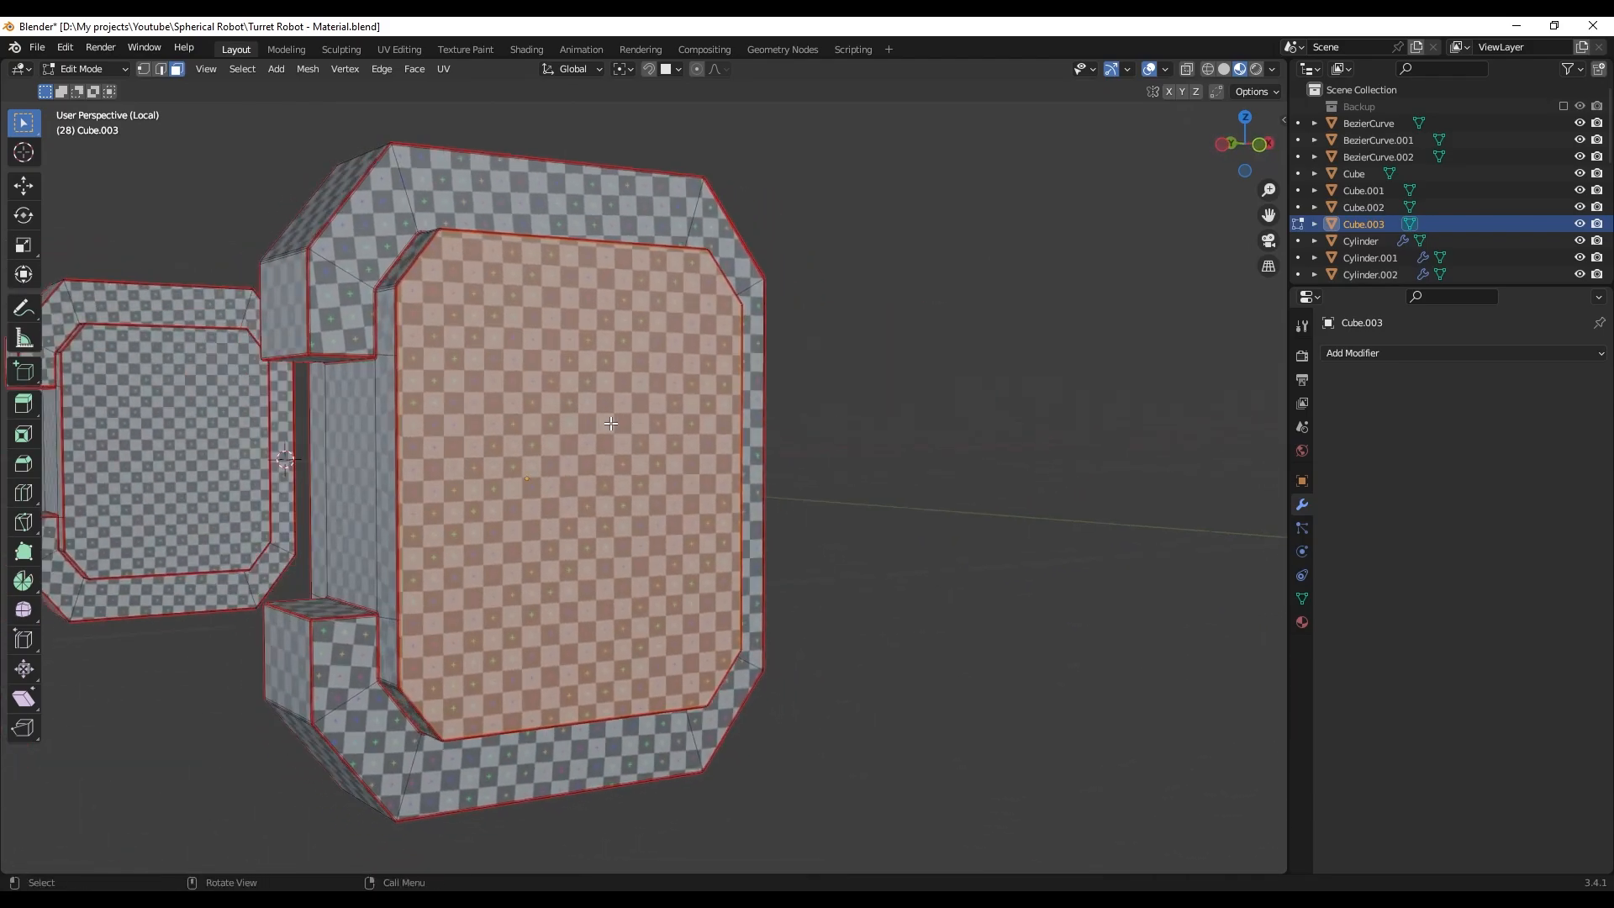
right_click(610, 431)
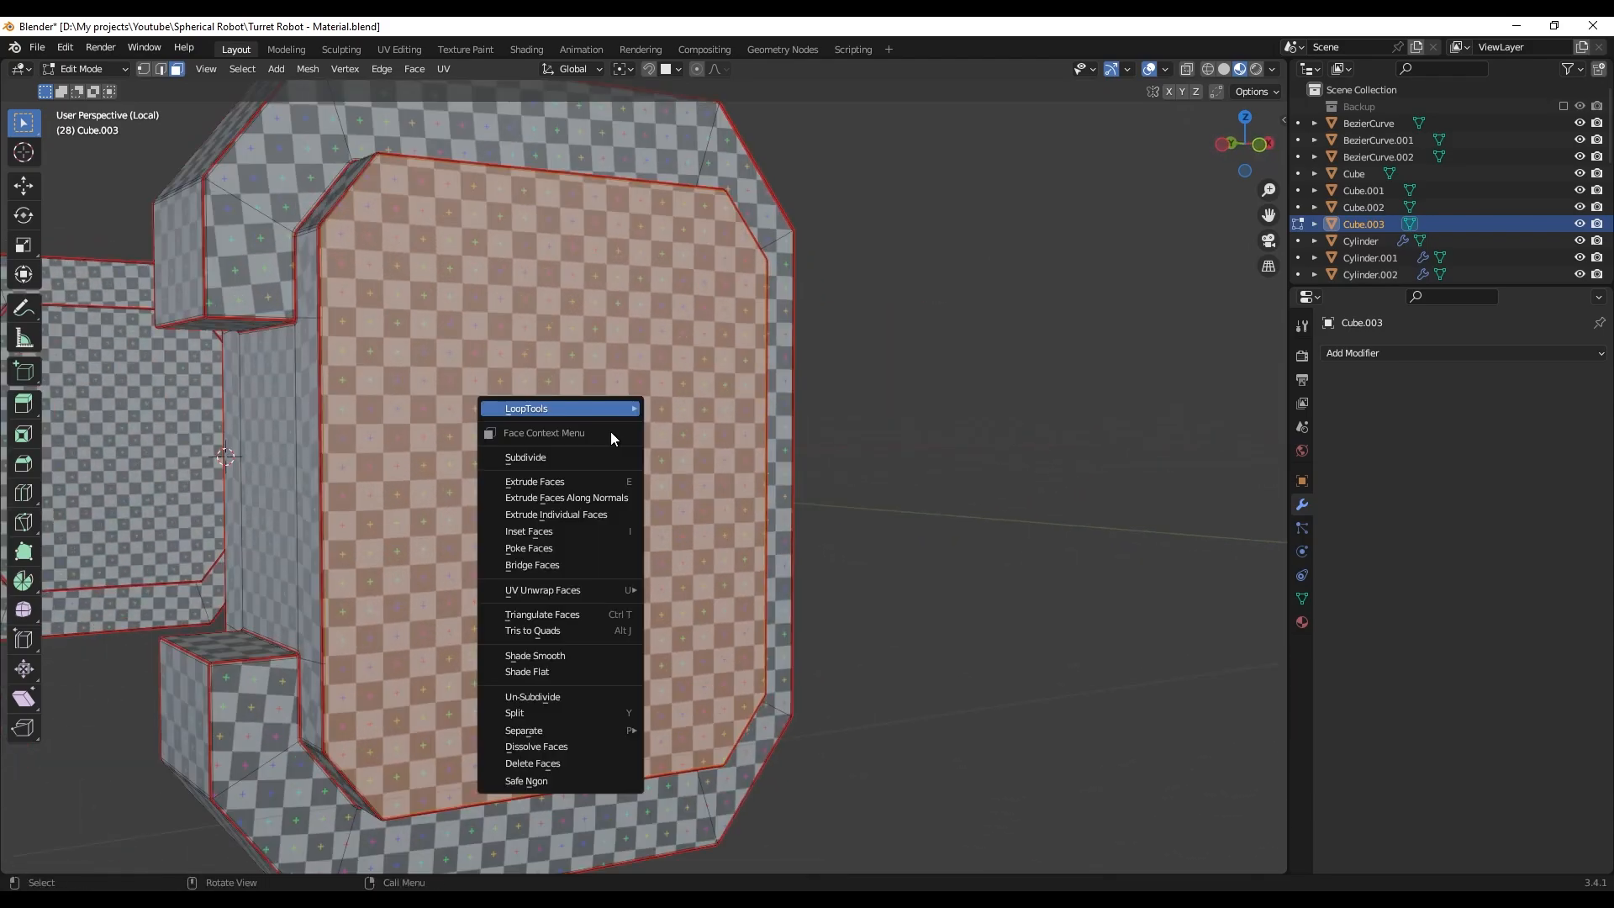
left_click(594, 613)
scroll(586, 530, "down", 3)
middle_click_drag(585, 531, 683, 384)
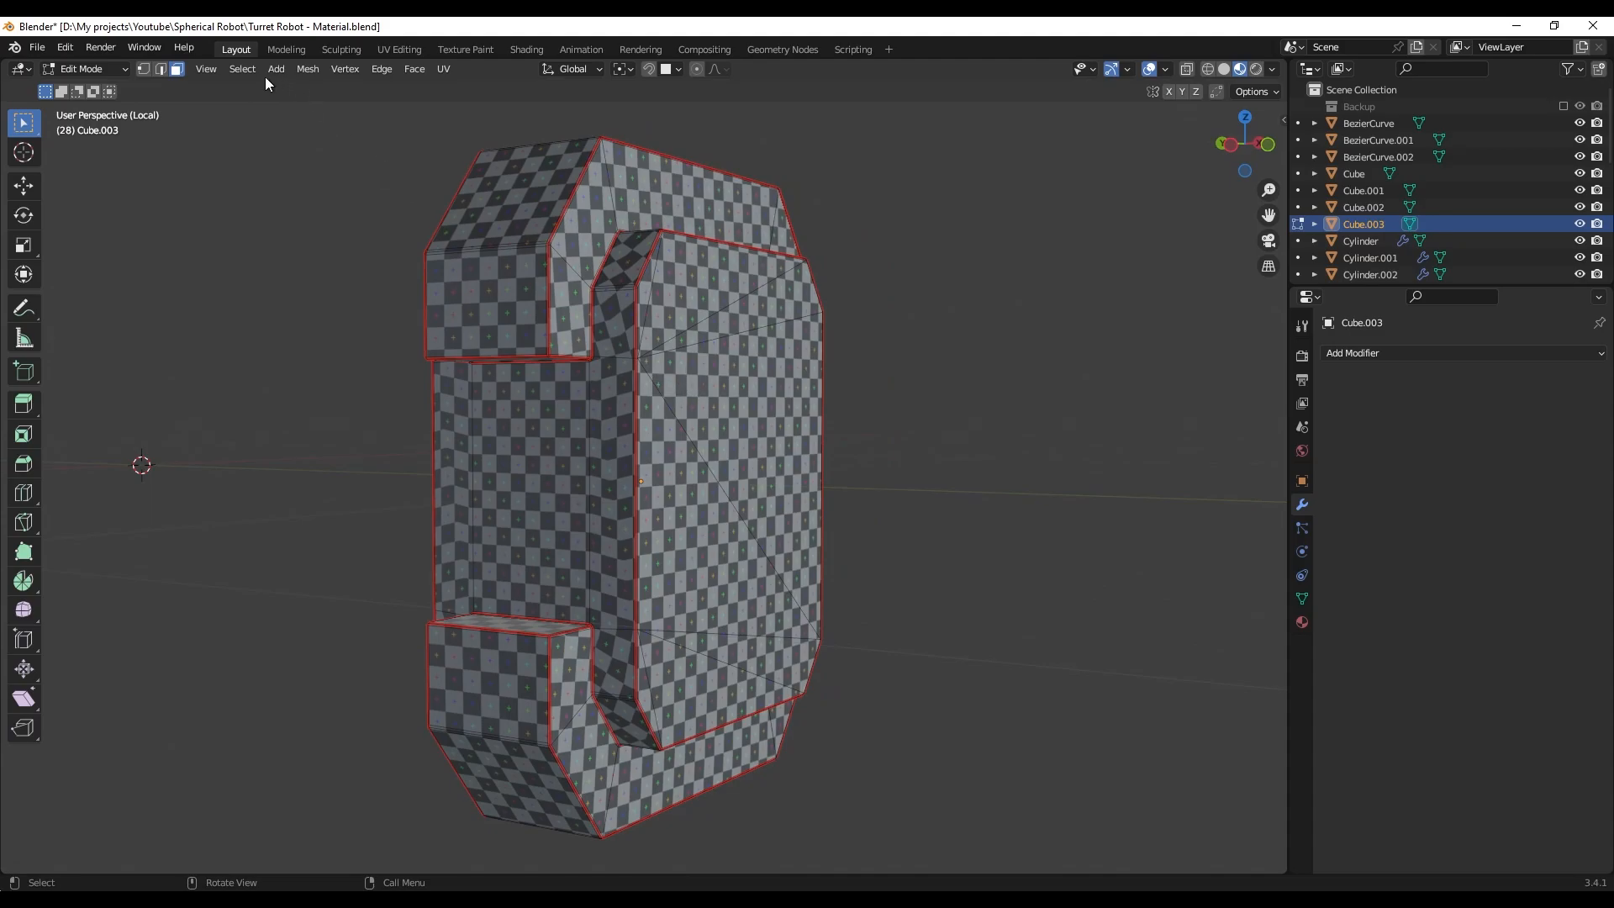
- Select all faces with more than 4 vertices and triangulate them
left_click(243, 70)
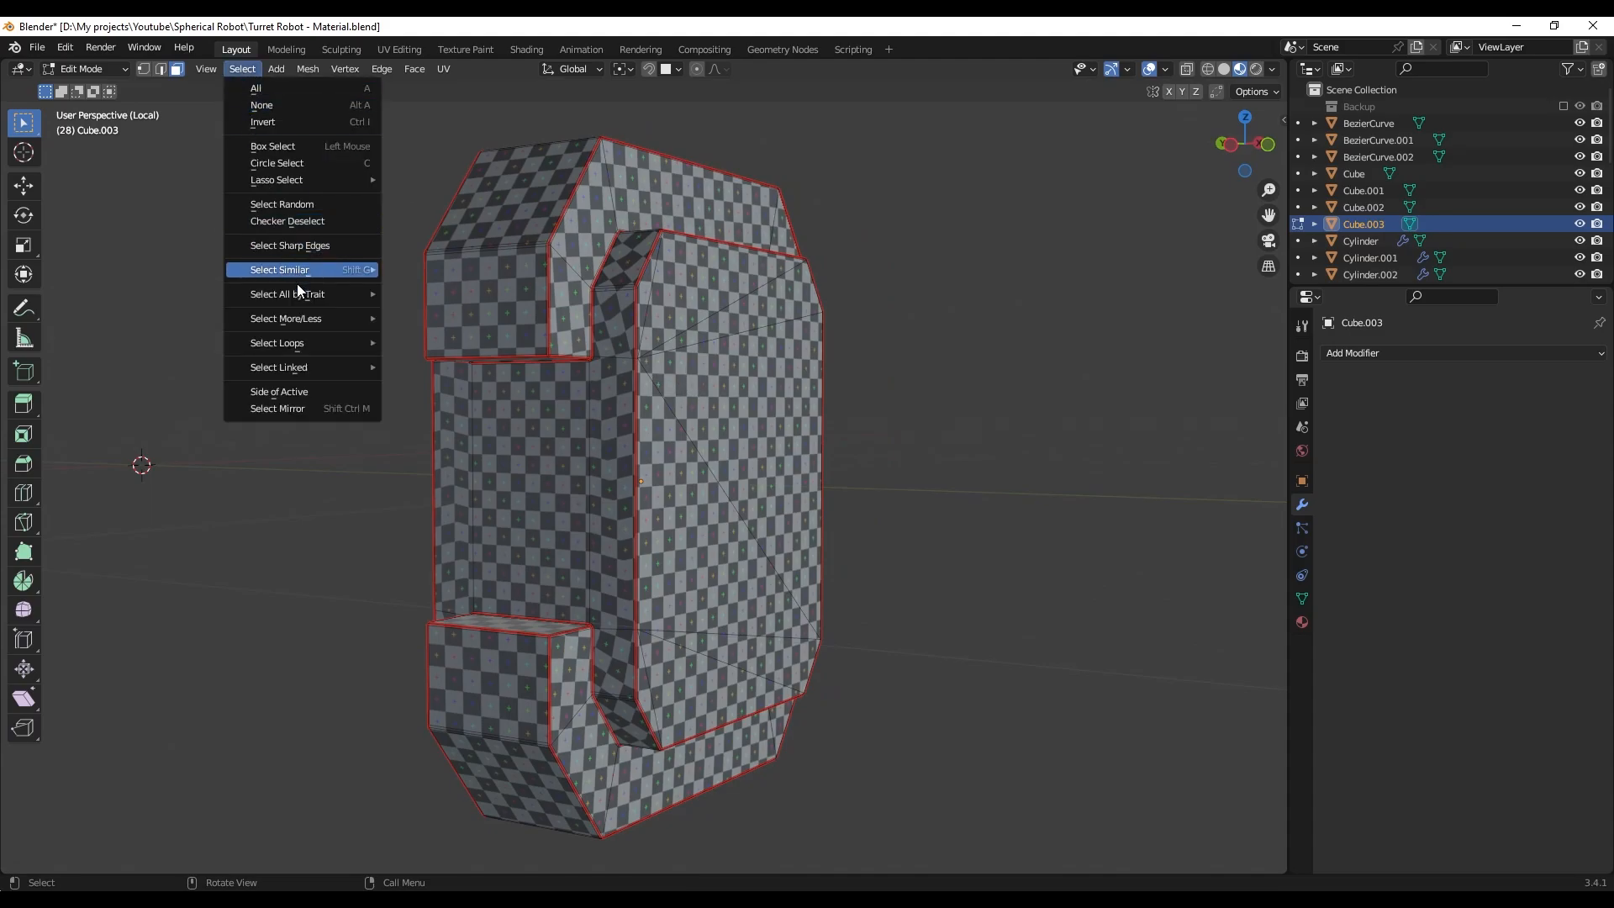
mouse_move(270, 298)
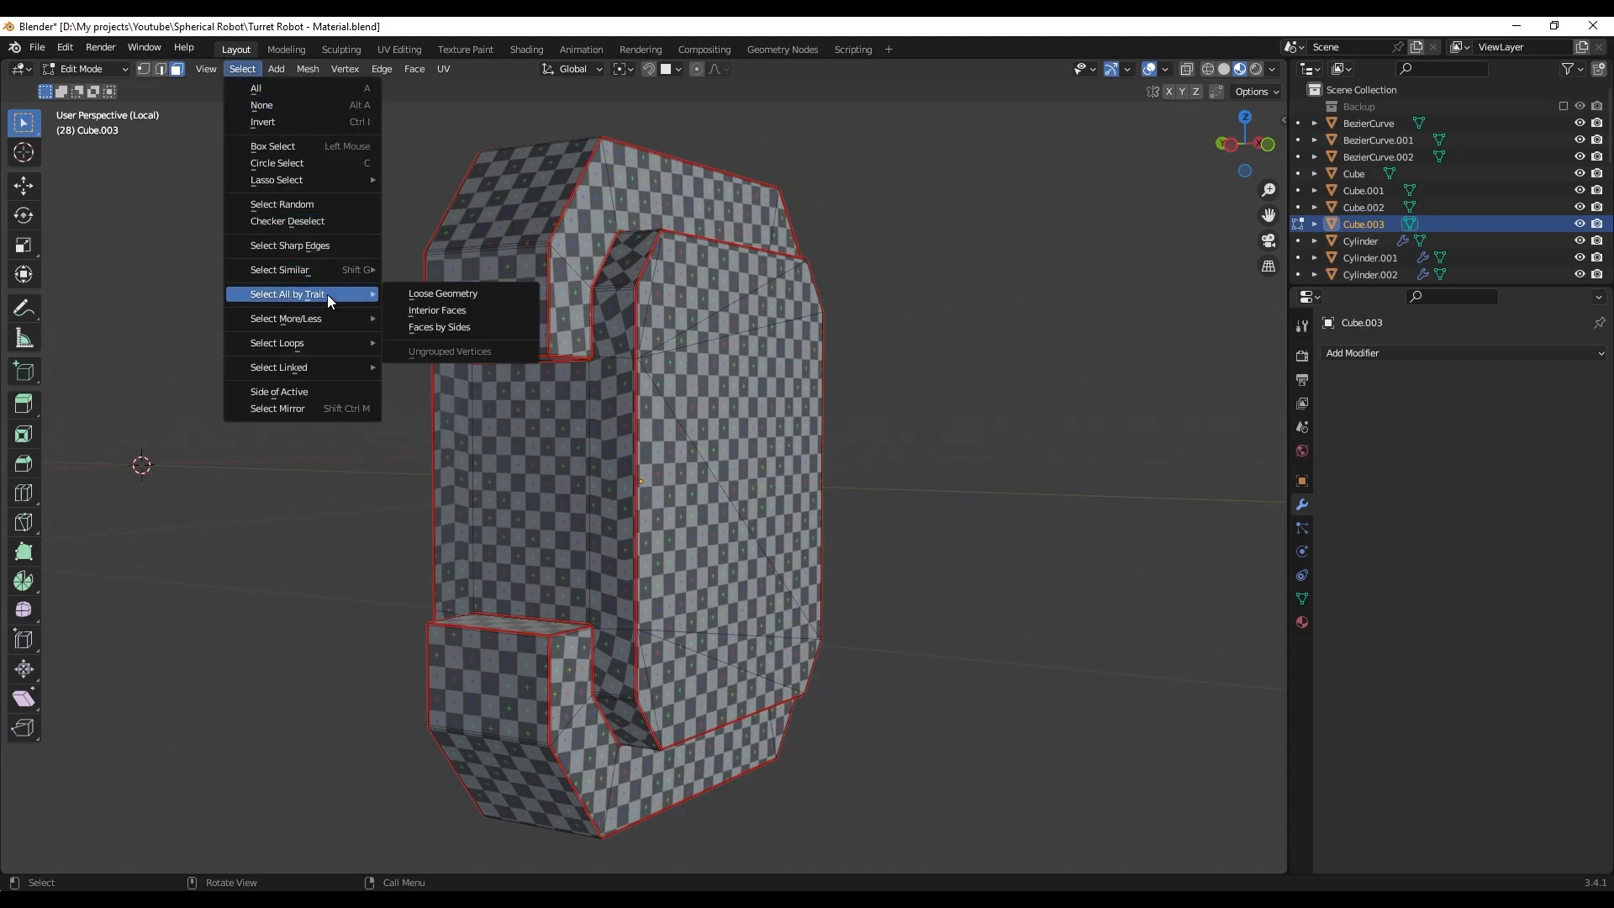
left_click(484, 328)
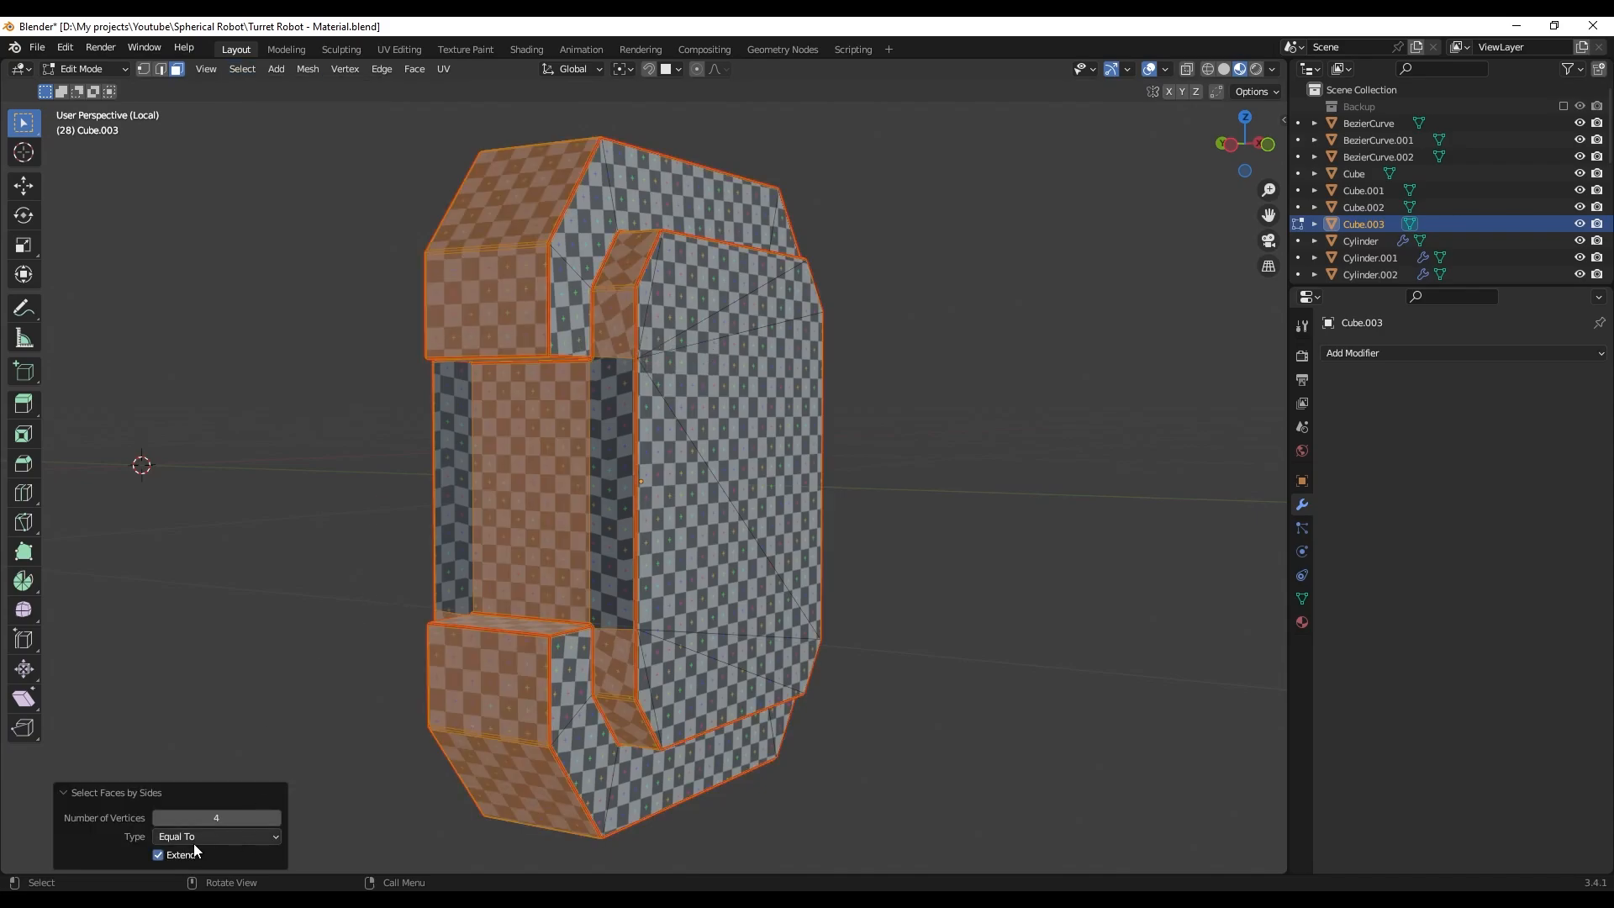
left_click(273, 837)
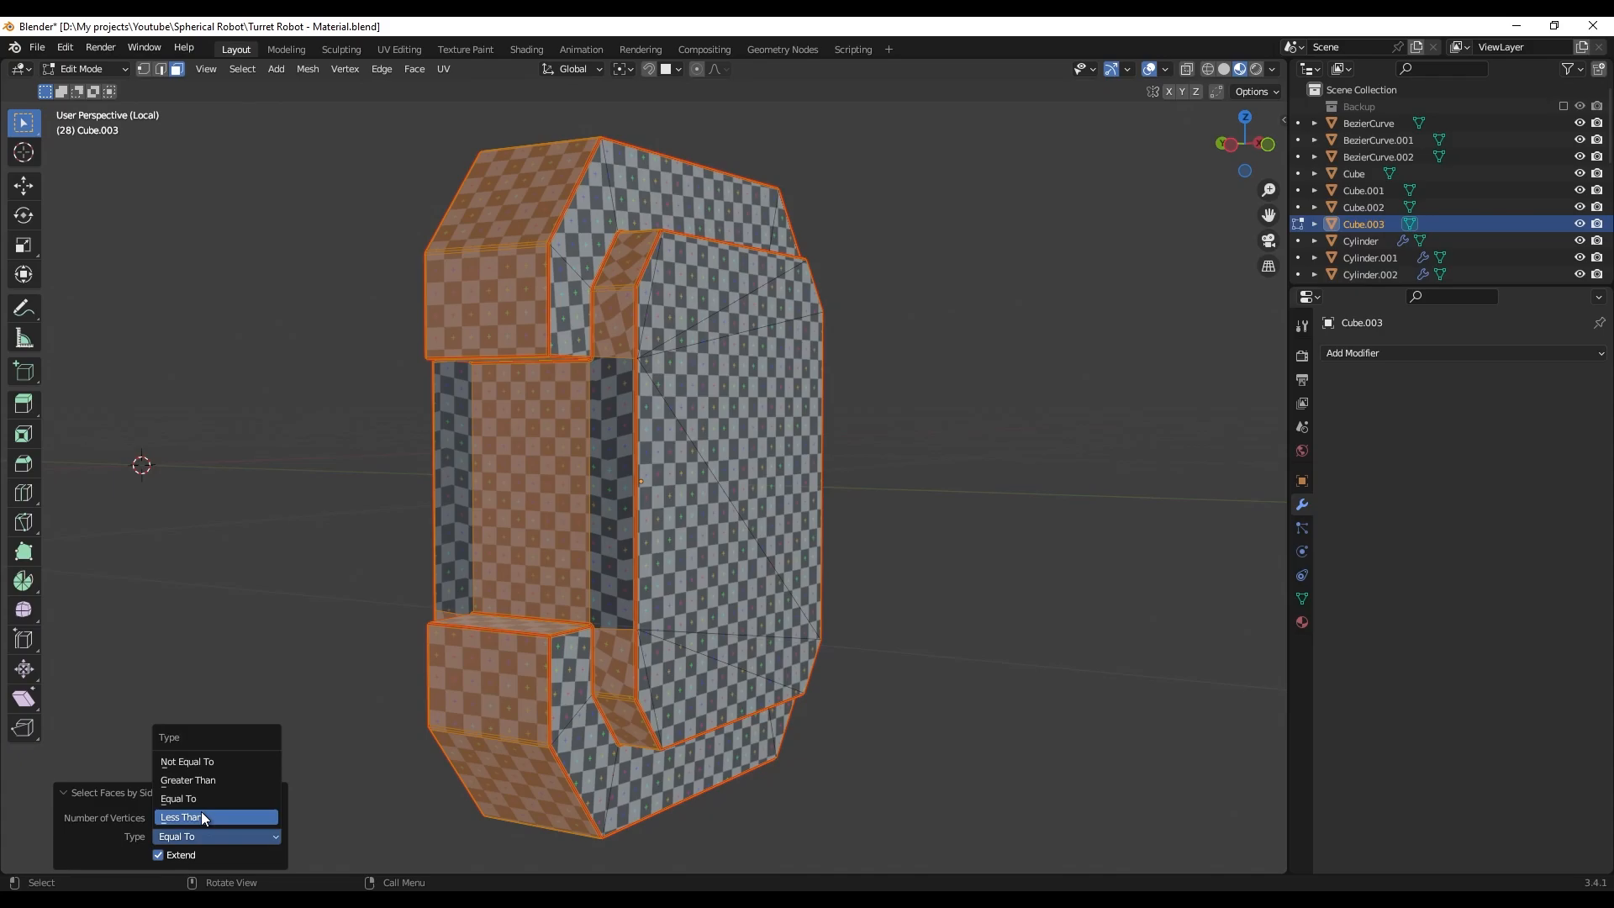
left_click(210, 780)
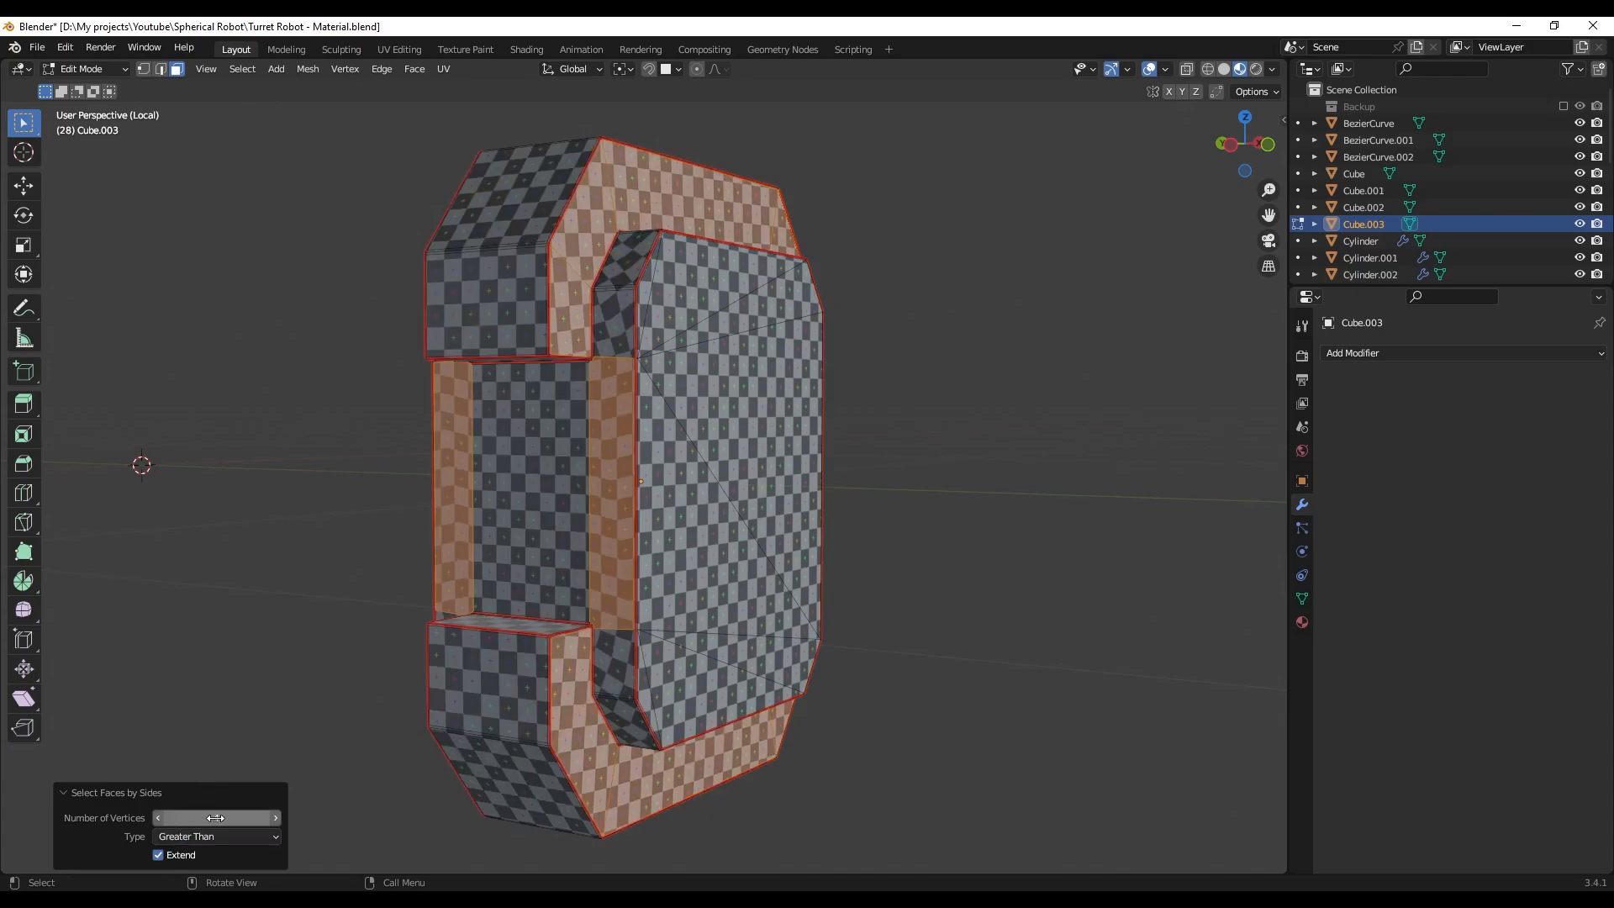
middle_click_drag(598, 464, 483, 274)
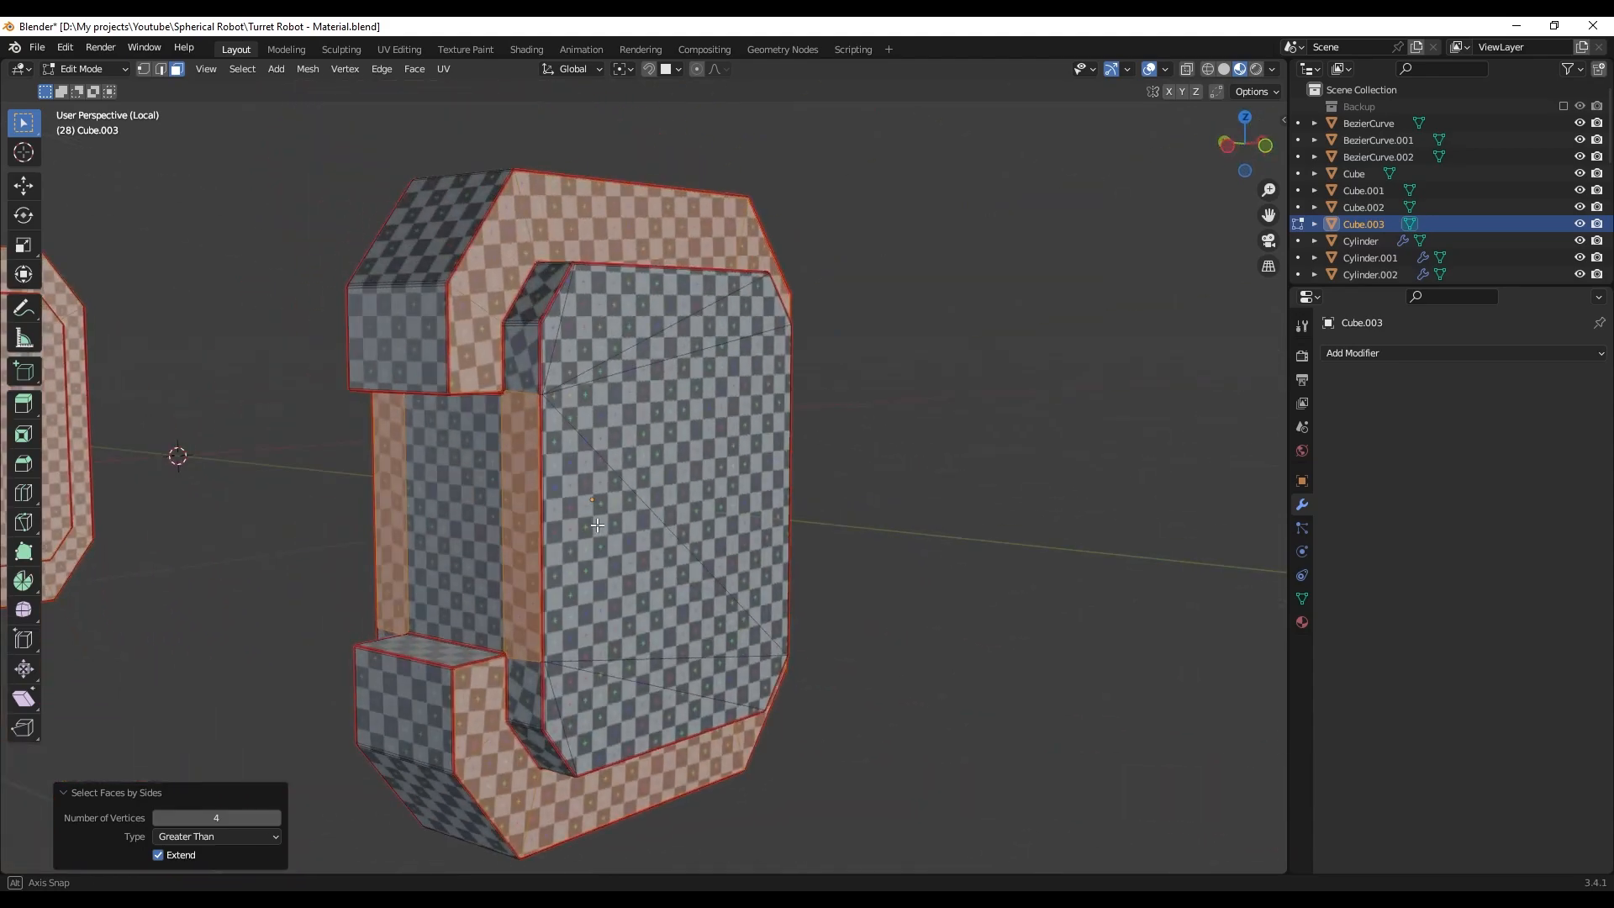
right_click(482, 274)
left_click(456, 457)
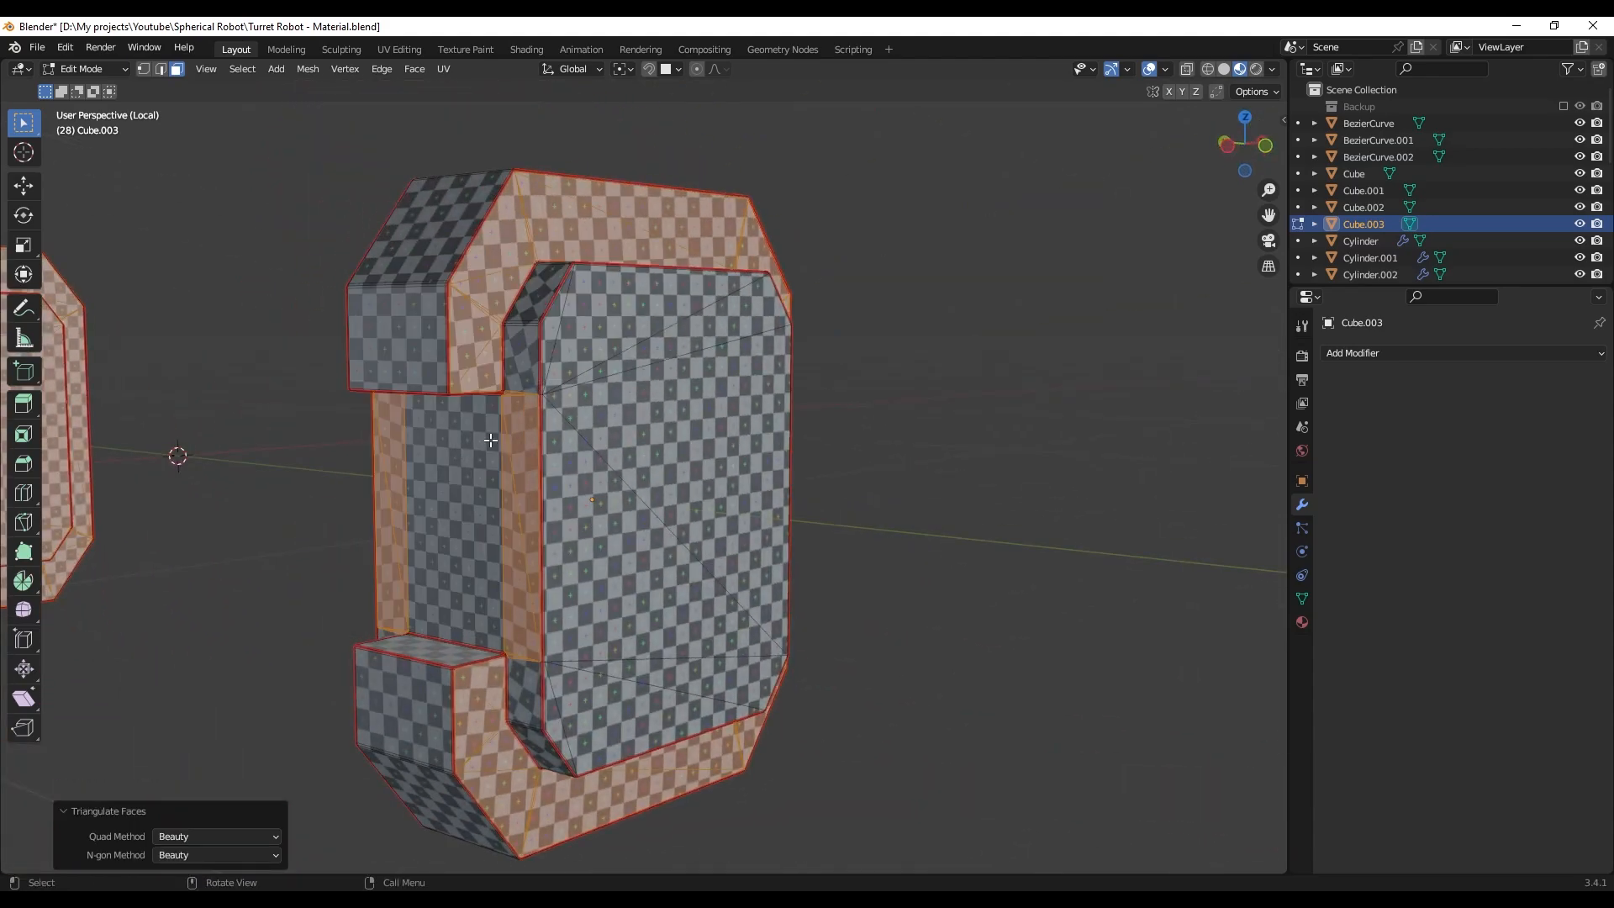
- Deselect everything and run the faces-by-sides selection again to check for remaining faces with more than four vertices
left_click(240, 69)
left_click(256, 105)
left_click(242, 69)
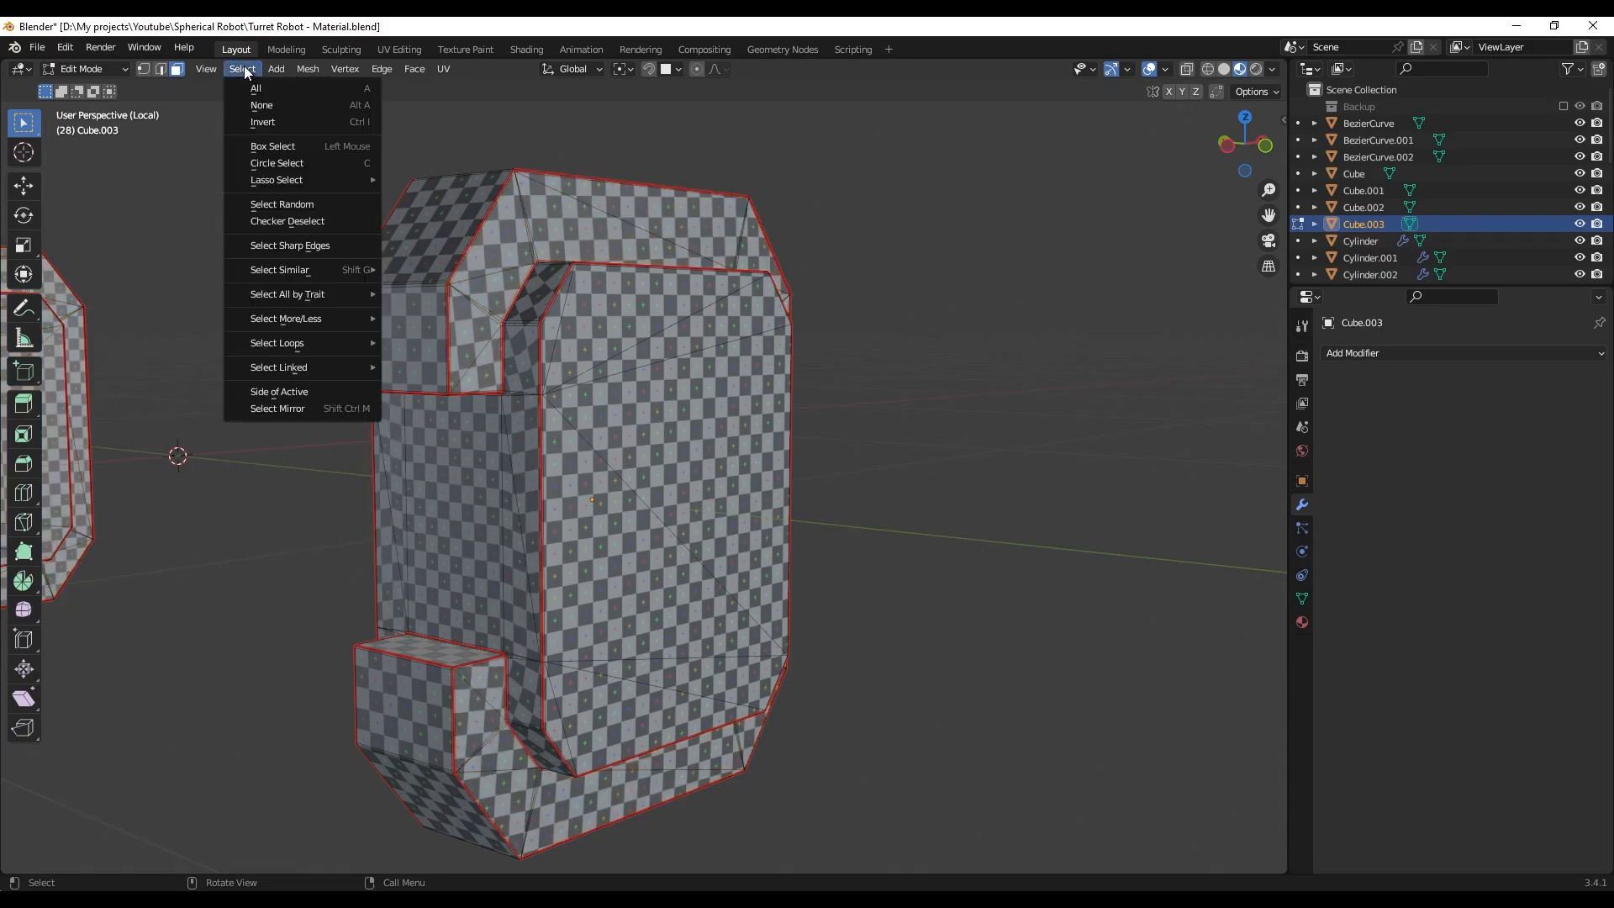
mouse_move(302, 294)
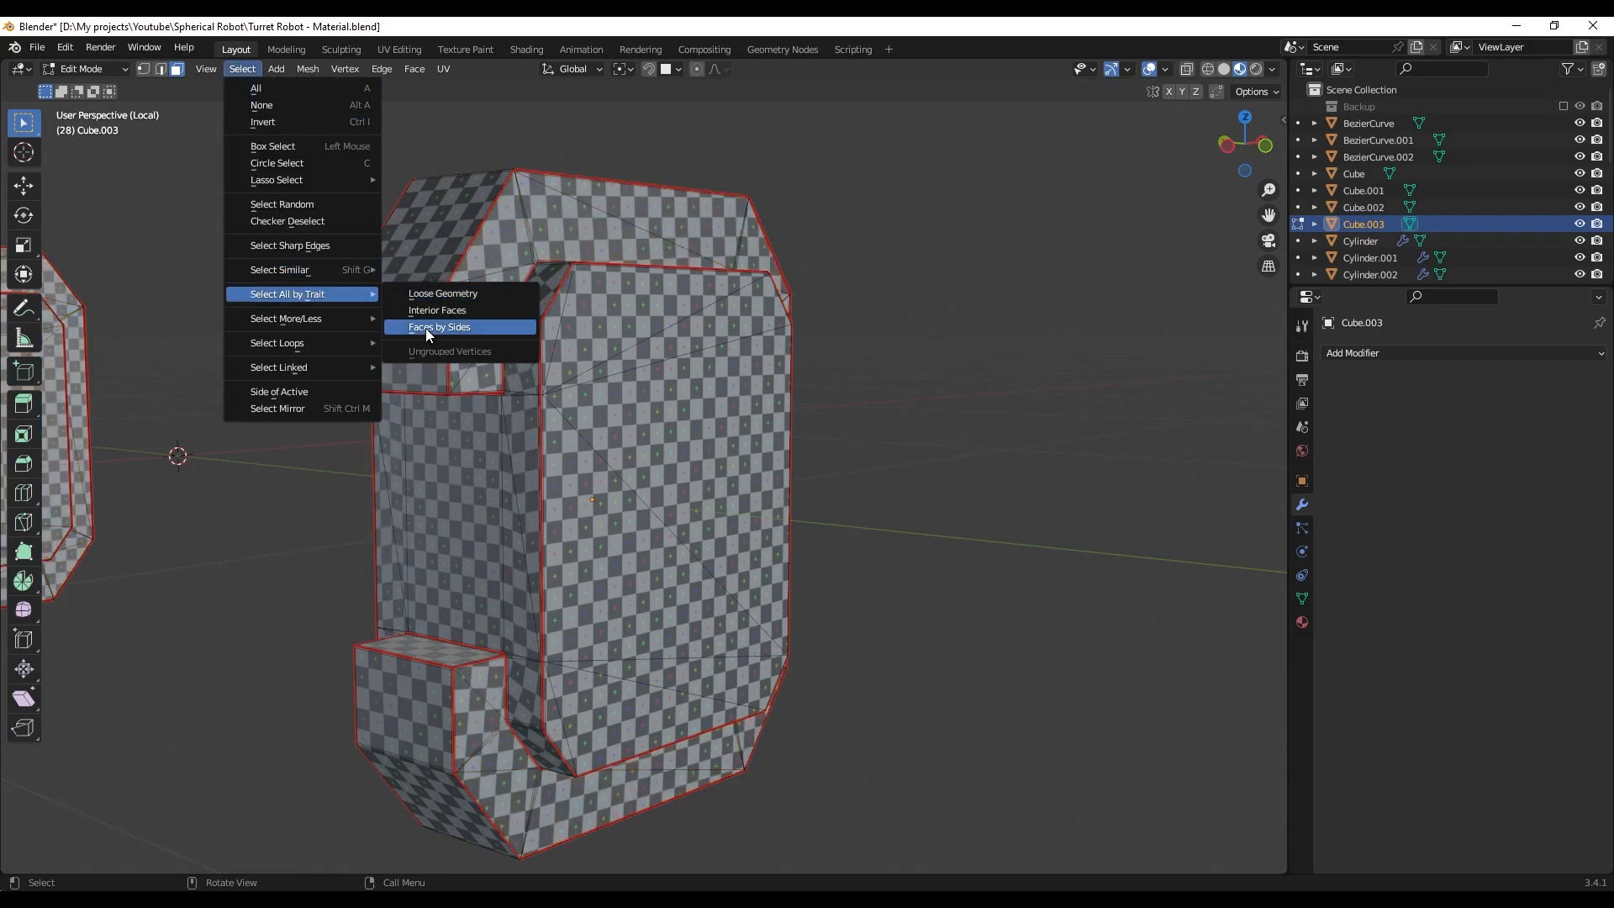
left_click(425, 327)
- In wireframe shading, delete all faces of the side block on the negative side so only the opposite block remains
middle_click_drag(305, 403, 646, 422)
middle_click_drag(630, 443, 660, 433, "shift")
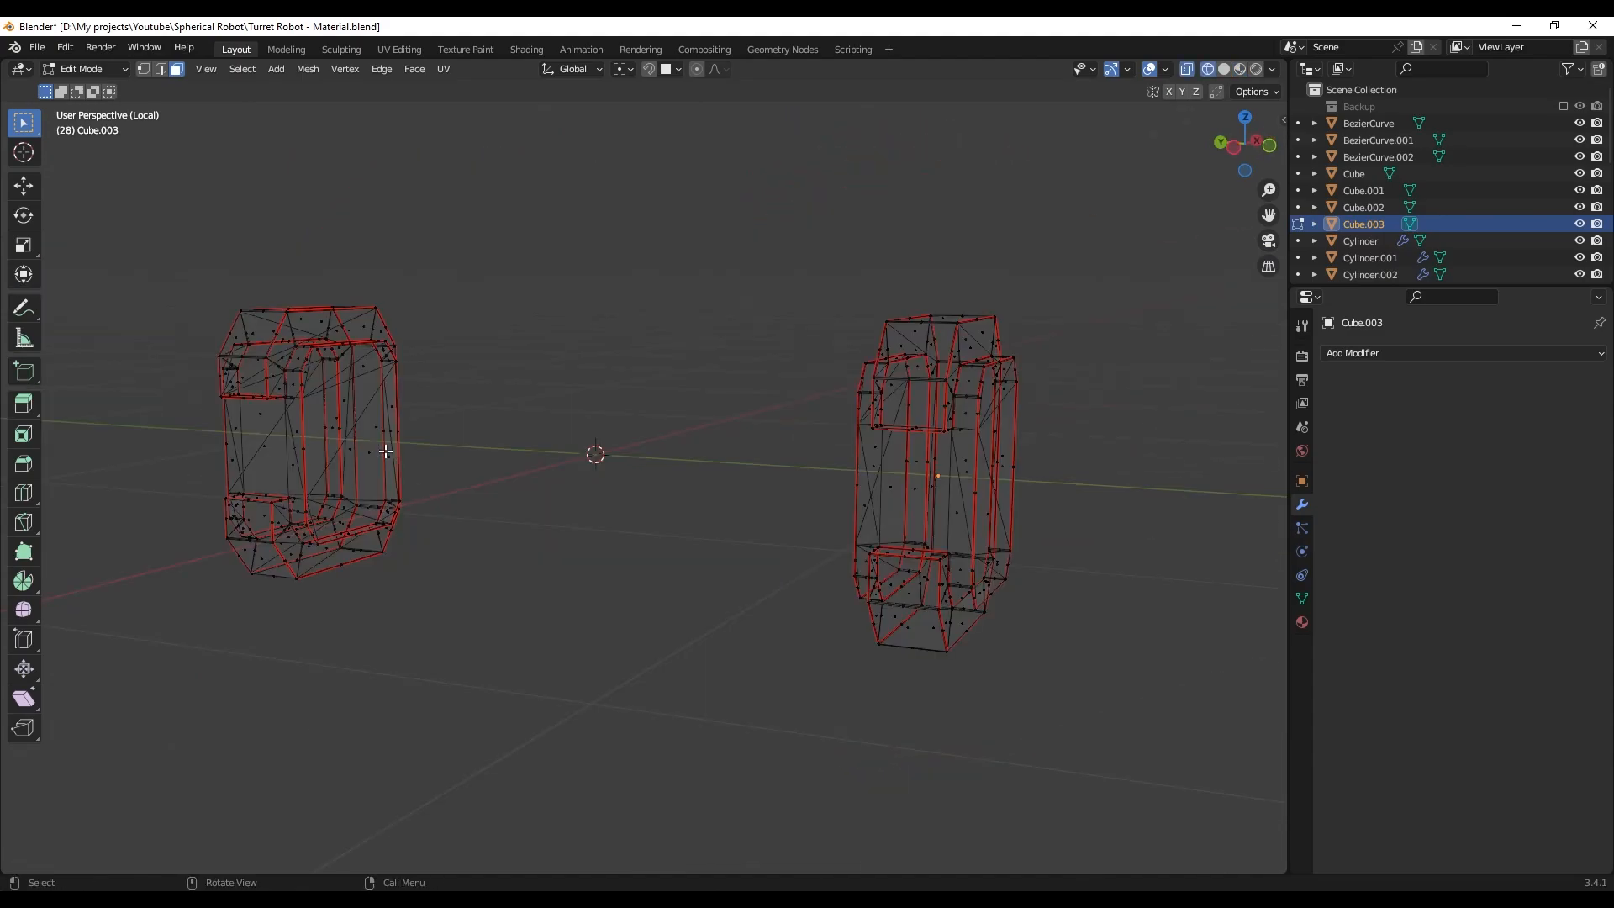
left_click_drag(108, 216, 502, 674)
key("x")
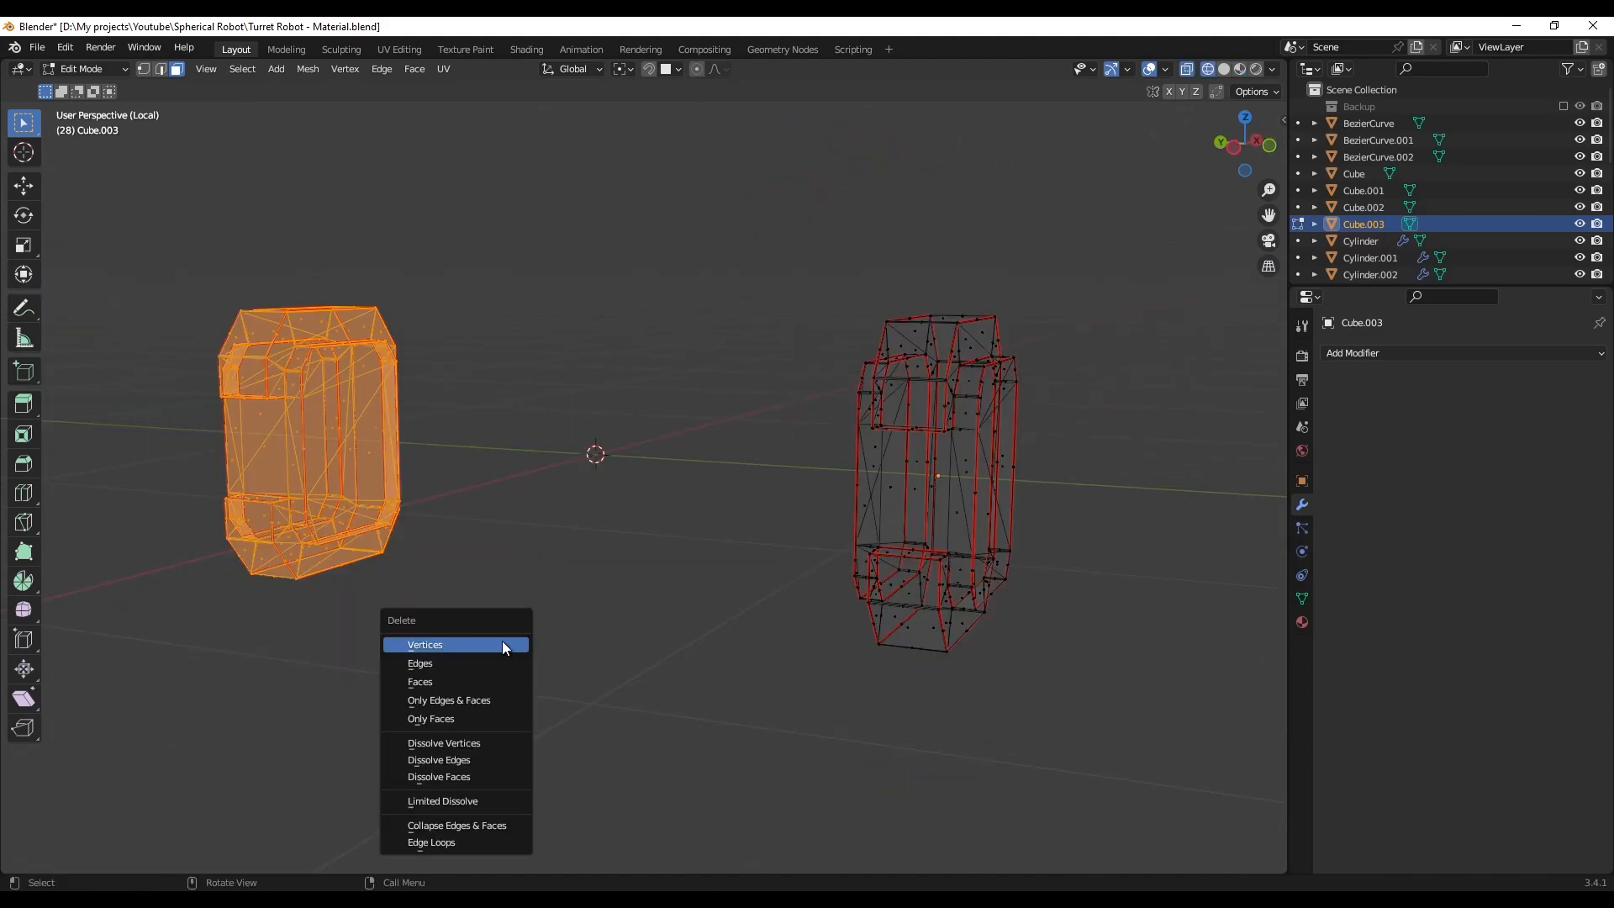
left_click(468, 677)
key("Tab")
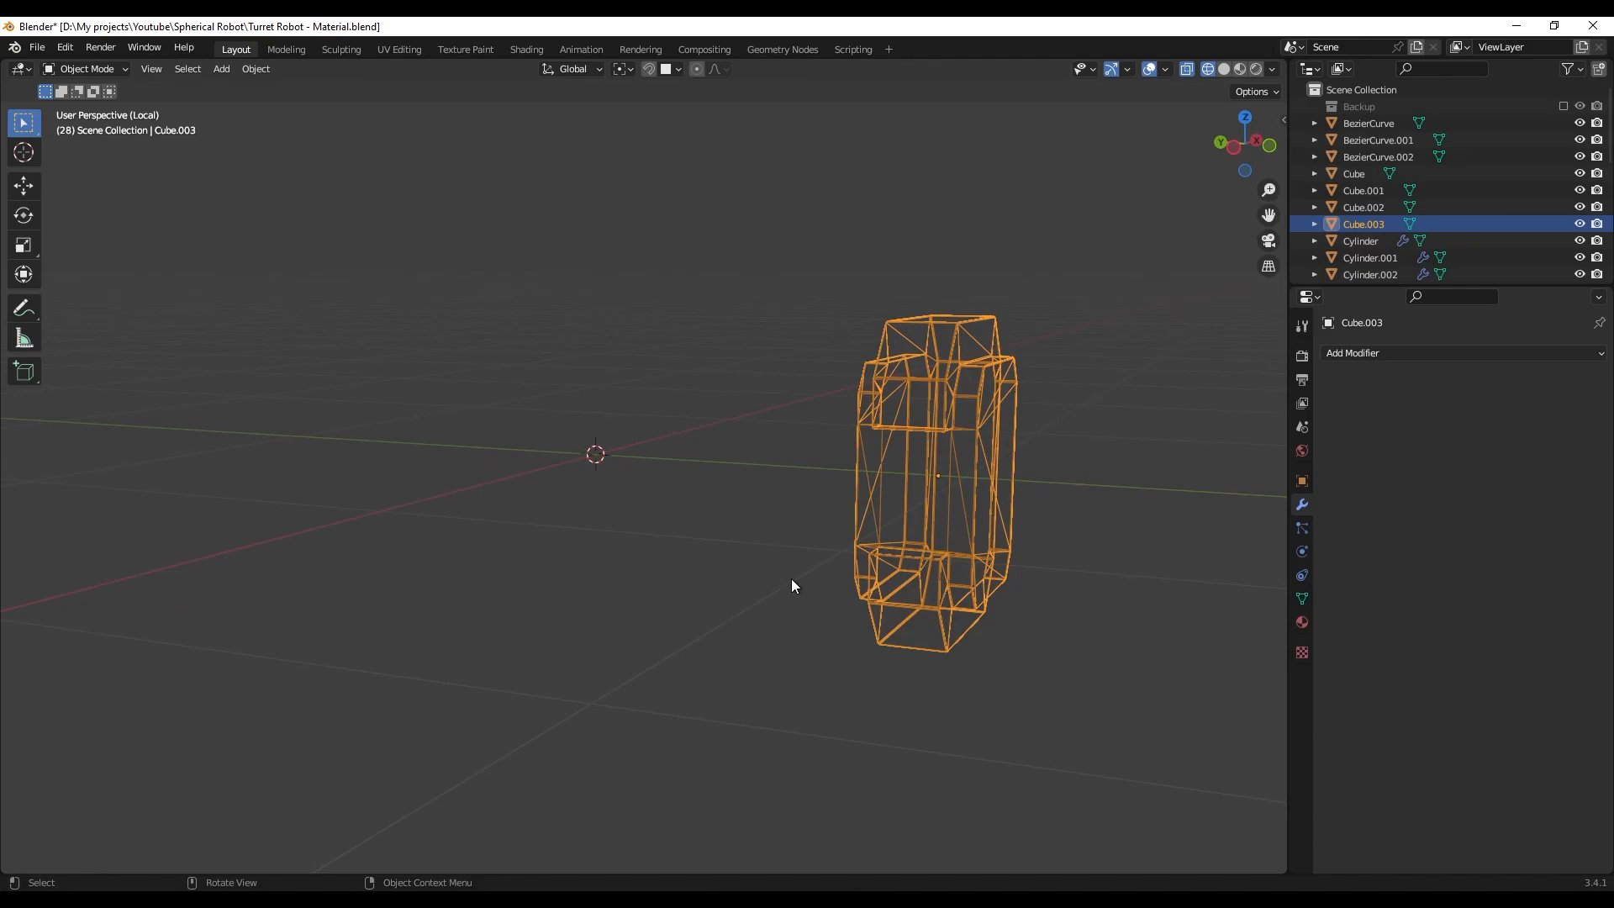
- Show the whole robot and add a Mirror modifier to the block with Sphere as the mirror object
key("KP_Divide")
left_click(1388, 353)
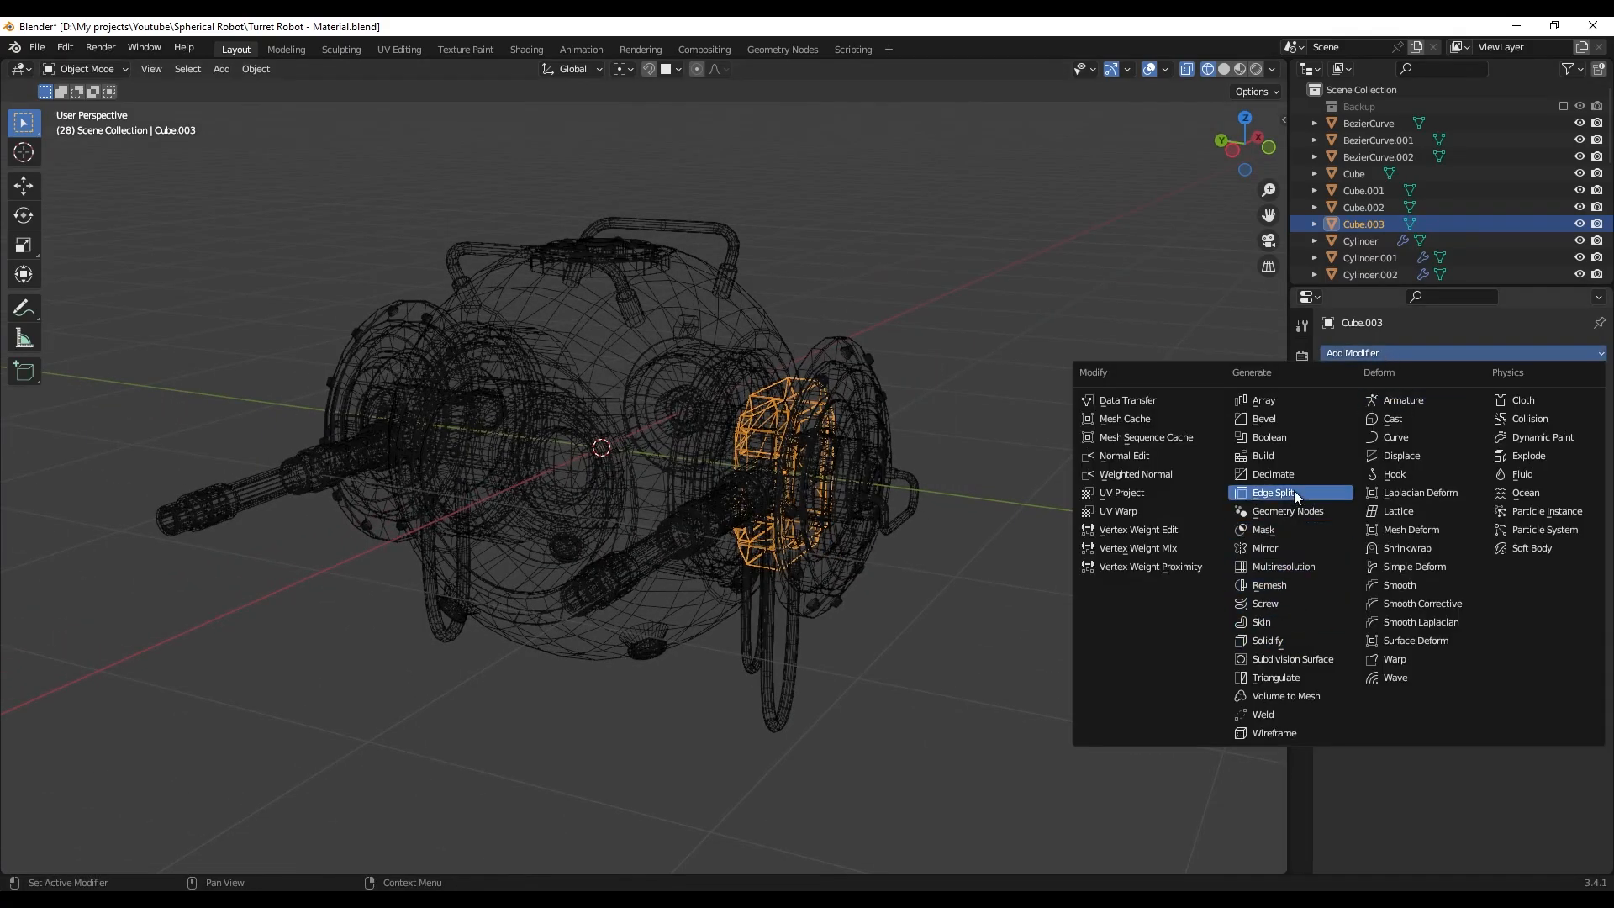
left_click(1265, 548)
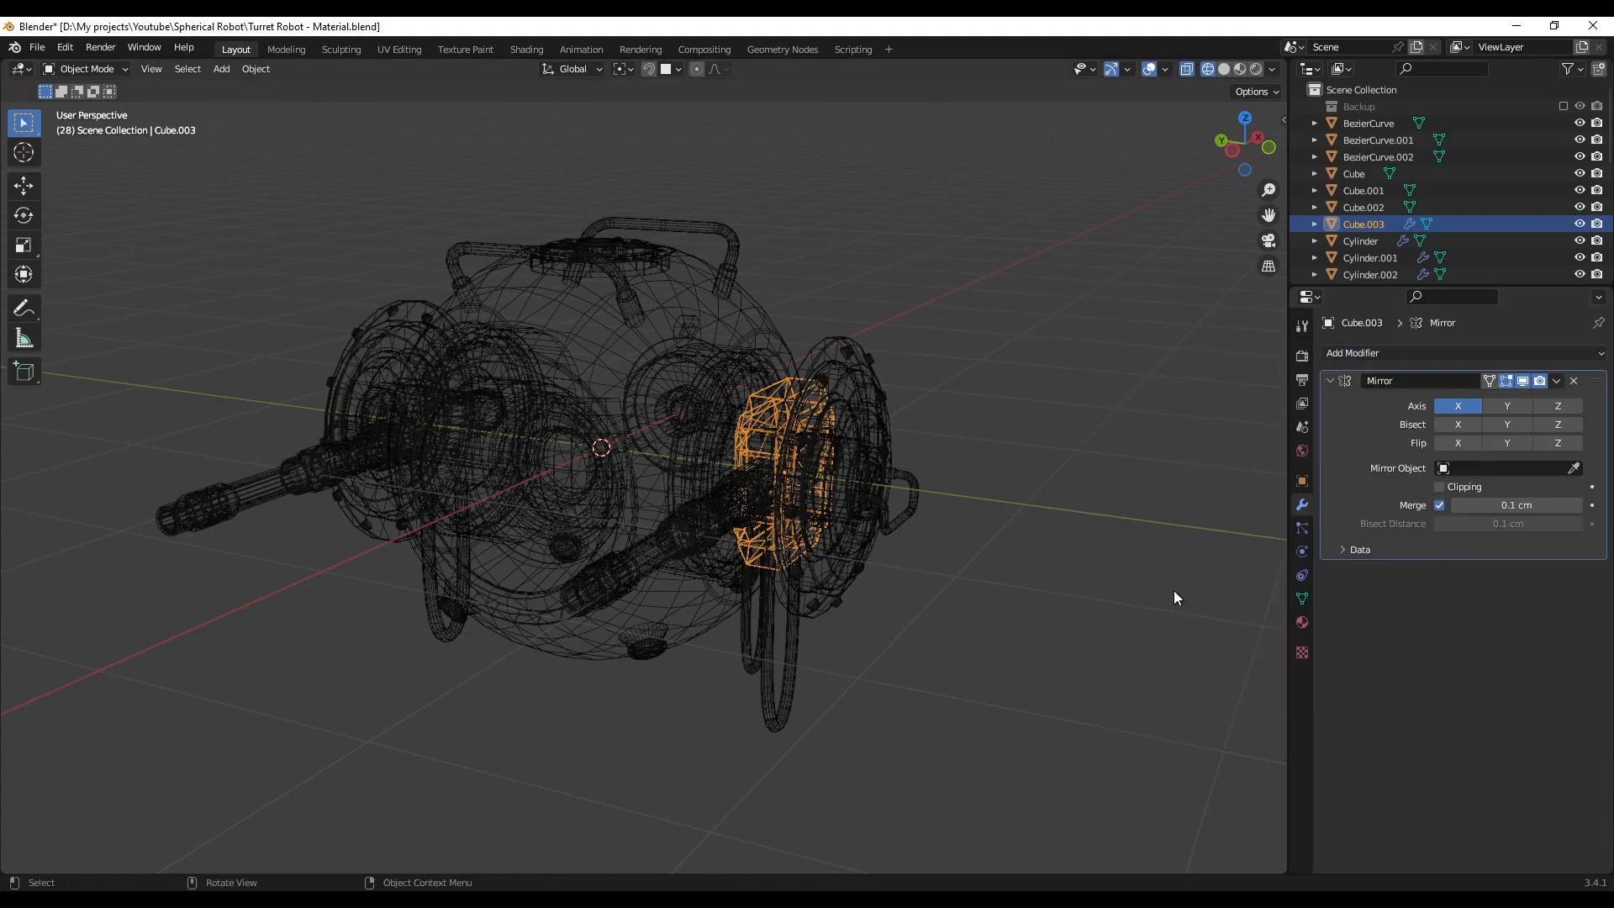
middle_click_drag(1173, 590, 1009, 505)
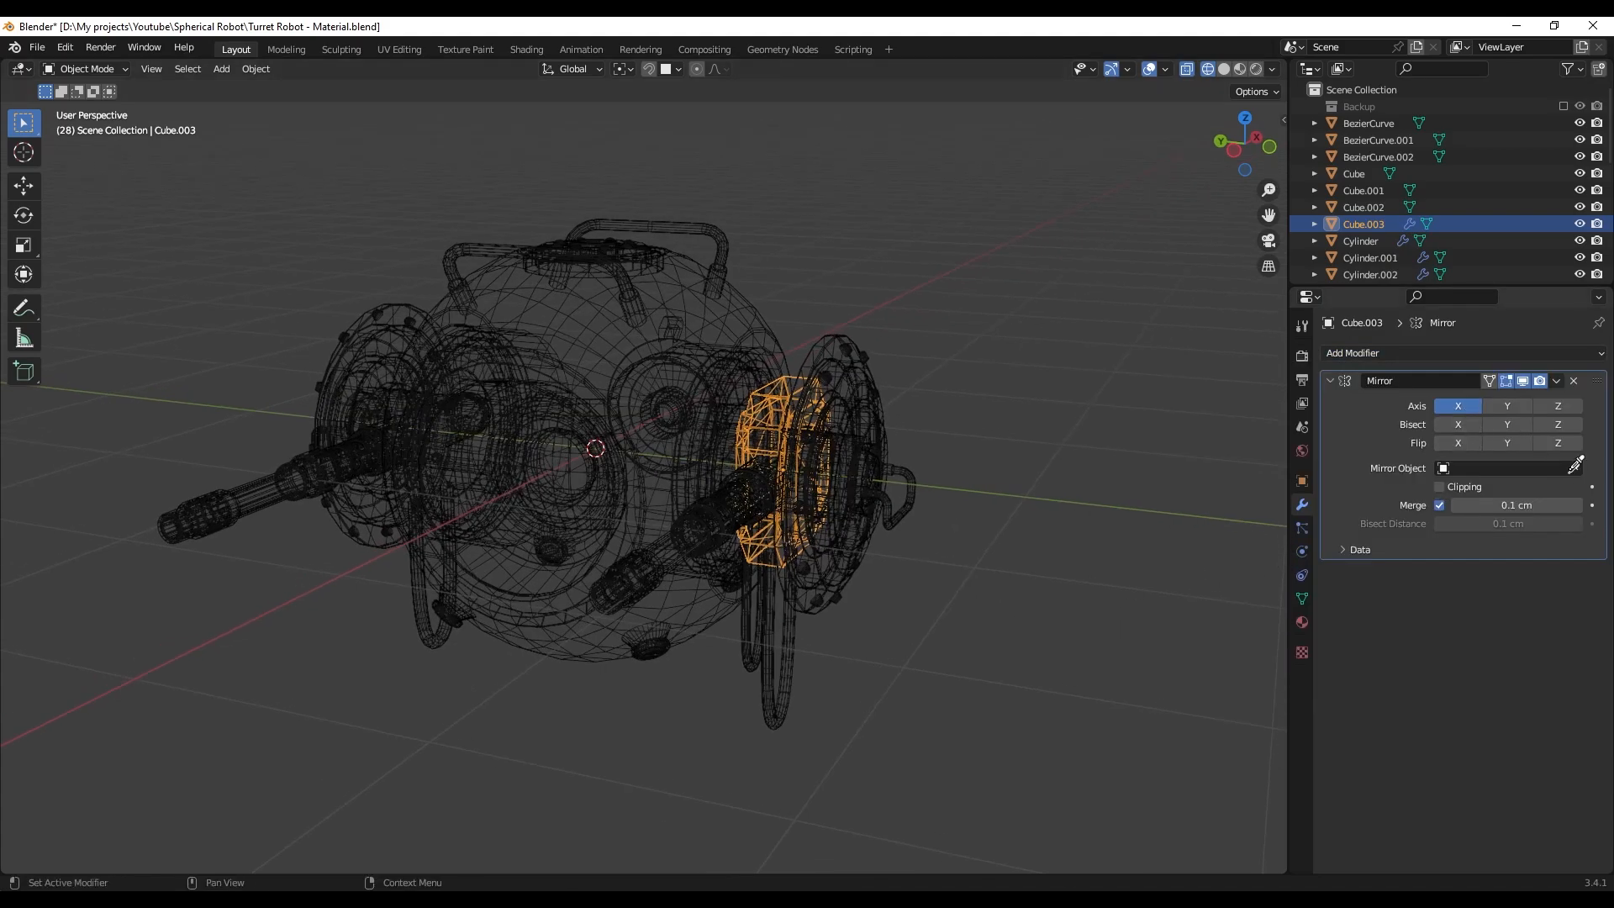
left_click(1575, 464)
left_click(639, 328)
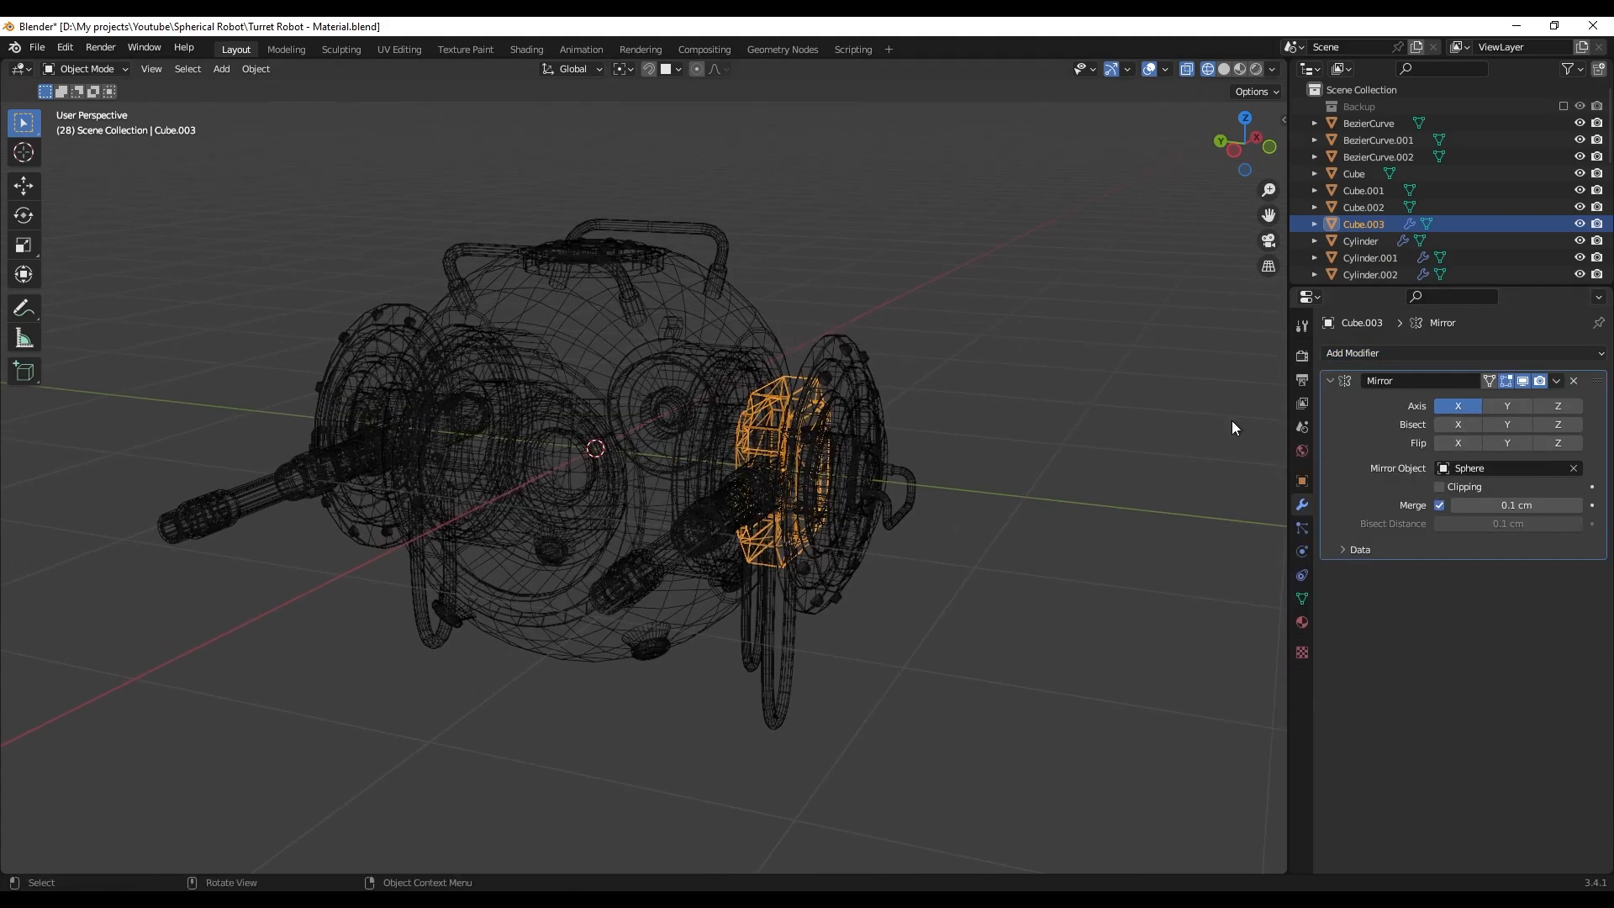
- Mirror the block along the Y axis only and apply the Mirror modifier in solid shading
left_click(1463, 406)
left_click(1490, 405)
middle_click_drag(725, 460, 816, 463)
key("shift+z")
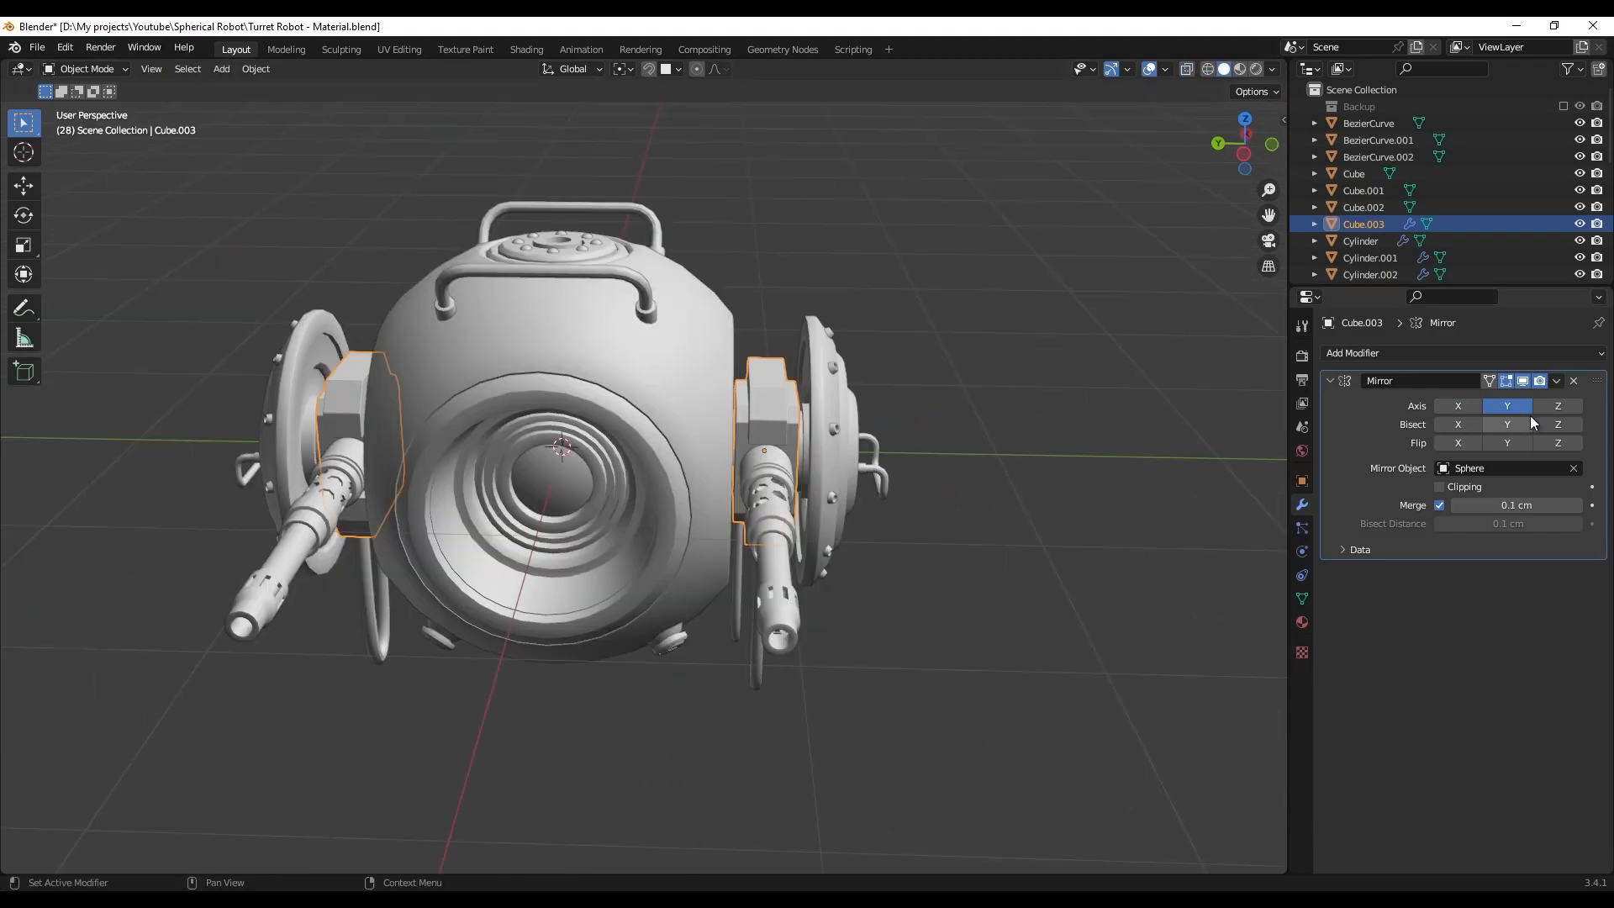
left_click(1557, 381)
left_click(1483, 397)
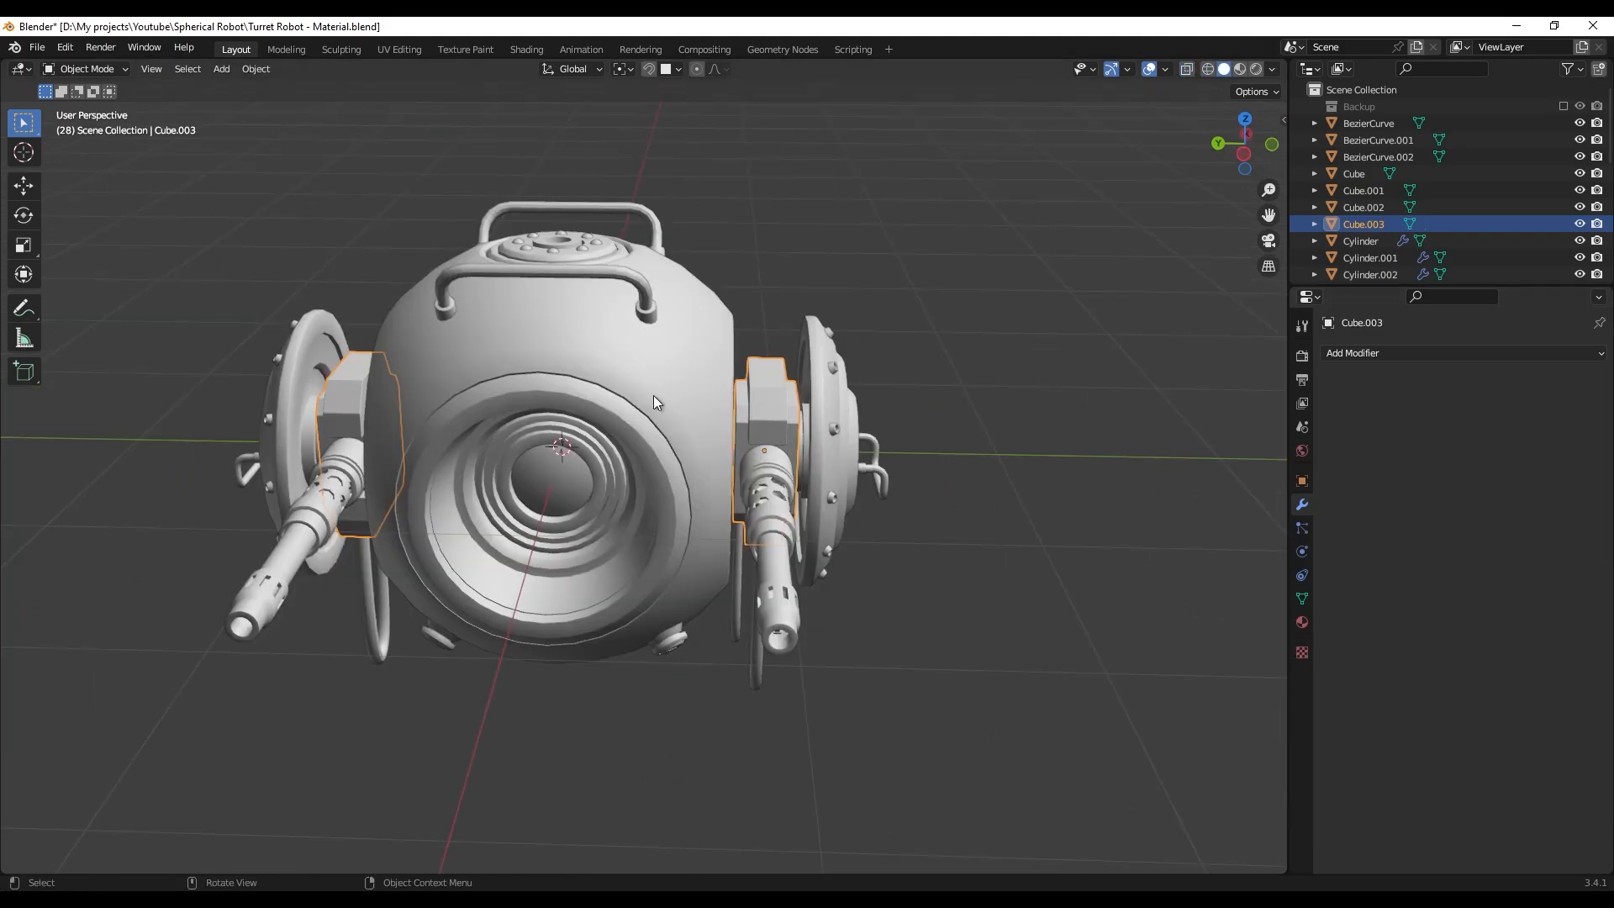
- Show the robot in material preview and compare the side blocks' checker size with the neighbouring parts
key("Tab")
key("z")
left_click(567, 538)
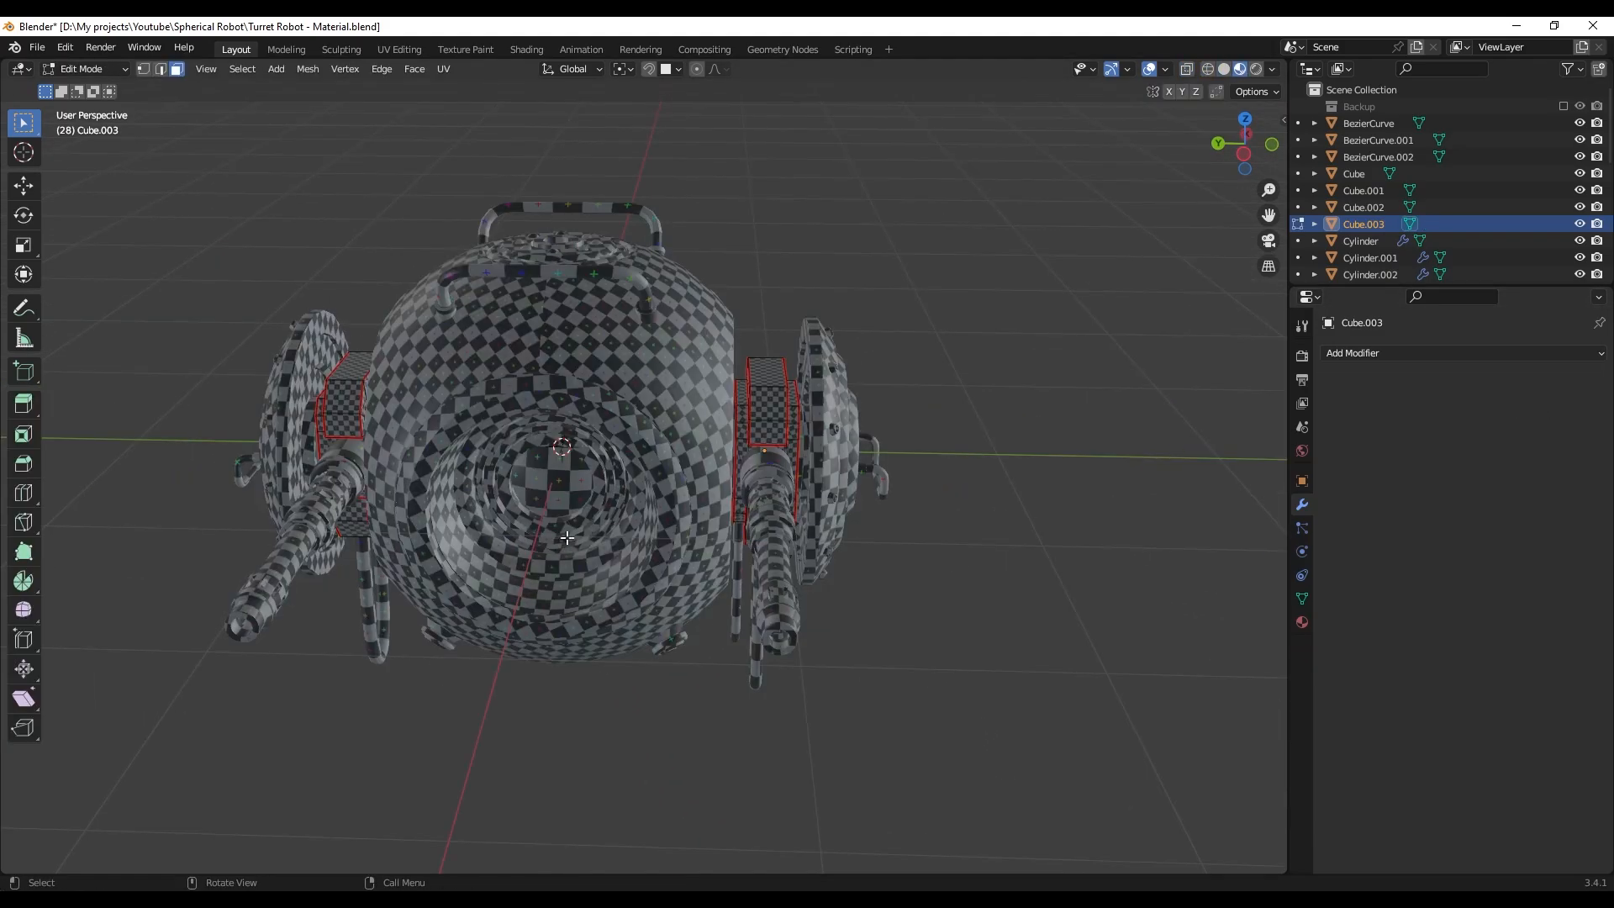
key("Tab")
middle_click_drag(691, 508, 774, 446)
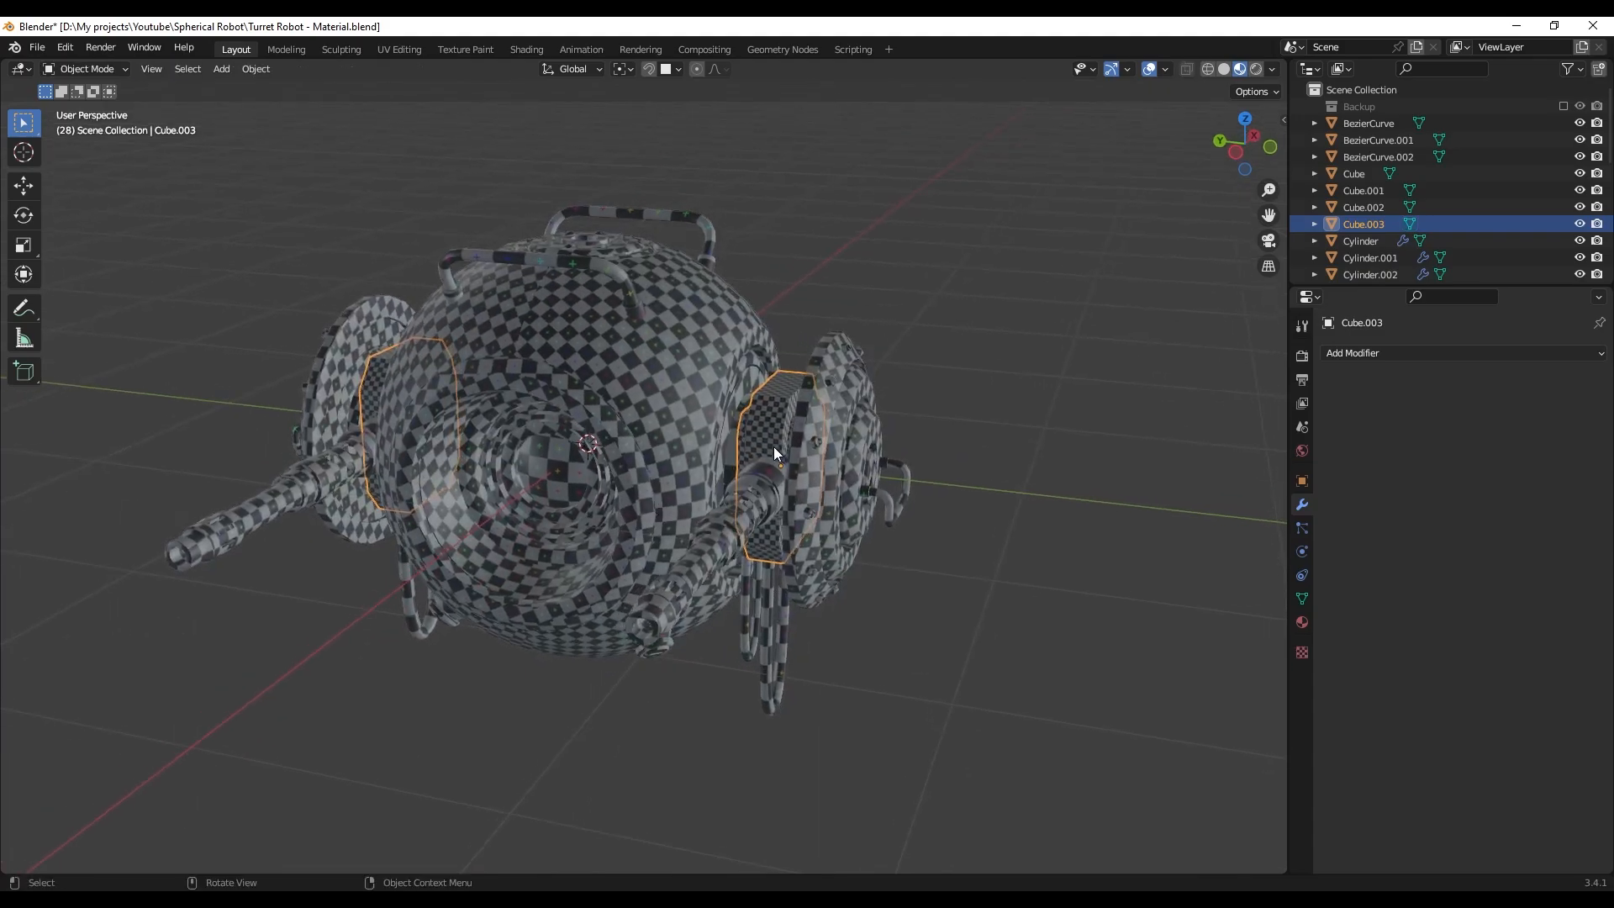
- In the UV Editing workspace, scale all UV islands of the side blocks down to about 0.59
left_click(393, 49)
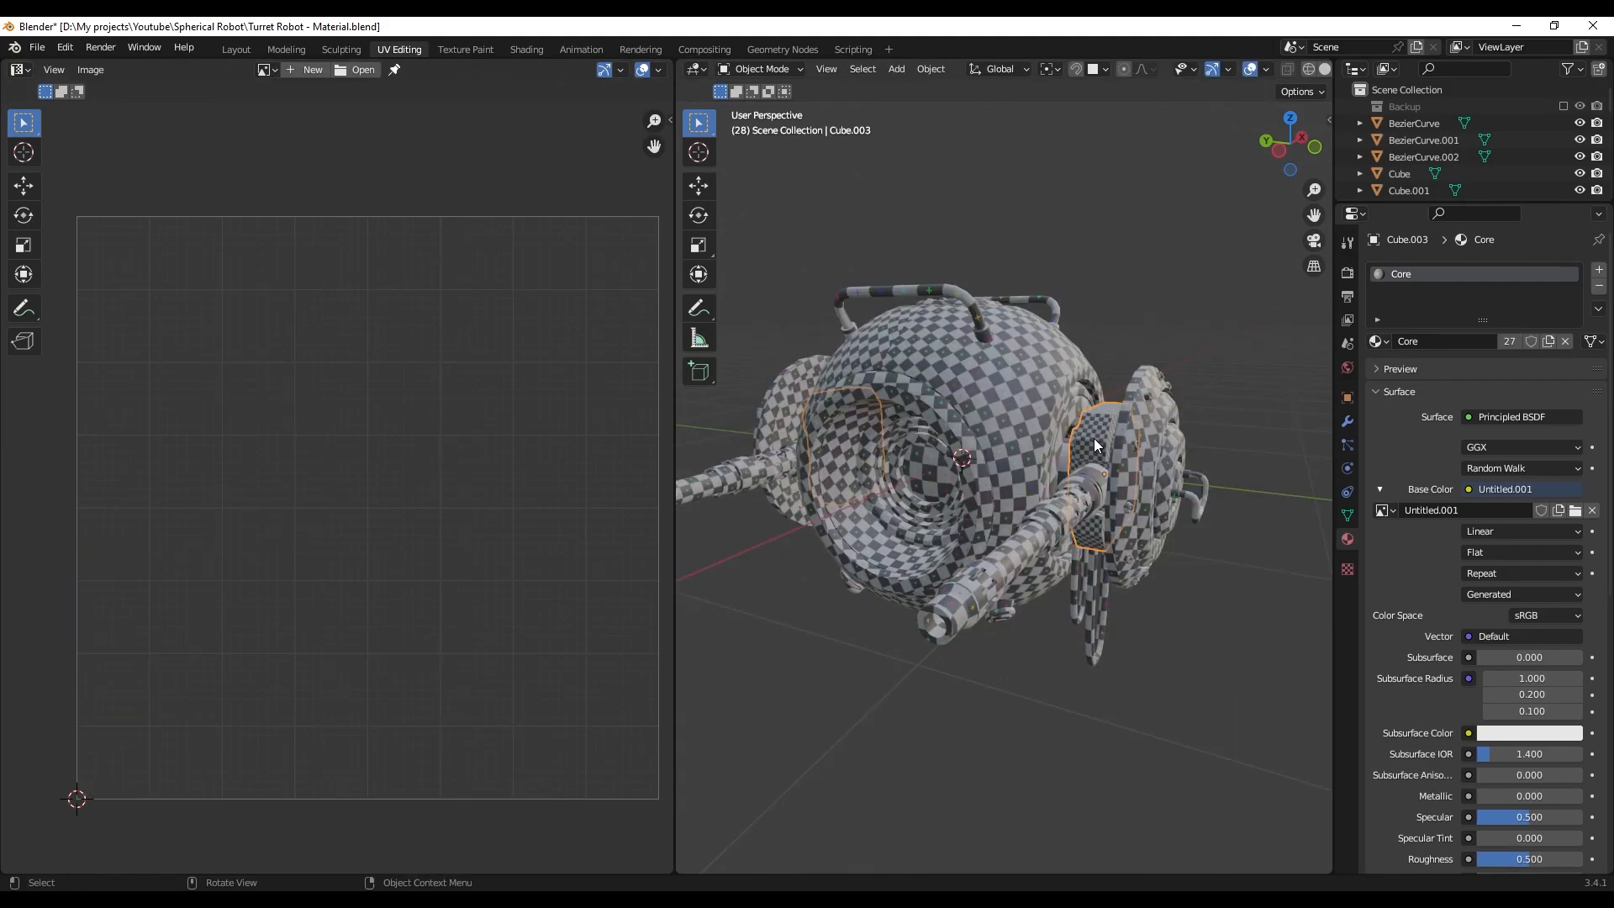
key("Tab")
key("a")
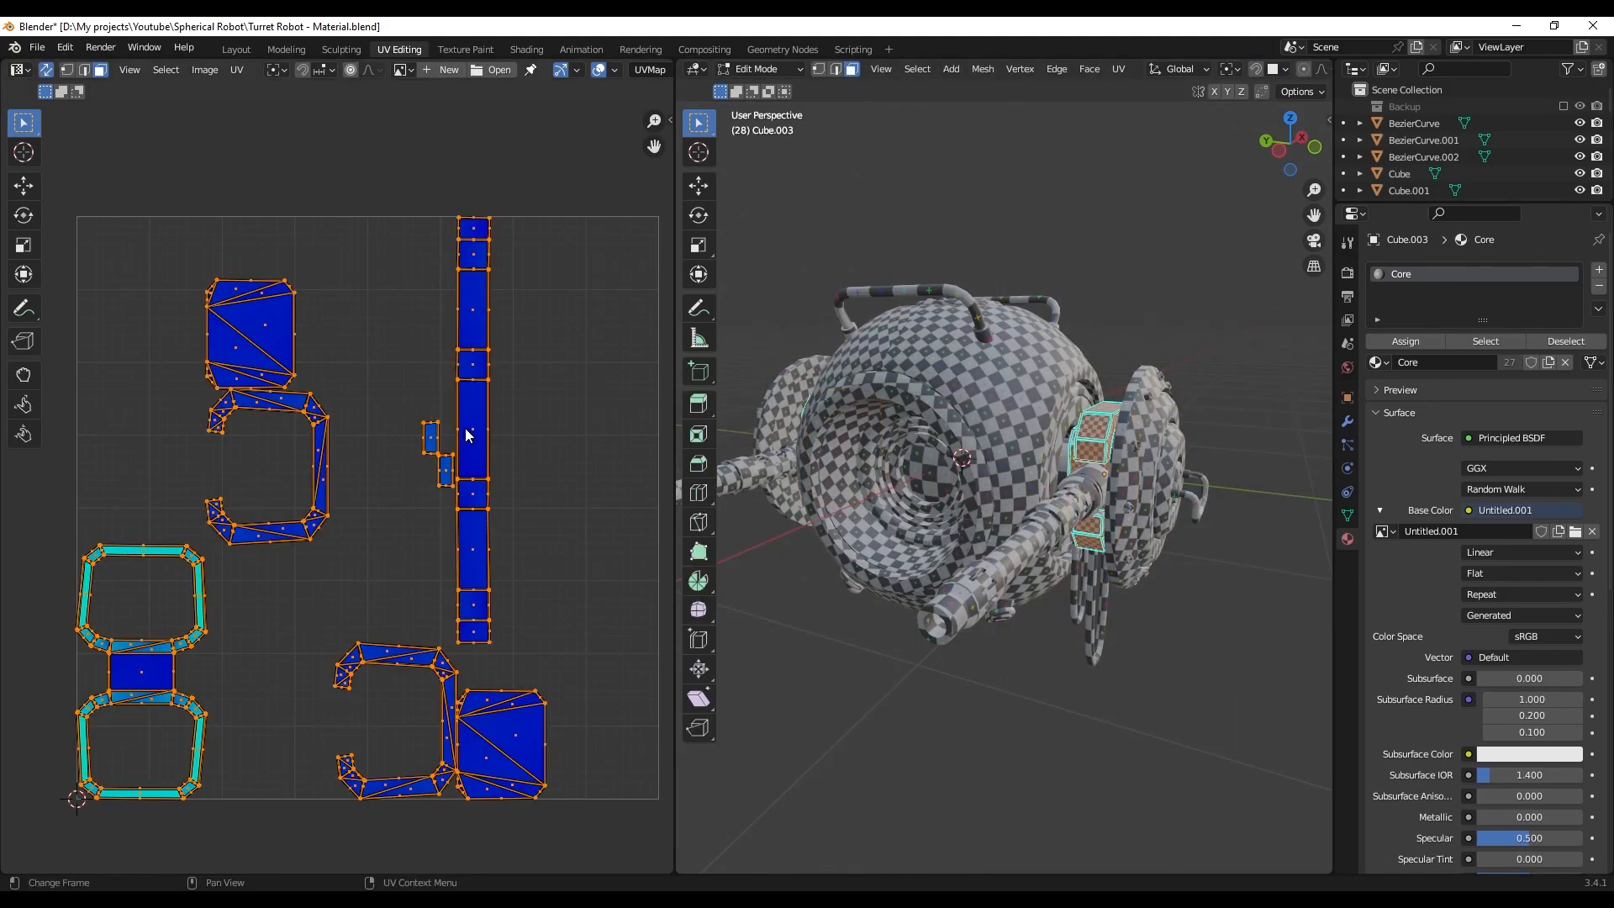
scroll(205, 376, "up", 3)
scroll(516, 329, "down", 5)
key("s")
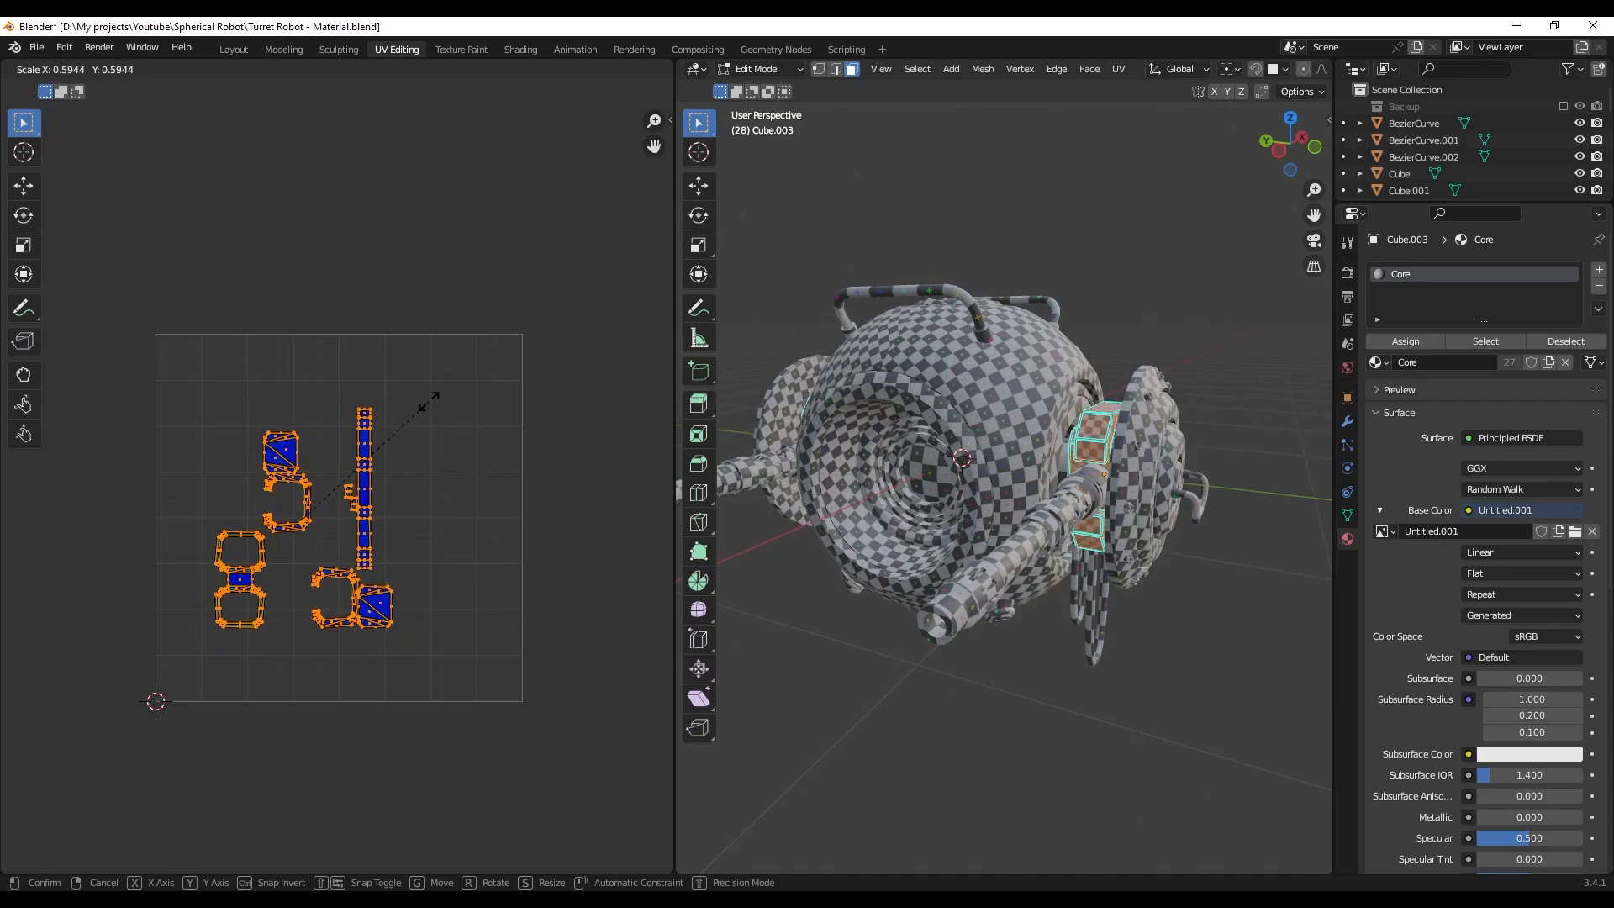
left_click(430, 401)
key("Tab")
- Isolate the spherical body in local view, open its mesh for editing and deselect everything
left_click(938, 390)
middle_click_drag(938, 390, 1012, 395)
scroll(945, 385, "up", 5)
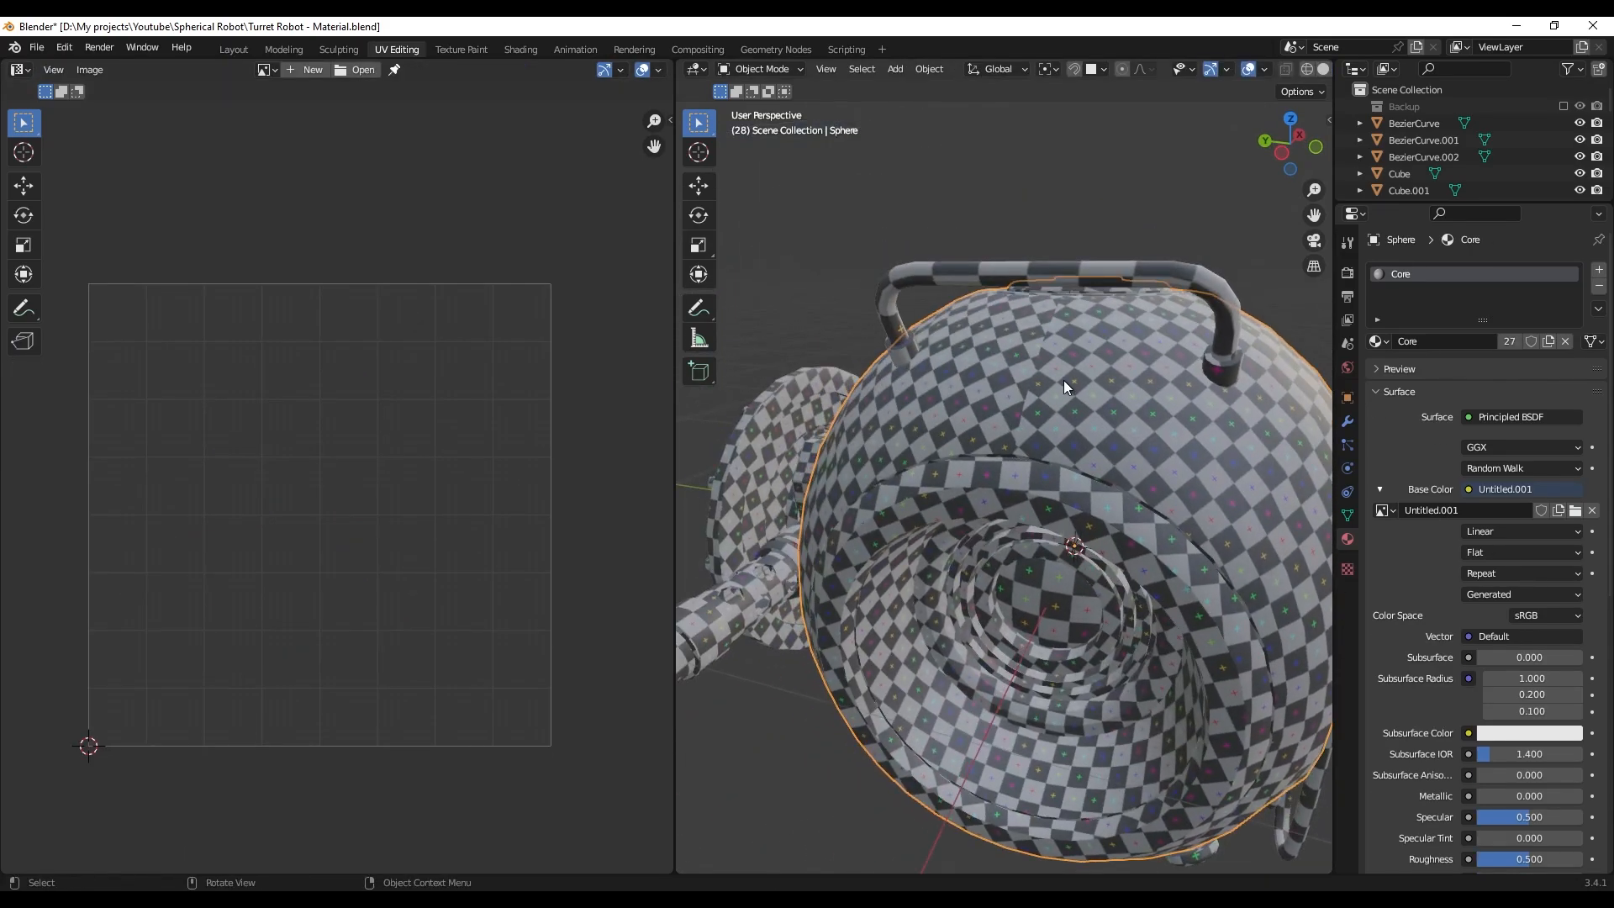
key("KP_Divide")
middle_click_drag(1066, 371, 996, 391)
scroll(981, 336, "up", 1)
key("Tab")
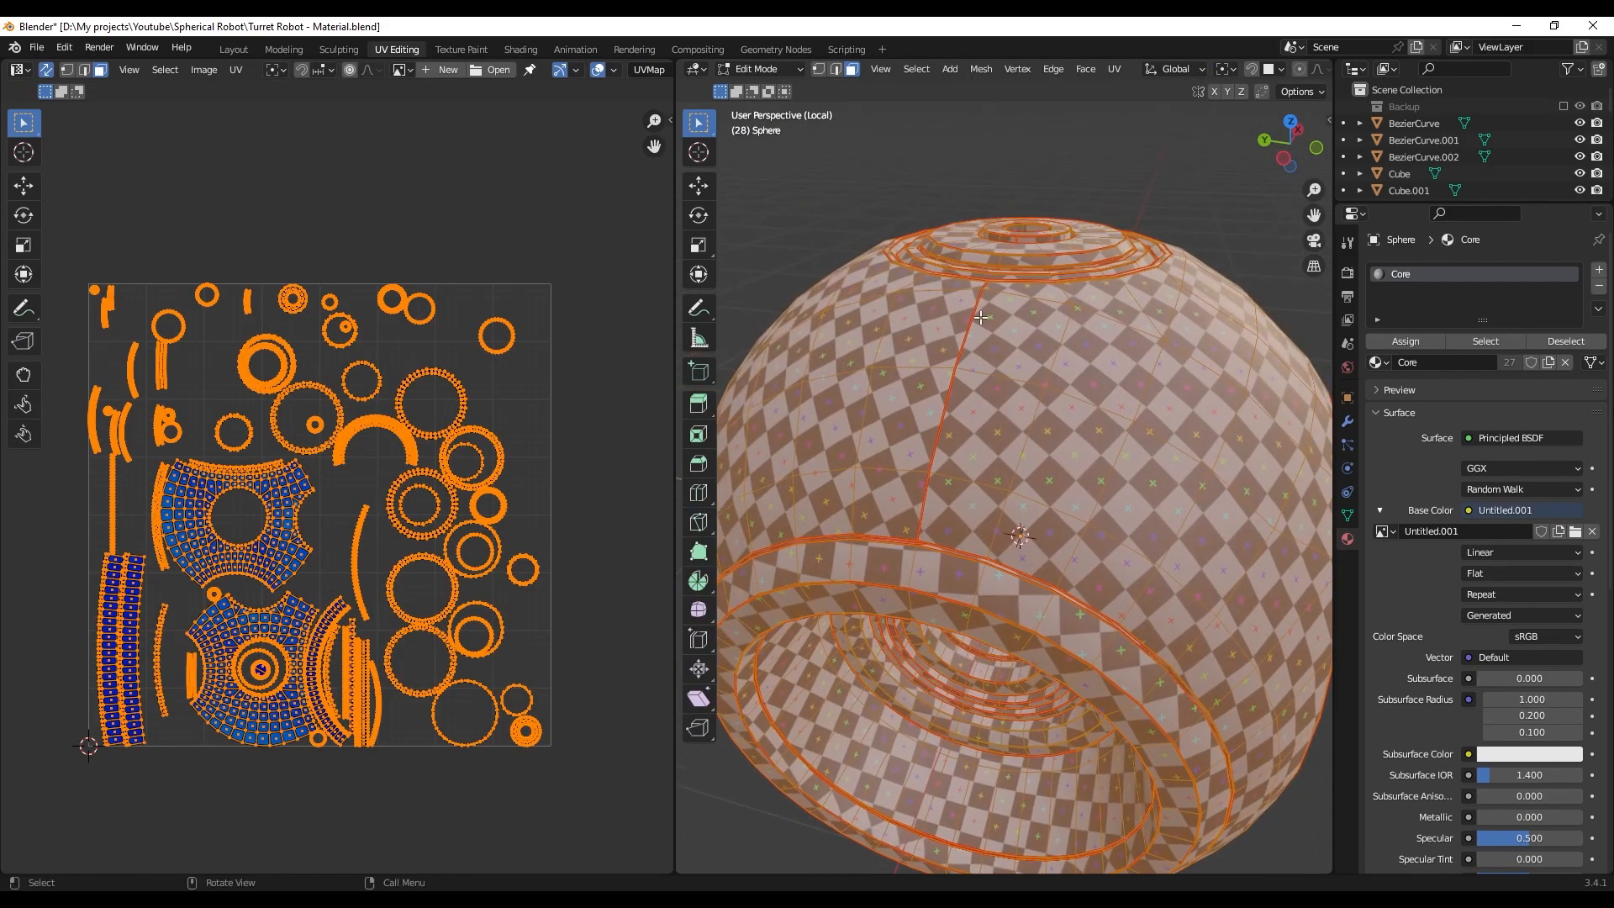
scroll(971, 327, "down", 3)
middle_click_drag(969, 332, 995, 512)
key("alt+a")
- Using edge selection in solid shading, mark a horizontal seam on the body between the front ring and the adjacent side opening
scroll(993, 506, "up", 5)
scroll(993, 506, "up", 4)
scroll(1008, 519, "down", 8)
scroll(1008, 520, "up", 5)
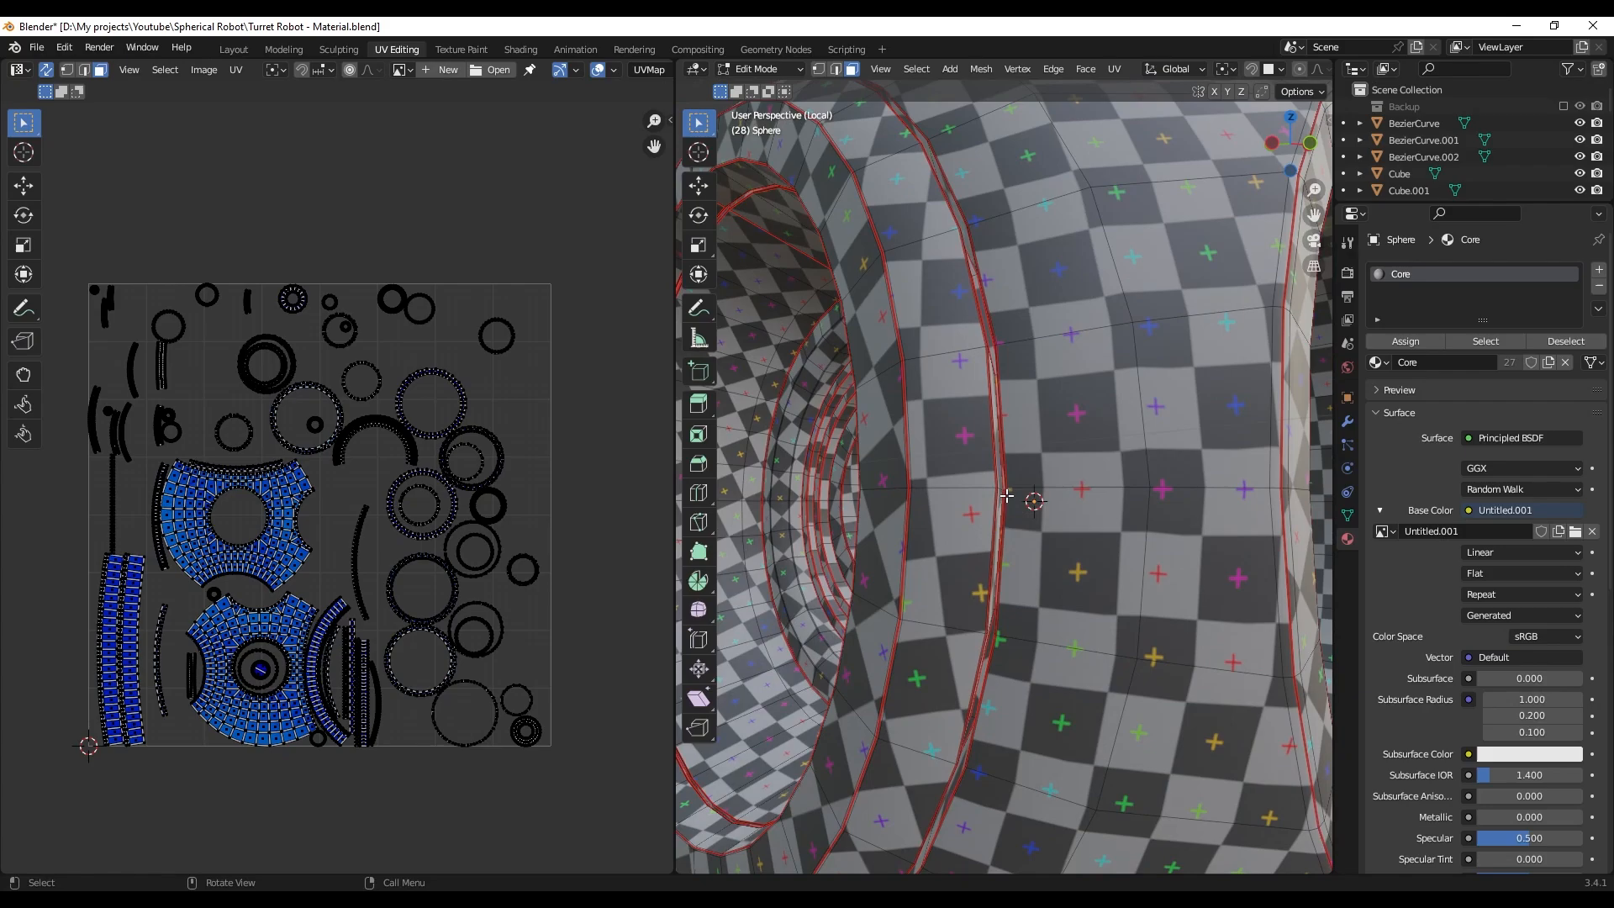
scroll(1002, 598, "up", 2)
middle_click_drag(1072, 407, 1051, 426)
key("2")
key("z")
mouse_move(1054, 323)
middle_mouse_down()
mouse_move(1013, 375)
mouse_move(954, 195)
middle_mouse_up()
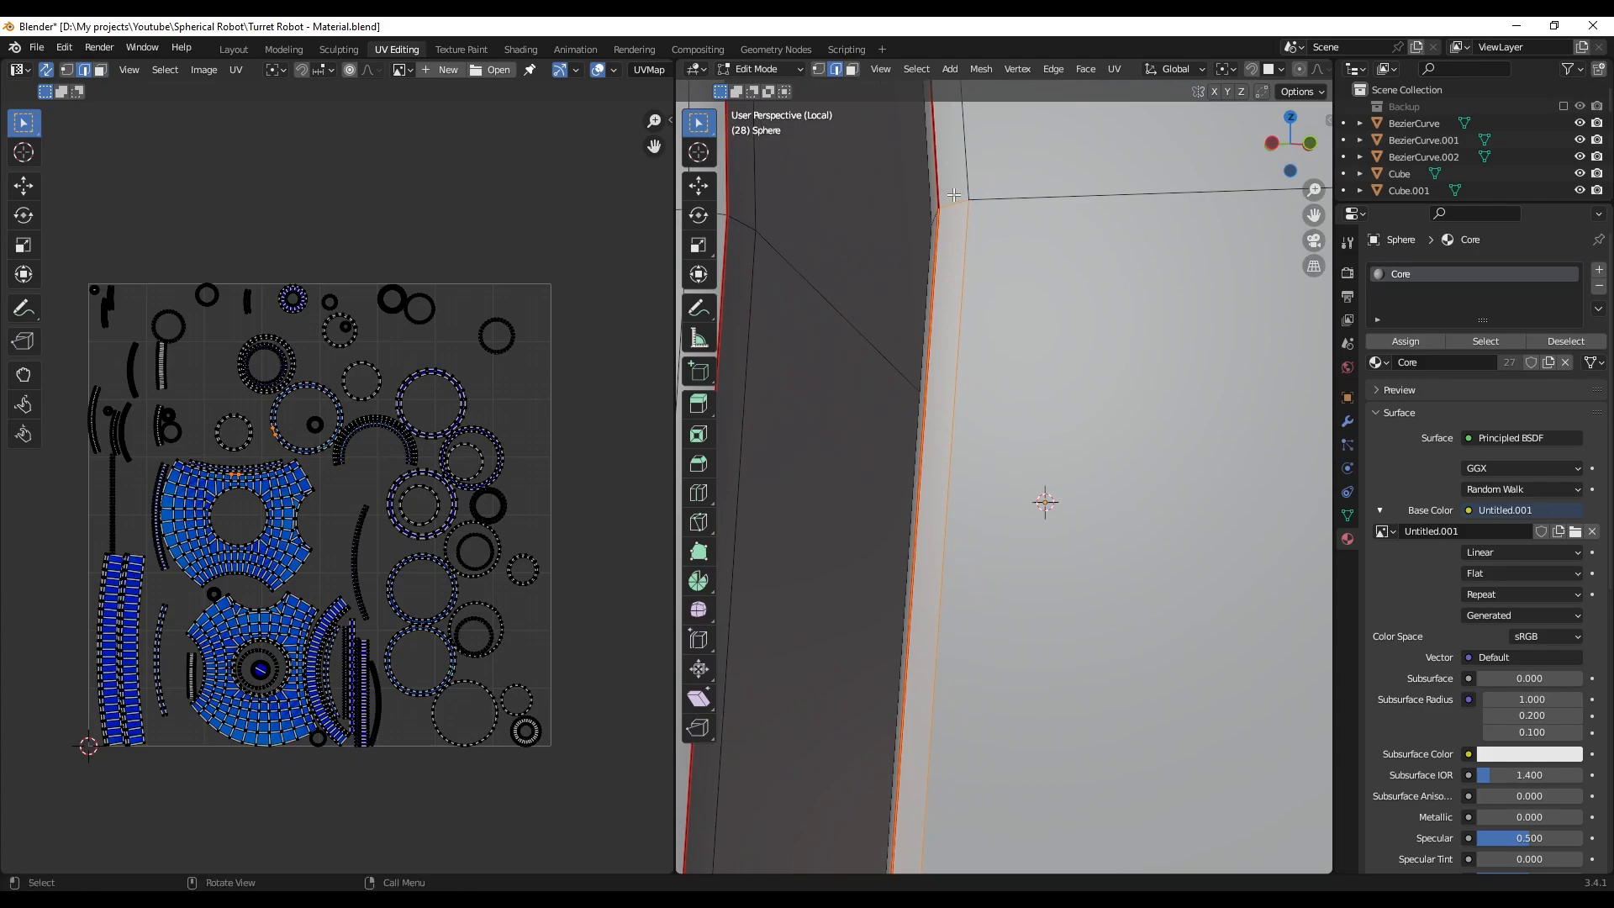
scroll(972, 261, "down", 16)
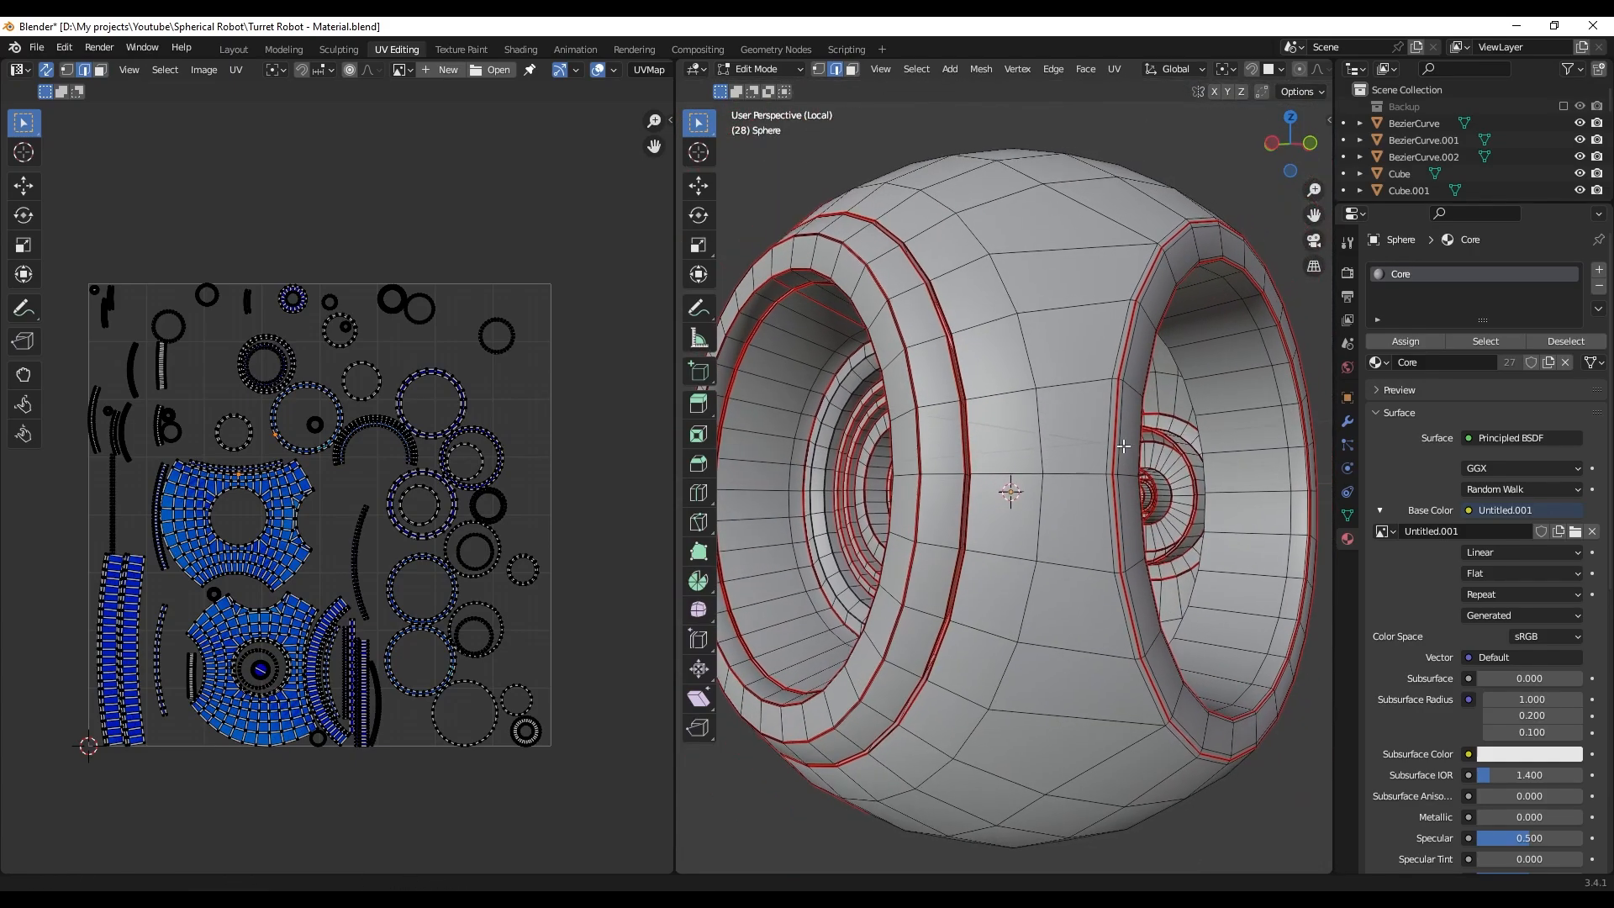
middle_click_drag(1130, 486, 1092, 487)
scroll(1092, 487, "up", 12)
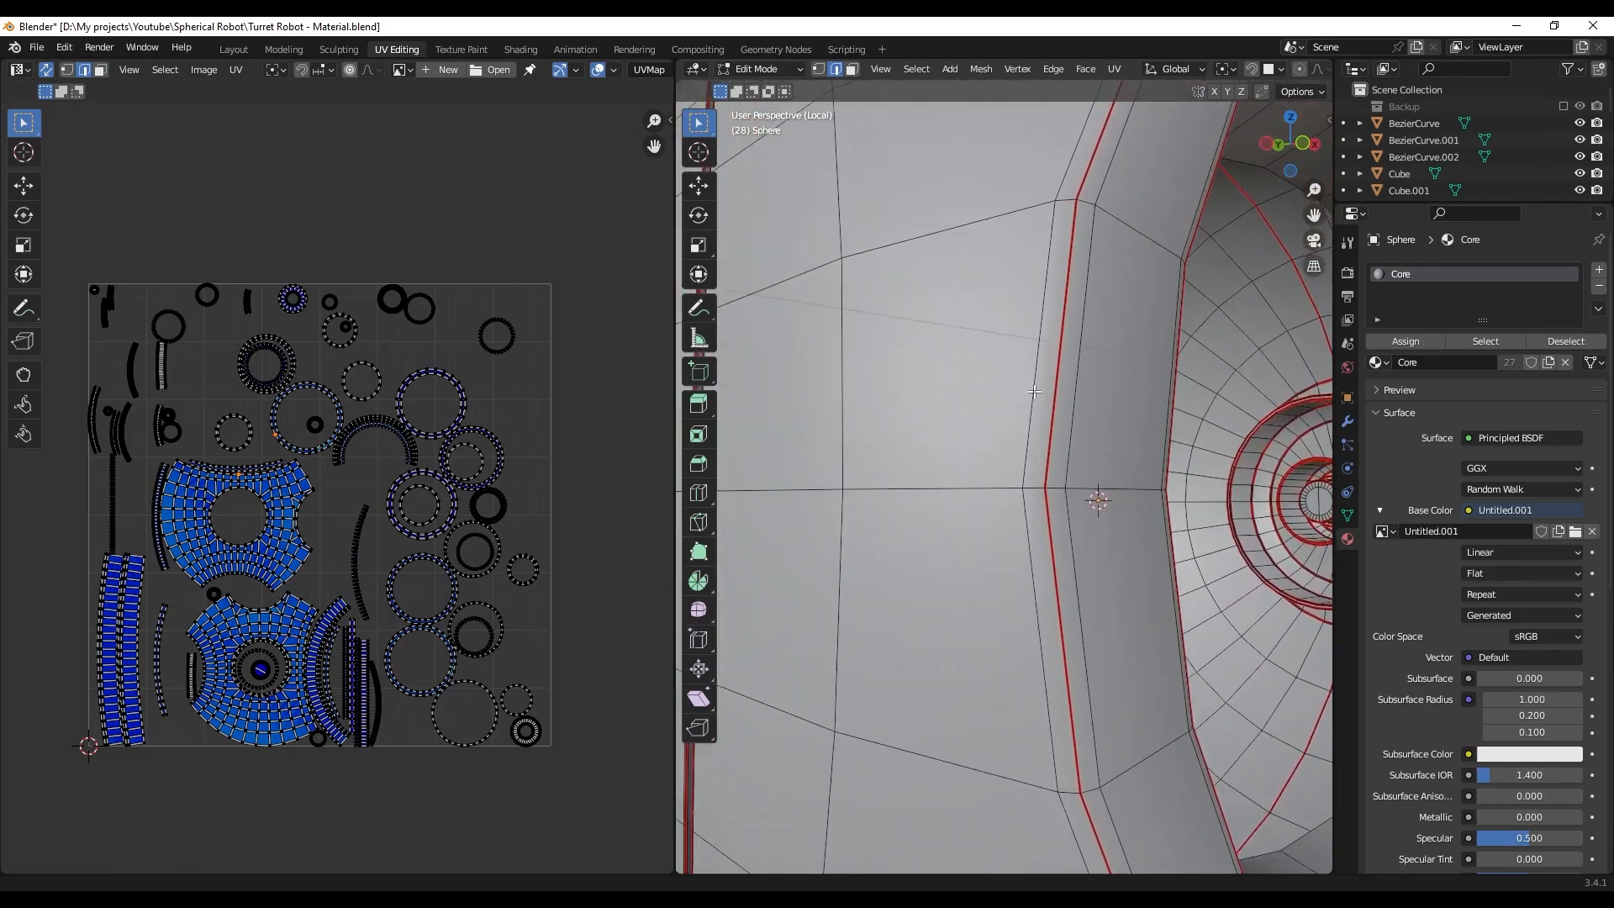
left_click(1045, 487, "ctrl")
scroll(1055, 467, "down", 8)
right_click(1066, 454)
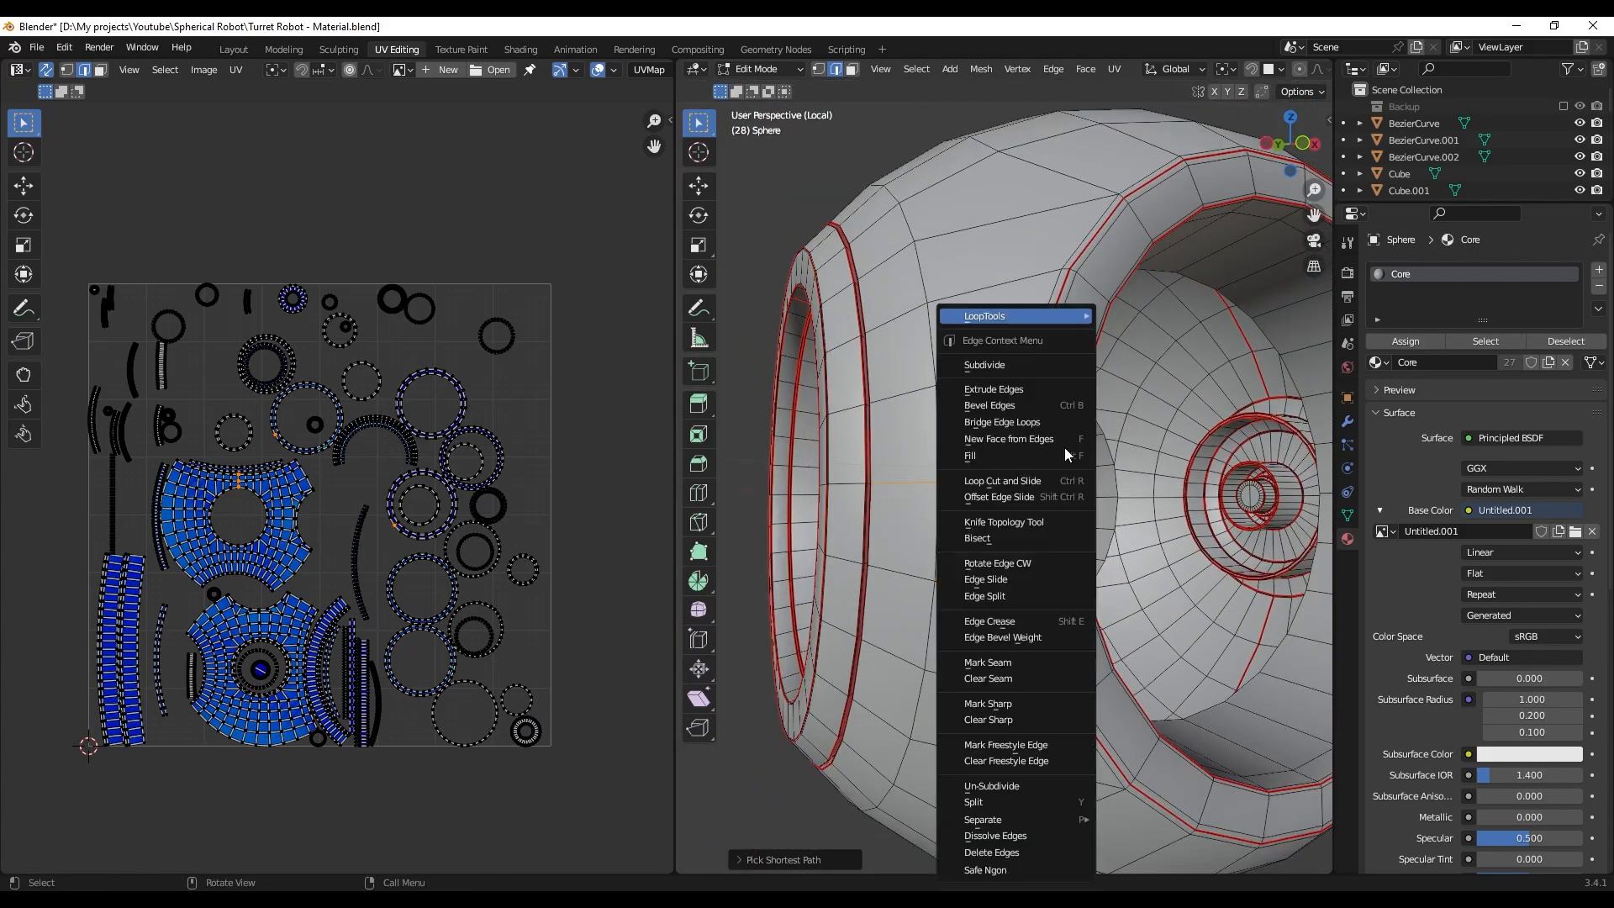
left_click(1015, 664)
- Mark a horizontal seam from the same side opening to the ring at the body's rear
scroll(1042, 622, "down", 3)
middle_click_drag(1164, 471, 967, 470)
scroll(1447, 452, "down", 2)
scroll(967, 471, "up", 8)
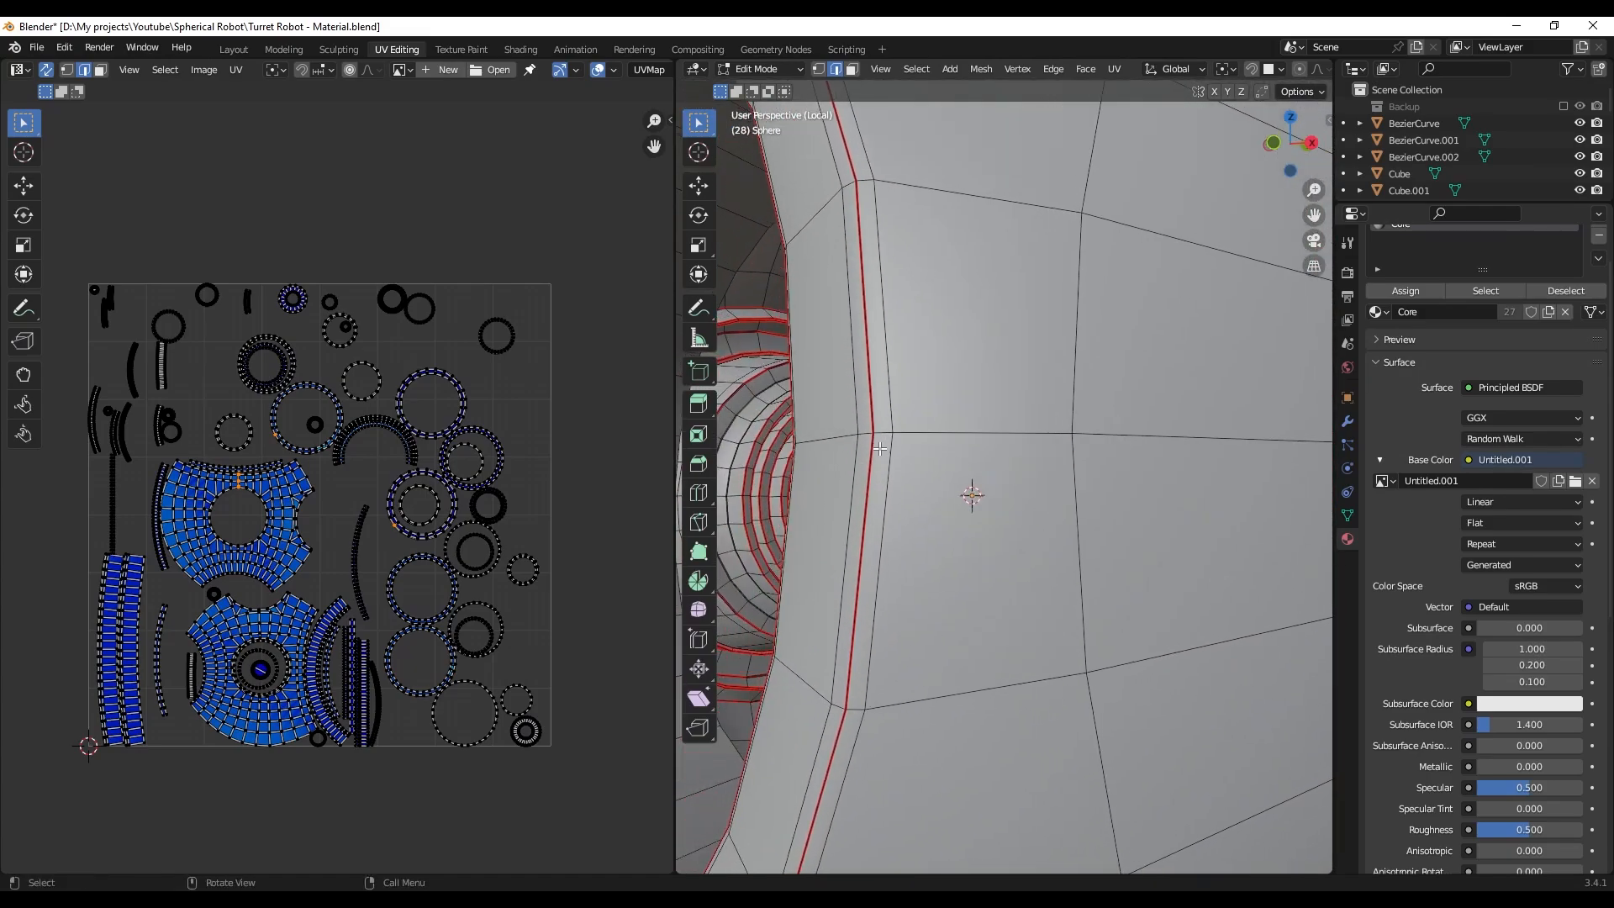
scroll(908, 438, "down", 6)
middle_click_drag(1109, 432, 988, 429)
scroll(1023, 252, "up", 8)
scroll(1030, 336, "down", 3)
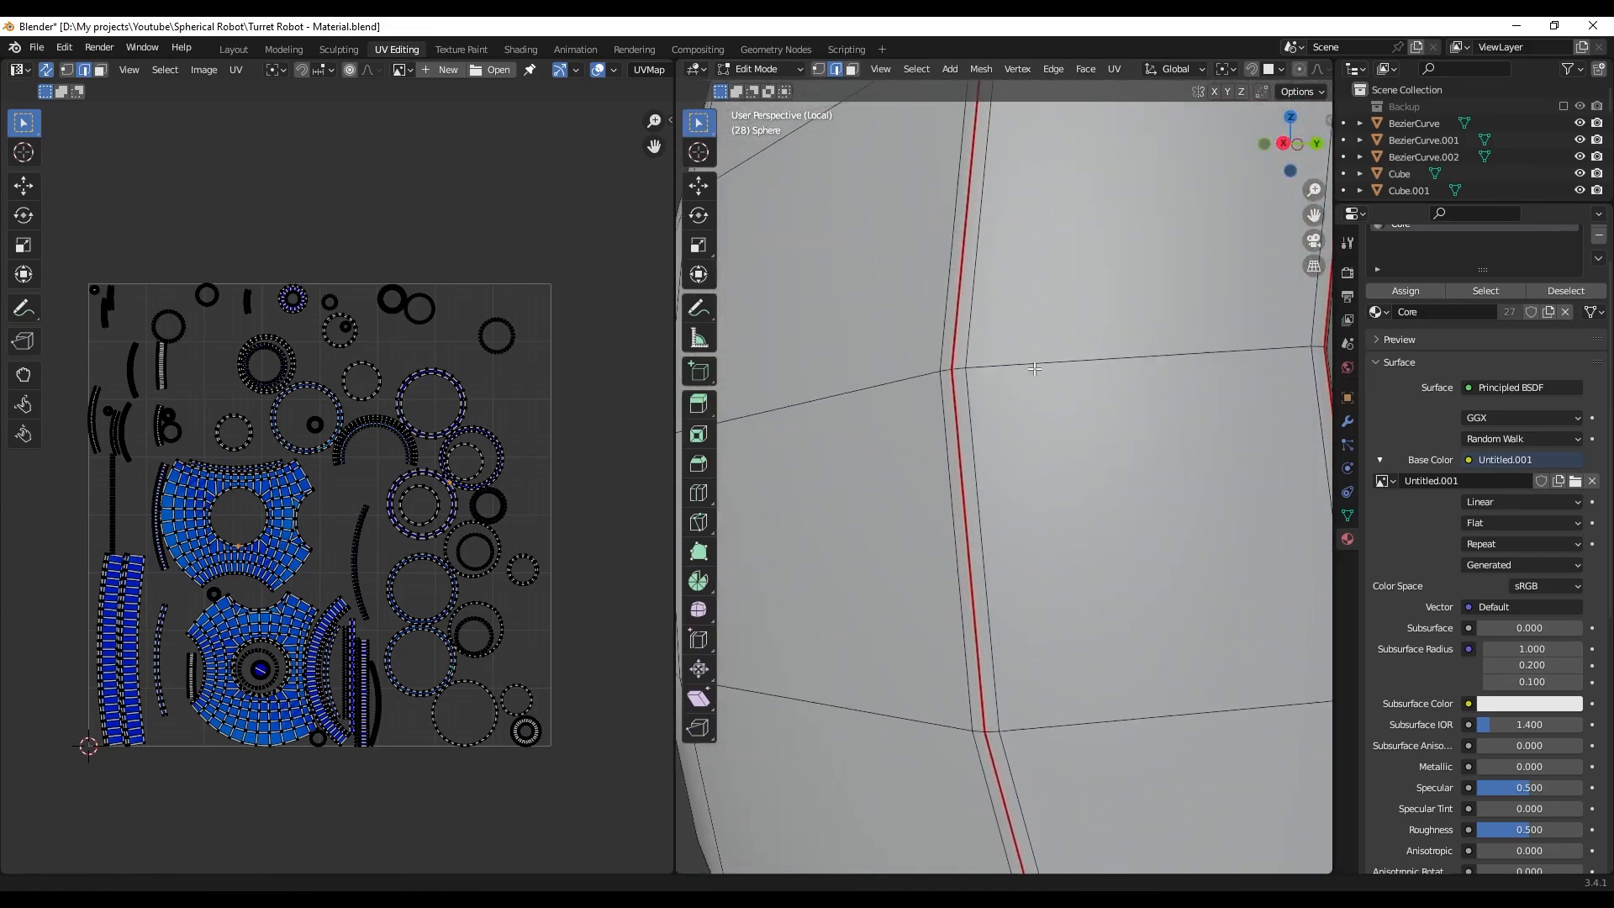
middle_click_drag(1031, 364, 1030, 476, "shift")
left_click(1102, 516, "ctrl")
scroll(1093, 522, "down", 3)
right_click(994, 641)
left_click(996, 663)
- Mark the matching horizontal seam between the rear ring and the opposite side opening
scroll(1009, 589, "down", 5)
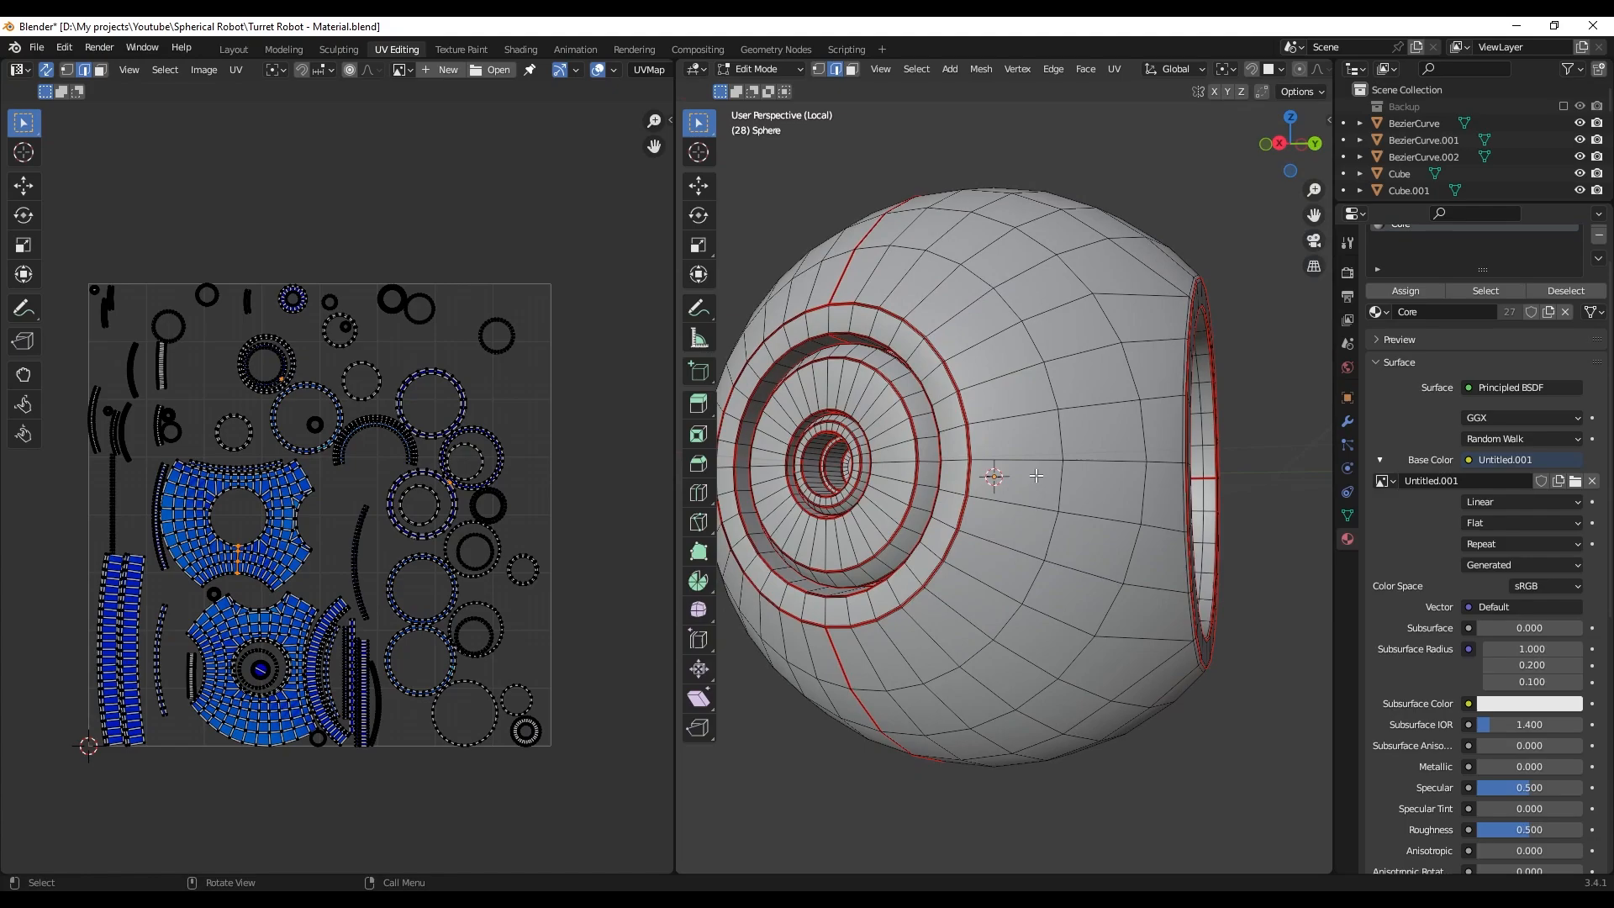
scroll(1017, 505, "up", 8)
scroll(1019, 509, "down", 6)
scroll(1008, 501, "up", 7)
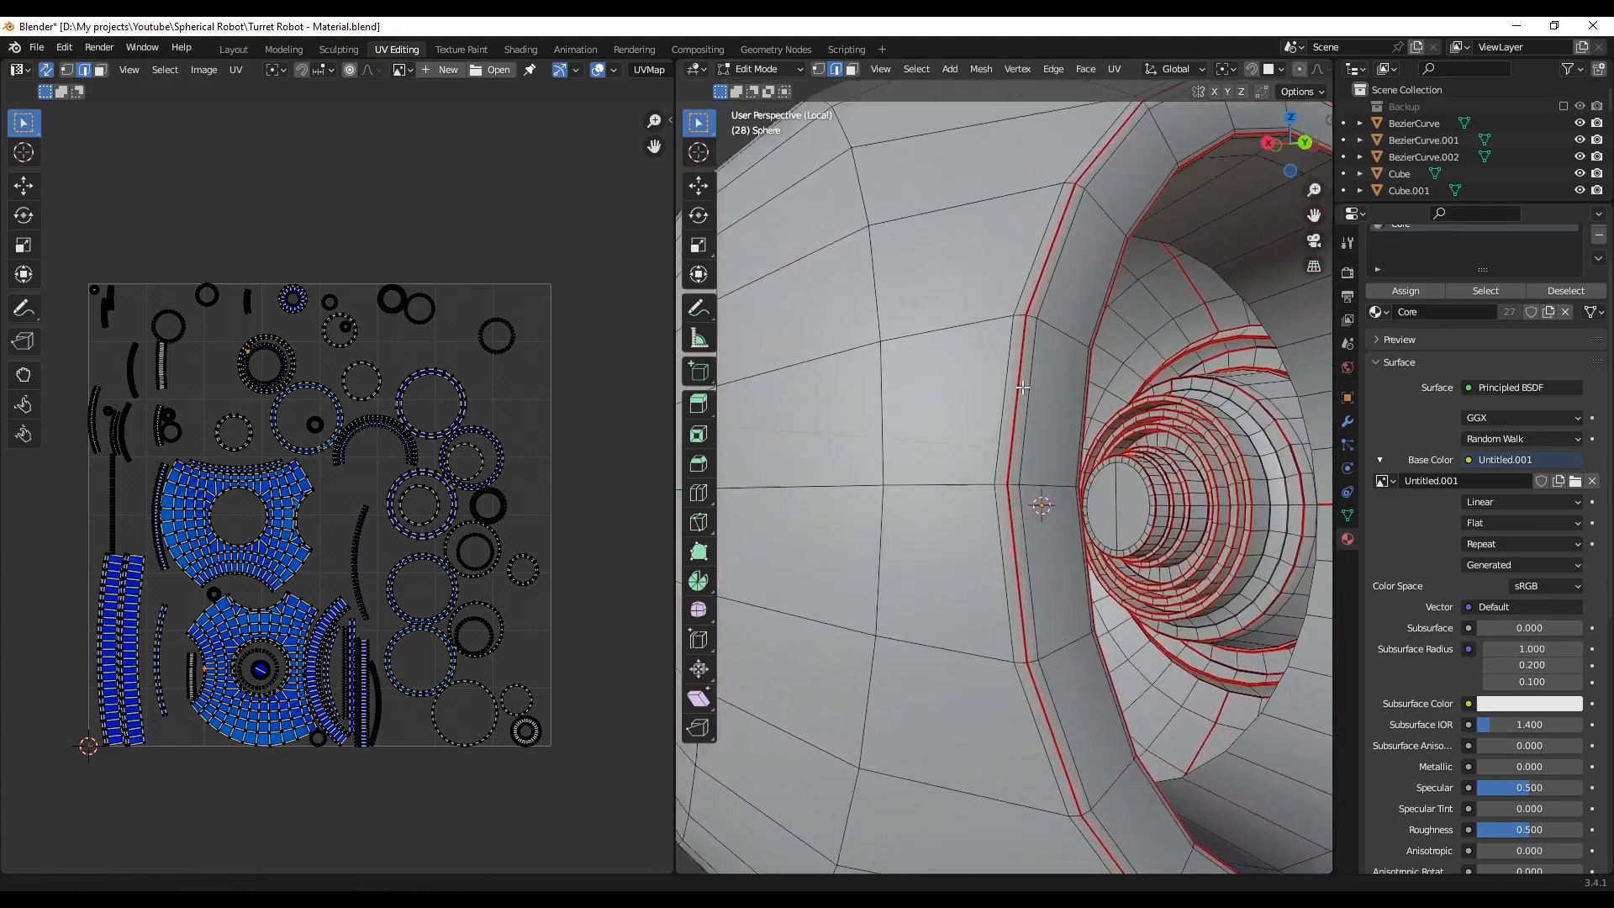
left_click(994, 664)
scroll(943, 479, "down", 6)
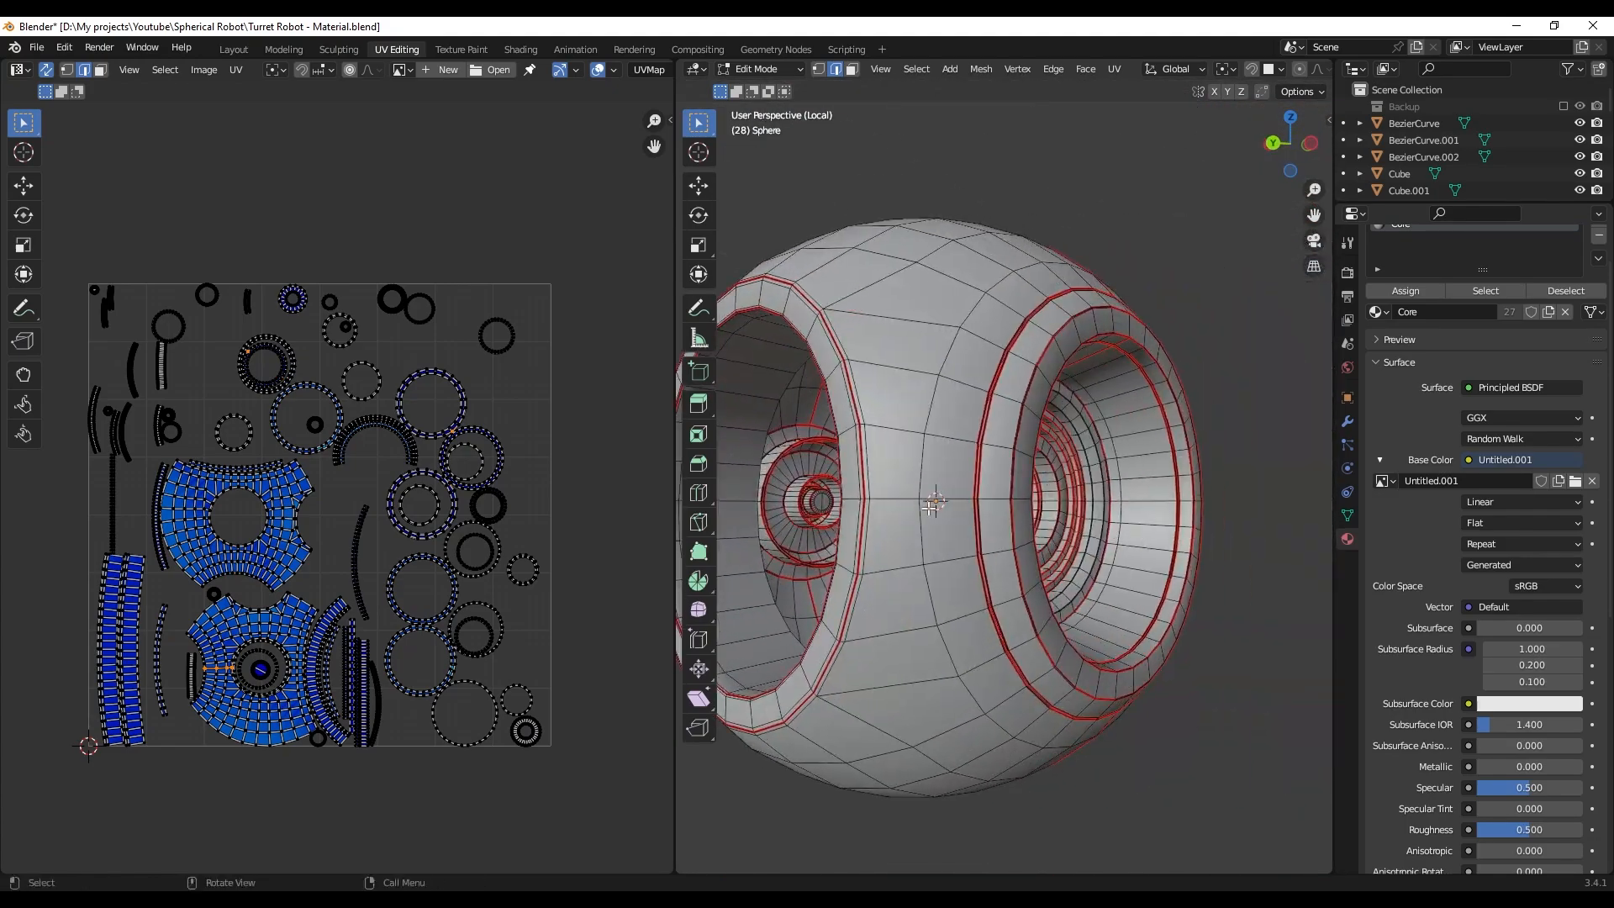
- Mark a horizontal seam between the opposite side opening and the body's front ring
scroll(1029, 505, "up", 4)
middle_click_drag(929, 507, 990, 429)
left_click(905, 494)
scroll(1051, 450, "up", 3)
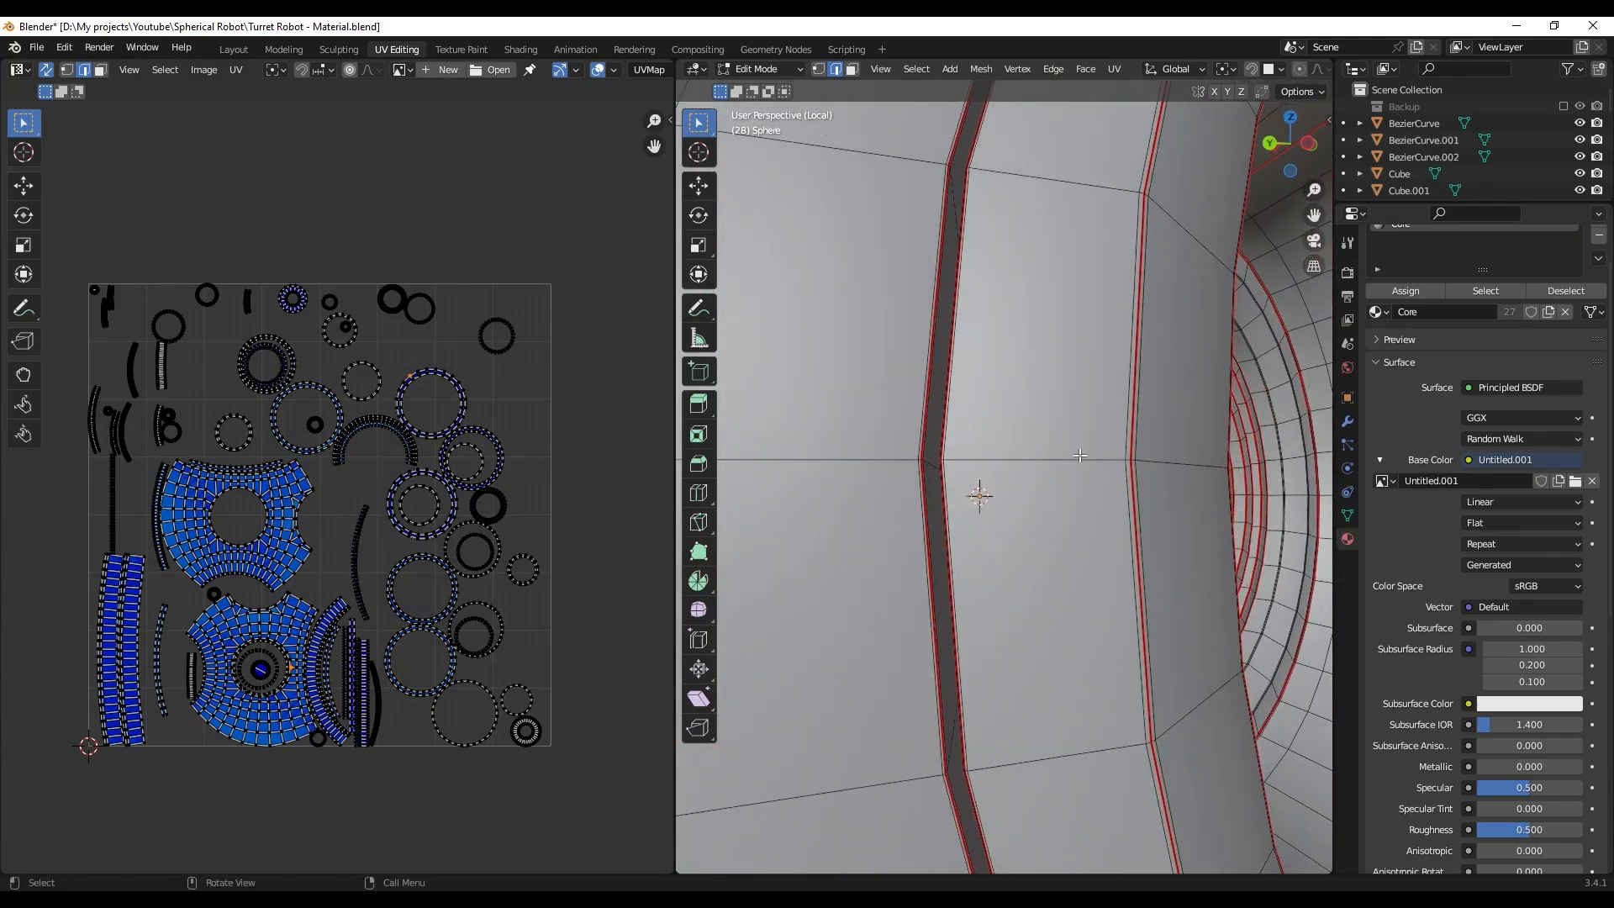
middle_click_drag(1080, 455, 932, 440)
scroll(932, 441, "up", 2)
scroll(1181, 508, "down", 4)
- Clear the vertical seam running from the rear ring up to the rings on top of the body
middle_click_drag(1182, 507, 971, 484)
scroll(1023, 530, "up", 3)
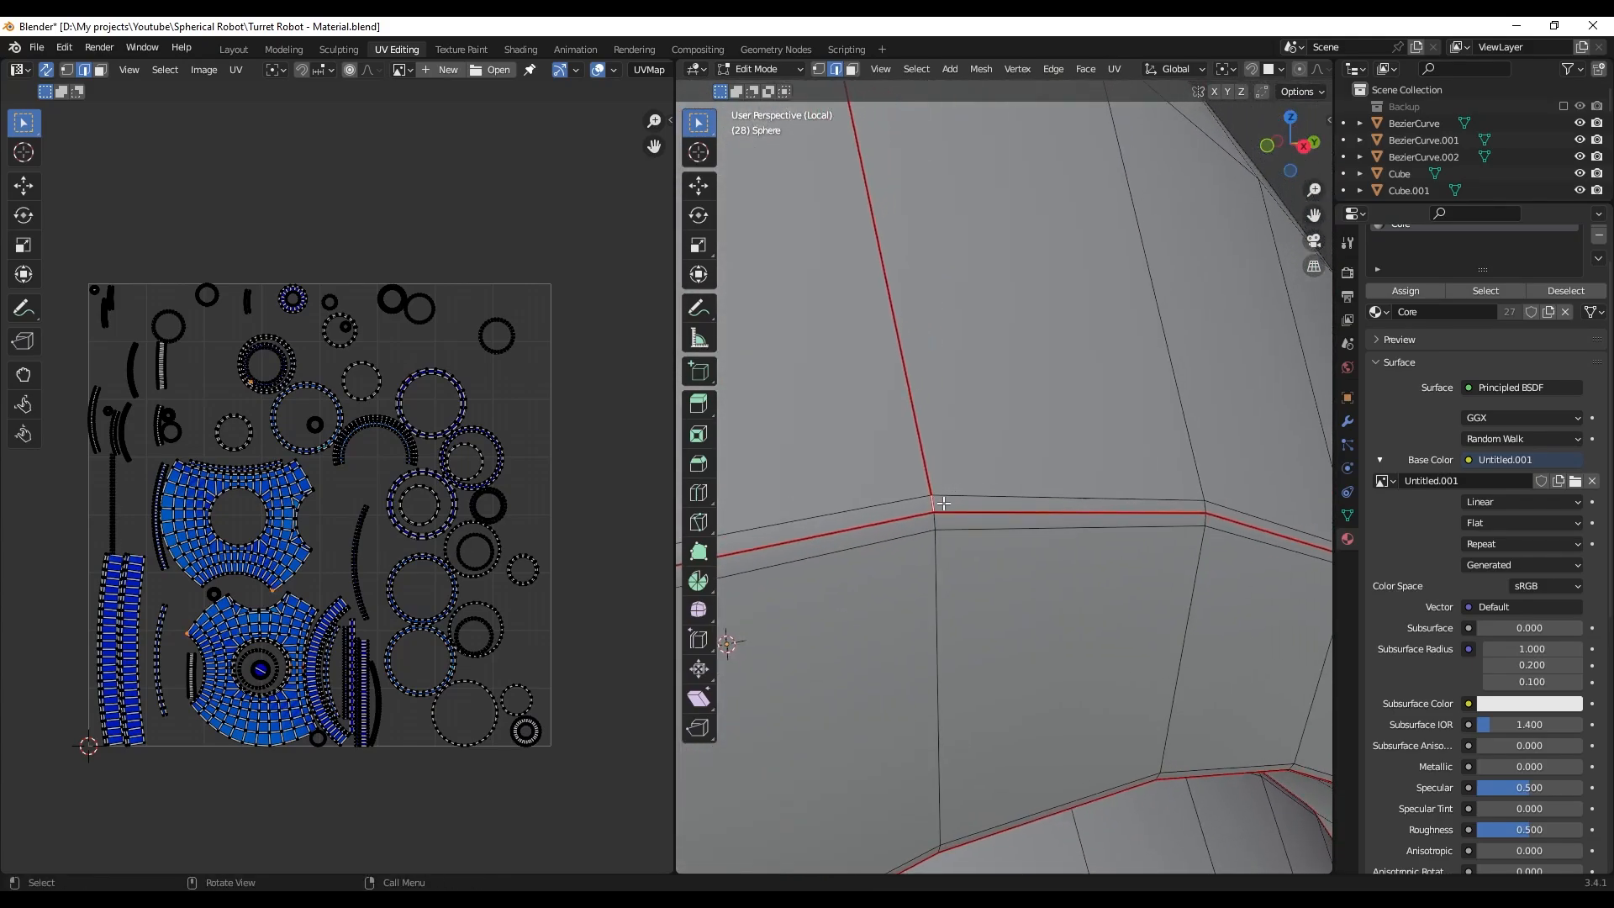
scroll(944, 502, "down", 6)
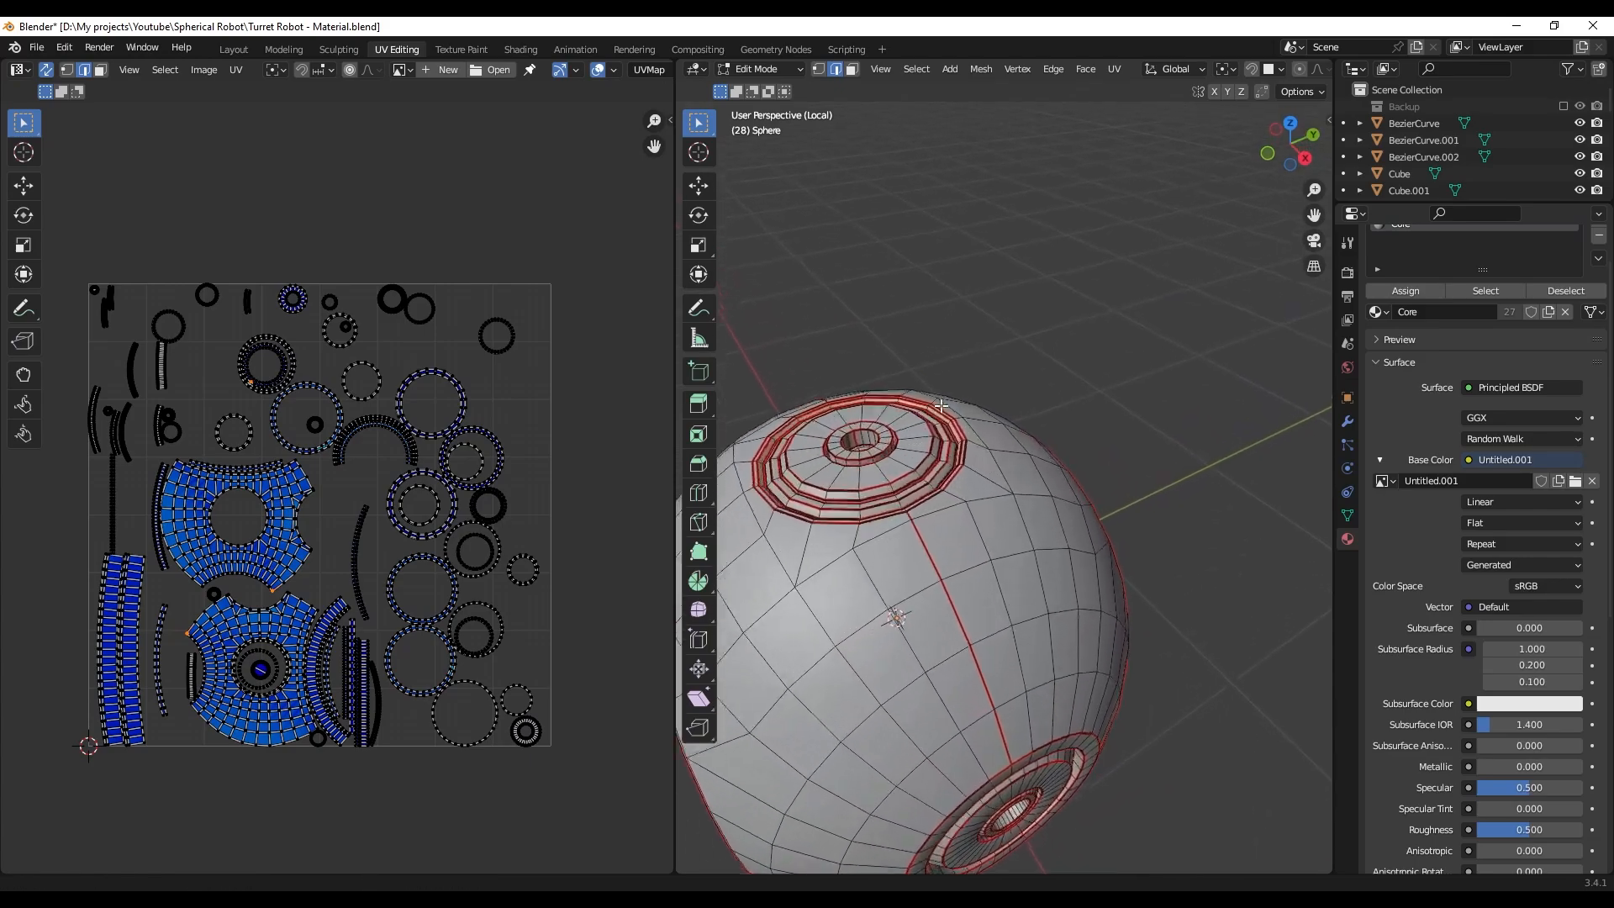
middle_click_drag(966, 492, 1013, 551, "shift")
scroll(1013, 551, "up", 5)
middle_click_drag(1126, 655, 1092, 504, "shift")
scroll(1092, 504, "down", 1)
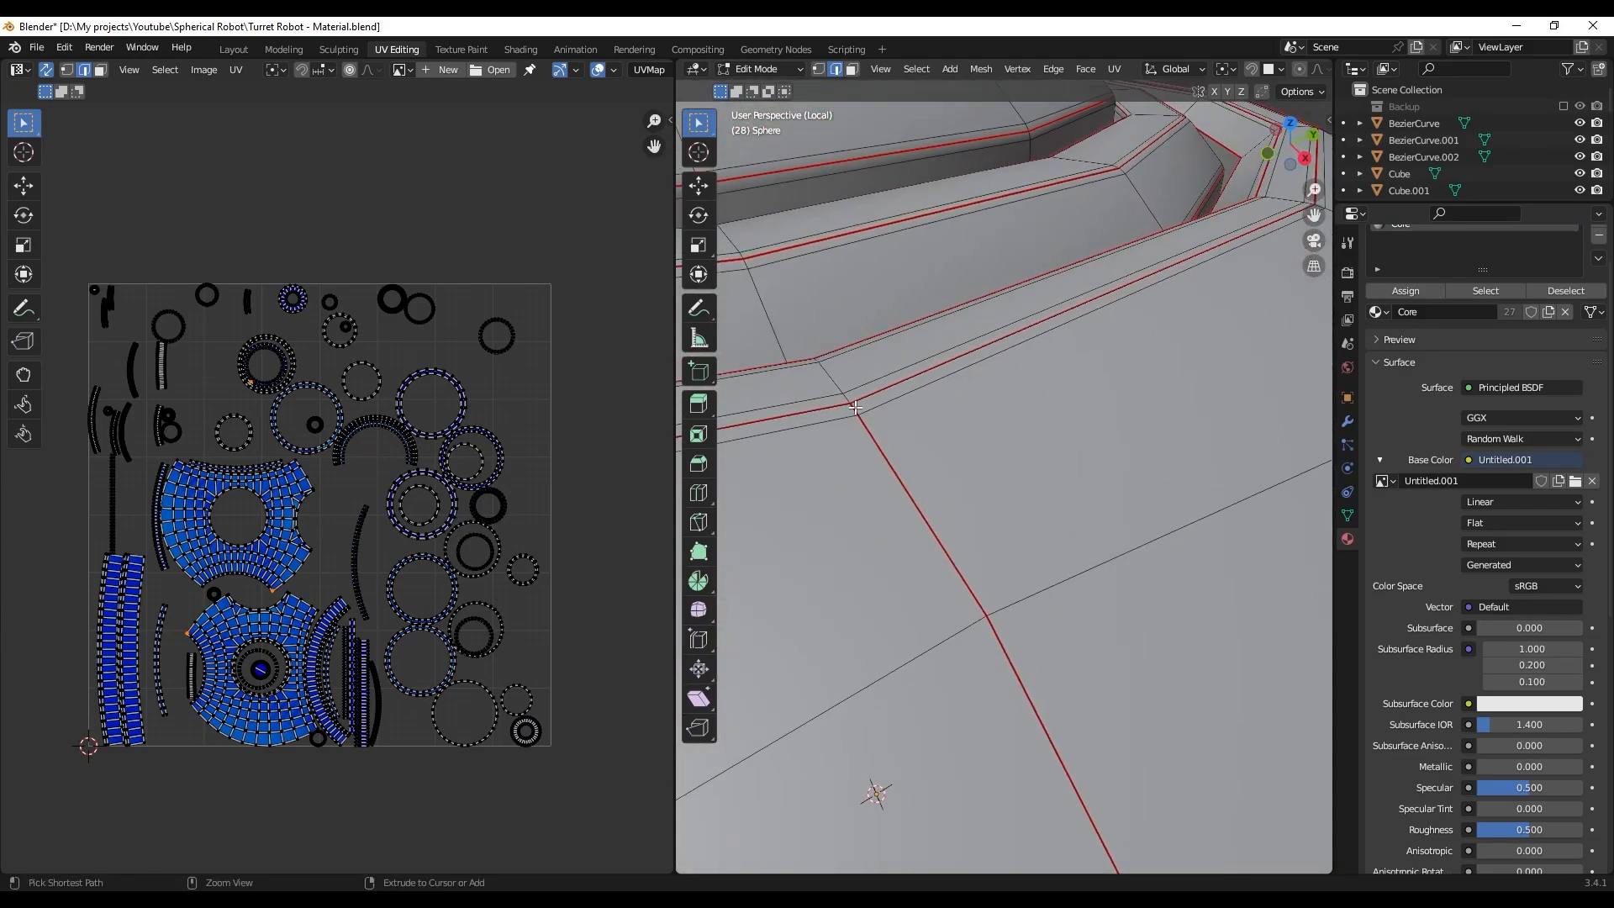
left_click(958, 664)
- Clear the vertical seam running from the top rings down to the front ring
scroll(958, 622, "down", 6)
middle_click_drag(958, 538, 1173, 559)
scroll(1173, 538, "up", 5)
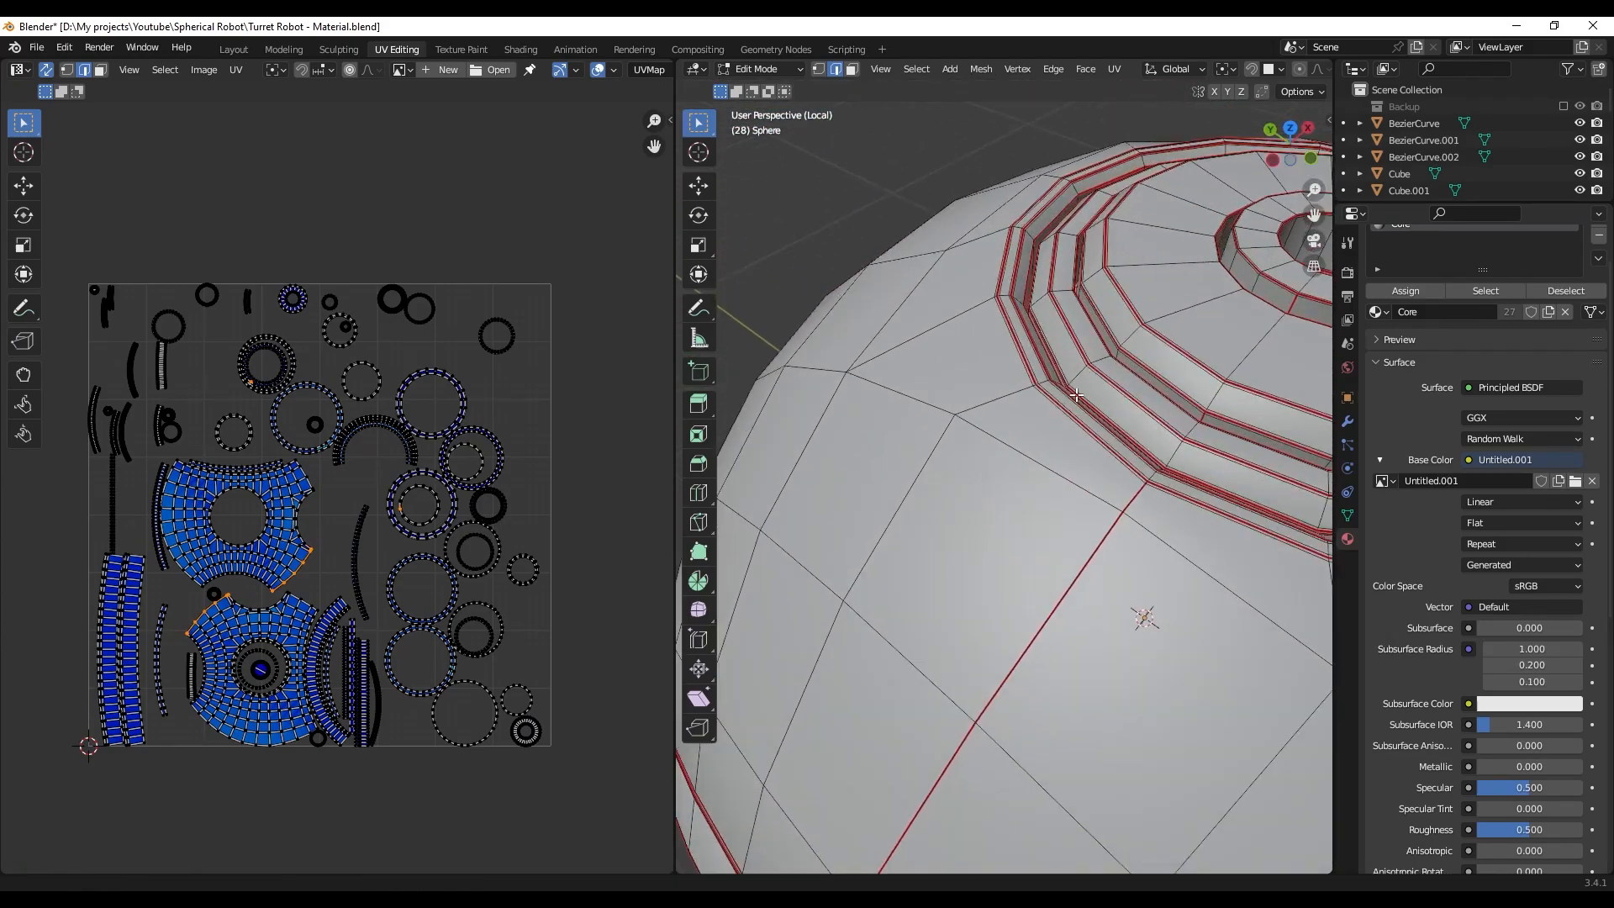
middle_click_drag(1169, 496, 1095, 537, "shift")
scroll(975, 523, "down", 6)
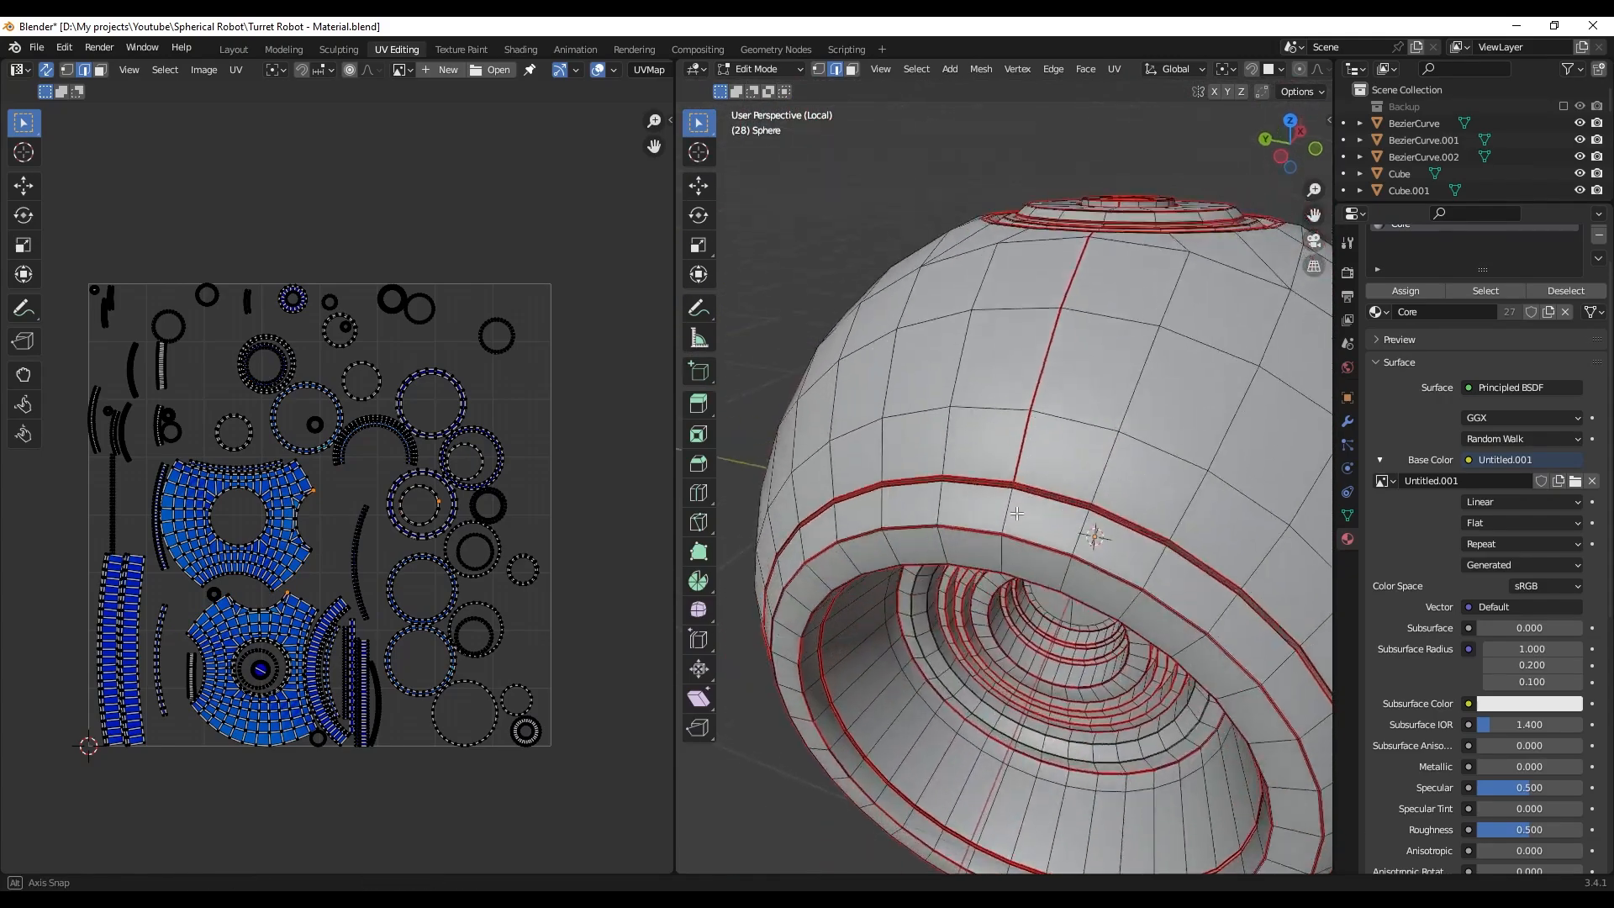
scroll(1099, 512, "up", 6)
left_click(1110, 713)
scroll(1092, 656, "down", 6)
- Clear the seam running along the body's underside between the front and rear rings
middle_click_drag(1084, 622, 1062, 547)
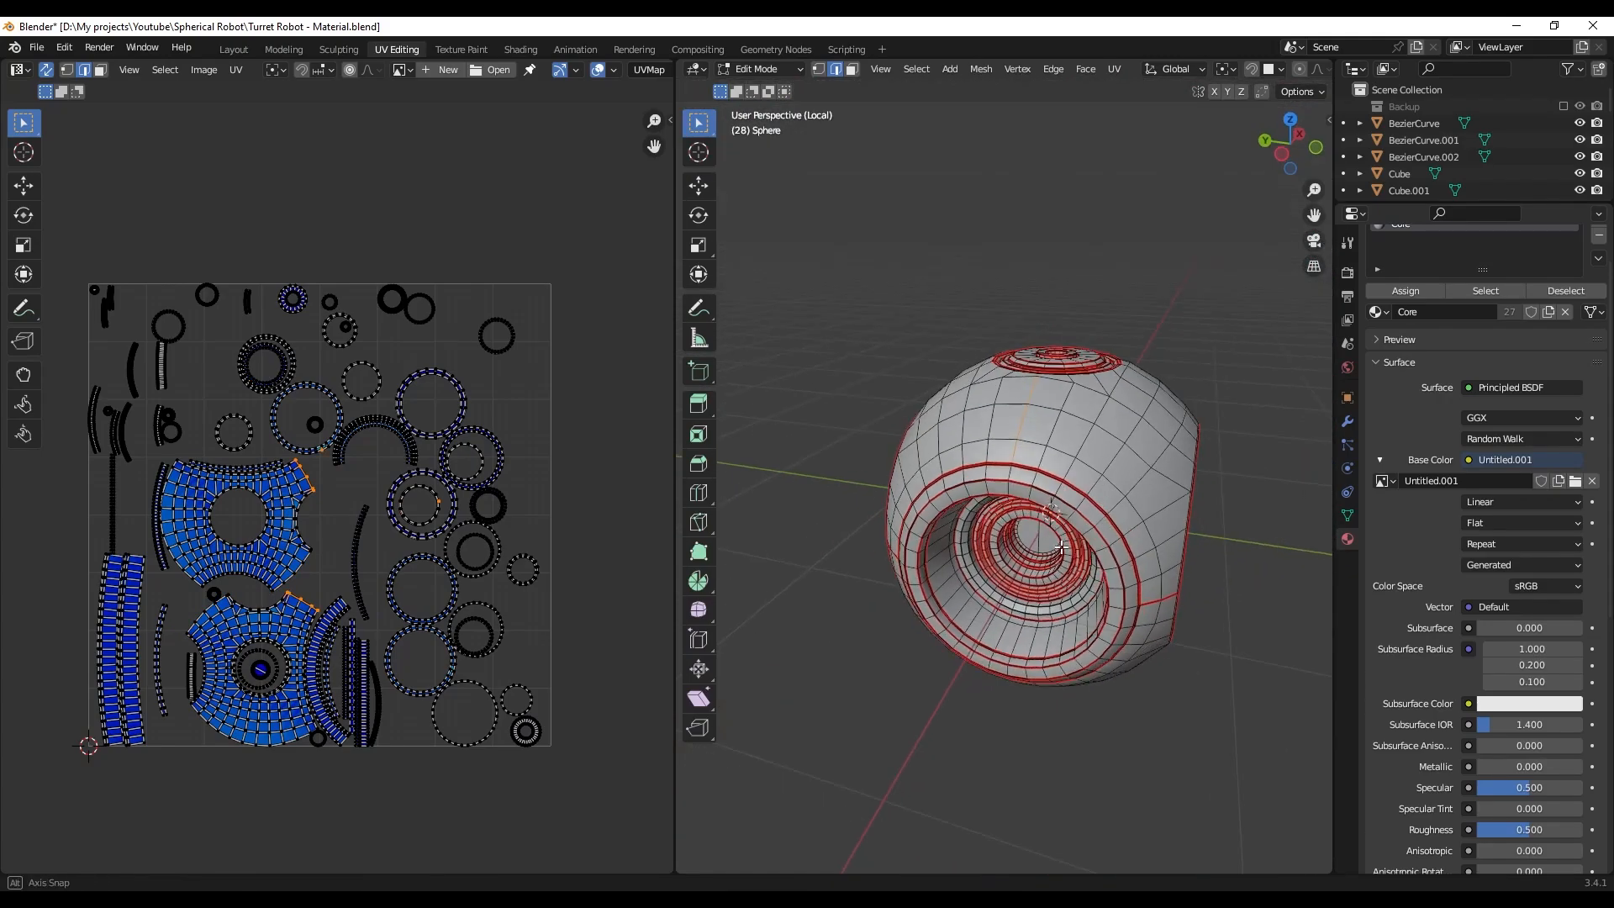
scroll(1087, 564, "up", 10)
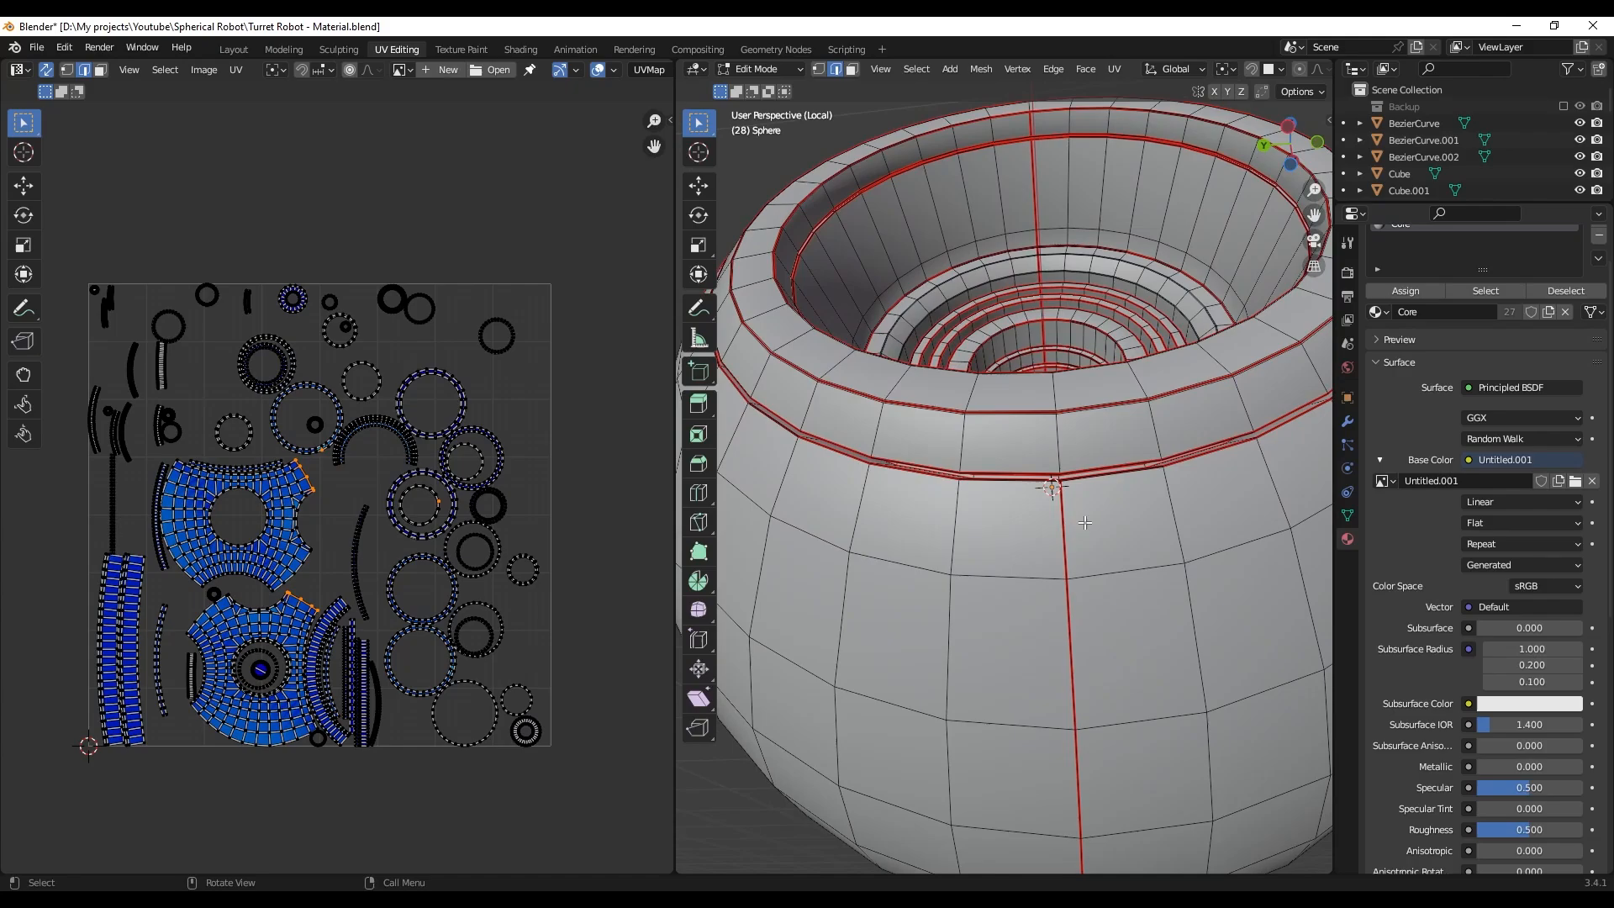
scroll(1066, 492, "down", 6)
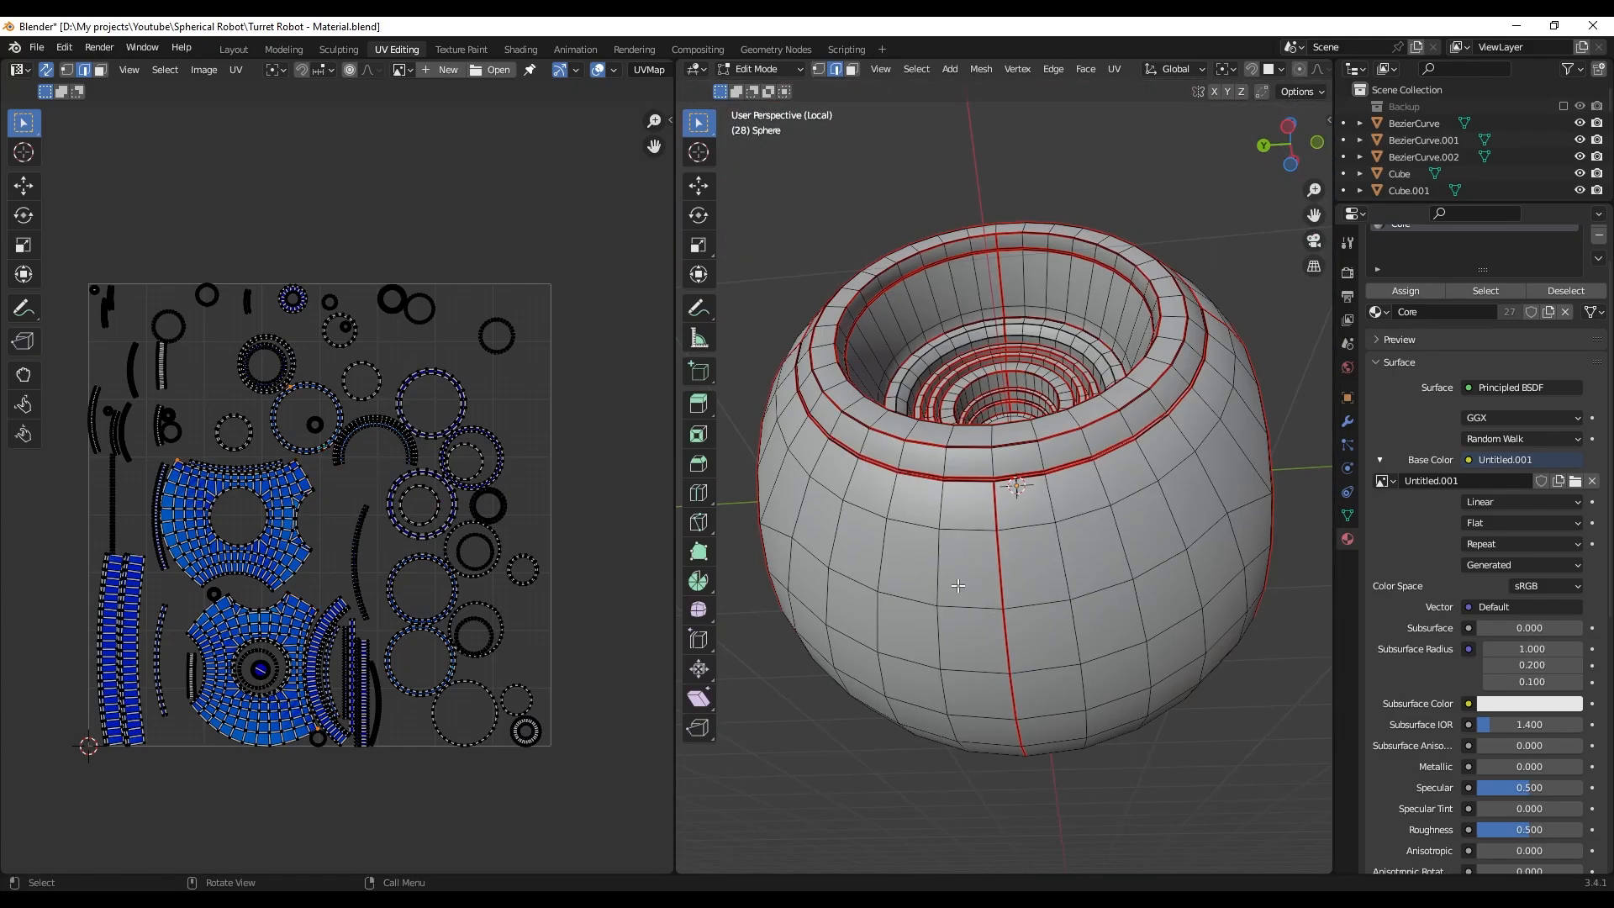
middle_click_drag(1065, 493, 1038, 445)
scroll(1033, 434, "up", 6)
middle_click_drag(970, 505, 951, 417)
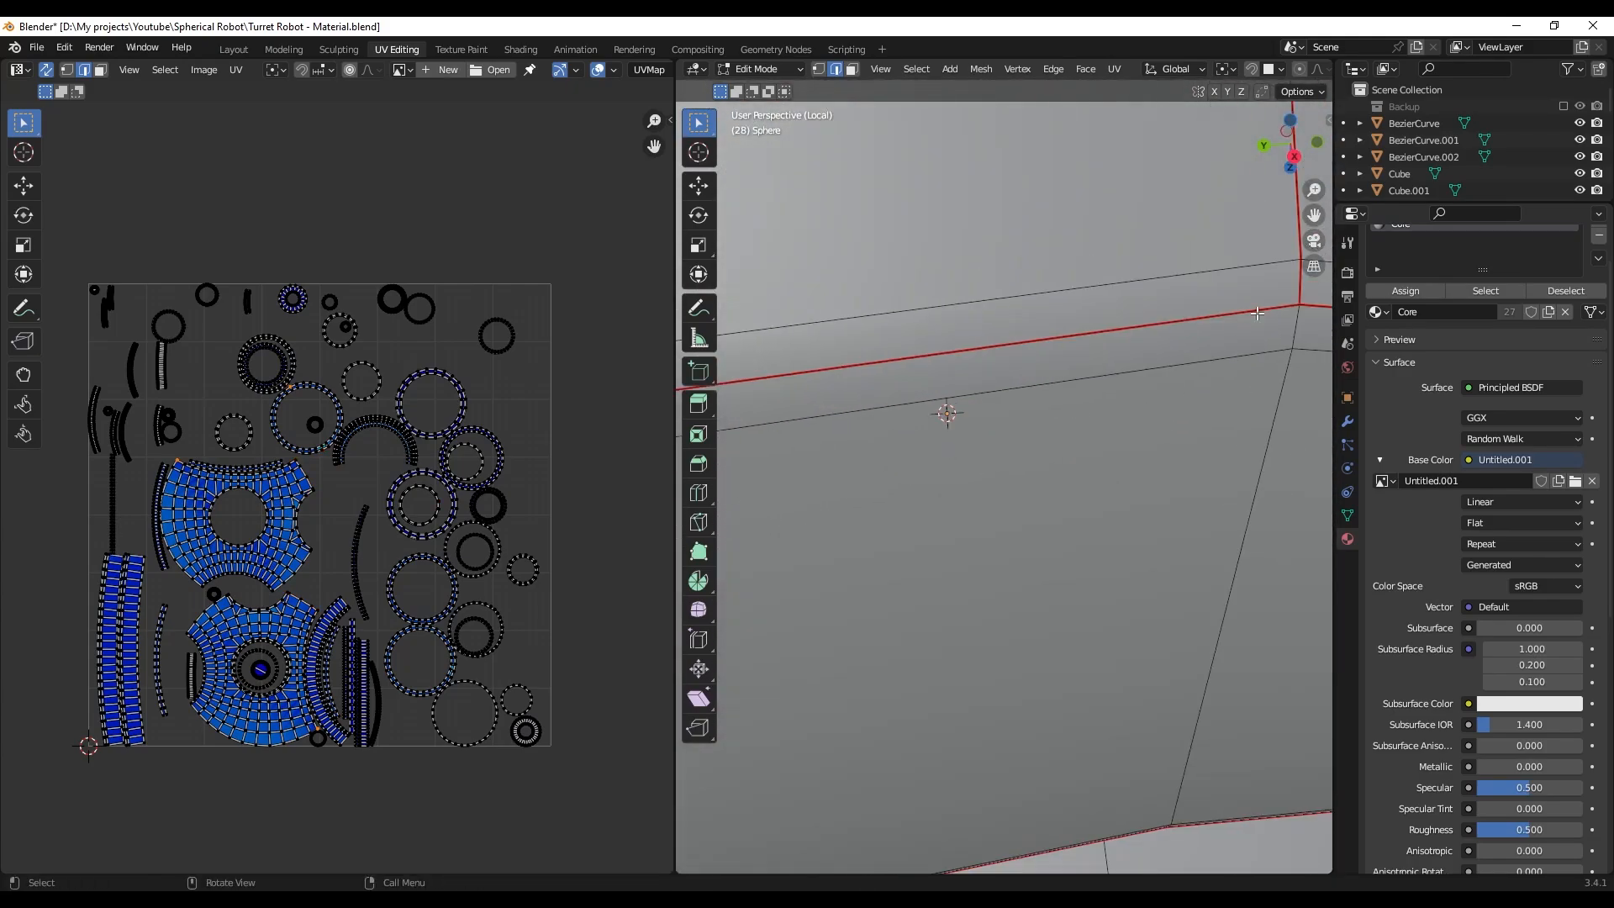
scroll(1000, 454, "down", 6)
left_click(1000, 454, "ctrl")
right_click(990, 588)
left_click(991, 677)
scroll(1001, 677, "down", 4)
- Select the whole body mesh, unwrap it with the revised seams, and return to the full robot in Object Mode
middle_click_drag(1000, 677, 1040, 511)
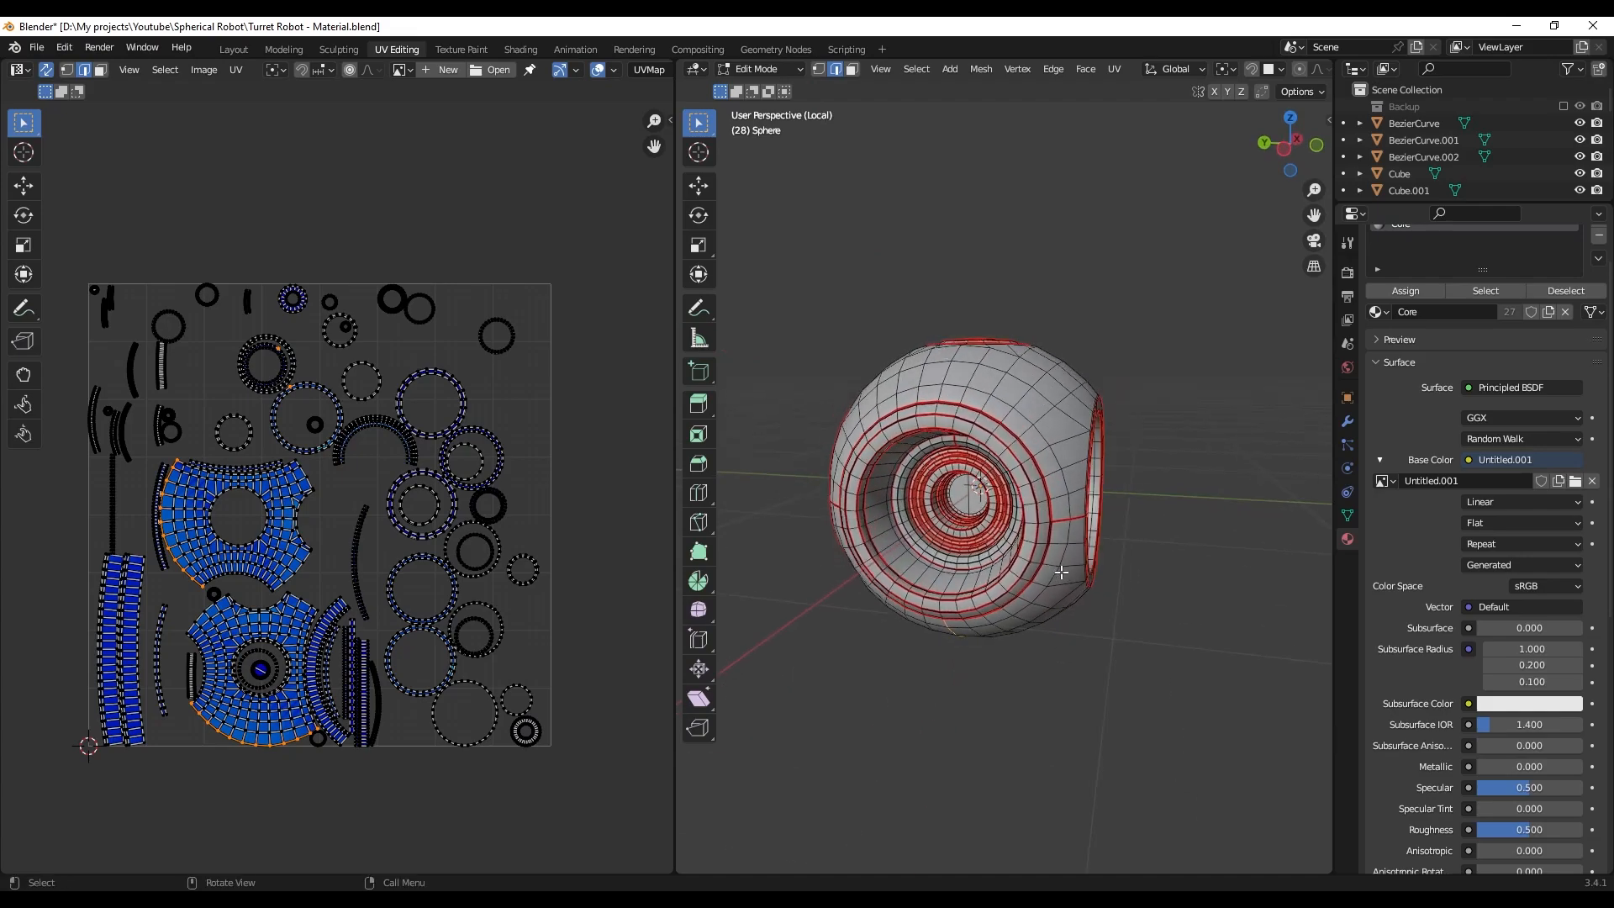
key("Tab")
key("Tab")
key("a")
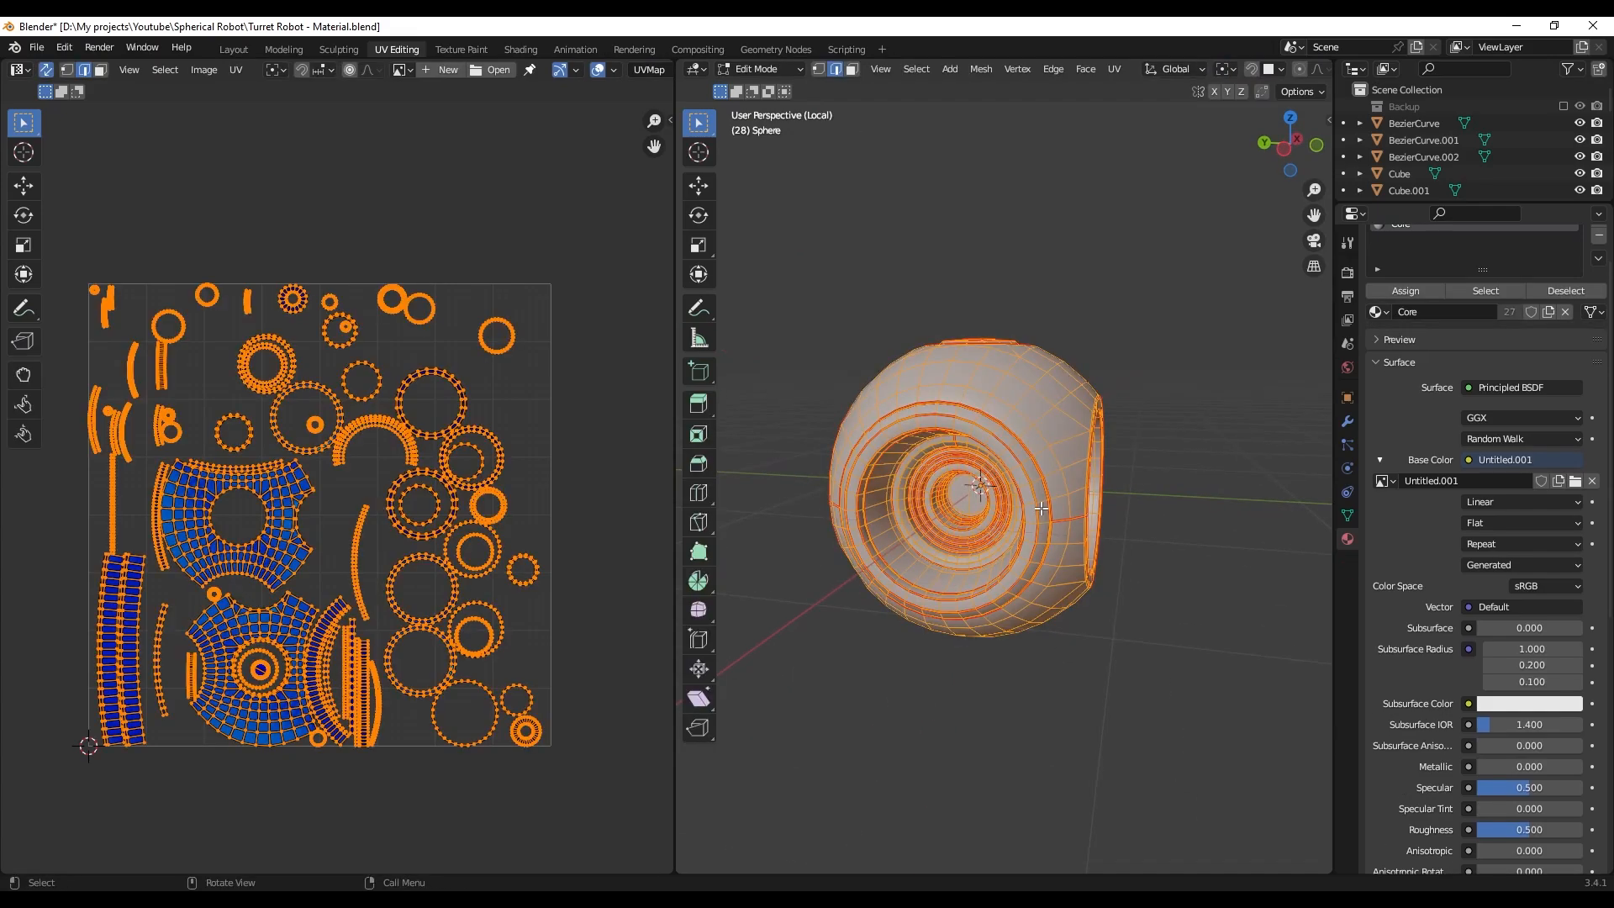
key("u")
left_click(1022, 473)
key("alt+a")
middle_click_drag(1022, 473, 1024, 547)
key("Tab")
key("KP_Divide")
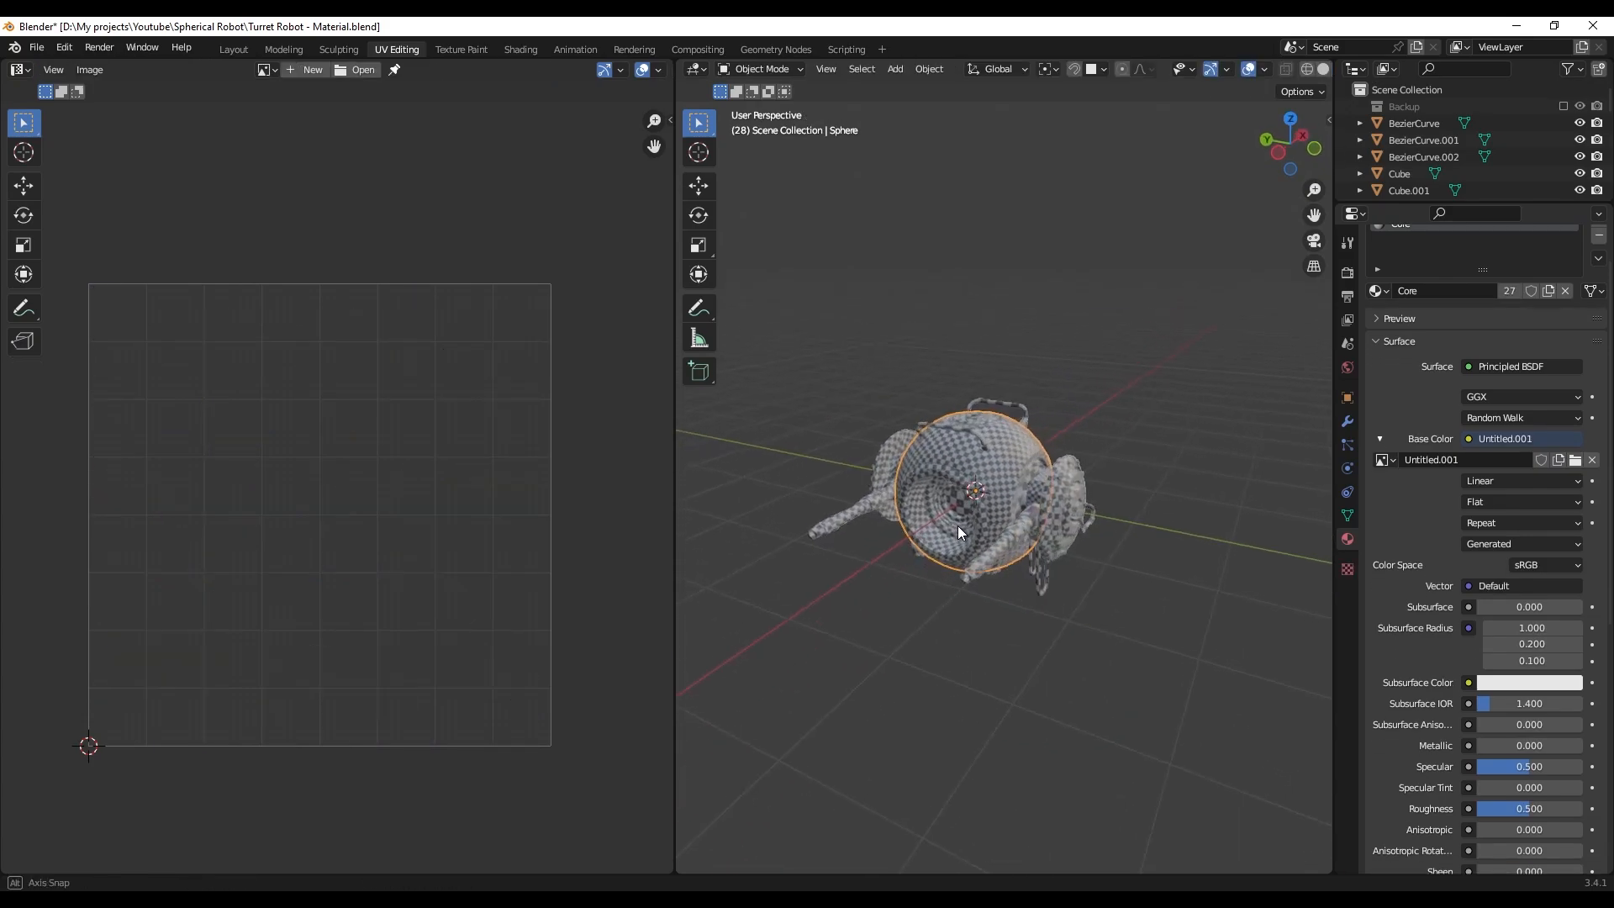
- Select all robot parts in Edit Mode and pack their UVs together with UV-Packer
key("a")
key("Tab")
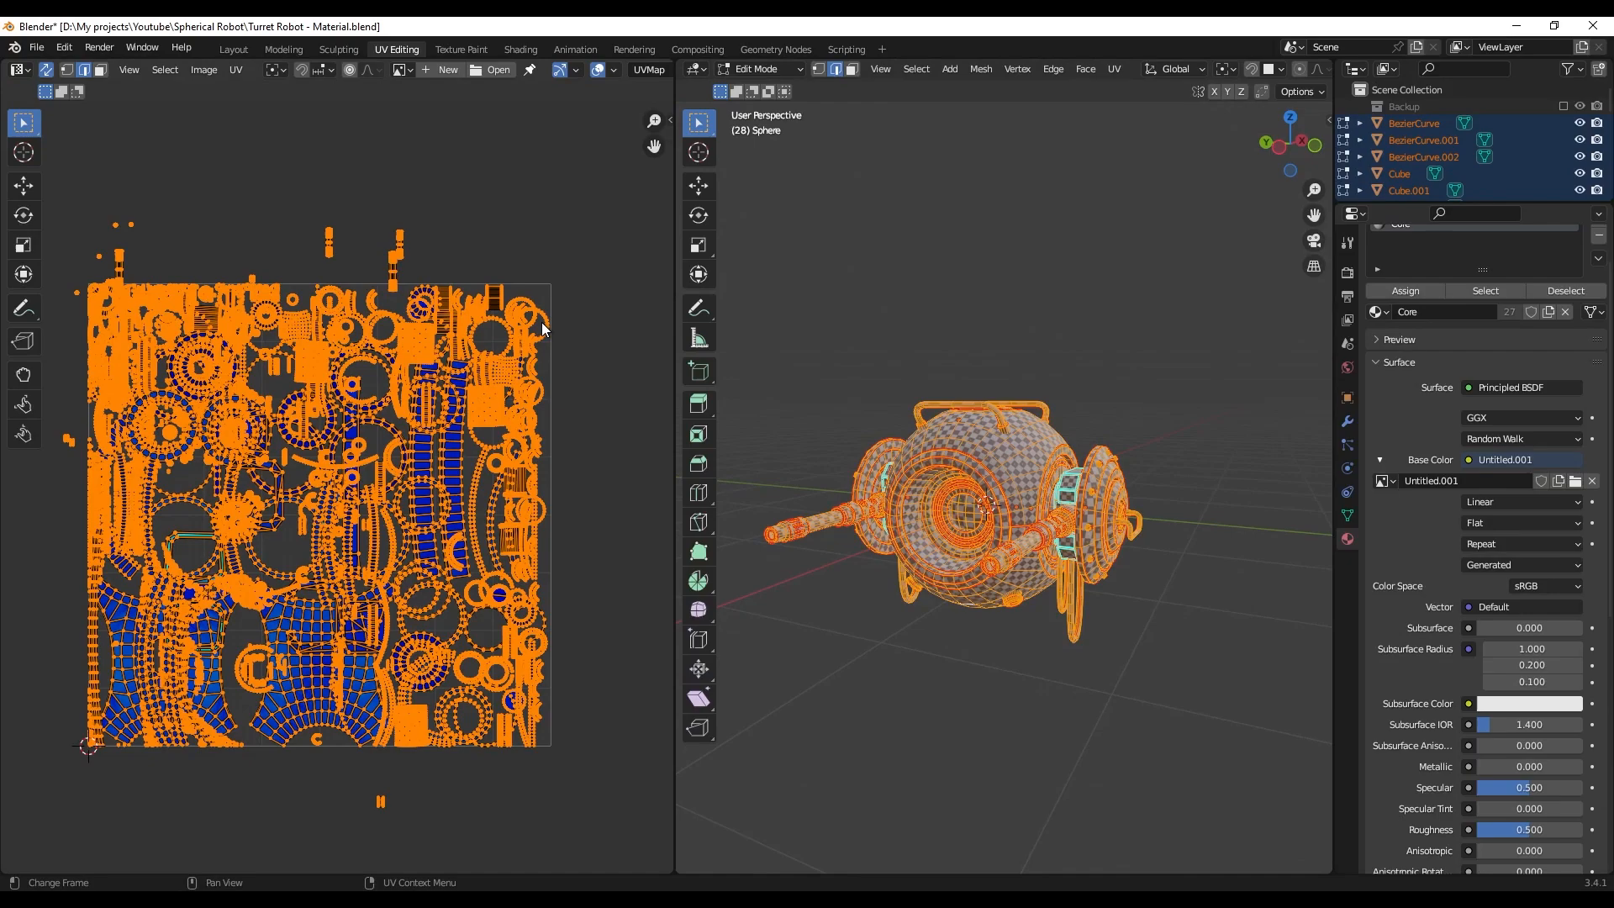
key("n")
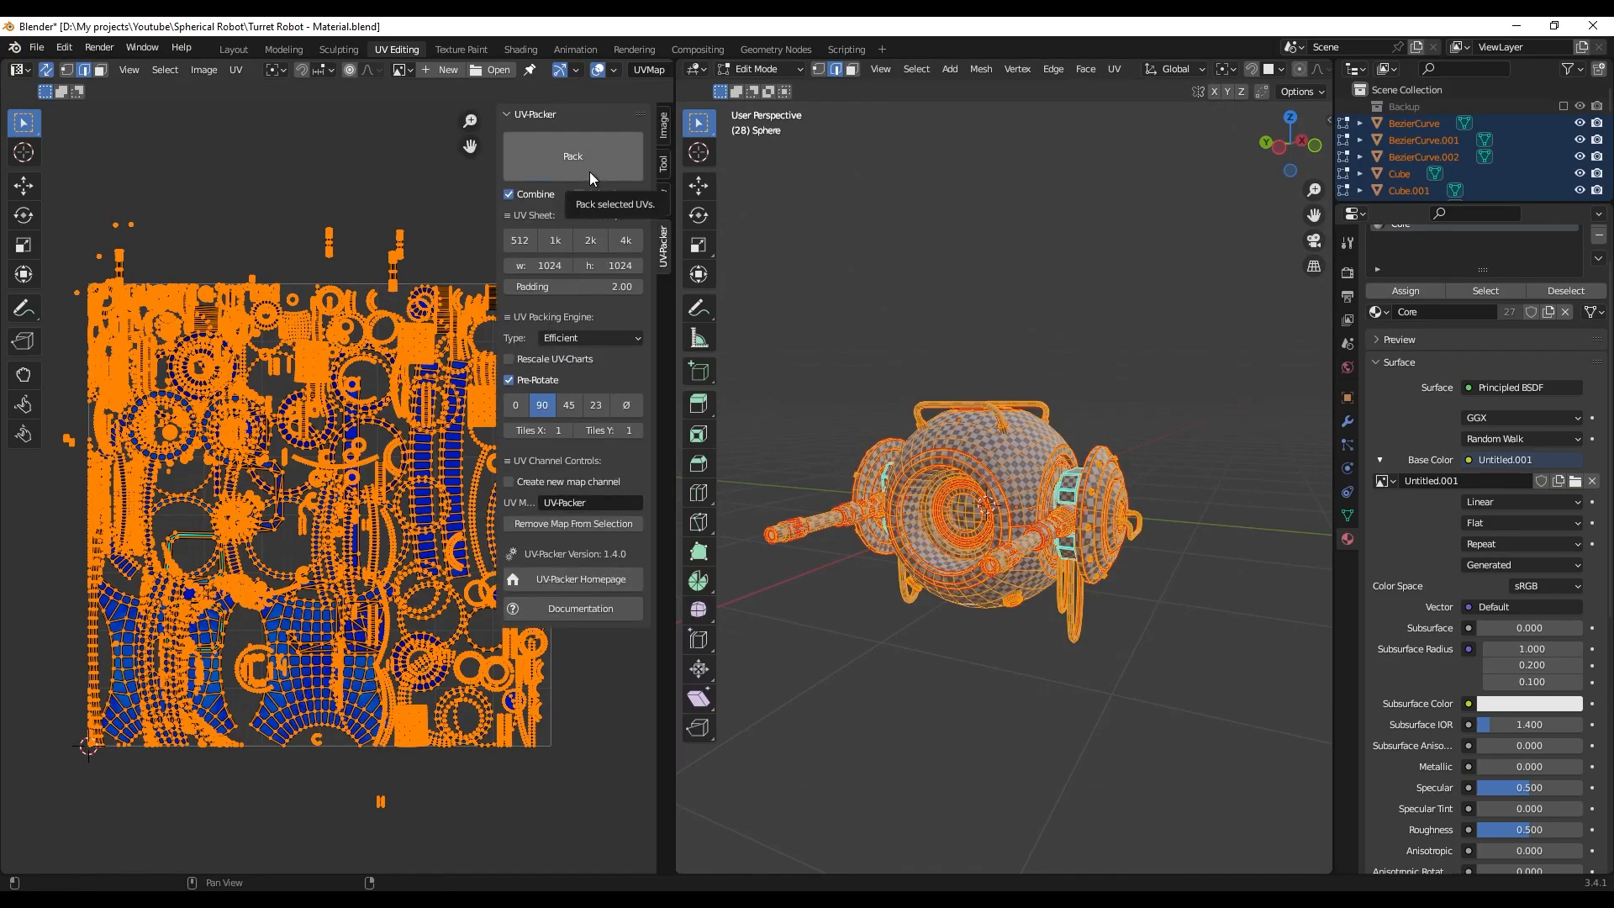
left_click(589, 171)
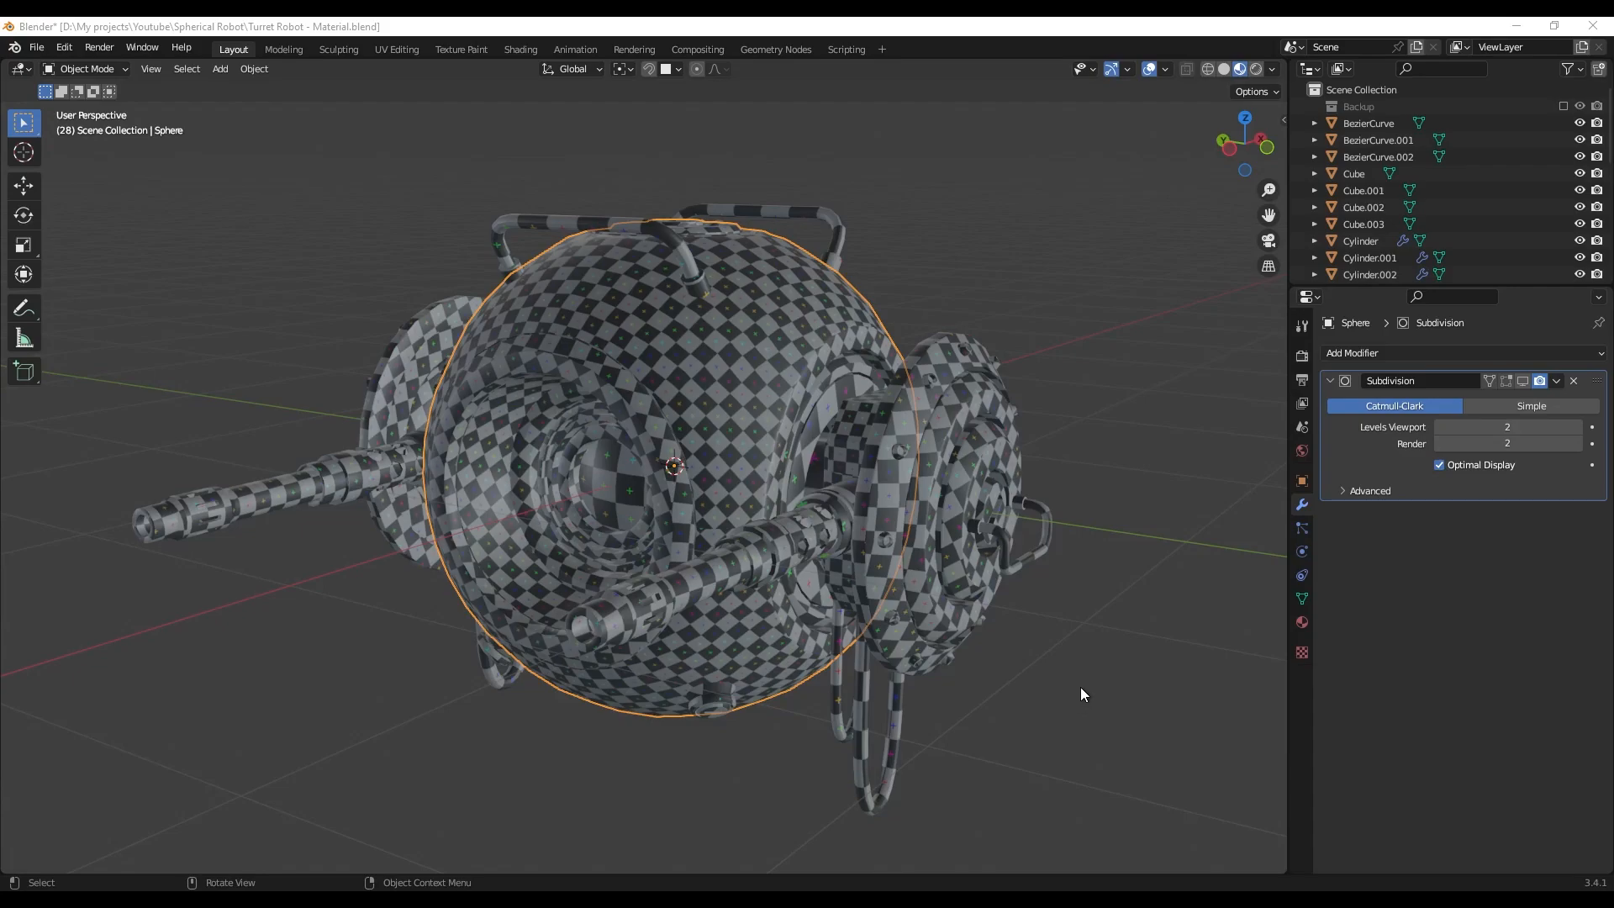
- Turn on the Subdivision modifier's viewport display for the spherical body and the side discs
left_click(1081, 691)
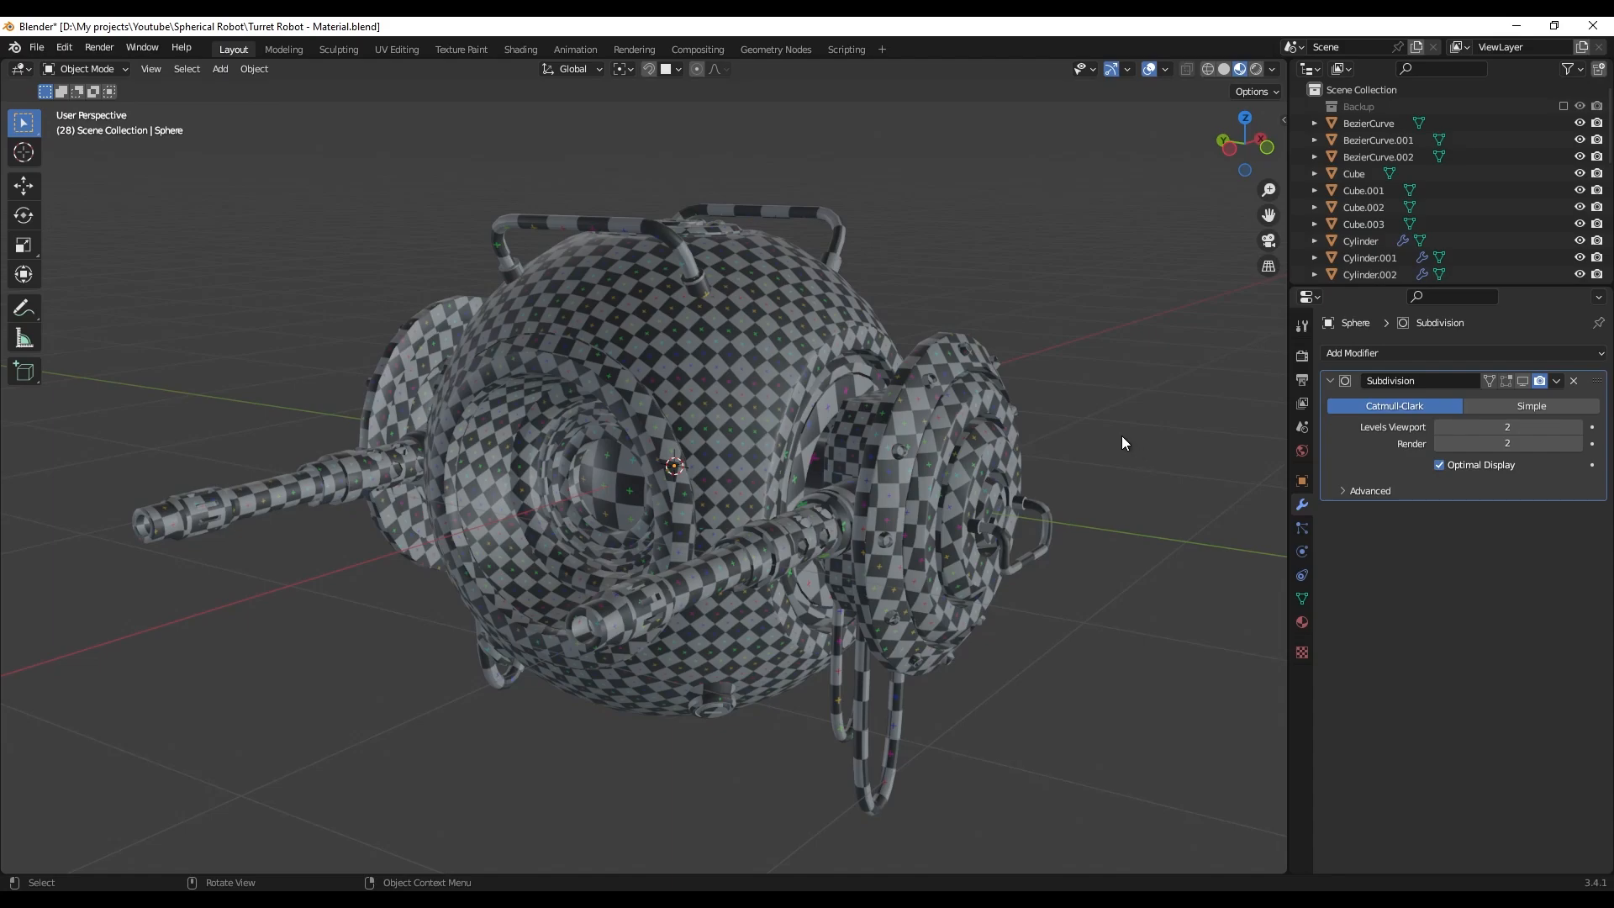
left_click(759, 369)
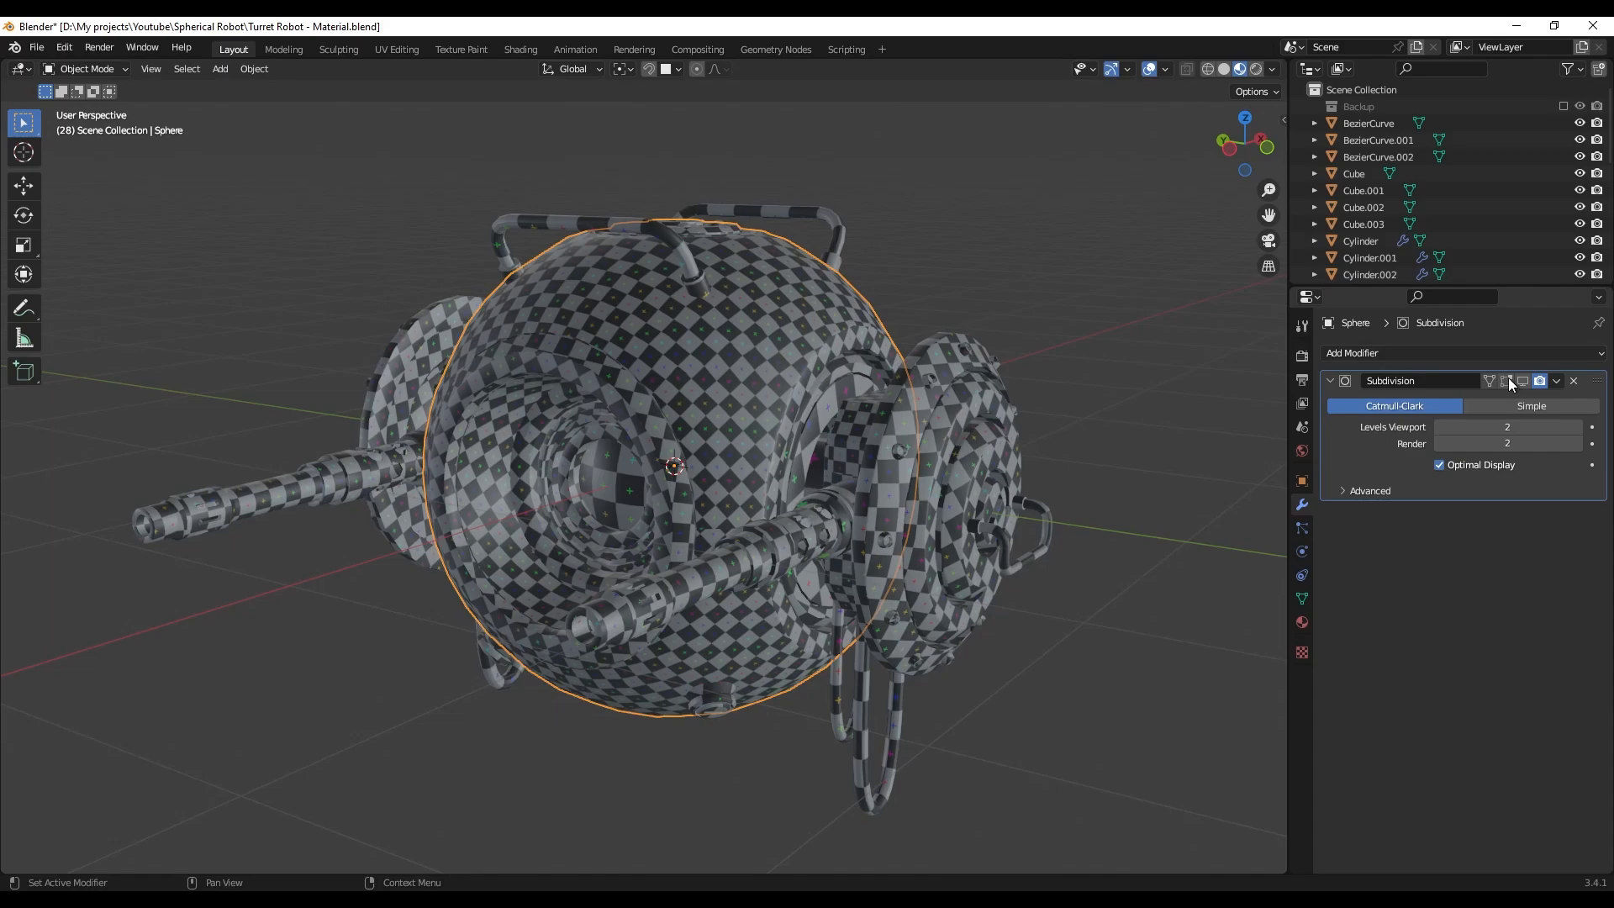
left_click(852, 545)
middle_click_drag(853, 545, 750, 535)
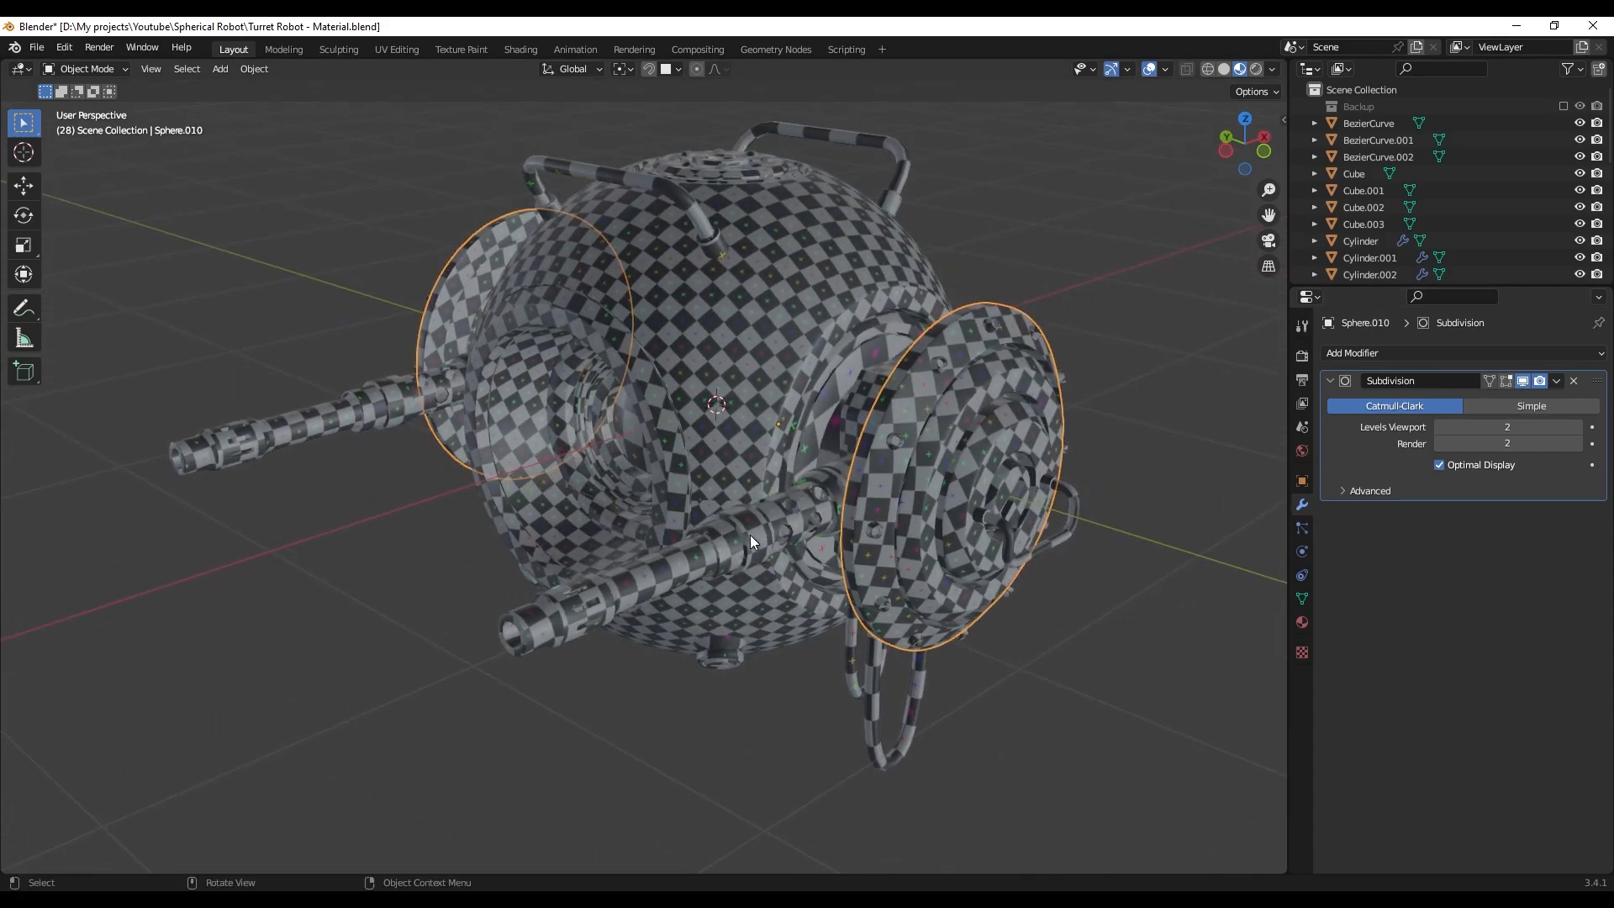
- Turn on the gun barrel's Subdivision modifier in the viewport, comparing its checker texture with and without smoothing
left_click(750, 535)
scroll(689, 553, "up", 6)
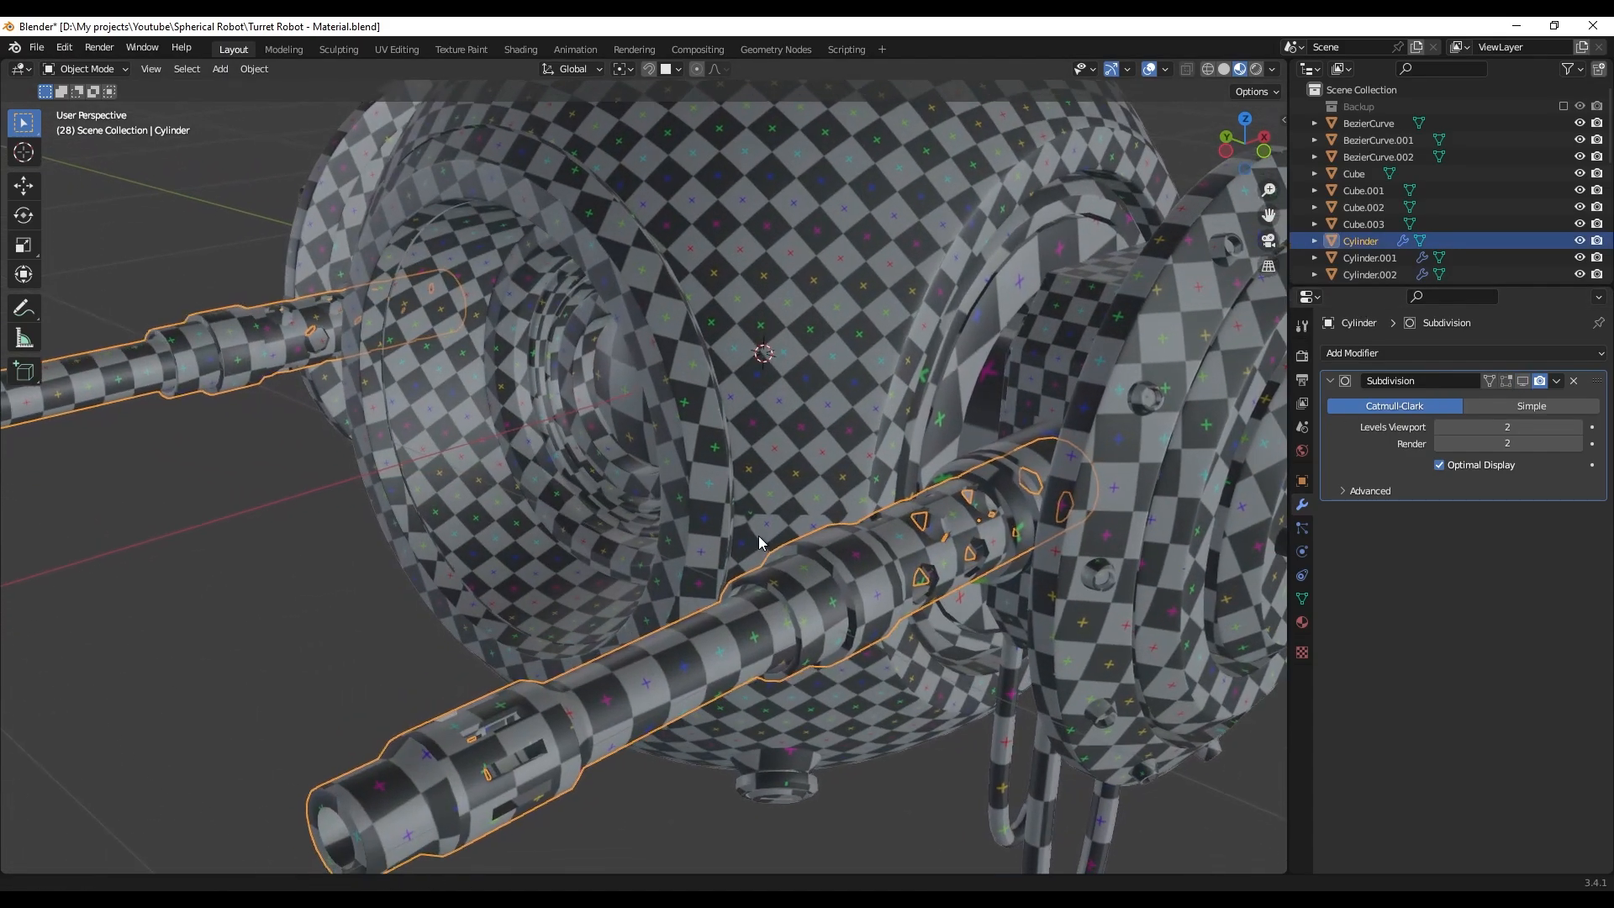
scroll(760, 542, "up", 4)
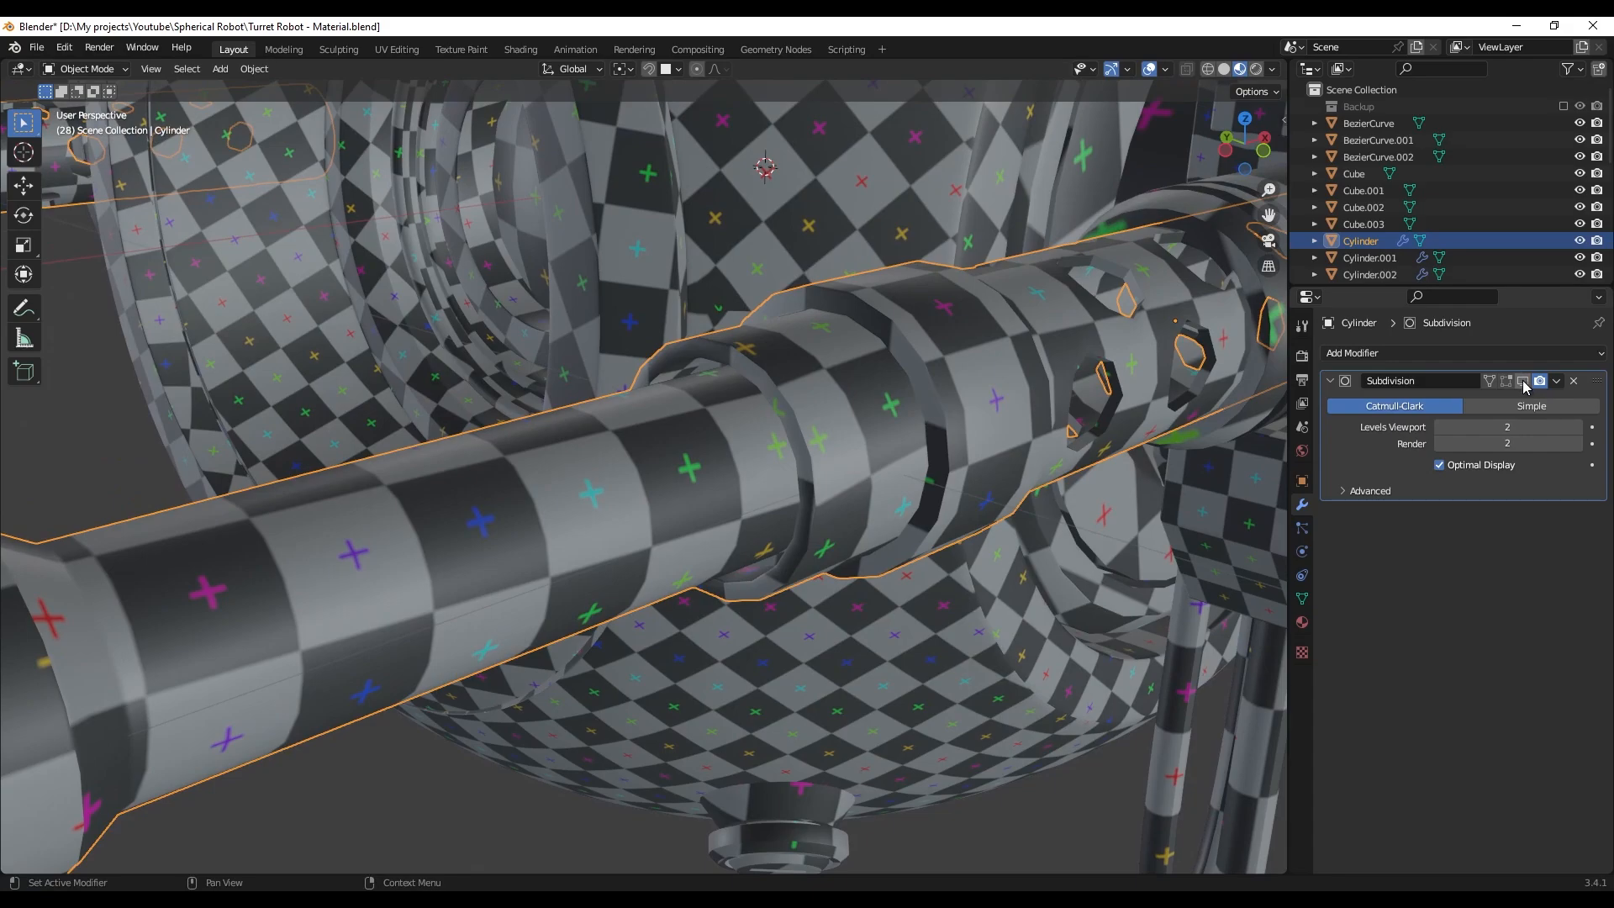
left_click(1522, 381)
scroll(753, 462, "up", 5)
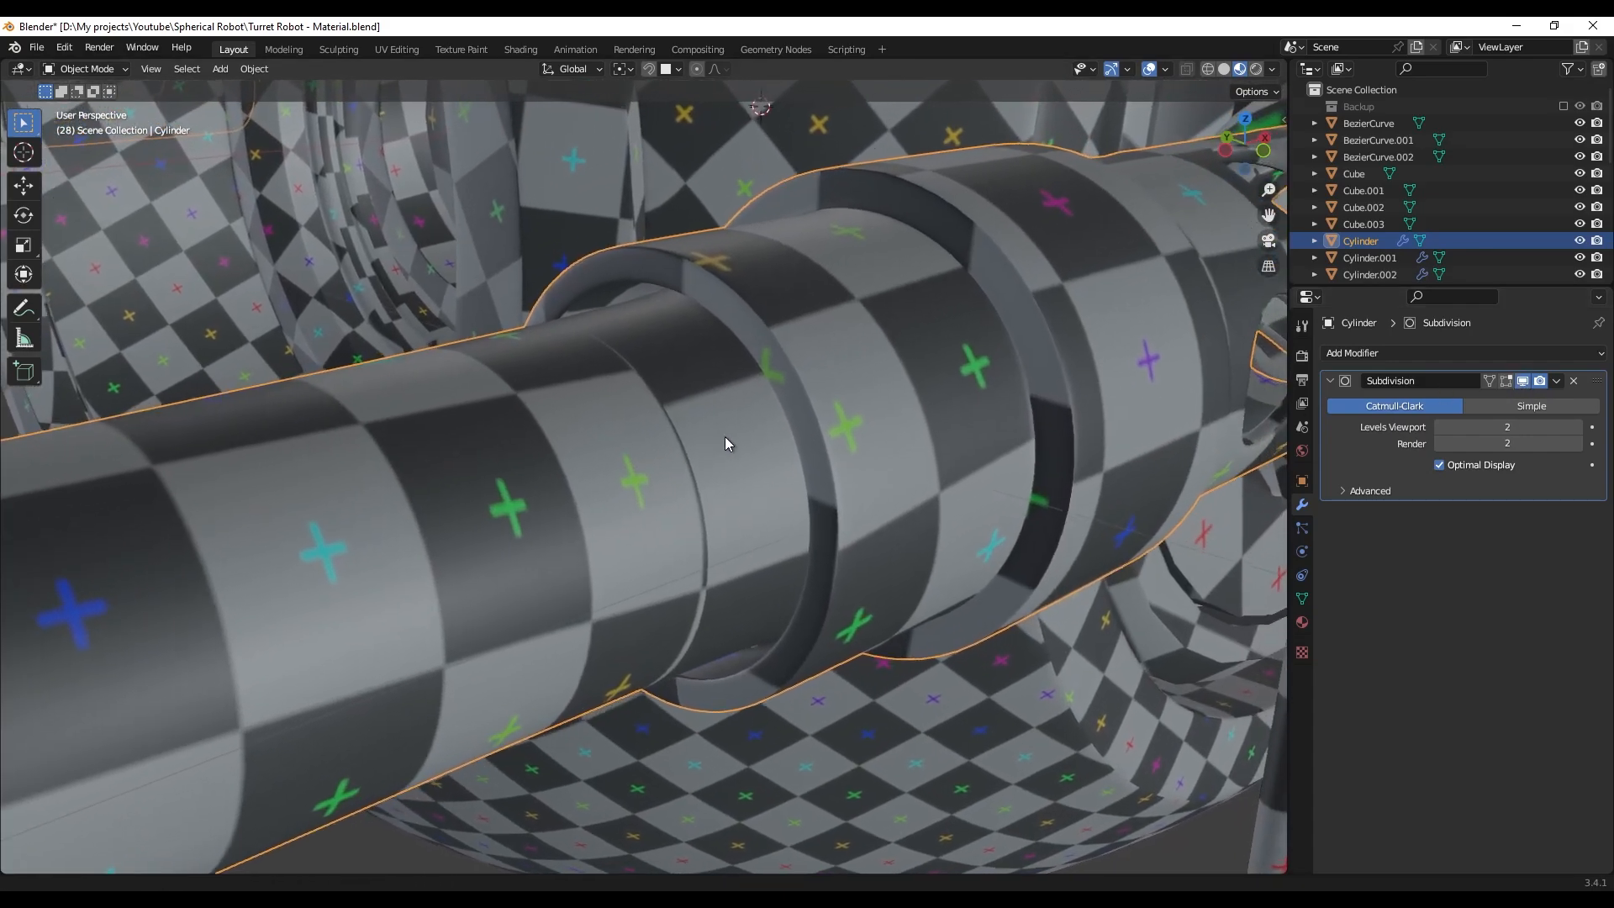
scroll(727, 443, "down", 1)
left_click(1522, 381)
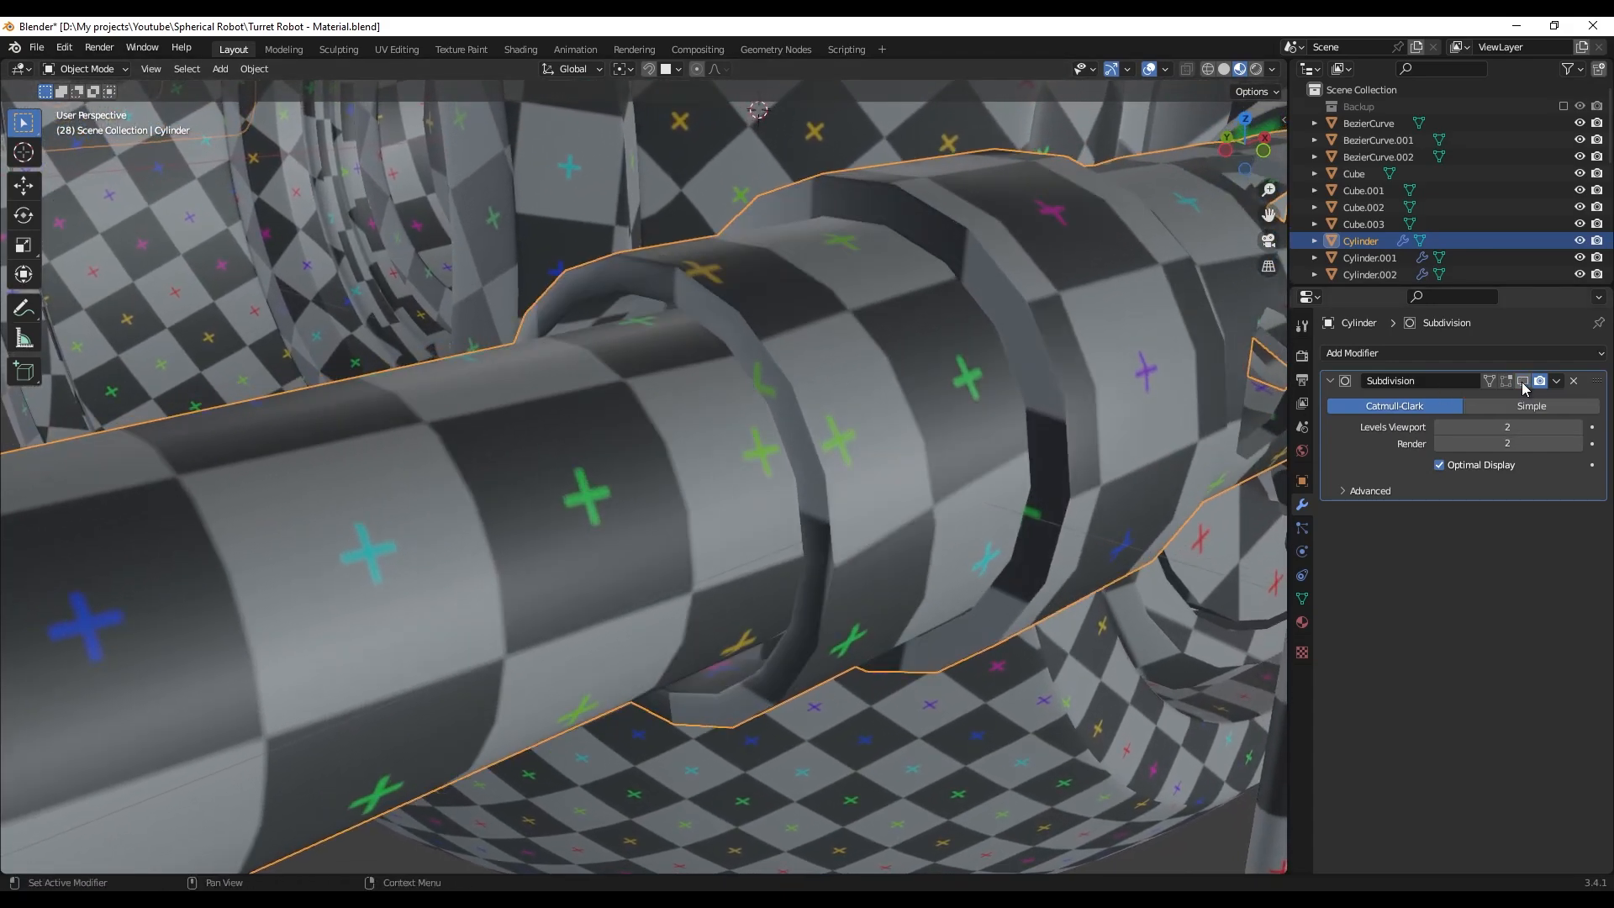
left_click(1523, 382)
left_click(1523, 382)
left_click(1523, 382)
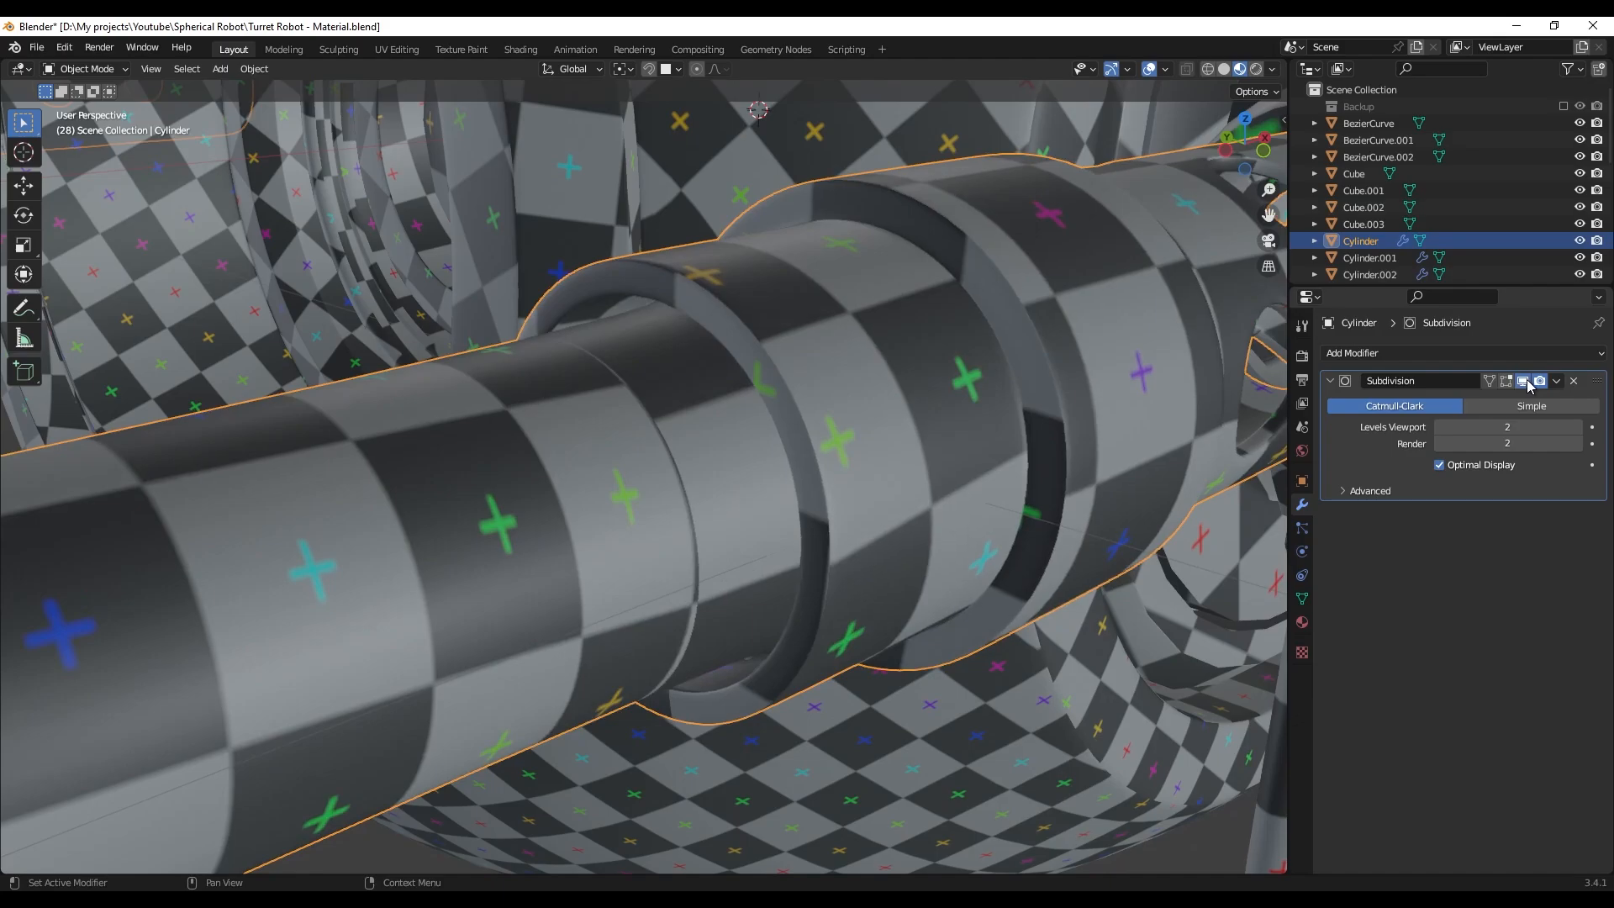
left_click(1526, 384)
middle_click_drag(763, 508, 869, 459, "shift")
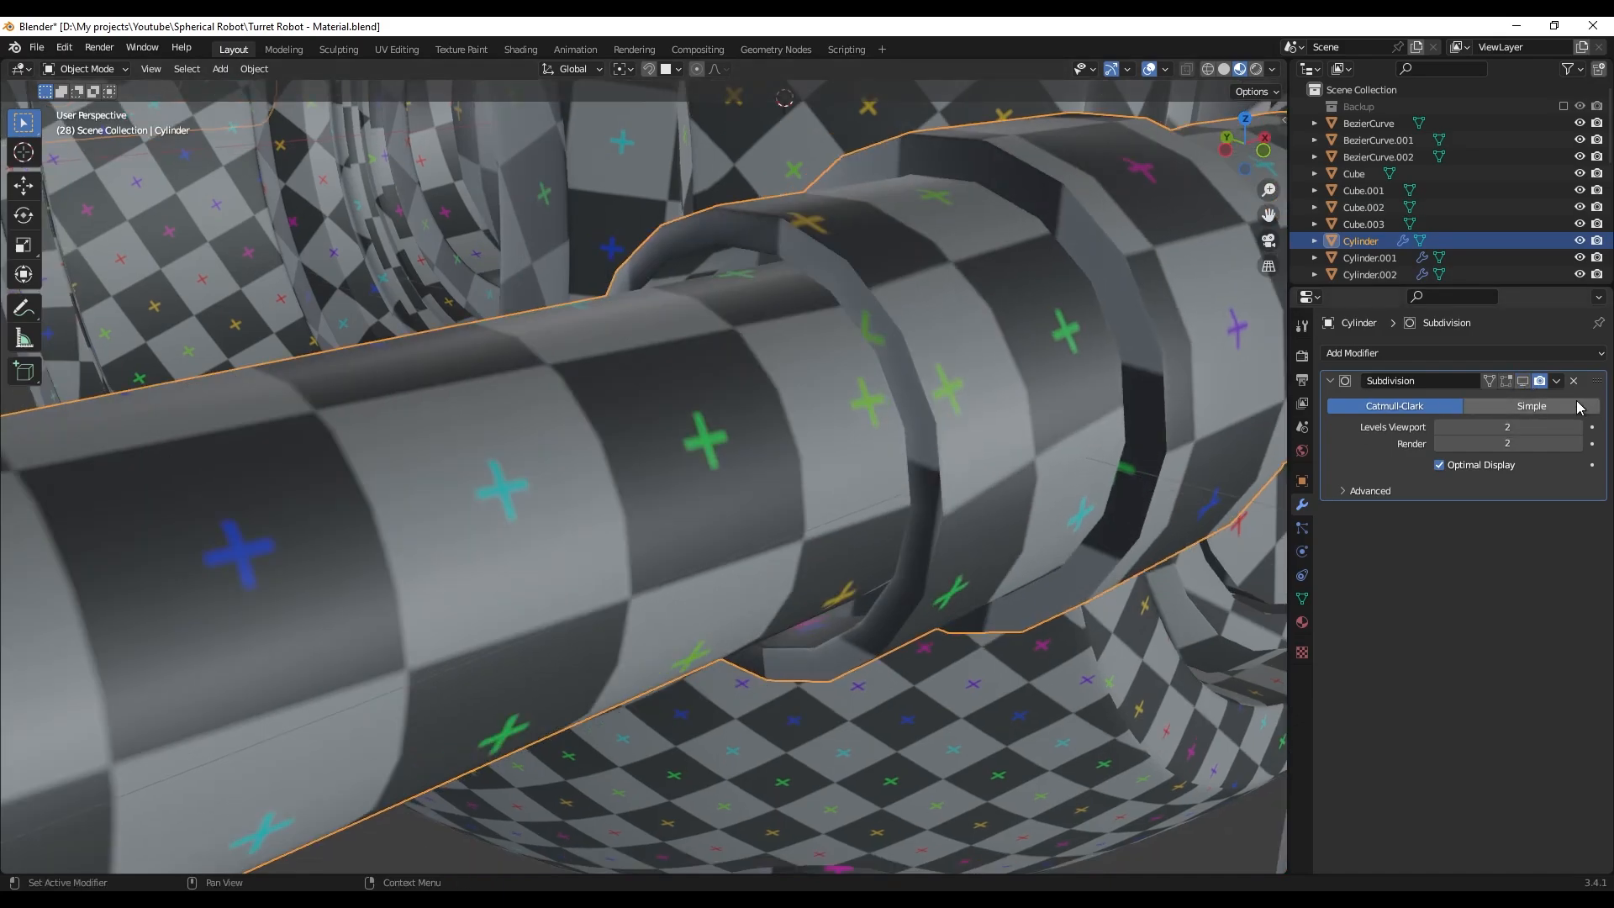
left_click(1522, 381)
- Add one edge loop on the gun barrel close to its collar, at factor 0.940, and show the Subdivision modifier in Edit Mode
key("Tab")
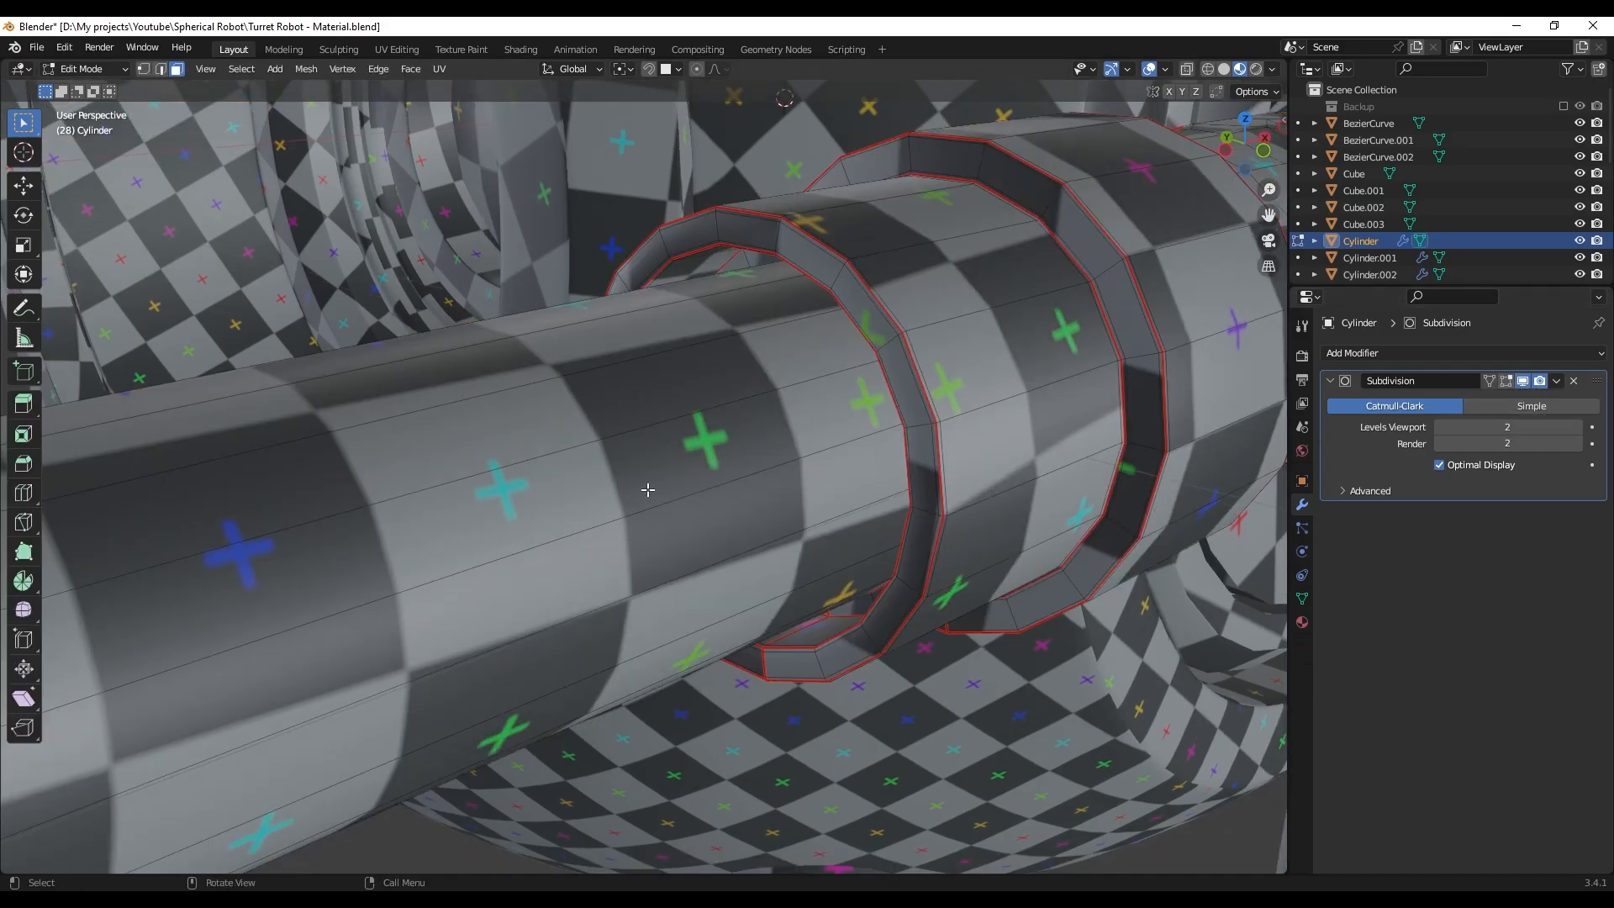
key("ctrl+r")
left_click(542, 538)
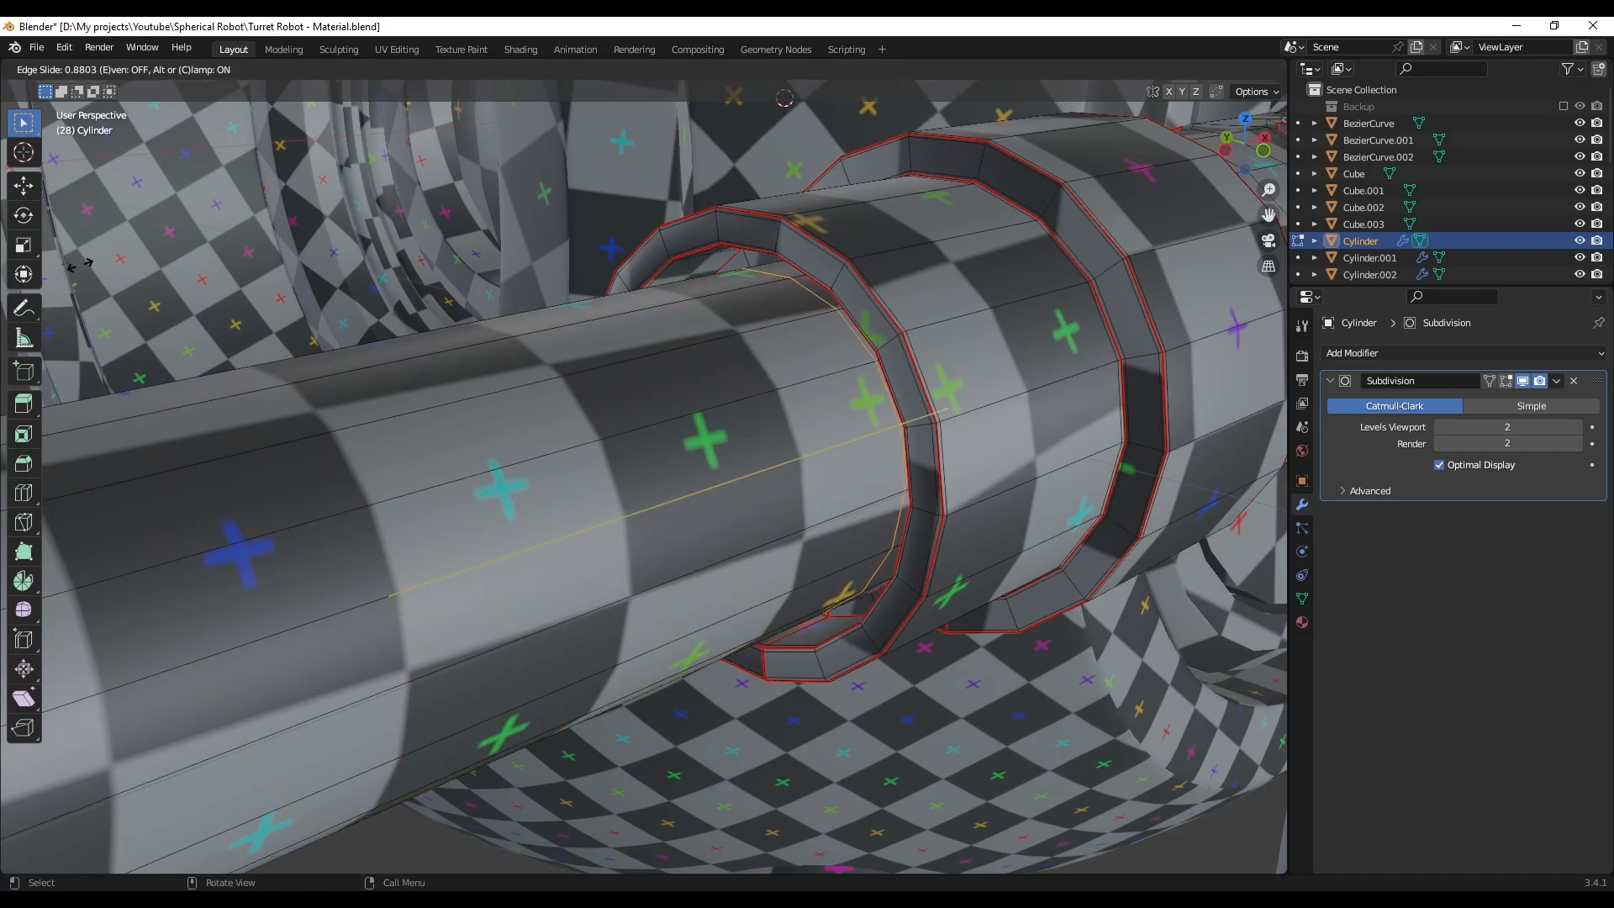
left_click(145, 270)
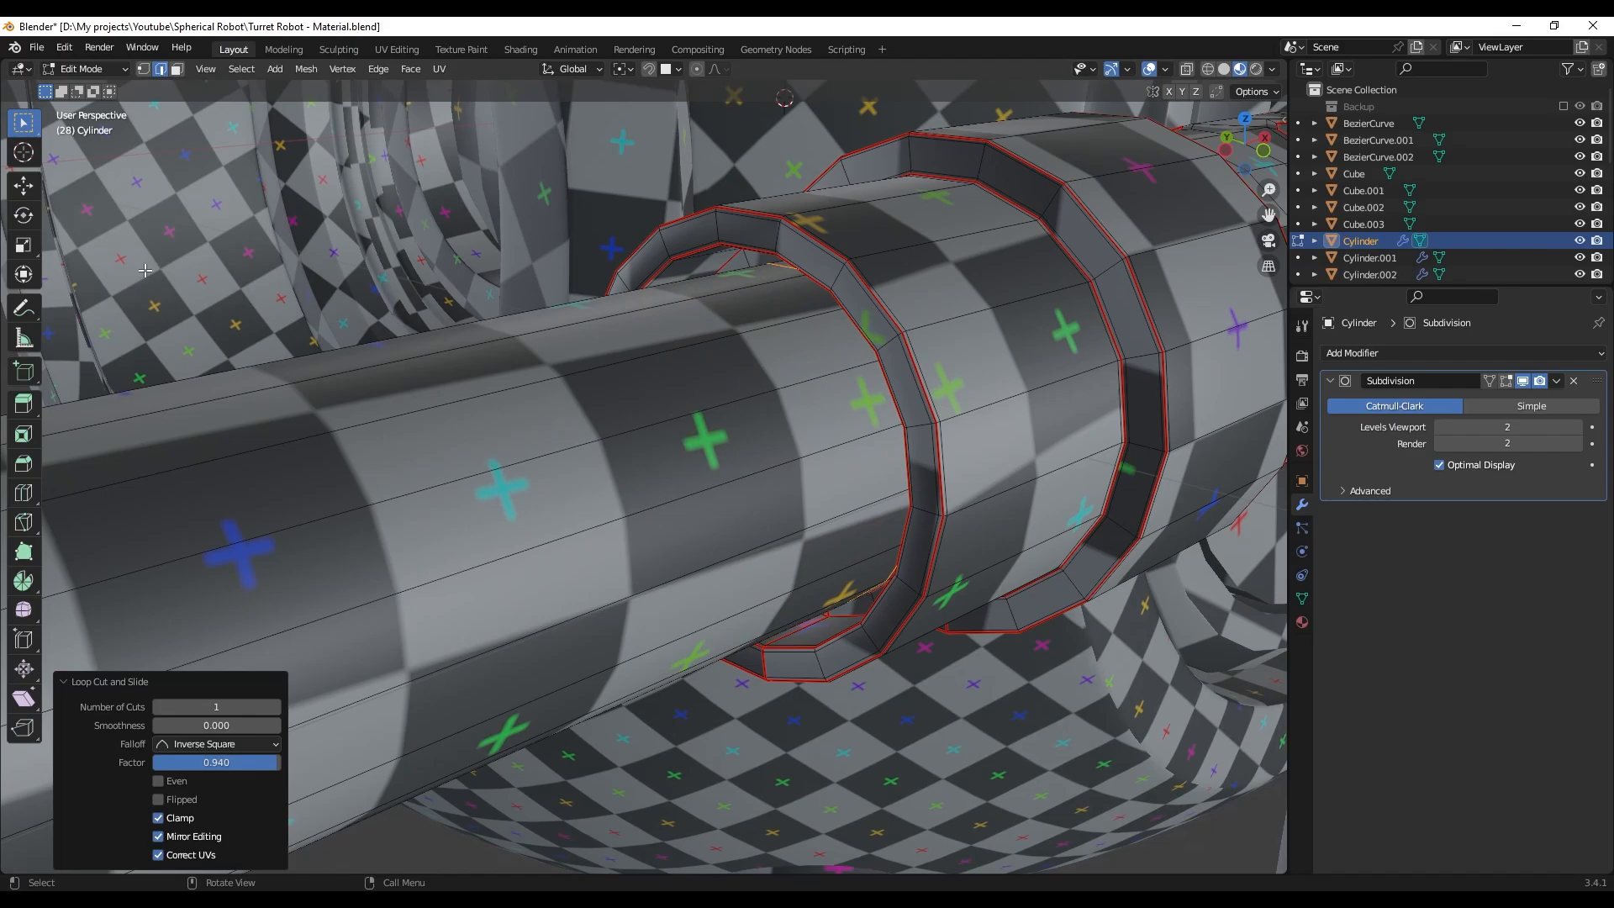
left_click(1505, 385)
middle_click_drag(895, 476, 850, 486, "shift")
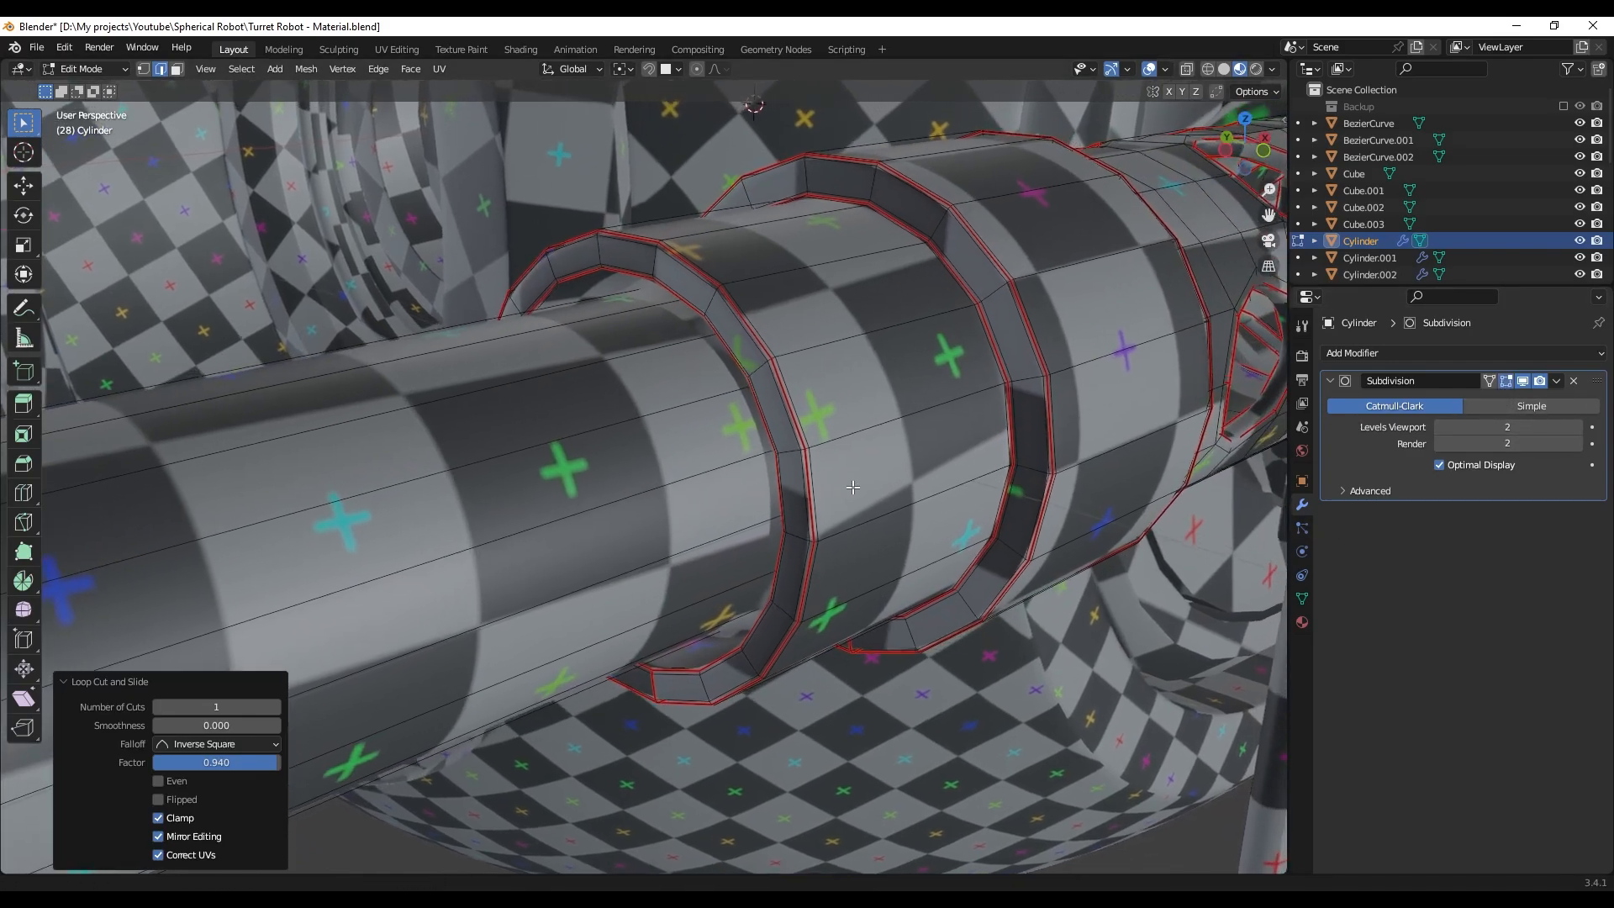
- Examine the barrel's added edge loop in wireframe, then switch back to textured shading
scroll(848, 485, "up", 3)
middle_click_drag(682, 433, 799, 414, "shift")
middle_click_drag(928, 366, 821, 415, "shift")
key("shift+z")
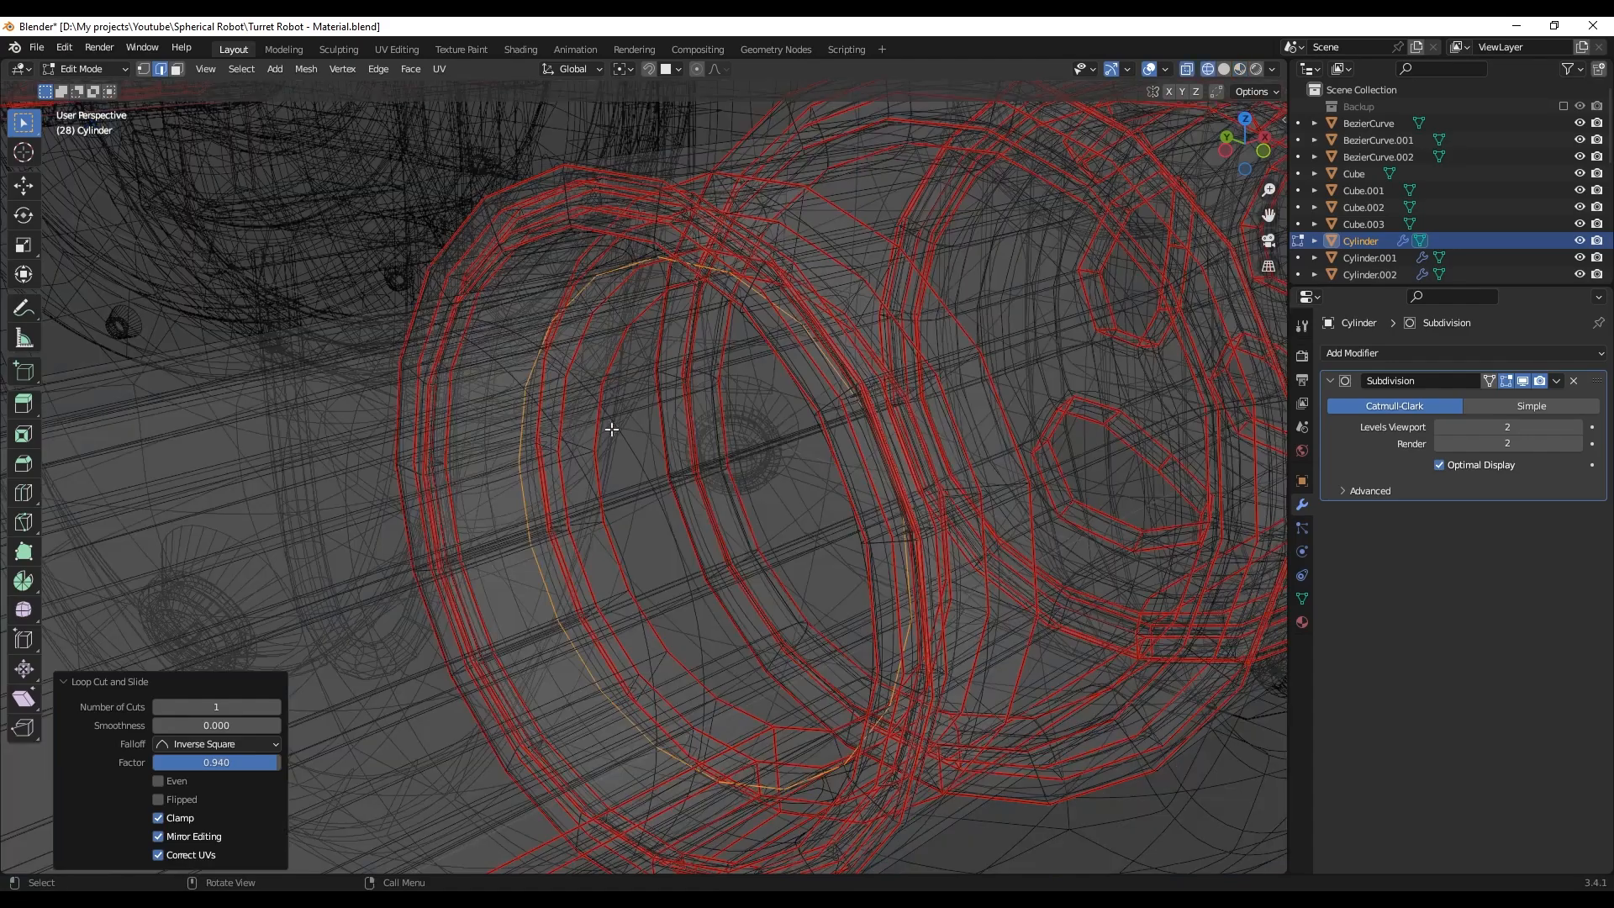
mouse_move(652, 425)
middle_mouse_down()
mouse_move(630, 436)
mouse_move(692, 458)
mouse_move(738, 447)
middle_mouse_up()
key("z")
left_click(868, 446)
- Turn on the Subdivision viewport display for the knobs under the body and the handle on the side disc
scroll(738, 447, "down", 2)
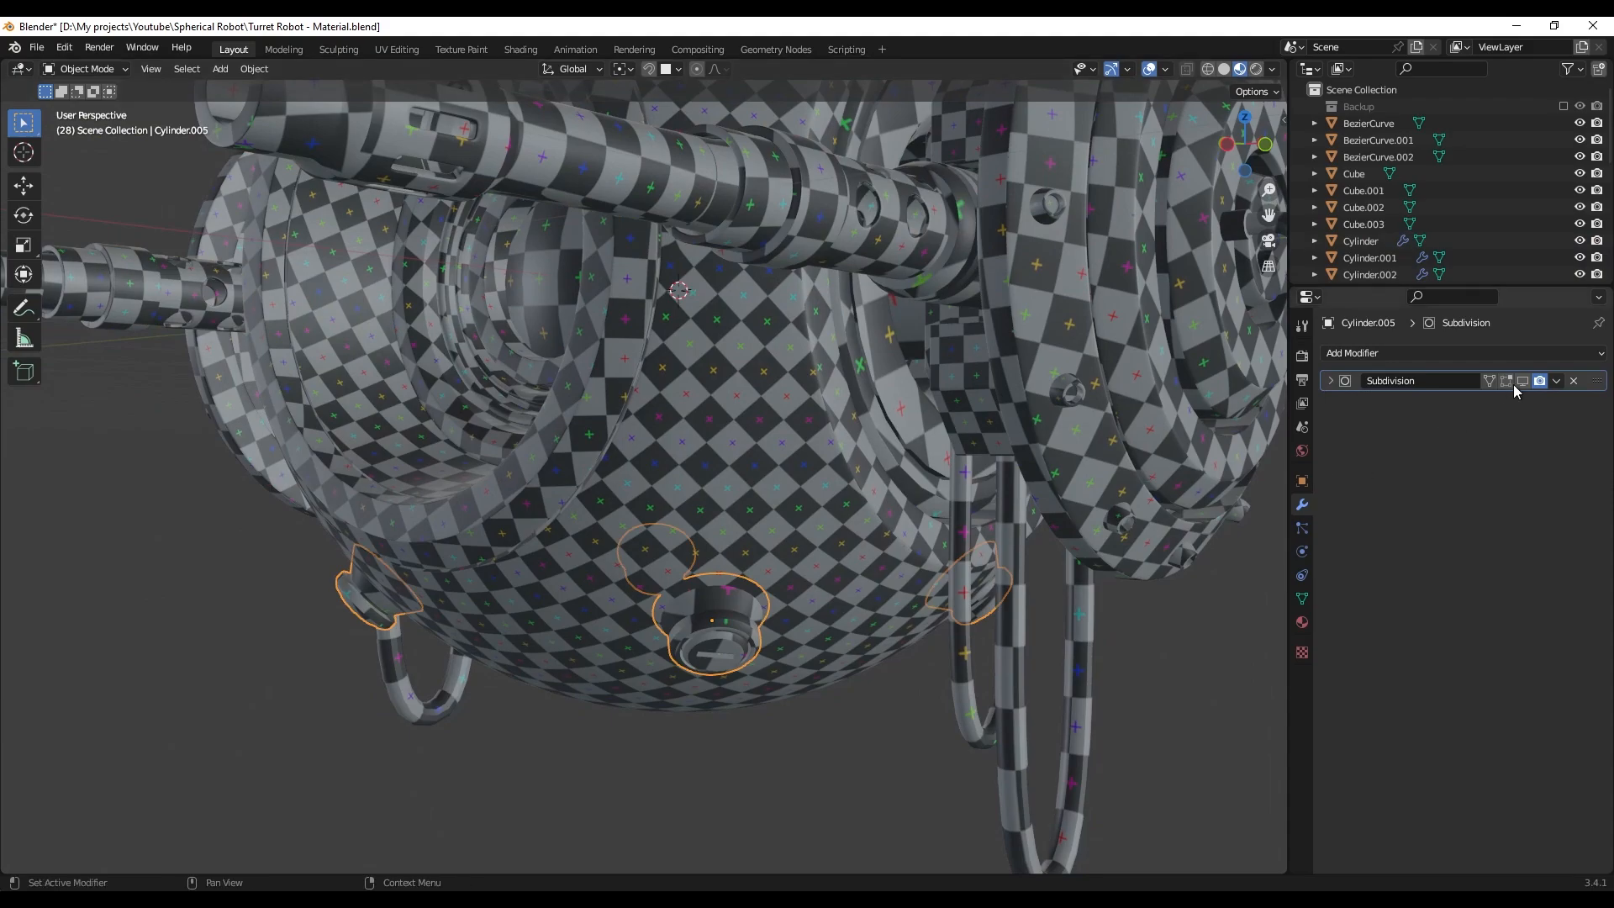
left_click(1518, 385)
middle_click_drag(785, 656, 577, 562, "shift")
scroll(622, 538, "up", 1)
left_click(686, 521)
middle_click_drag(641, 512, 567, 740, "shift")
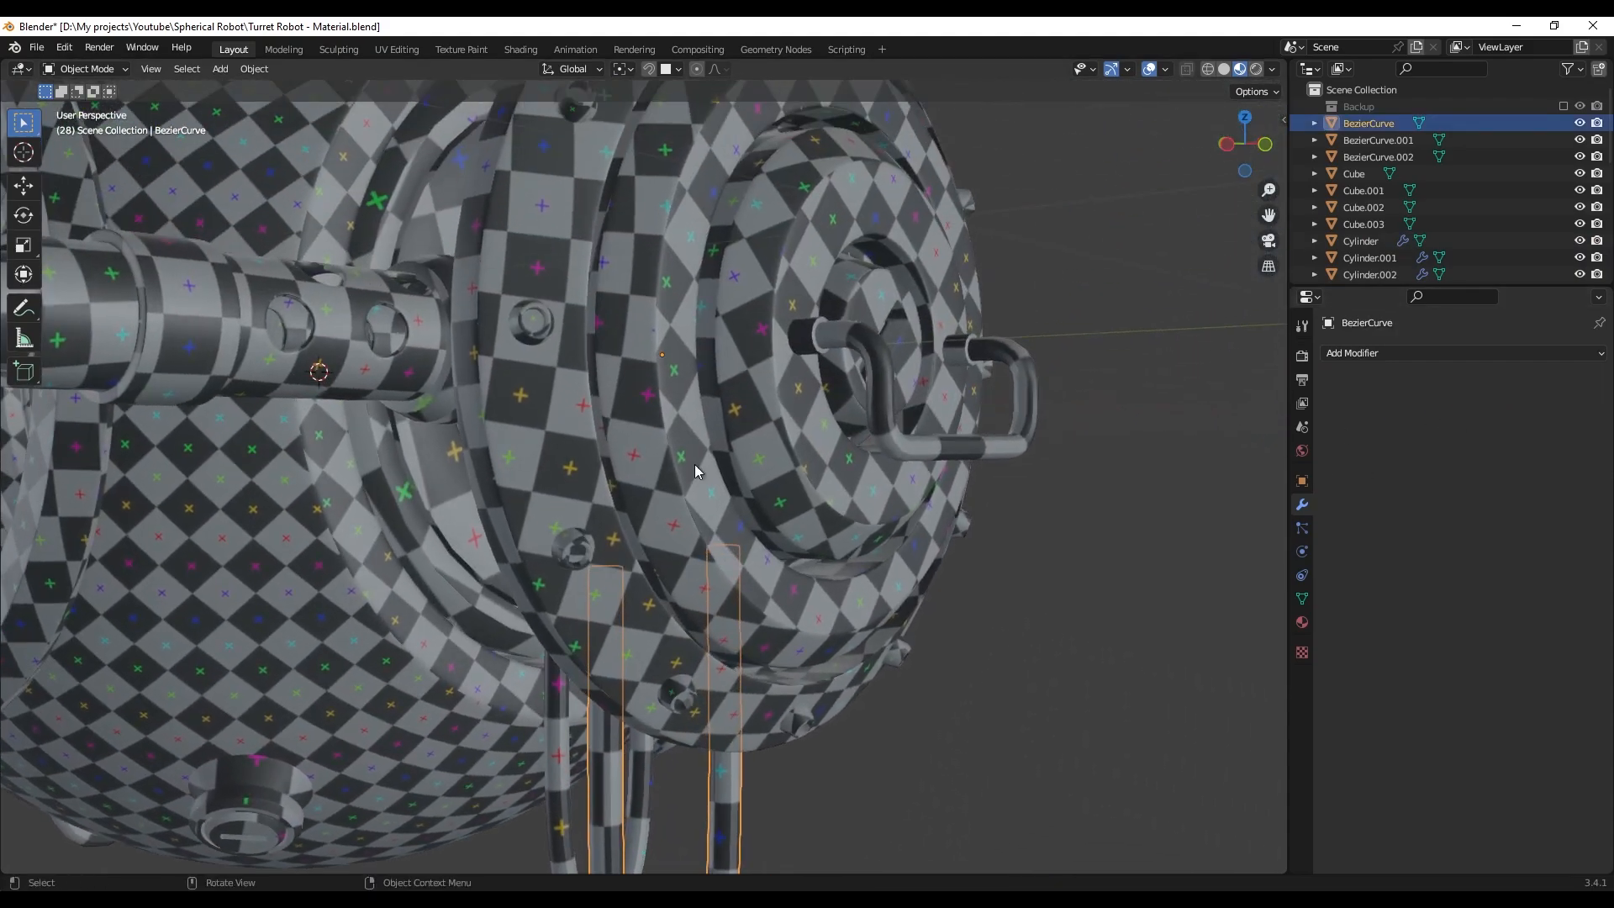
left_click(867, 380)
left_click(1520, 384)
- Turn on the Subdivision viewport display for the handles on top of the body
scroll(890, 294, "up", 2)
middle_click_drag(891, 294, 502, 477, "shift")
scroll(767, 373, "down", 5)
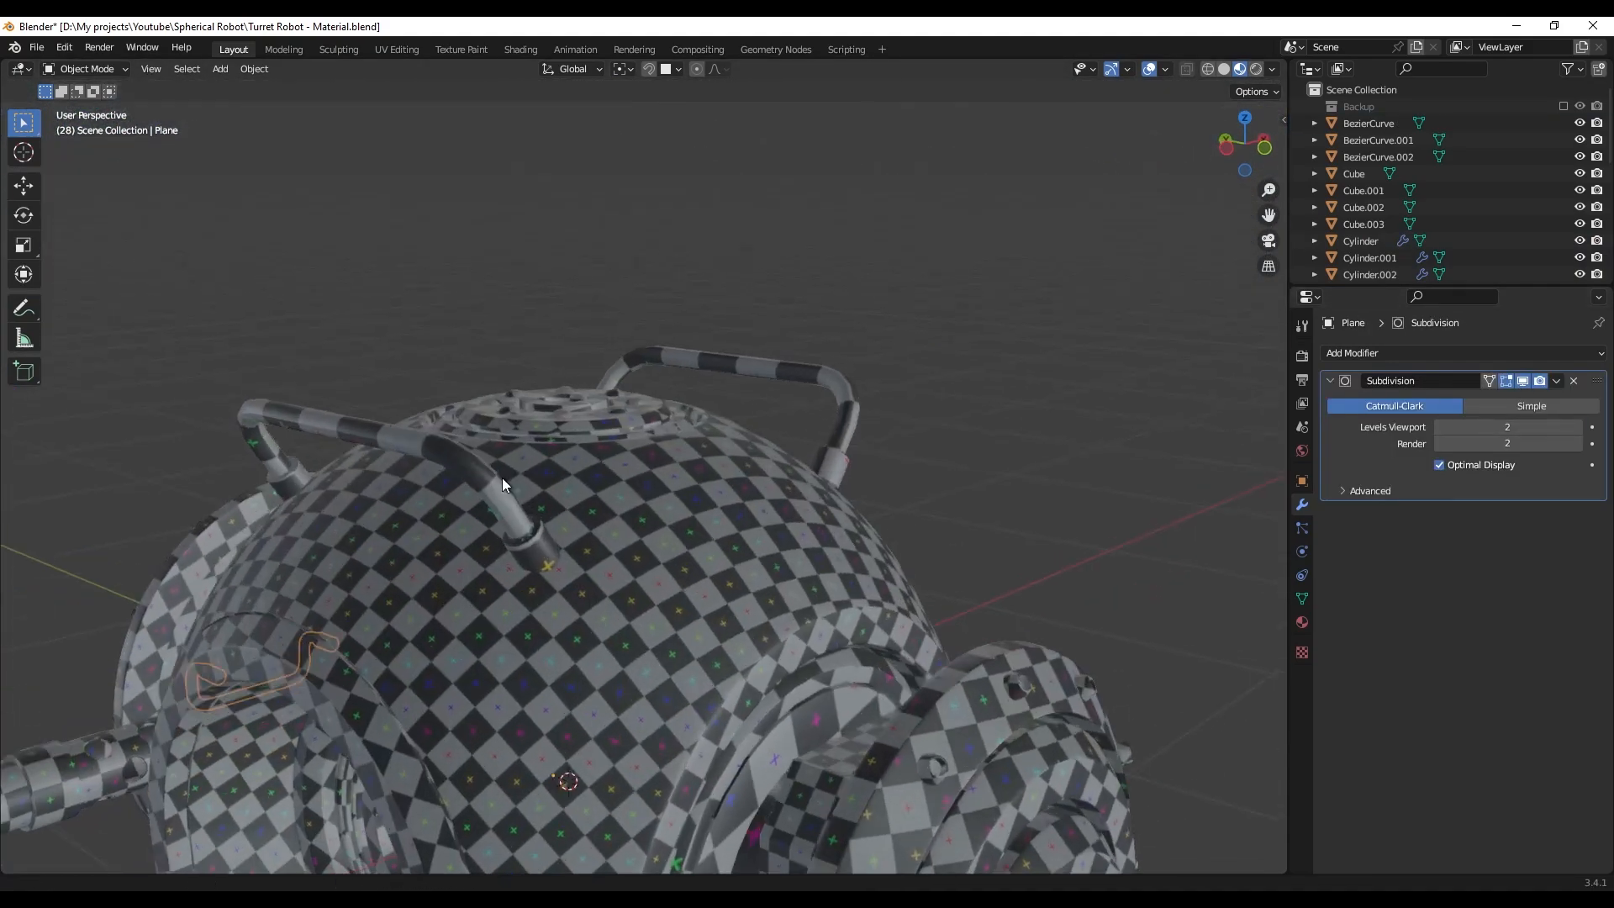
scroll(504, 478, "up", 4)
left_click(504, 477)
left_click(1523, 383)
scroll(709, 664, "up", 2)
middle_click_drag(710, 664, 759, 58, "shift")
scroll(609, 351, "down", 5)
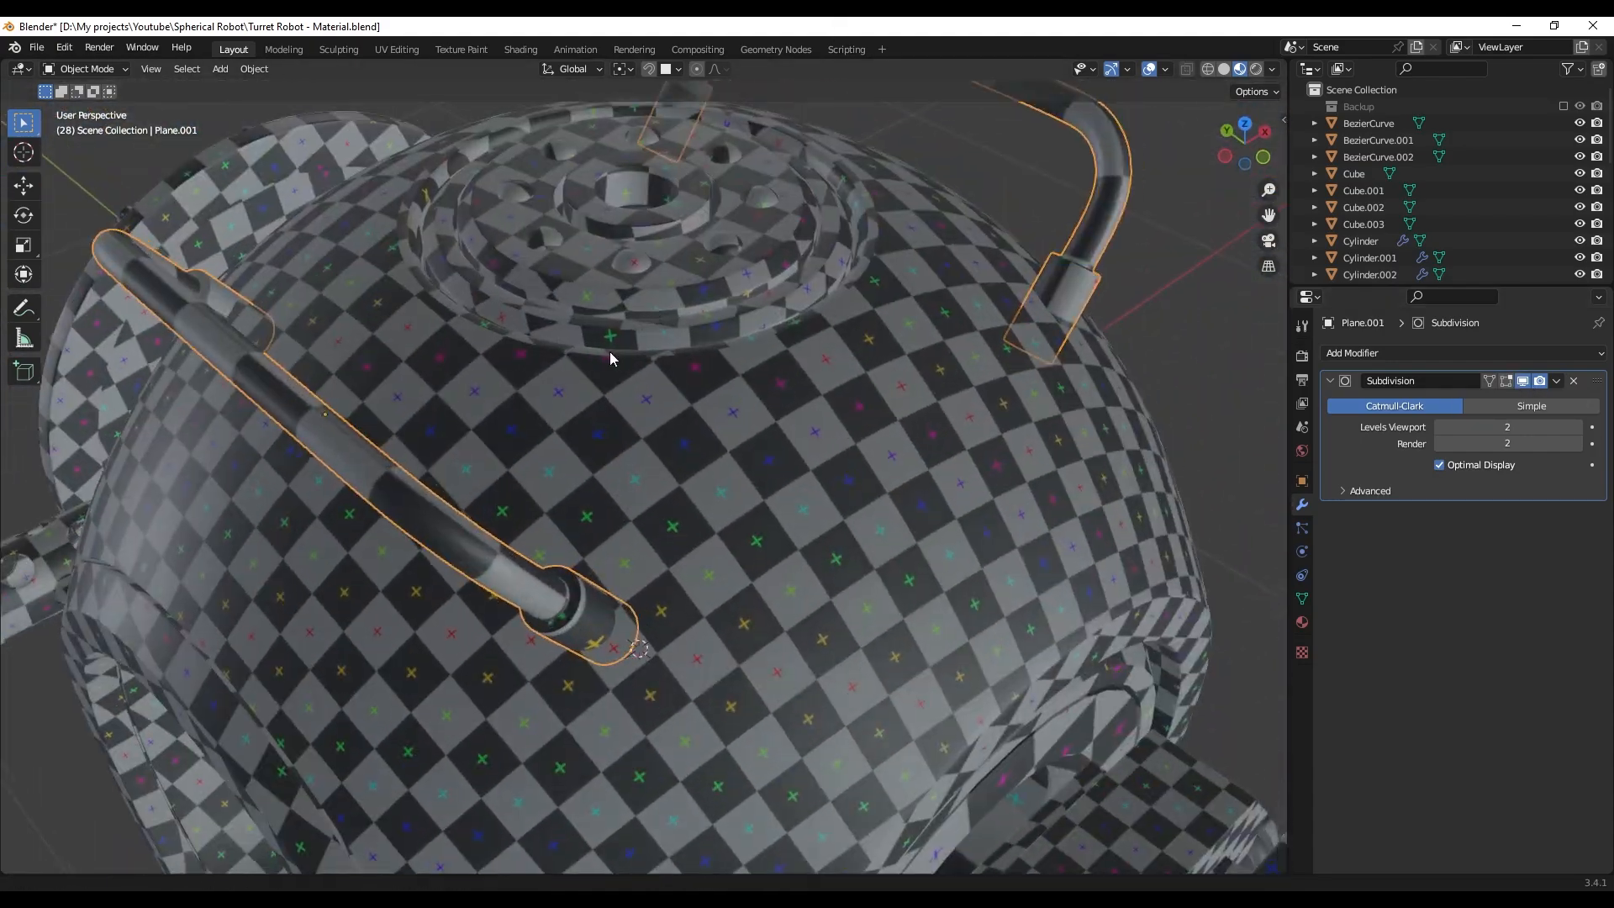
- In solid shading, turn on the Subdivision viewport display for the remaining side disc parts and the cylinder on the rear gun mount
middle_click_drag(609, 352, 605, 477)
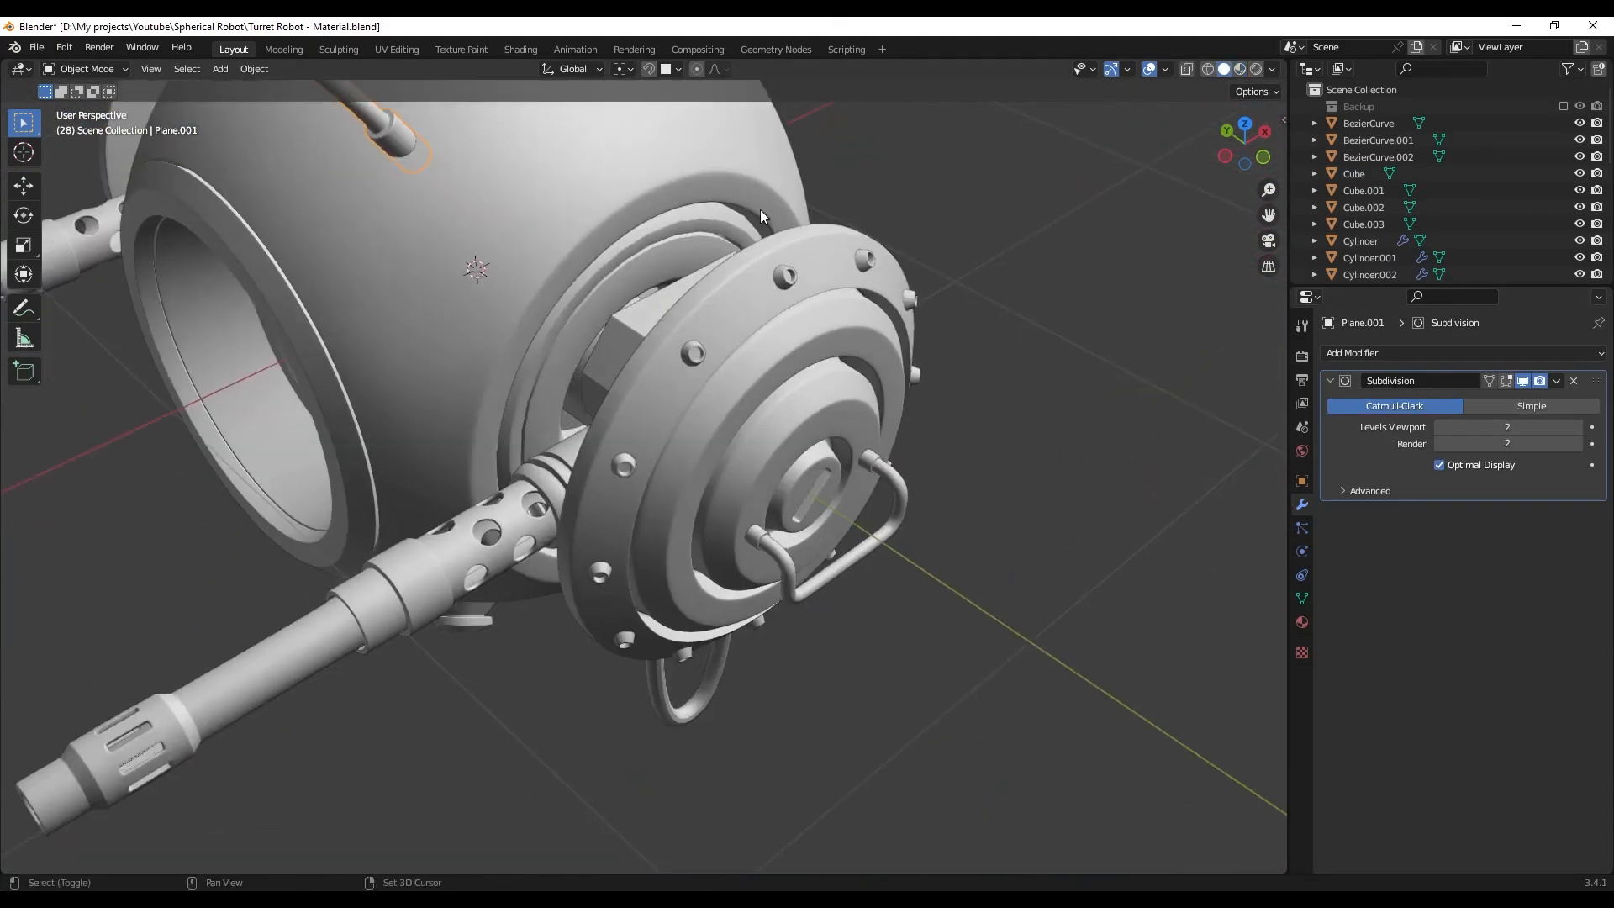
middle_click_drag(760, 209, 778, 147)
left_click(827, 404)
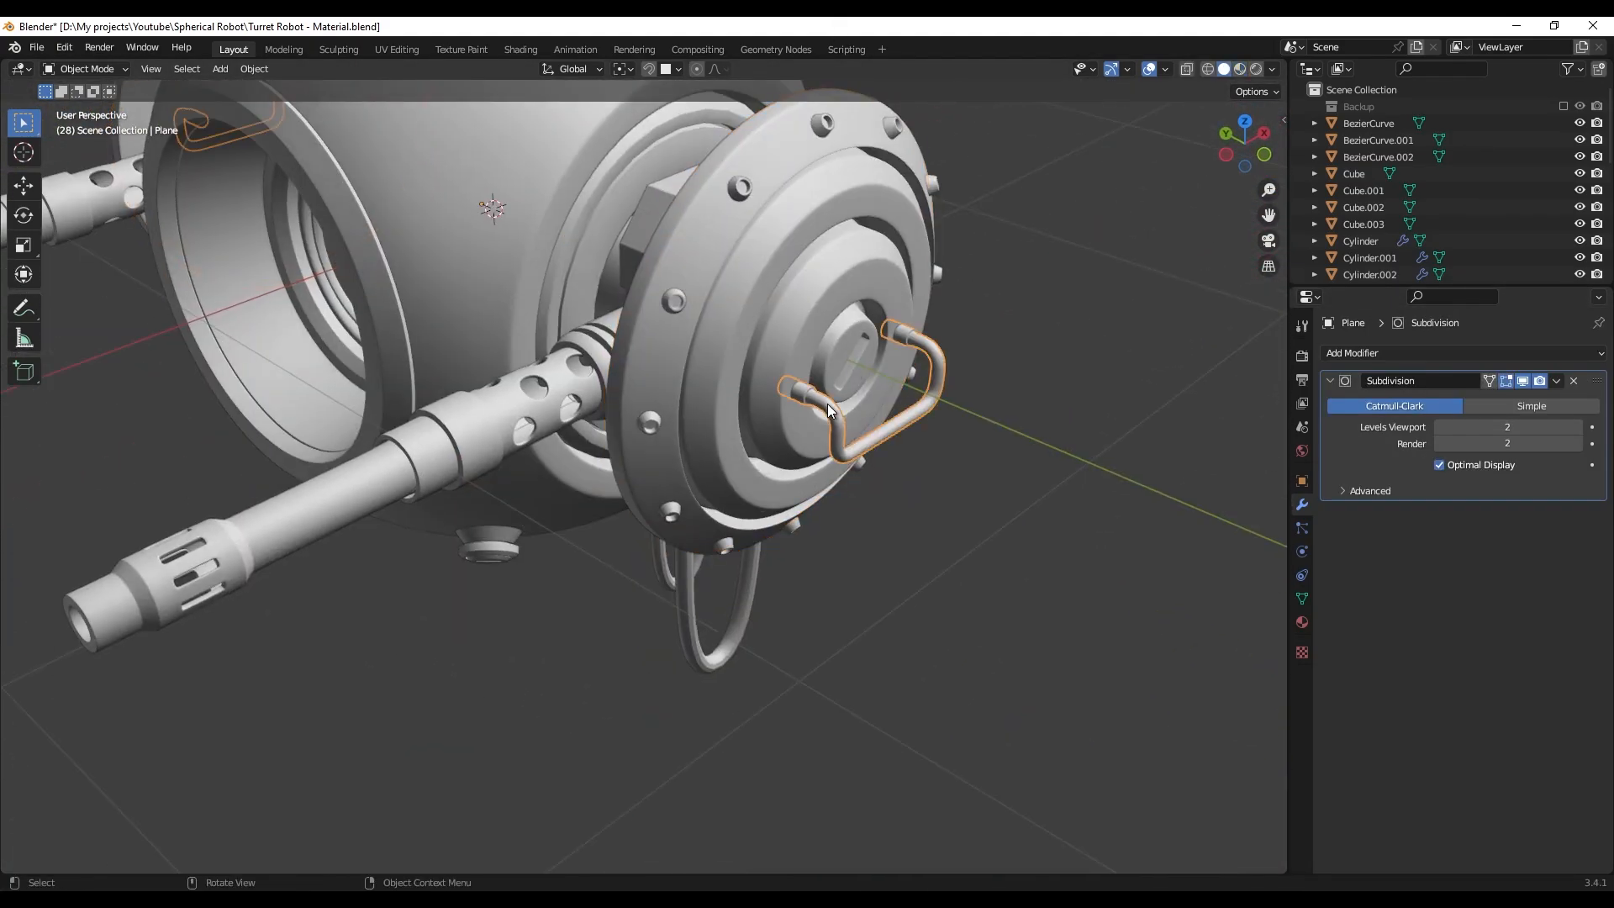
middle_click_drag(827, 403, 891, 391)
left_click(854, 331)
left_click(730, 363)
left_click(1522, 382)
left_click(767, 246)
middle_click_drag(891, 311, 634, 93)
left_click(677, 273)
left_click(1522, 383)
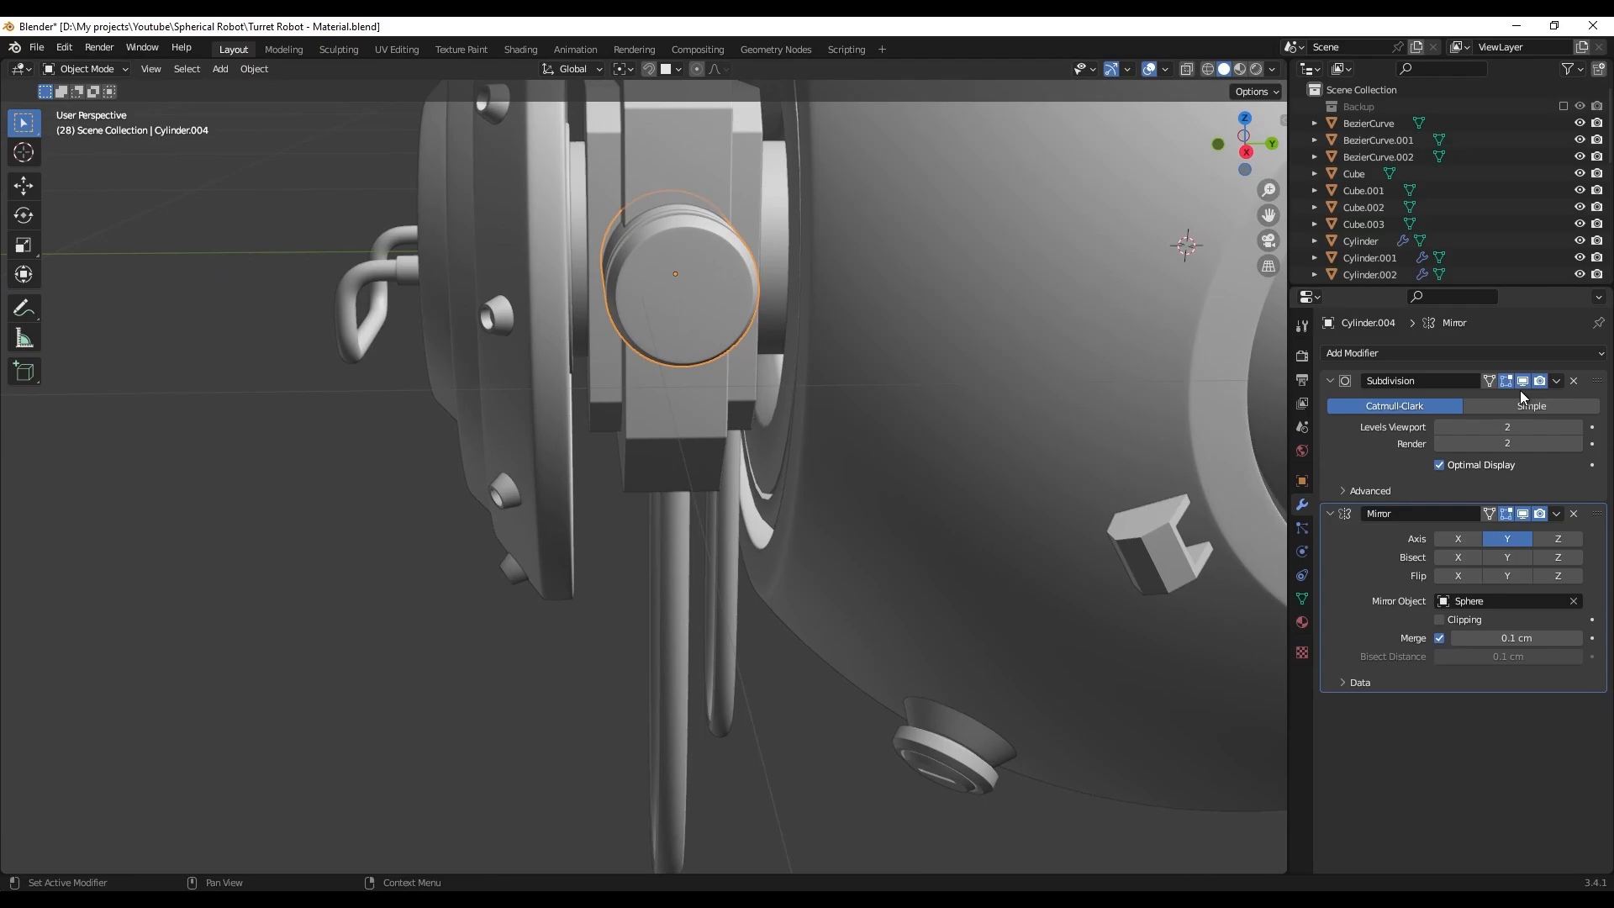
- Check the modifiers of the remaining rear, side and top parts one by one, then deselect everything
middle_click_drag(984, 521, 908, 252, "shift")
left_click(896, 245)
middle_click_drag(995, 212, 471, 471, "shift")
left_click(861, 356)
left_click(942, 252)
left_click(980, 230)
left_click(1027, 325)
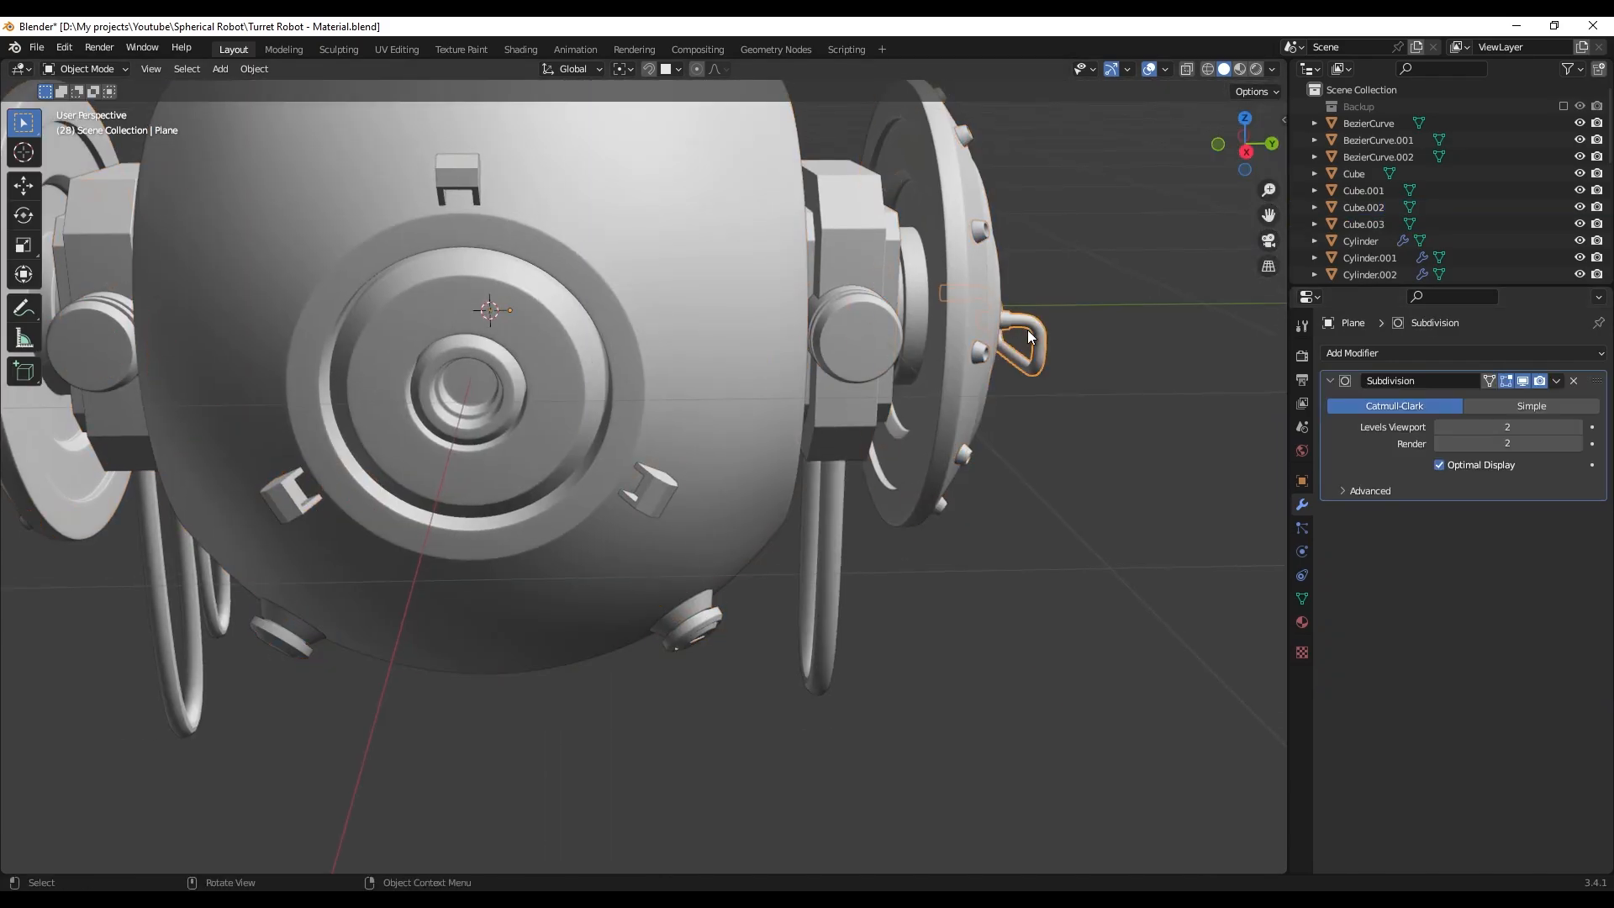
middle_click_drag(1027, 328, 740, 437)
left_click(737, 454)
left_click(828, 334)
middle_click_drag(832, 335, 787, 289)
left_click(849, 475)
middle_click_drag(849, 475, 714, 575)
left_click(614, 411)
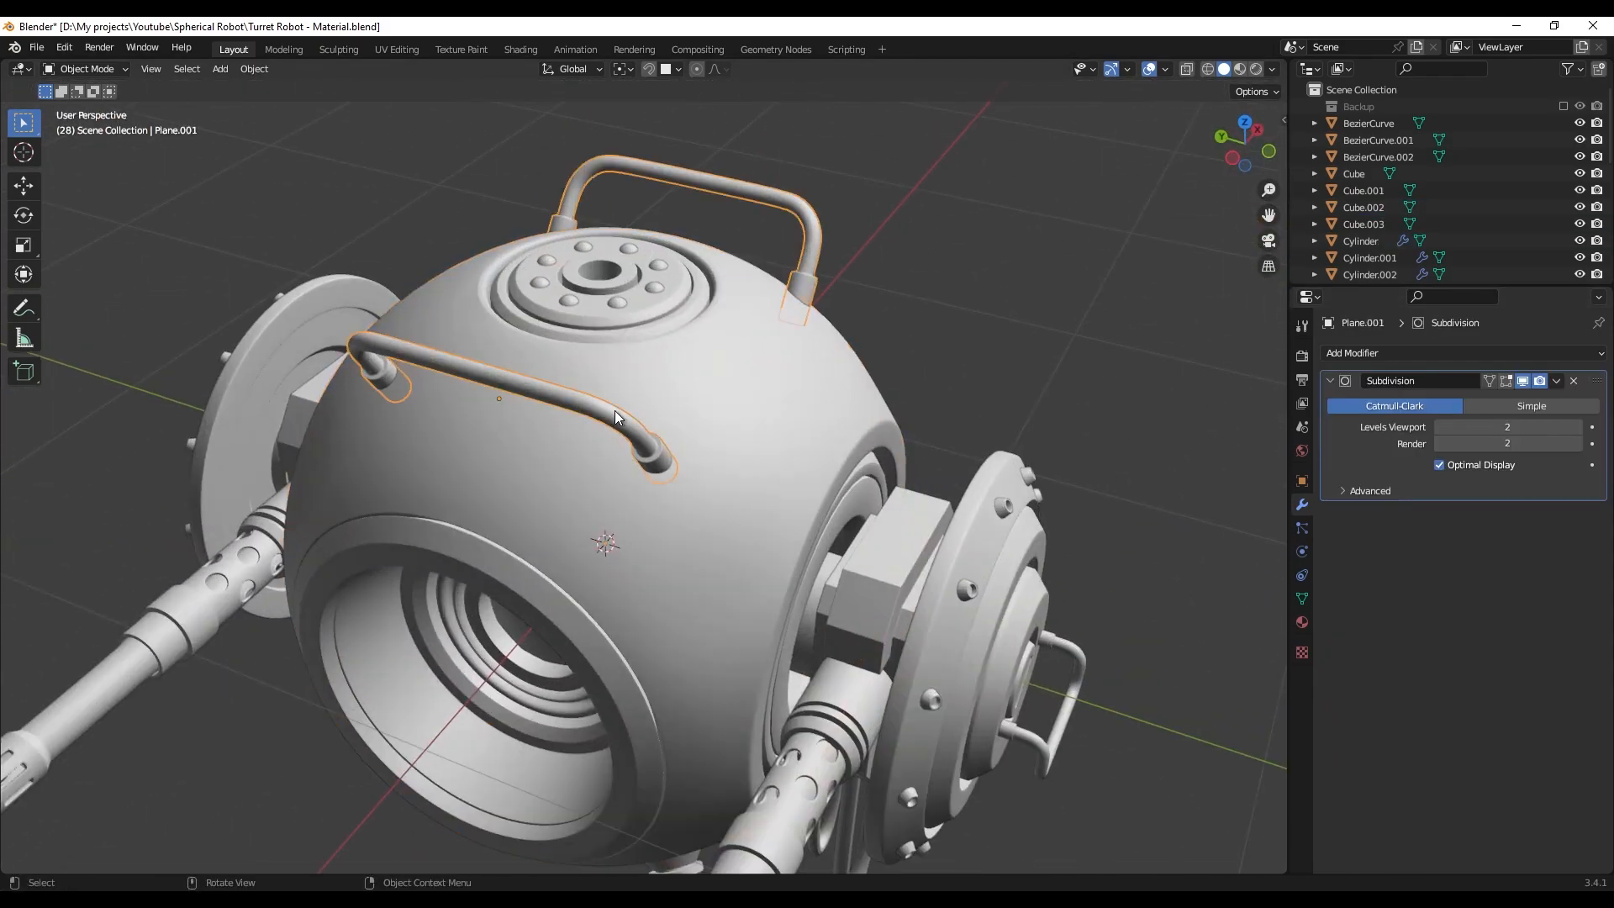
middle_click_drag(614, 410, 651, 349)
scroll(773, 354, "down", 2)
key("alt+a")
middle_click_drag(874, 300, 854, 361, "shift")
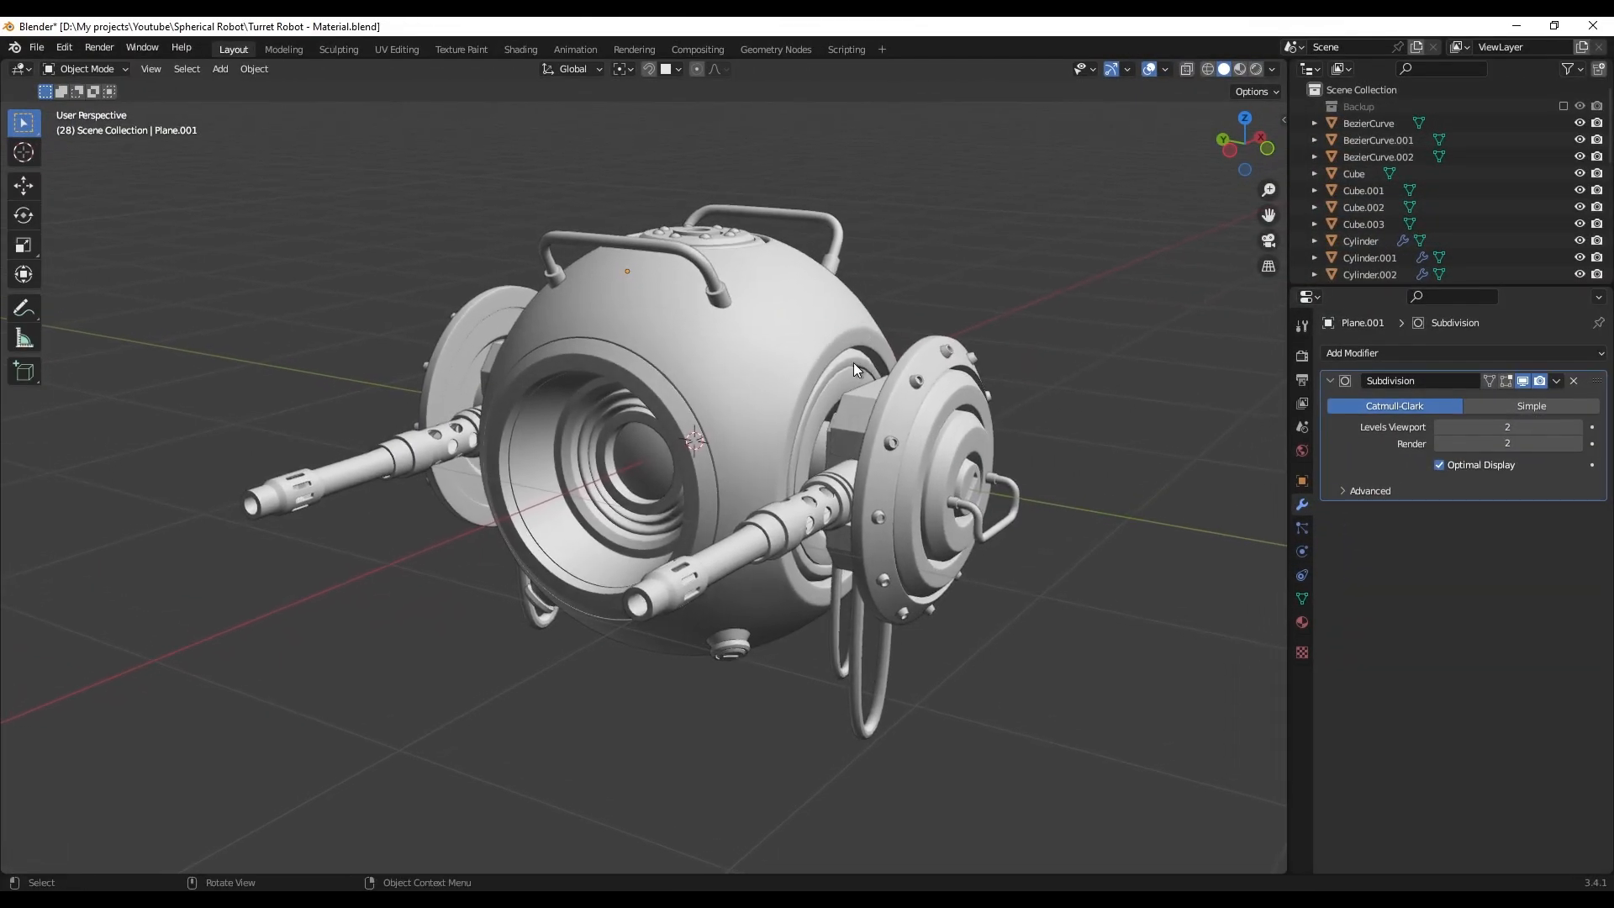
- Duplicate all robot parts in place and move the copies to a new collection named Backup2
key("a")
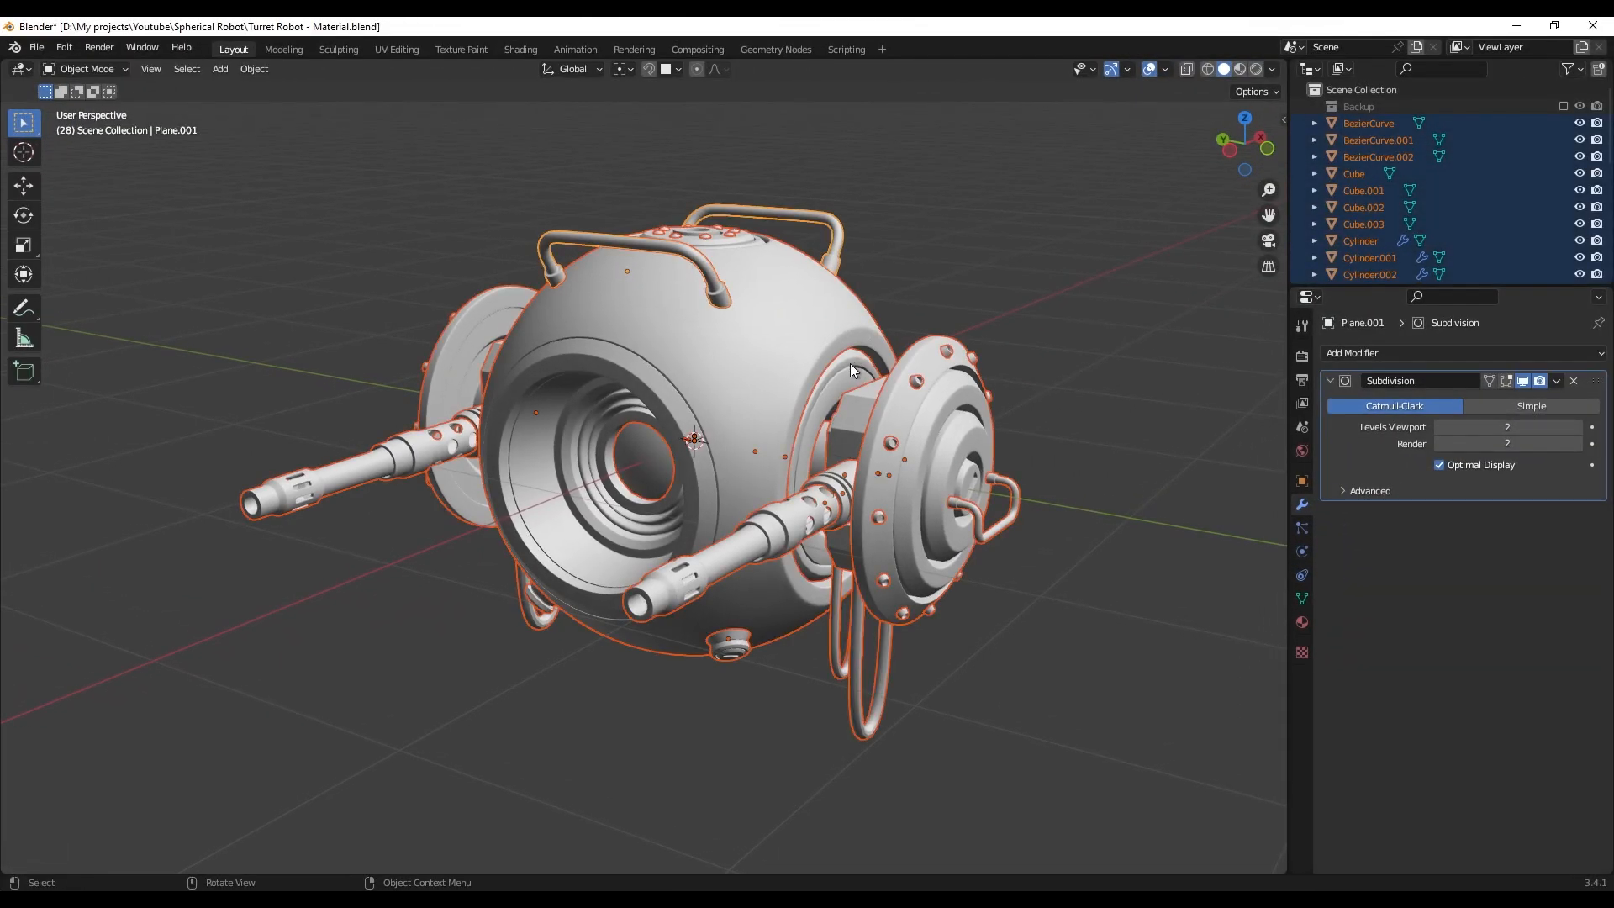
key("shift+d")
right_click(985, 291)
key("m")
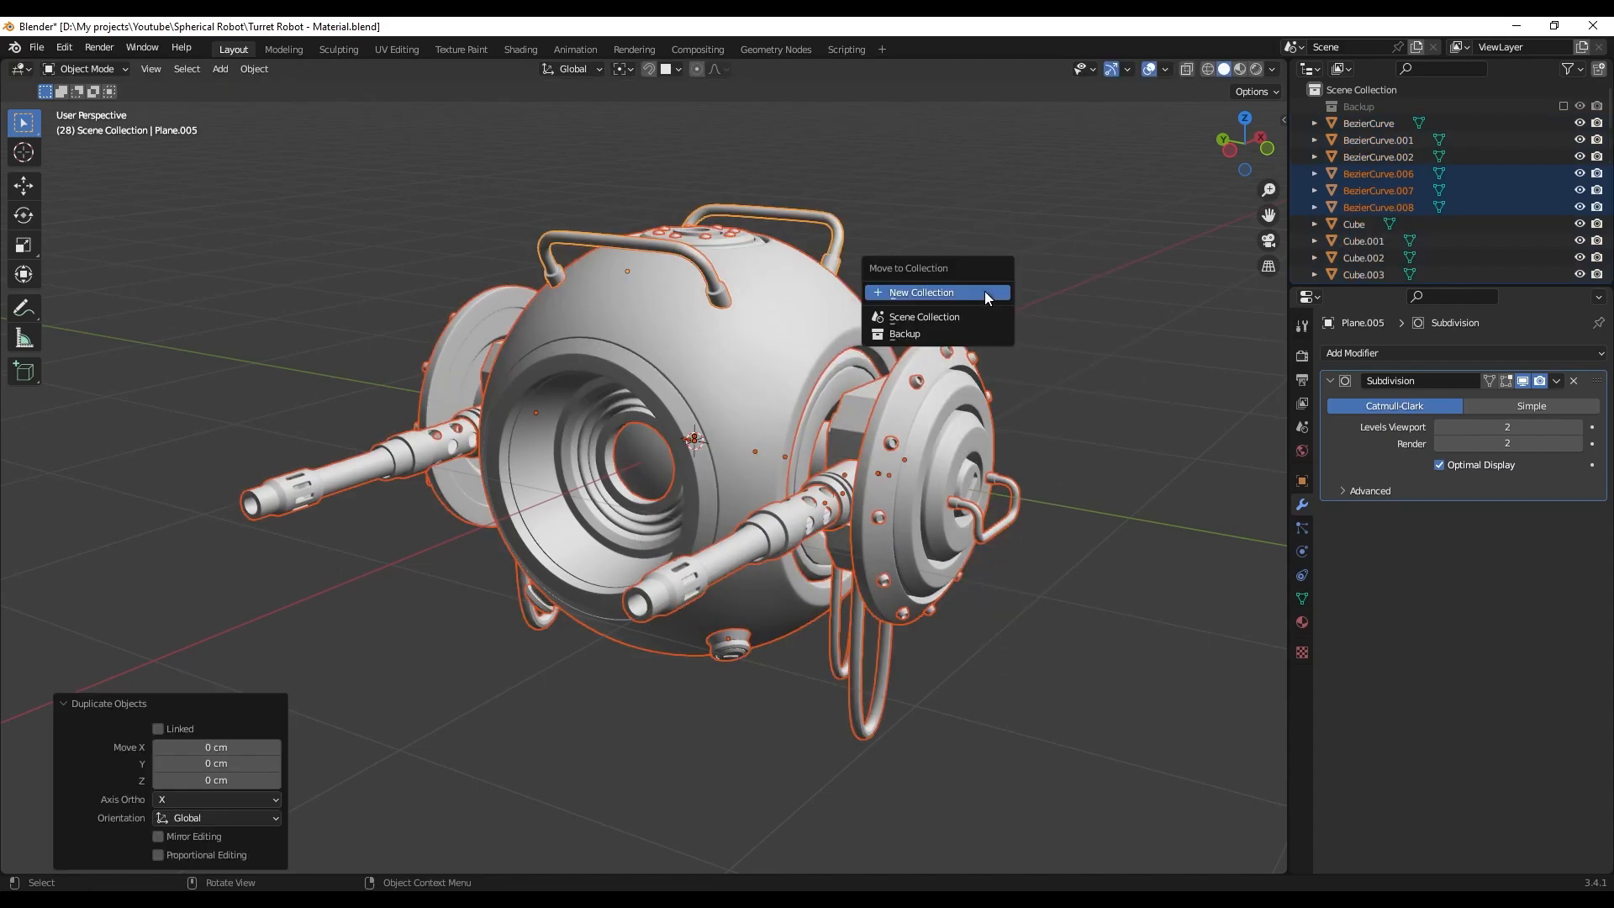
left_click(985, 290)
type("Backup2")
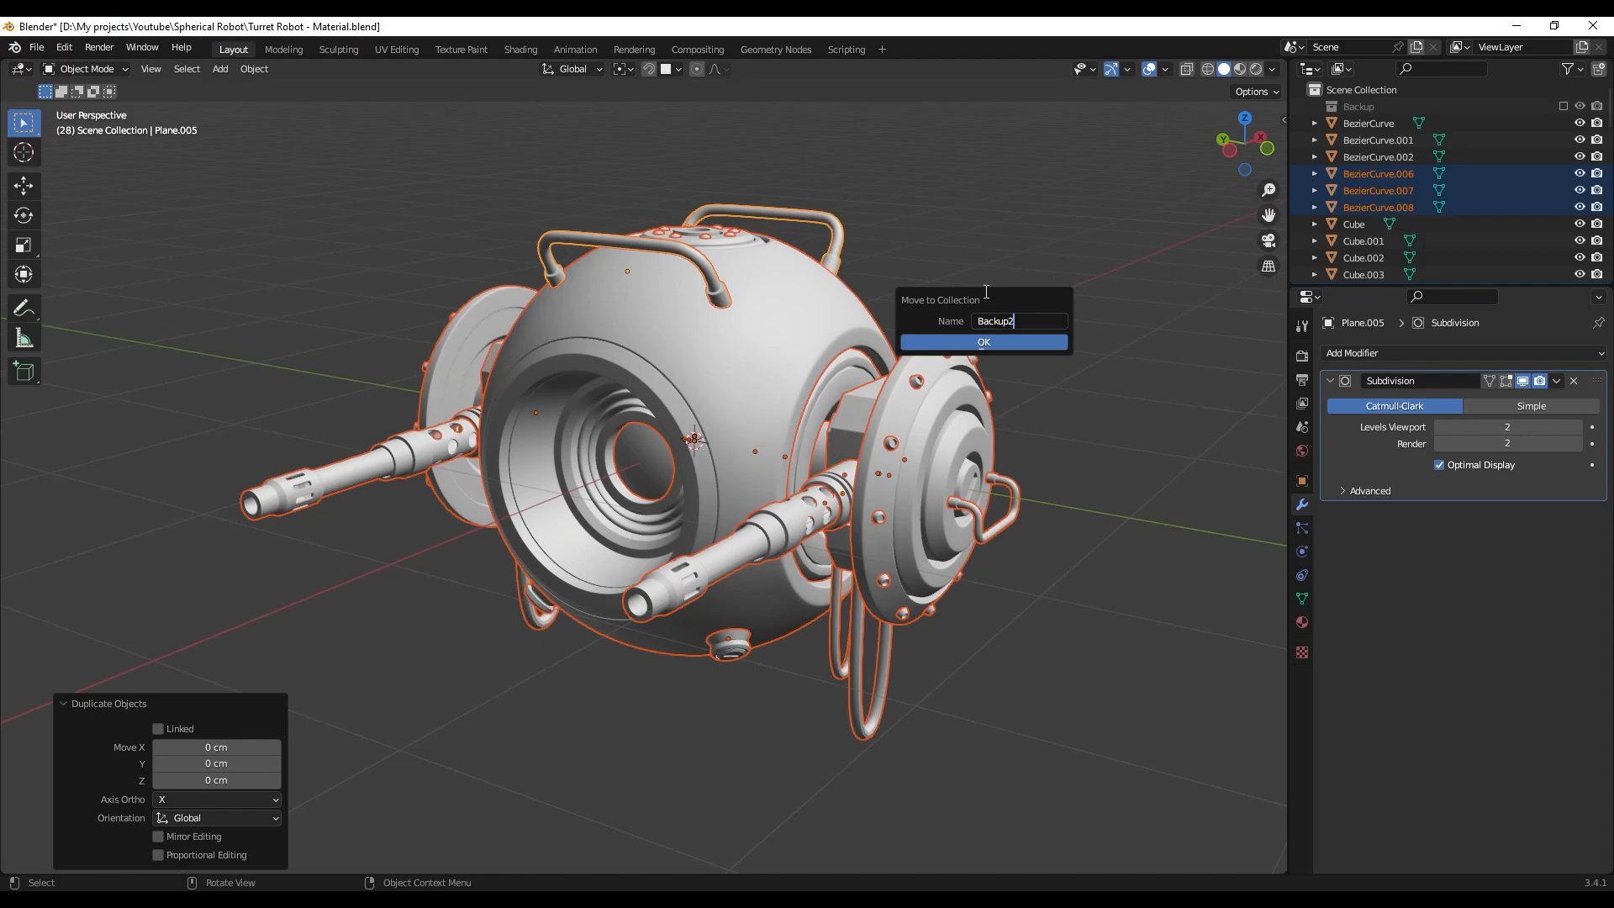
left_click(983, 343)
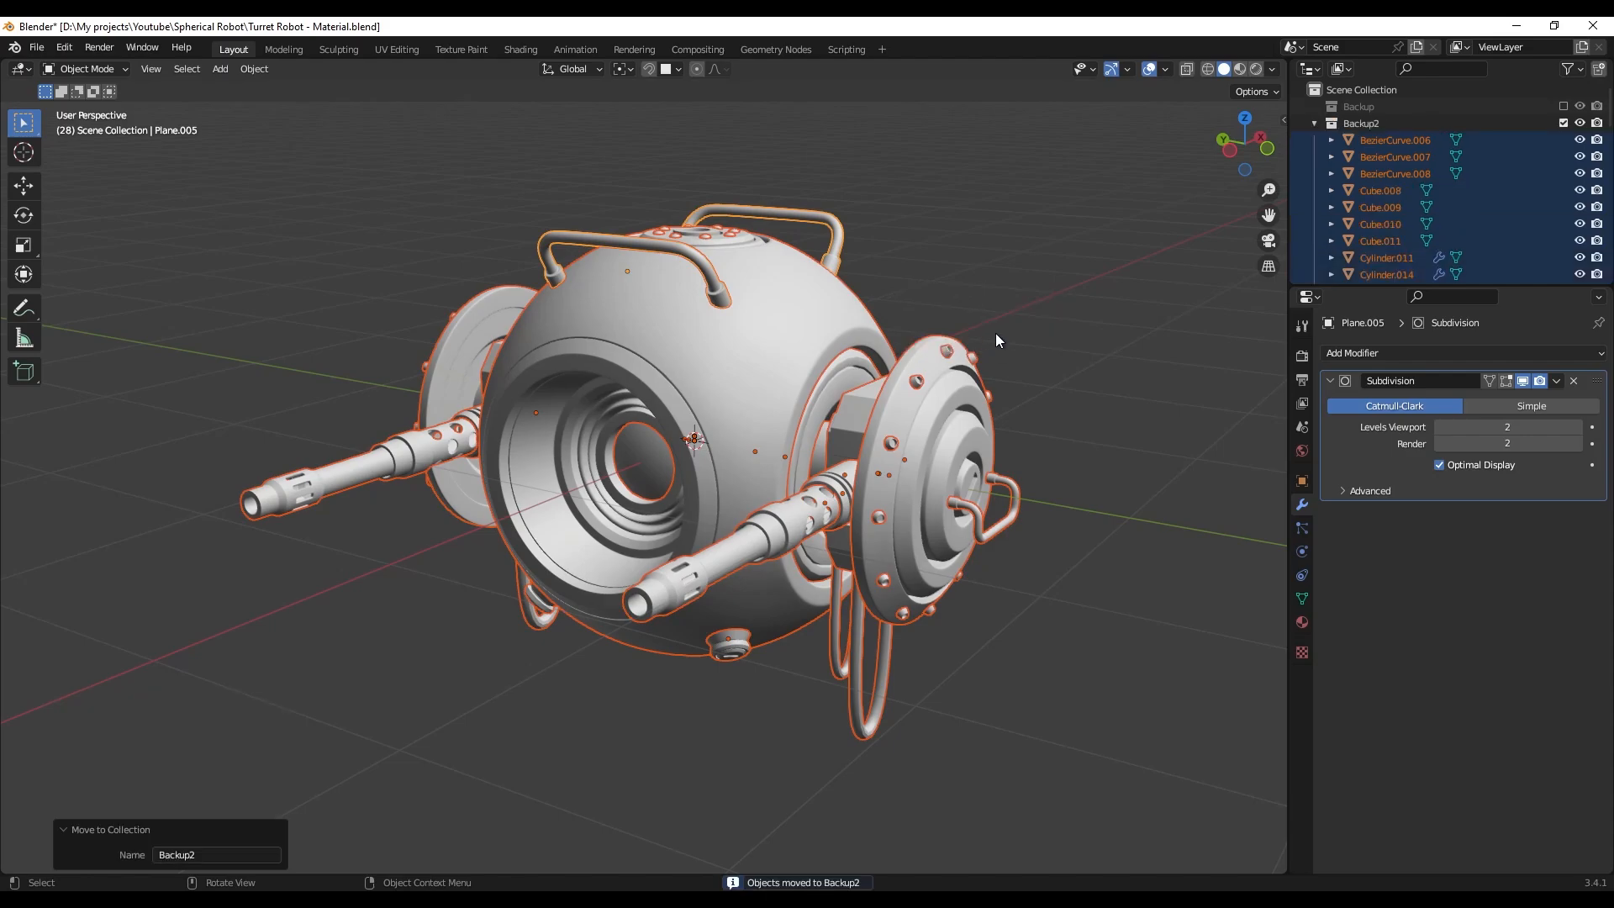
- Exclude the Backup2 collection from the view layer and convert all original robot parts to meshes
middle_click_drag(995, 334, 973, 343, "shift")
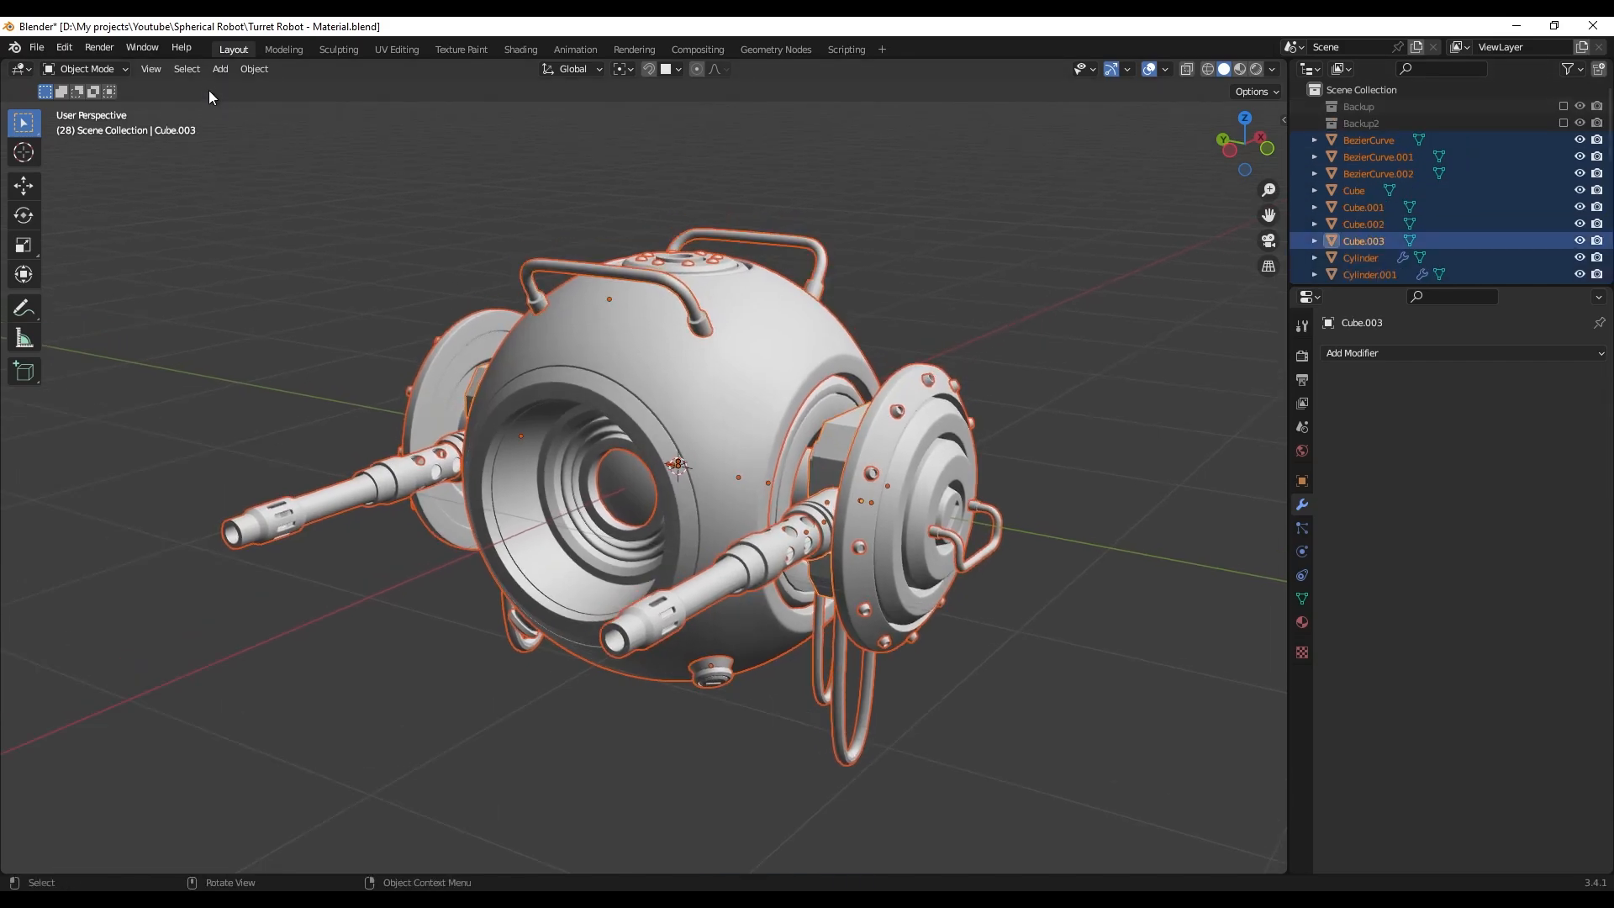
left_click(254, 68)
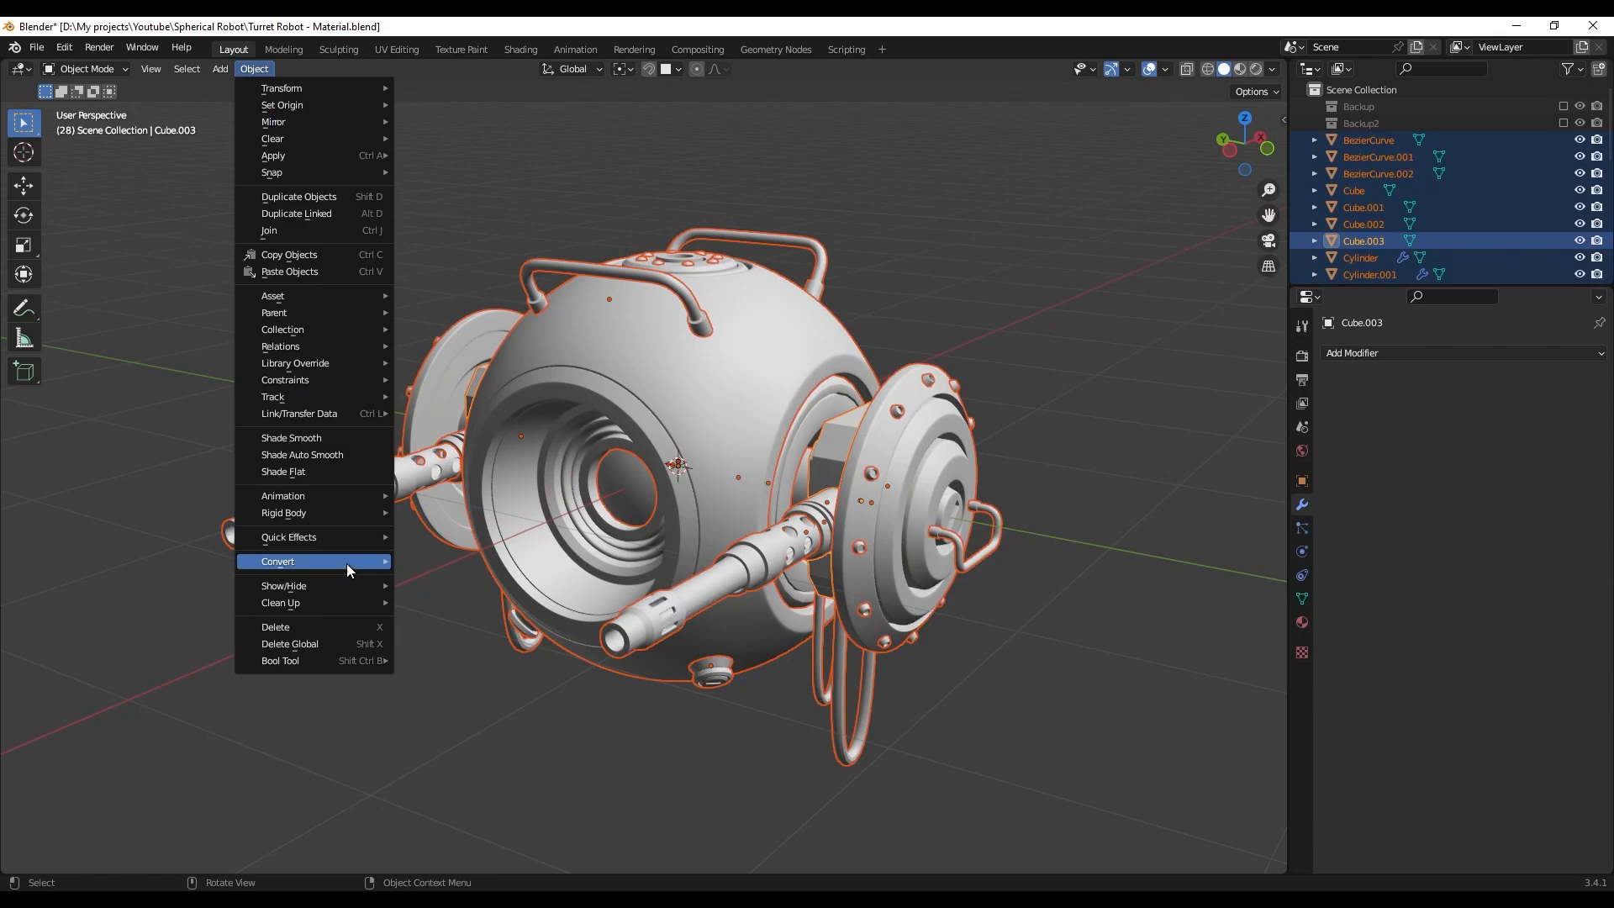
mouse_move(348, 562)
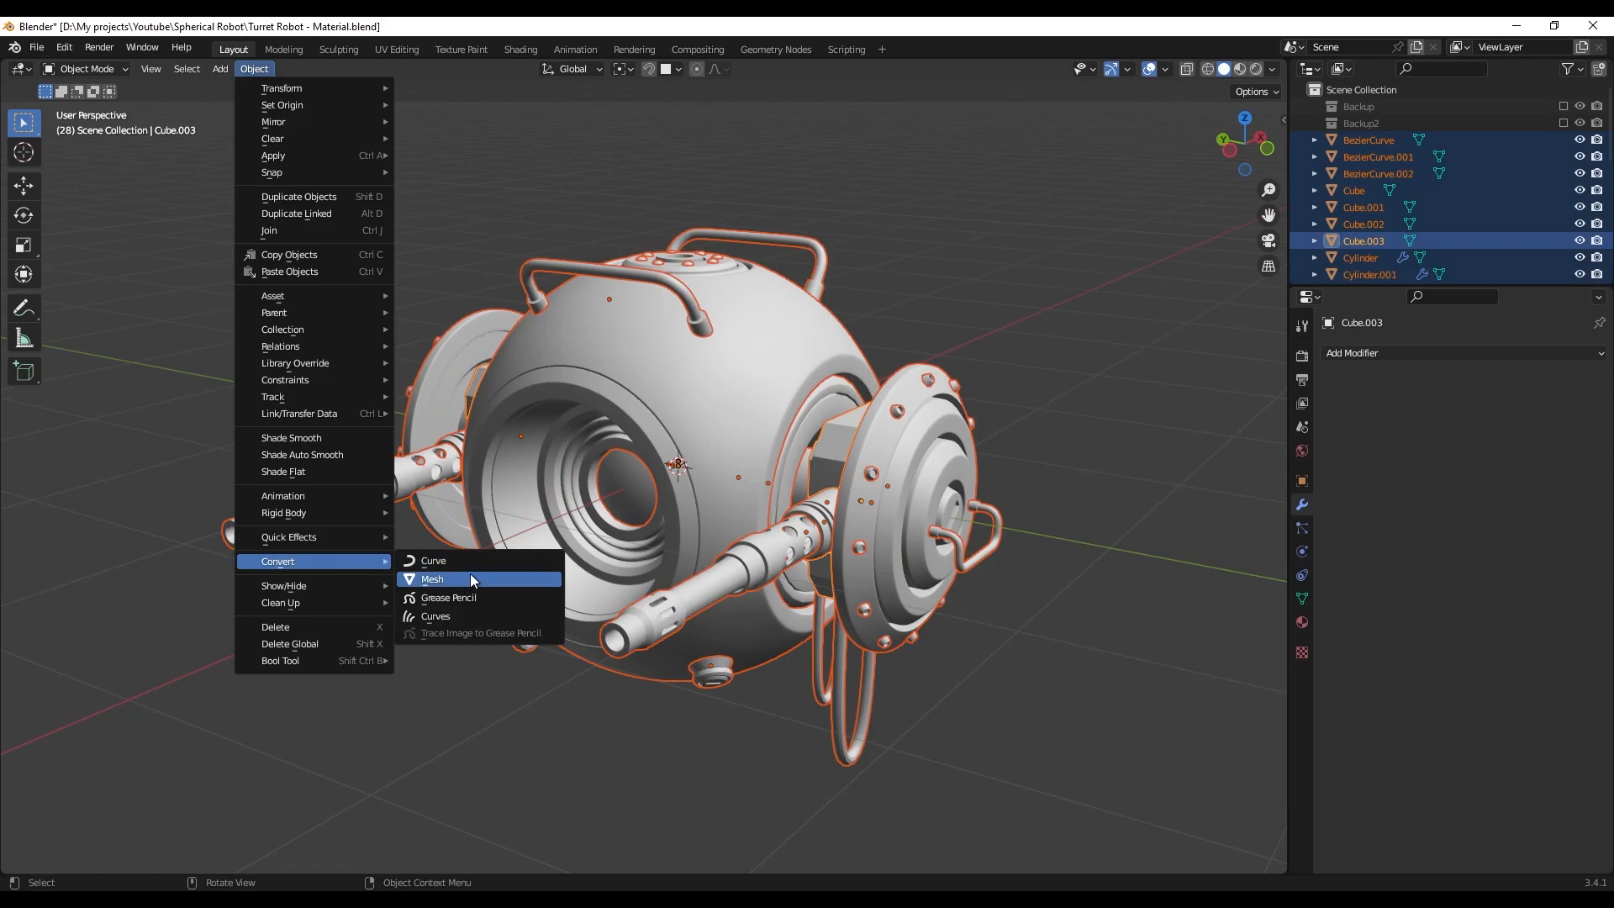
left_click(471, 574)
- Deselect the robot and examine the converted meshes in wireframe, then in solid shading around the hanging cables
key("shift+z")
mouse_move(695, 334)
middle_mouse_down()
mouse_move(699, 397)
mouse_move(730, 409)
mouse_move(889, 251)
middle_mouse_up()
left_click(889, 251)
middle_click_drag(643, 385, 703, 390)
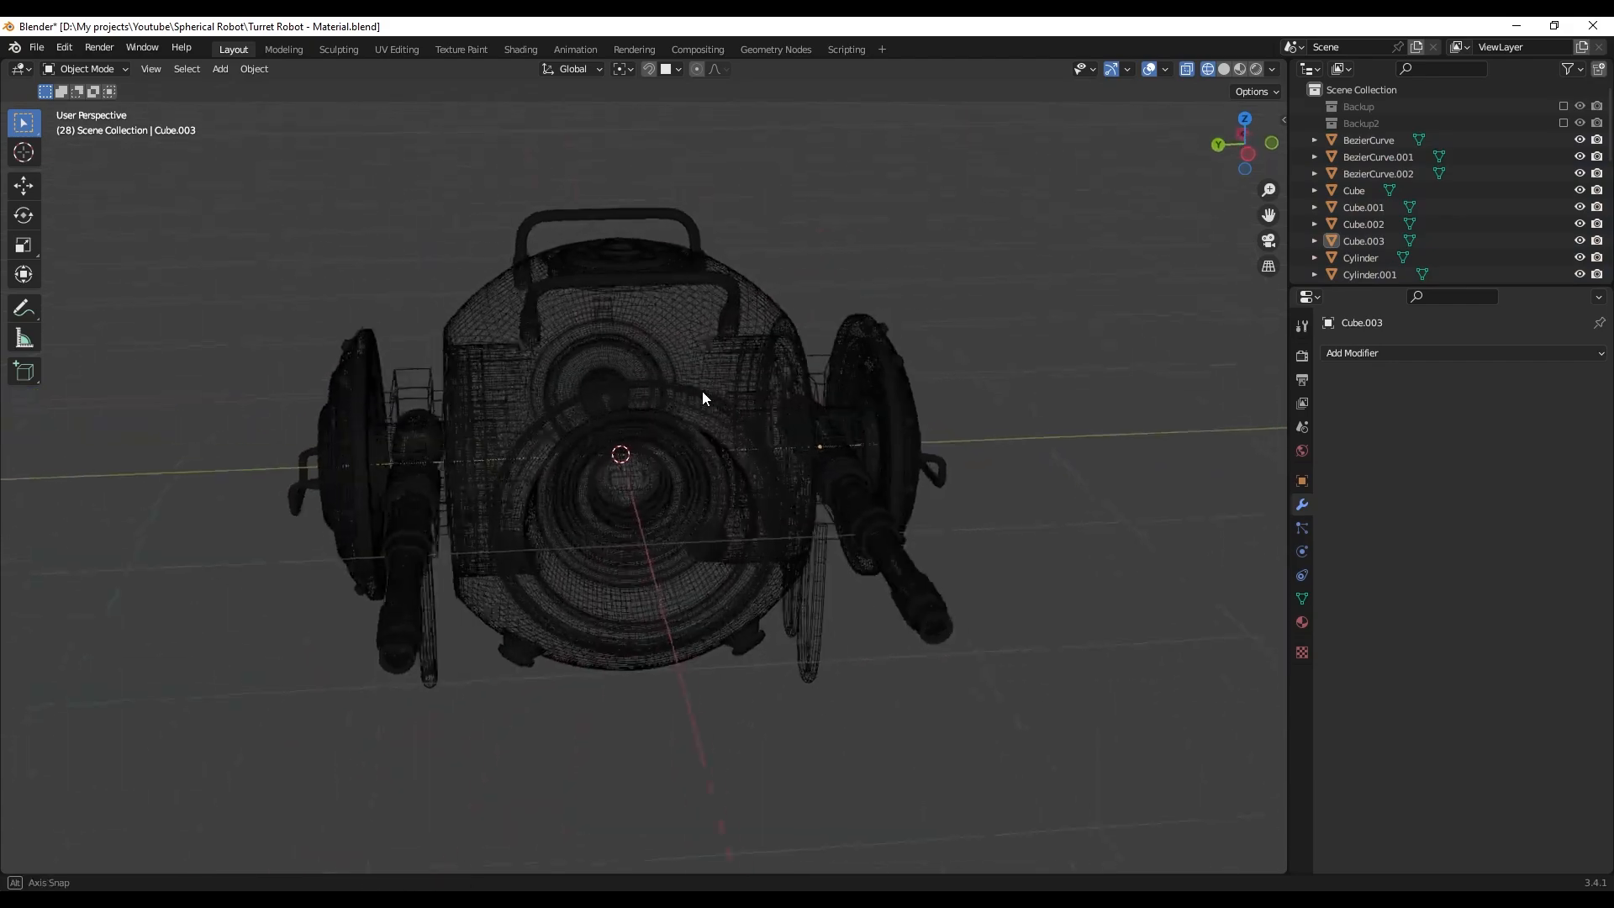
mouse_move(757, 400)
middle_mouse_down("shift")
mouse_move(787, 449)
mouse_move(636, 491)
middle_mouse_up("shift")
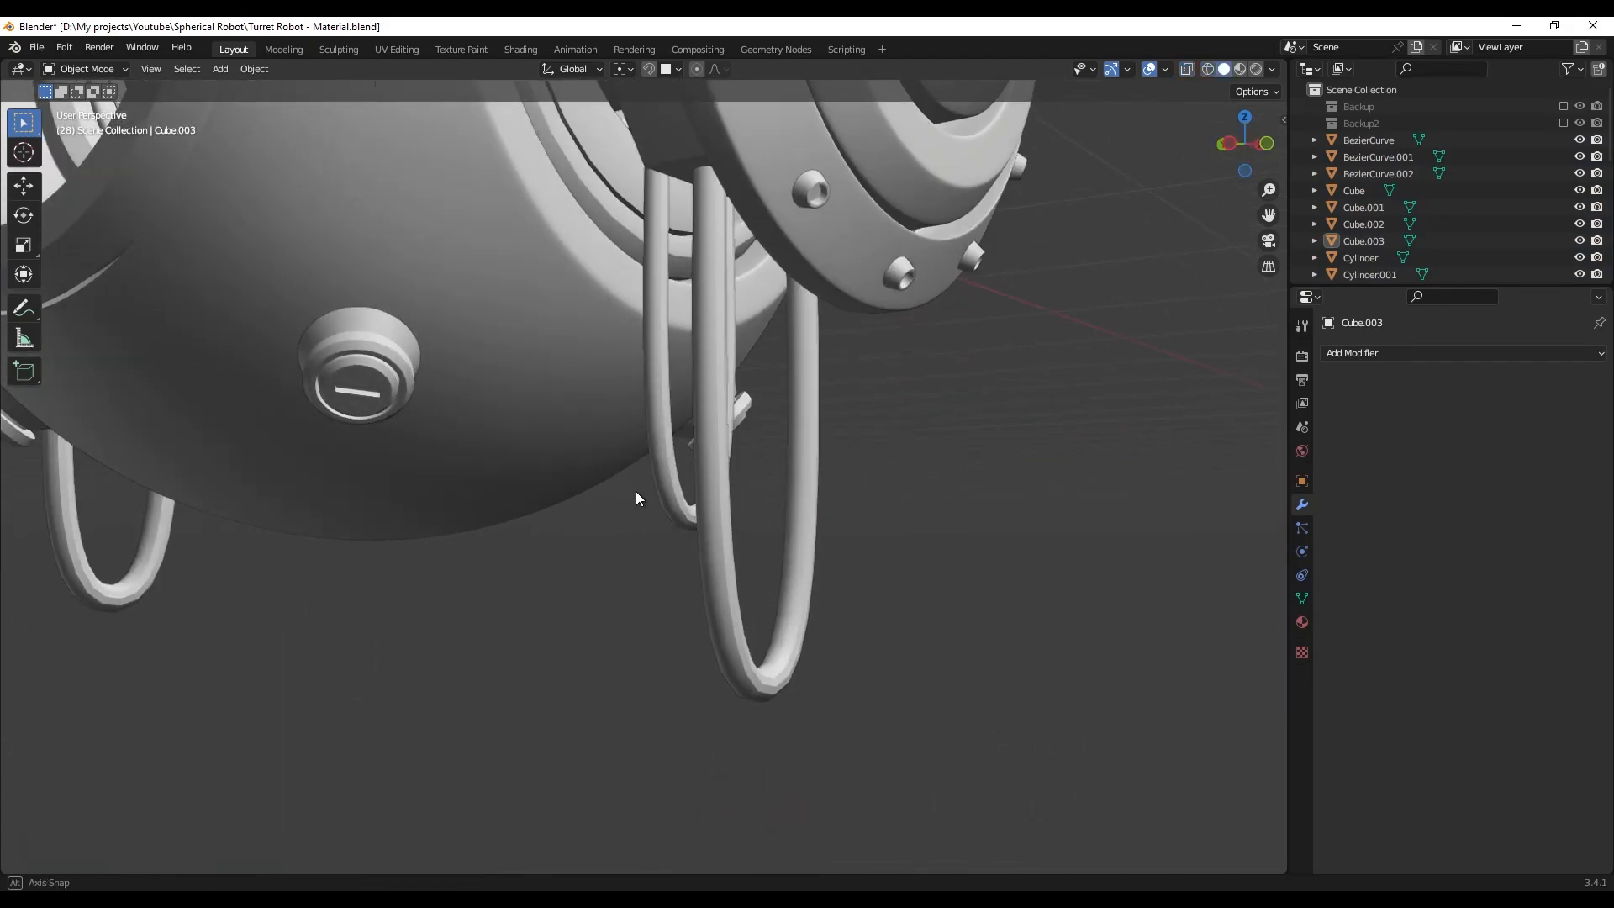
- Add a Subdivision Surface modifier to the long hanging cable below the side disc
left_click(708, 493)
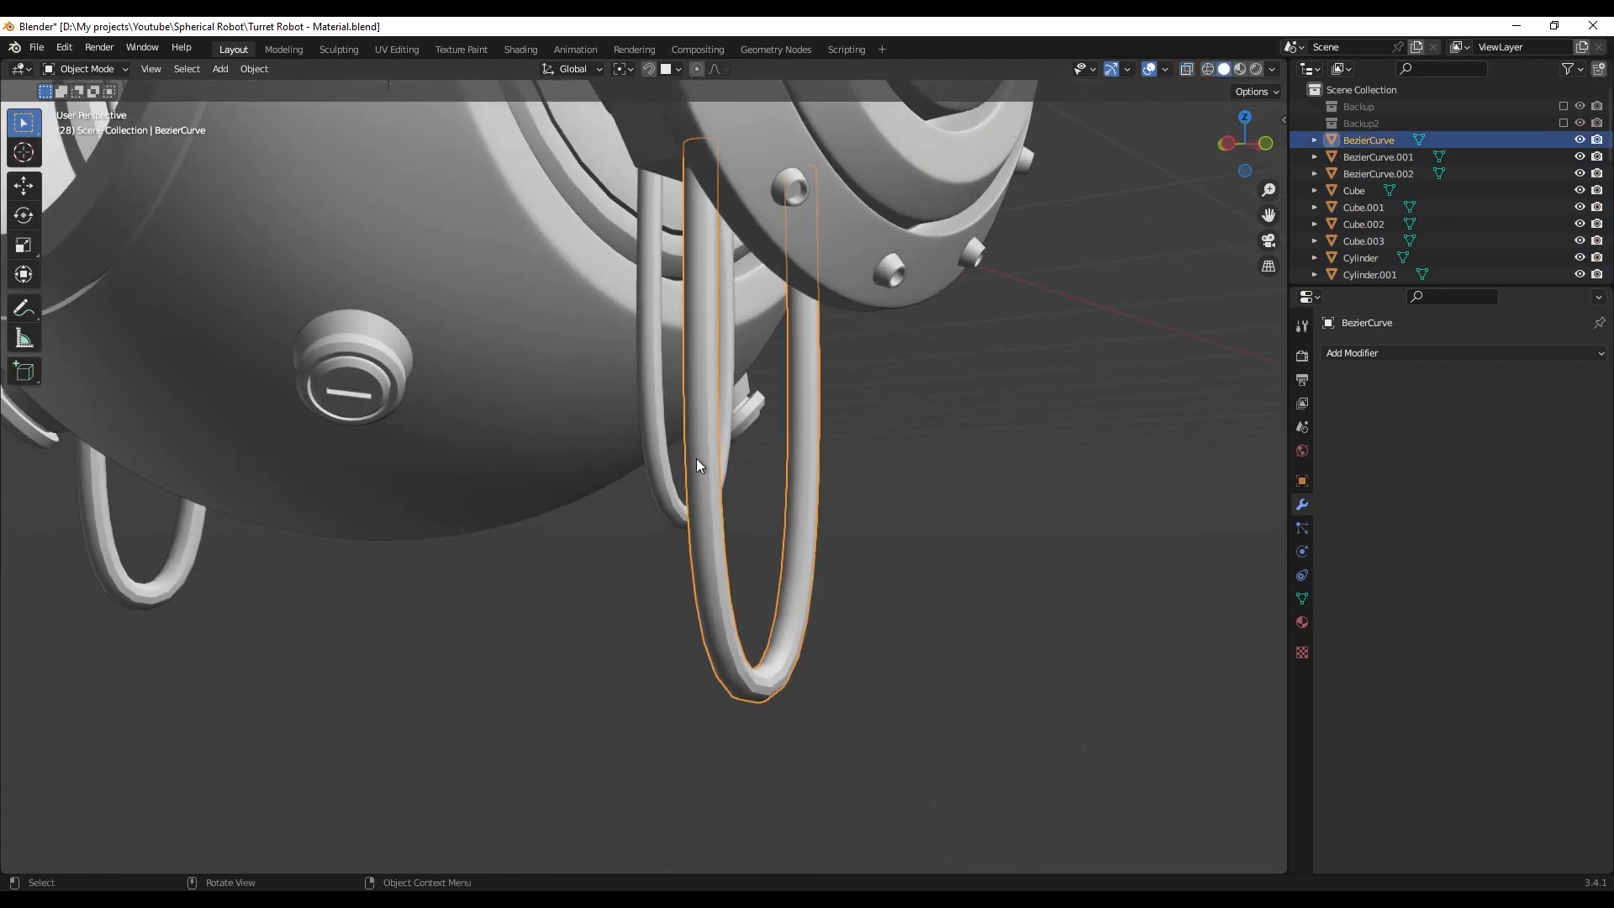
scroll(696, 457, "up", 4)
left_click(1389, 352)
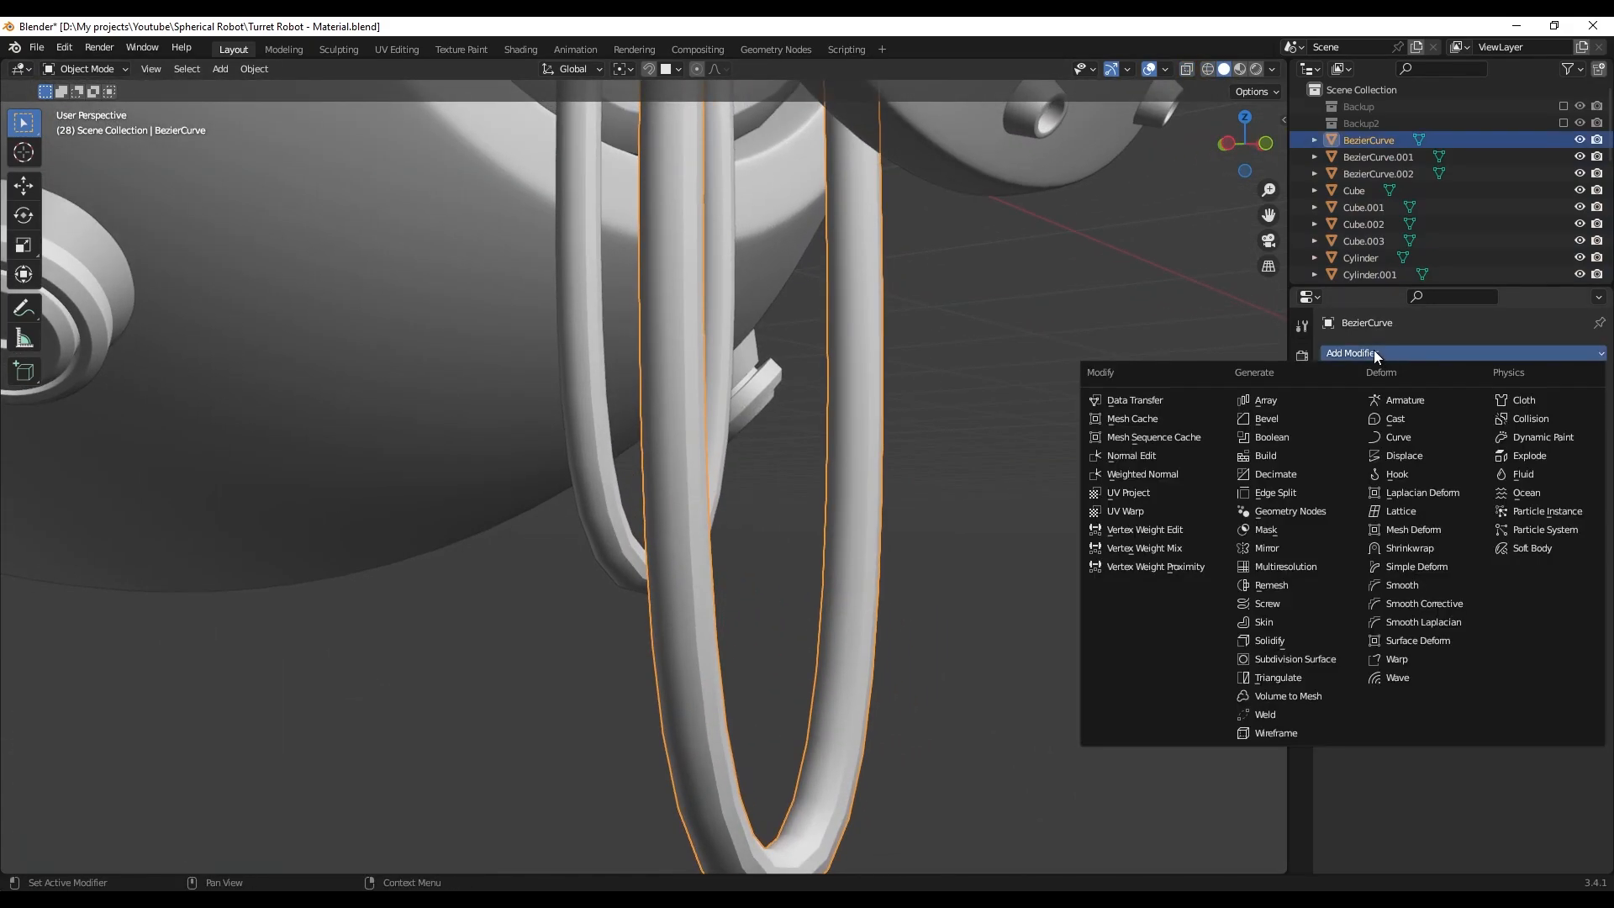
left_click(1278, 656)
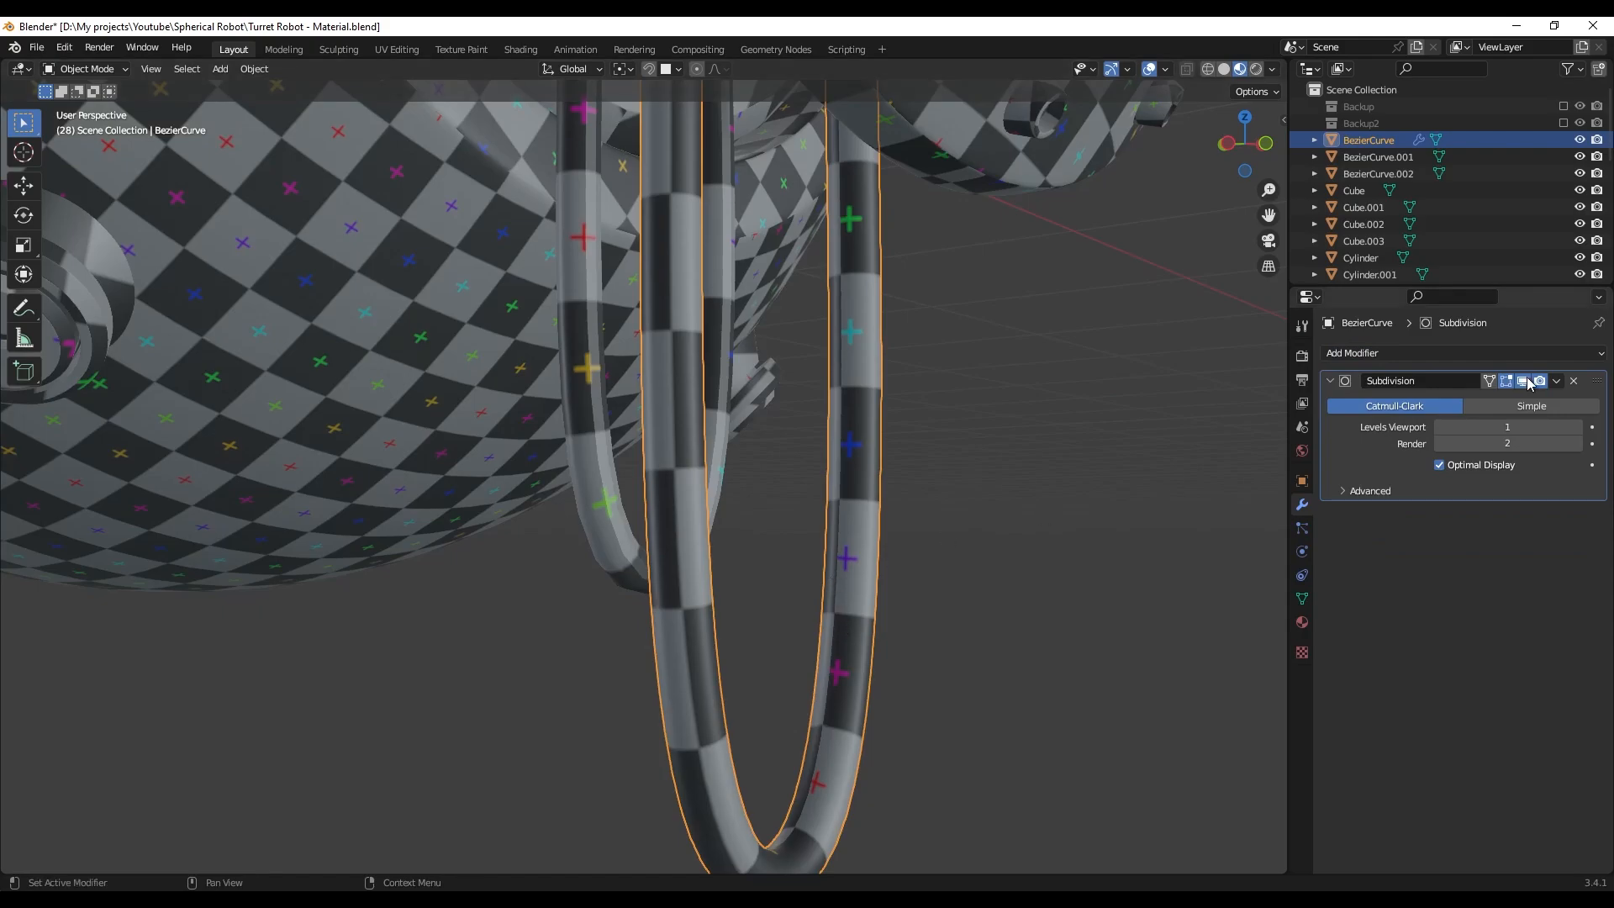
- Copy the long cable's Subdivision modifier to the other two hanging cables
left_click(611, 460)
scroll(588, 458, "down", 4)
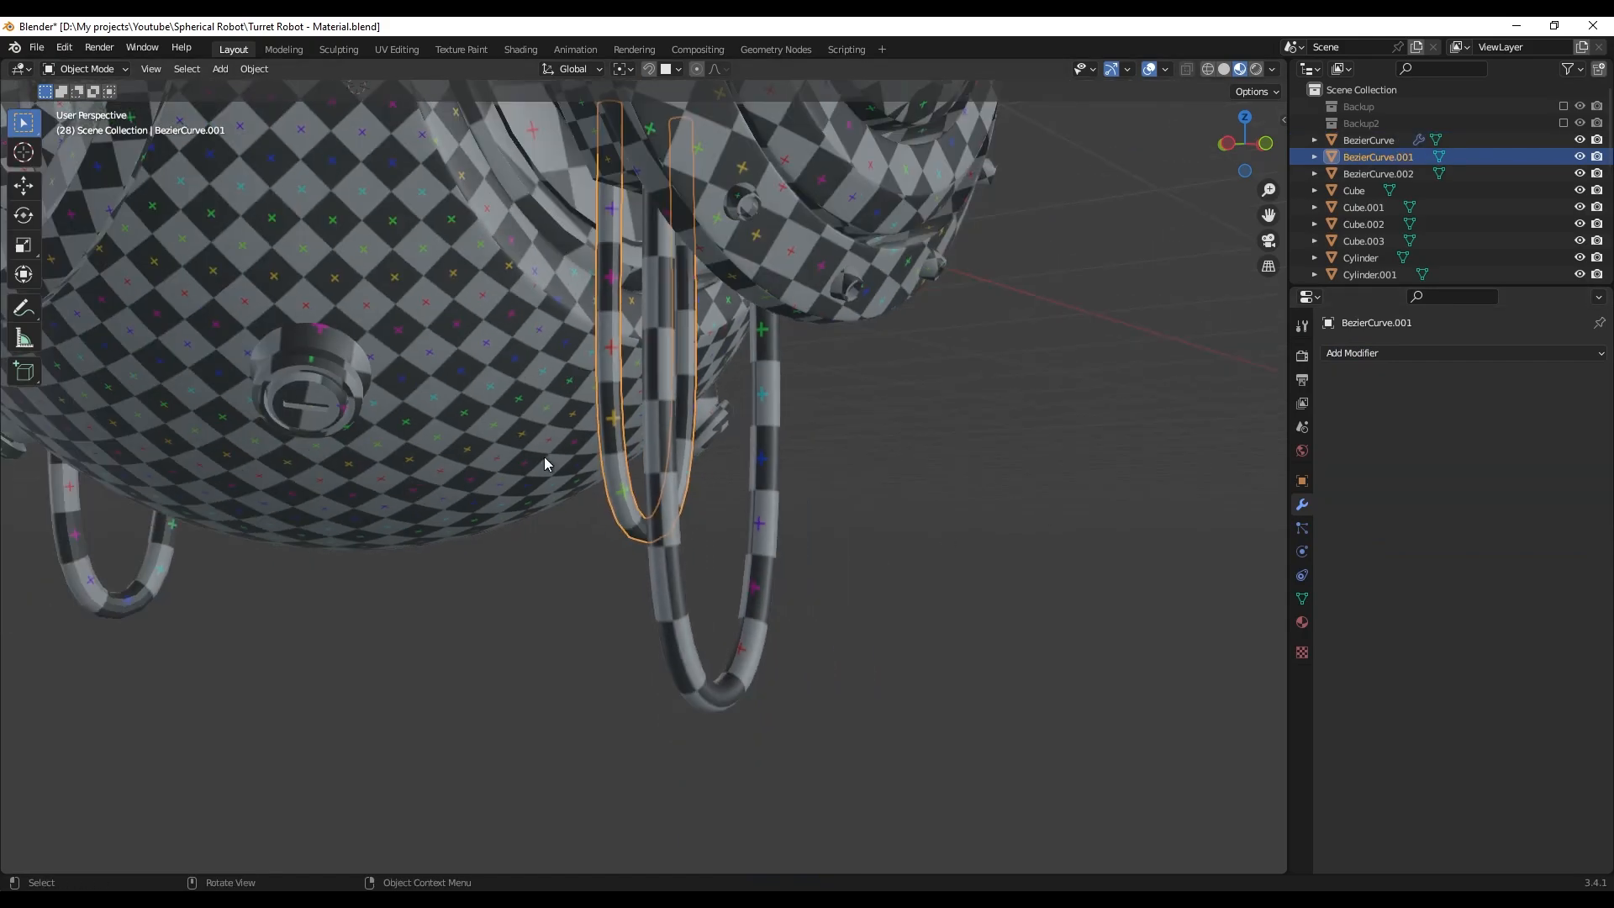
left_click(253, 513, "shift")
left_click(827, 467, "shift")
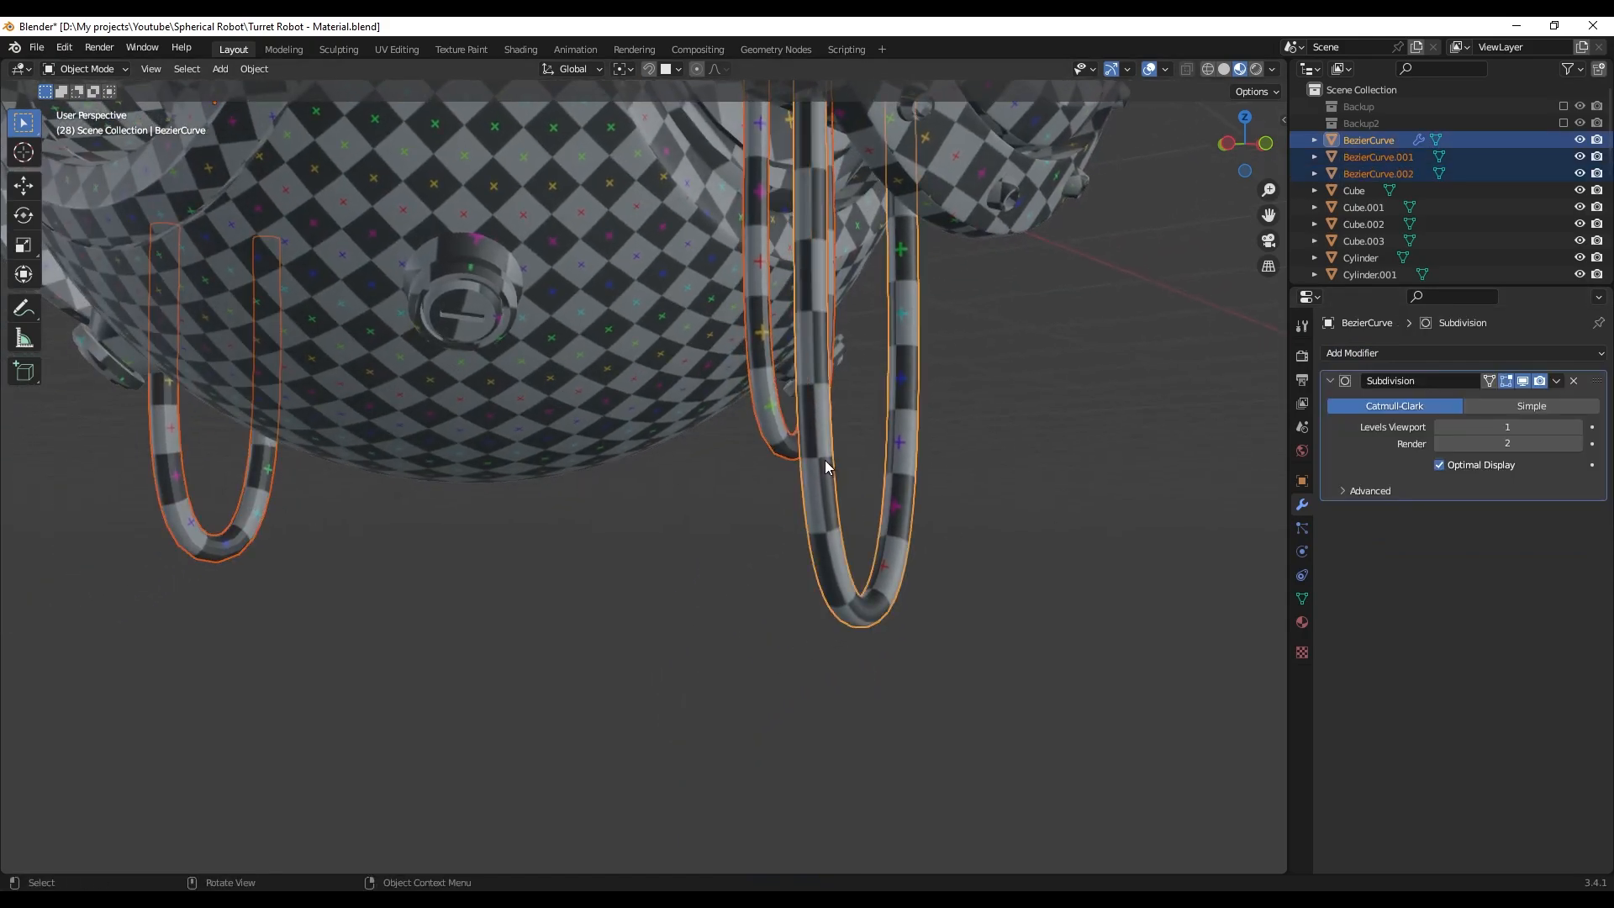
key("ctrl+l")
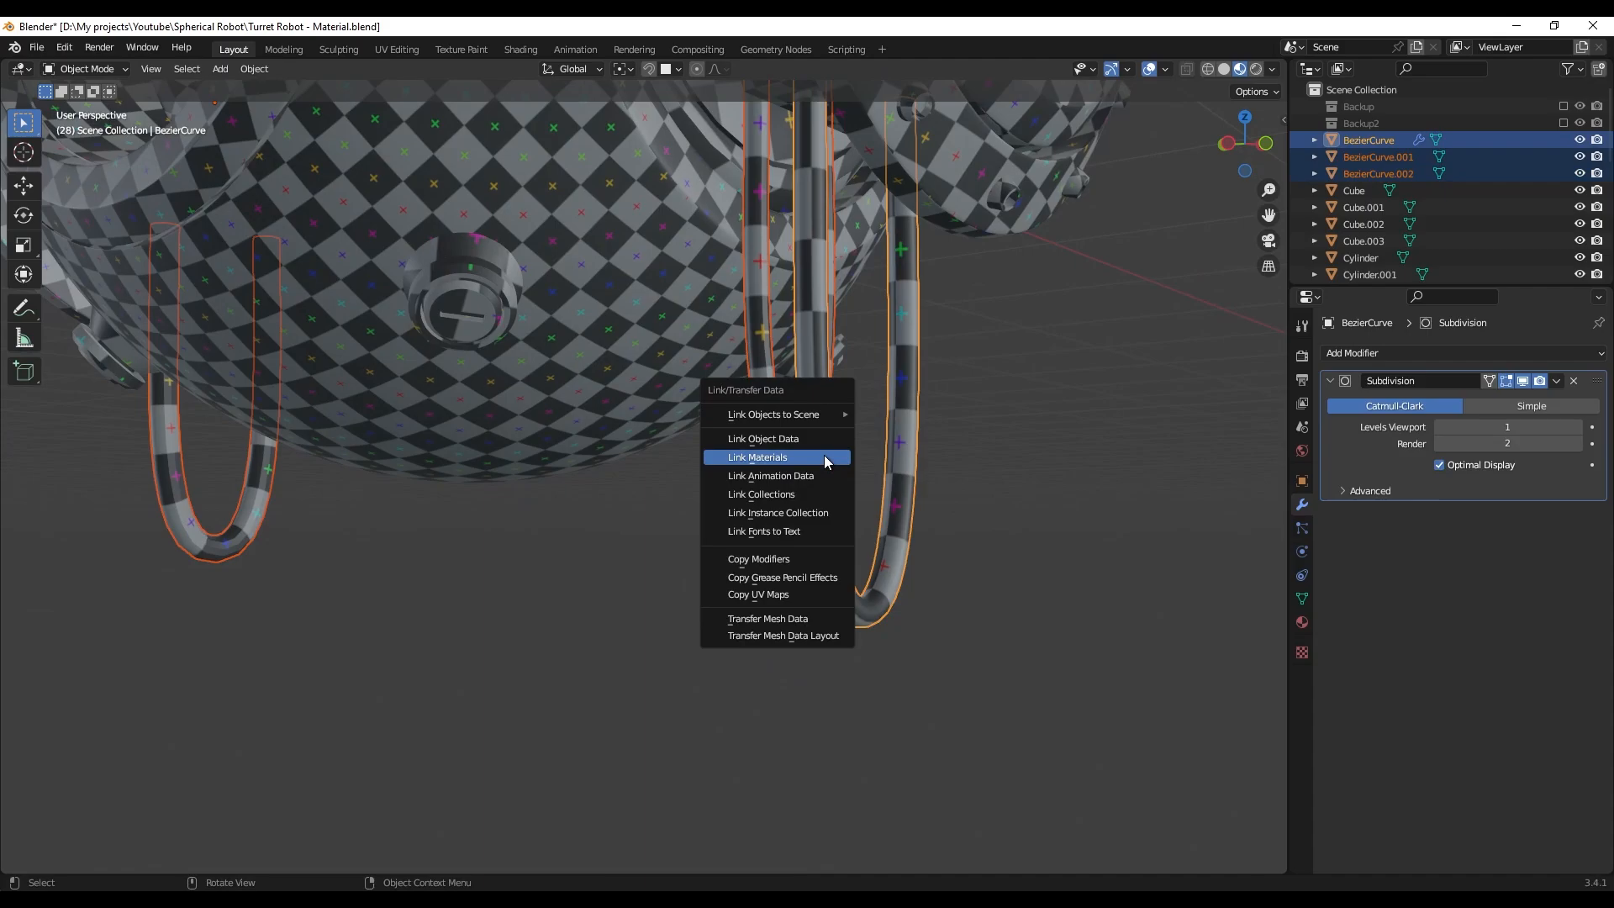
left_click(795, 561)
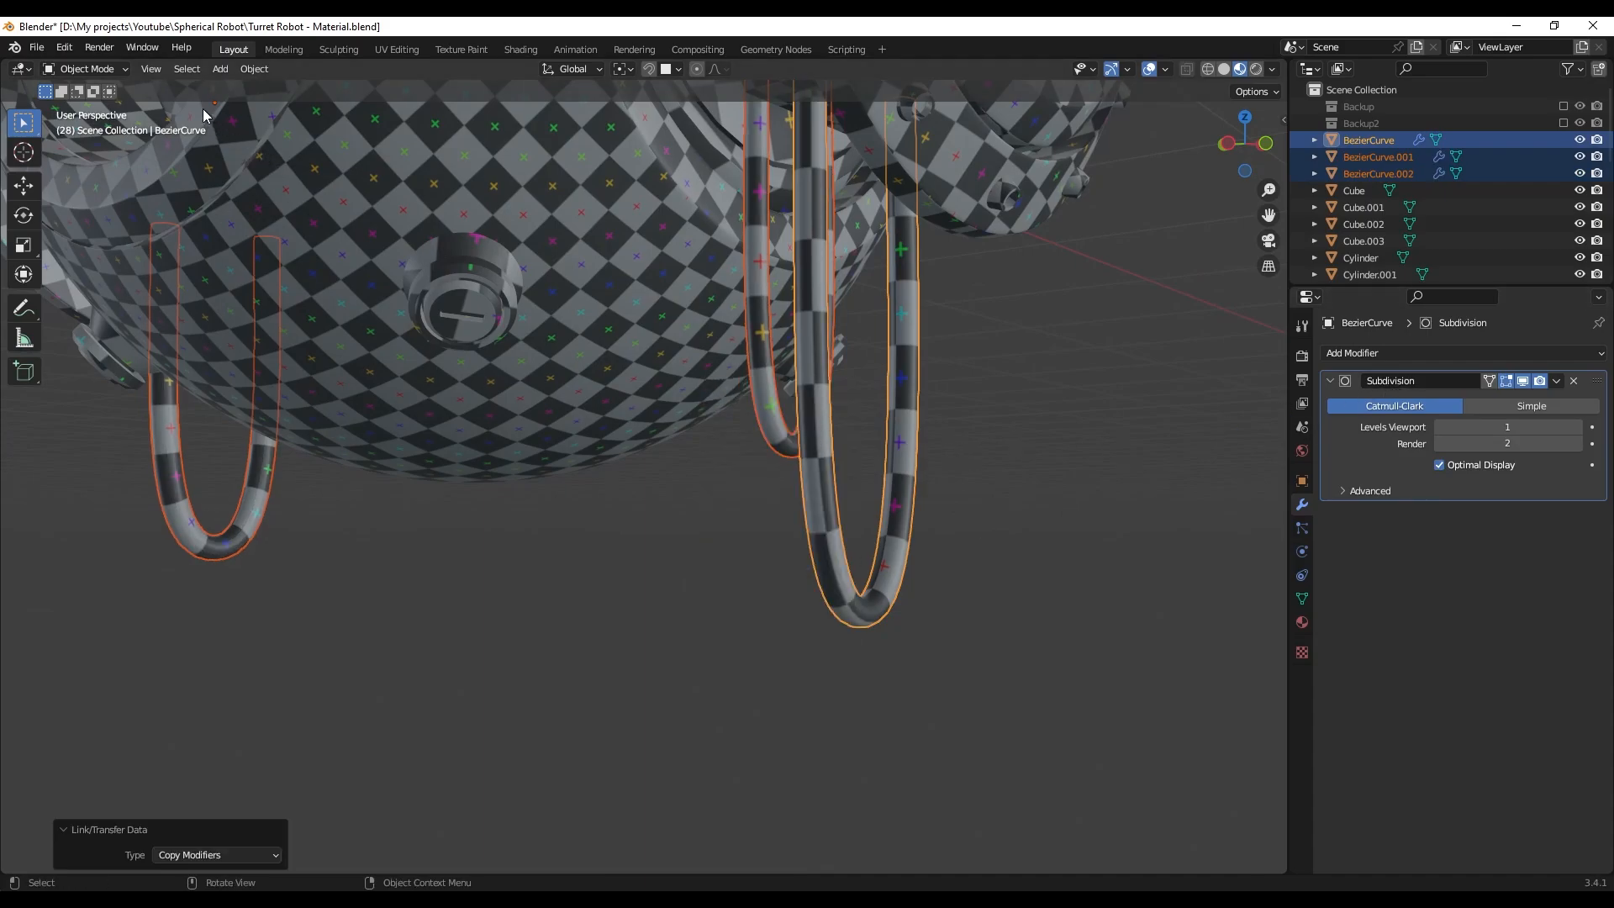
- Convert the three subdivided cables to meshes and deselect them
left_click(253, 68)
mouse_move(286, 561)
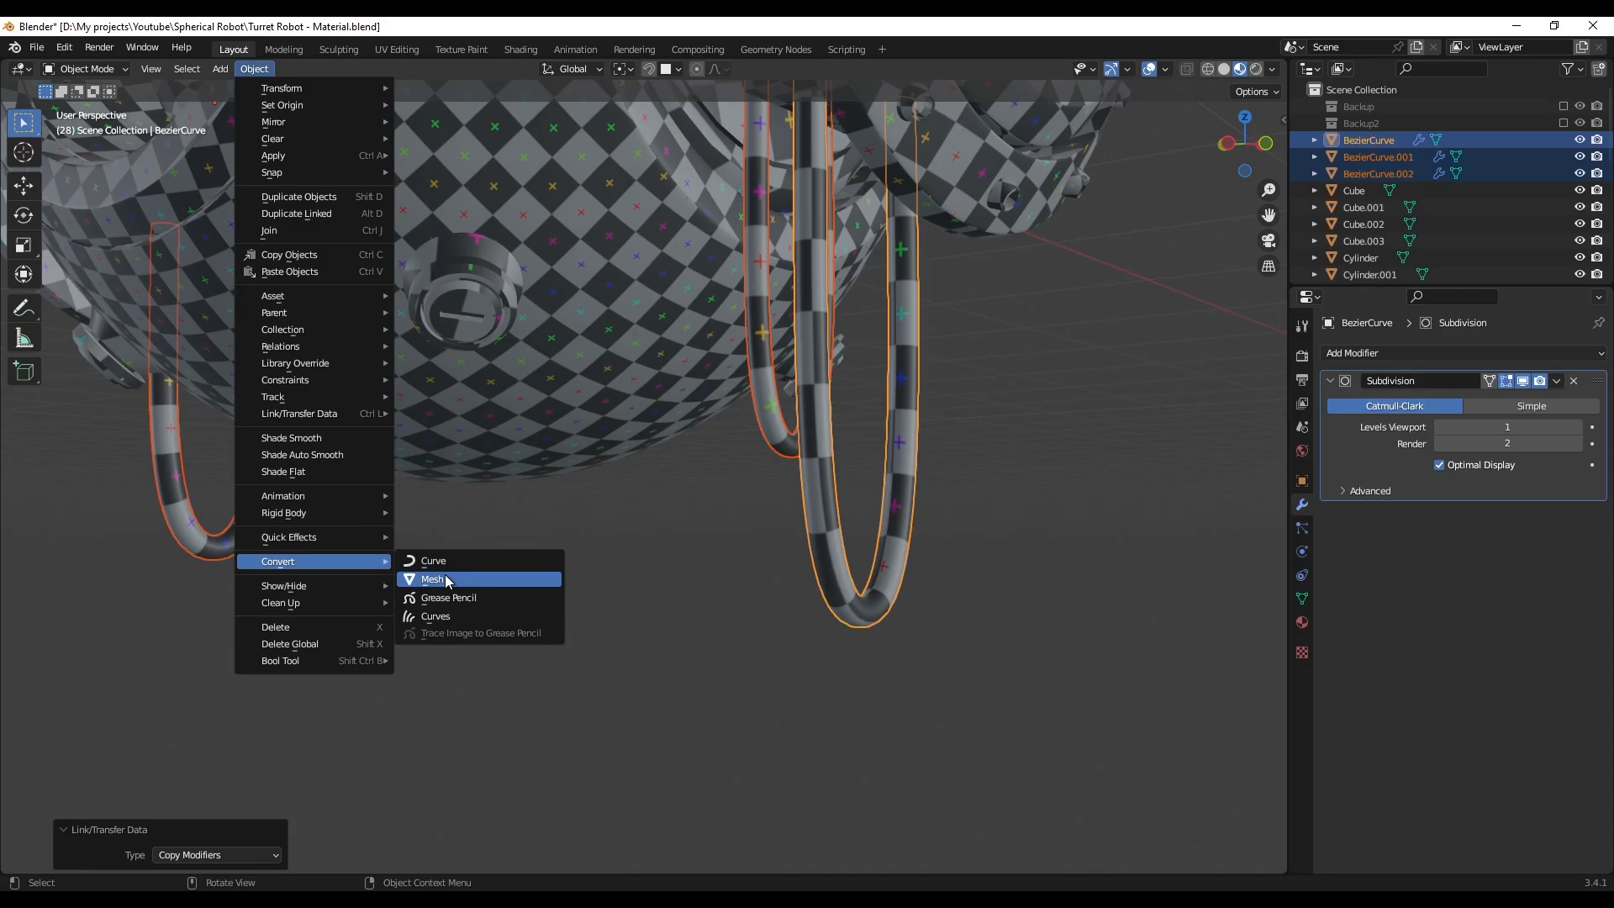
left_click(446, 579)
left_click(1004, 416)
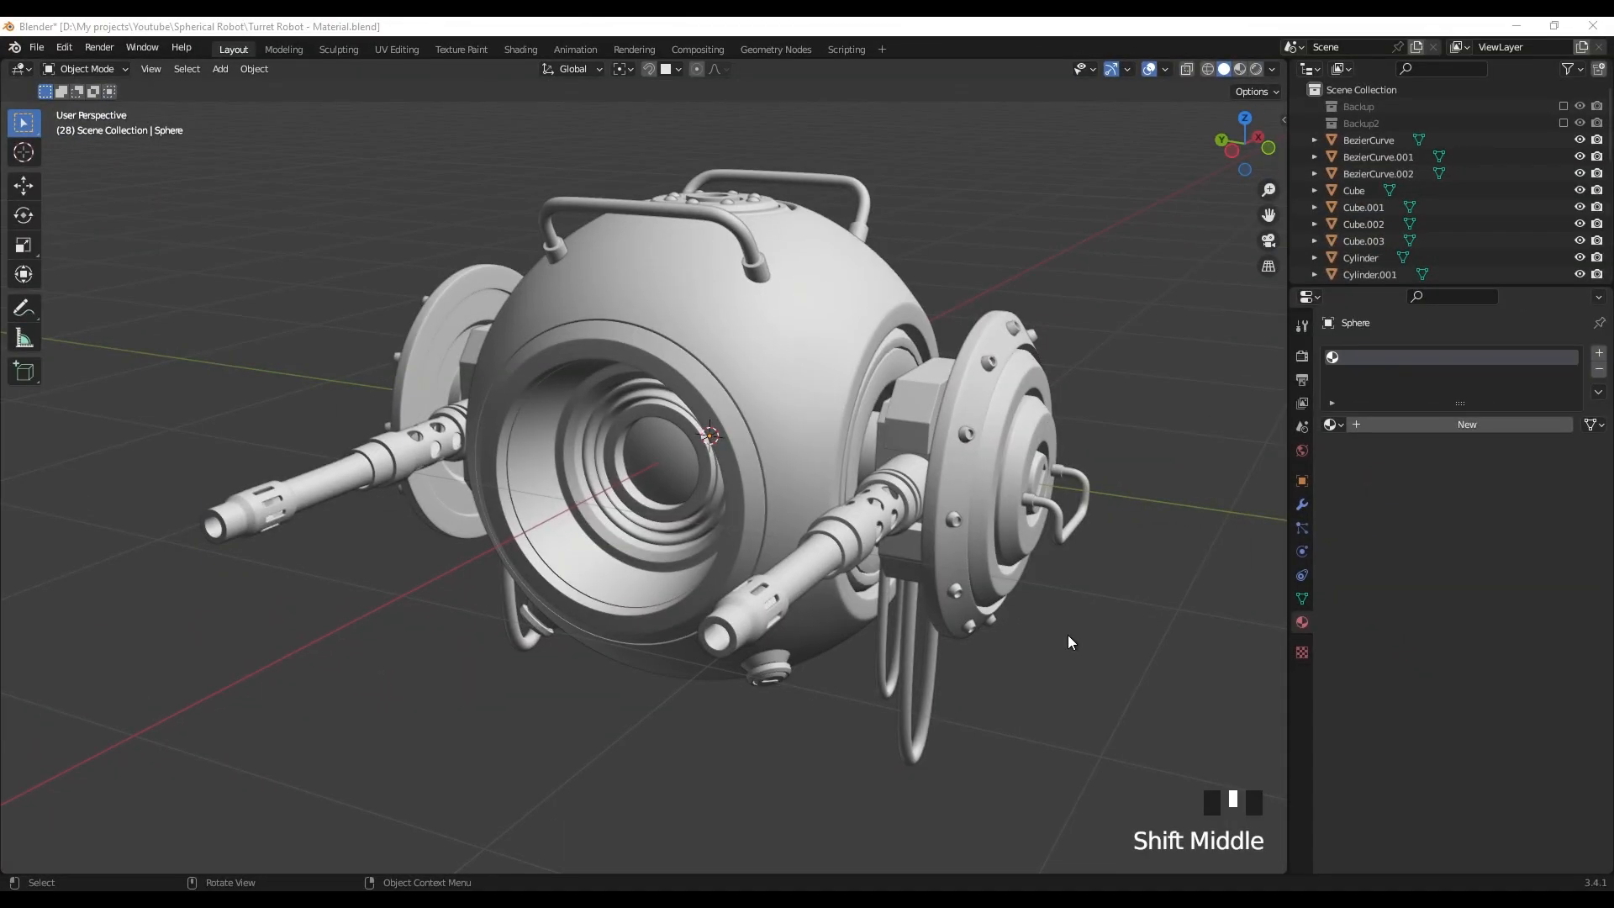
- Create a new material on the robot's spherical body and name it Core
middle_click_drag(1072, 629, 1064, 629, "shift")
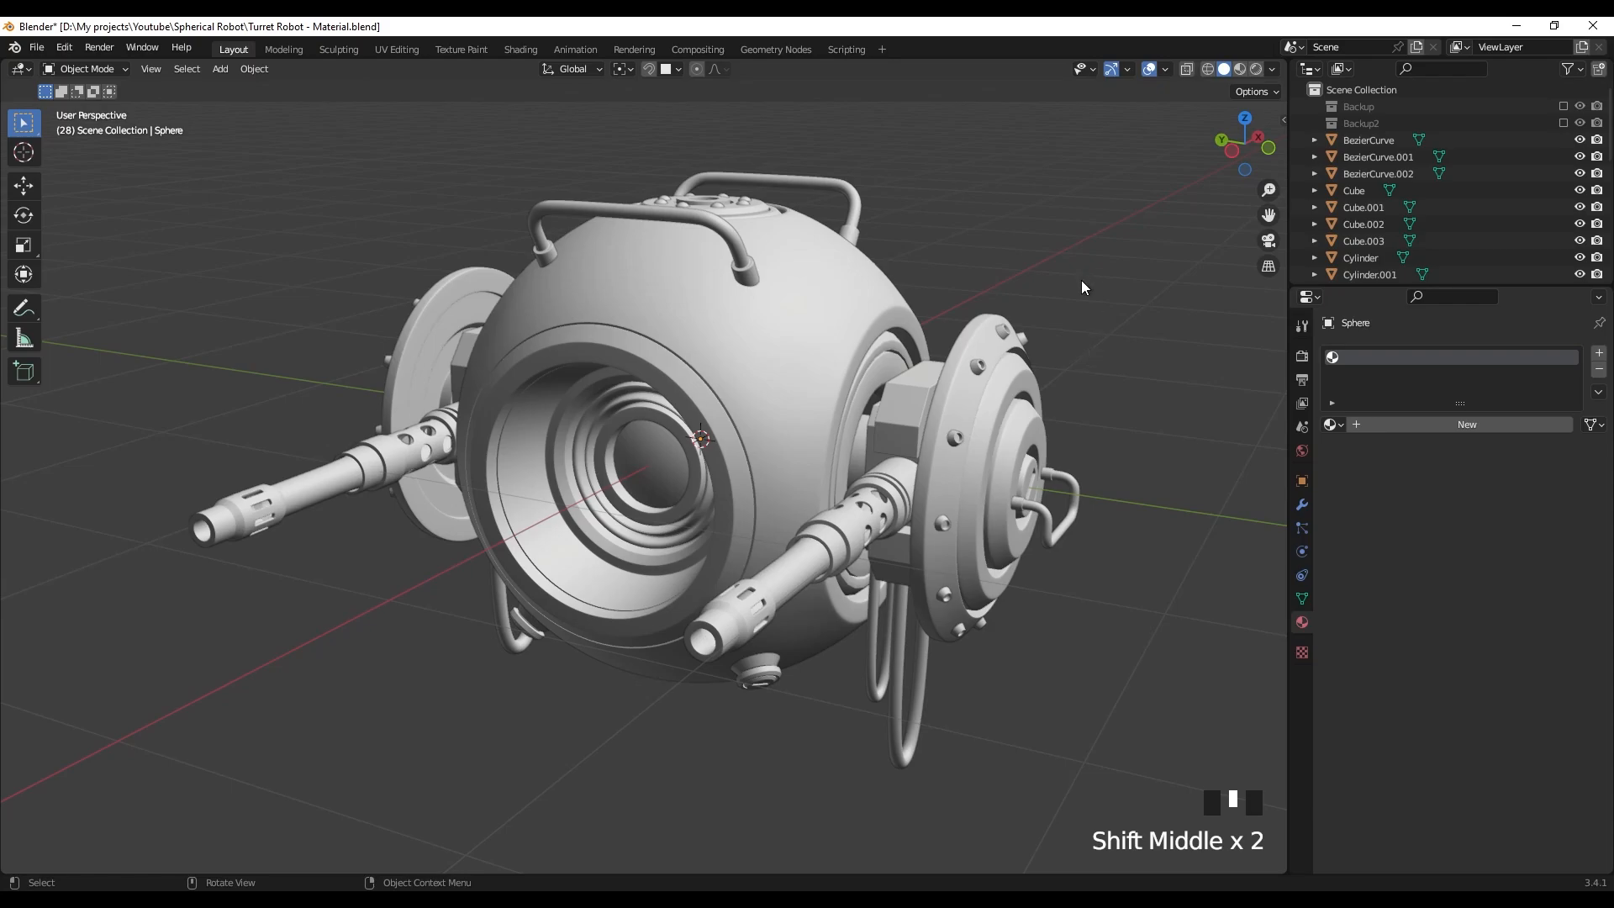
triple_click(821, 319)
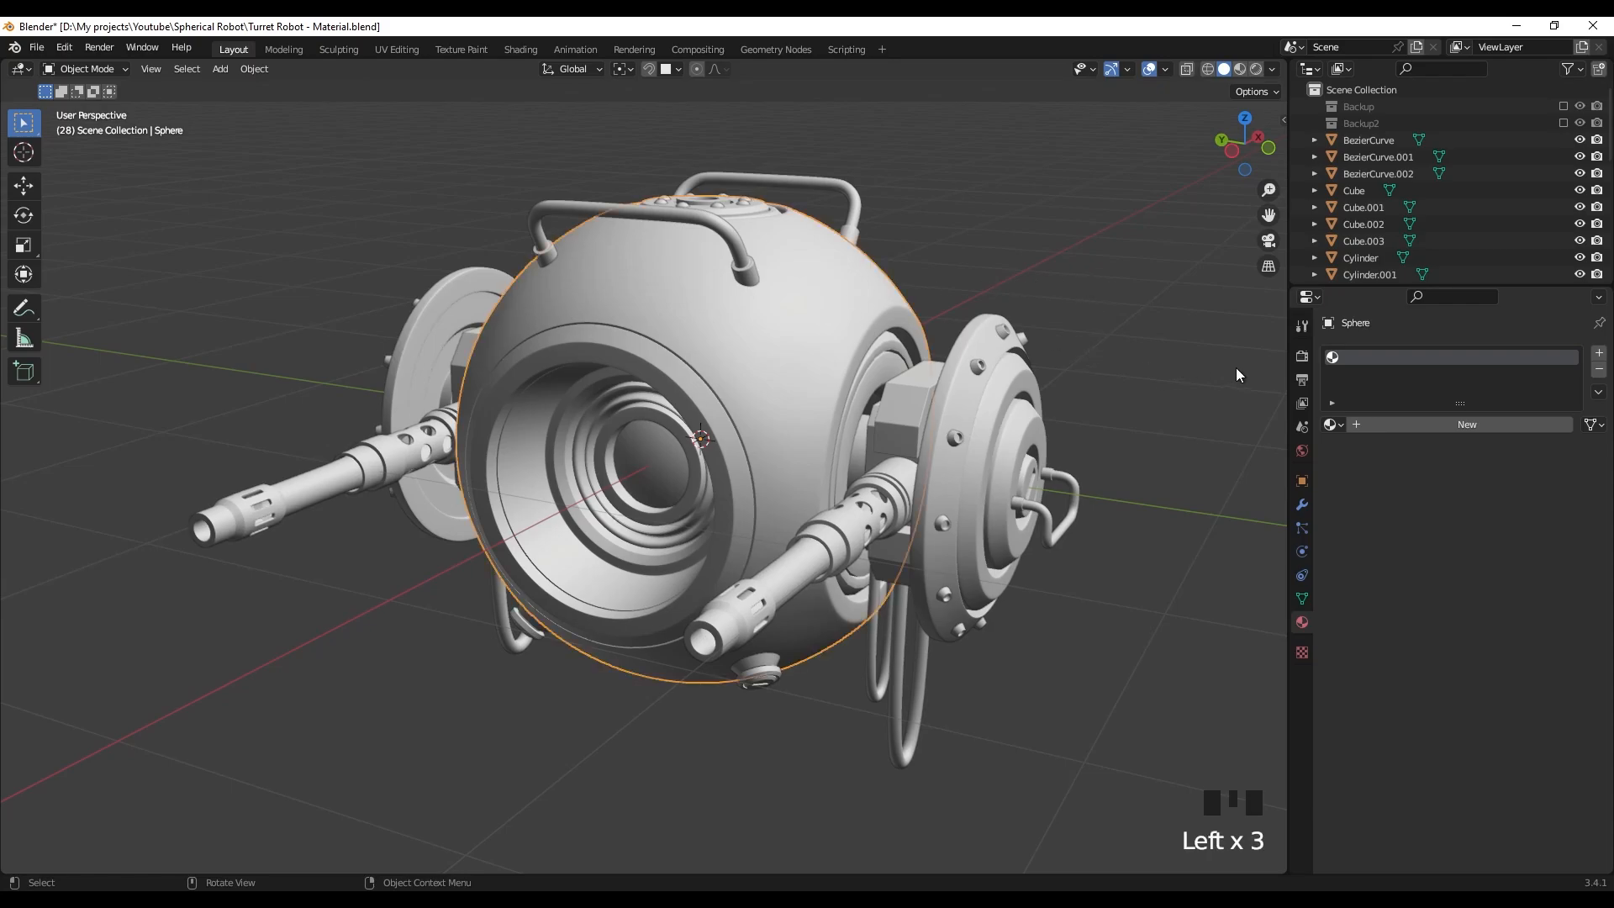
left_click(1446, 425)
left_click(1431, 425)
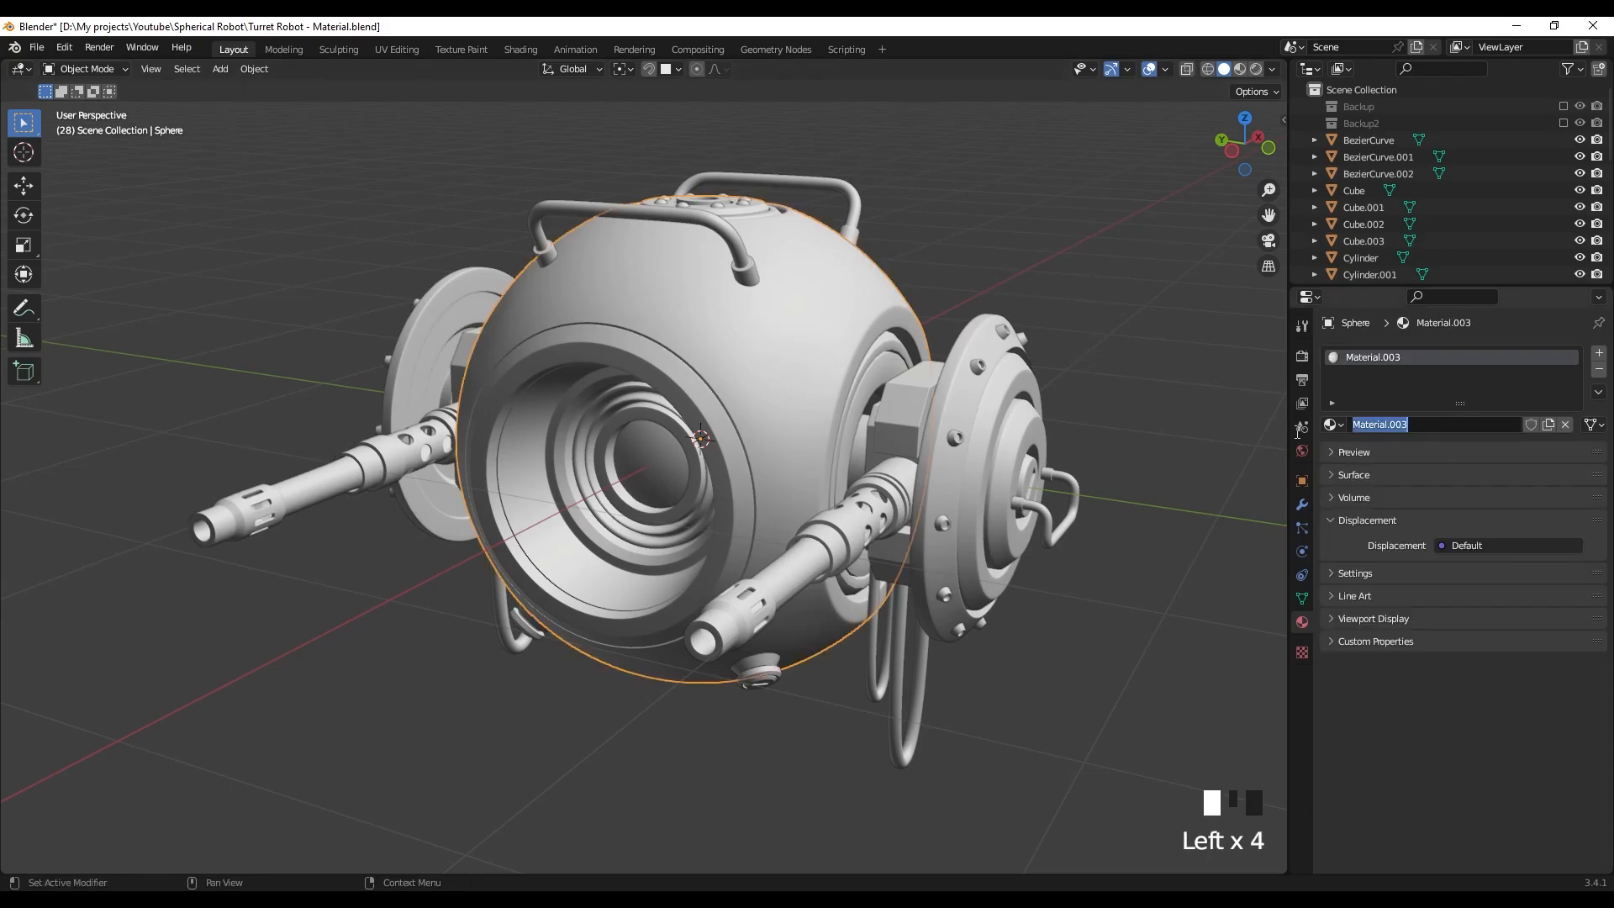
type("Core")
key("Return")
- Set the Core material's base colour to orange in material preview shading and hide the spherical body
left_click(1328, 472)
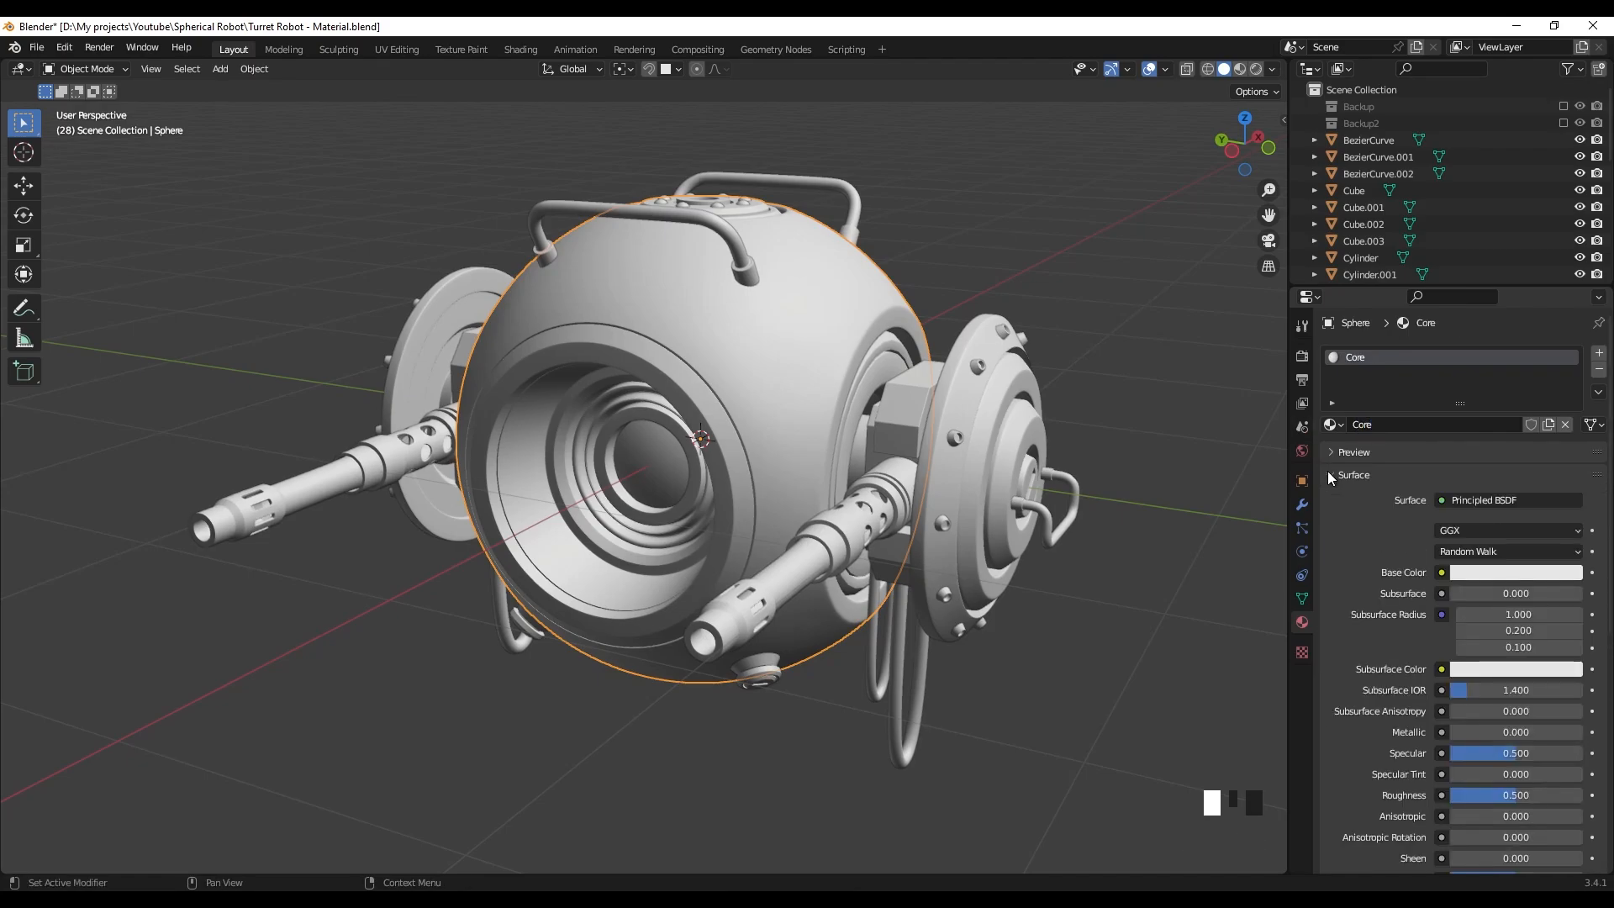
left_click(1465, 574)
left_click(1500, 404)
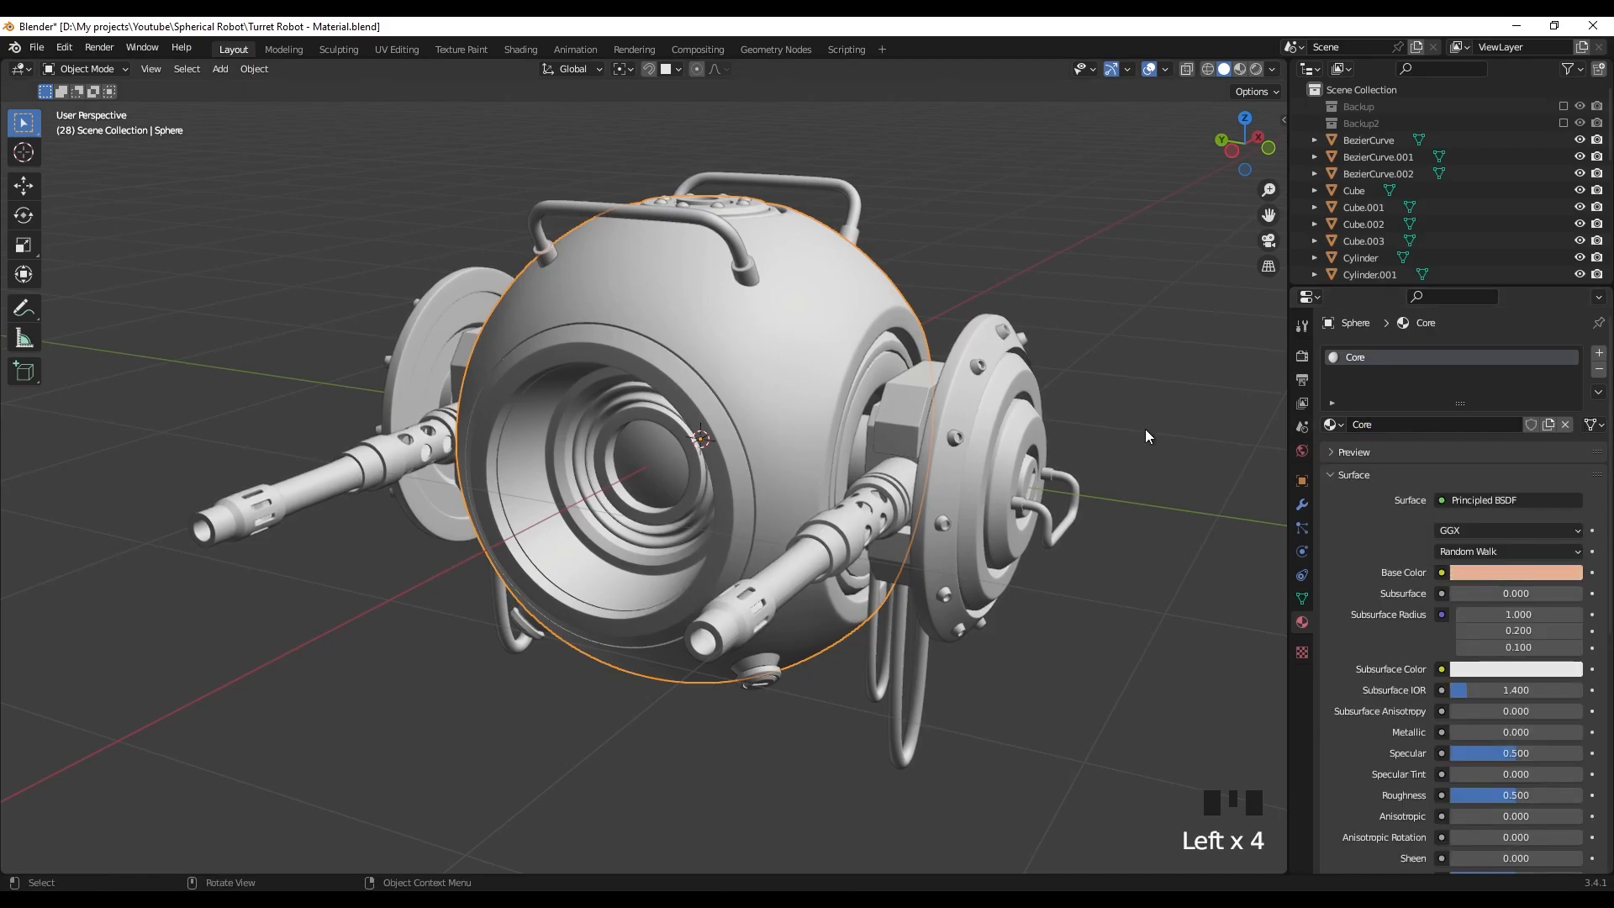
key("z")
mouse_move(1143, 547)
middle_mouse_down("shift")
mouse_move(1118, 496)
mouse_move(1096, 508)
middle_mouse_up("shift")
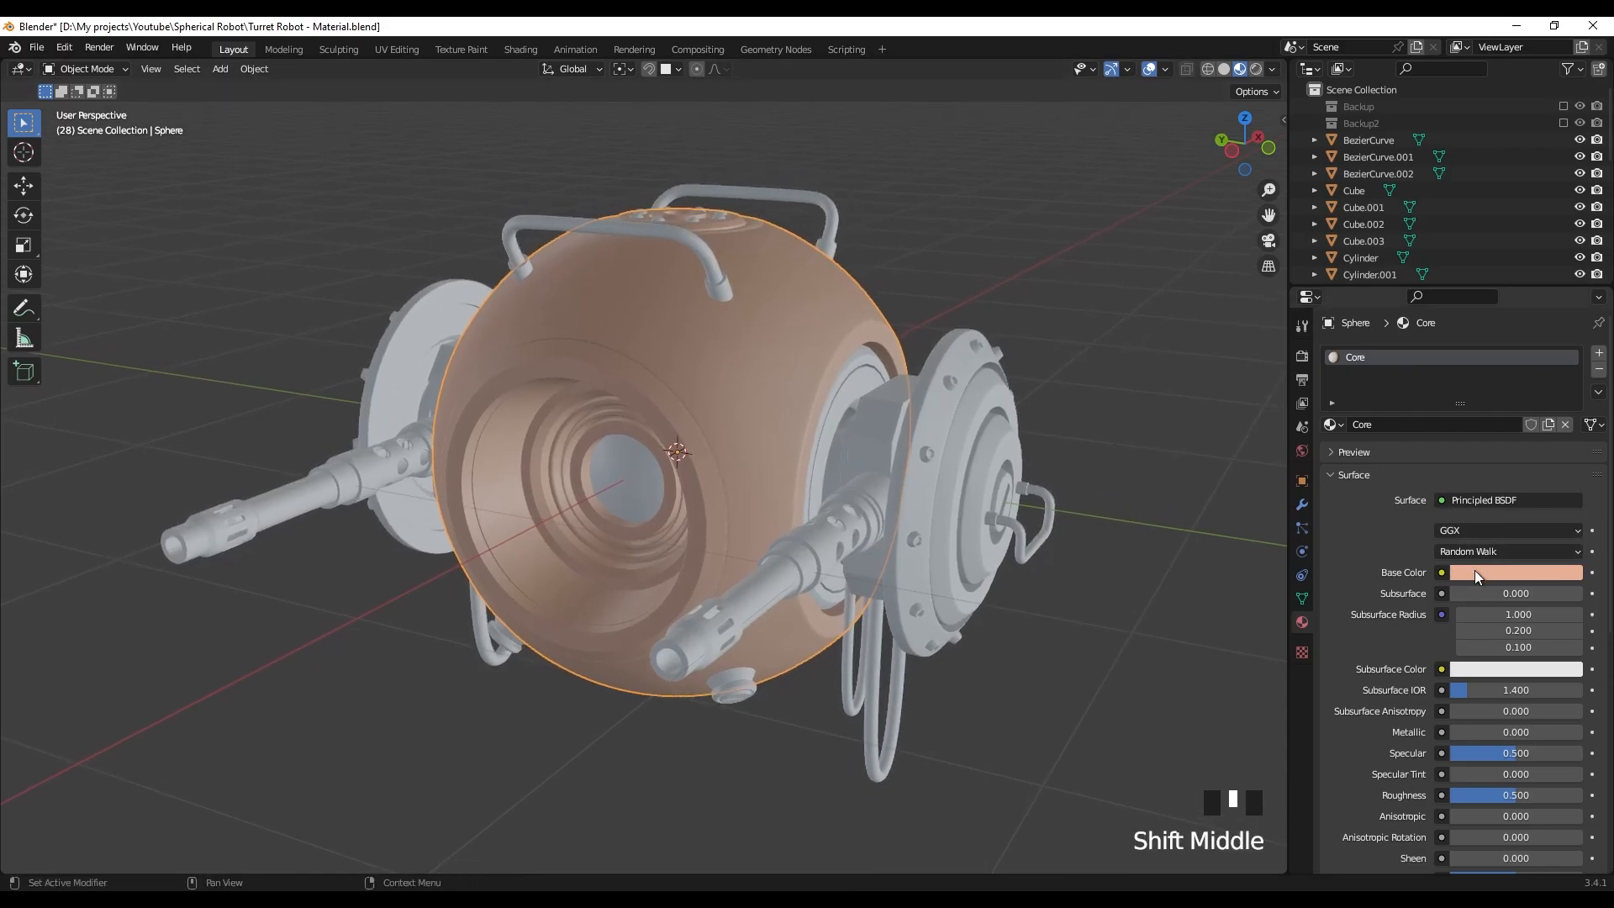
left_click(1474, 572)
left_click(1480, 455)
middle_click_drag(1084, 419, 1042, 424)
left_click(799, 390)
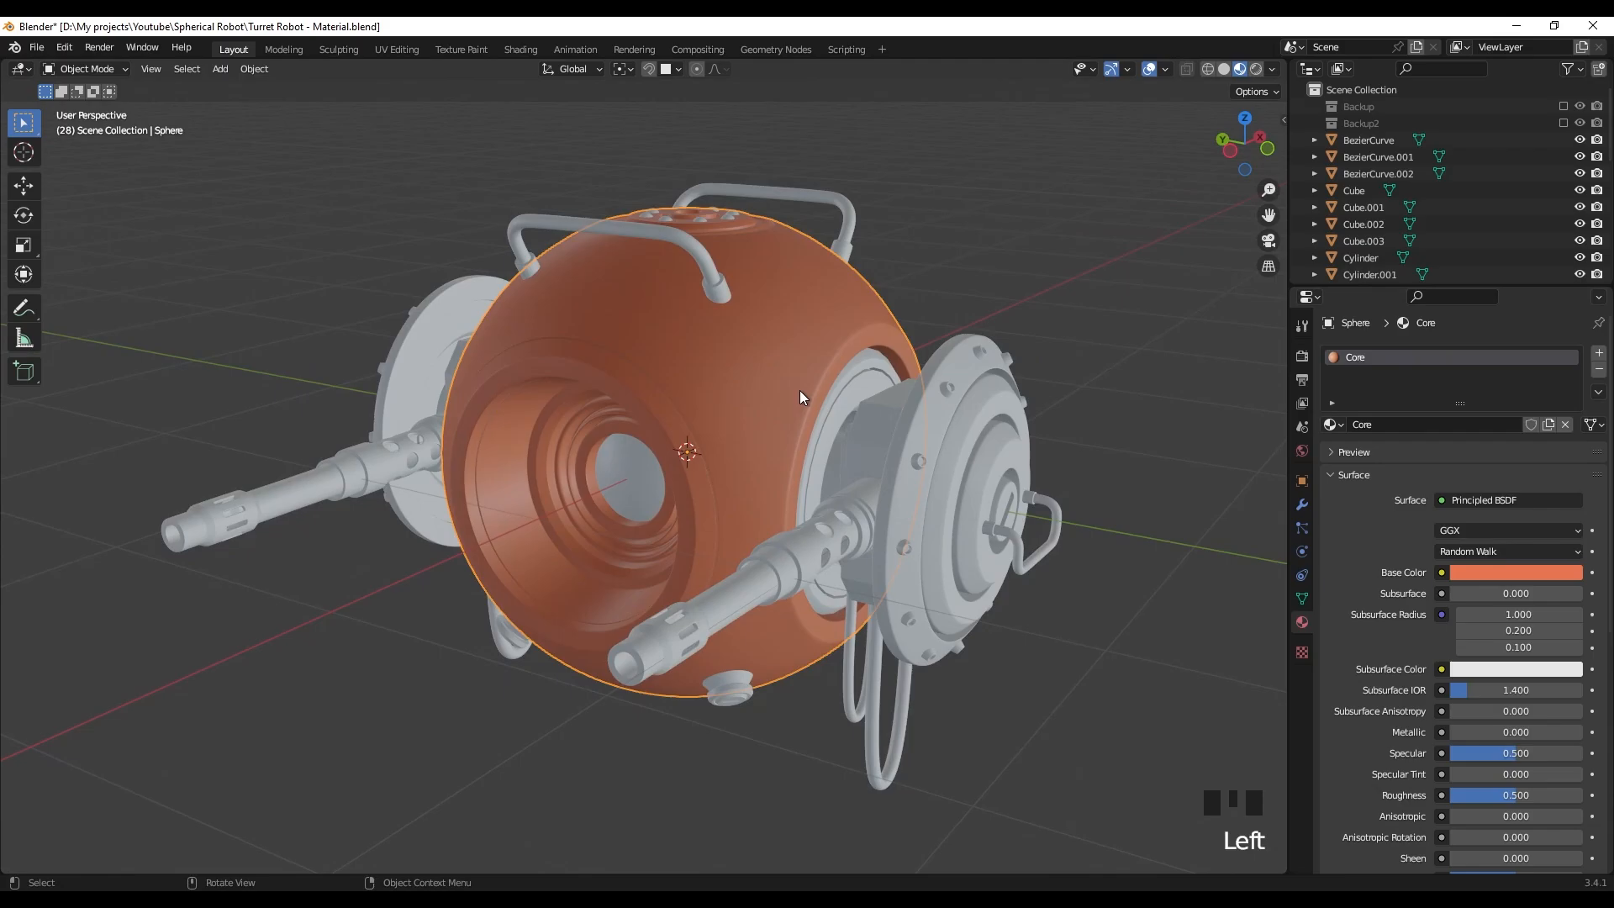
key("h")
- Create a new material on the two gun barrels and name it Turret
middle_click_drag(805, 422, 883, 478, "shift")
left_click(788, 516)
left_click(788, 516)
left_click(1494, 426)
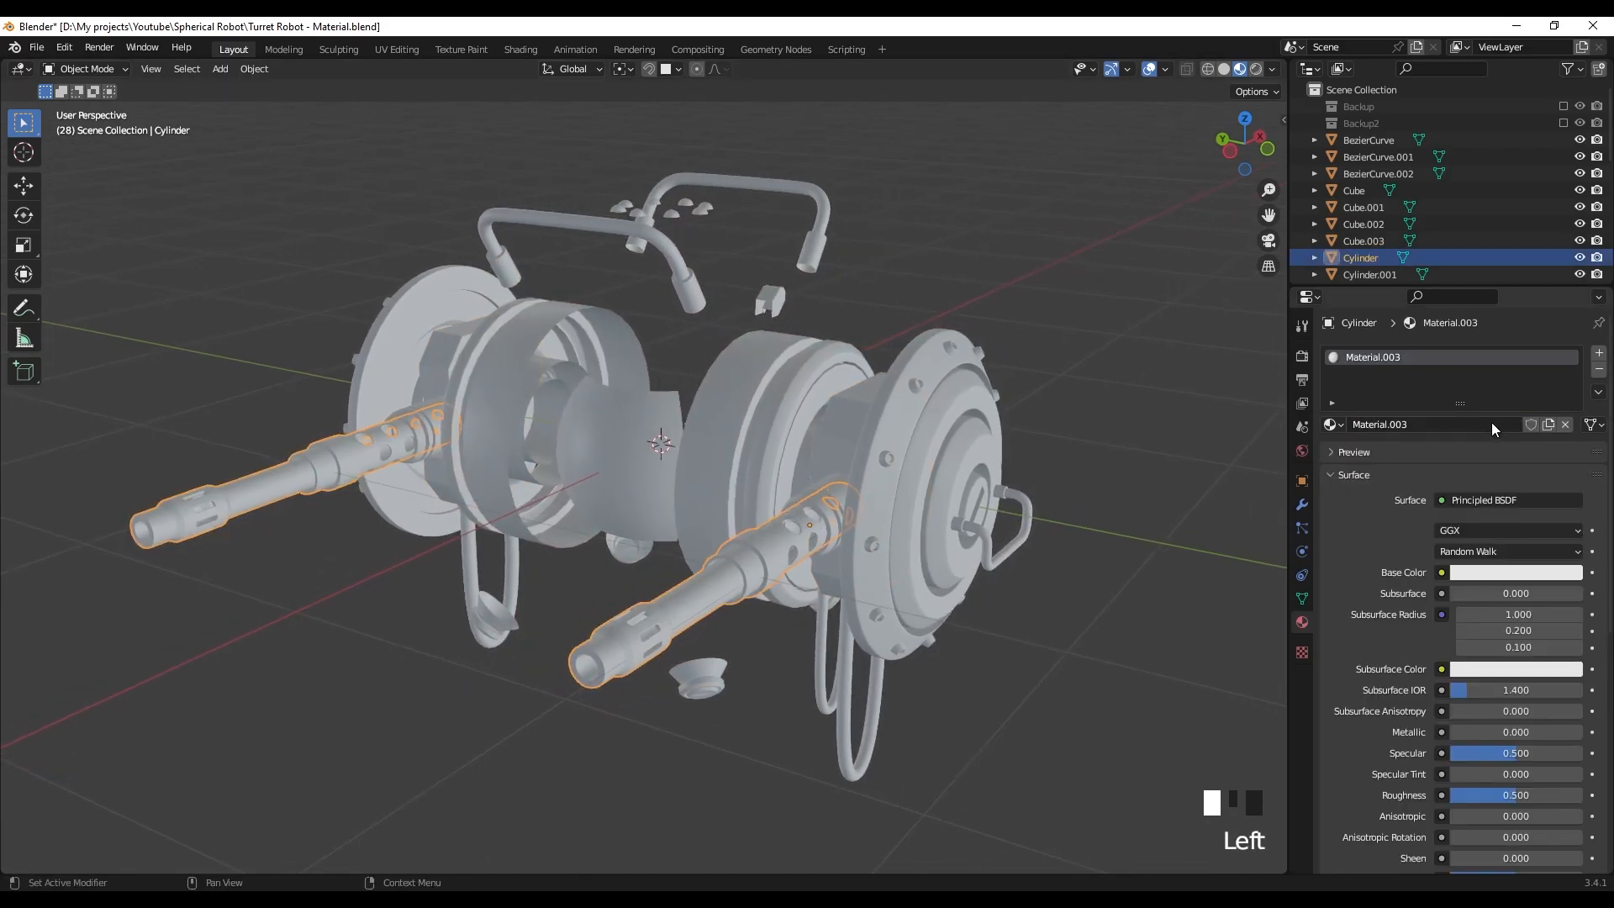
left_click(1490, 425)
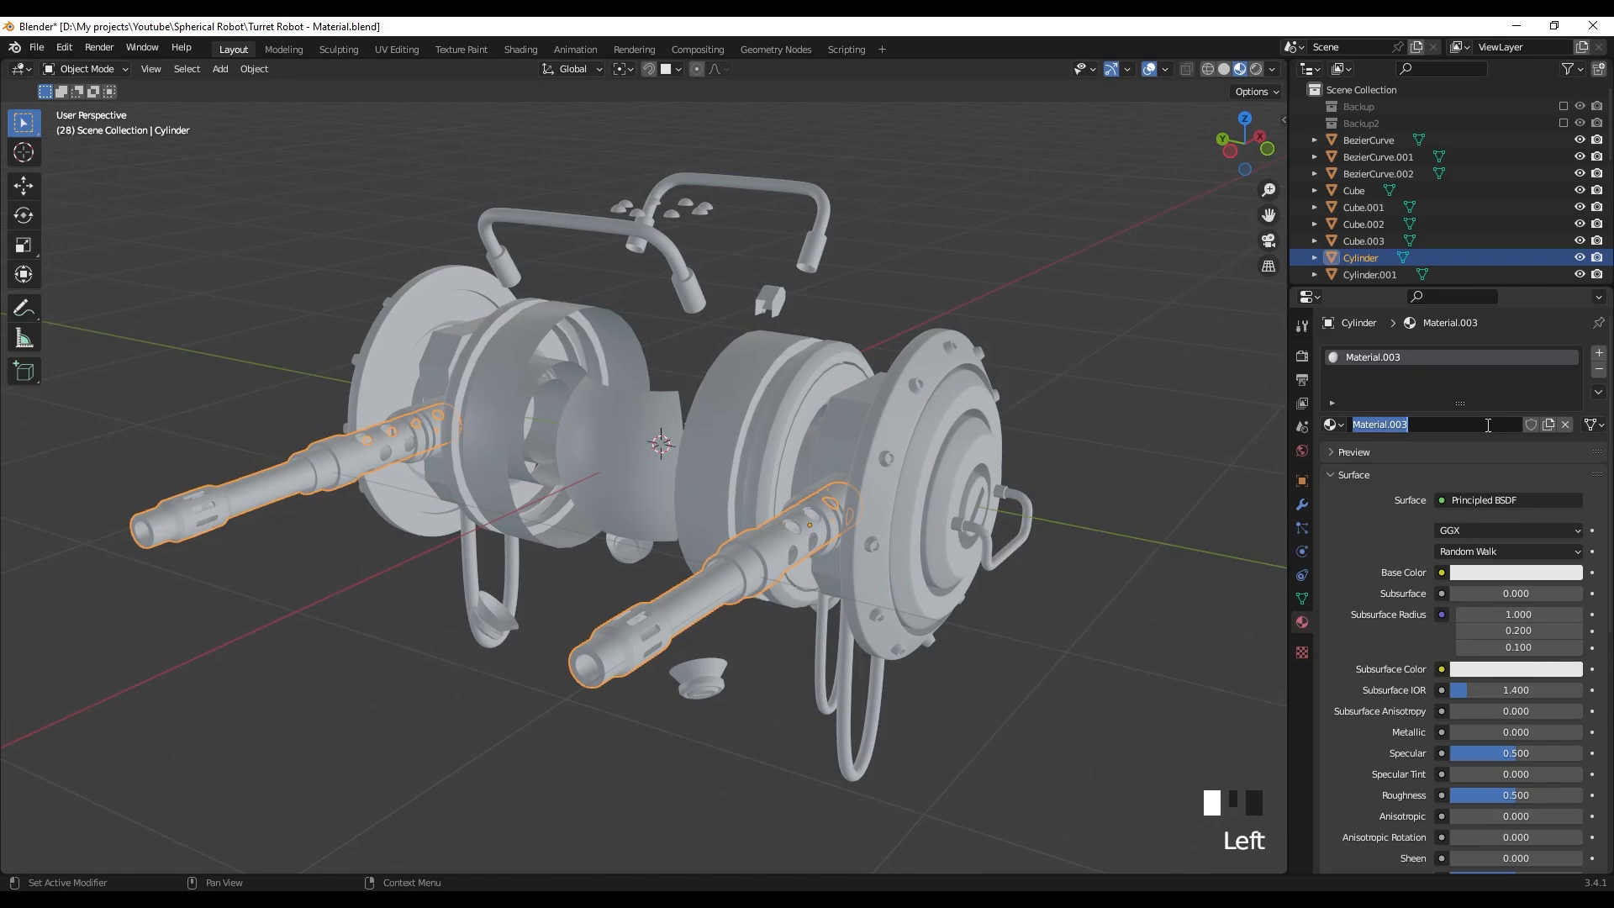
type("tuTurret")
key("Return")
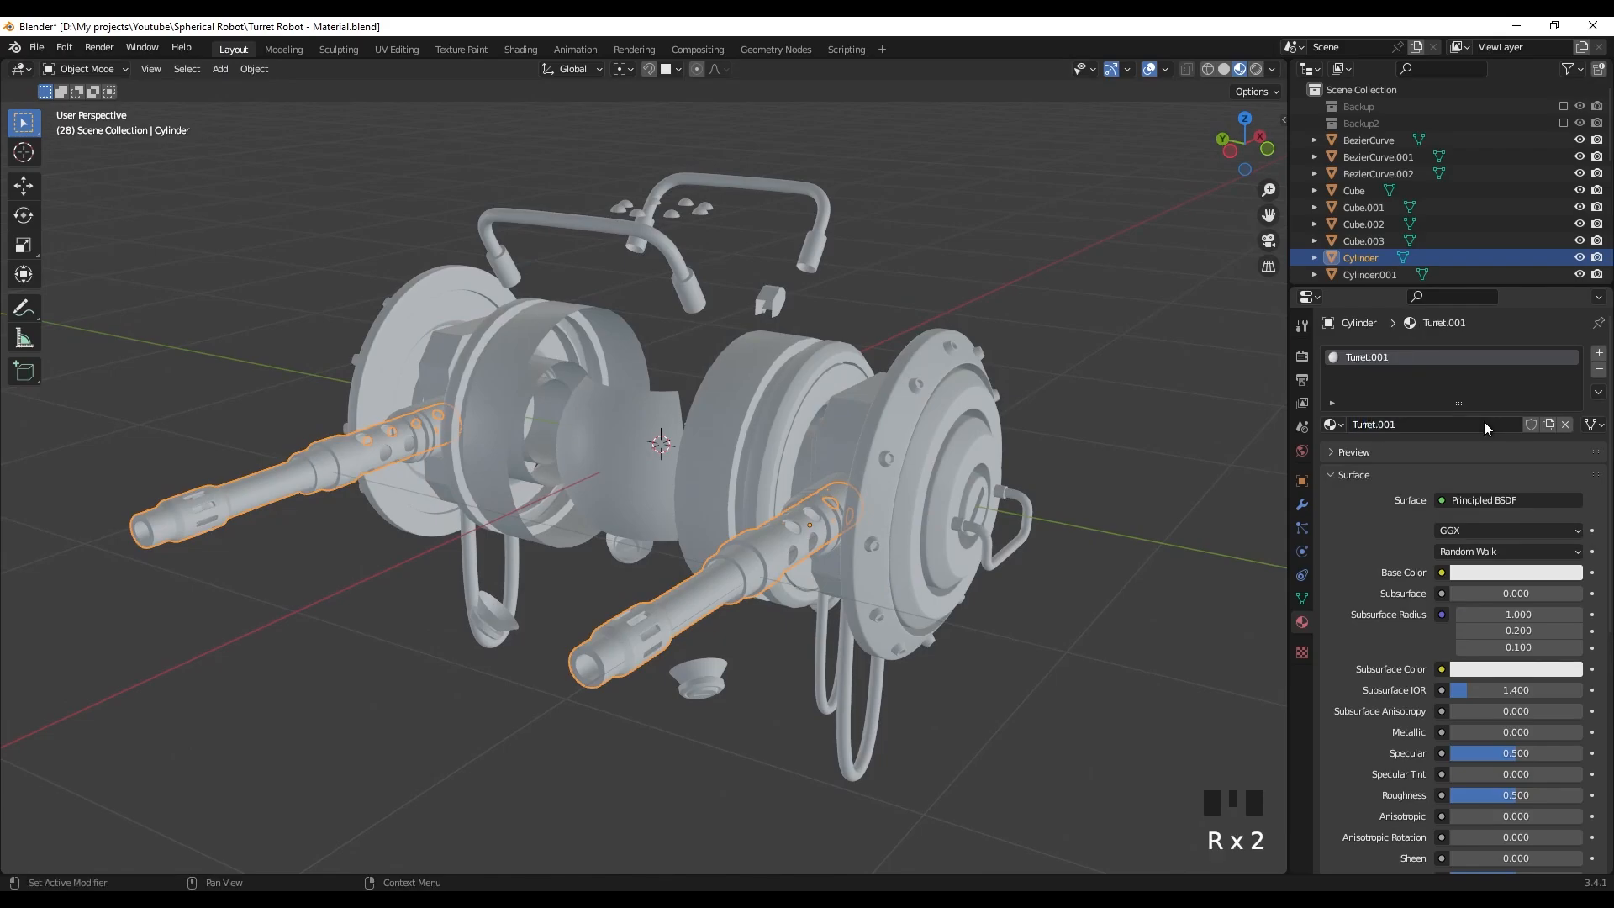
- Set the gun barrels' base colour to a strong pink and hide the barrels
left_click(1502, 574)
left_click_drag(1502, 412, 1512, 422)
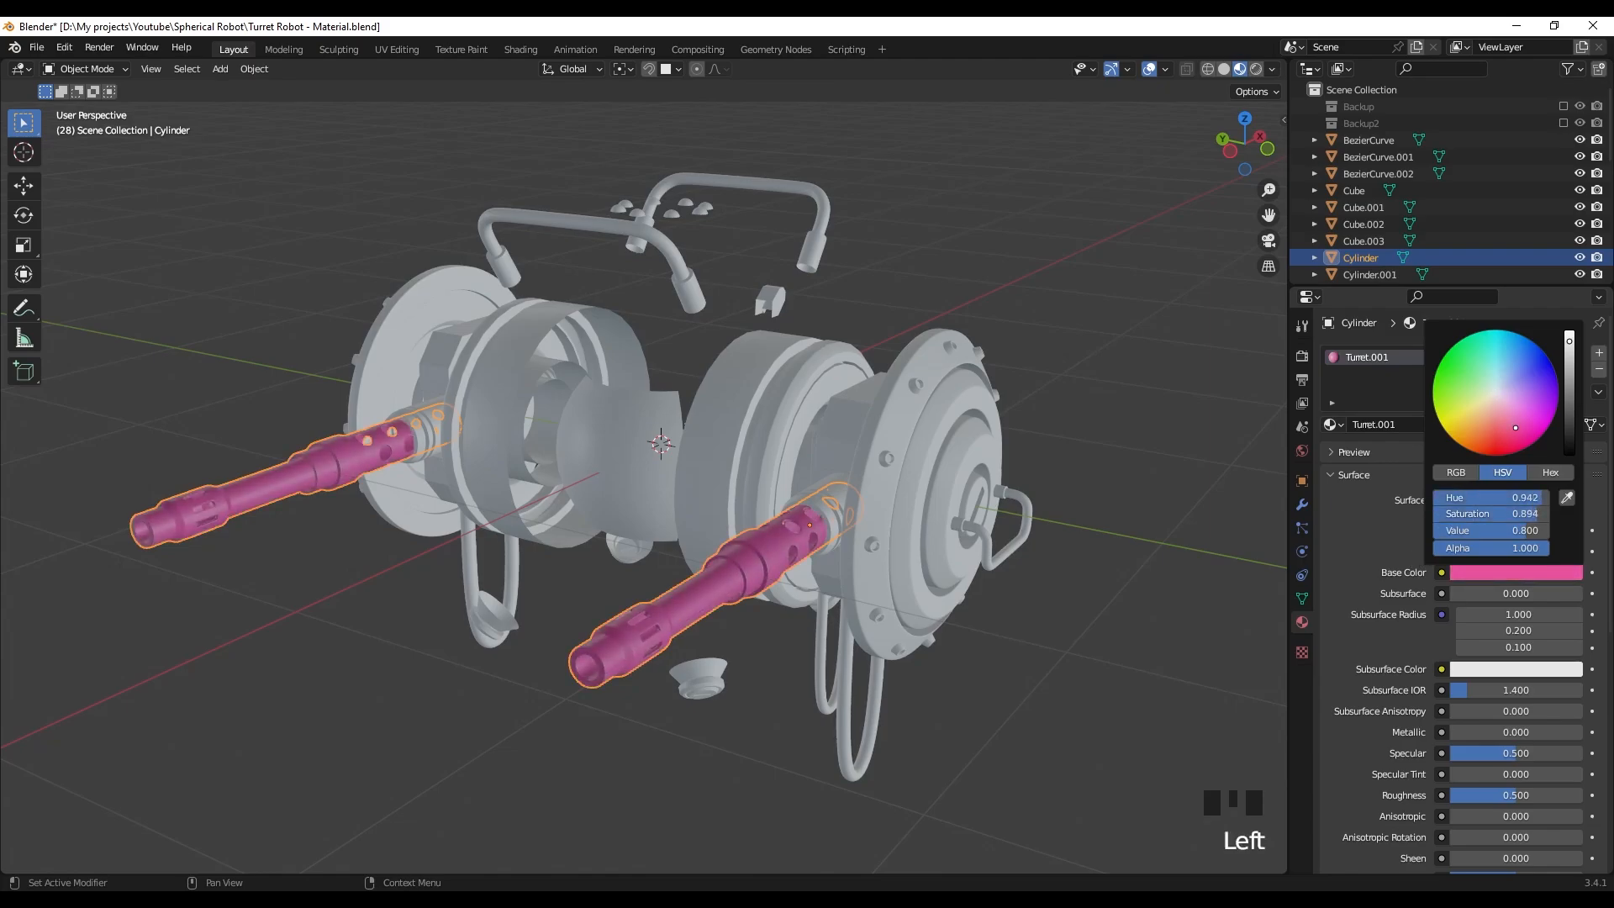
left_click(1080, 496)
left_click(714, 568)
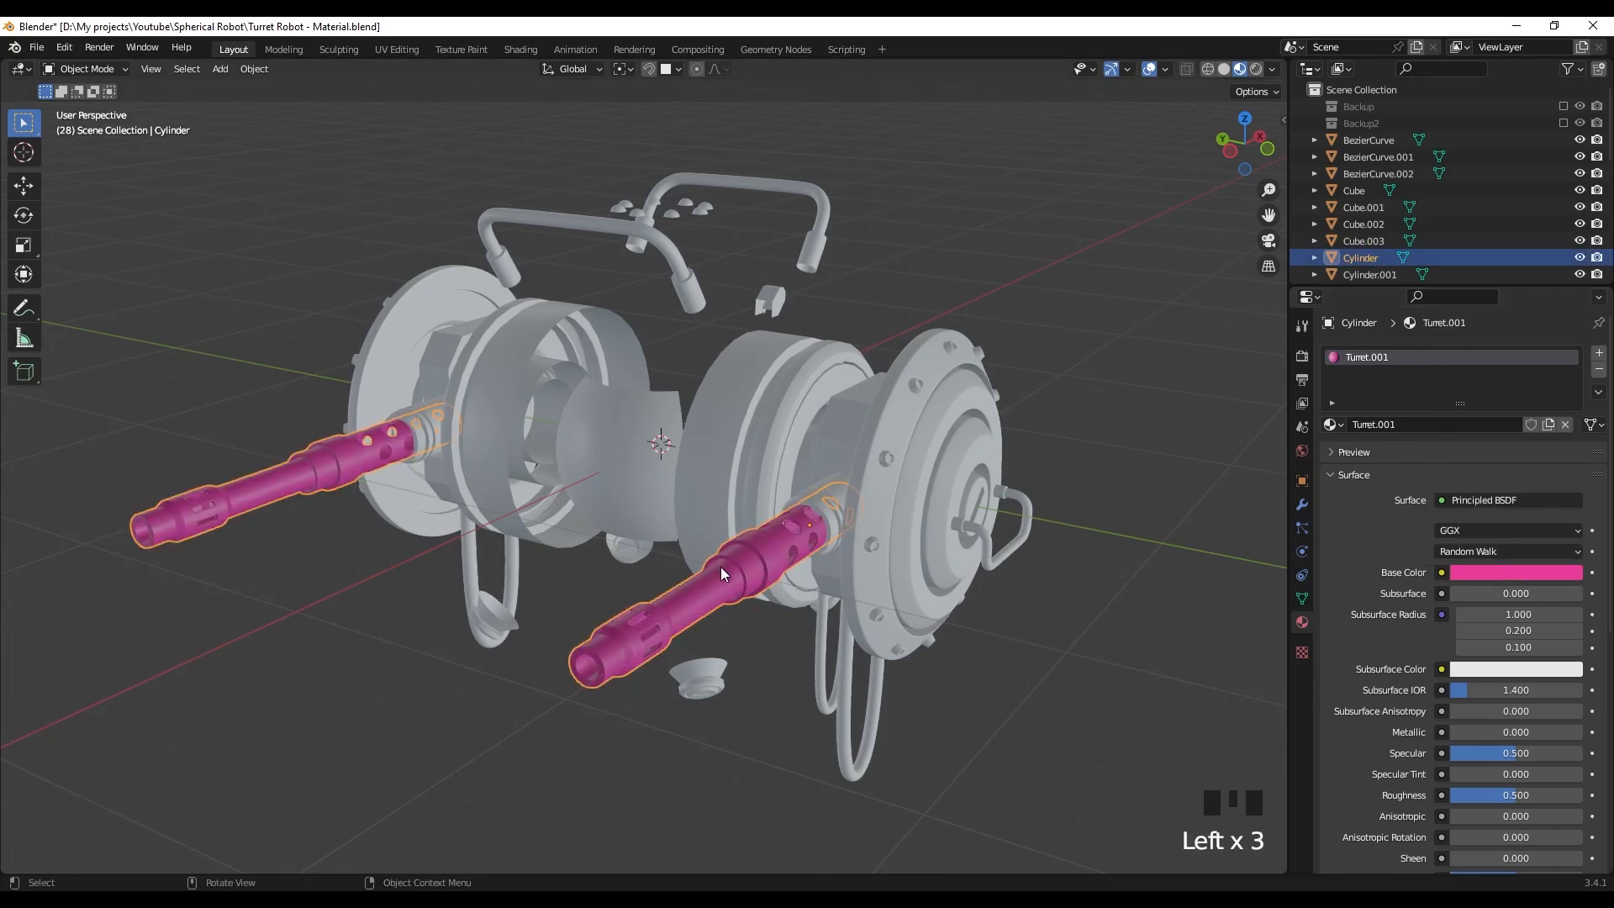
key("h")
- Give the short barrel sleeves a new pink material named Turret holder 01 and hide them
left_click_drag(800, 517, 797, 517)
left_click(797, 516)
mouse_move(797, 518)
middle_mouse_down()
mouse_move(800, 577)
mouse_move(817, 525)
middle_mouse_up()
left_click(1454, 427)
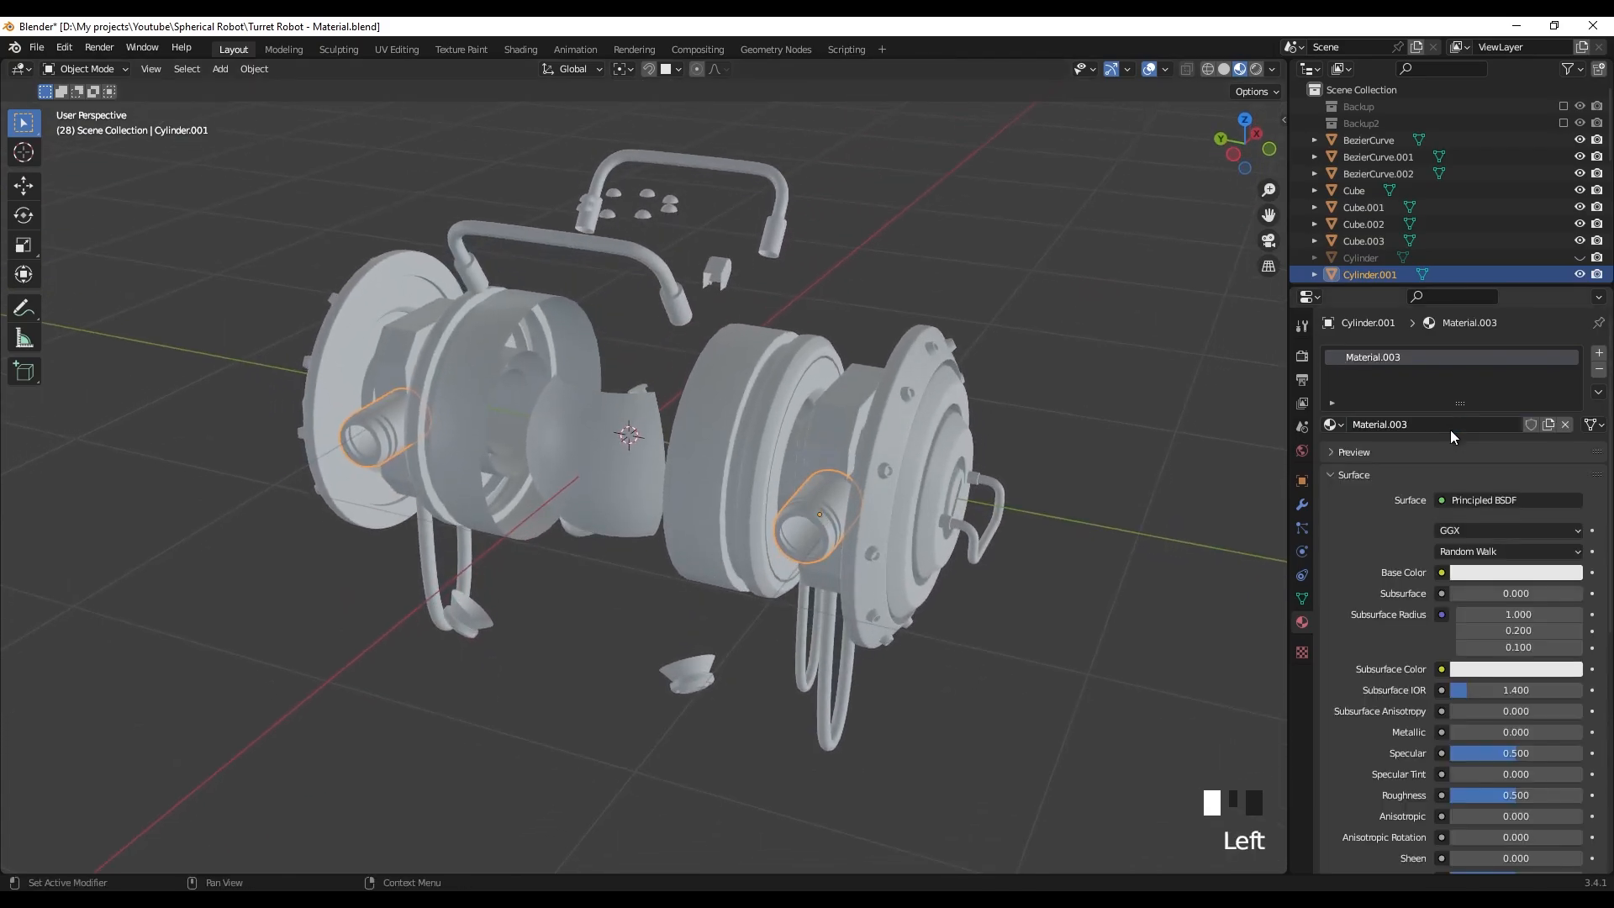
double_click(1445, 426)
type("T")
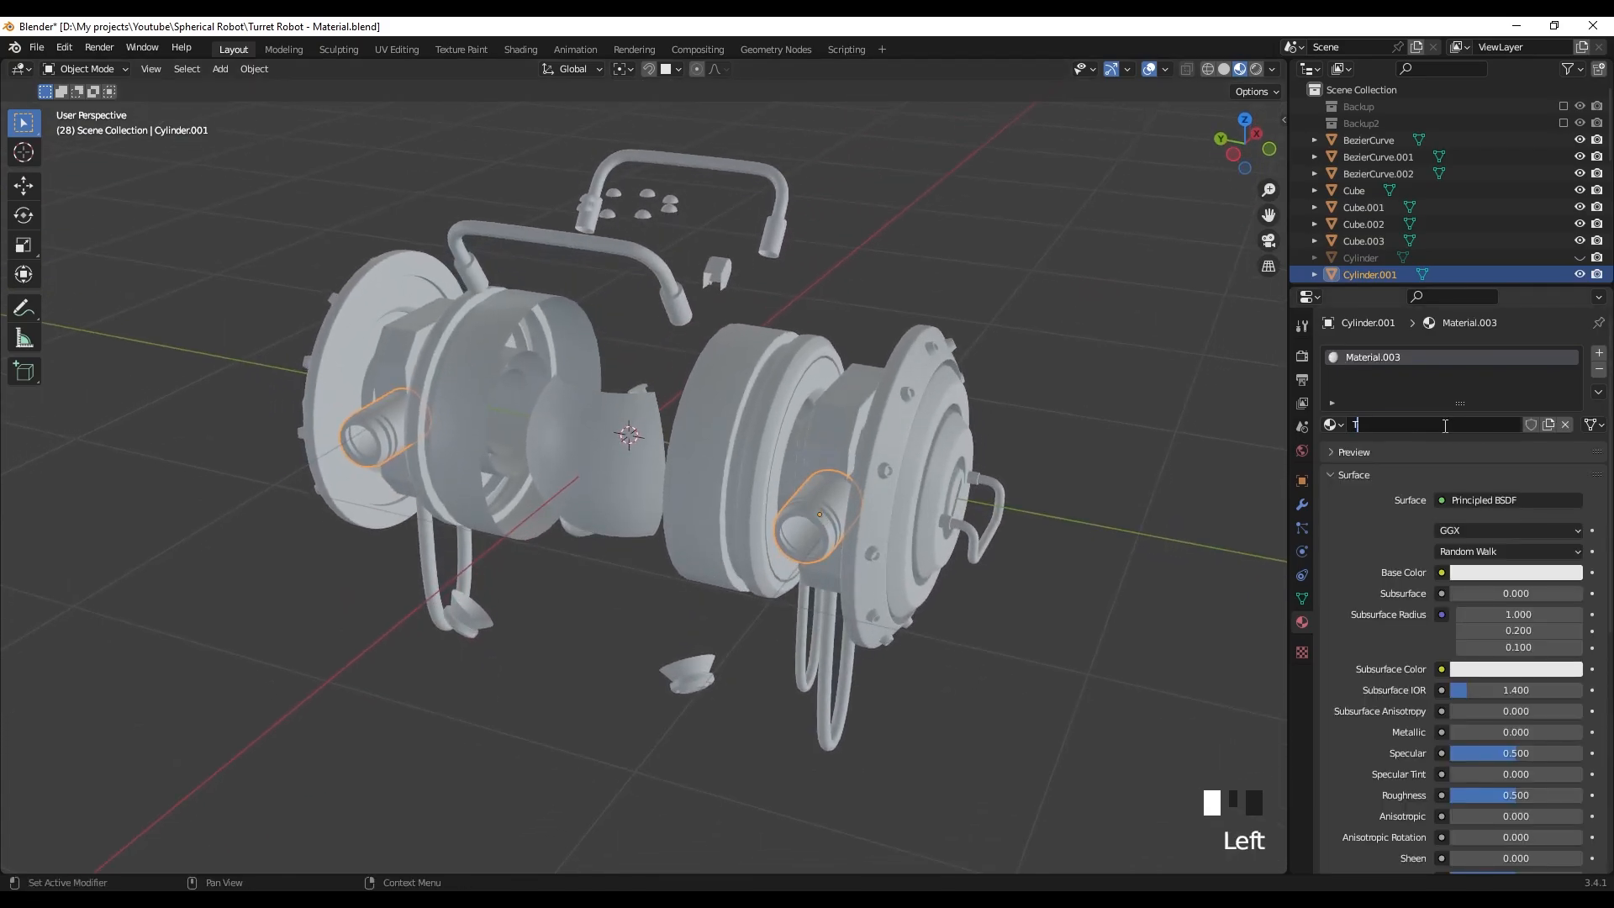
type("urret holder 01")
key("Return")
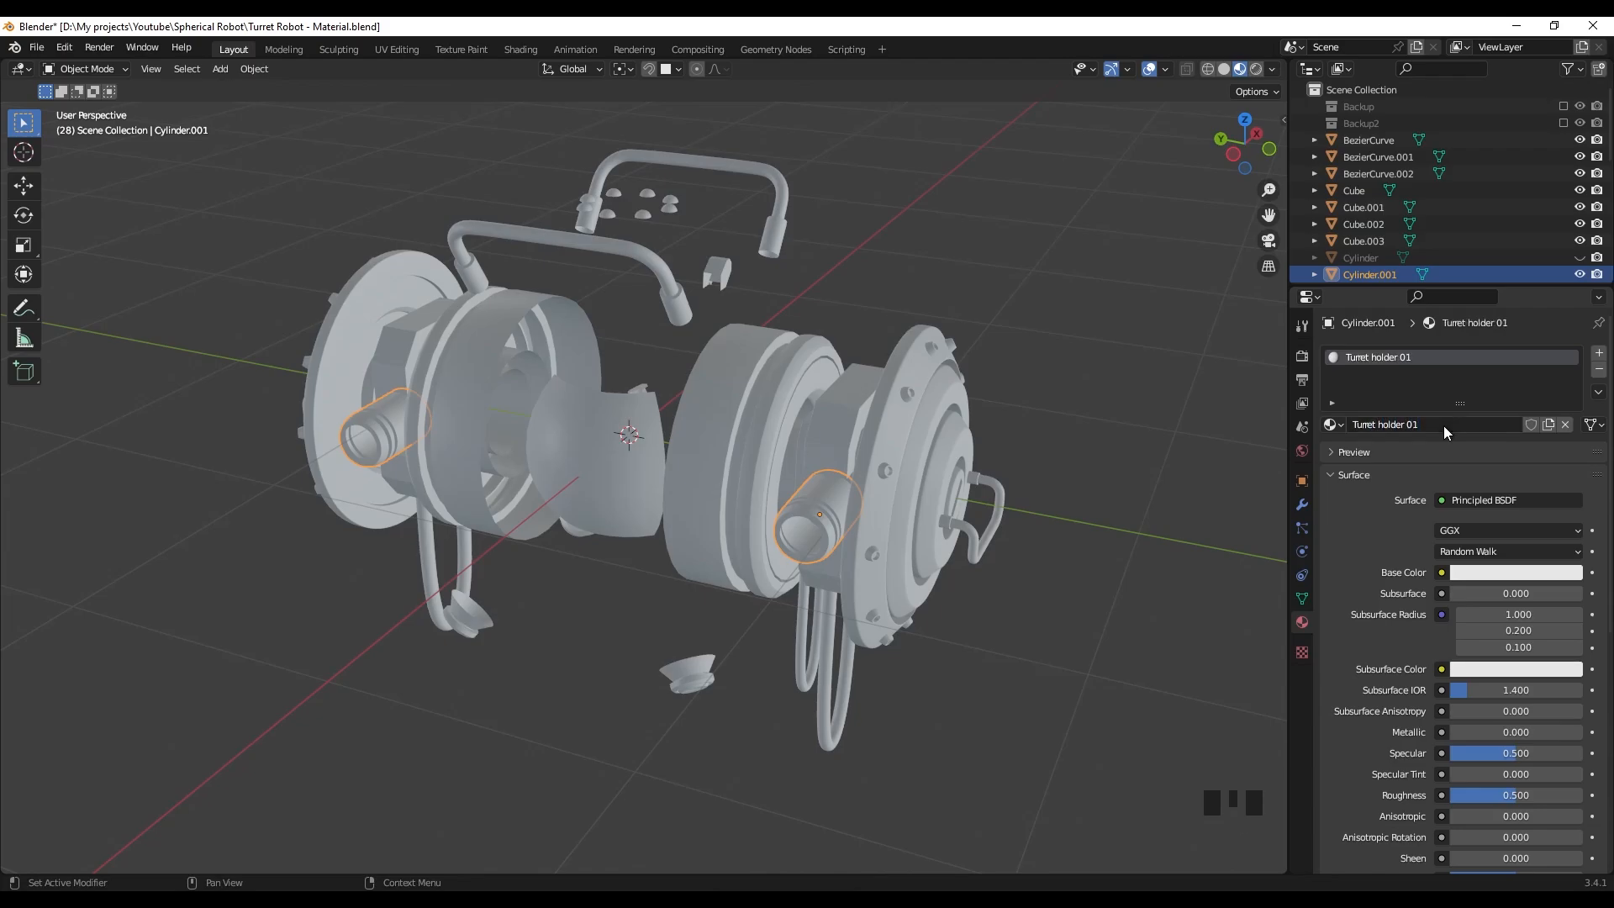
left_click(1485, 430)
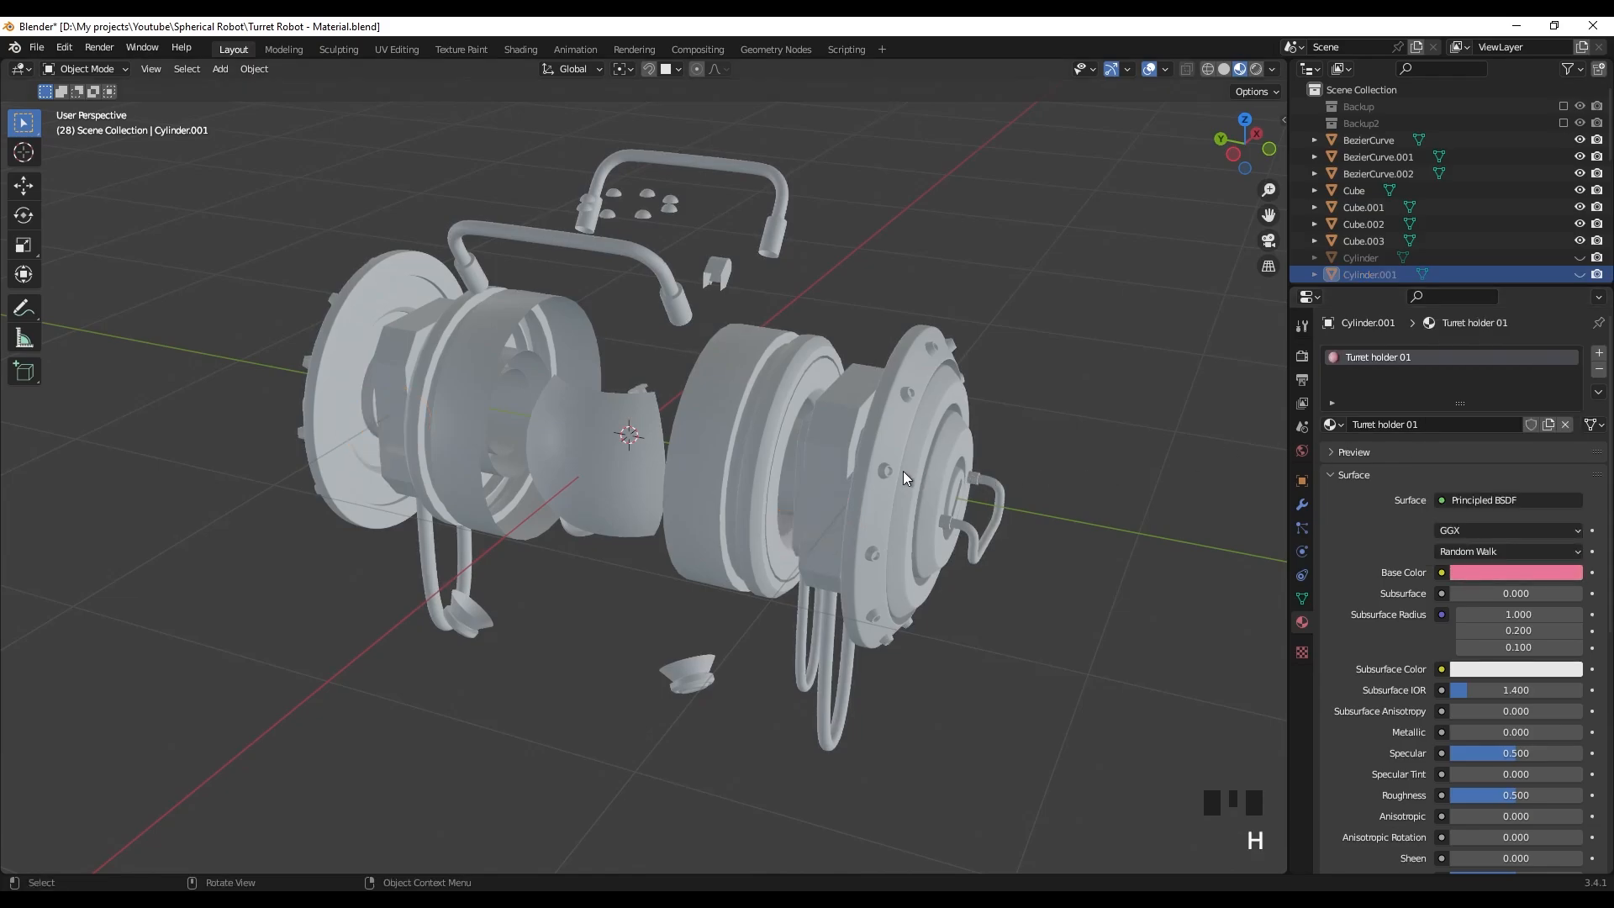
- Give the rounded cylinders behind the side discs a new pink material named Turret holder 02
middle_click_drag(903, 470, 740, 505)
left_click(921, 452)
left_click(614, 546)
left_click(1395, 425)
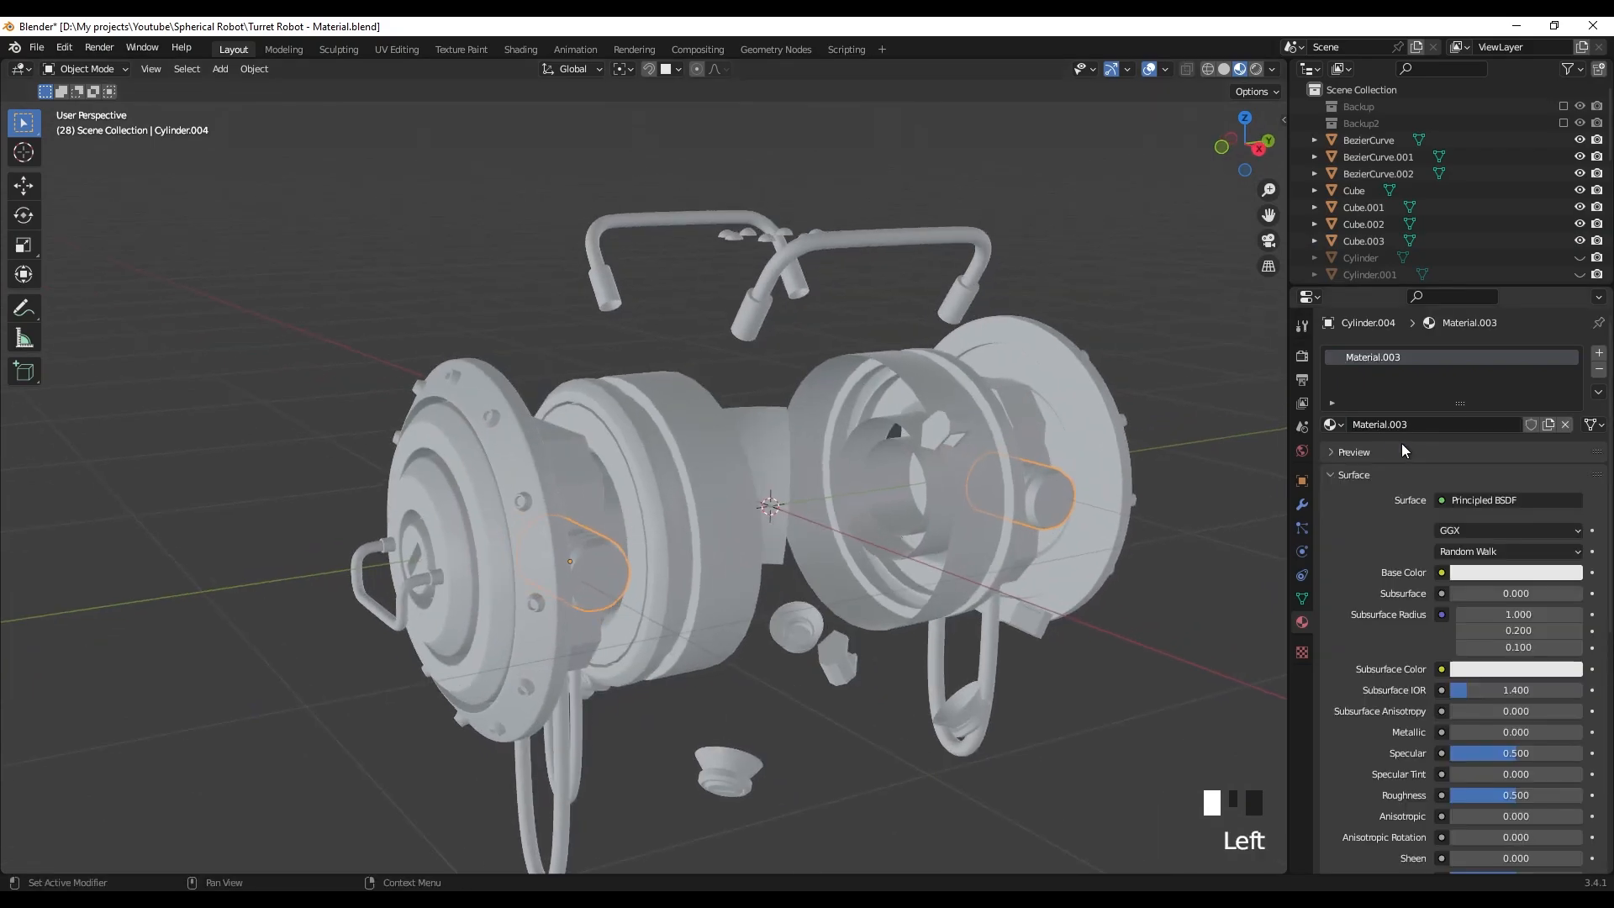
left_click(1424, 422)
type("Turret holder 02")
key("Return")
left_click(1477, 571)
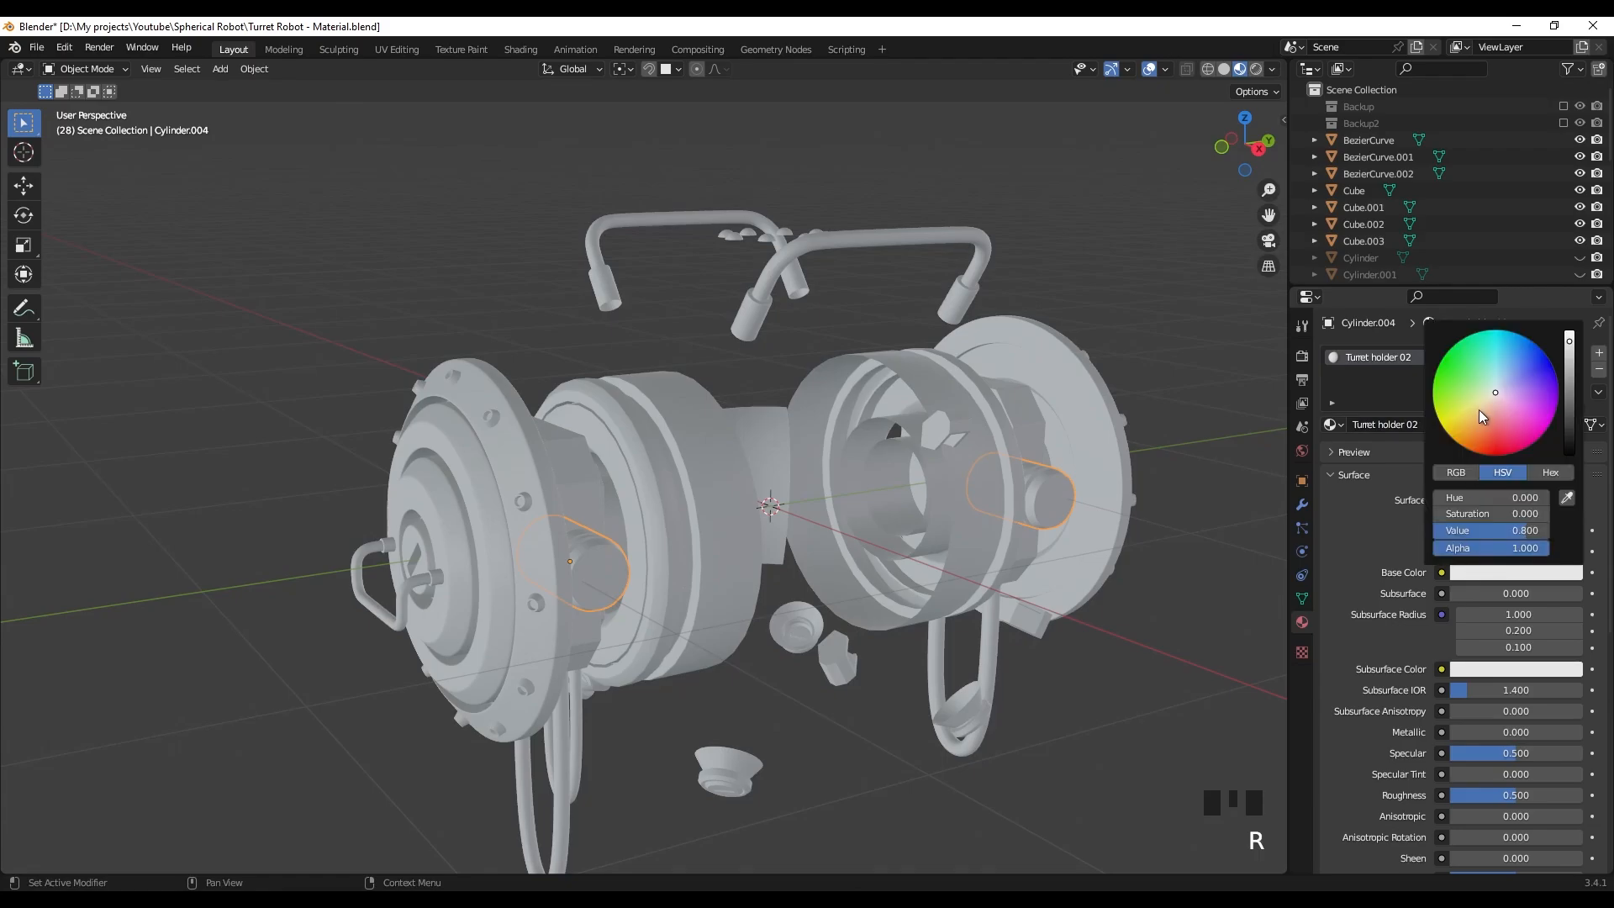
left_click_drag(1479, 410, 1520, 420)
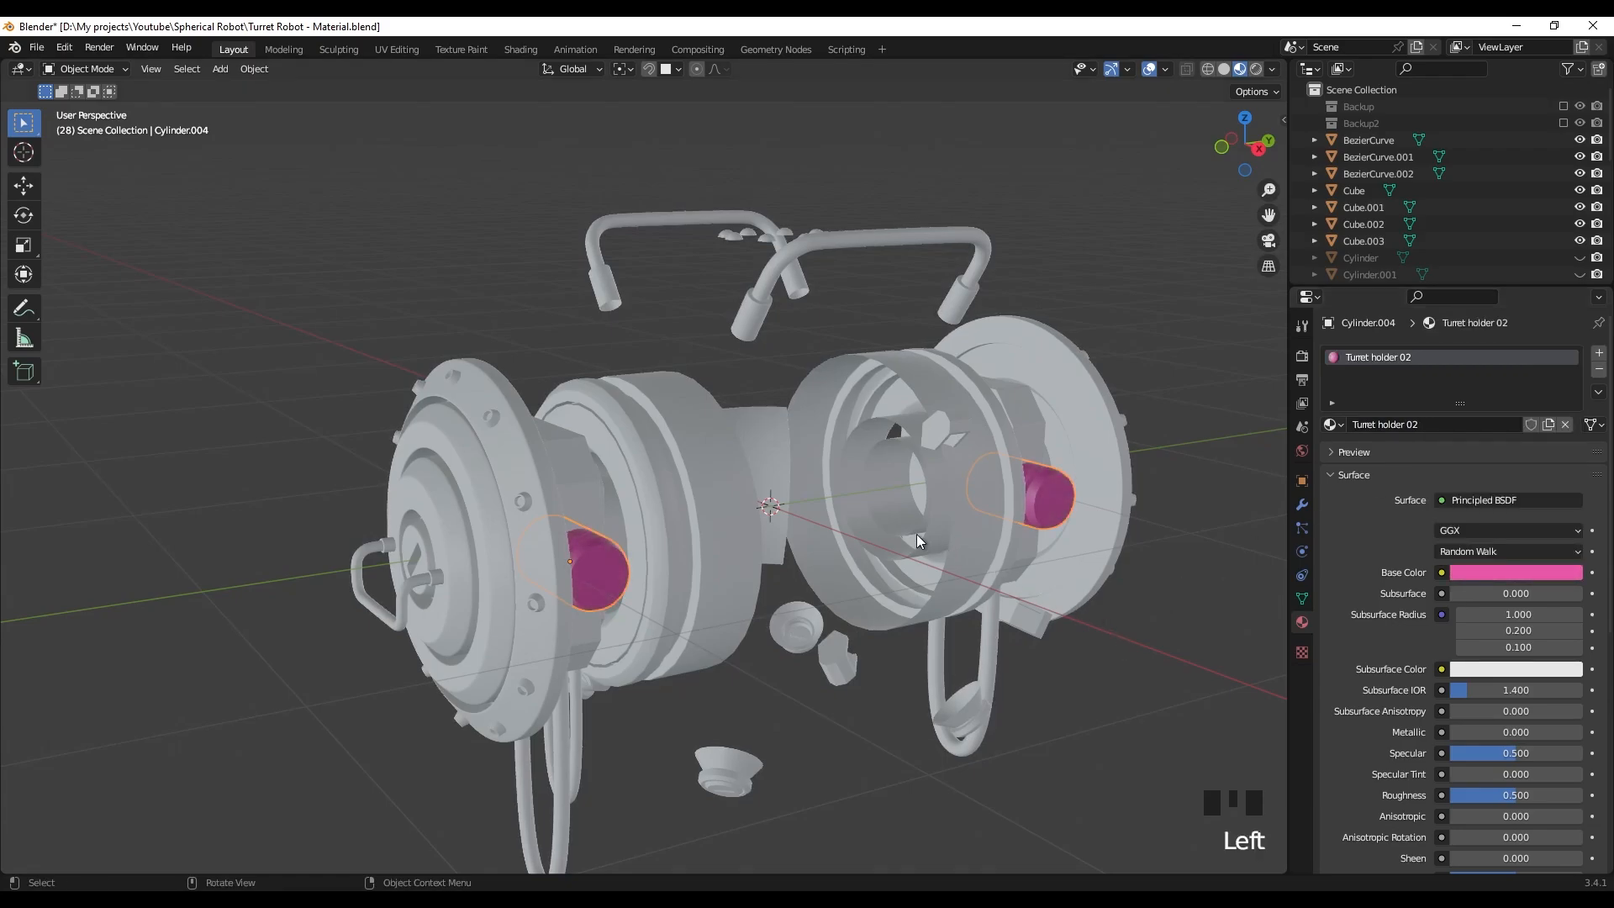
- Create a new material on the angular blocks beside the side discs and name it Turret holder 04
middle_click_drag(916, 533, 891, 470)
left_click(844, 445)
left_click(1412, 424)
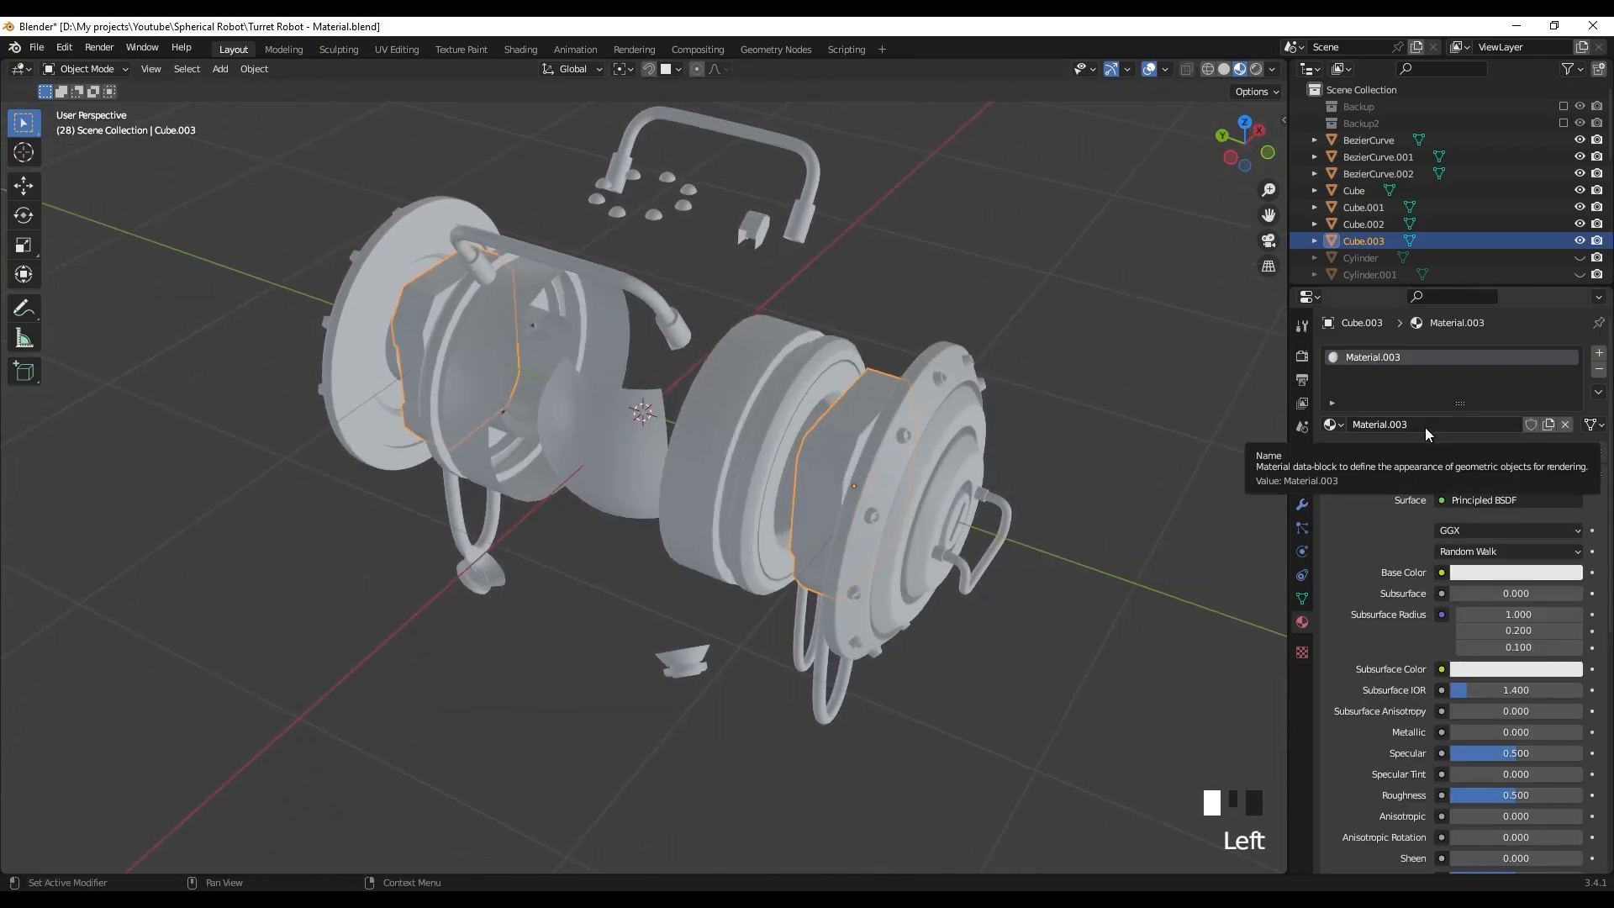
left_click(1425, 427)
type("Turret ho")
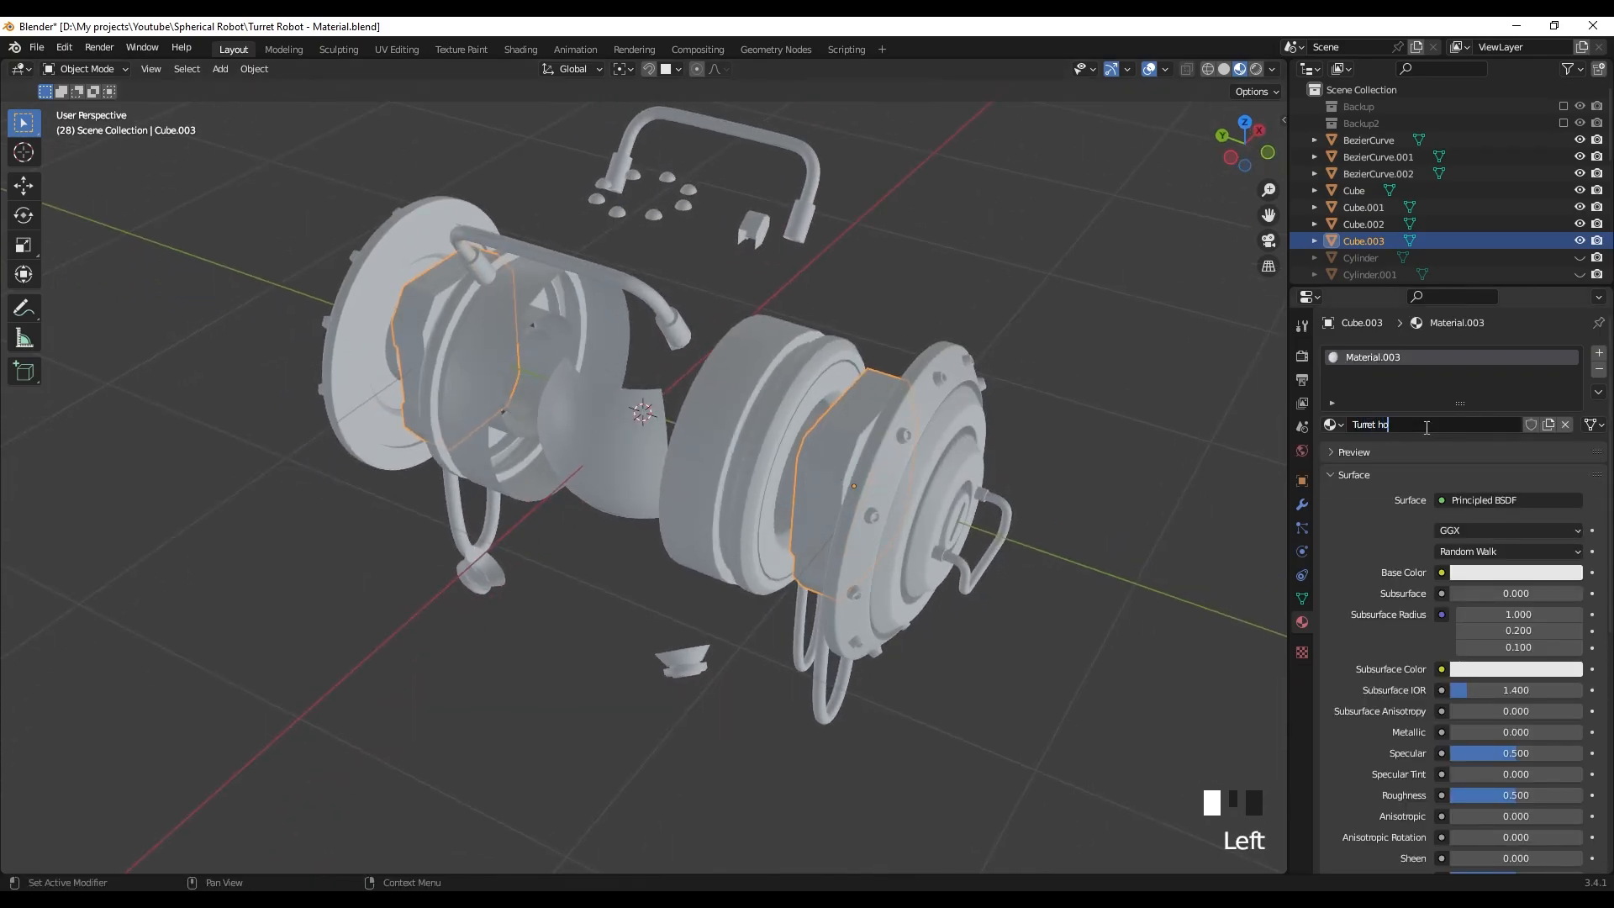
type("lder 04")
- Set the angular blocks' base colour to magenta and hide the blocks
left_click(1484, 575)
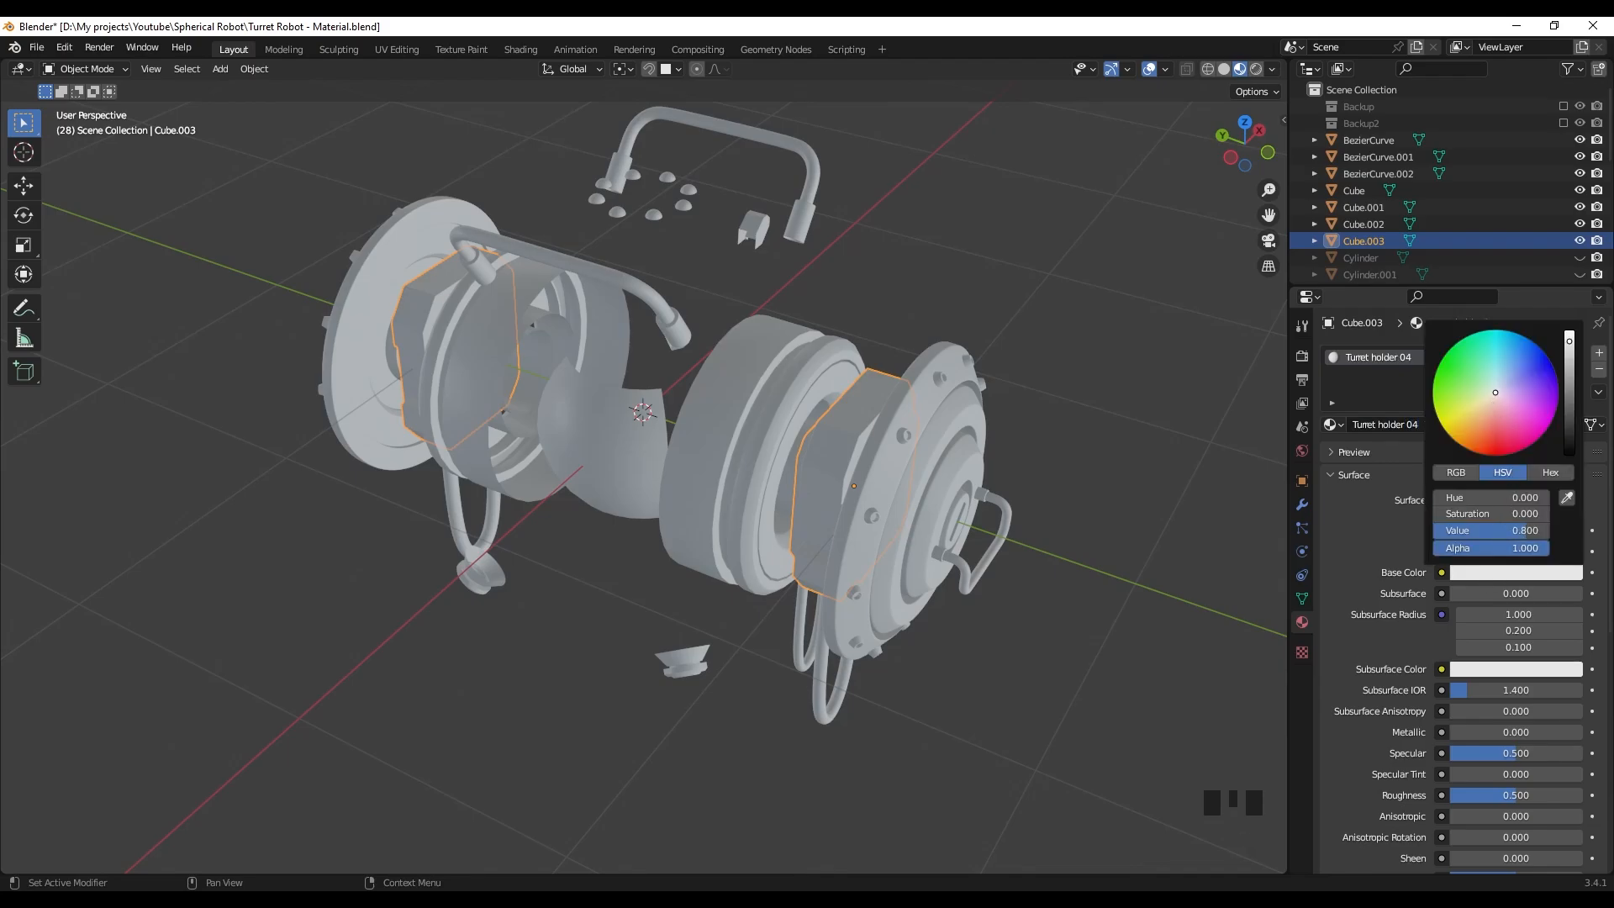
left_click(1543, 392)
left_click(1535, 425)
left_click(855, 425)
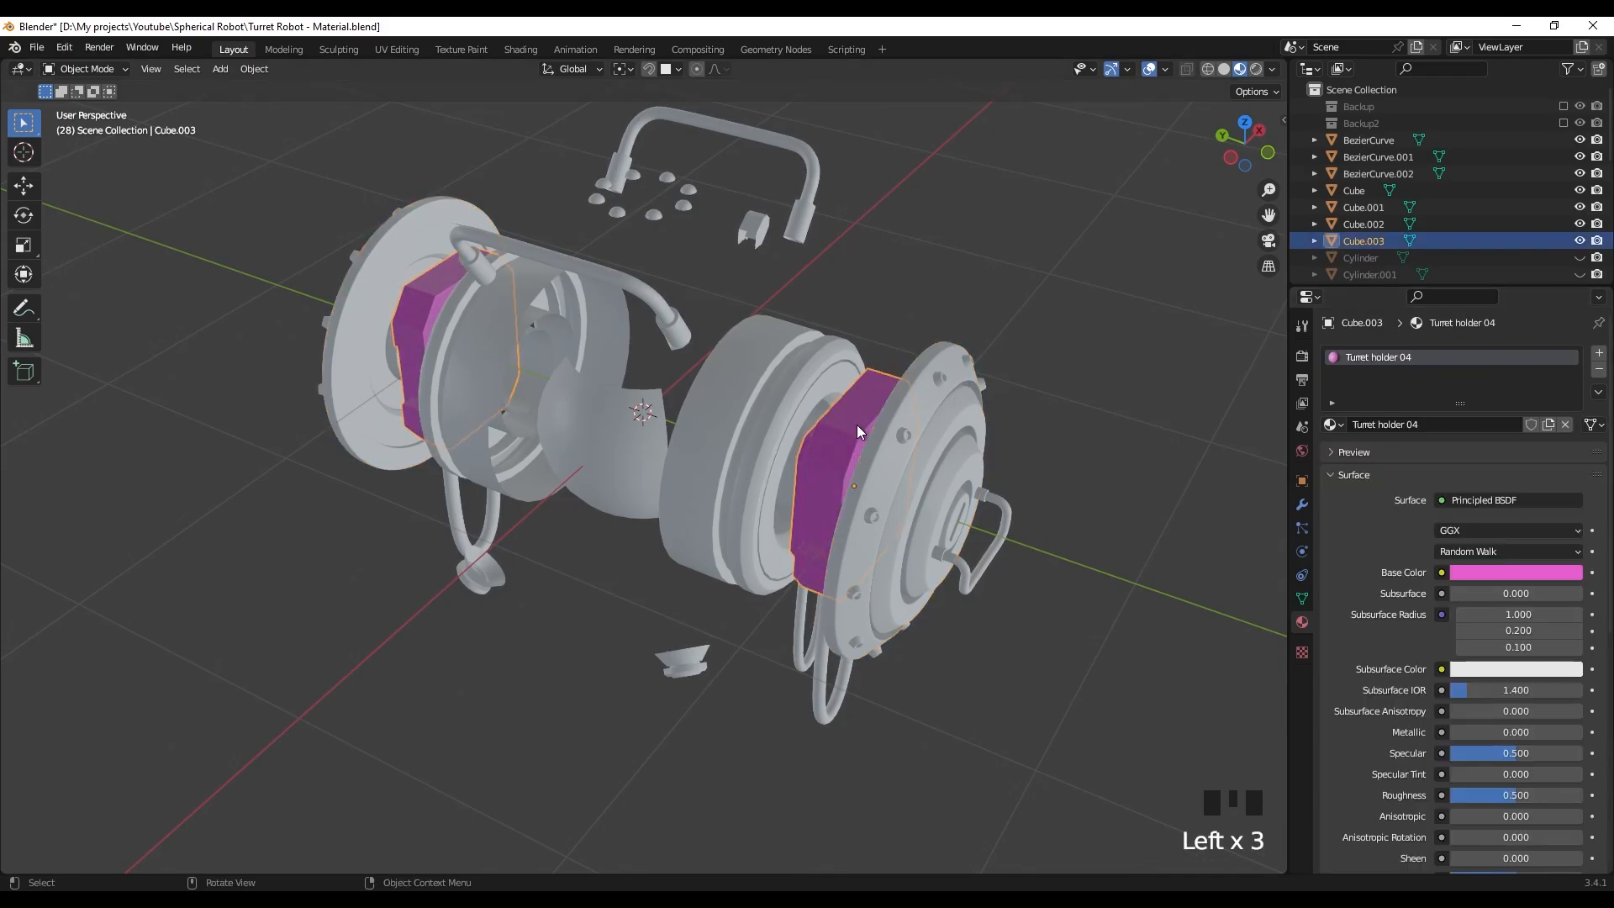
key("h")
- Give the ring-shaped core parts between the side discs a new purple material named Core inside and hide them
left_click(804, 423)
middle_click_drag(807, 424, 834, 411)
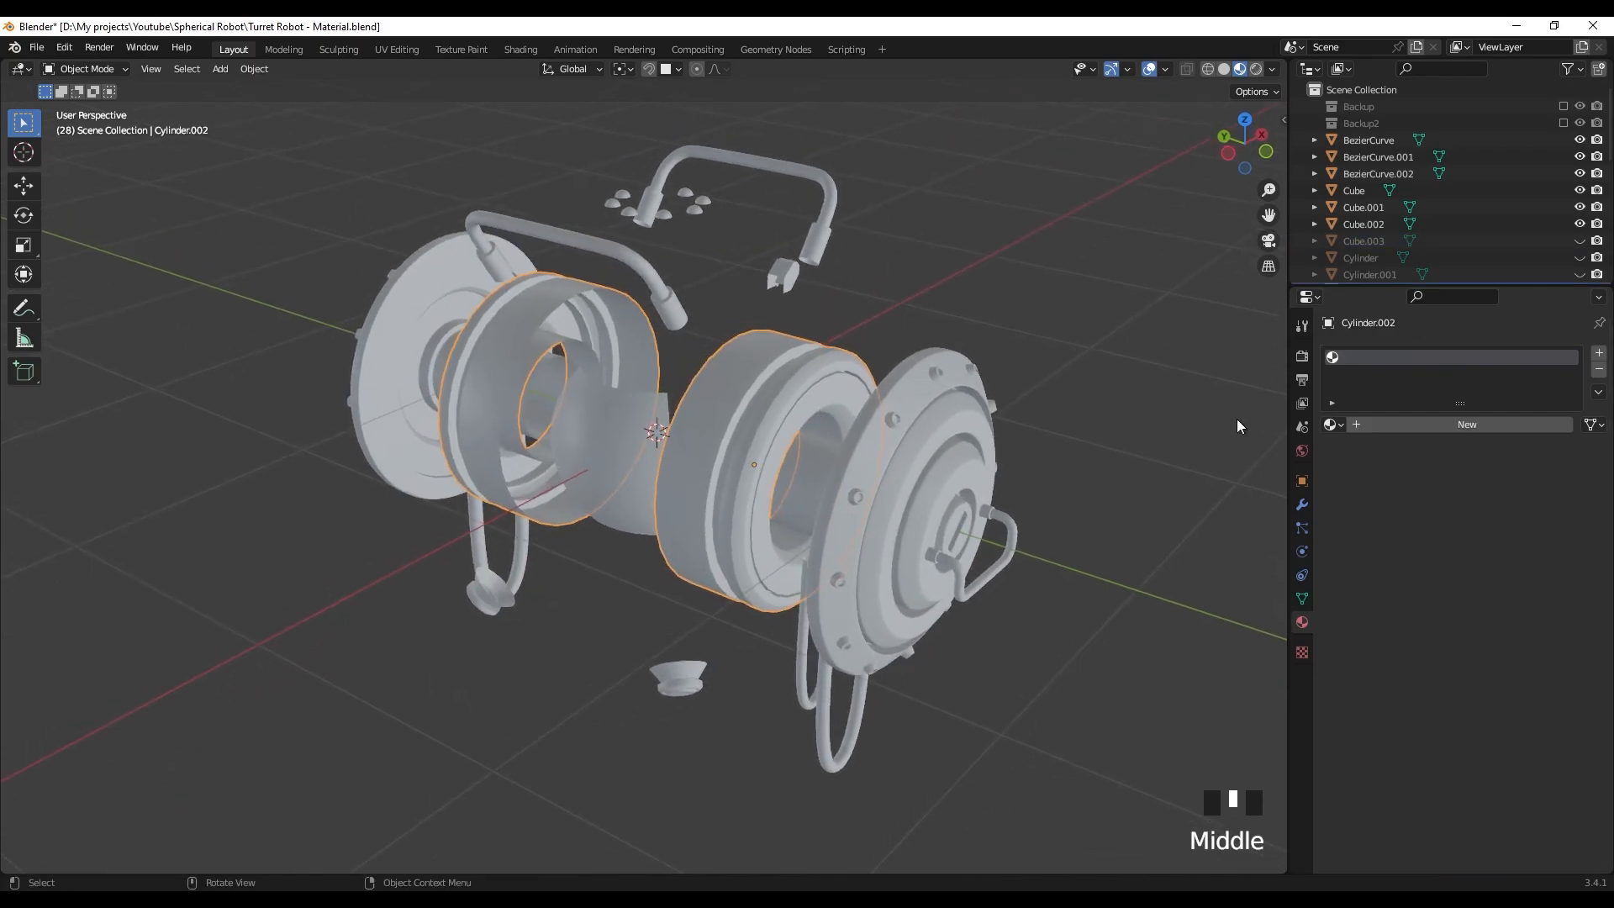
left_click(1435, 425)
double_click(1442, 423)
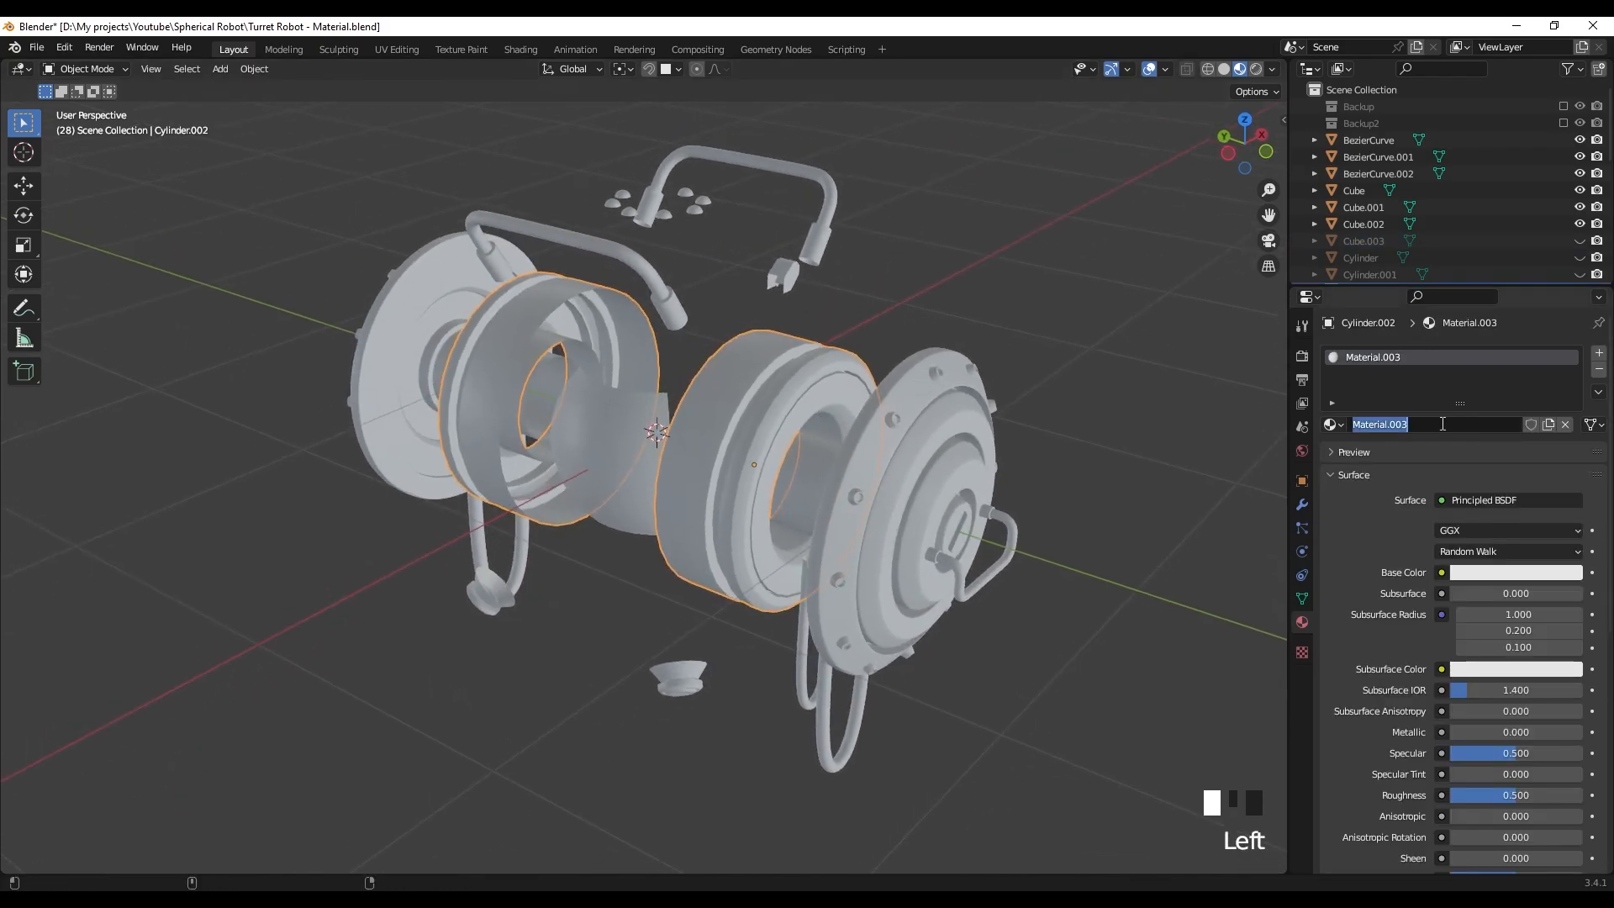
type("Core ins")
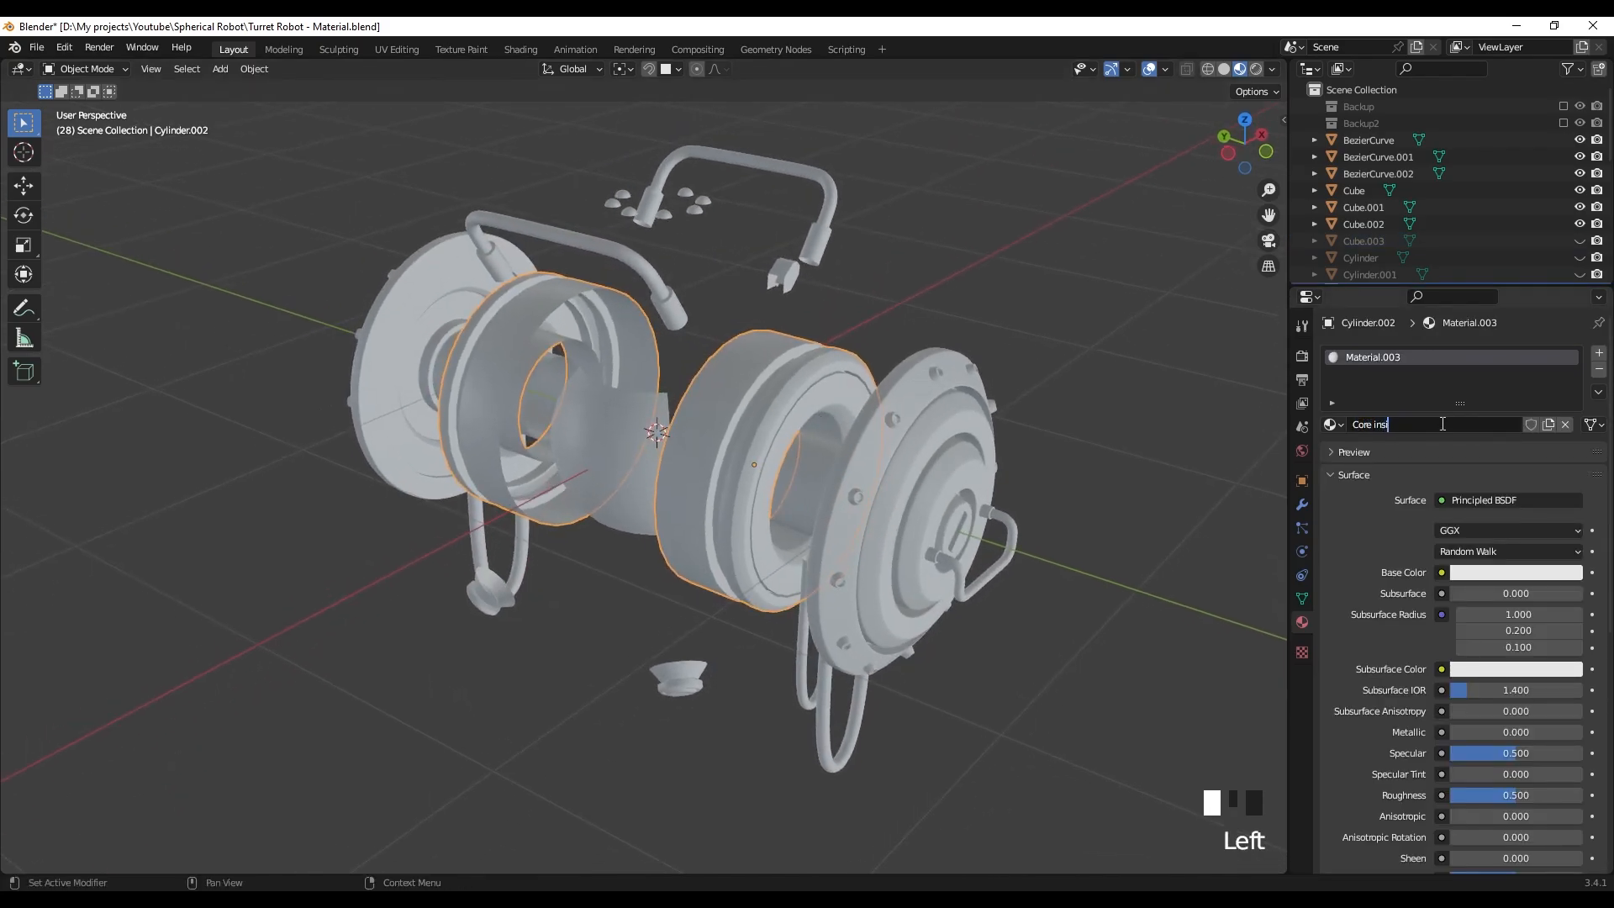
type("ide")
left_click(1493, 573)
left_click(1495, 407)
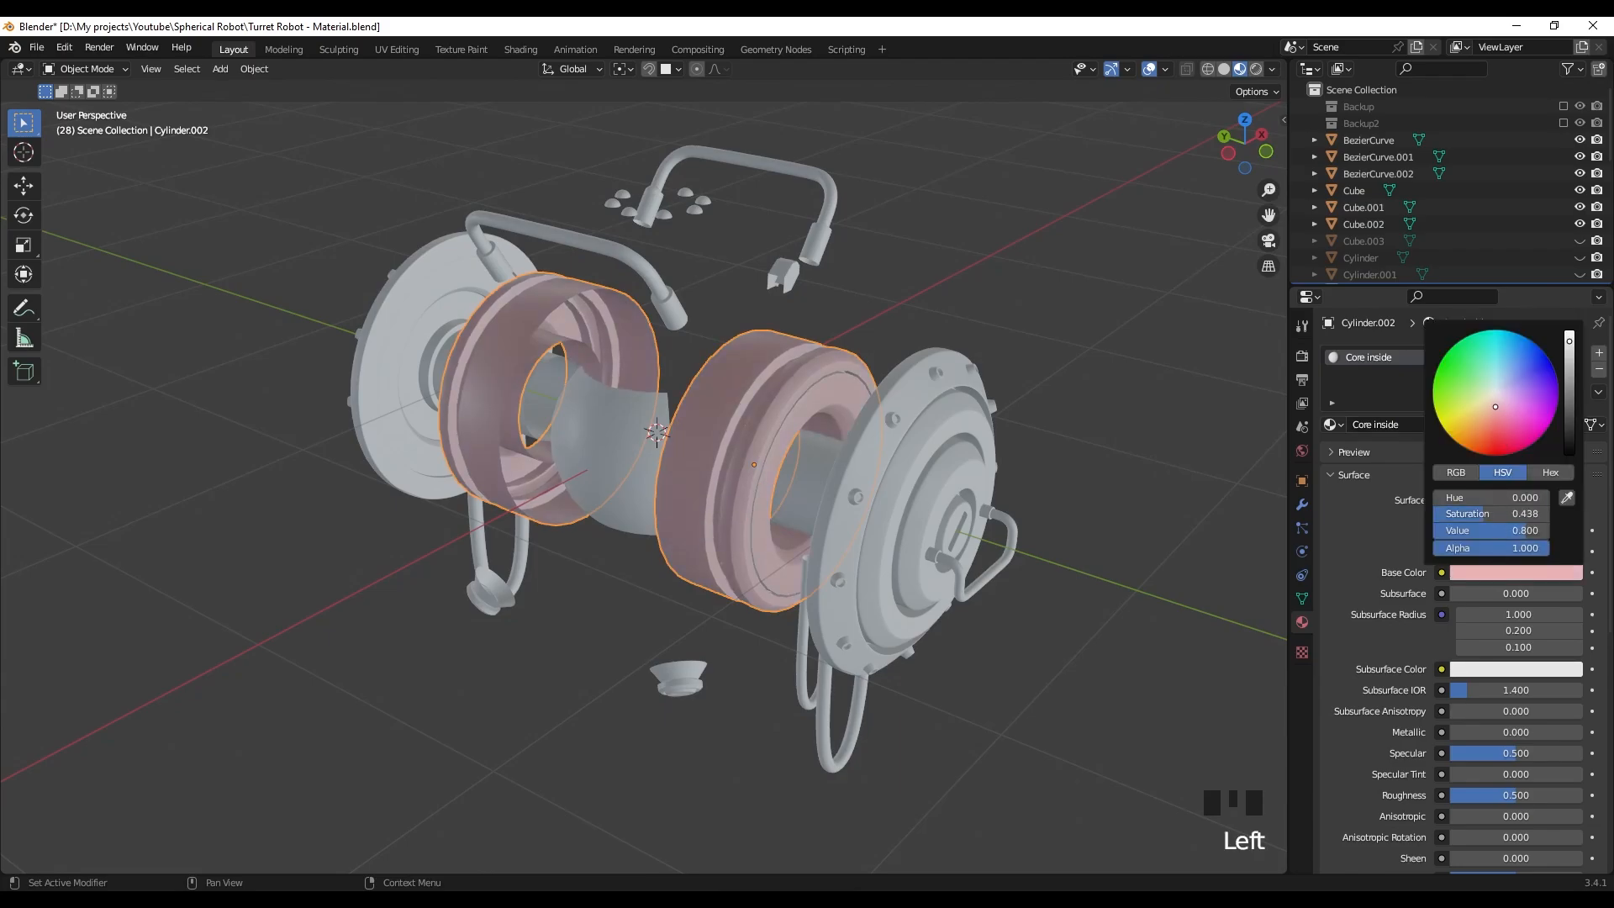
left_click_drag(1495, 407, 1525, 425)
key("h")
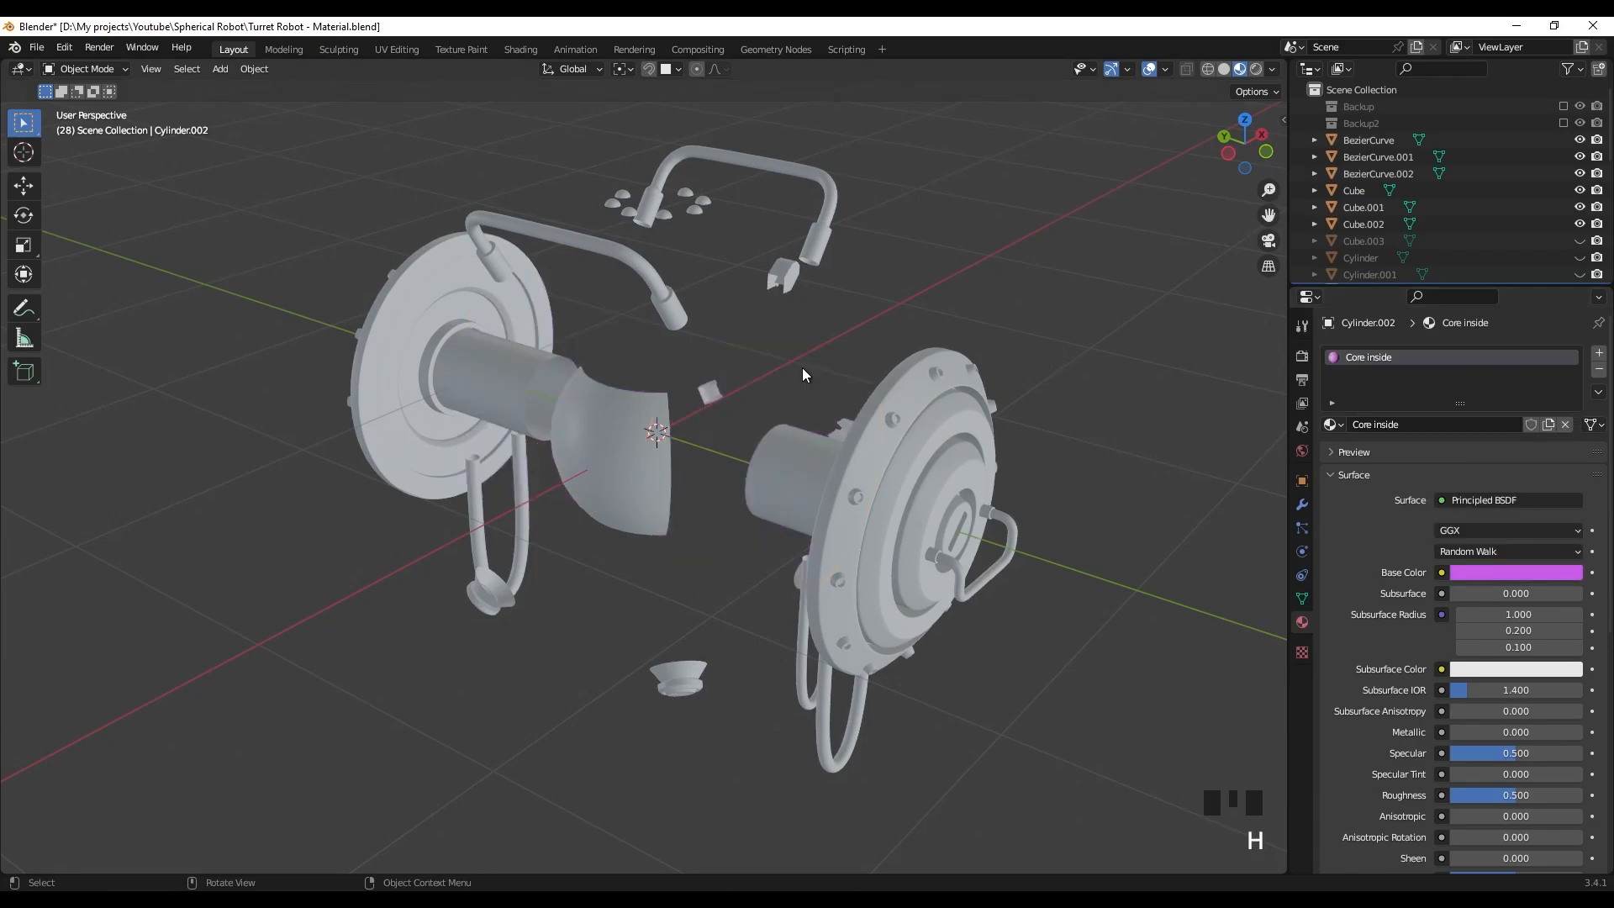
- Give the two cylinders joining the core to the side discs a new violet material named Connection and hide them
middle_click_drag(802, 366, 845, 387)
left_click(798, 461)
middle_click_drag(798, 460, 769, 439, "shift")
scroll(761, 446, "down", 2)
left_click(1436, 425)
double_click(1445, 427)
type("T")
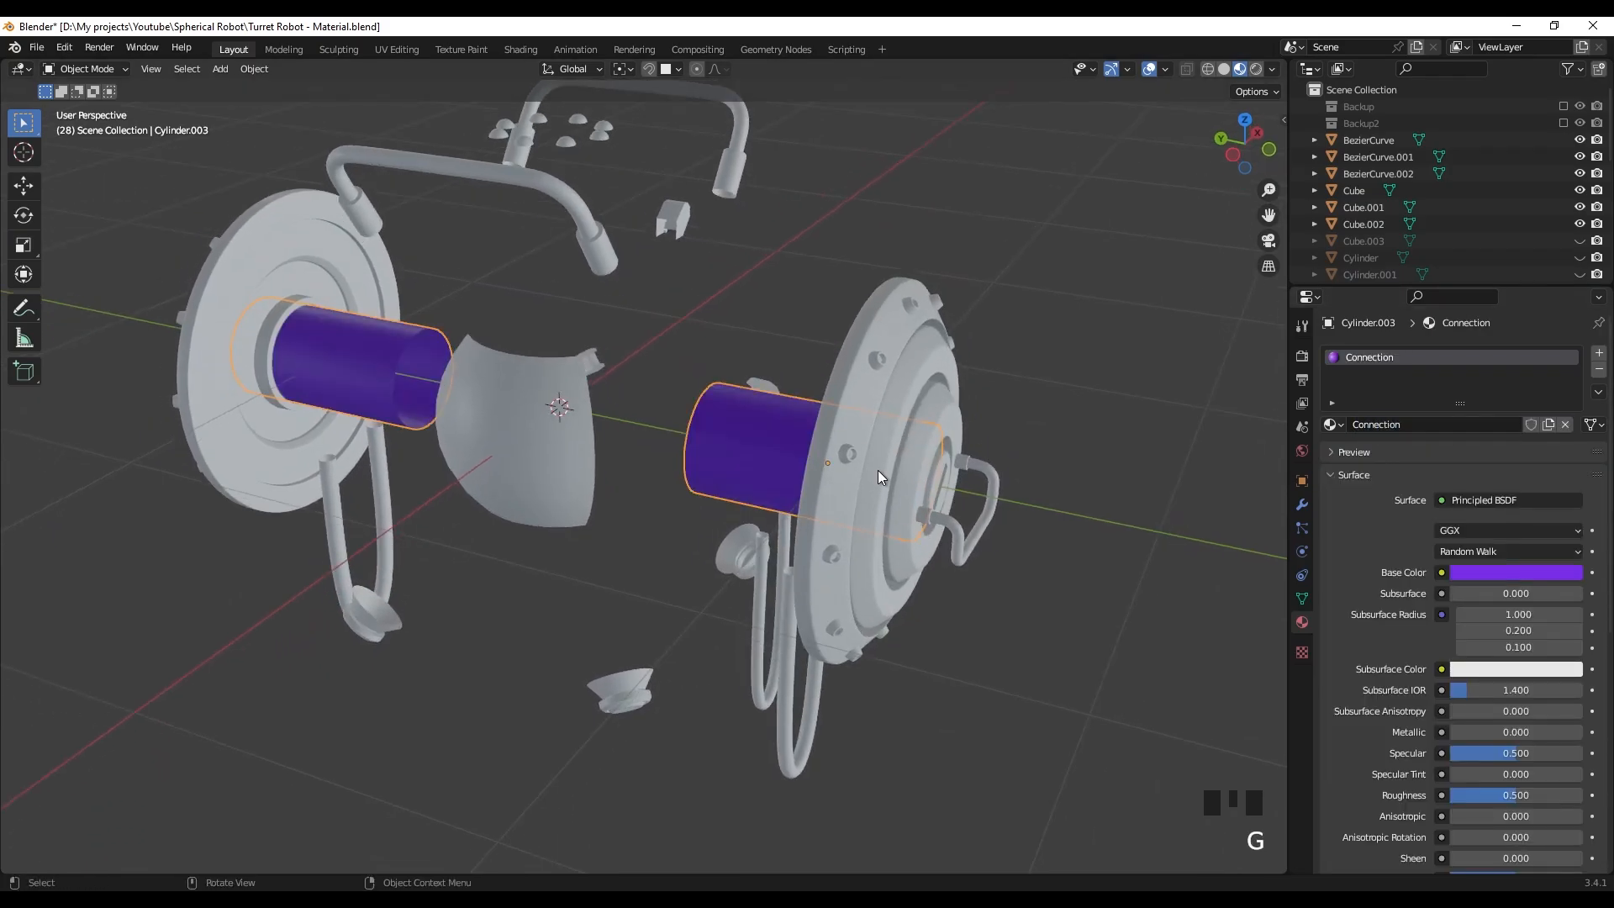
key("h")
- Give the two large side discs a new cyan material named Side and hide the discs
left_click(889, 474)
middle_click_drag(887, 472, 871, 462)
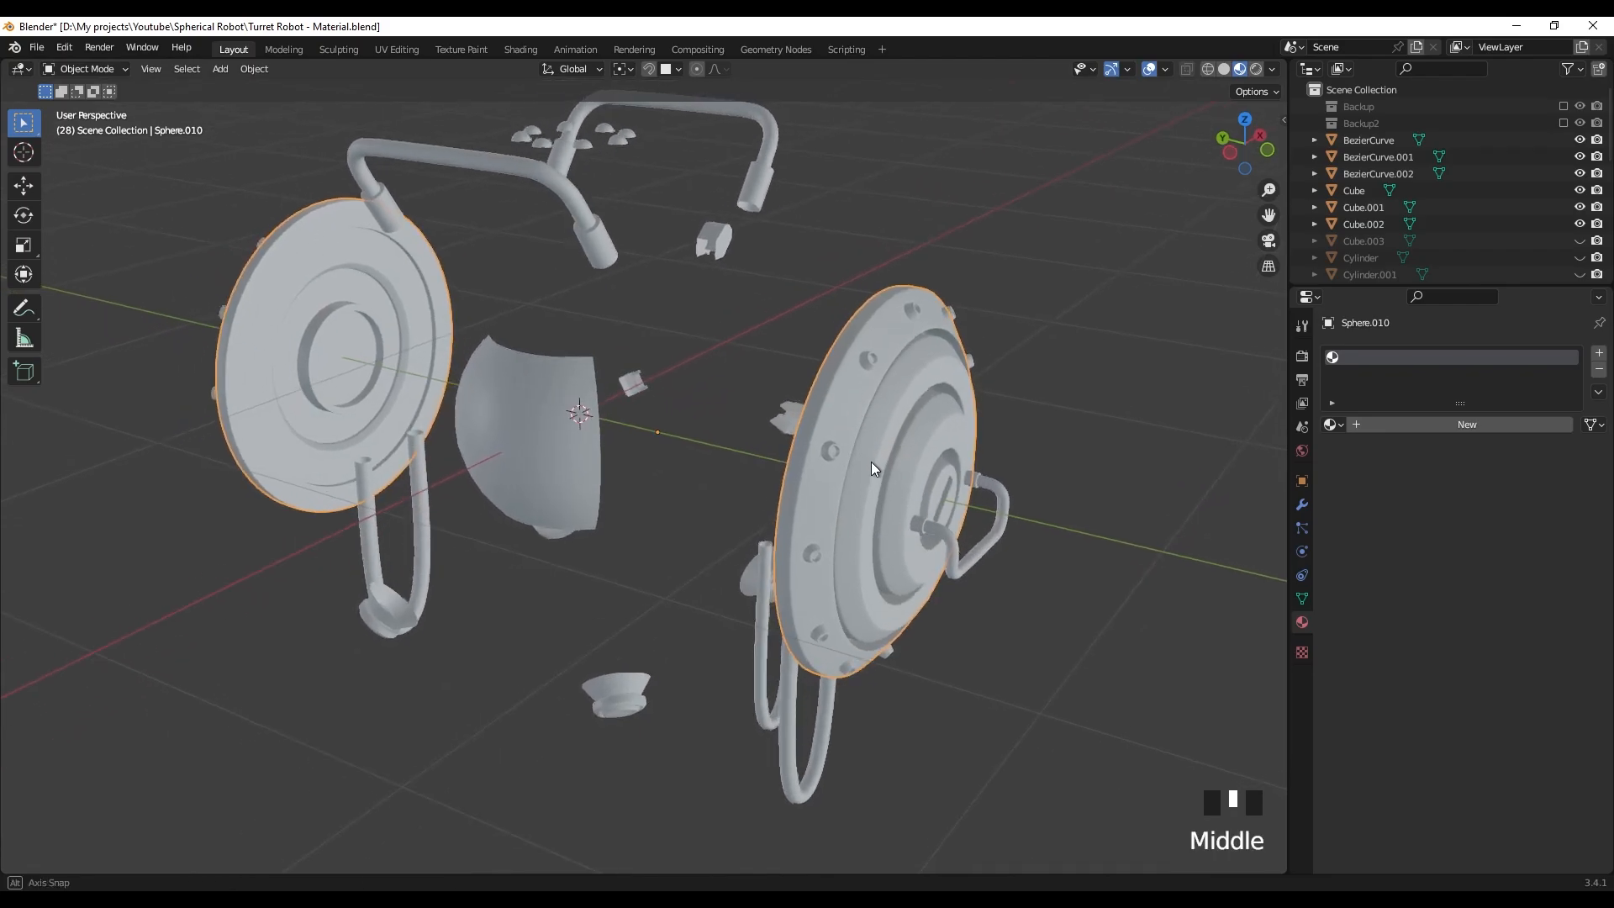
left_click(1484, 431)
double_click(1478, 429)
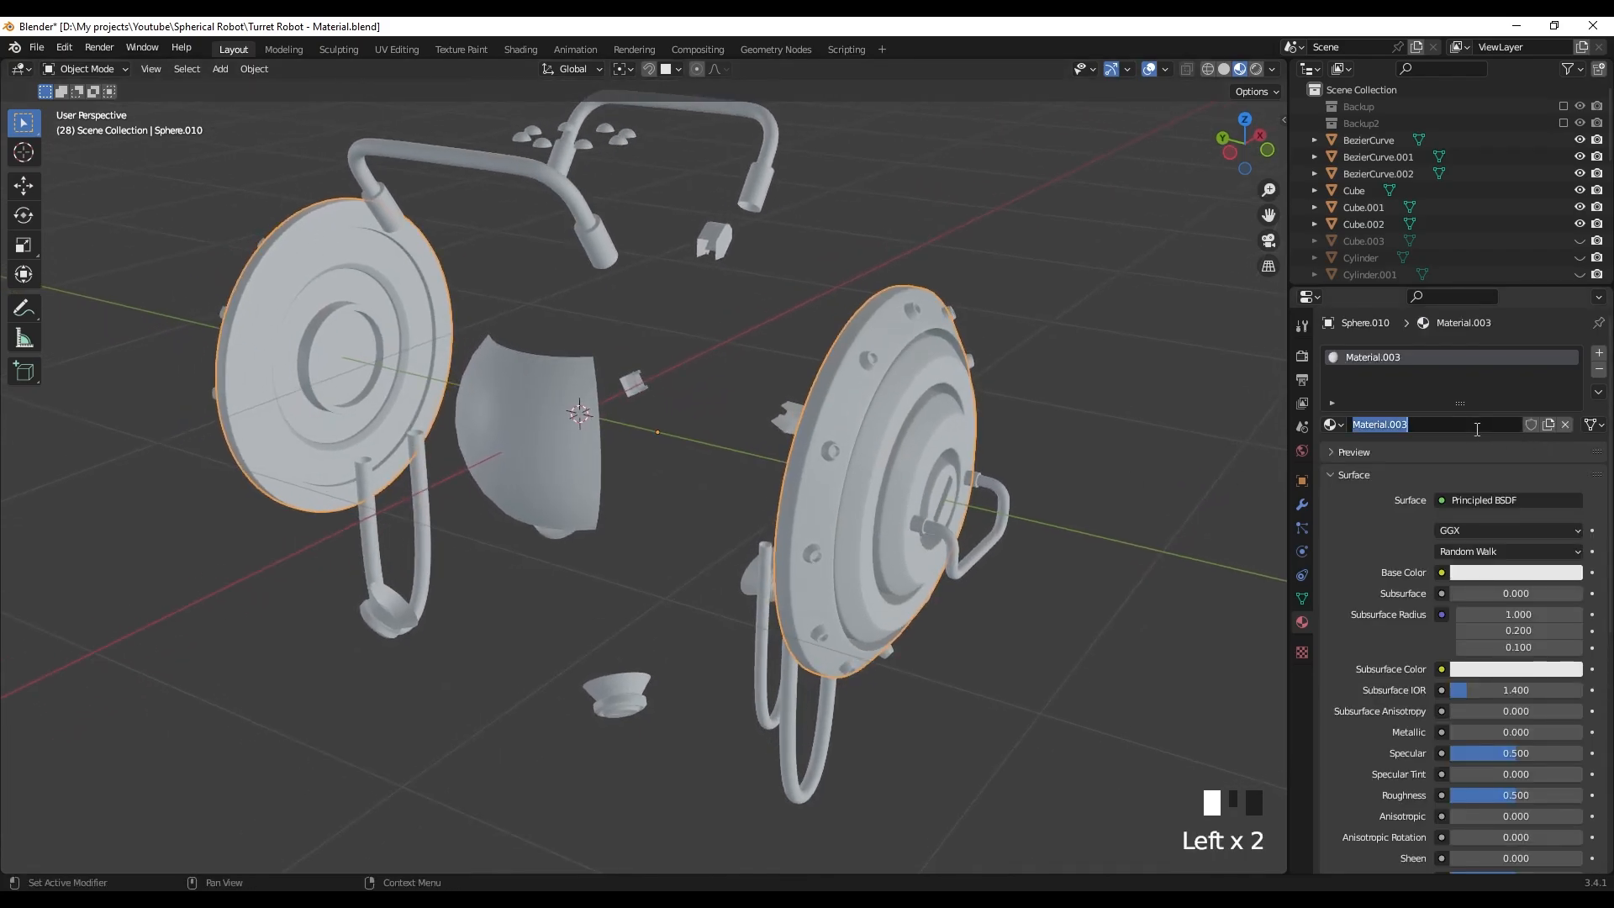
type("Side")
left_click(1490, 577)
left_click(1504, 353)
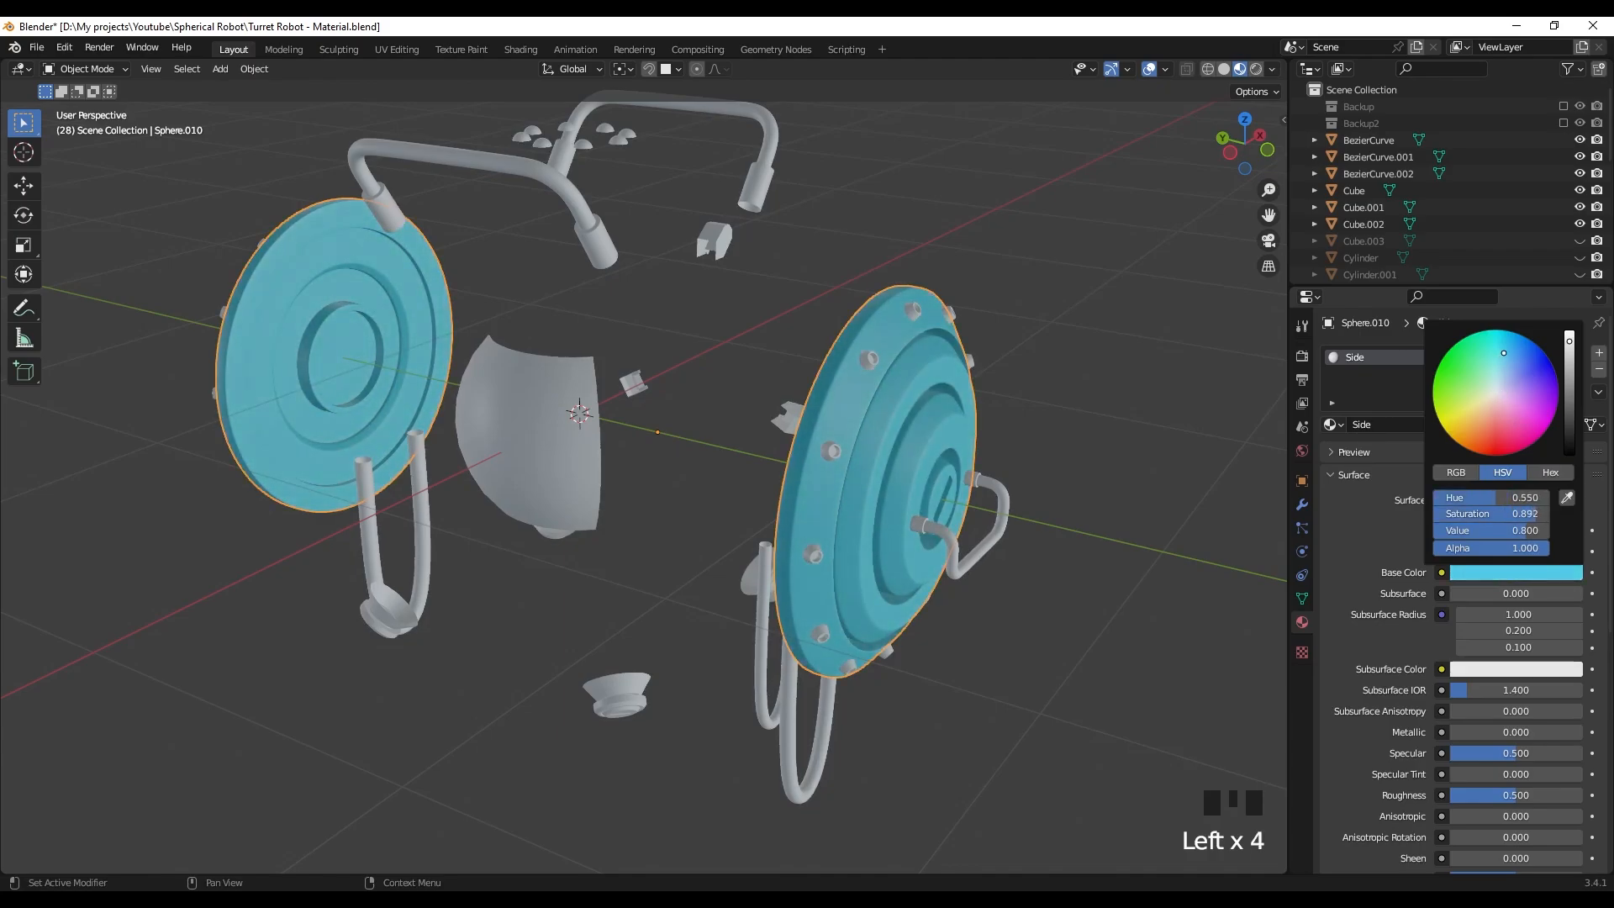
left_click(1020, 425)
left_click(920, 435)
key("h")
- Select the top and side handles and create a new yellow material named Handle on the side handles
left_click(833, 455)
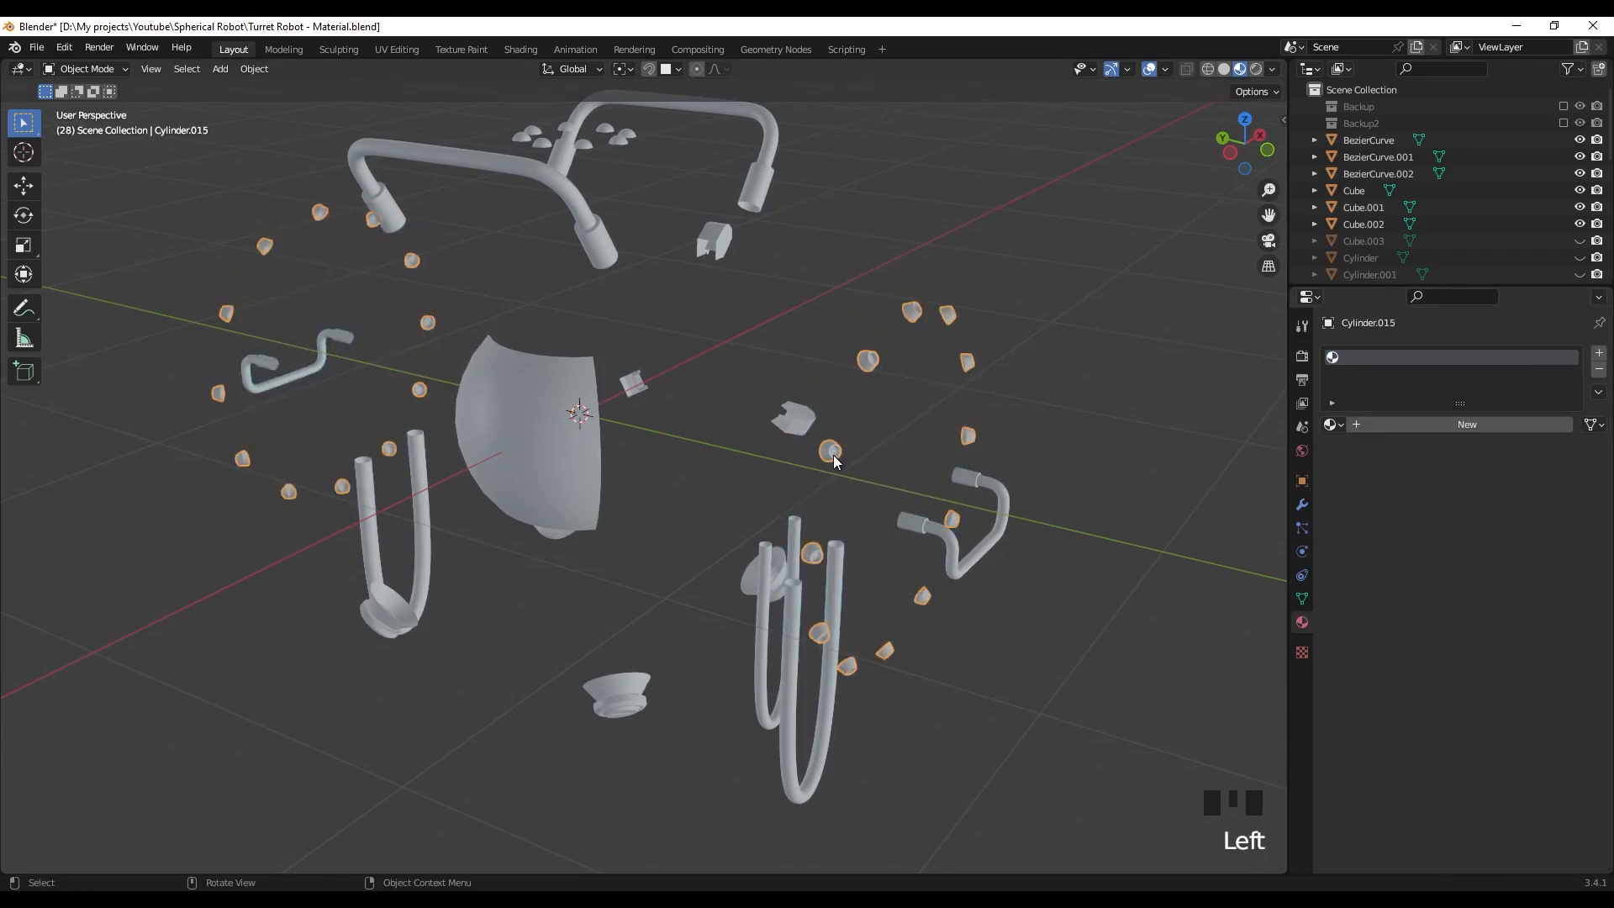
left_click(740, 198)
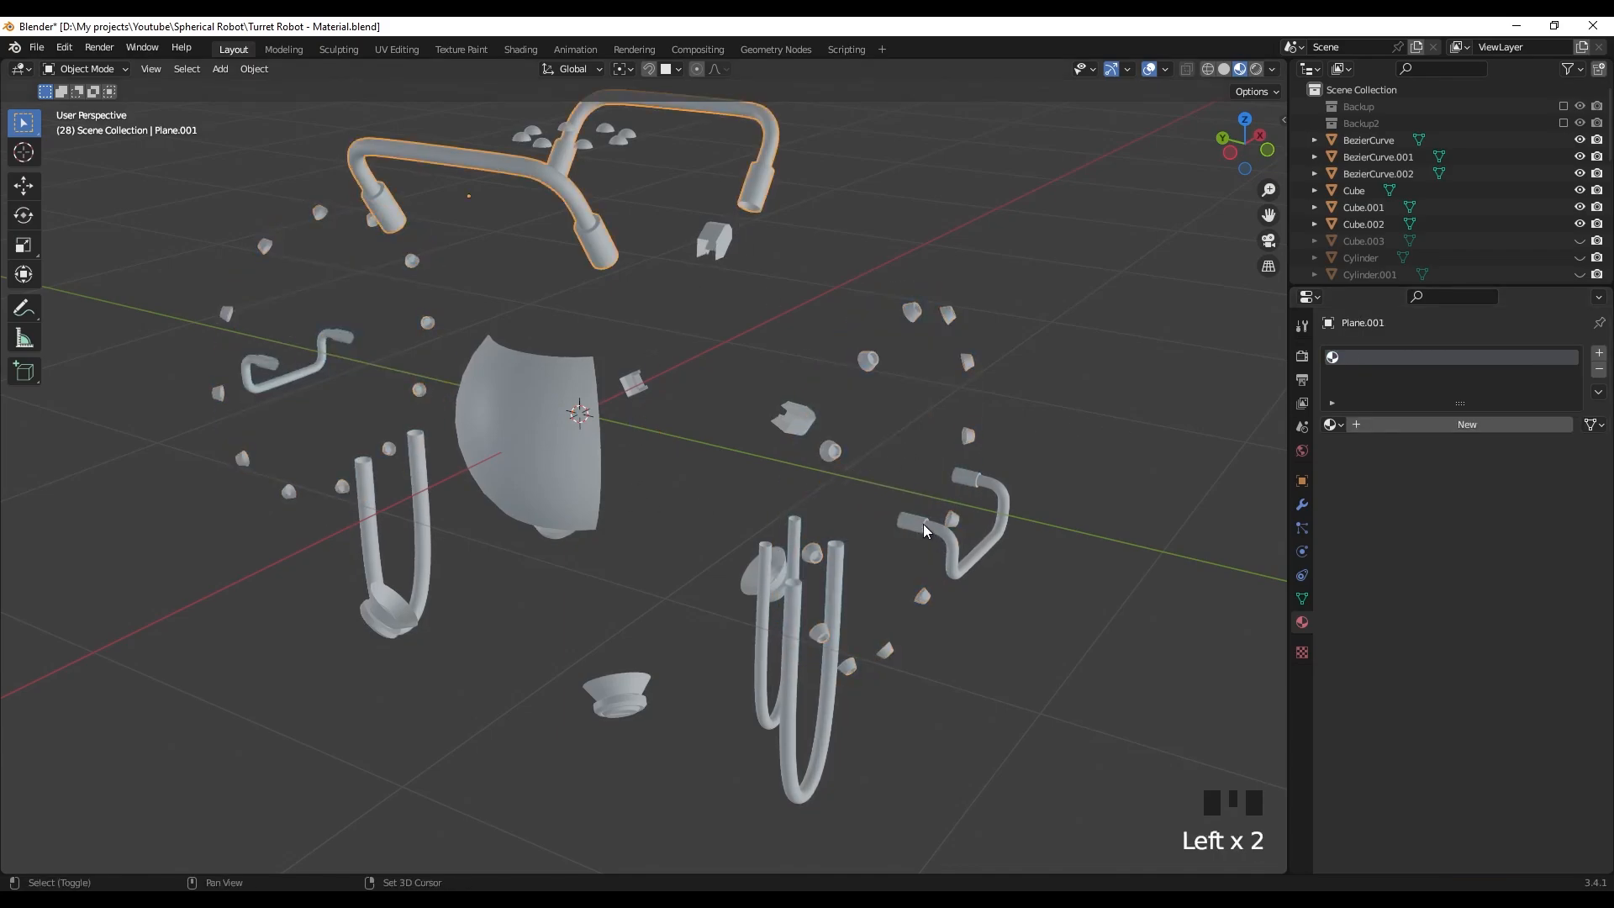
left_click(933, 530, "shift")
left_click(1446, 424)
left_click(1452, 426)
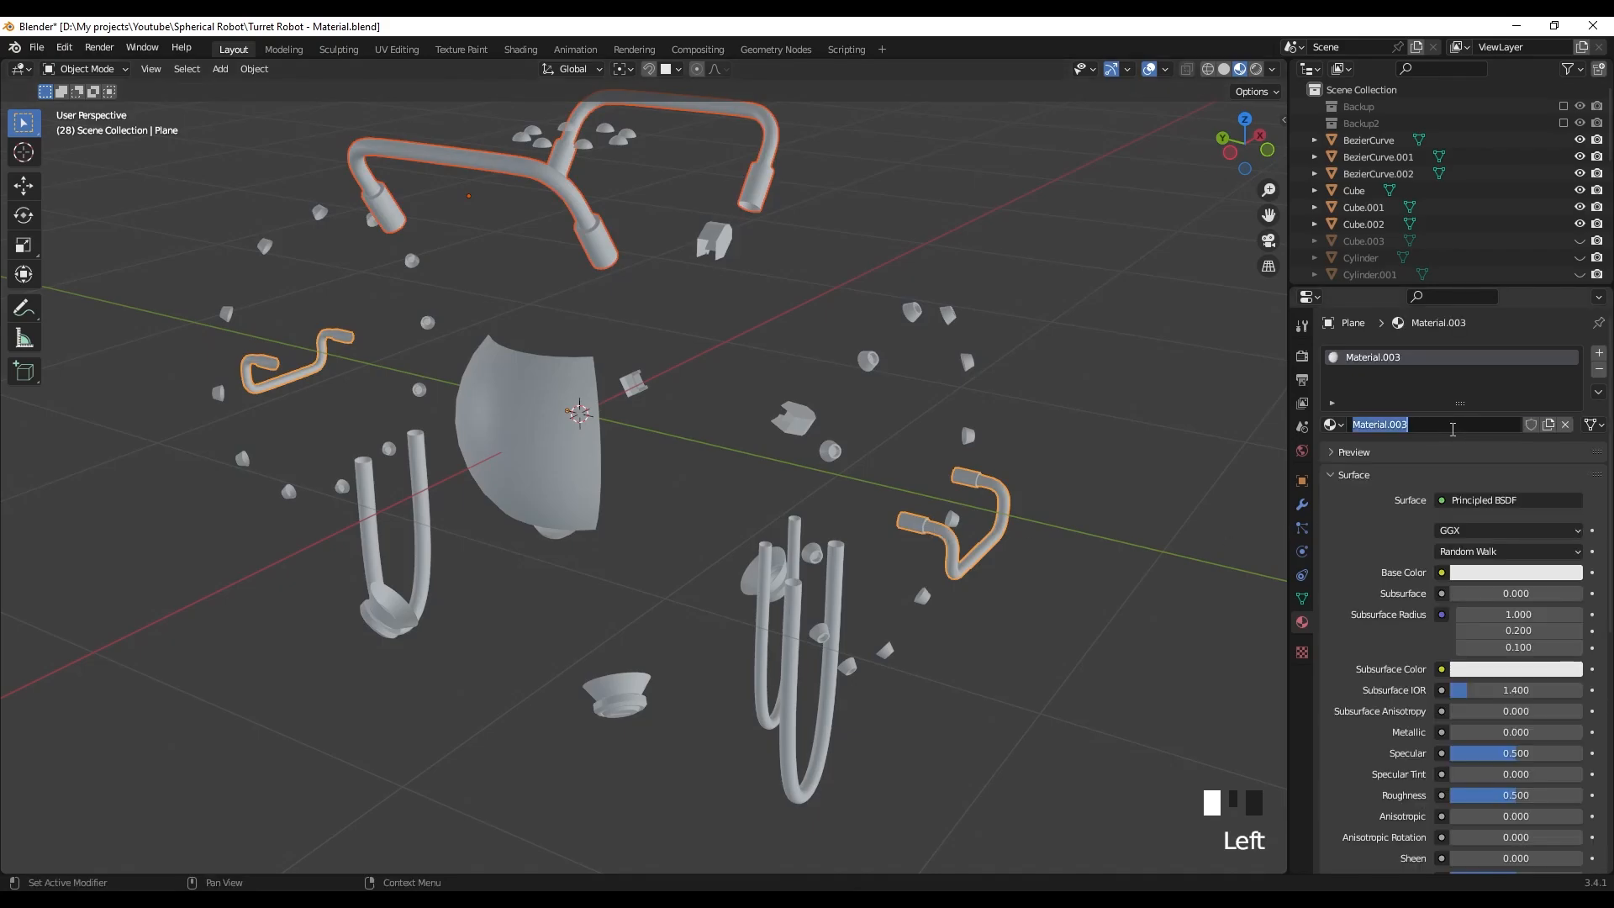
type("Handle")
key("Return")
left_click(1469, 578)
left_click(1515, 361)
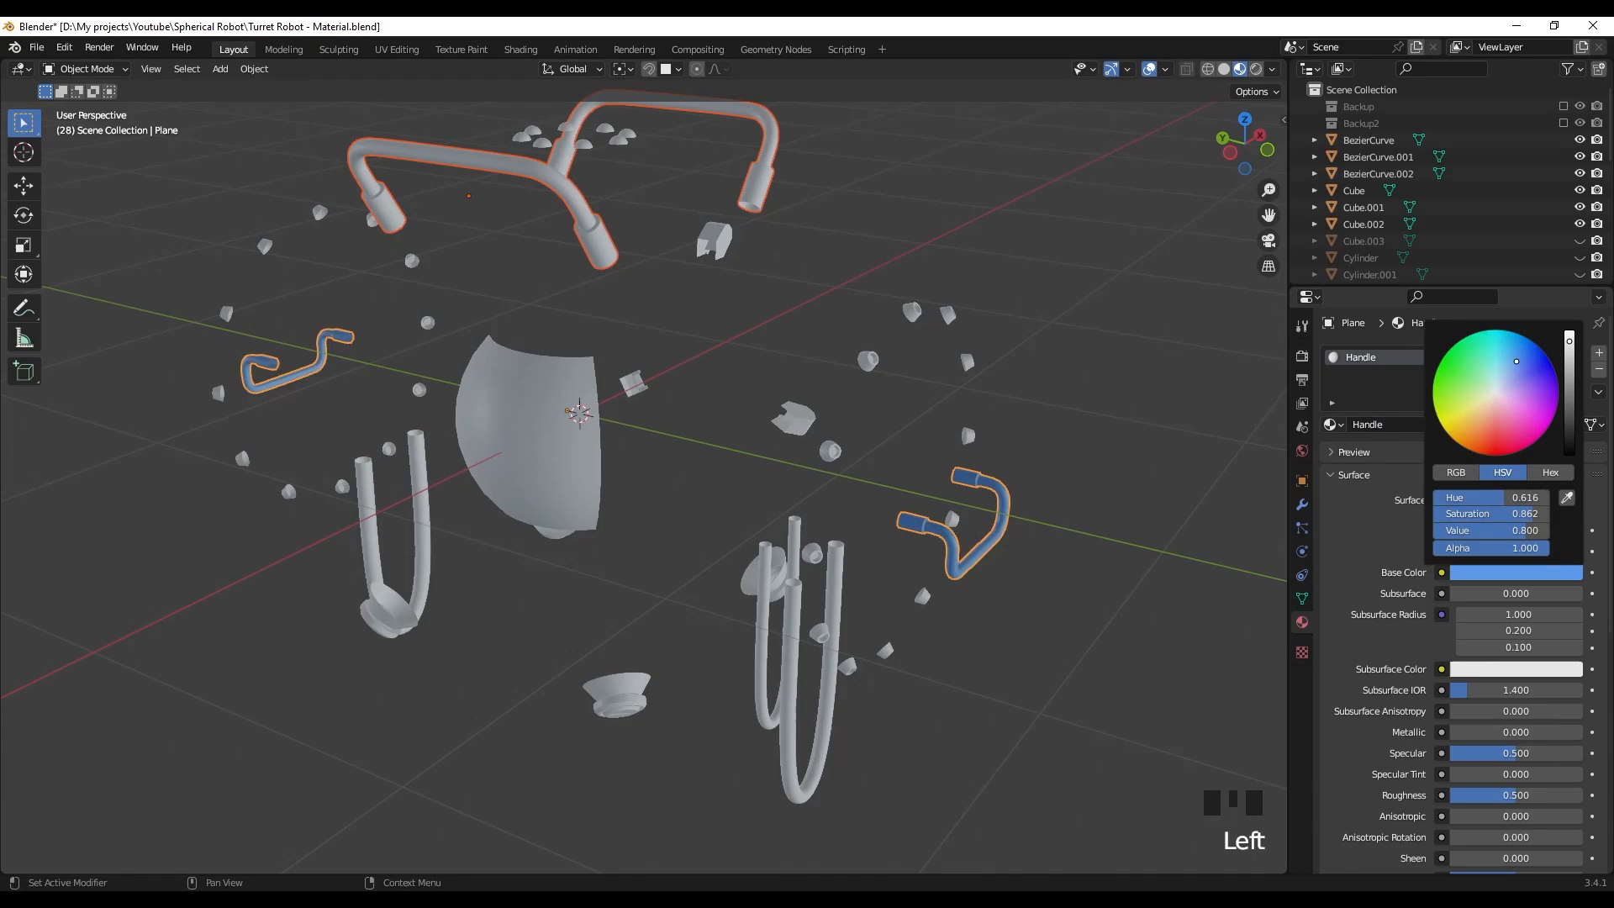
mouse_move(1516, 362)
left_mouse_down()
mouse_move(1528, 384)
mouse_move(1473, 418)
left_mouse_up()
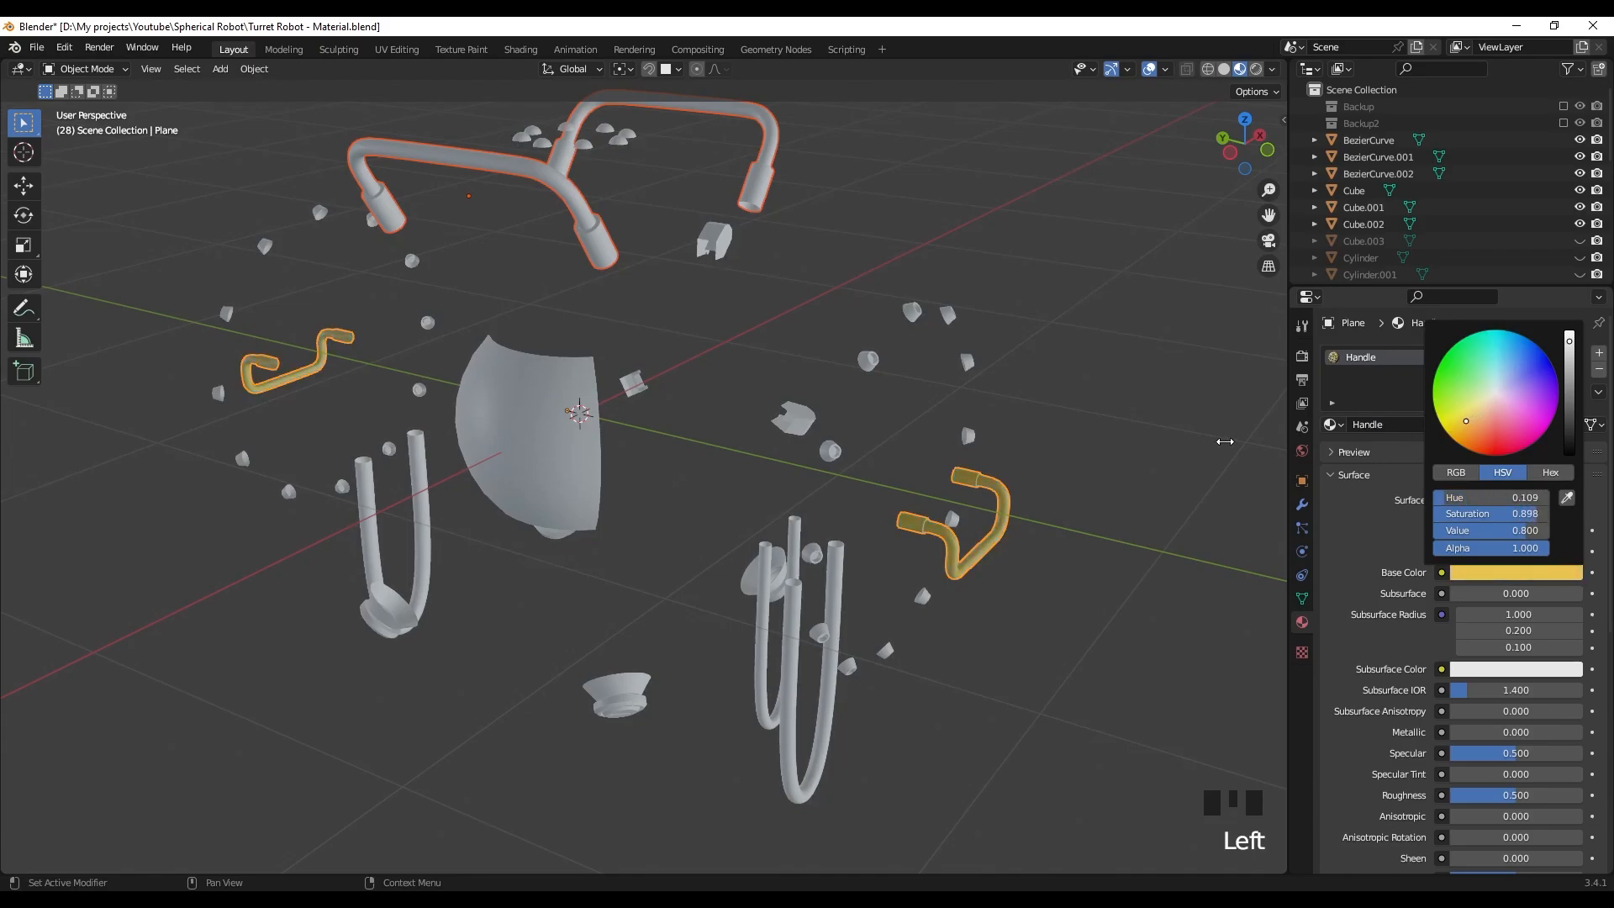
- Link the Handle material from the side handles to the top handles and hide all the handles
left_click(987, 478)
left_click(622, 257)
left_click(990, 480, "shift")
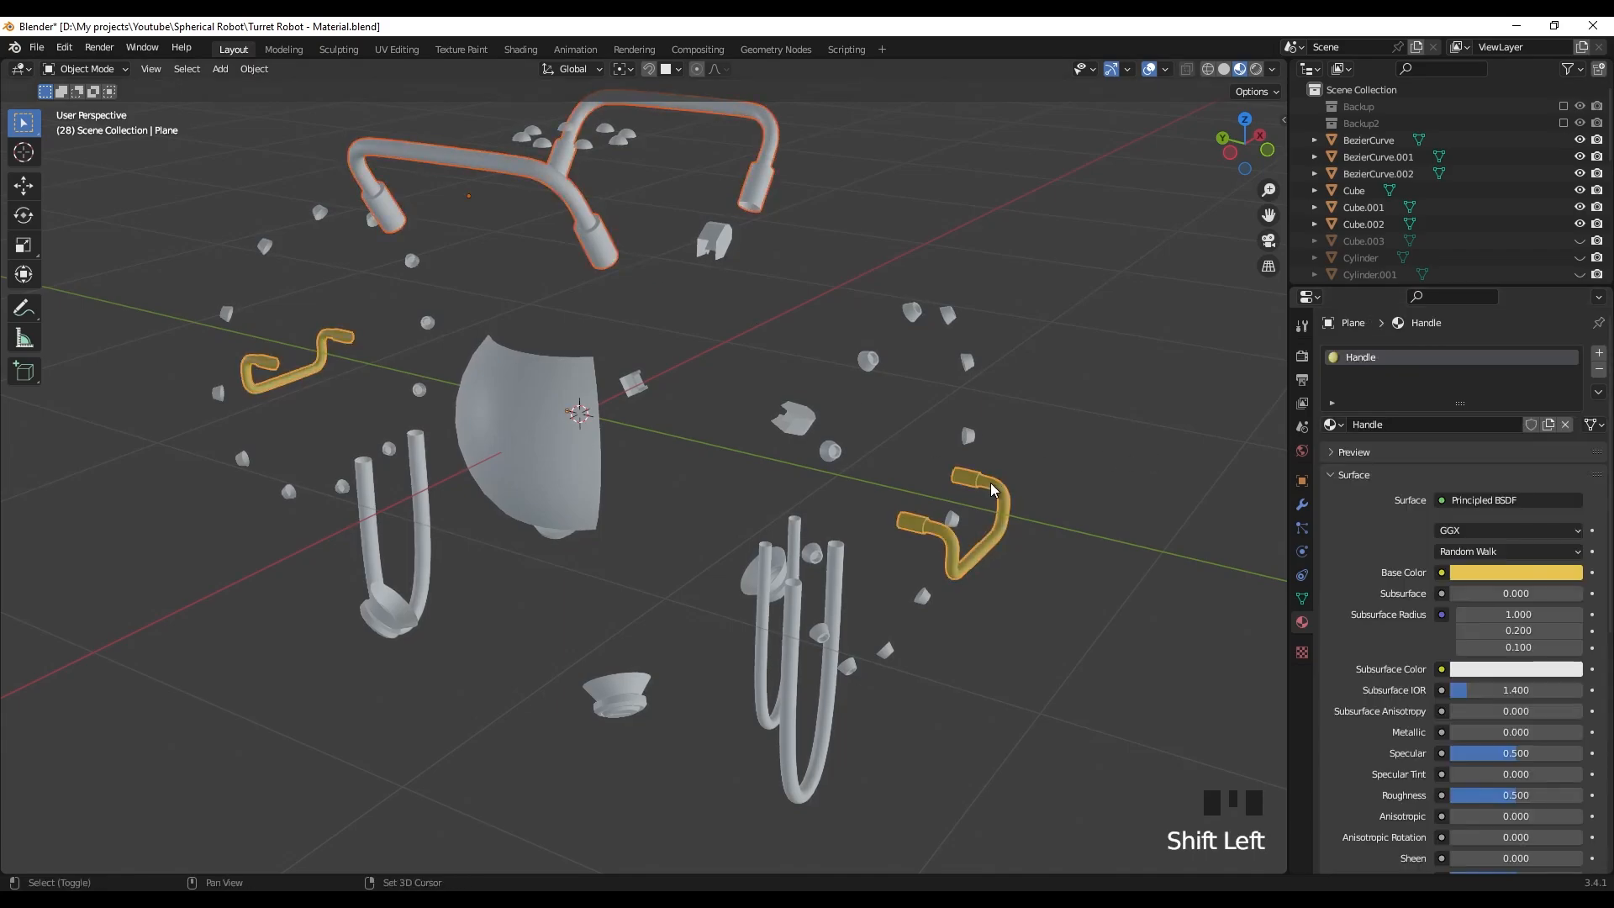
key("ctrl+l")
left_click(955, 379)
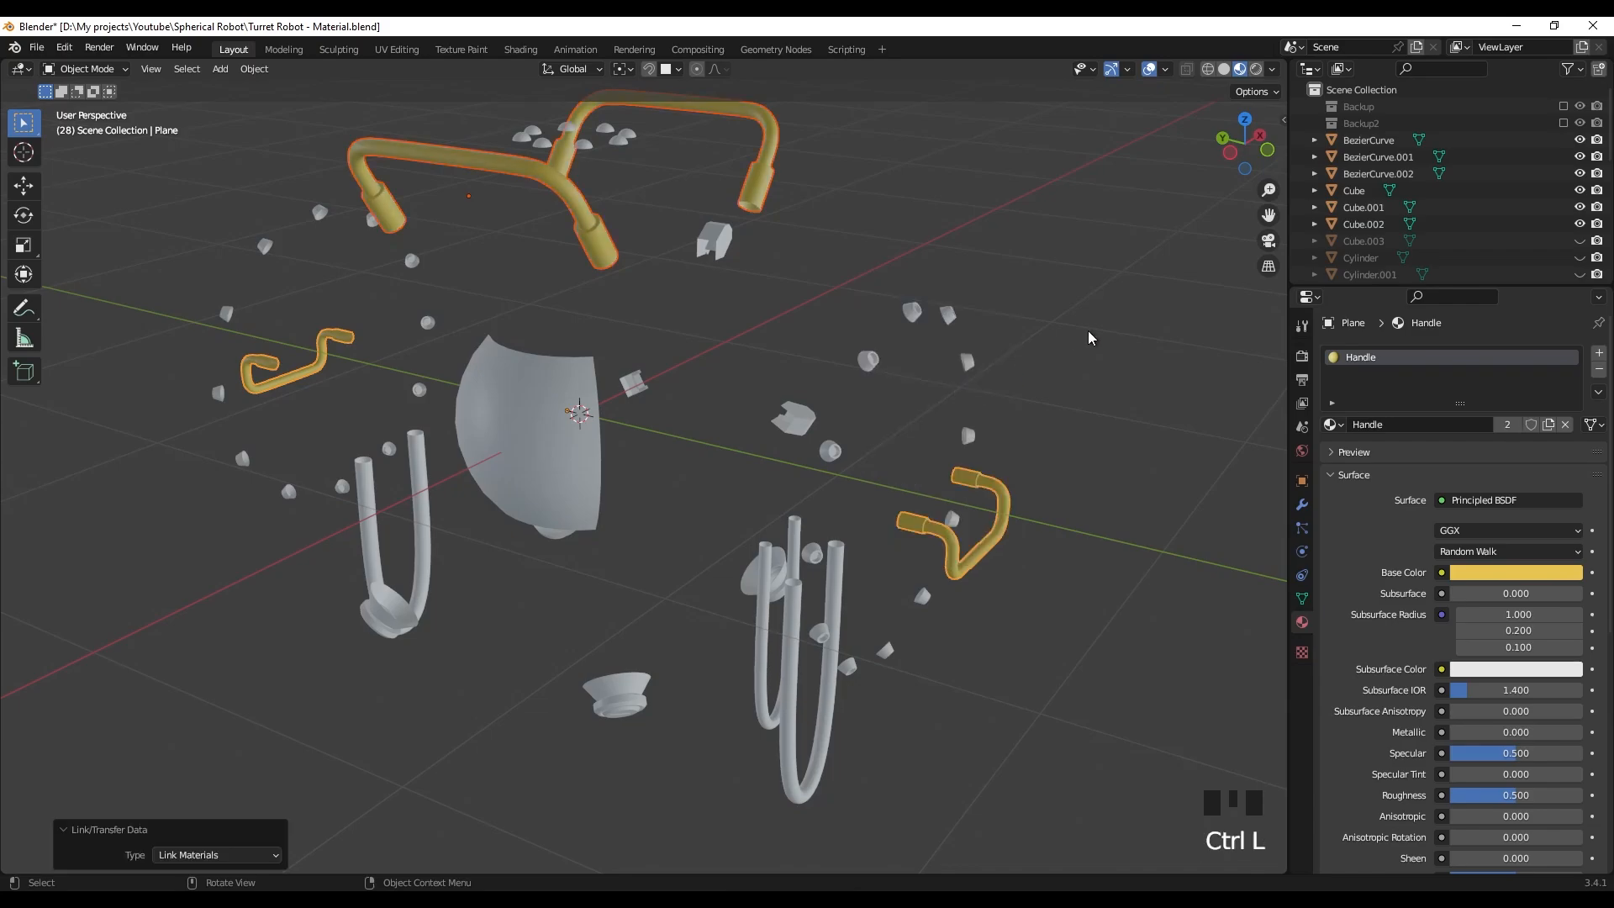
left_click(987, 484)
left_click(987, 484)
key("h")
left_click(748, 192)
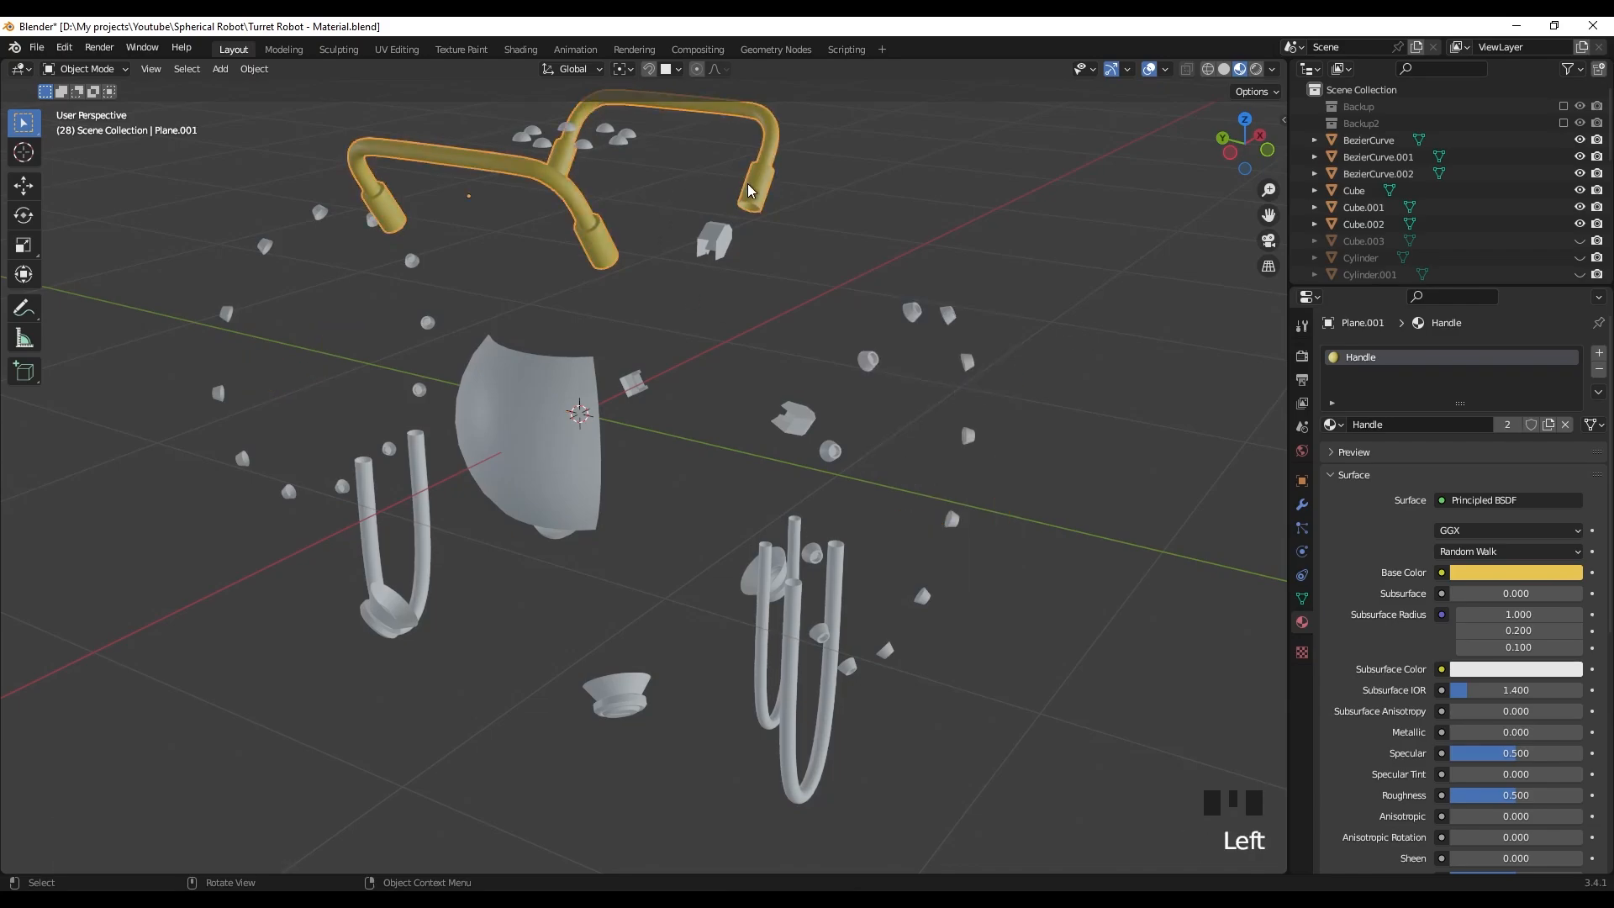
key("h")
- Give the small rear cable loop a new near-black material named Wire
left_click(762, 591)
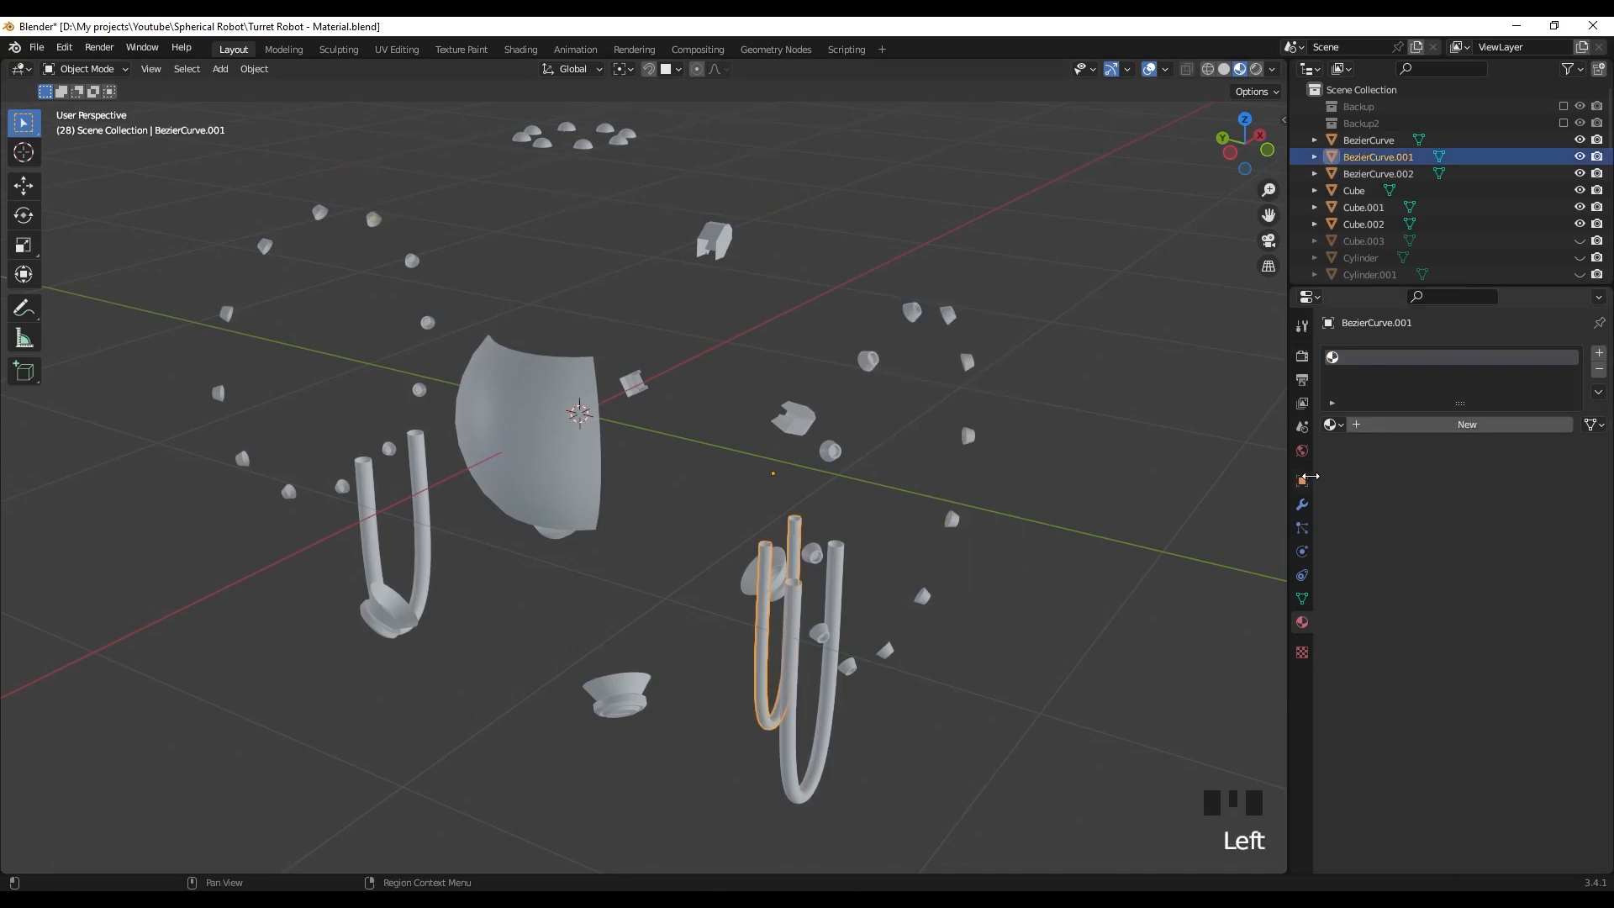
left_click(1440, 429)
left_click(1439, 432)
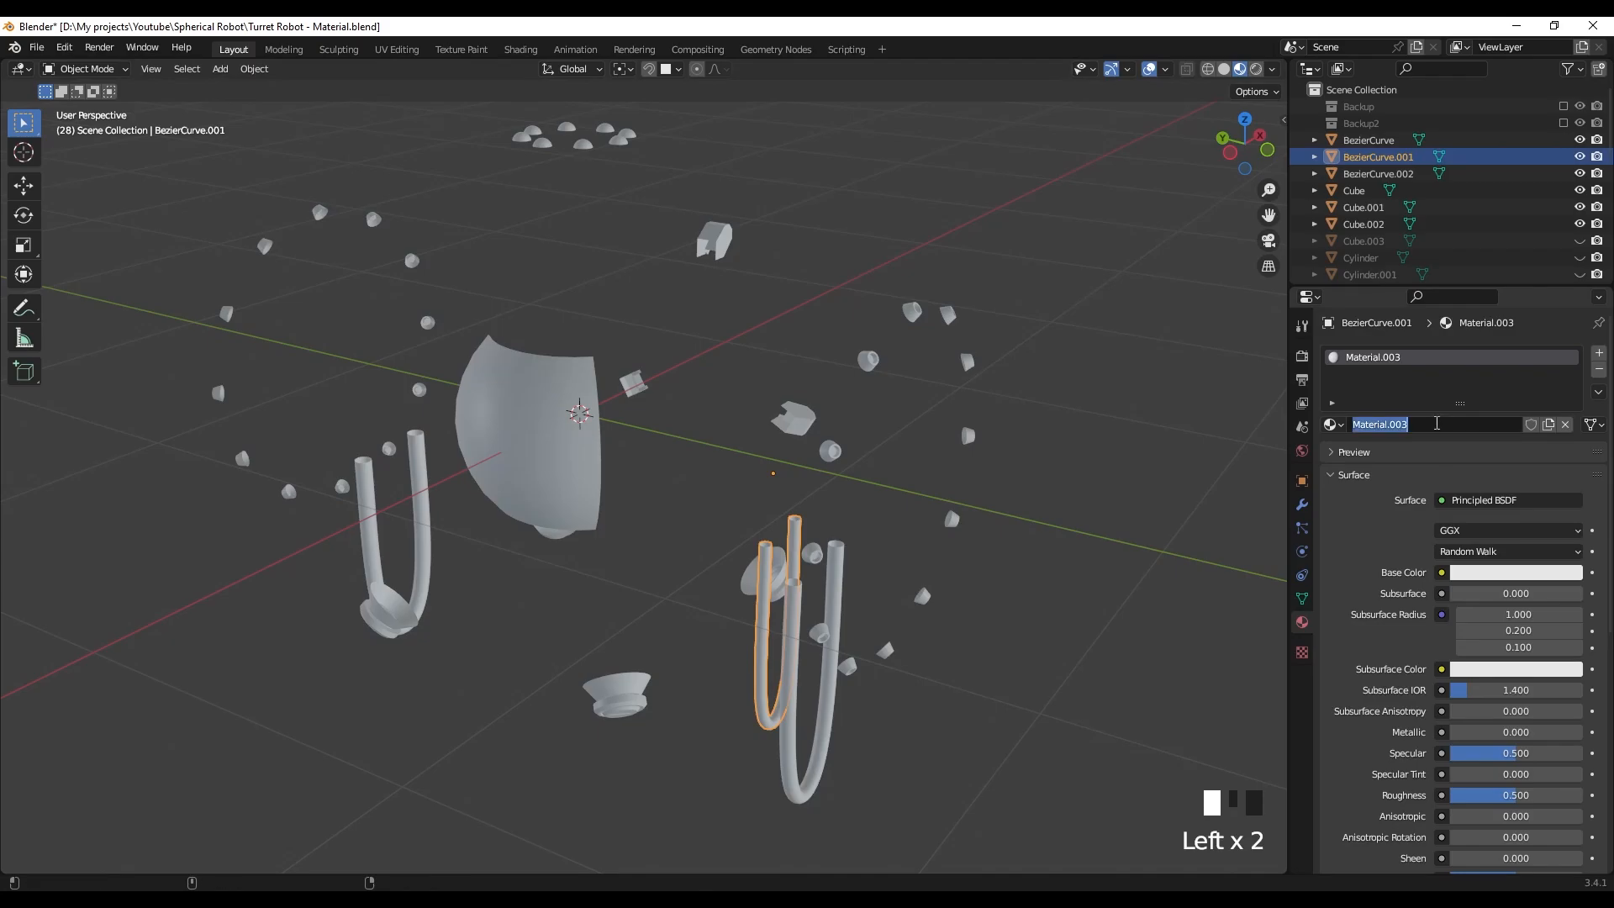
type("Wire")
key("Return")
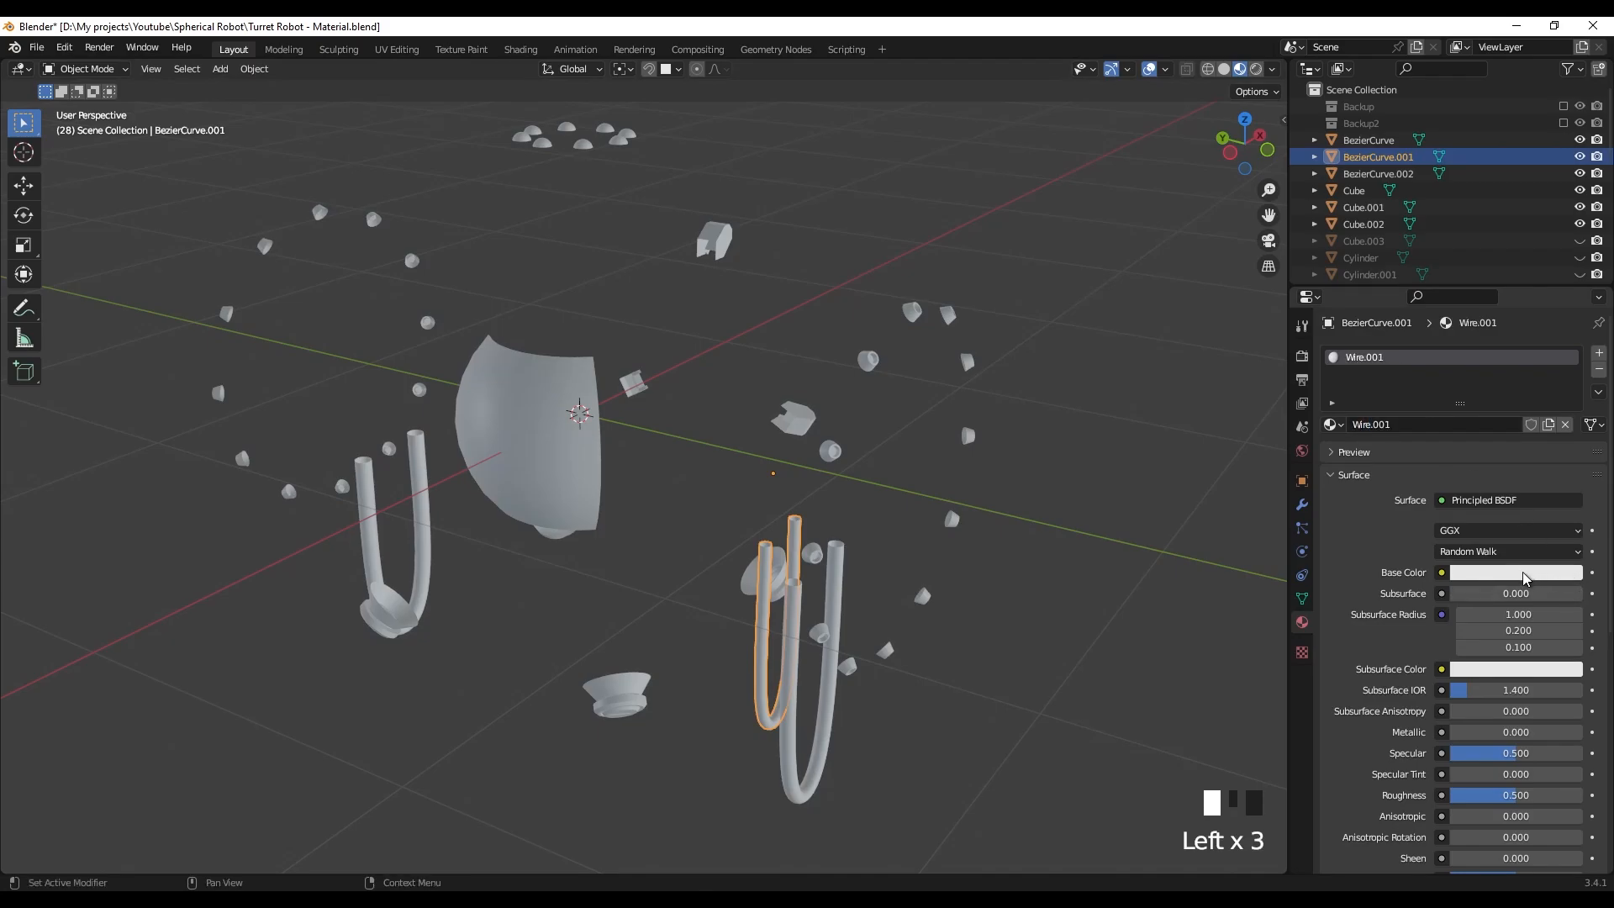
left_click(1490, 579)
left_click(1568, 432)
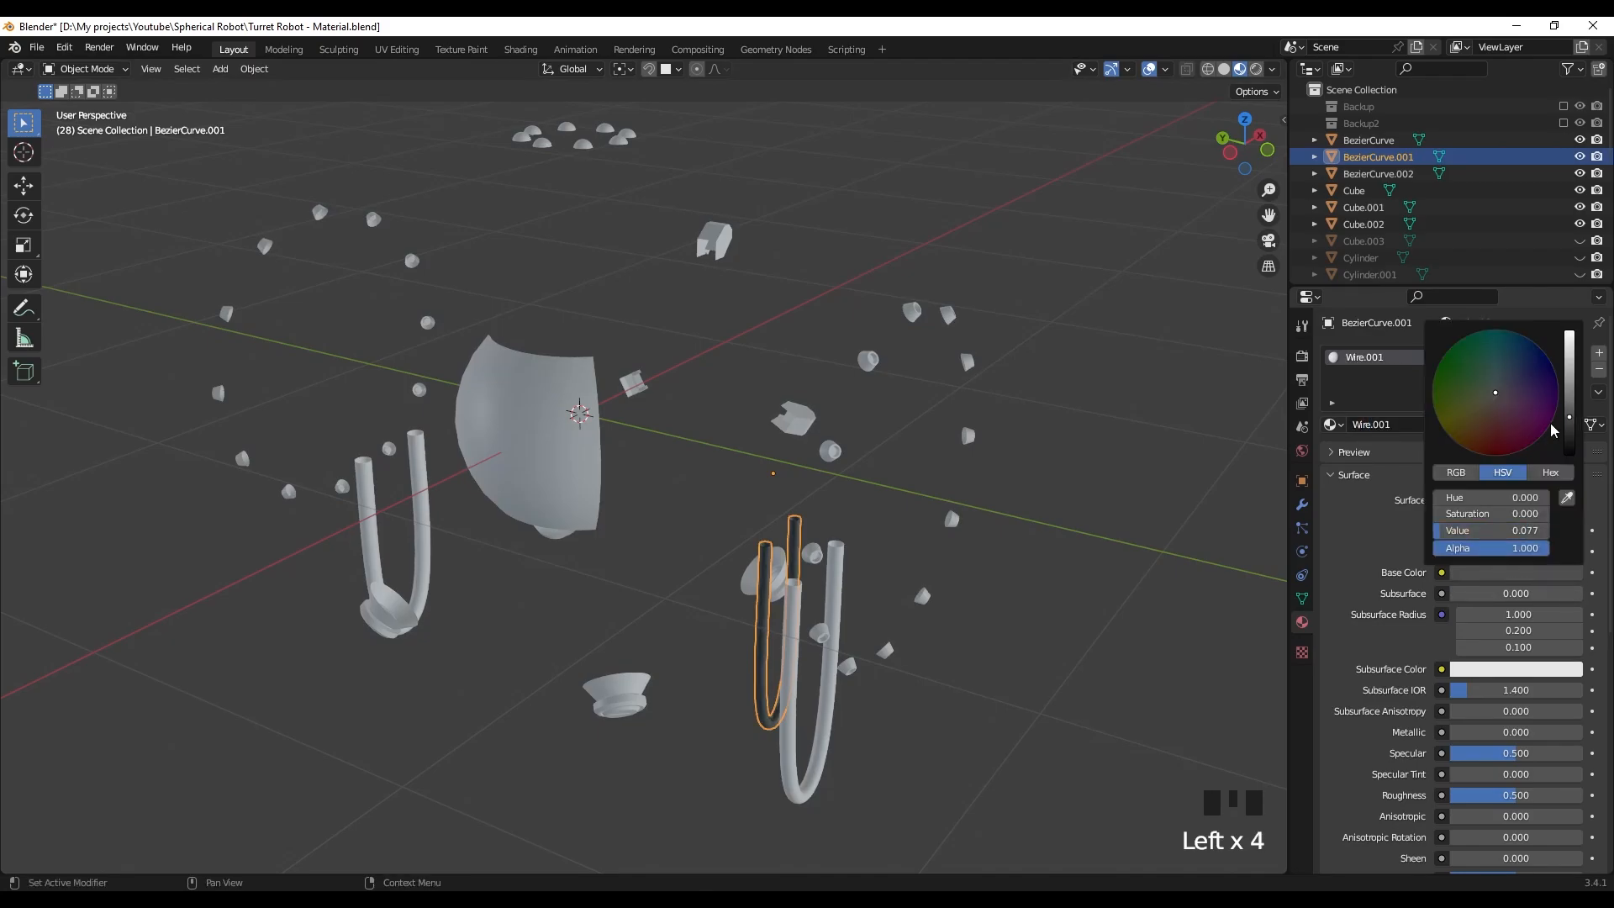
- Link the dark wire material to the other two cable loops and hide all the cables
middle_click_drag(764, 784, 774, 750)
left_click(784, 731)
left_click(767, 714, "shift")
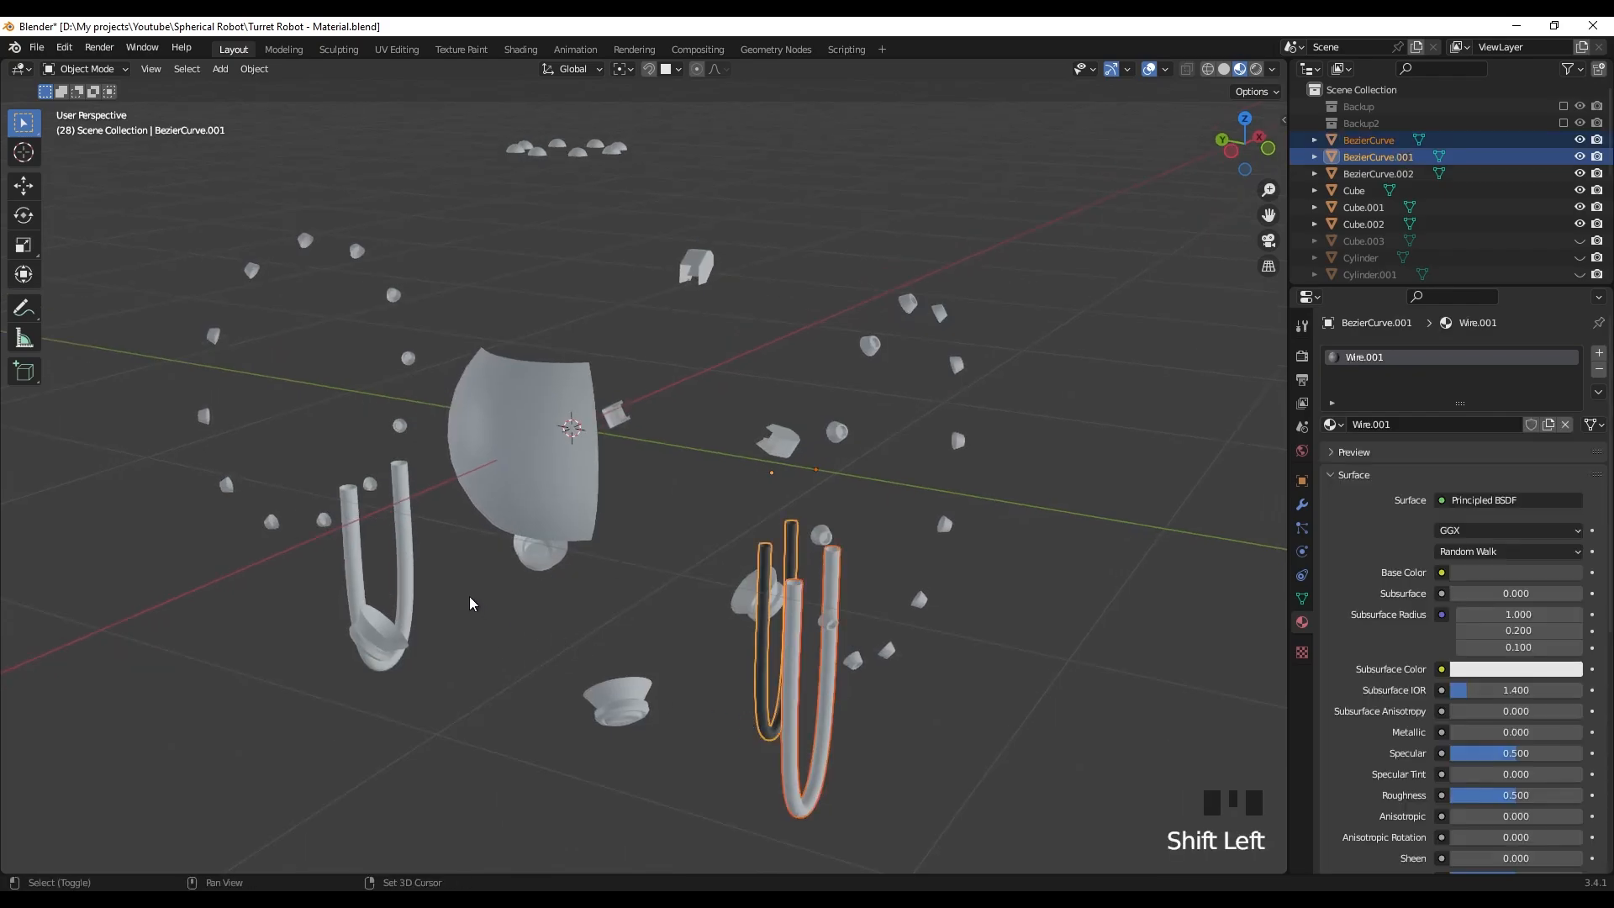
left_click(412, 582, "shift")
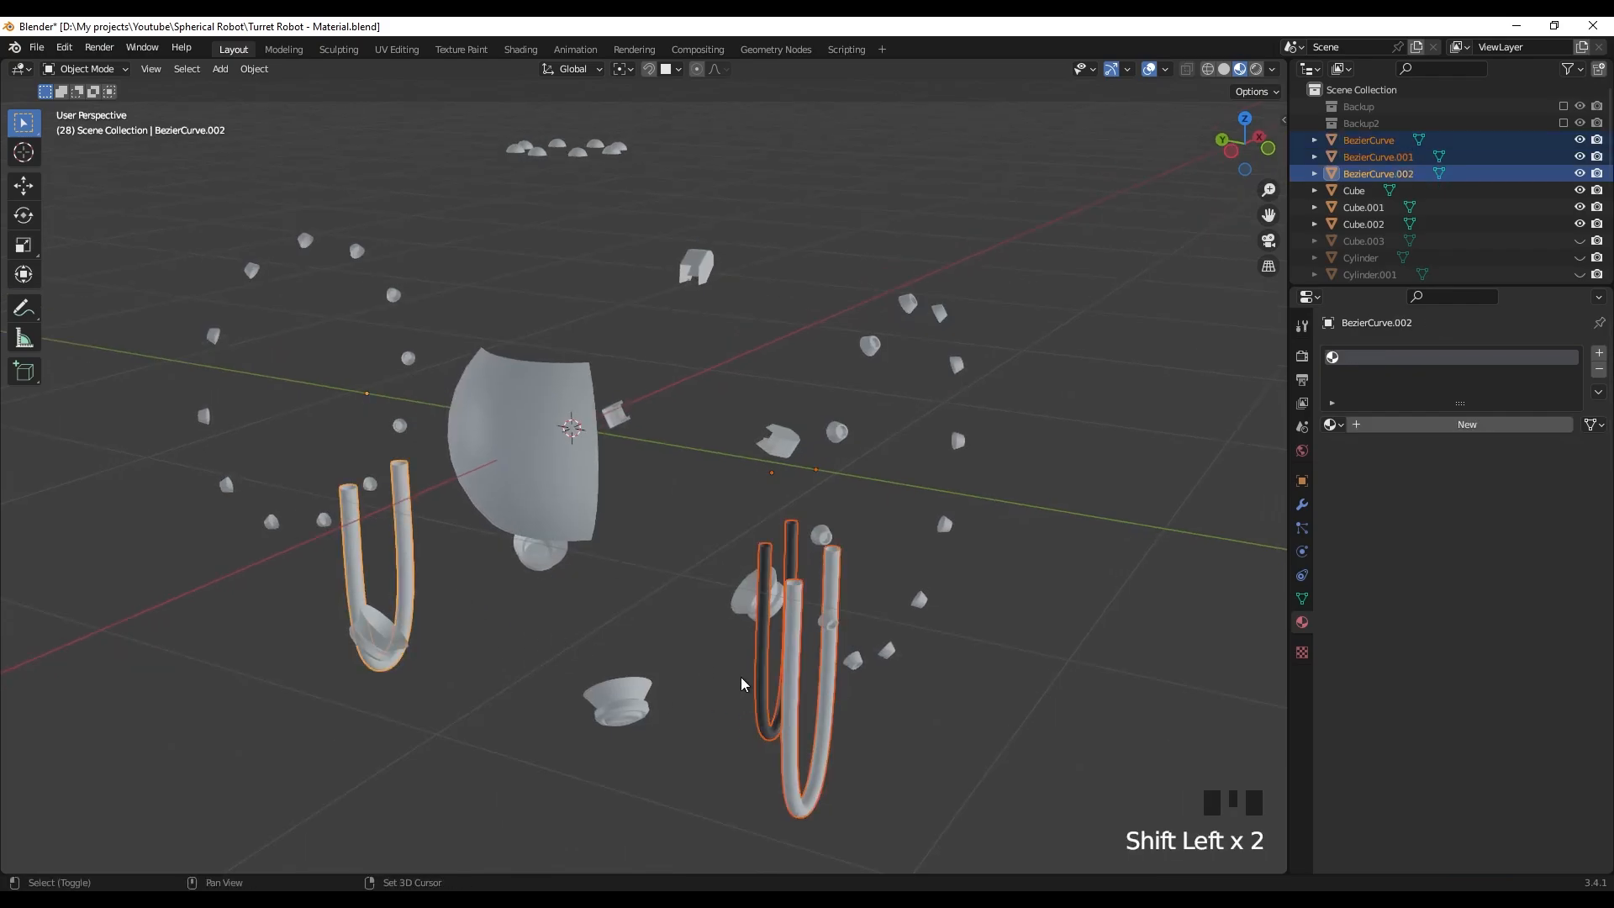
left_click(761, 684, "shift")
left_click(763, 687, "shift")
left_click(763, 688, "shift")
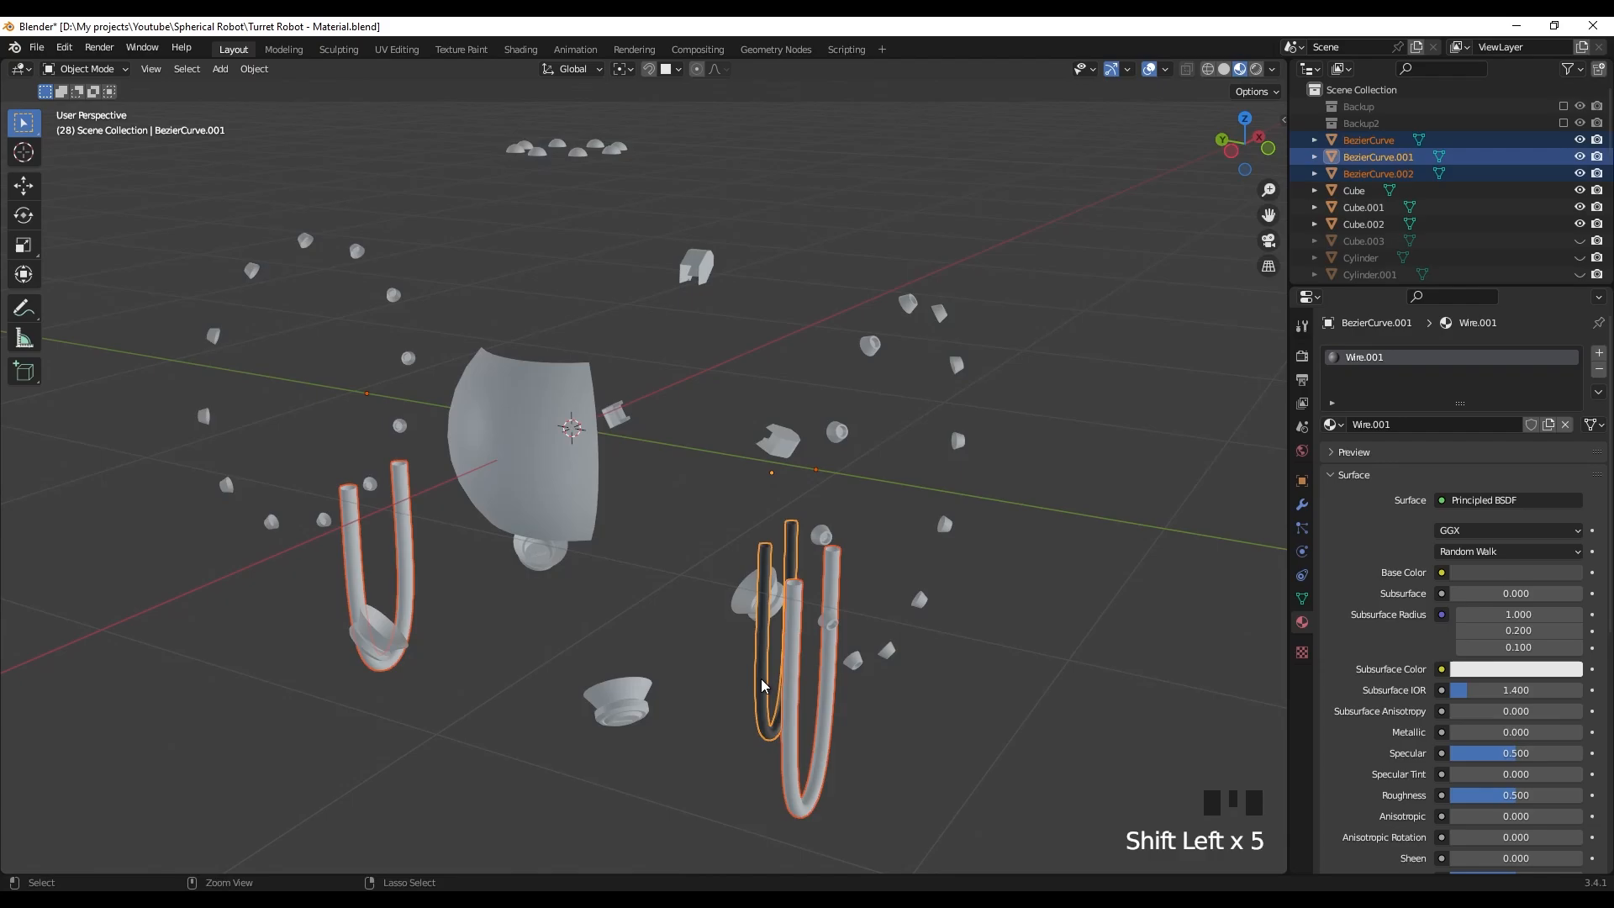
key("ctrl+l")
left_click(764, 684)
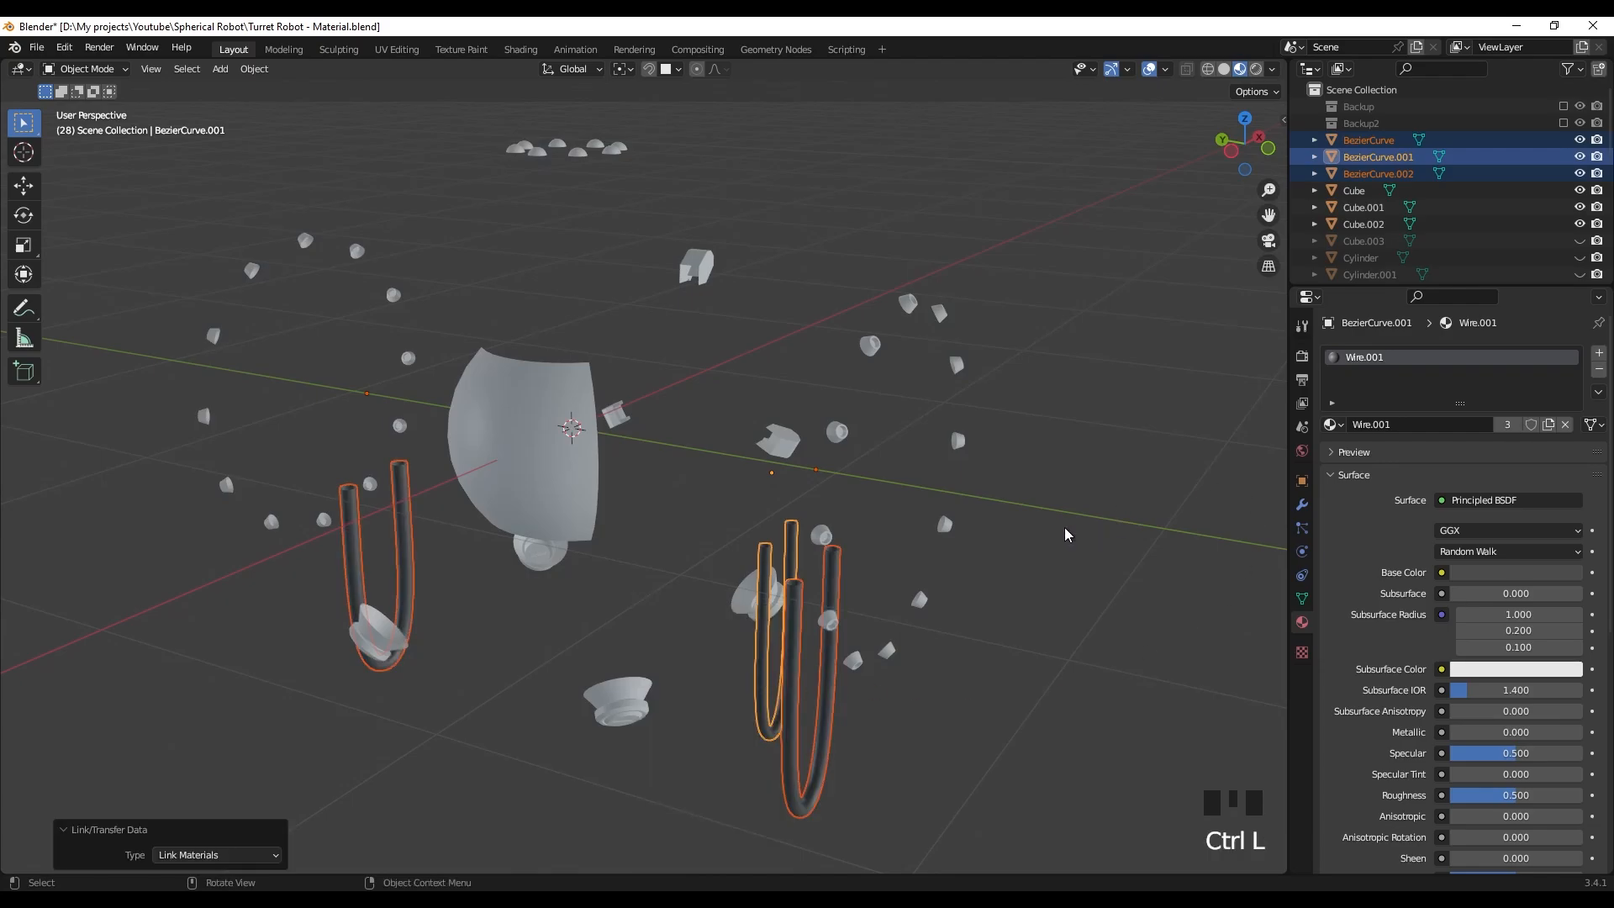
key("h")
- Create a new material on the curved lens surface at the centre and name it glass
middle_click_drag(752, 650, 627, 577)
left_click(504, 437)
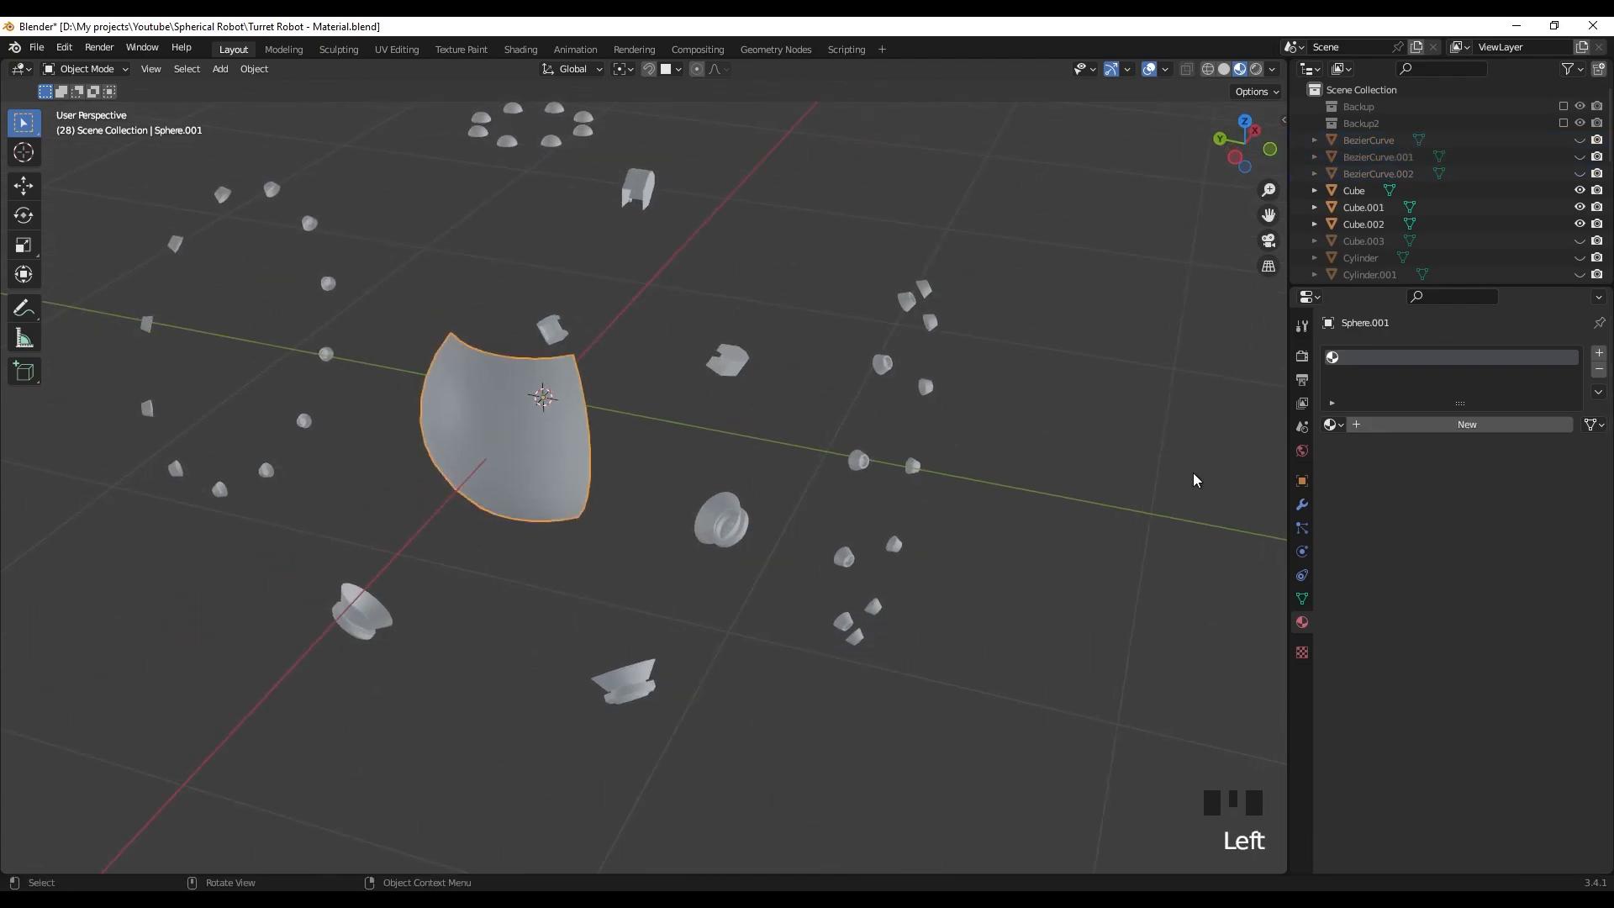
left_click(1524, 429)
left_click(1565, 424)
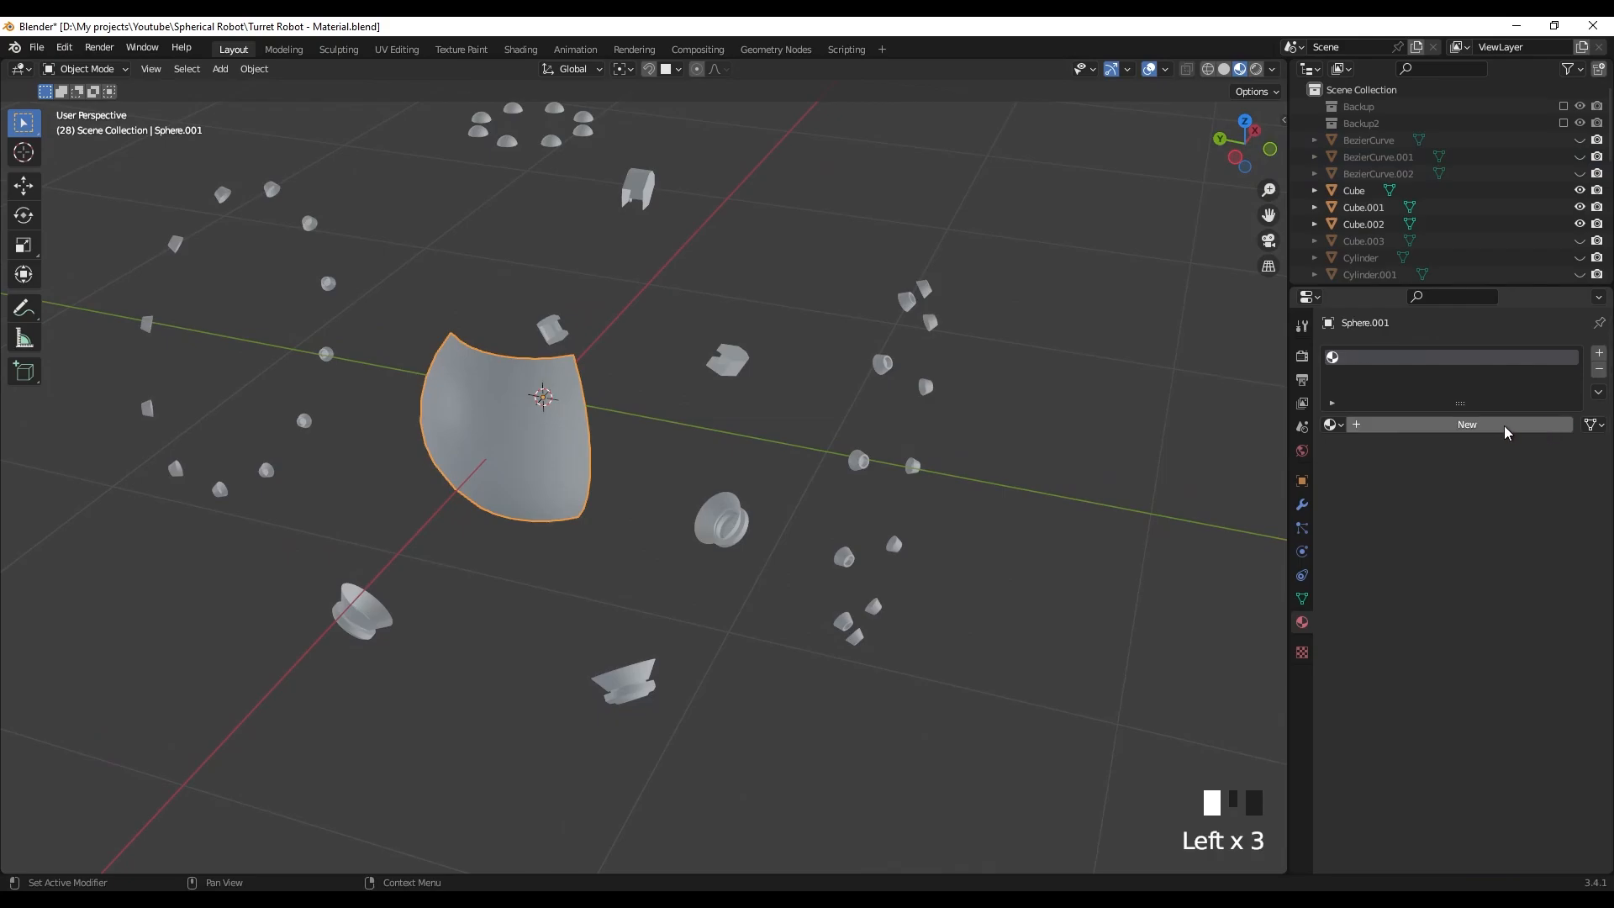
left_click(1508, 425)
left_click(1424, 424)
type("glass")
key("Return")
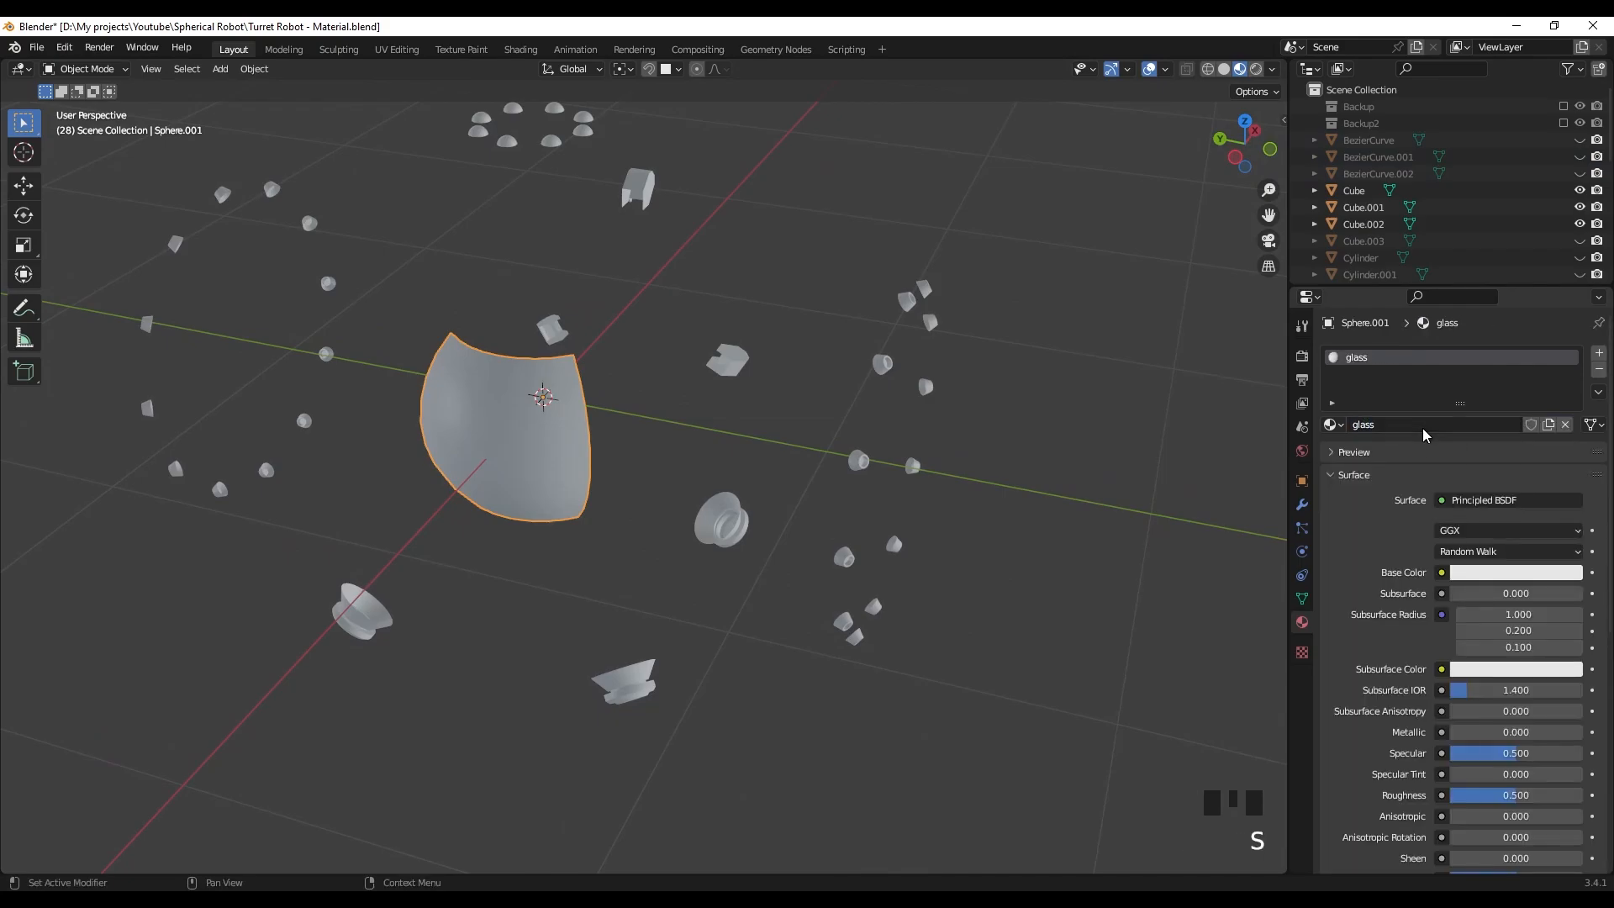
- Set the glass material's base colour to light blue and hide the lens surface
left_click(1496, 580)
left_click_drag(1501, 394, 1498, 363)
key("g")
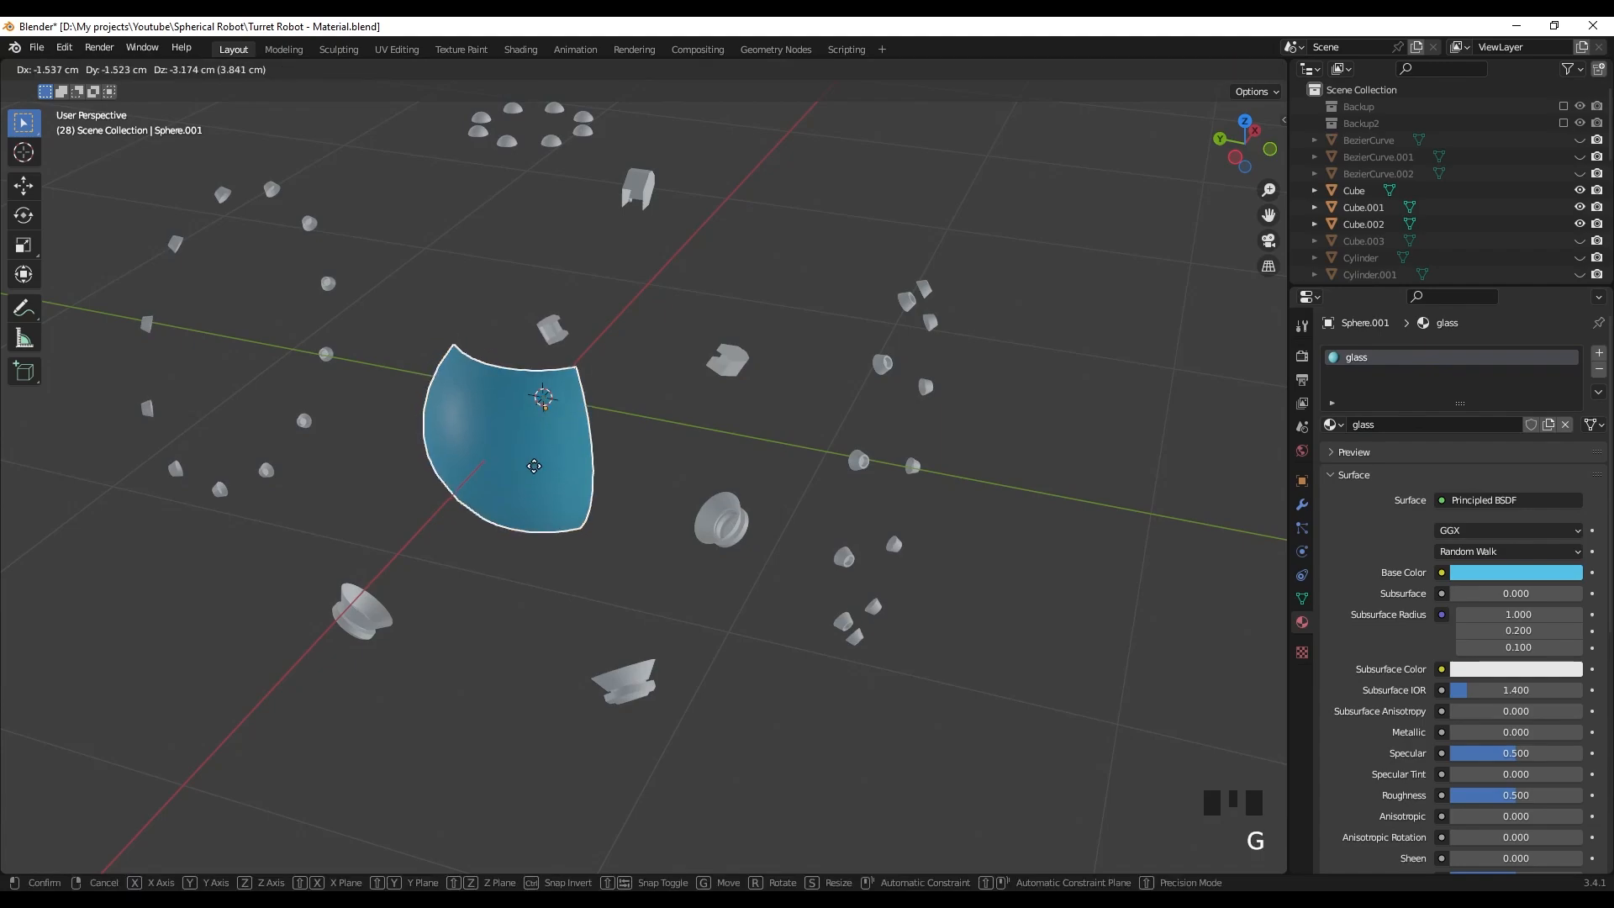
right_click(534, 455)
key("h")
- Give the four flared thruster pieces at the bottom a new blue material named Misc
scroll(588, 479, "down", 4)
mouse_move(618, 494)
middle_mouse_down()
mouse_move(578, 462)
mouse_move(619, 515)
middle_mouse_up()
left_click(618, 635)
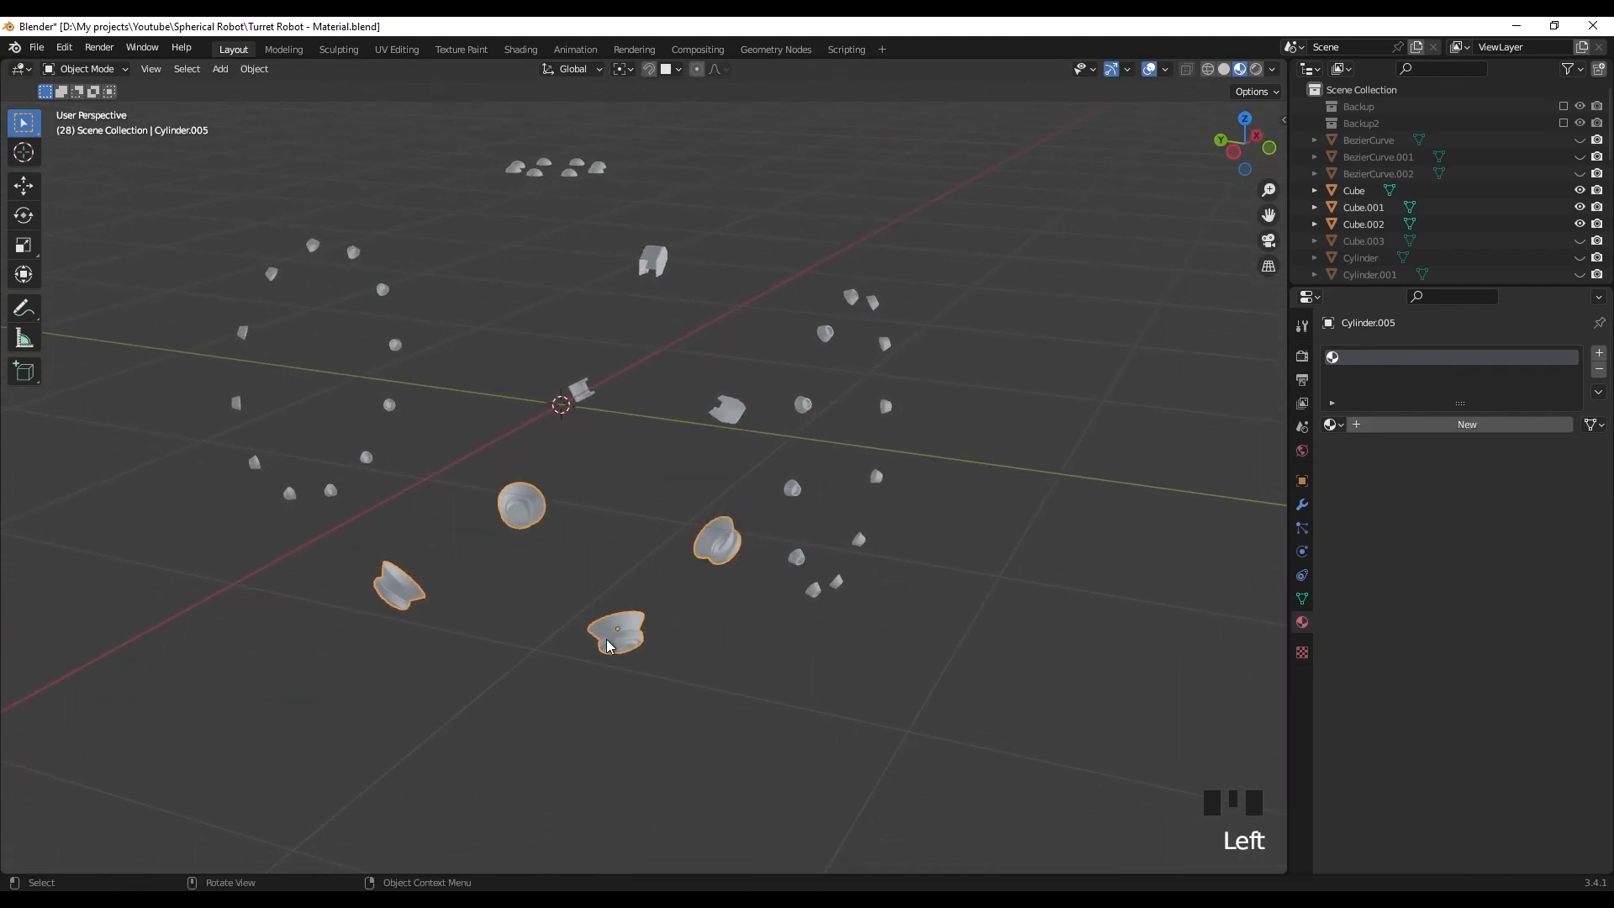
left_click(1473, 425)
left_click(1444, 427)
type("Misc")
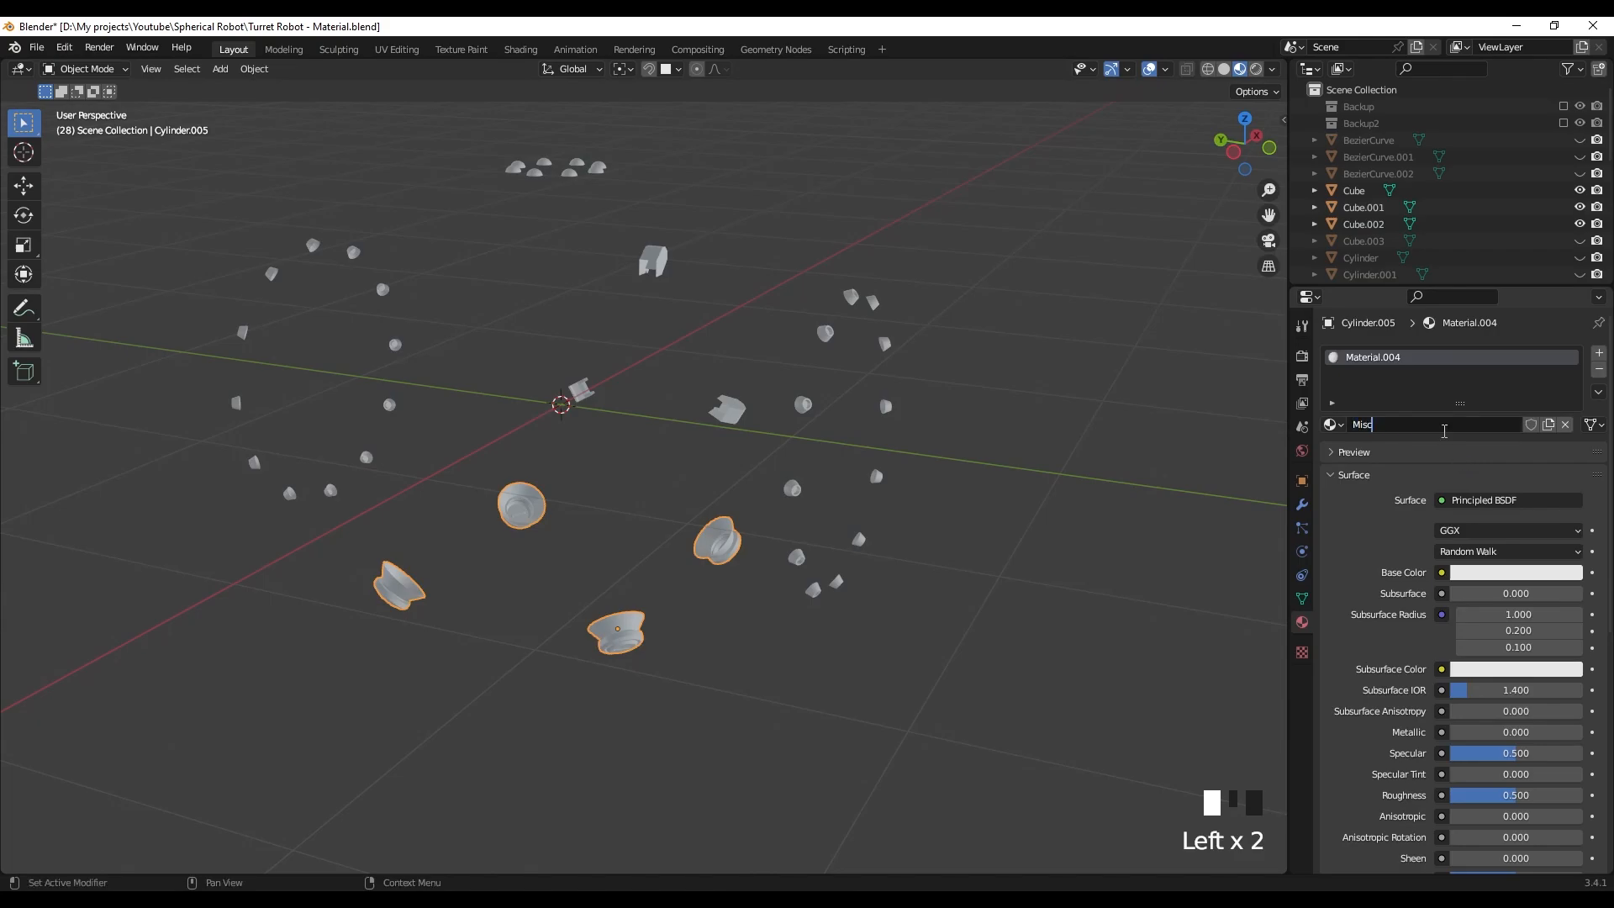
key("Return")
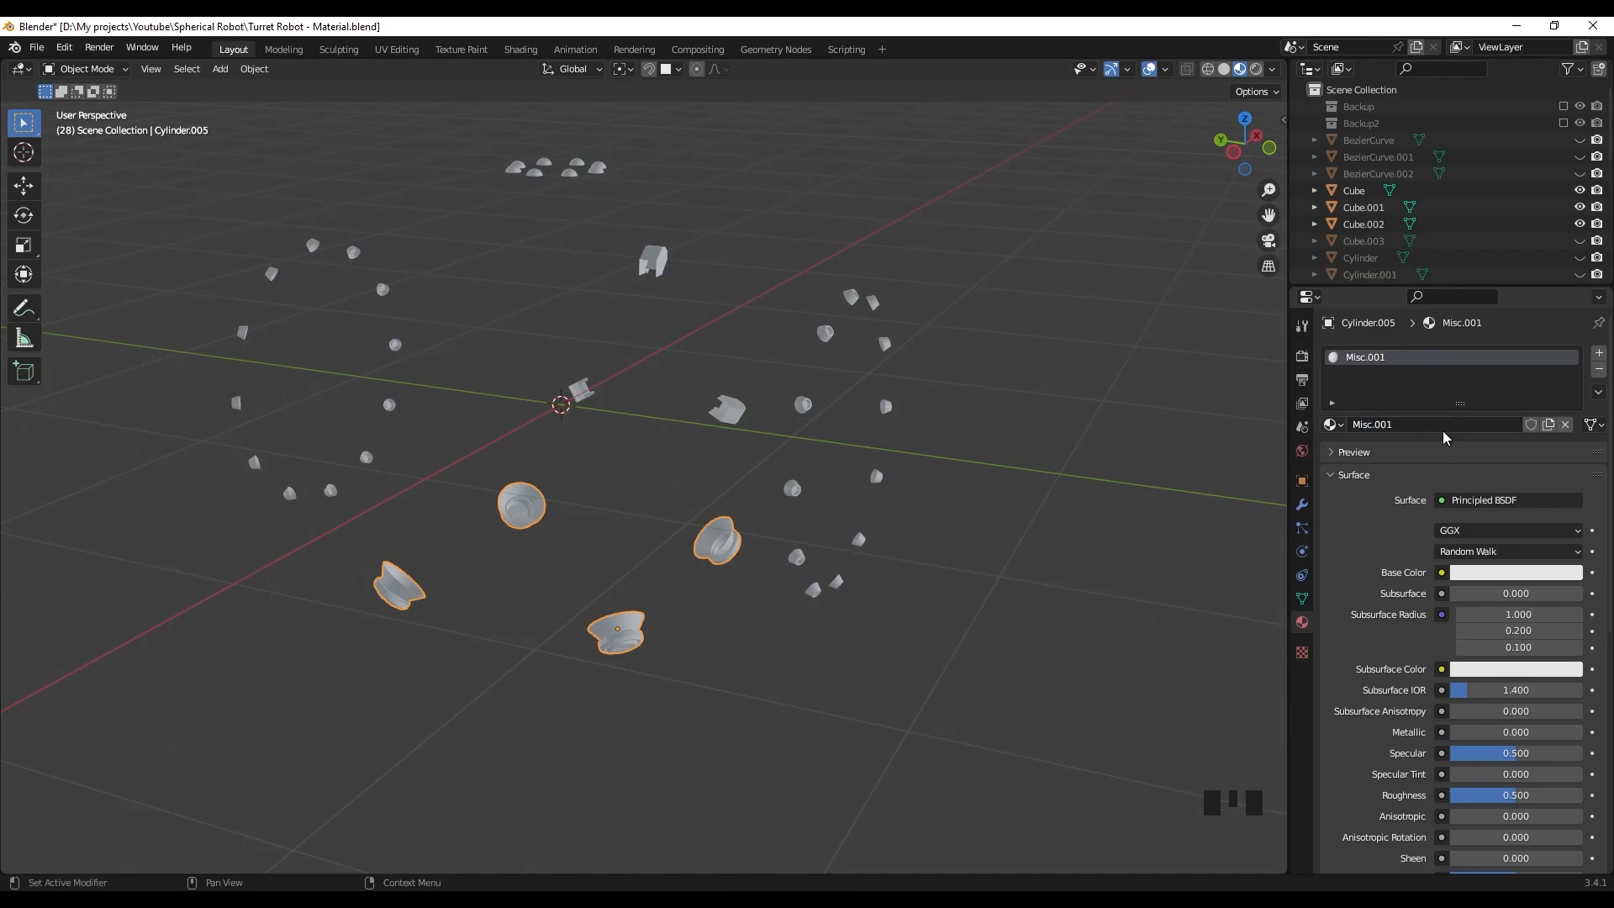
left_click(1516, 573)
left_click(1544, 353)
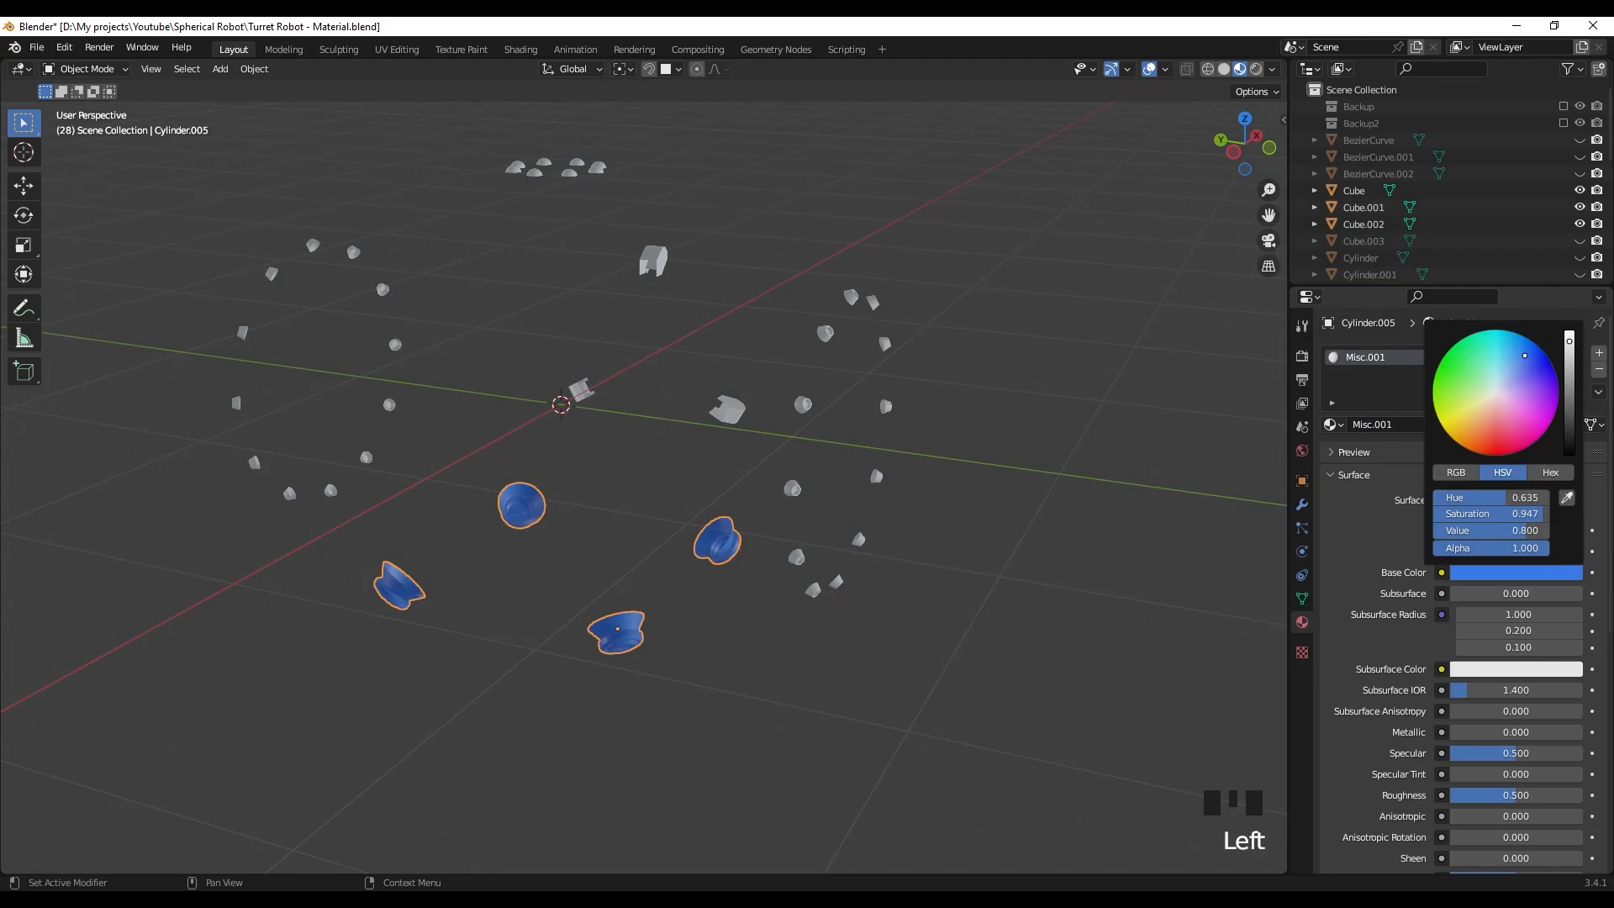
- Link the blue thruster material to all the remaining bolts and small blocks
scroll(889, 412, "down", 2)
key("a")
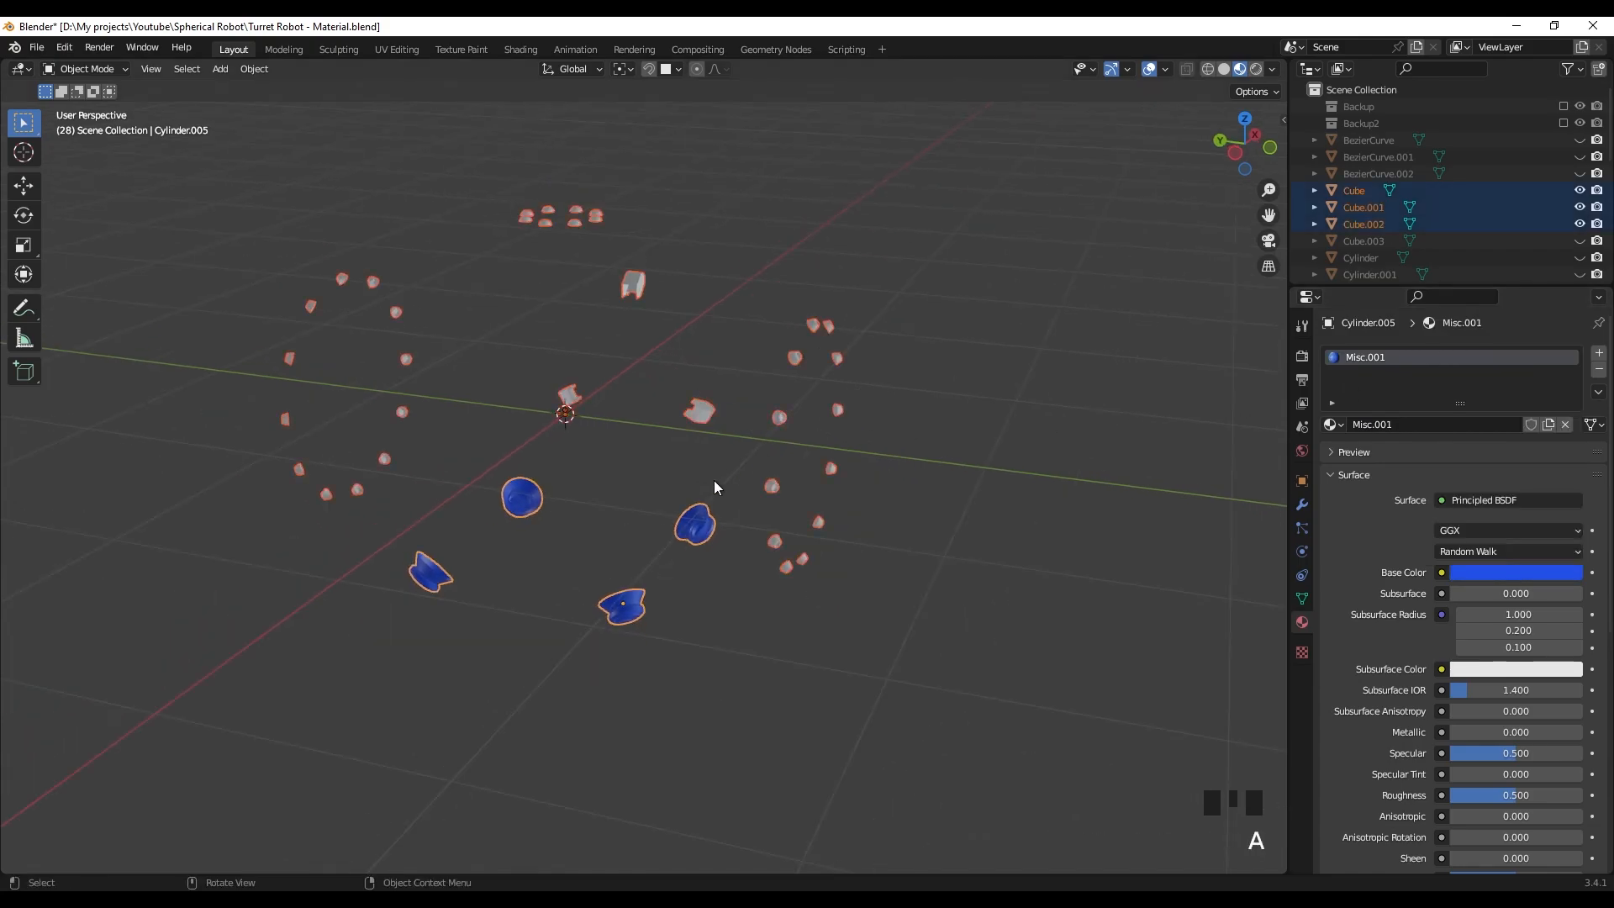
left_click(713, 528, "shift")
left_click(714, 528, "shift")
key("ctrl+l")
left_click(710, 517)
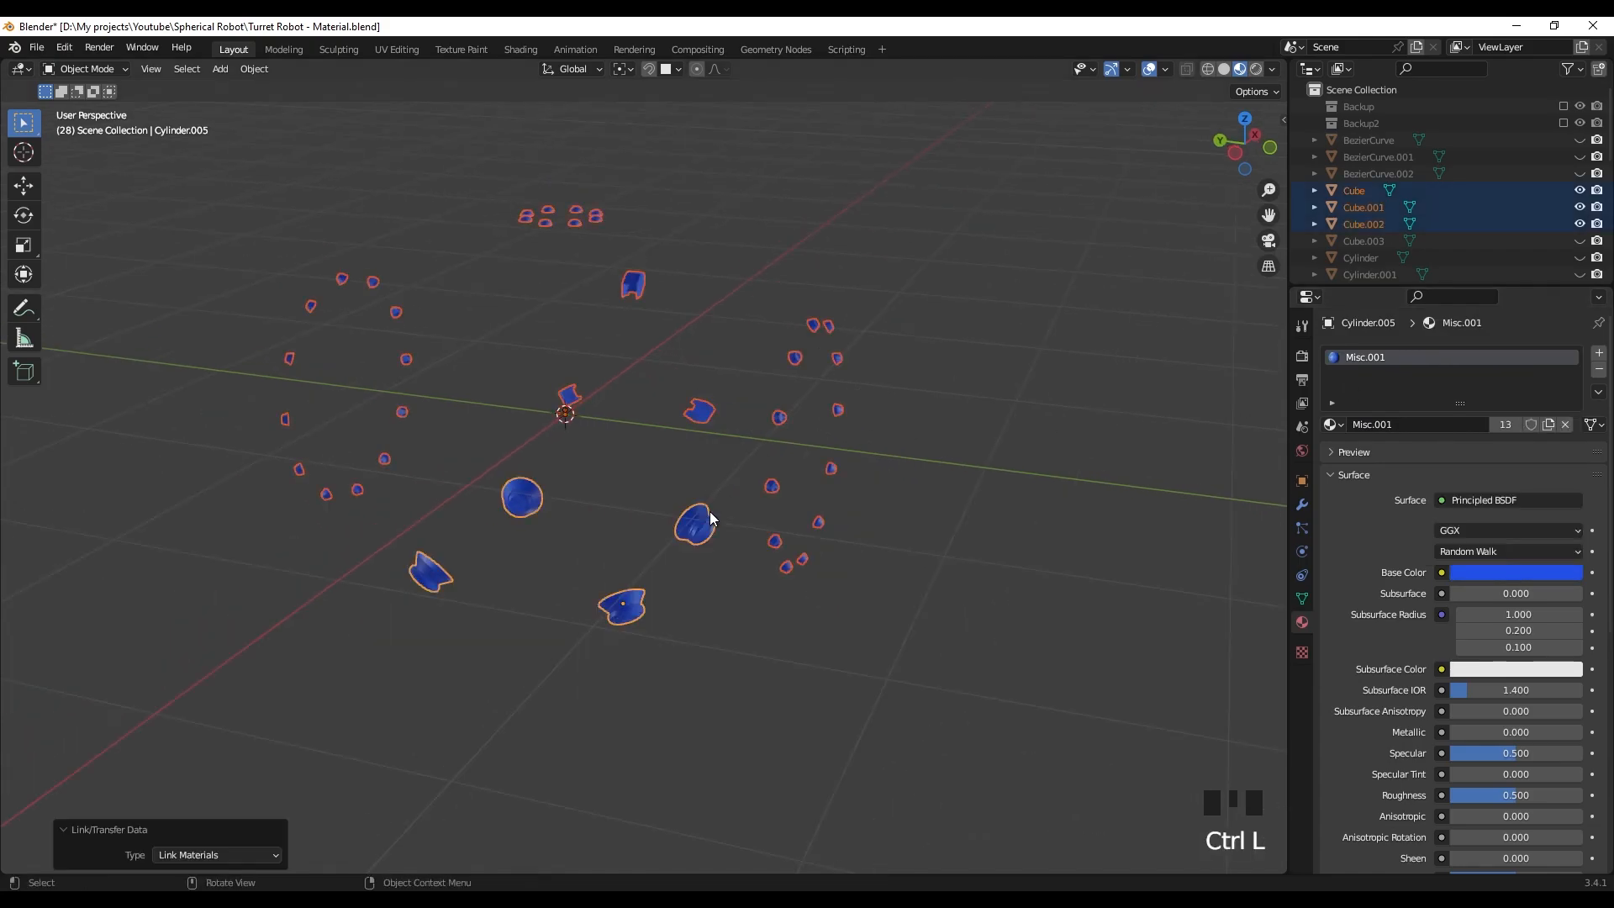
- Reveal all the hidden parts and select the whole robot
key("h")
key("alt+h")
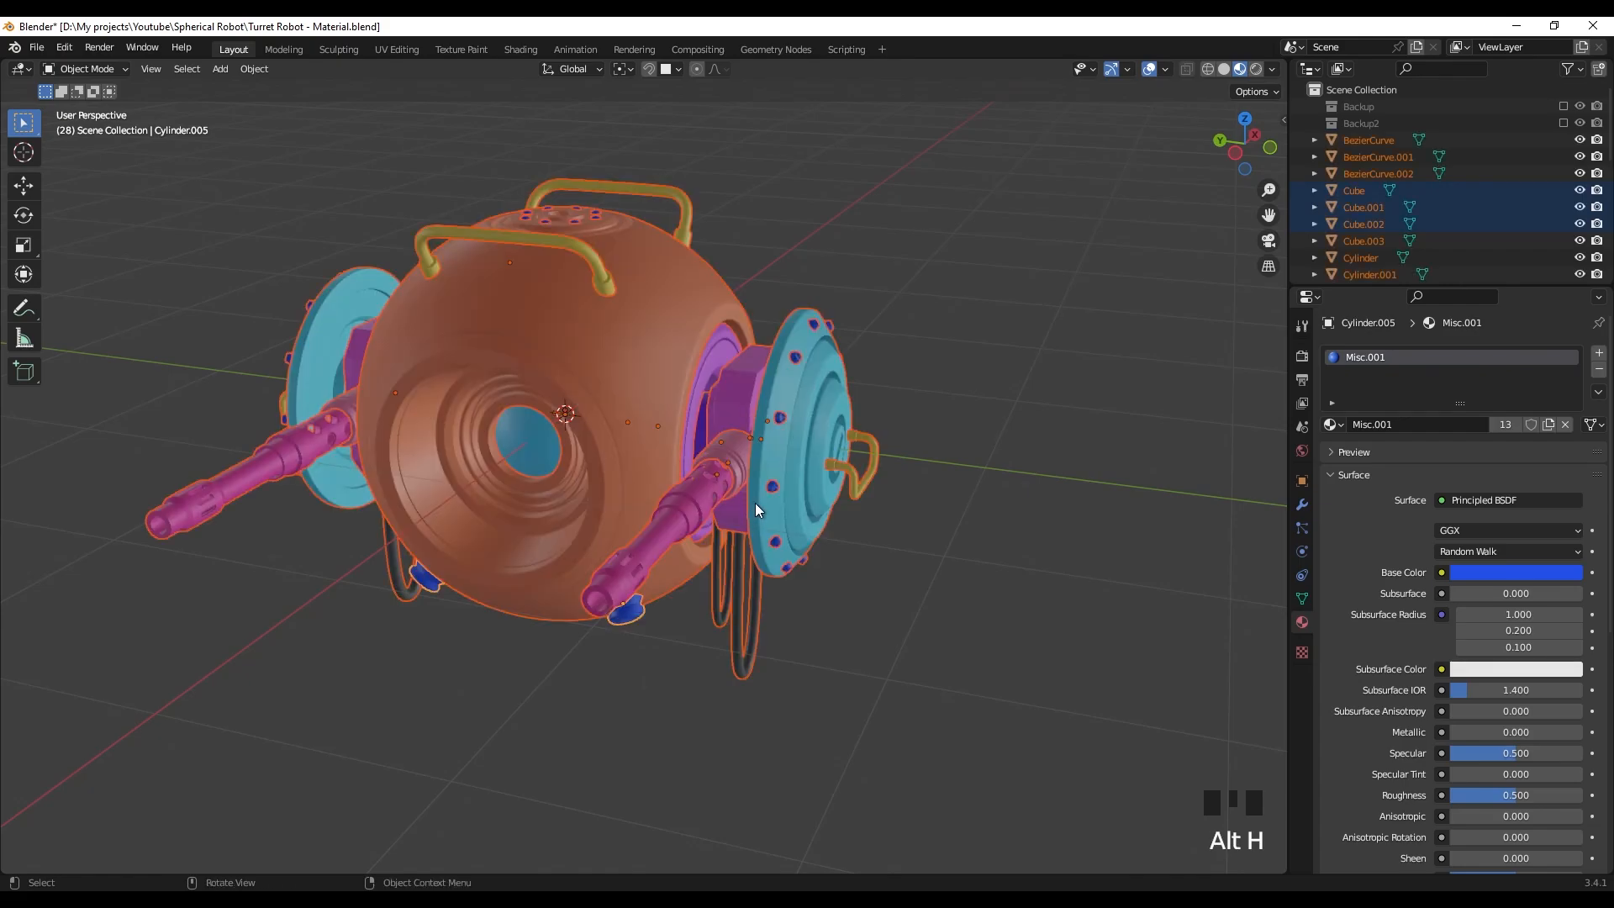
middle_click_drag(835, 537, 915, 538, "shift")
left_click(909, 600)
mouse_move(909, 600)
middle_mouse_down()
mouse_move(643, 536)
mouse_move(632, 557)
mouse_move(835, 600)
mouse_move(915, 595)
mouse_move(901, 598)
middle_mouse_up()
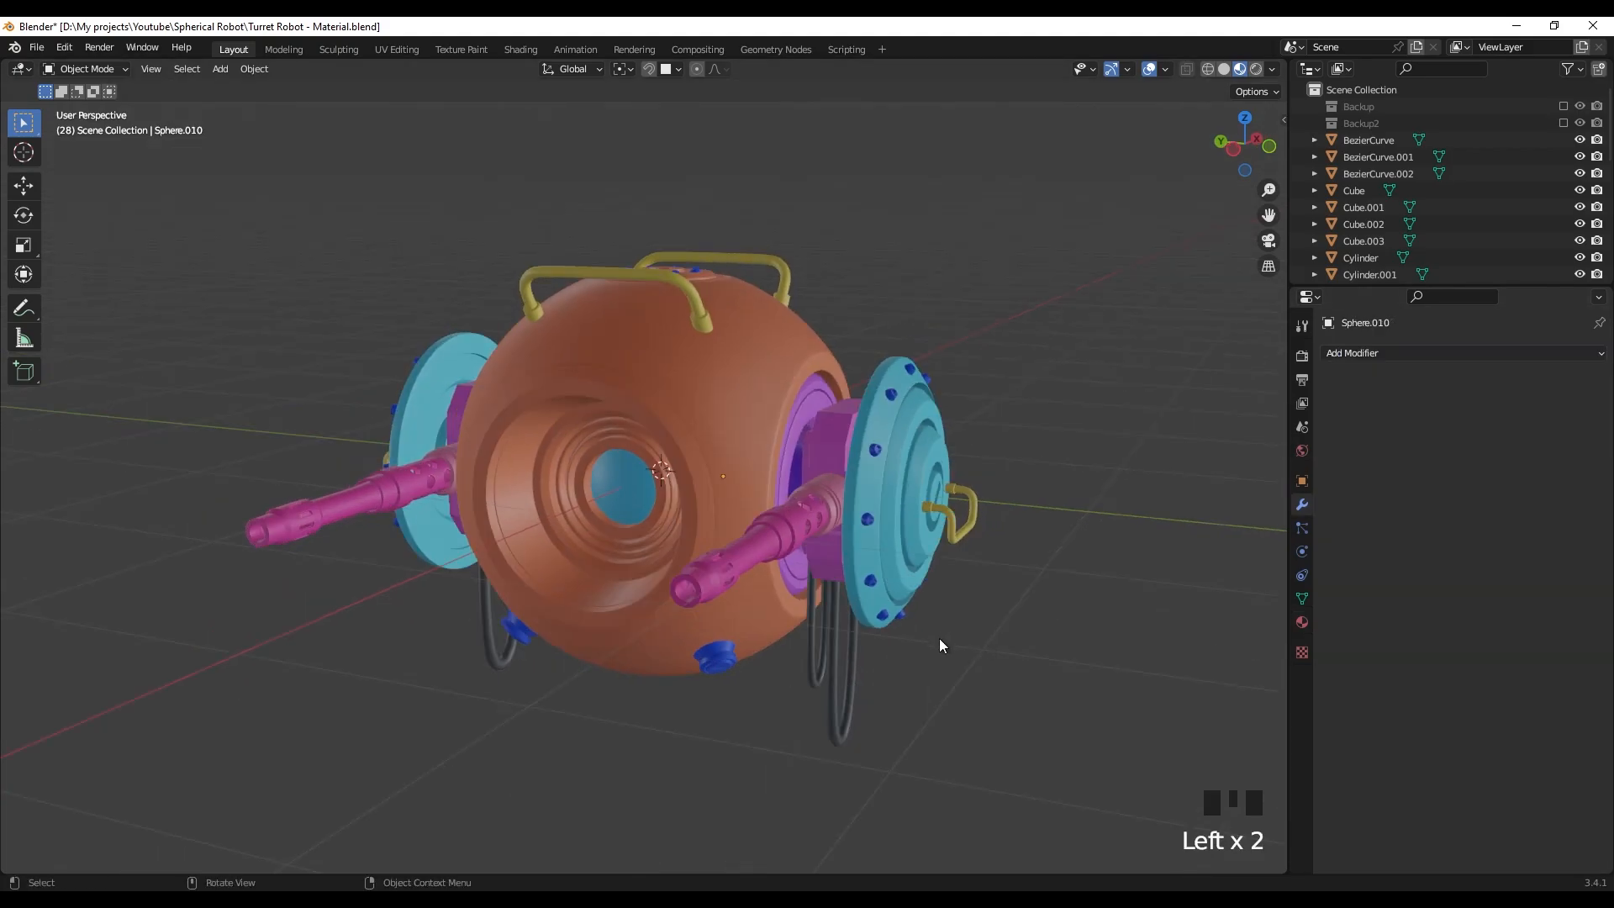
key("a")
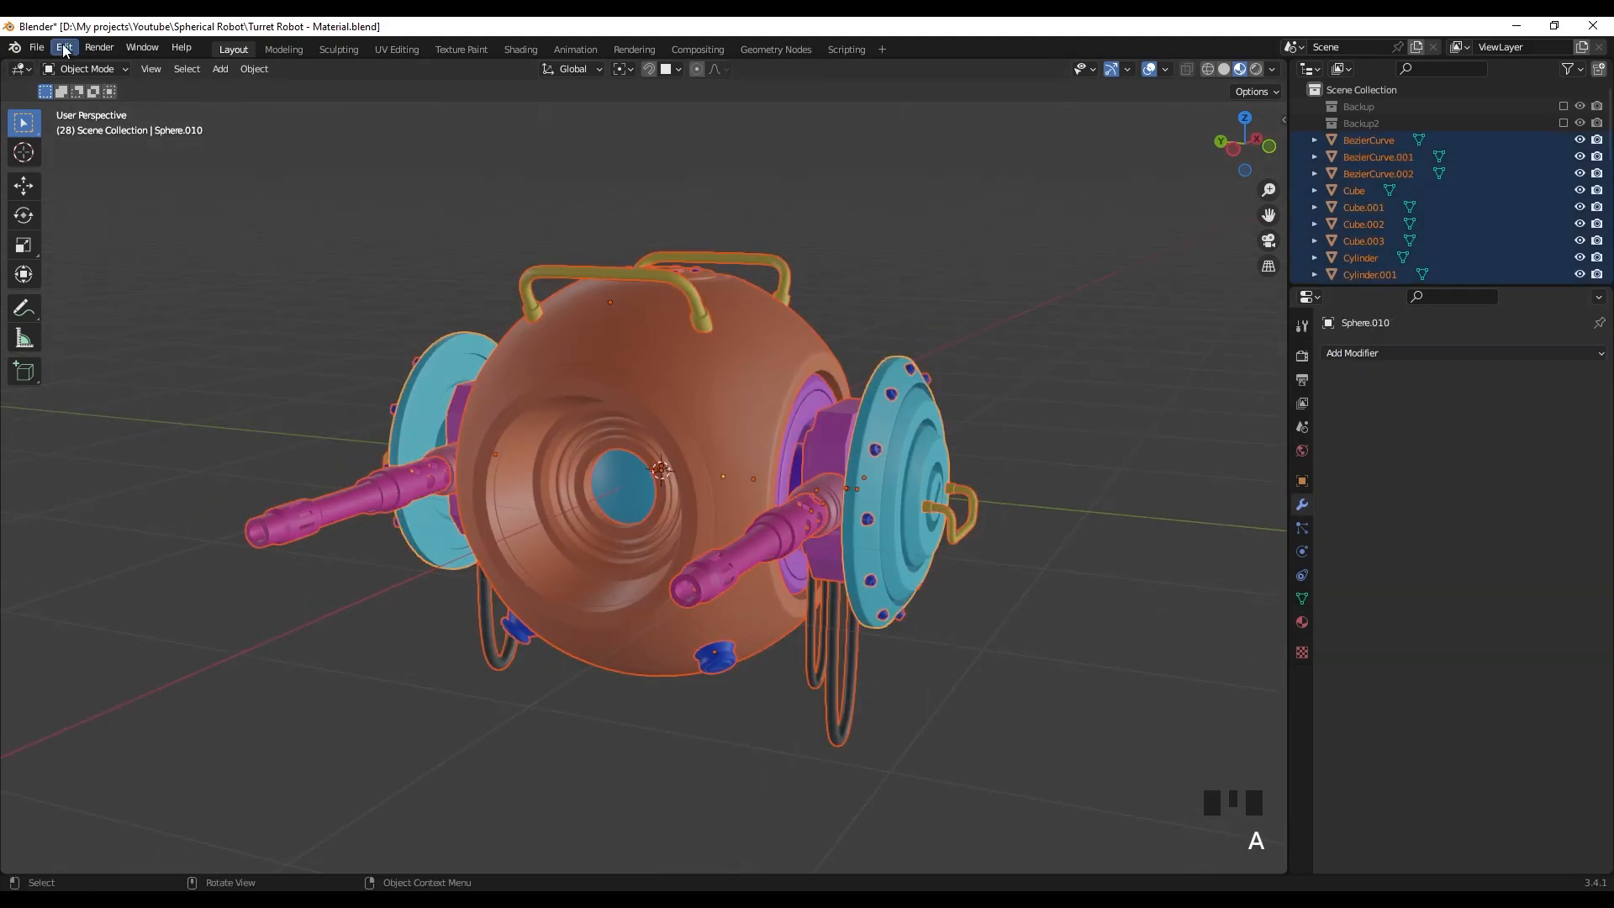
- Export only the selected robot objects to the Desktop as the FBX file Turret Robot - Material.fbx
left_click(37, 47)
mouse_move(126, 291)
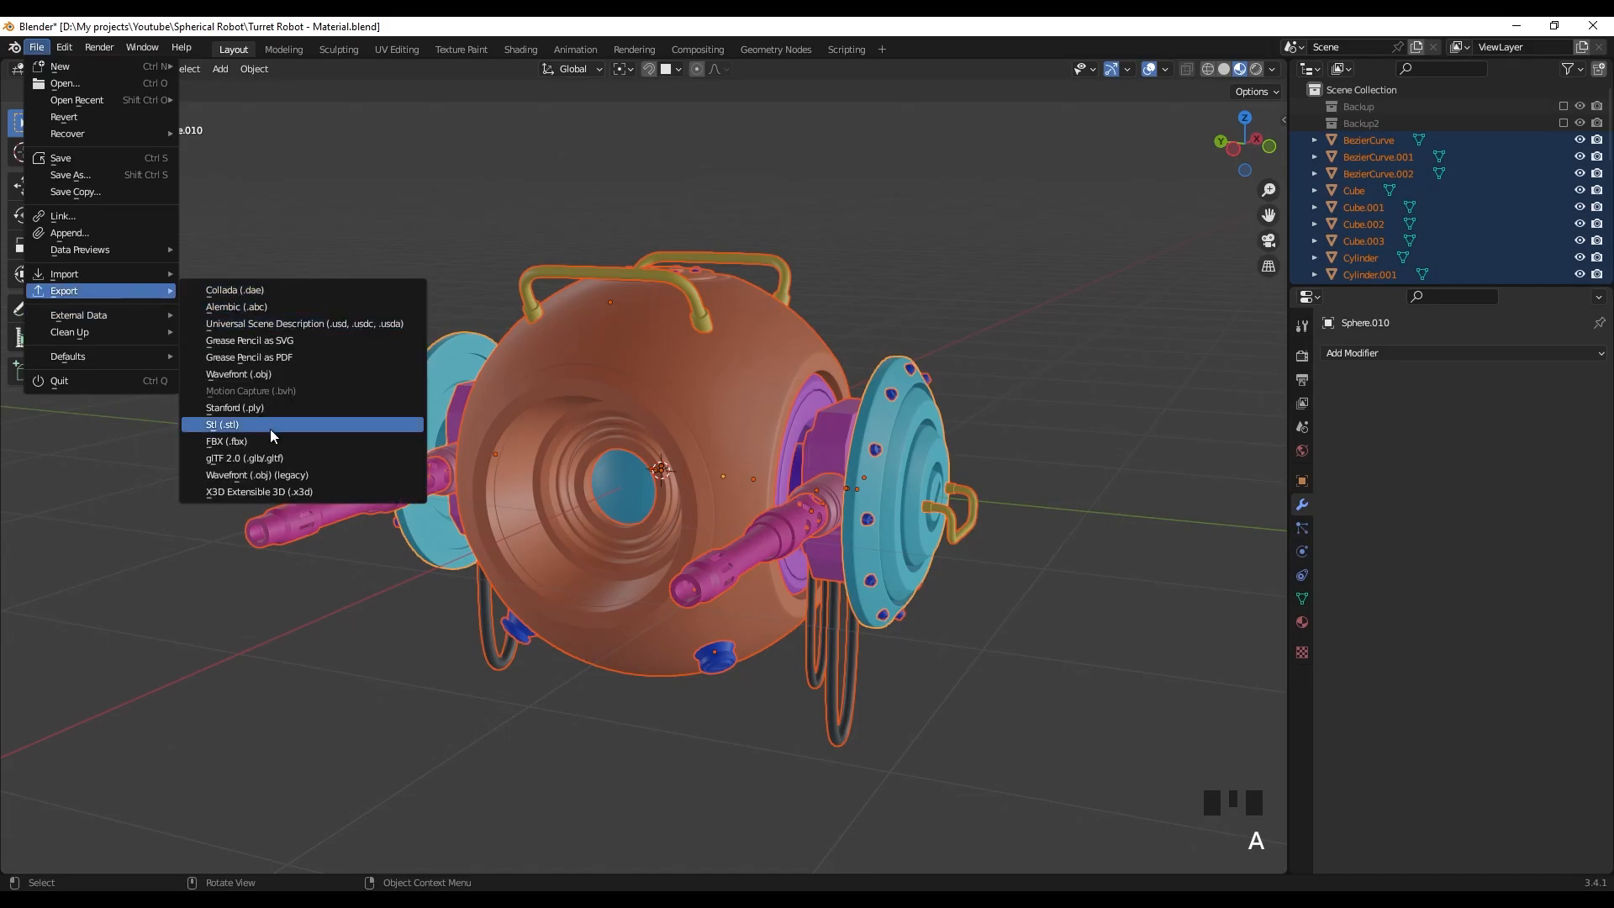
left_click(269, 439)
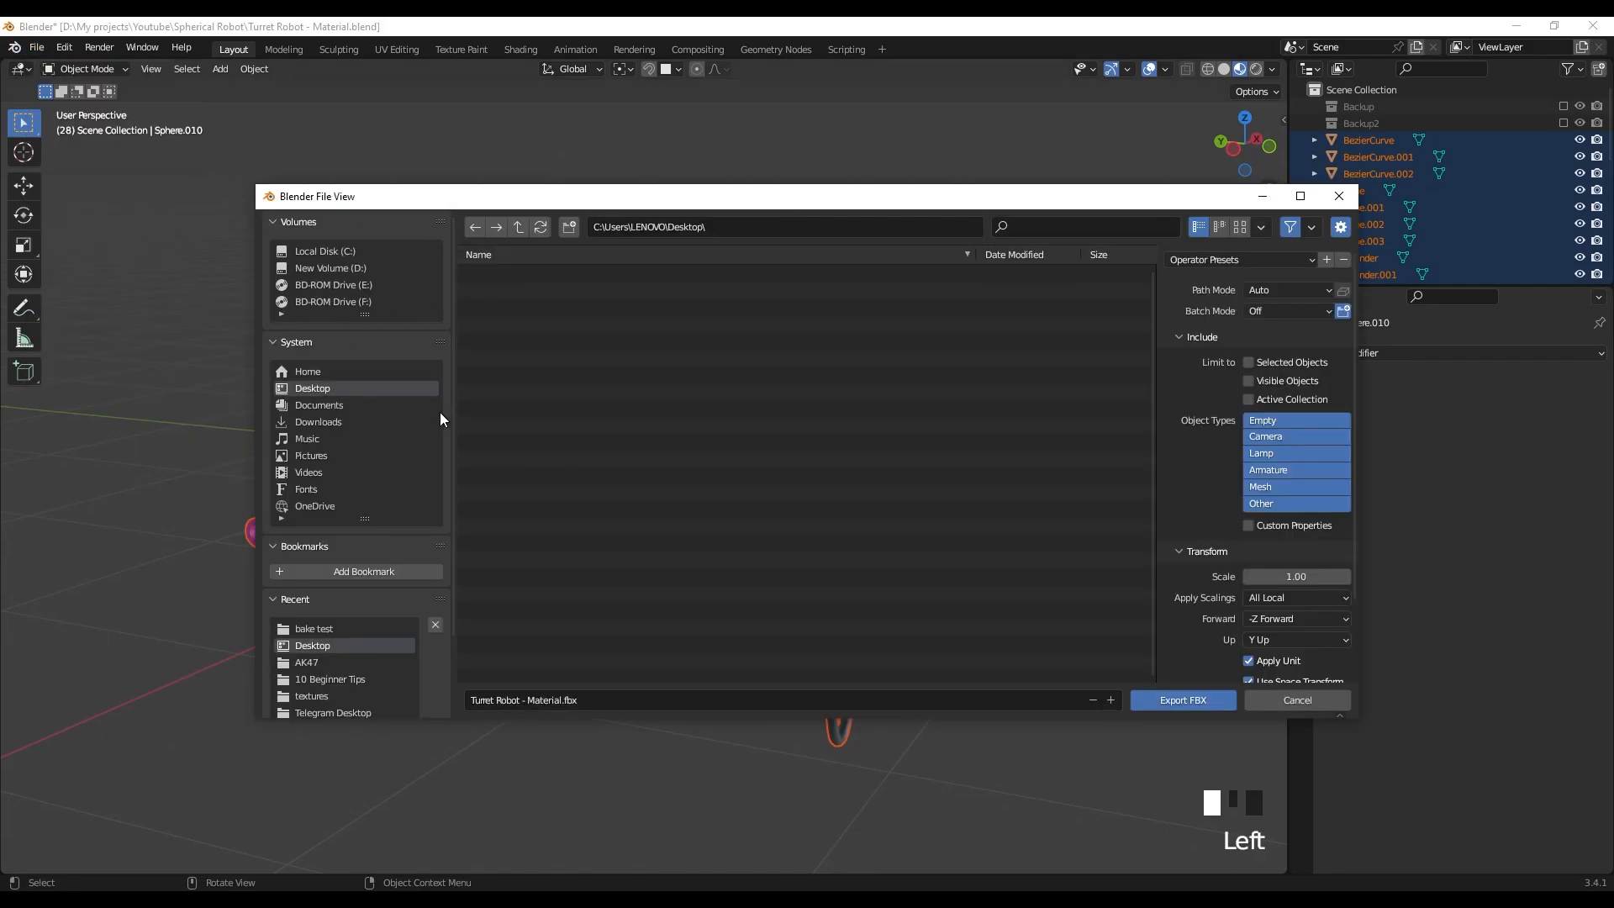
left_click(1248, 362)
left_click(1178, 702)
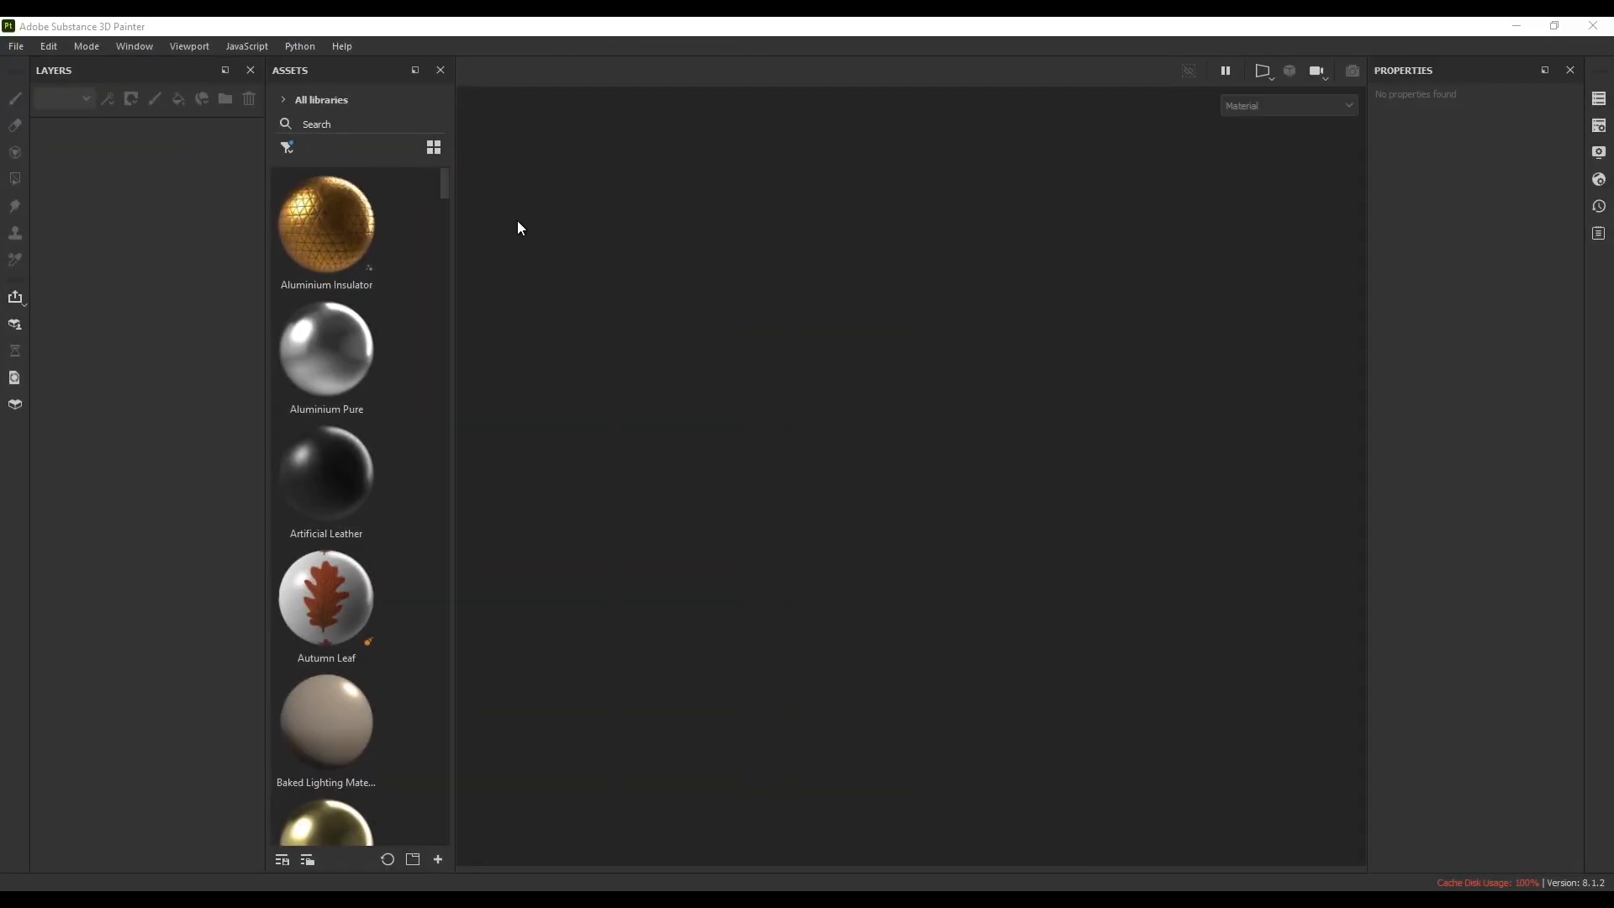
- Switch to Substance 3D Painter and create a new project from the robot mesh file on the Desktop
left_click(16, 45)
left_click(38, 63)
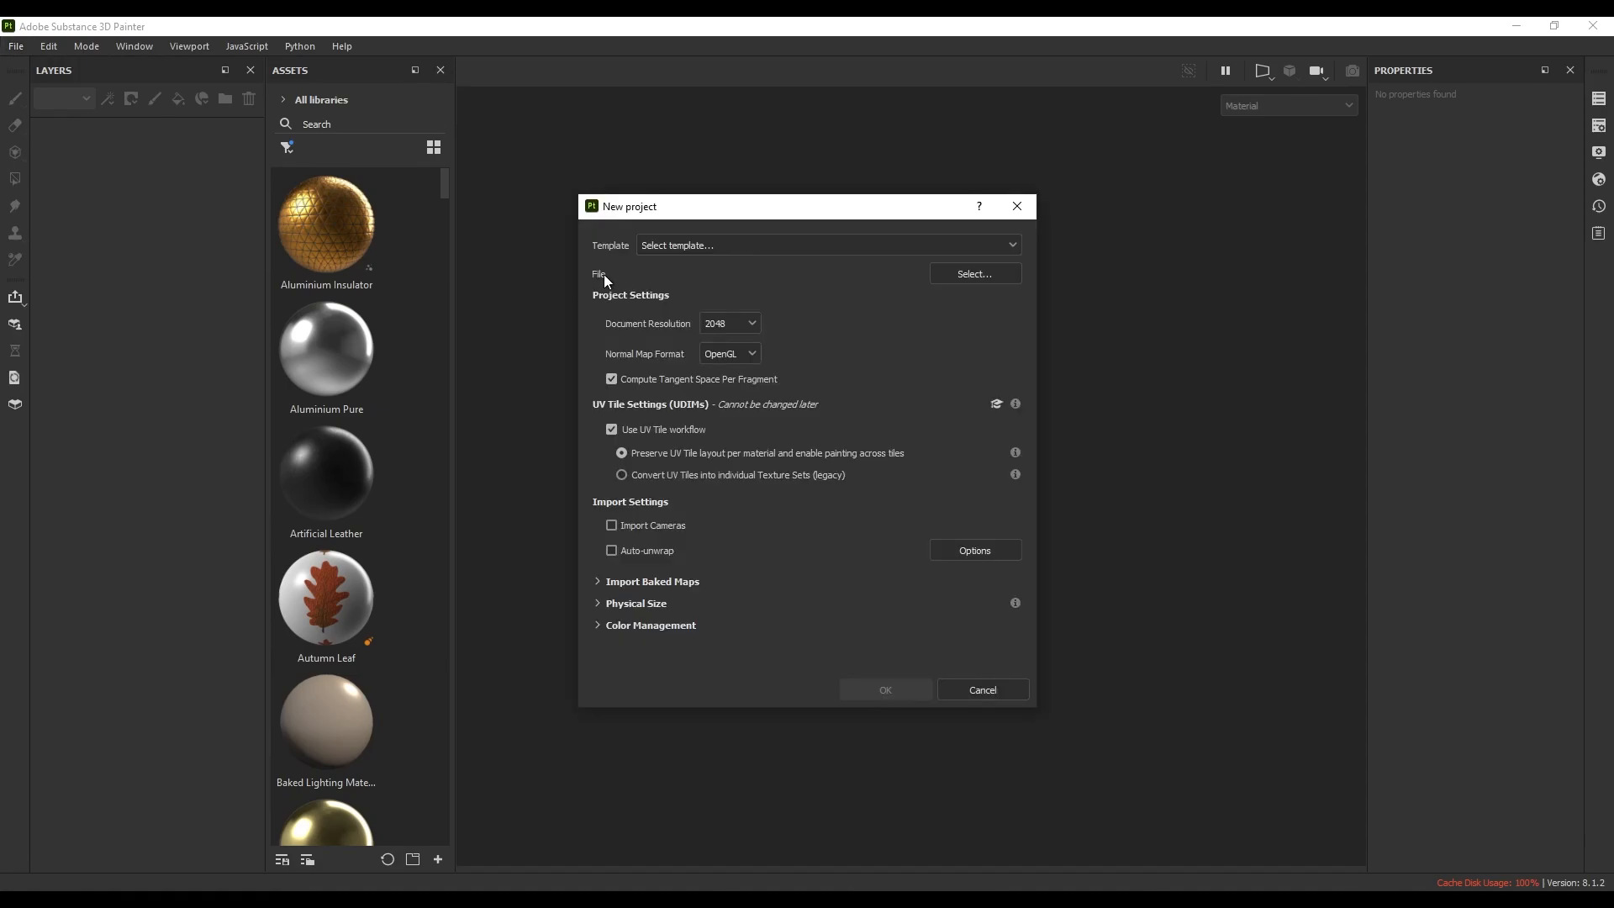
left_click(972, 274)
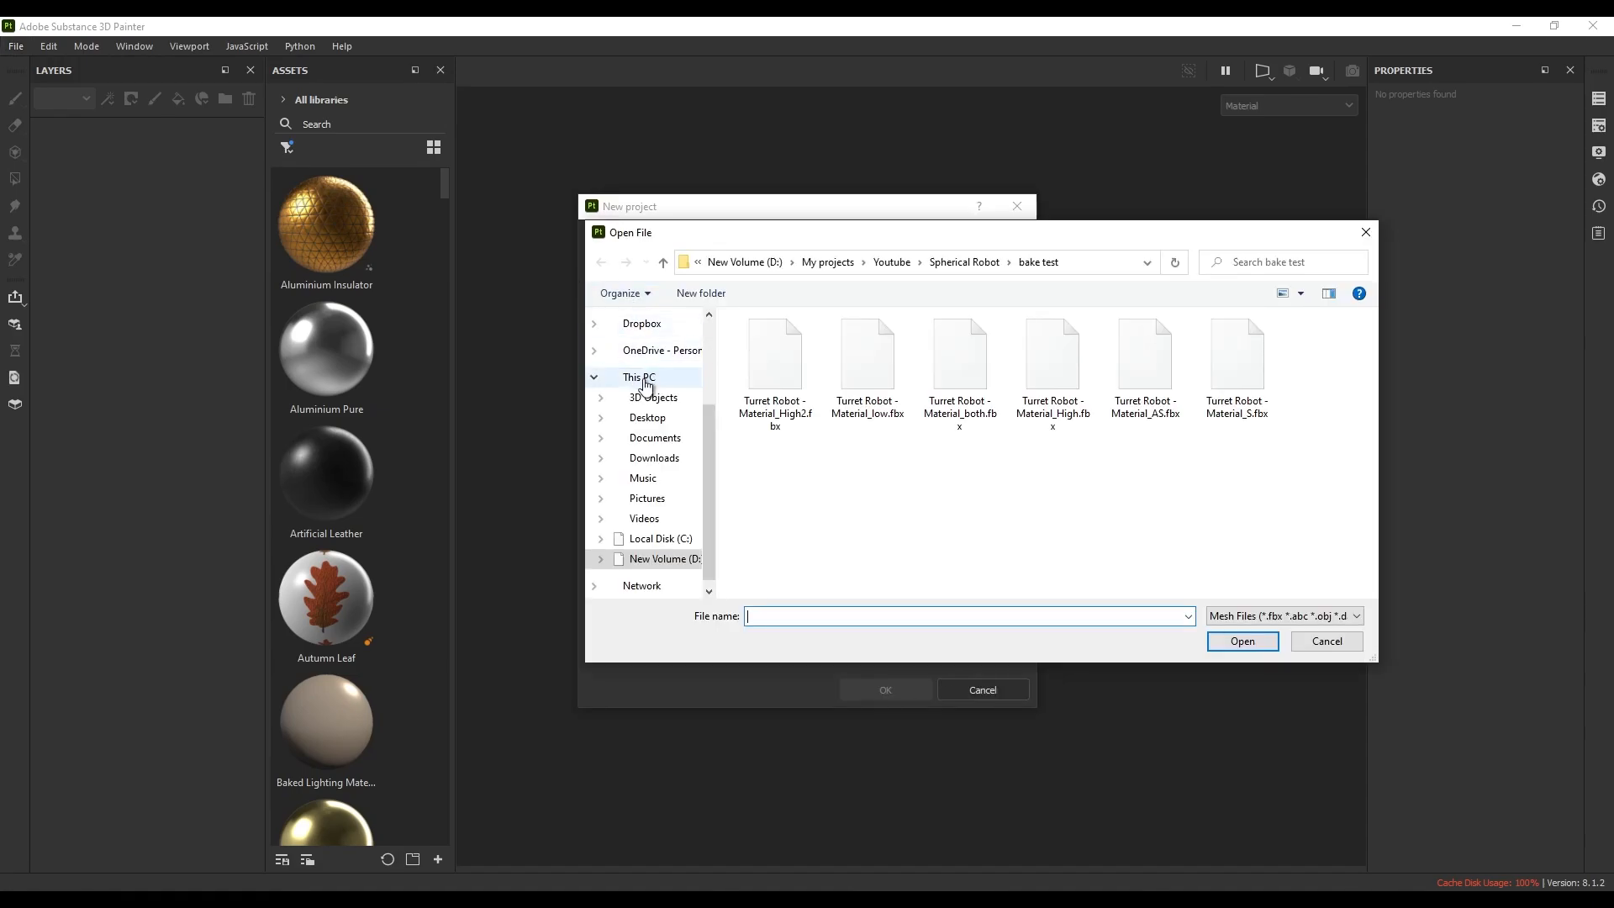
left_click(647, 420)
double_click(785, 346)
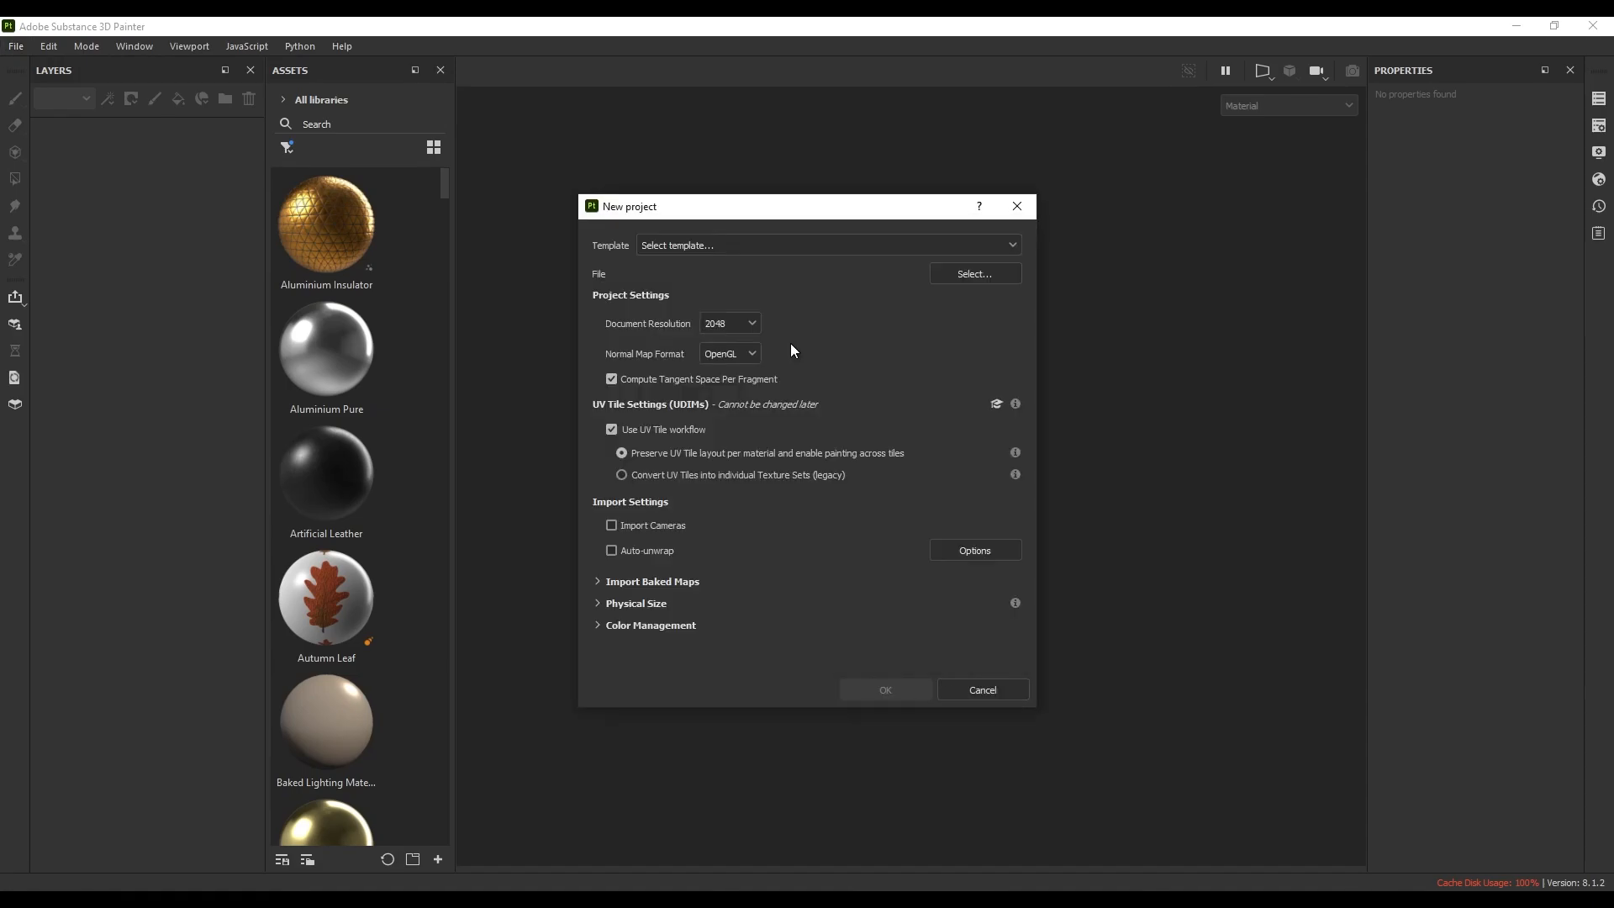
left_click(890, 687)
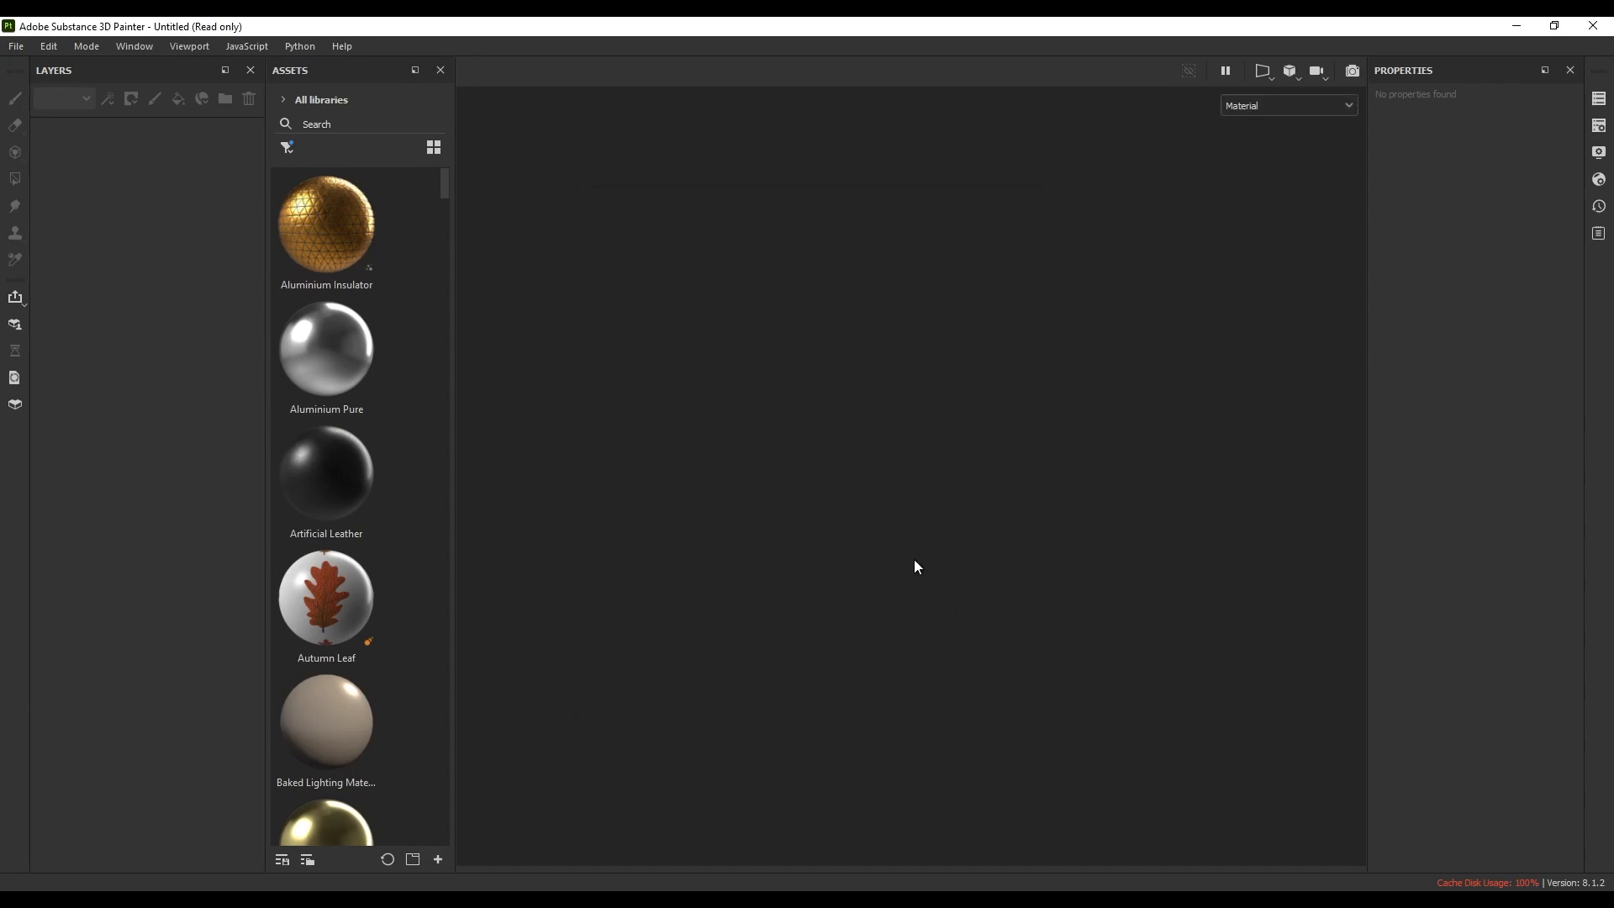
- Set up mesh map baking with an output size of 4096 and the low poly mesh used as the high poly mesh
mouse_move(895, 542)
left_mouse_down("alt")
mouse_move(1009, 506)
mouse_move(910, 510)
left_mouse_up("alt")
middle_click_drag(910, 509, 1023, 515, "alt")
left_click(49, 46)
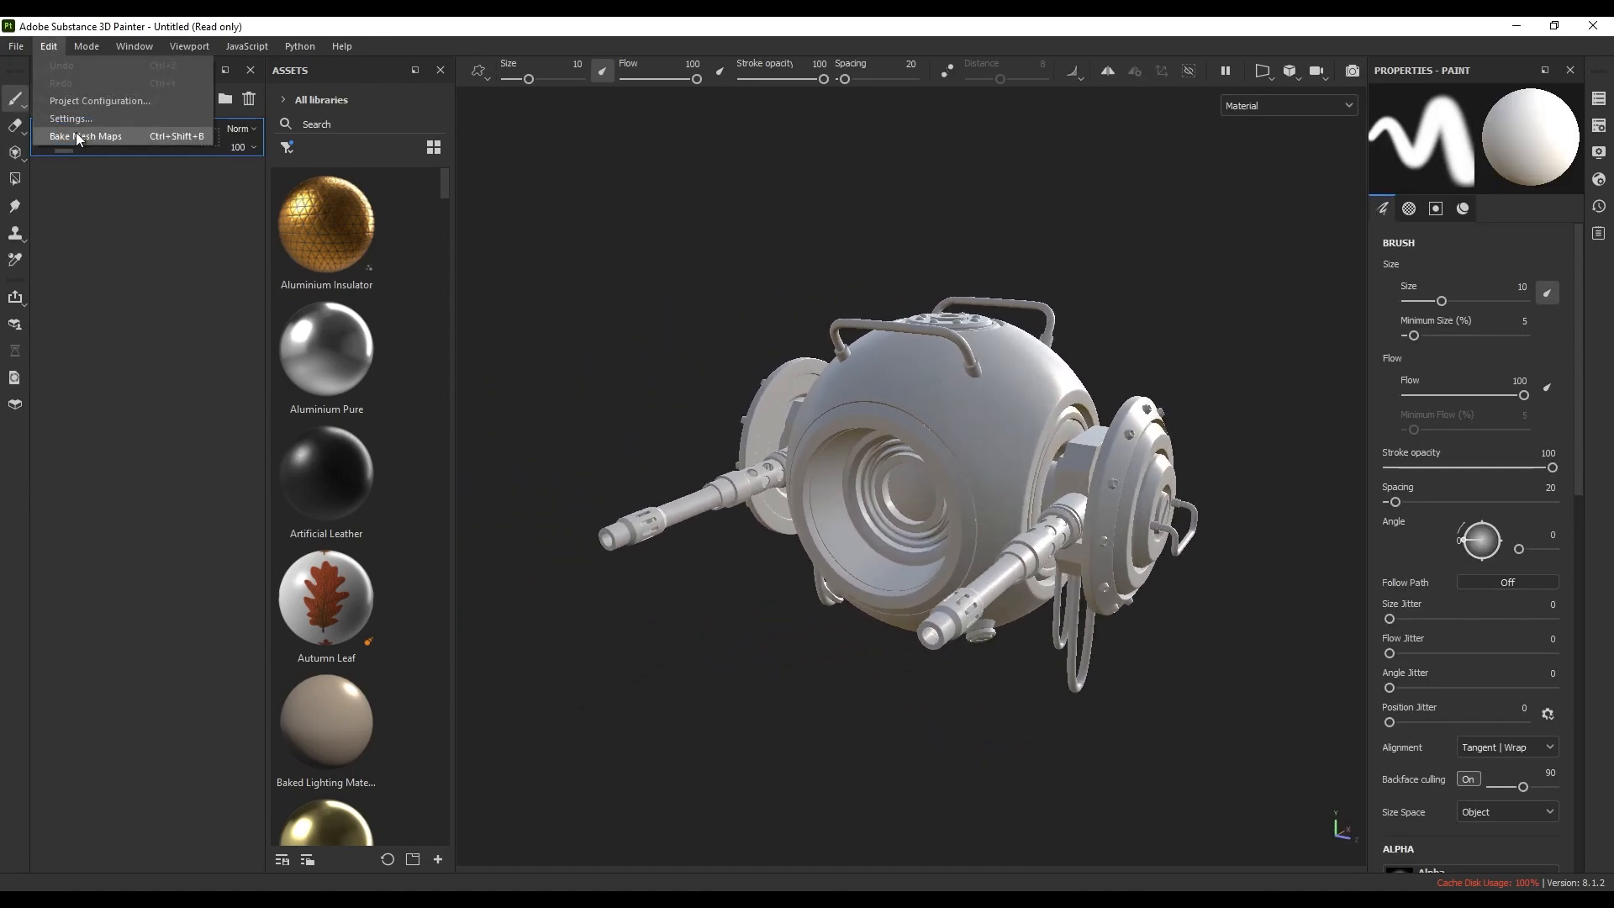
left_click(78, 136)
left_click(854, 232)
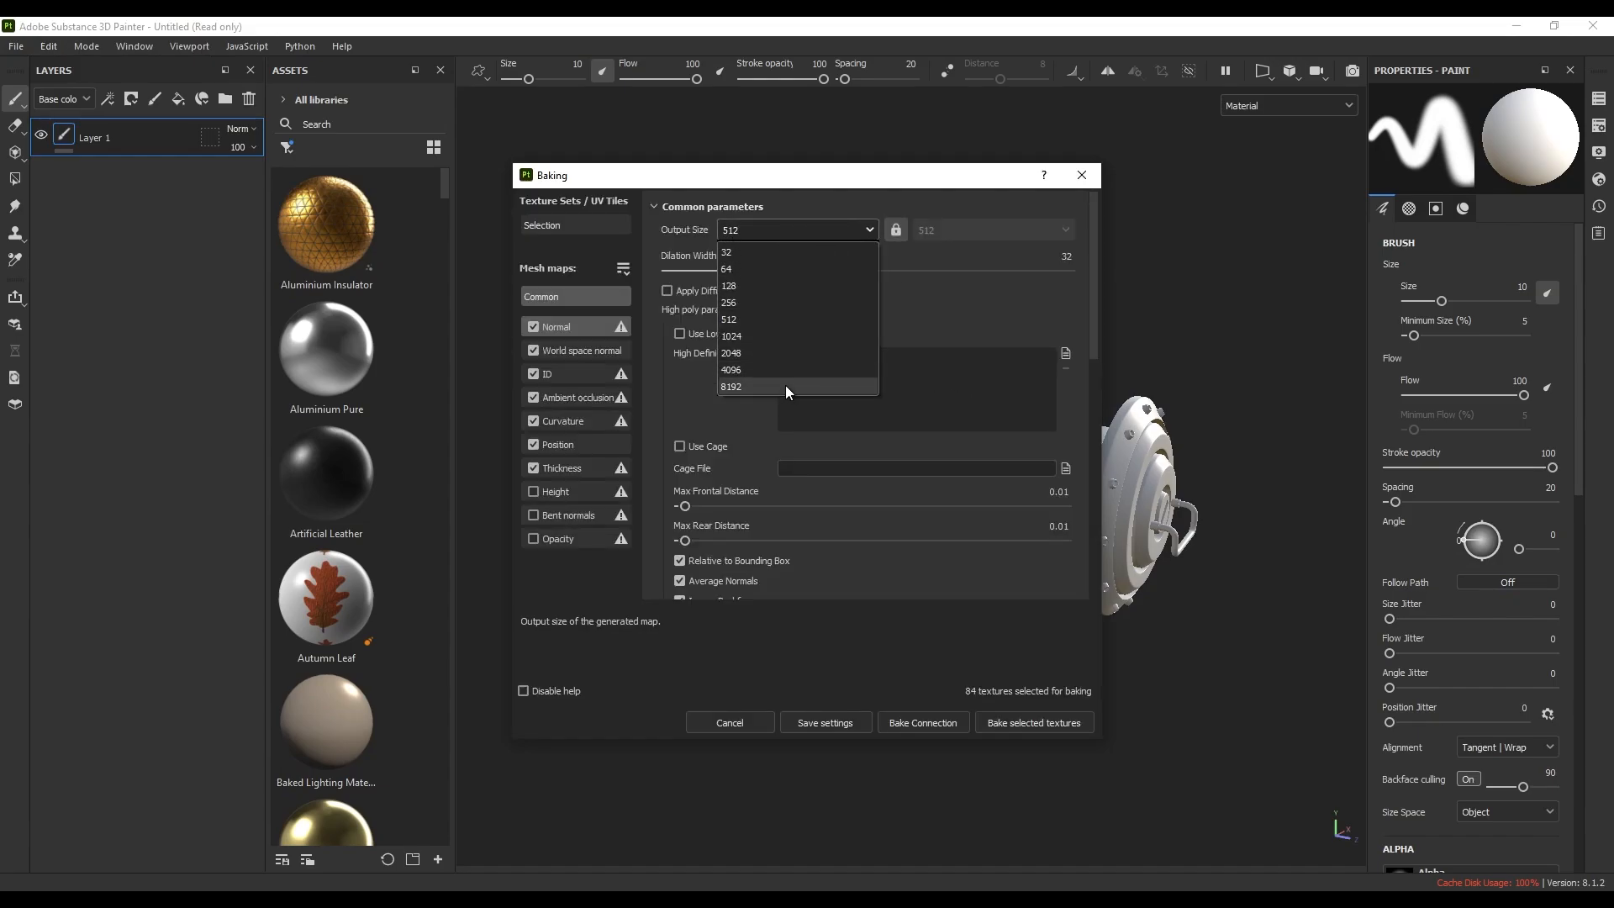
left_click(768, 371)
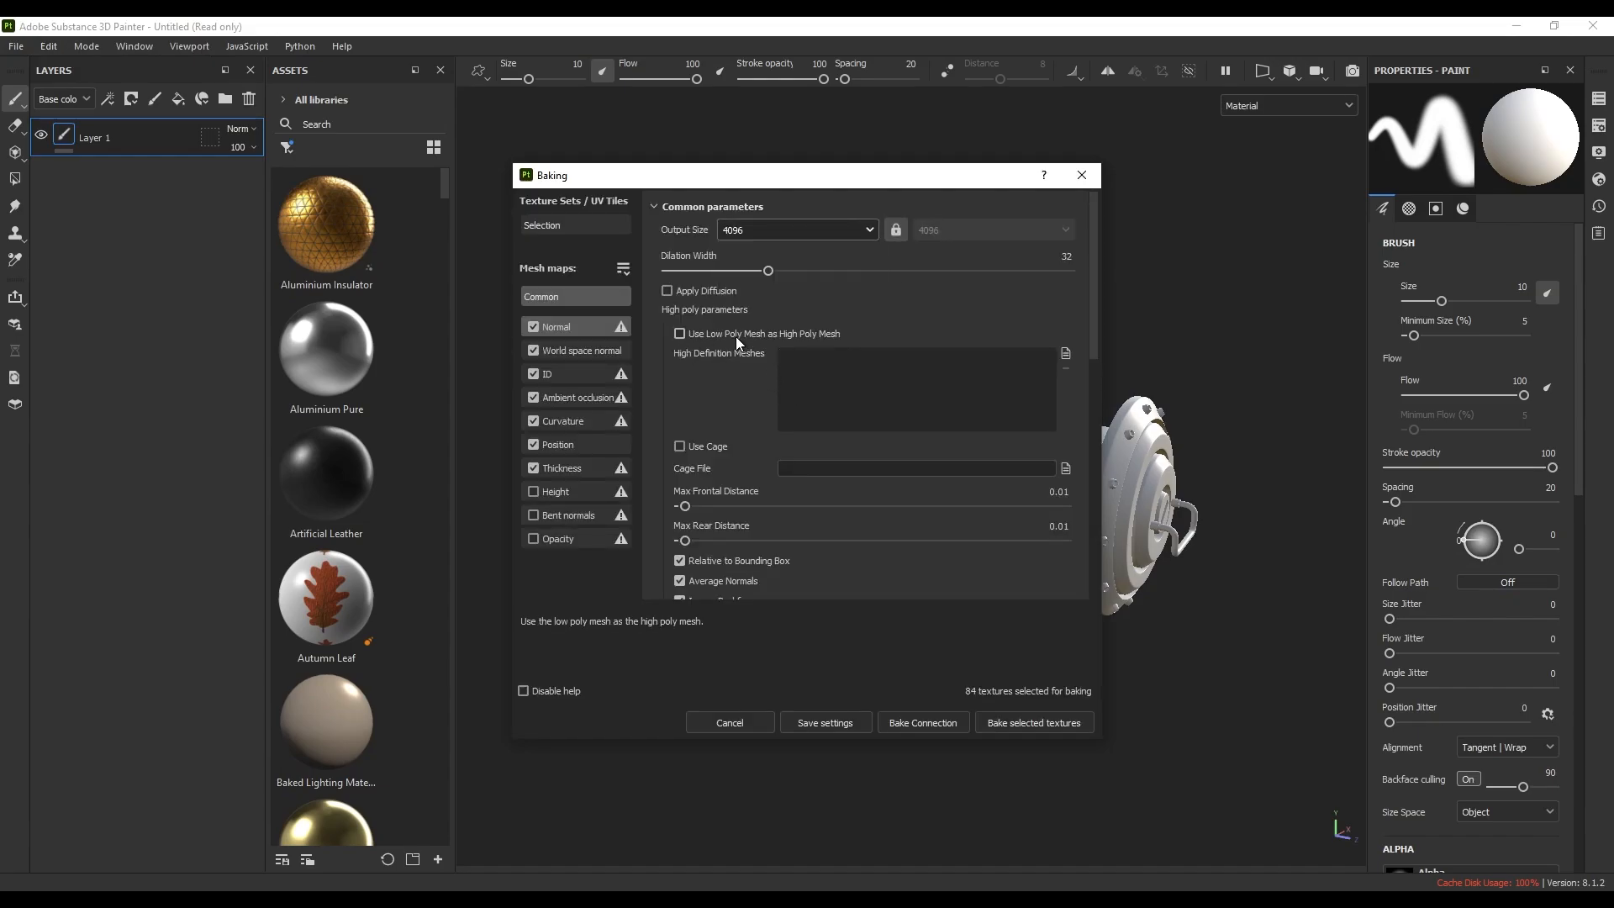
left_click(680, 334)
- Set the baking antialiasing to Subsampling 4x4 and bake the selected textures
scroll(743, 401, "down", 5)
scroll(737, 426, "up", 1)
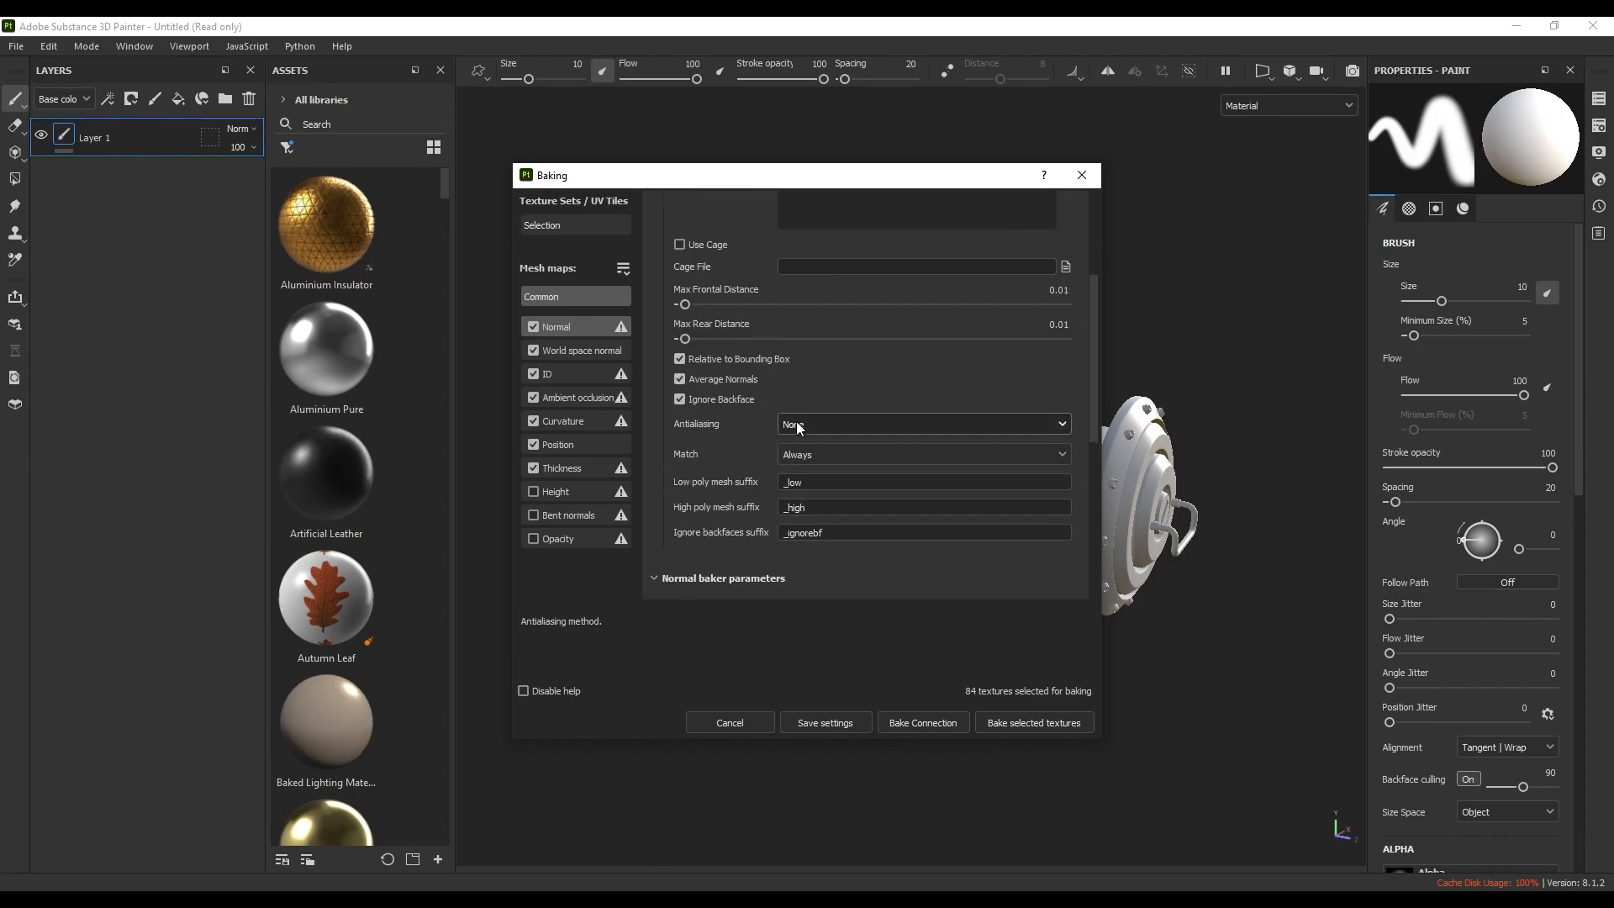
left_click(818, 423)
left_click(833, 480)
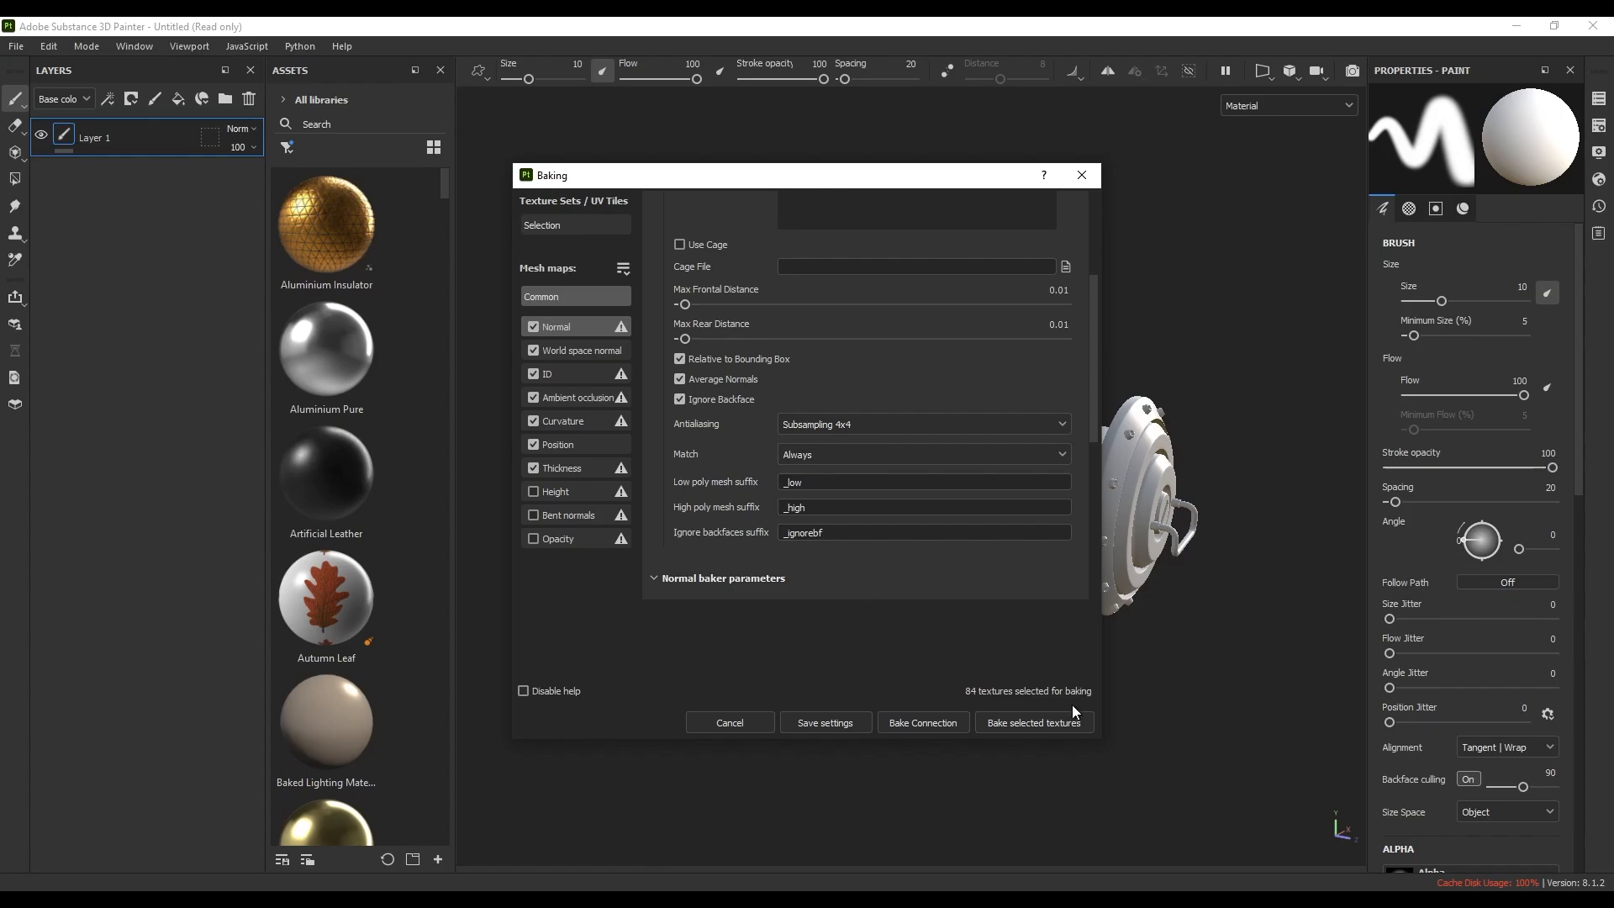
left_click(1033, 721)
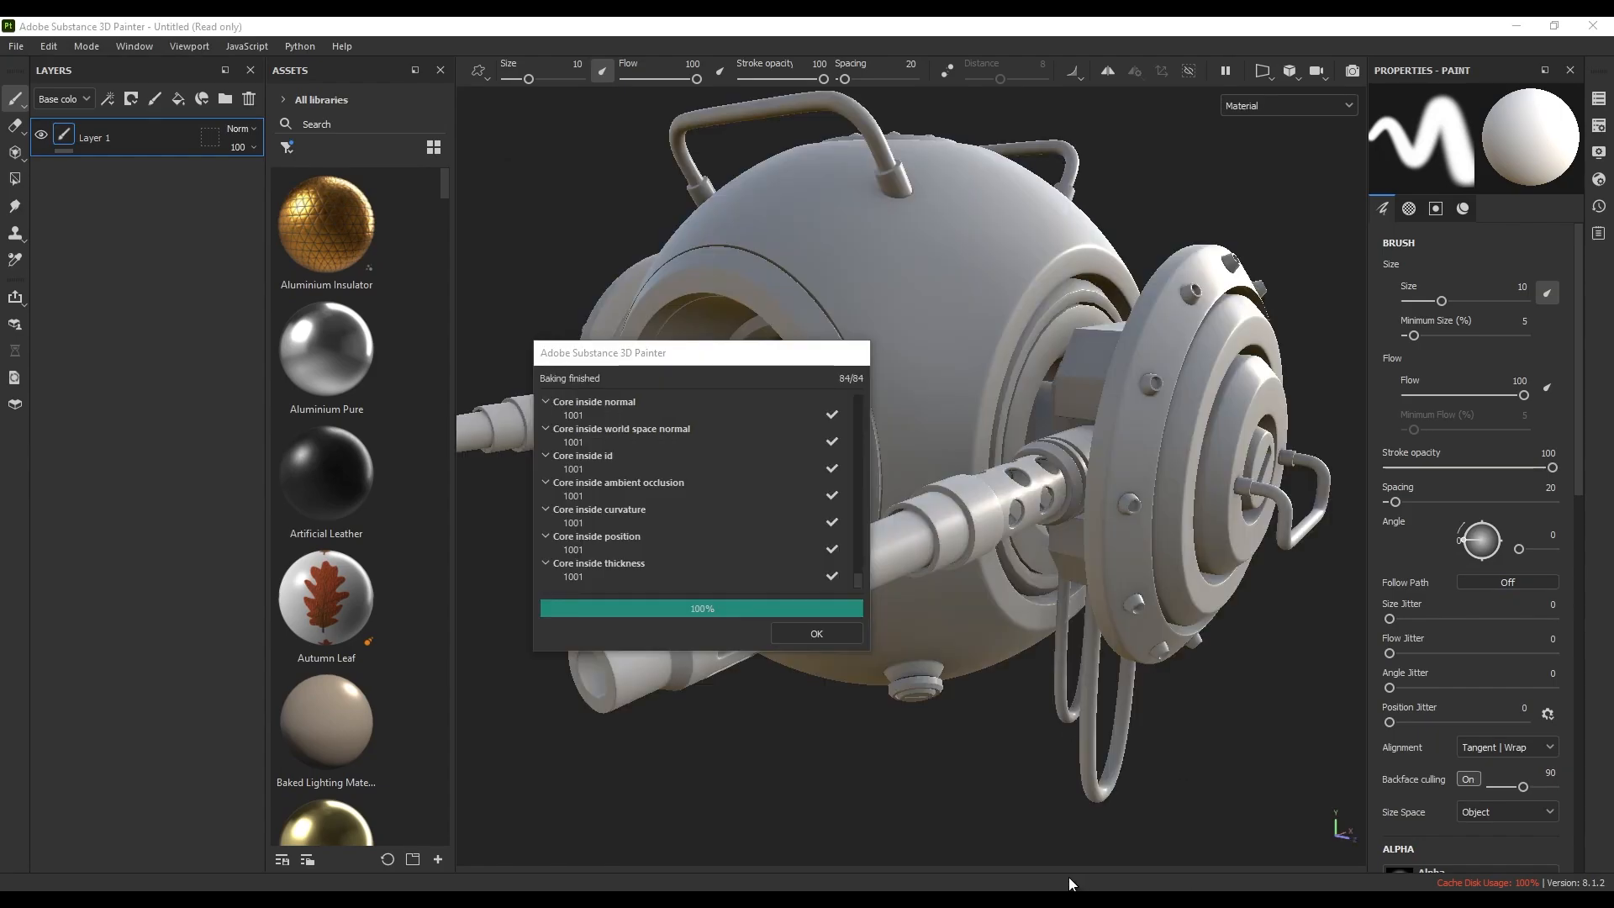
left_click(844, 635)
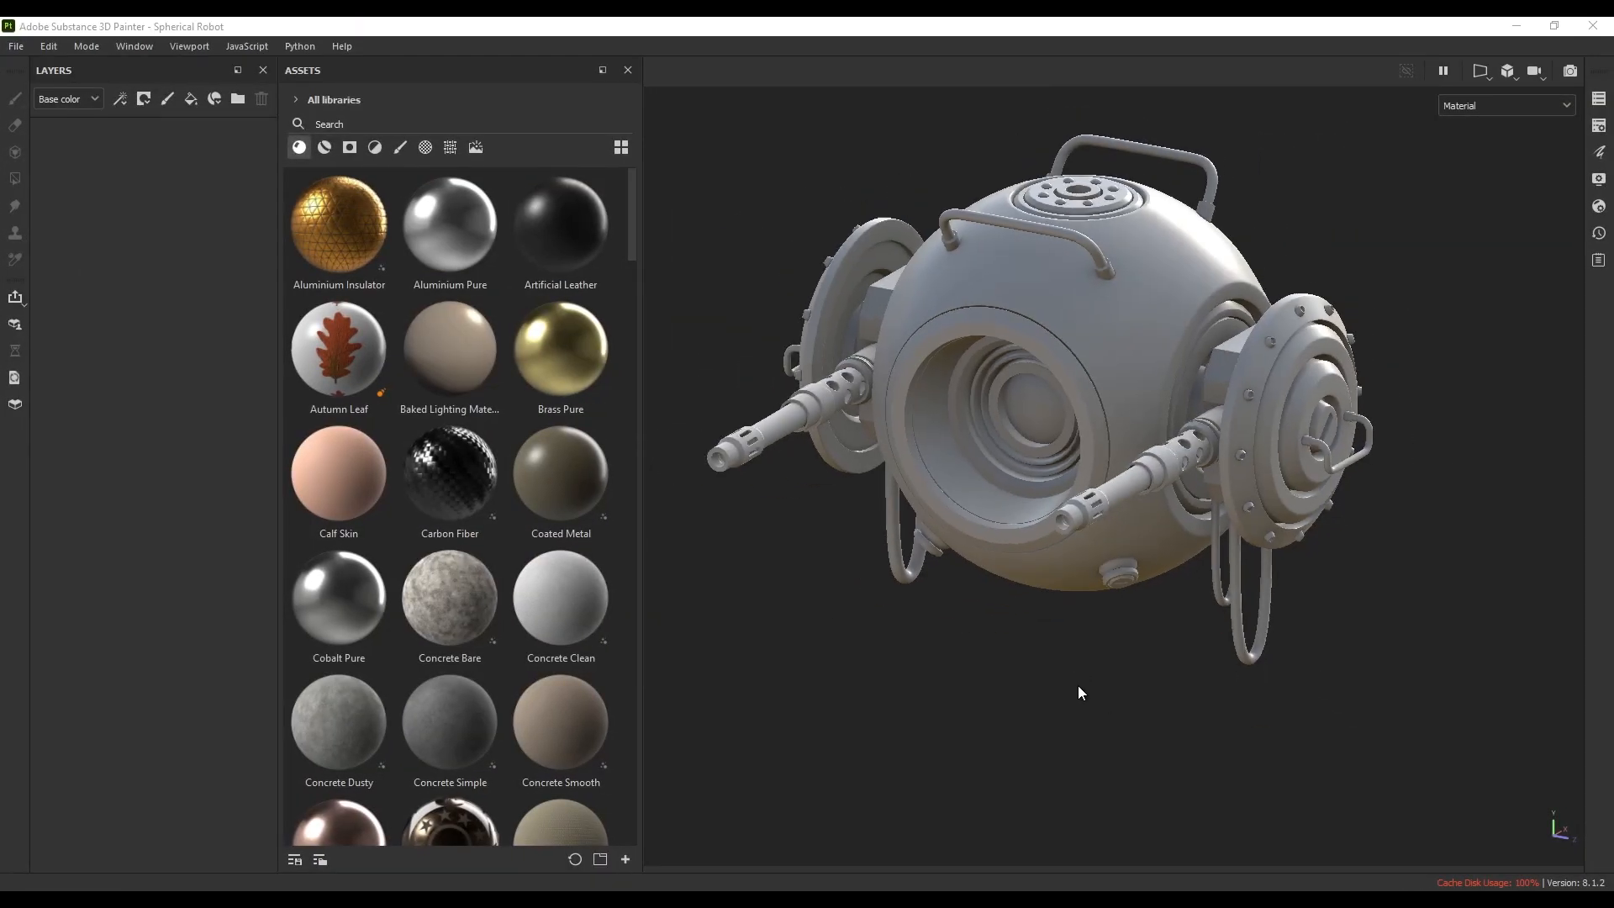
mouse_move(1078, 684)
left_mouse_down("alt")
mouse_move(1097, 696)
mouse_move(1074, 672)
left_mouse_up("alt")
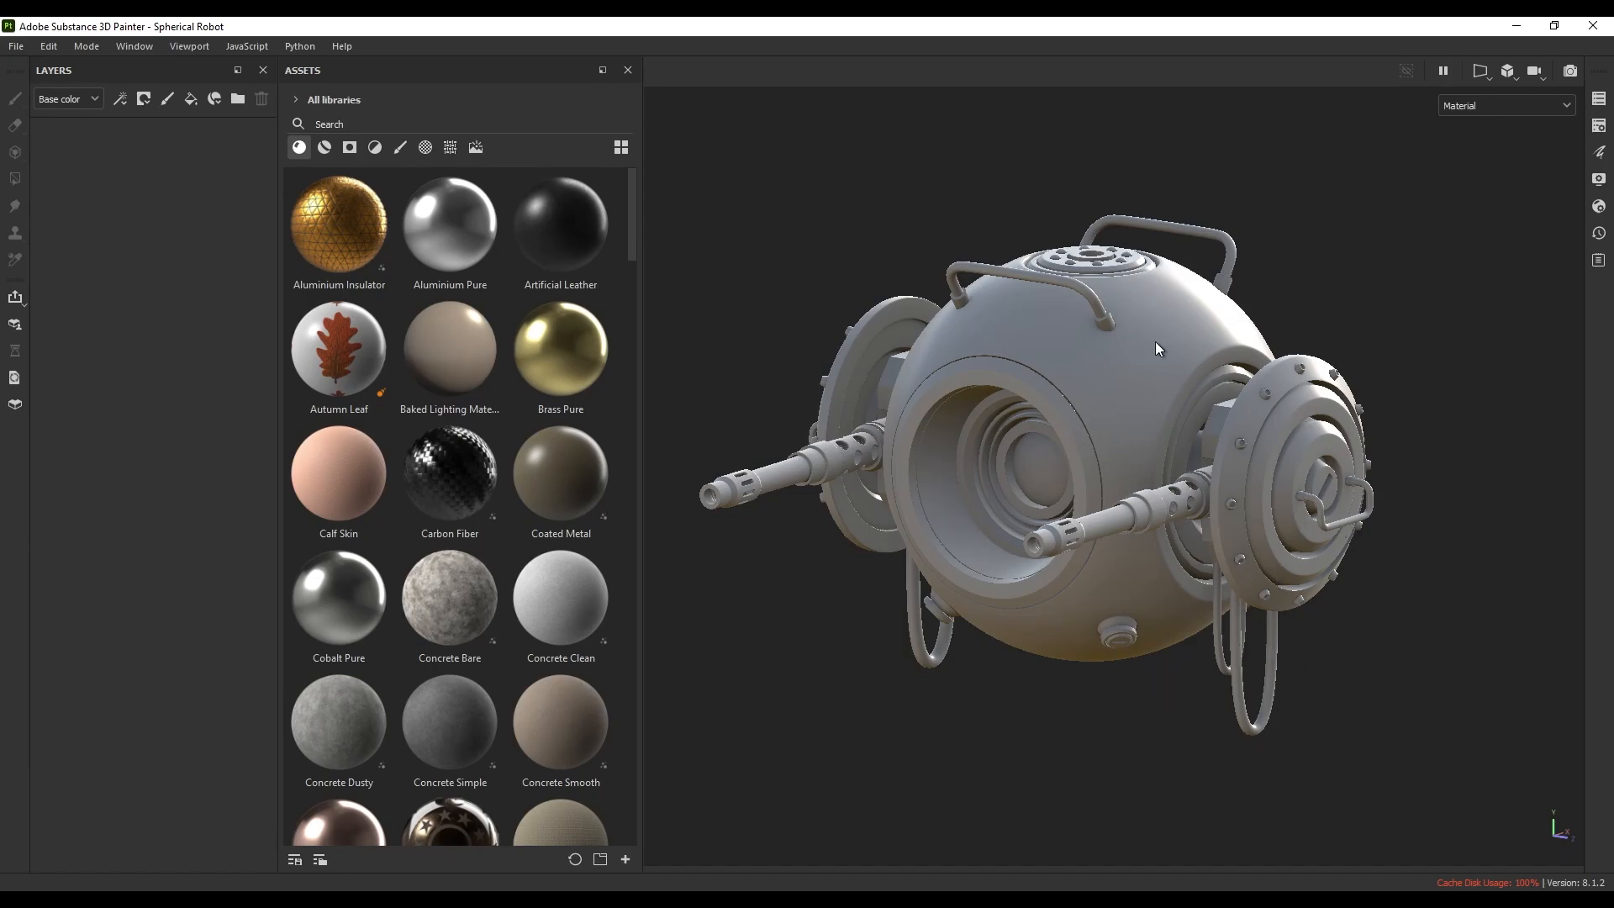
left_click_drag(1155, 342, 1152, 425, "alt")
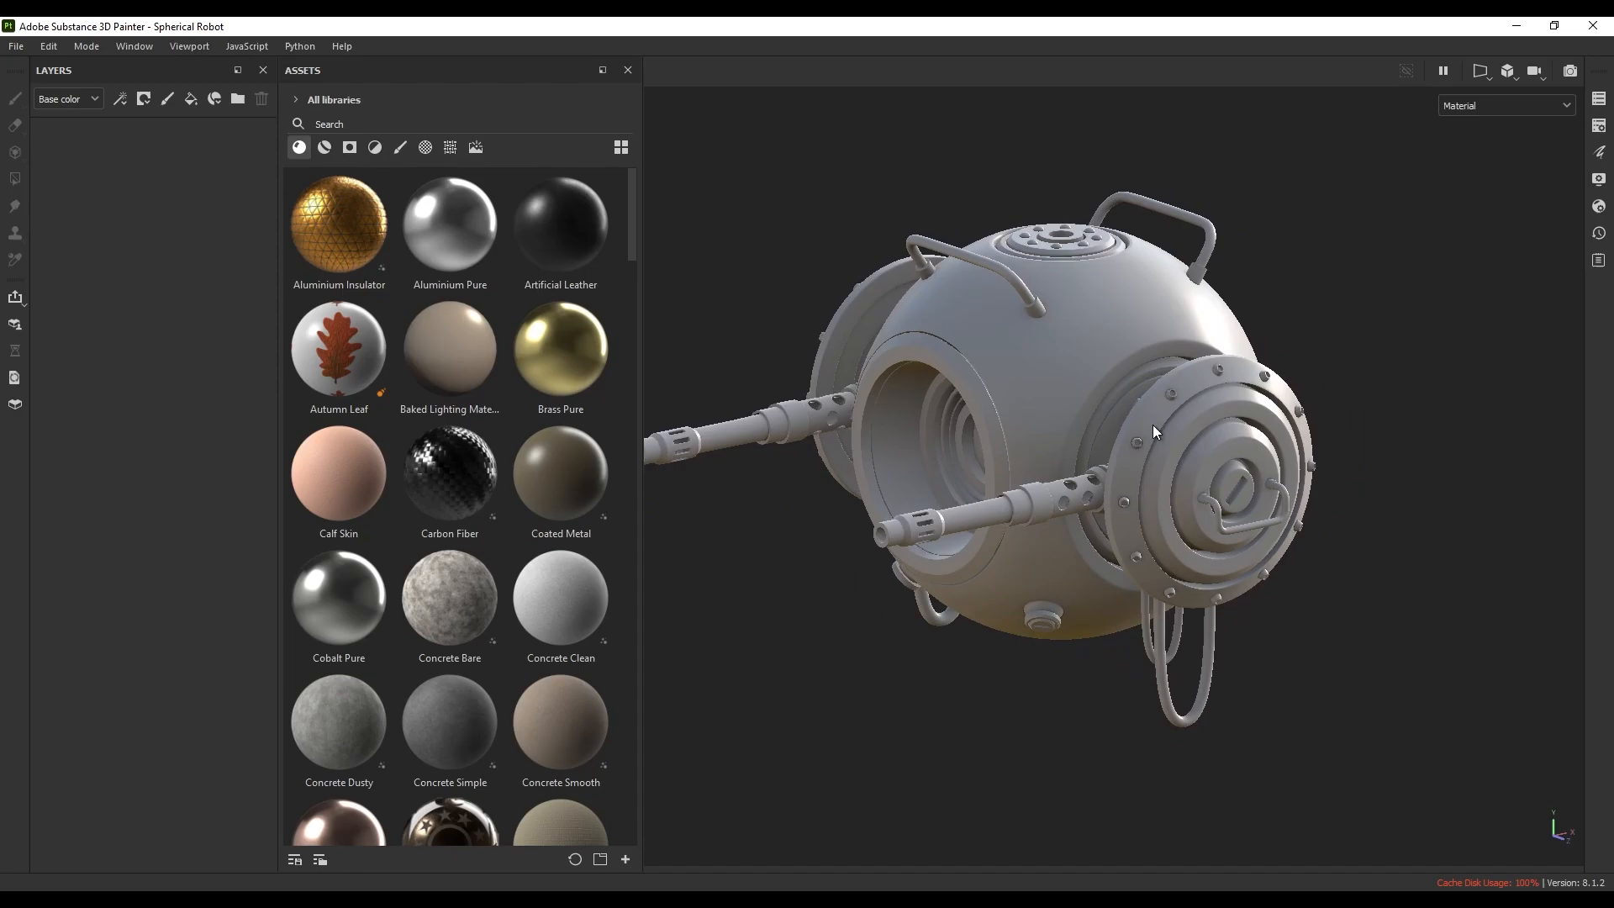
middle_click_drag(1083, 426, 1153, 454, "alt")
left_click_drag(1153, 446, 1124, 392, "alt")
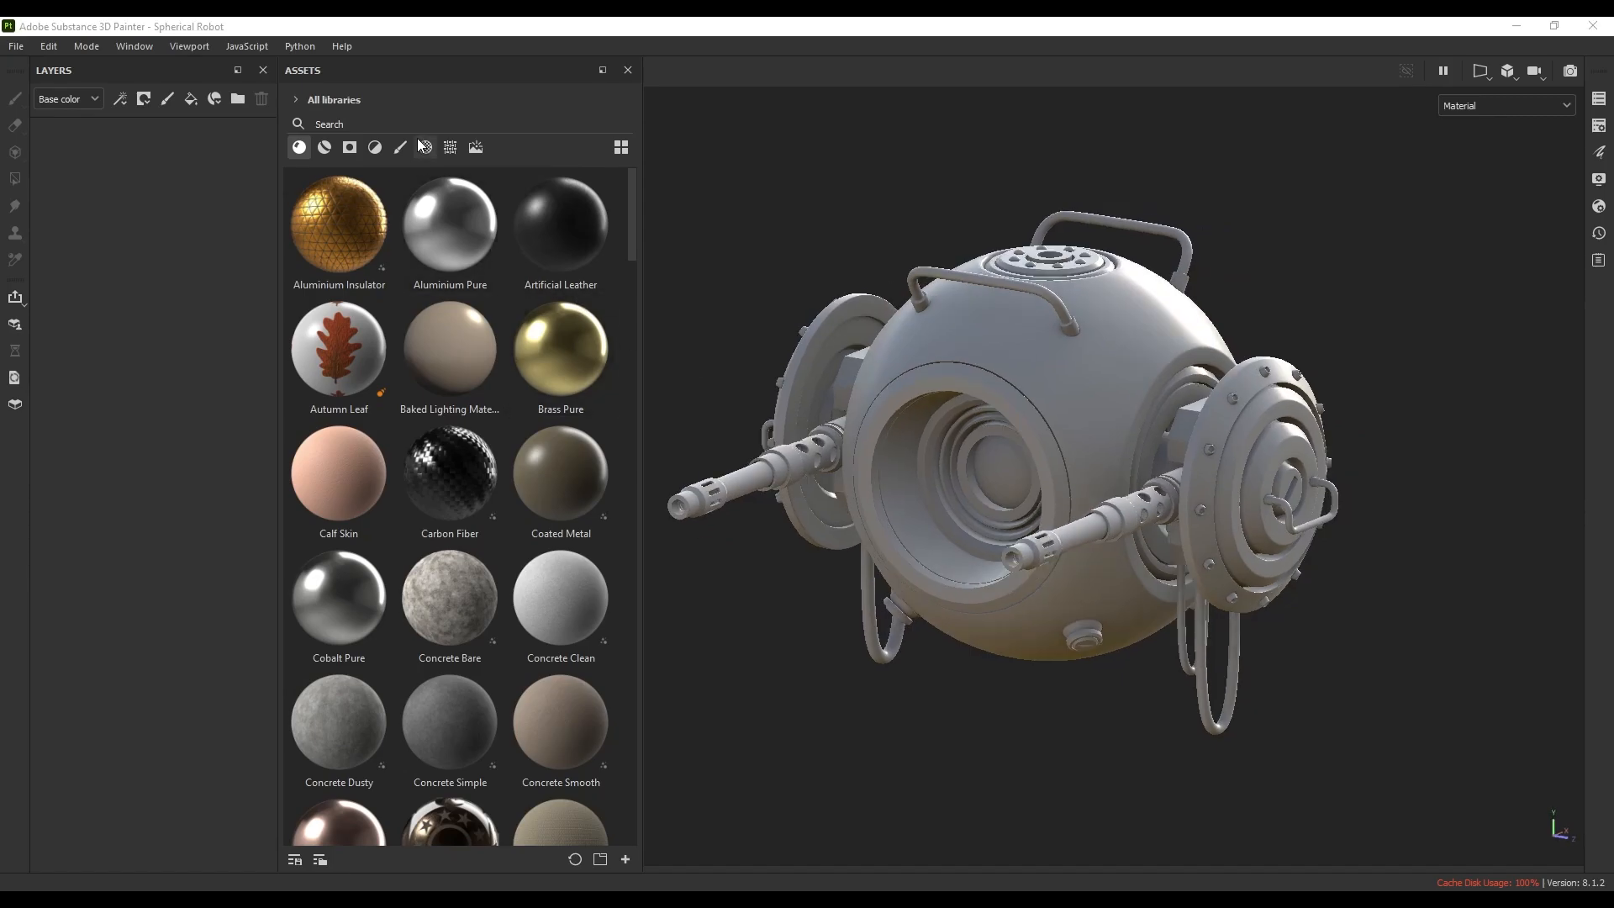
- Search the smart materials for latex and apply Latex Black to the cables hanging under the robot
left_click(419, 126)
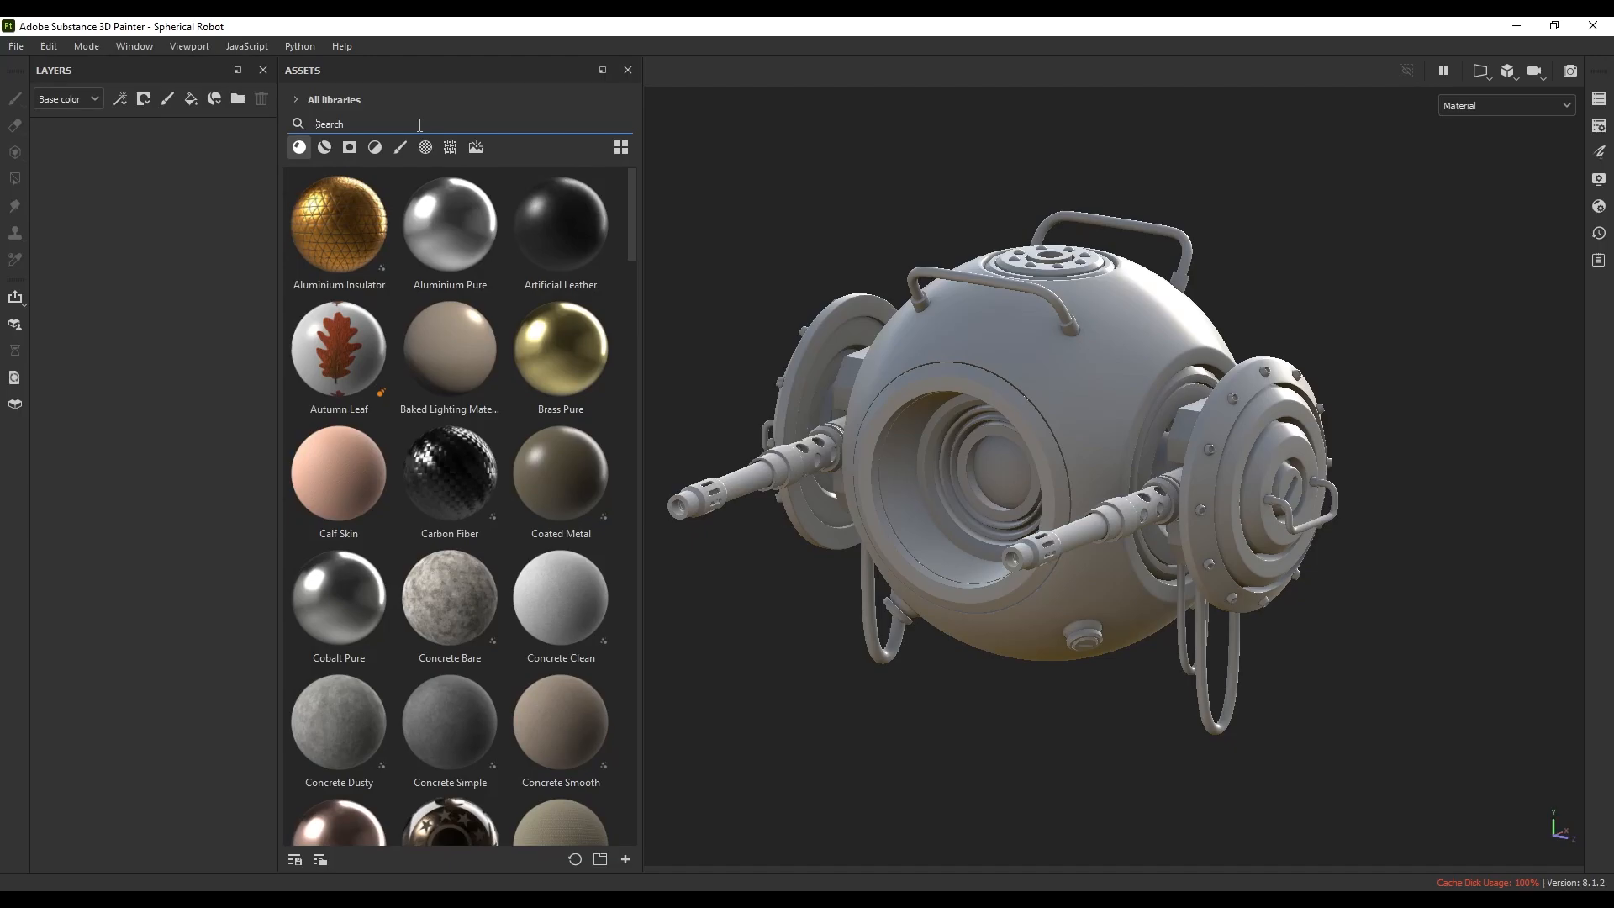
type("latex")
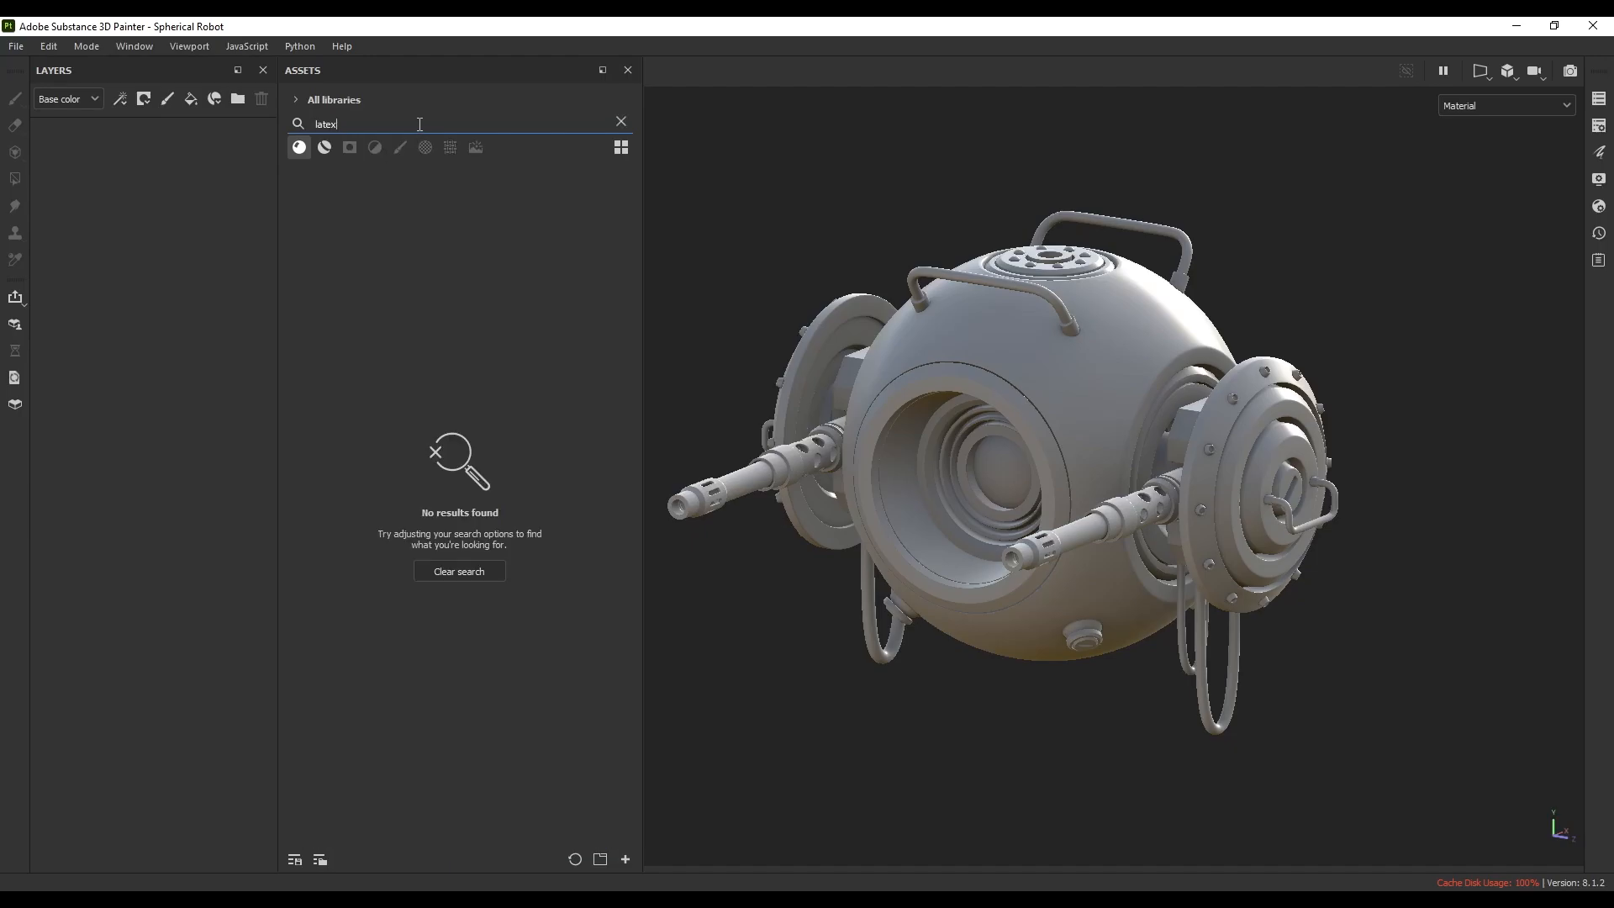
key("BackSpace")
type("x")
left_click(324, 148)
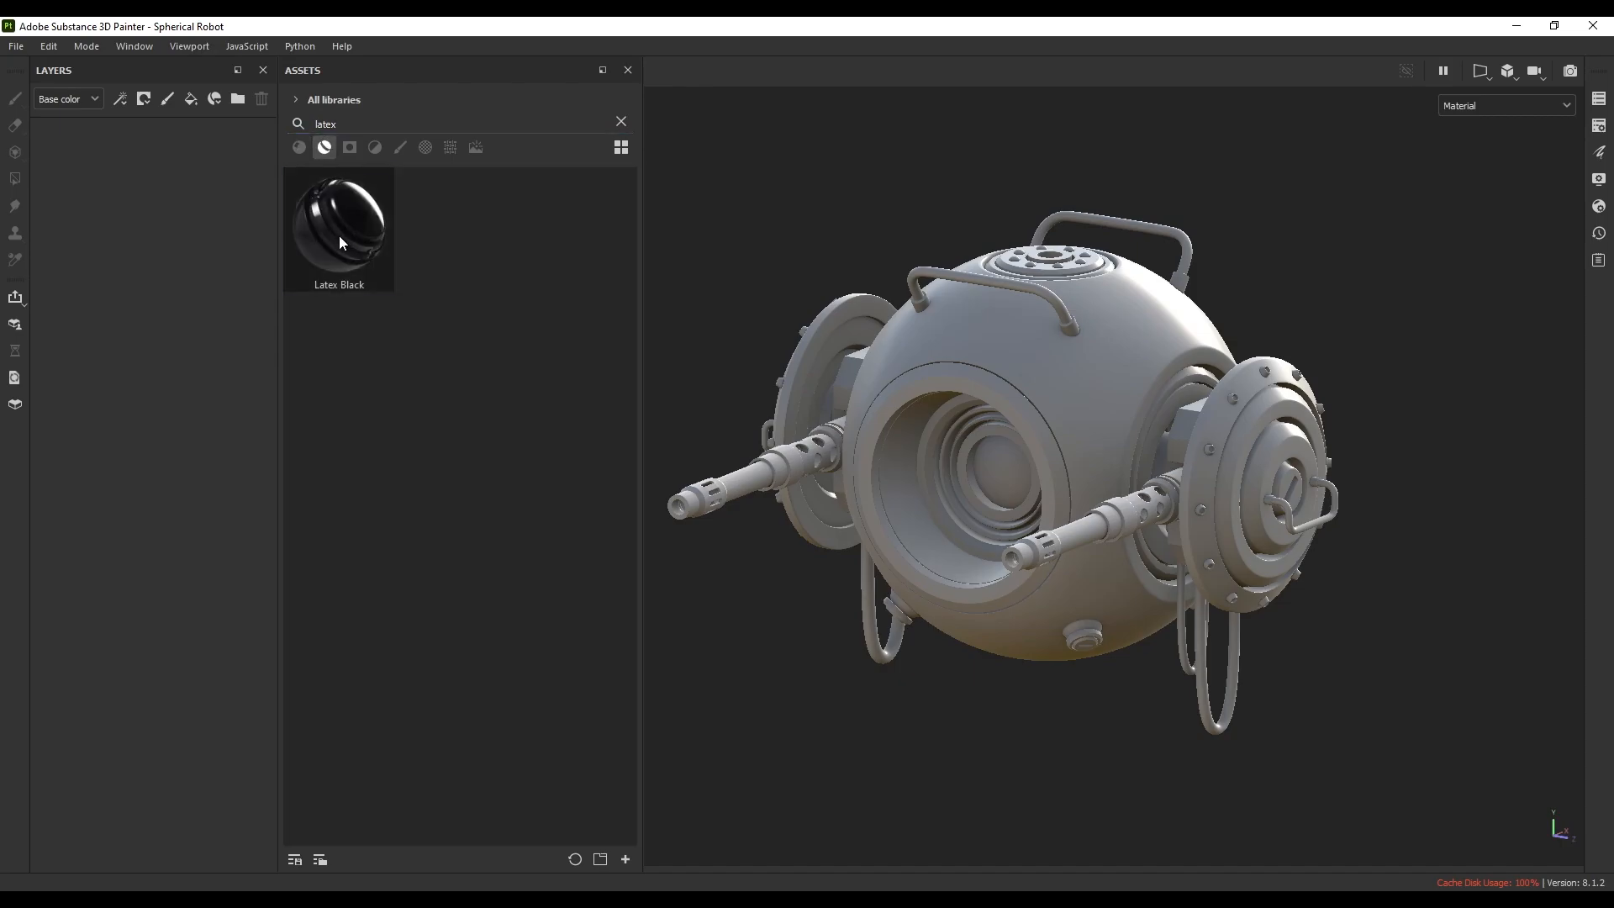
left_click_drag(340, 238, 1202, 664)
- Find the Iron Forged Old smart material and apply it to the robot's handles
left_click_drag(1252, 568, 1190, 888, "alt")
mouse_move(1187, 589)
left_mouse_down("alt")
mouse_move(1081, 533)
mouse_move(1122, 578)
left_mouse_up("alt")
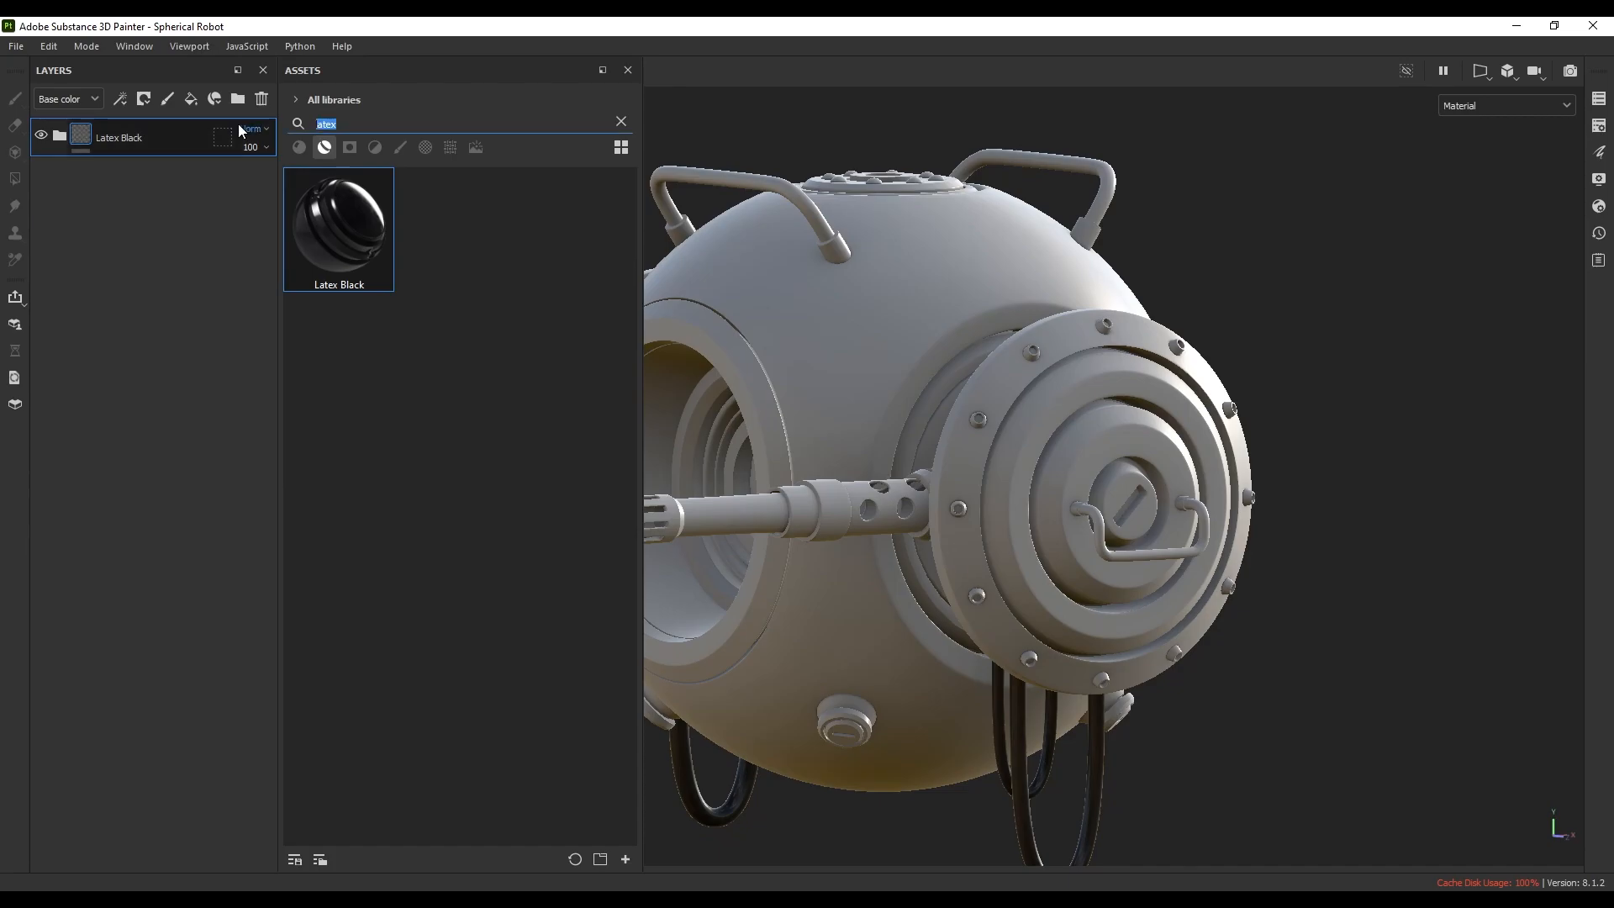
type("ron for")
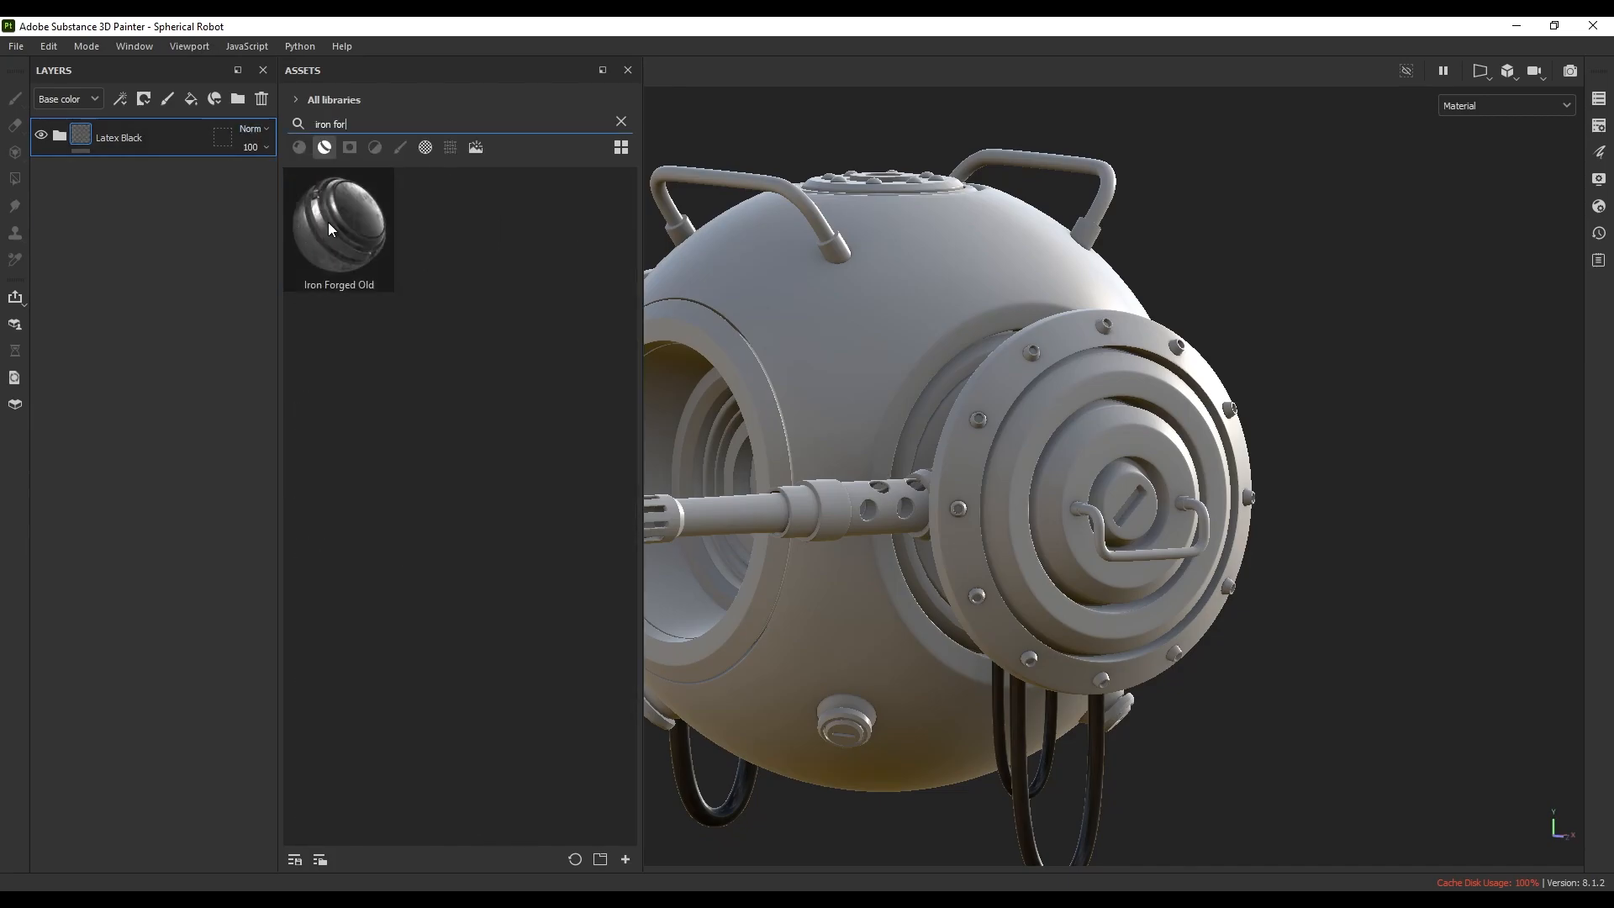
left_click_drag(328, 222, 1101, 178)
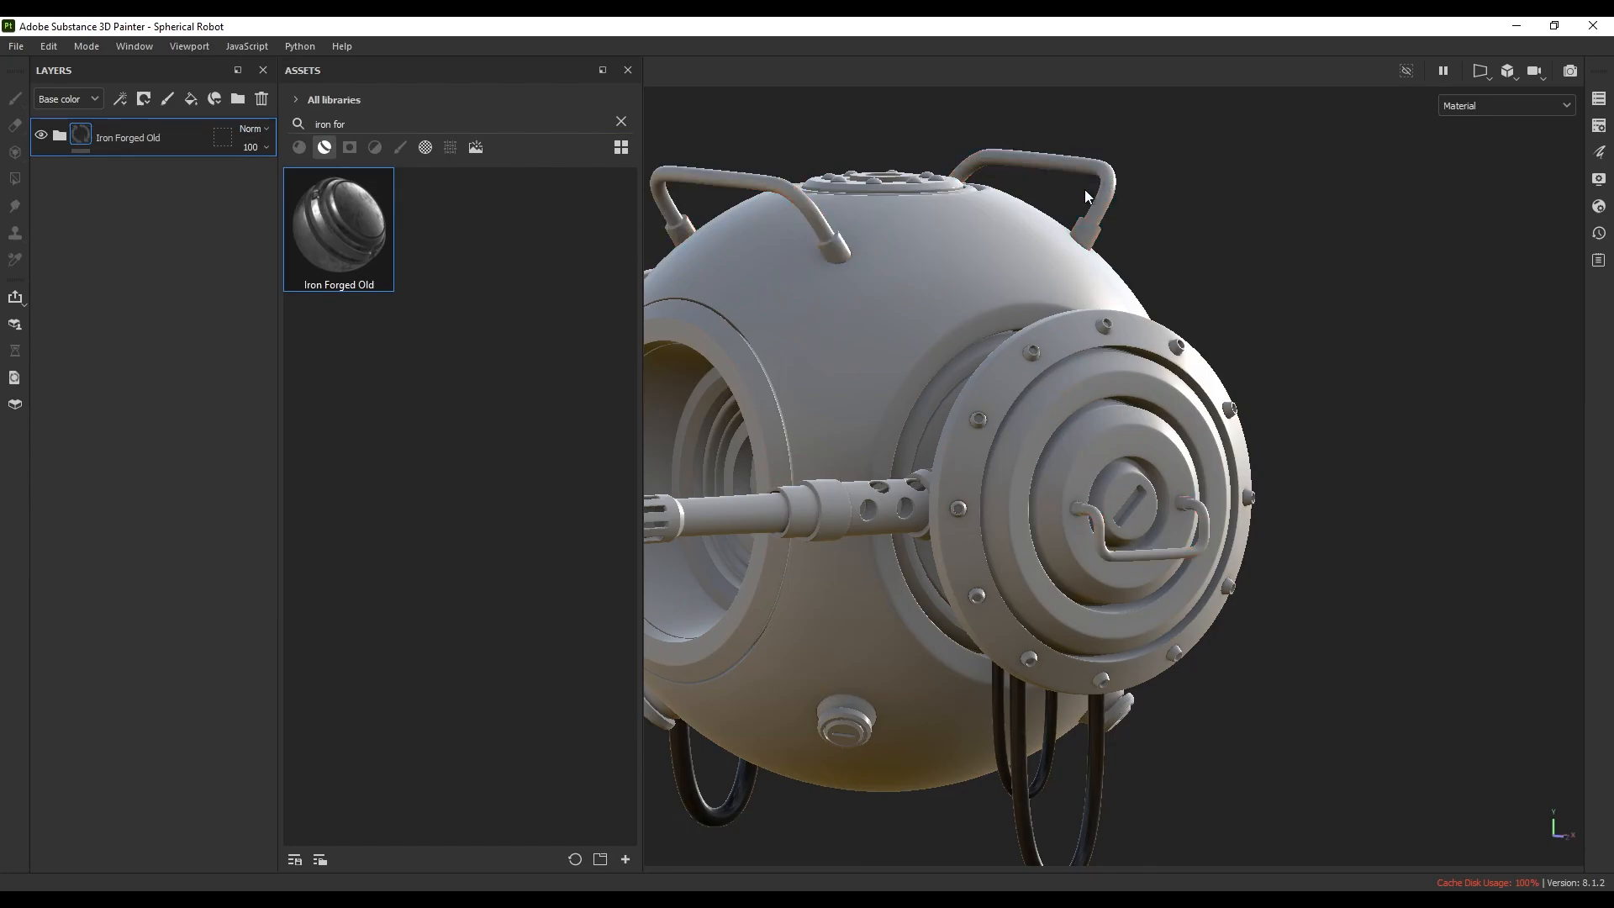
- Apply the Iron Forged Old smart material to the side disc bolts and the round knob under the body
key("f")
left_click_drag(1158, 397, 1128, 358, "alt")
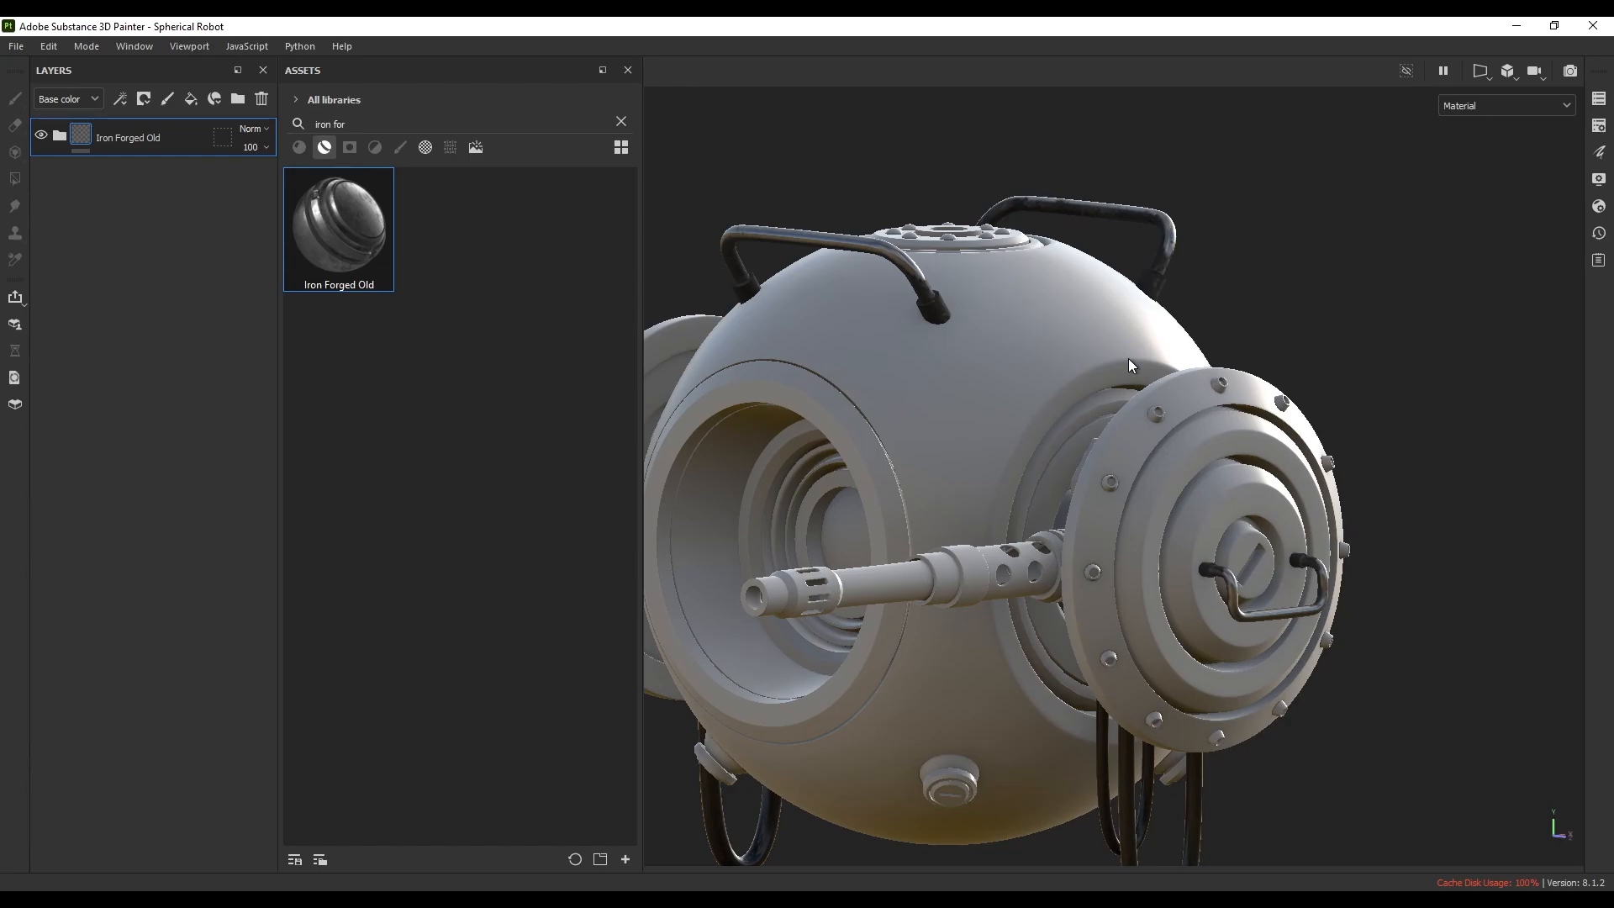
mouse_move(1140, 381)
left_mouse_down("alt")
mouse_move(1014, 366)
mouse_move(965, 310)
mouse_move(1057, 447)
mouse_move(1243, 454)
mouse_move(1069, 454)
mouse_move(976, 392)
mouse_move(1239, 431)
mouse_move(1207, 427)
left_mouse_up("alt")
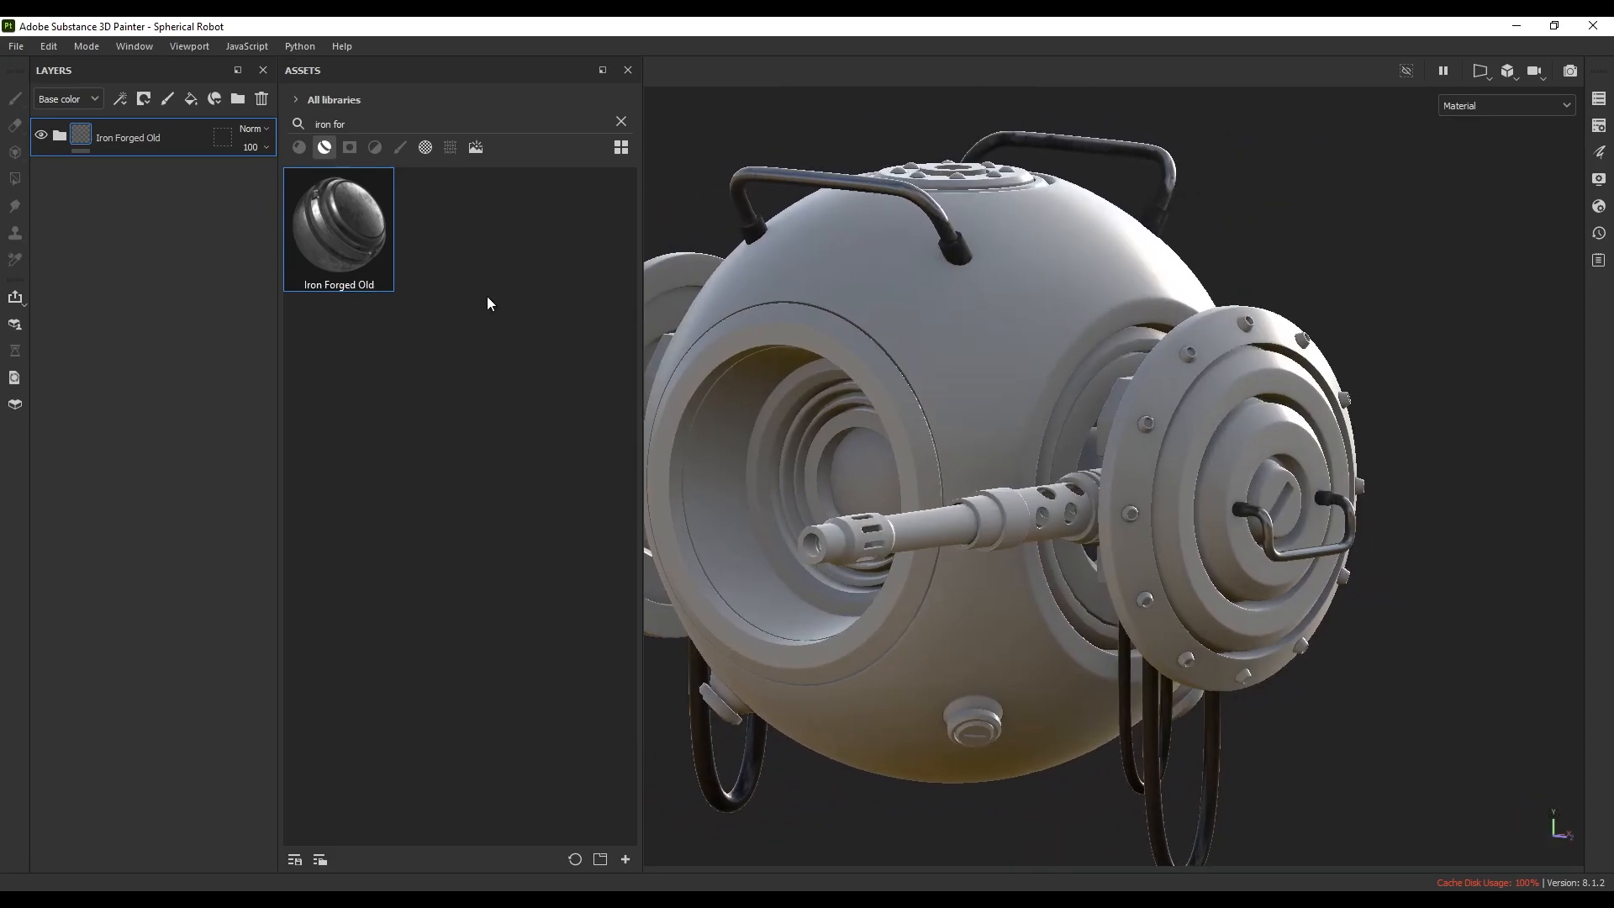
left_click_drag(334, 237, 980, 725)
- Search the smart materials for steel and apply Steel to the rear section of the gun where it joins its mount
left_click_drag(987, 658, 955, 481, "alt")
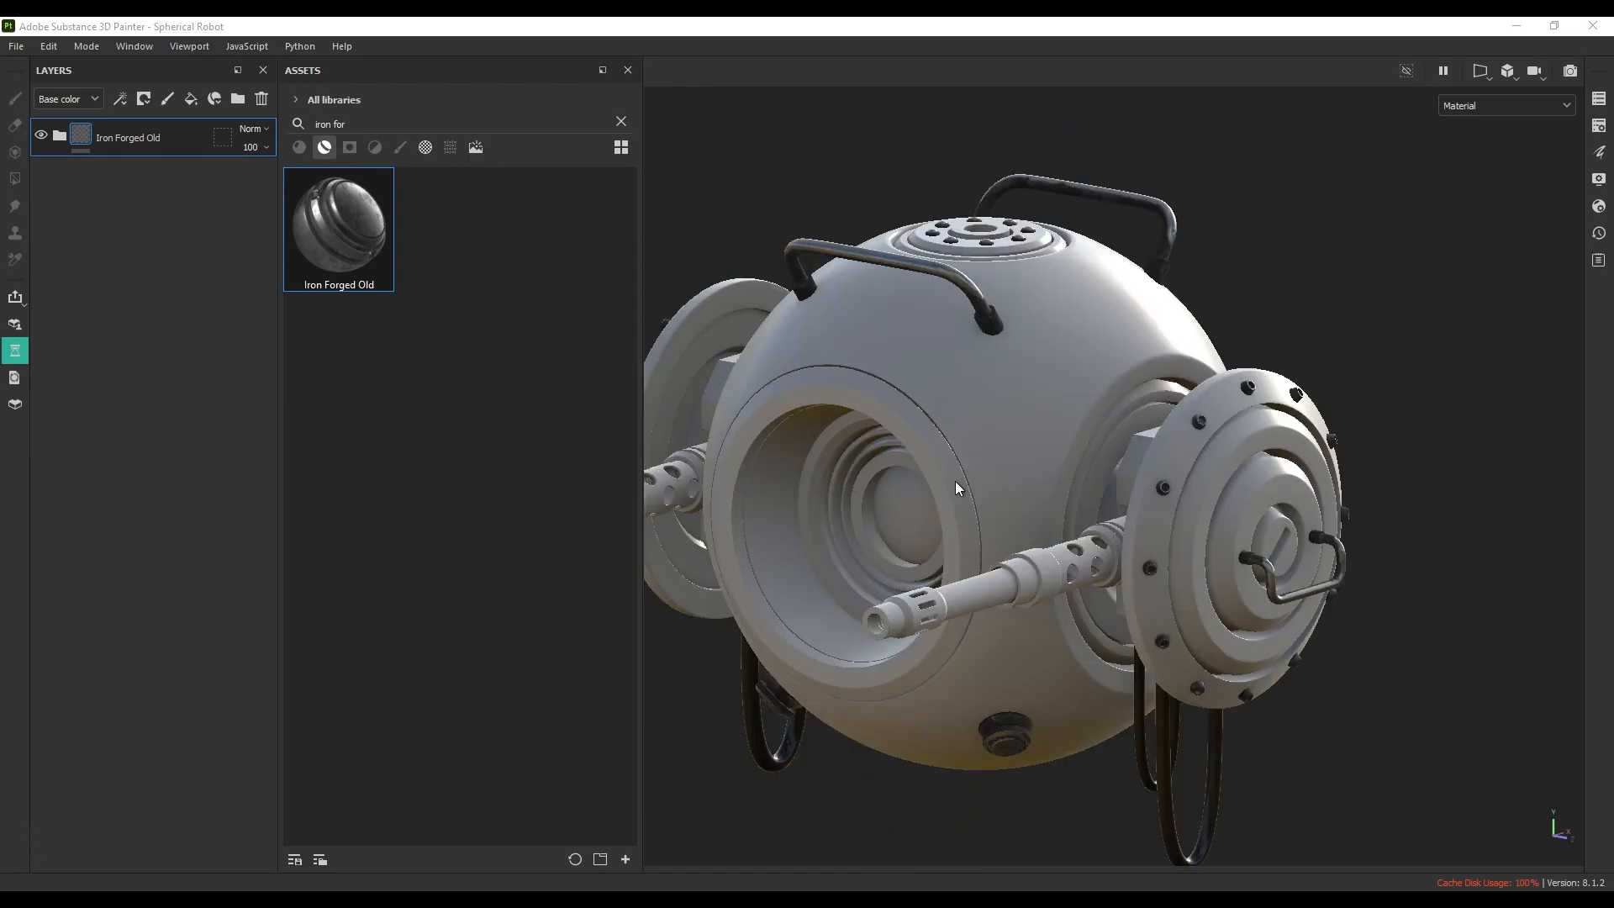
left_click_drag(1178, 505, 1241, 503, "alt")
middle_click_drag(1241, 503, 1088, 517, "alt")
scroll(1007, 486, "up", 2)
left_click_drag(1088, 517, 1036, 528, "alt")
left_click(355, 130)
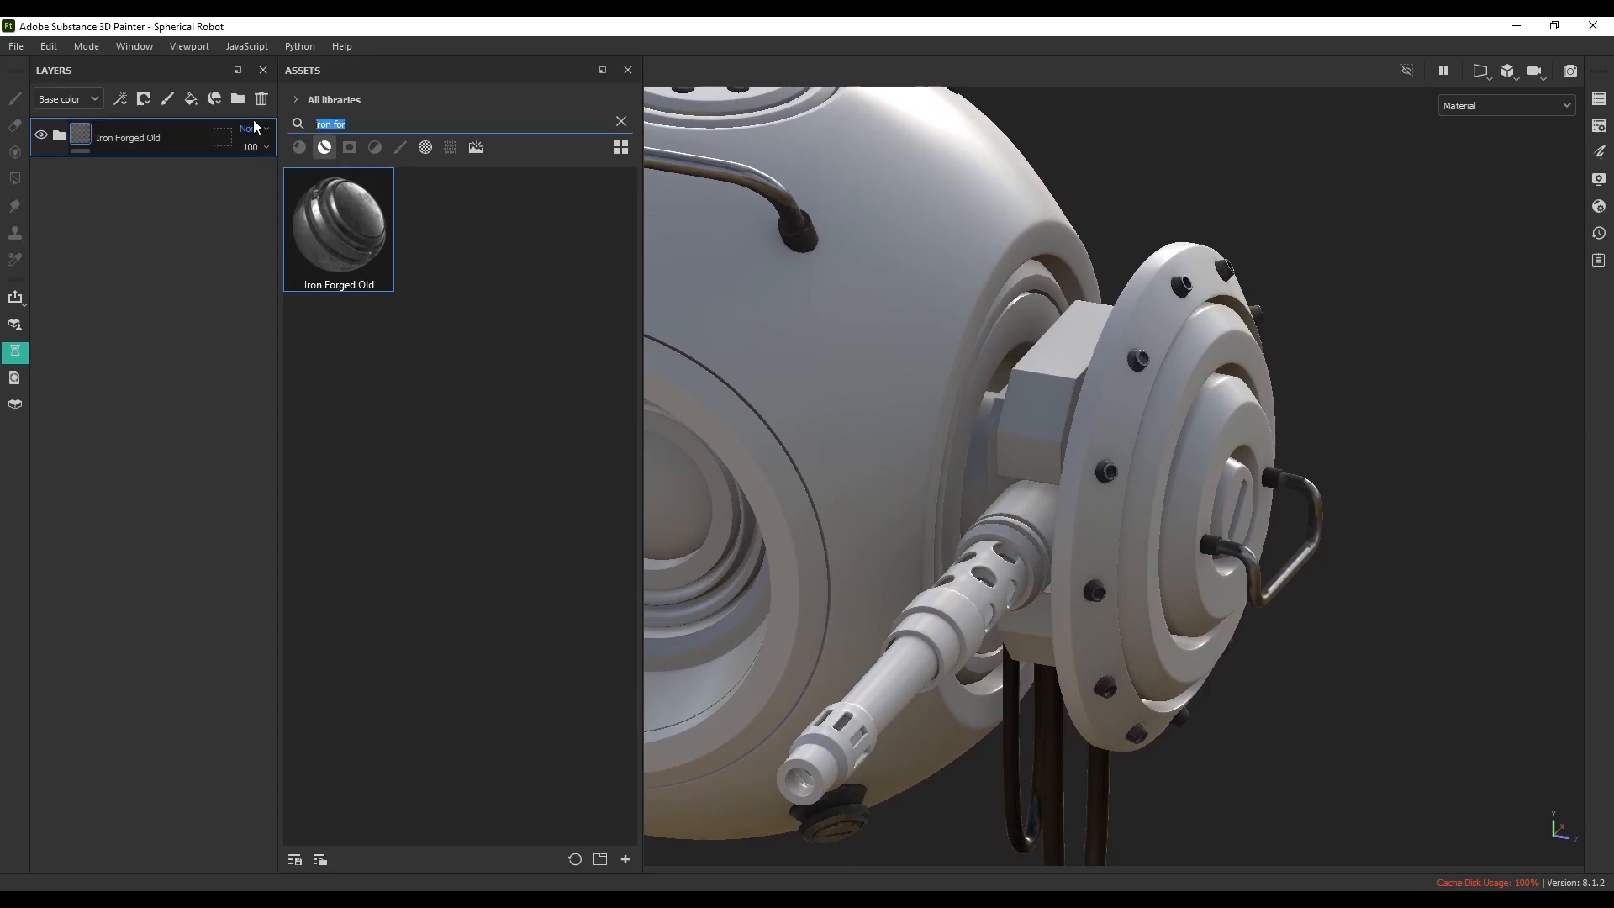
type("steel")
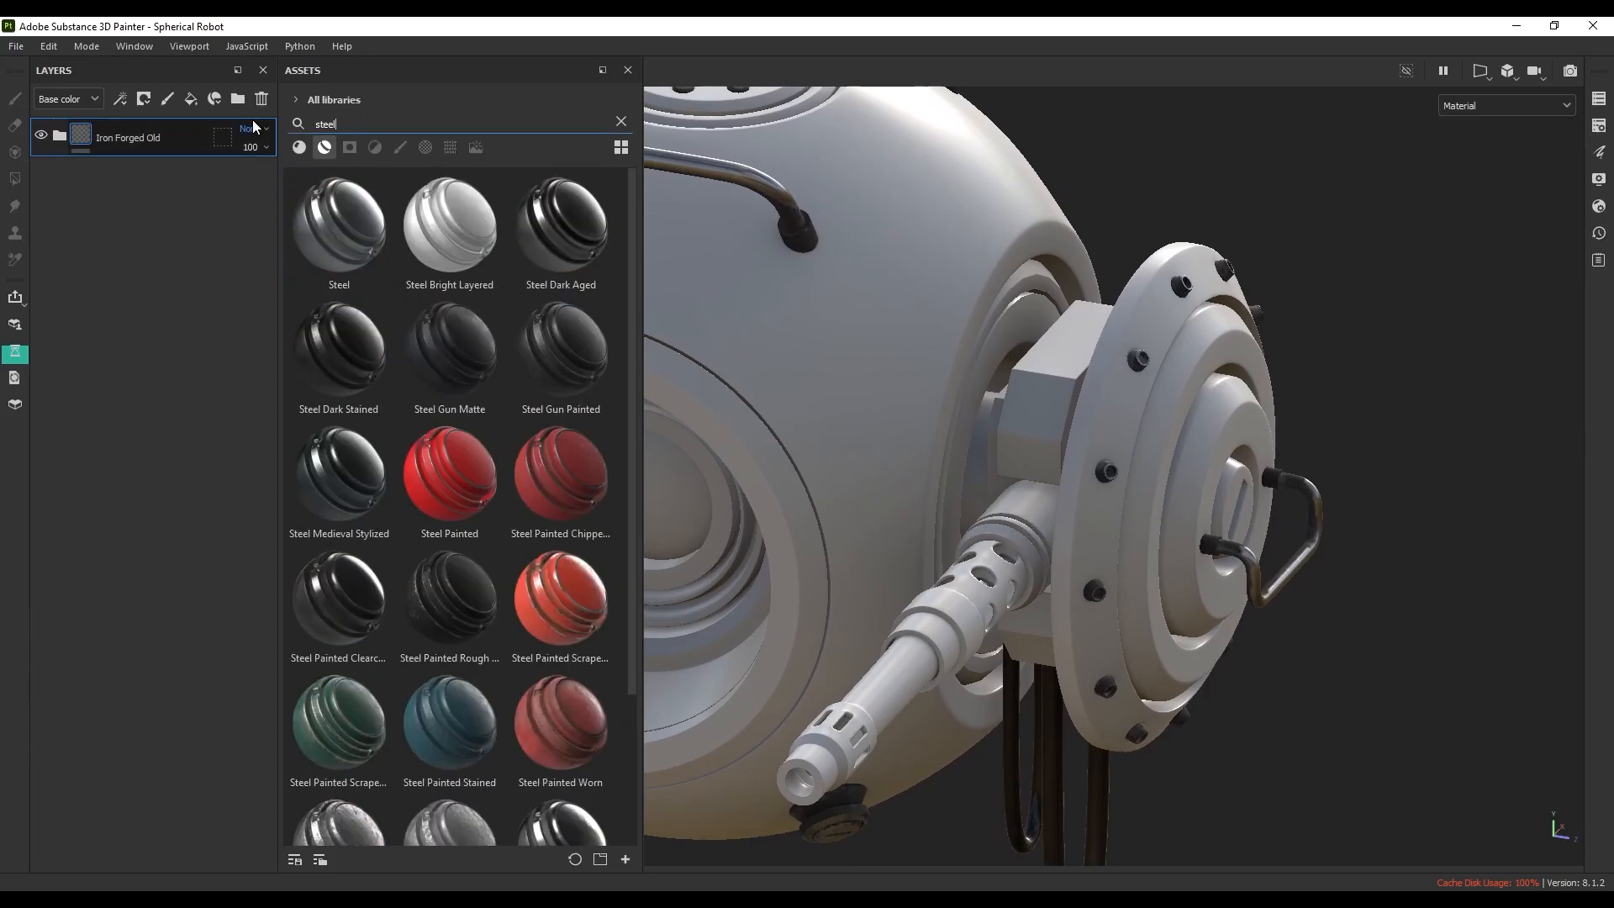
left_click_drag(338, 227, 984, 525)
- Change the base color of the Steel material's Base layer to dark grey 565656
right_click_drag(967, 530, 1001, 550, "alt")
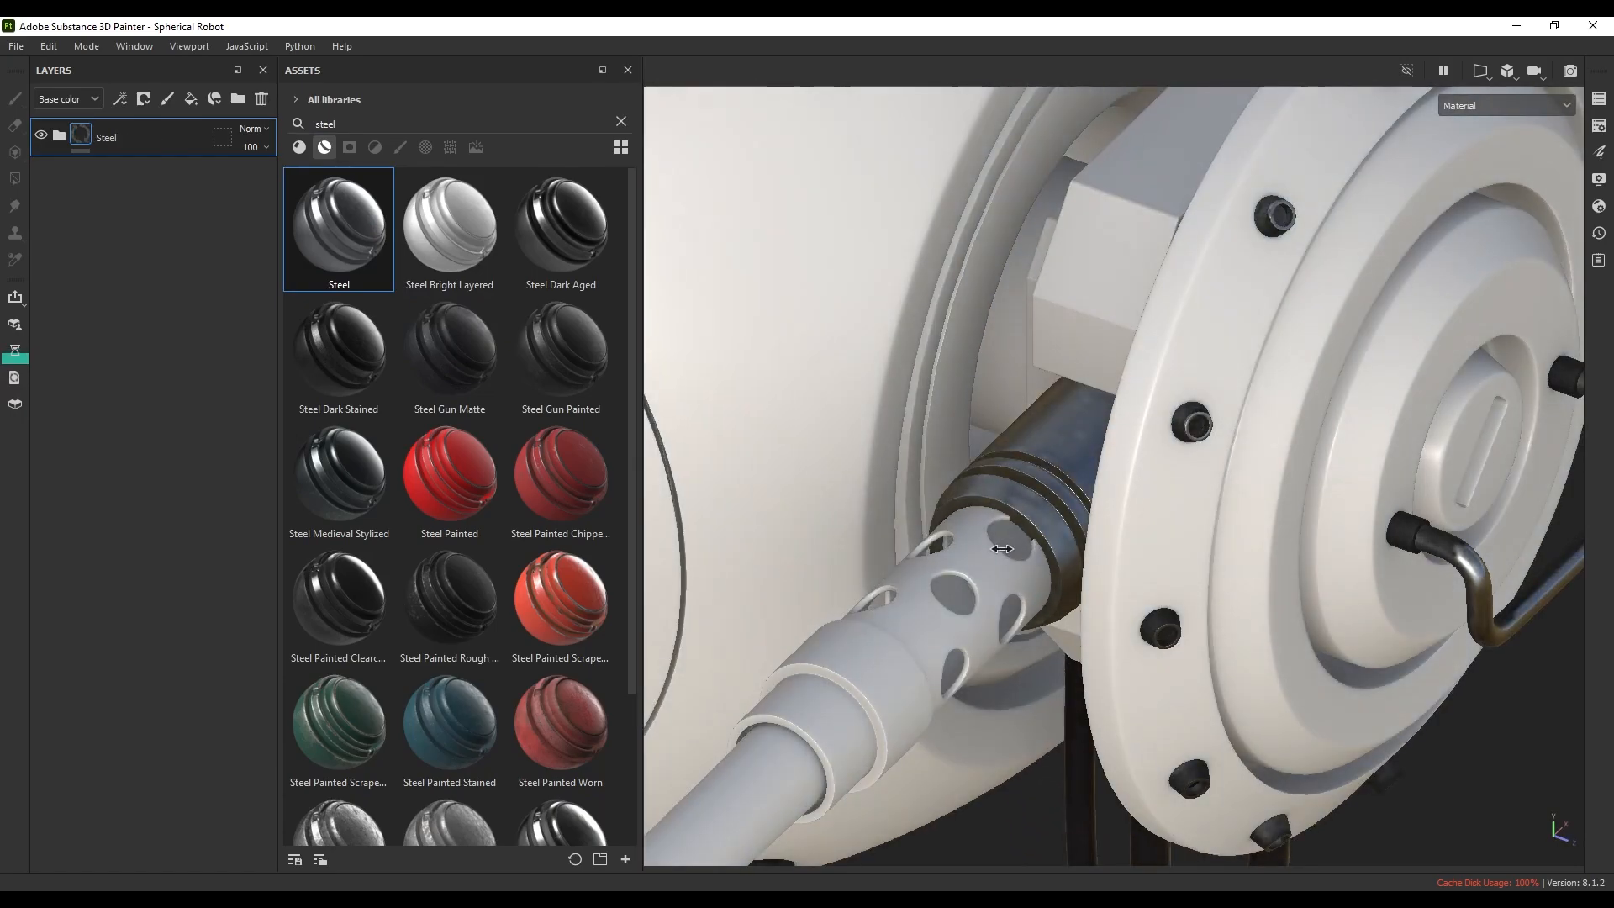
left_click_drag(1077, 546, 1125, 551, "alt")
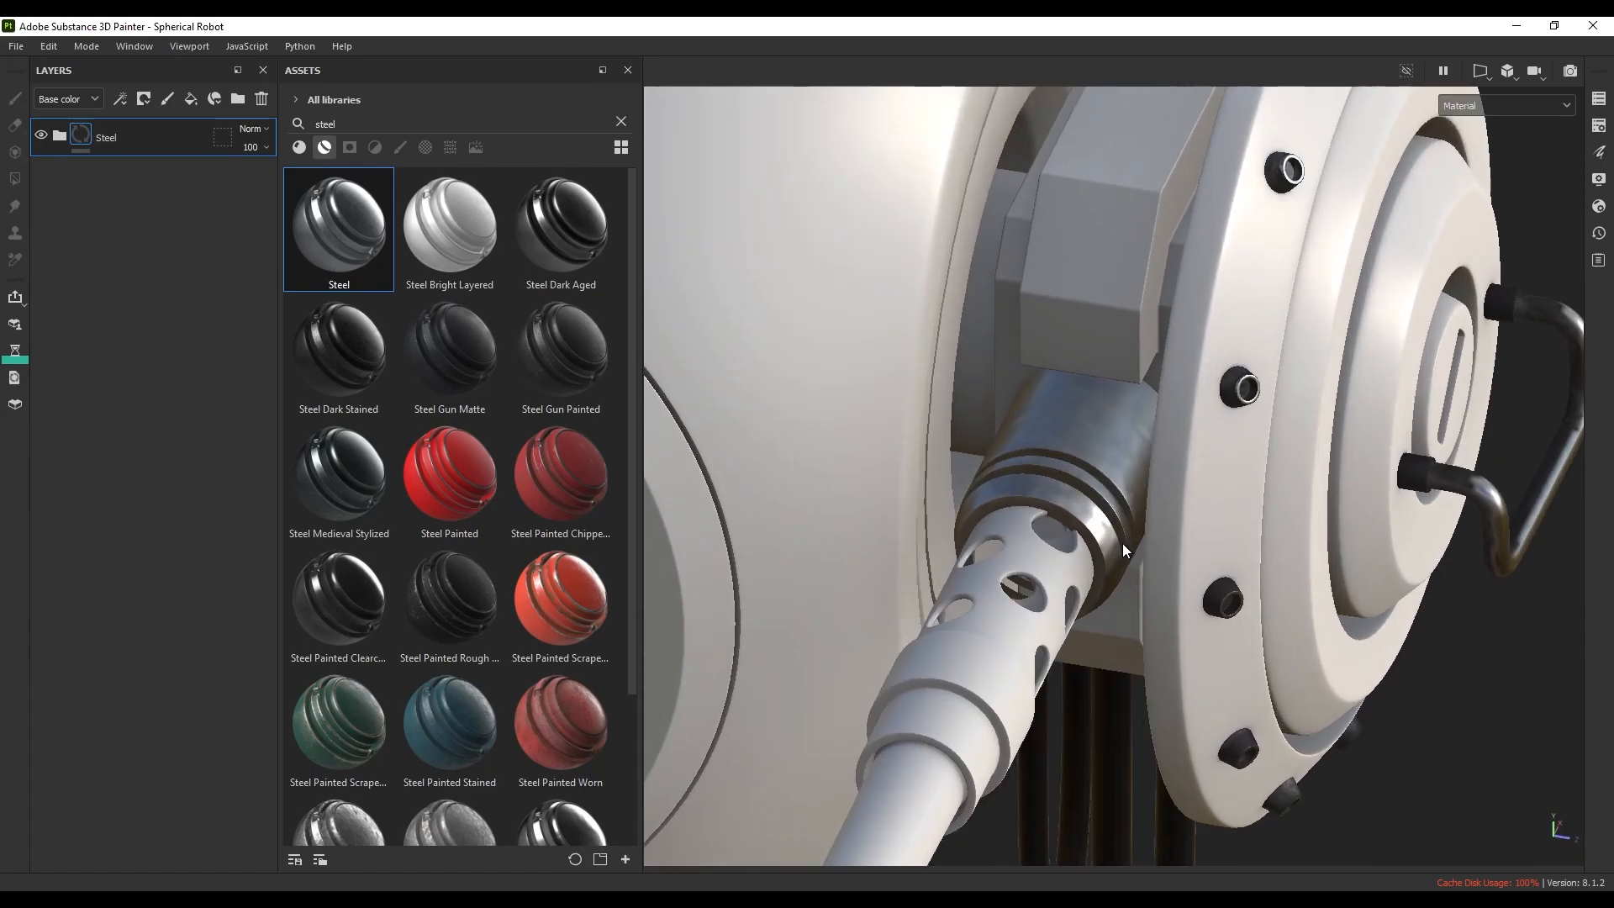
left_click(60, 136)
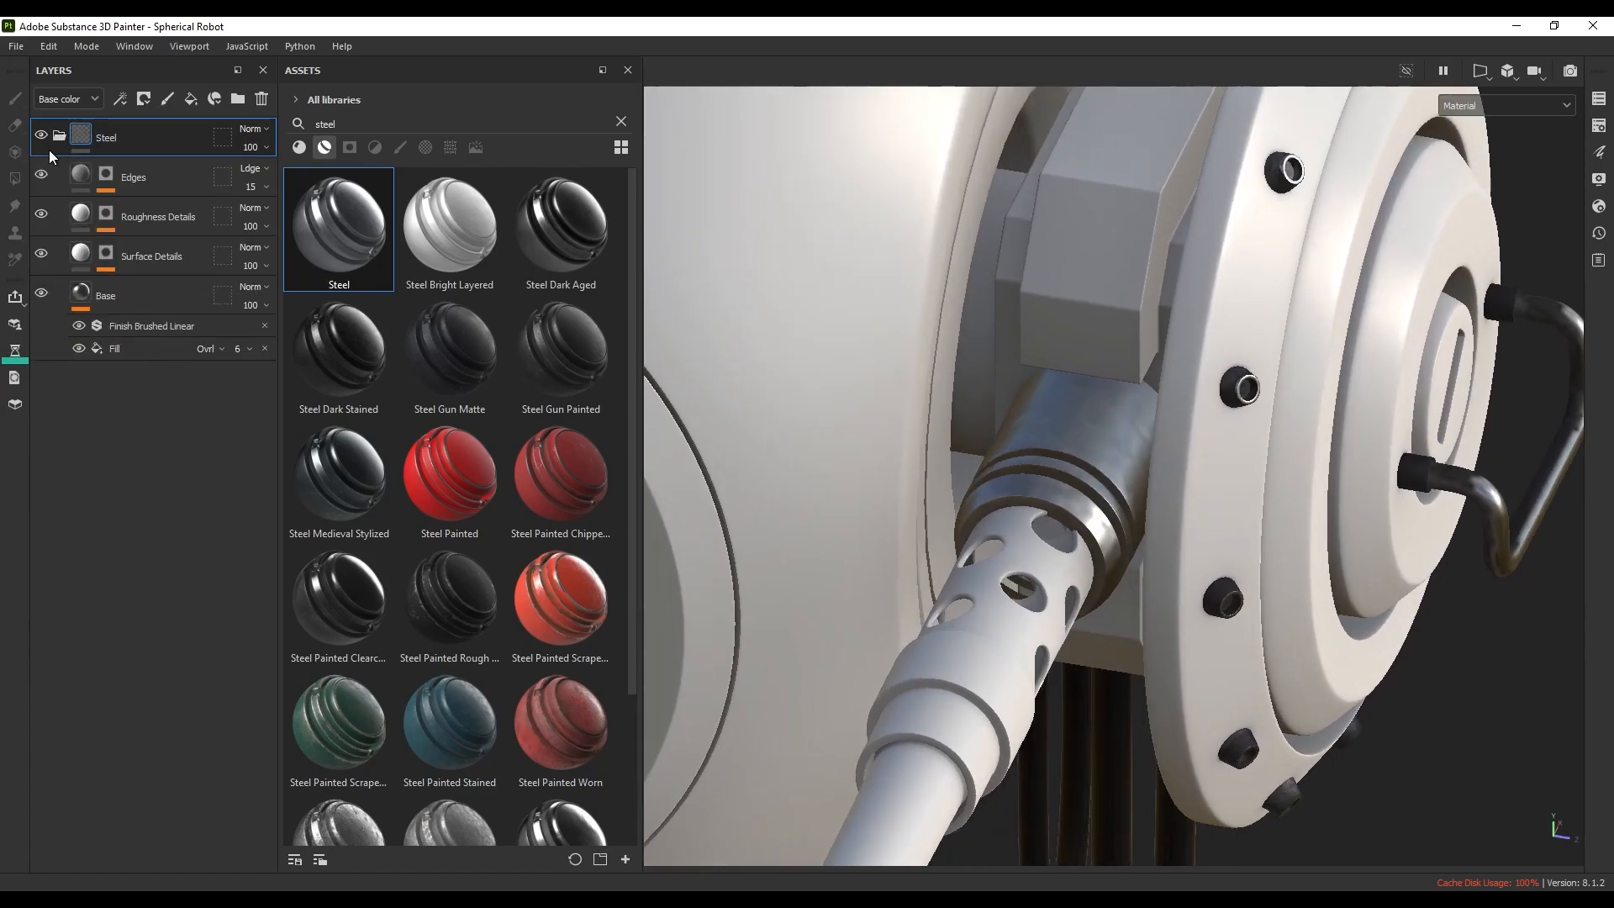
left_click(107, 303)
right_click(1402, 317)
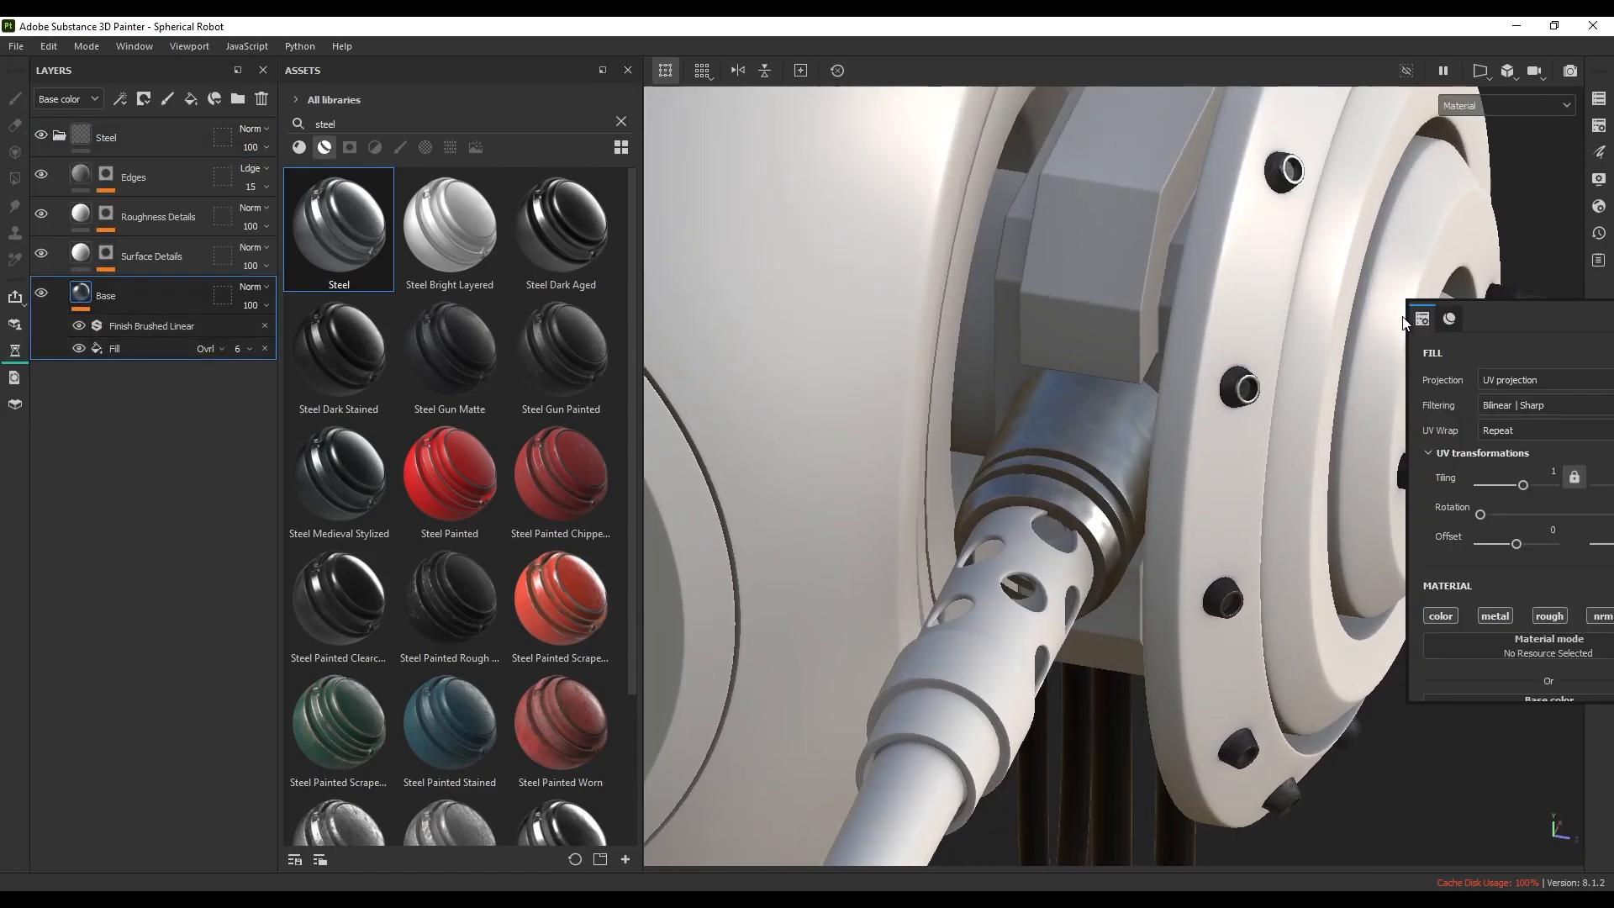
scroll(1467, 571, "down", 5)
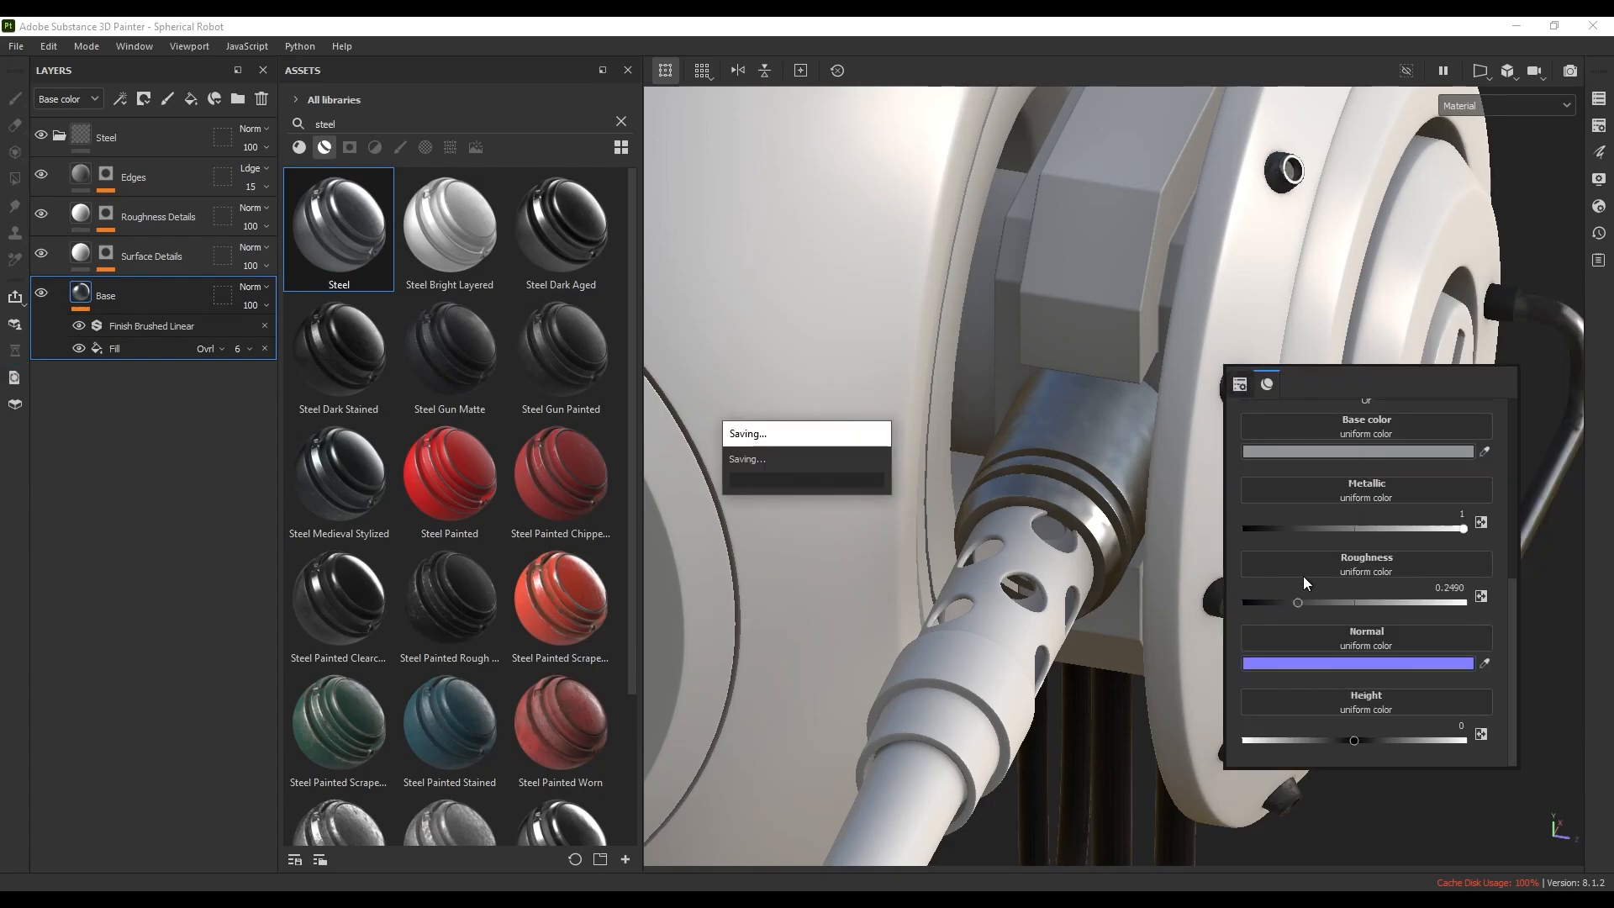
scroll(1345, 555, "up", 2)
left_click(1384, 503)
left_click(1170, 636)
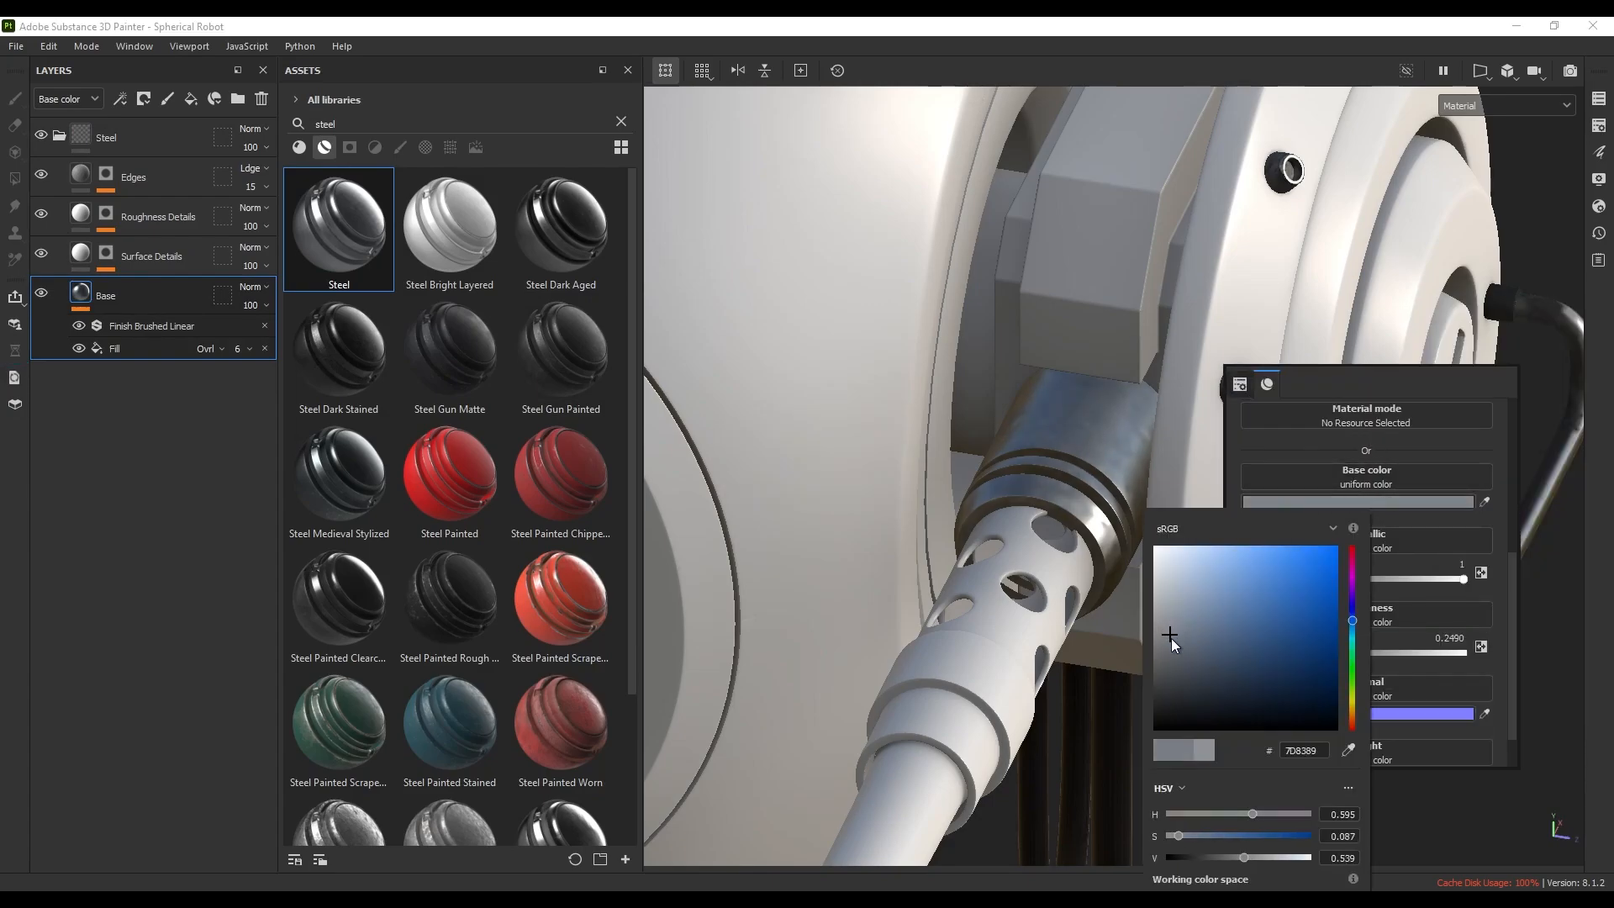
left_click_drag(1172, 638, 1153, 669)
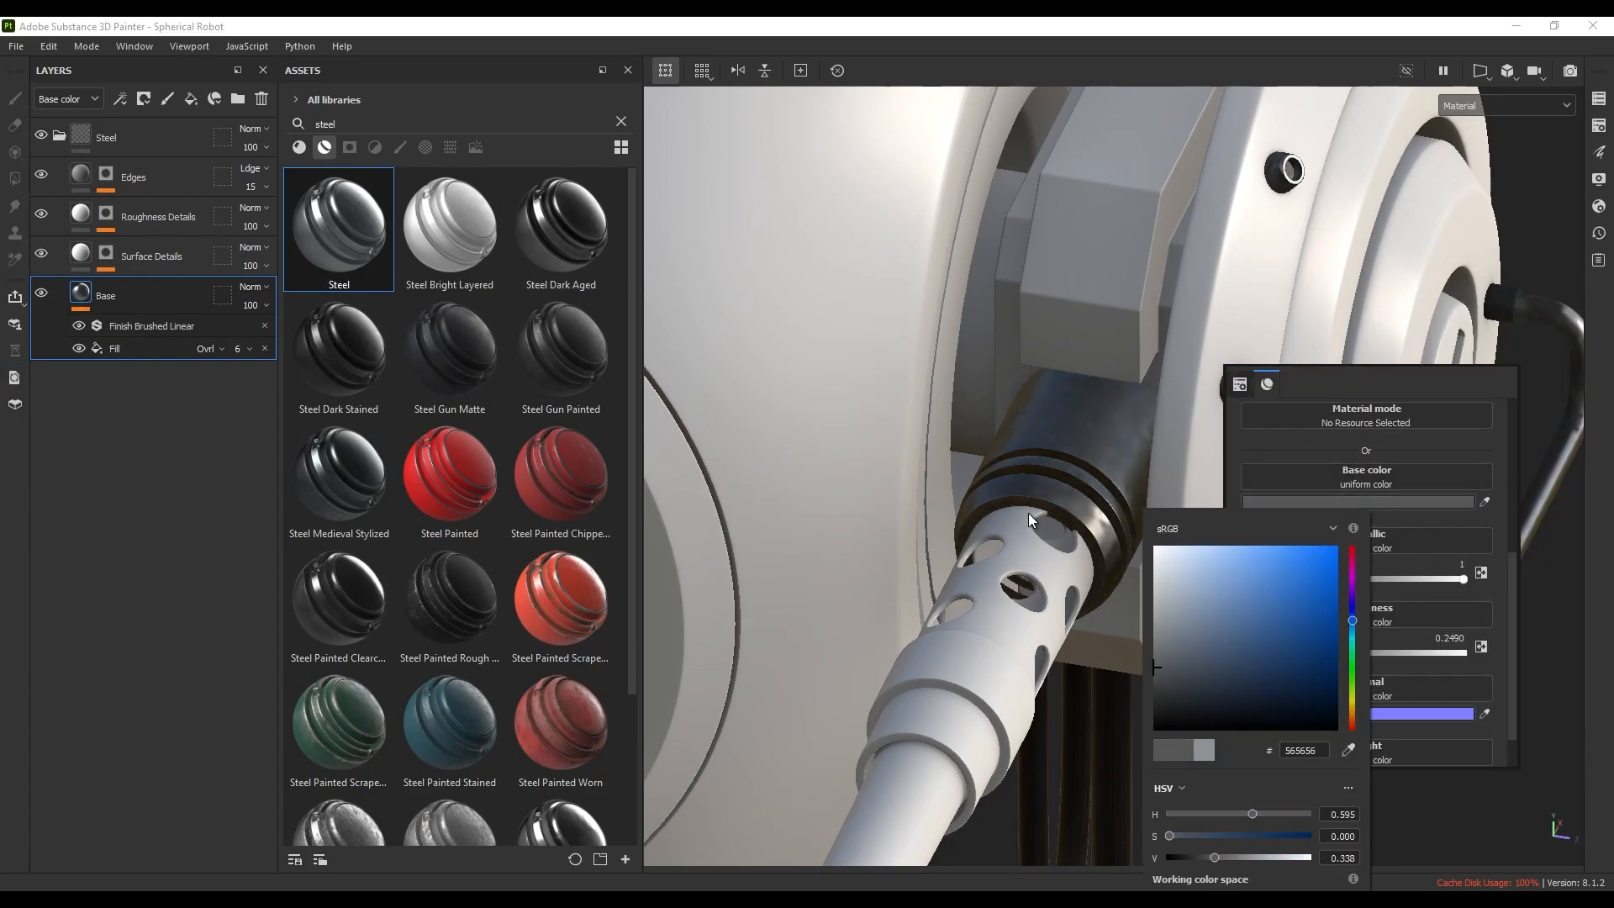
- Apply the Steel smart material to the round cap on the turret holder behind the side disc
left_click(1062, 476)
scroll(1093, 471, "down", 5)
left_click_drag(1284, 451, 740, 295, "alt")
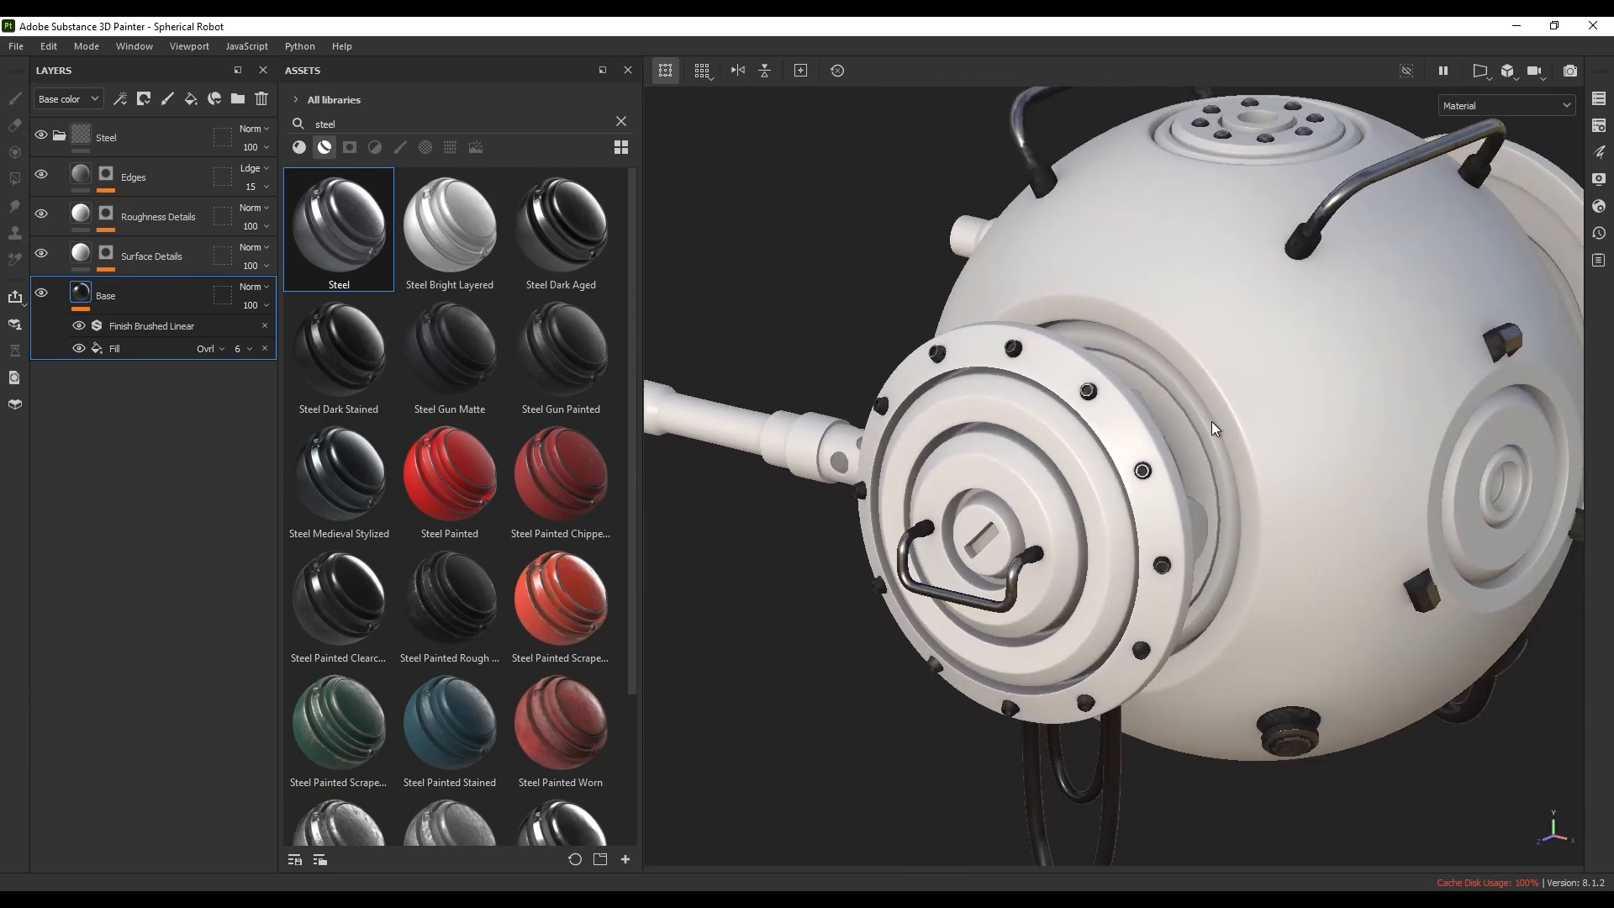
left_click_drag(1215, 428, 1045, 448, "alt")
scroll(1144, 486, "up", 4)
left_click_drag(1110, 498, 1196, 478, "alt")
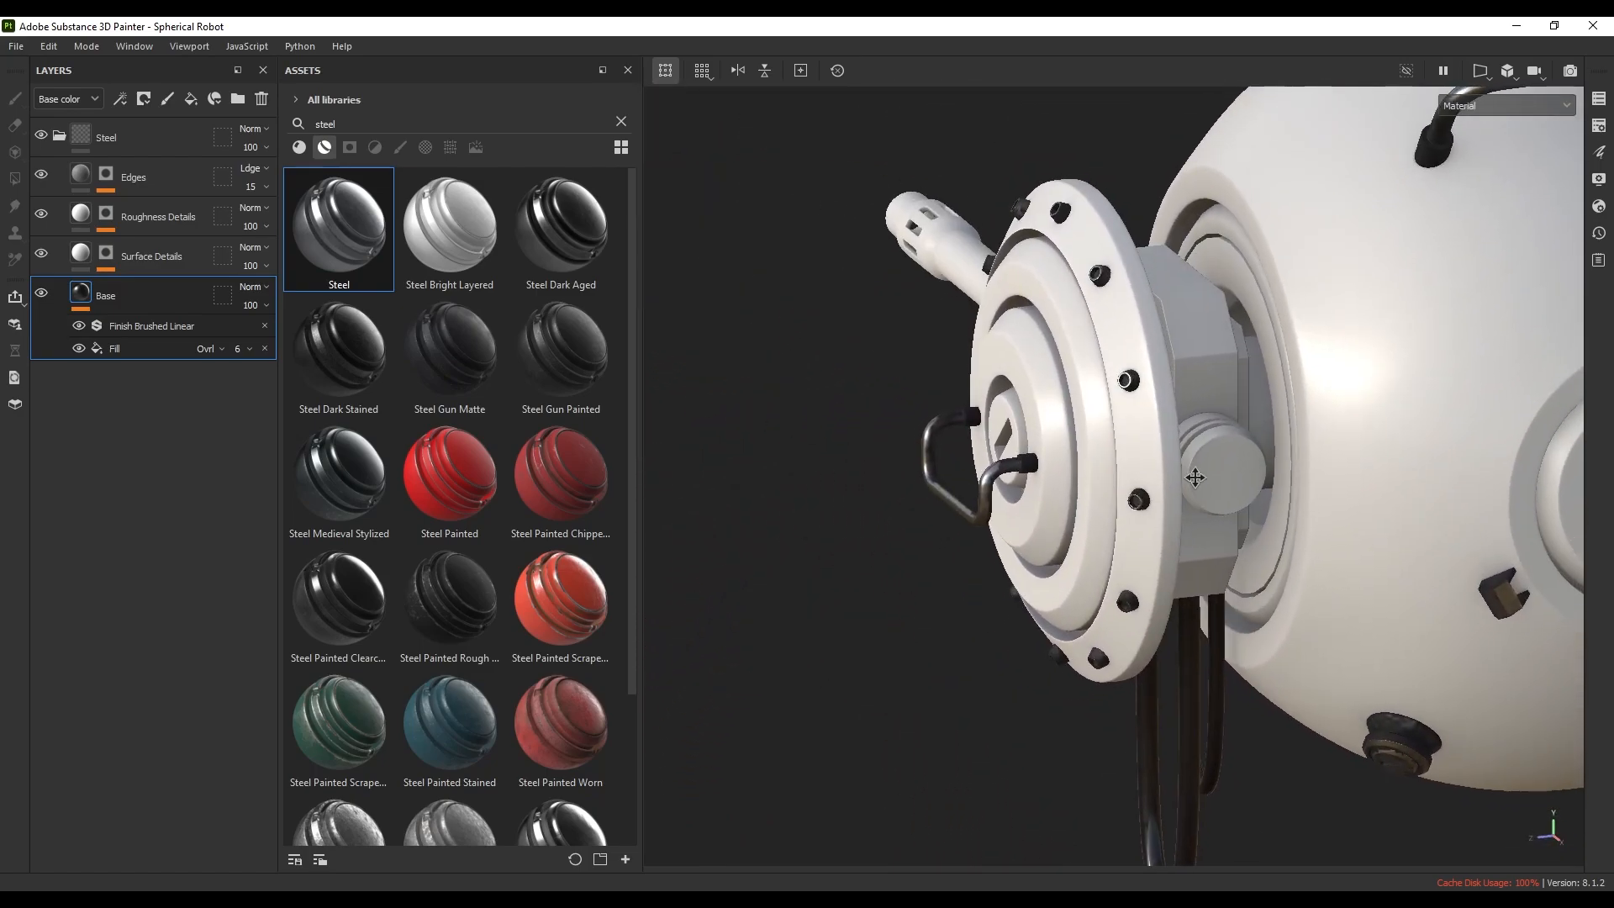
middle_click_drag(1196, 477, 1180, 495, "alt")
left_click_drag(312, 244, 1189, 486)
- Darken the base color of the Base layer in the round cap's Steel material to a dark grey
left_click(60, 136)
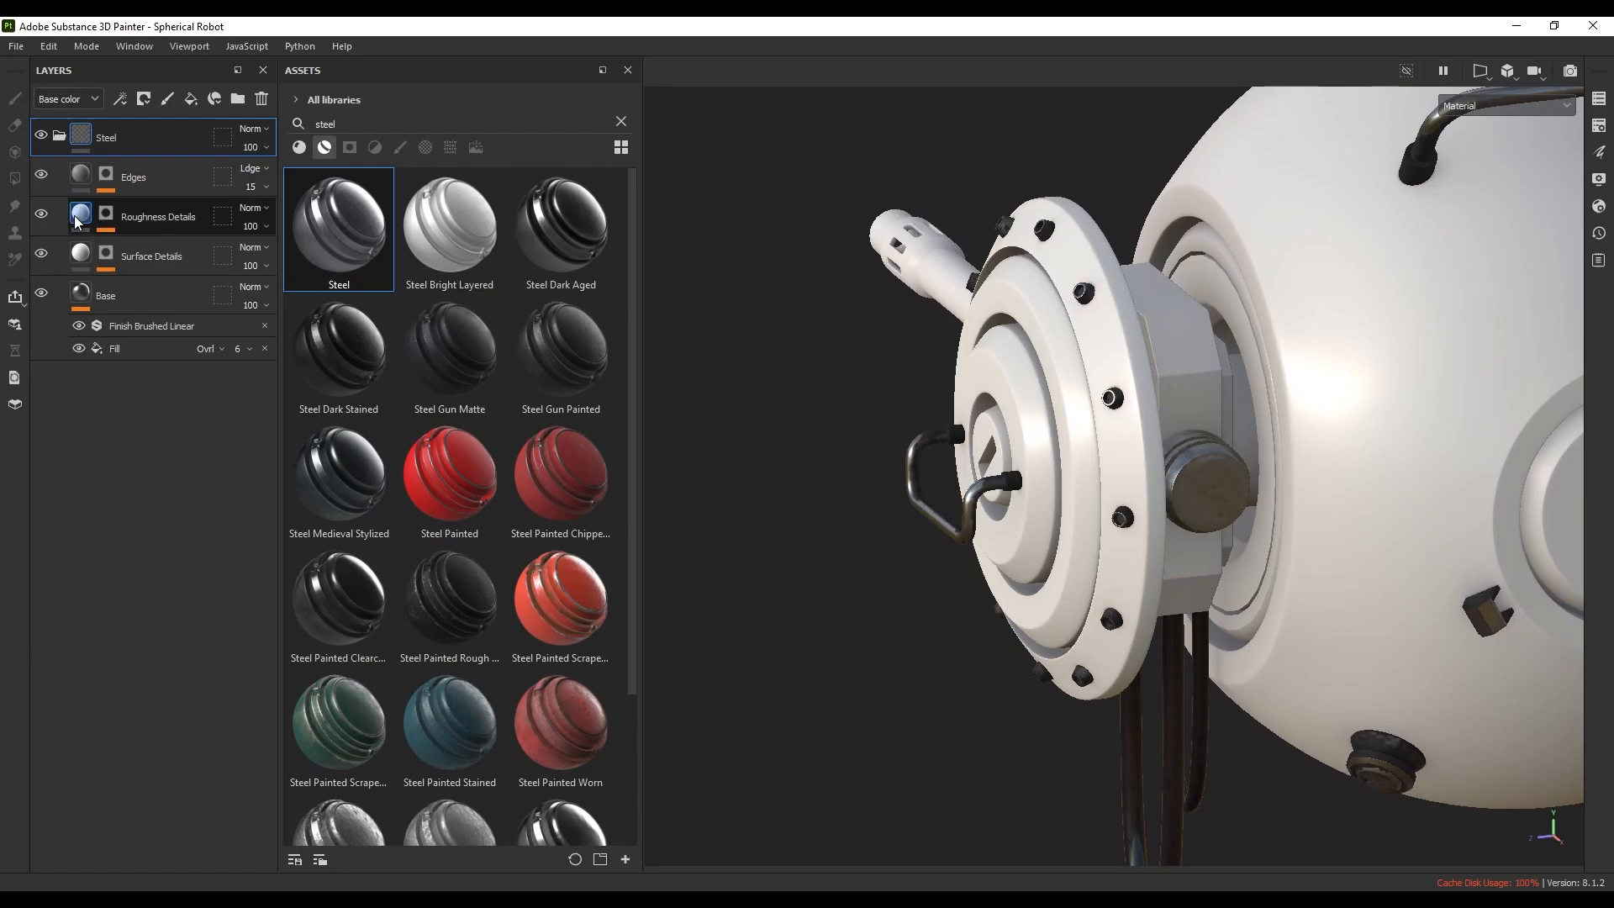
left_click(102, 299)
right_click(1267, 318)
left_click(1274, 392)
left_click_drag(1301, 533, 1293, 537)
- Apply the Steel smart material to the angular holder block between the spherical body and the side disc
middle_click_drag(1092, 414, 1047, 384, "alt")
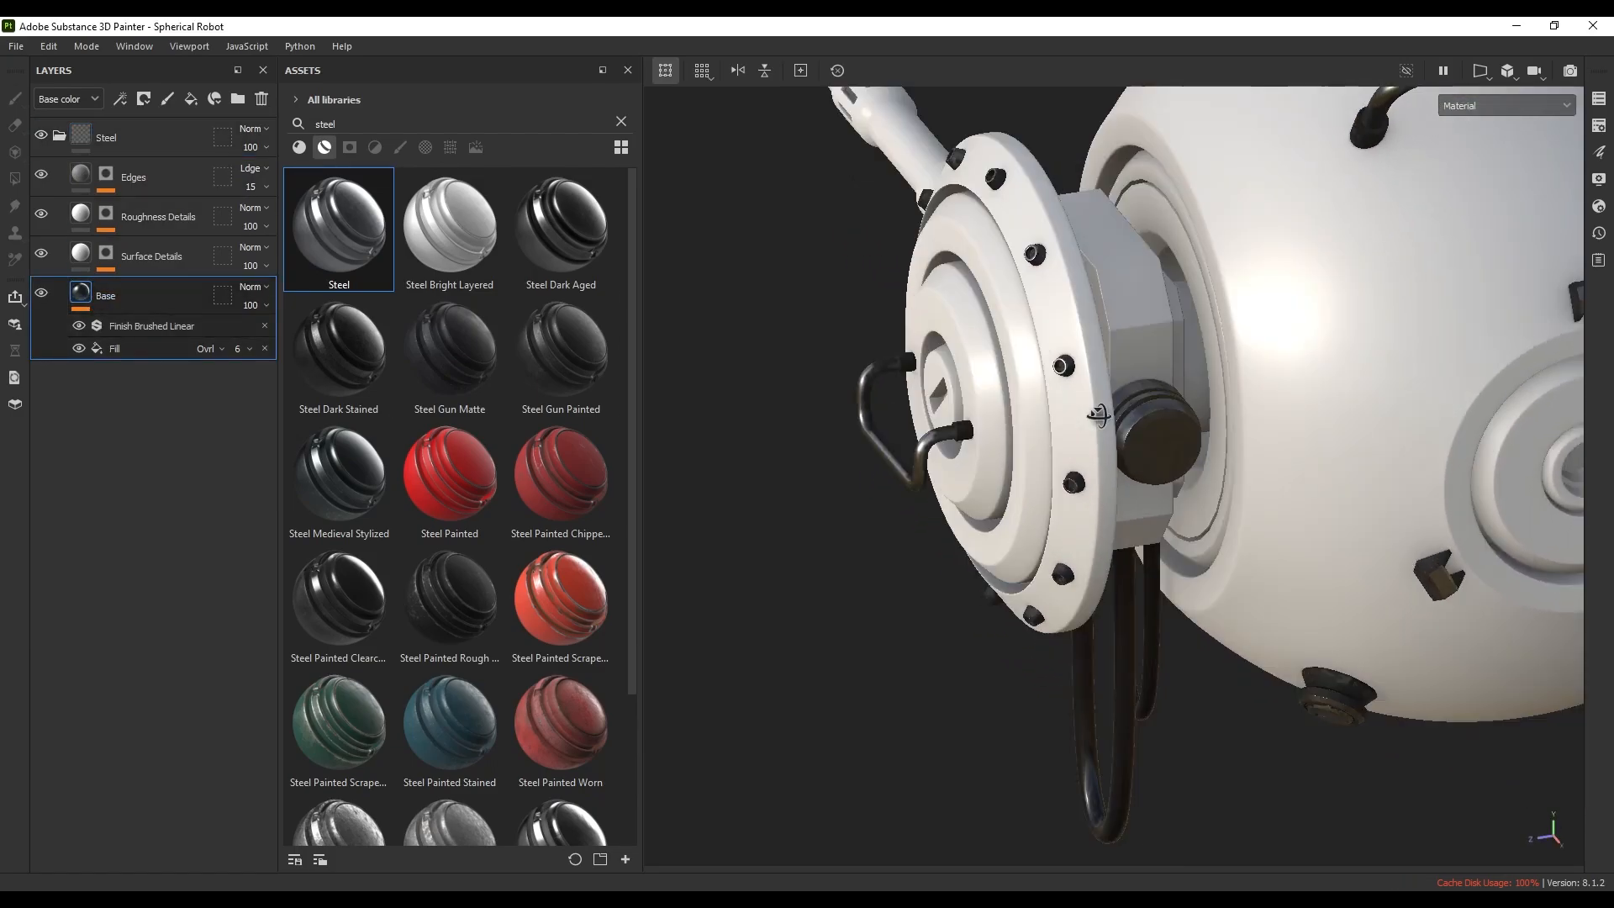
left_click_drag(1098, 415, 1388, 309, "alt")
middle_click_drag(1047, 322, 1203, 325, "alt")
left_click_drag(1202, 326, 1030, 363, "alt")
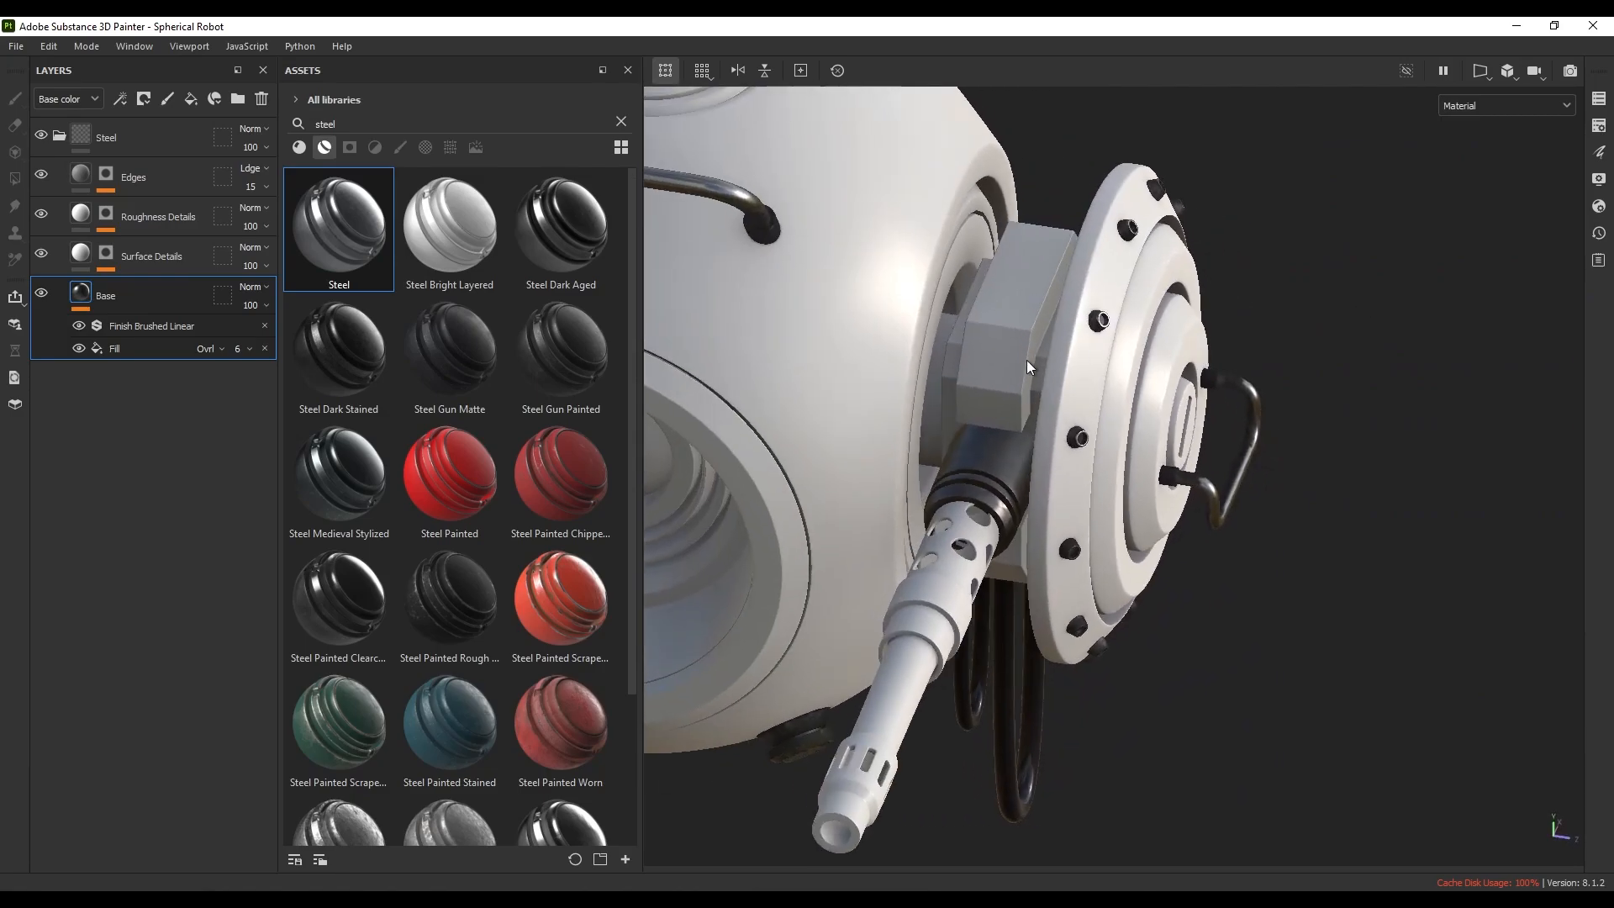
middle_click_drag(1042, 333, 1122, 341, "alt")
left_click_drag(1124, 344, 1082, 361, "alt")
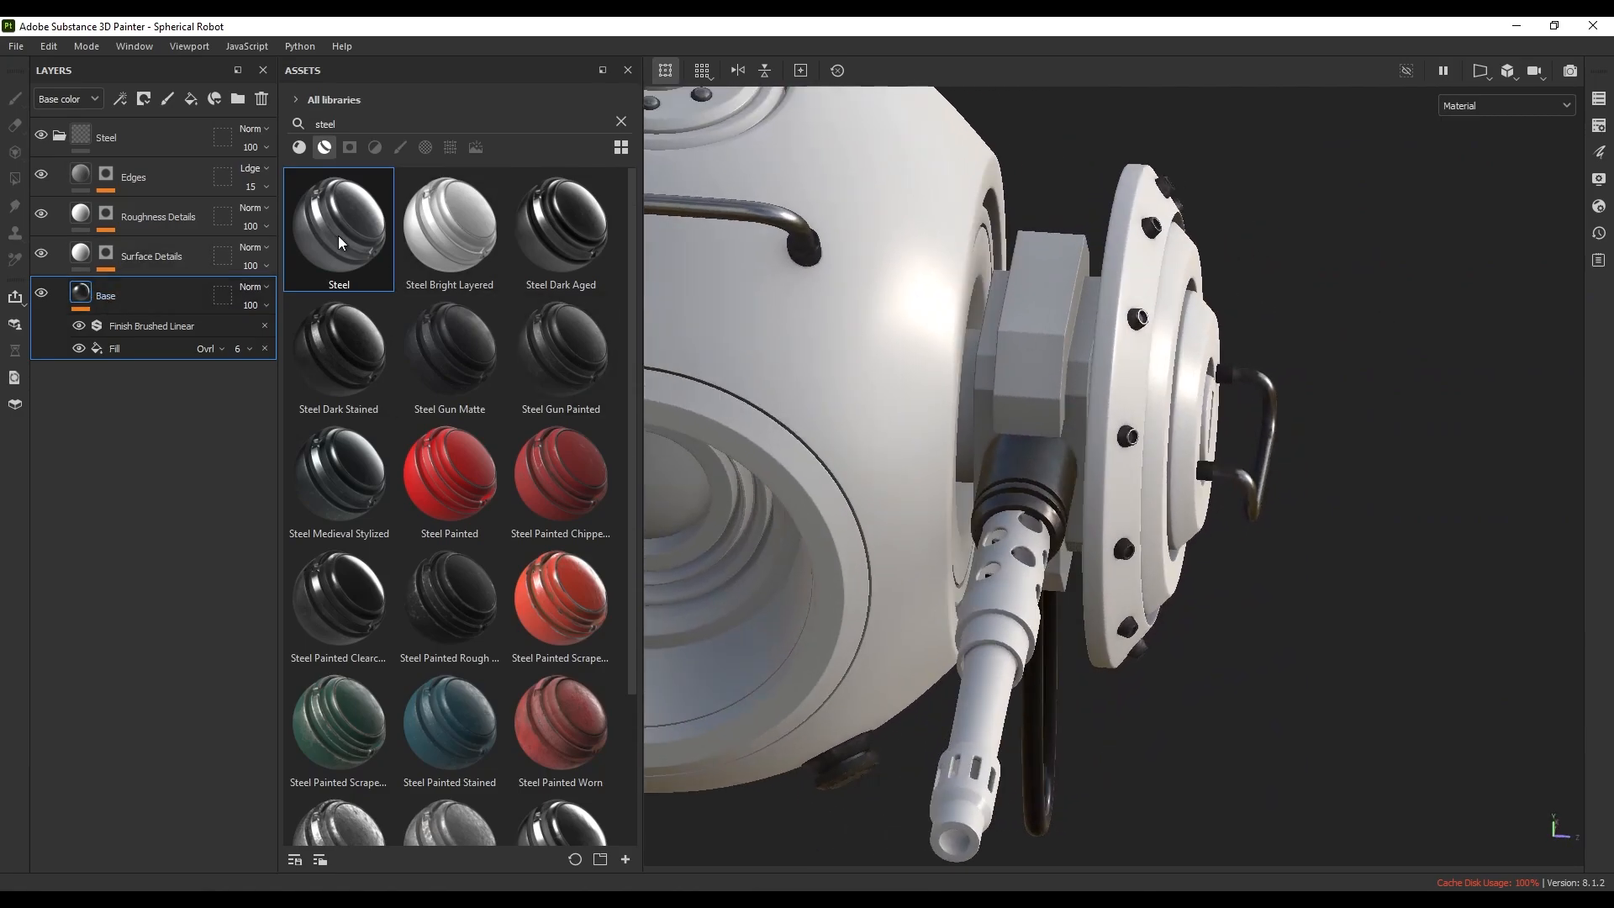
left_click_drag(338, 235, 1022, 324)
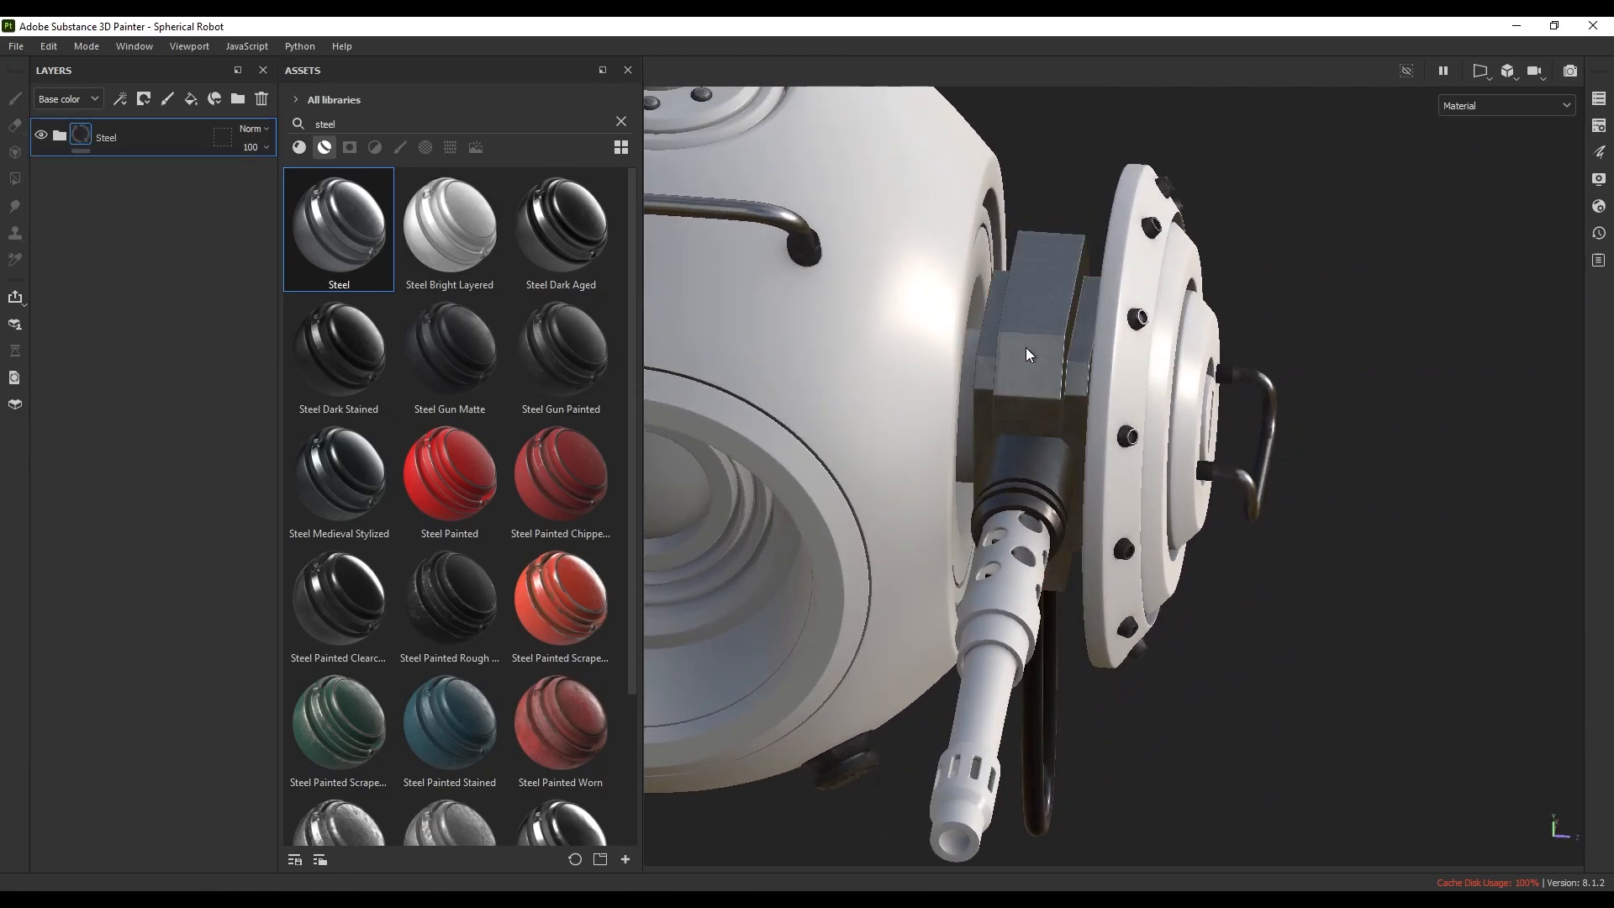
- Add a fill layer above the holder block's Steel material and give it a near-black base color
middle_click_drag(1042, 402, 1085, 391, "alt")
left_click_drag(1084, 391, 996, 362, "alt")
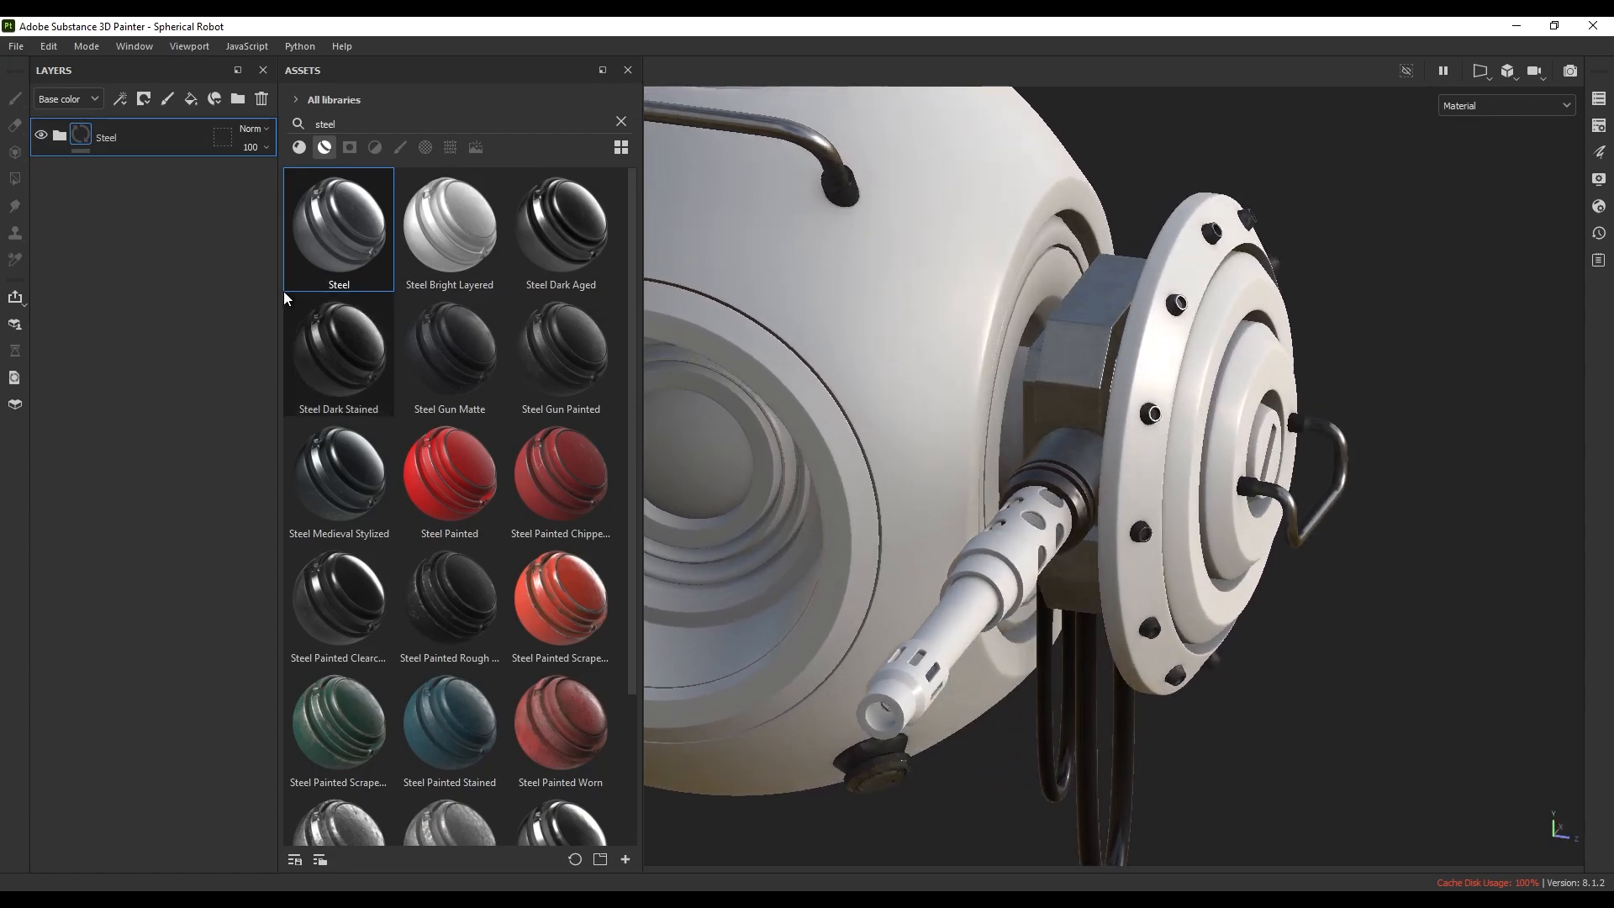
left_click(191, 99)
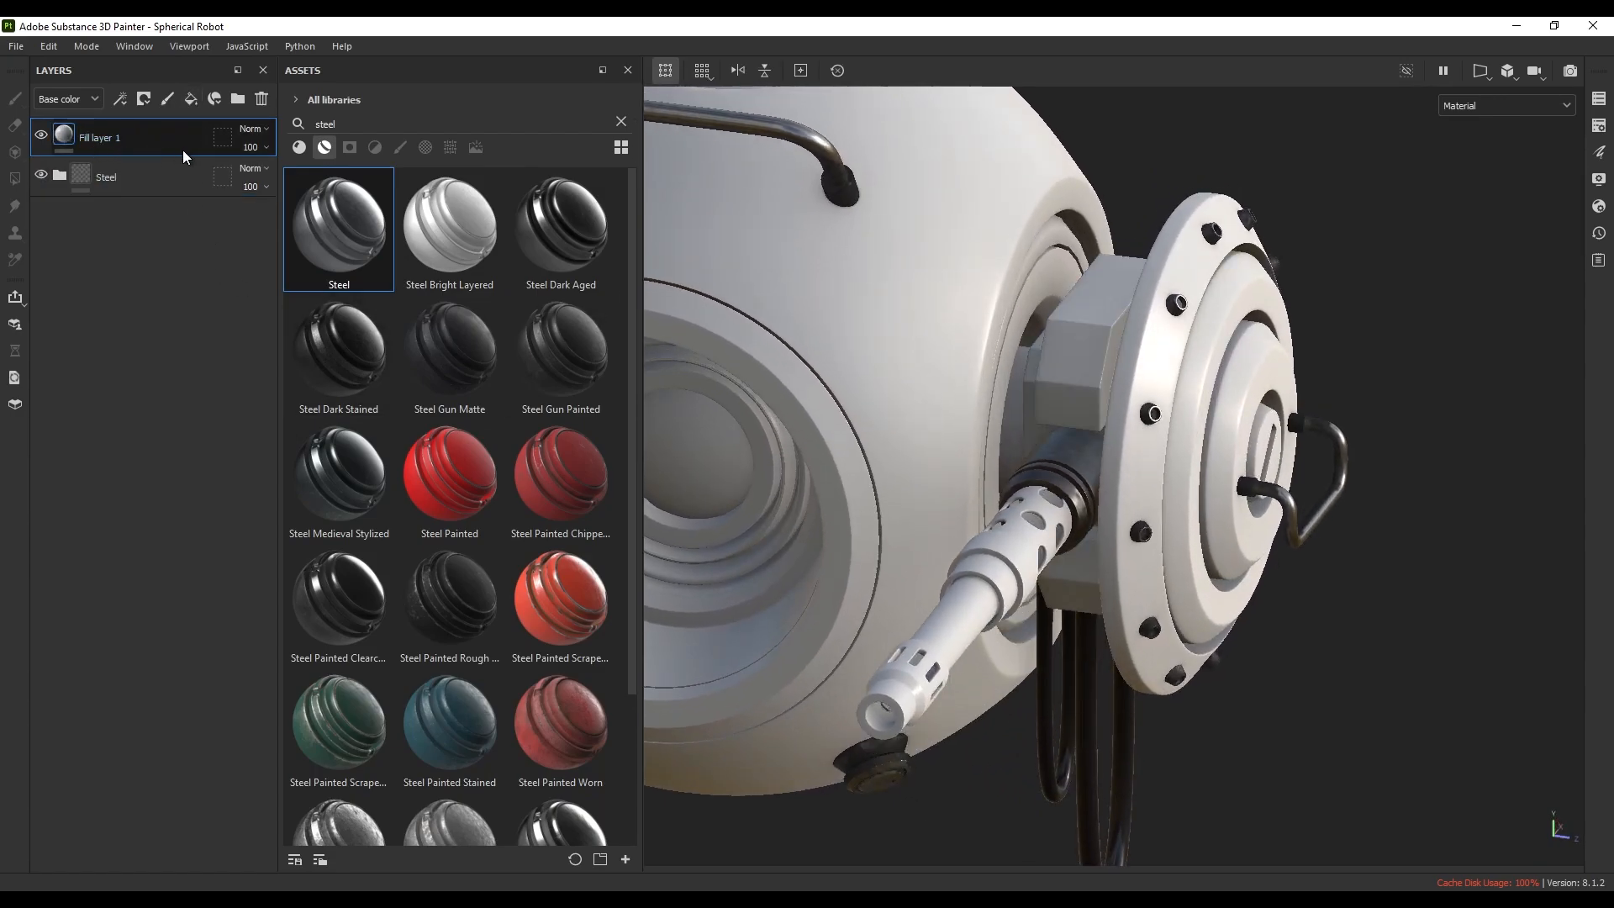
left_click(1085, 538)
left_click_drag(1104, 547, 1104, 576)
- Give the dark fill layer a black mask with a Metal Edge Wear generator, using wear level 0.89 and wear contrast 0.58
right_click(147, 126)
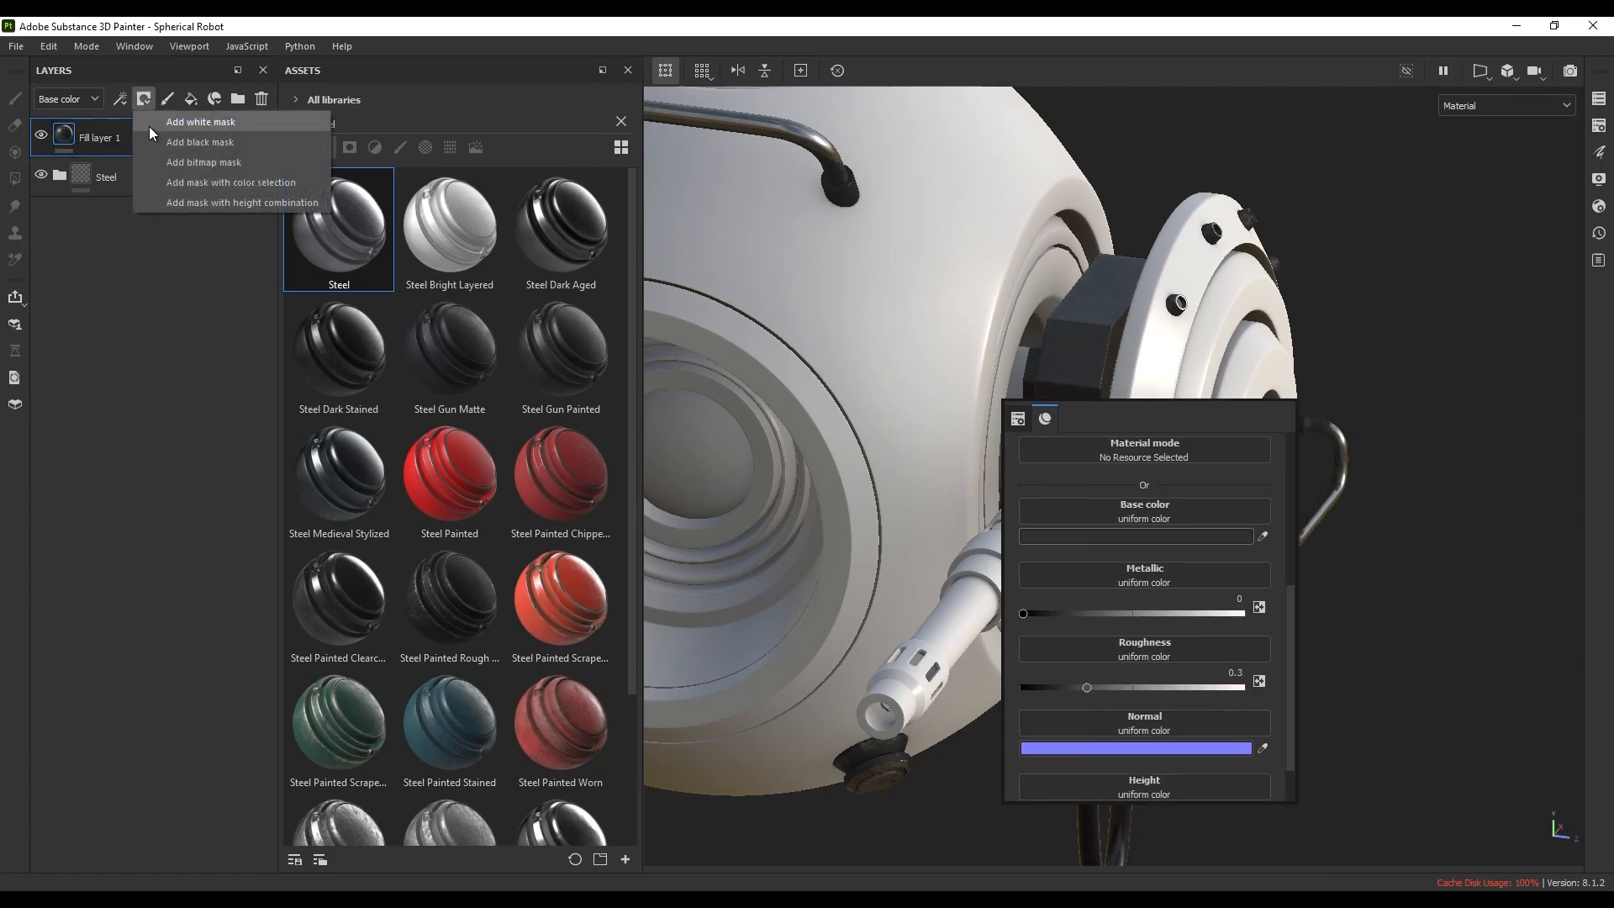
left_click(163, 148)
right_click(92, 136)
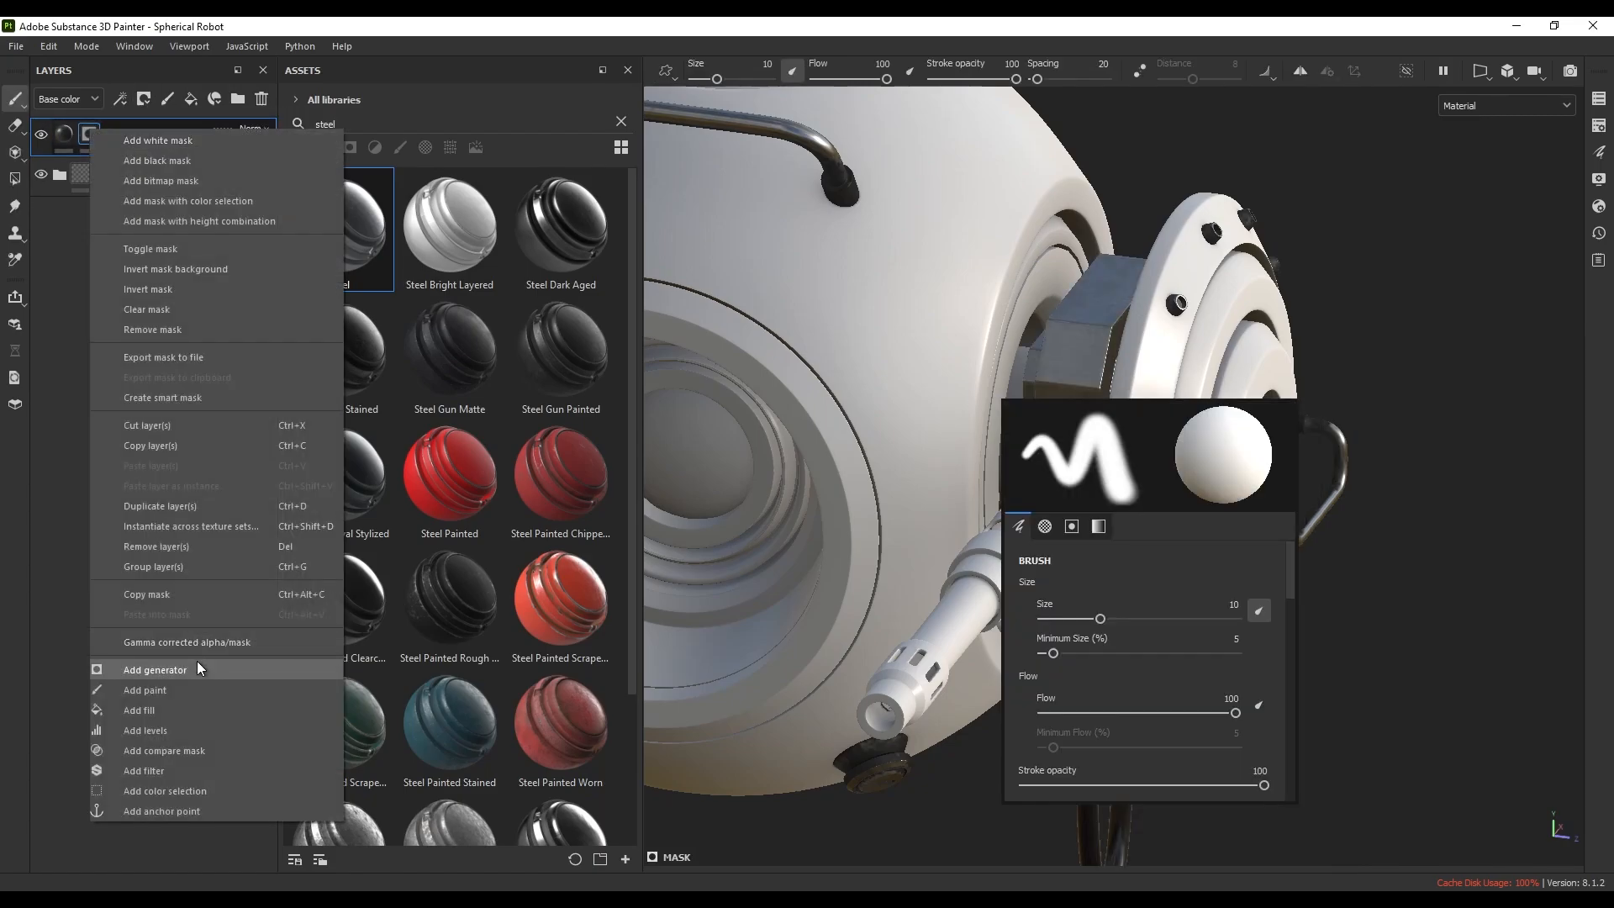
left_click(168, 670)
left_click(1195, 467)
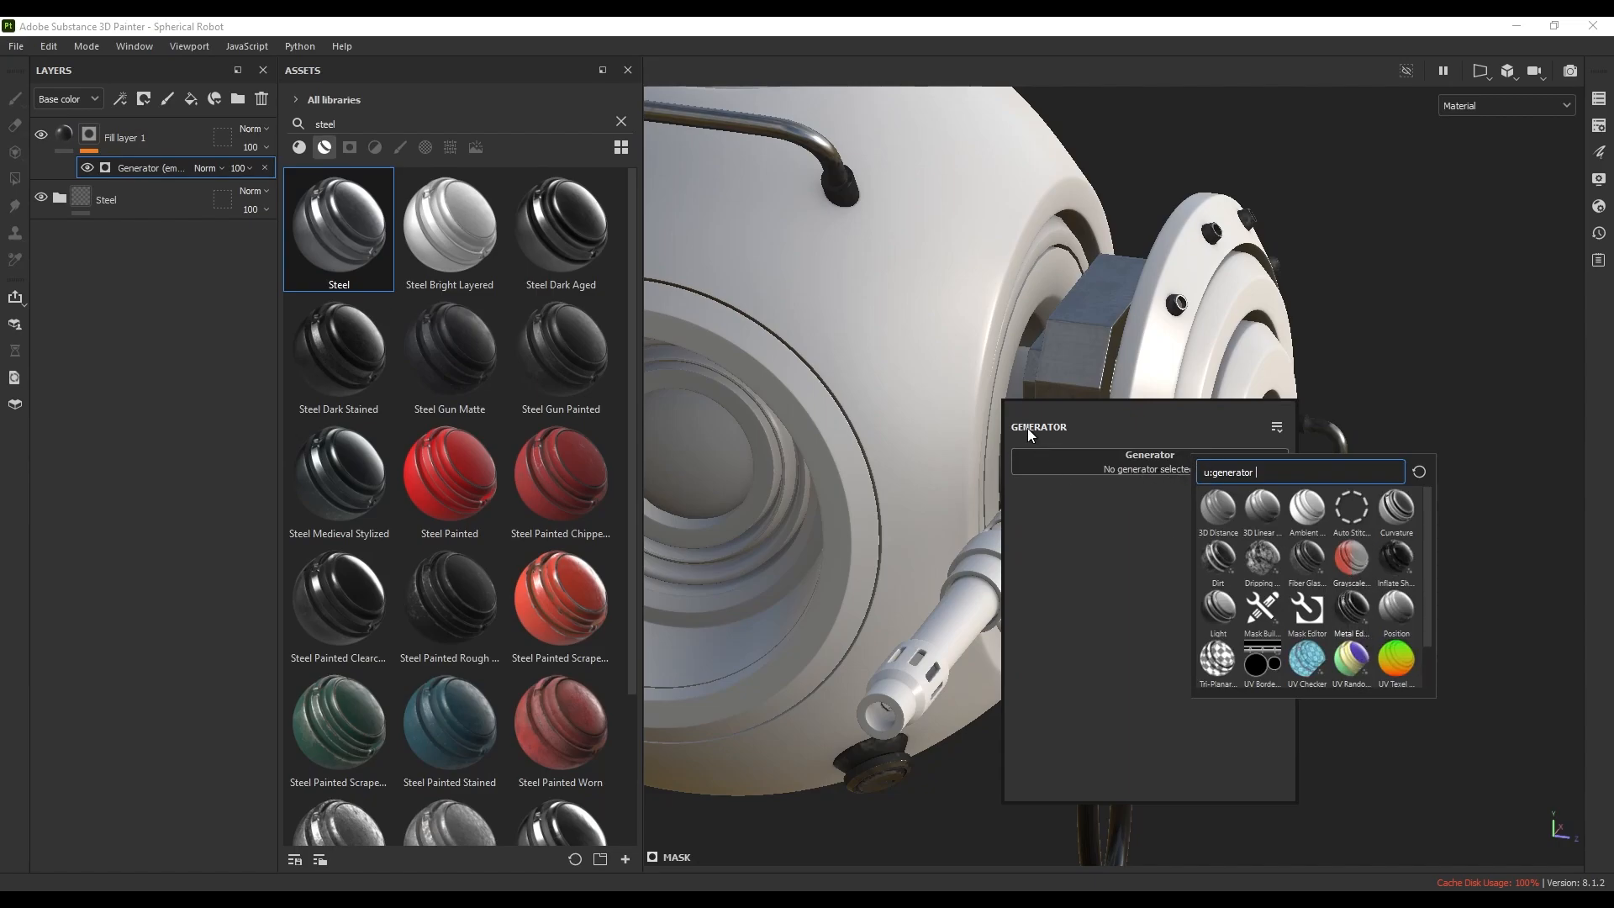
right_click(1362, 477)
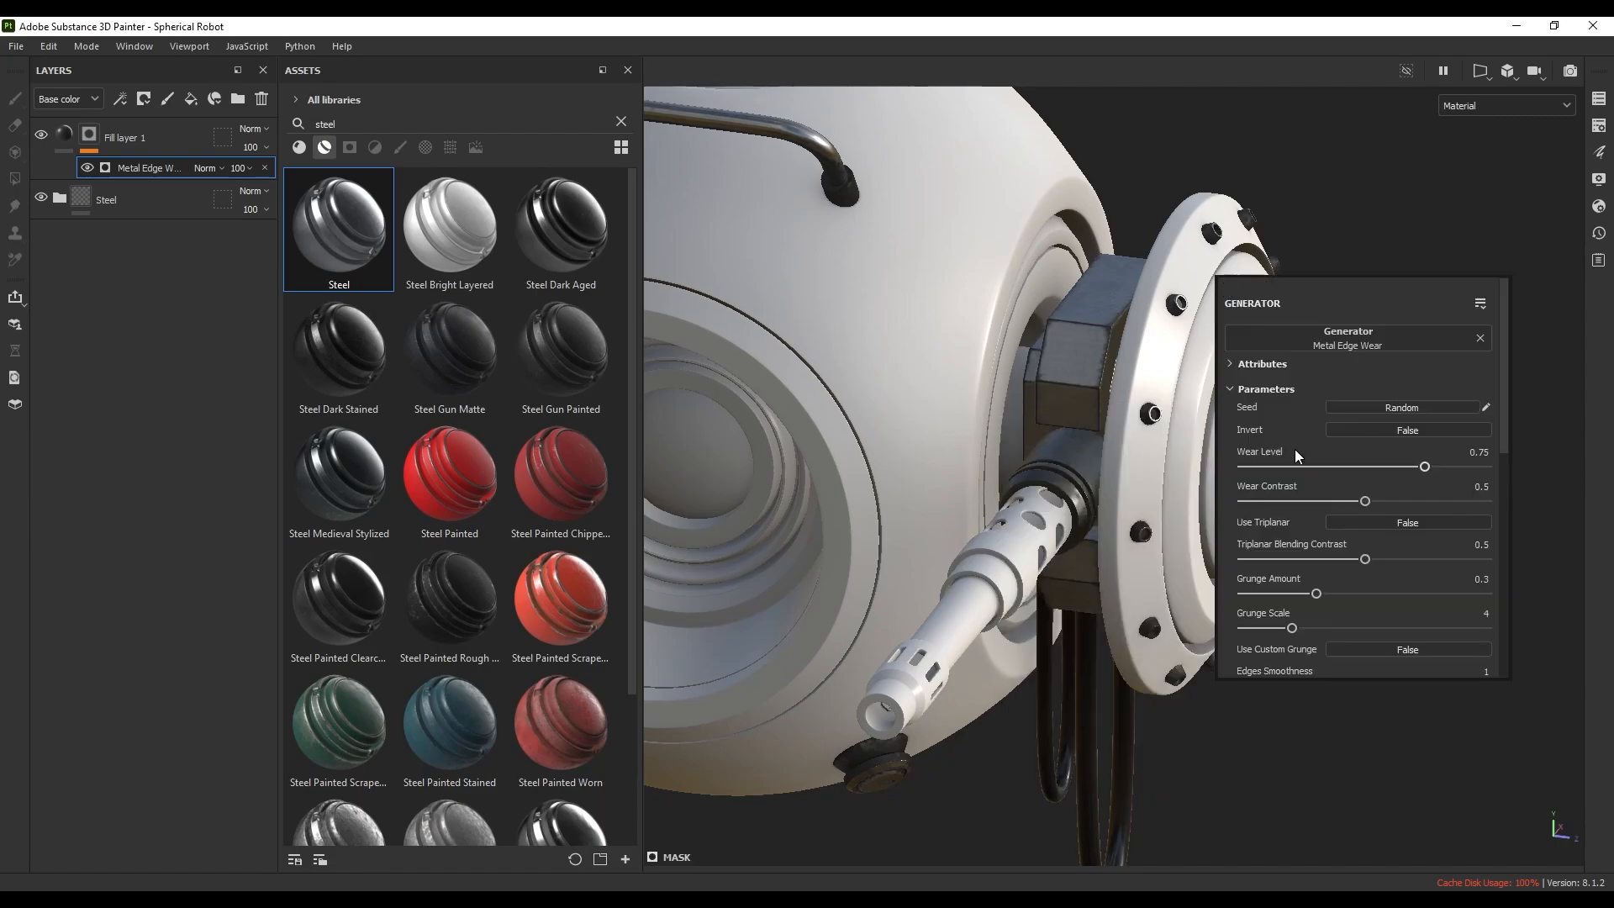
left_click(1424, 466)
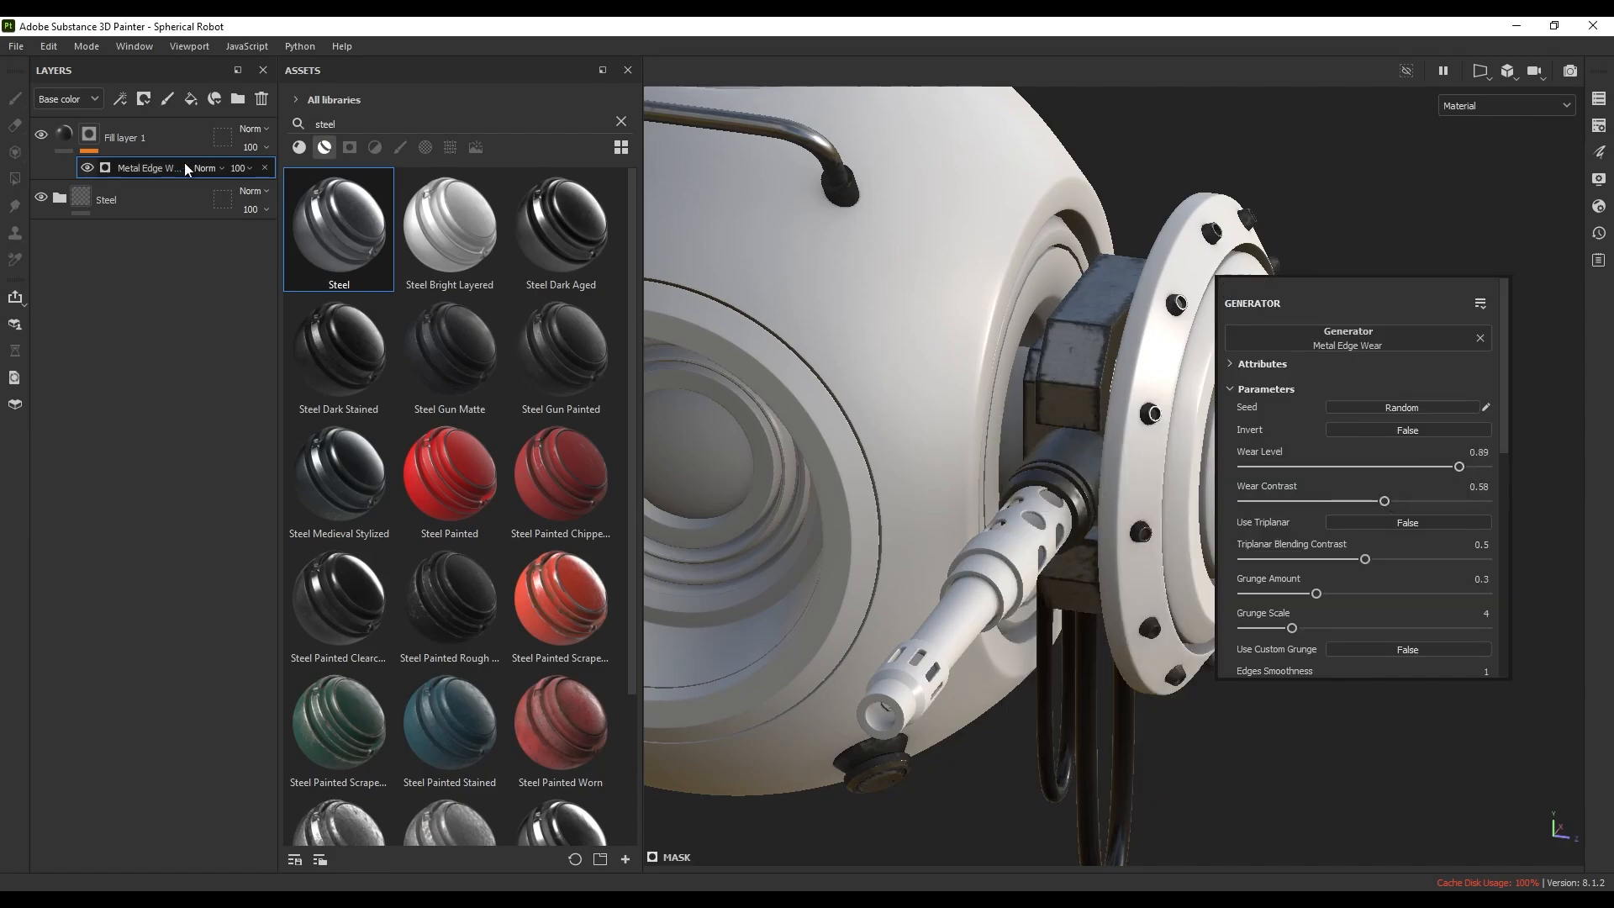
- Darken the base color of the Base layer in the holder block's Steel material to a neutral grey
left_click(60, 199)
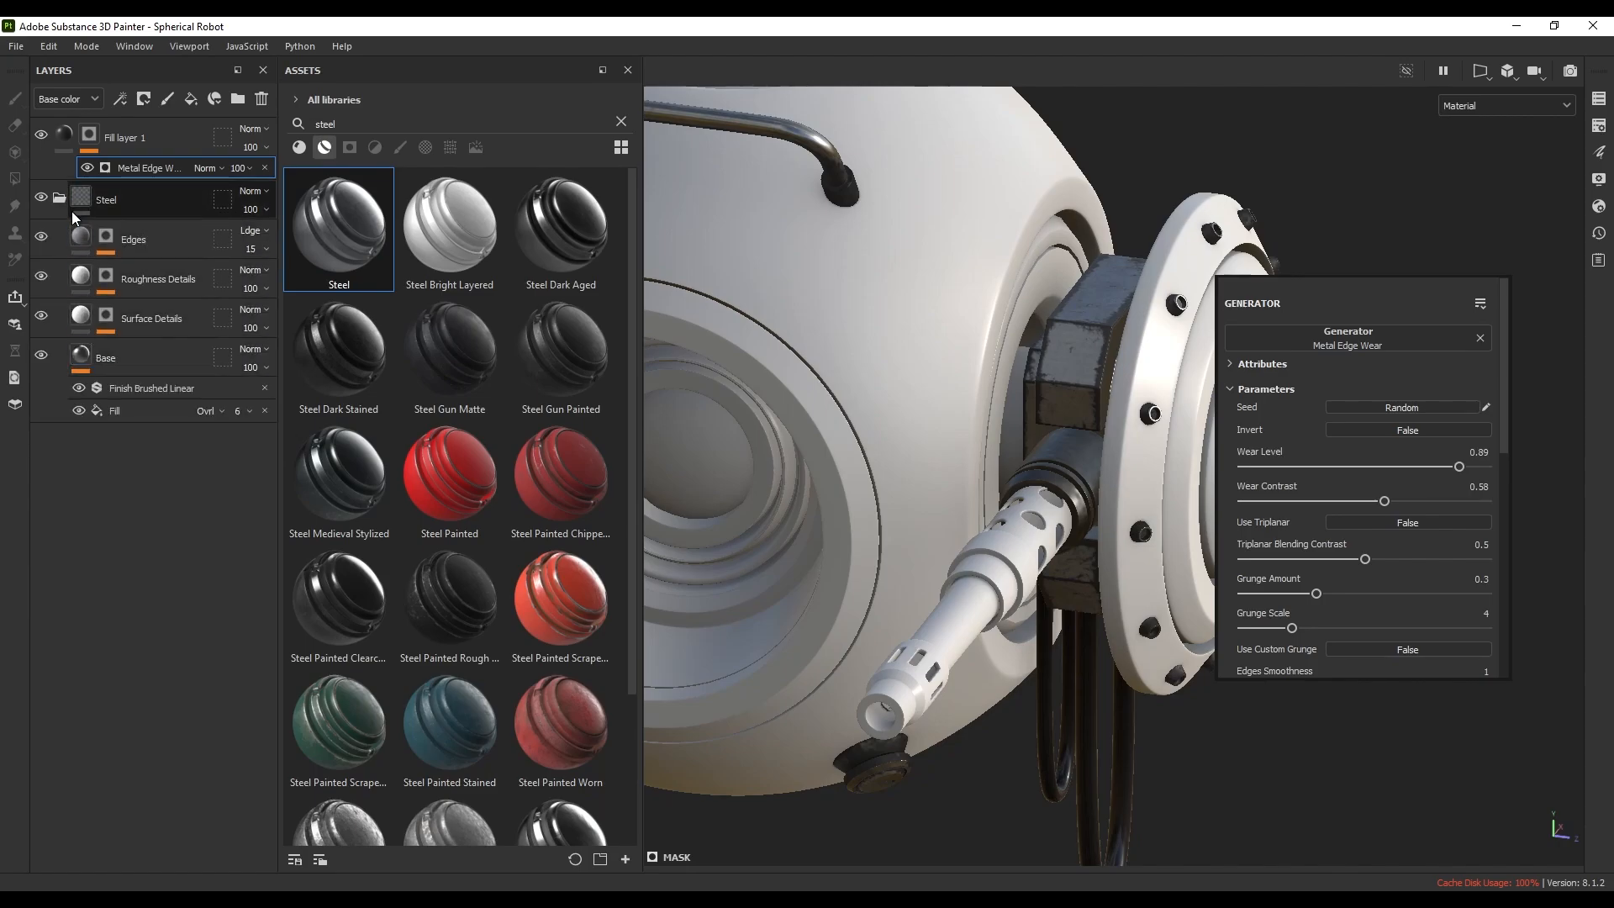
left_click(91, 357)
left_click(1338, 415)
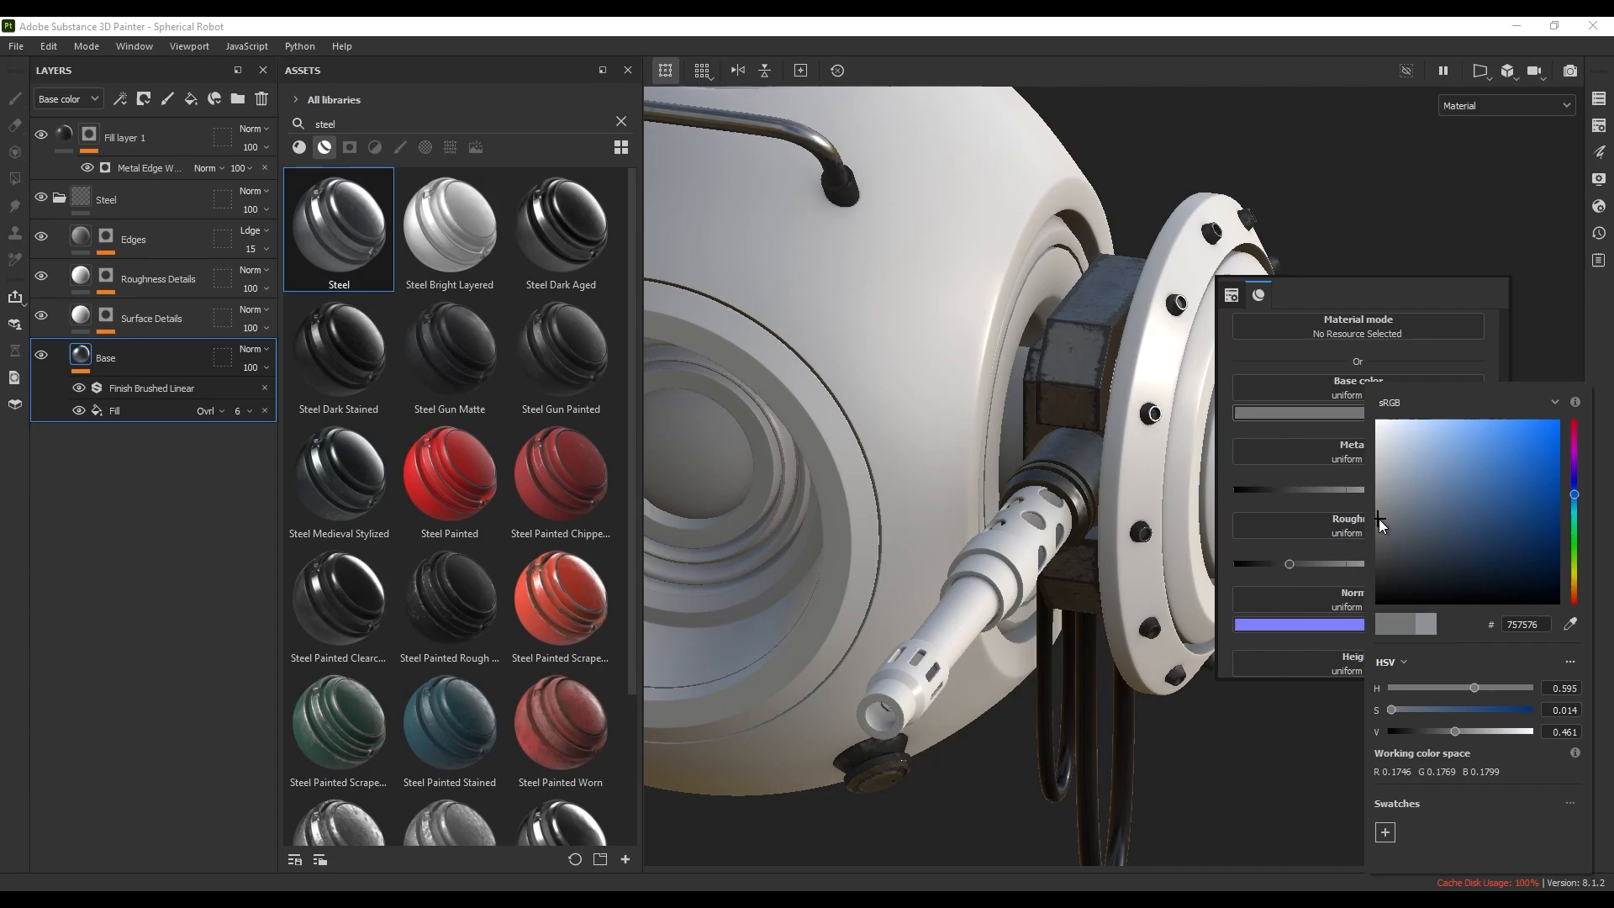
left_click_drag(1379, 518, 1384, 521)
- Search the smart materials for "plastic armor matt" and apply Plastic Armor Matte to the recessed ring around the turret holder
left_click_drag(1097, 452, 1030, 326, "alt")
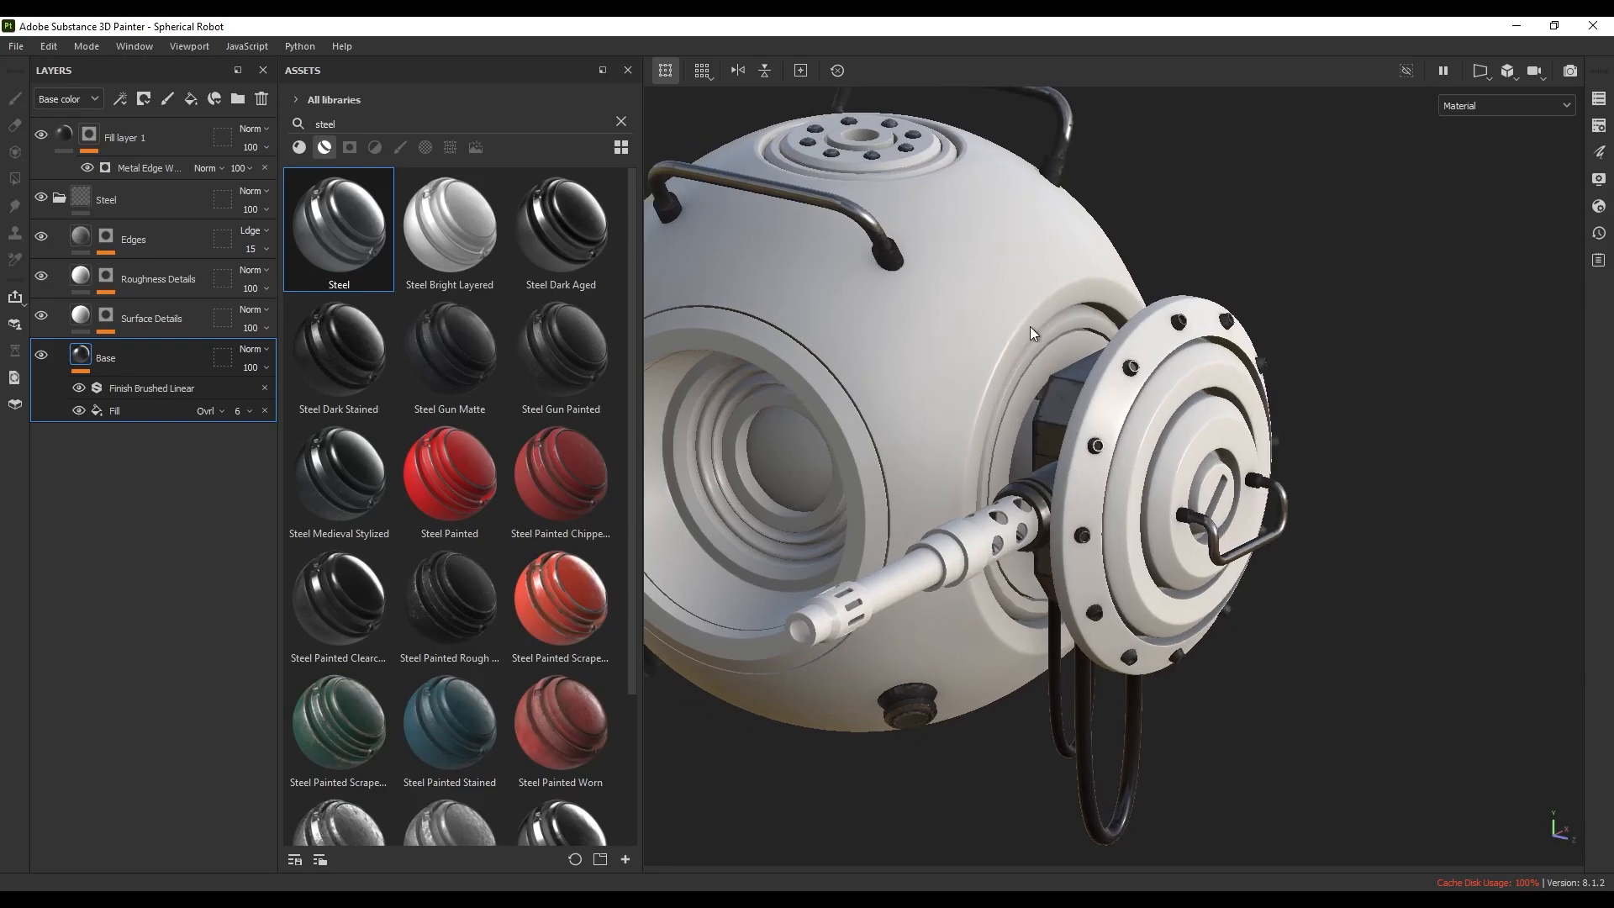
double_click(411, 126)
type("plasti")
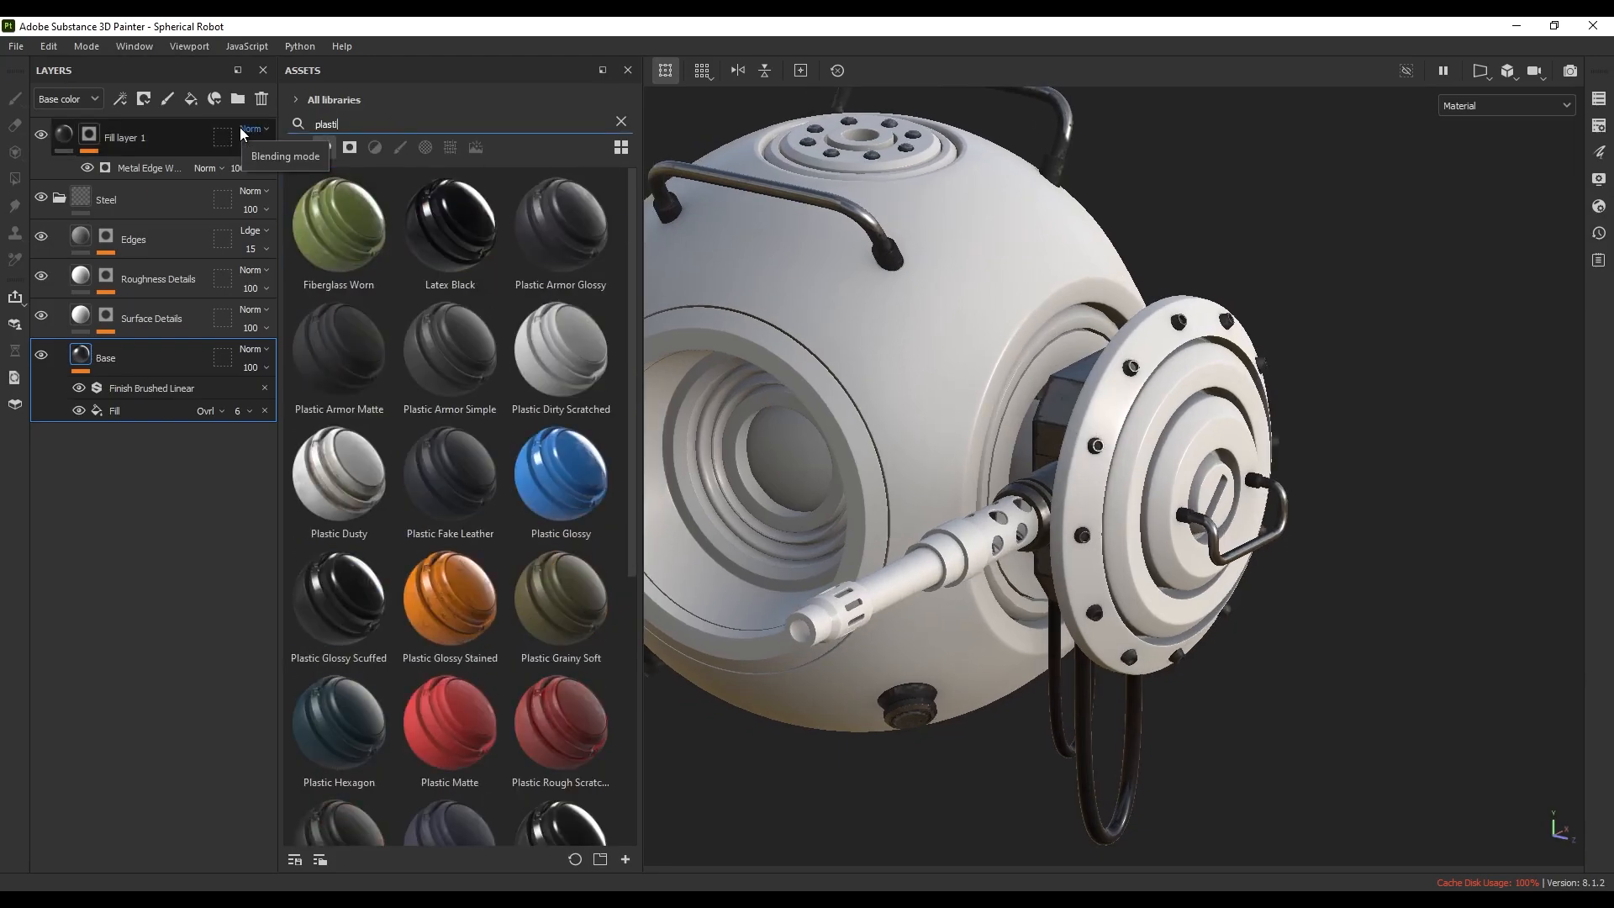
type("c armor ma")
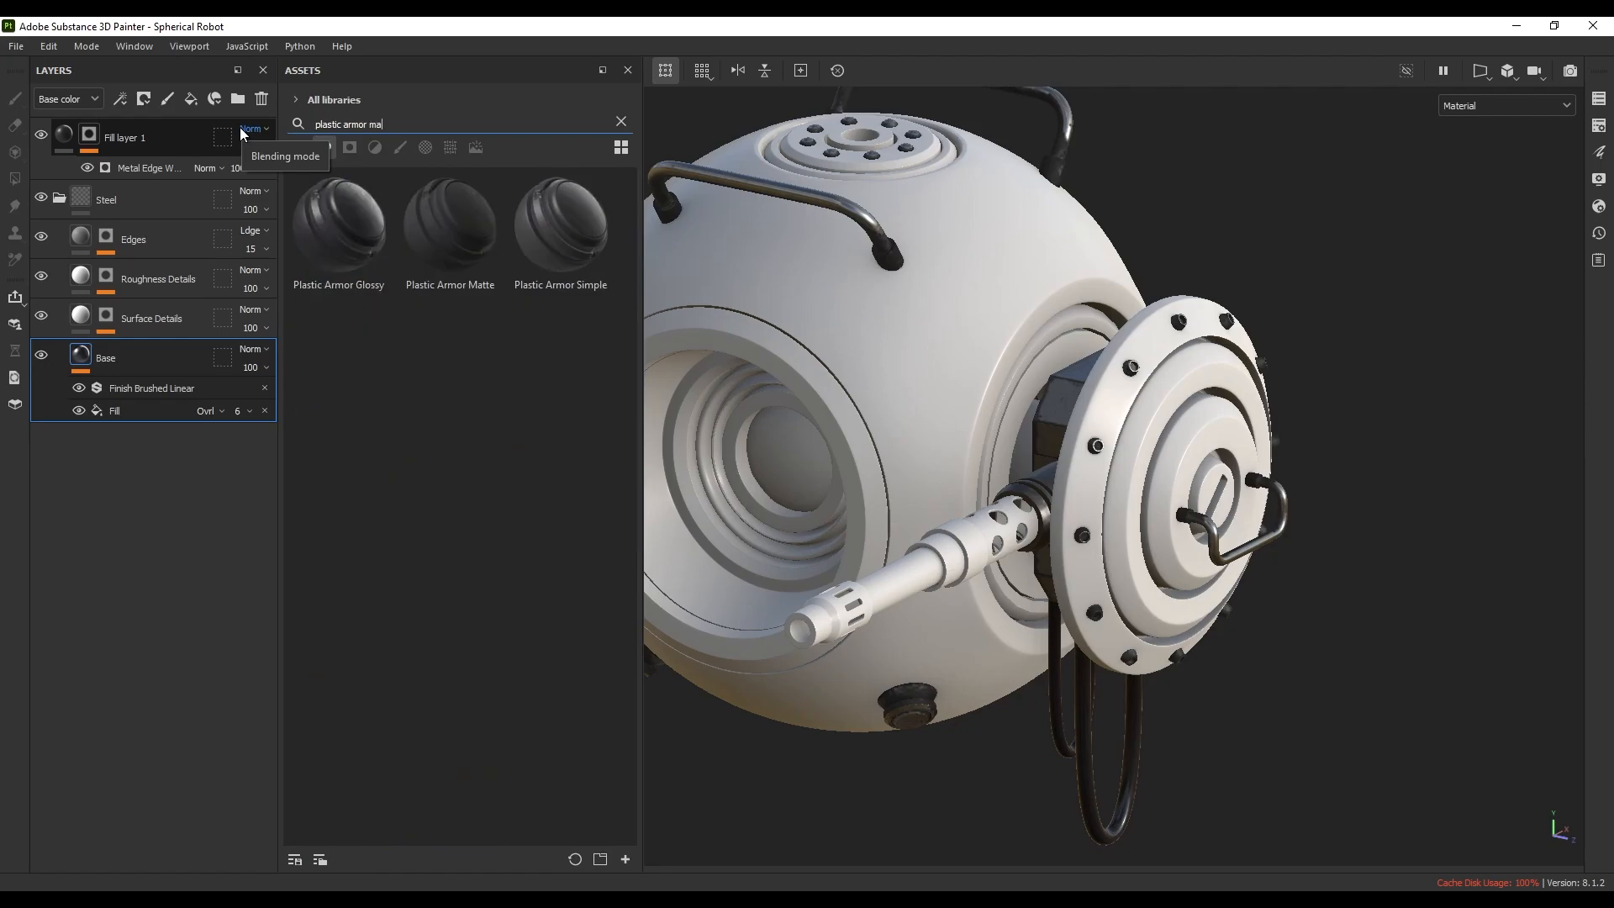
type("tt")
left_click_drag(434, 235, 1062, 345)
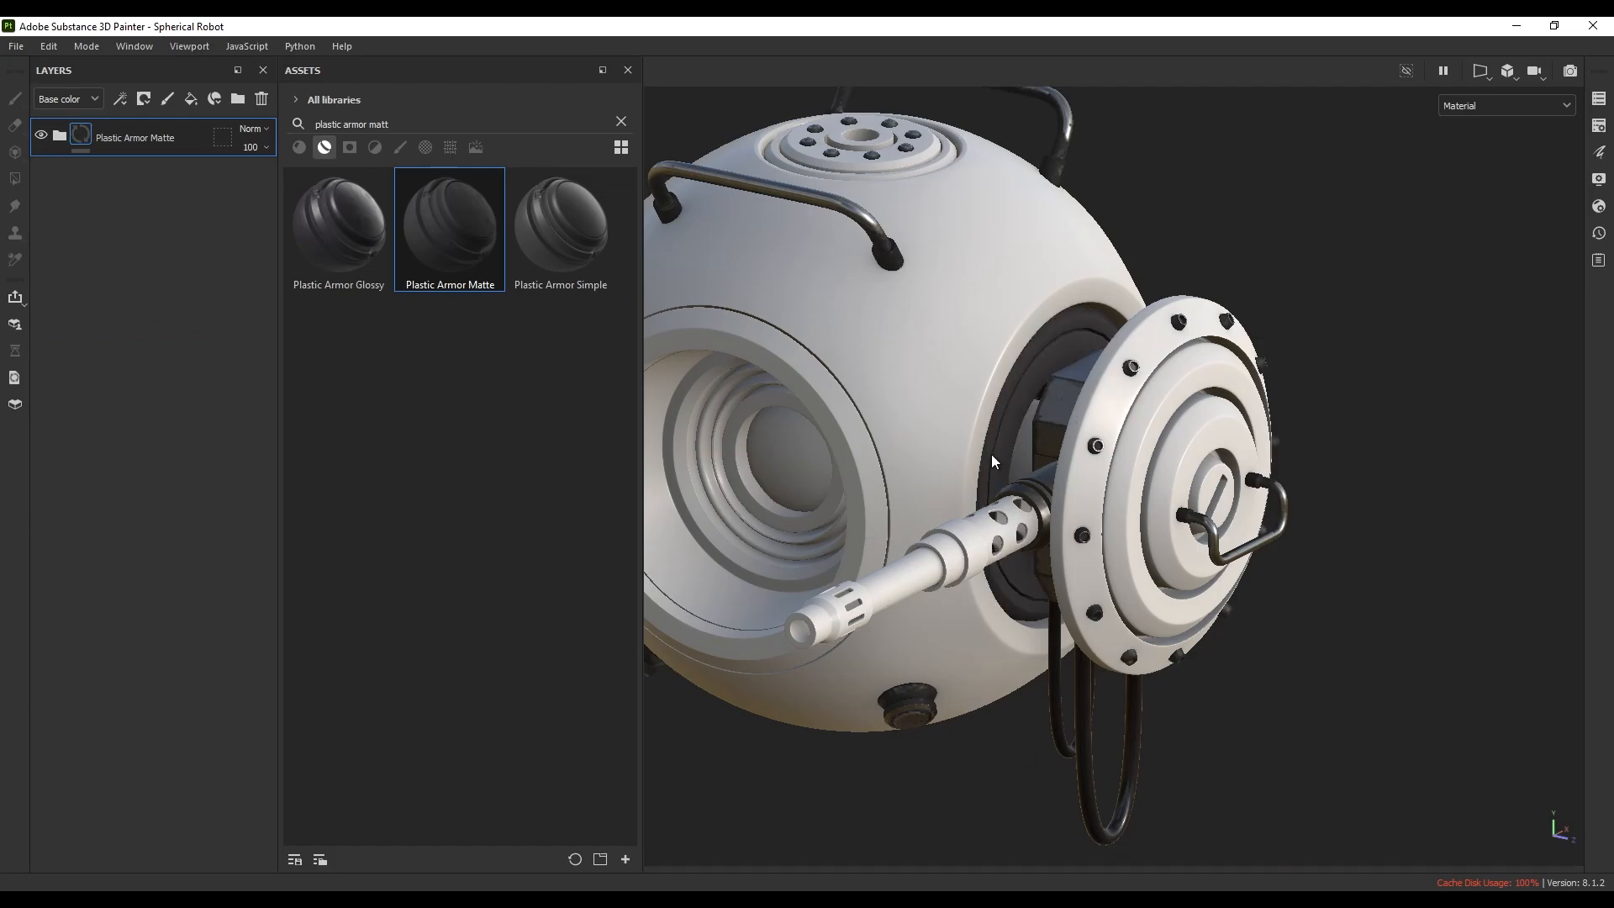
- Apply the Plastic Armor Matte smart material to the inner surface of the opening behind the holder block
scroll(992, 461, "down", 4)
mouse_move(1135, 461)
left_mouse_down("alt")
mouse_move(1361, 449)
mouse_move(1151, 457)
left_mouse_up("alt")
scroll(1151, 457, "up", 5)
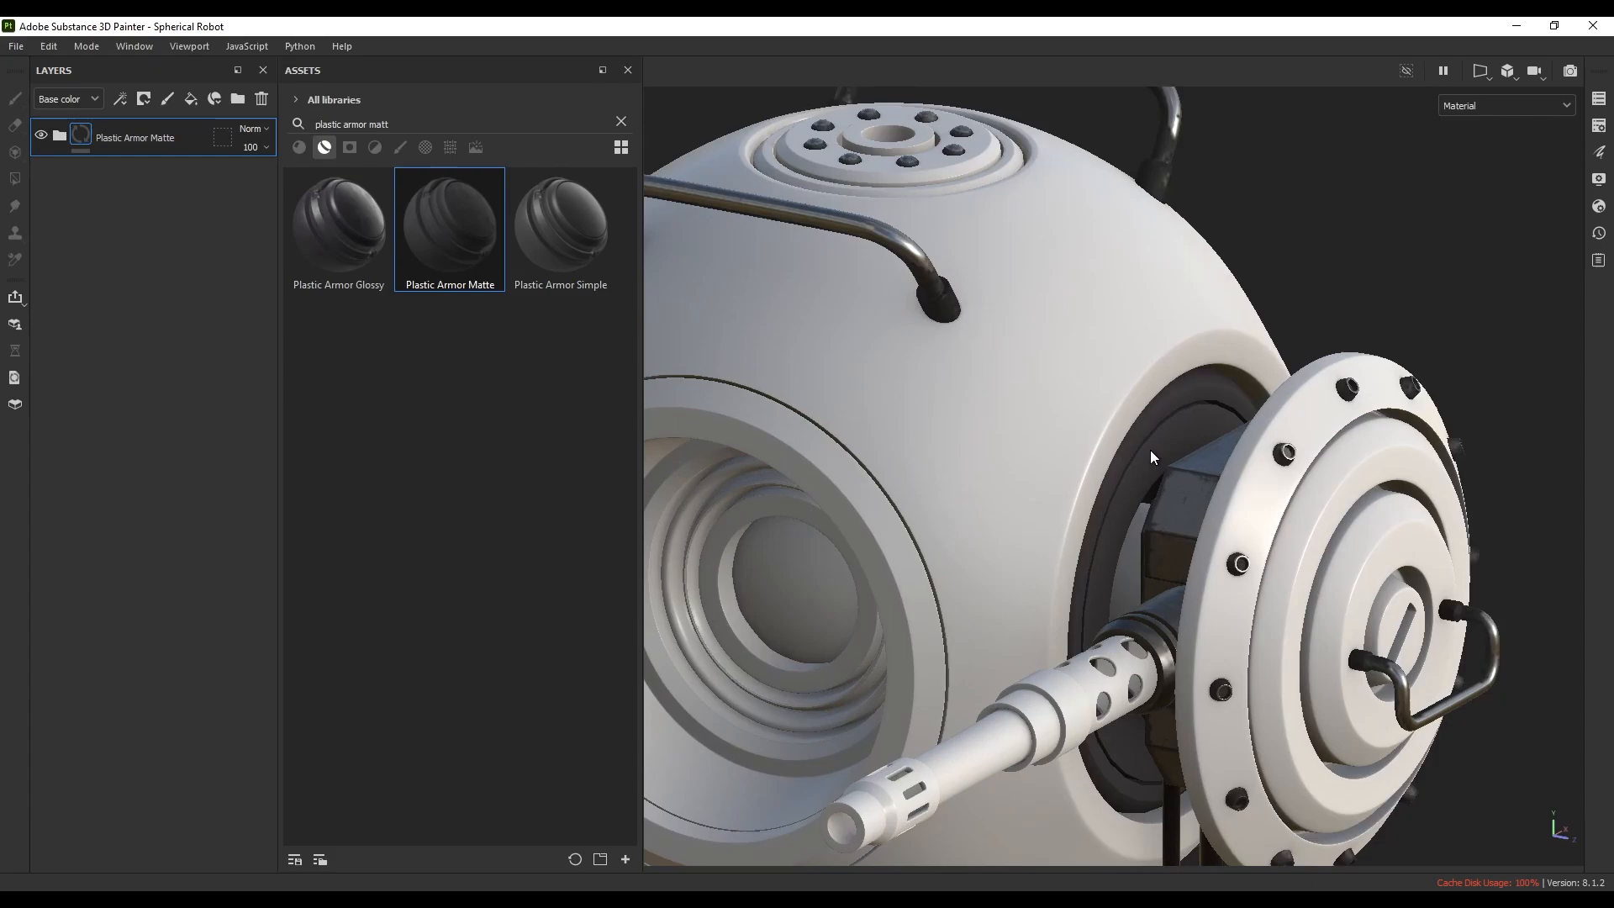
scroll(1150, 451, "up", 5)
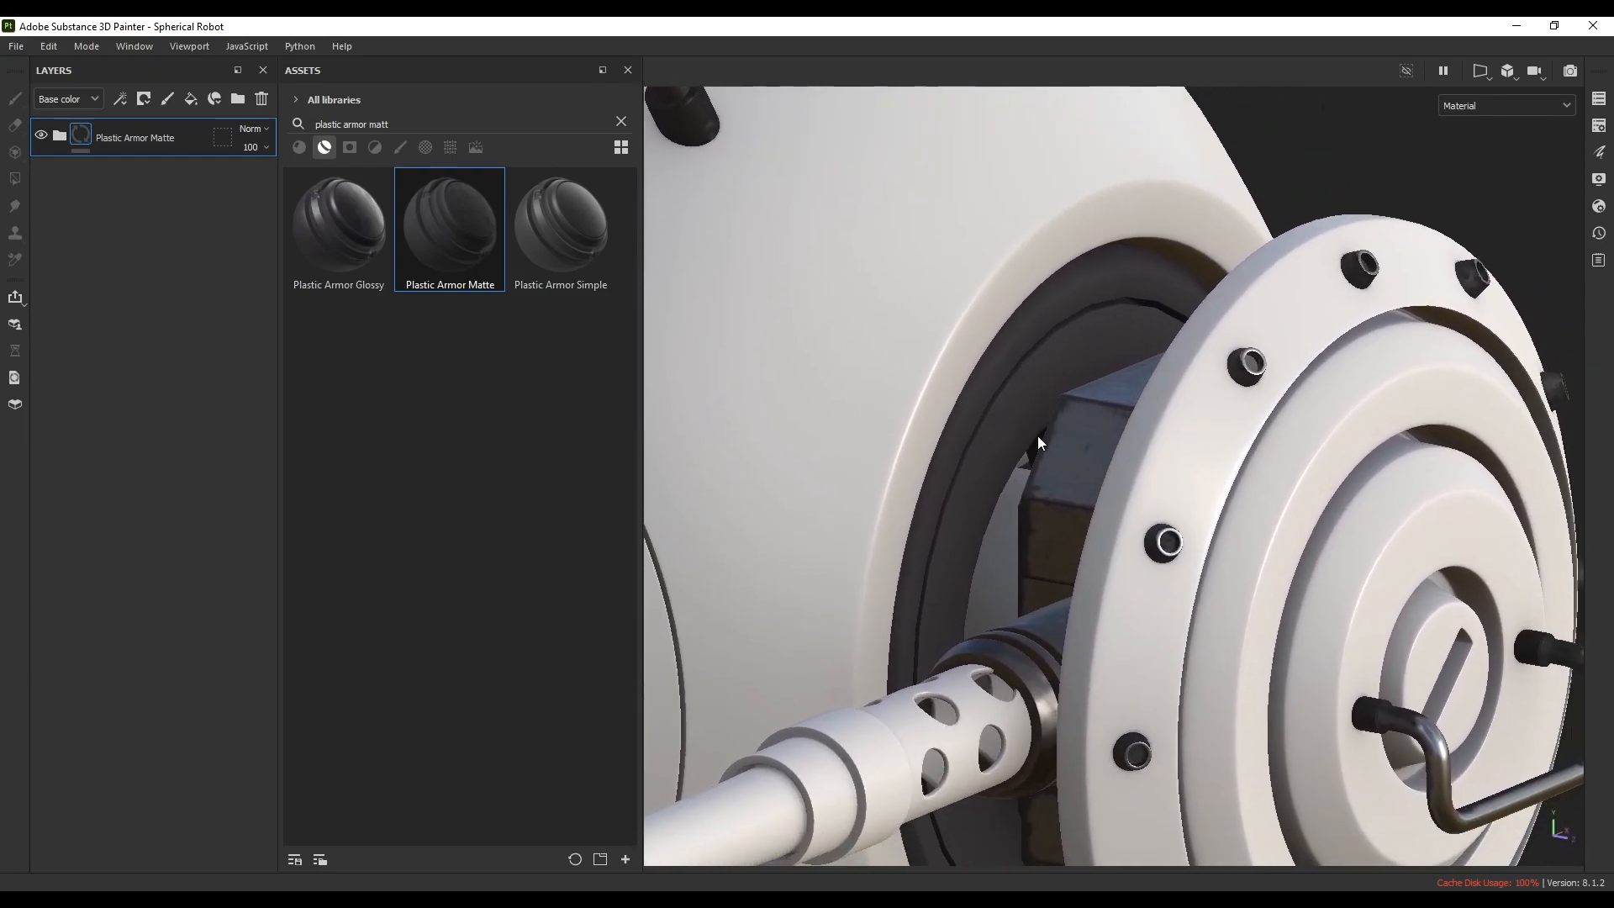
scroll(1002, 575, "up", 4)
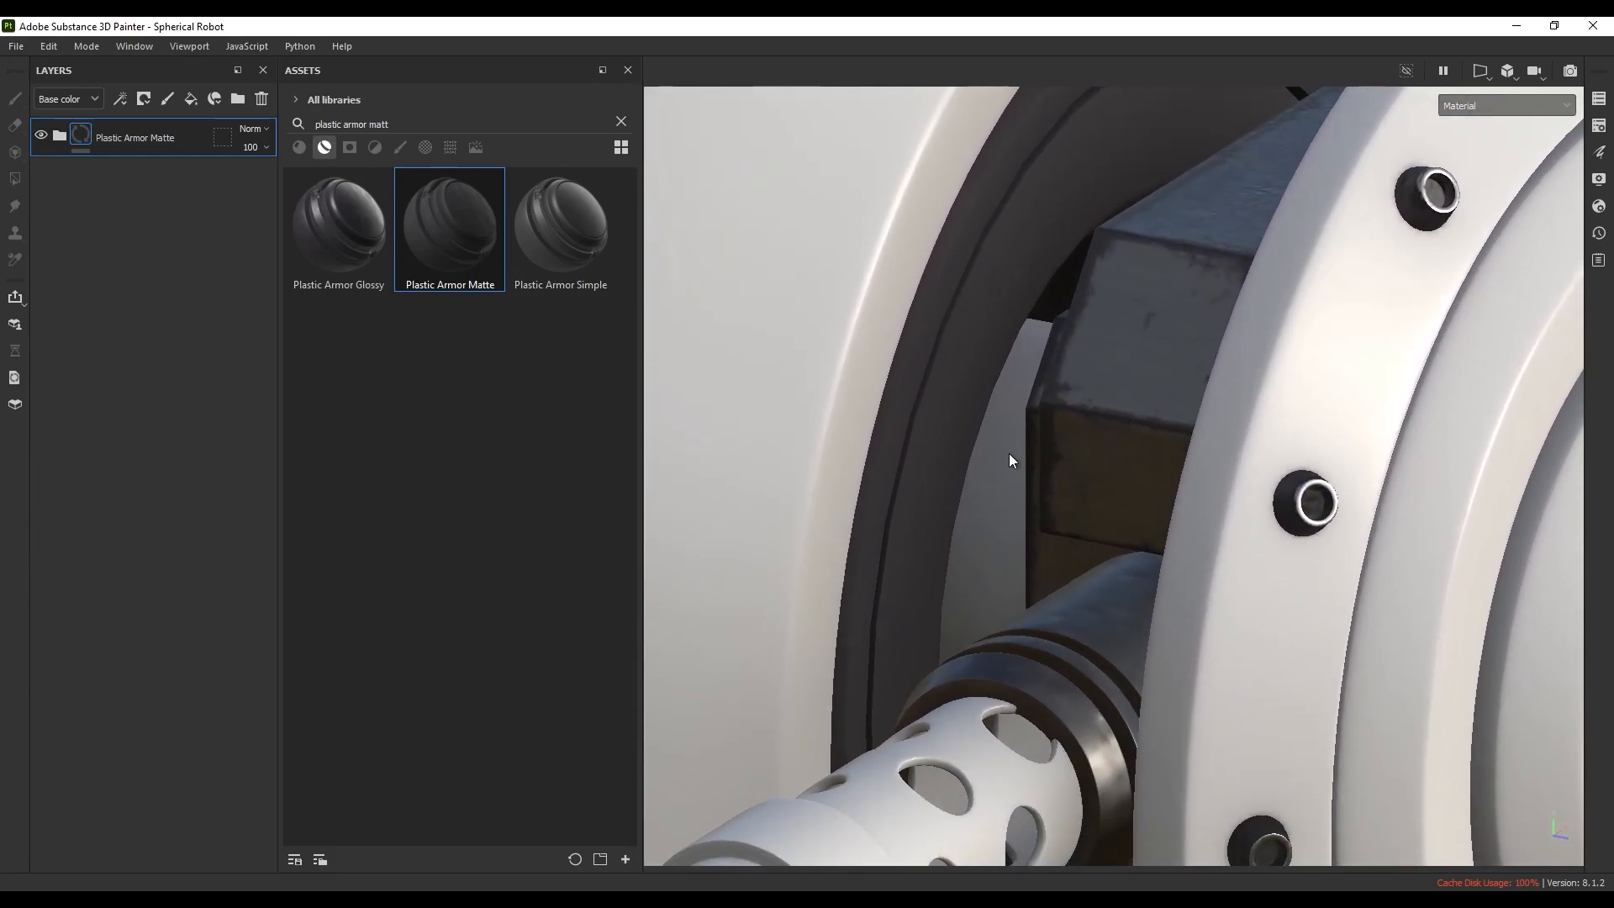
left_click_drag(474, 239, 990, 521)
- Add a fill layer above the Plastic Armor Matte material on the Connection texture set
scroll(990, 521, "down", 5)
left_click_drag(1026, 453, 983, 442, "alt")
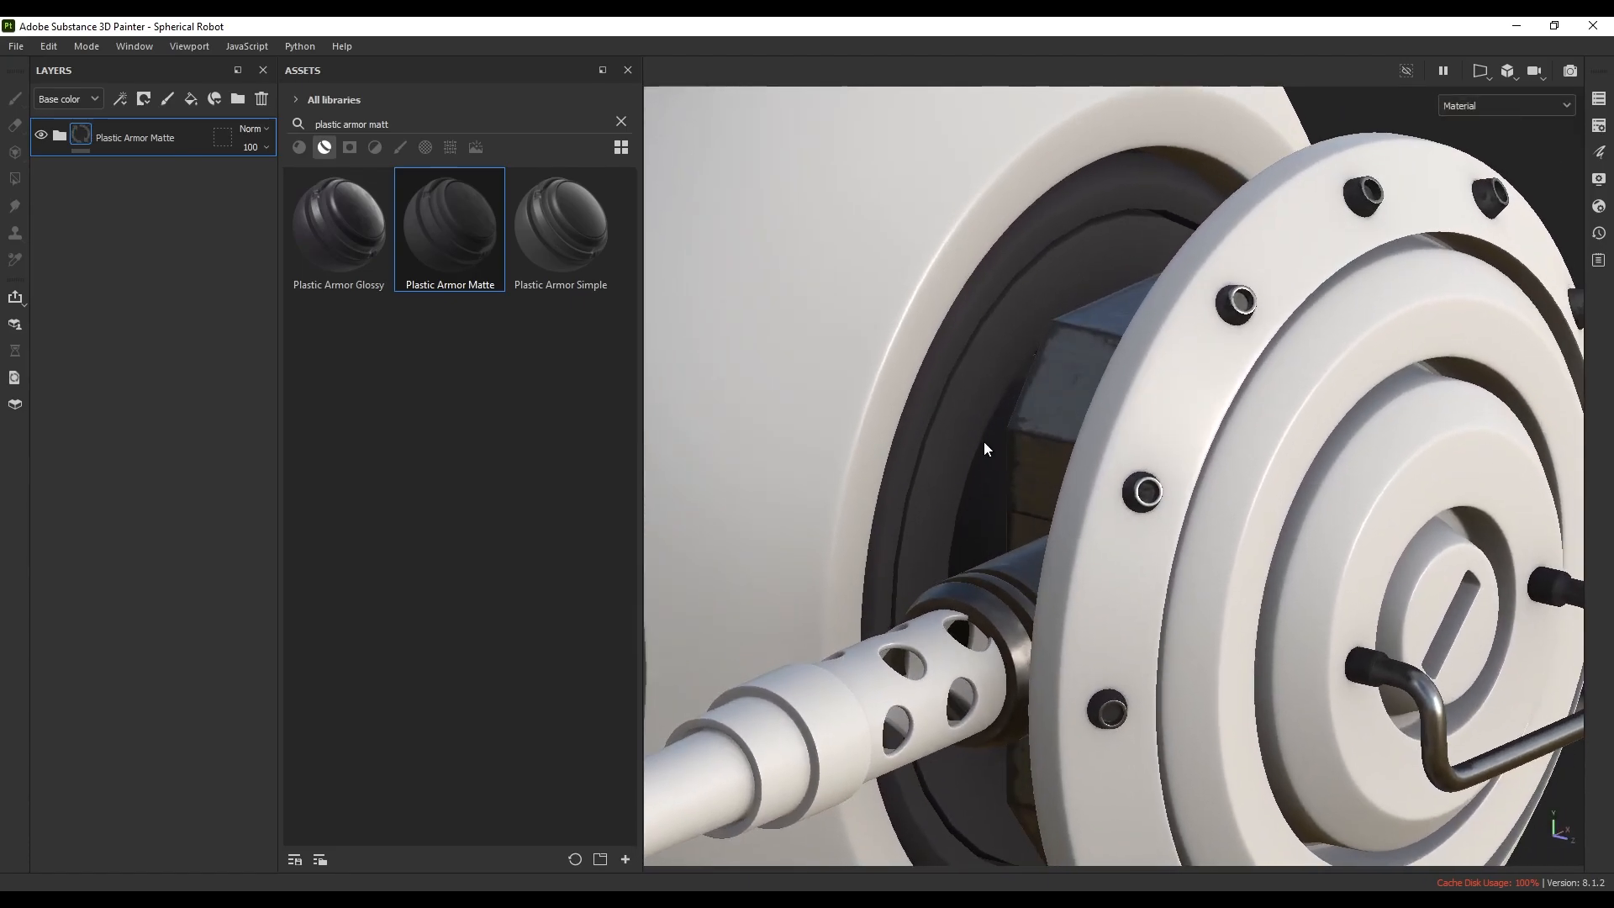
left_click(1598, 98)
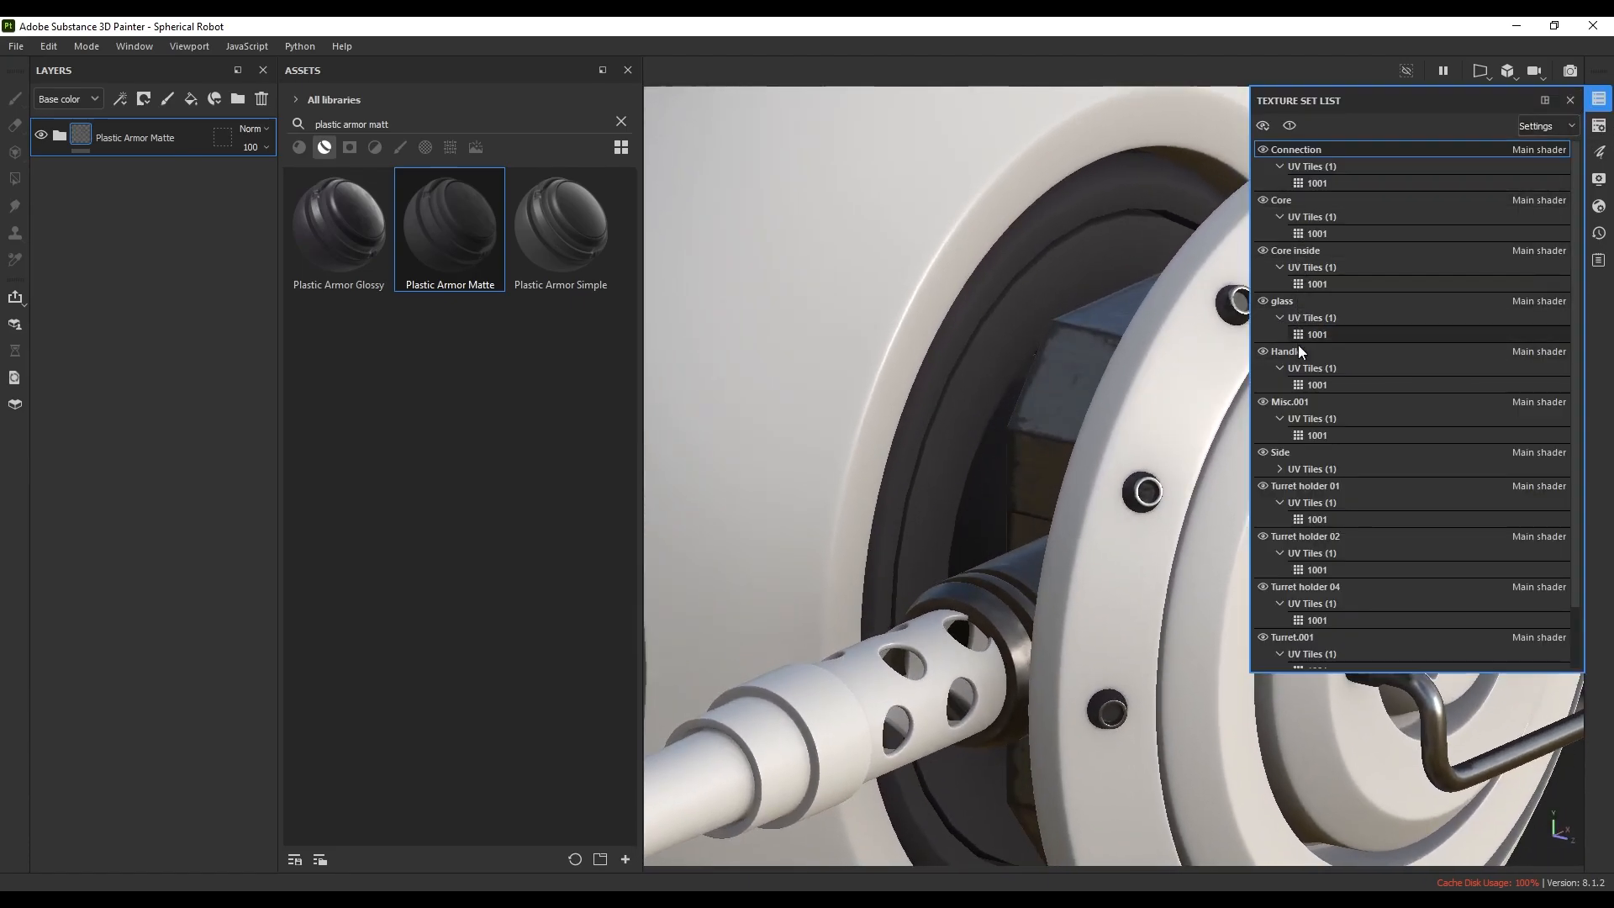
left_click(1289, 251)
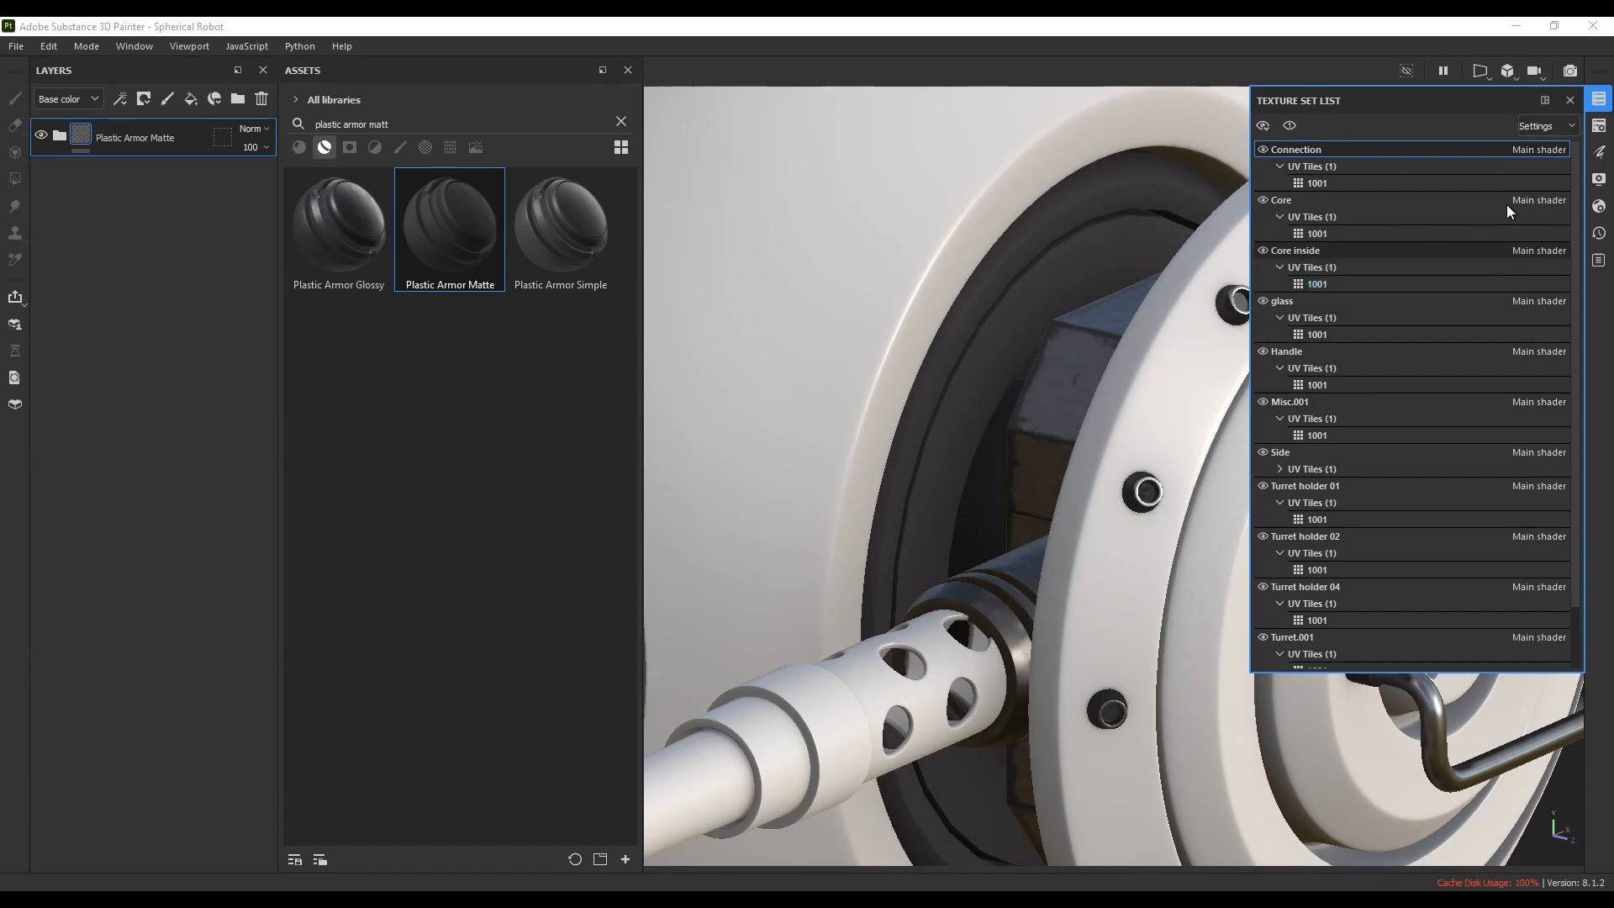
left_click(1599, 102)
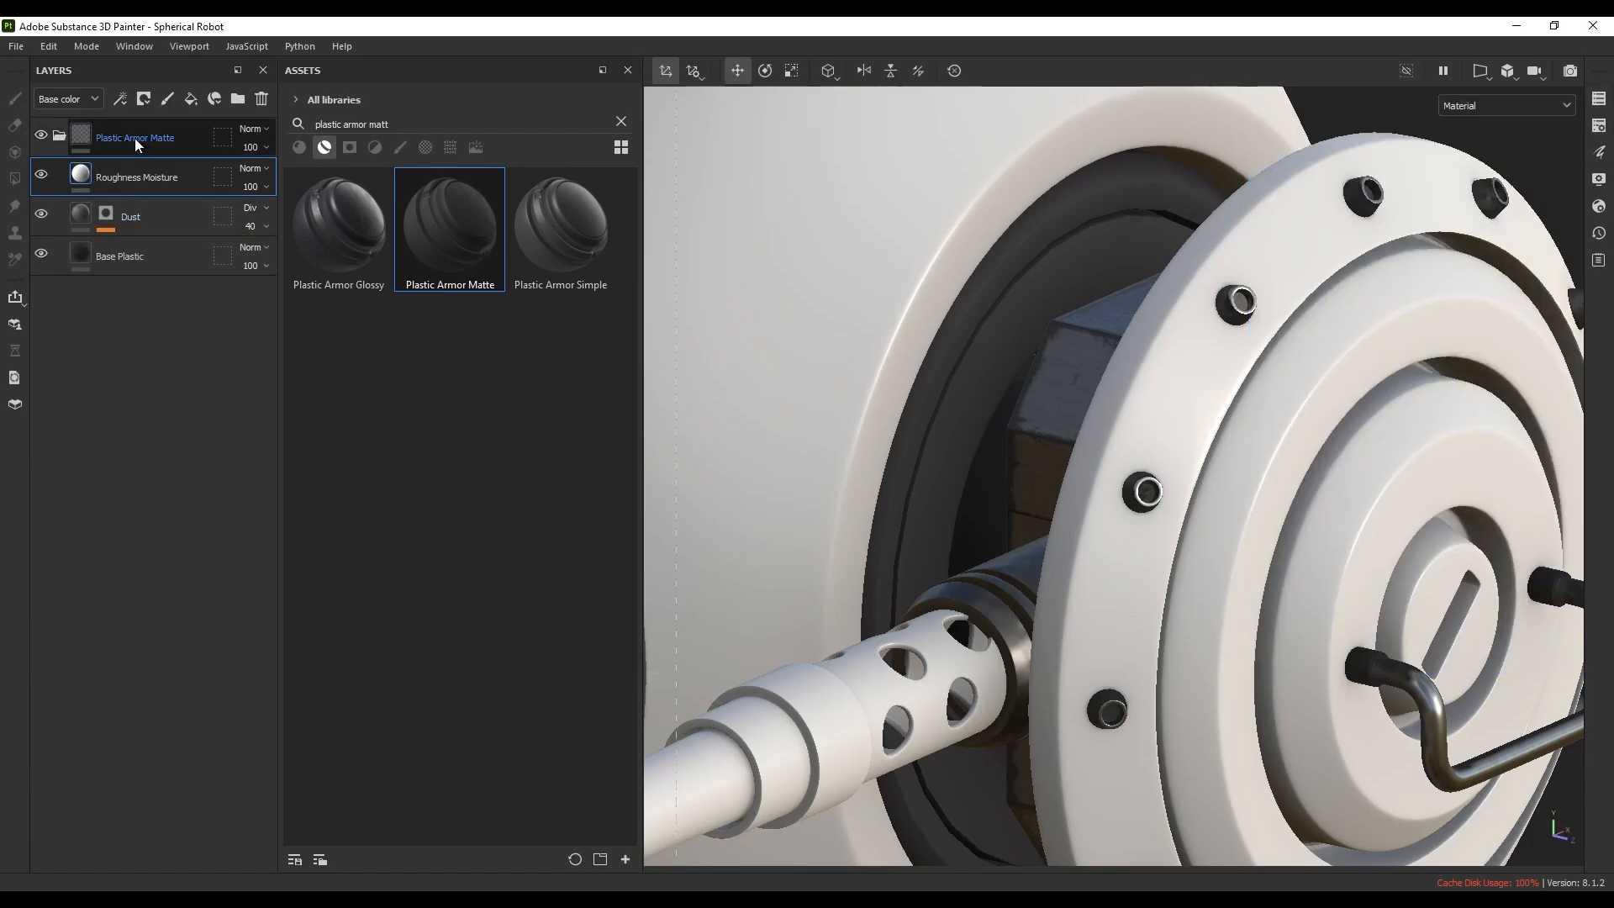
left_click(60, 135)
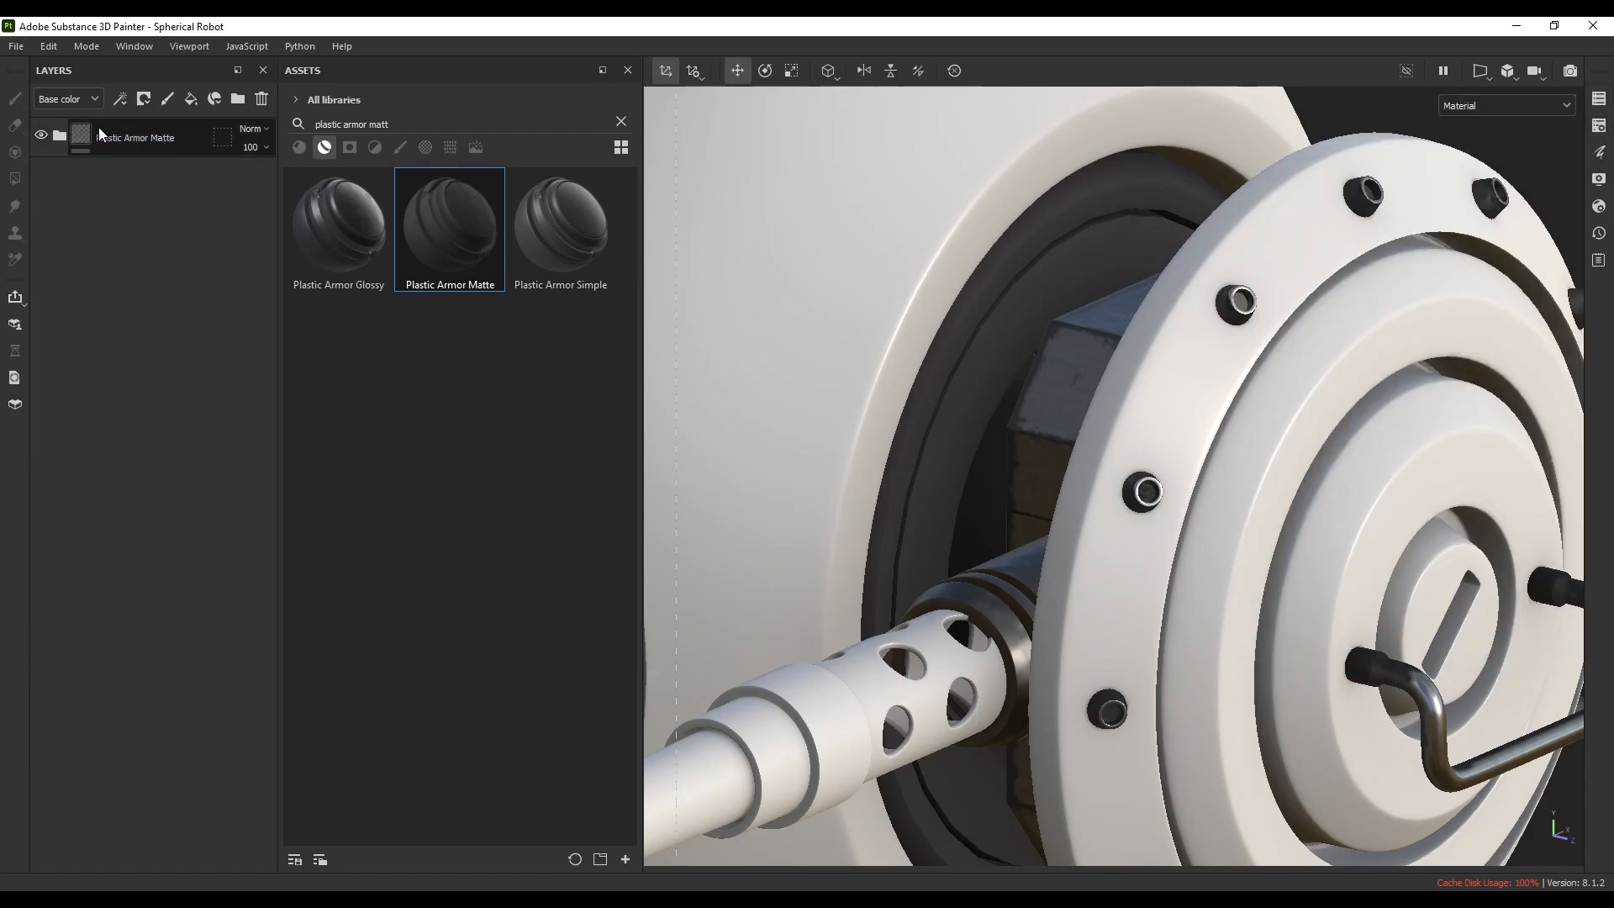
left_click(191, 98)
left_click_drag(168, 160, 154, 124)
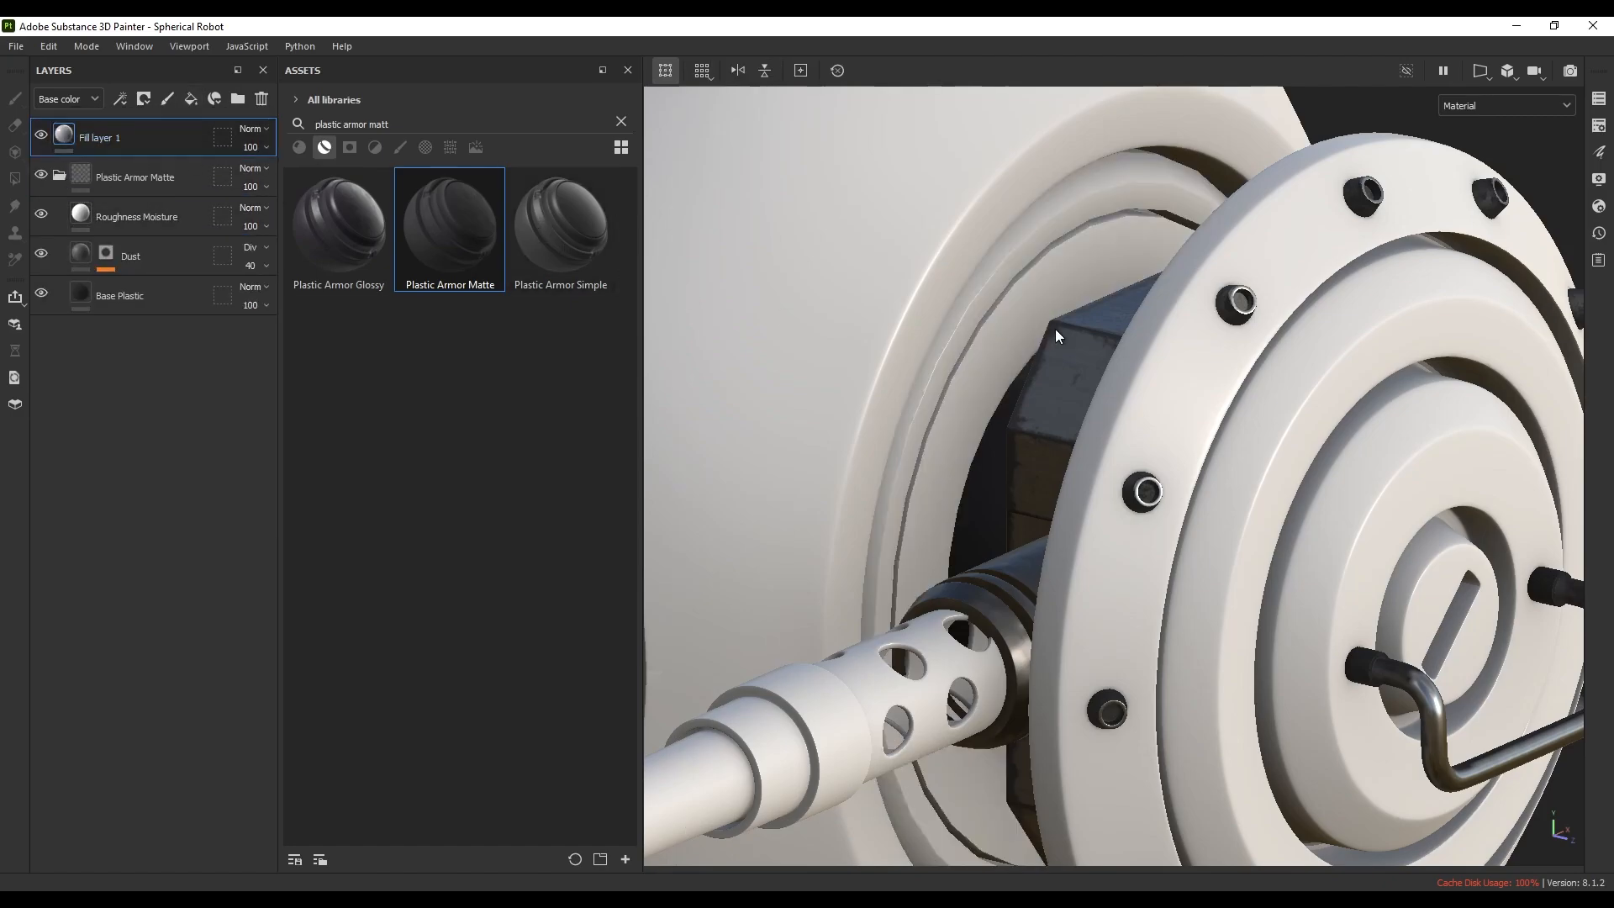
- Give the ring's fill layer a black mask with a Metal Edge Wear generator and set its wear level to 0.43
left_click(142, 99)
left_click(188, 140)
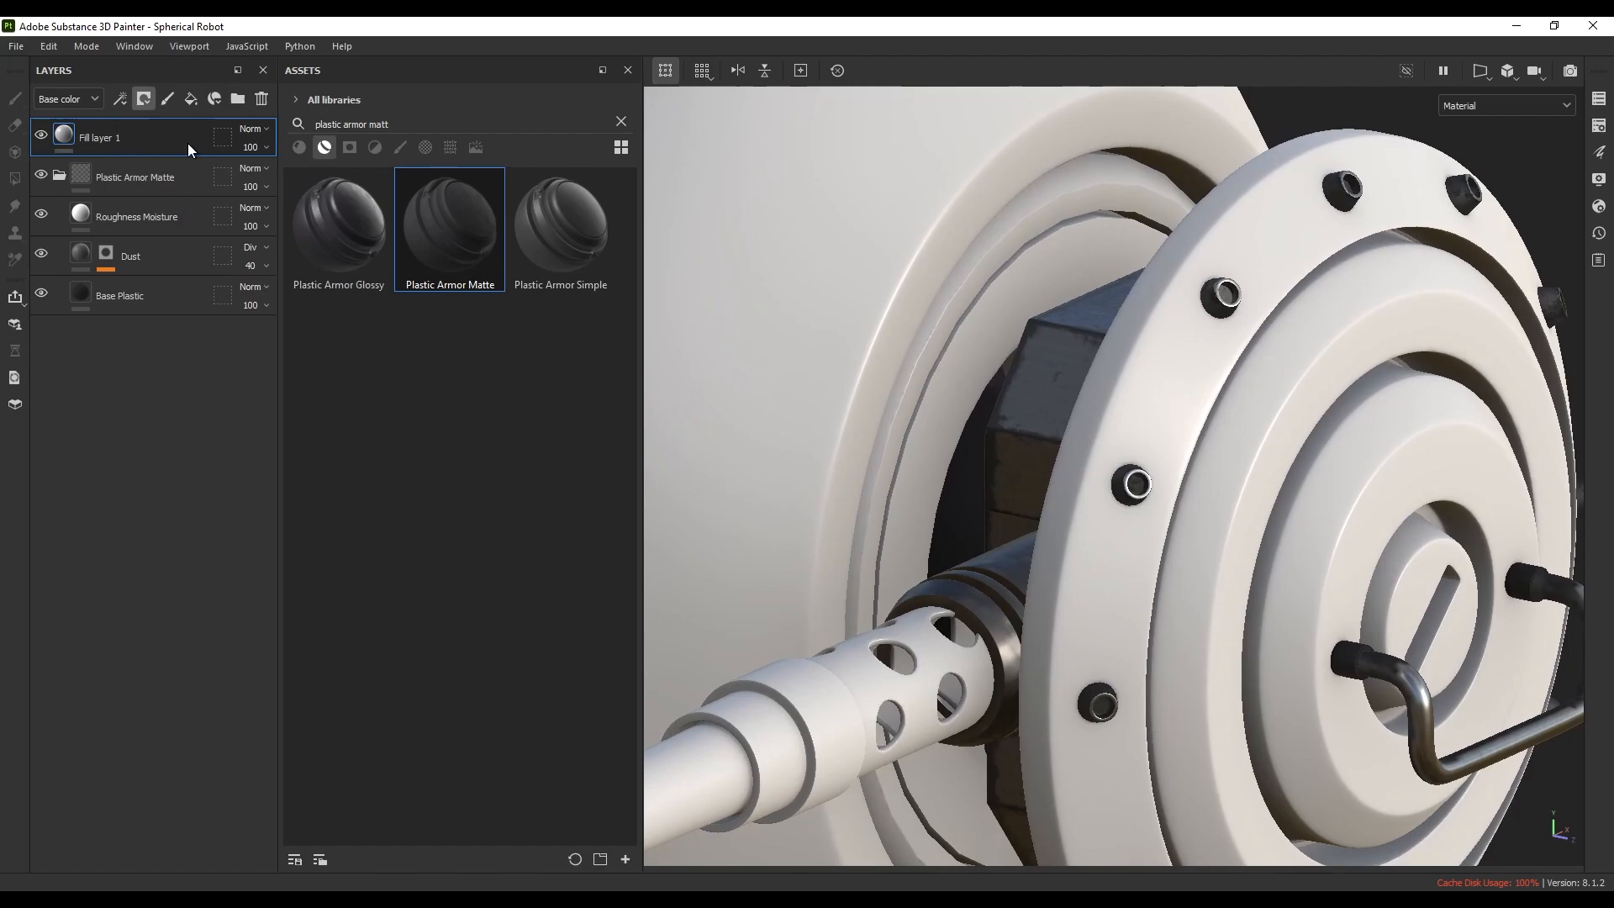
right_click(98, 134)
left_click(142, 669)
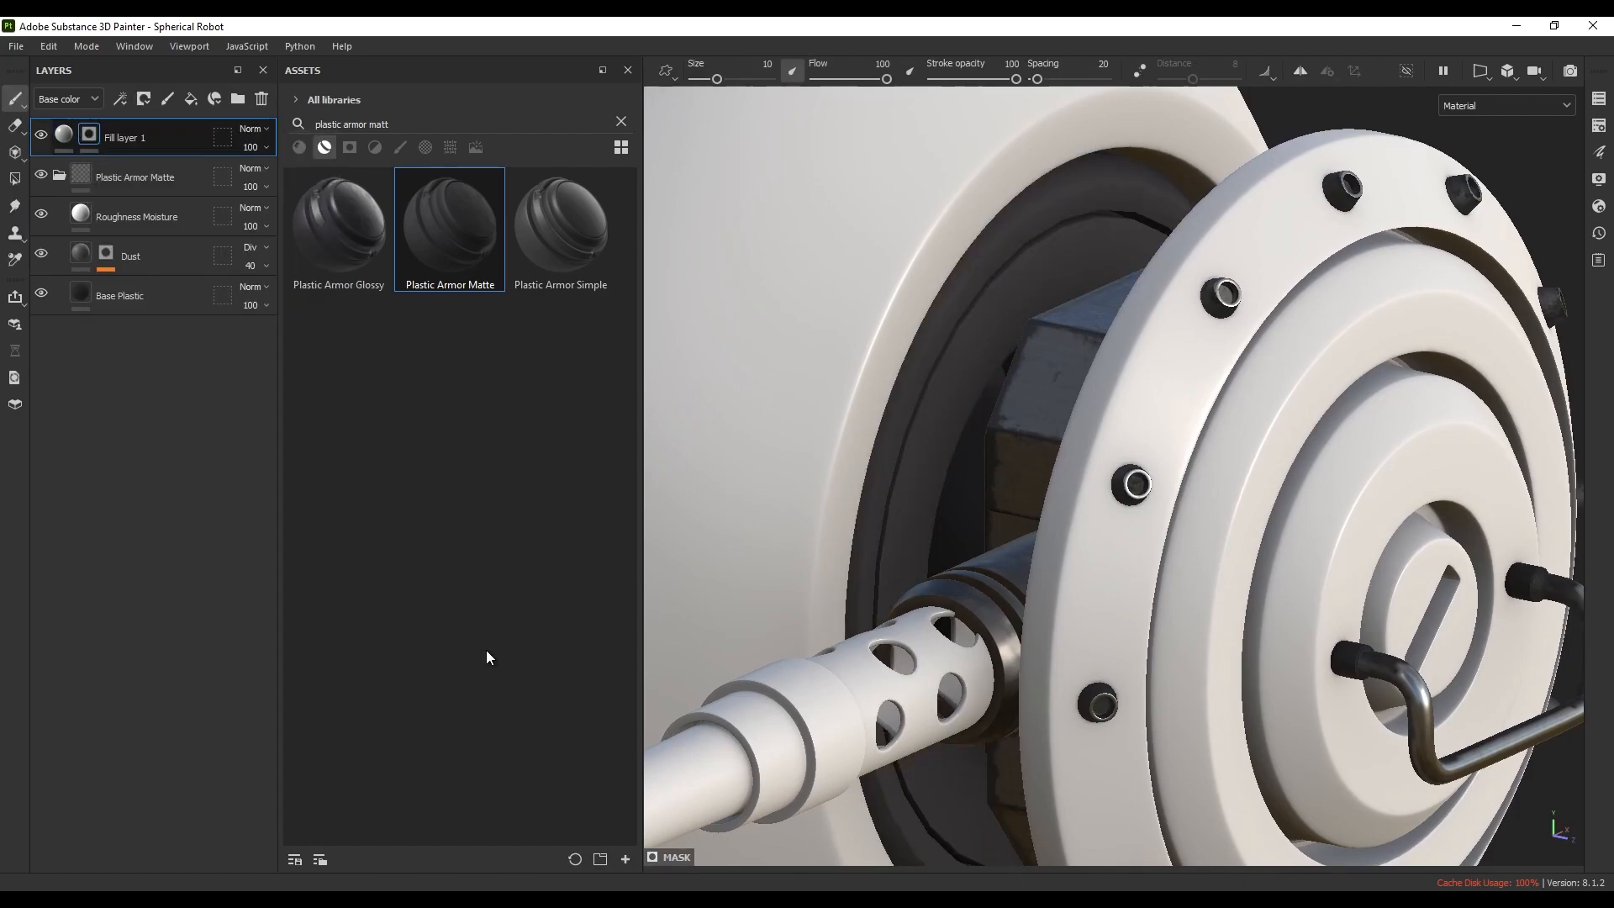
left_click(1301, 334)
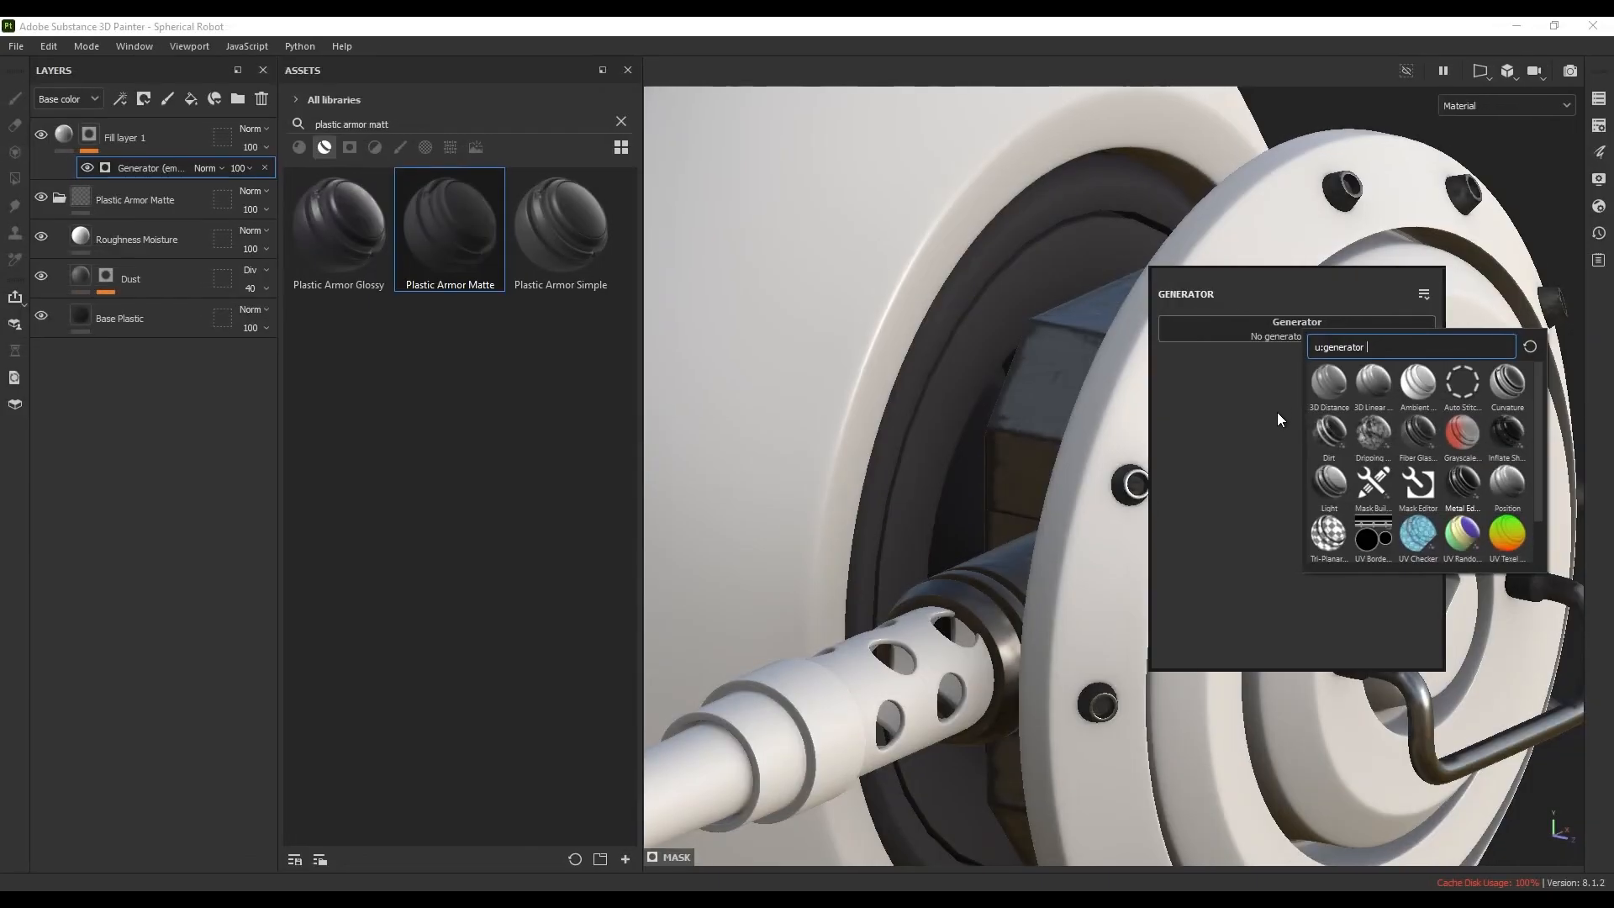
left_click(1292, 413)
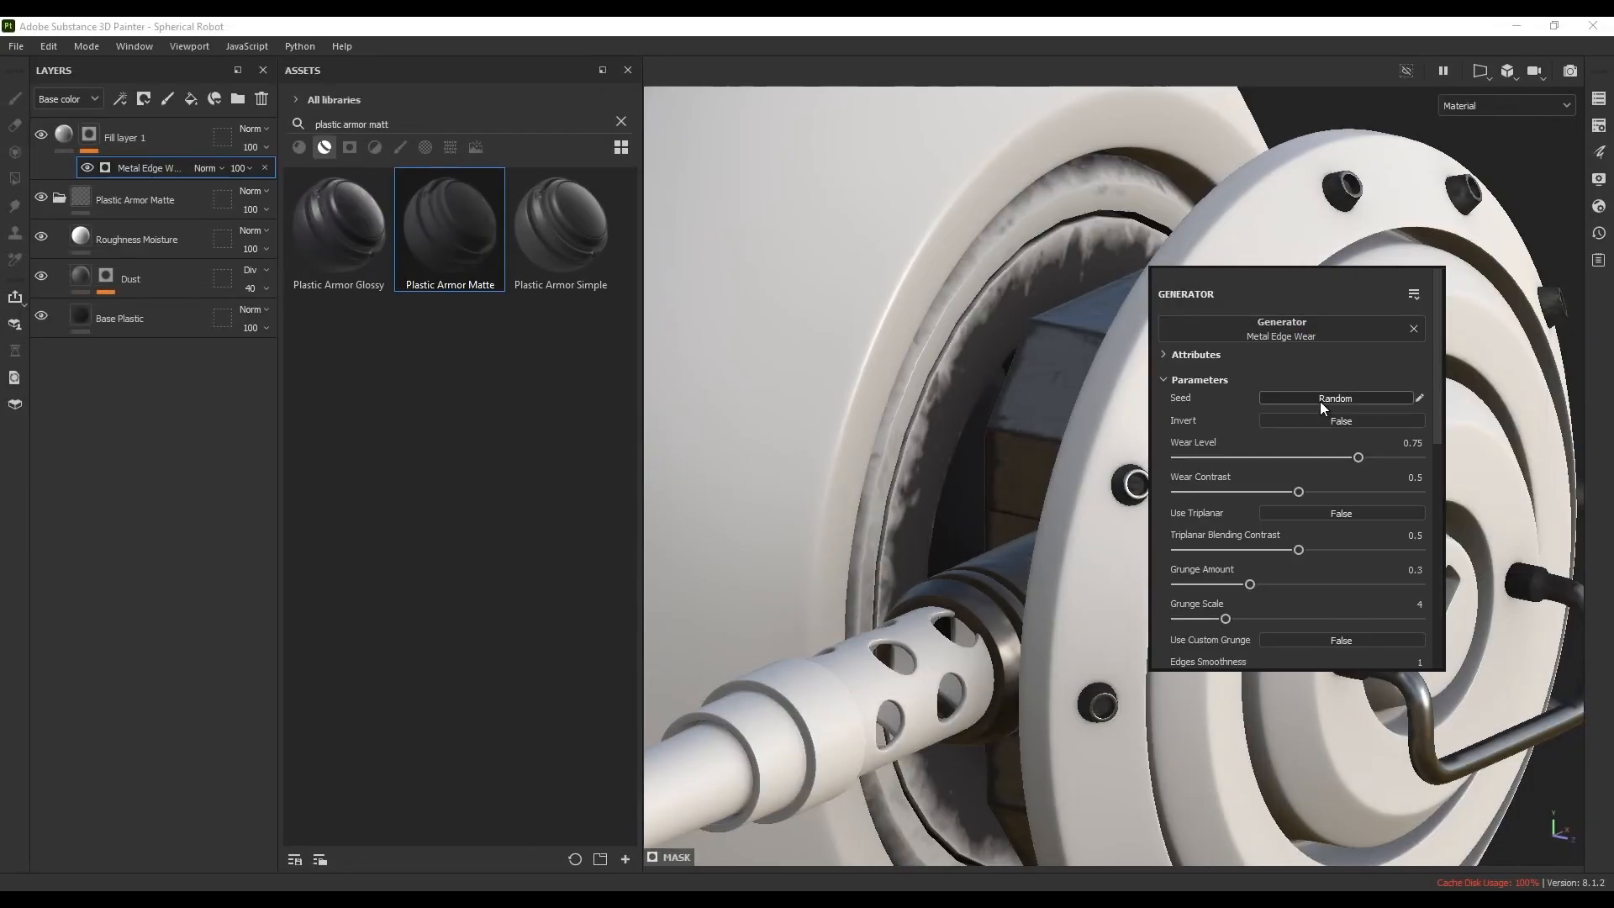
left_click_drag(1339, 457, 1283, 470)
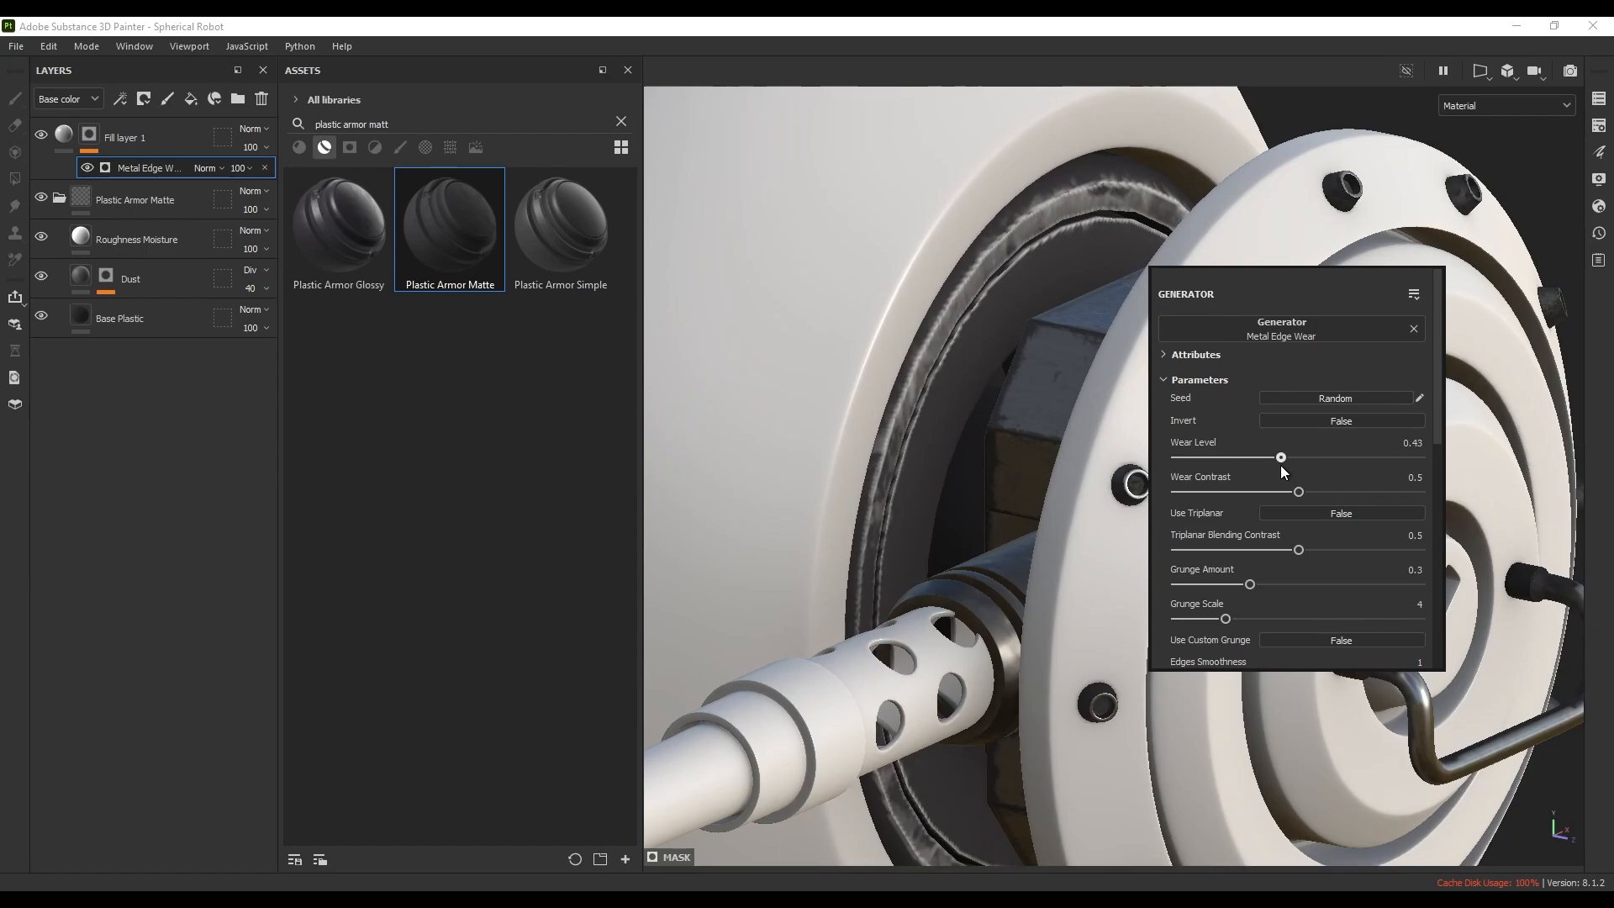
scroll(934, 427, "down", 5)
left_click_drag(934, 427, 946, 376, "alt")
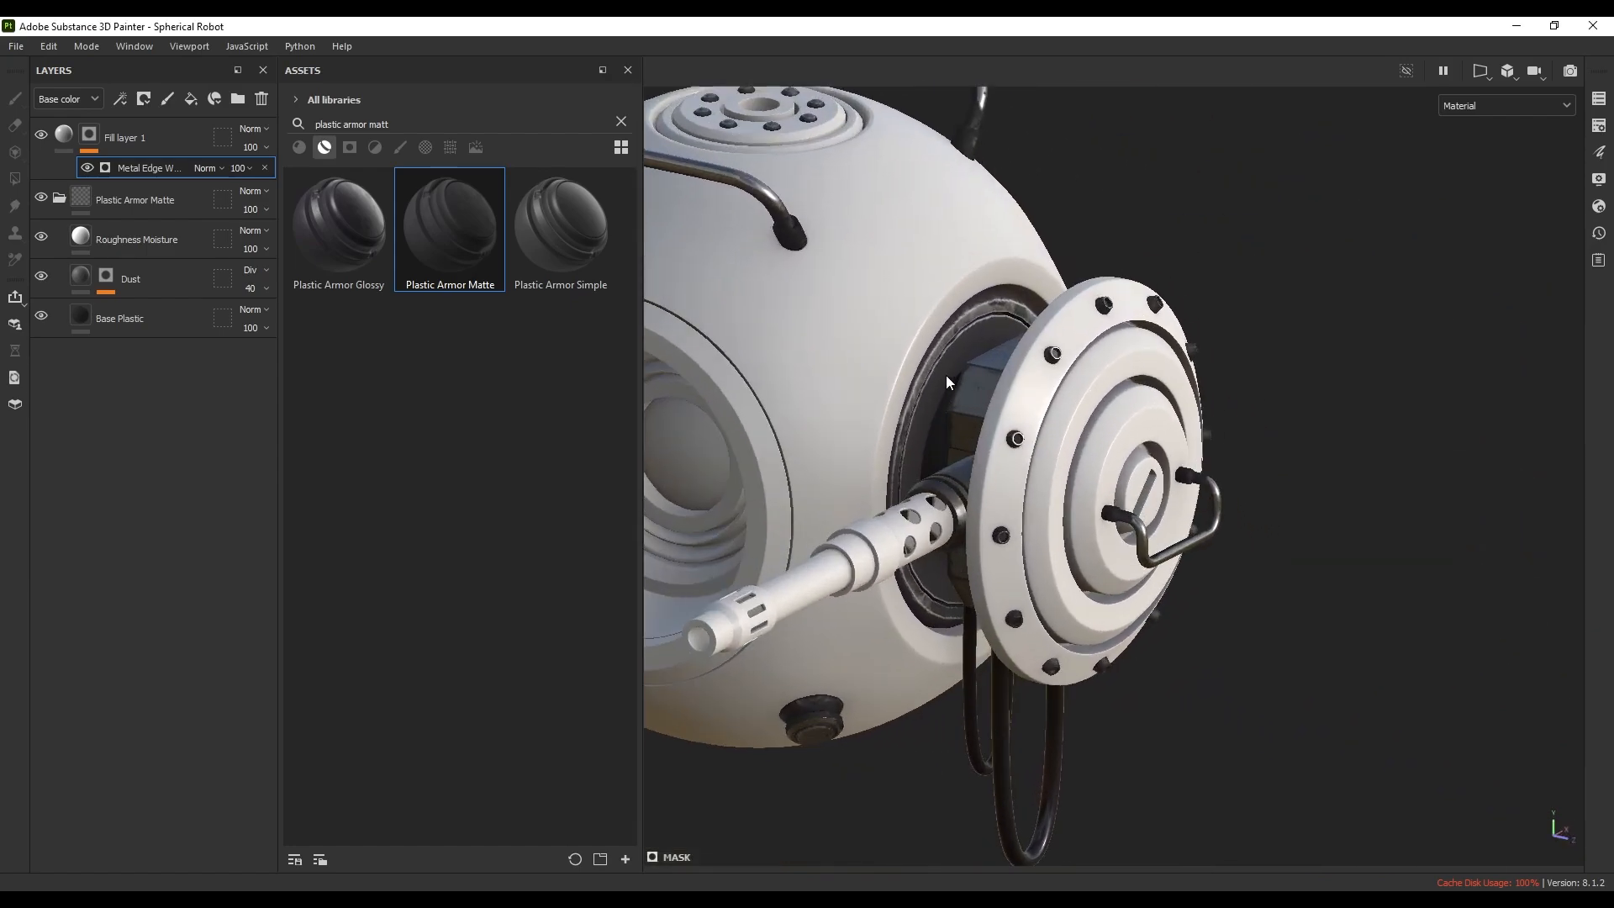
- Darken the base color of the edge-wear fill layer on the recessed ring behind the turret disc
scroll(945, 375, "up", 5)
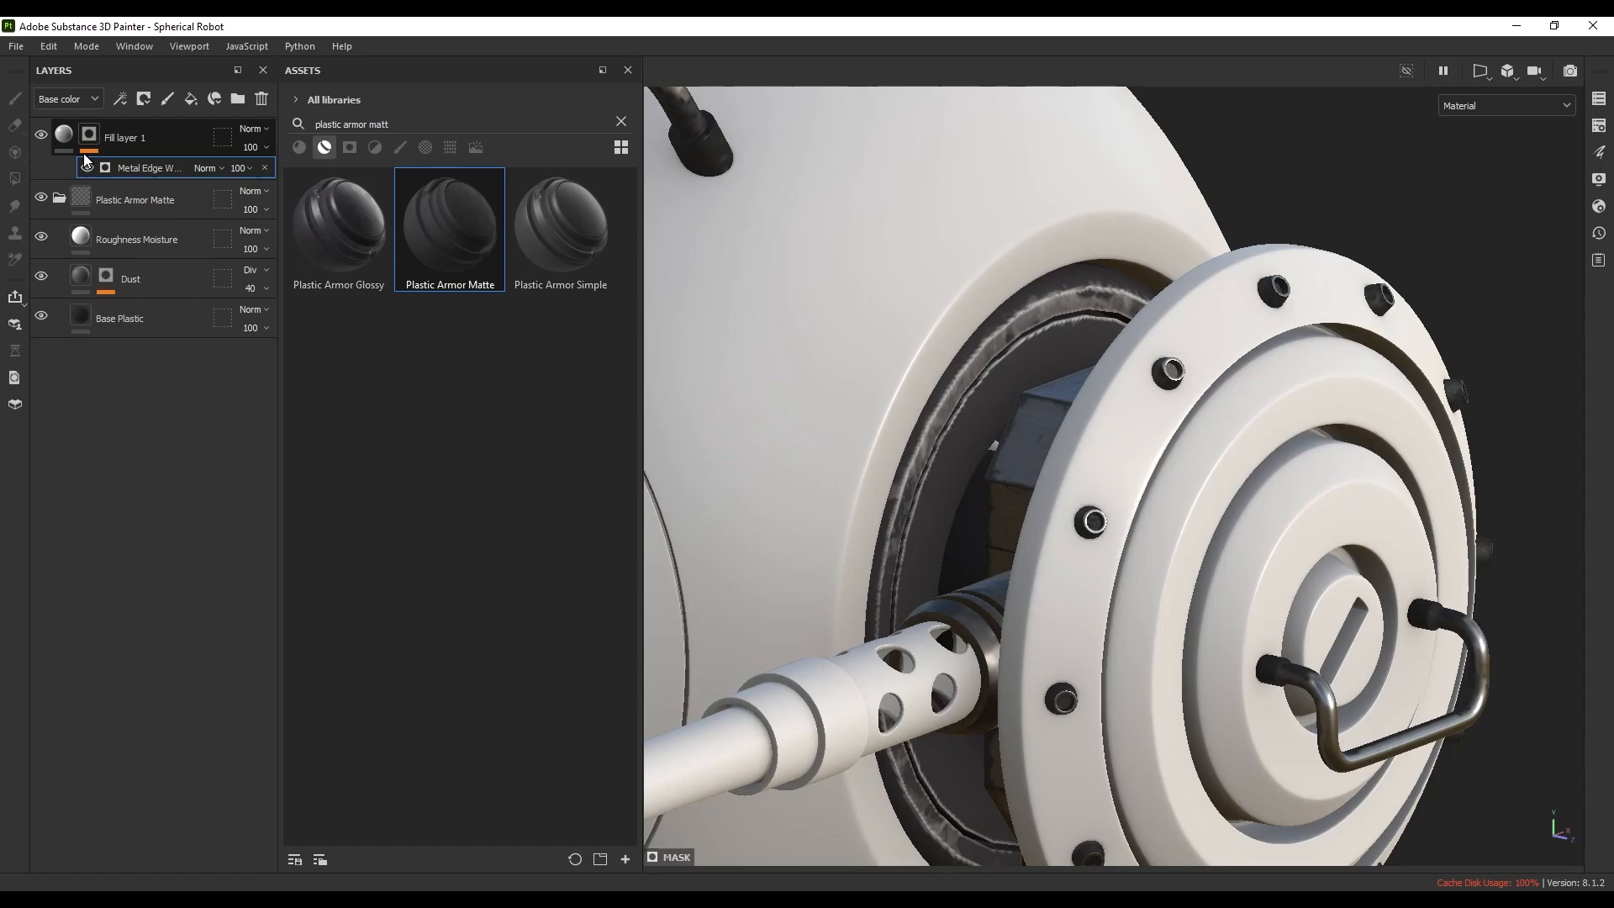
left_click(64, 138)
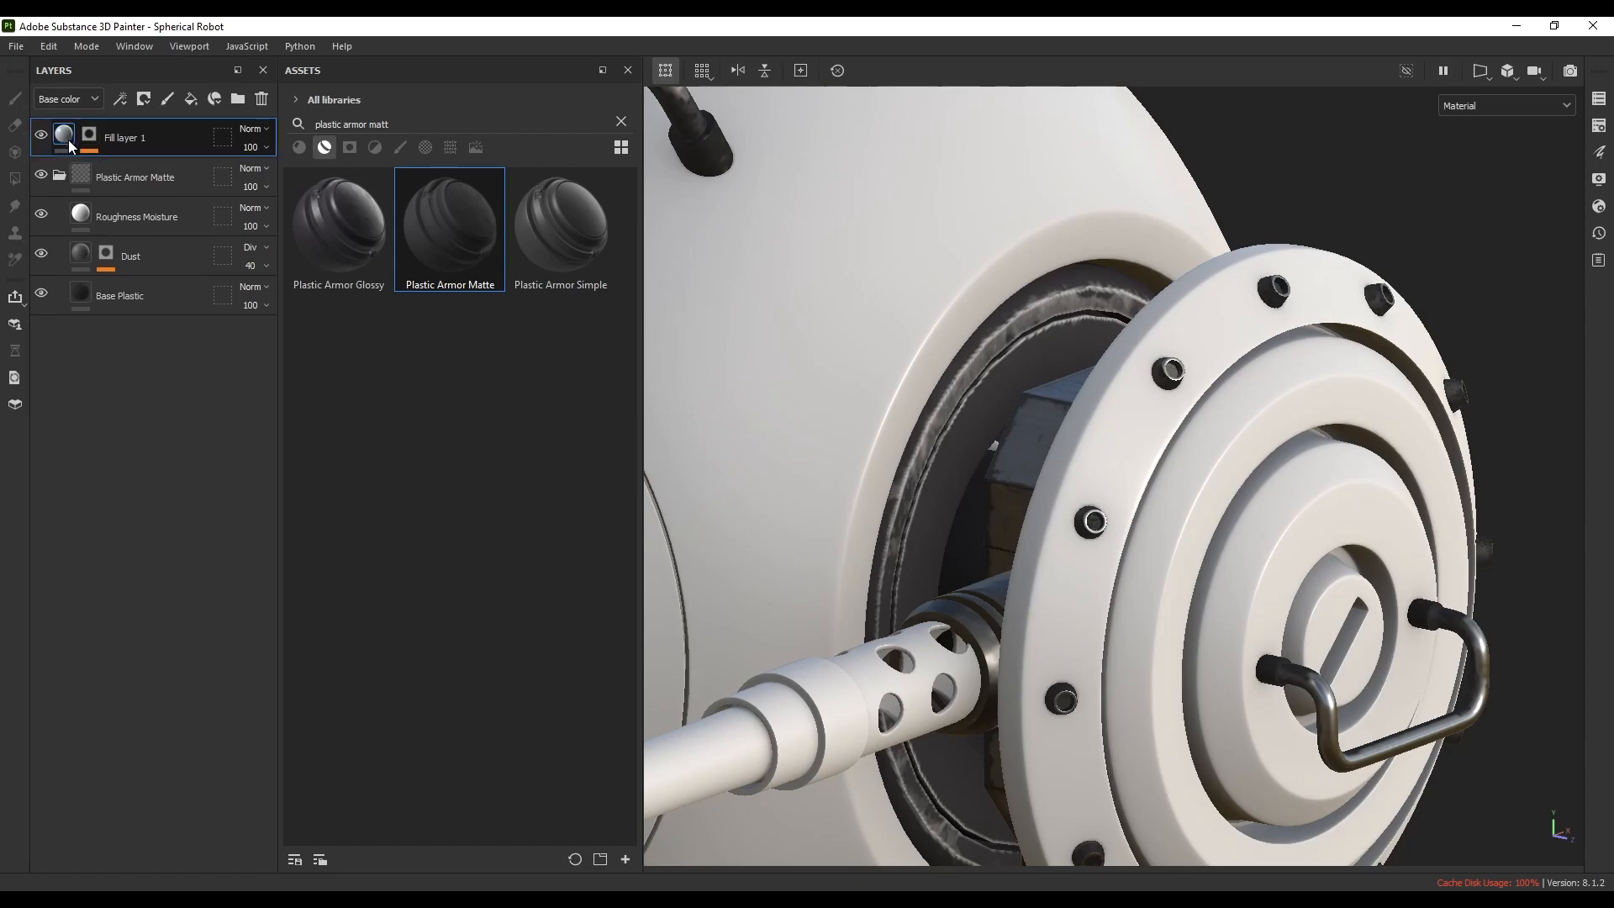
right_click(1236, 290)
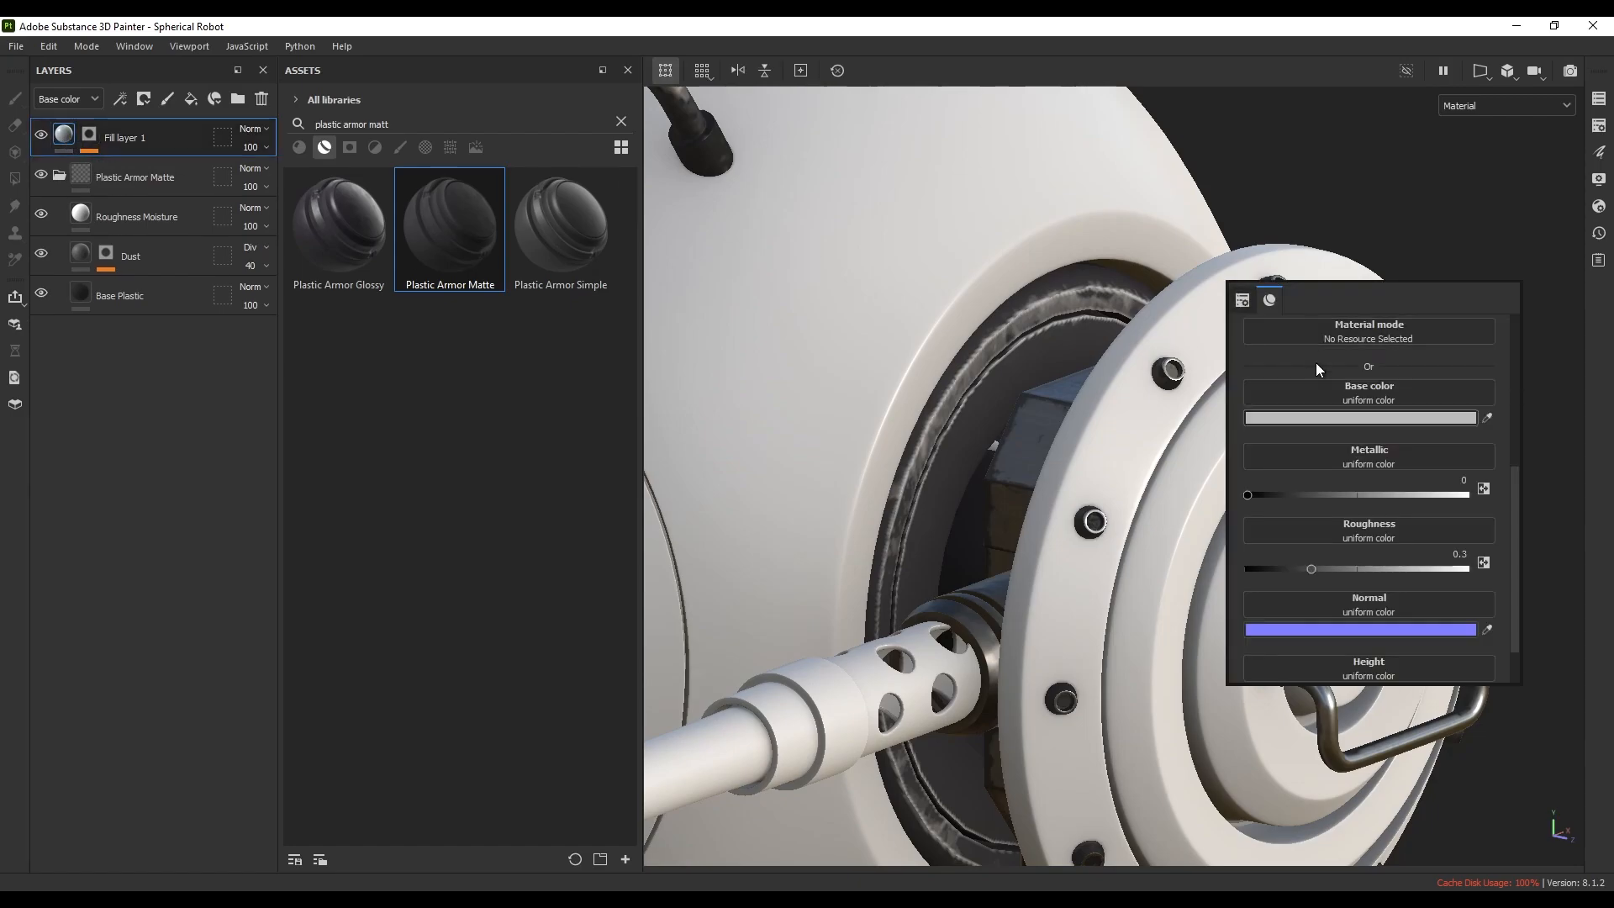
left_click(1342, 417)
left_click_drag(1365, 472, 1349, 530)
left_click(1022, 421)
- Search the smart materials for "iron forged" and apply Iron Forged Old to the gun barrel
left_click_drag(1005, 430, 1107, 442, "alt")
right_click_drag(1107, 442, 1093, 381, "alt")
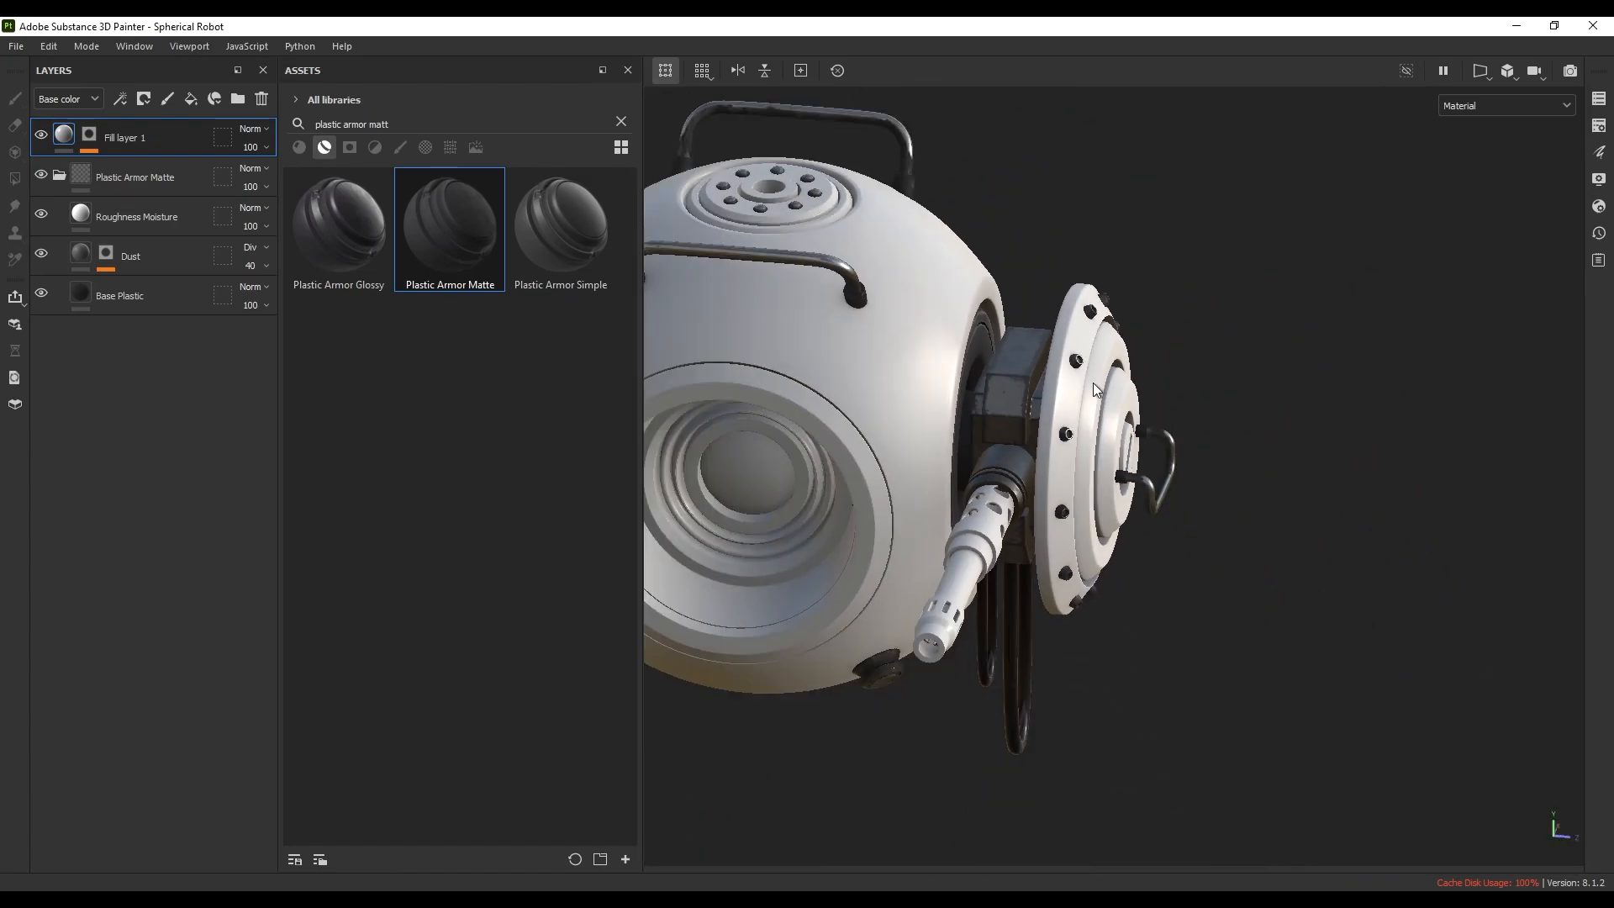
left_click_drag(1092, 382, 1004, 395, "alt")
middle_click_drag(931, 575, 1153, 562, "alt")
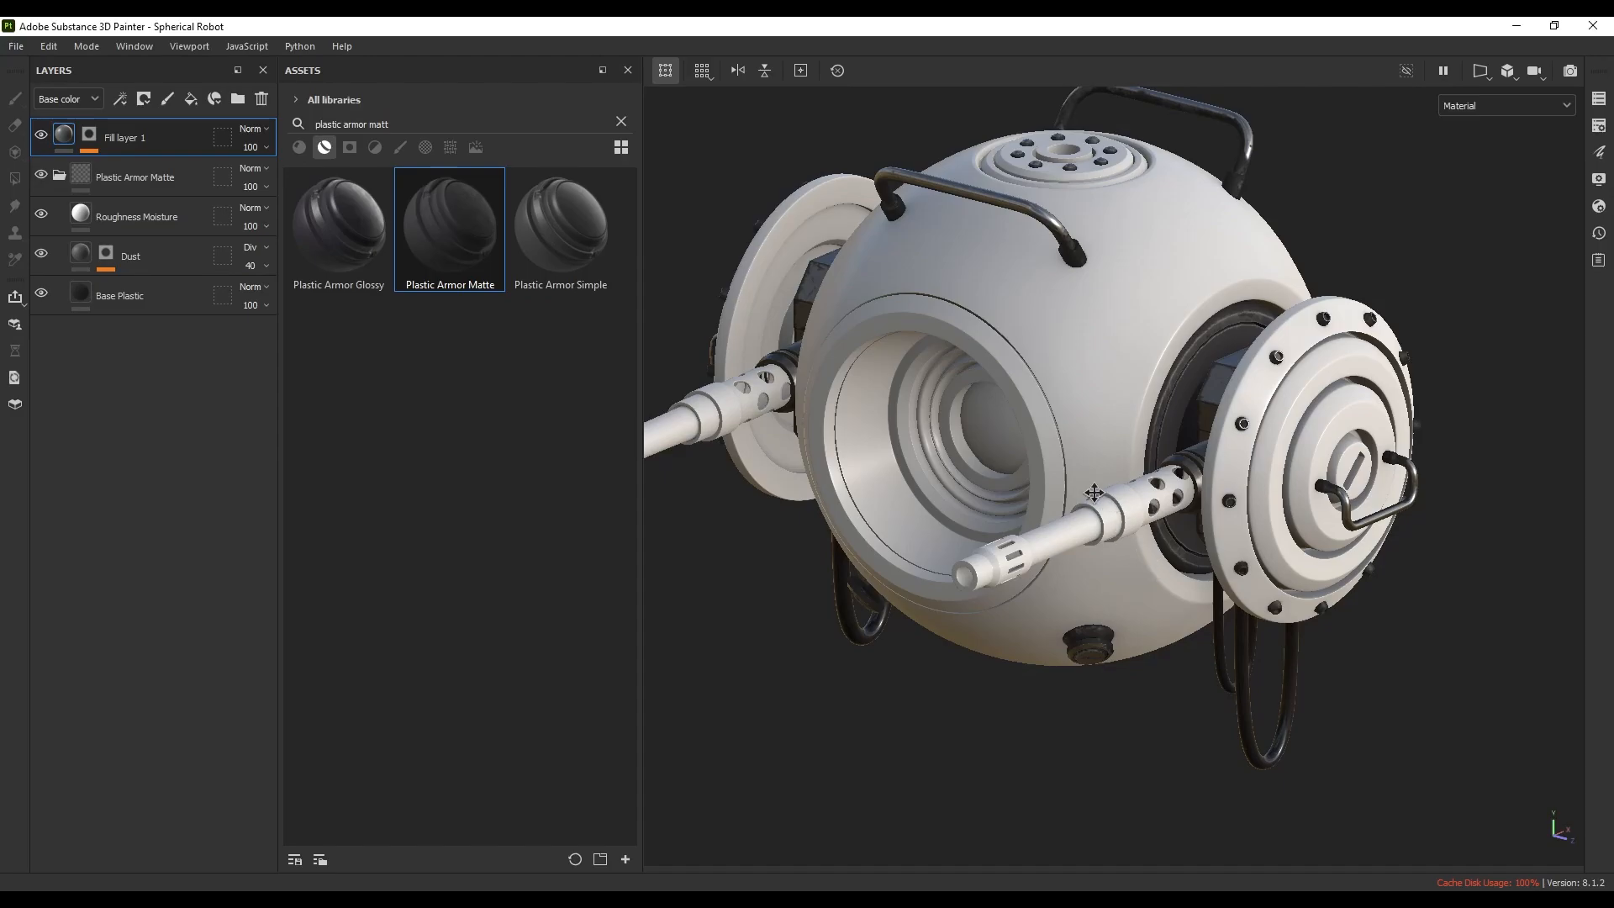
middle_click_drag(1093, 494, 1015, 446, "alt")
right_click_drag(1007, 469, 1037, 503, "alt")
left_click_drag(404, 125, 309, 124)
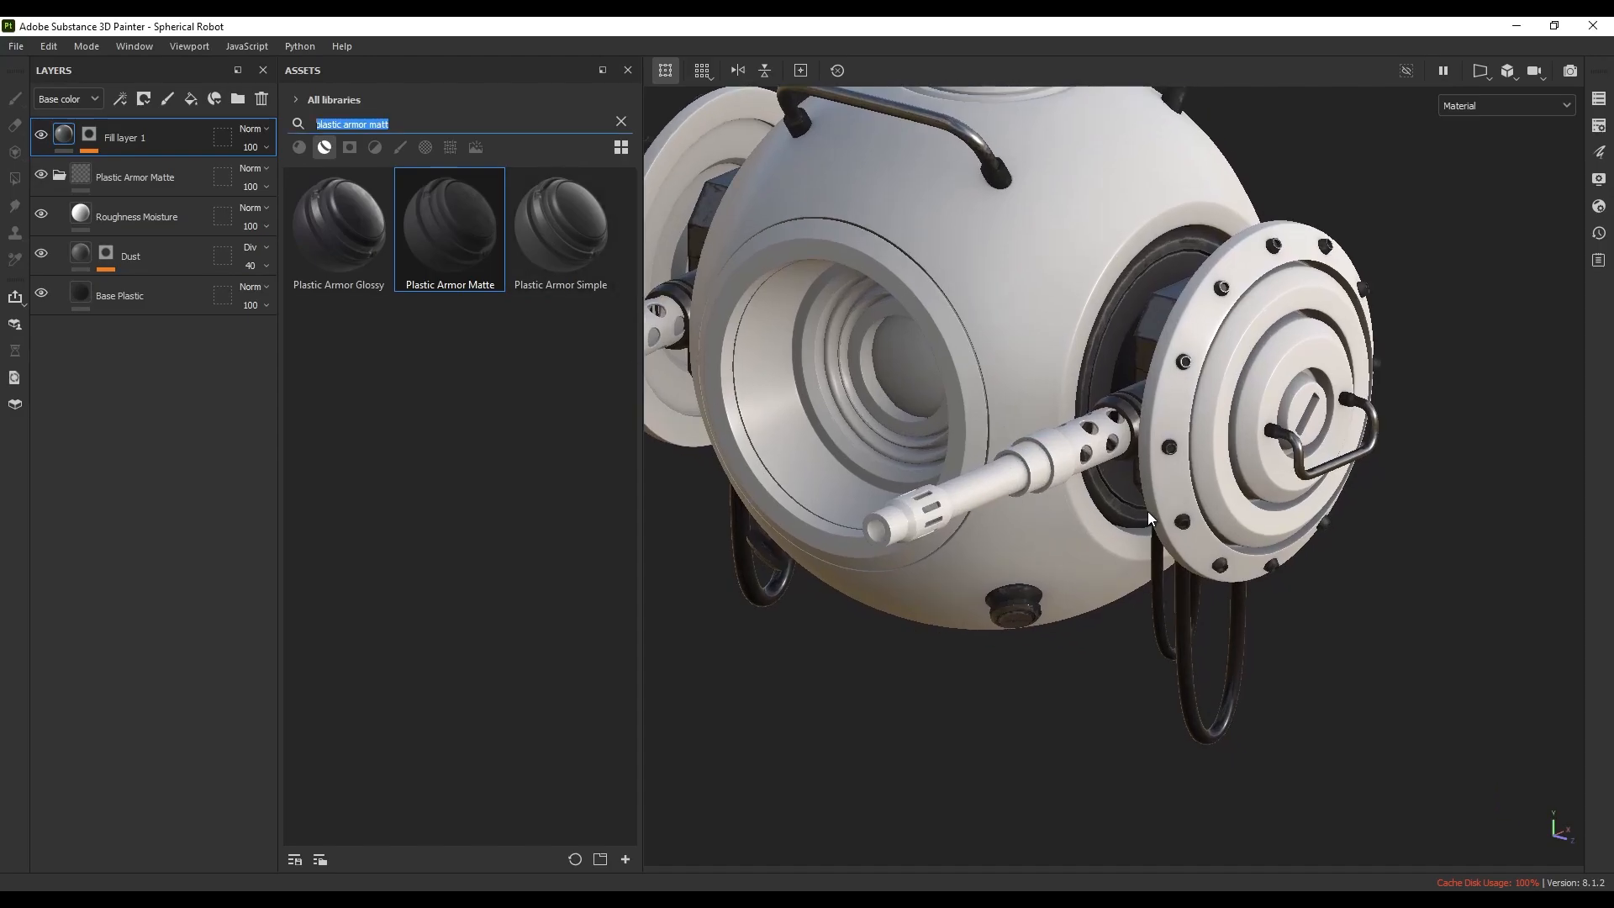
type("iron forged")
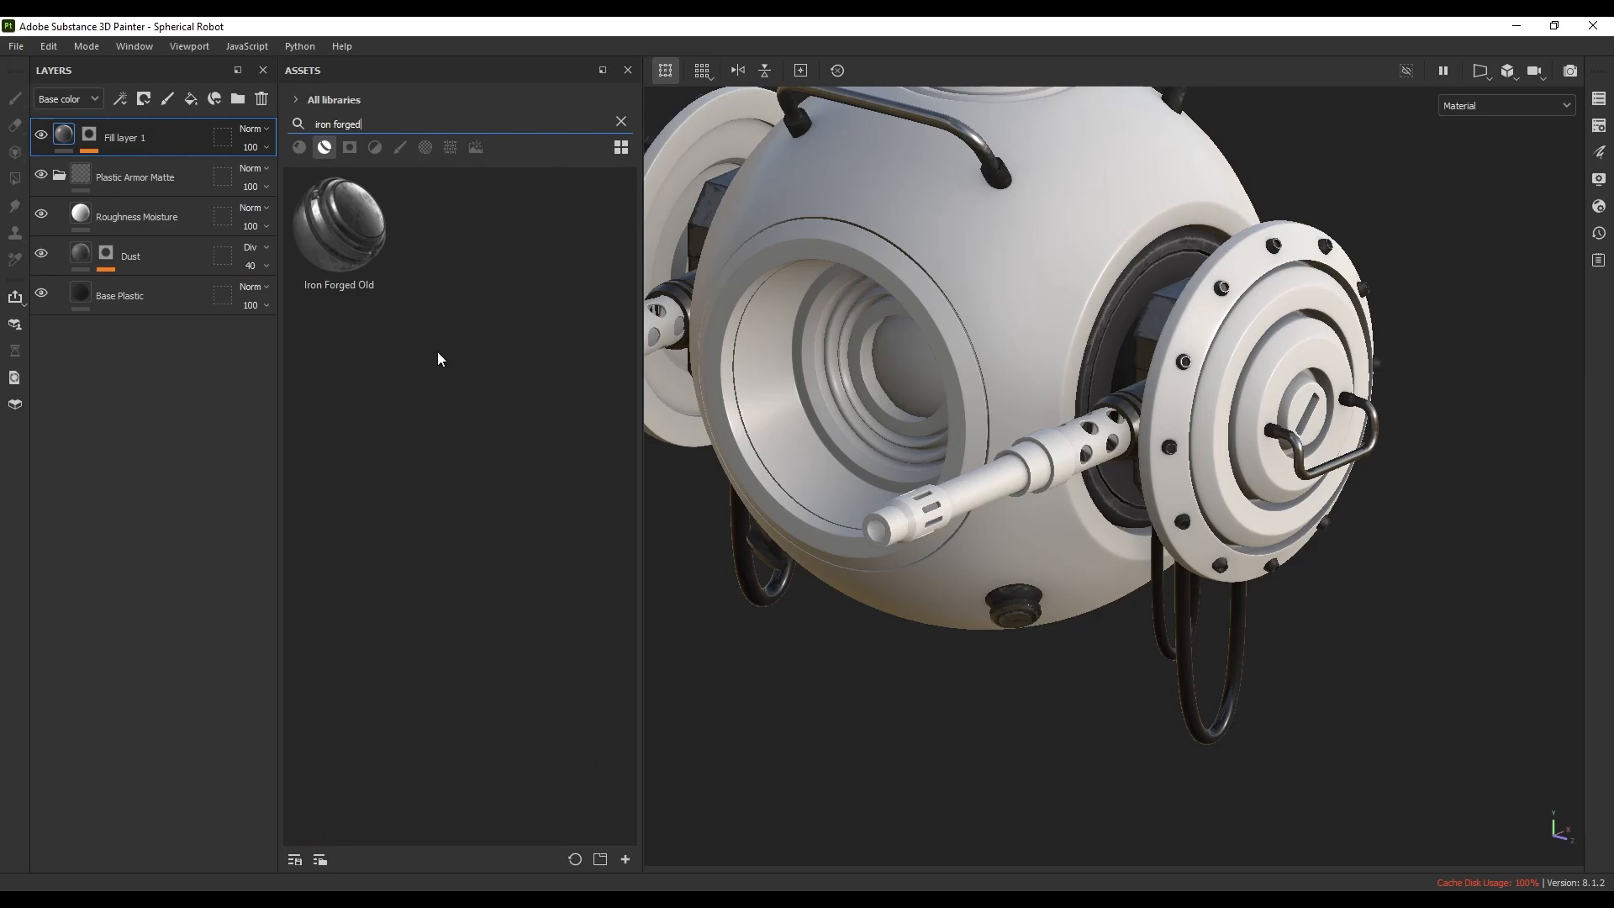
left_click_drag(339, 225, 1041, 476)
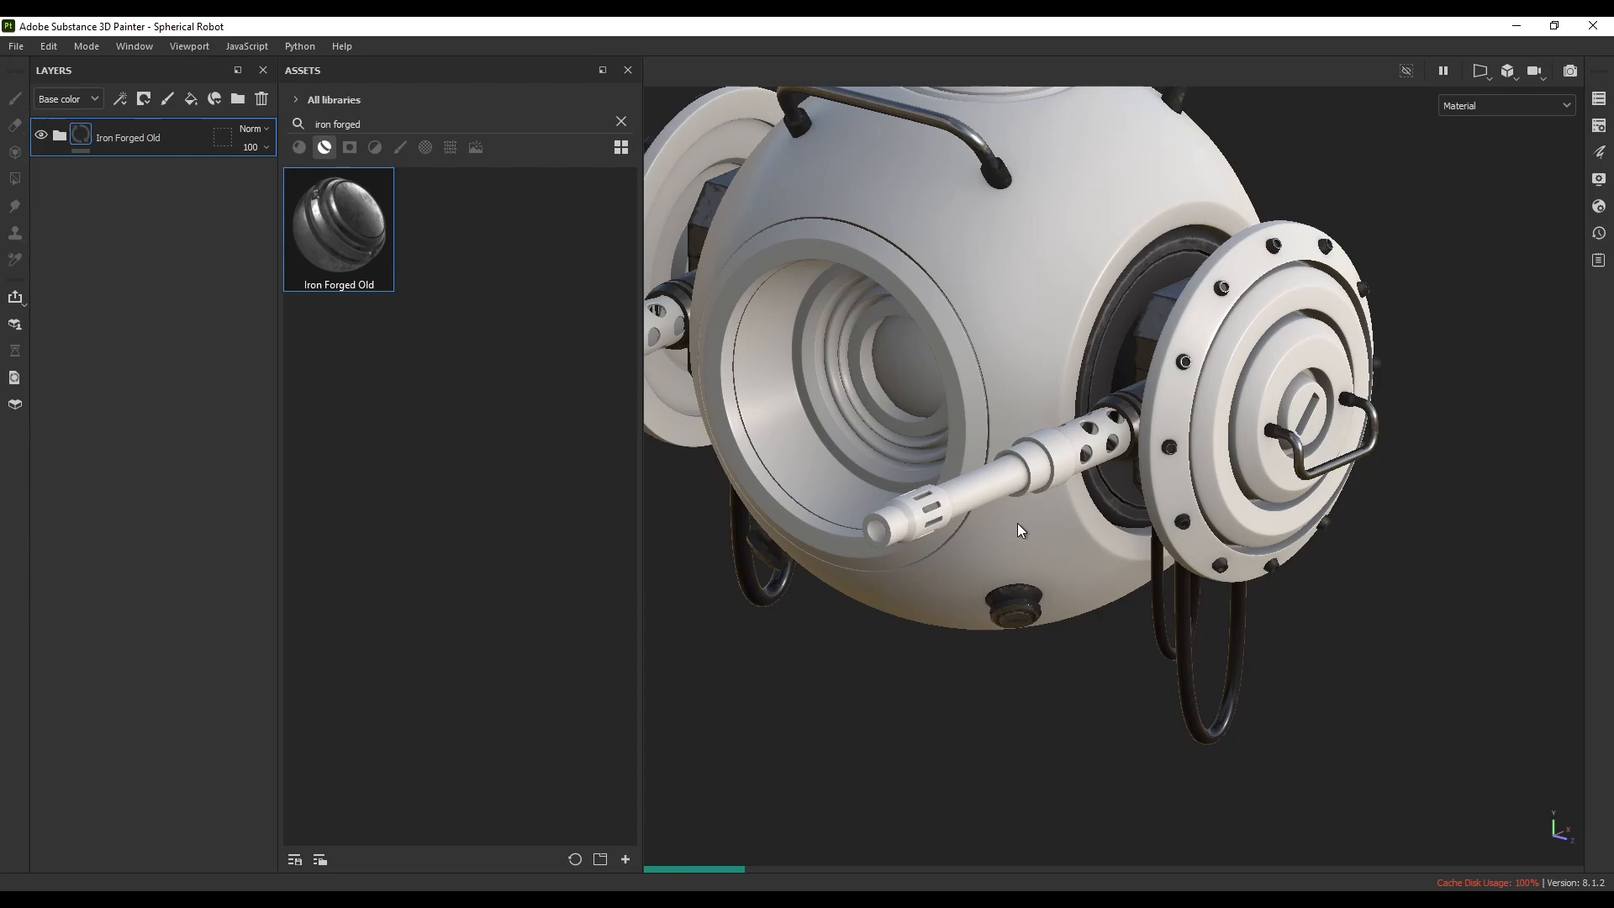
- Examine the Iron Forged Old finish along the gun barrels up close and from above
middle_click_drag(1017, 523, 1160, 547, "alt")
left_click_drag(1160, 547, 883, 542, "alt")
scroll(1130, 535, "down", 3)
scroll(1149, 516, "up", 10)
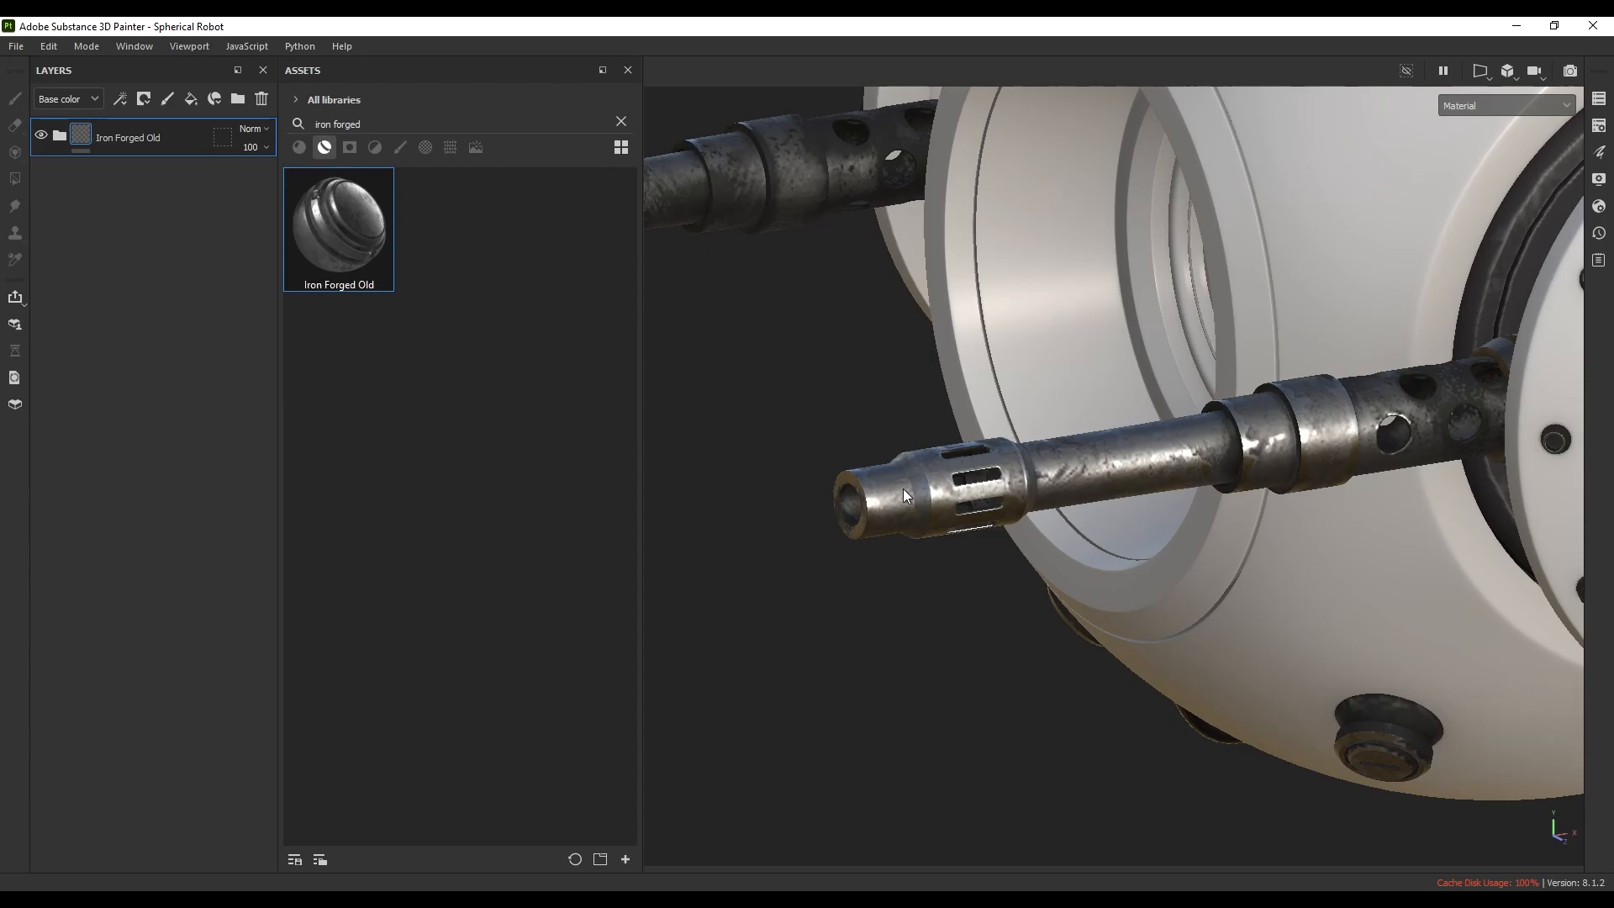
left_click_drag(941, 511, 986, 538, "alt")
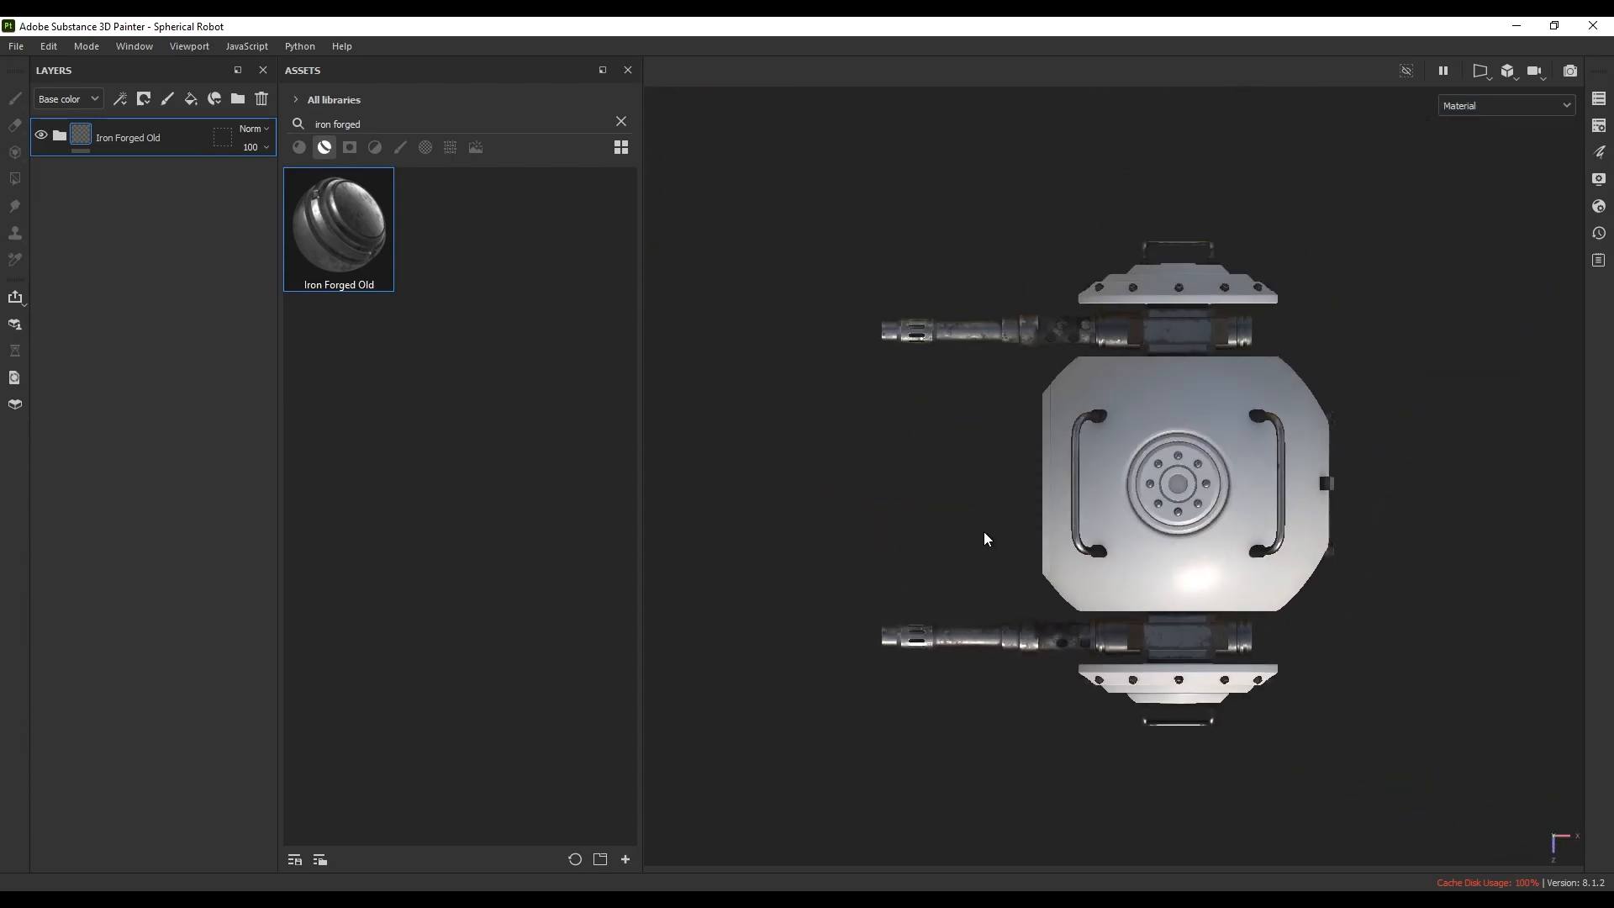
scroll(984, 542, "up", 3)
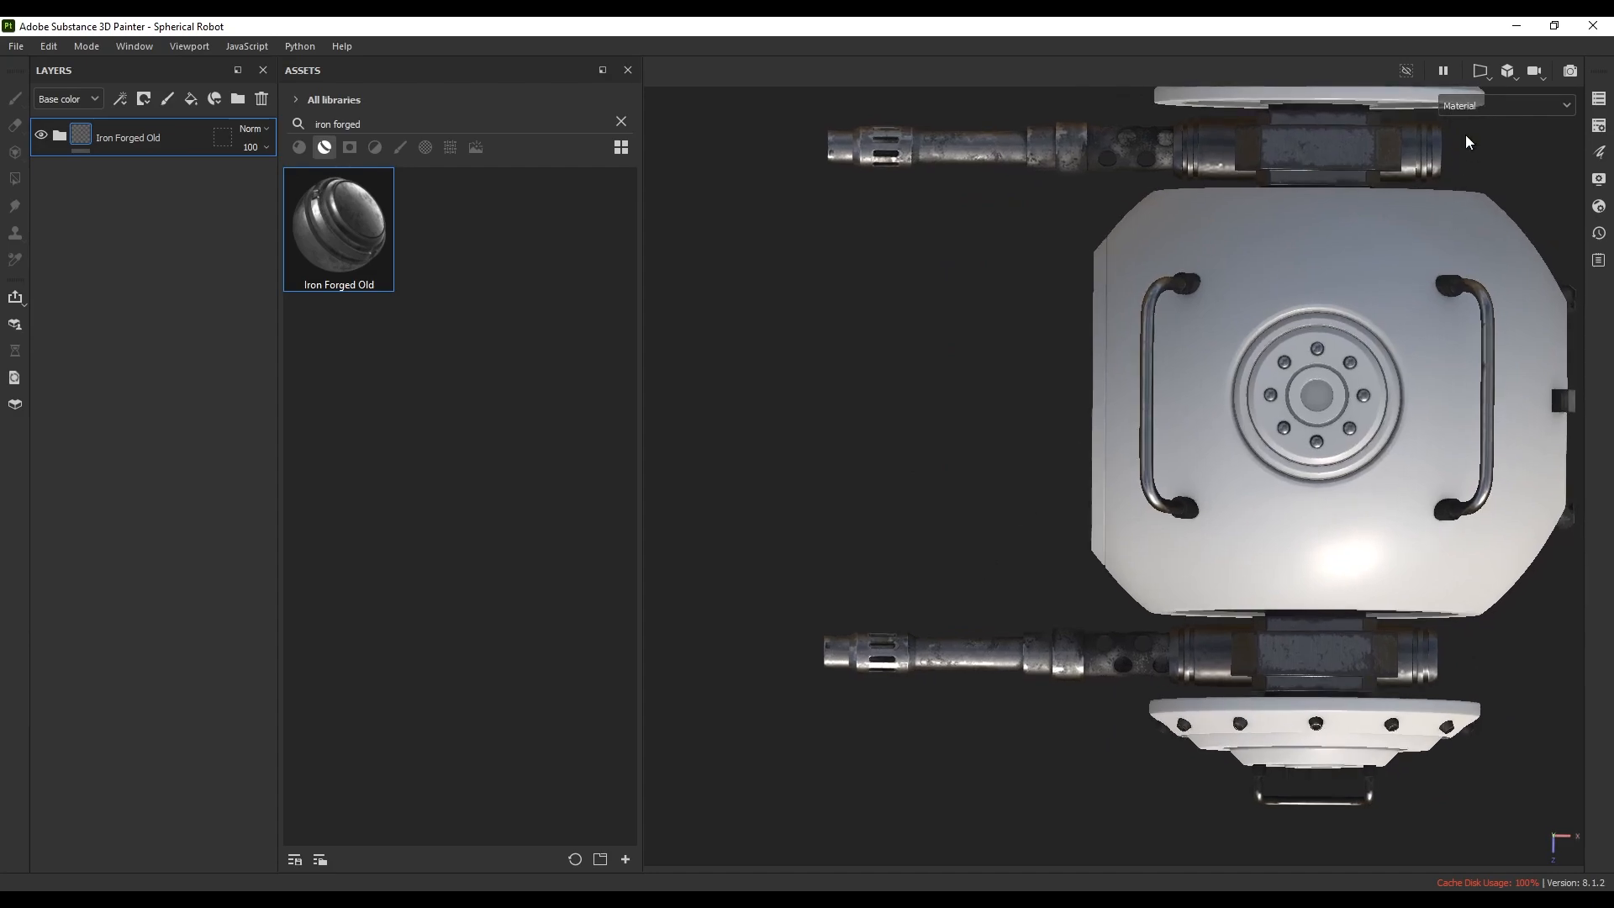
- Switch the viewport camera to orthographic and view the whole robot from an angle
left_click(1508, 80)
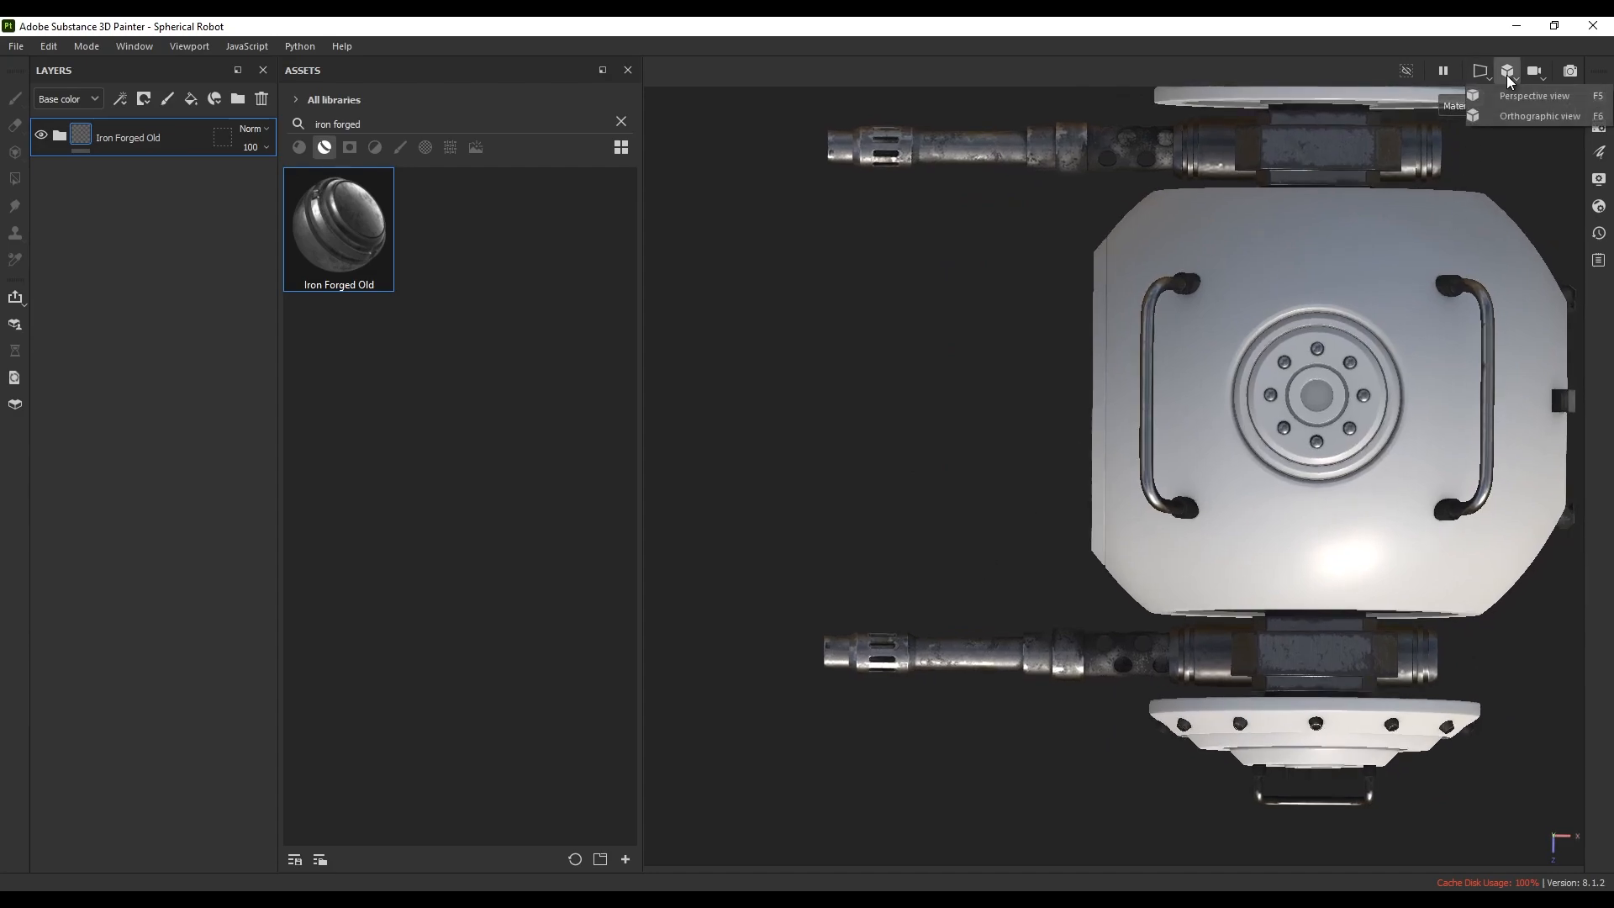
left_click(1505, 117)
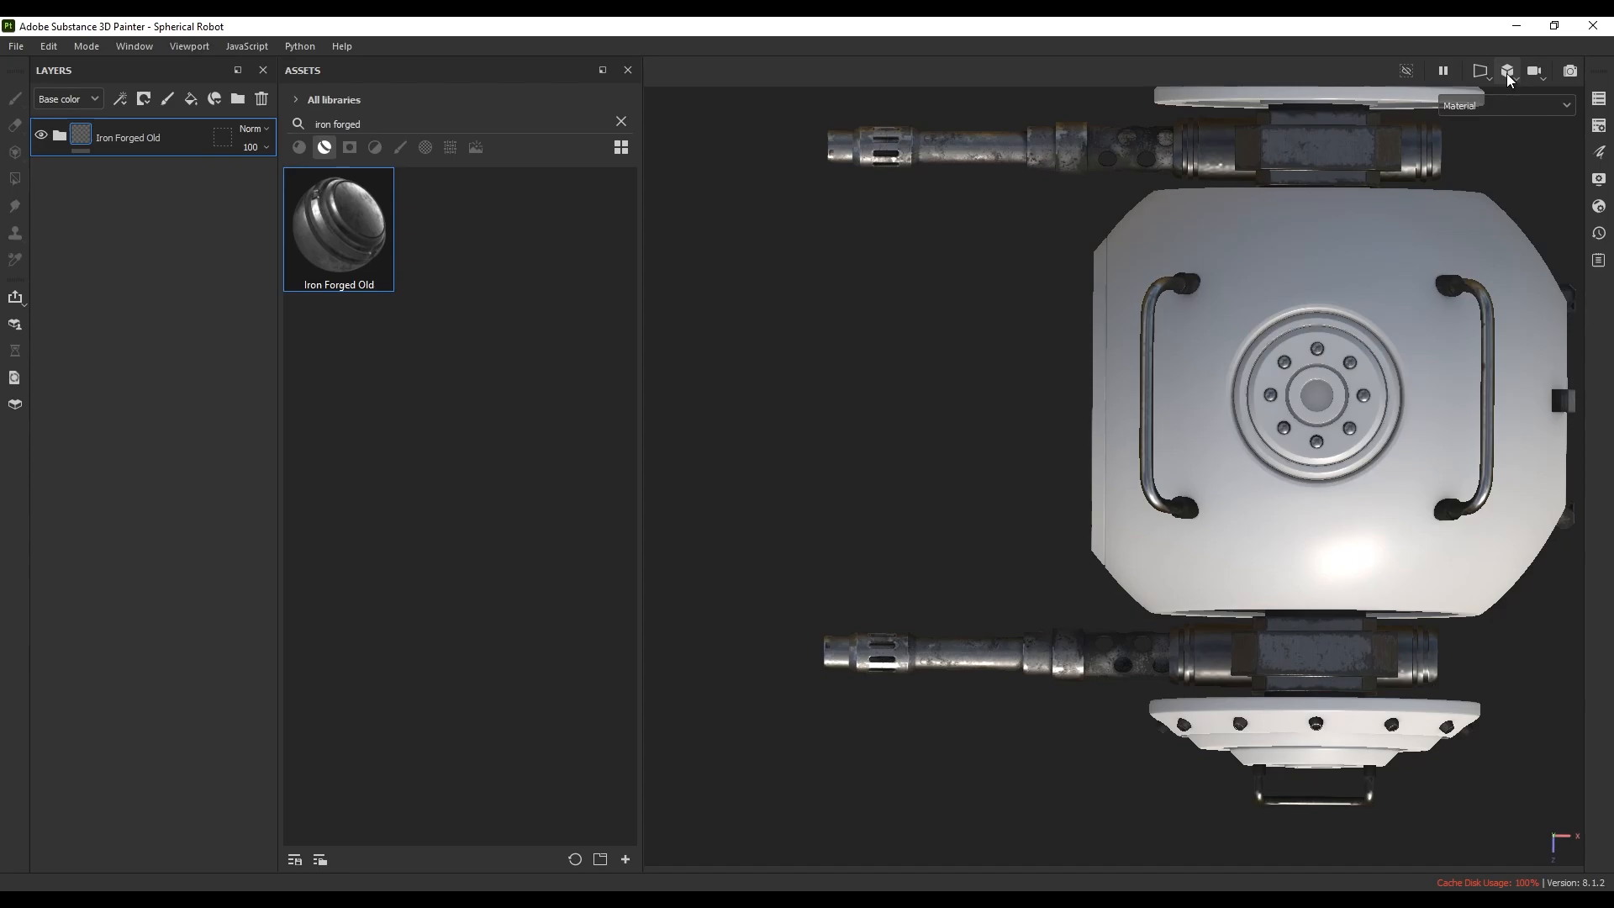
left_click_drag(1152, 401, 1081, 421, "alt")
scroll(1080, 421, "up", 10)
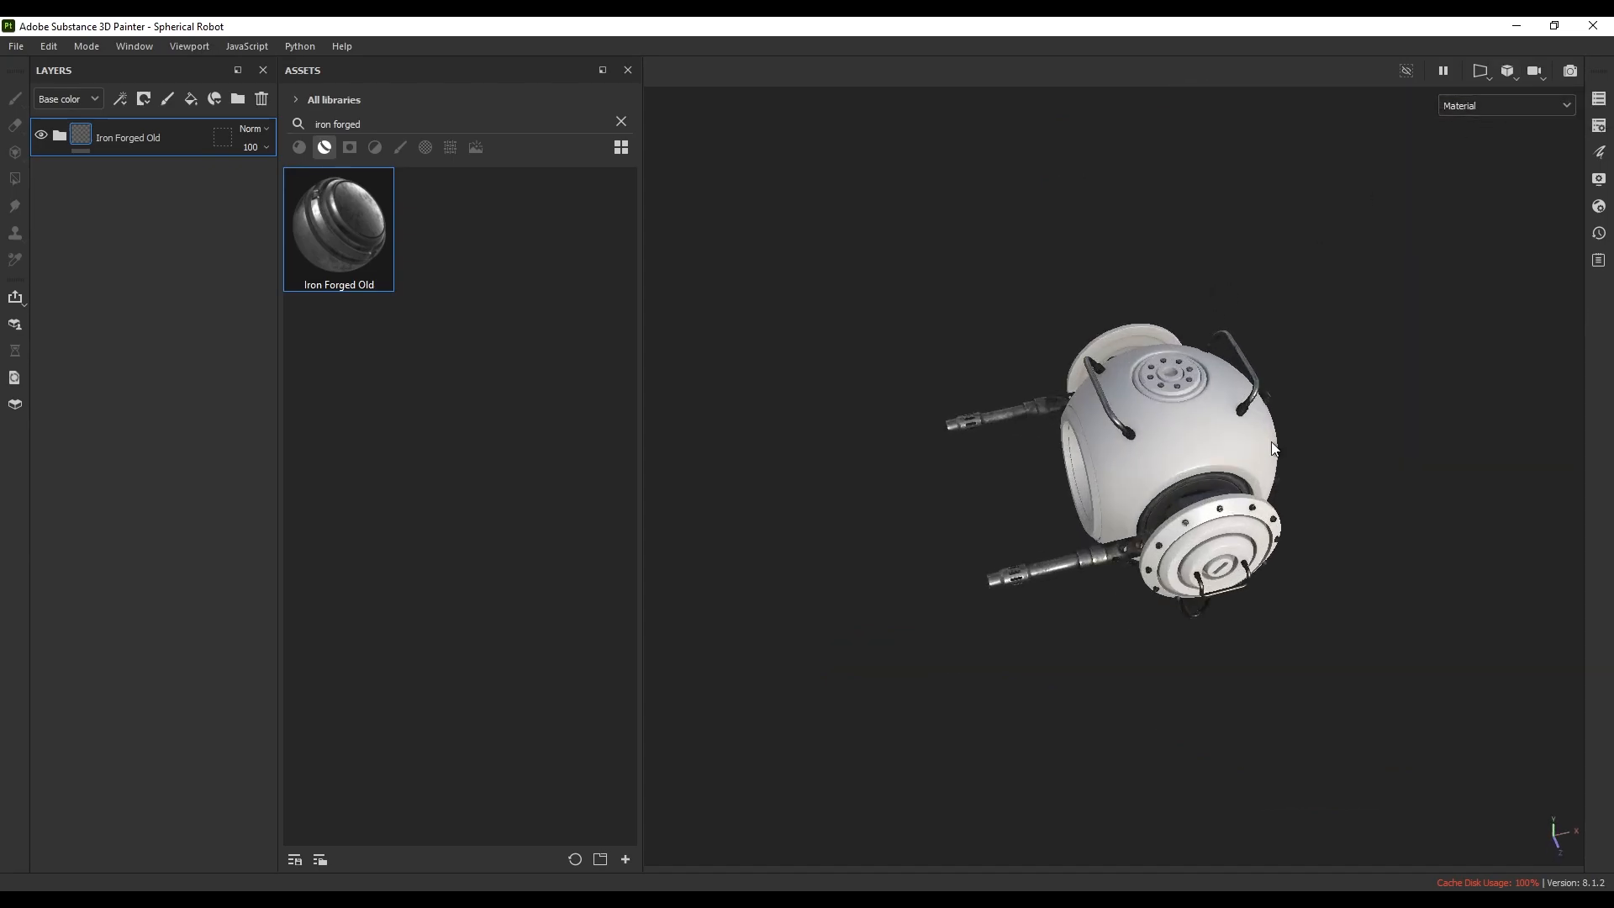
middle_click_drag(1287, 449, 1234, 416, "alt")
scroll(1234, 416, "up", 4)
mouse_move(1234, 415)
left_mouse_down("alt")
mouse_move(1208, 444)
mouse_move(1230, 427)
left_mouse_up("alt")
middle_click_drag(1231, 427, 1234, 409, "alt")
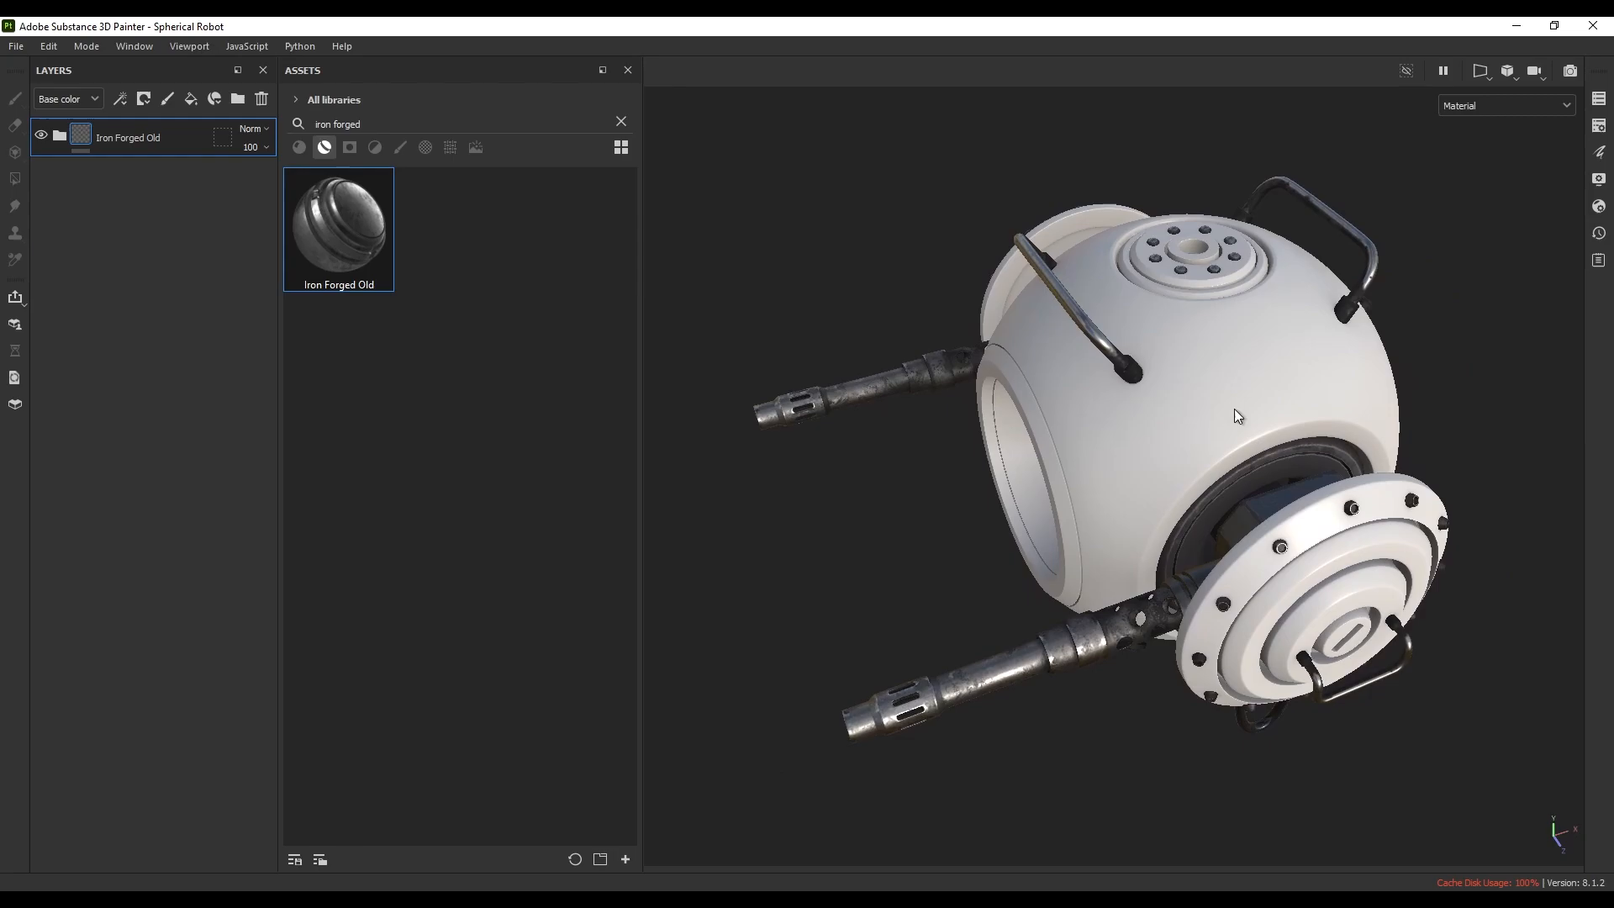
- Switch the viewport camera to perspective and compare how the robot looks from above
left_click(1531, 69)
left_click(1510, 120)
left_click(1508, 98)
left_click_drag(1227, 400, 1170, 422, "alt")
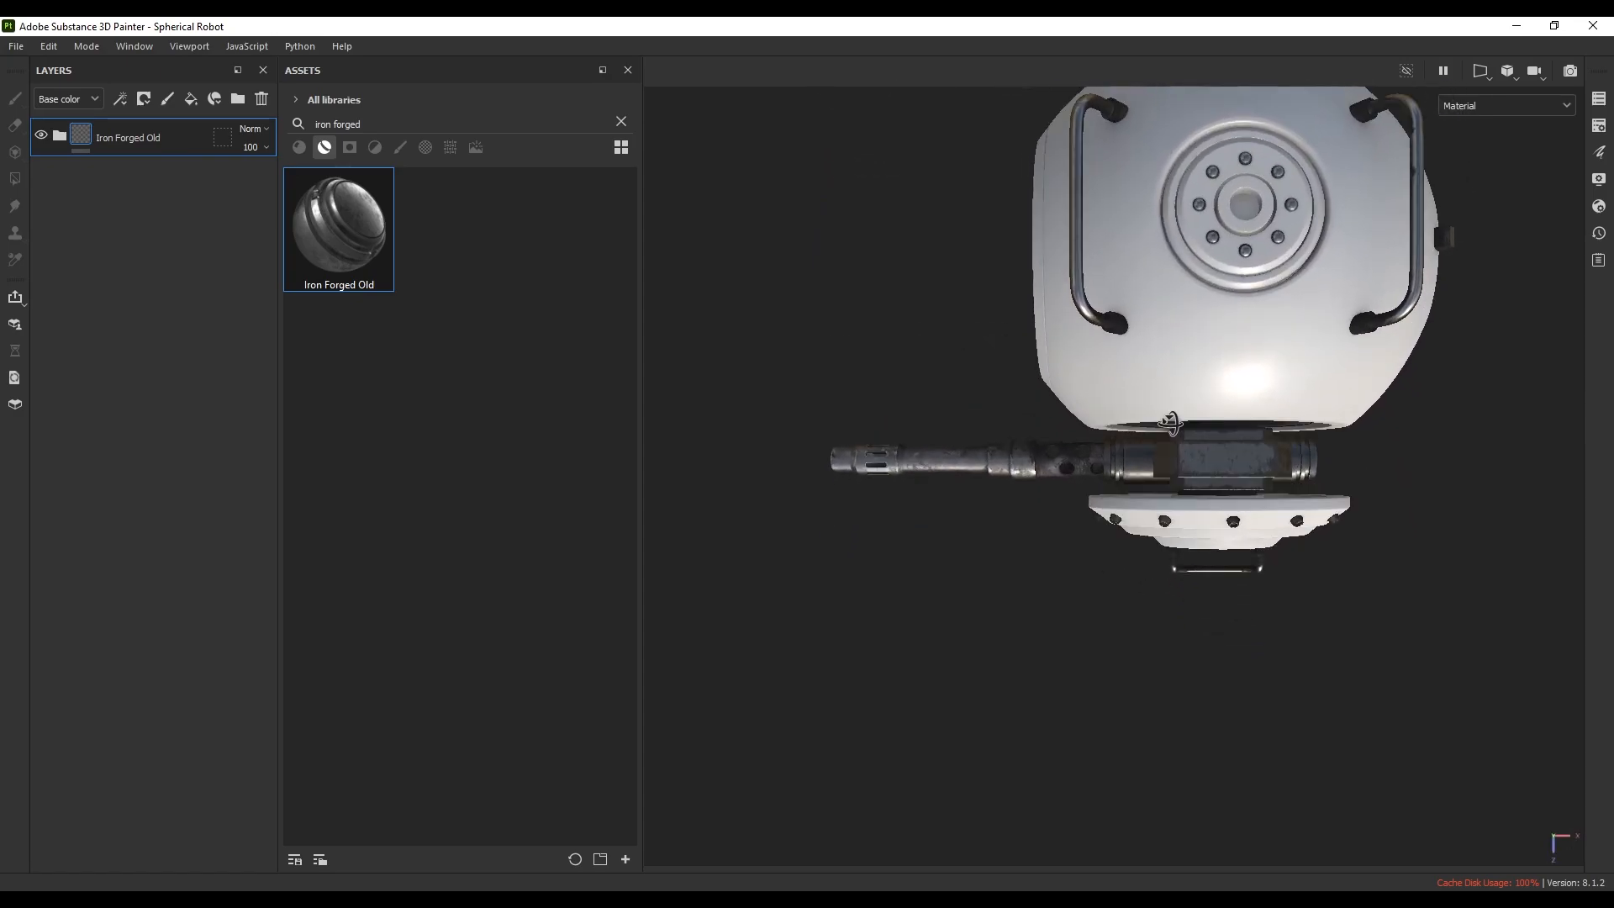
left_click_drag(1224, 333, 1223, 433, "alt")
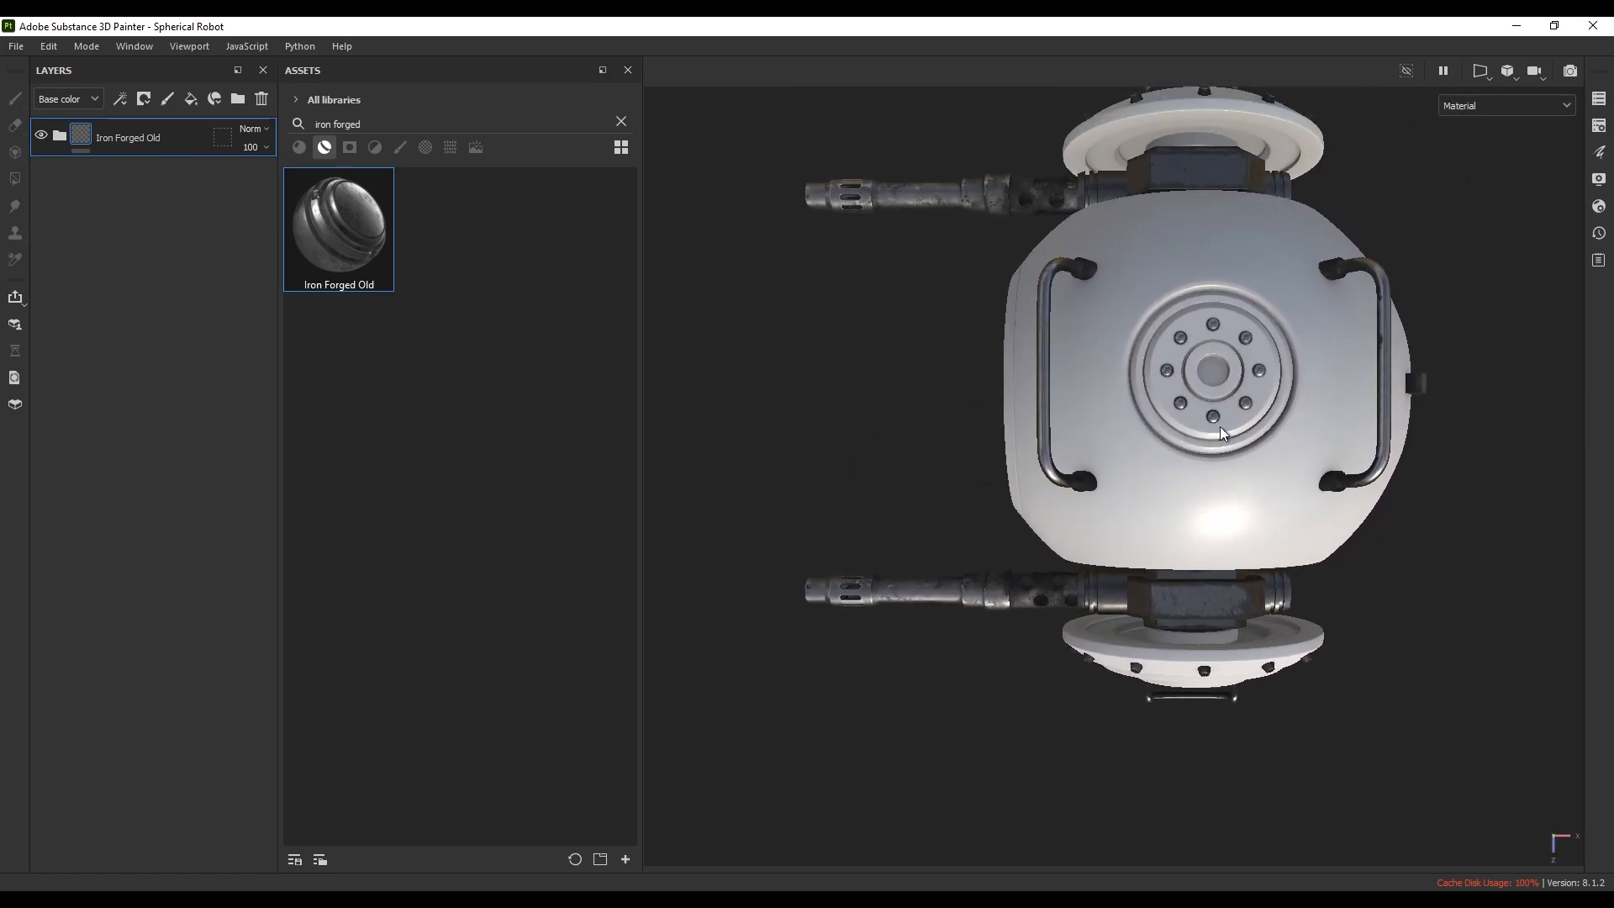
- Set the viewport camera to orthographic and align a top view on the gun barrel
left_click(1481, 71)
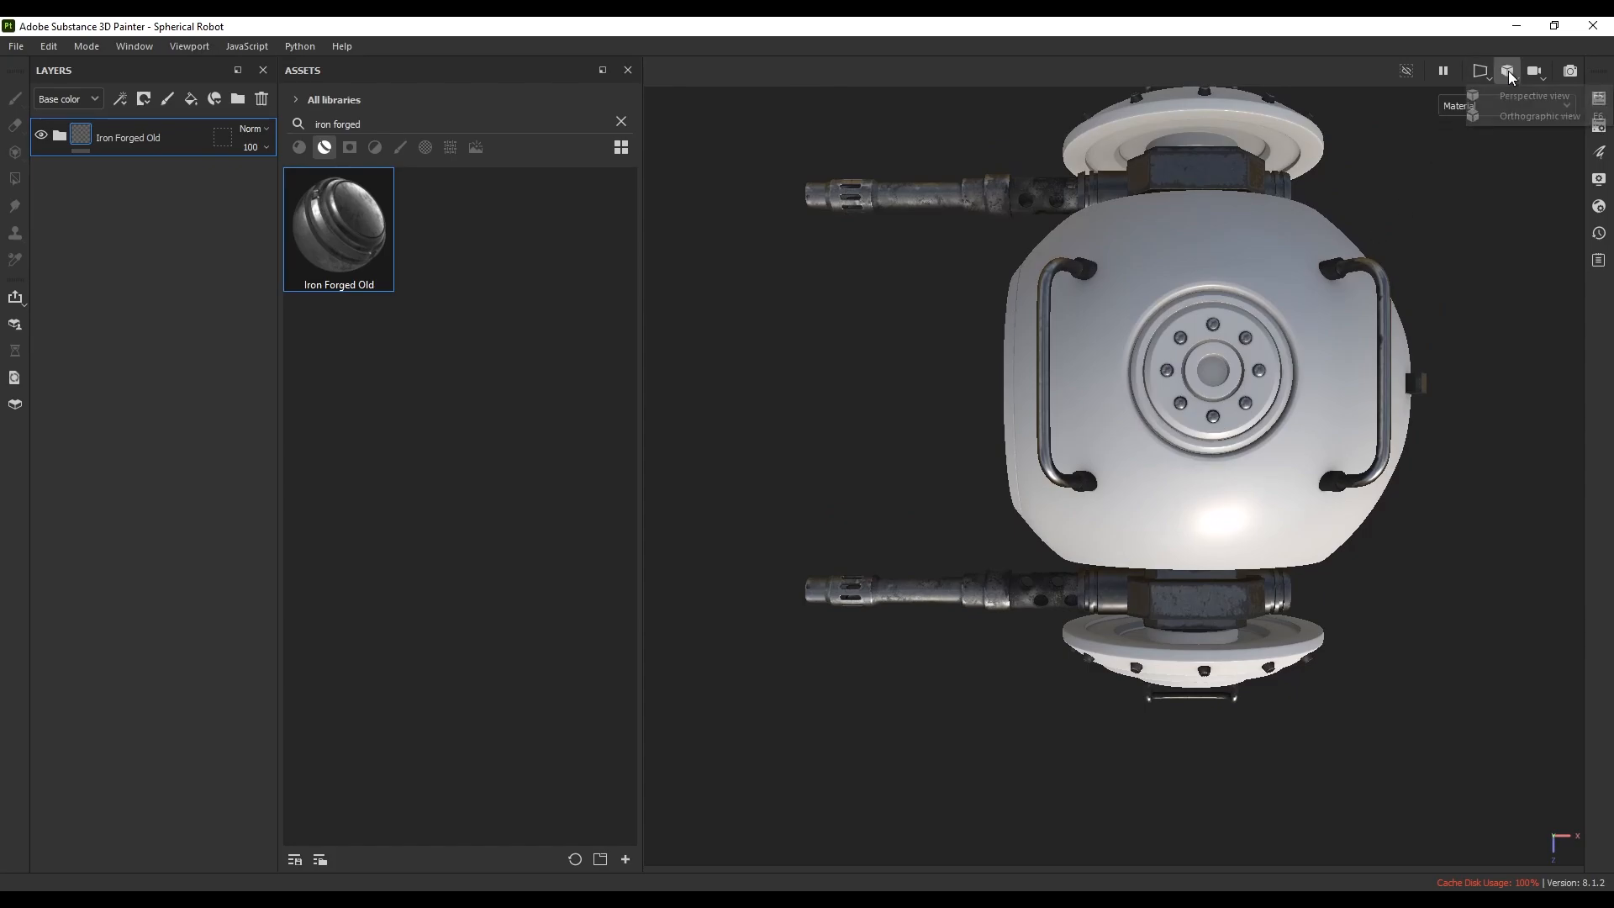
left_click(1504, 115)
left_click(1238, 344)
mouse_move(1237, 345)
left_mouse_down("alt")
mouse_move(1216, 329)
mouse_move(1162, 434)
left_mouse_up("alt")
middle_click_drag(1102, 424, 1297, 355, "alt")
scroll(1298, 356, "up", 3)
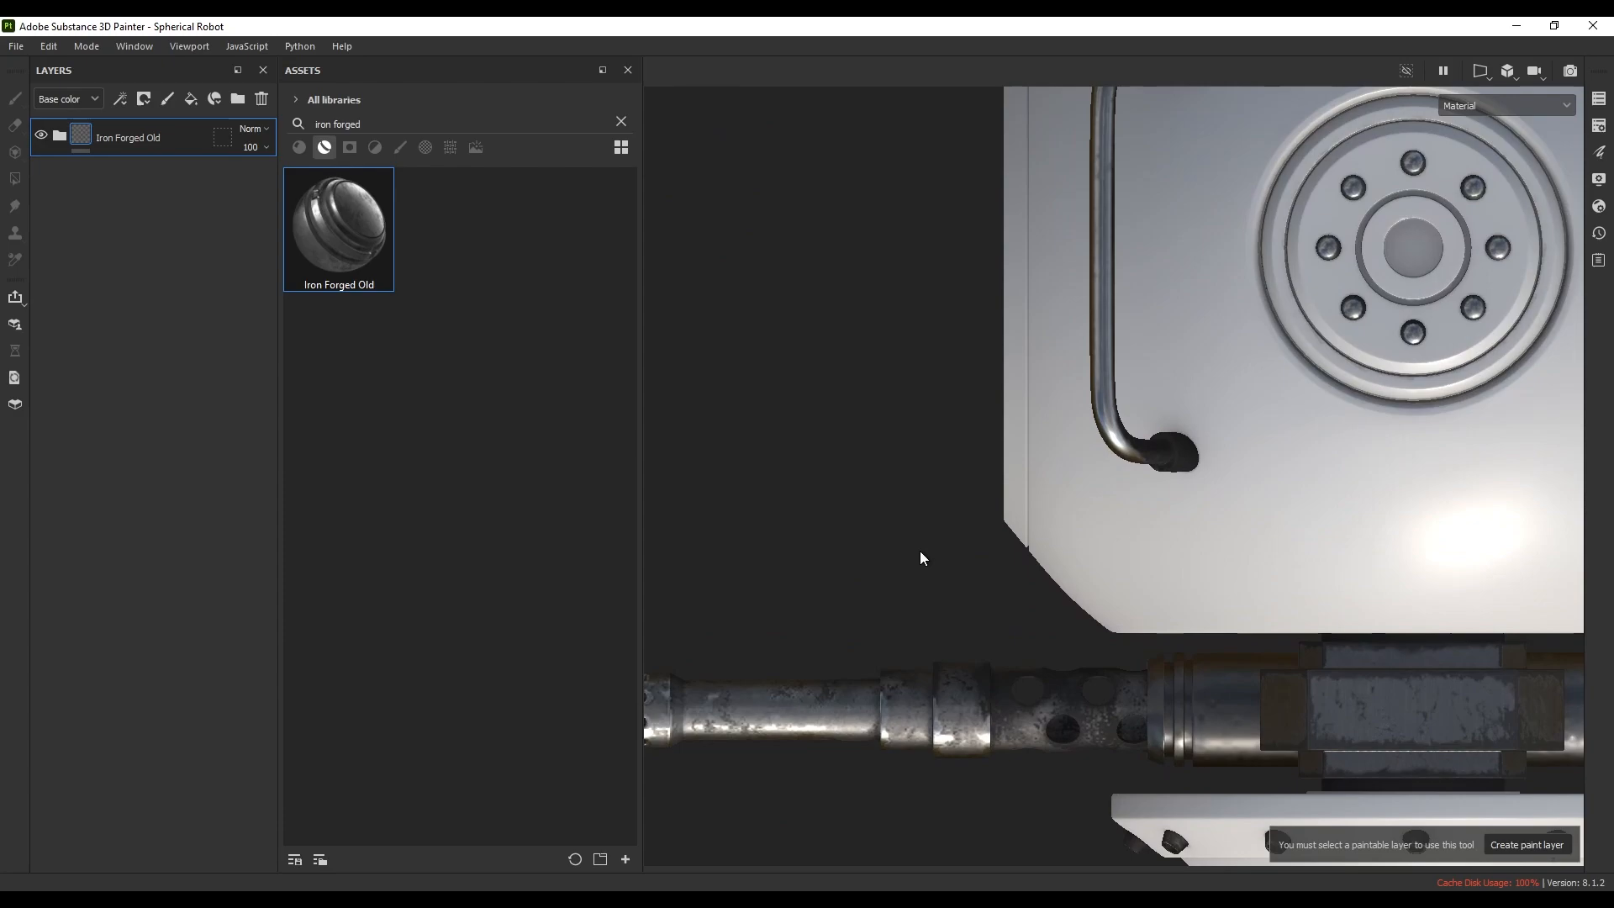
middle_click_drag(946, 531, 1259, 327, "alt")
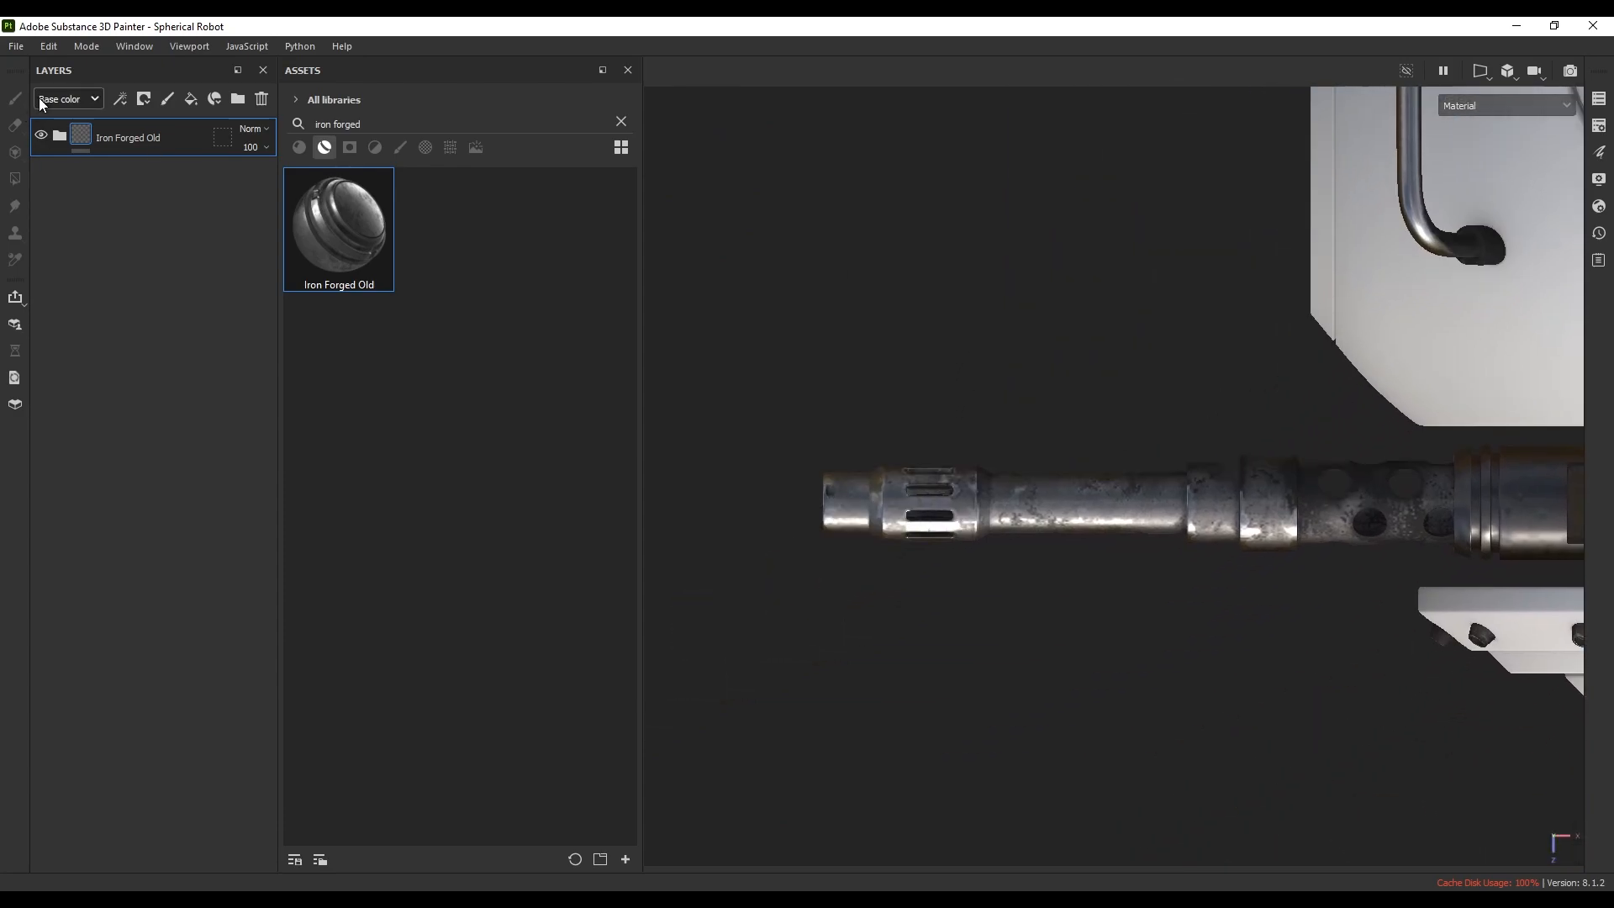
- Add a fill layer above Iron Forged Old on the gun barrel and set its base color to a saturated blue
left_click(192, 100)
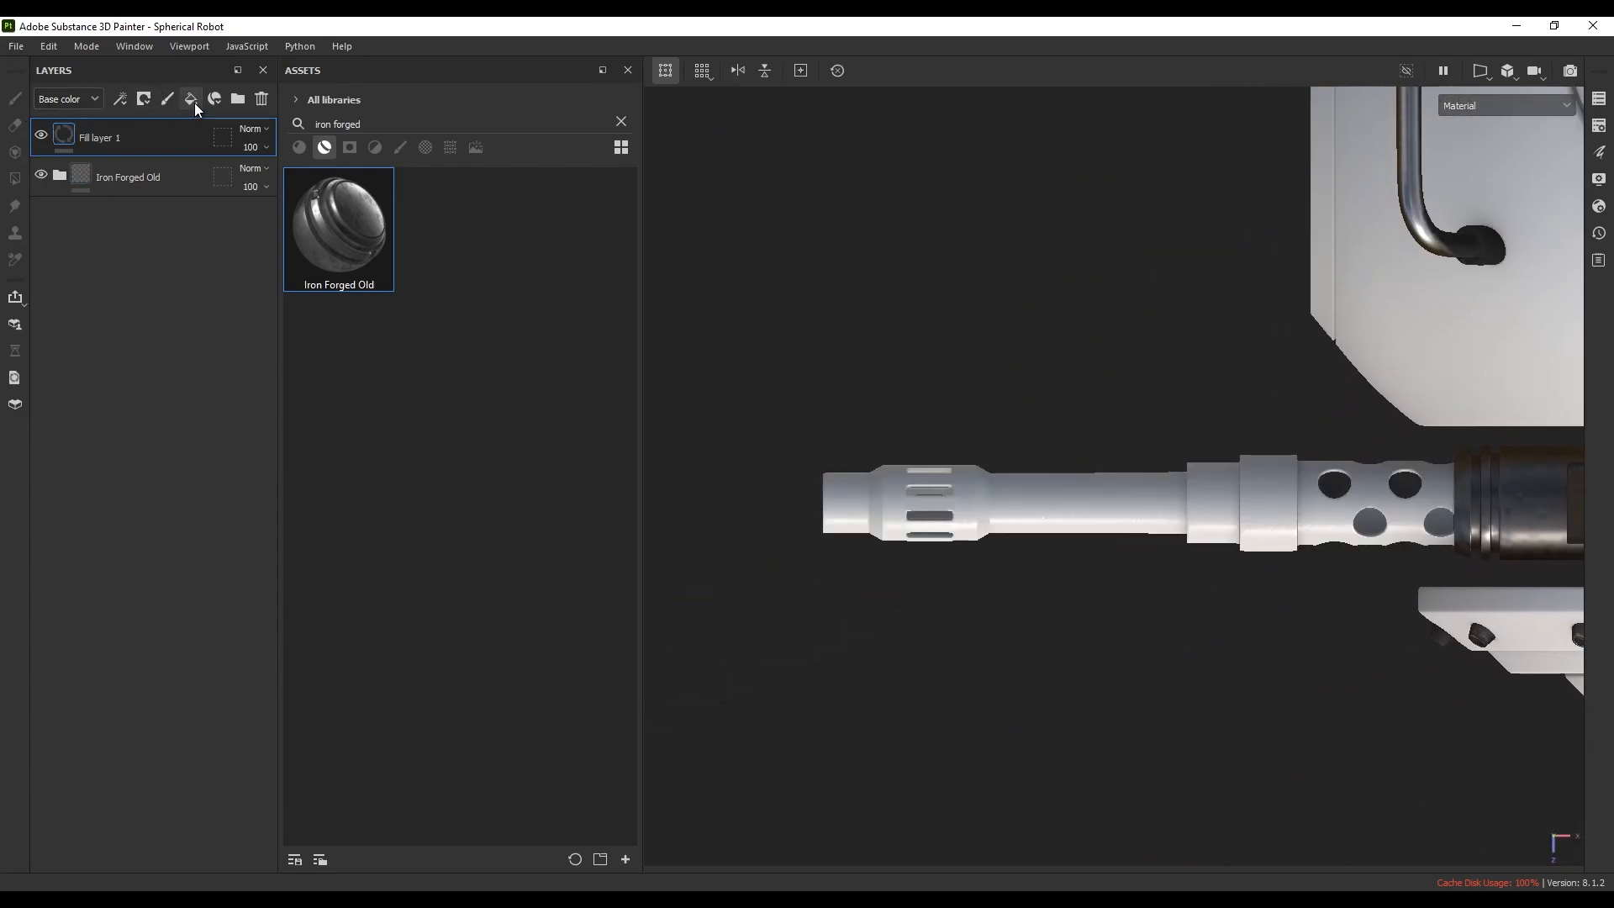
middle_click_drag(988, 434, 960, 417, "alt")
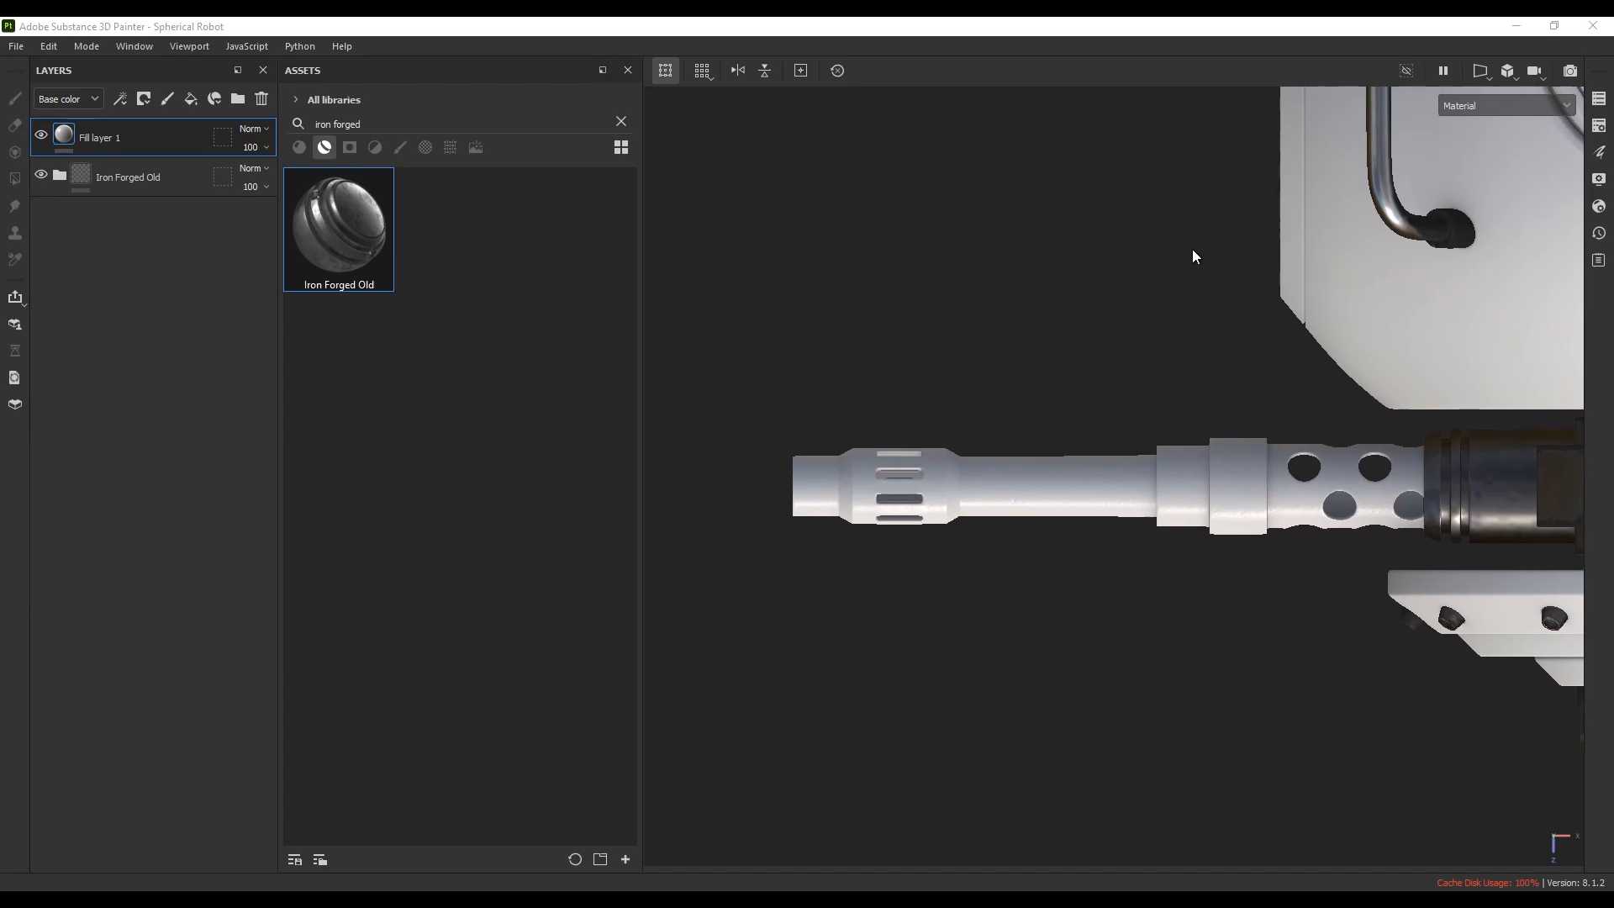
right_click(1192, 245)
left_click(1300, 371)
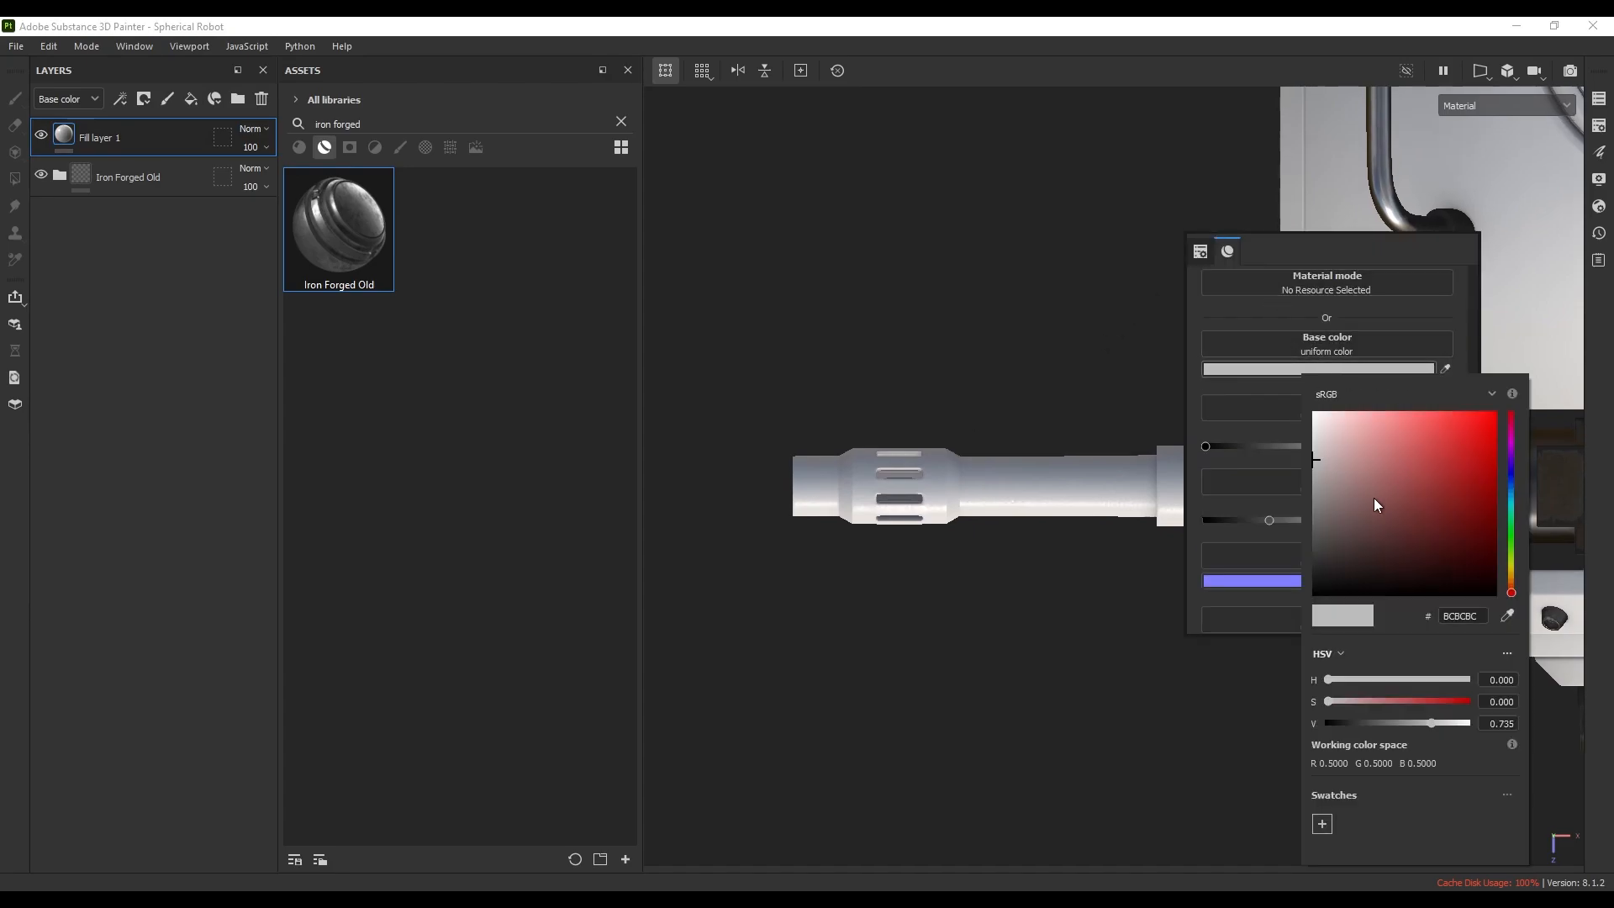
left_click(1509, 476)
left_click_drag(1411, 461, 1509, 378)
left_click(1511, 479)
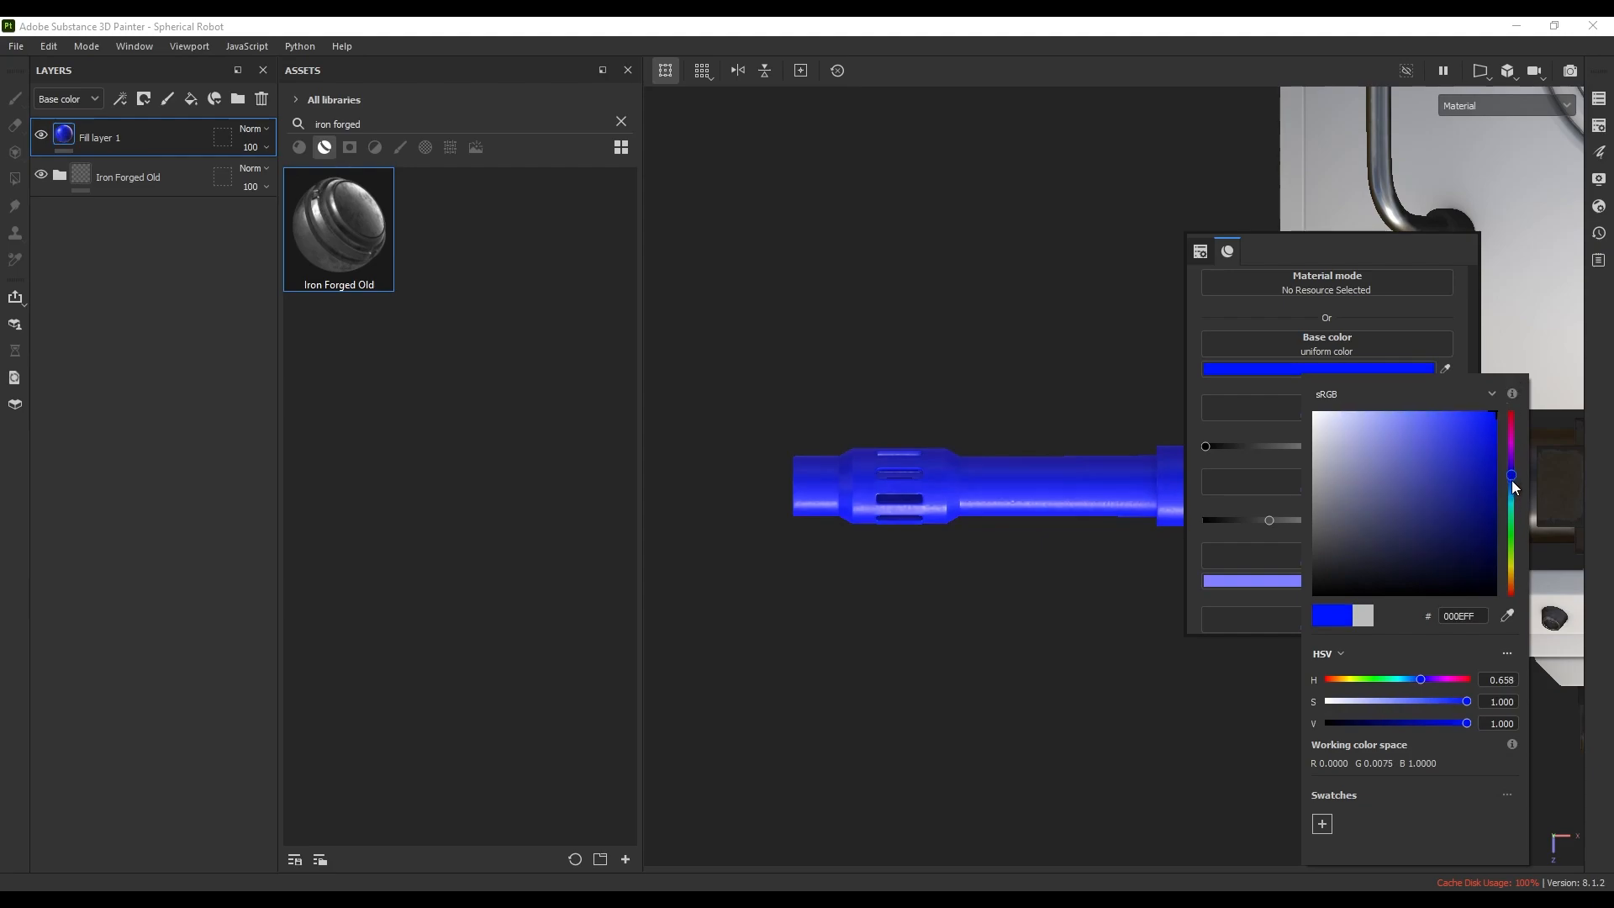
left_click_drag(1451, 448, 1471, 386)
middle_click_drag(754, 543, 761, 534, "alt")
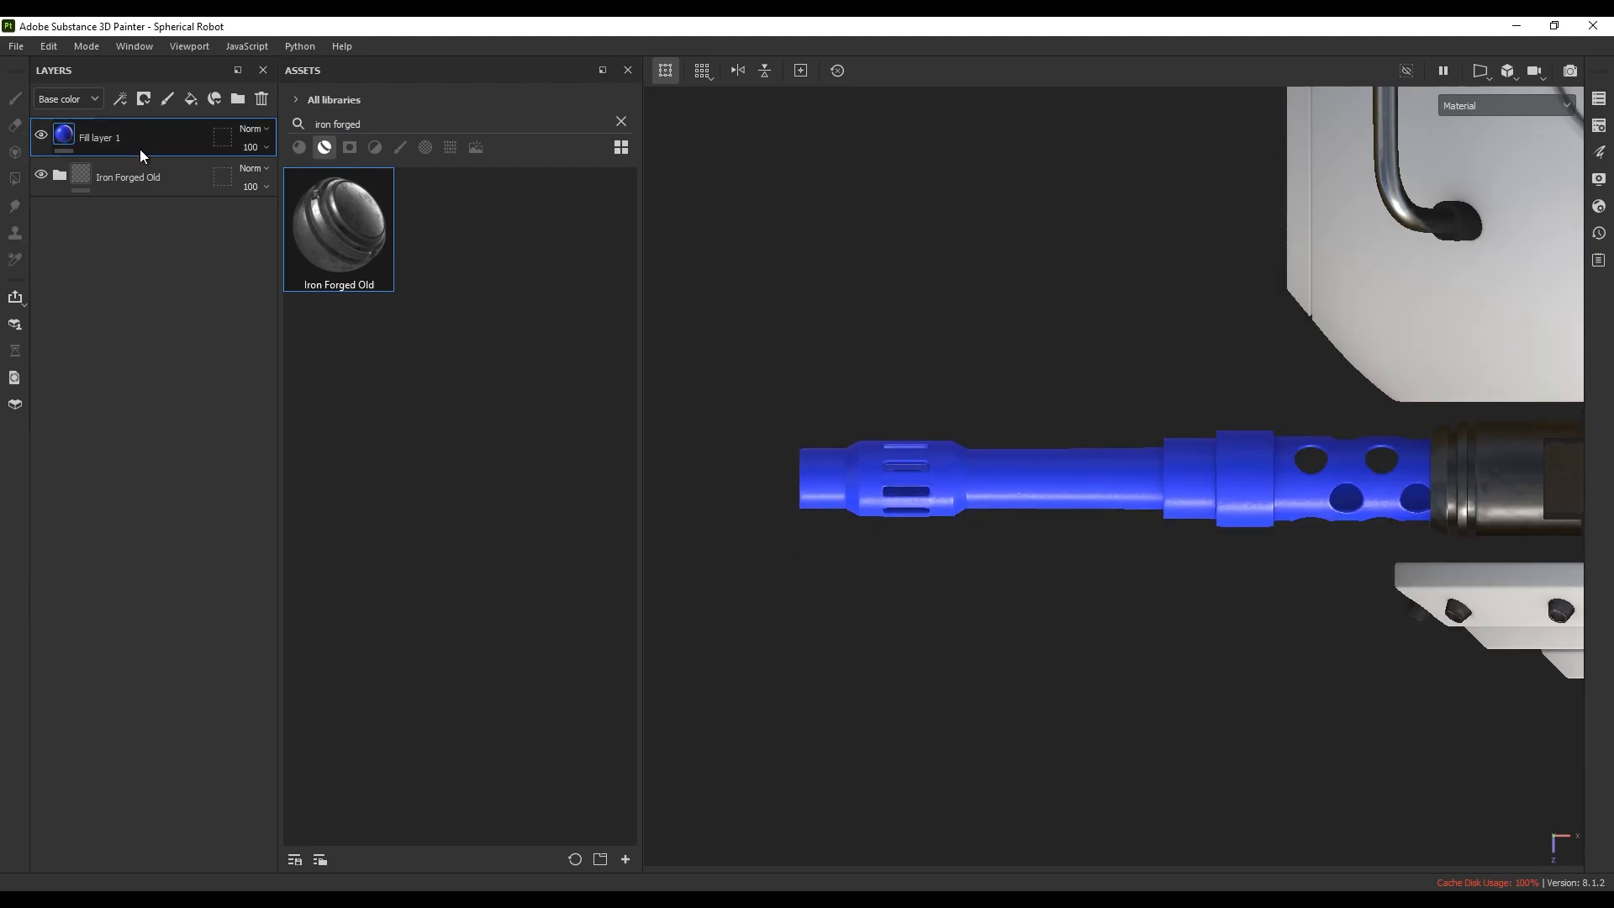
- Group the blue fill layer into a folder and give the folder a black mask with a paint effect
key("ctrl+g")
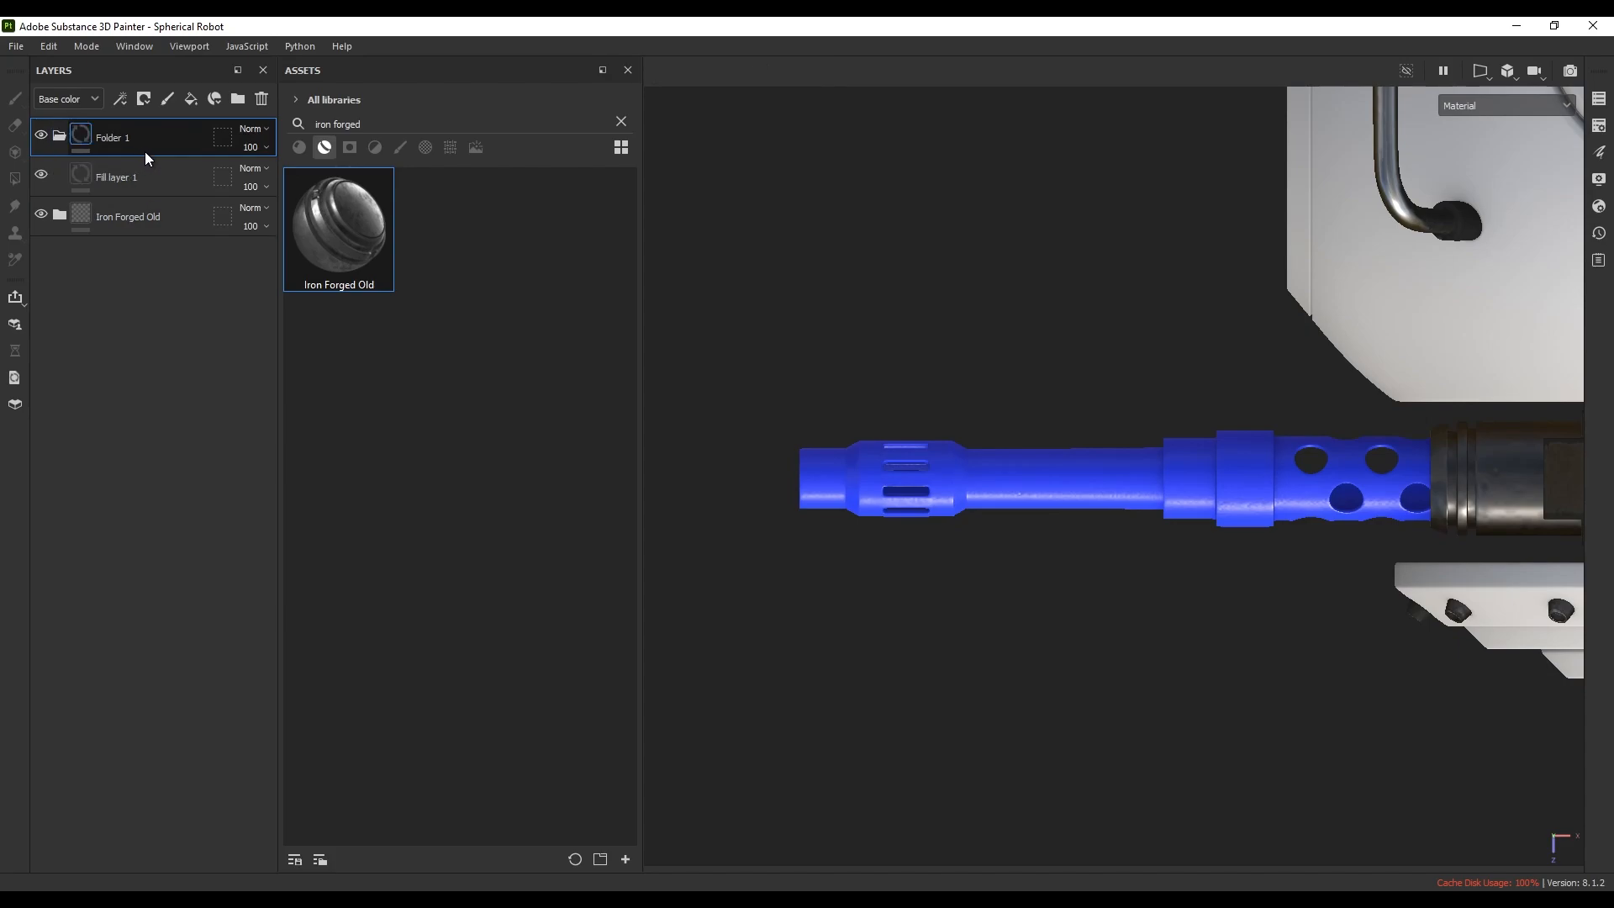
left_click(145, 100)
left_click(170, 141)
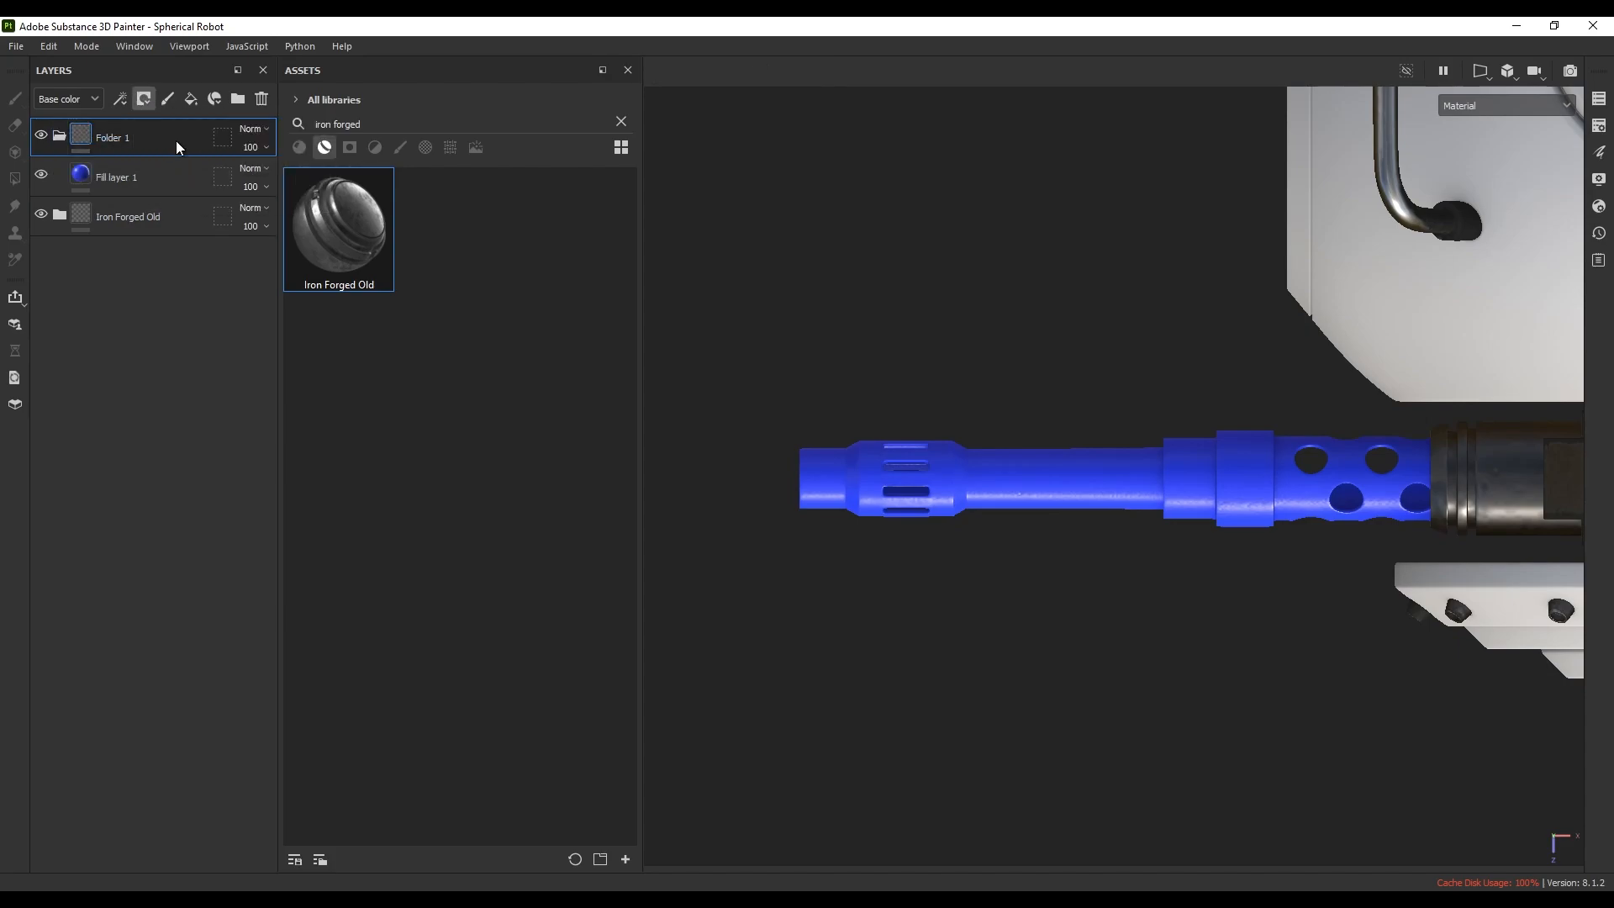
middle_click_drag(918, 425, 992, 414, "alt")
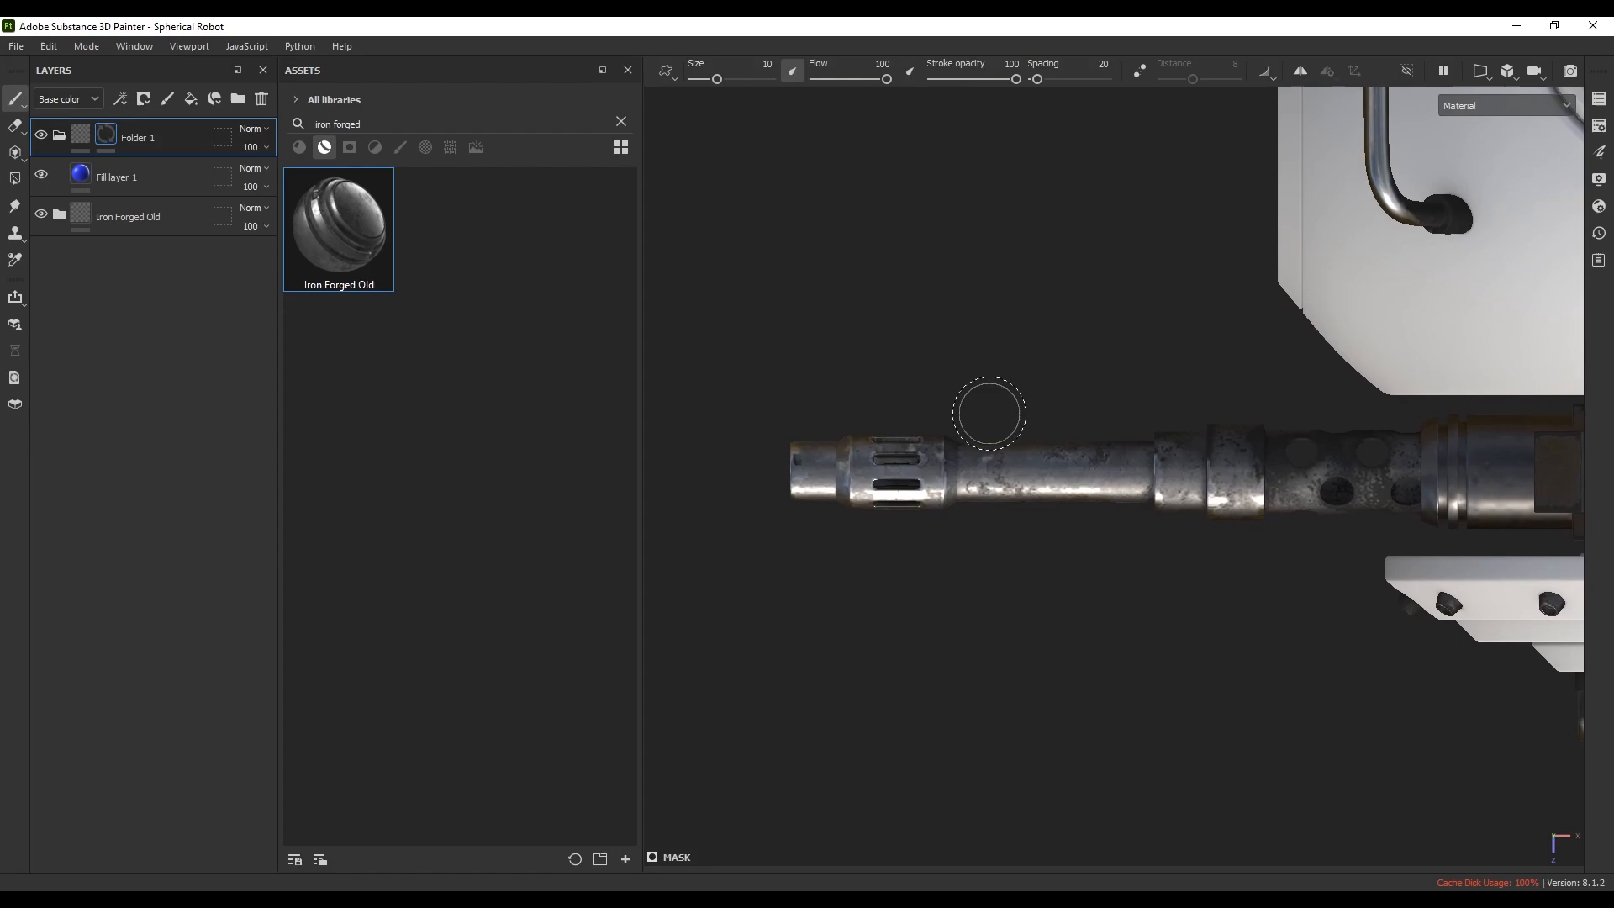
right_click(104, 136)
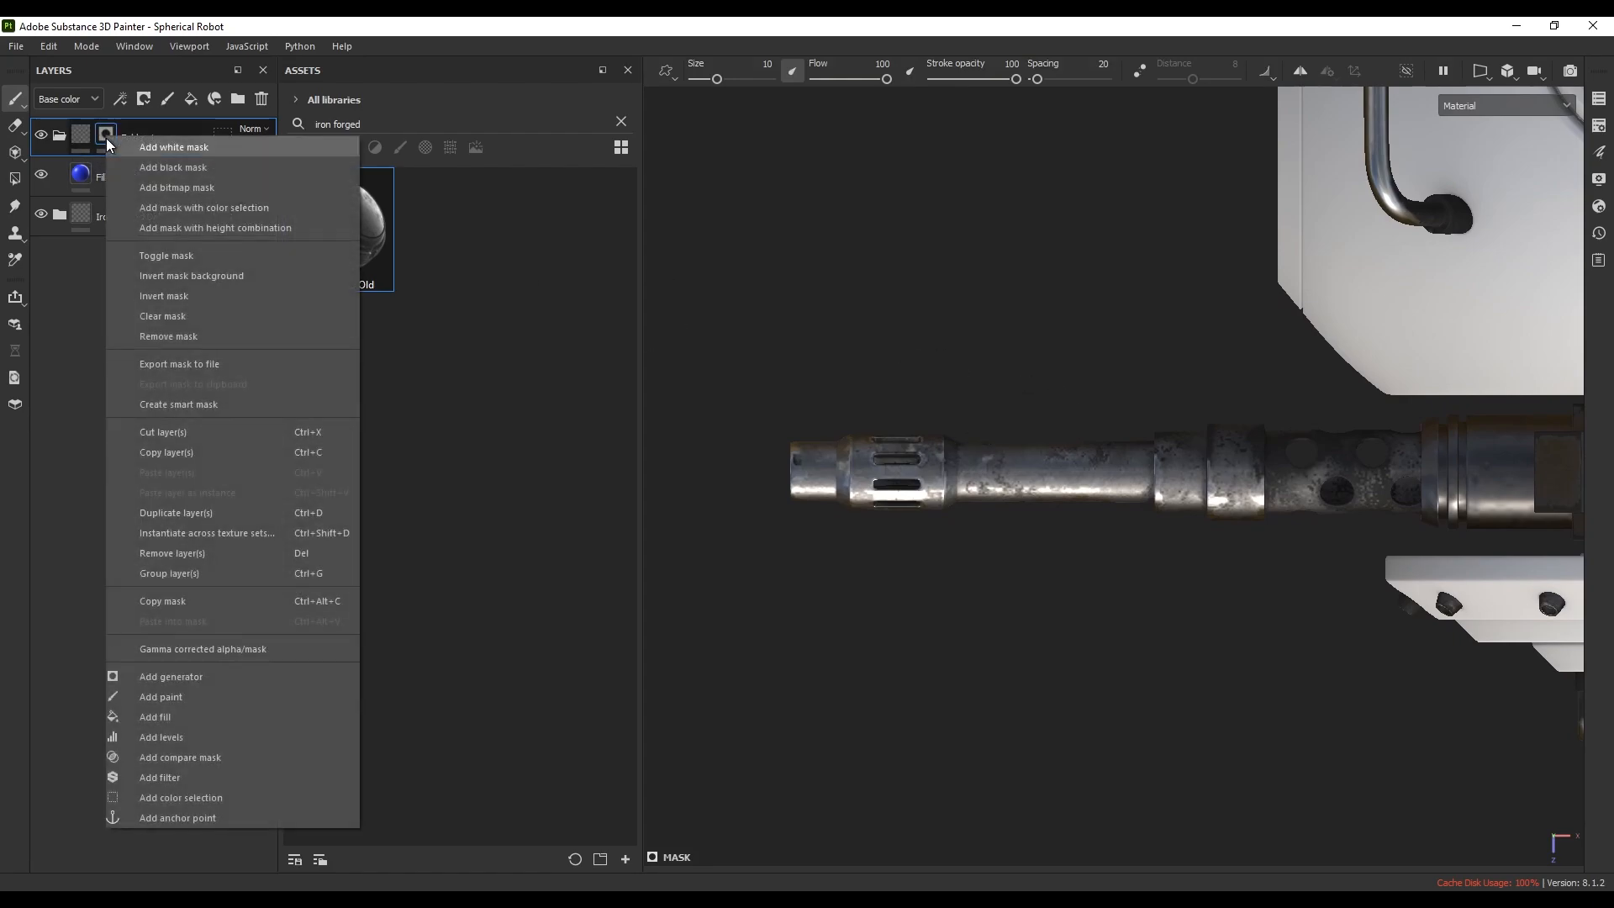
left_click(188, 702)
- Paint the folder's mask around the slotted section near the gun barrel's muzzle so the blue fill covers it on all sides
mouse_move(912, 454)
left_mouse_down()
mouse_move(878, 472)
mouse_move(869, 446)
left_mouse_up()
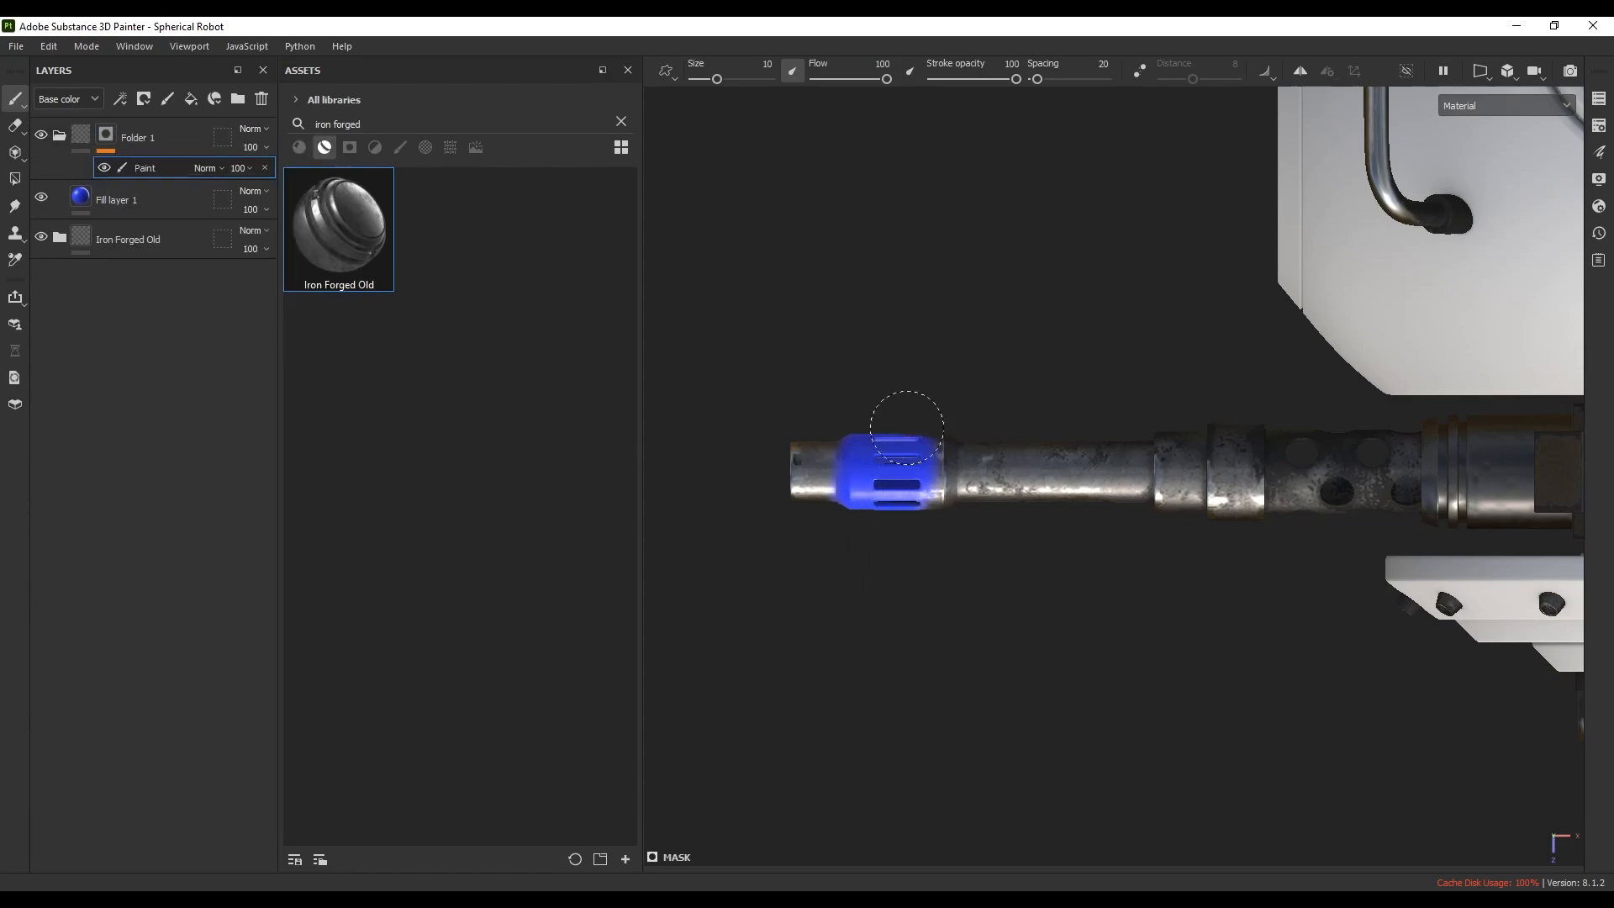
middle_click_drag(1019, 591, 1062, 533, "alt")
left_click_drag(1050, 521, 961, 263, "alt")
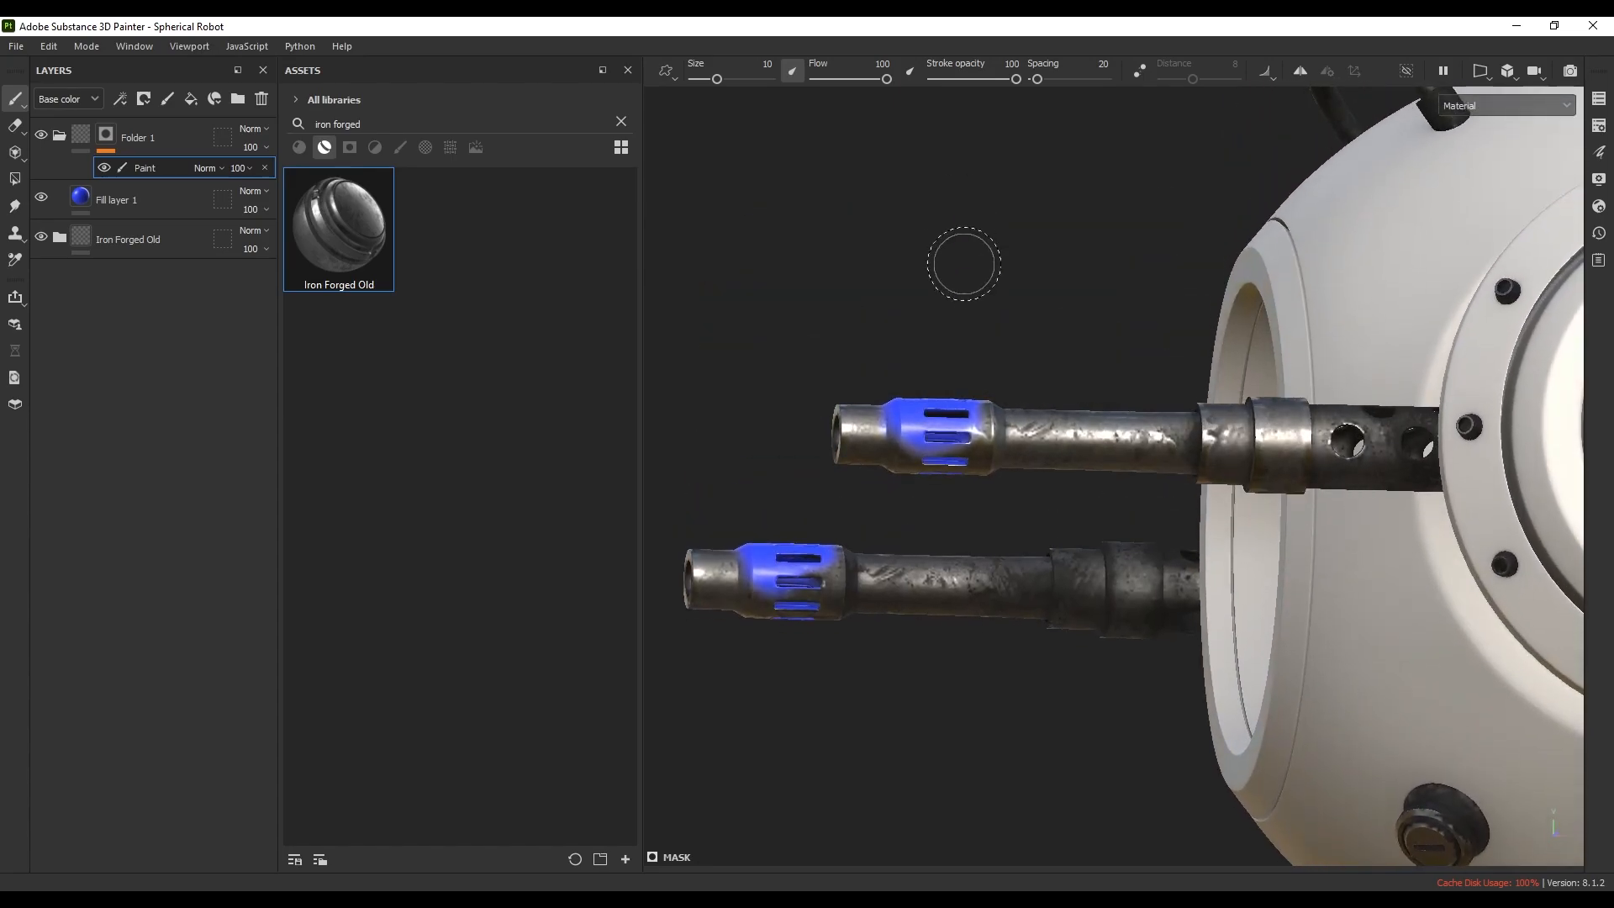
mouse_move(962, 470)
left_mouse_down("alt")
mouse_move(944, 314)
mouse_move(925, 321)
mouse_move(905, 451)
left_mouse_up("alt")
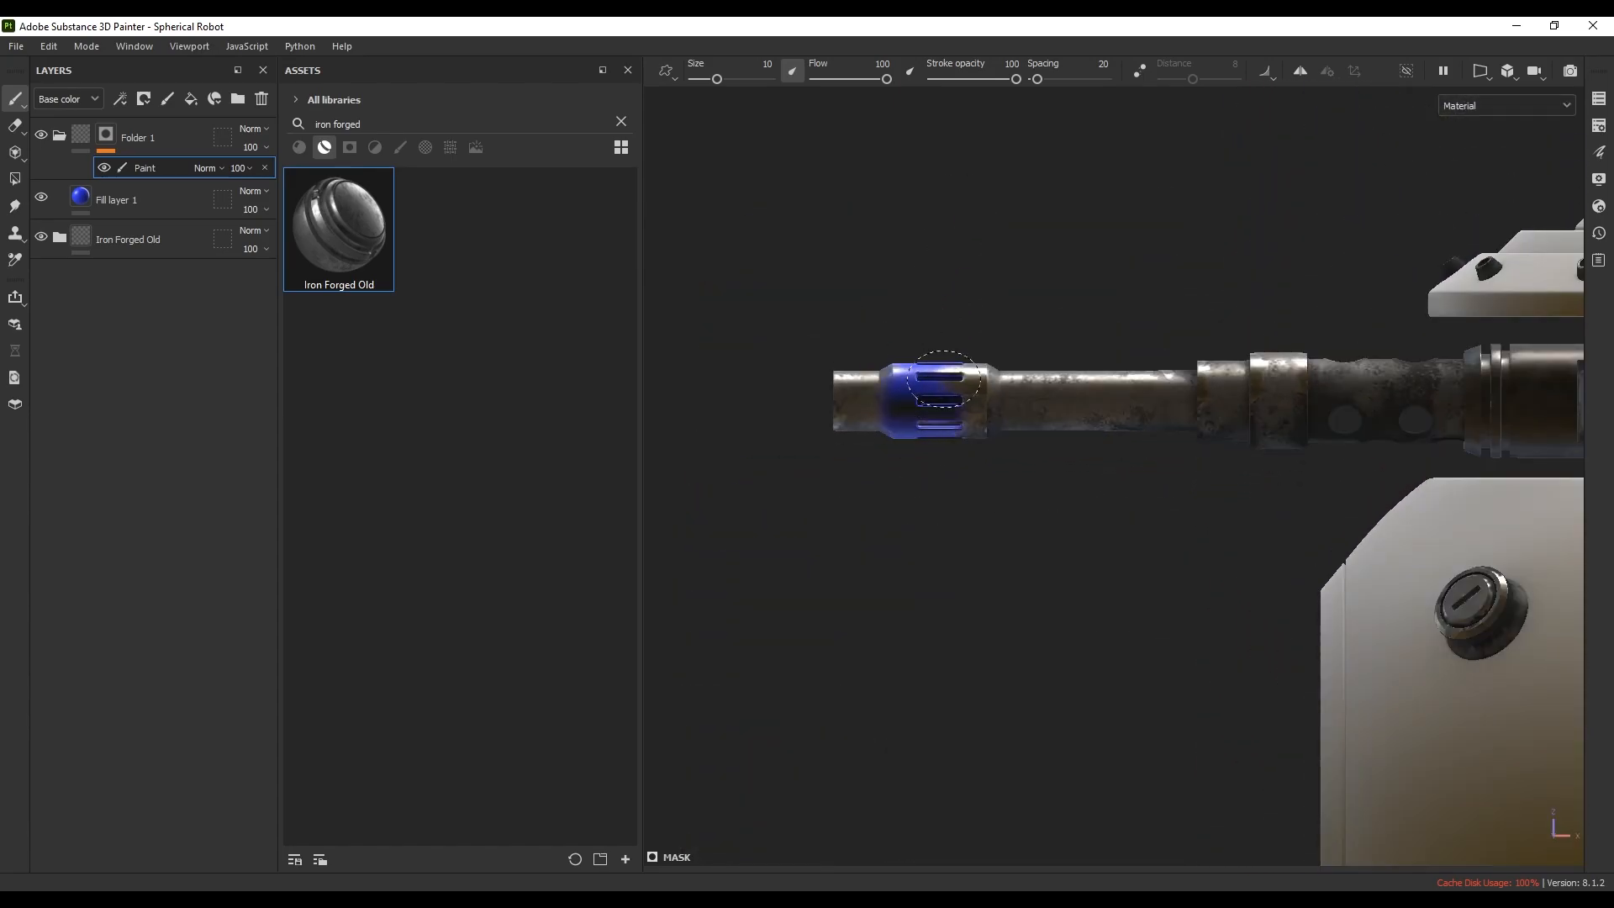
mouse_move(943, 379)
left_mouse_down()
mouse_move(902, 421)
mouse_move(941, 418)
mouse_move(950, 619)
mouse_move(973, 631)
mouse_move(899, 515)
left_mouse_up()
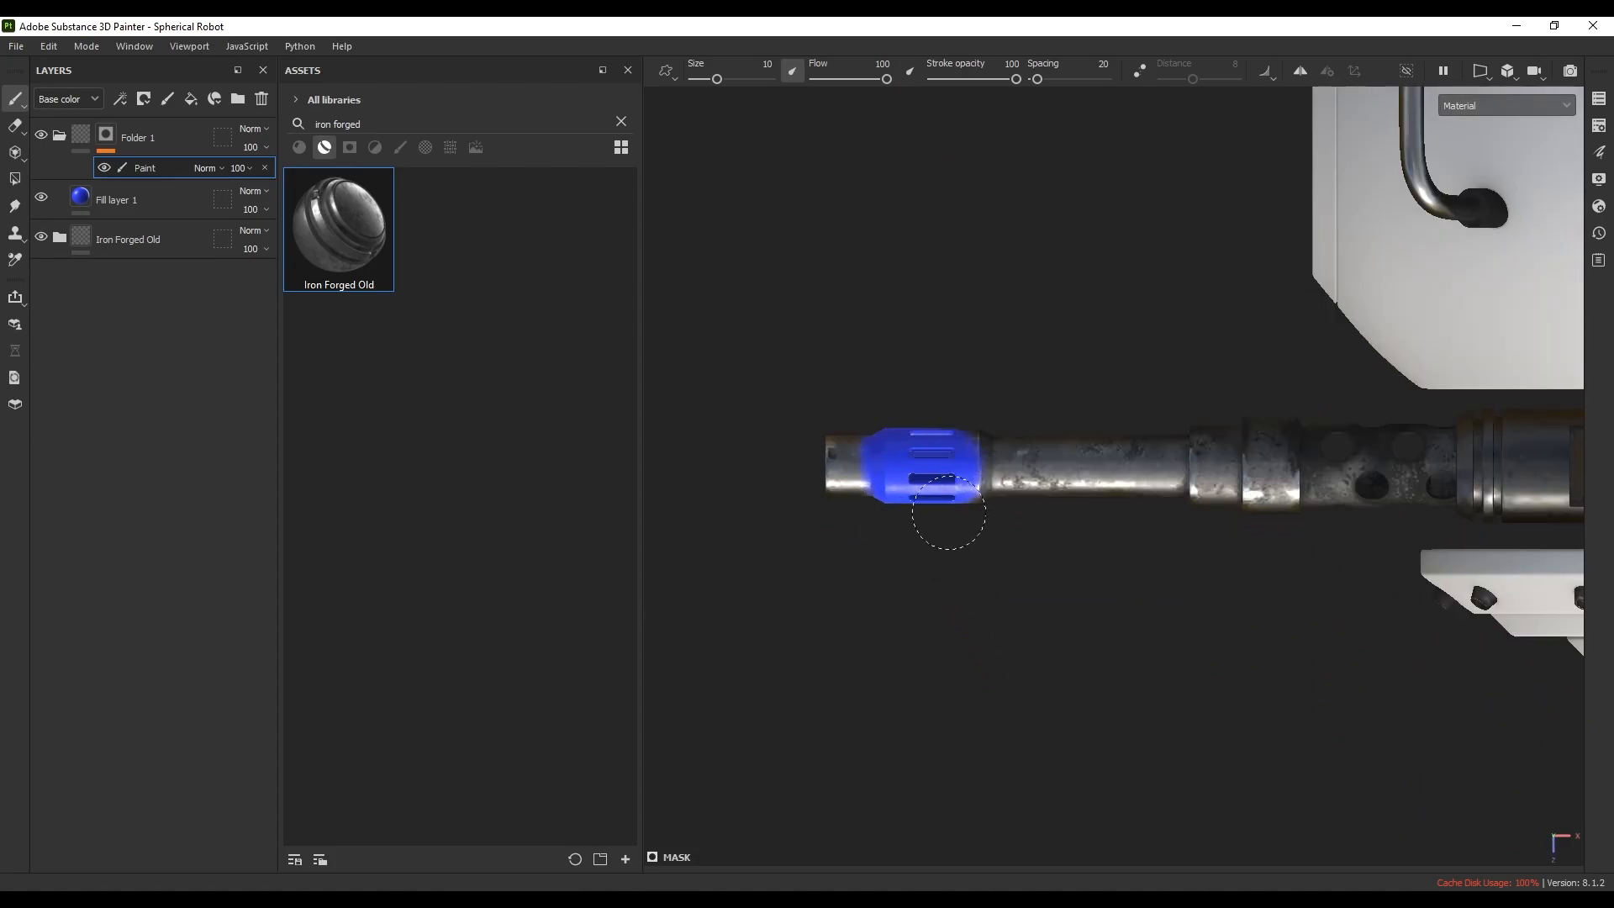
mouse_move(973, 559)
left_mouse_down("alt")
mouse_move(940, 306)
mouse_move(966, 529)
left_mouse_up("alt")
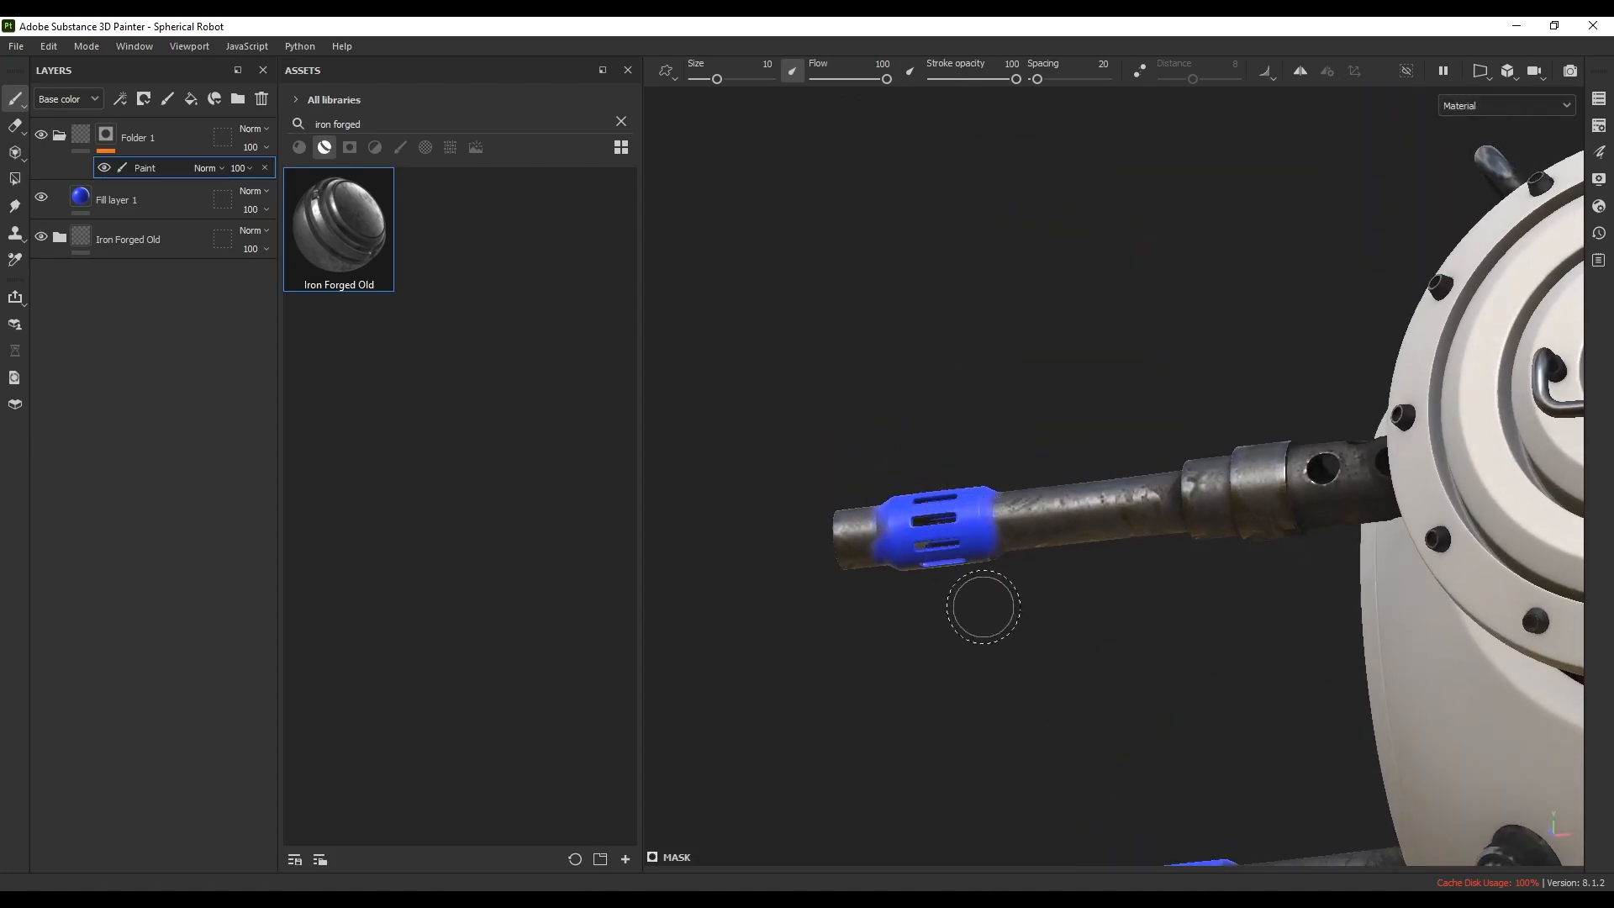
left_click_drag(980, 594, 883, 586, "alt")
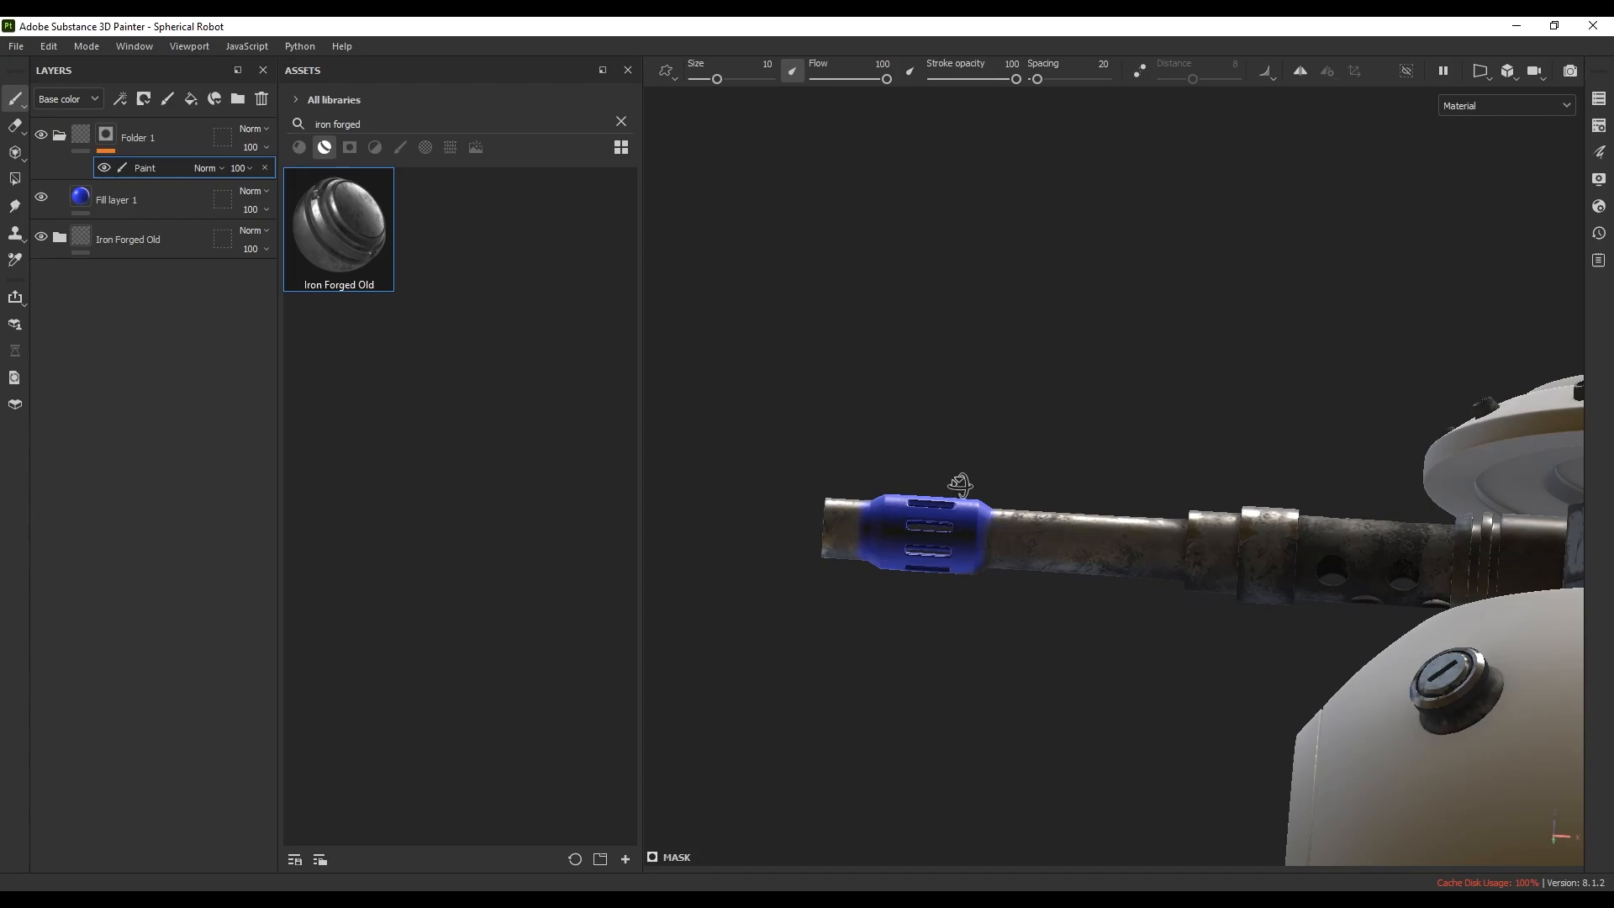
mouse_move(958, 479)
left_mouse_down("alt")
mouse_move(937, 617)
mouse_move(908, 664)
mouse_move(916, 589)
left_mouse_up("alt")
- Lower the brush flow to 11 and paint a soft blue transition around the muzzle-side edge of the slotted section
right_click(922, 539)
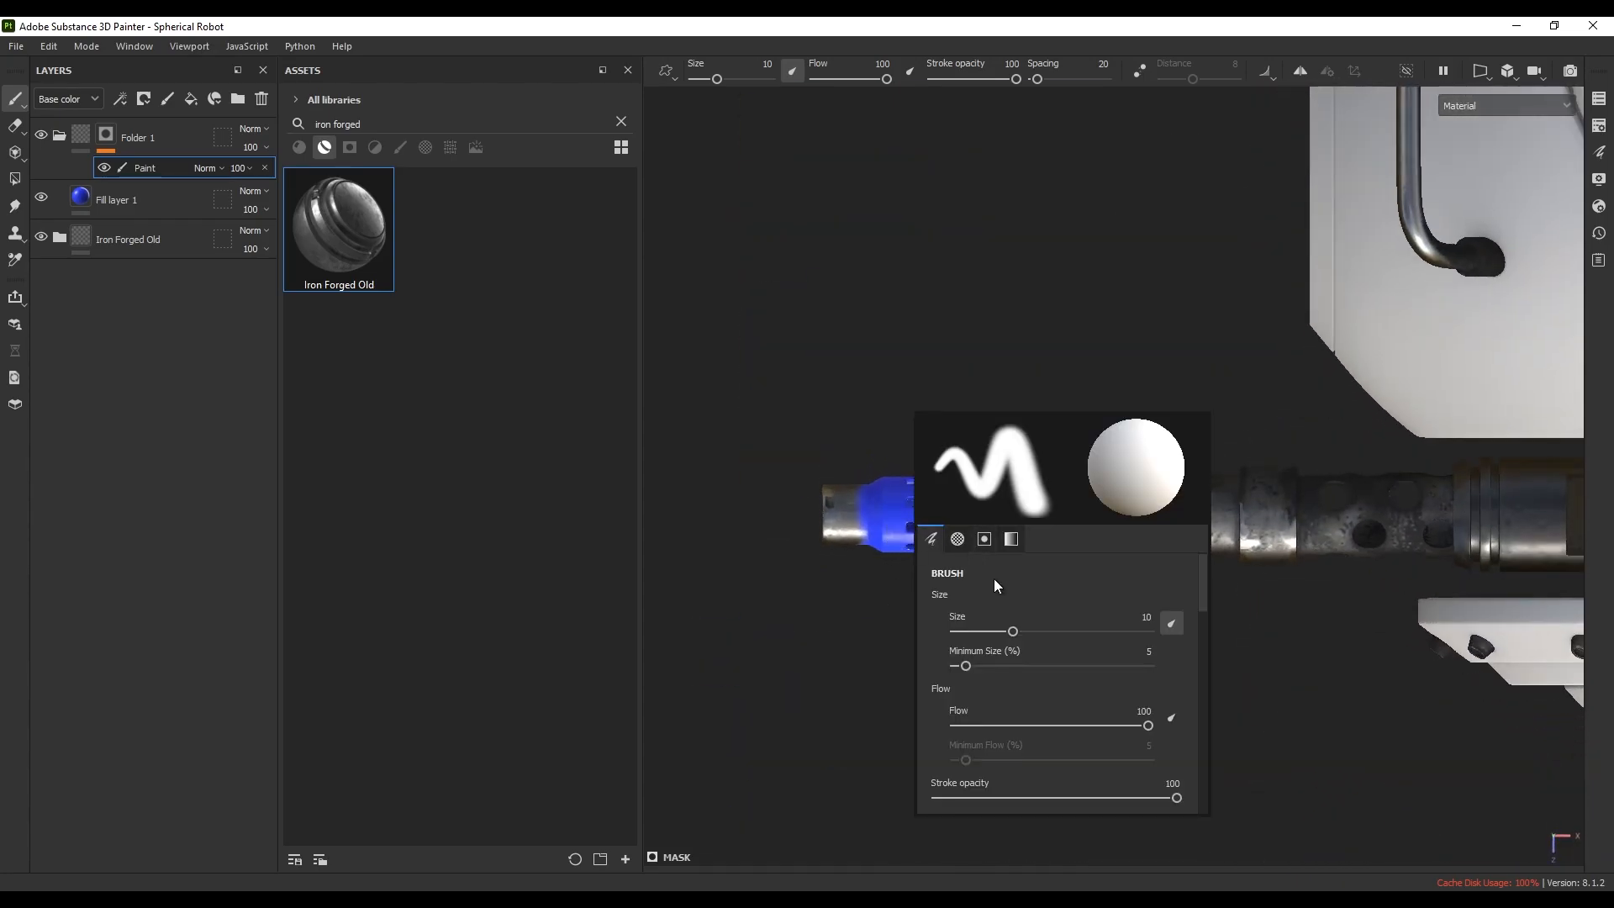
scroll(1031, 596, "down", 1)
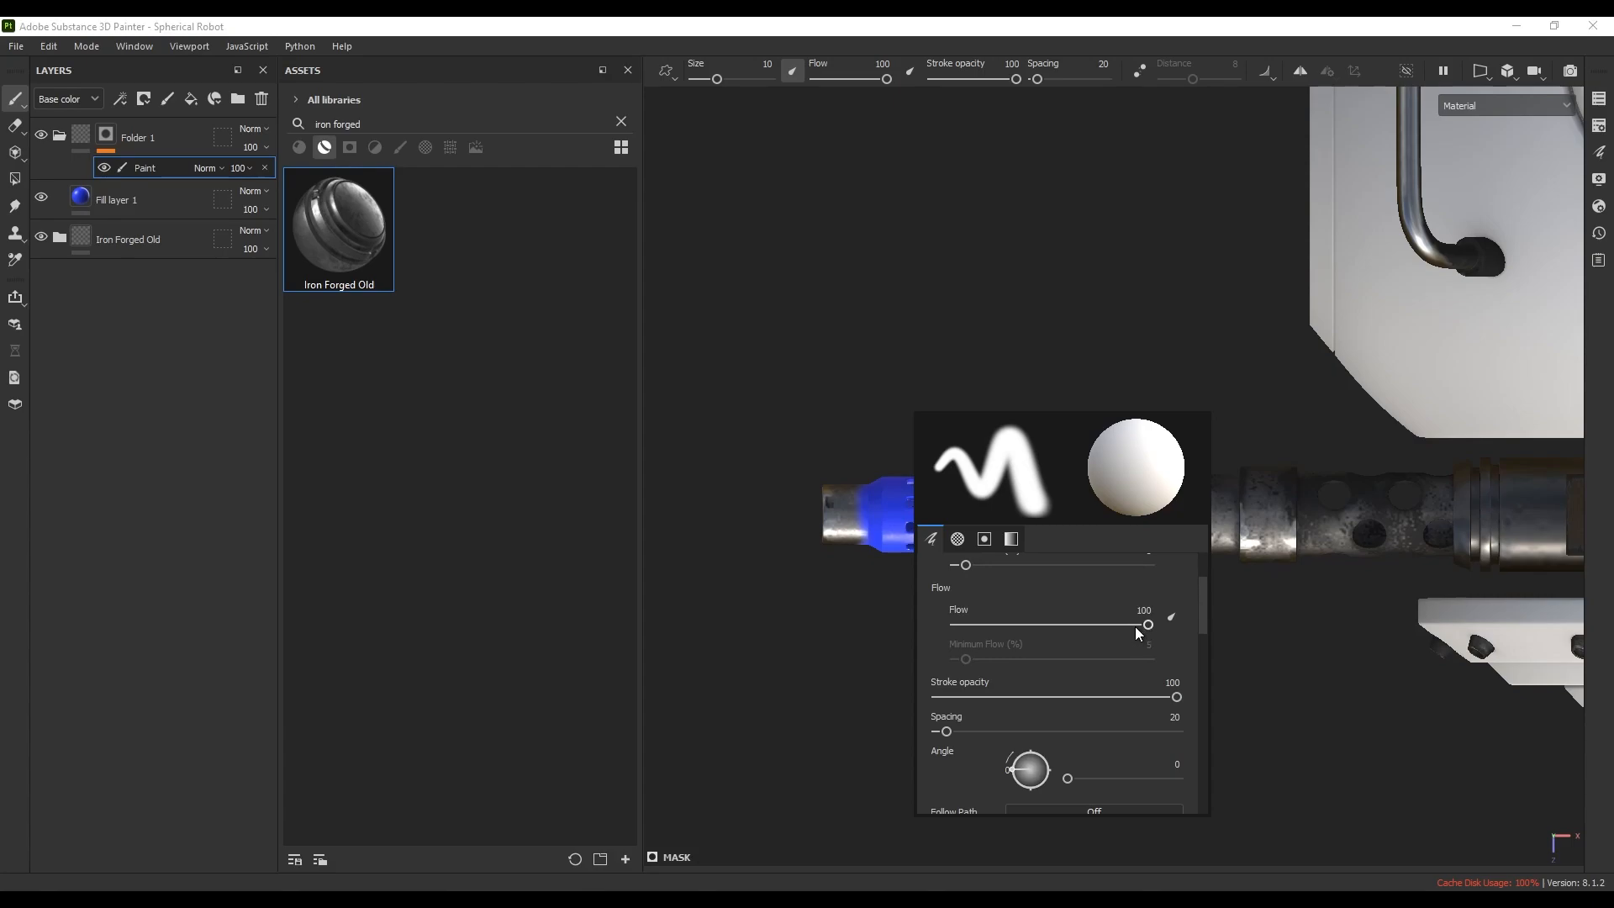
left_click_drag(1145, 624, 976, 643)
left_click(850, 511)
scroll(849, 509, "up", 3)
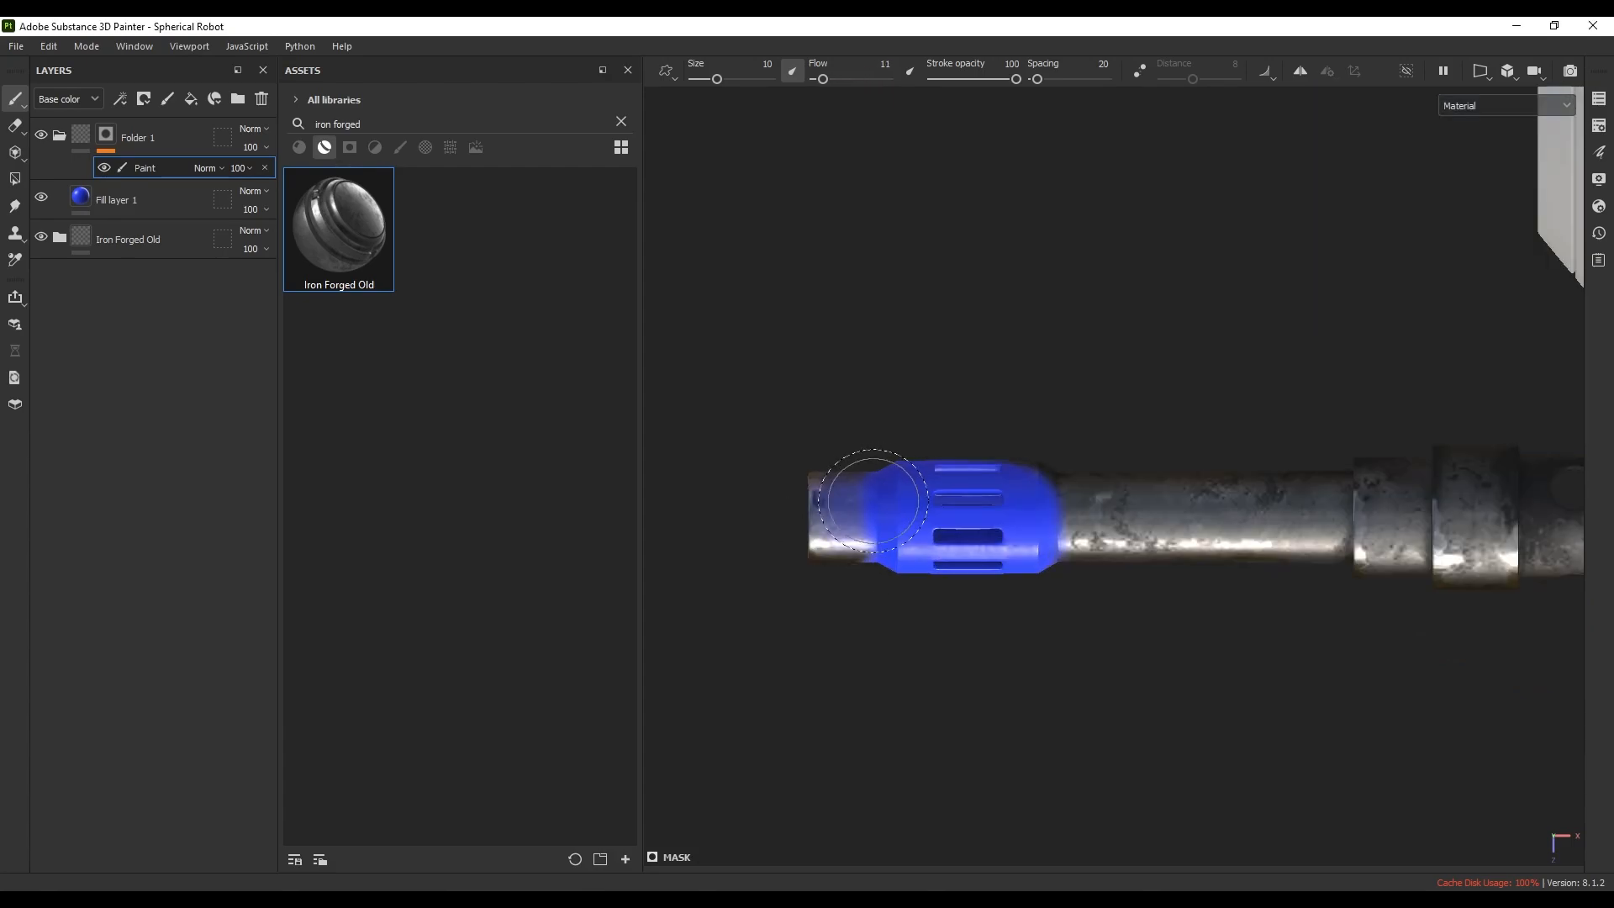
left_click_drag(865, 494, 891, 481)
mouse_move(914, 574)
left_mouse_down("alt")
mouse_move(966, 627)
mouse_move(899, 577)
mouse_move(1026, 454)
left_mouse_up("alt")
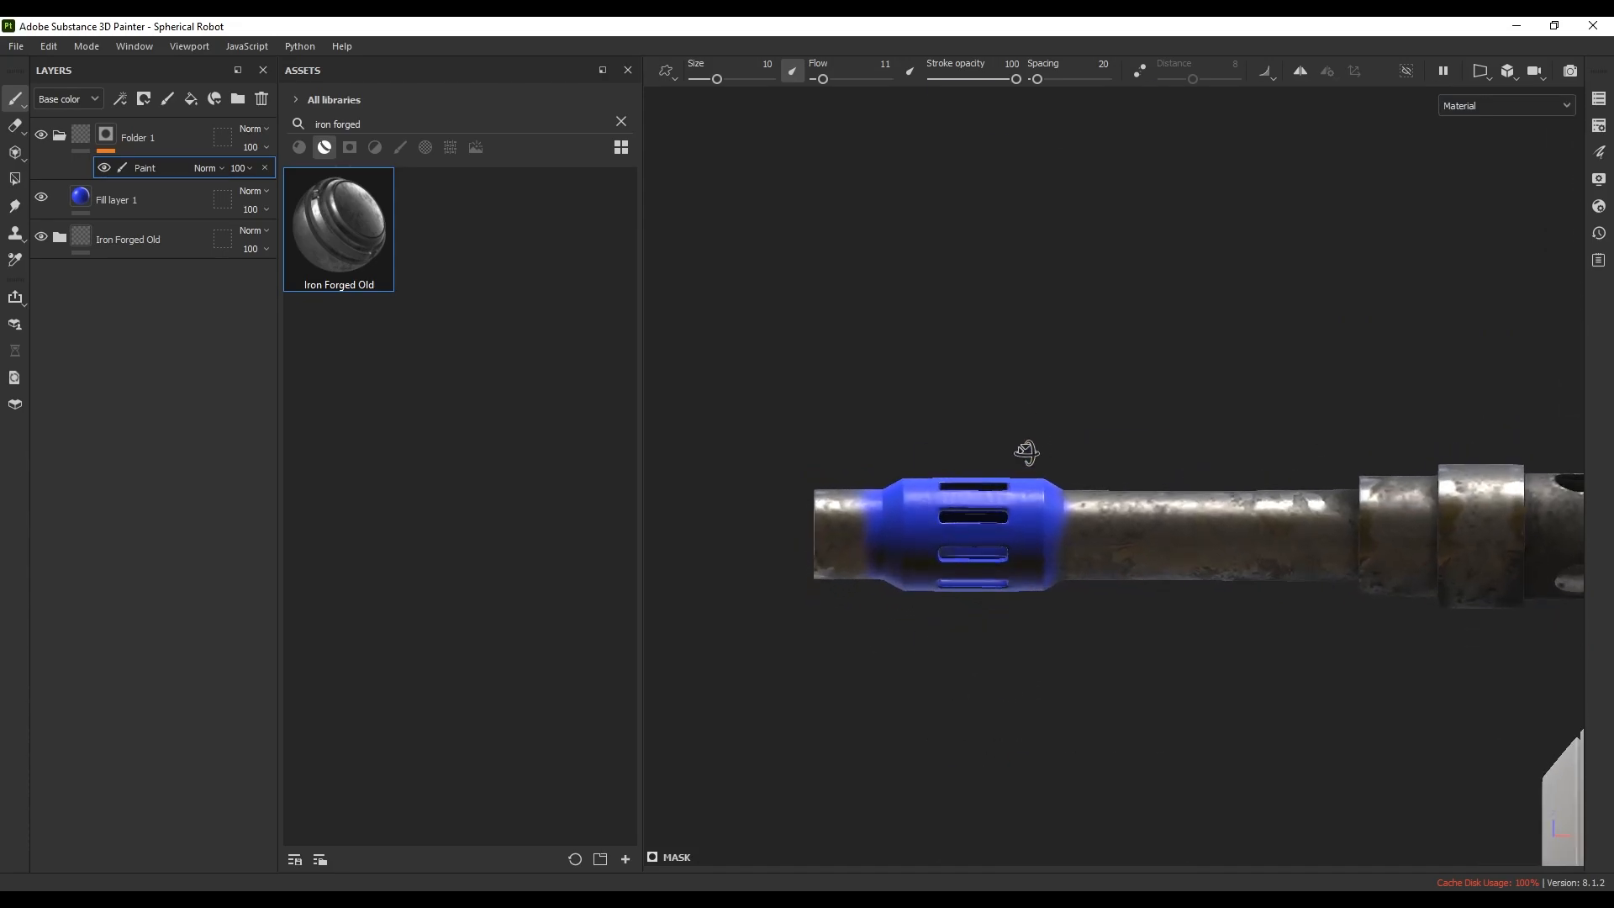
mouse_move(905, 613)
left_mouse_down("alt")
mouse_move(888, 471)
mouse_move(882, 568)
mouse_move(930, 633)
mouse_move(922, 613)
left_mouse_up("alt")
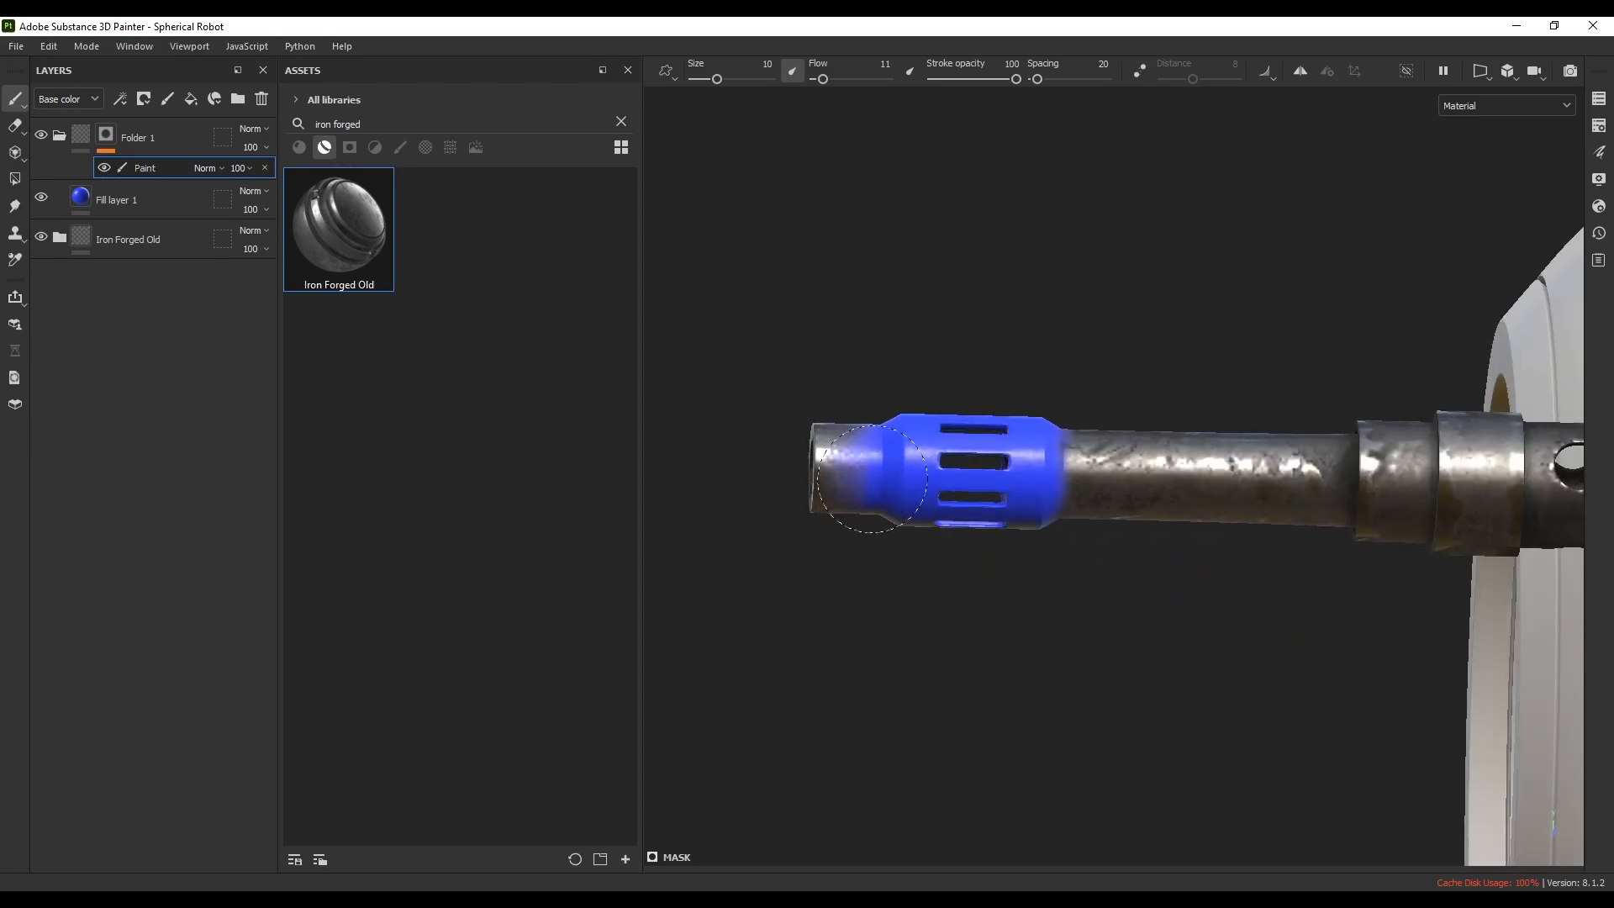
mouse_move(873, 478)
left_mouse_down("alt")
mouse_move(900, 497)
mouse_move(881, 409)
left_mouse_up("alt")
left_click_drag(950, 340, 909, 422, "alt")
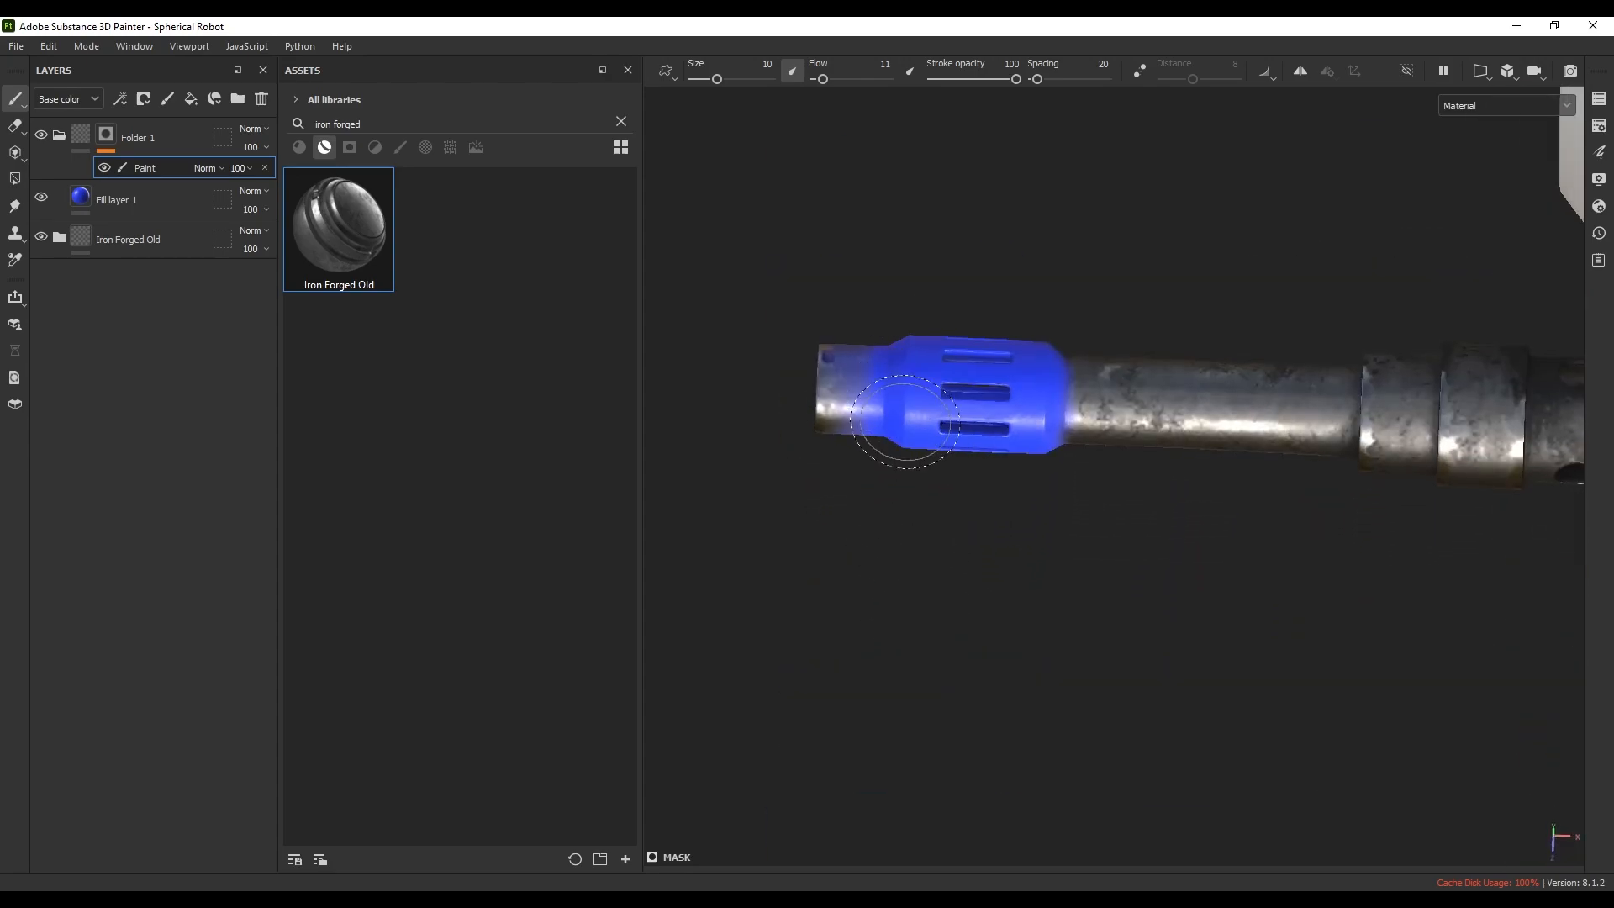
- Fade the blue mask out around the rear edge of the slotted section, where it meets the long barrel tube
left_click_drag(1017, 402, 979, 480, "alt")
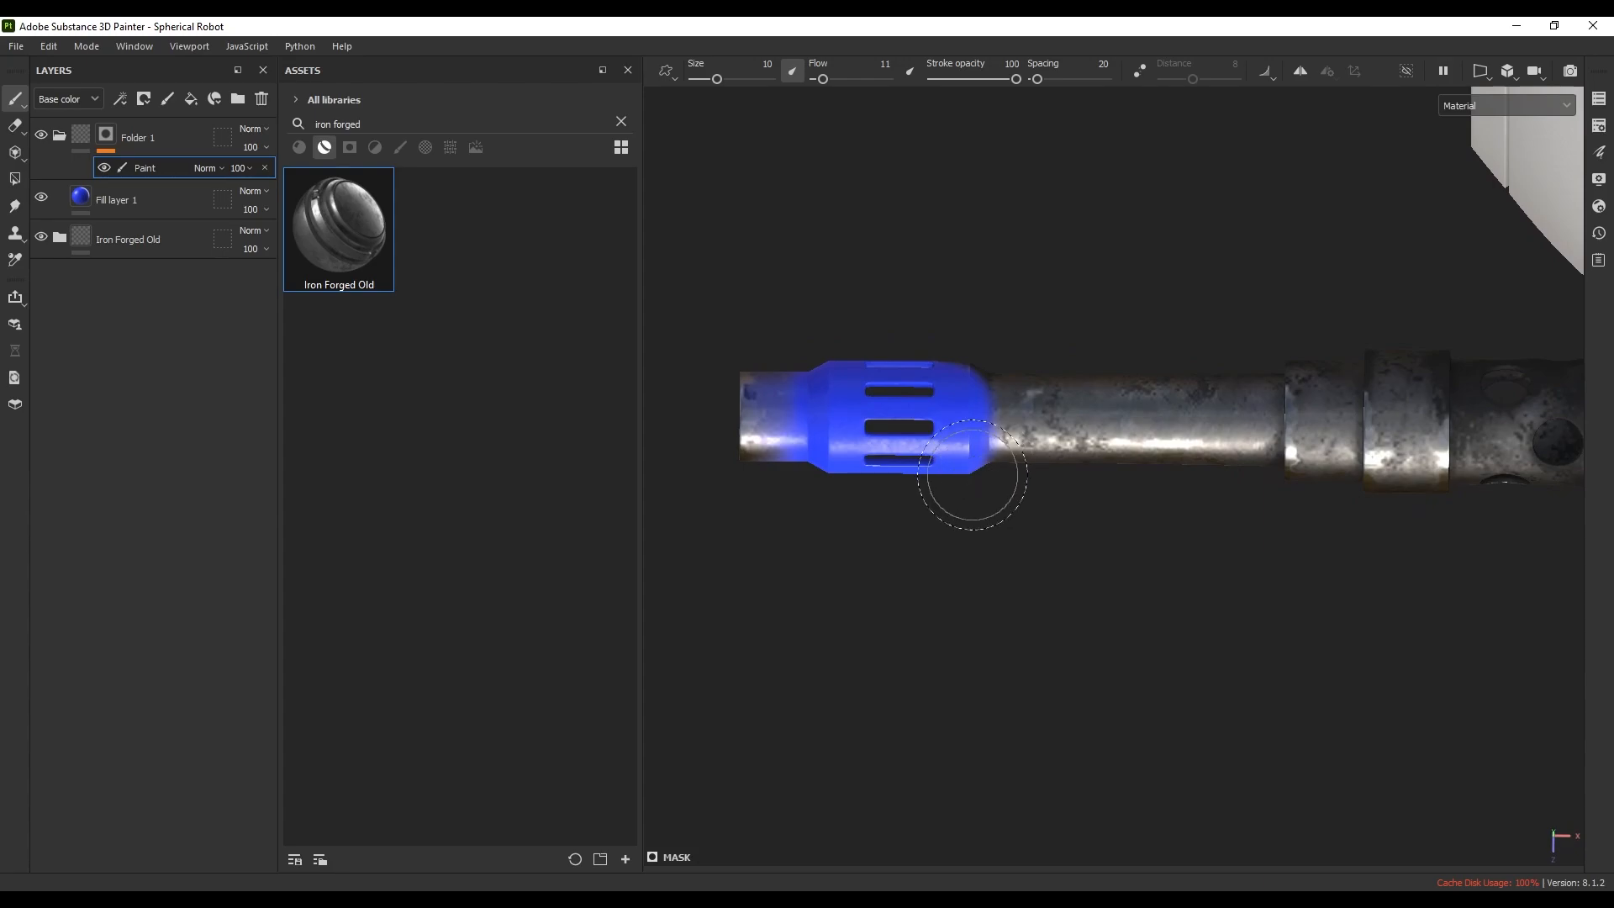
middle_click_drag(991, 428, 972, 442, "alt")
middle_click_drag(953, 365, 951, 404, "alt")
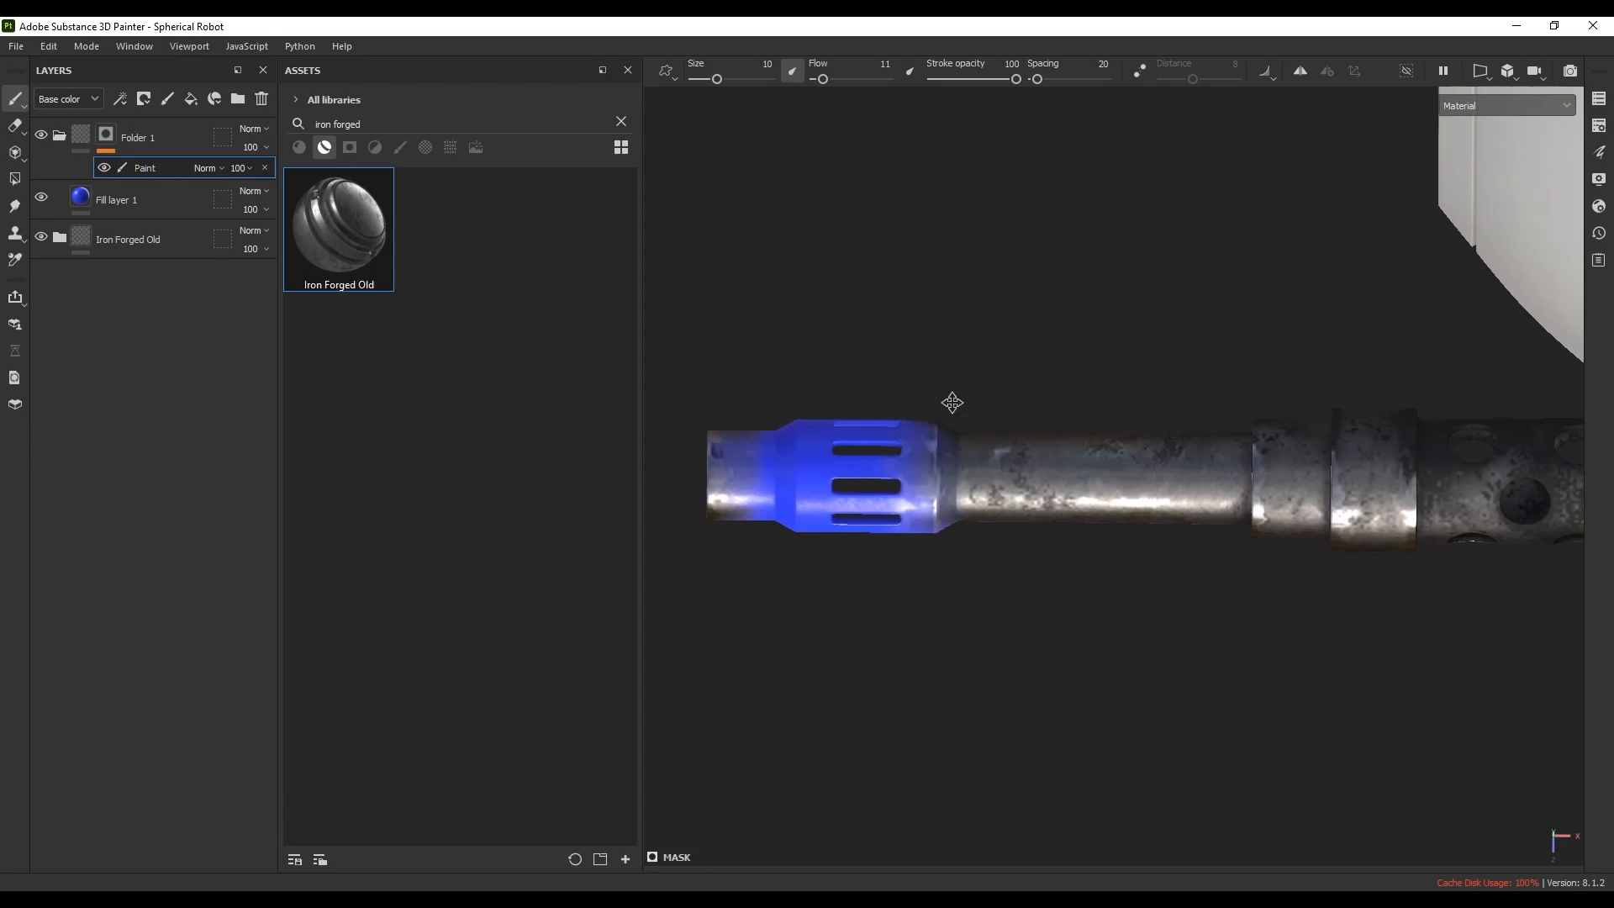
left_click_drag(950, 403, 946, 454, "alt")
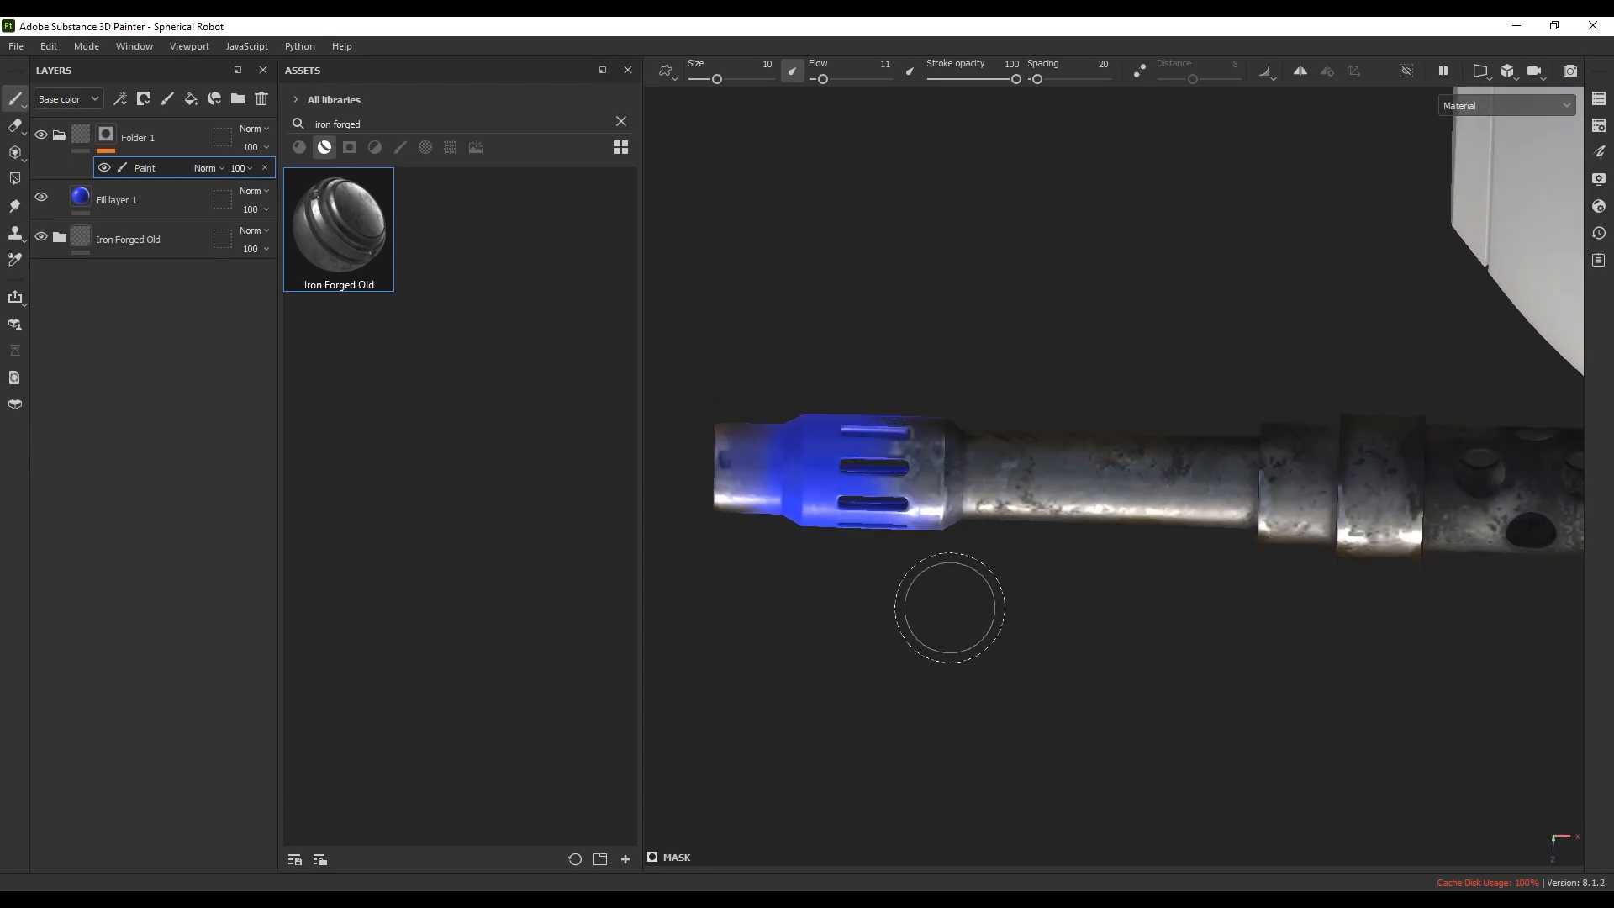
left_click_drag(949, 607, 929, 580, "alt")
left_click_drag(922, 648, 943, 498, "alt")
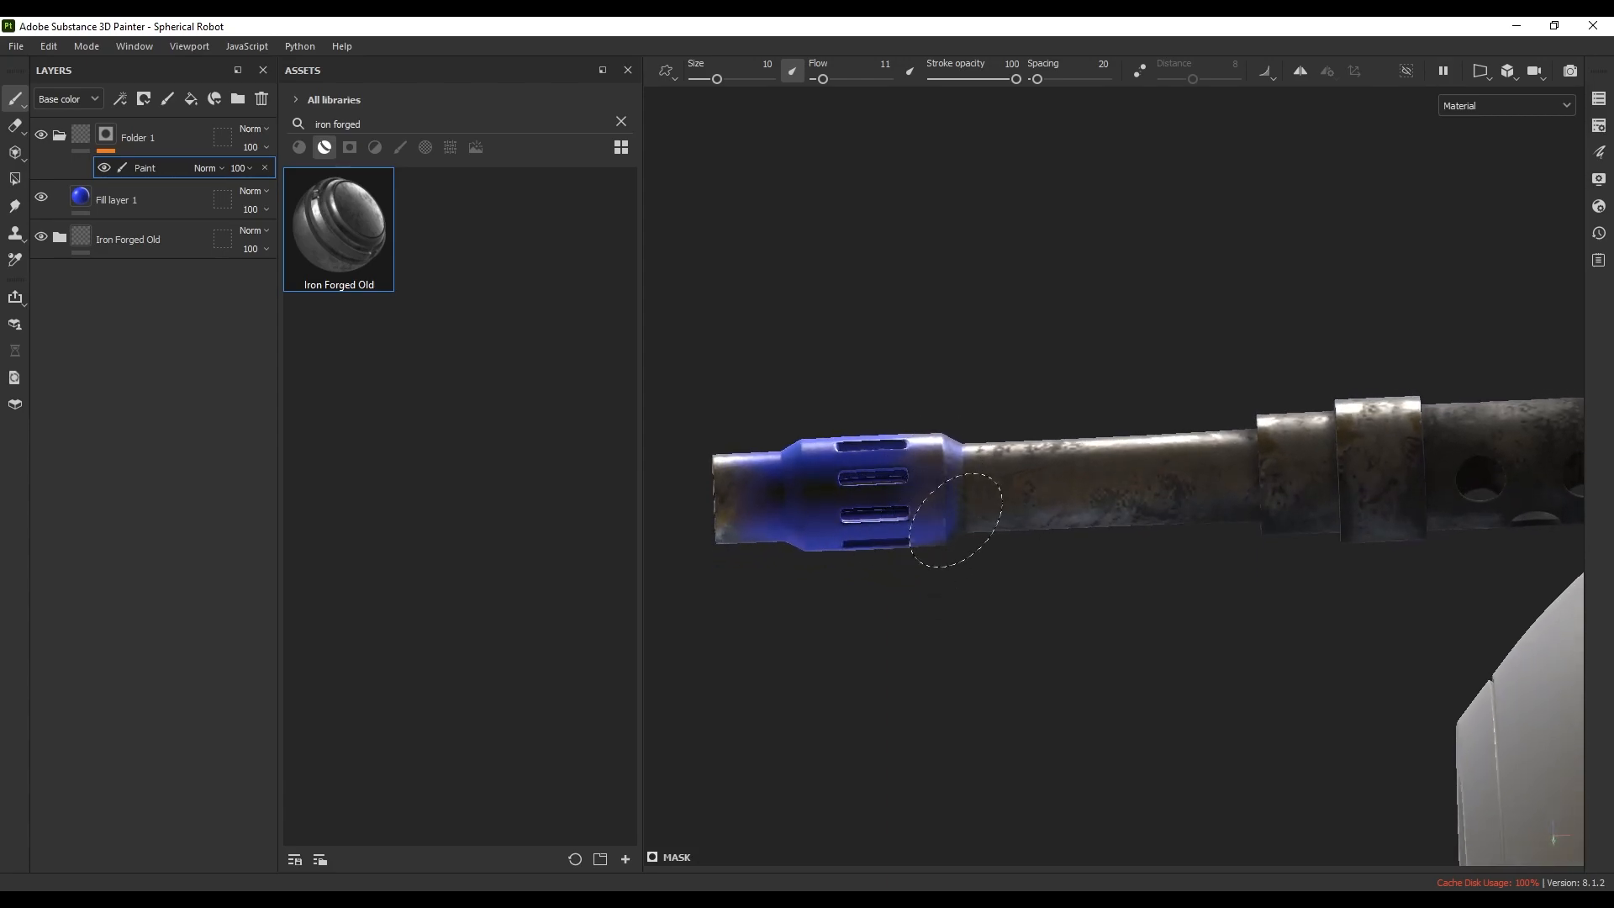
- Display the folder's mask in the viewport and soften its rear edge with the brush enlarged to a size of about 25
left_click(107, 139, "alt")
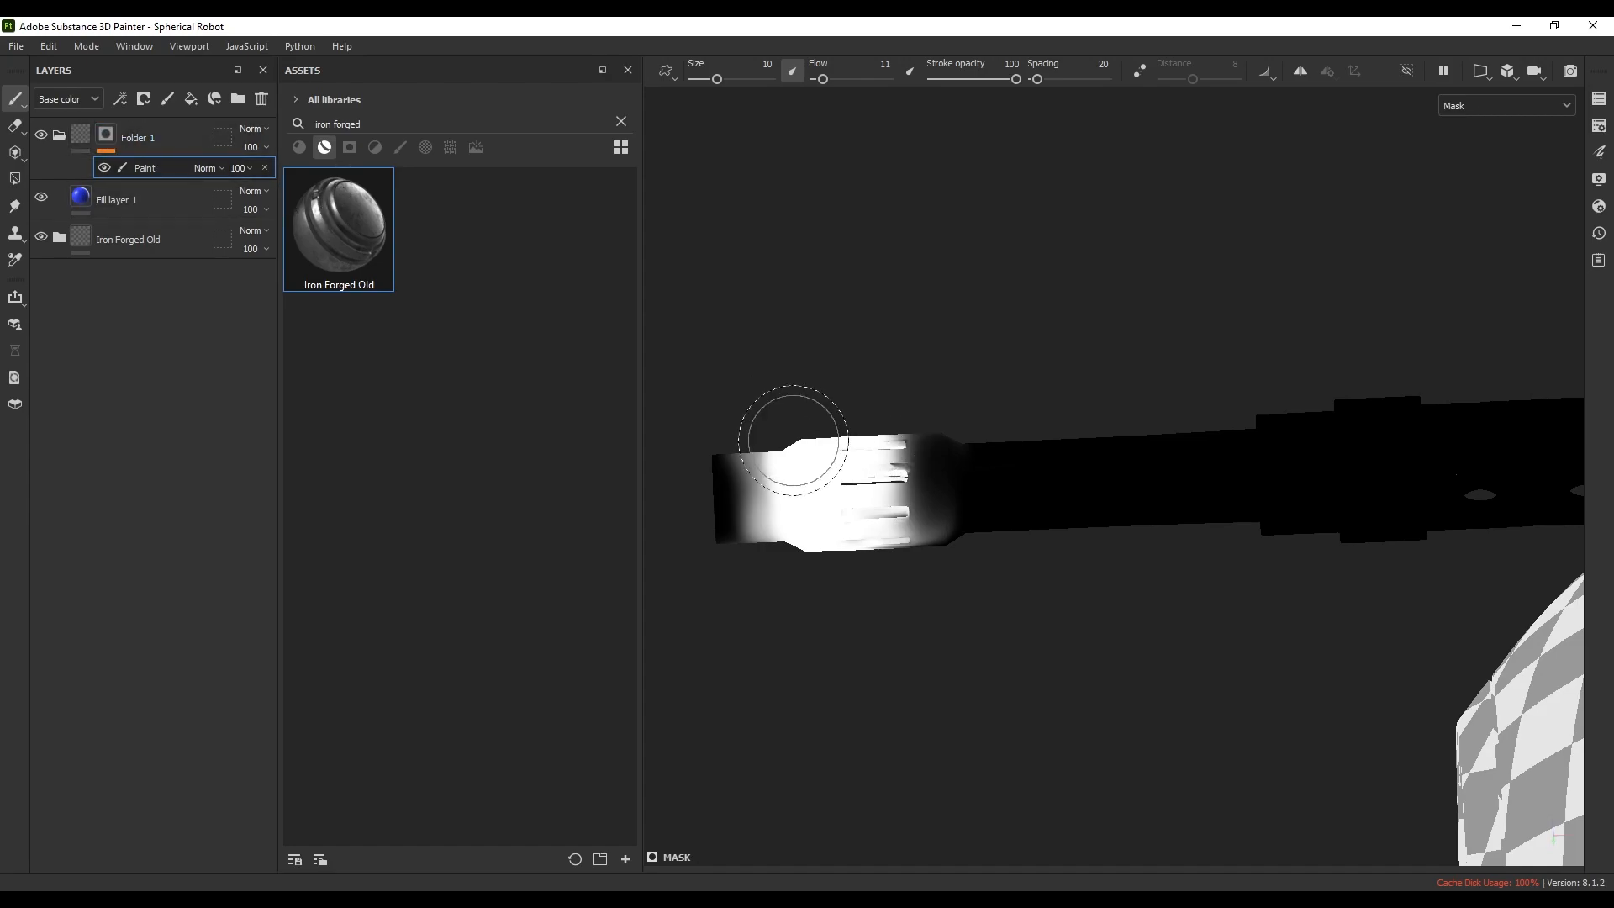
left_click(83, 139)
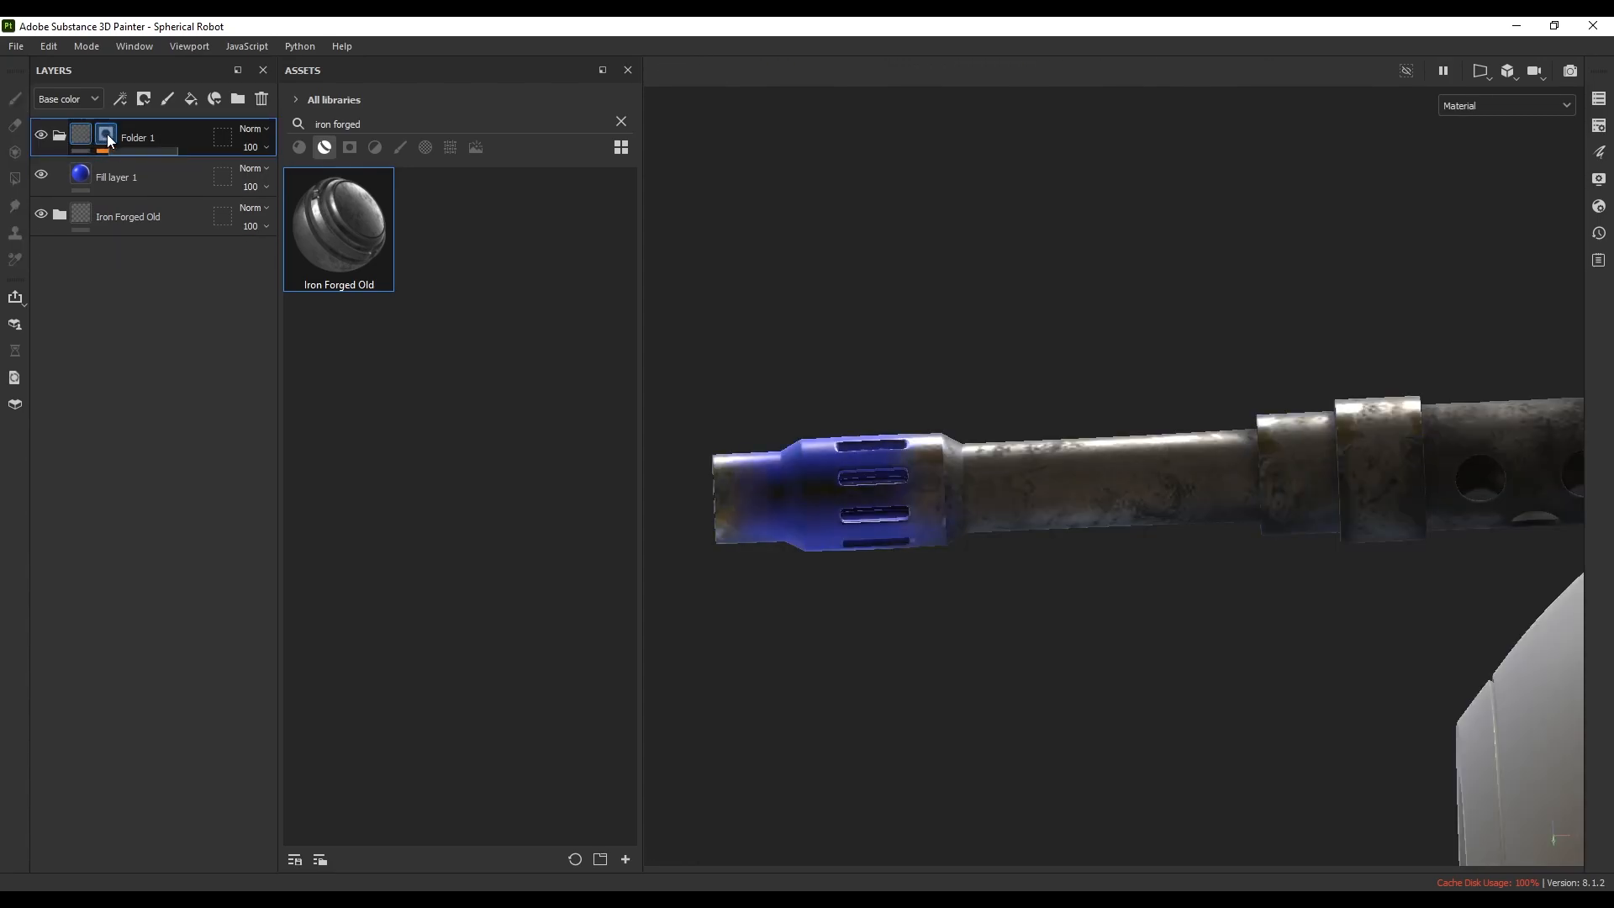
left_click(107, 136)
middle_click_drag(929, 532, 925, 311)
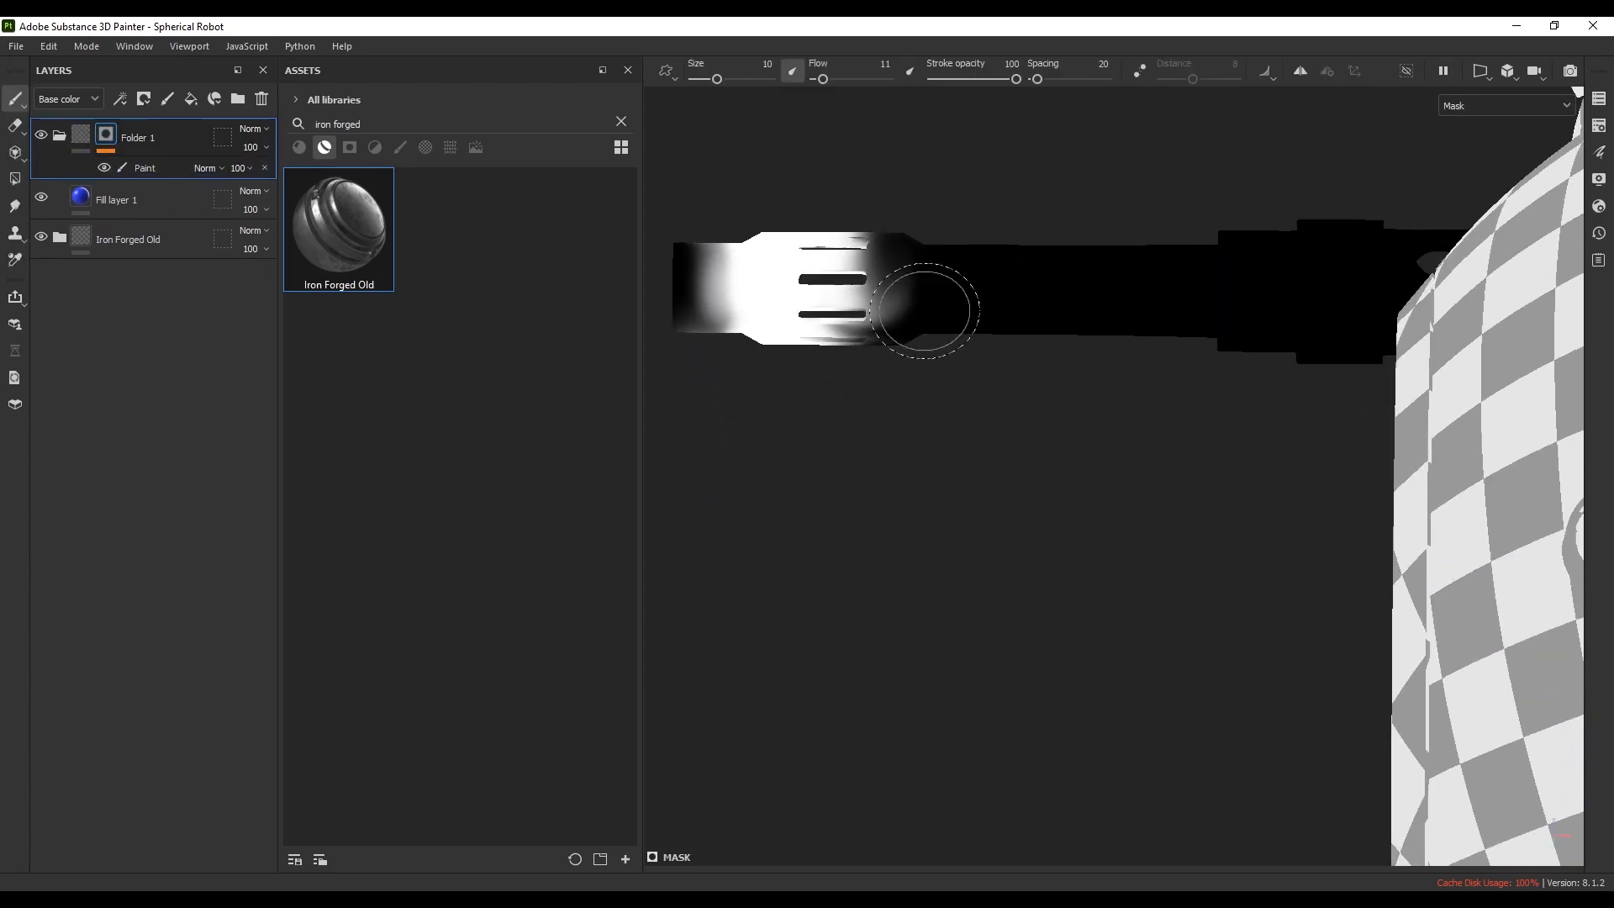
right_click_drag(920, 325, 960, 326, "ctrl")
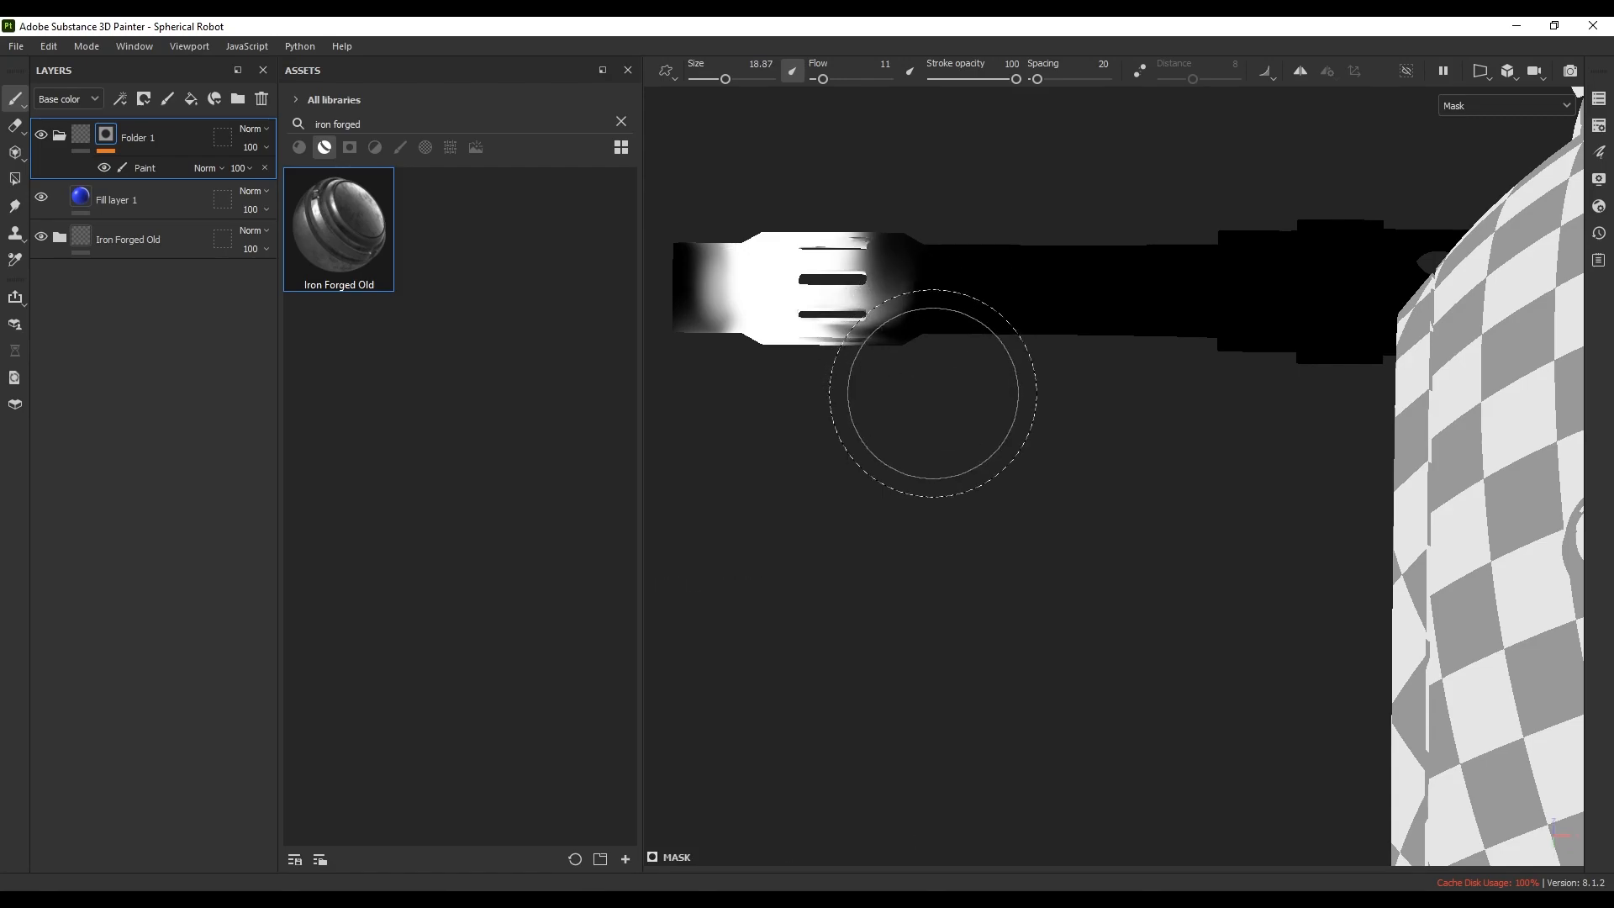
mouse_move(933, 392)
right_mouse_down("ctrl")
mouse_move(958, 393)
mouse_move(931, 393)
right_mouse_up("ctrl")
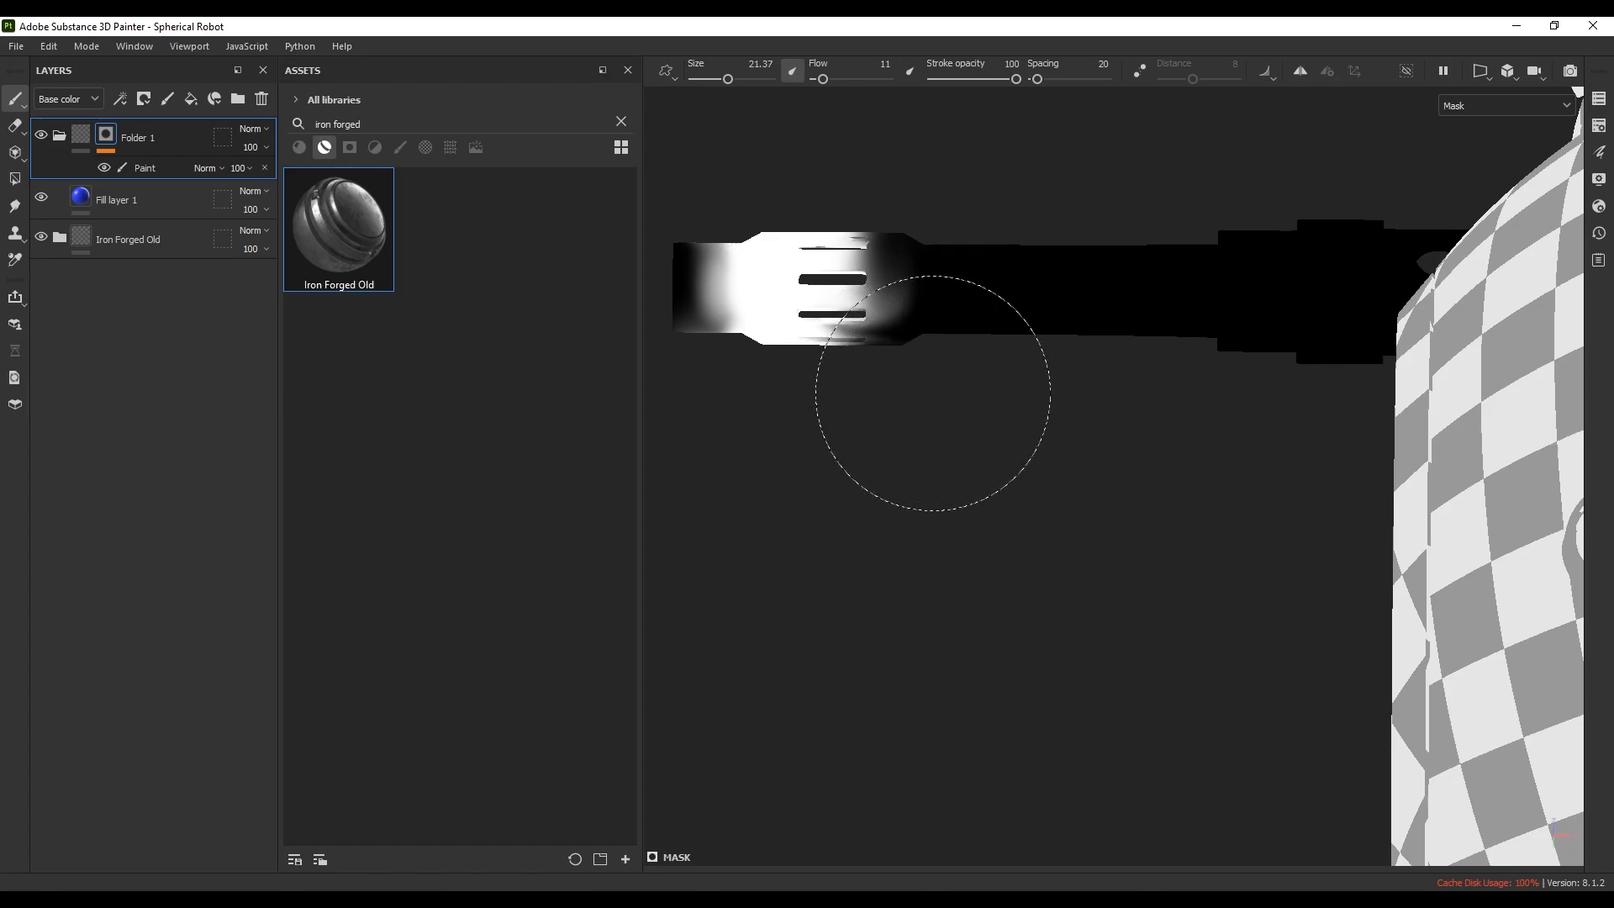
mouse_move(968, 325)
right_mouse_down("alt")
mouse_move(966, 350)
mouse_move(962, 314)
mouse_move(950, 335)
right_mouse_up("alt")
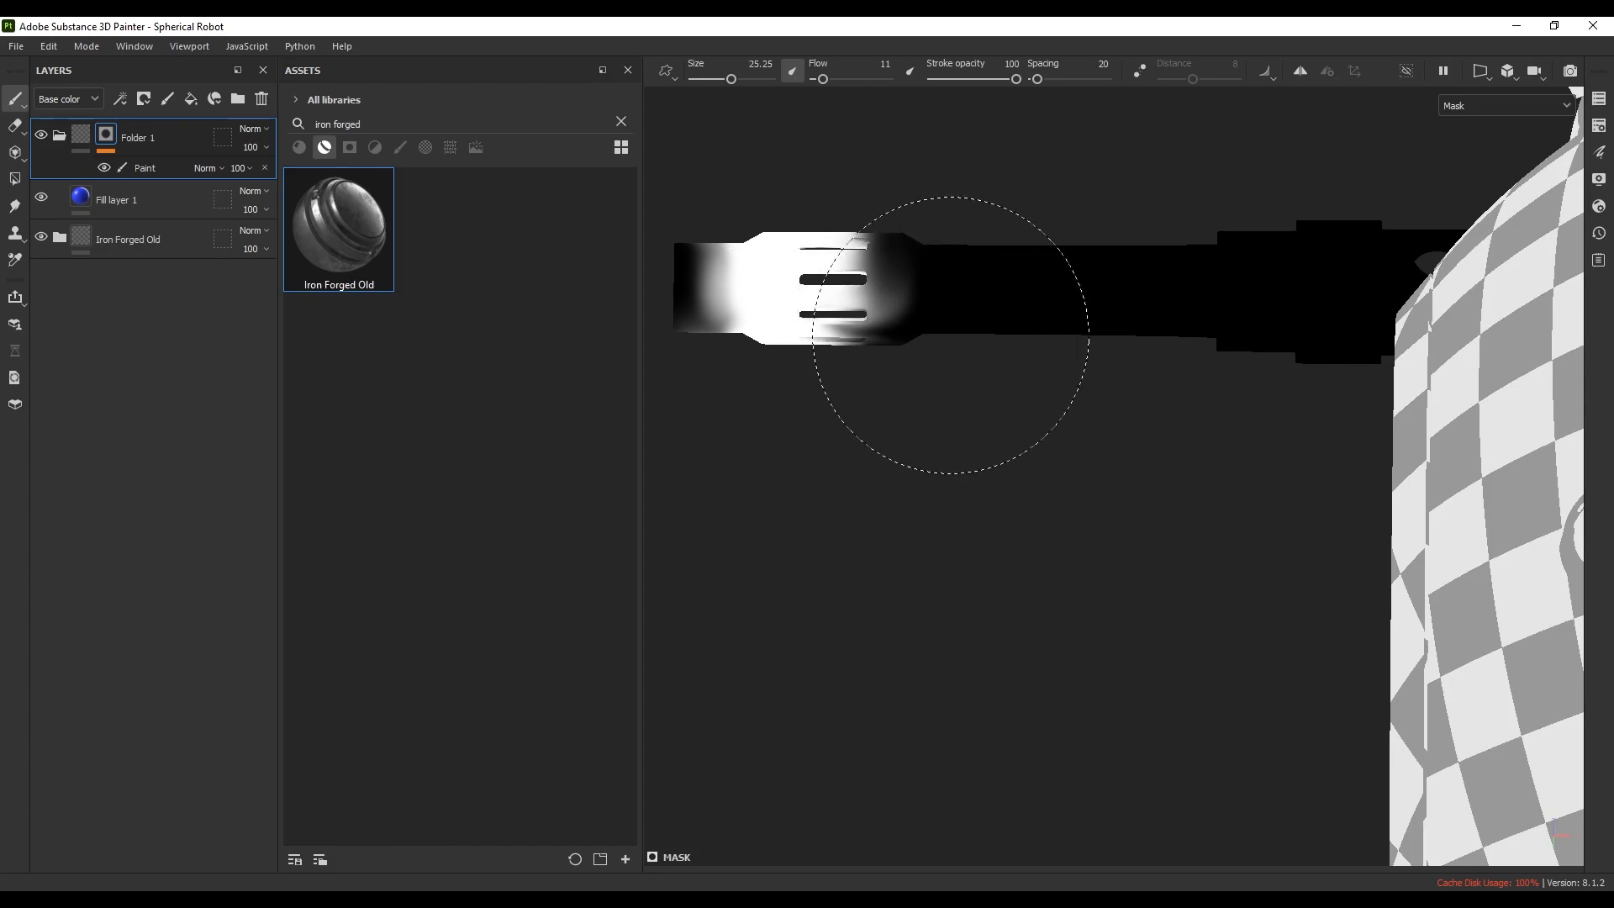
left_click_drag(952, 307, 922, 303)
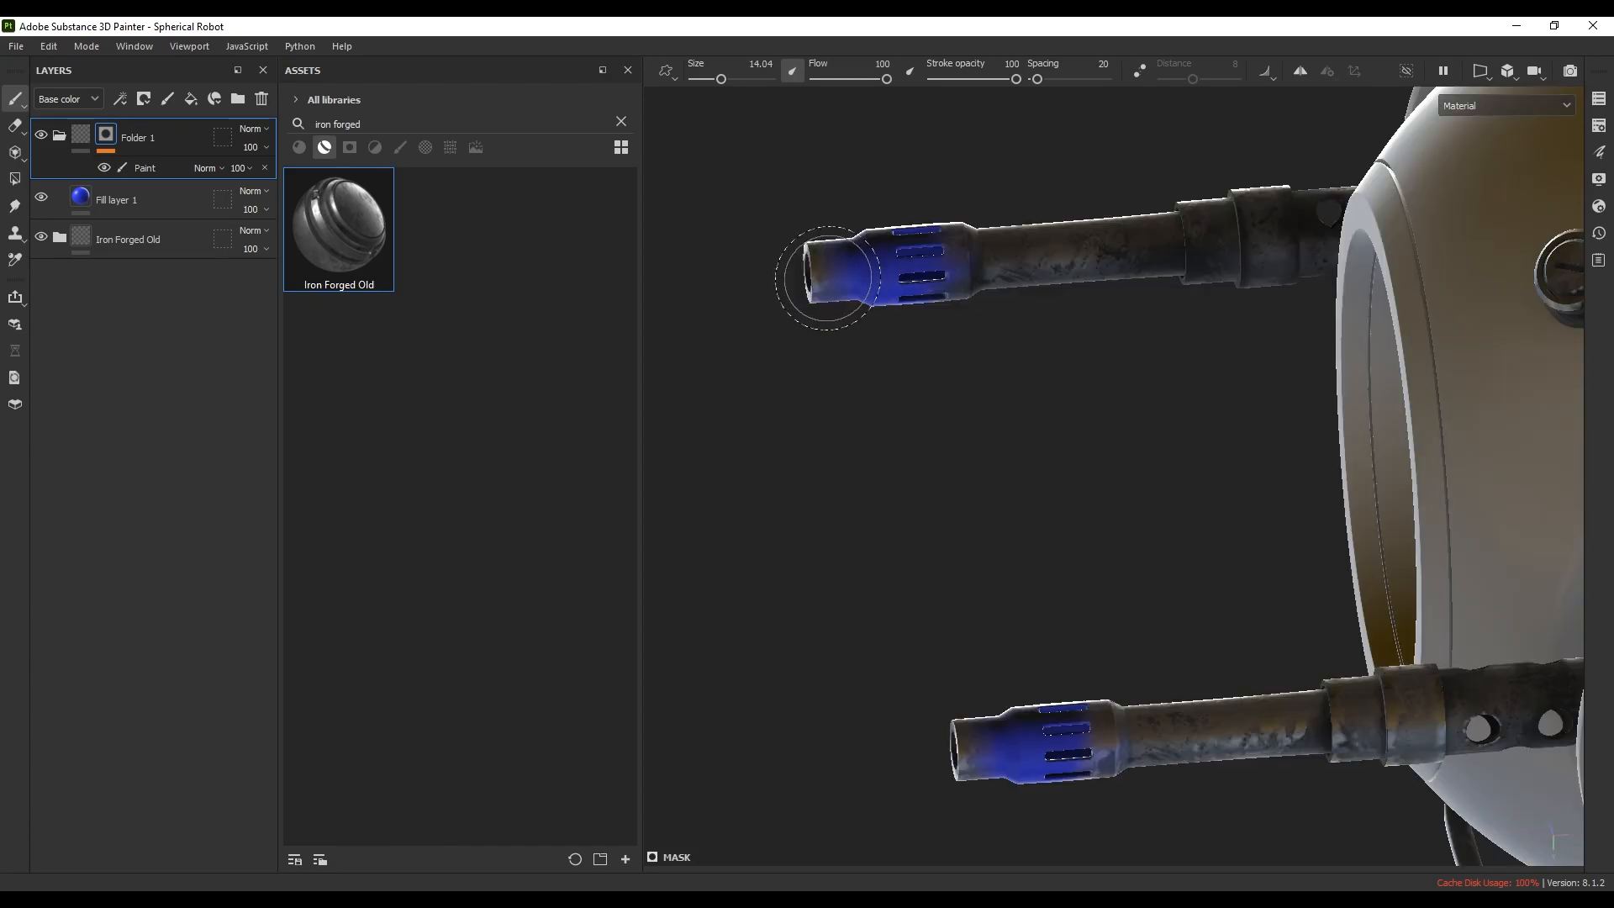
- Turn off the metallic, normal and height channels on the blue fill layer
mouse_move(936, 389)
left_mouse_down("alt")
mouse_move(892, 357)
mouse_move(879, 425)
mouse_move(941, 361)
mouse_move(1062, 370)
left_mouse_up("alt")
right_click(1066, 373)
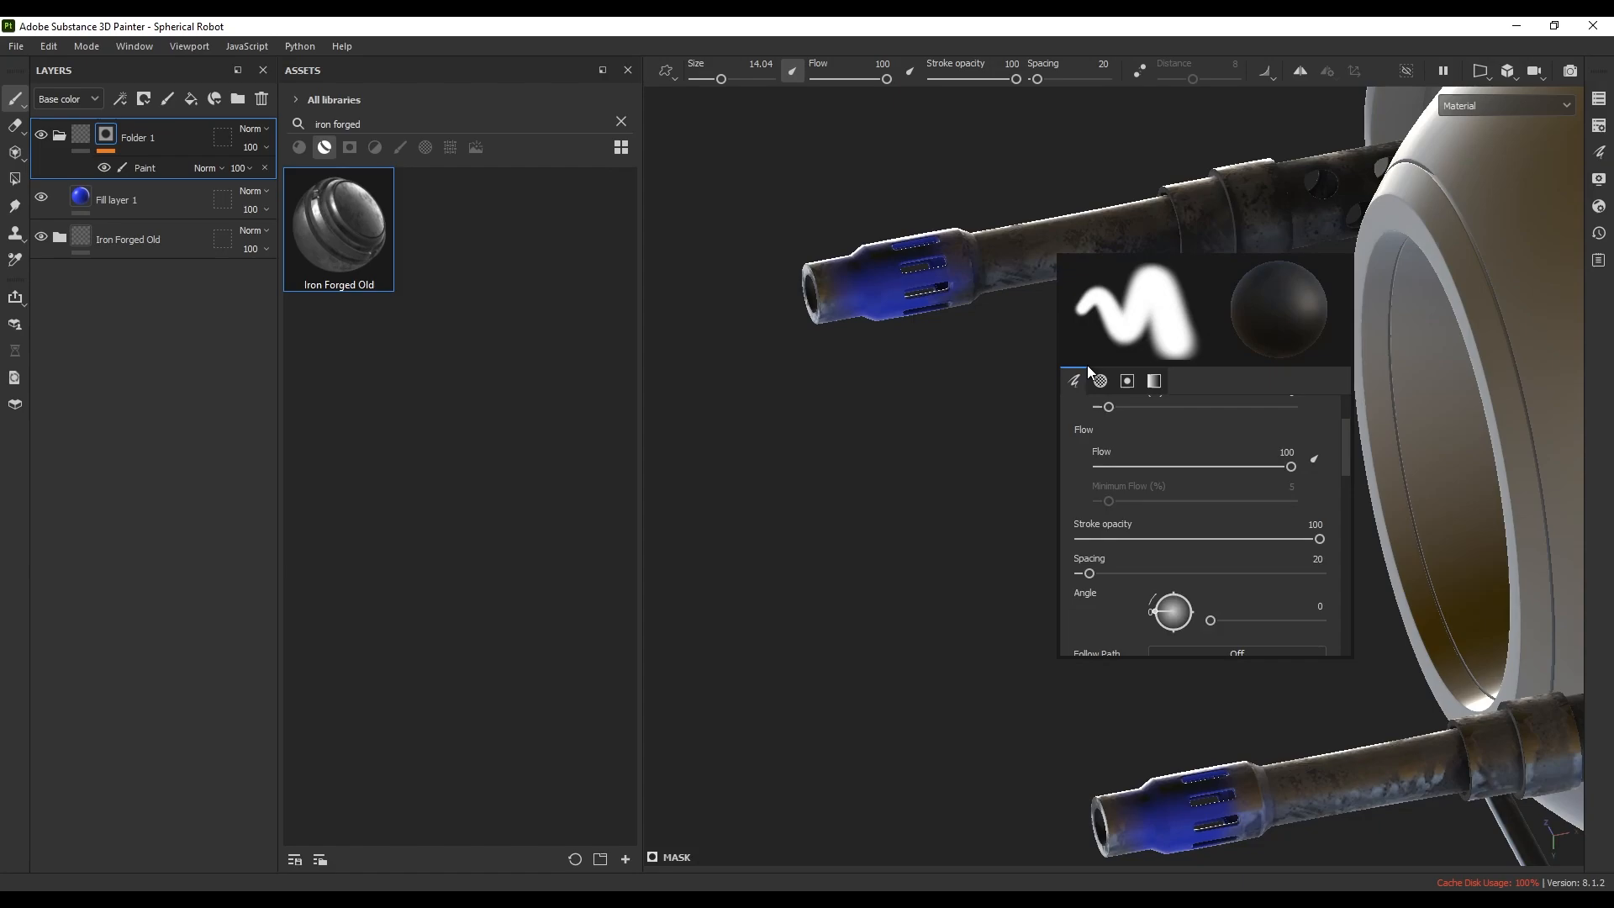
left_click(135, 200)
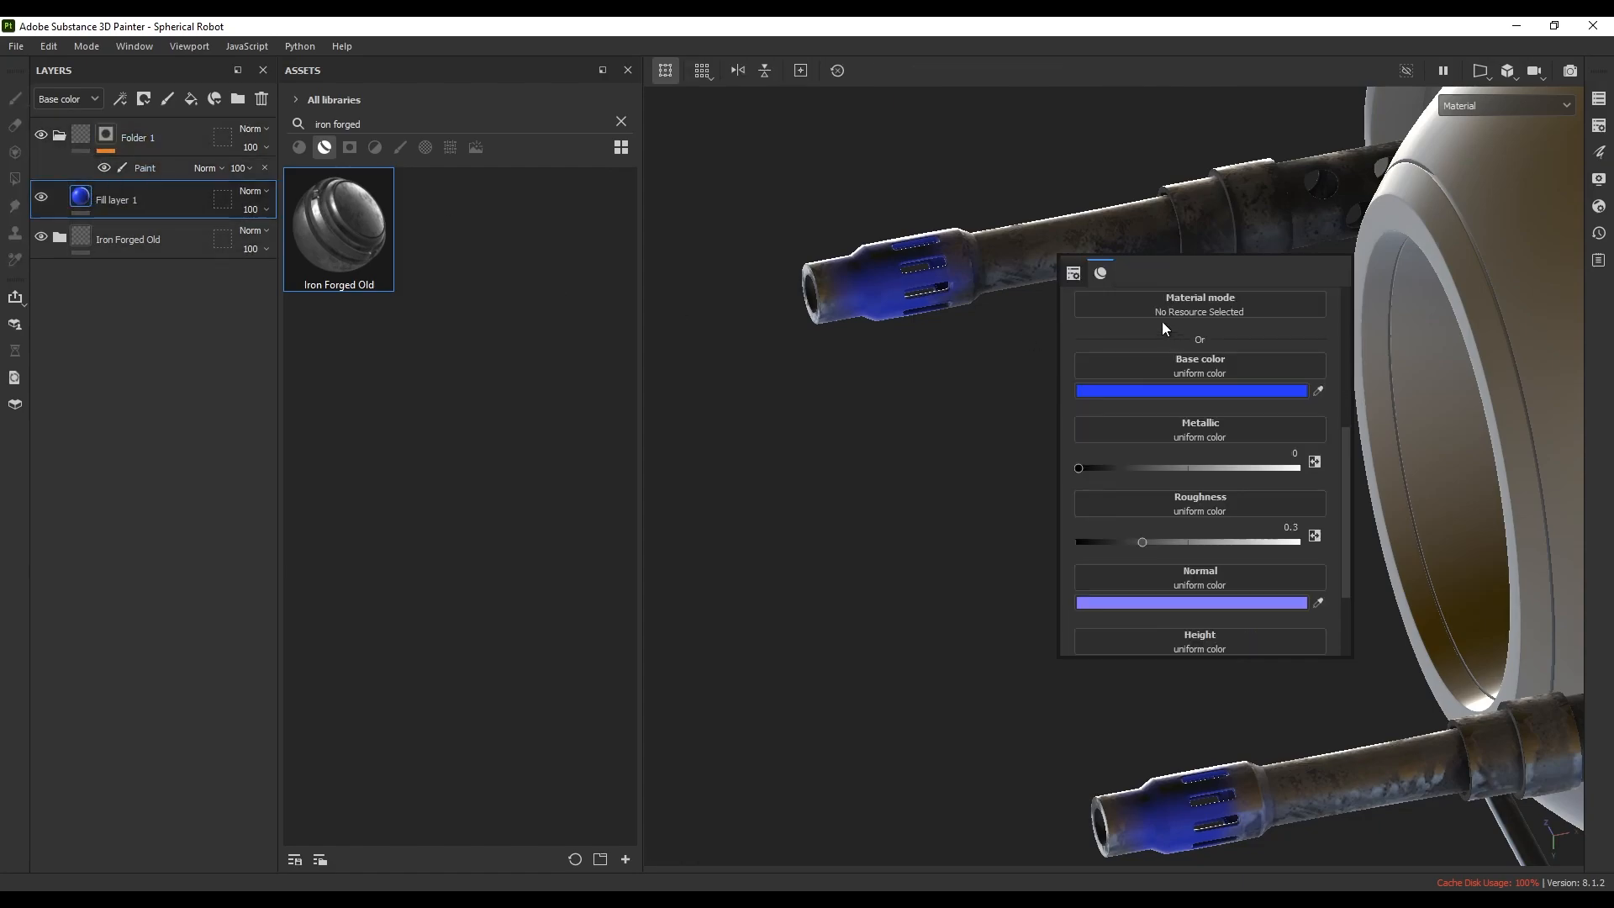
right_click(978, 315)
scroll(1152, 422, "up", 5)
scroll(1158, 429, "down", 3)
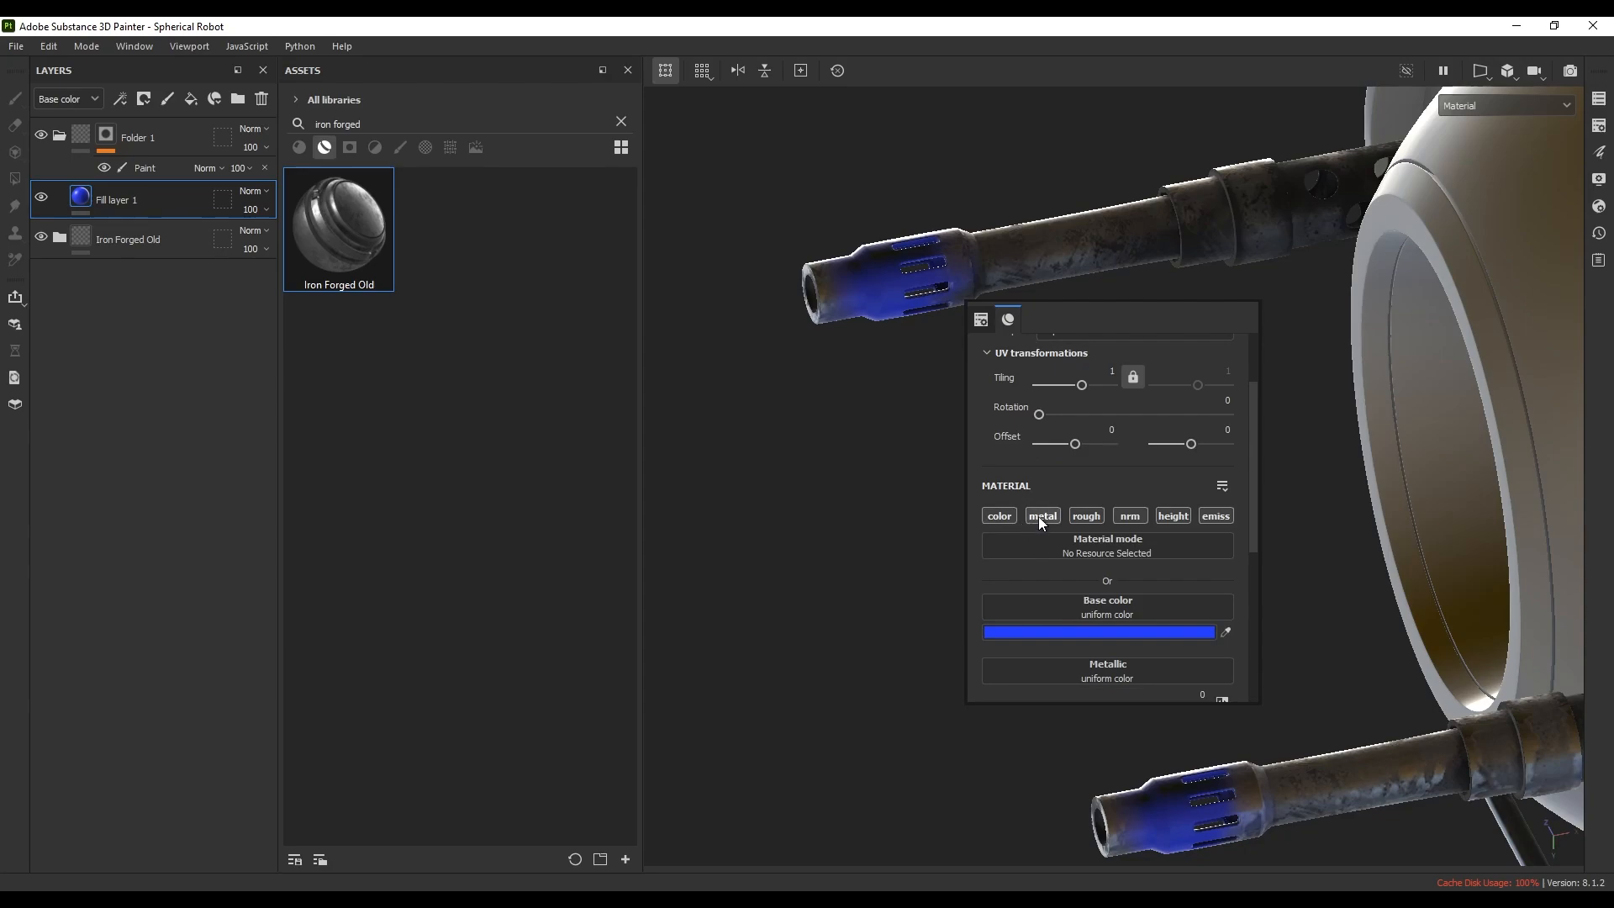
left_click(1040, 516)
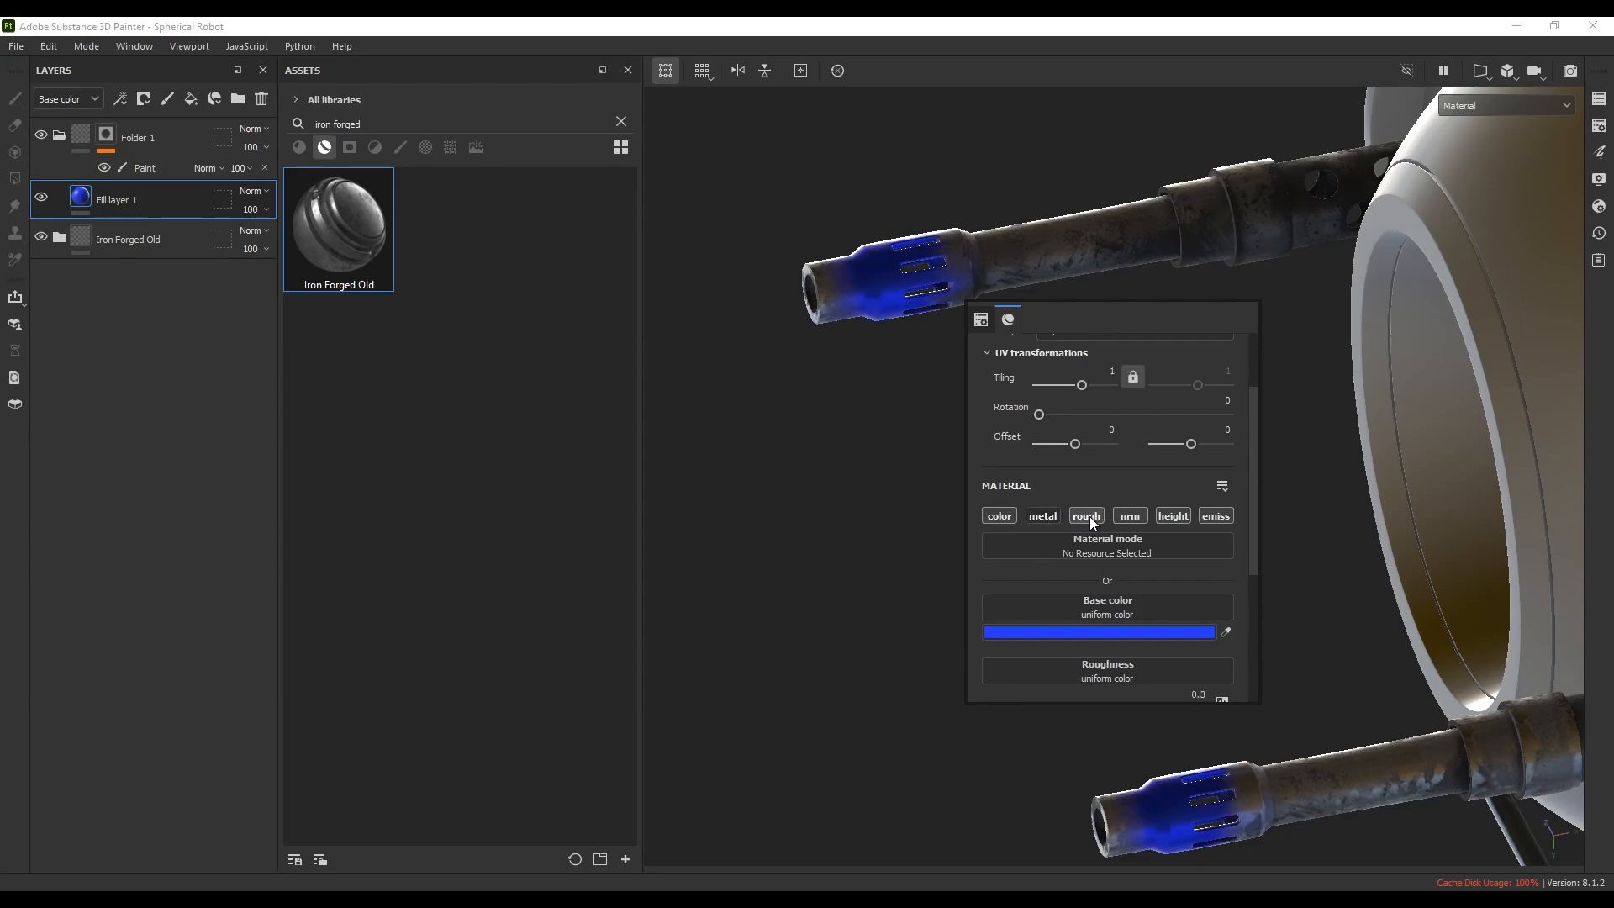
left_click(1119, 516)
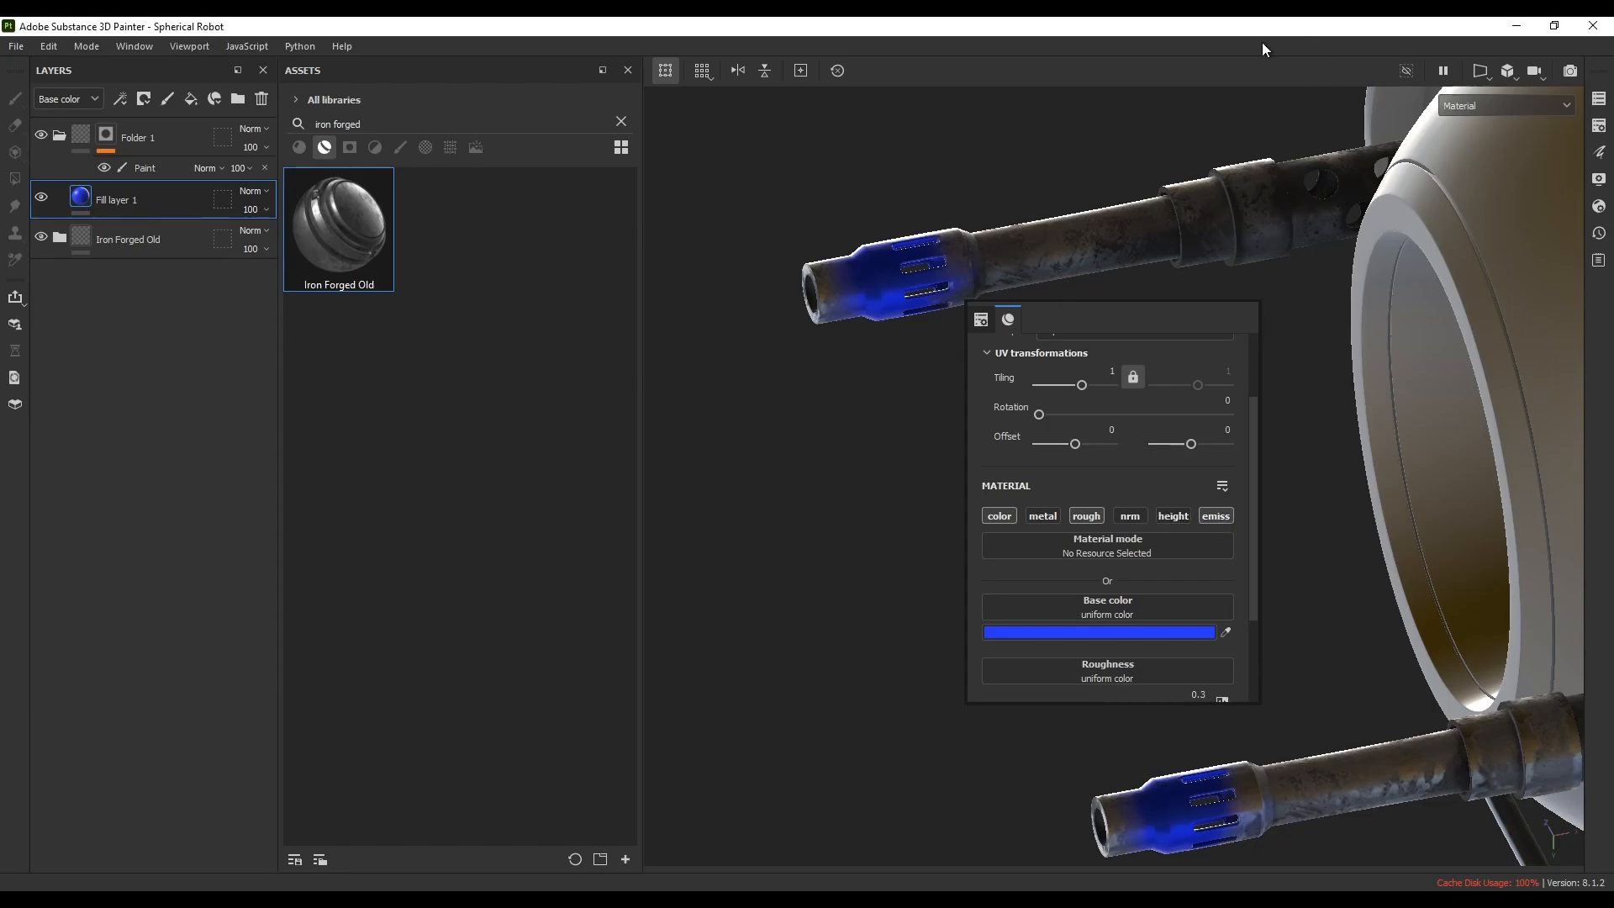
- Remove the Emissive channel from the Turret.001 texture set and add it back
left_click(1600, 126)
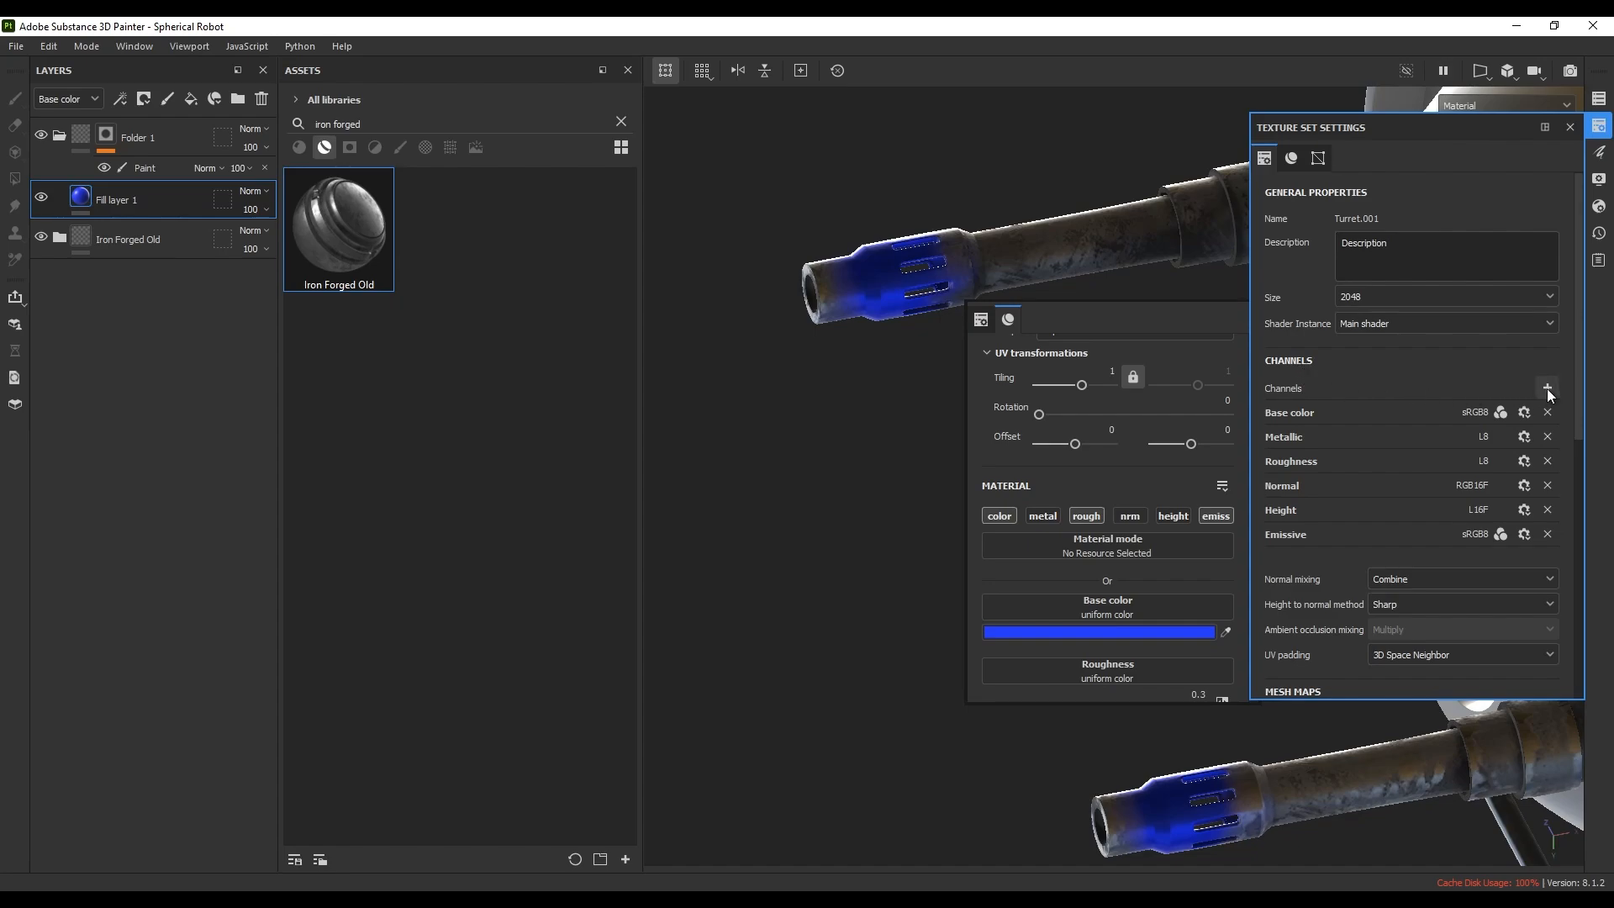
left_click(1546, 534)
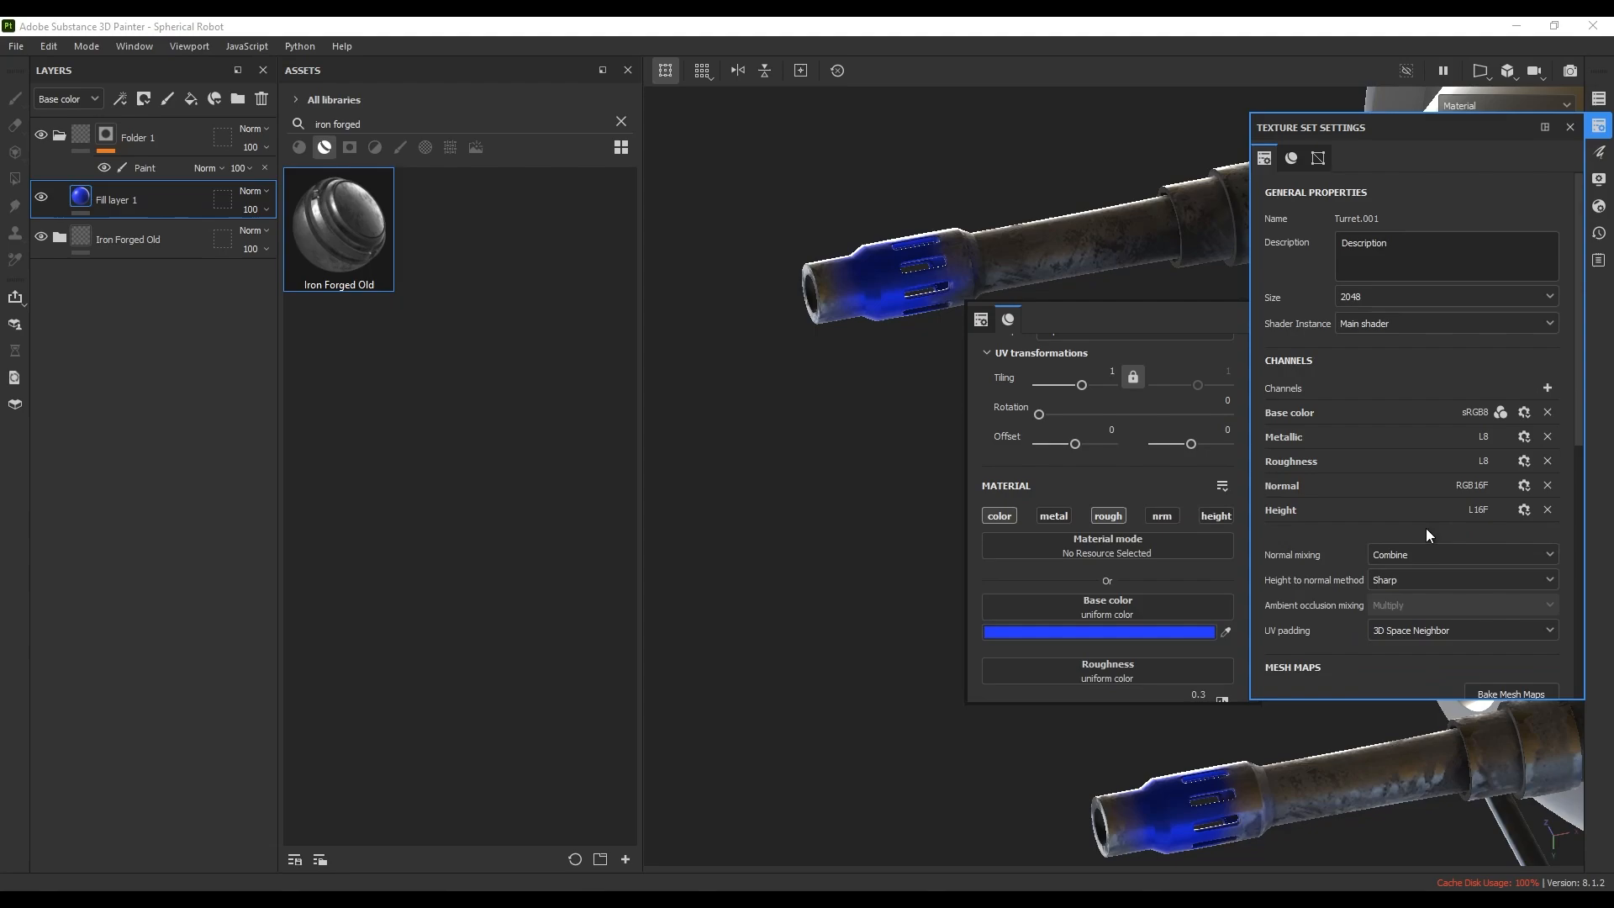
left_click(1547, 388)
left_click(1539, 569)
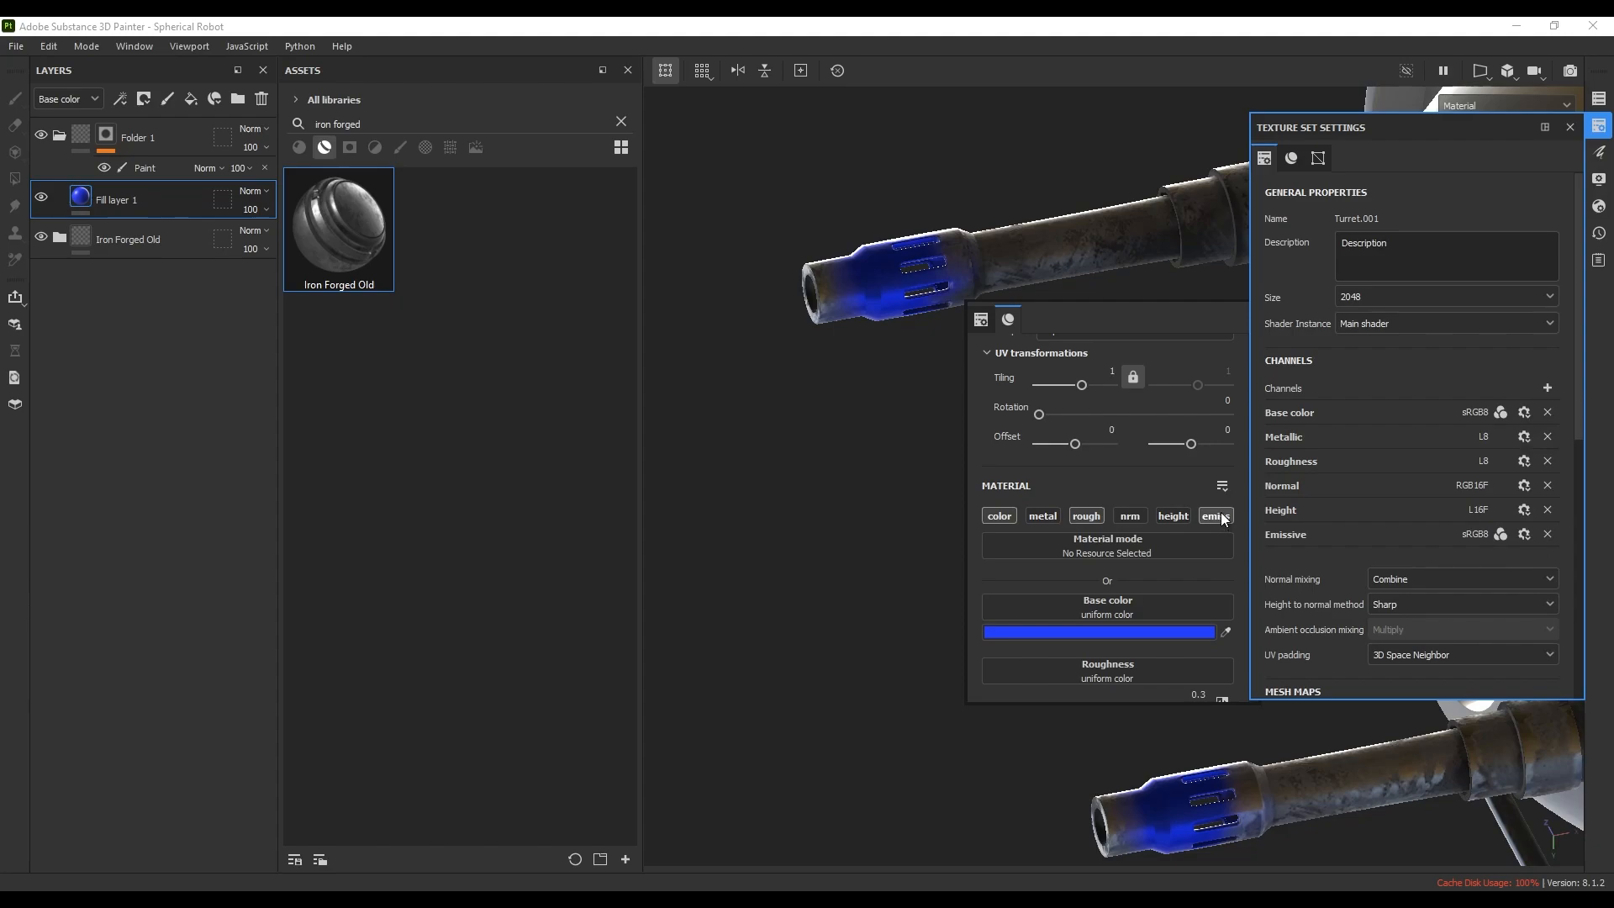
- Turn the metallic channel back on for the blue fill layer and set its metallic value to 1
middle_click_drag(857, 363, 937, 328, "alt")
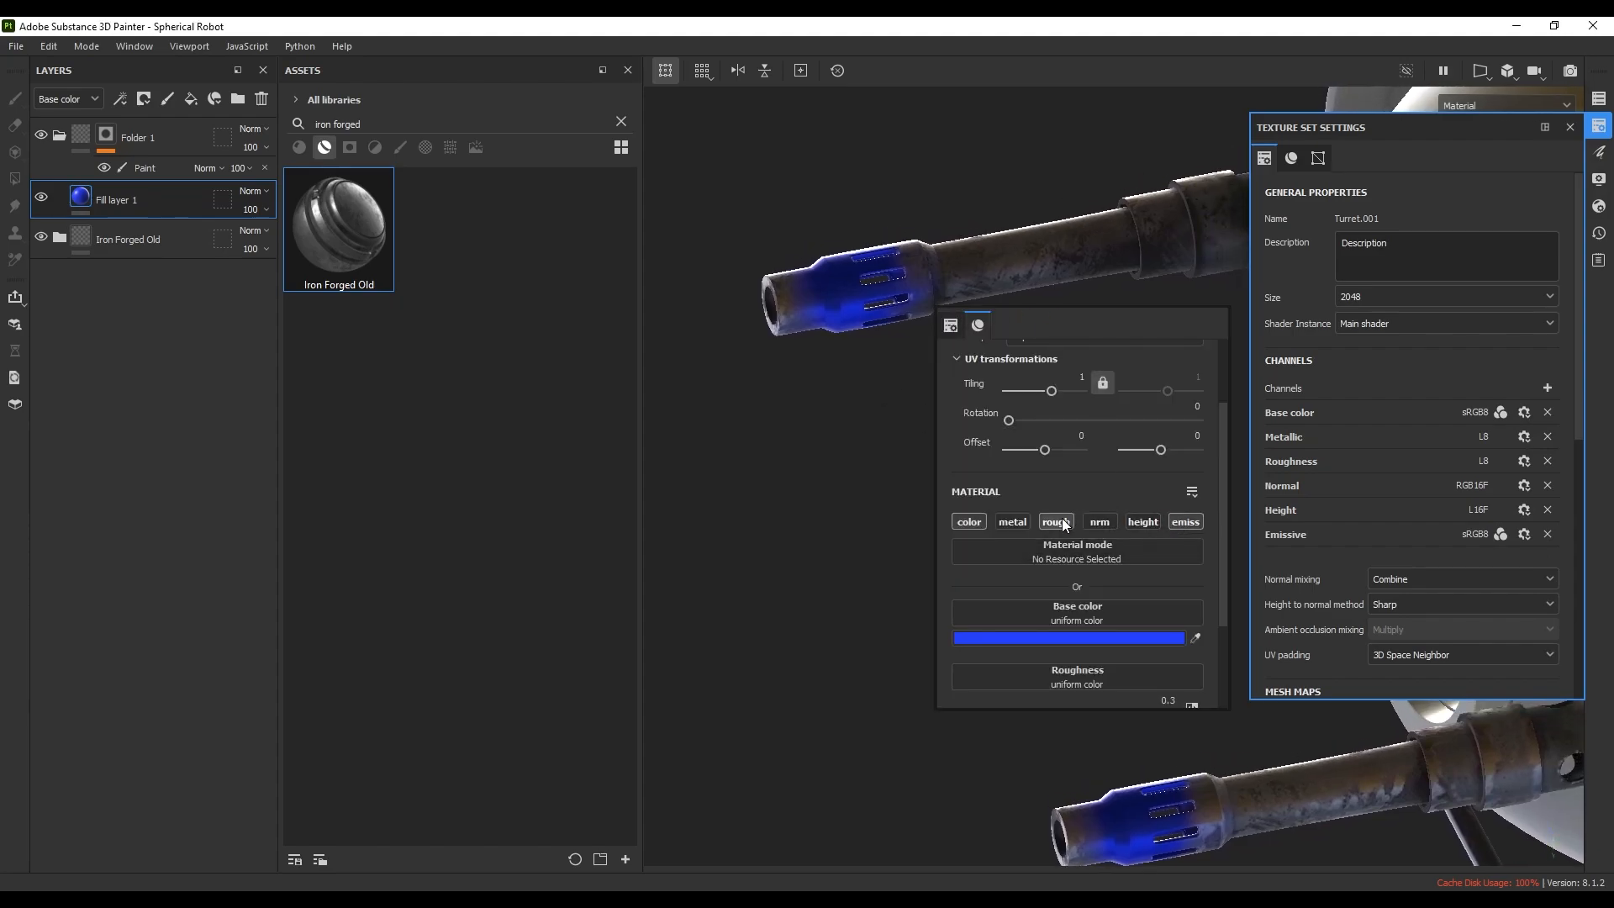
left_click(1014, 523)
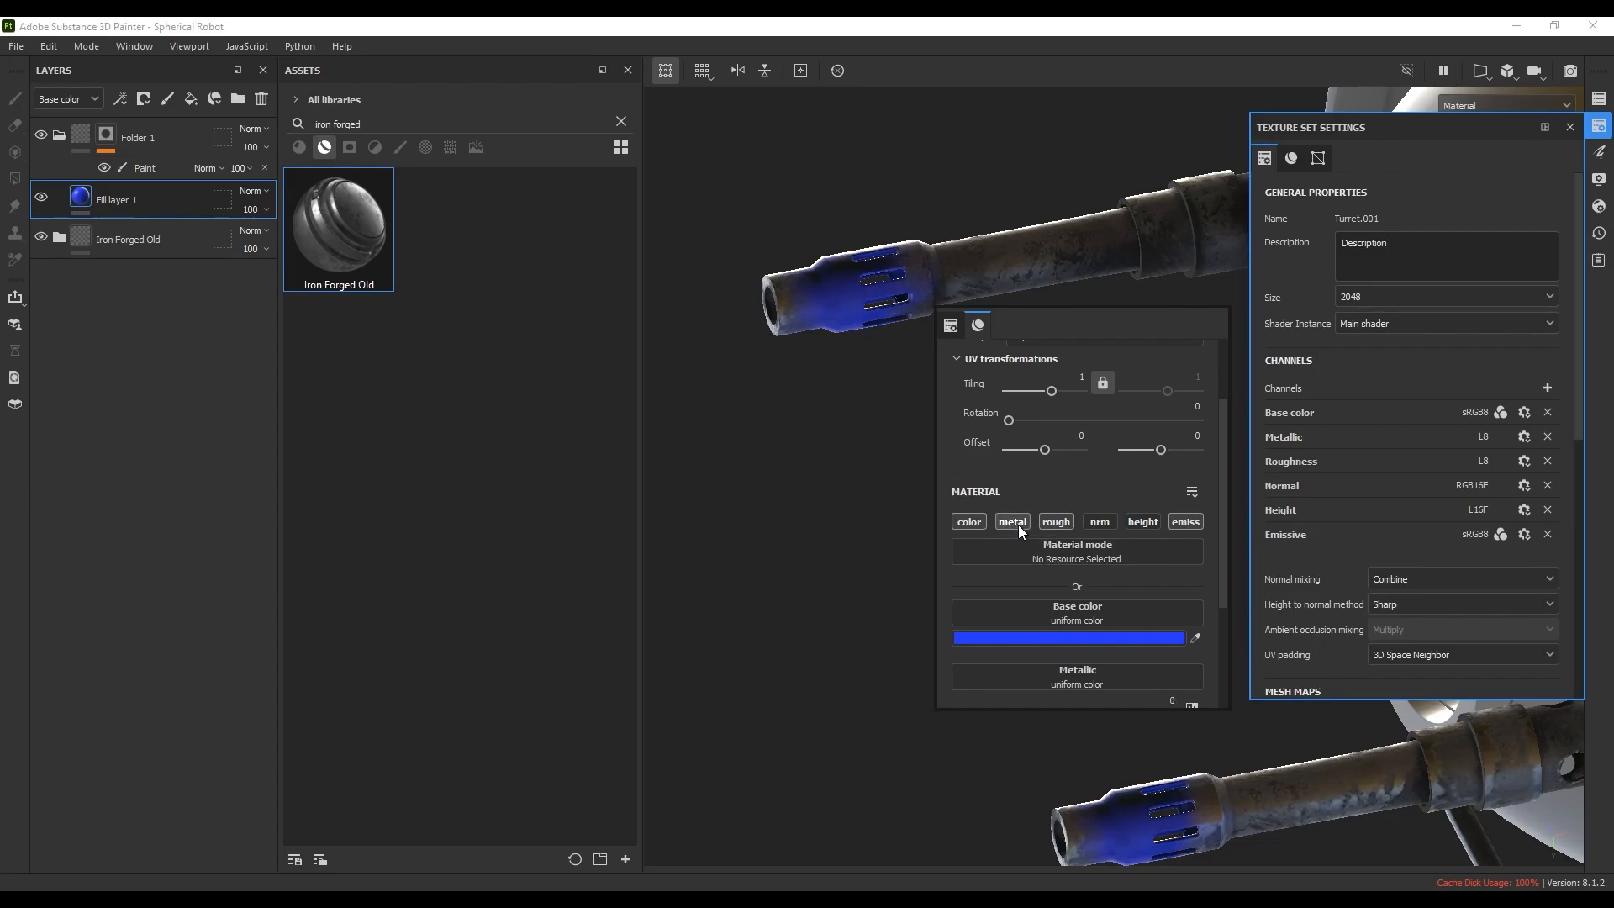
scroll(1051, 567, "down", 3)
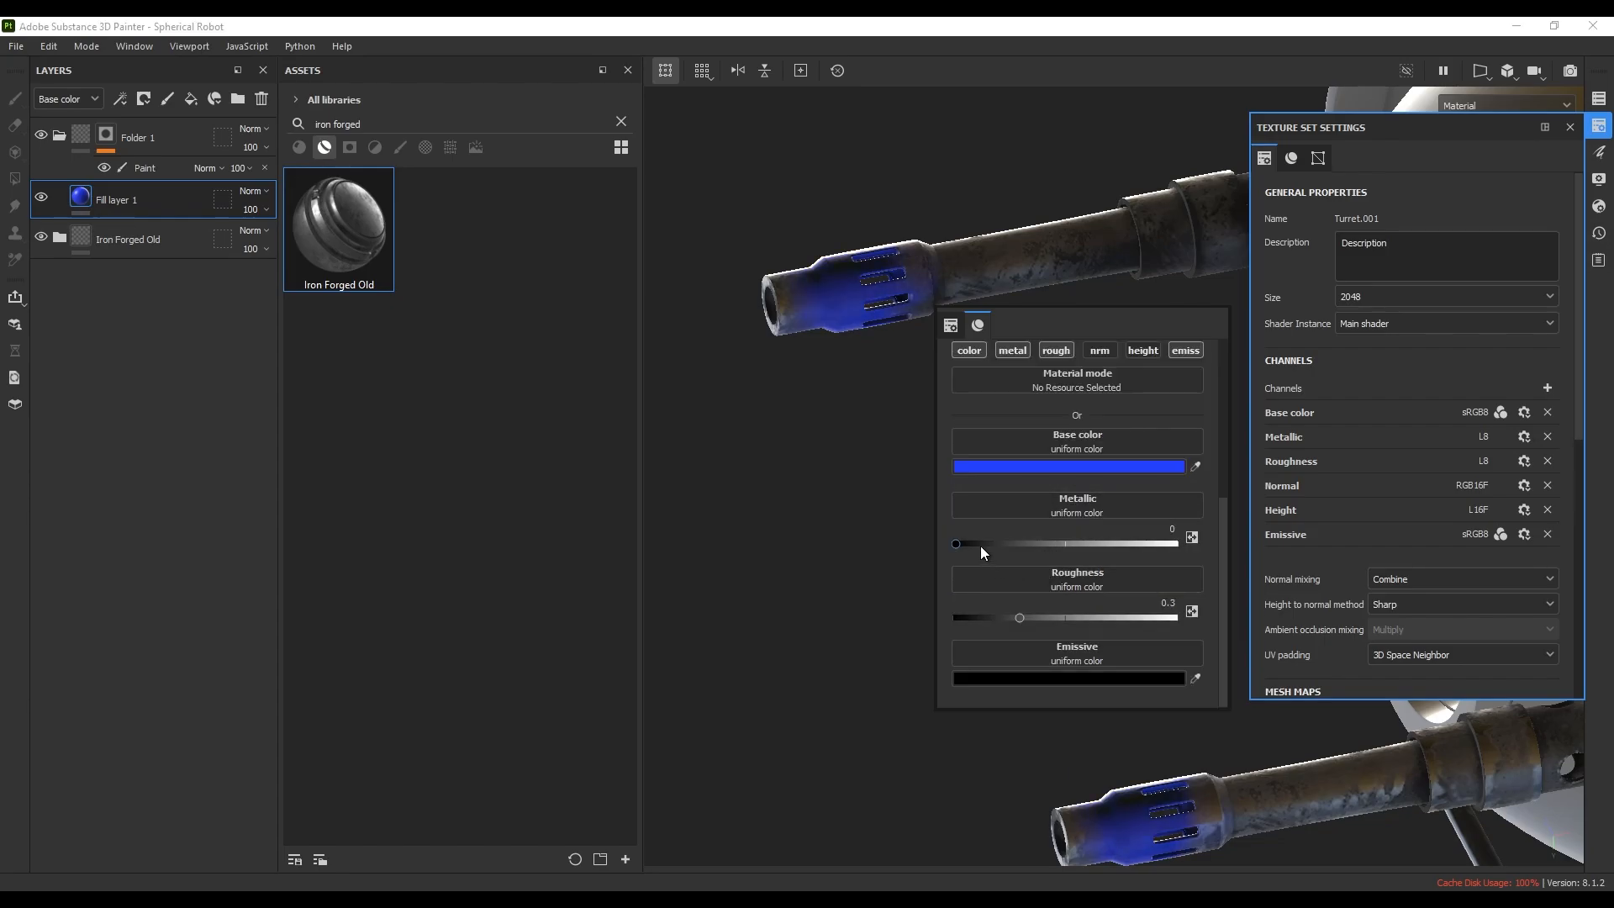
left_click_drag(980, 547, 1379, 572)
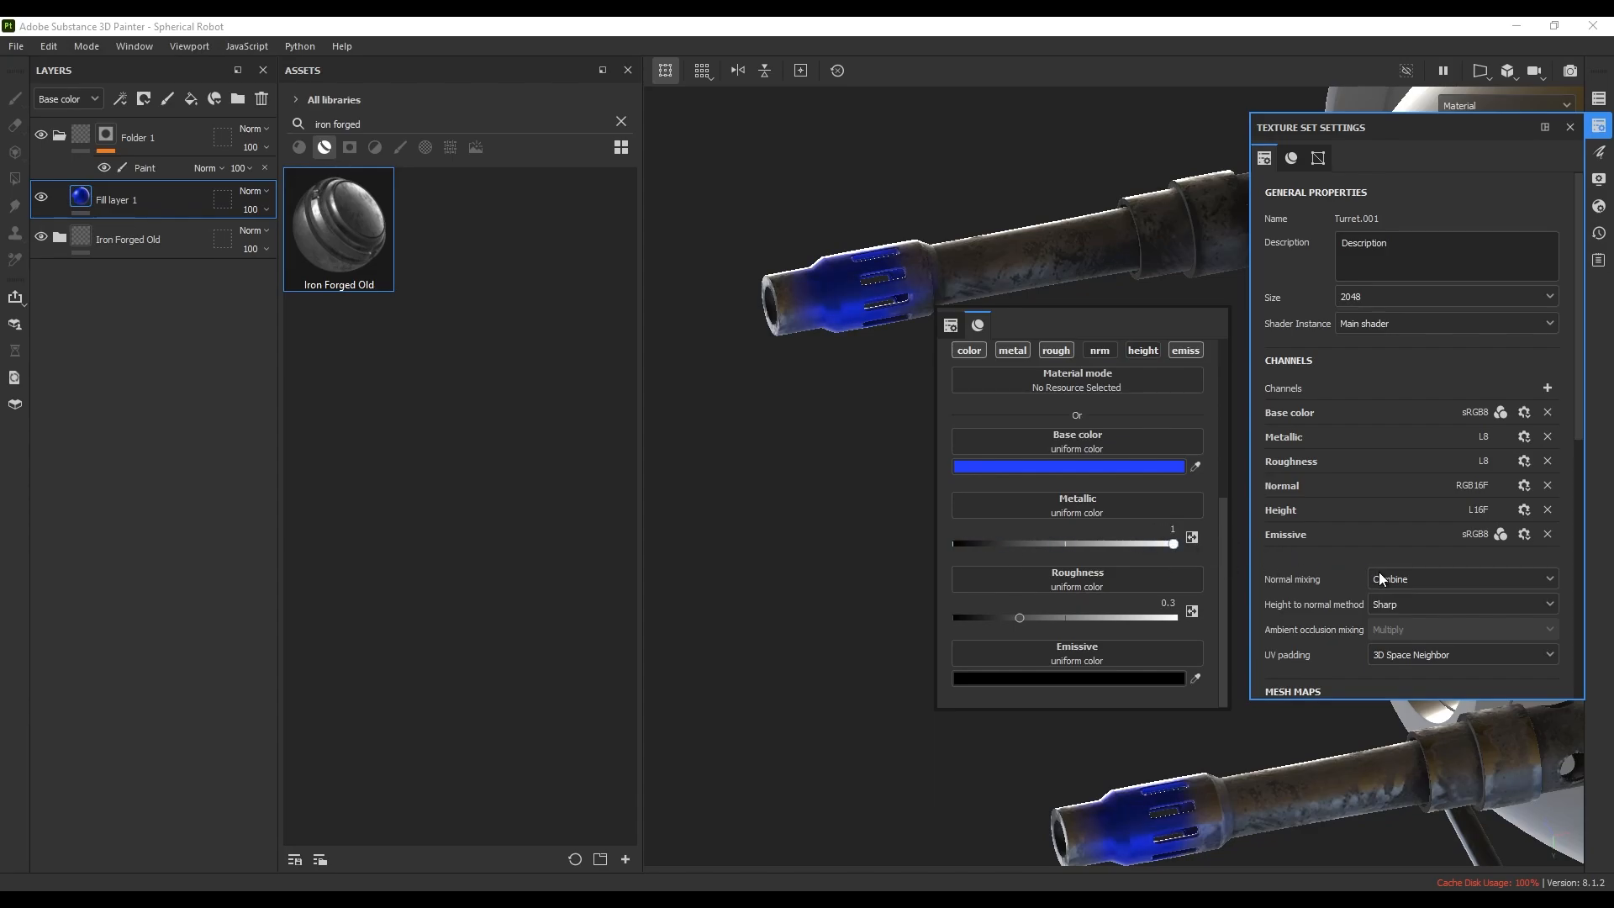
- Try a bright blue emissive color on the blue fill layer and turn its emissive channel off
left_click_drag(904, 420, 886, 553, "alt")
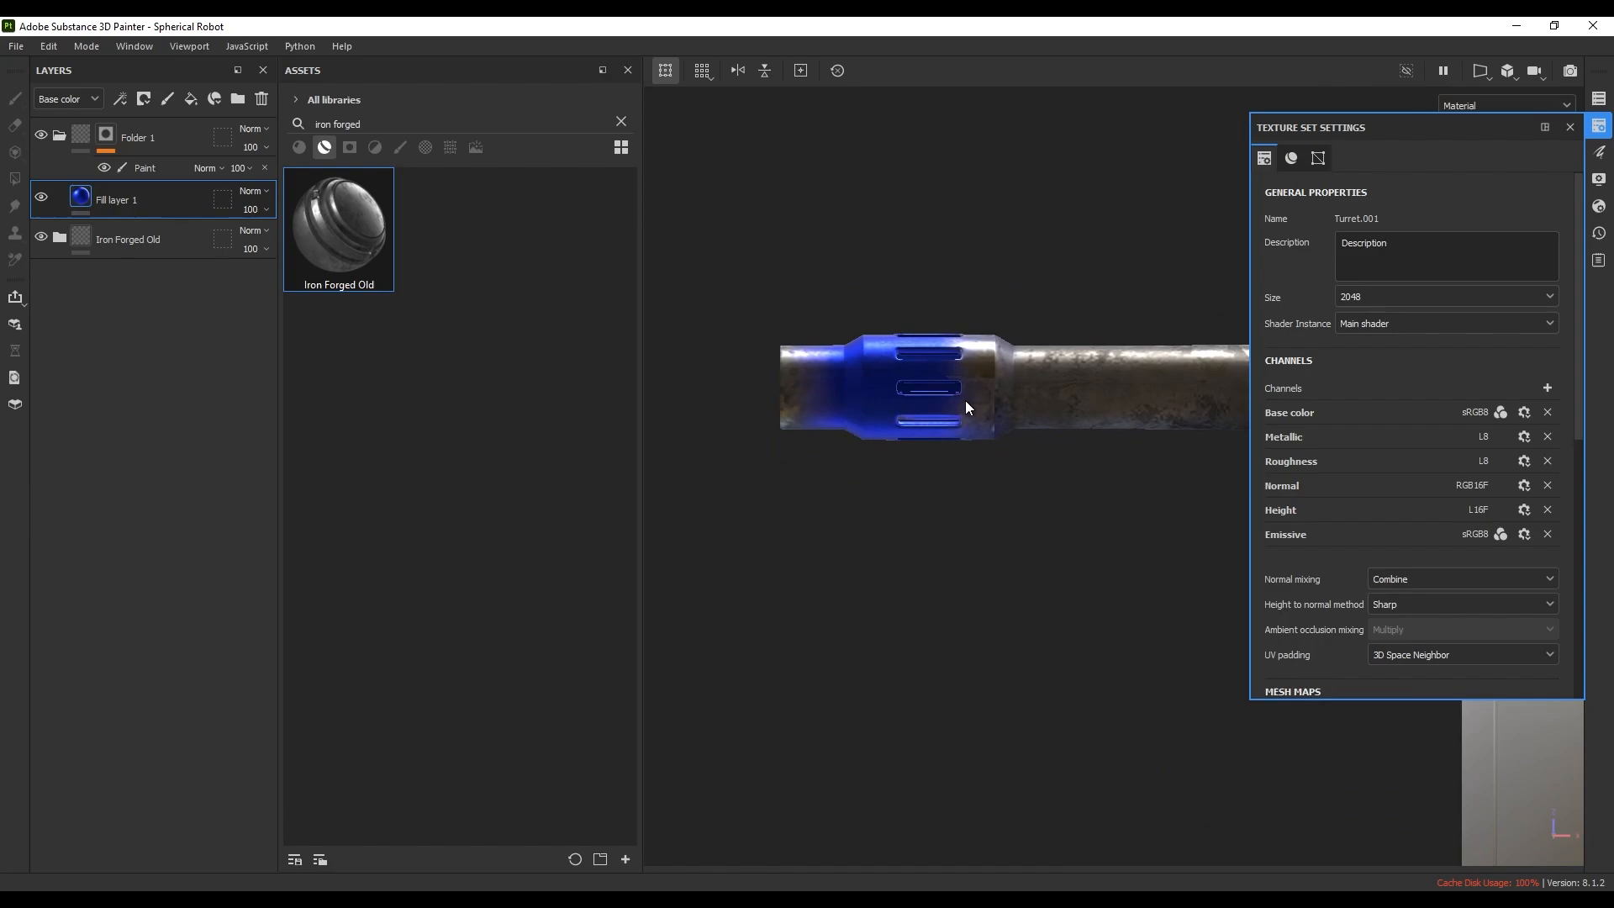
middle_click_drag(965, 401, 949, 430, "alt")
right_click(998, 340)
left_click(1199, 655)
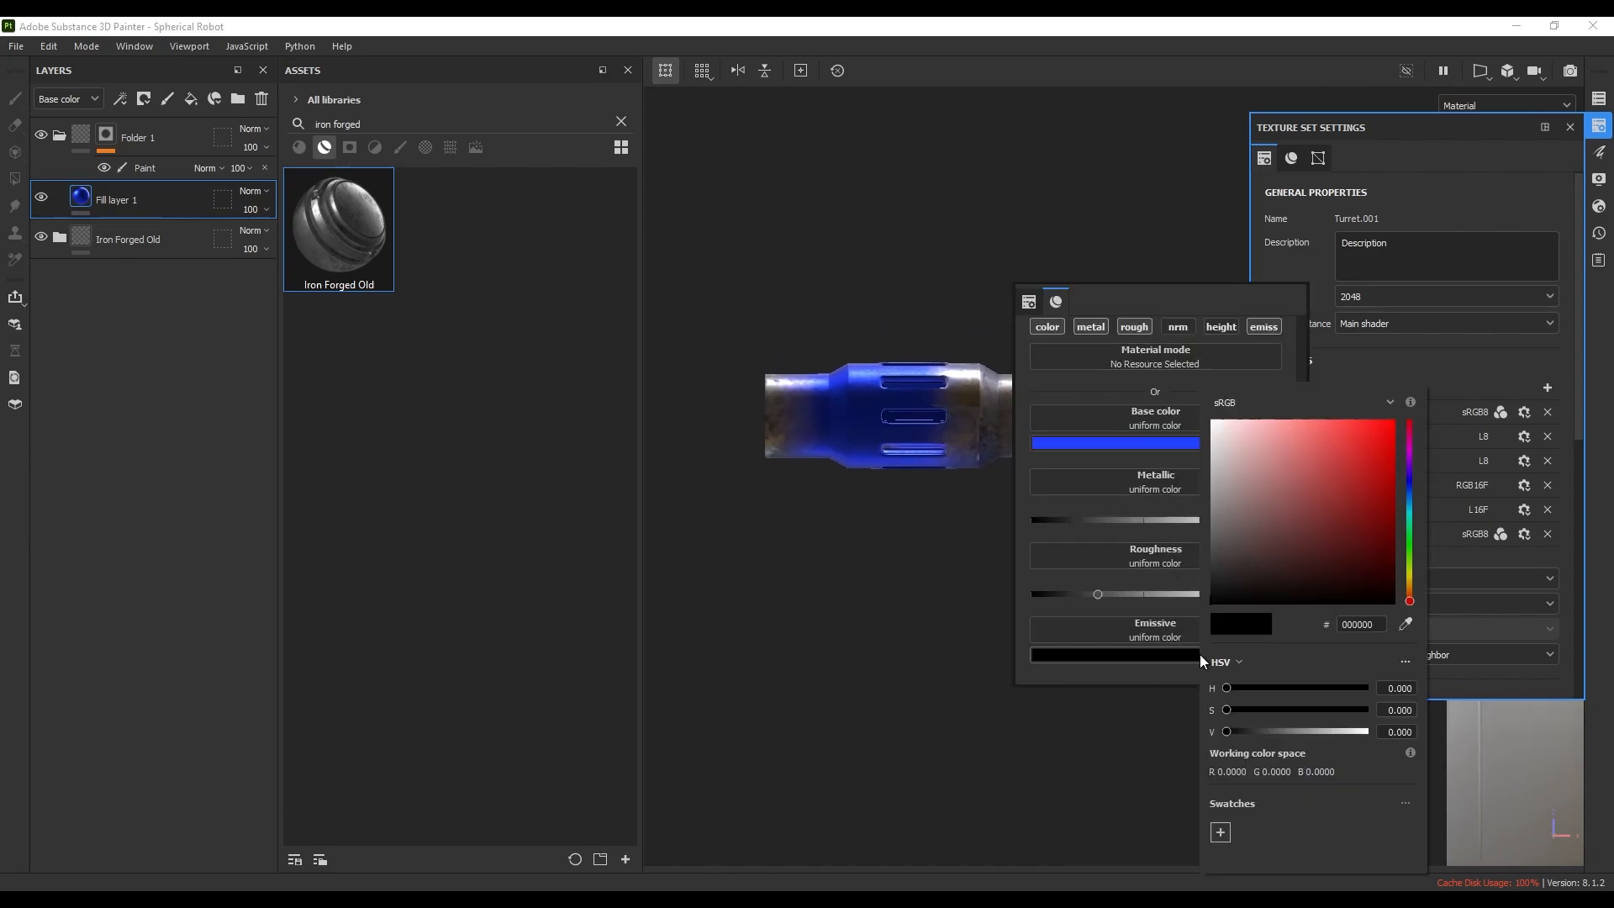
left_click_drag(1332, 422, 1338, 397)
mouse_move(1409, 461)
left_mouse_down()
mouse_move(1409, 496)
mouse_move(1409, 481)
left_mouse_up()
mouse_move(1355, 425)
left_mouse_down()
mouse_move(1377, 408)
mouse_move(1355, 406)
mouse_move(1356, 376)
left_mouse_up()
middle_click_drag(852, 381, 839, 378, "alt")
left_click_drag(840, 378, 864, 351, "alt")
right_click(989, 300)
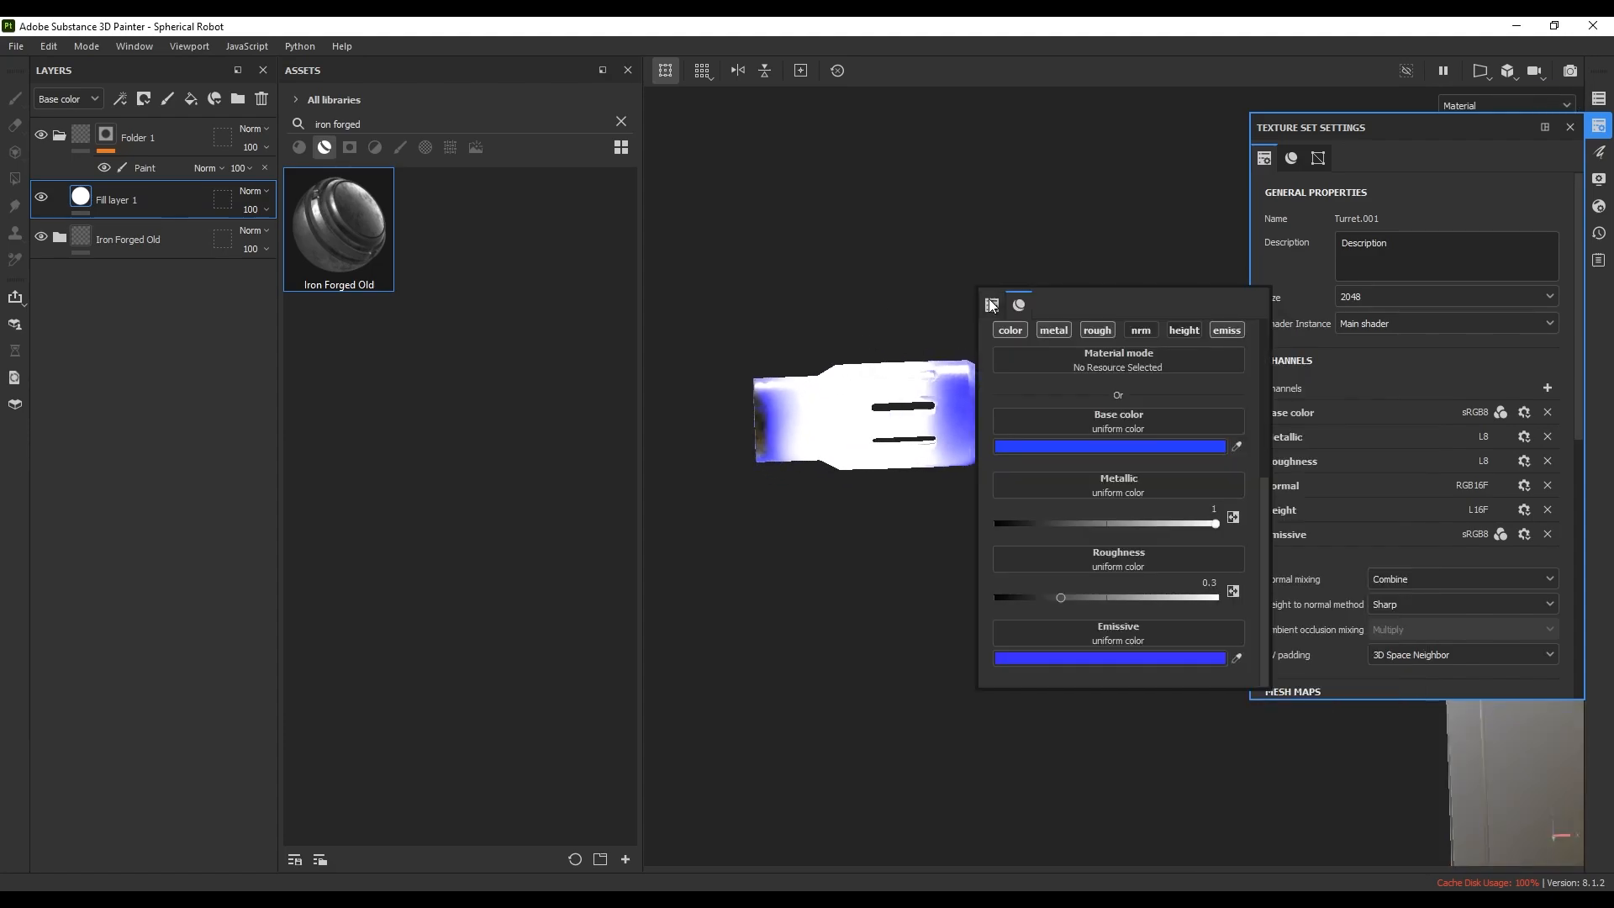
left_click(1229, 331)
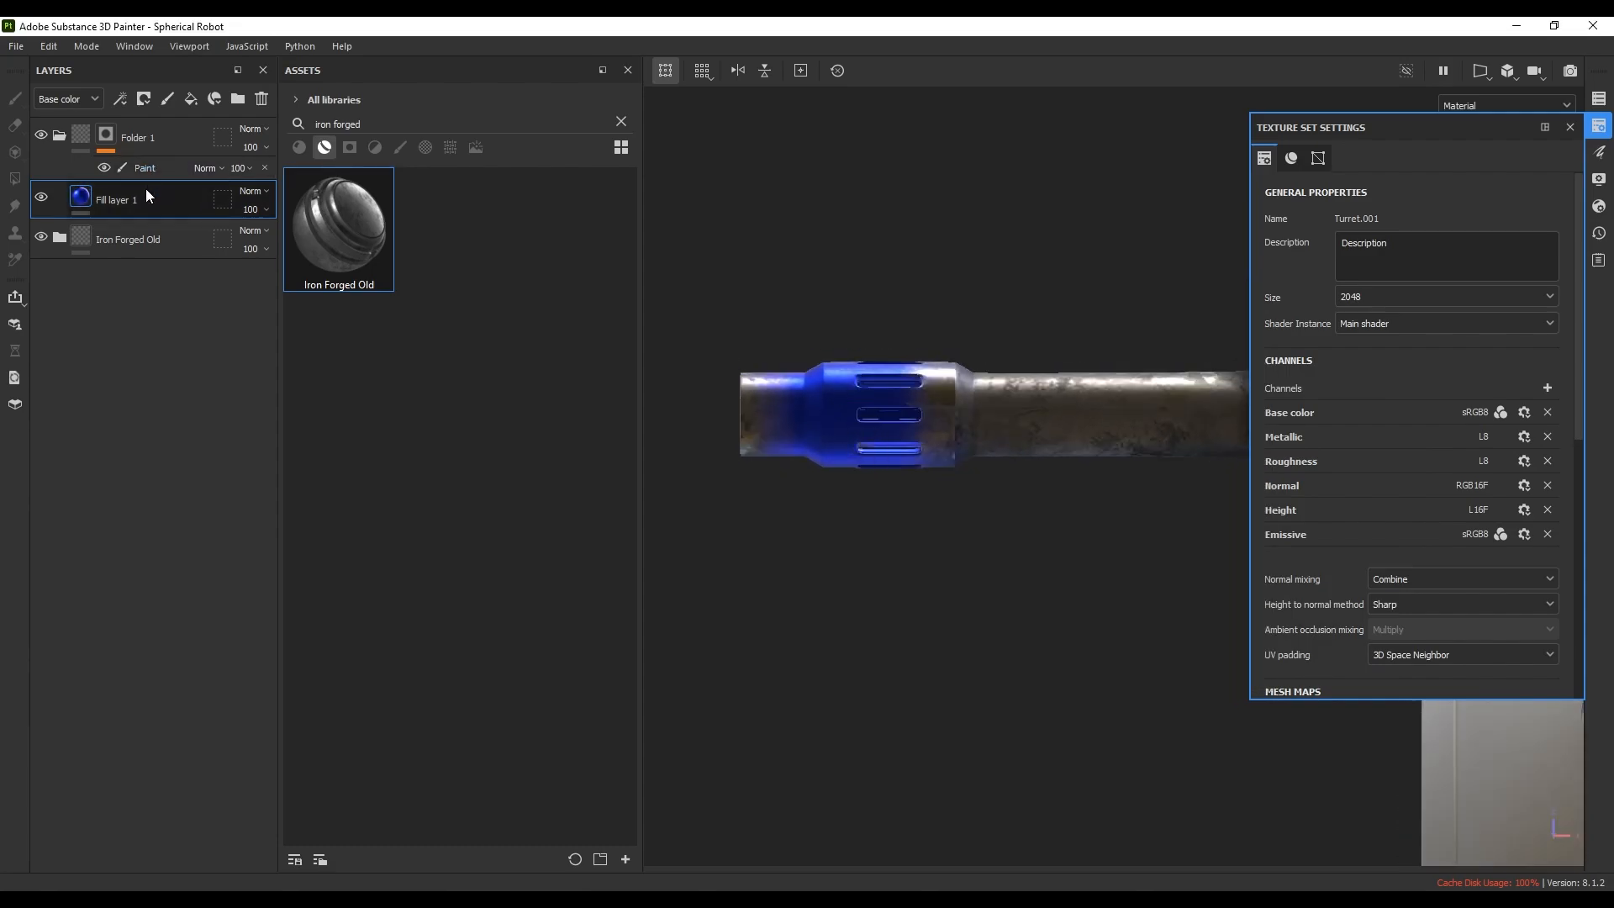
- Add a second fill layer at the top of the stack and set its base color to red FF0000
left_click(191, 101)
left_click_drag(158, 190, 153, 123)
left_click(147, 128)
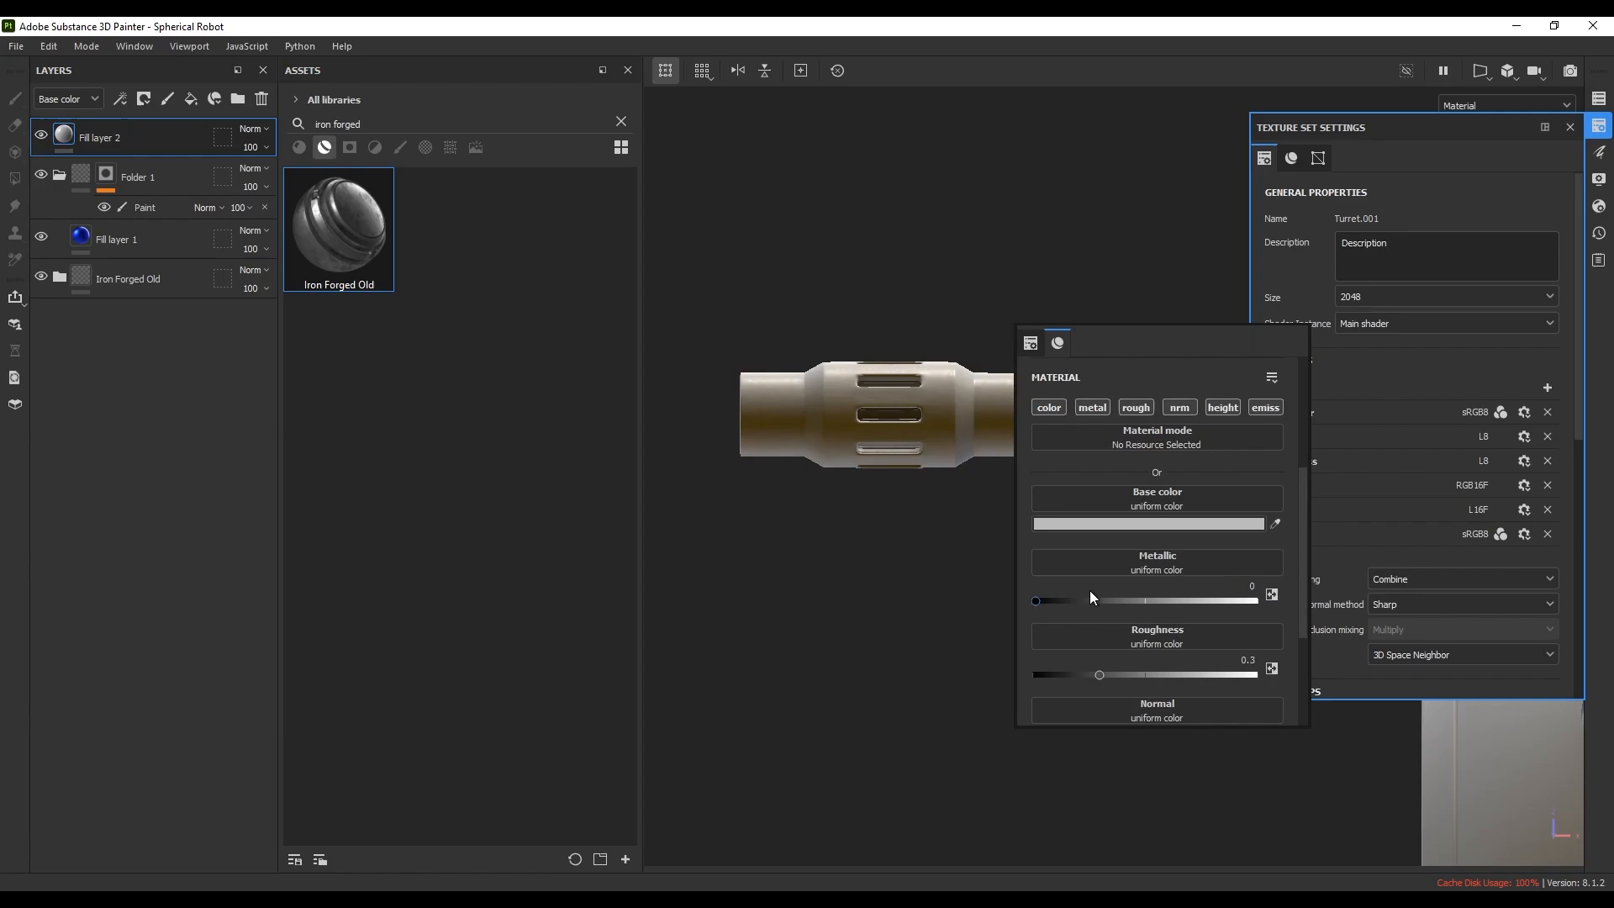
left_click(1116, 525)
left_click_drag(1308, 469, 1348, 388)
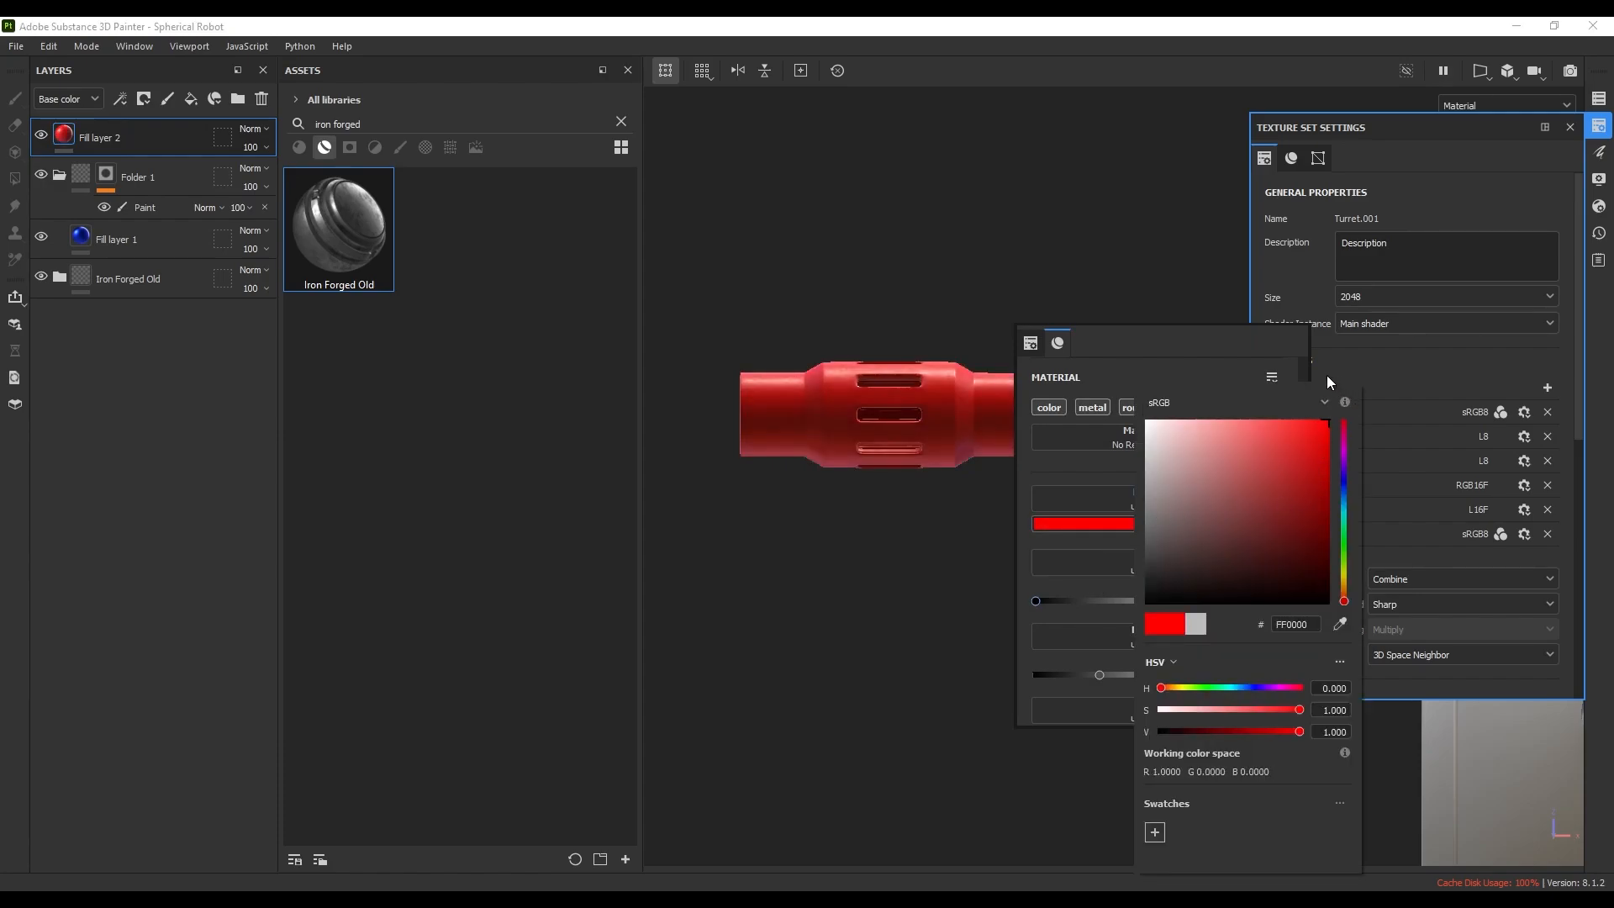
left_click(1347, 586)
left_click_drag(1353, 588, 1353, 608)
left_click(1052, 255)
- Group the red fill layer into its own folder and give that folder a black mask
scroll(978, 348, "down", 5)
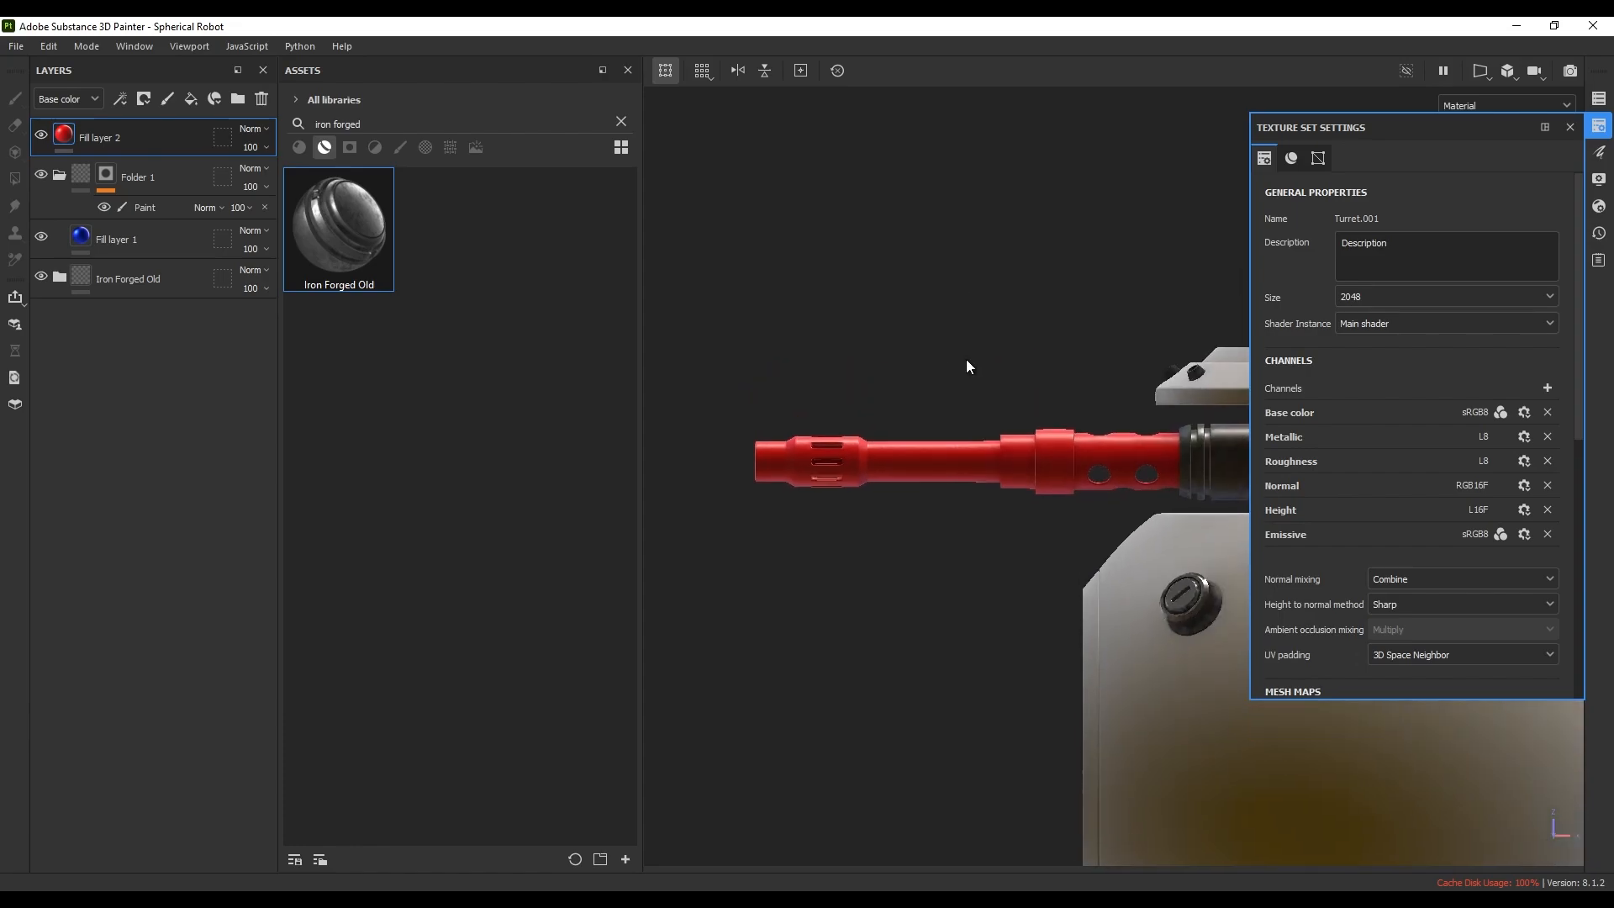
left_click_drag(965, 362, 953, 657, "alt")
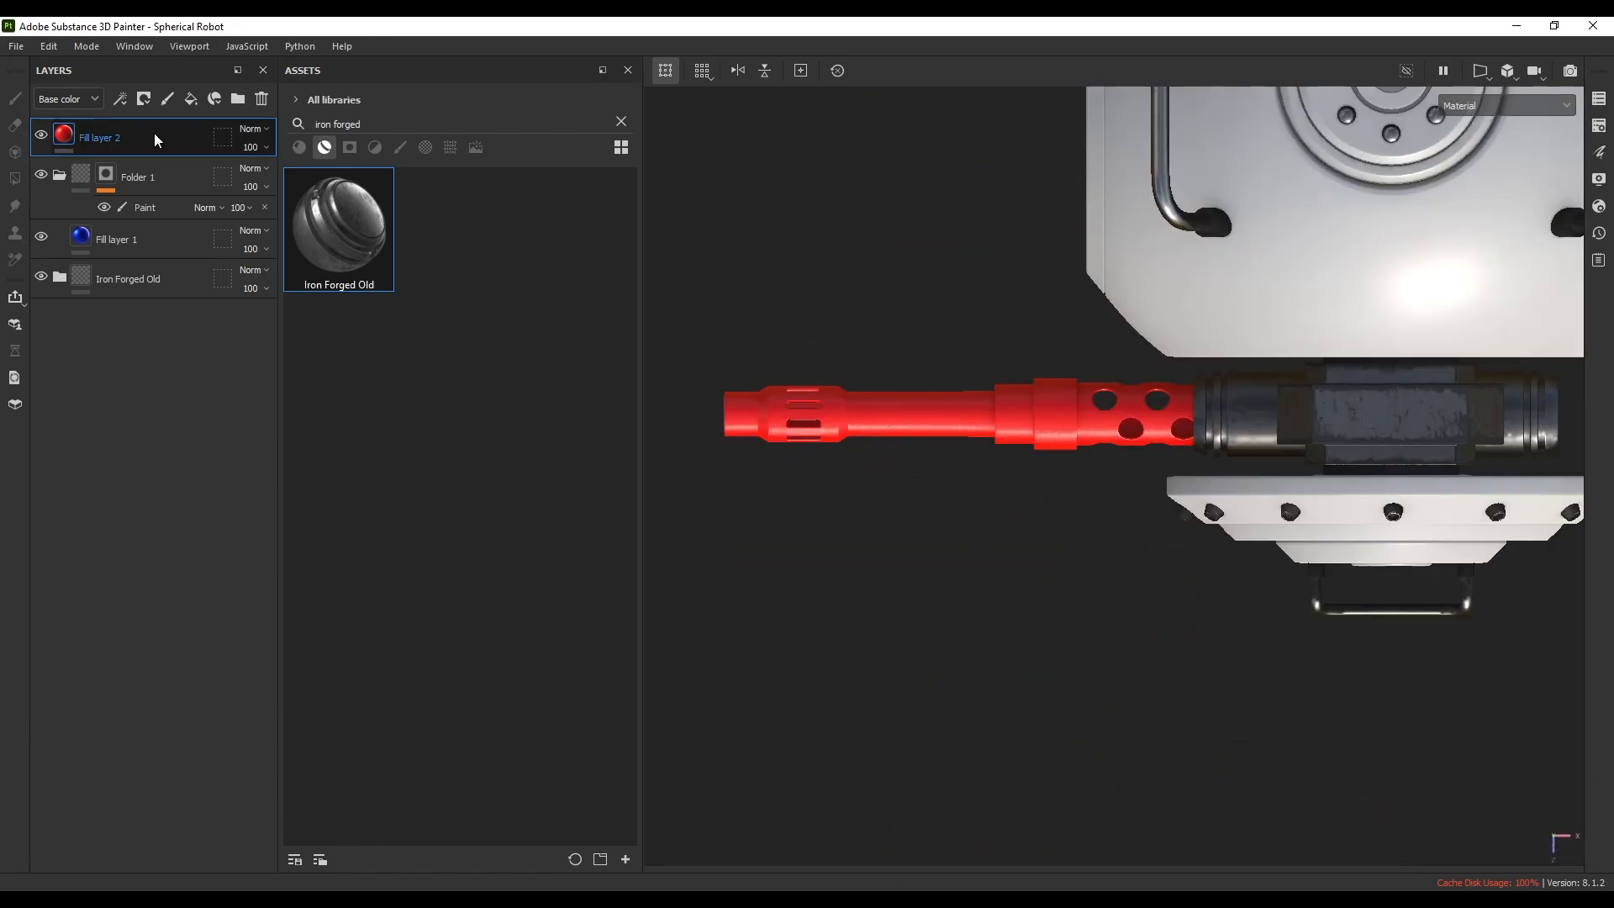
key("ctrl+g")
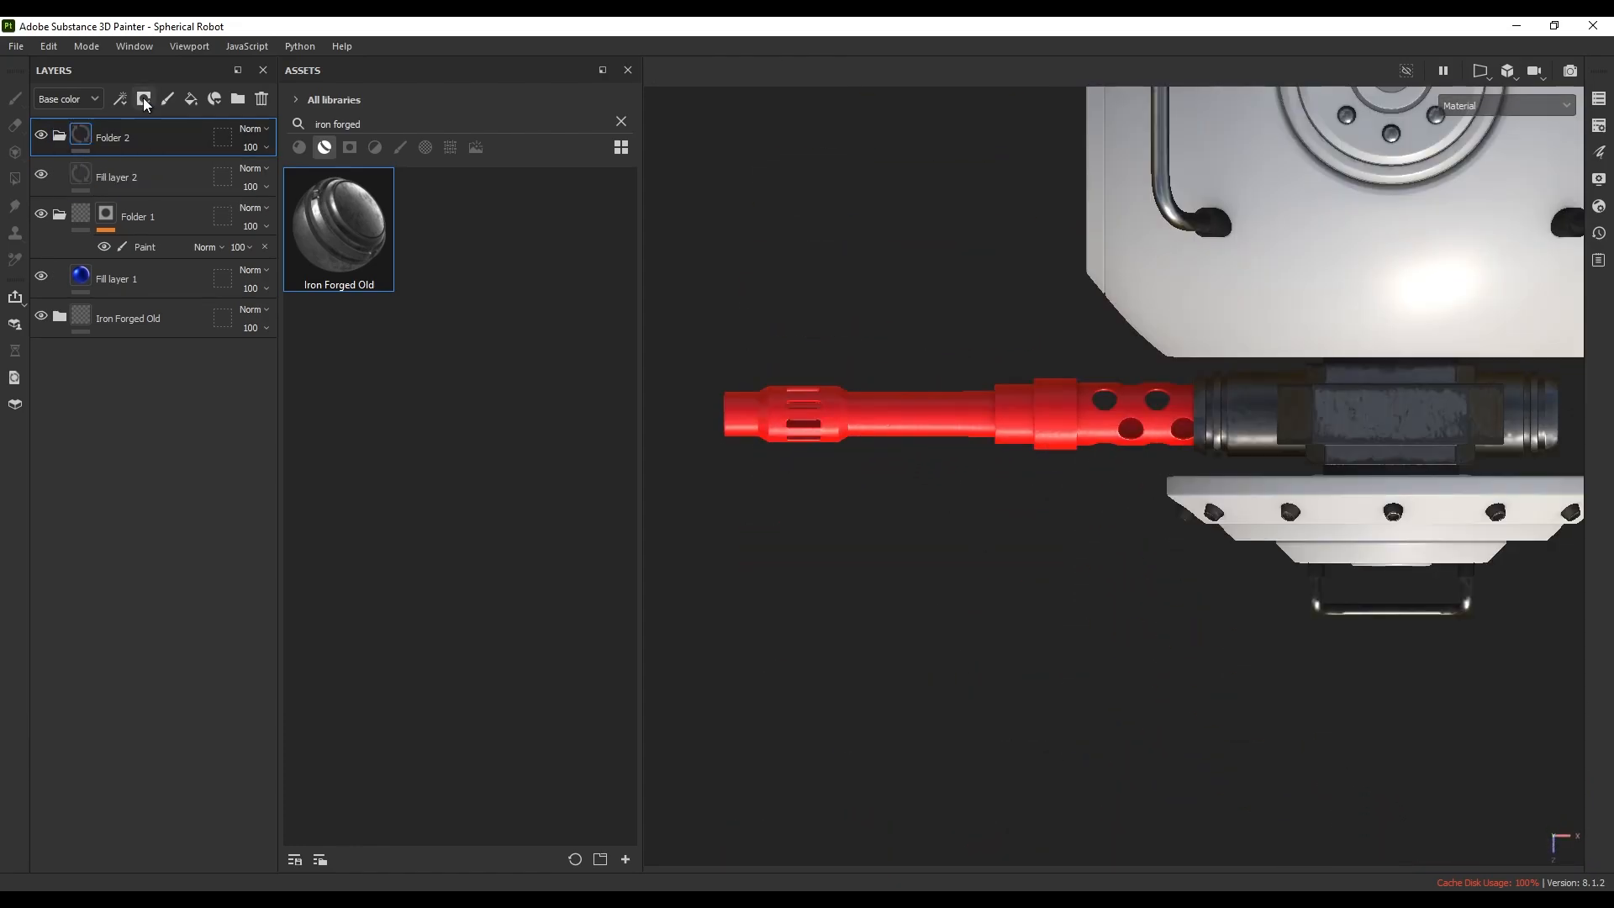
left_click(144, 99)
left_click(168, 159)
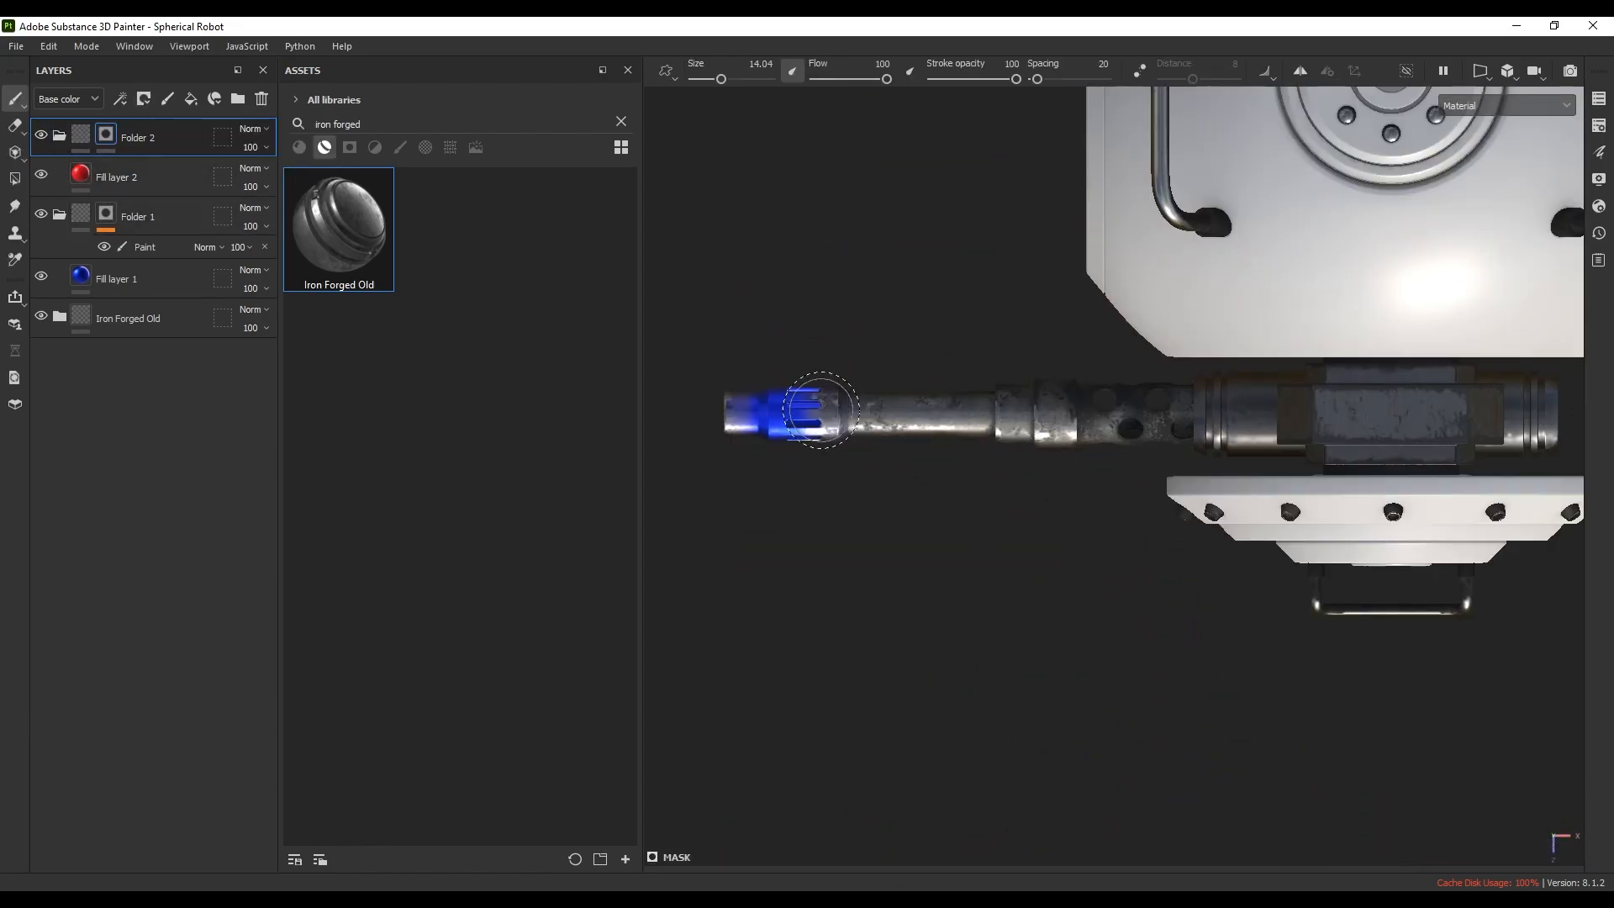
- Paint the red tint onto the slotted muzzle collar behind the blue area, enlarging the brush to a size of about 17
left_click_drag(820, 410, 794, 416)
scroll(800, 421, "up", 3)
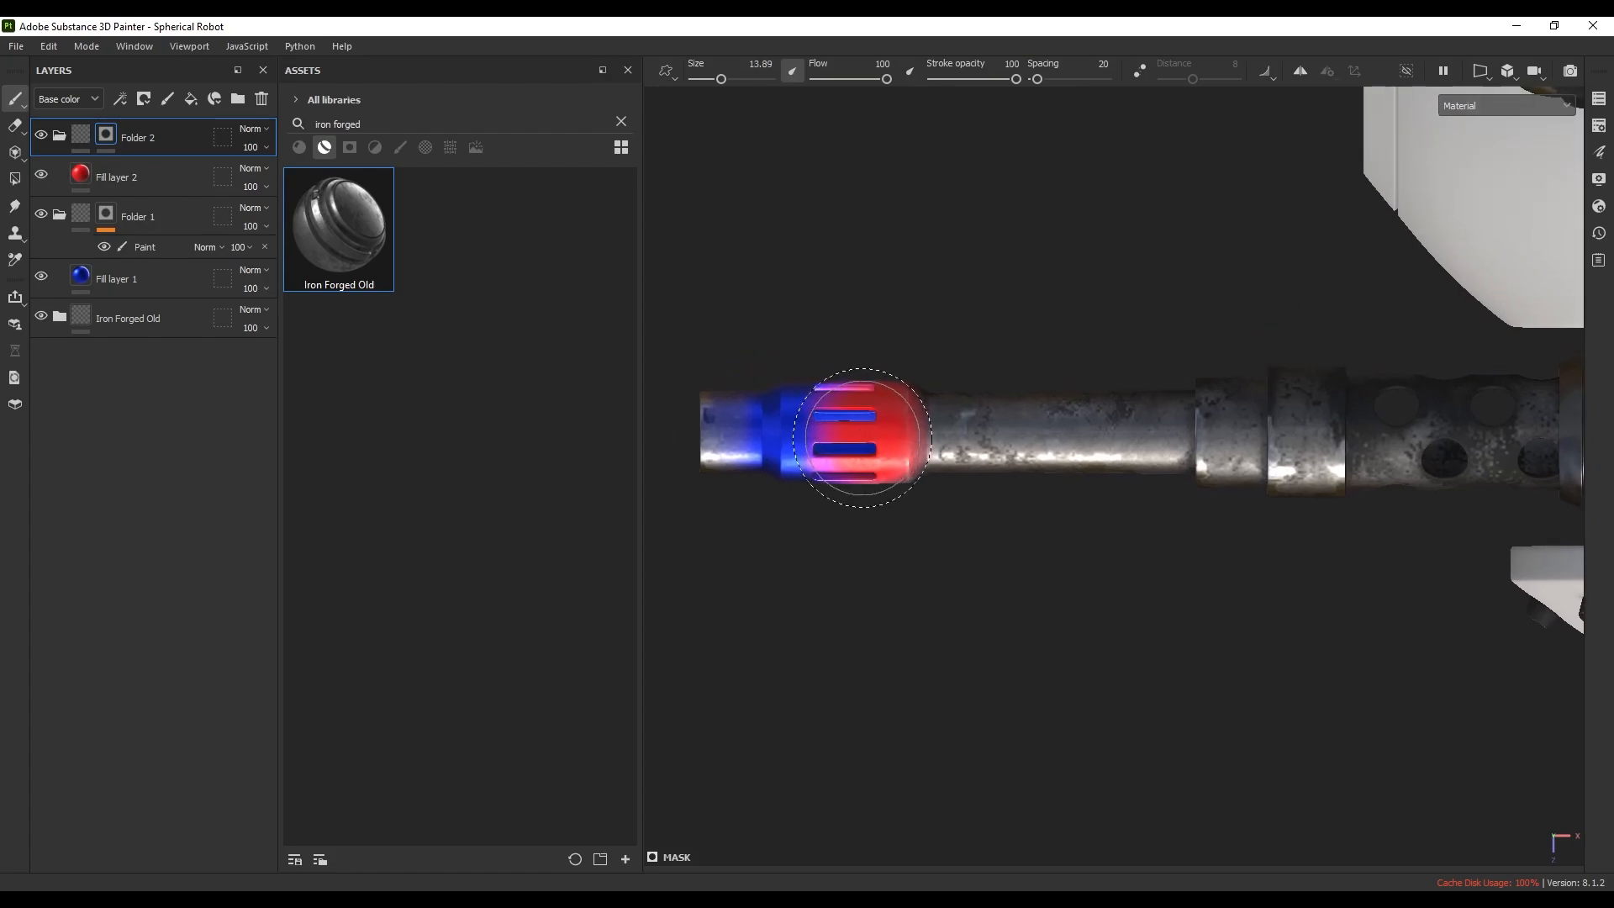
right_click_drag(862, 437, 884, 438, "ctrl")
mouse_move(861, 436)
left_mouse_down()
mouse_move(851, 423)
mouse_move(867, 462)
left_mouse_up()
mouse_move(906, 527)
left_mouse_down("alt")
mouse_move(849, 479)
mouse_move(875, 407)
mouse_move(917, 405)
mouse_move(886, 417)
mouse_move(922, 501)
mouse_move(979, 504)
left_mouse_up("alt")
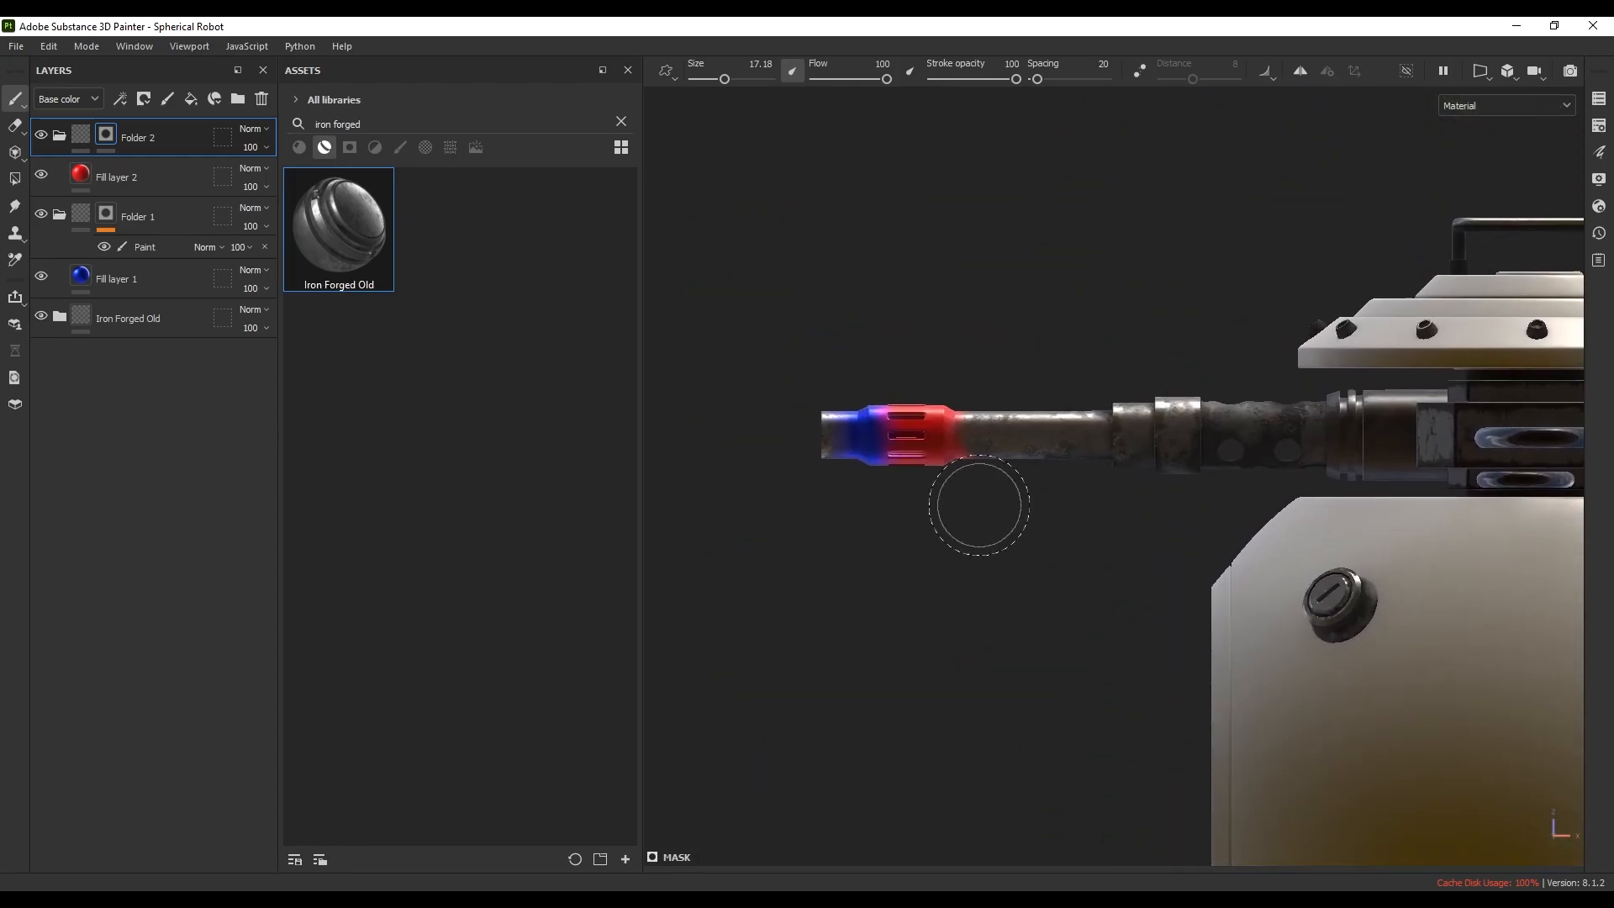
- Turn off the normal and height channels on the red fill layer
right_click(1089, 395)
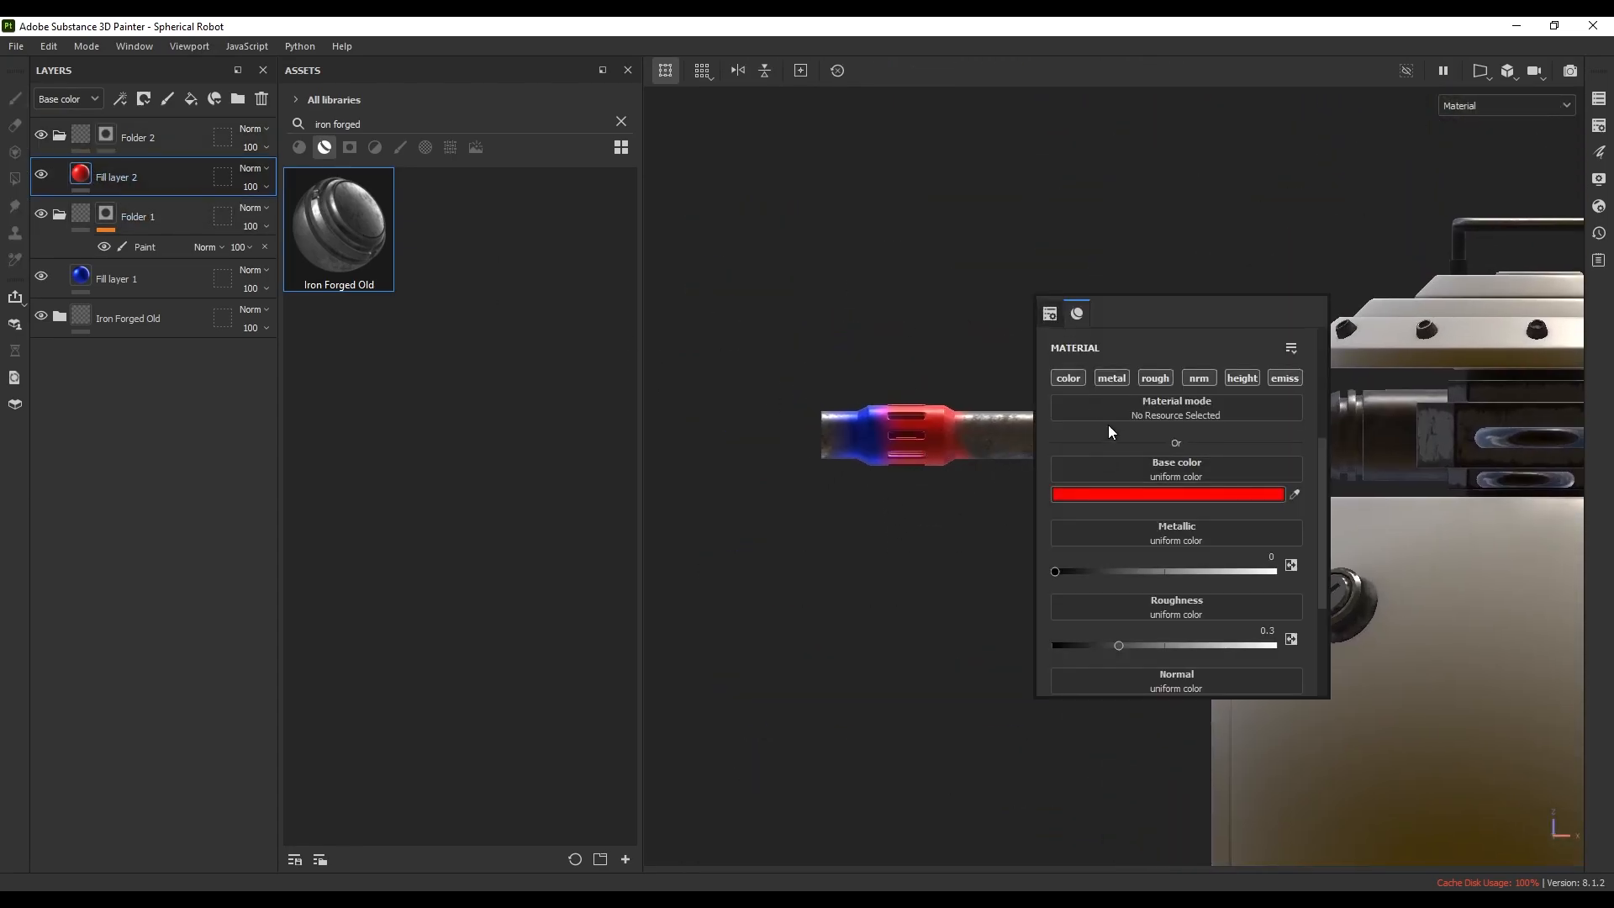
left_click(1202, 378)
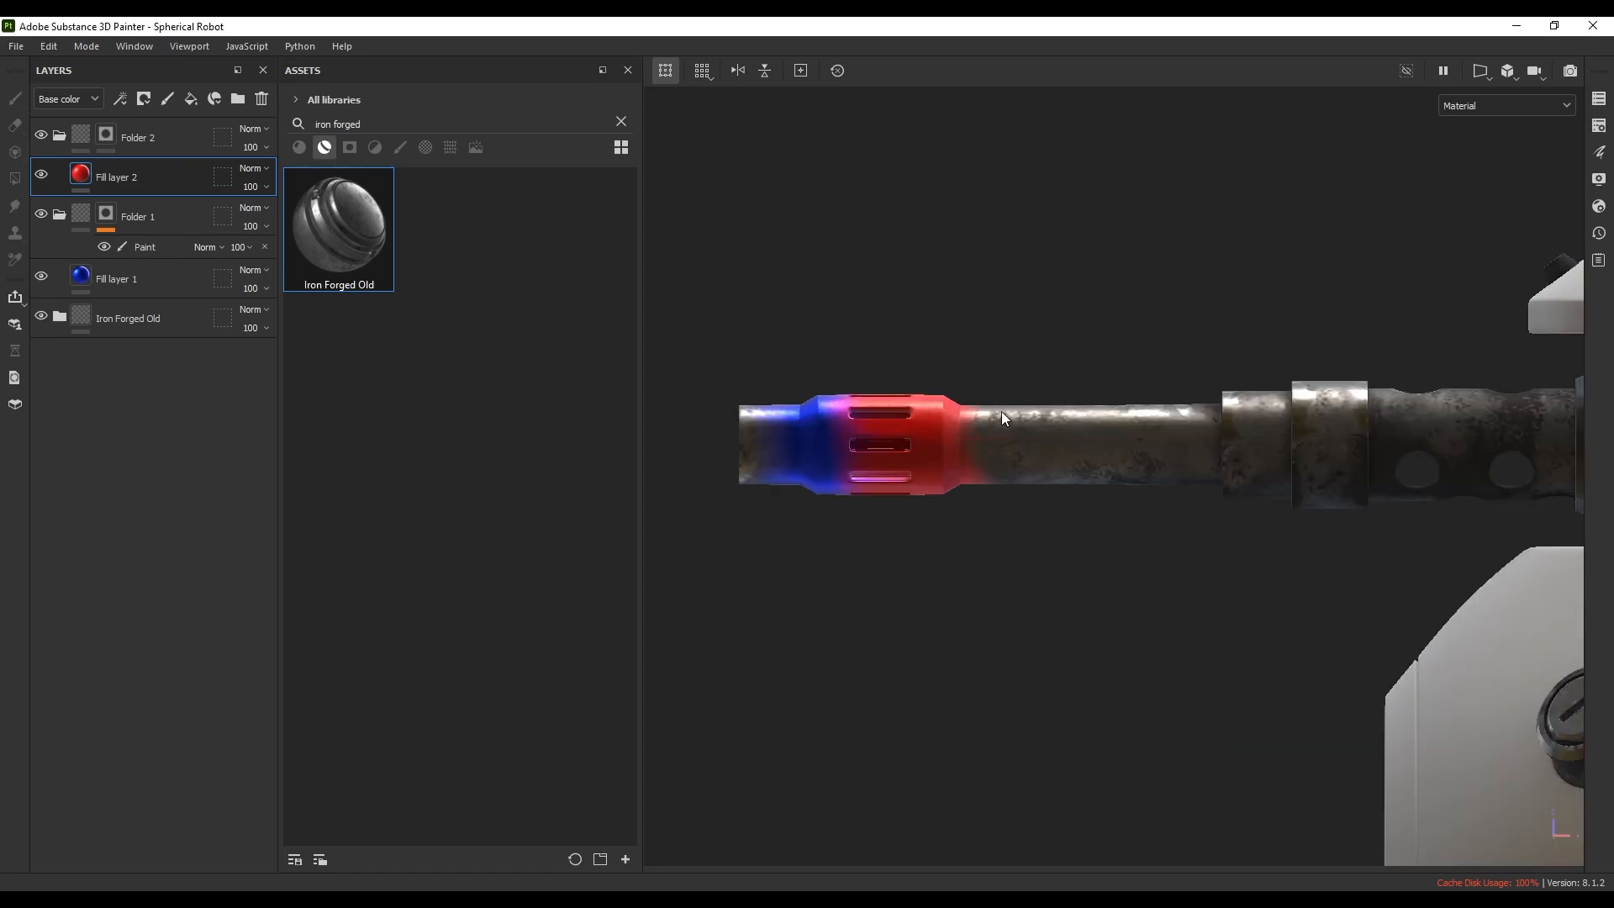
scroll(975, 416, "up", 2)
right_click(1061, 472)
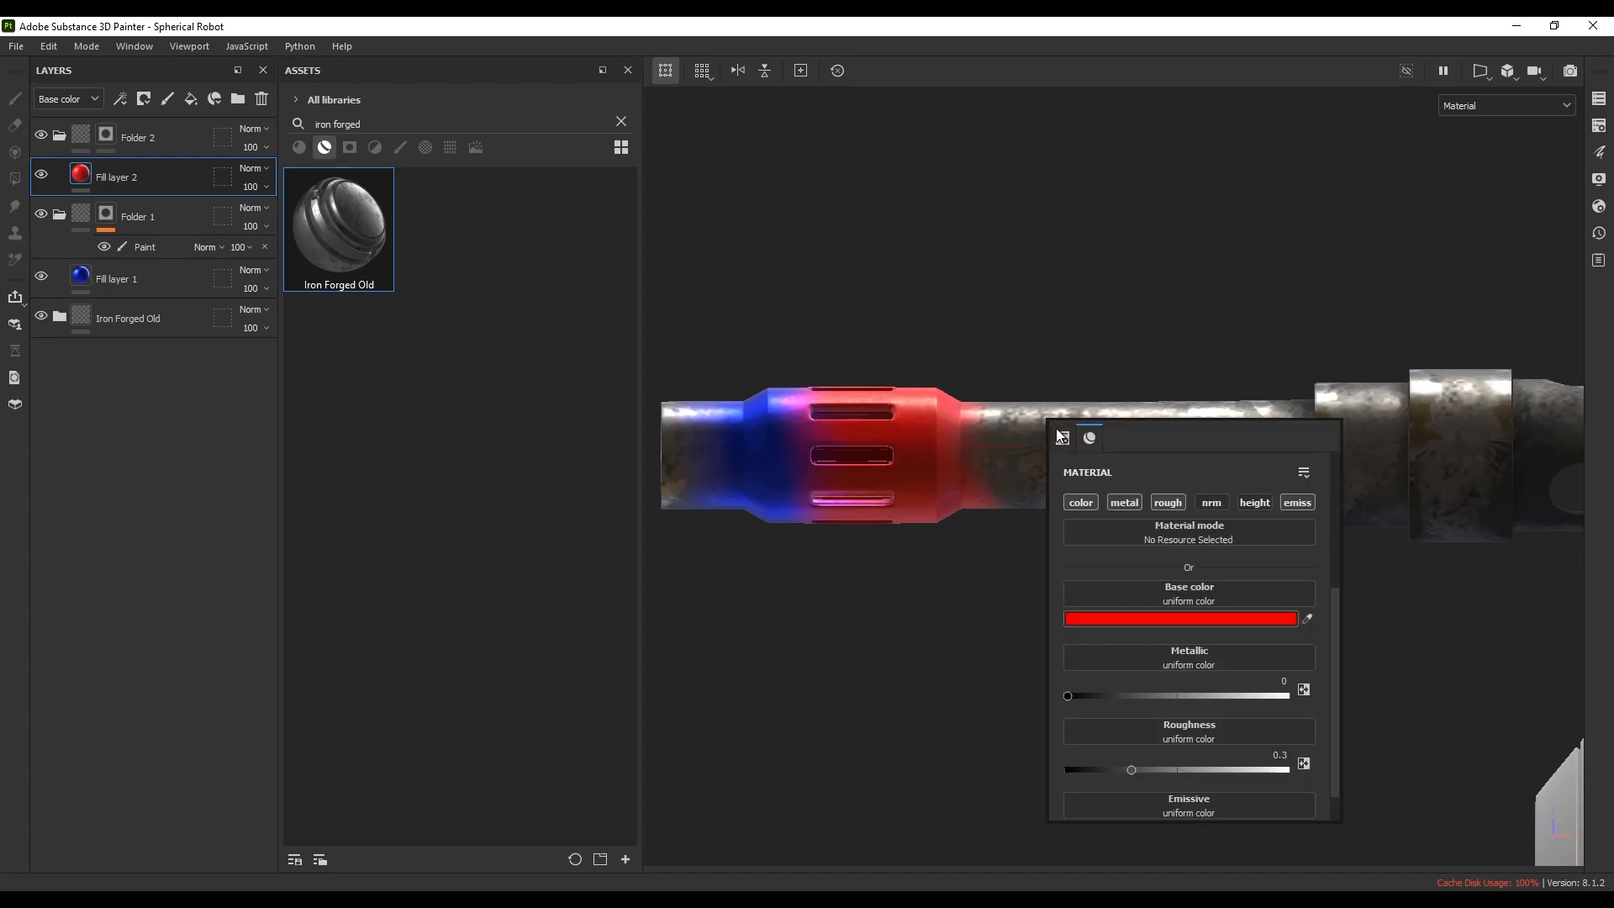
- Set the mask brush's flow to 22 and size to about 14 for softening the rear edge of the red tint
left_click(137, 143)
key("1")
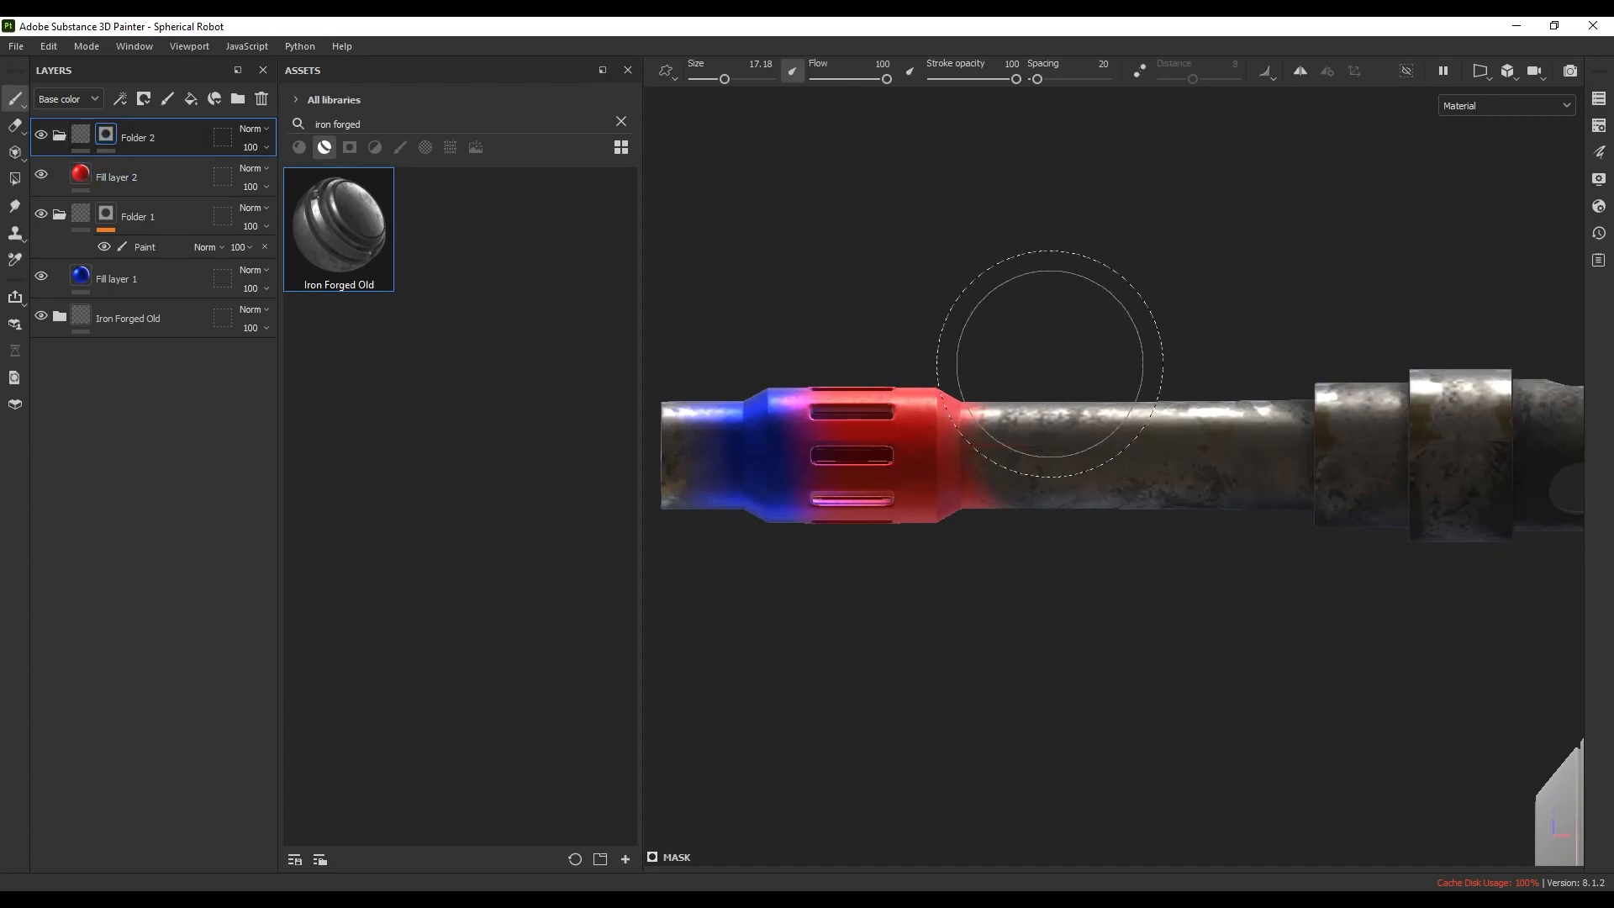
right_click(1182, 528)
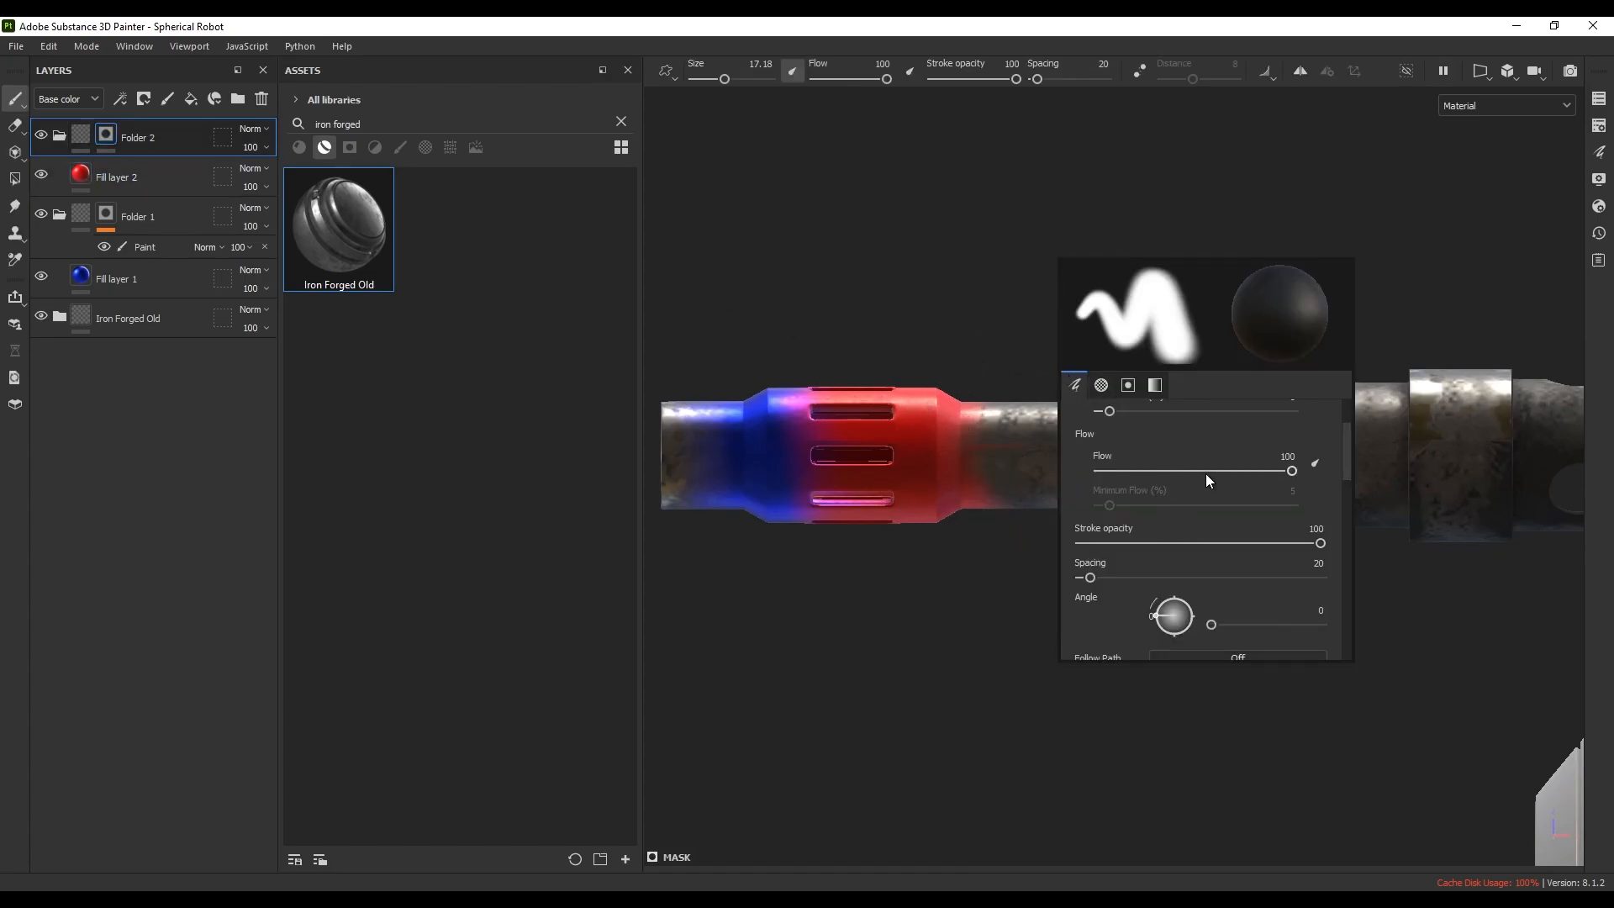
left_click_drag(1205, 474, 1141, 473)
left_click(1000, 453)
mouse_move(1023, 478)
left_mouse_down("alt")
mouse_move(1048, 526)
mouse_move(998, 386)
mouse_move(1004, 473)
mouse_move(998, 386)
left_mouse_up("alt")
scroll(1004, 473, "down", 5)
scroll(992, 420, "up", 5)
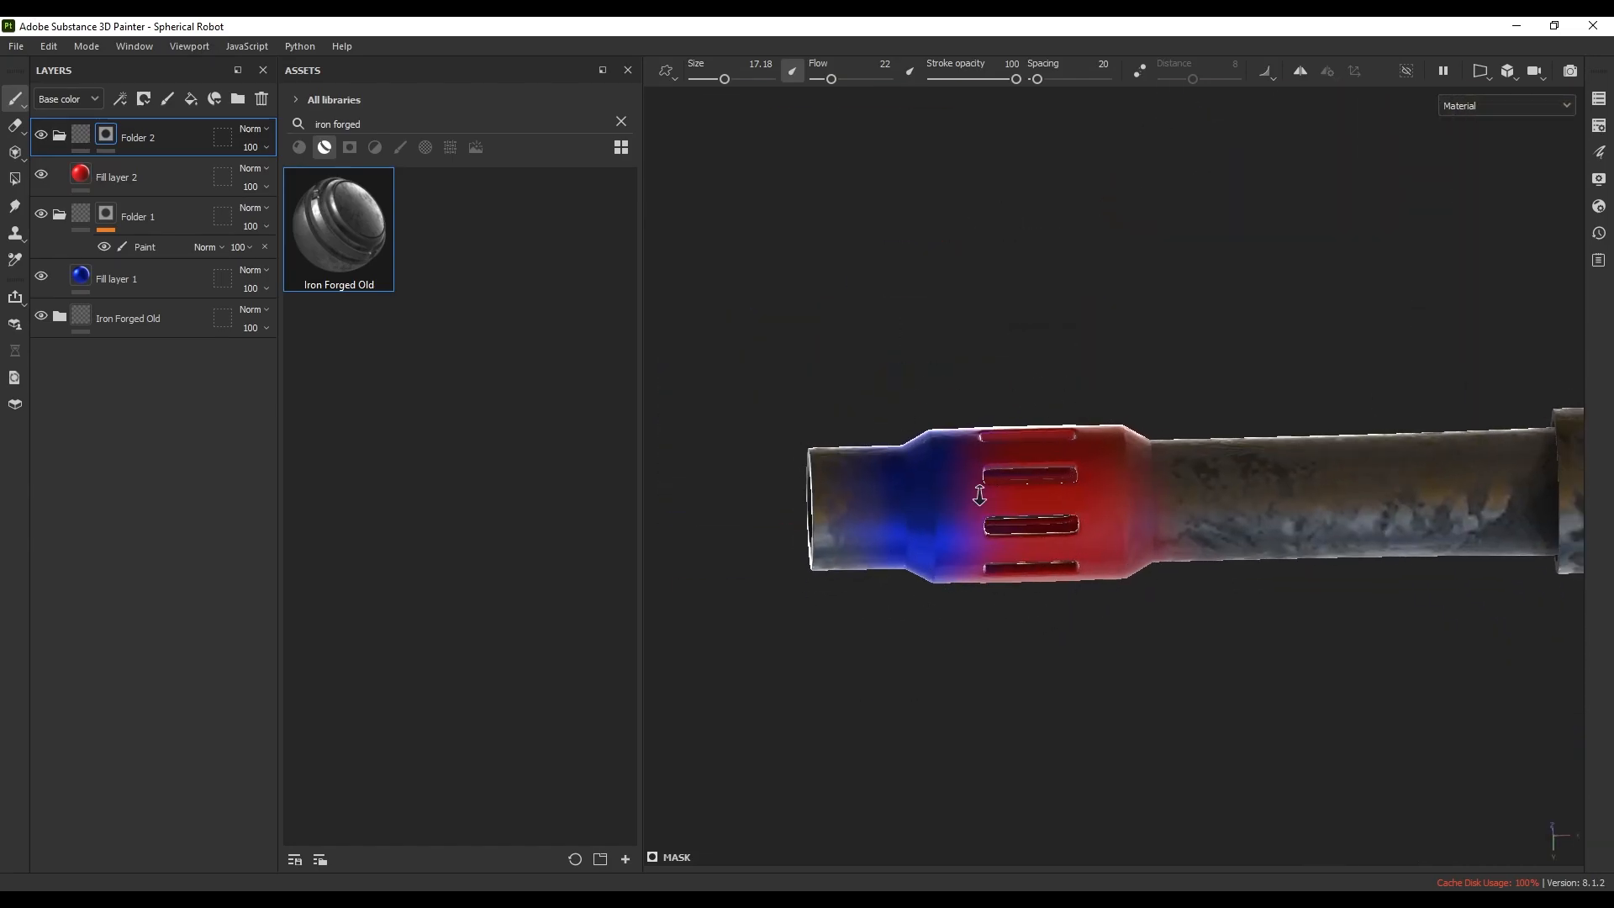
key("bracketleft")
key("bracketleft")
key("bracketleft")
mouse_move(1008, 513)
left_mouse_down("alt")
mouse_move(998, 426)
mouse_move(1056, 506)
mouse_move(1005, 292)
mouse_move(1020, 594)
mouse_move(1163, 259)
mouse_move(981, 591)
mouse_move(1009, 602)
mouse_move(1012, 443)
mouse_move(964, 441)
mouse_move(973, 558)
mouse_move(954, 439)
mouse_move(1074, 443)
mouse_move(943, 301)
mouse_move(940, 589)
mouse_move(842, 604)
mouse_move(965, 618)
mouse_move(929, 585)
mouse_move(908, 458)
mouse_move(1225, 496)
mouse_move(980, 505)
left_mouse_up("alt")
- Examine the blend between the red and blue heat tints on the barrels from near and far
scroll(1019, 594, "down", 5)
scroll(981, 591, "up", 5)
scroll(1015, 420, "down", 3)
scroll(955, 440, "down", 5)
scroll(936, 600, "up", 5)
scroll(841, 603, "down", 4)
scroll(928, 585, "up", 4)
scroll(908, 457, "down", 5)
scroll(980, 504, "up", 4)
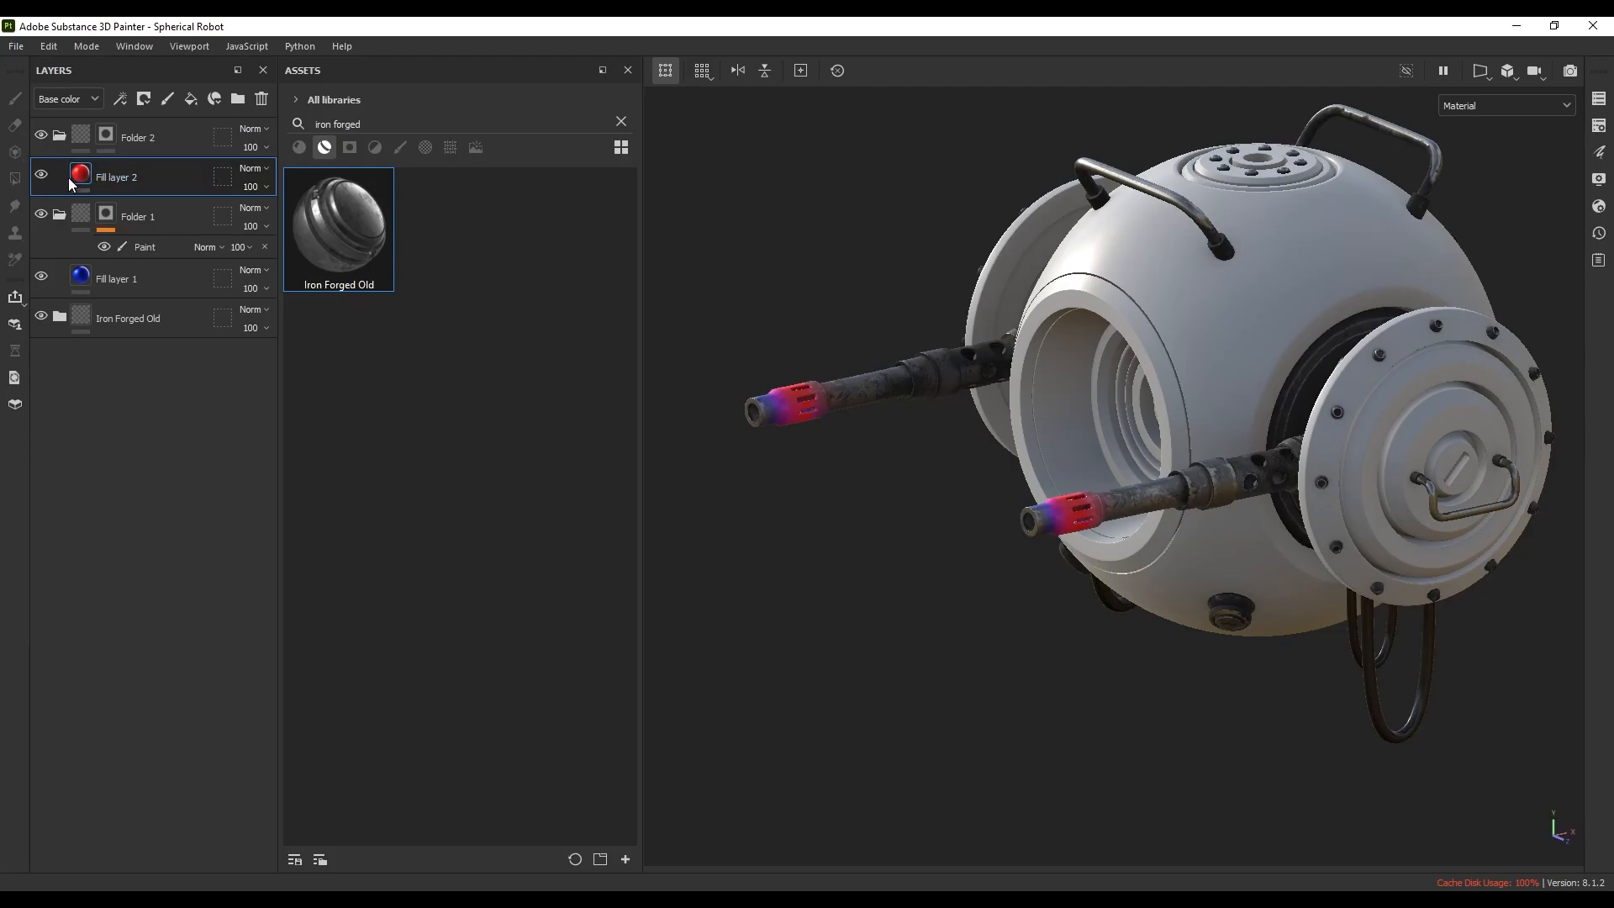
- Set the red fill layer's metallic value to 1 and its roughness to about 0.64
right_click(1000, 402)
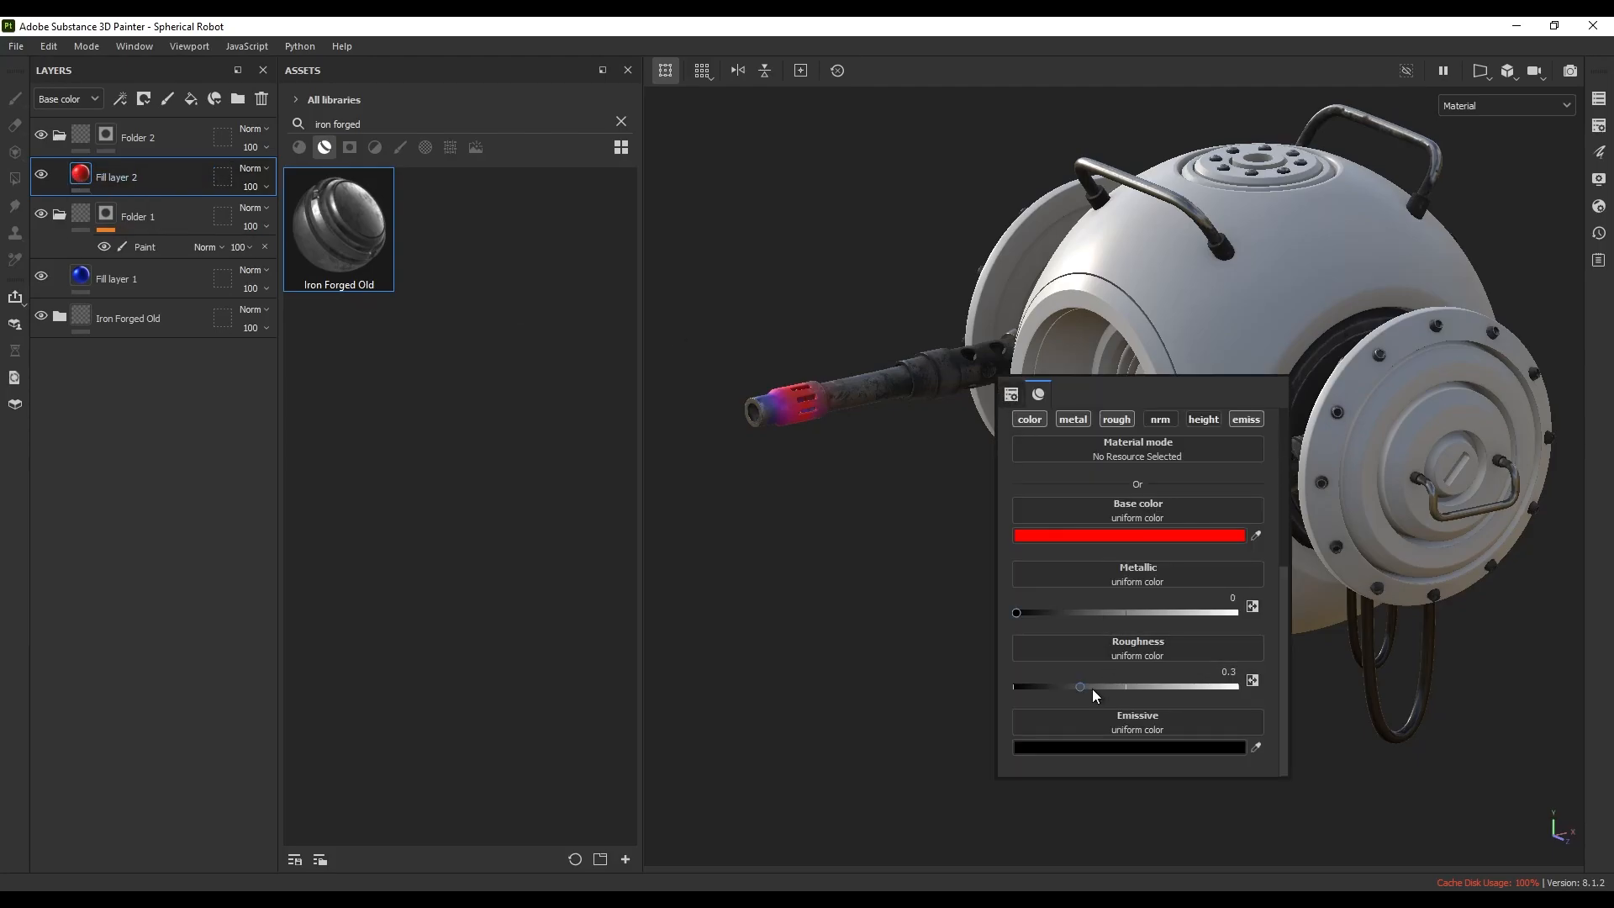
left_click_drag(1018, 614, 1373, 619)
left_click_drag(948, 620, 1006, 601, "alt")
scroll(1101, 529, "up", 5)
left_click_drag(1186, 512, 1132, 472, "alt")
right_click(1131, 473)
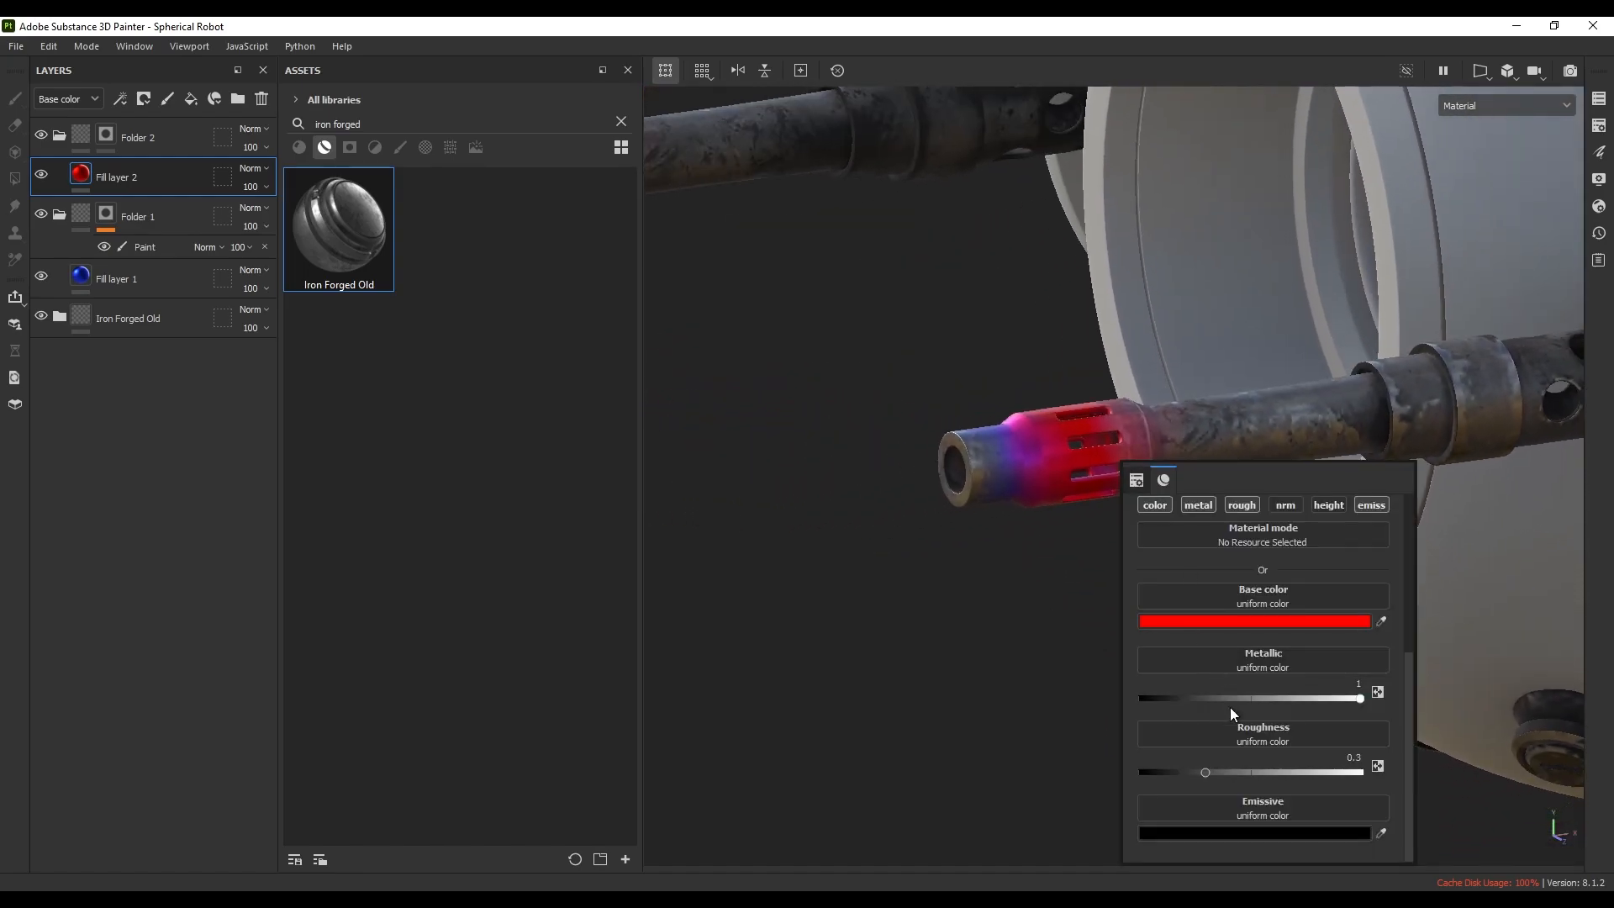
mouse_move(1214, 770)
left_mouse_down()
mouse_move(1329, 768)
mouse_move(1156, 775)
mouse_move(1380, 775)
mouse_move(1236, 790)
mouse_move(1303, 793)
mouse_move(1260, 799)
mouse_move(1283, 795)
left_mouse_up()
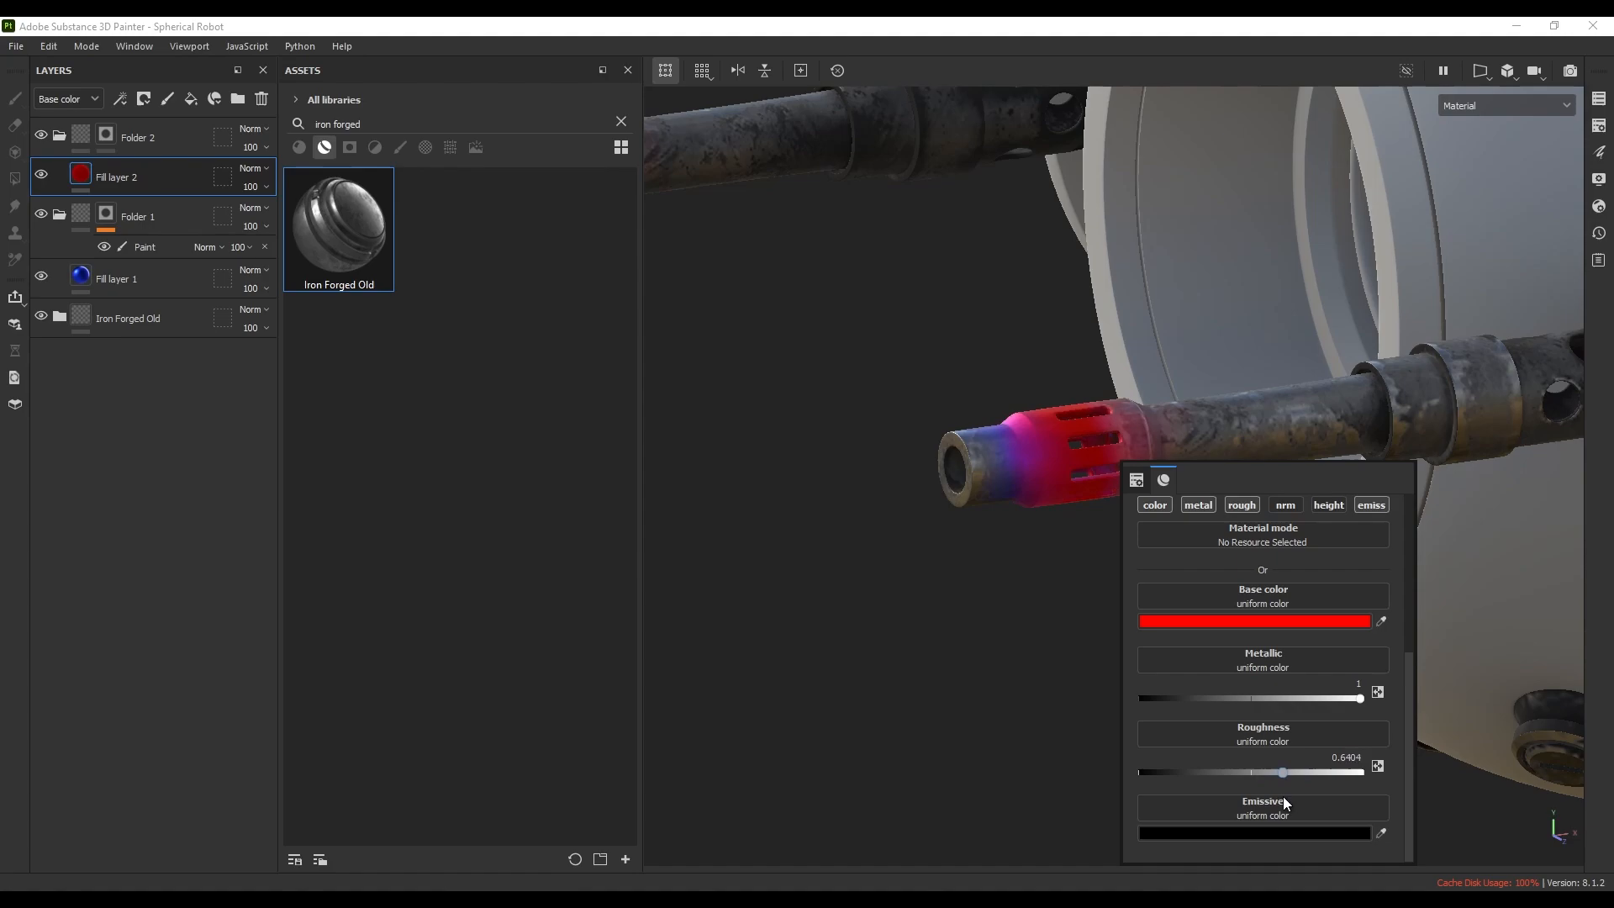
middle_click_drag(1028, 639, 1090, 681, "alt")
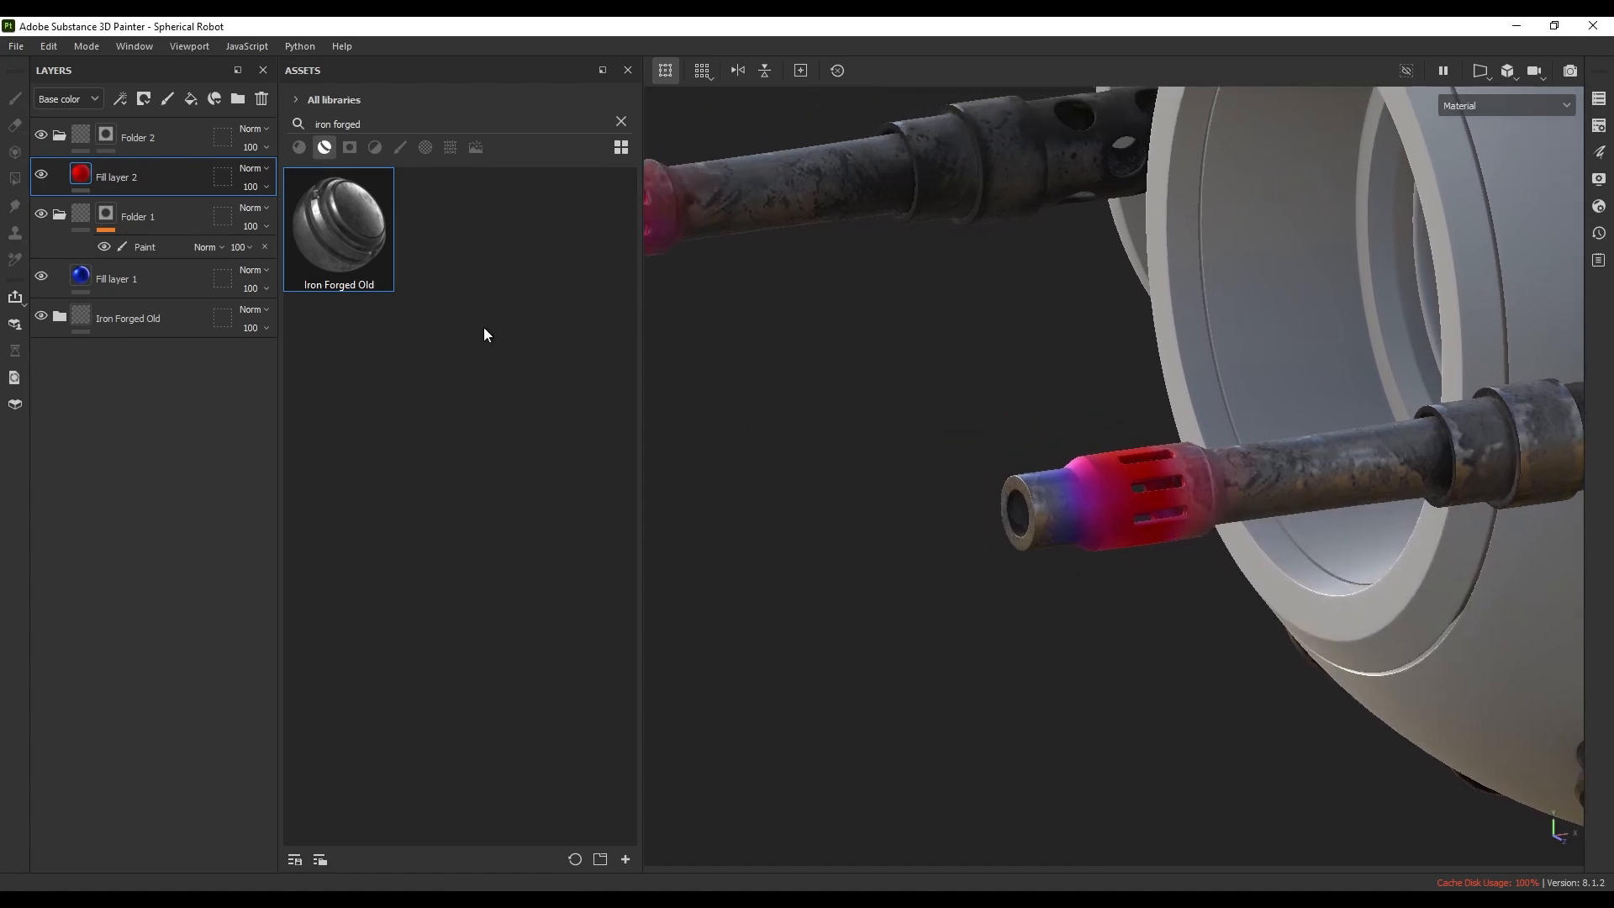
- Set the blue fill layer's roughness to about 0.8
left_click(81, 278)
right_click(1134, 472)
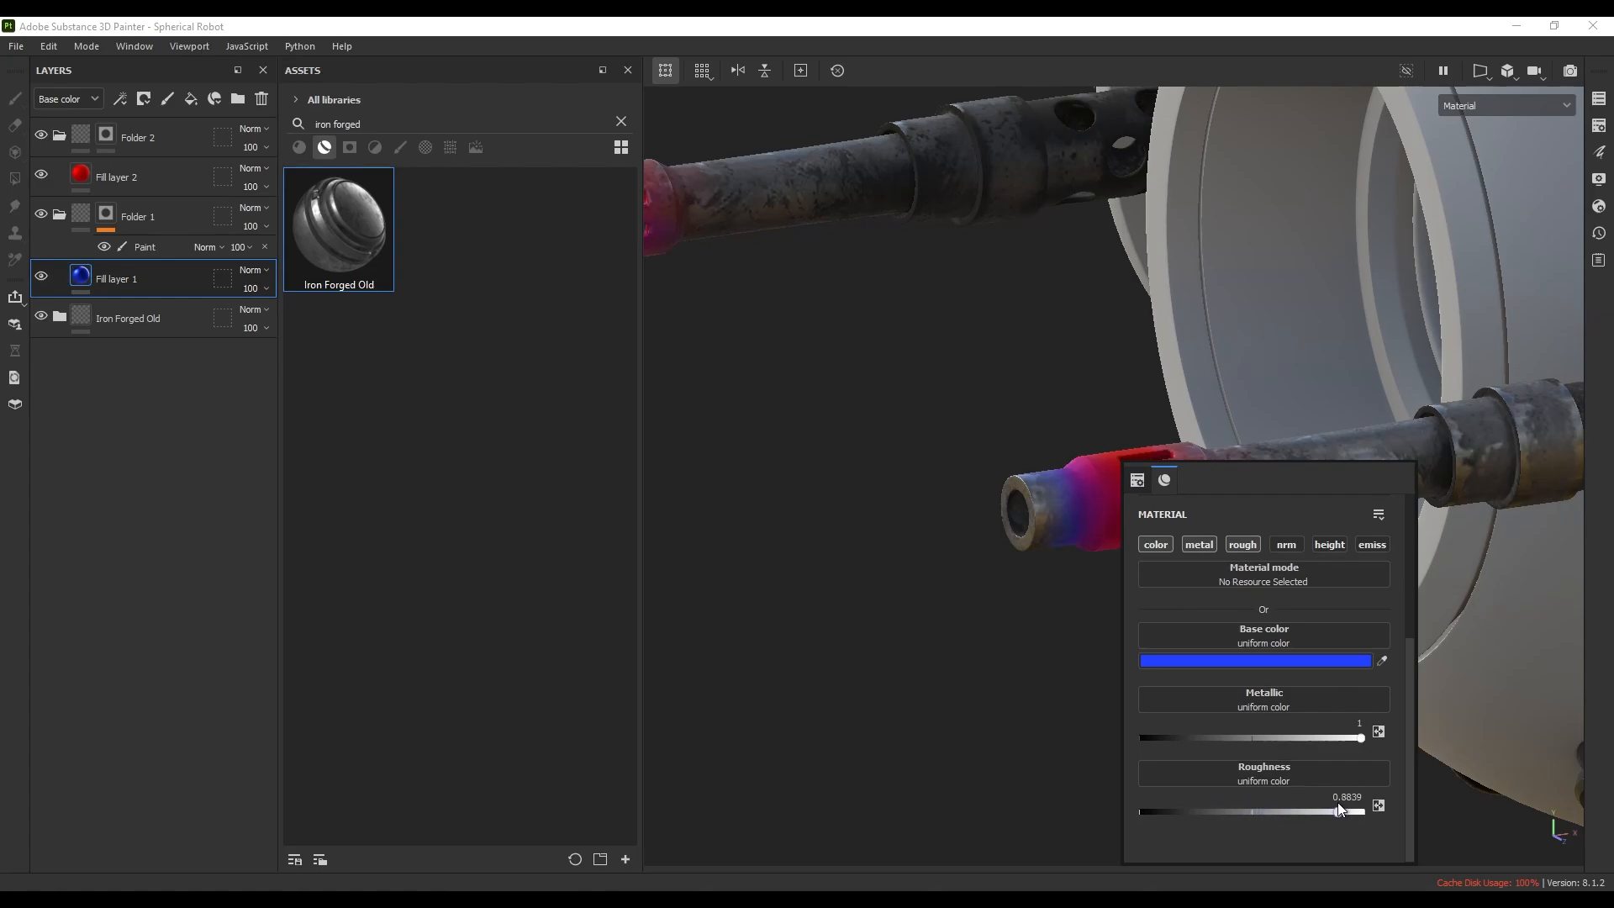
mouse_move(1338, 802)
left_mouse_down()
mouse_move(1273, 808)
mouse_move(1318, 812)
left_mouse_up()
middle_click_drag(1047, 615, 1035, 592, "alt")
- Examine the heat tint on both barrels from several angles, with the red folder's mask selected for painting
scroll(1035, 562, "down", 5)
left_click_drag(1042, 551, 1179, 467, "alt")
scroll(1073, 498, "up", 5)
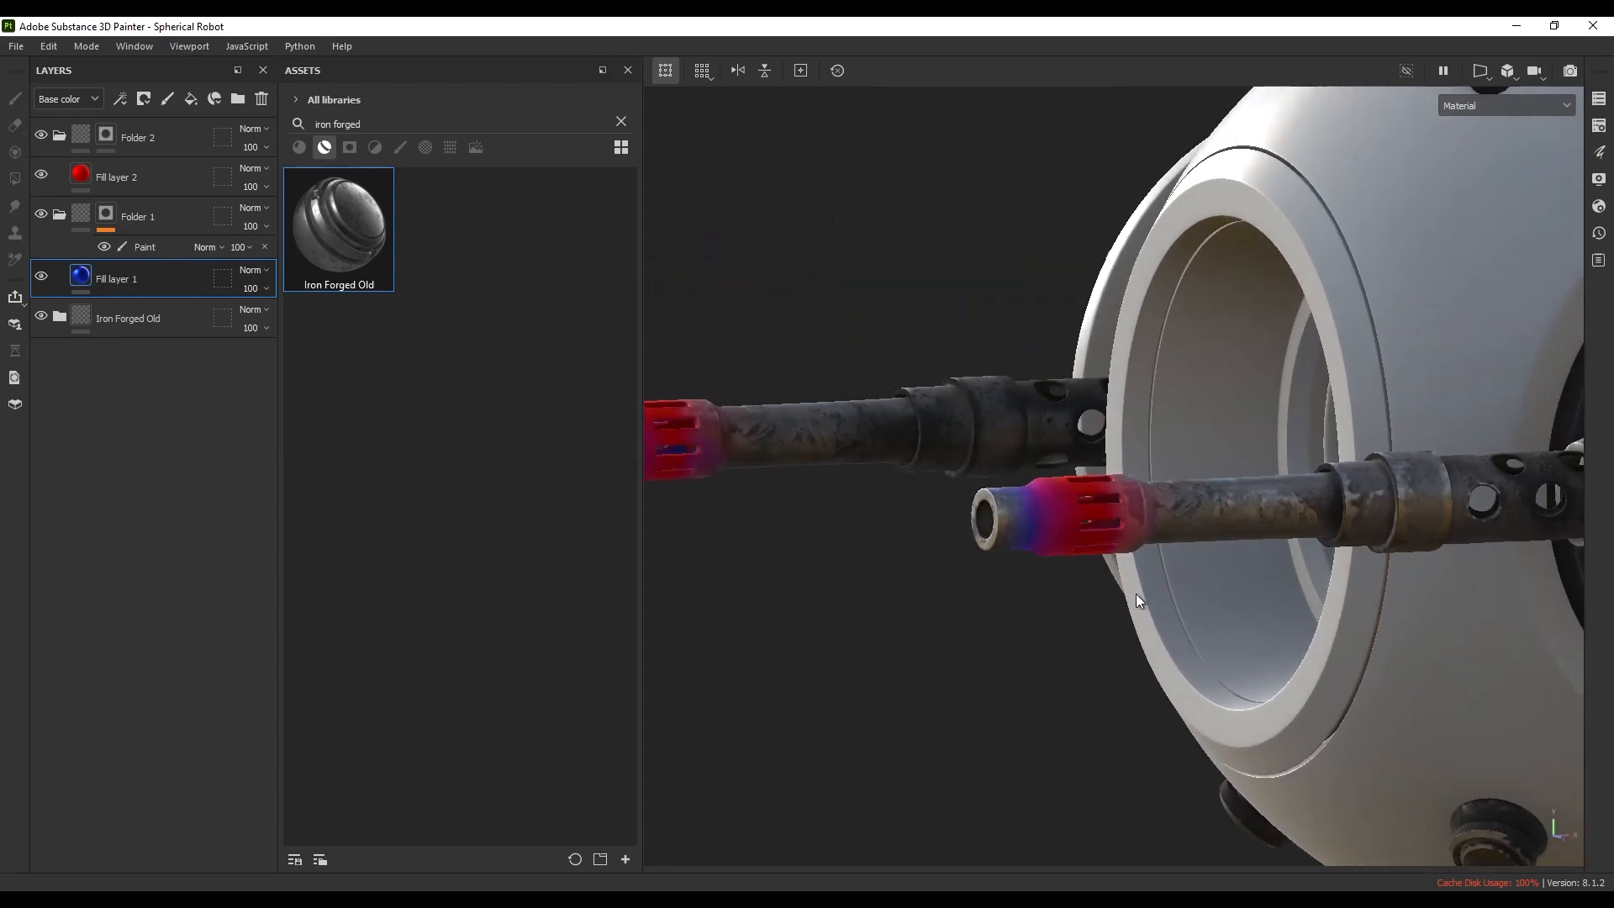
left_click_drag(1126, 592, 1057, 610, "alt")
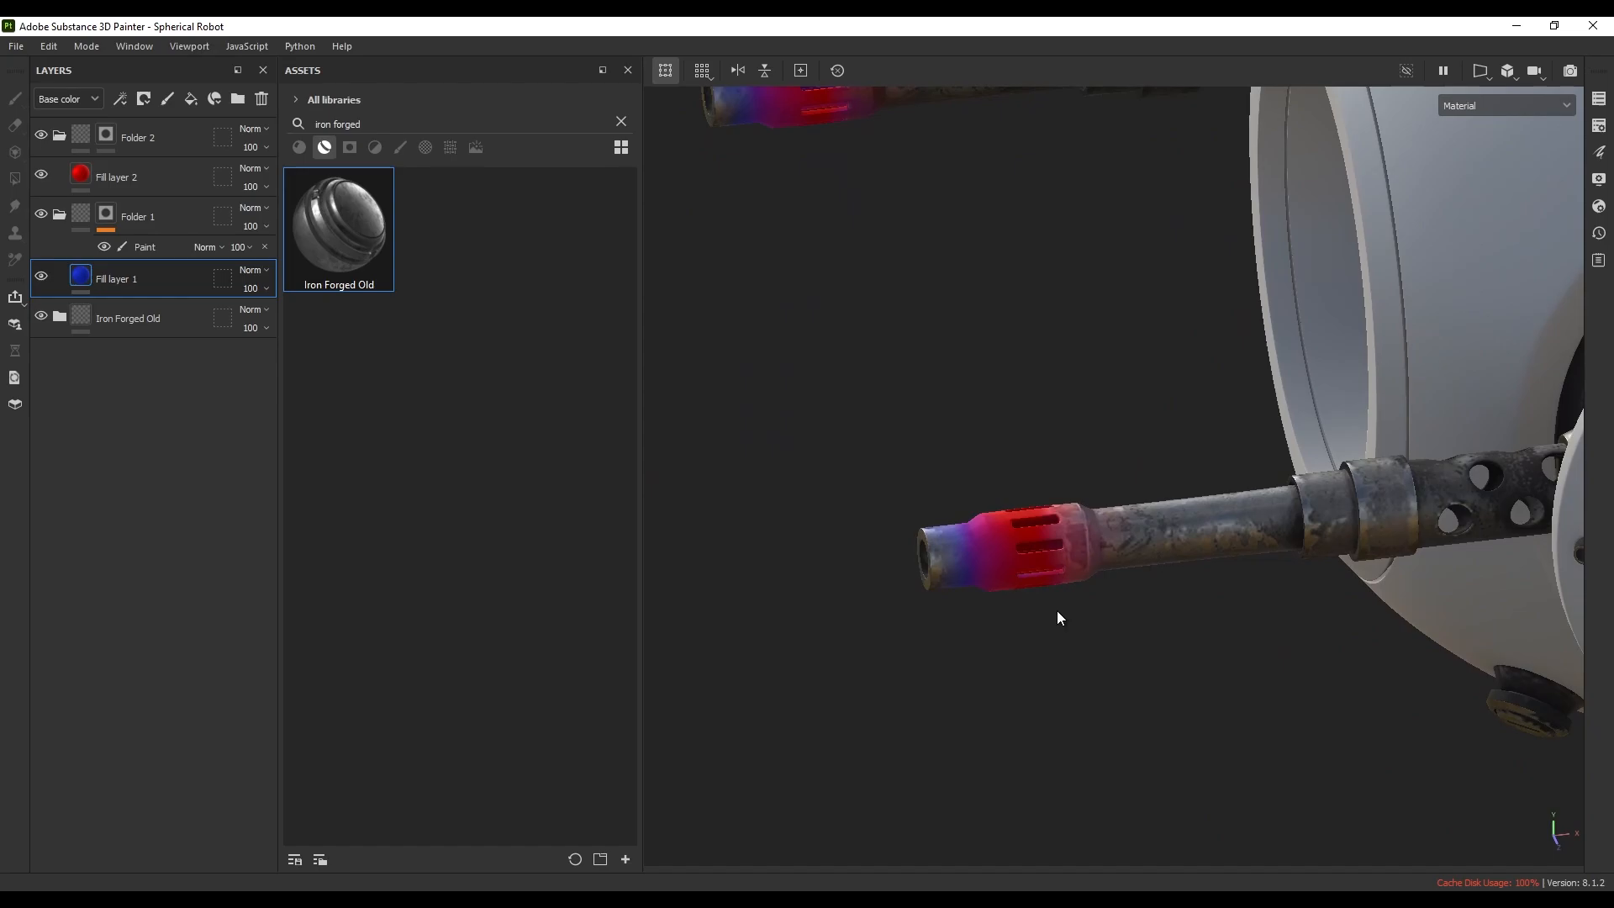
left_click(106, 134)
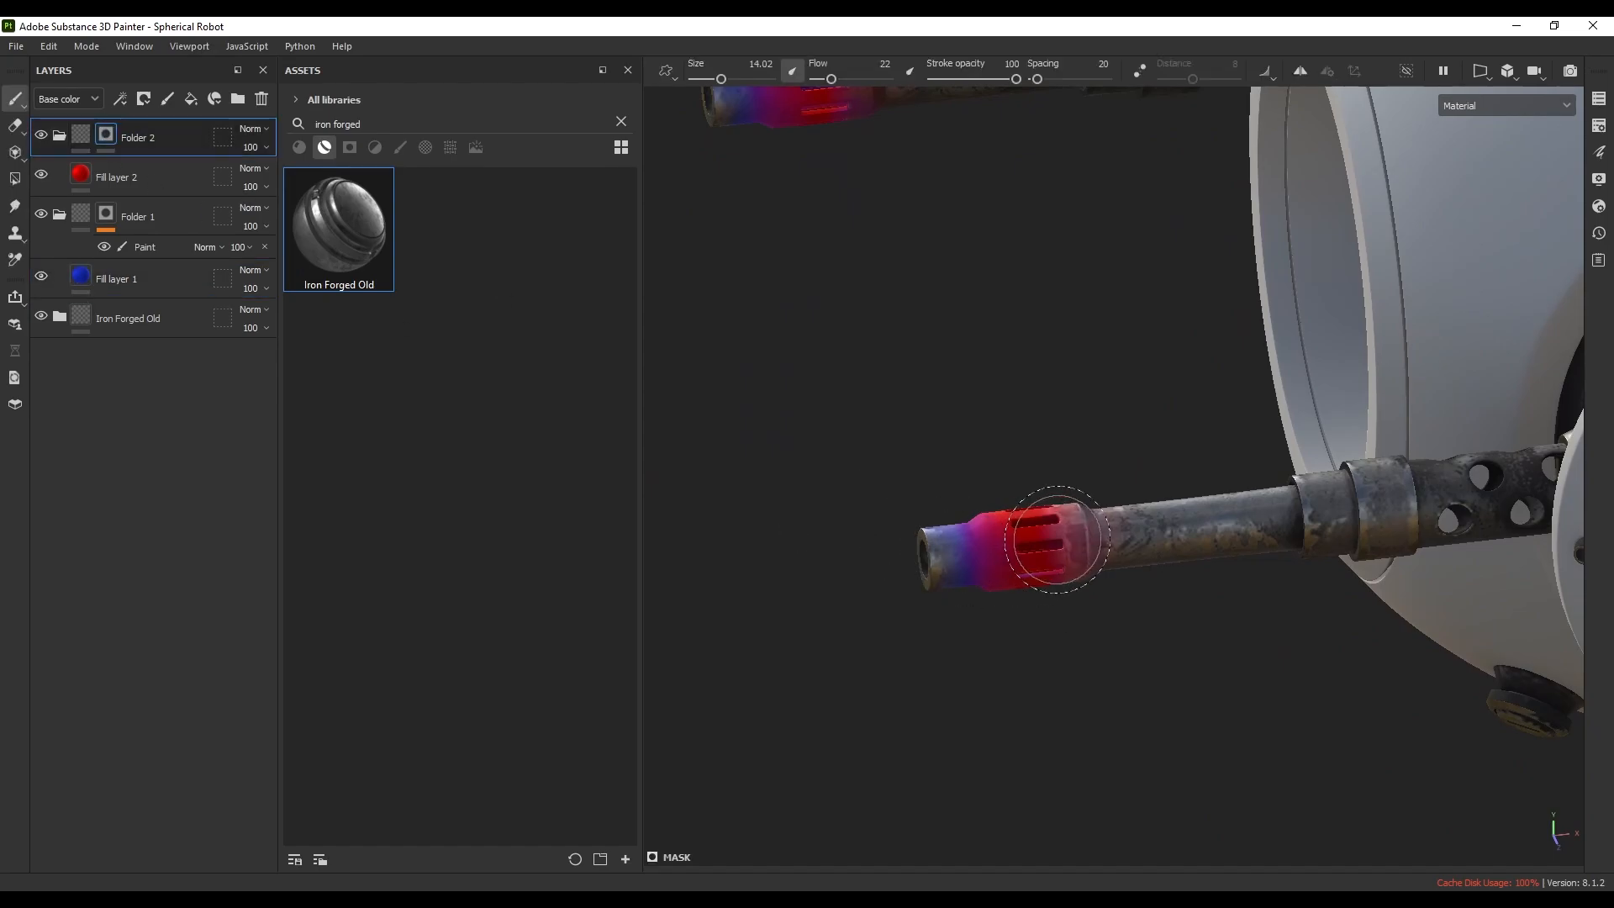
middle_click_drag(1077, 628, 1074, 603, "alt")
mouse_move(1075, 603)
left_mouse_down("alt")
mouse_move(1047, 540)
mouse_move(1048, 677)
left_mouse_up("alt")
mouse_move(1041, 540)
left_mouse_down("alt")
mouse_move(1063, 594)
mouse_move(1037, 684)
mouse_move(1060, 586)
mouse_move(1062, 692)
left_mouse_up("alt")
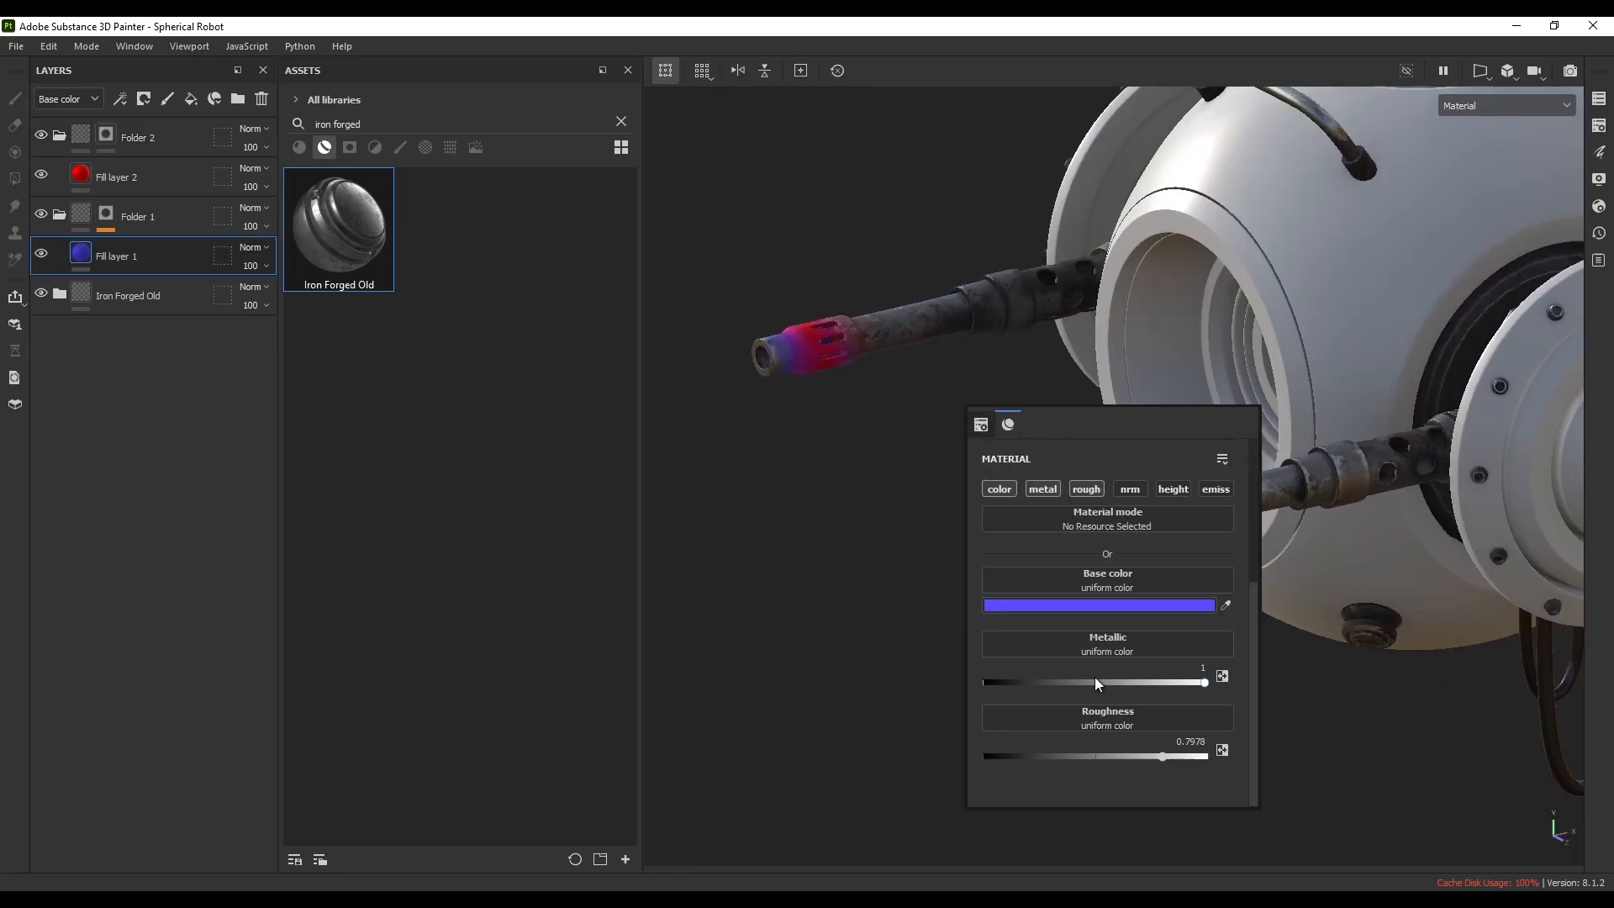
- Try the emissive channel on the blue fill layer and a pure red emissive color on the red fill layer
left_click(1219, 492)
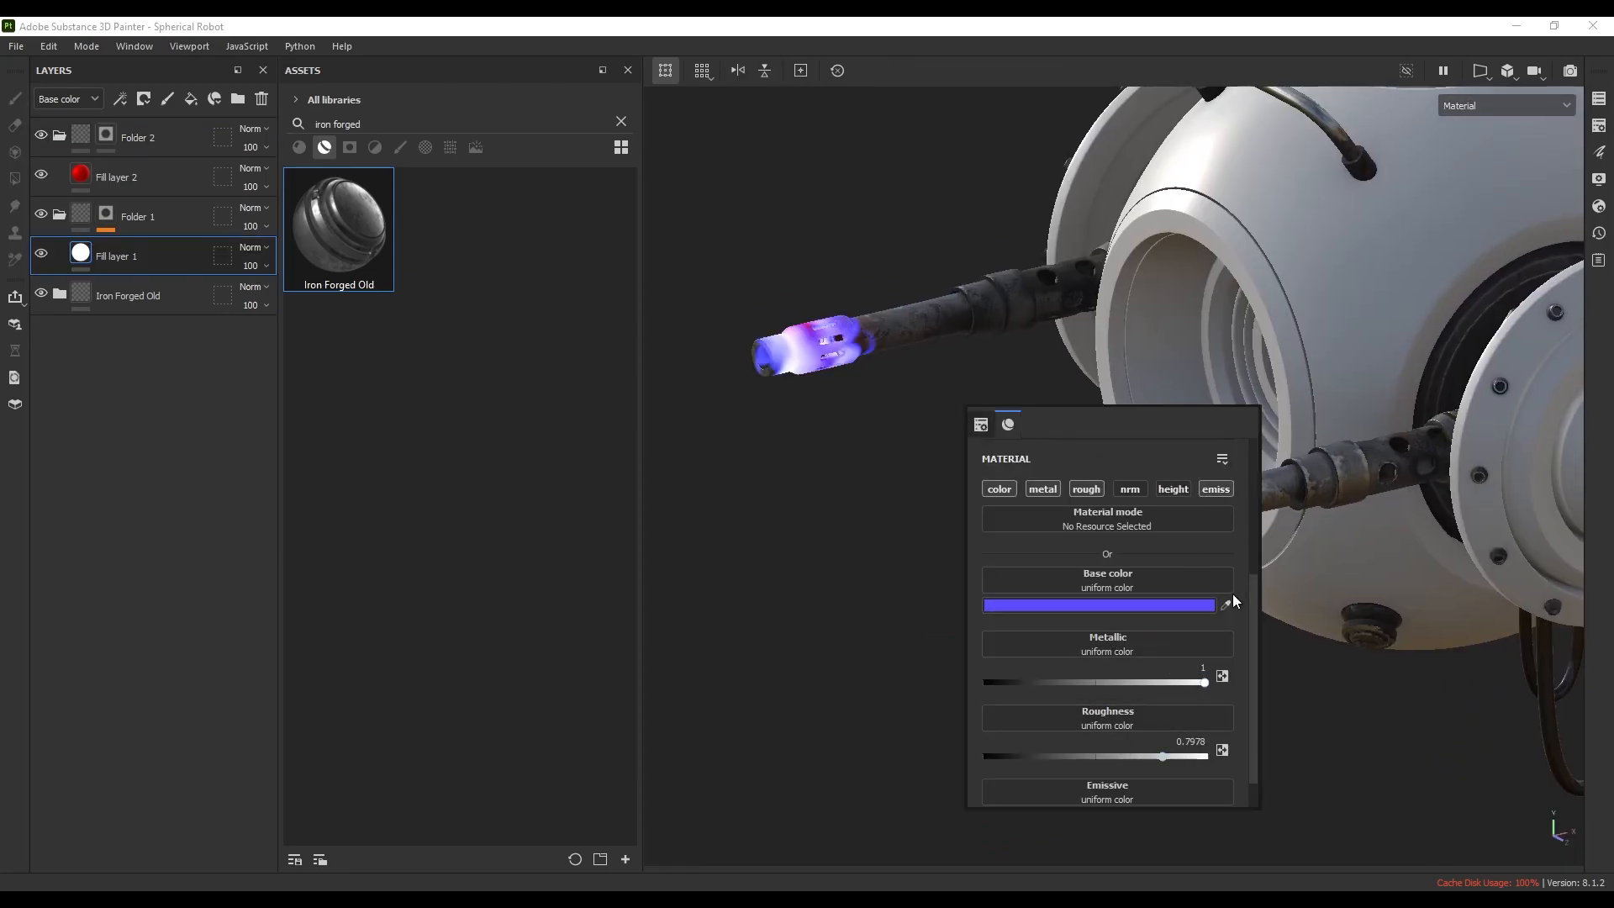
left_click(1219, 491)
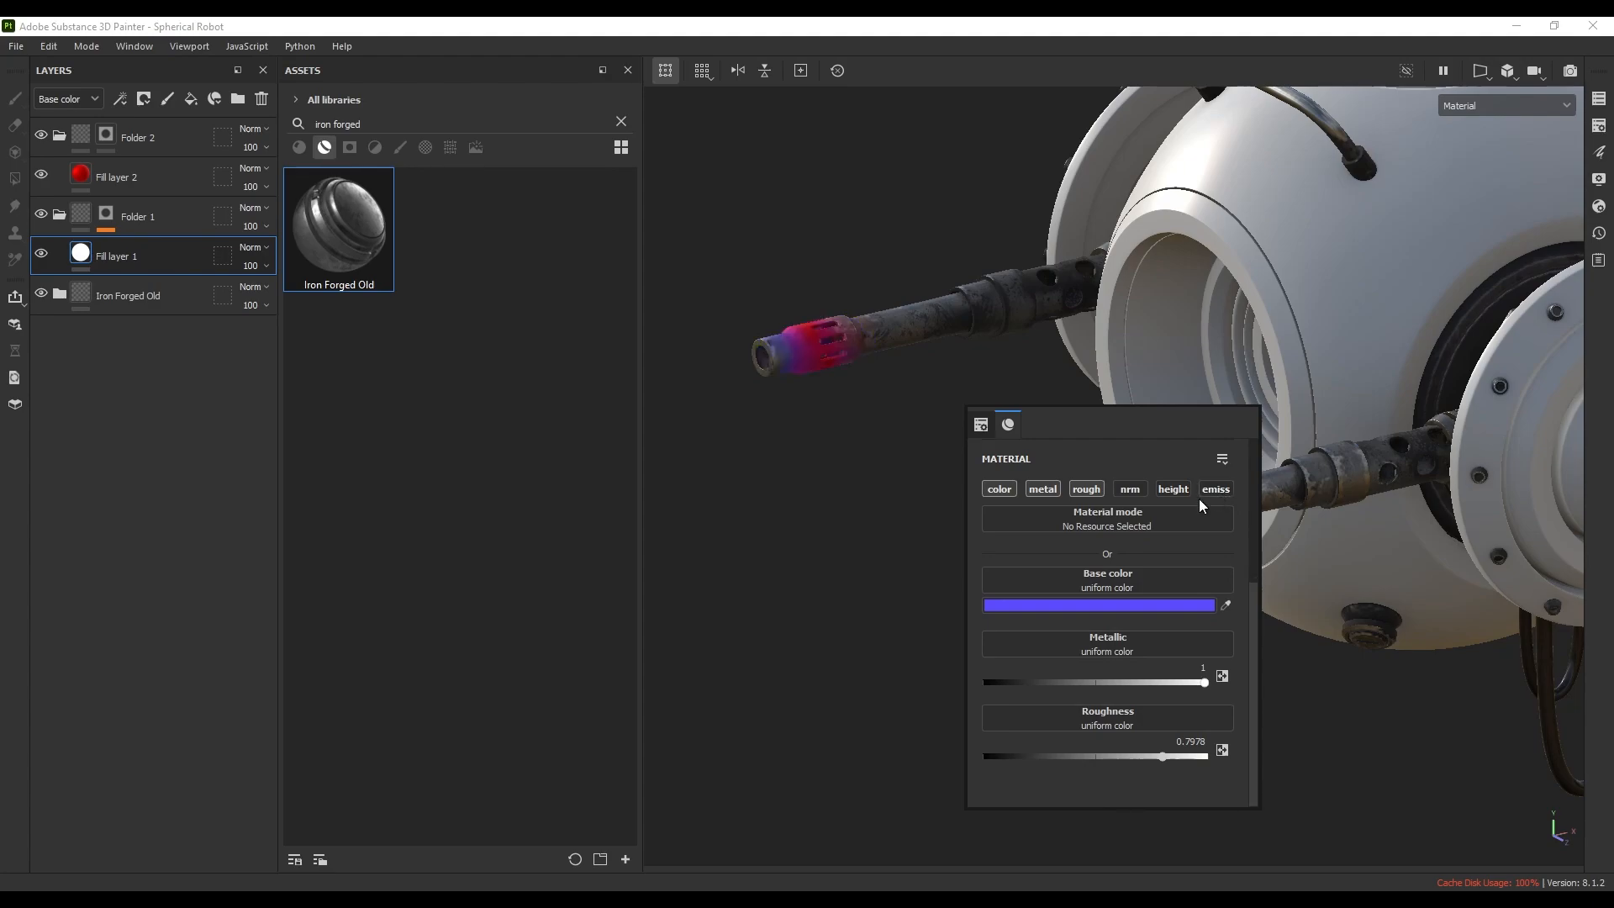
left_click(86, 178)
scroll(1168, 689, "down", 1)
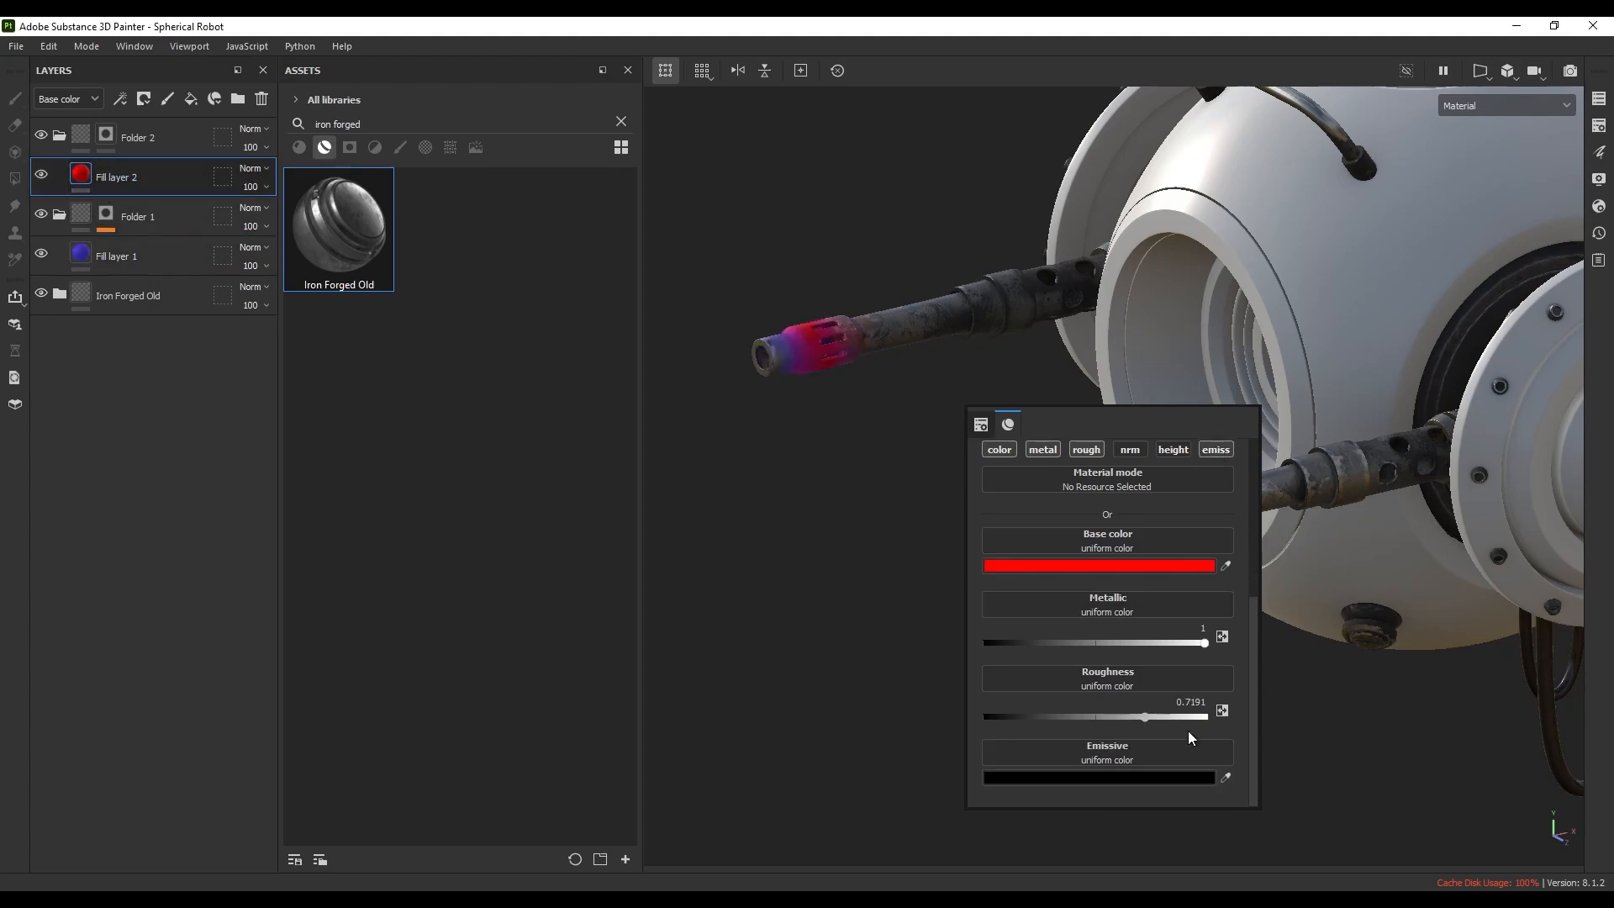
left_click(1182, 780)
left_click_drag(1249, 548, 1425, 318)
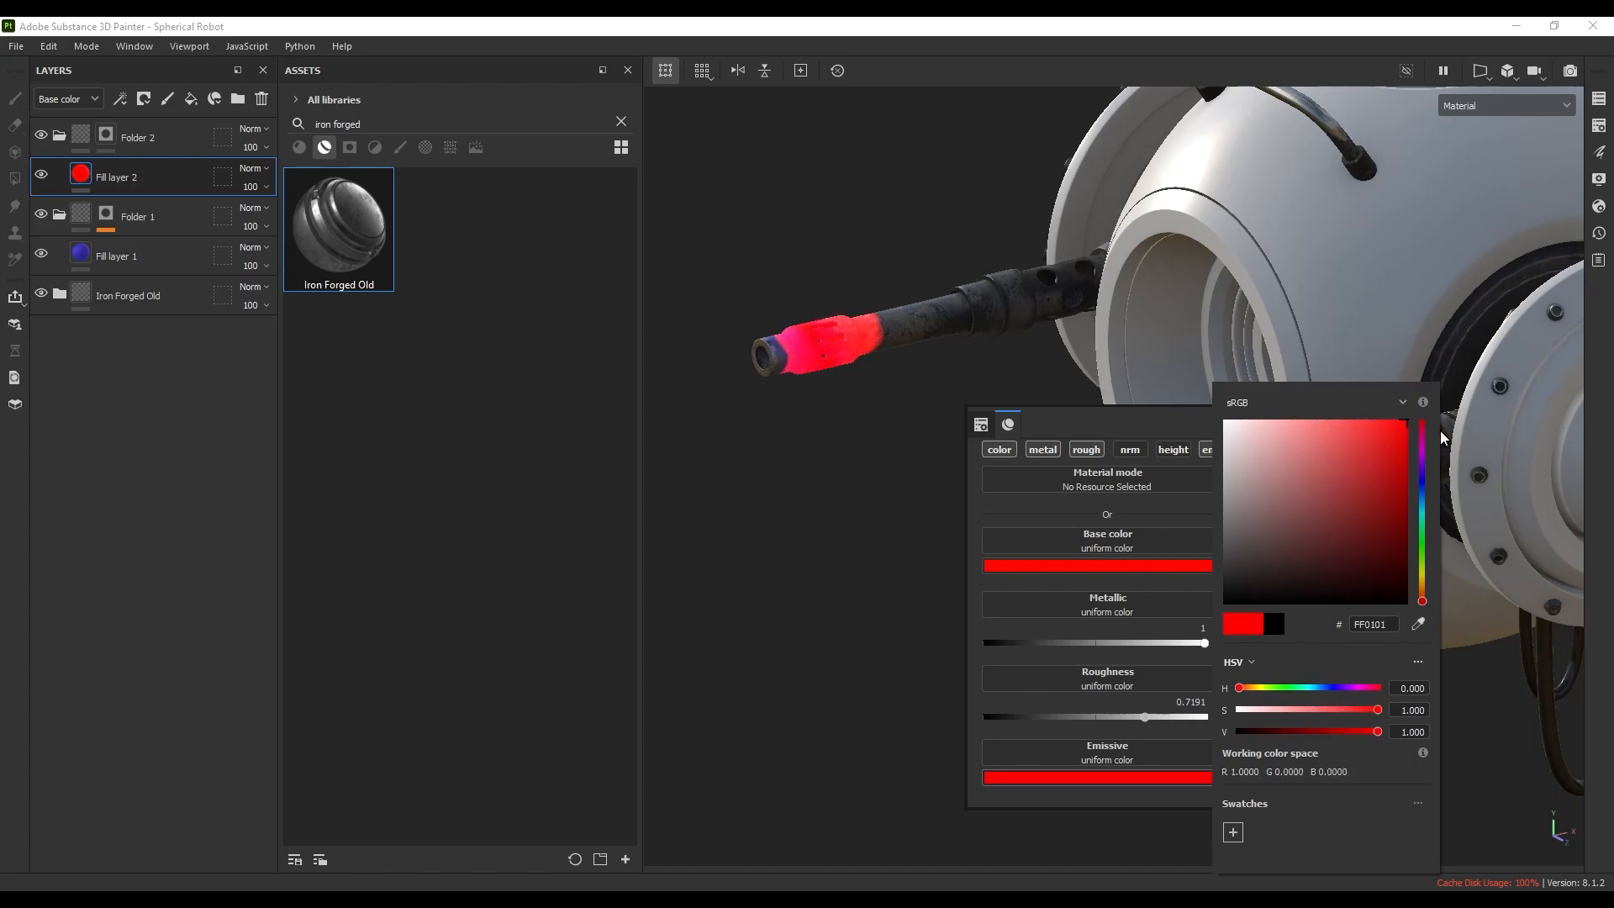
left_click_drag(1443, 437, 1020, 399, "alt")
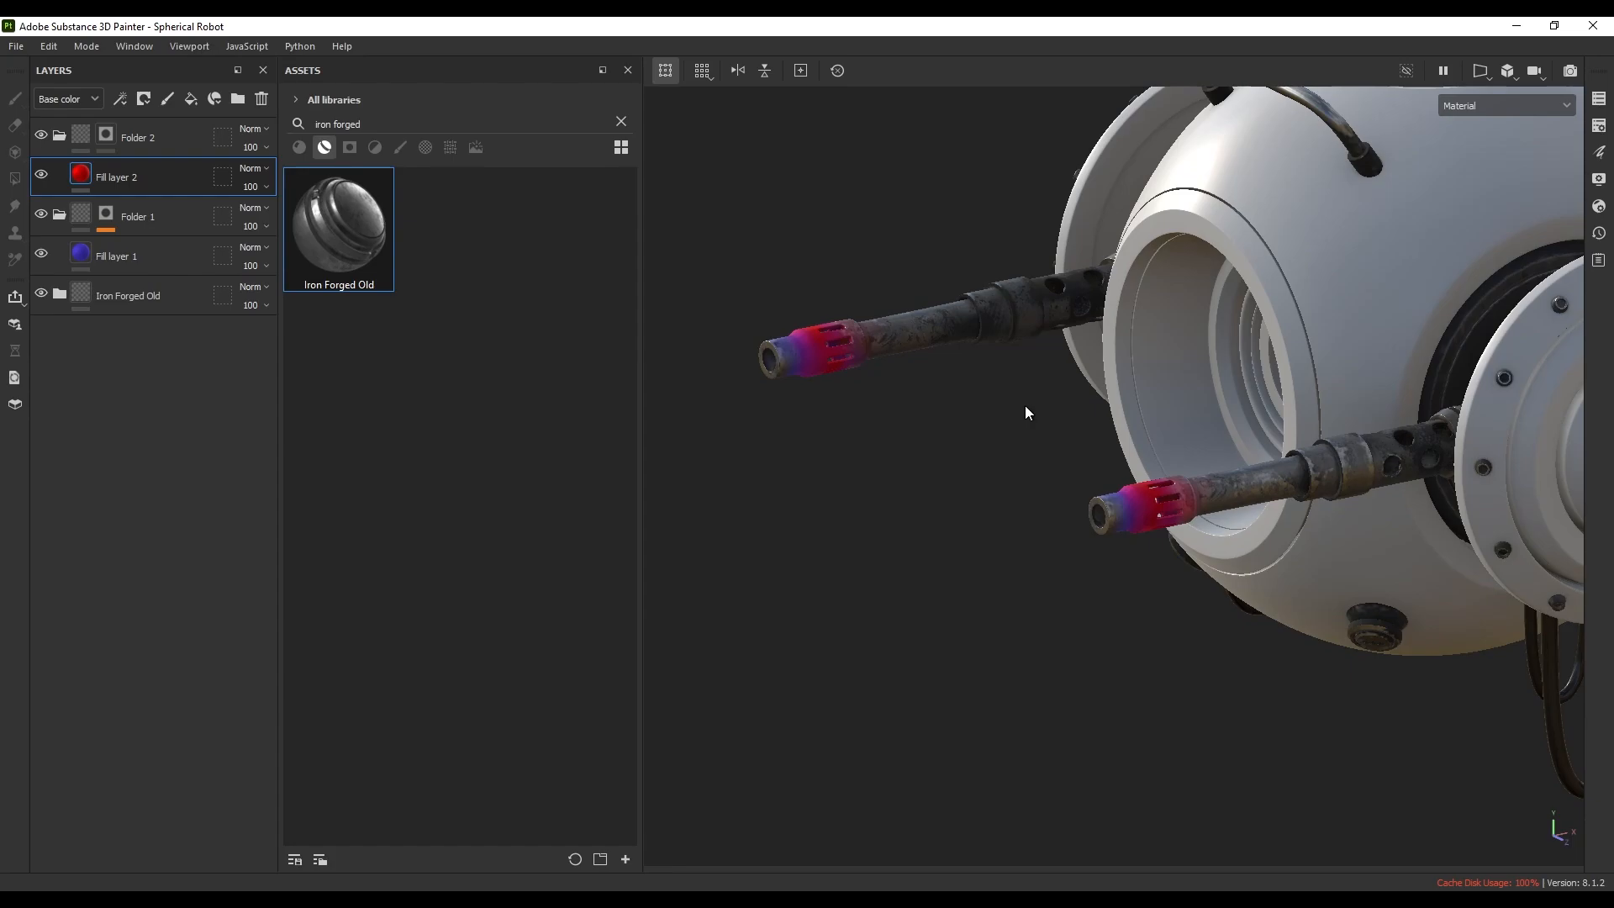
scroll(1061, 456, "down", 3)
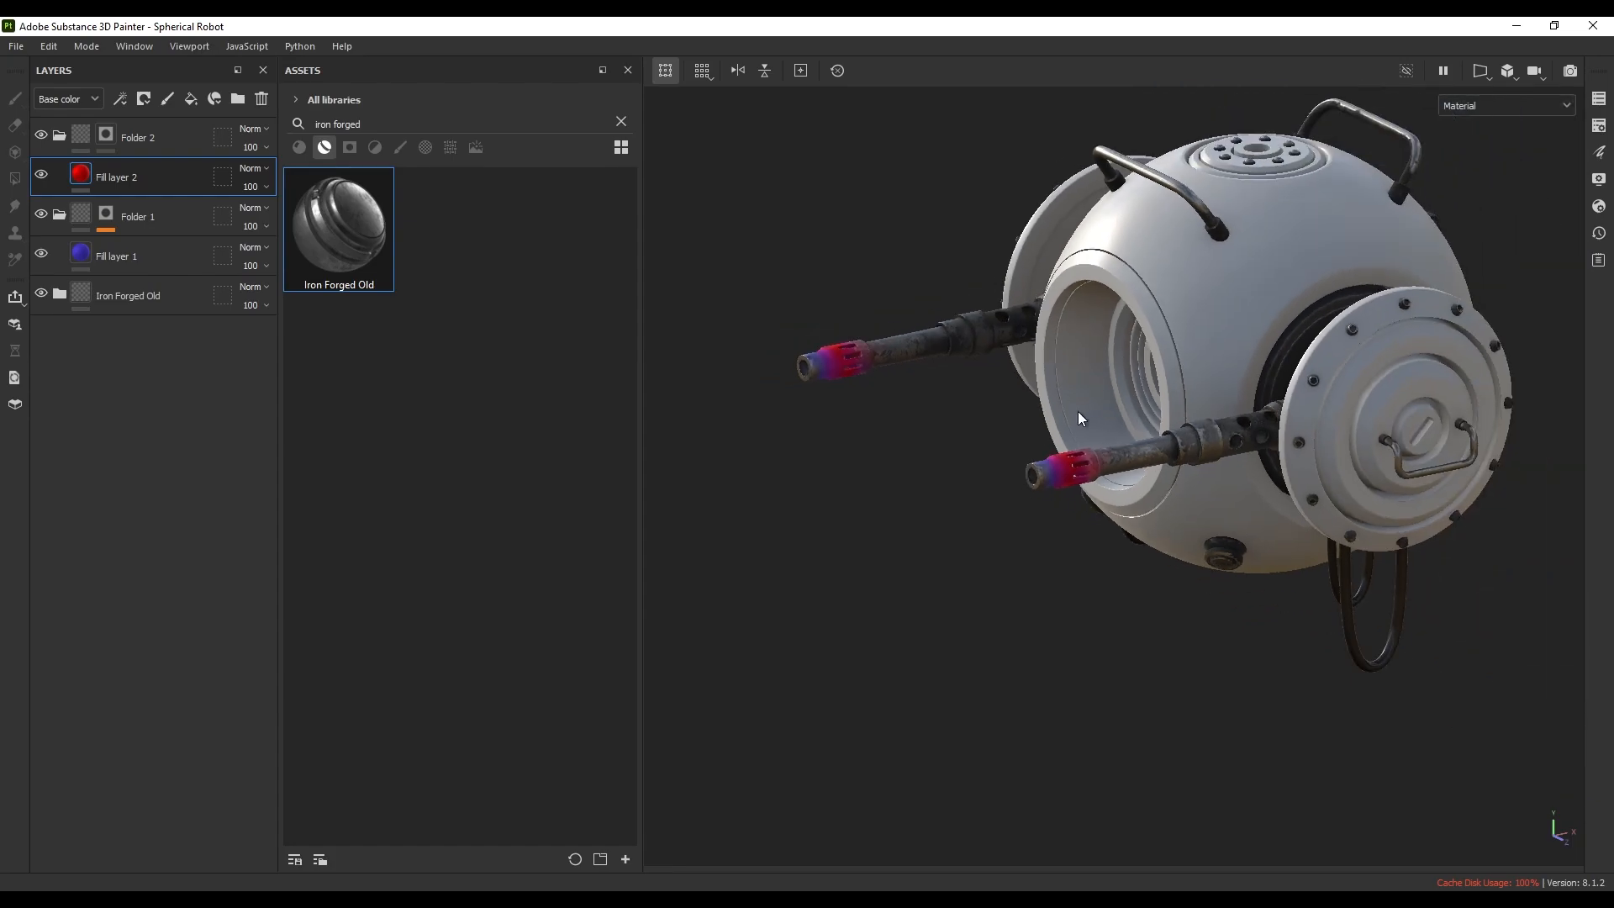
middle_click_drag(1077, 411, 1054, 442, "alt")
scroll(1114, 588, "up", 5)
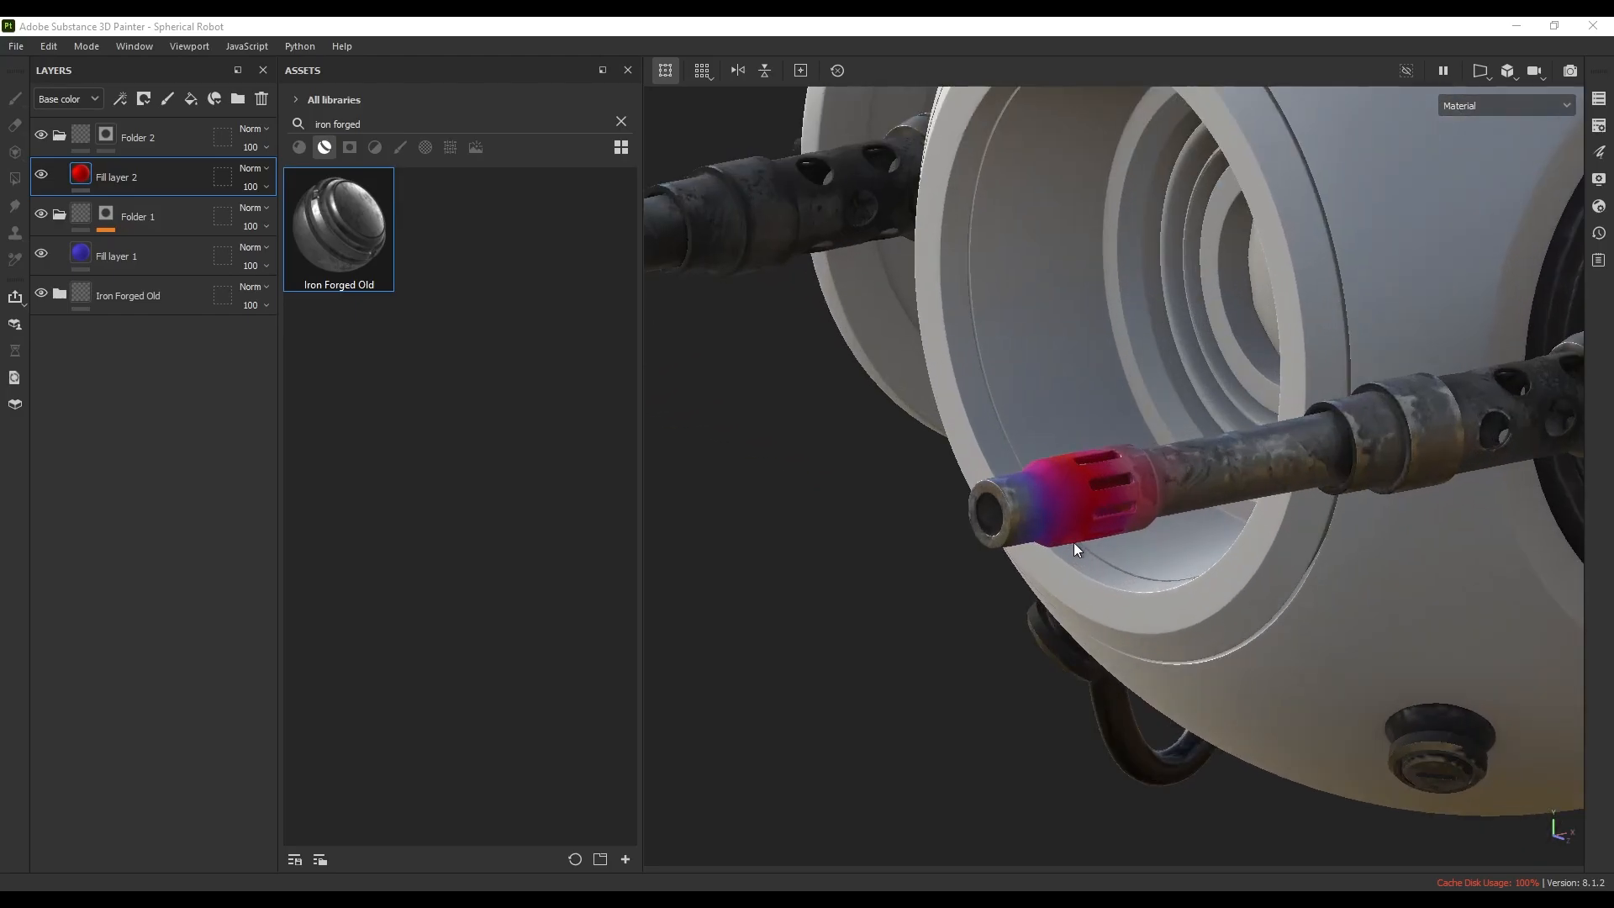
- Paint red into the barrel's bore on Folder 2's mask with a brush size of about 2.09
scroll(989, 543, "up", 2)
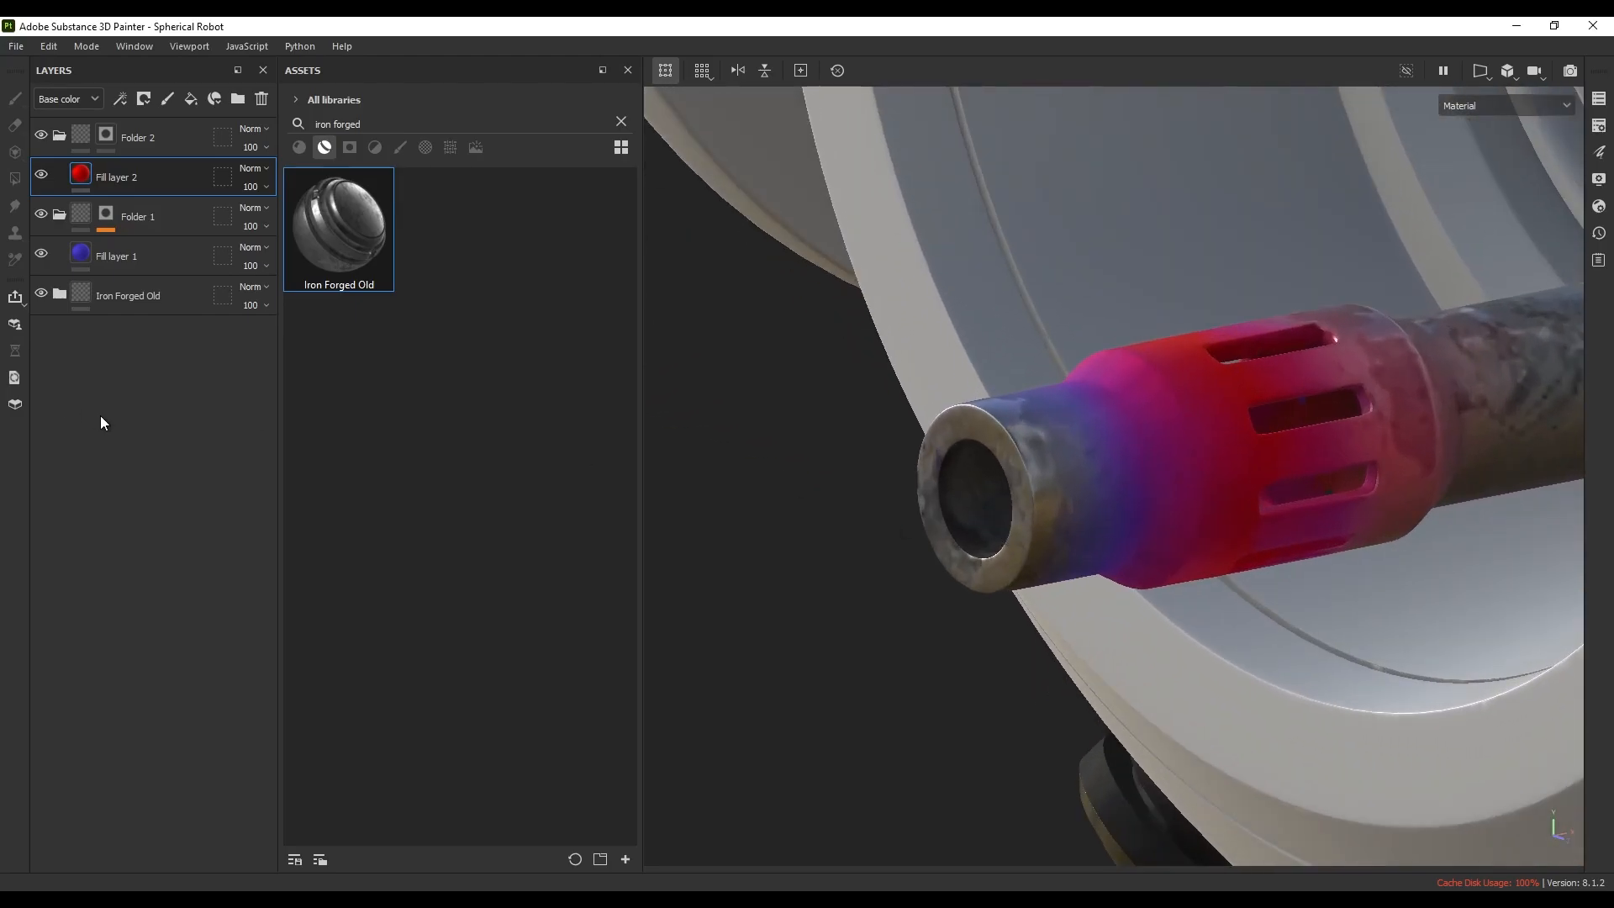
left_click(110, 135)
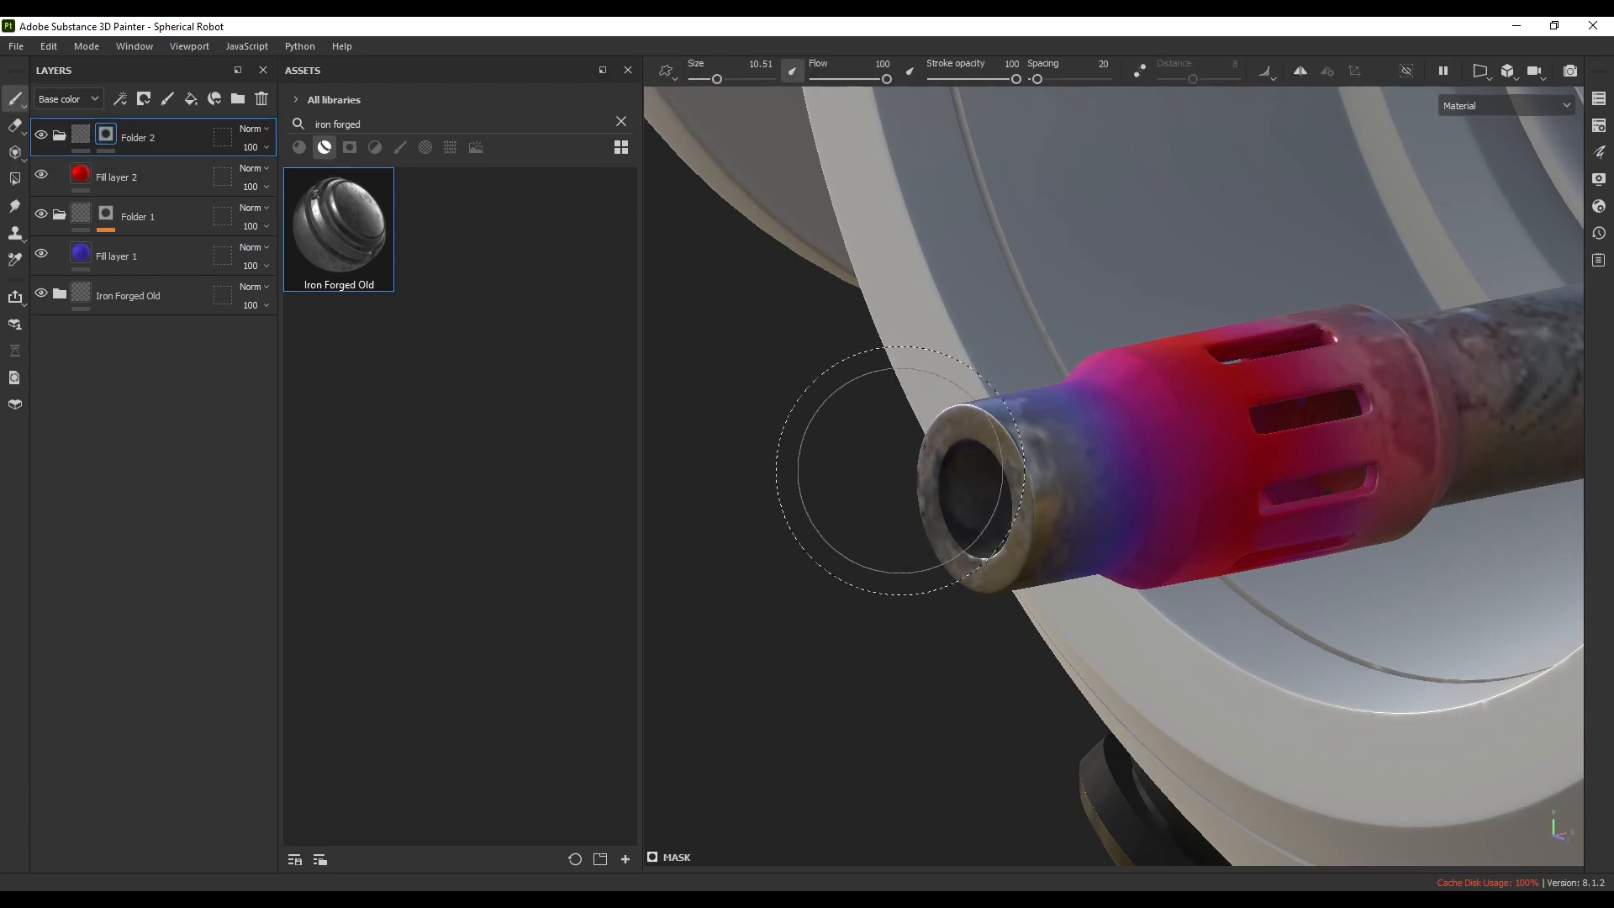
left_click_drag(939, 484, 916, 484, "alt")
right_click_drag(1058, 513, 1004, 516, "ctrl")
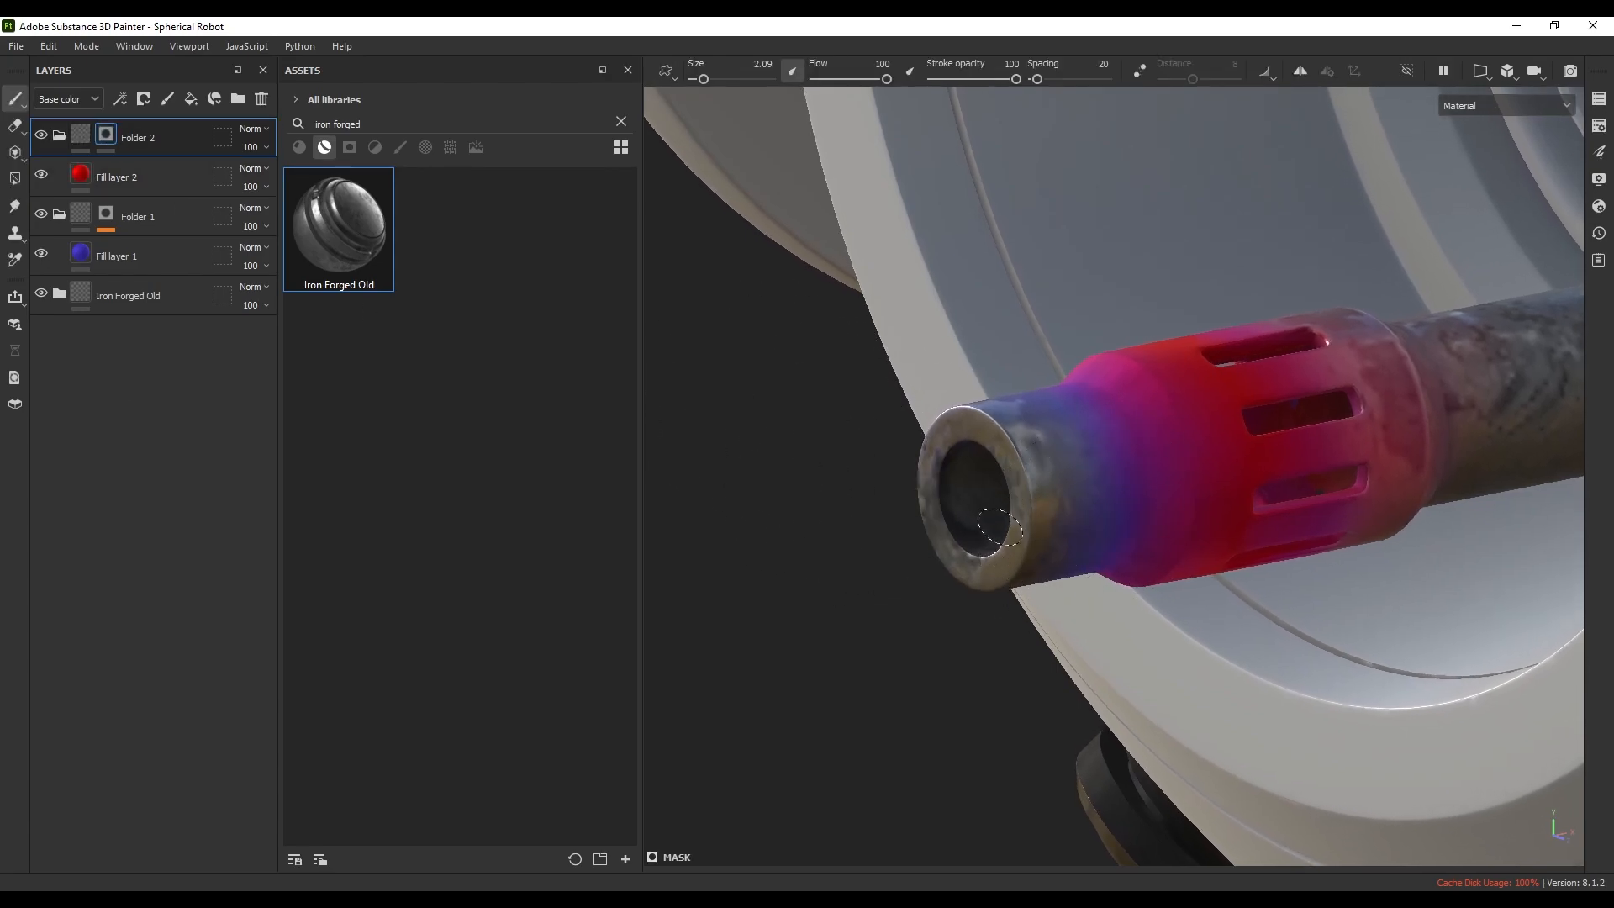
scroll(965, 496, "up", 3)
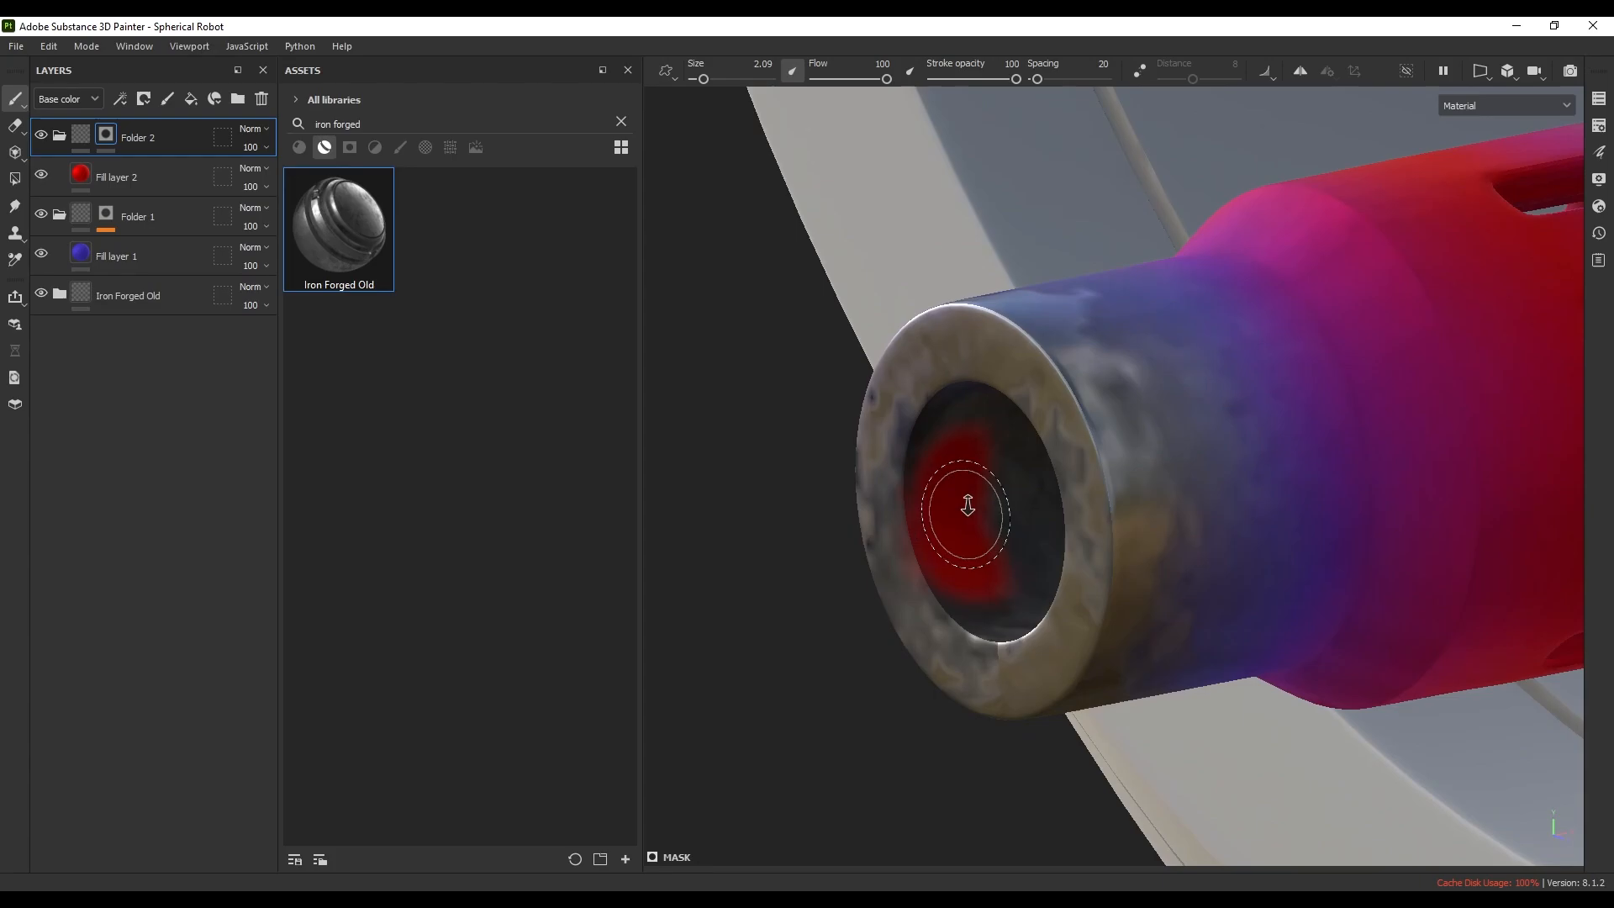
left_click_drag(966, 505, 961, 422)
left_click_drag(957, 550, 983, 587)
- Cover more of the bore's inner wall and inner rim with red on Folder 2's mask, and undo the last stroke
scroll(998, 522, "down", 3)
mouse_move(997, 522)
left_mouse_down("alt")
mouse_move(991, 469)
mouse_move(1013, 518)
mouse_move(1193, 509)
left_mouse_up("alt")
mouse_move(1074, 443)
left_mouse_down()
mouse_move(1080, 504)
mouse_move(933, 558)
mouse_move(1318, 580)
mouse_move(1379, 550)
left_mouse_up()
mouse_move(1130, 513)
left_mouse_down()
mouse_move(1153, 575)
mouse_move(1180, 521)
left_mouse_up()
mouse_move(1180, 521)
left_mouse_down("alt")
mouse_move(944, 432)
mouse_move(875, 558)
mouse_move(764, 532)
mouse_move(875, 507)
mouse_move(857, 531)
left_mouse_up("alt")
scroll(875, 507, "down", 3)
scroll(875, 507, "up", 1)
right_click_drag(937, 450, 967, 451, "ctrl")
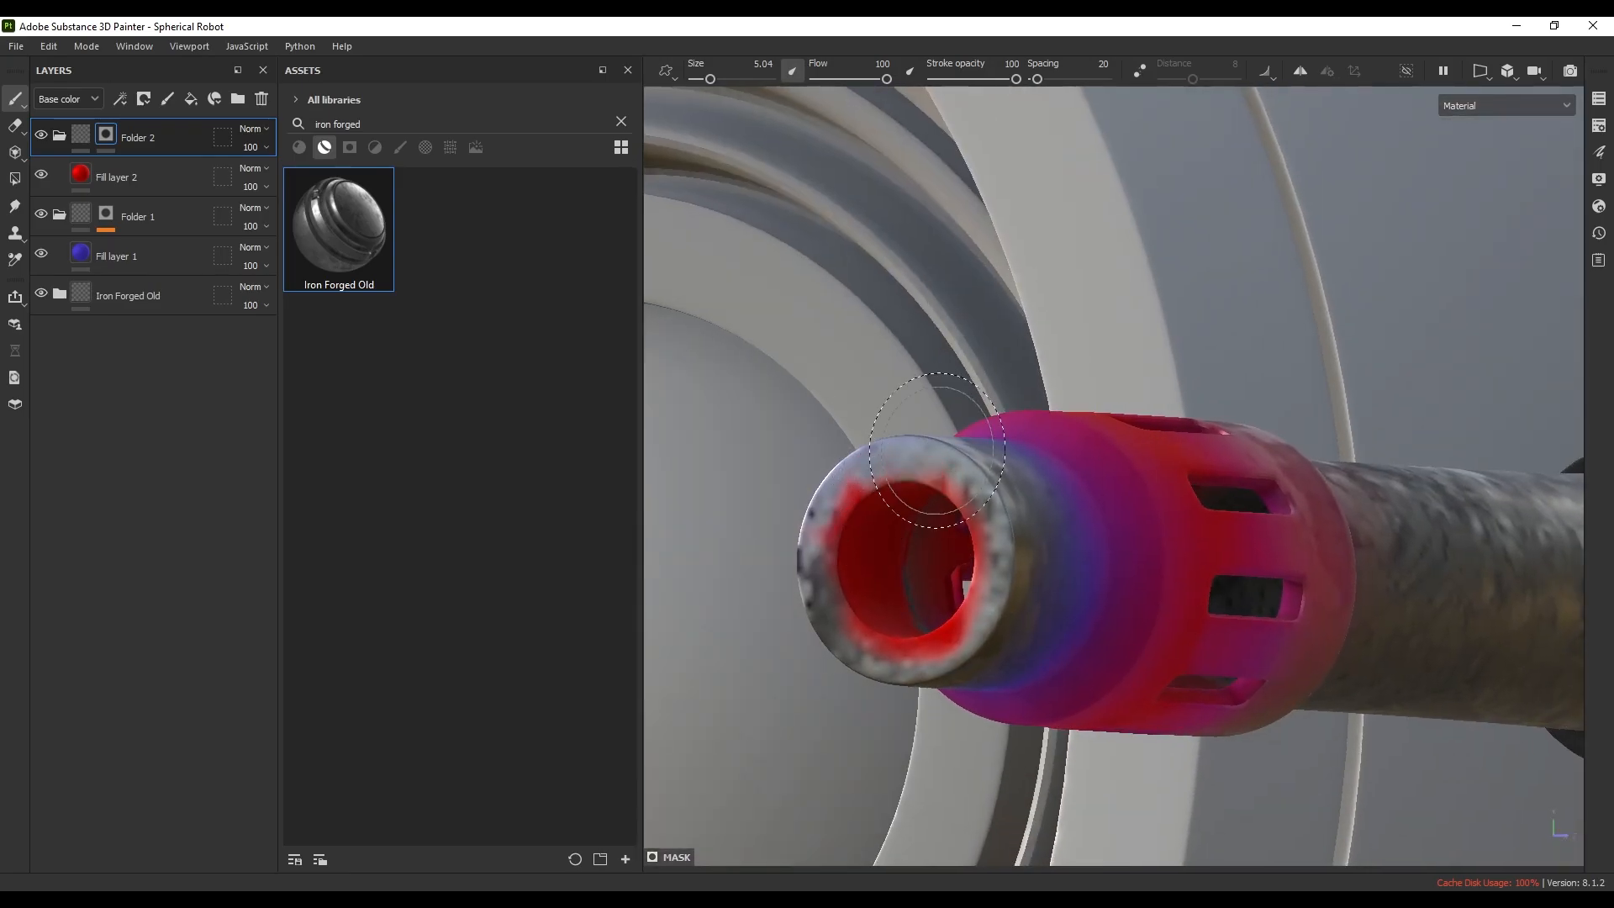
key("ctrl+z")
- Paint the remaining inner wall and a faint red tint on the muzzle rim with a brush size of about 4.75
scroll(906, 551, "down", 3)
left_click_drag(906, 551, 806, 600, "alt")
scroll(910, 504, "down", 3)
scroll(911, 488, "up", 4)
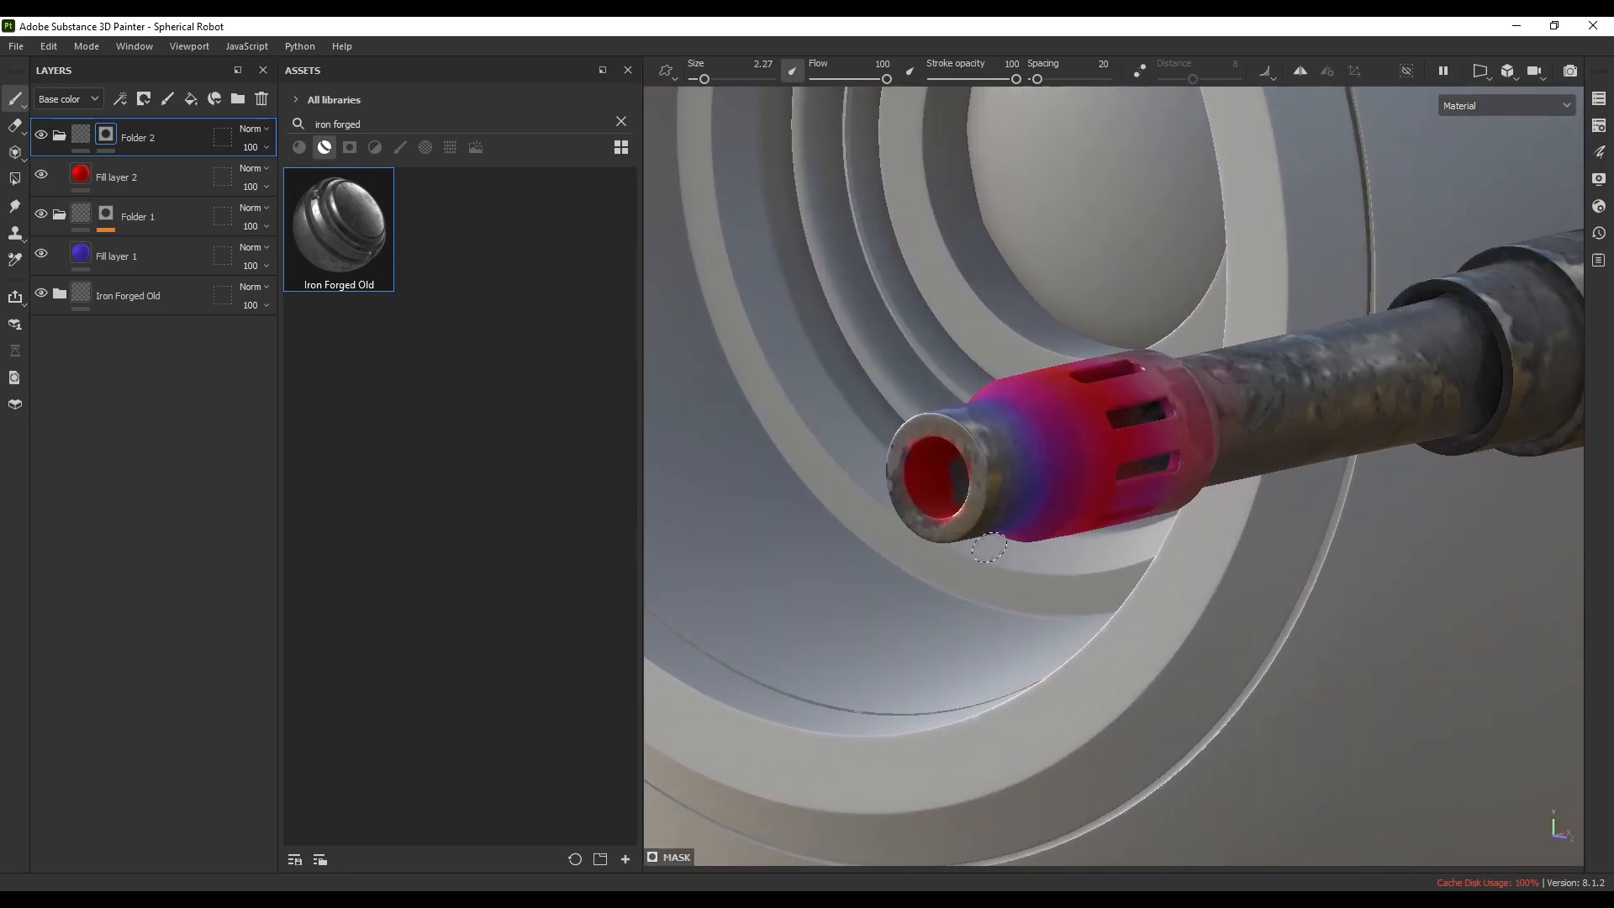
right_click_drag(910, 481, 922, 481, "ctrl")
mouse_move(911, 480)
left_mouse_down("alt")
mouse_move(916, 454)
mouse_move(937, 504)
mouse_move(1004, 269)
mouse_move(943, 439)
mouse_move(1101, 528)
left_mouse_up("alt")
right_click_drag(1101, 528, 1114, 528, "ctrl")
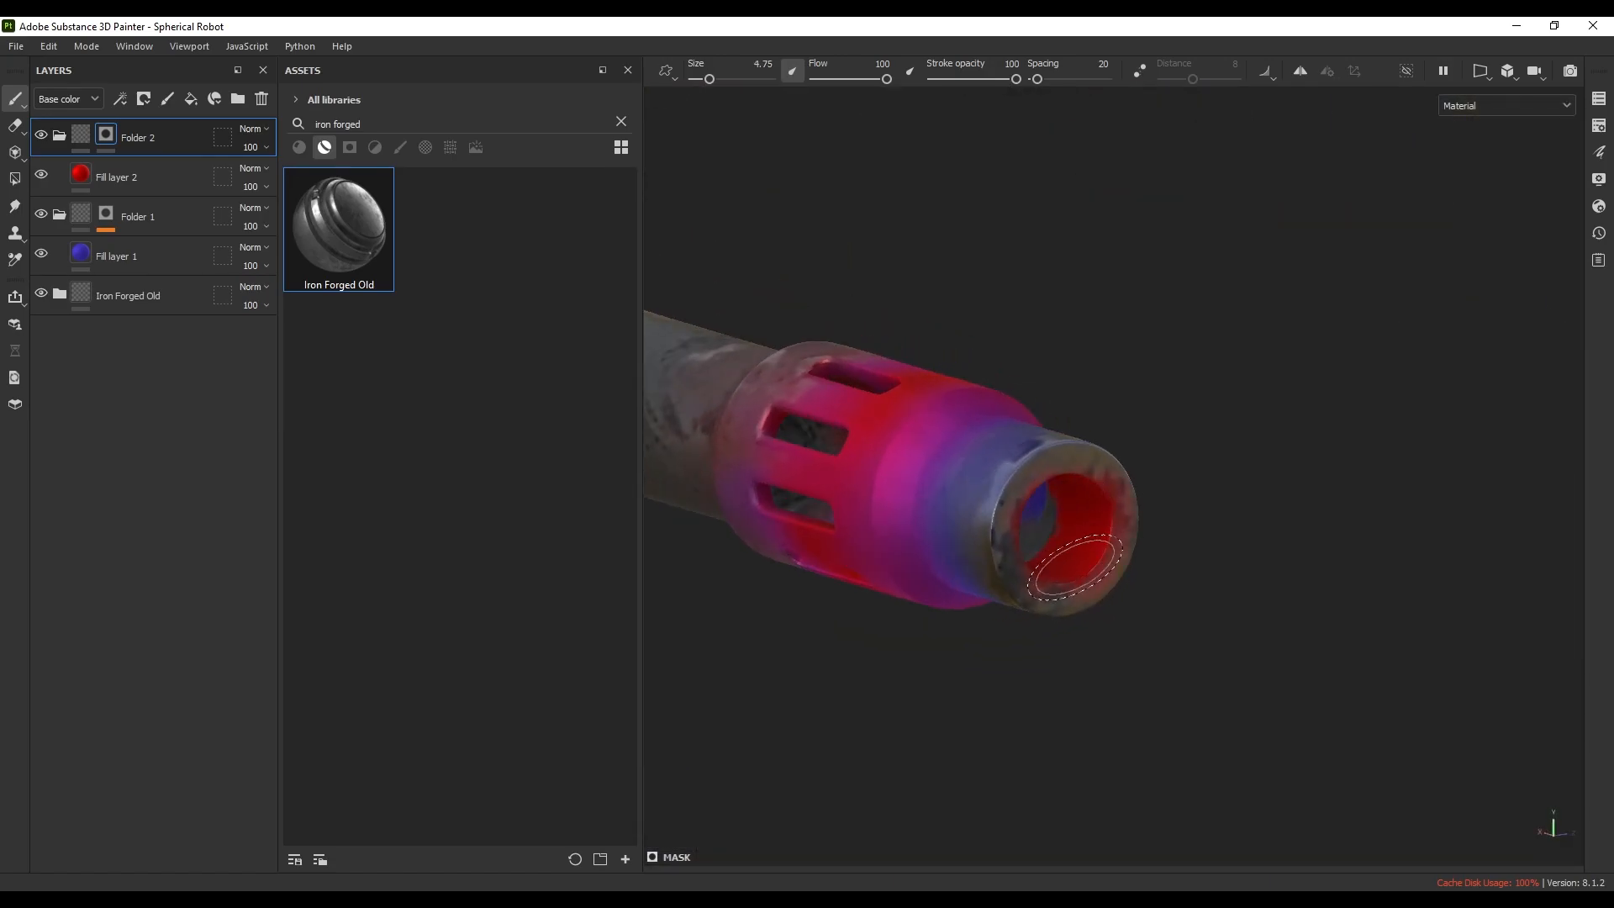
mouse_move(1074, 566)
left_mouse_down("alt")
mouse_move(929, 492)
mouse_move(986, 430)
left_mouse_up("alt")
mouse_move(987, 437)
left_mouse_down("alt")
mouse_move(991, 515)
mouse_move(1133, 453)
left_mouse_up("alt")
left_click_drag(1223, 328, 1198, 330)
mouse_move(1198, 329)
left_mouse_down("alt")
mouse_move(1173, 426)
mouse_move(1318, 281)
mouse_move(1247, 260)
mouse_move(1083, 576)
mouse_move(1033, 614)
left_mouse_up("alt")
scroll(1033, 615, "down", 4)
middle_click_drag(1033, 615, 1112, 468, "alt")
scroll(1113, 468, "up", 4)
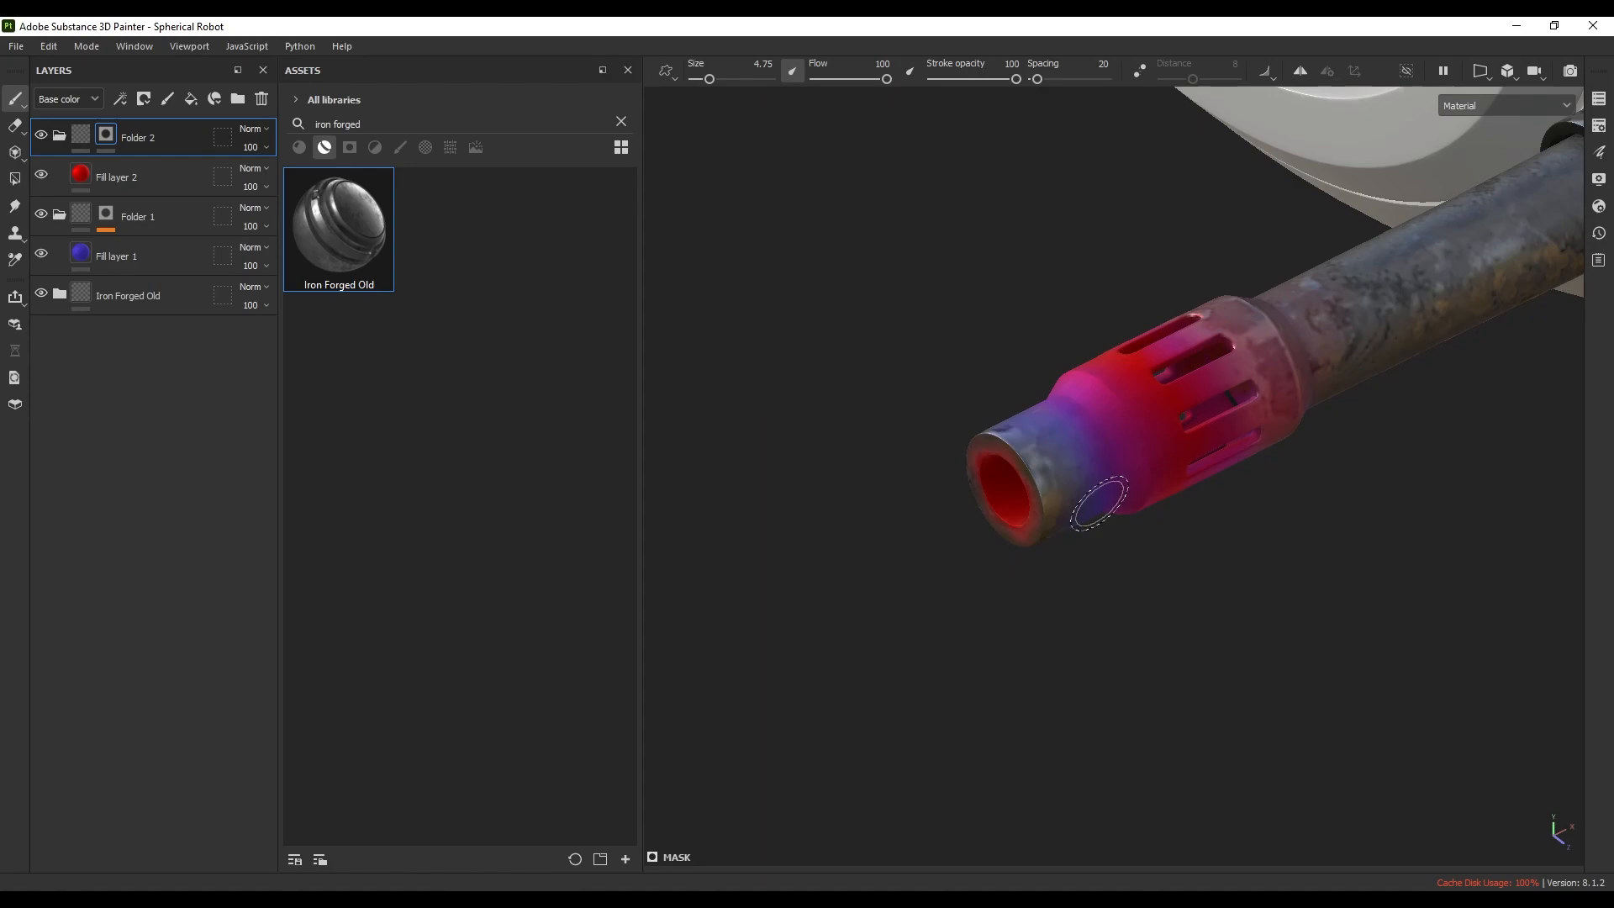
left_click_drag(1091, 488, 1124, 480, "alt")
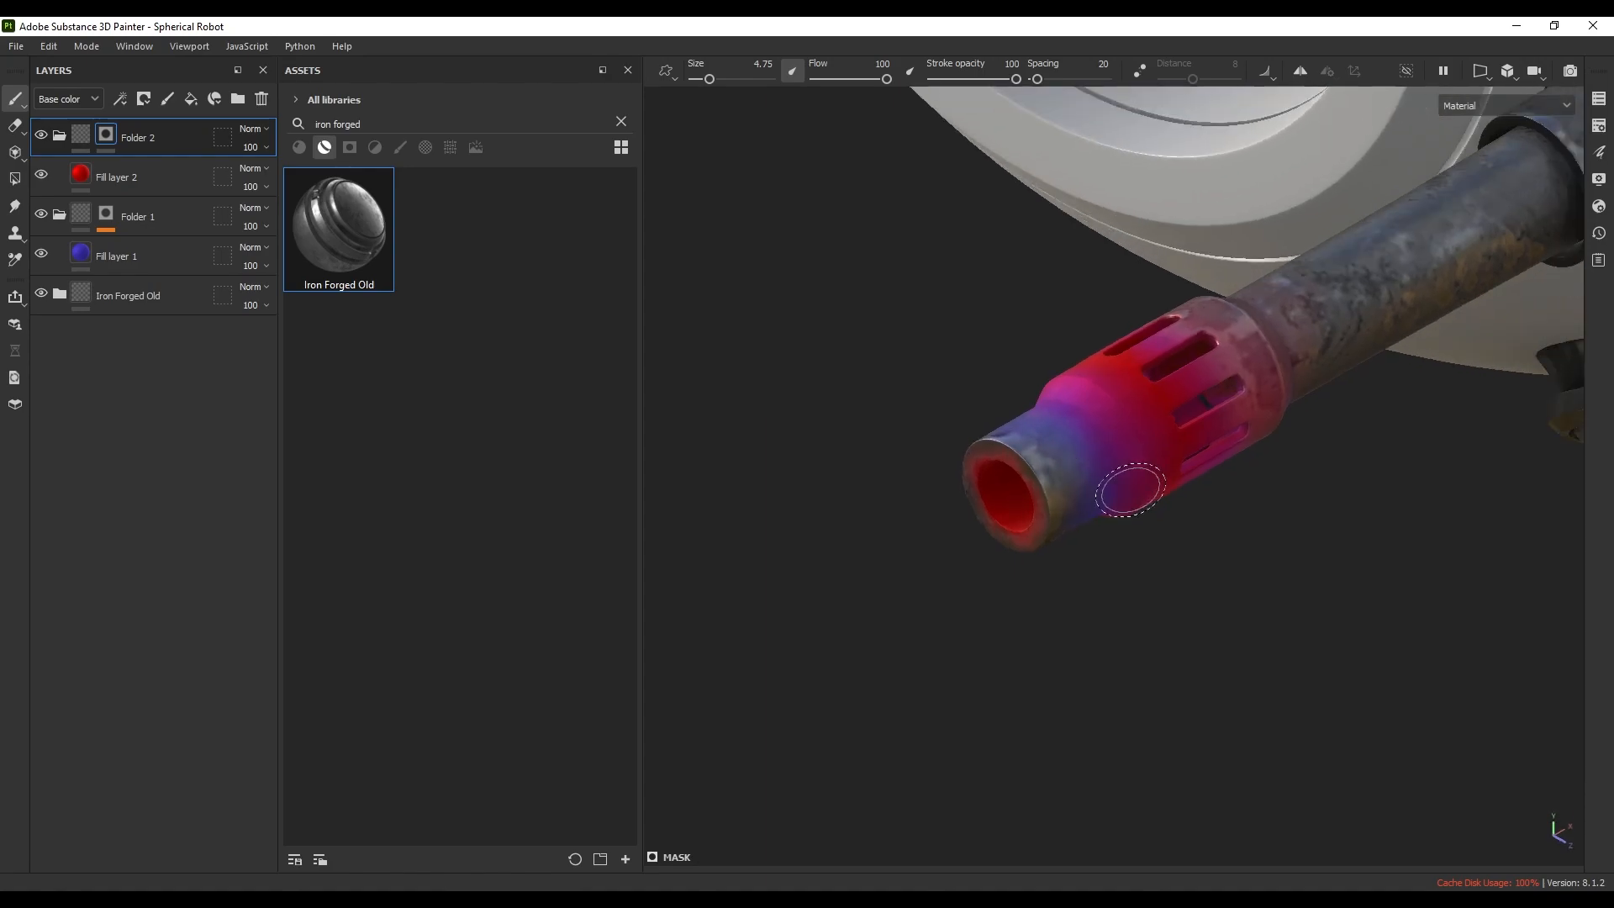
- Shift the red fill layer's base color to a pinkish red of about FF0054
left_click(84, 175)
right_click(1434, 395)
left_click(1518, 582)
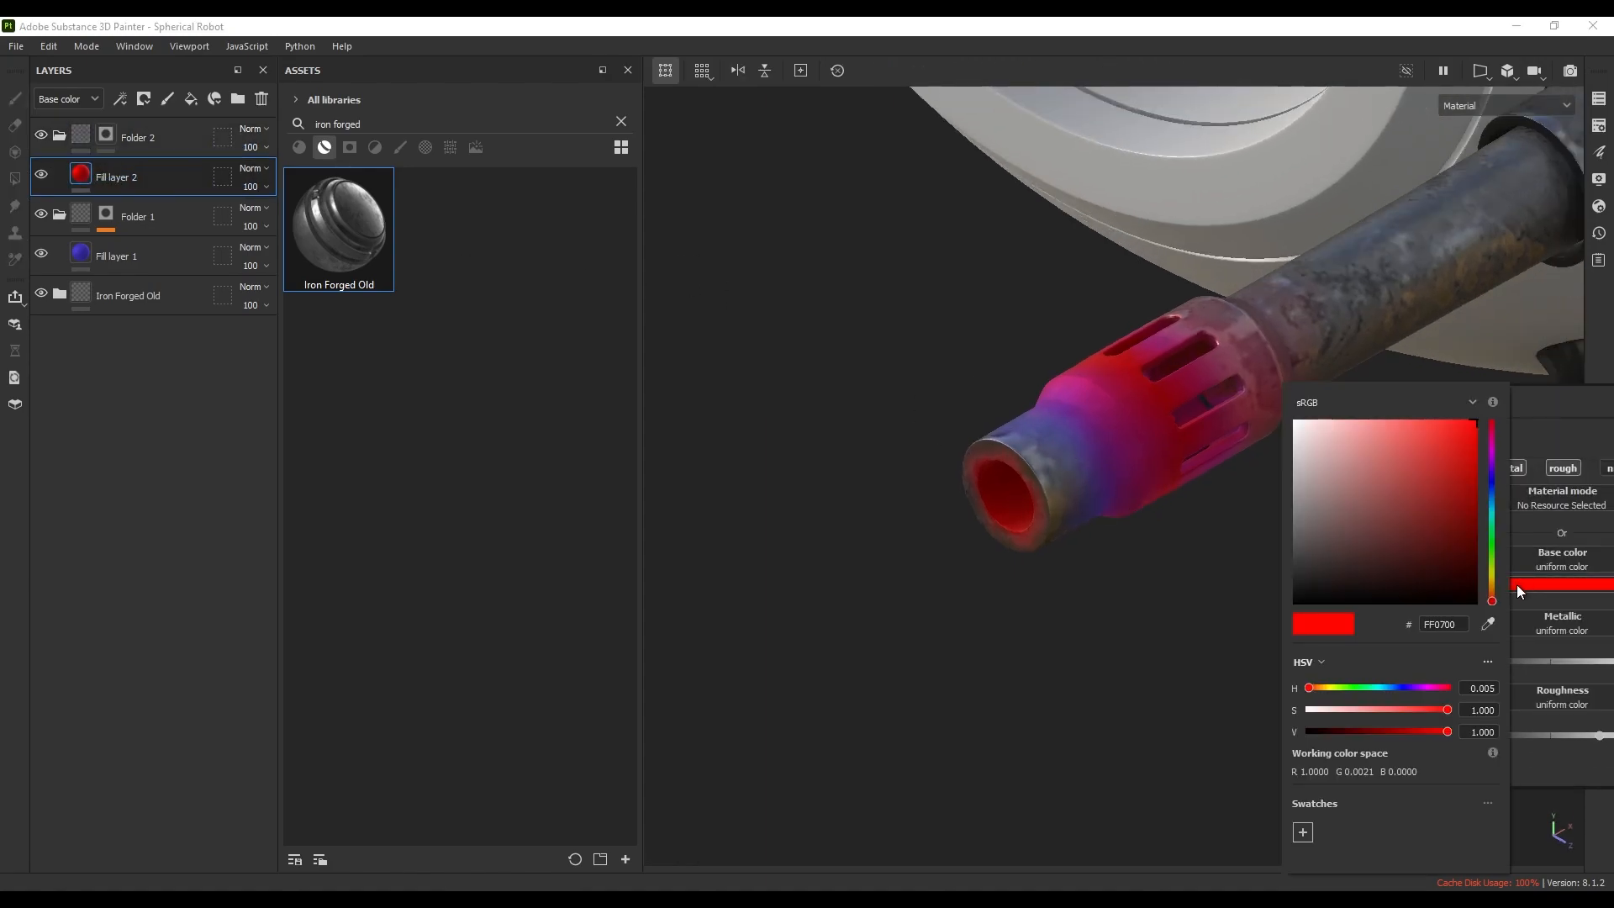
left_click_drag(1493, 599, 1494, 432)
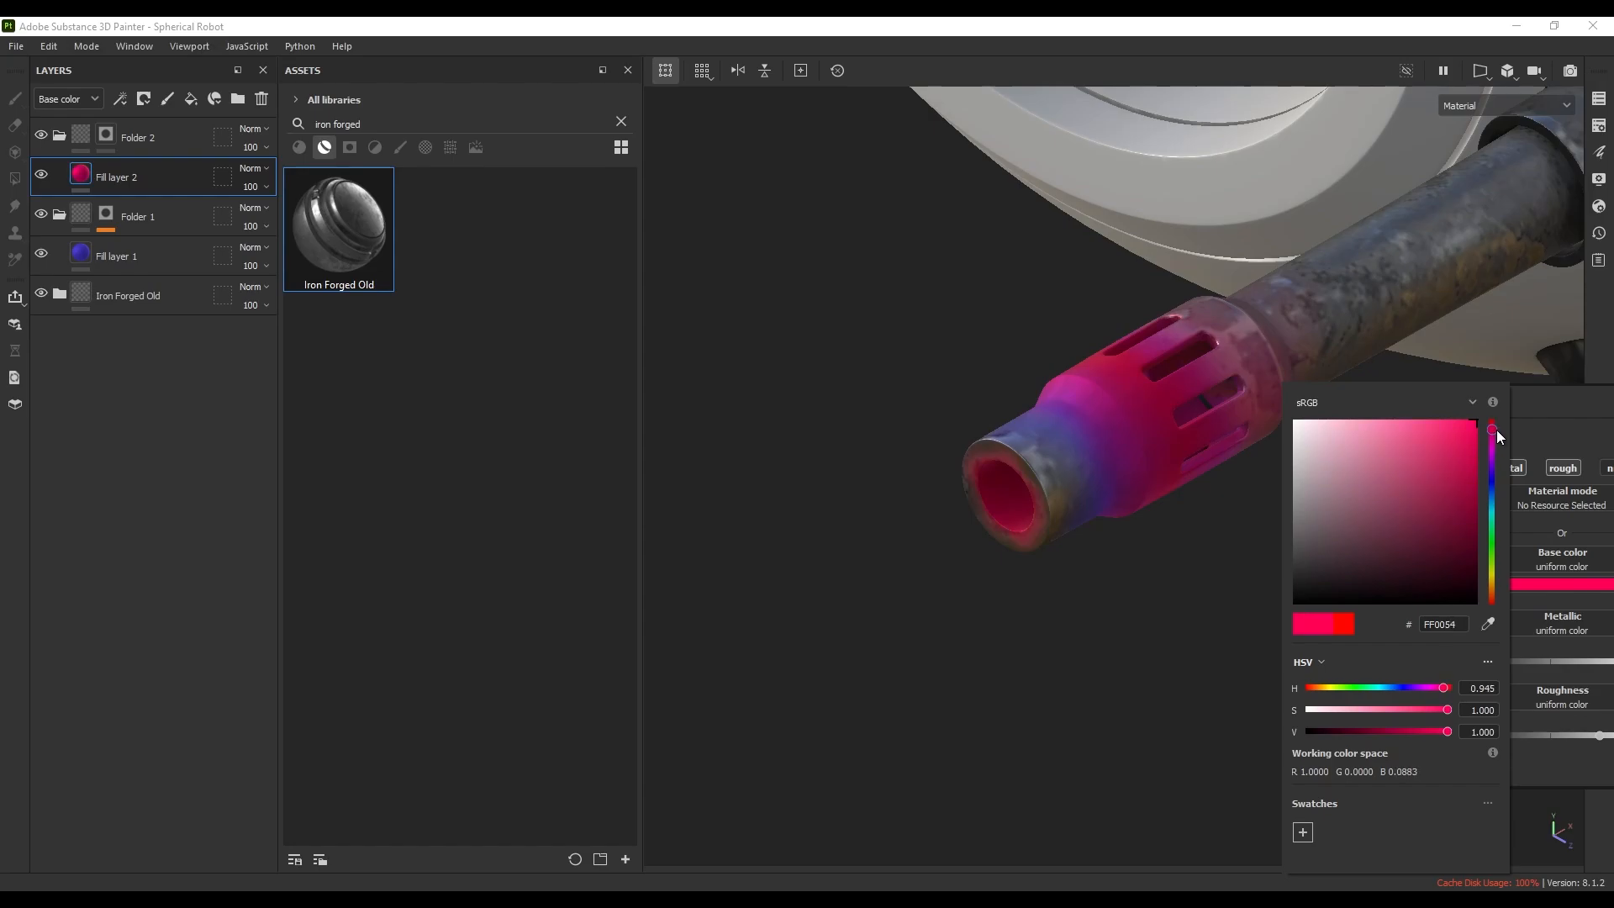
left_click_drag(1496, 430, 1497, 428)
- Make Core the active texture set, with the whole robot in view
right_click_drag(1070, 492, 1173, 625, "alt")
middle_click_drag(1244, 458, 1180, 580, "alt")
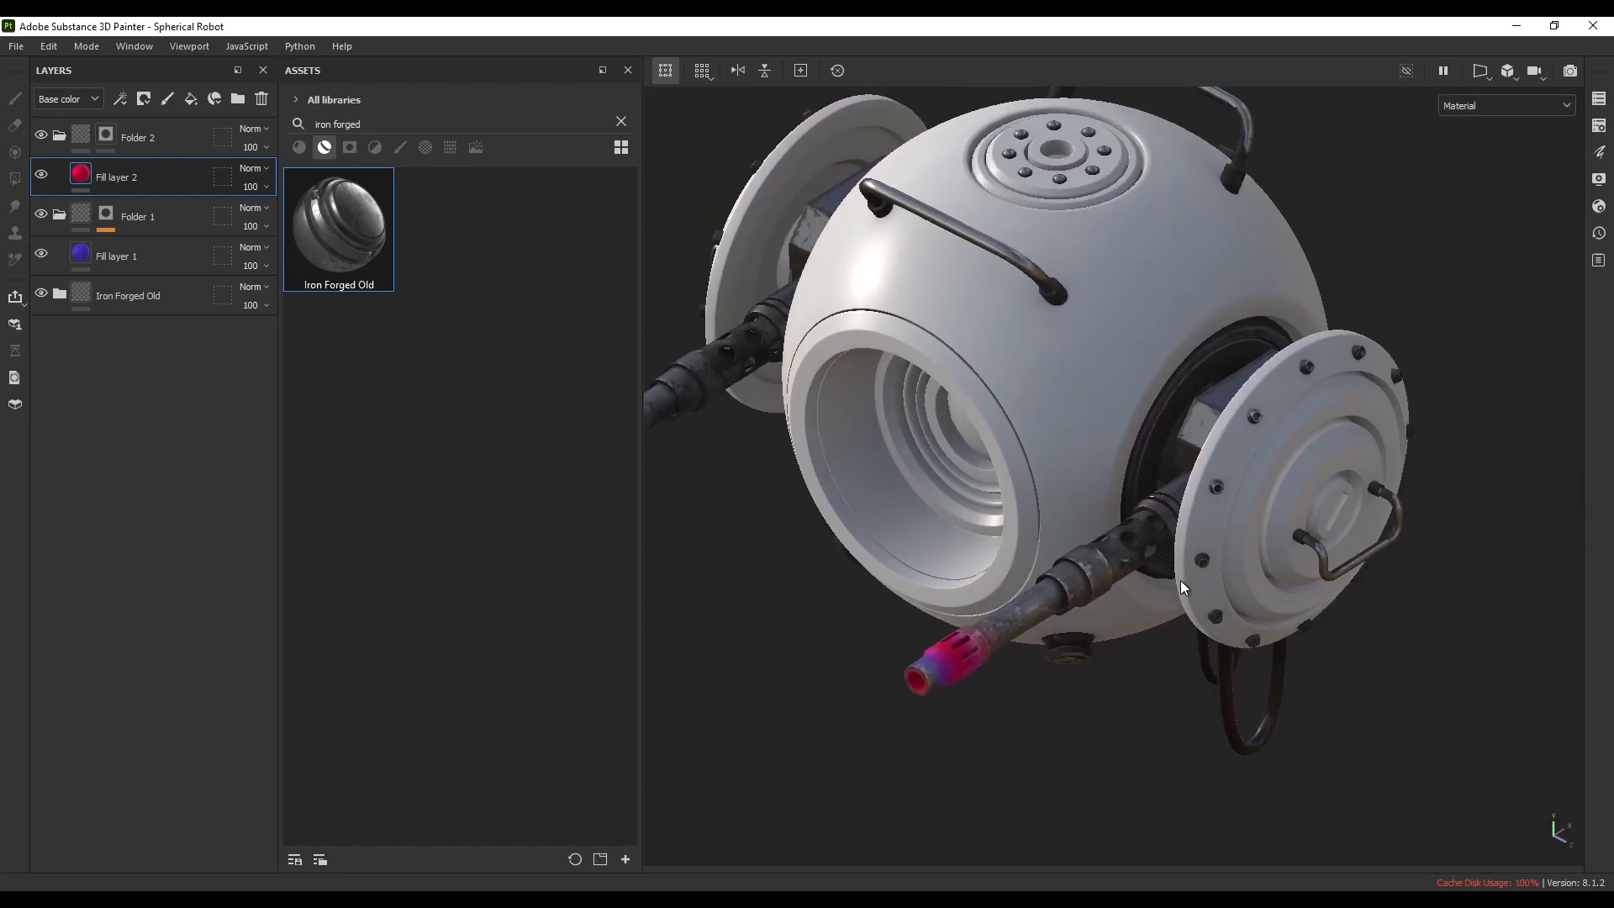
left_click_drag(1180, 580, 1202, 458, "alt")
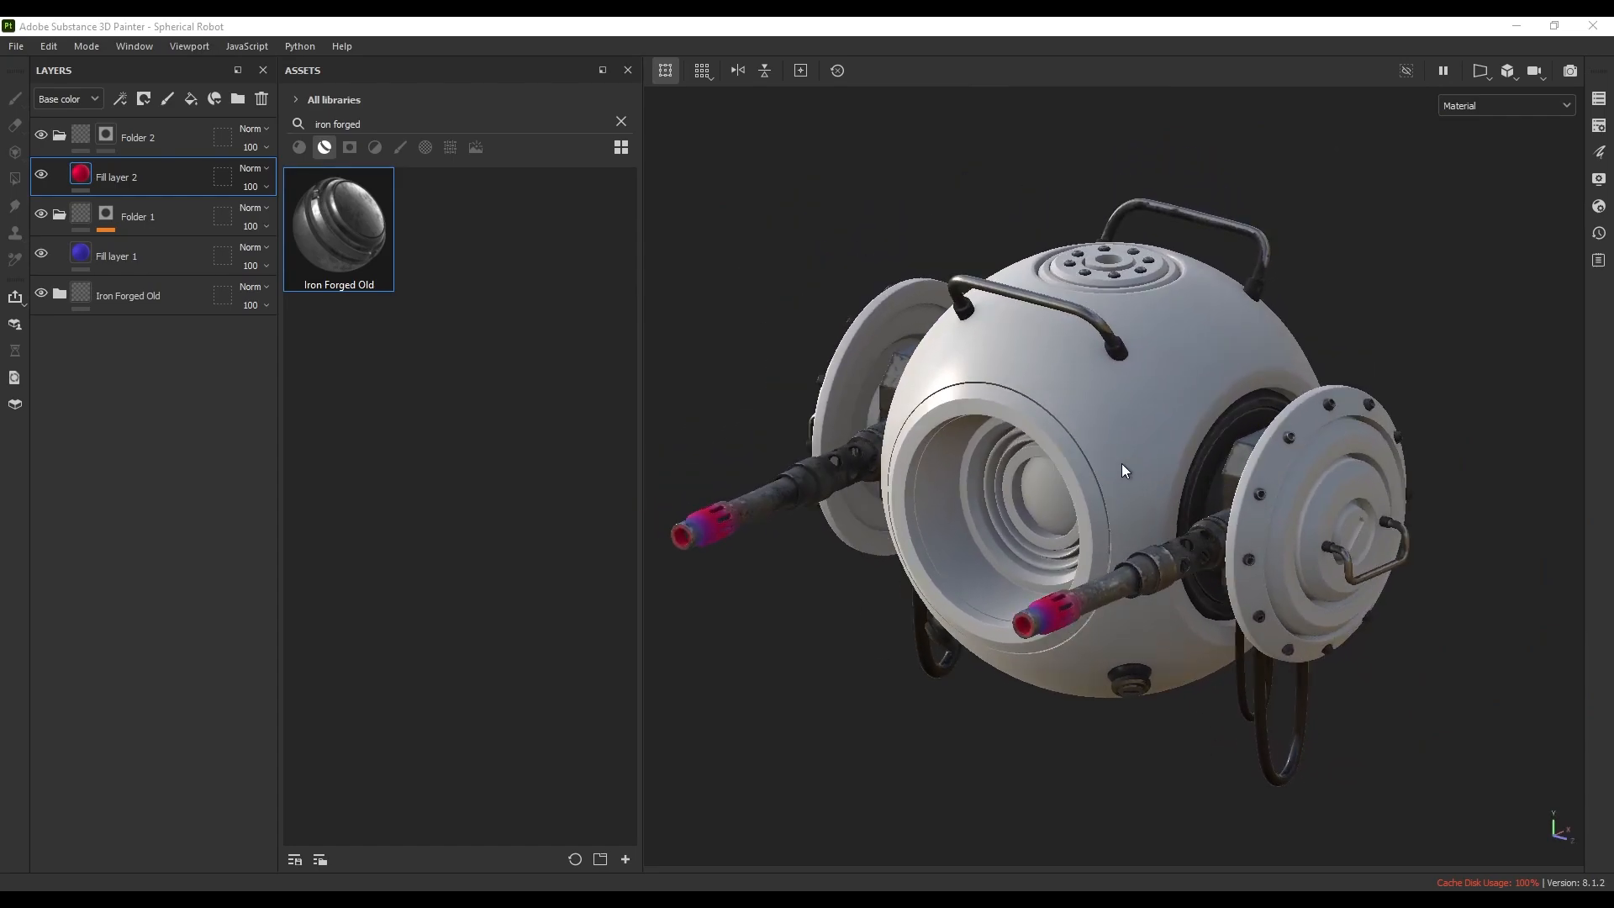
left_click(1598, 101)
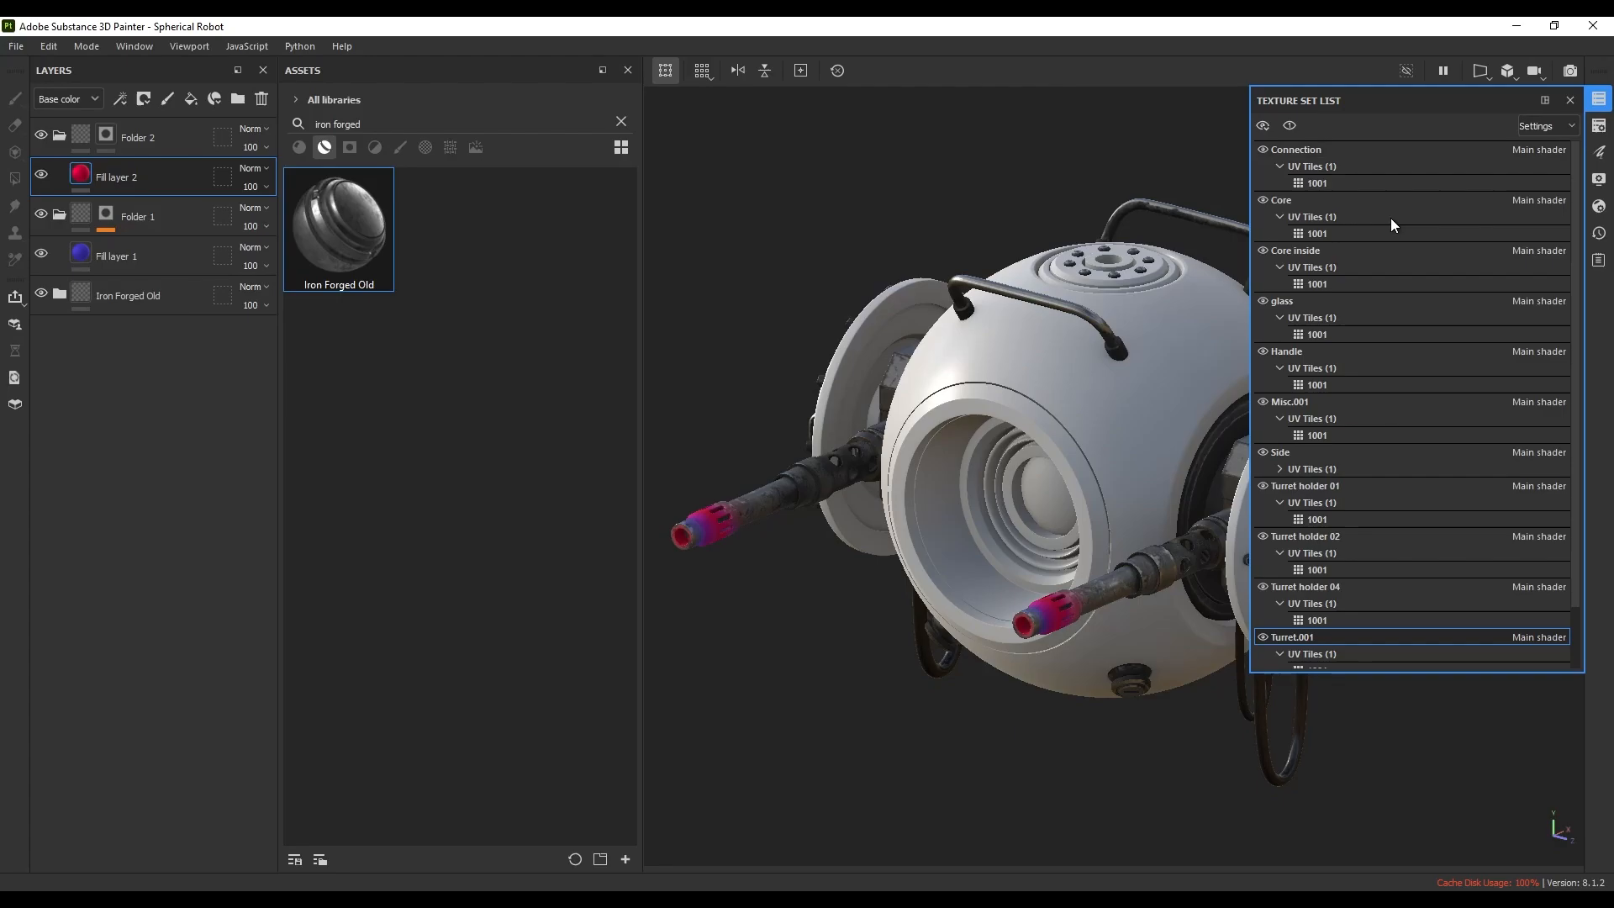
left_click(1284, 199)
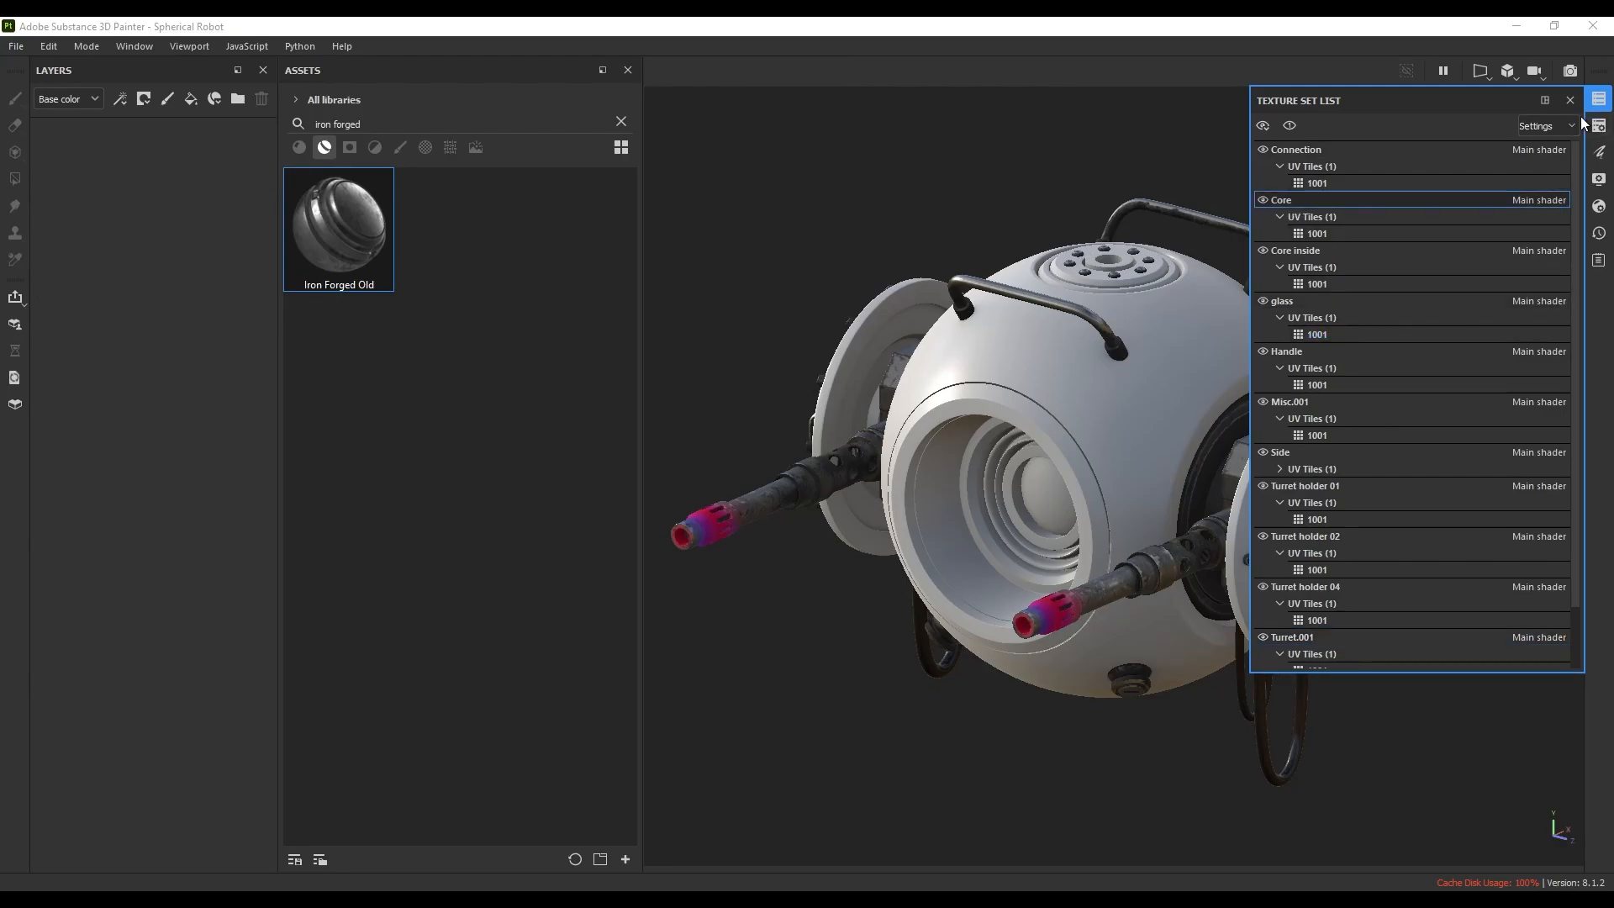
left_click(1607, 101)
middle_click_drag(1180, 377, 1195, 373, "alt")
left_click_drag(1163, 381, 1171, 391, "alt")
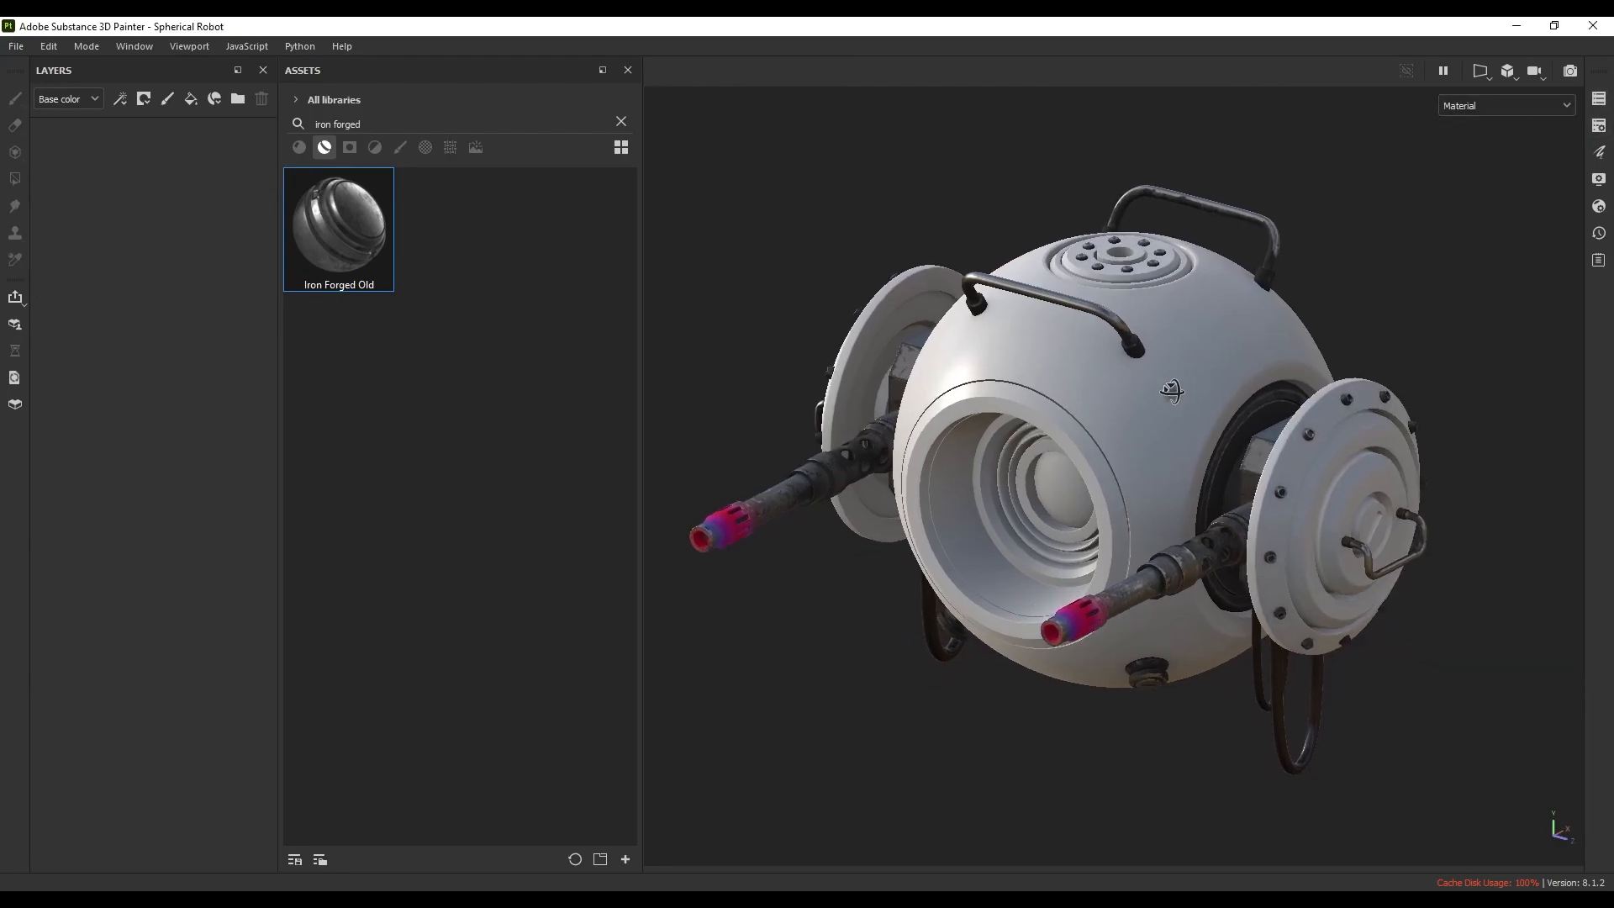
middle_click_drag(1183, 409, 1193, 407, "alt")
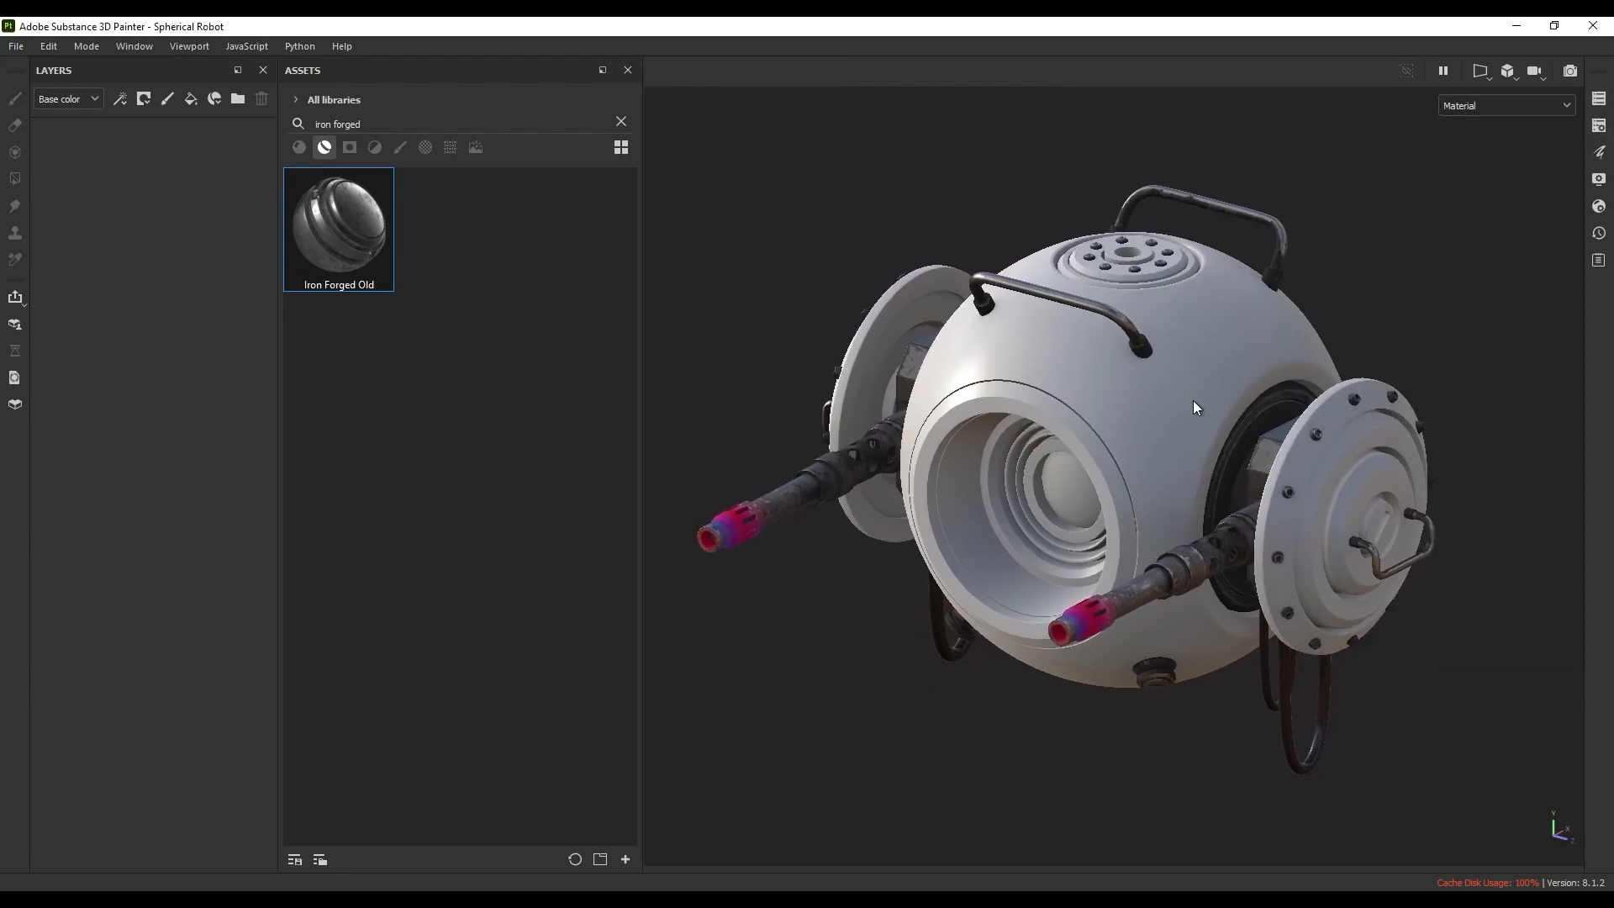
- Add a fill layer to the Core texture set, group it in a folder, and give the folder a black mask
left_click(191, 99)
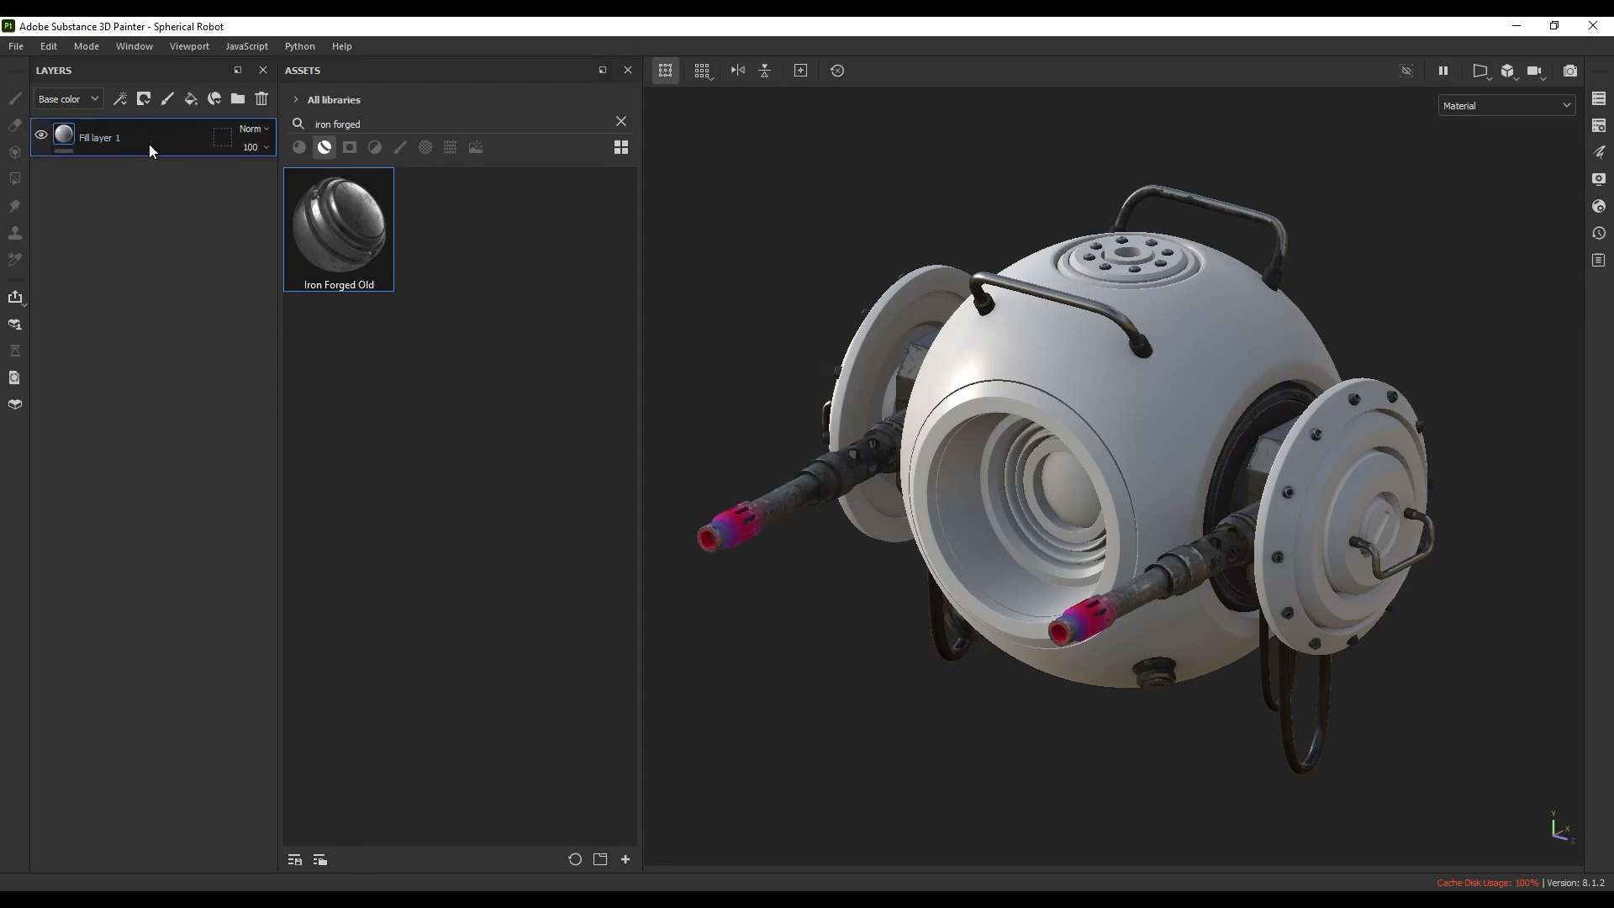
key("ctrl+g")
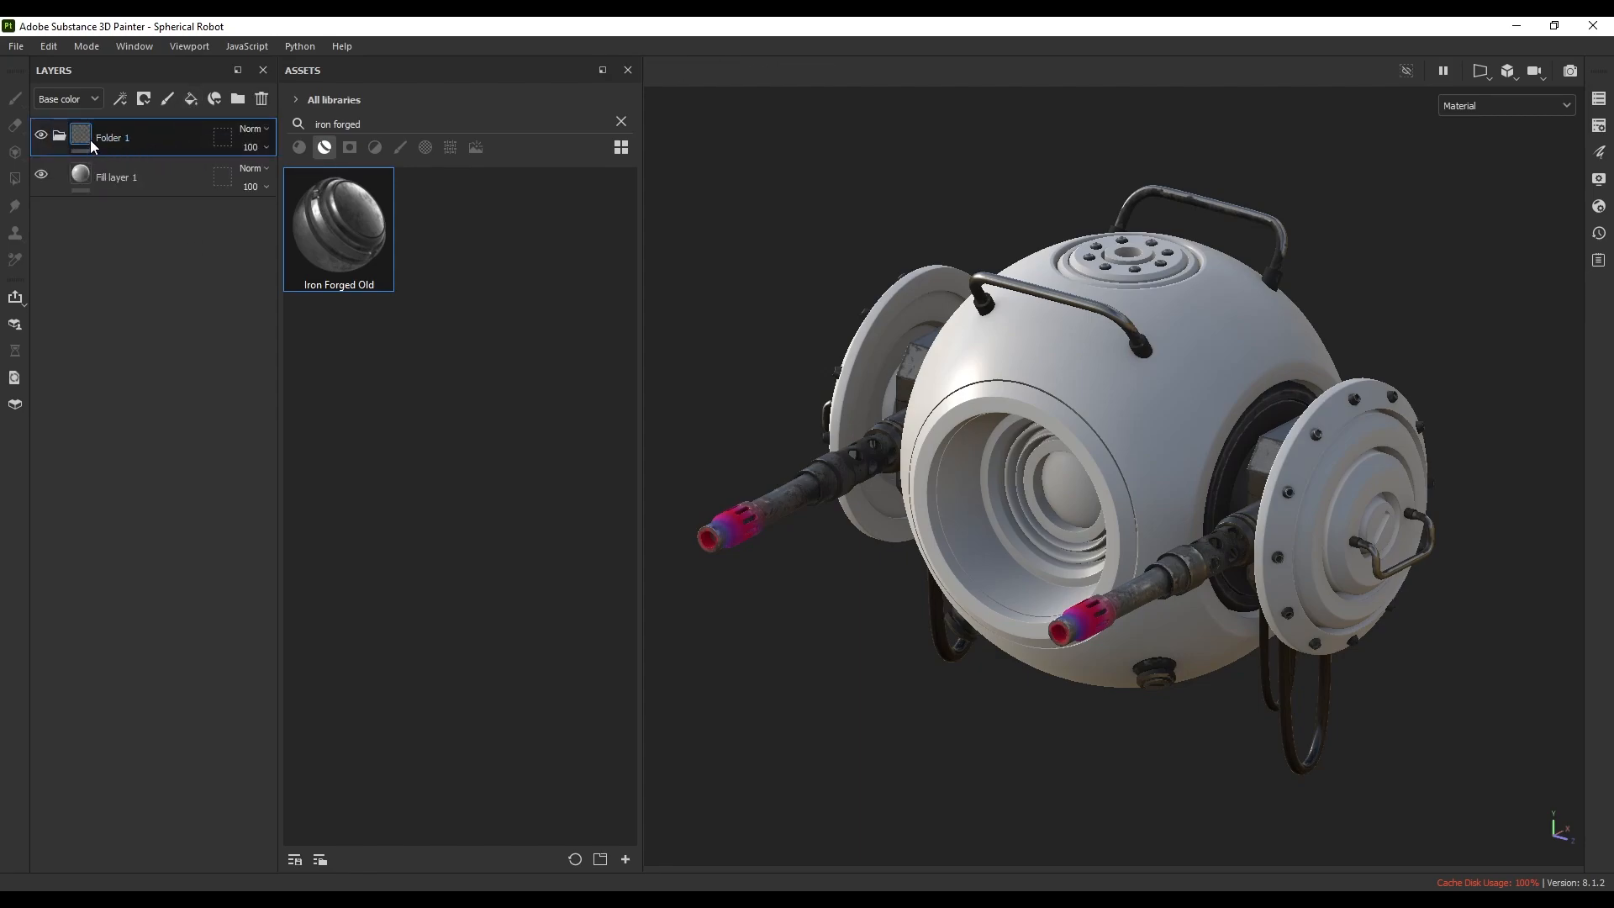
left_click(144, 99)
left_click(168, 141)
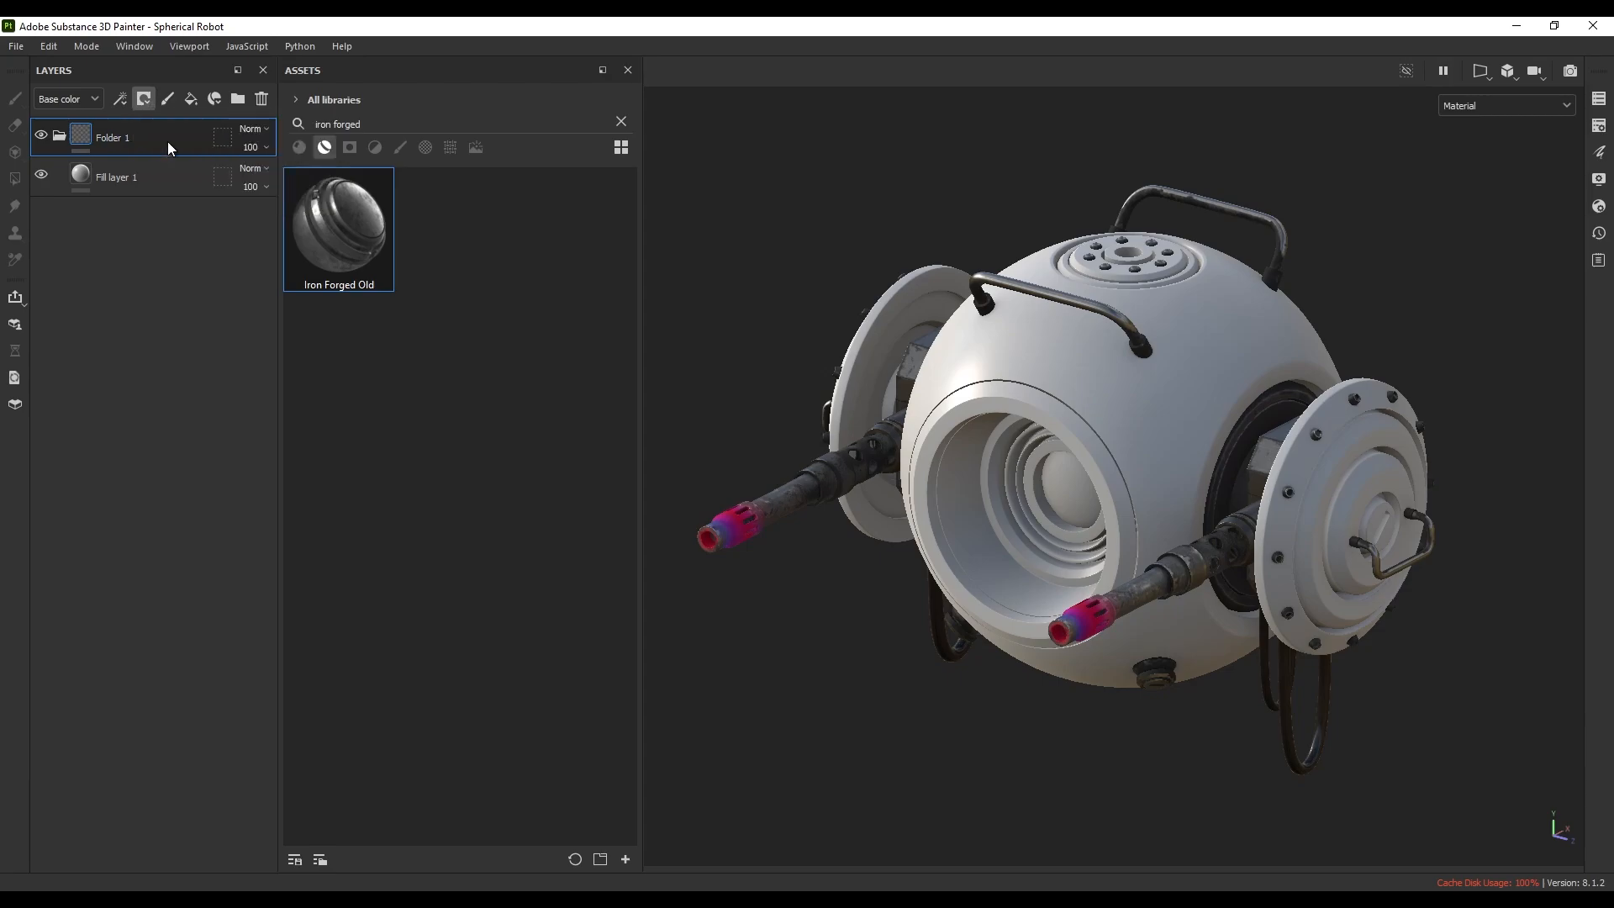
- Set the new fill layer's base color to red FC4040
left_click(77, 177)
right_click(1247, 368)
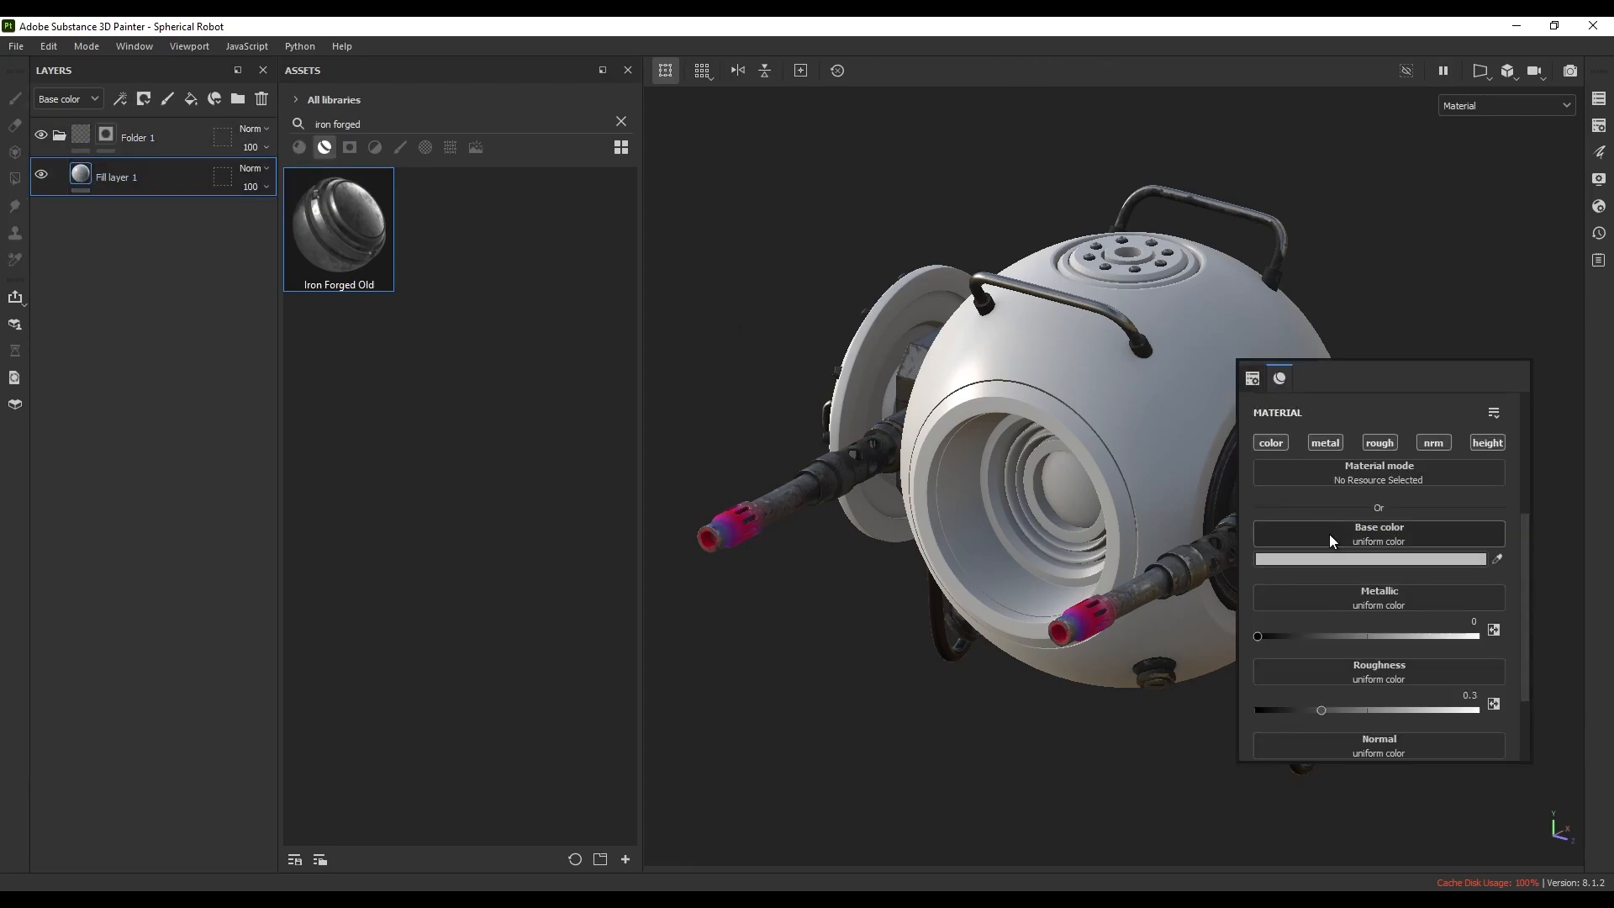
left_click(1383, 562)
left_click_drag(1464, 488, 1496, 422)
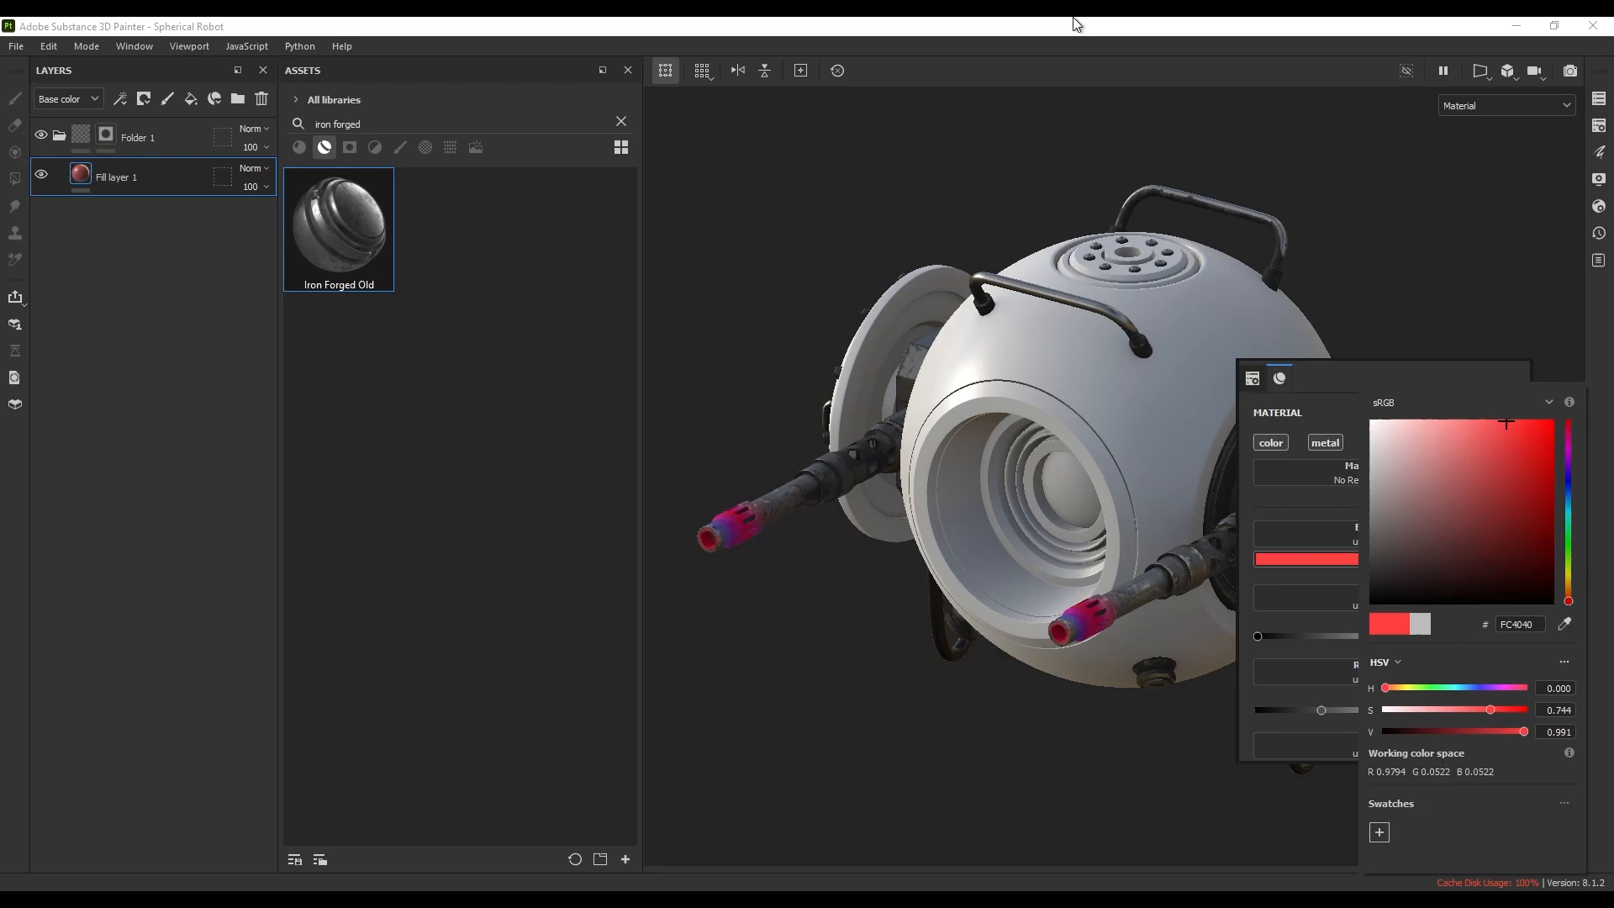
- Set up polygon fill by UV chunk on the folder's mask, and hide the glass texture set to expose the eye
left_click(106, 134)
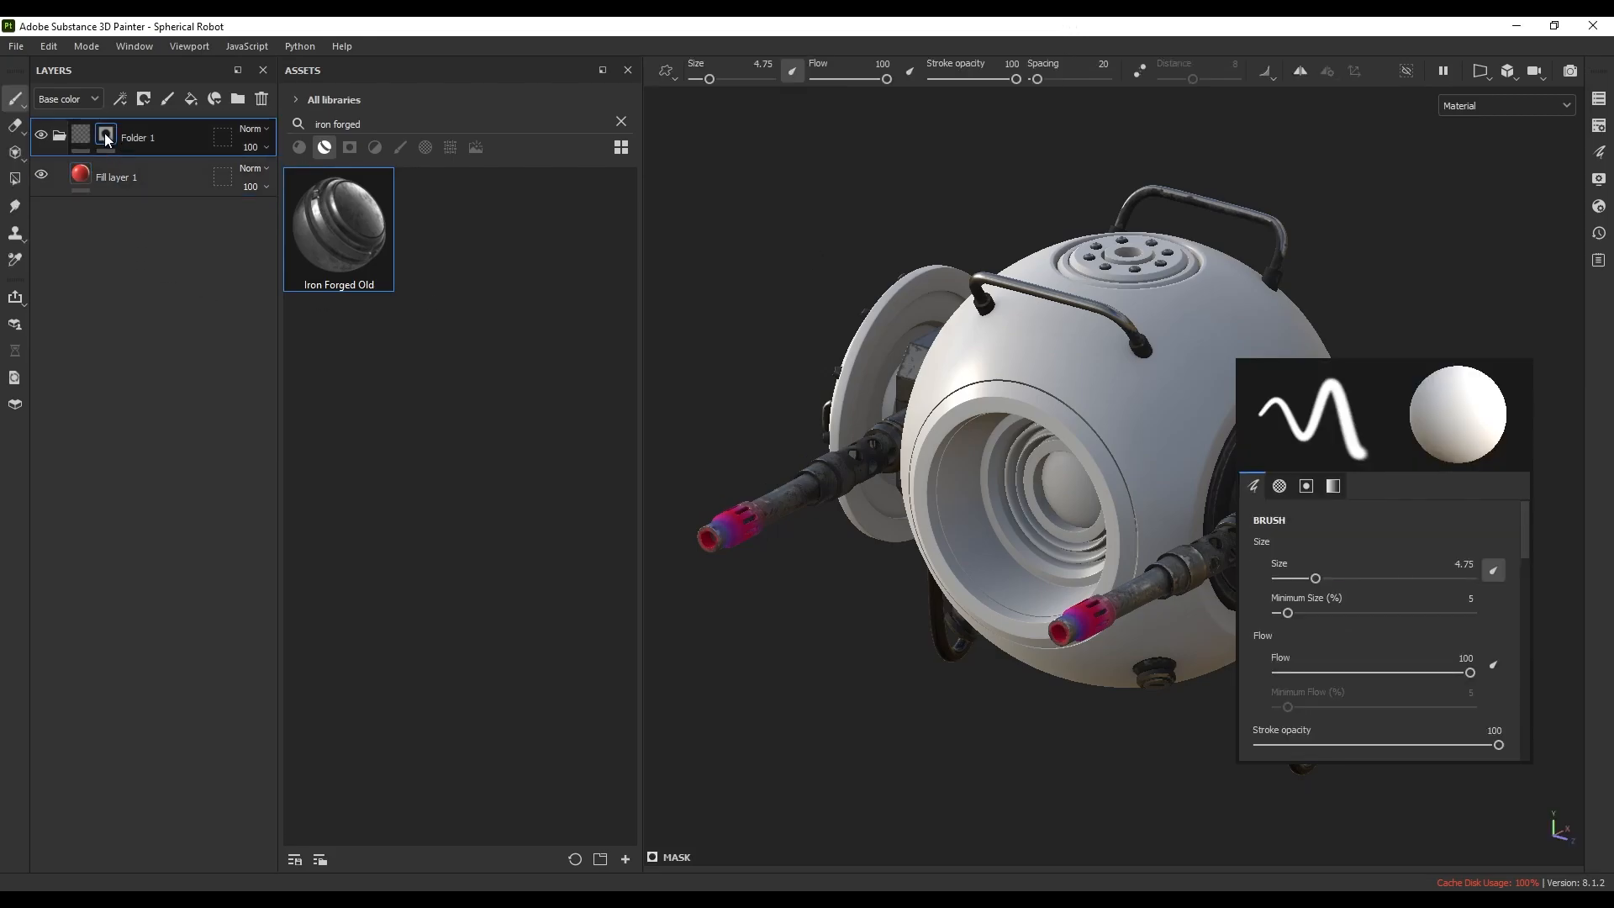
left_click(17, 183)
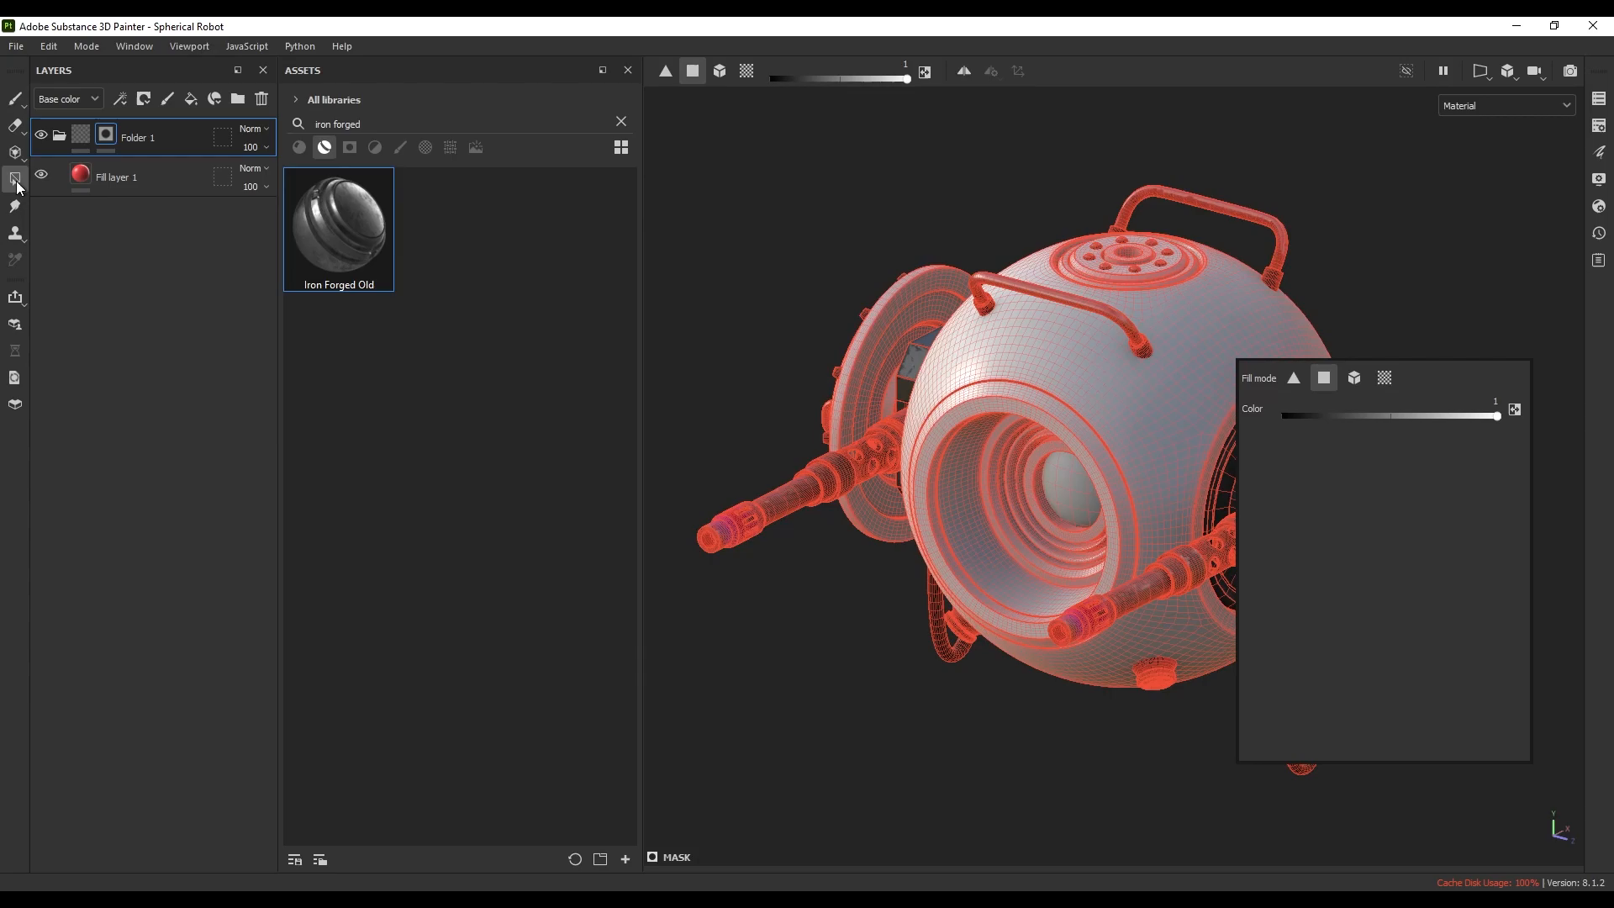
left_click(747, 72)
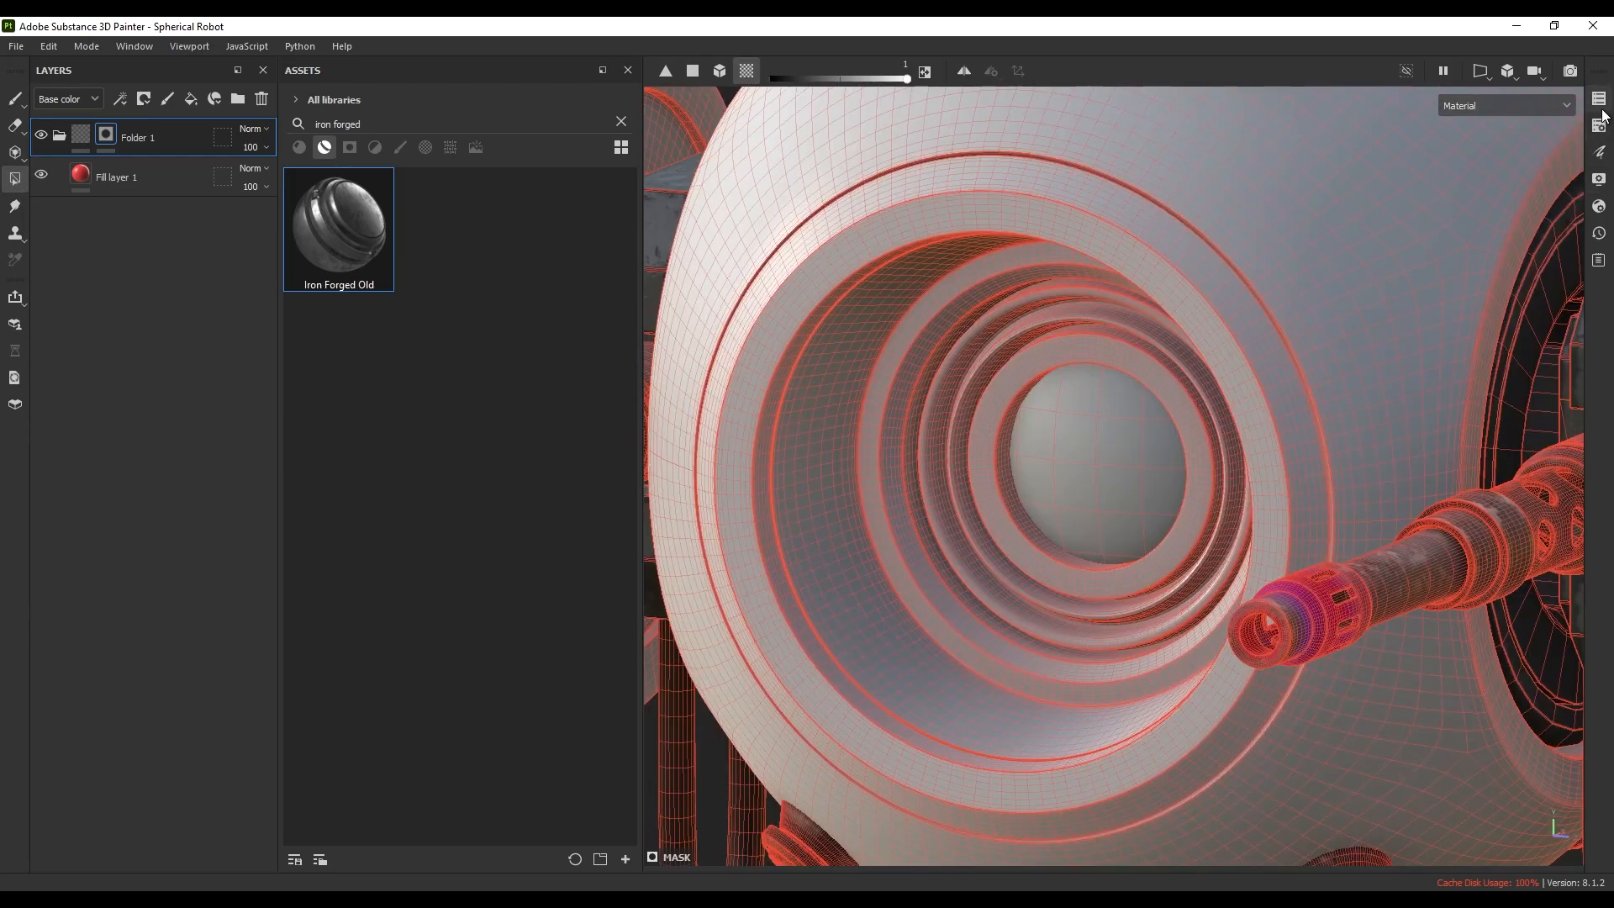
left_click(1600, 106)
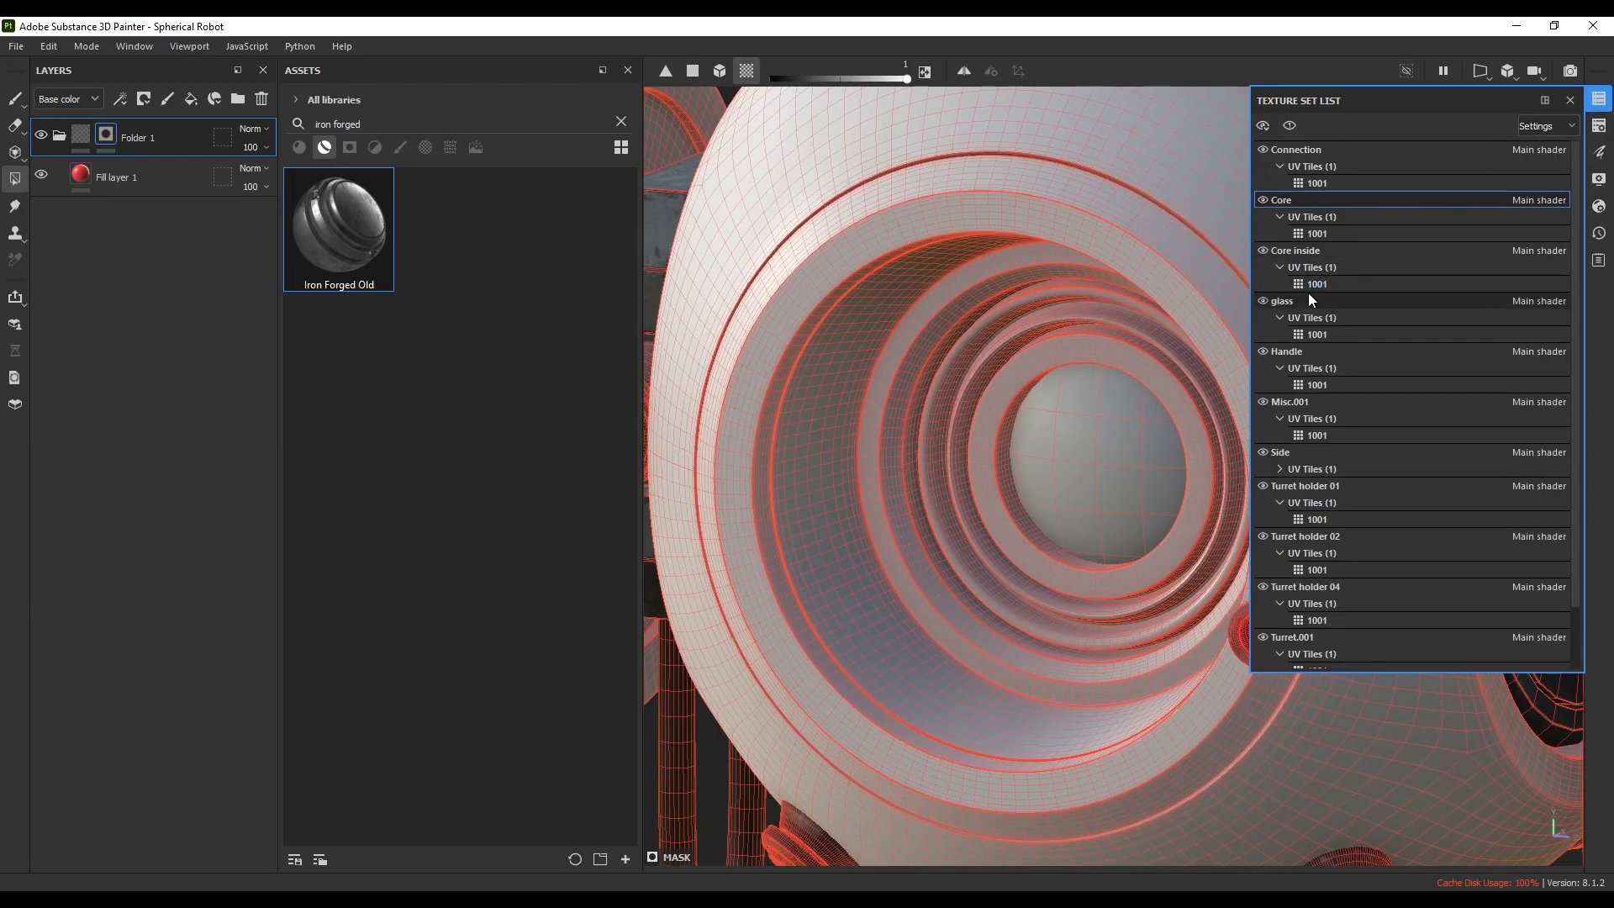
left_click(1263, 303)
left_click(1570, 100)
left_click_drag(1177, 403, 1112, 452, "alt")
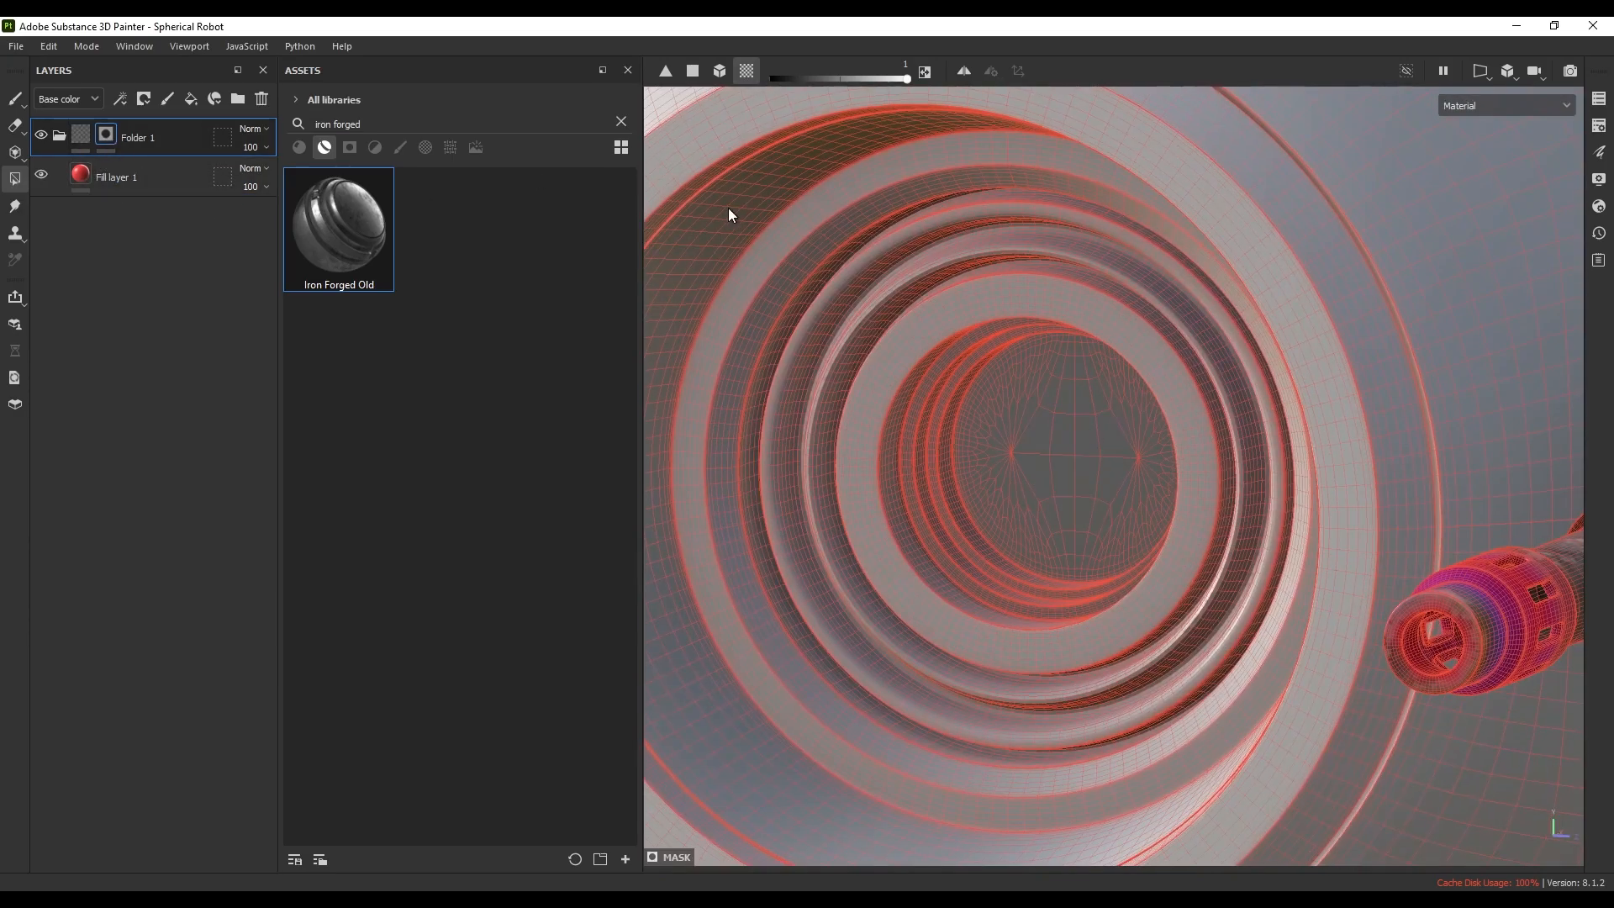
- Fill the round disc at the center of the eye opening in the folder's mask
left_click(15, 181)
left_click(1050, 440)
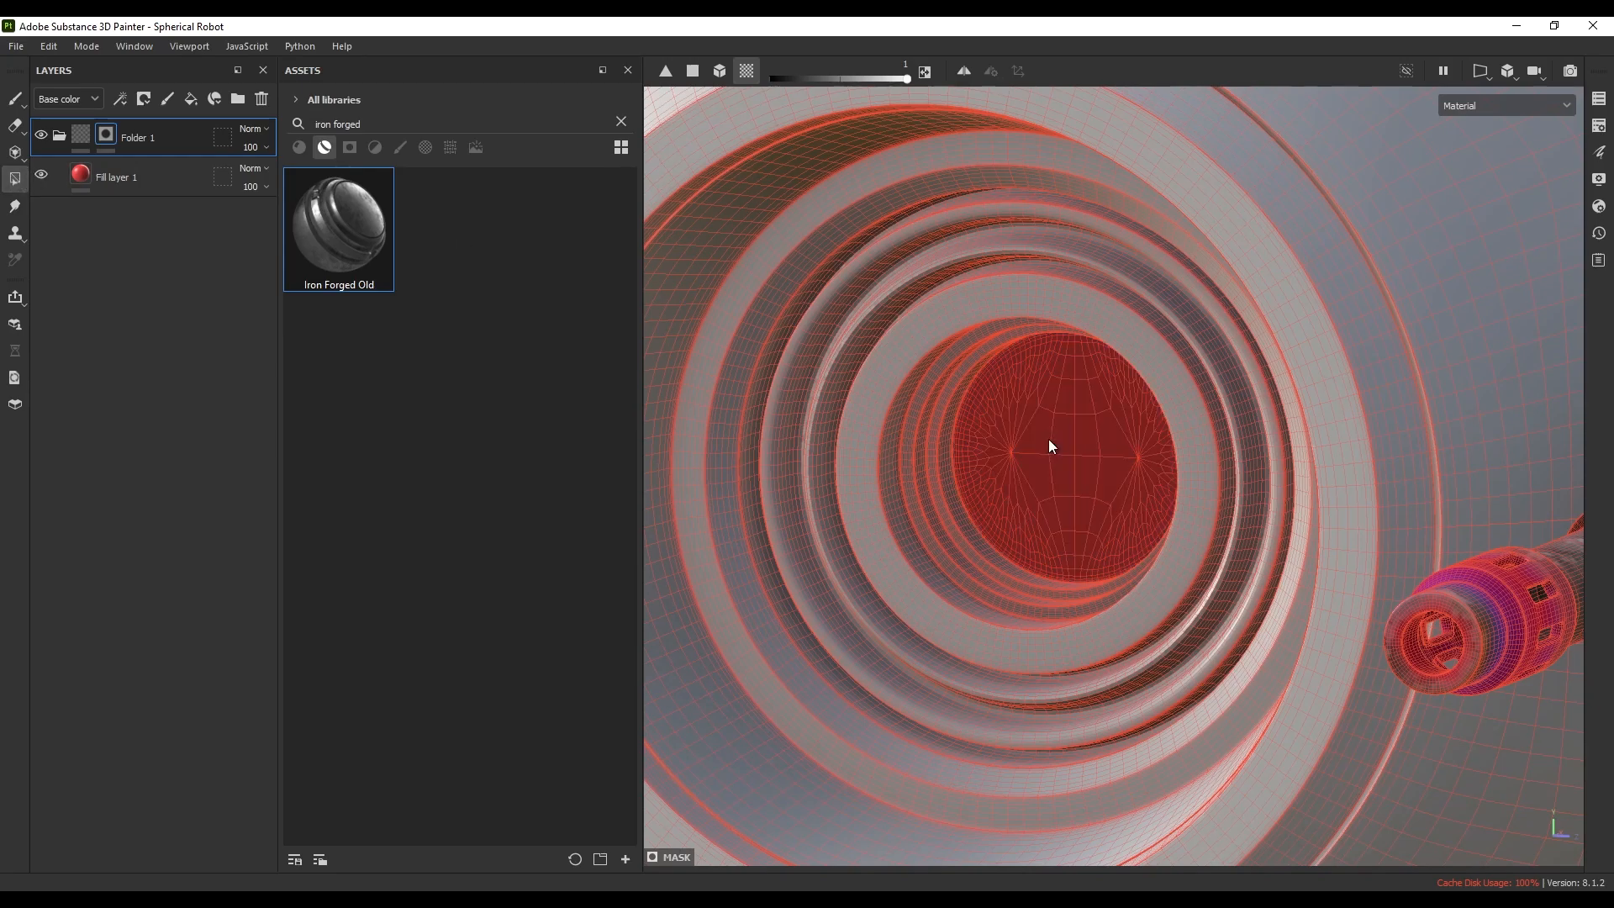
scroll(938, 482, "up", 5)
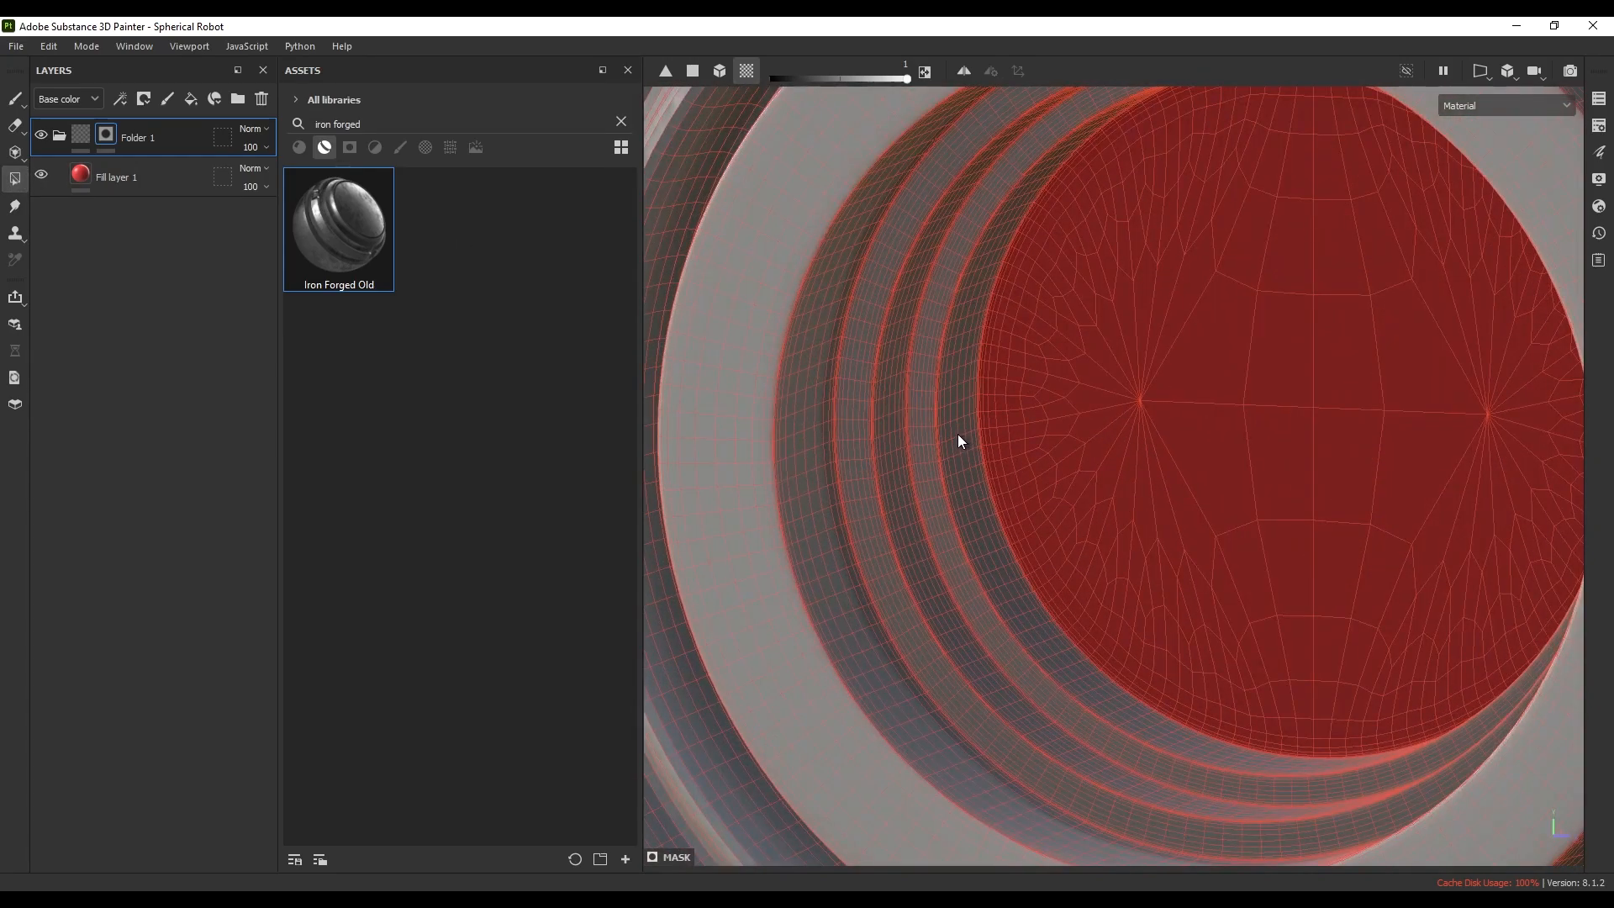
scroll(955, 436, "down", 5)
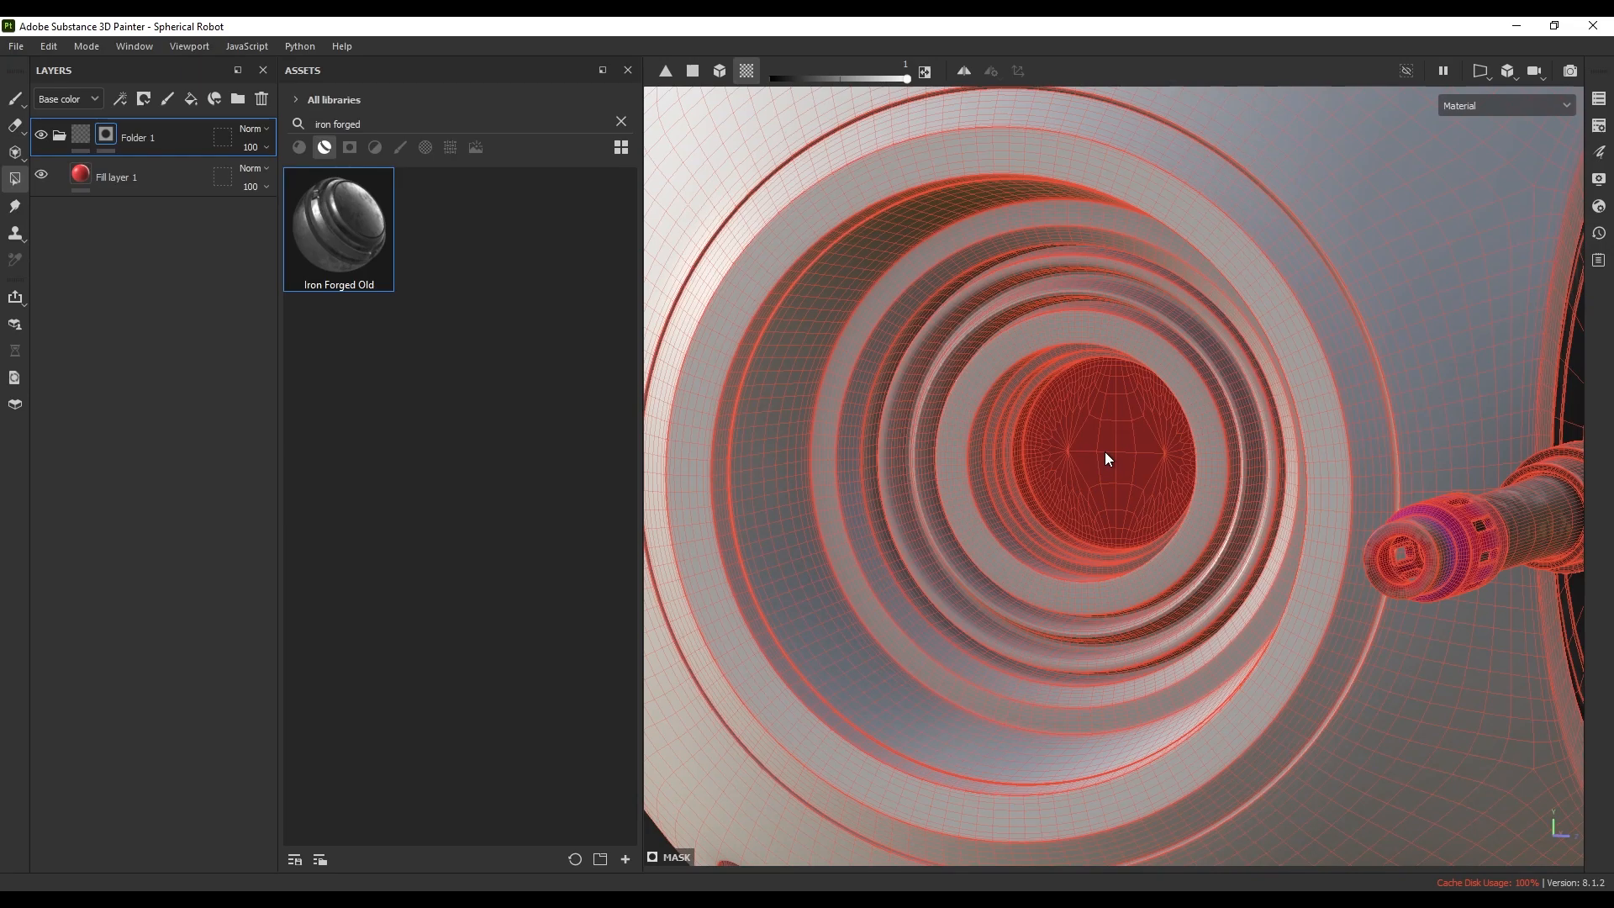
- Rename the masked folder to Eye
double_click(139, 137)
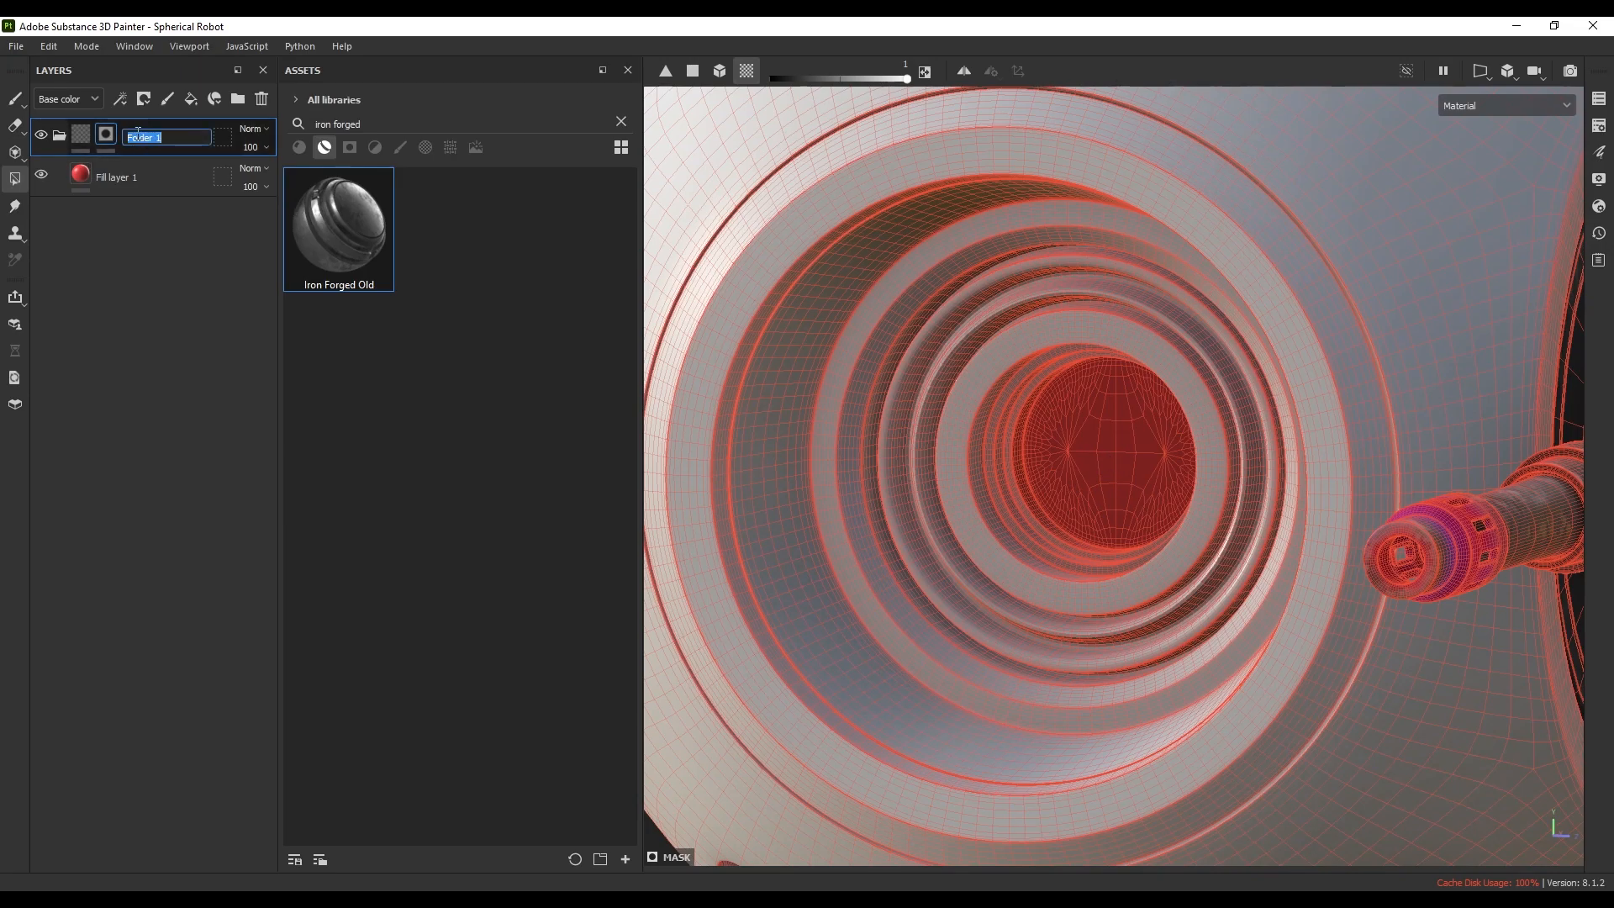
type("Eye")
key("Return")
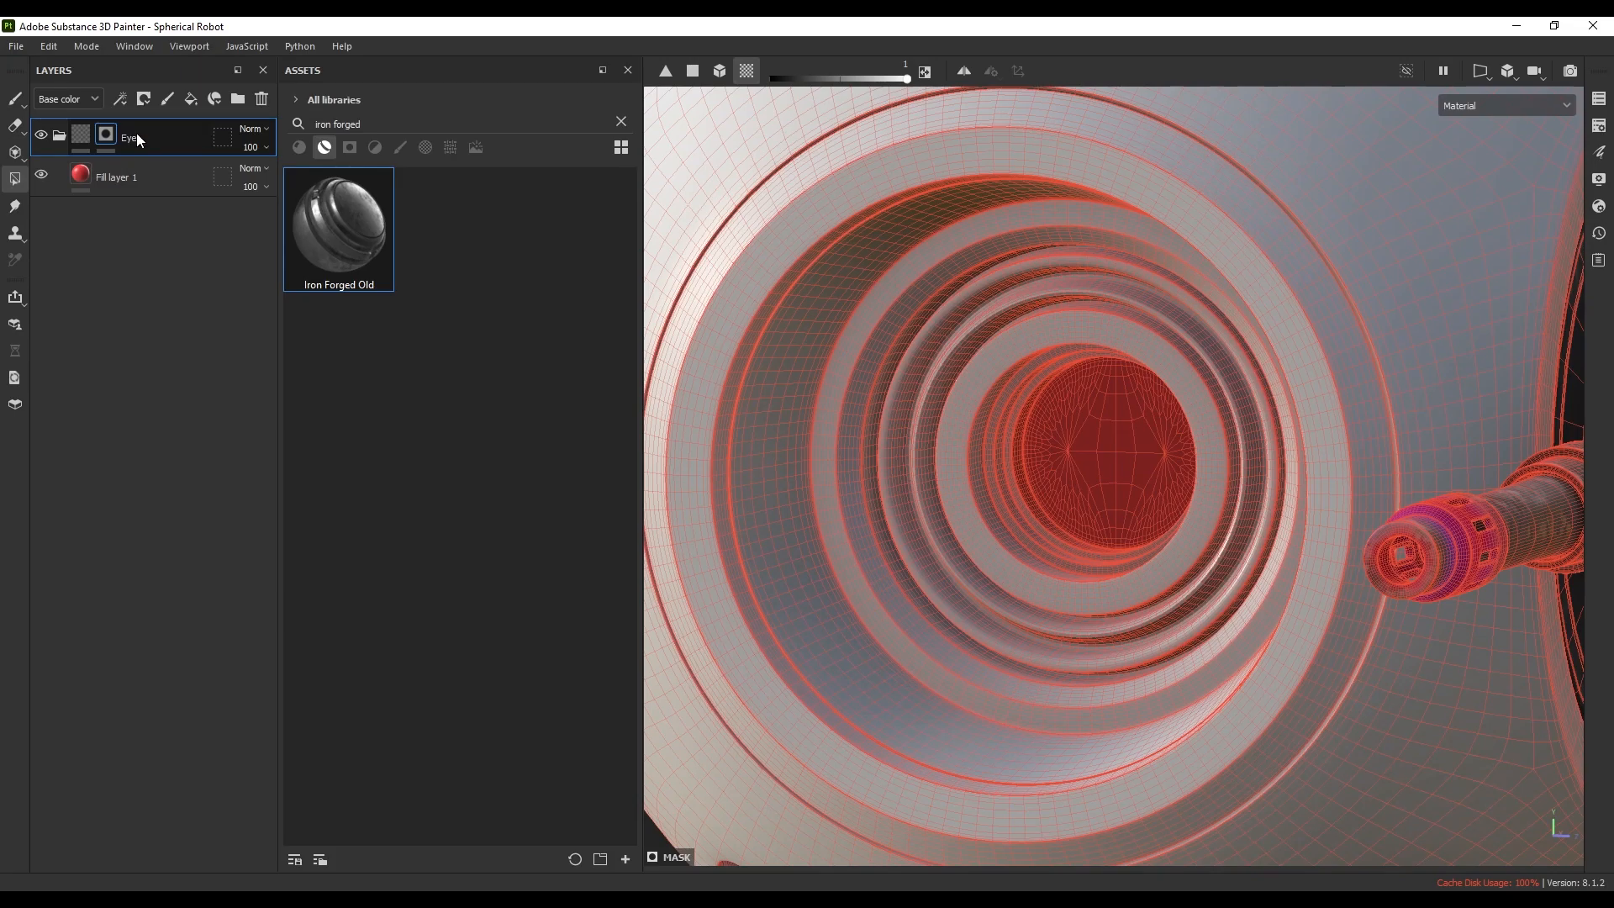
- Set the base color of the Eye folder's fill layer to blue 1C00FF
left_click(117, 176)
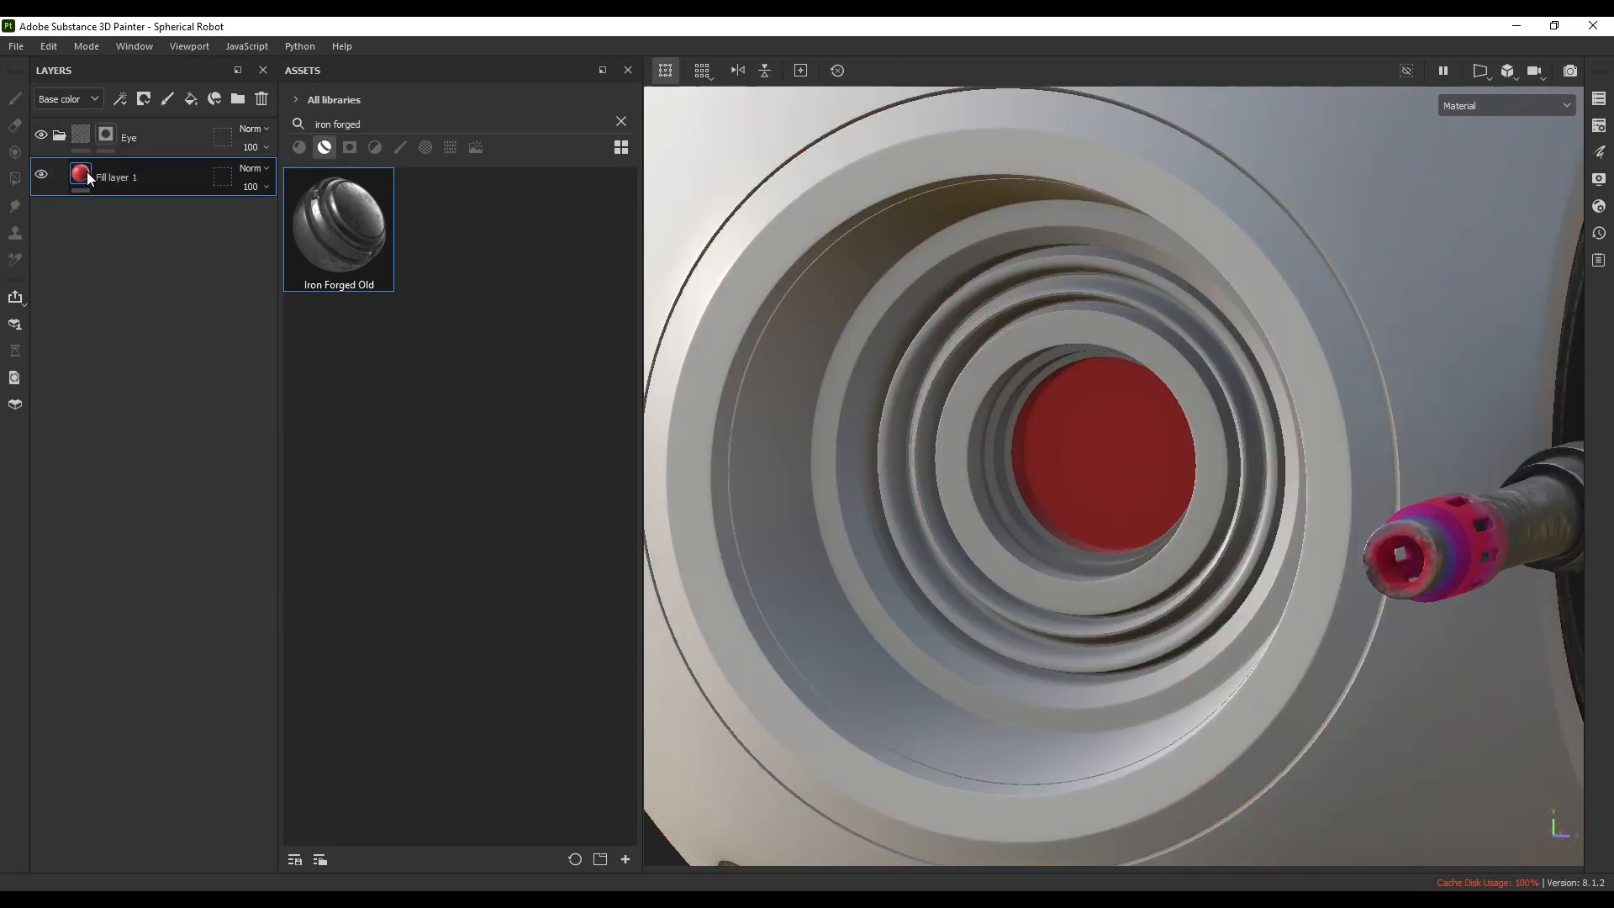
left_click(969, 596)
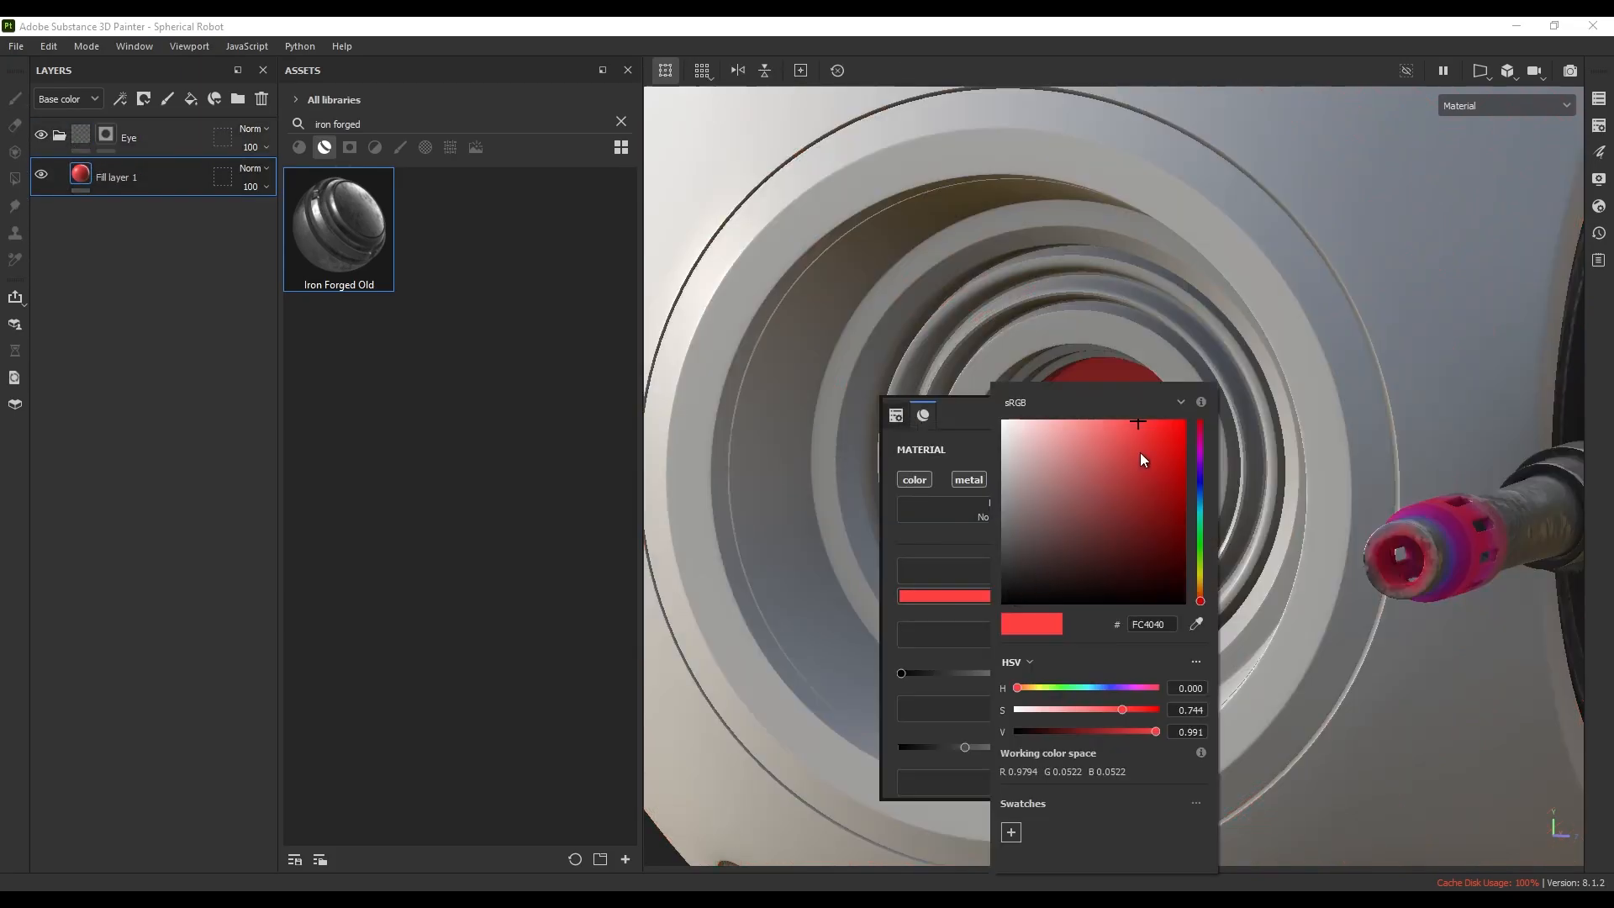
left_click(1200, 465)
left_click_drag(1192, 465, 1194, 476)
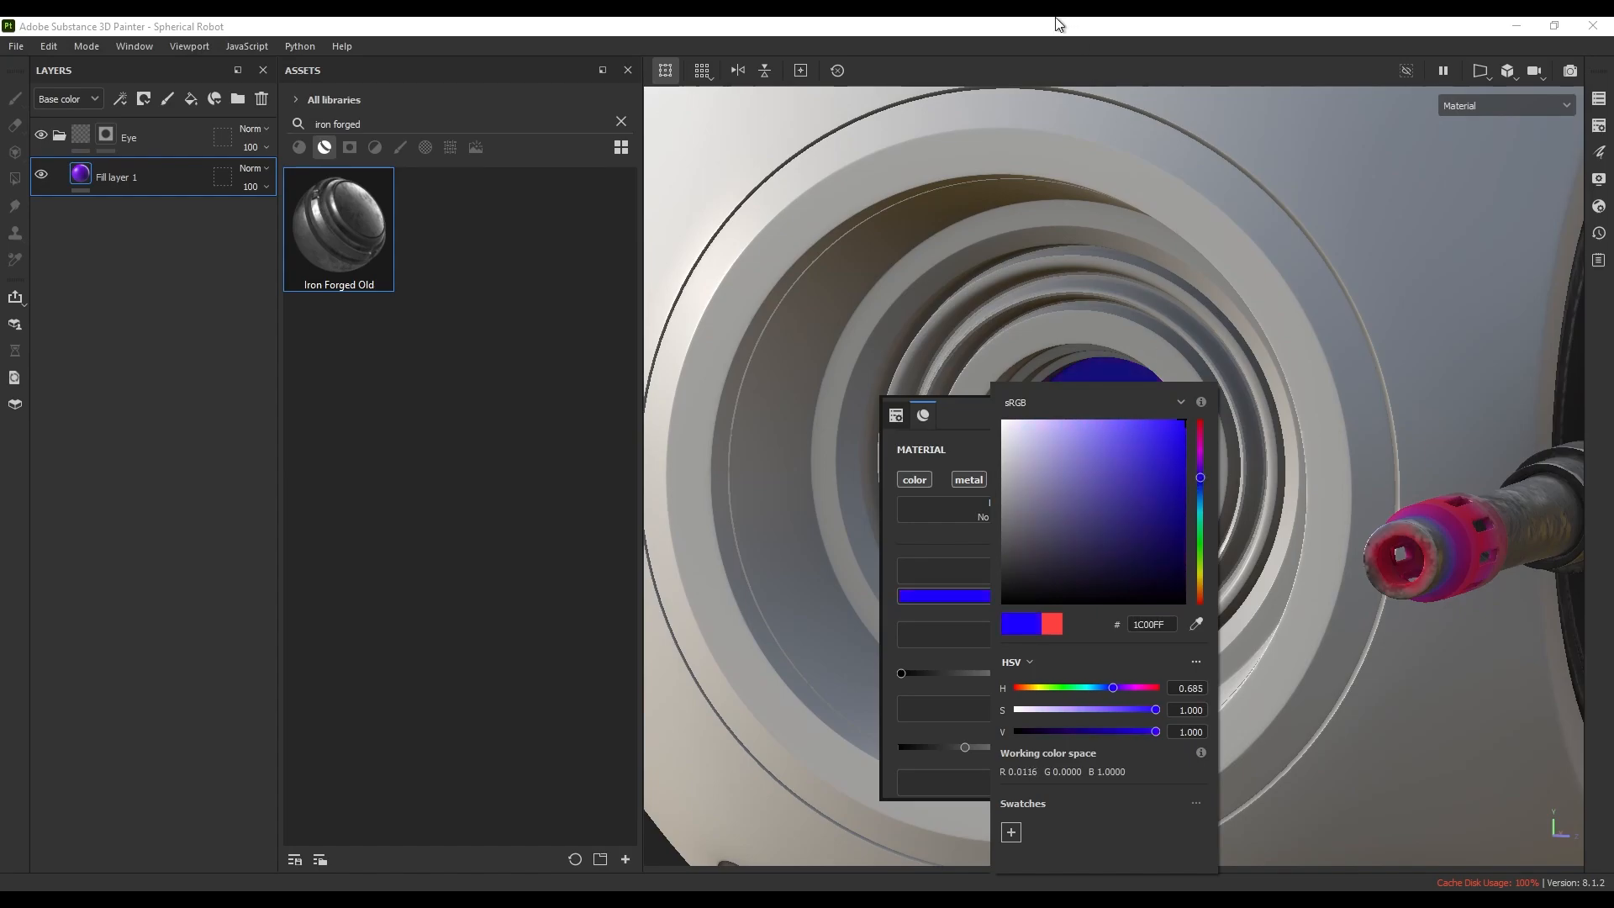
- Add a new fill layer above the Eye folder, group it into its own folder and give that folder a black mask
left_click(804, 311)
left_click_drag(803, 311, 1030, 467, "alt")
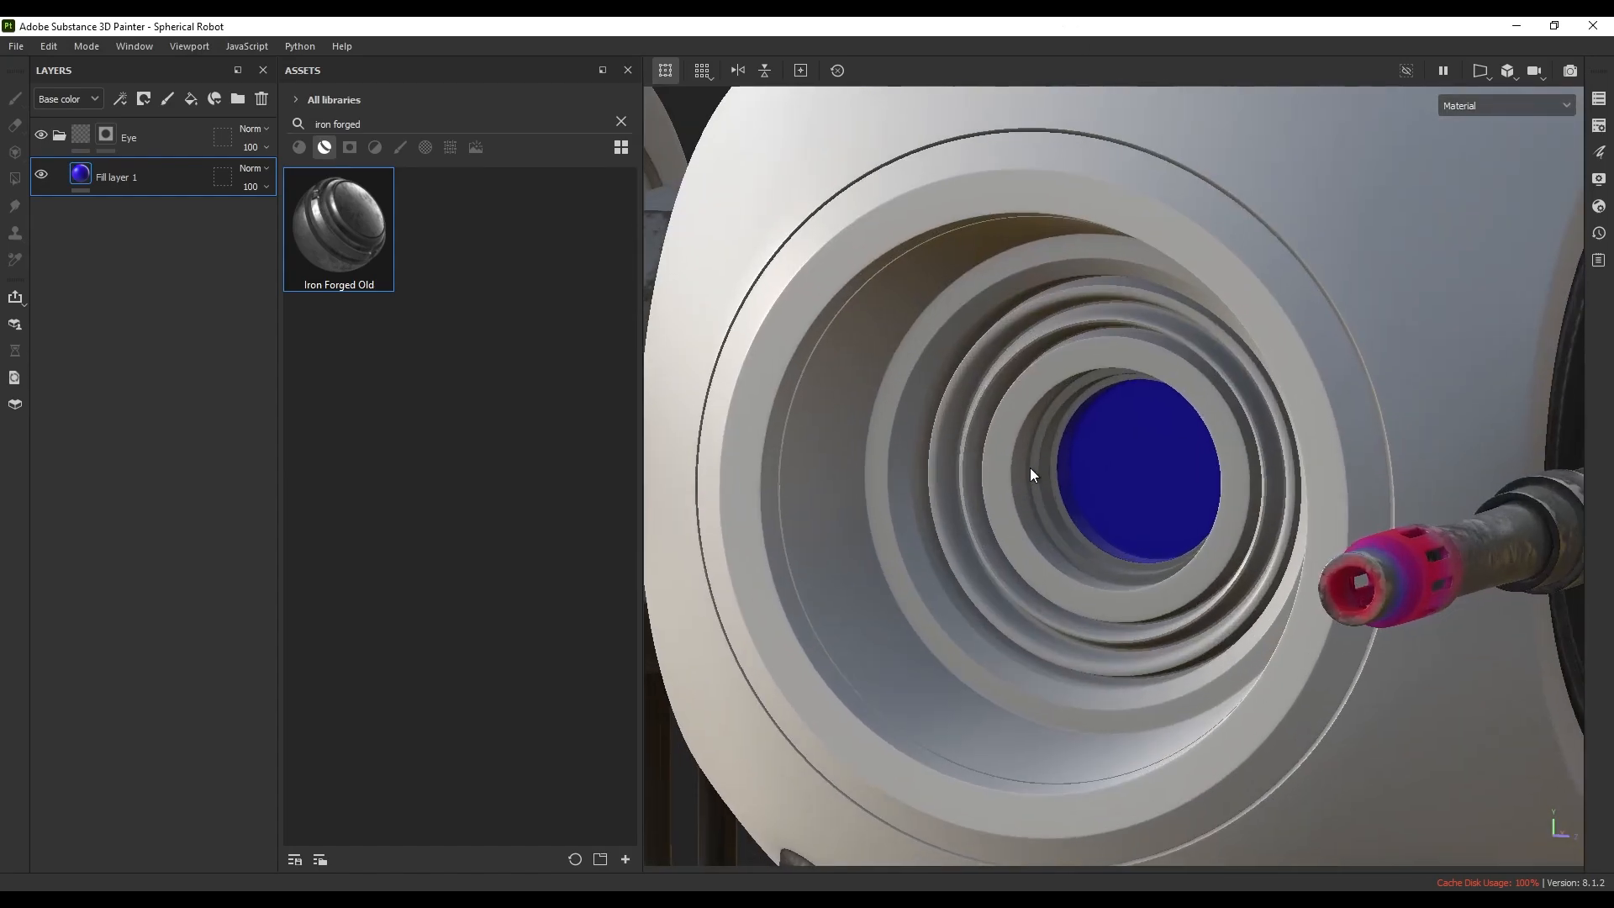
left_click(89, 131)
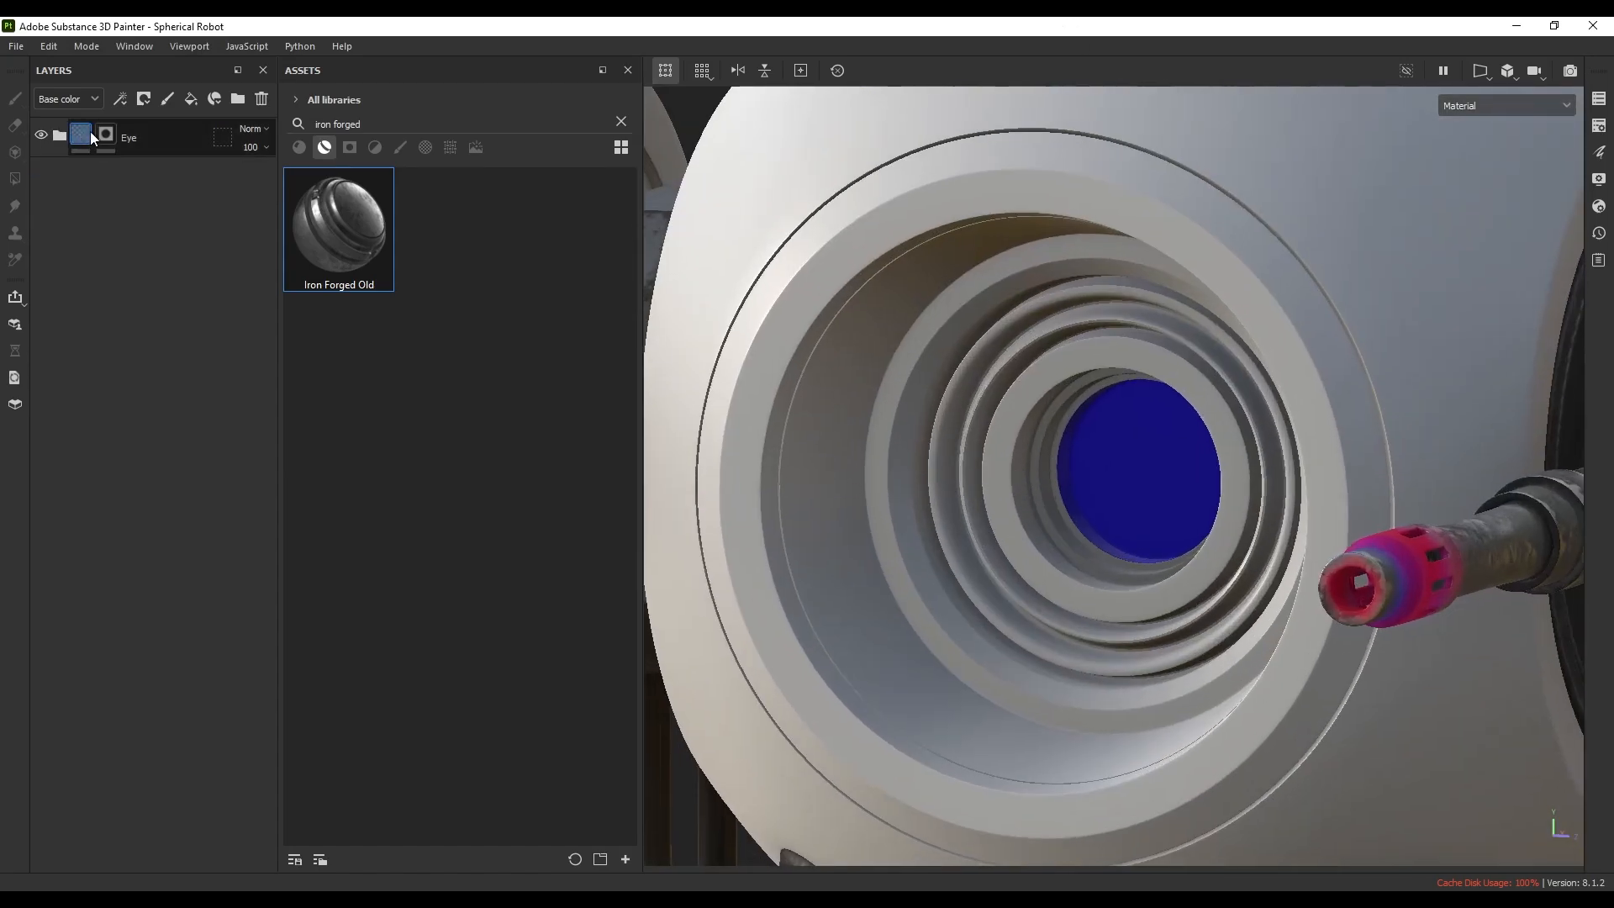
left_click(190, 98)
left_click_drag(154, 174, 174, 143)
key("ctrl+g")
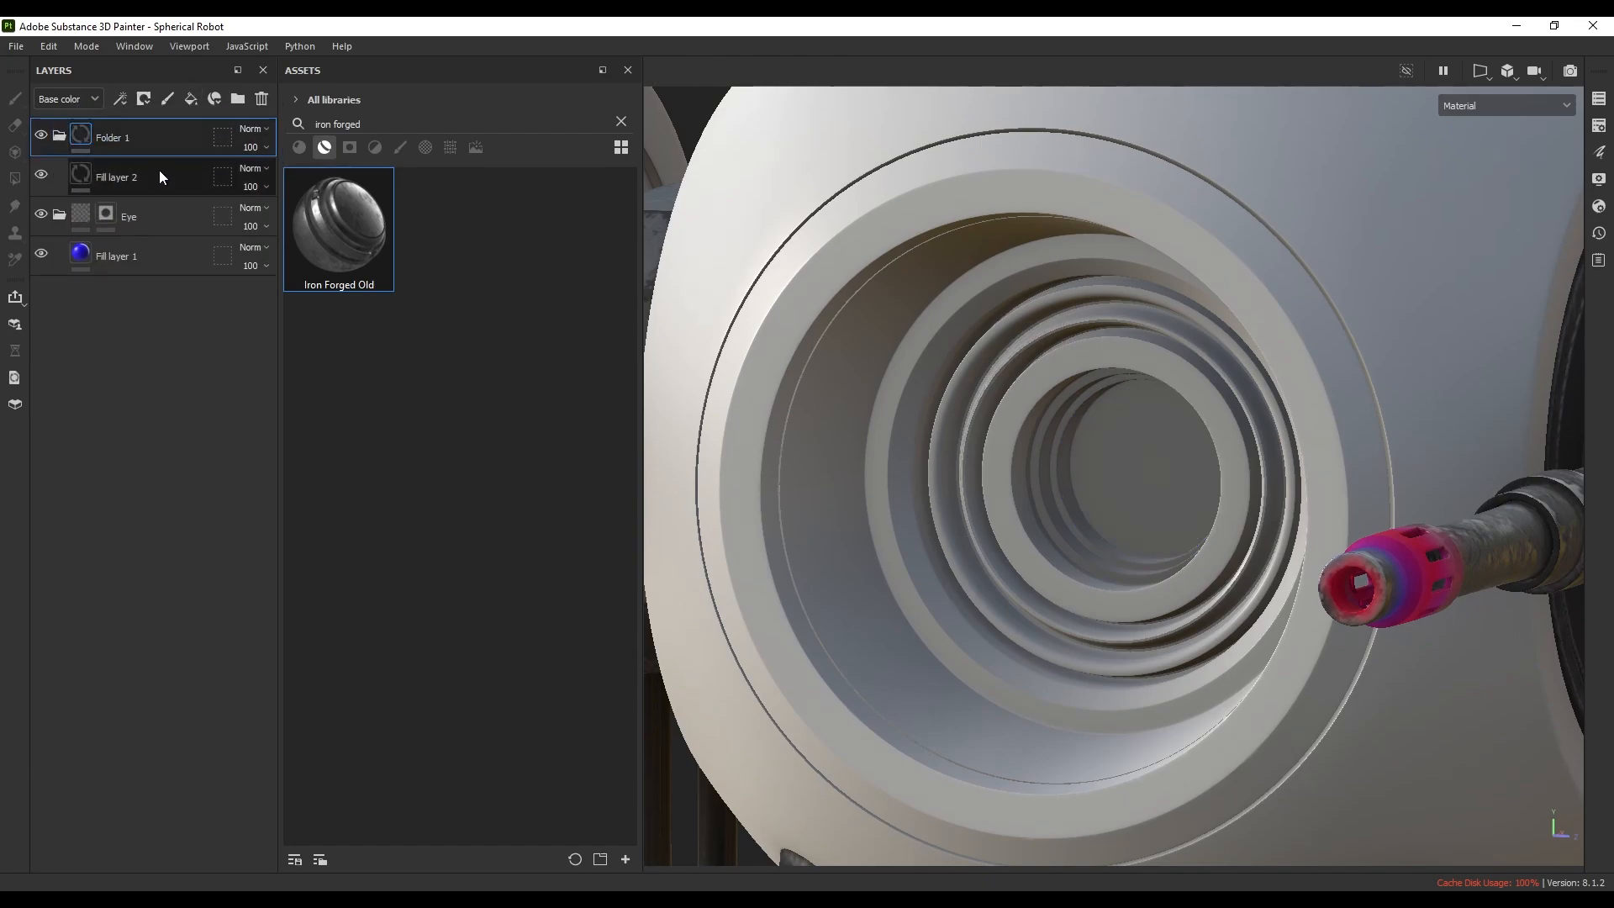
left_click(143, 98)
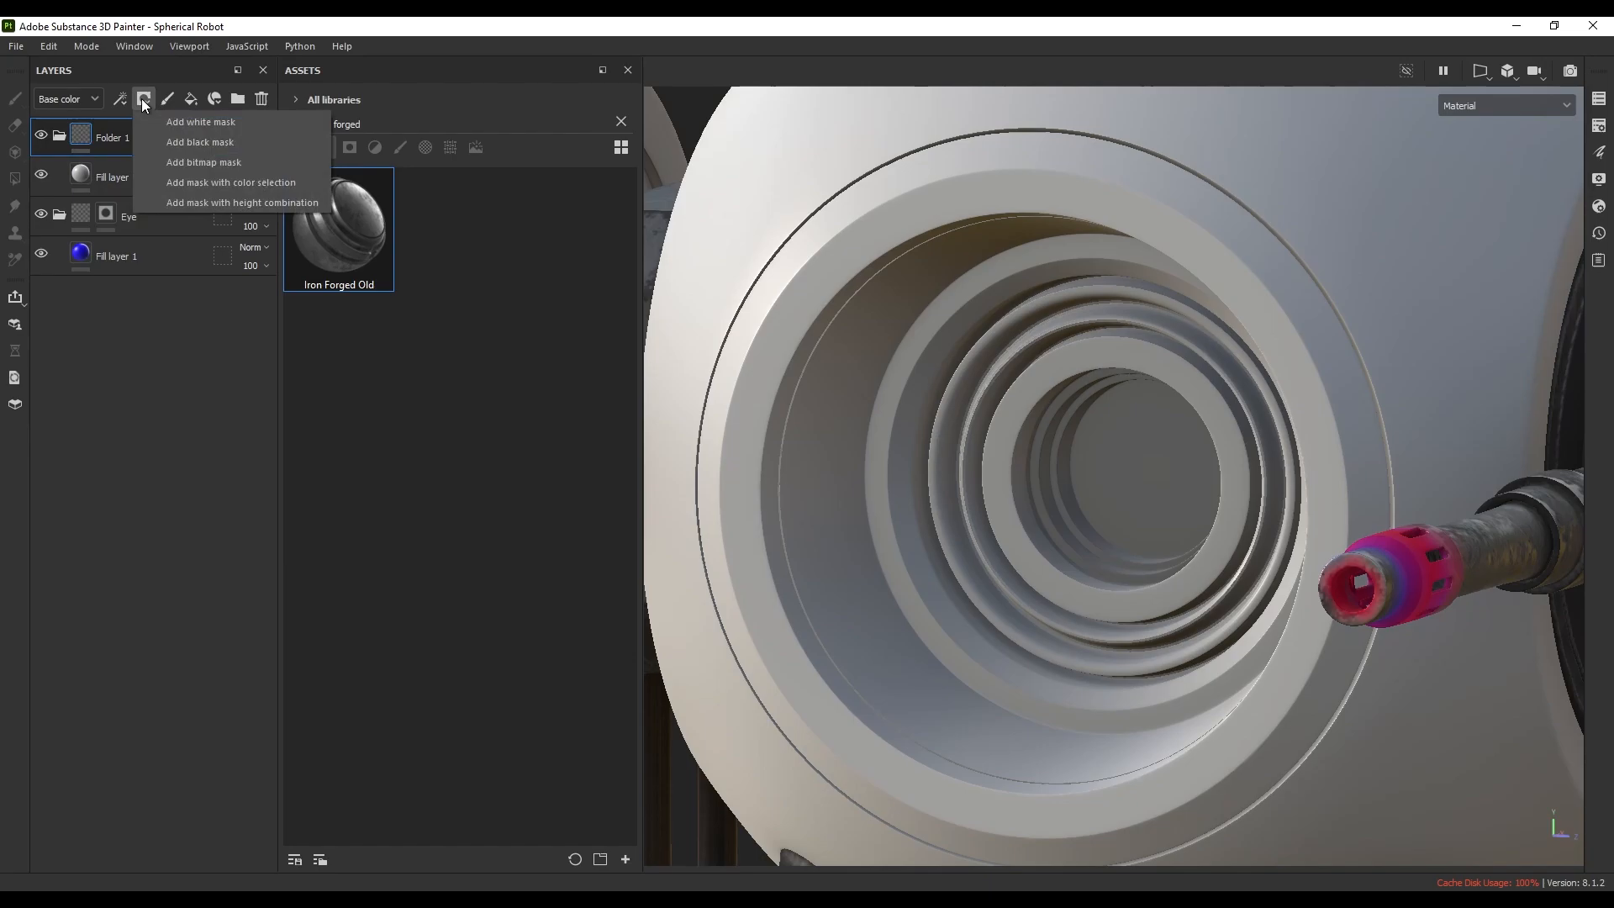
left_click(168, 143)
- Rename the new masked folder to Inner Part Eye
double_click(143, 138)
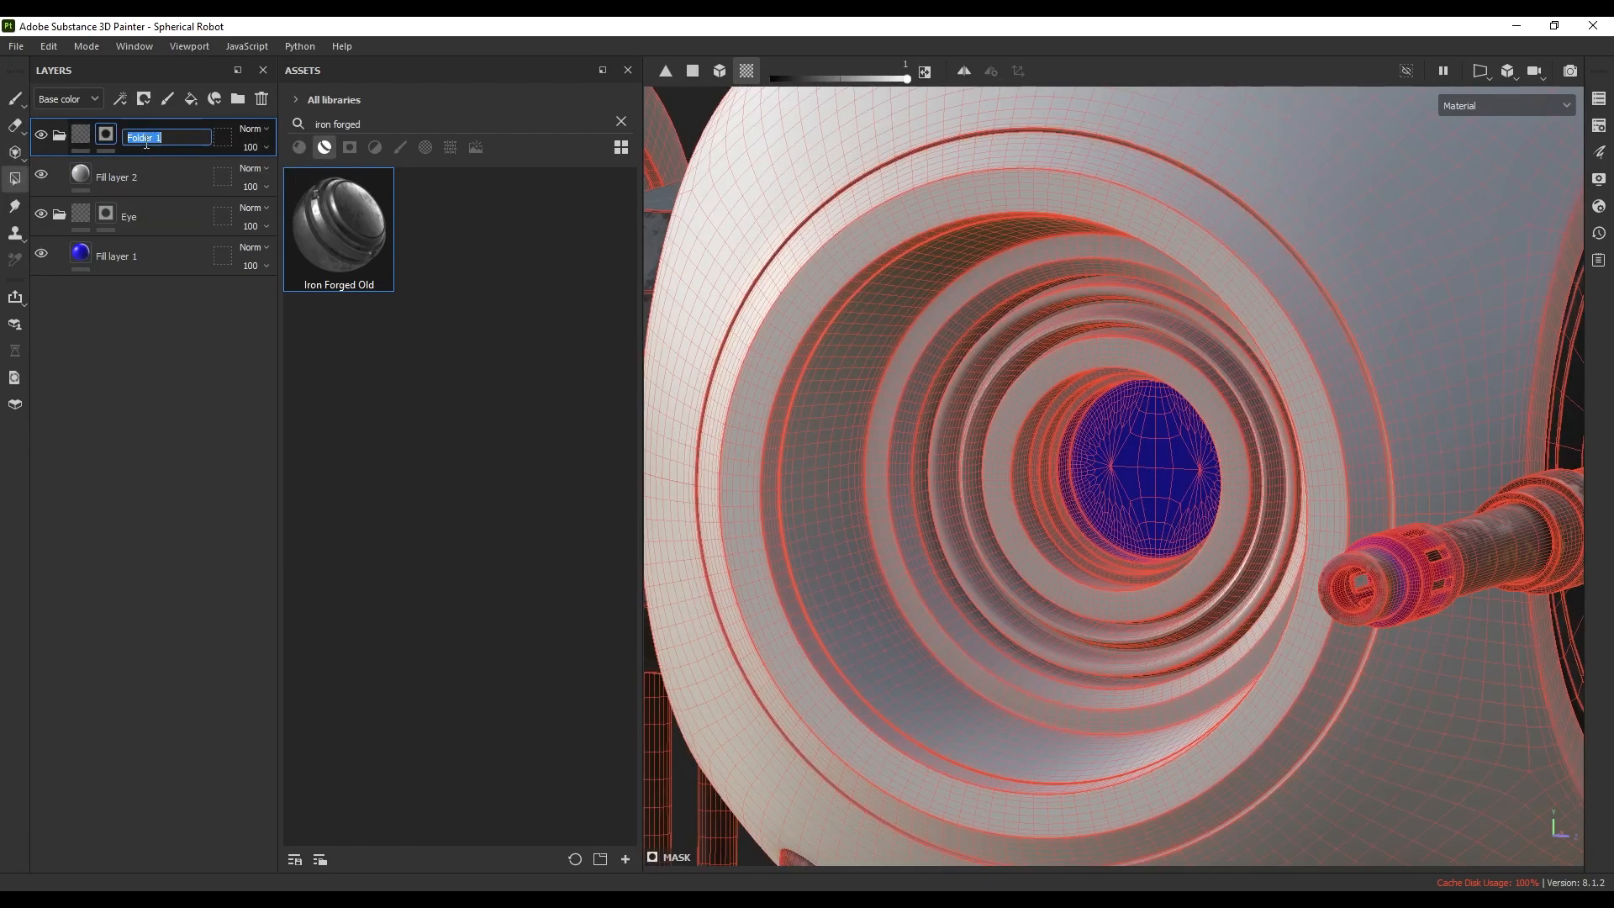
type("I")
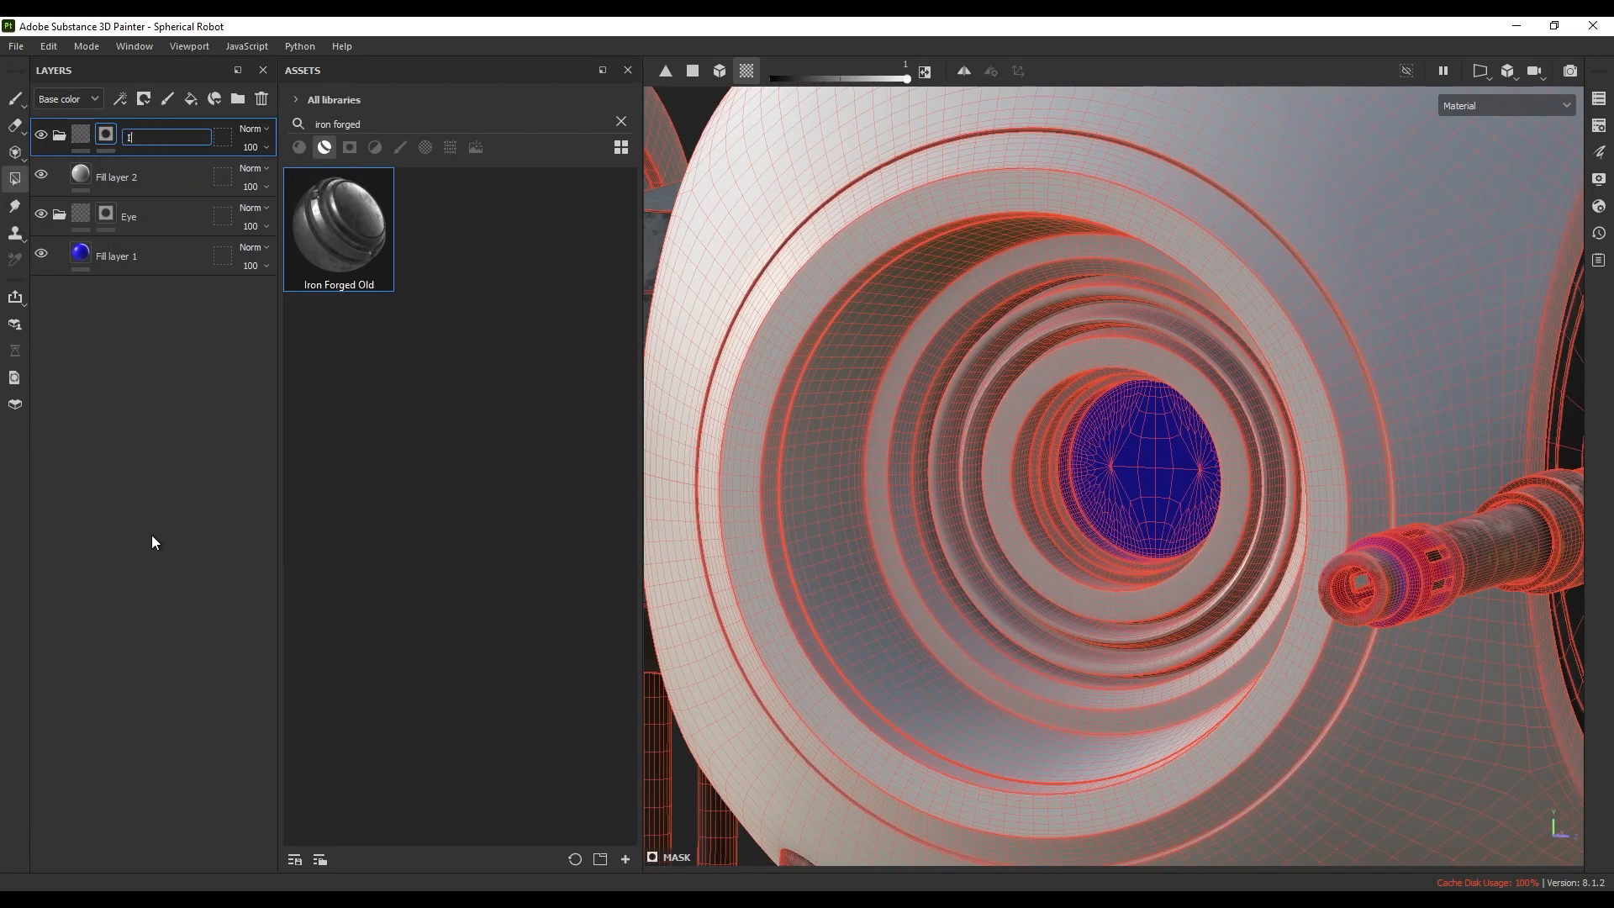
key("BackSpace")
key("BackSpace")
key("BackSpace")
key("BackSpace")
key("BackSpace")
key("BackSpace")
key("BackSpace")
type("Inner Part Eye")
key("Return")
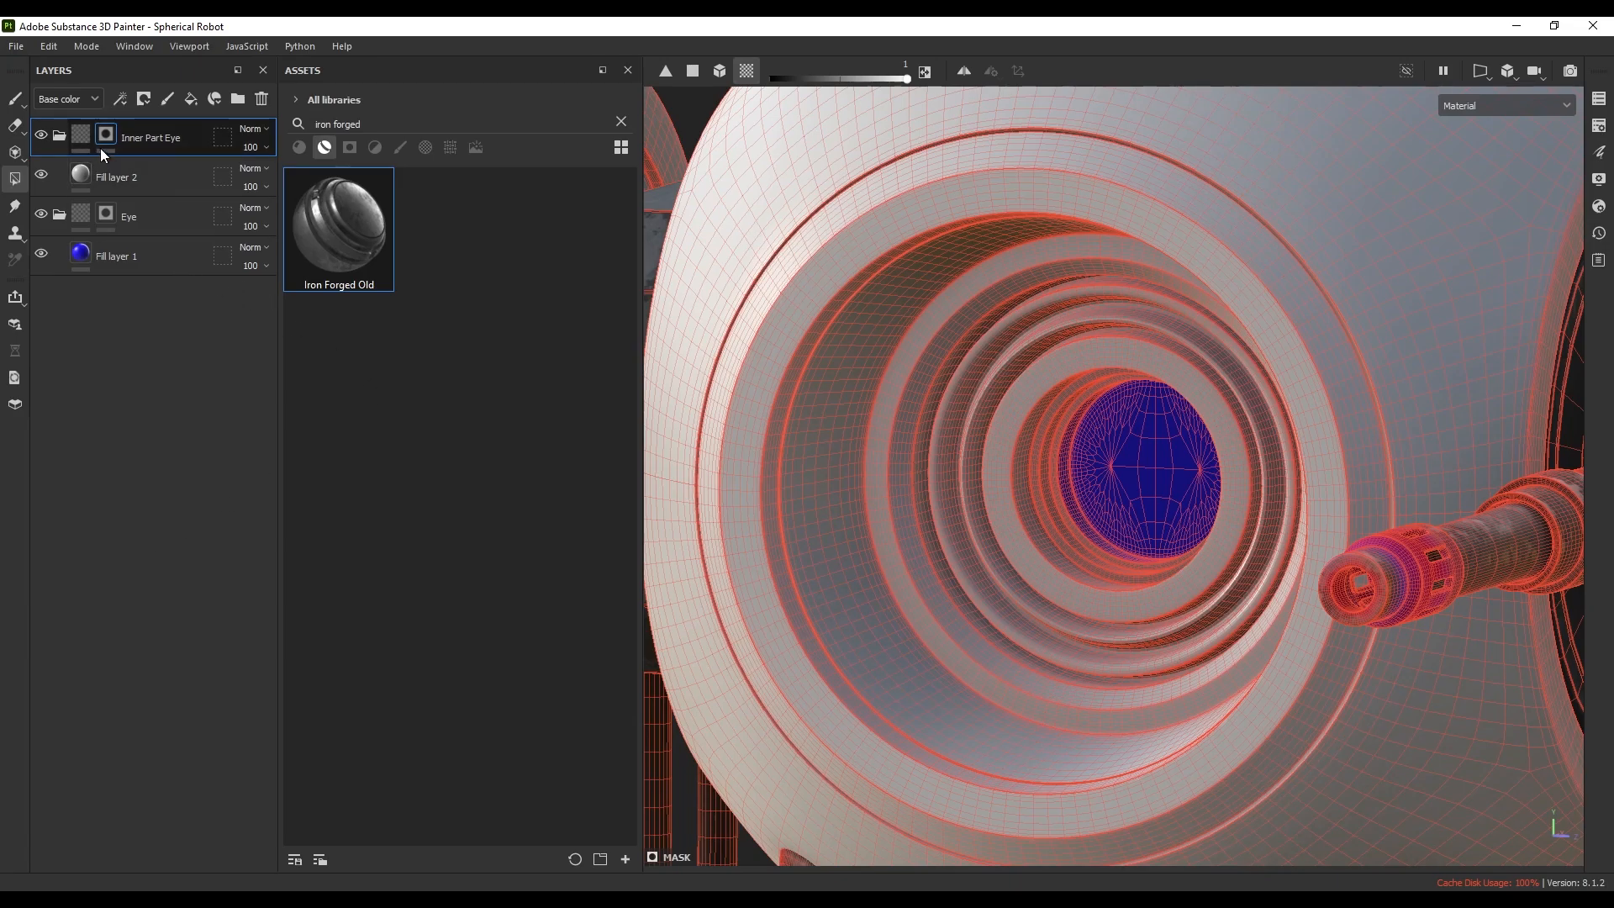
- Set the base color of the Inner Part Eye folder's fill layer to red
scroll(989, 498, "up", 4)
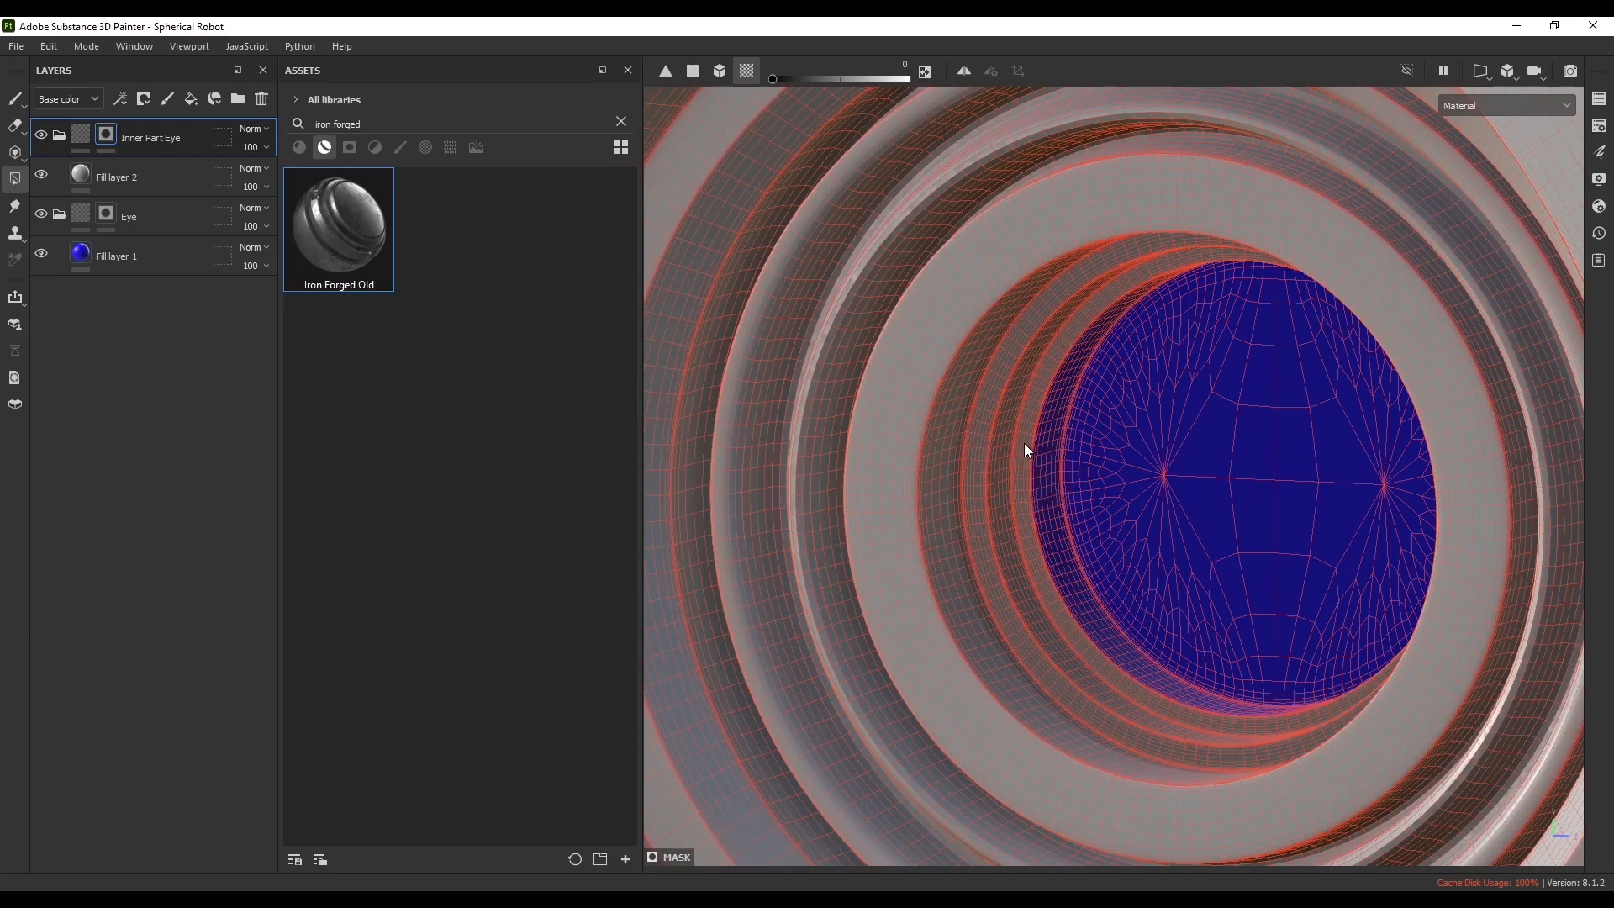
left_click(94, 175)
right_click(1076, 333)
left_click(1170, 509)
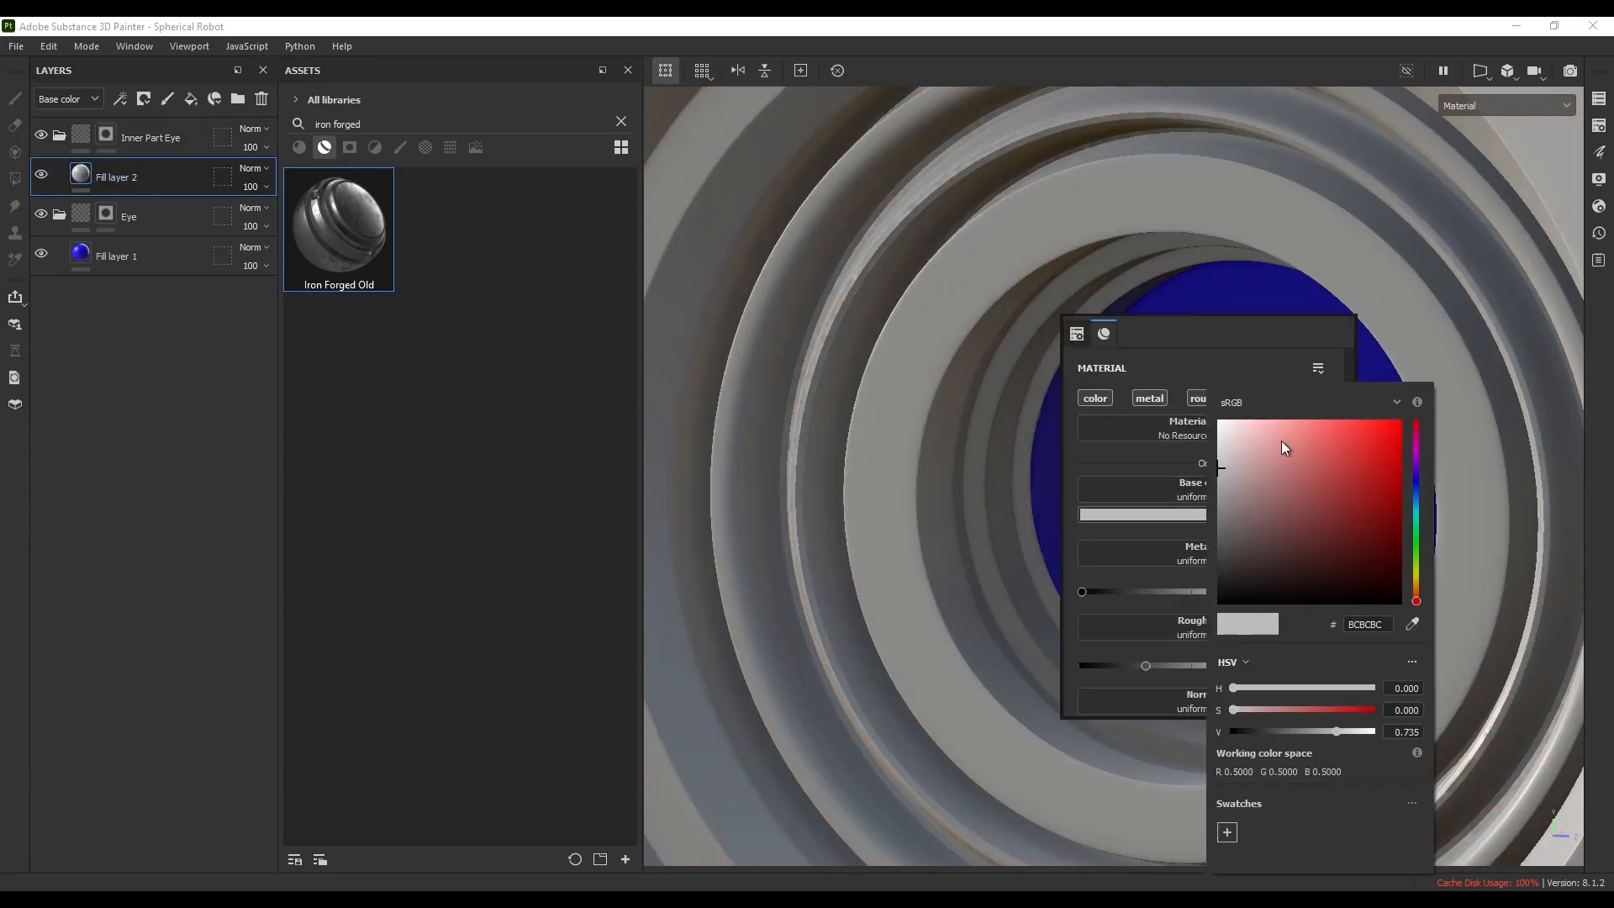
left_click(1350, 422)
left_click(1123, 164)
- Fill the narrow inner rings closest to the blue disc with white in the Inner Part Eye folder's mask
middle_click_drag(991, 429, 975, 424, "alt")
left_click_drag(975, 425, 917, 441, "alt")
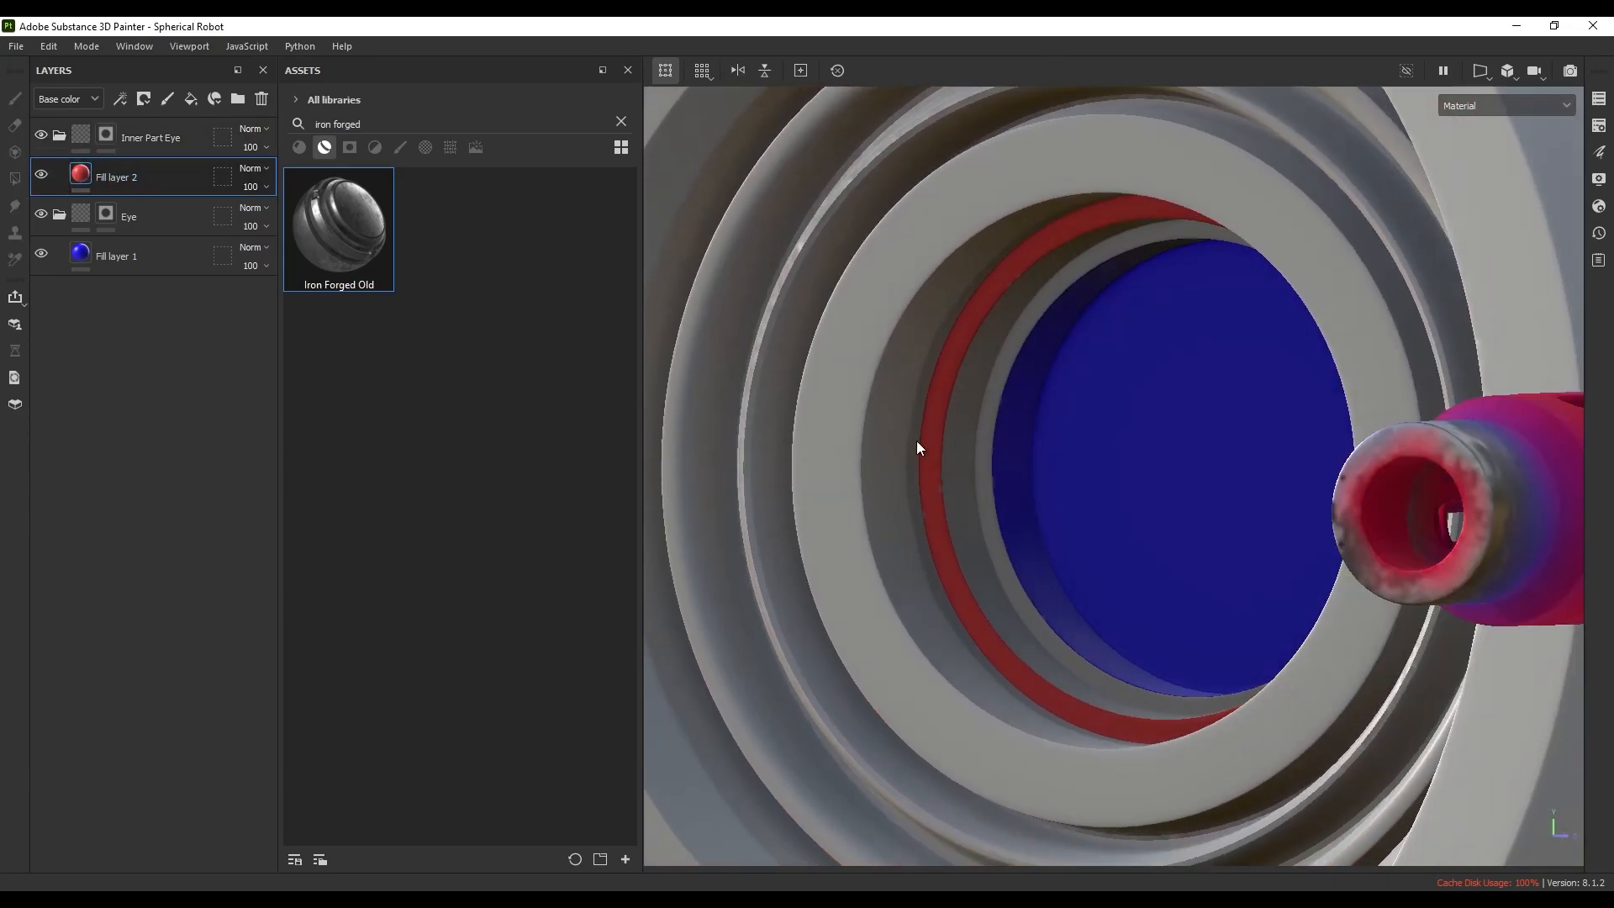
scroll(916, 441, "up", 3)
left_click(106, 136)
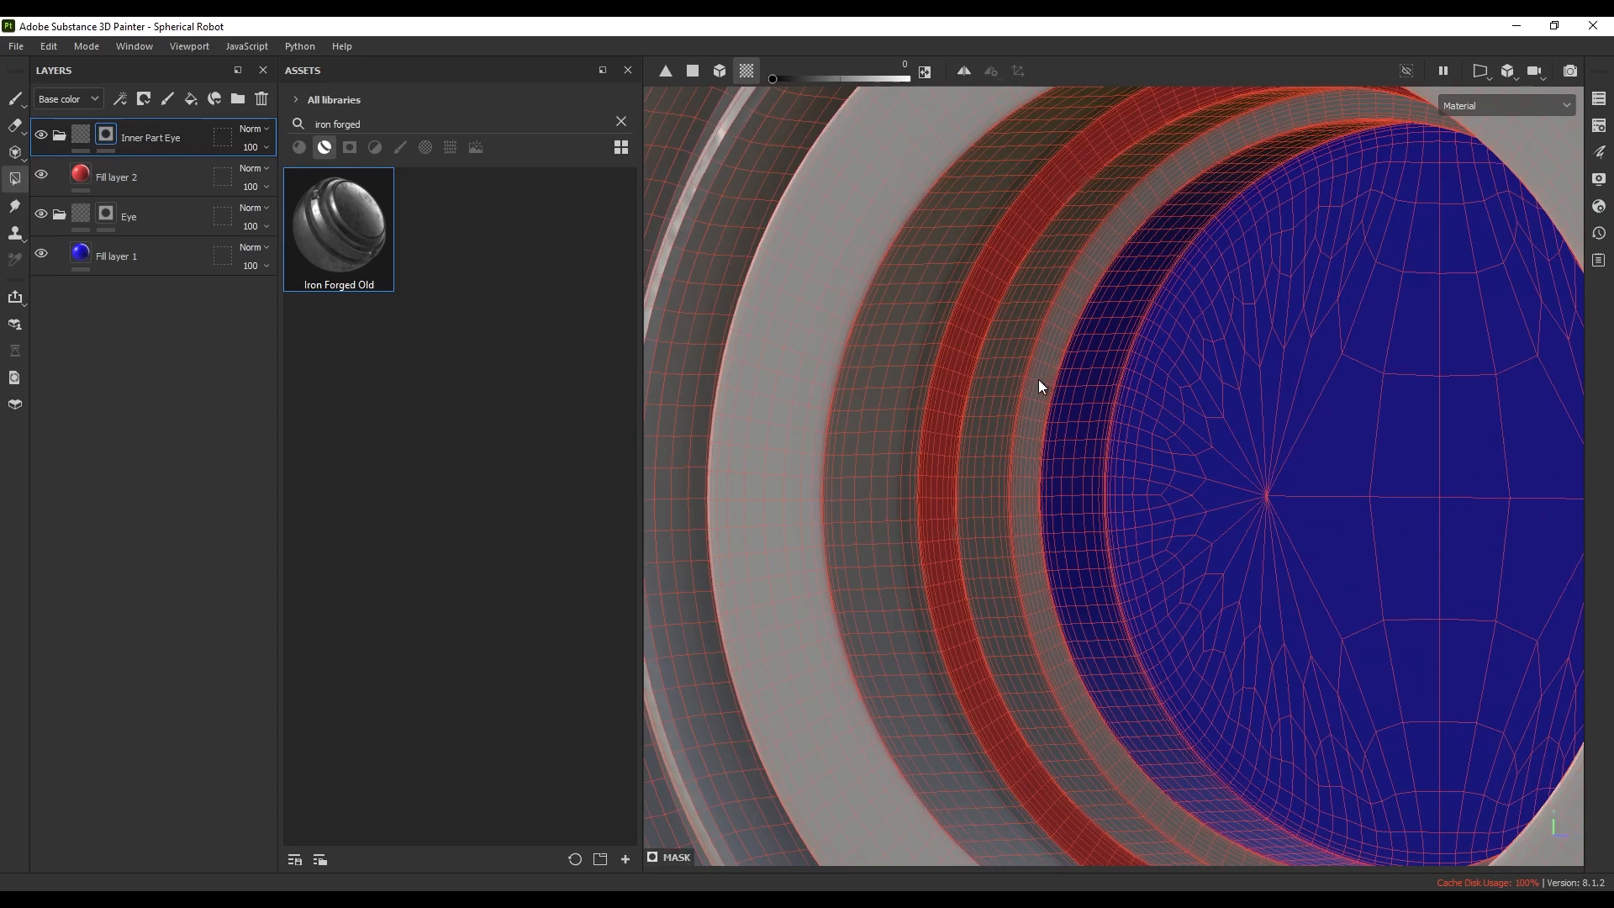
key("x")
left_click_drag(1040, 370, 830, 390)
scroll(843, 378, "down", 3)
- Extend the Inner Part Eye mask over the remaining stepped rings and the wide inner wall of the eye opening
middle_click_drag(900, 350, 1104, 342, "alt")
left_click_drag(964, 332, 923, 321)
scroll(971, 386, "up", 3)
left_click_drag(923, 321, 790, 377, "alt")
scroll(924, 412, "down", 4)
mouse_move(941, 420)
left_mouse_down("alt")
mouse_move(1014, 455)
mouse_move(886, 390)
mouse_move(834, 386)
mouse_move(854, 437)
mouse_move(964, 431)
left_mouse_up("alt")
scroll(885, 390, "up", 4)
scroll(854, 436, "down", 4)
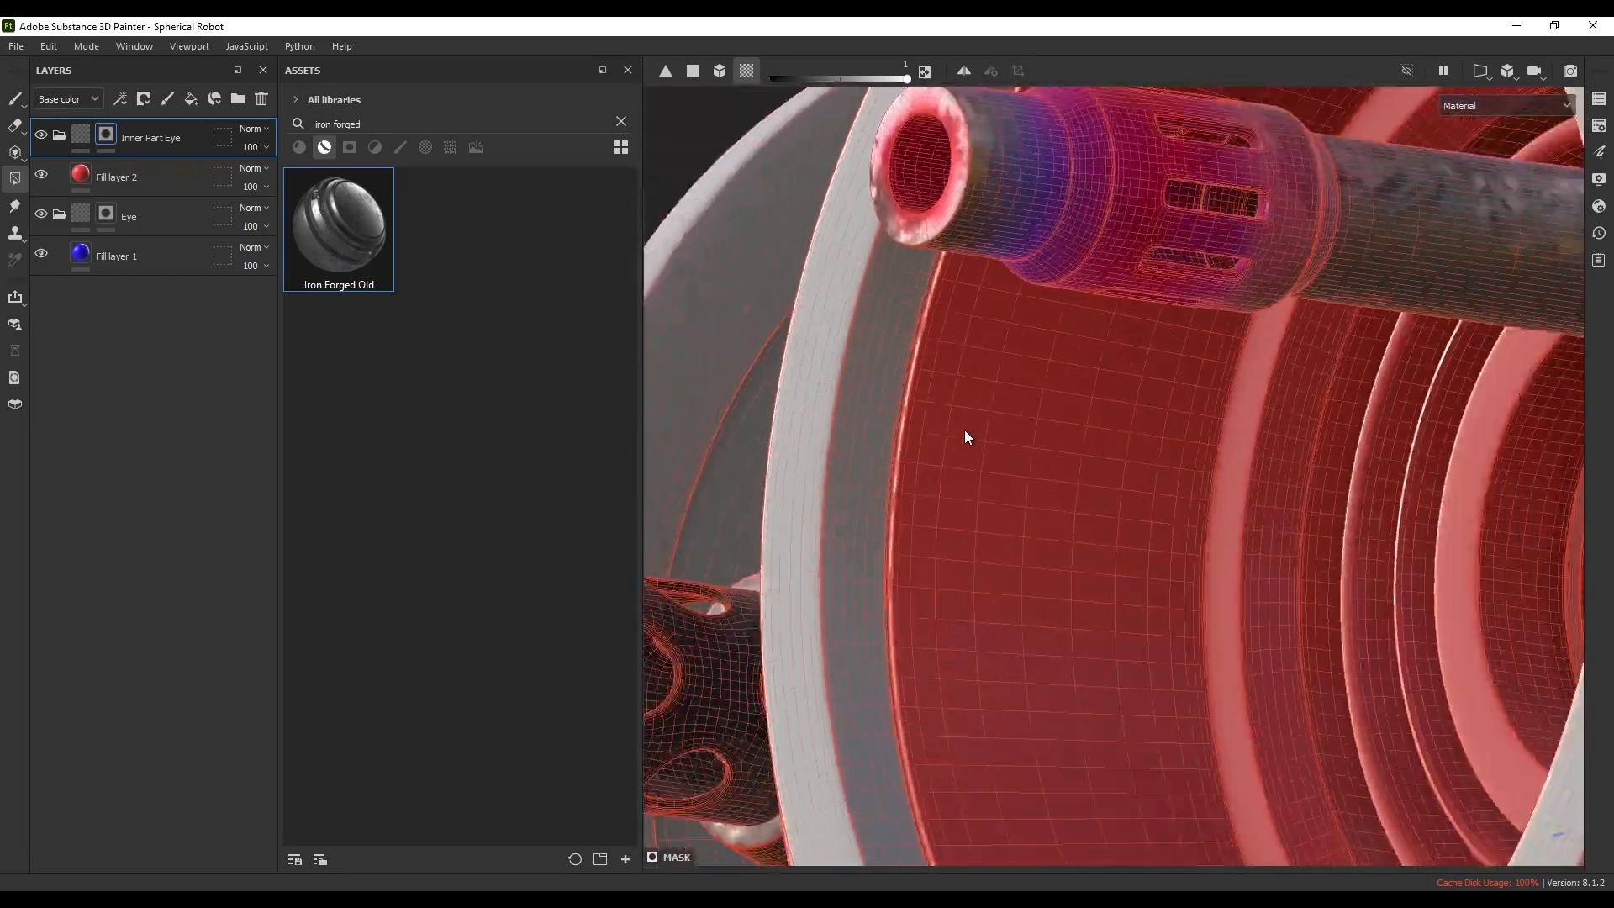
scroll(964, 431, "down", 4)
left_click_drag(1077, 444, 1069, 432, "alt")
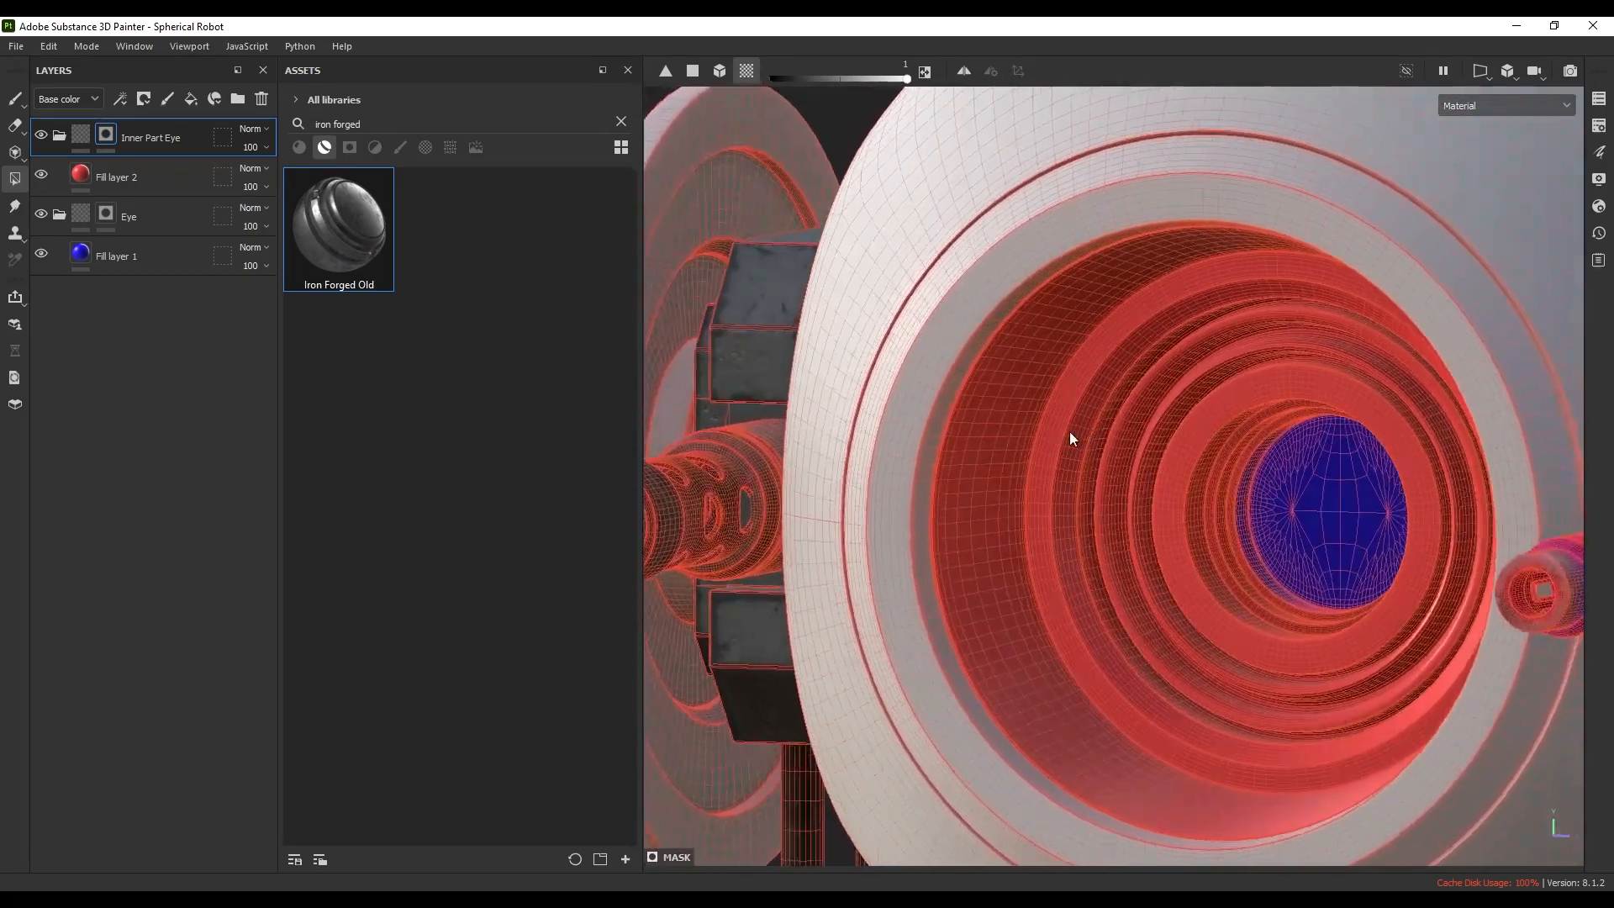
- Add a fill layer above the collapsed Inner Part Eye folder and set its base color to green
left_click(59, 137)
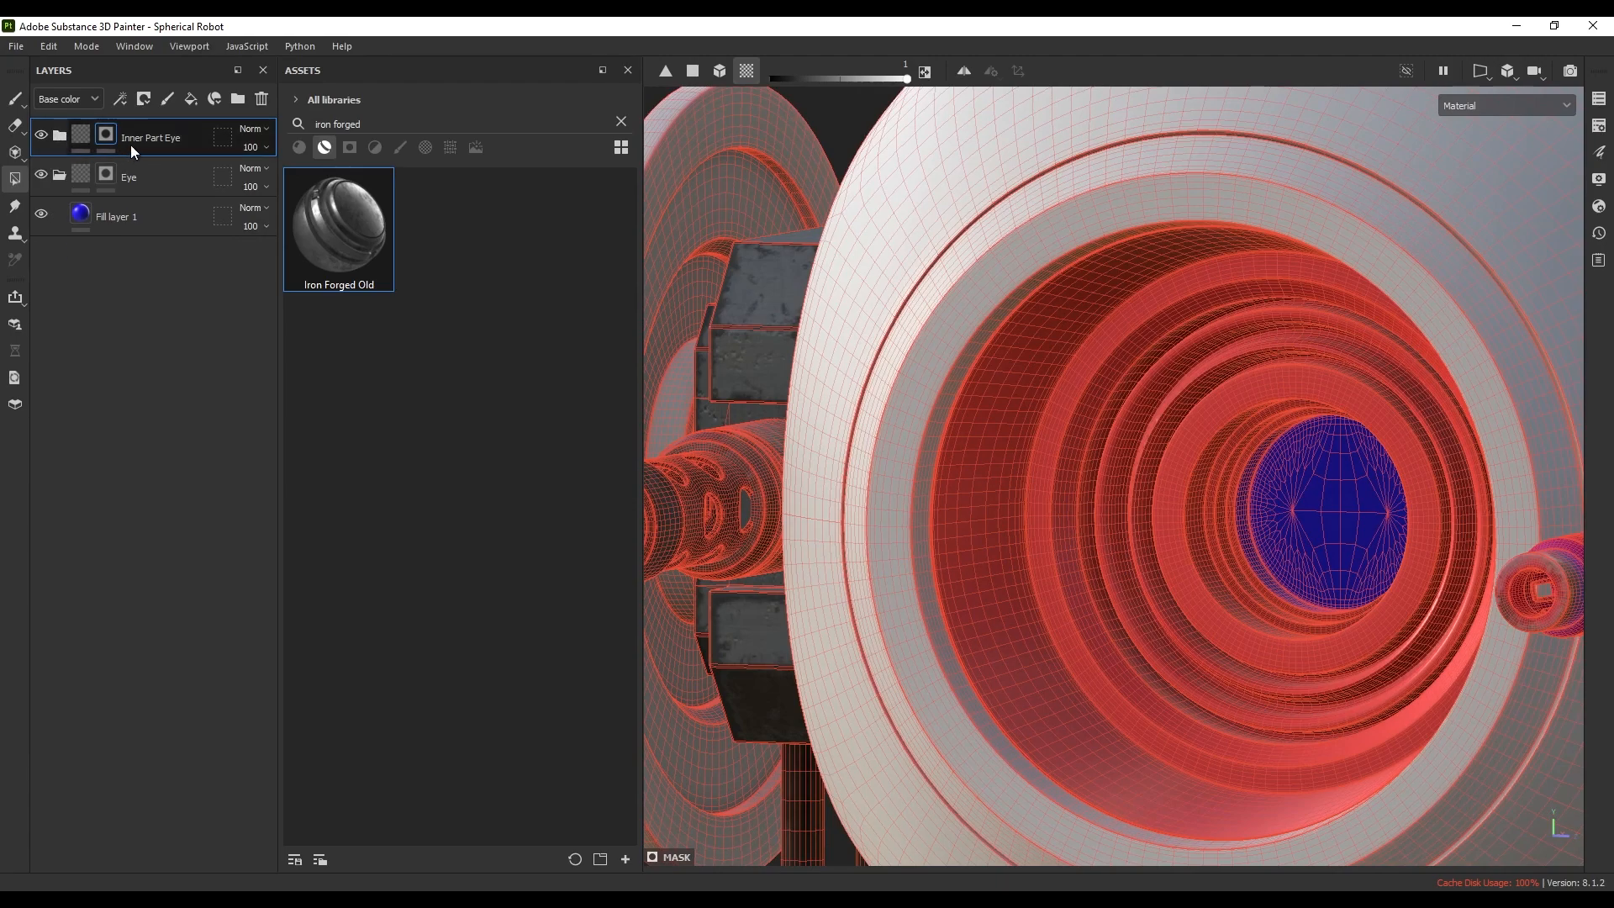
left_click(188, 99)
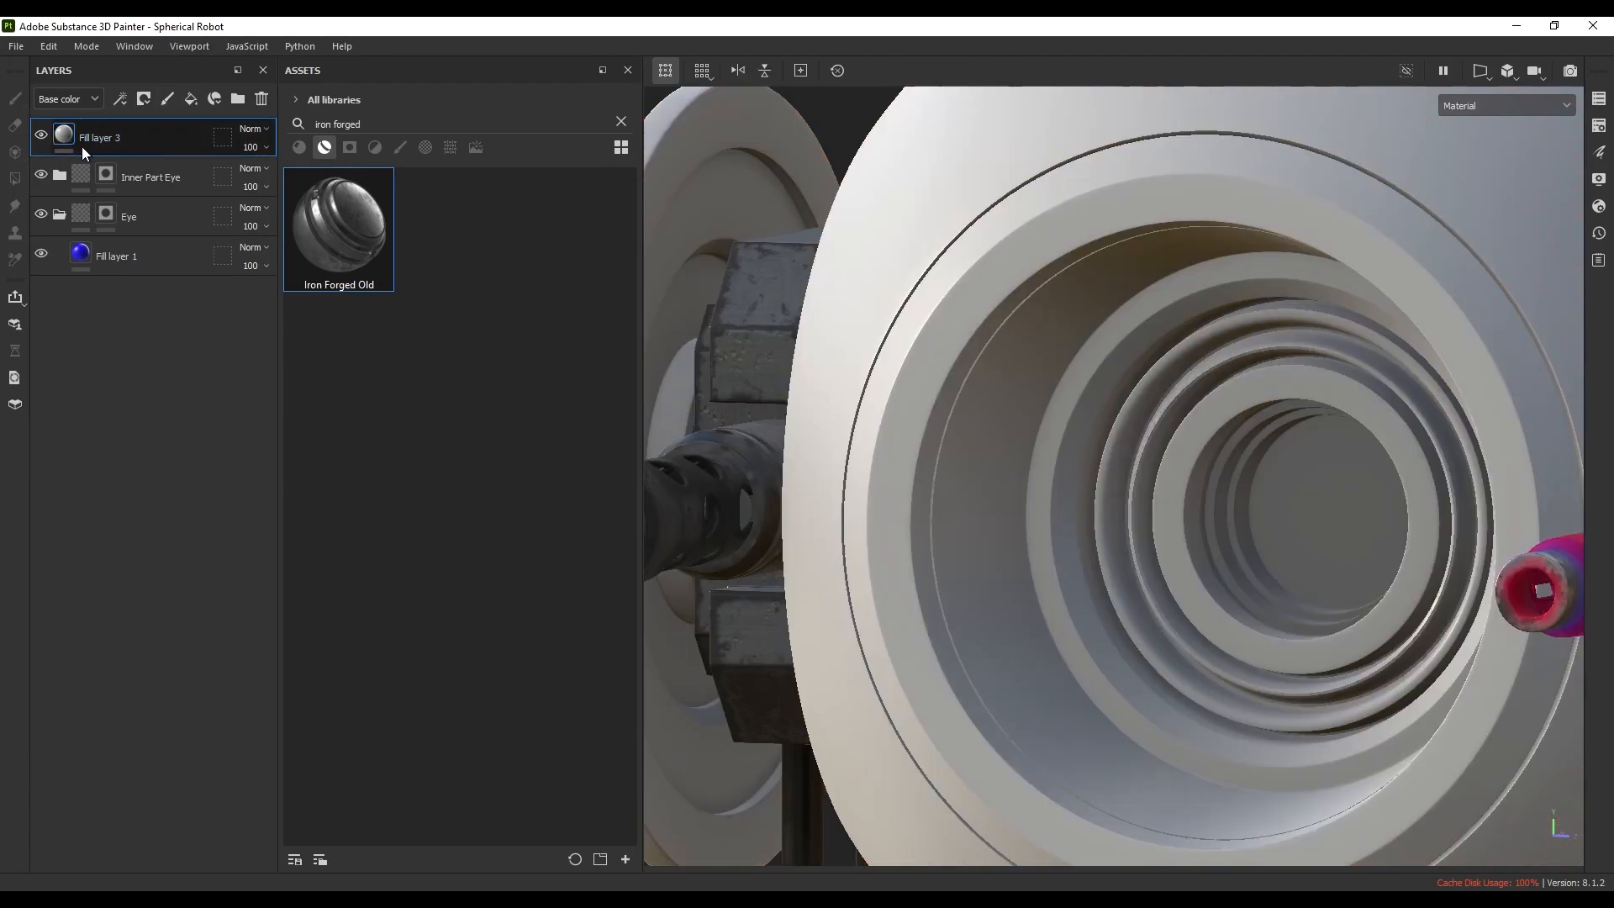
right_click(1165, 373)
left_click(1272, 570)
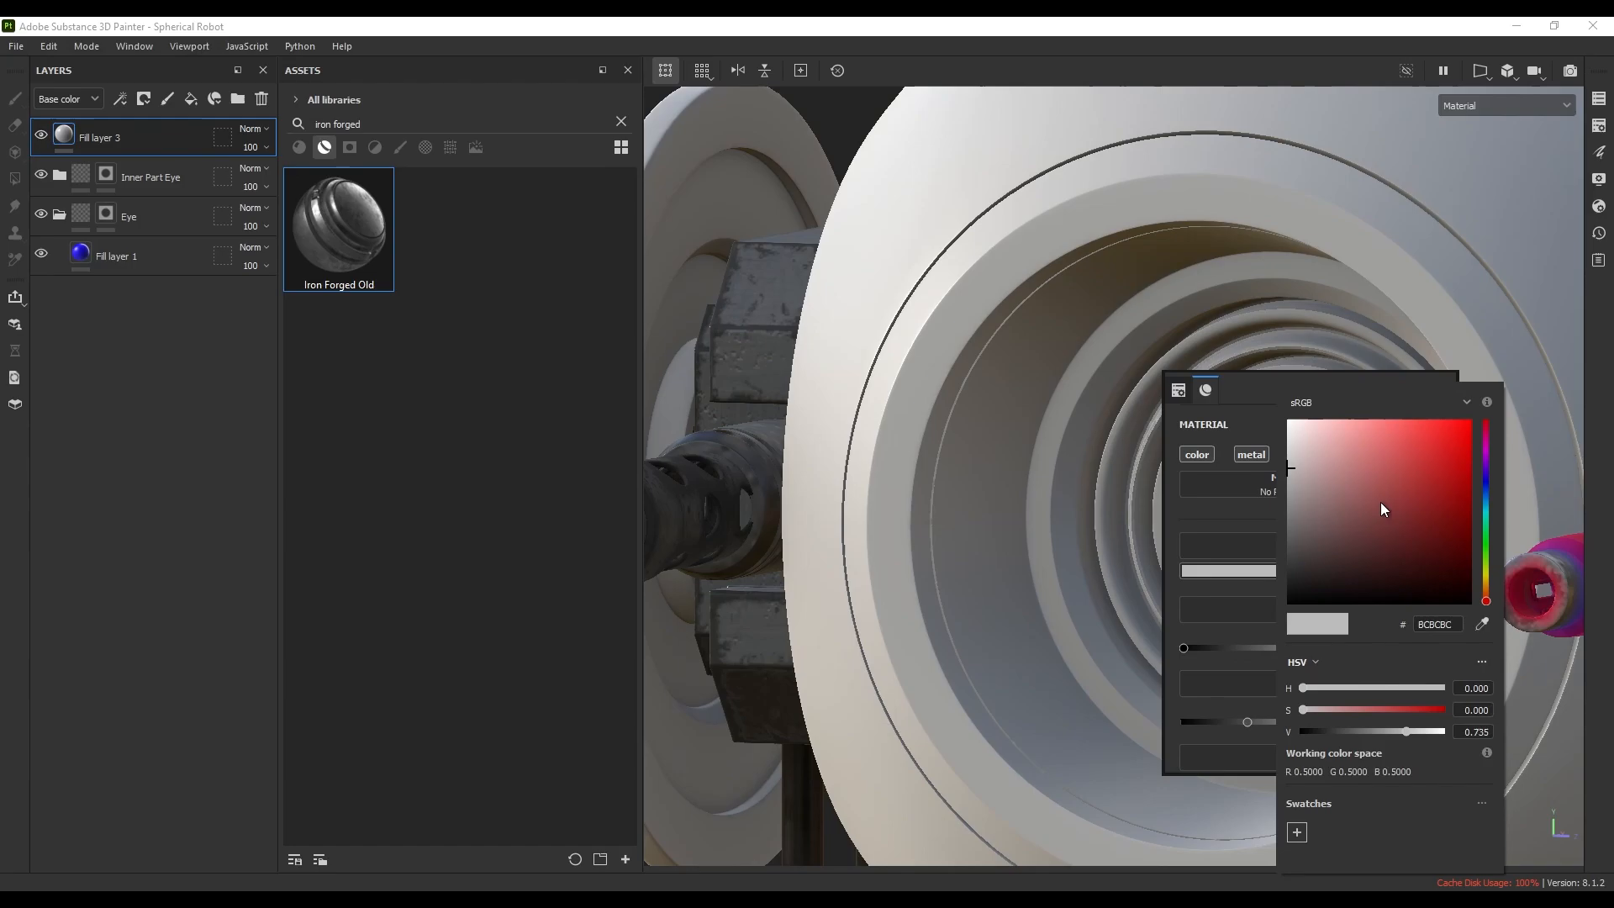
left_click(1486, 526)
left_click_drag(1402, 479, 1421, 462)
- Group the green fill layer into a folder and add a black mask to that folder
left_click(91, 135)
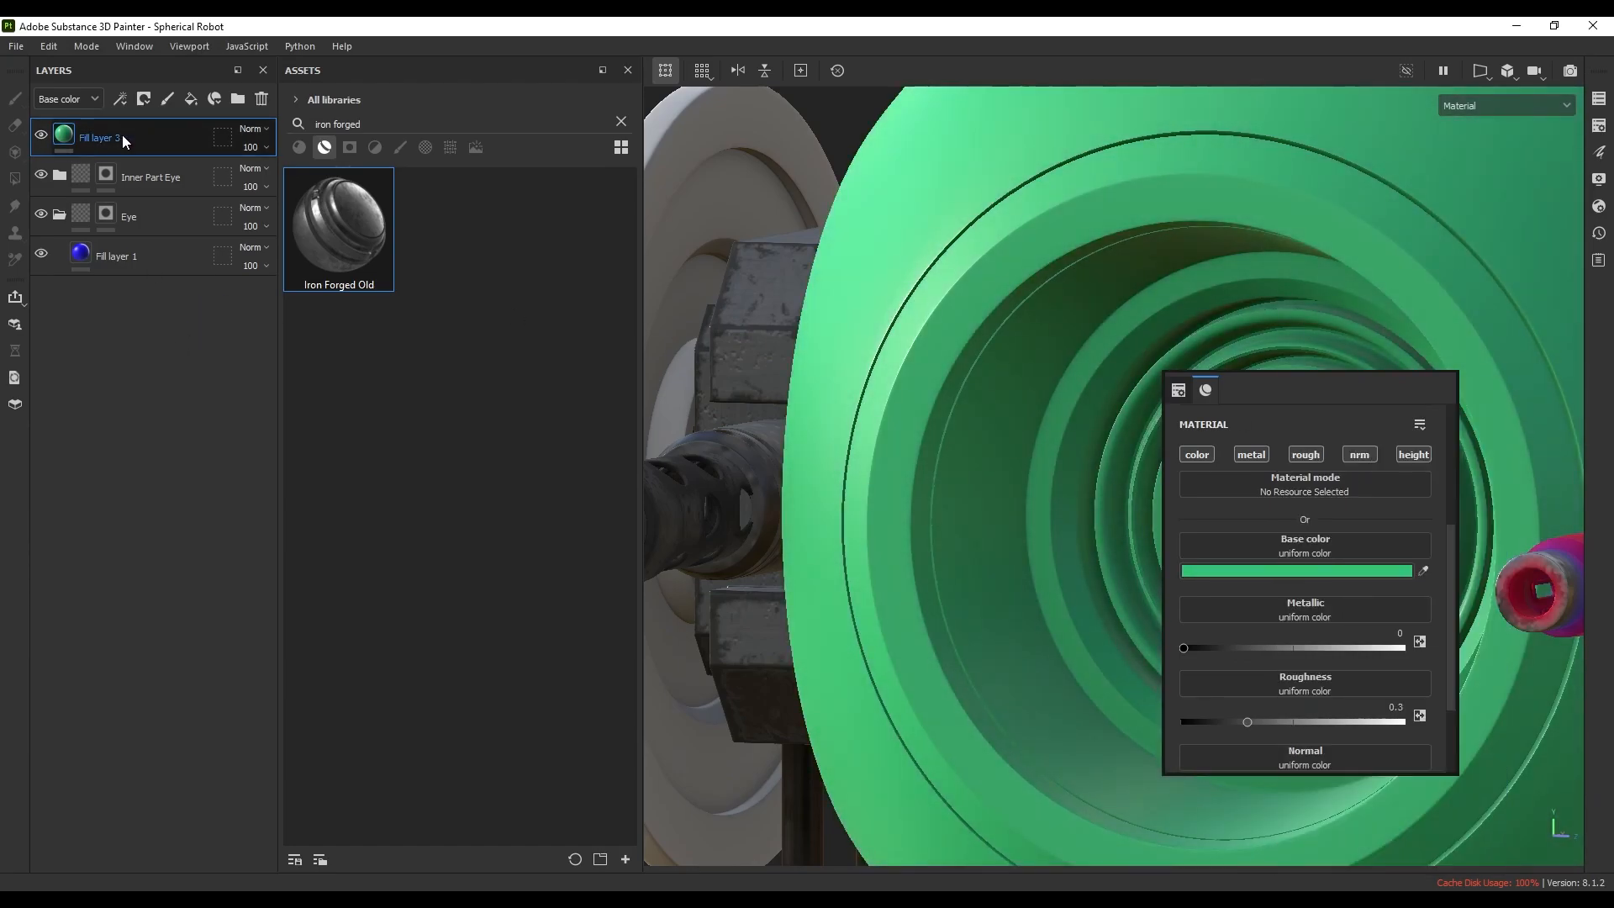
key("ctrl+g")
left_click(145, 100)
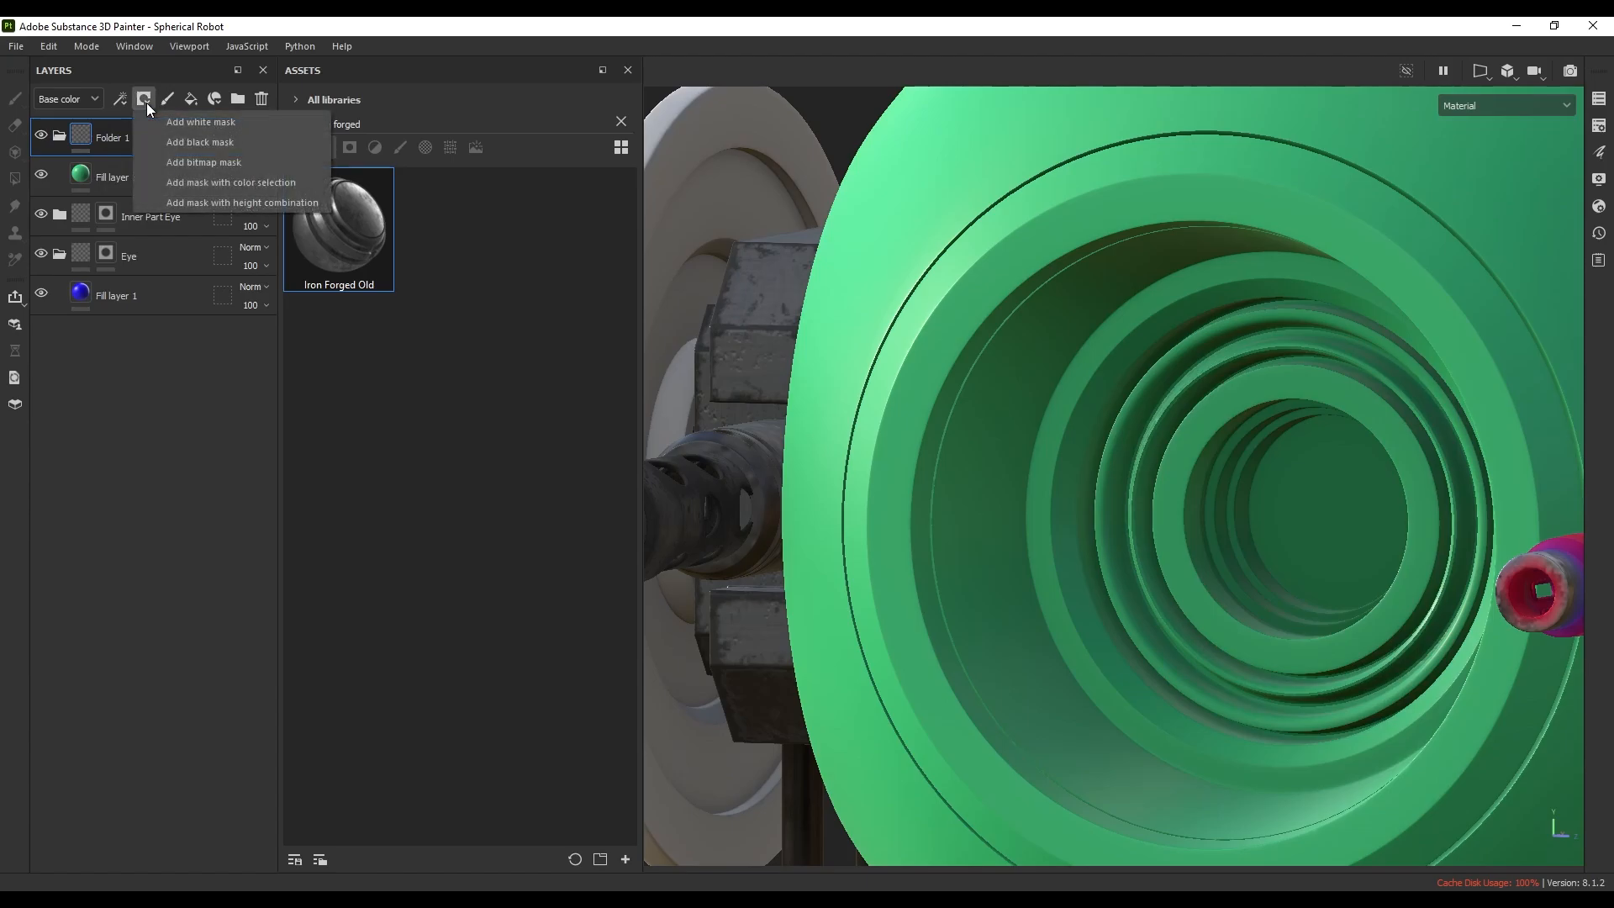
left_click(158, 126)
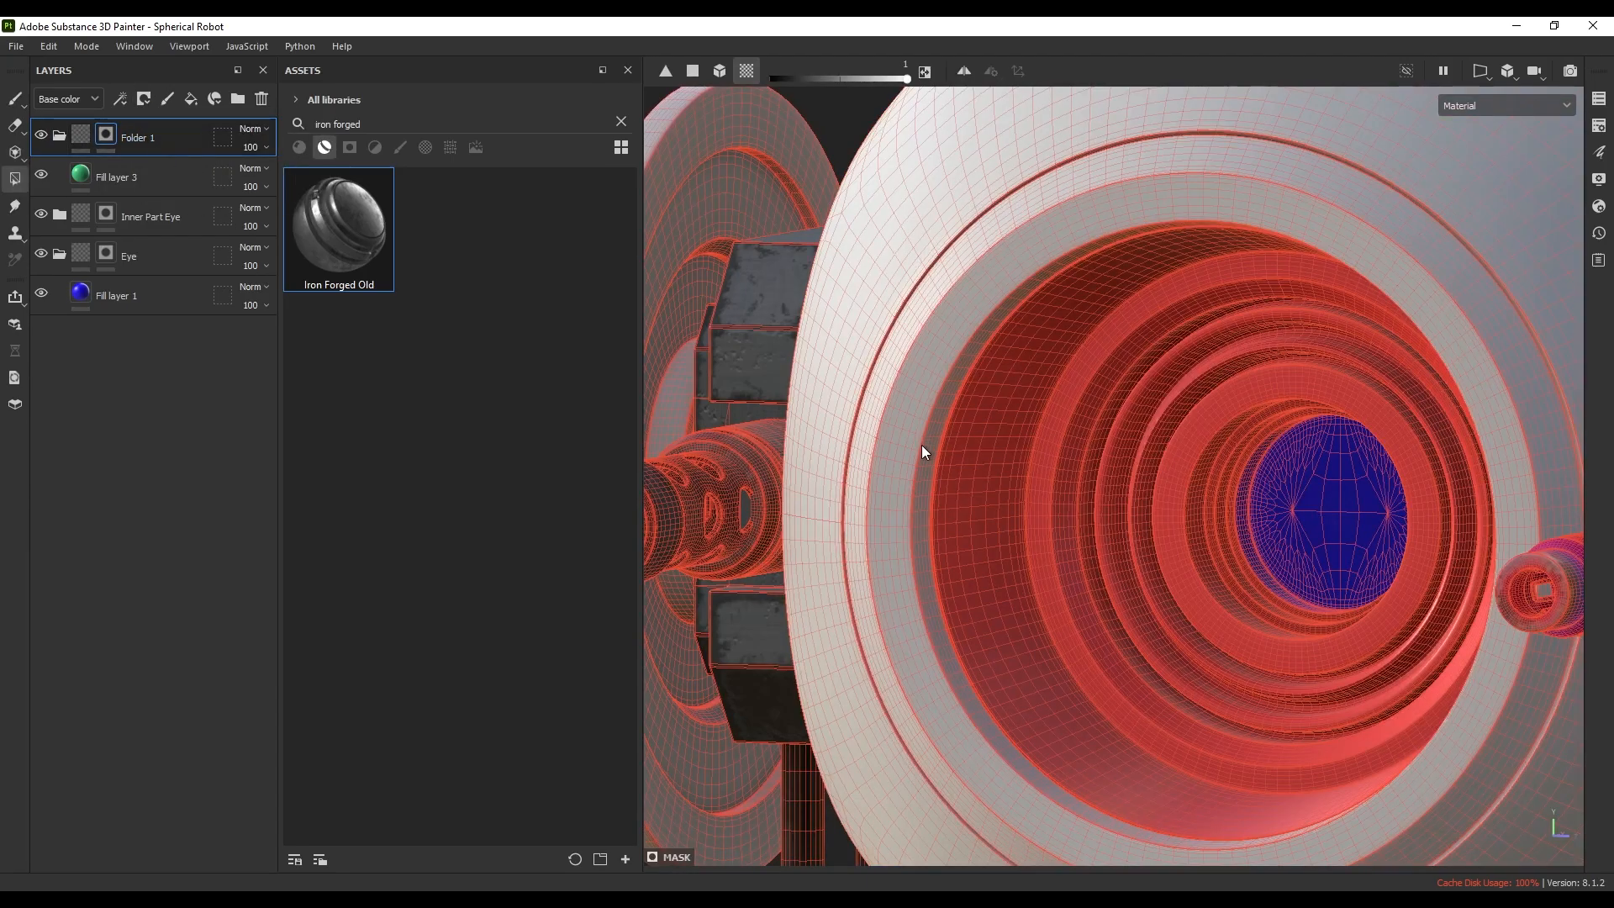
- Fill the rings framing the eye opening, from the thin inner edge to the outer groove, in the green folder's mask
scroll(922, 441, "up", 5)
scroll(924, 441, "up", 10)
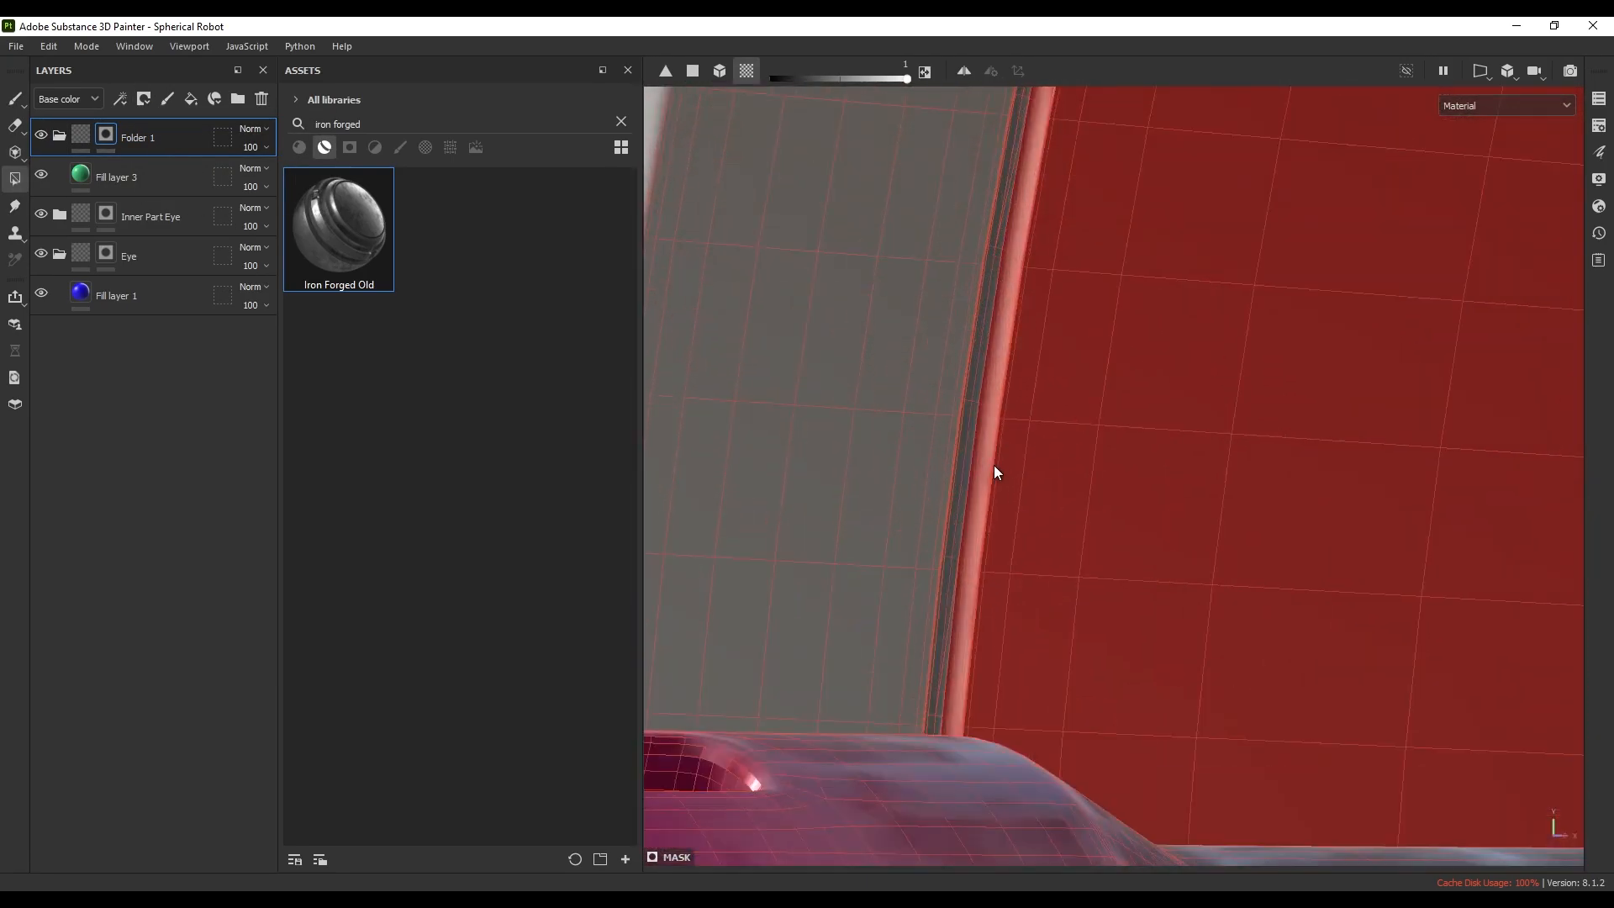
left_click(950, 460)
scroll(944, 466, "down", 5)
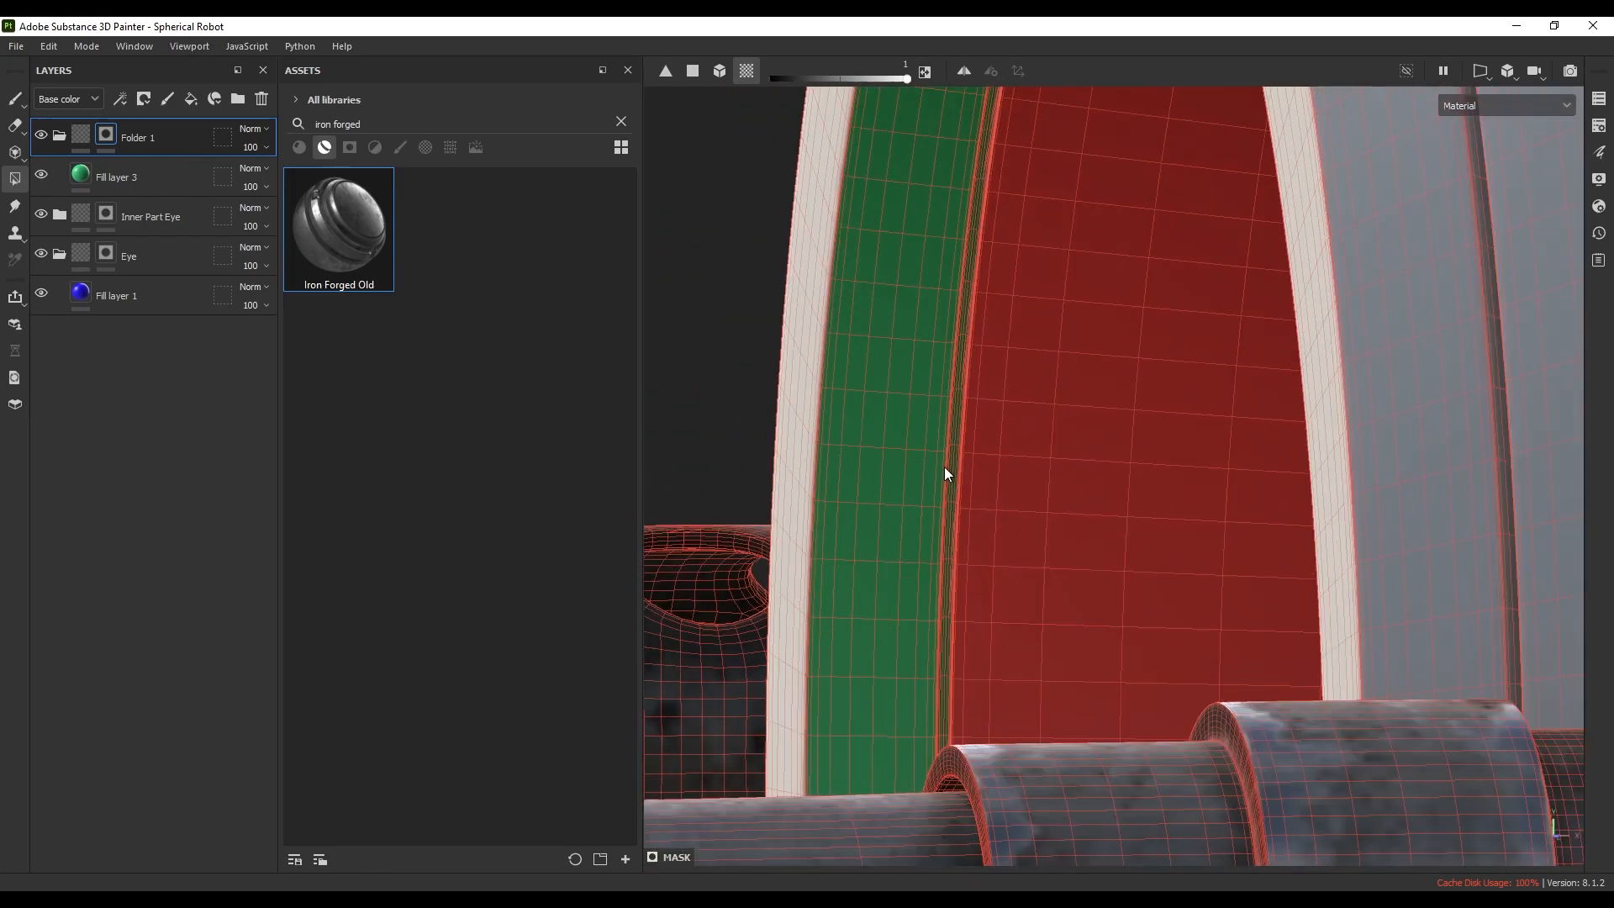
left_click(796, 393)
scroll(740, 378, "down", 5)
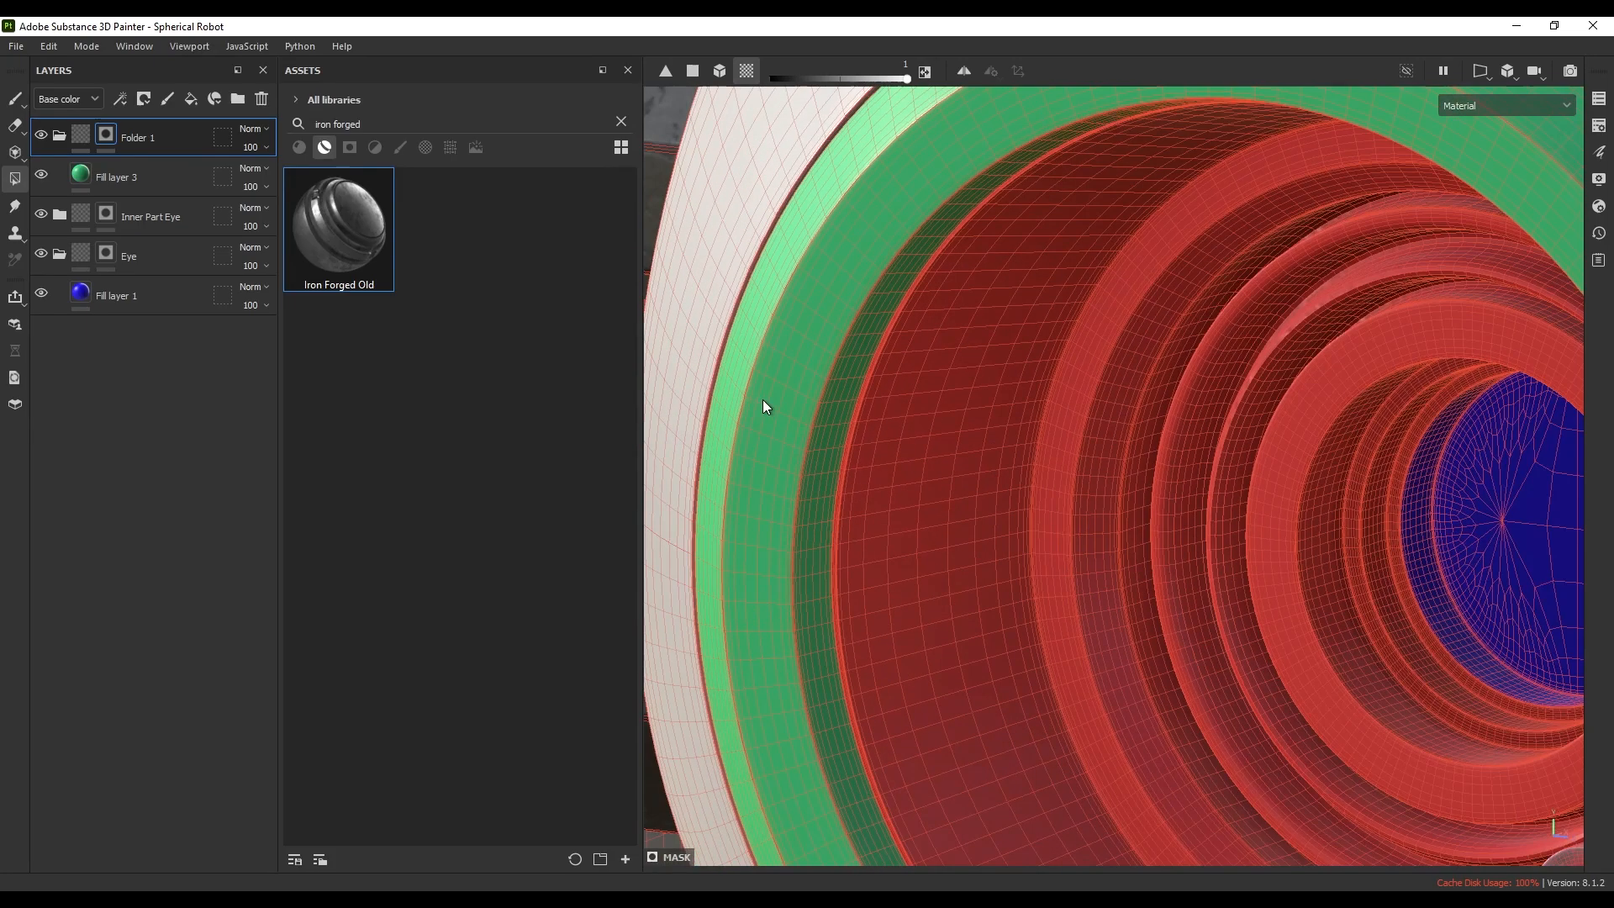
scroll(710, 340, "up", 8)
middle_click_drag(719, 343, 1001, 456, "alt")
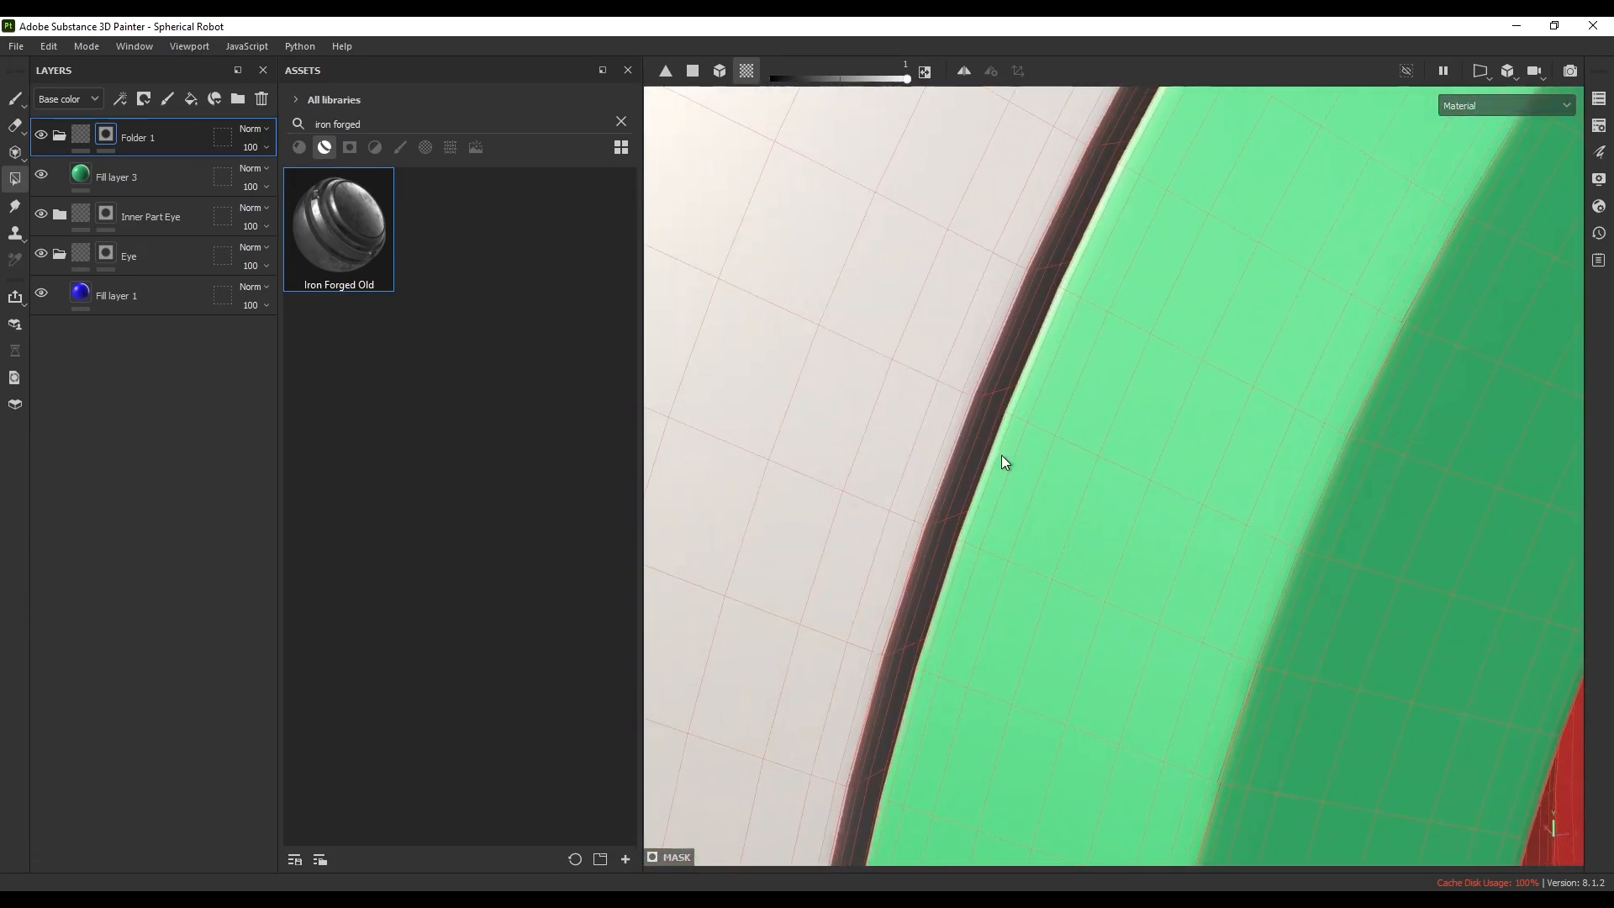
left_click_drag(1001, 456, 1137, 488, "alt")
left_click(975, 475)
scroll(980, 477, "down", 10)
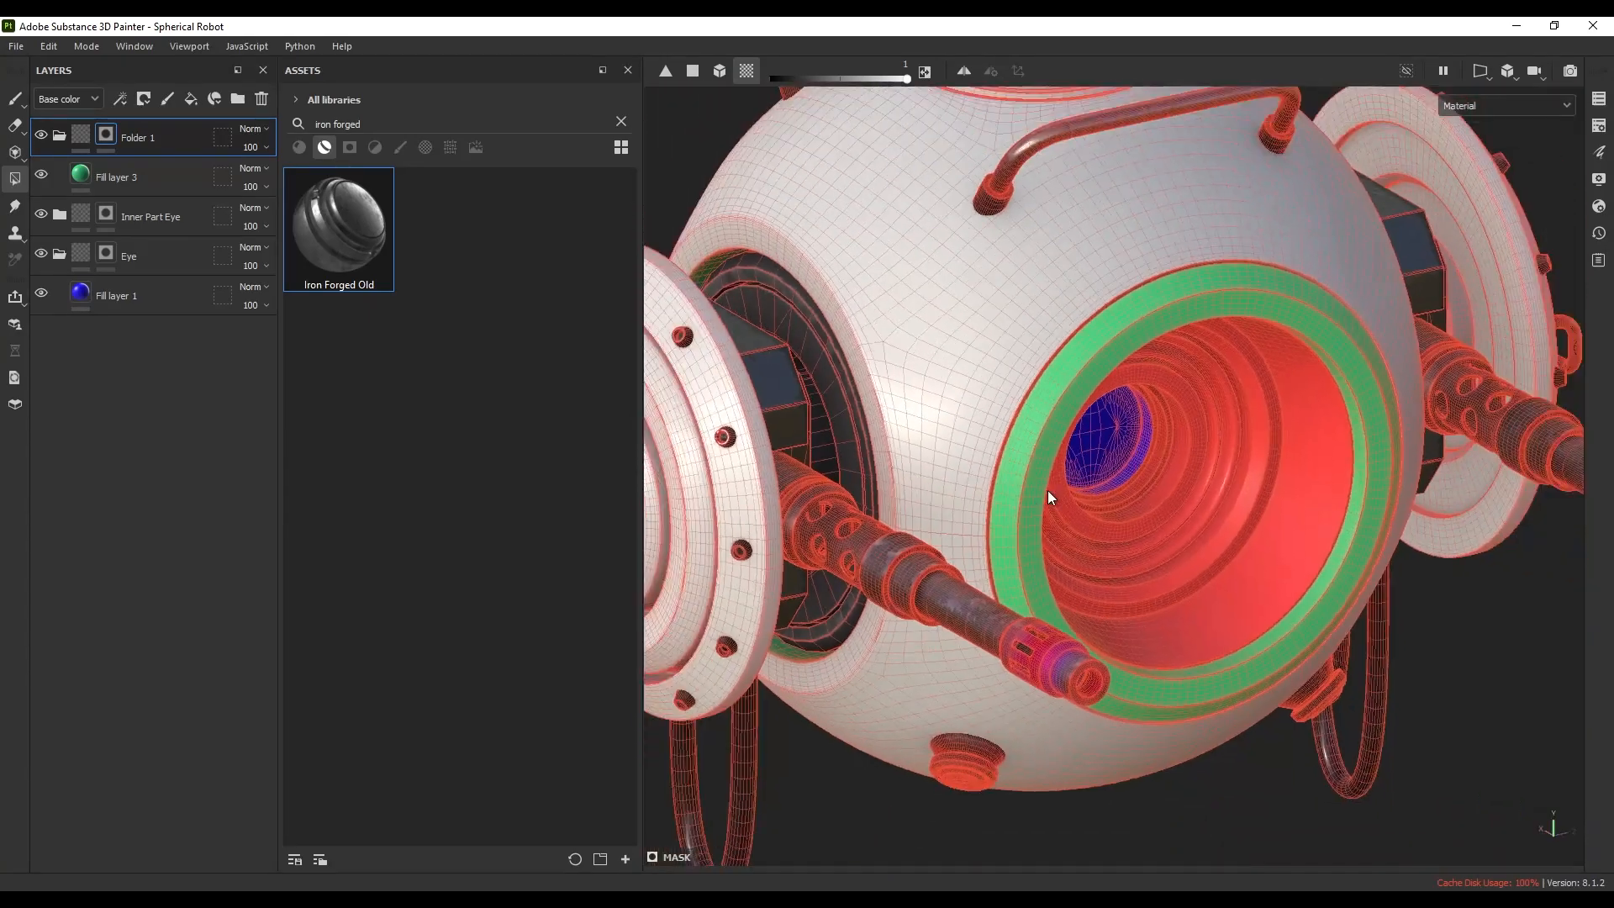
left_click_drag(1114, 483, 966, 426, "alt")
middle_click_drag(966, 426, 1021, 458, "alt")
scroll(967, 438, "up", 2)
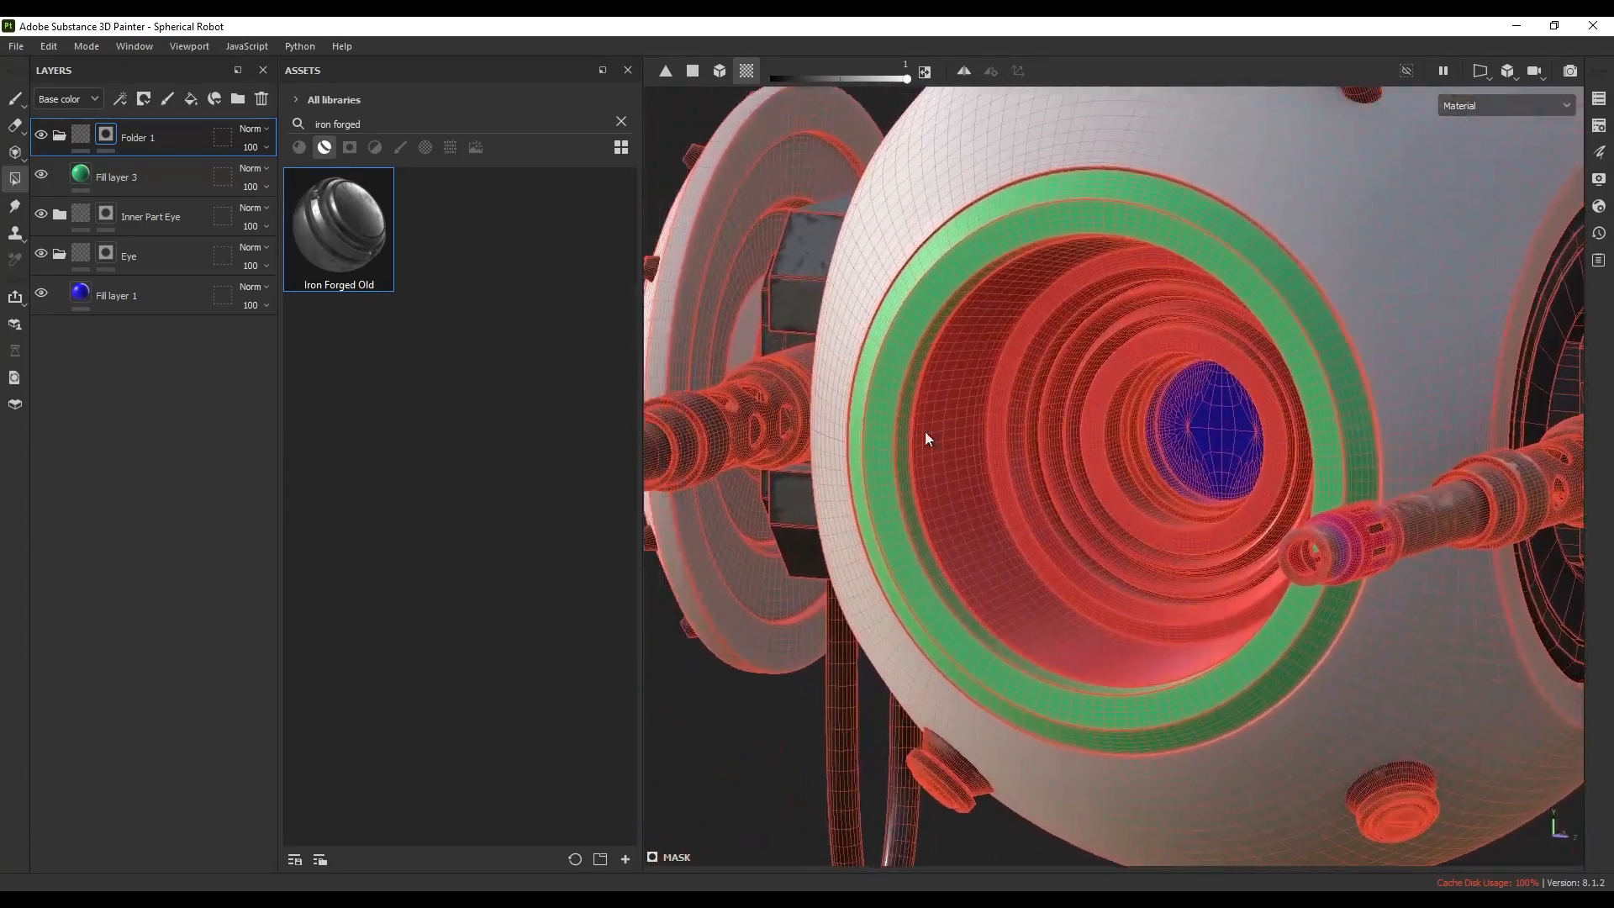
- Rename the green masked folder to Eye Frame
double_click(139, 137)
type("Eye Frame")
key("Return")
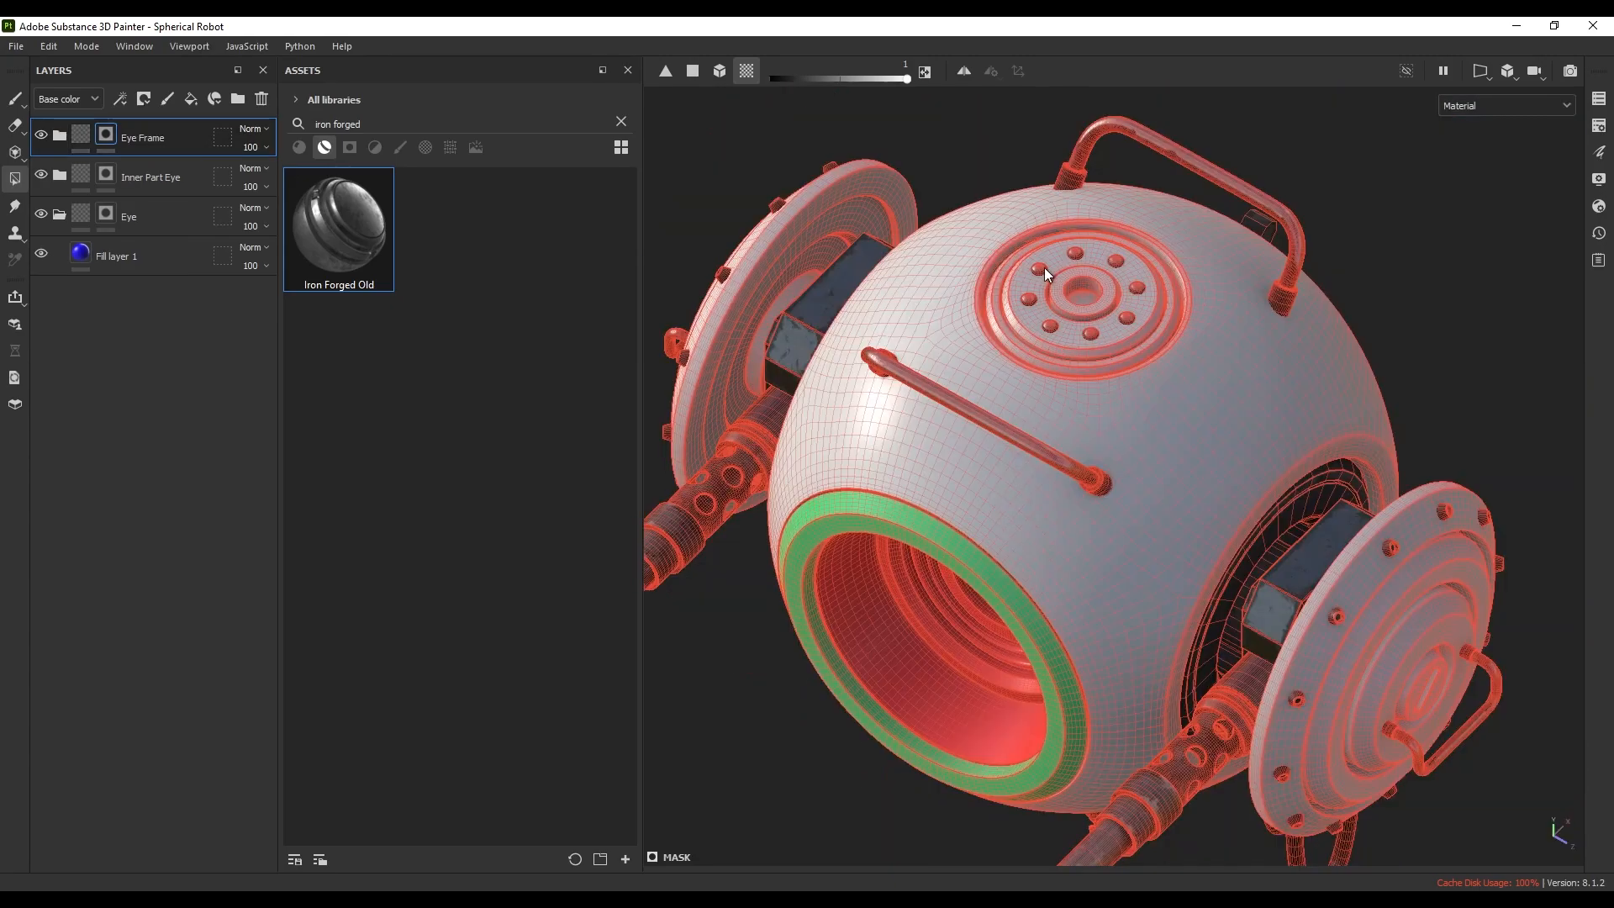
- Add a fill layer above the Eye Frame folder for the sphere's top disc and group it into a folder named Upper Frame
scroll(1059, 269, "up", 5)
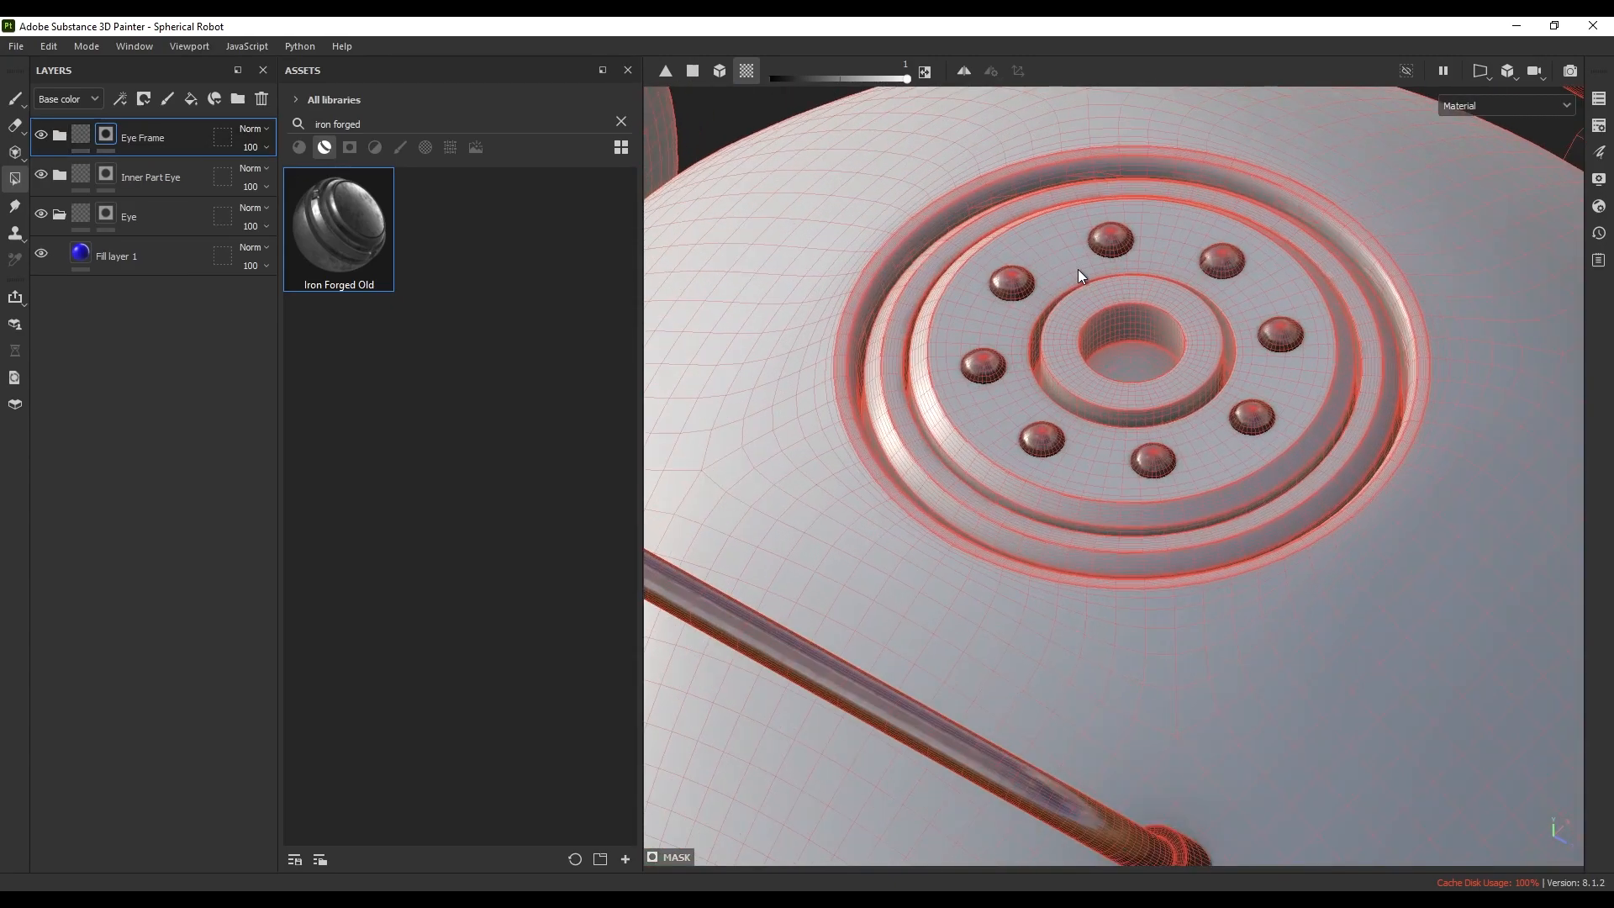
left_click_drag(1077, 269, 968, 464, "alt")
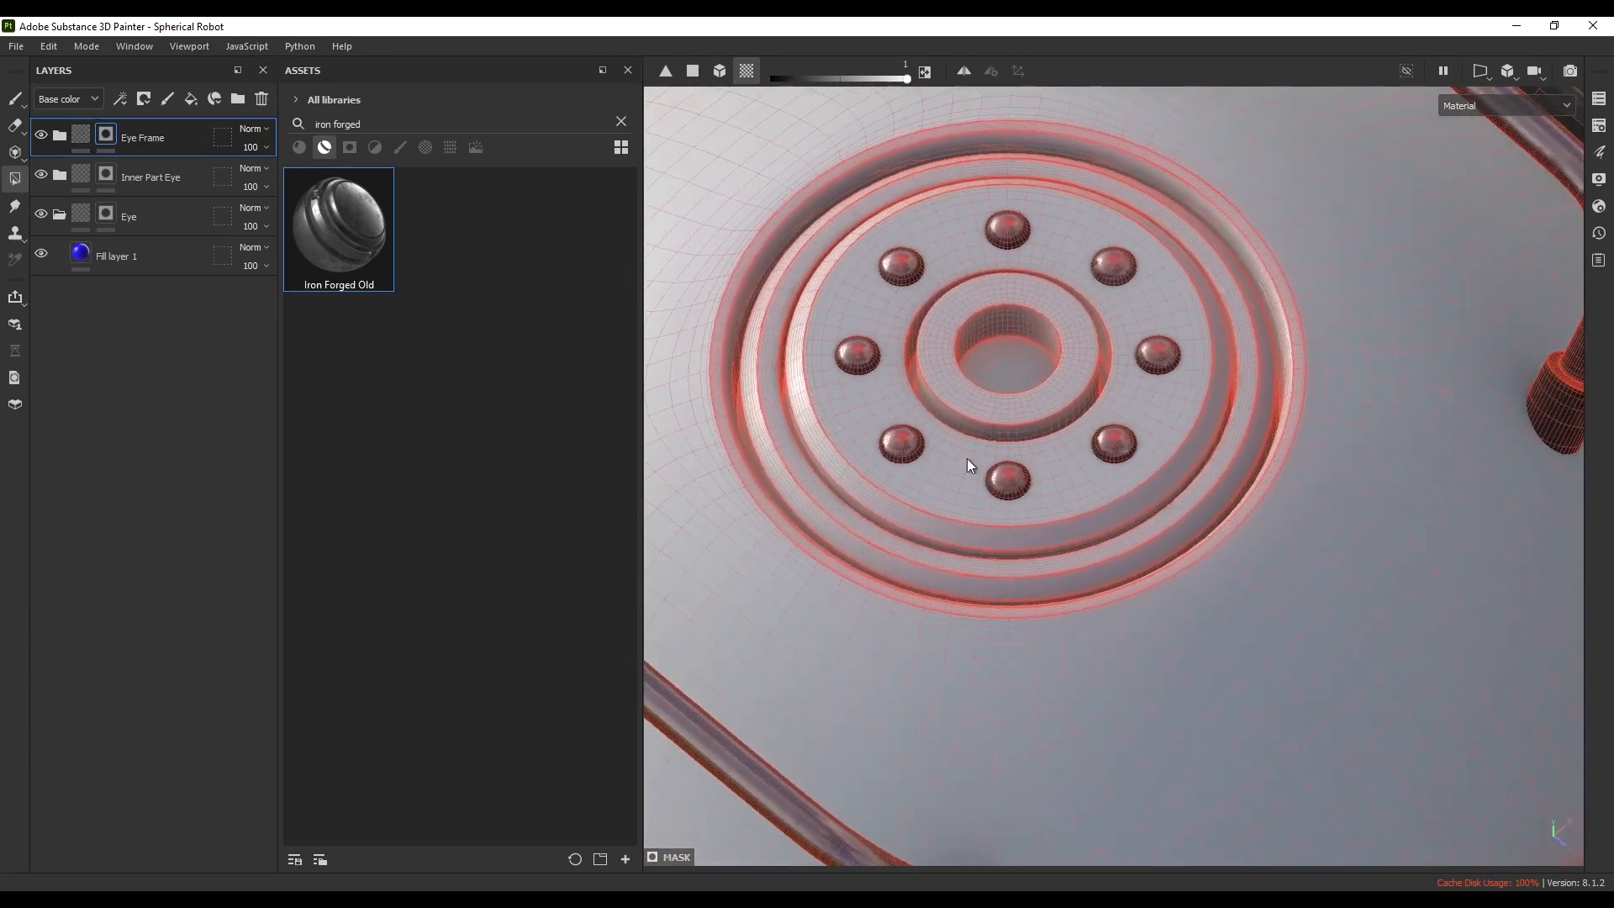
scroll(936, 544, "up", 3)
left_click_drag(937, 543, 992, 494, "alt")
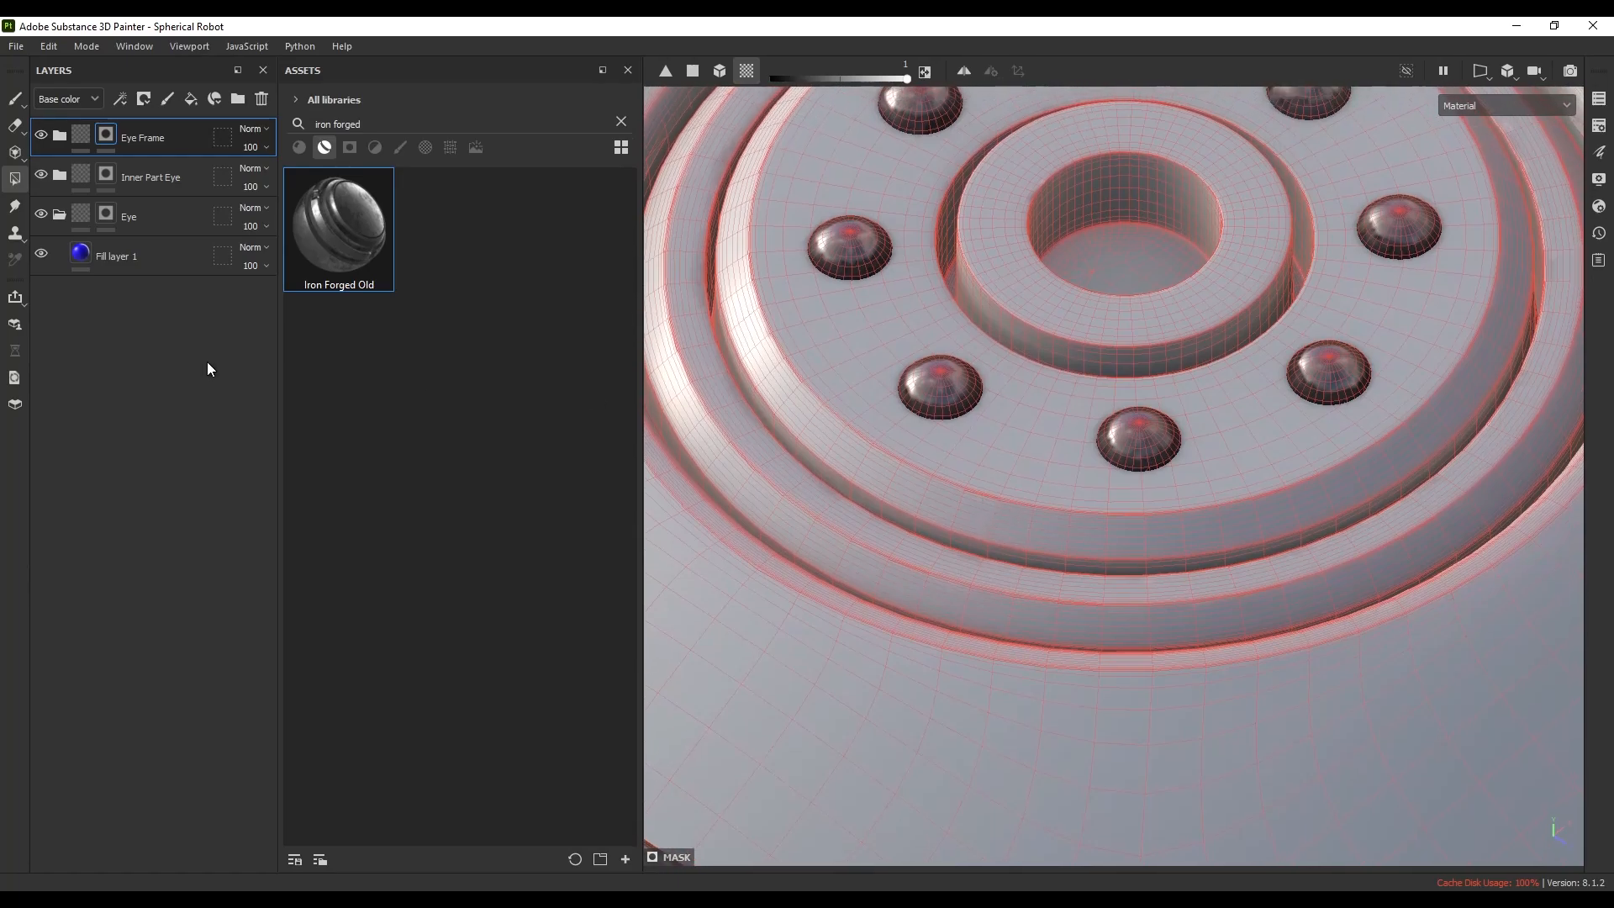
left_click(191, 99)
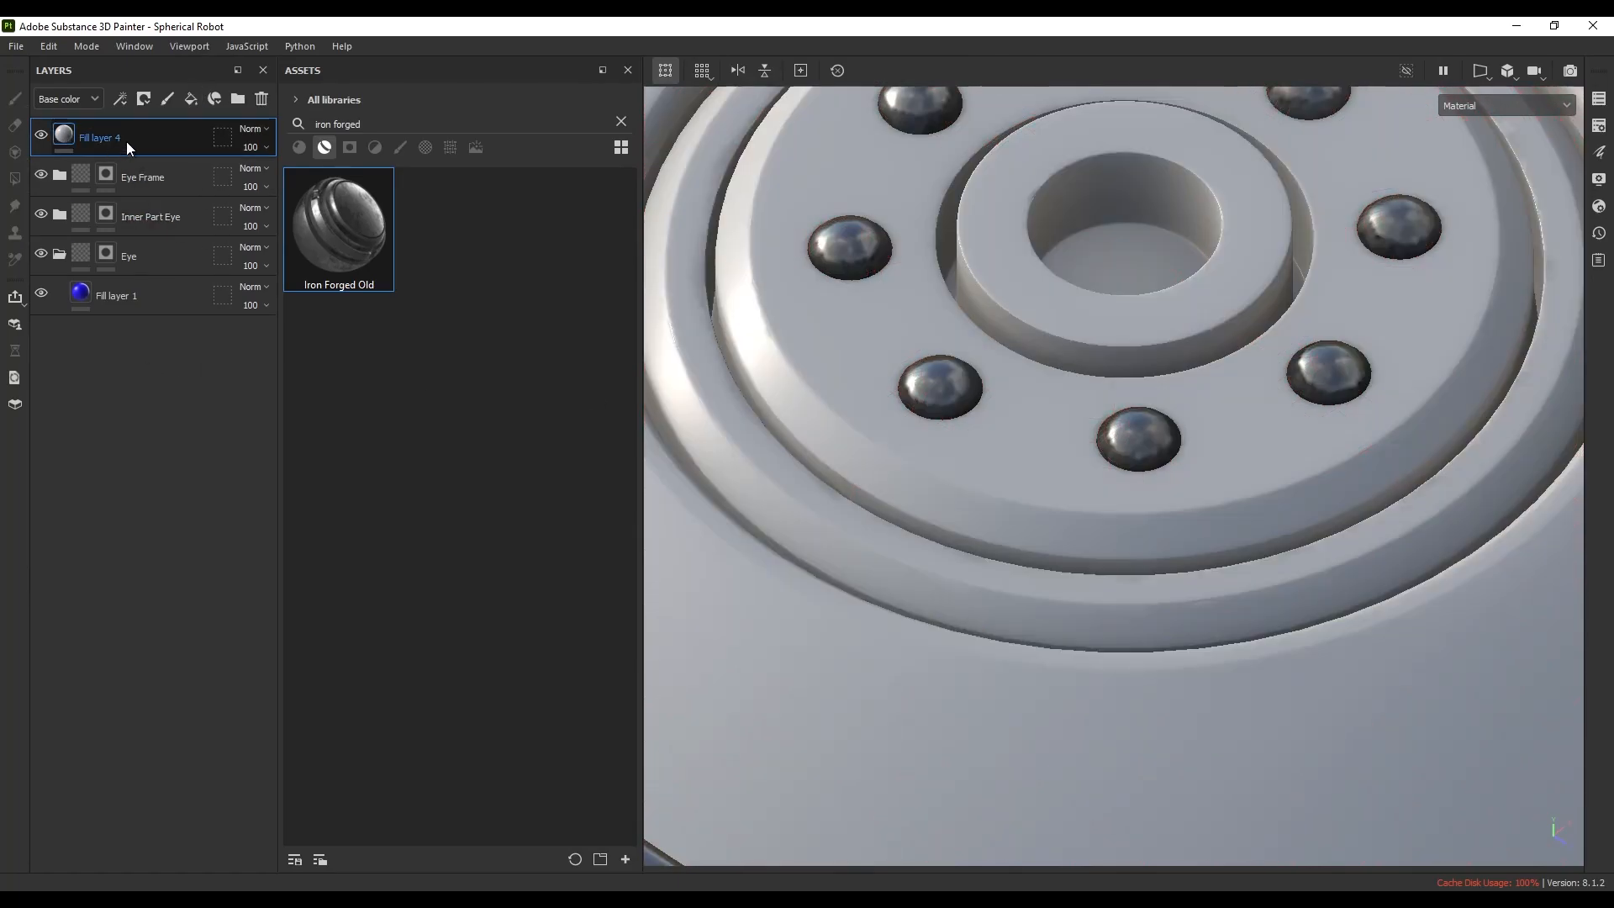
key("ctrl+g")
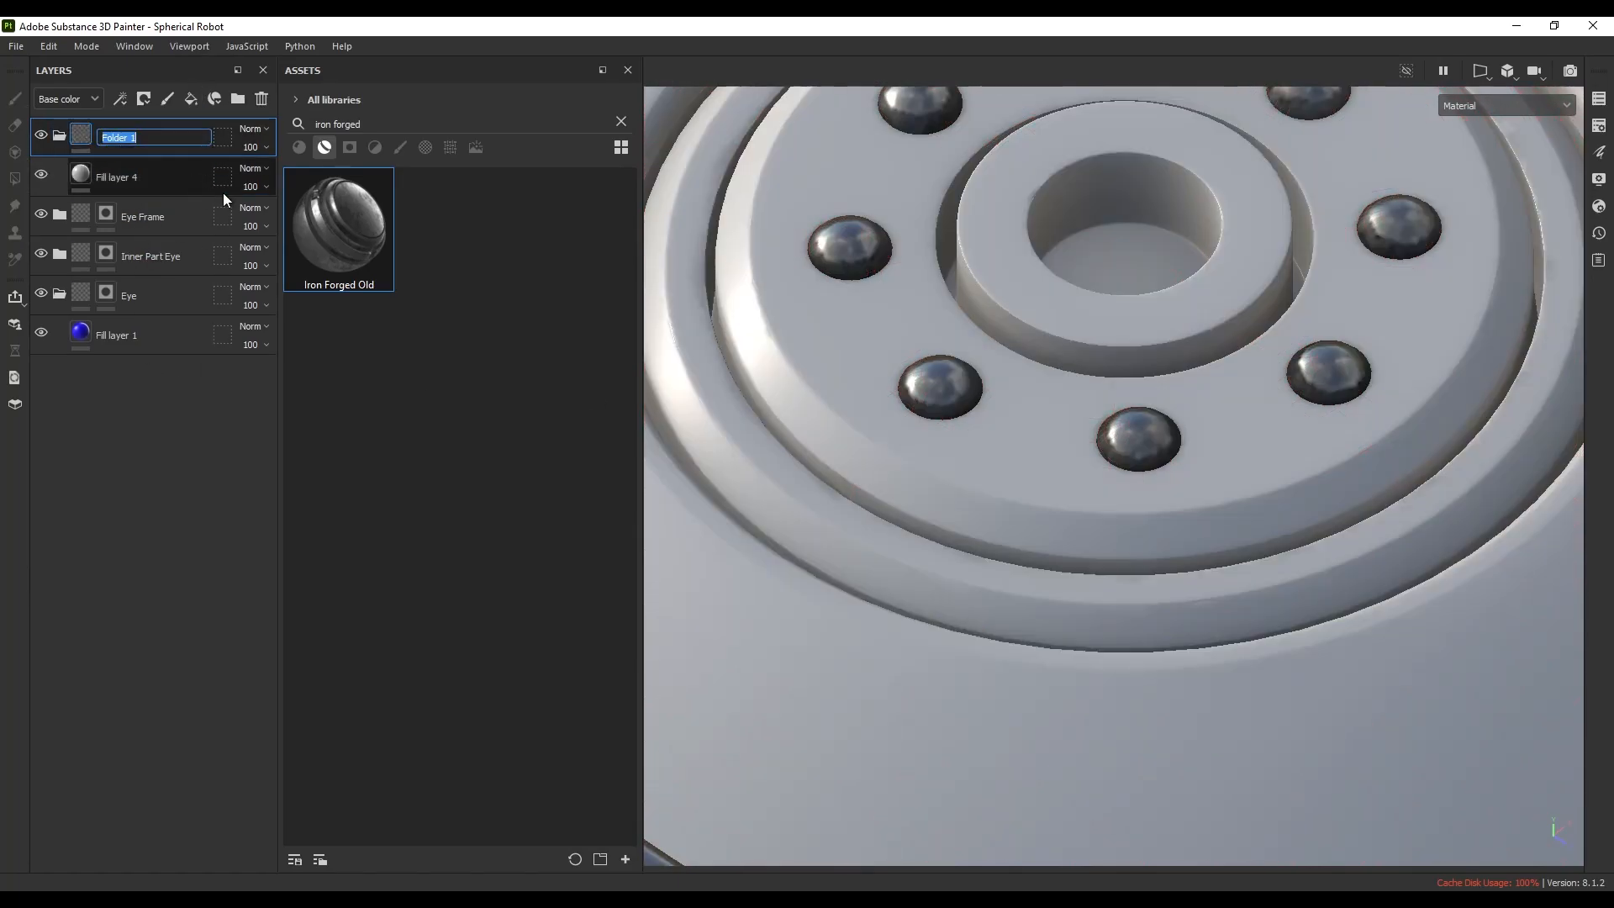
mouse_move(301, 234)
type("Upper ")
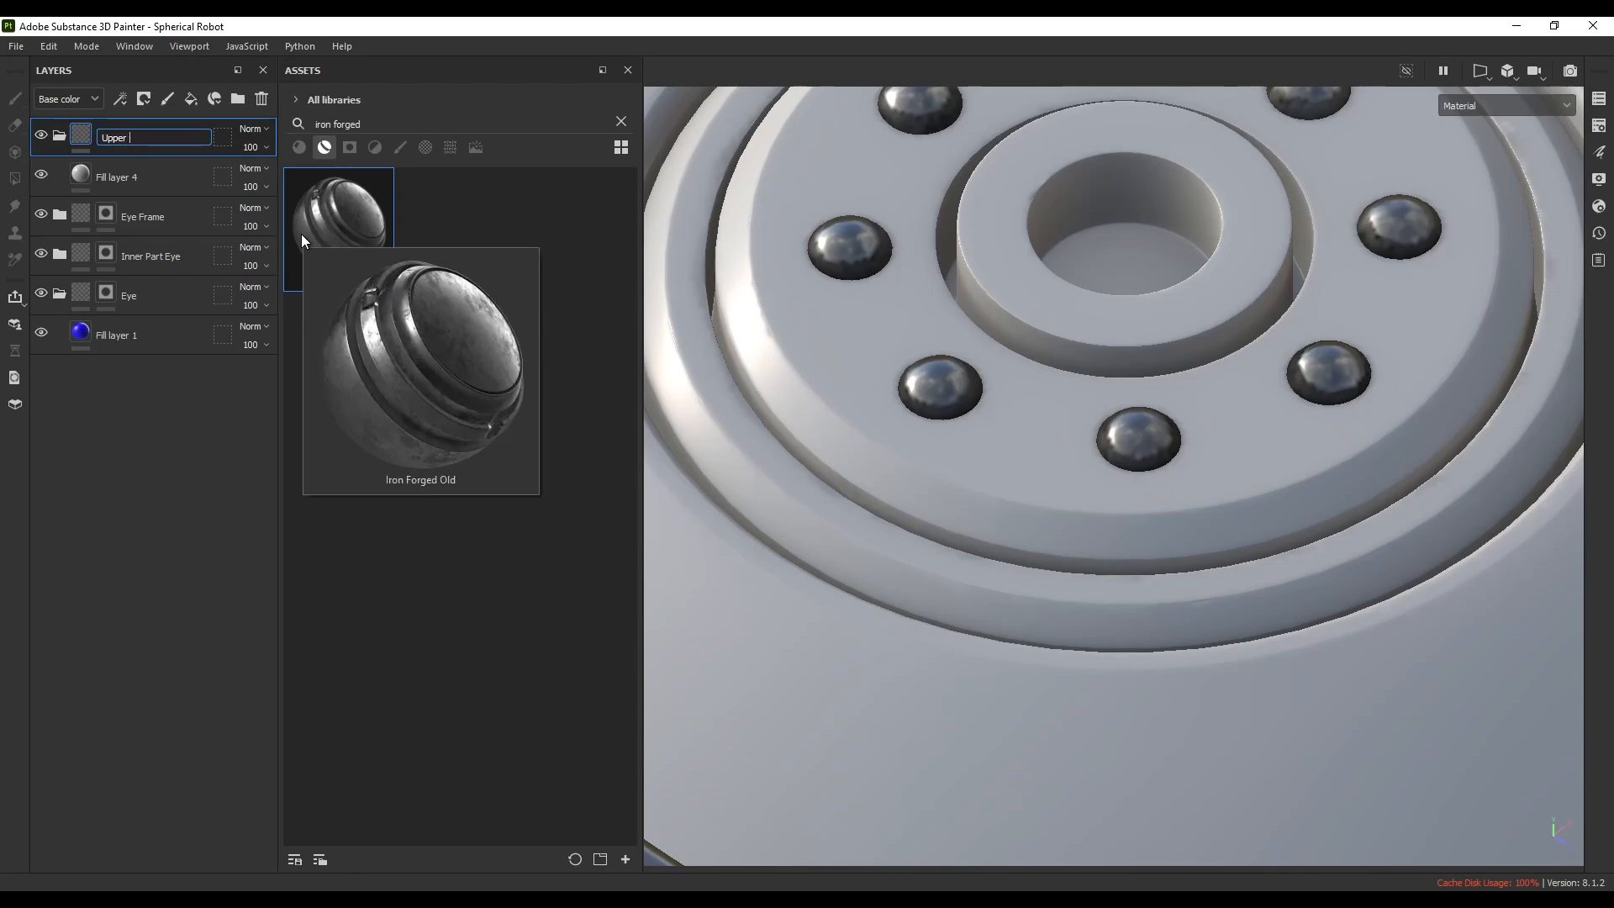
type("Frame")
key("Return")
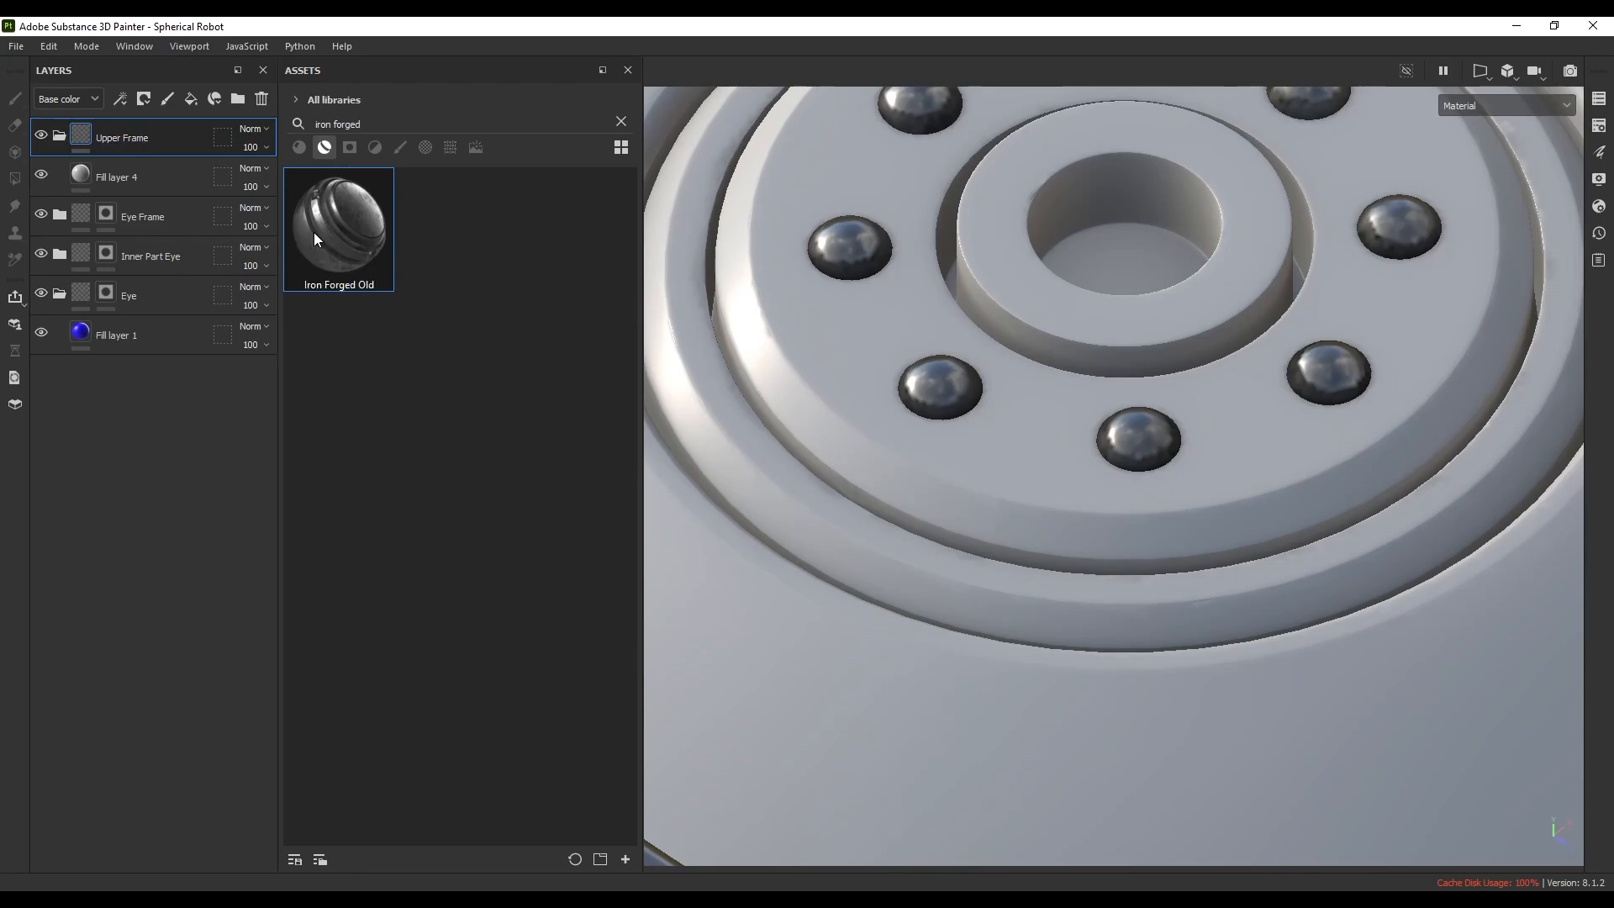
scroll(832, 543, "down", 3)
middle_click_drag(926, 508, 987, 533, "alt")
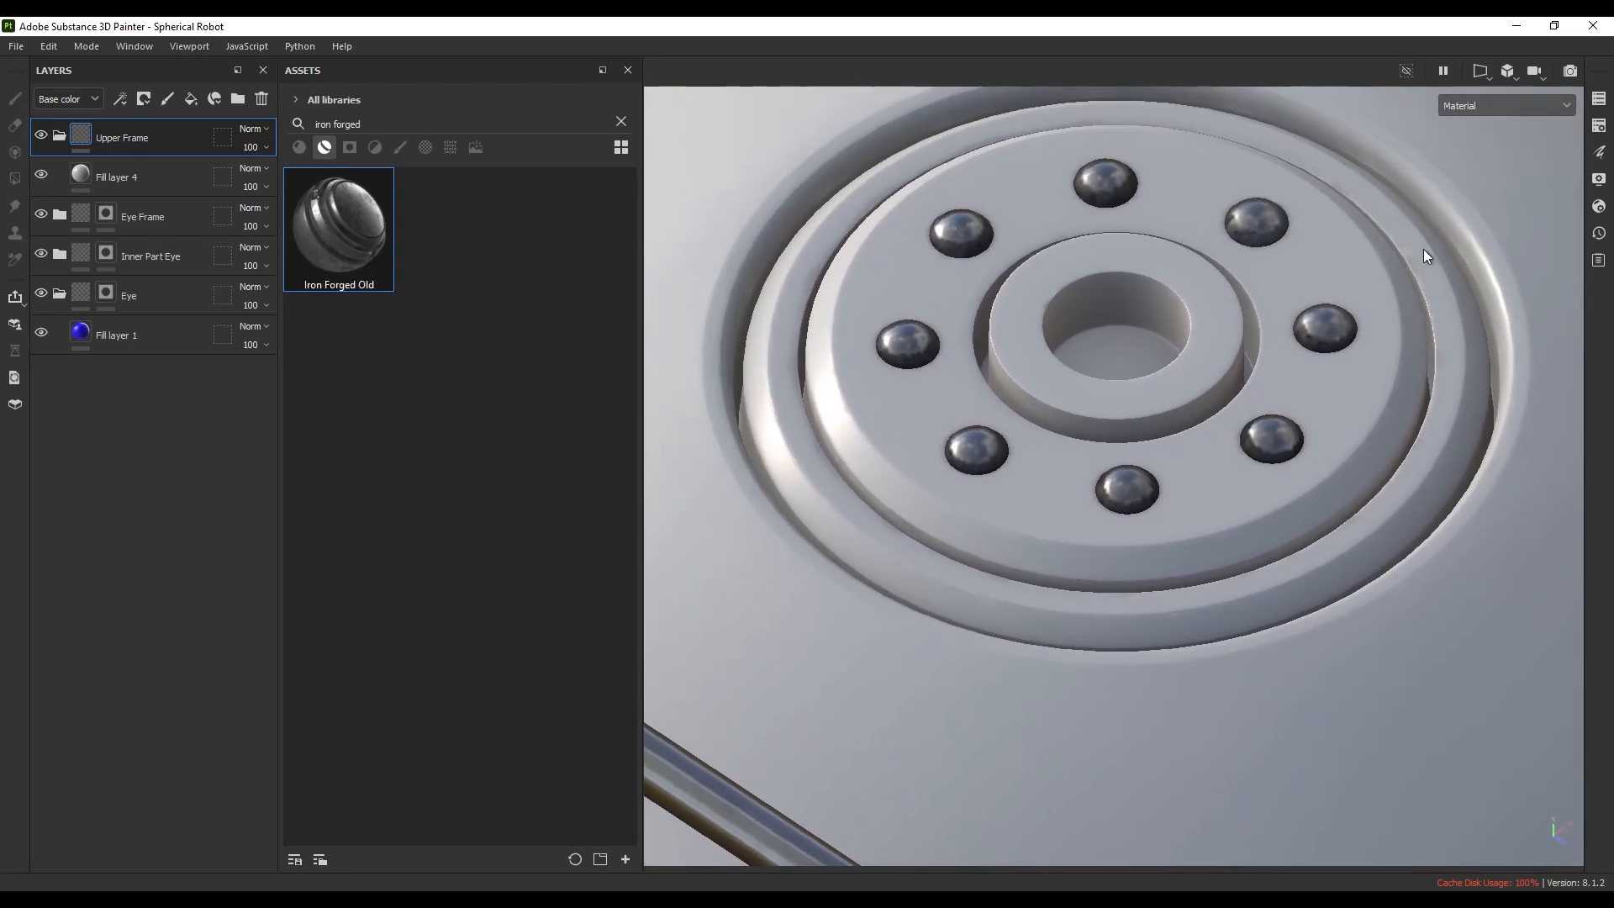
scroll(790, 420, "up", 3)
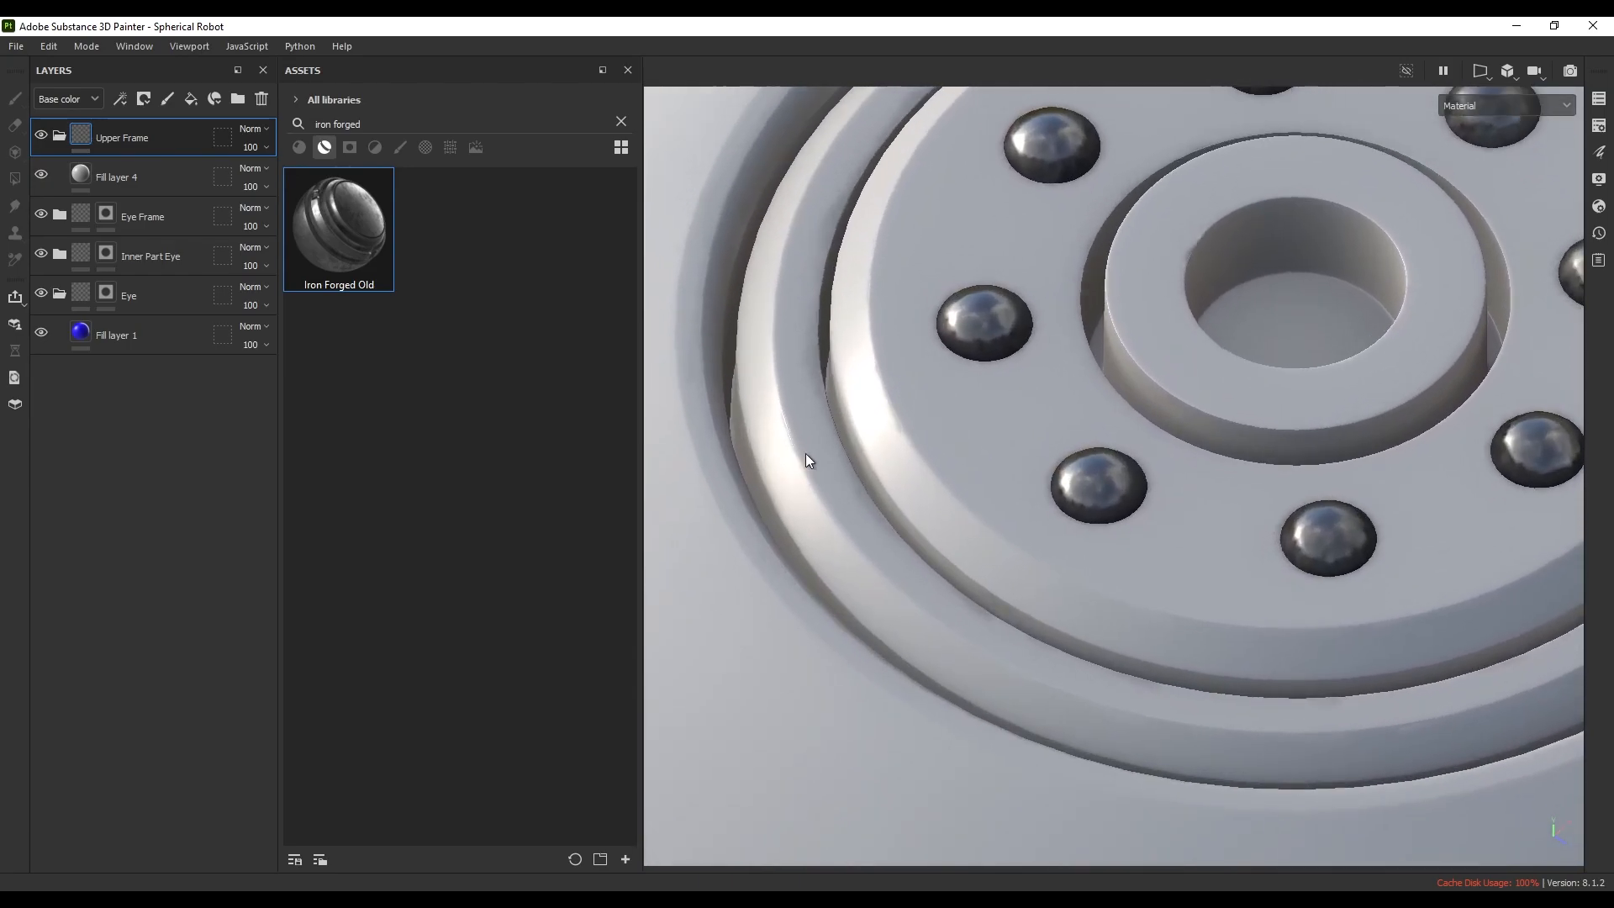
- Add a black mask to the Upper Frame folder and give its fill layer an orange base color
left_click(143, 101)
left_click(170, 138)
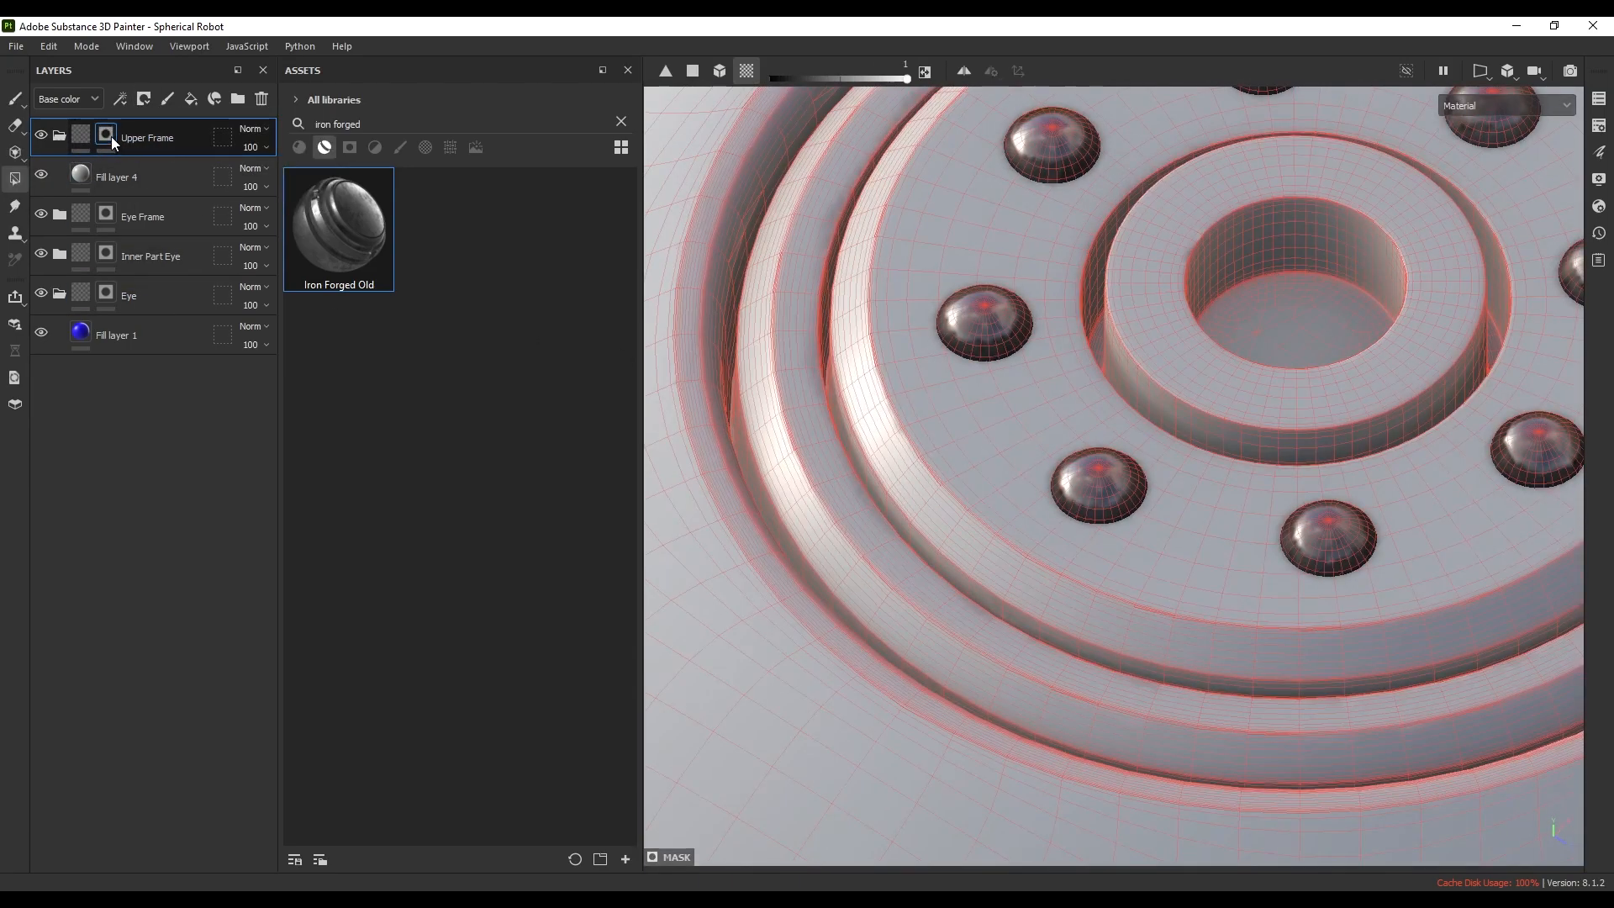
scroll(740, 410, "up", 3)
left_click(126, 178)
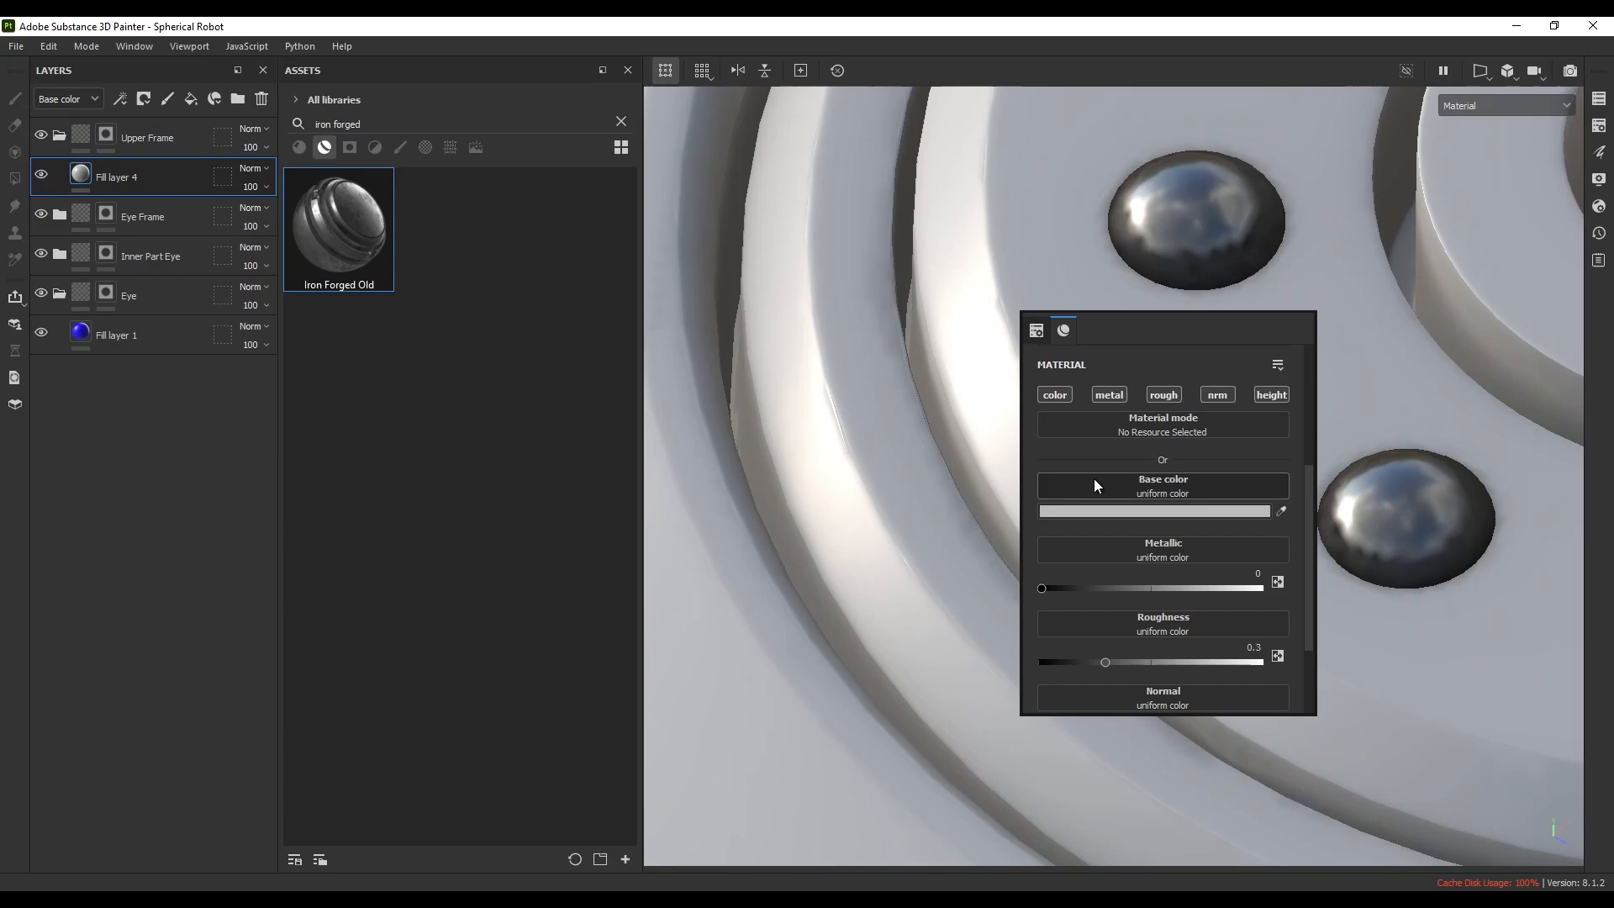
left_click(1185, 510)
left_click(1329, 422)
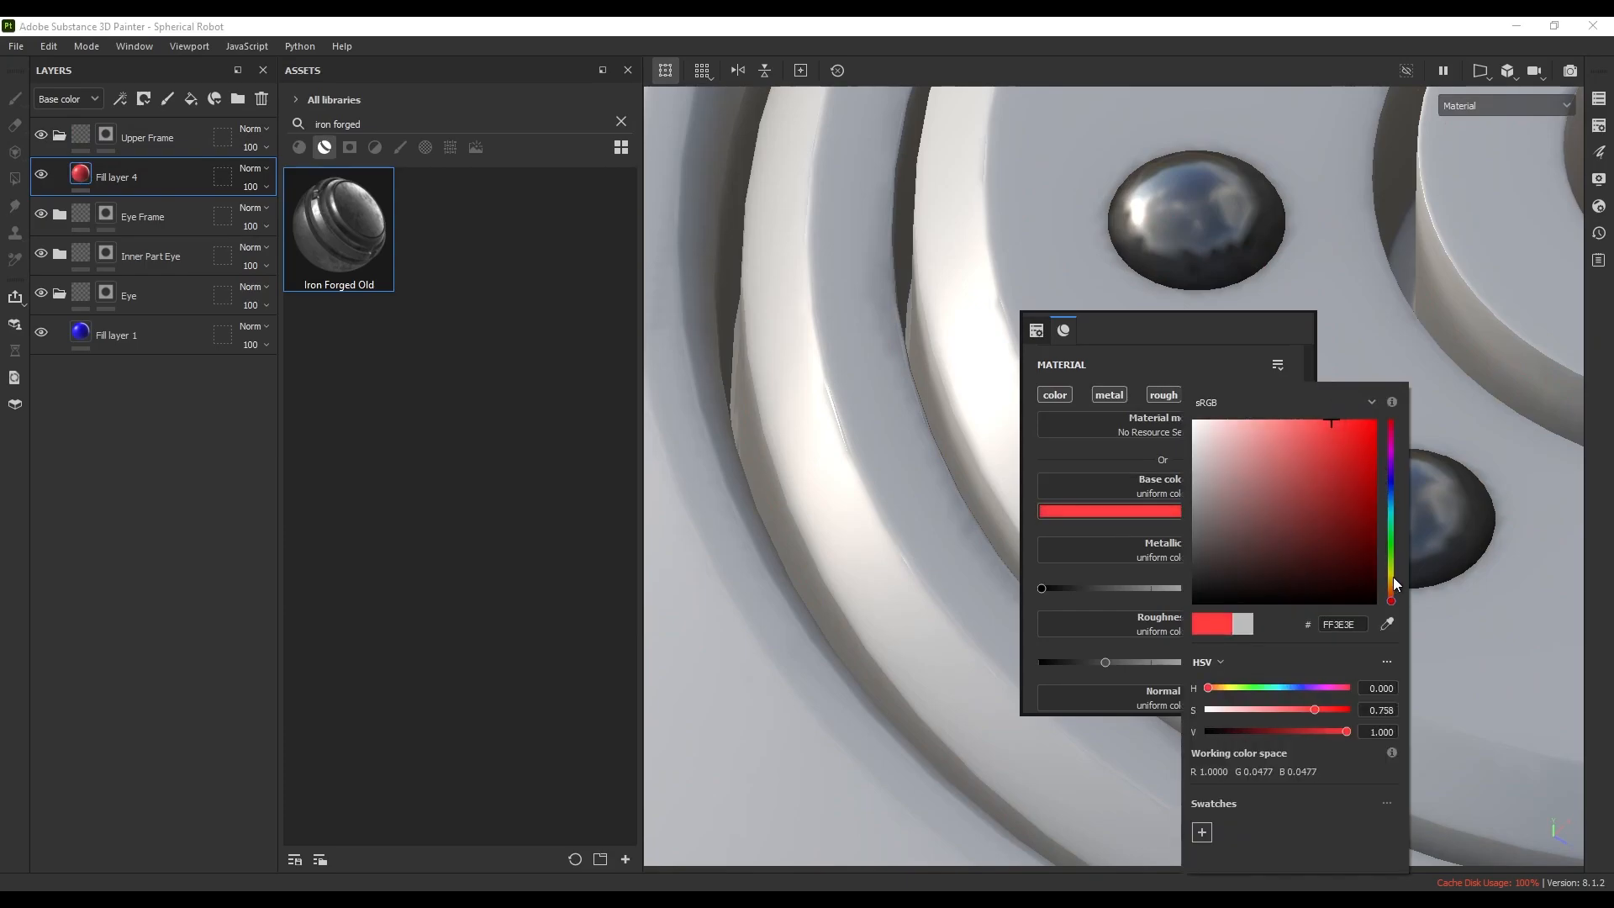
left_click_drag(1392, 576, 1391, 589)
left_click(1117, 269)
left_click(775, 359)
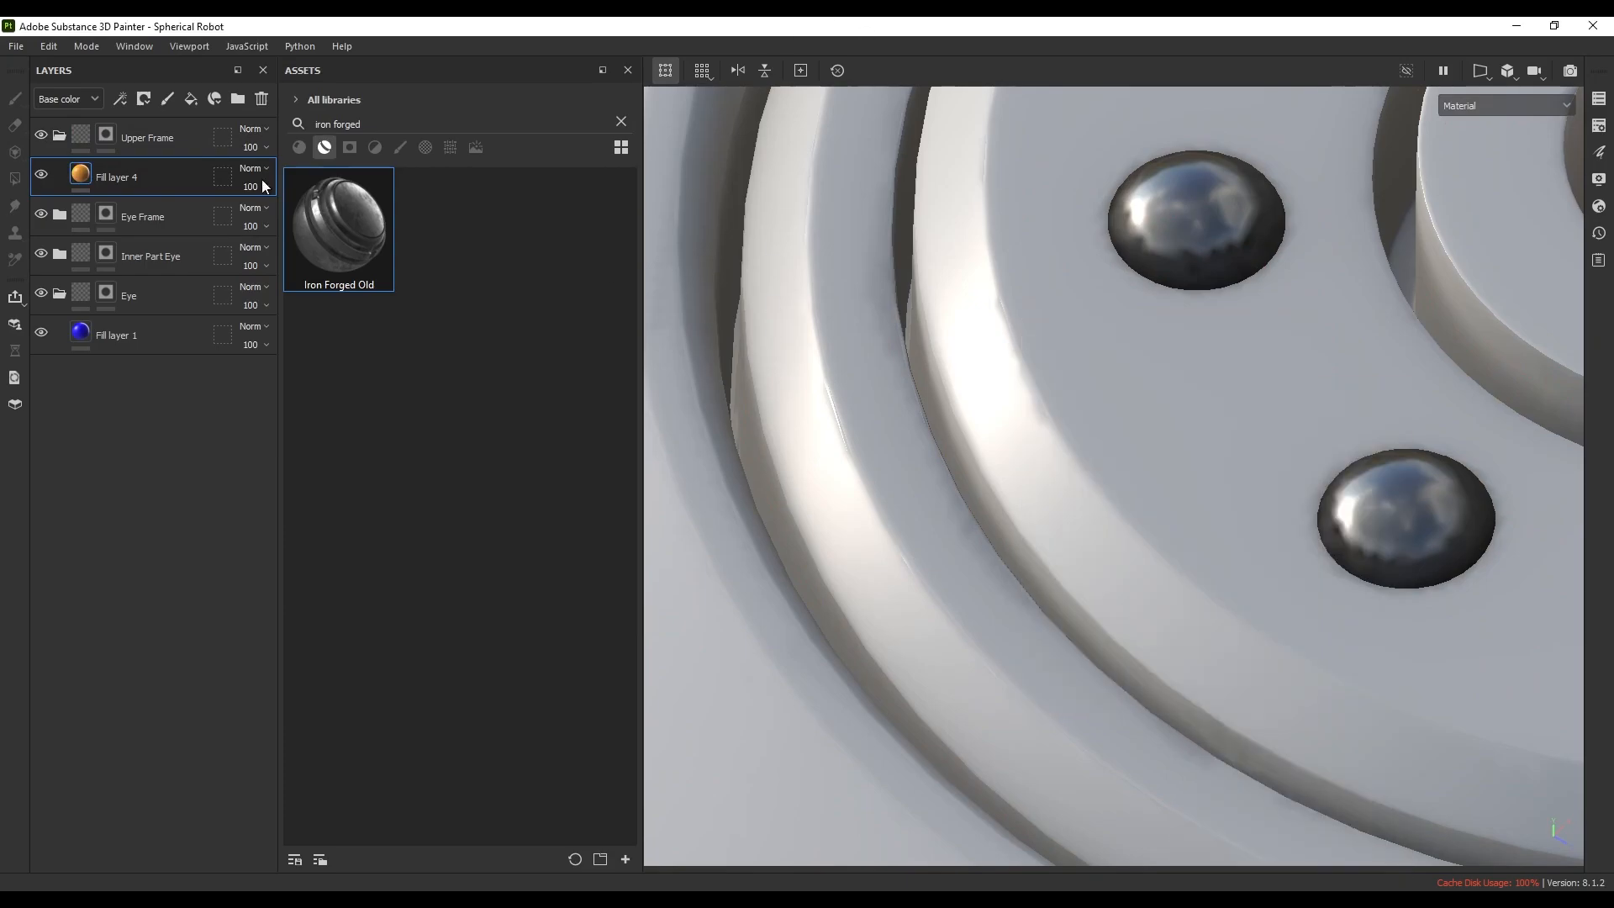
- Fill the raised outer ring around the sphere's top disc in the Upper Frame folder's mask
left_click(110, 135)
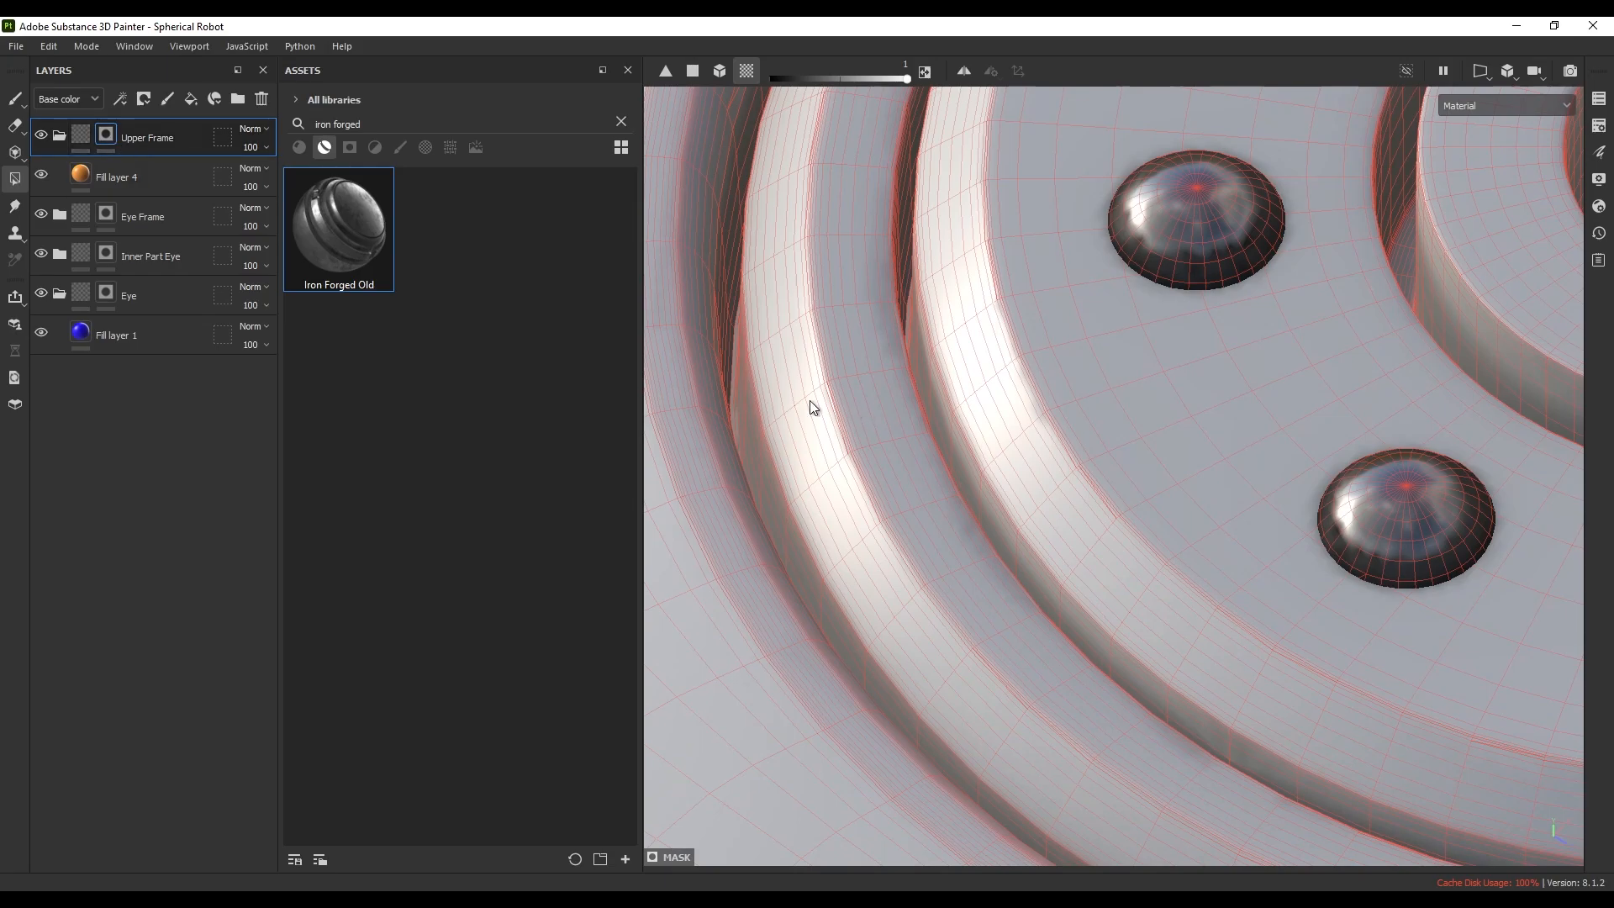
scroll(679, 366, "up", 3)
left_click_drag(756, 431, 1001, 505, "alt")
left_click(799, 483)
left_click(882, 476)
left_click(1047, 518)
middle_click_drag(1001, 505, 996, 543, "alt")
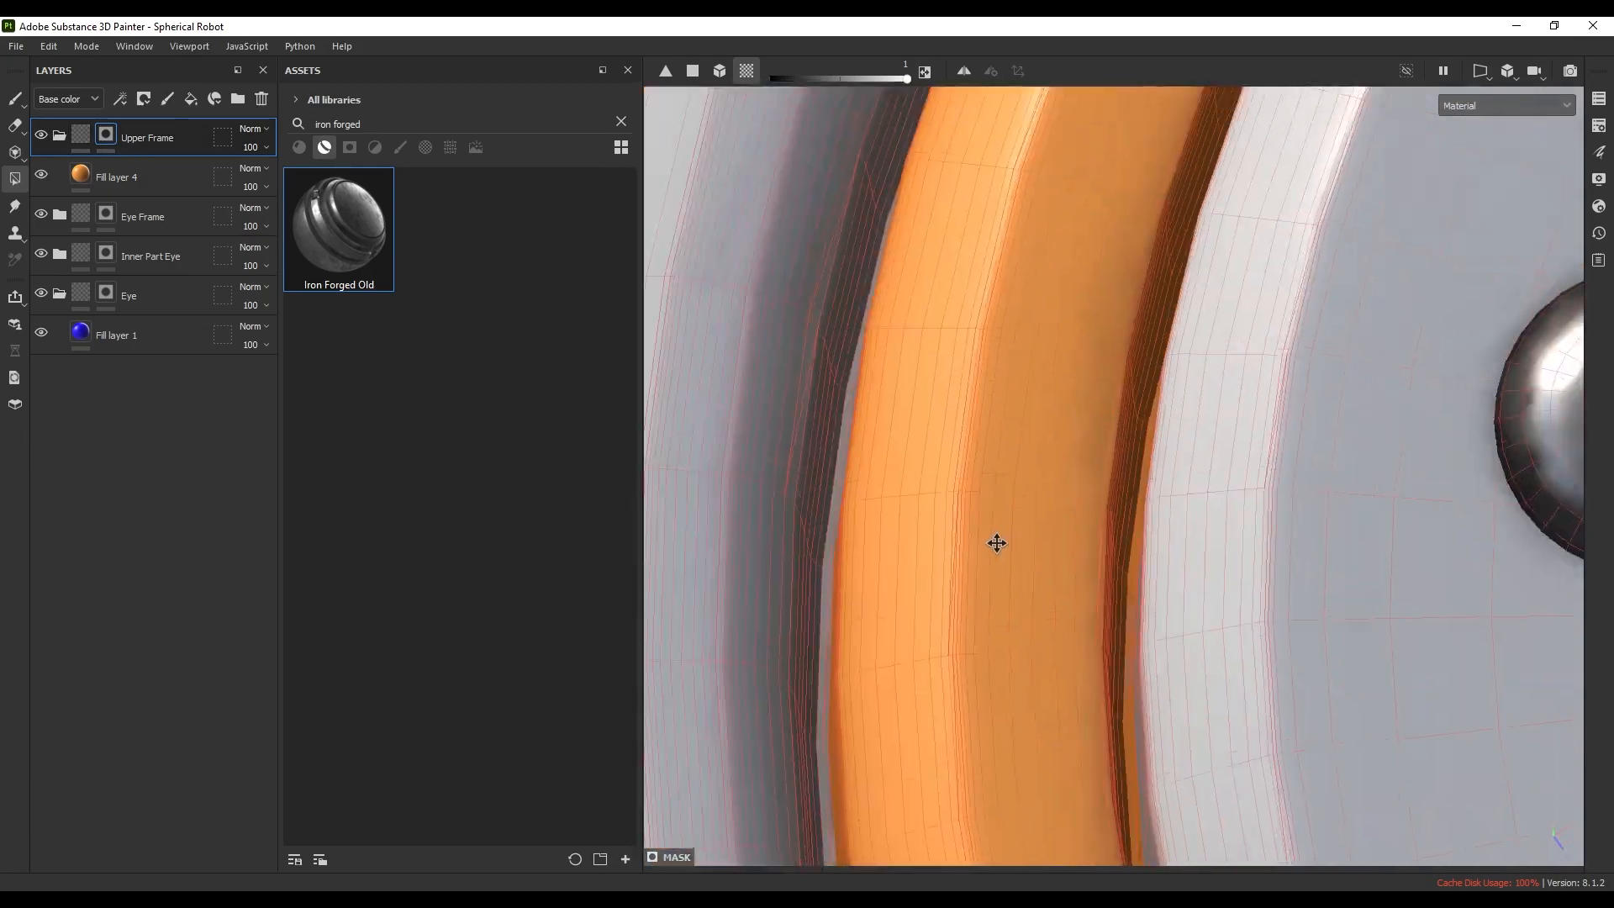
scroll(1022, 467, "down", 3)
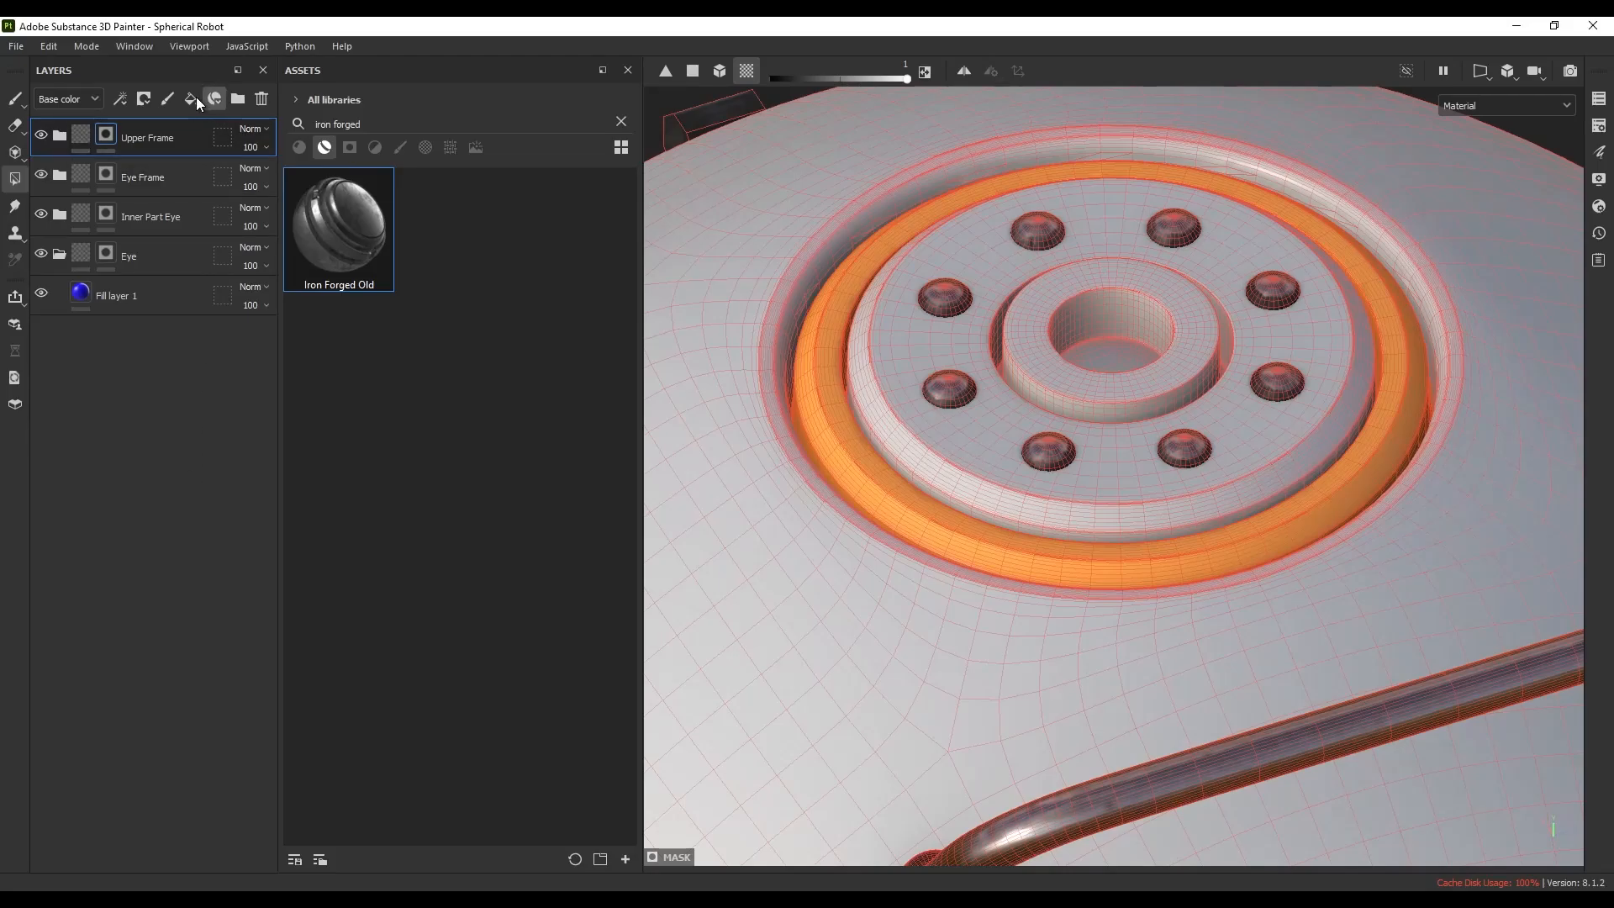
- Add a fill layer above the Upper Frame folder and group it into a folder named Upper Inside frame
left_click(206, 99)
left_click(189, 128)
left_click(192, 100)
left_click(238, 99)
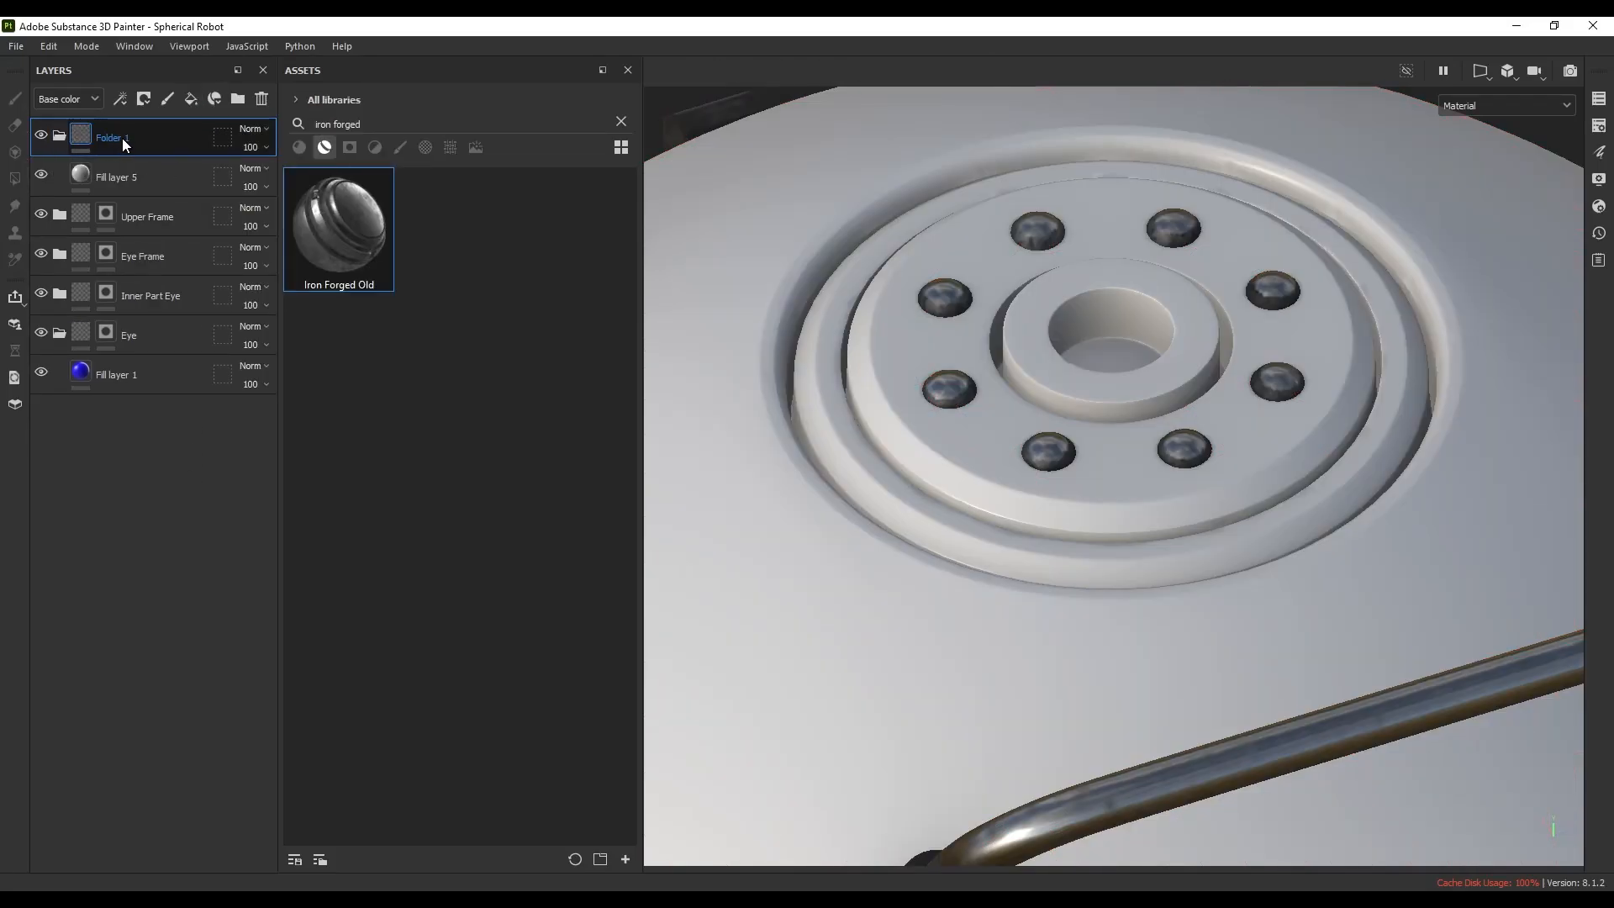
double_click(122, 138)
type("Upper Inside frame")
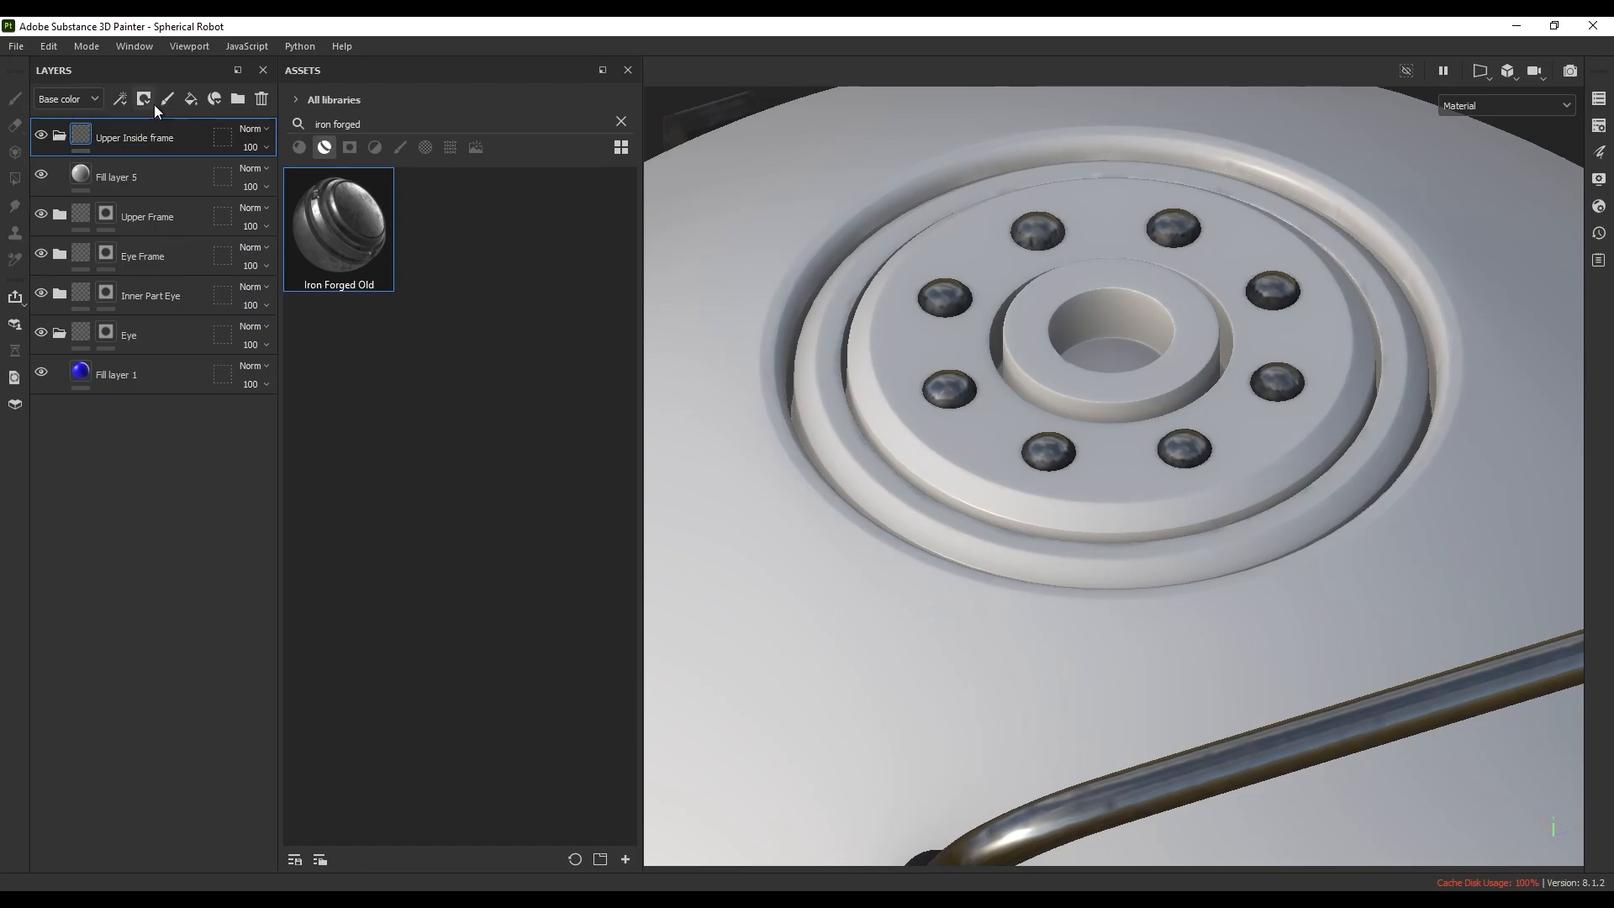
- Add a black mask to the Upper Inside frame folder and give its fill layer a dark red base color
left_click(148, 100)
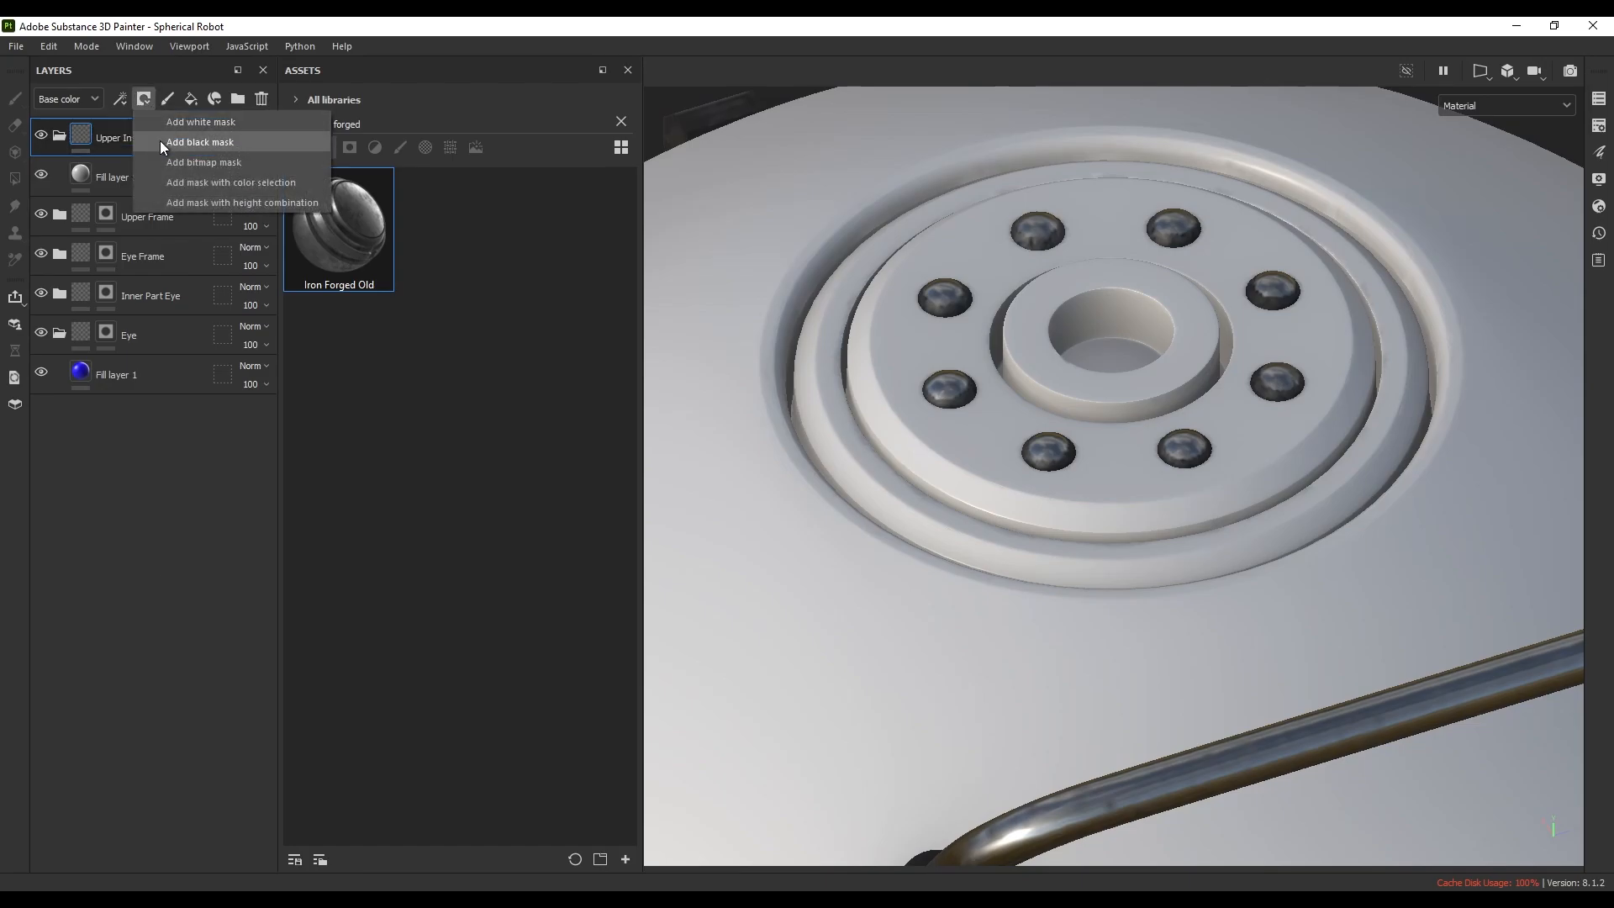
left_click(159, 141)
scroll(942, 439, "up", 3)
scroll(941, 439, "up", 3)
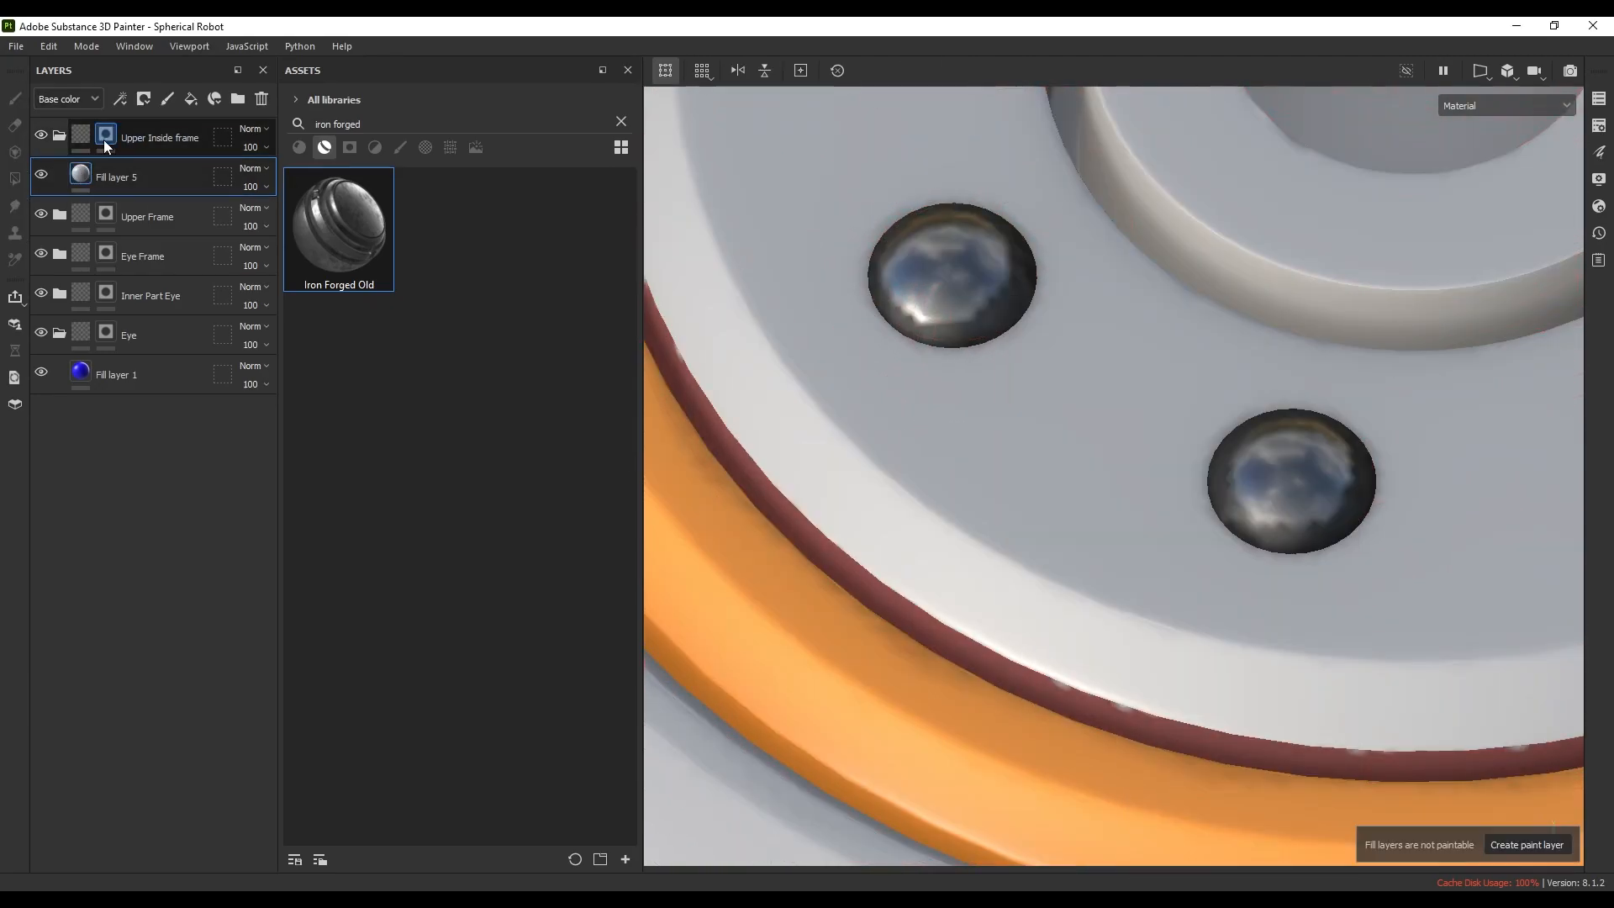
- Fill the bolted disc inside the orange ring in the Upper Inside frame folder's mask
scroll(846, 494, "down", 3)
scroll(1063, 498, "up", 6)
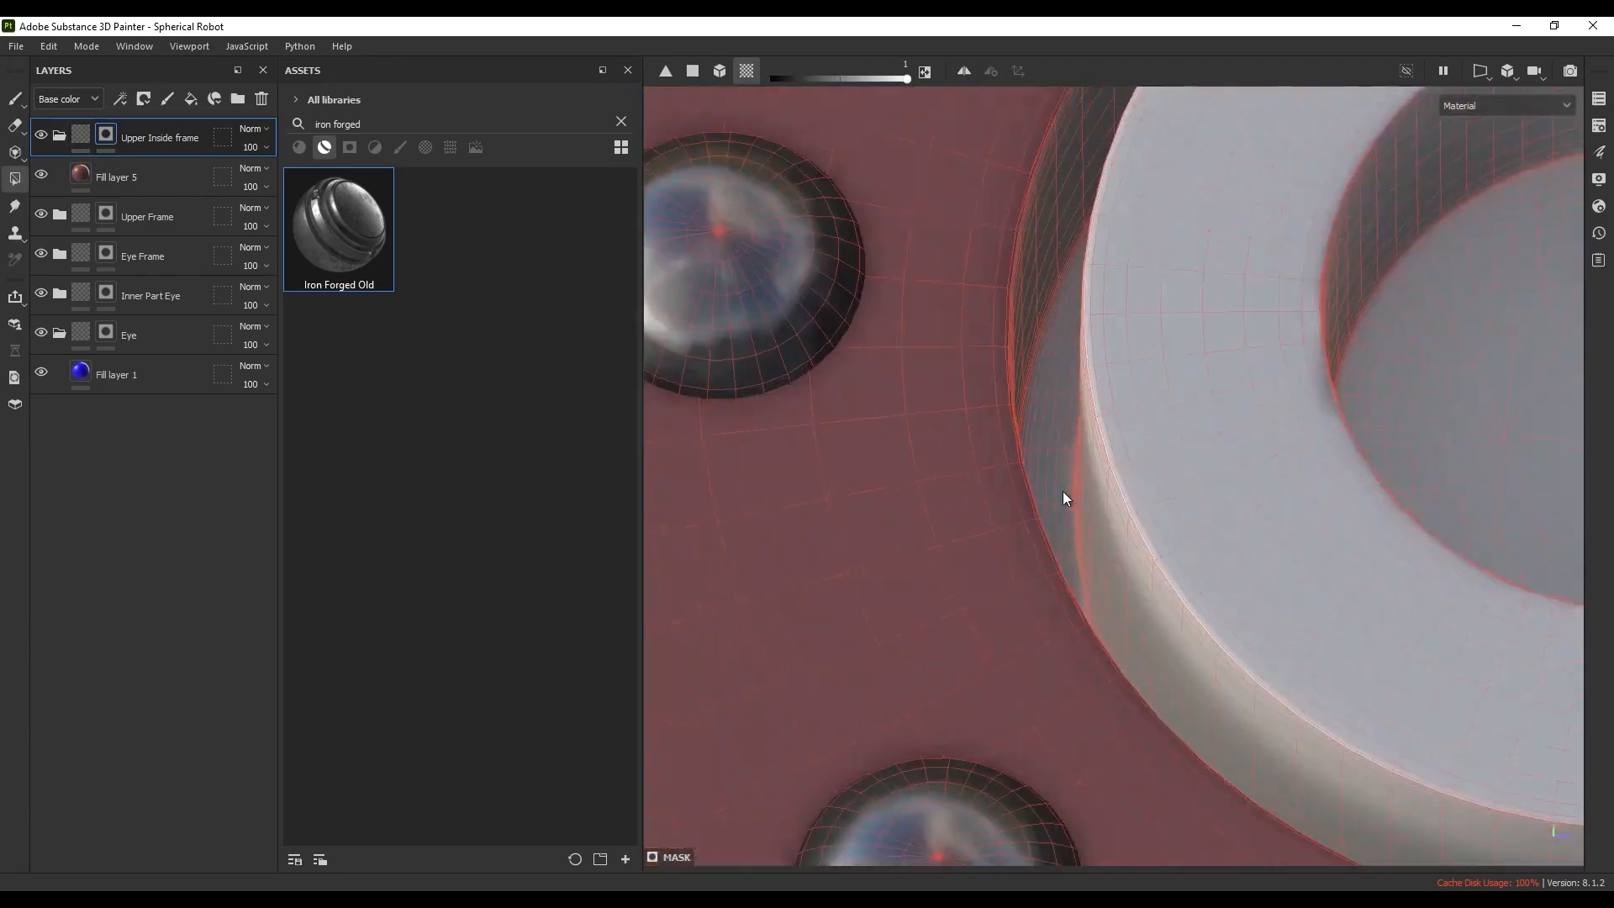
scroll(1063, 498, "down", 5)
scroll(1079, 403, "up", 6)
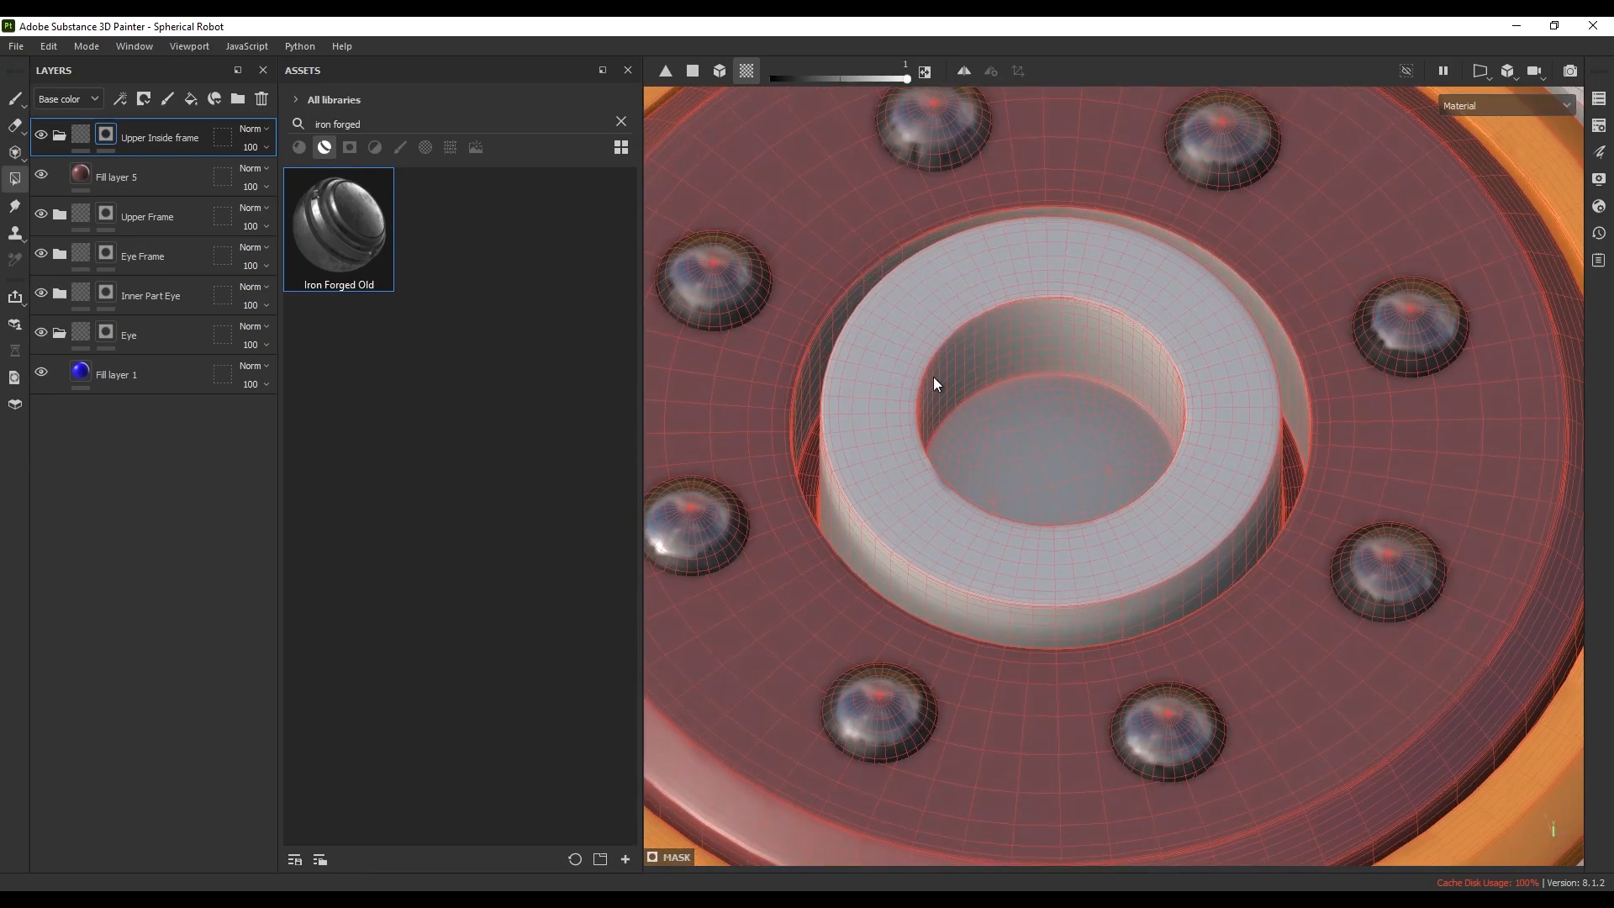
- Add a fill layer above the Upper Inside frame folder and group it into a folder named upper Inside Center
left_click_drag(184, 427, 116, 140)
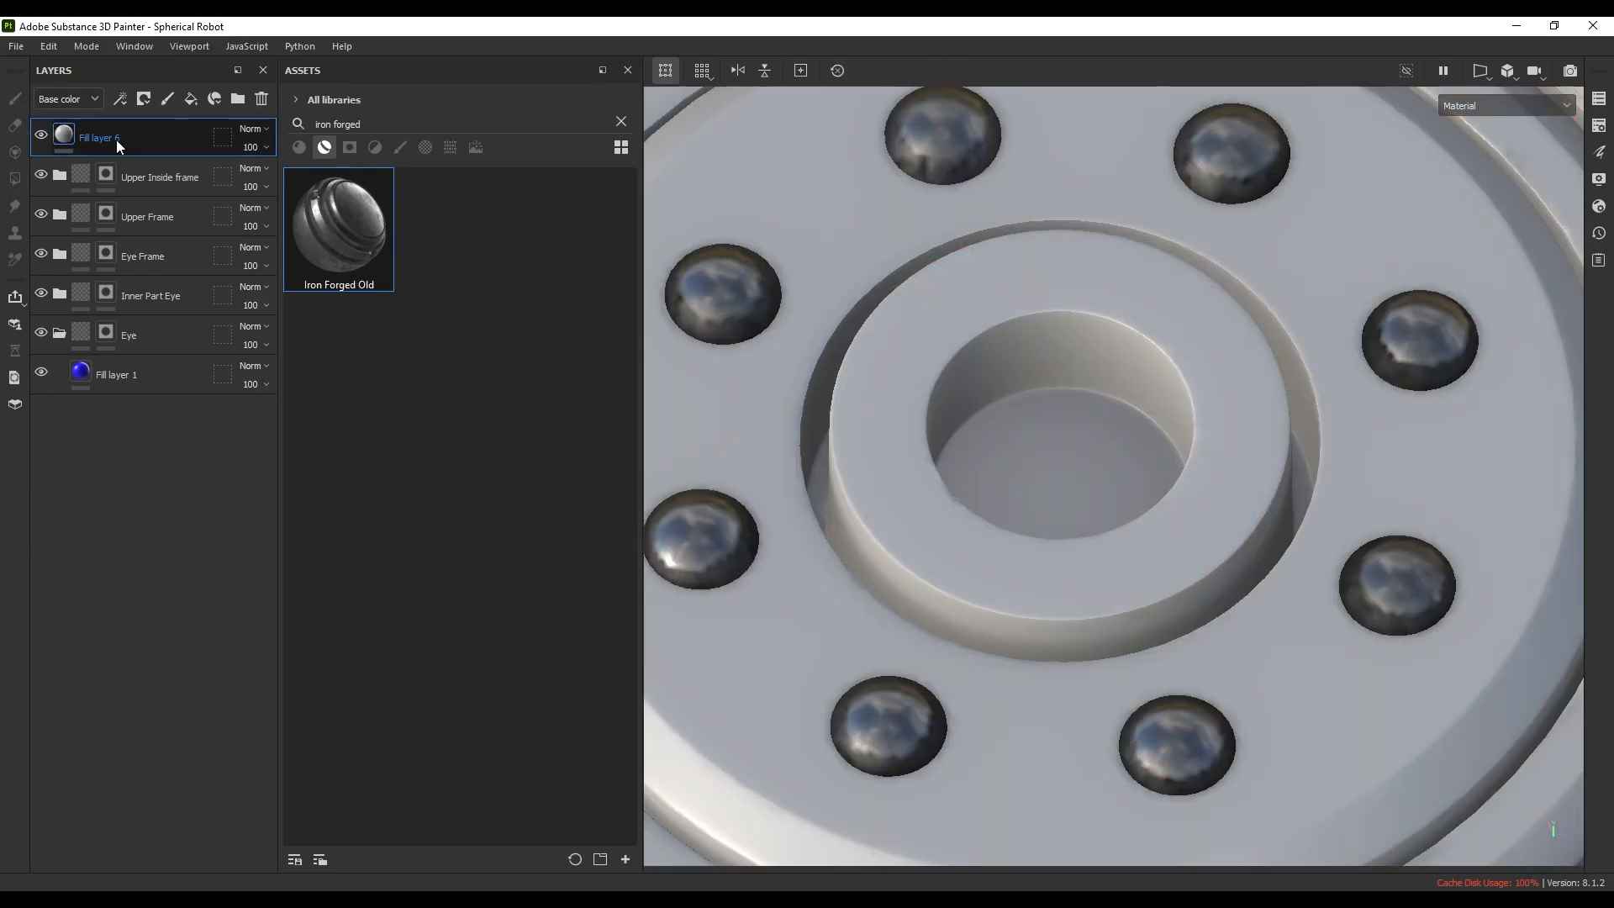
key("ctrl+g")
double_click(109, 143)
type("up")
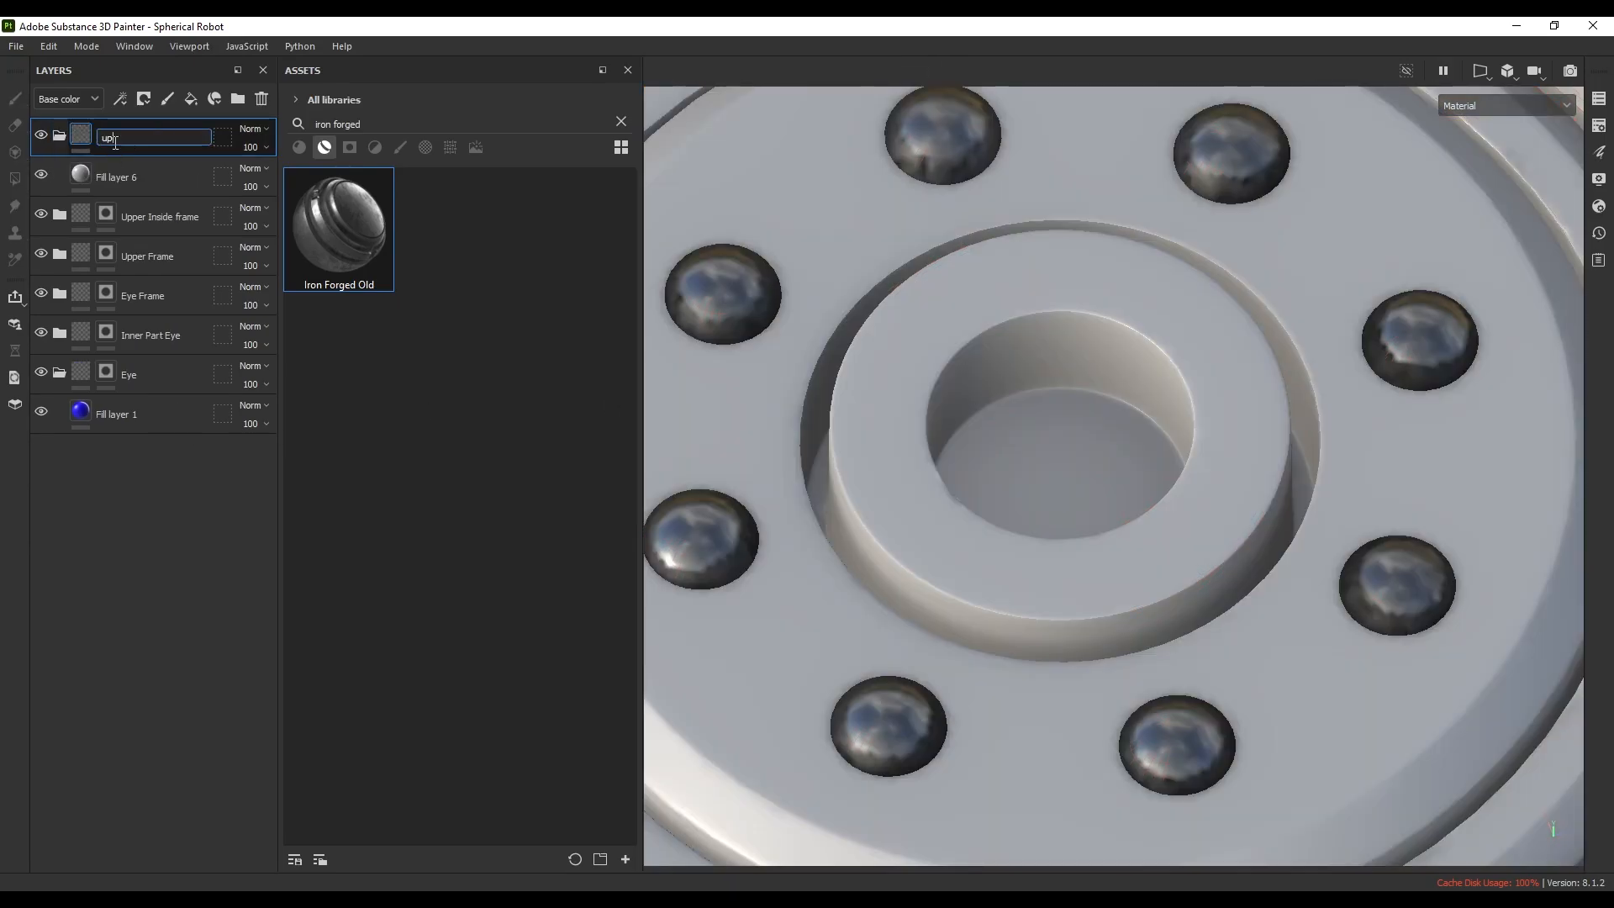
type("per Inside")
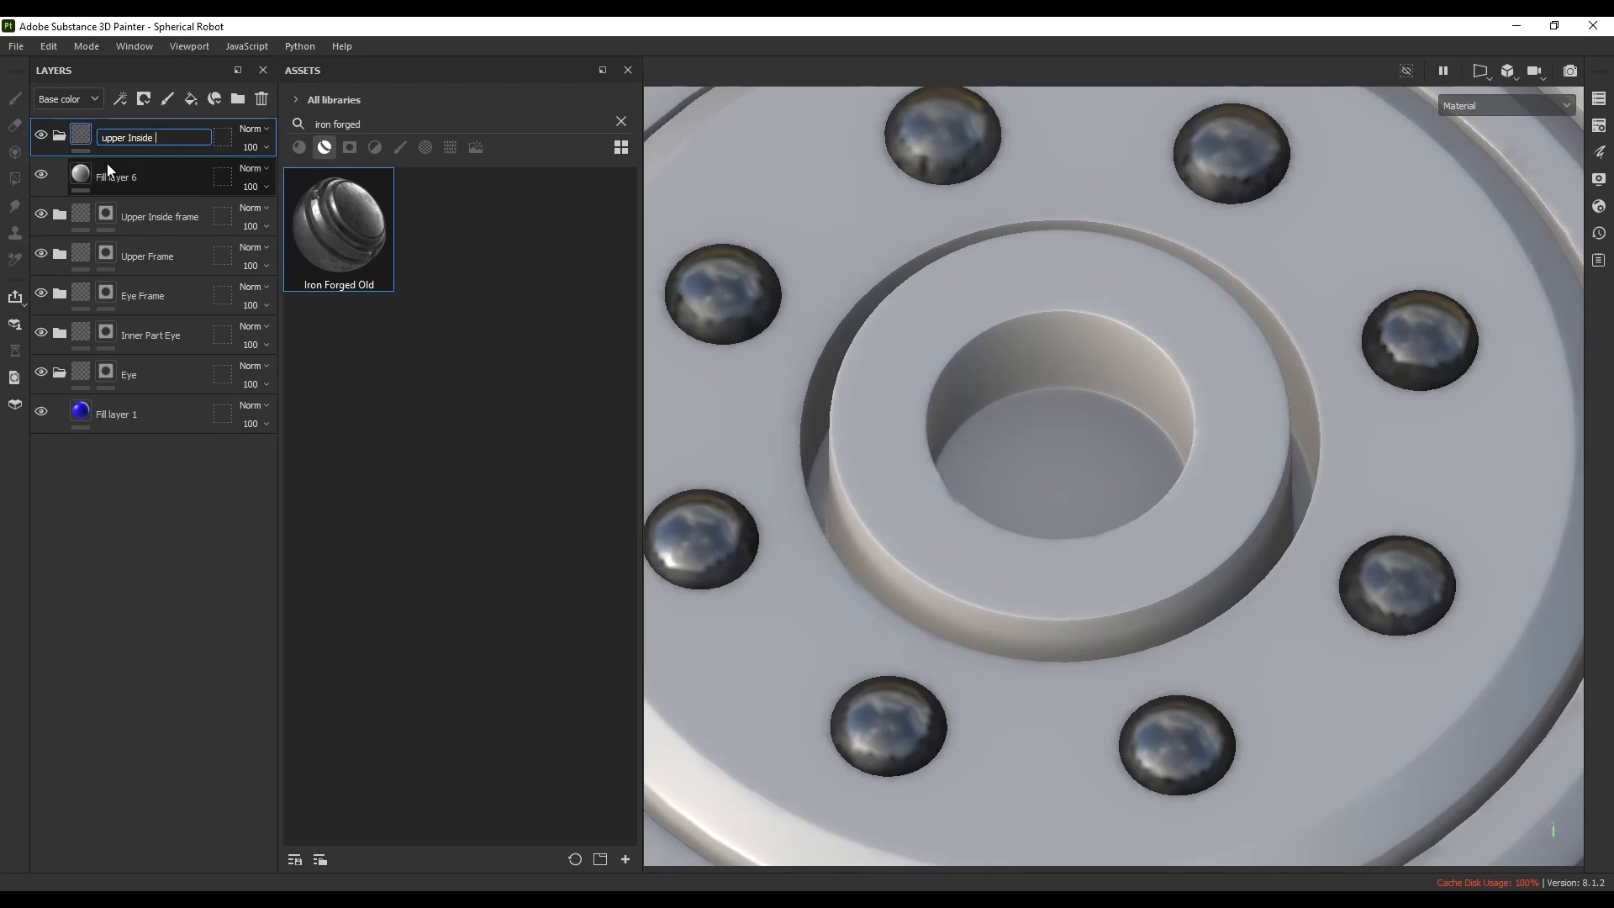
type(" Center")
- Give the new fill layer a muted red base color and add a black mask to the upper Inside Center folder
left_click(108, 163)
left_click(1170, 512)
left_click(1246, 503)
left_click(161, 137)
left_click(144, 99)
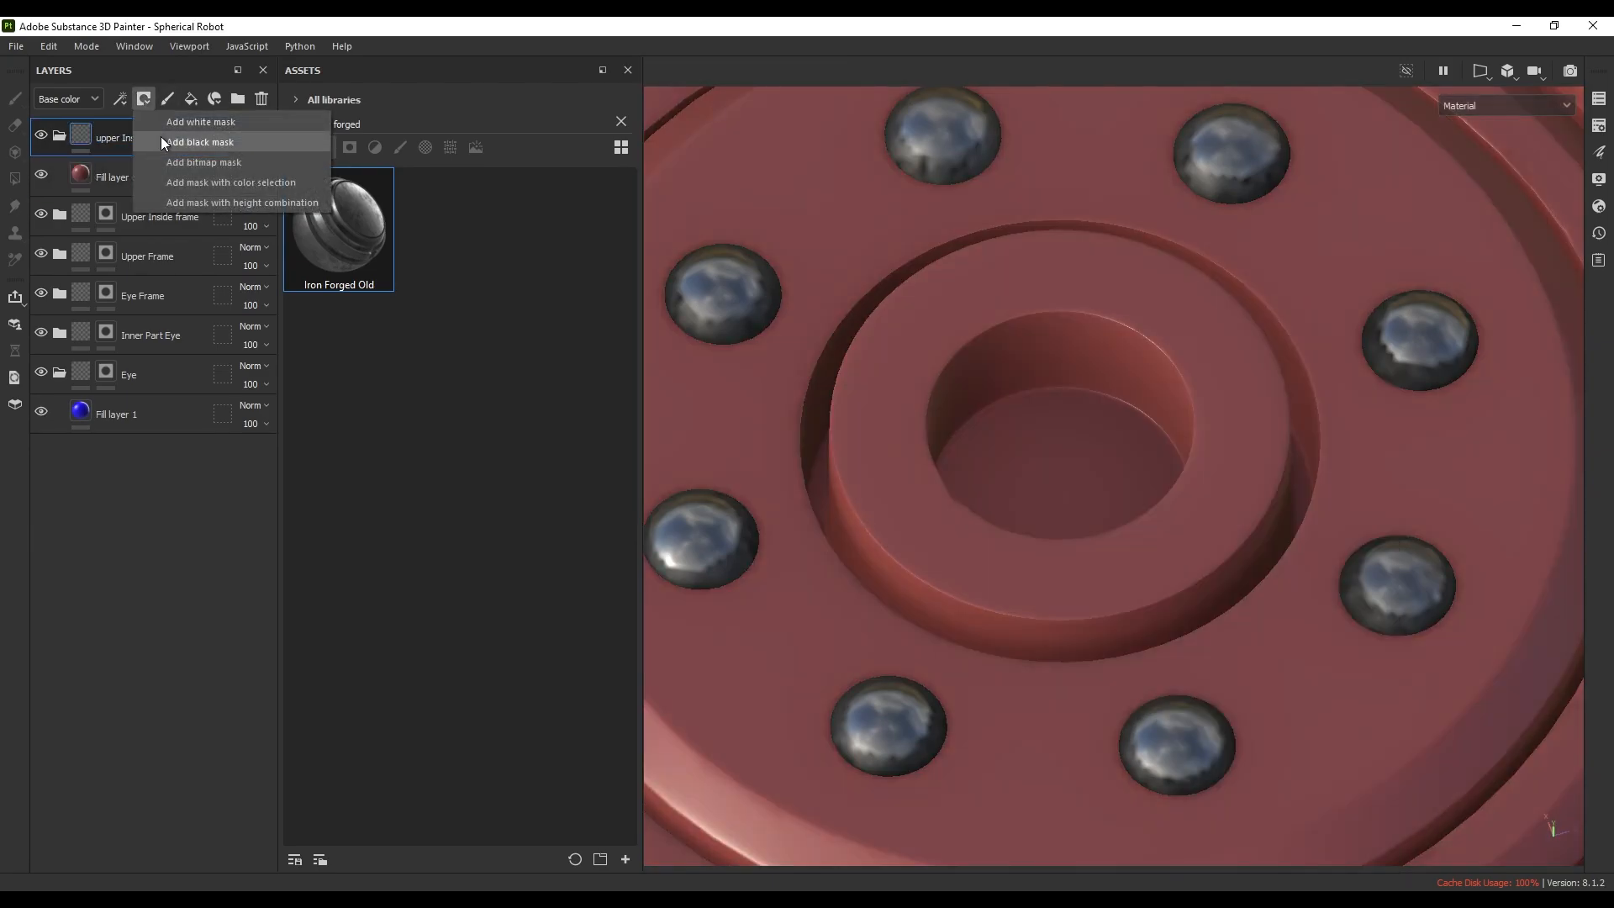
left_click(160, 142)
- Fill the top disc's central hub, including its inner wall and floor, in the upper Inside Center mask
left_click(835, 506)
left_click(931, 464)
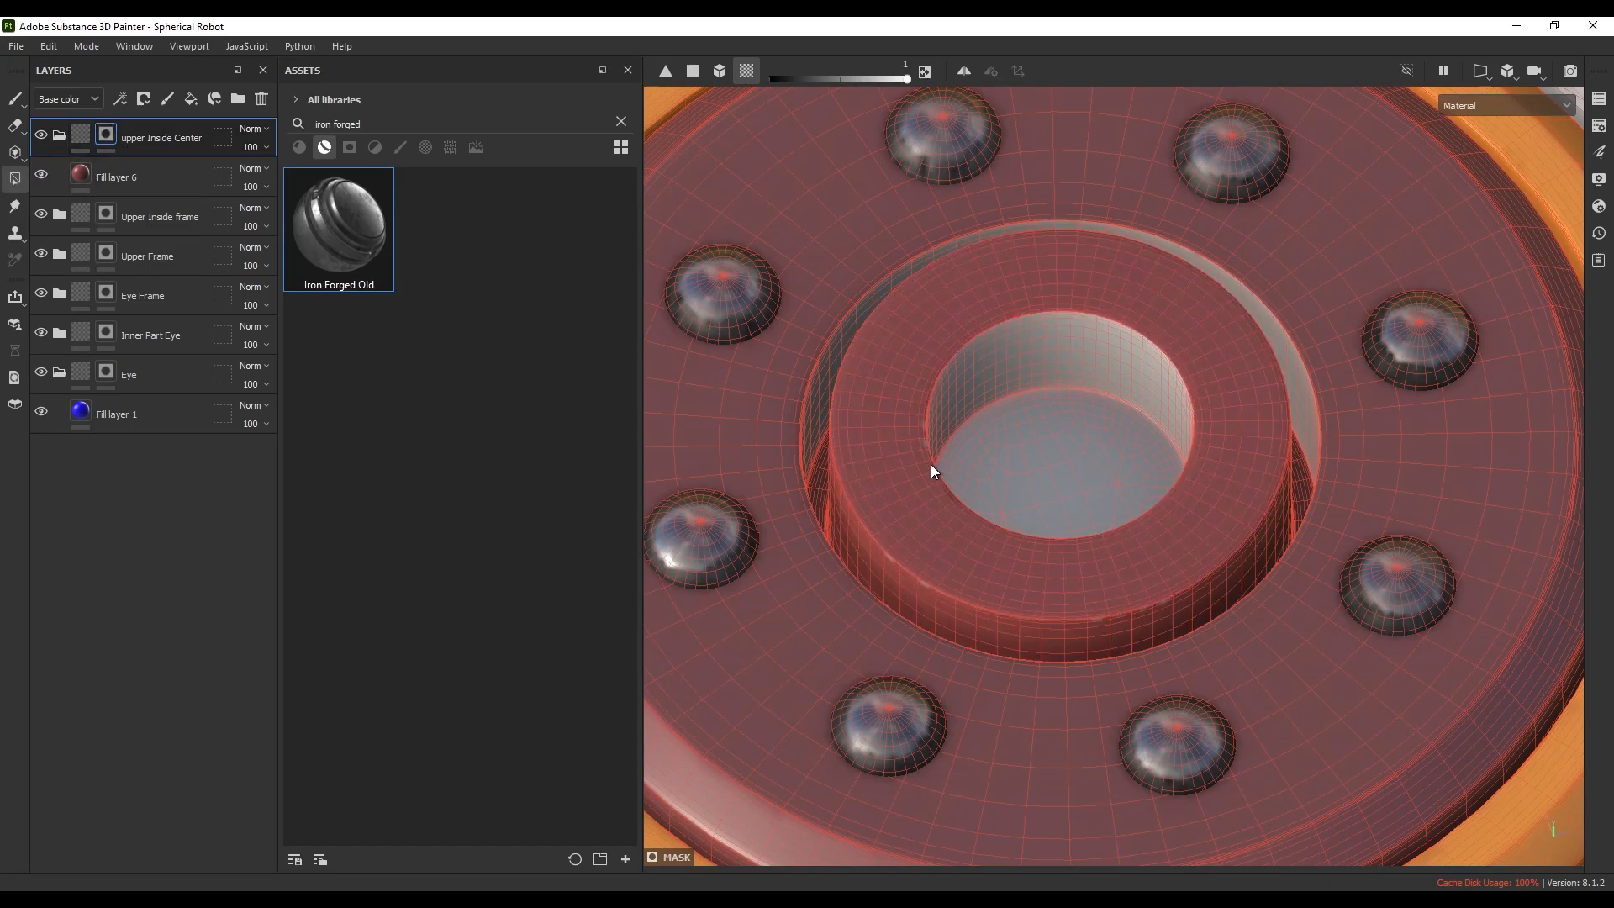
left_click(946, 443)
left_click(973, 451)
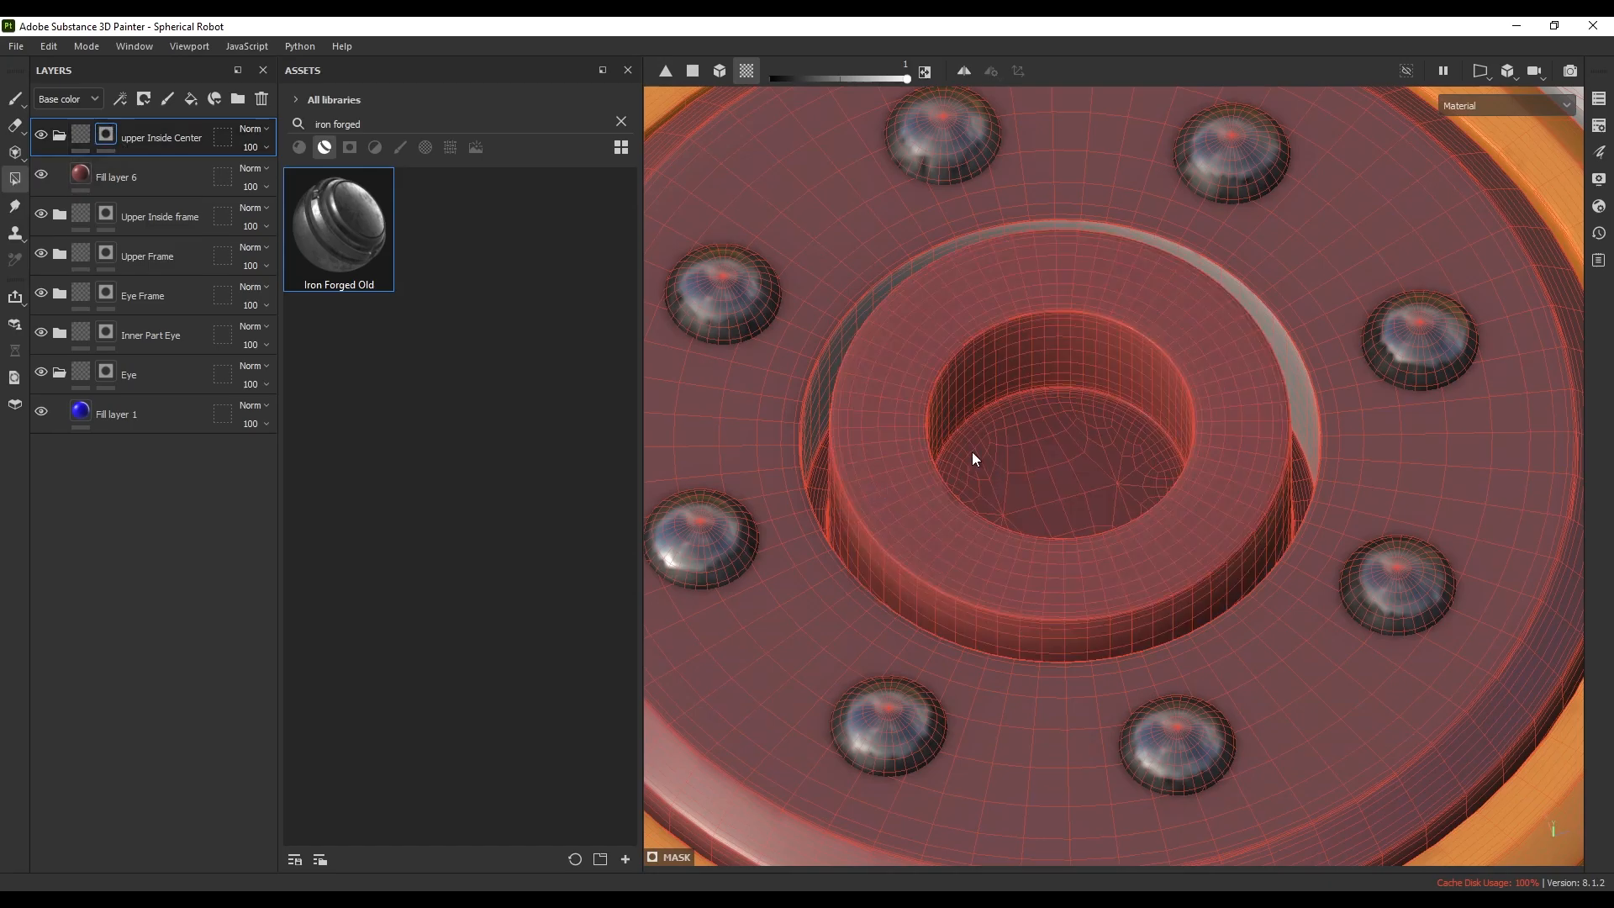
- Change the base color of the upper Inside Center fill layer to a dull grey
left_click(61, 186)
left_click(1170, 502)
mouse_move(1224, 495)
left_mouse_down()
mouse_move(1184, 499)
mouse_move(1266, 506)
mouse_move(1224, 508)
left_mouse_up()
left_click(869, 507)
- Fill the raised hub ring at the center of the sphere's back plate in the Upper Frame folder's mask
scroll(872, 461, "down", 10)
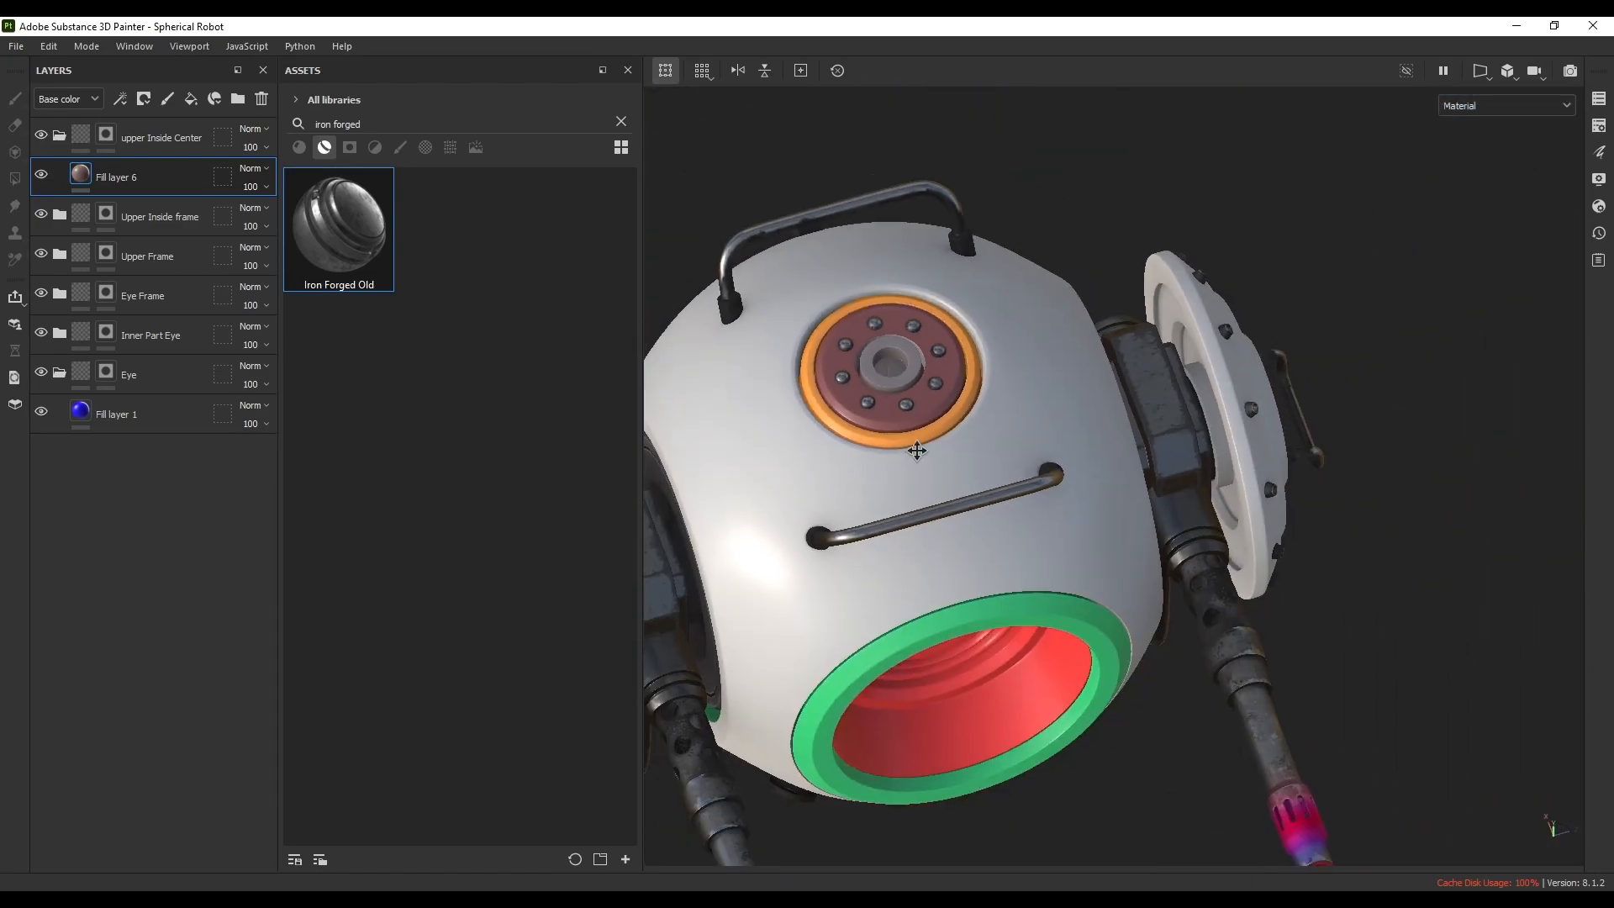
left_click_drag(917, 452, 937, 418, "alt")
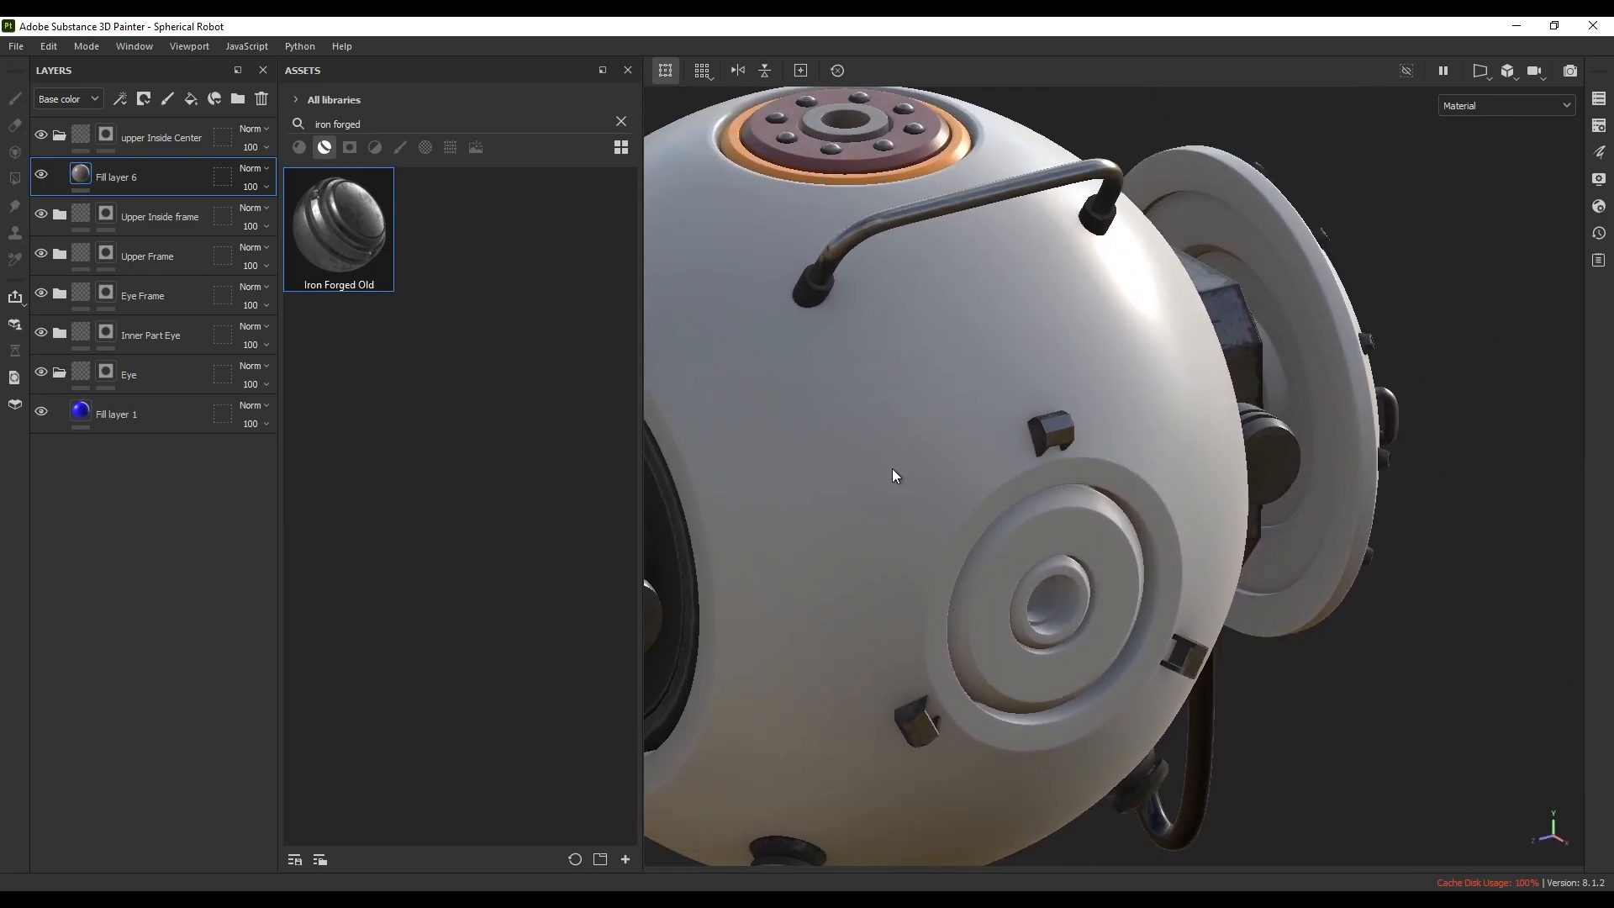
left_click_drag(893, 469, 847, 304, "alt")
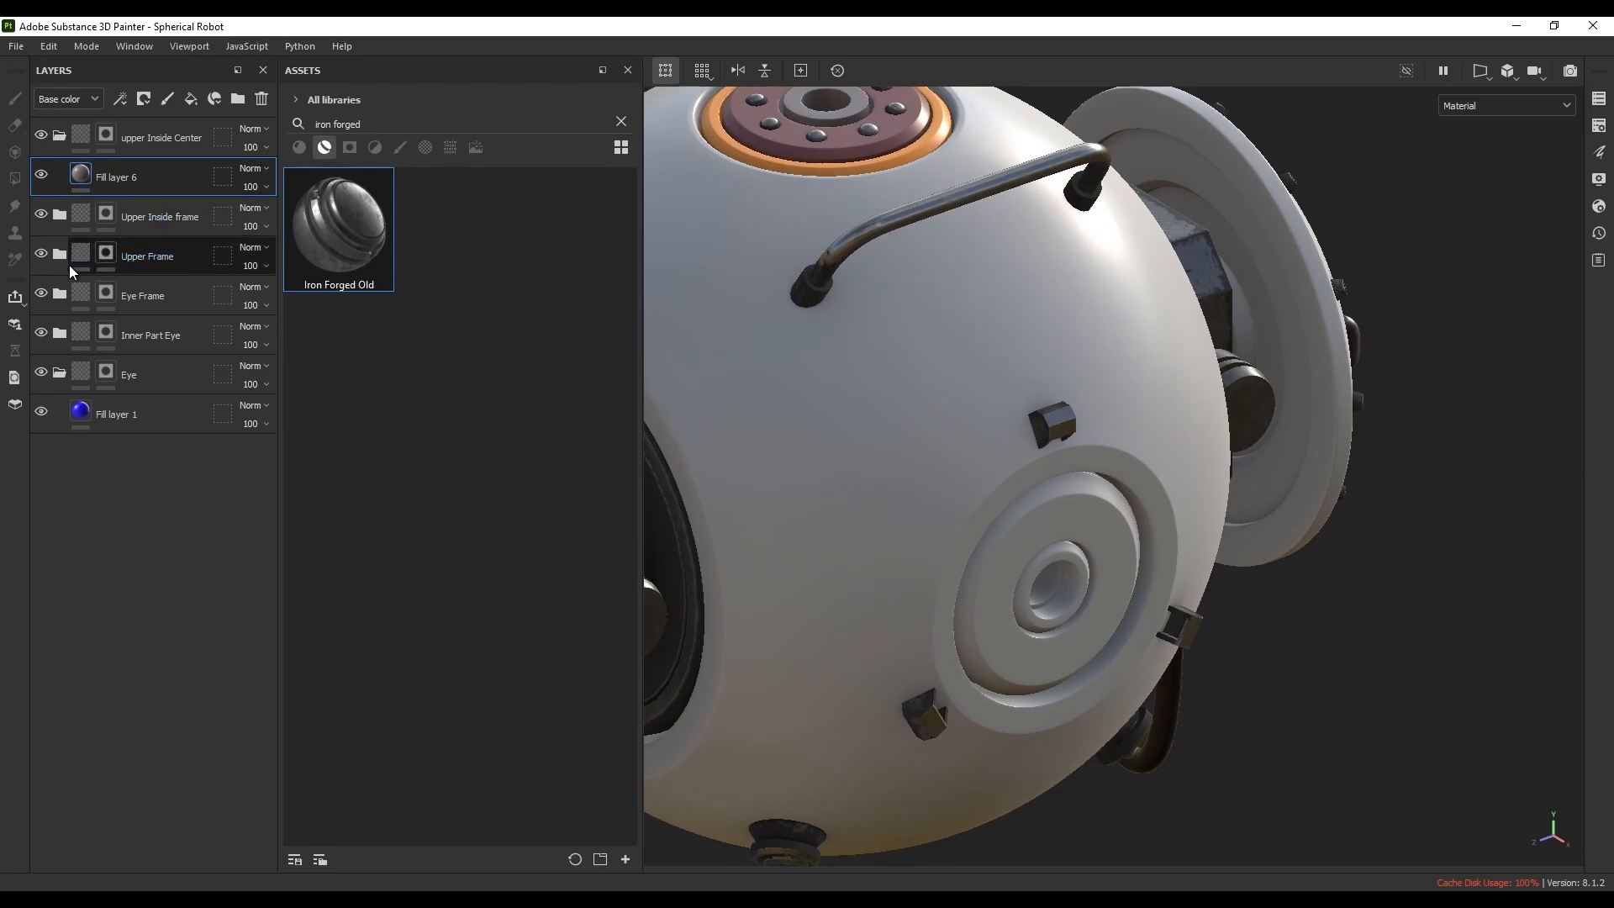
left_click(101, 255)
scroll(1041, 647, "up", 6)
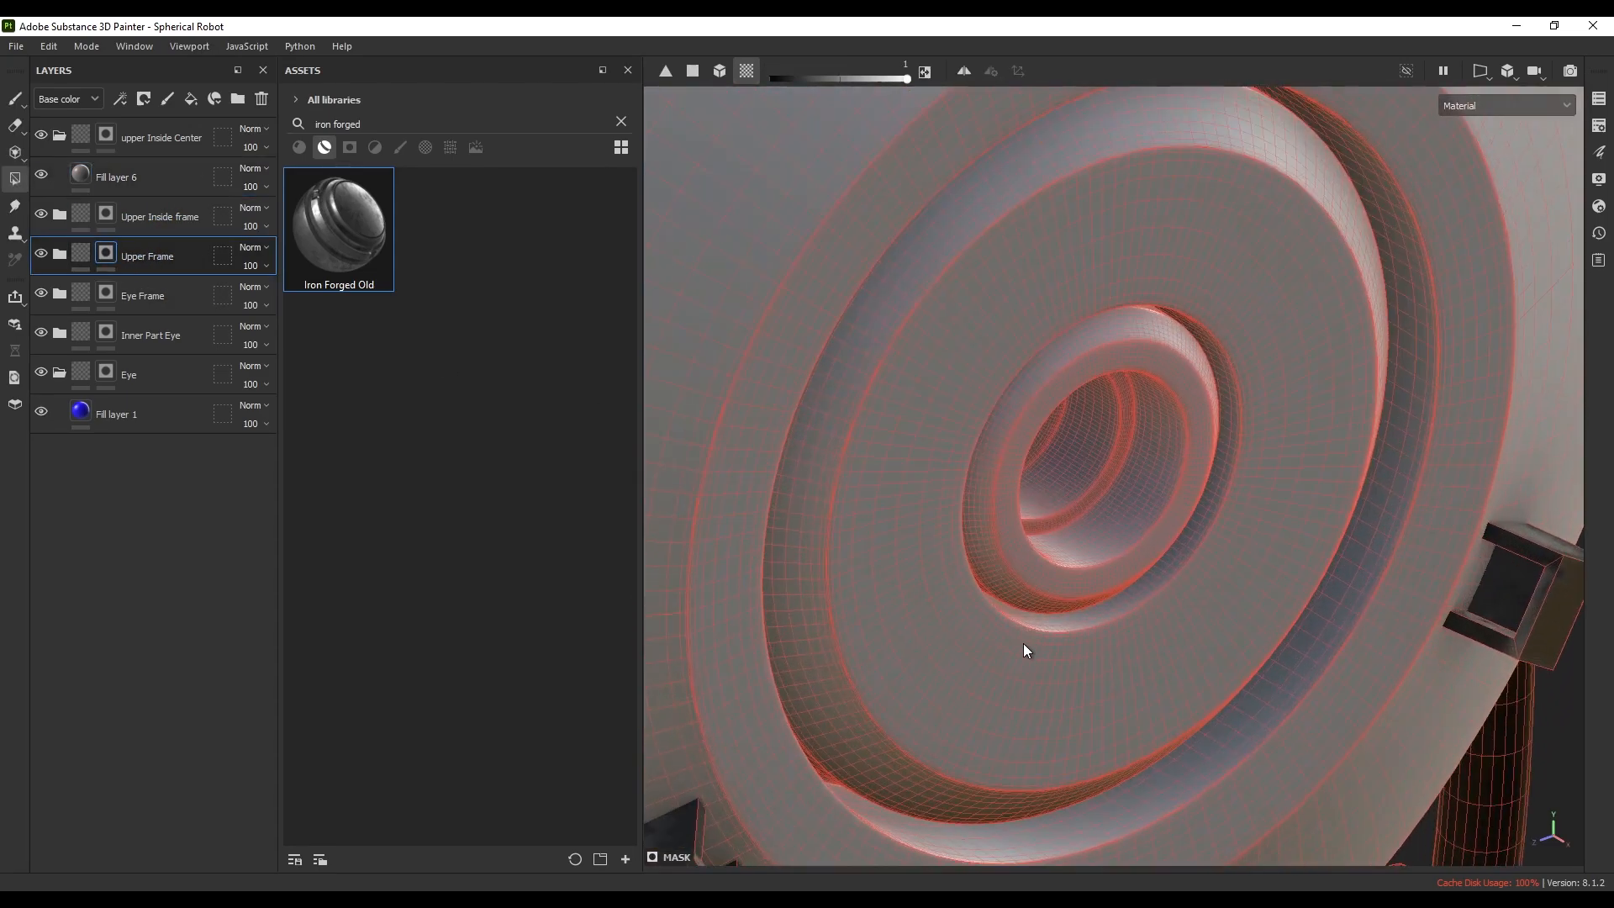
left_click_drag(1022, 648, 756, 616, "alt")
scroll(1005, 641, "up", 6)
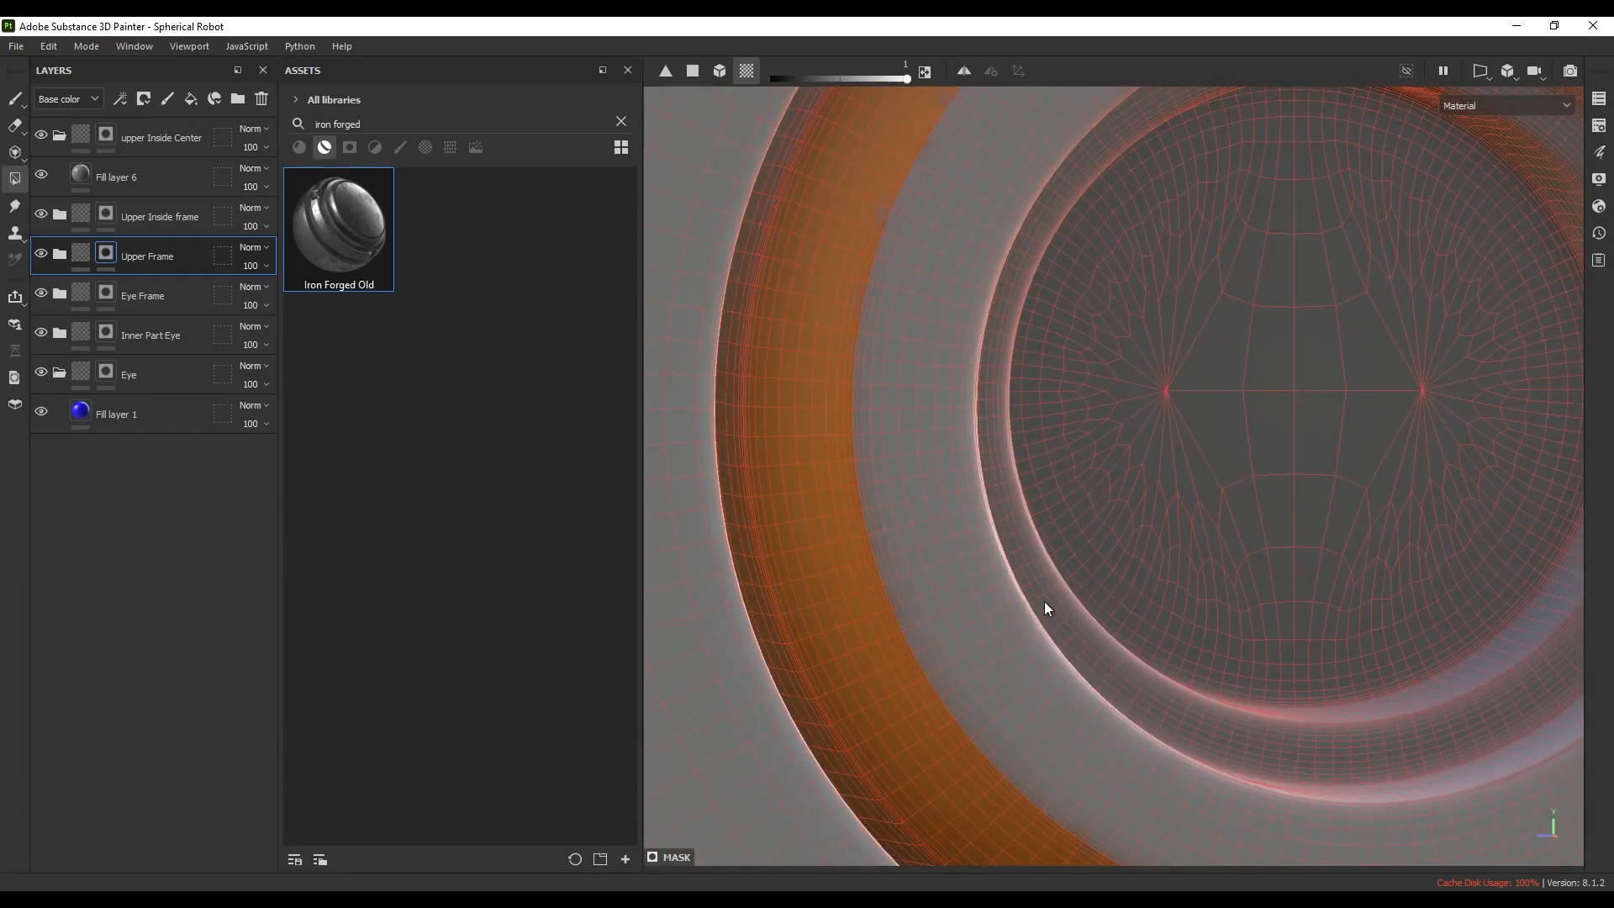
left_click_drag(1047, 607, 1181, 593, "alt")
scroll(1083, 586, "down", 3)
- Fill the bore and end face inside the back plate's orange hub in the upper Inside Center mask
left_click(116, 145)
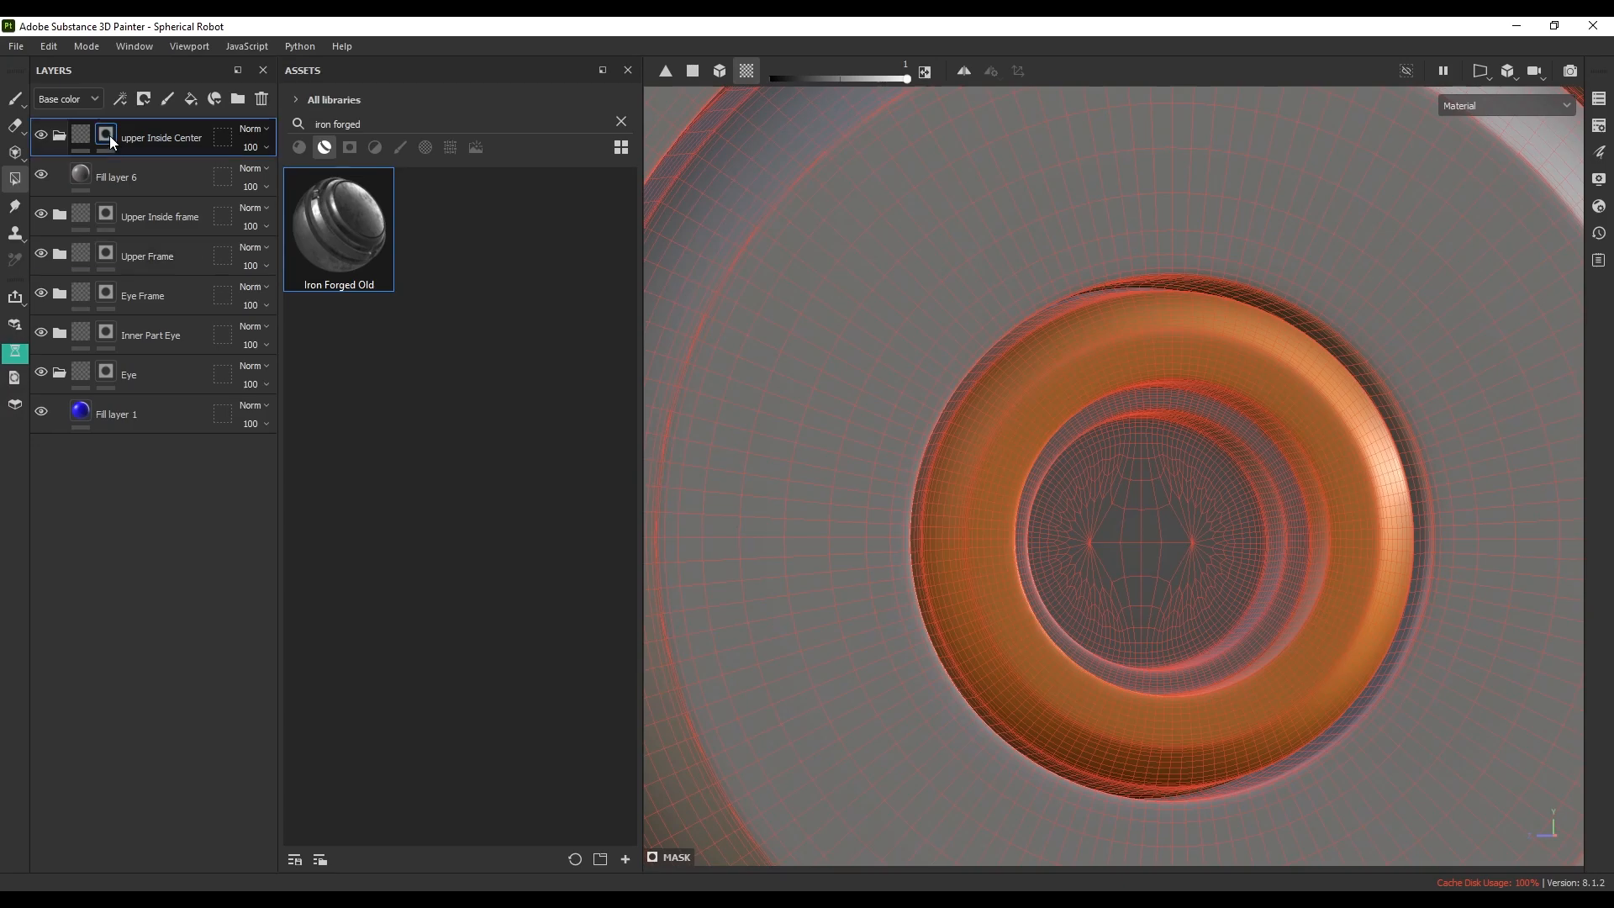
scroll(1182, 551, "up", 3)
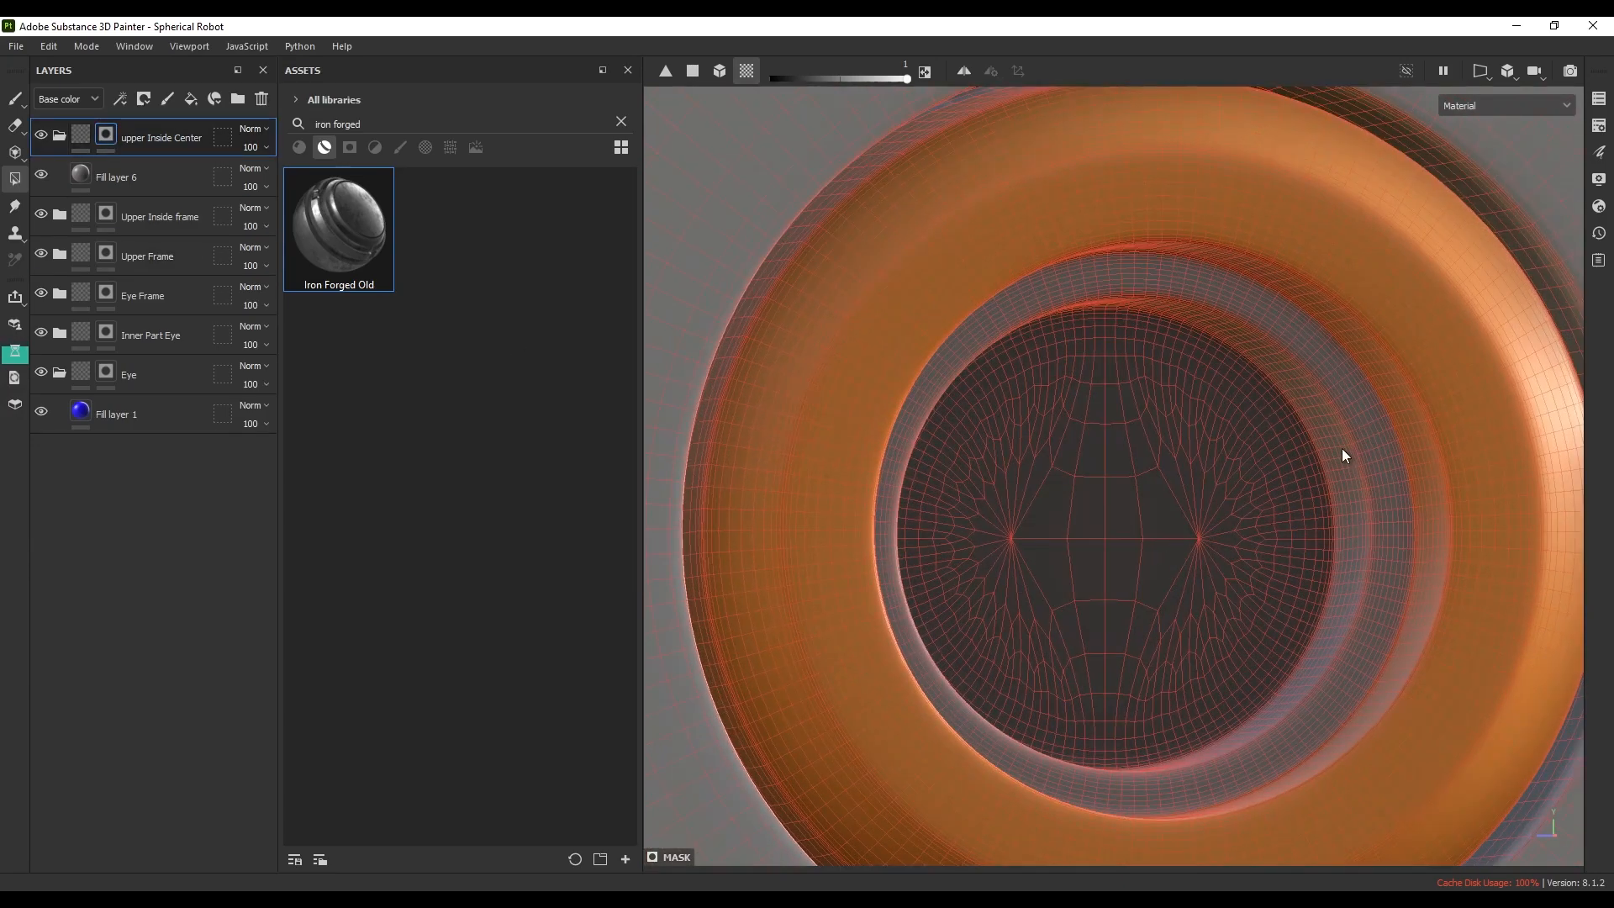
left_click_drag(1362, 432, 1311, 514, "alt")
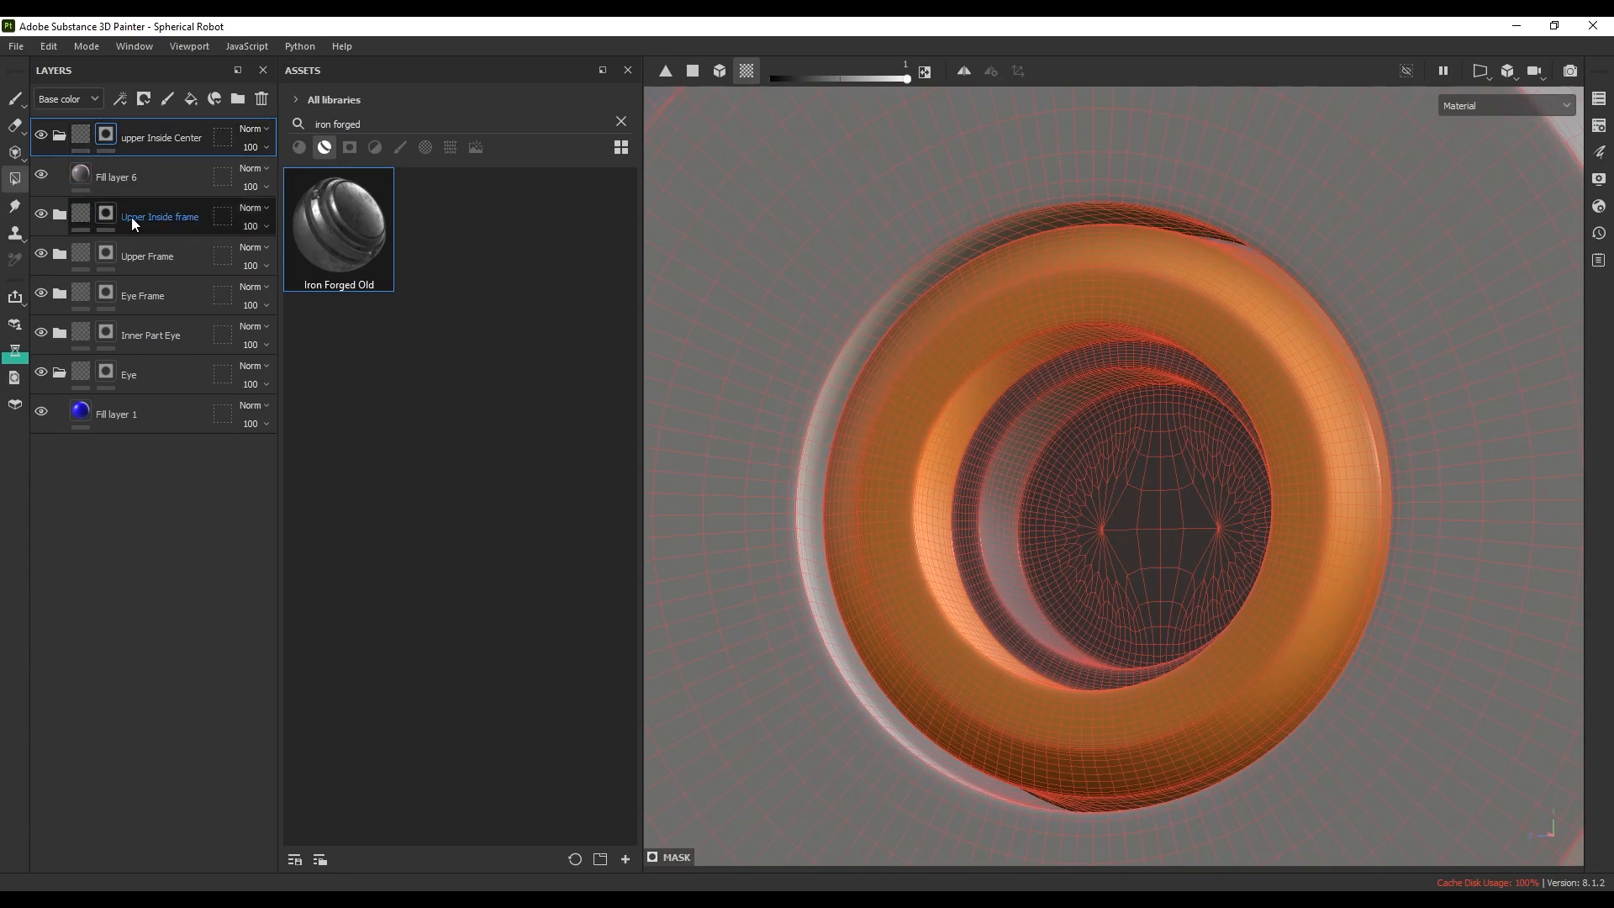
- Fill the flat disc surrounding the back plate's orange hub in the Upper Inside frame folder's mask
left_click(106, 213)
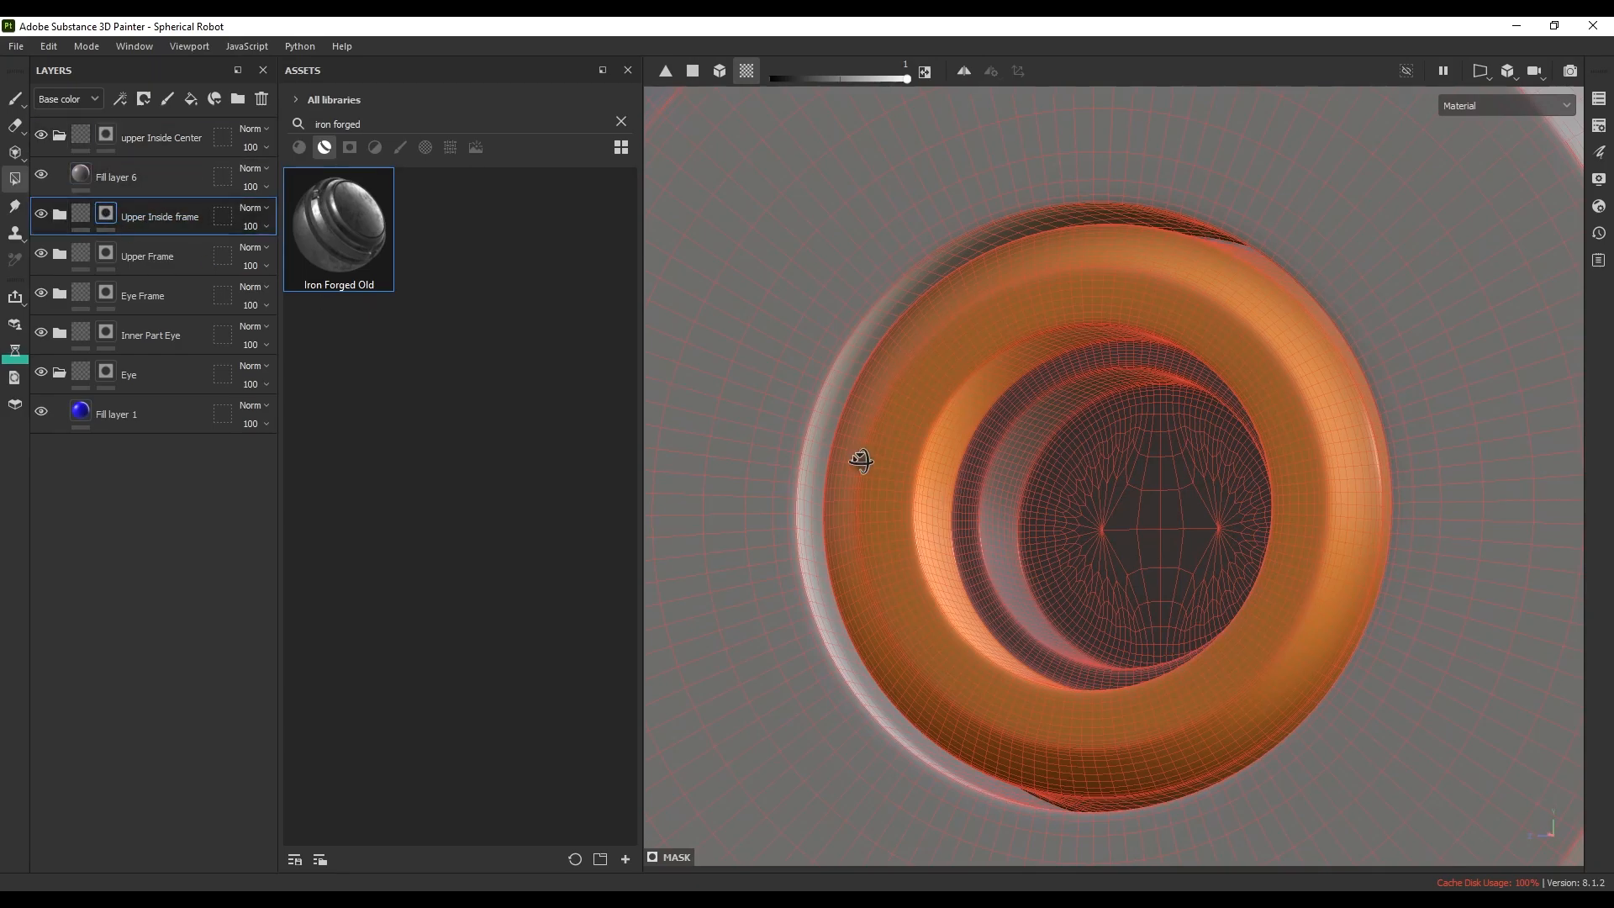
left_click_drag(858, 457, 751, 412, "alt")
scroll(776, 447, "up", 5)
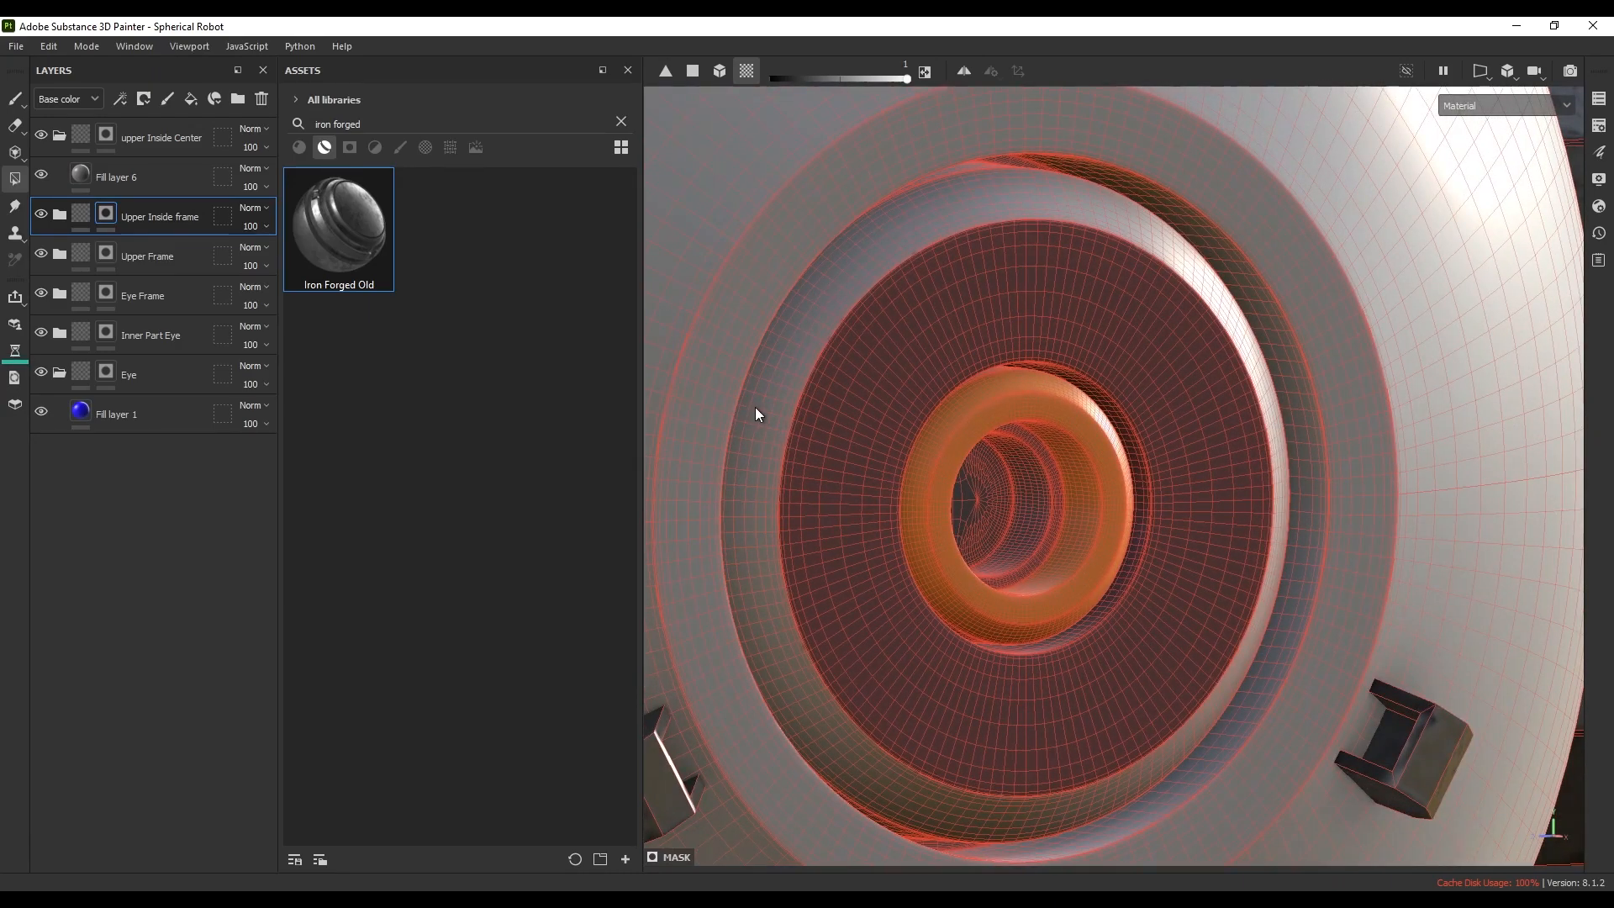
scroll(757, 430, "up", 5)
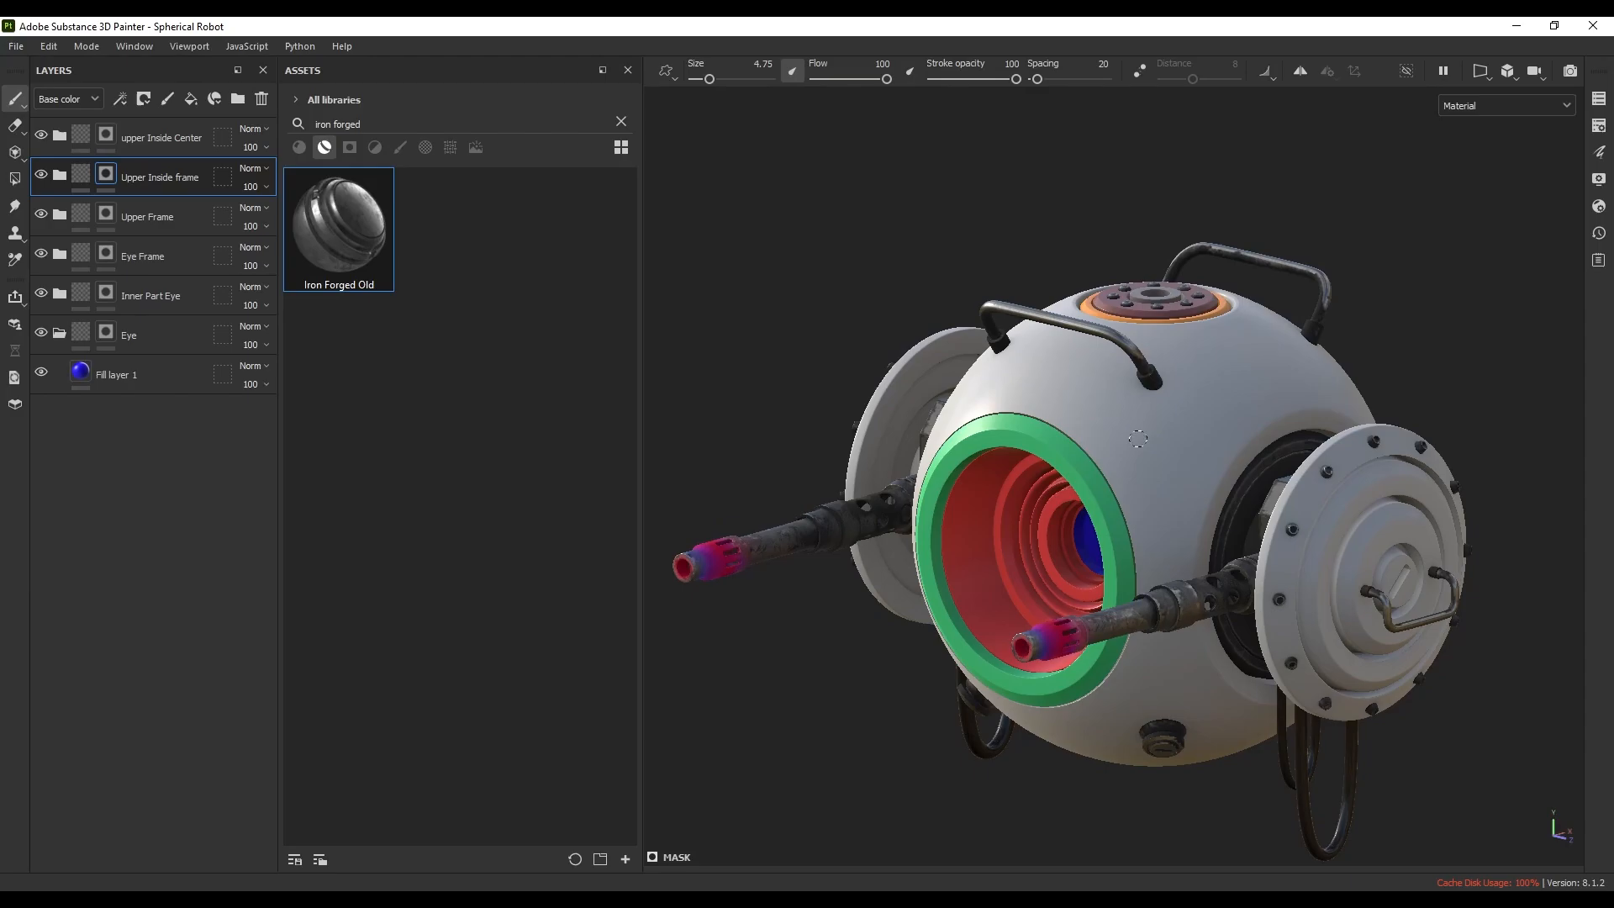
- Add a fill layer at the top of the stack and group it into a black-masked folder named Main Core
left_click(187, 149)
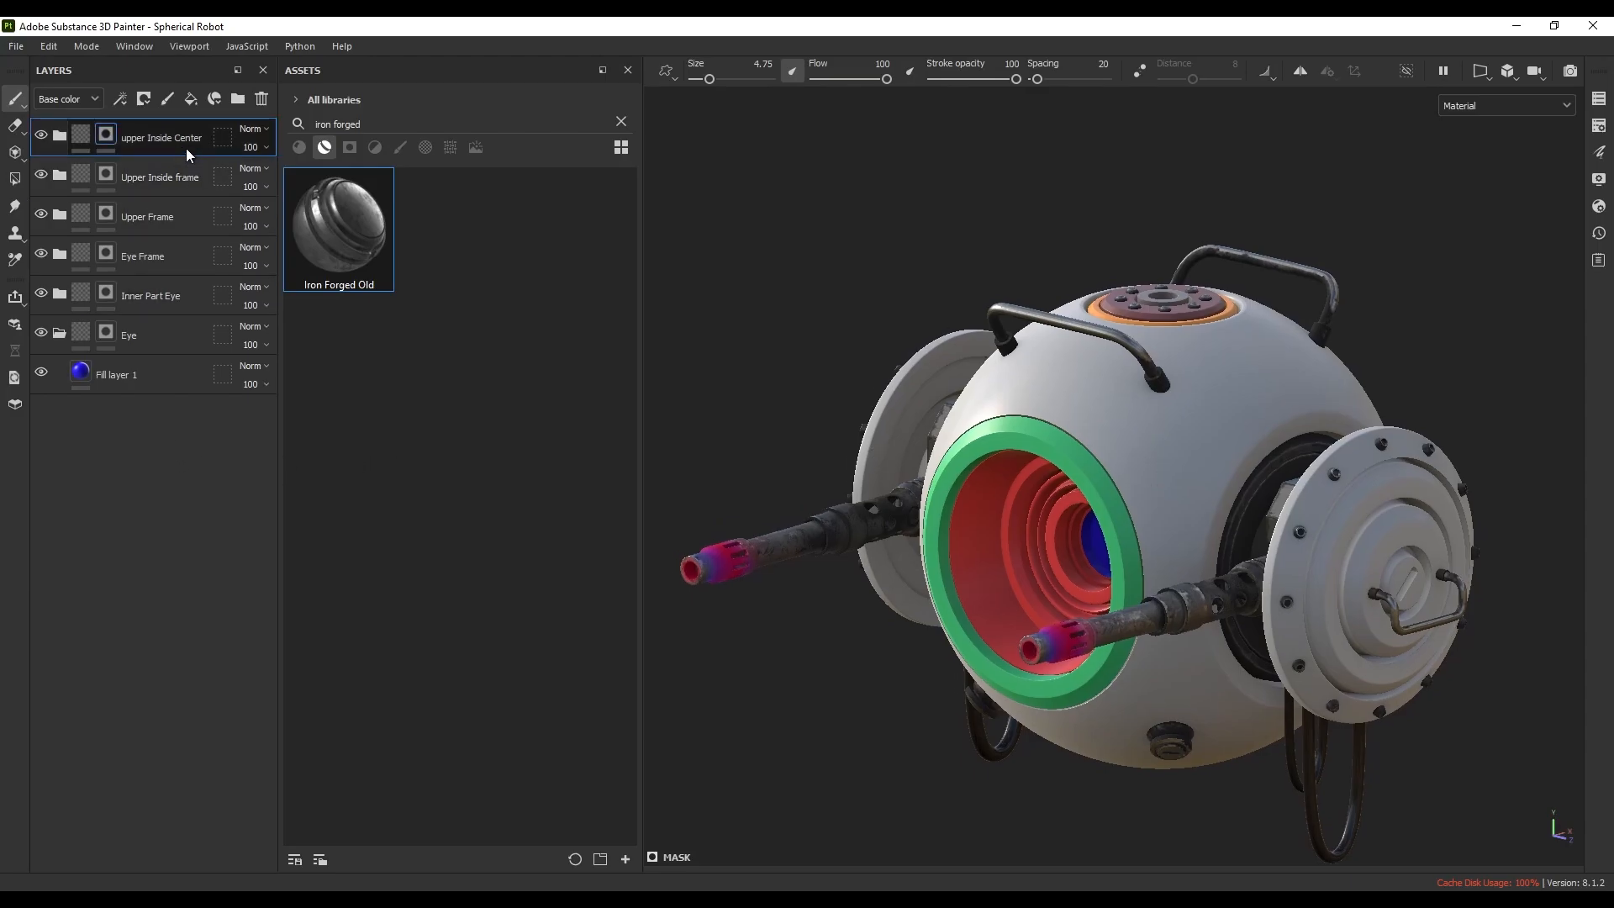
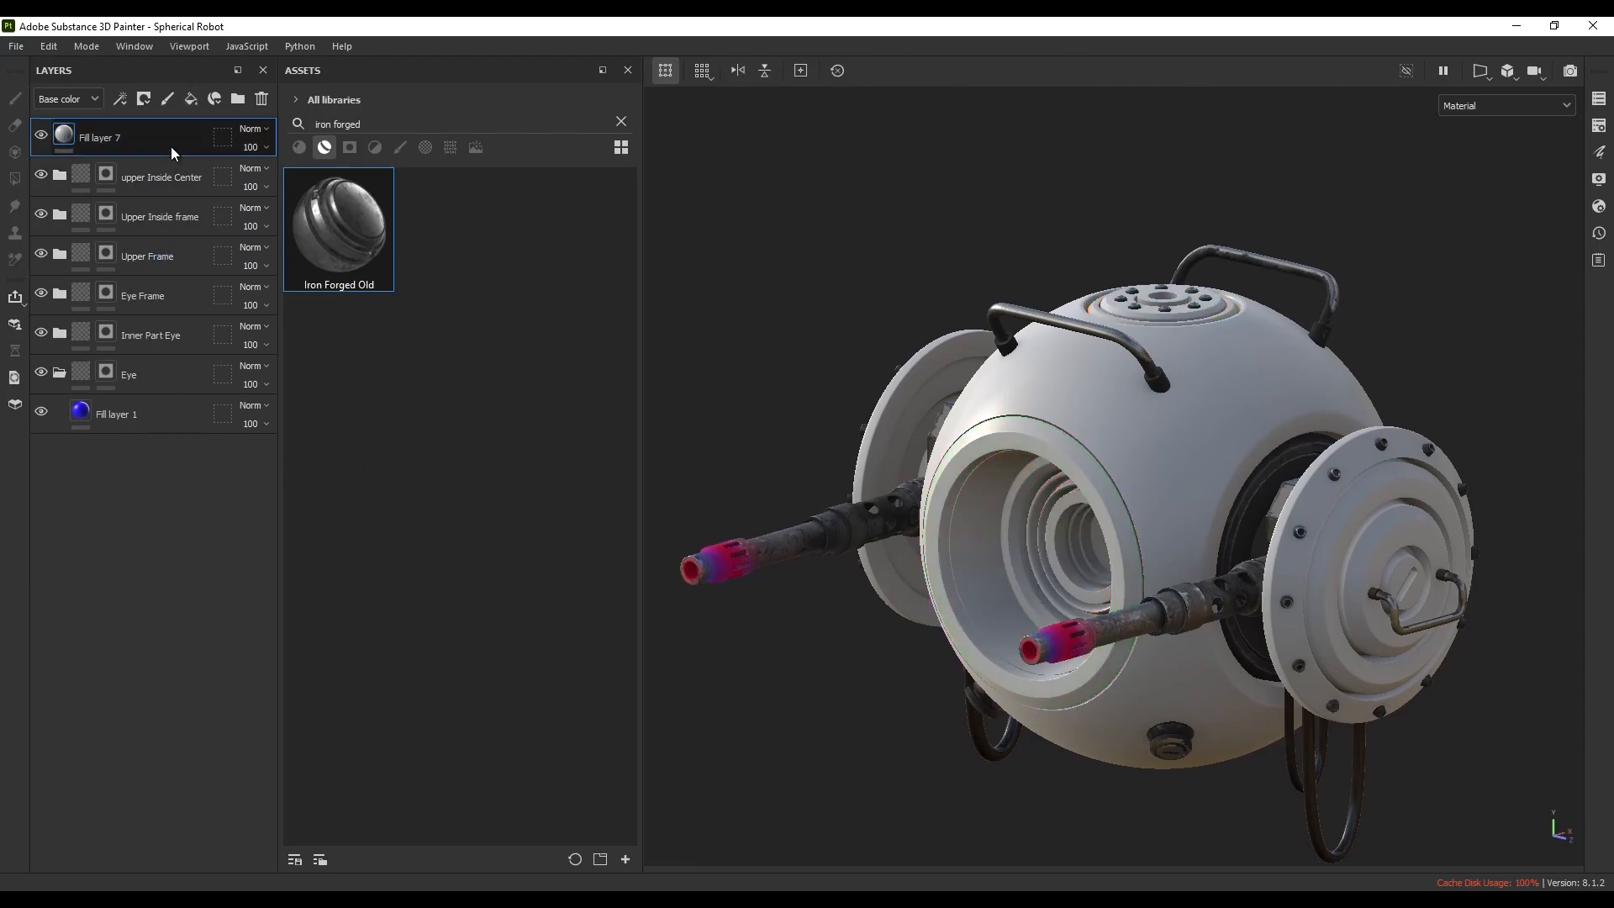
key("ctrl+g")
double_click(126, 137)
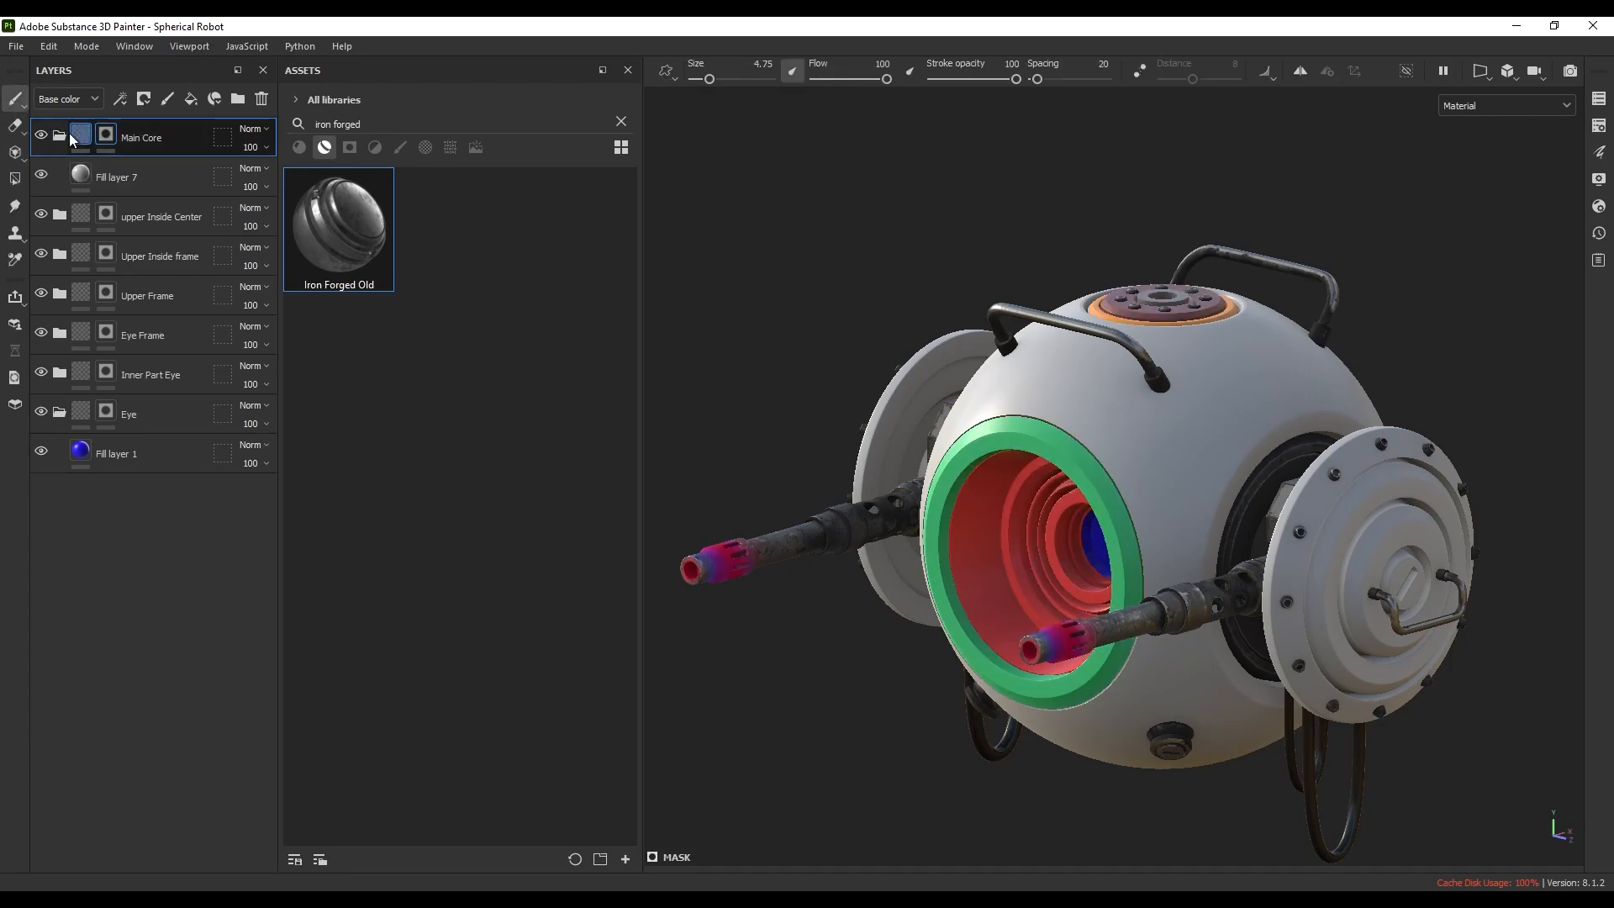
- Set the base color of the fill layer in the Main Core folder to green
left_click(88, 170)
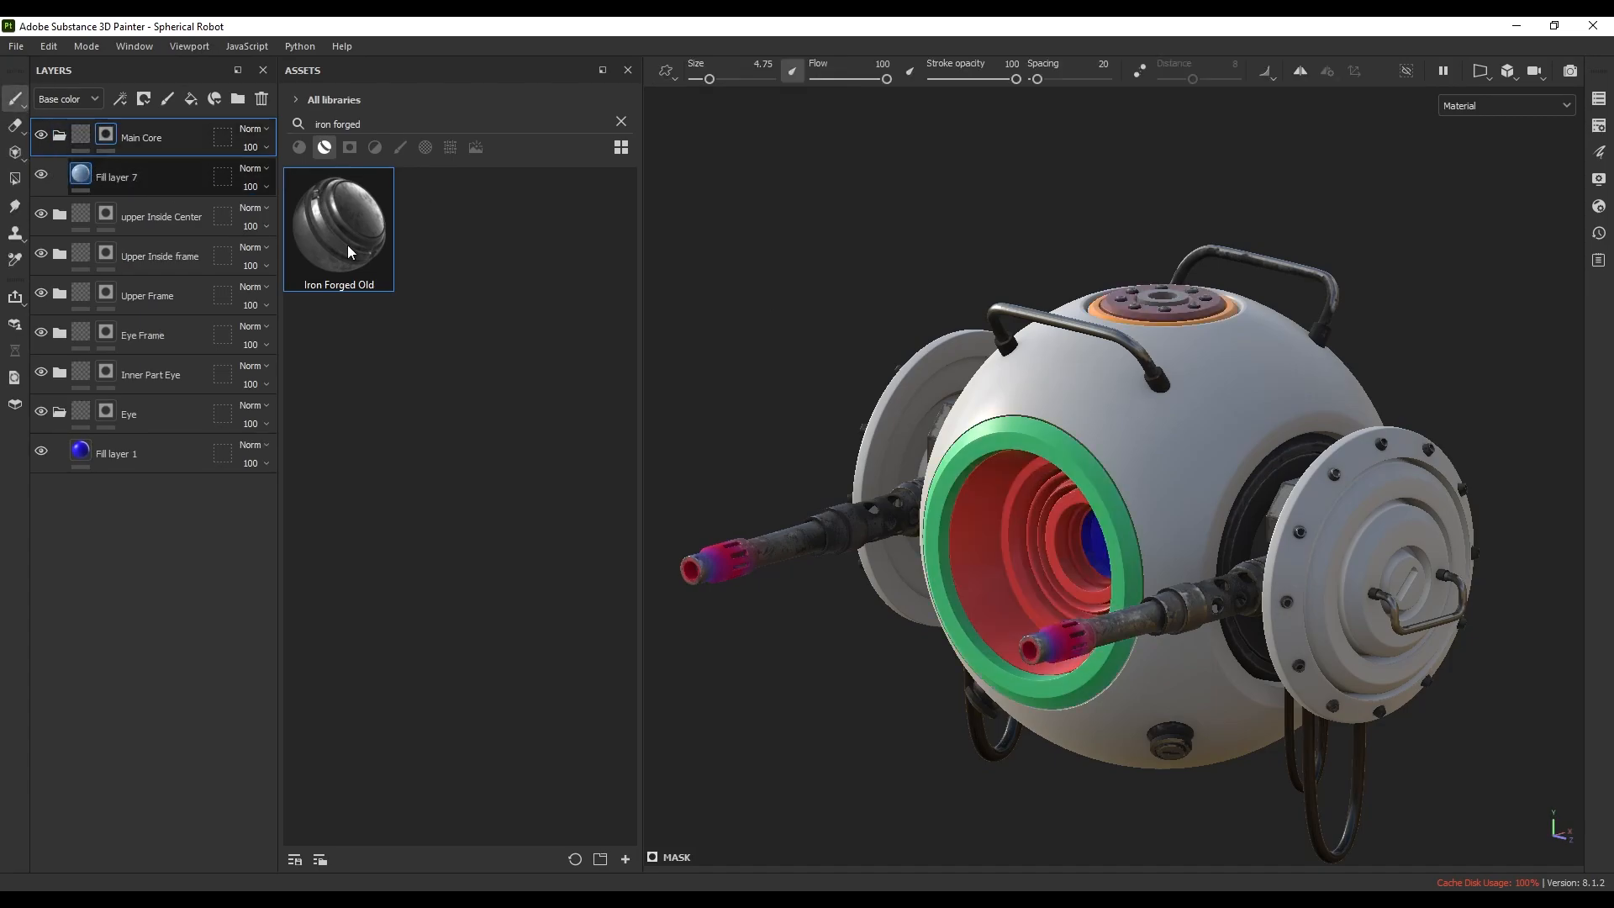
right_click(1279, 561)
left_click(1274, 557)
left_click_drag(1416, 489, 1400, 466)
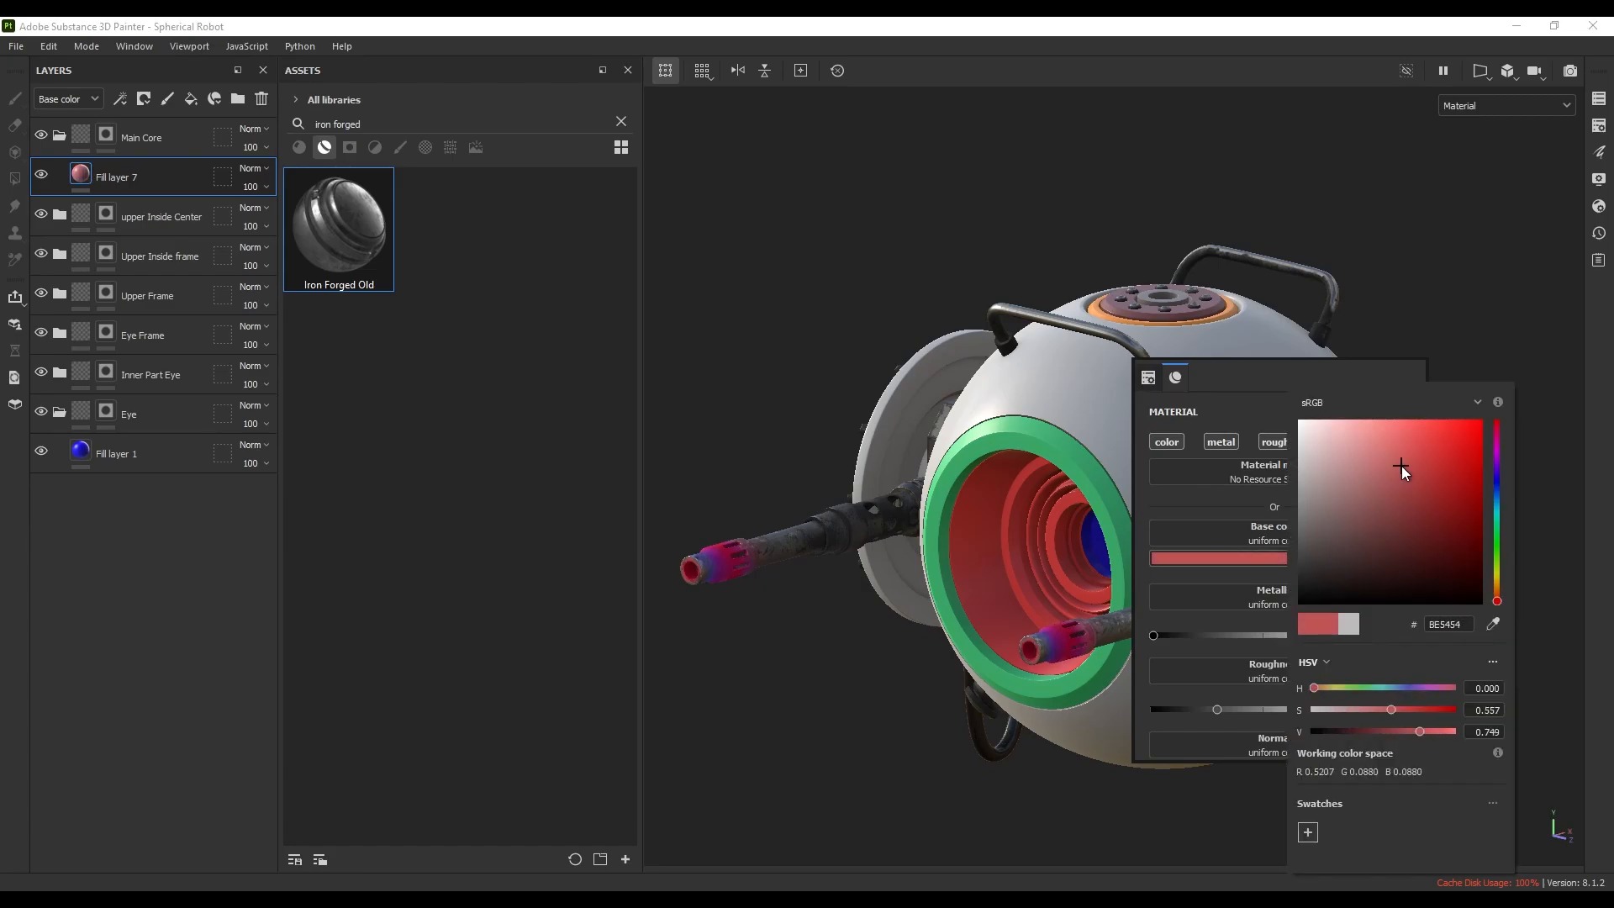
- Fill the upper and lower shells of the spherical body in the Main Core folder's mask with Polygon Fill
left_click(105, 136)
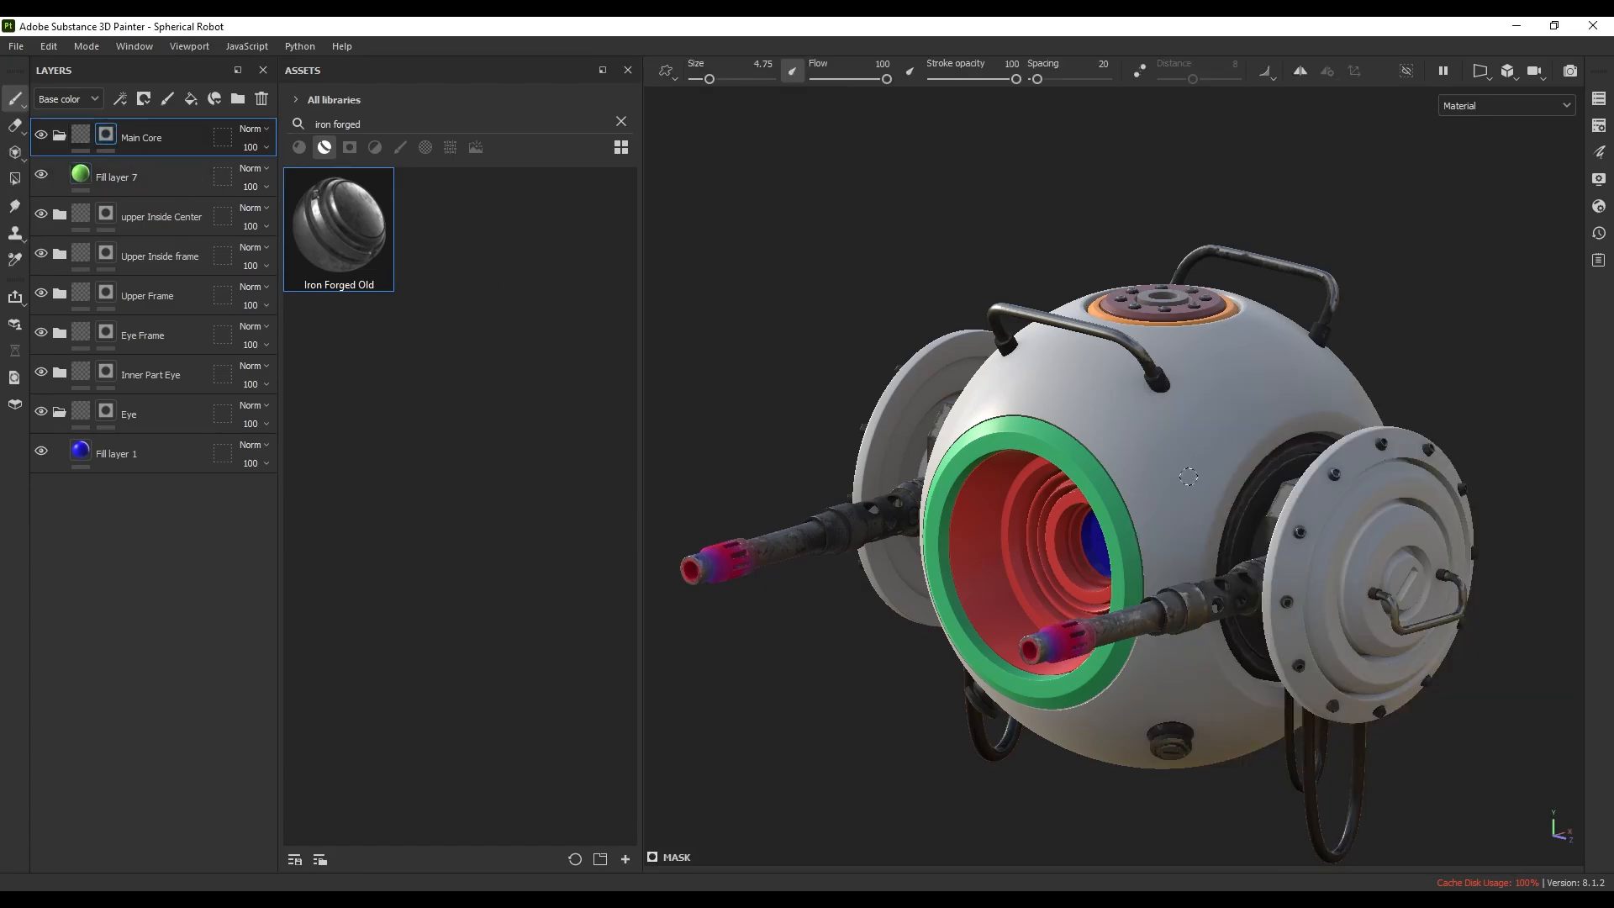
left_click(15, 177)
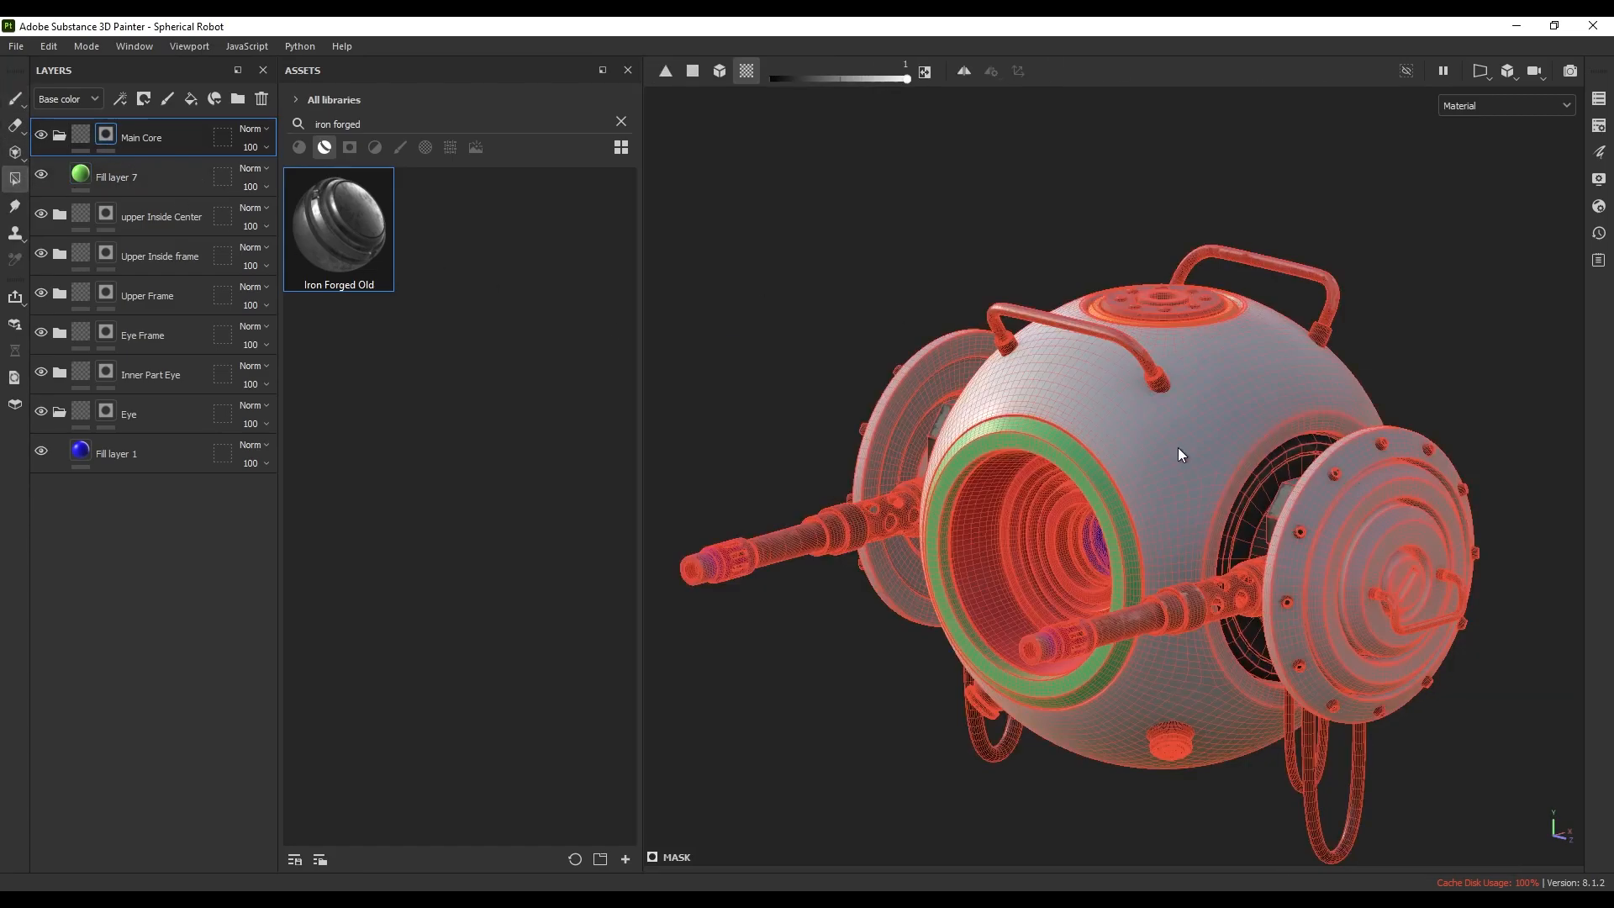
left_click(1177, 448)
left_click_drag(1183, 512, 1182, 600, "alt")
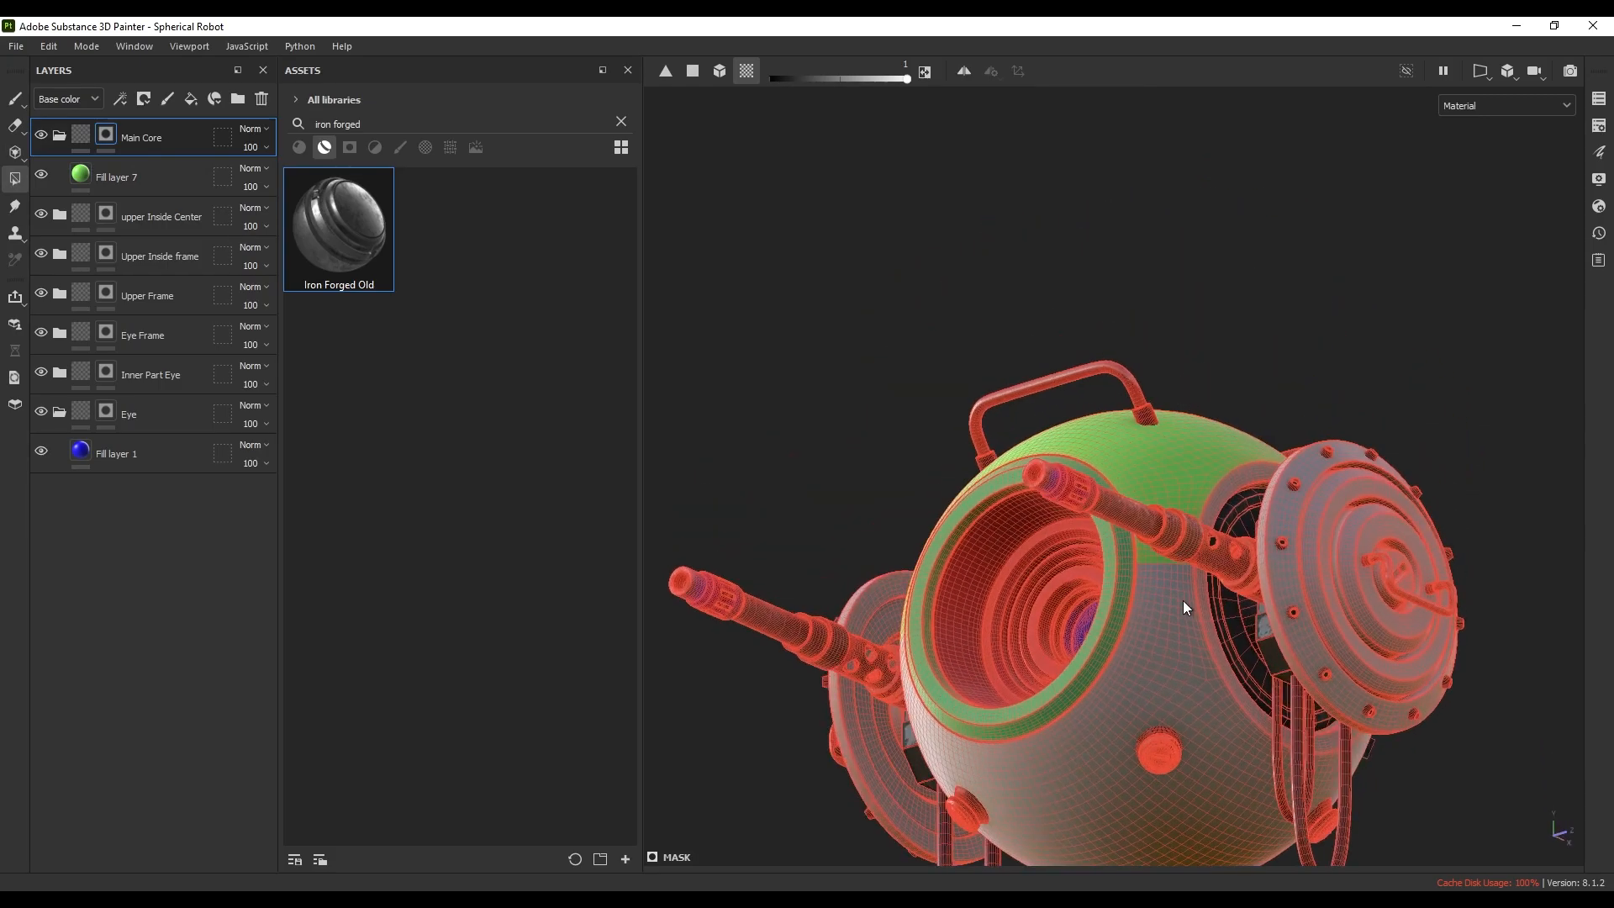
left_click(1177, 602)
- Fill the rim around the sphere's first side opening in the Main Core folder's mask
left_click_drag(1404, 530, 1160, 479, "alt")
scroll(921, 378, "up", 5)
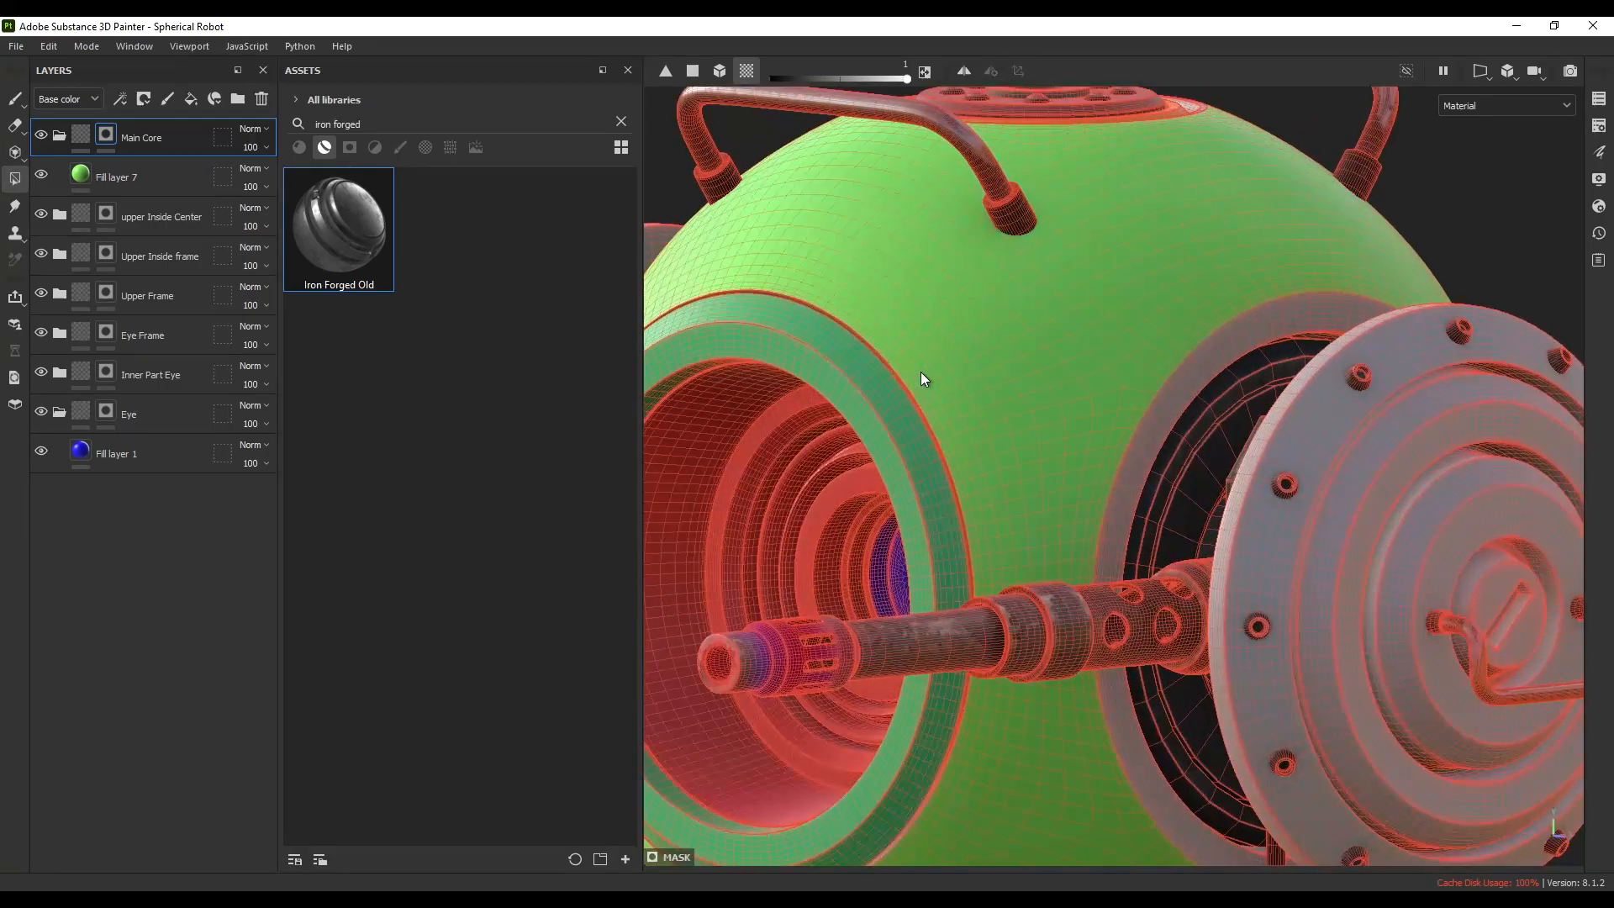
scroll(920, 371, "up", 3)
left_click(1171, 442)
left_click_drag(1177, 412, 1244, 445, "alt")
scroll(1409, 401, "up", 3)
left_click(1408, 400)
- Fill the matching rim around the opposite side opening of the sphere in the Main Core folder's mask
scroll(1396, 395, "down", 5)
middle_click_drag(1244, 446, 1499, 422, "alt")
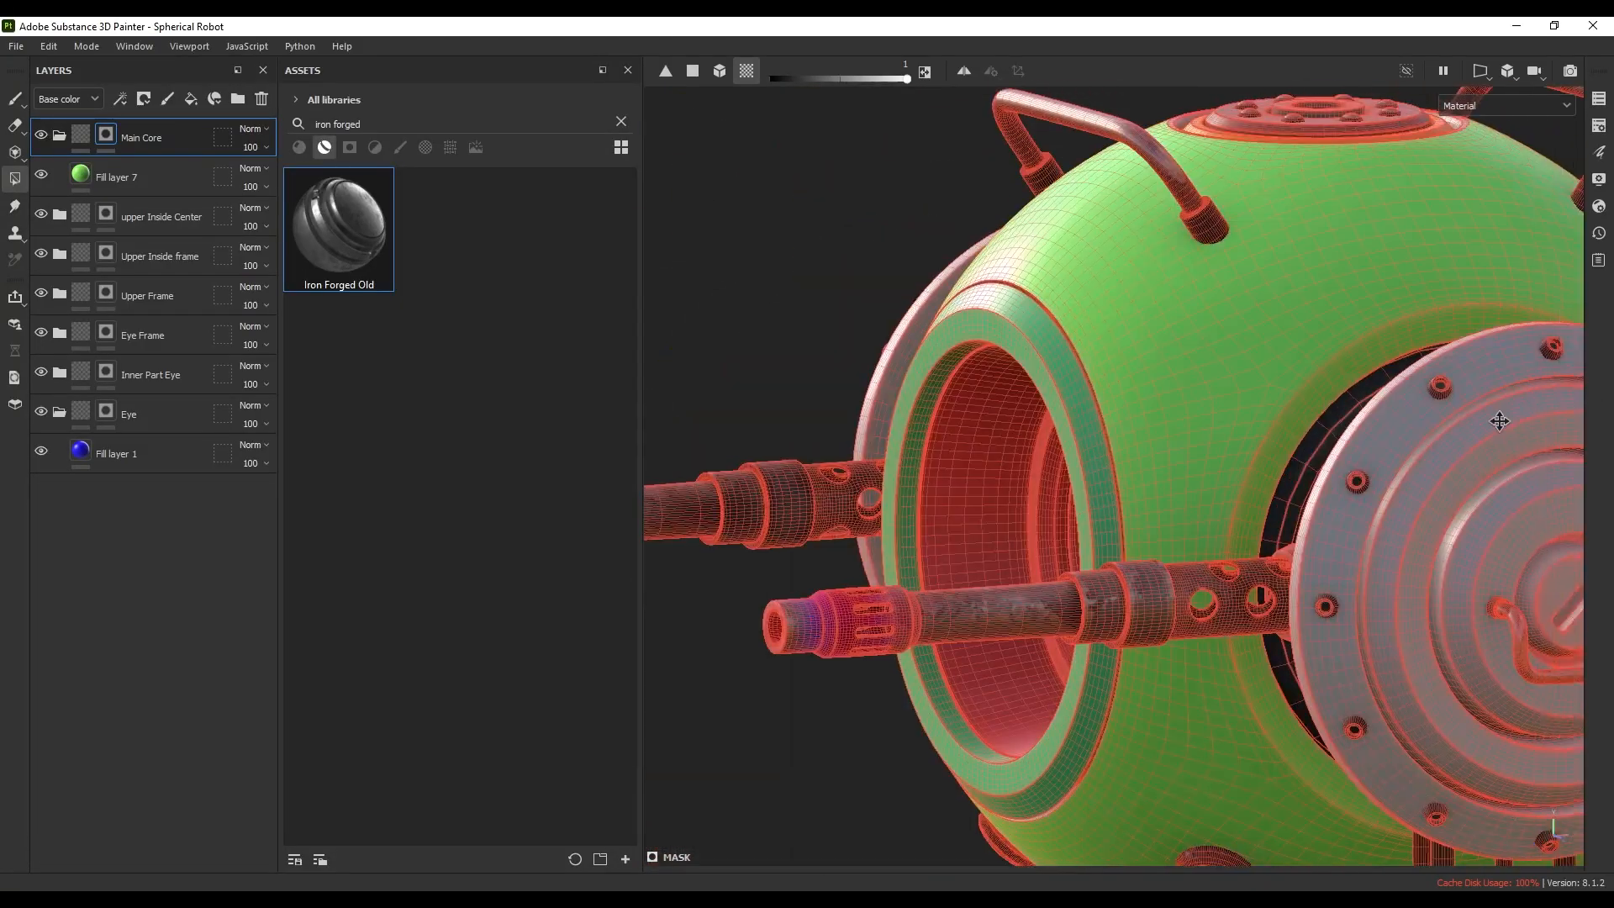
left_click_drag(1499, 421, 1526, 445, "alt")
left_click_drag(1148, 444, 1370, 428, "alt")
left_click_drag(938, 400, 1153, 428, "alt")
scroll(987, 430, "up", 2)
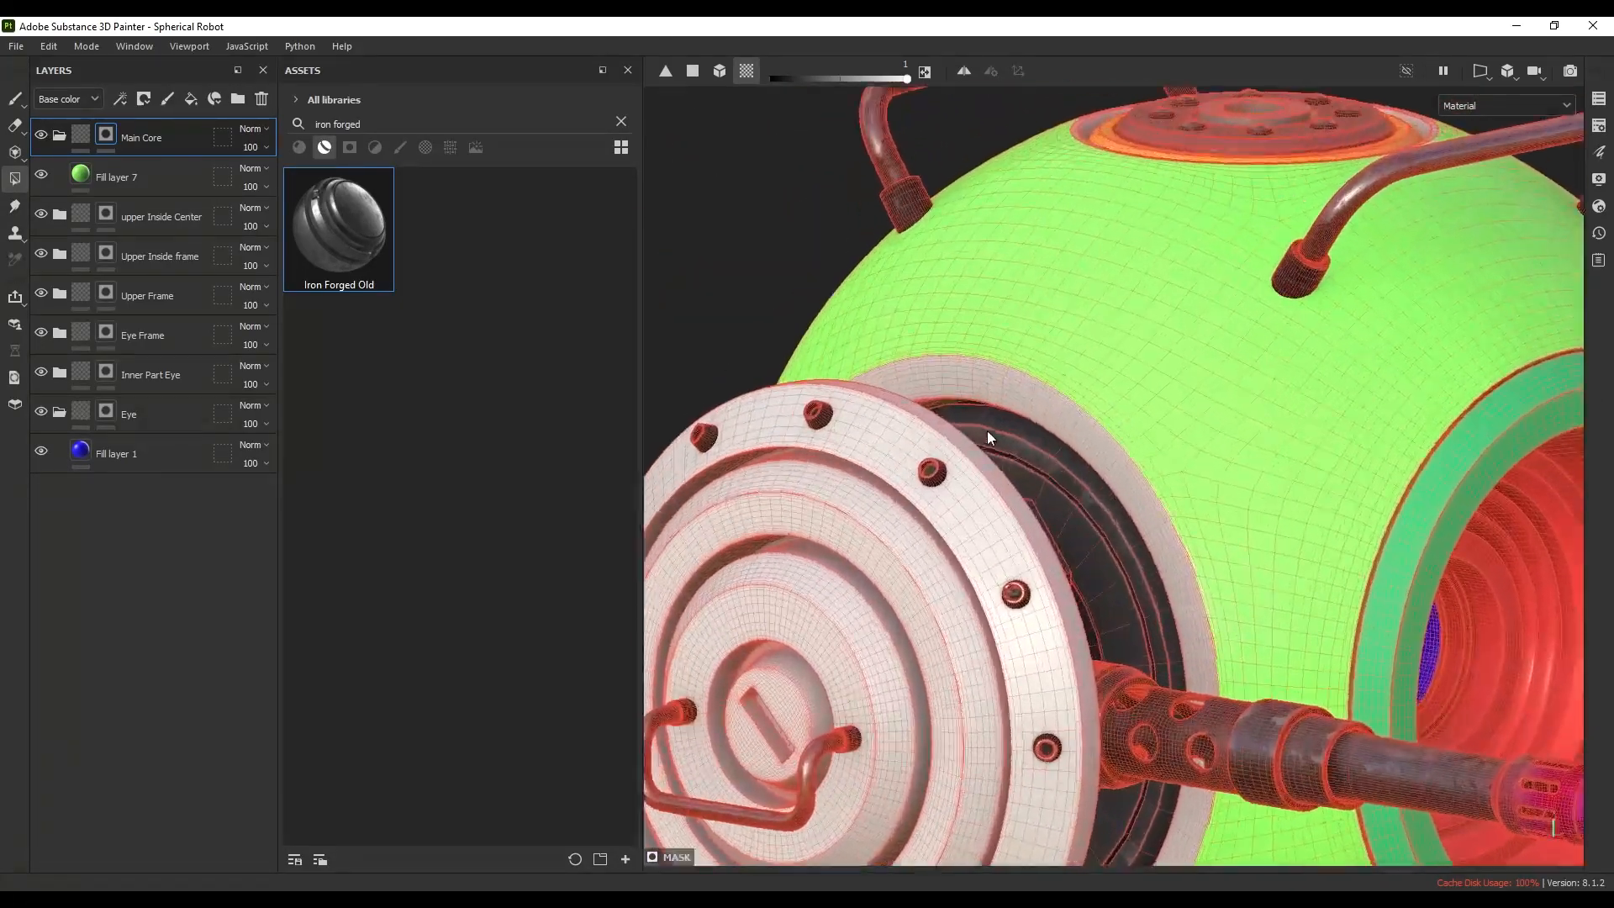
scroll(989, 431, "up", 1)
left_click(1035, 392)
scroll(1034, 396, "up", 3)
left_click_drag(1034, 396, 976, 523, "alt")
scroll(976, 523, "down", 5)
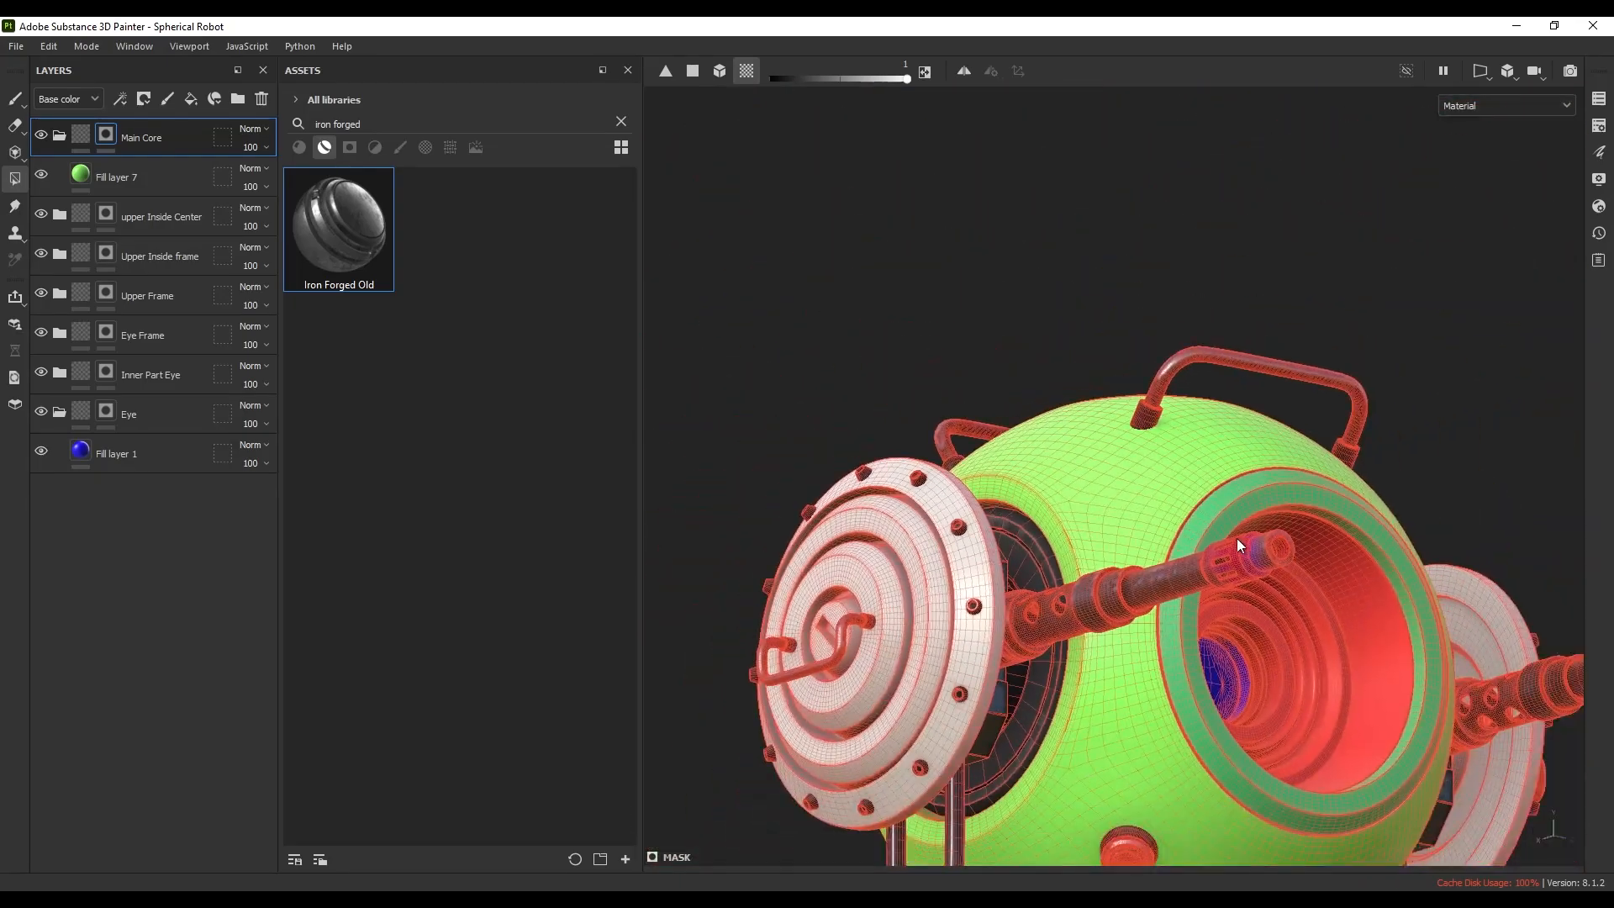
- Fill the flat ring around the sphere's rear hub in the Main Core folder's mask and collapse the folder
left_click_drag(1237, 545, 964, 481, "alt")
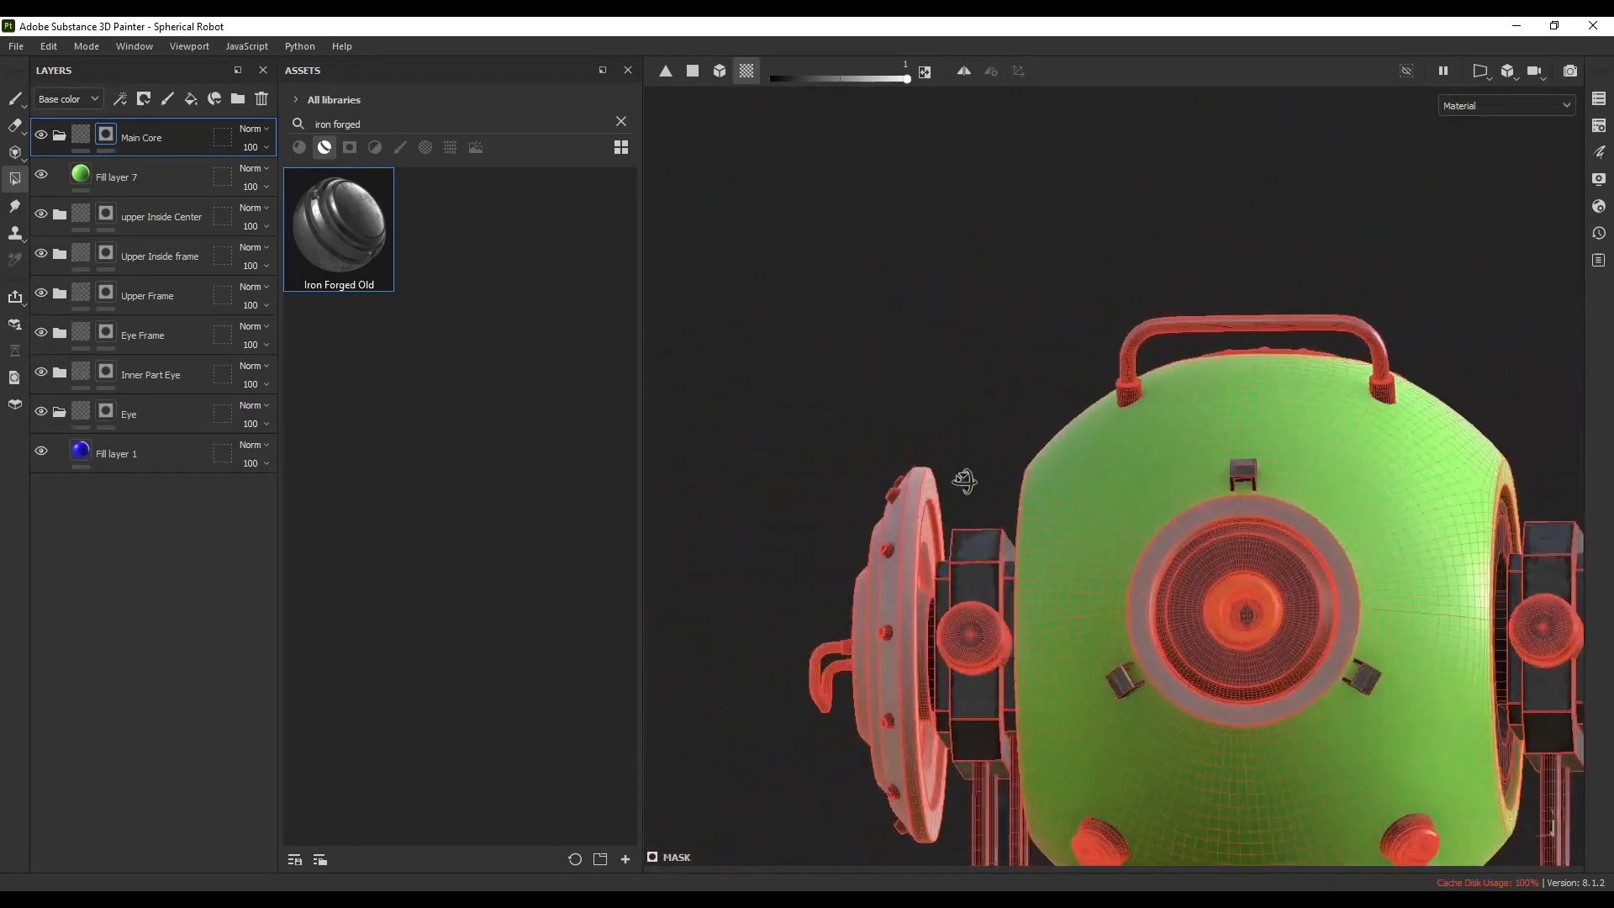
scroll(1202, 552, "up", 5)
scroll(1161, 556, "up", 2)
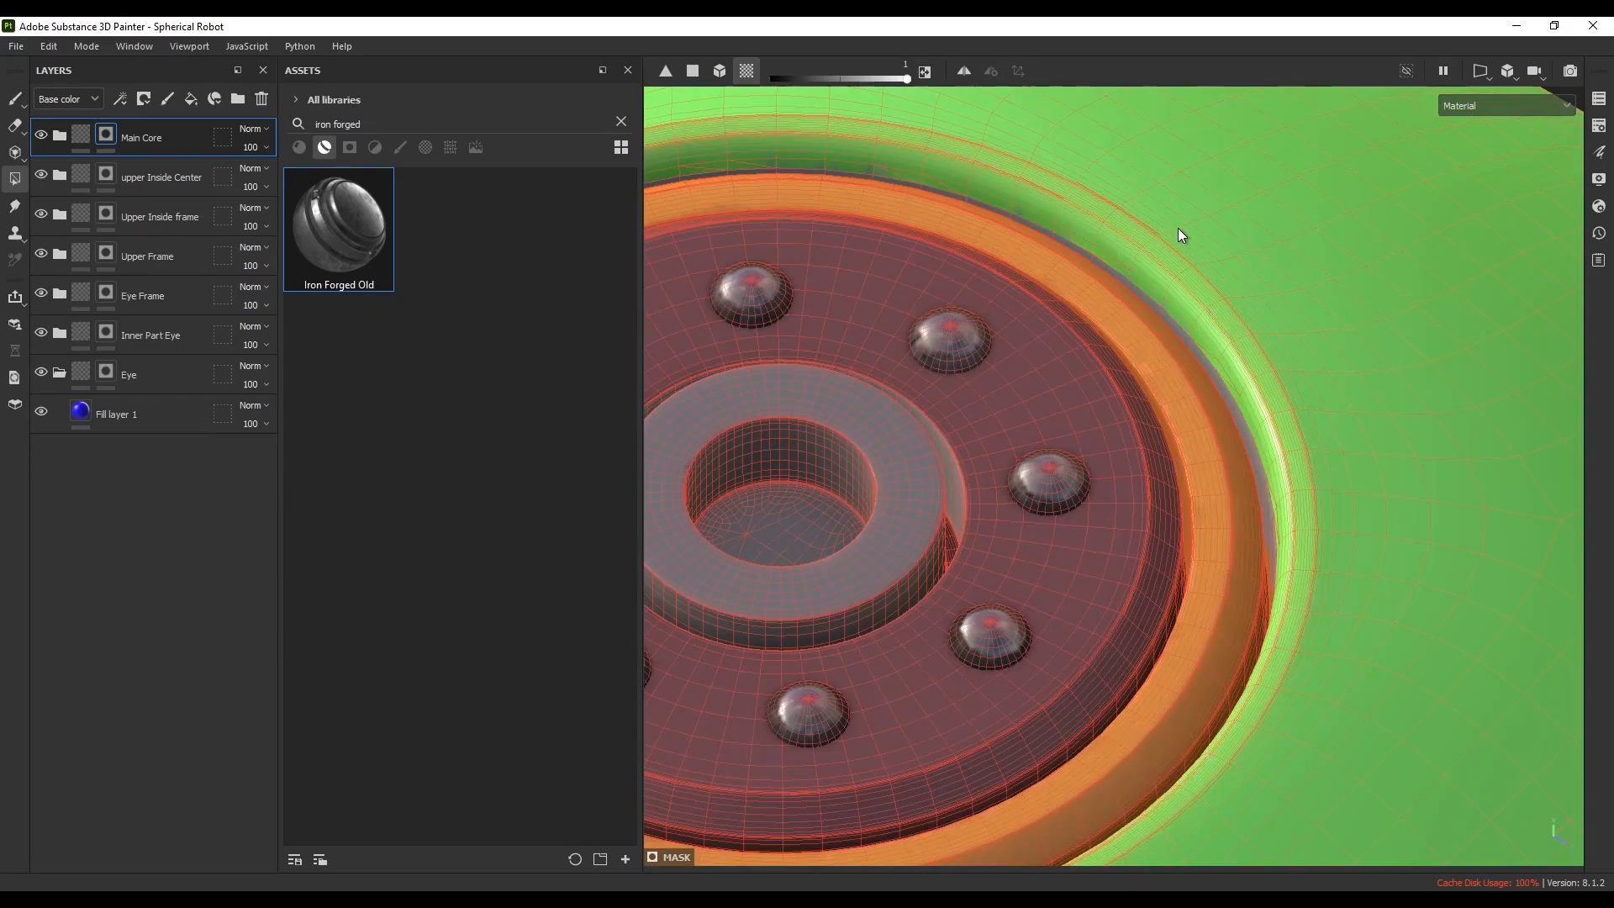
- Inspect the groove around the top plate and the color separation across the front and back of the sphere
scroll(1112, 293, "up", 6)
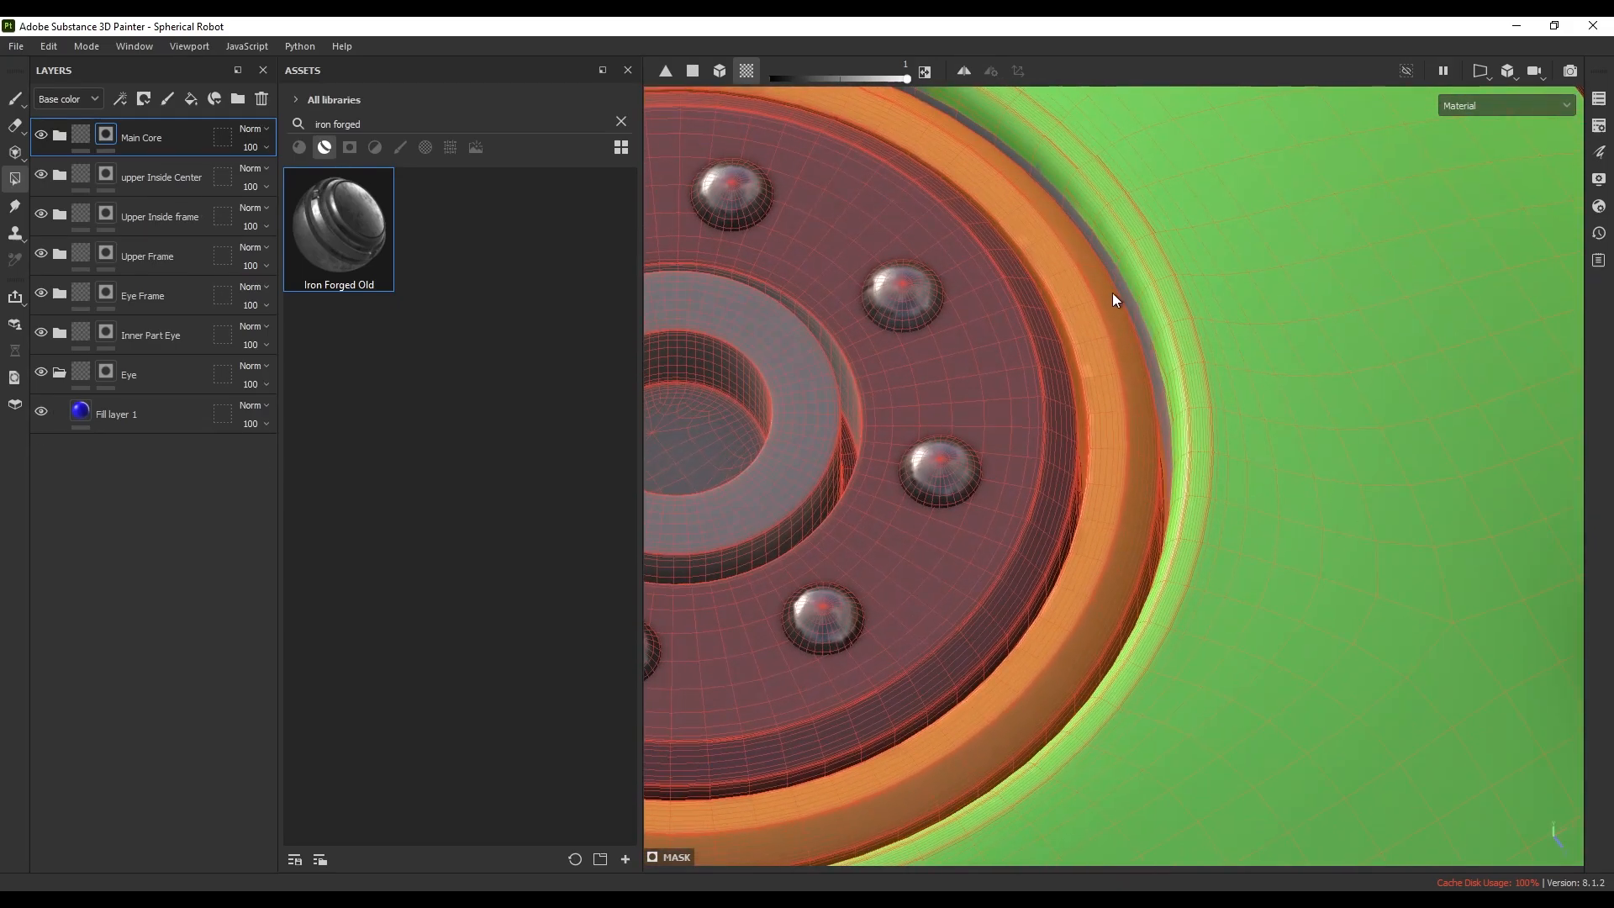
scroll(1143, 331, "up", 2)
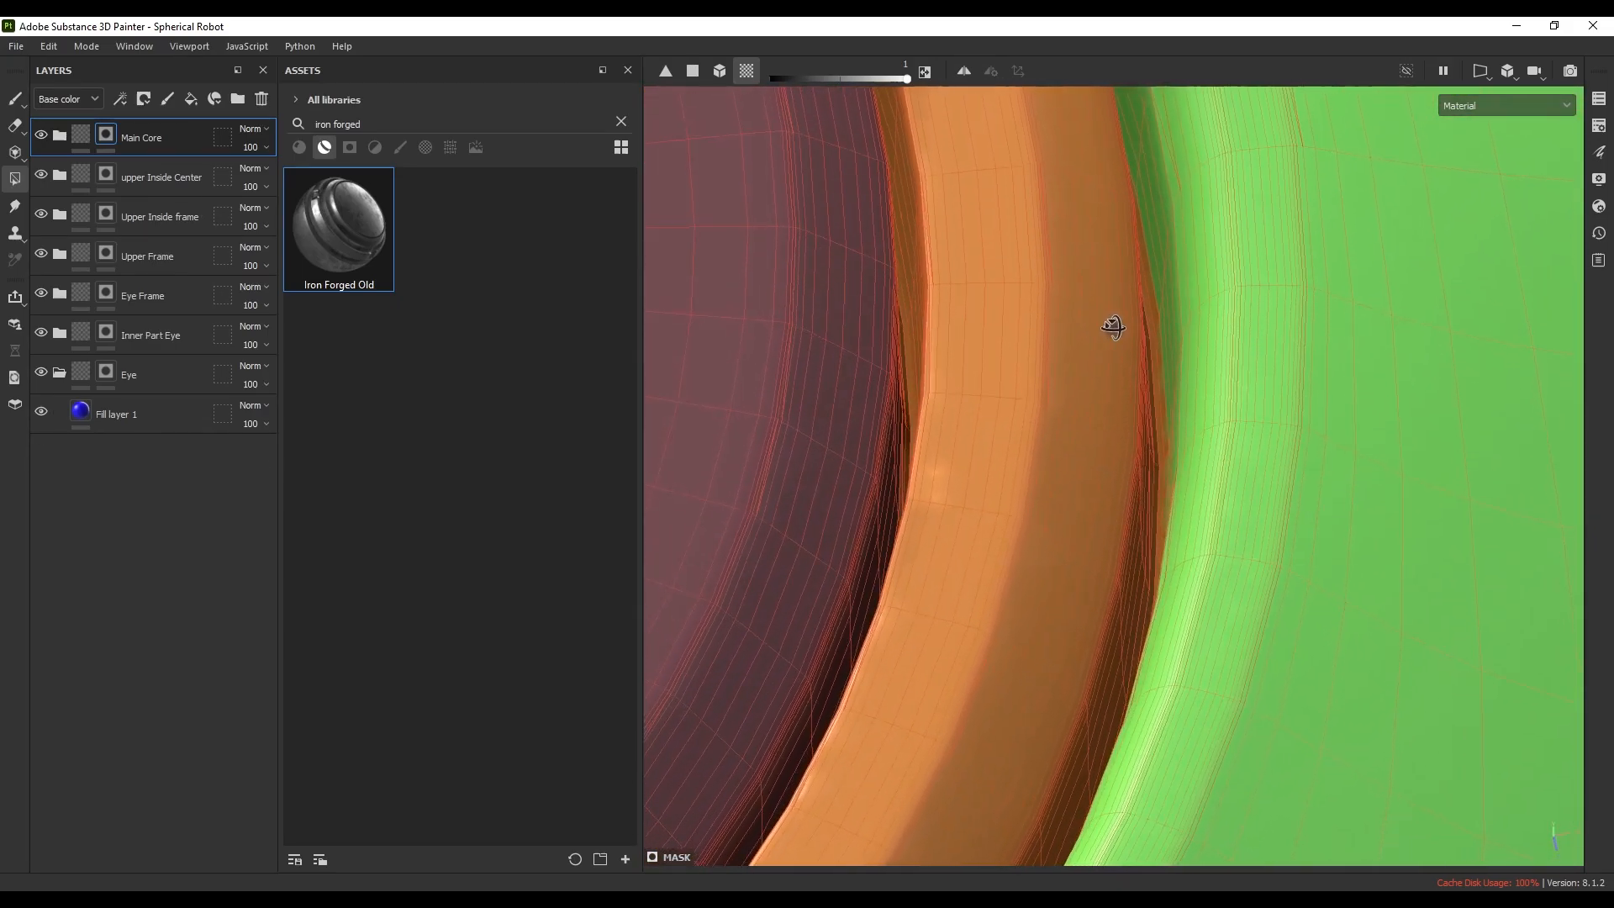
scroll(1114, 328, "down", 10)
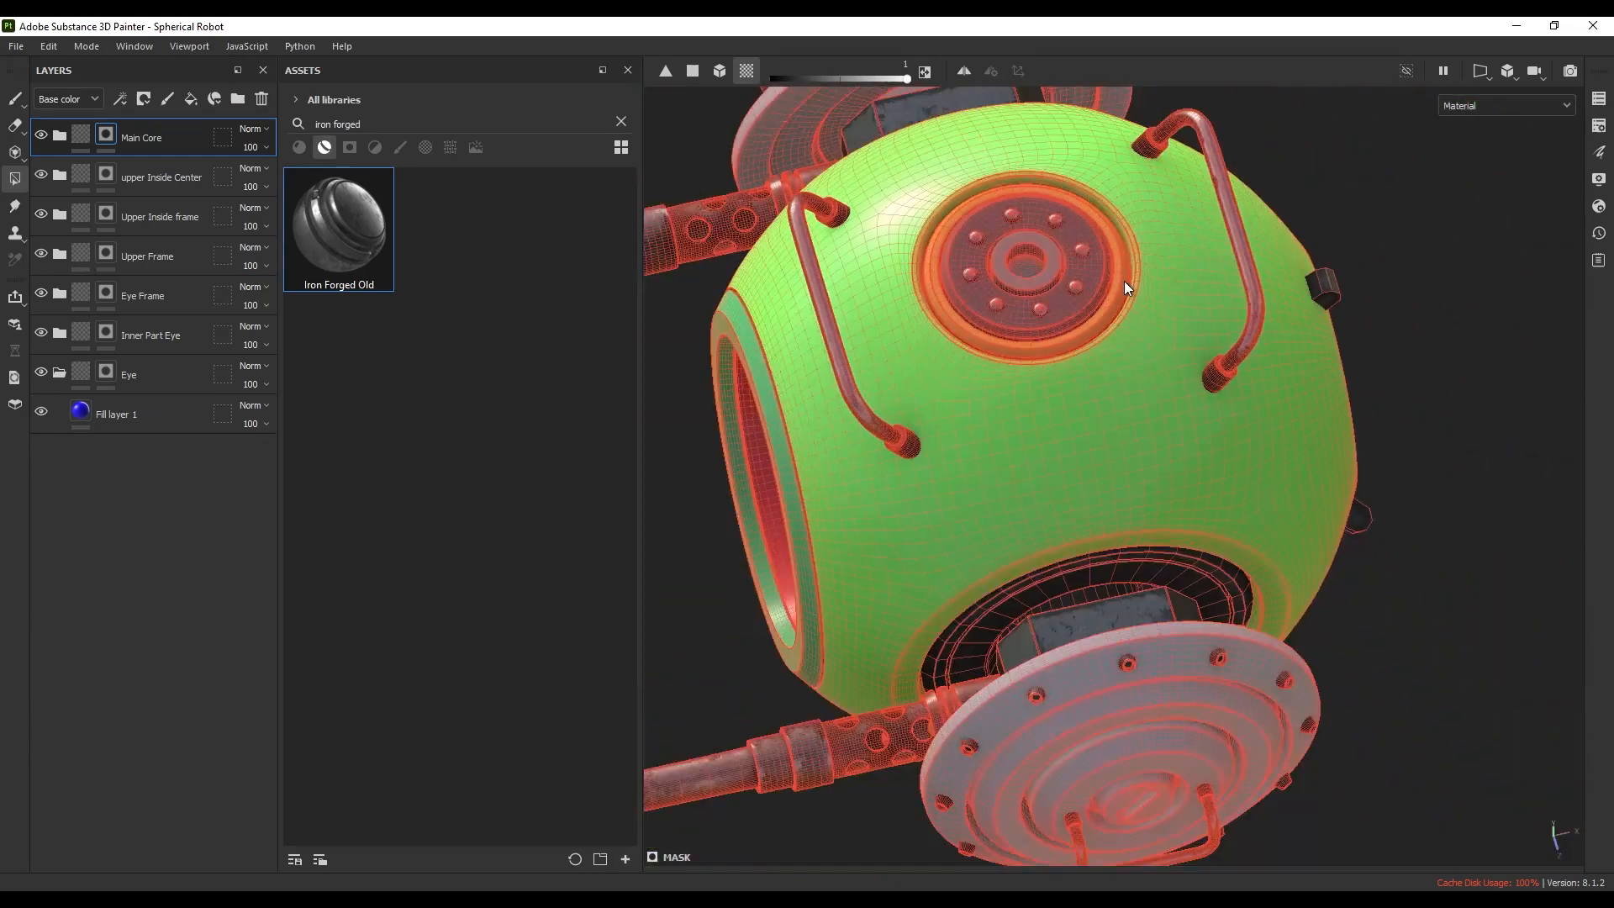
left_click_drag(1126, 286, 1165, 382, "alt")
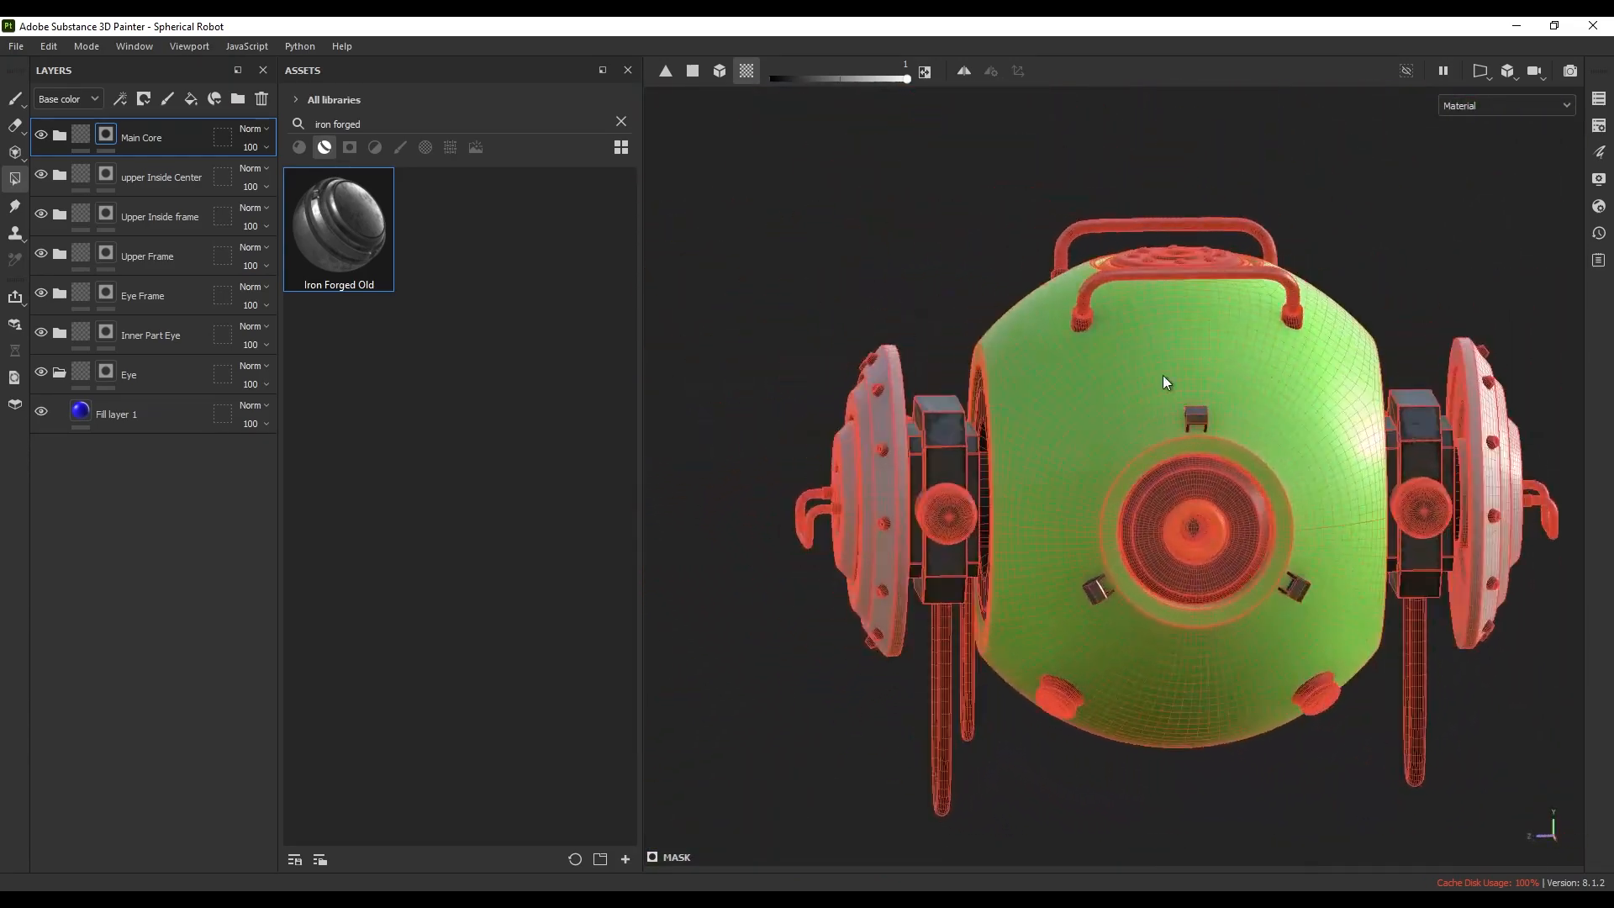
left_click(15, 99)
mouse_move(916, 393)
left_mouse_down("alt")
mouse_move(1283, 382)
mouse_move(1009, 386)
mouse_move(1244, 394)
mouse_move(1164, 460)
left_mouse_up("alt")
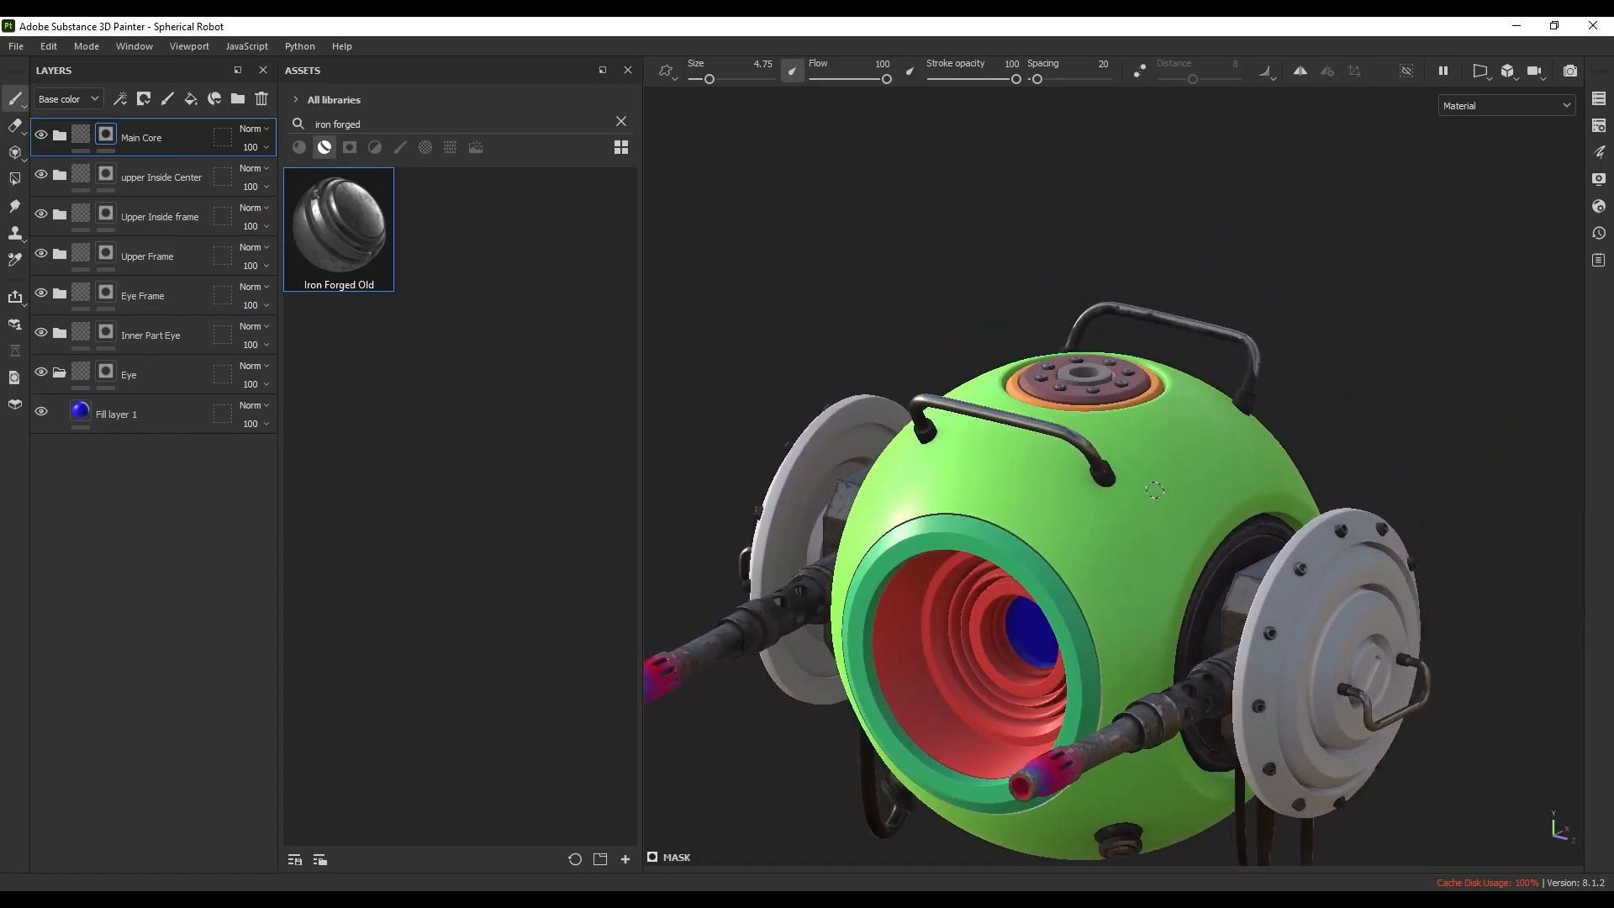
middle_click_drag(1155, 489, 1031, 441, "alt")
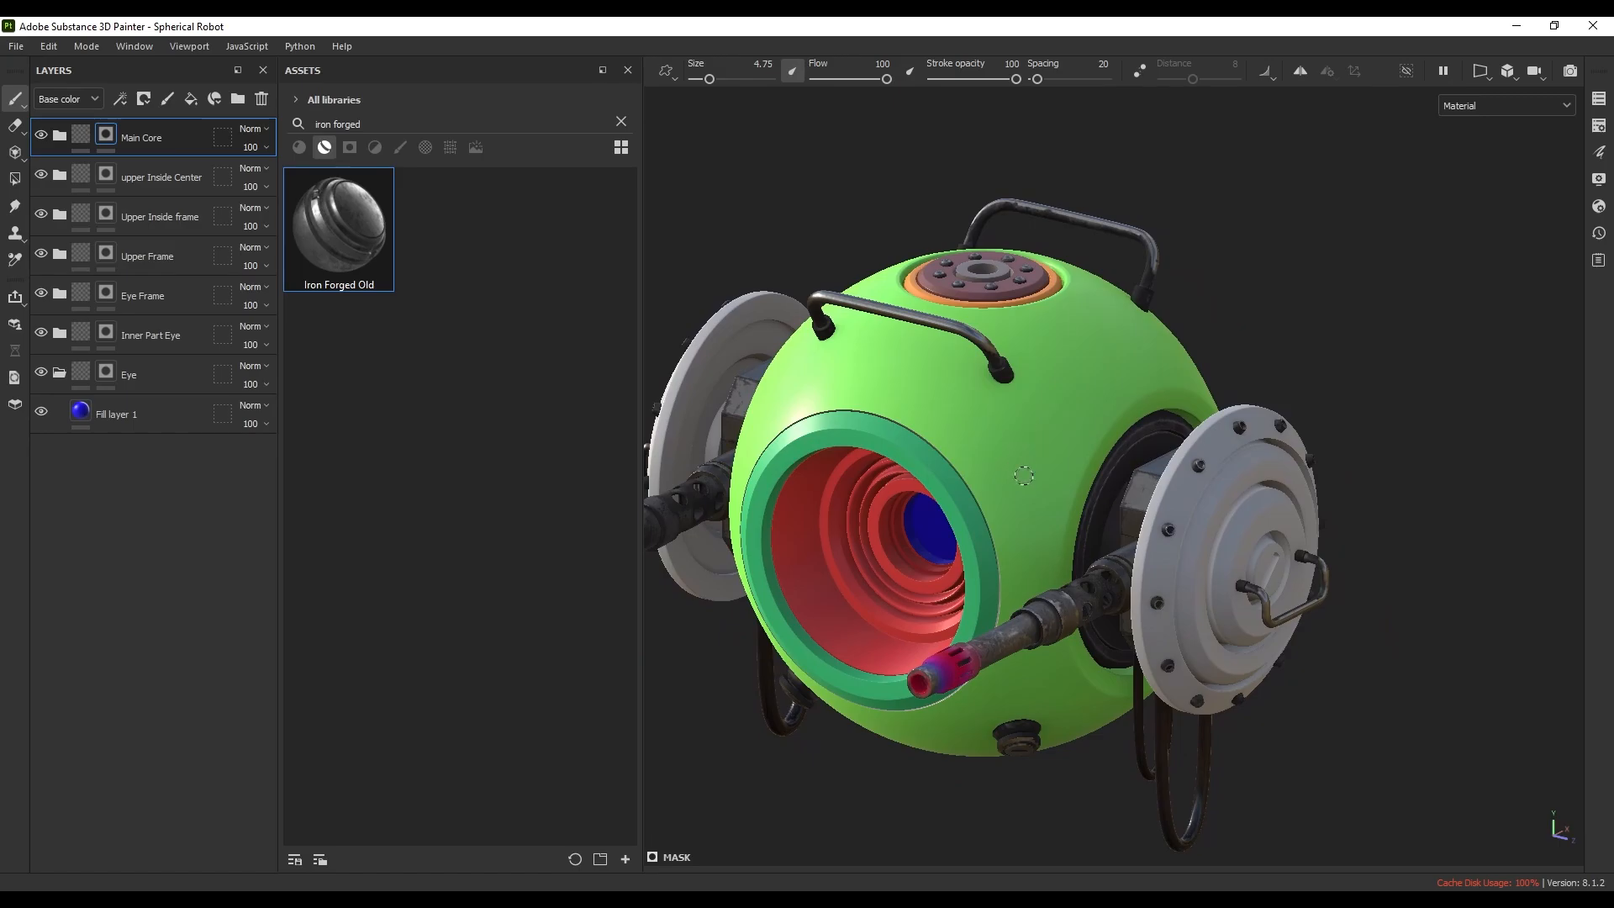
left_click_drag(1023, 476, 1092, 486, "alt")
- Switch to the Side texture set and bring the round side plate into close view
left_click(1599, 100)
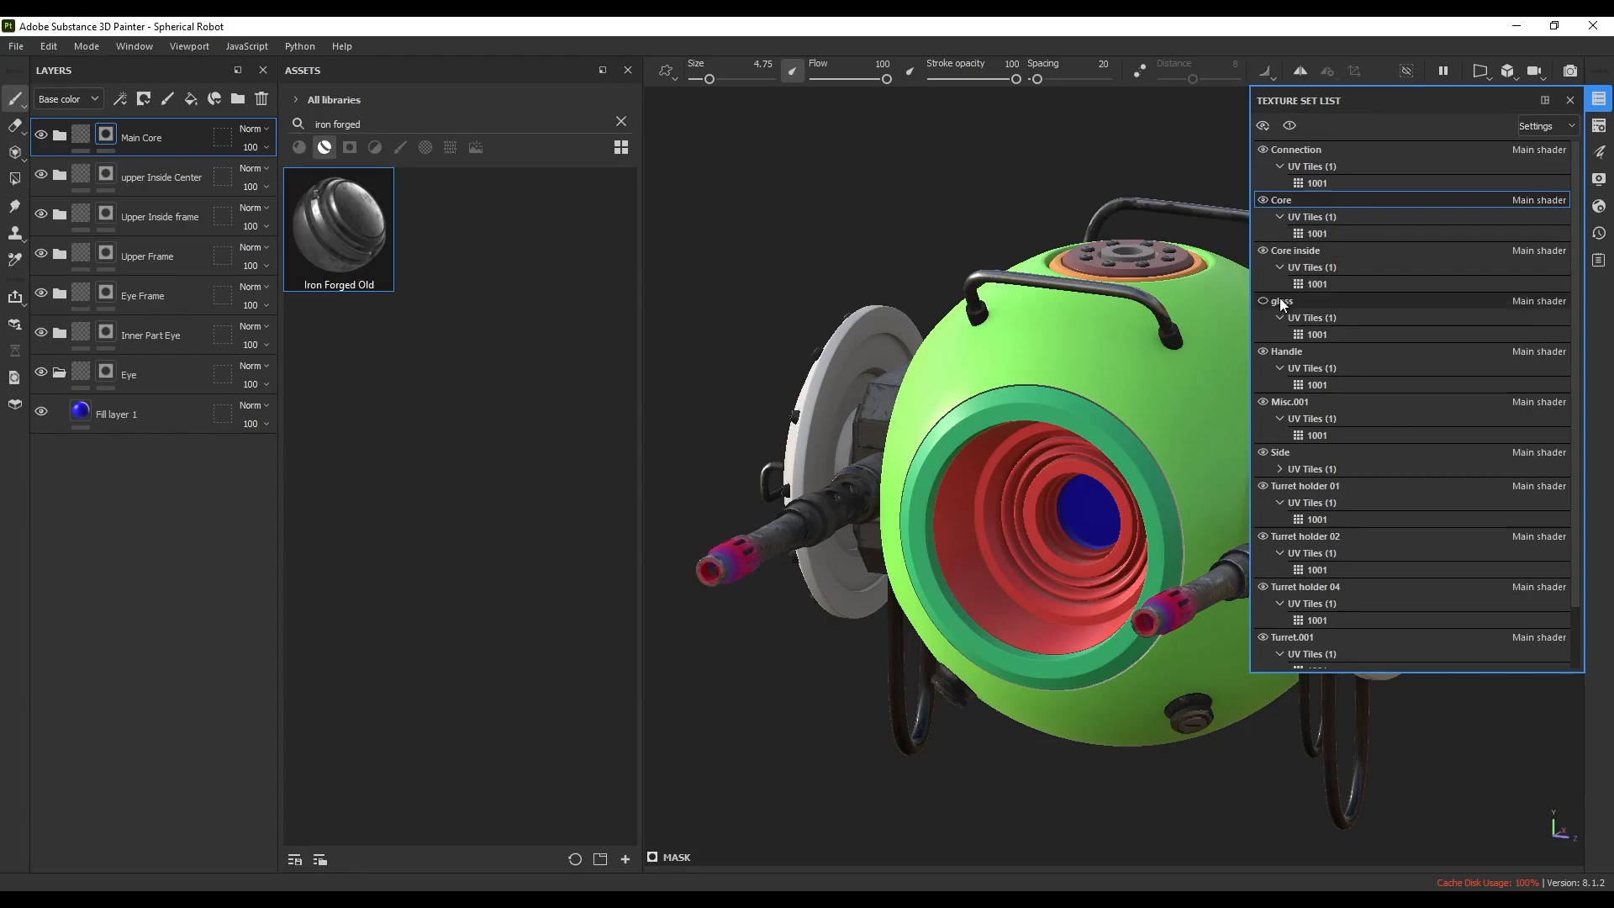
left_click(1287, 451)
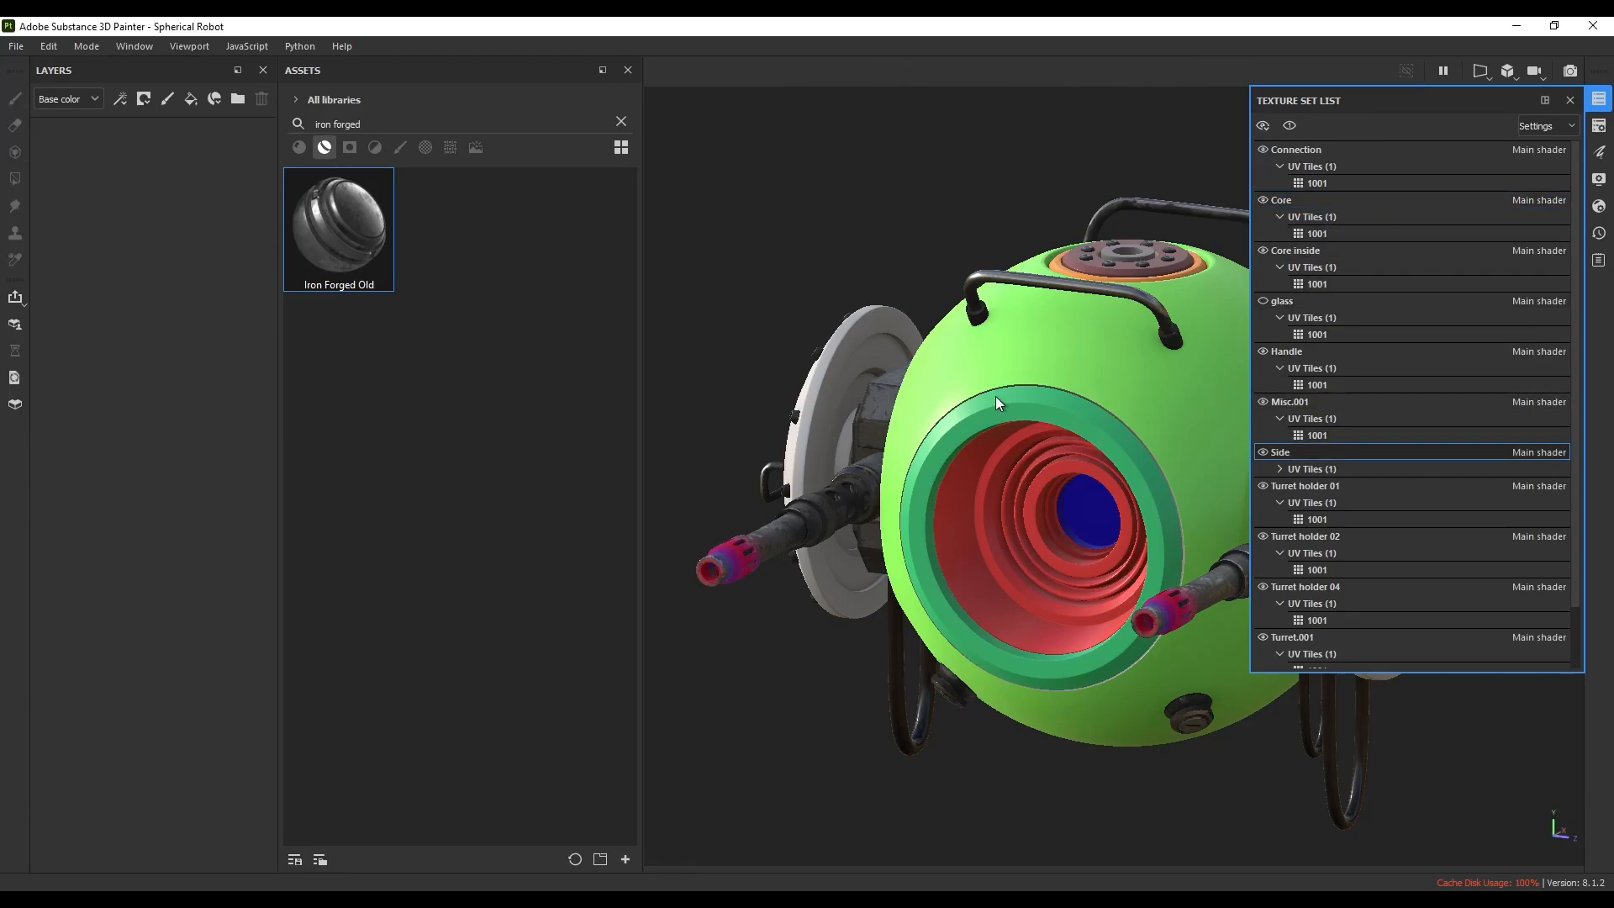
left_click_drag(995, 396, 866, 313, "alt")
key("f")
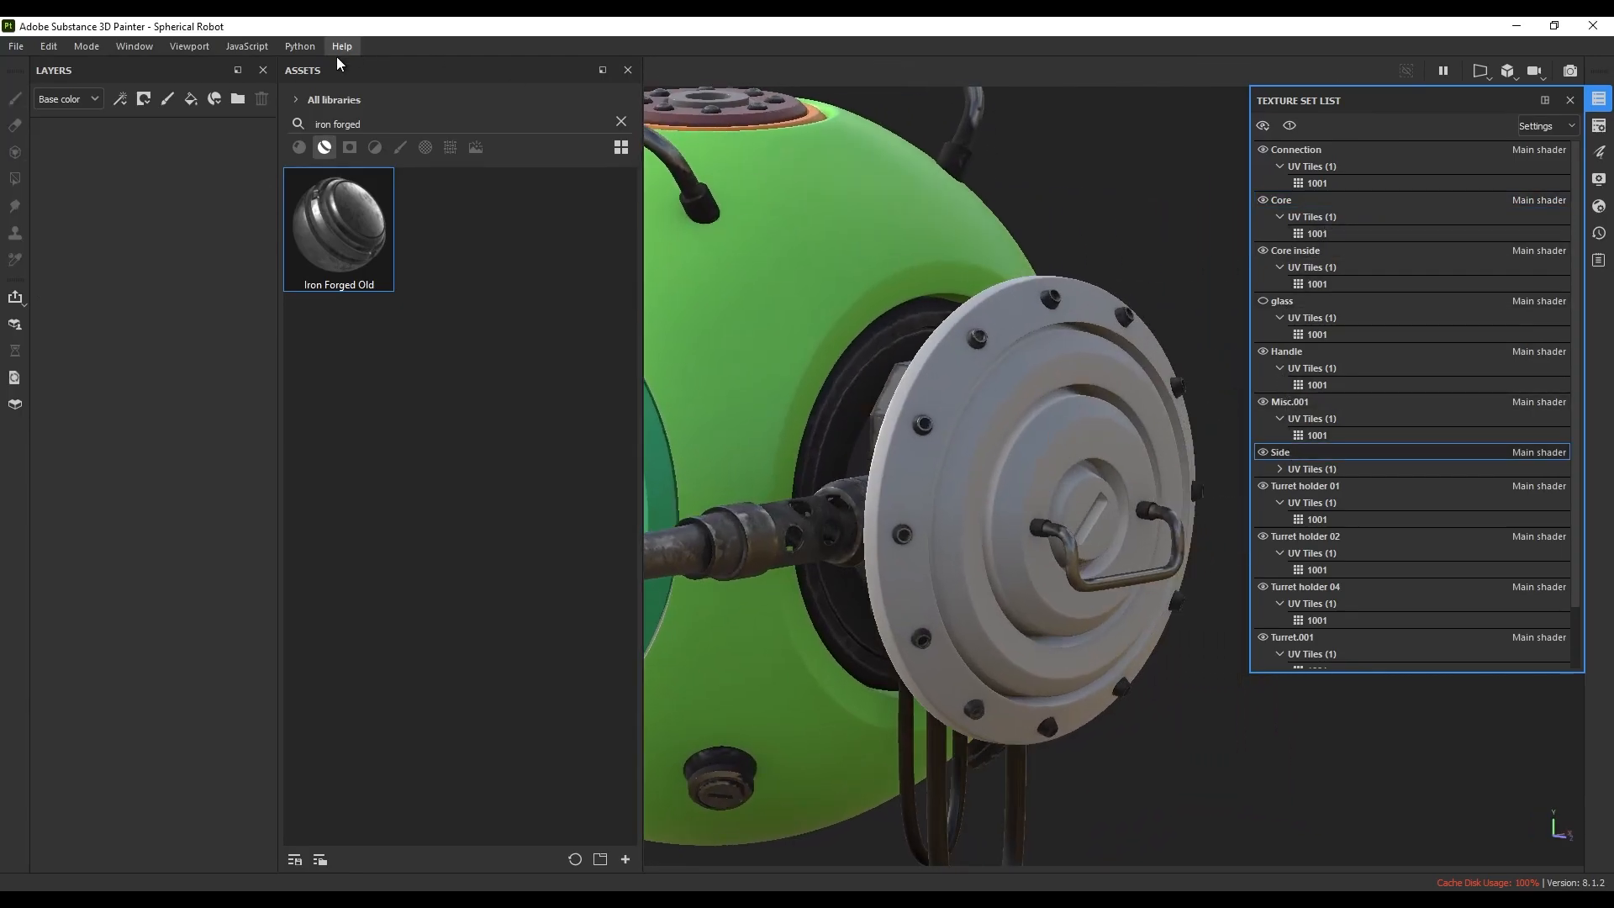
- Add a fill layer to the Side texture set and group it into a folder named Side
left_click(192, 98)
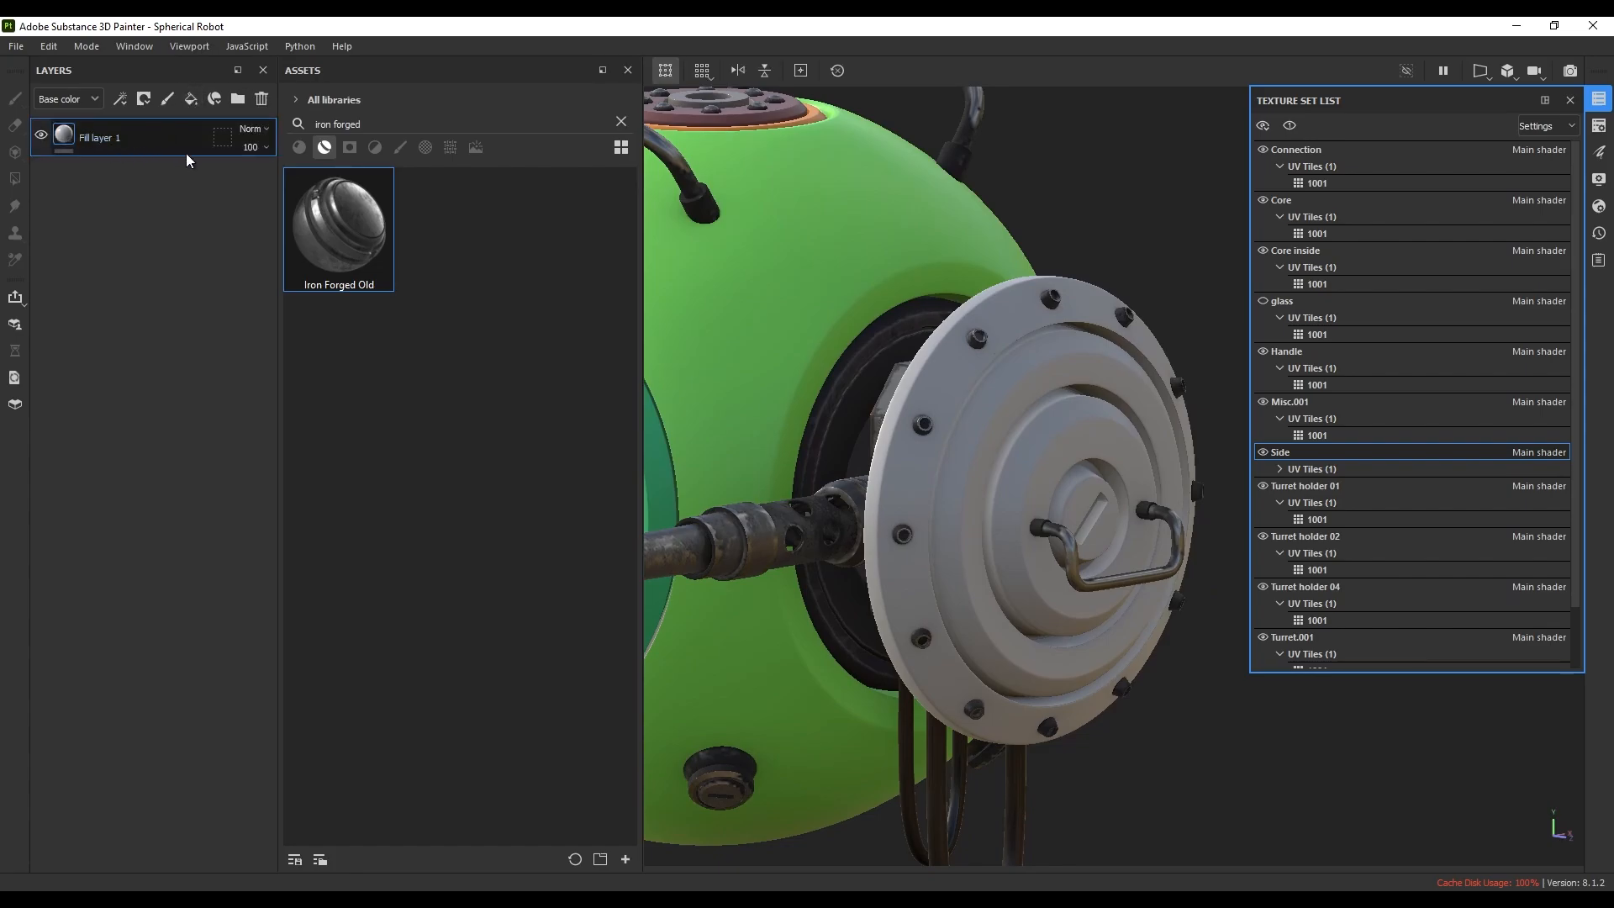
key("ctrl+g")
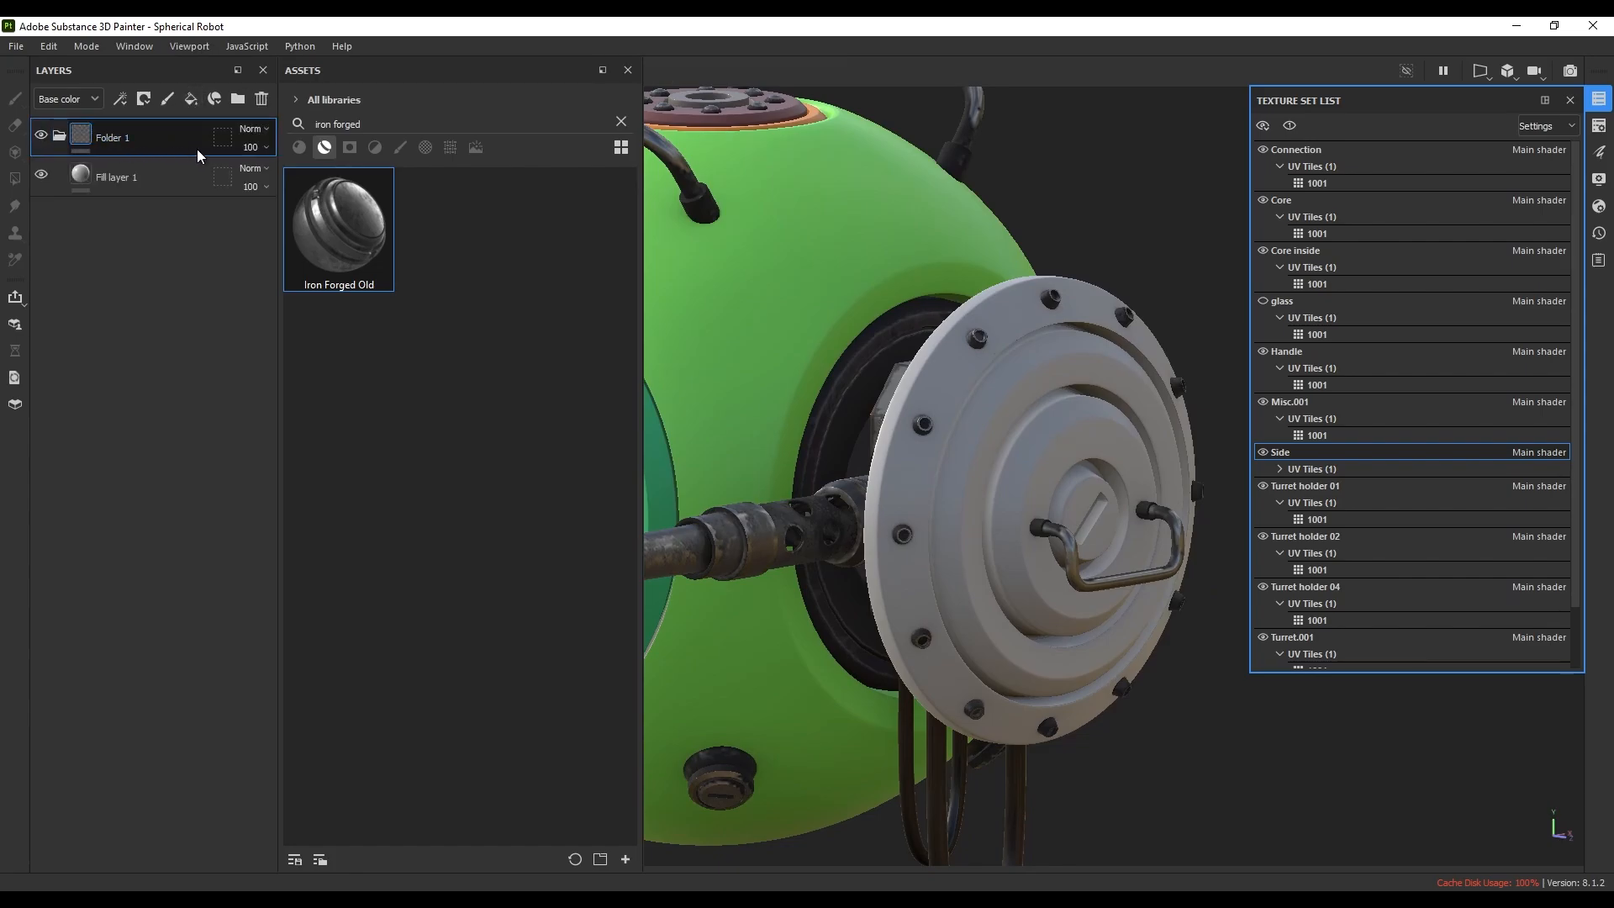
double_click(112, 140)
type("Side")
key("Return")
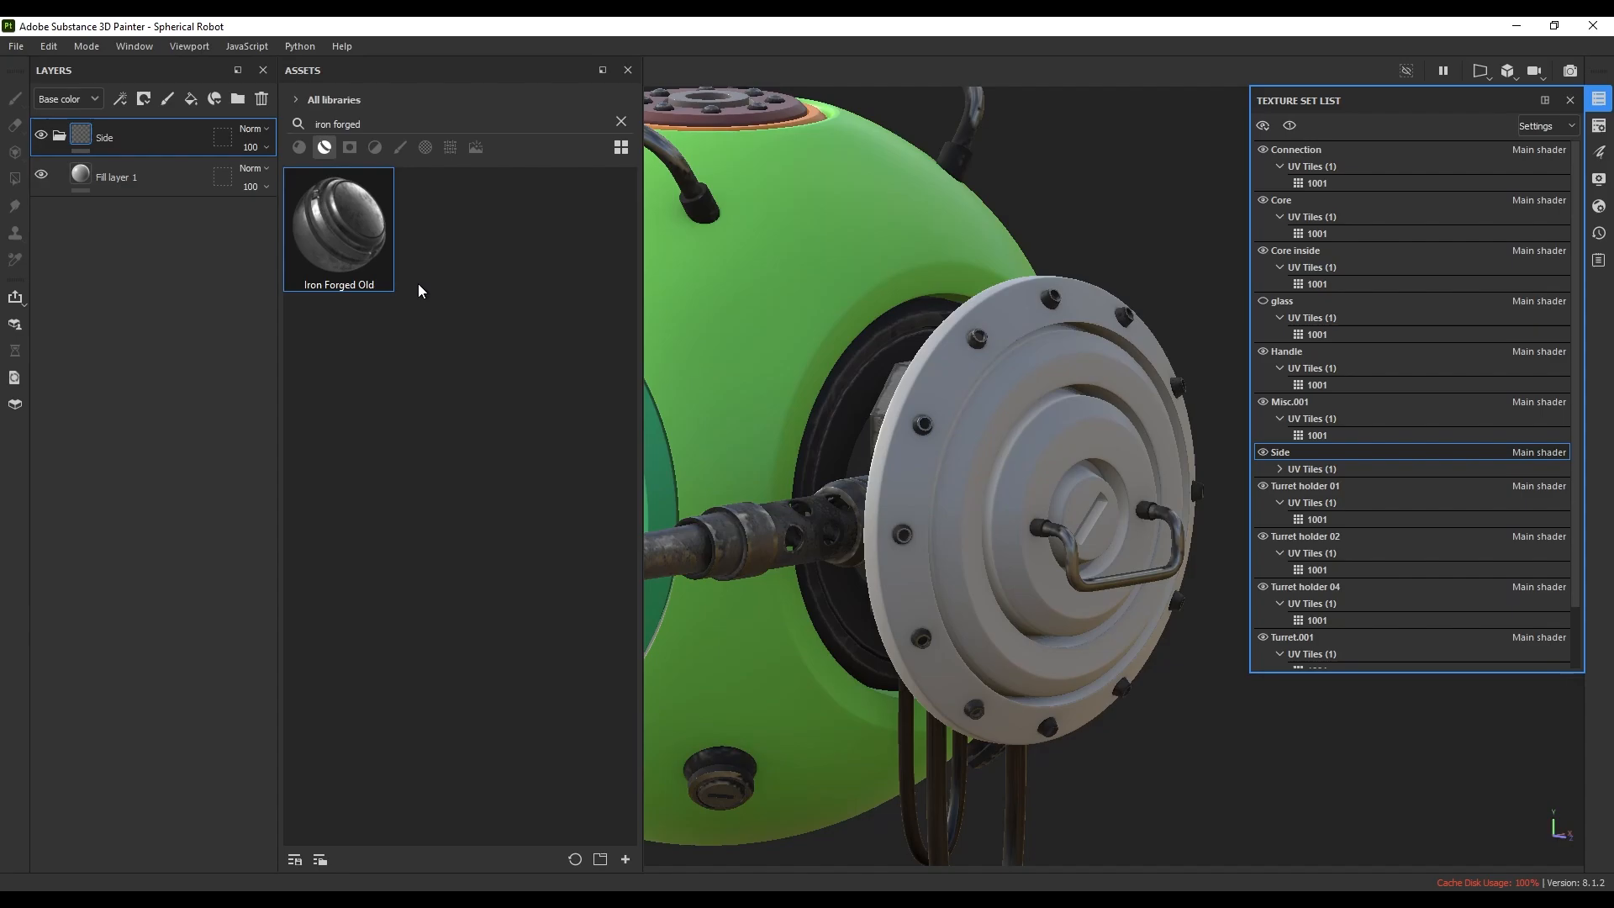
- Add a second fill layer above the Side folder and group it into a black-masked folder named Inner side
left_click(189, 105)
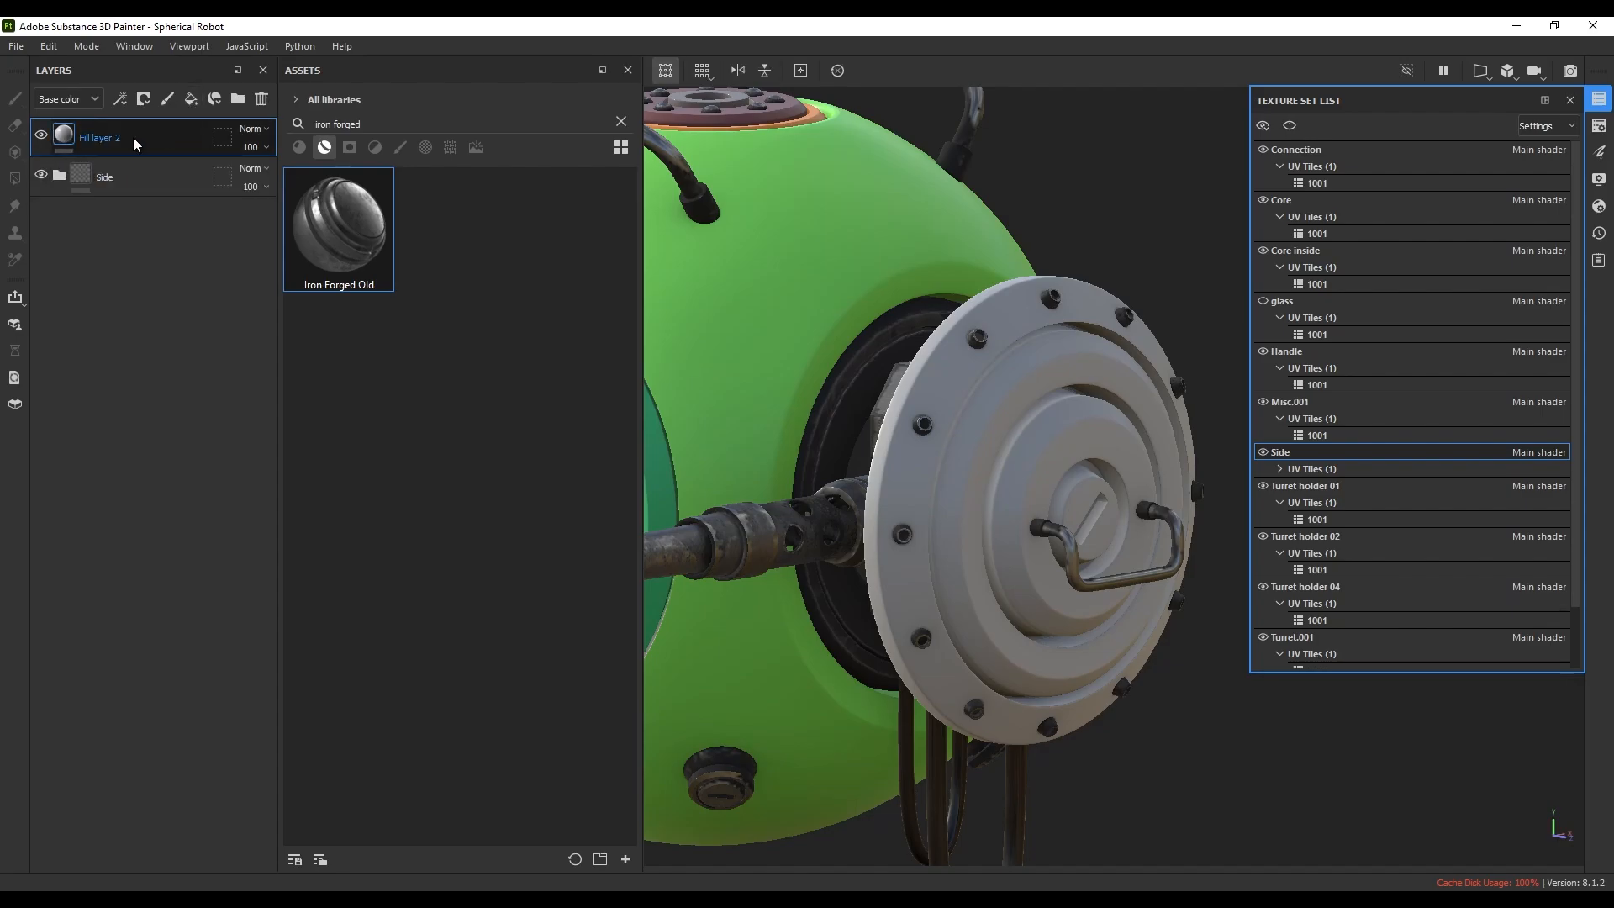
key("ctrl+g")
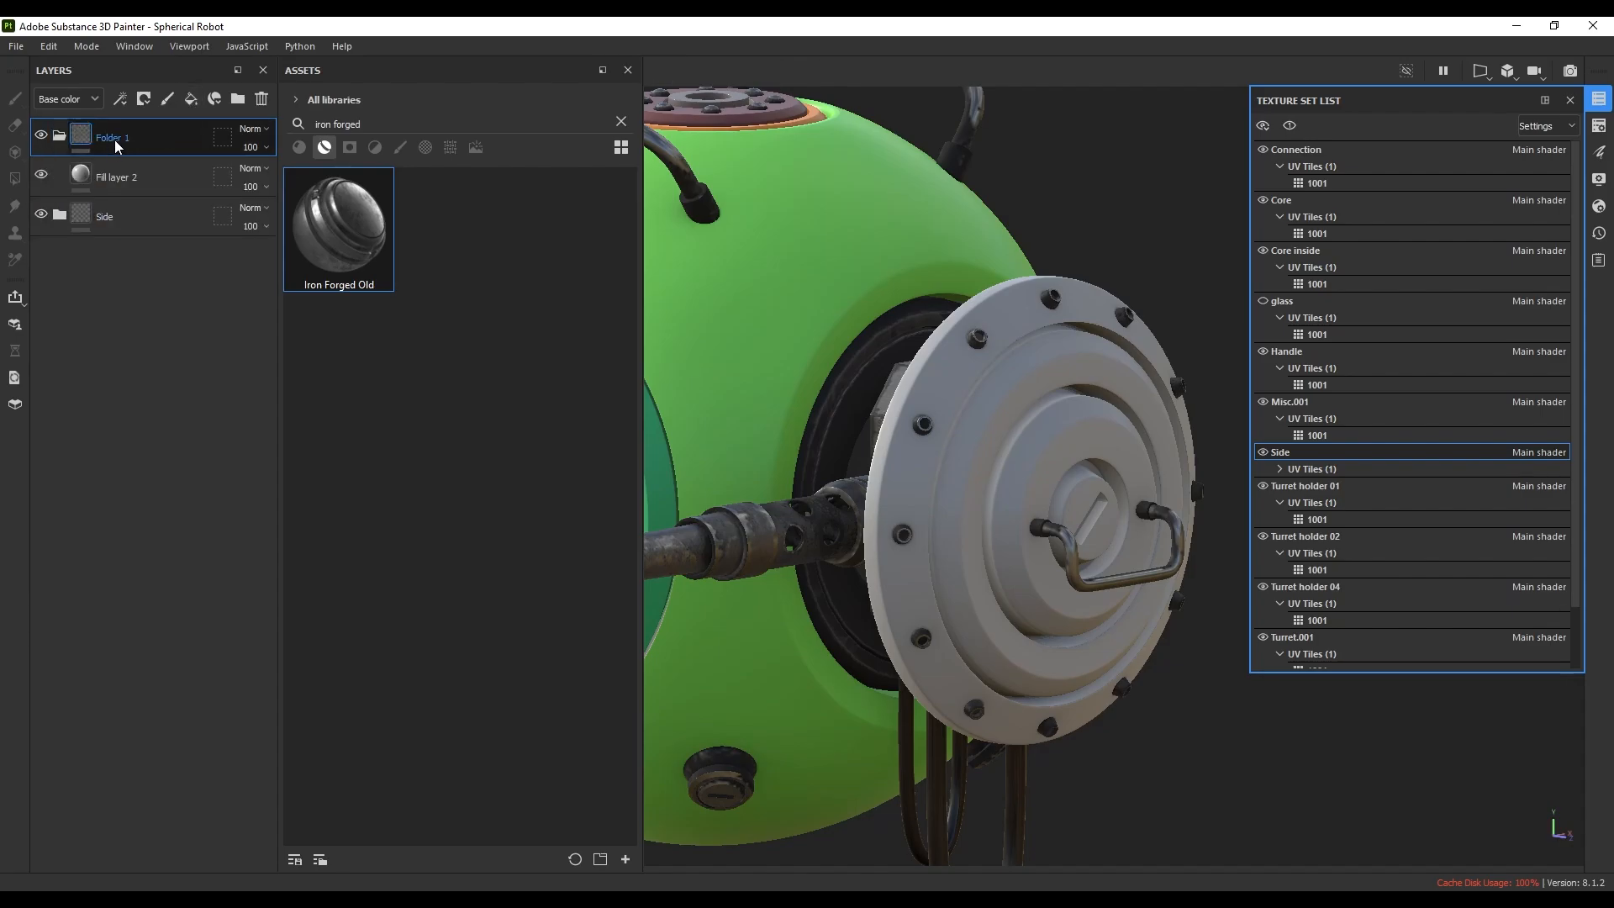
double_click(117, 138)
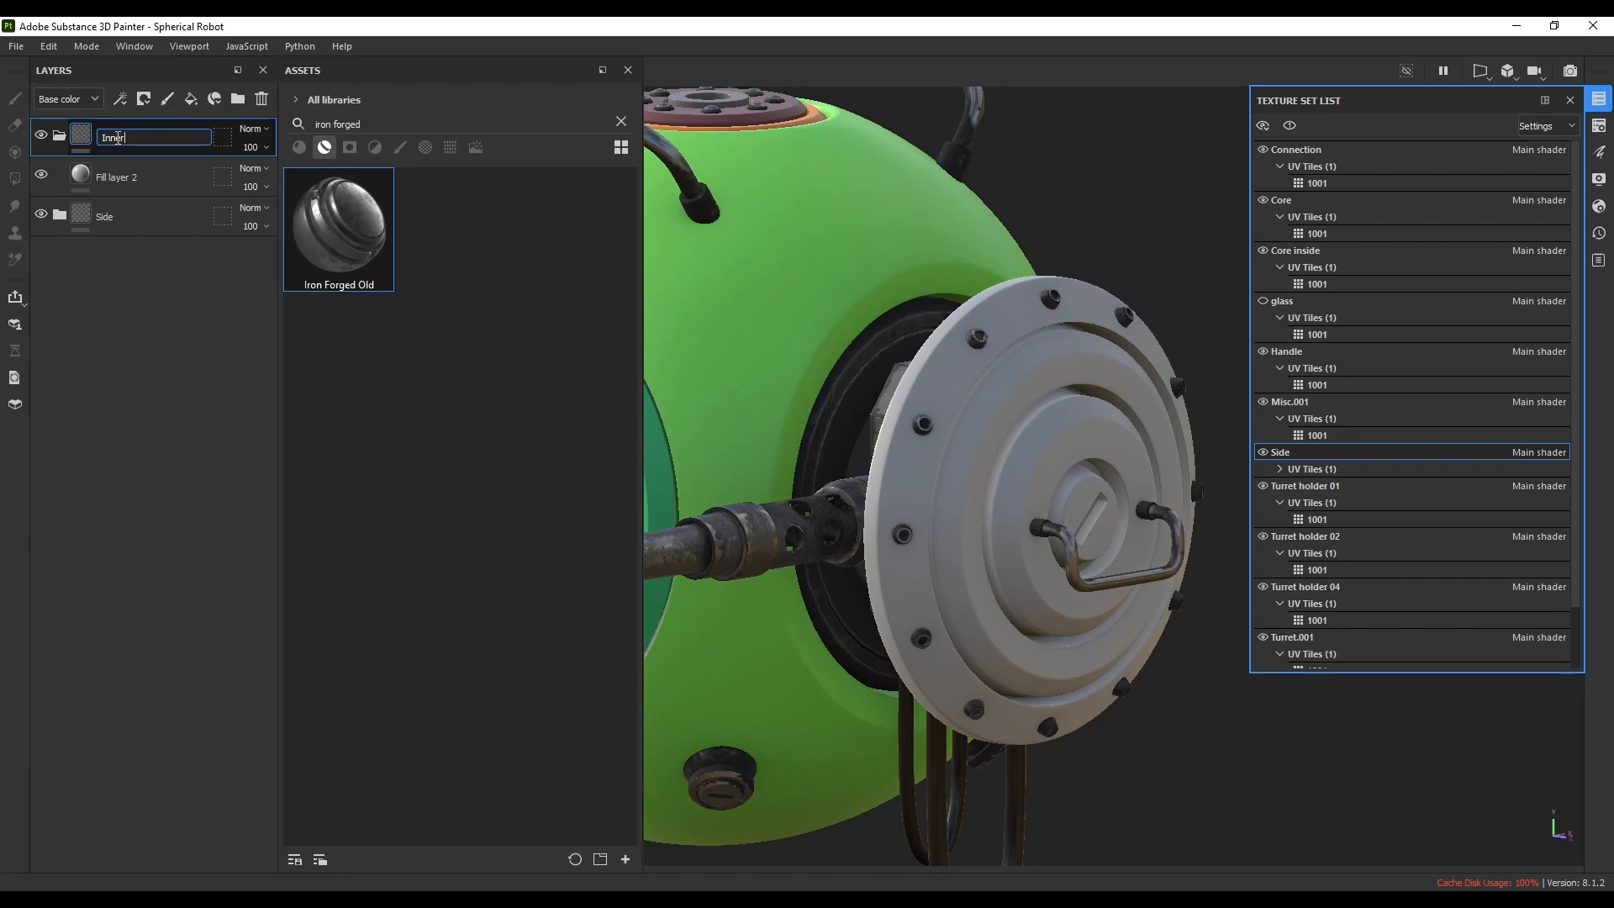
key("Return")
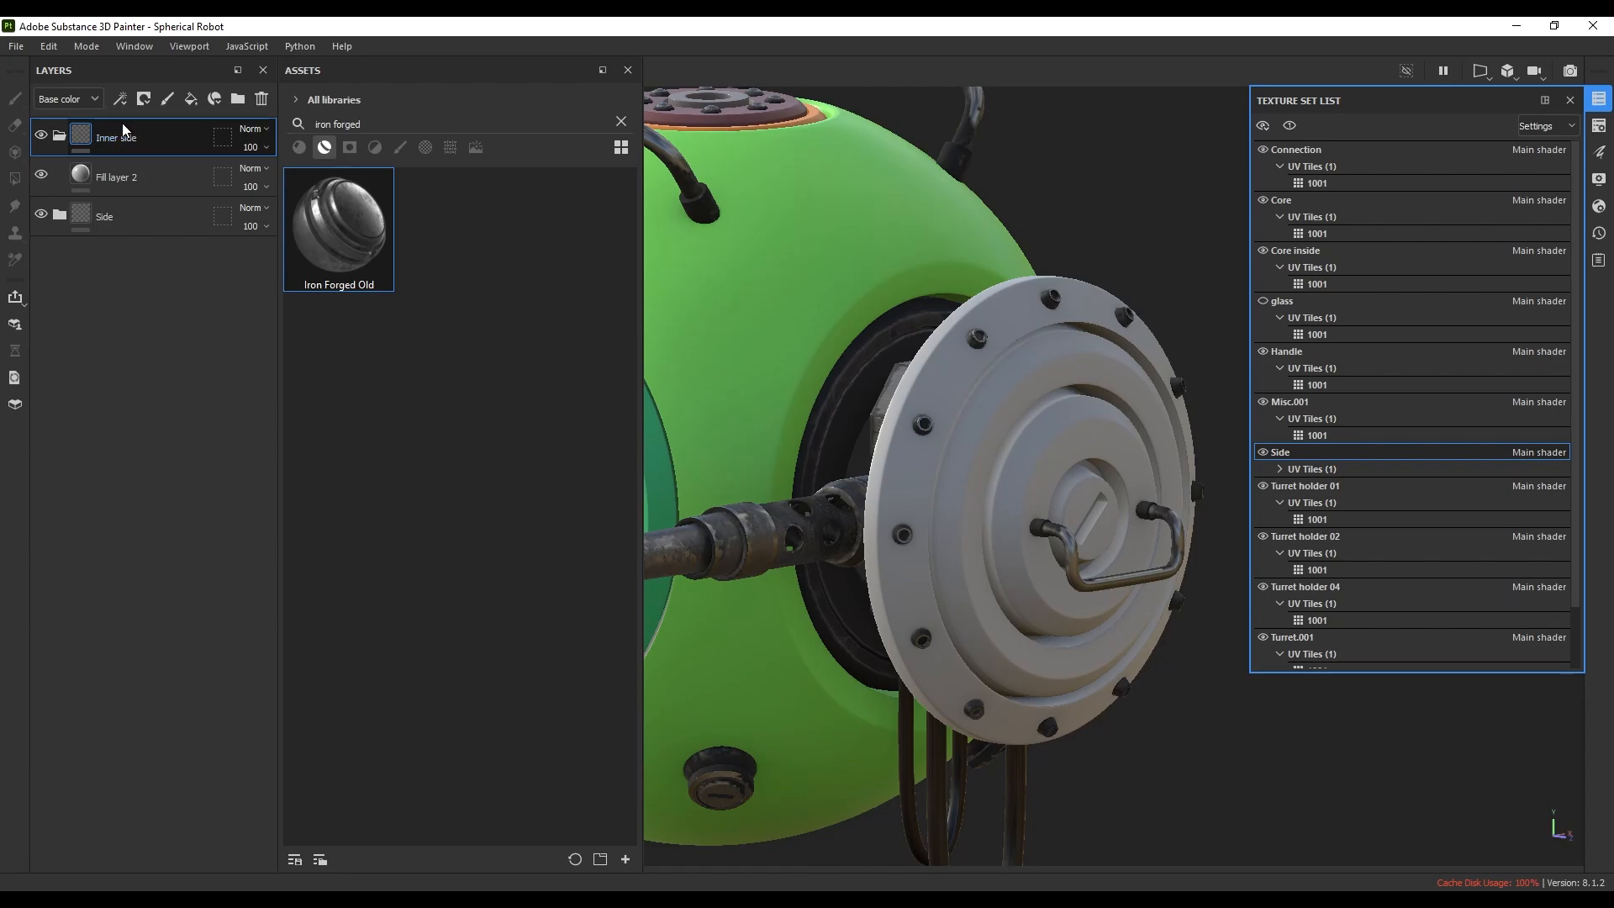
right_click(126, 126)
left_click(181, 141)
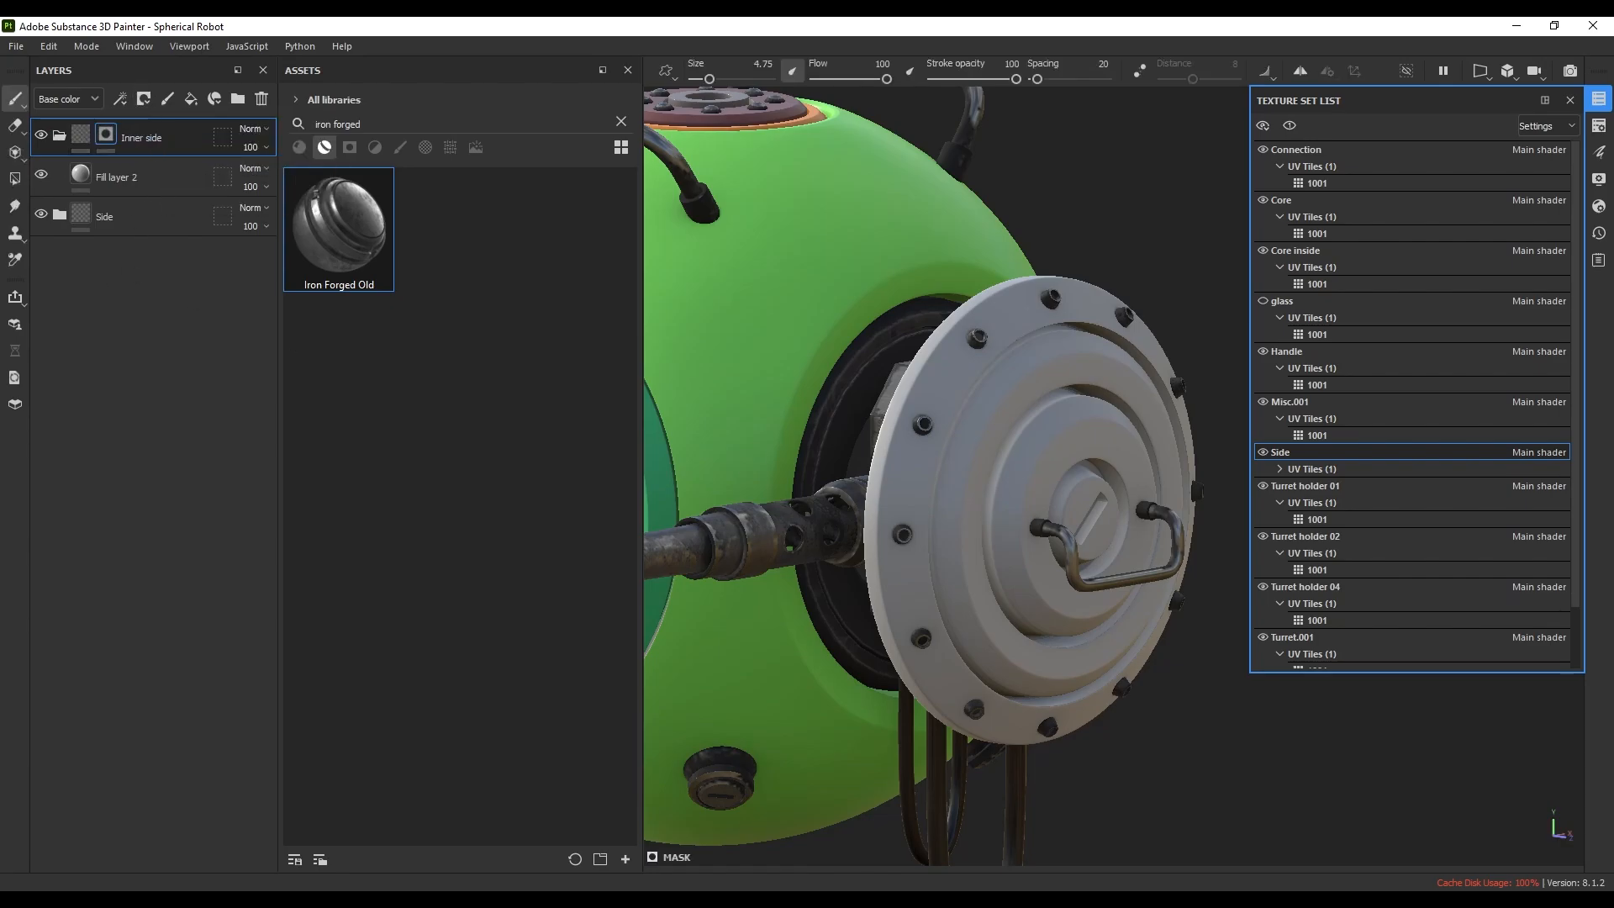
- Set the base color of the Inner side folder's fill layer to red F82222
right_click(977, 445)
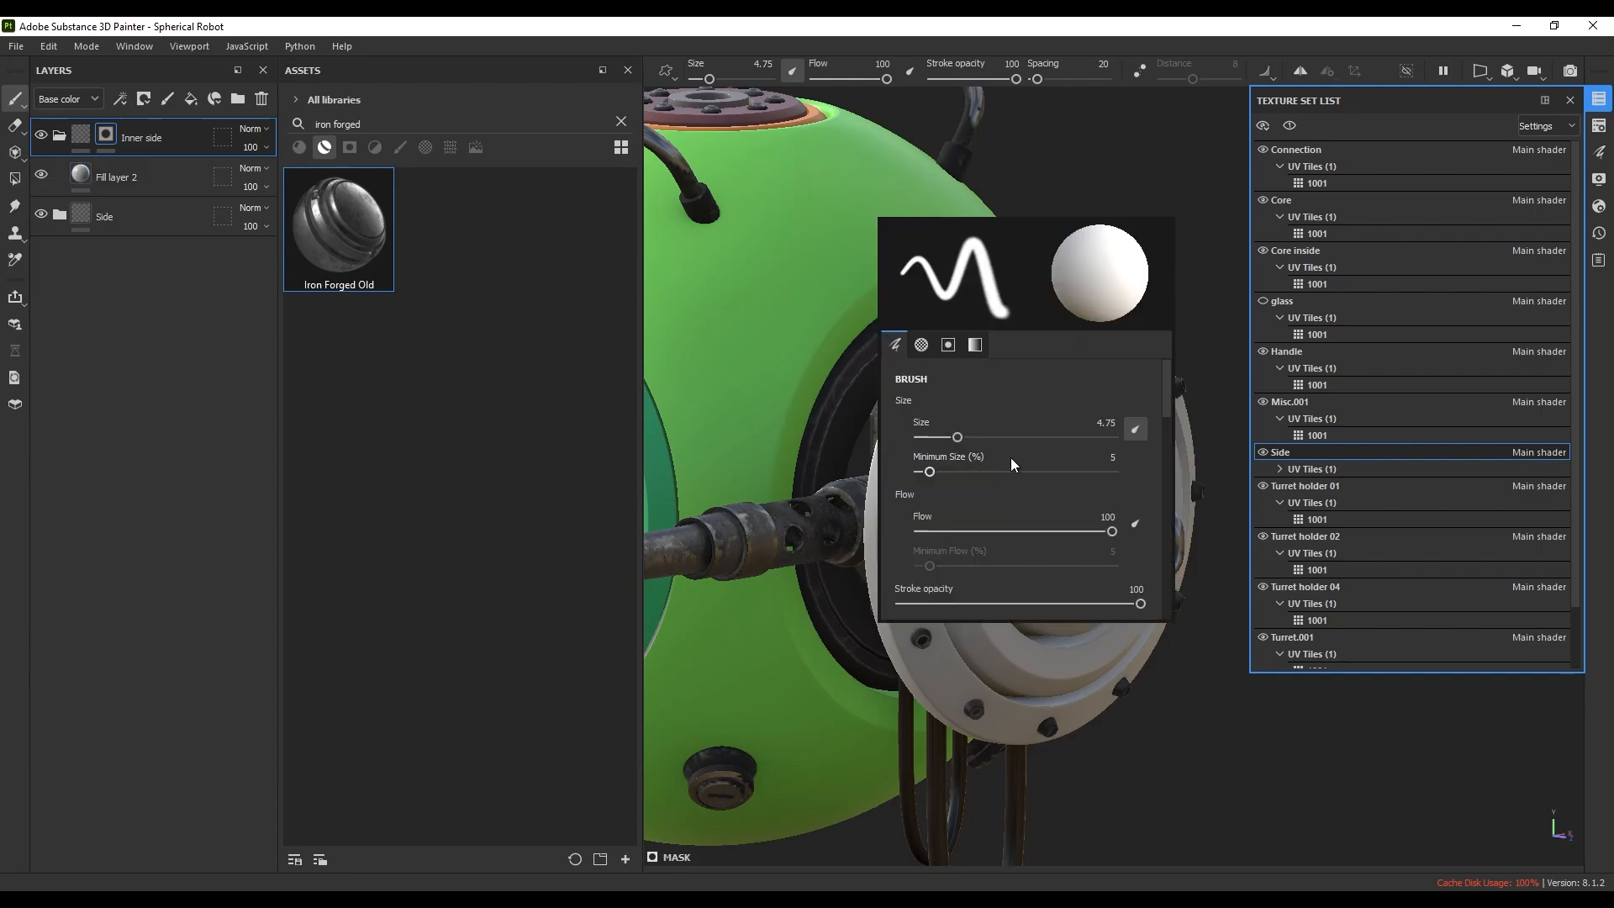
scroll(1010, 458, "down", 5)
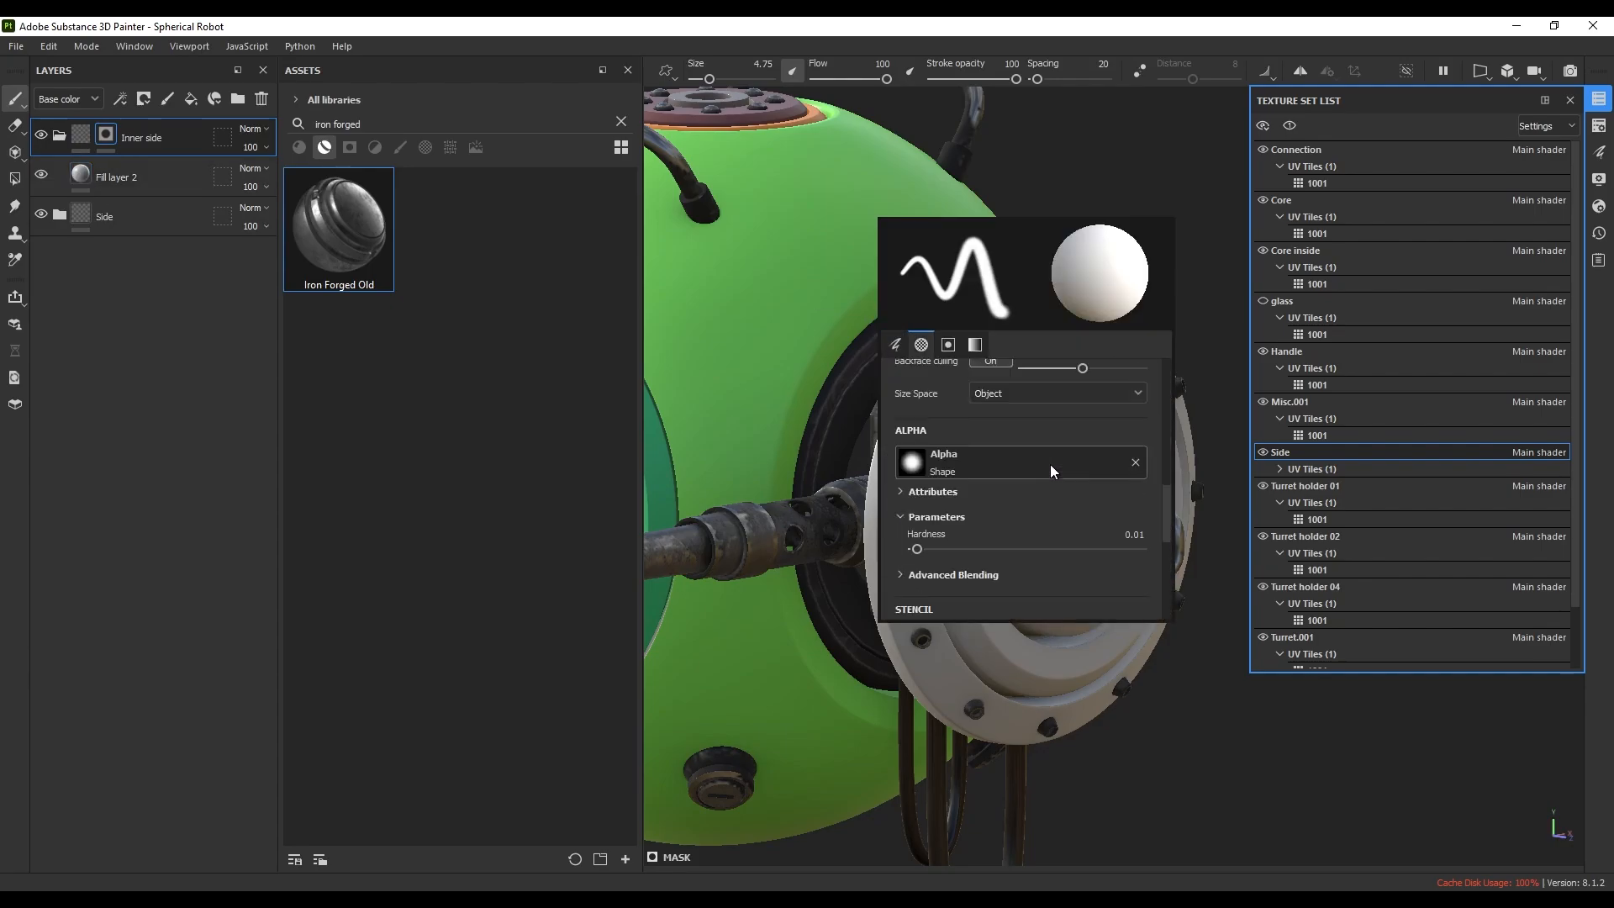
left_click(82, 175)
left_click(941, 418)
left_click(1134, 426)
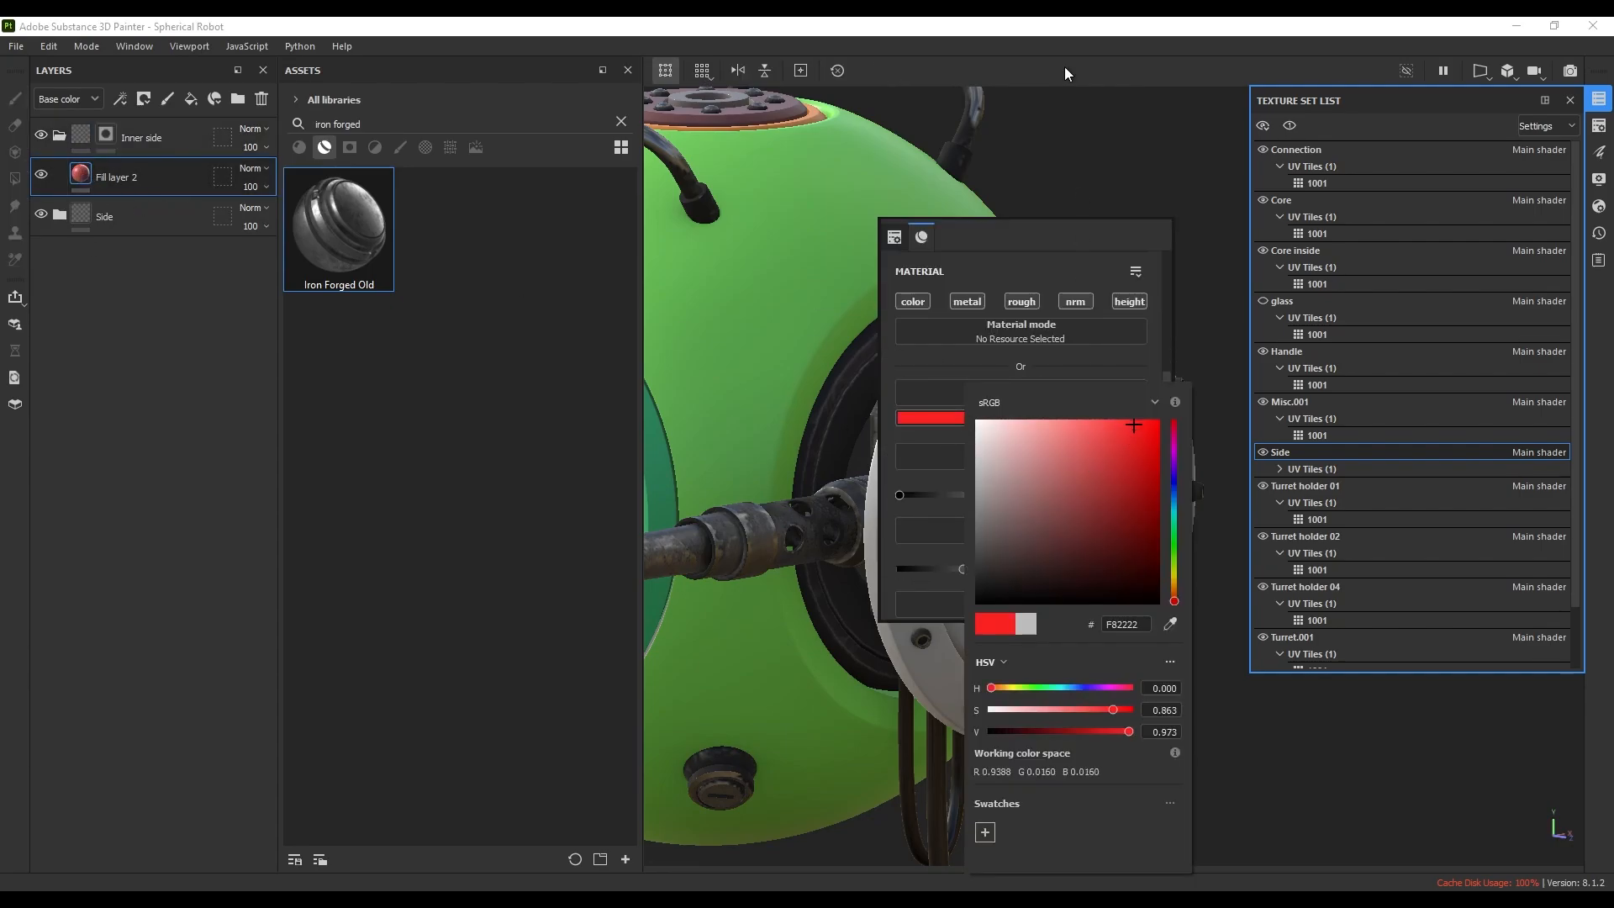
left_click(1064, 67)
- Add the slotted center knob of the side plate to the Inner side folder's mask using polygon fill
left_click(106, 135)
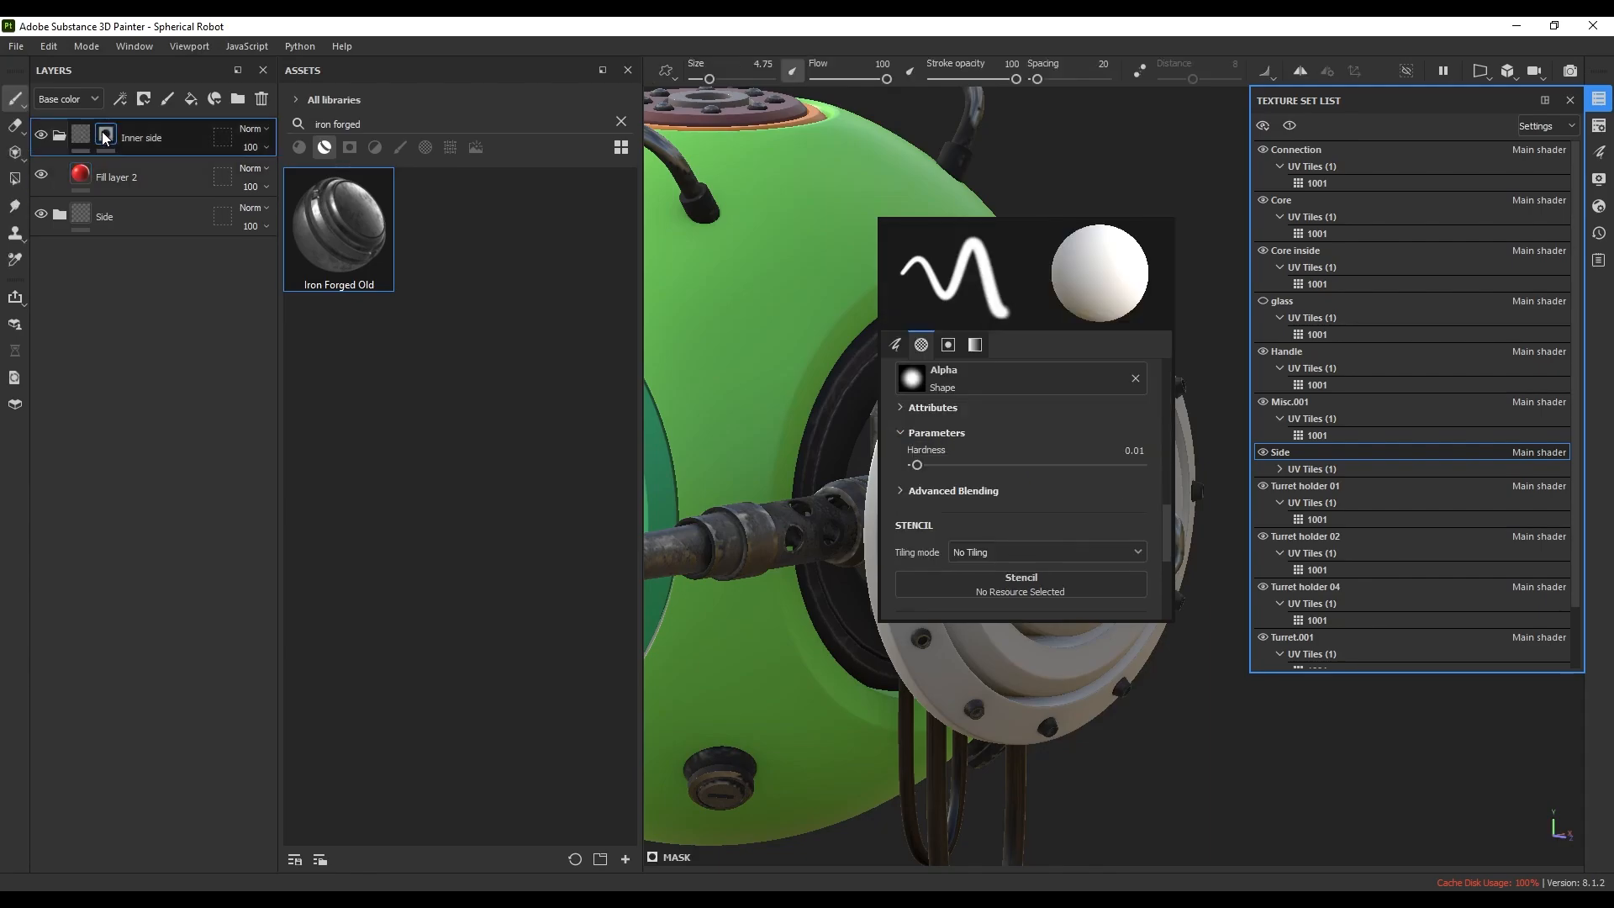
left_click(19, 181)
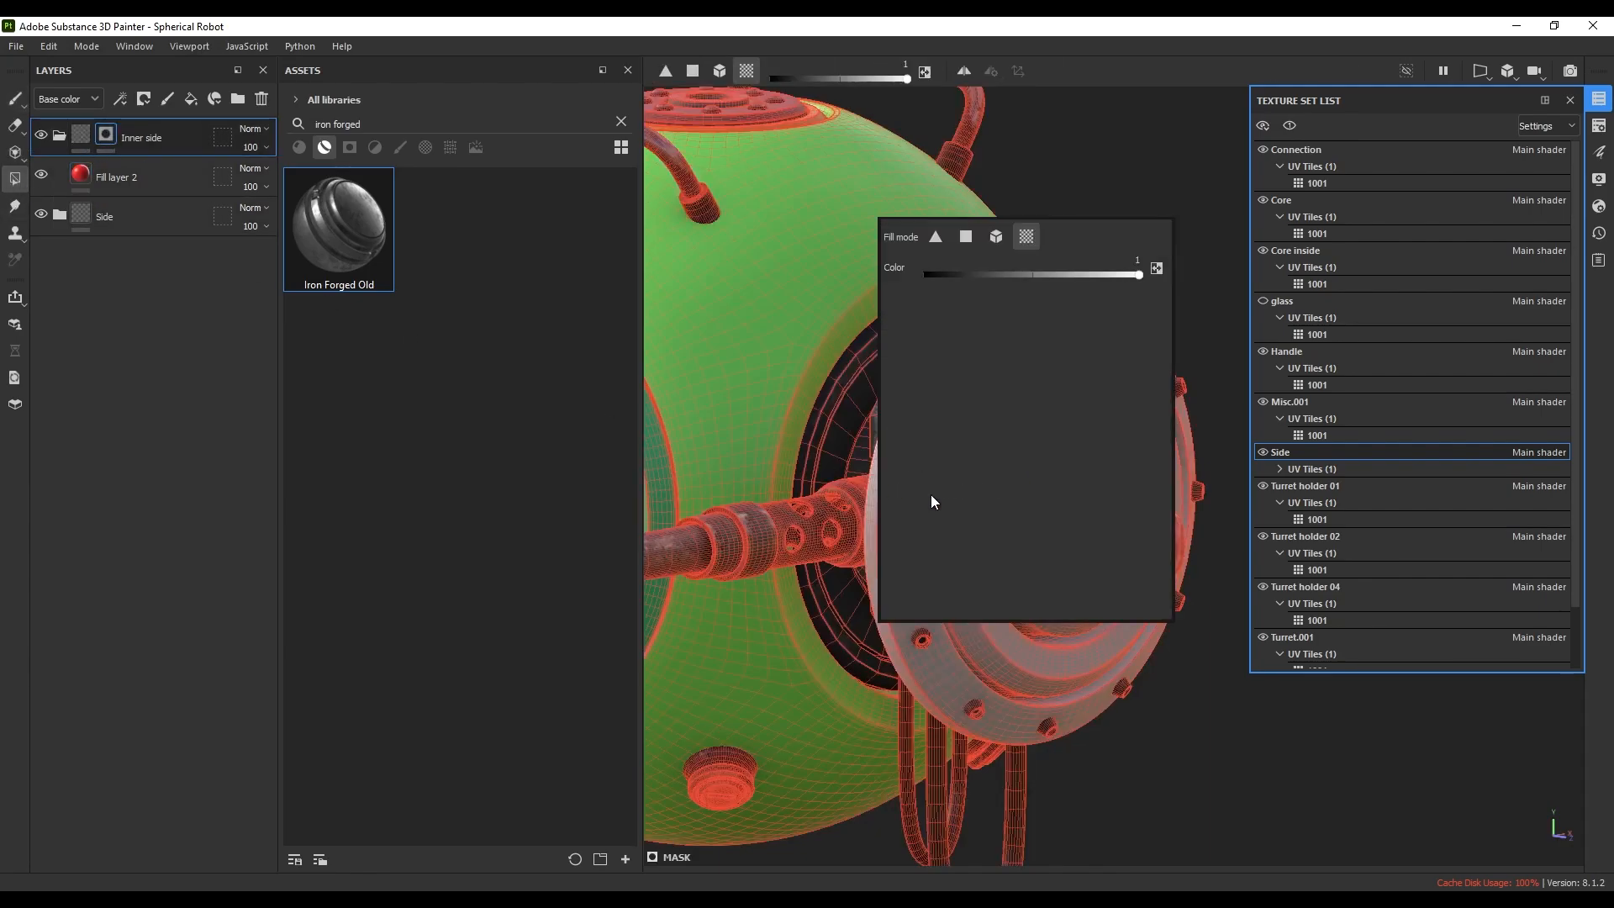
left_click(1042, 39)
scroll(1138, 501, "up", 5)
left_click_drag(1138, 501, 999, 522, "alt")
scroll(1017, 534, "up", 5)
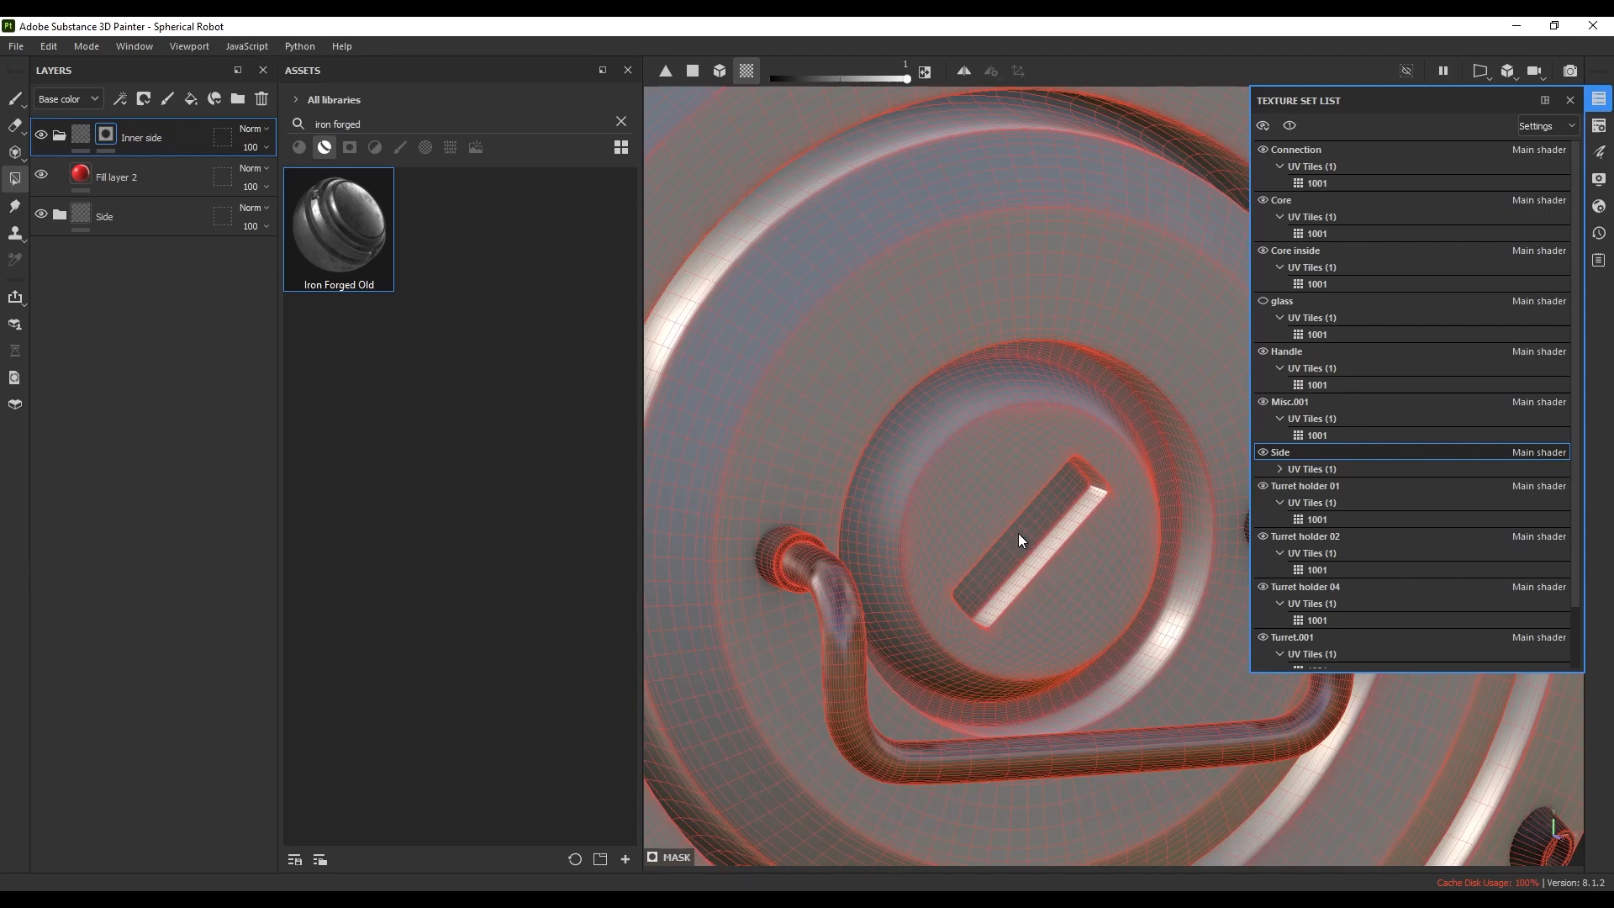
scroll(1045, 537, "up", 4)
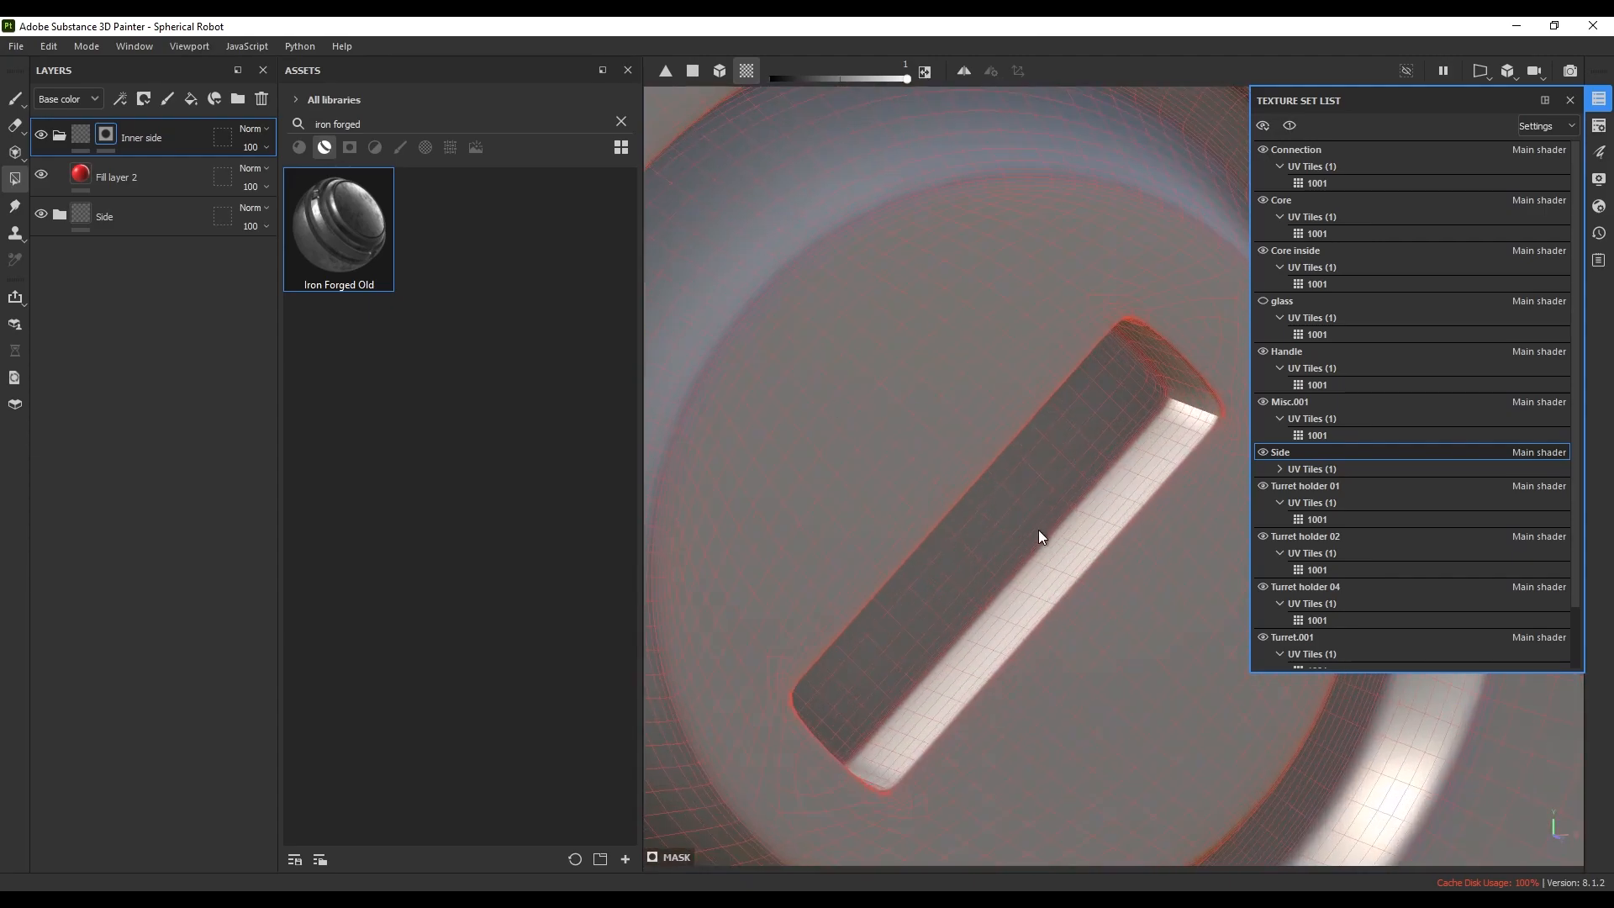
left_click(1031, 519)
left_click_drag(1158, 382, 937, 484, "alt")
left_click(41, 214)
left_click(838, 382)
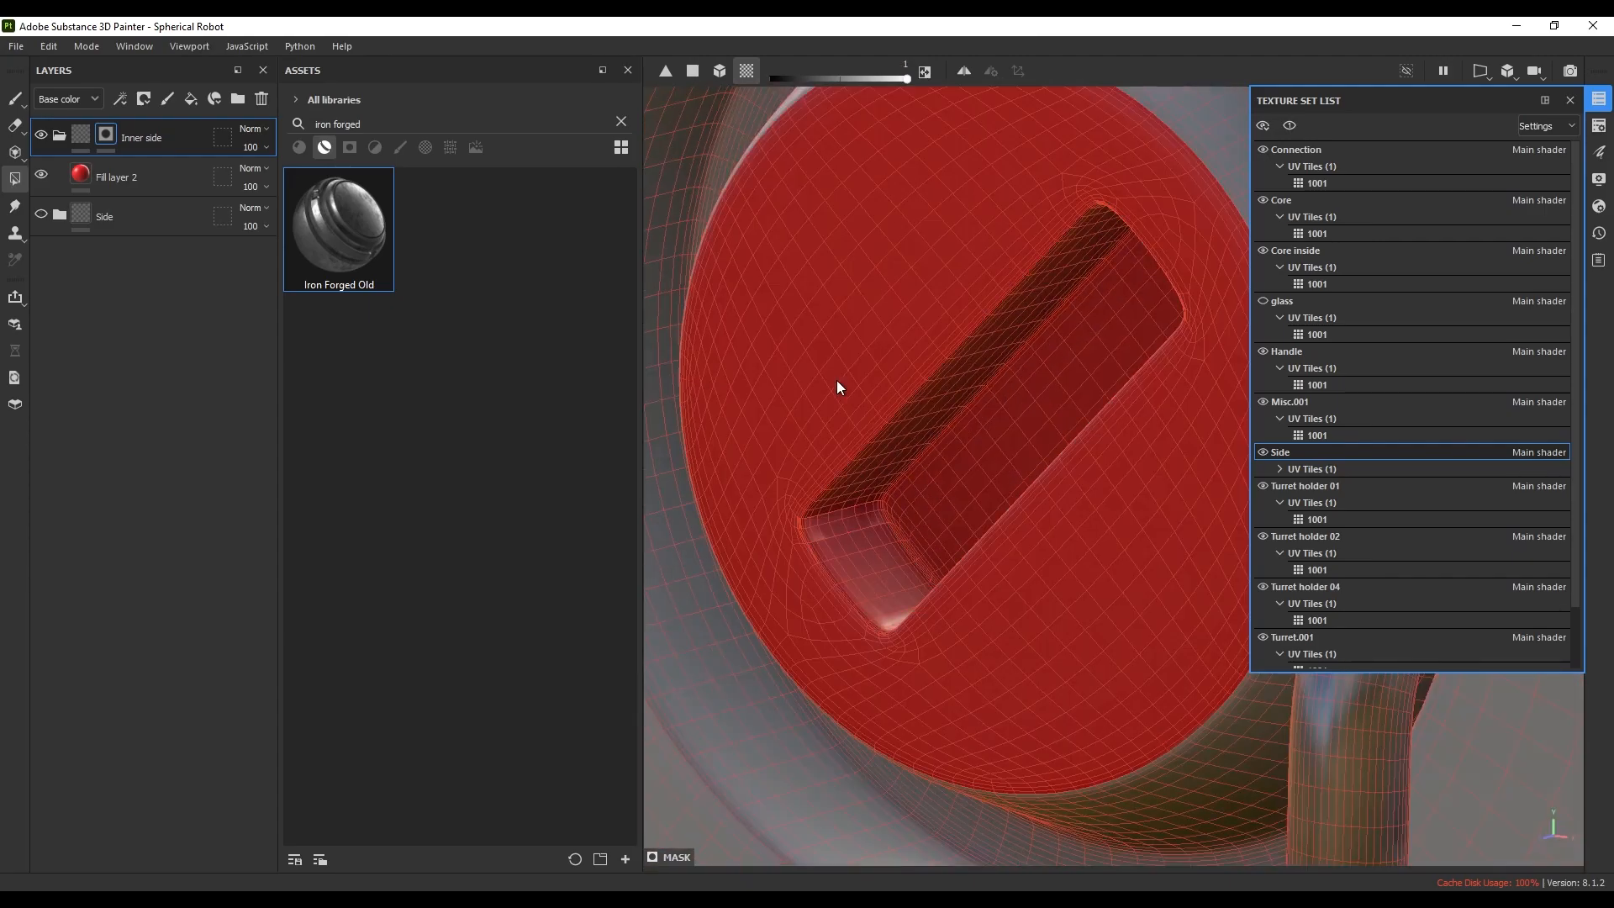
scroll(824, 205, "down", 10)
- Set the base color of the Side folder's fill layer to dark gray
left_click(59, 215)
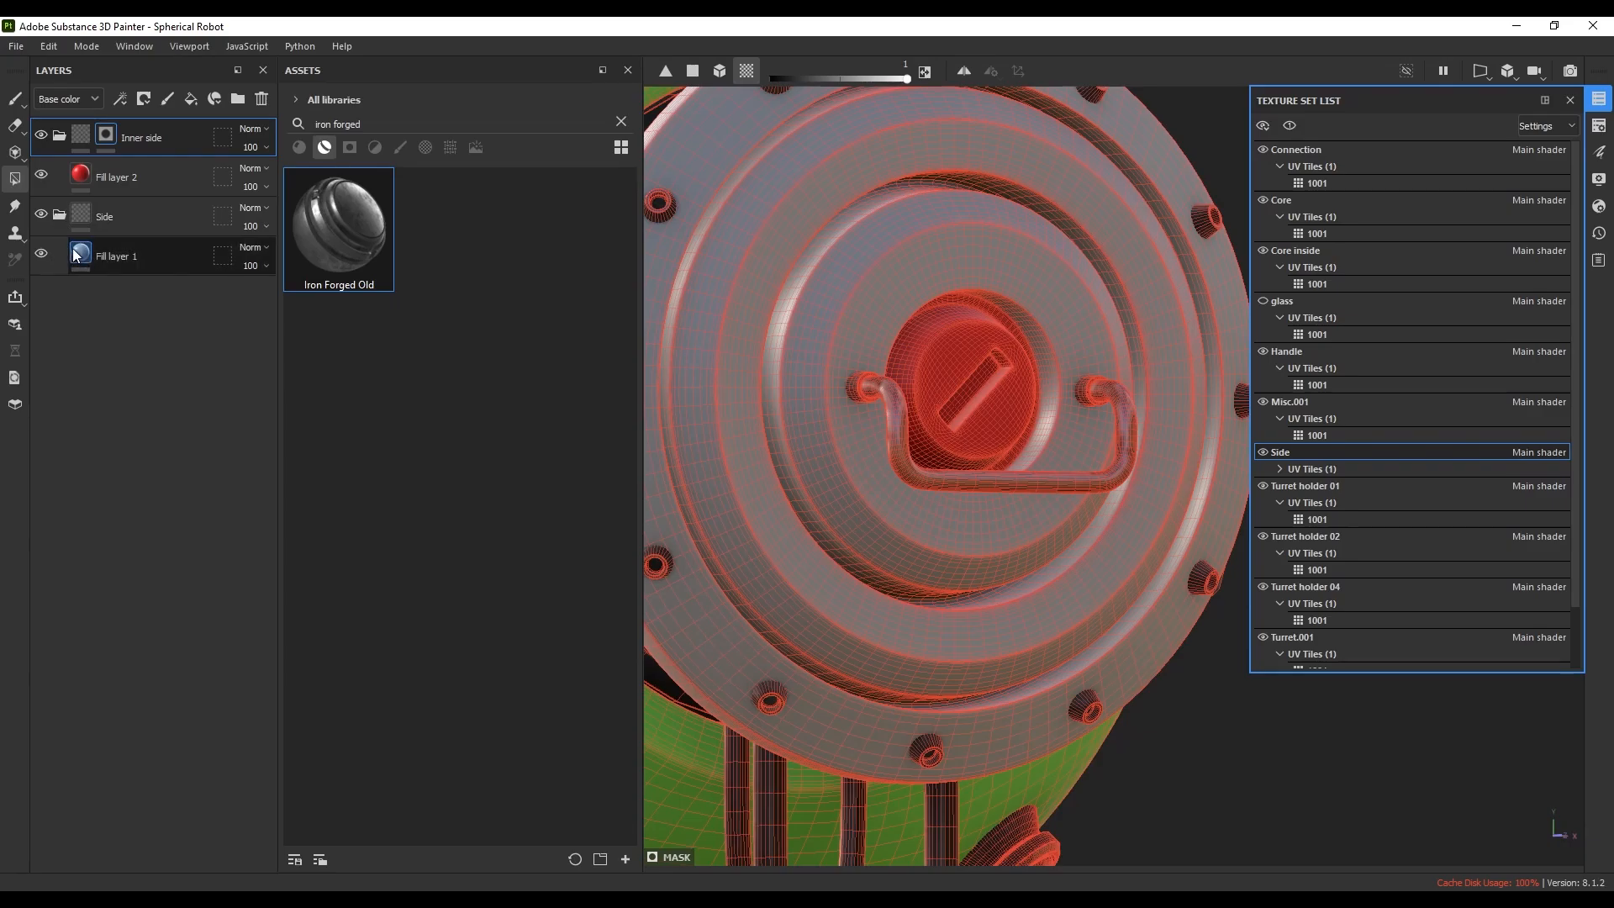
left_click(76, 256)
left_click(1168, 530)
left_click(1218, 538)
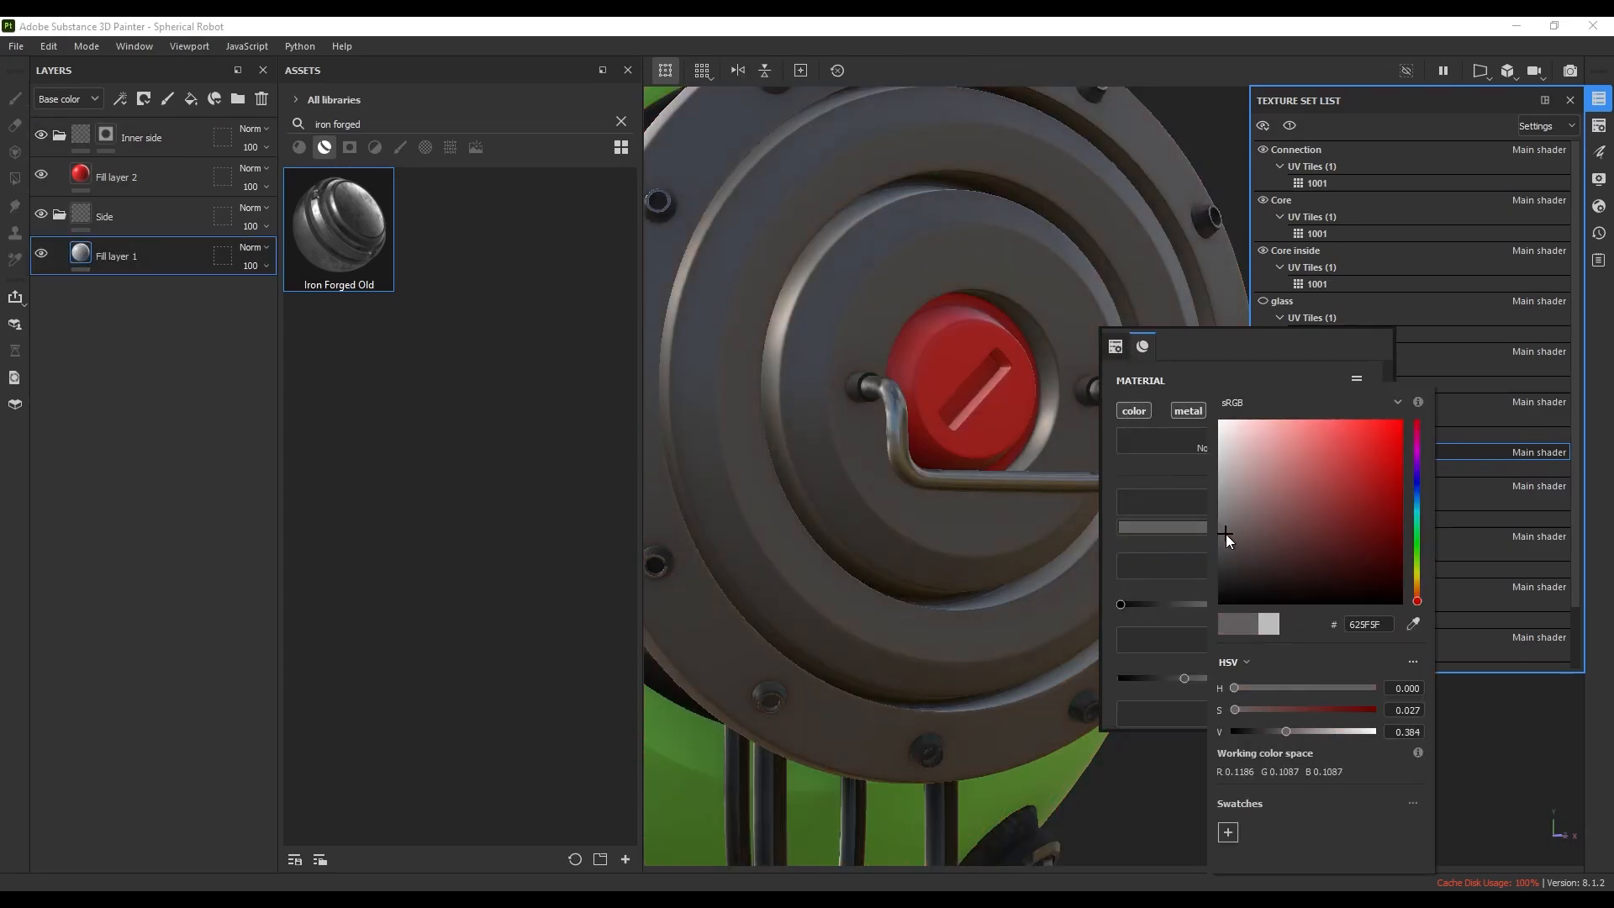
- Isolate the Side texture set in the viewport and bring the opposite plate's slotted center knob into close view
left_click_drag(888, 390, 1098, 437, "alt")
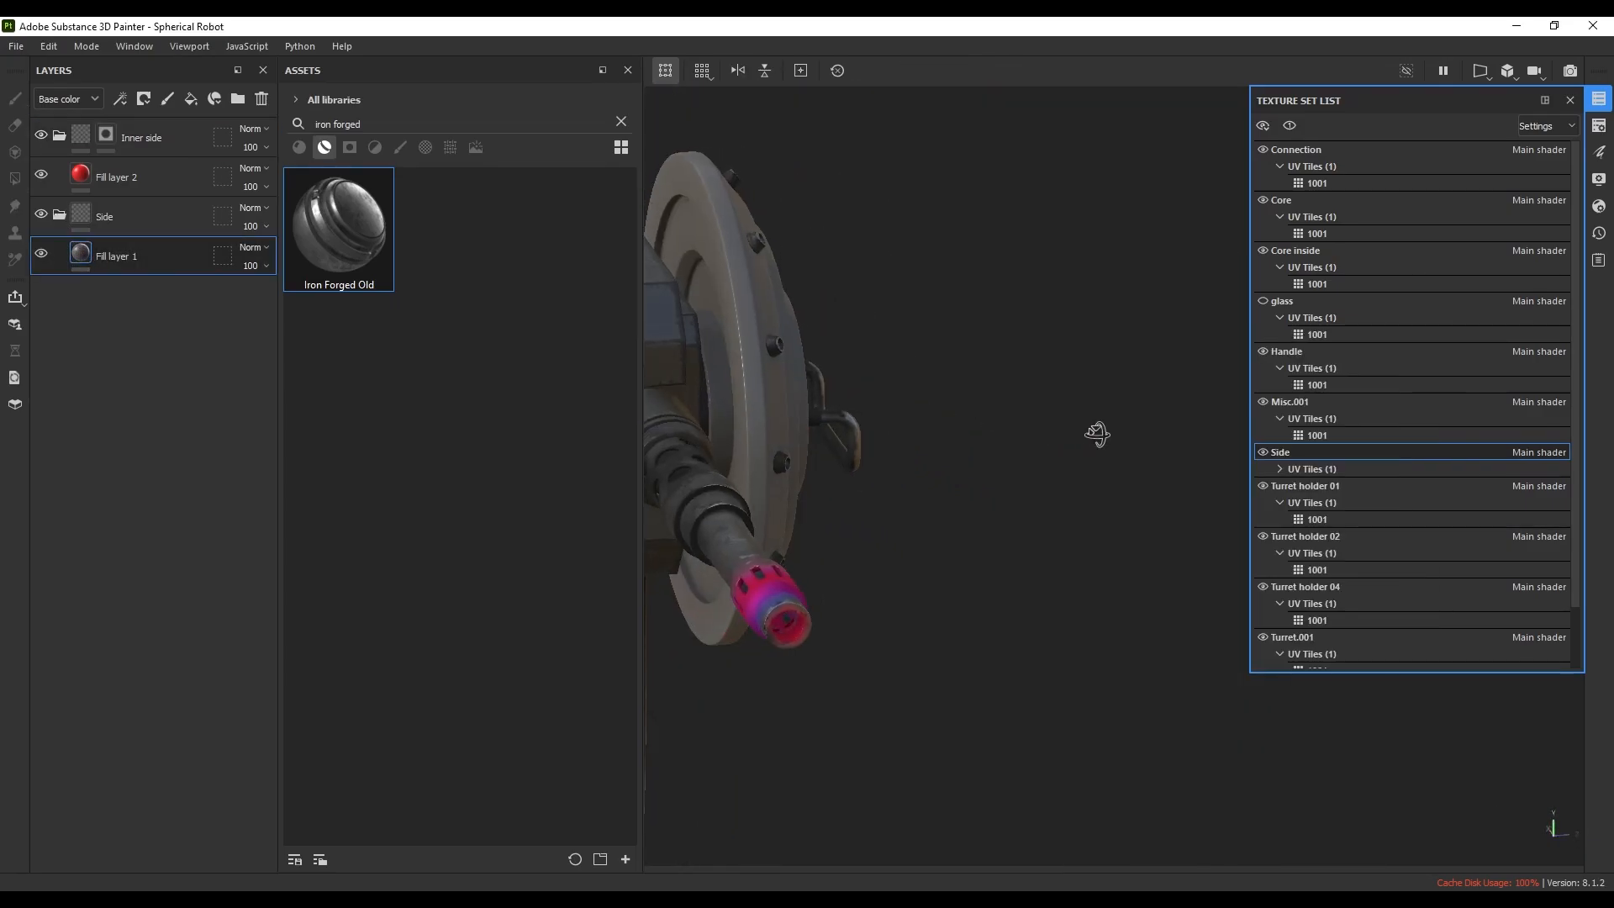
left_click_drag(672, 294, 487, 345, "alt")
left_click_drag(789, 381, 973, 333, "alt")
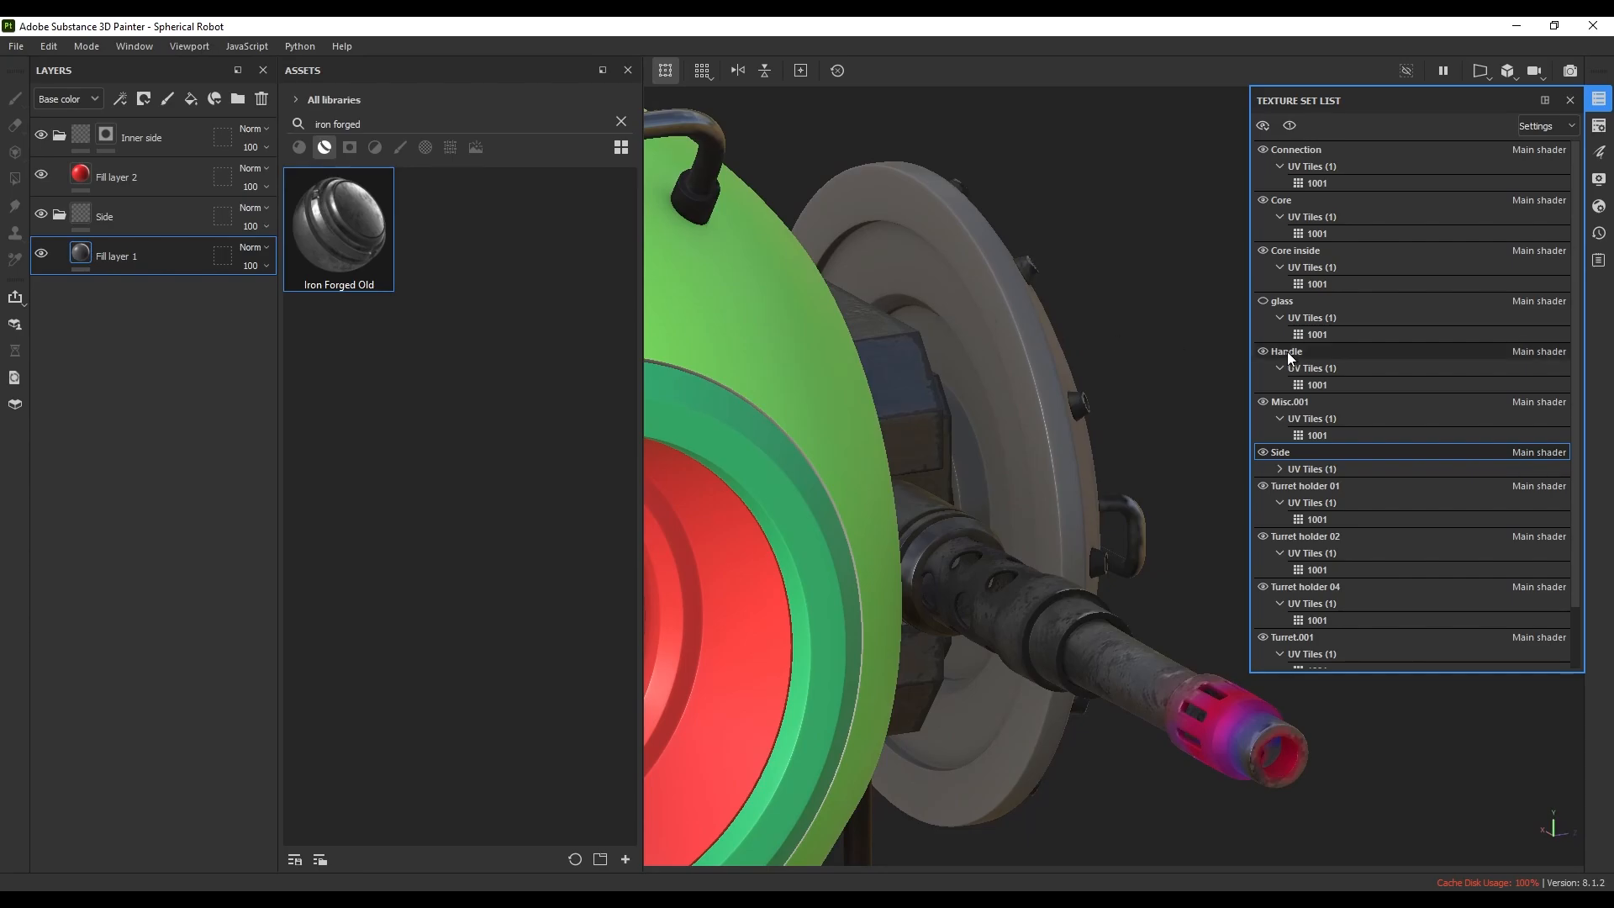
left_click(1264, 452, "alt")
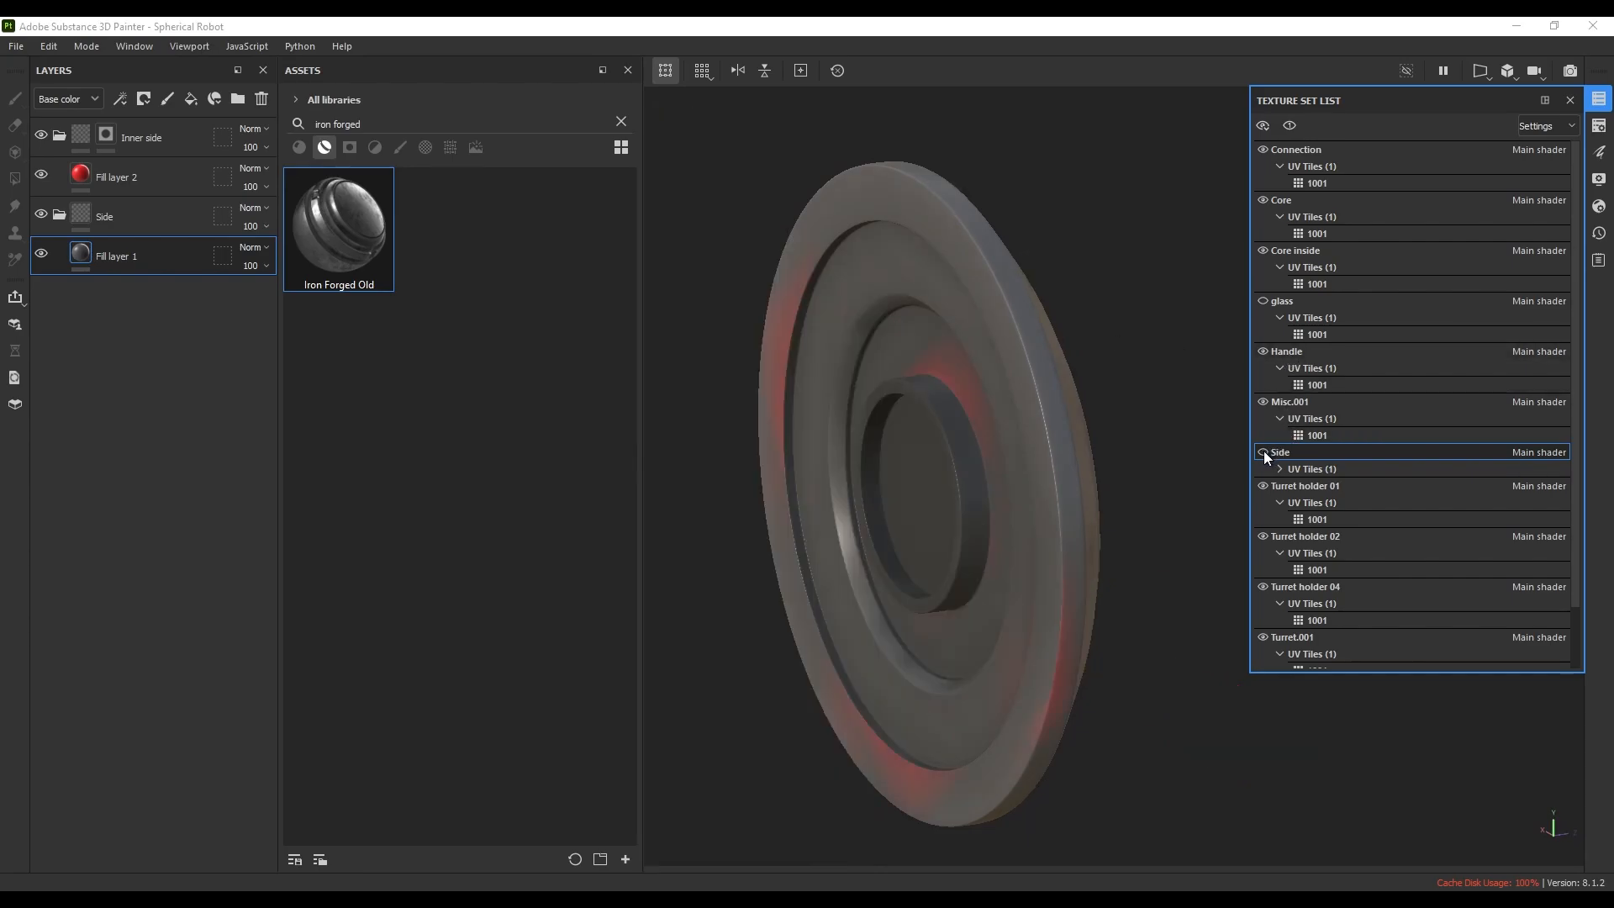
right_click_drag(1123, 294, 1019, 380, "alt")
middle_click_drag(1019, 380, 984, 435, "alt")
left_click_drag(1059, 430, 845, 423, "alt")
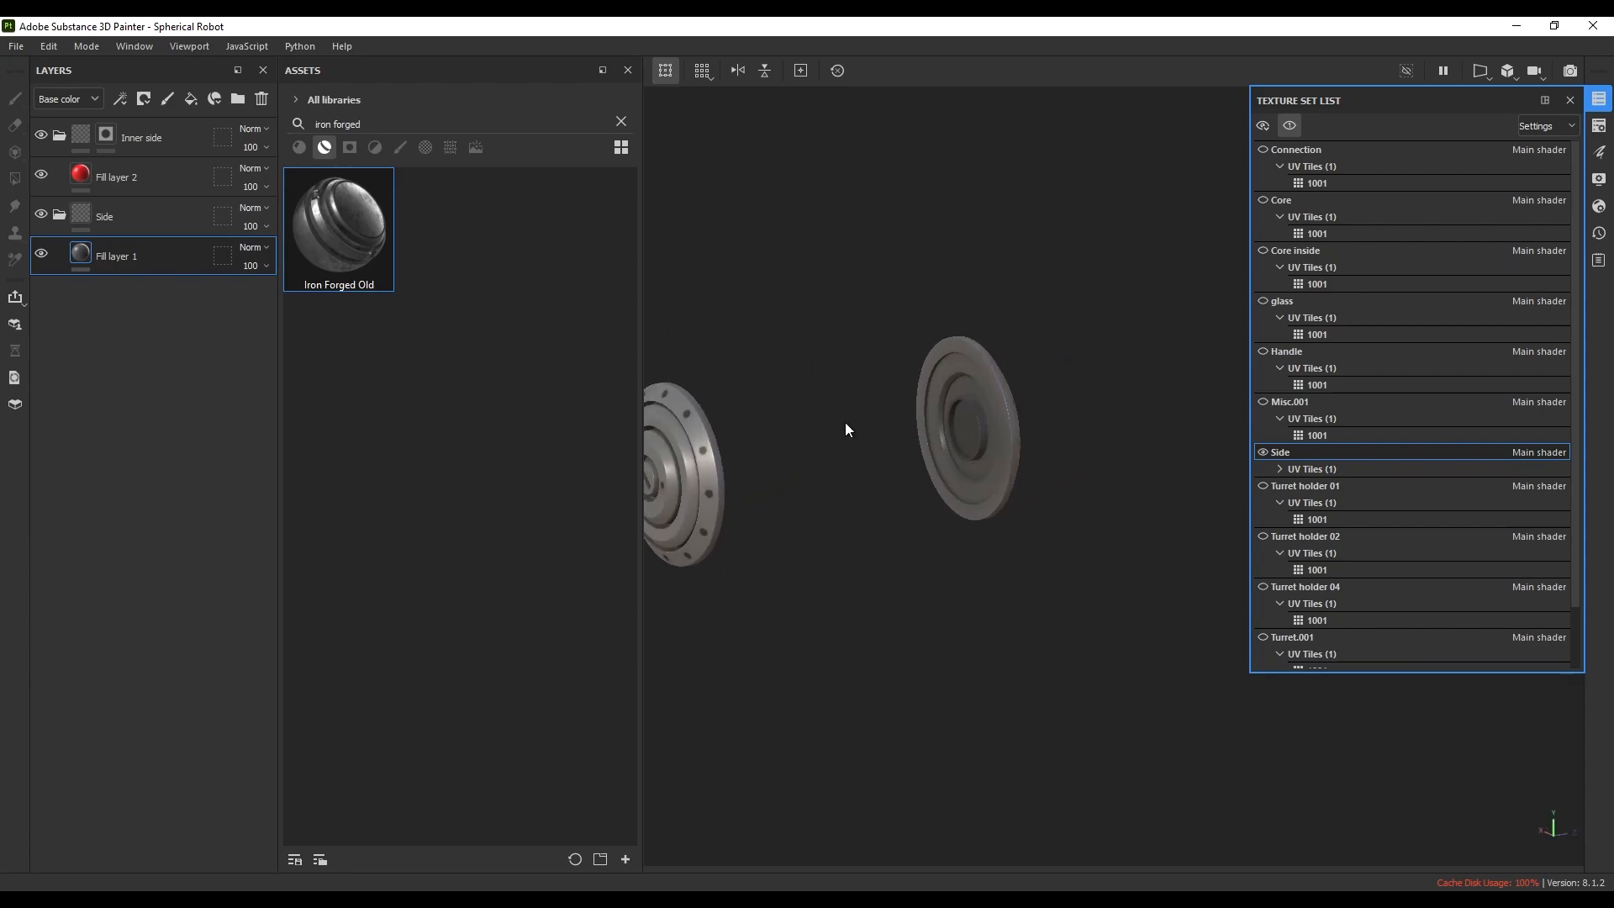
middle_click_drag(845, 424, 1034, 408, "alt")
scroll(855, 454, "up", 8)
middle_click_drag(891, 461, 1012, 436, "alt")
left_click_drag(1012, 436, 1051, 424, "alt")
- Fill the faces of the slot in the opposite plate's center knob on the Inner side folder's mask
left_click(106, 136)
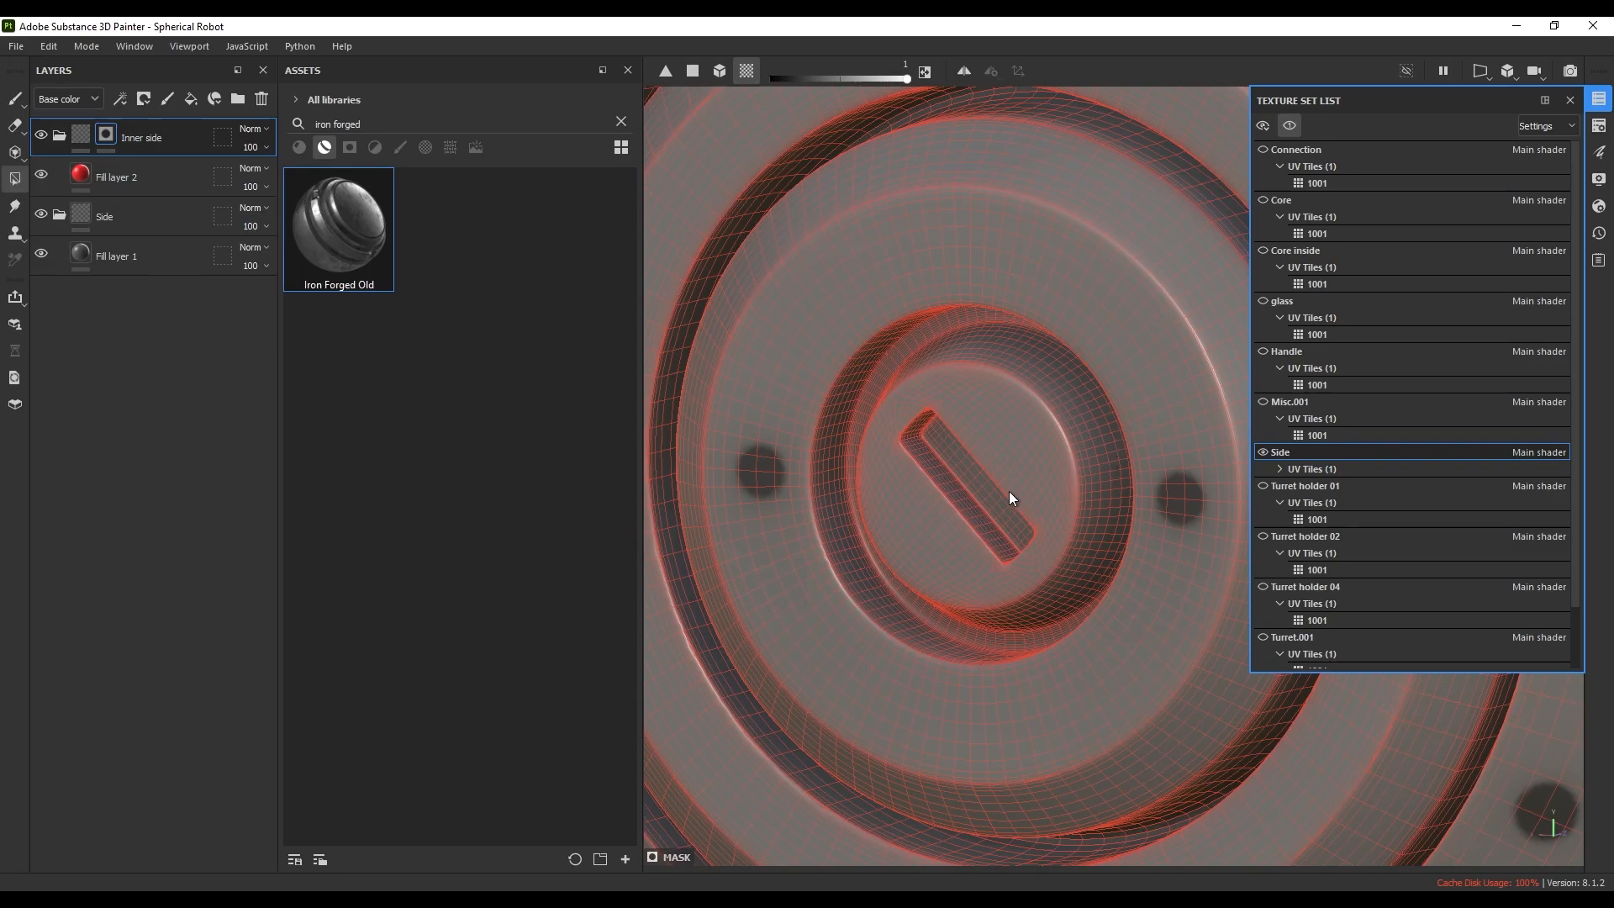
scroll(985, 496, "up", 3)
left_click(987, 497)
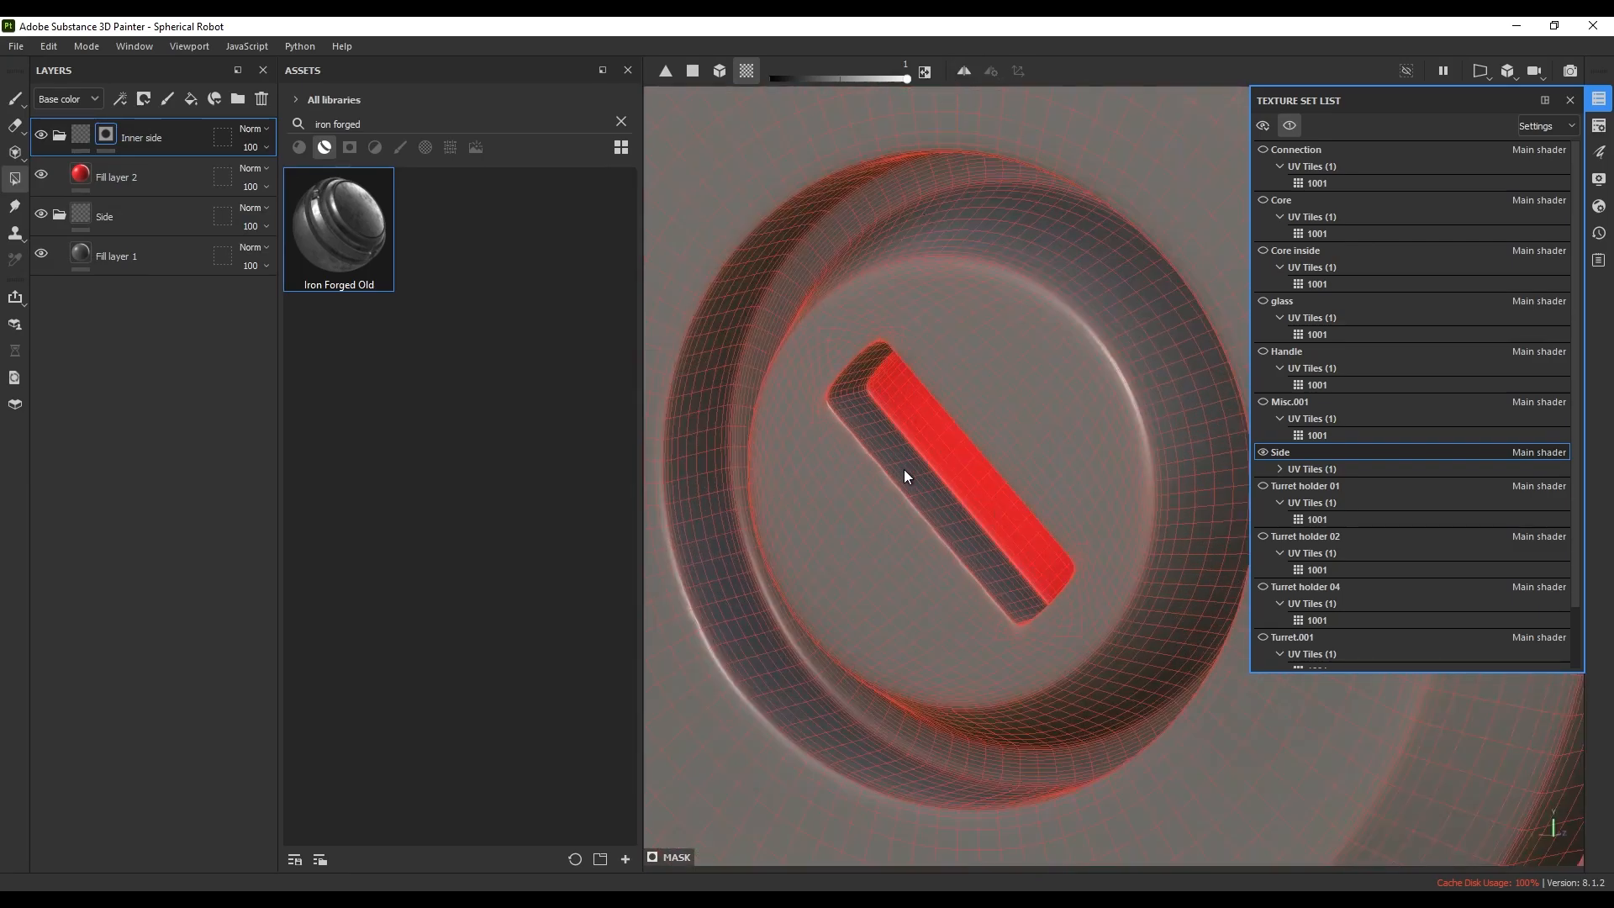
scroll(864, 435, "up", 3)
left_click_drag(864, 435, 883, 400, "alt")
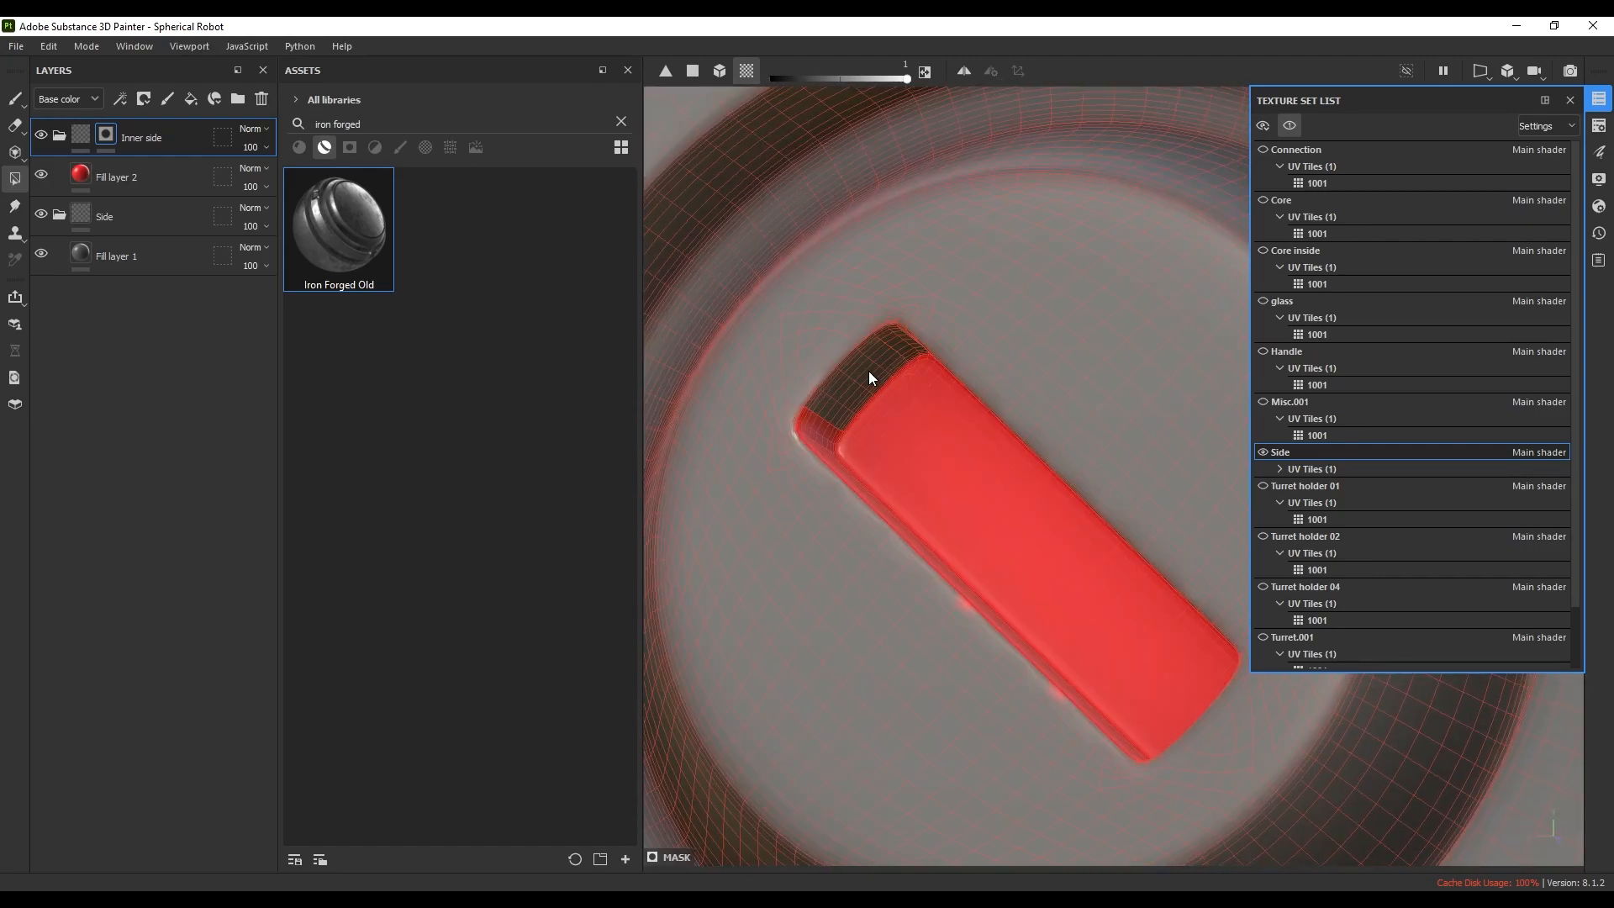
left_click_drag(922, 469, 1062, 531, "alt")
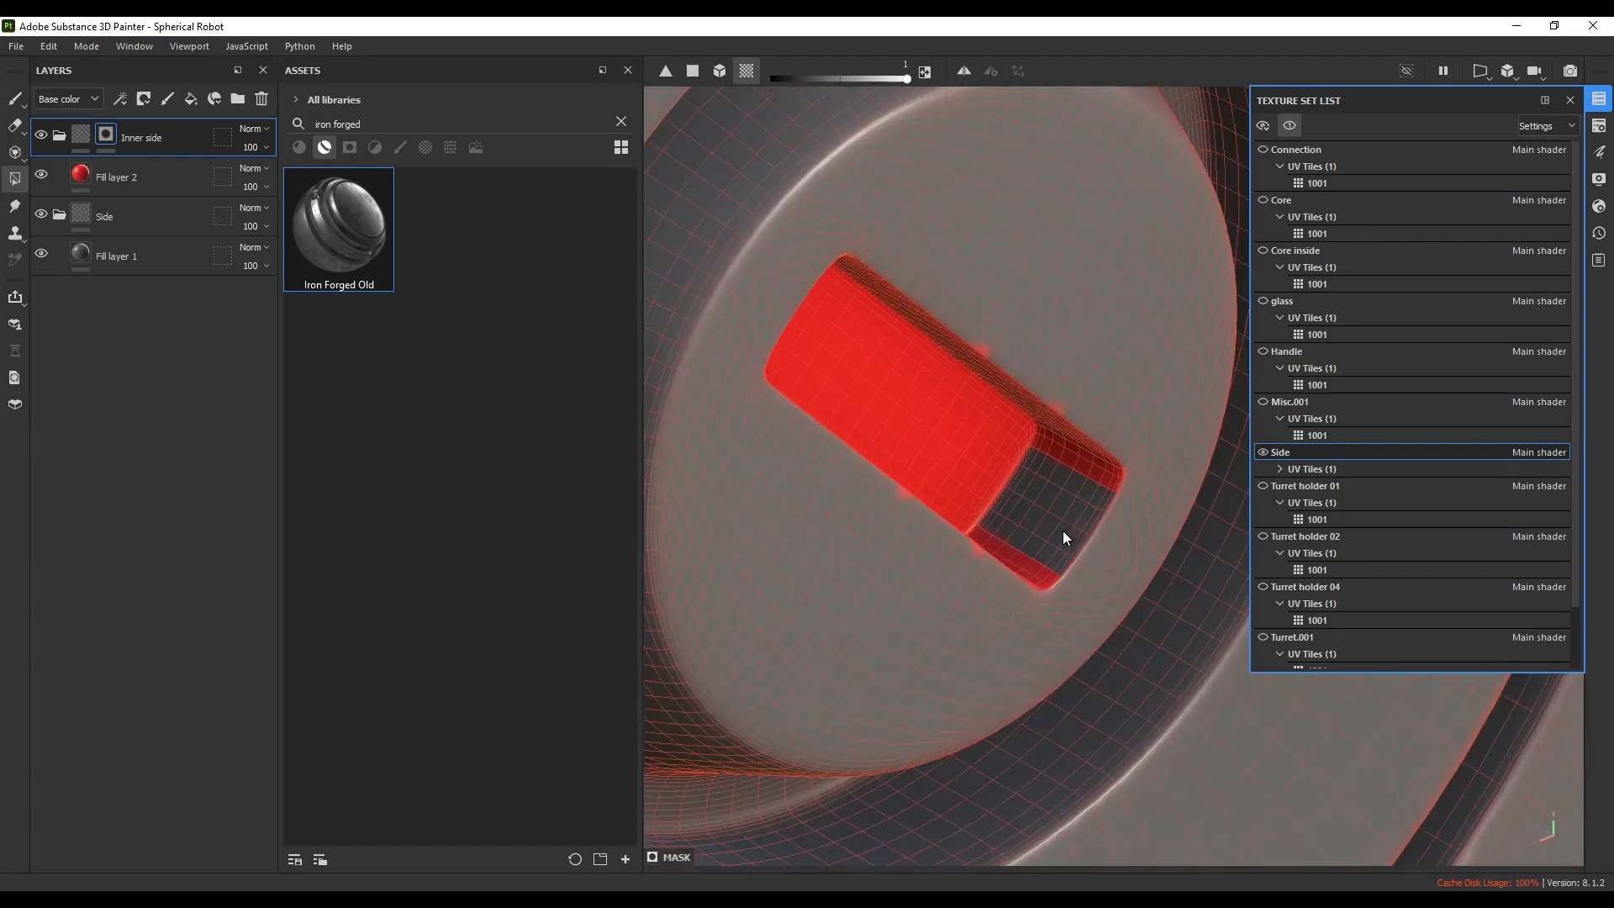
left_click(1056, 522)
- Add the rest of the knob's surface around the slot to the Inner side mask
left_click(1105, 391)
scroll(1104, 387, "down", 3)
mouse_move(1105, 387)
left_mouse_down("alt")
mouse_move(955, 302)
mouse_move(925, 241)
mouse_move(948, 396)
mouse_move(894, 329)
mouse_move(893, 263)
mouse_move(955, 288)
mouse_move(893, 291)
mouse_move(975, 454)
mouse_move(970, 404)
mouse_move(976, 433)
mouse_move(716, 398)
mouse_move(1047, 434)
mouse_move(975, 429)
left_mouse_up("alt")
left_click(903, 269)
scroll(911, 294, "down", 5)
scroll(893, 291, "down", 2)
scroll(893, 293, "down", 3)
key("1")
- Add a fill layer above the Inner side folder and group it into a black-masked folder named Inside Side Pannel
left_click(59, 135)
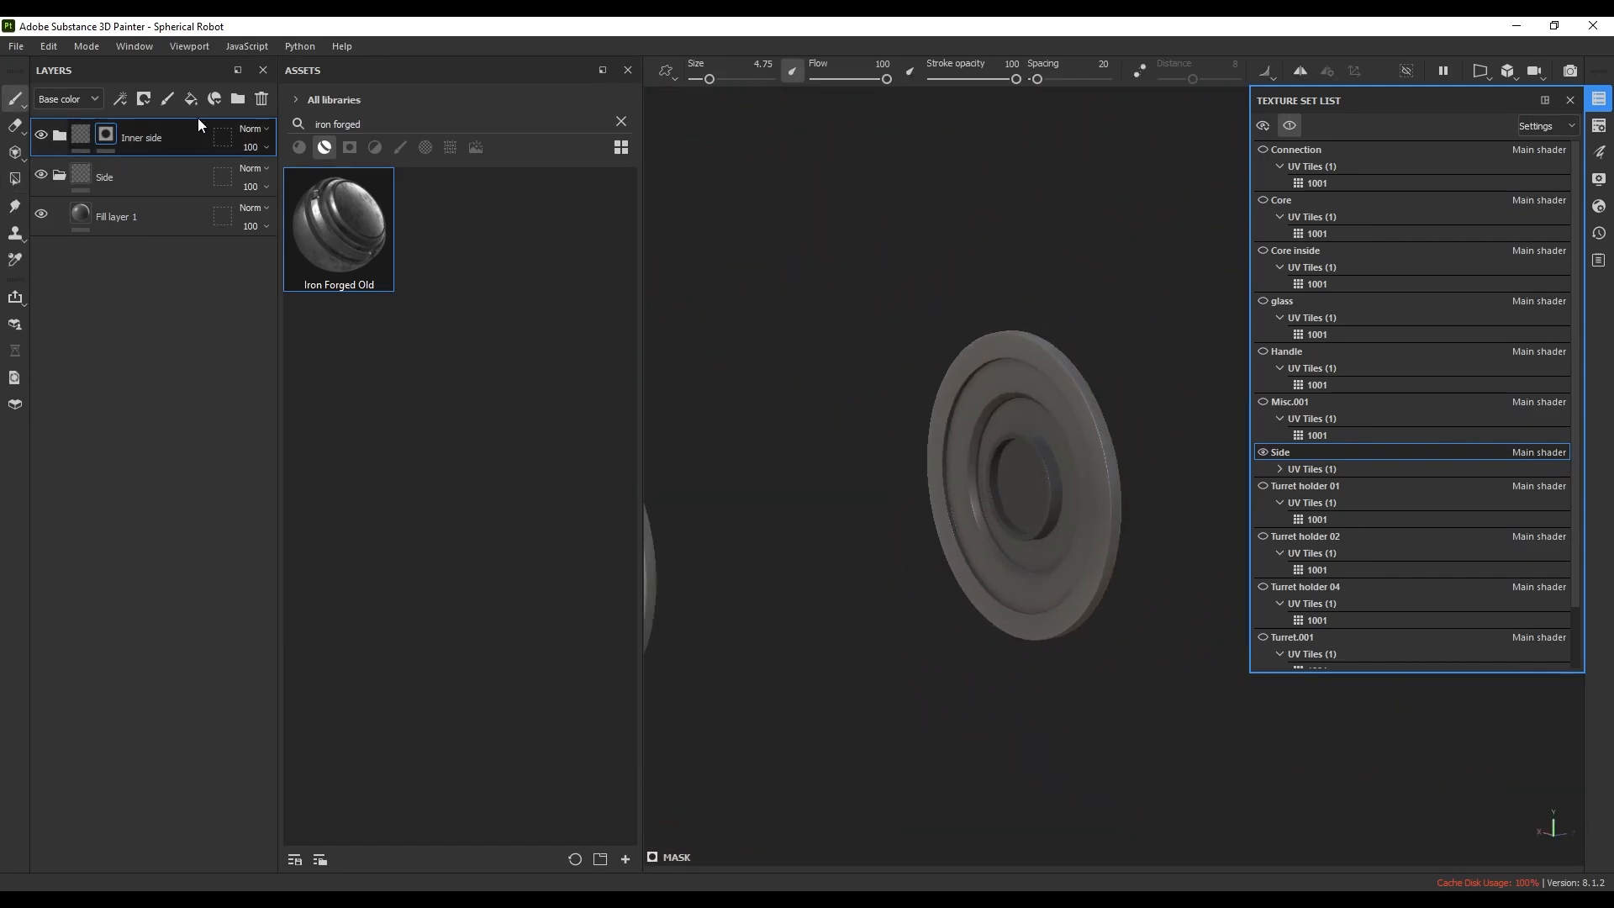
left_click(193, 102)
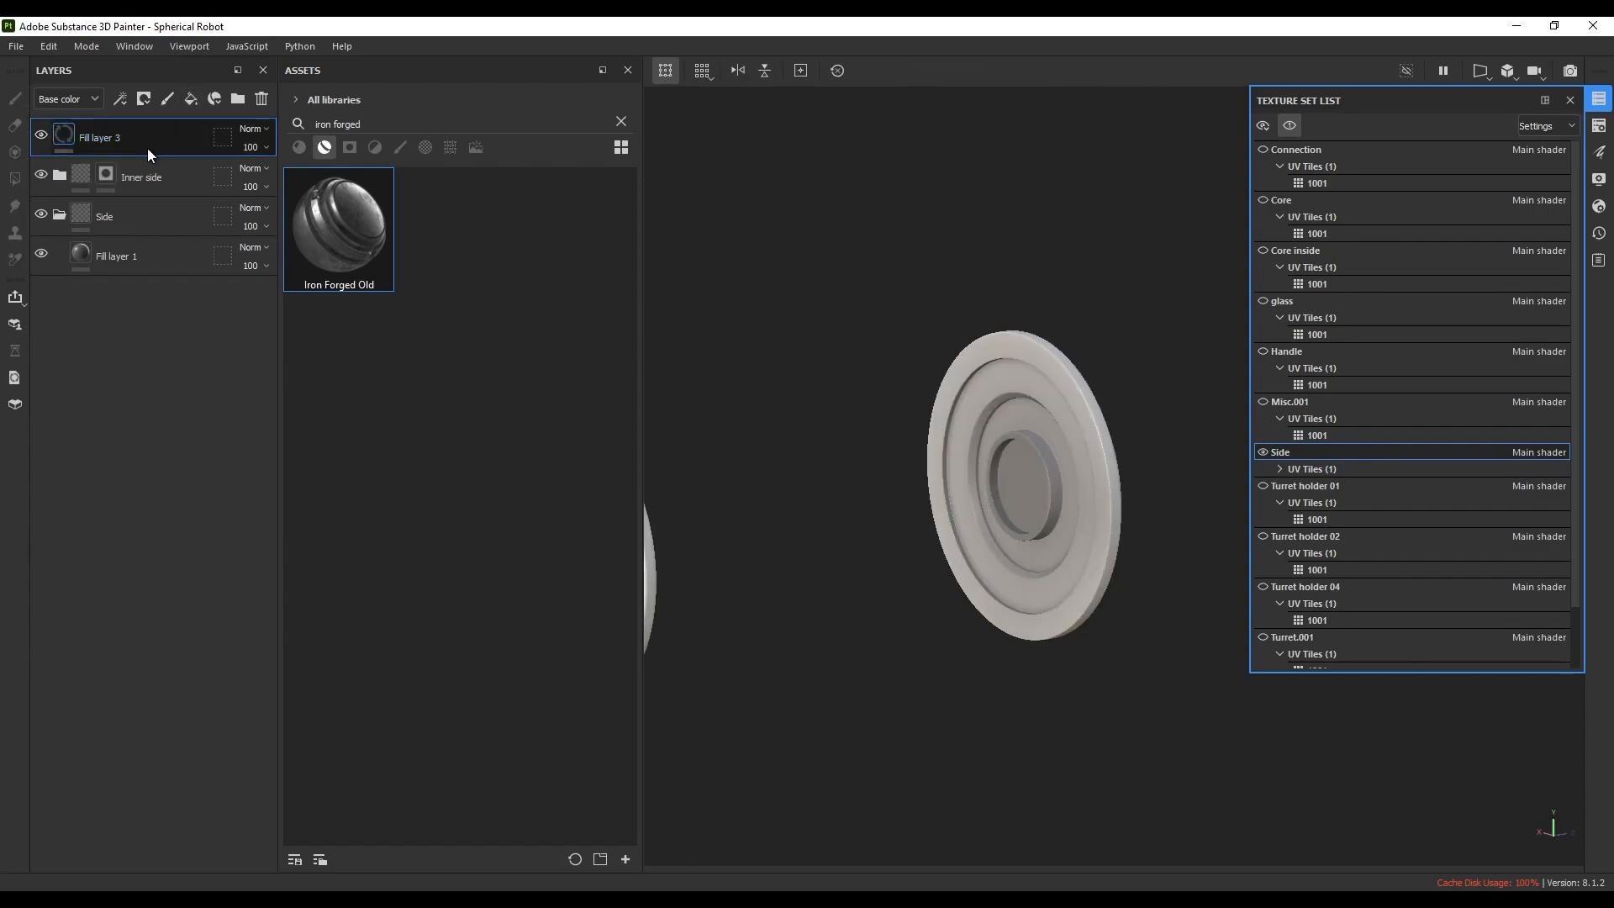
key("ctrl+g")
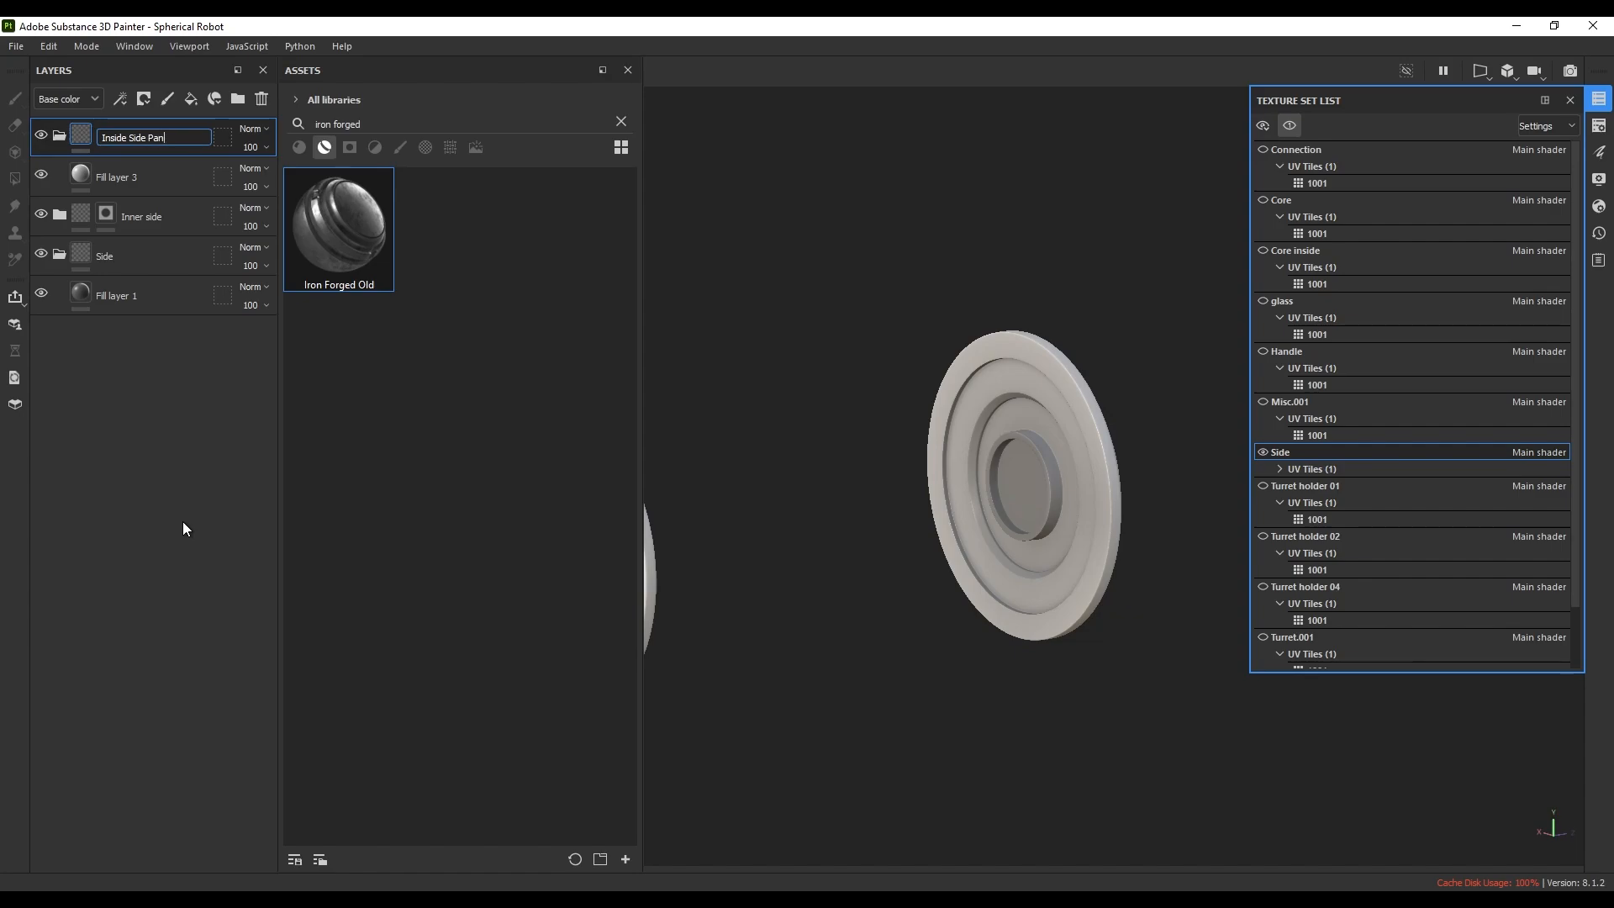
left_click(143, 99)
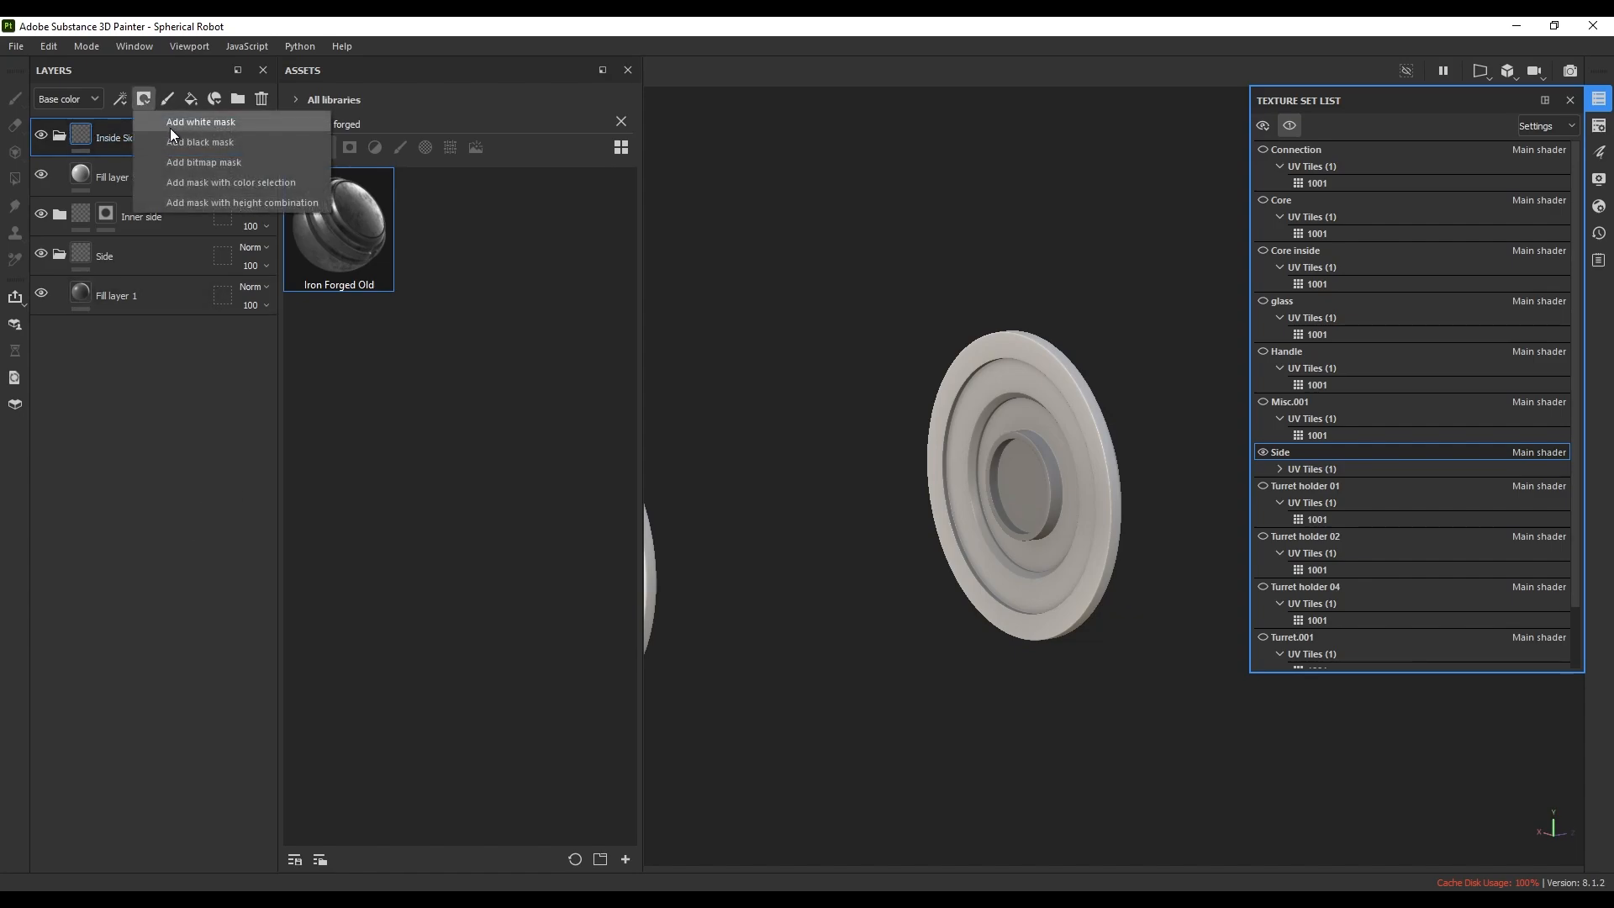
left_click(171, 136)
- Fill the central disc on the plate's inward-facing side in the Inside Side Pannel mask
scroll(950, 414, "up", 3)
middle_click_drag(1055, 434, 945, 437, "alt")
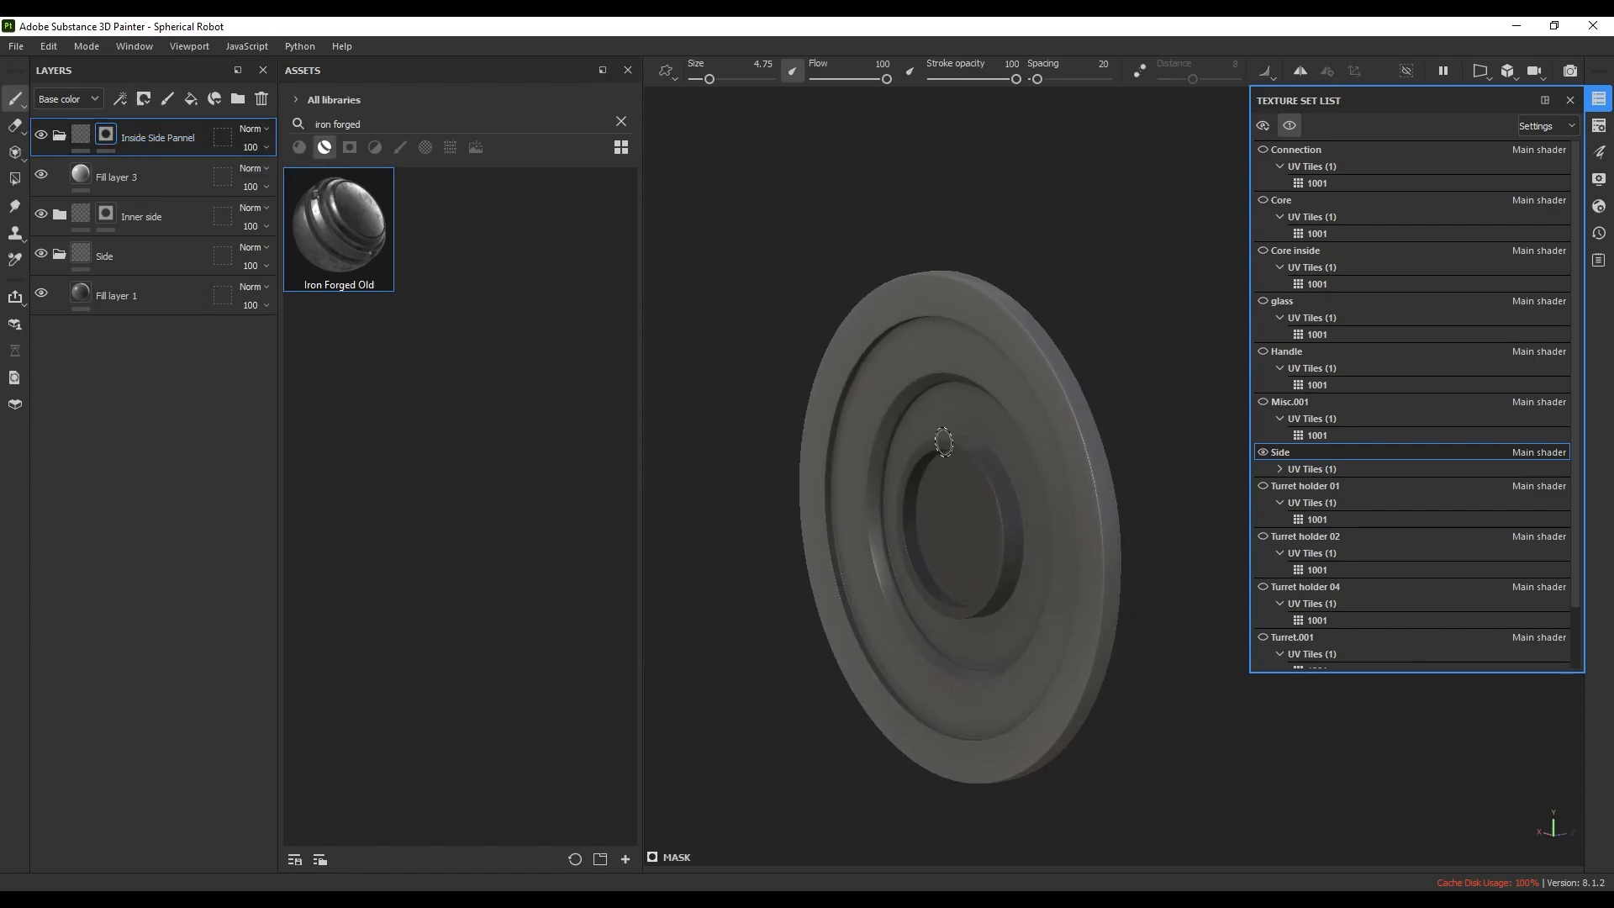
left_click_drag(944, 437, 734, 391, "alt")
left_click(15, 178)
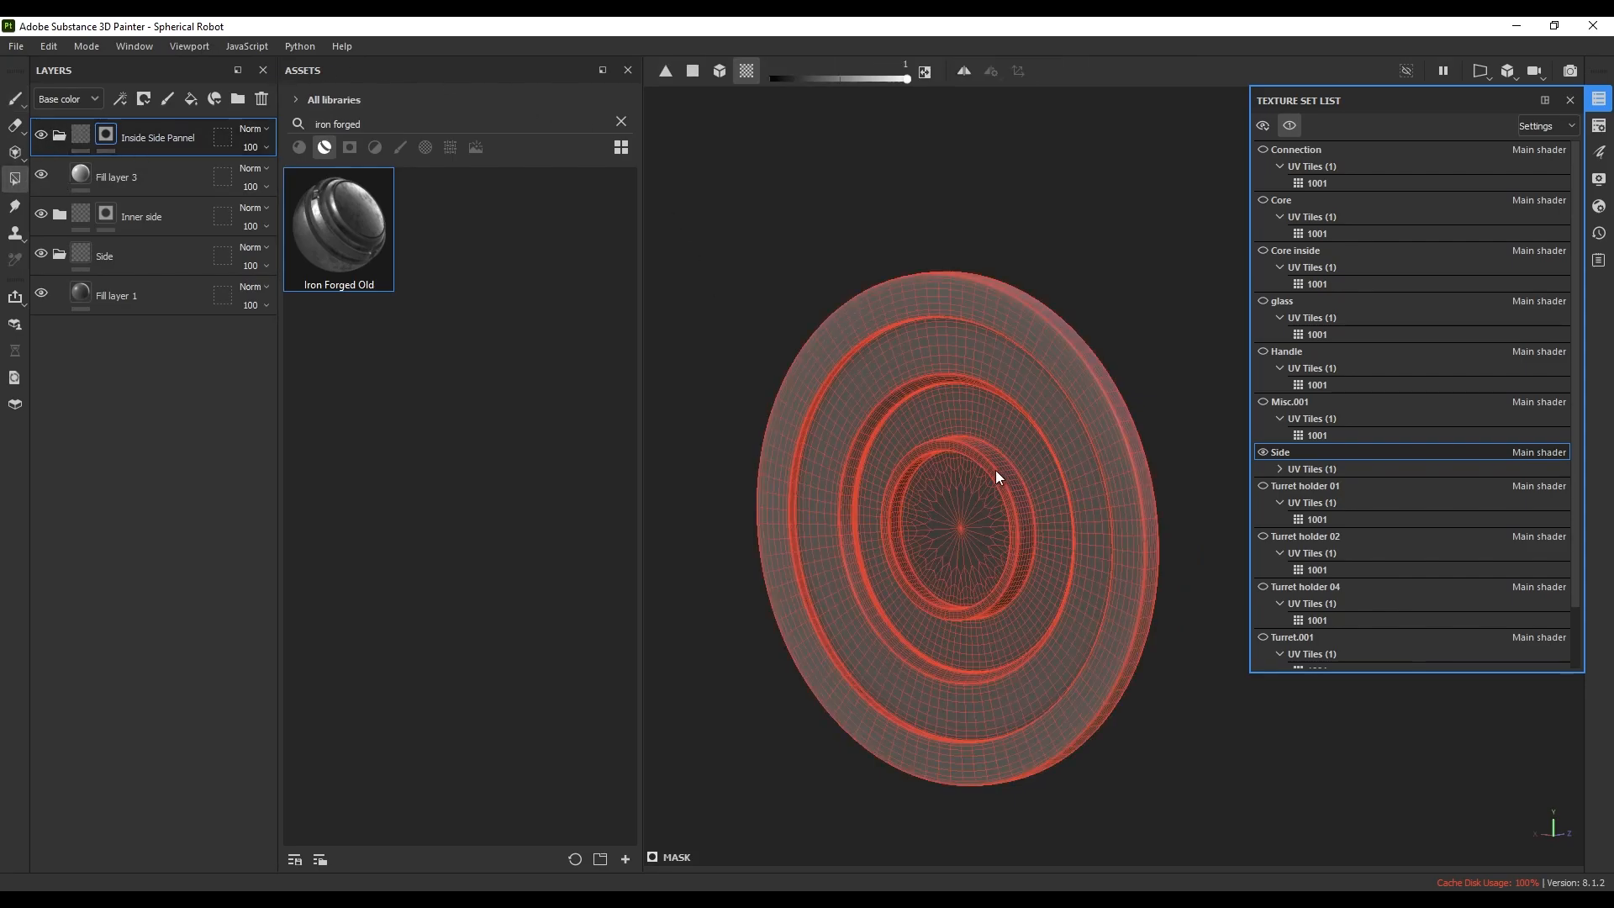
left_click(965, 536)
scroll(971, 528, "up", 3)
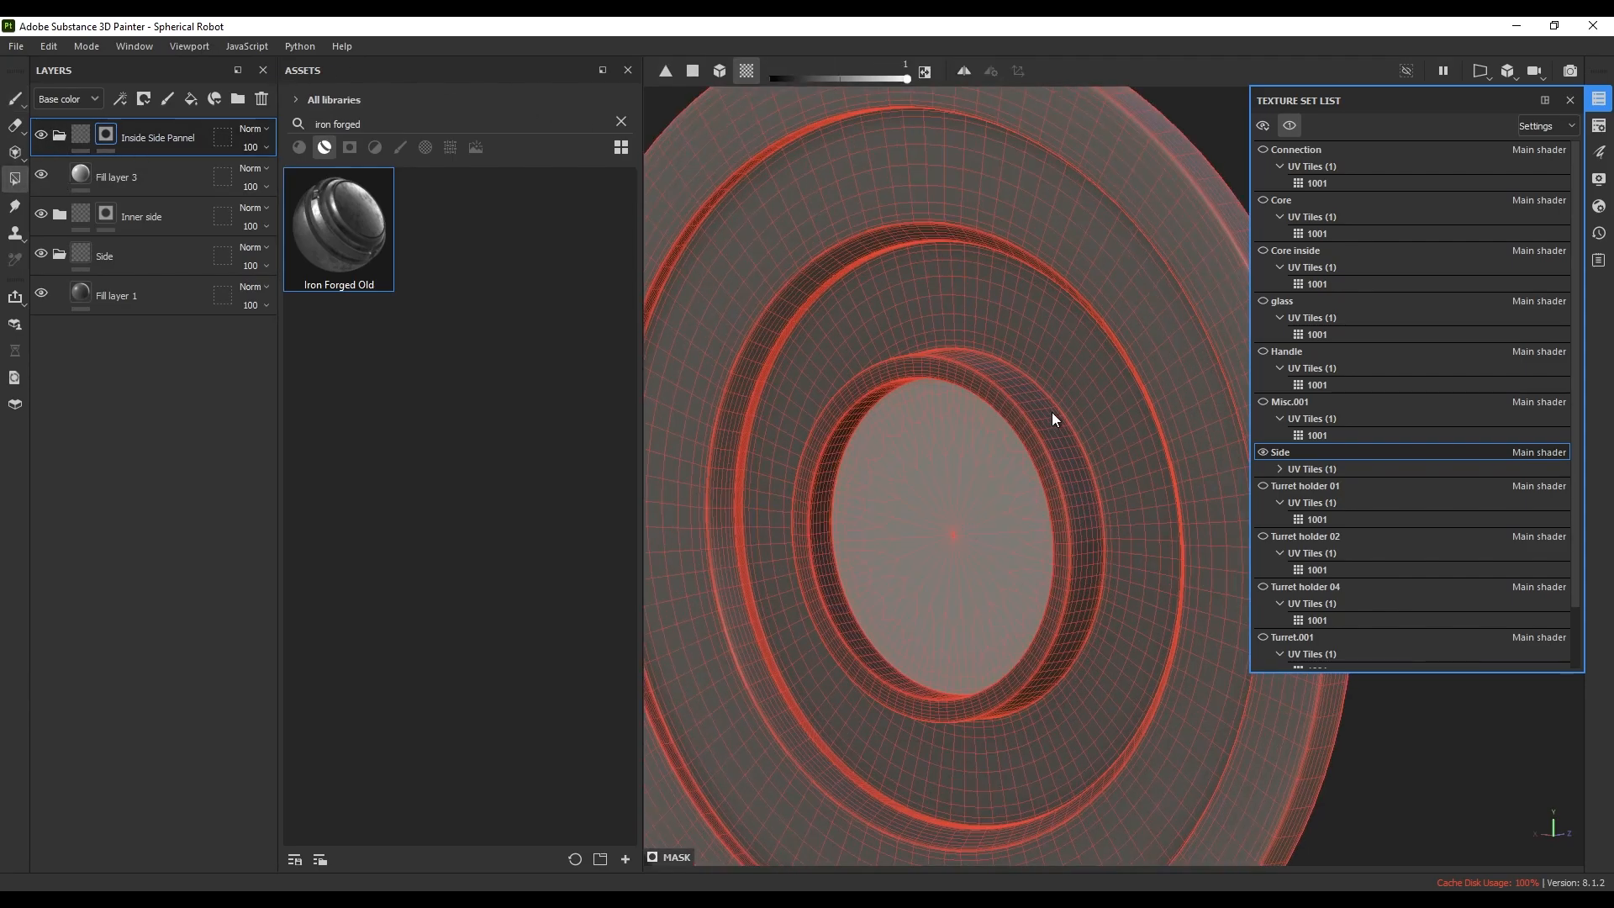
- Turn on Mirror Z symmetry for the polygon fill so both plates are masked together
scroll(1051, 412, "down", 3)
left_click_drag(1036, 445, 990, 462, "alt")
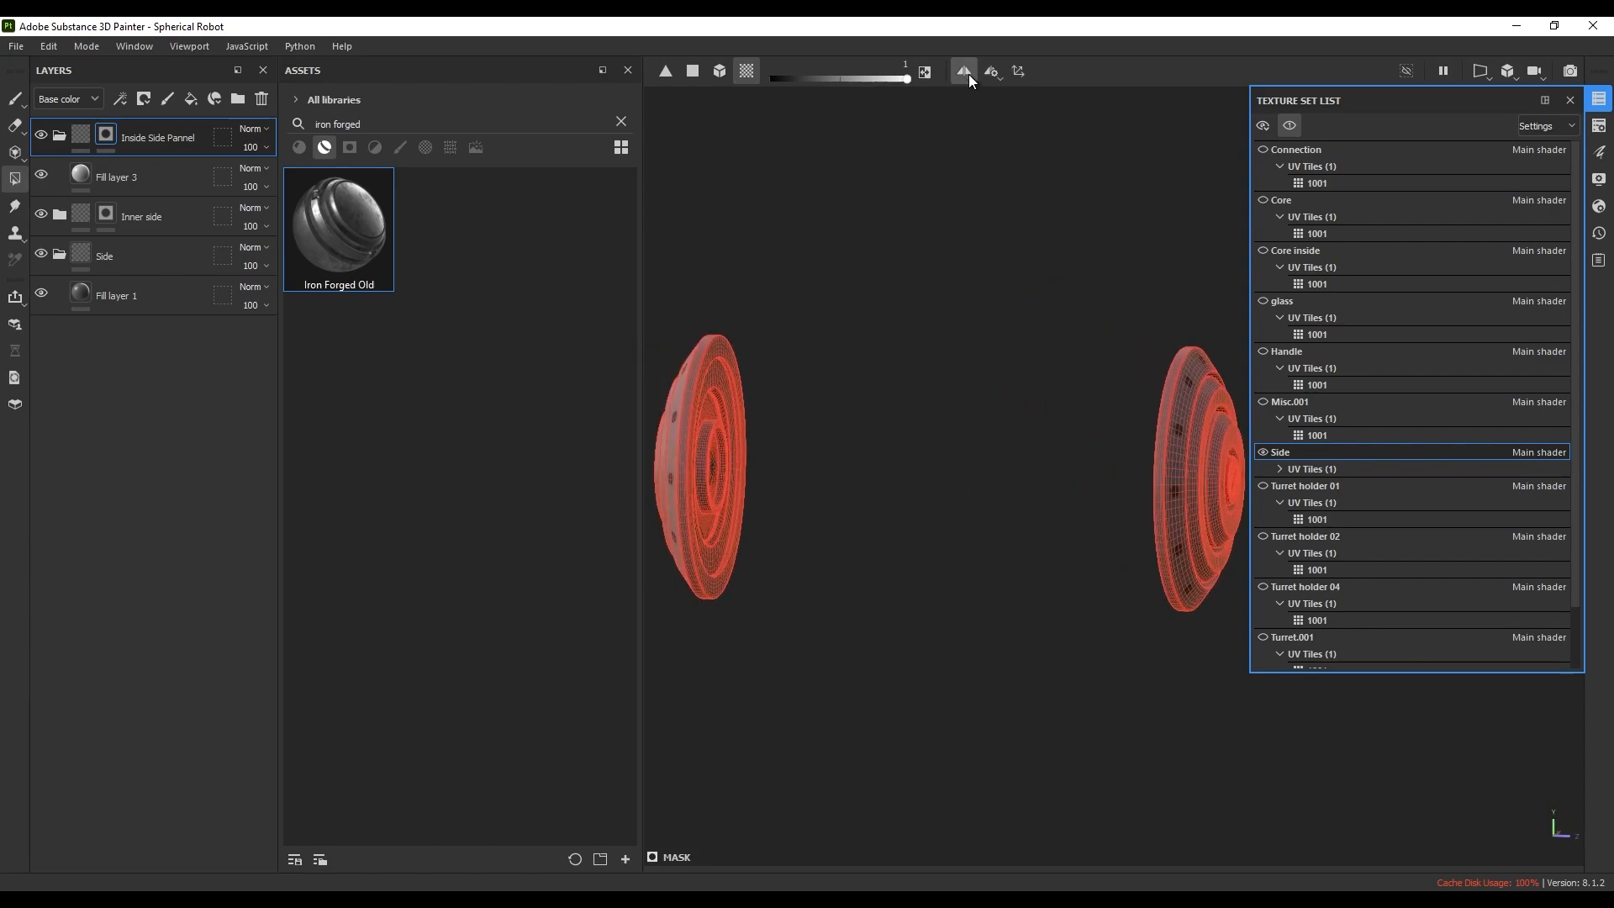
left_click(994, 72)
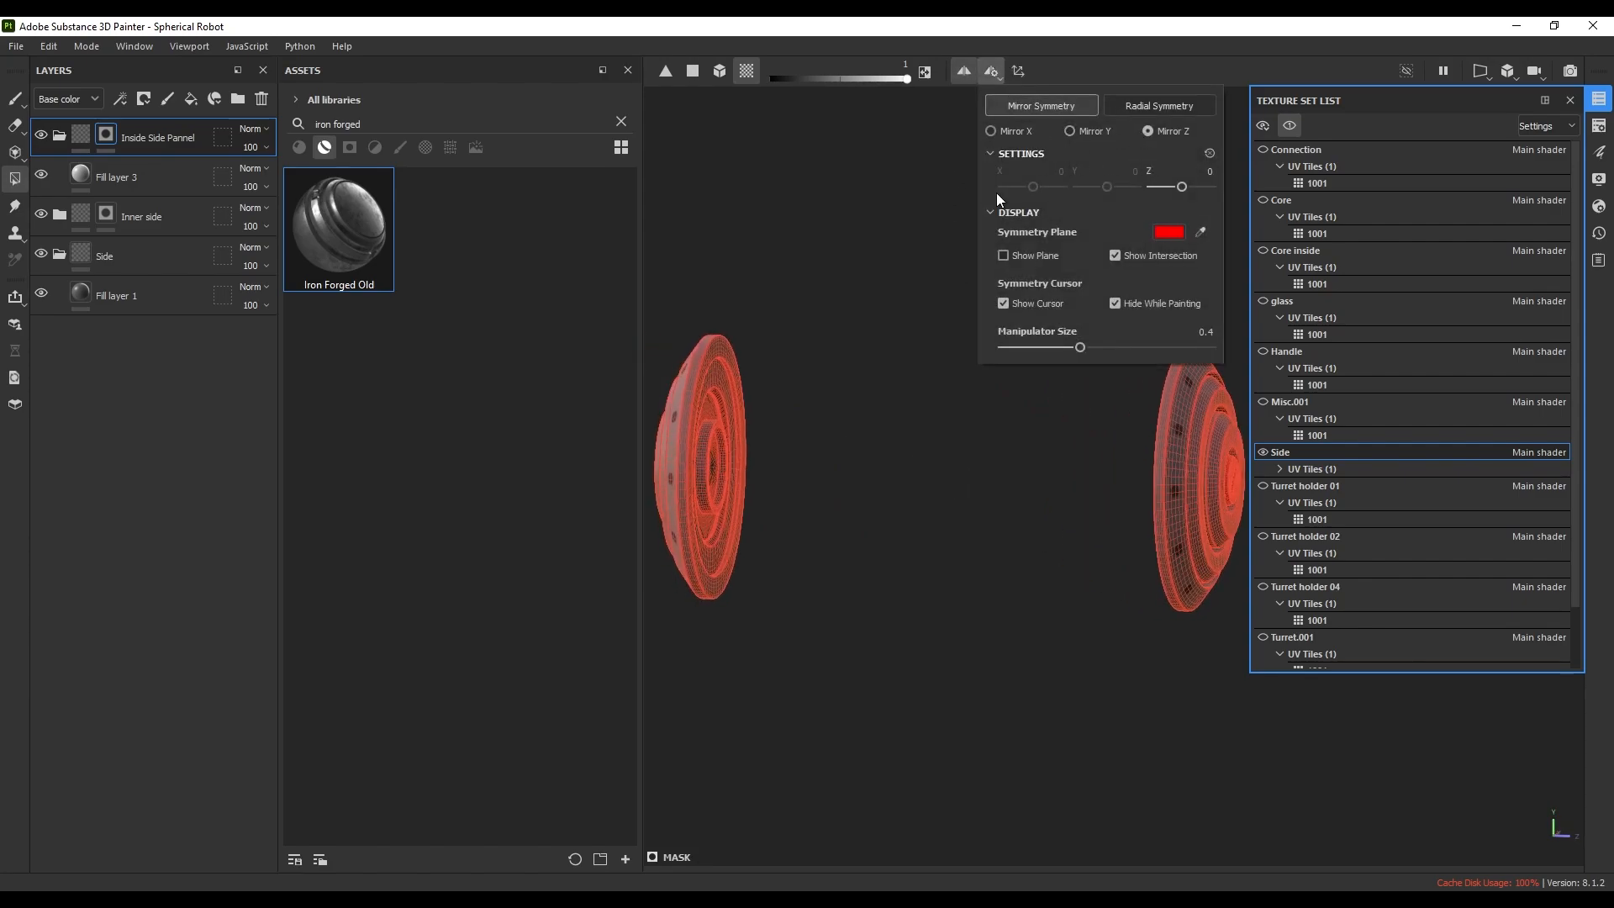
- Fill the concentric rings inside the plate's outer rim on the Inside Side Pannel mask
left_click_drag(756, 476, 617, 456, "alt")
left_click(714, 400)
left_click_drag(714, 404, 1070, 458, "alt")
middle_click_drag(1084, 425, 714, 479, "alt")
scroll(722, 475, "up", 5)
left_click_drag(723, 475, 857, 432, "alt")
scroll(790, 403, "up", 2)
left_click(790, 395)
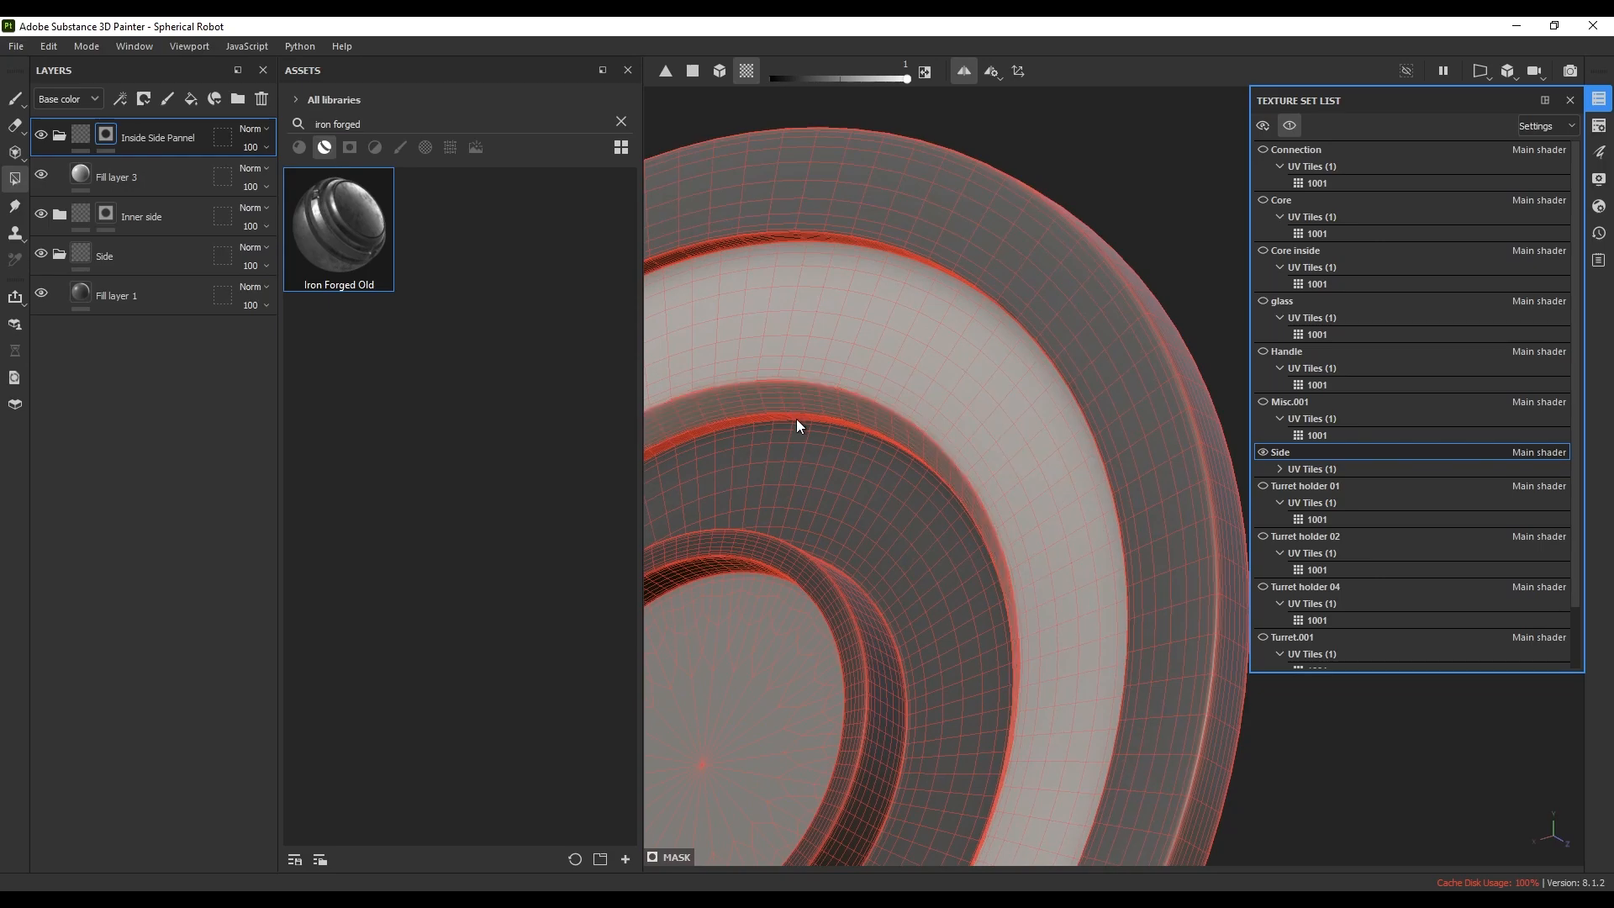
left_click(807, 481)
left_click_drag(810, 497, 855, 528, "alt")
- Set the base color of the Inside Side Pannel folder's fill layer to dark blue
key("f")
left_click(113, 189)
right_click(1056, 494)
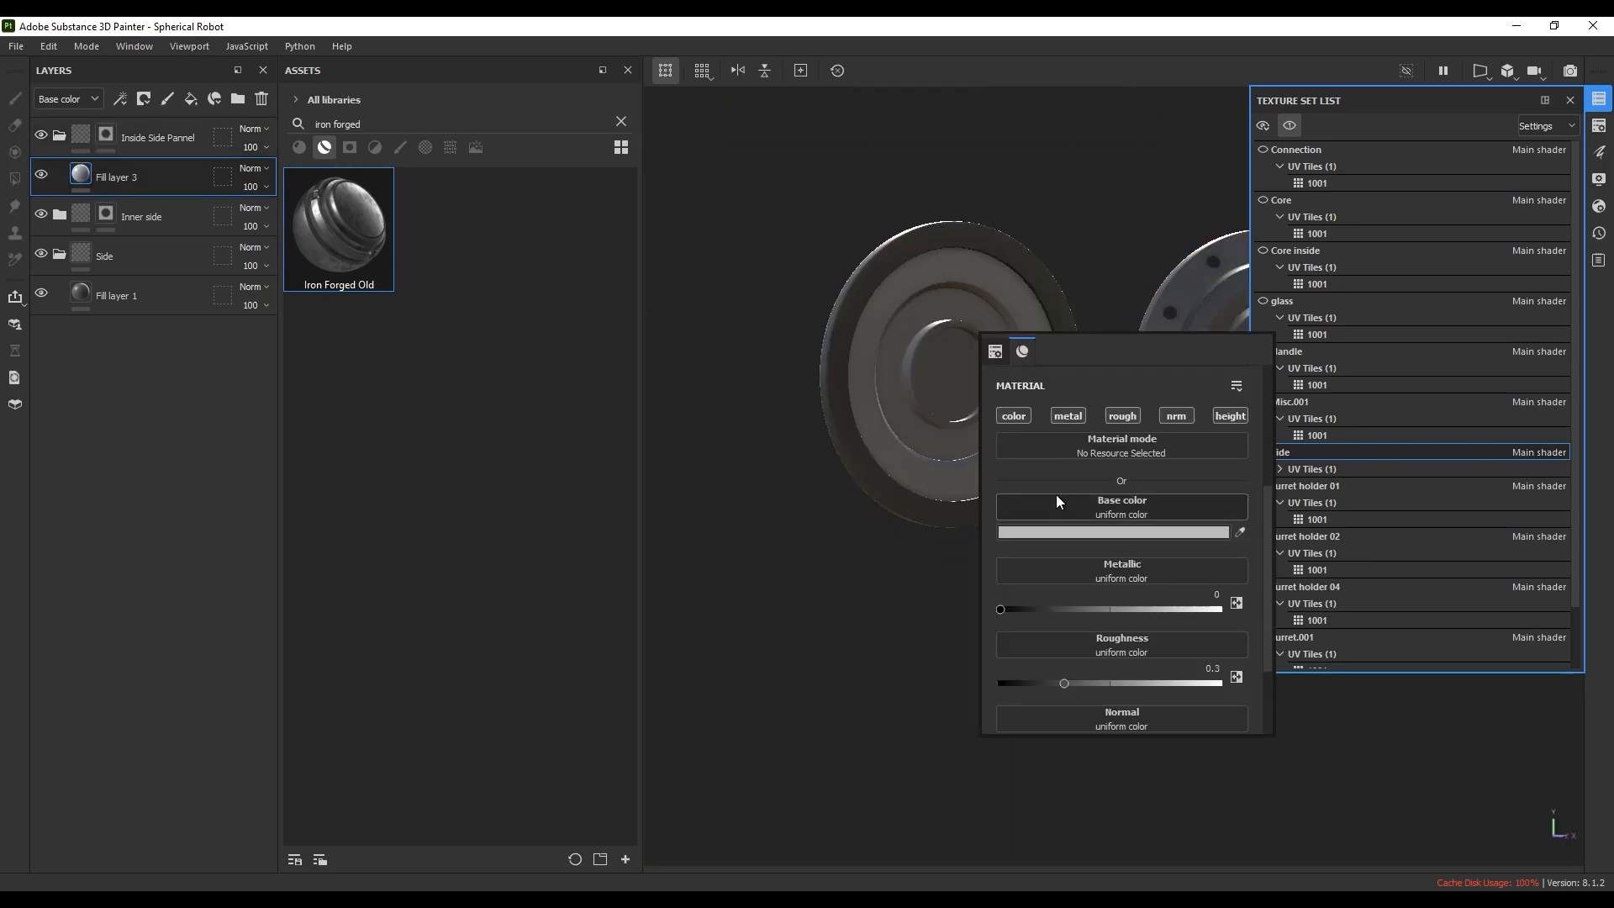
left_click(1114, 532)
left_click_drag(1222, 491, 1288, 492)
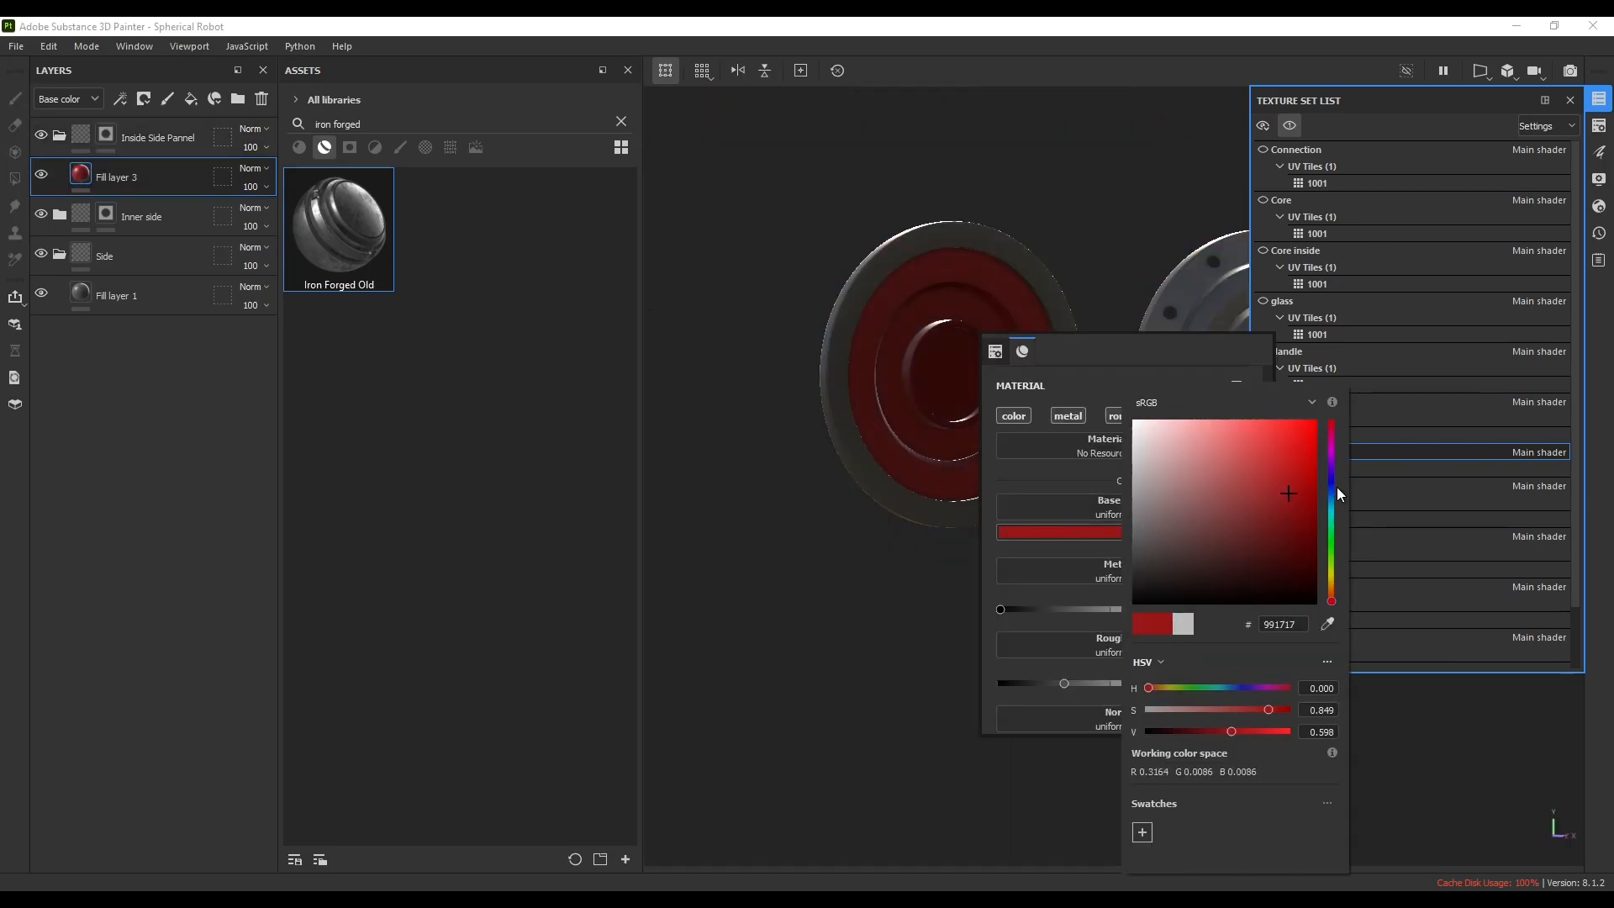
left_click_drag(1130, 318, 1059, 400, "alt")
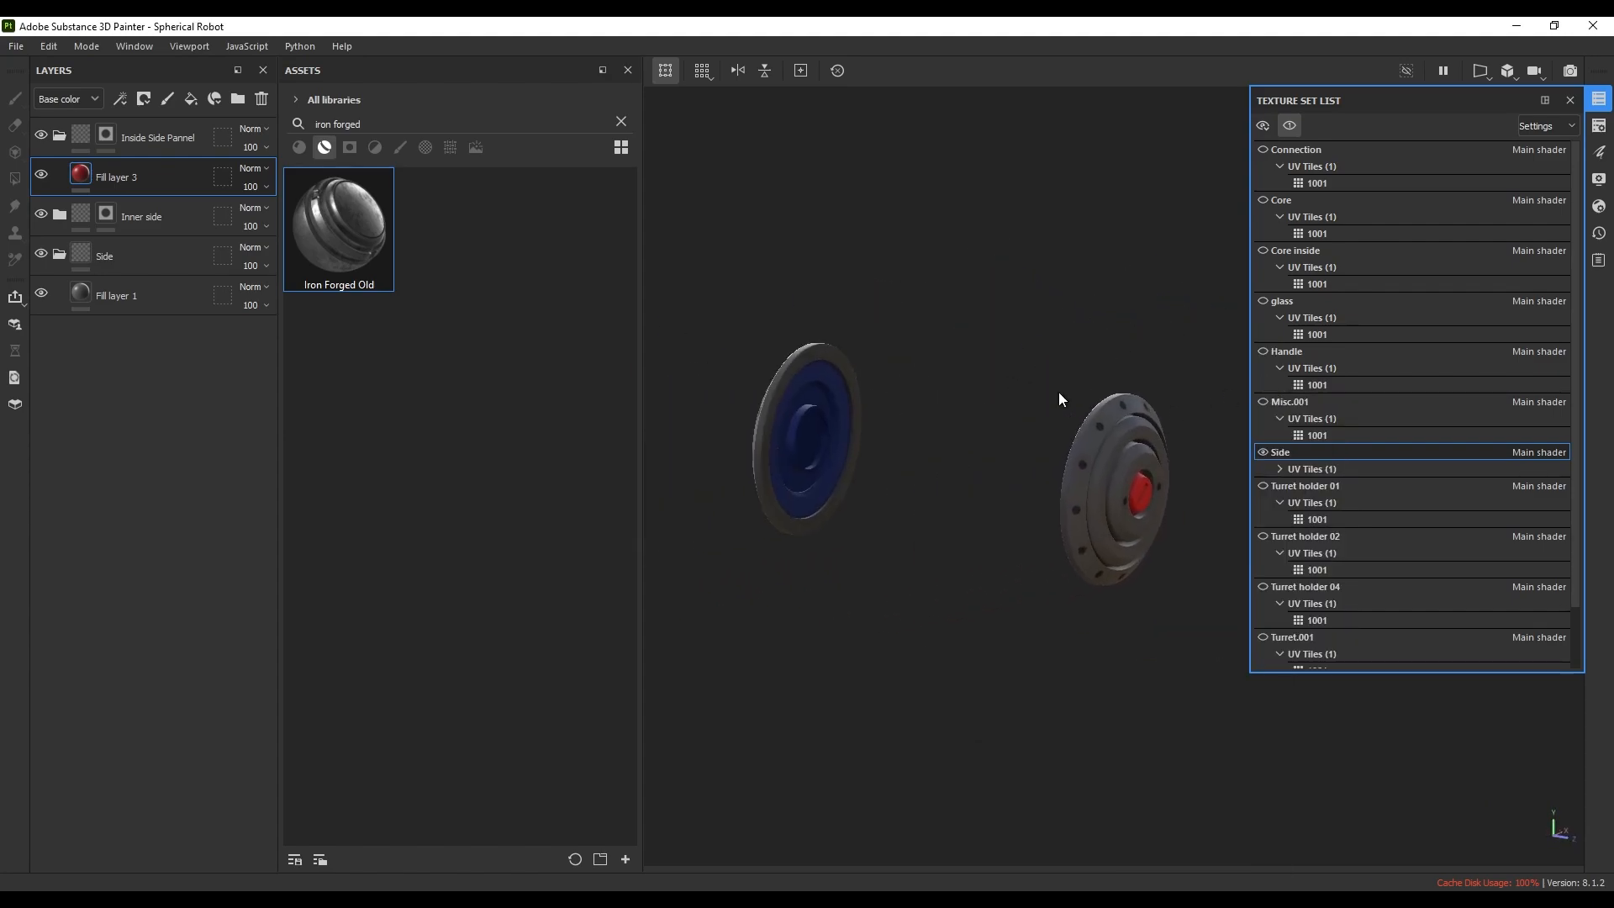
- Collapse the side plate's layer folders and show all texture sets of the robot again
left_click(1569, 100)
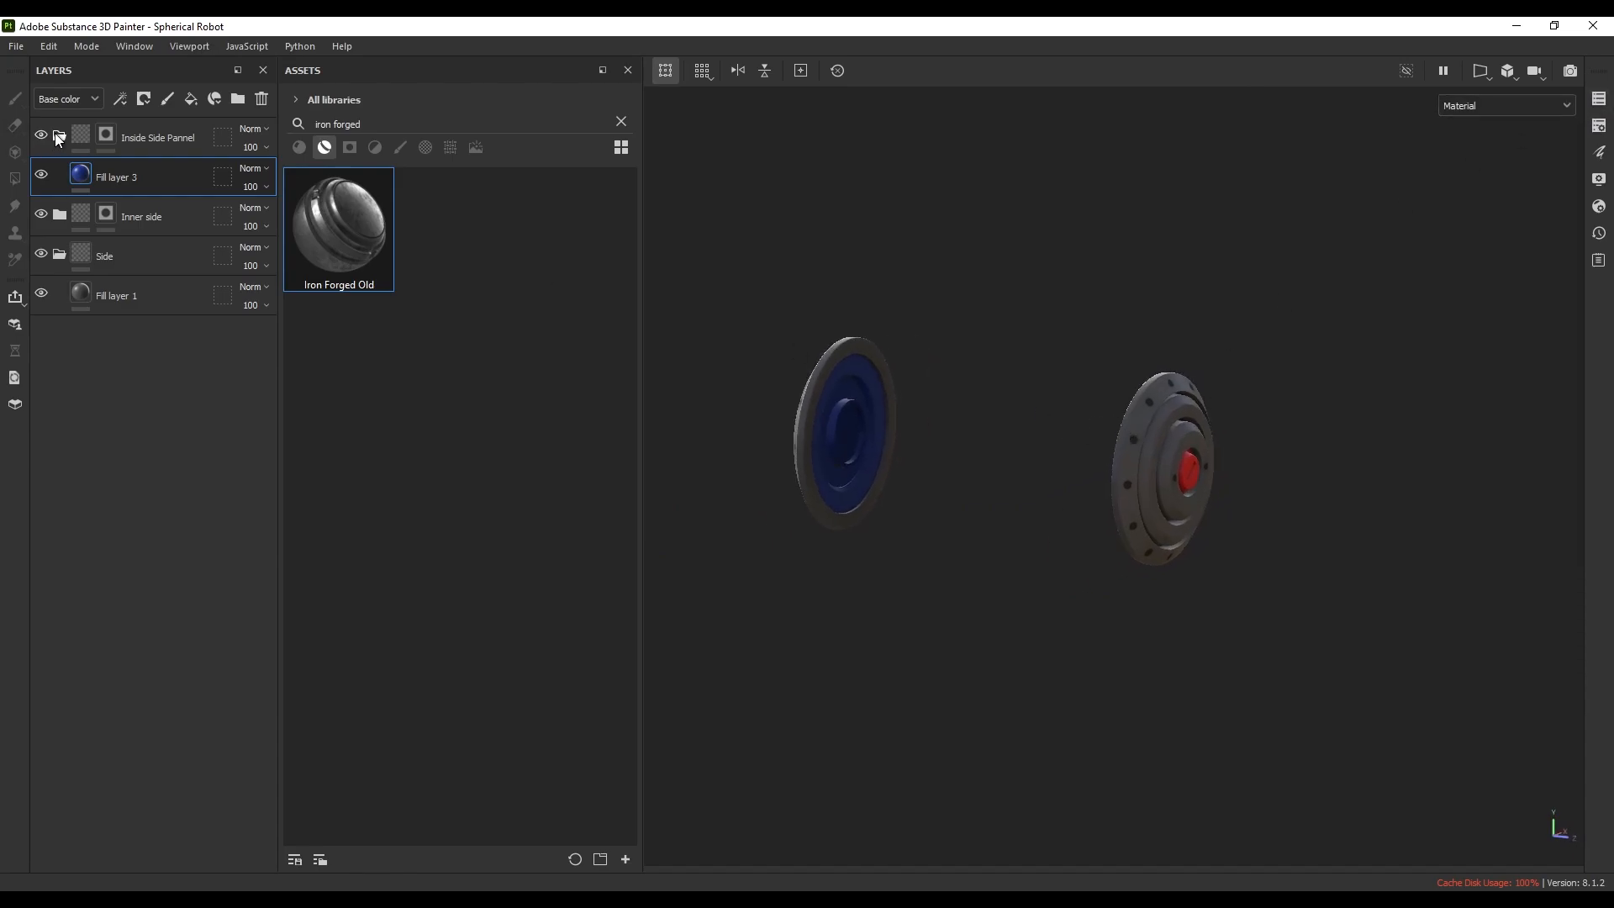
left_click(59, 136)
left_click(58, 215)
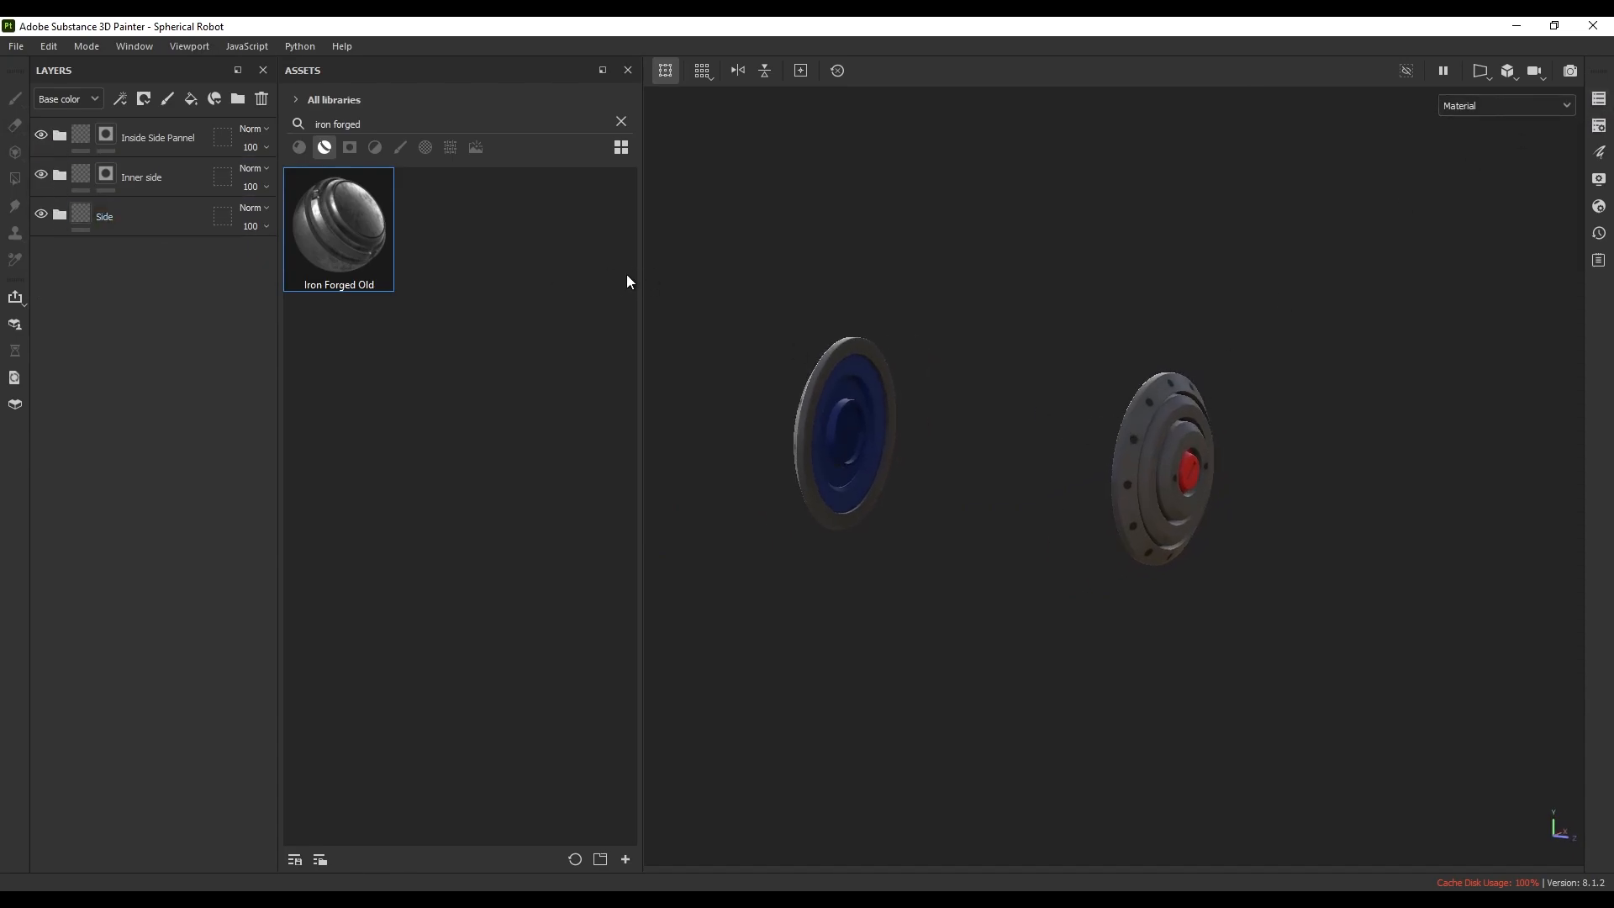
left_click(1598, 98)
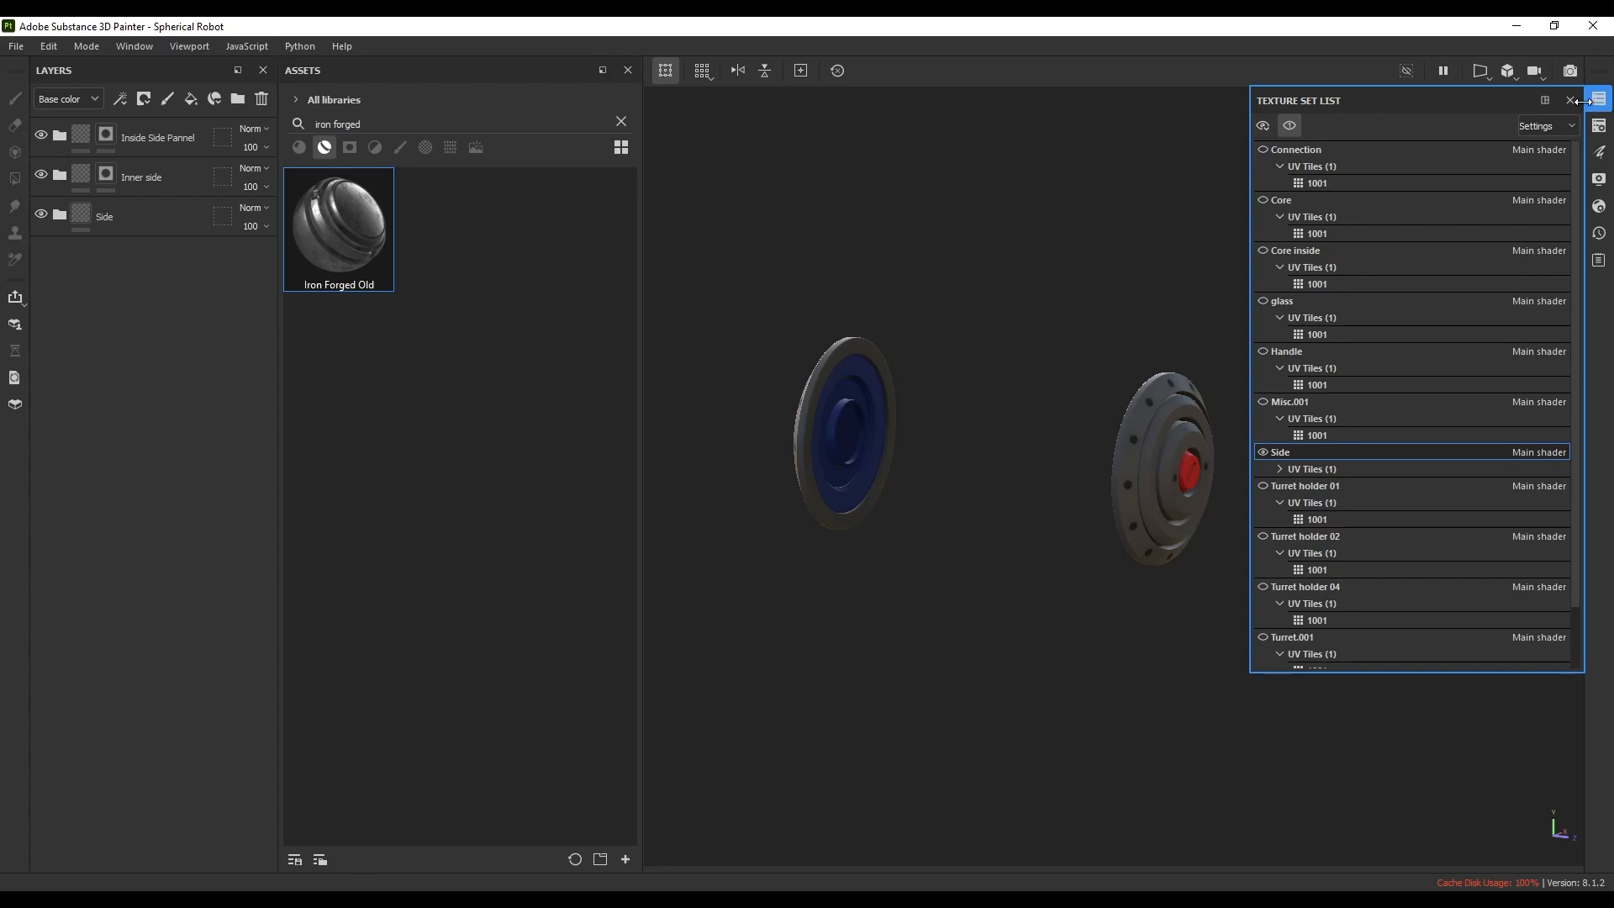
left_click(1288, 125)
left_click(1298, 159)
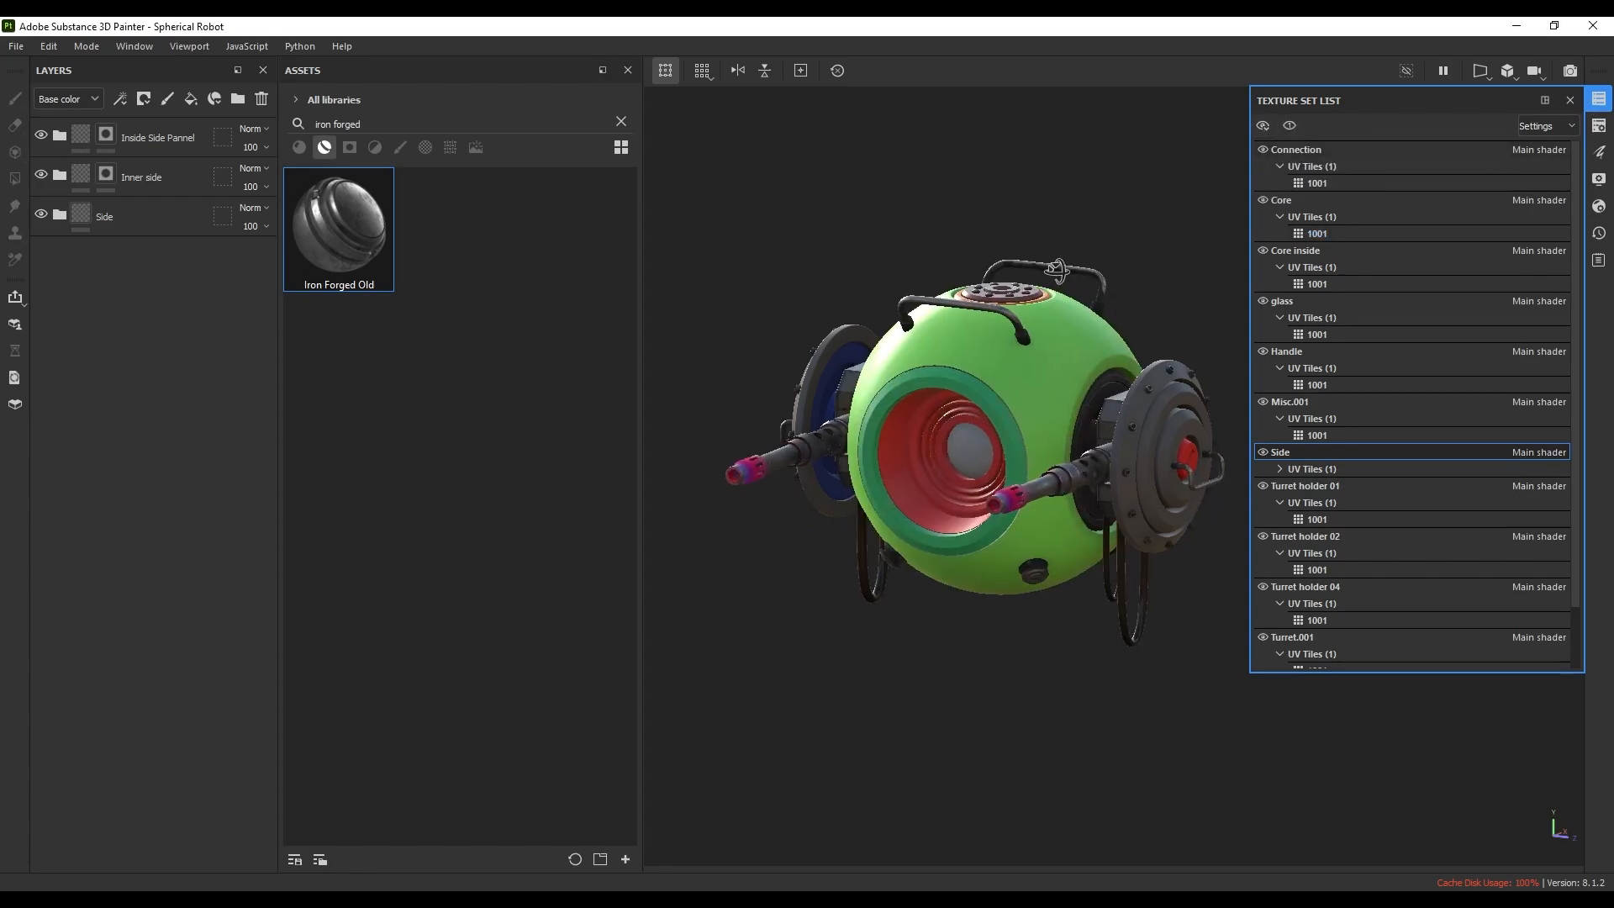
left_click(1597, 98)
left_click_drag(1086, 378, 1147, 302, "alt")
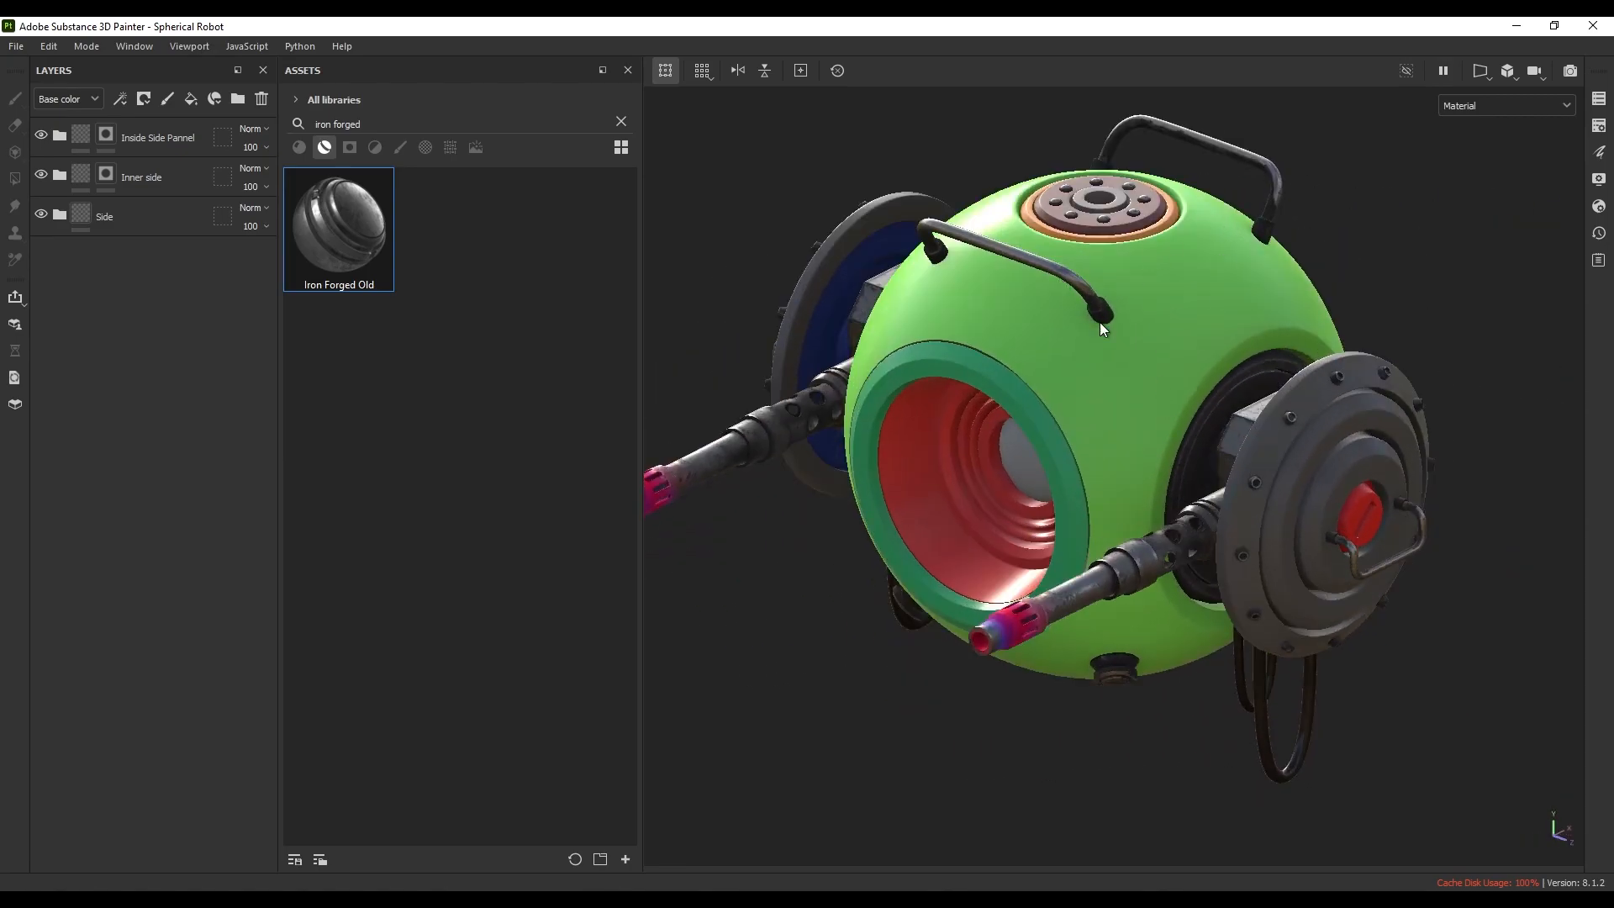
- Switch to the Core texture set and search the materials for "plastic stained" with Main Core's fill layer selected
left_click(1599, 100)
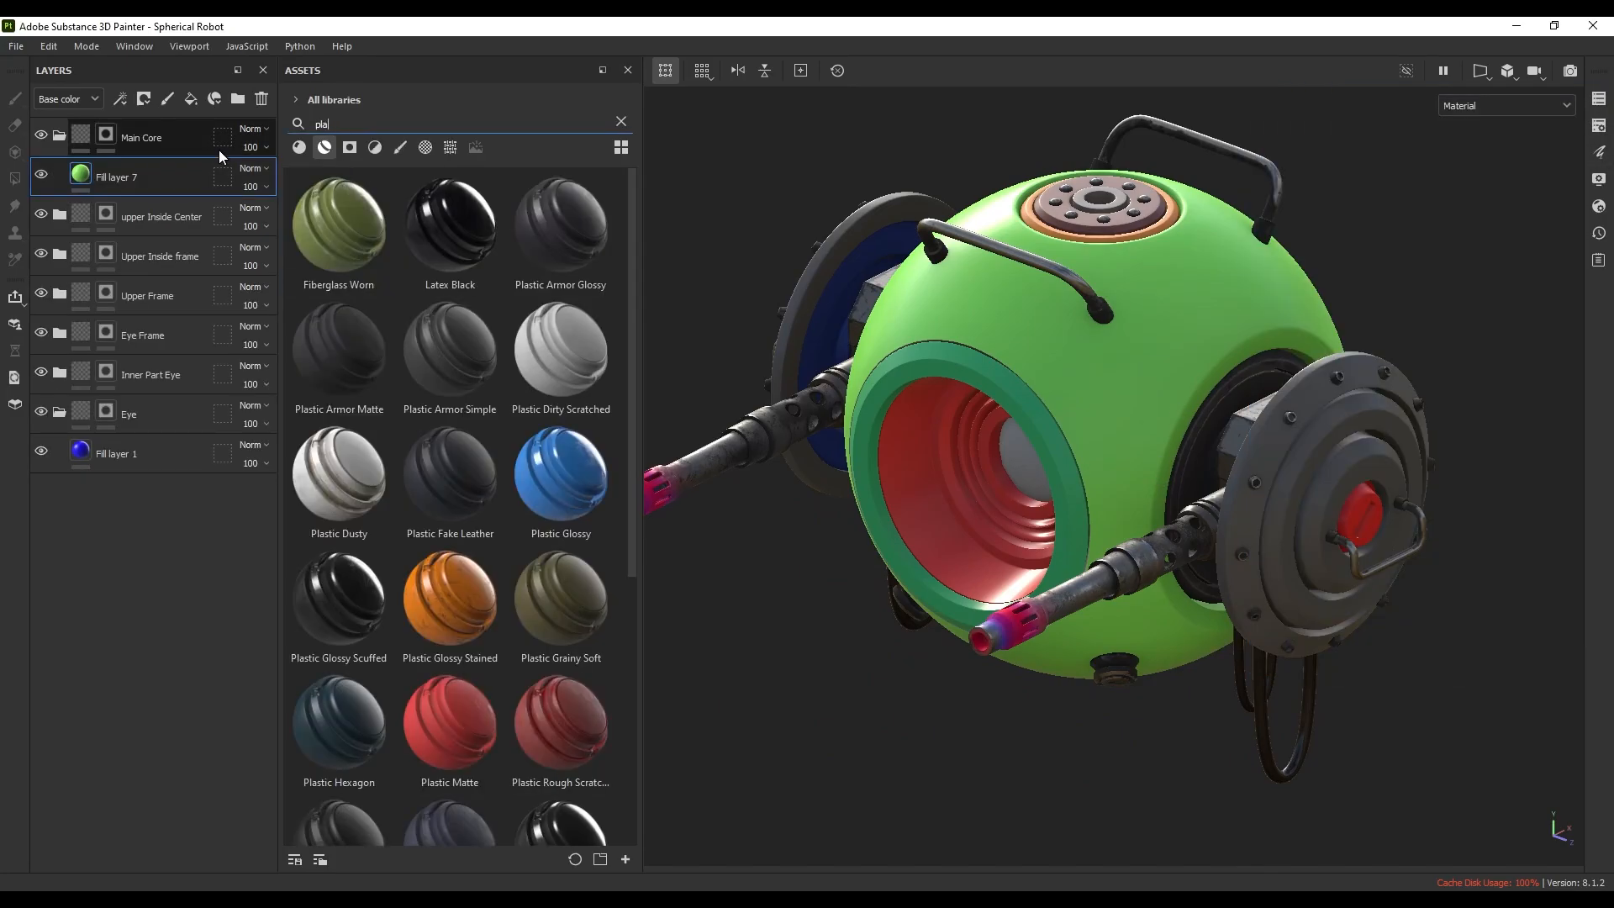
key("BackSpace")
key("BackSpace")
key("BackSpace")
type("plastic stained")
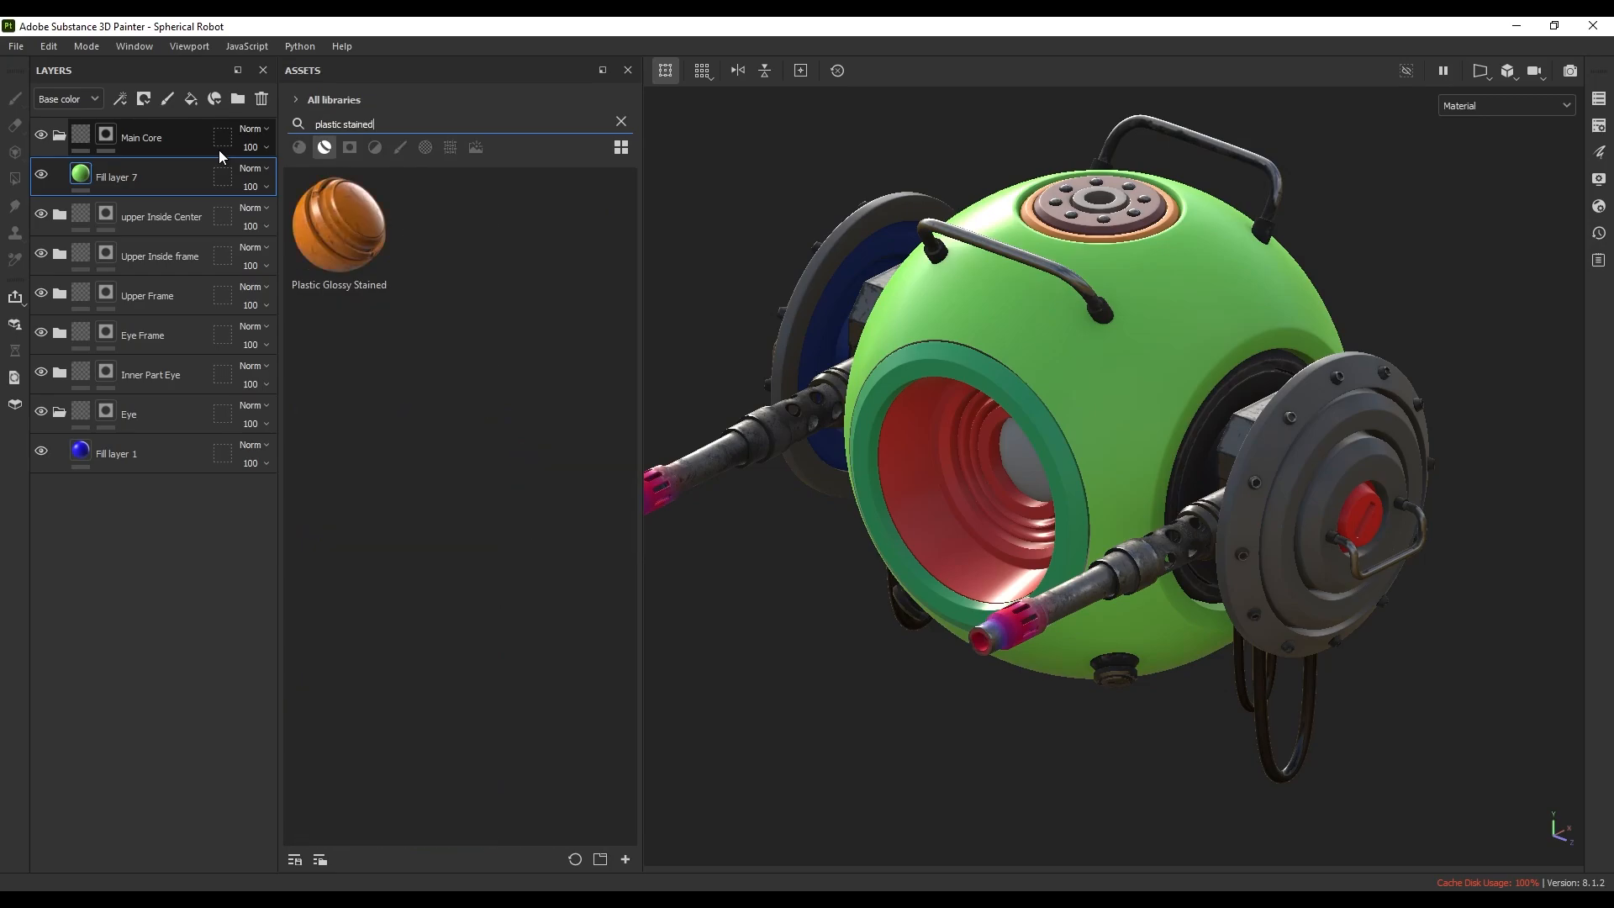
- Put the Plastic Glossy Stained material inside the Main Core folder and delete the green fill layer there
left_click_drag(357, 265, 1074, 297)
left_click_drag(1111, 367, 145, 168)
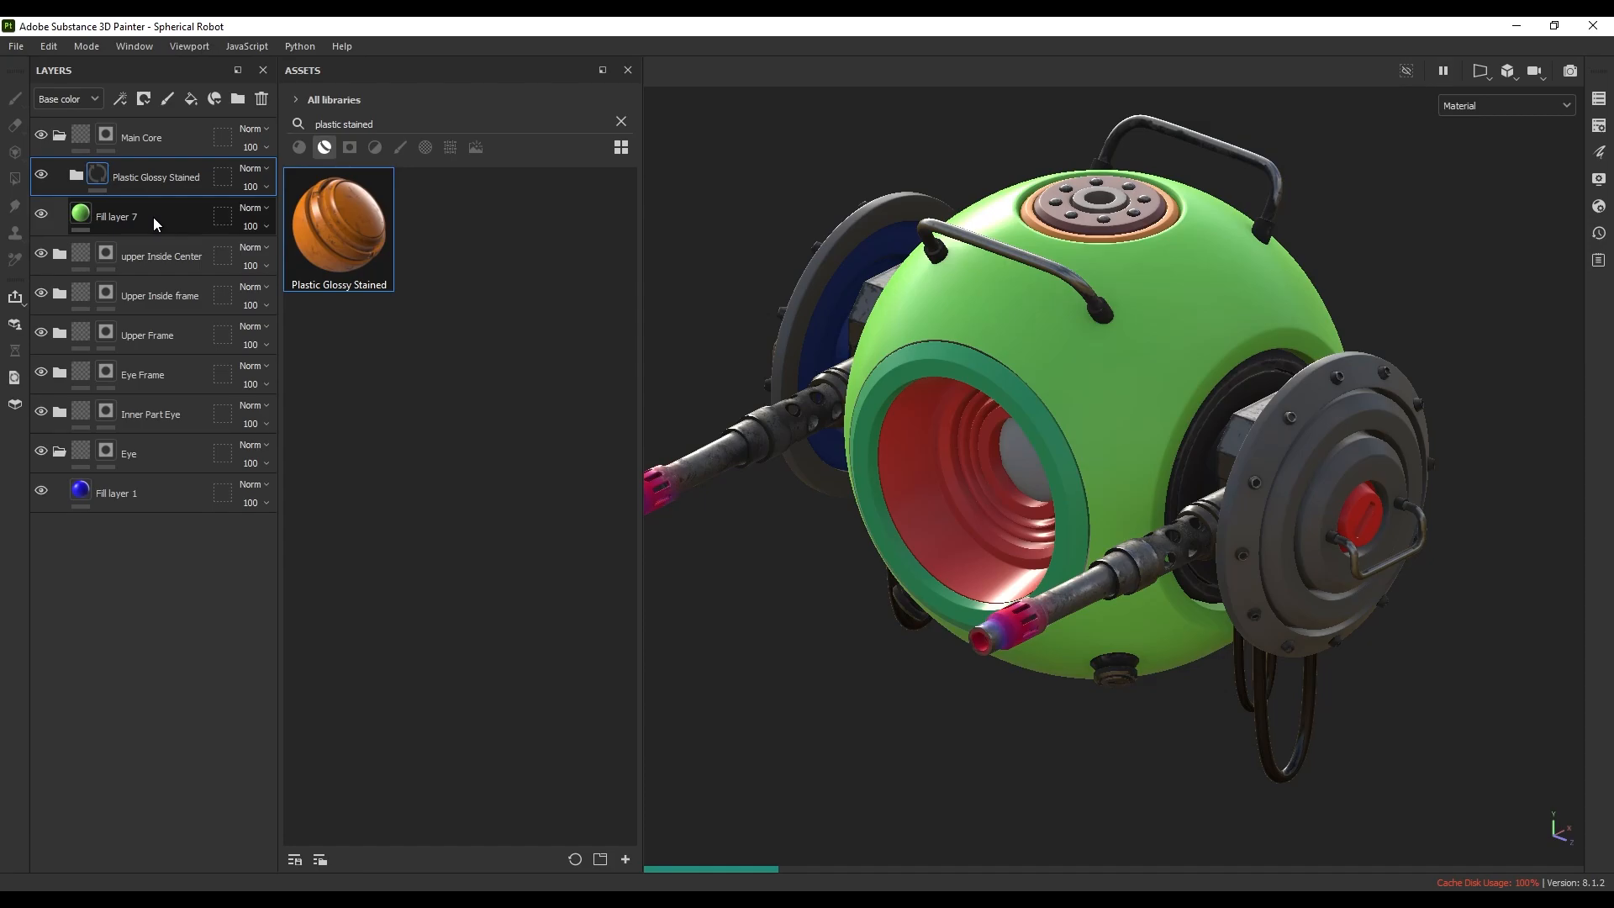
left_click(154, 219)
key("Delete")
left_click(154, 177)
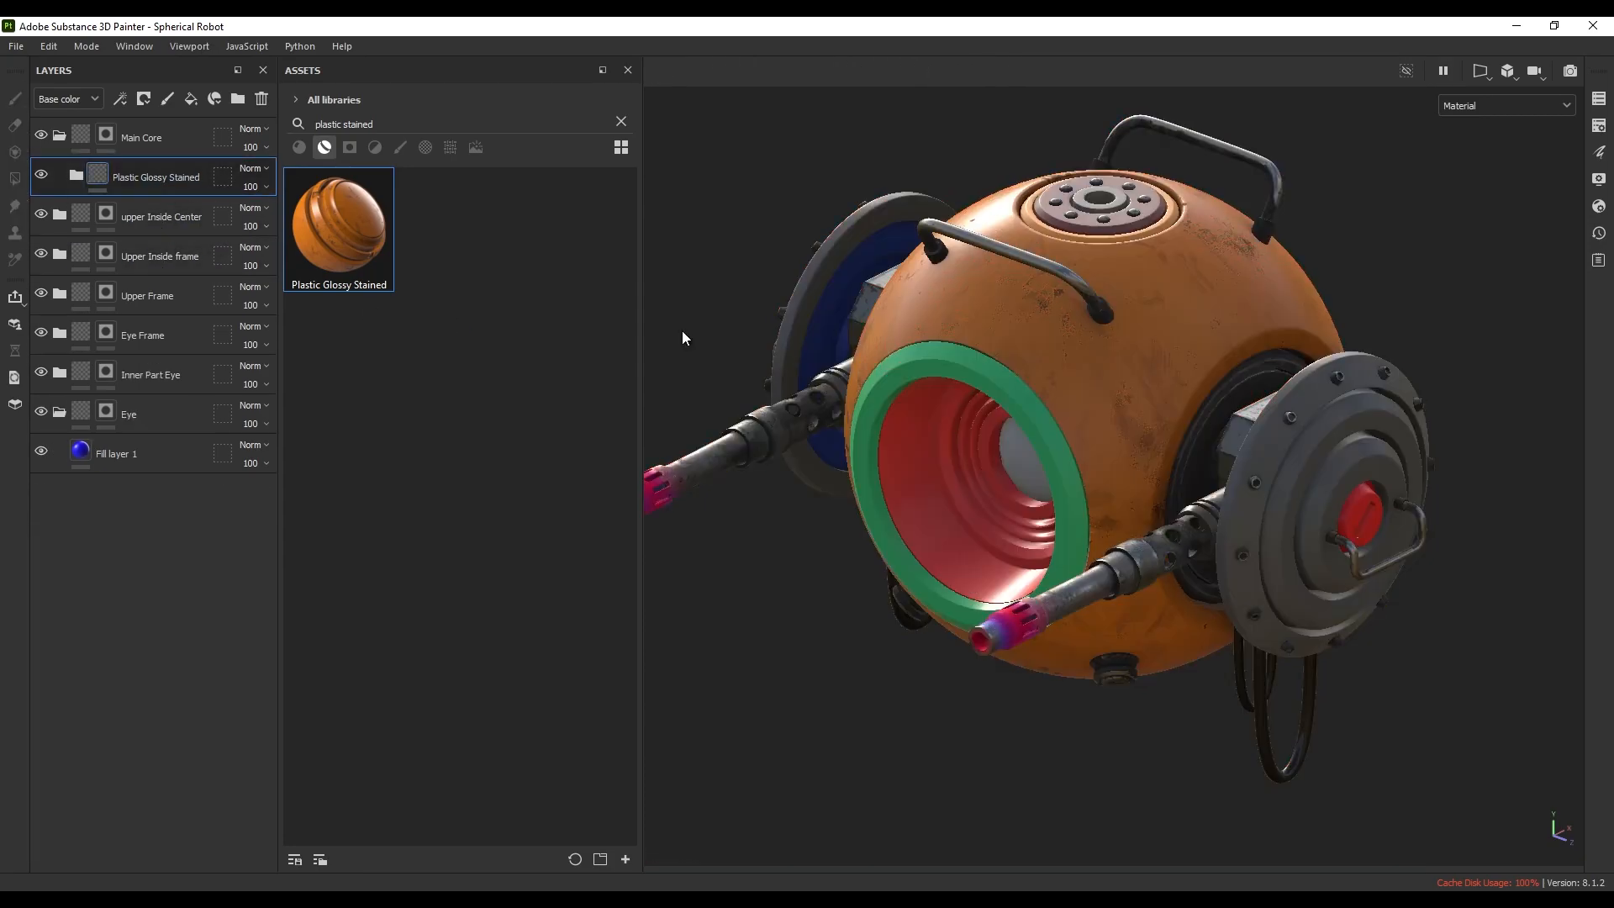
- Set the base color of the Base layer inside Main Core's Plastic Glossy Stained folder to 6B7051
left_click_drag(681, 334, 1068, 358, "alt")
scroll(1068, 358, "up", 4)
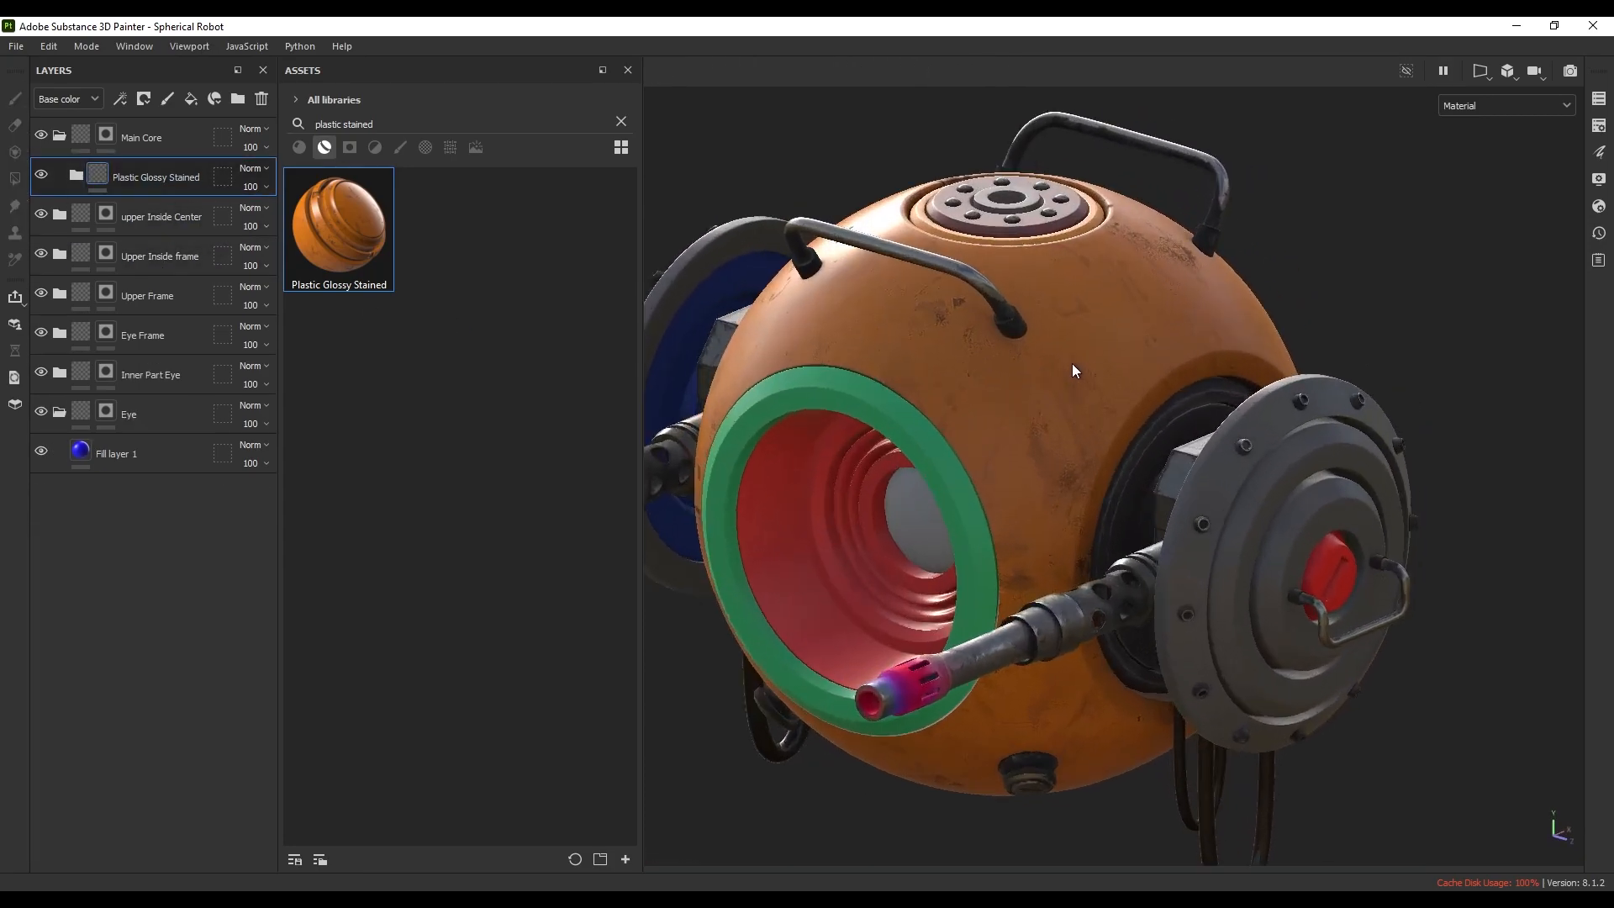
middle_click_drag(1068, 358, 1133, 400, "alt")
left_click_drag(1133, 400, 1077, 407, "alt")
middle_click_drag(1077, 407, 1081, 399, "alt")
left_click_drag(1081, 399, 1091, 388, "alt")
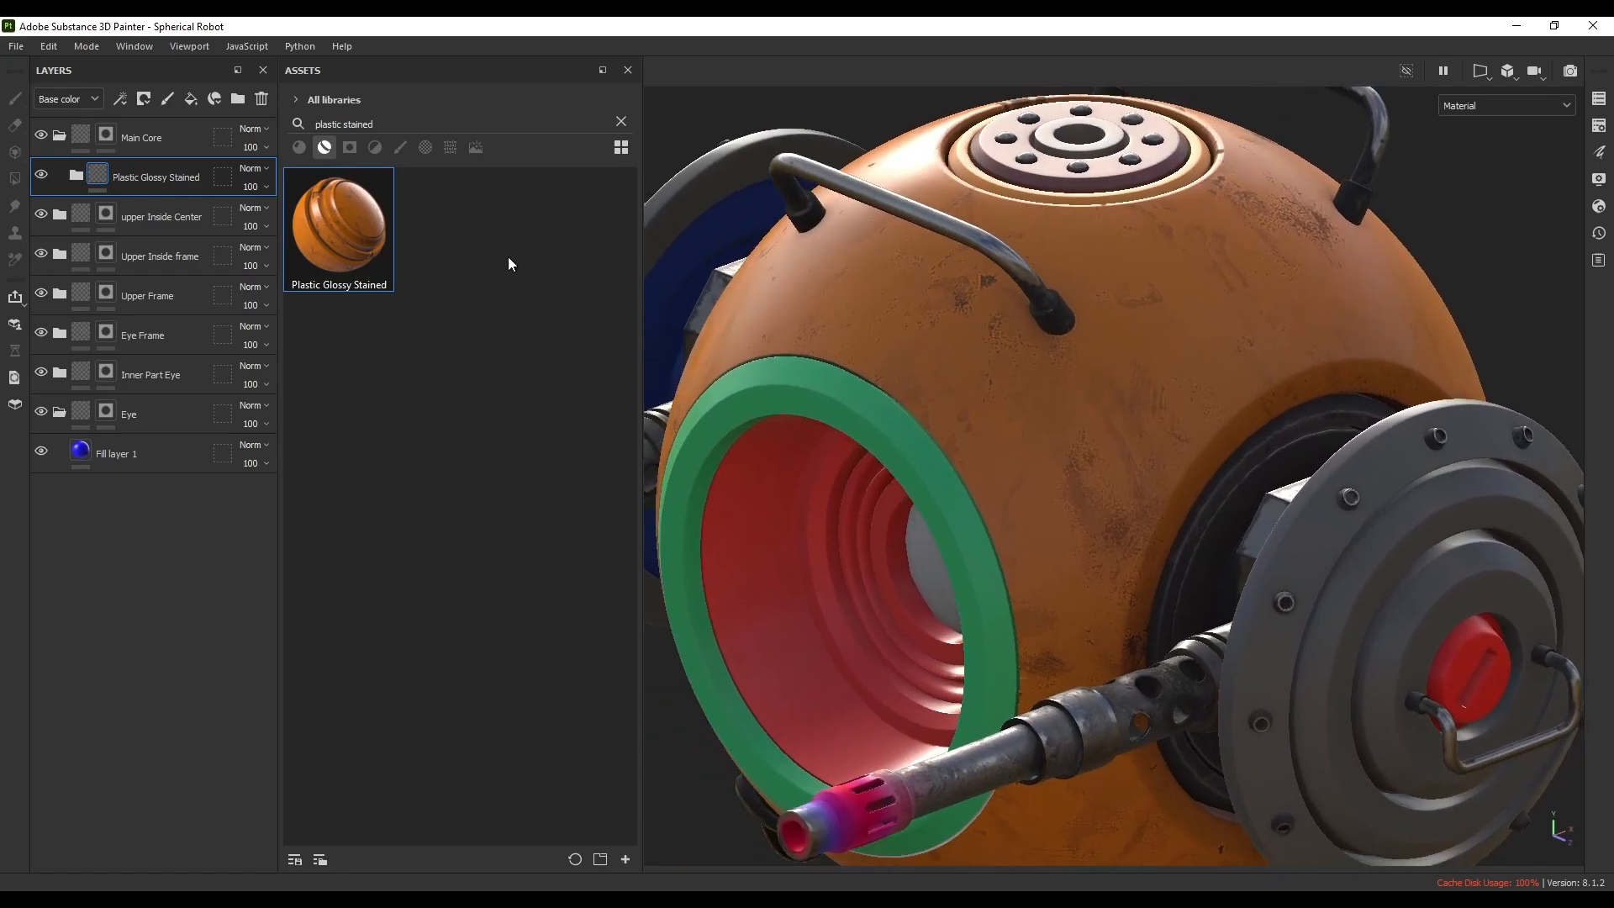
left_click(76, 175)
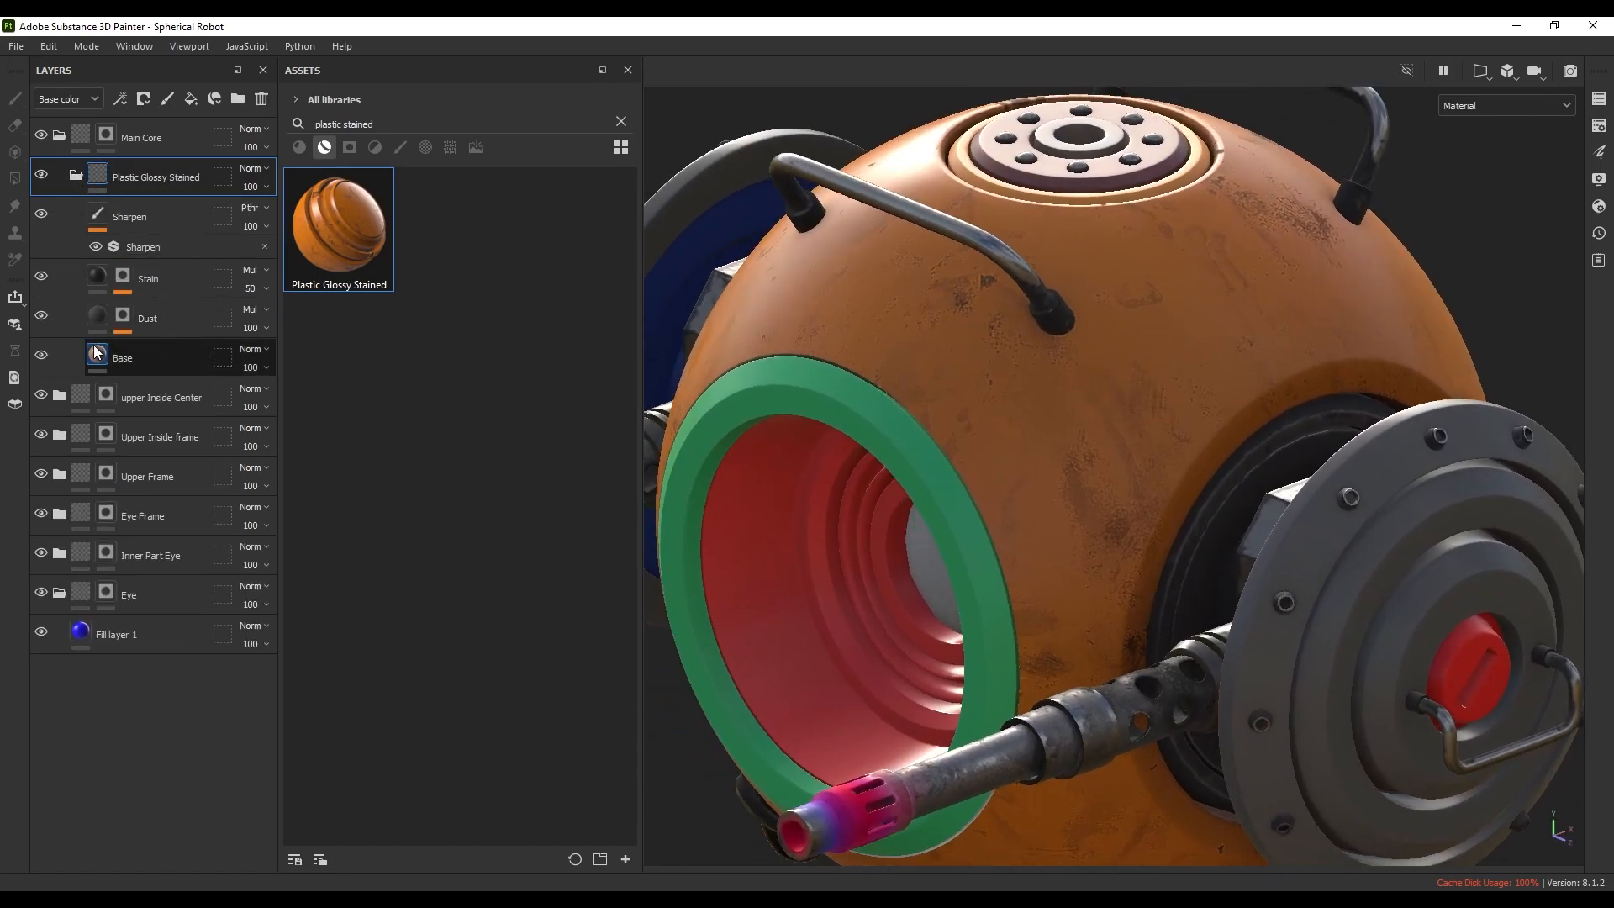
left_click(143, 370)
right_click(1210, 318)
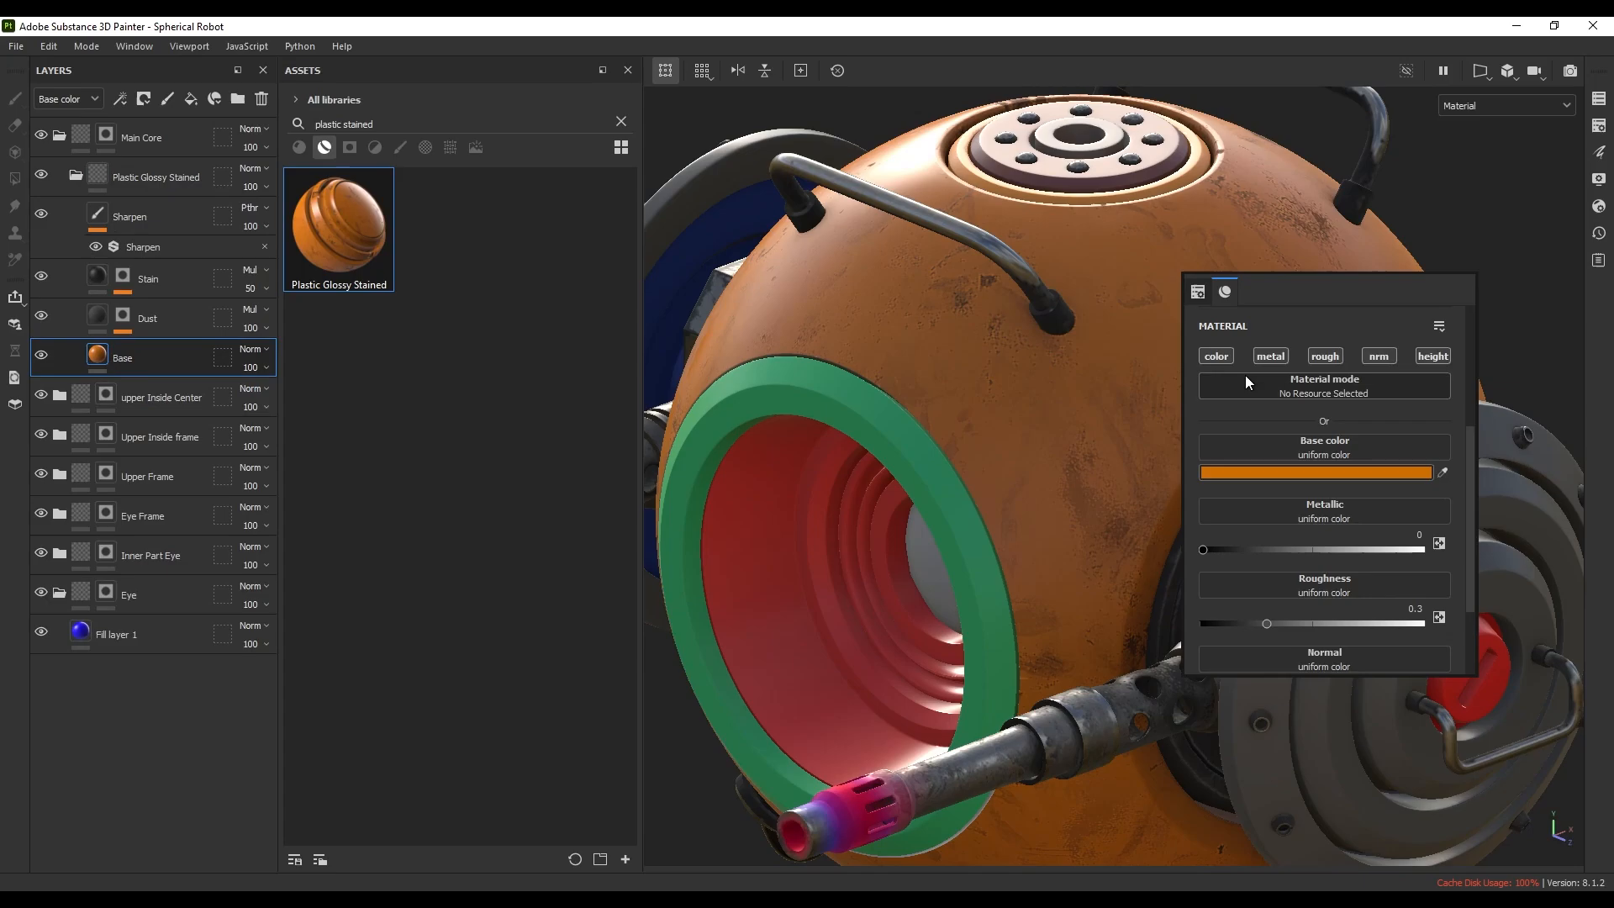
left_click(1283, 472)
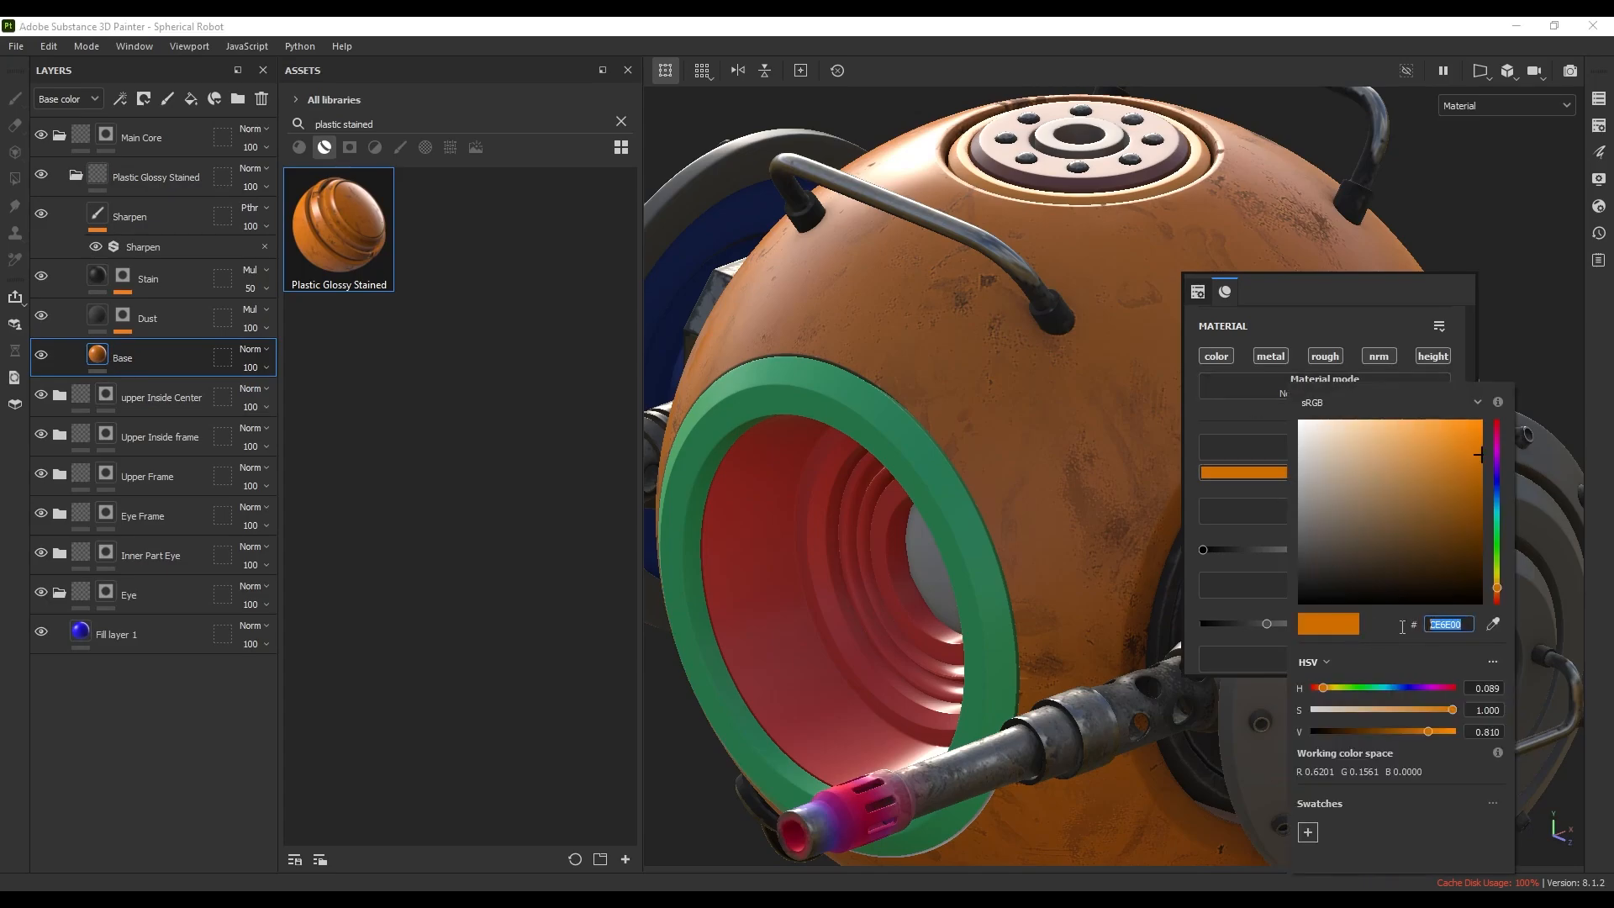
type("6B7051")
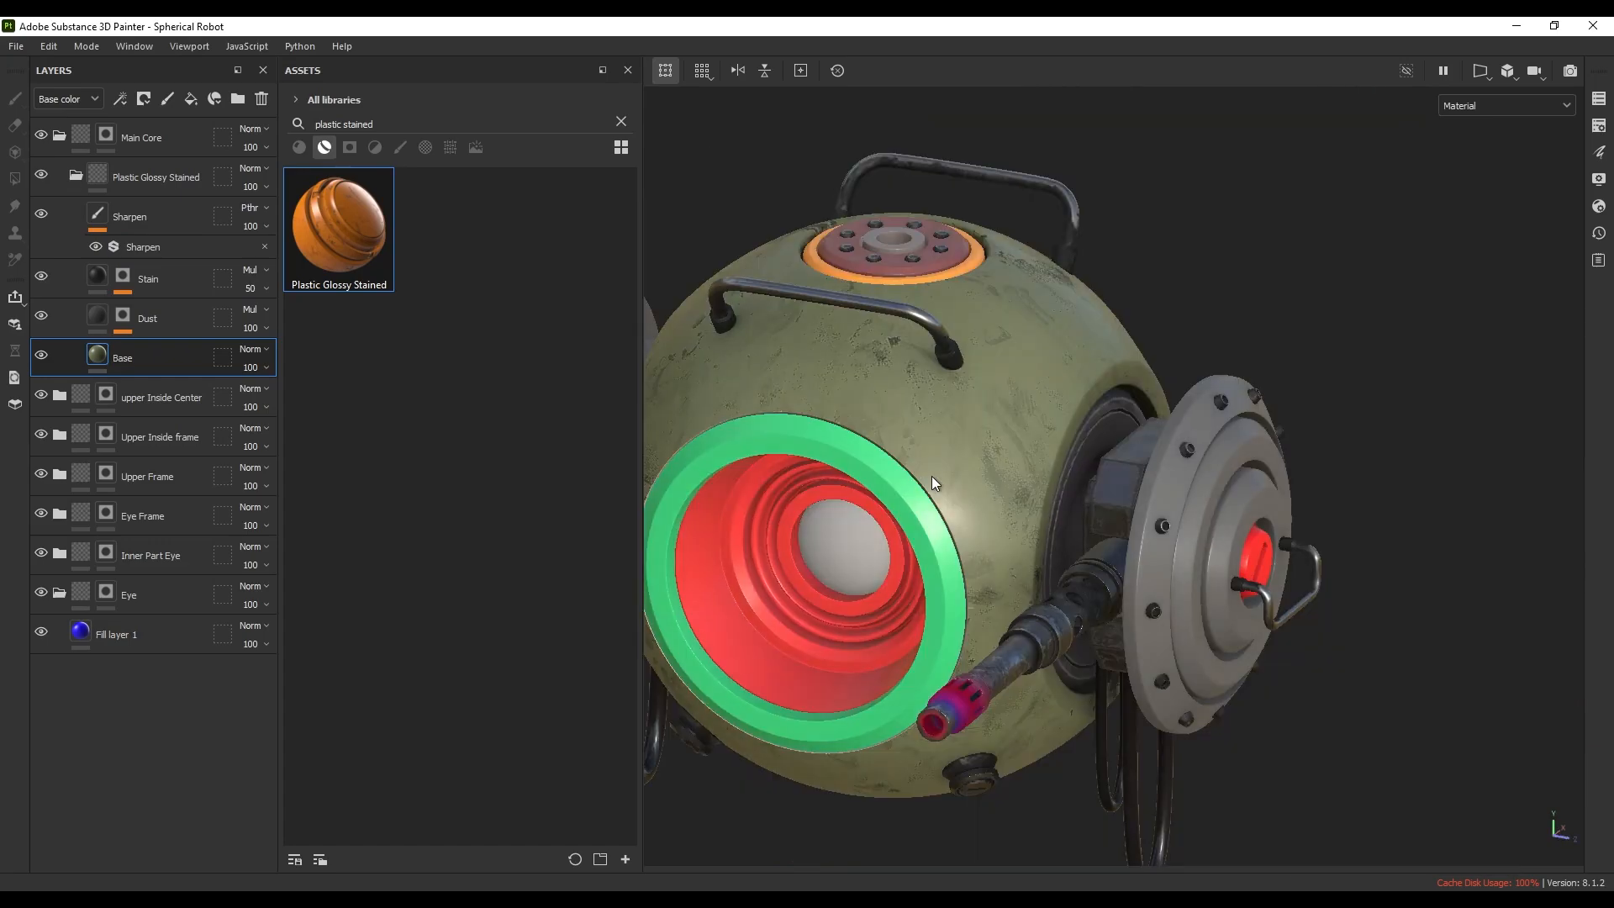
- Select the Eye folder's fill layer and add an Emissive channel to the Core texture set
left_click_drag(933, 482, 1116, 637, "alt")
left_click_drag(1072, 461, 1024, 362, "alt")
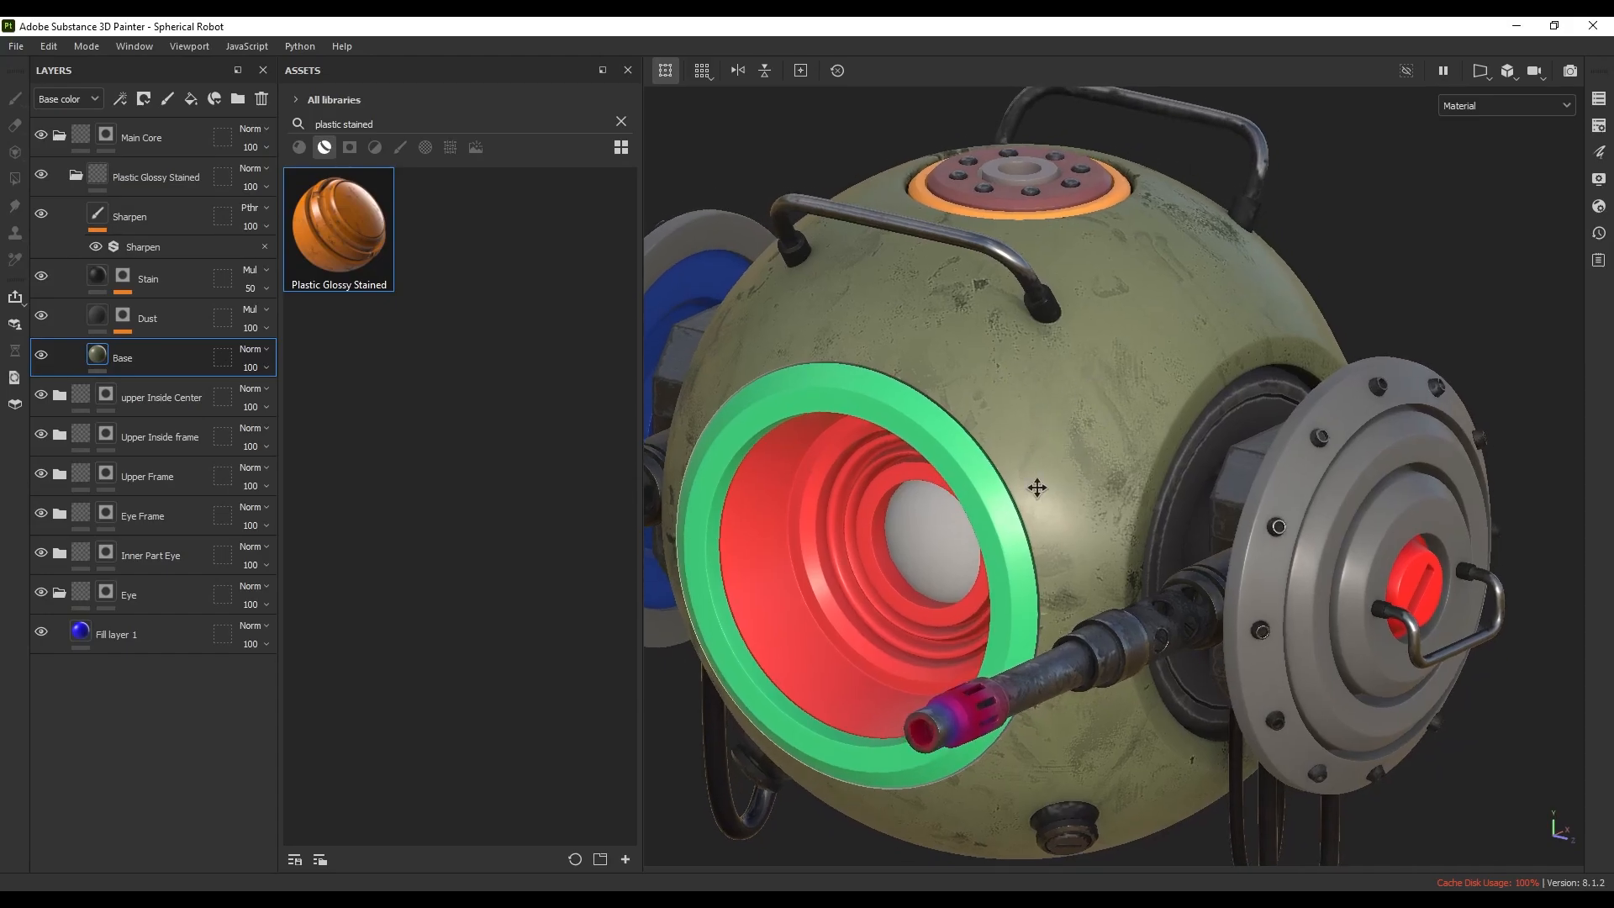
left_click_drag(1036, 487, 1084, 471, "alt")
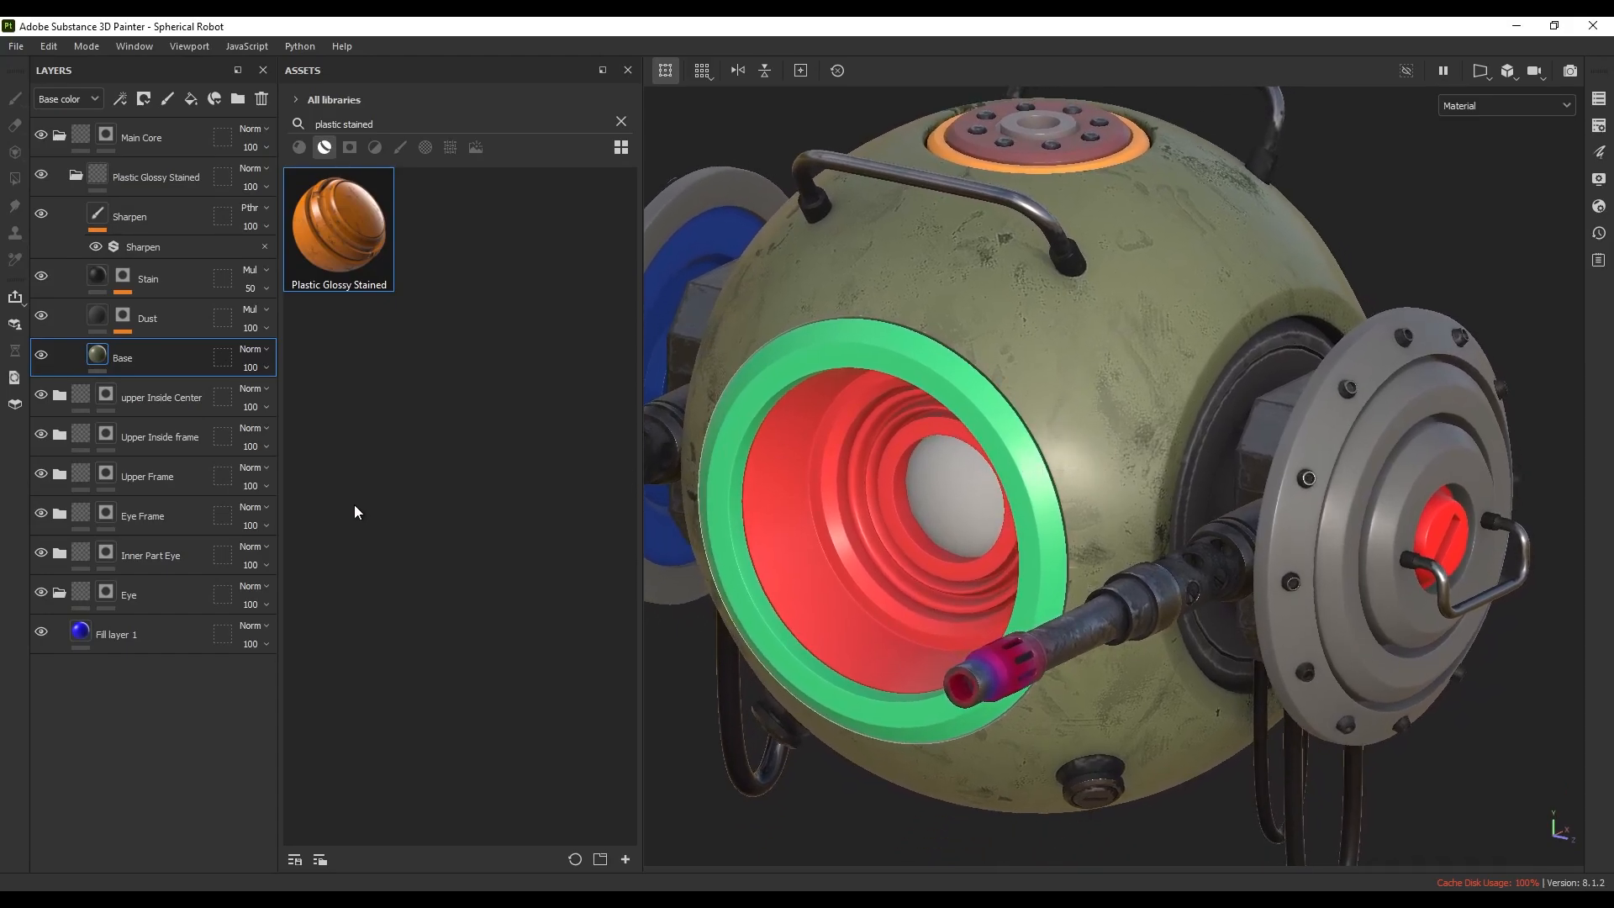
left_click(106, 637)
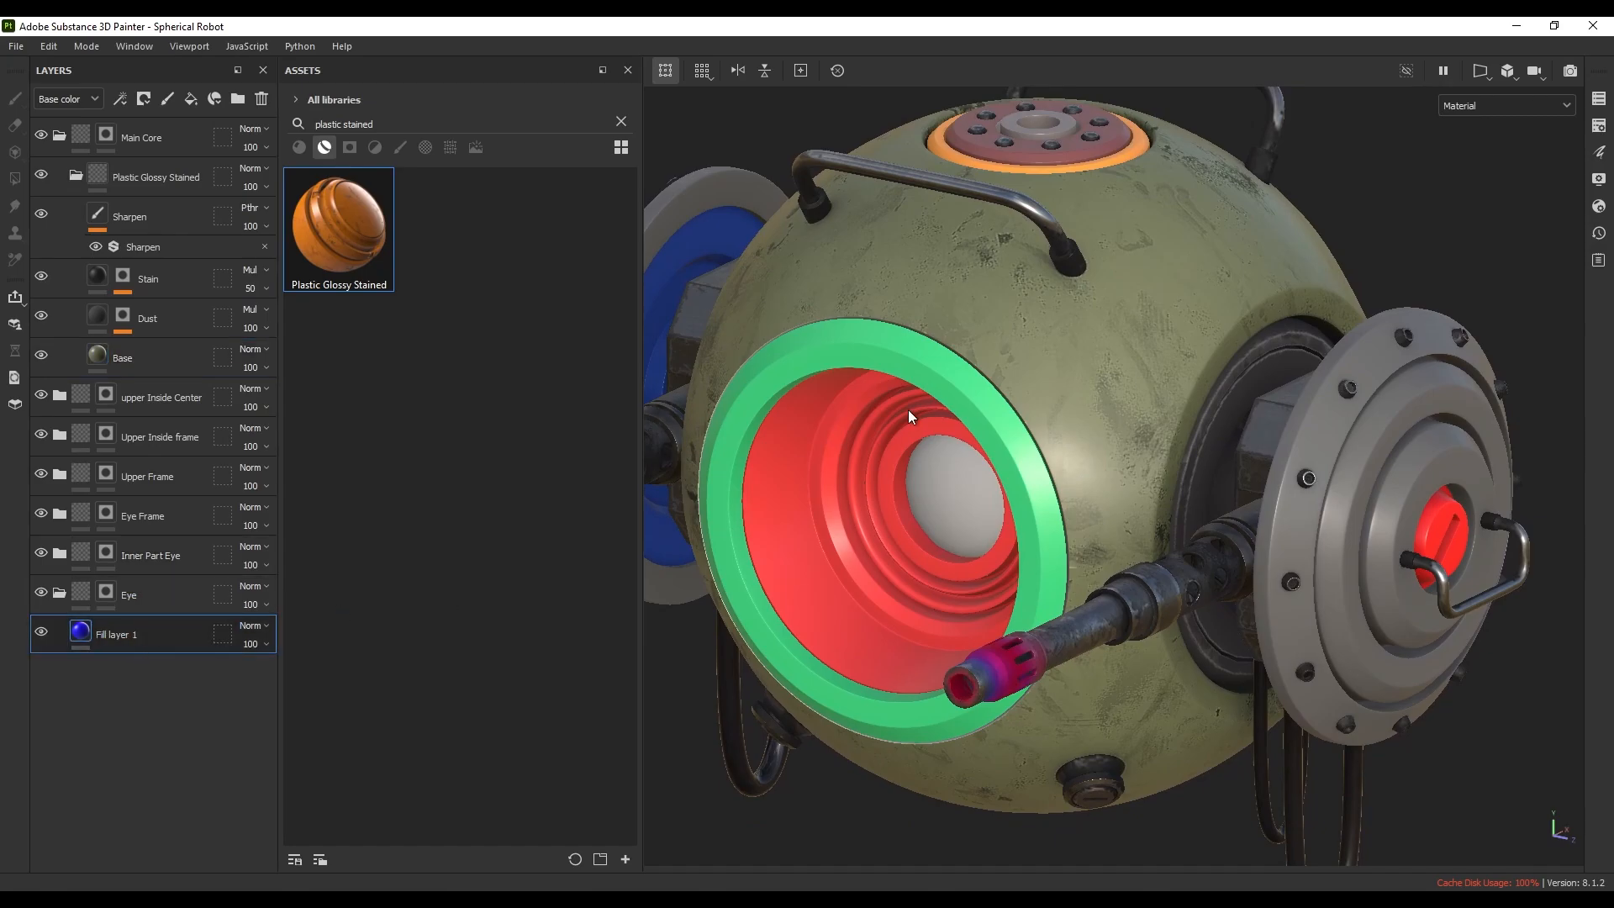
right_click(1069, 353)
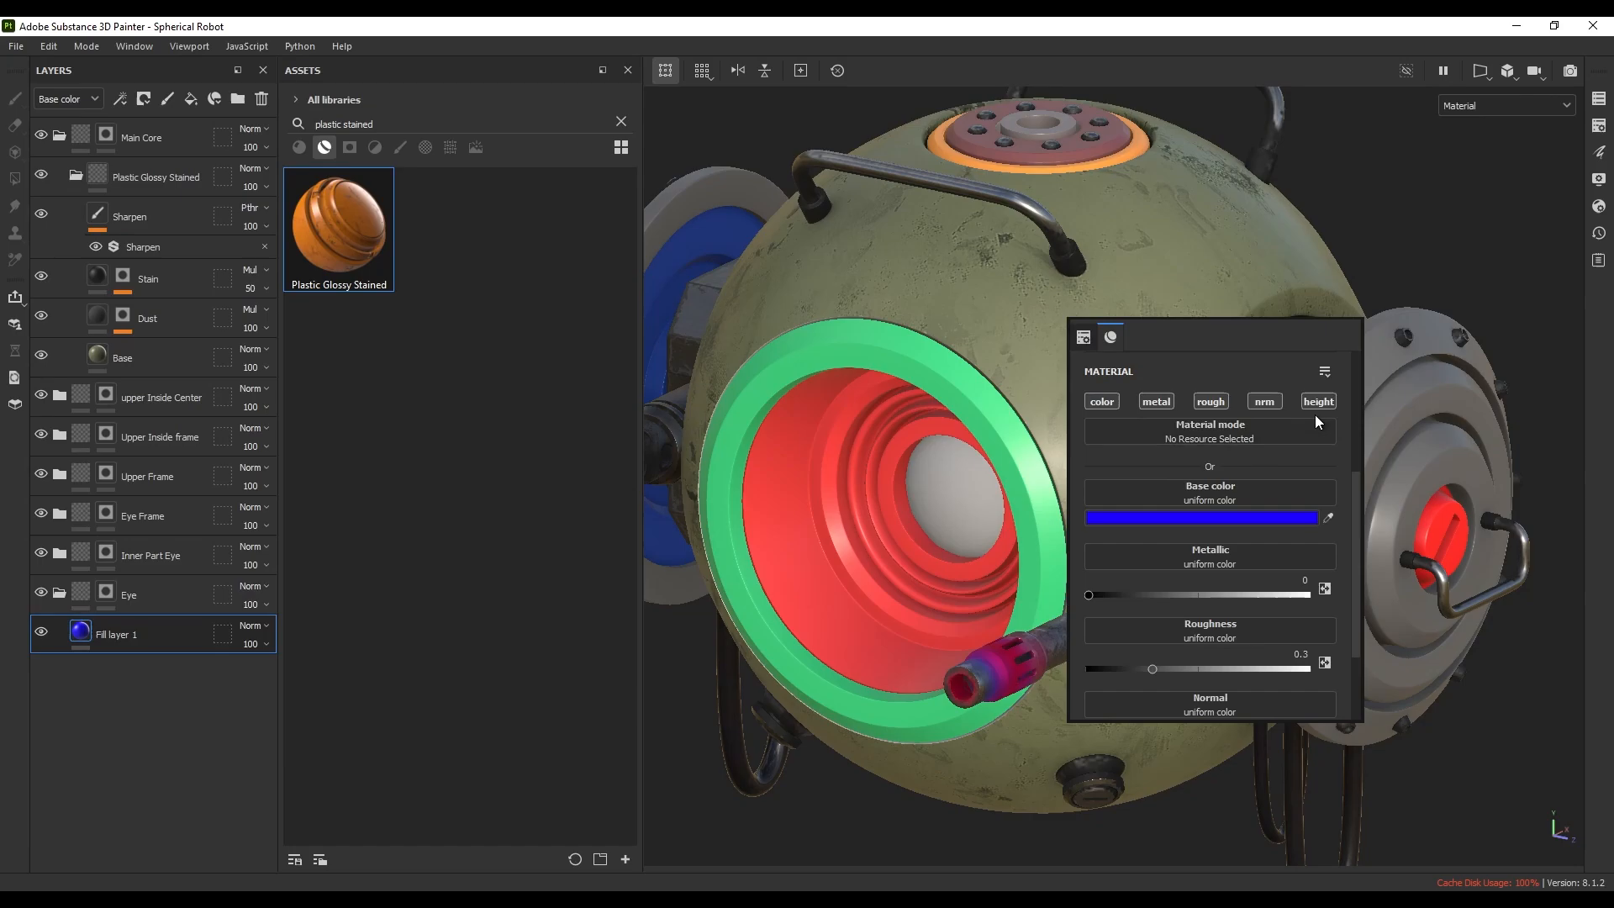
left_click(1598, 127)
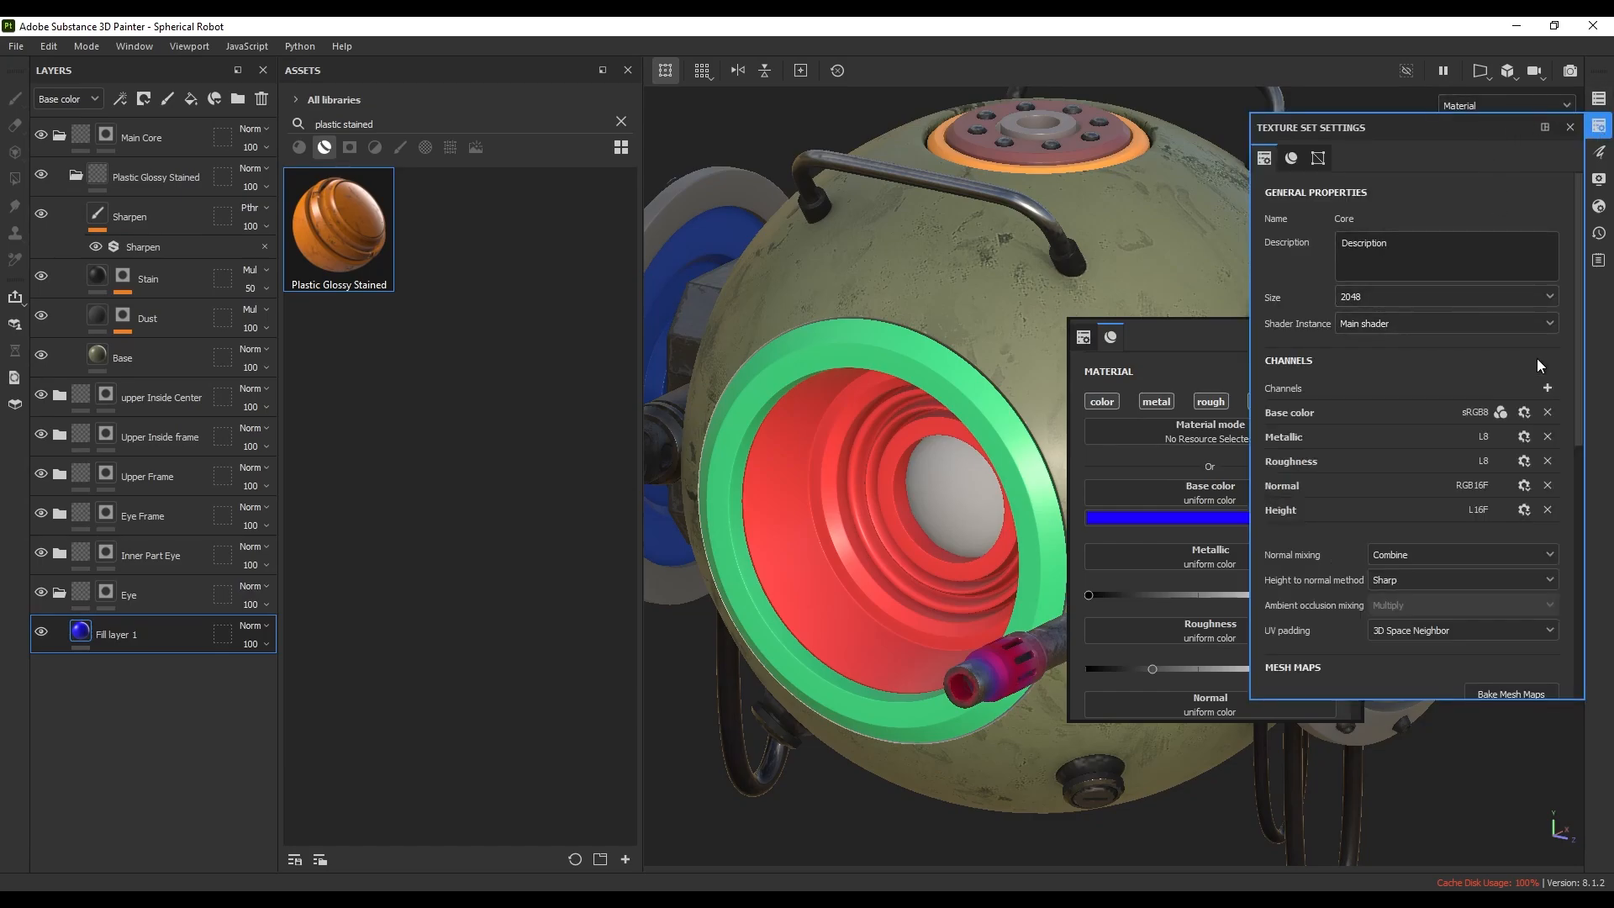
left_click(1547, 387)
left_click(1520, 570)
- Hide the glass texture set and leave only the emissive channel active on the Eye folder's fill layer
left_click(1599, 99)
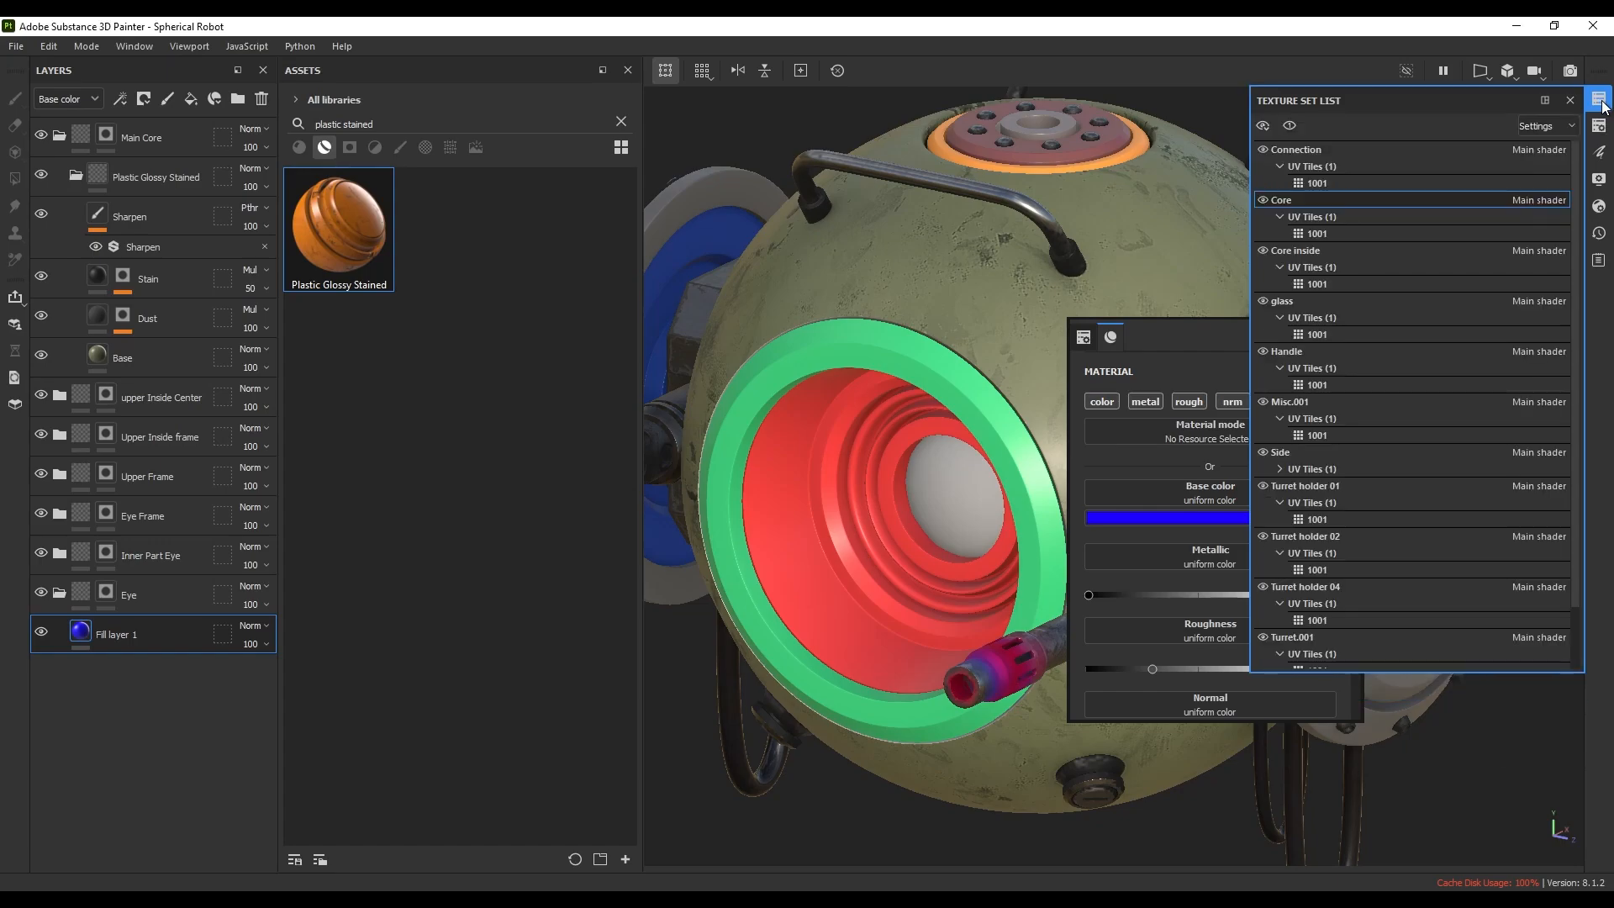
left_click(1263, 301)
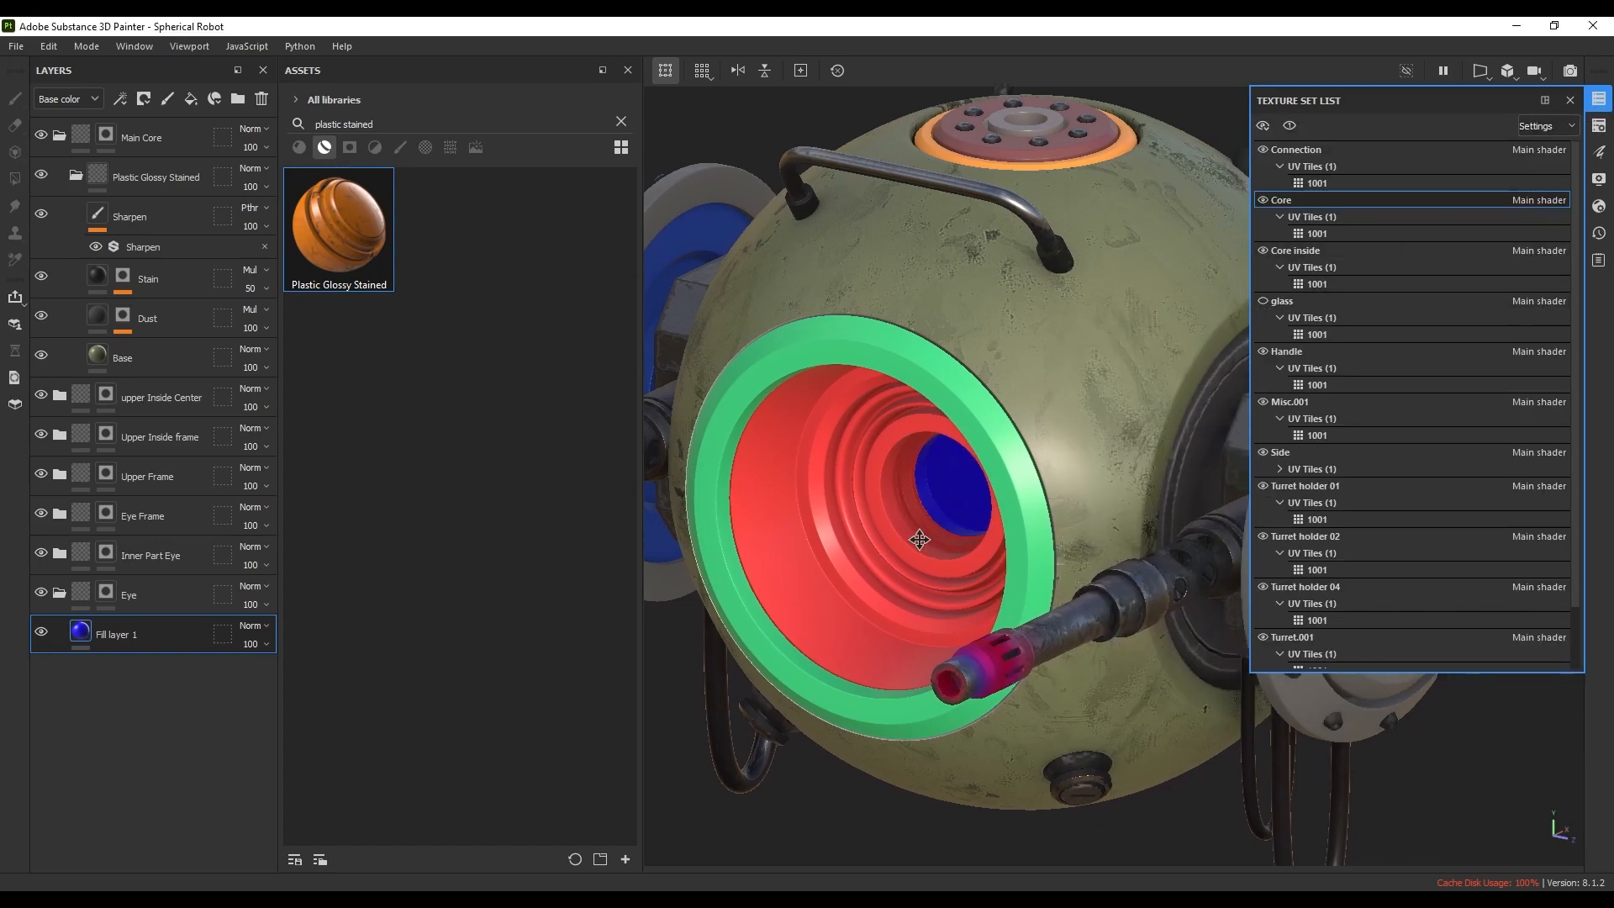
scroll(1007, 743, "up", 3)
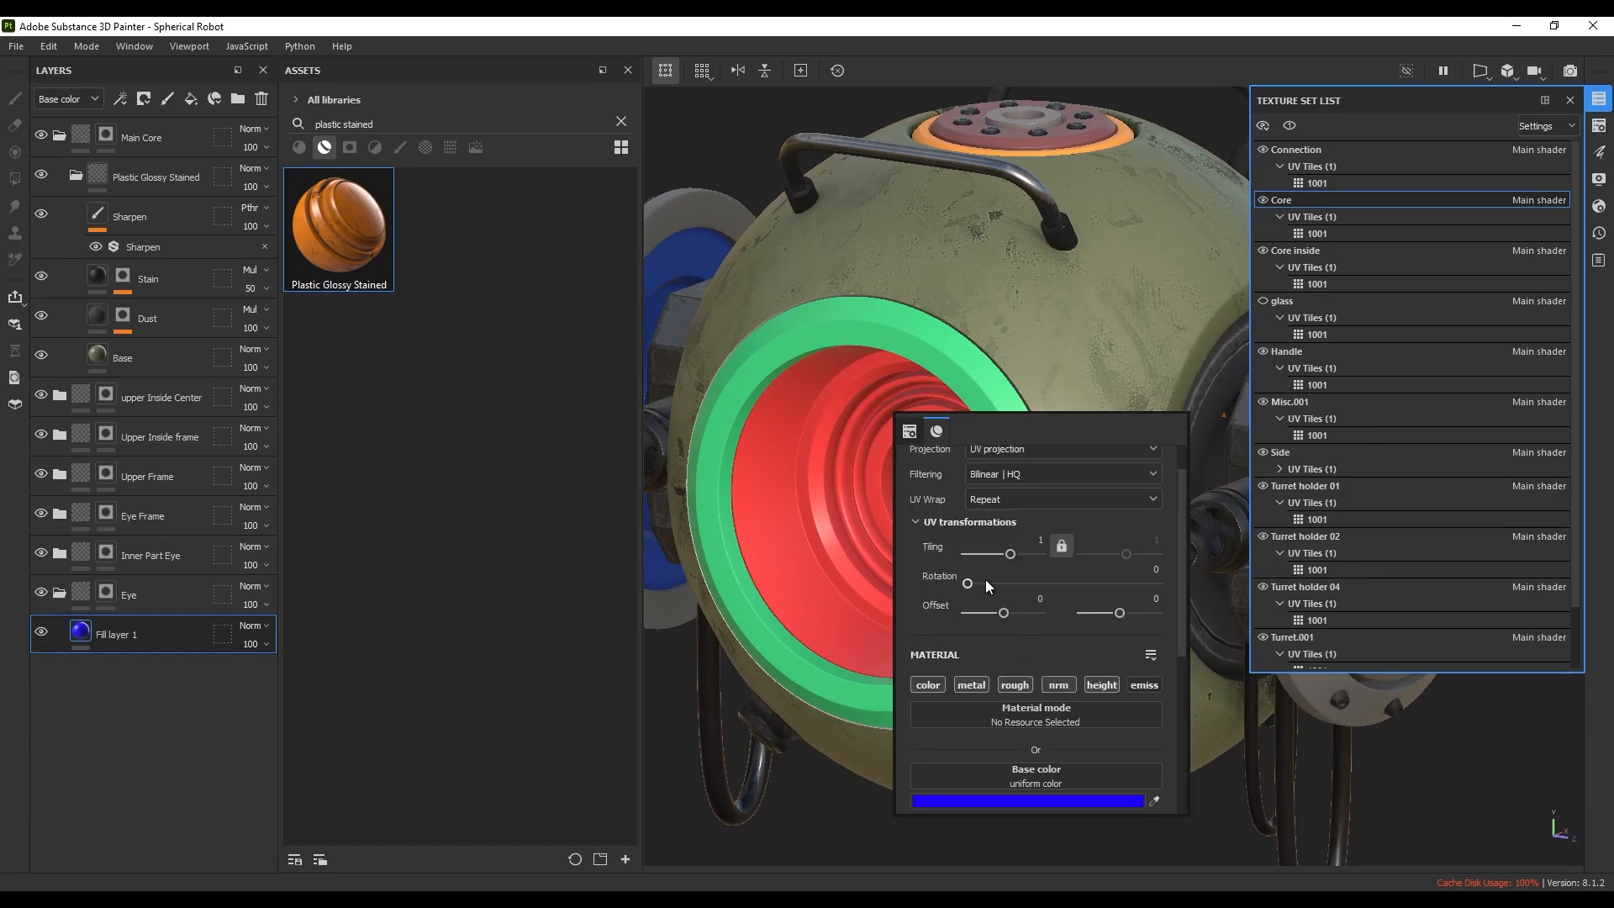
left_click(1142, 685)
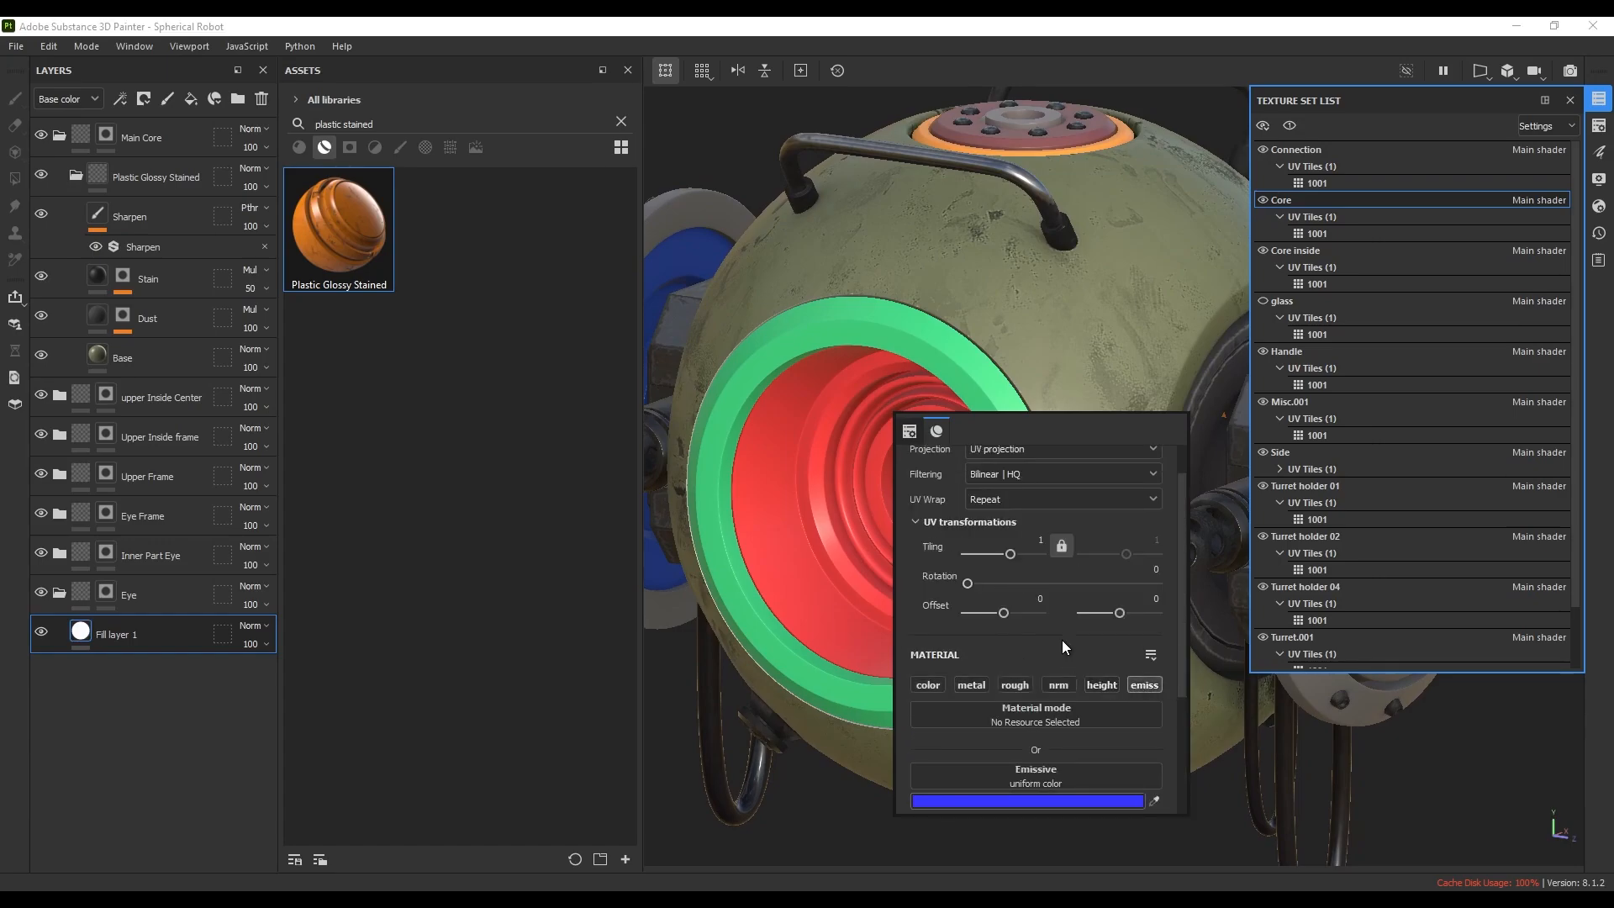
left_click(833, 522)
- Set the emissive color of the Eye folder's fill layer to the blue 1A1AFF
right_click(1150, 365)
scroll(1213, 615, "down", 5)
left_click(1273, 557)
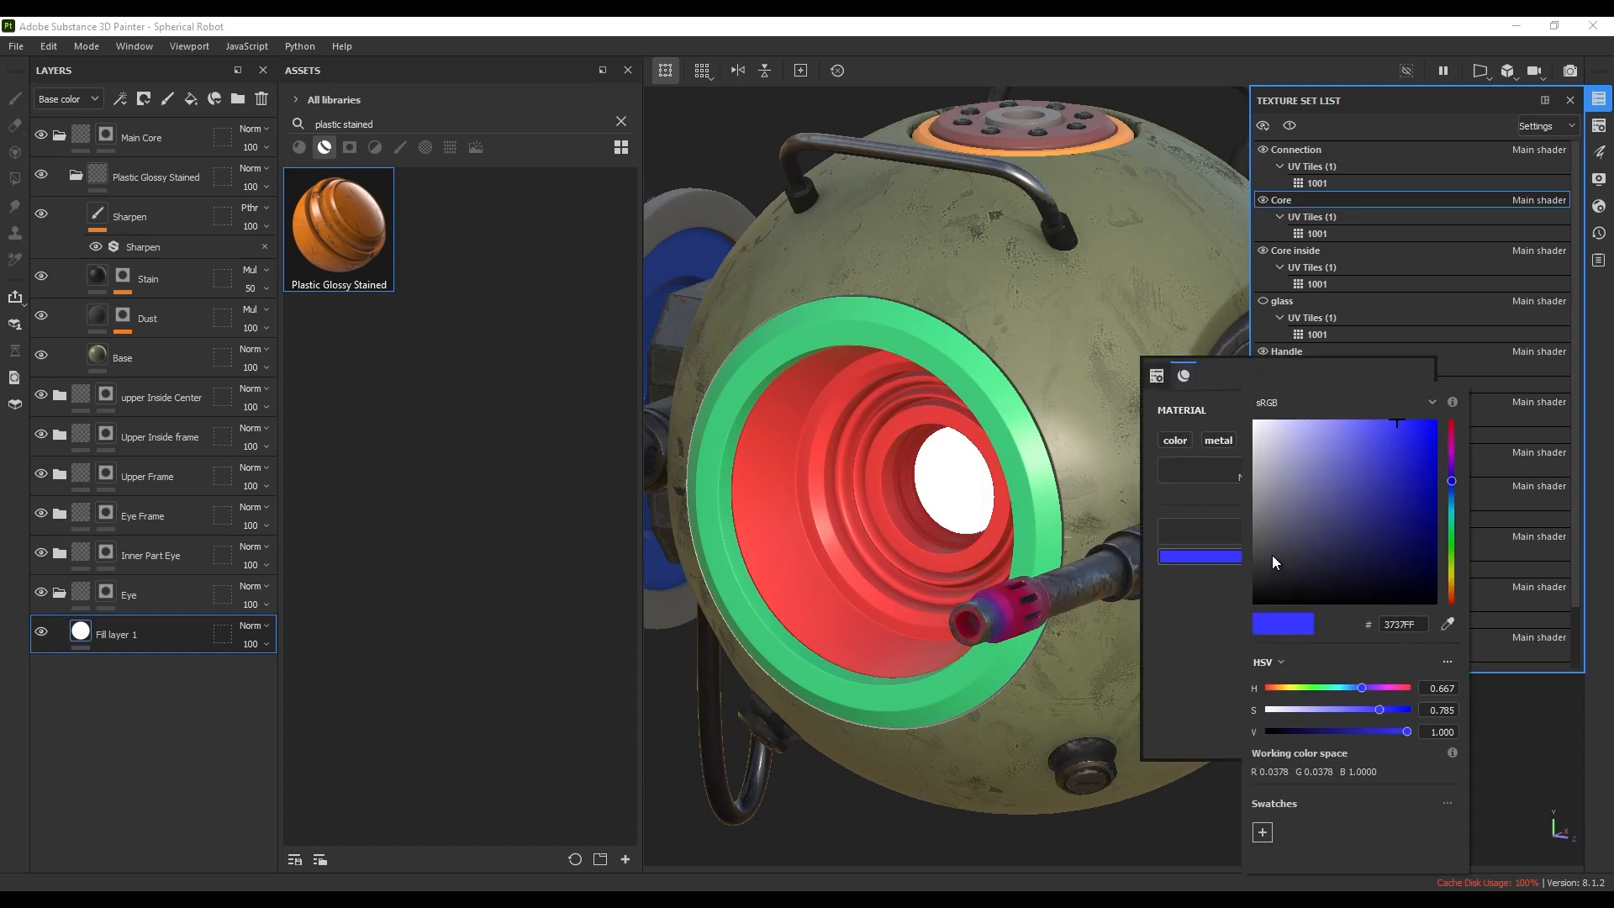
mouse_move(1400, 427)
left_mouse_down()
mouse_move(1419, 412)
mouse_move(1312, 466)
left_mouse_up()
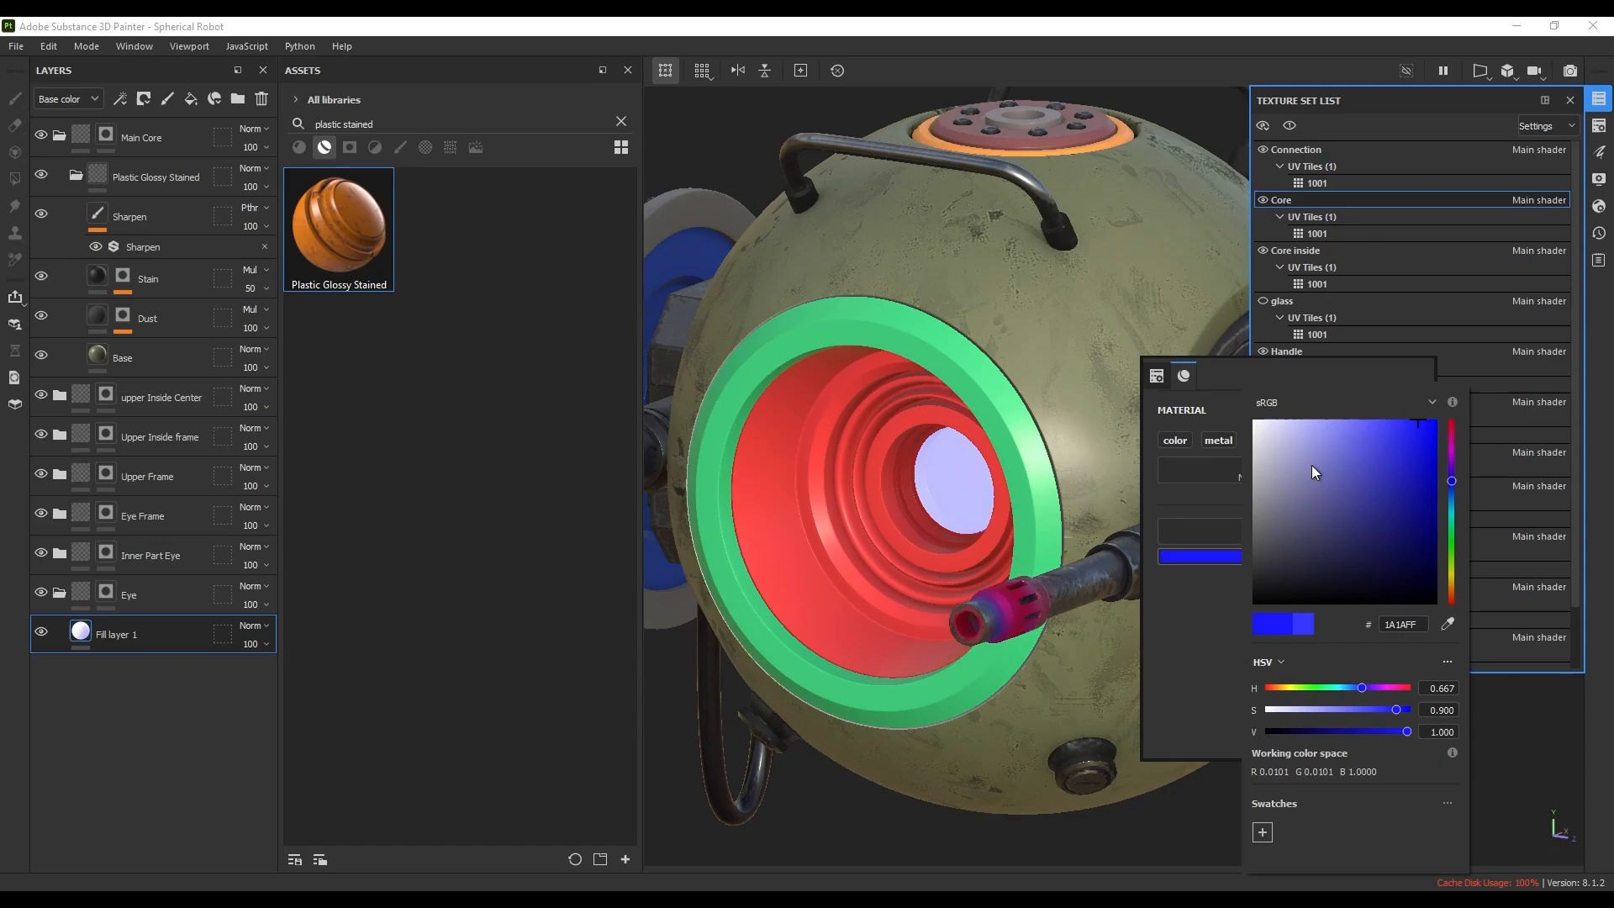
left_click(960, 492)
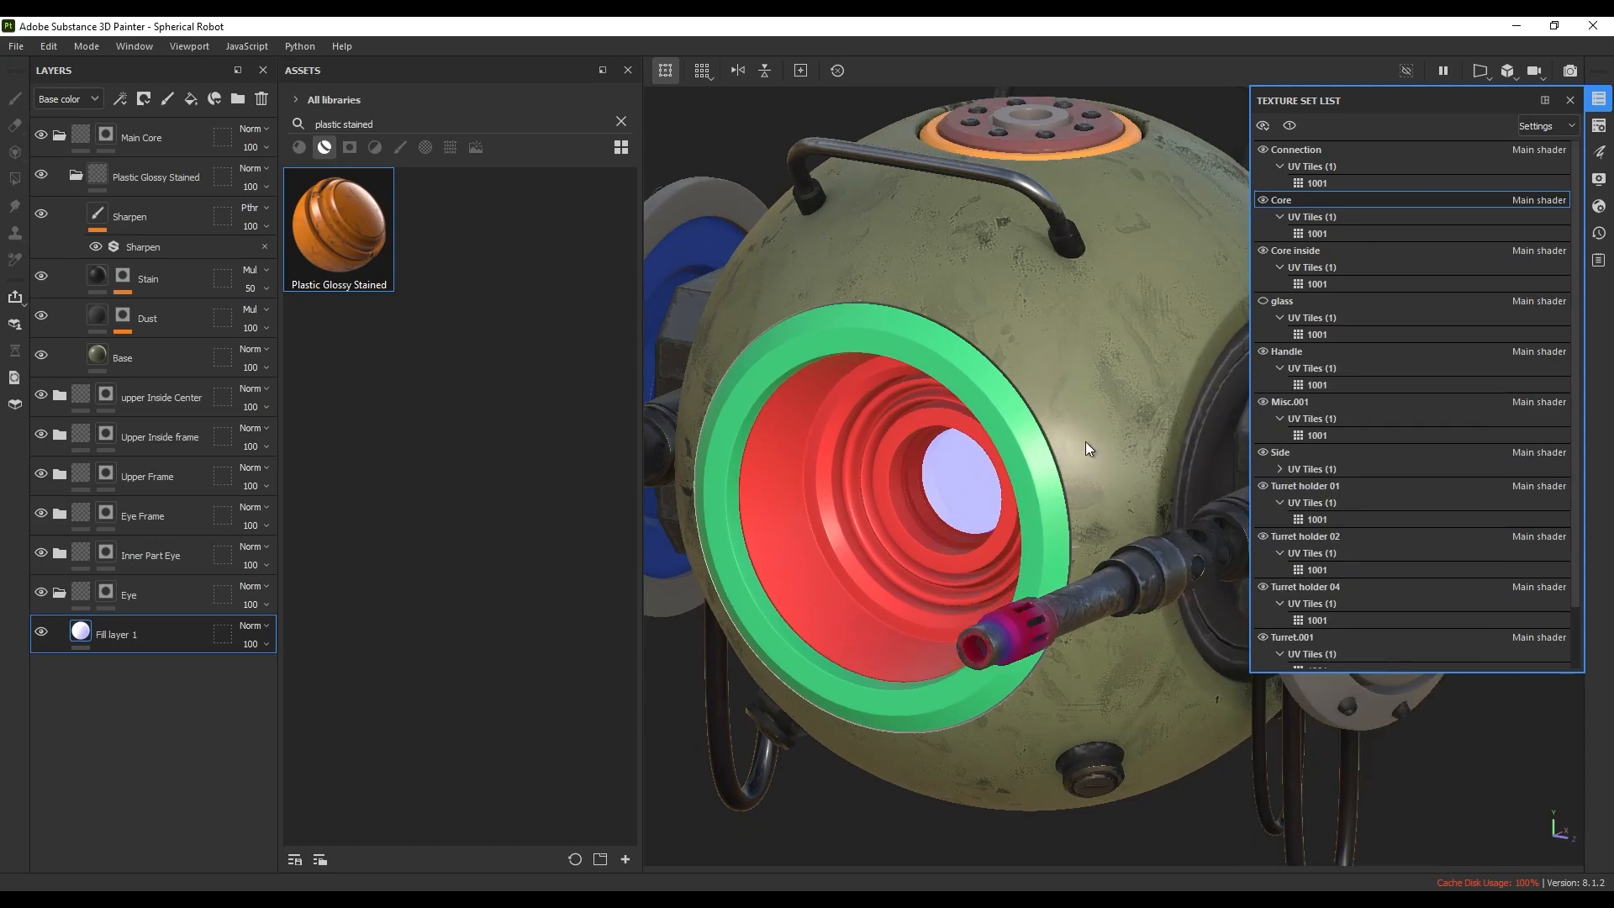
- Activate the post effects in the display settings and raise the main shader's emissive intensity to 80.59
left_click(1598, 178)
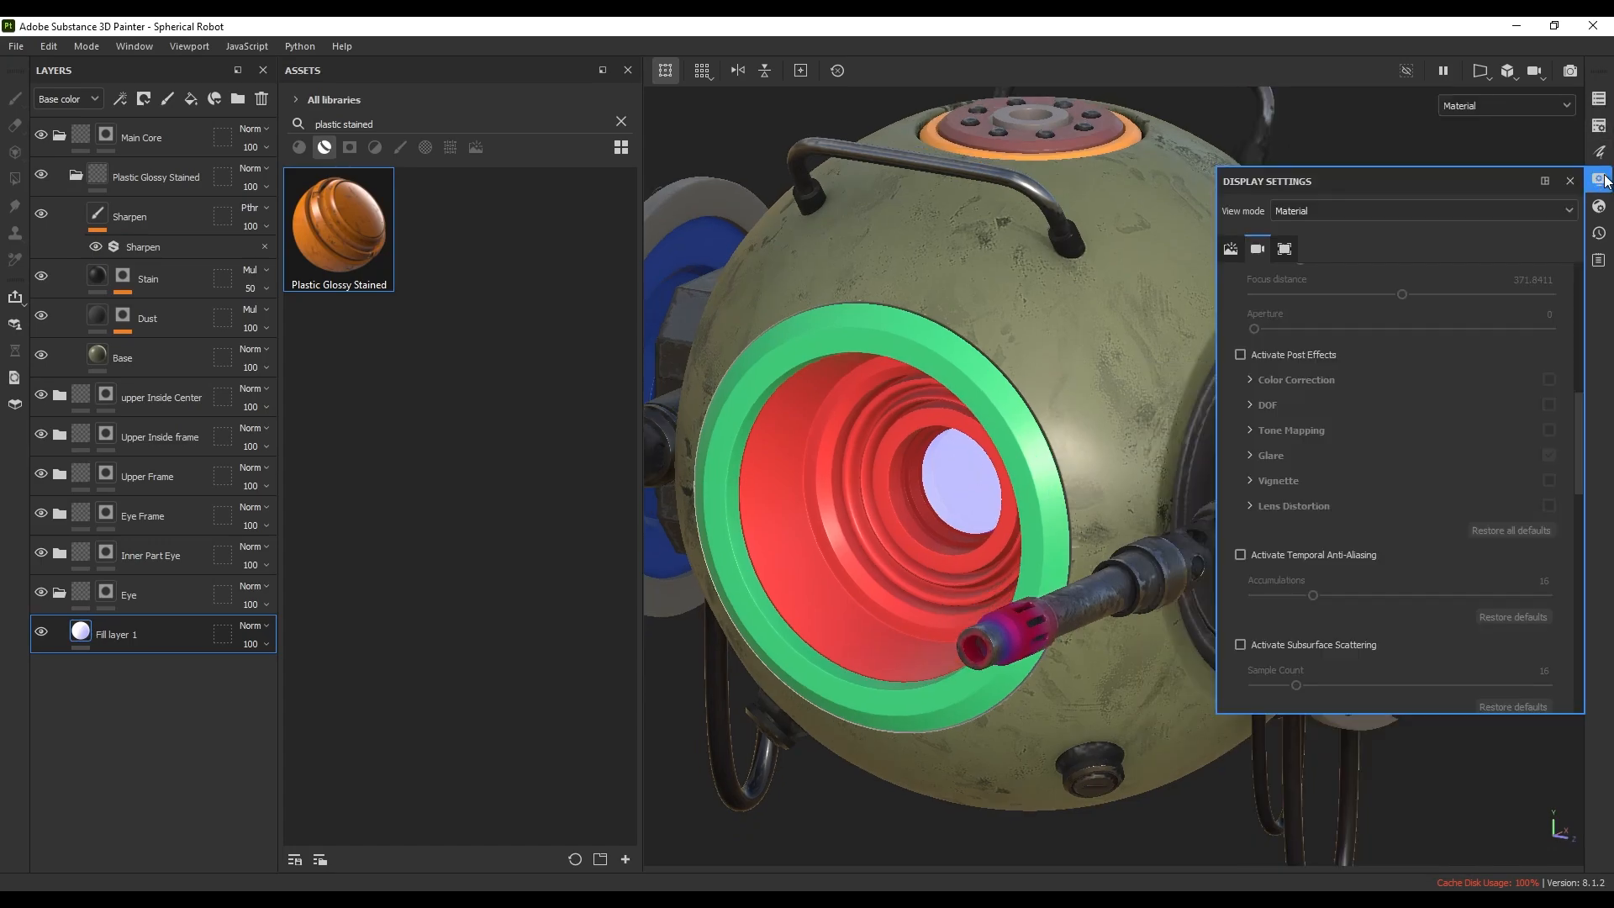
left_click(1241, 354)
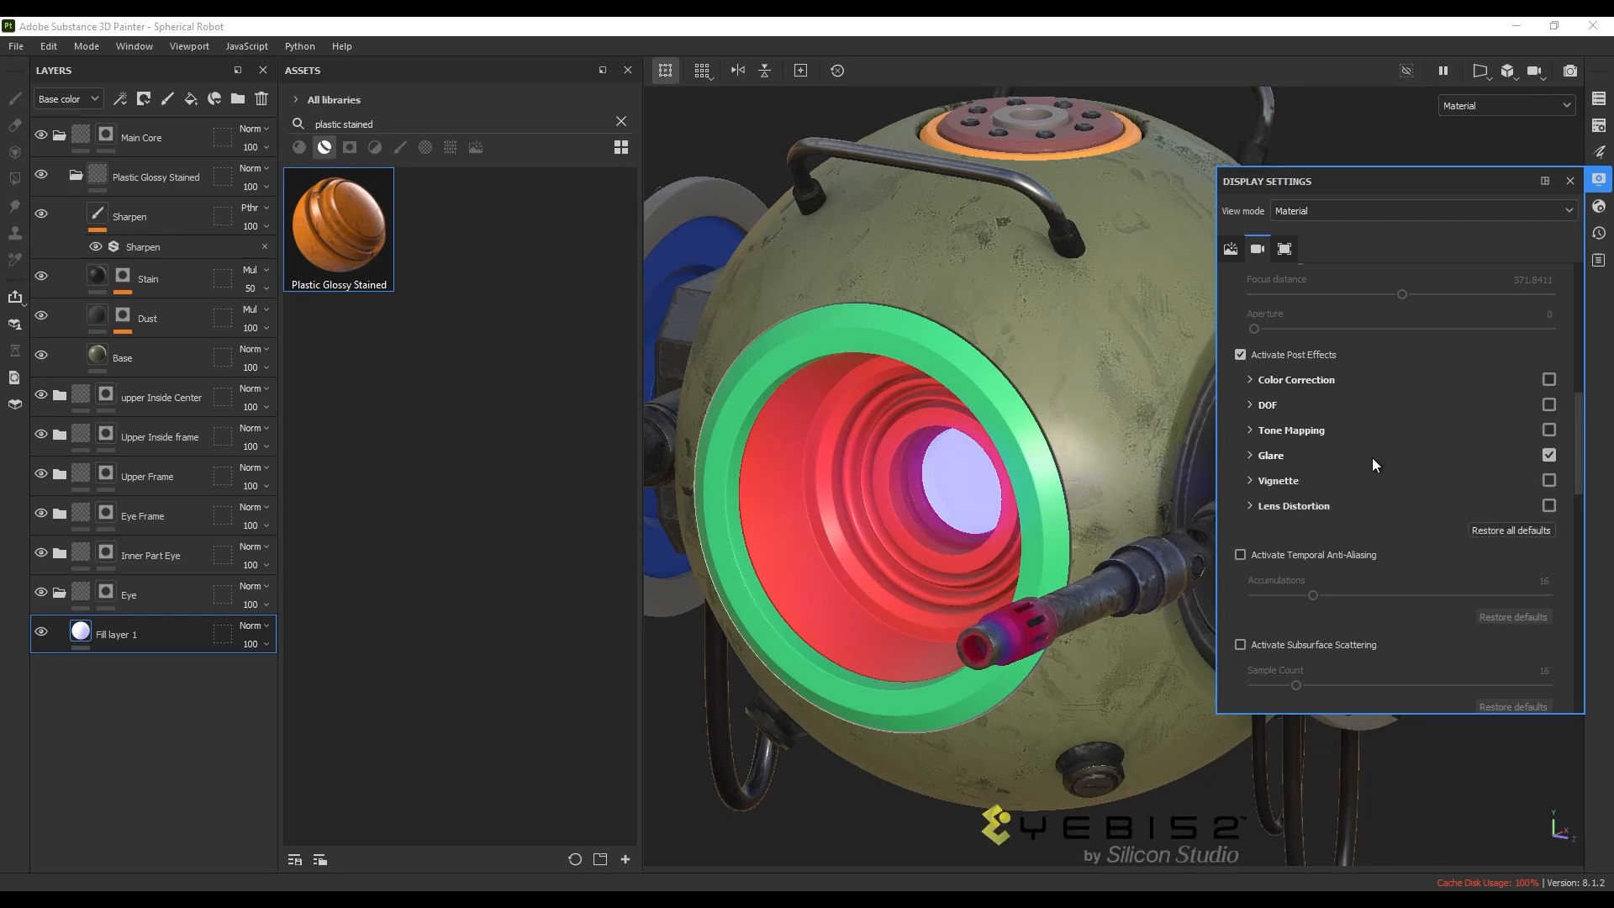
left_click(1601, 212)
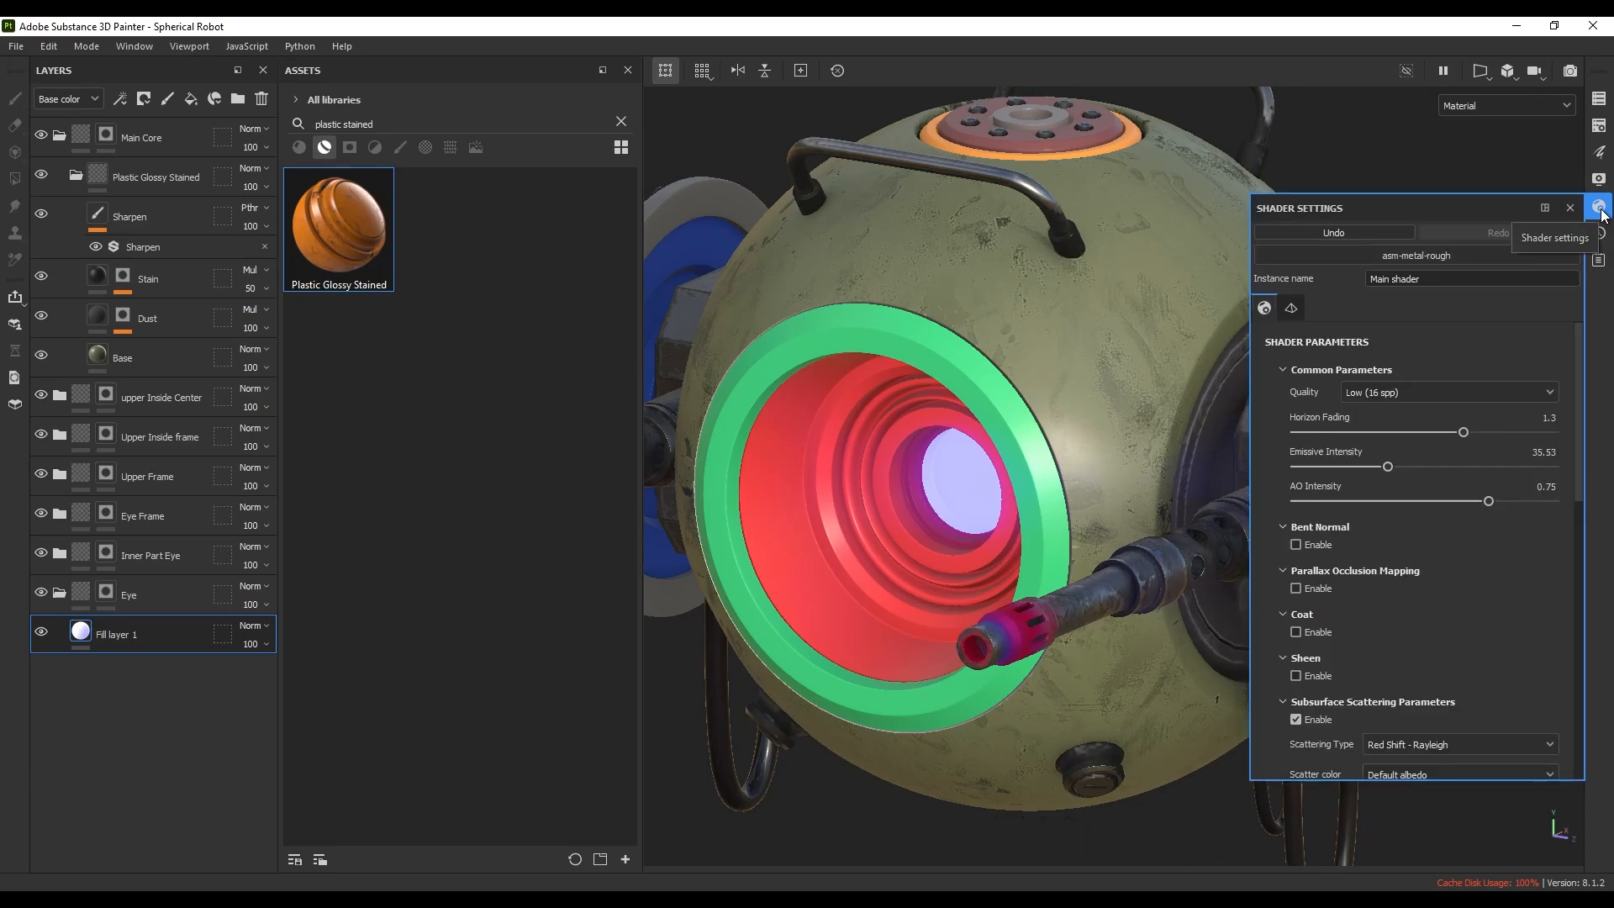
left_click_drag(1388, 467, 1520, 472)
scroll(972, 416, "down", 5)
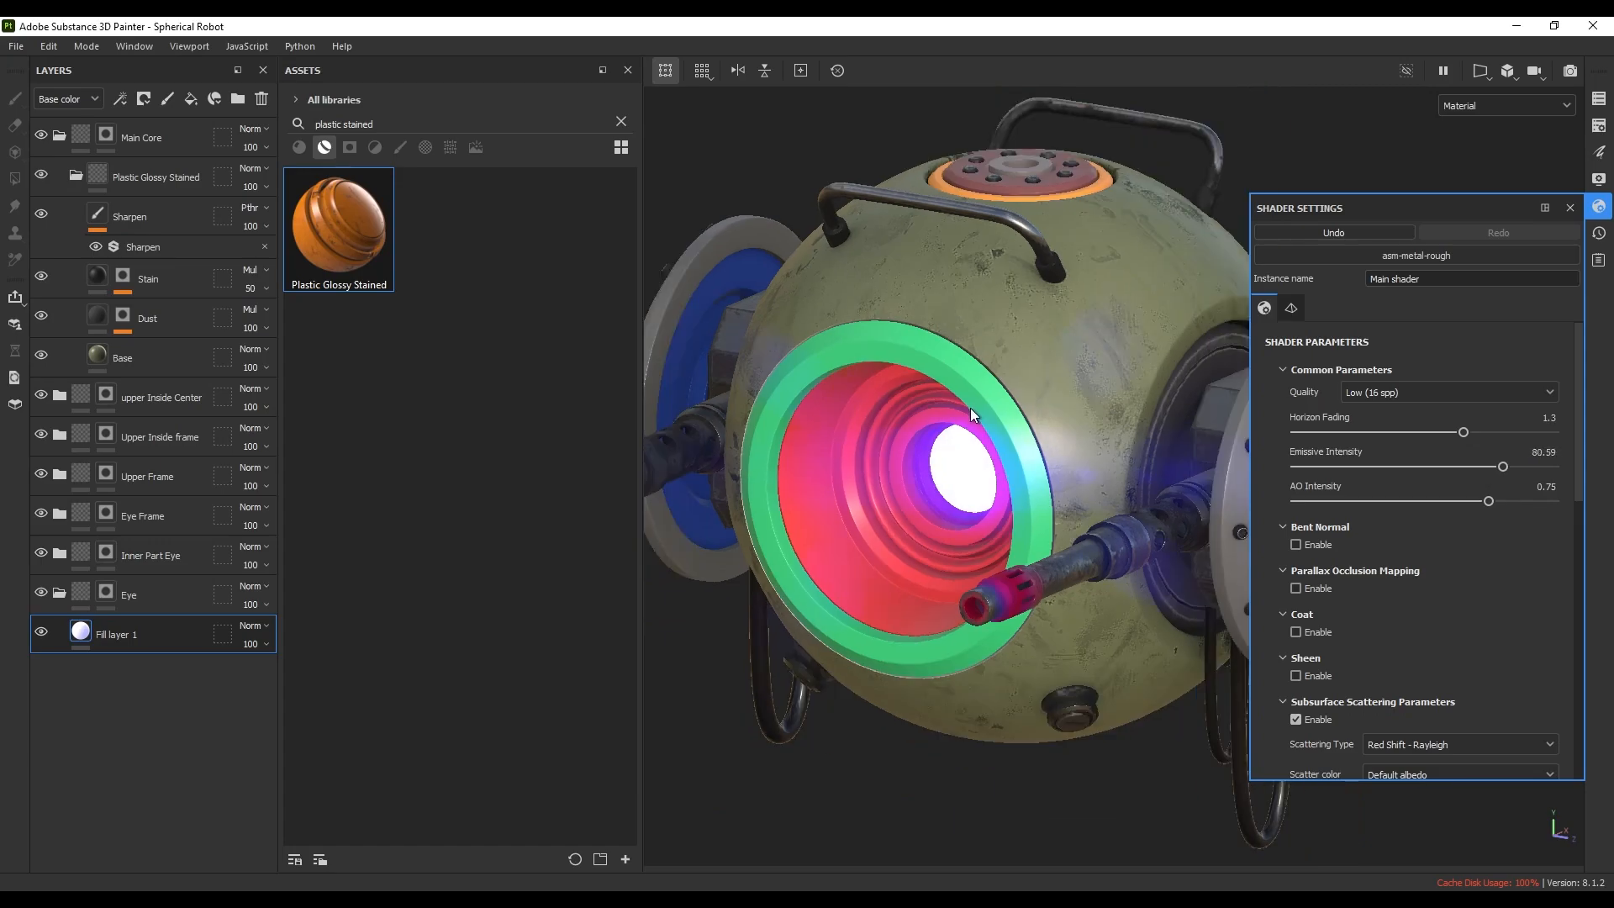
- Examine the eye's glow from several angles and up close, and compare it with the glass texture set shown and hidden
left_click_drag(1055, 467, 932, 407, "alt")
scroll(936, 408, "up", 2)
middle_click_drag(936, 409, 1063, 491, "alt")
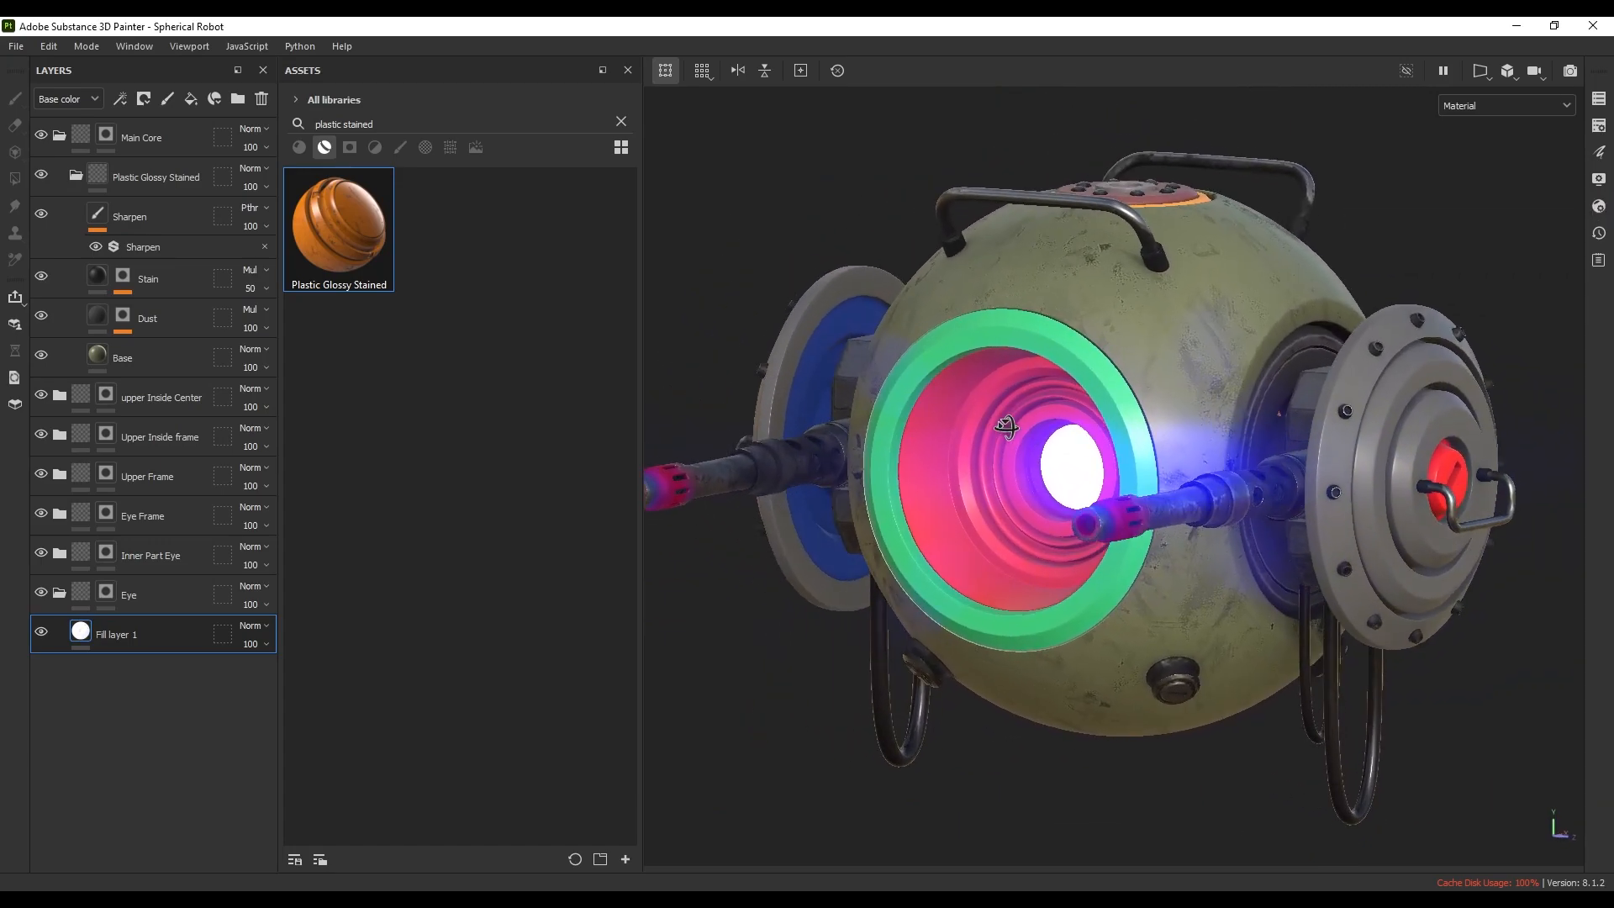
scroll(1063, 490, "up", 6)
left_click_drag(1095, 462, 997, 471, "alt")
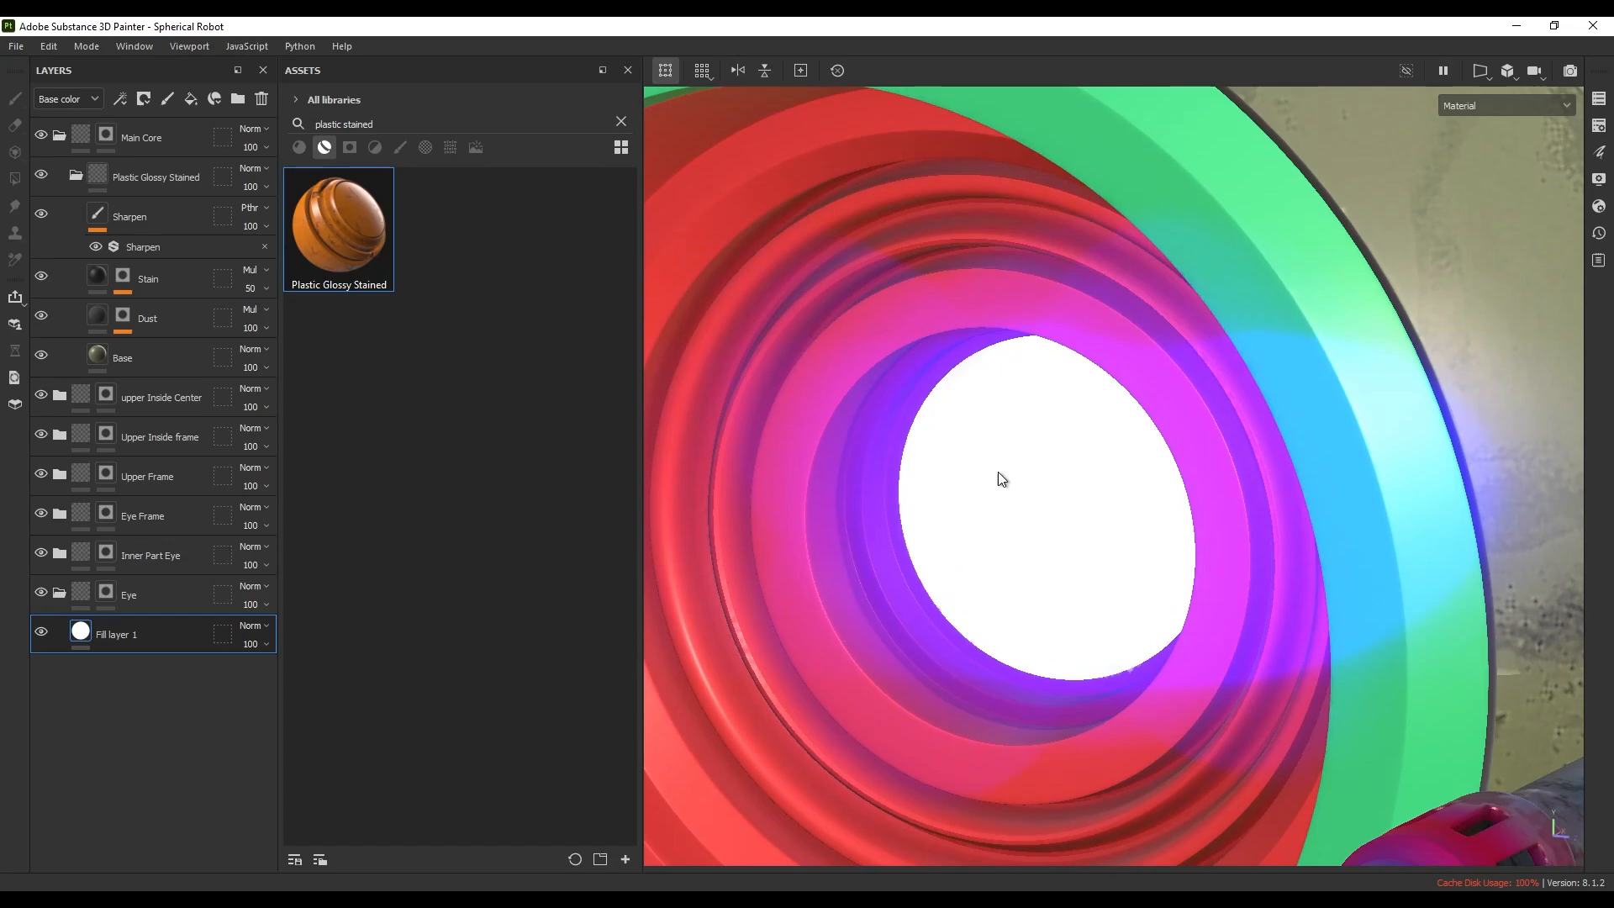
scroll(998, 472, "down", 5)
middle_click_drag(1013, 474, 1095, 458, "alt")
scroll(1051, 439, "down", 3)
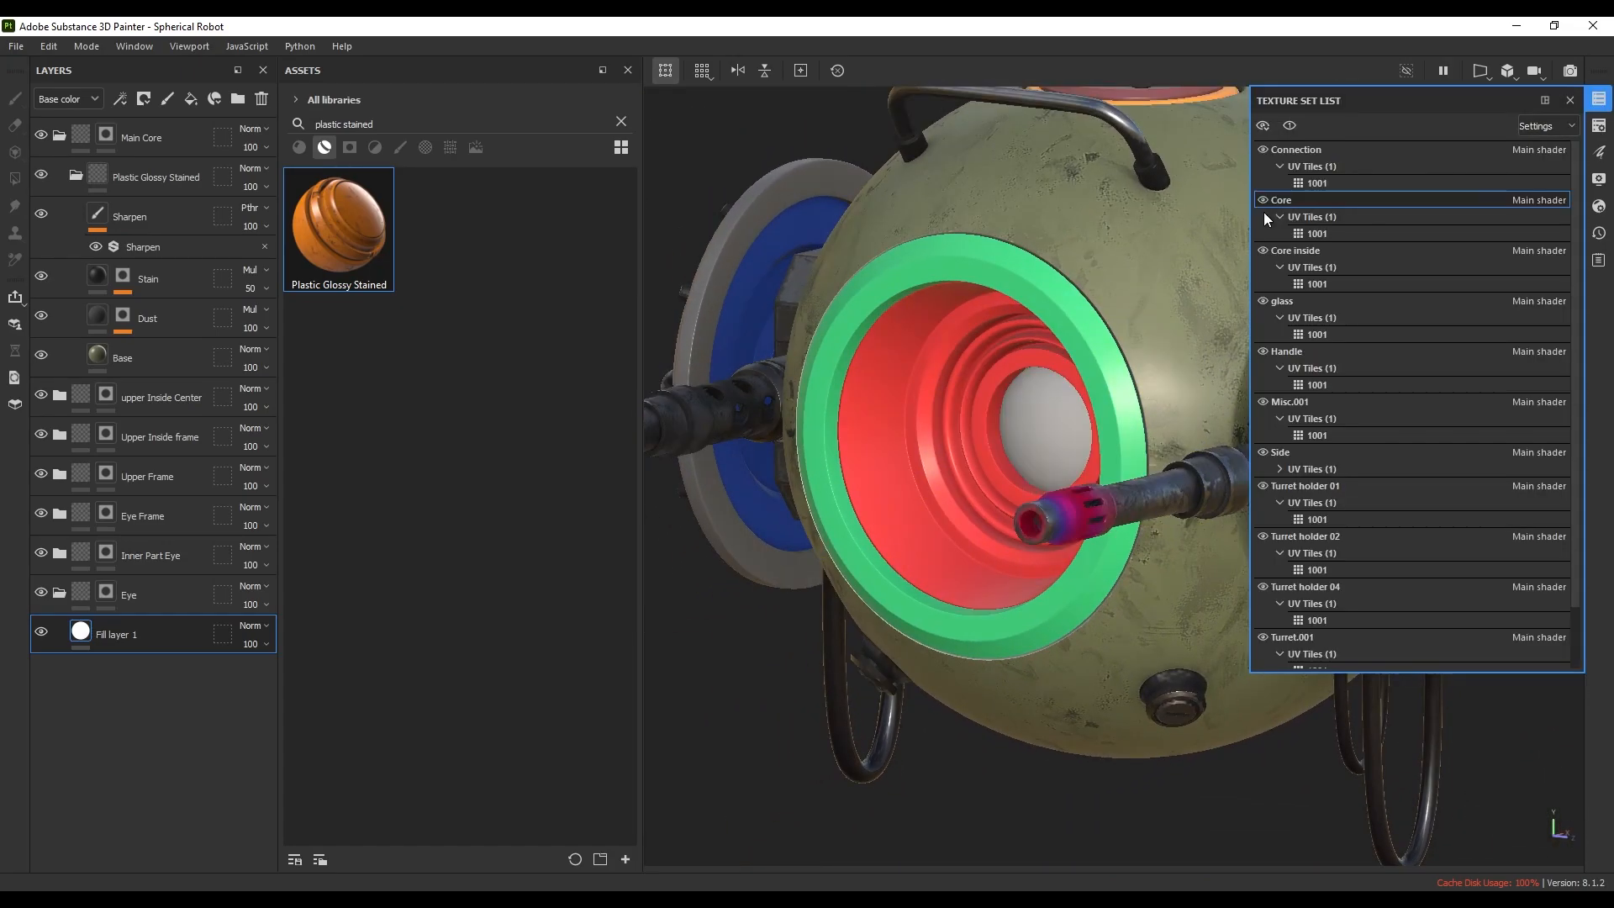
left_click(1261, 300)
left_click(1596, 103)
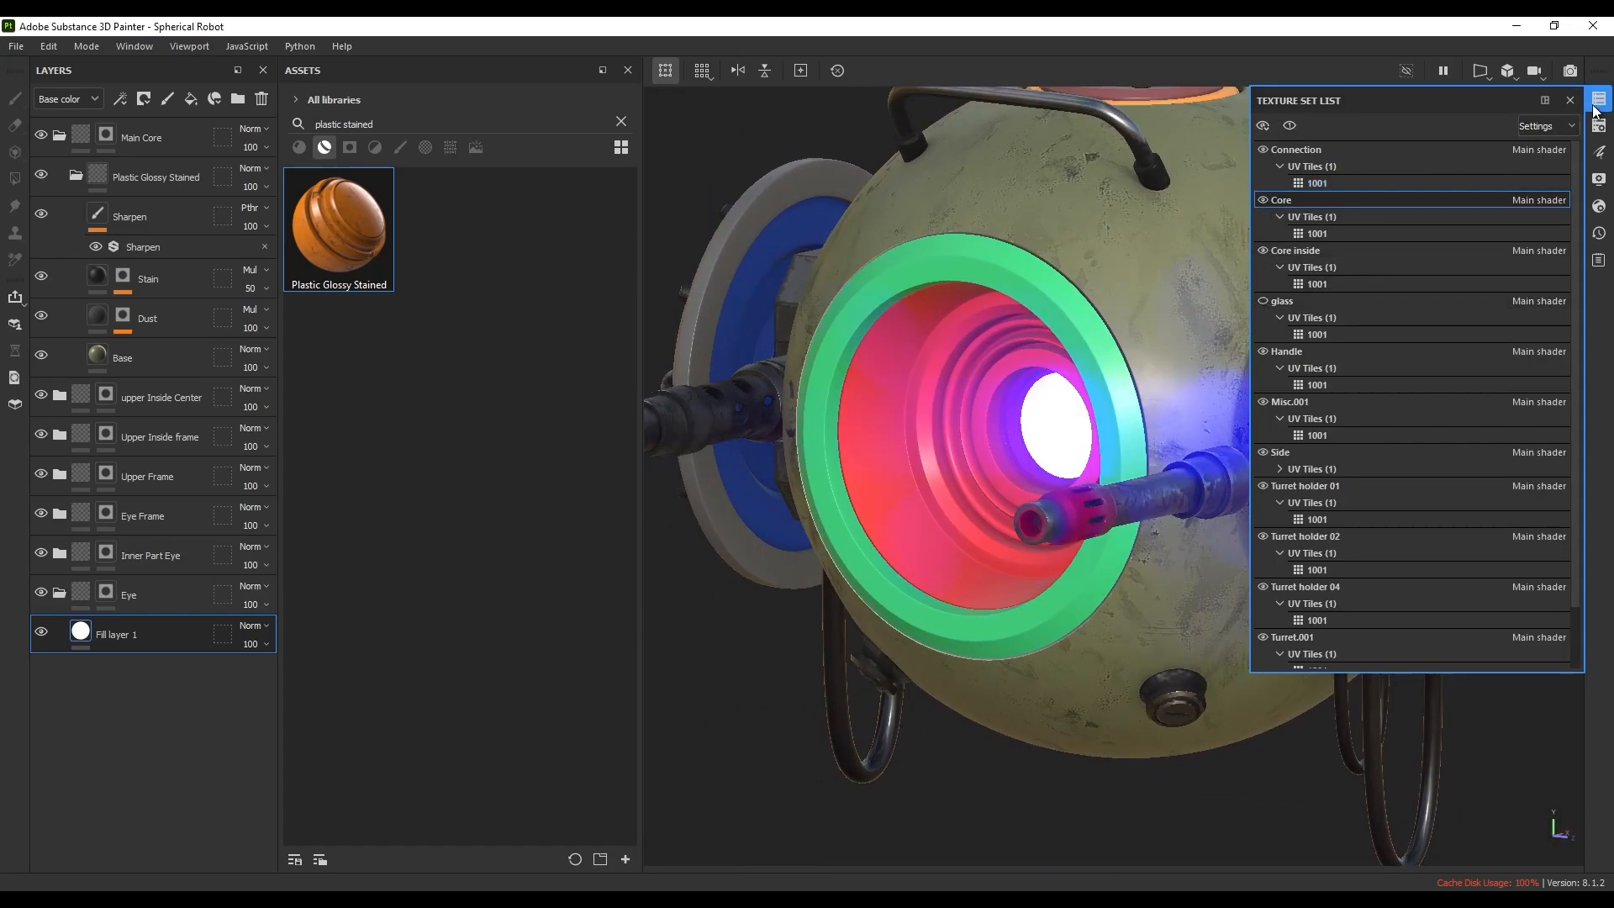
- Hide the Eye folder to turn off the glow and select the Inner Part Eye folder
left_click(41, 630)
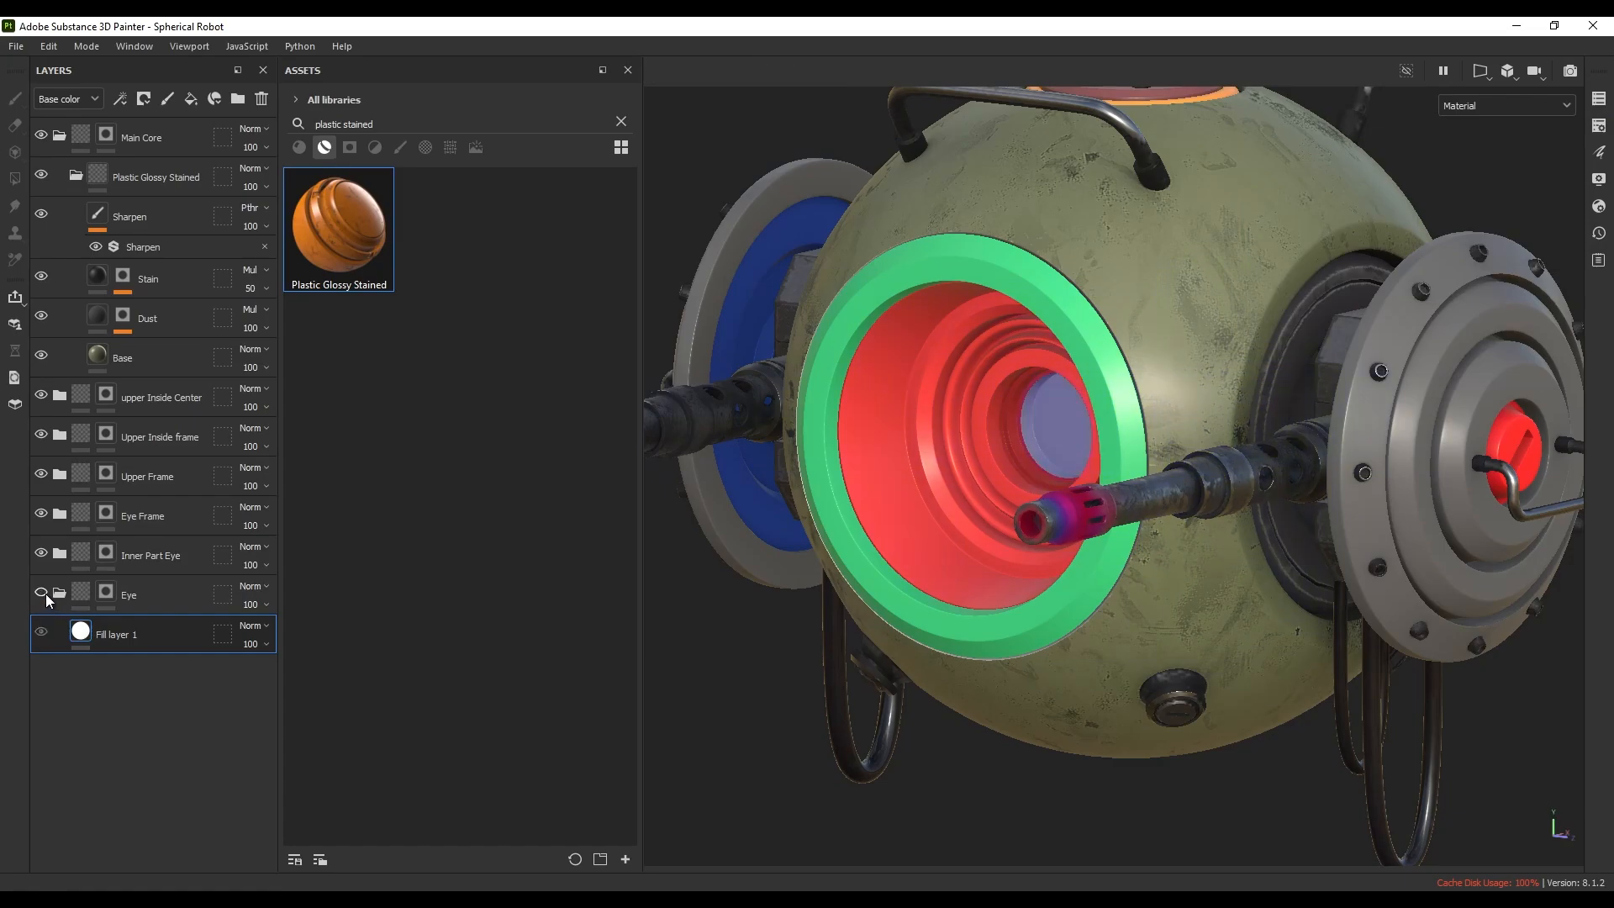
scroll(1188, 340, "up", 5)
left_click_drag(1016, 380, 1008, 333, "alt")
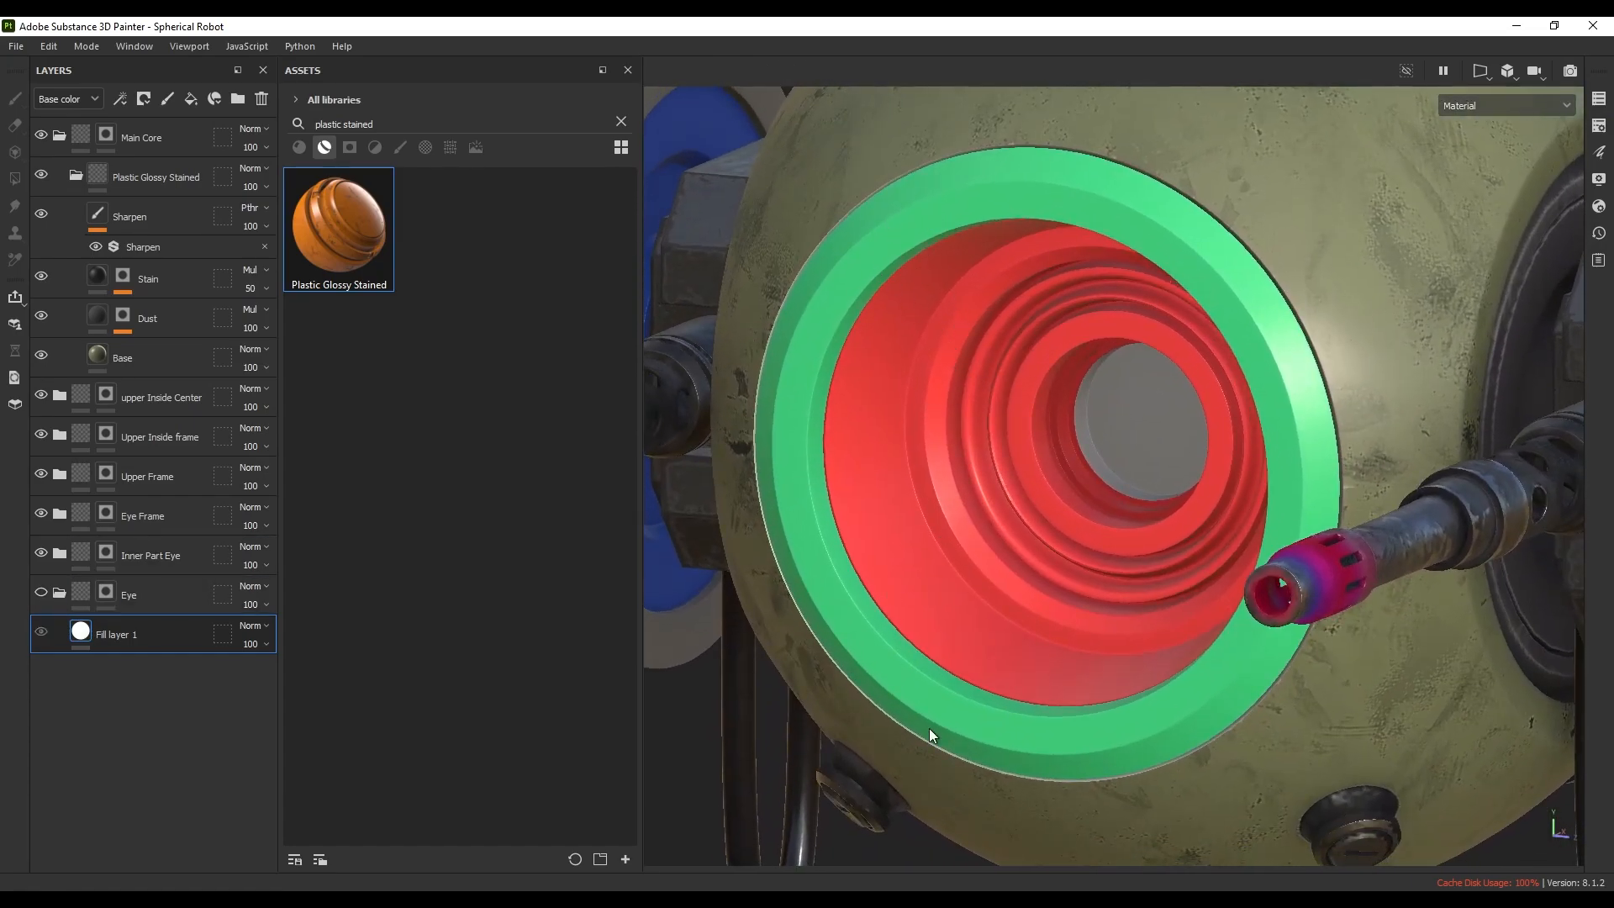
left_click(163, 598)
left_click(42, 592)
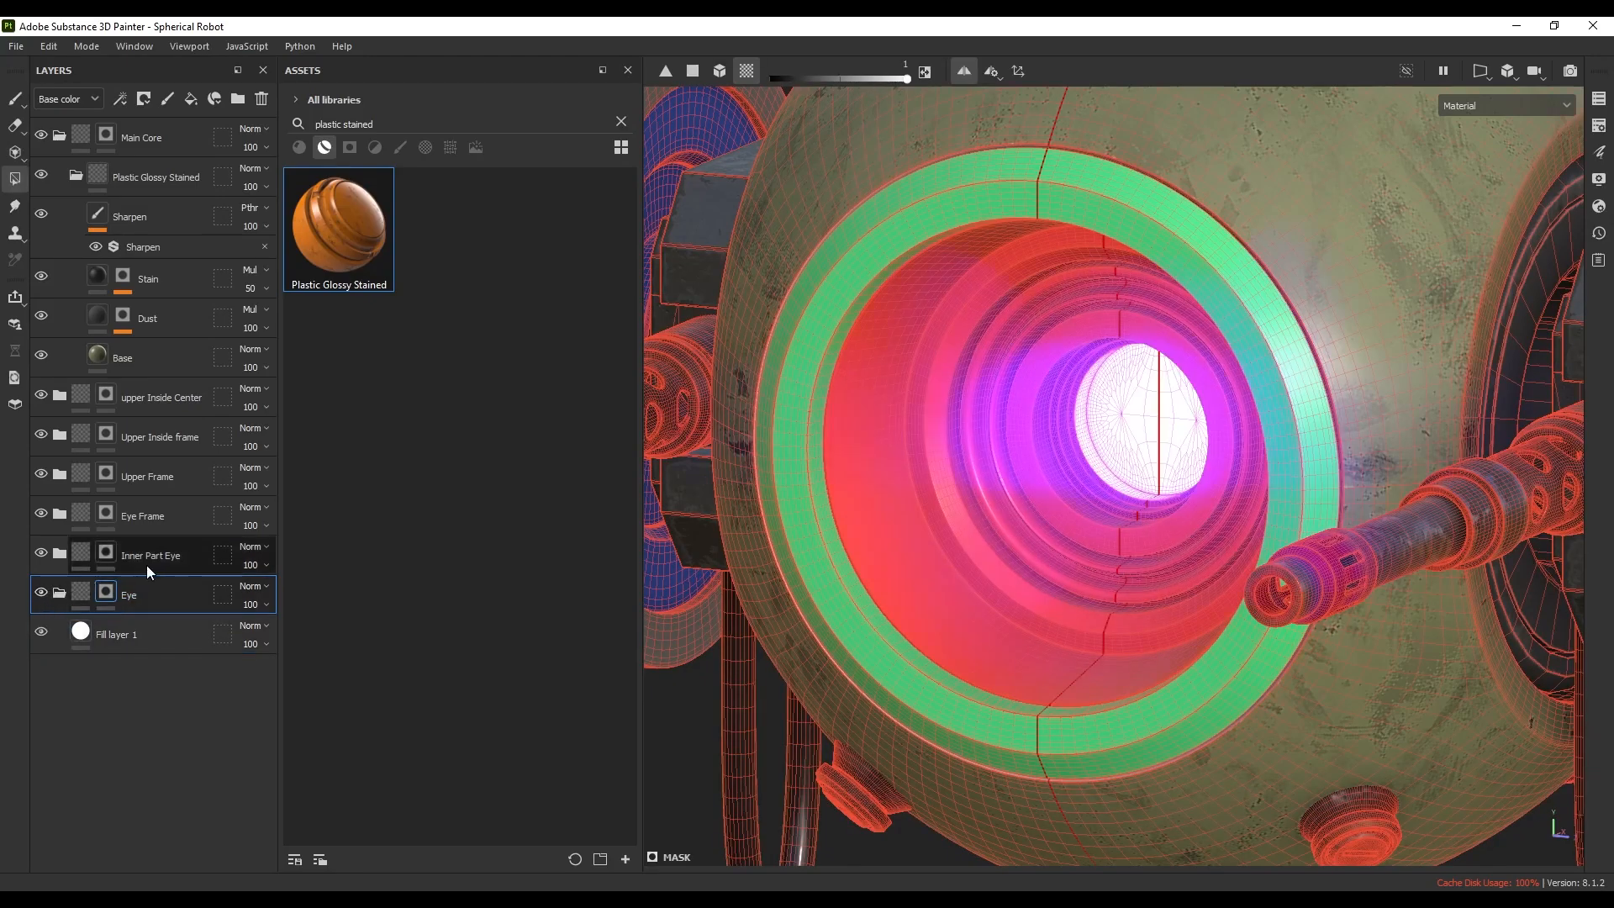
left_click(149, 566)
left_click(40, 593)
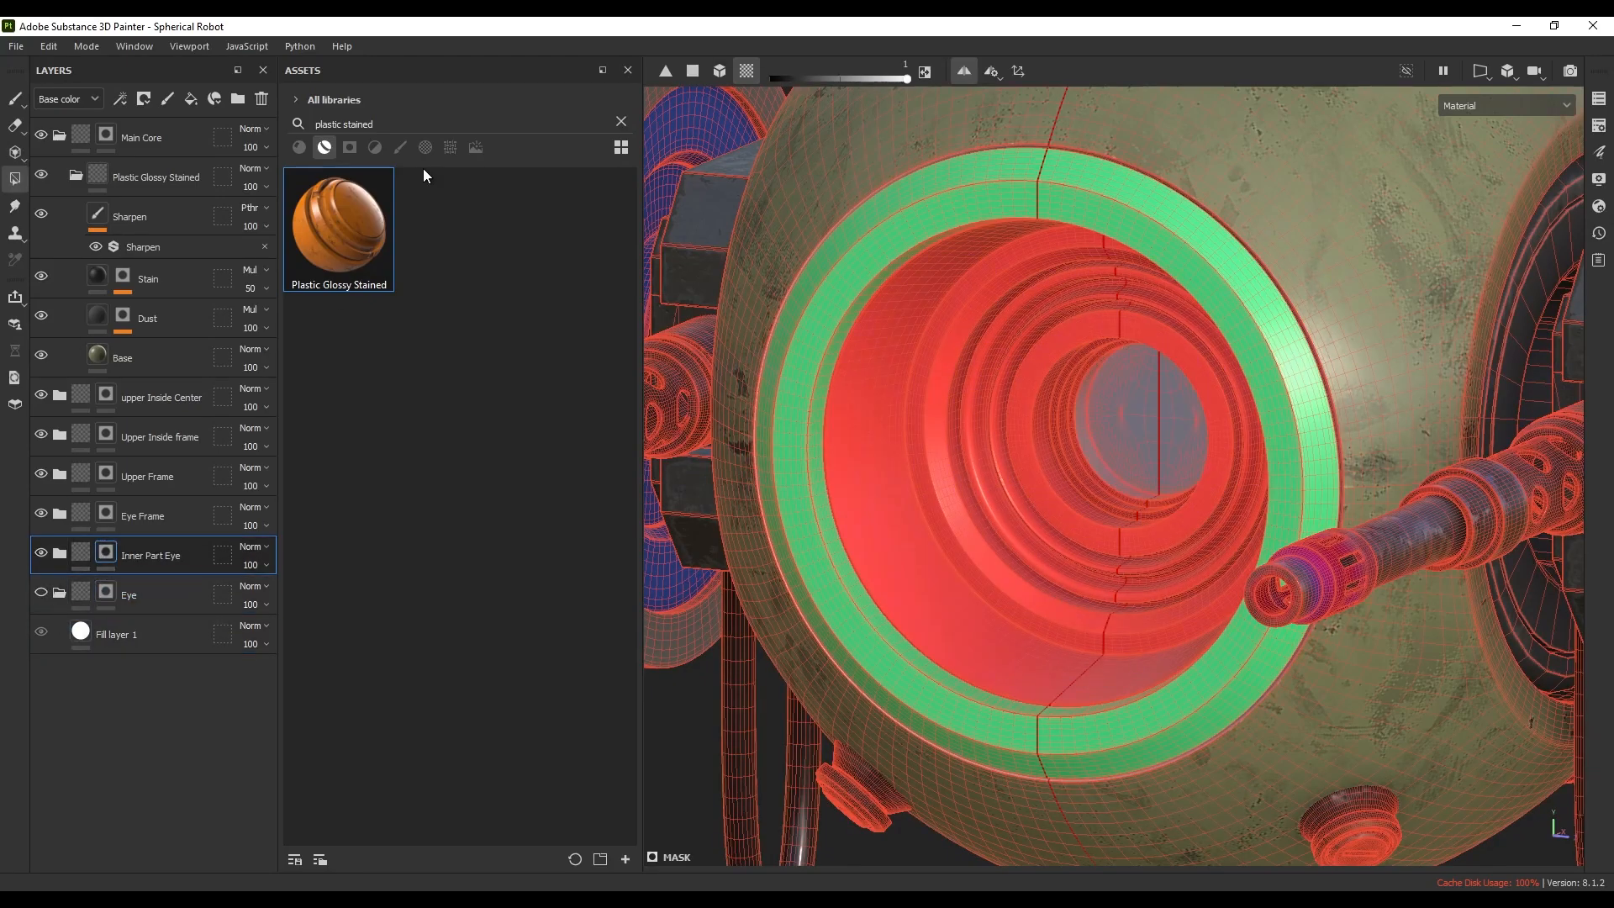
- Search the asset library for "plastic armor" smart materials
left_click_drag(389, 124, 261, 129)
type("p")
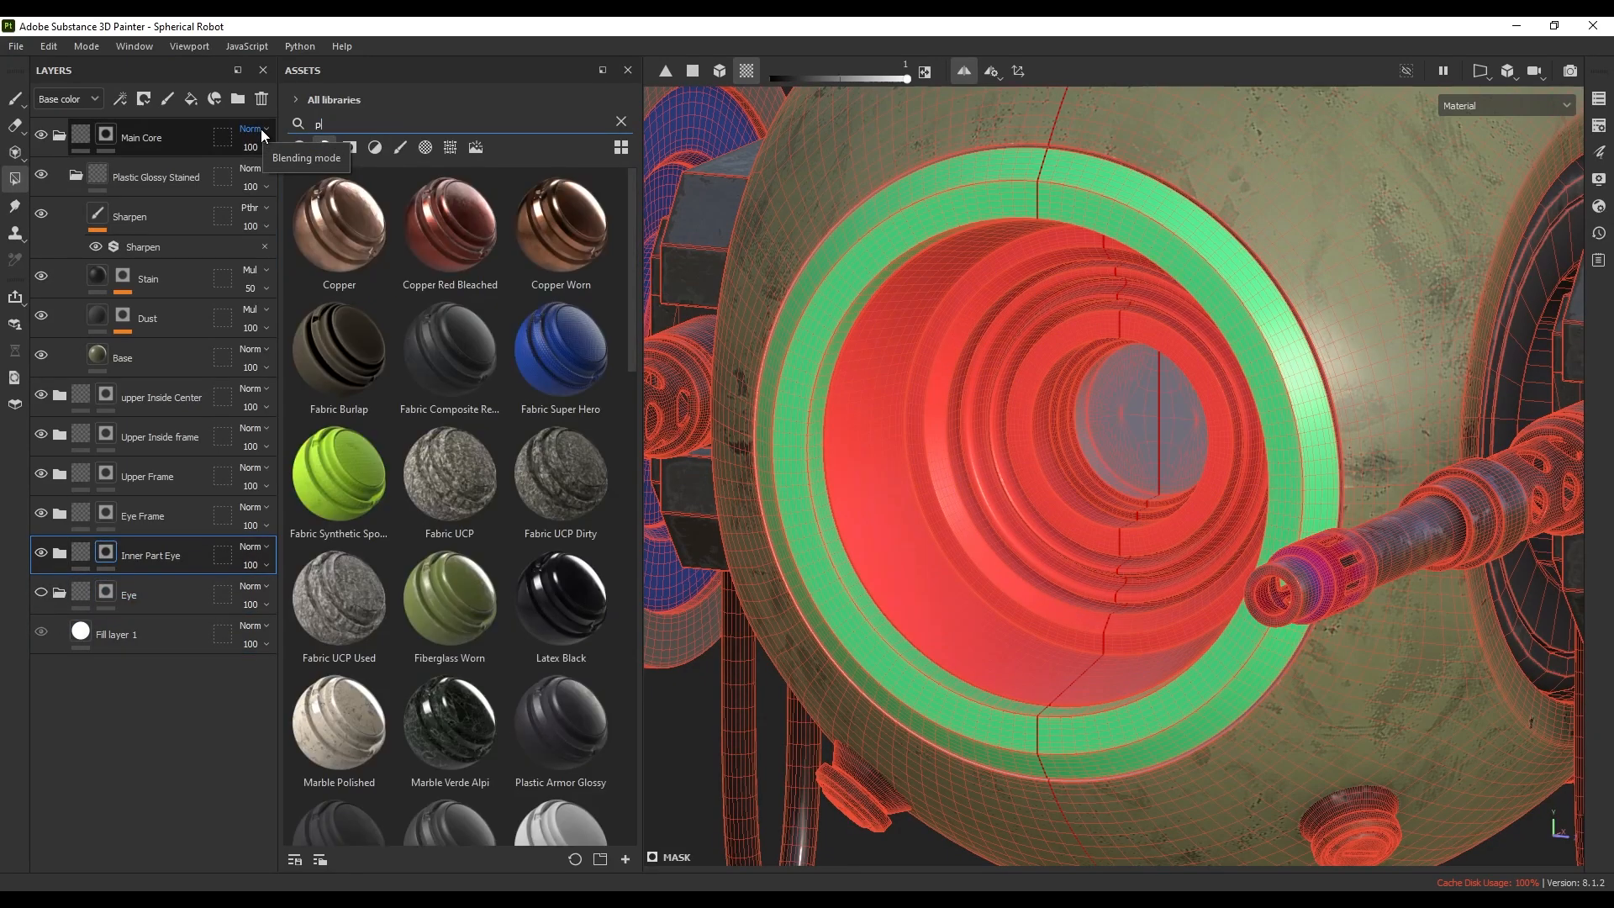
type("lastic")
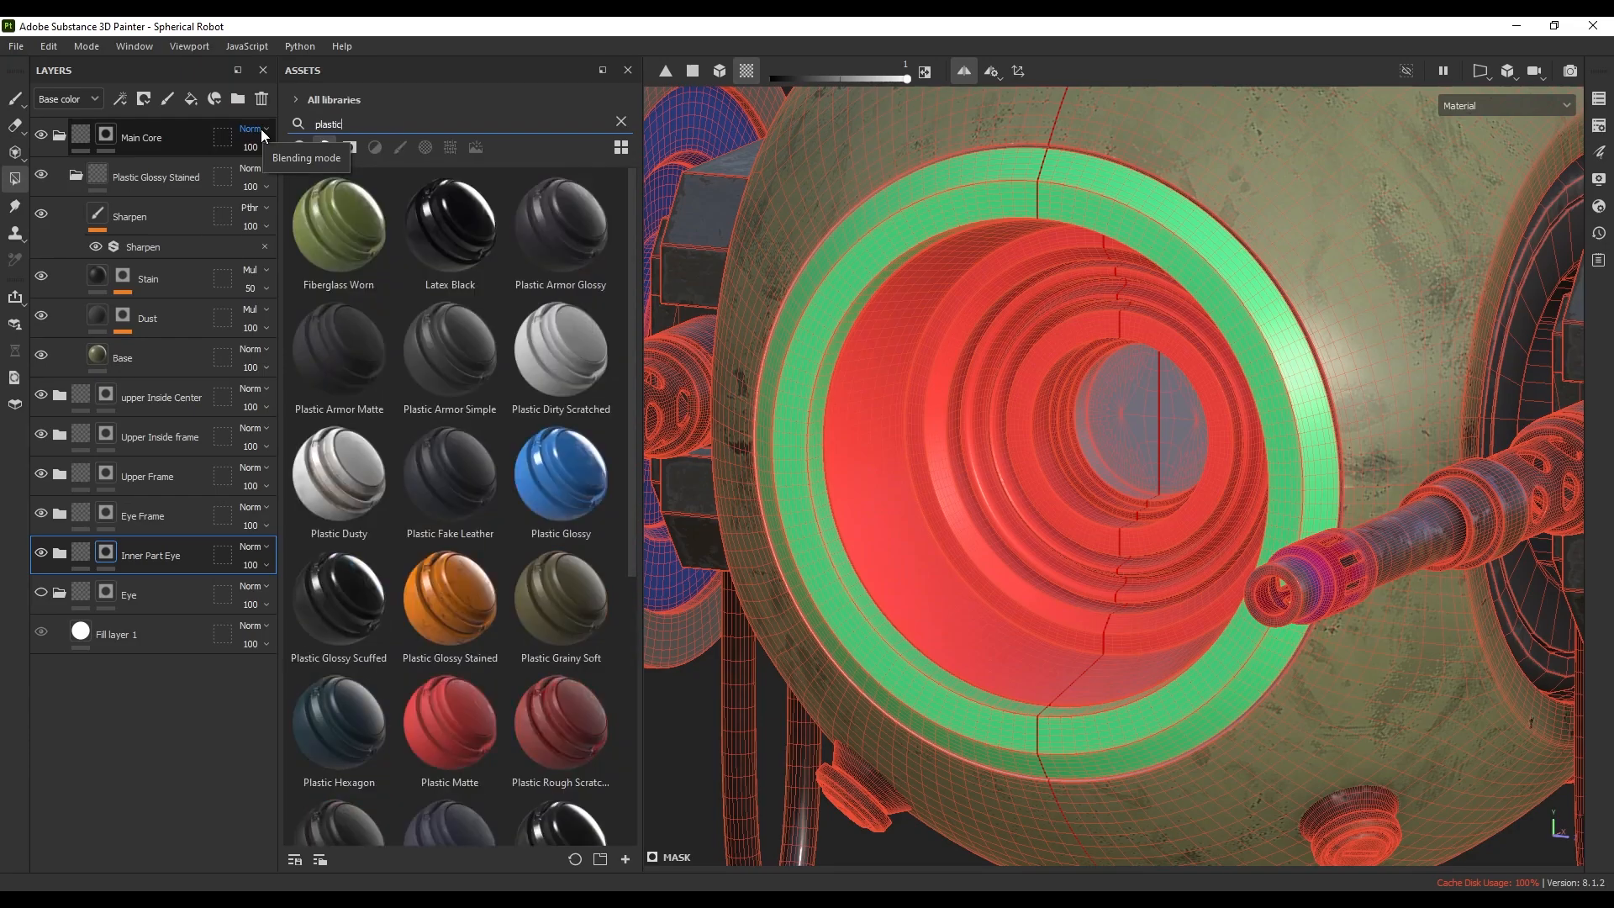
type(" armor")
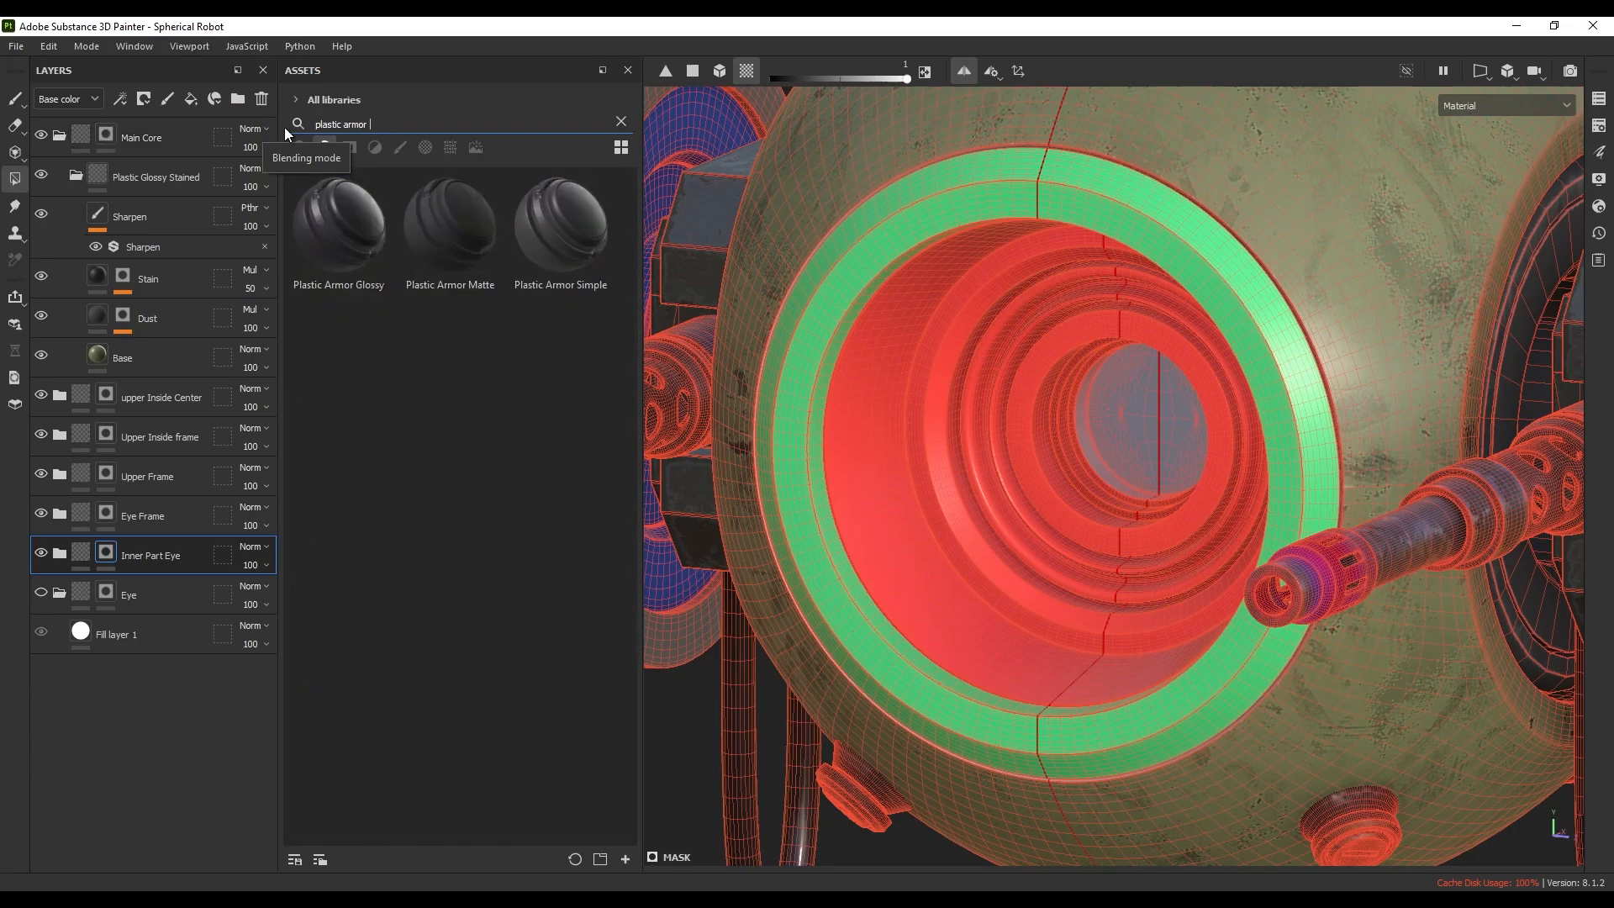
- Replace the red fill layer of the Inner Part Eye folder with the Plastic Armor Matte smart material
left_click_drag(450, 227, 916, 417)
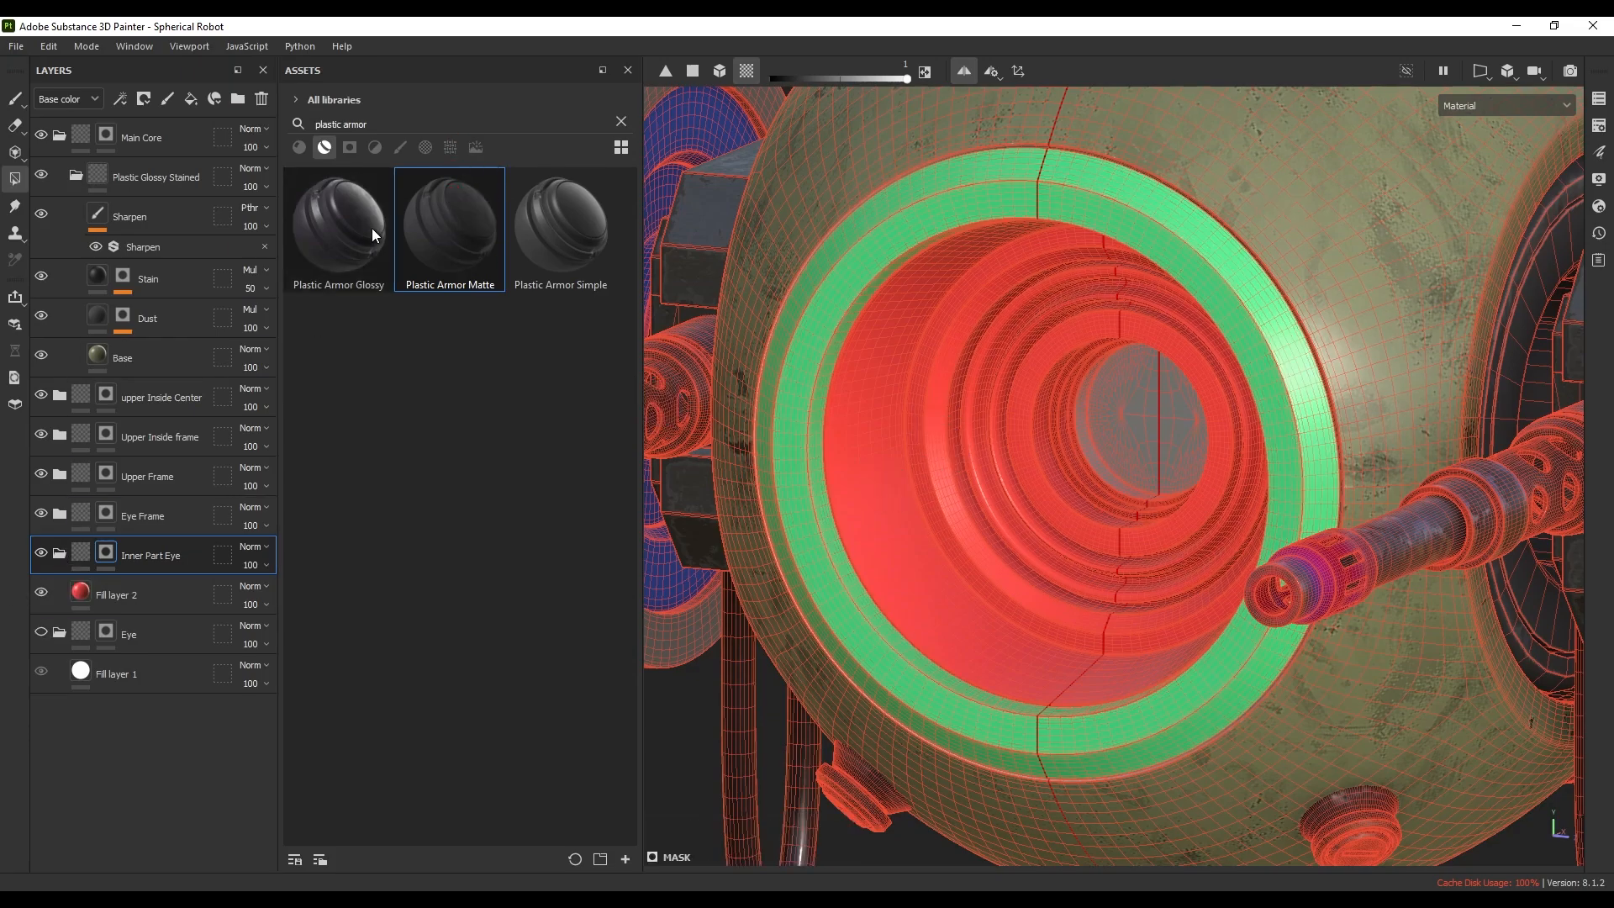
left_click_drag(374, 235, 155, 600)
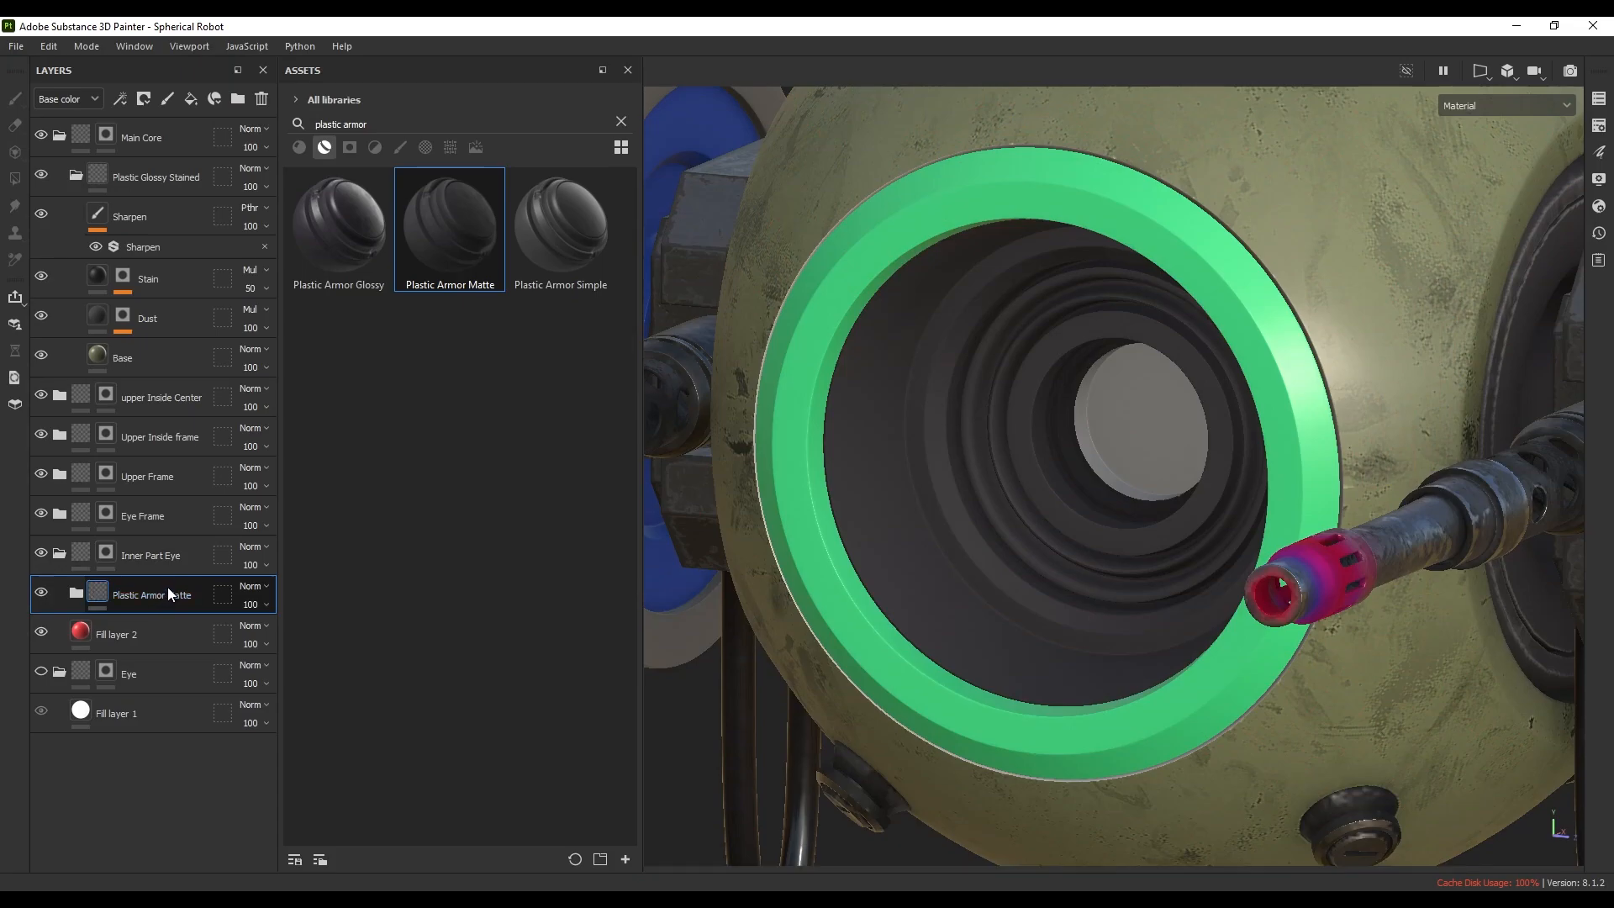
left_click(110, 635)
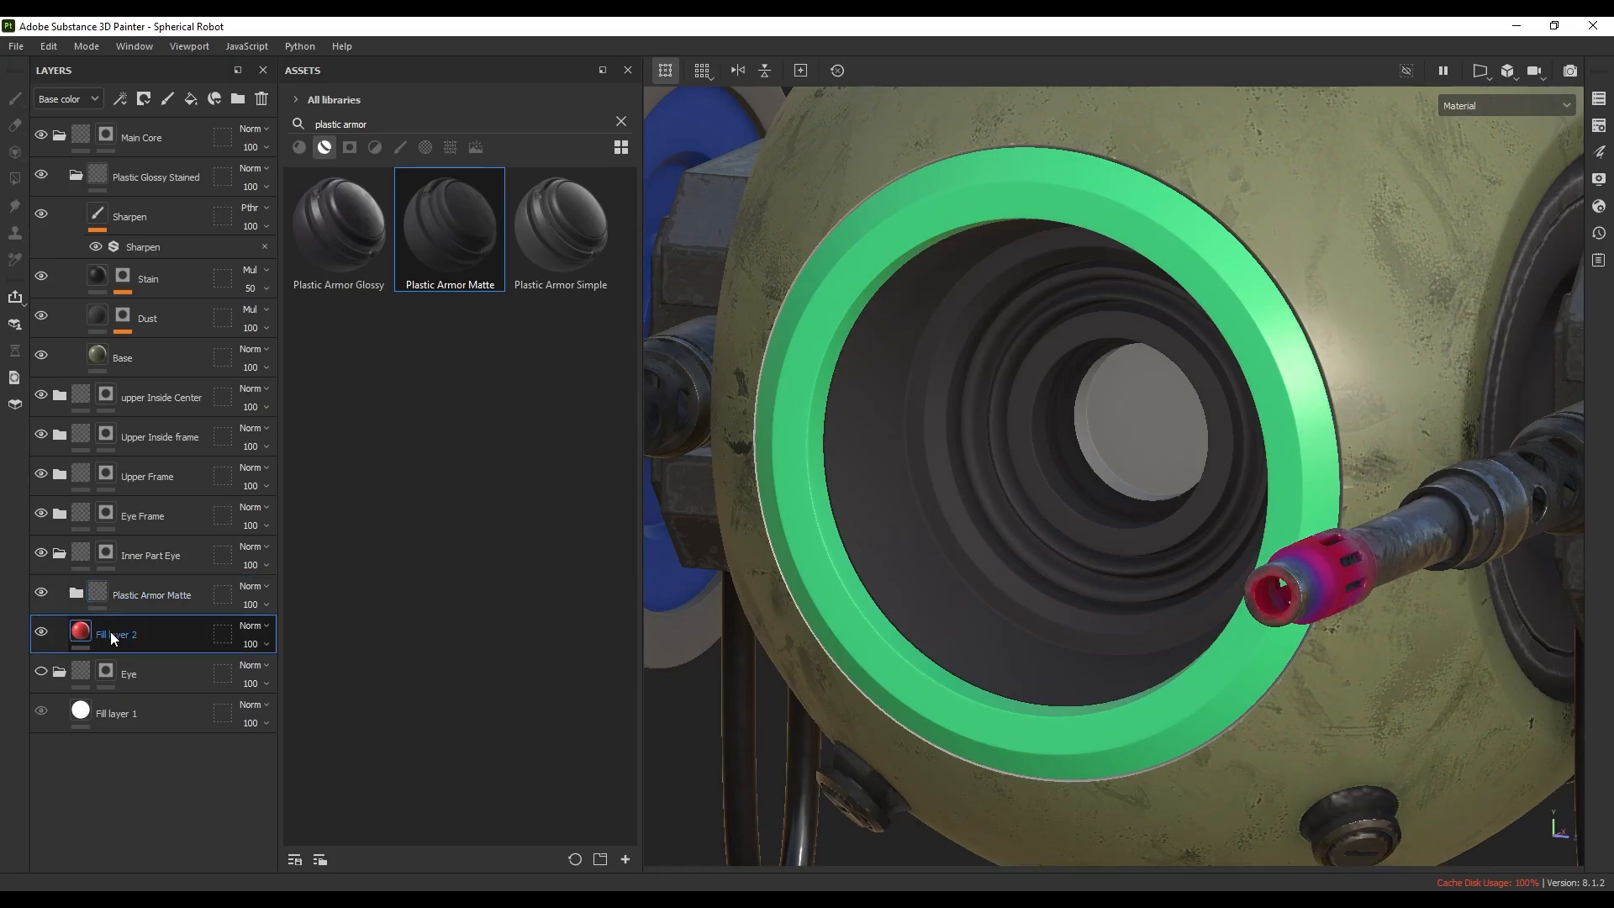
key("Delete")
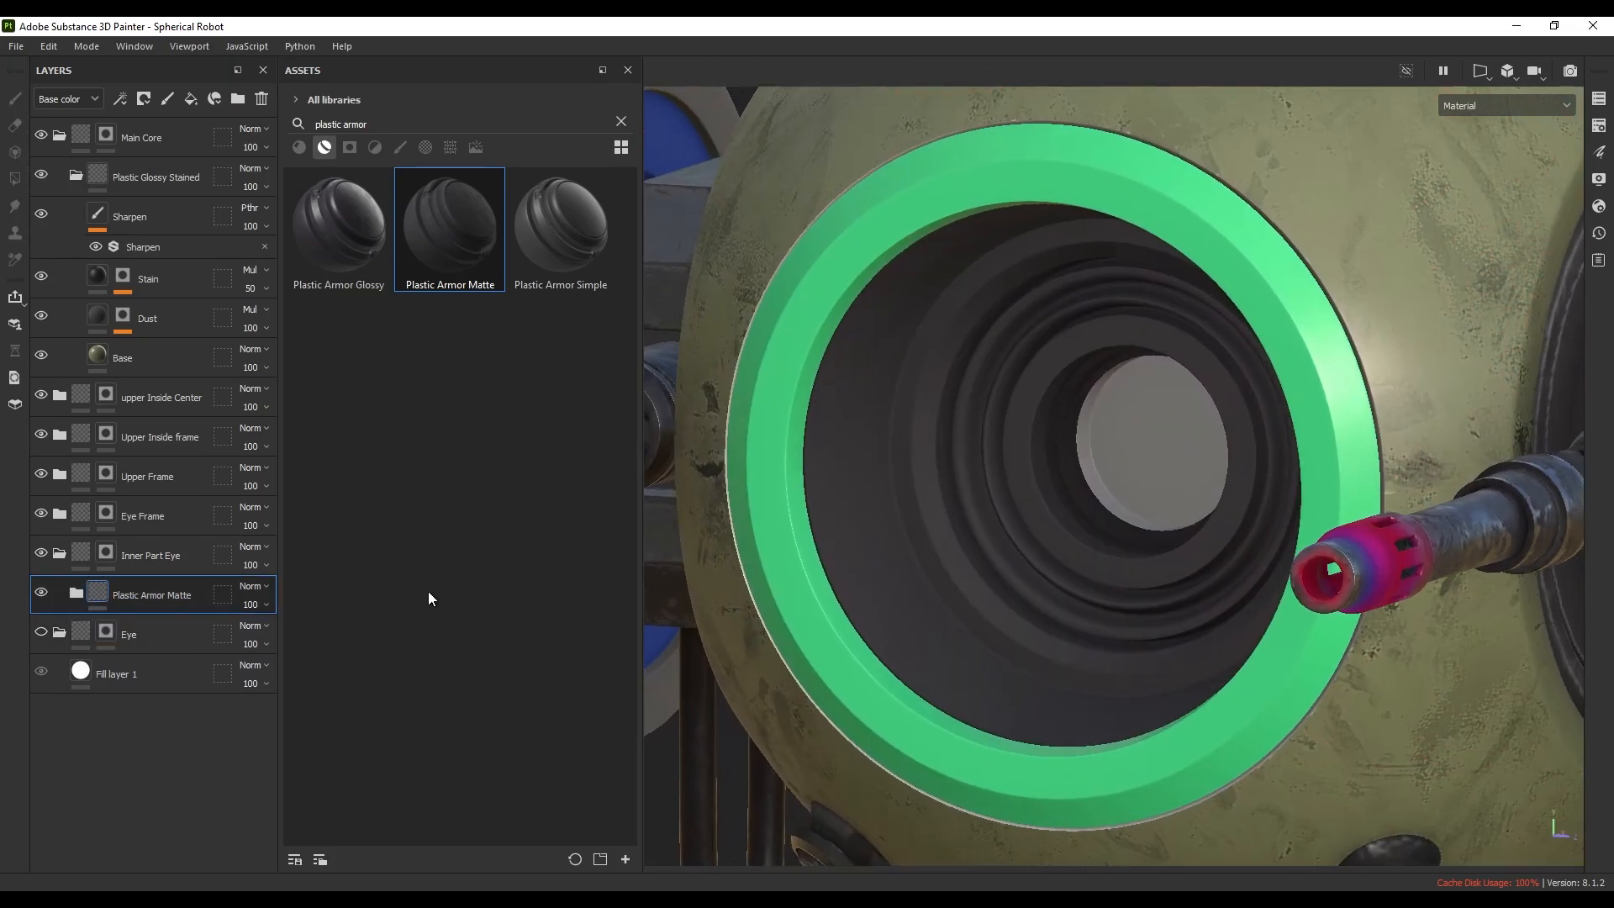
- Add a fill layer grouped in its own folder above Plastic Armor Matte and give that folder a black mask
left_click(191, 99)
key("ctrl+g")
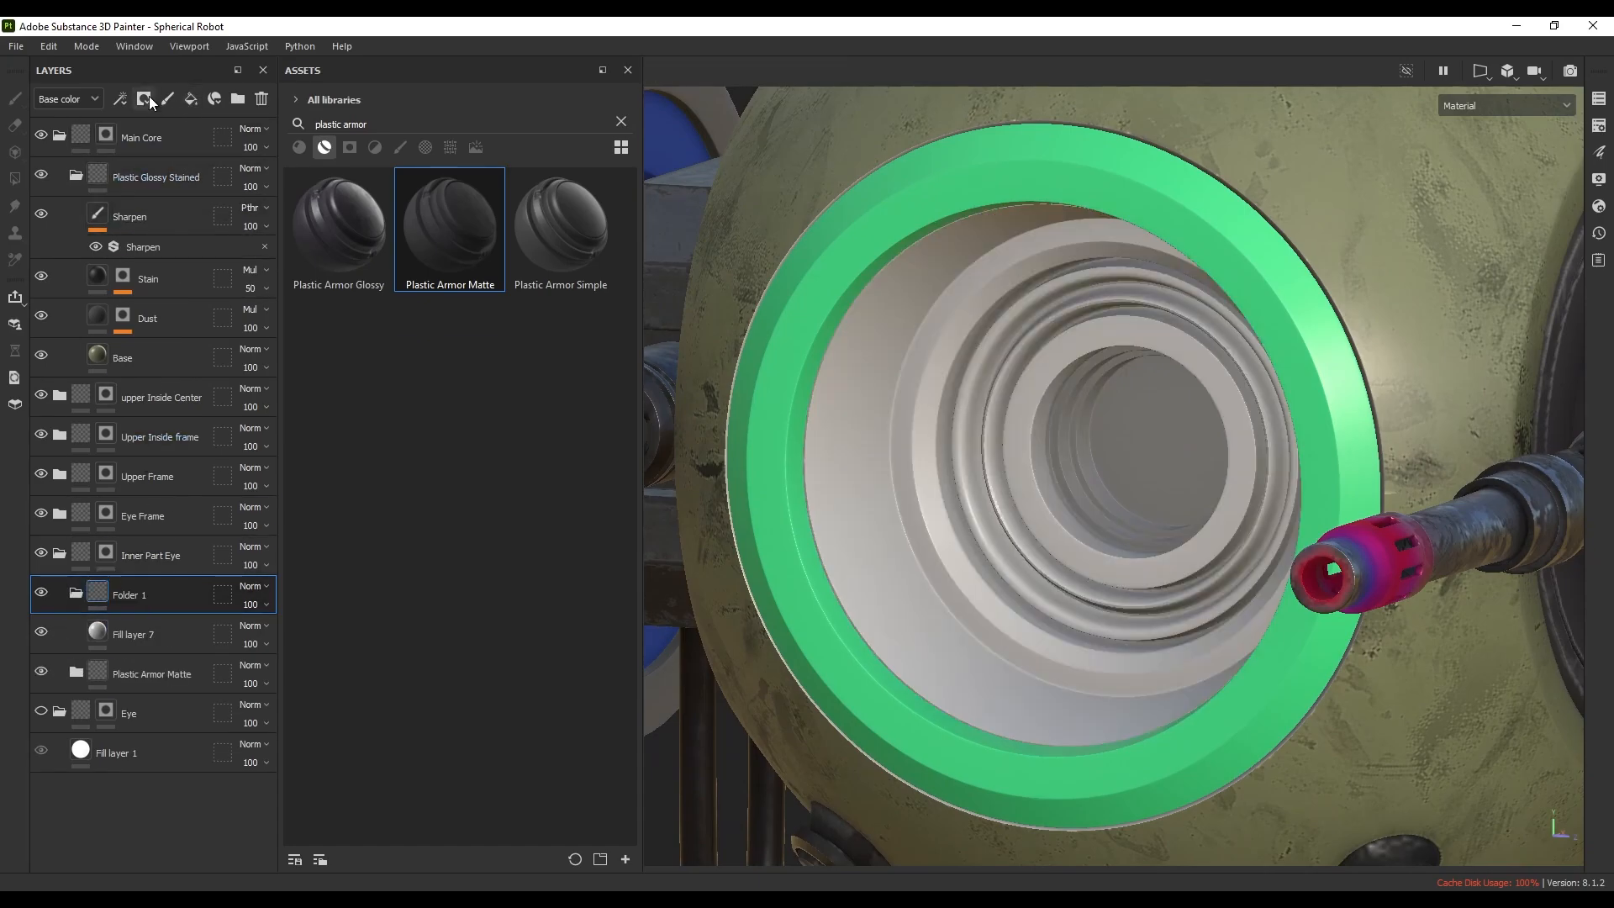
left_click(142, 98)
left_click(164, 143)
- Add a Fiber Glass Edge Wear generator to the mask of the new folder inside Inner Part Eye
right_click(124, 592)
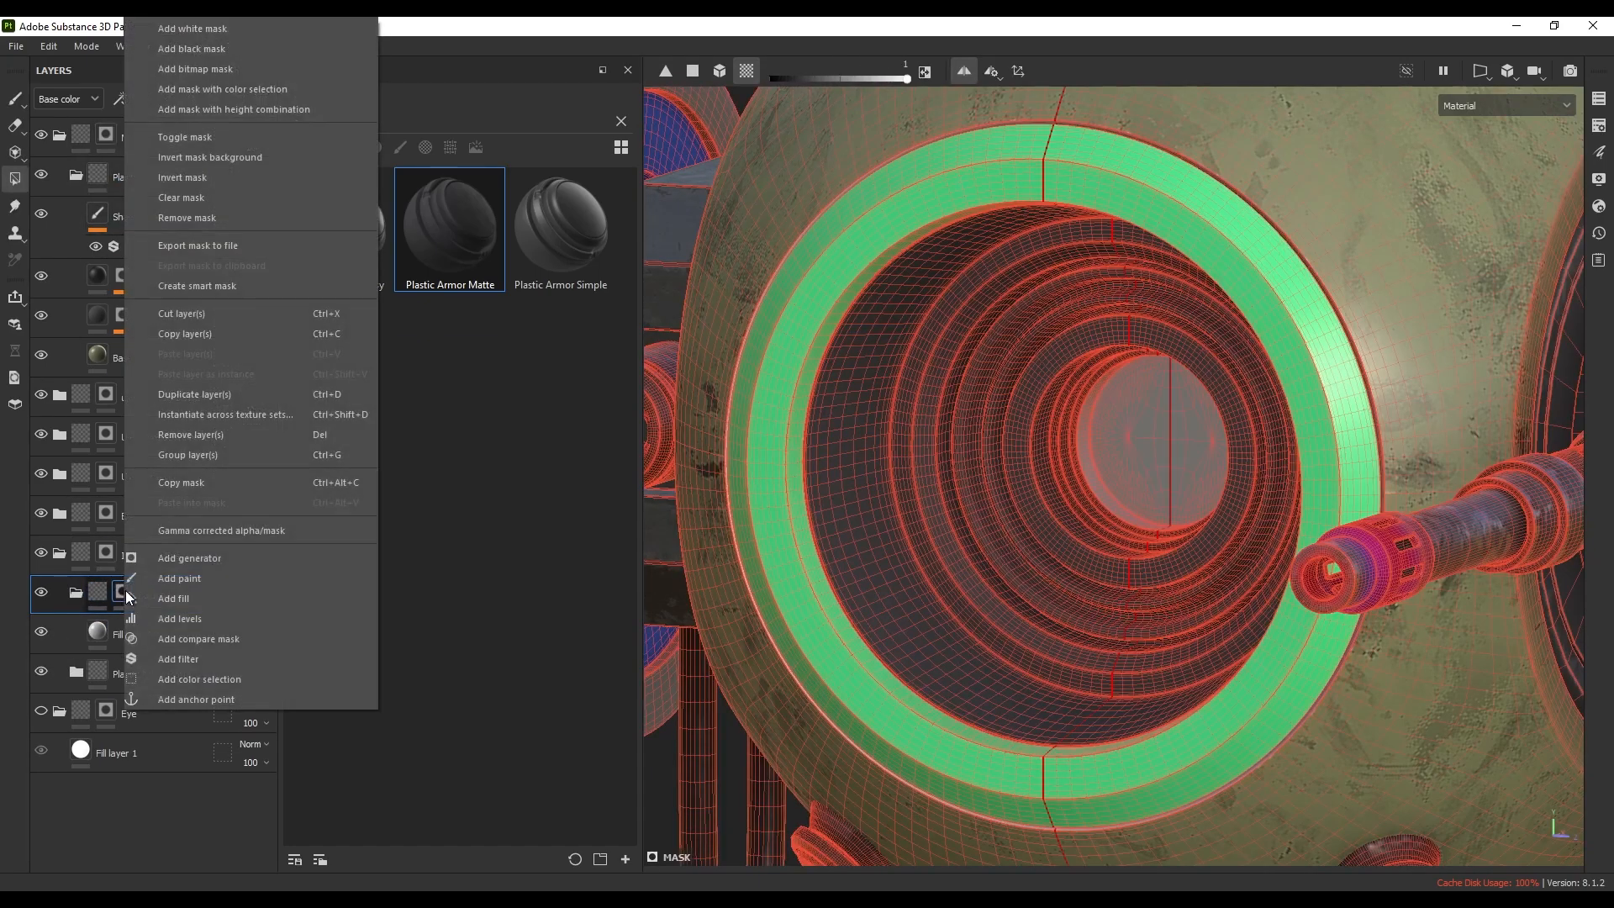
left_click(187, 558)
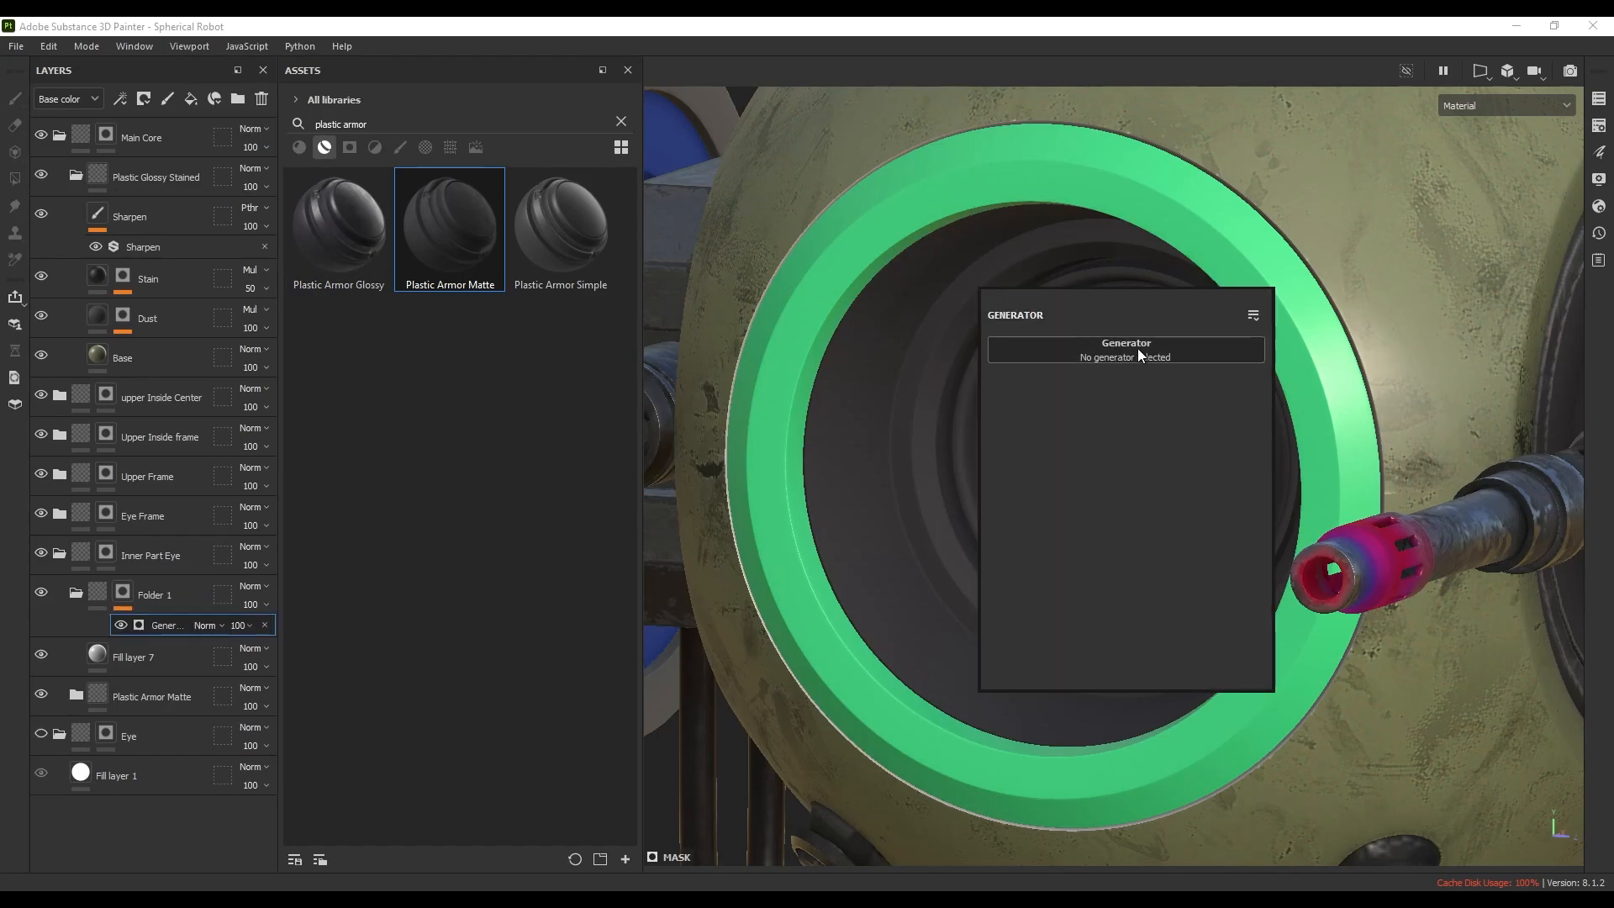
left_click(1138, 348)
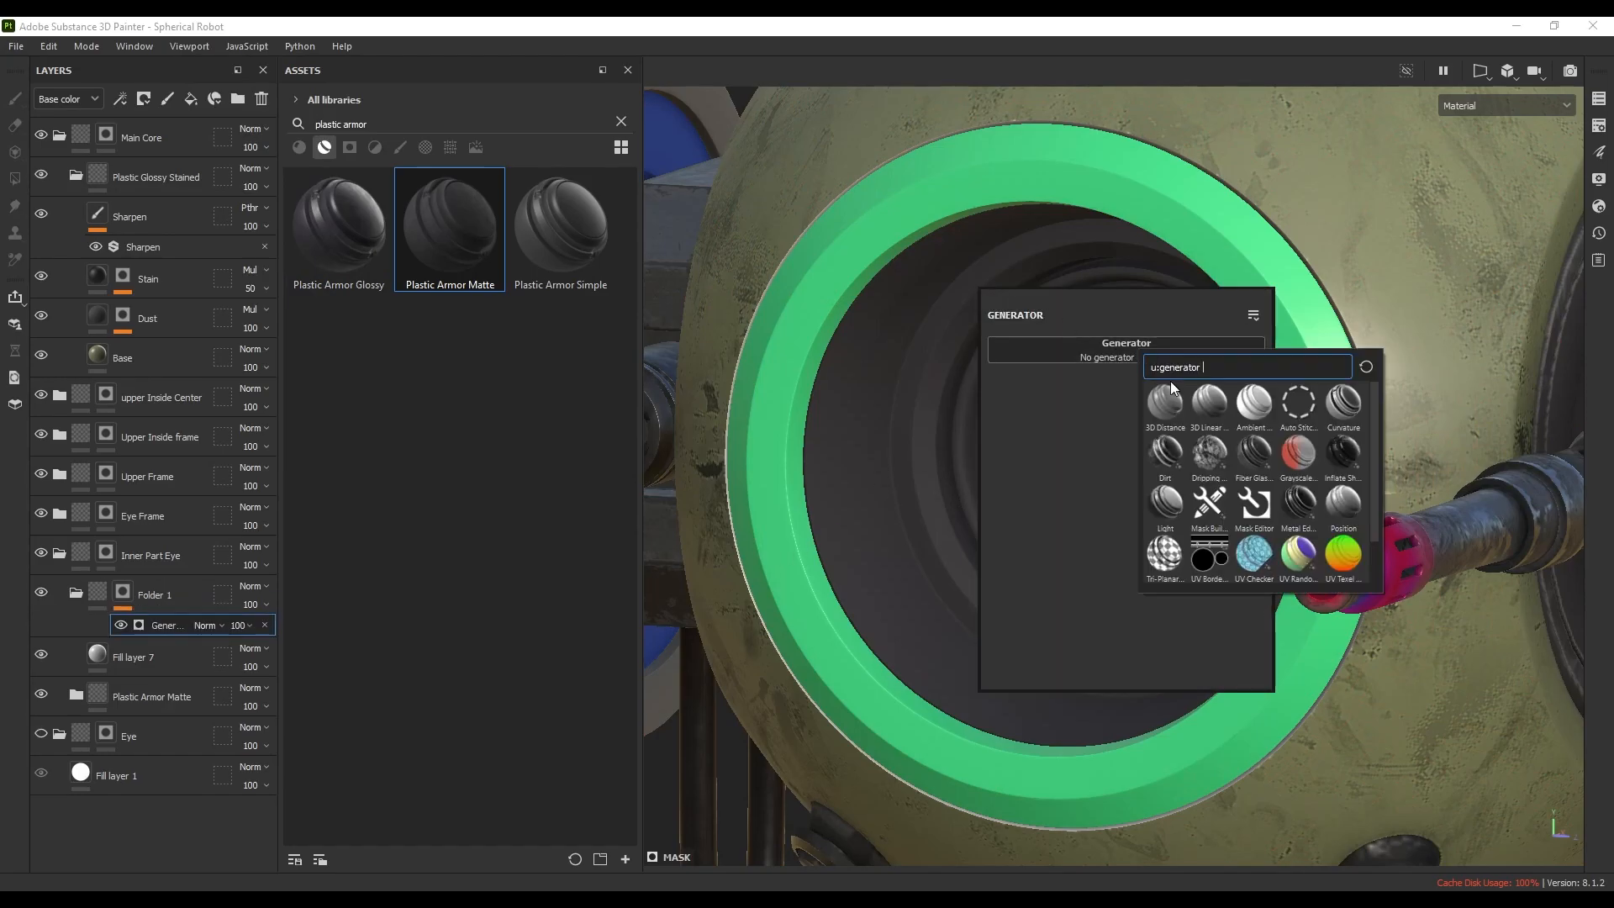
left_click(1258, 457)
left_click(1091, 265)
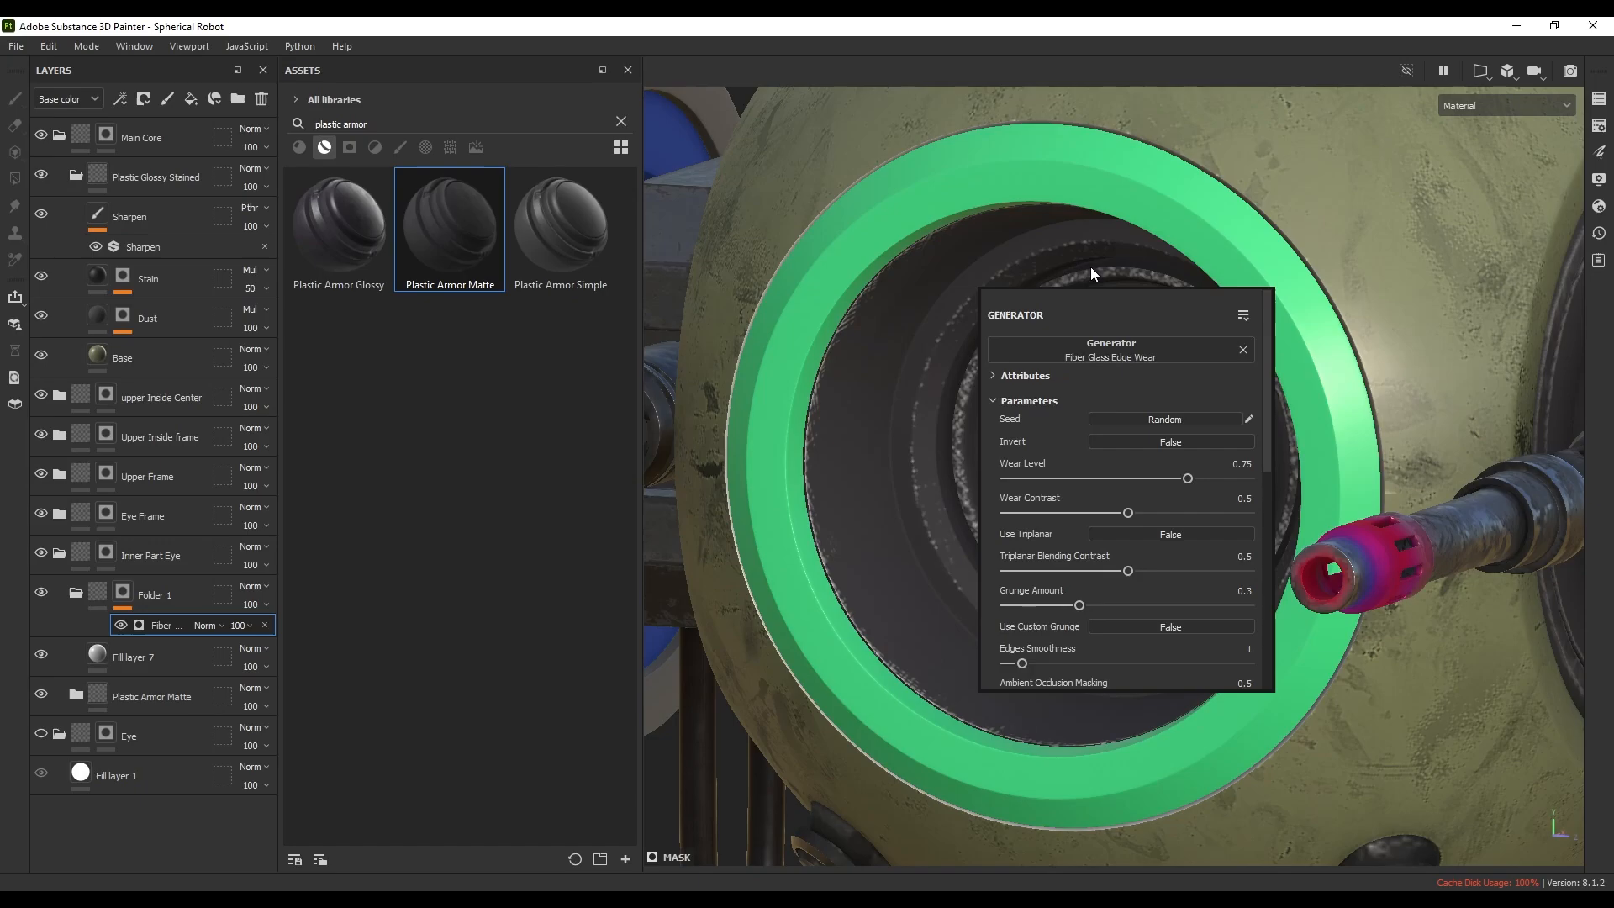
- Fine-tune the Wear Level and Wear Contrast of the Fiber Glass Edge Wear generator on the eye's inner rings
left_click_drag(1179, 353, 1092, 357, "alt")
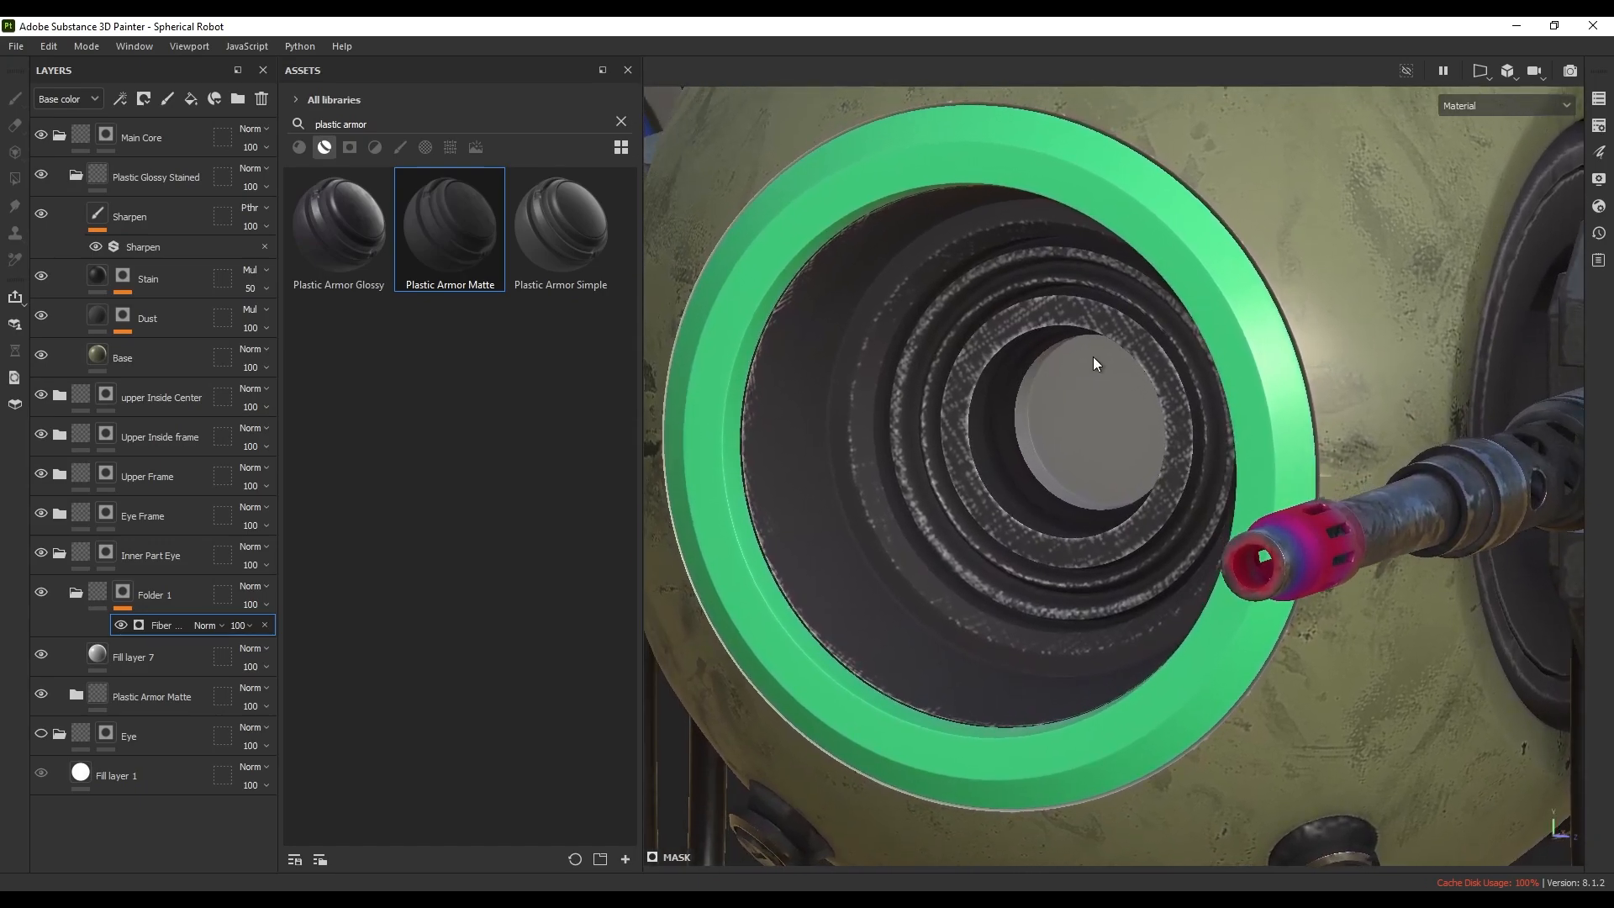
left_click_drag(1422, 479, 1358, 483)
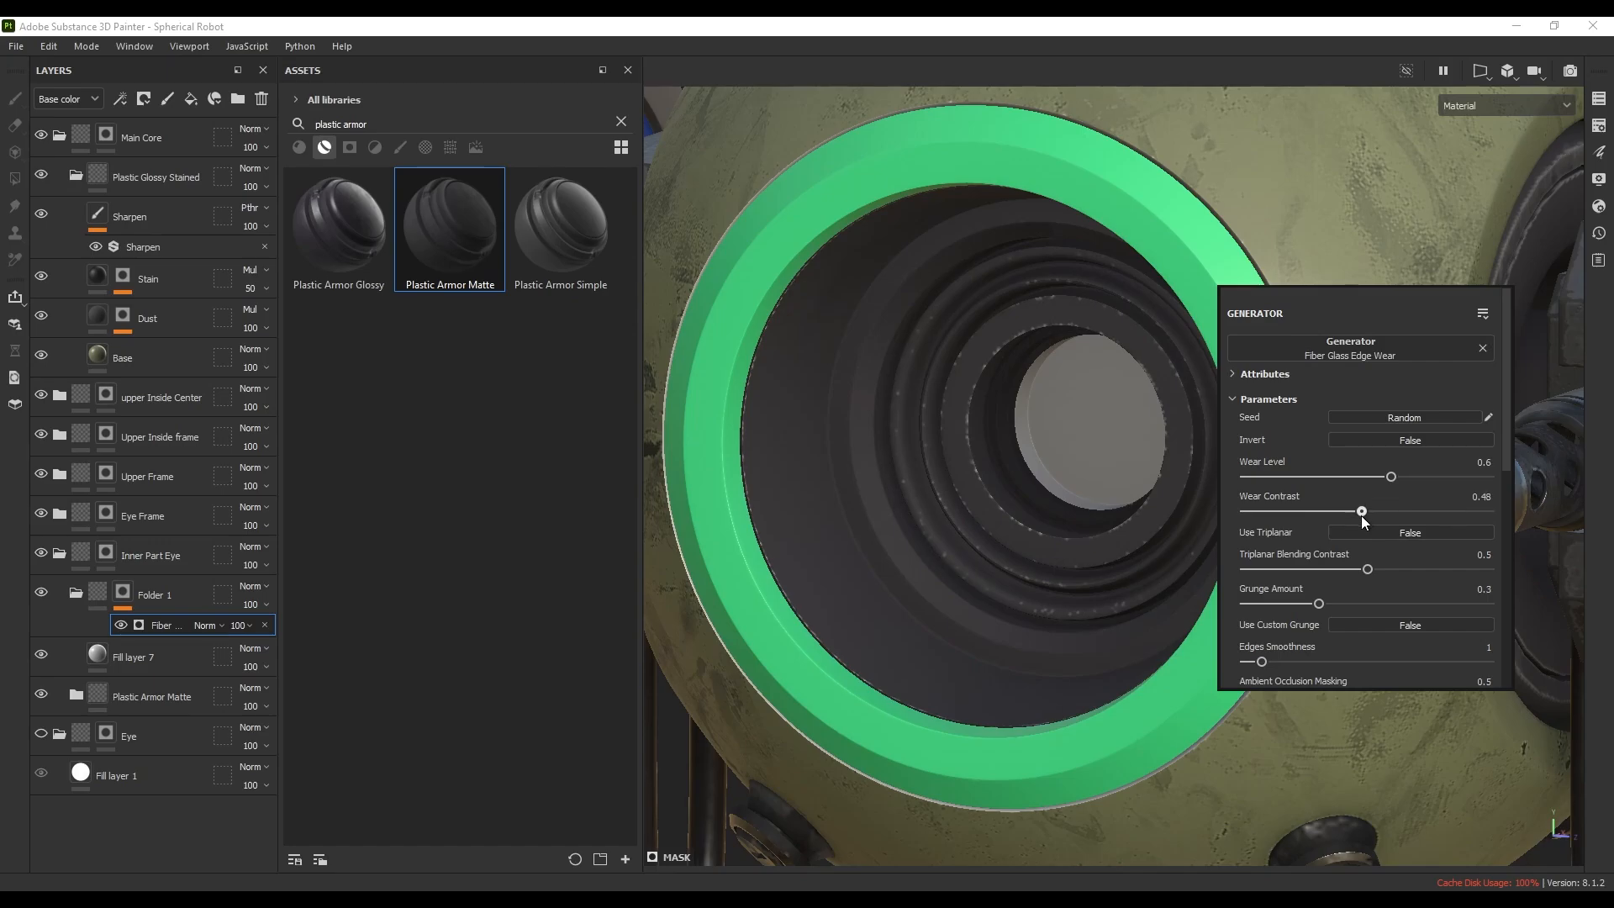
left_click_drag(1401, 477, 1429, 481)
- Darken the base color of the fill layer used for the edge wear inside the eye
left_click(102, 662)
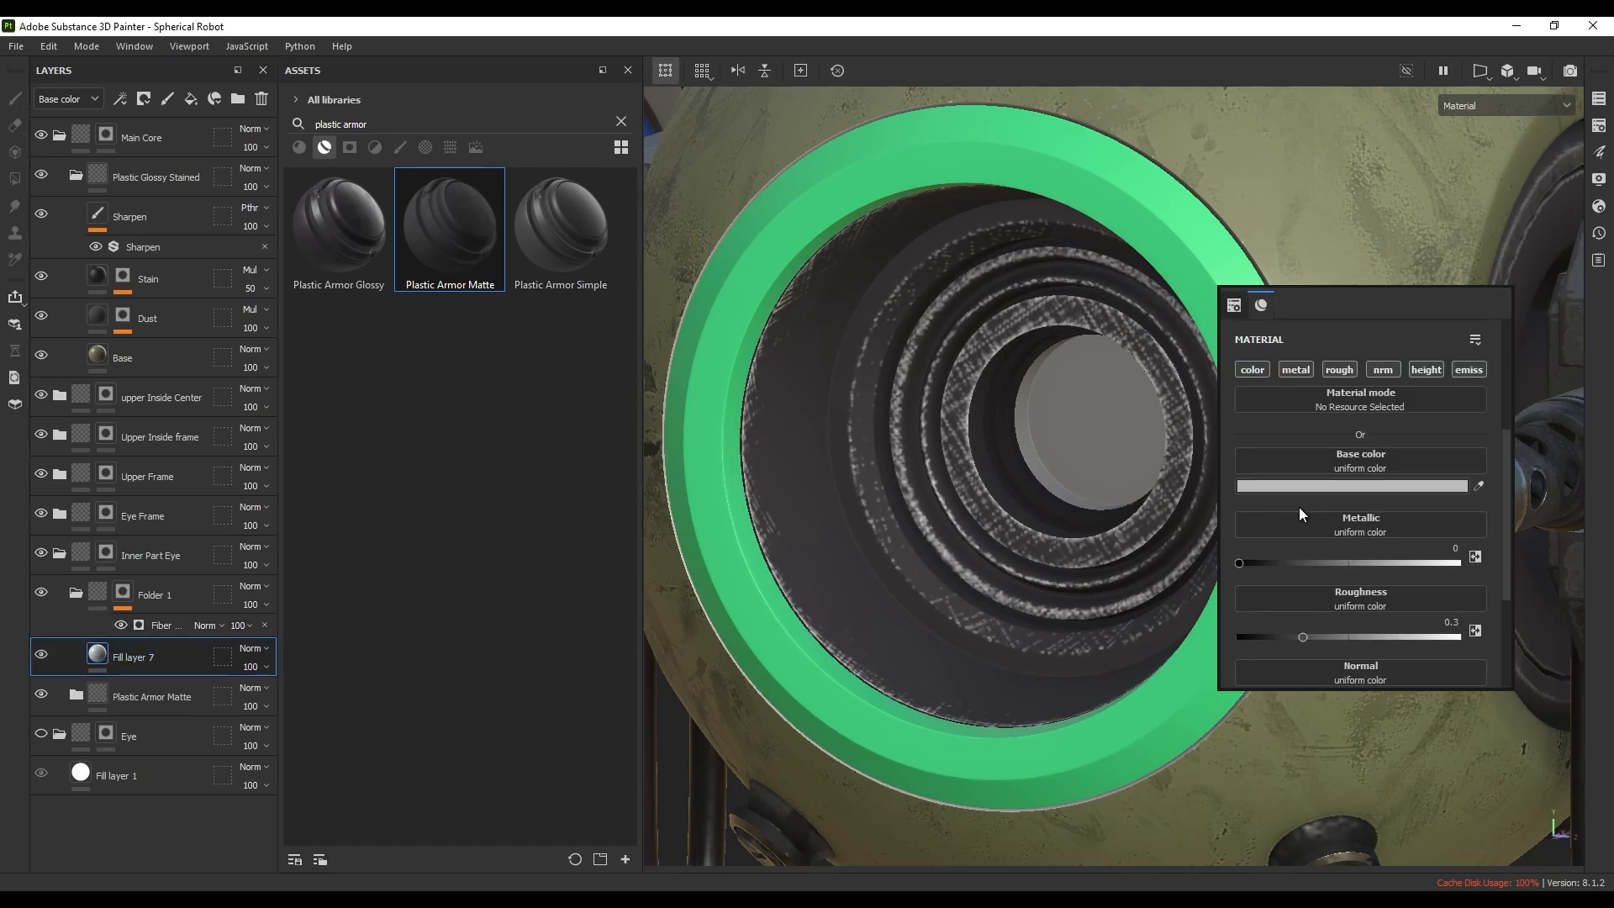
left_click(1338, 487)
left_click_drag(1384, 491, 1328, 531)
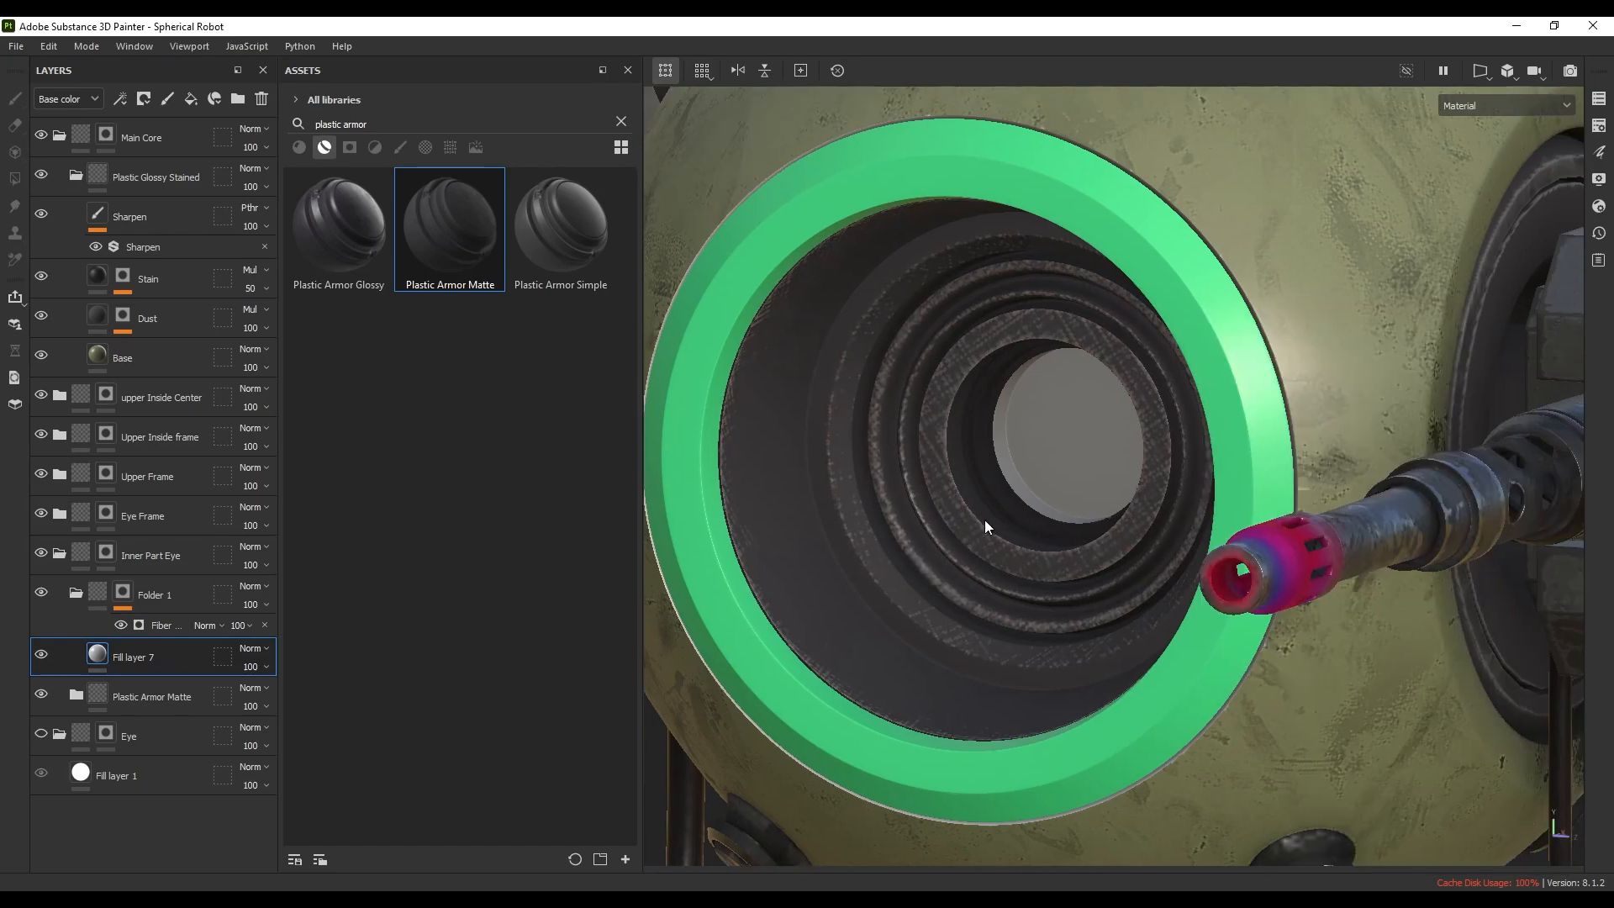
- Add a Paint effect to the edge-wear folder's mask and brush over the inner eye rings with symmetry turned off
left_click(123, 593)
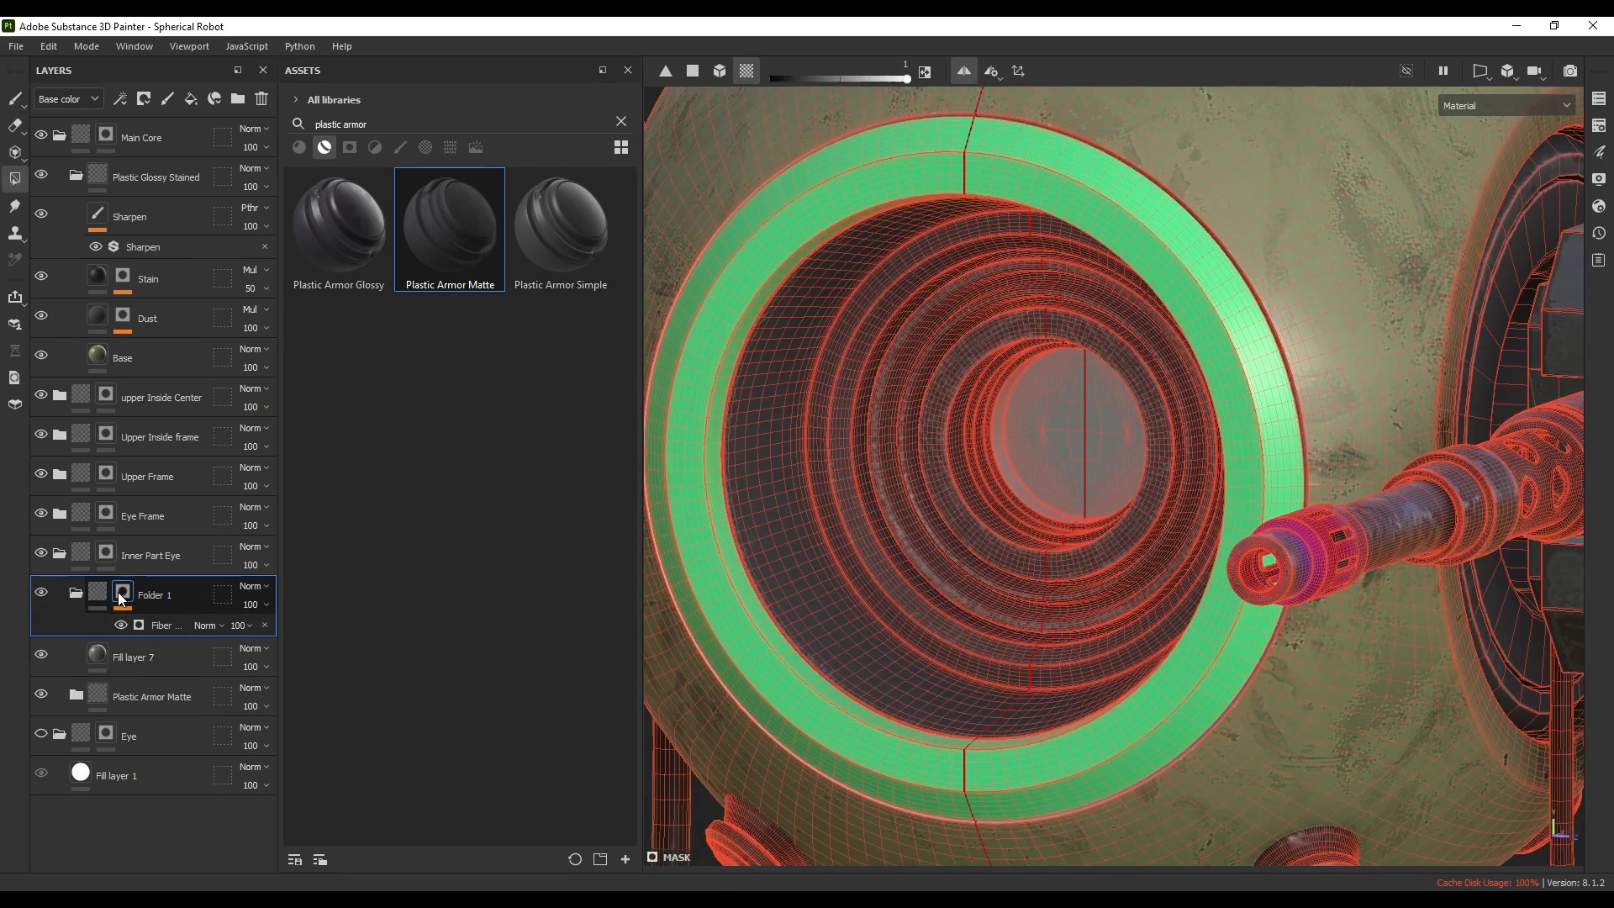
right_click(124, 596)
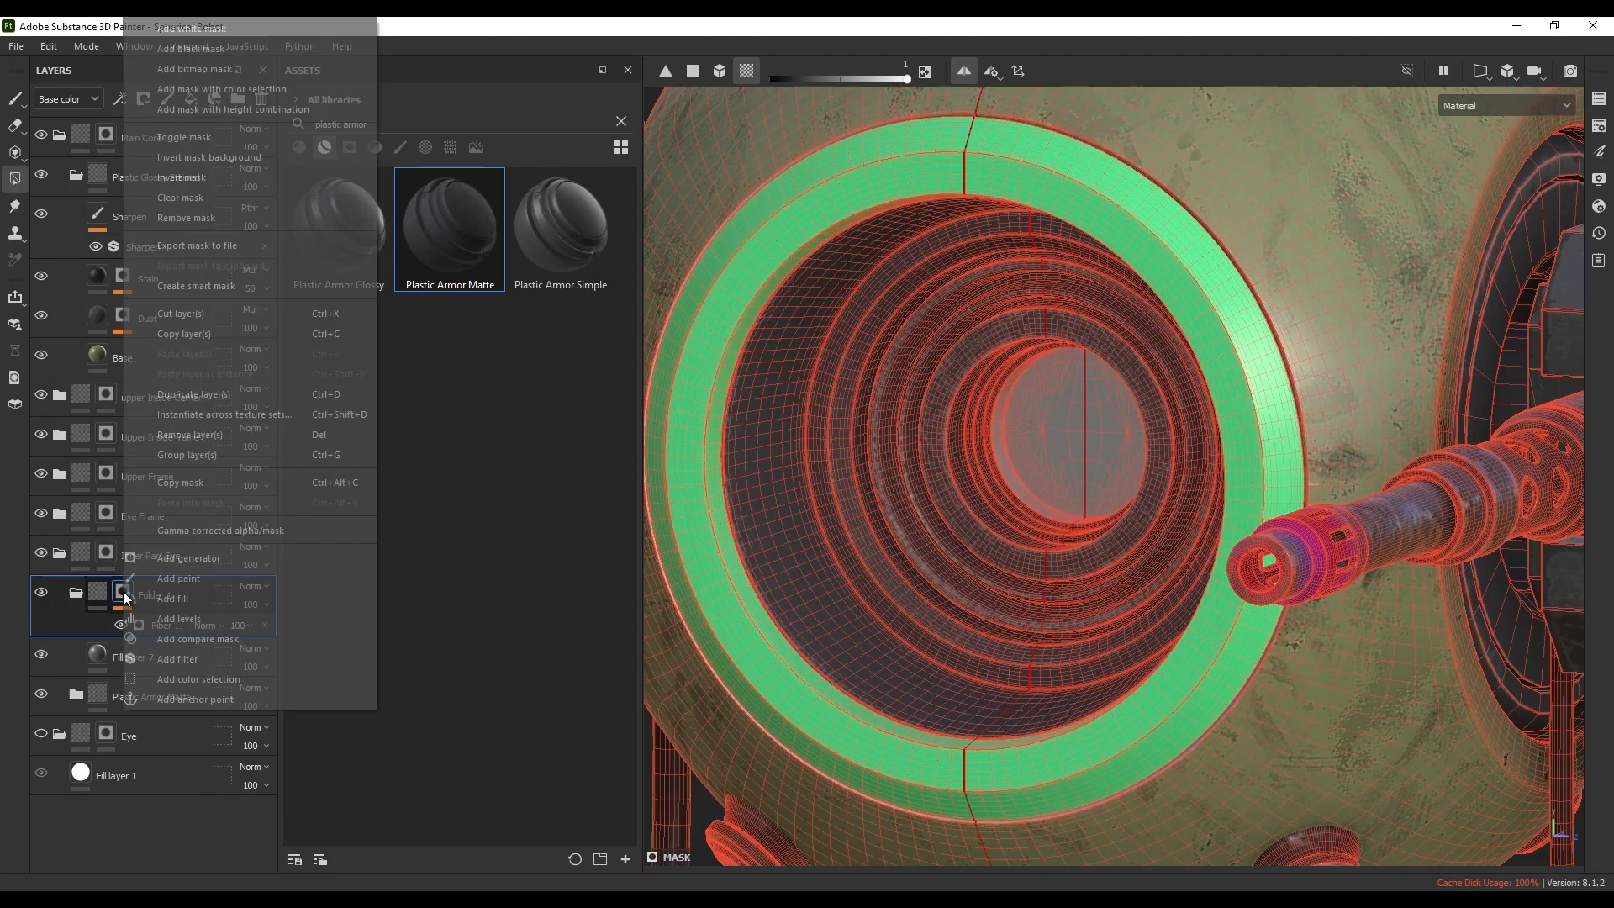
left_click(187, 583)
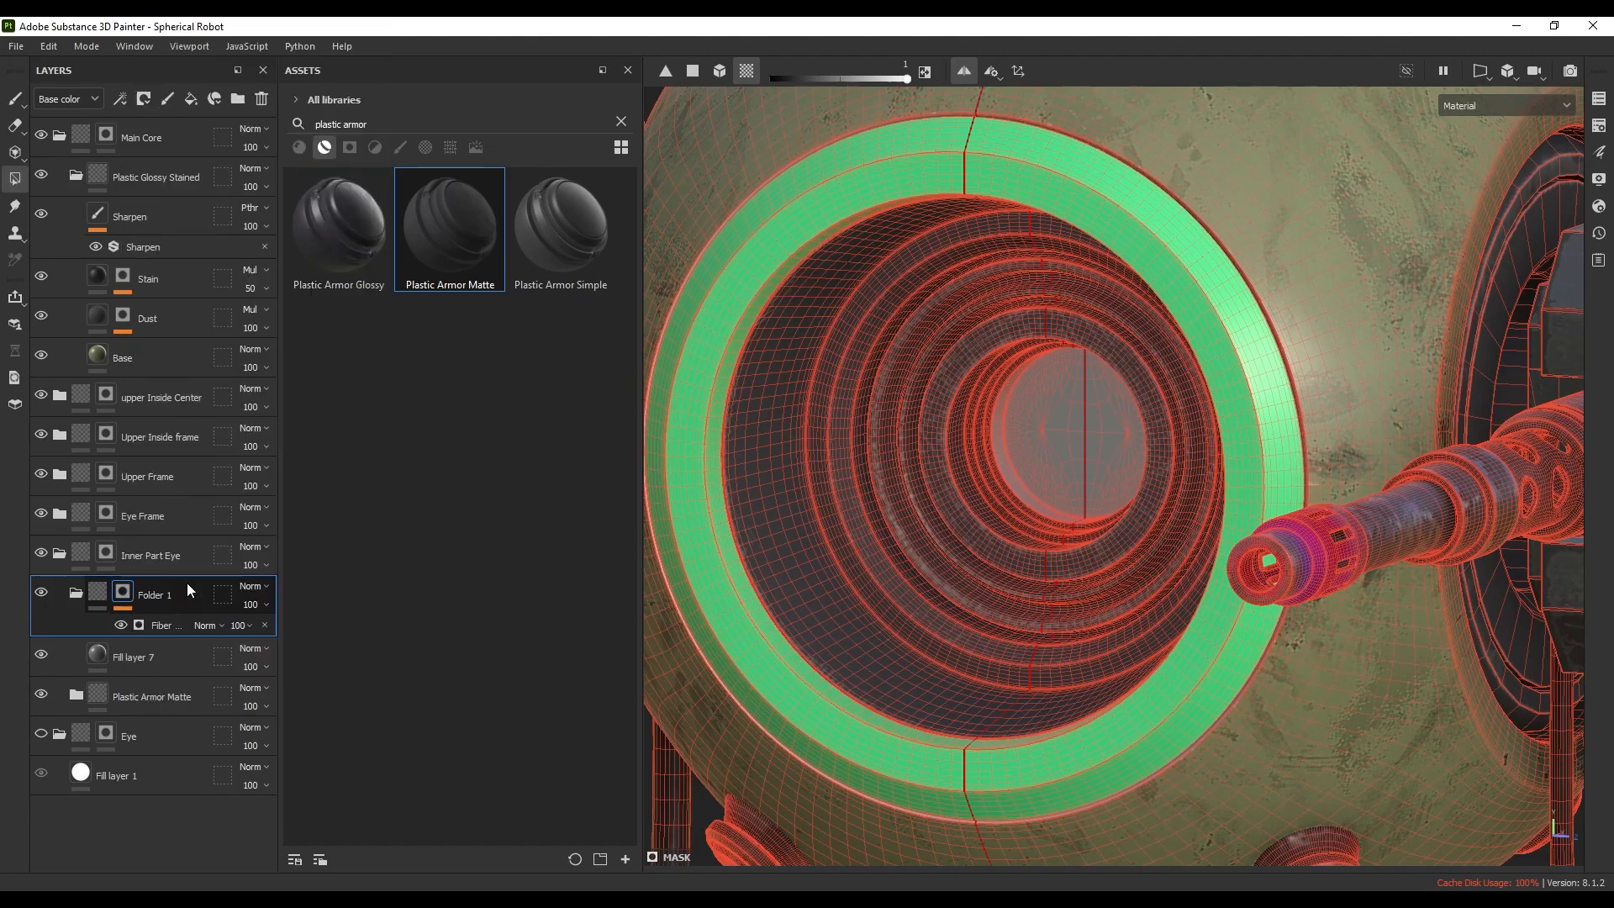
left_click(21, 98)
scroll(995, 418, "up", 2)
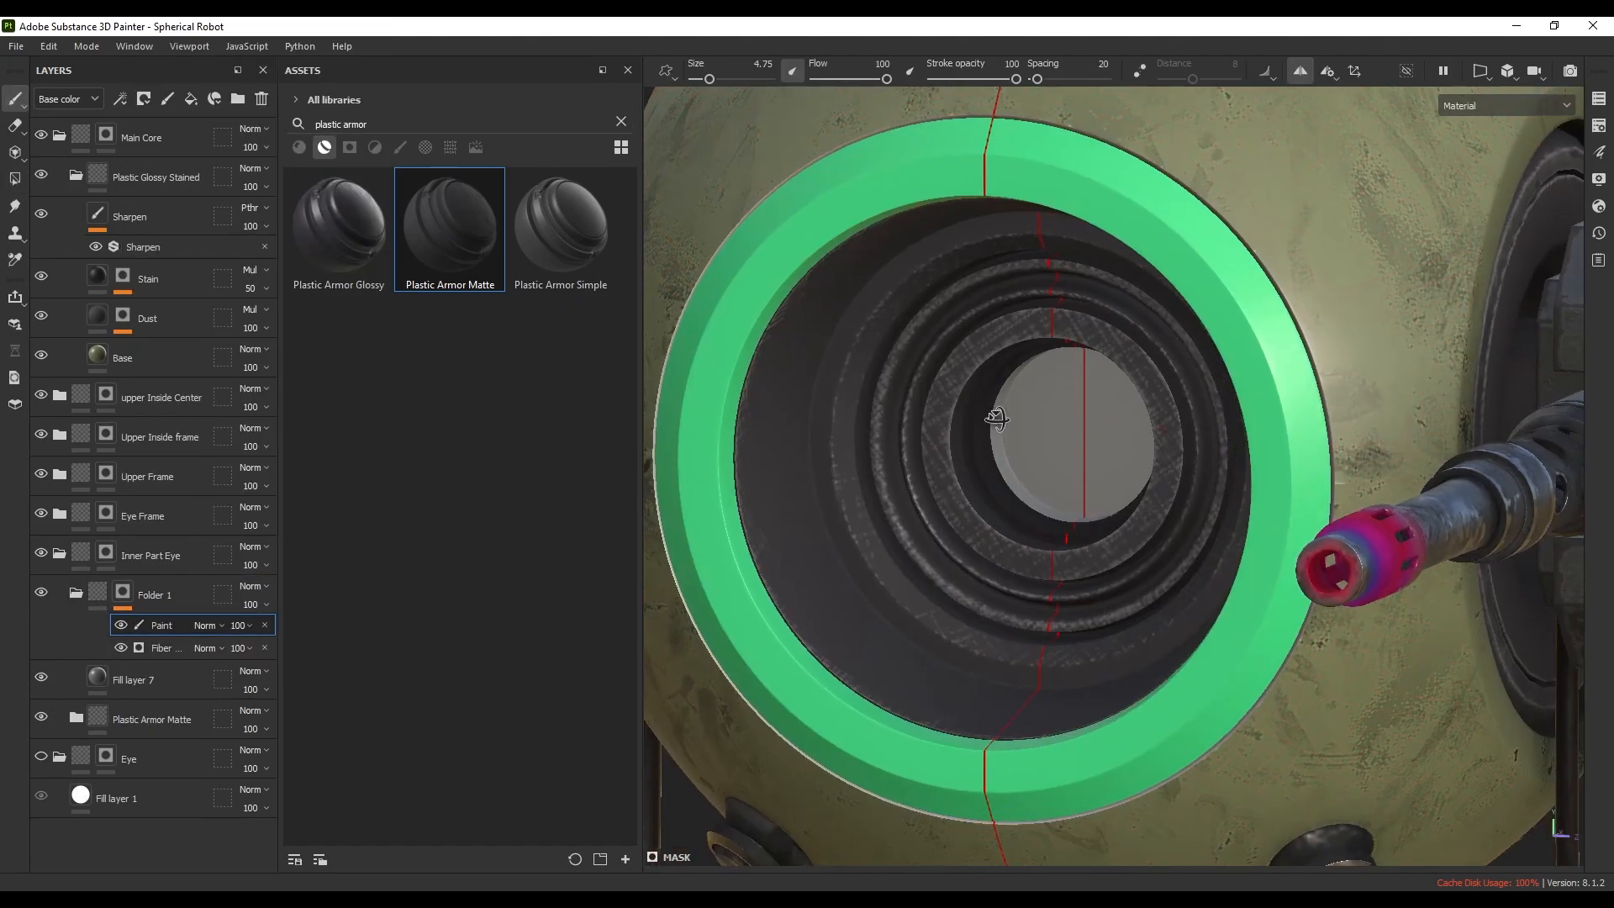
left_click(1301, 70)
scroll(1017, 335, "up", 2)
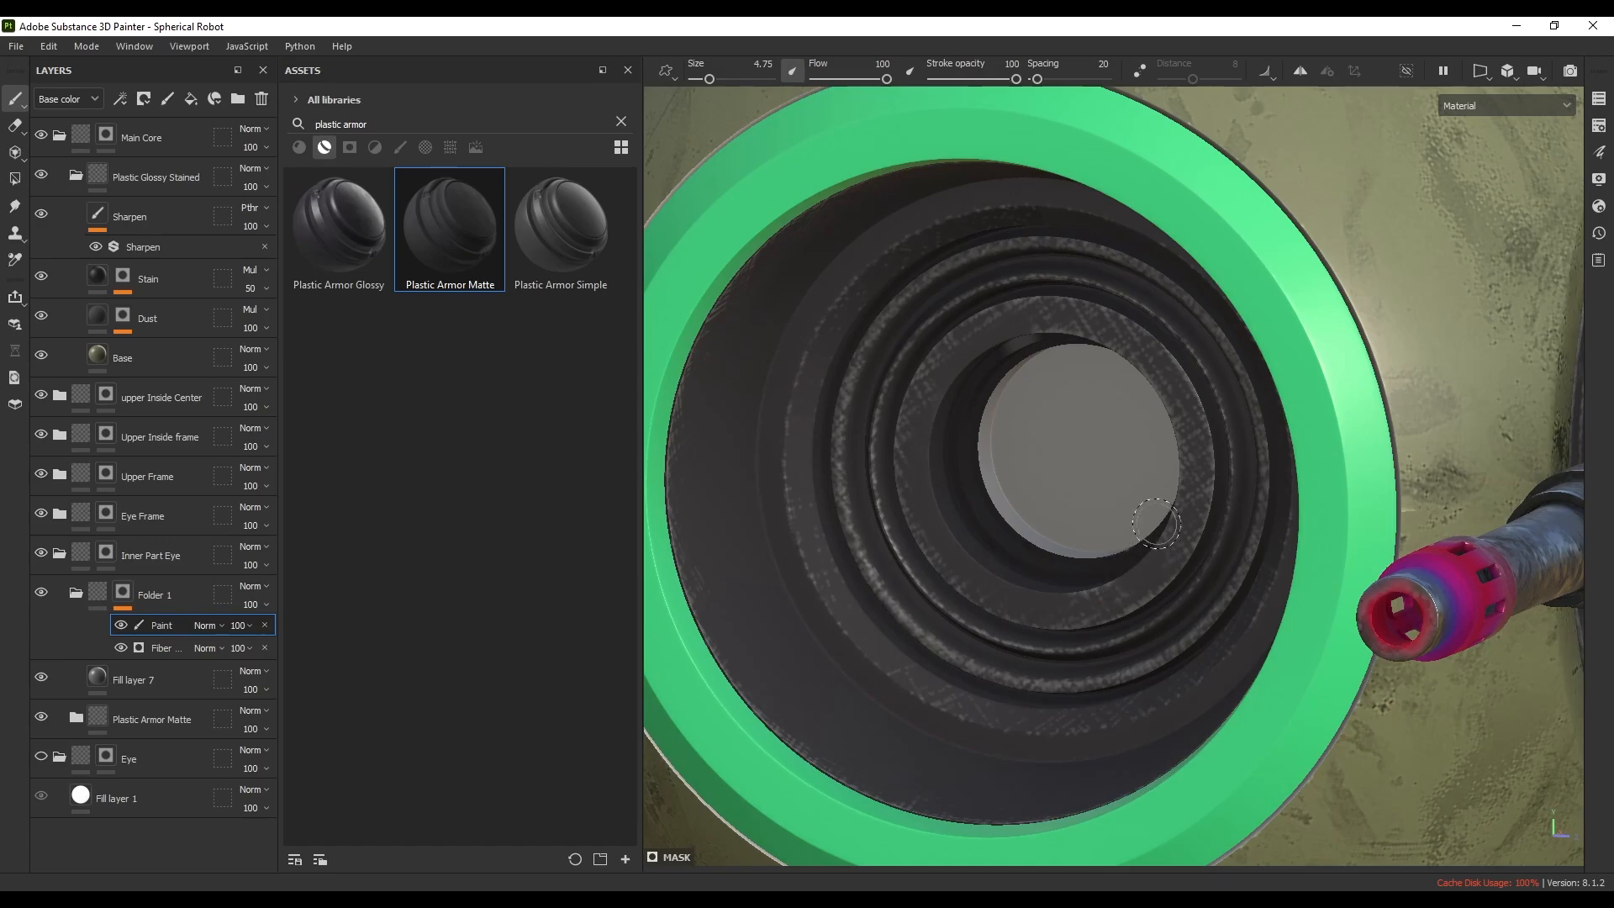
left_click_drag(1062, 326, 866, 523, "alt")
- Readjust the base color of Fill layer 7 to a neutral gray for the inner eye's edge wear
scroll(1219, 410, "down", 3)
scroll(866, 522, "down", 2)
left_click(160, 679)
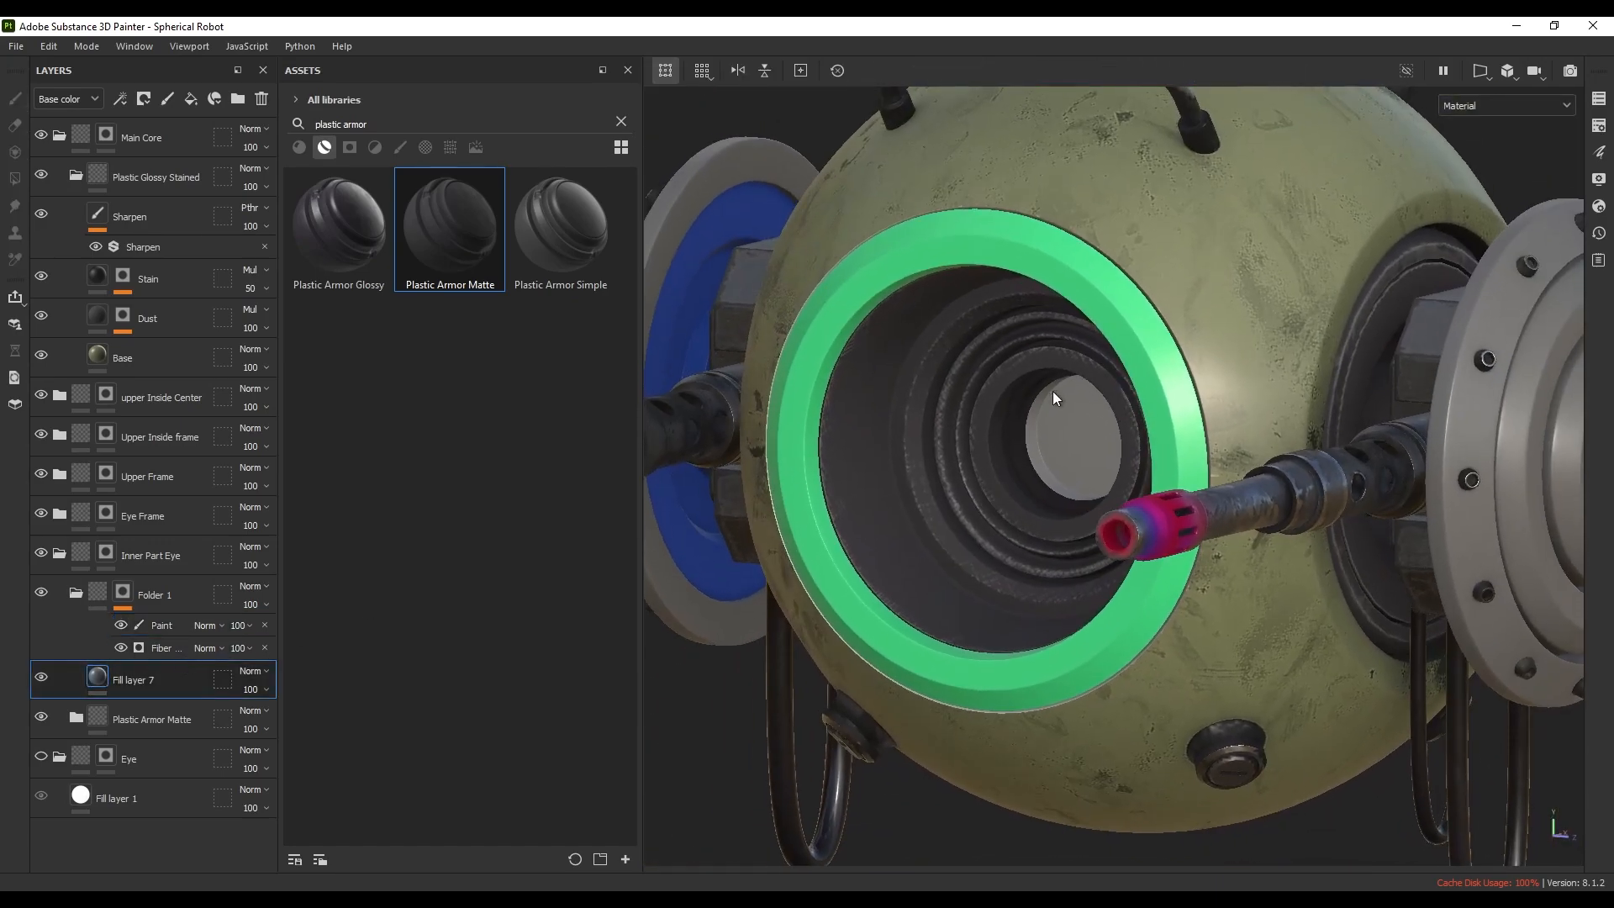
right_click(1084, 385)
left_click(1193, 574)
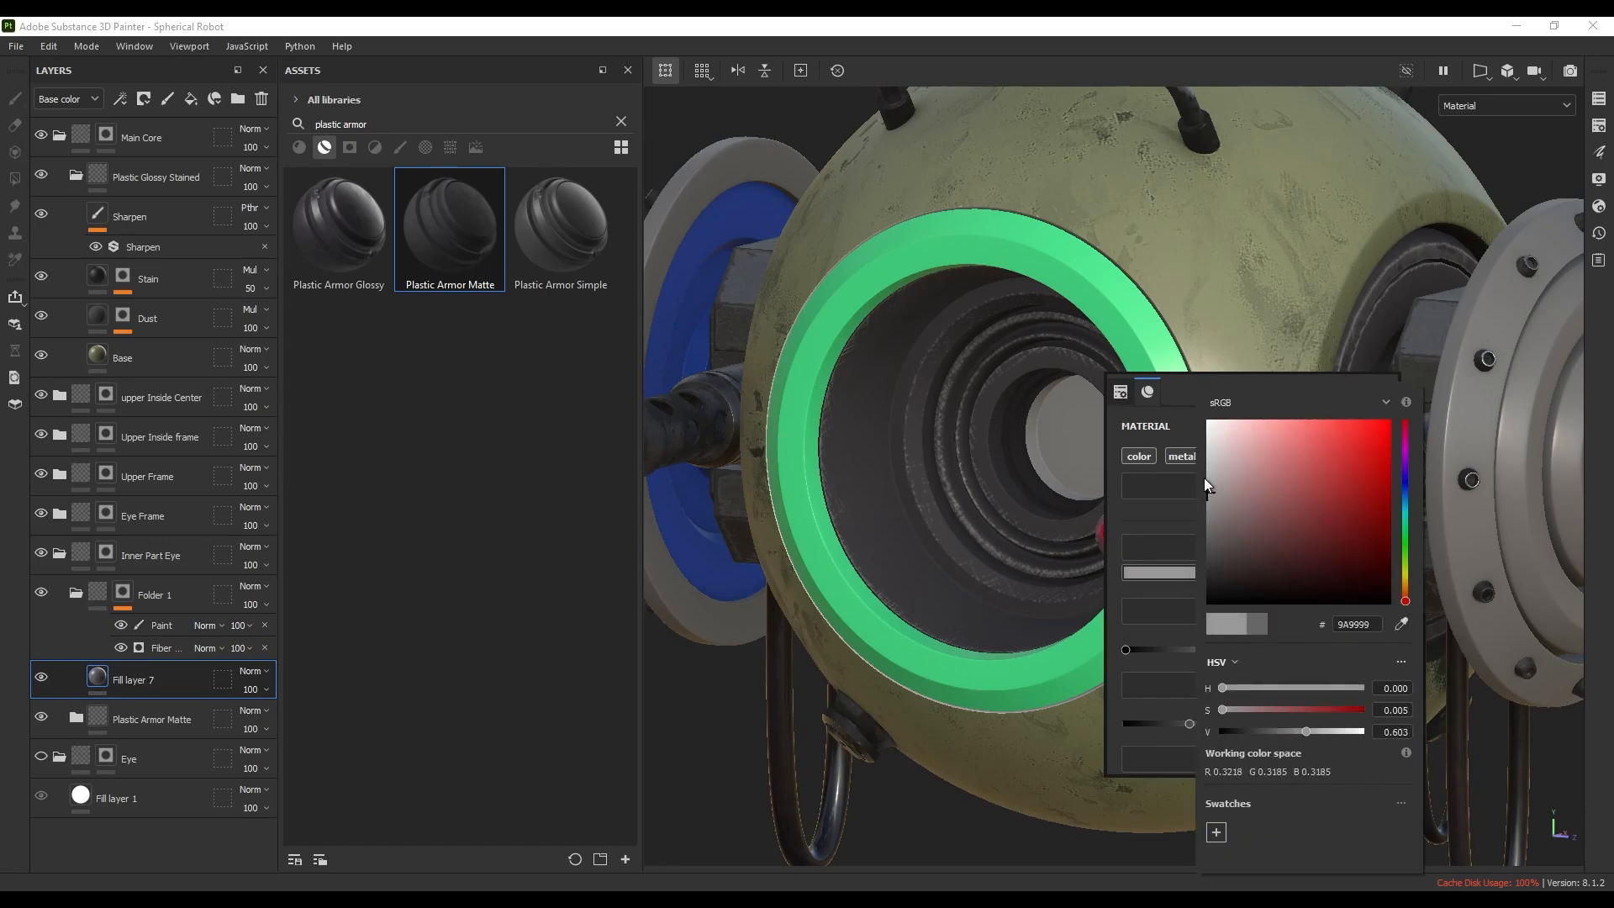
left_click_drag(1216, 536, 1178, 529)
middle_click_drag(972, 526, 1000, 519, "alt")
- Collapse the Inner Part Eye folders and replace the green fill layer in Eye Frame with the Plastic Armor Glossy smart material
left_click(76, 593)
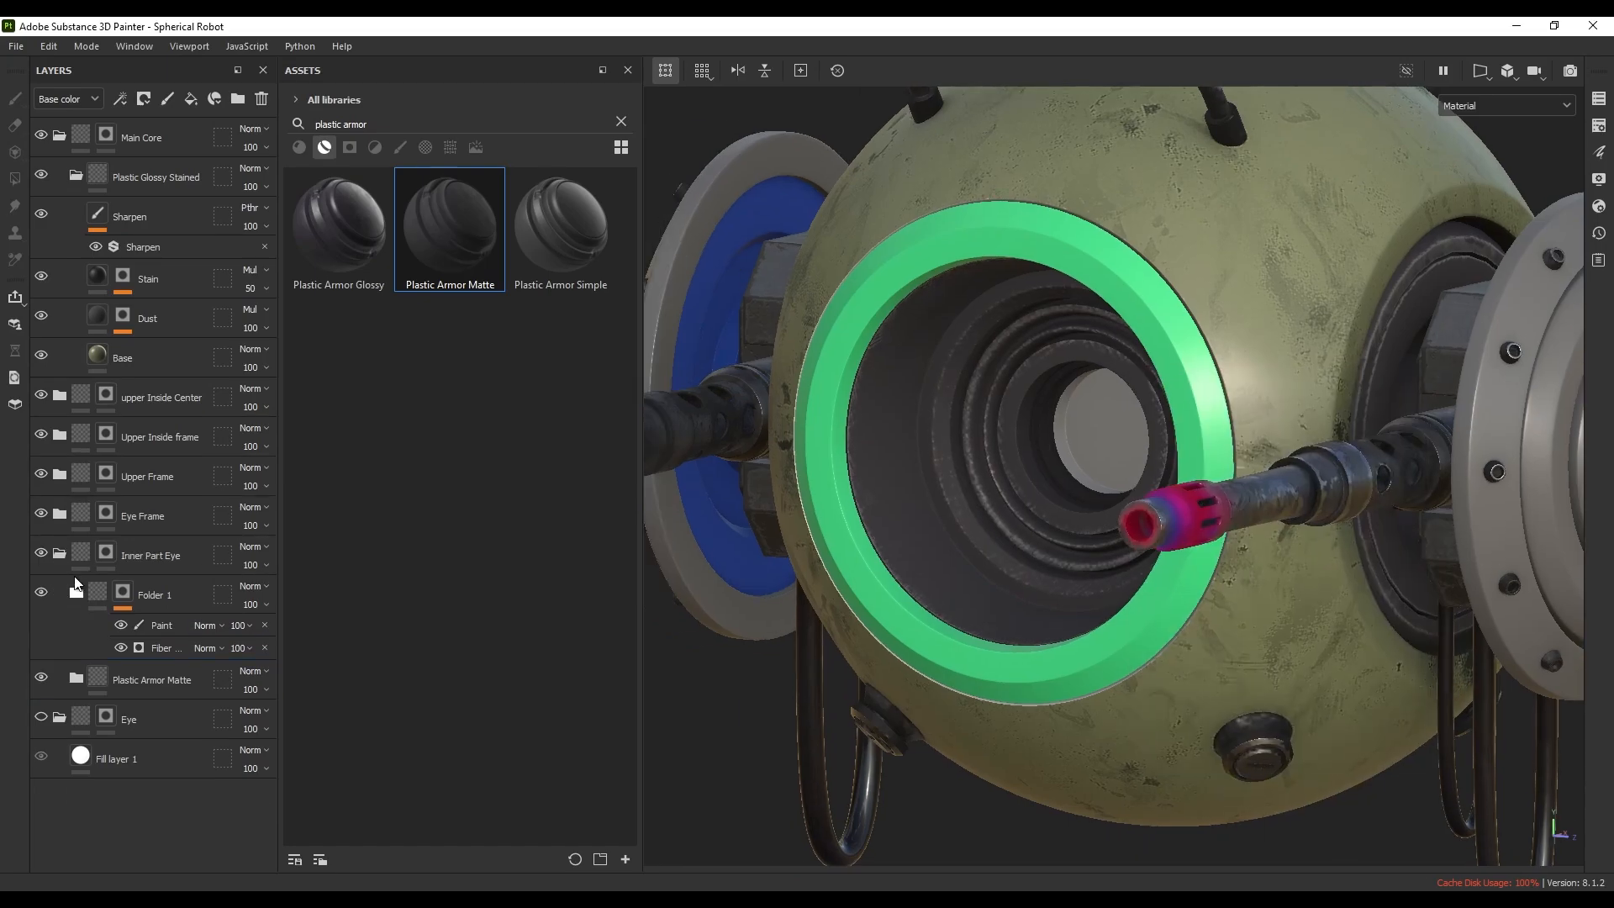
left_click(59, 554)
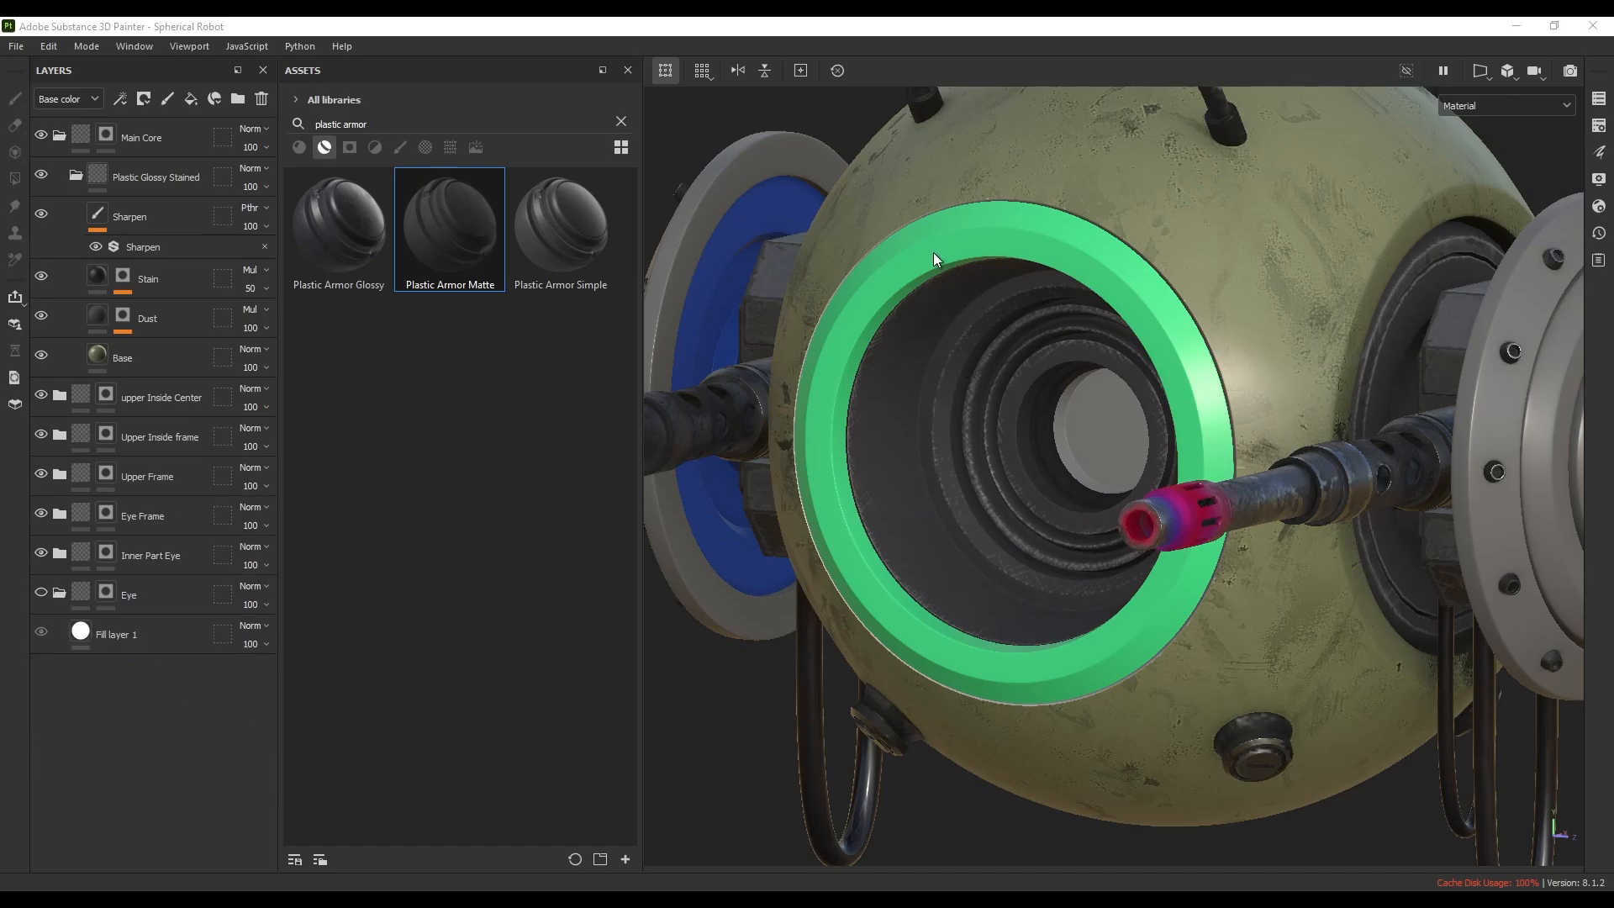
left_click(60, 514)
left_click(156, 558)
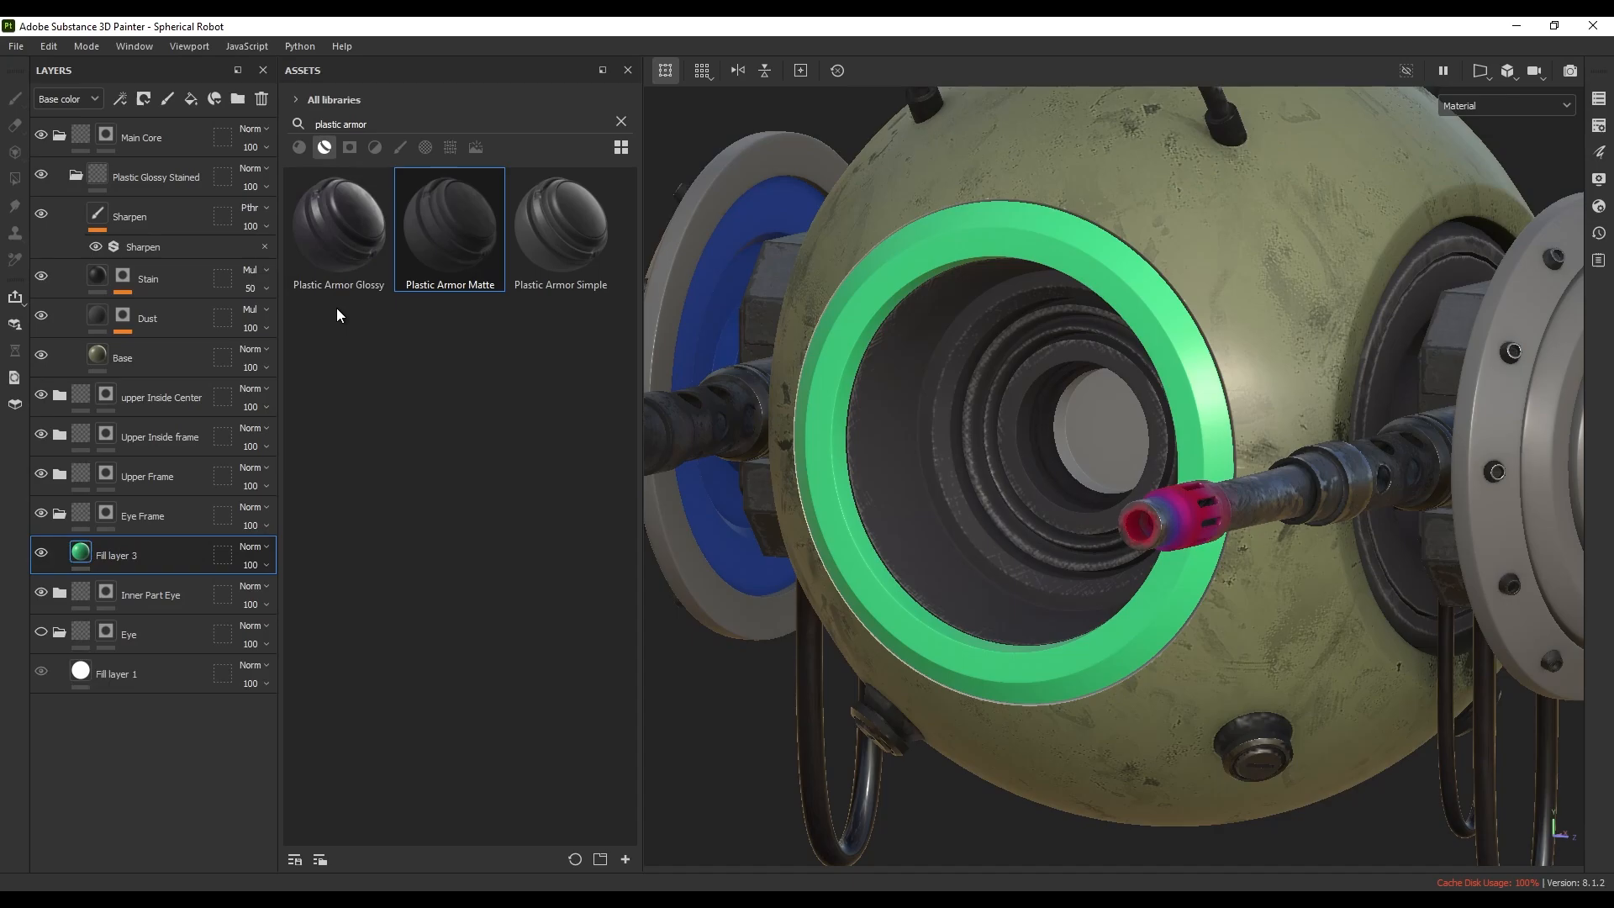
left_click_drag(340, 240, 159, 543)
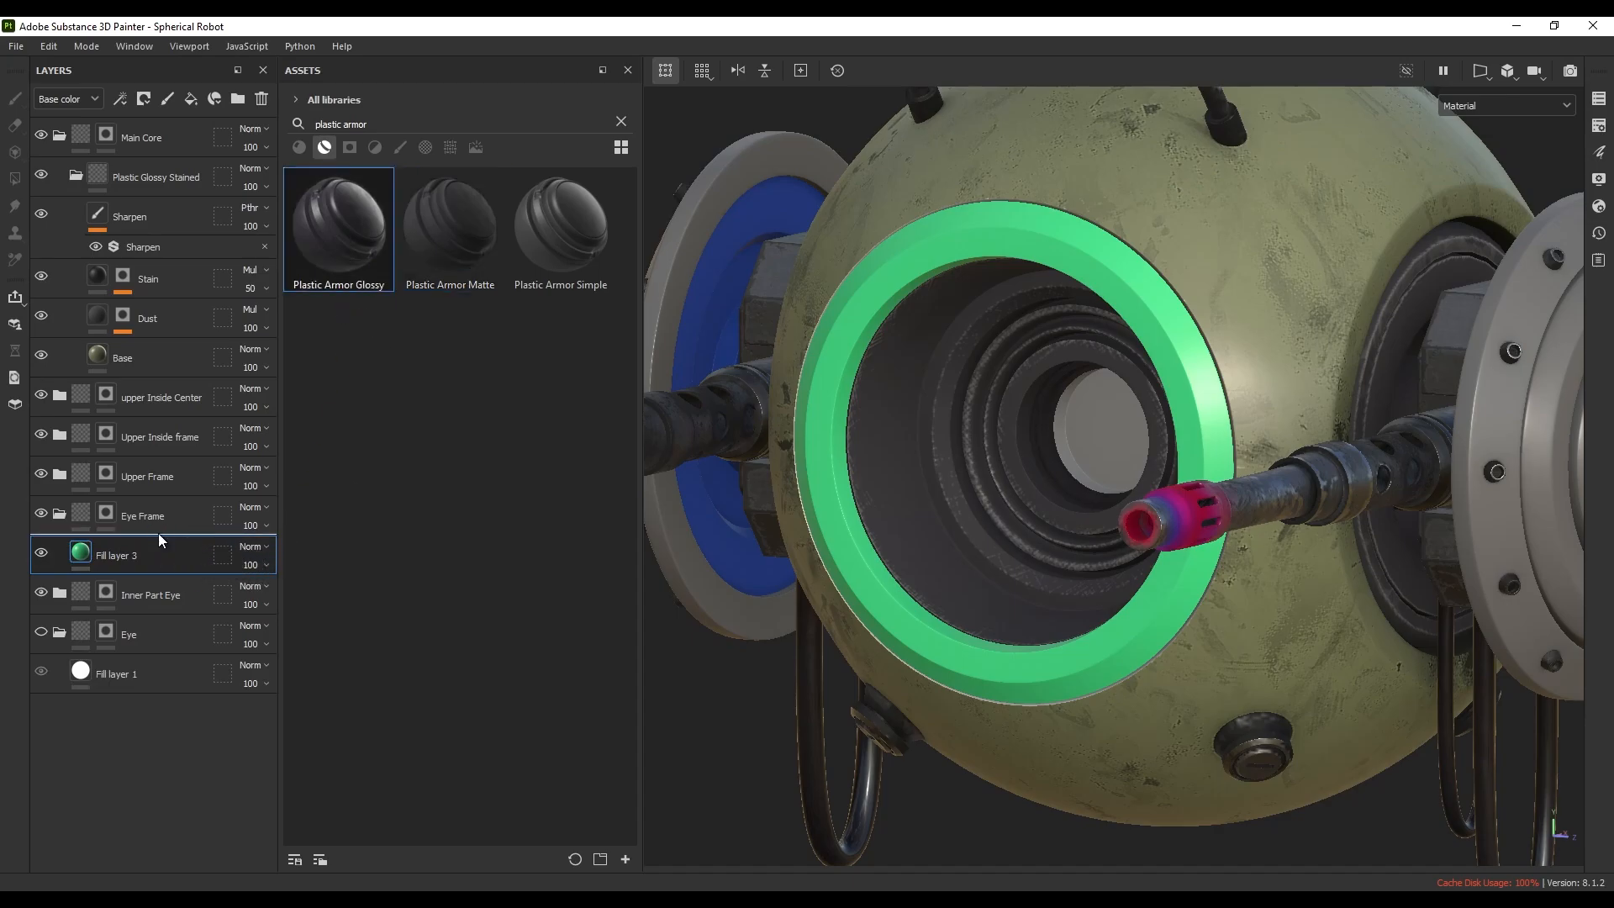
left_click(132, 592)
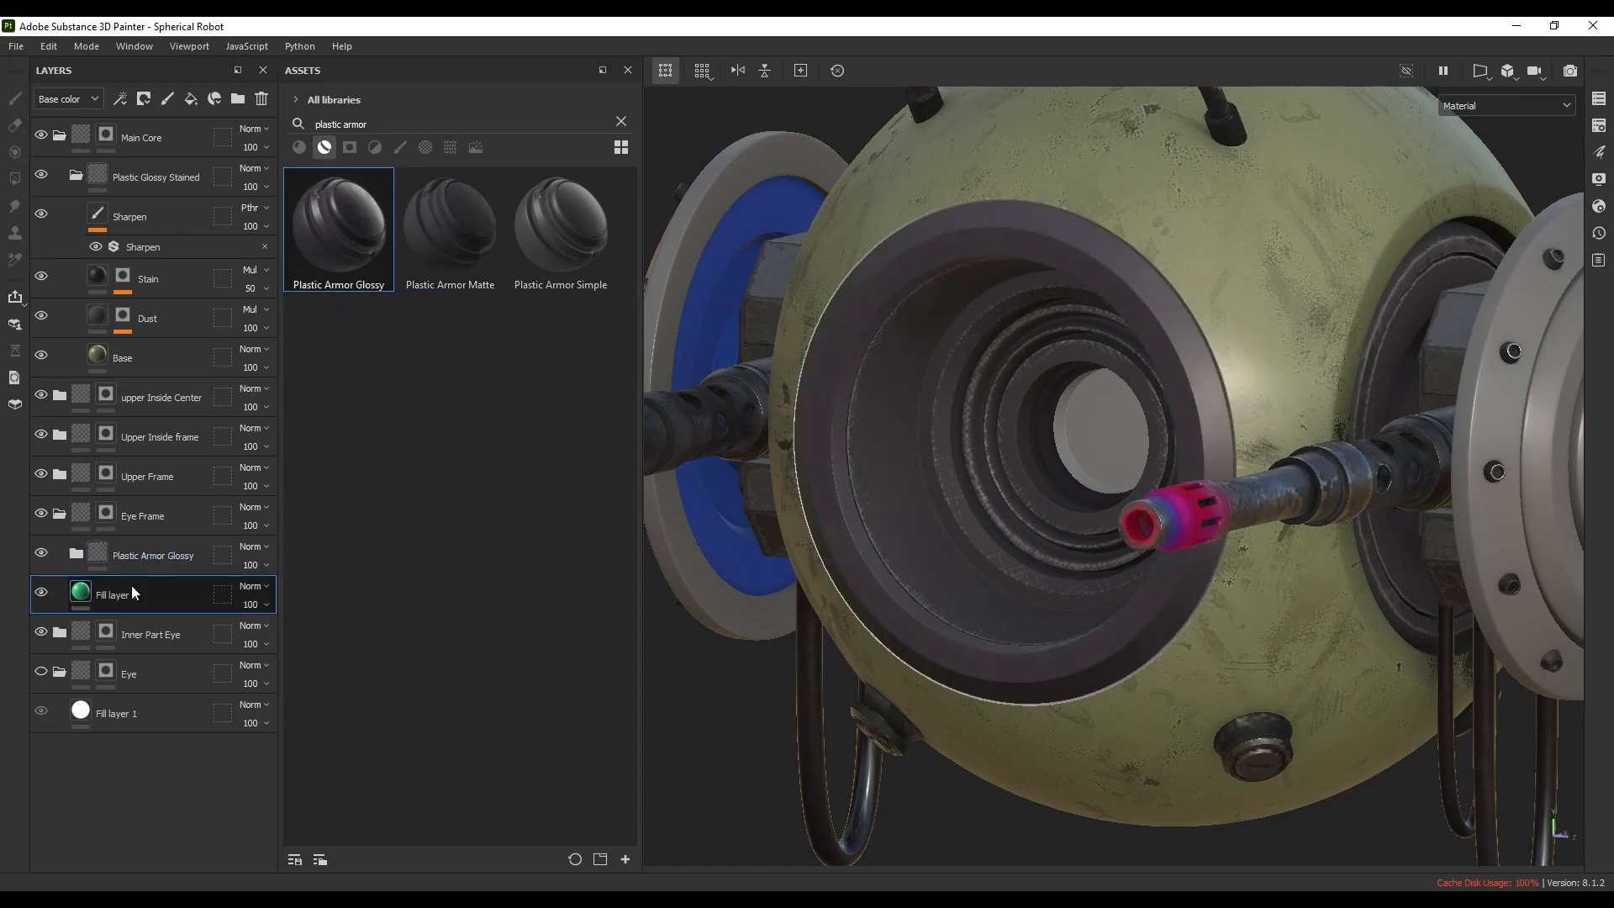
- Place a new fill layer above Plastic Armor Glossy in the Eye Frame folder and give it a black mask
left_click_drag(132, 593, 80, 558)
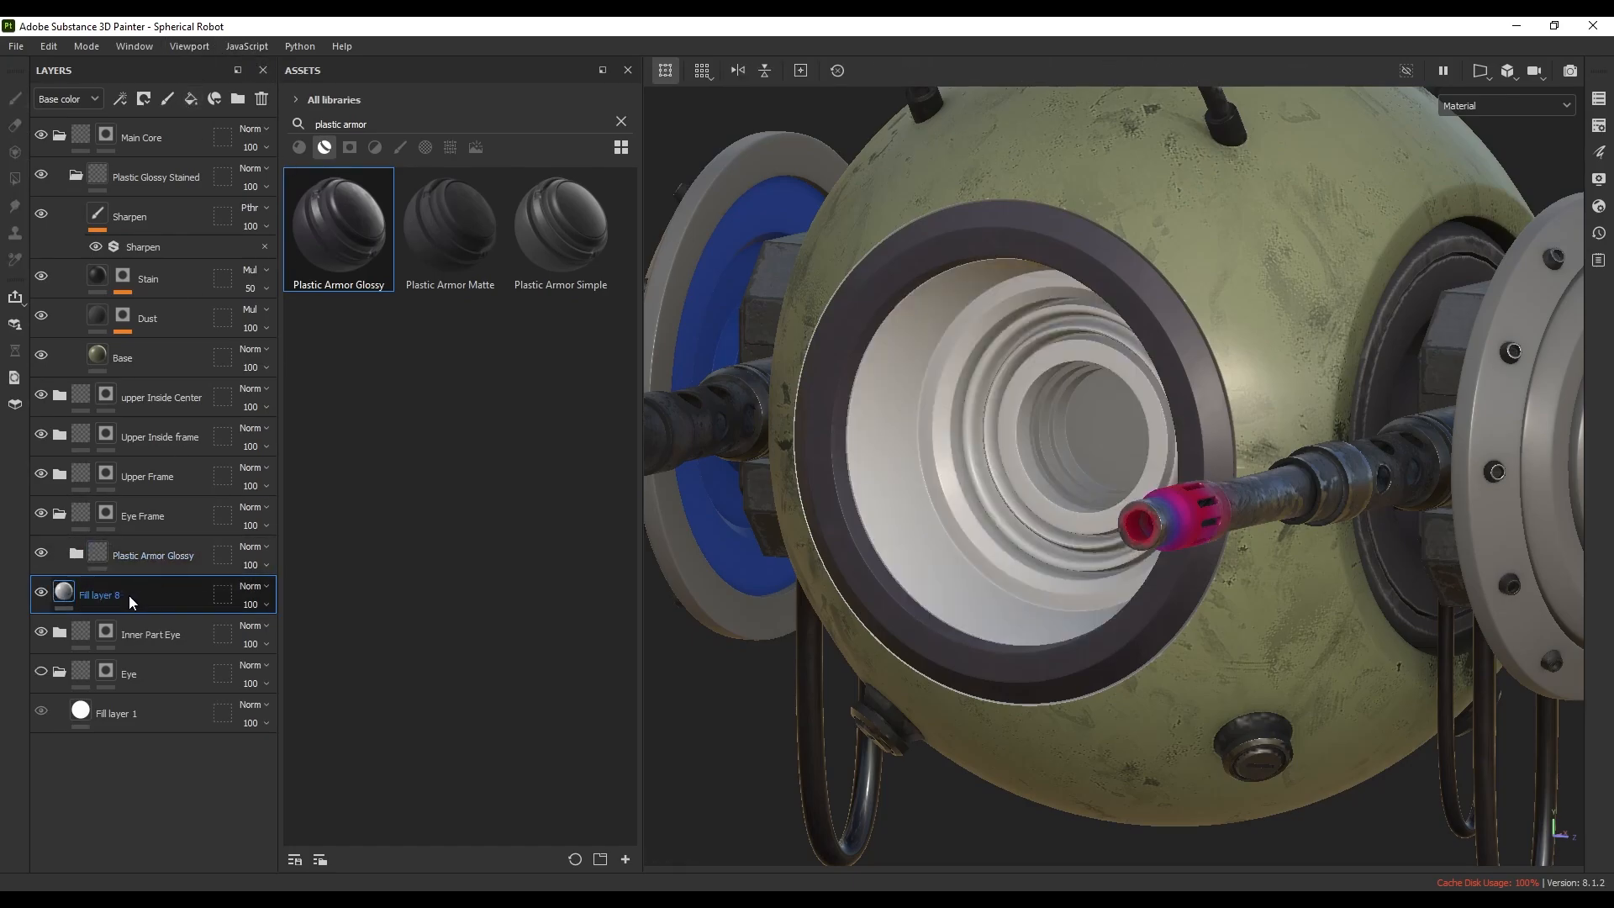
left_click_drag(134, 602, 115, 551)
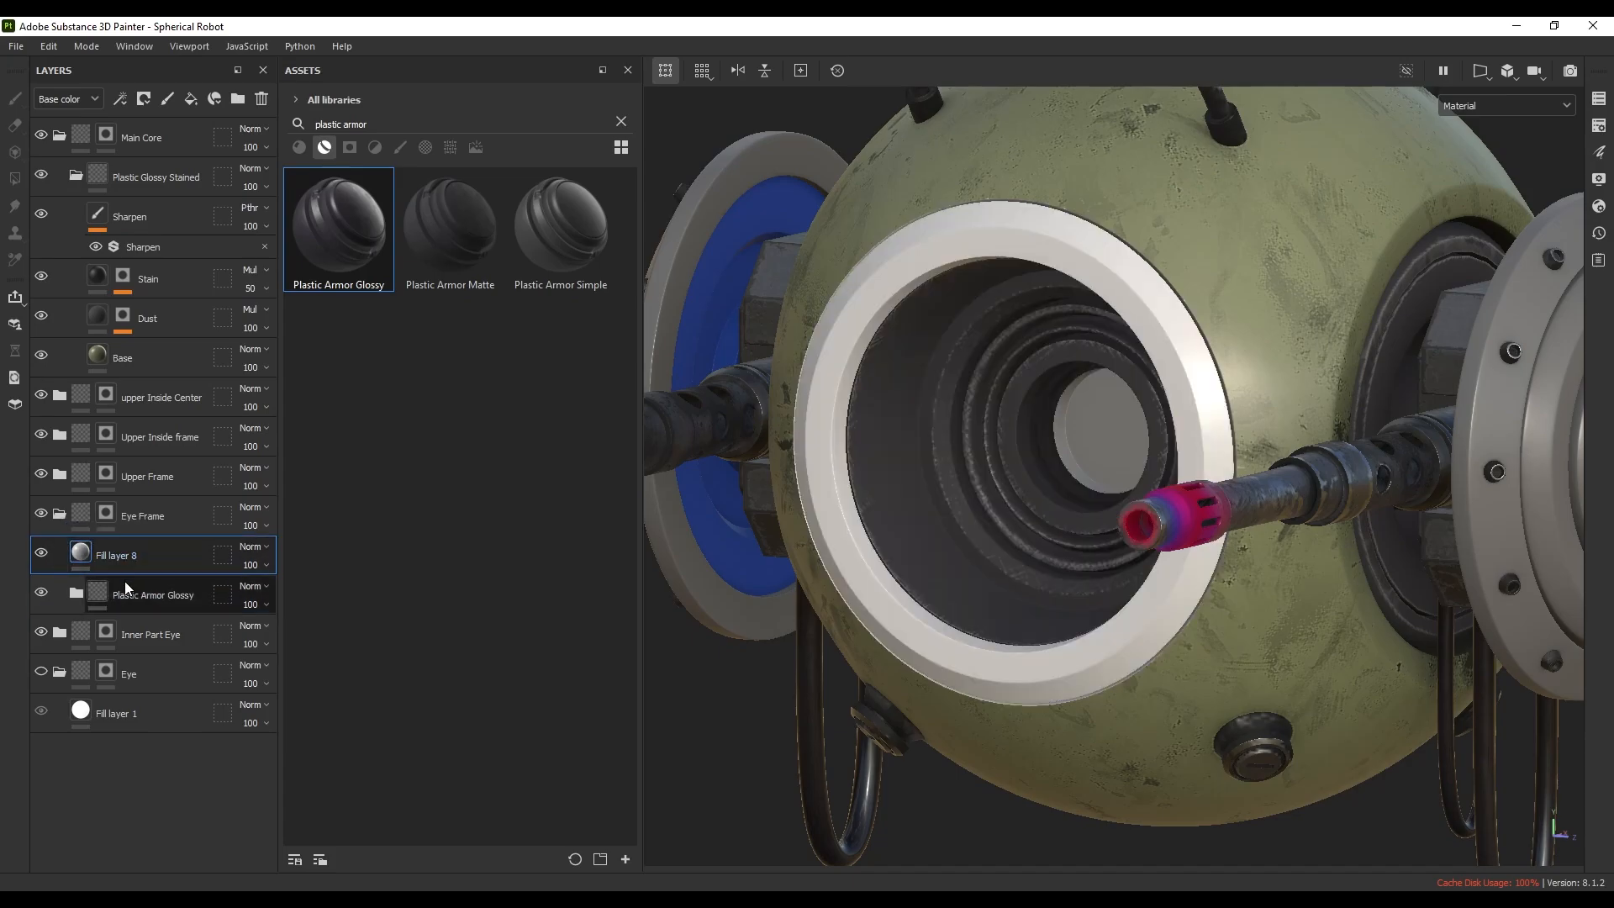
left_click(144, 98)
left_click(180, 123)
- Add a Metal Edge Wear generator to the Eye Frame fill layer's mask, with Wear Level 0.36 and Wear Contrast about 0.26
right_click(115, 552)
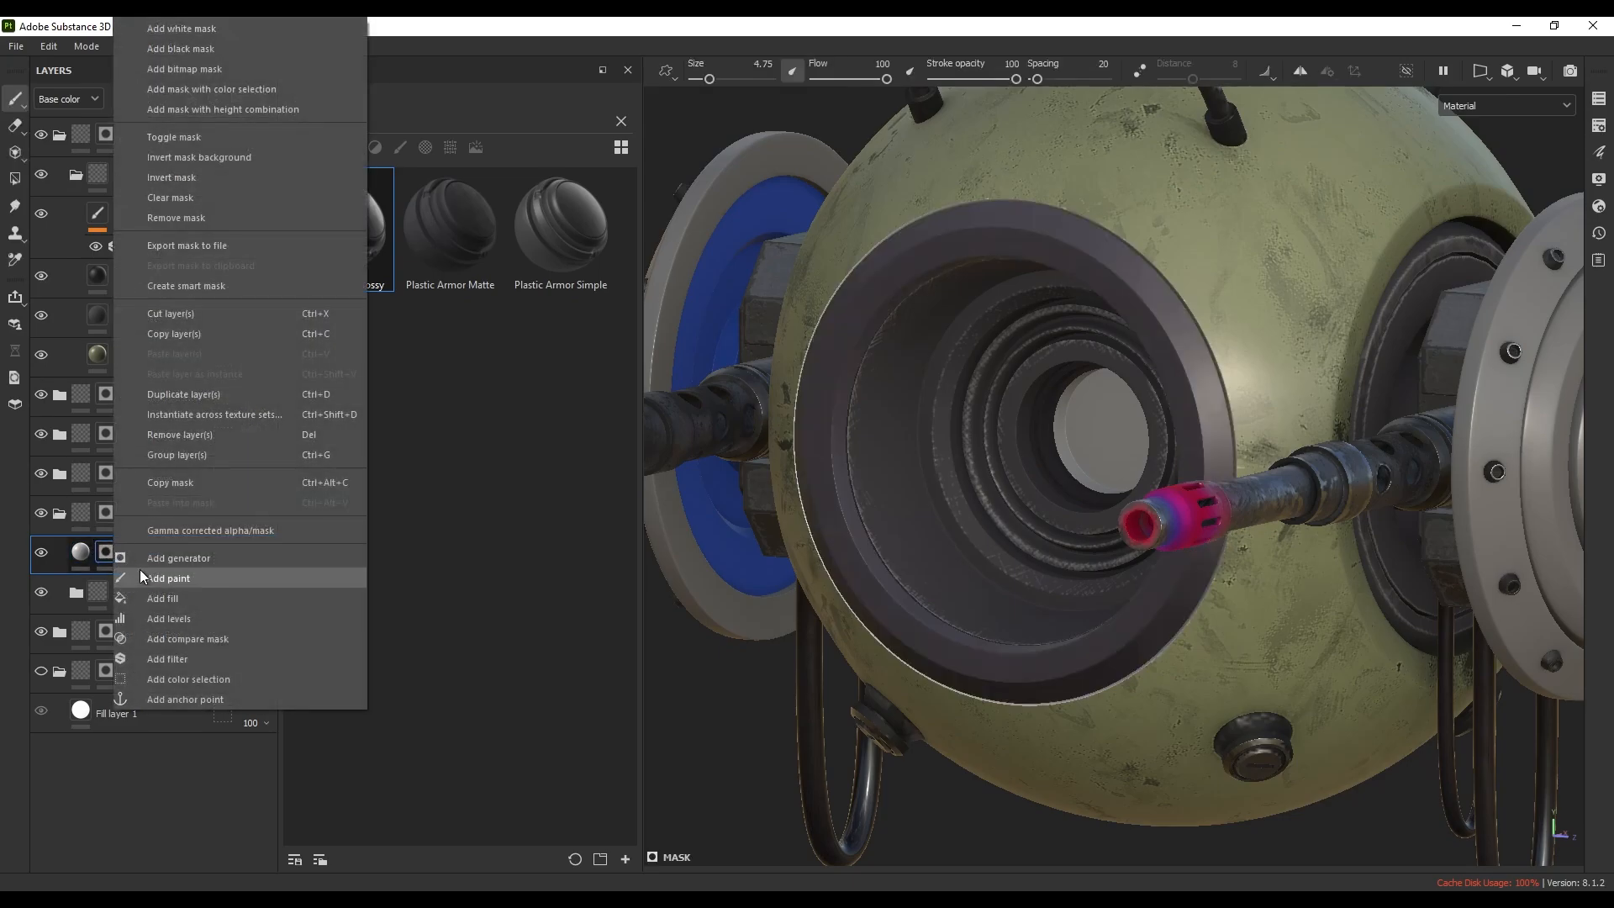
left_click(163, 569)
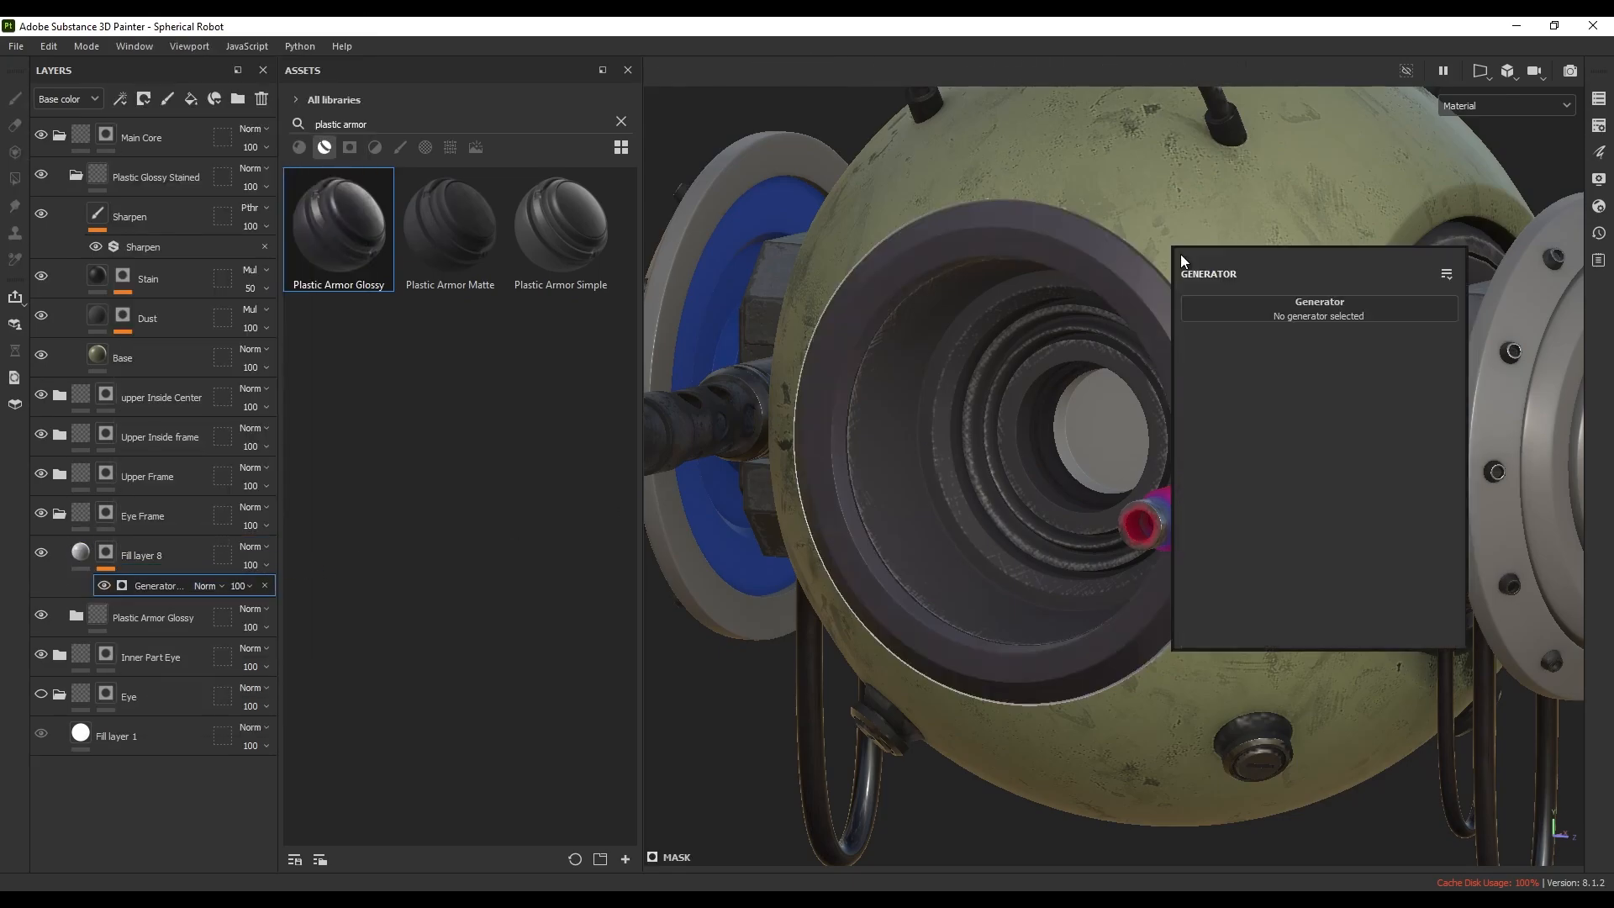
left_click(1270, 315)
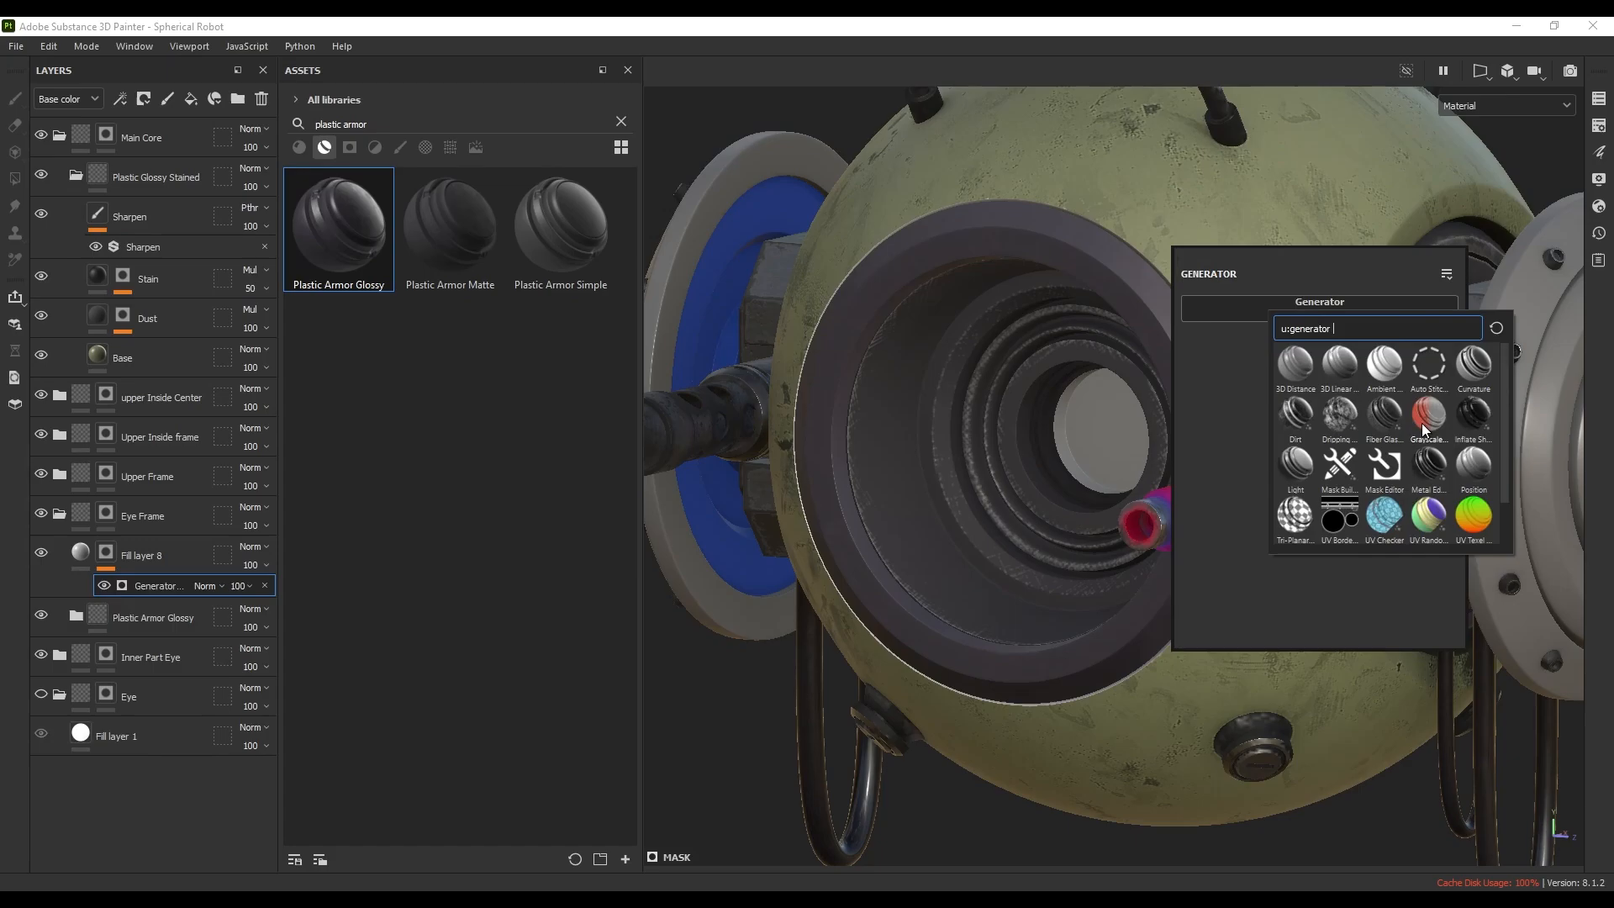
left_click(1429, 464)
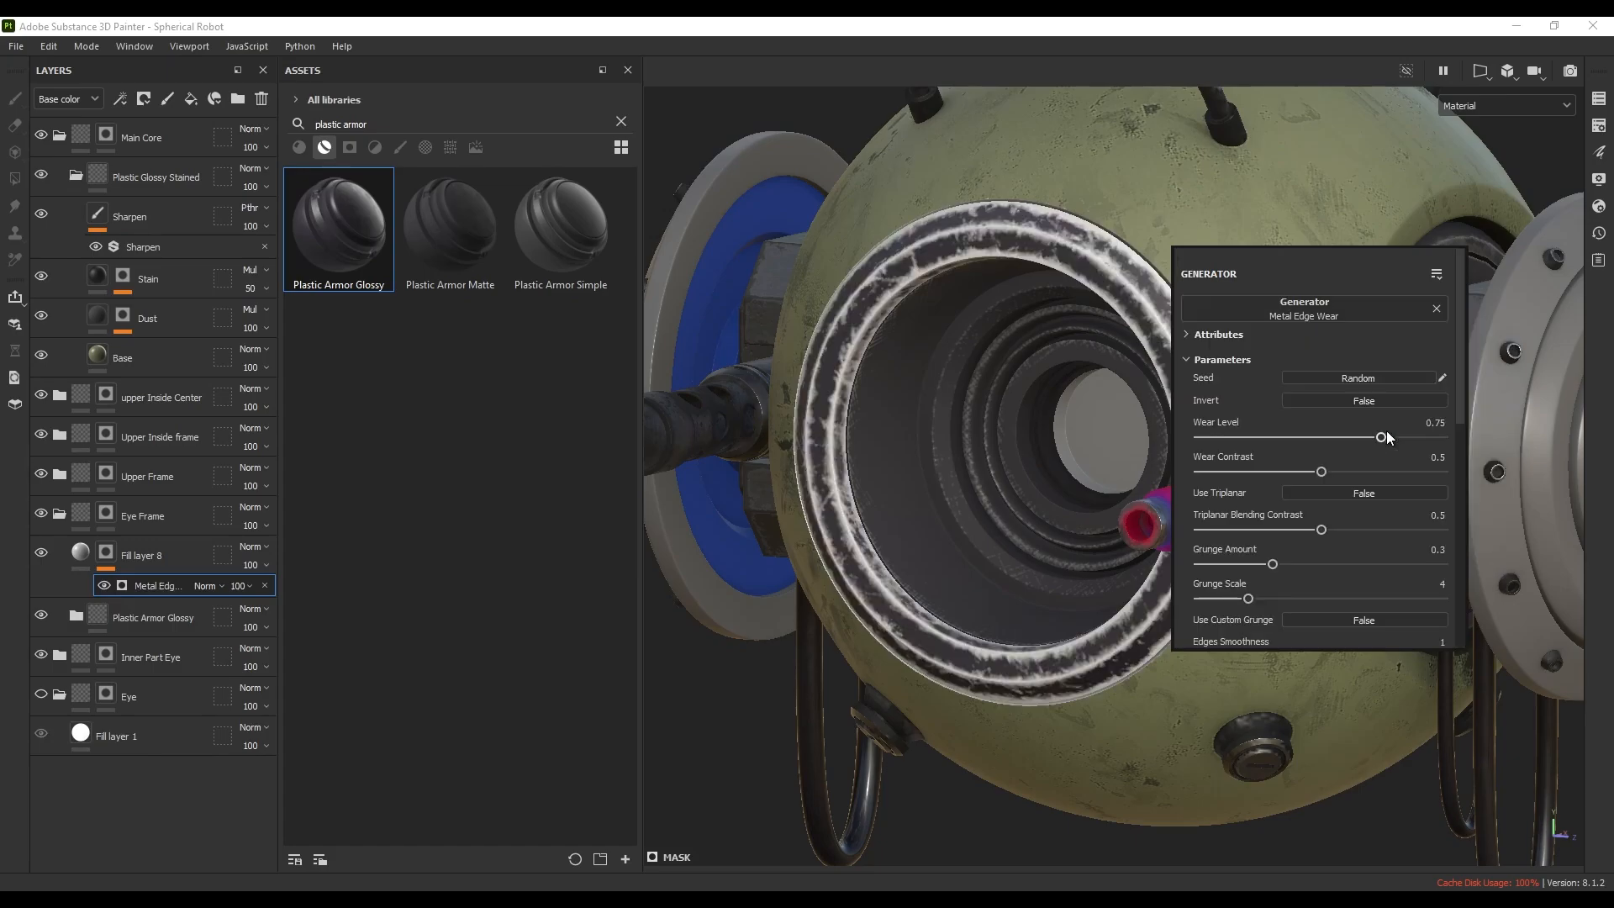
left_click_drag(1376, 437, 1260, 471)
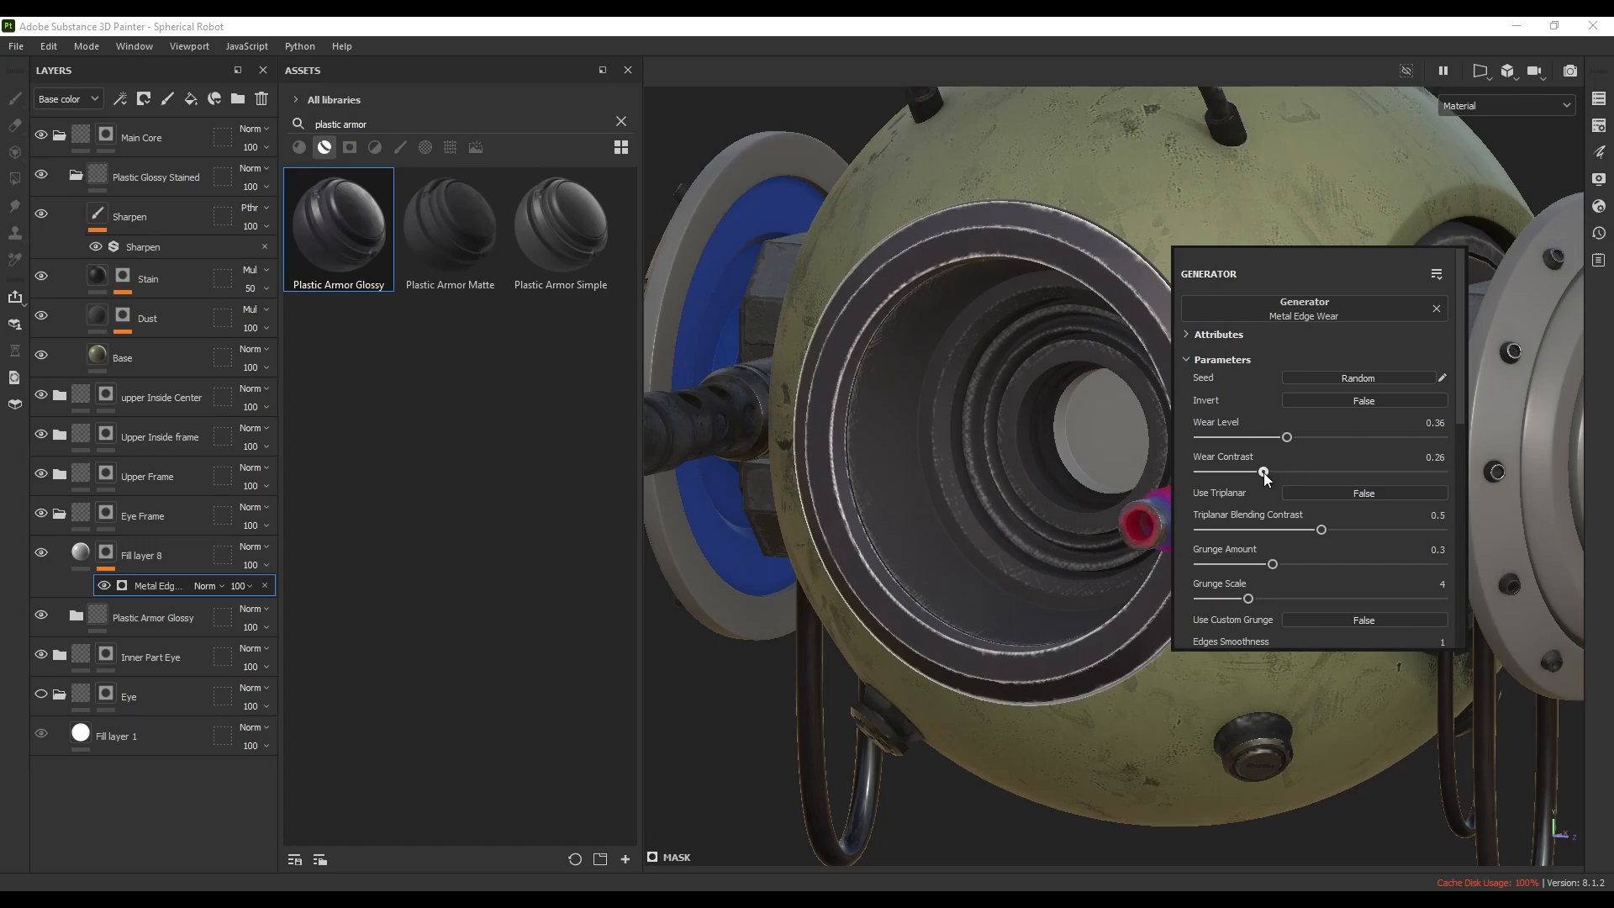
- Set the base color of Fill layer 8 in the Eye Frame folder to dark gray #5E5E5E
left_click(83, 560)
left_click(1288, 447)
left_click_drag(1307, 476, 1284, 546)
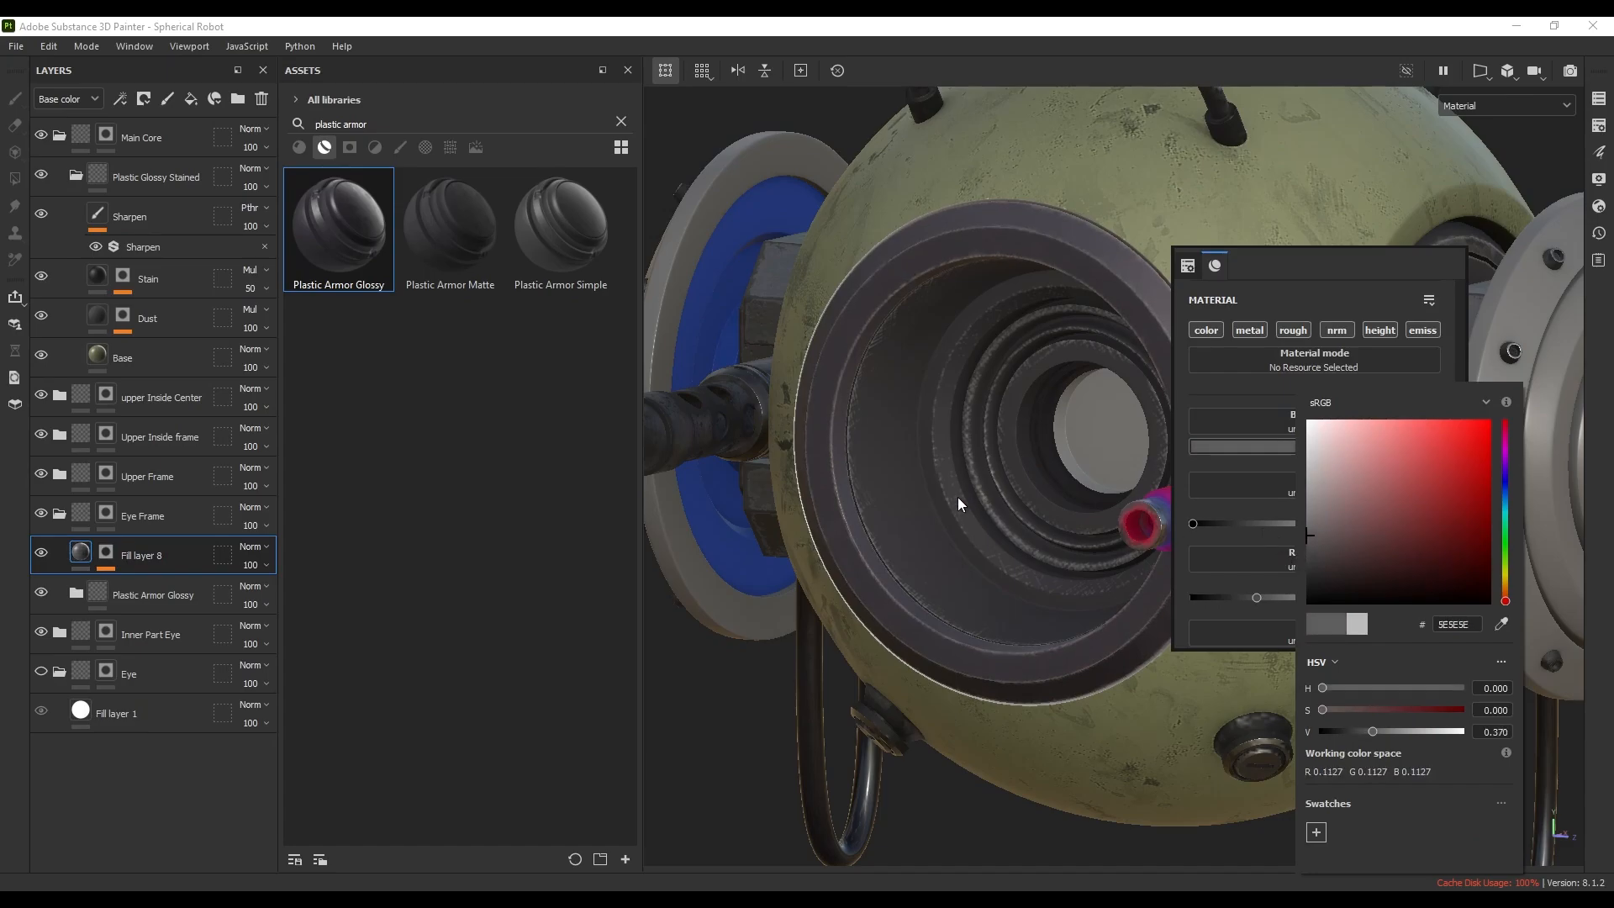
mouse_move(956, 497)
left_mouse_down("alt")
mouse_move(951, 511)
mouse_move(792, 463)
mouse_move(1117, 436)
mouse_move(1087, 532)
left_mouse_up("alt")
scroll(791, 463, "down", 5)
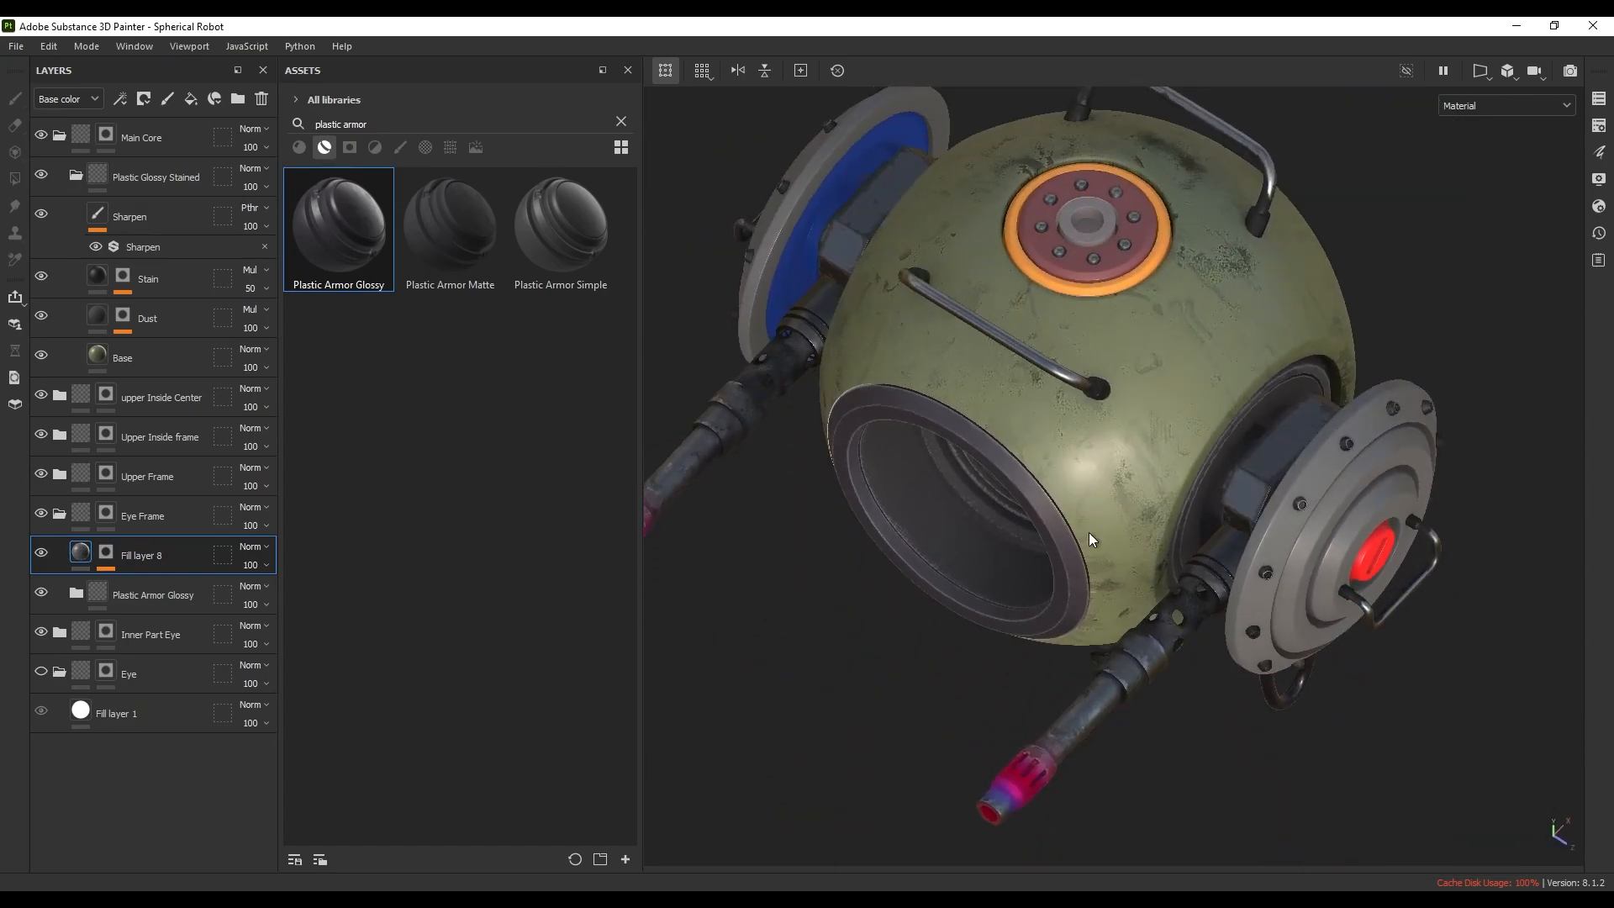
- Collapse the Eye Frame folder and replace the orange Fill layer 4 in Upper Frame with the Copper Worn smart material
scroll(1097, 213, "up", 5)
left_click_drag(1097, 214, 1092, 422, "alt")
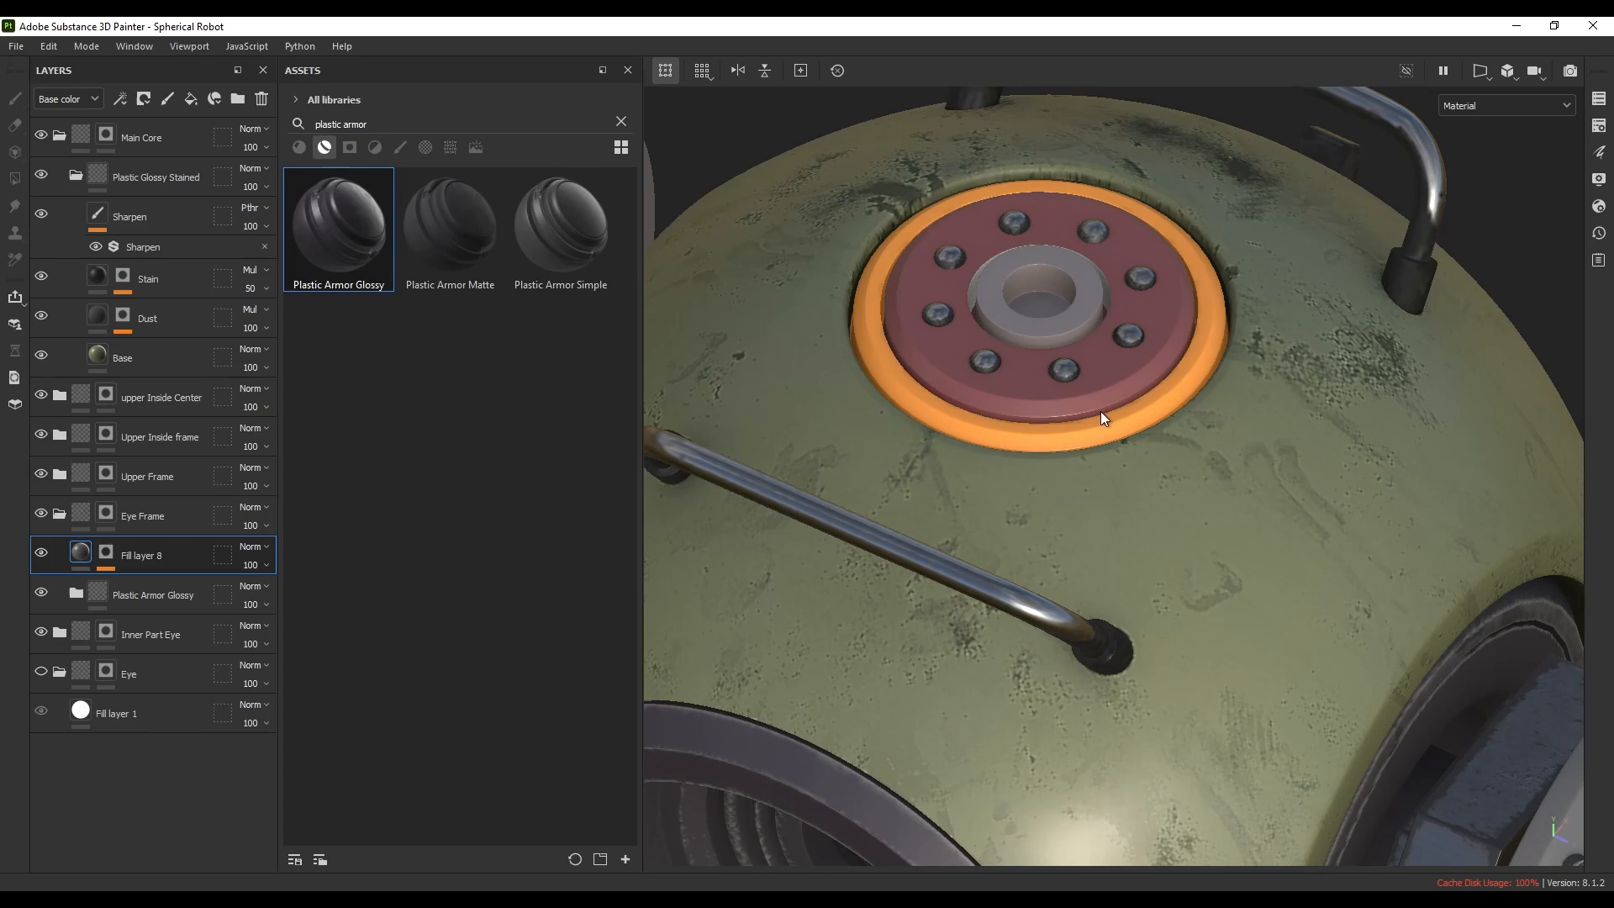
left_click(59, 514)
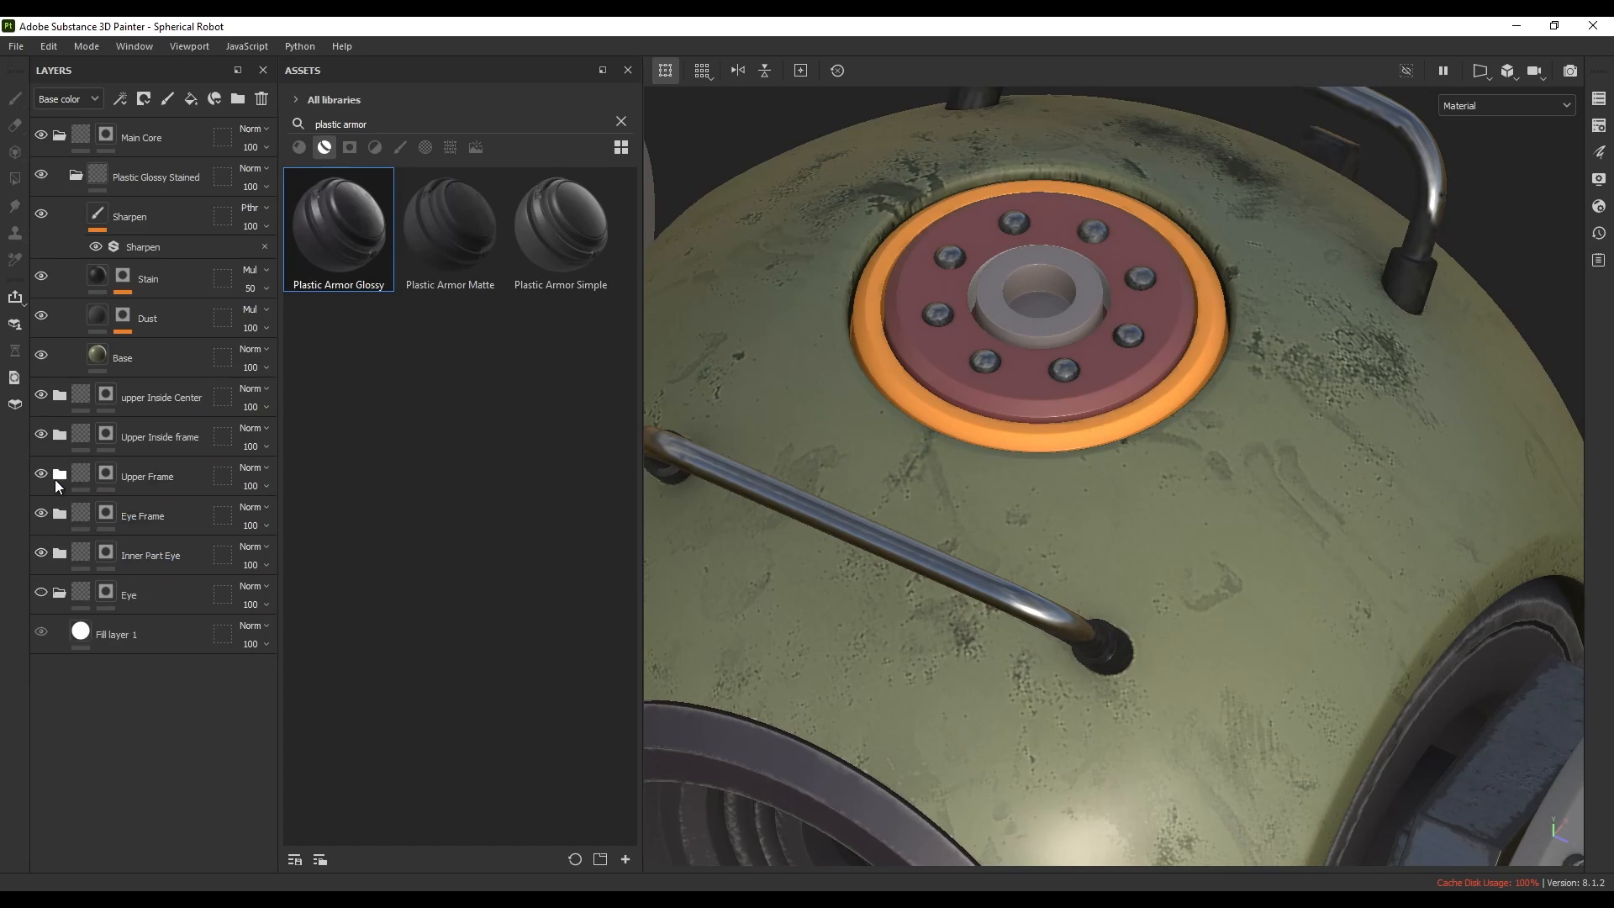
left_click(59, 475)
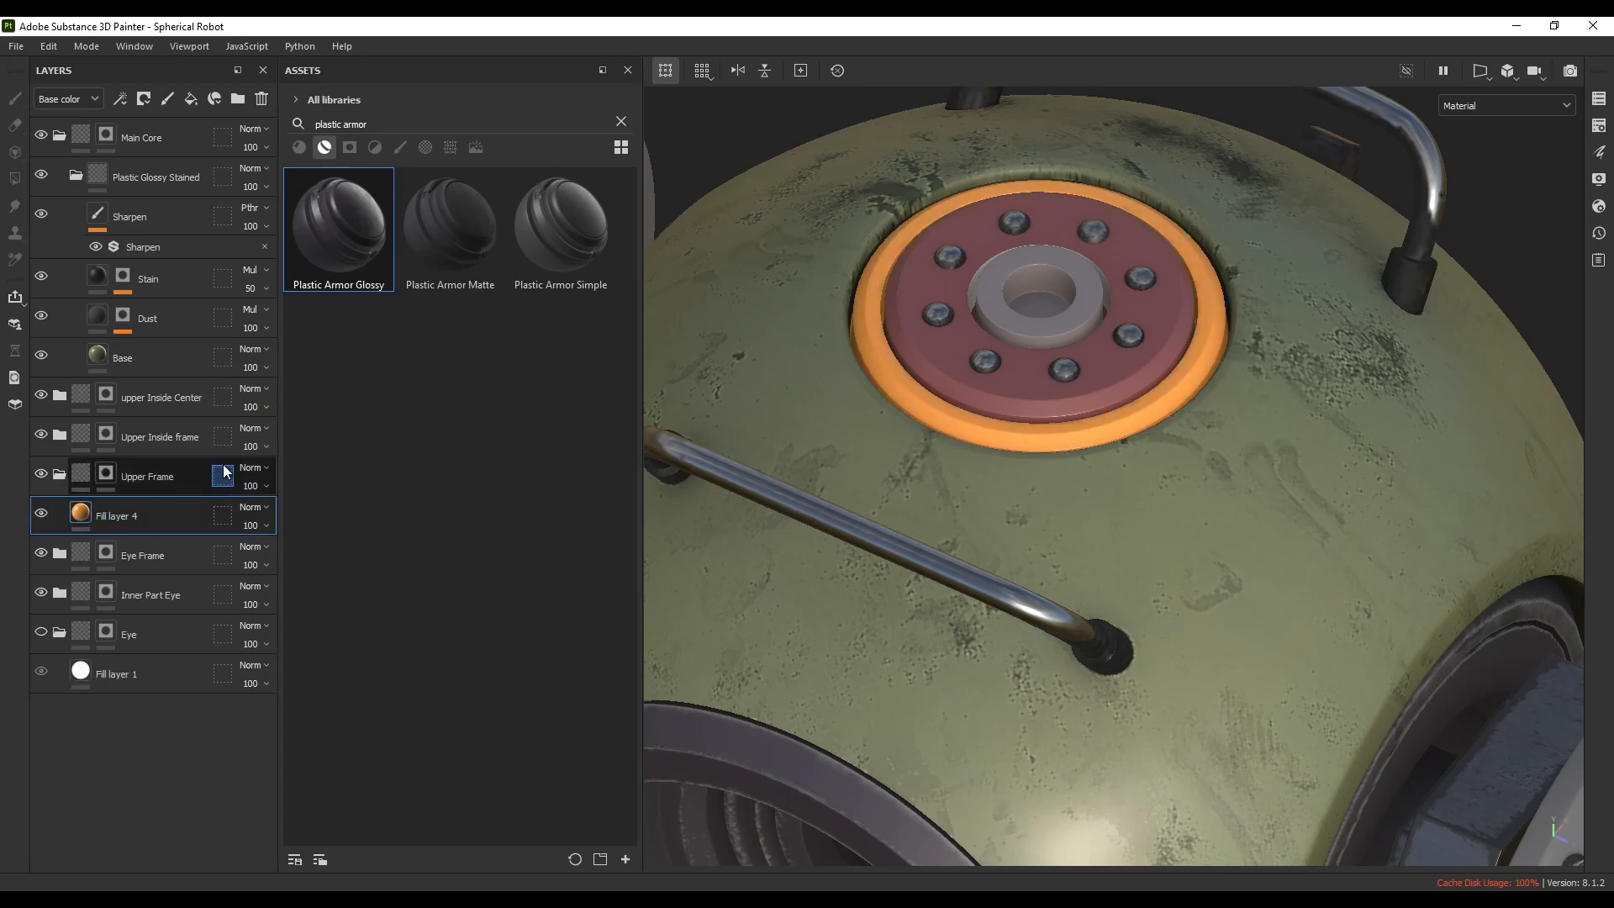
left_click_drag(423, 128, 194, 132)
type("coper")
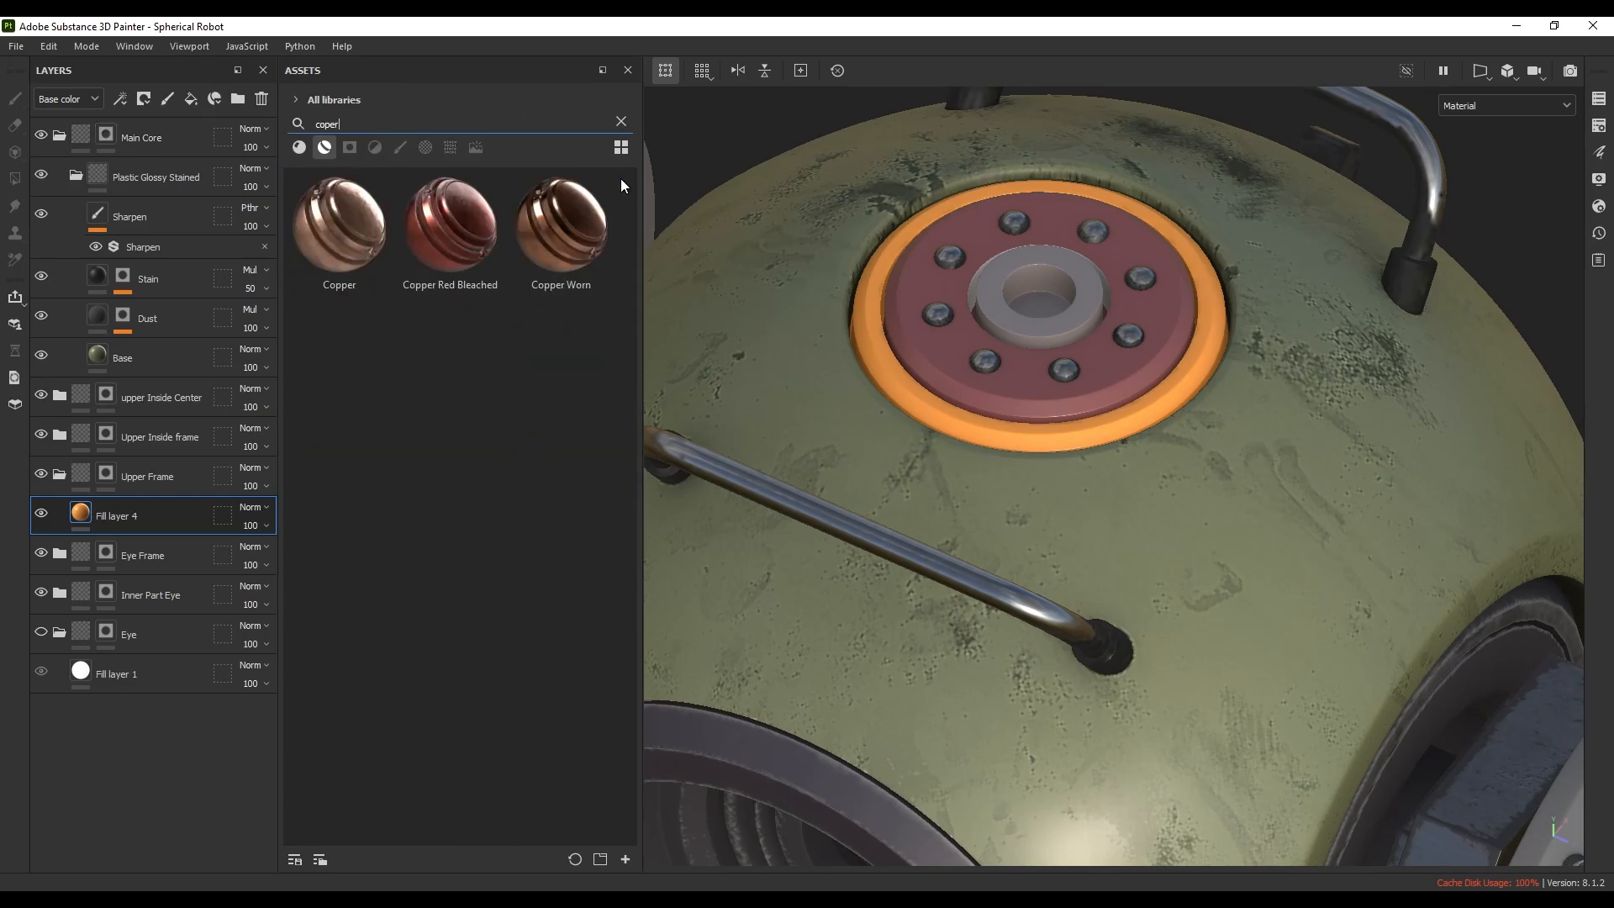
left_click_drag(561, 223, 117, 496)
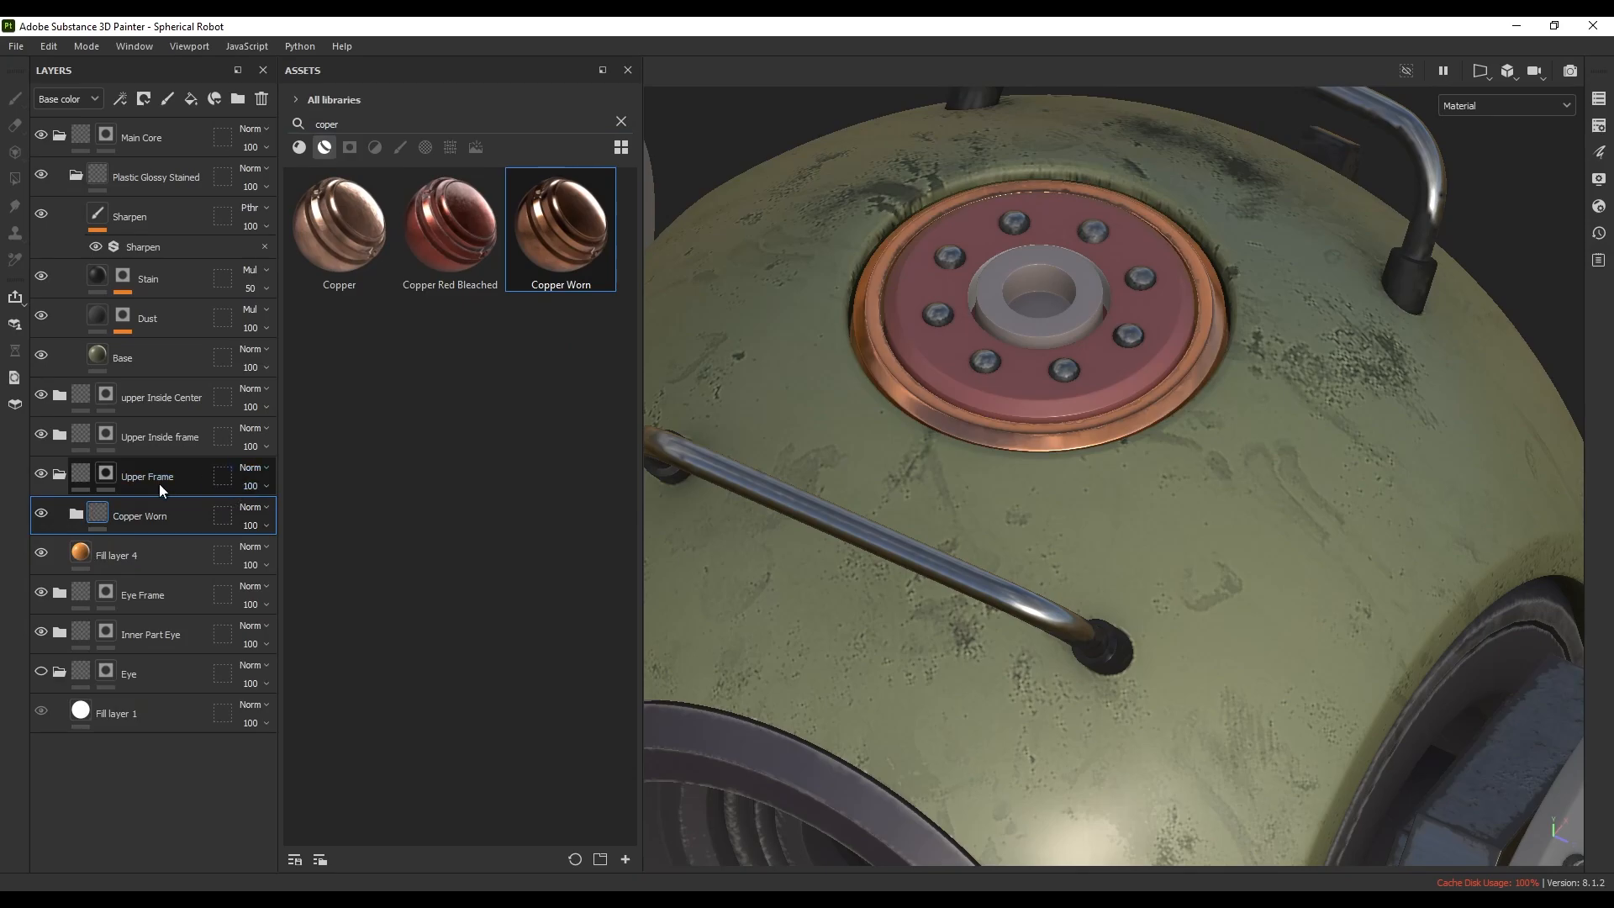
left_click(138, 548)
key("Delete")
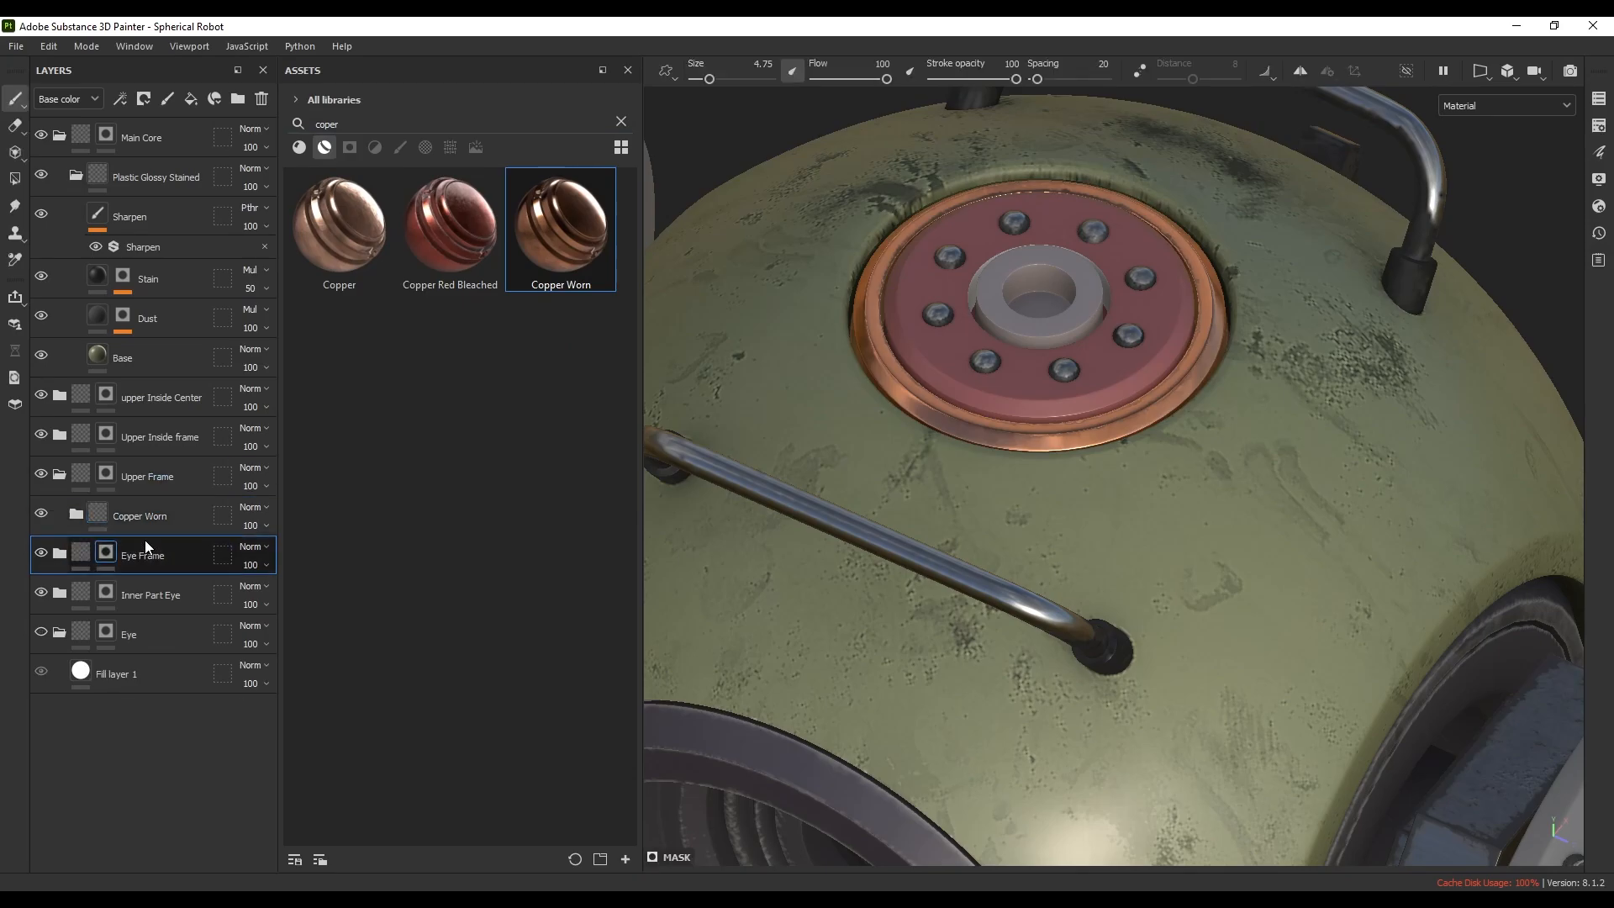
- Darken the Base Metal layer's base color in Copper Worn to a deep brown, and collapse the Upper Frame folder
left_click(76, 518)
left_click(126, 634)
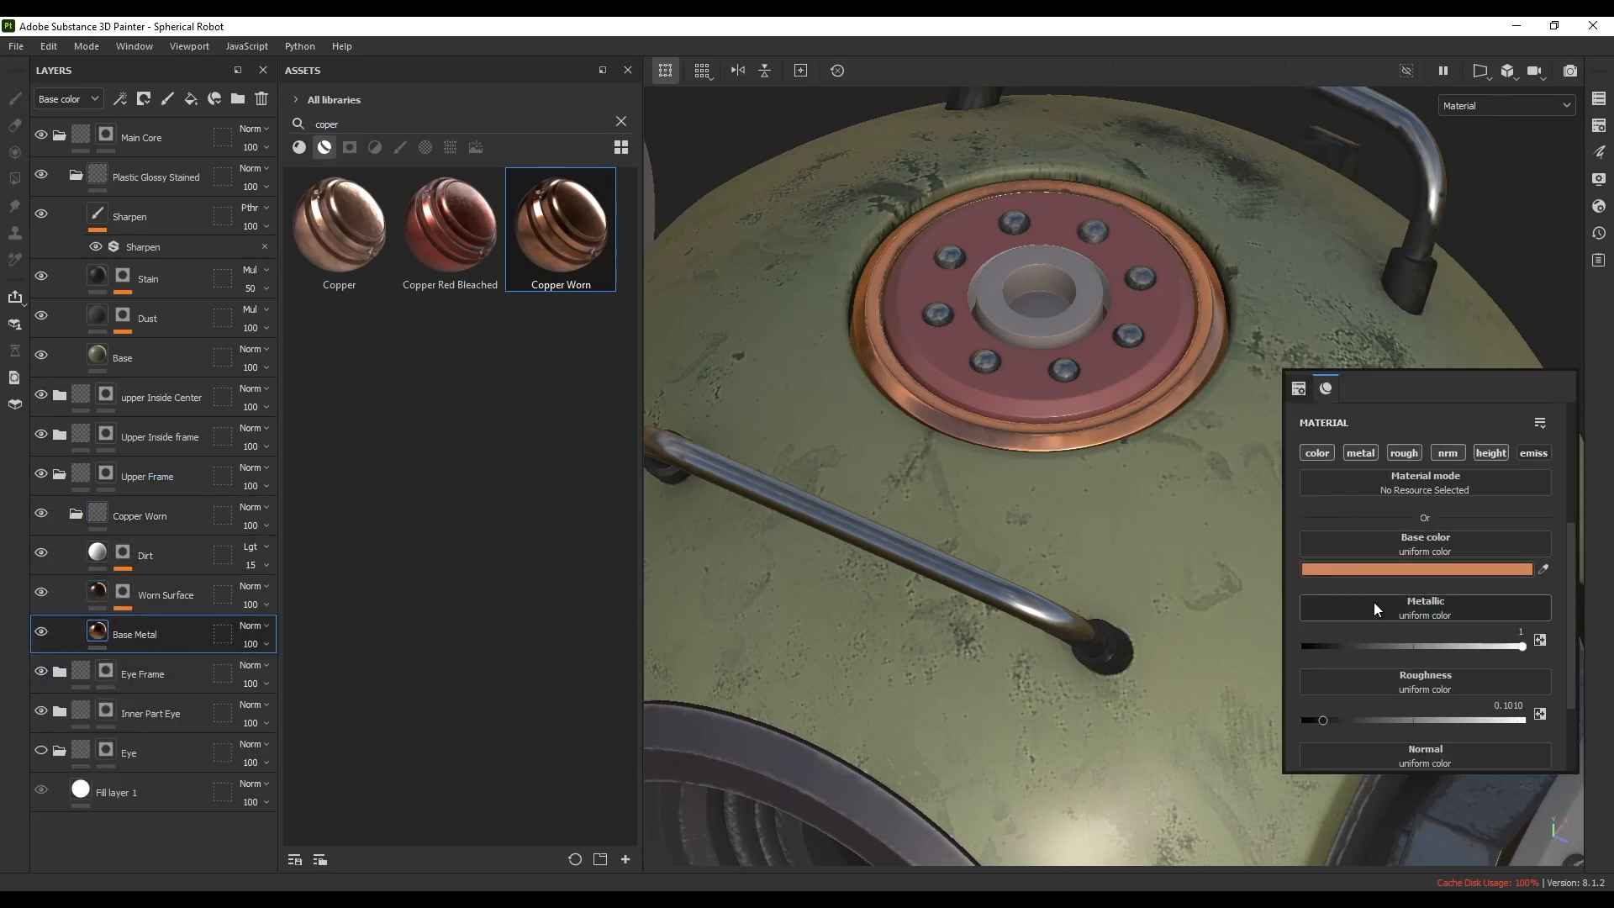
left_click(1380, 569)
left_click_drag(1243, 447, 1238, 537)
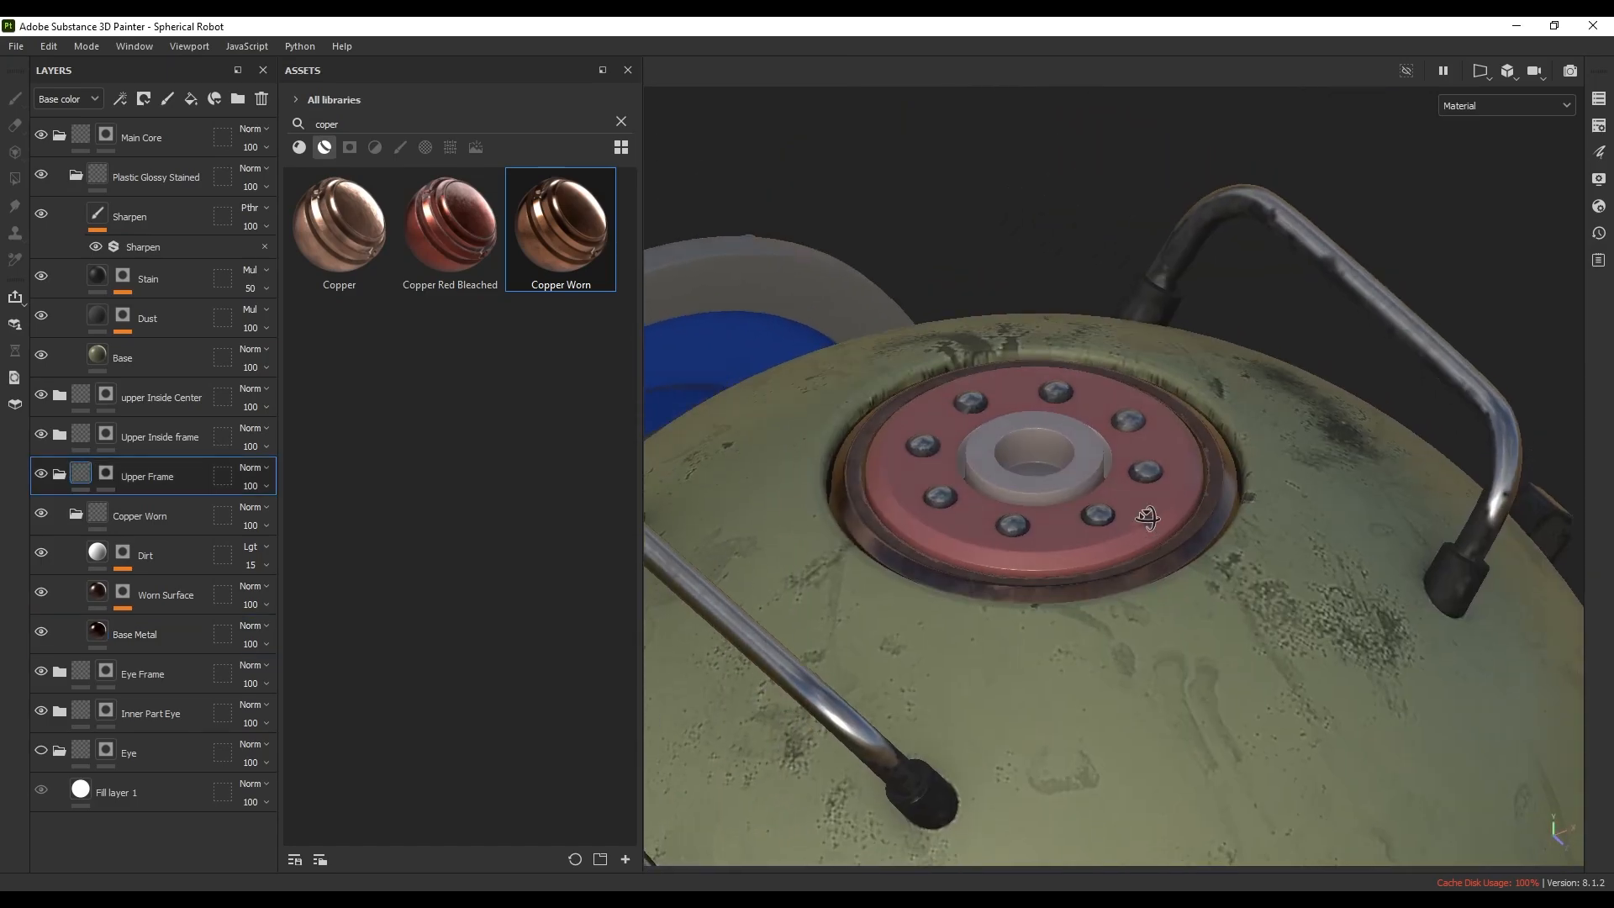
left_click_drag(134, 516, 143, 483)
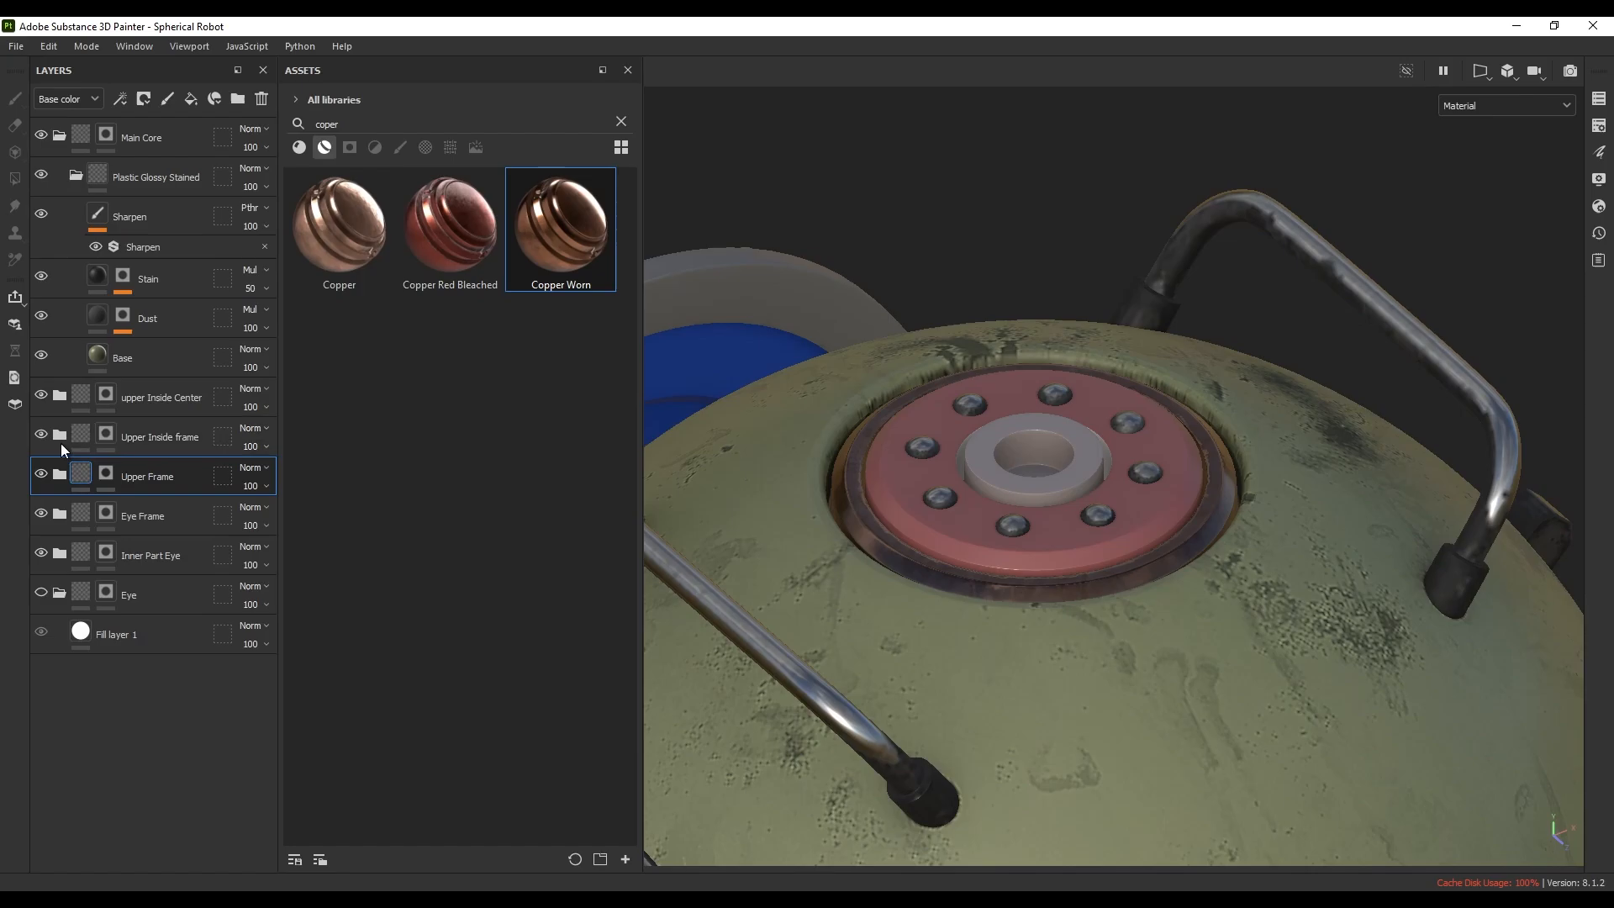
- Replace the red Fill layer 5 in the Upper Inside frame folder with the Iron Forged Old smart material
left_click(44, 435)
left_click(60, 437)
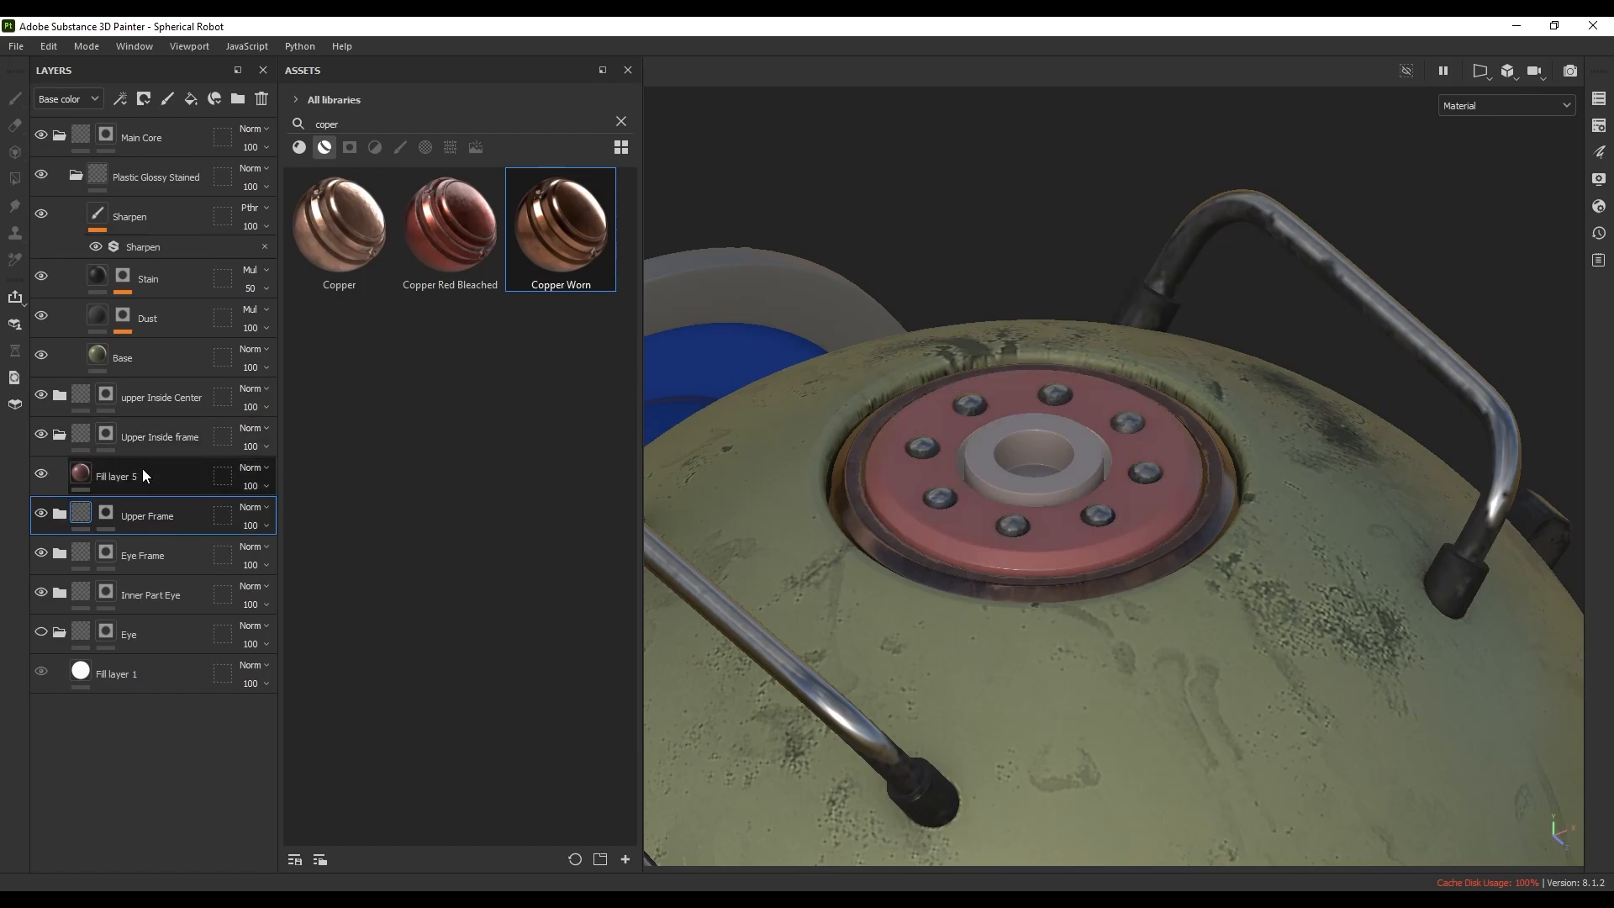
left_click(143, 473)
left_click_drag(388, 125, 184, 117)
type("iron")
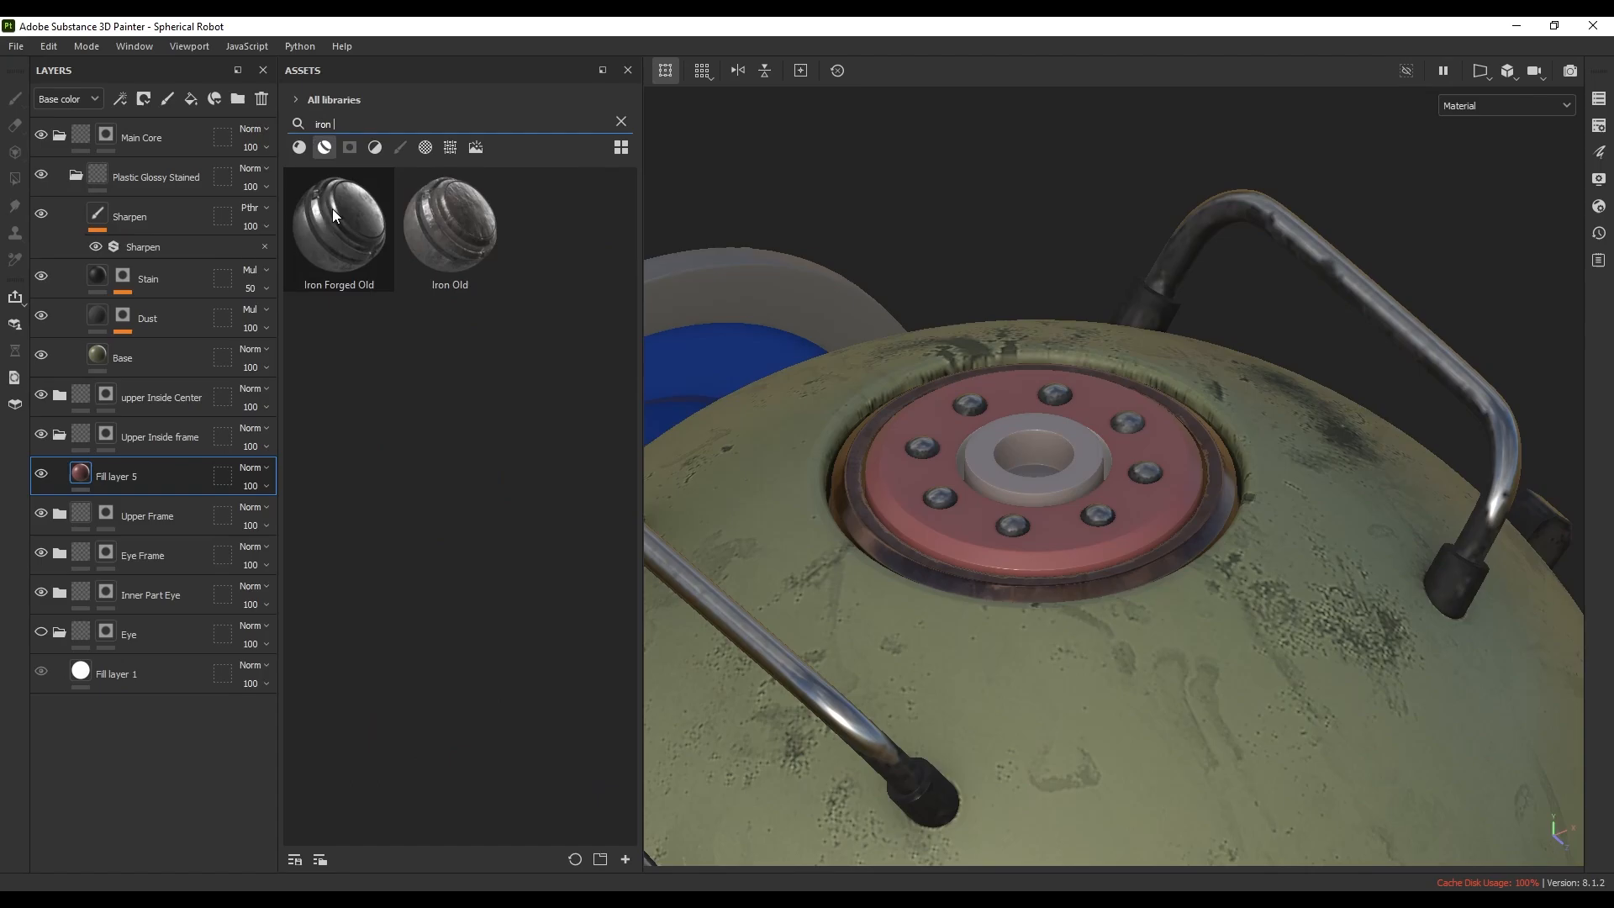
left_click_drag(333, 212, 103, 463)
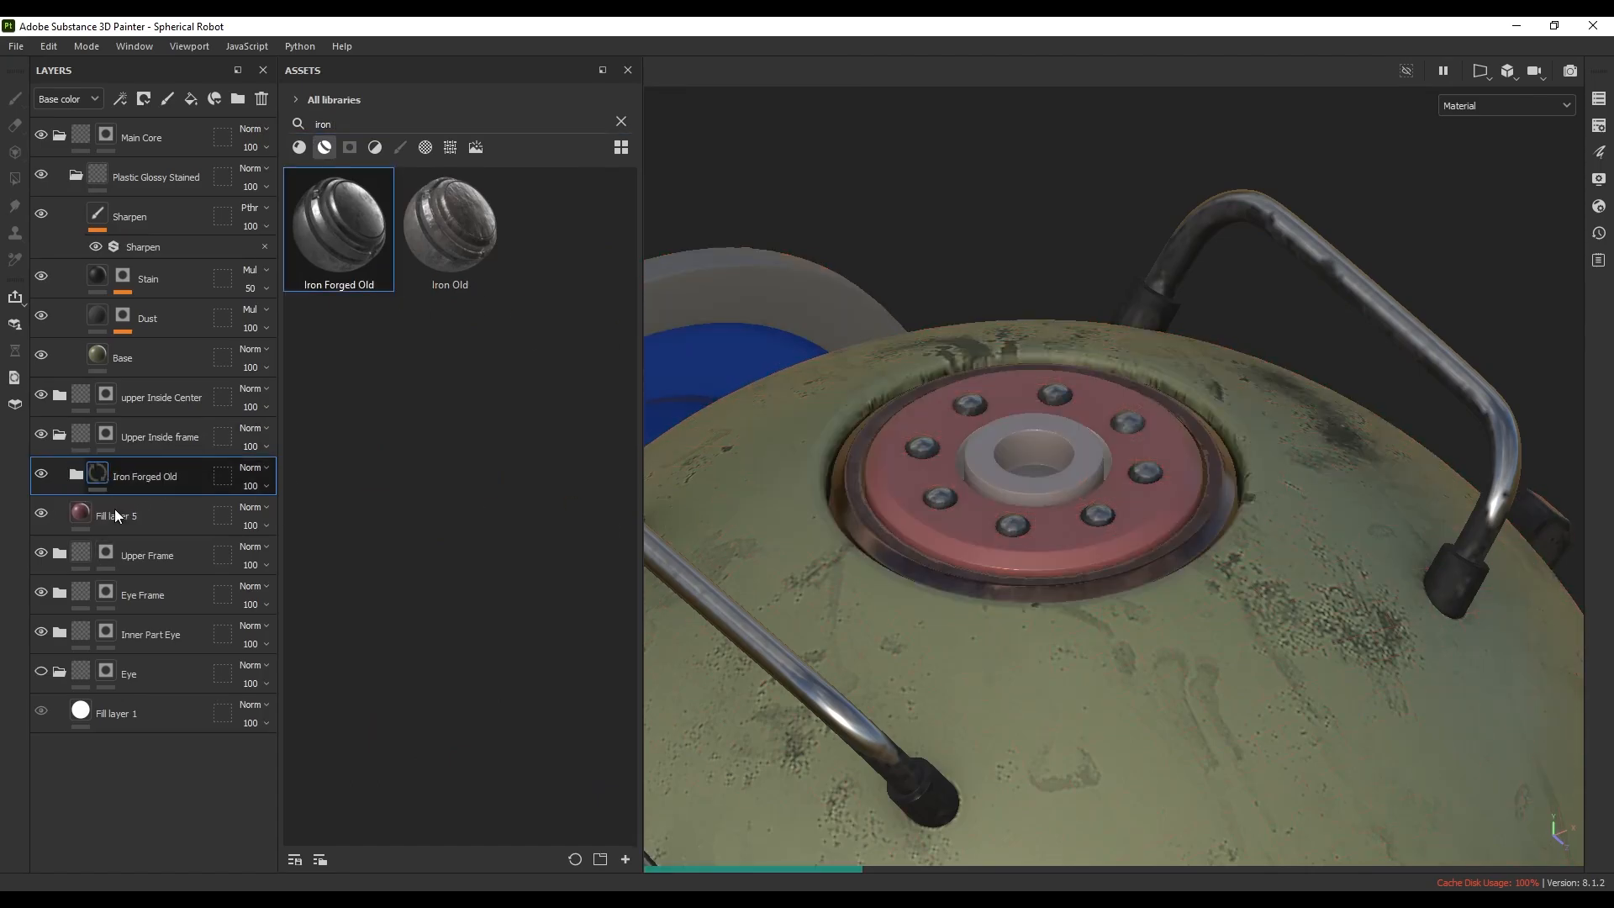
left_click(247, 514)
key("Delete")
mouse_move(1007, 504)
left_mouse_down("alt")
mouse_move(1017, 538)
mouse_move(1014, 496)
left_mouse_up("alt")
scroll(1012, 494, "up", 5)
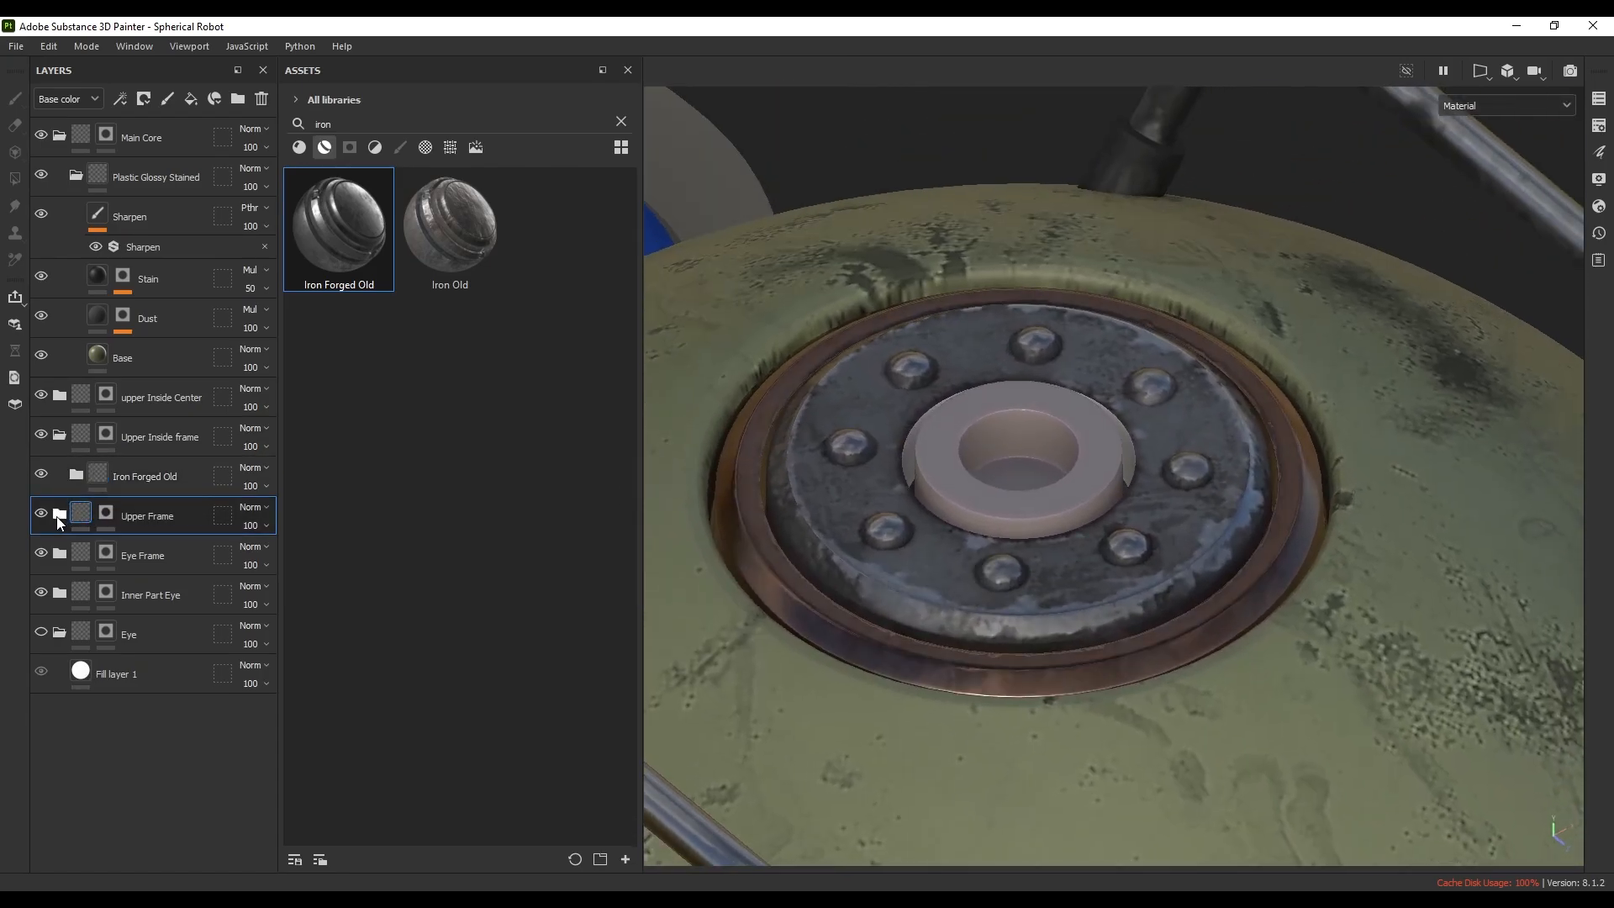
- Lower the Wear Level to 0.47 in the Metal Edge Wear generator on Iron Forged Old's Edges mask, and collapse the material
left_click(76, 475)
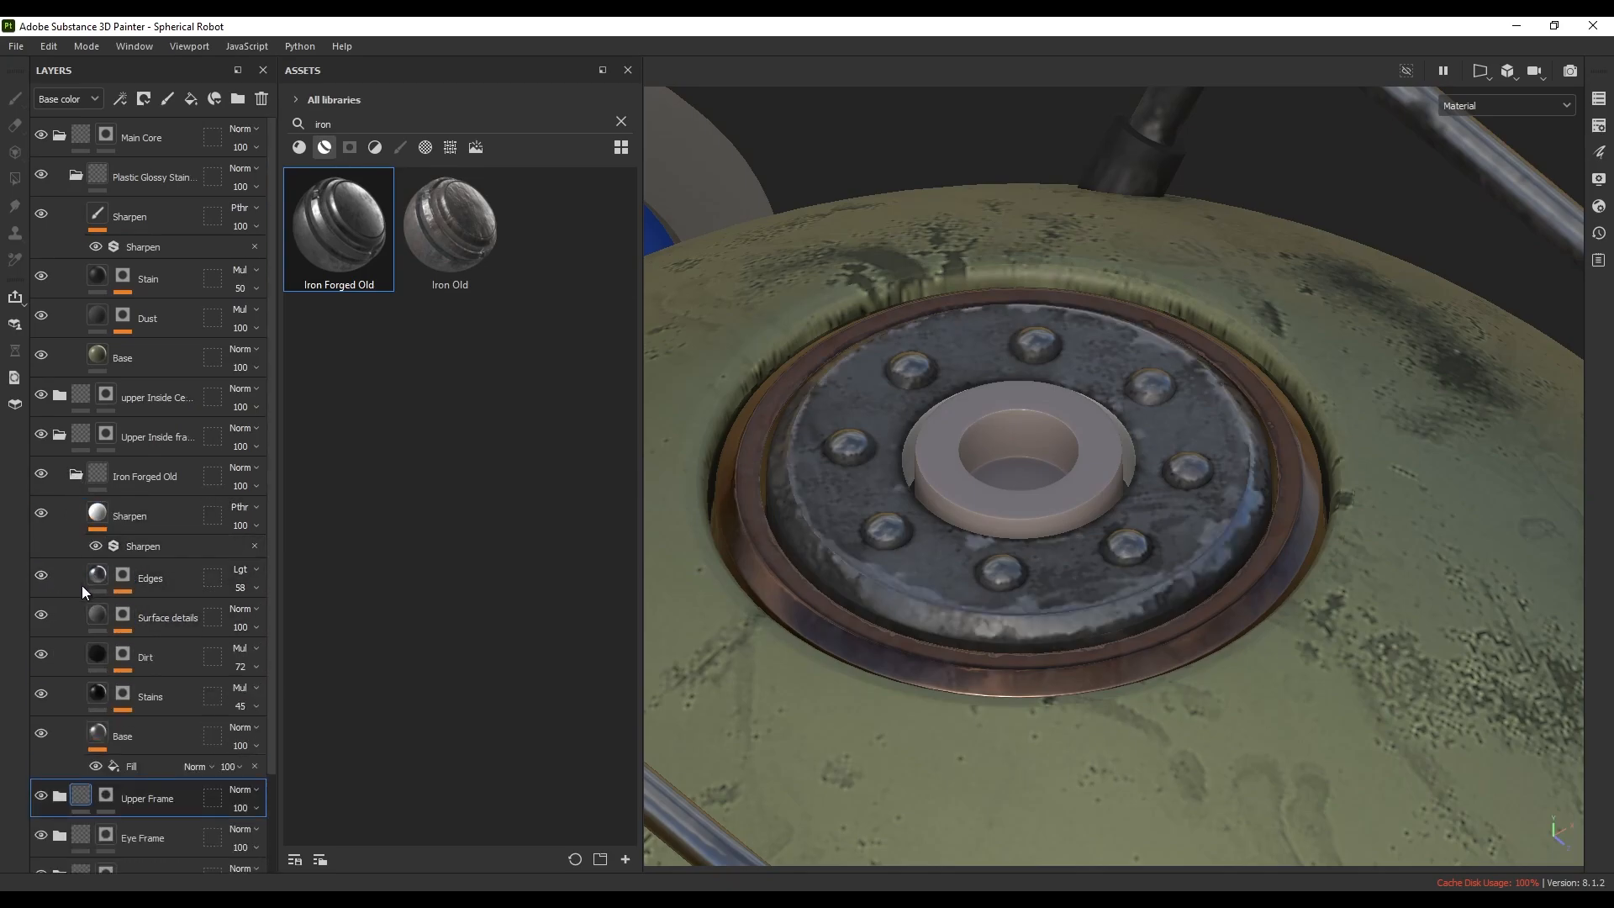
left_click(128, 580)
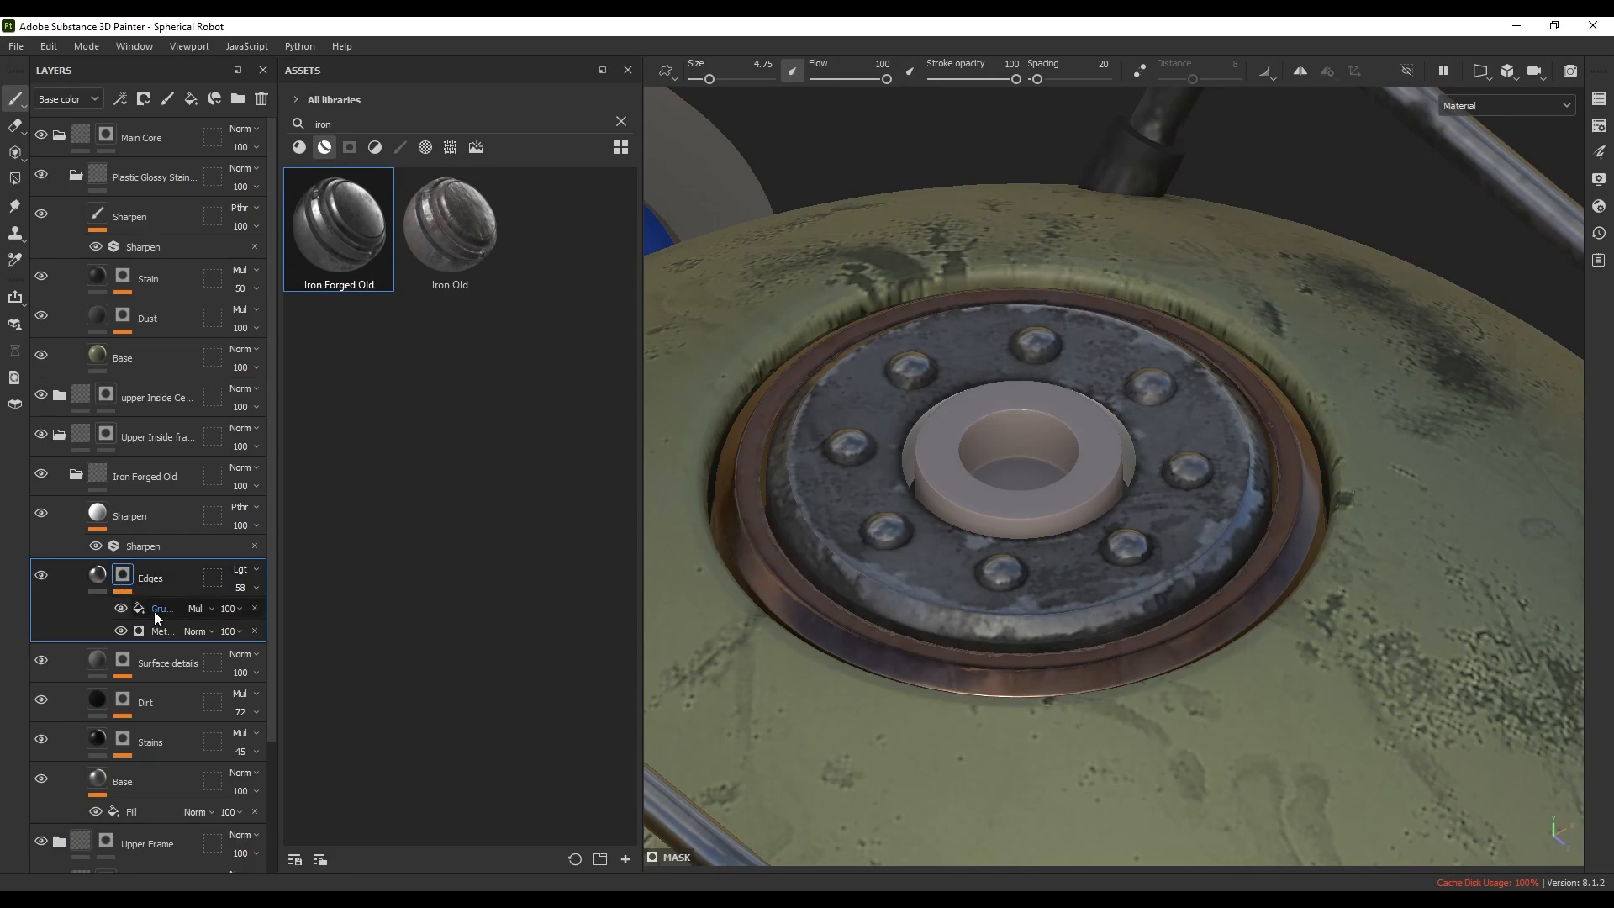
left_click(163, 632)
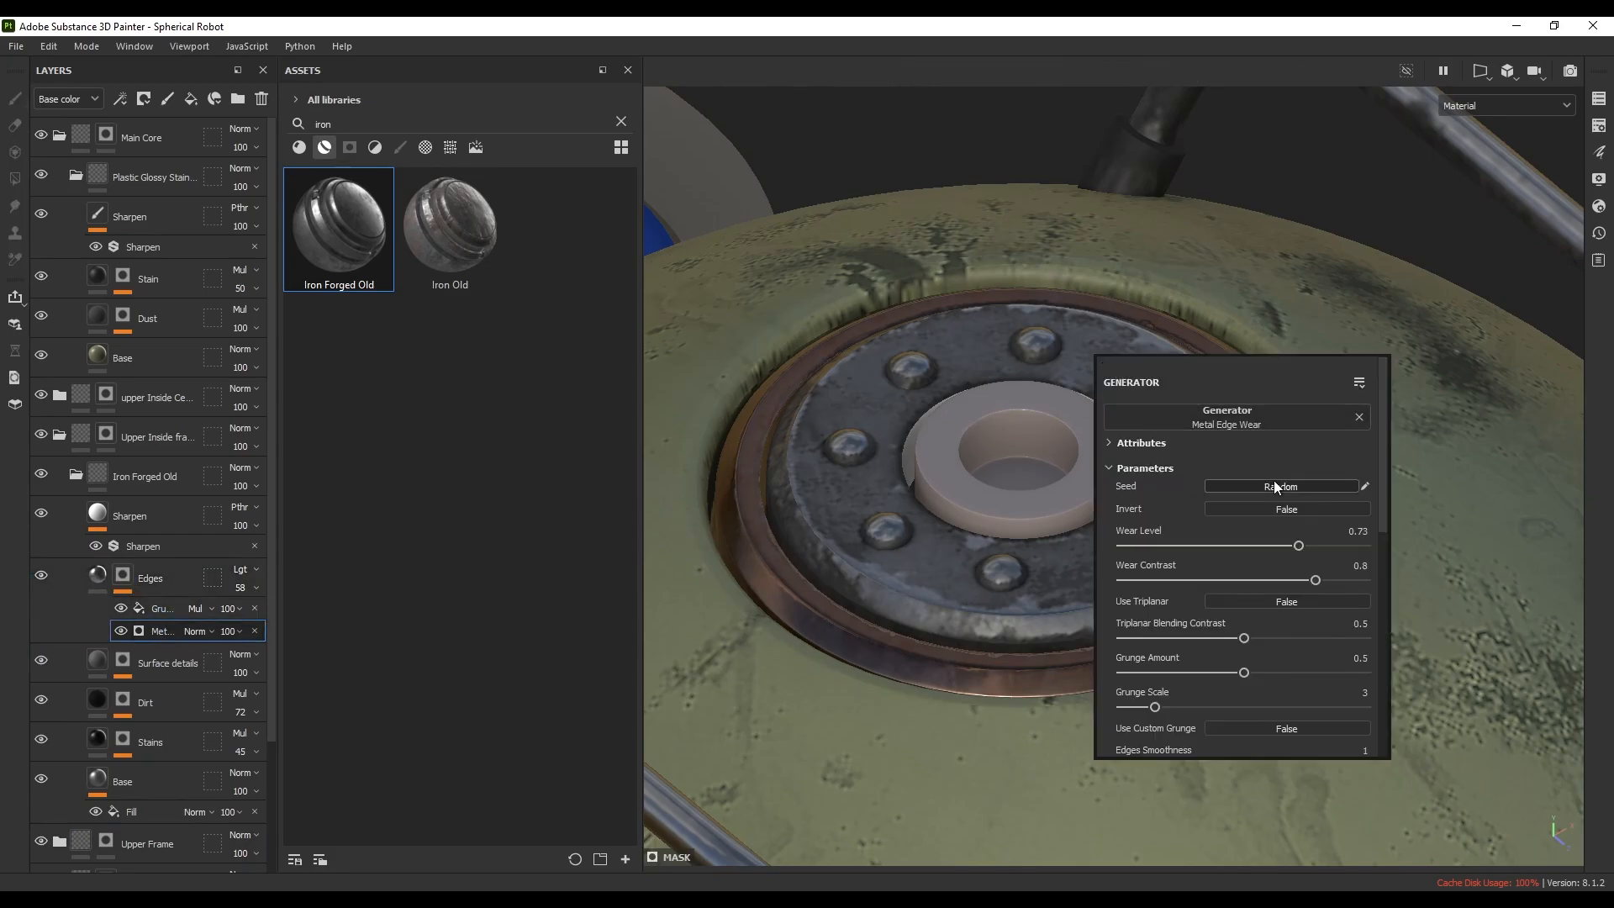
left_click_drag(1300, 546, 1235, 559)
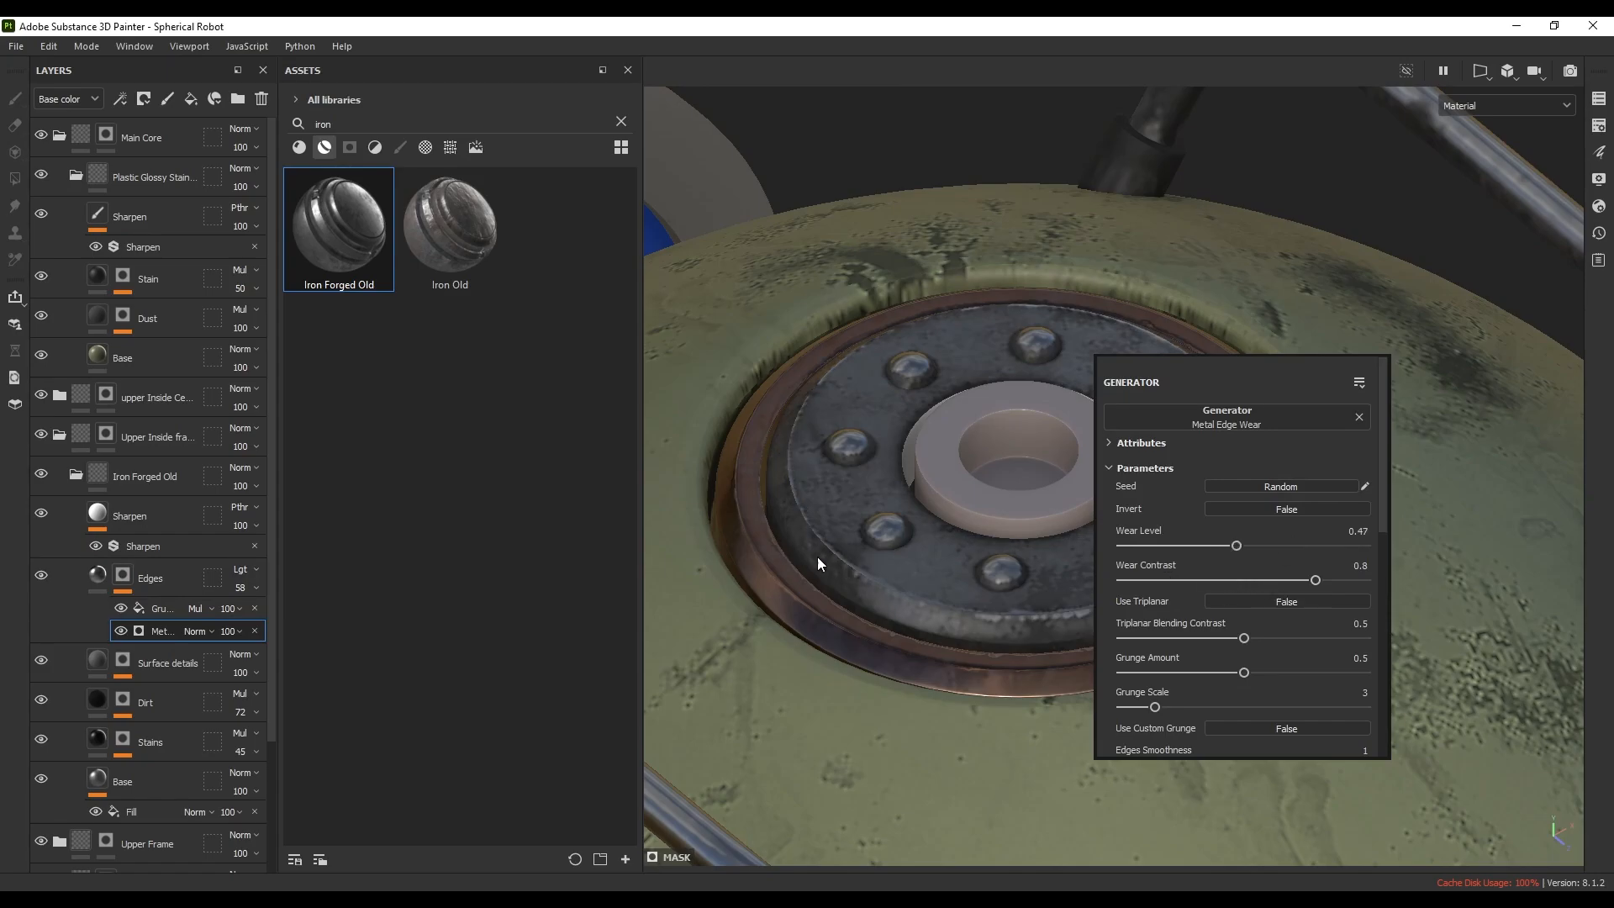
left_click_drag(817, 556, 969, 561, "alt")
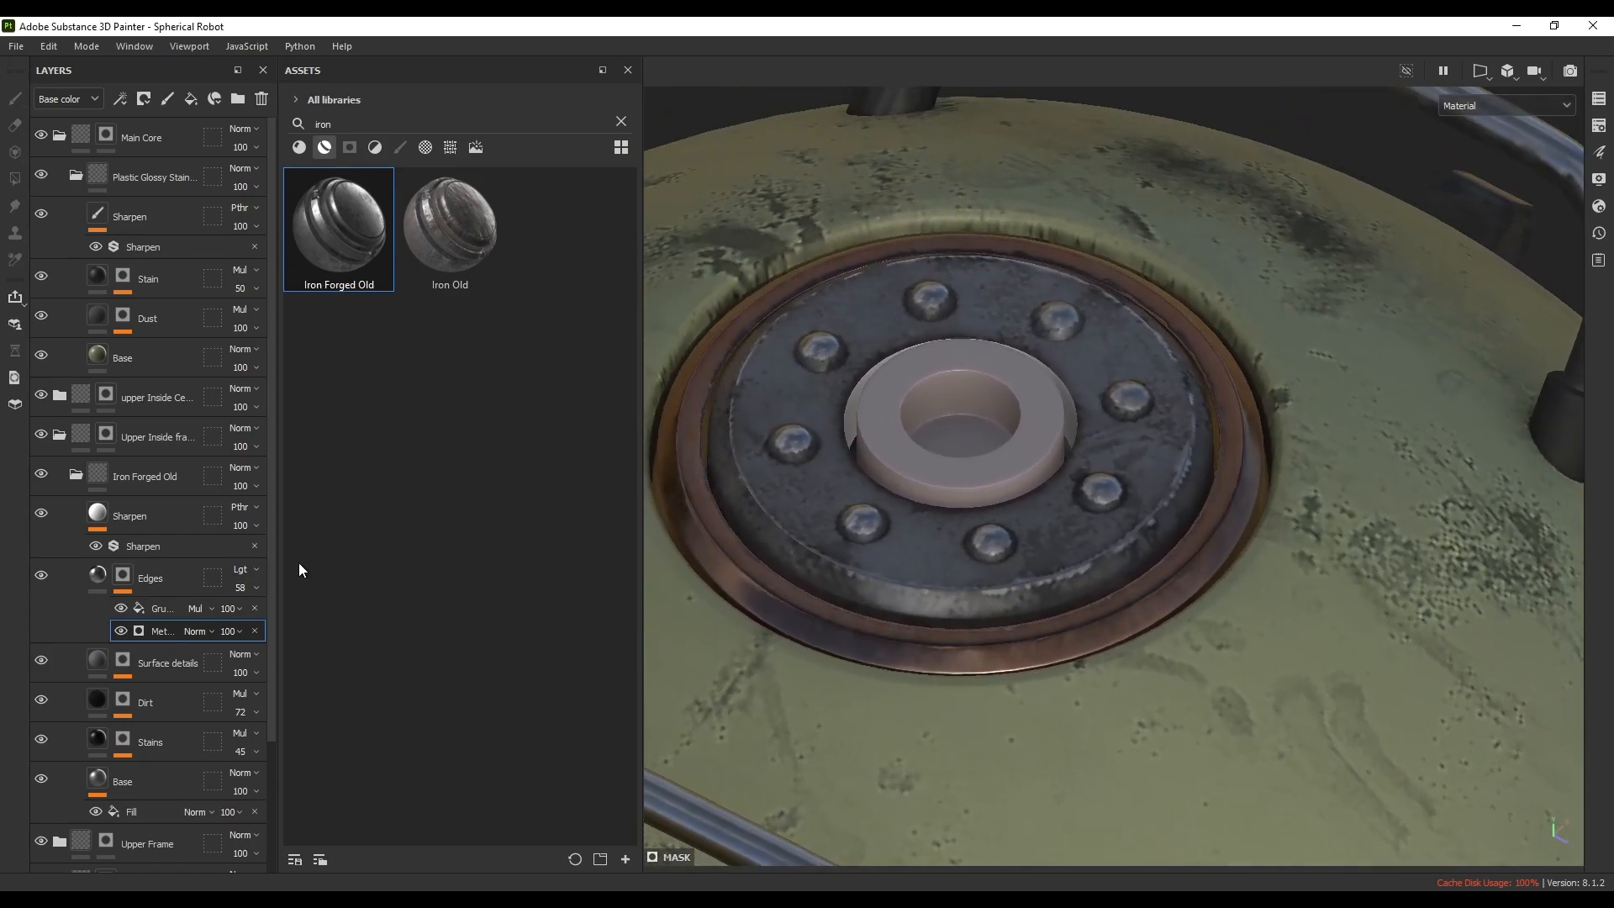
left_click_drag(1093, 512, 1149, 536, "alt")
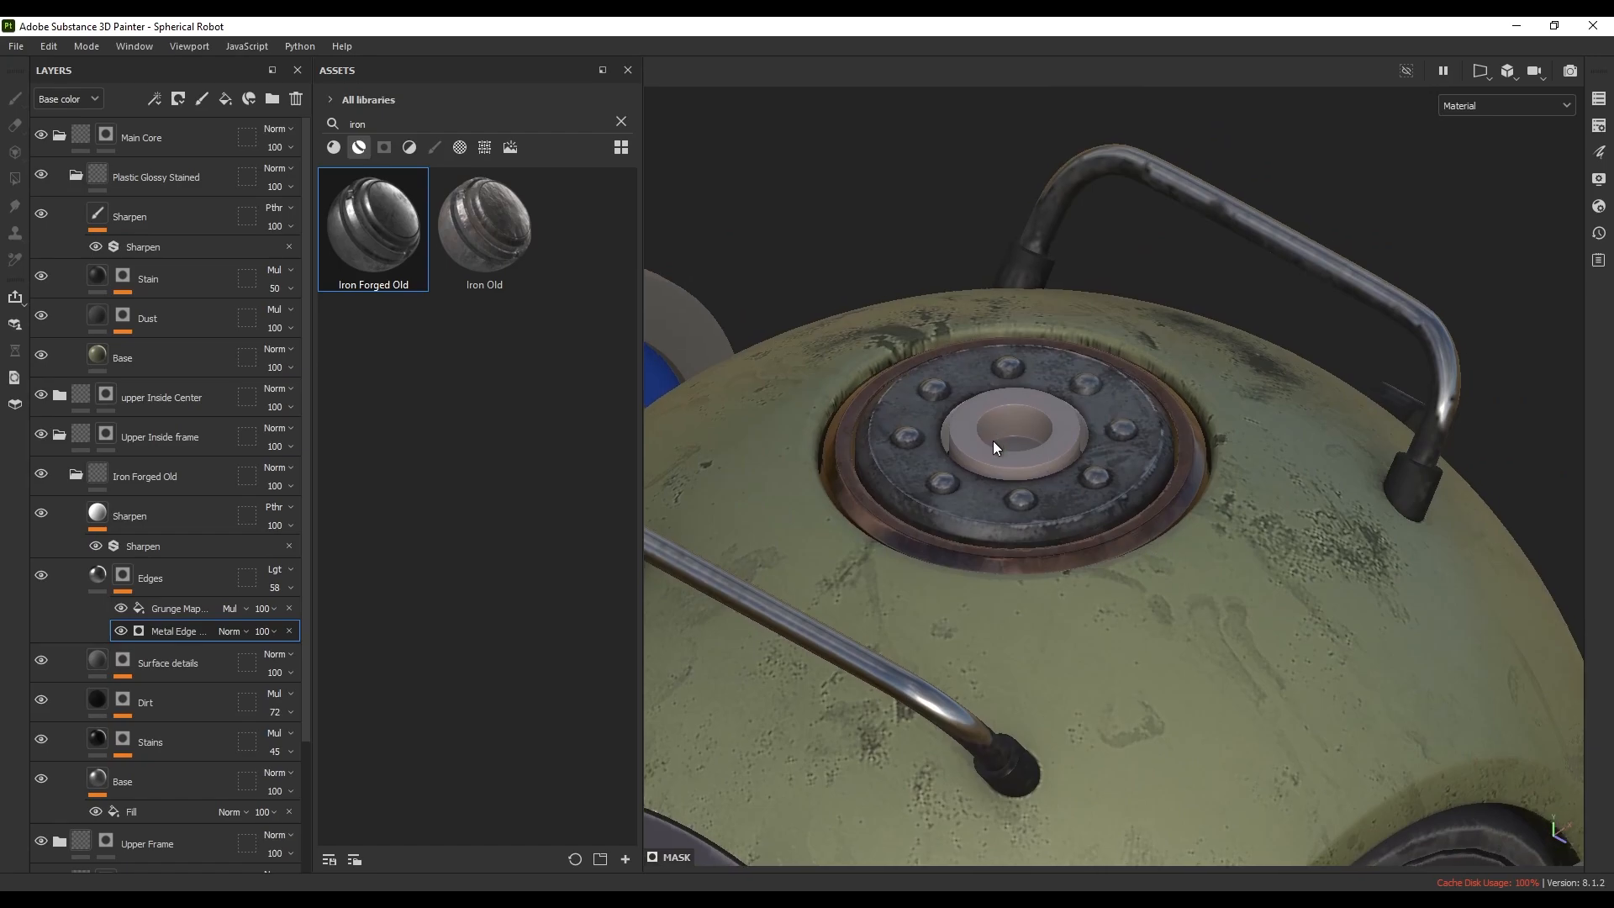
scroll(1026, 454, "up", 3)
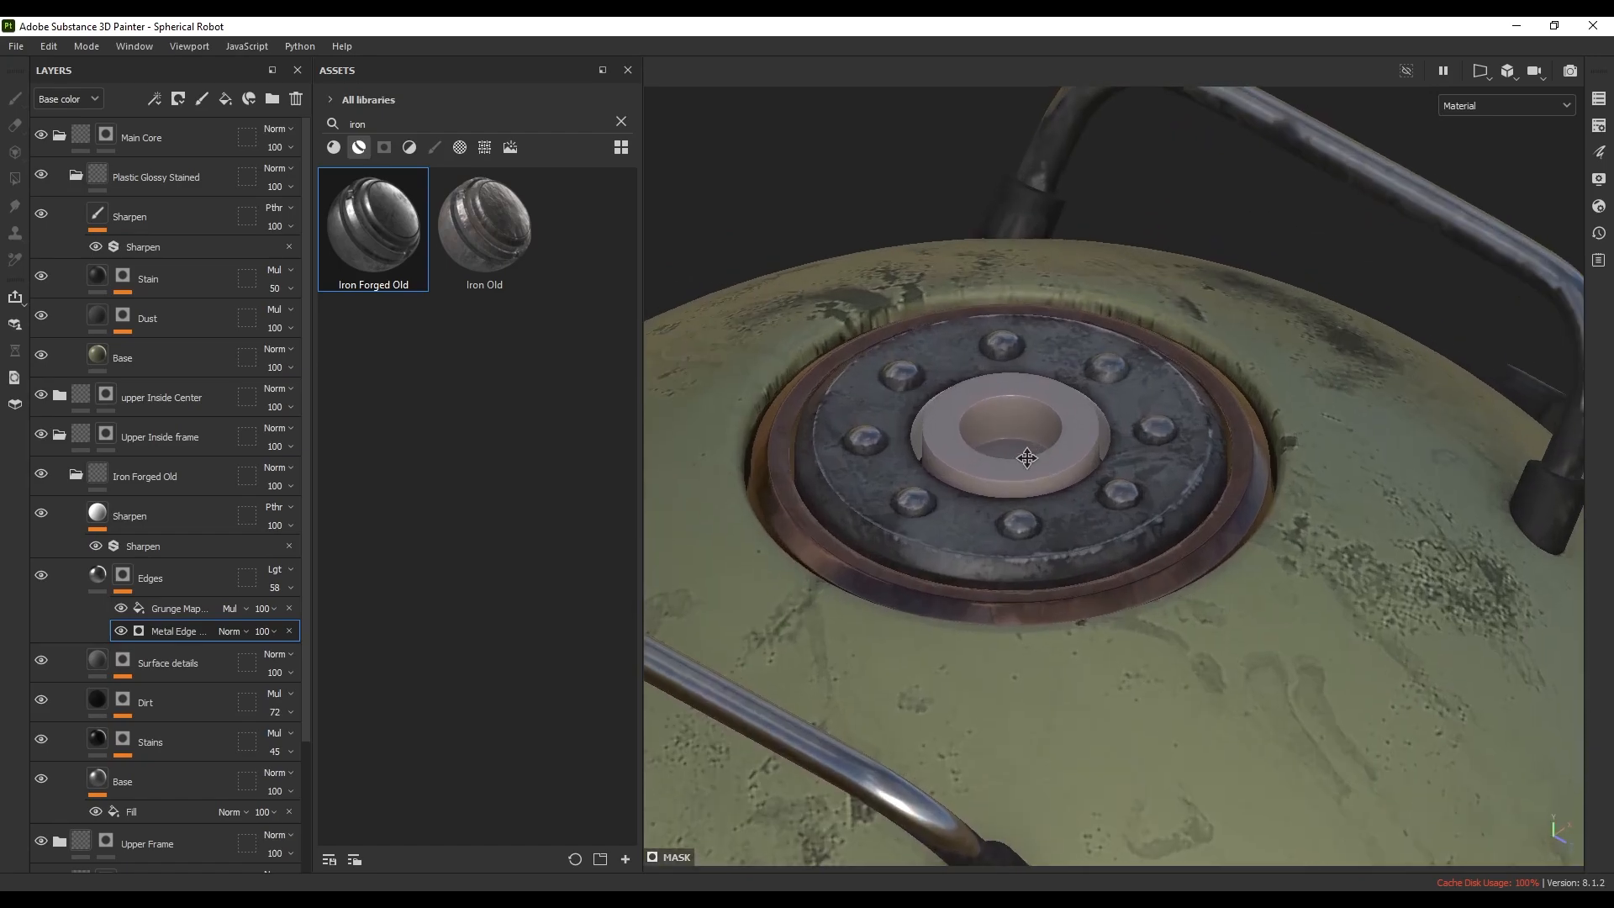
left_click_drag(1024, 454, 1033, 493, "alt")
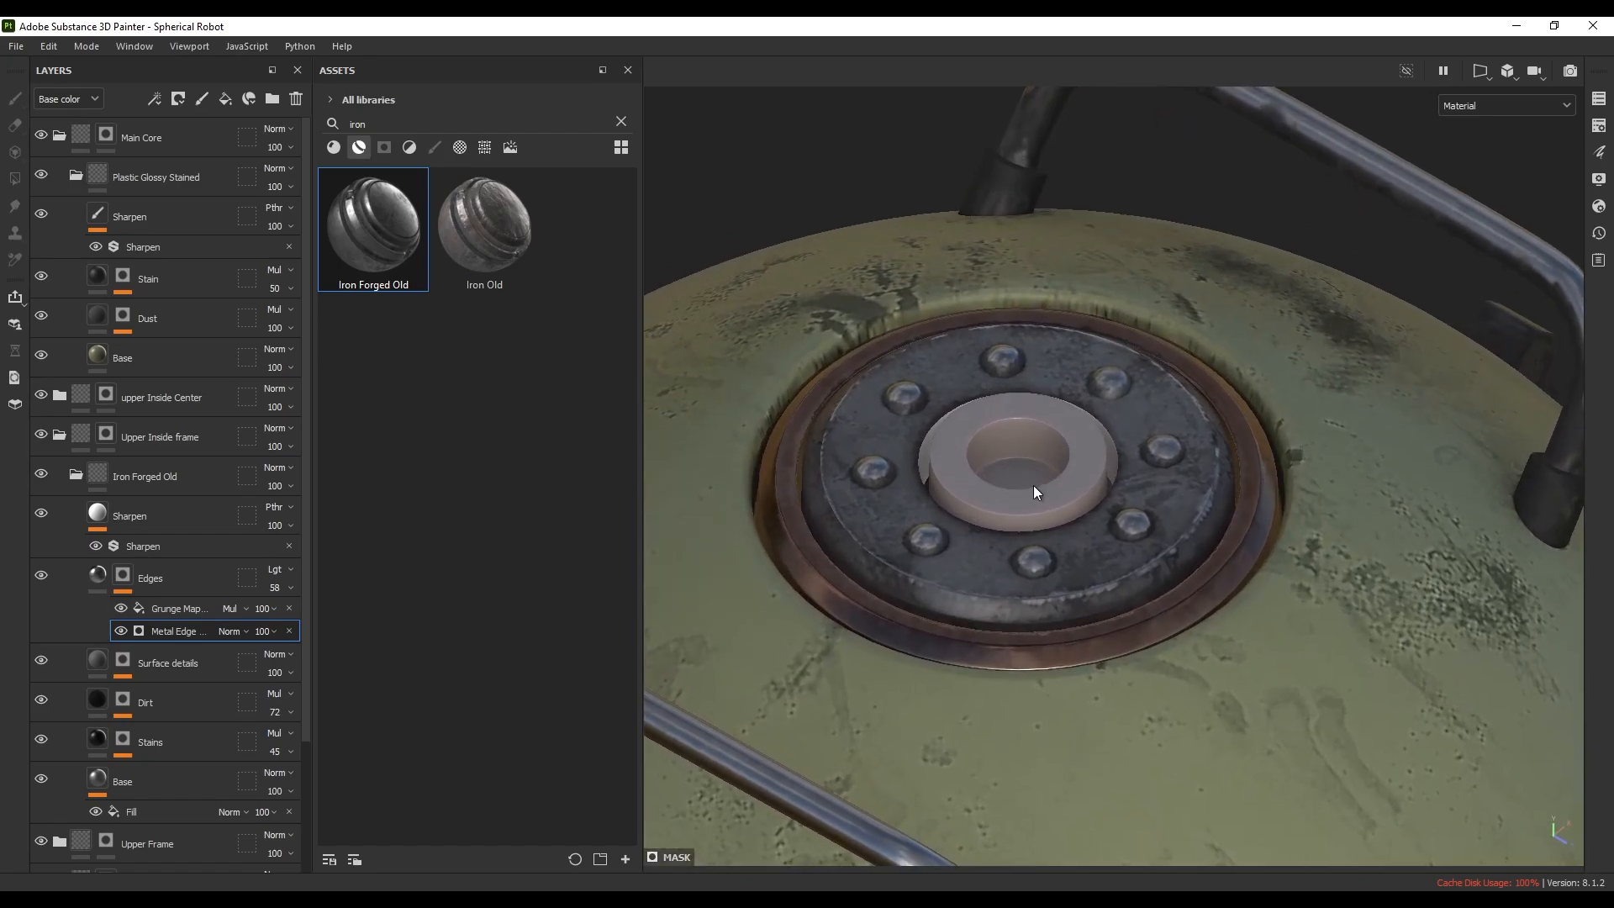
left_click(75, 474)
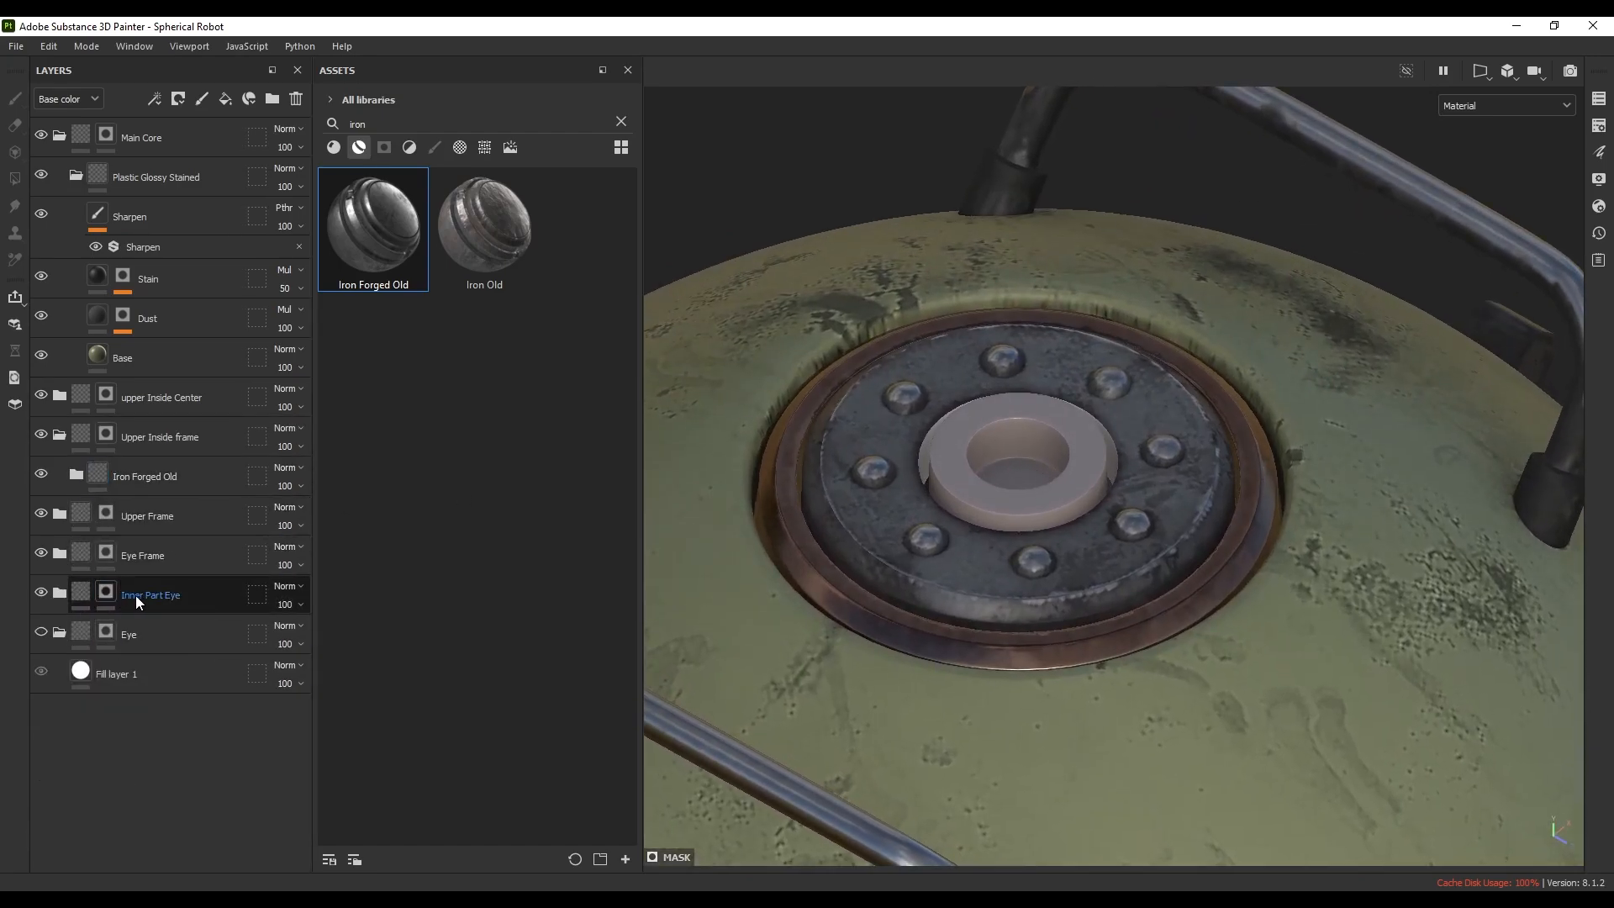
- Delete the upper Inside Center folder and preview the masks of the Inner Part Eye and Eye Frame folders
left_click(178, 398)
key("Delete")
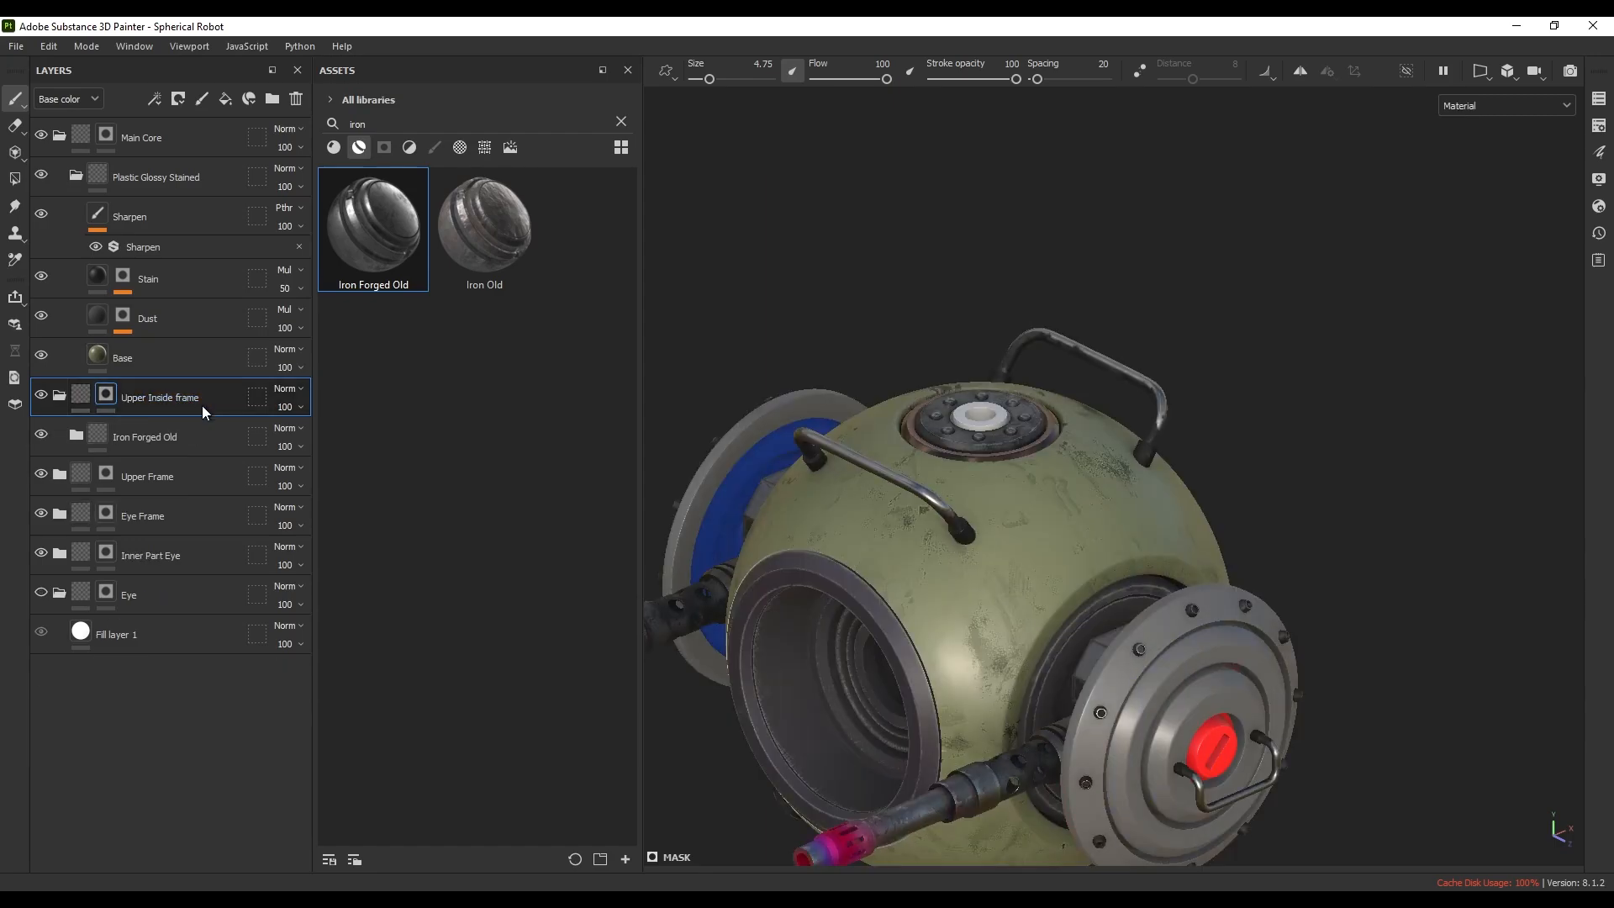
left_click(107, 555)
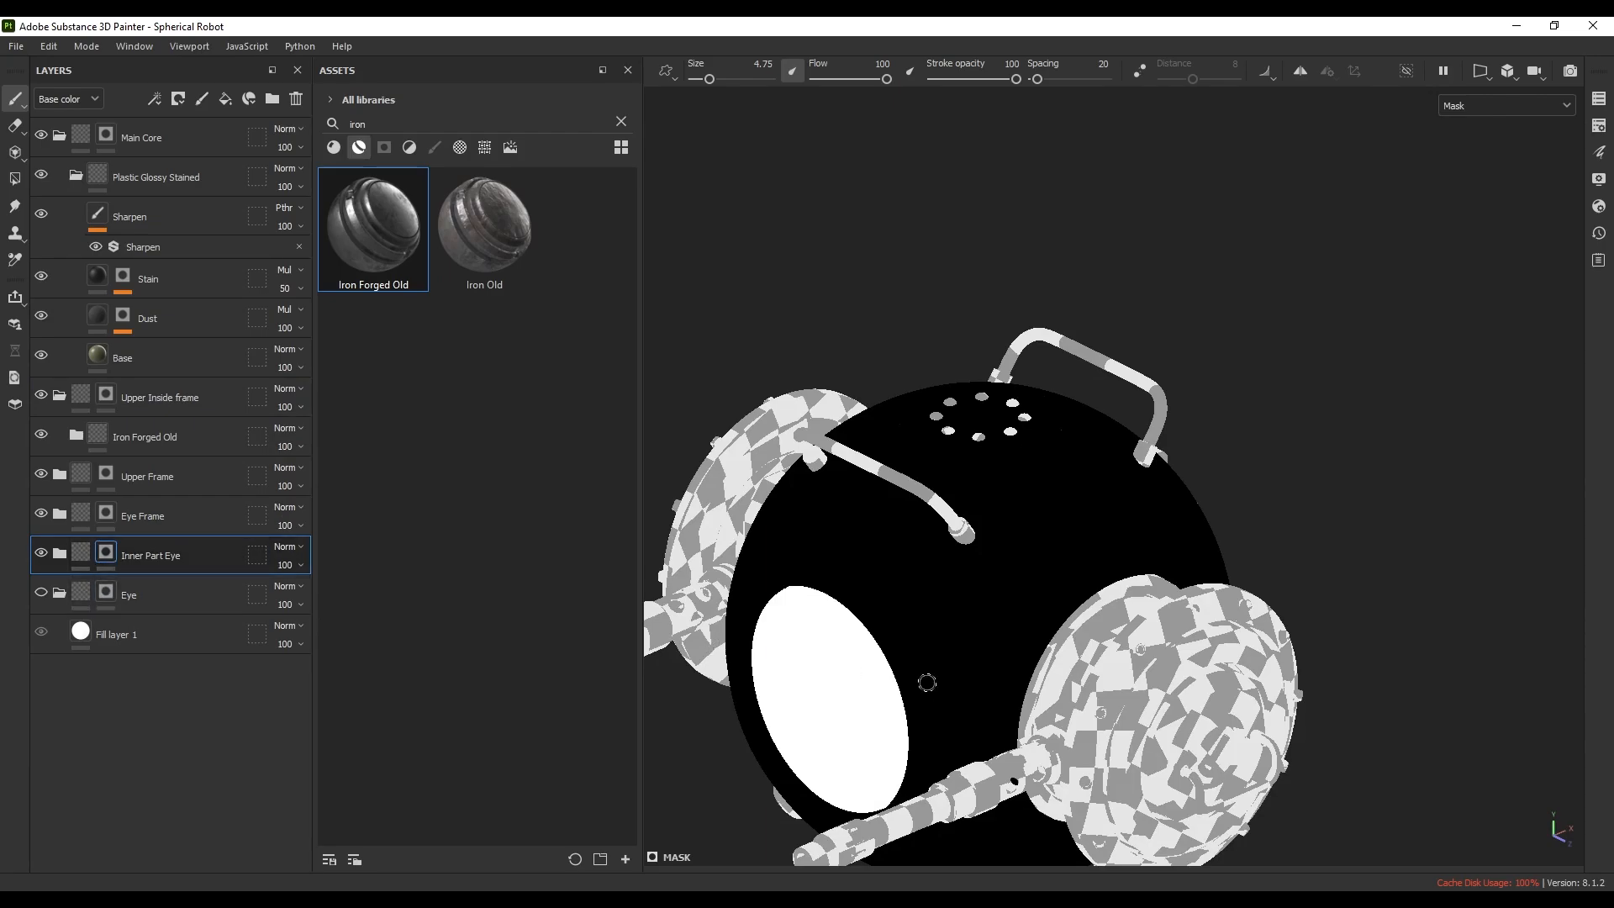
middle_click_drag(925, 683, 966, 651, "alt")
left_click_drag(966, 651, 1015, 626, "alt")
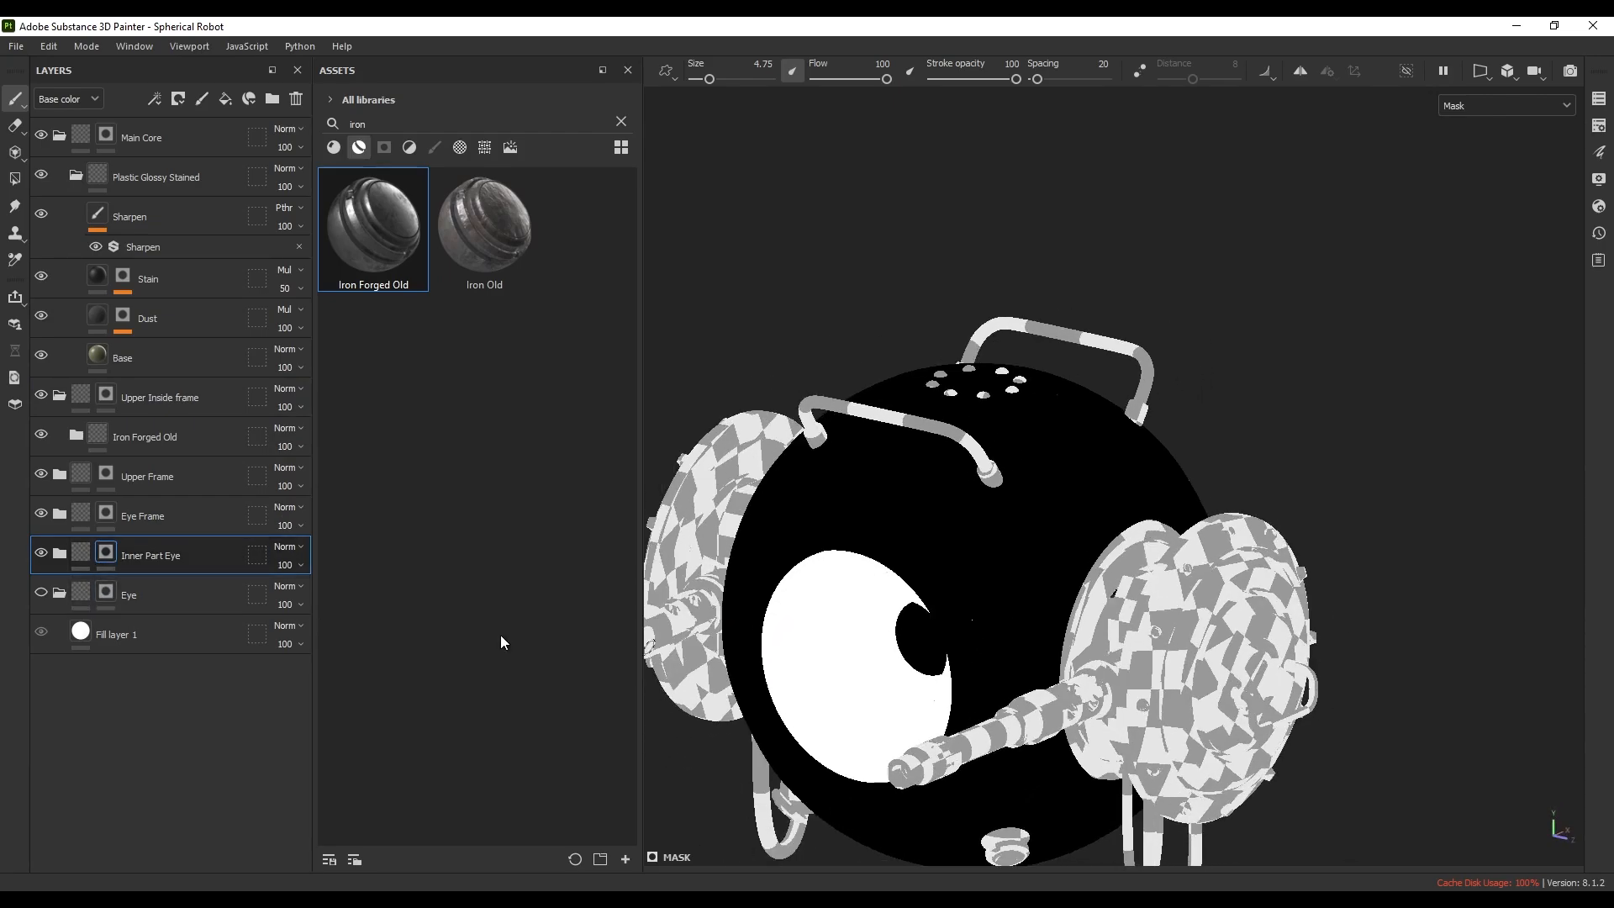
left_click(62, 517)
left_click(81, 514)
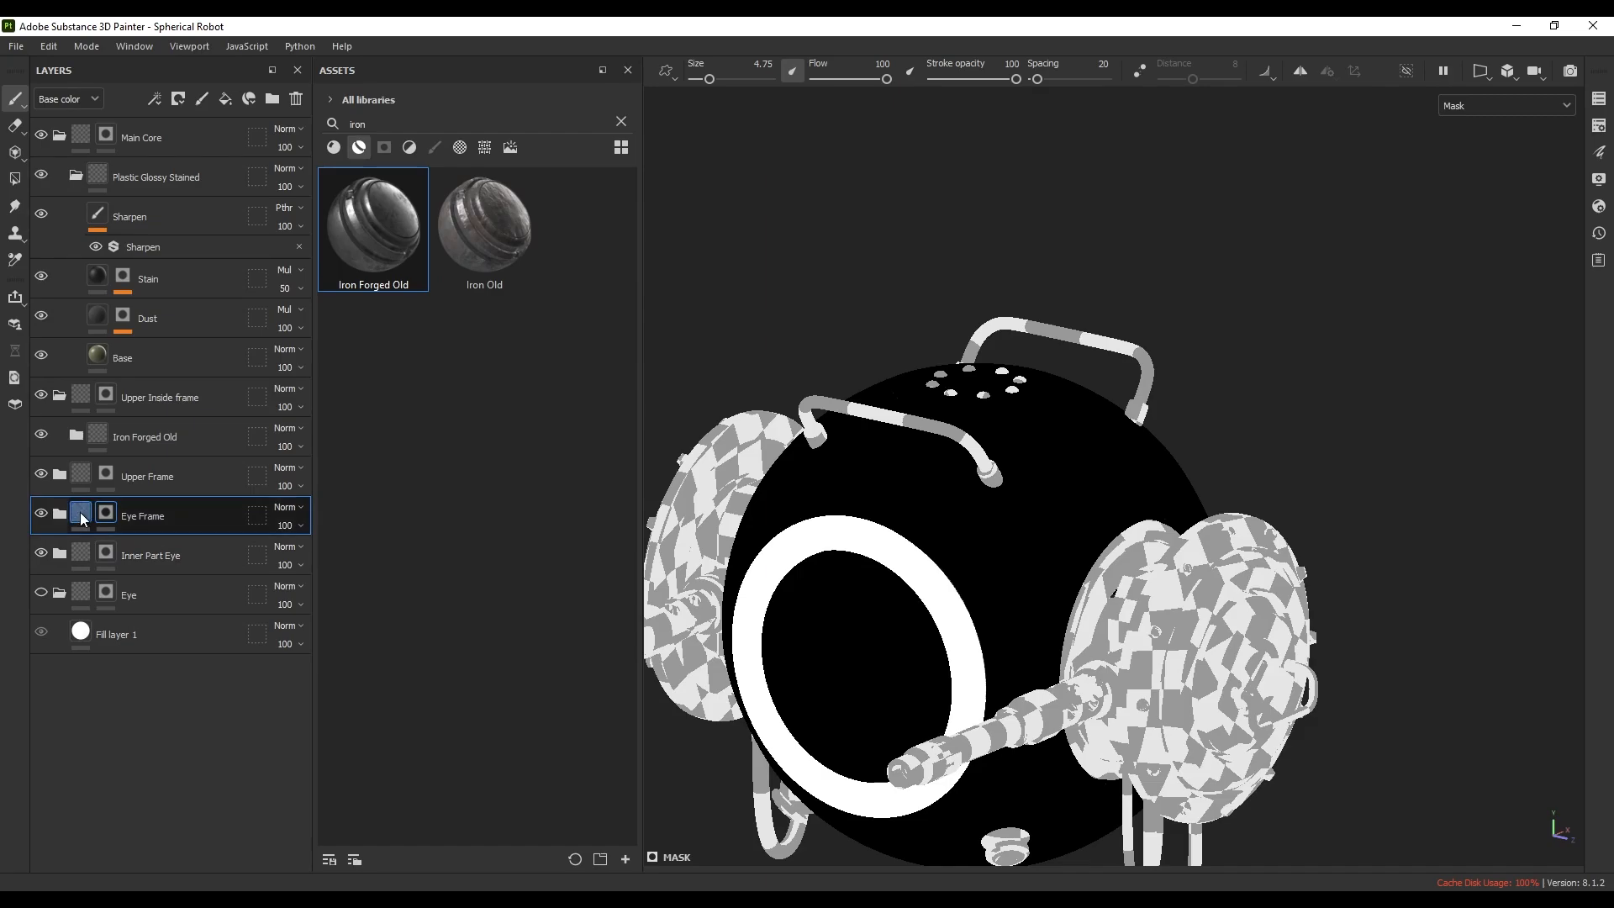
left_click(84, 513)
left_click(107, 513)
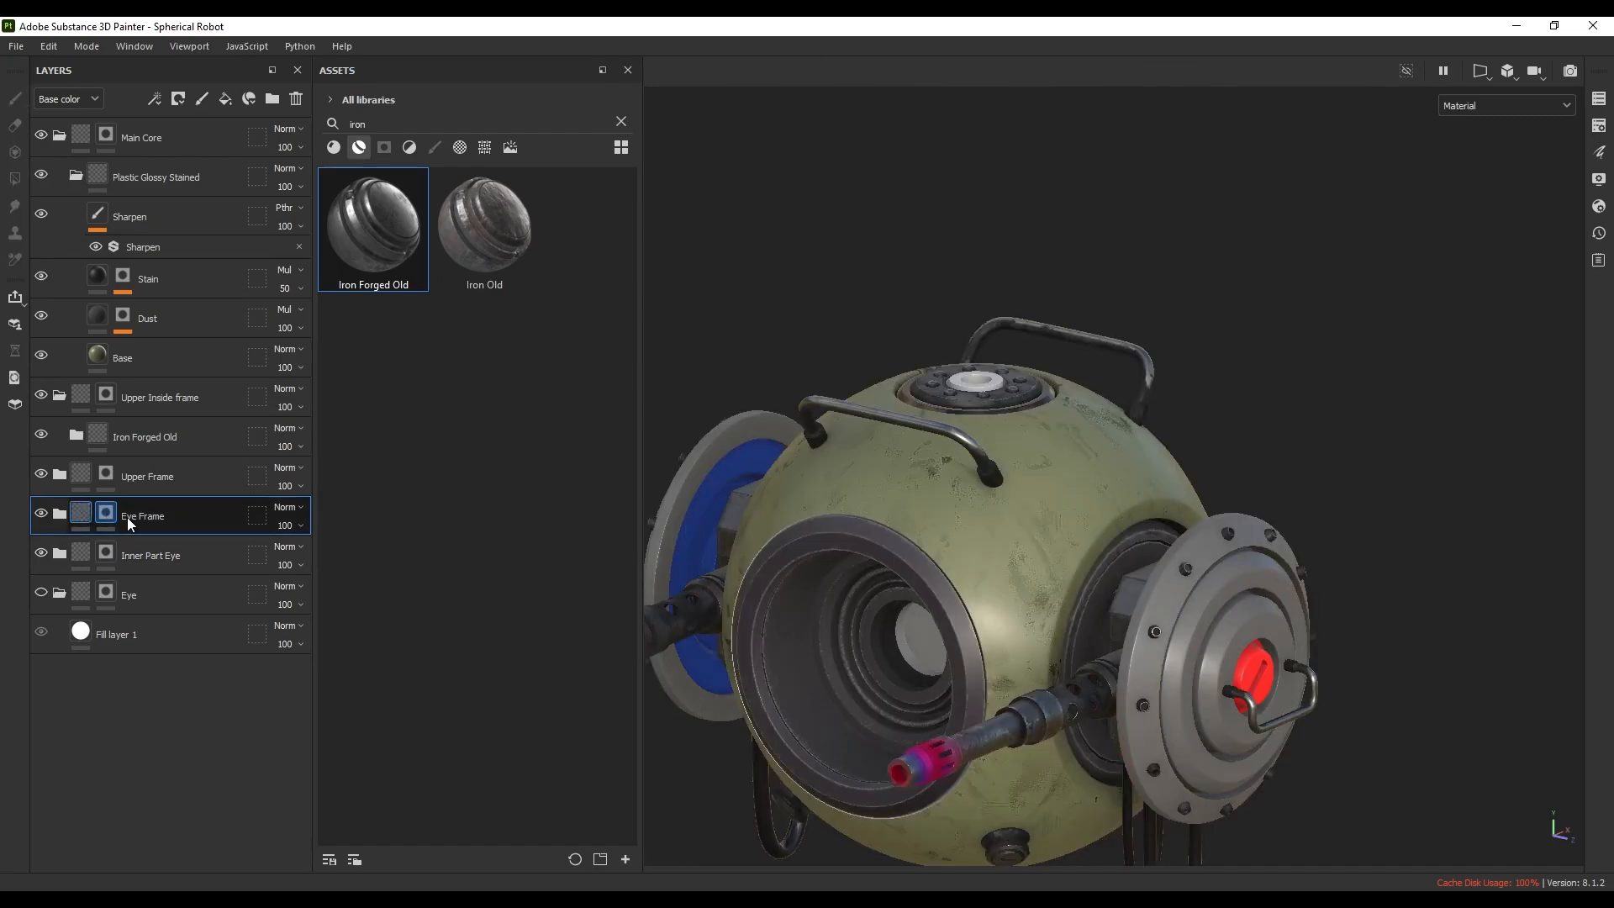
- Add the white ring at the center of the robot's top plate to the Eye Frame mask using Polygon Fill in UV chunk mode
left_click_drag(983, 457, 967, 538, "alt")
right_click_drag(967, 538, 1093, 370, "alt")
left_click_drag(958, 454, 937, 550, "alt")
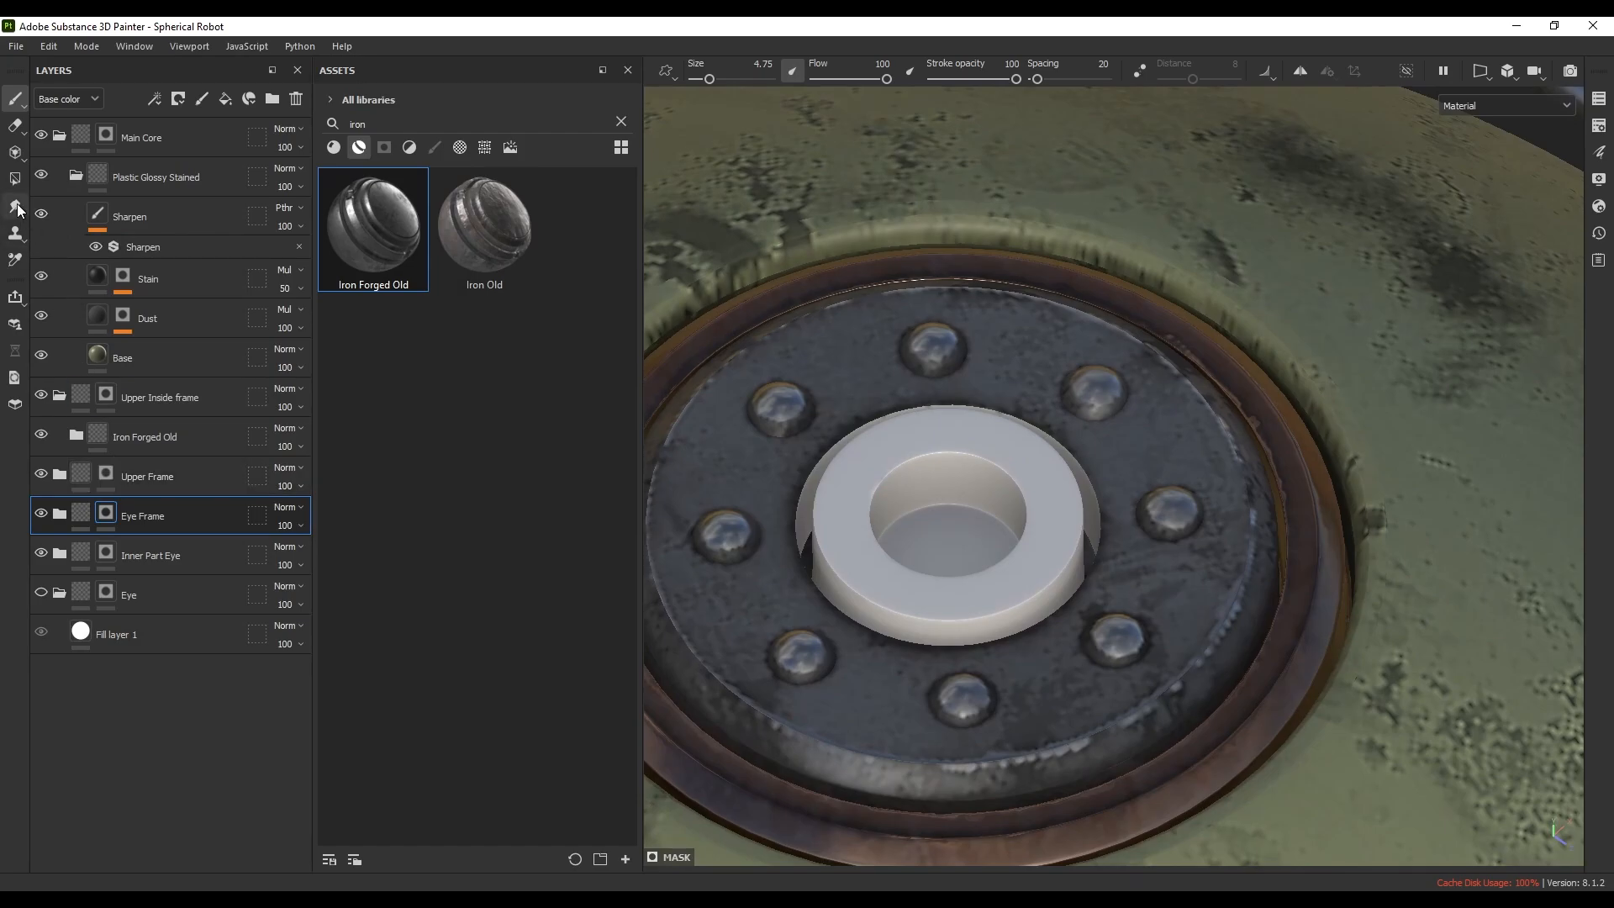
left_click(15, 179)
scroll(920, 528, "up", 3)
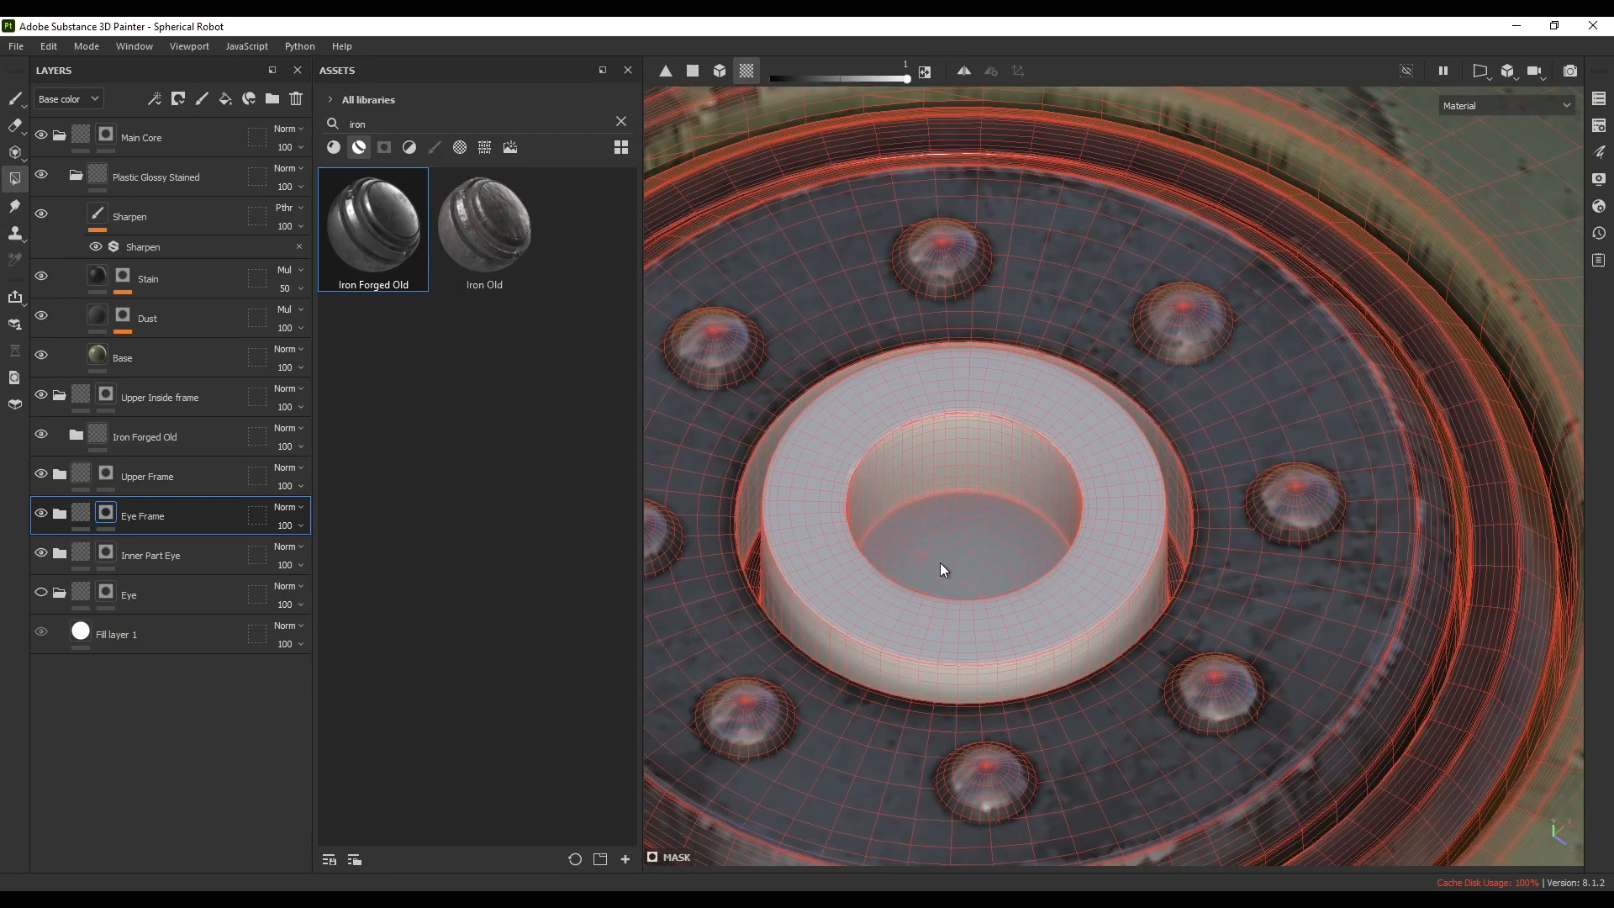
left_click(940, 562)
left_click(938, 472)
left_click(900, 411)
scroll(905, 478, "up", 4)
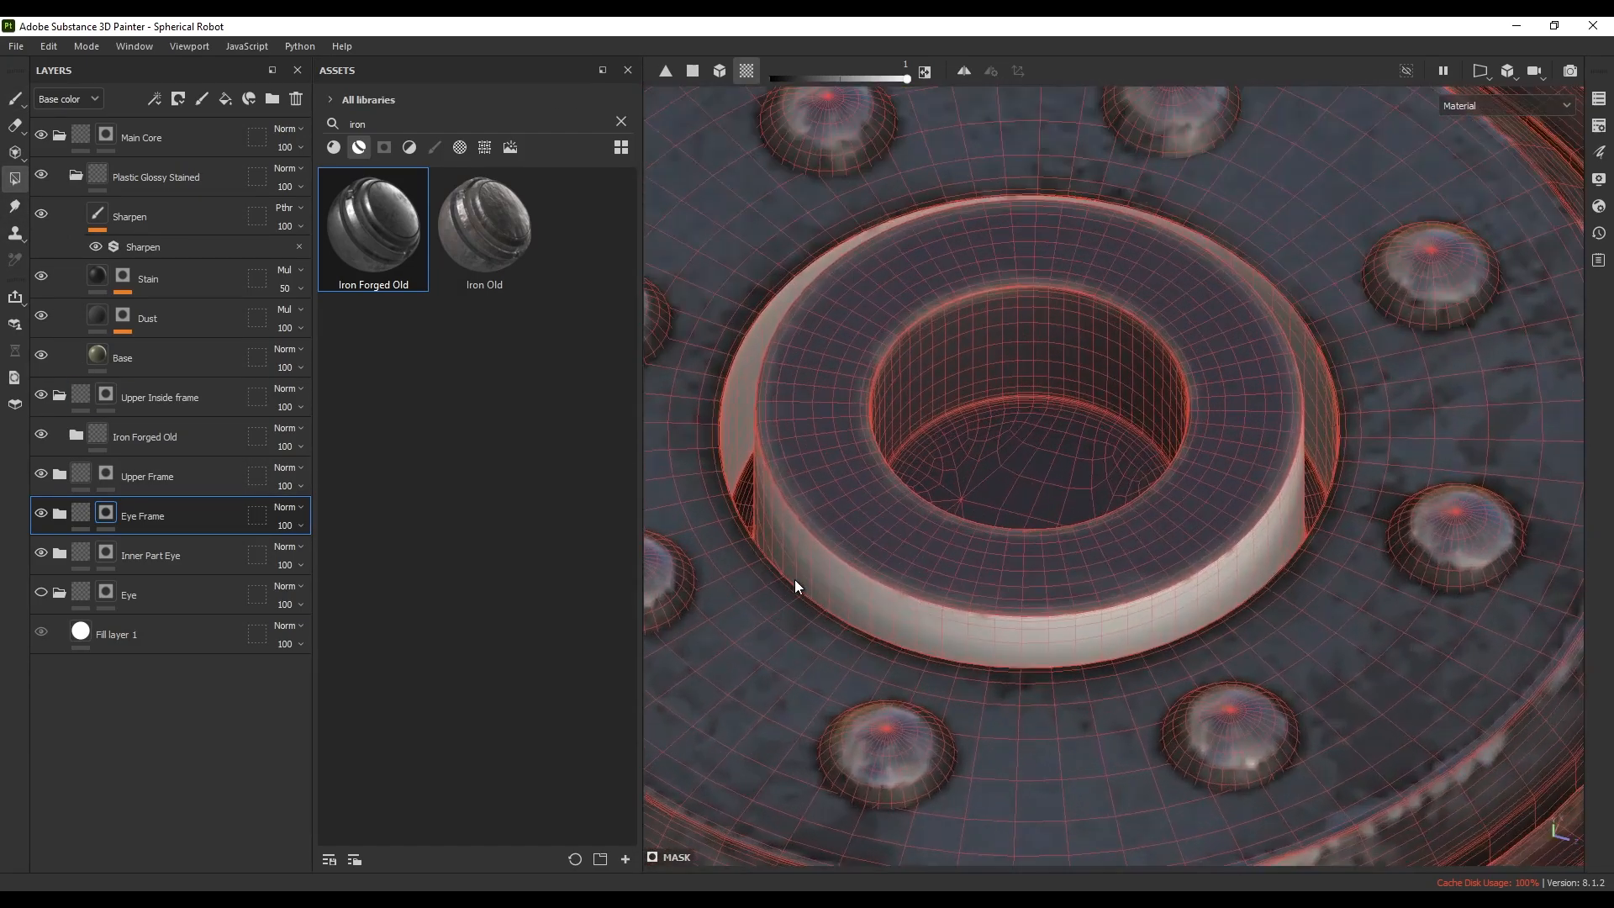
left_click(784, 552)
- Add the white inner ring inside the copper-rimmed opening on the robot's underside to the Eye Frame mask using Polygon Fill in UV chunk mode
left_click_drag(831, 574, 731, 533, "alt")
scroll(942, 546, "down", 10)
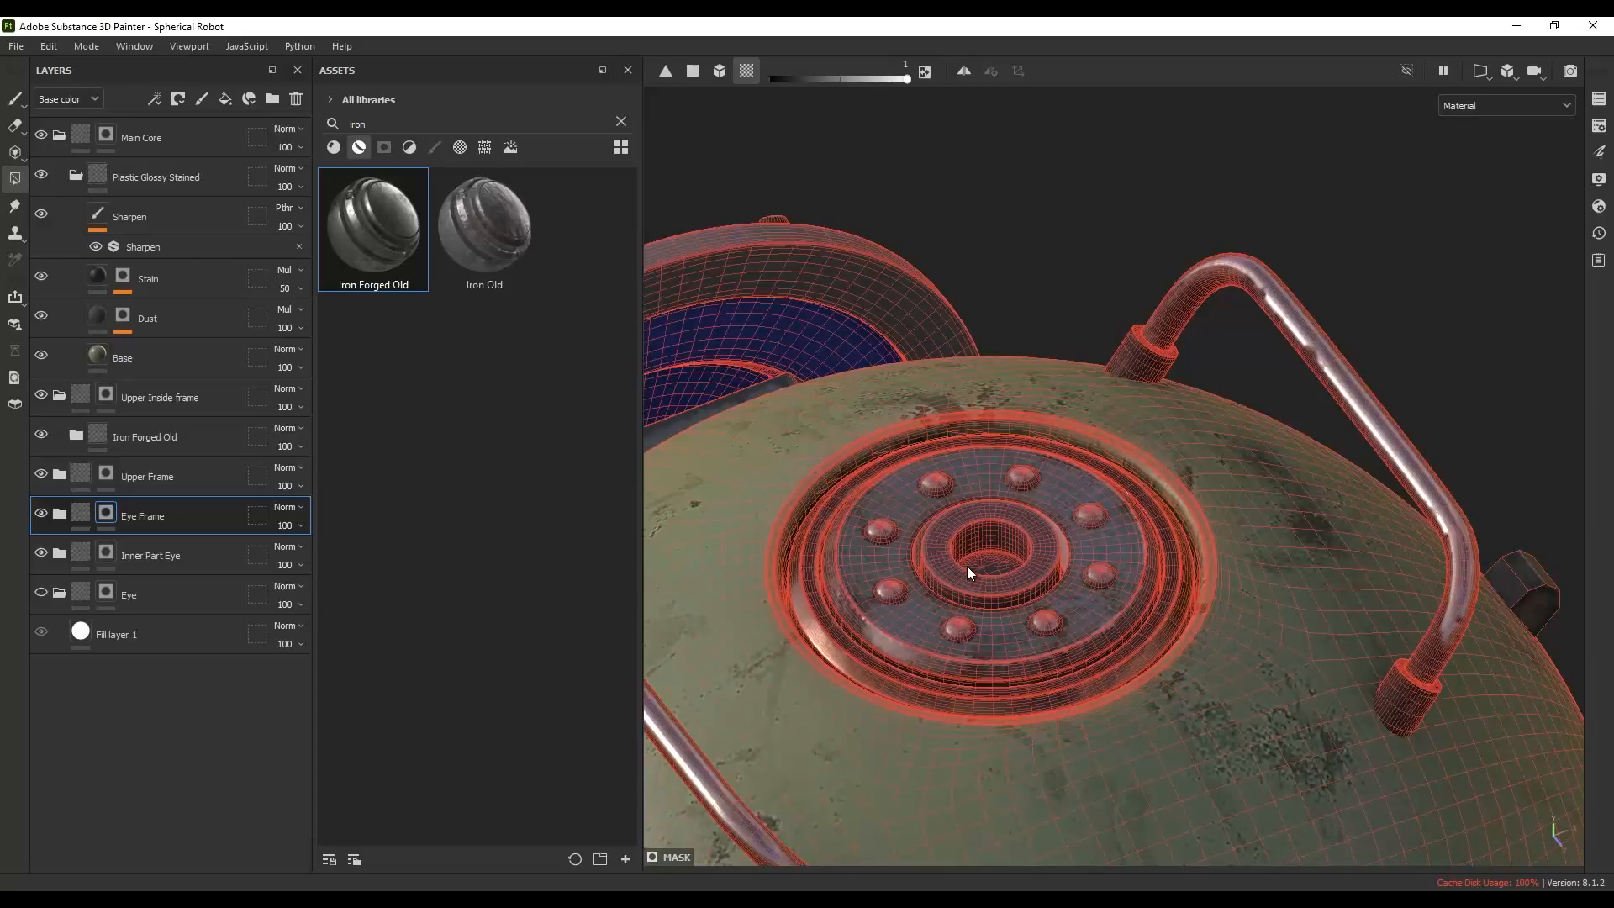
middle_click_drag(1202, 580, 936, 475, "alt")
left_click_drag(934, 472, 740, 378, "alt")
left_click_drag(1168, 629, 764, 469, "alt")
scroll(841, 551, "up", 5)
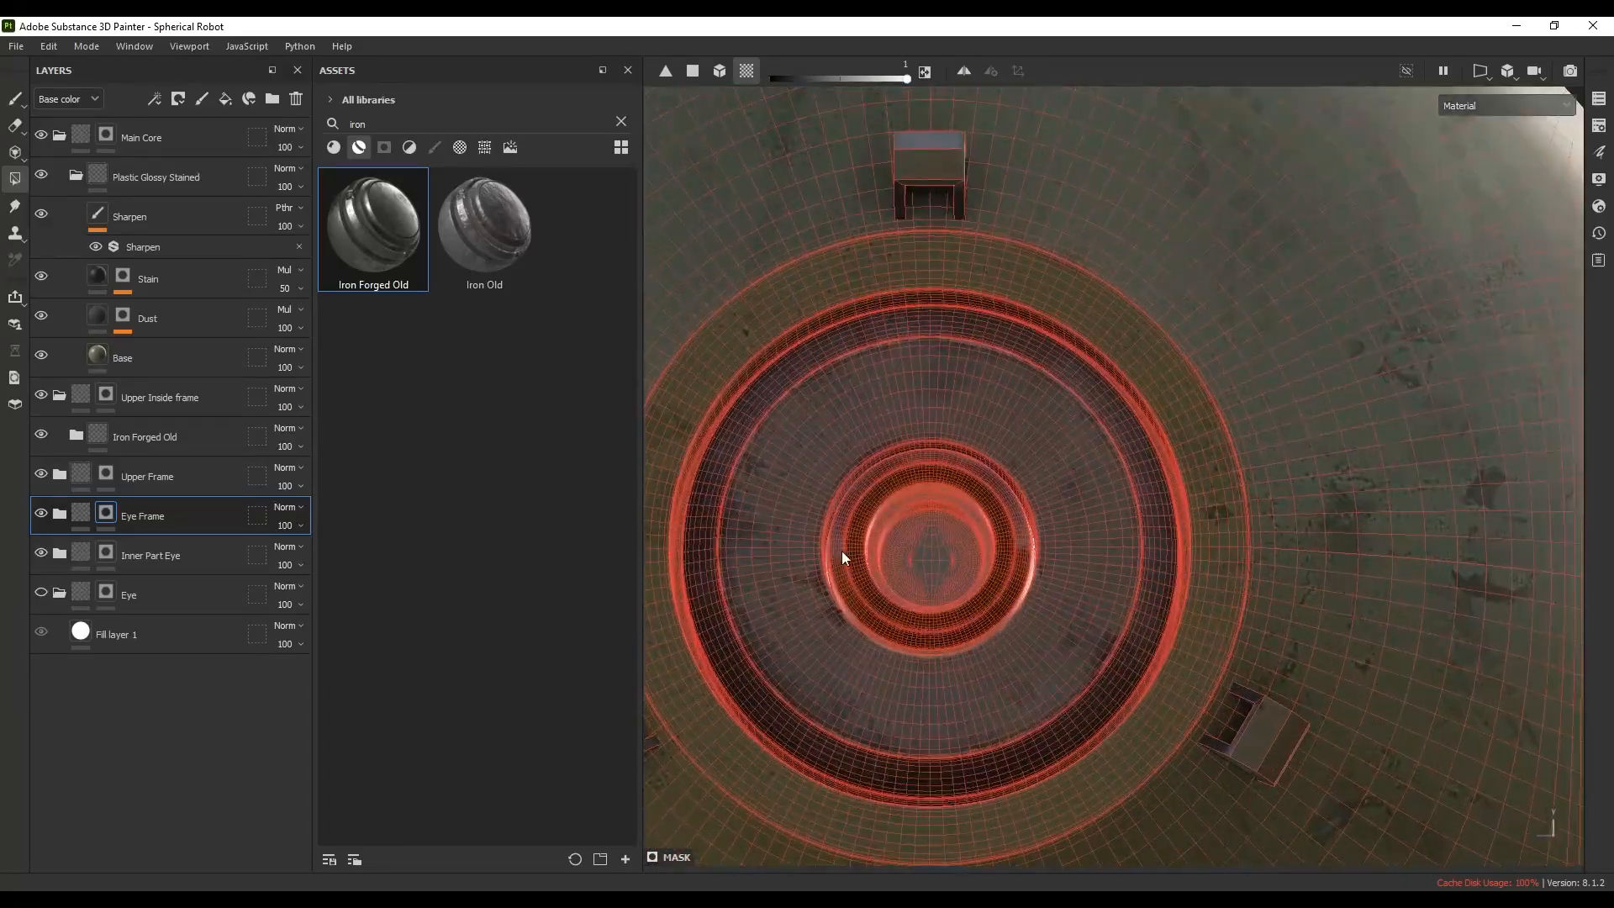
left_click_drag(841, 551, 983, 600, "alt")
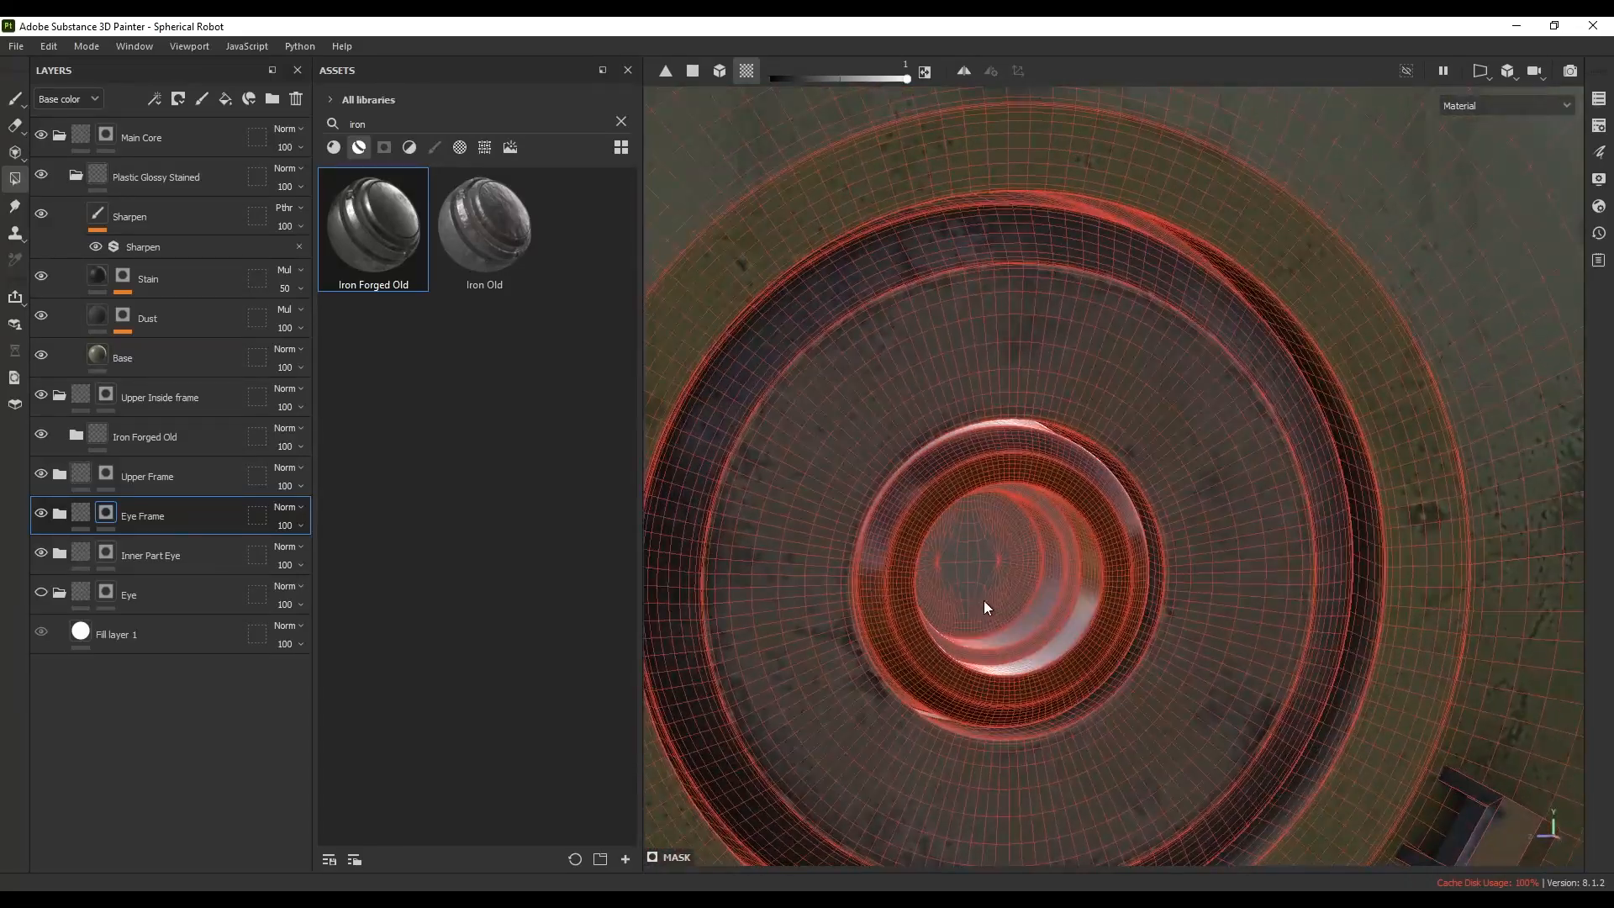
left_click(16, 99)
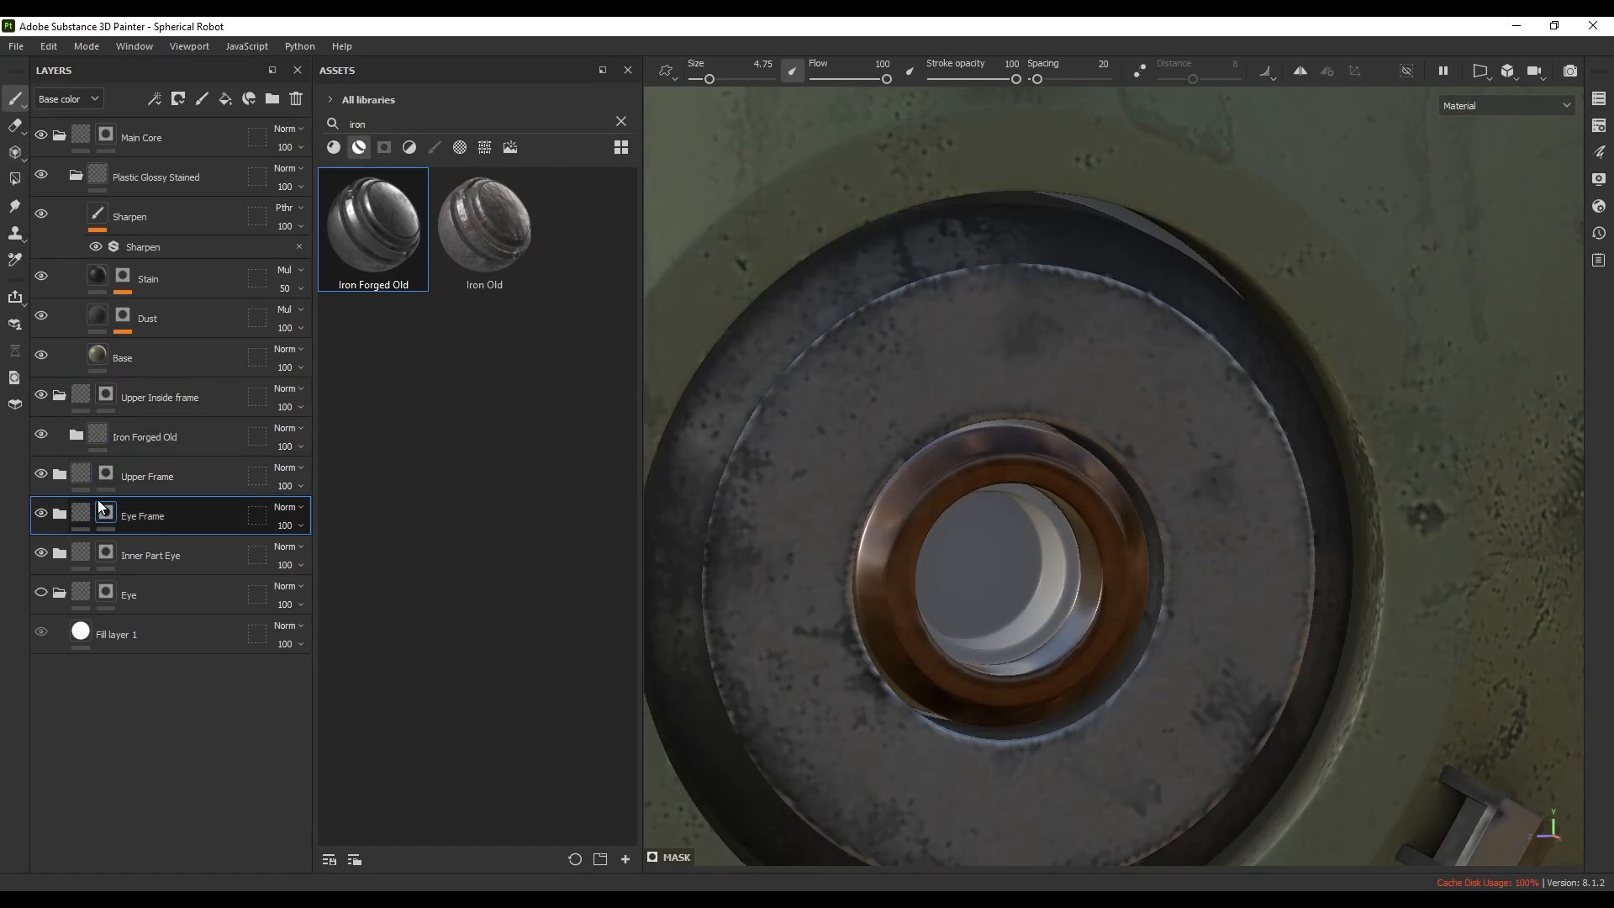
left_click(13, 177)
scroll(1126, 617, "up", 5)
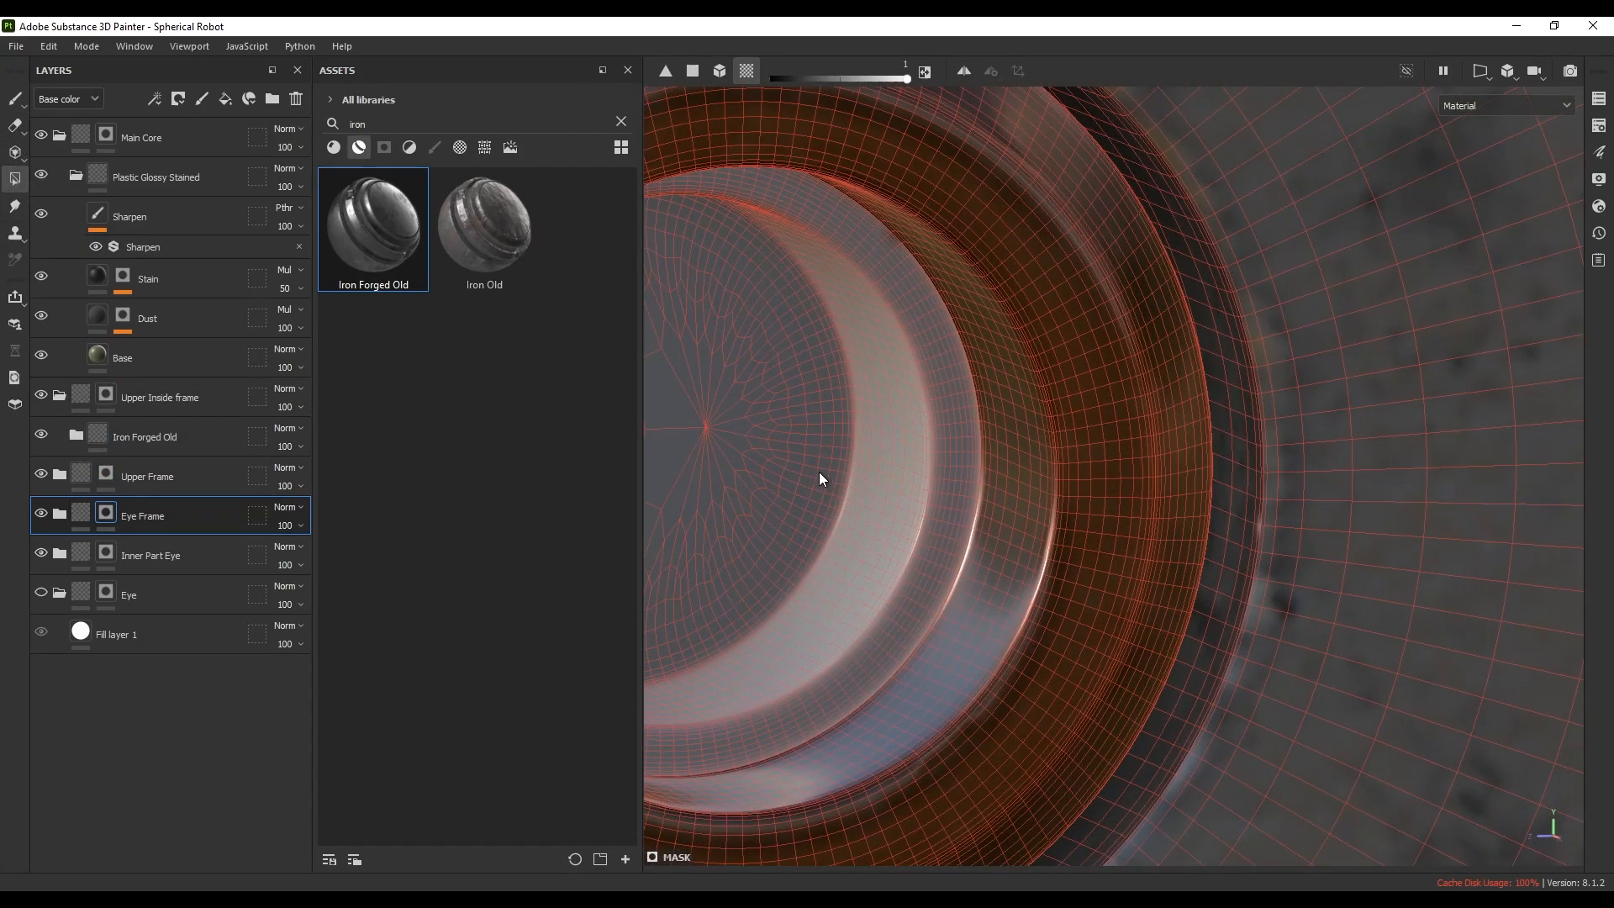
left_click(950, 470)
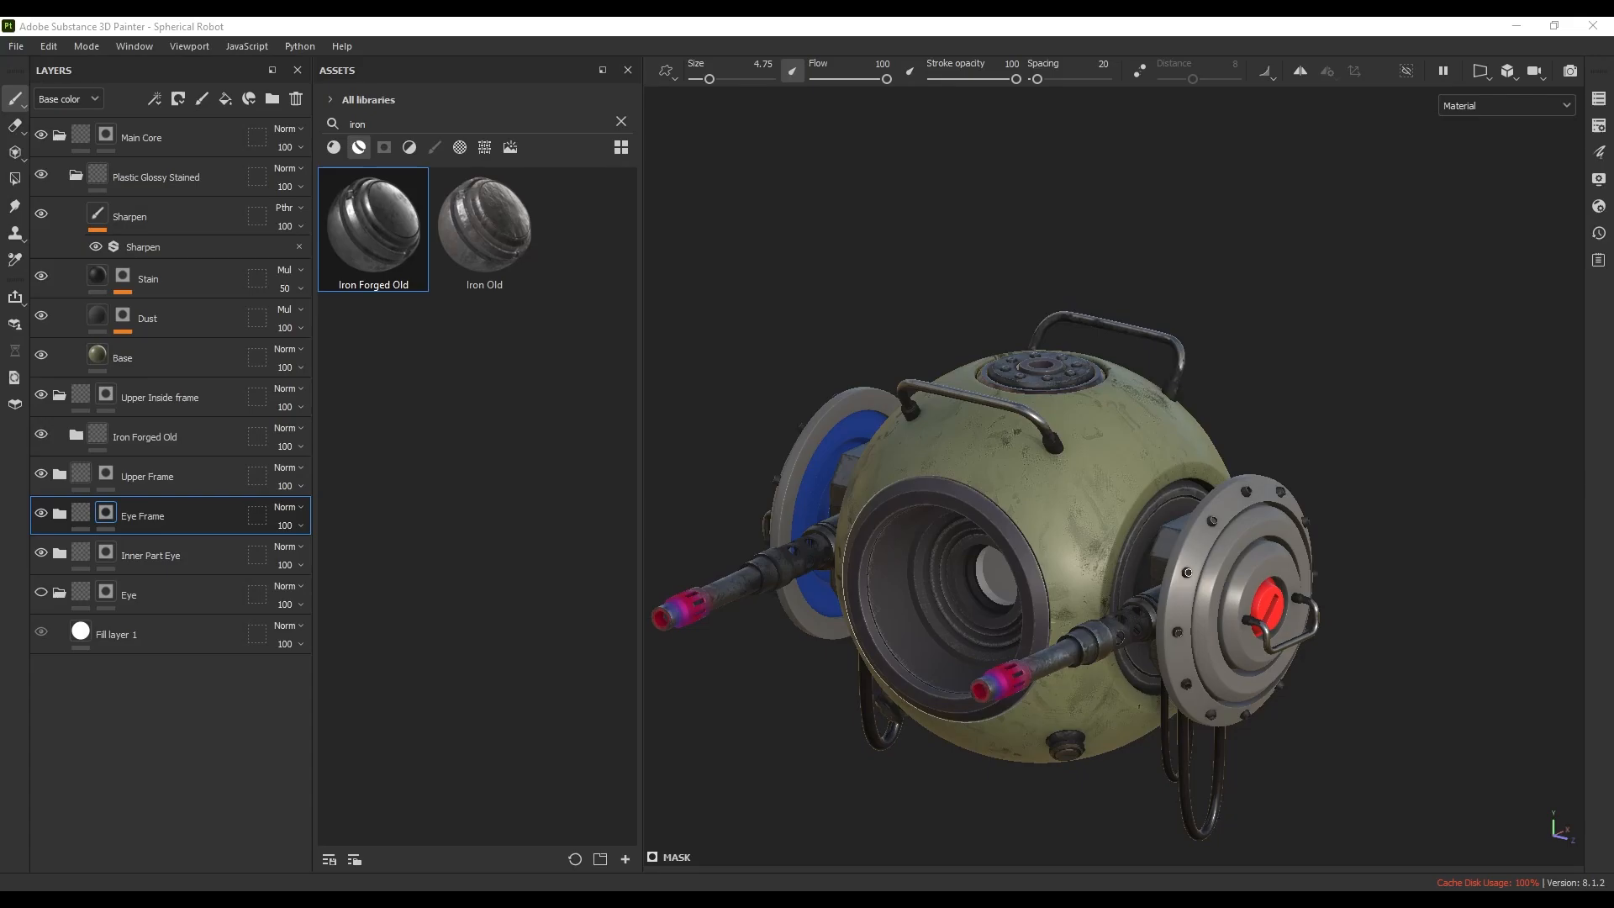
- Select the Plastic Glossy Stained folder inside the Main Core folder
middle_click_drag(1022, 538, 1047, 496, "alt")
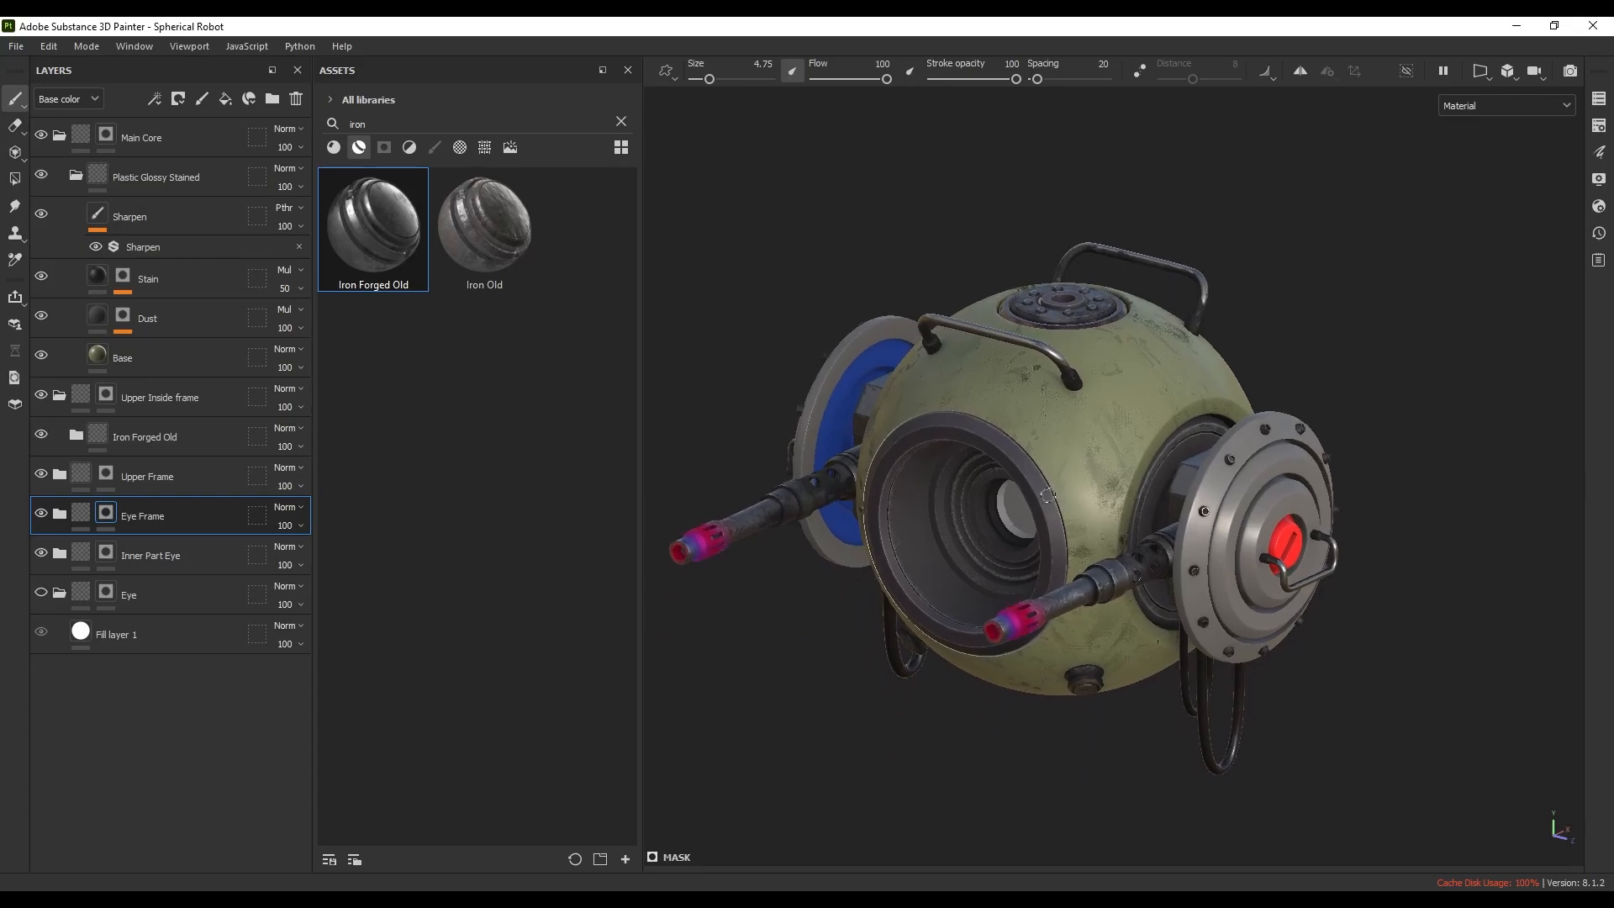
scroll(1019, 370, "up", 4)
middle_click_drag(1051, 404, 1077, 397, "alt")
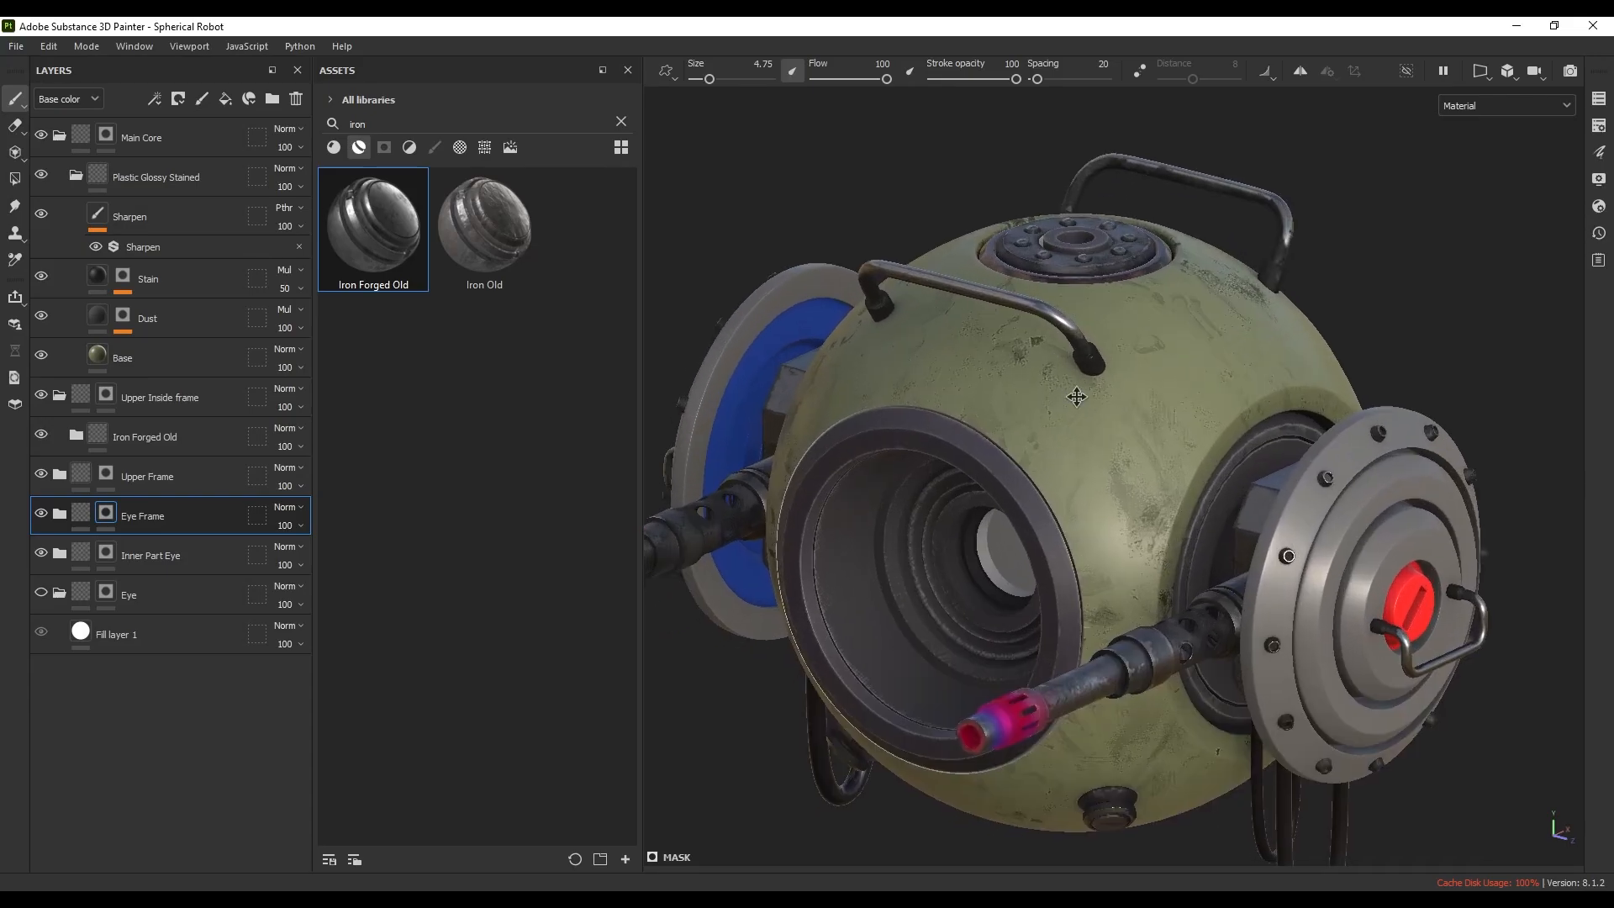
left_click(55, 133)
left_click(59, 137)
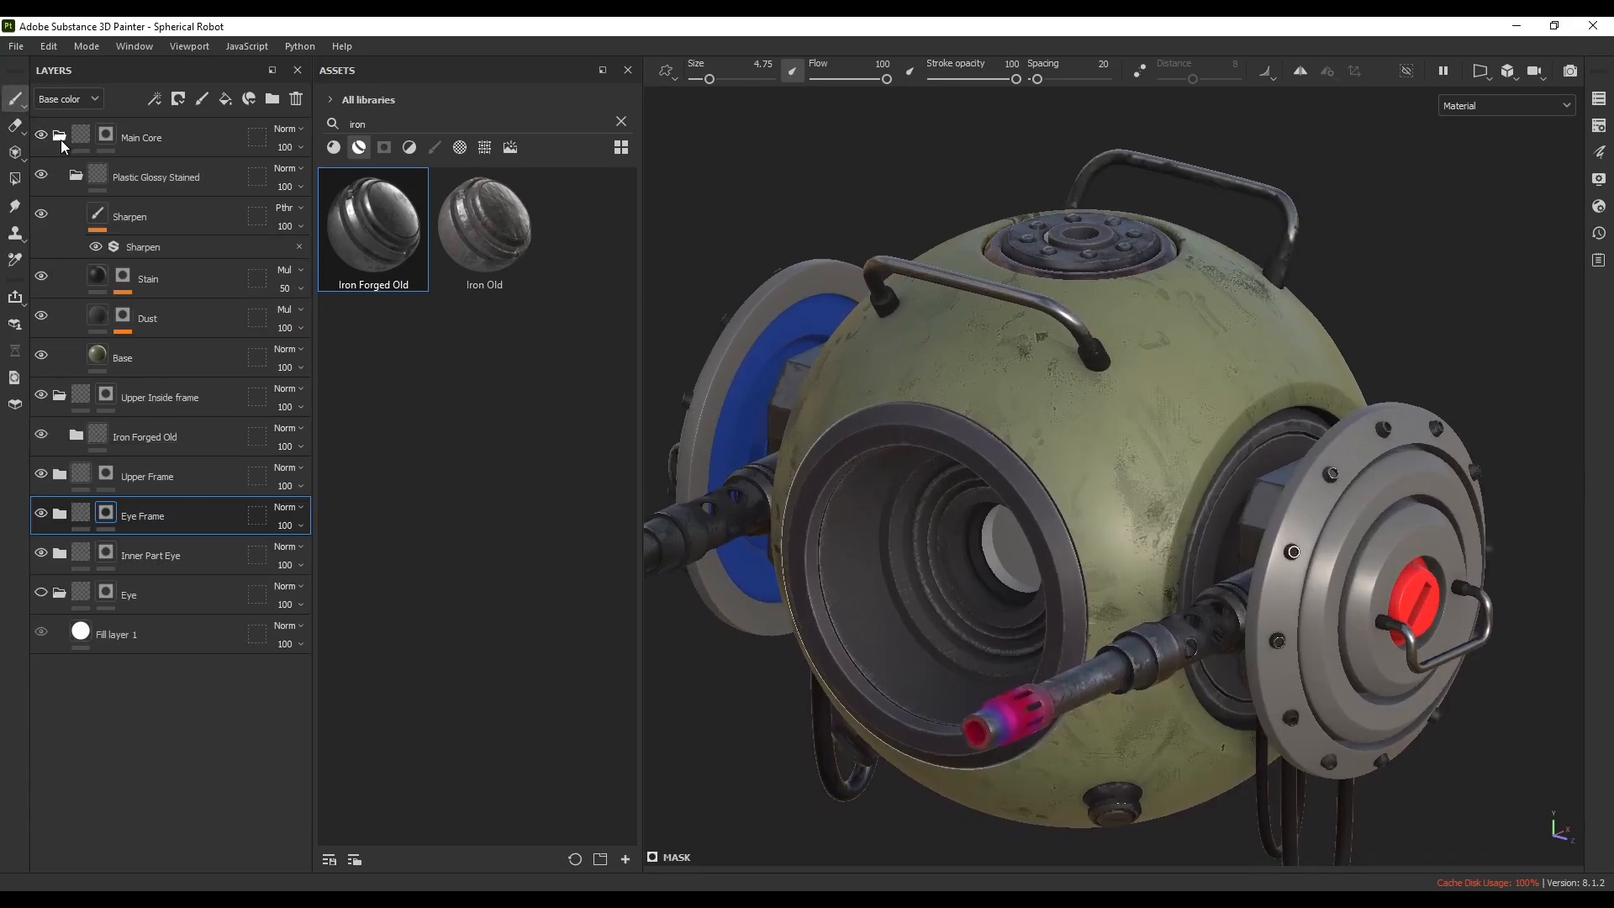
left_click(164, 180)
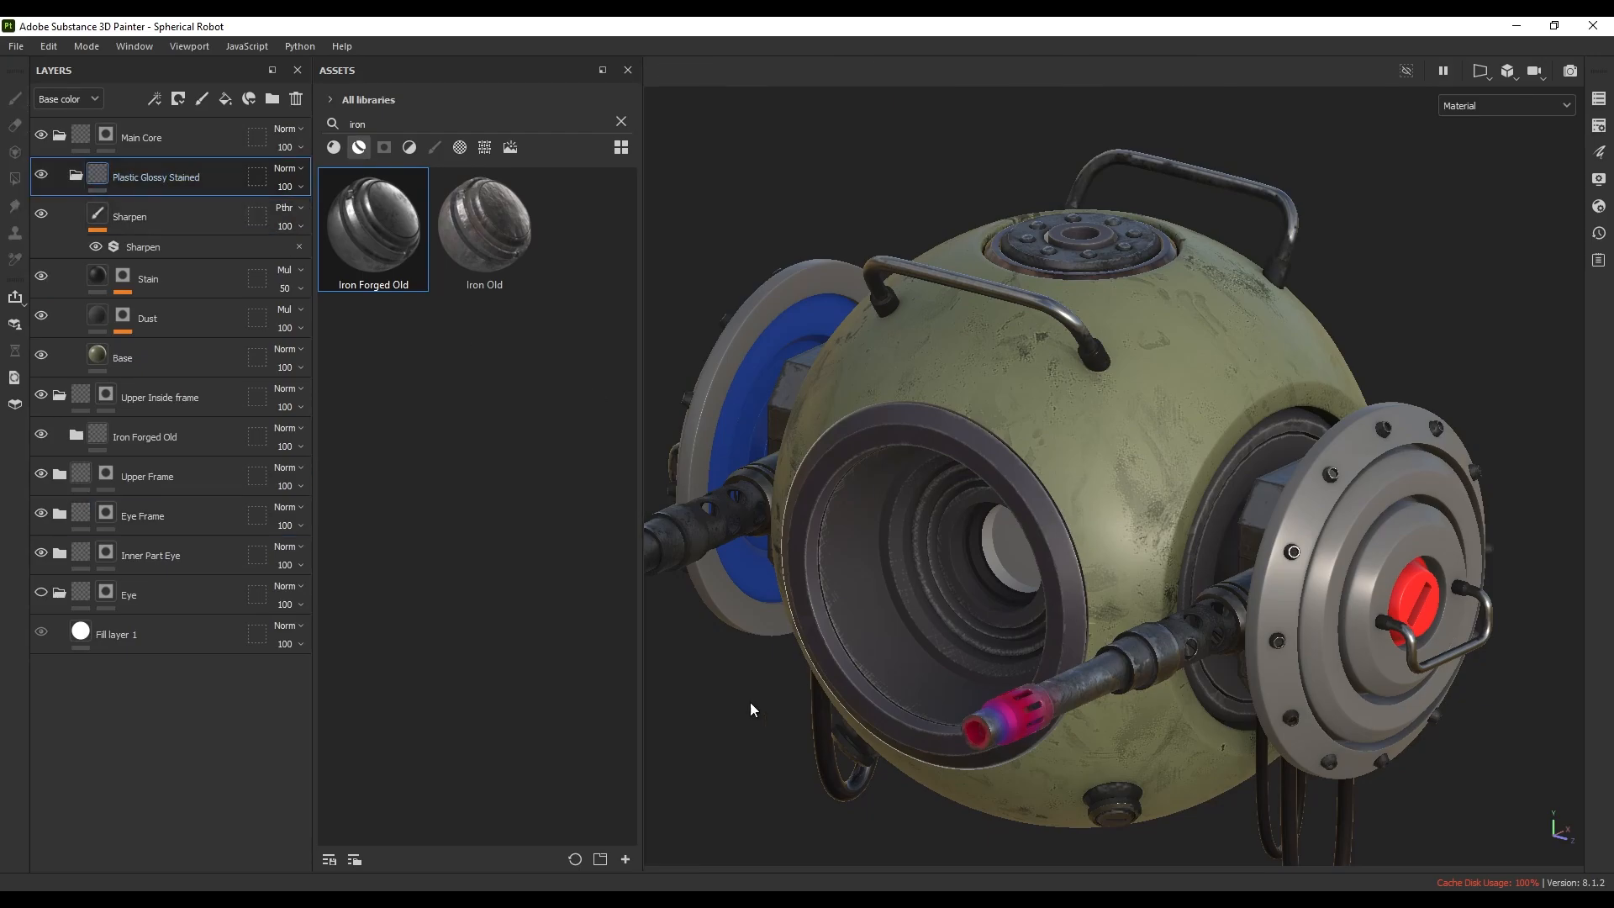
- Switch to the asset folder in File Explorer and preview its images from _0012_13.jpg through sc09n.png in ACDSee Quick View
key("alt+Tab")
double_click(659, 309)
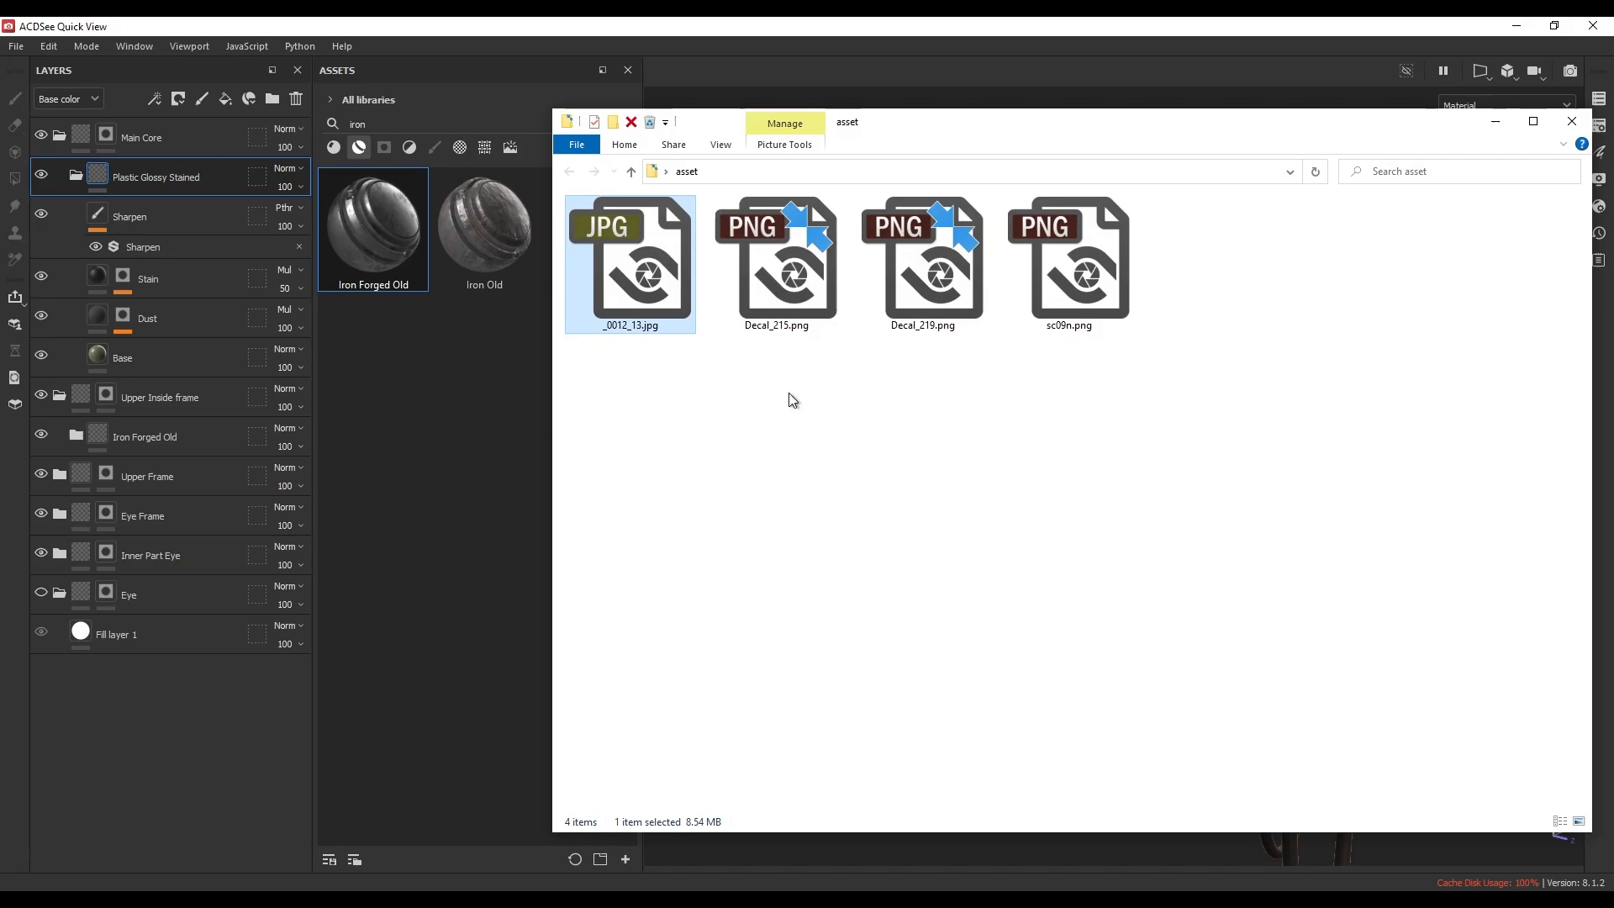
scroll(888, 409, "down", 3)
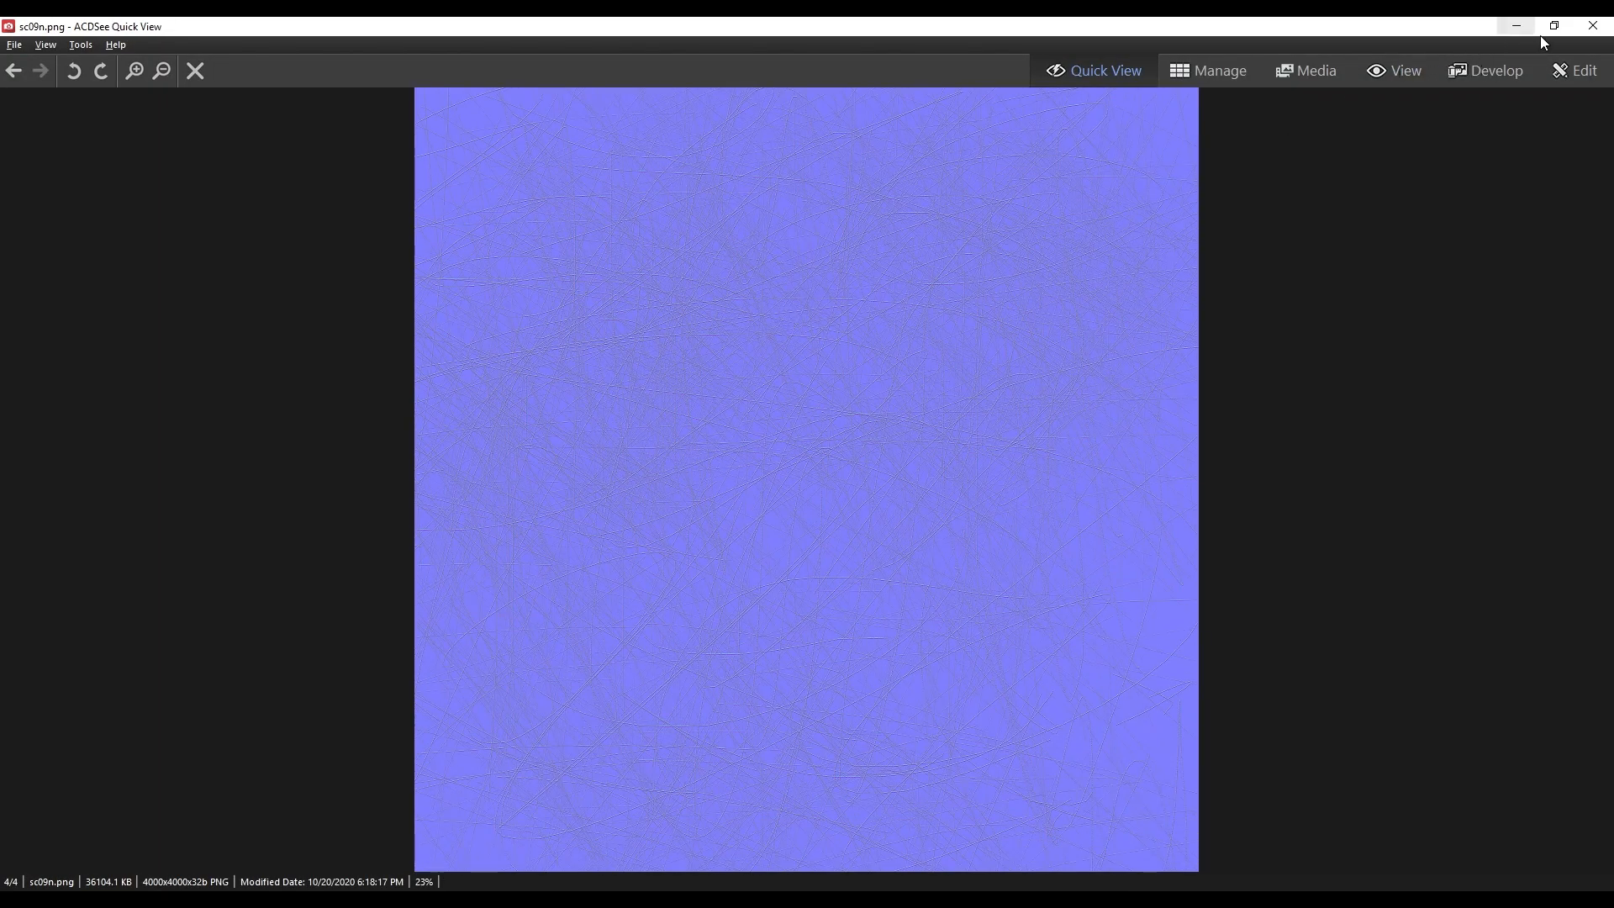
left_click(1522, 26)
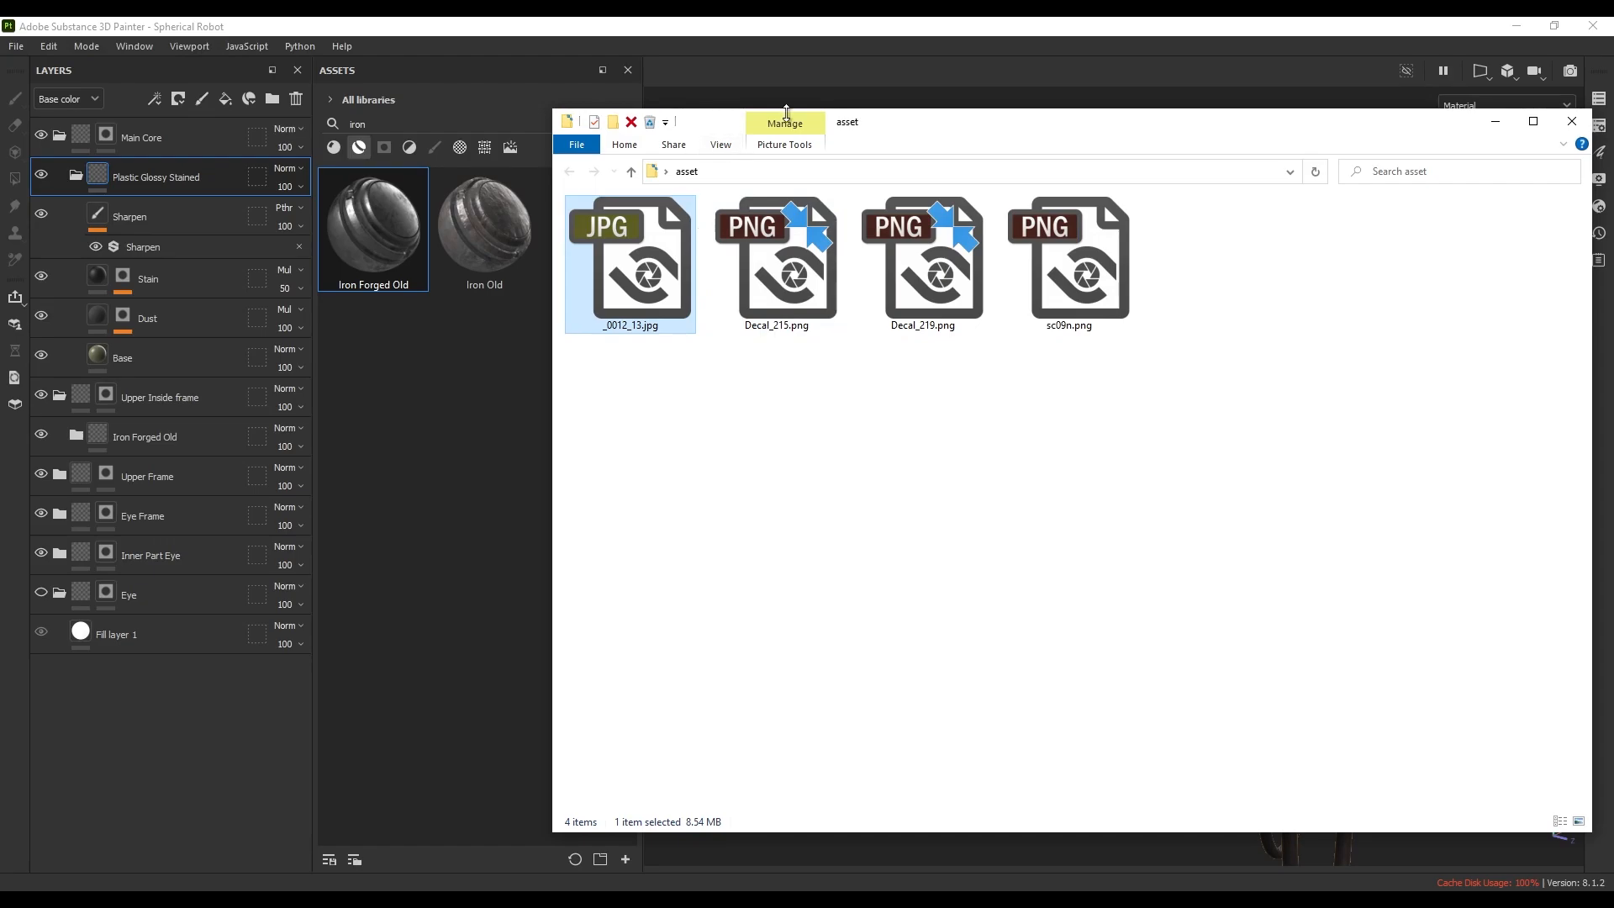
- Import _0012_13.jpg from the asset folder as a texture into the project 'Spherical Robot'
left_click_drag(752, 136, 874, 135)
mouse_move(751, 261)
left_mouse_down()
mouse_move(496, 401)
mouse_move(556, 291)
left_mouse_up()
left_click(1040, 304)
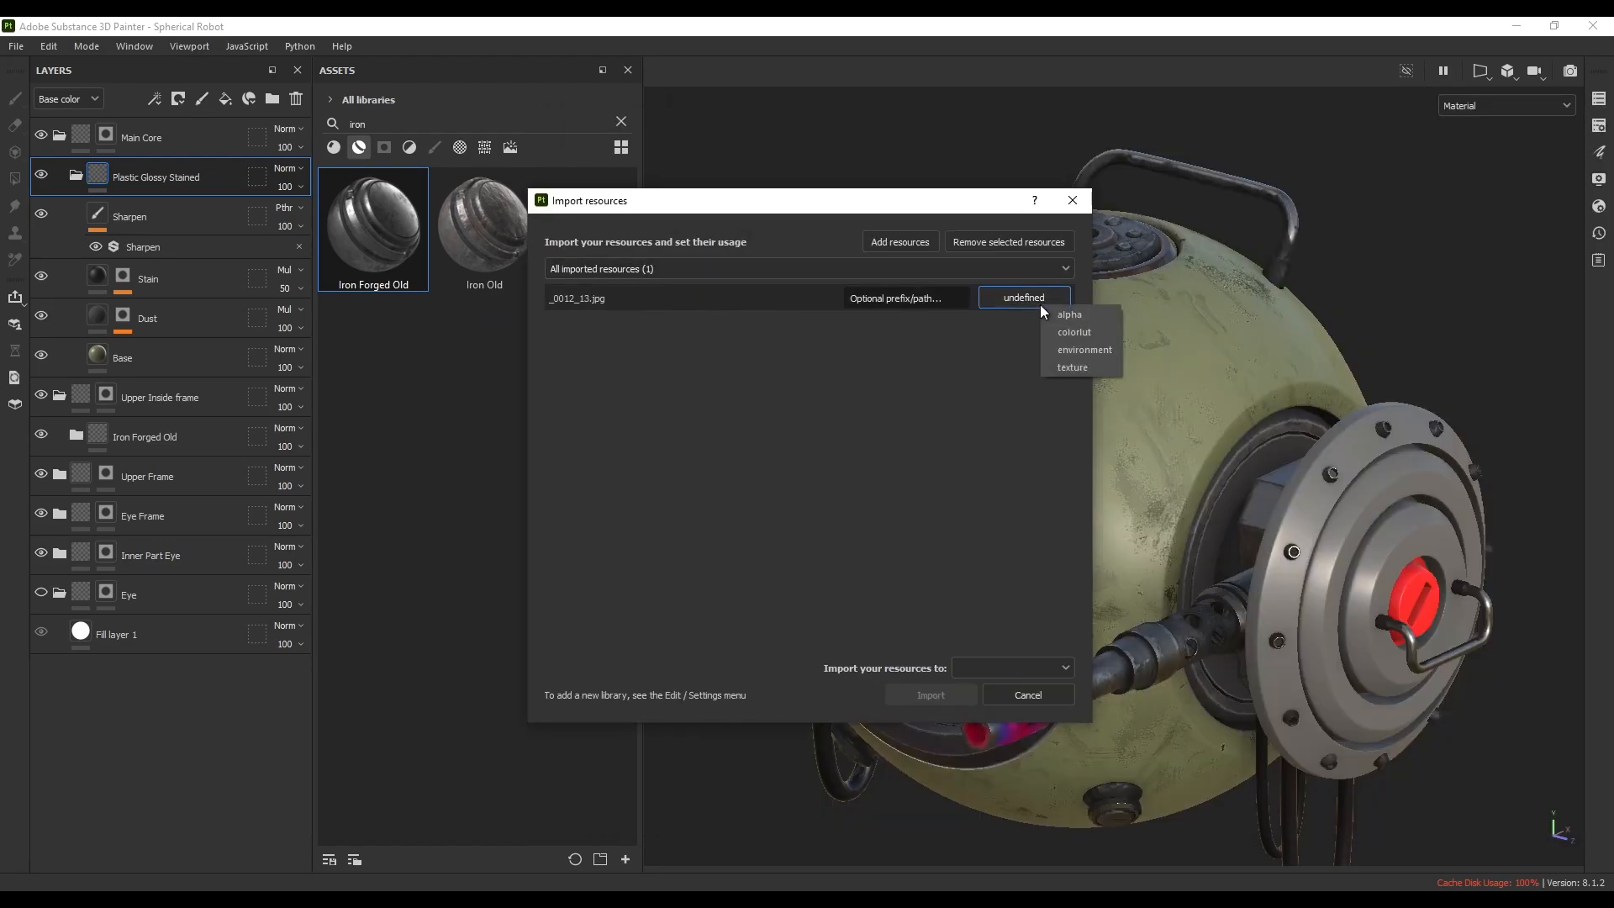
left_click(1075, 370)
left_click(996, 666)
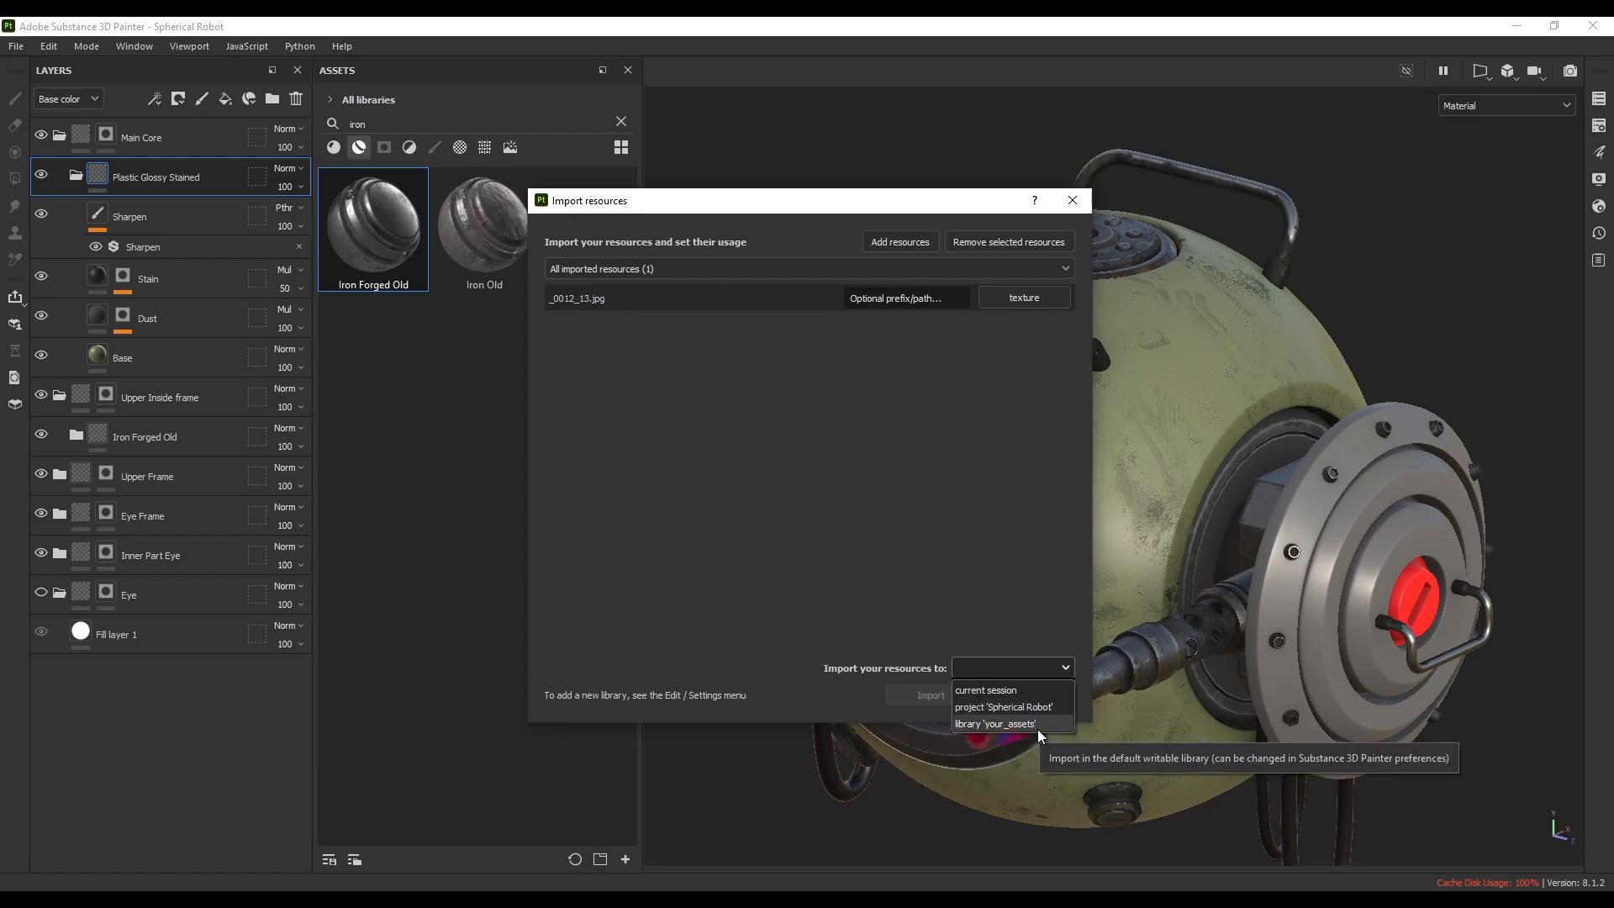
left_click(995, 709)
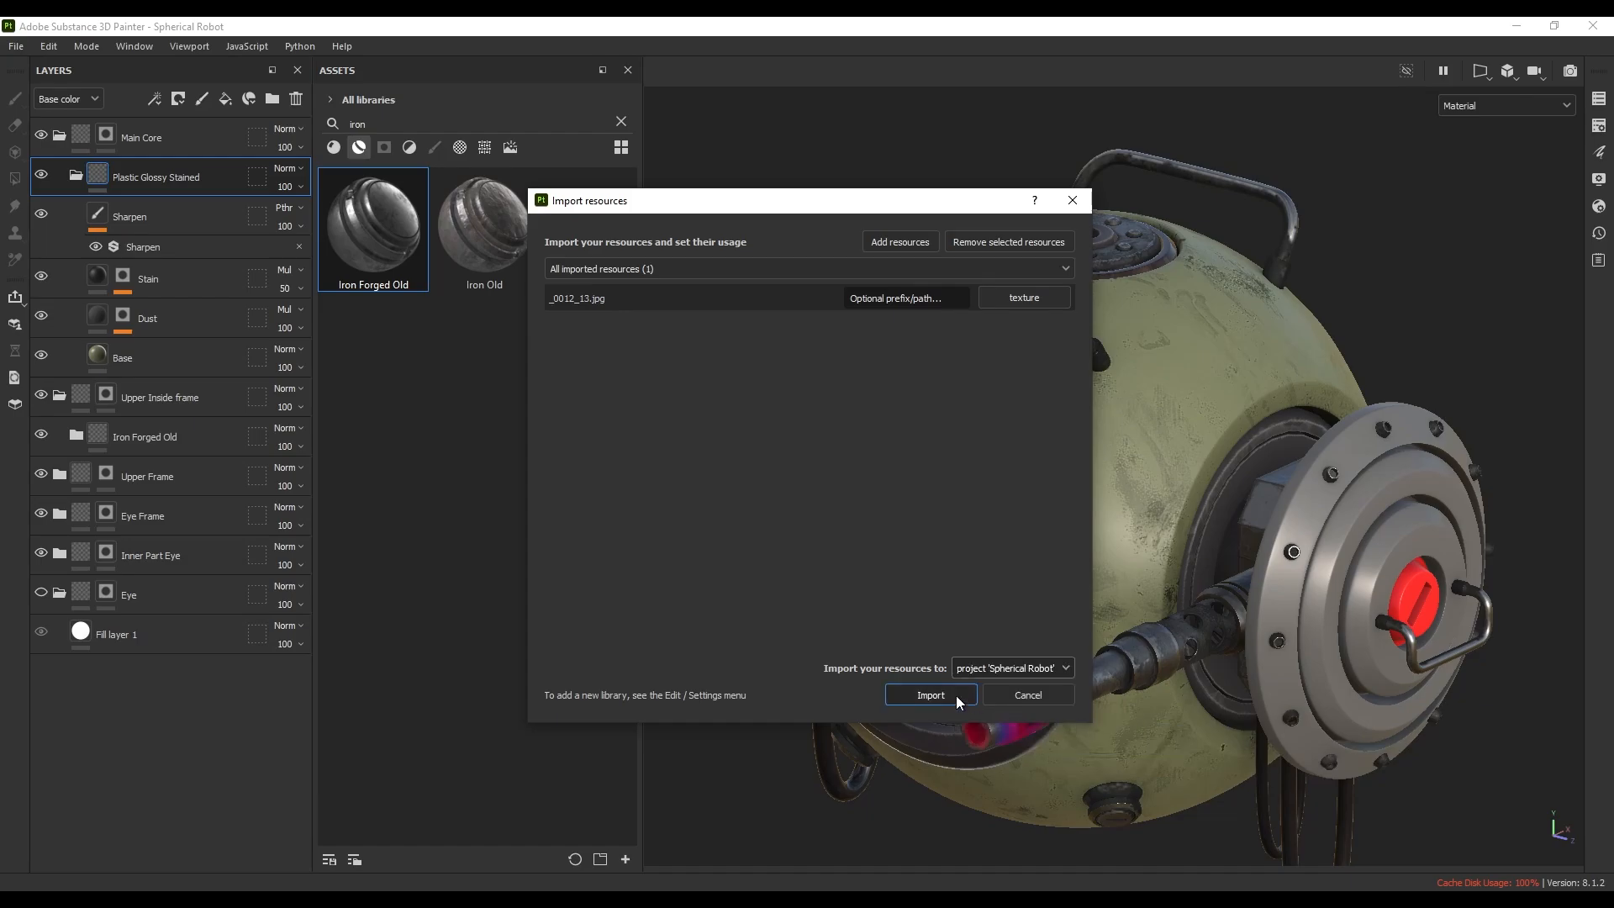
left_click(956, 694)
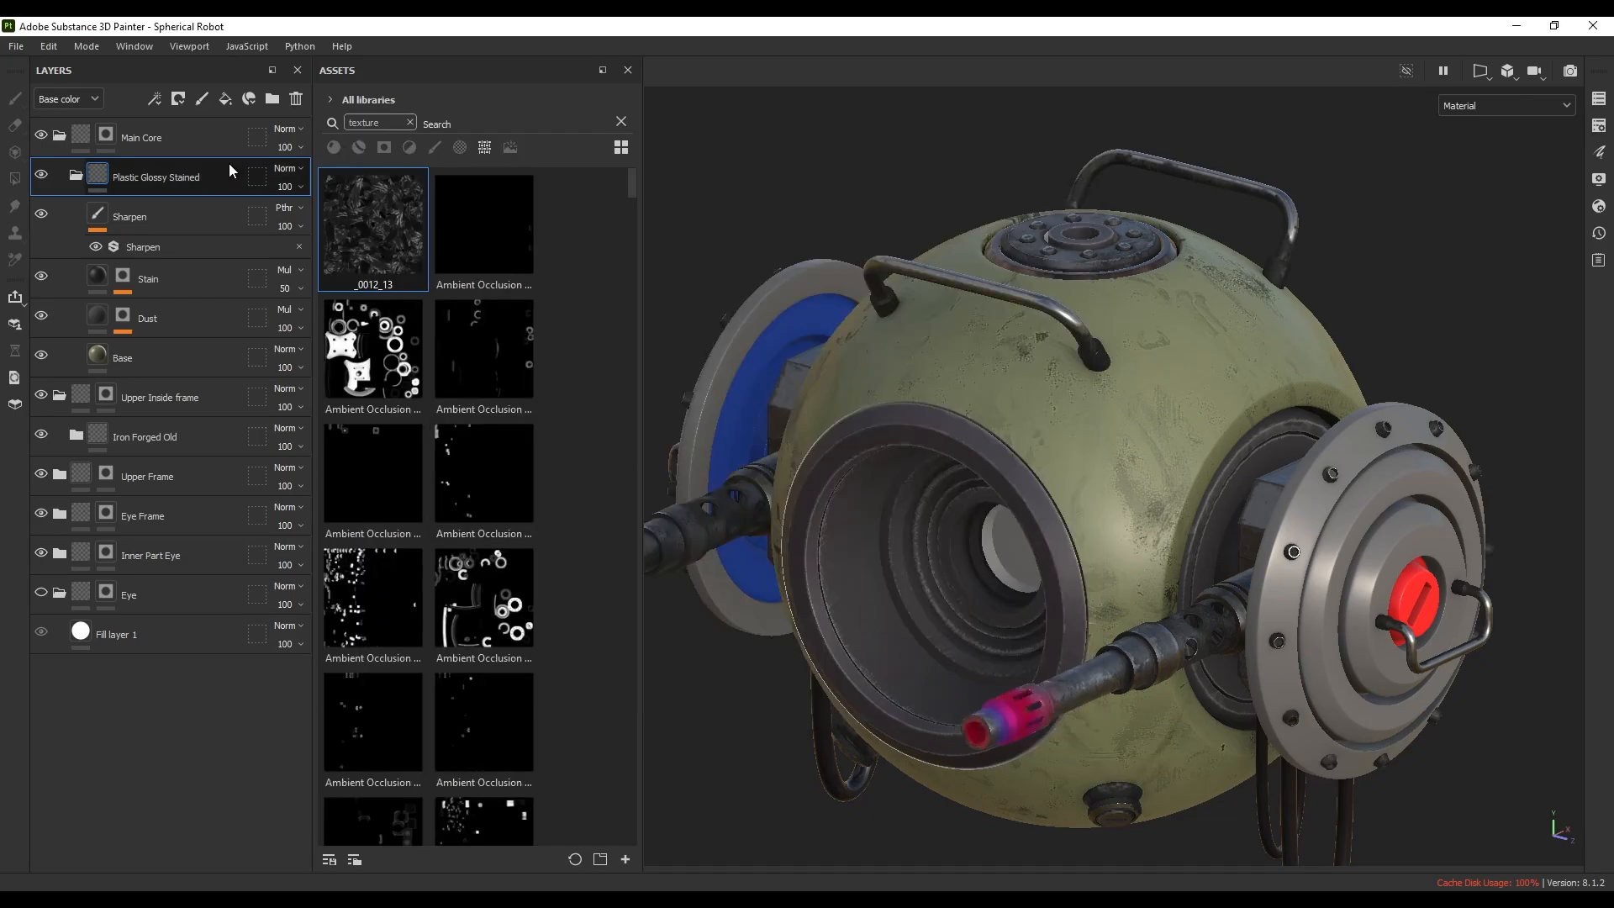
- Add a fill layer above Plastic Glossy Stained with only the roughness channel active, and assign the _0012_13 texture to its Roughness
left_click(225, 99)
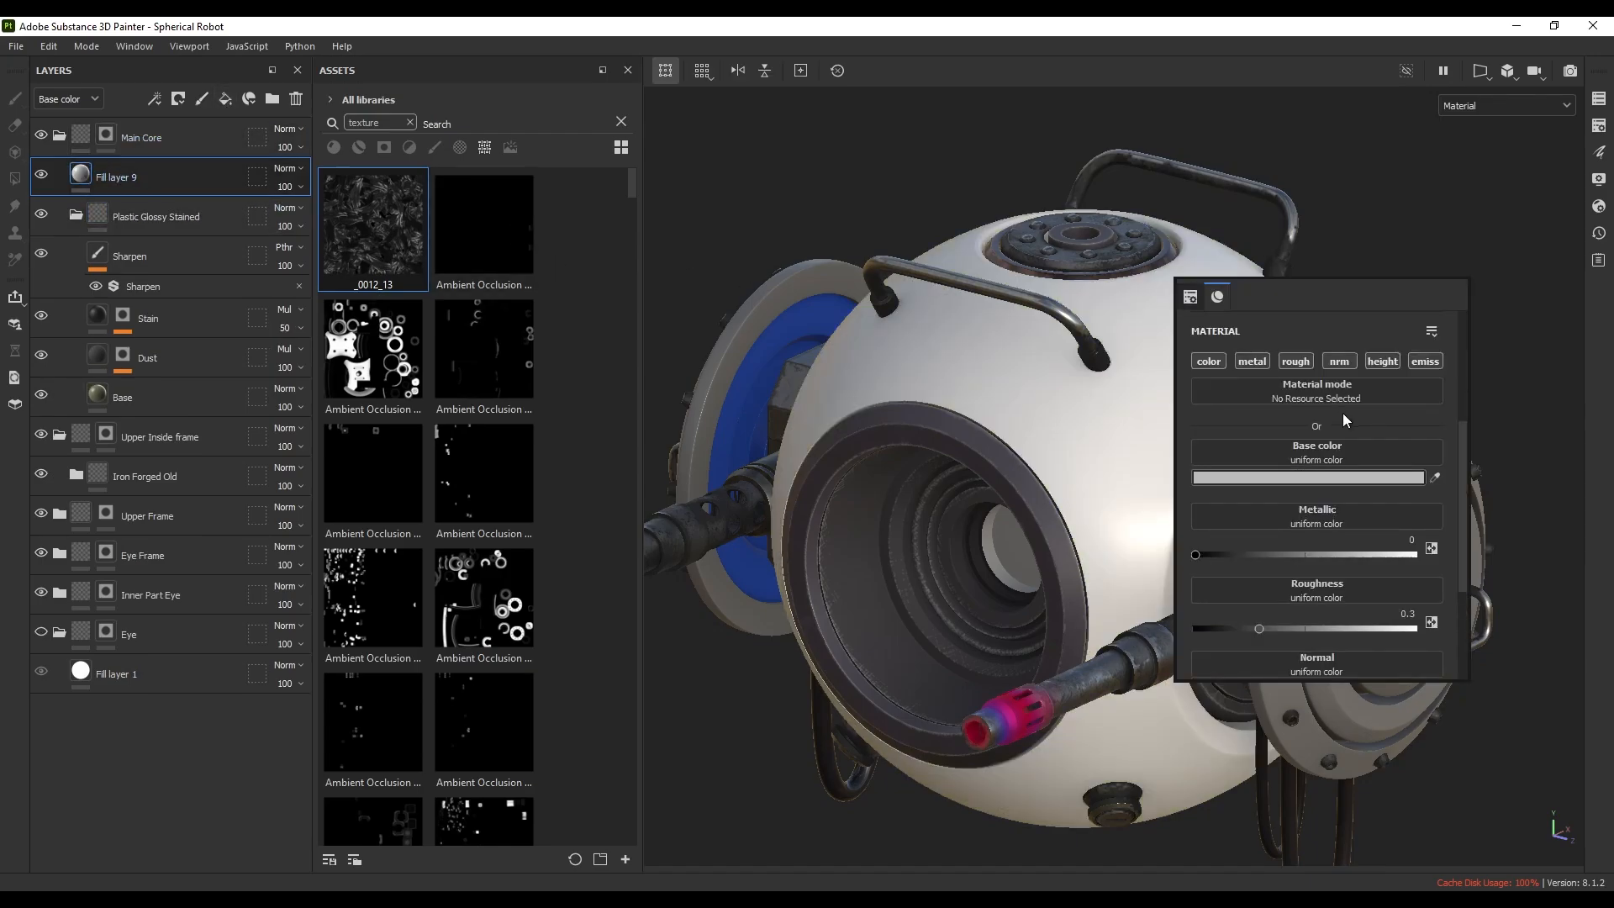
left_click(1296, 360)
left_click_drag(320, 280, 1263, 445)
left_click_drag(966, 438, 1092, 414, "alt")
right_click_drag(1092, 415, 1062, 411, "shift")
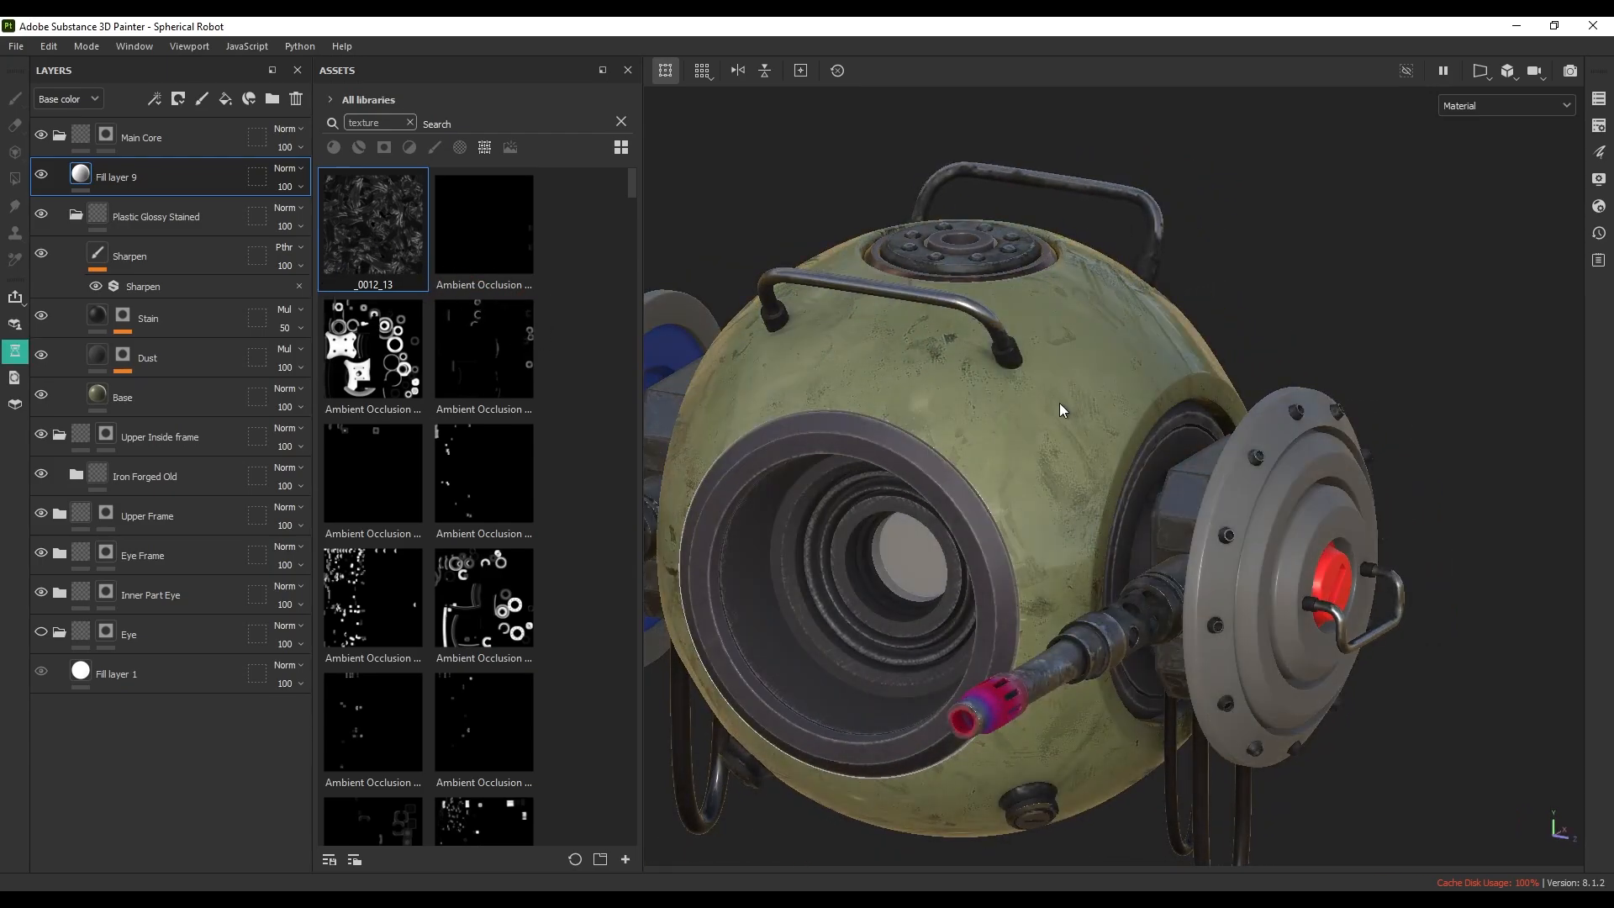
scroll(1062, 411, "up", 2)
middle_click_drag(1062, 411, 1091, 432, "alt")
left_click_drag(1091, 432, 1102, 421, "alt")
mouse_move(1102, 421)
right_mouse_down("shift")
mouse_move(1021, 430)
mouse_move(1092, 444)
right_mouse_up("shift")
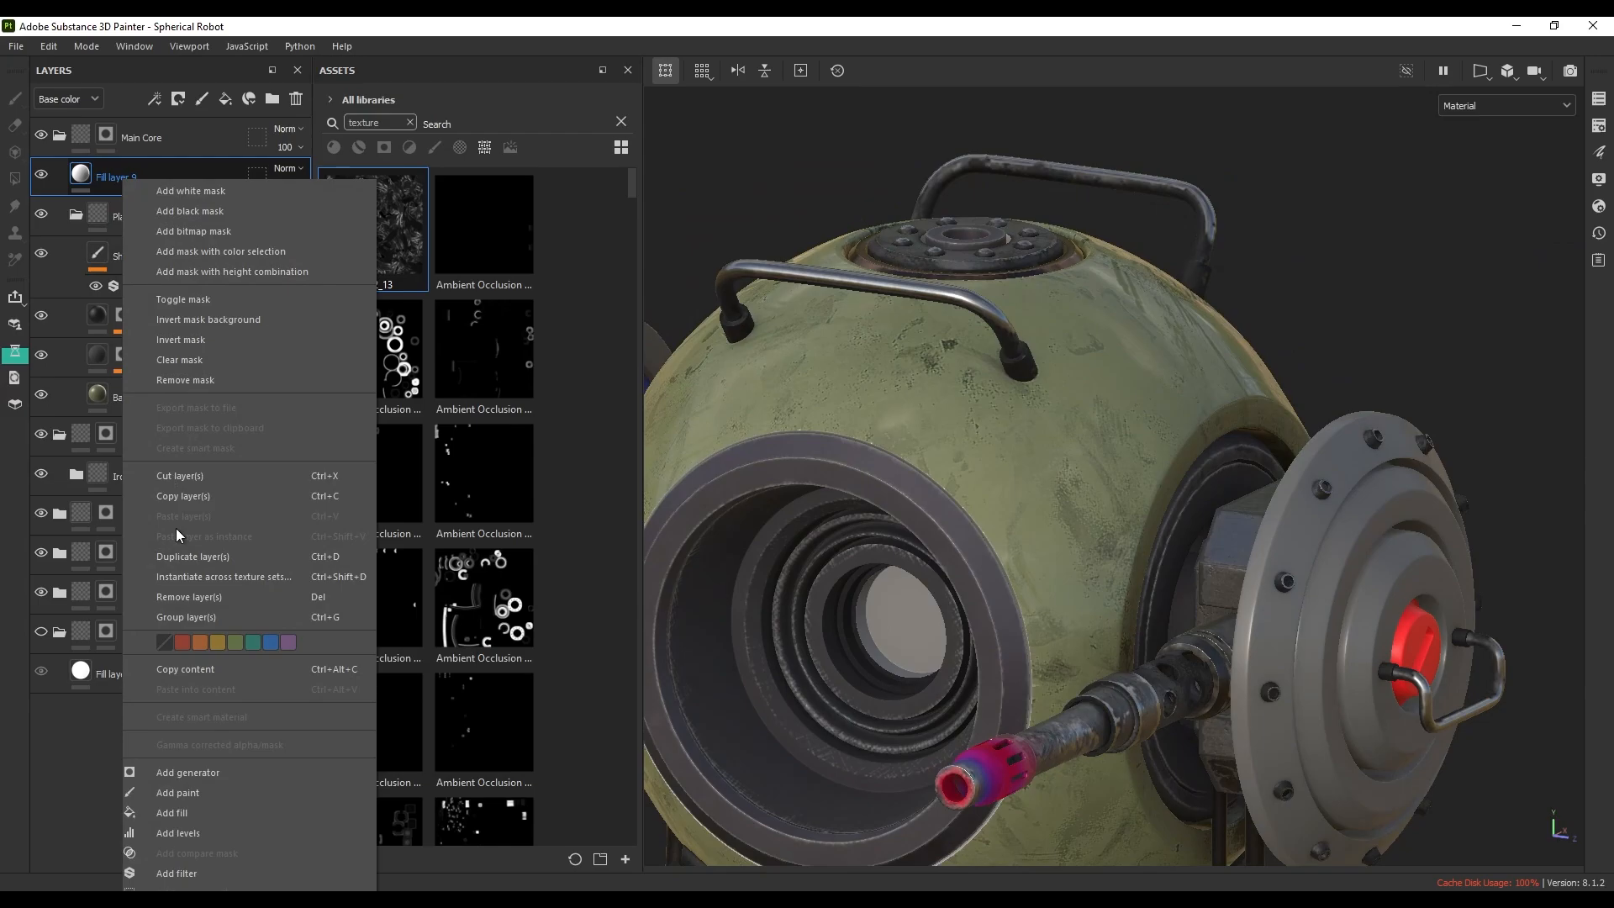
- Add an Invert filter to Fill layer 9, save the project and inspect the sphere's roughness smudges
left_click(227, 872)
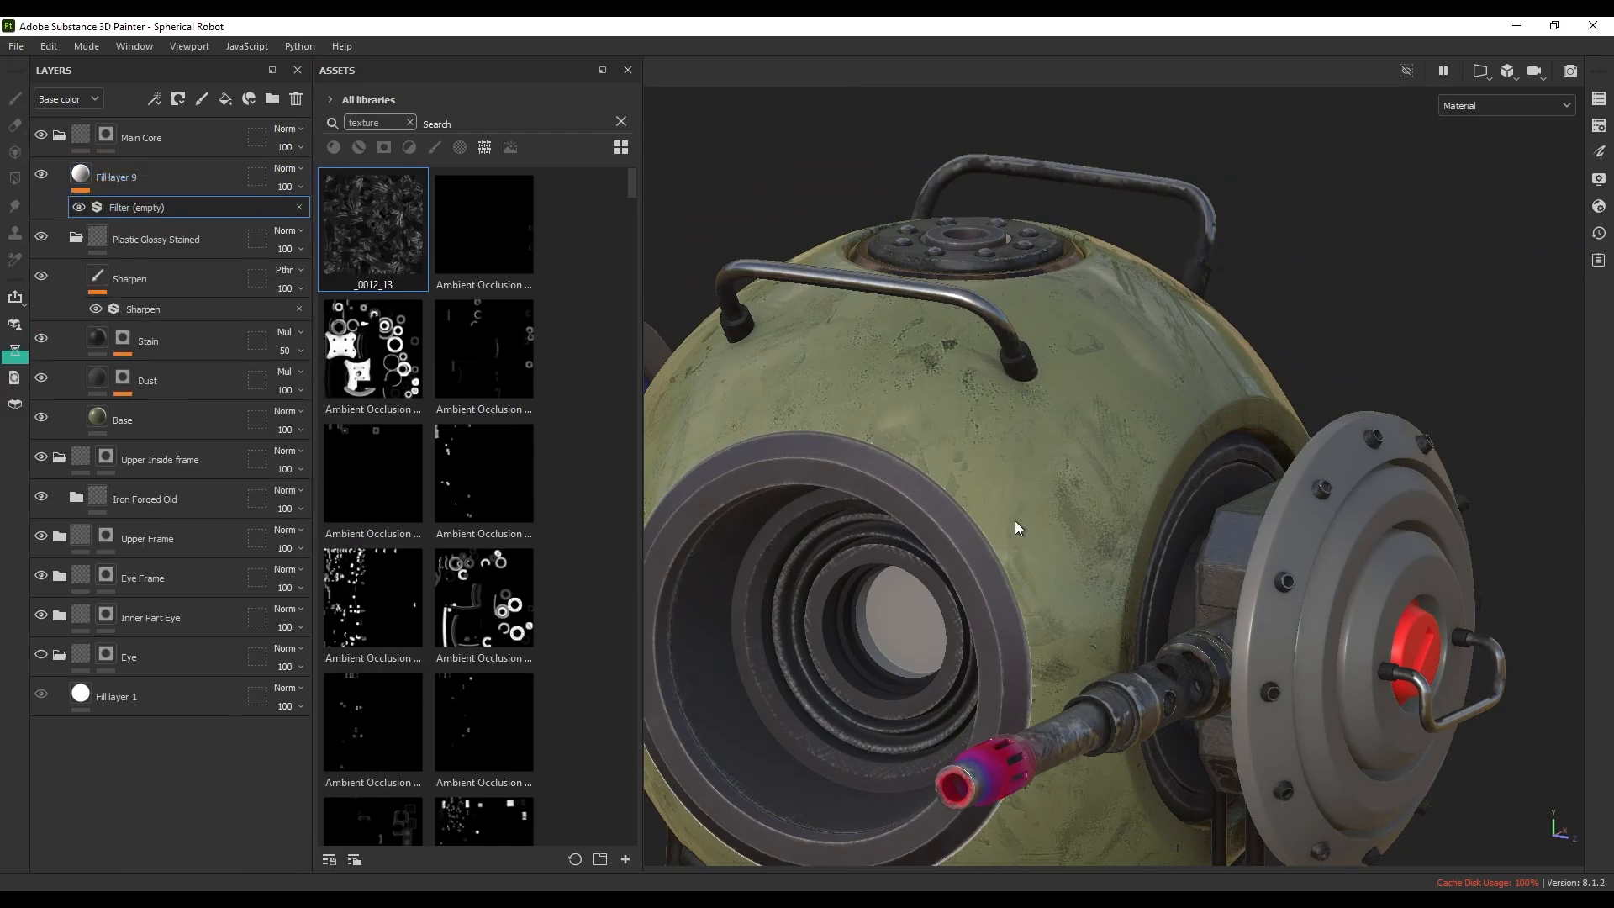
left_click(1181, 346)
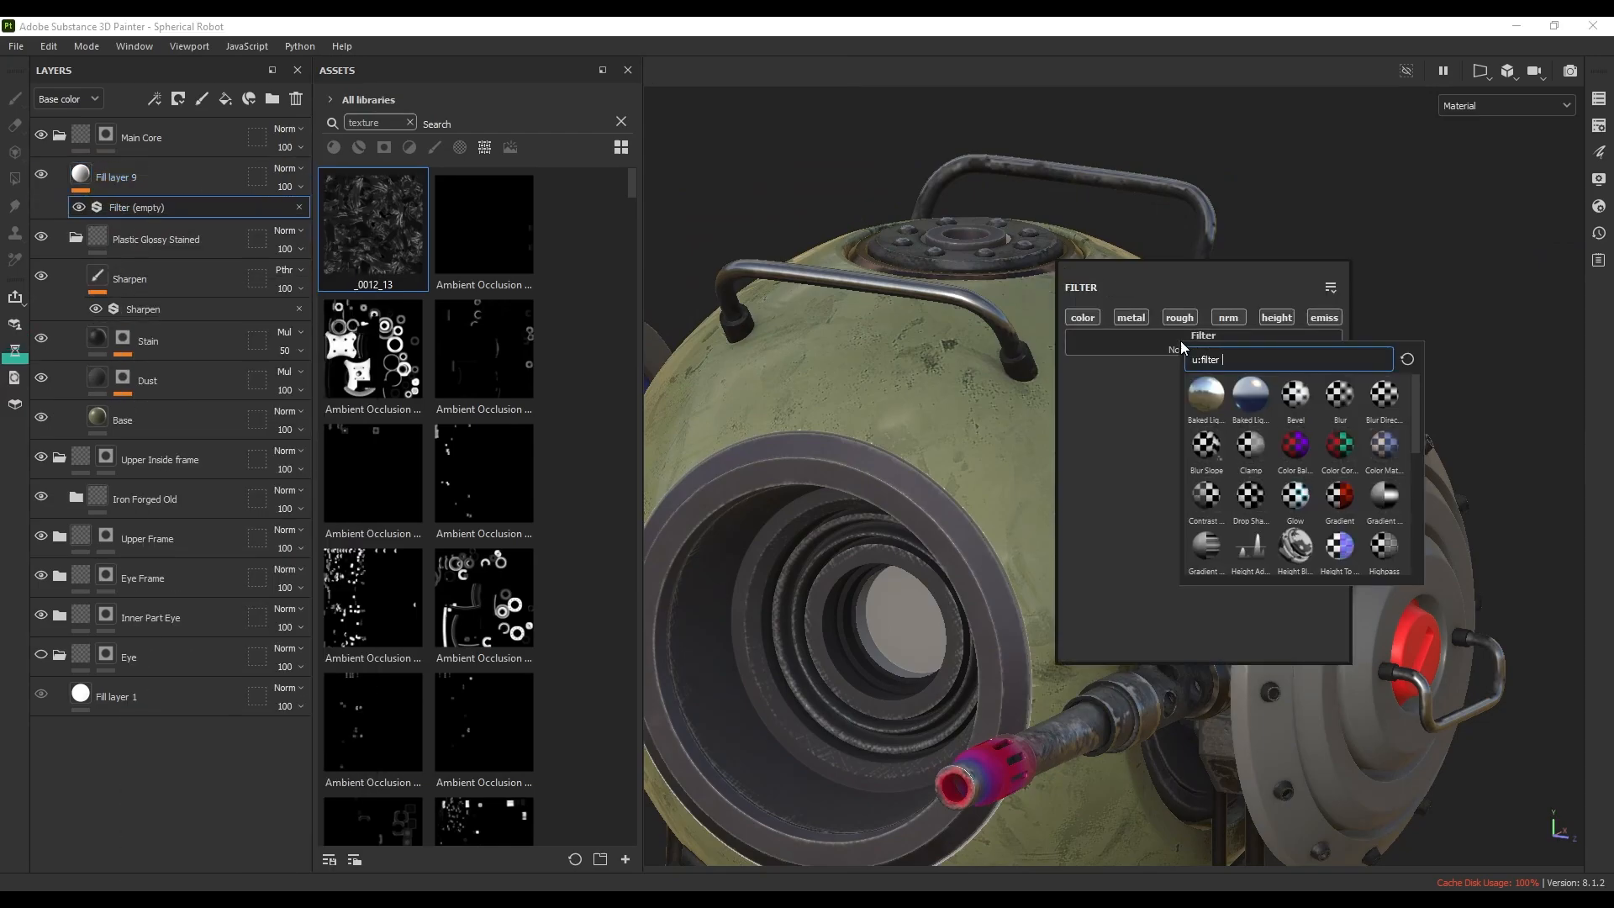
type("invert")
left_click(1250, 397)
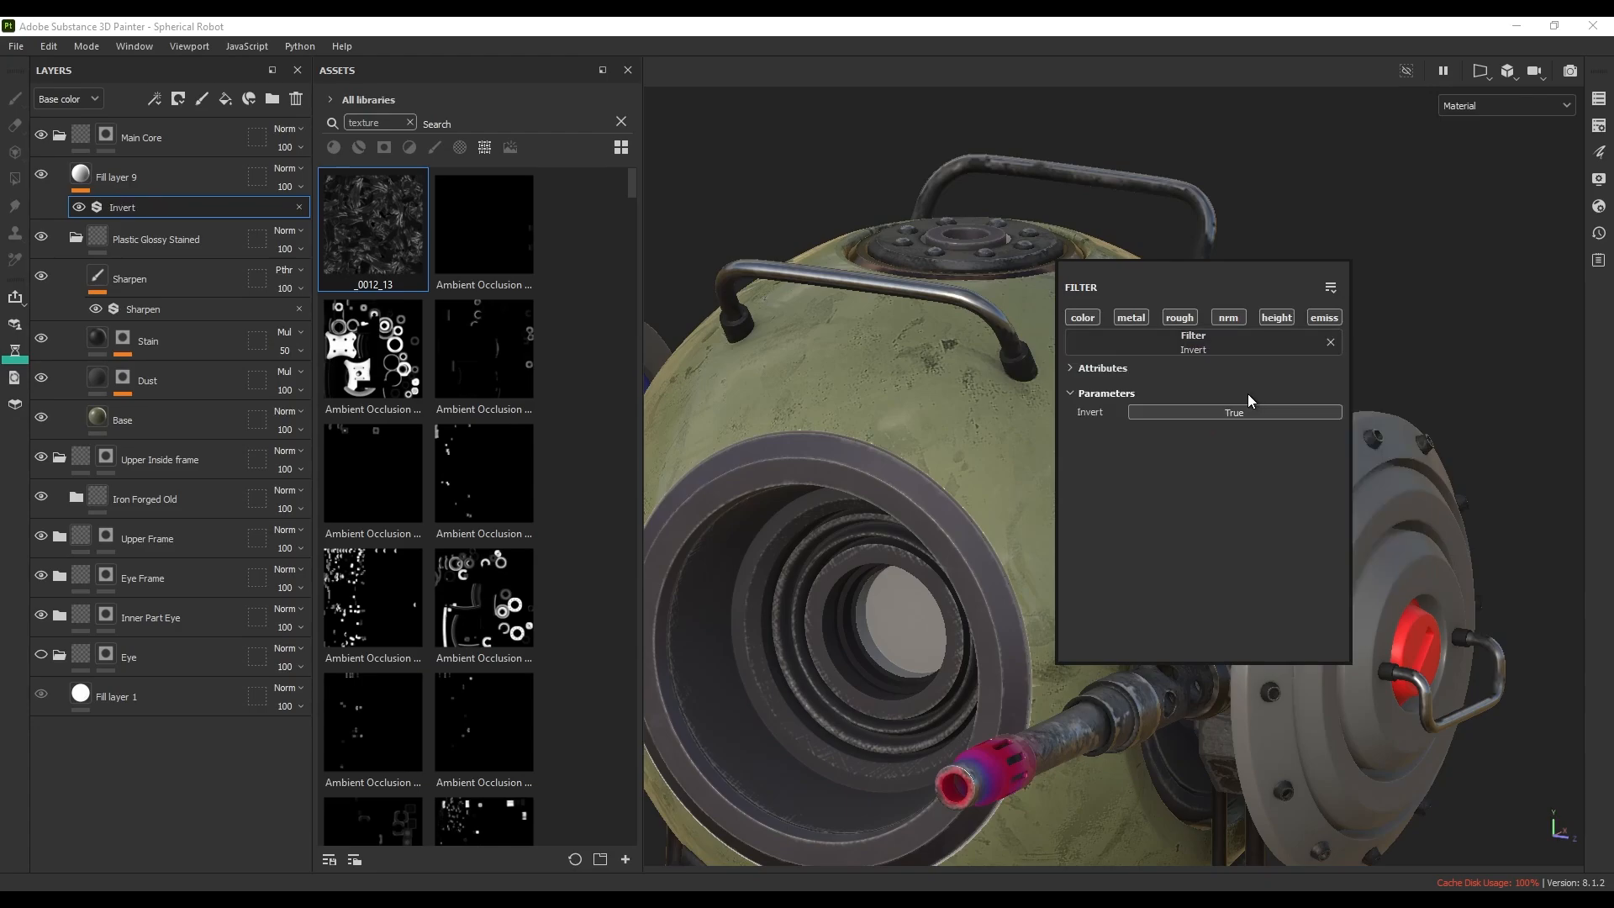
left_click(944, 382)
left_click_drag(944, 381, 1098, 406, "alt")
key("ctrl+s")
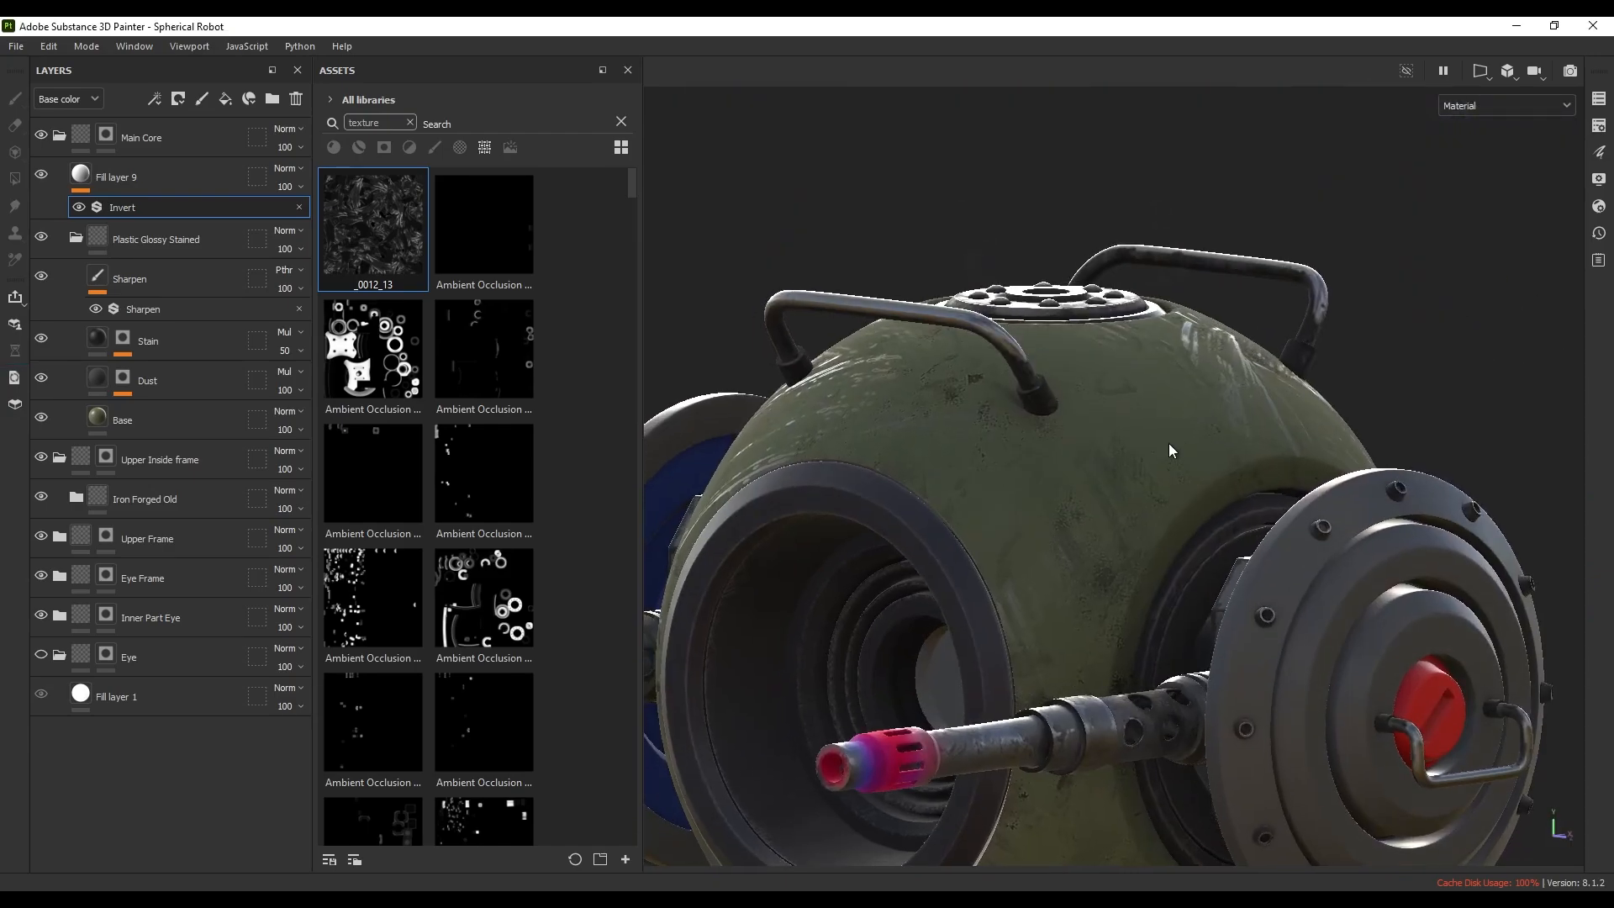
scroll(1167, 450, "up", 3)
left_click_drag(1148, 436, 1122, 411, "alt")
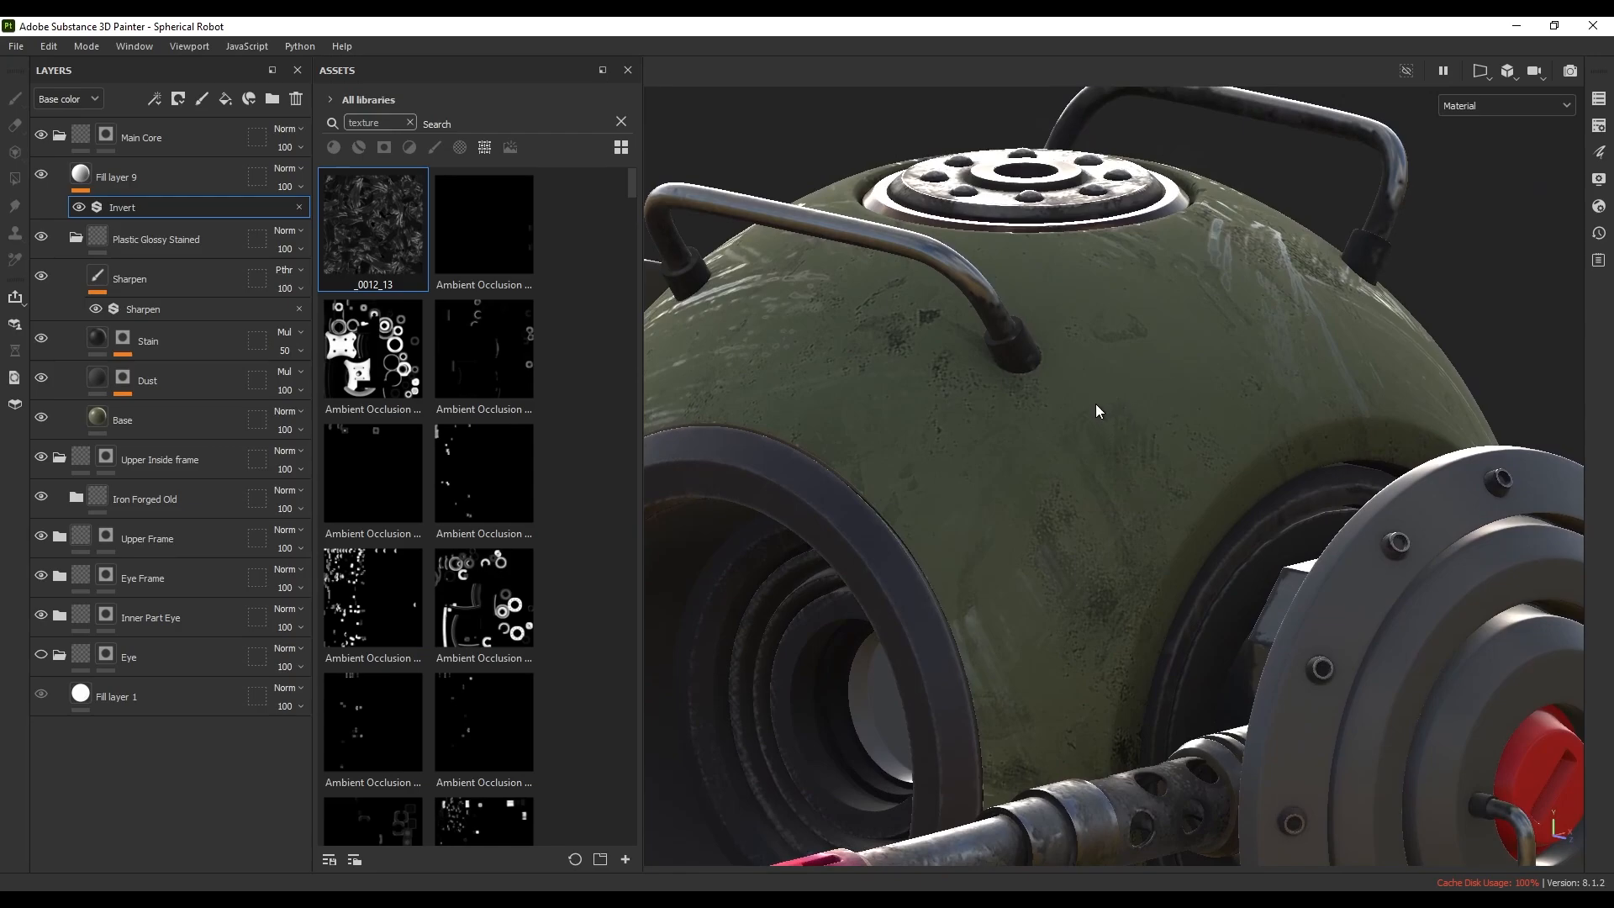
left_click_drag(1076, 411, 1081, 409, "alt")
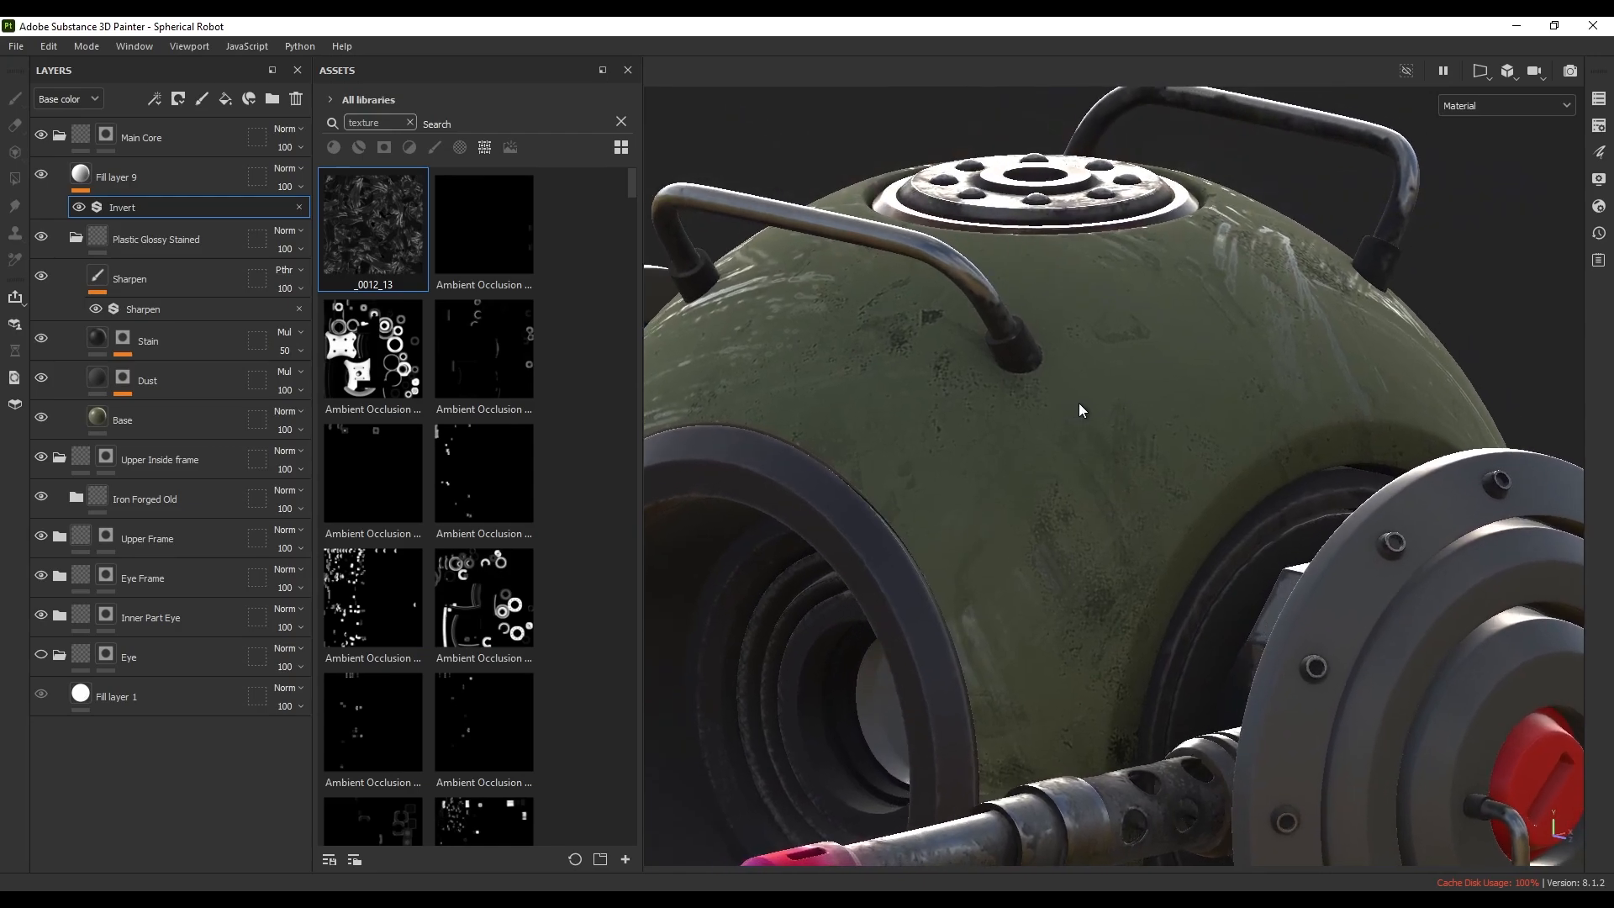
- Switch the layer stack to the Roughness channel and lower Fill layer 9's opacity to 46
left_click(72, 101)
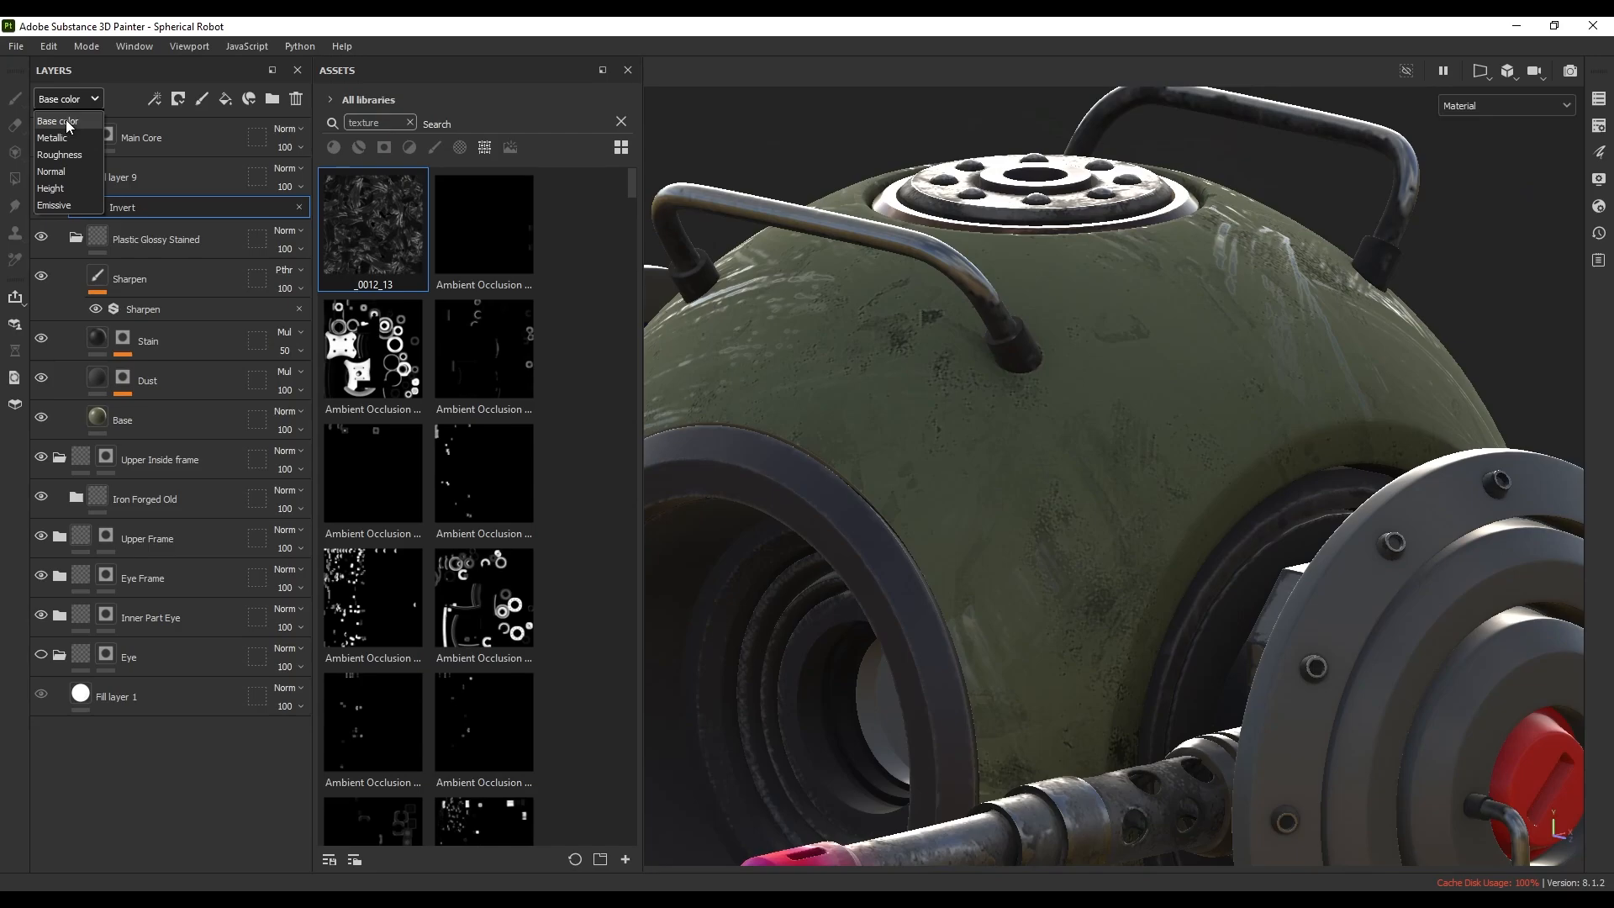
left_click(65, 155)
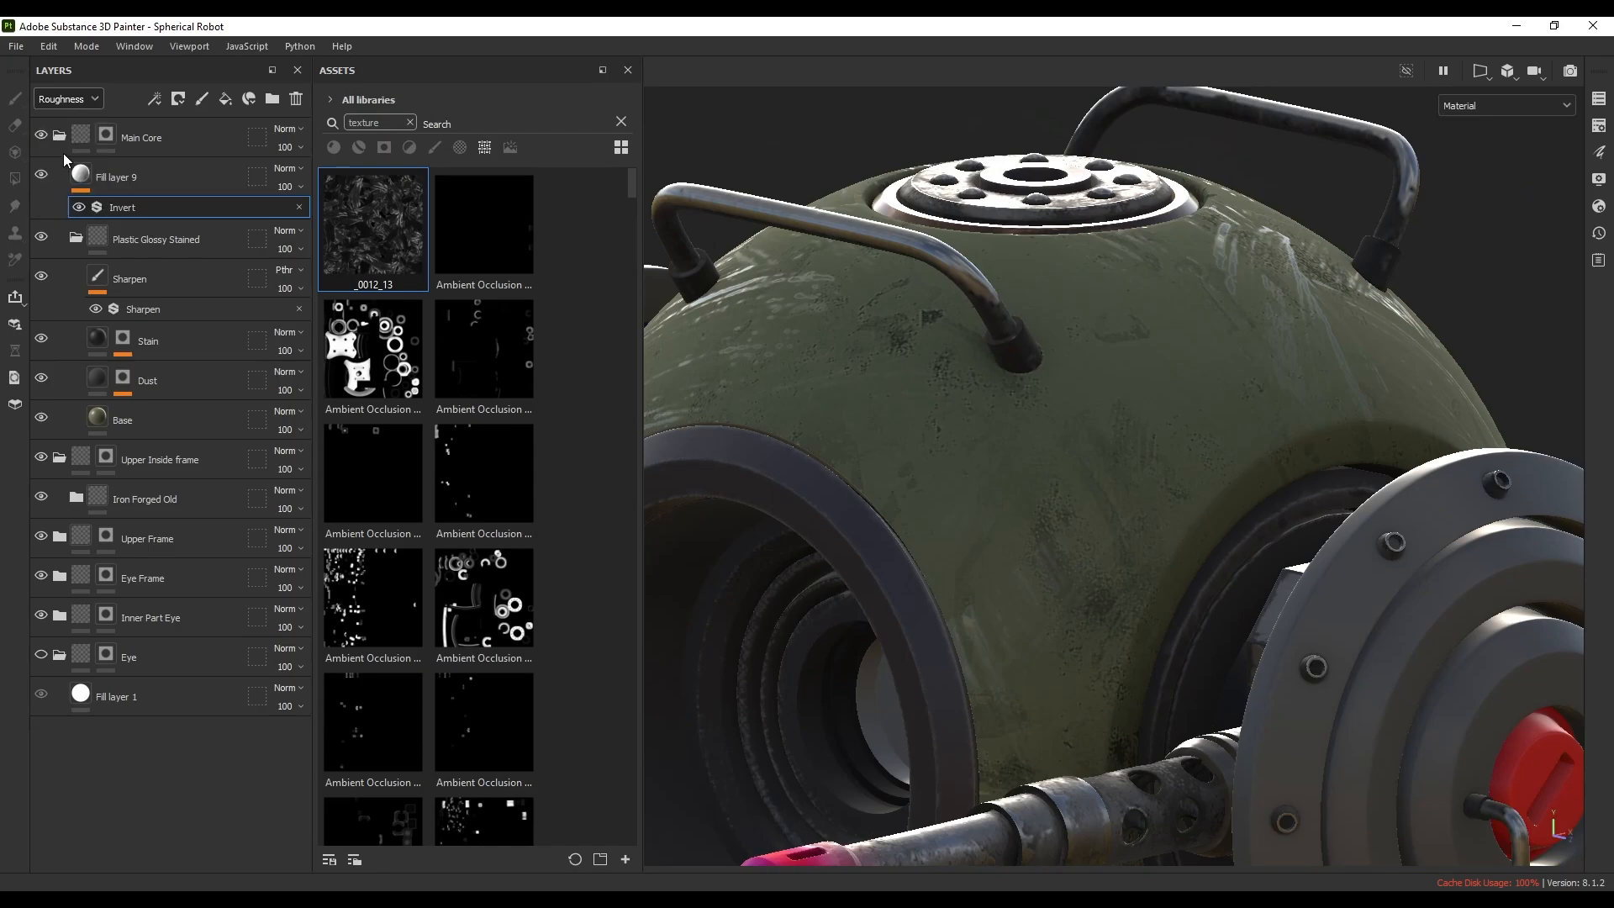
left_click(133, 178)
left_click(300, 187)
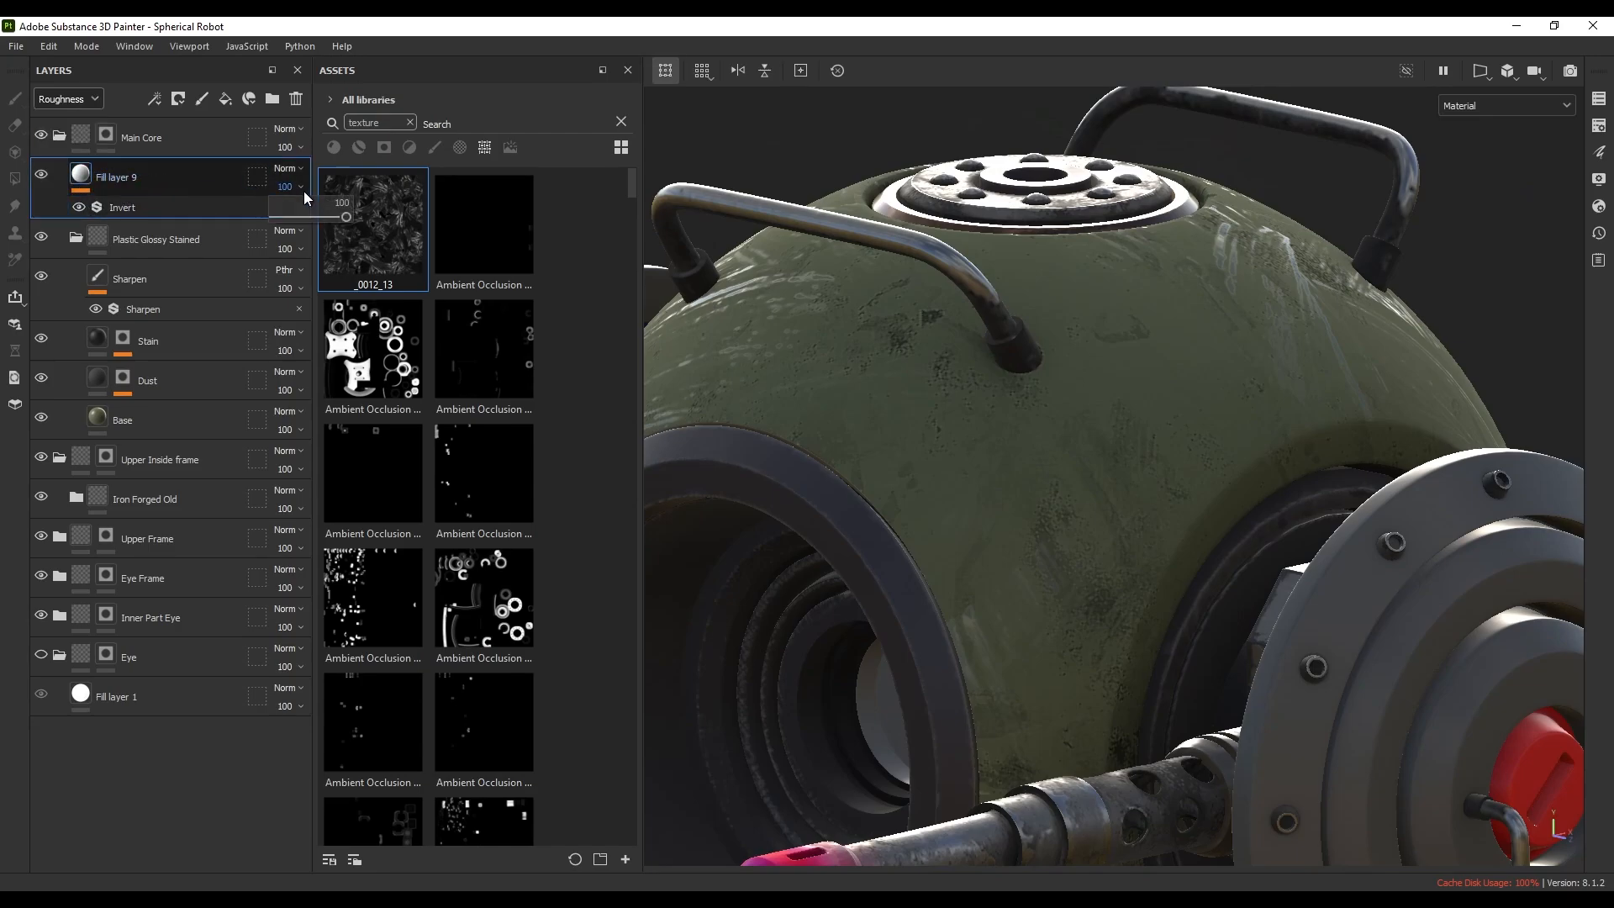
left_click_drag(351, 217, 304, 218)
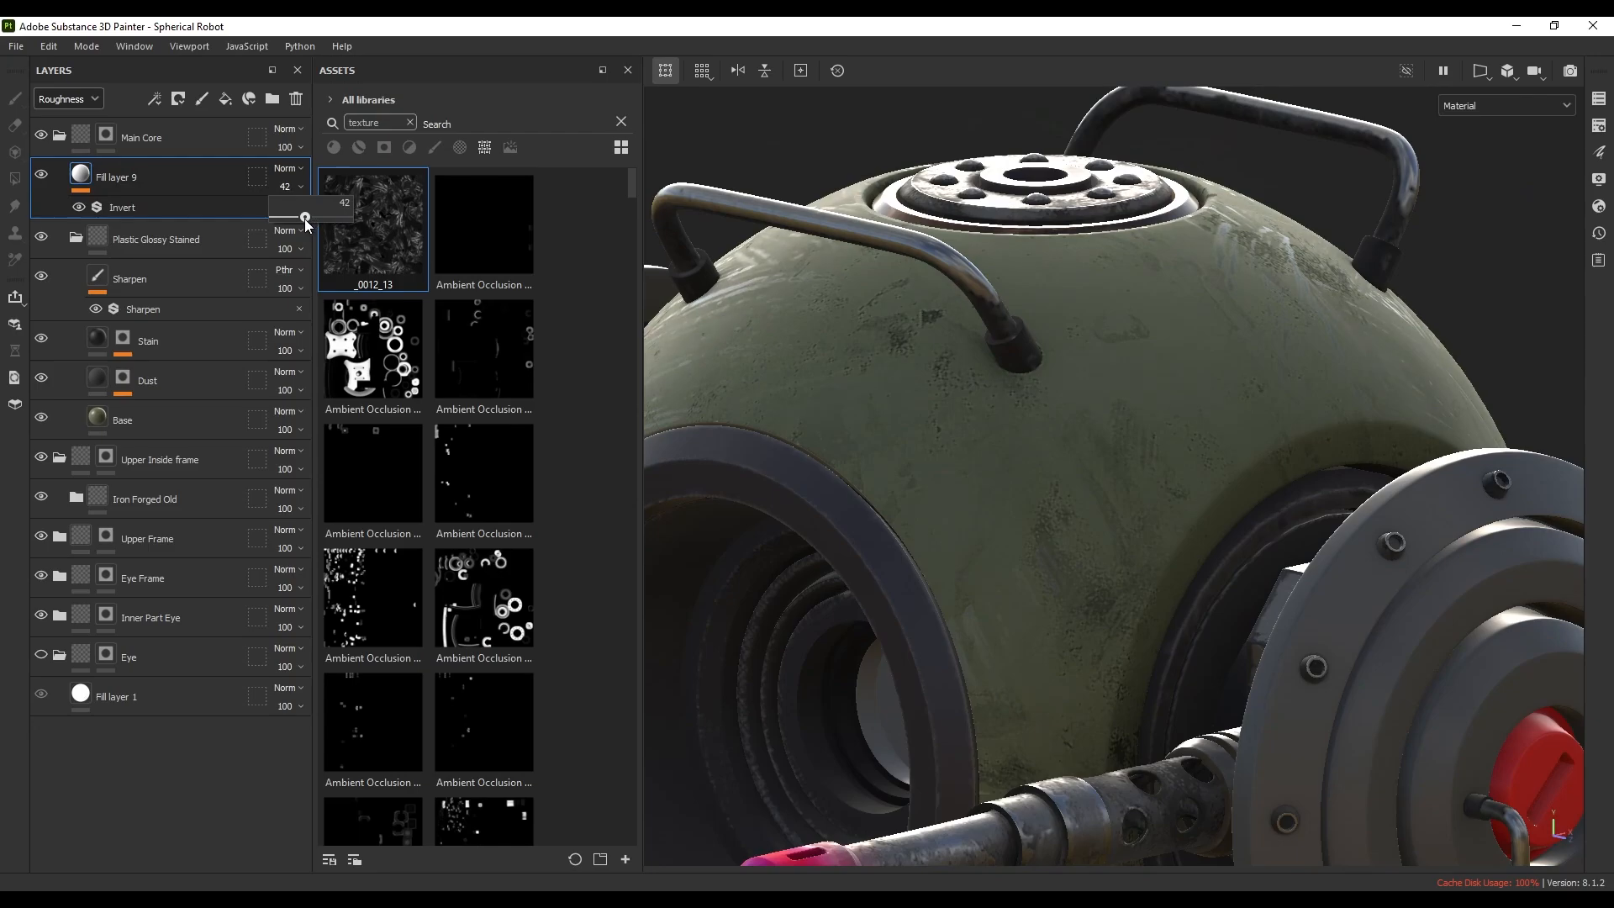
left_click_drag(901, 362, 1039, 379, "alt")
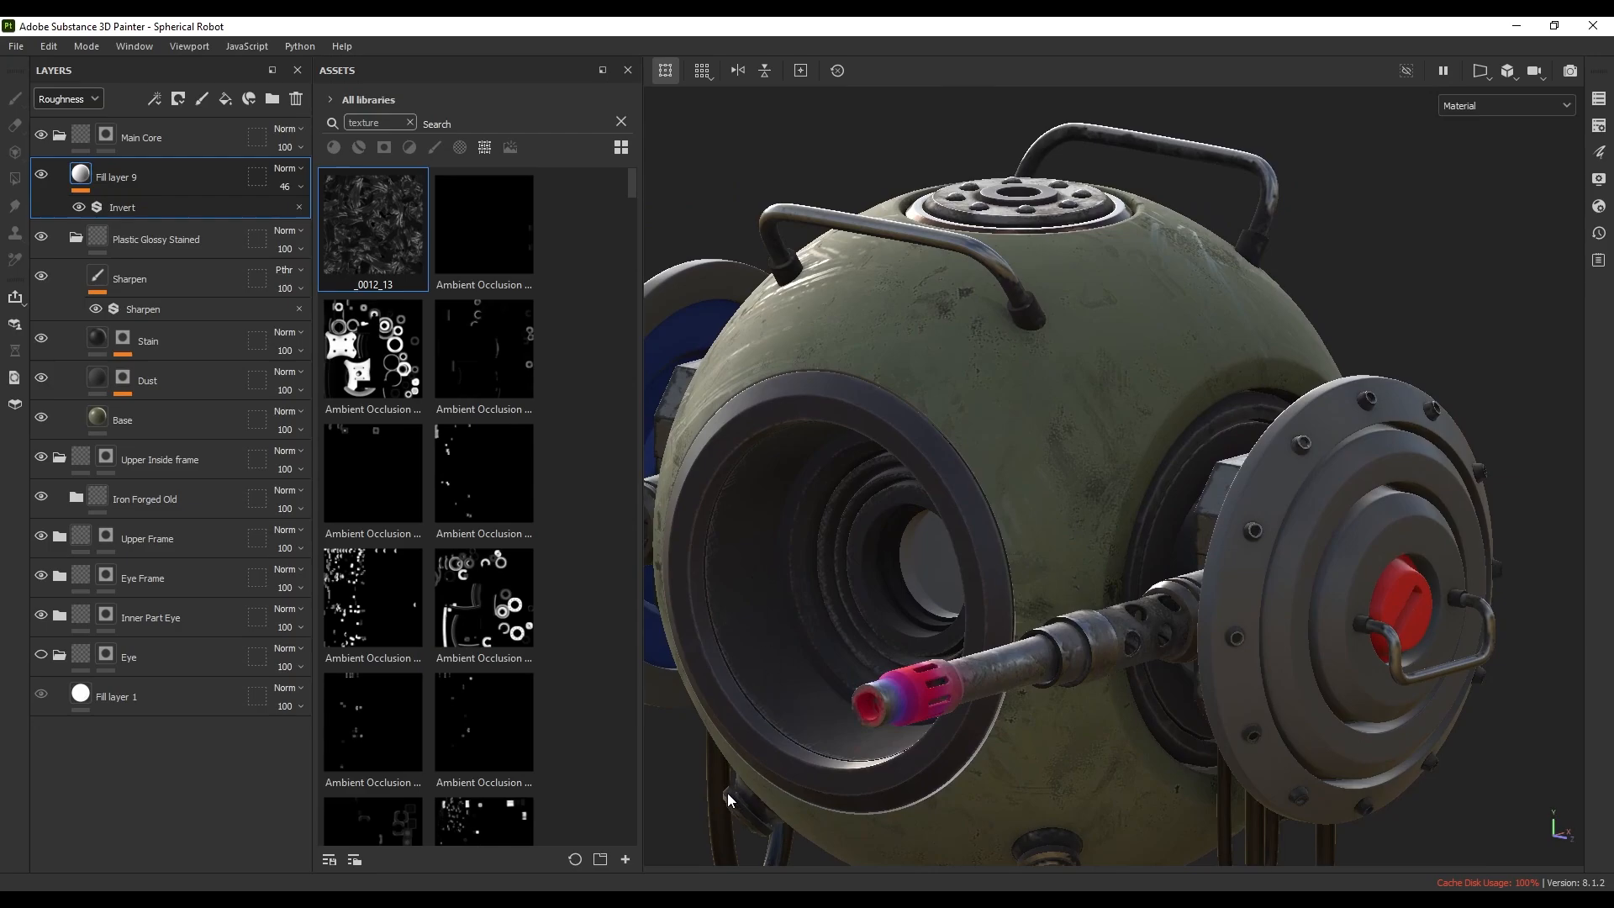
- Import sc09n.png from the asset folder as a texture into the project 'Spherical Robot'
left_click(491, 901)
left_click_drag(1190, 268, 473, 355)
left_click(595, 202)
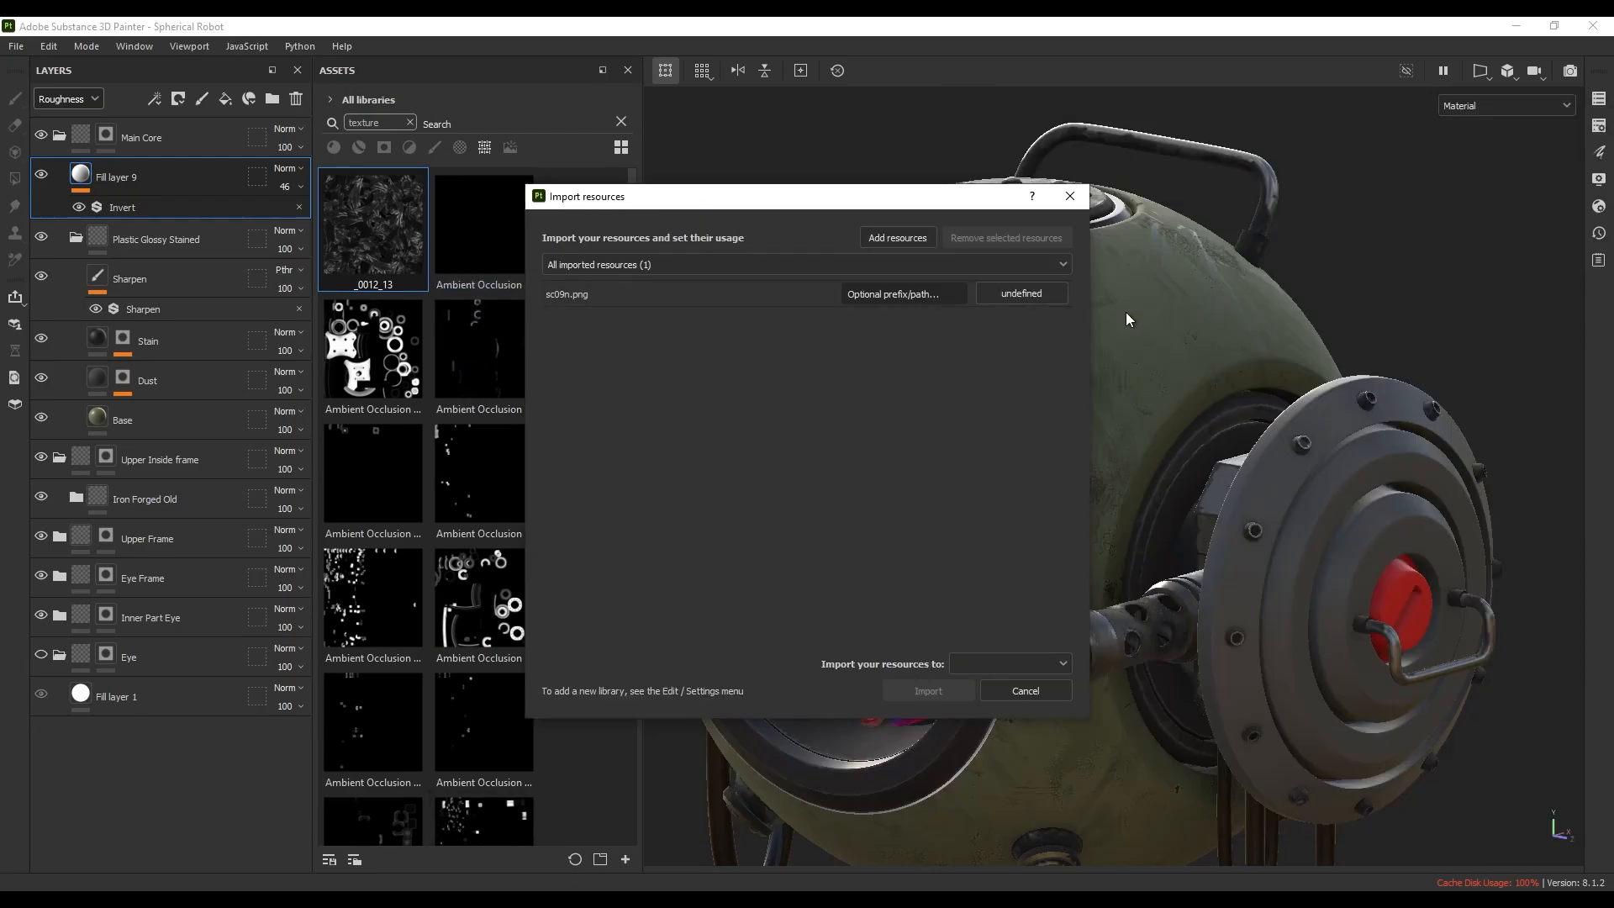
left_click(1045, 298)
left_click(1079, 357)
left_click(966, 664)
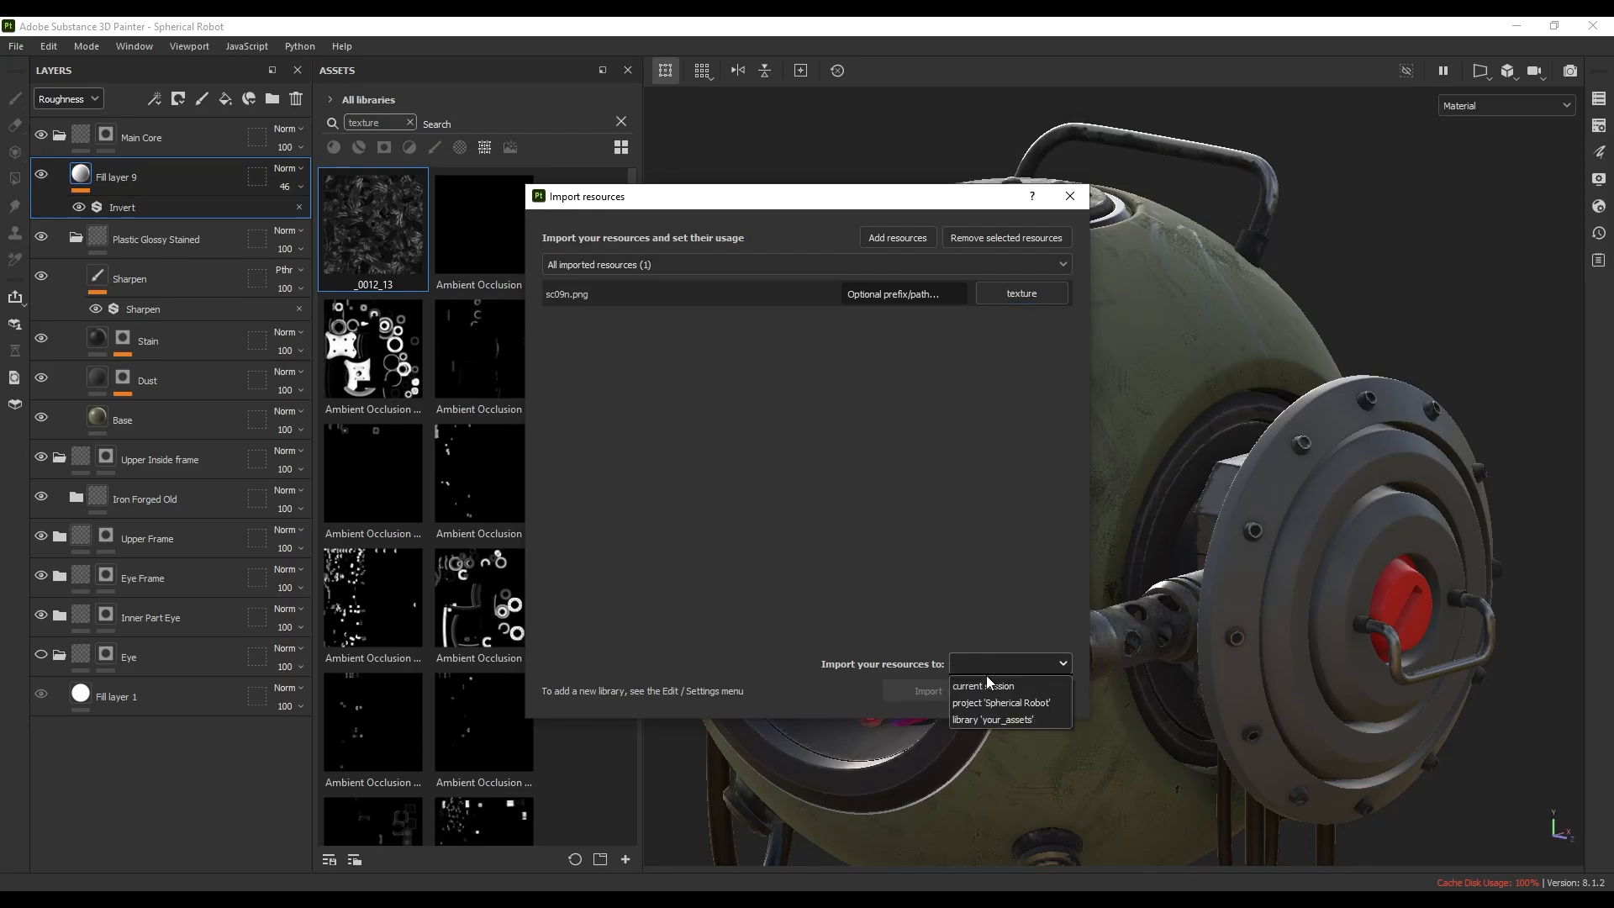
left_click(987, 704)
left_click(930, 691)
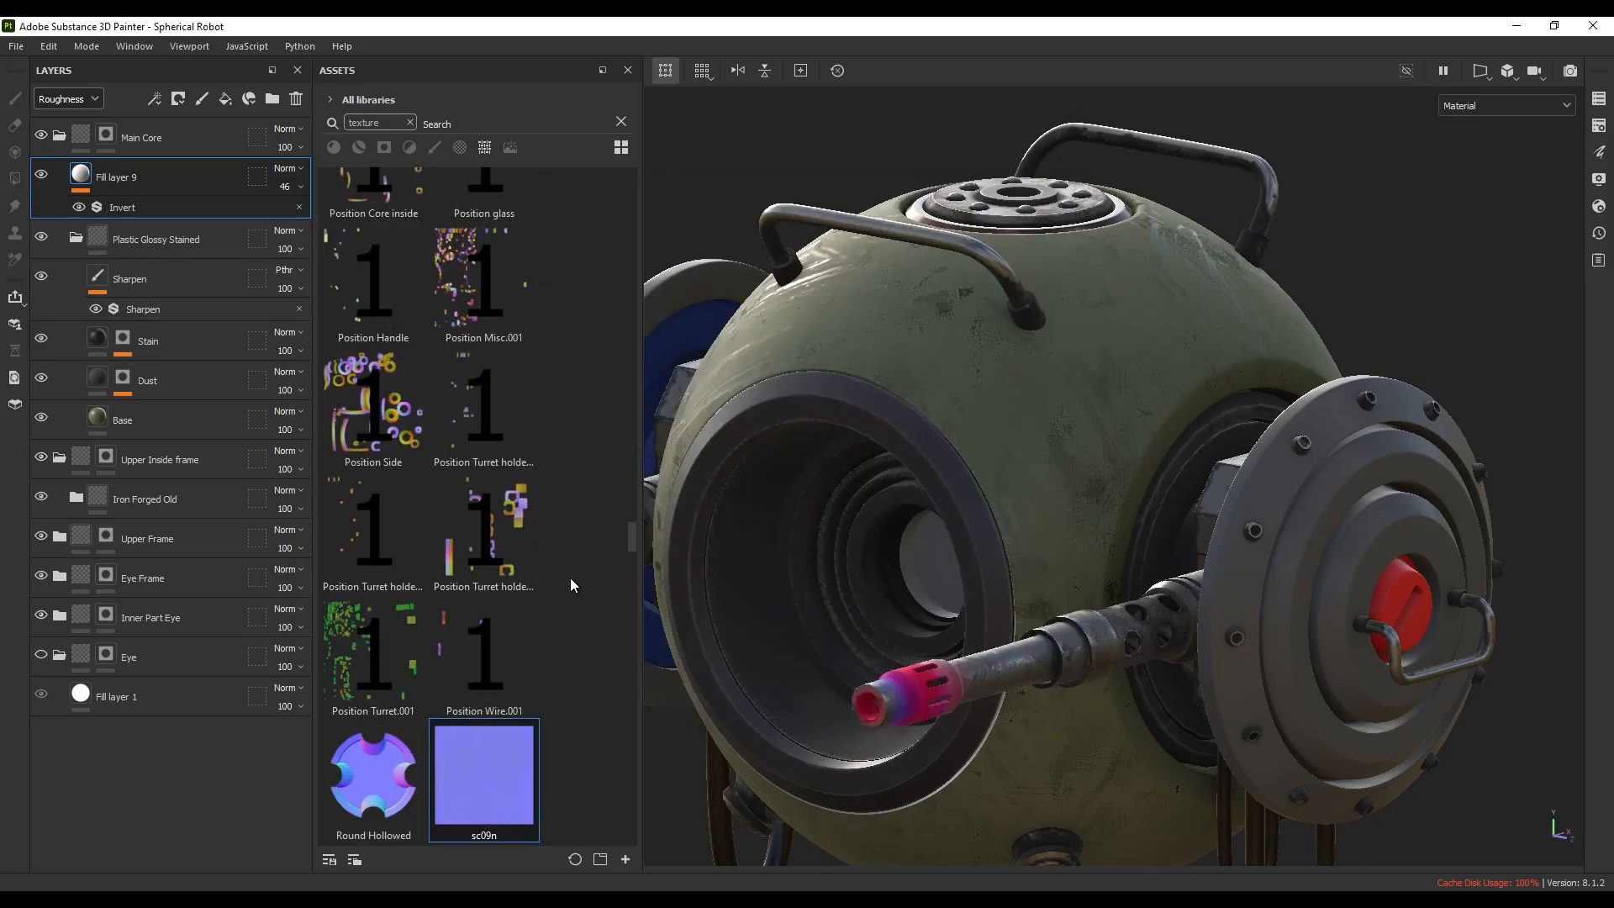
- Add a fill layer above Fill layer 9 with only the normal channel active, and assign the sc09n texture to its Normal
left_click(226, 99)
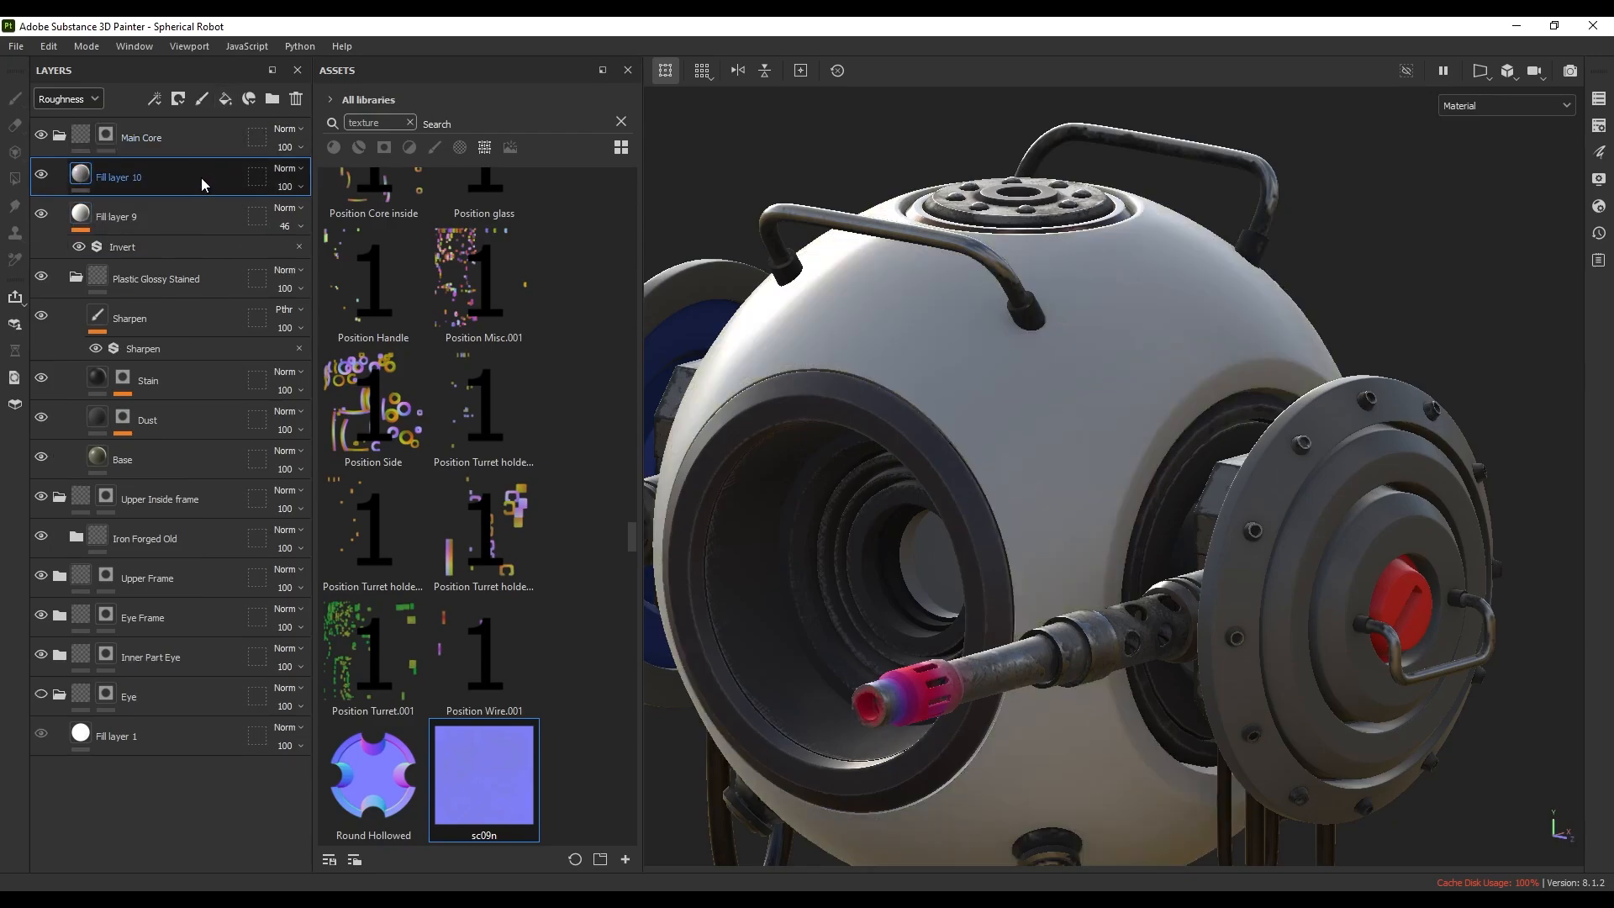
right_click(1022, 312)
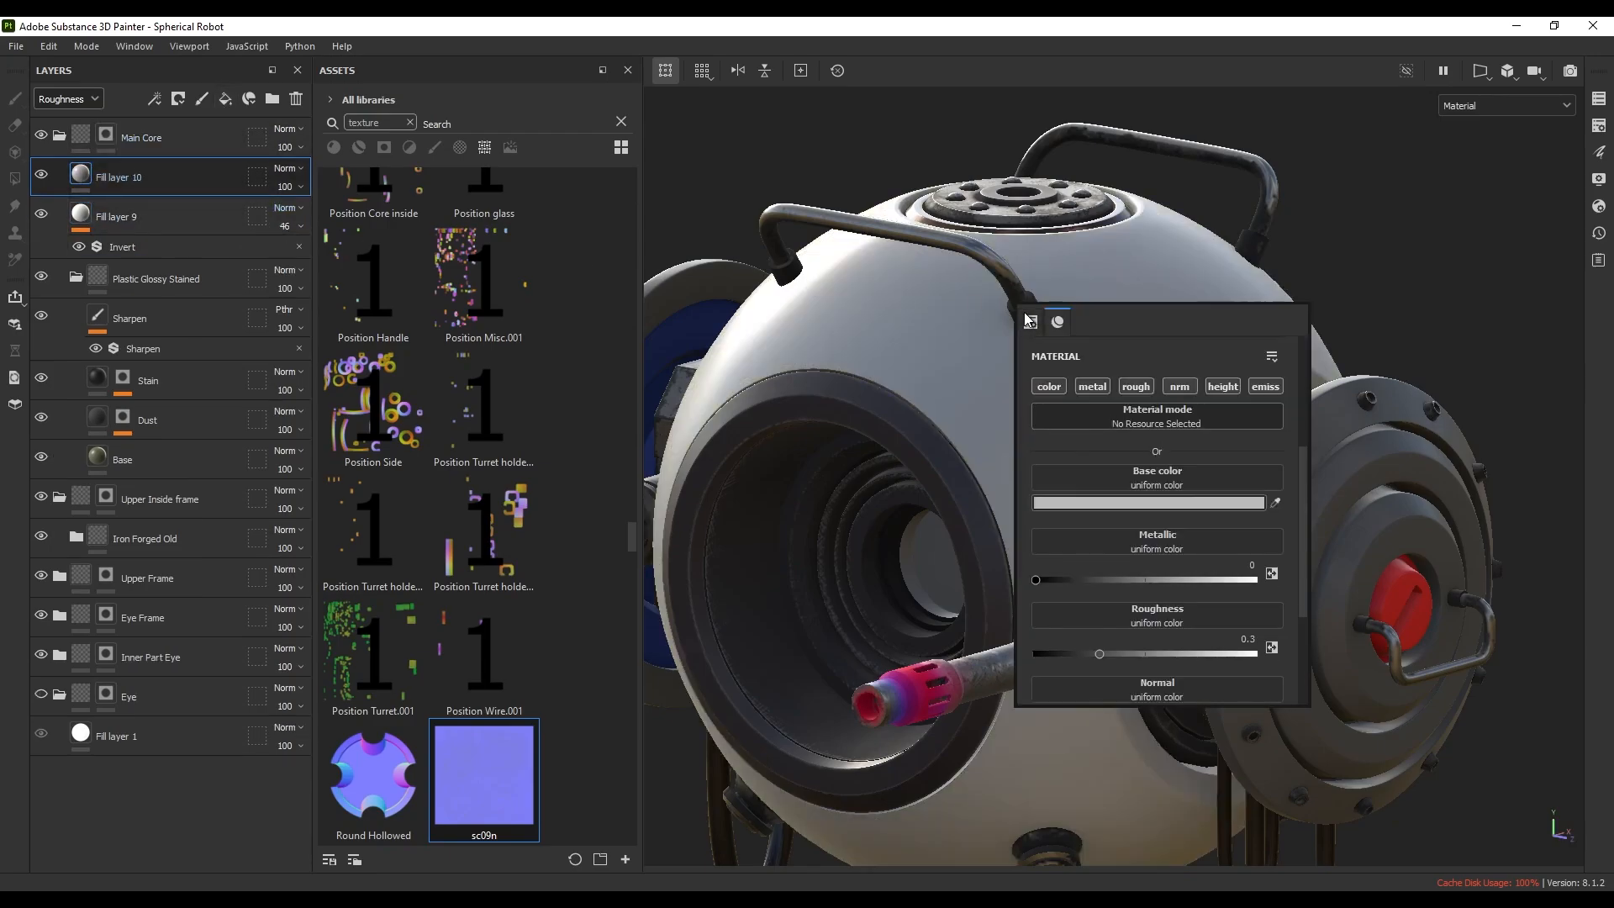
left_click(1182, 388)
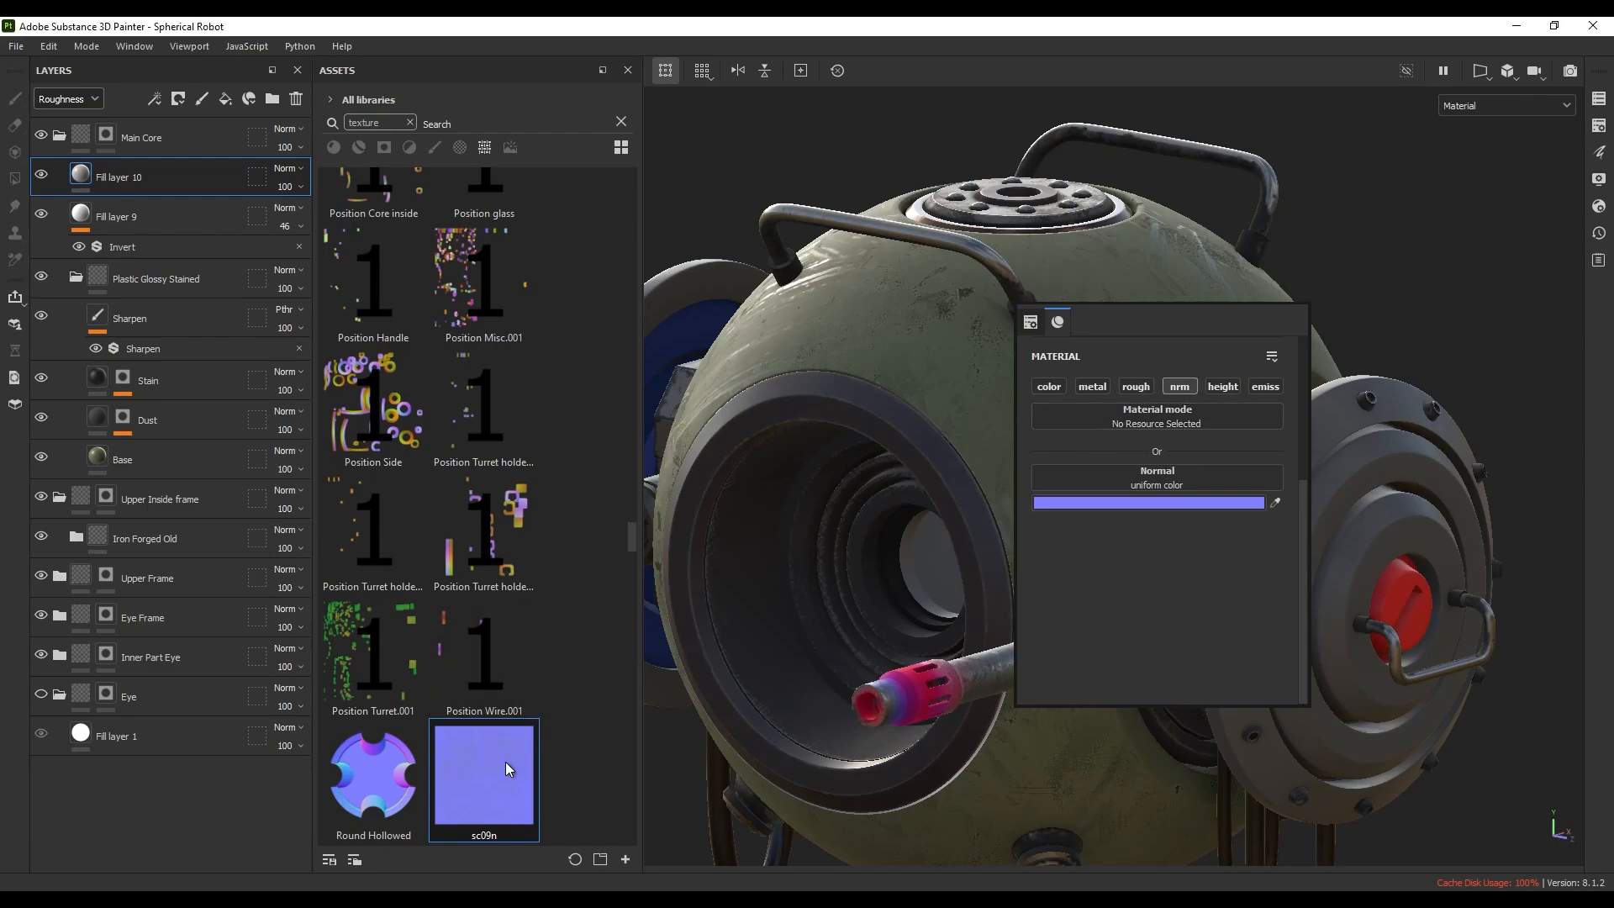
left_click_drag(507, 769, 1148, 493)
scroll(1038, 445, "up", 4)
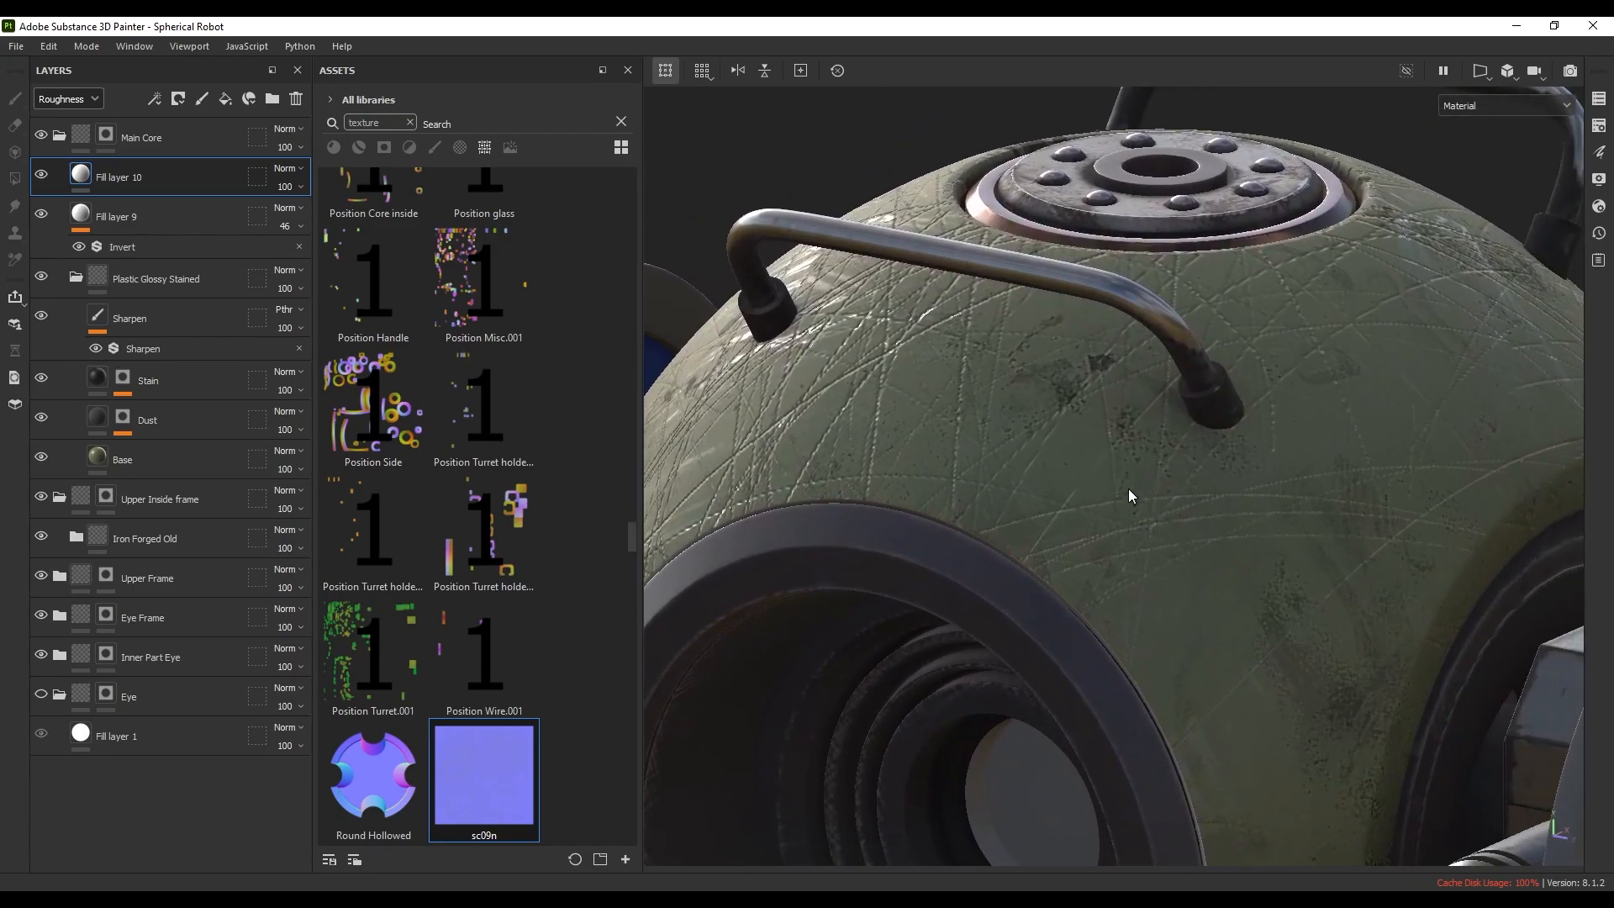
- Switch the layer stack to the Normal channel and lower Fill layer 10's opacity to 10
left_click(84, 100)
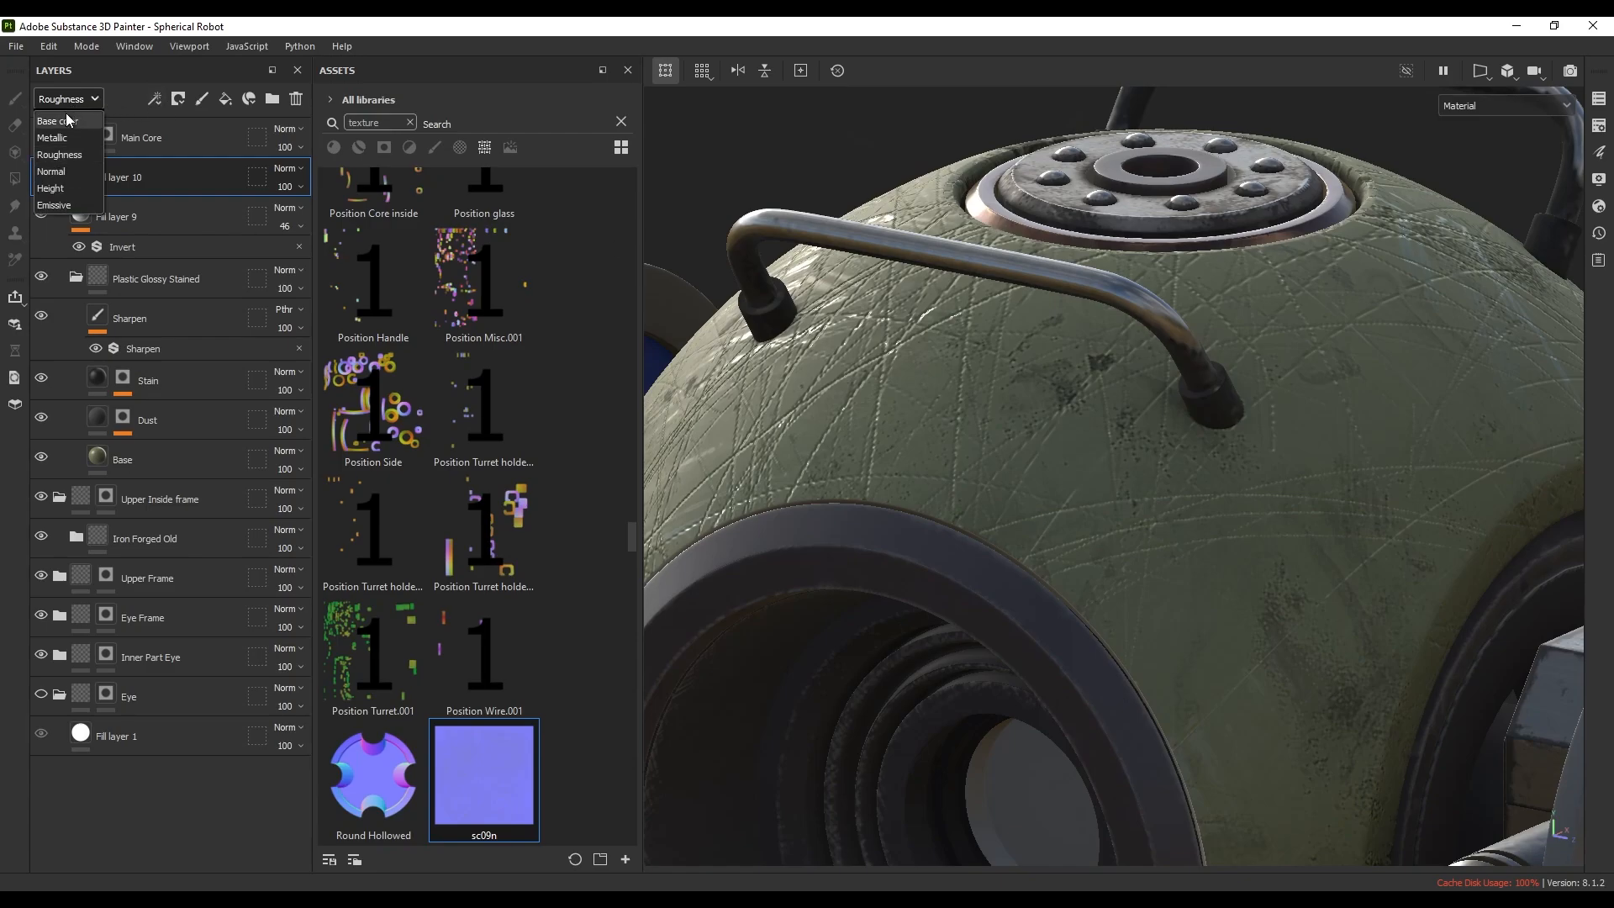
left_click(63, 174)
left_click(300, 189)
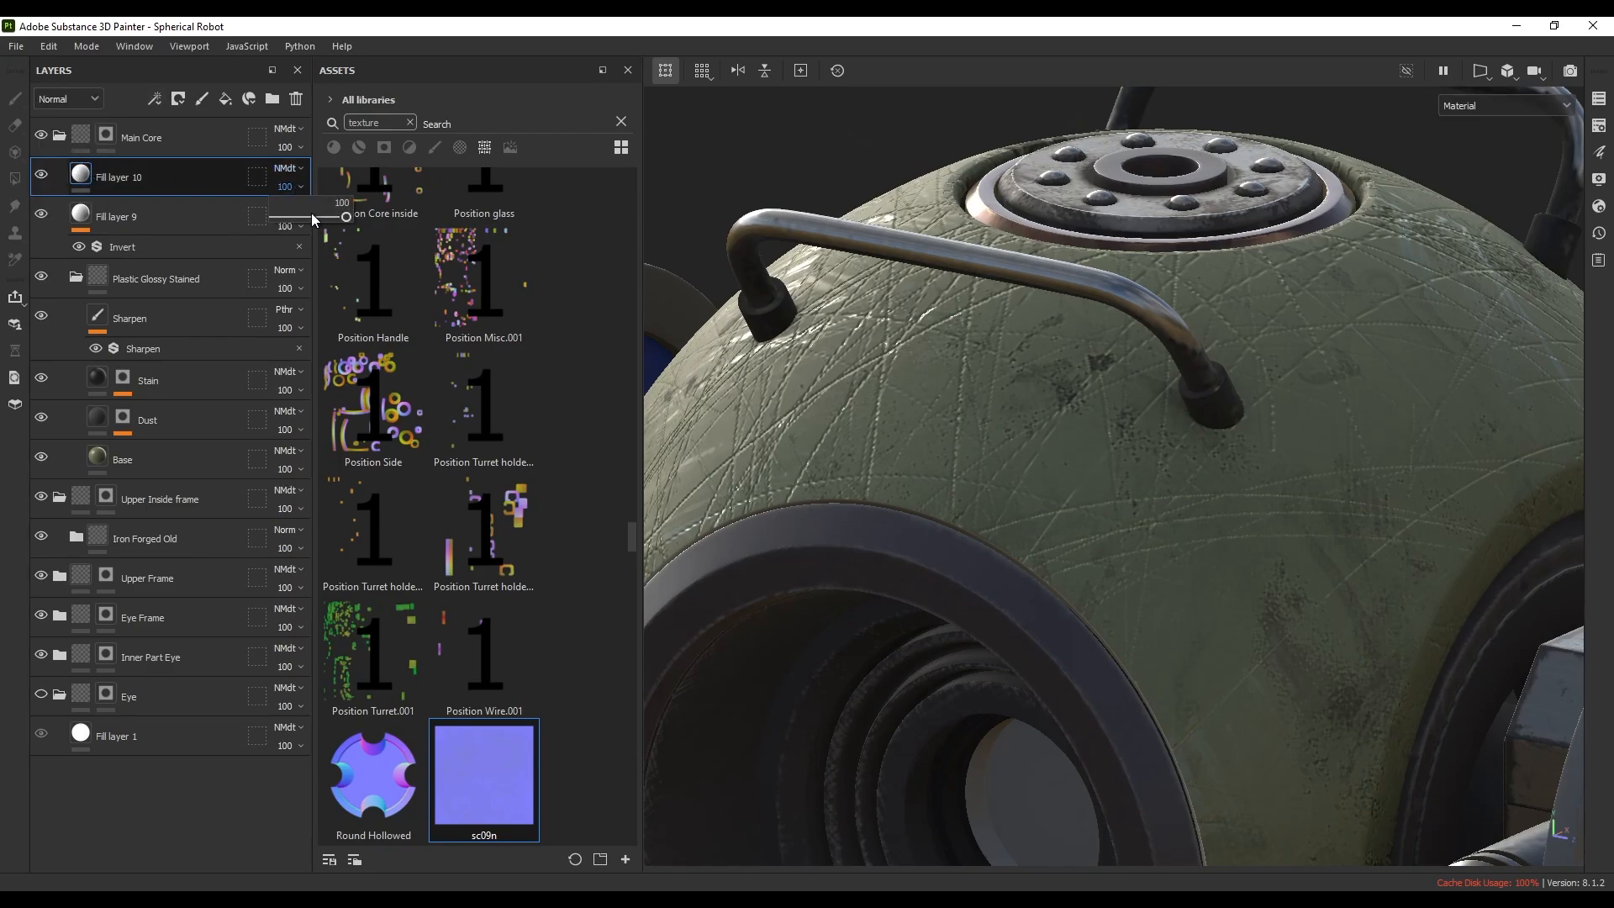
type("10")
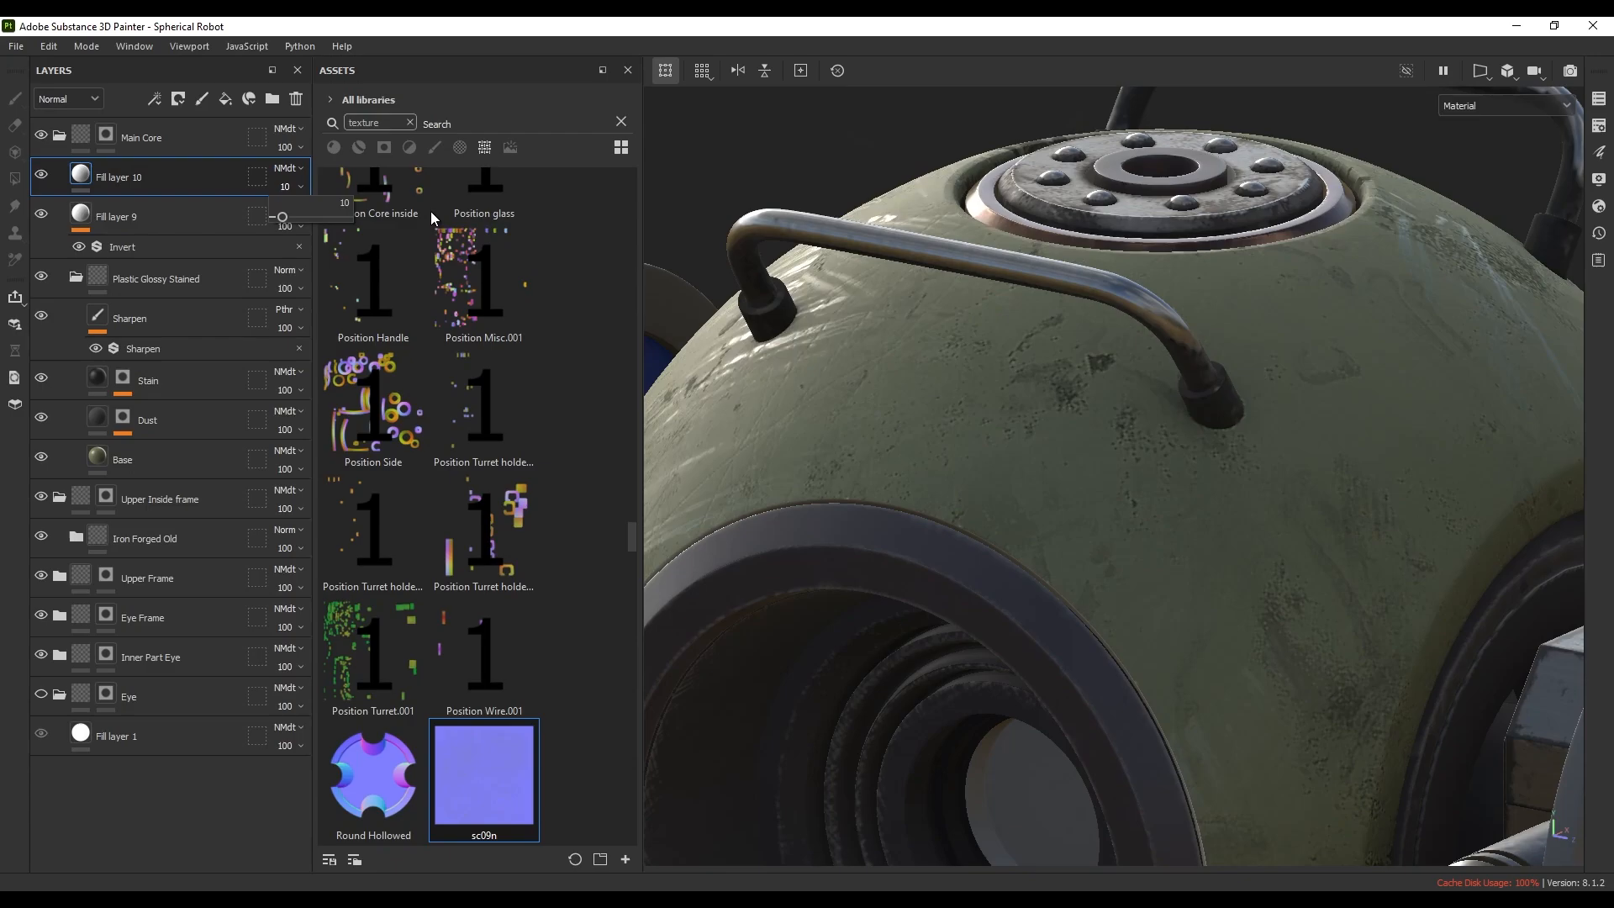
- Set Fill layer 10's blending mode to Soft light and its opacity to 30 in the Normal channel
left_click(296, 167)
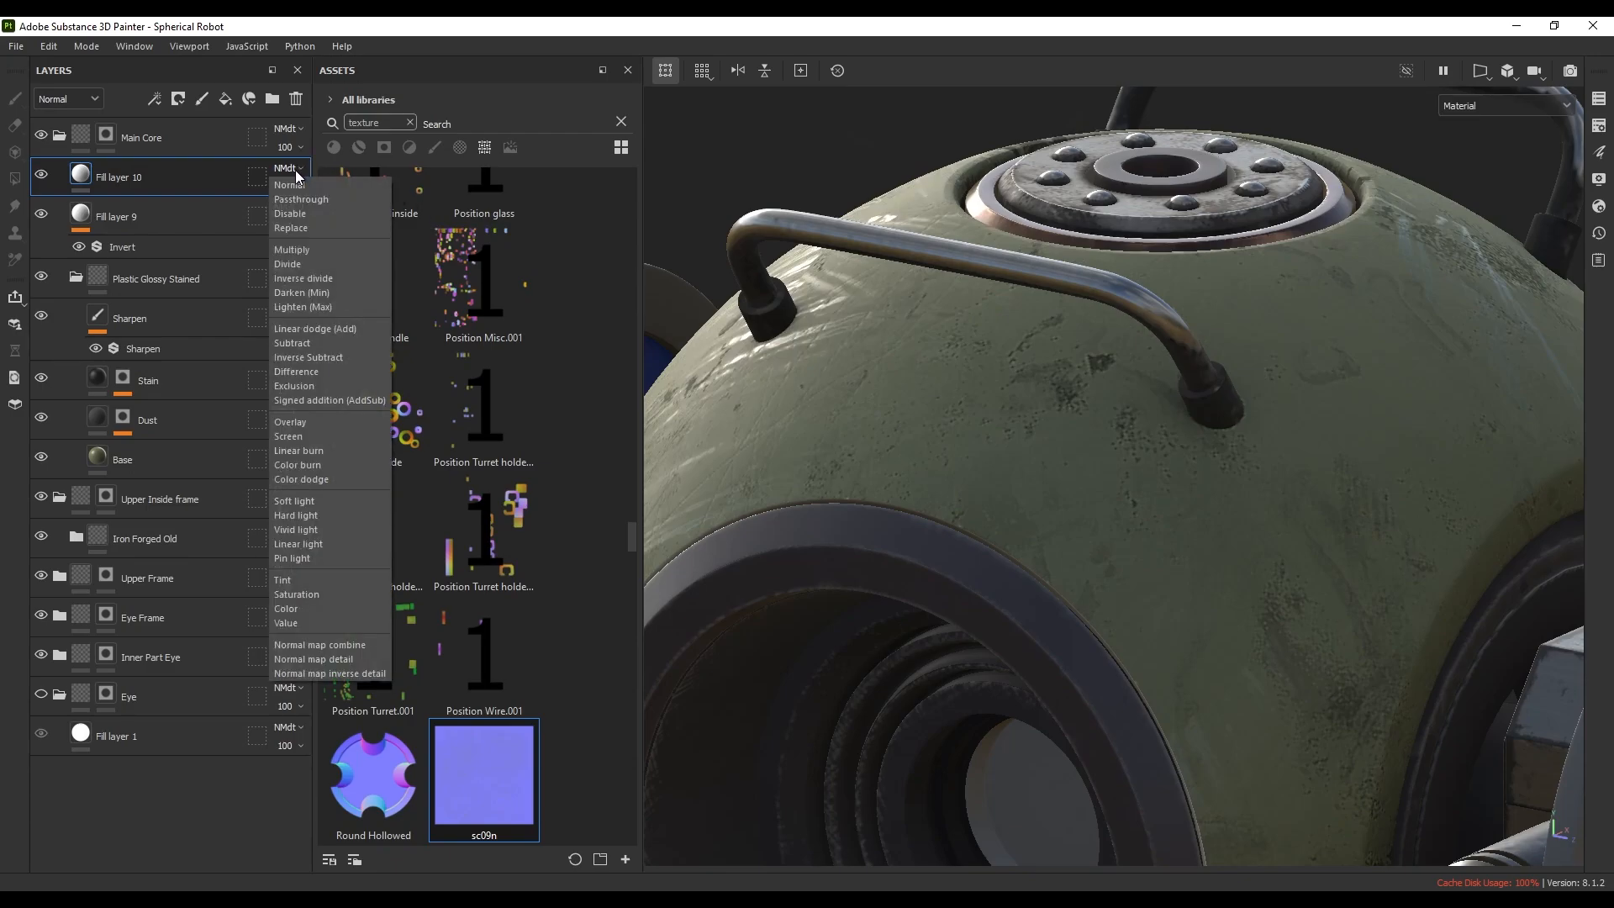
left_click(303, 501)
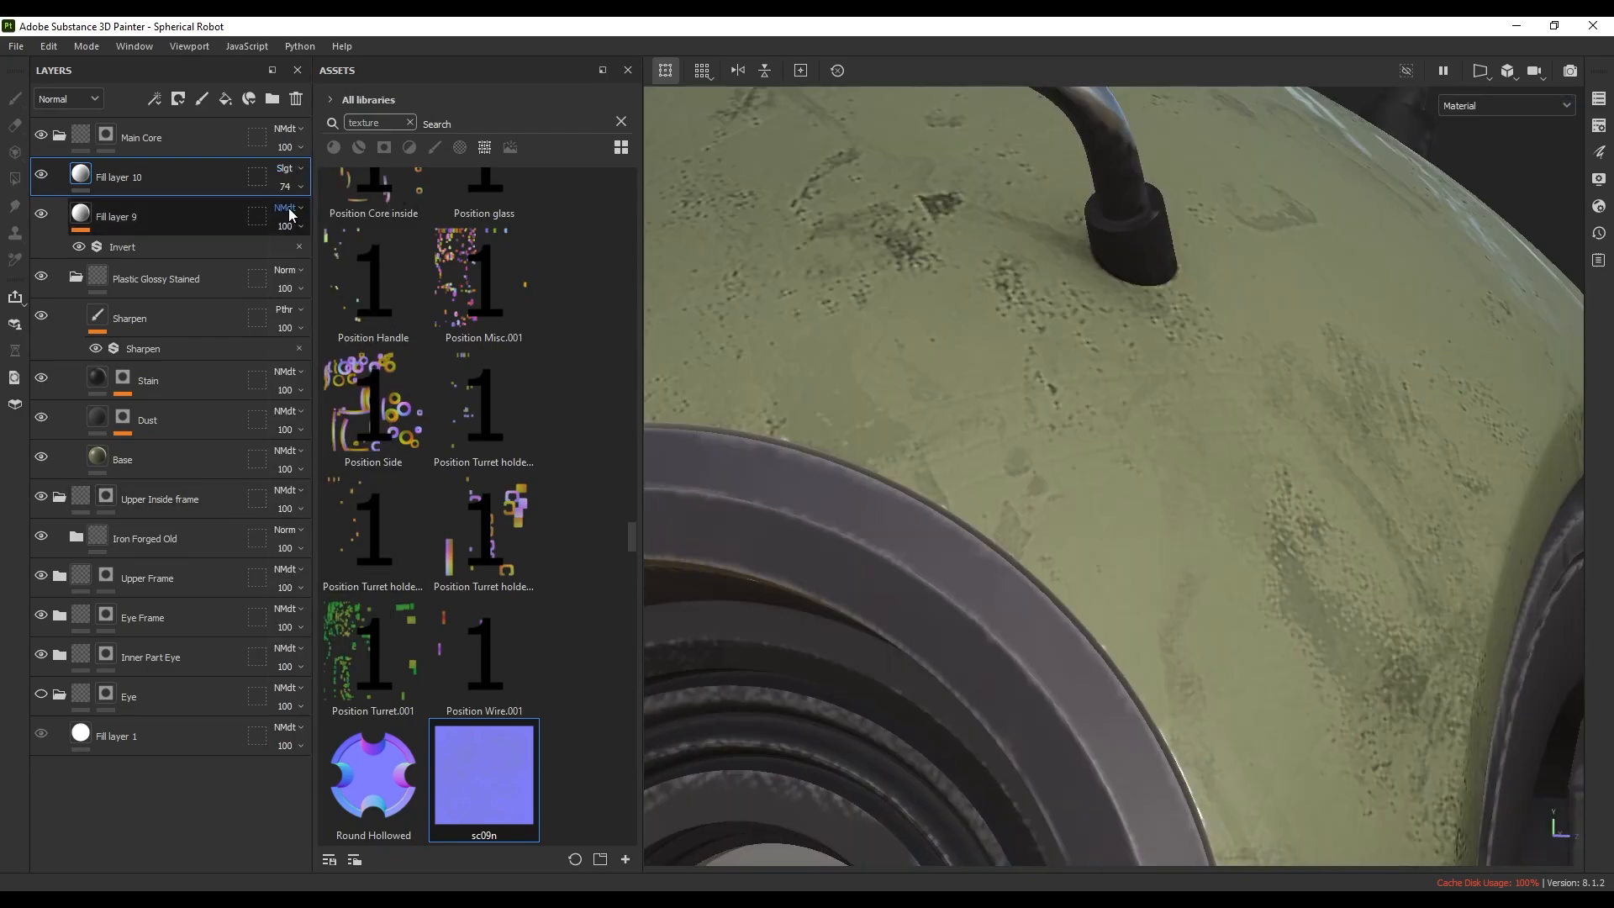
left_click(298, 189)
left_click(300, 191)
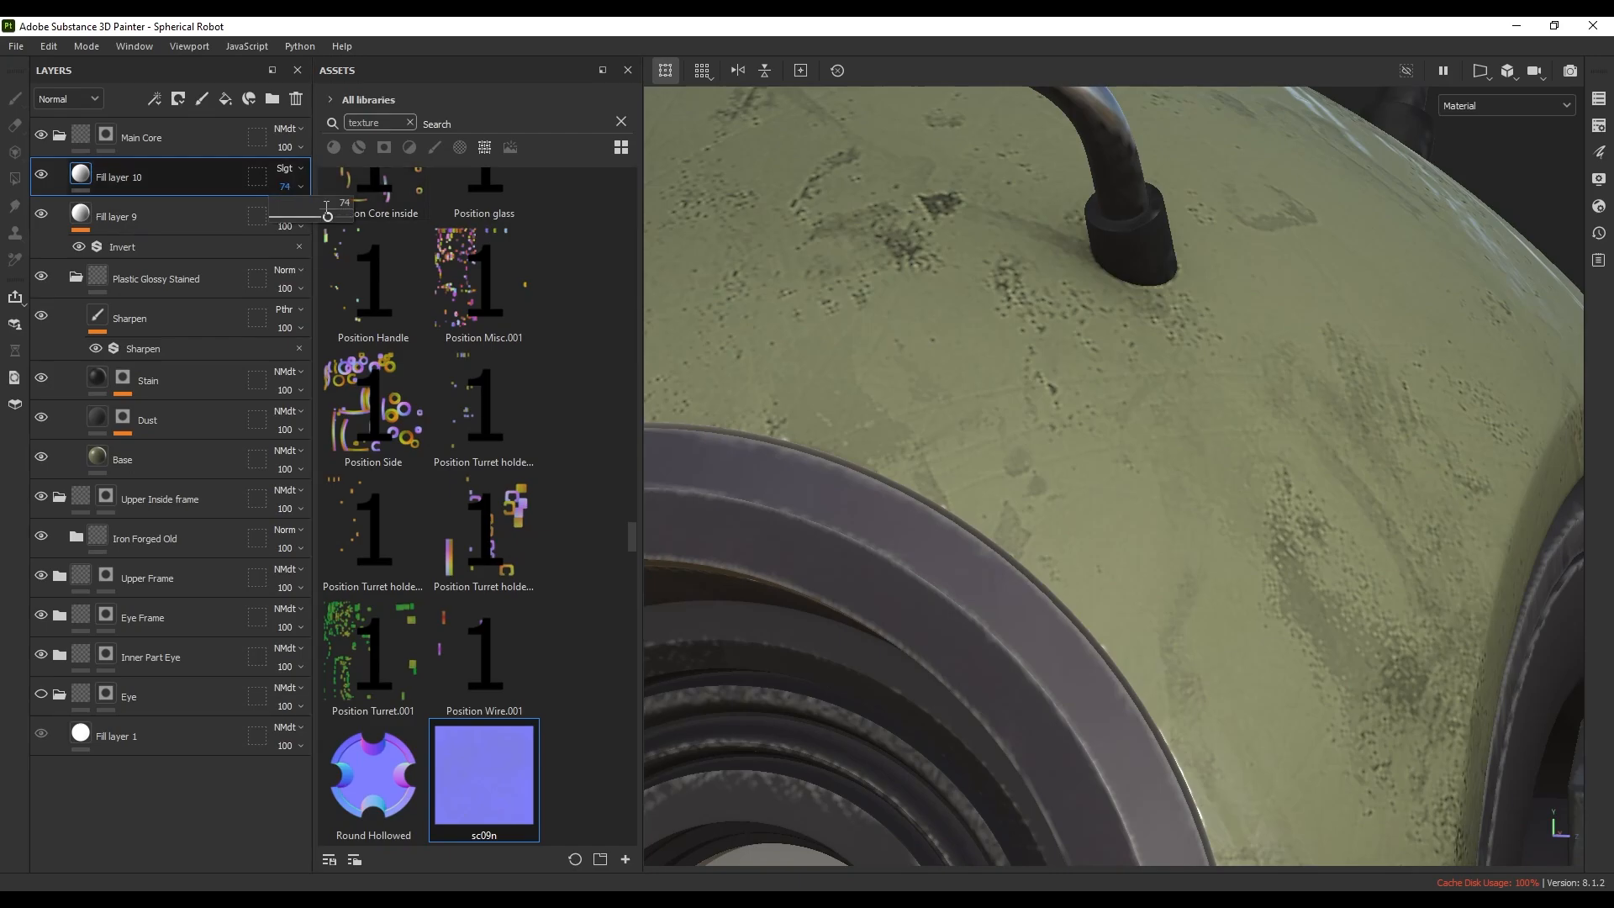
left_click_drag(328, 215, 362, 208)
left_click(280, 187)
type("30")
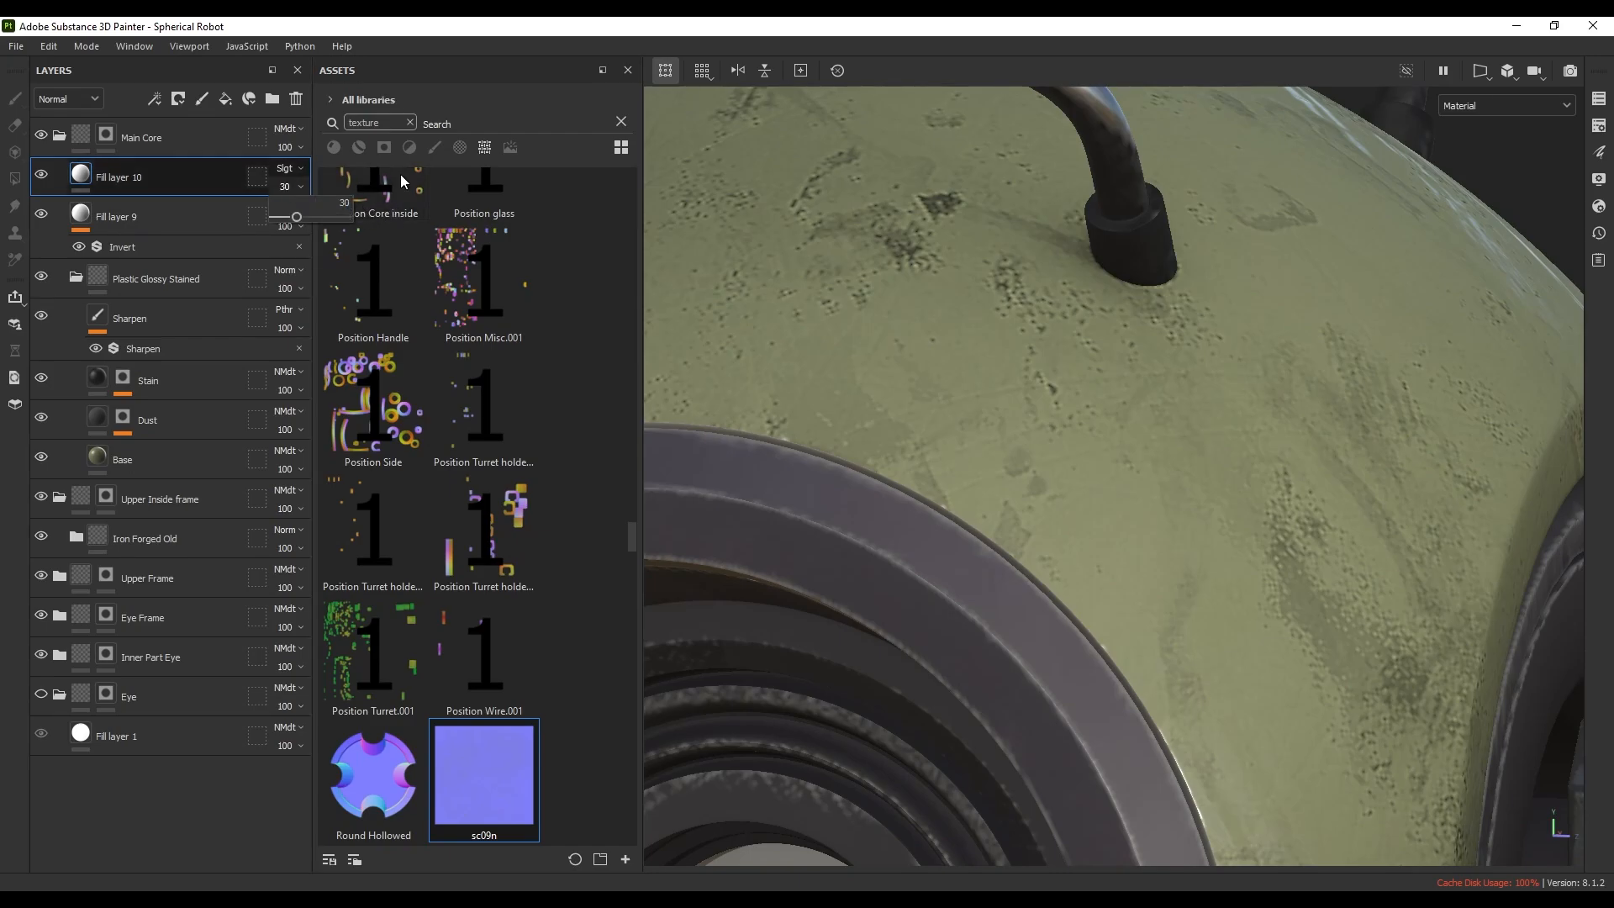
- Examine the sphere's scratches and surface detail from several angles, both close up and from a distance
left_click_drag(1122, 488, 1133, 533, "alt")
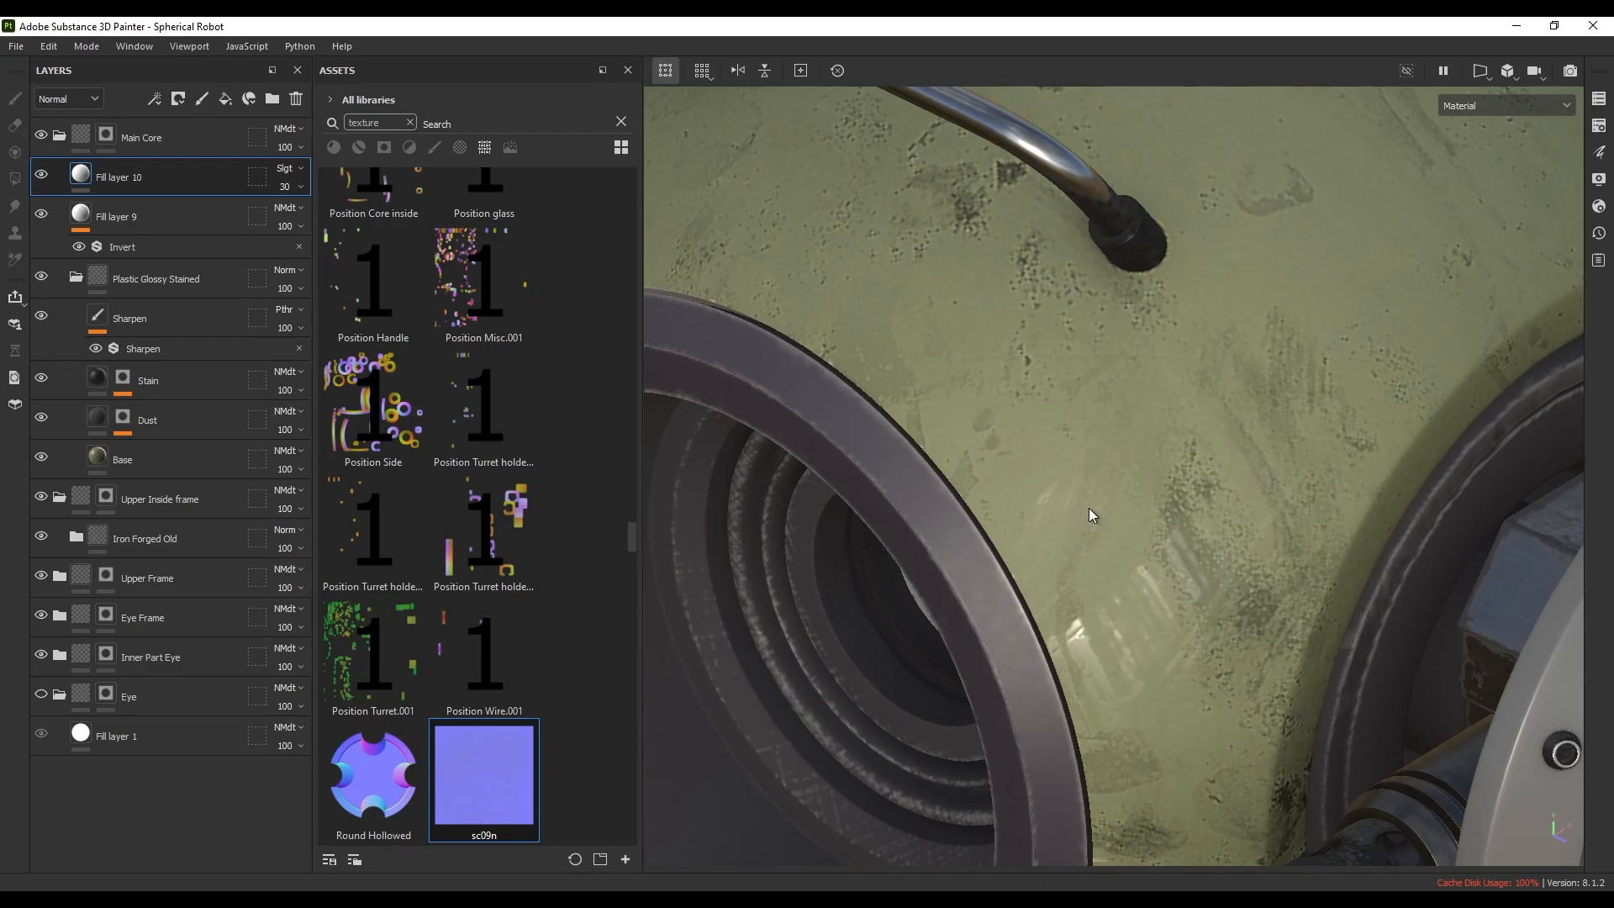
scroll(1087, 509, "down", 4)
mouse_move(1086, 510)
left_mouse_down("alt")
mouse_move(1062, 536)
mouse_move(1075, 489)
left_mouse_up("alt")
scroll(1076, 489, "down", 4)
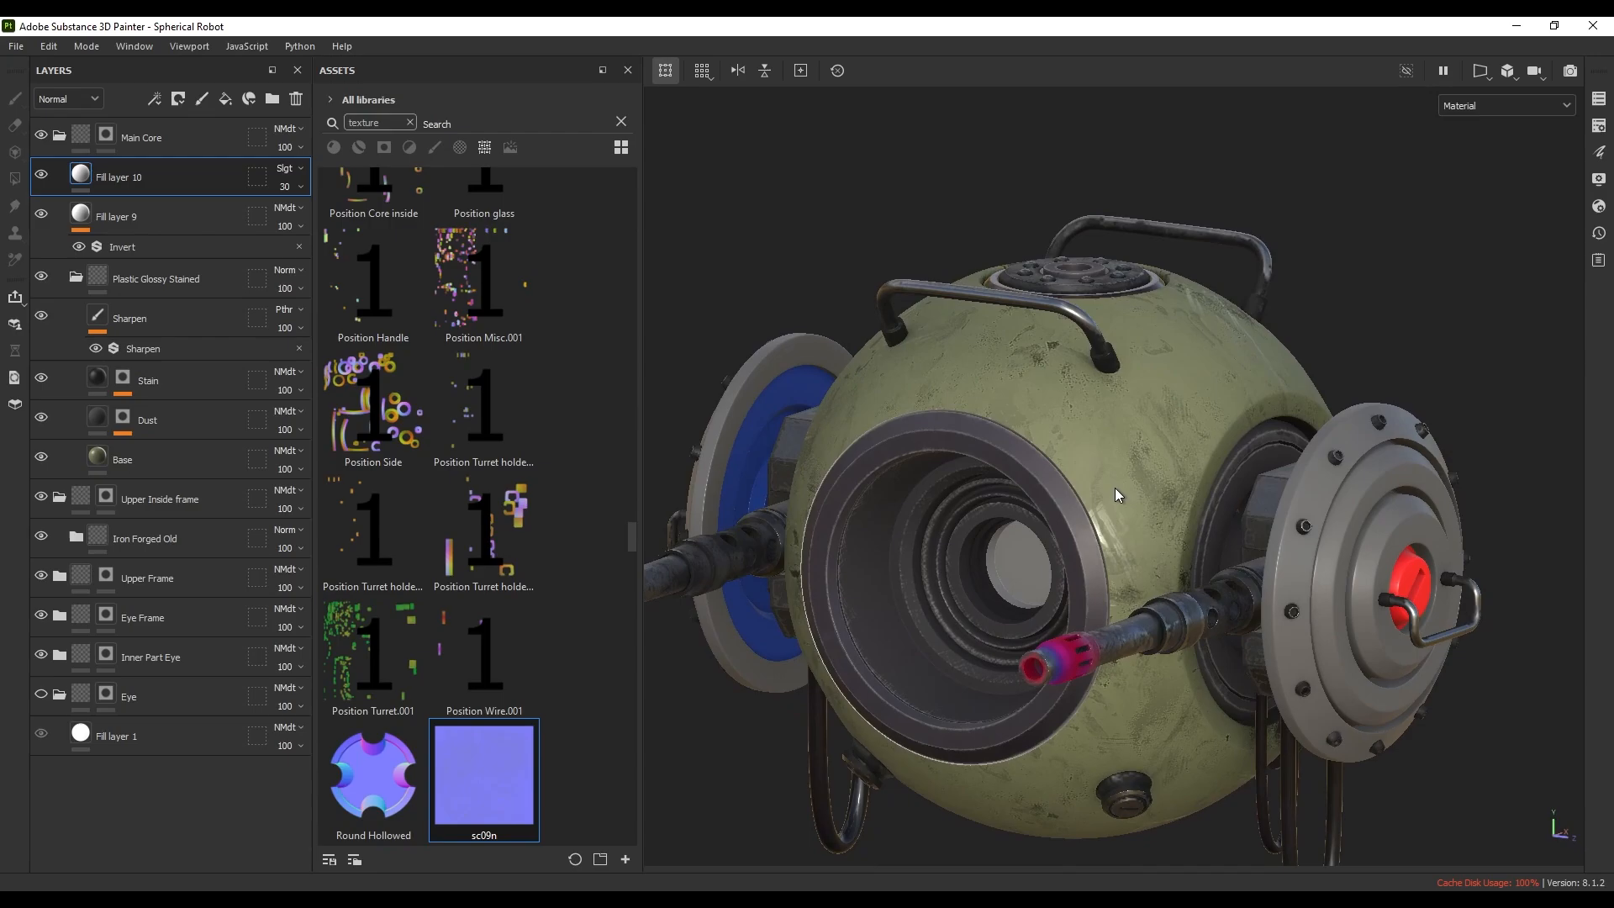
scroll(1080, 445, "up", 4)
middle_click_drag(1099, 467, 1087, 430, "alt")
scroll(1119, 435, "down", 4)
mouse_move(1343, 481)
left_mouse_down("alt")
mouse_move(1320, 564)
mouse_move(1331, 510)
left_mouse_up("alt")
left_click_drag(1177, 525, 1184, 501, "alt")
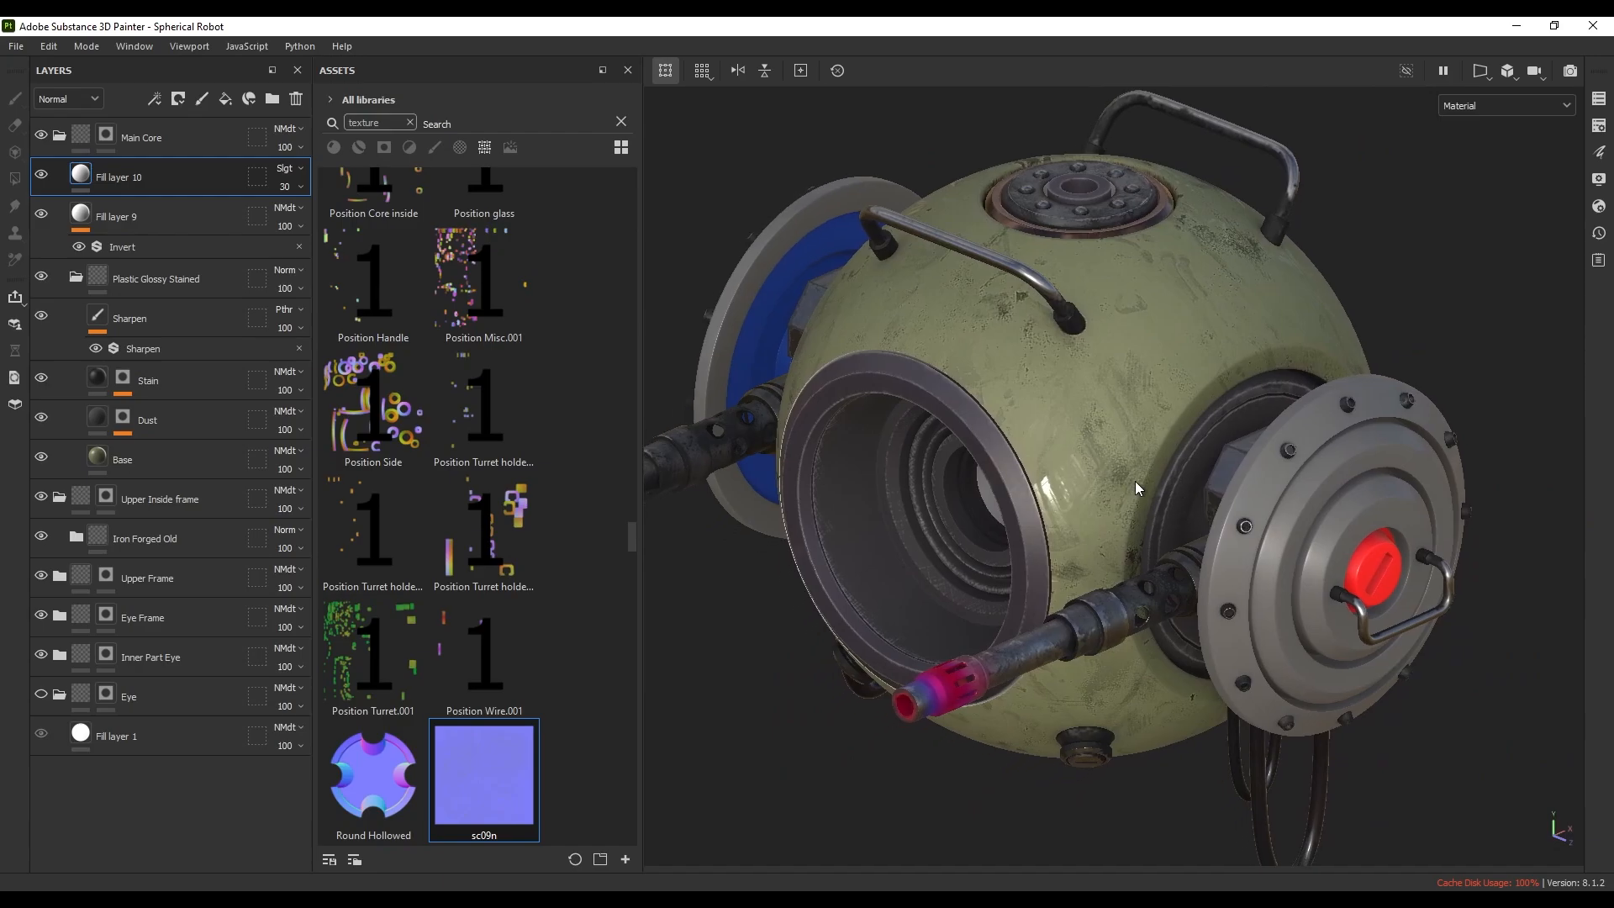
- Create a smart material from the Main Core folder
left_click(149, 141)
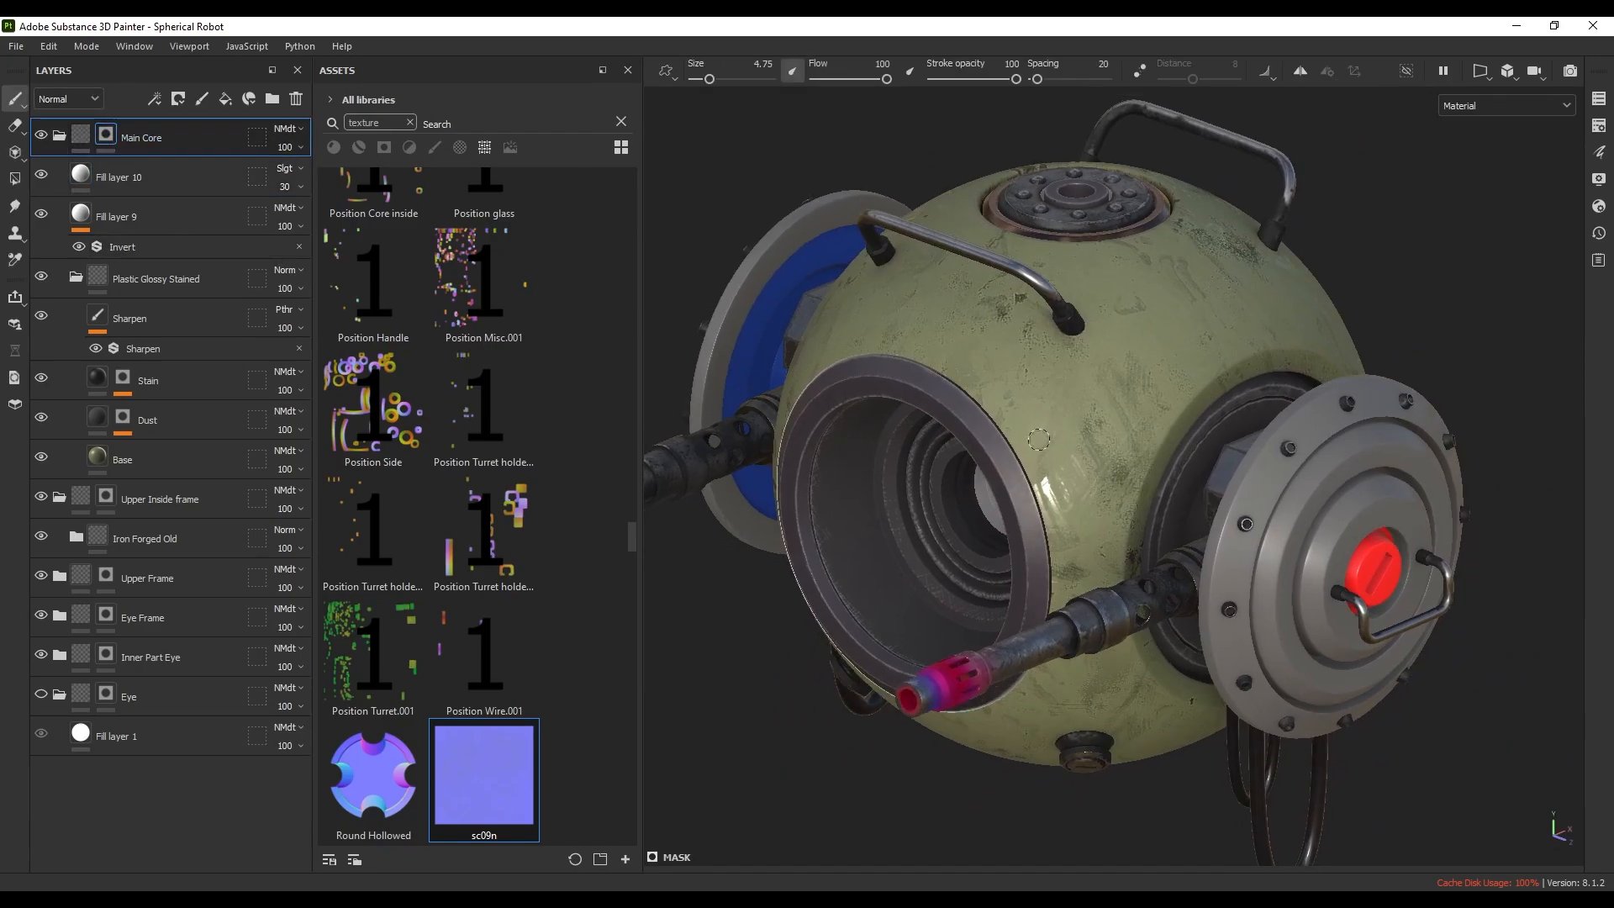
right_click(160, 147)
left_click(147, 141)
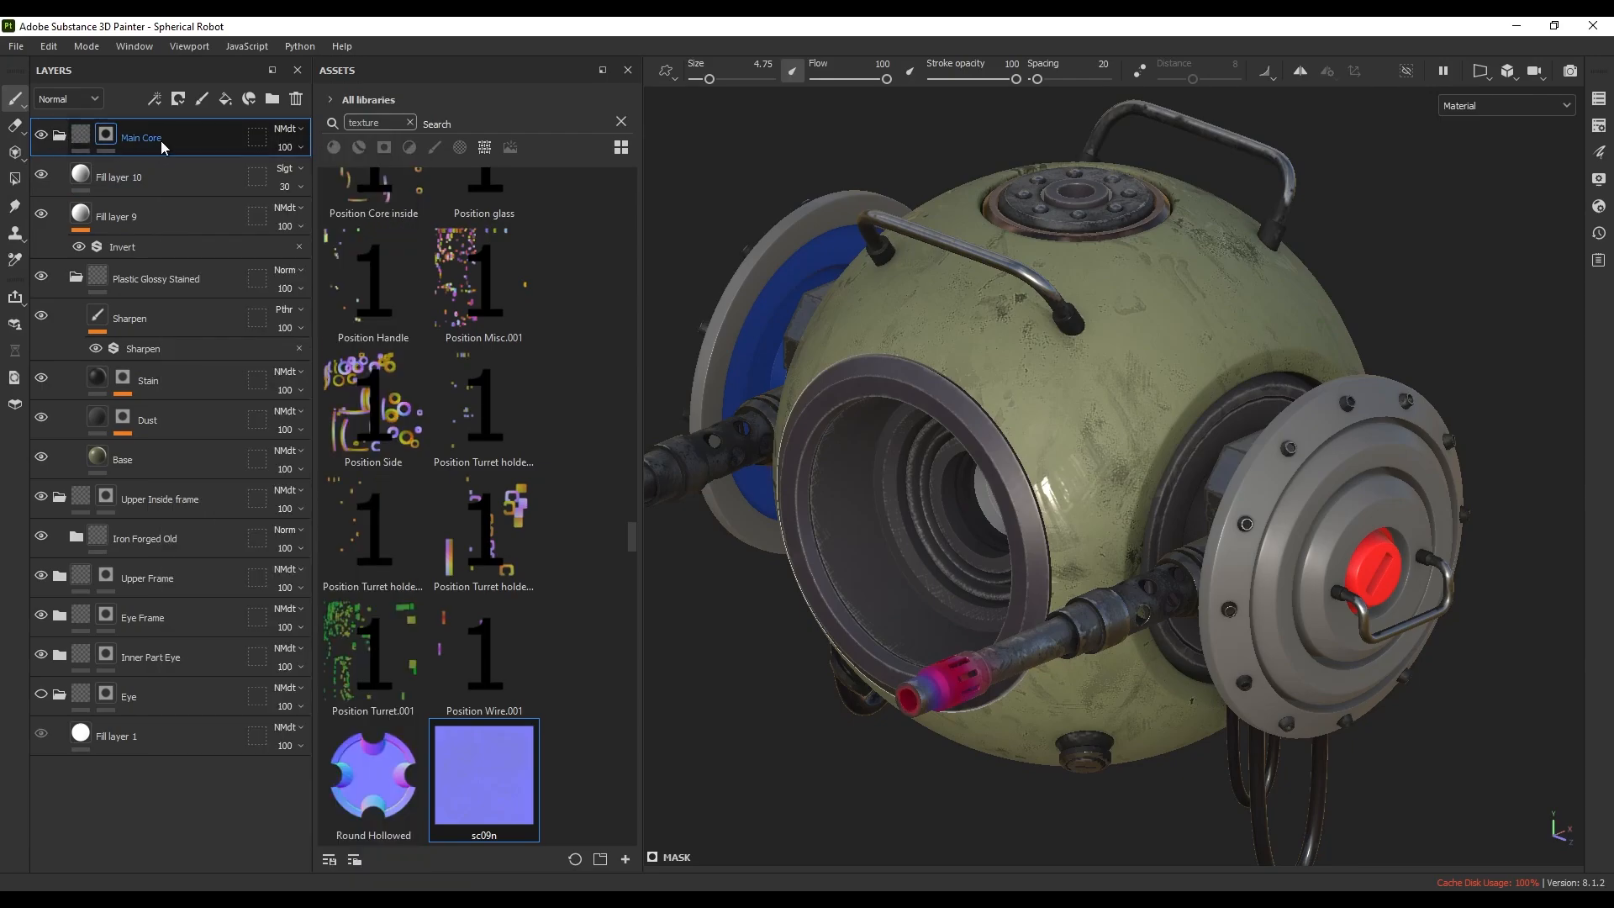
right_click(173, 141)
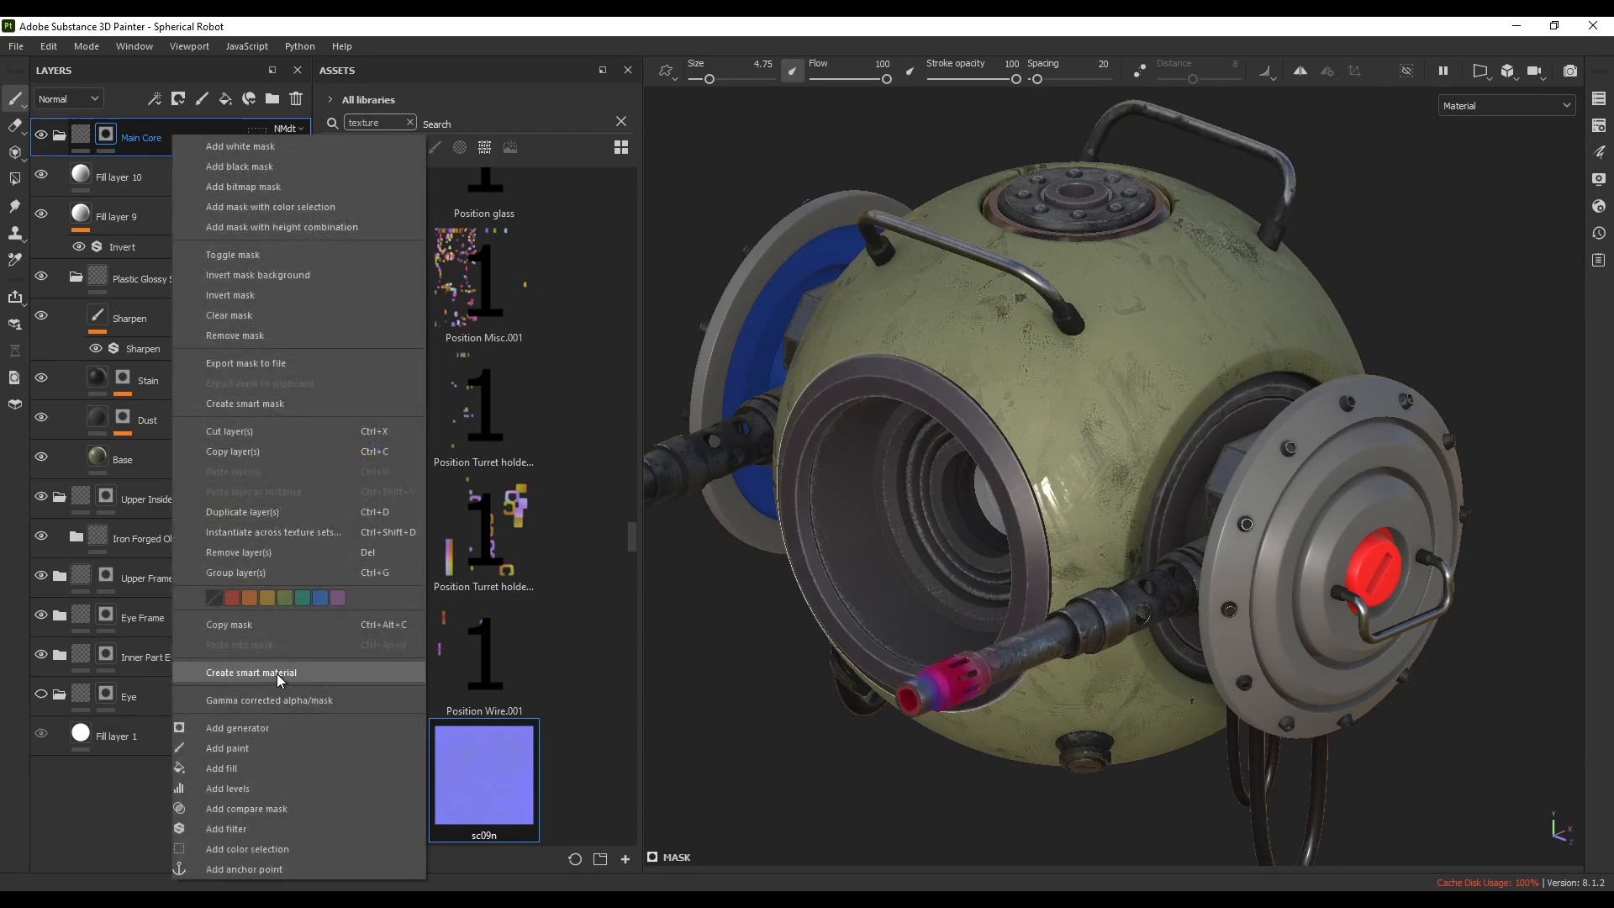
left_click(308, 673)
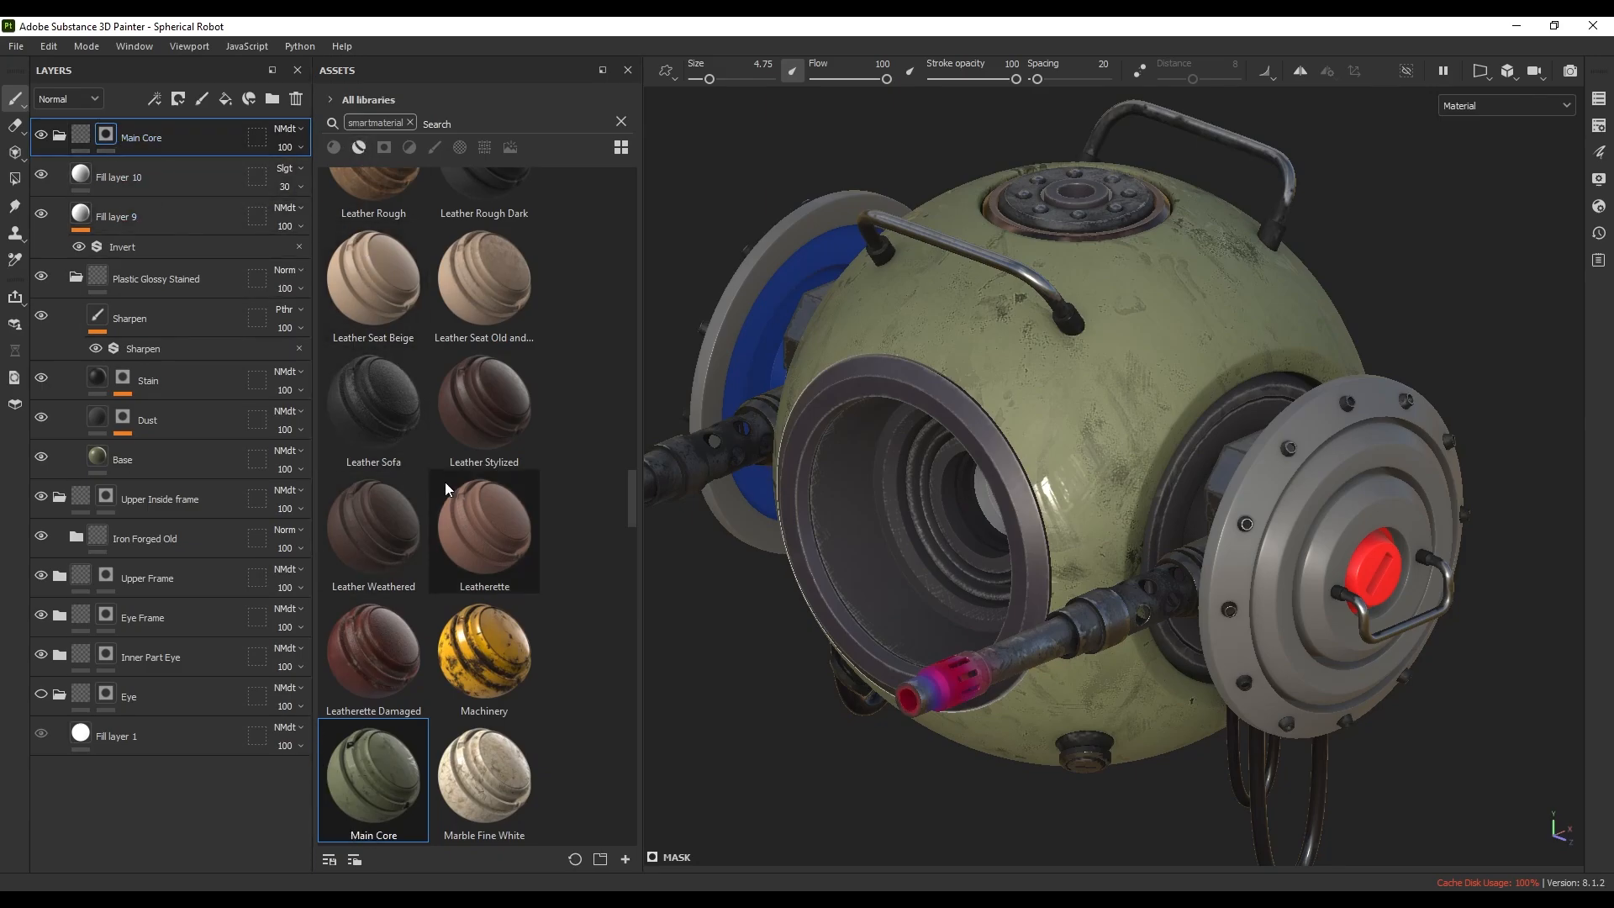
- Switch to the Side texture set and place the Main Core smart material inside its Side folder above Fill layer 1
left_click_drag(946, 391, 887, 346, "alt")
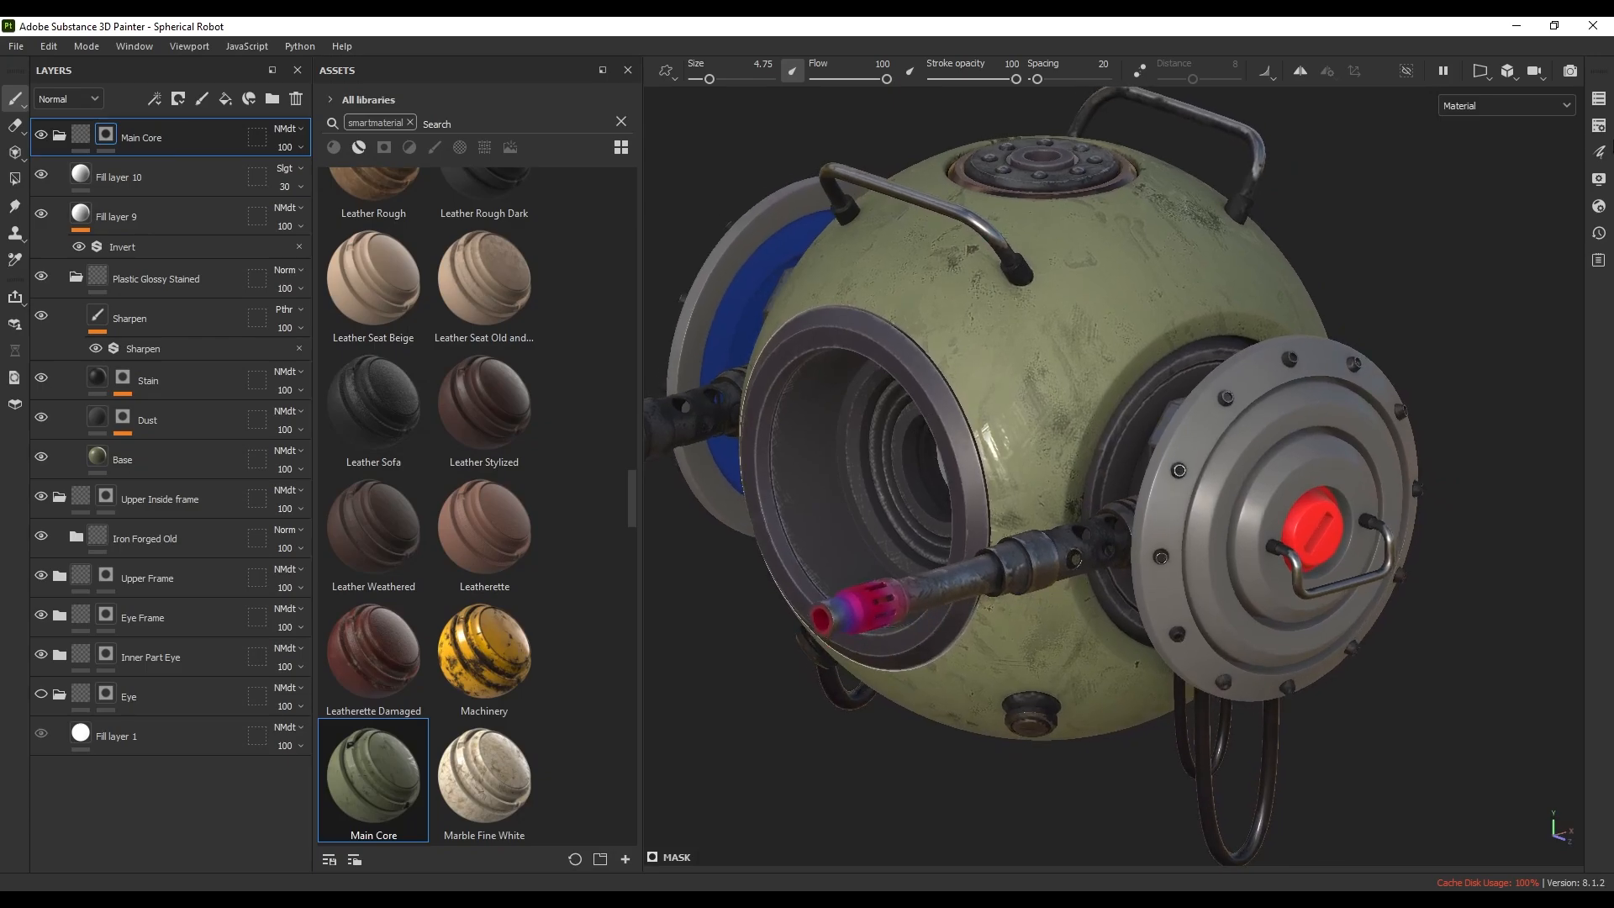
left_click(1597, 101)
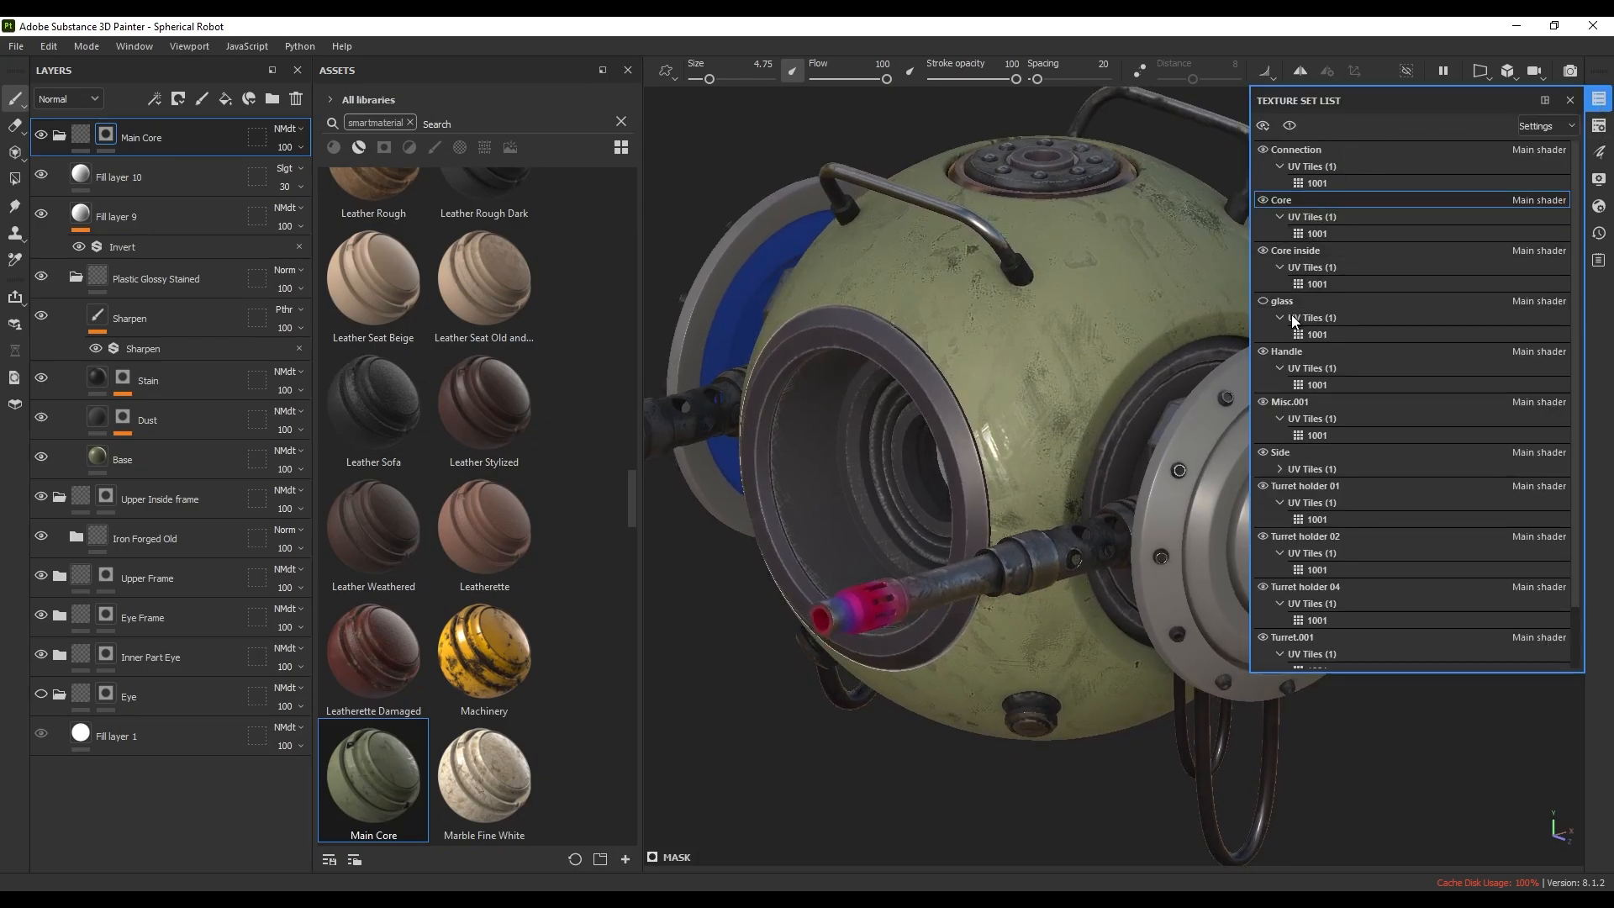
left_click(1283, 455)
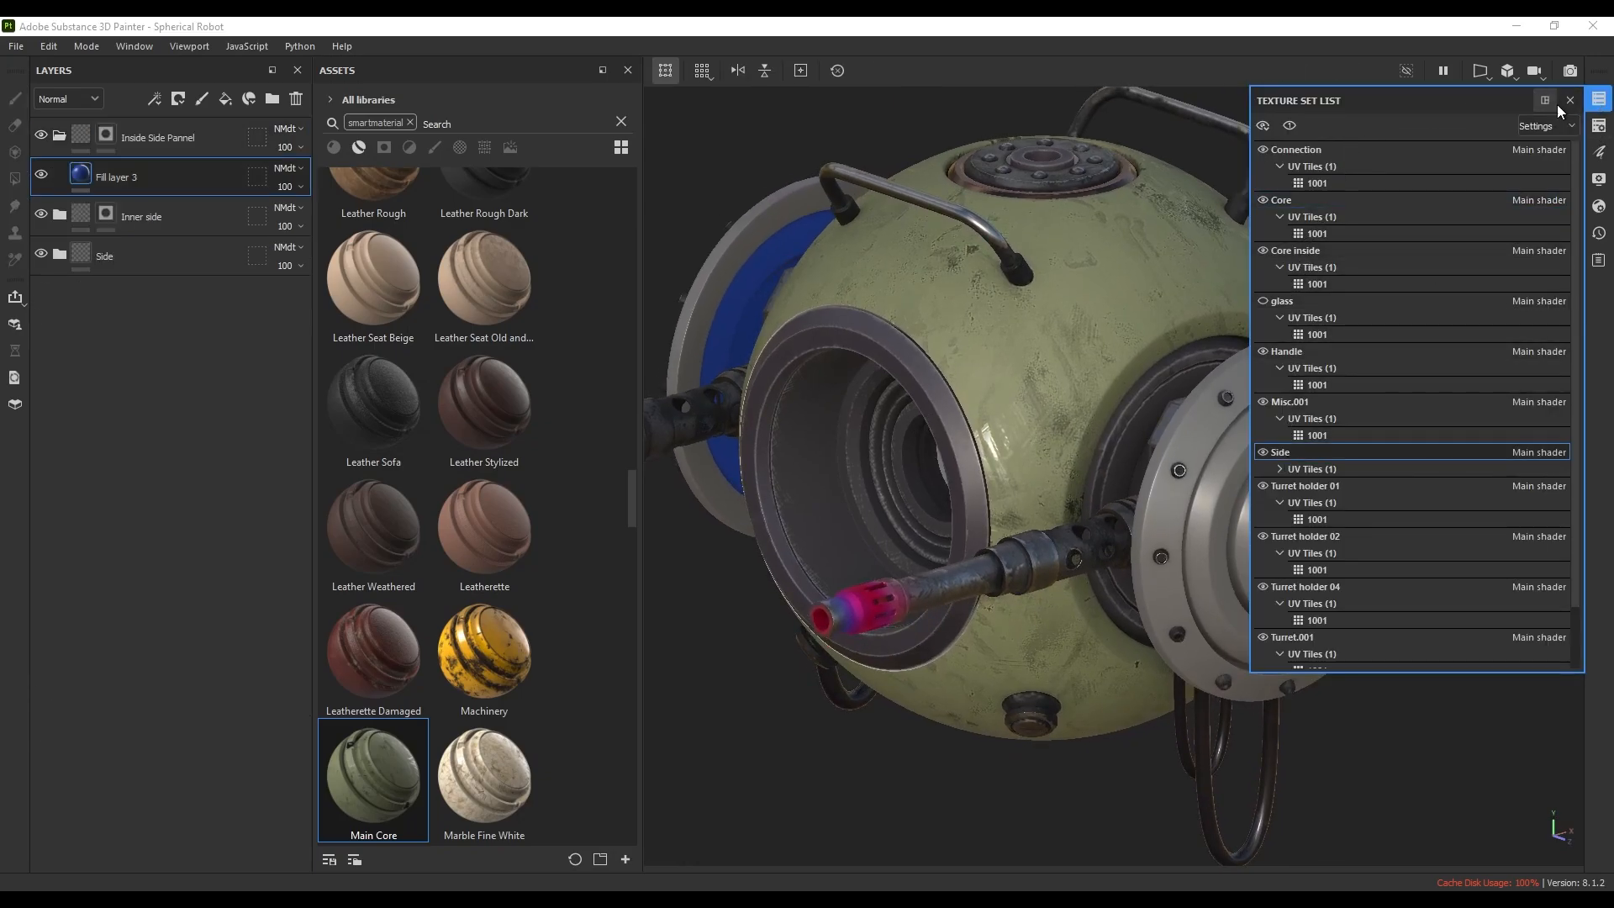
left_click(94, 257)
left_click(59, 253)
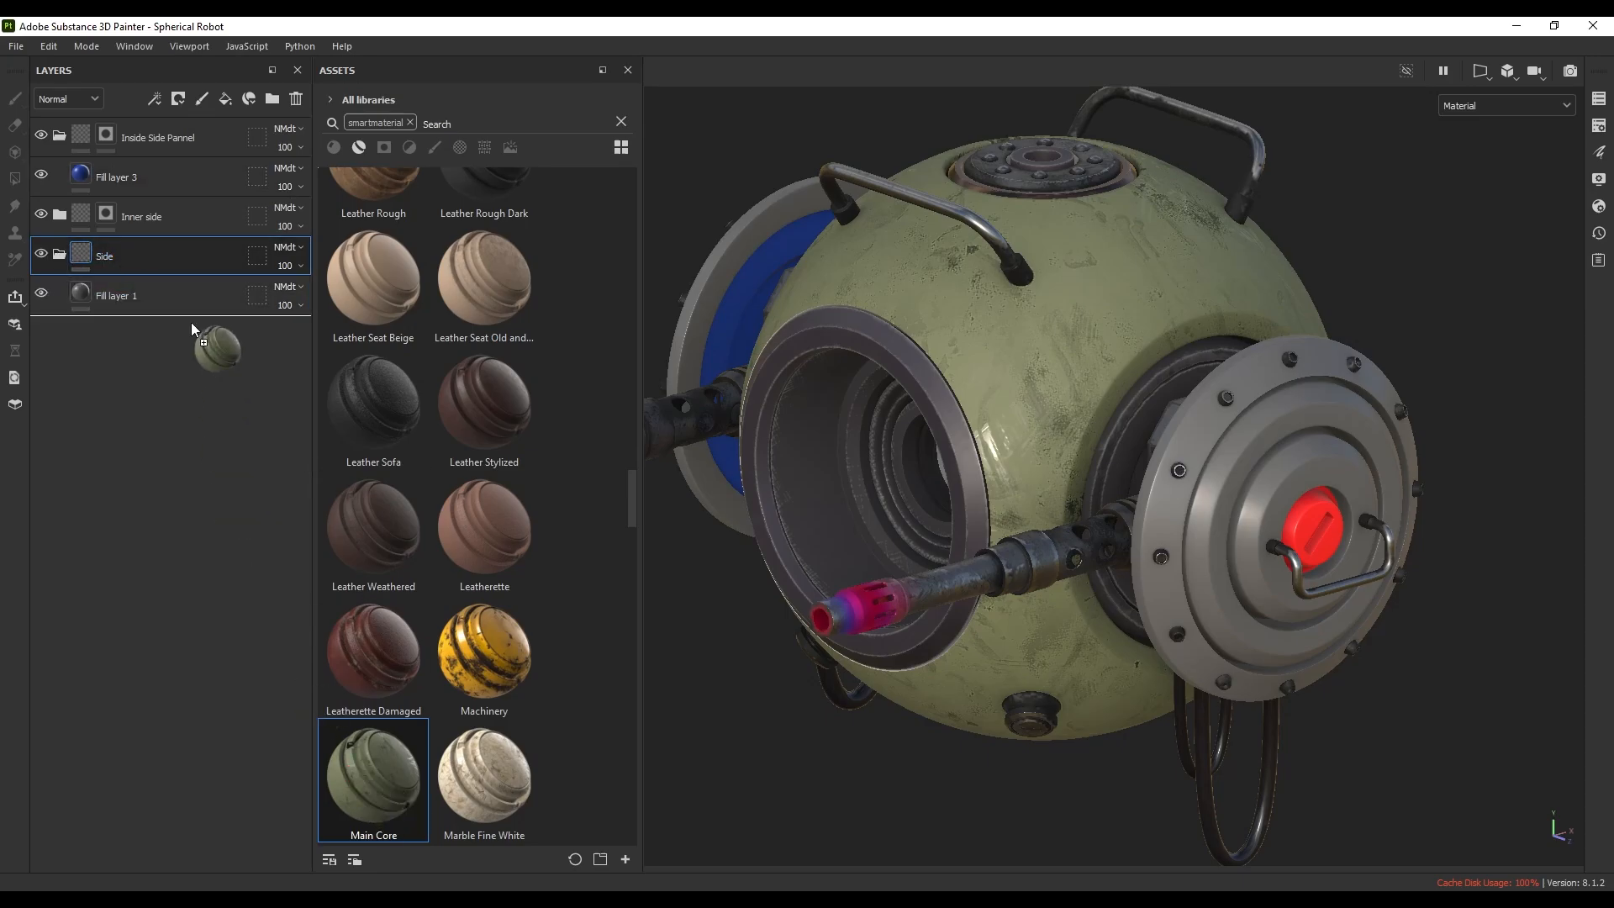
left_click_drag(190, 321, 148, 277)
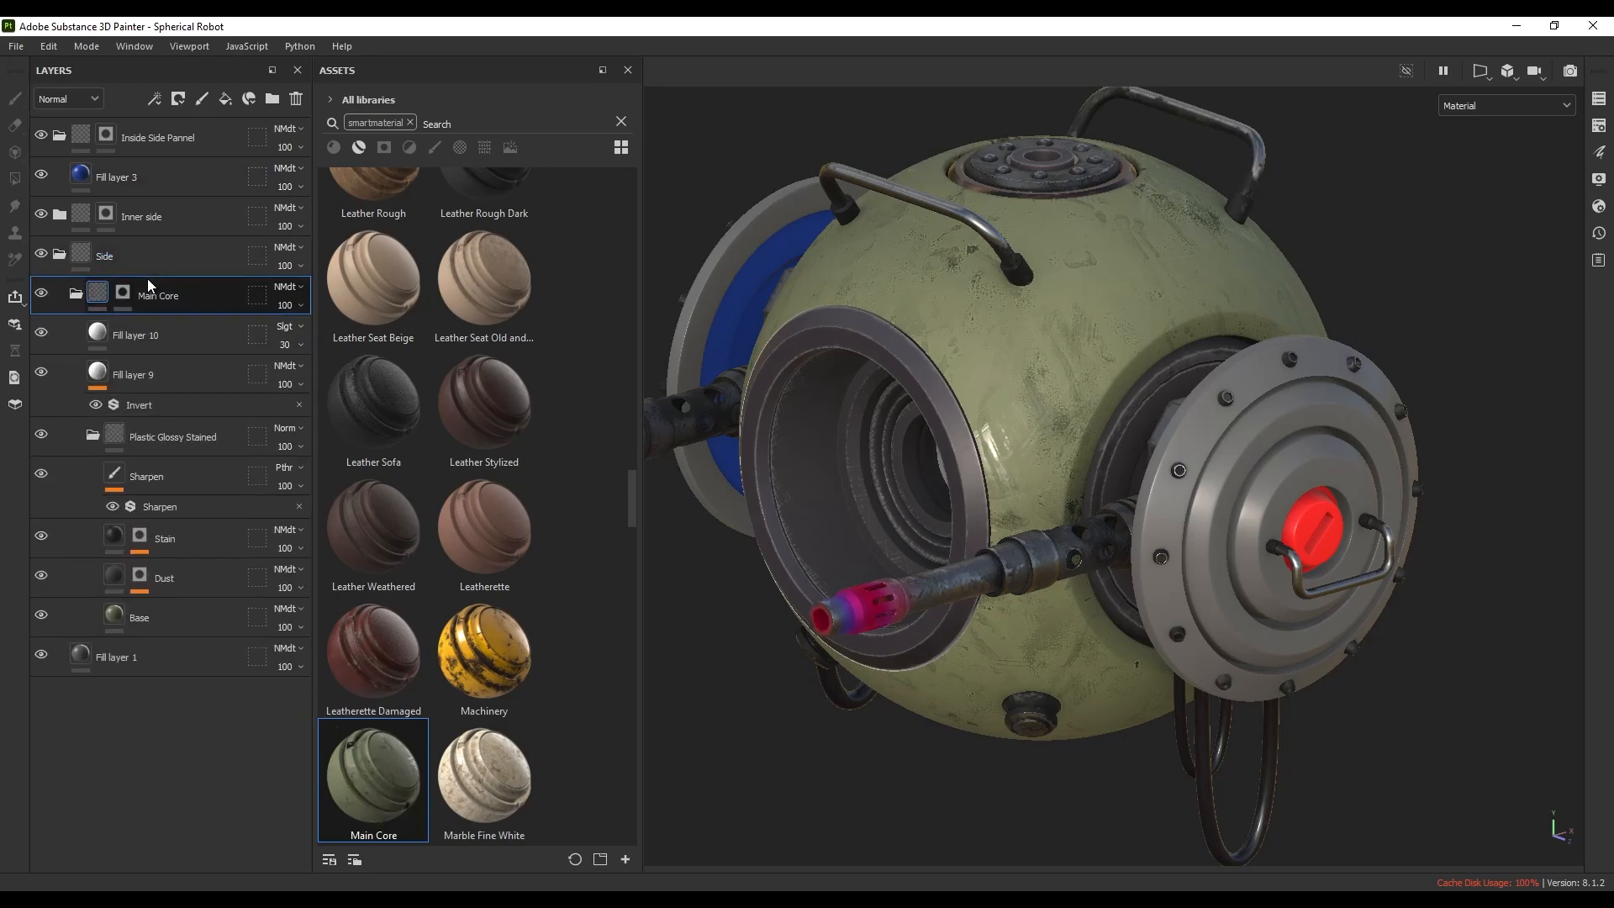
- Disable the mask of the Main Core folder in the Side texture set and delete Fill layer 1
left_click(123, 294)
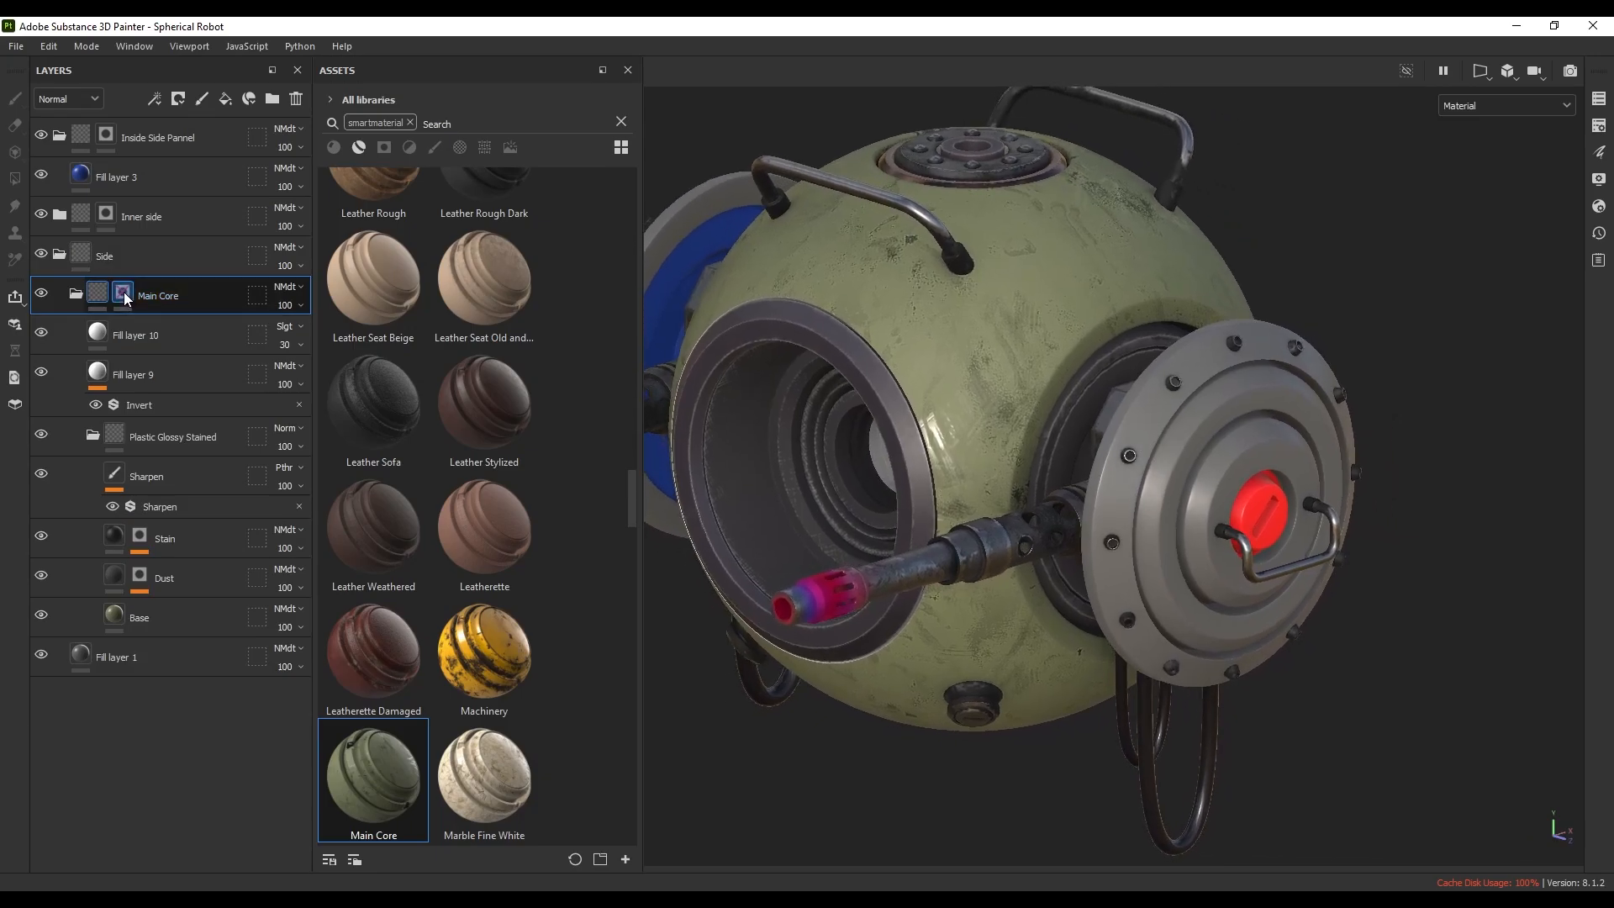
left_click(123, 292, "shift")
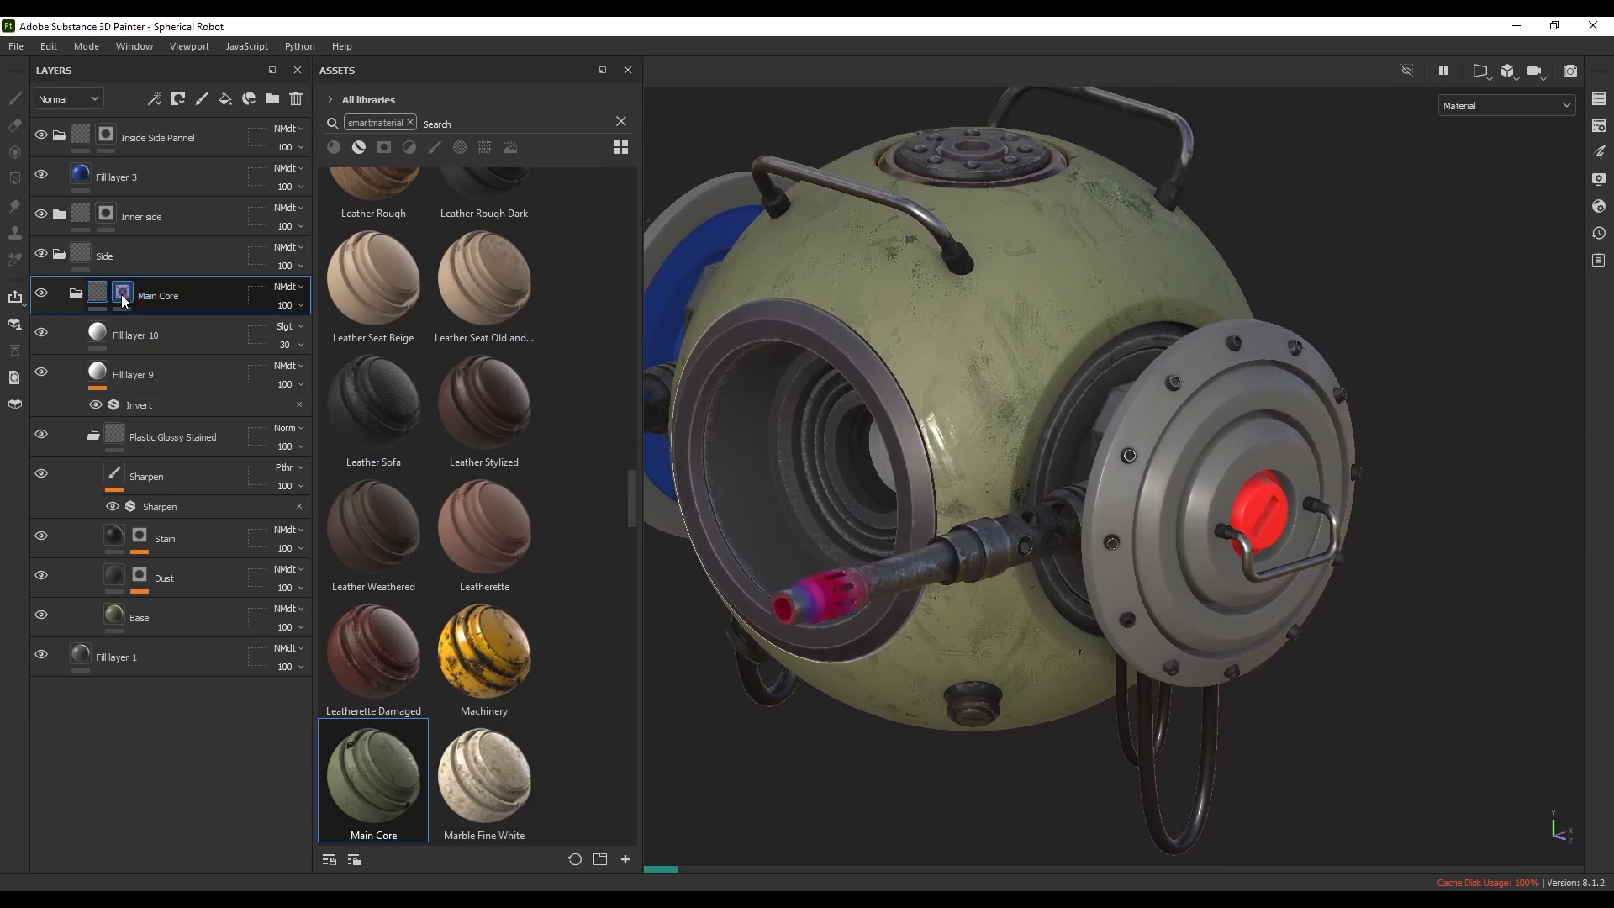
left_click(167, 656)
key("Delete")
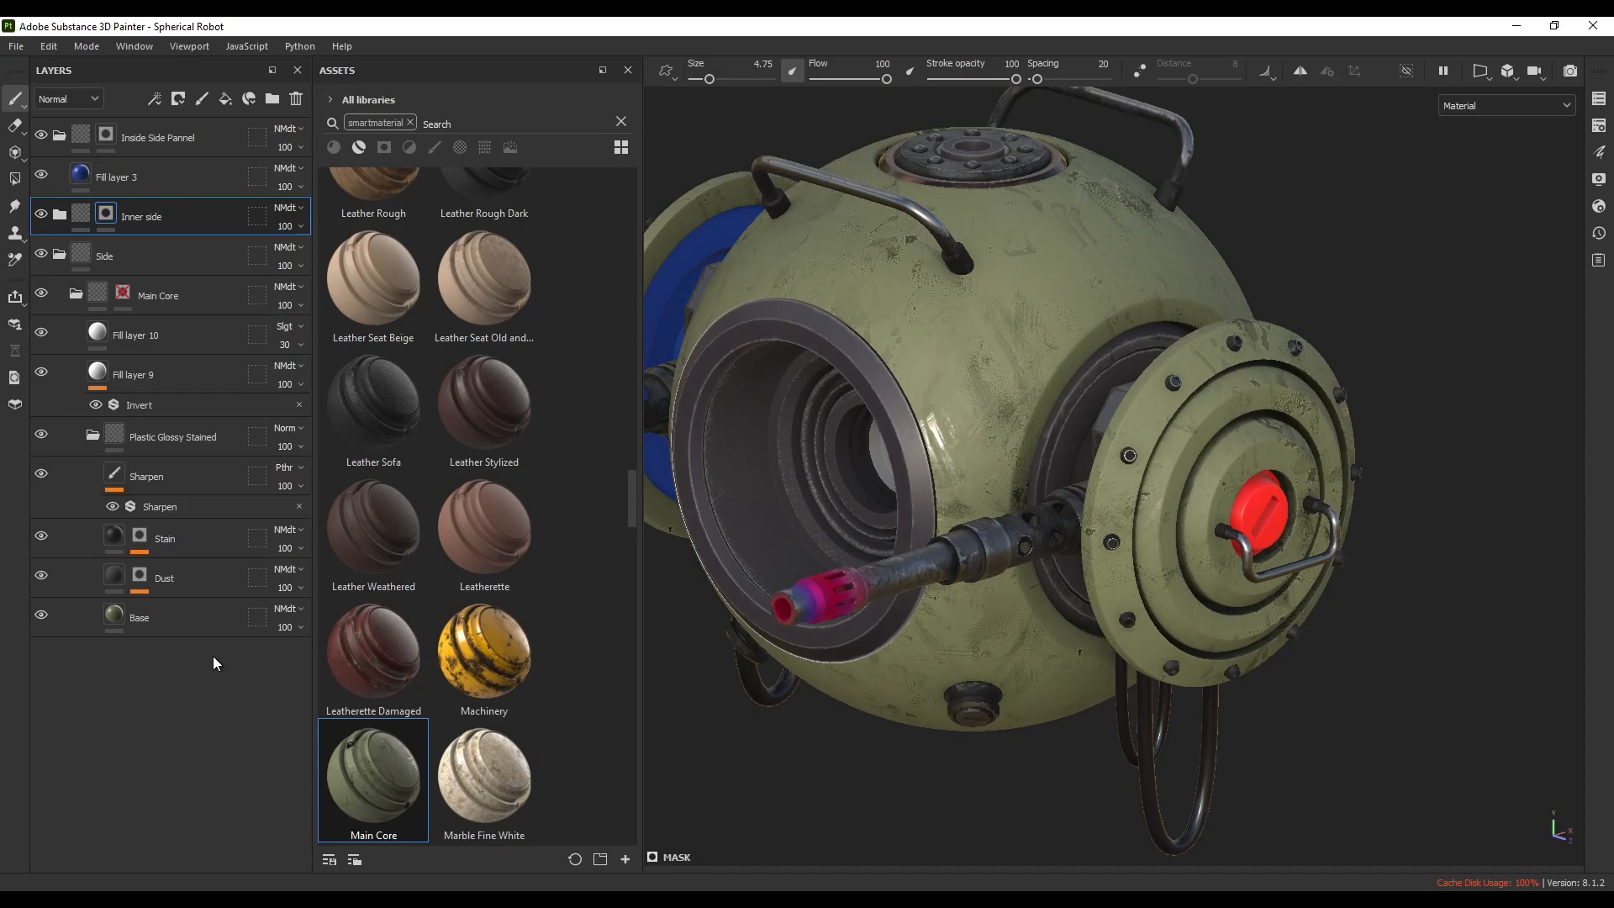
- Examine the green material on the round side panel from the front and at oblique angles
left_click_drag(1021, 483, 821, 443, "alt")
right_click_drag(821, 443, 1194, 494, "alt")
middle_click_drag(1194, 495, 1102, 504, "alt")
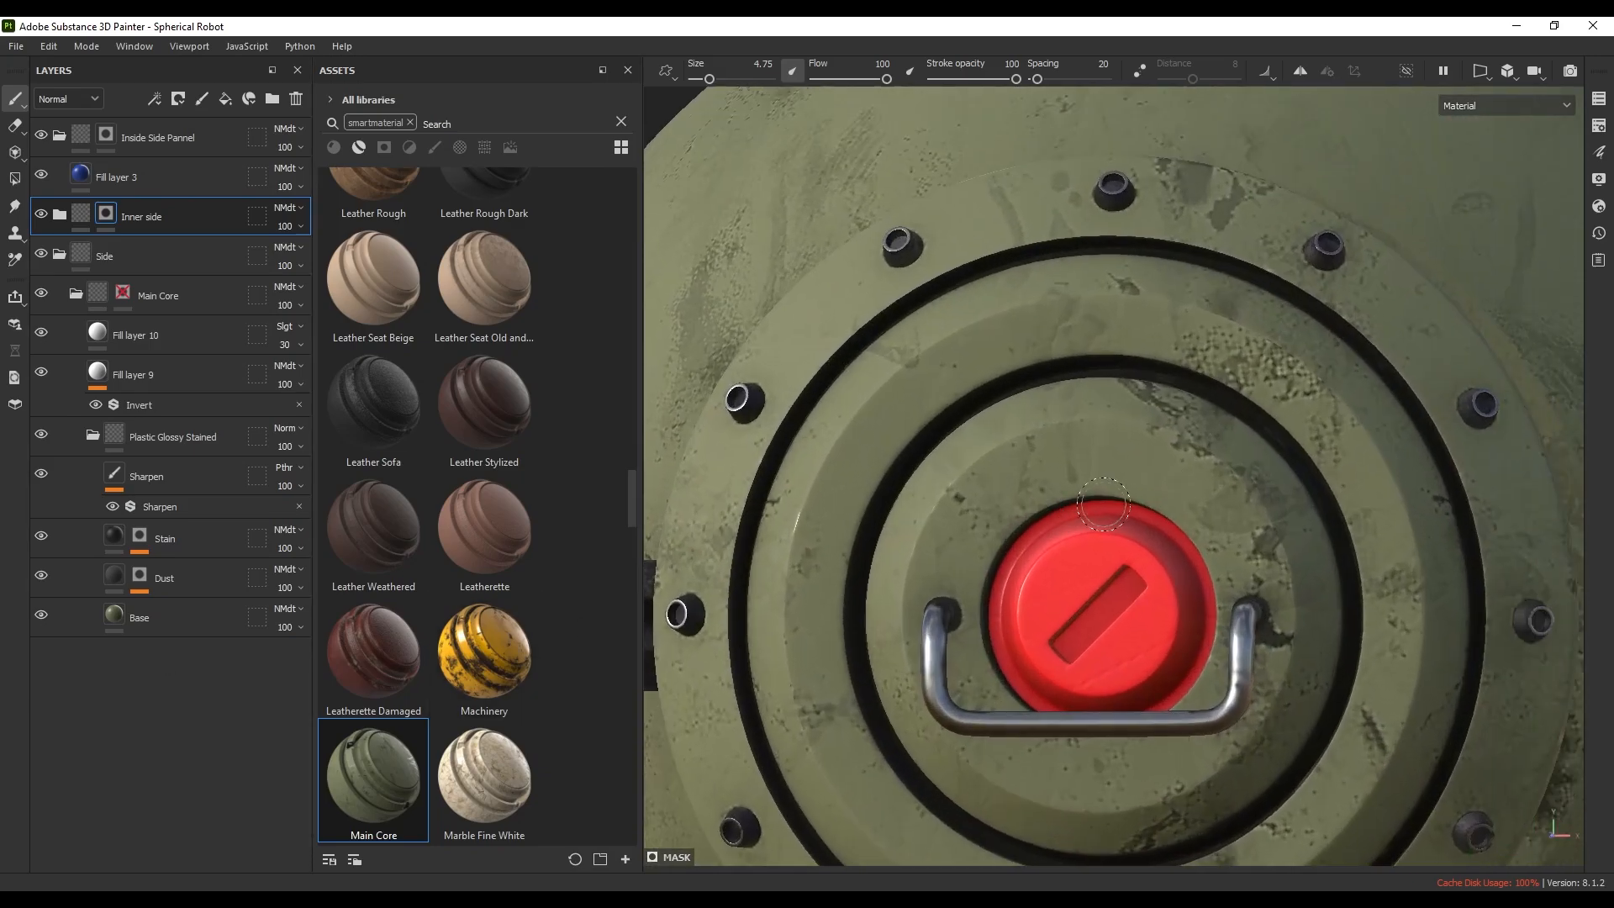
left_click_drag(1103, 504, 978, 489, "alt")
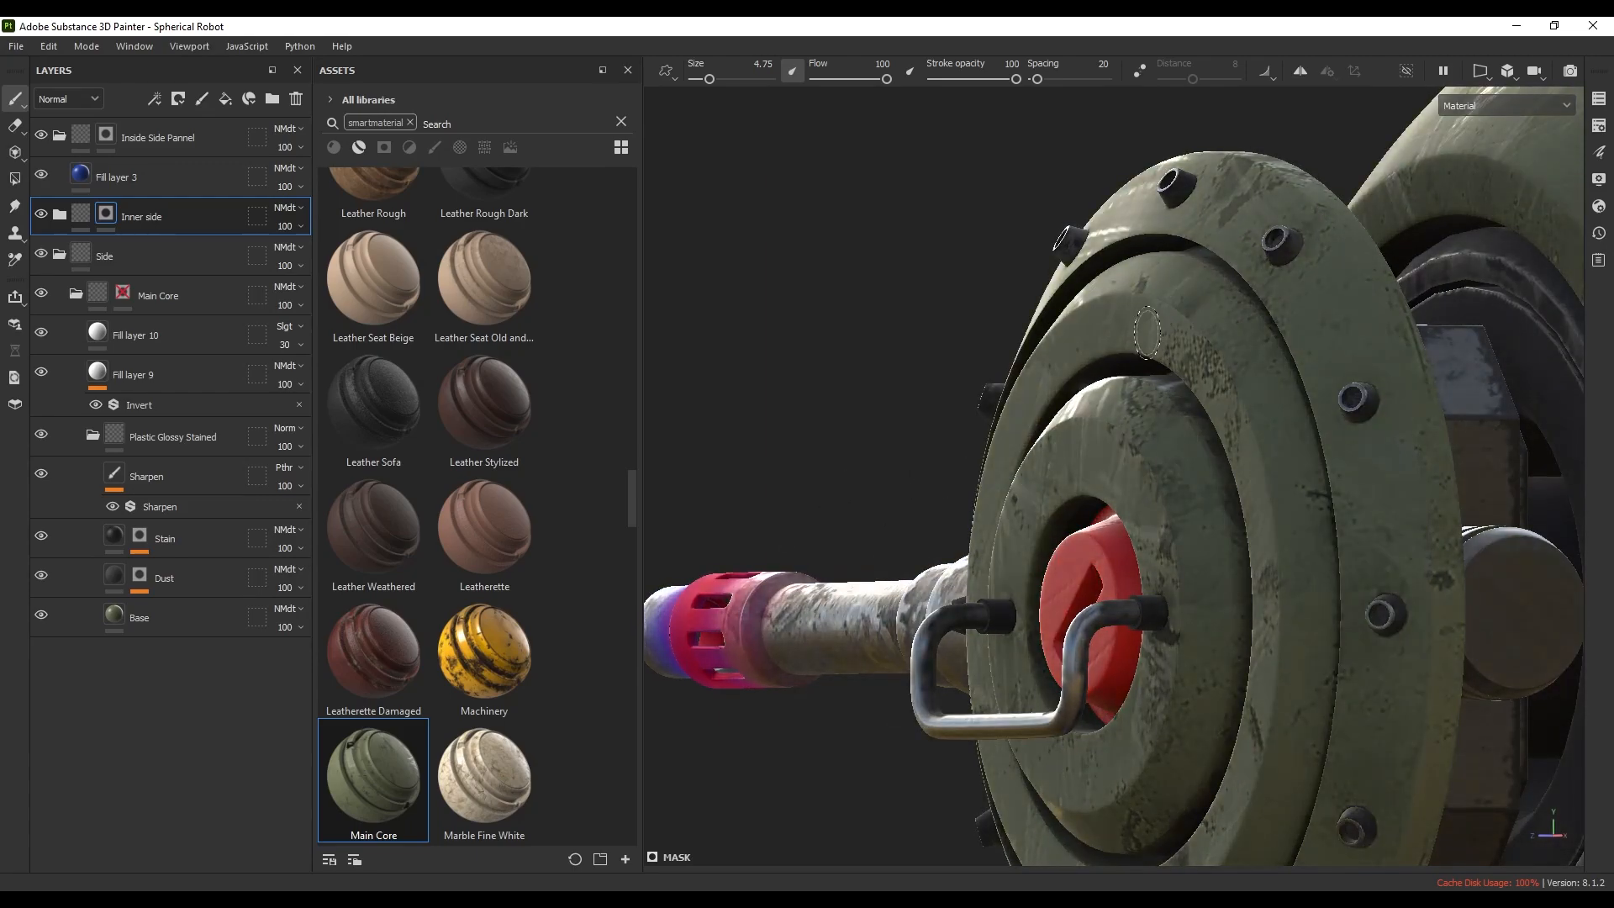
left_click_drag(1084, 551, 1211, 482, "alt")
scroll(1210, 482, "down", 4)
middle_click_drag(1210, 482, 1269, 537, "alt")
scroll(1268, 537, "up", 3)
left_click_drag(1268, 537, 1234, 518, "alt")
scroll(1234, 518, "up", 3)
middle_click_drag(1234, 518, 1187, 519, "alt")
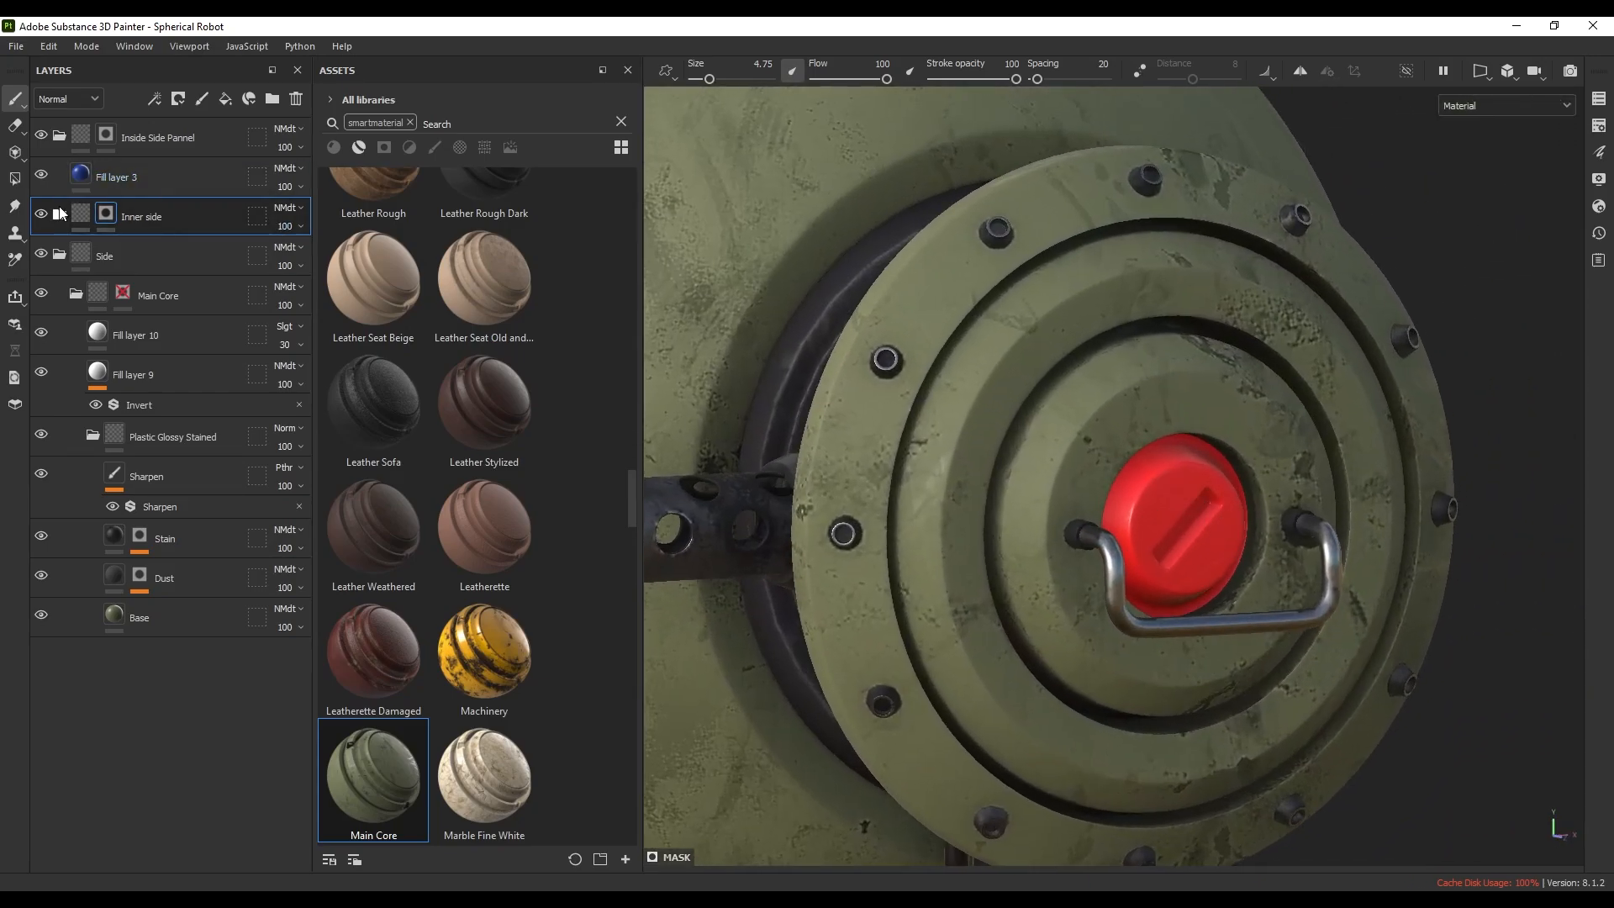
- Expand the Inner side folder, check which part it covers, and add the Iron Forged Old smart material above Fill layer 2
left_click(58, 215)
left_click(41, 253)
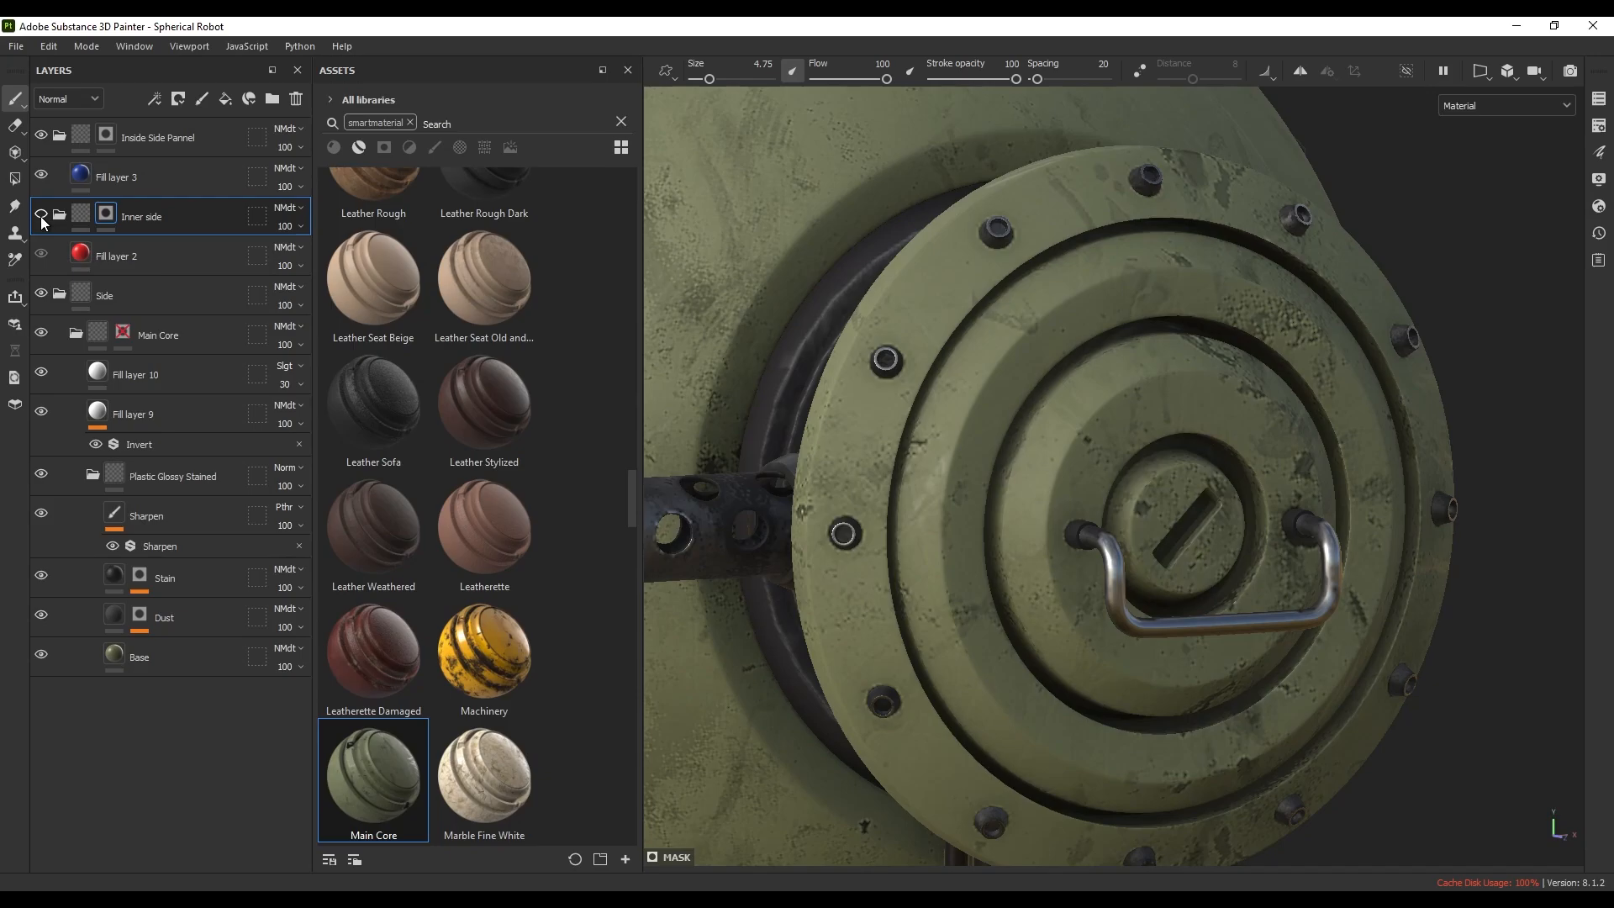
left_click(40, 253)
left_click(117, 257)
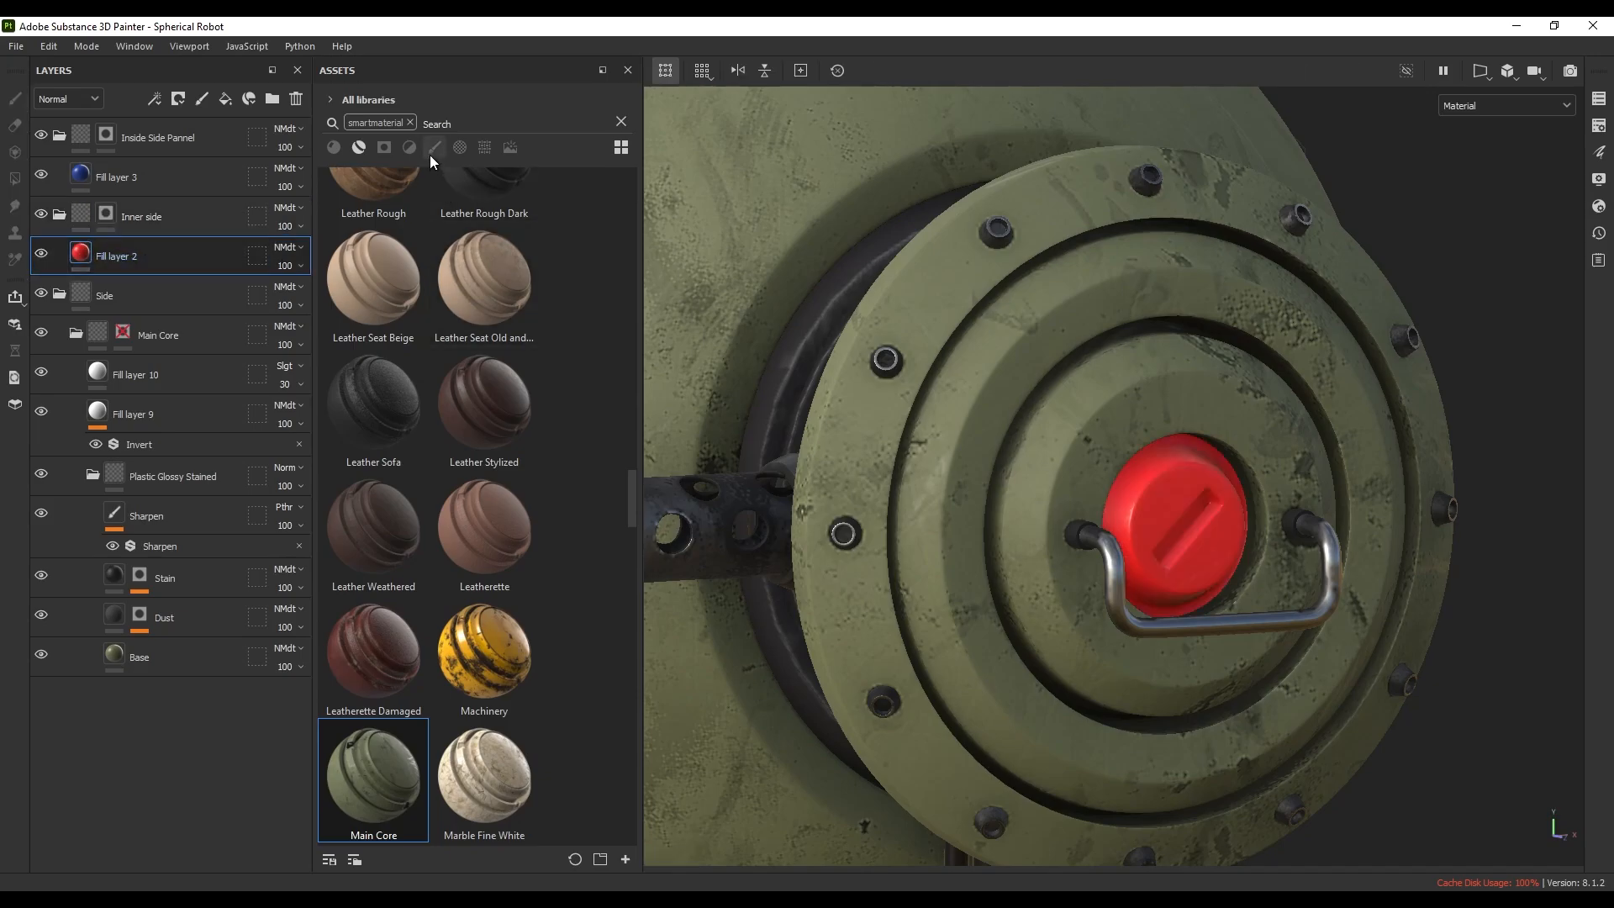
left_click(529, 120)
type("iron")
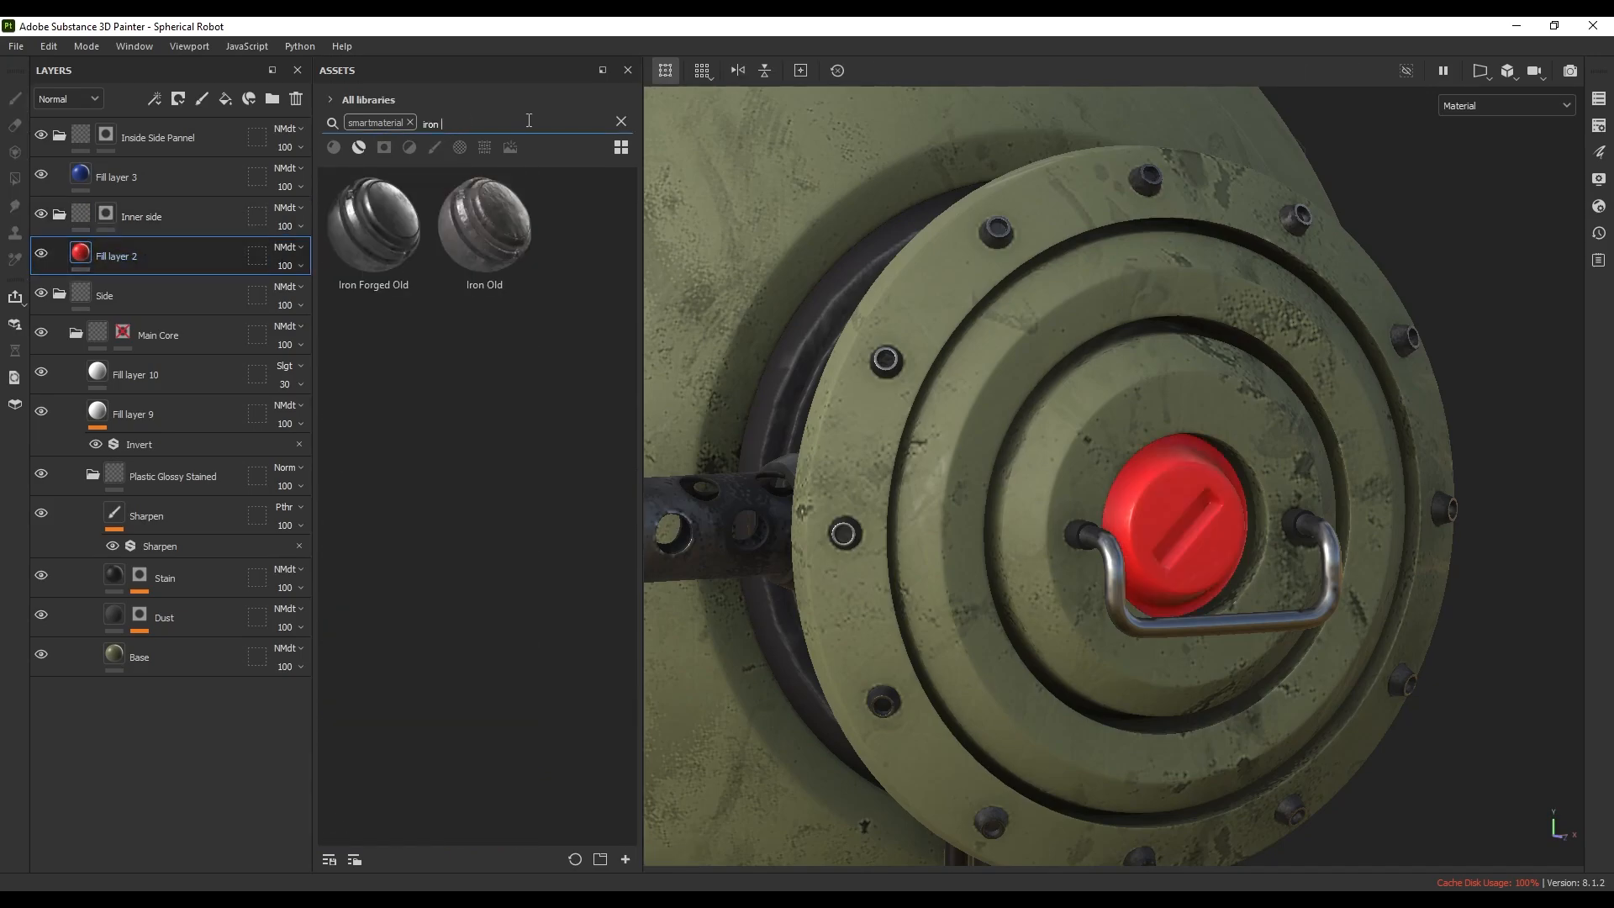
mouse_move(373, 227)
left_mouse_down()
mouse_move(467, 311)
mouse_move(149, 235)
mouse_move(153, 249)
left_mouse_up()
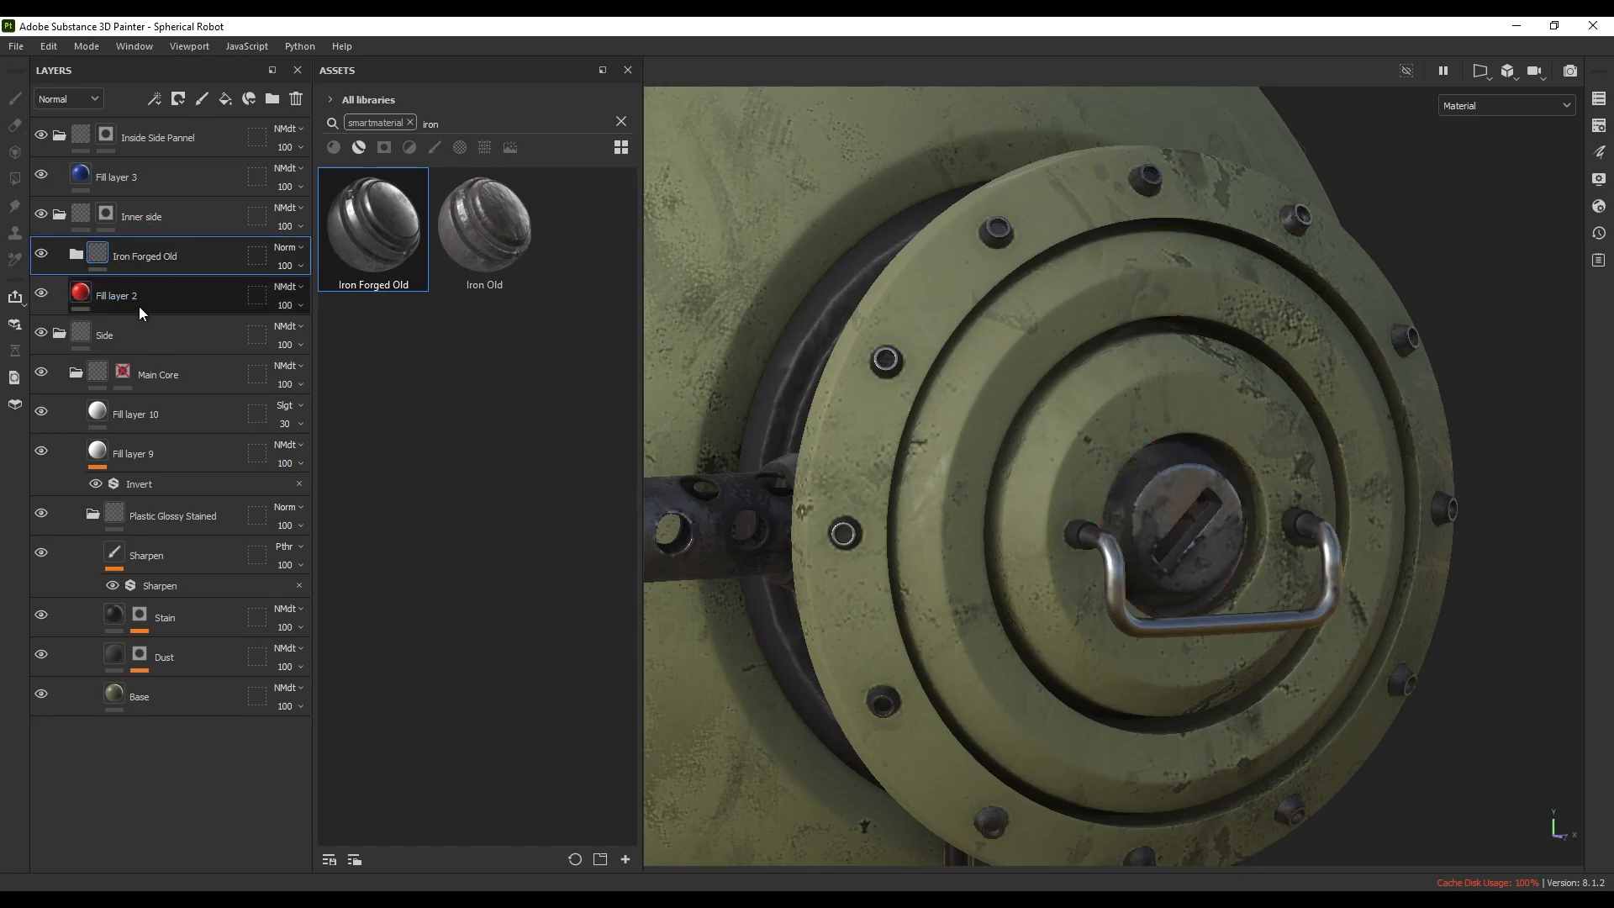
- Delete the Inside Side Pannel folder together with its Fill layer 3 from the Side texture set
left_click_drag(740, 497, 1069, 509, "alt")
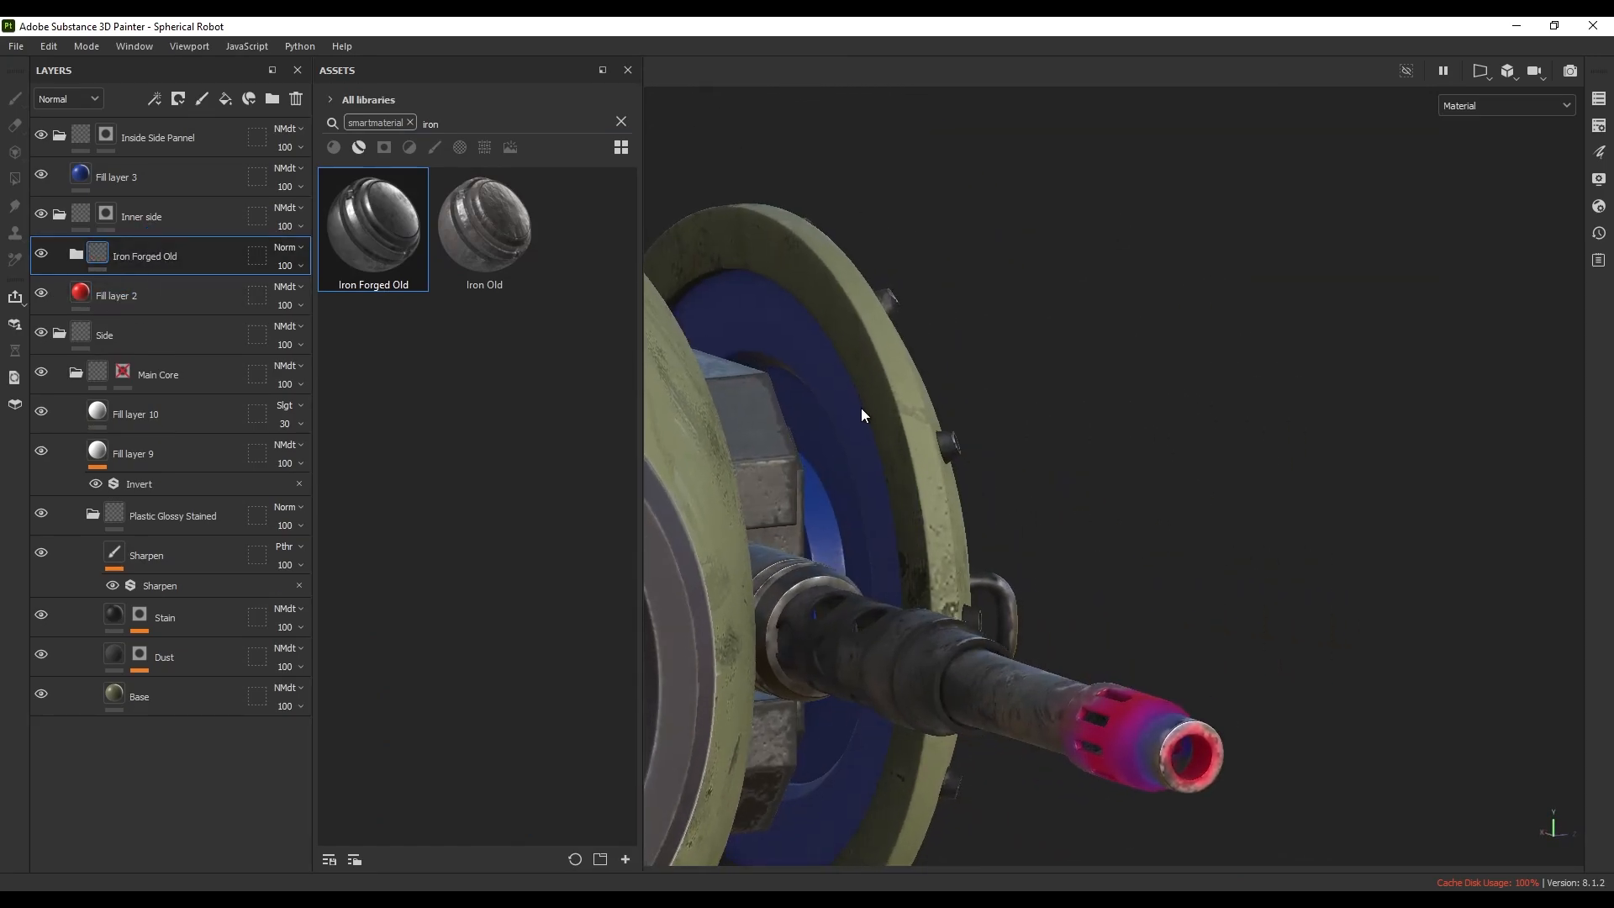
left_click(126, 178)
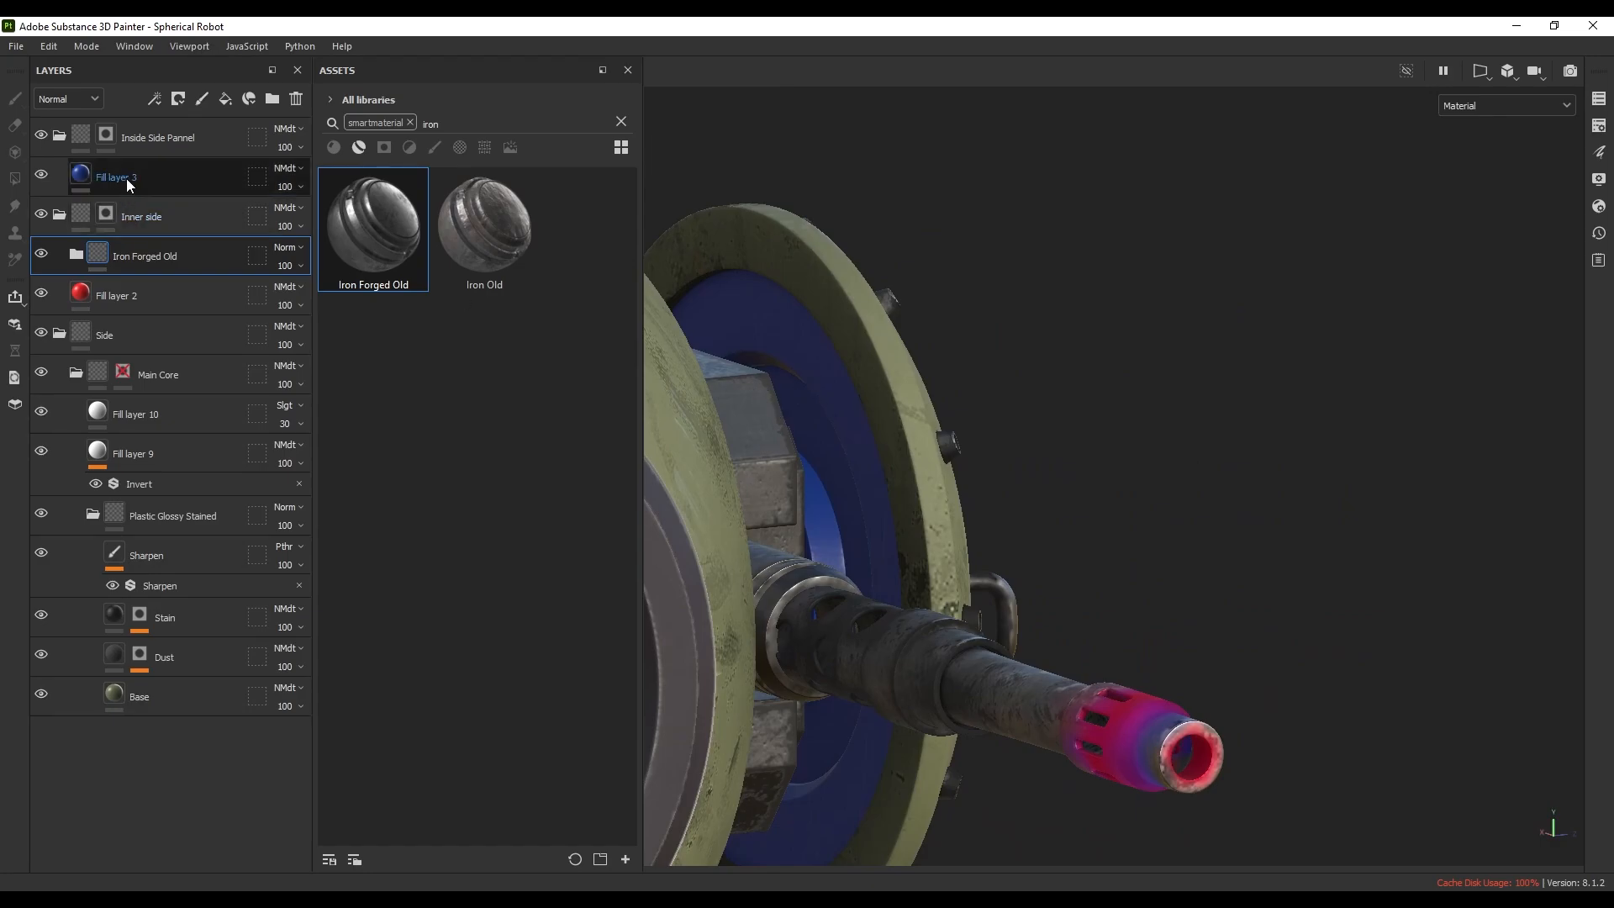
left_click(160, 143, "shift")
key("Delete")
scroll(846, 456, "up", 2)
middle_click_drag(848, 456, 824, 454, "alt")
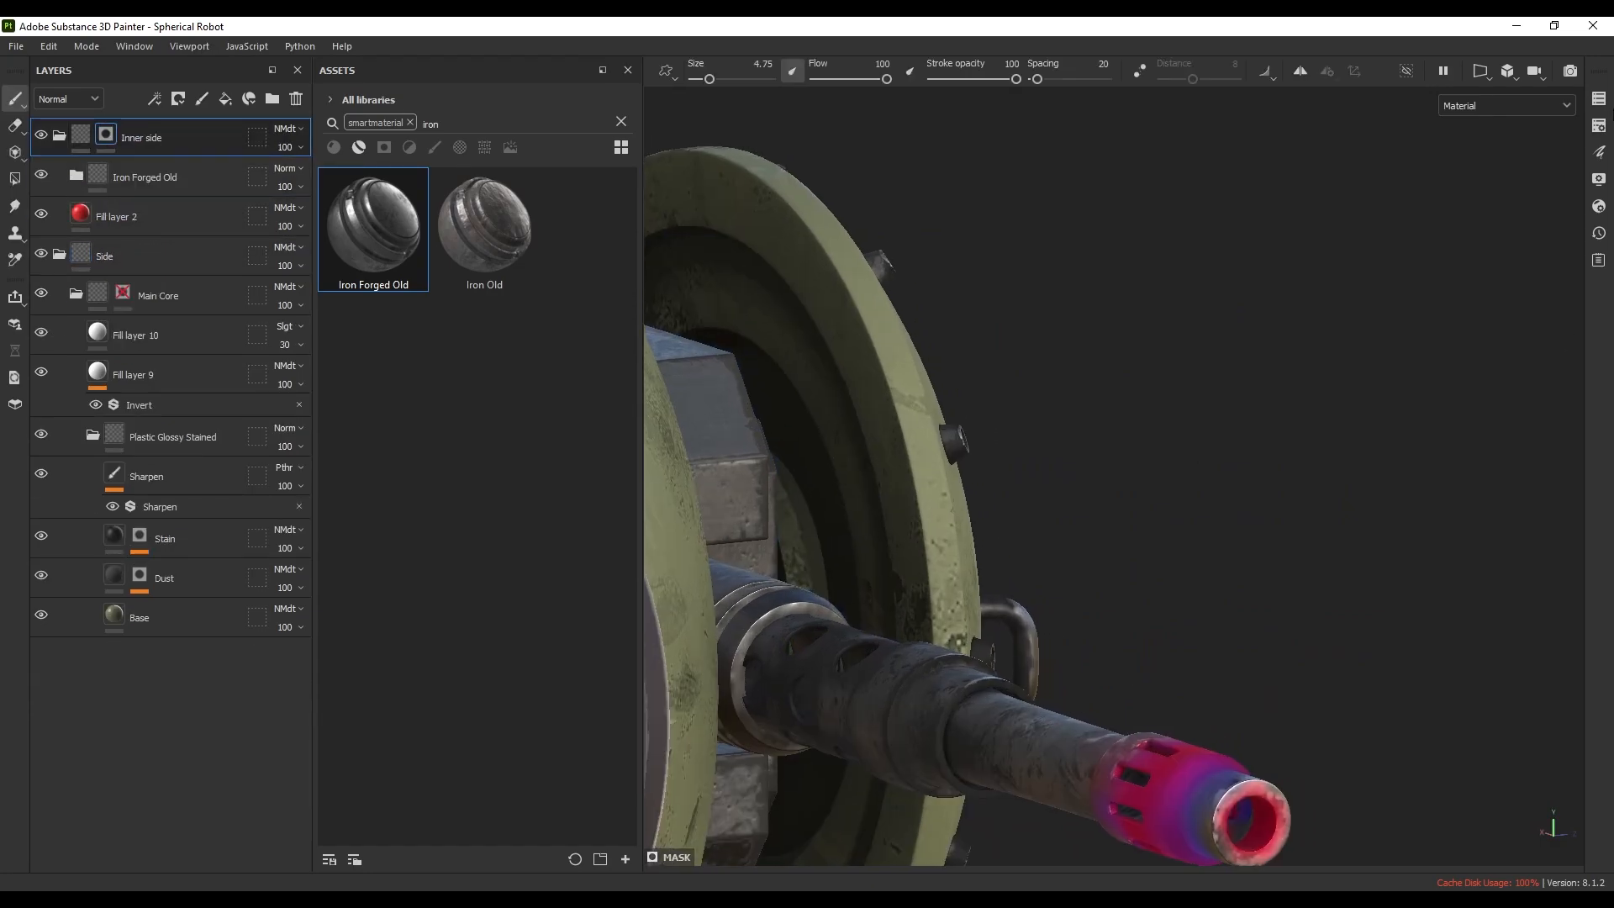
- Isolate the Side texture set in the viewport and turn on symmetry for editing the Inner side folder's mask
left_click(1598, 100)
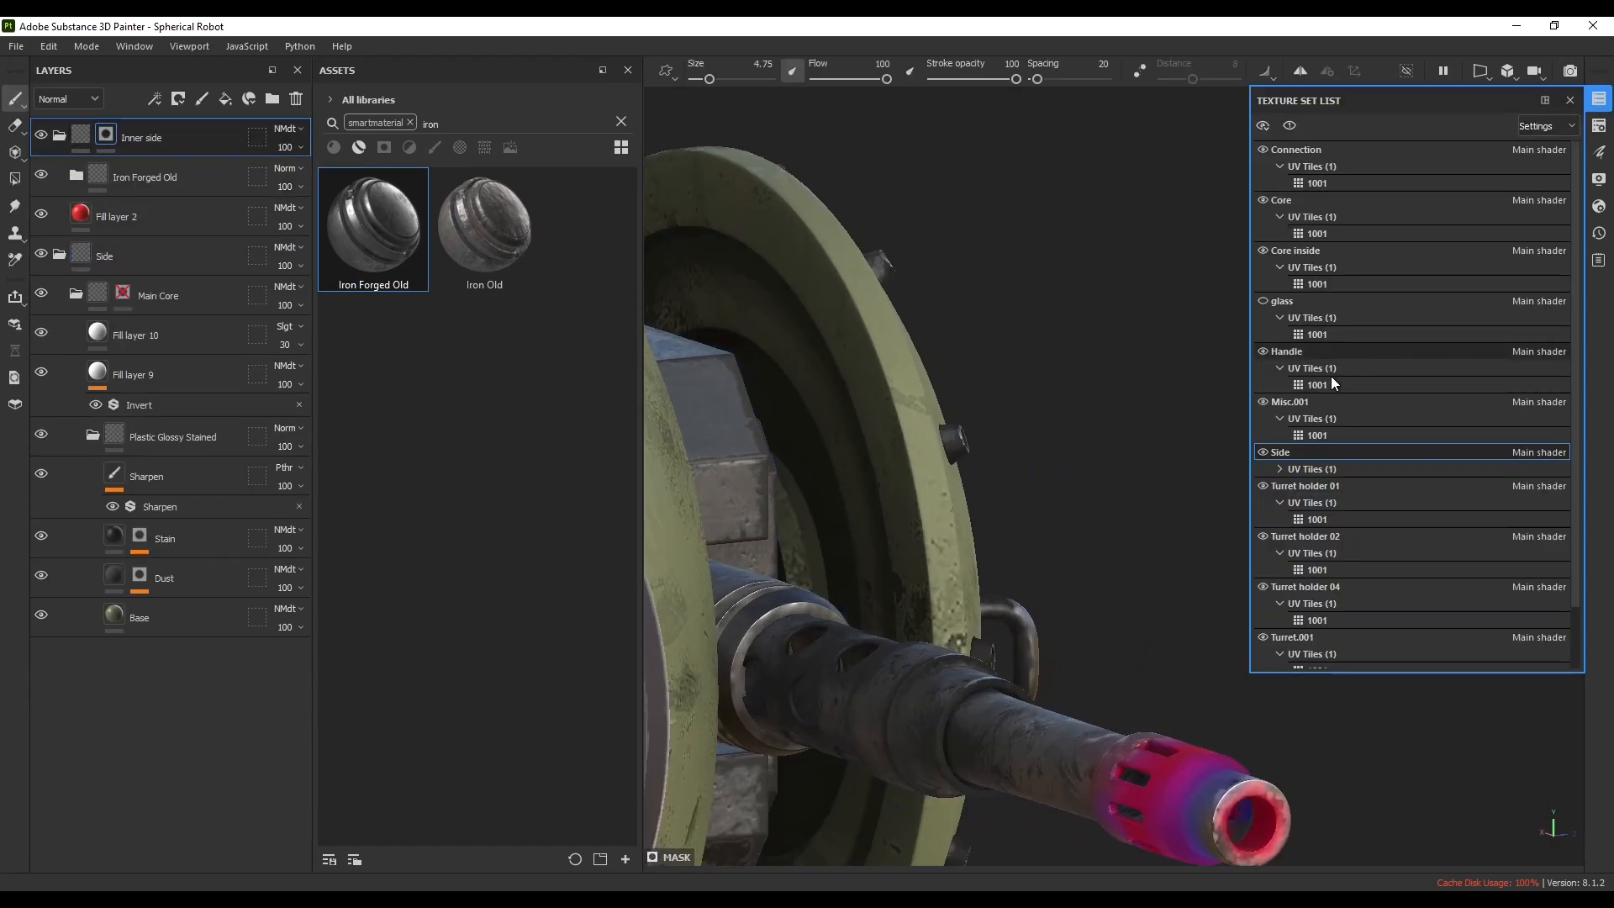
left_click(1263, 451, "alt")
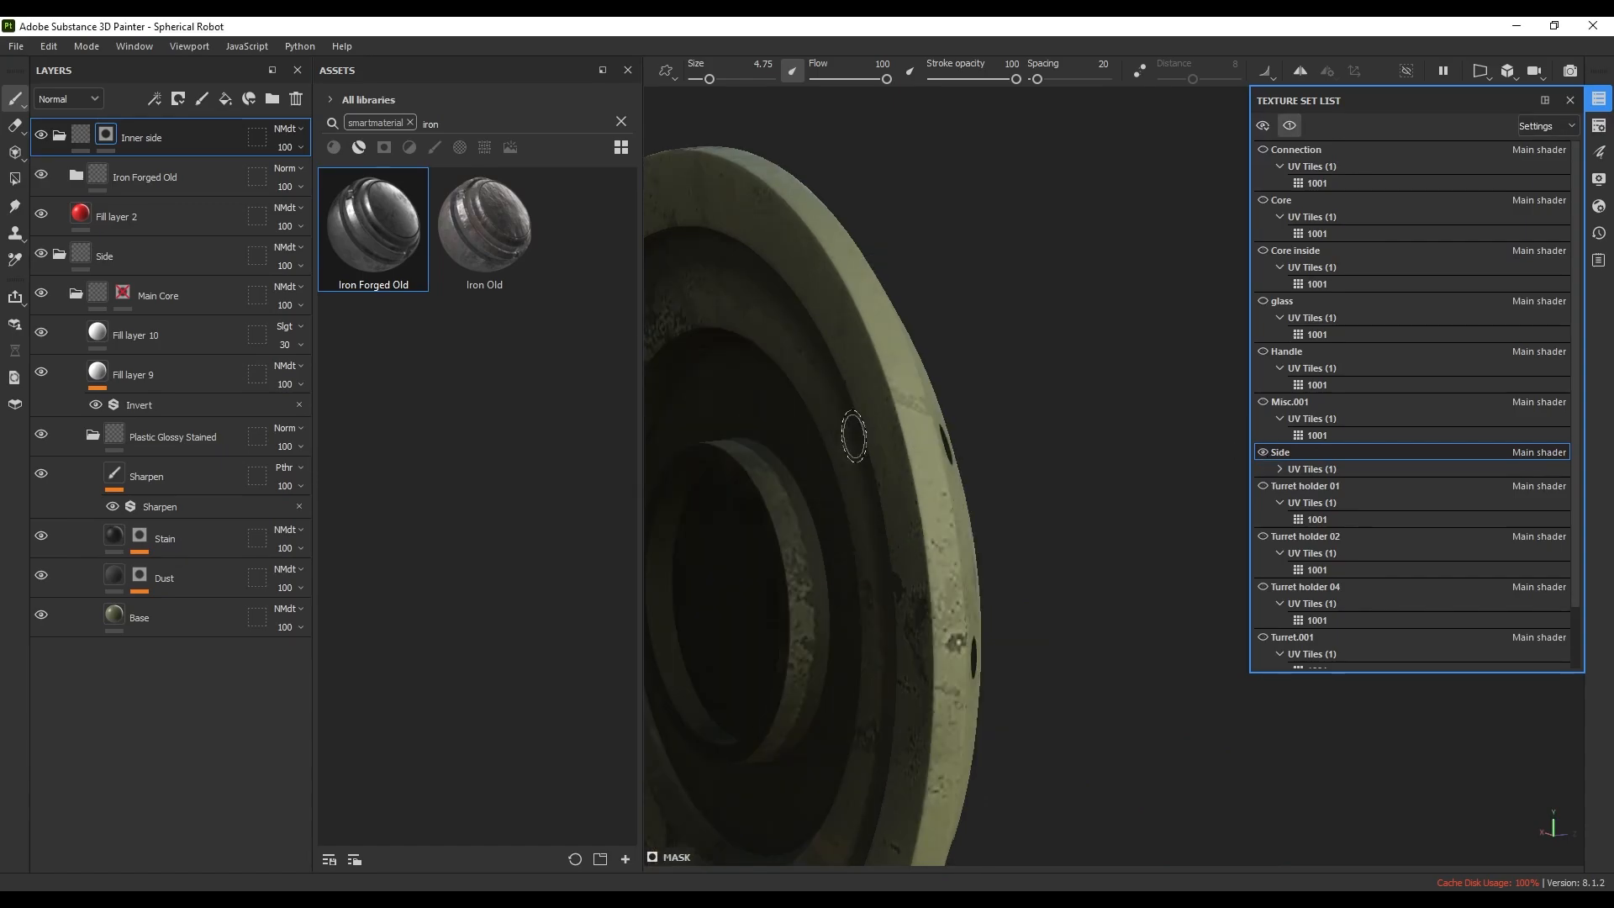
middle_click_drag(812, 445, 946, 432, "alt")
left_click_drag(945, 432, 933, 422, "alt")
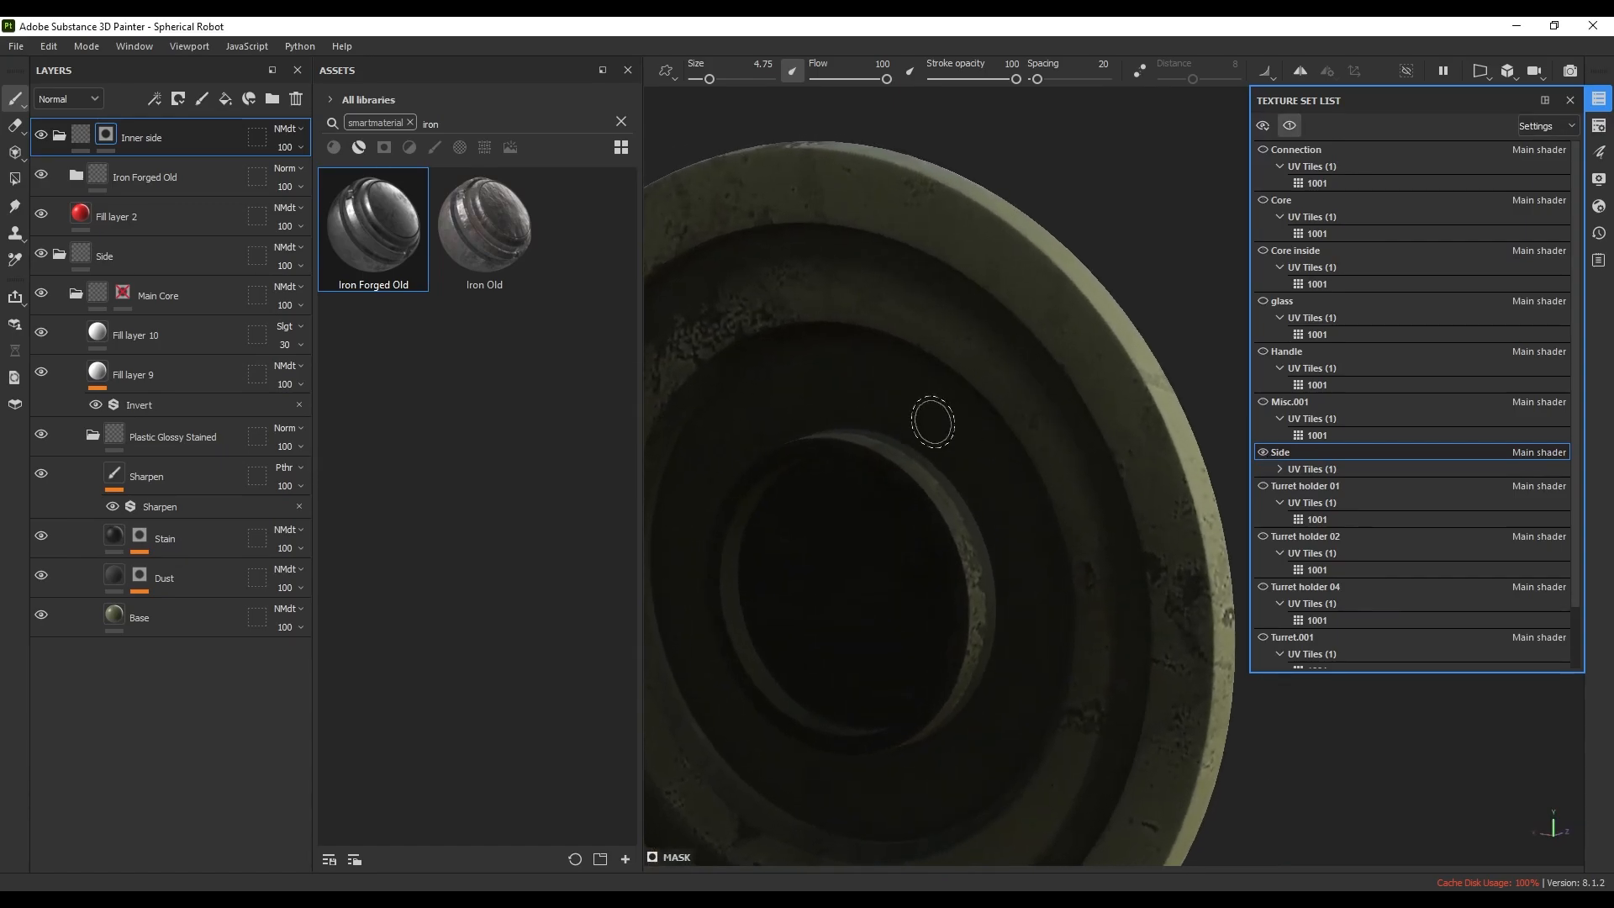
left_click(1298, 72)
scroll(927, 403, "up", 3)
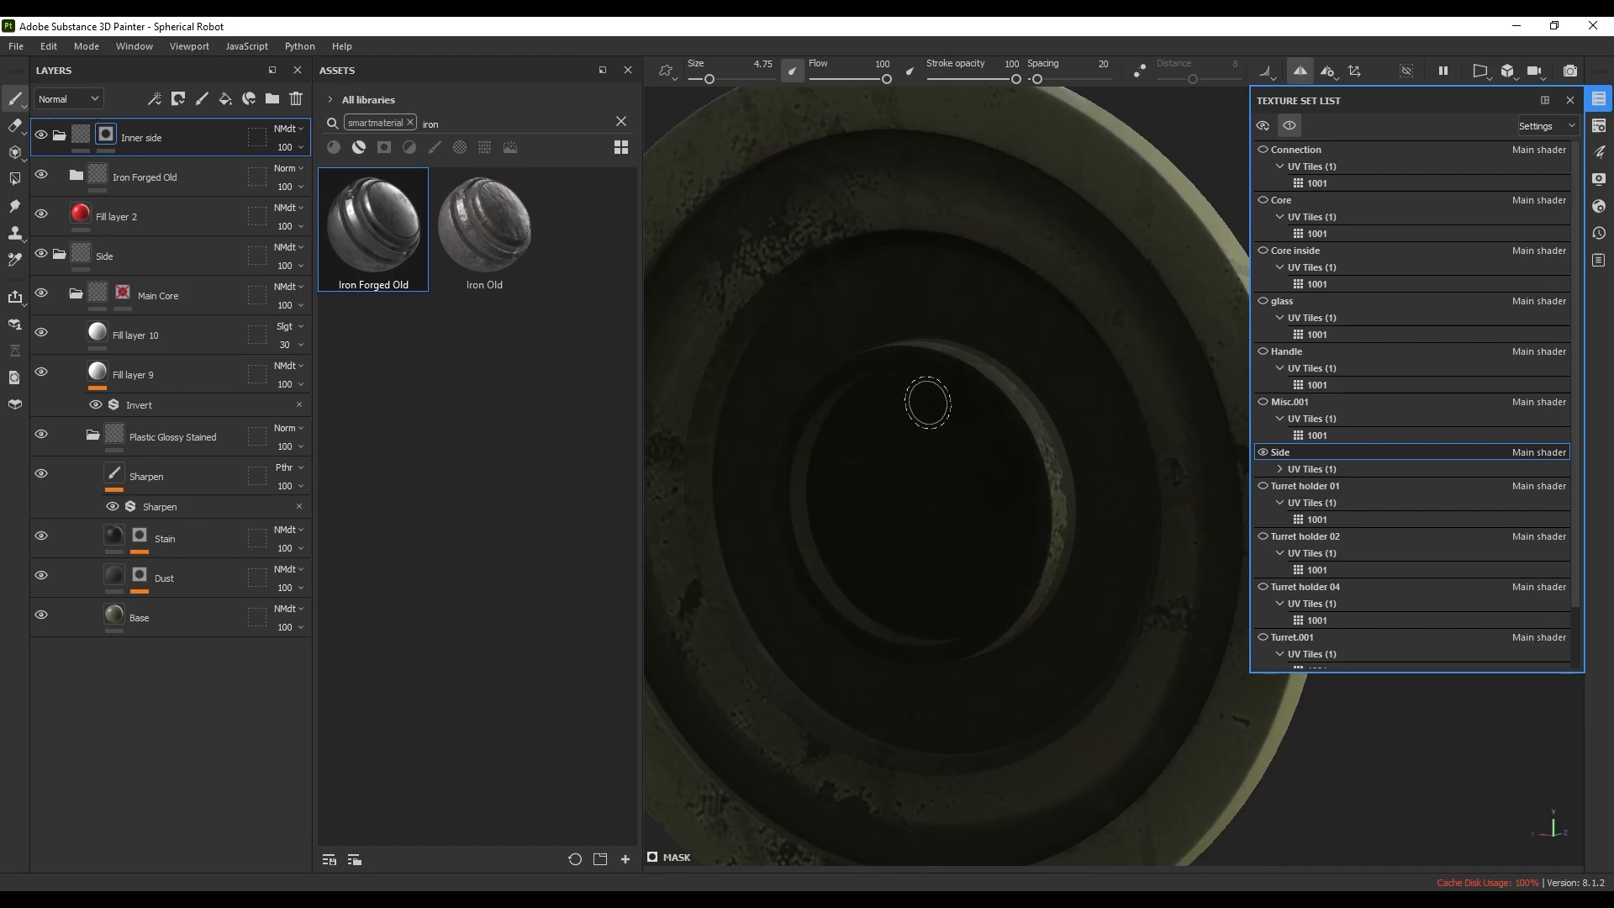
mouse_move(916, 423)
right_mouse_down("shift")
mouse_move(872, 426)
mouse_move(896, 421)
right_mouse_up("shift")
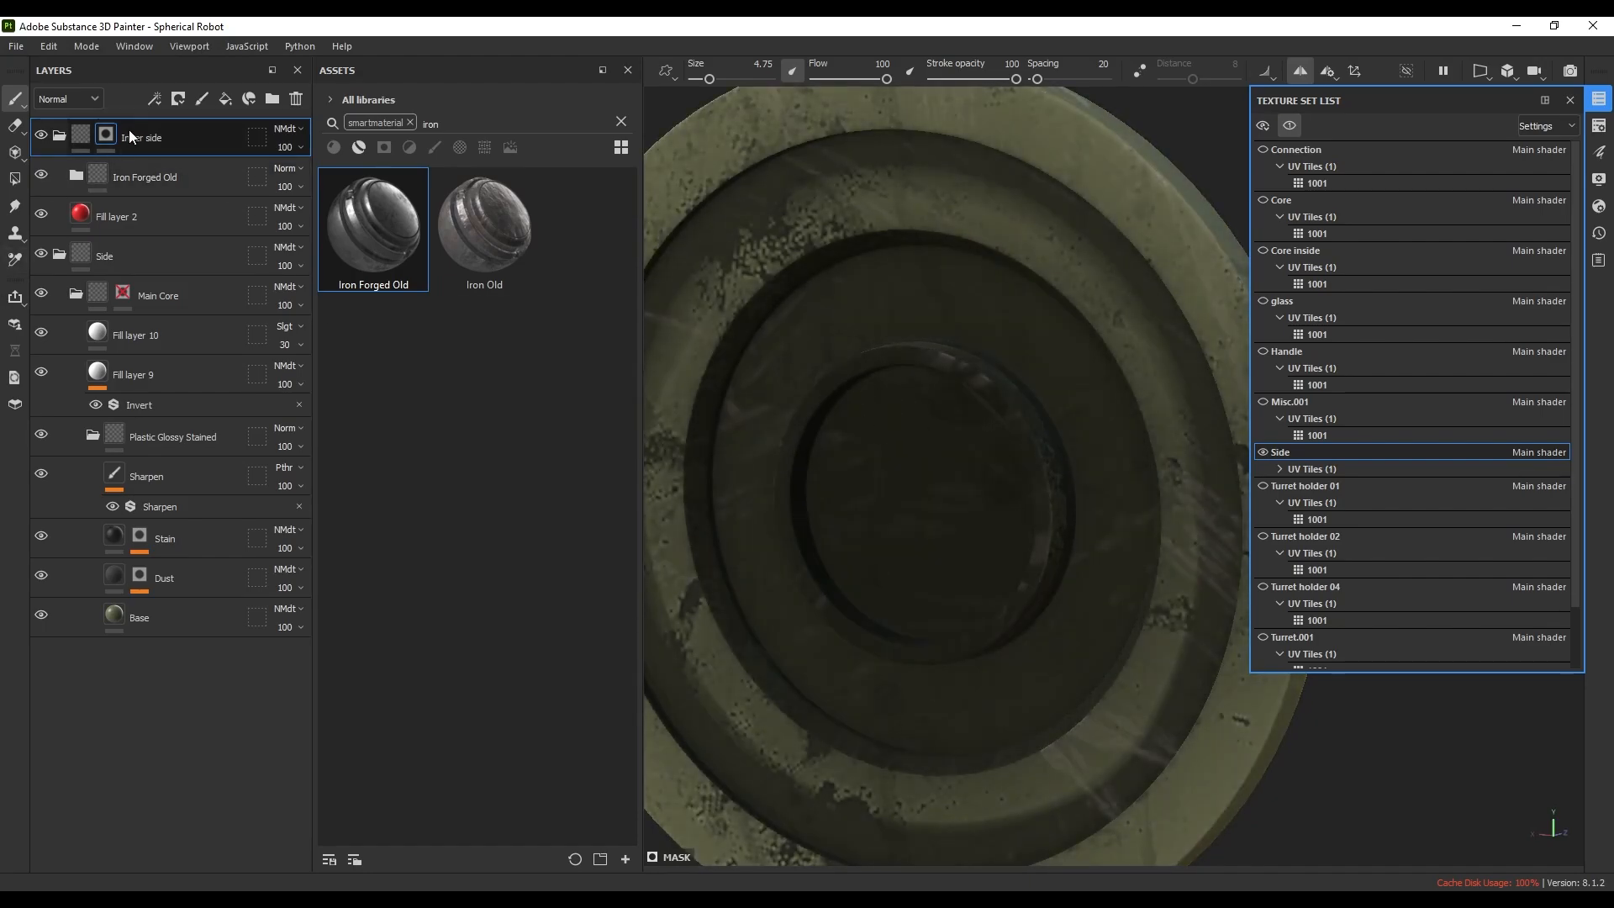
- Polygon-fill the recessed ring around the hub on the side panel's inner face into the Inner side mask
key("4")
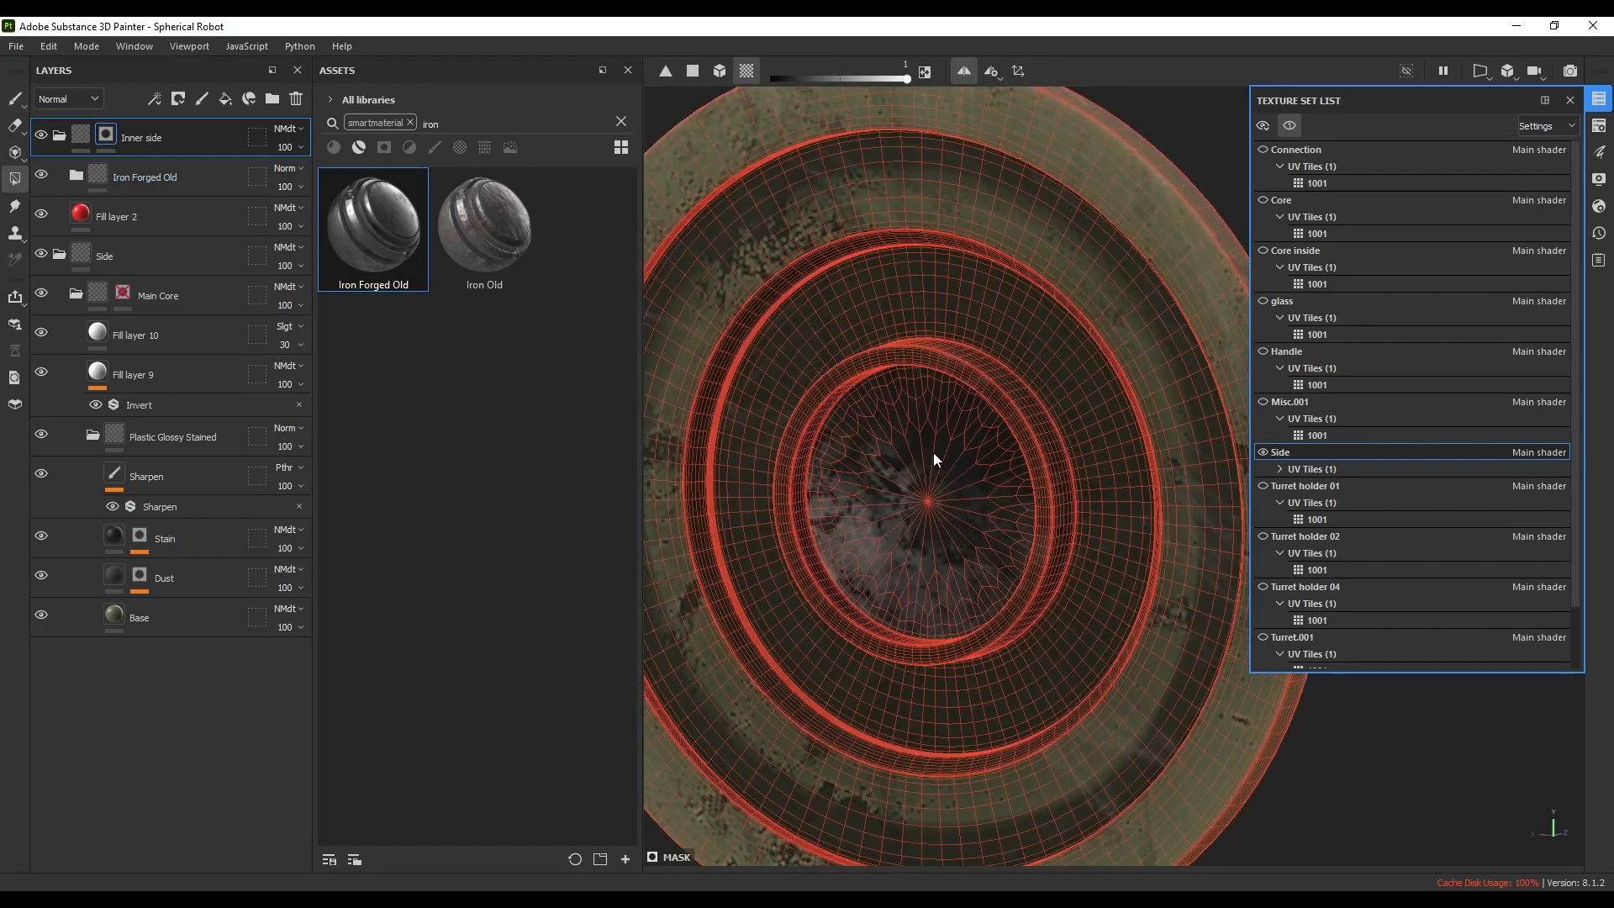
left_click(865, 375)
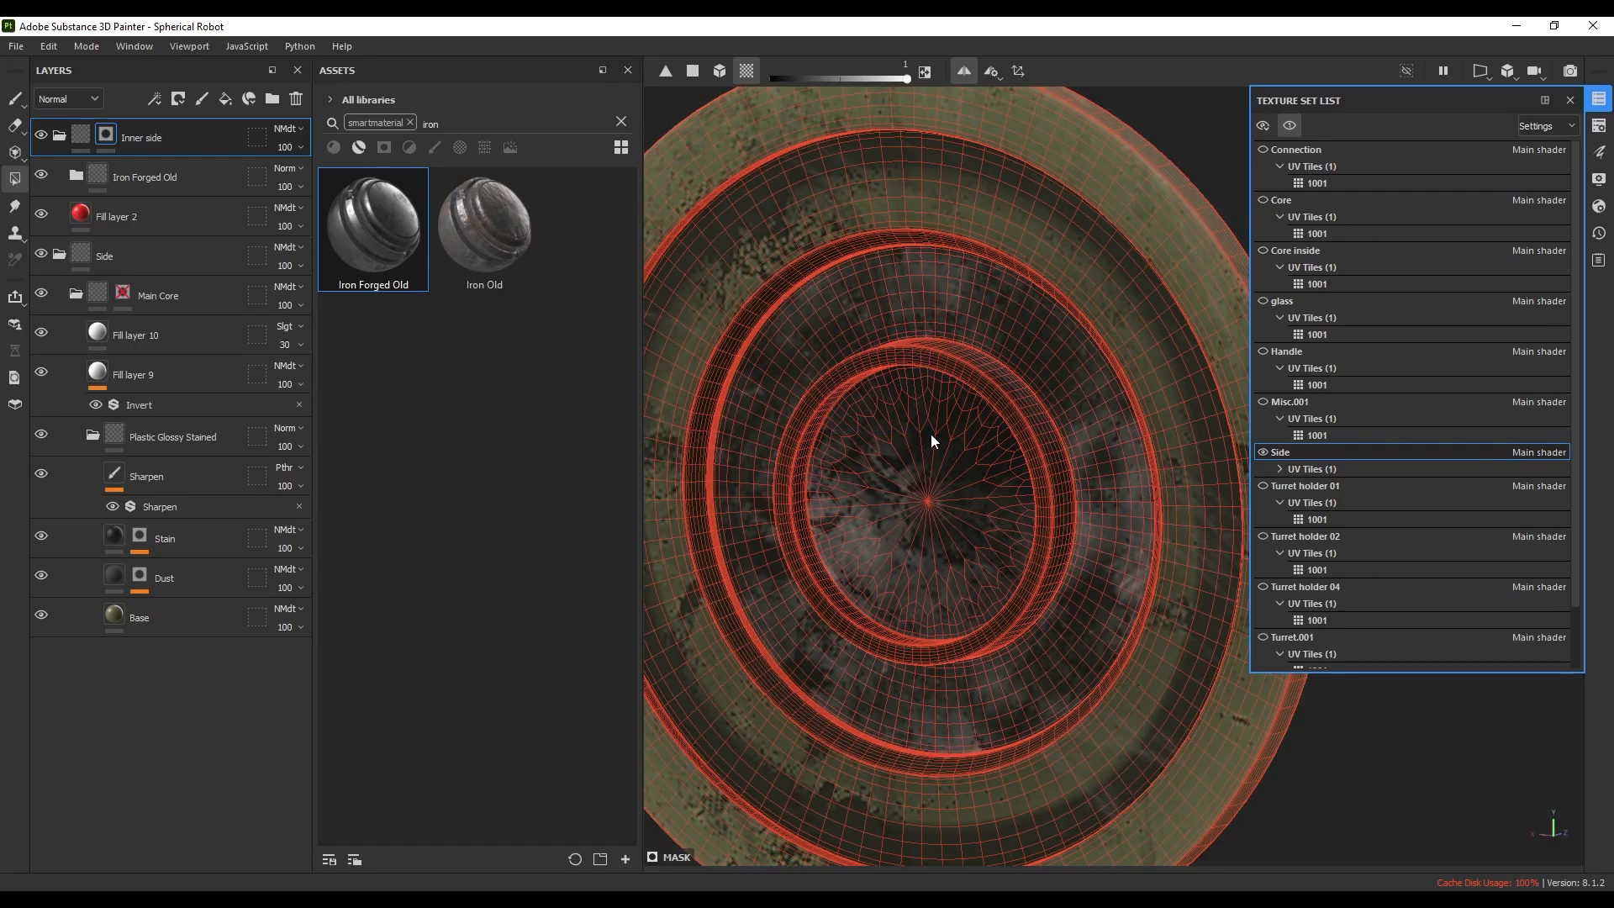
middle_click_drag(930, 434, 945, 467, "alt")
left_click_drag(890, 317, 913, 334)
scroll(948, 360, "down", 4)
left_click_drag(1061, 309, 874, 427, "alt")
scroll(891, 454, "up", 5)
left_click(771, 395)
left_click_drag(771, 395, 845, 372, "alt")
- Check both faces of the side panel and correct the Inner side mask to cover the inner face's outer and middle rings
left_click(15, 99)
scroll(950, 420, "down", 3)
left_click_drag(924, 412, 1152, 445, "alt")
scroll(1009, 446, "up", 3)
left_click(15, 179)
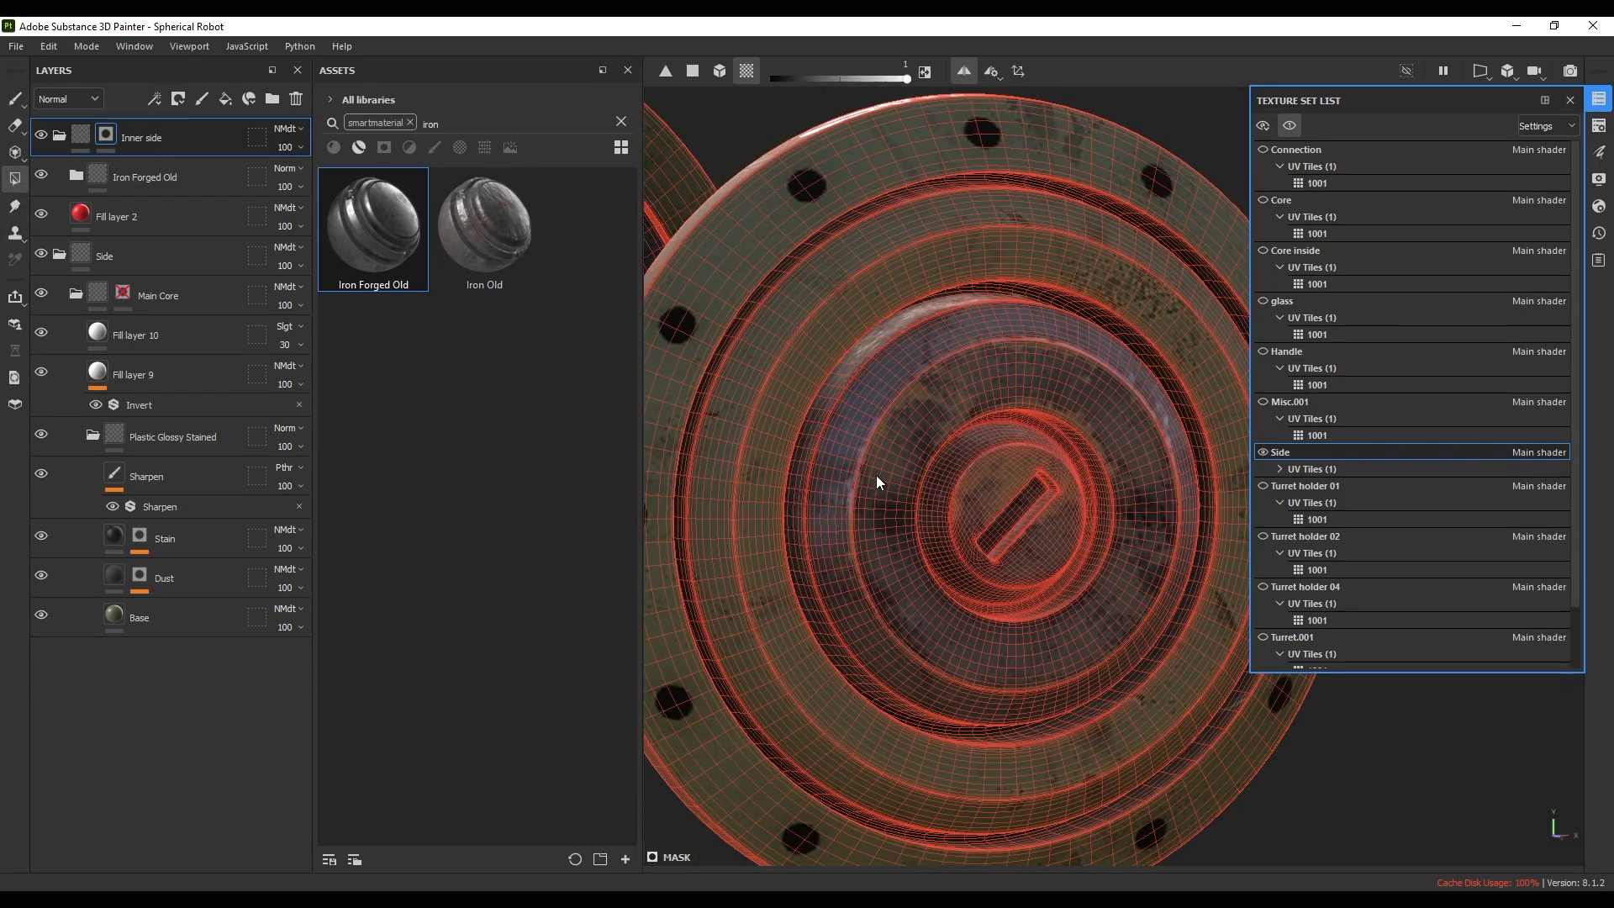
mouse_move(876, 476)
right_mouse_down("alt")
mouse_move(755, 445)
mouse_move(841, 462)
right_mouse_up("alt")
mouse_move(841, 462)
left_mouse_down("alt")
mouse_move(990, 487)
mouse_move(907, 484)
mouse_move(1073, 483)
left_mouse_up("alt")
left_click(15, 99)
scroll(849, 416, "up", 3)
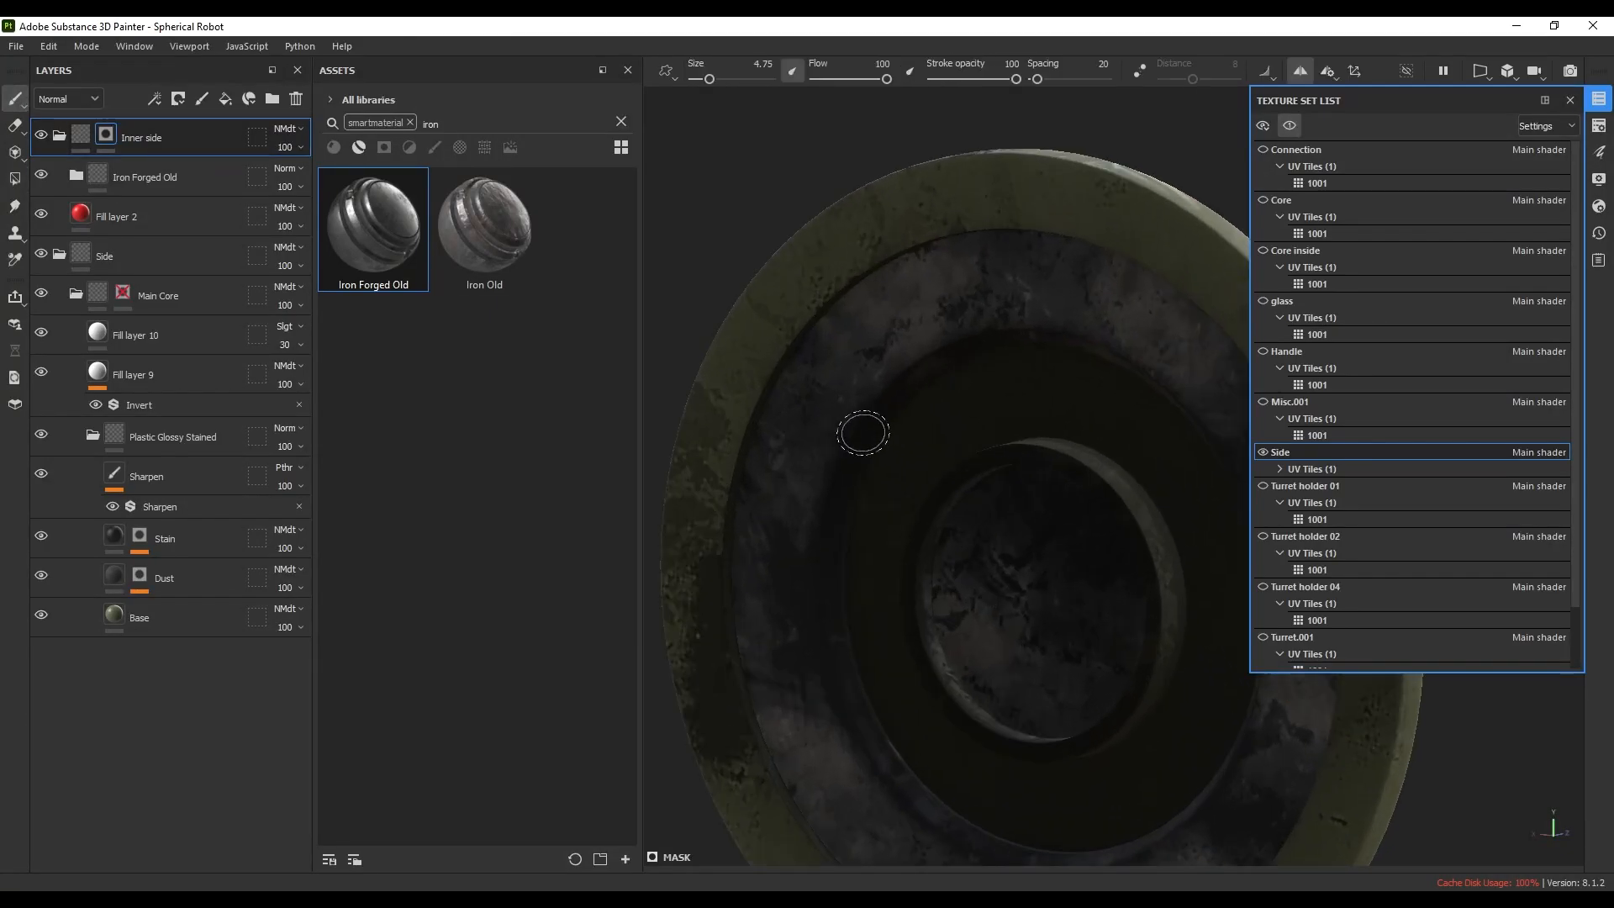
left_click_drag(864, 432, 922, 350, "alt")
mouse_move(912, 370)
right_mouse_down("shift")
mouse_move(800, 385)
mouse_move(836, 386)
right_mouse_up("shift")
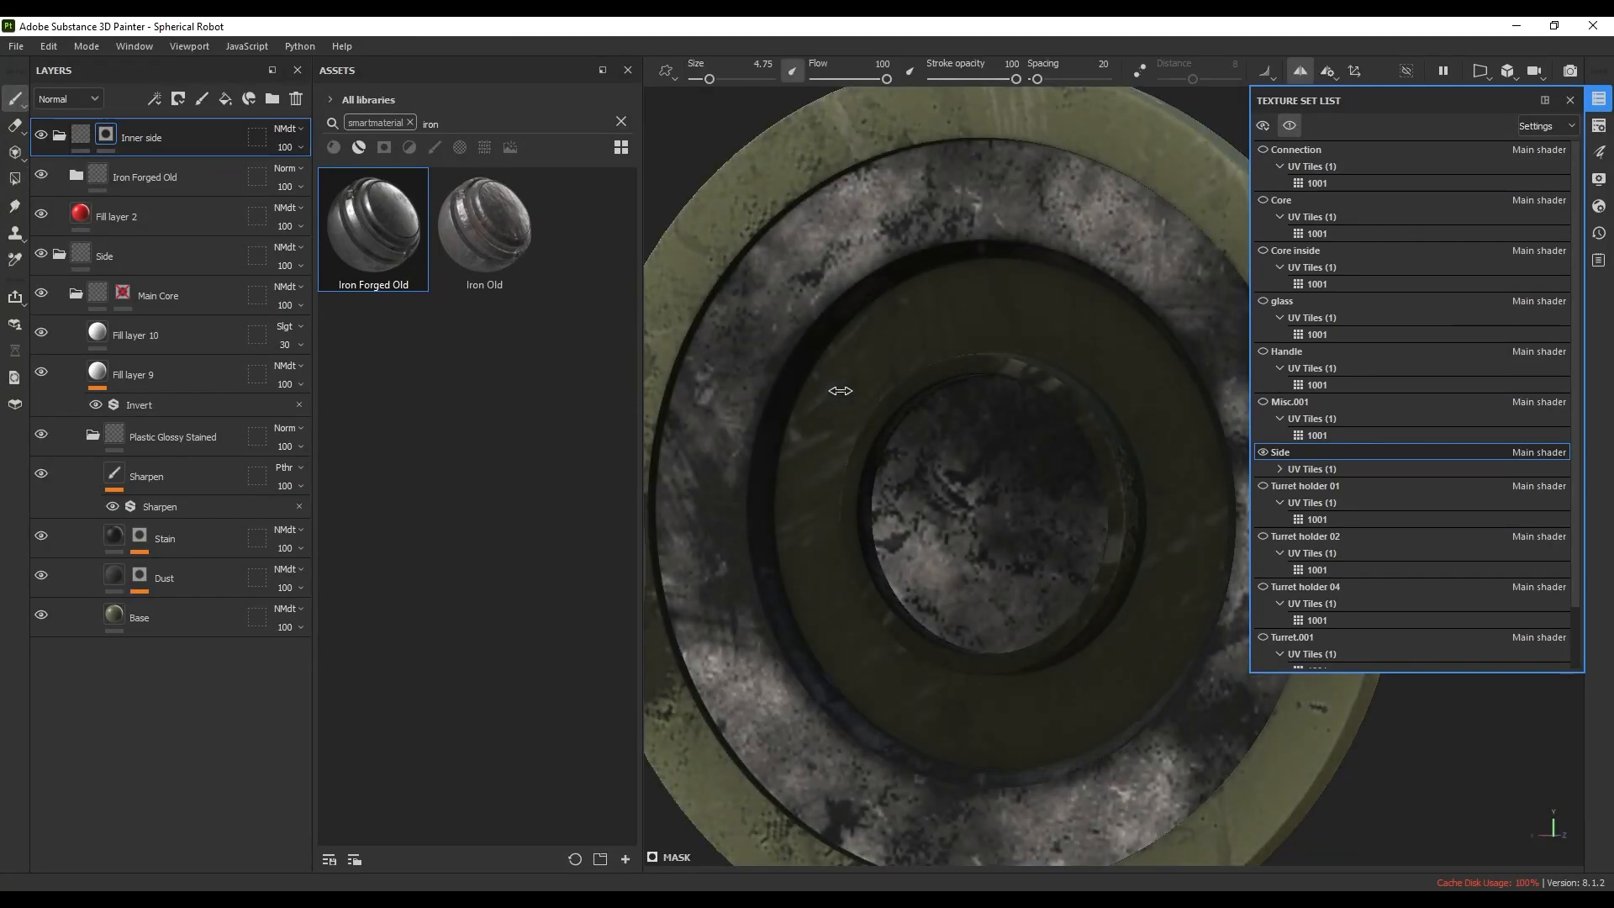
left_click(14, 154)
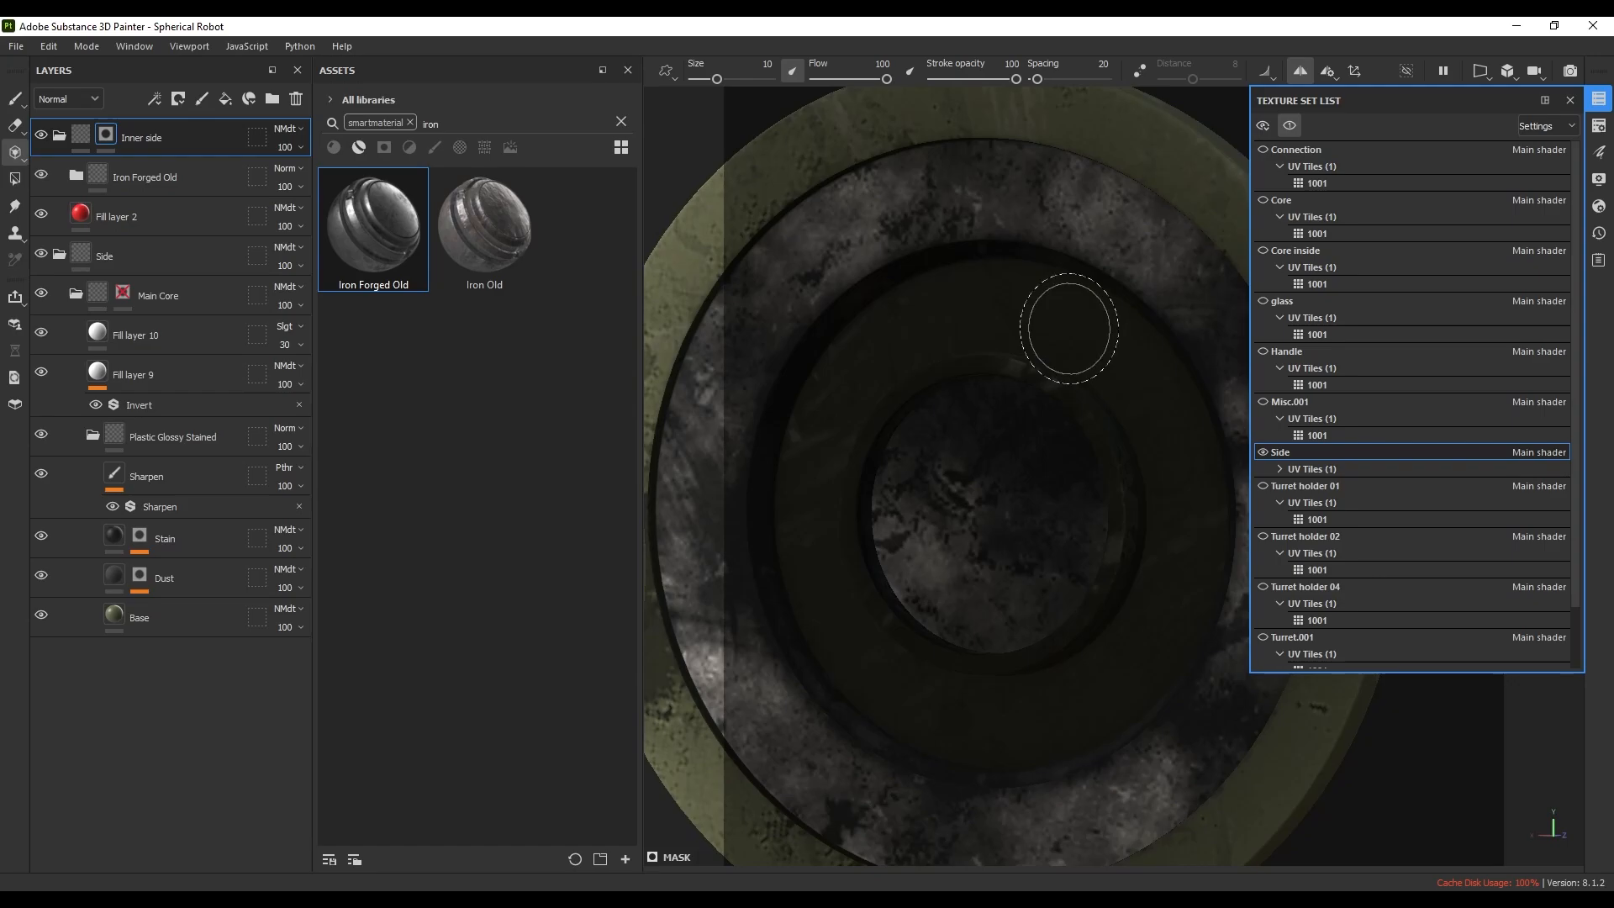
- Set the Metal Edge Wear generator on Iron Forged Old's Edges layer to Wear Level 0.28 and Wear Contrast 0.46
left_click(76, 175)
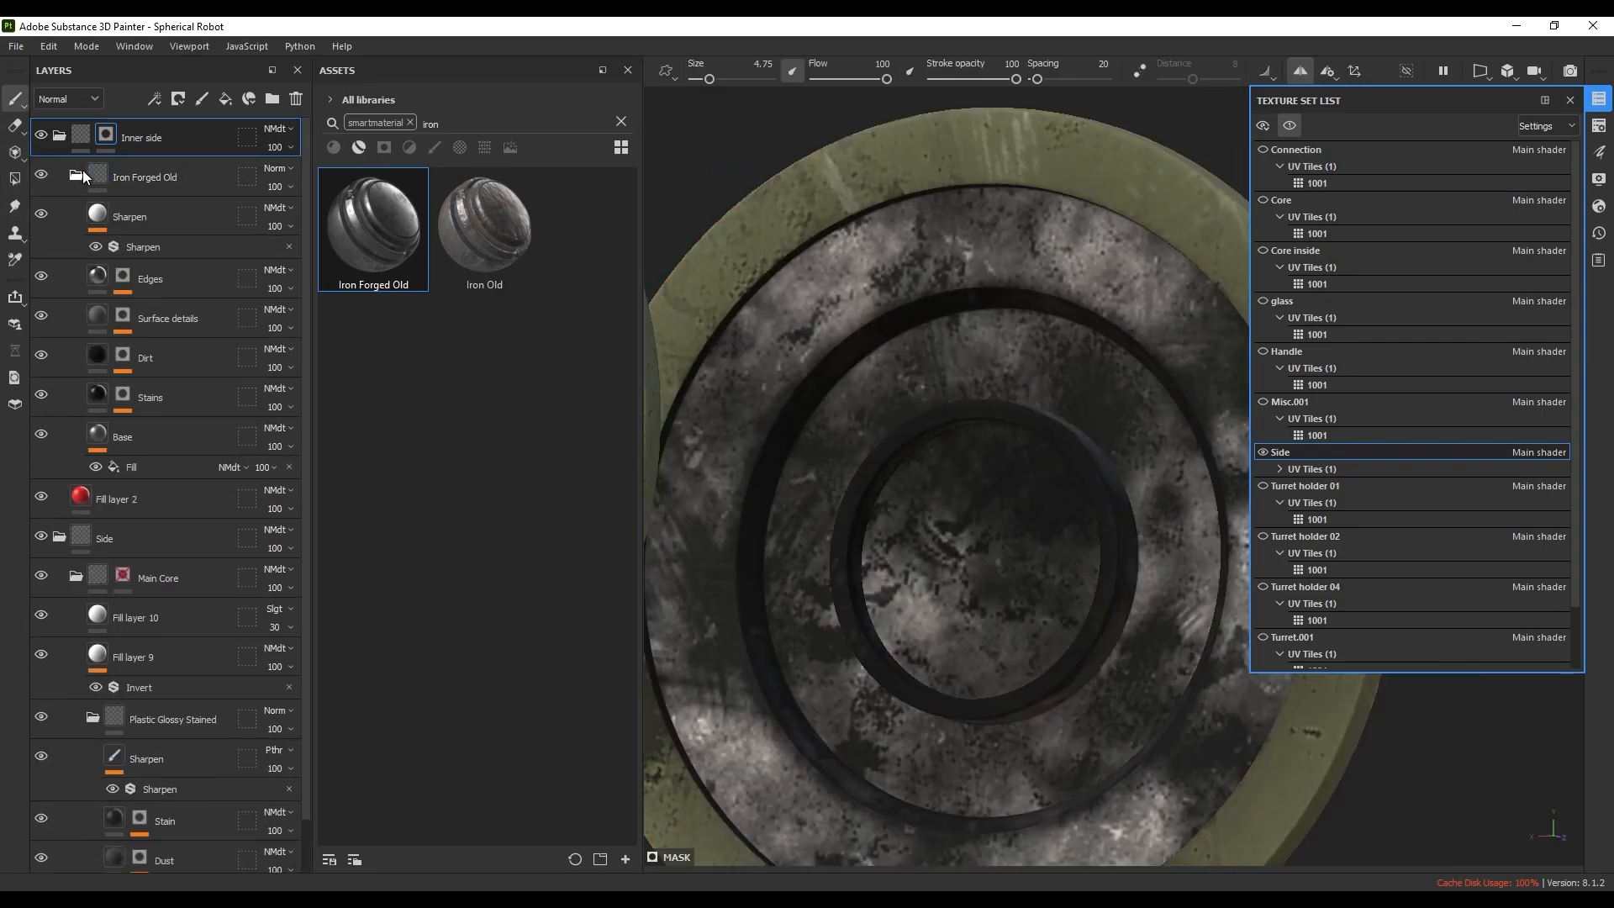
left_click(108, 286)
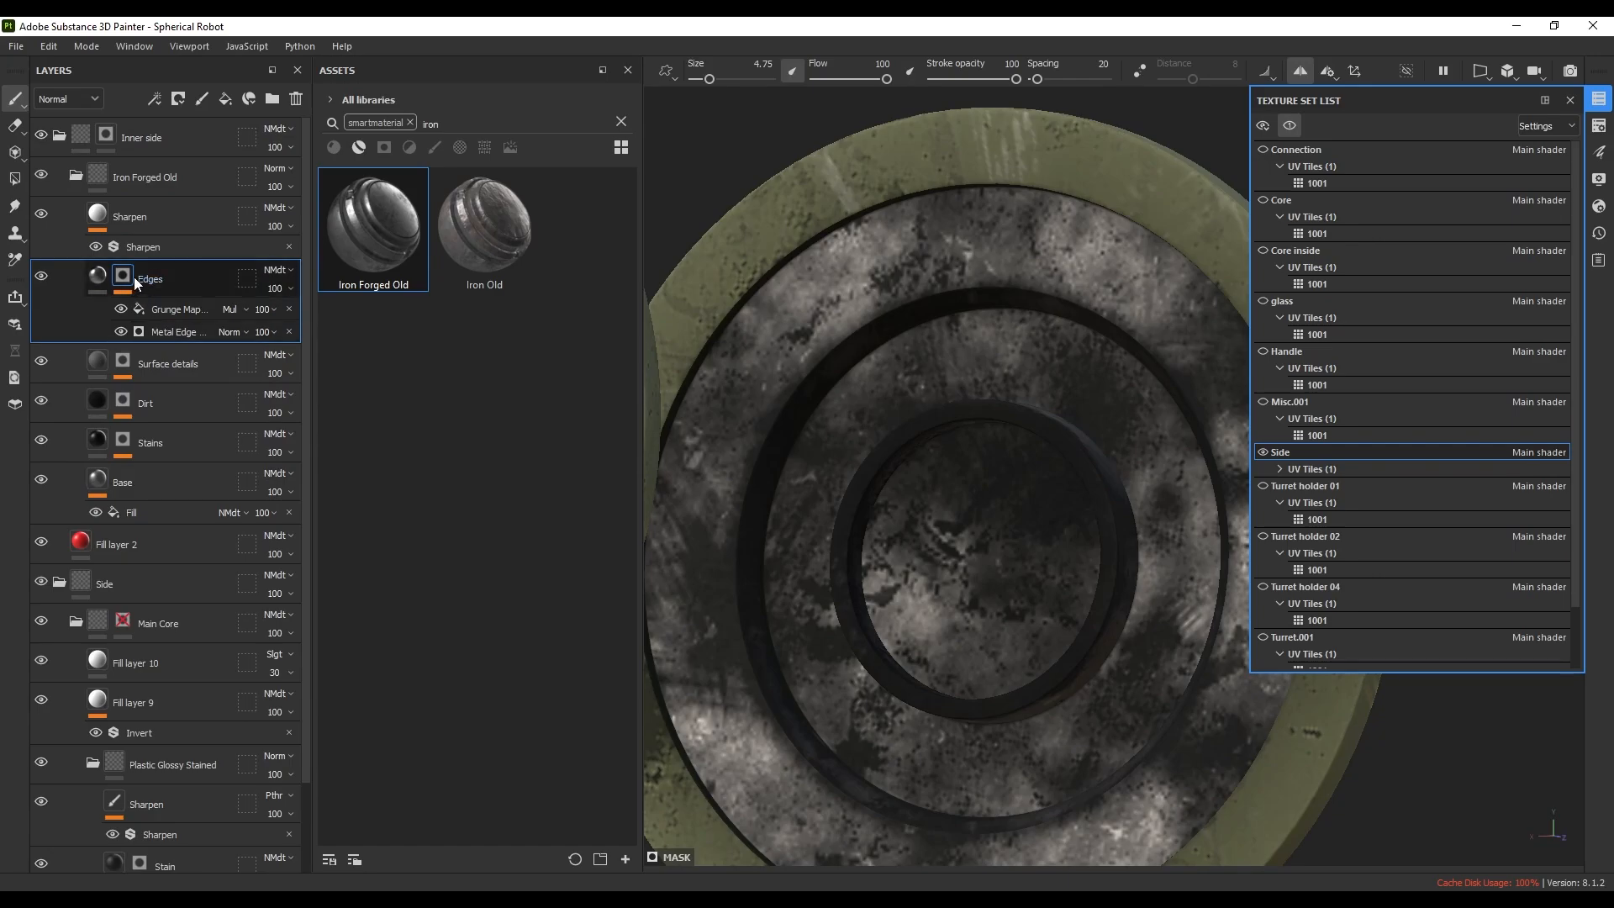
left_click(159, 219)
right_click(1108, 425)
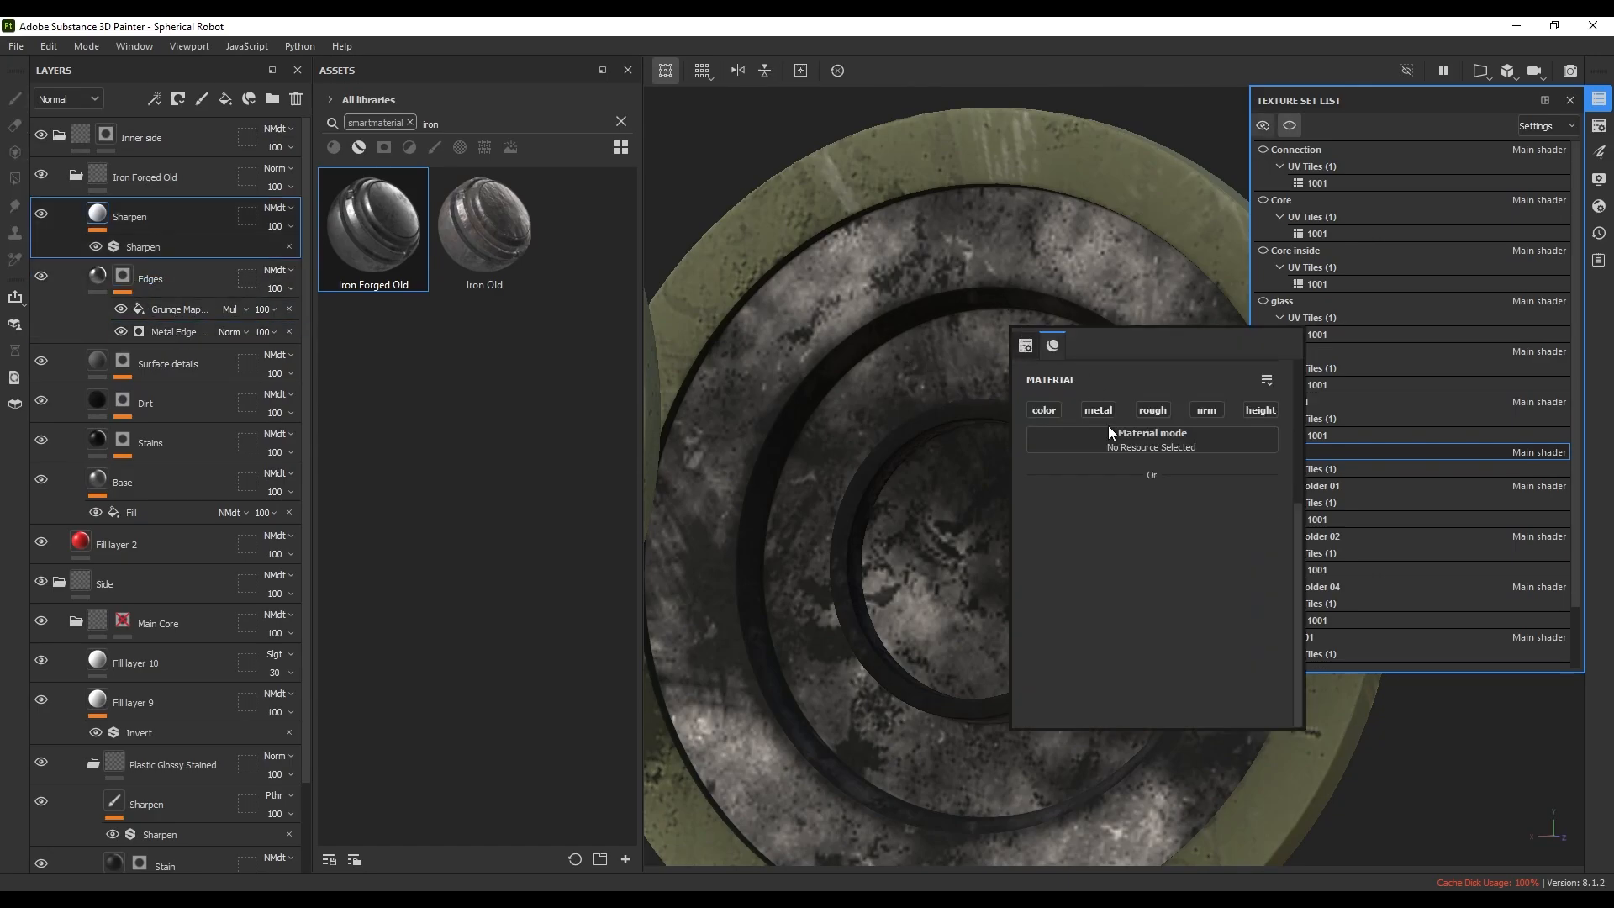
left_click(167, 331)
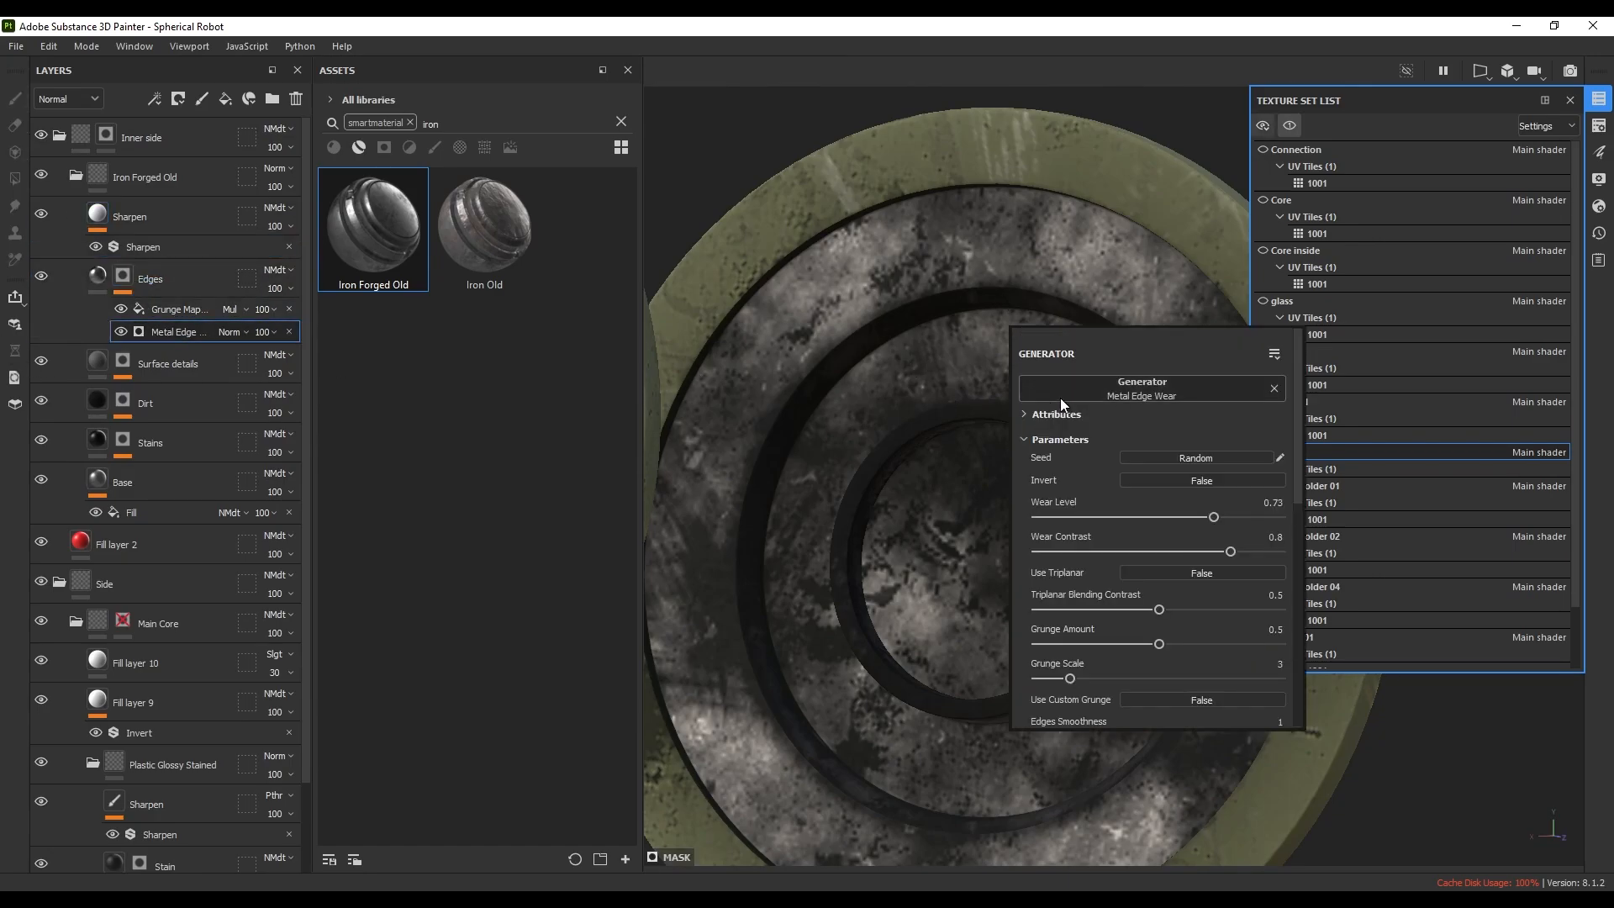
left_click_drag(1197, 515, 1127, 518)
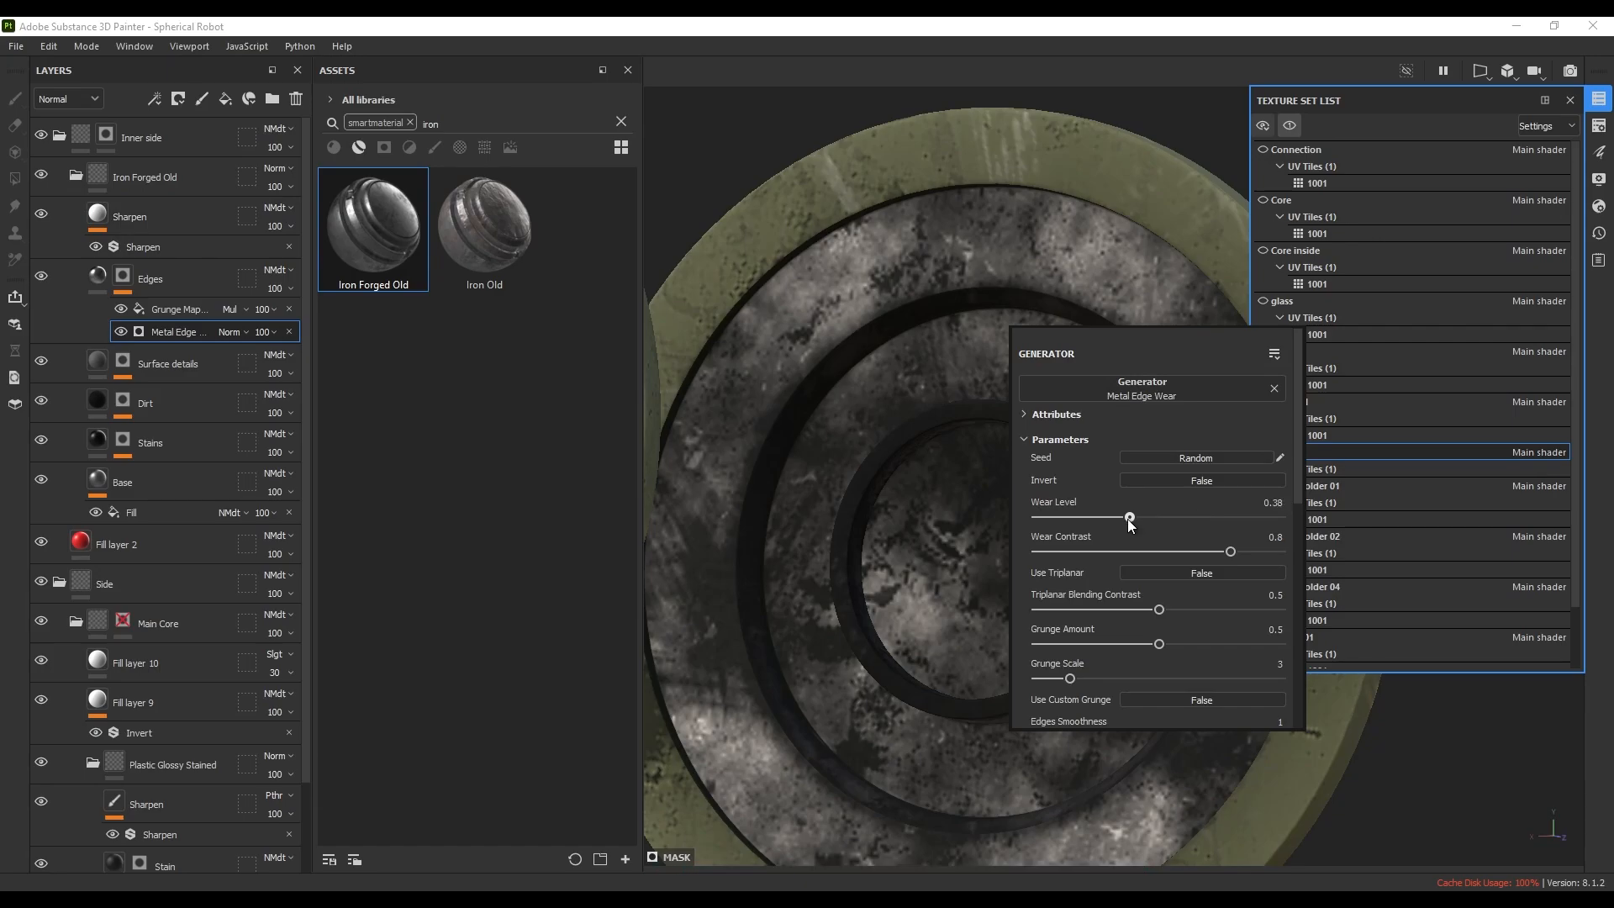
left_click_drag(1230, 551, 1158, 553)
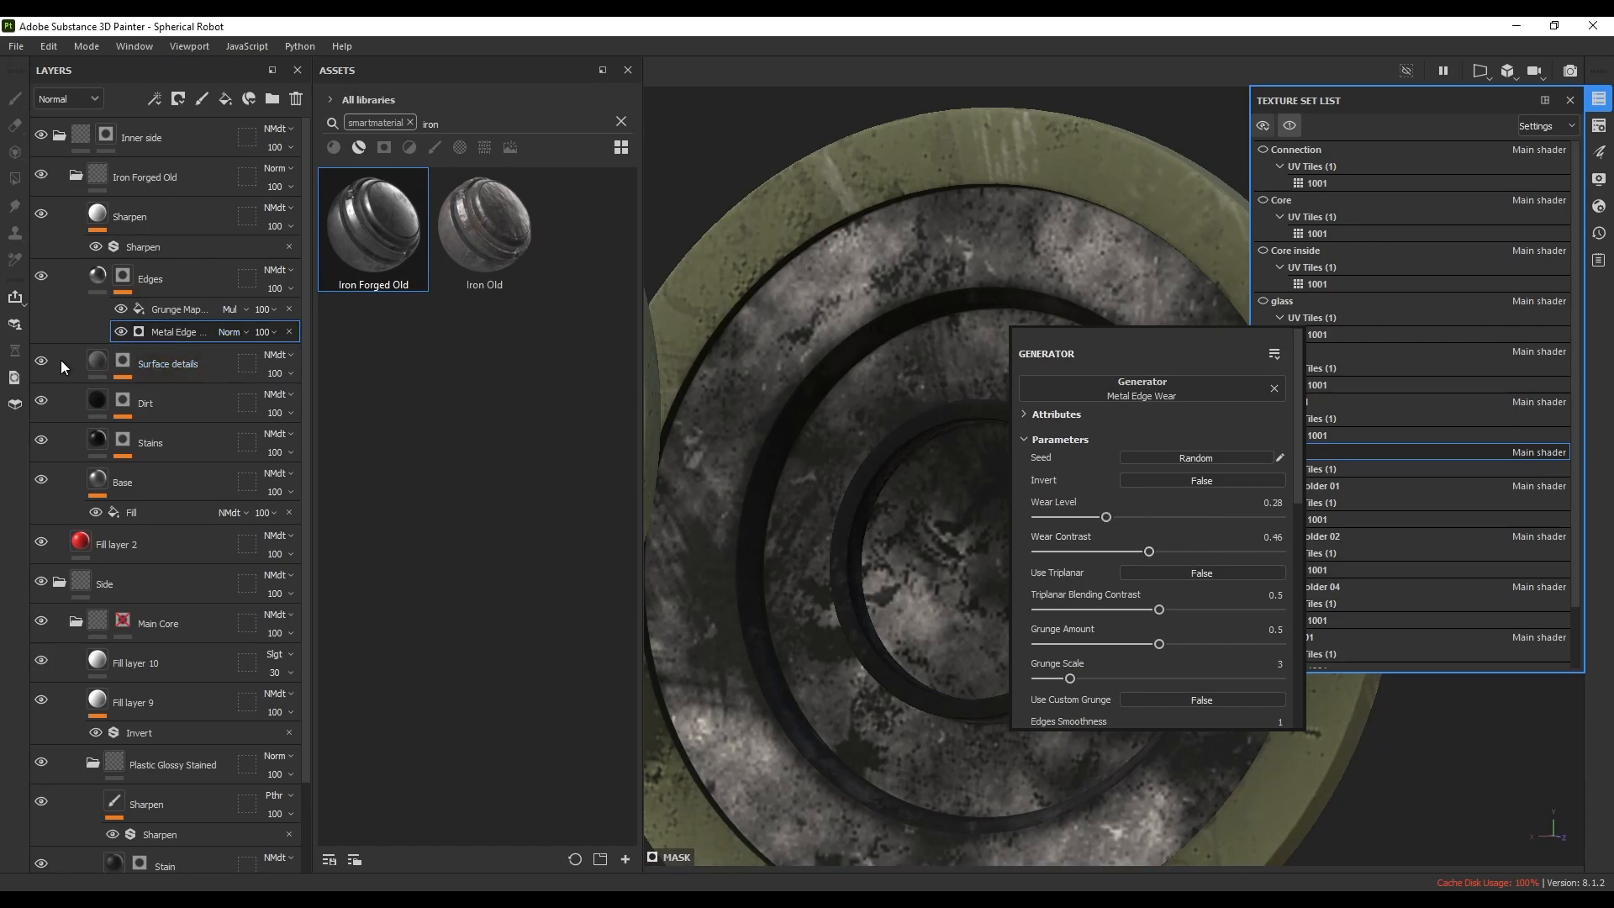
- Toggle the Dirt layer to compare its effect, and reduce the dirt coverage in its Mask Builder generator
left_click(40, 401)
left_click(40, 402)
left_click(126, 404)
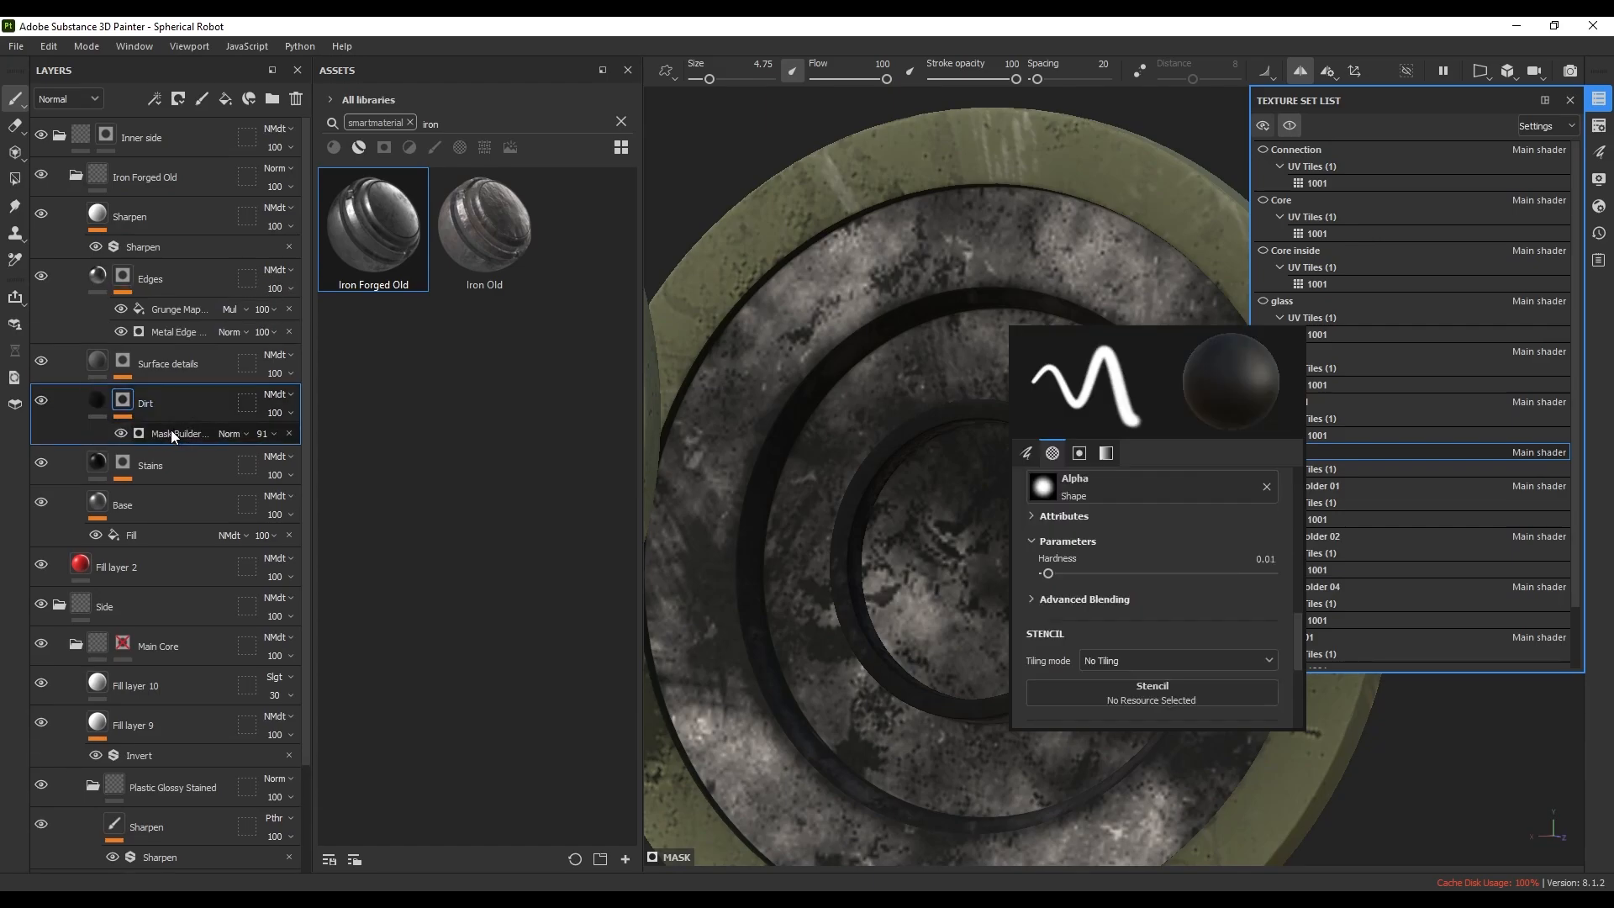
left_click(171, 434)
left_click_drag(1169, 498, 1089, 501)
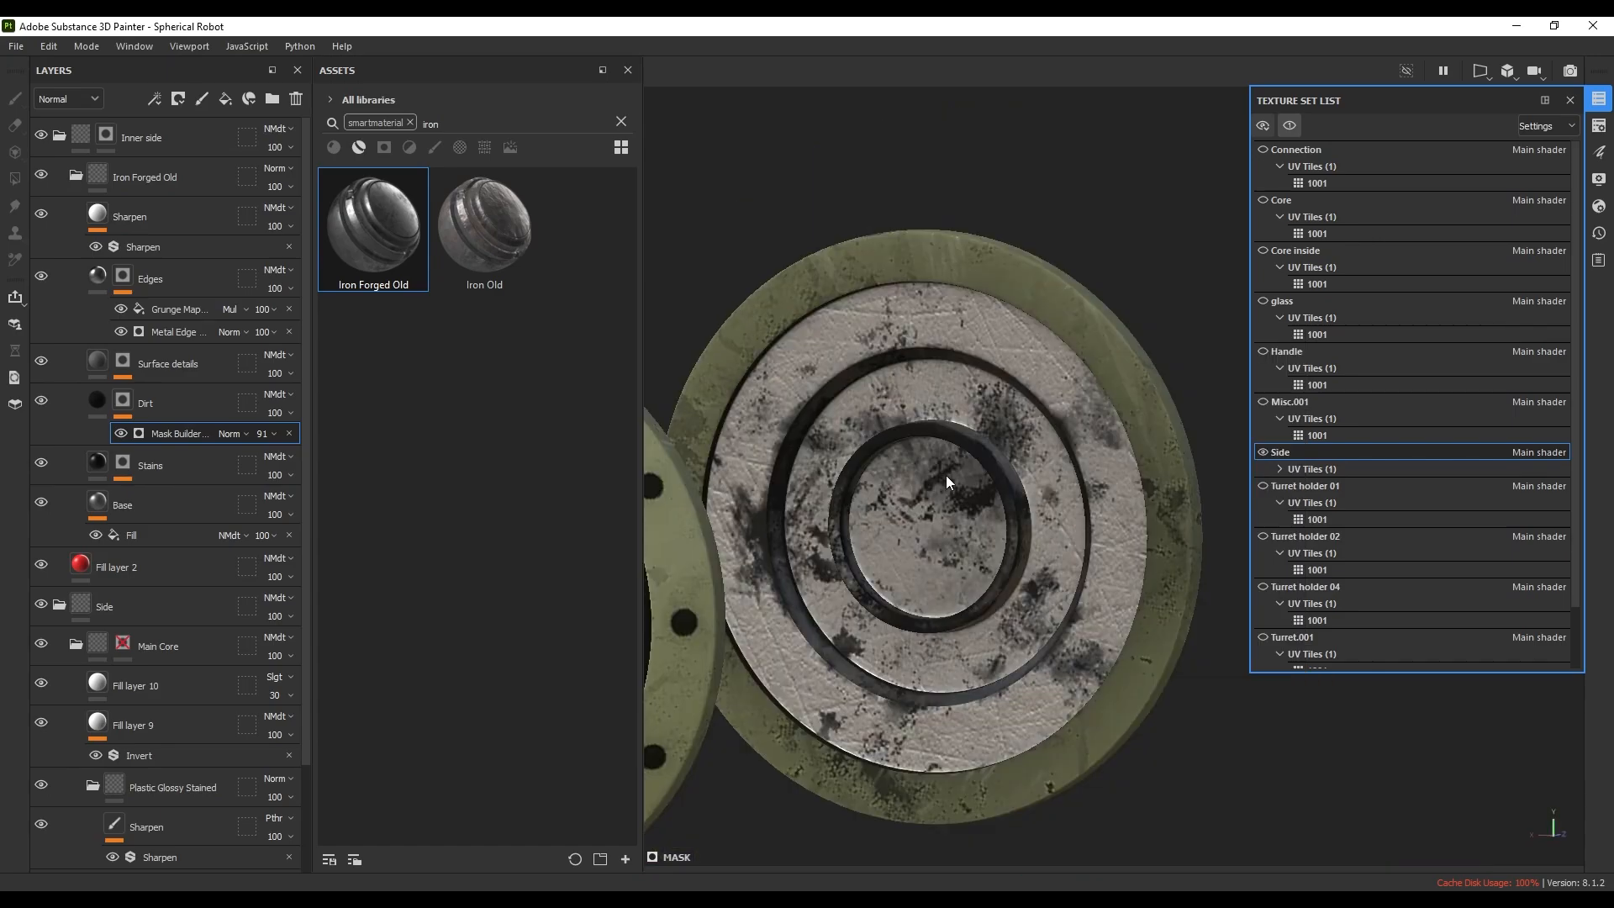
left_click_drag(946, 476, 901, 447, "alt")
- Darken the base color of Iron Forged Old's Base layer to near black and check both side panels under rotated lighting
left_click(96, 504)
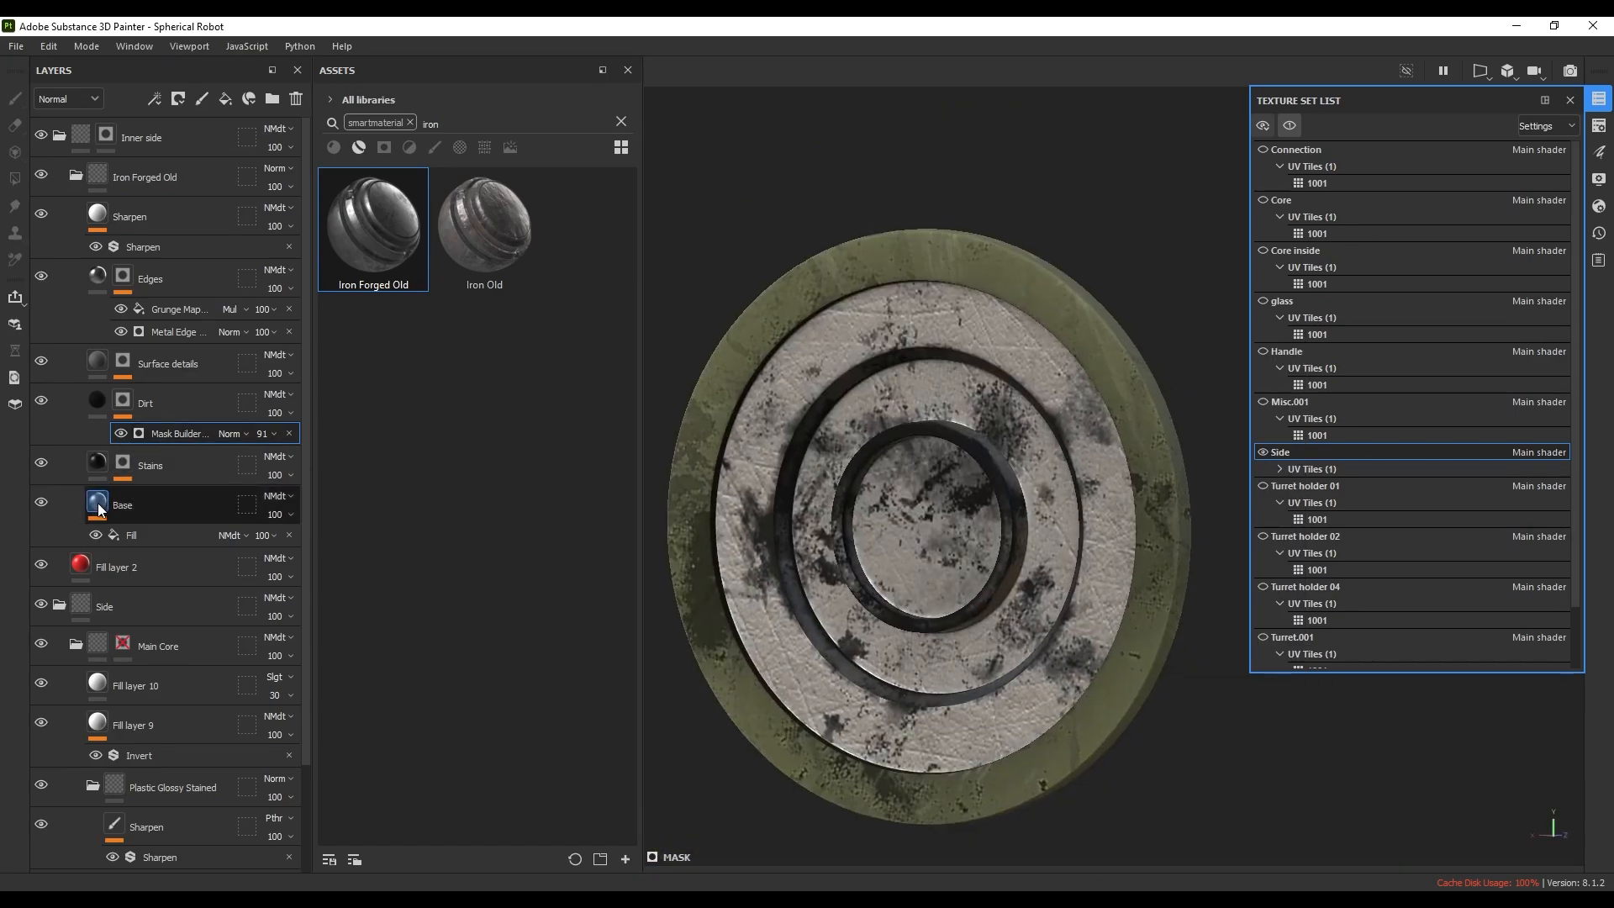
right_click(1113, 379)
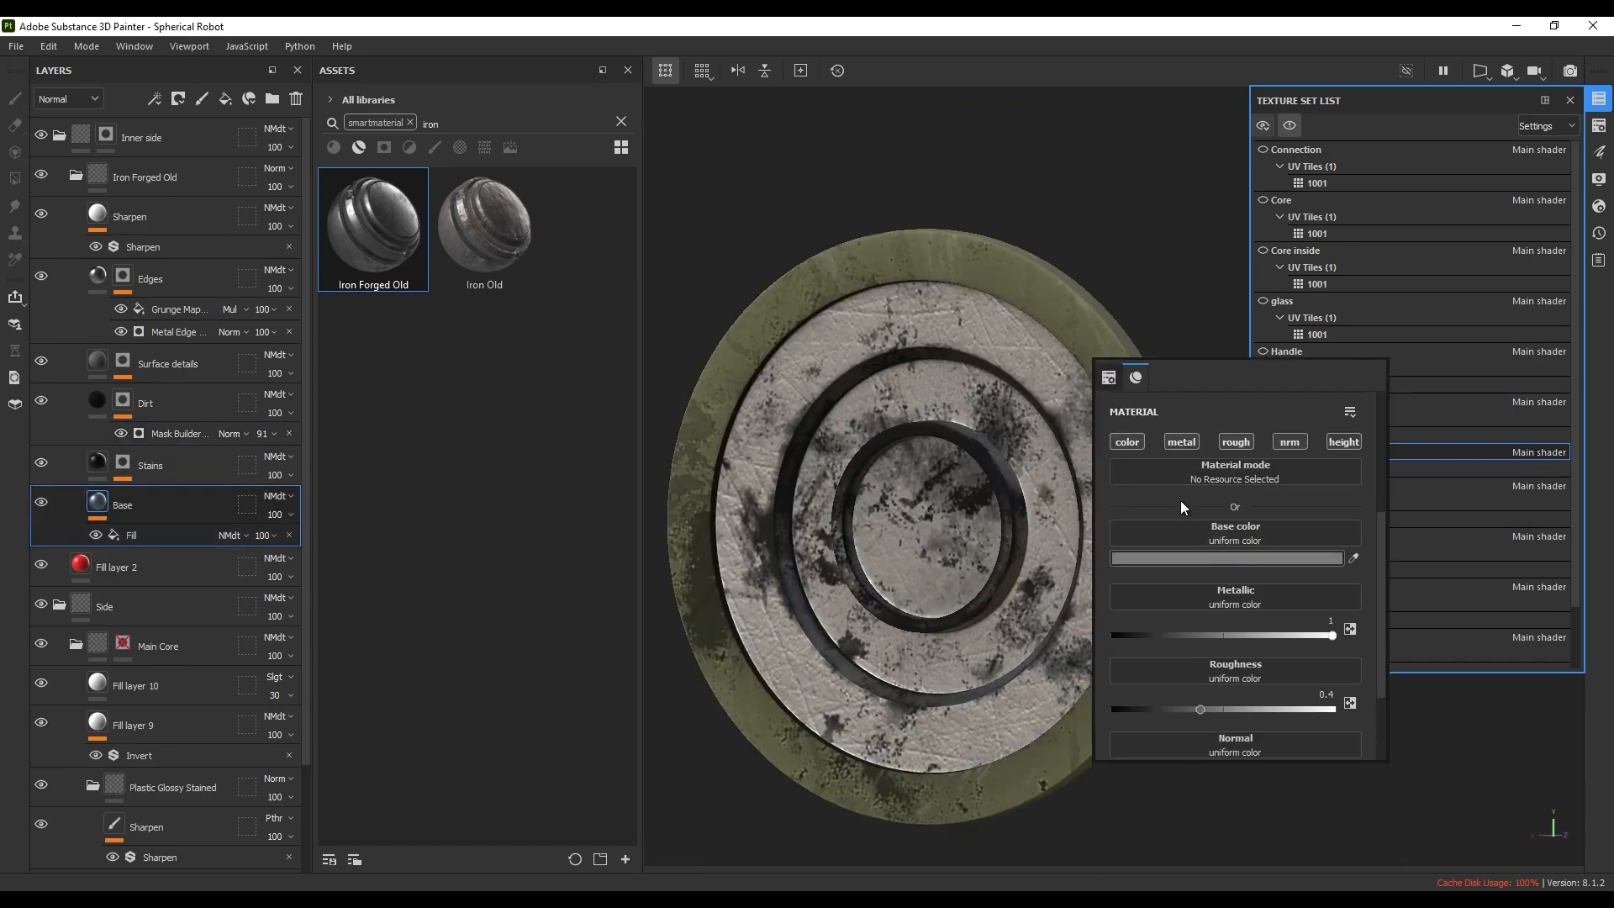
left_click(1193, 558)
left_click_drag(1214, 523, 1196, 577)
left_click_drag(943, 515, 1068, 462, "alt")
right_click_drag(954, 431, 1061, 445, "shift")
middle_click_drag(1061, 446, 1083, 463, "alt")
mouse_move(1084, 463)
left_mouse_down("alt")
mouse_move(1071, 480)
mouse_move(1084, 468)
left_mouse_up("alt")
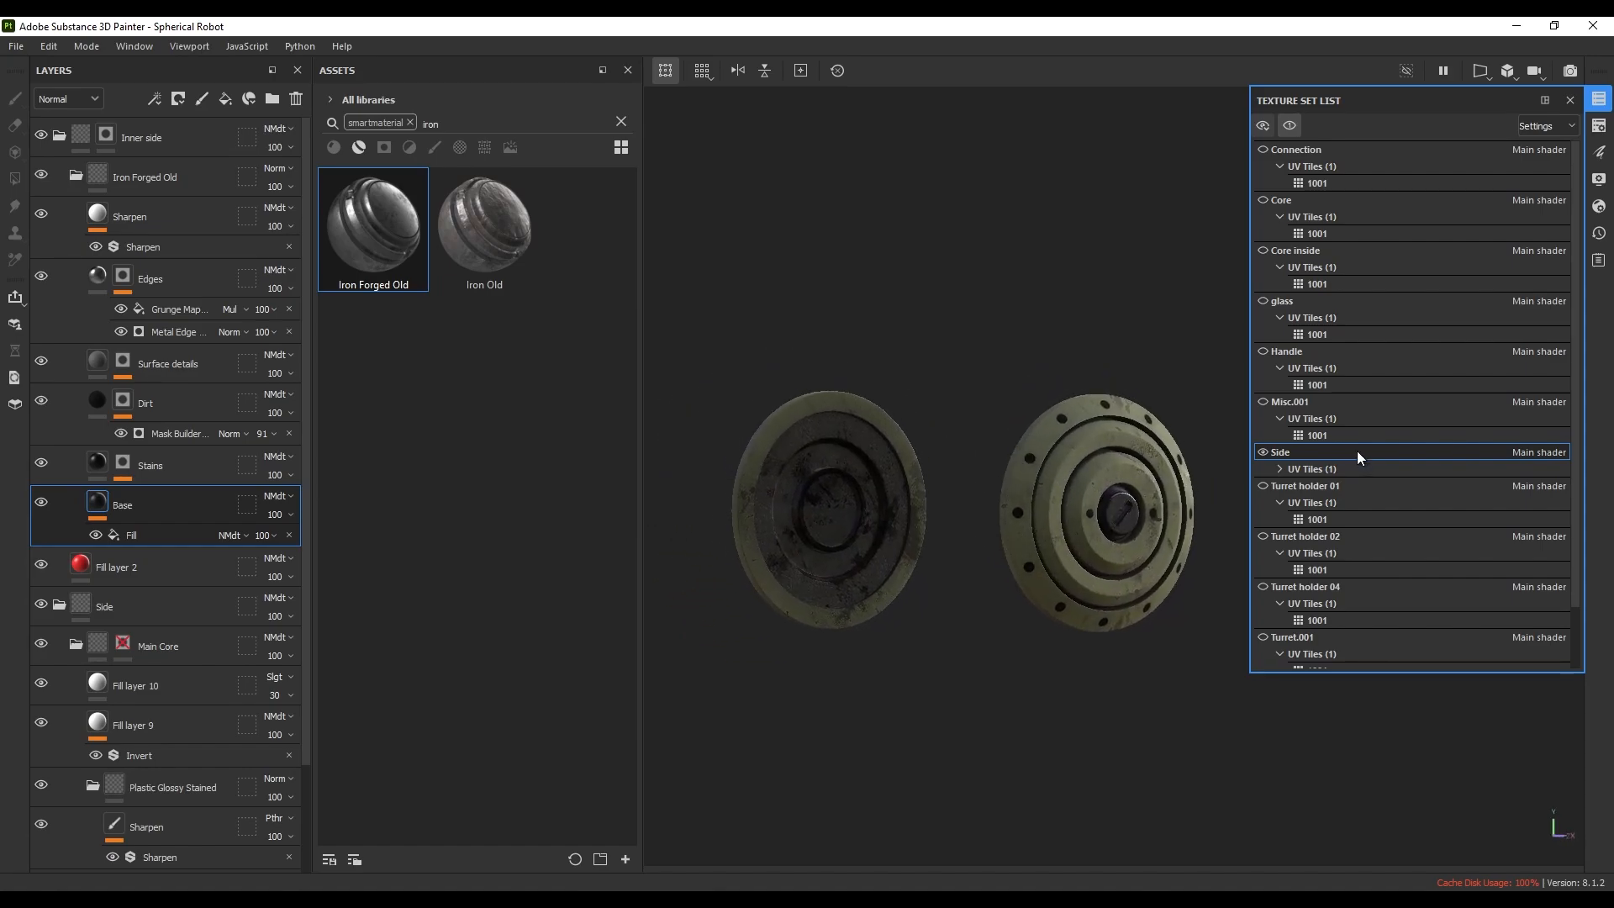
- Show all texture sets again and review the whole robot with the textured side panels
left_click(1262, 127)
left_click(1273, 141)
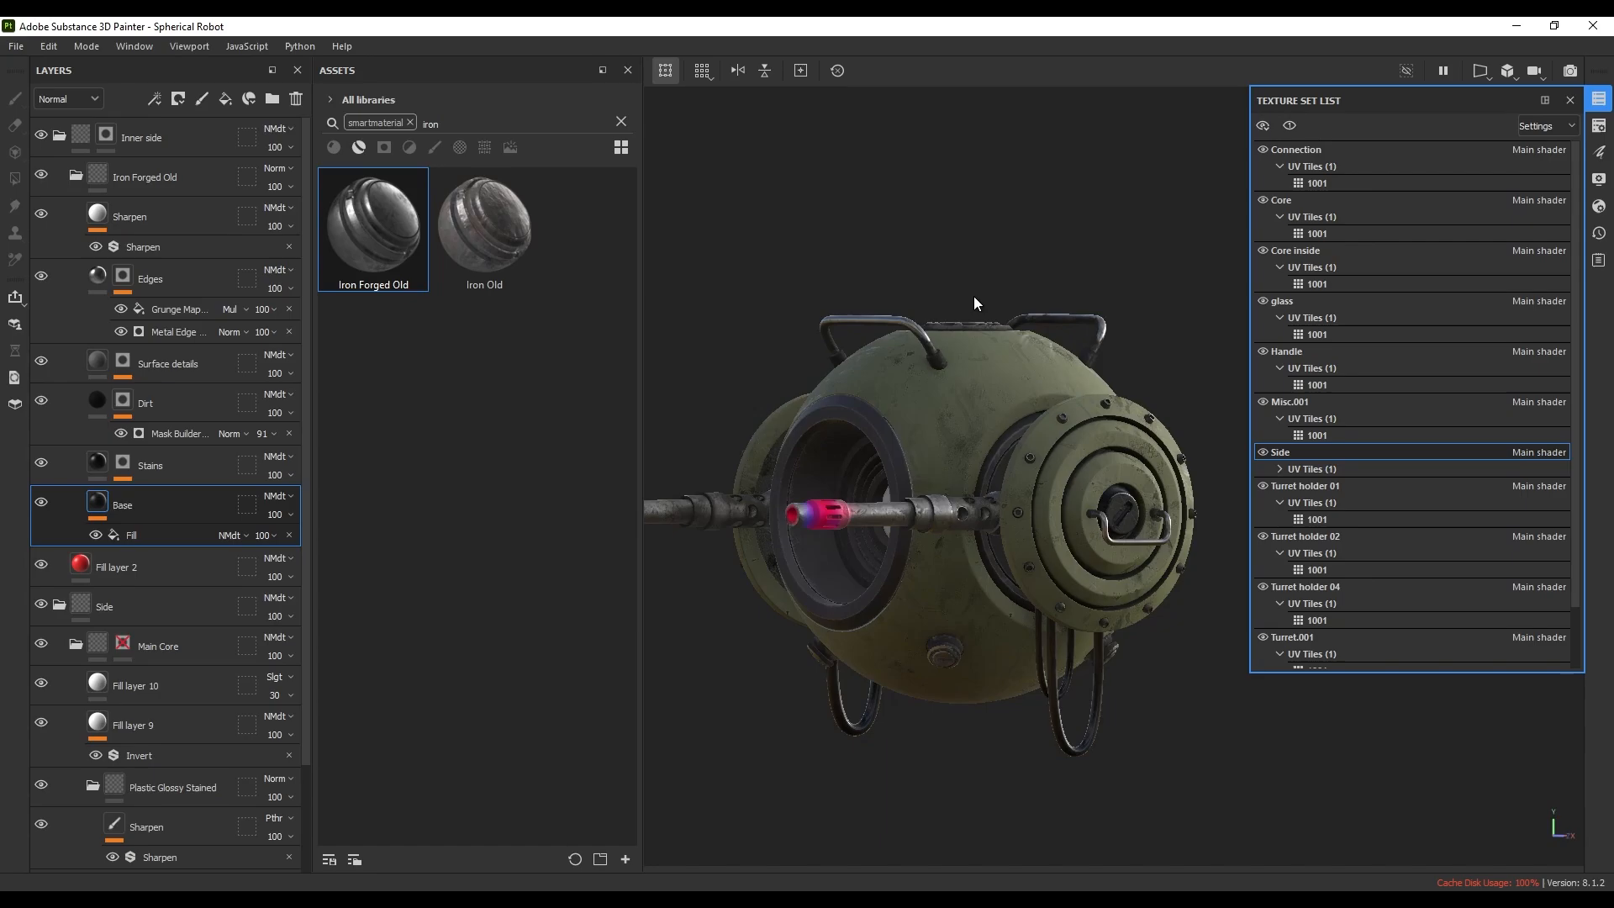
left_click_drag(1012, 418, 1042, 421, "alt")
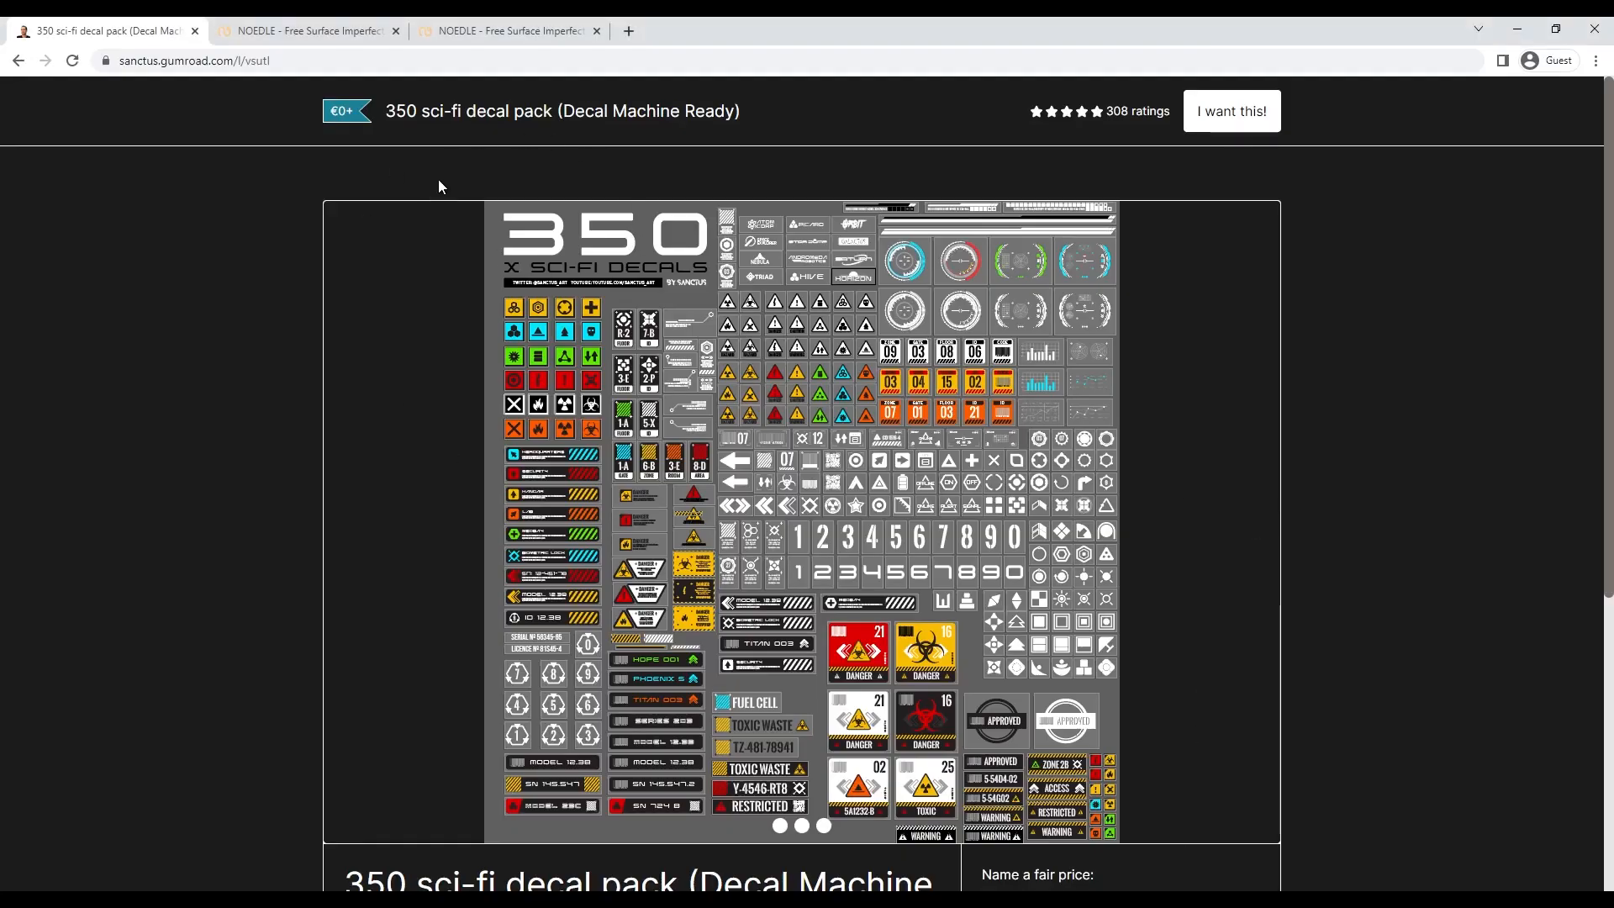
- Switch to the browser and examine the 350 sci-fi decal pack page and Noedle's Sc09 scratches and Chaos_13 surface imperfection pages
scroll(678, 397, "down", 3)
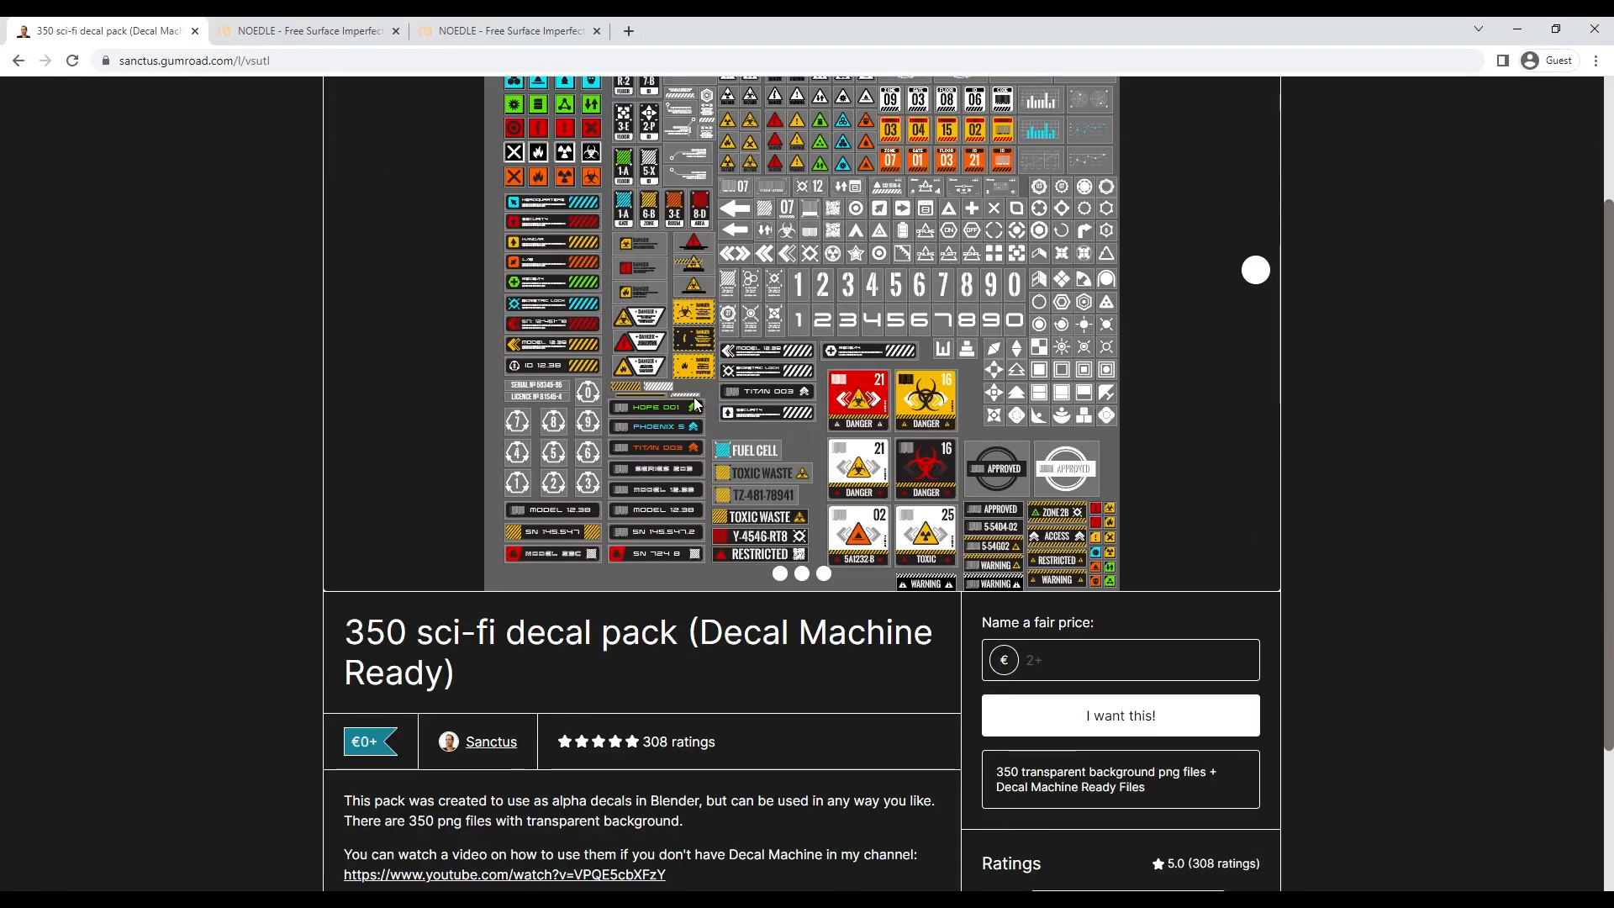
scroll(700, 393, "up", 3)
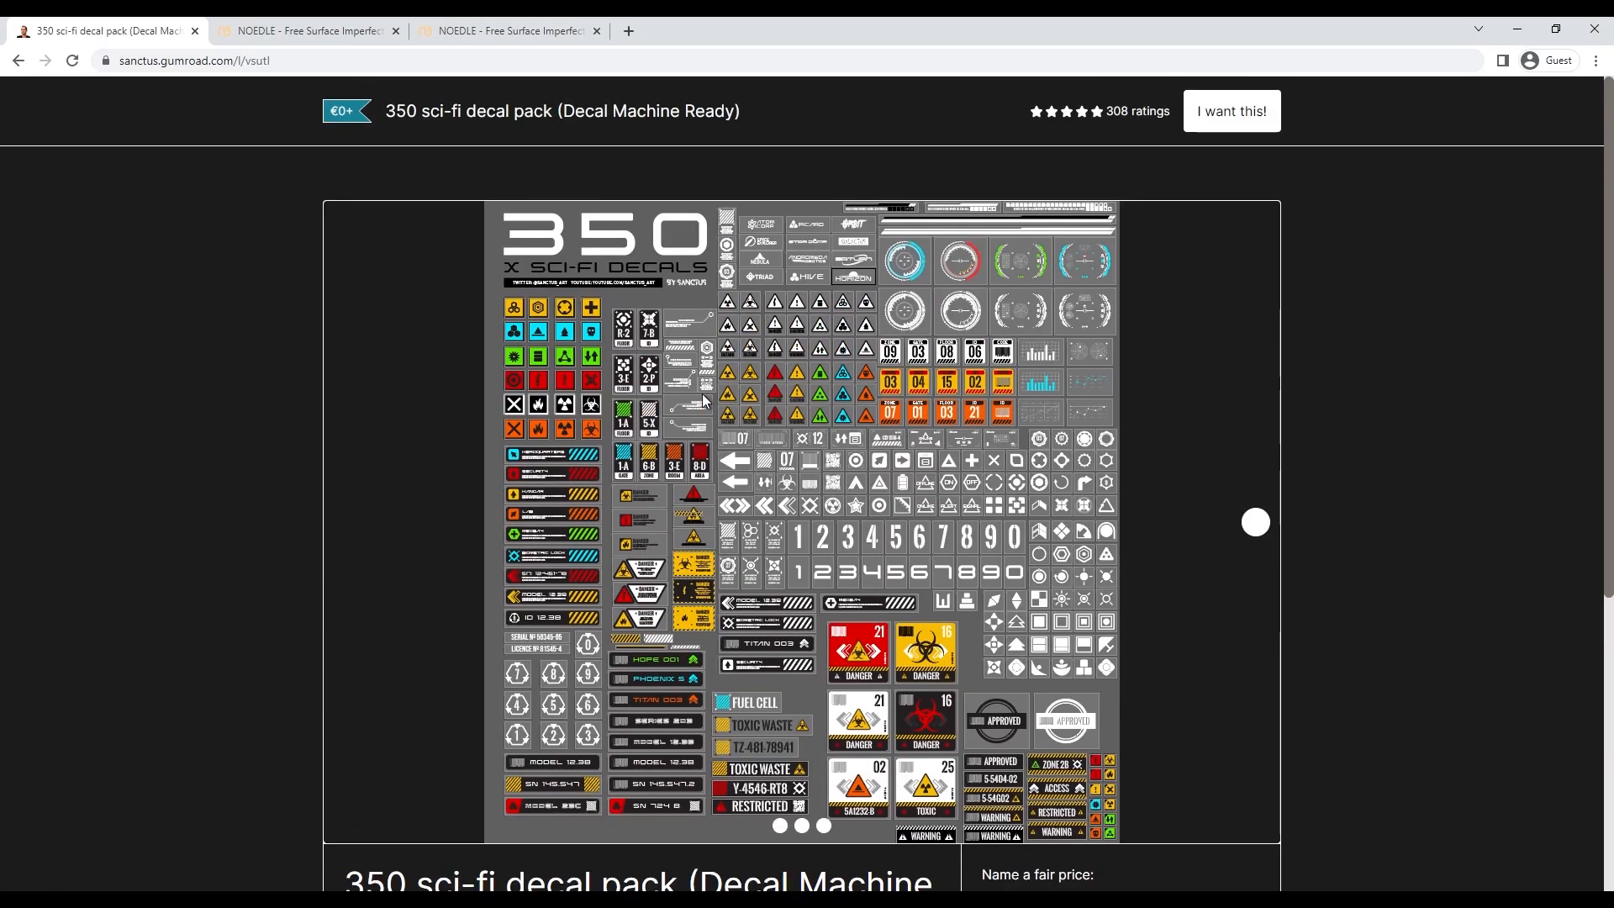
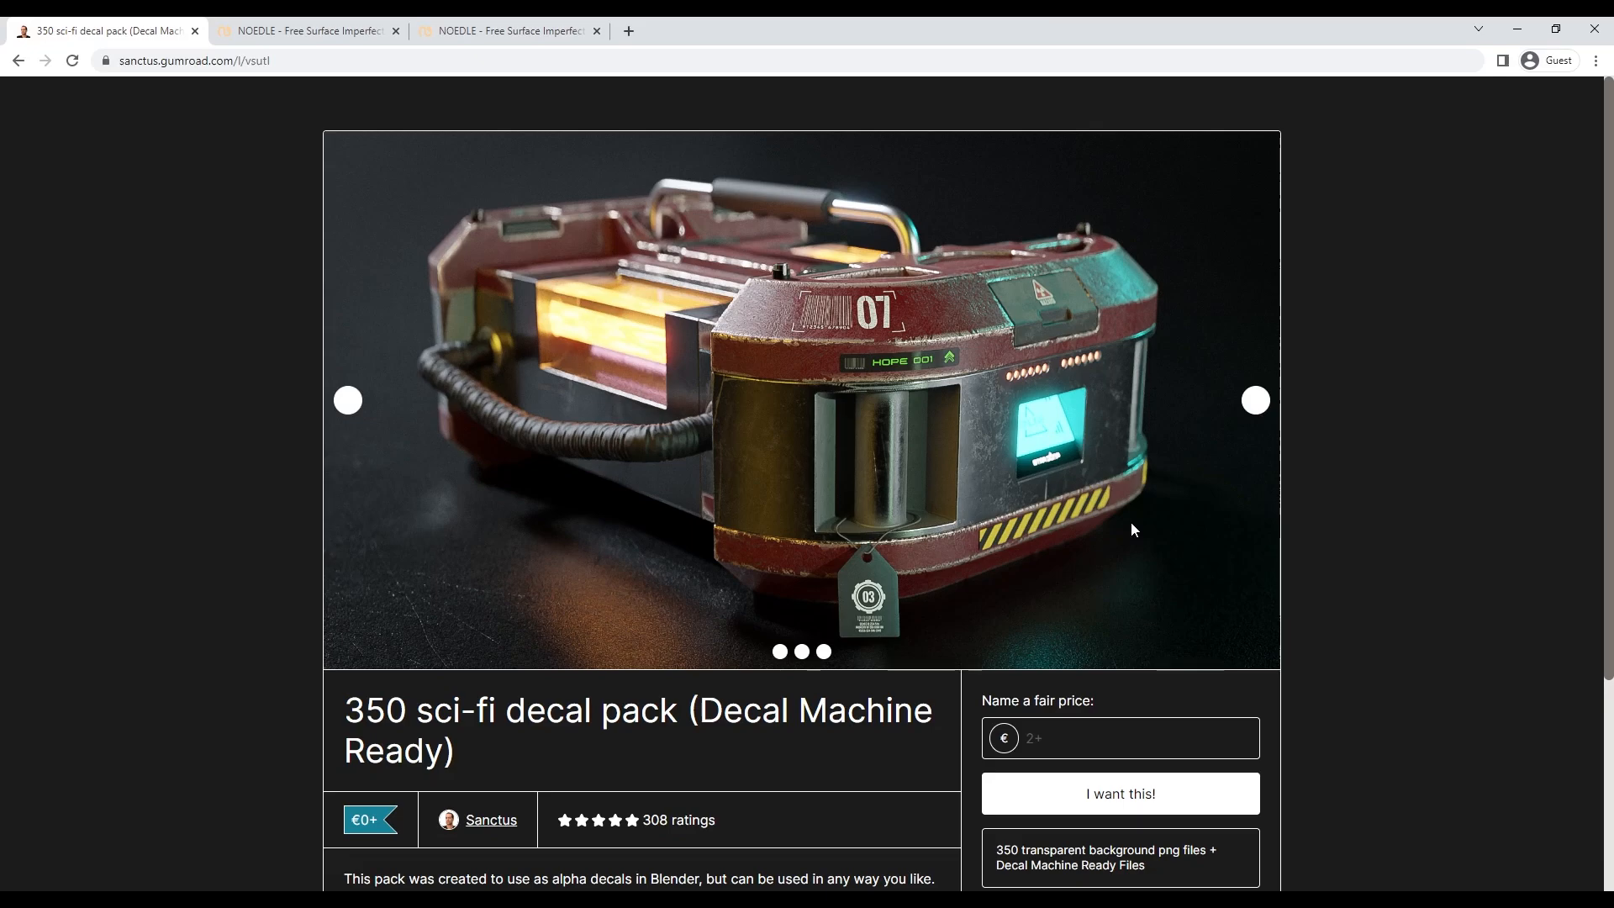
left_click(302, 31)
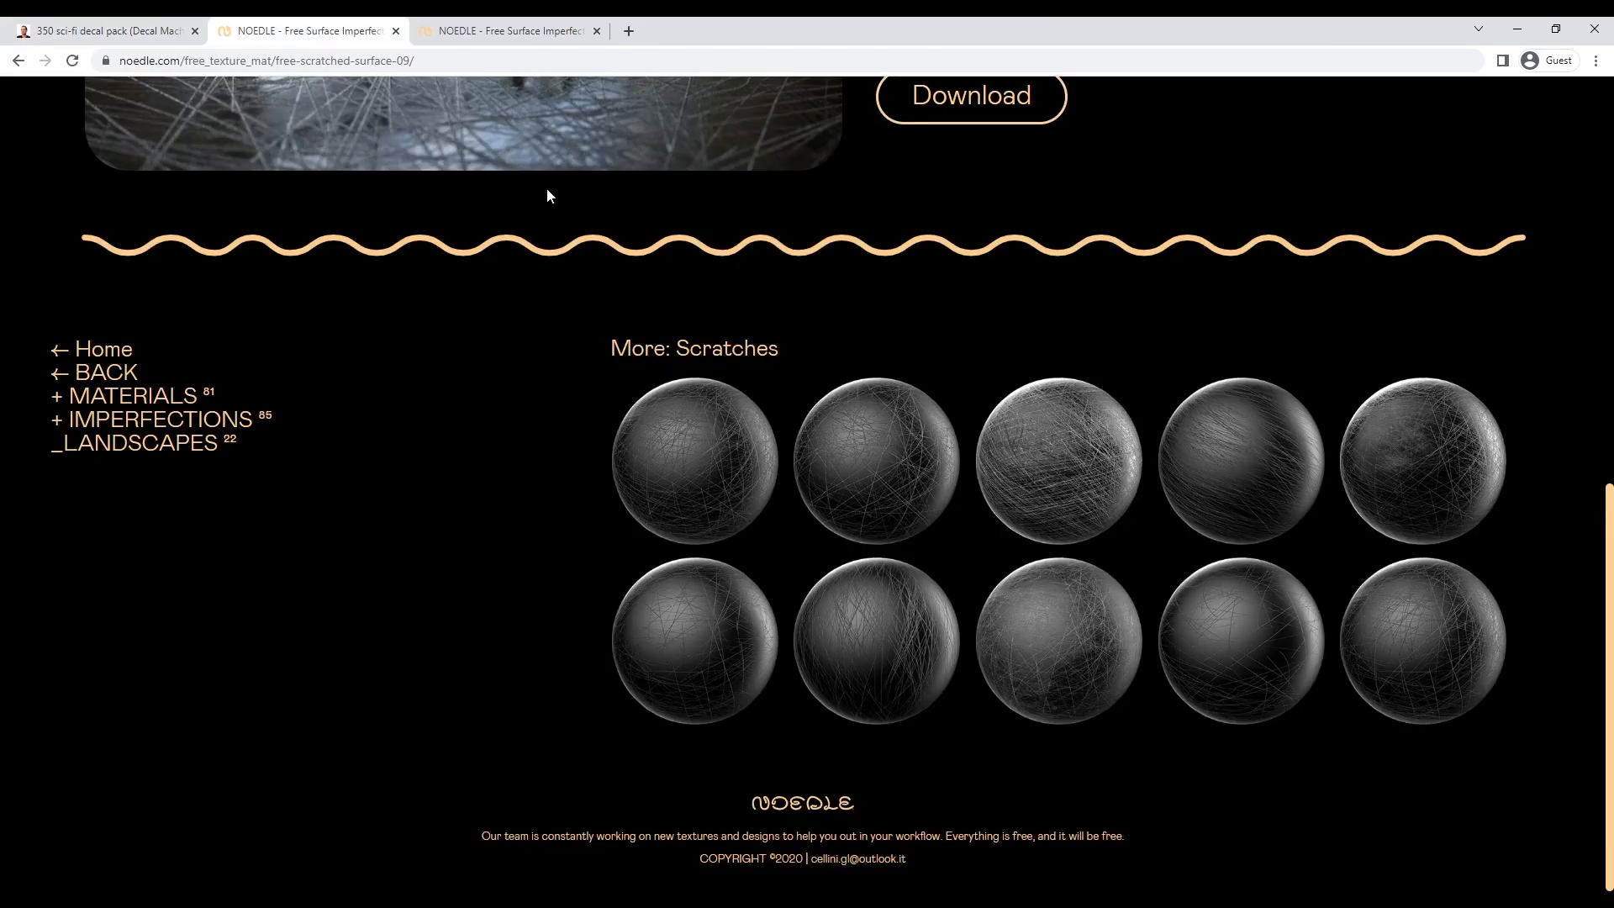
scroll(729, 353, "up", 5)
scroll(729, 353, "down", 3)
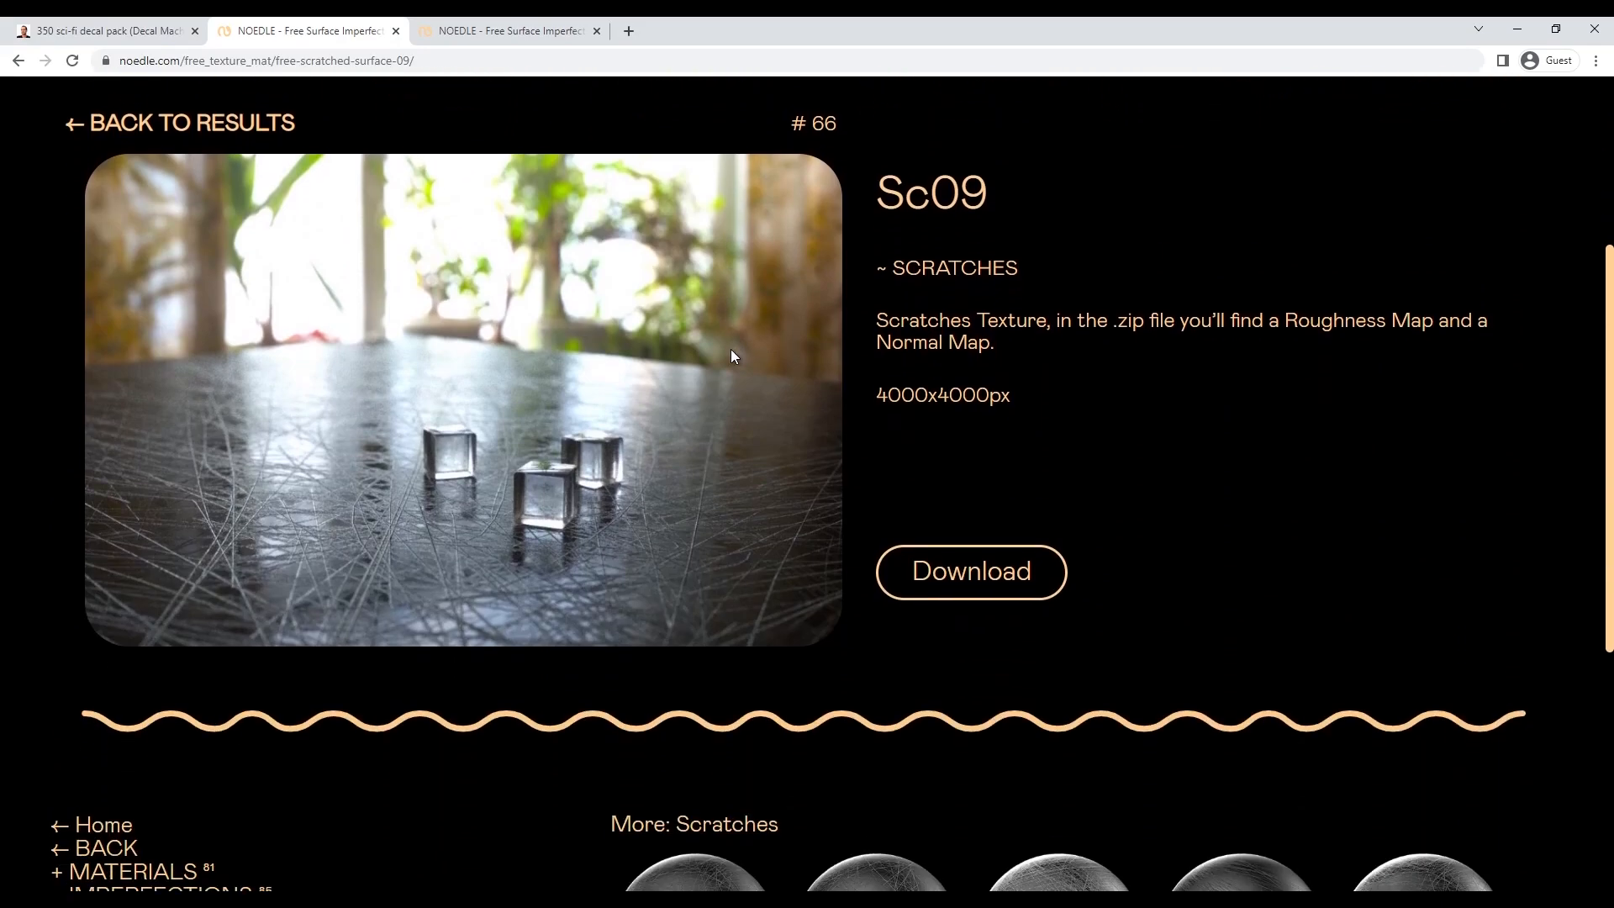
scroll(486, 342, "up", 4)
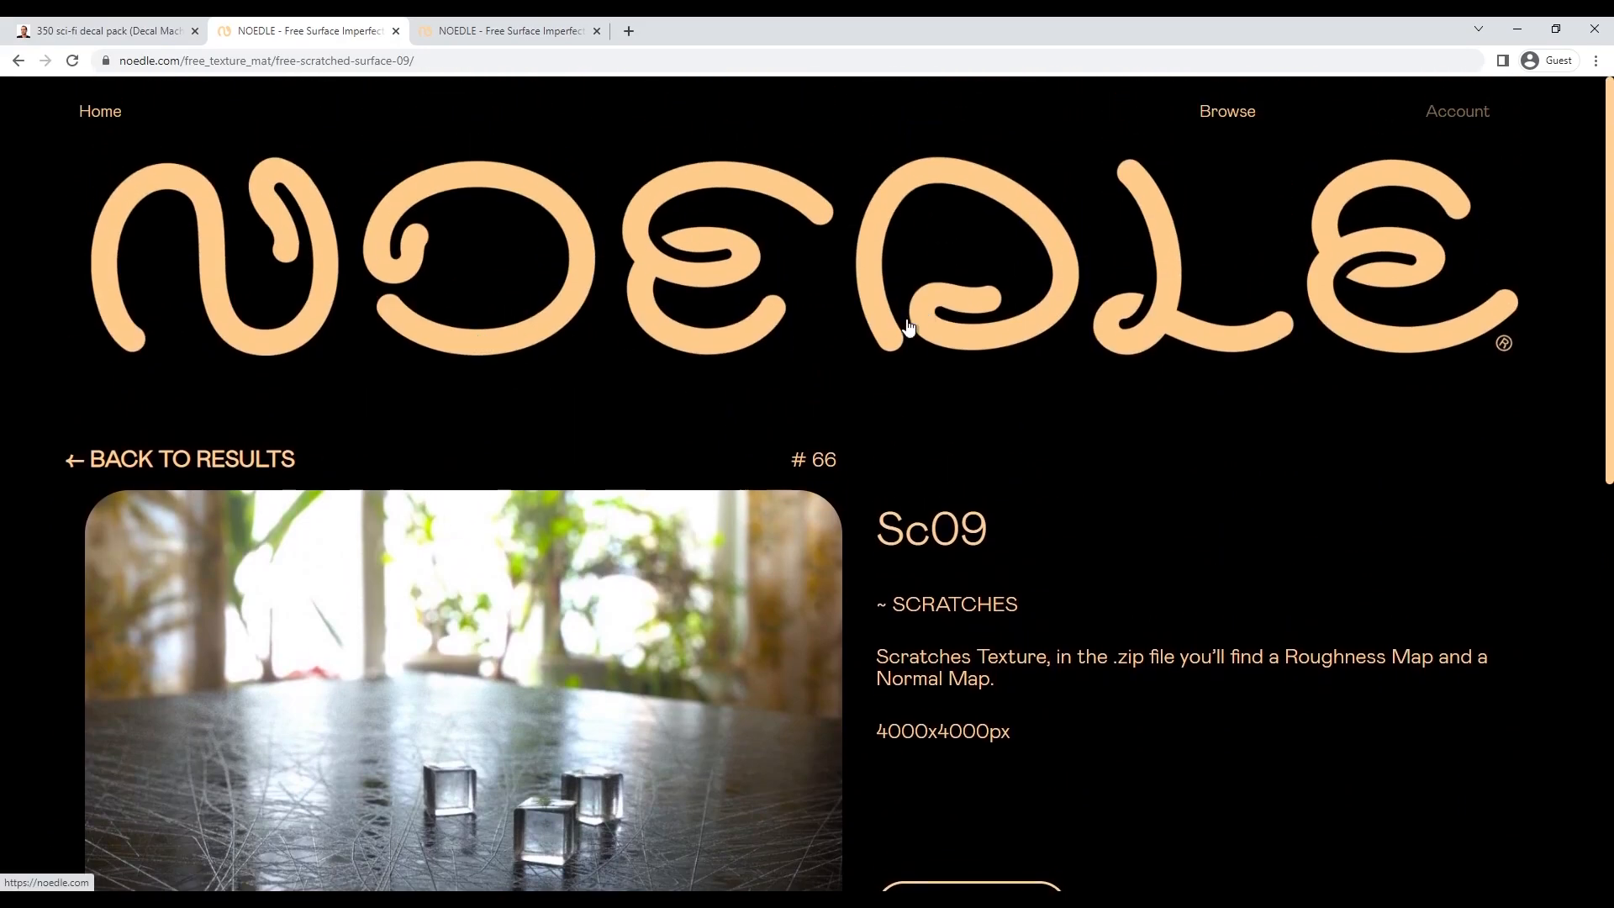
scroll(901, 318, "down", 3)
scroll(902, 319, "down", 1)
left_click(472, 30)
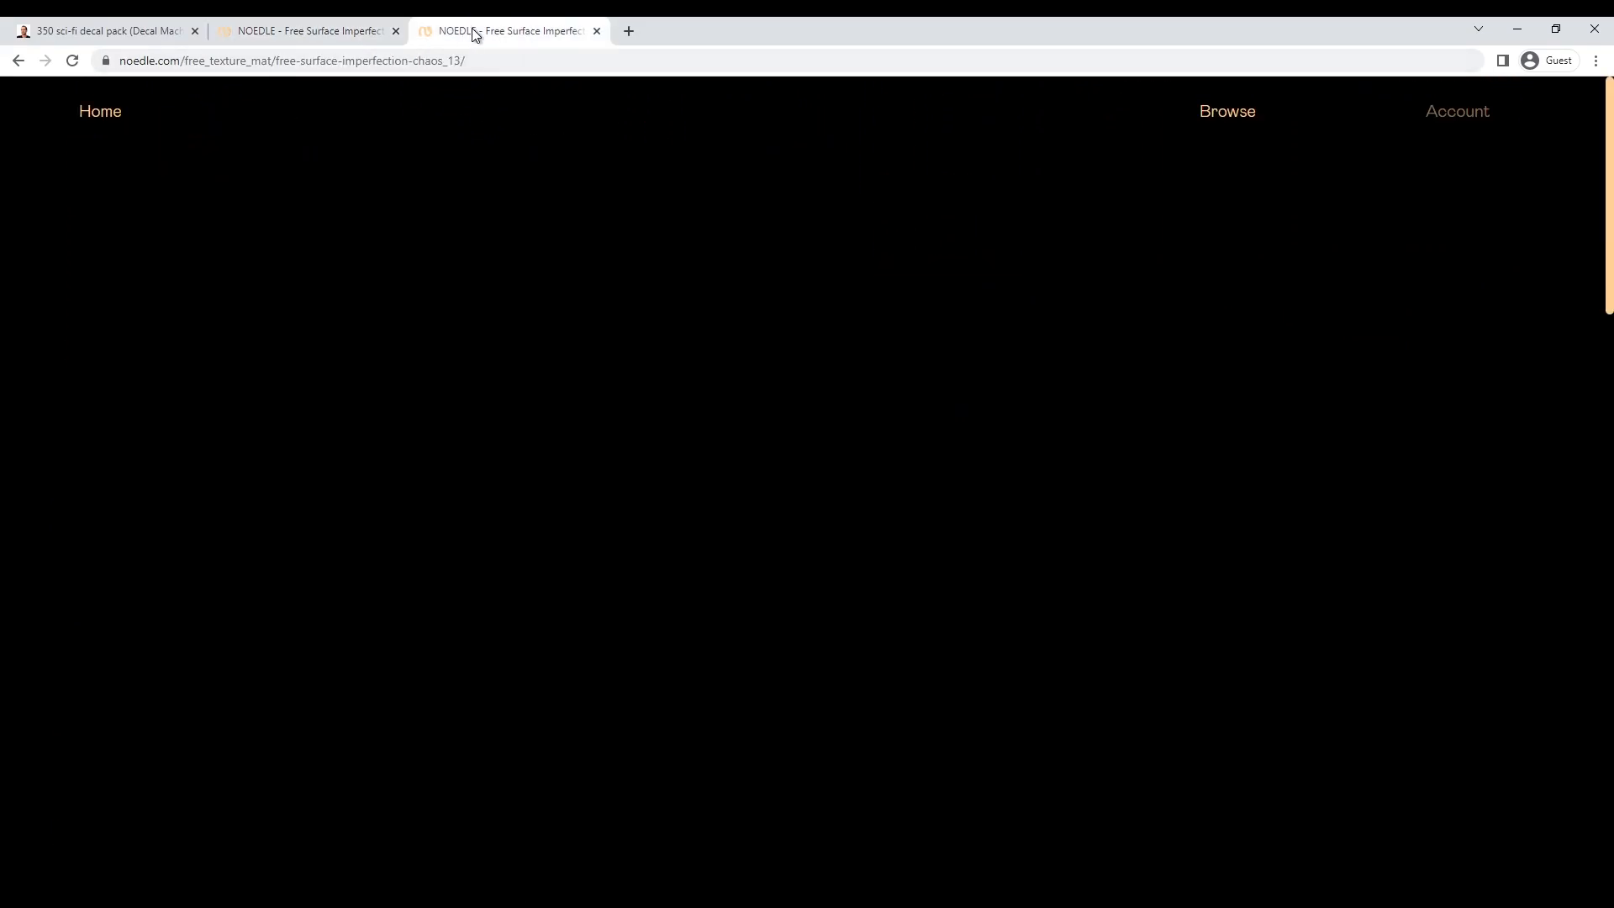
scroll(815, 317, "down", 4)
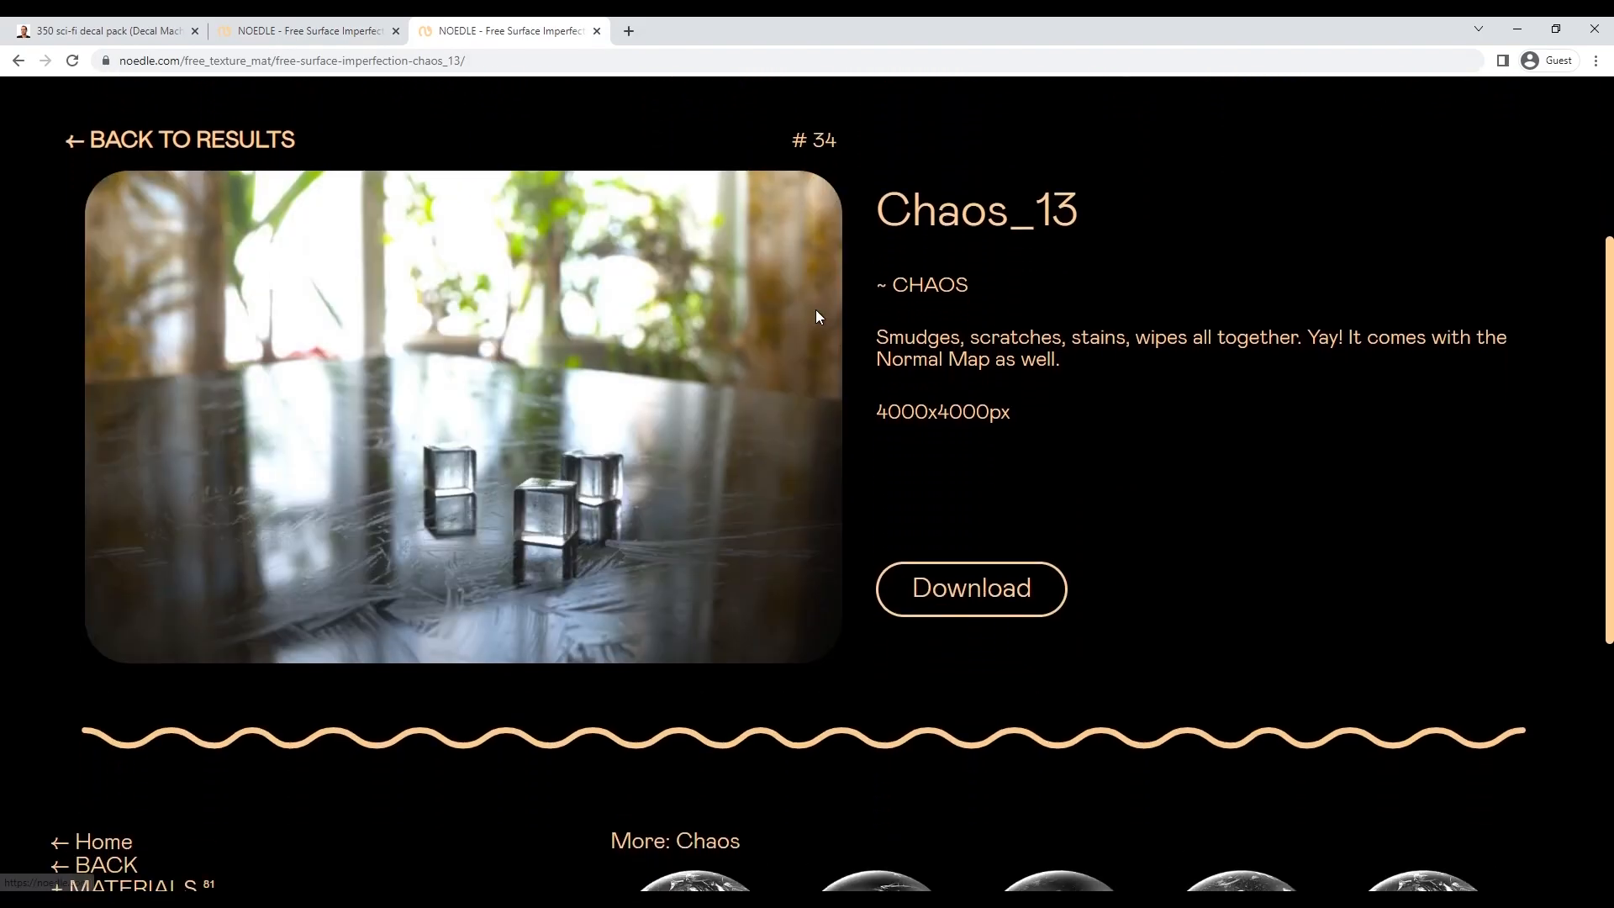
- Examine the rest of the Chaos_13 texture page and return to the 350 sci-fi decal pack page
scroll(922, 421, "down", 4)
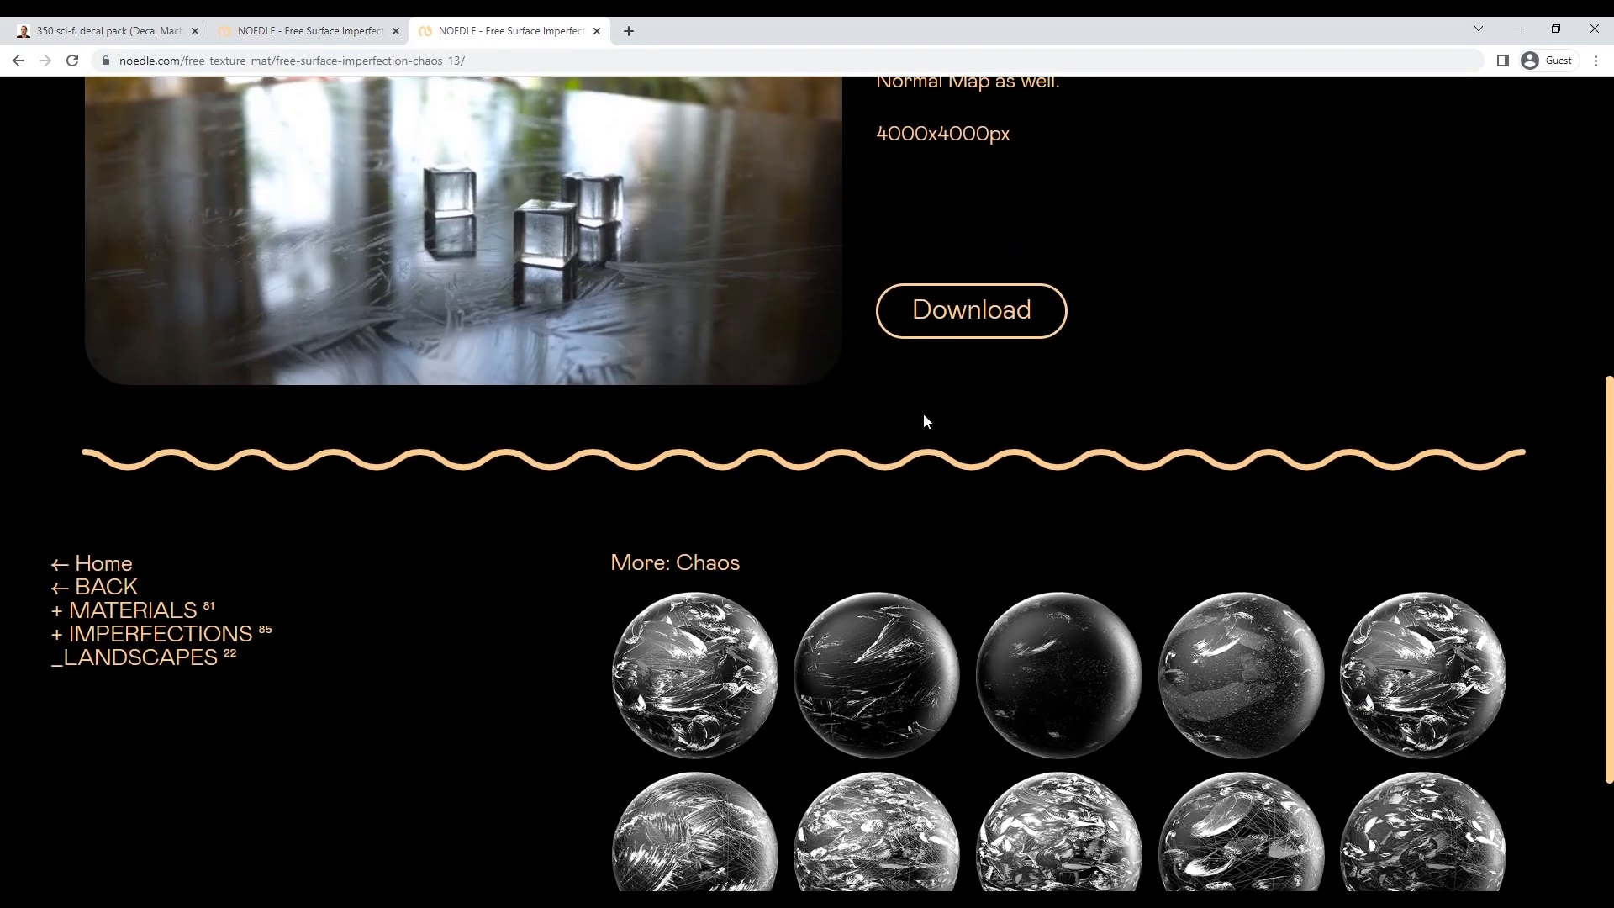
scroll(933, 429, "up", 3)
scroll(951, 480, "up", 5)
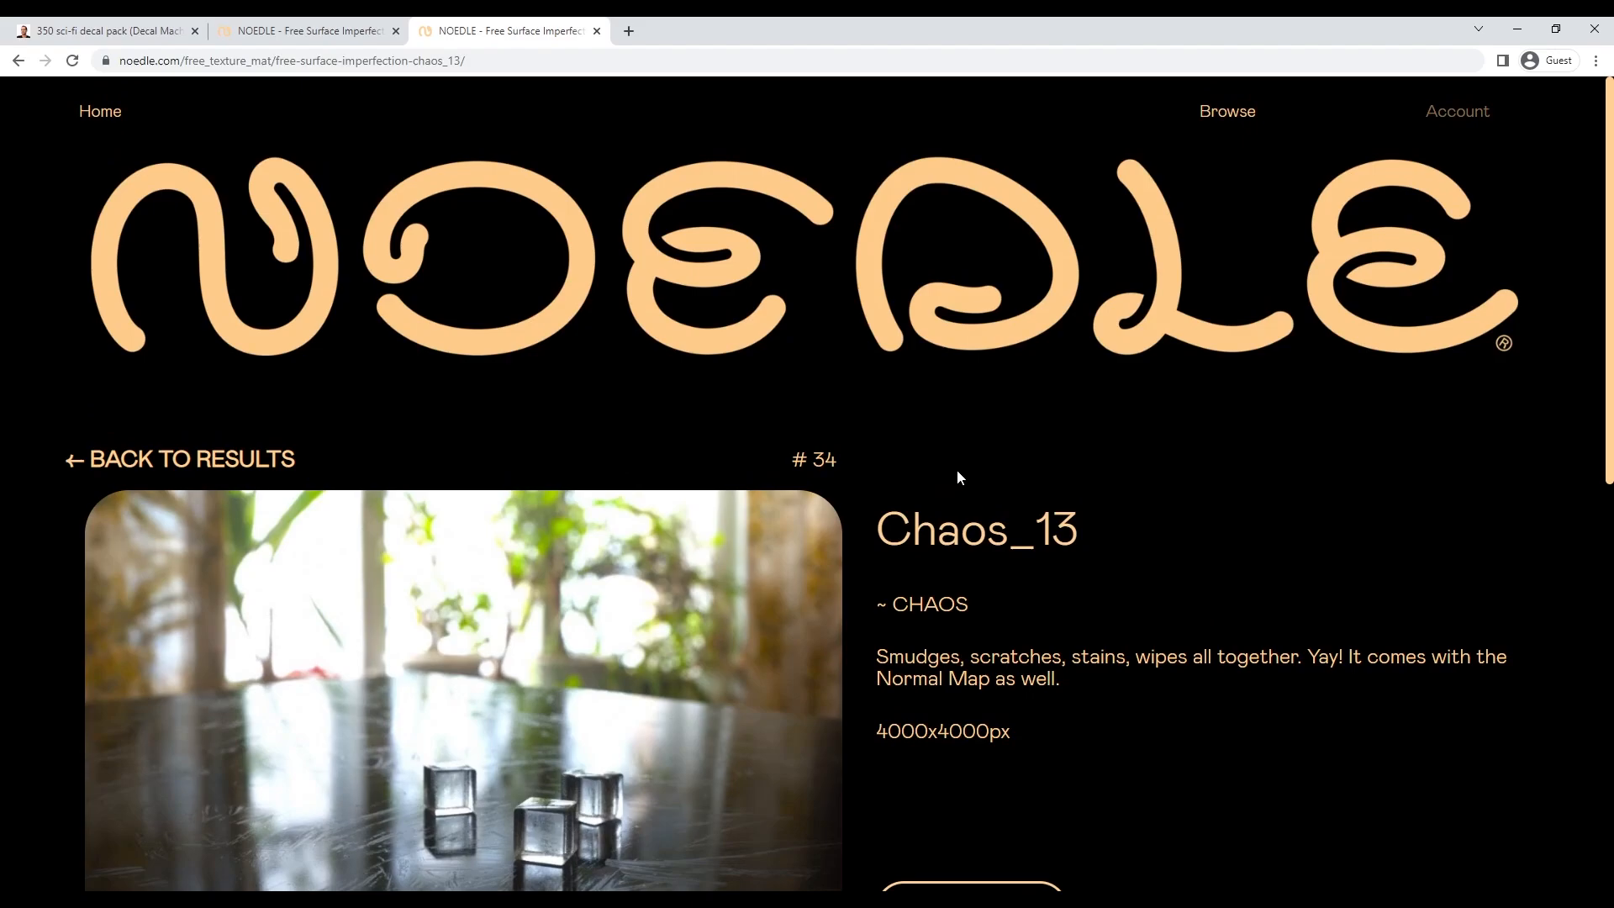
left_click(336, 31)
left_click(162, 31)
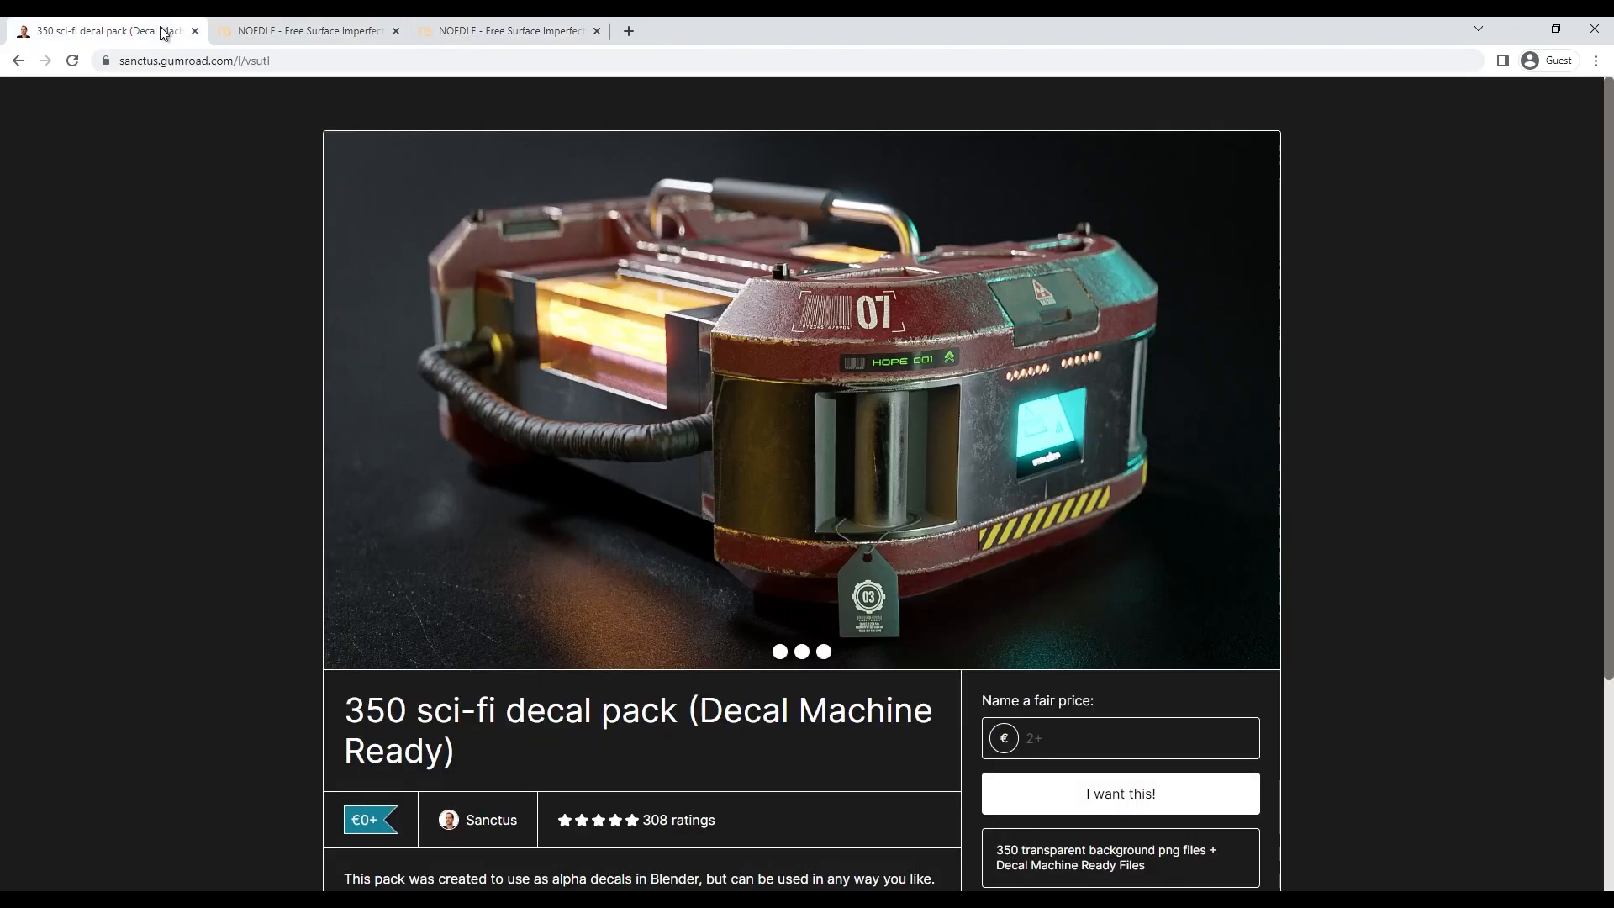
- Switch back to Substance 3D Painter and open the asset folder beside the asset library
left_click(1527, 30)
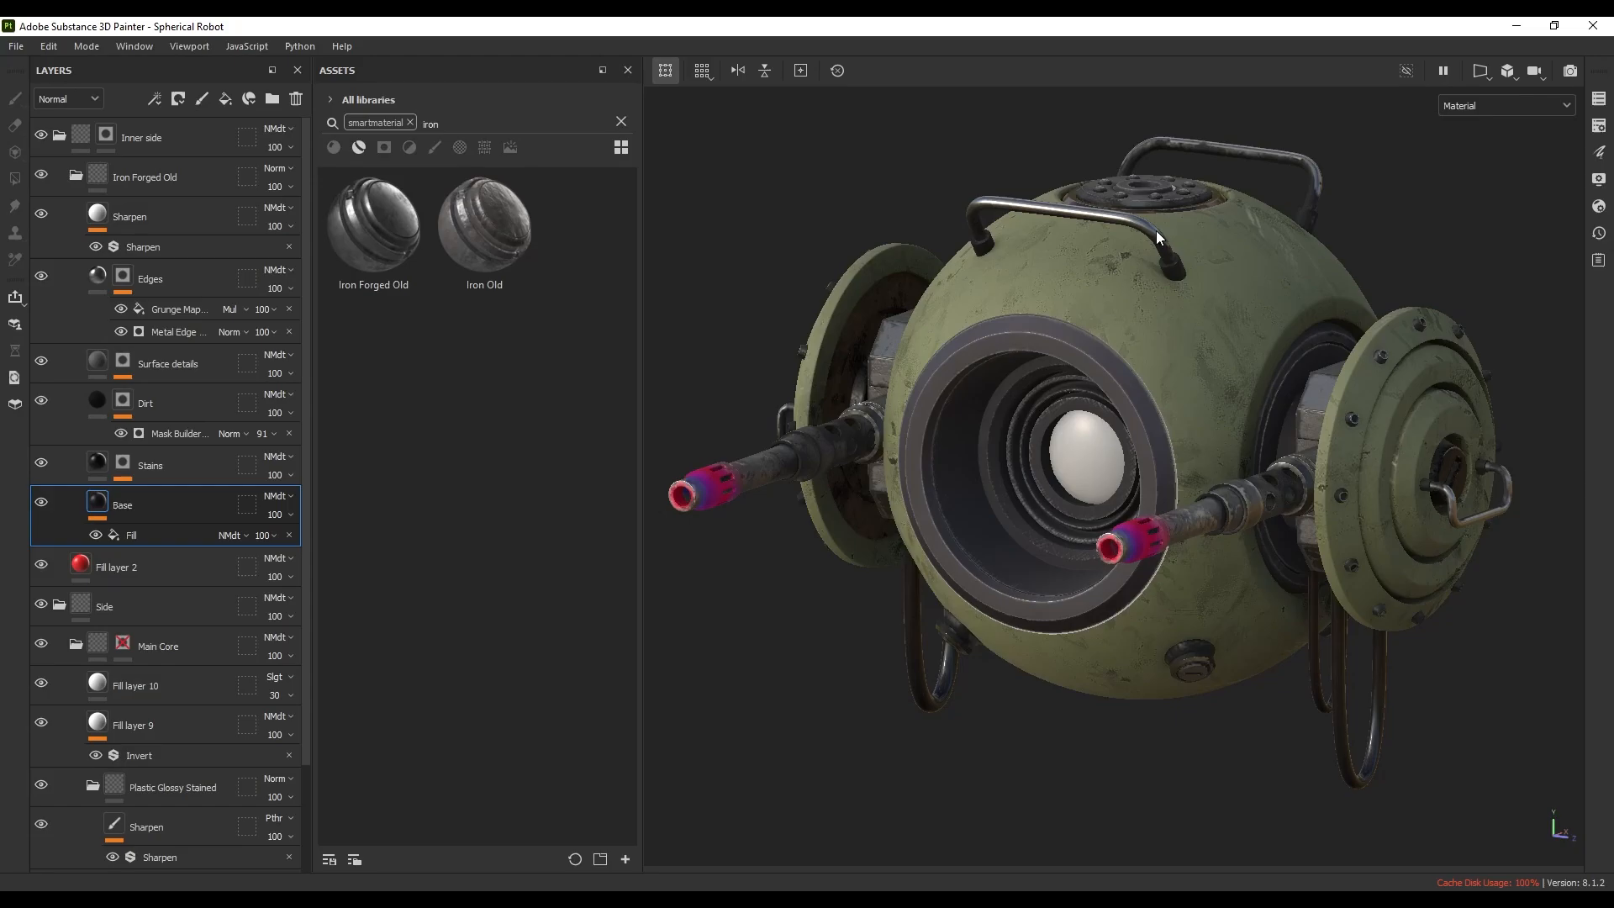
left_click_drag(1069, 333, 1095, 367, "alt")
left_click(664, 897)
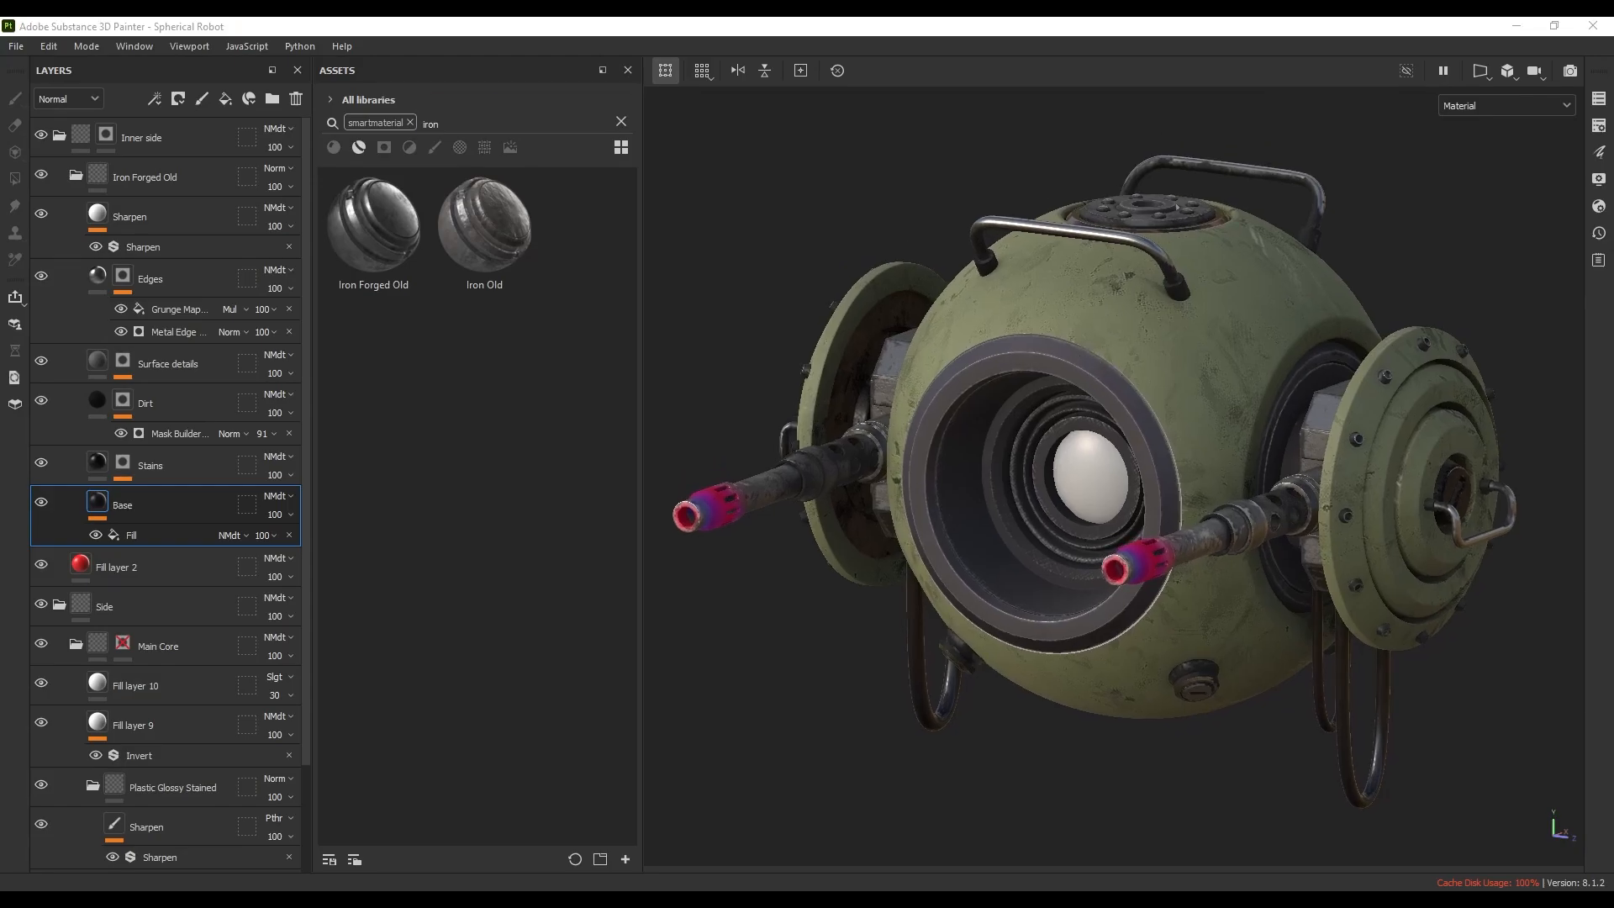
left_click_drag(822, 115, 1226, 168)
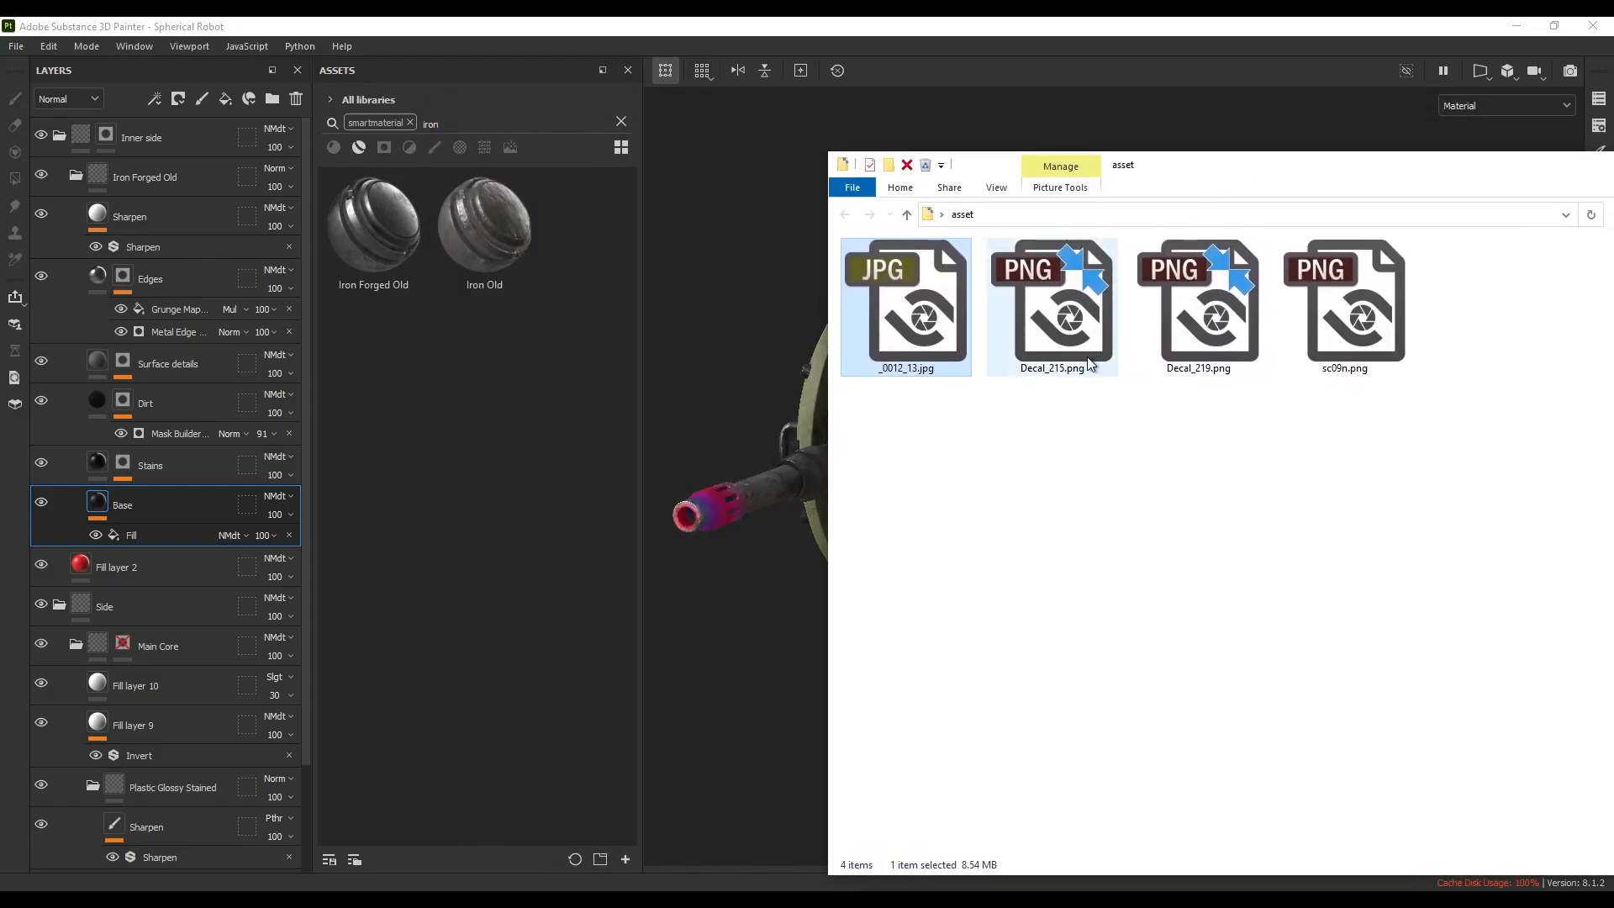
- Import Decal_215.png from the asset folder as a texture into the project 'Spherical Robot'
left_click_drag(1076, 336, 545, 427)
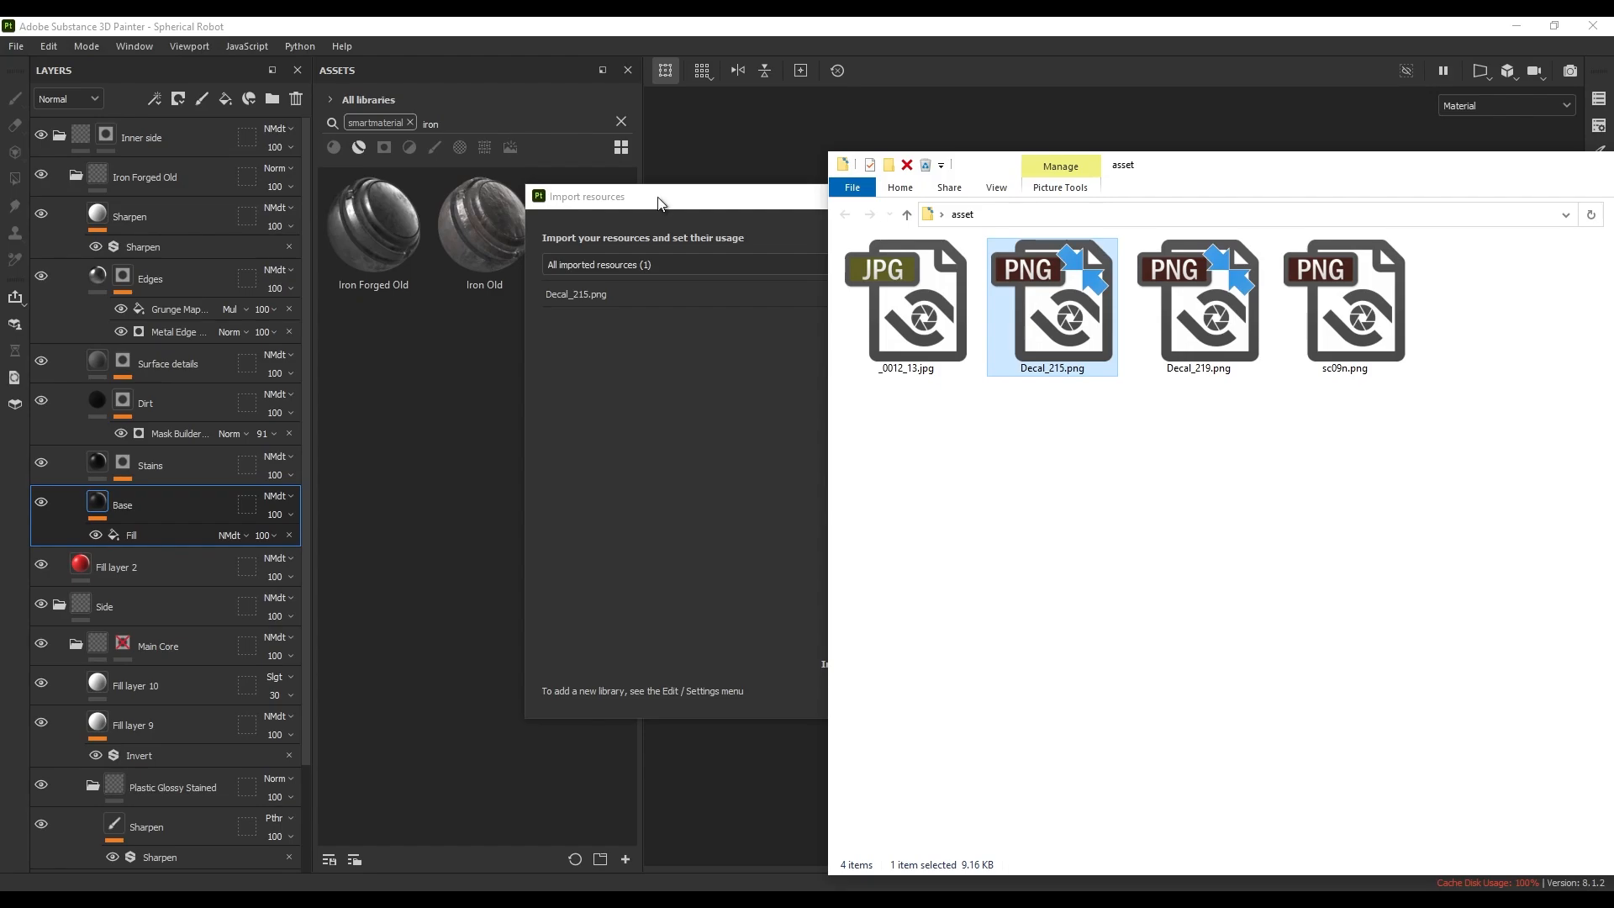
left_click(711, 225)
left_click(1029, 293)
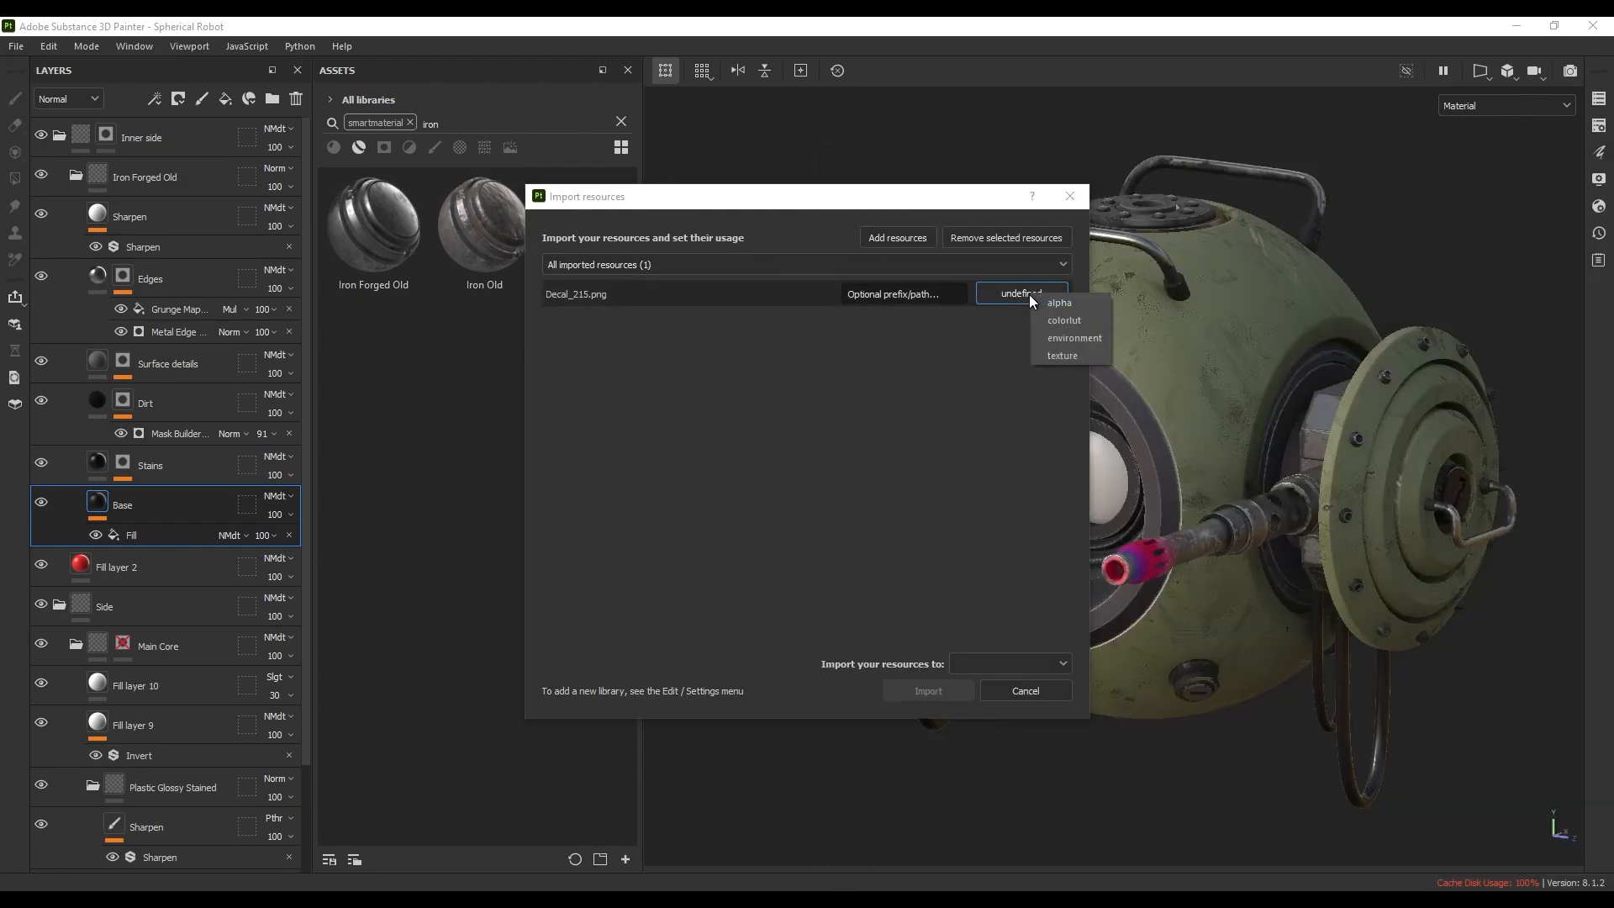
left_click(1056, 356)
left_click(991, 664)
left_click(991, 698)
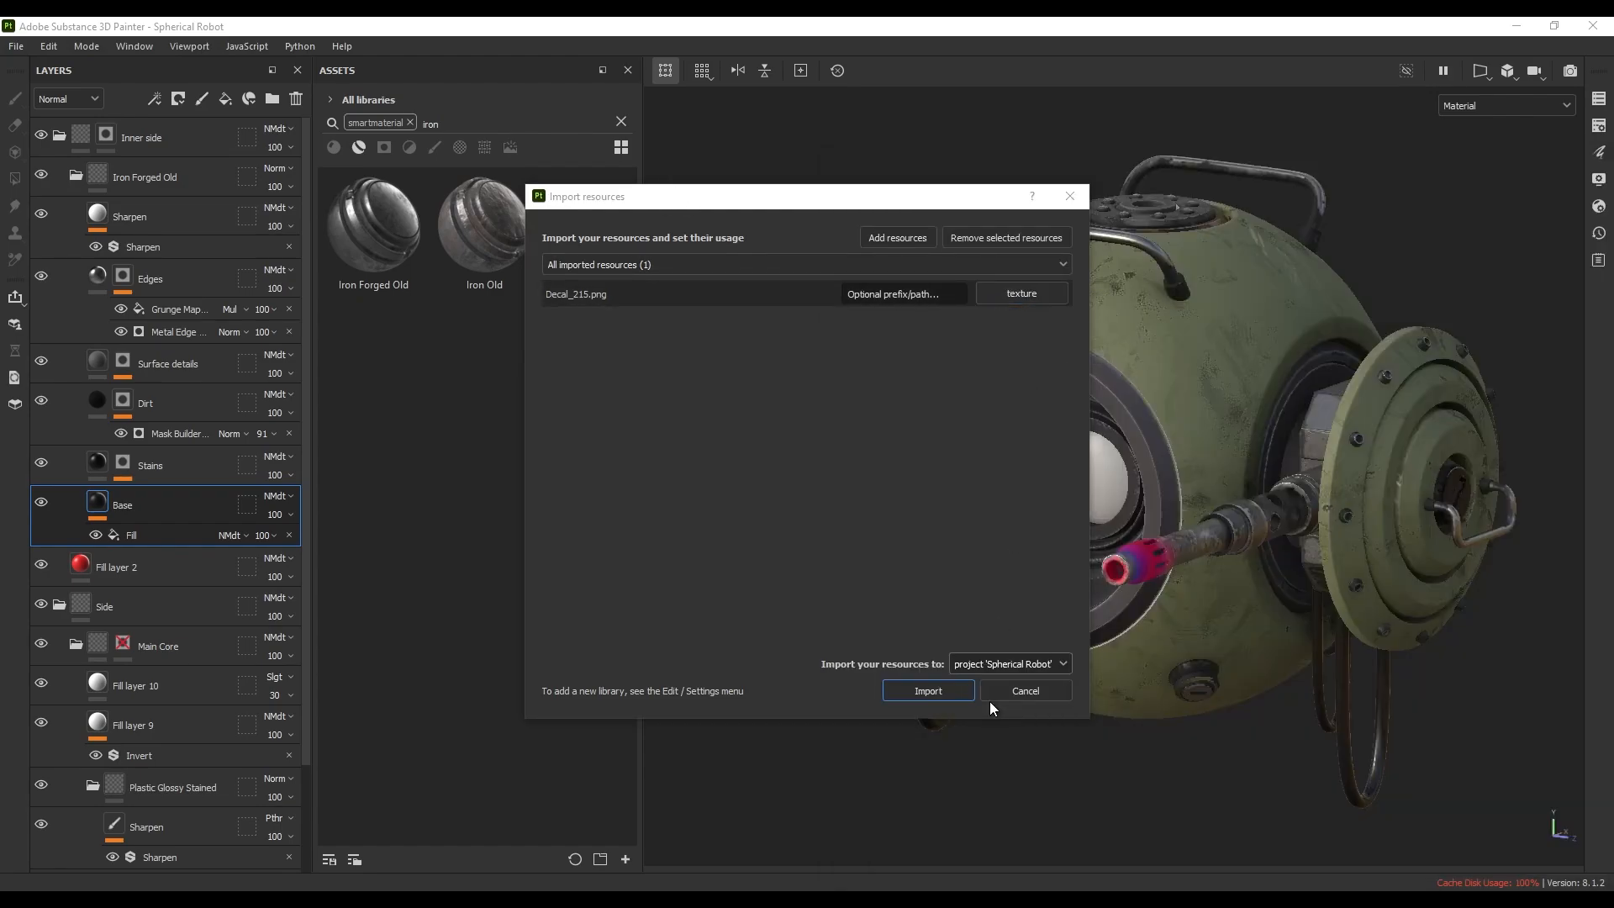
left_click(930, 690)
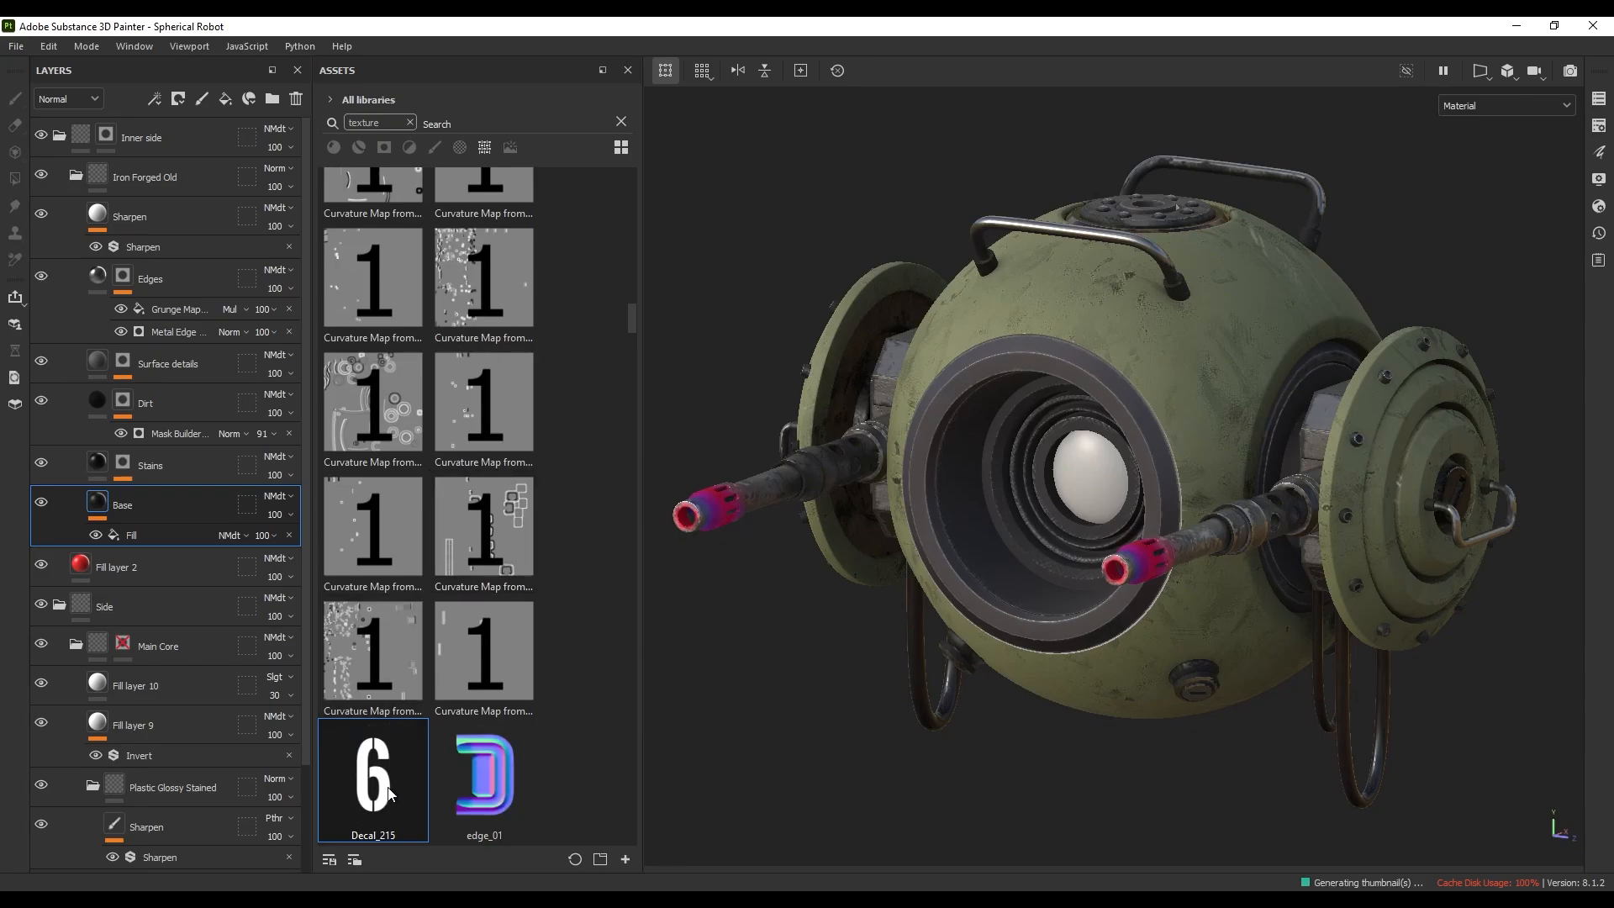
- Import Decal_219.png from the asset folder as a texture
left_click(373, 886)
left_click_drag(1197, 311, 532, 561)
left_click(710, 200)
left_click(1031, 295)
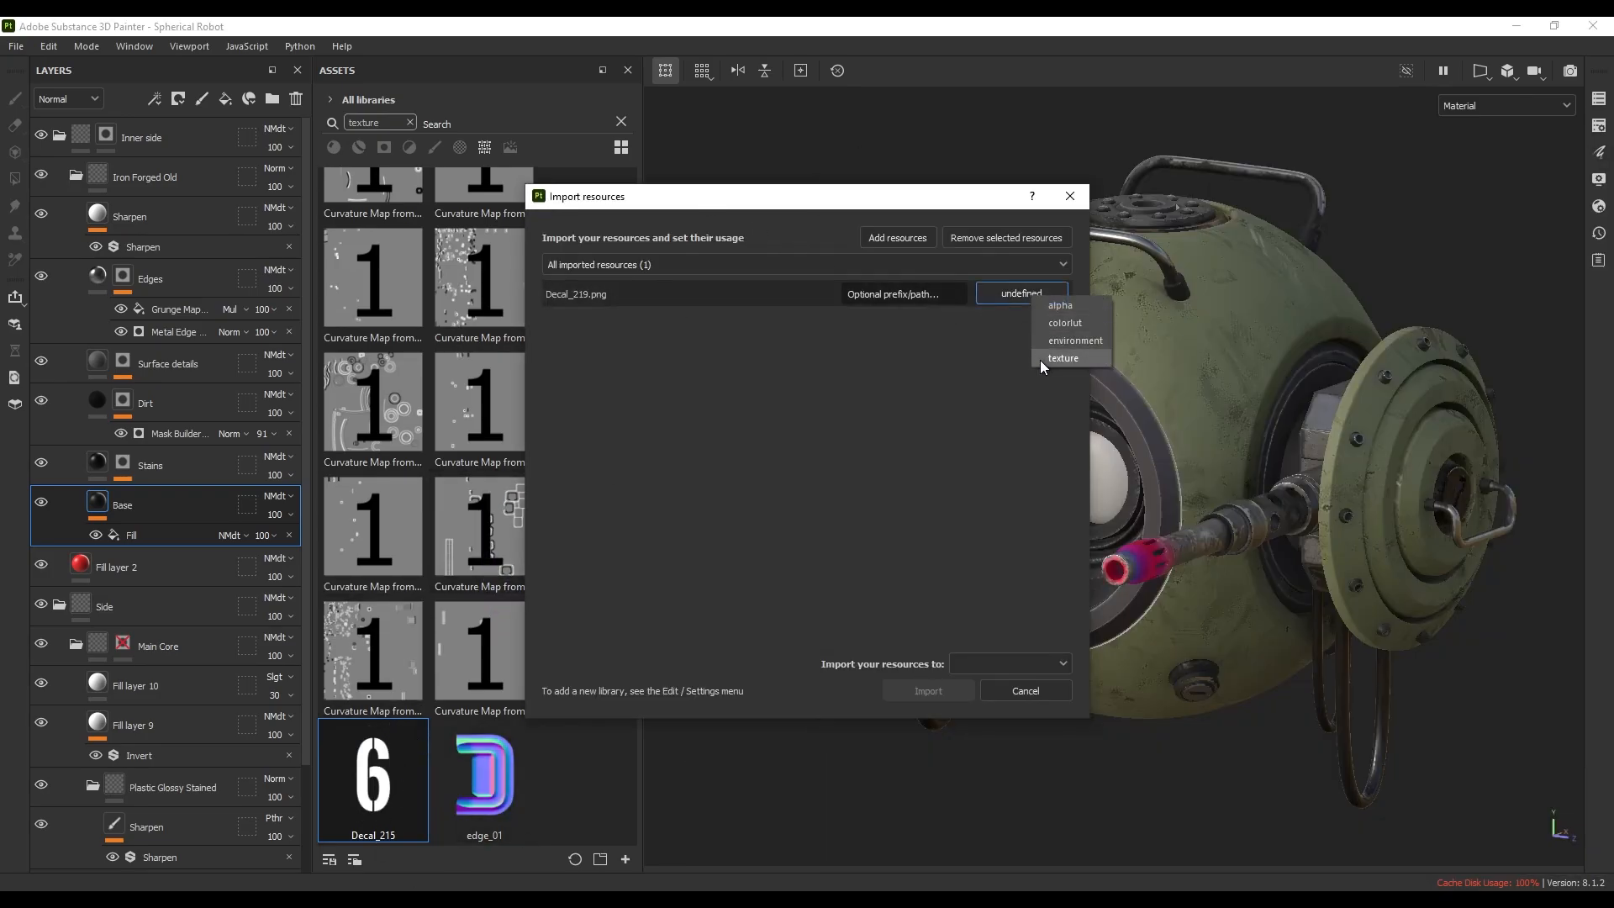
left_click(1040, 358)
left_click(1009, 663)
left_click(1001, 709)
left_click(928, 690)
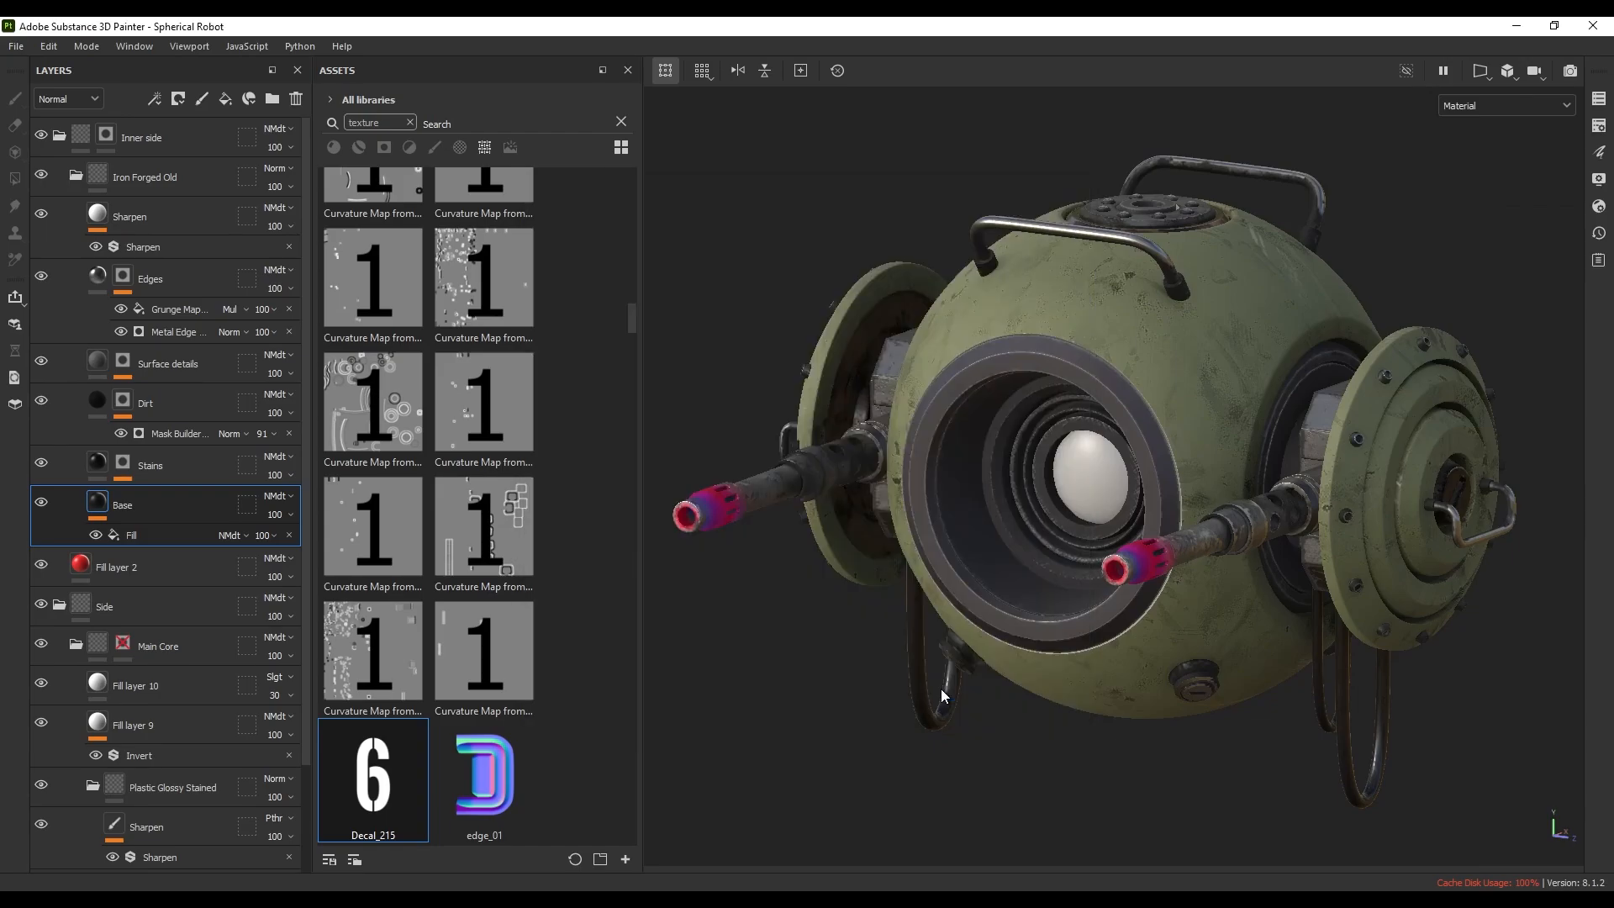
- In the Core texture set, add a paint layer above Fill layer 10 in the Main Core folder and turn symmetry off
scroll(1044, 435, "down", 3)
left_click_drag(1057, 434, 1038, 430, "alt")
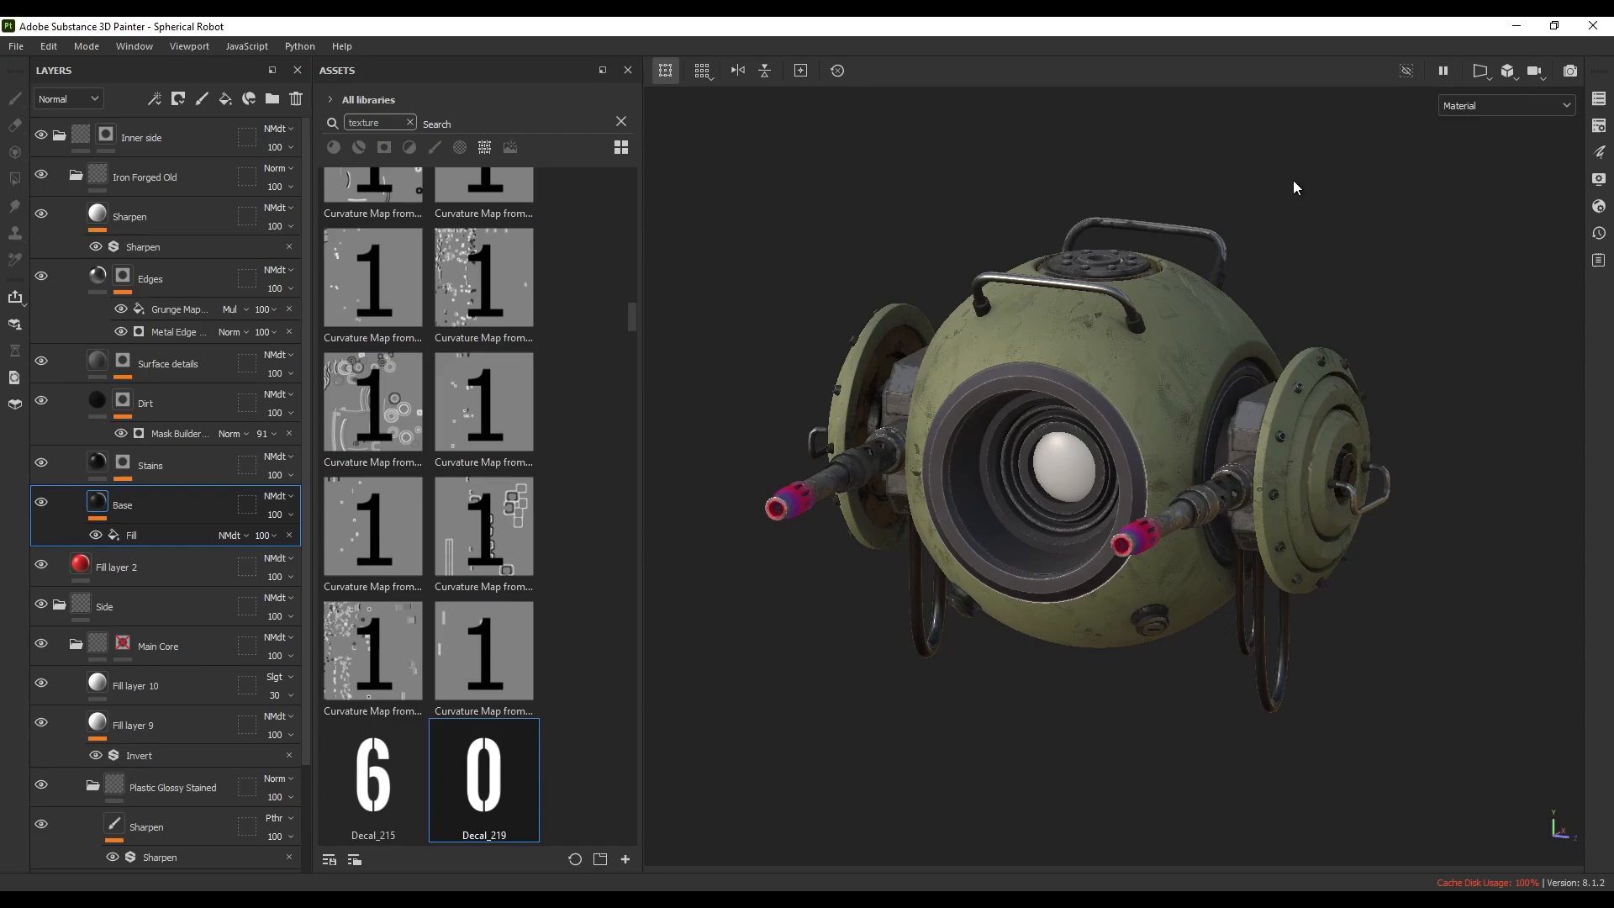
left_click(1599, 100)
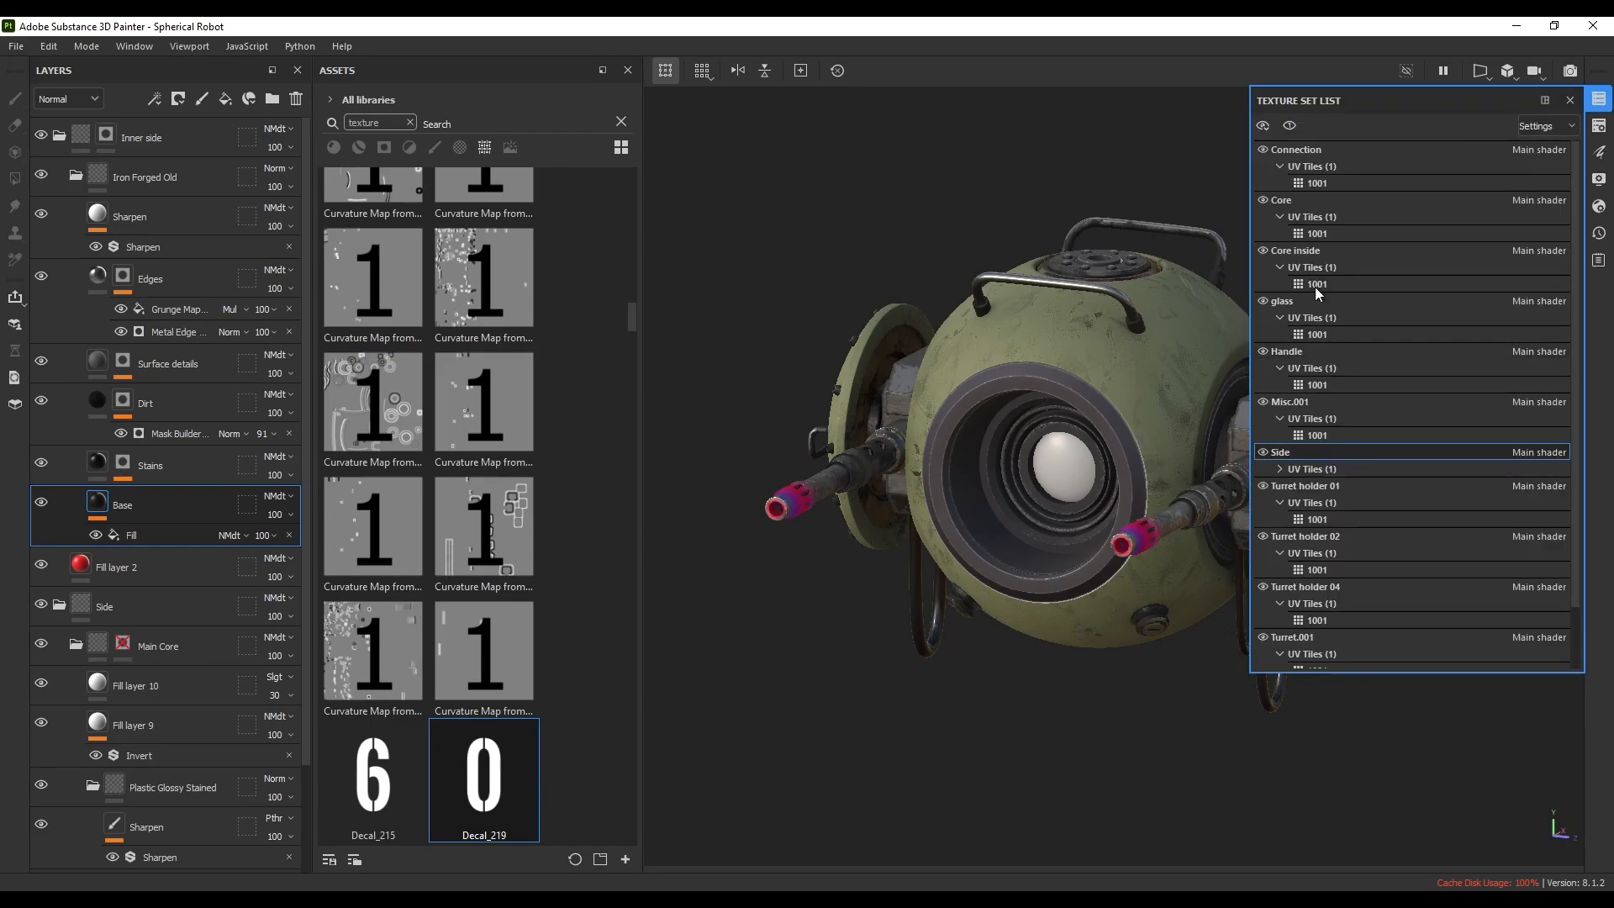
left_click(1293, 211)
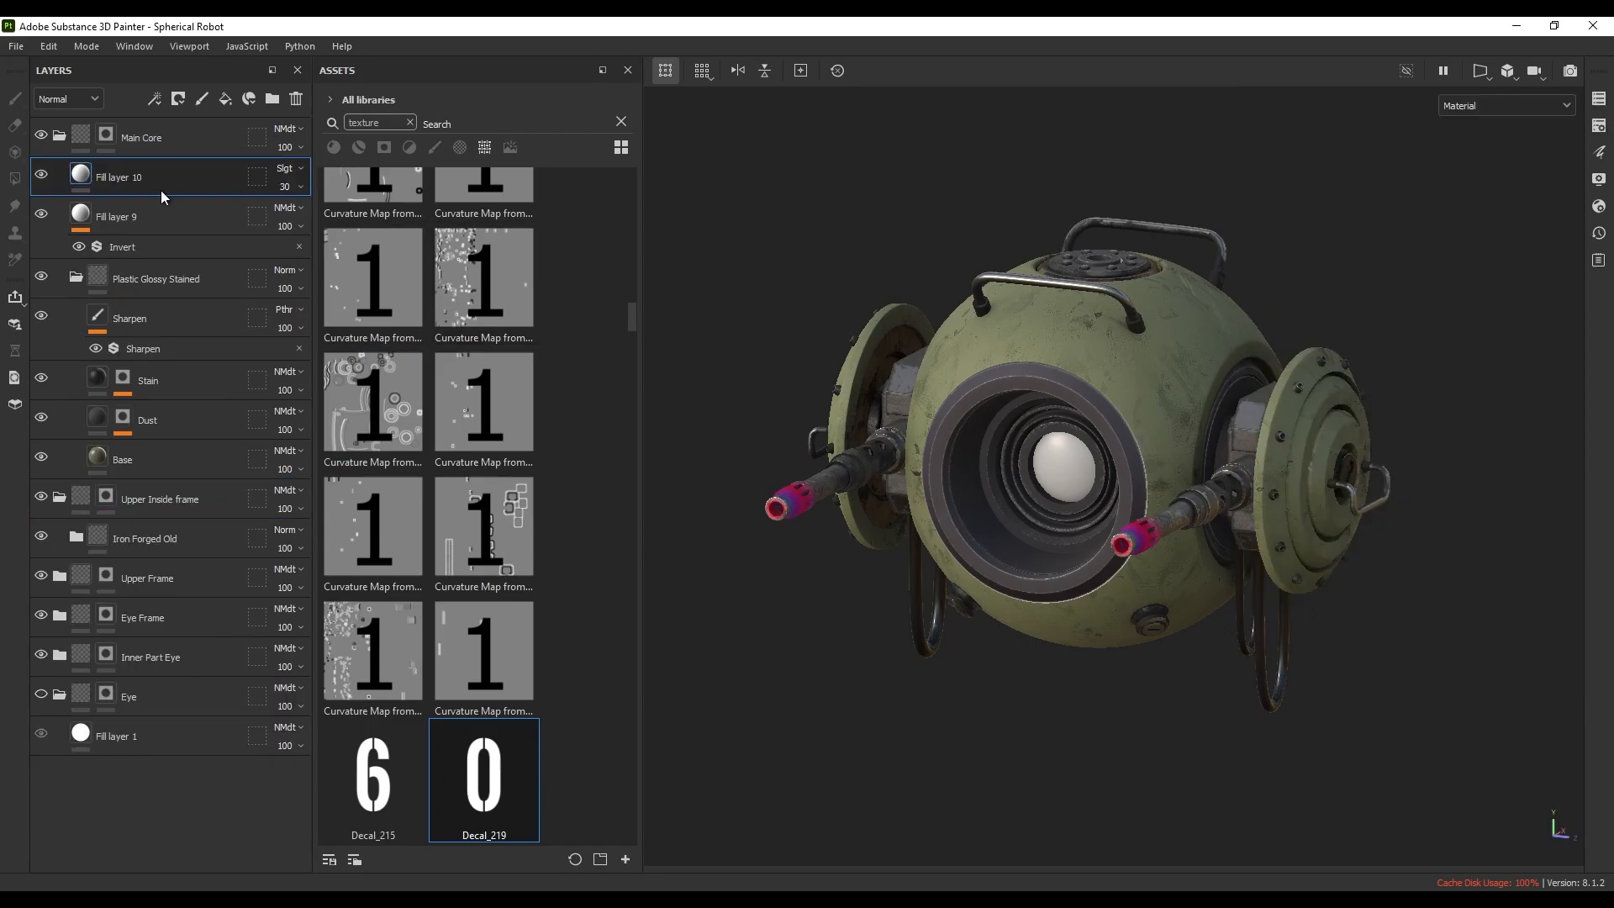
left_click(138, 168)
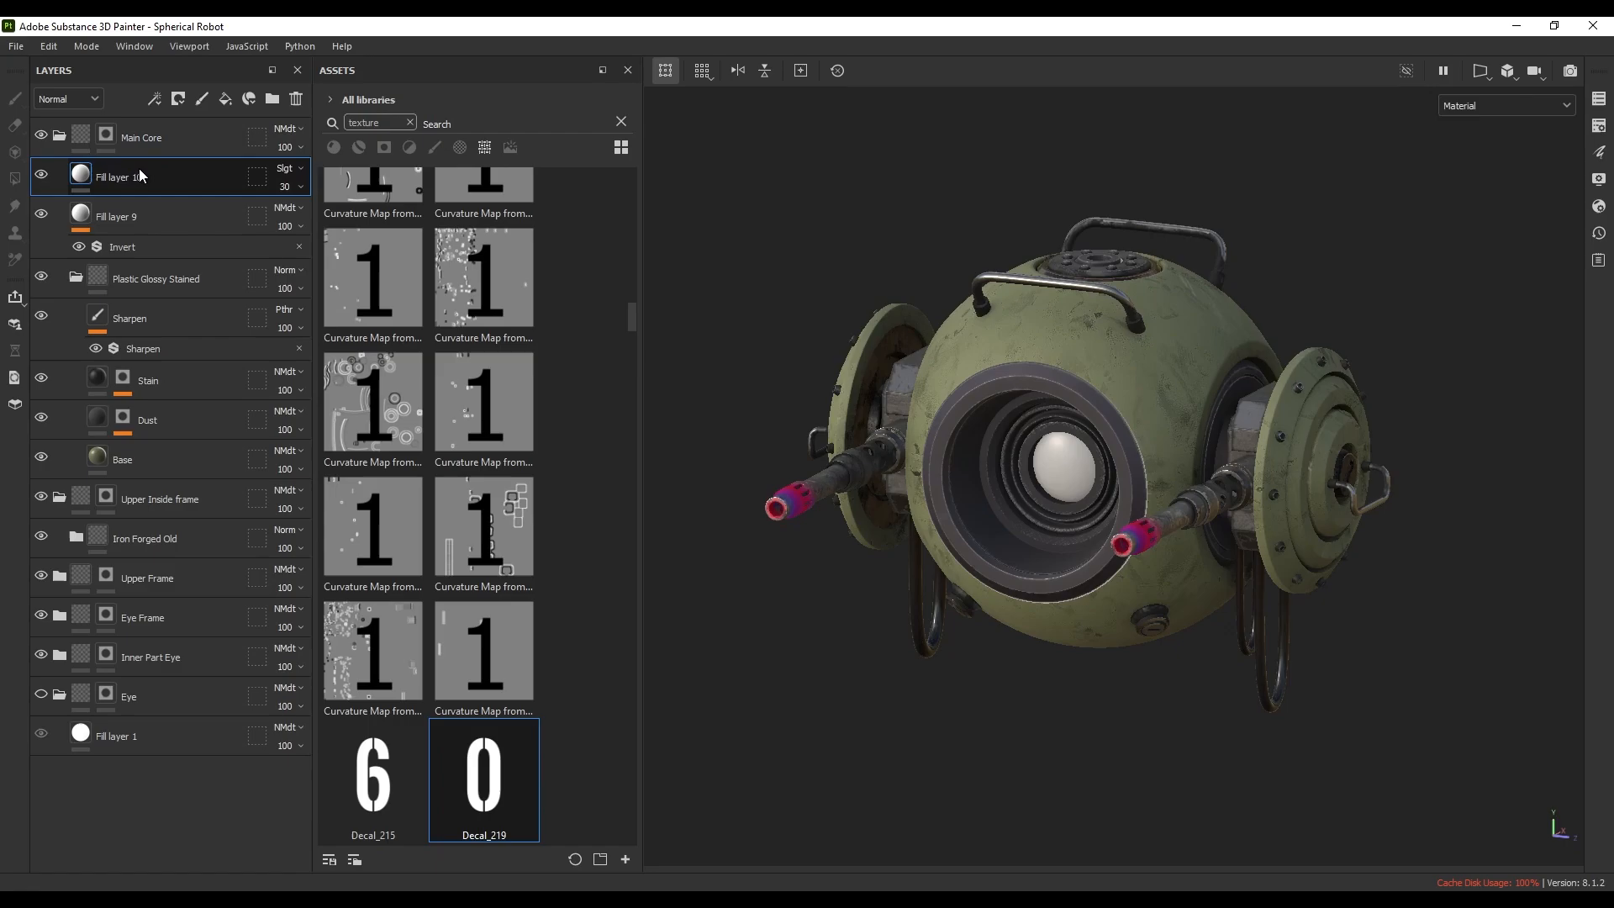
left_click(200, 100)
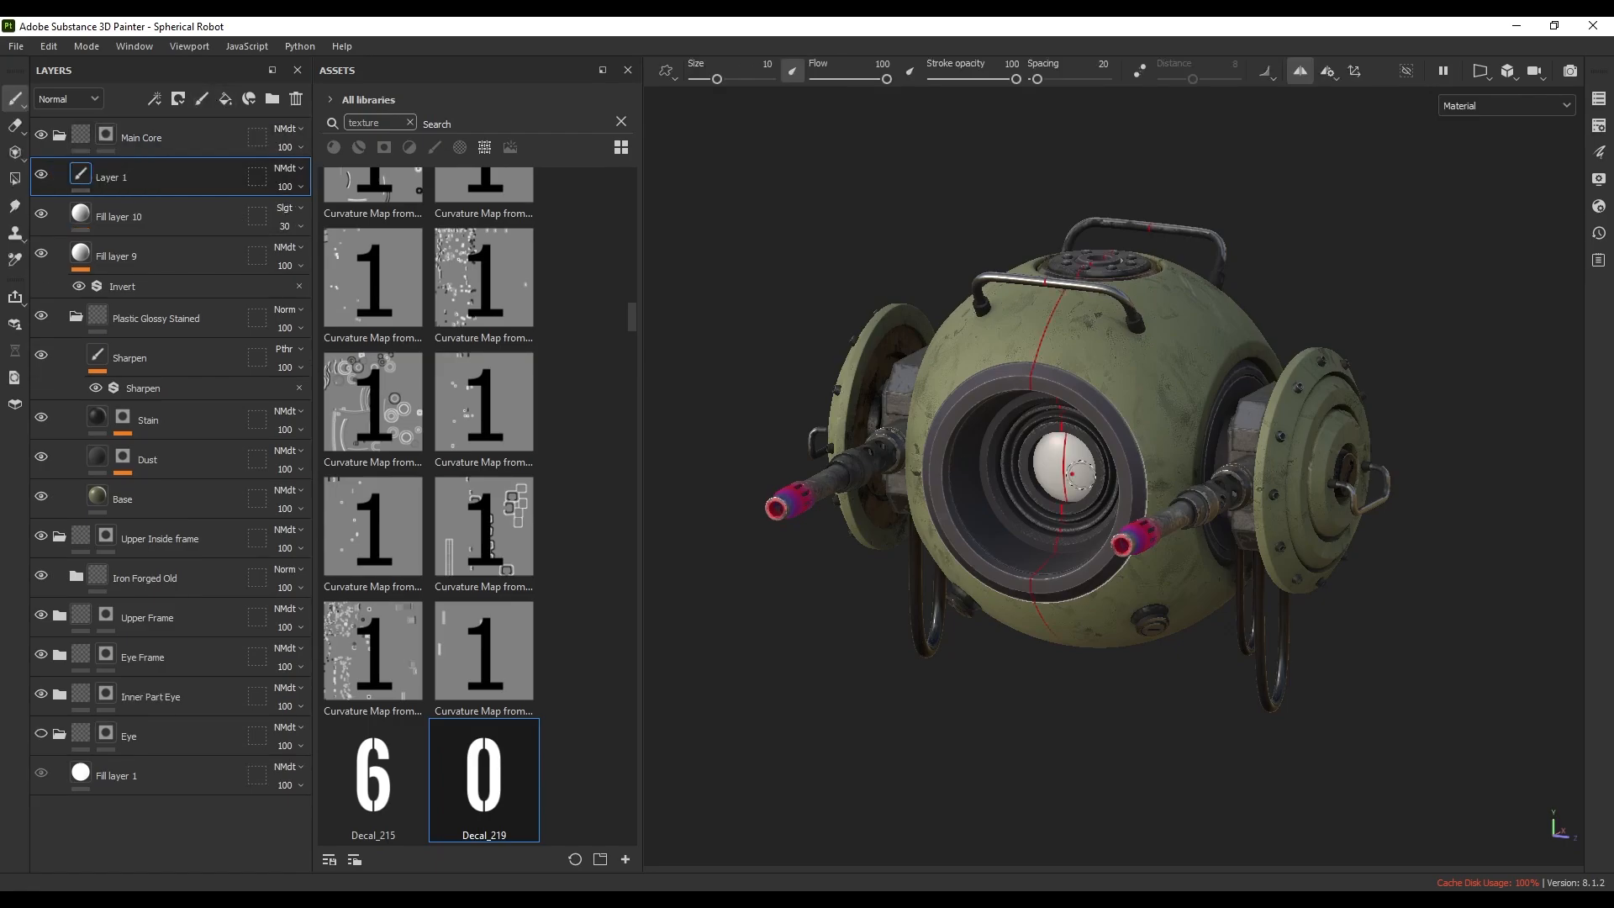
left_click_drag(1056, 433, 1089, 260, "alt")
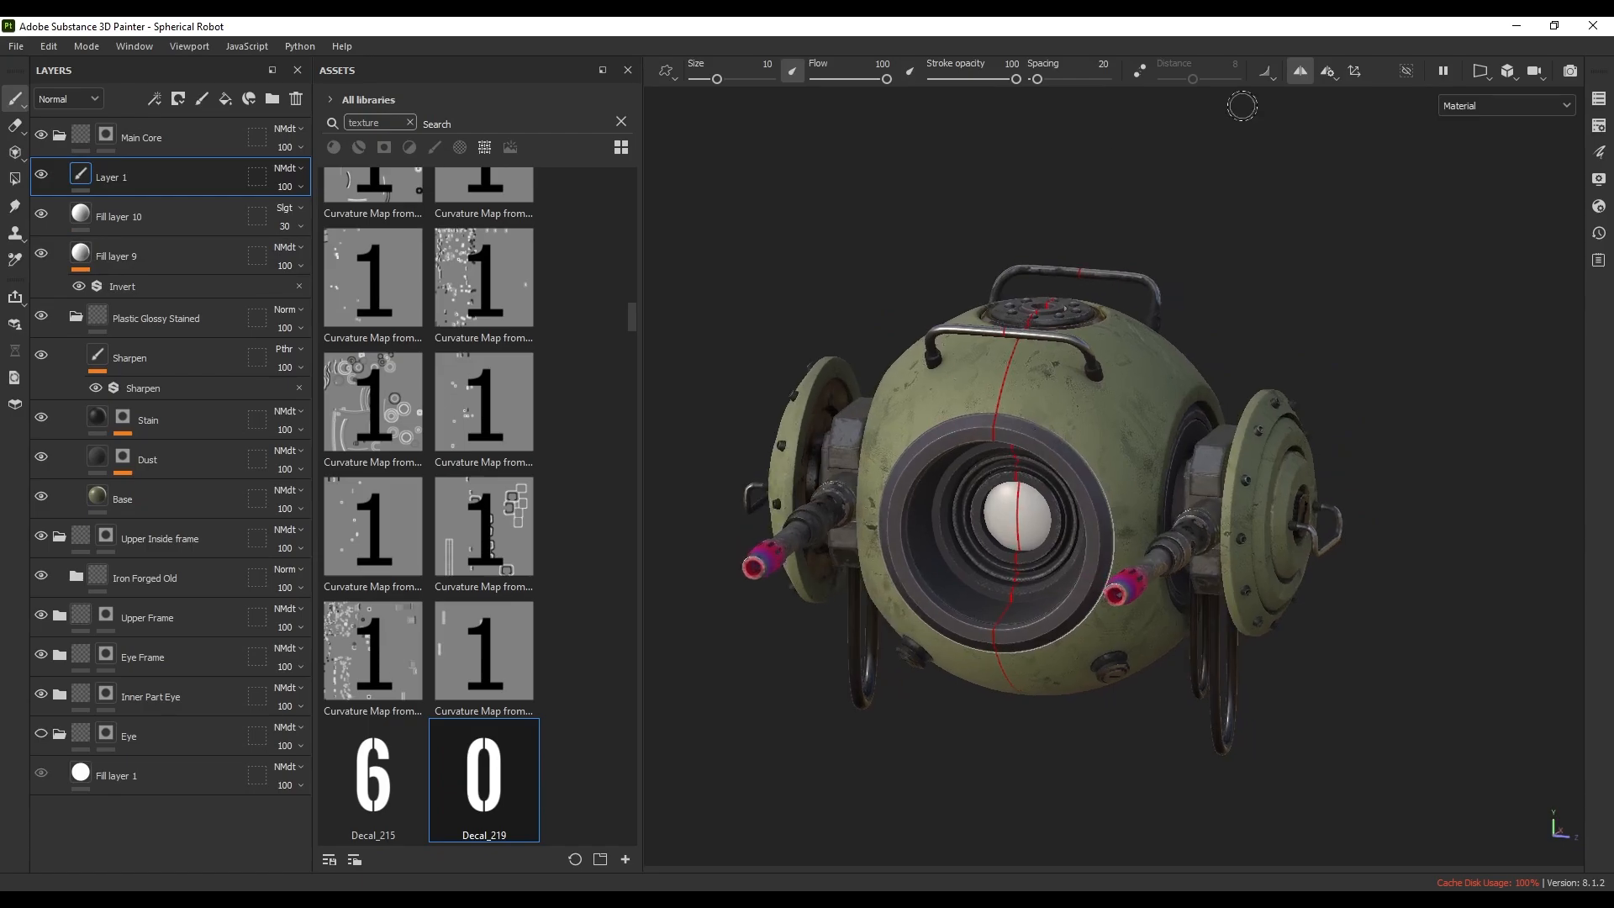
left_click(1300, 71)
- Set the paint brush's base color to the Decal_219 texture and remove its alpha shape
scroll(1046, 357, "up", 3)
left_click_drag(1007, 338, 1010, 380, "alt")
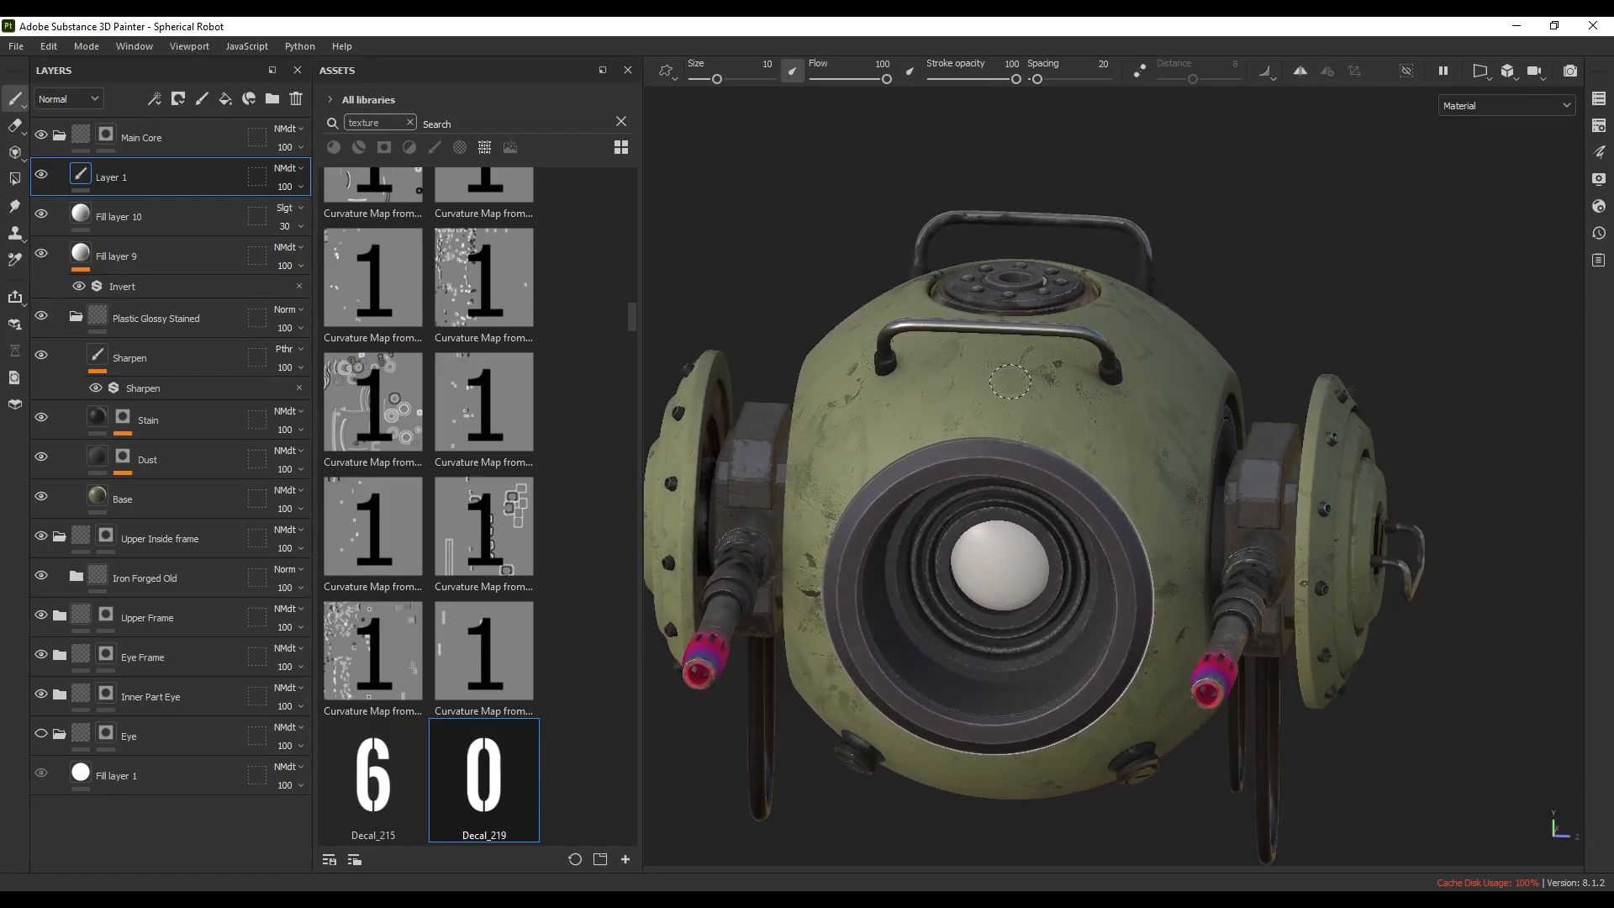
right_click(1008, 384)
scroll(1084, 498, "down", 3)
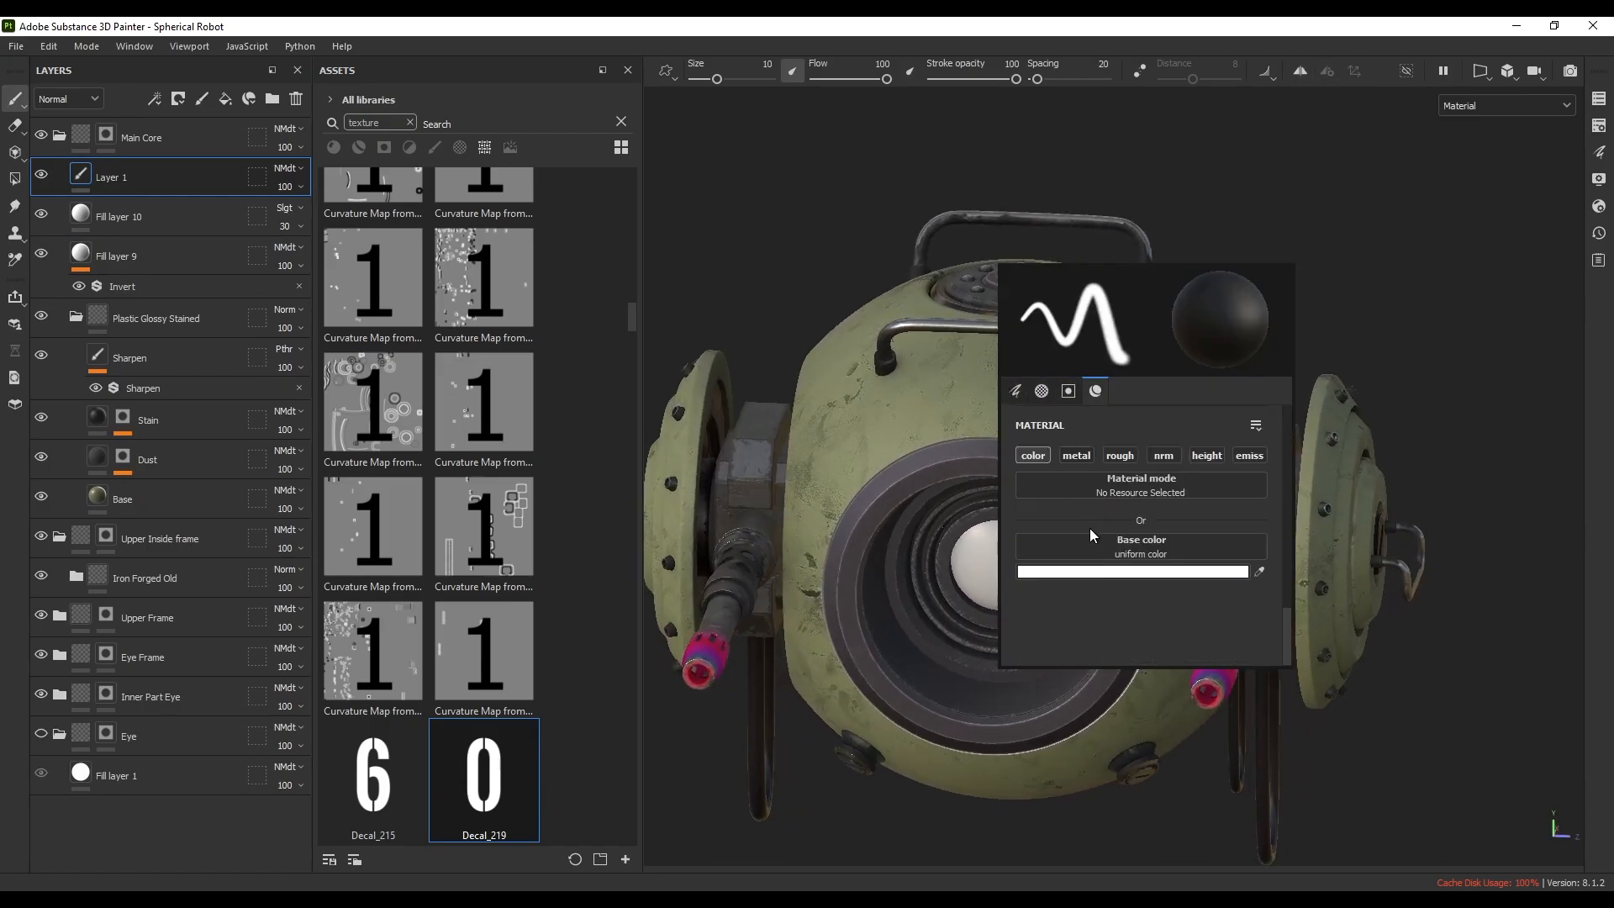
left_click_drag(490, 786, 1171, 544)
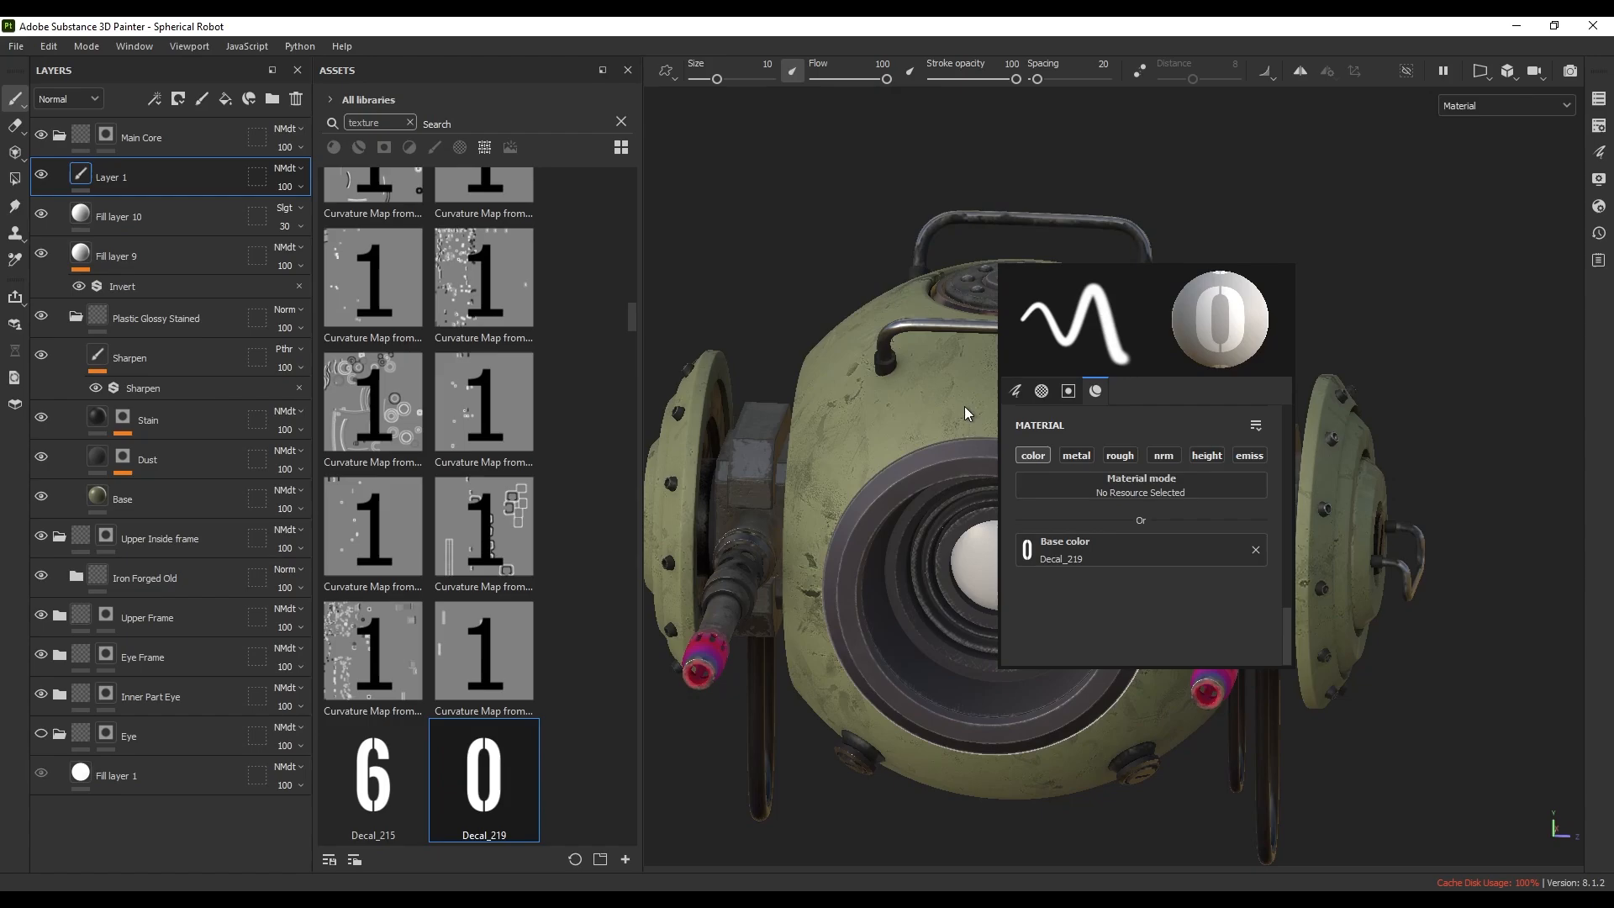
scroll(1087, 509, "up", 6)
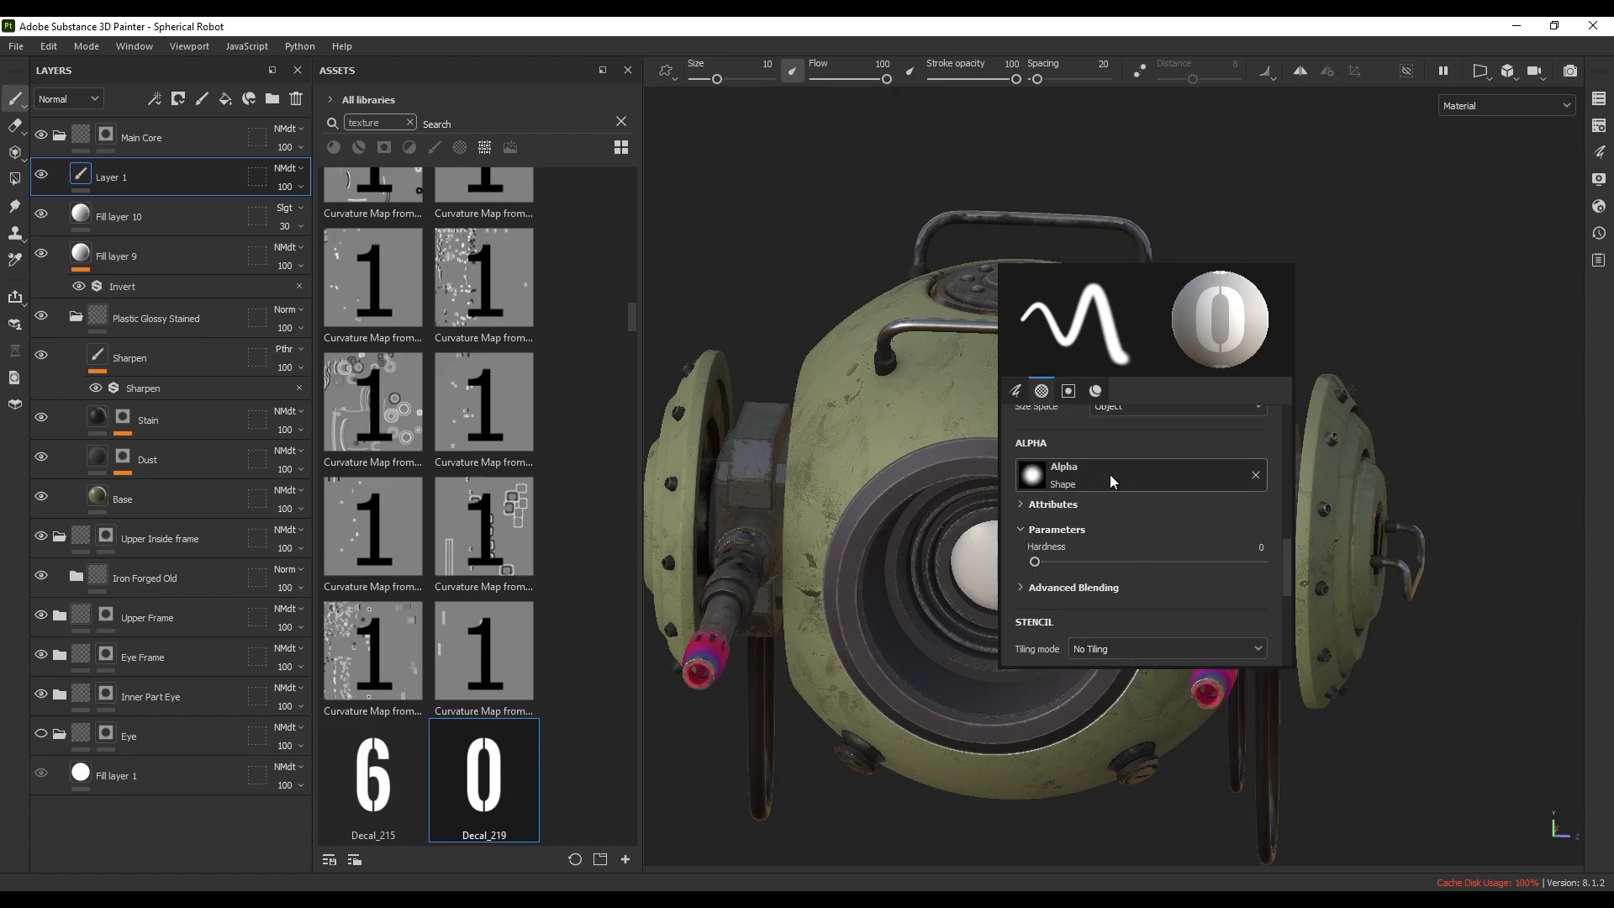
left_click(1256, 476)
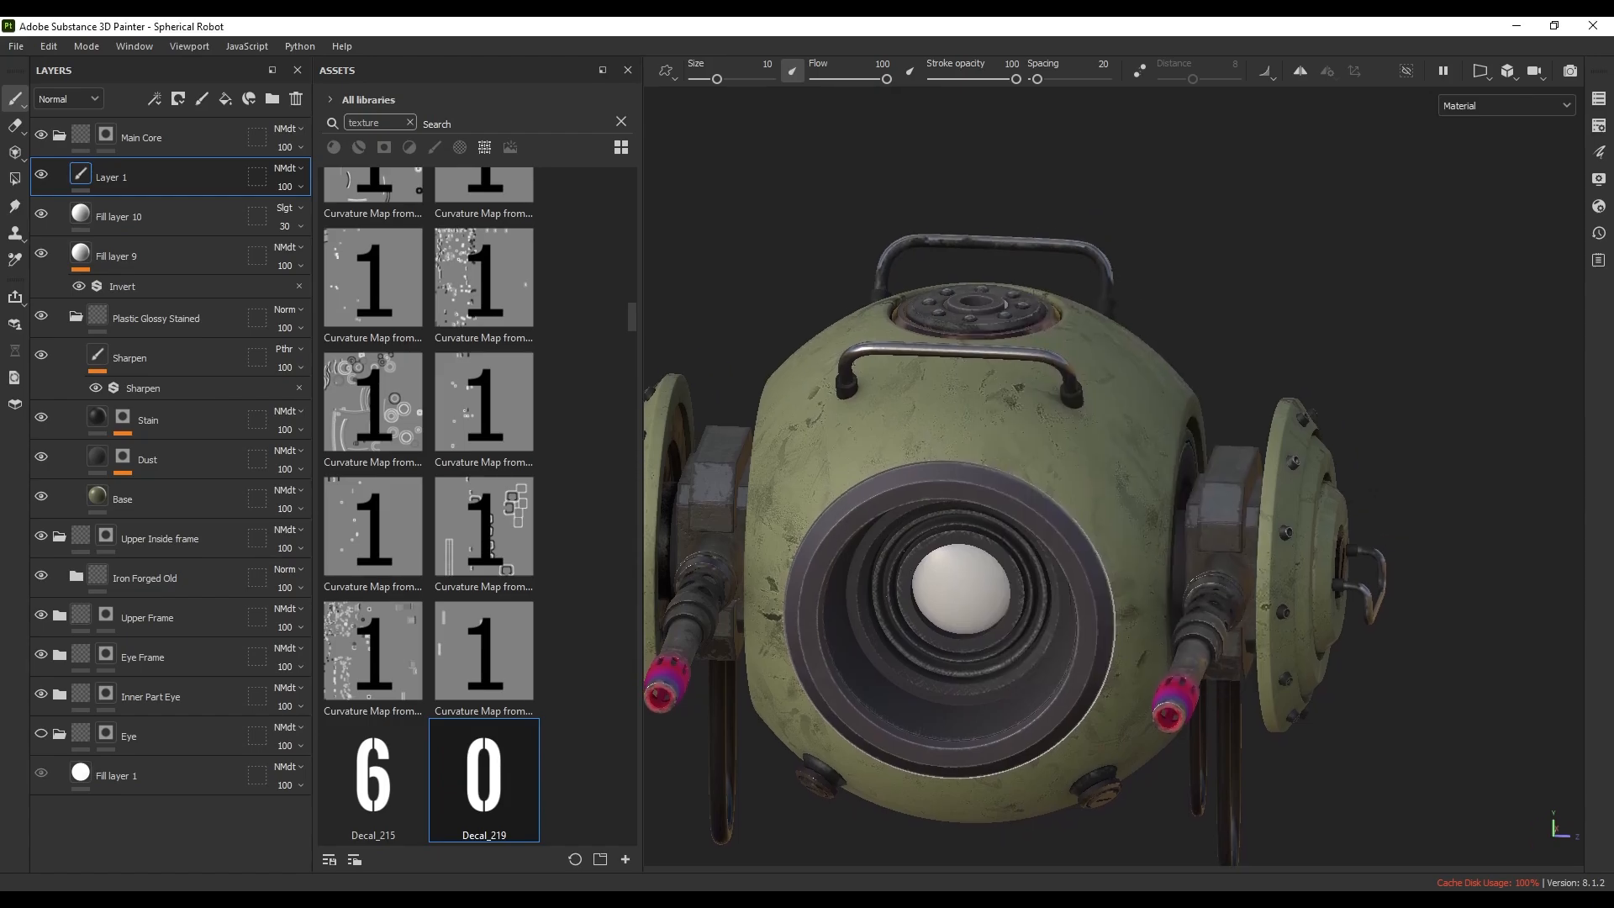
- Try stamping the 0 decal at brush size 10 on the core between the front handle and the eye frame
left_click_drag(915, 480, 915, 501, "alt")
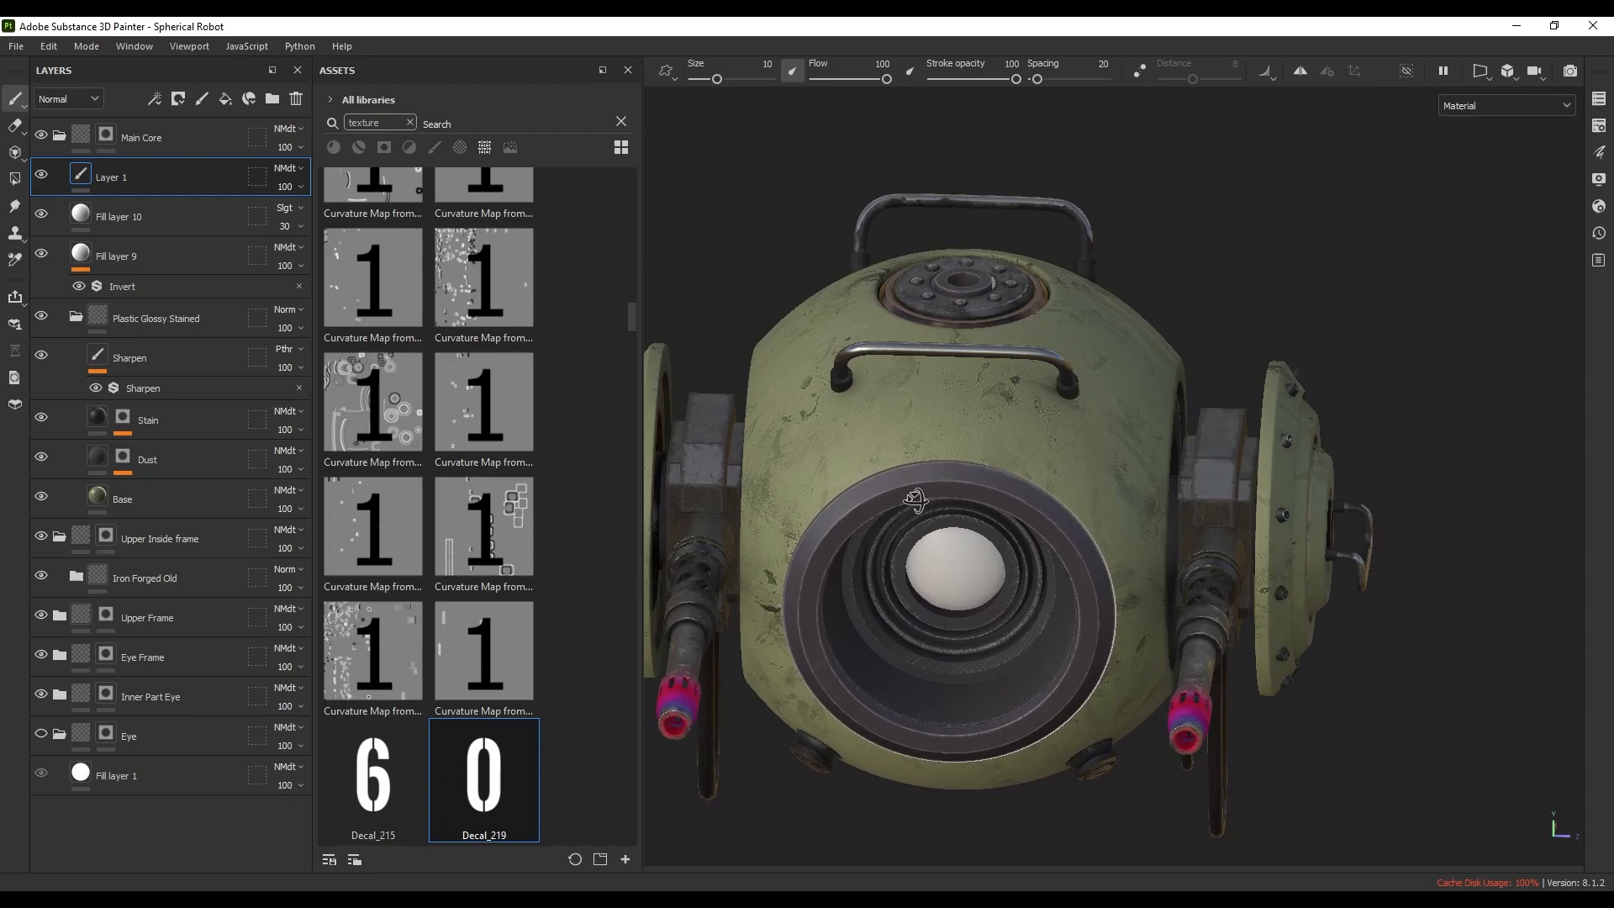
left_click(916, 415)
scroll(924, 446, "up", 3)
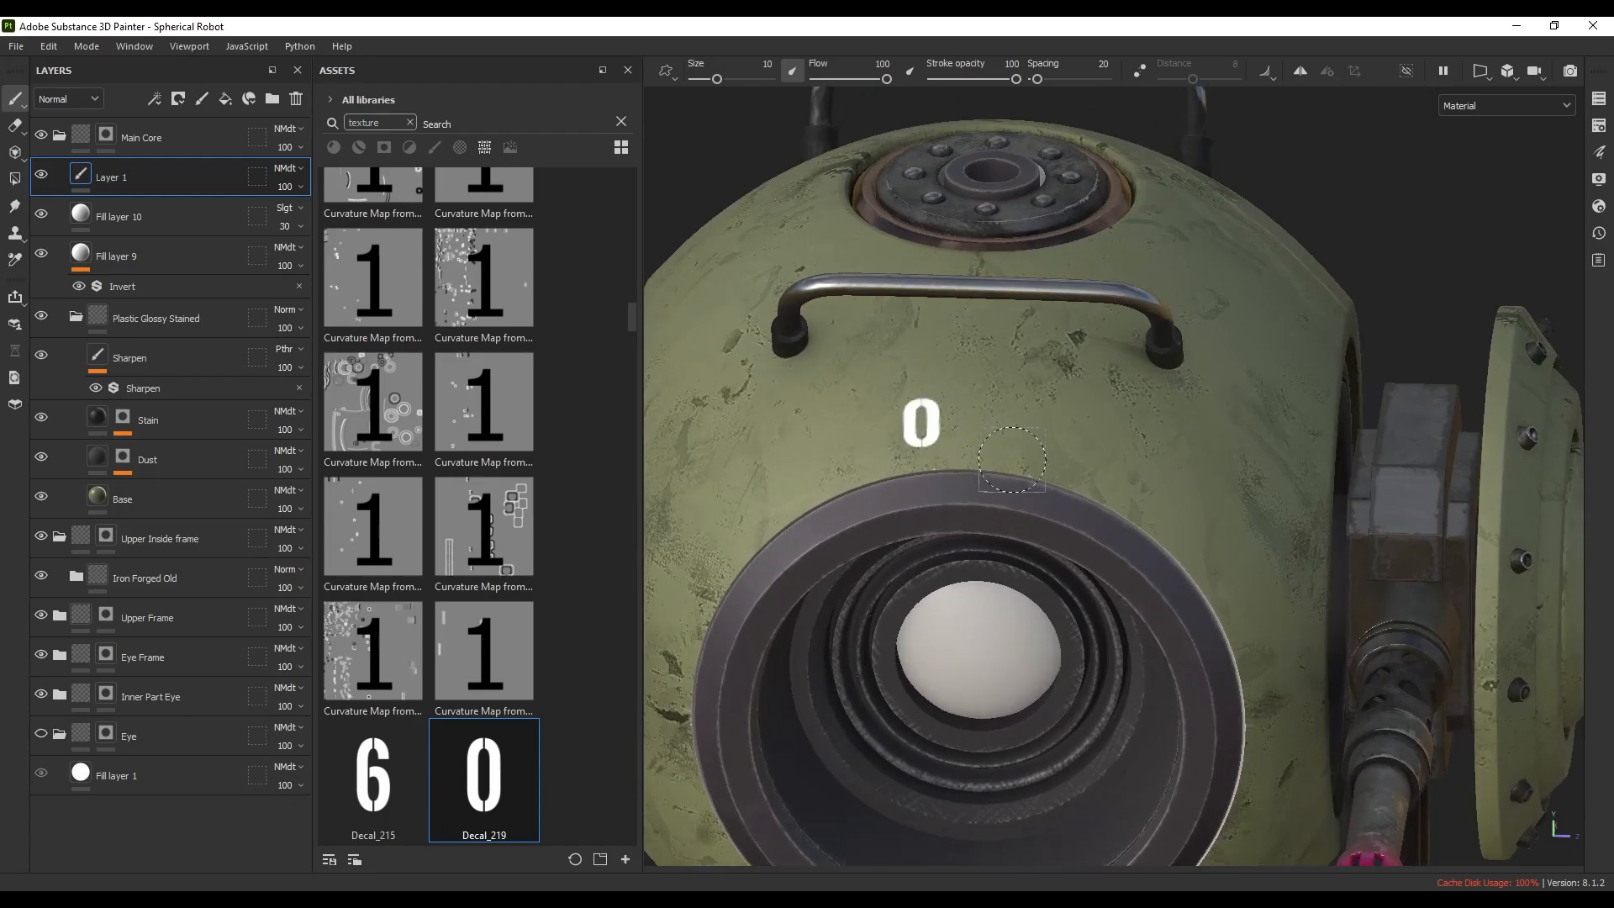
left_click_drag(925, 454, 971, 575, "alt")
scroll(932, 534, "down", 3)
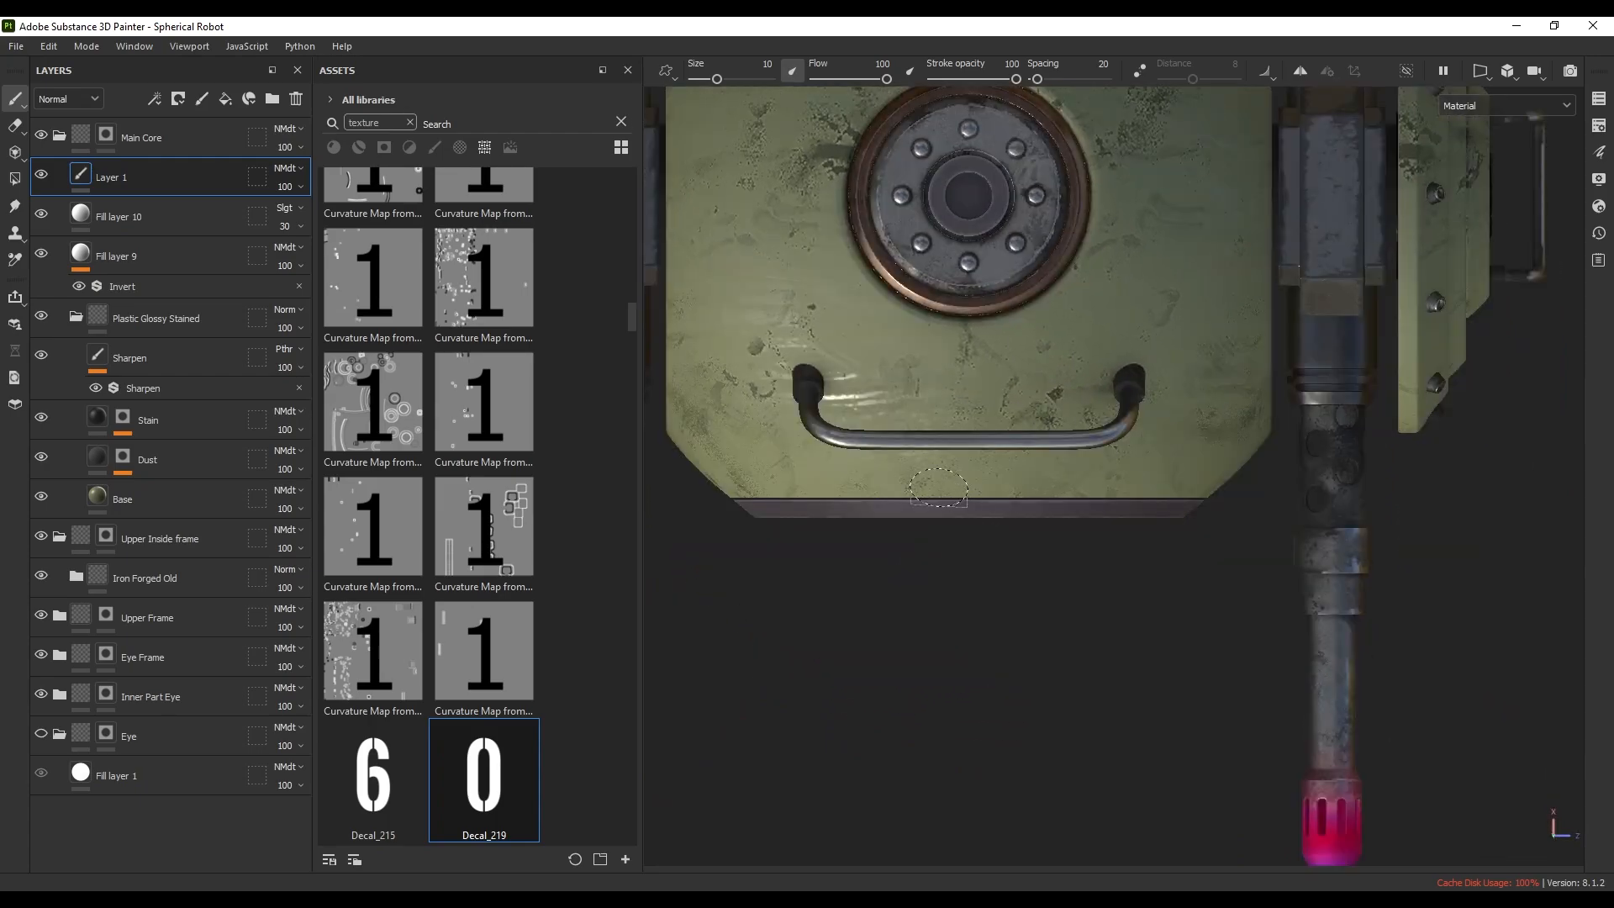
- Set the brush size to 14.63 and test-stamp the 0 decal beneath the front handle from above and the front
scroll(939, 487, "up", 3)
mouse_move(934, 459)
right_mouse_down("ctrl")
mouse_move(1028, 459)
mouse_move(936, 459)
right_mouse_up("ctrl")
left_click(915, 445)
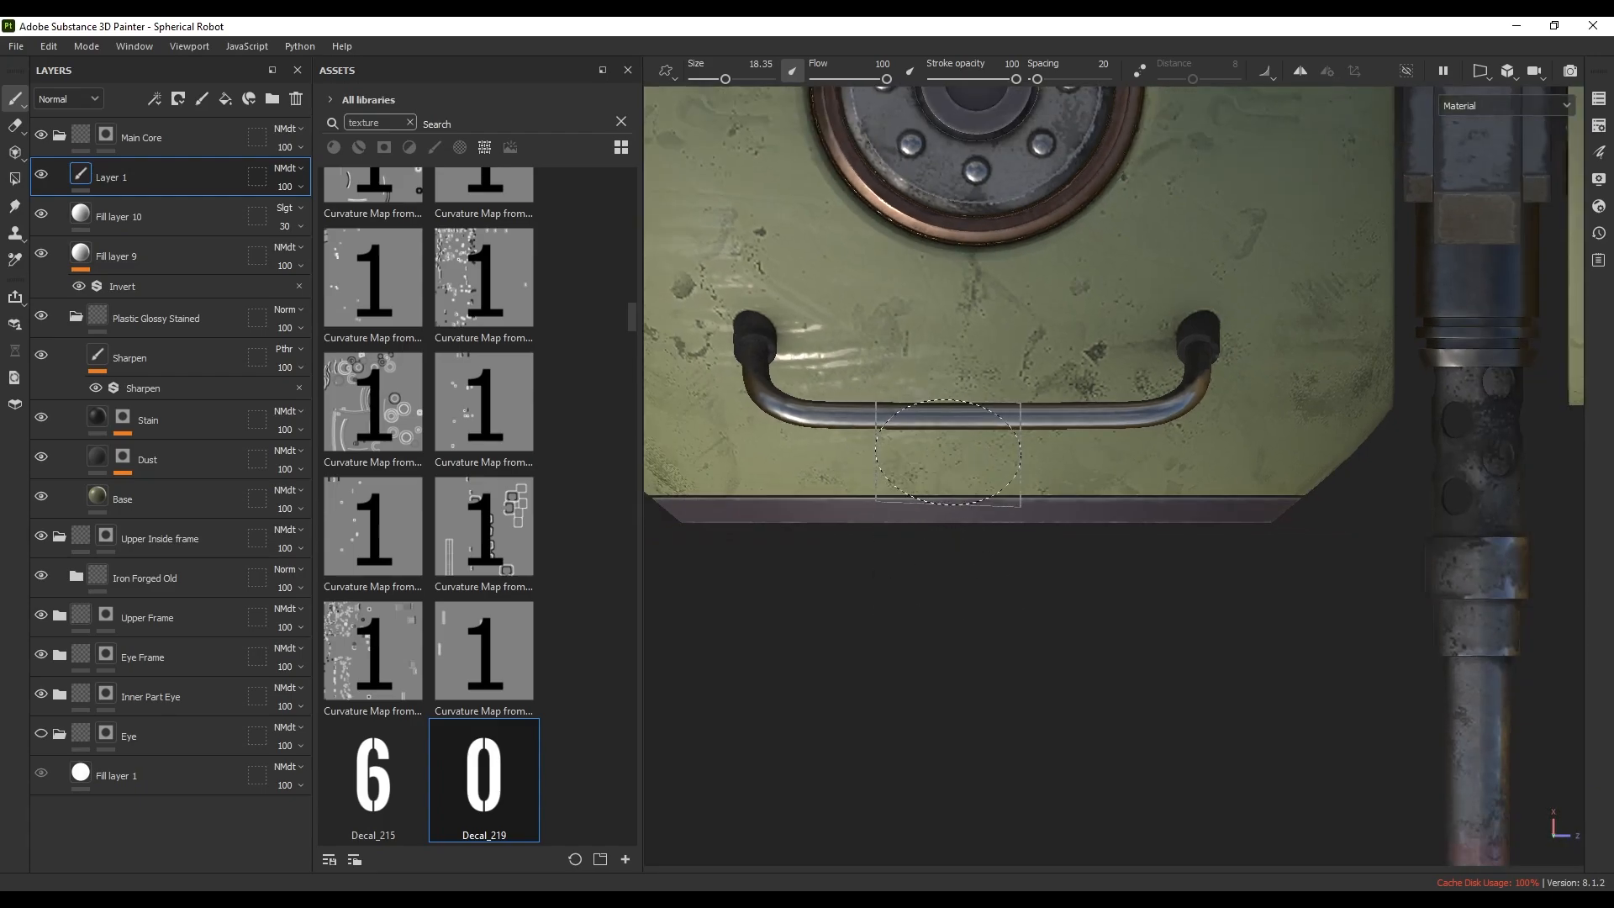
mouse_move(946, 453)
right_mouse_down("ctrl")
mouse_move(924, 453)
mouse_move(943, 454)
right_mouse_up("ctrl")
left_click(939, 453)
left_click_drag(1018, 608, 1012, 429, "alt")
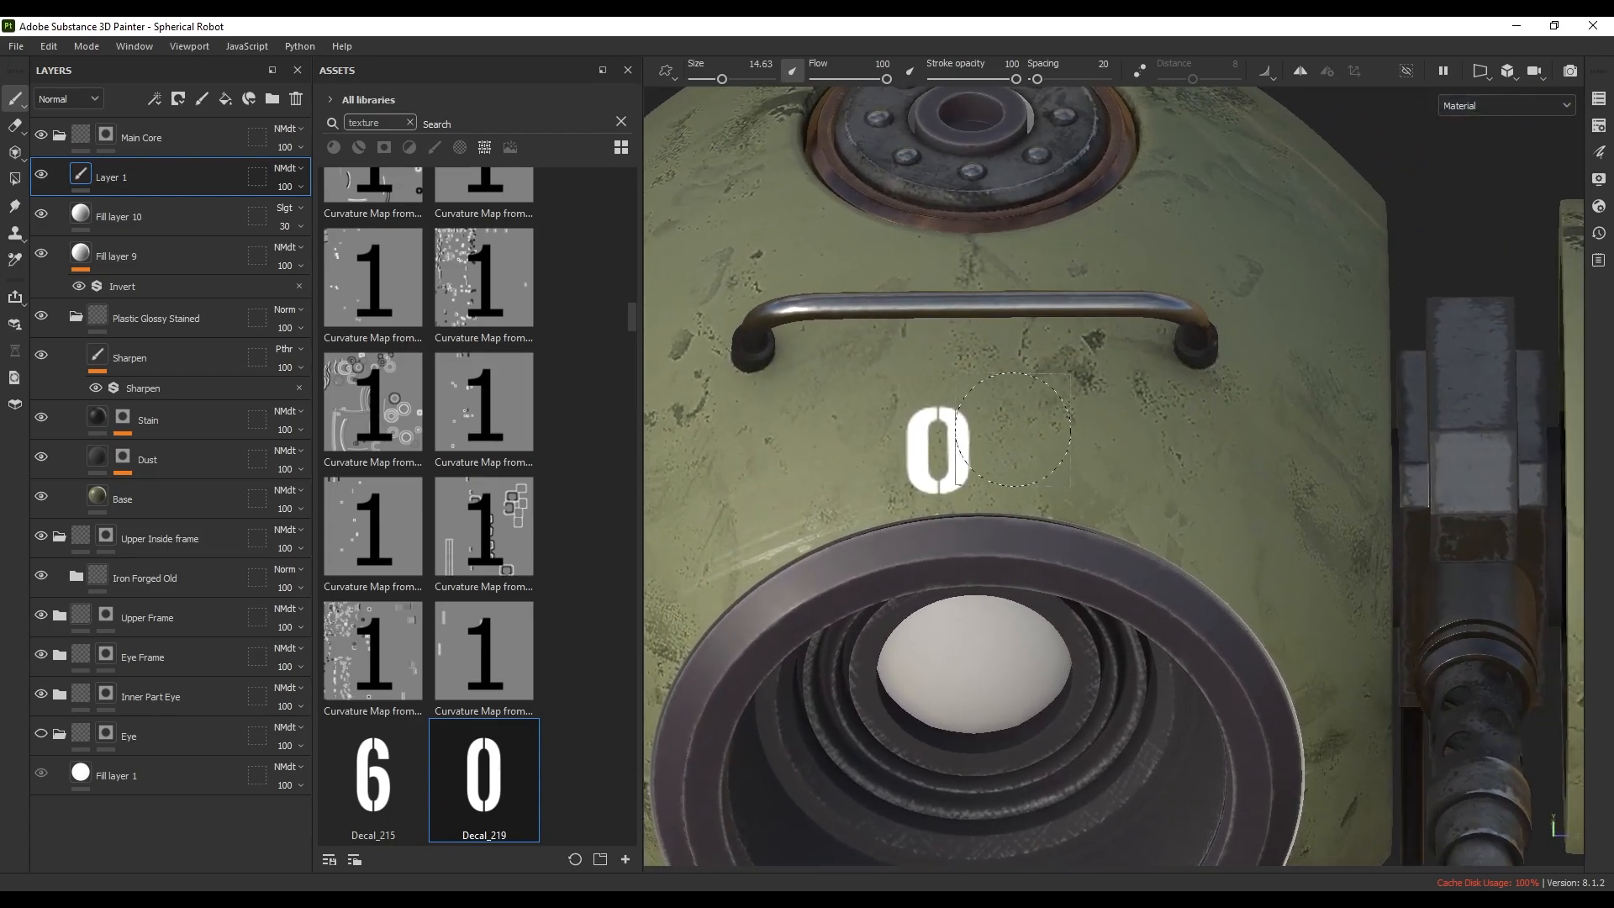
mouse_move(1030, 546)
left_mouse_down("alt")
mouse_move(991, 569)
mouse_move(1009, 630)
left_mouse_up("alt")
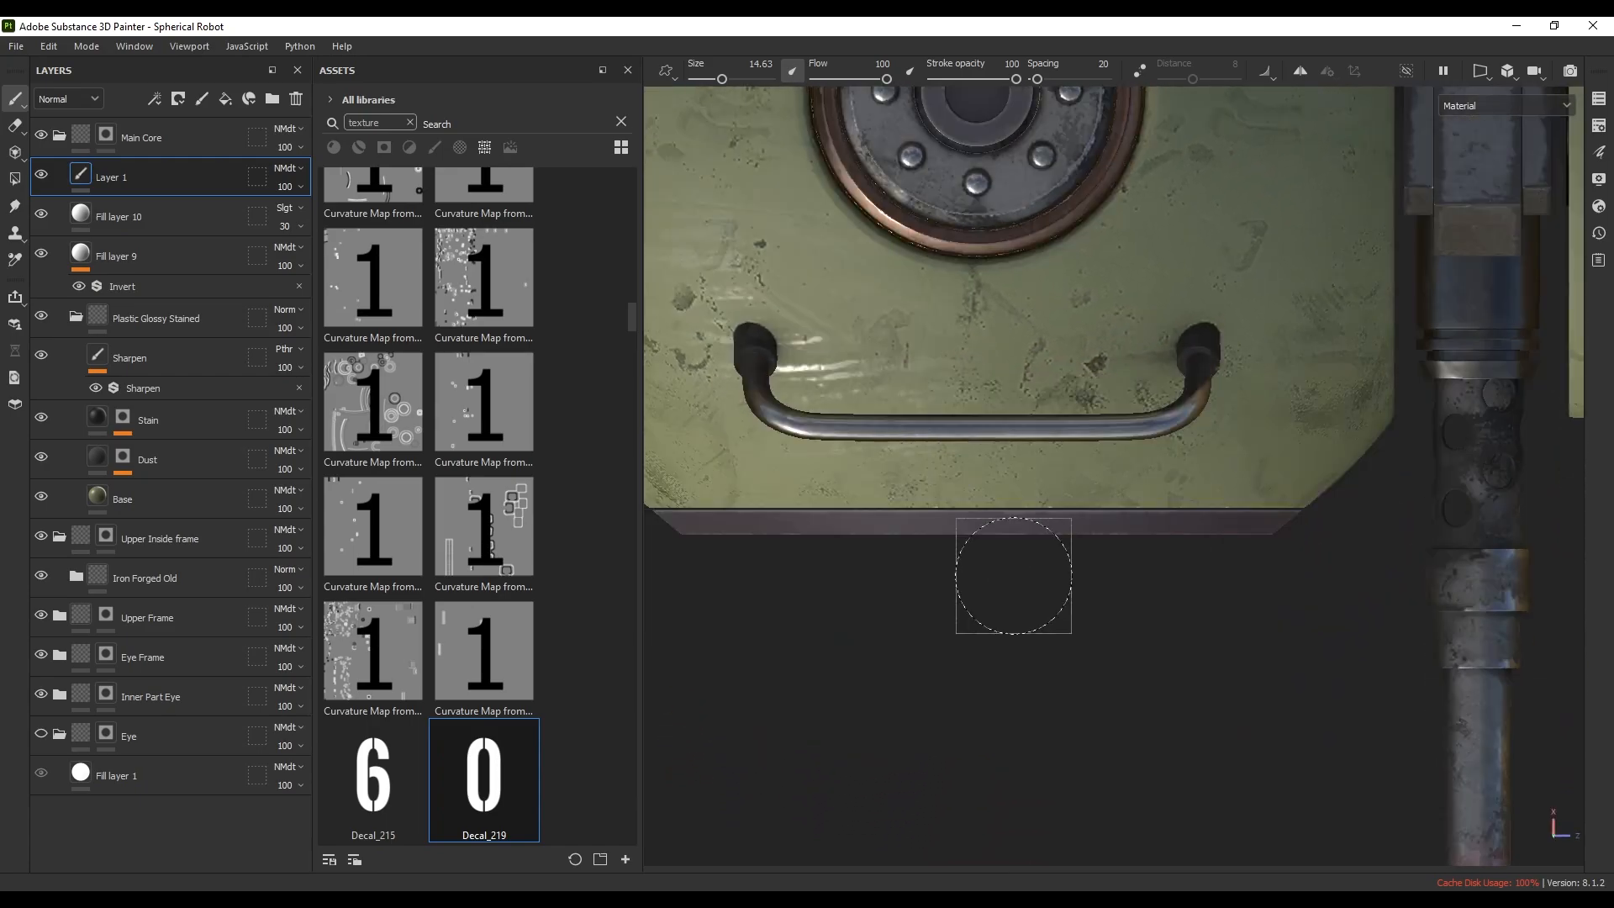
key("ctrl")
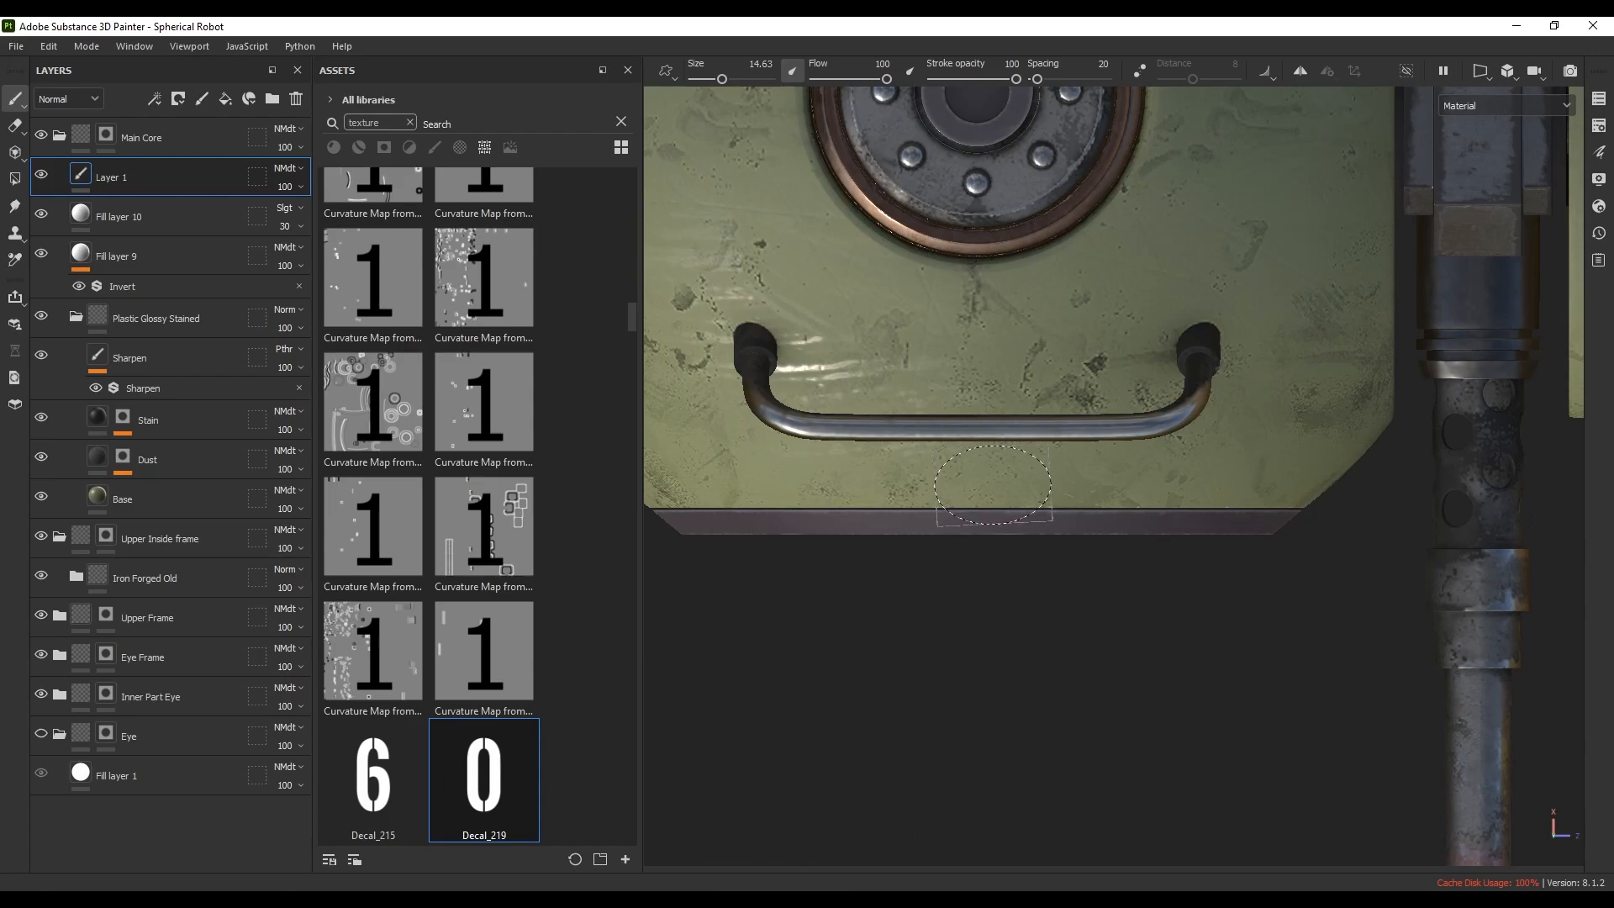
- Examine the brush's size, angle, jitter, alignment, alpha and stencil settings
right_click(981, 372)
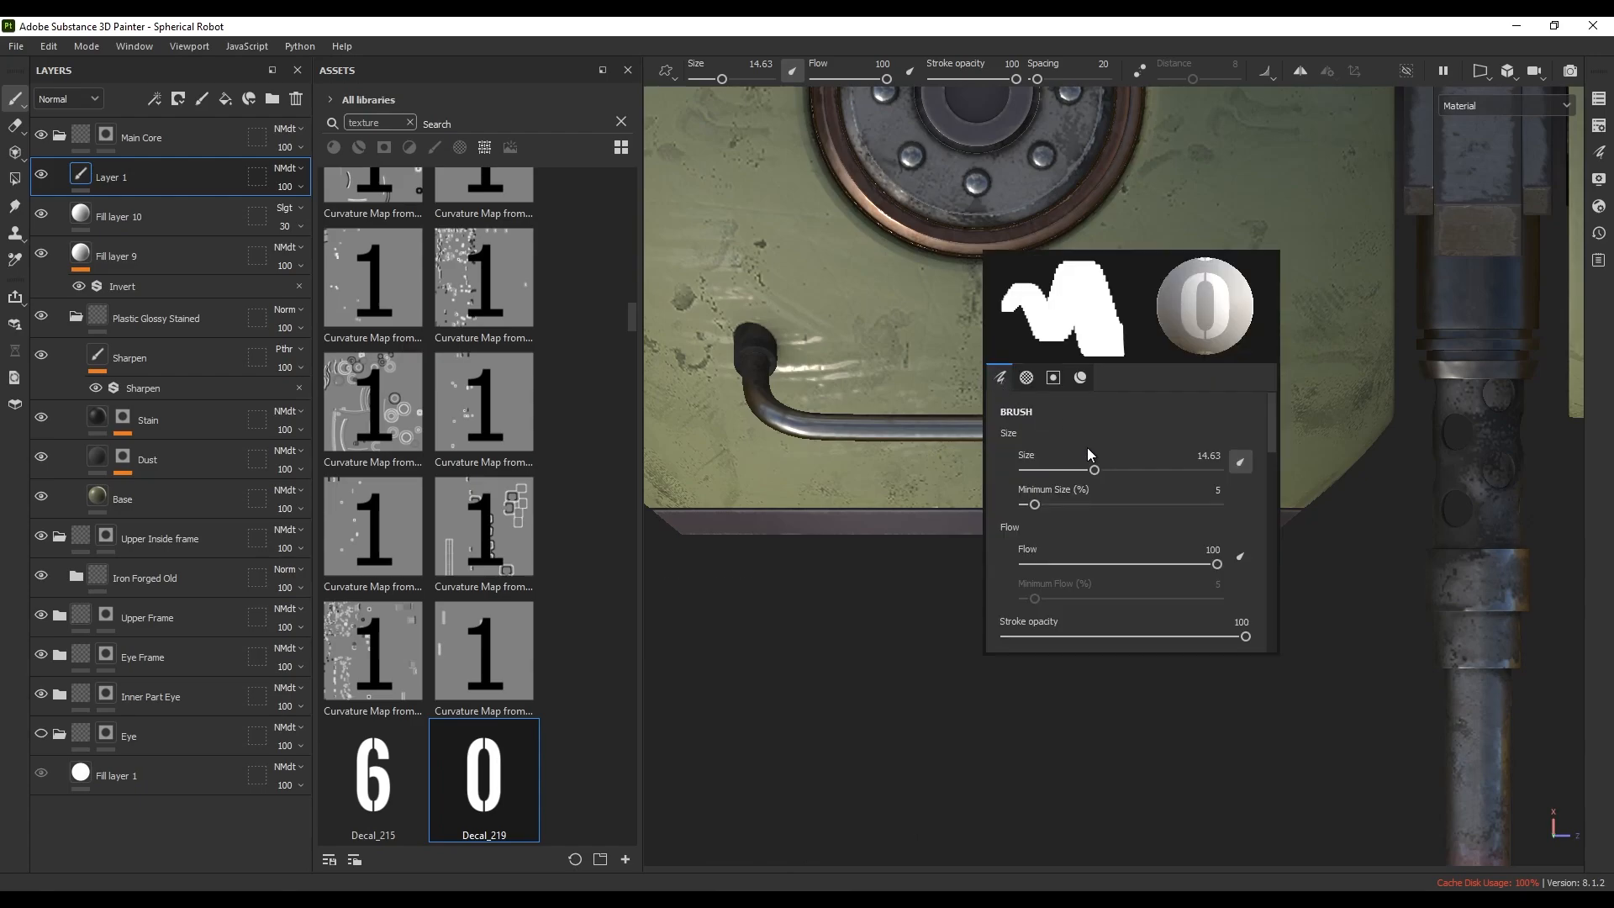
scroll(1087, 447, "down", 5)
scroll(1095, 484, "down", 2)
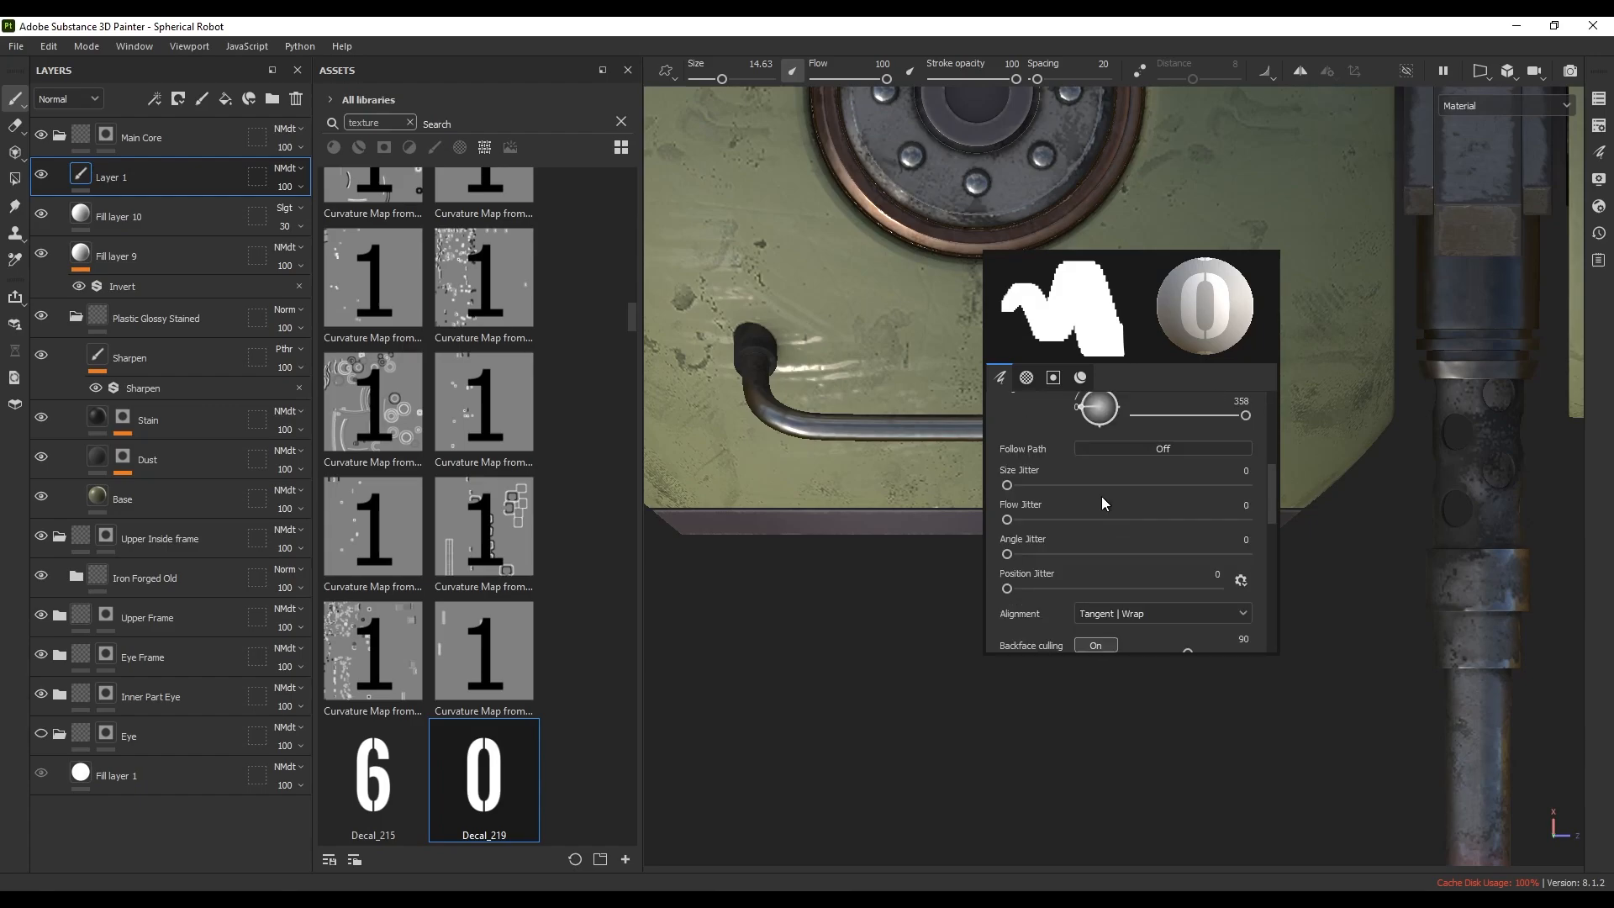
scroll(1108, 506, "down", 3)
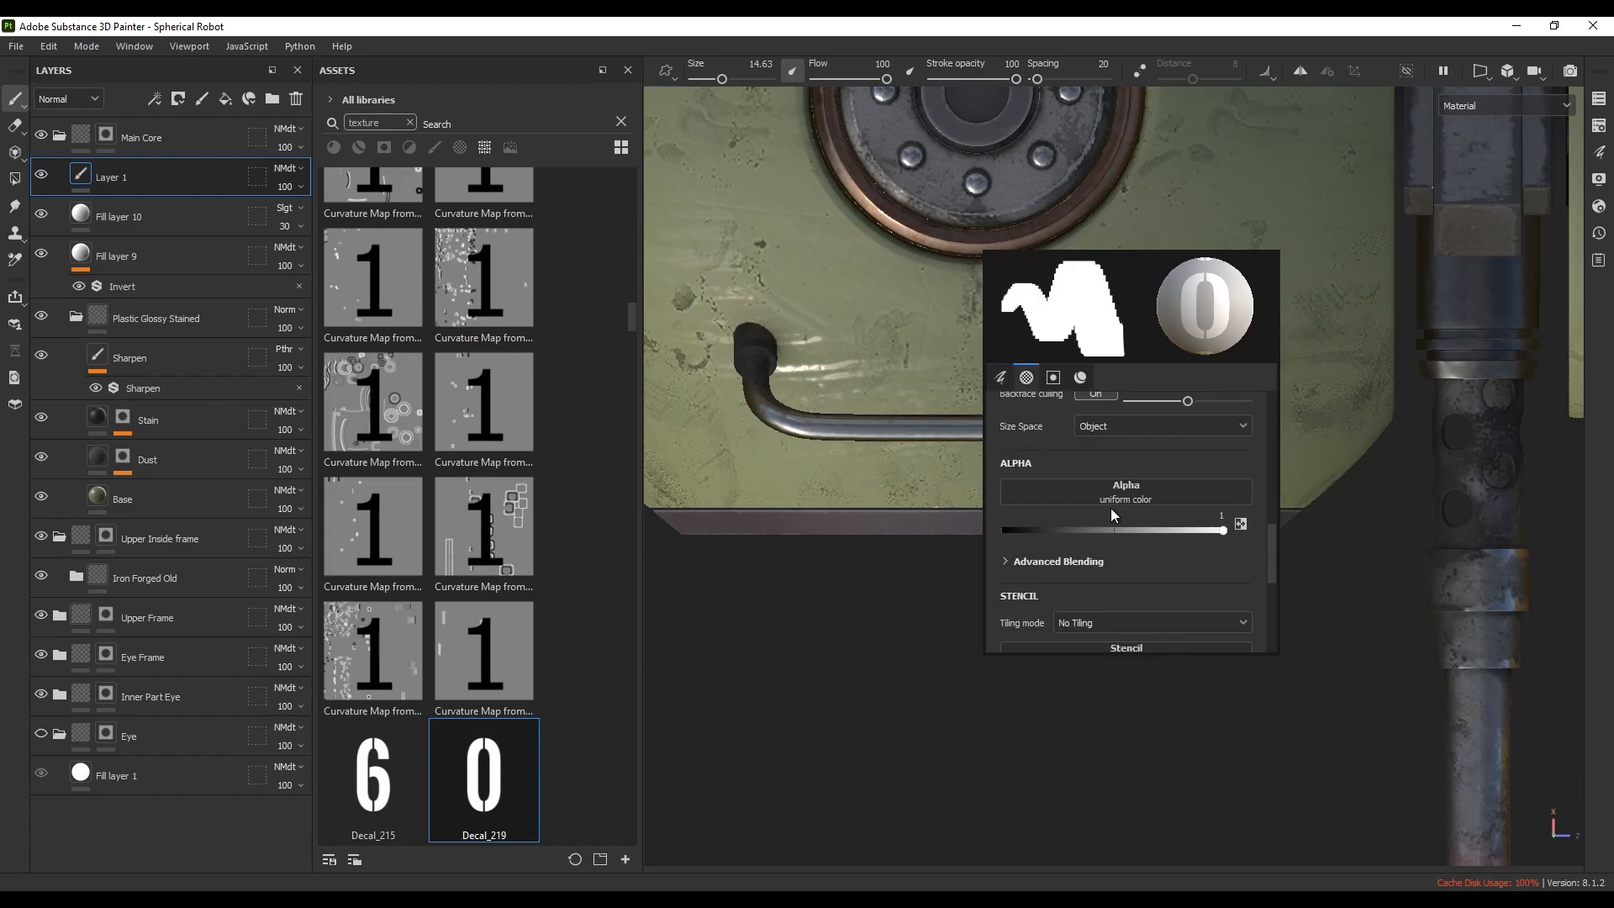
scroll(1111, 508, "down", 3)
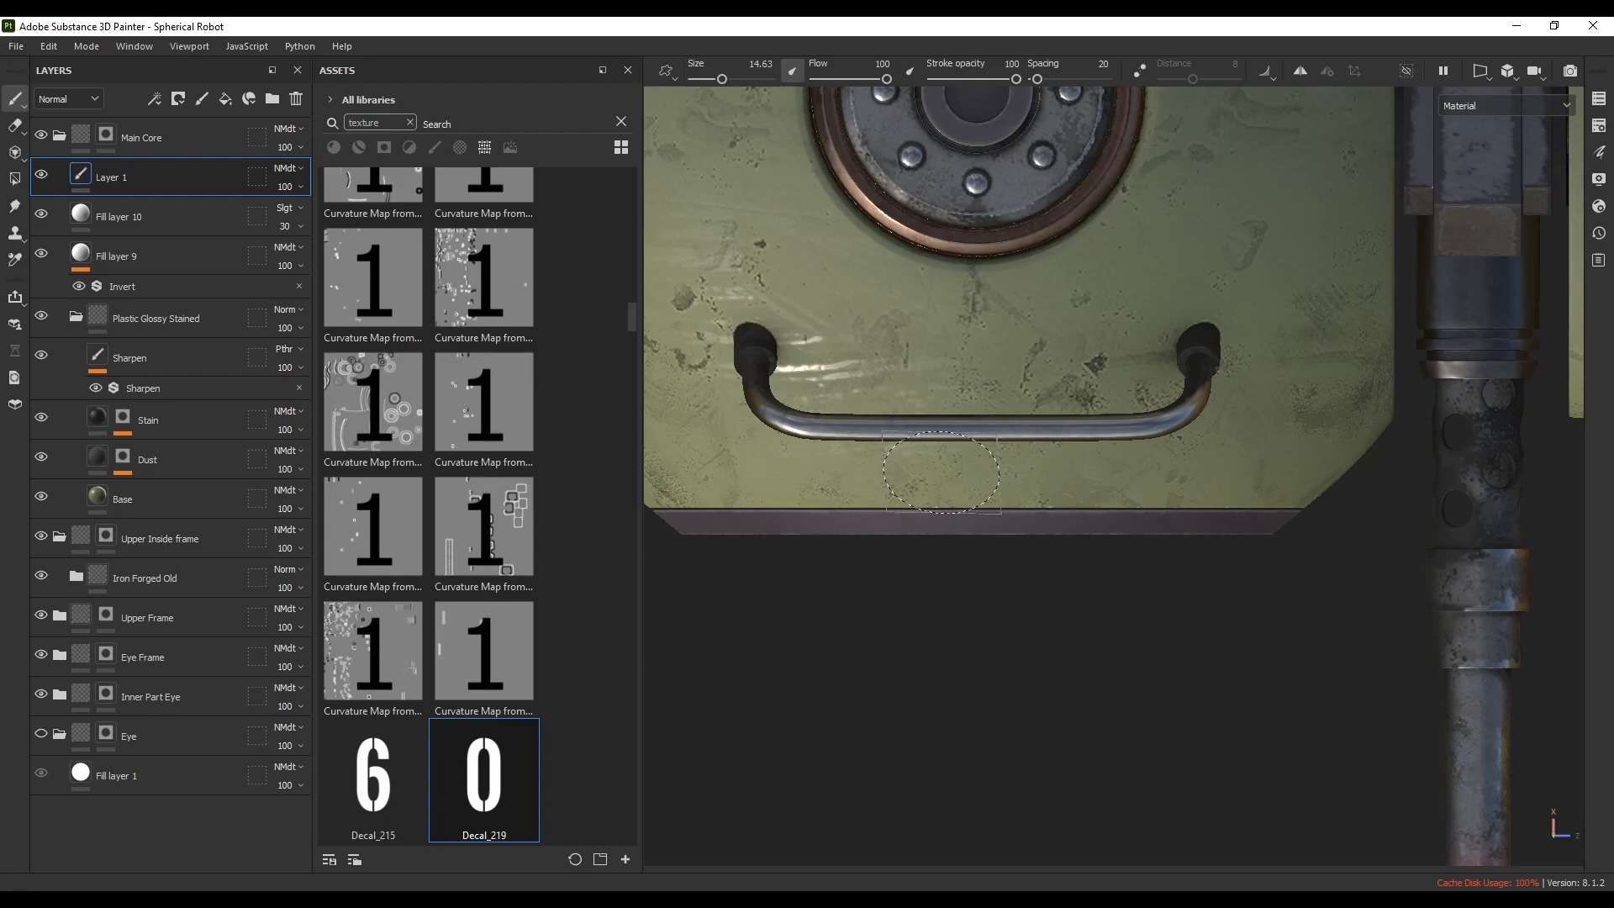
- Adjust the brush flow to 99 and stamp the 0 decal on the core just beneath the front handle
left_click_drag(941, 472, 942, 467, "ctrl")
left_click(942, 467)
key("ctrl+z")
left_click(947, 469)
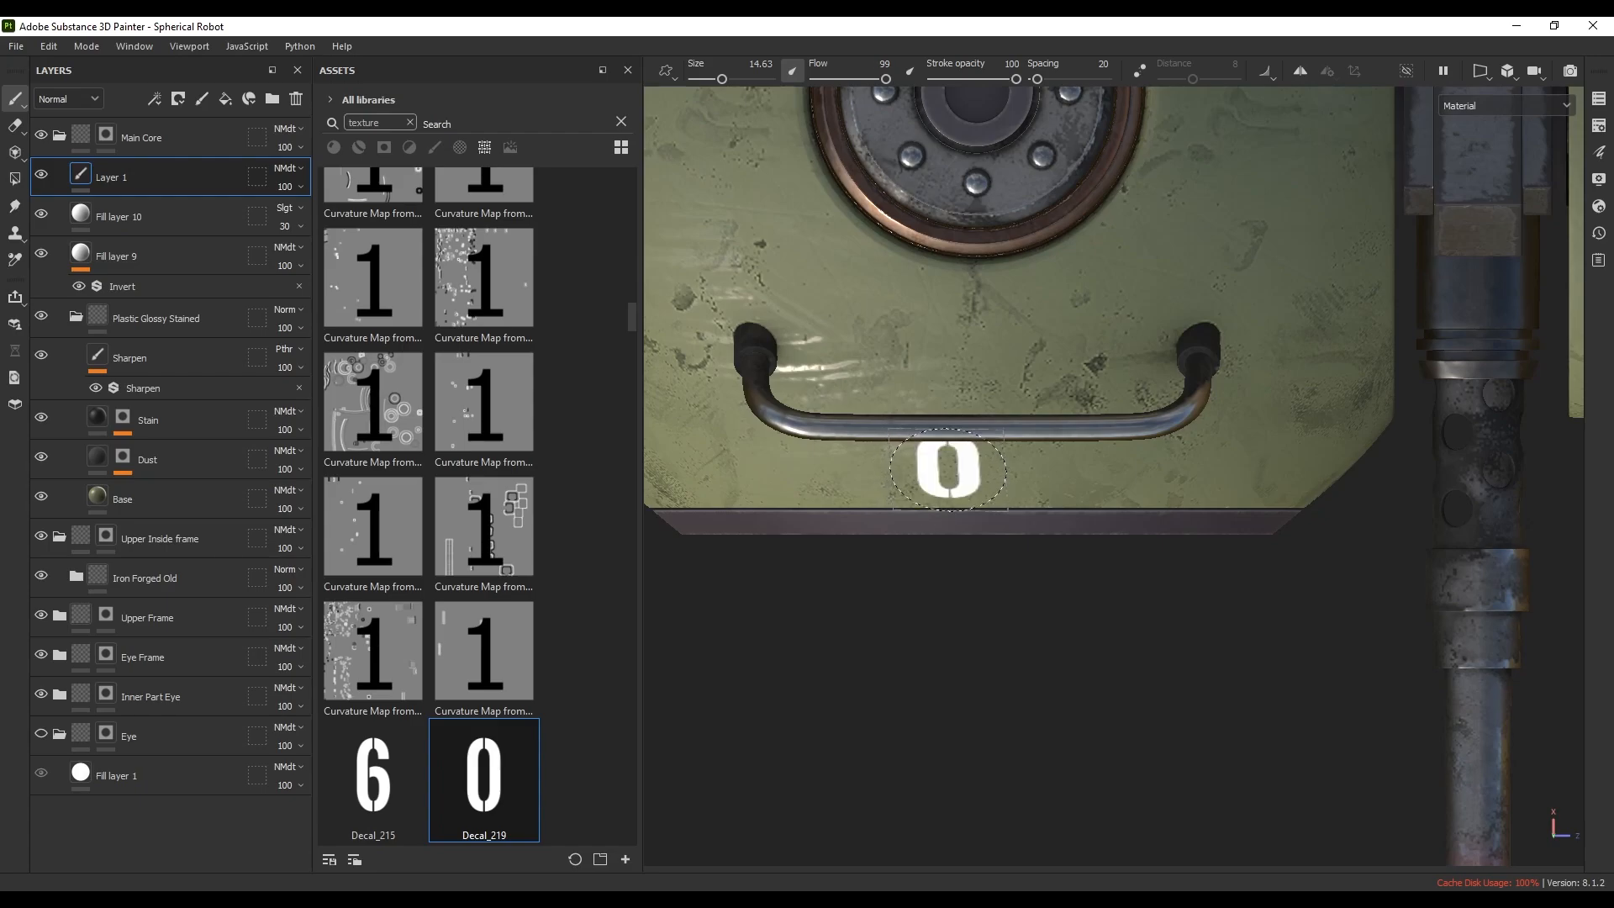
- Load Decal_215 as the brush's base color and try stamping the 6 beside the 0 beneath the front handle, viewed from above
right_click(975, 433)
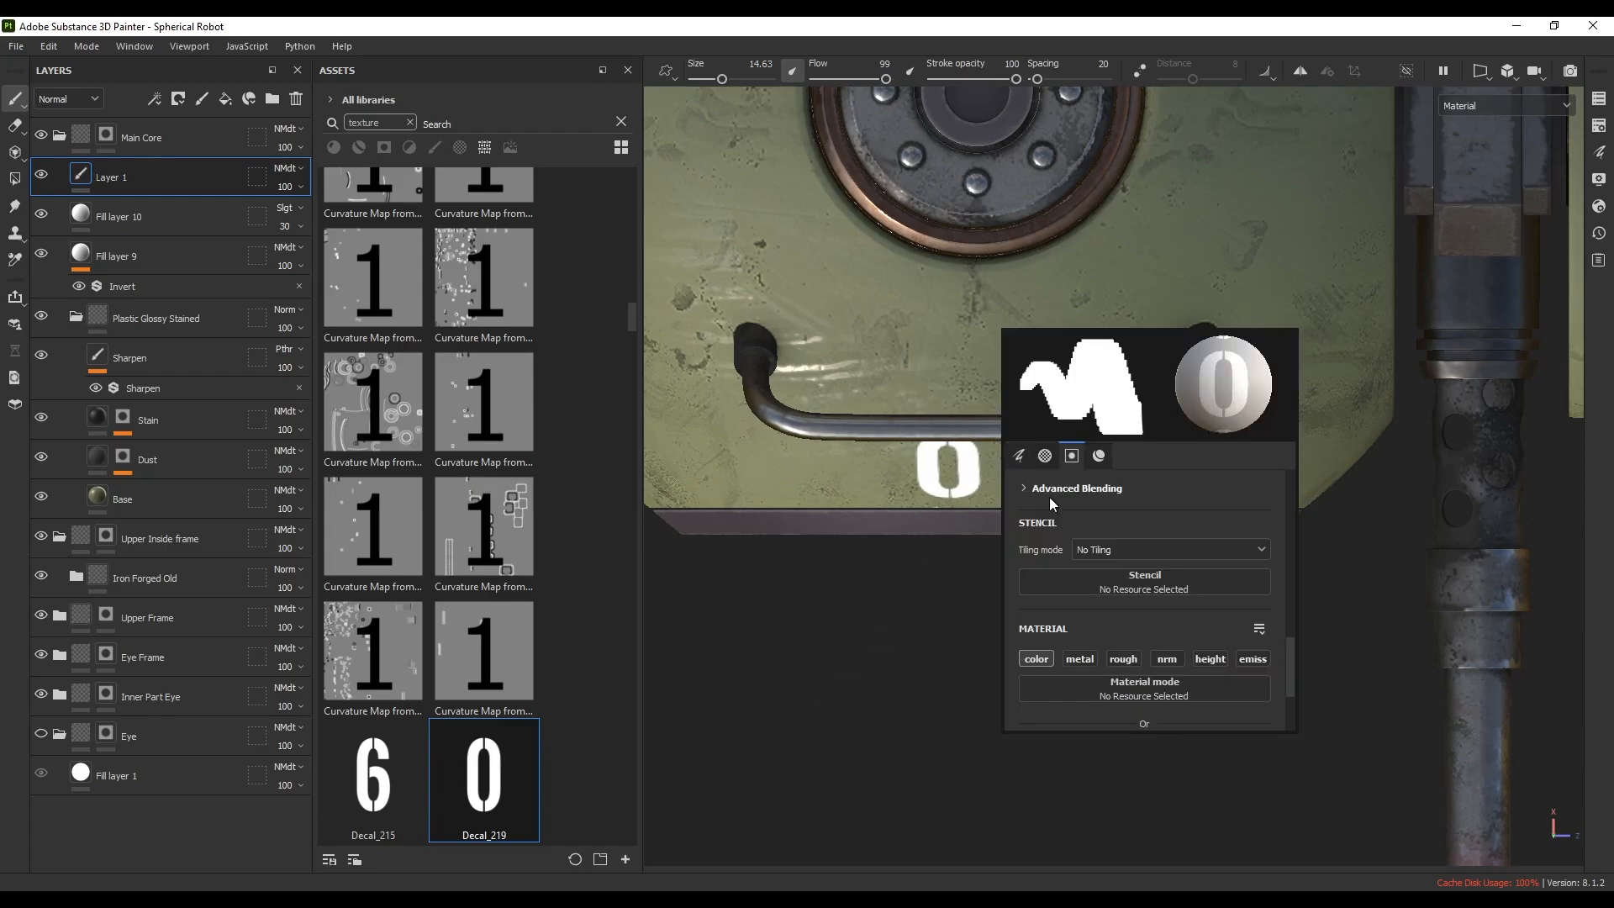
left_click(1098, 454)
left_click_drag(373, 778, 1109, 618)
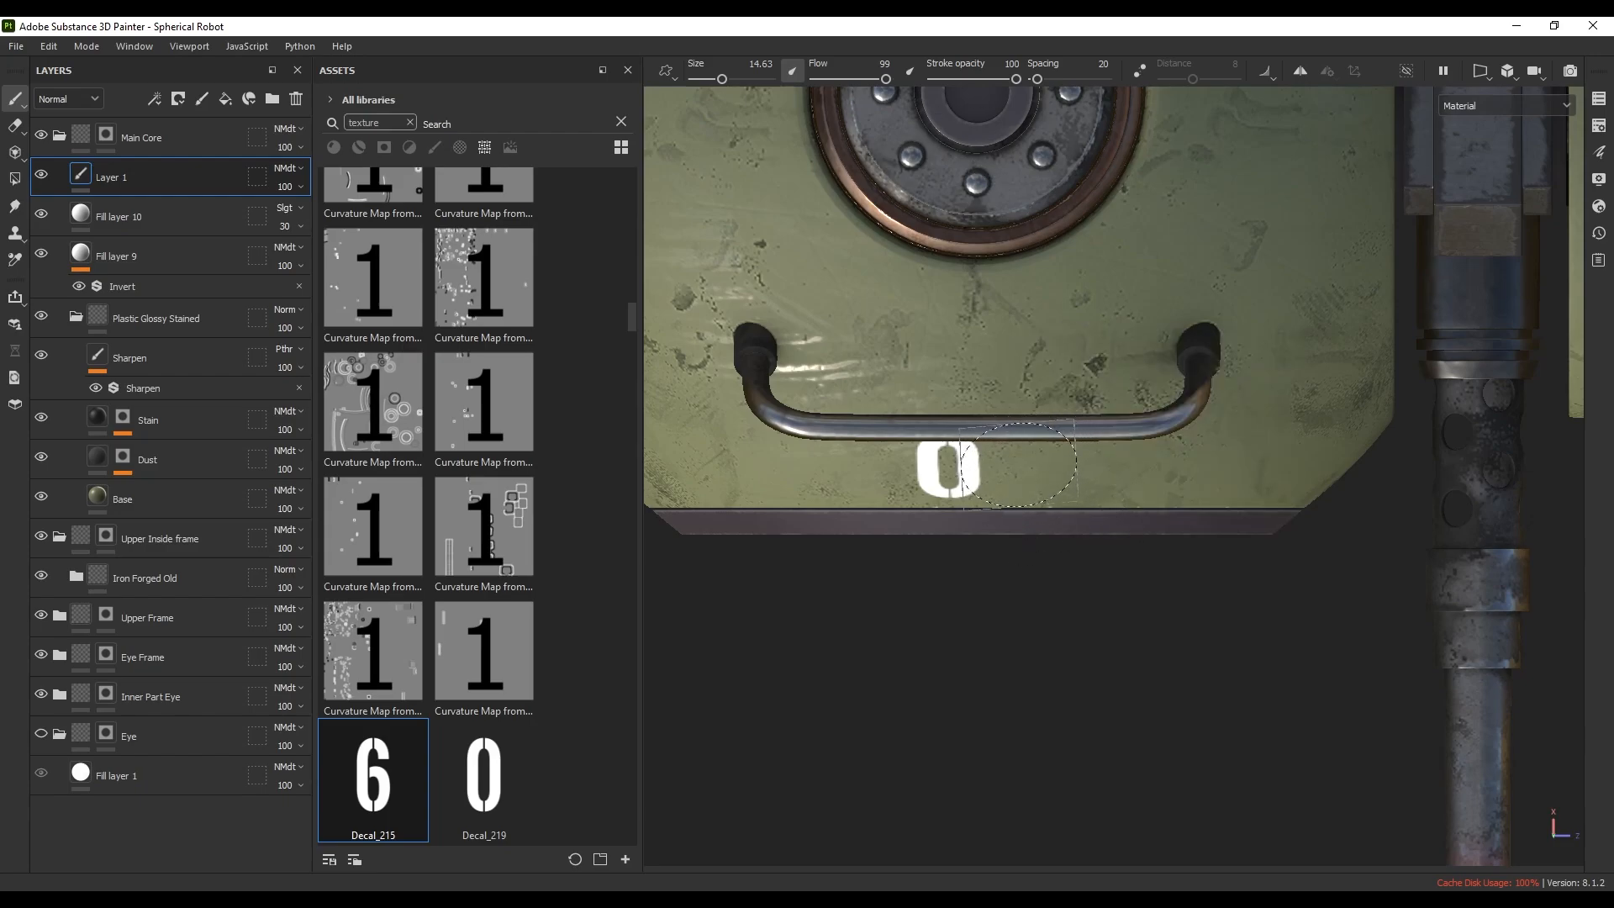
left_click(1015, 469)
key("ctrl+z")
left_click(1015, 466)
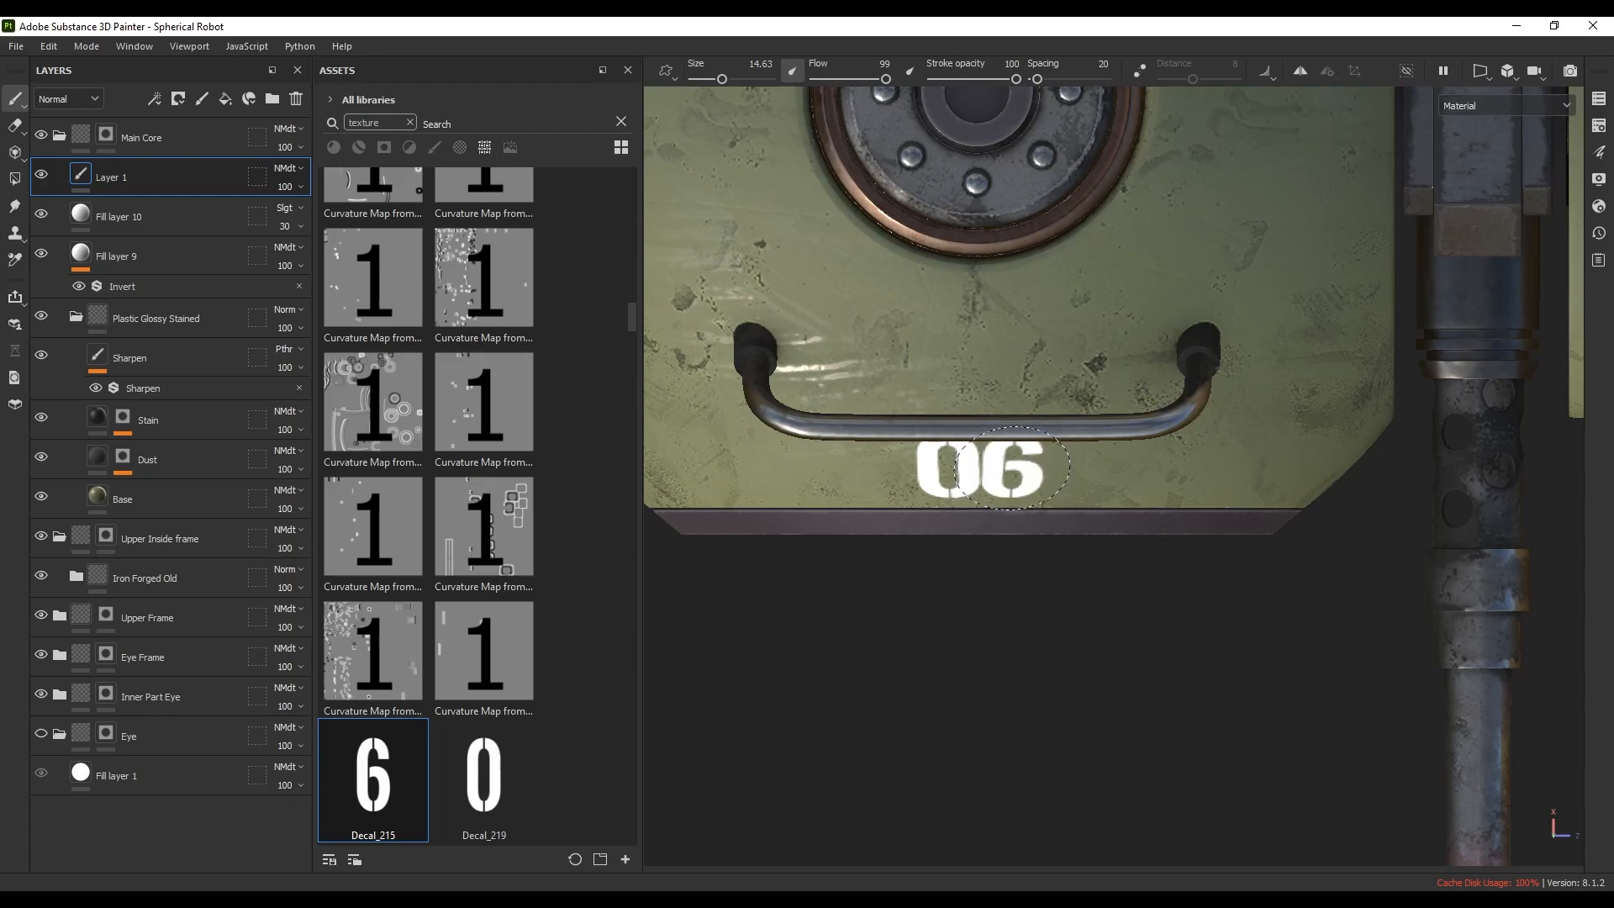
key("ctrl+z")
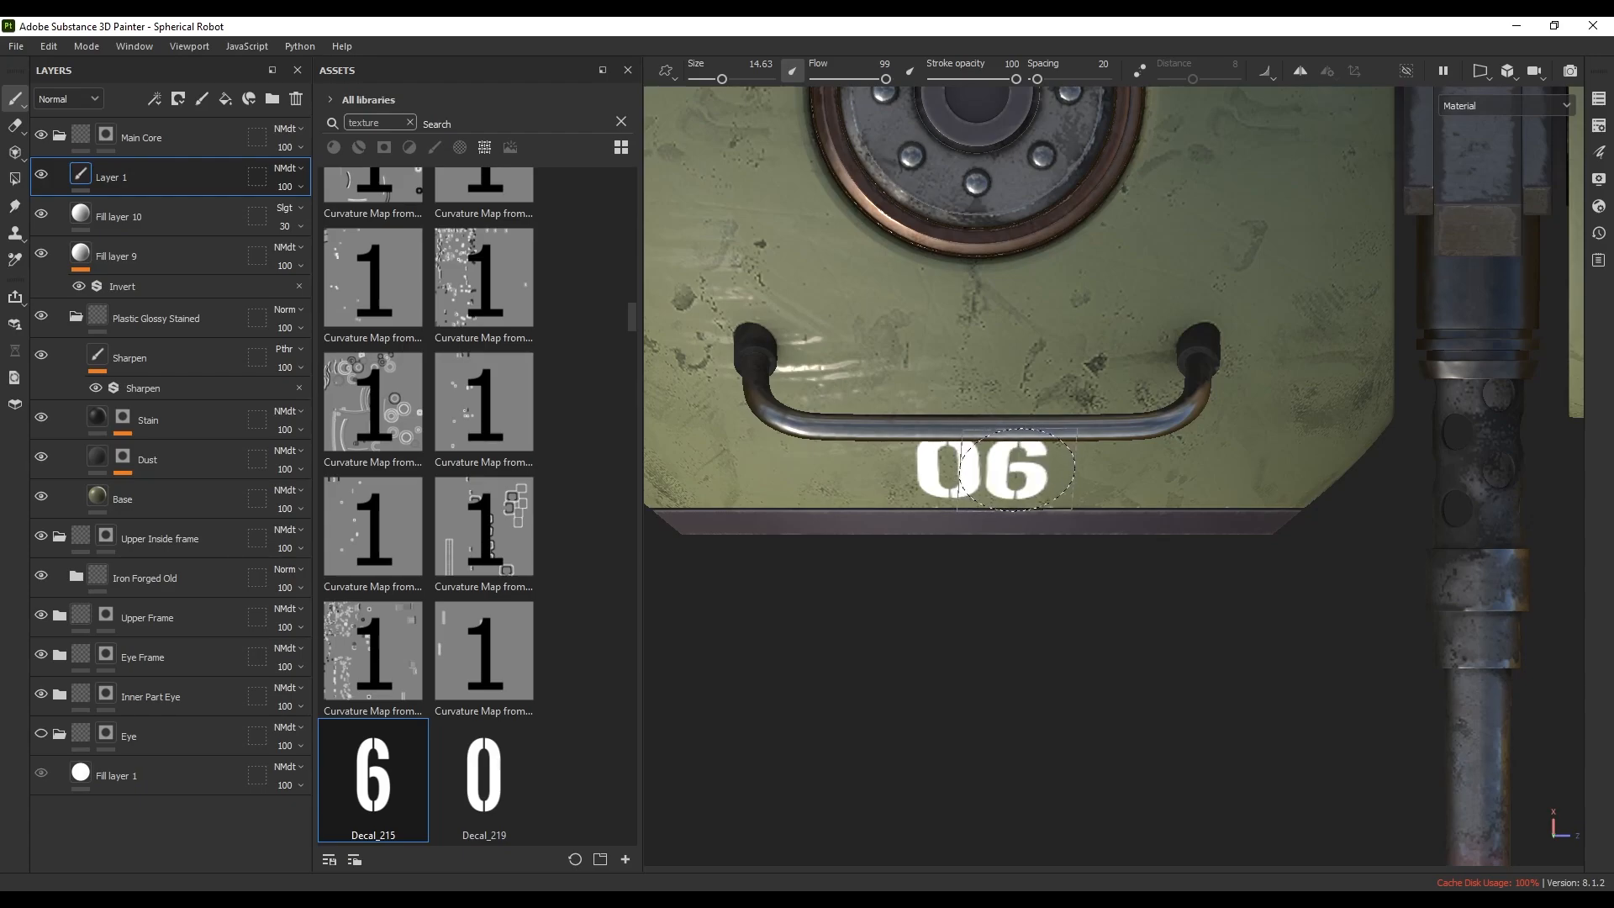
key("ctrl+z")
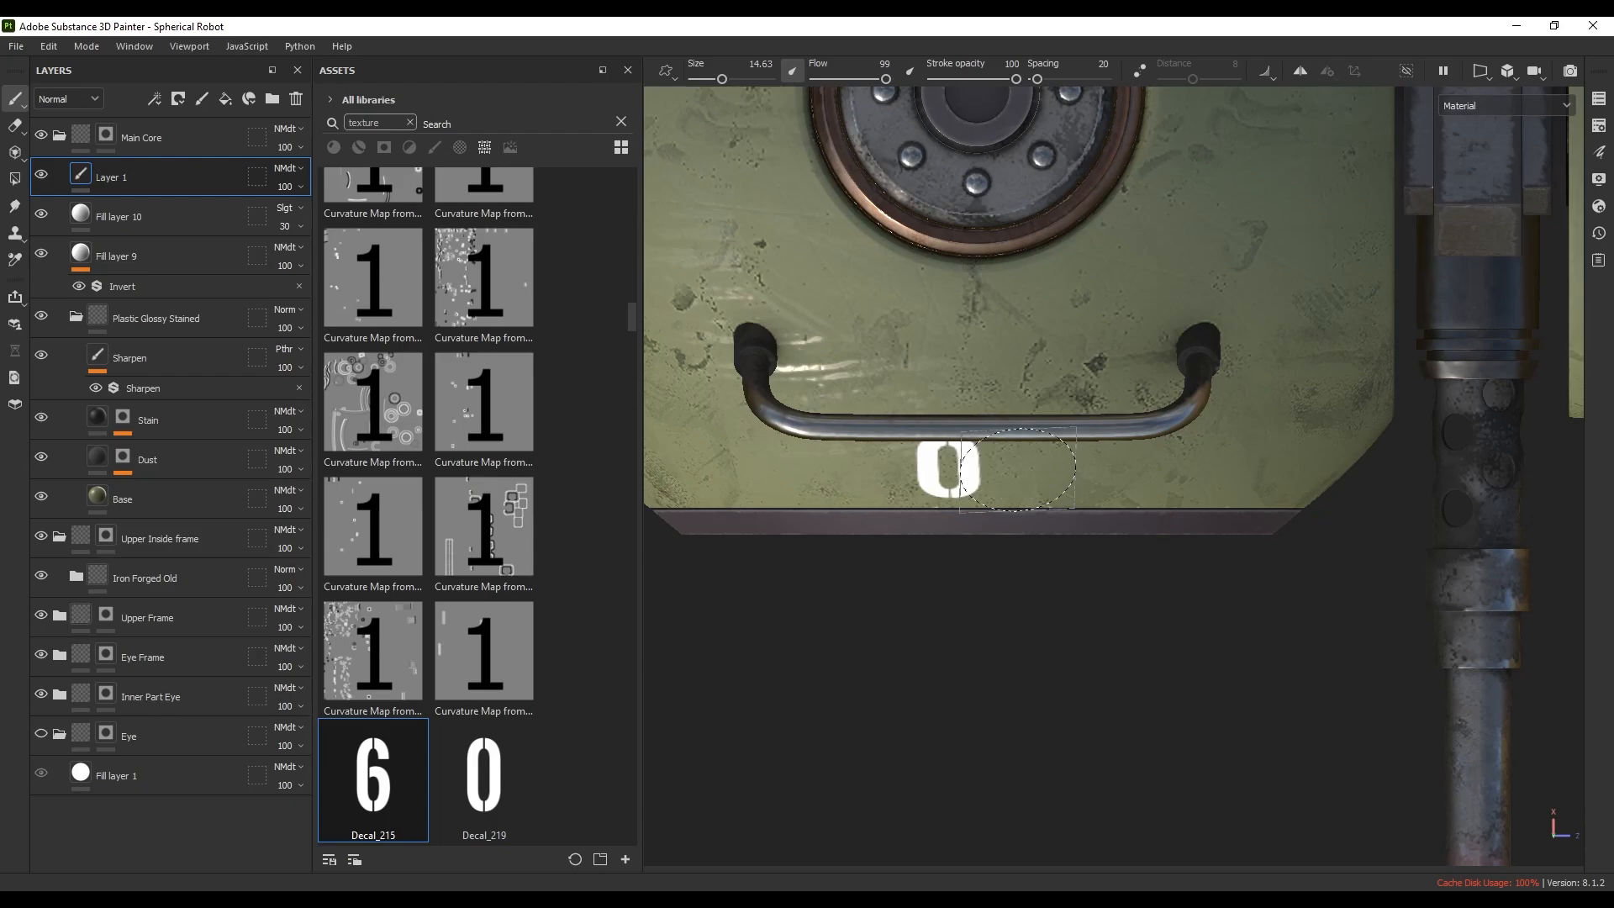
left_click(1017, 469)
left_click_drag(1017, 469, 1024, 357, "alt")
key("ctrl+z")
- Try repeated placements of the 6 decal beside the 0, between the front handle and the eye frame, from a closer front view
scroll(1021, 447, "up", 2)
left_click(1021, 464)
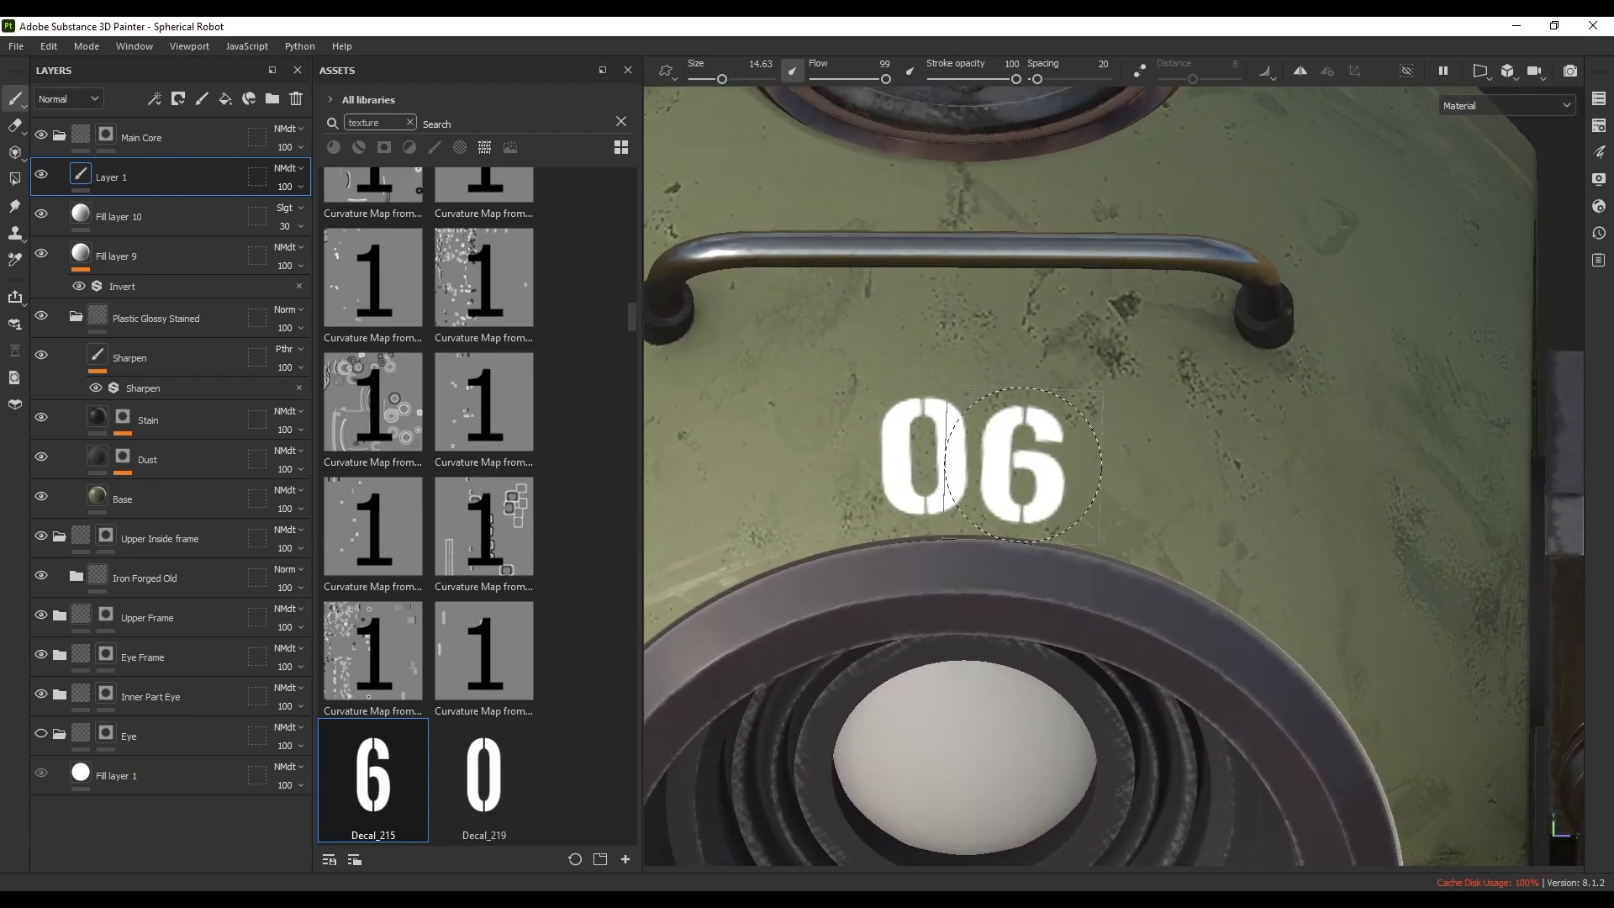
key("ctrl+z")
left_click(1019, 454)
key("ctrl+z")
left_click(1019, 454)
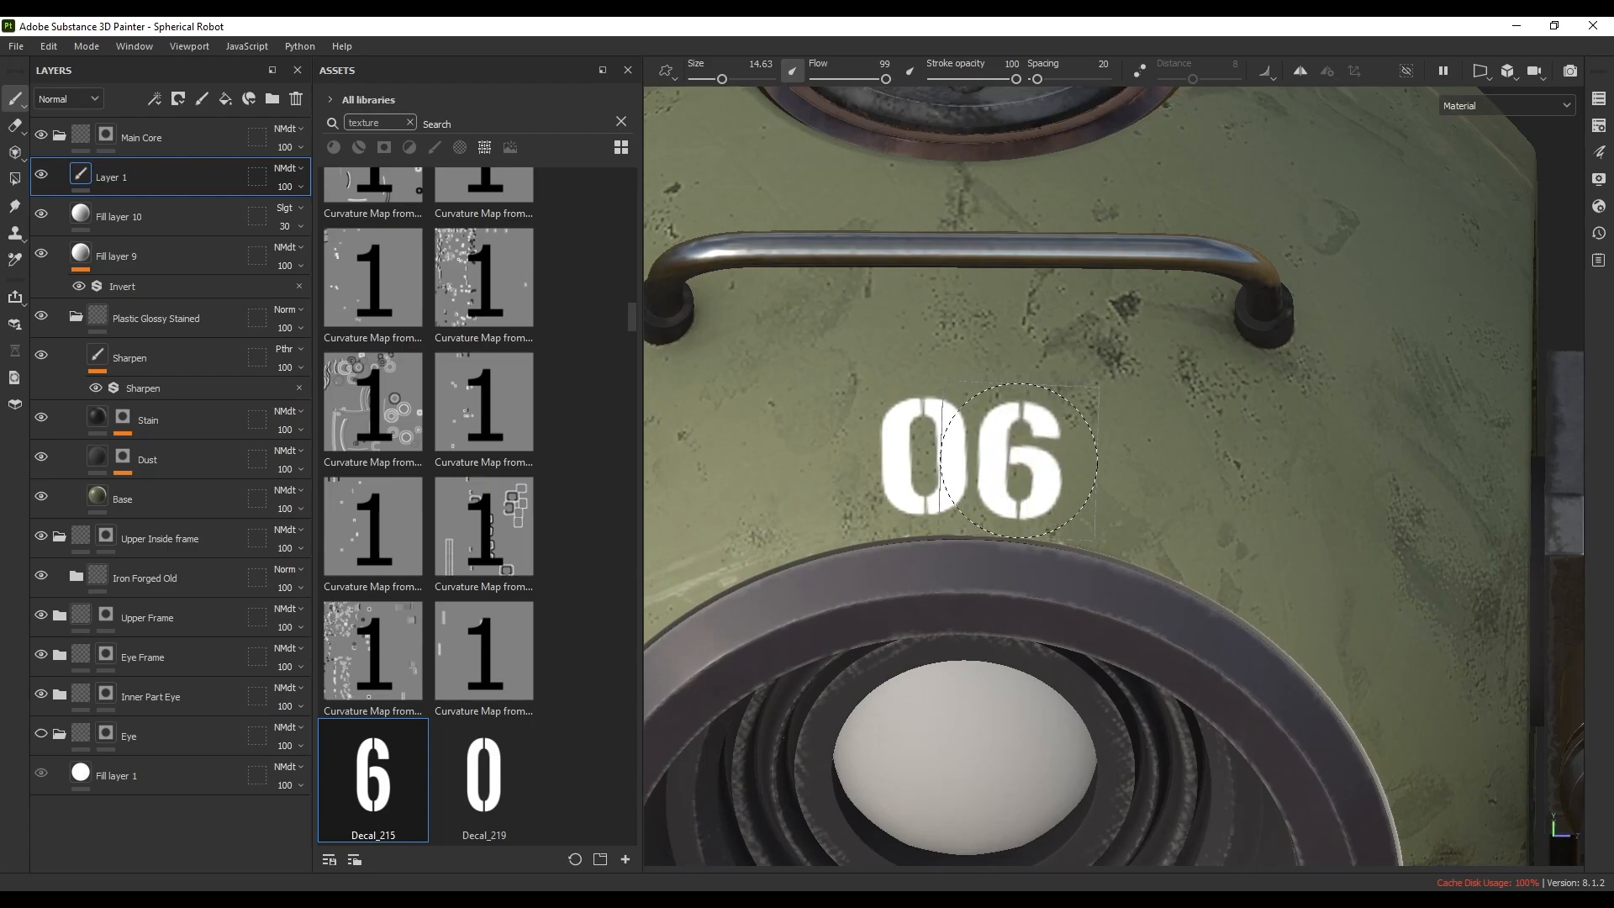
key("ctrl+z")
left_click(1022, 460)
key("ctrl+z")
left_click(1020, 460)
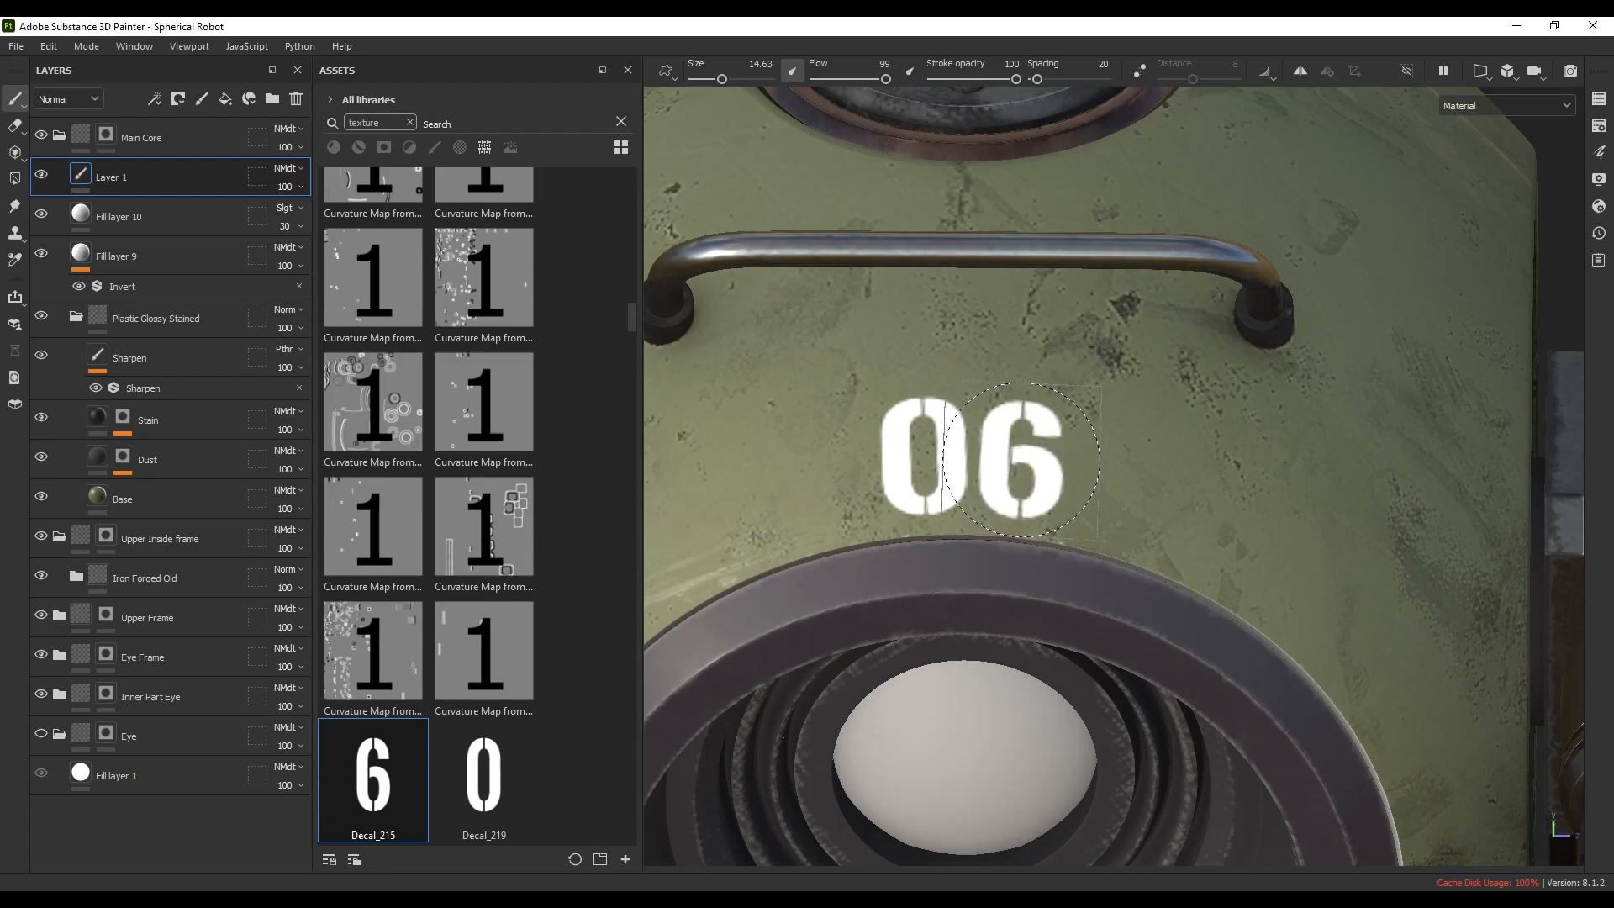
- Check the stamped number from the front, then undo both the 6 and the 0 stamps
scroll(1021, 460, "down", 4)
left_click_drag(1021, 461, 1098, 469, "alt")
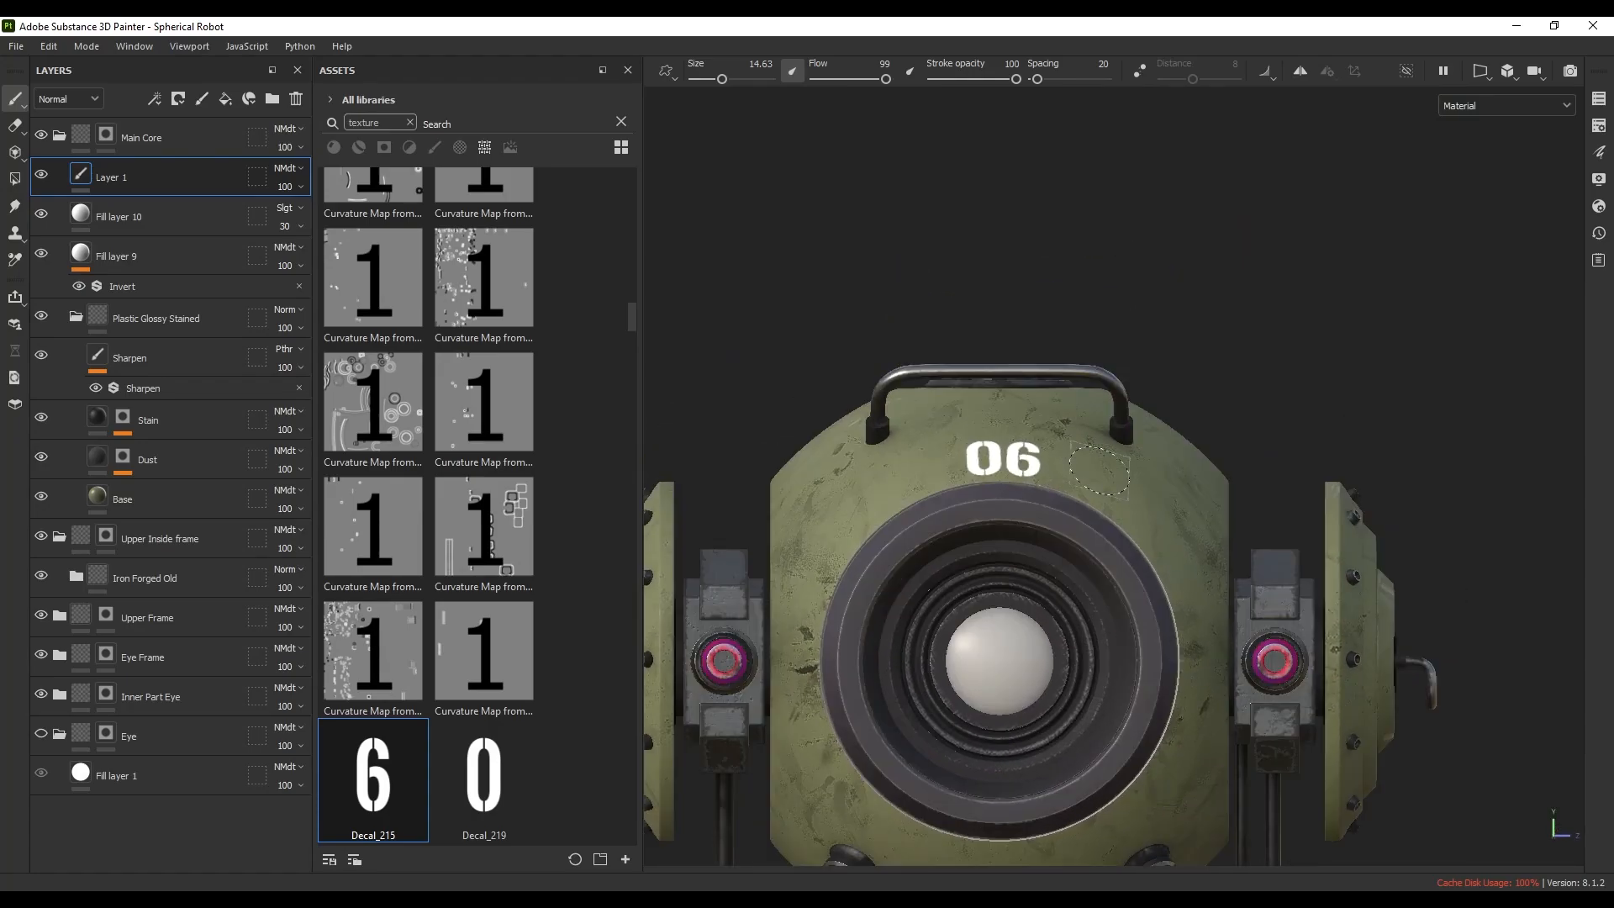
scroll(1092, 469, "up", 5)
key("ctrl+z")
key("ctrl+z")
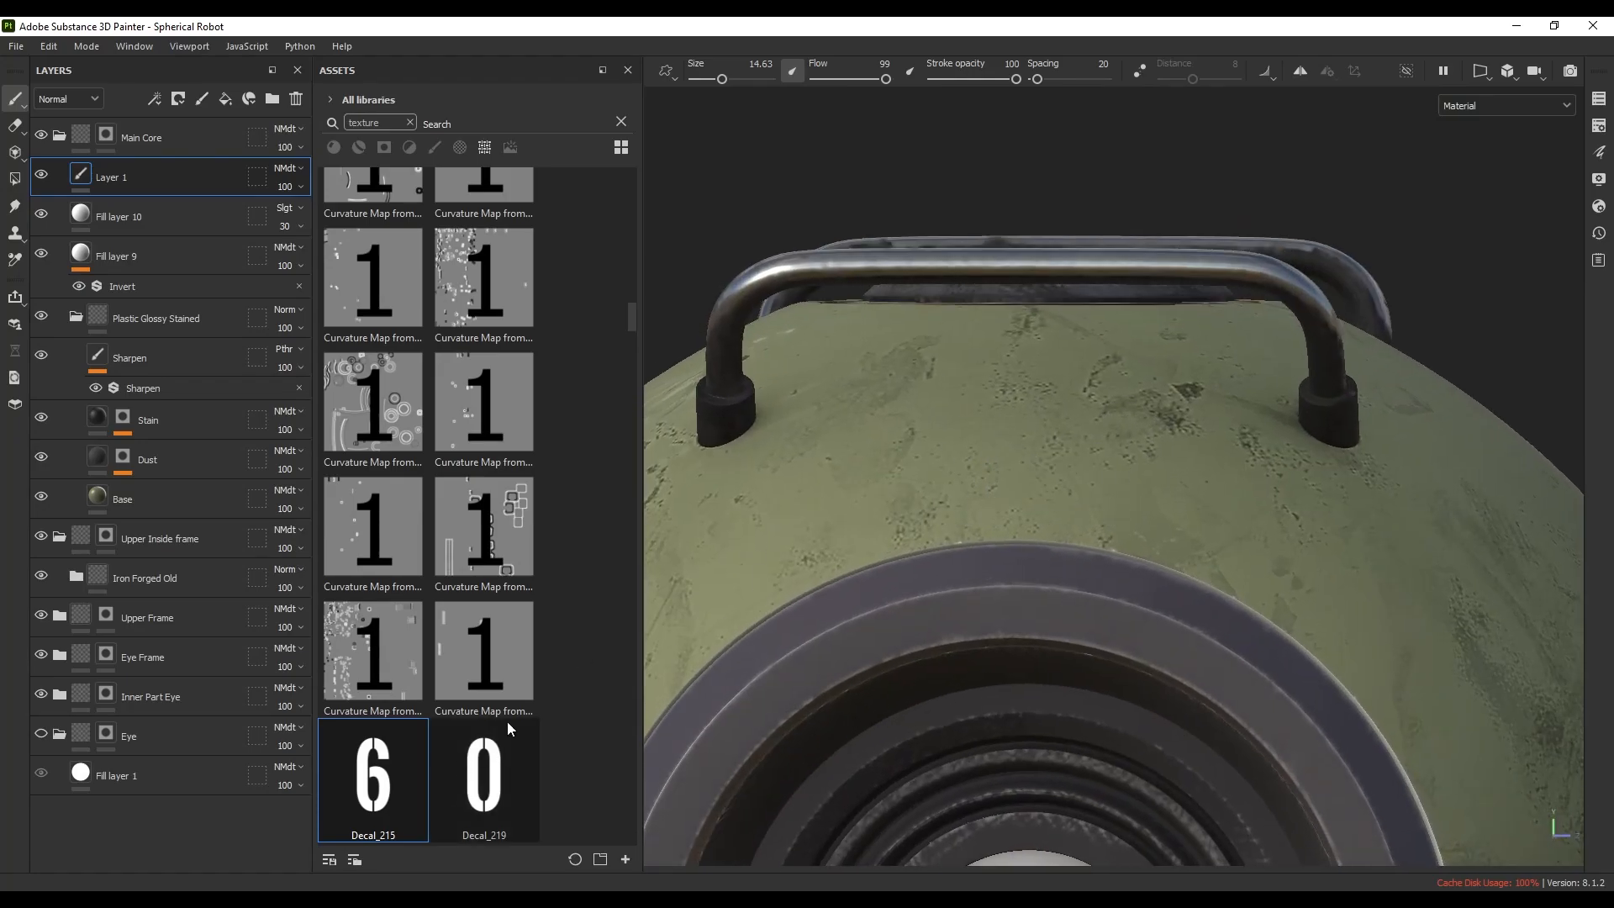
- Load Decal_219 as the brush's base color and stamp the 0 between the front handle and the eye frame
right_click(1014, 515)
left_click_drag(484, 773, 1007, 667)
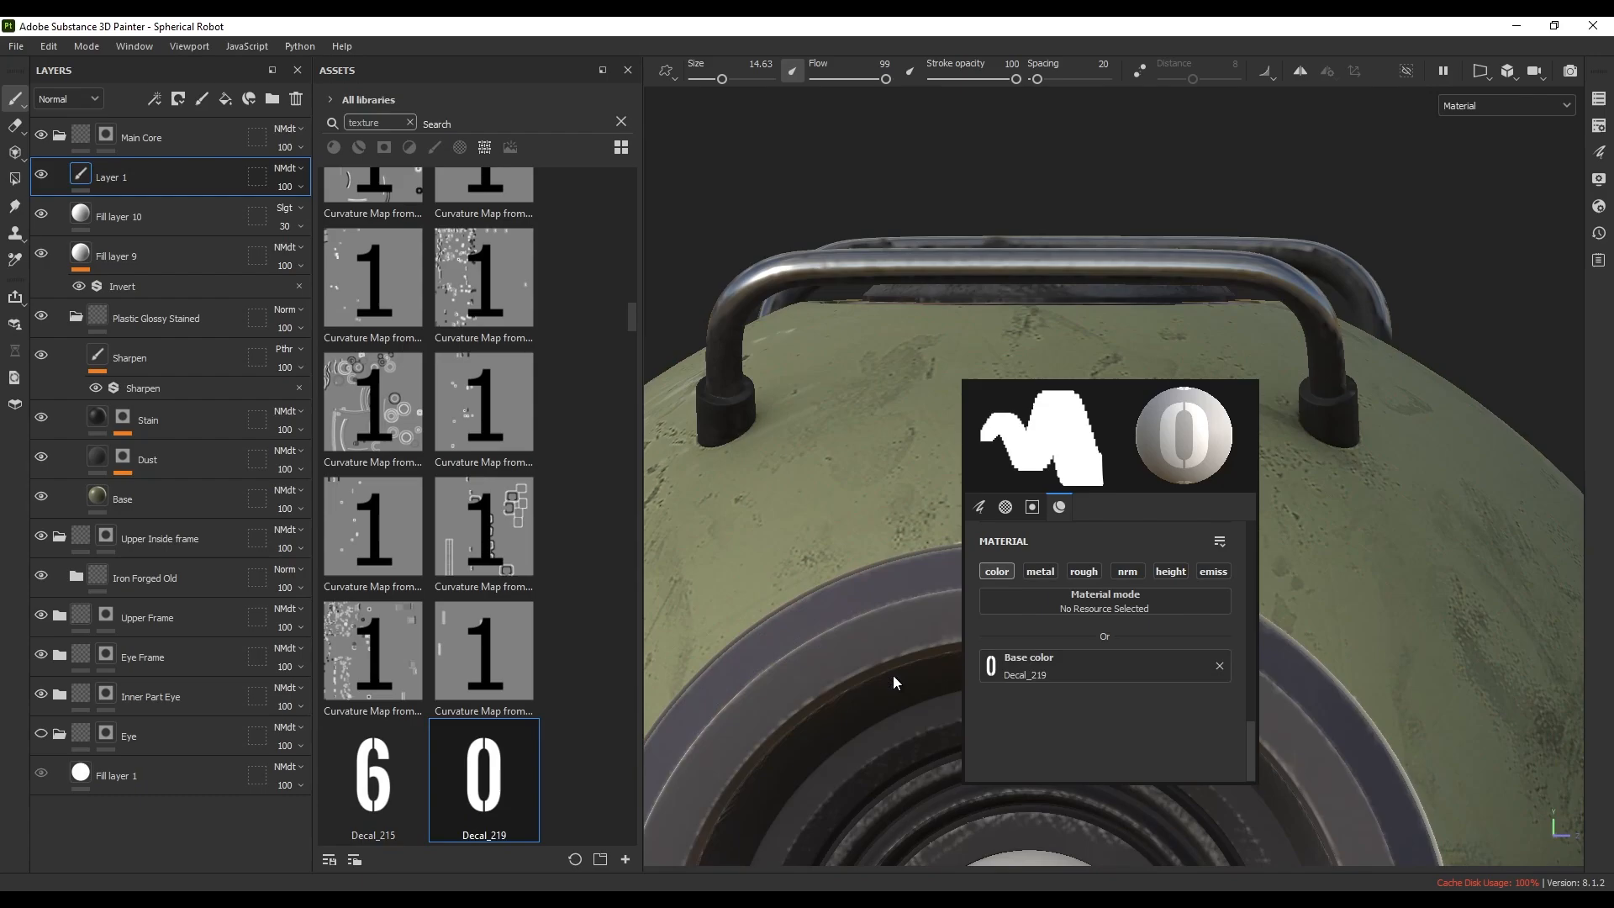
mouse_move(893, 674)
left_mouse_down("alt")
mouse_move(899, 489)
mouse_move(938, 479)
left_mouse_up("alt")
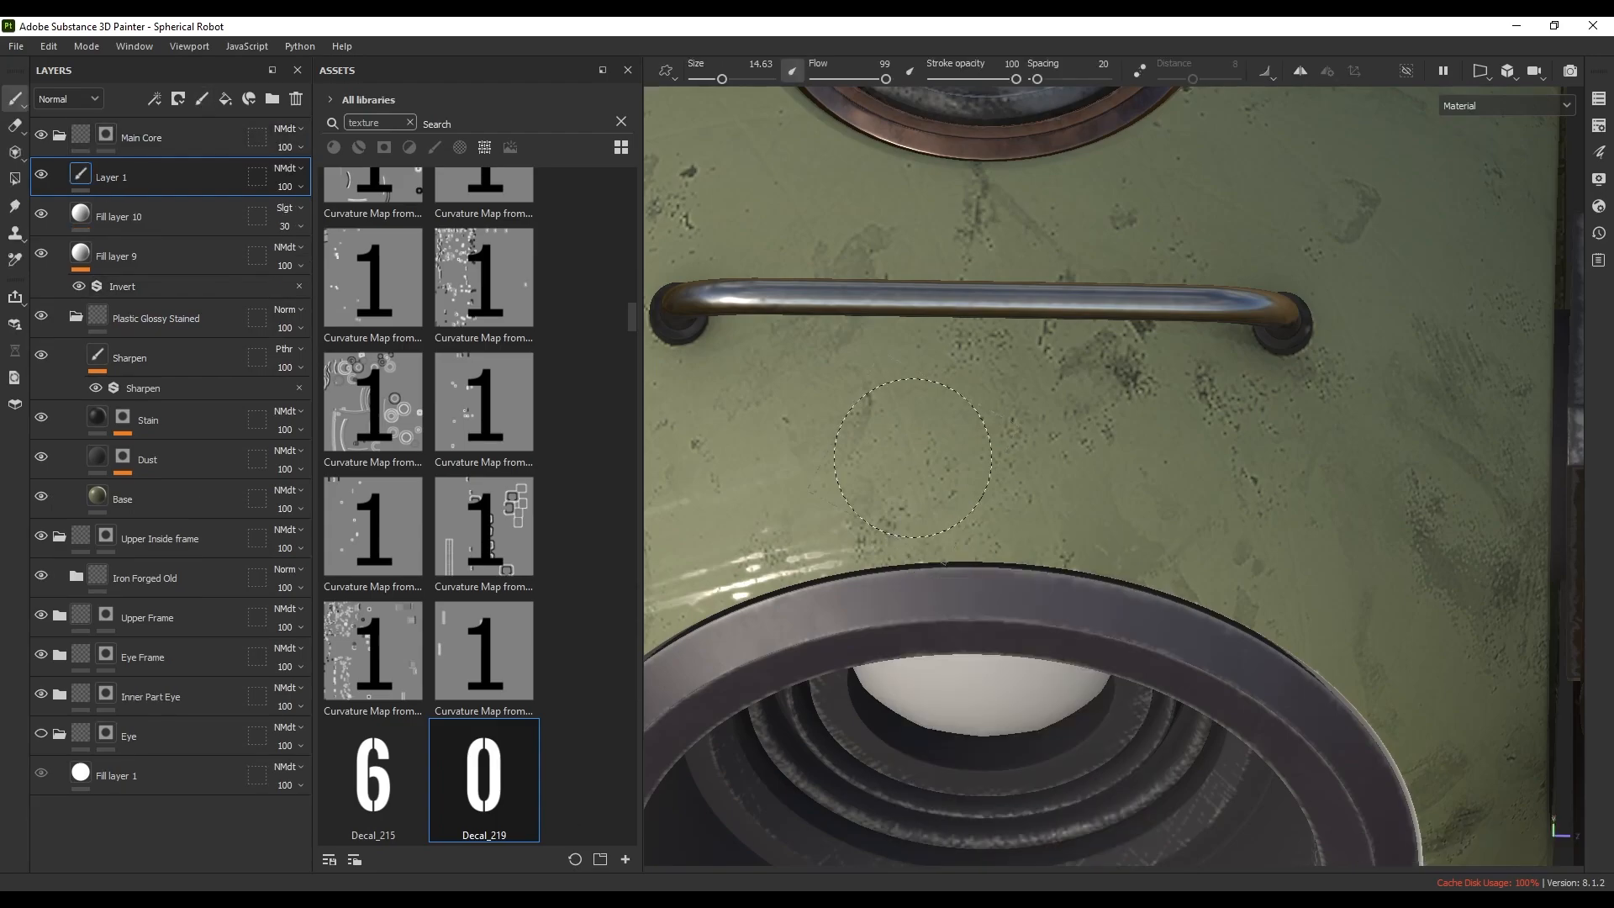
right_click(1109, 592)
left_click(932, 462)
- Load Decal_215 as the brush's base color and stamp the 6 directly beside the 0 on the core
right_click(1034, 462)
scroll(1091, 600, "down", 5)
left_click_drag(373, 777, 1093, 643)
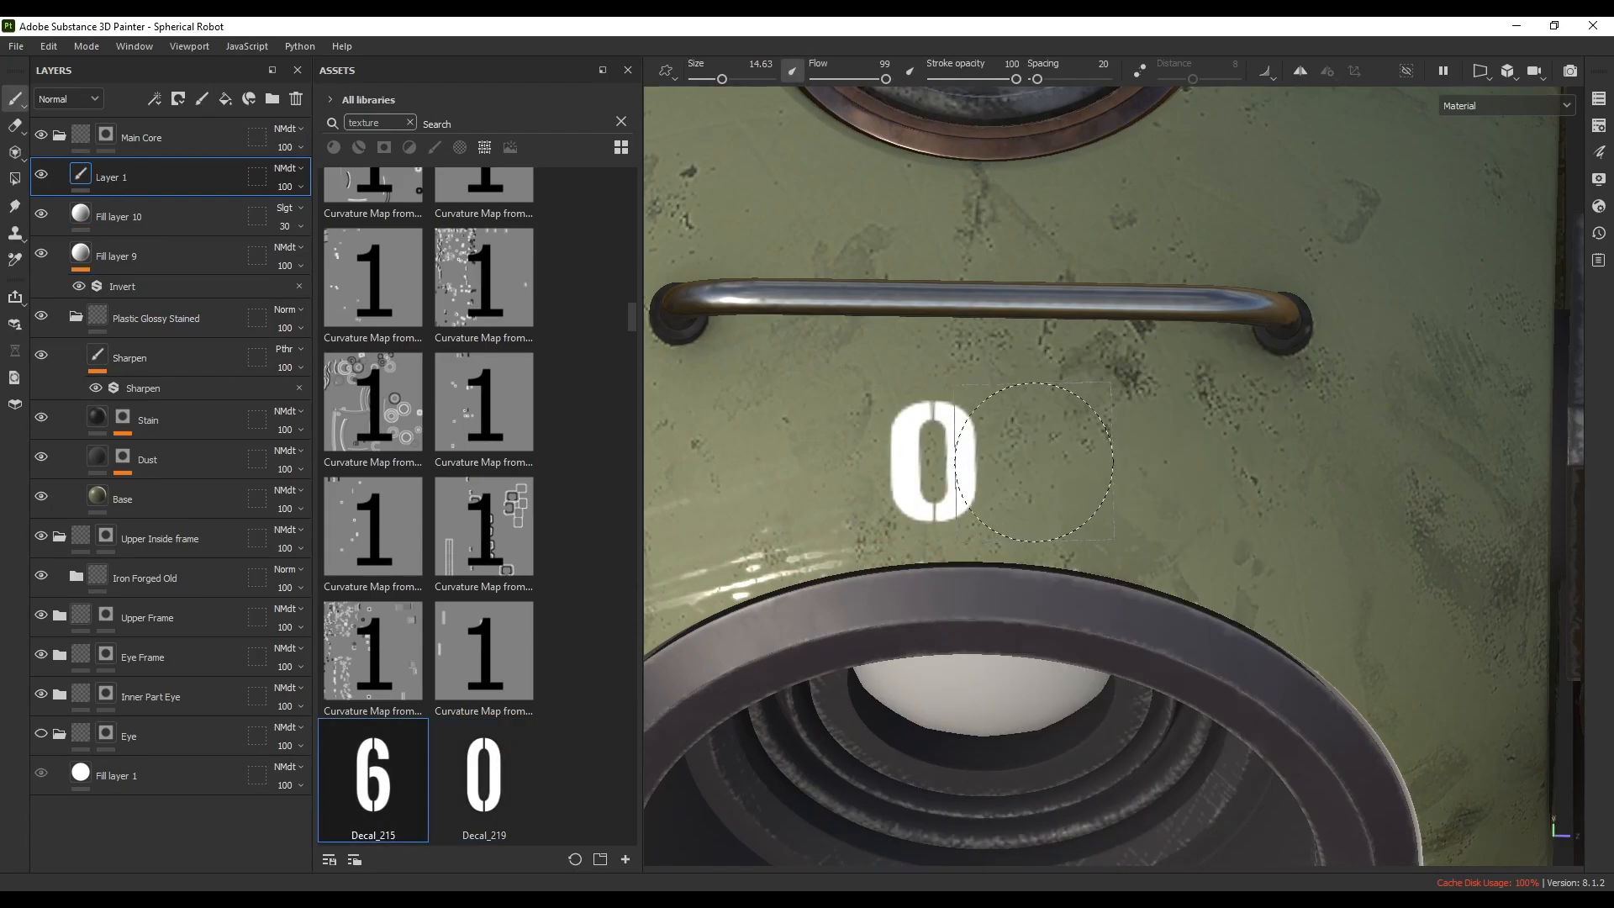
left_click(1024, 464)
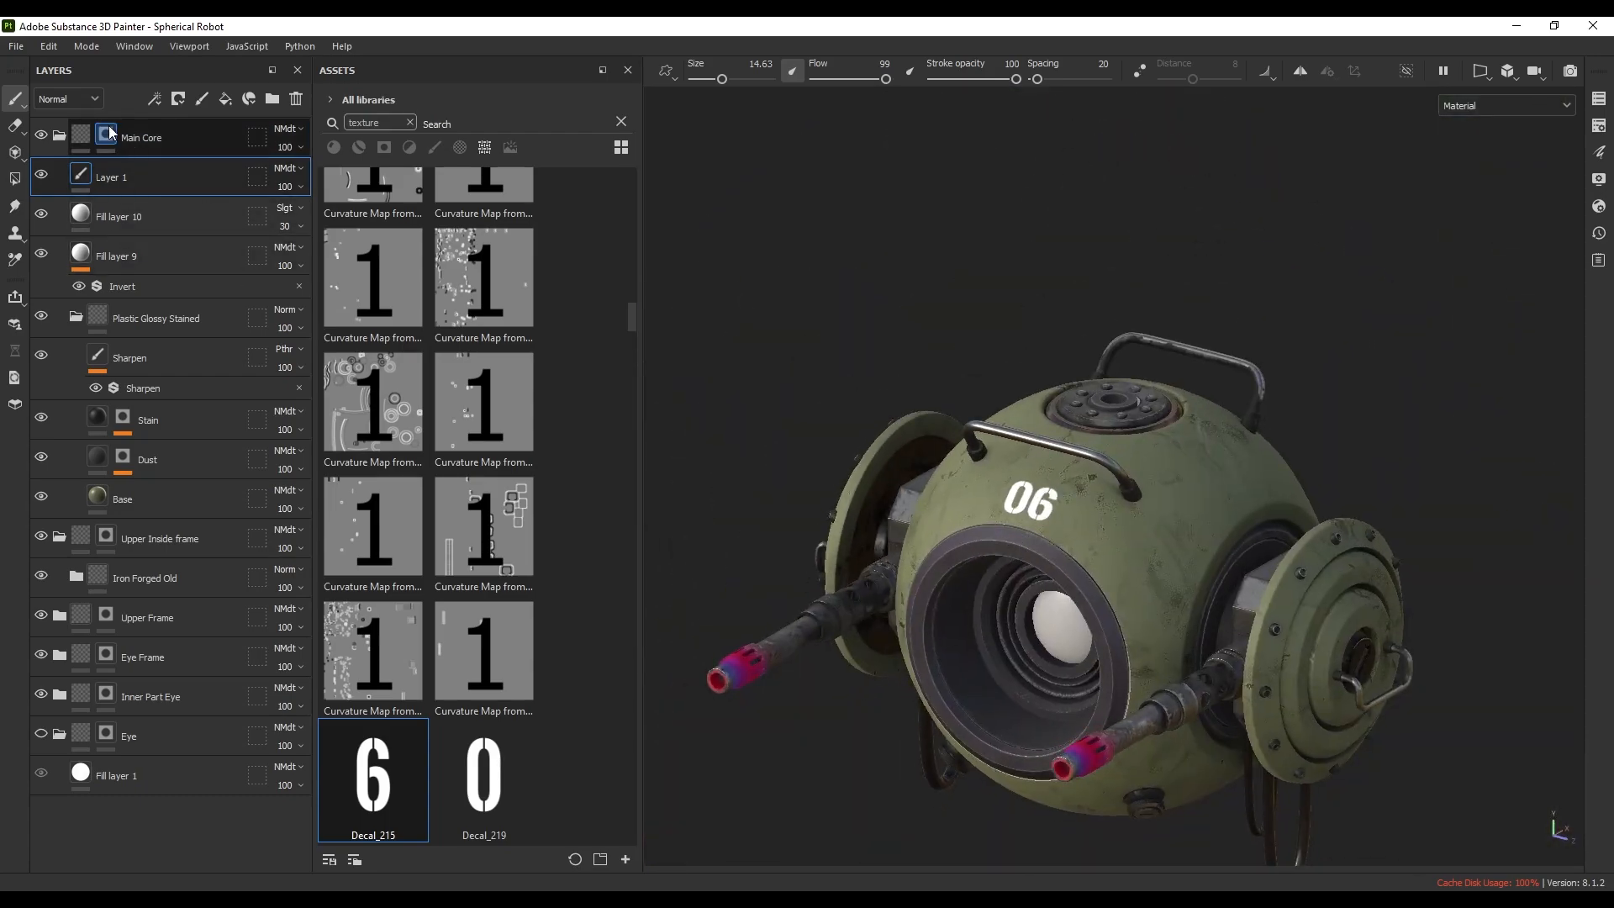
- Switch the layer stack to the Base color channel, compare blending modes on Layer 1, and set it to Soft light
left_click(89, 99)
left_click(76, 122)
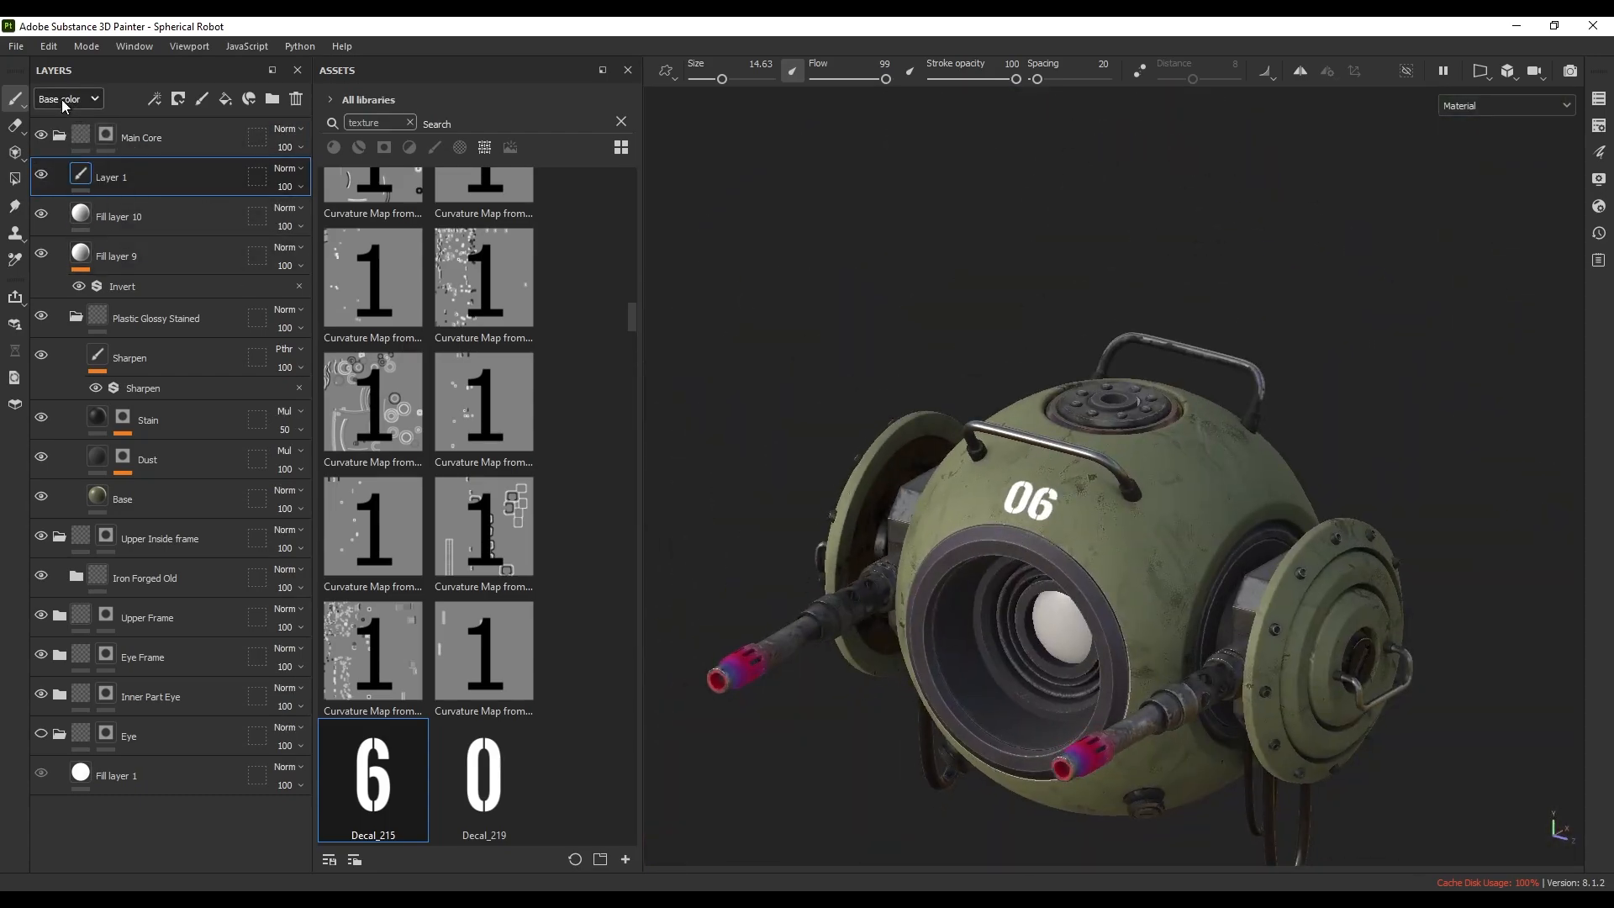
left_click(298, 169)
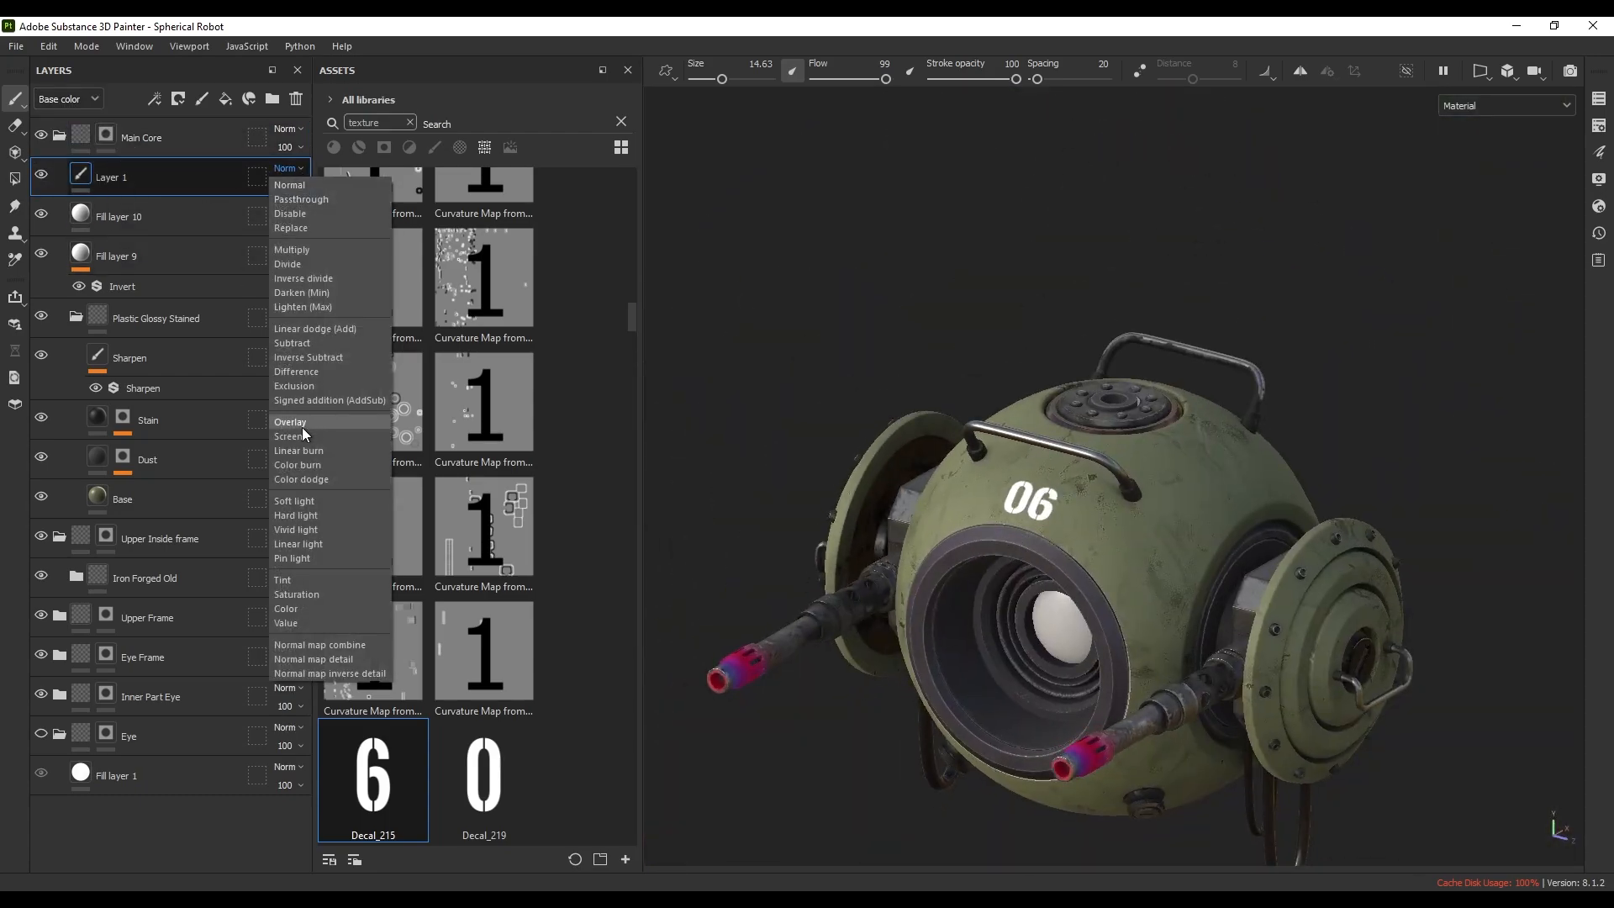
left_click(294, 501)
left_click(299, 168)
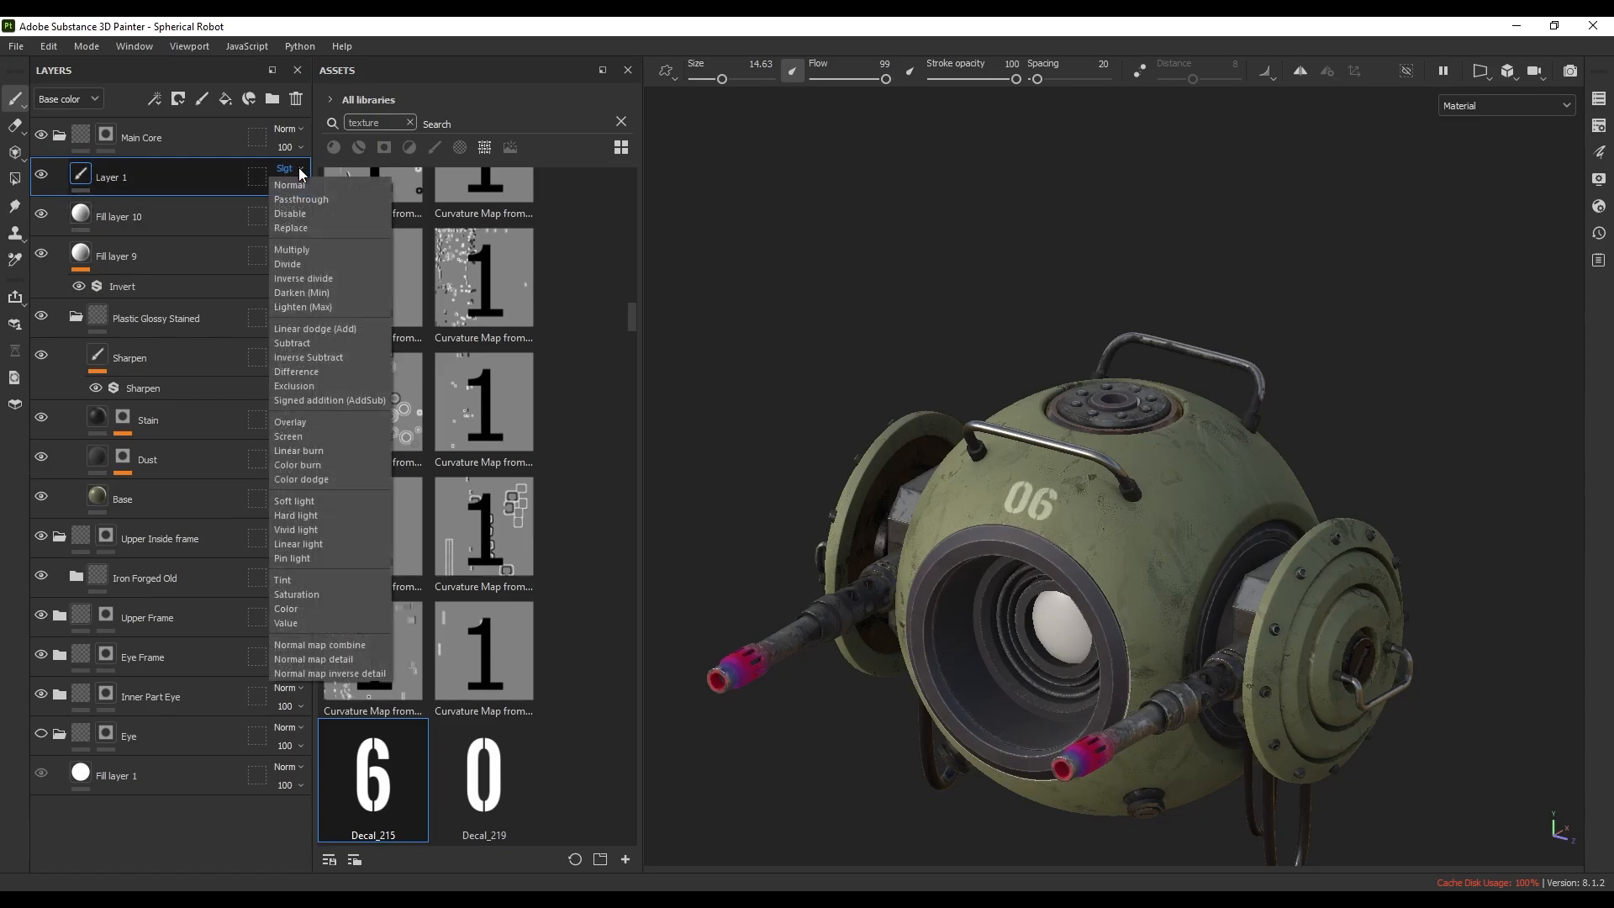
left_click(305, 173)
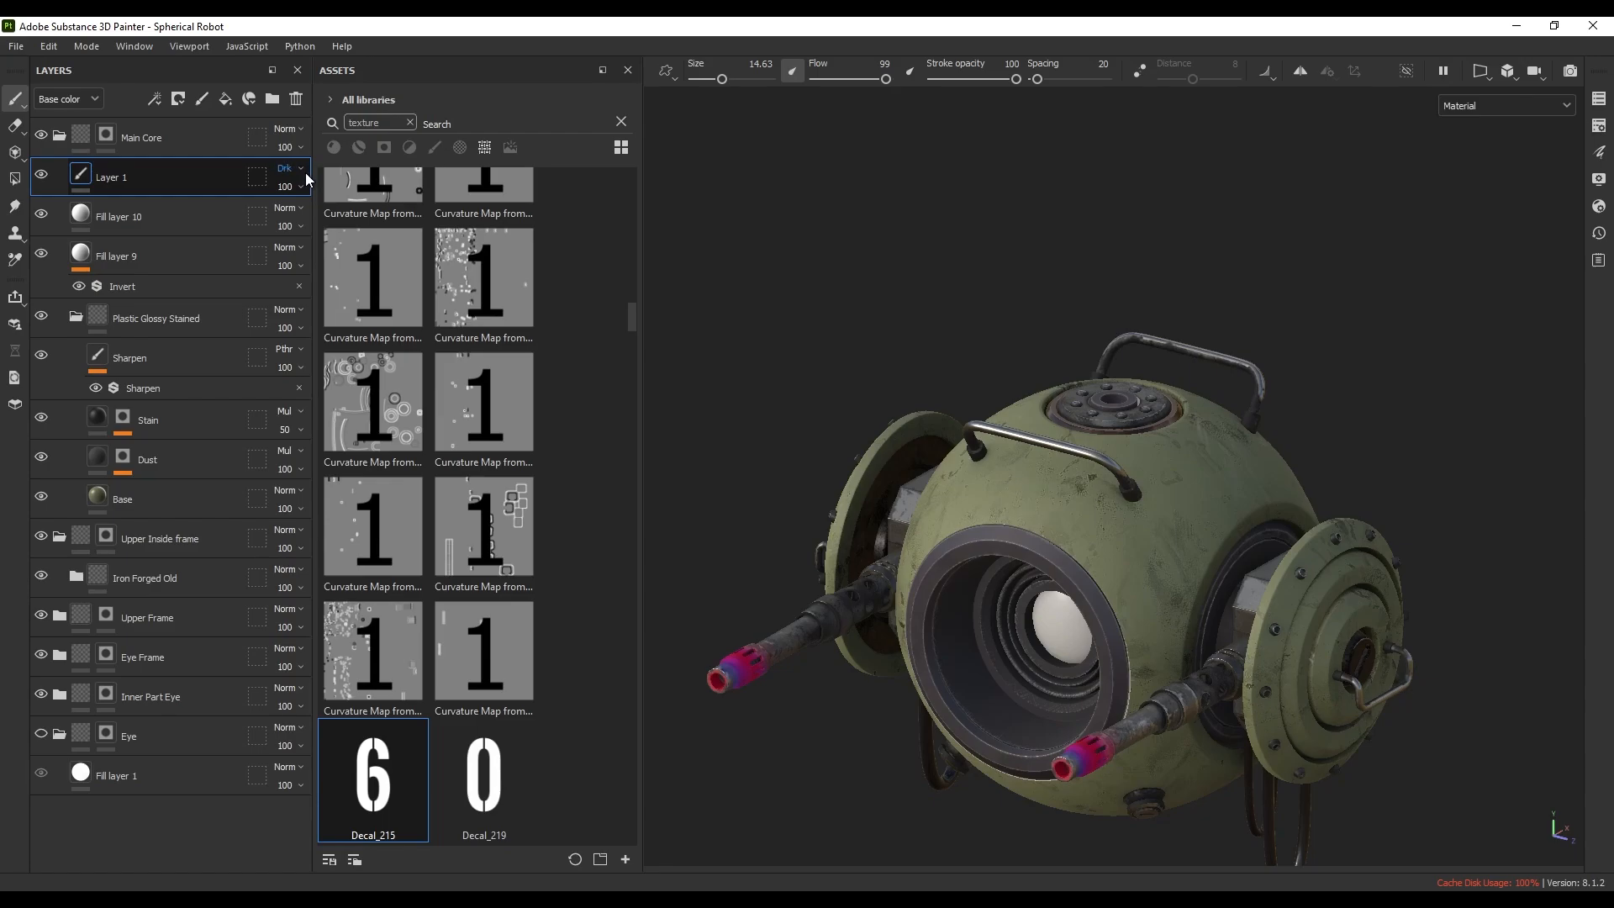
left_click(299, 172)
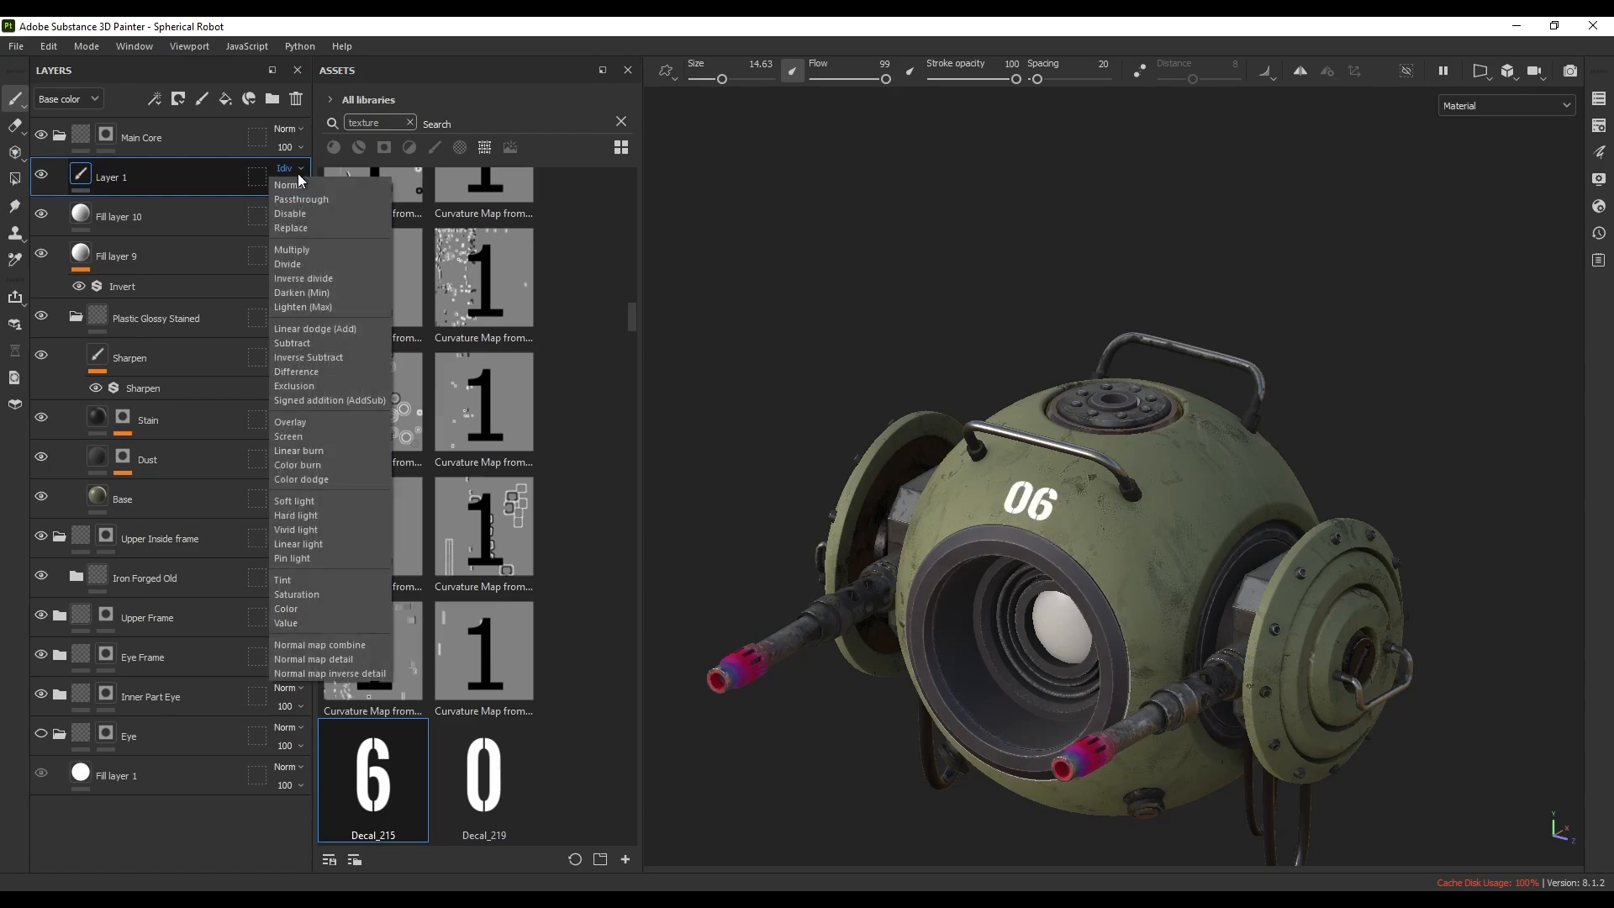
left_click(294, 501)
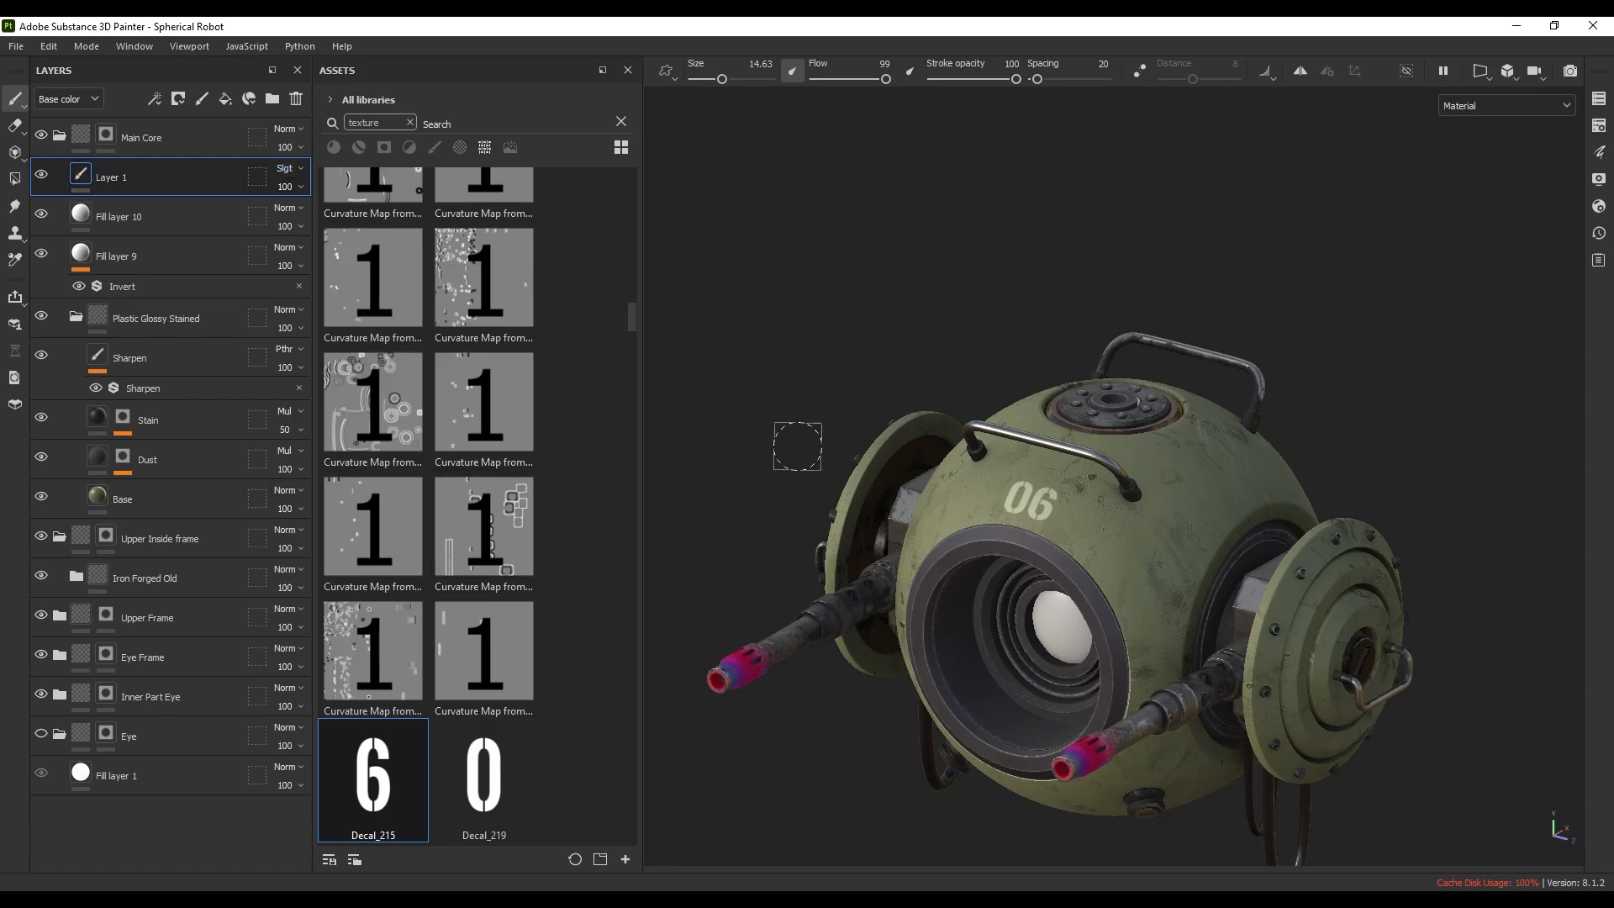
- Set the brush size to 11.6 and remove Decal_215 from the brush's base color, facing the back of the core
left_click_drag(796, 465, 739, 450, "alt")
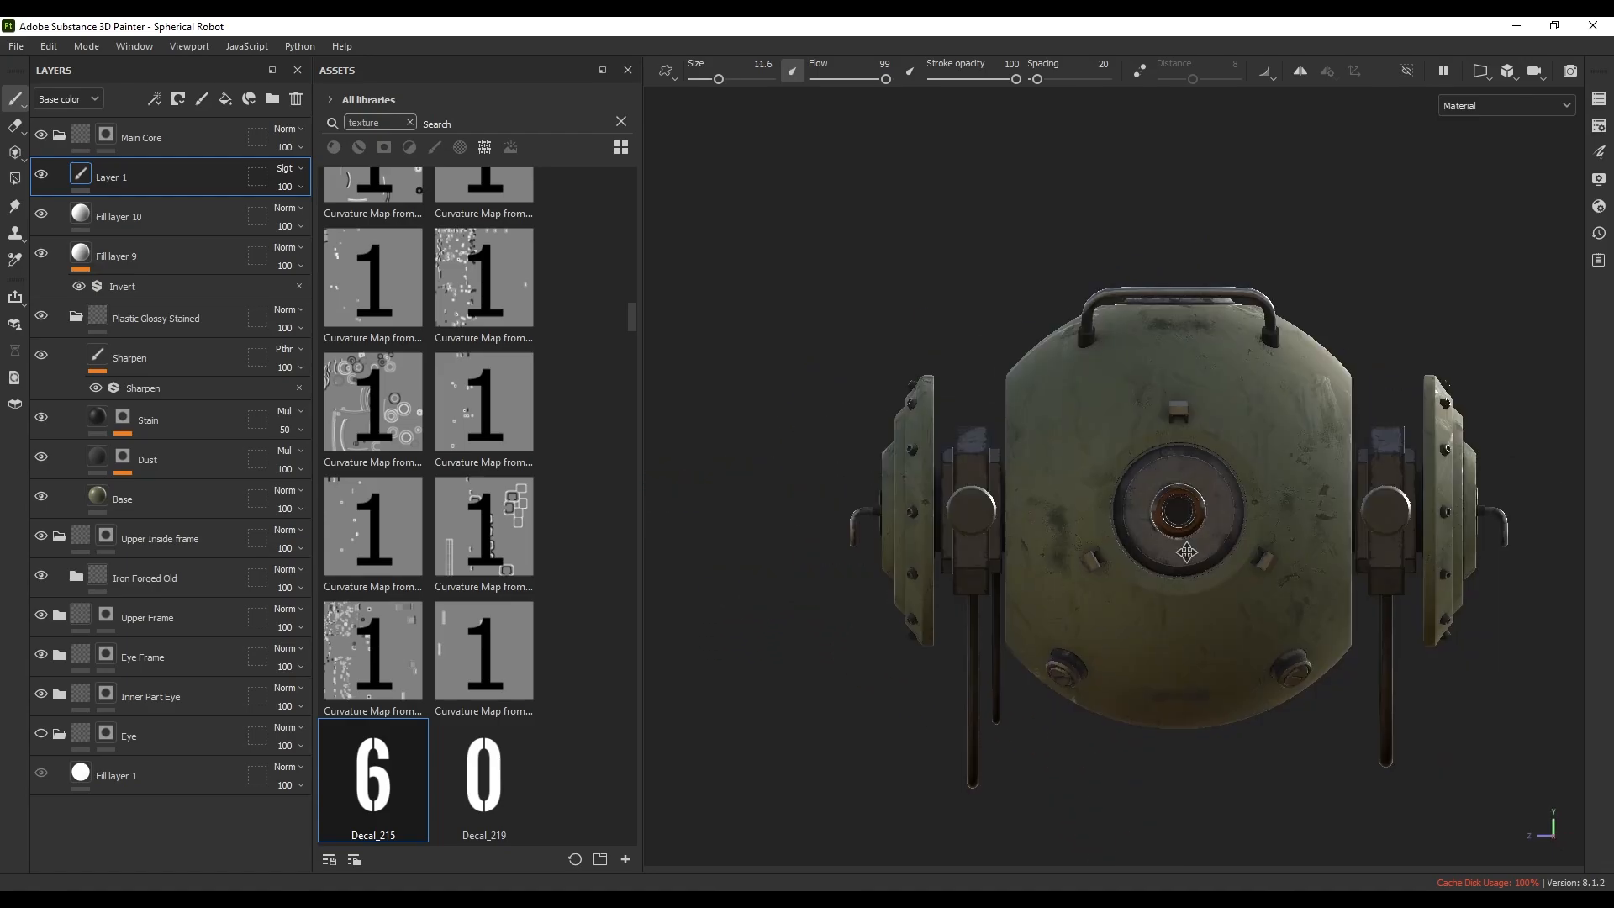
middle_click_drag(1164, 542, 1073, 506, "alt")
right_click_drag(1106, 547, 1042, 555, "shift")
scroll(1041, 555, "up", 6)
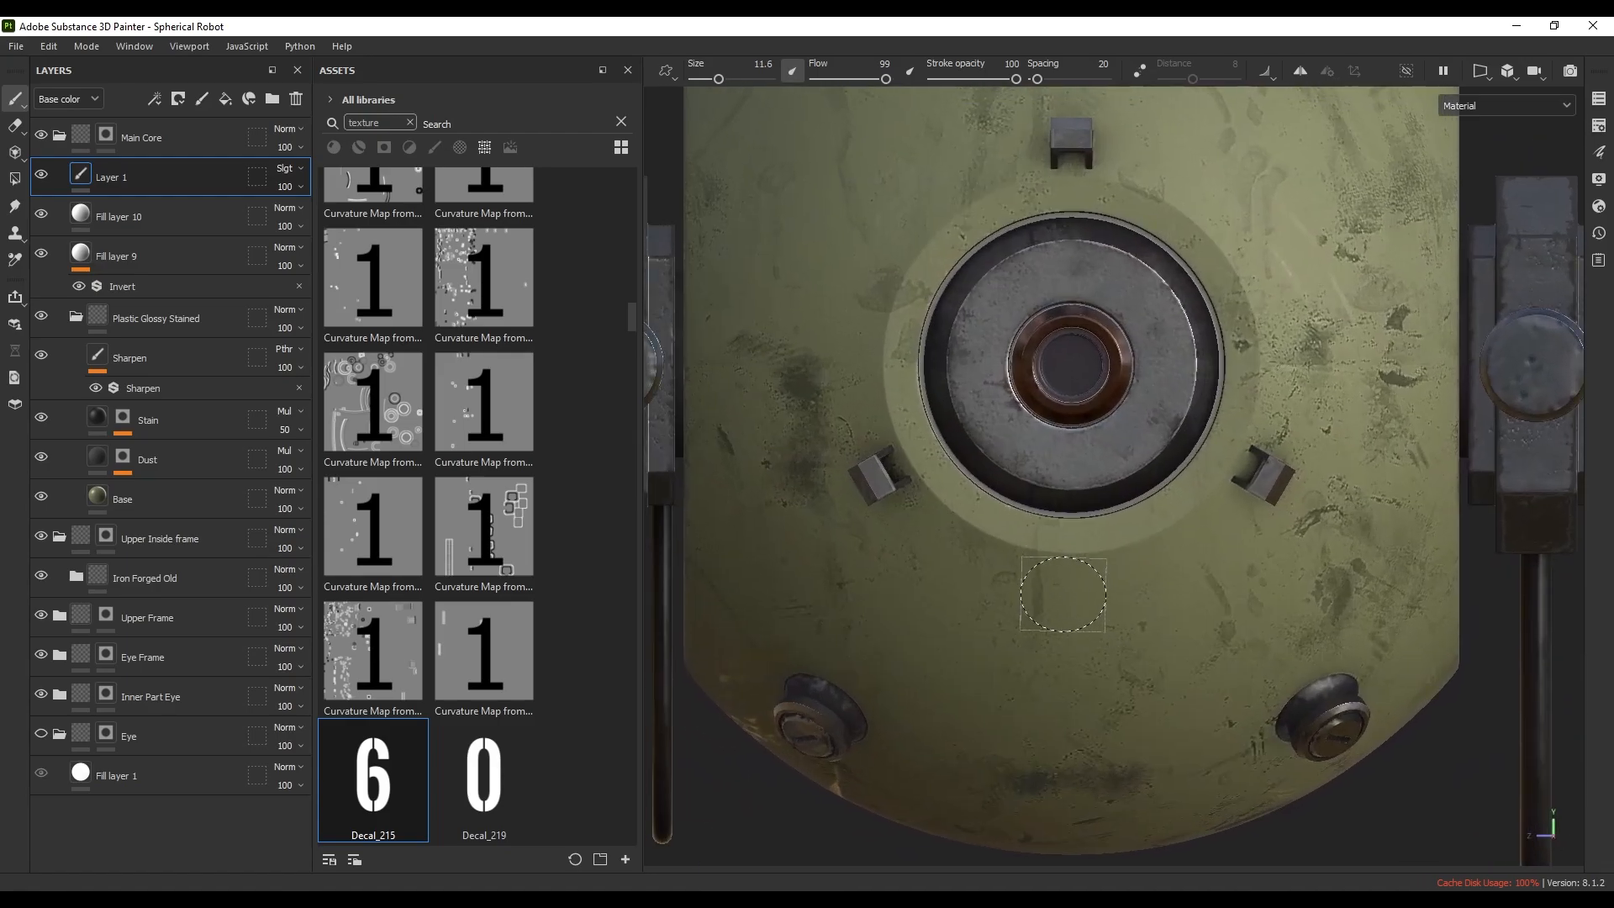
right_click(1073, 477)
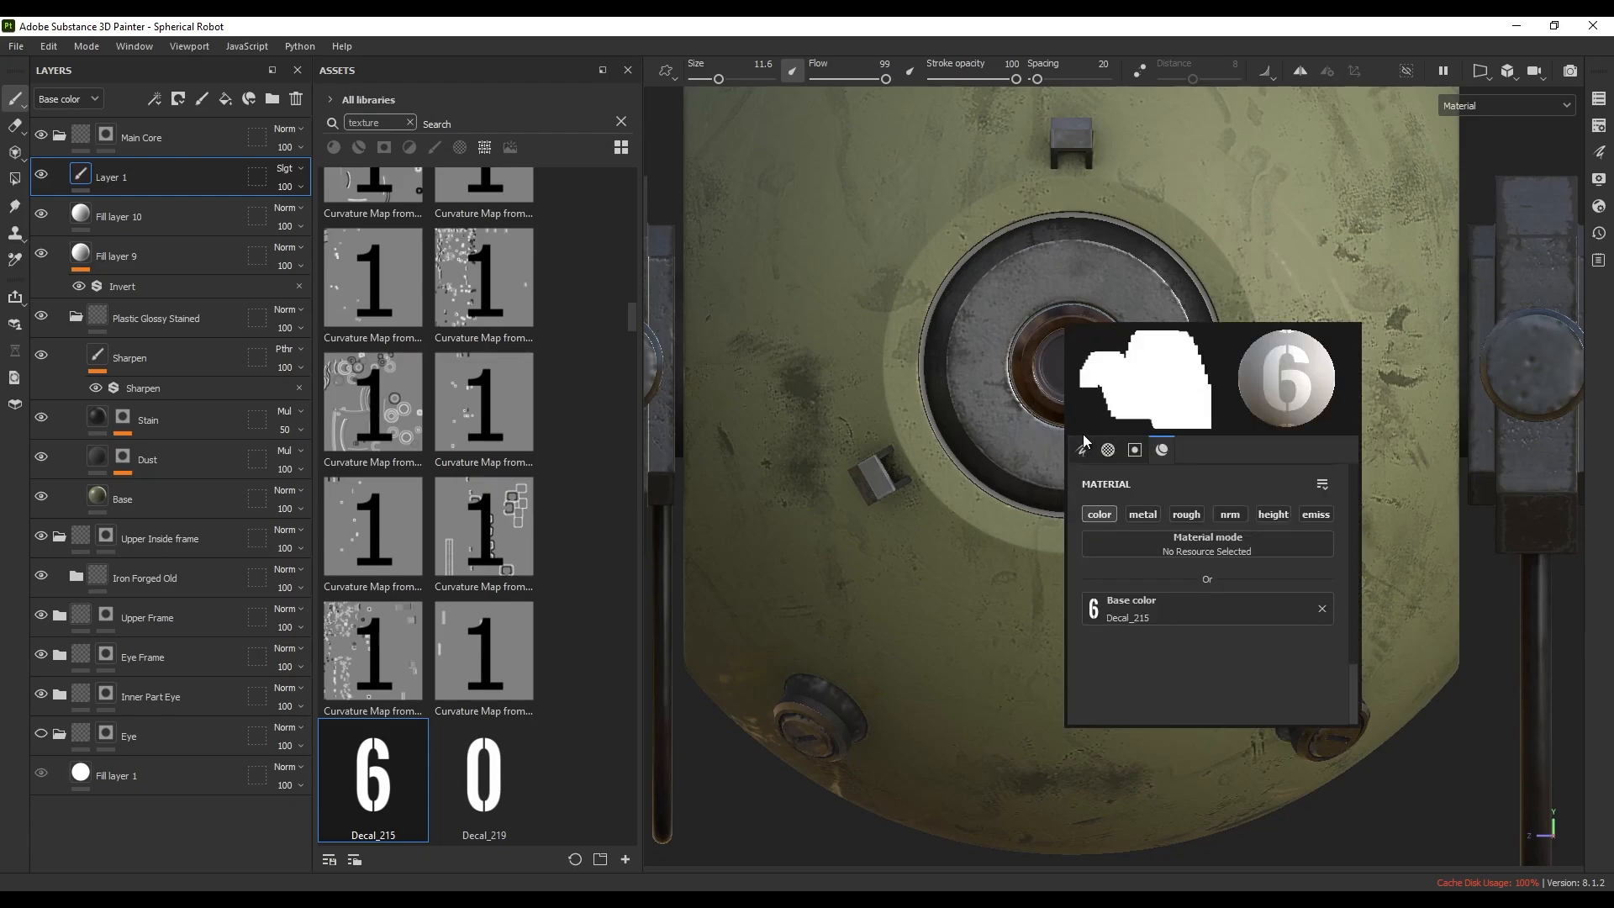
left_click(1322, 609)
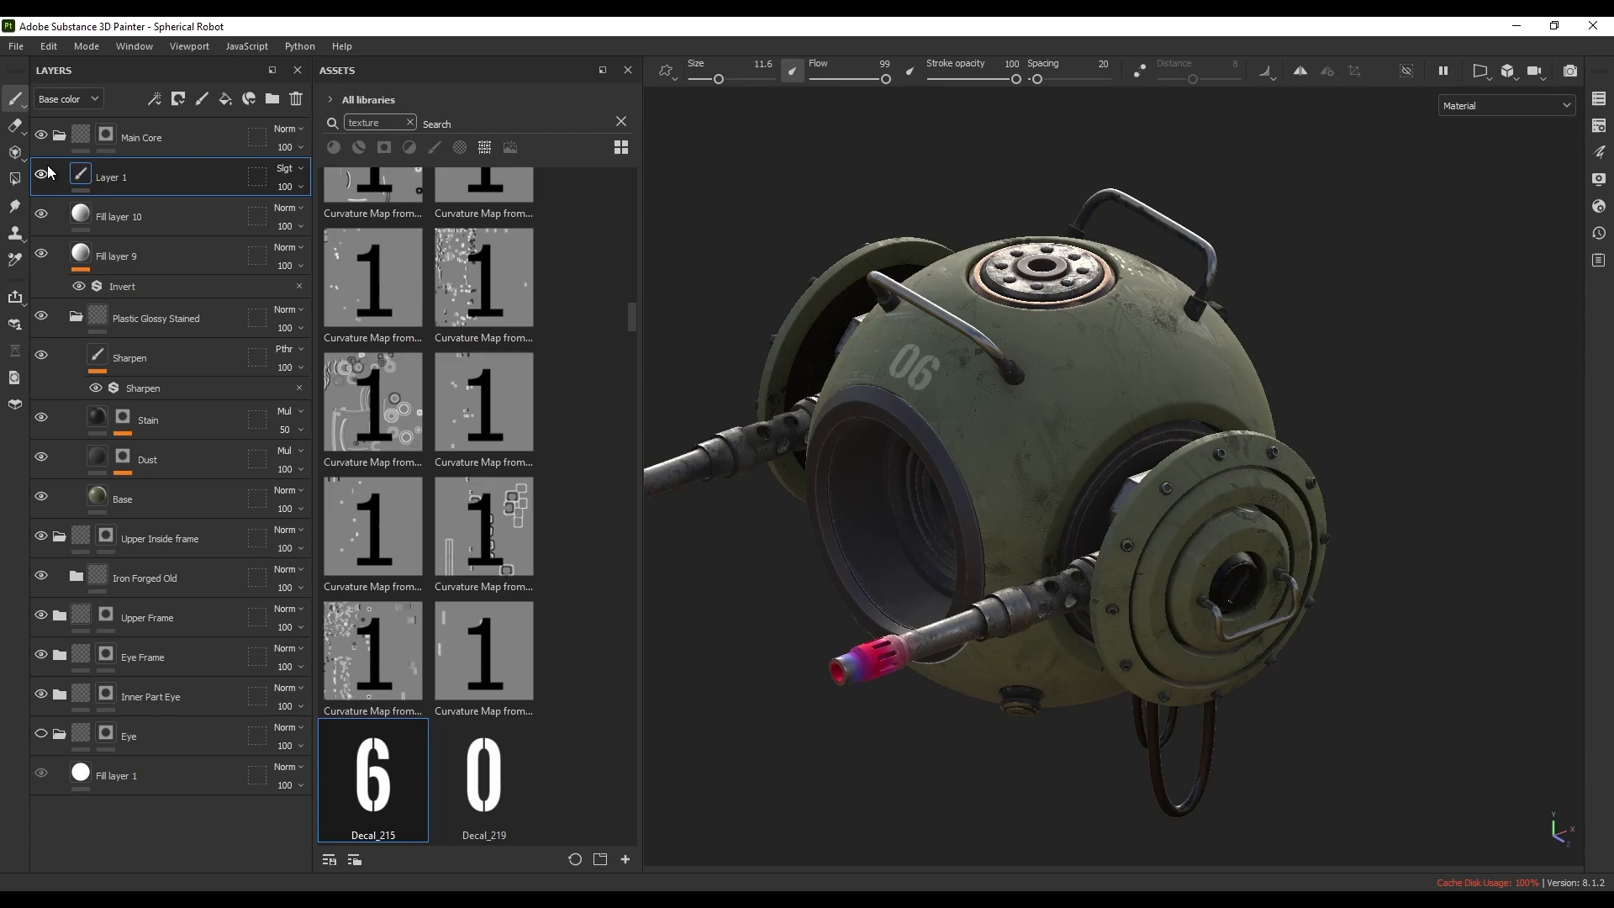
- Add a paint layer above Layer 1 in the Main Core folder and set the brush alpha to Arrow Simple
left_click(201, 100)
mouse_move(819, 412)
left_mouse_down("alt")
mouse_move(749, 331)
mouse_move(1063, 447)
mouse_move(1022, 485)
left_mouse_up("alt")
right_click_drag(1022, 484, 1054, 586, "alt")
middle_click_drag(1054, 586, 1026, 573, "alt")
right_click(1037, 580)
scroll(1146, 697, "up", 10)
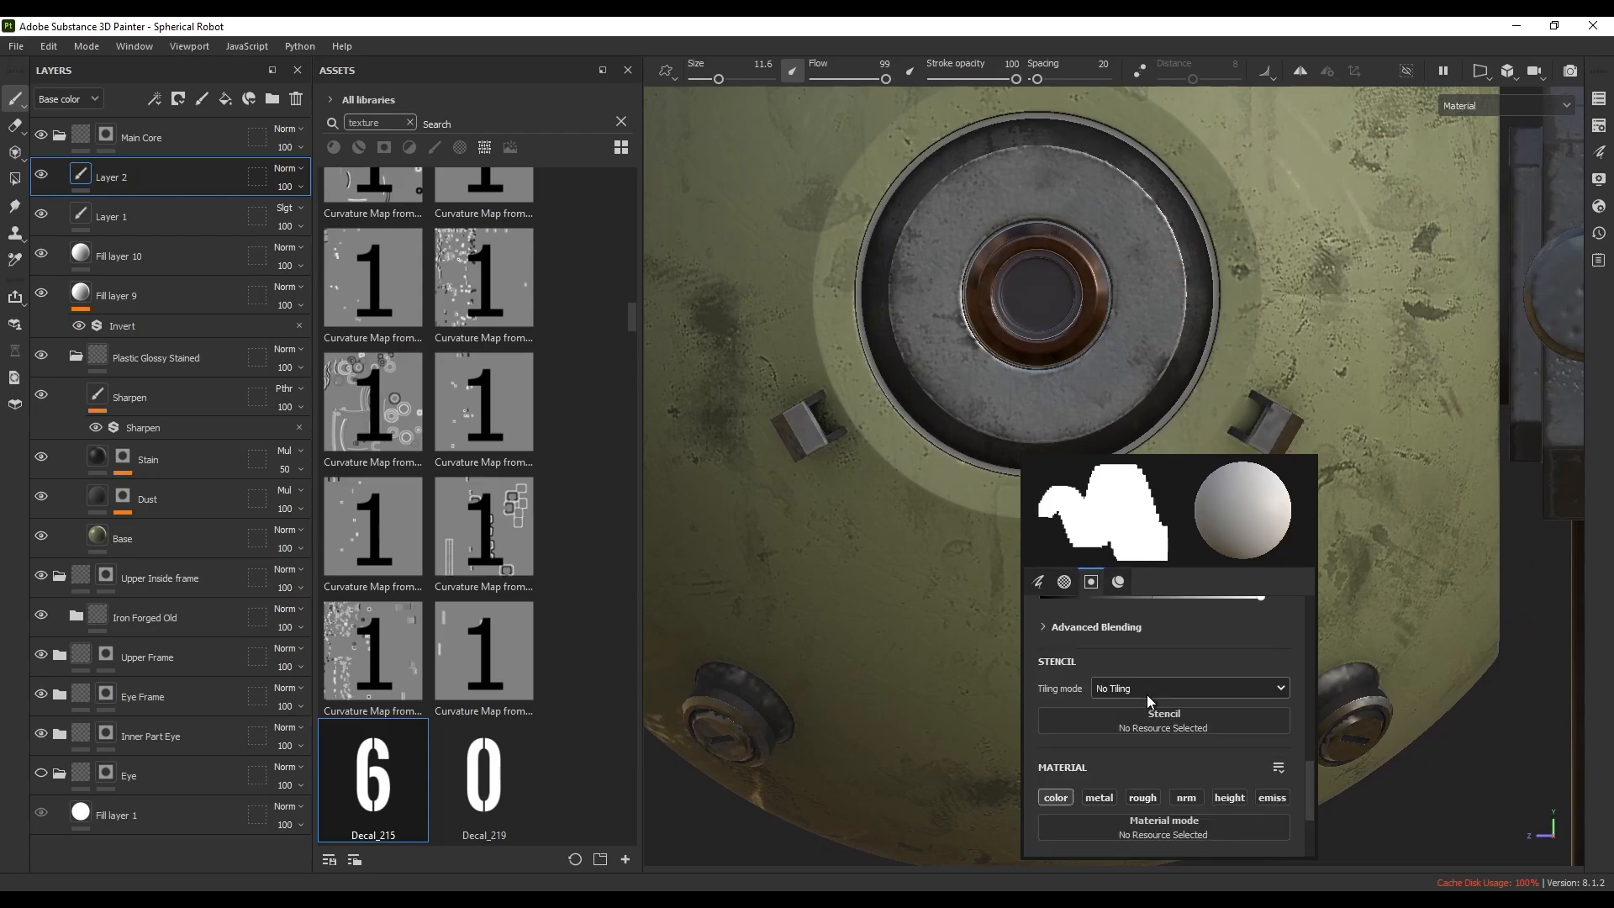
scroll(1150, 705, "down", 5)
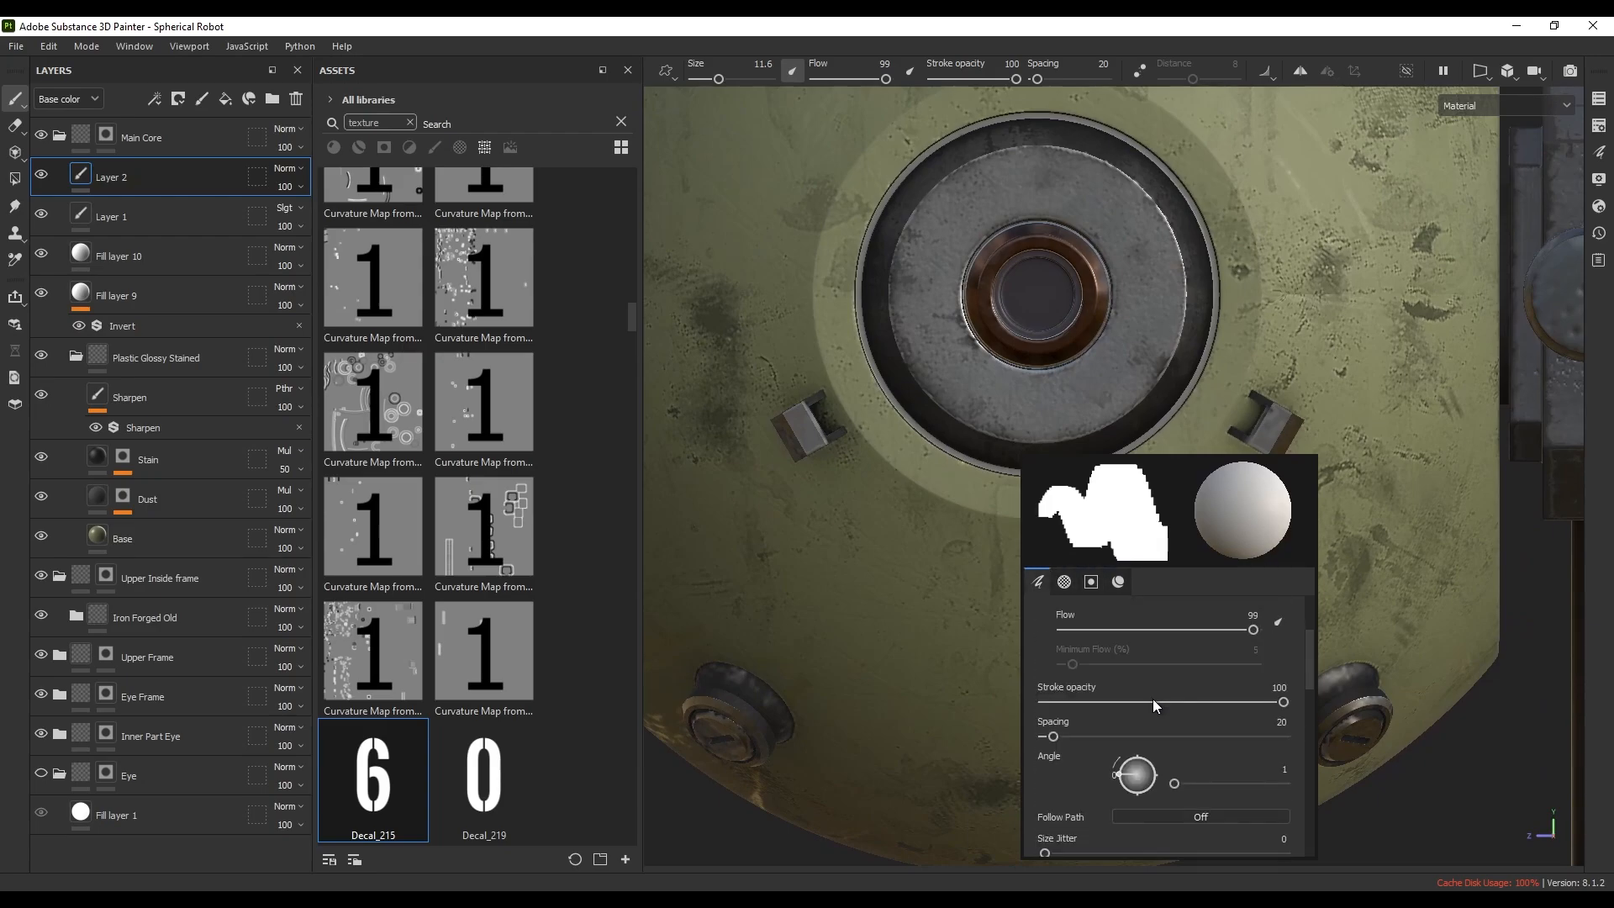
scroll(1167, 713, "down", 3)
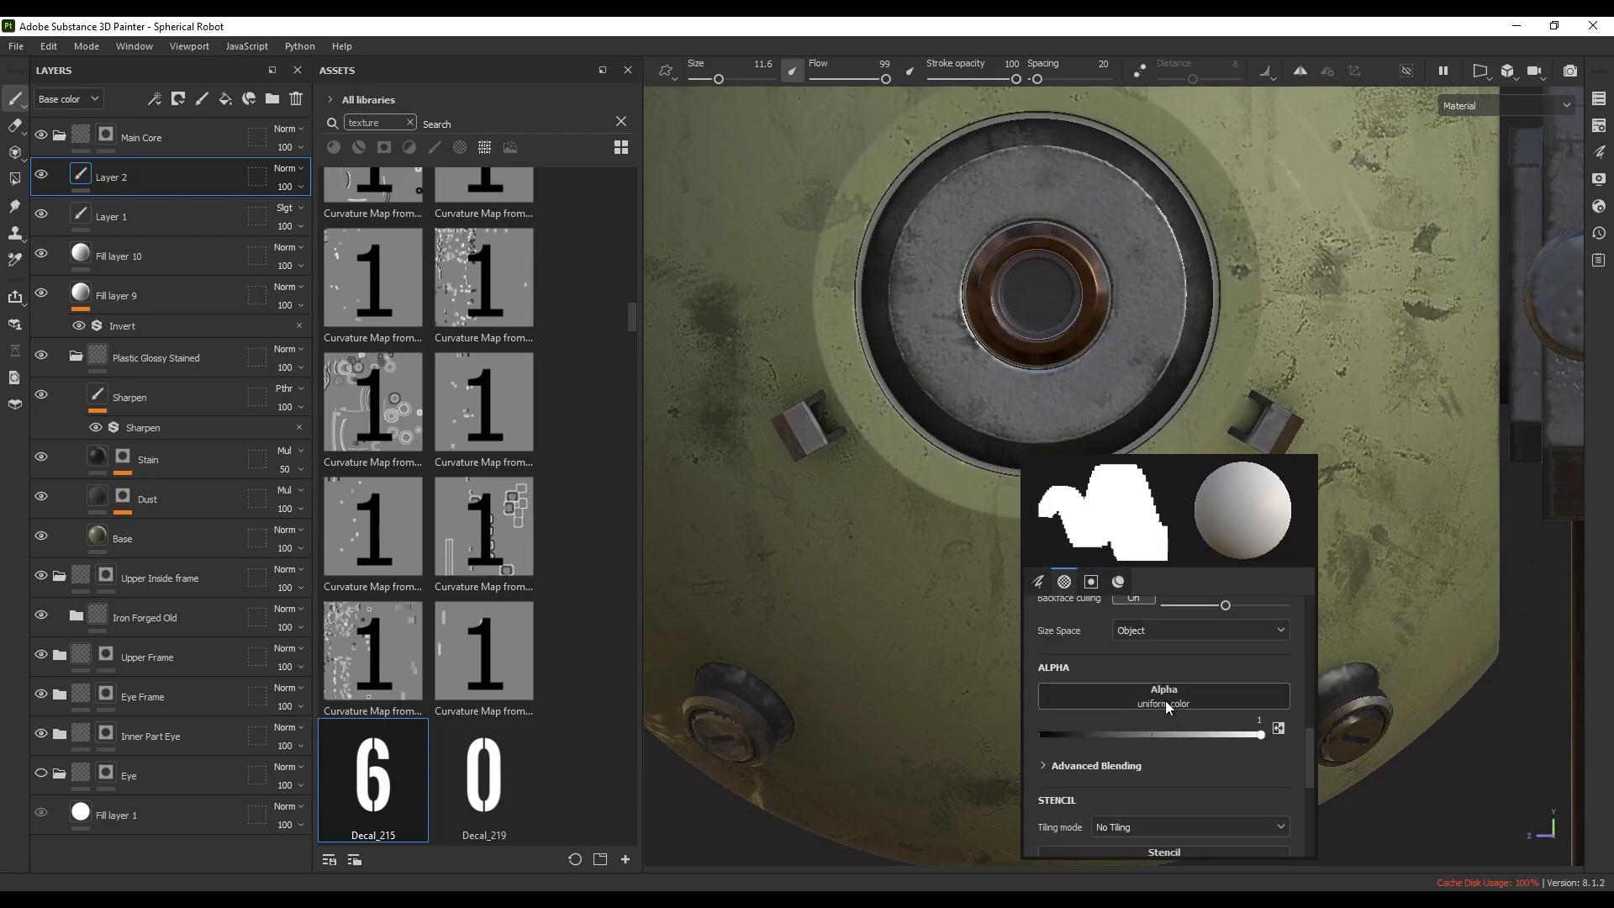
left_click(1164, 698)
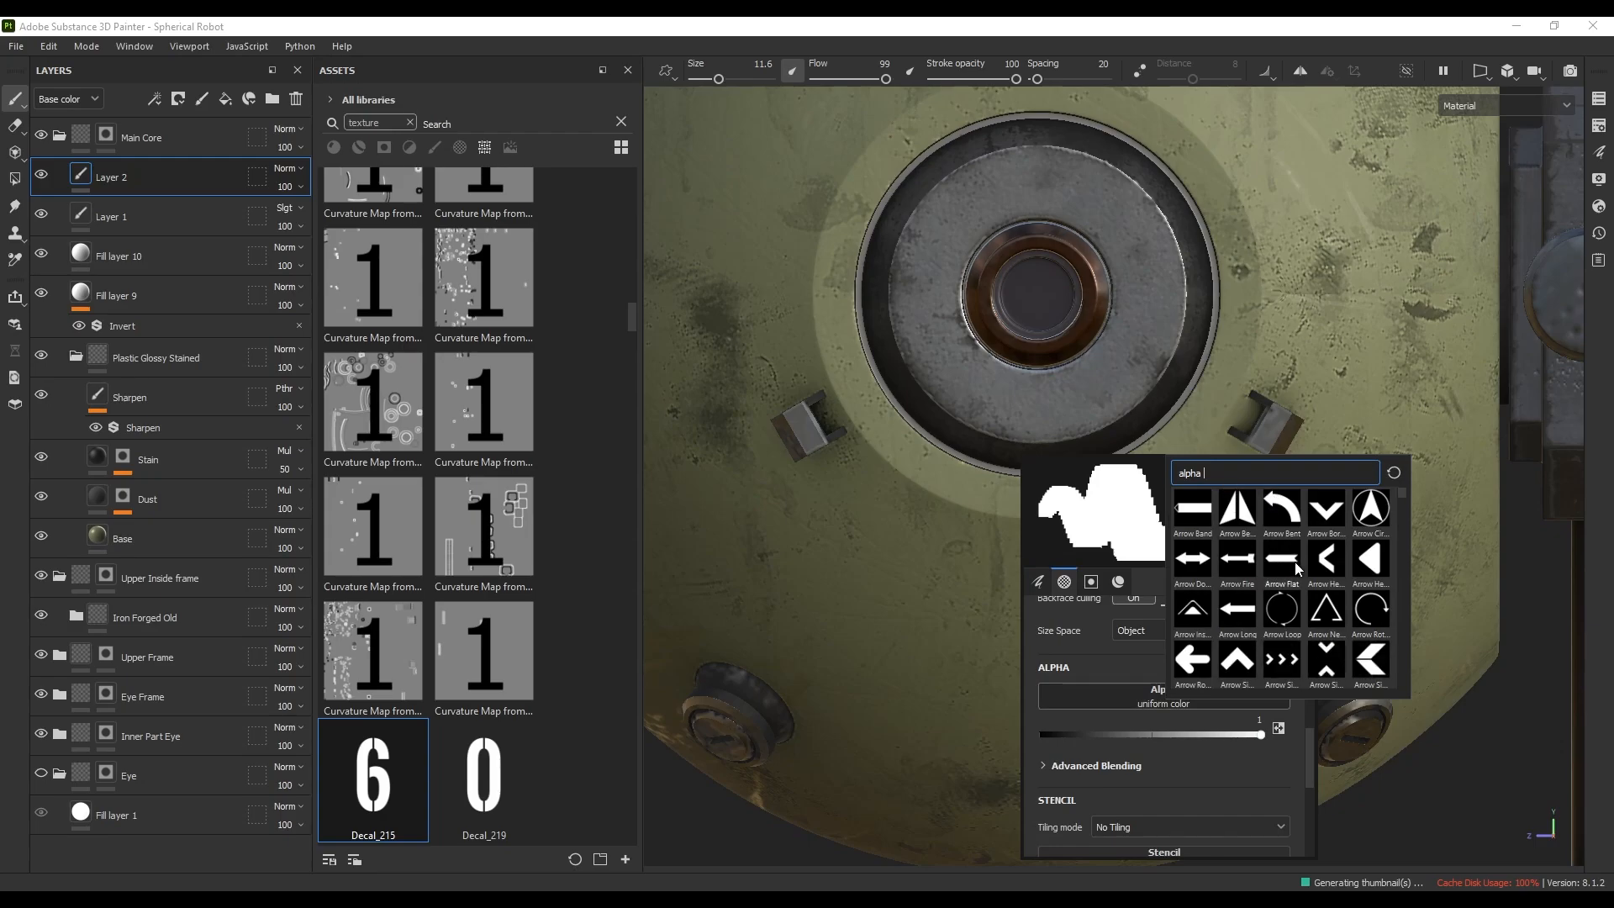
left_click(1235, 663)
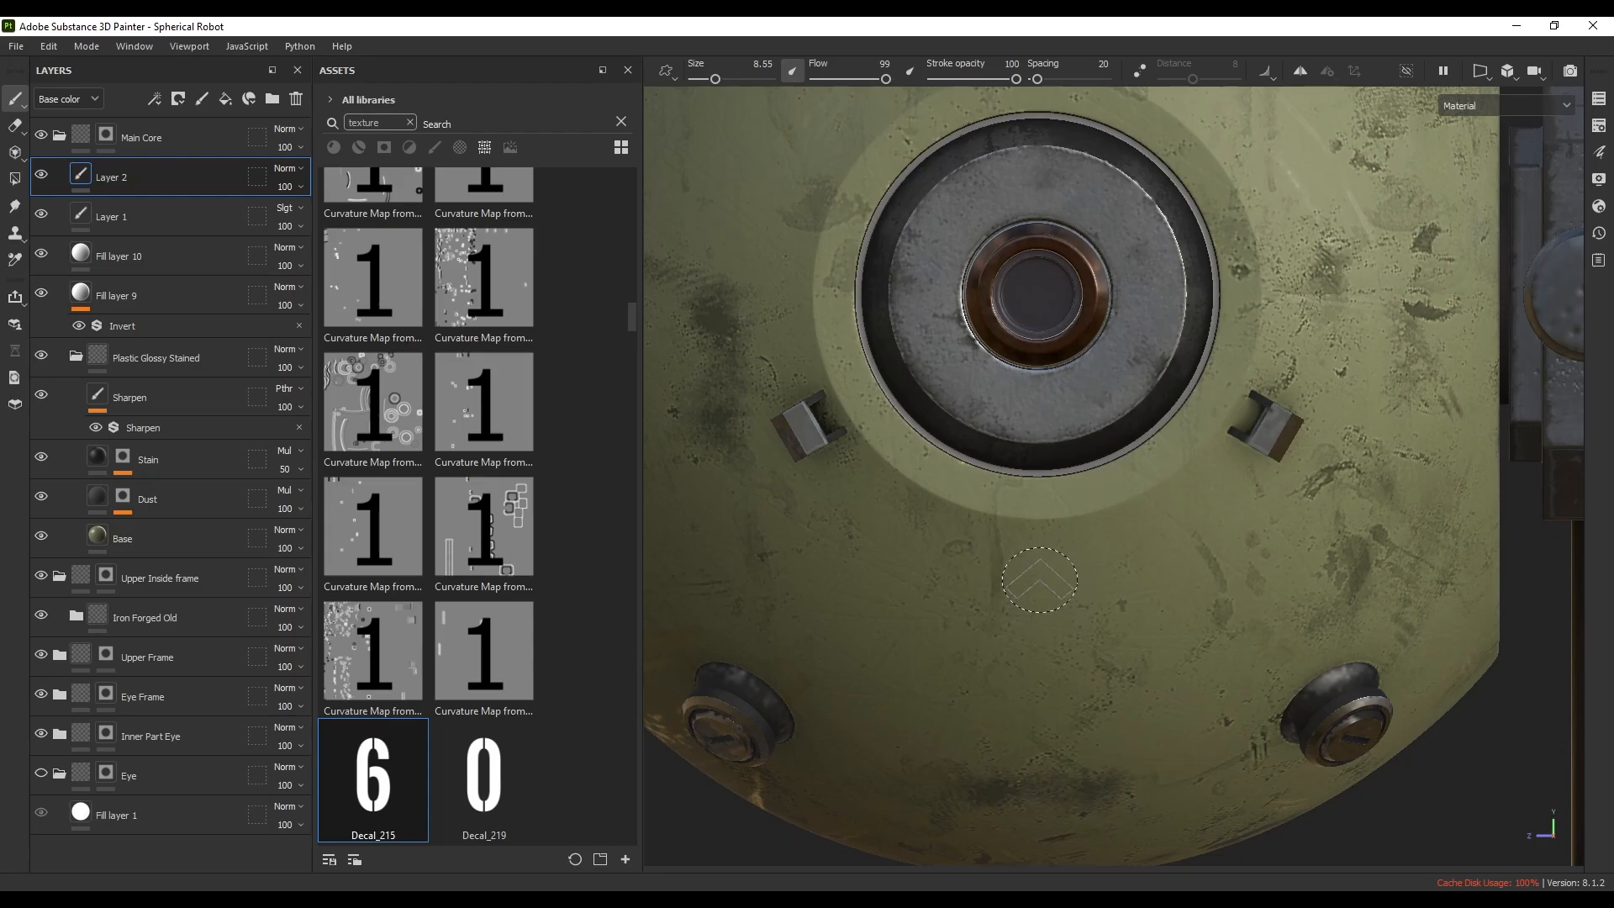
- Stamp an arrow at brush size 8.55 beneath the core's rear round port and set Layer 2's base color blending to Multiply
left_click_drag(1084, 595, 1117, 618, "alt")
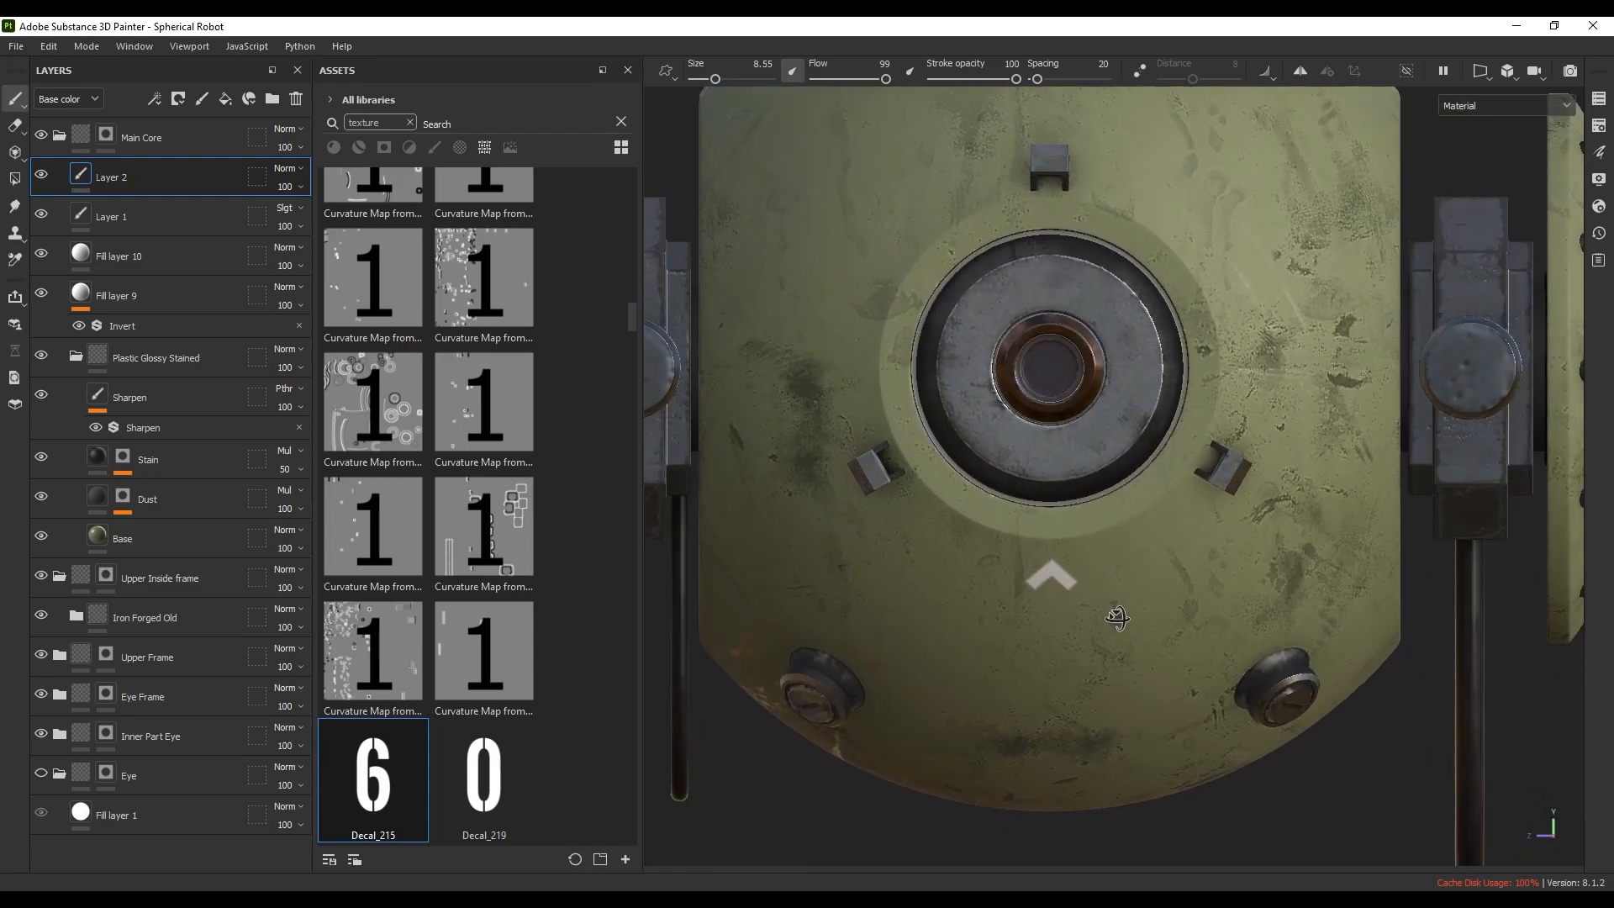
left_click(300, 169)
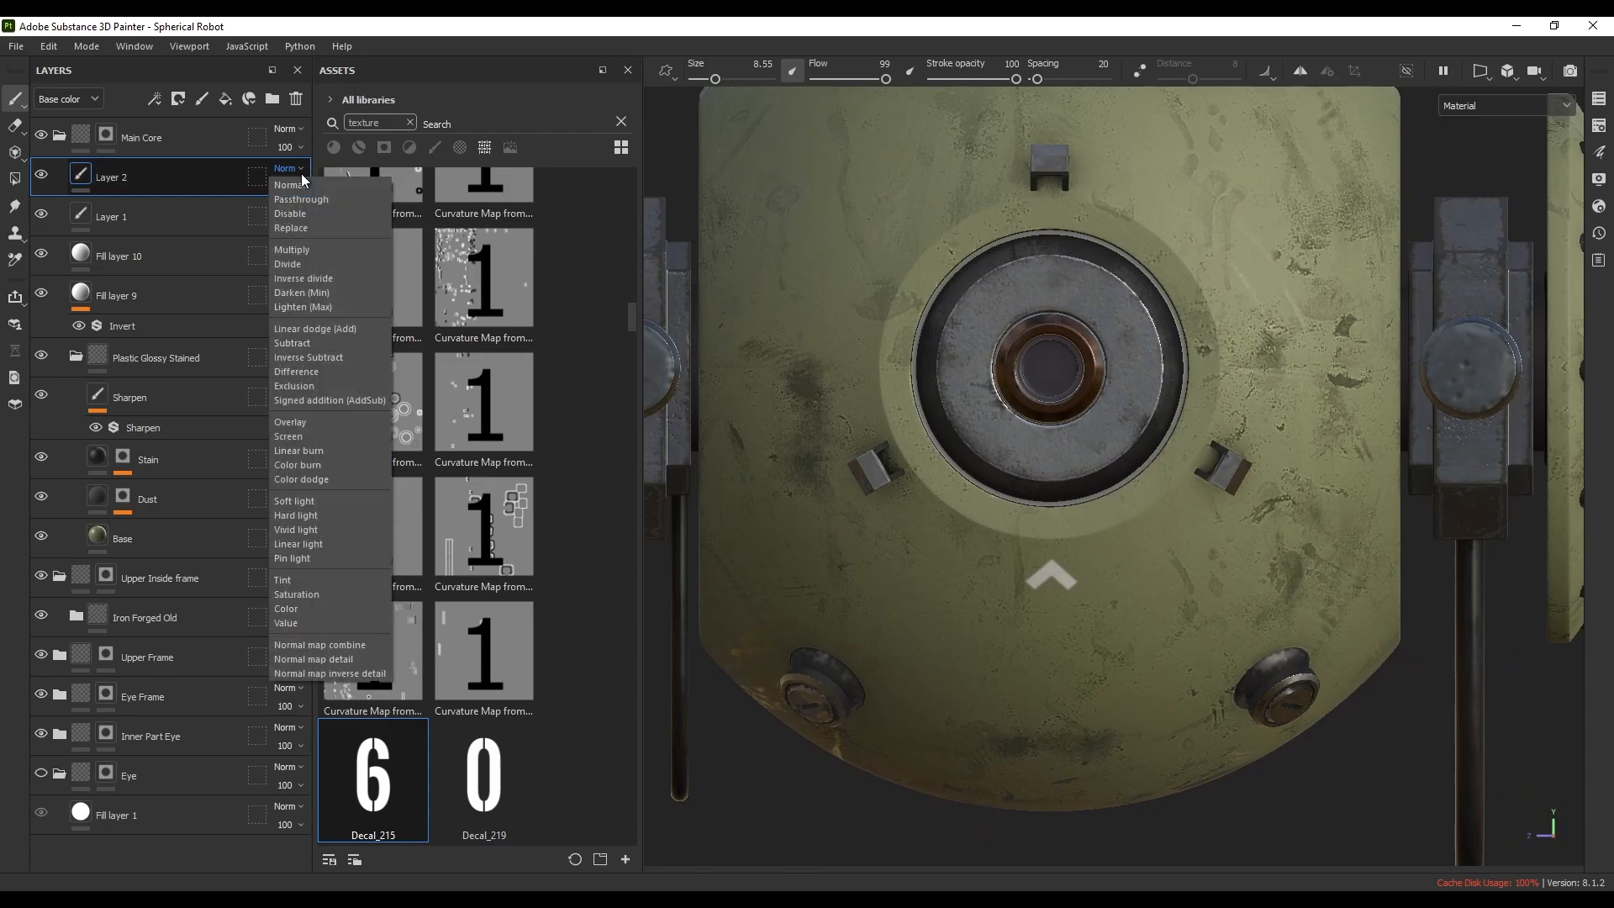
left_click(293, 251)
- Turn on symmetry and try stamping the arrow on the side of the core, above the round side plate
left_click_drag(989, 443, 1185, 538, "alt")
middle_click_drag(803, 468, 1010, 447, "alt")
scroll(1017, 397, "up", 4)
scroll(1020, 395, "up", 3)
scroll(1011, 450, "up", 1)
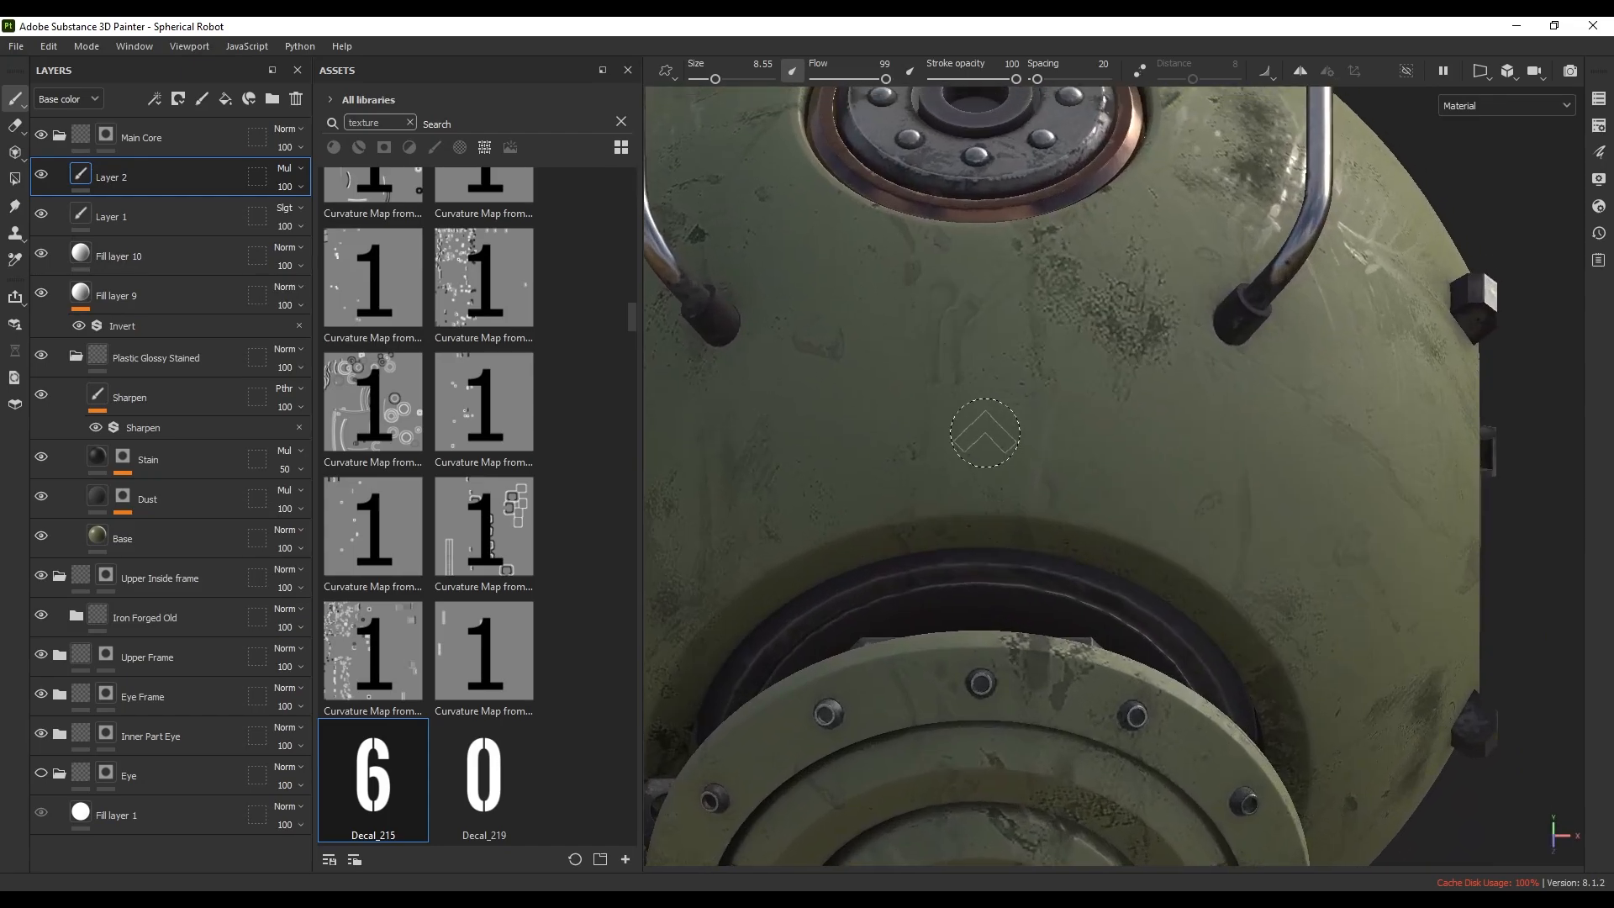
scroll(993, 433, "down", 5)
left_click_drag(996, 433, 1114, 487, "alt")
middle_click_drag(1114, 487, 1137, 546, "alt")
left_click_drag(1136, 546, 1163, 558, "alt")
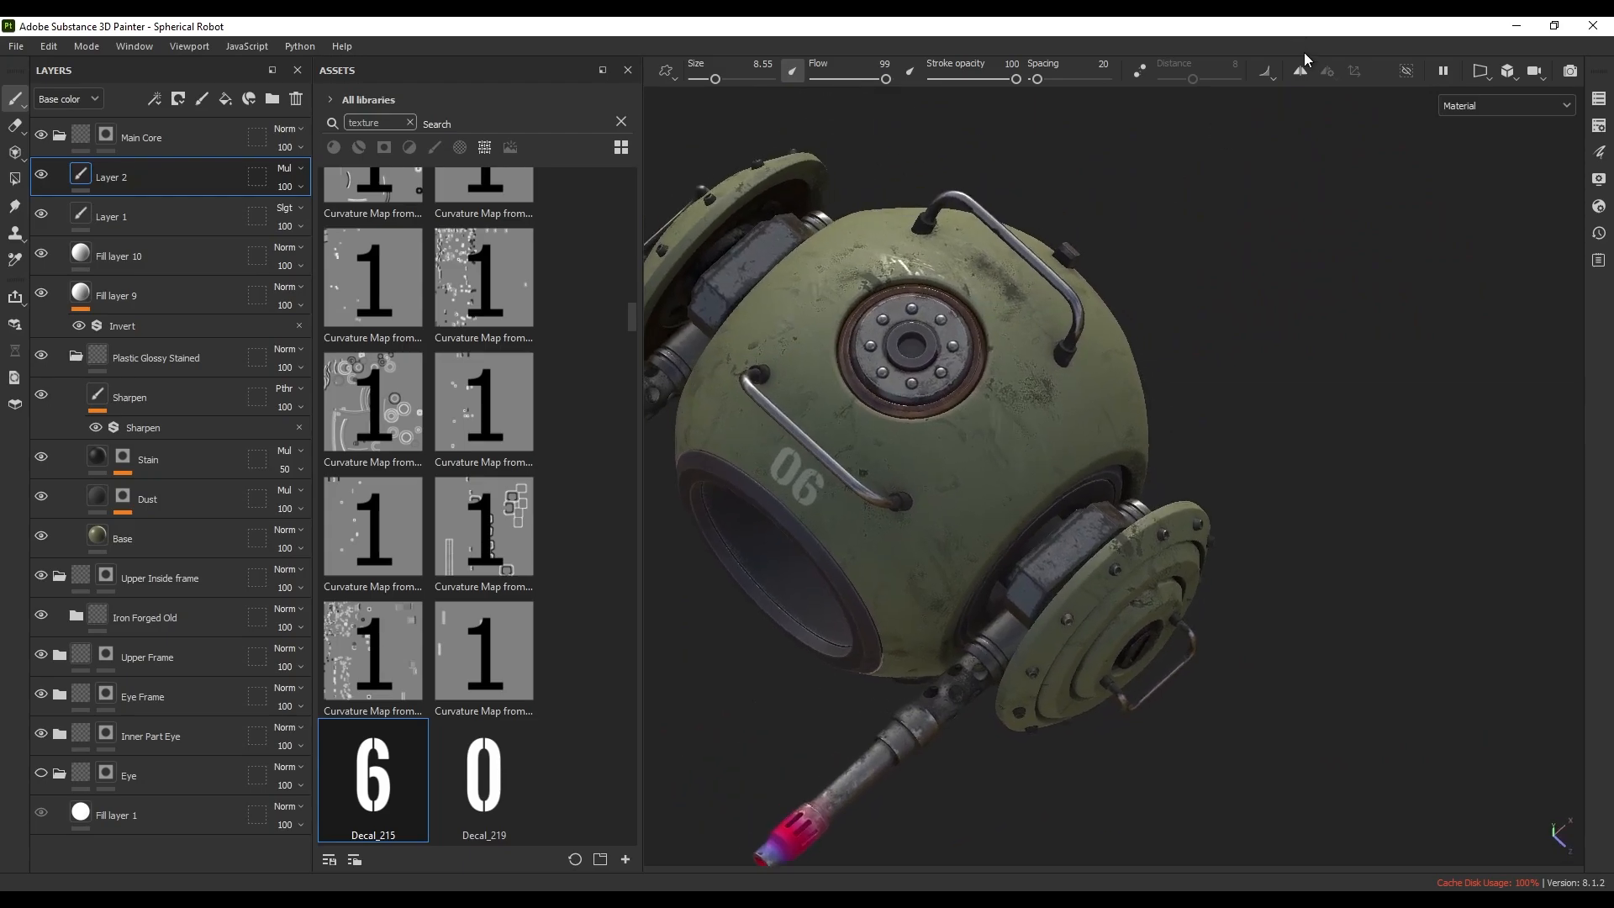
middle_click_drag(981, 404, 1036, 426, "alt")
mouse_move(1072, 467)
left_mouse_down()
mouse_move(1013, 472)
mouse_move(1104, 433)
mouse_move(1069, 472)
left_mouse_up()
key("ctrl+z")
- Set the brush alpha to Arrow Simple Opposed and undo the trial stamp above the core's round side plate
scroll(1067, 476, "up", 3)
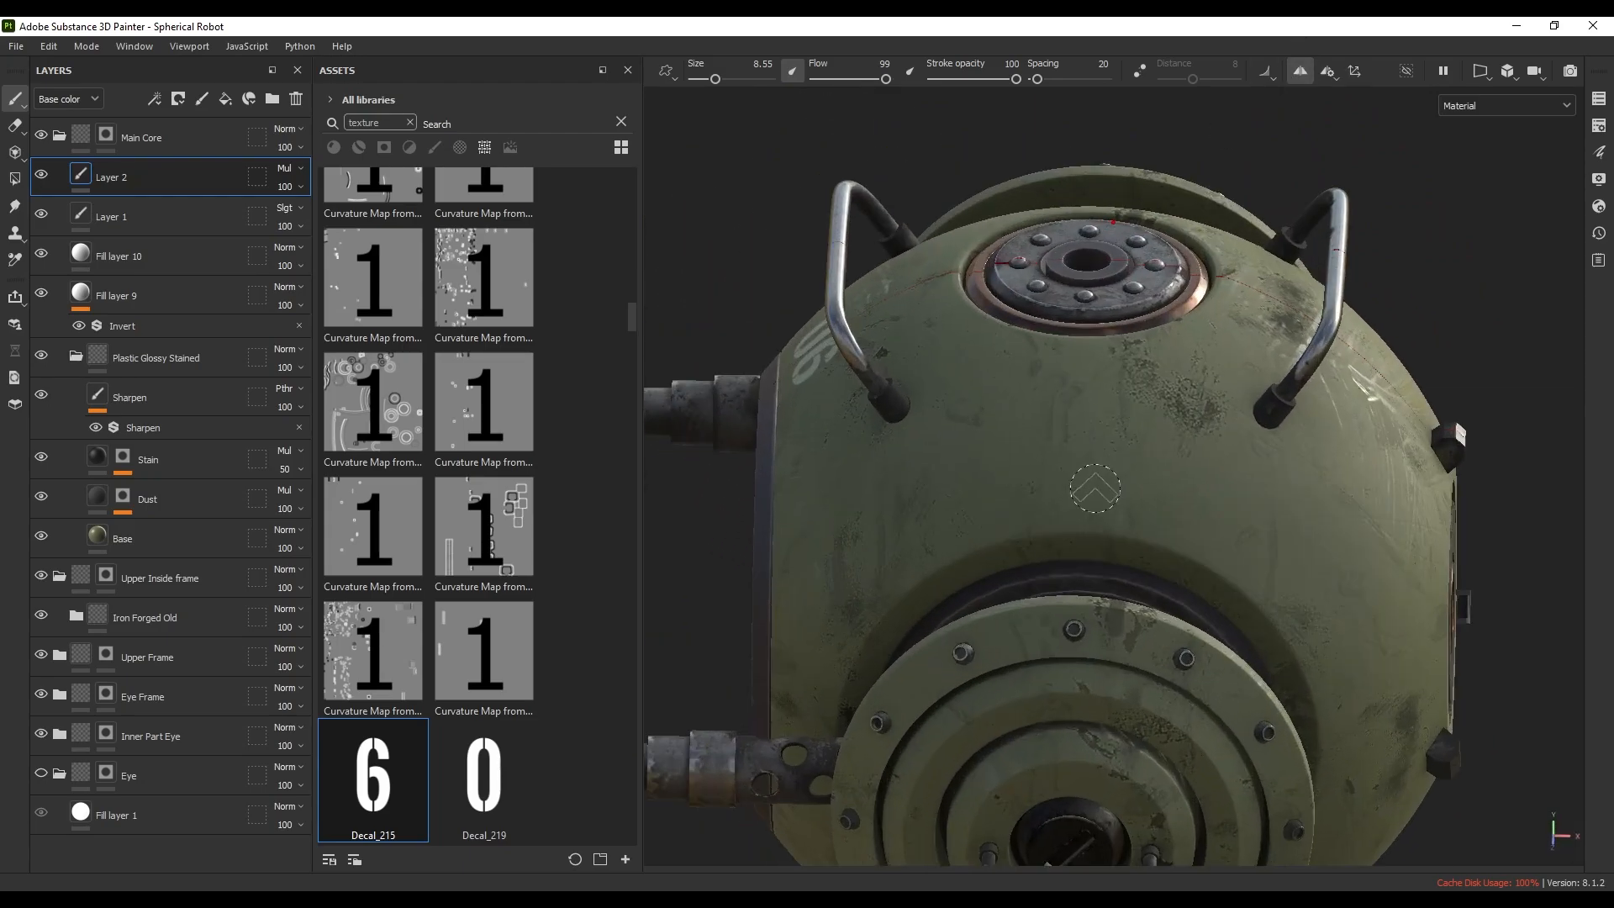
scroll(1065, 479, "up", 3)
right_click(1103, 548)
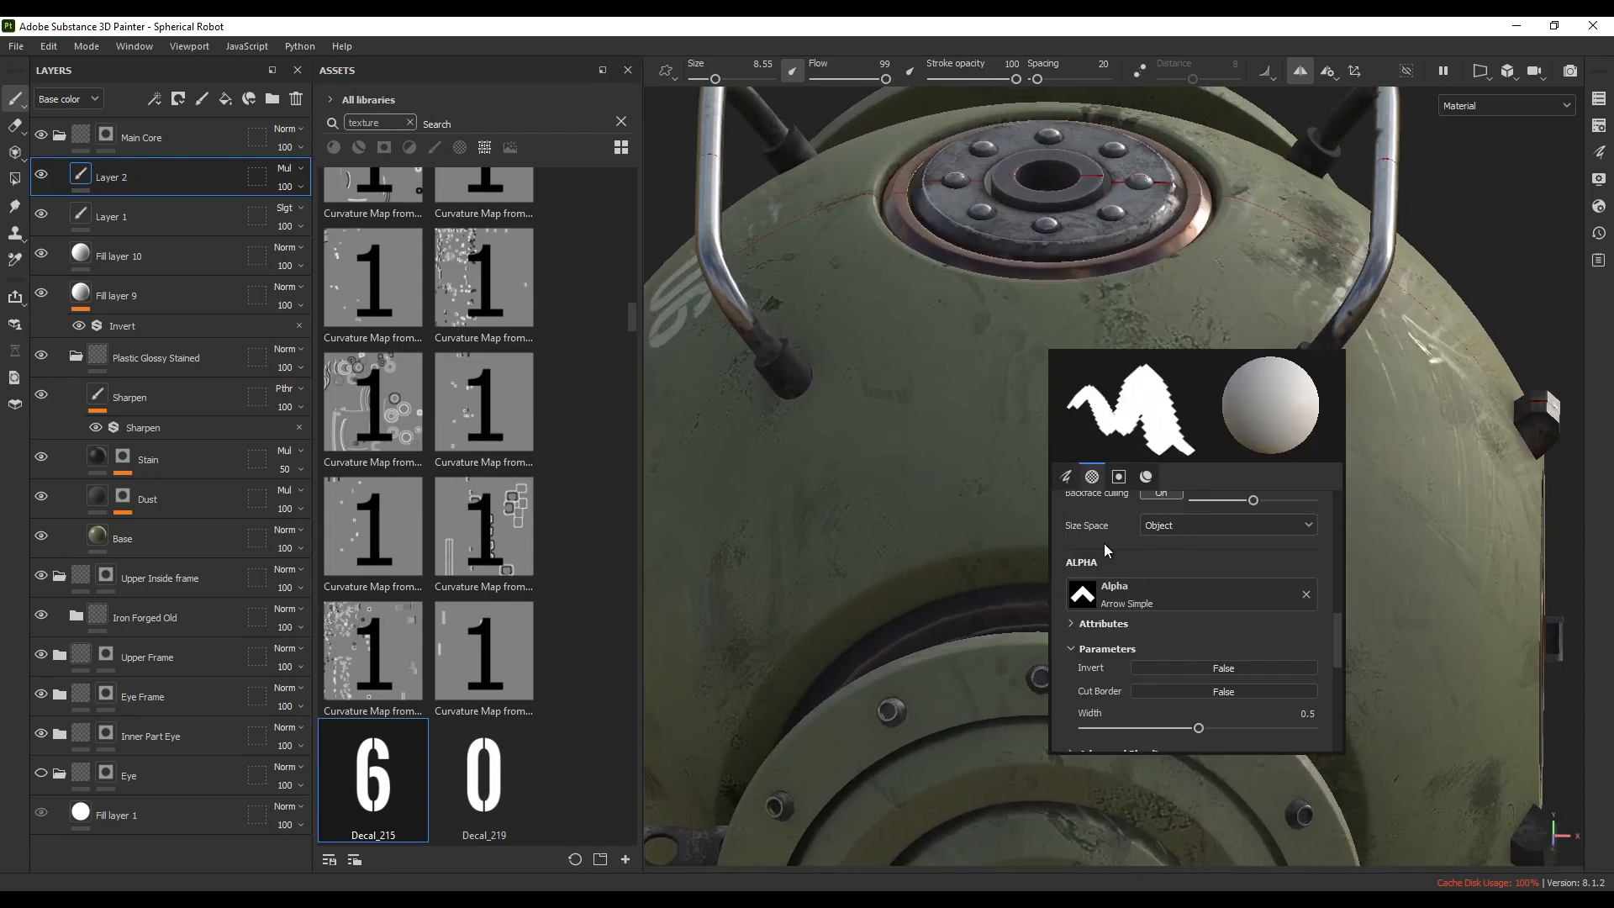
left_click(1153, 603)
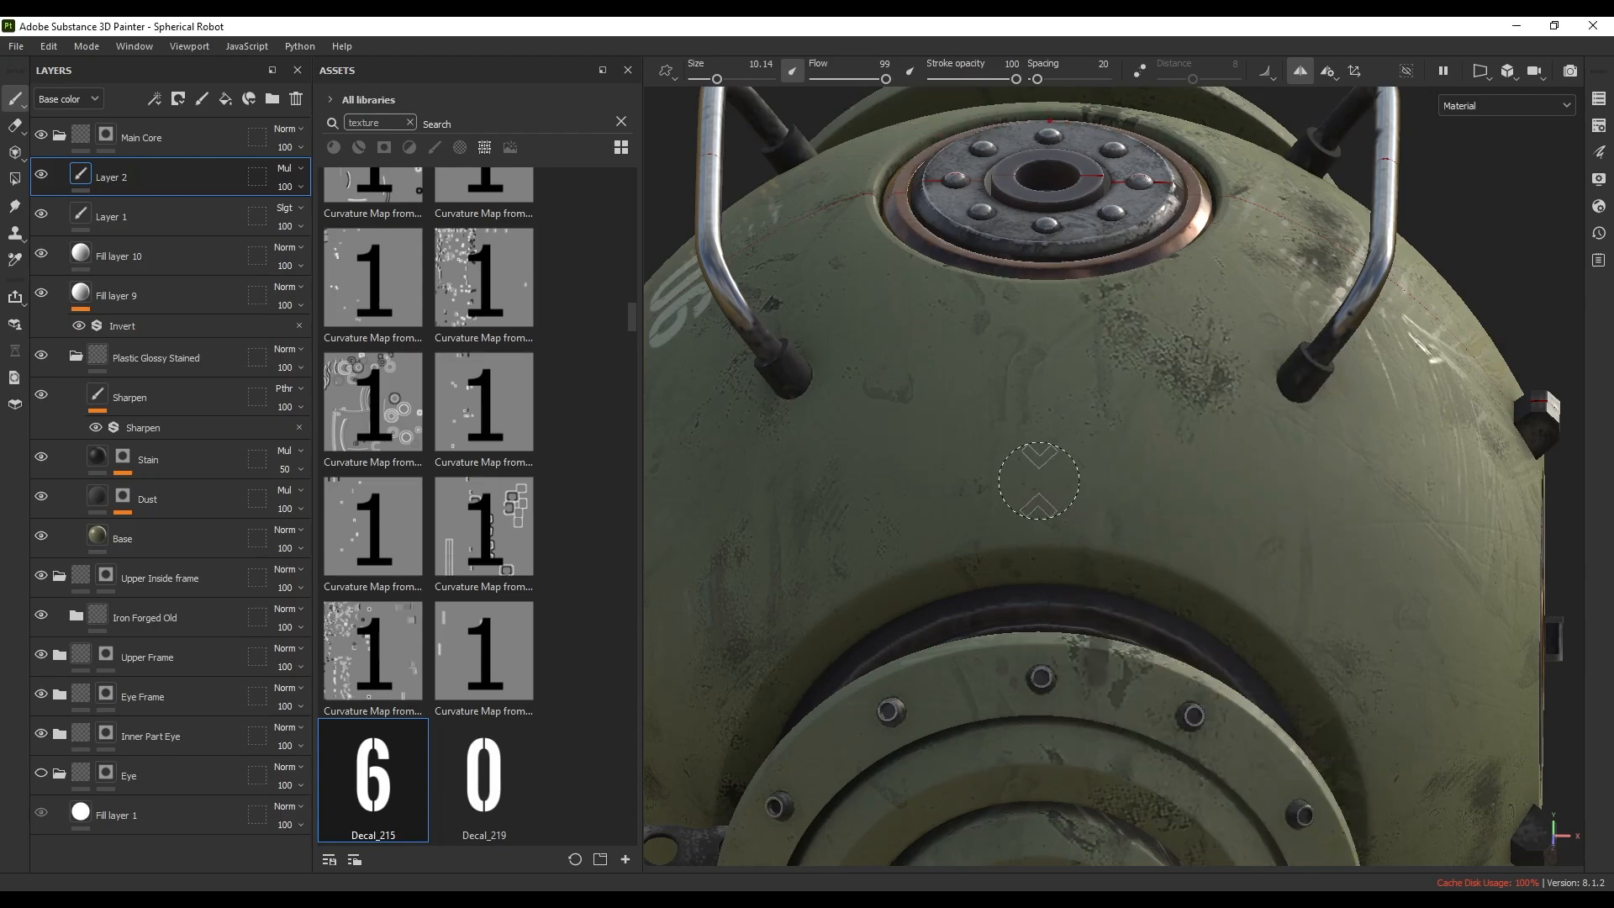
left_click_drag(1204, 617, 1181, 584, "alt")
key("ctrl+z")
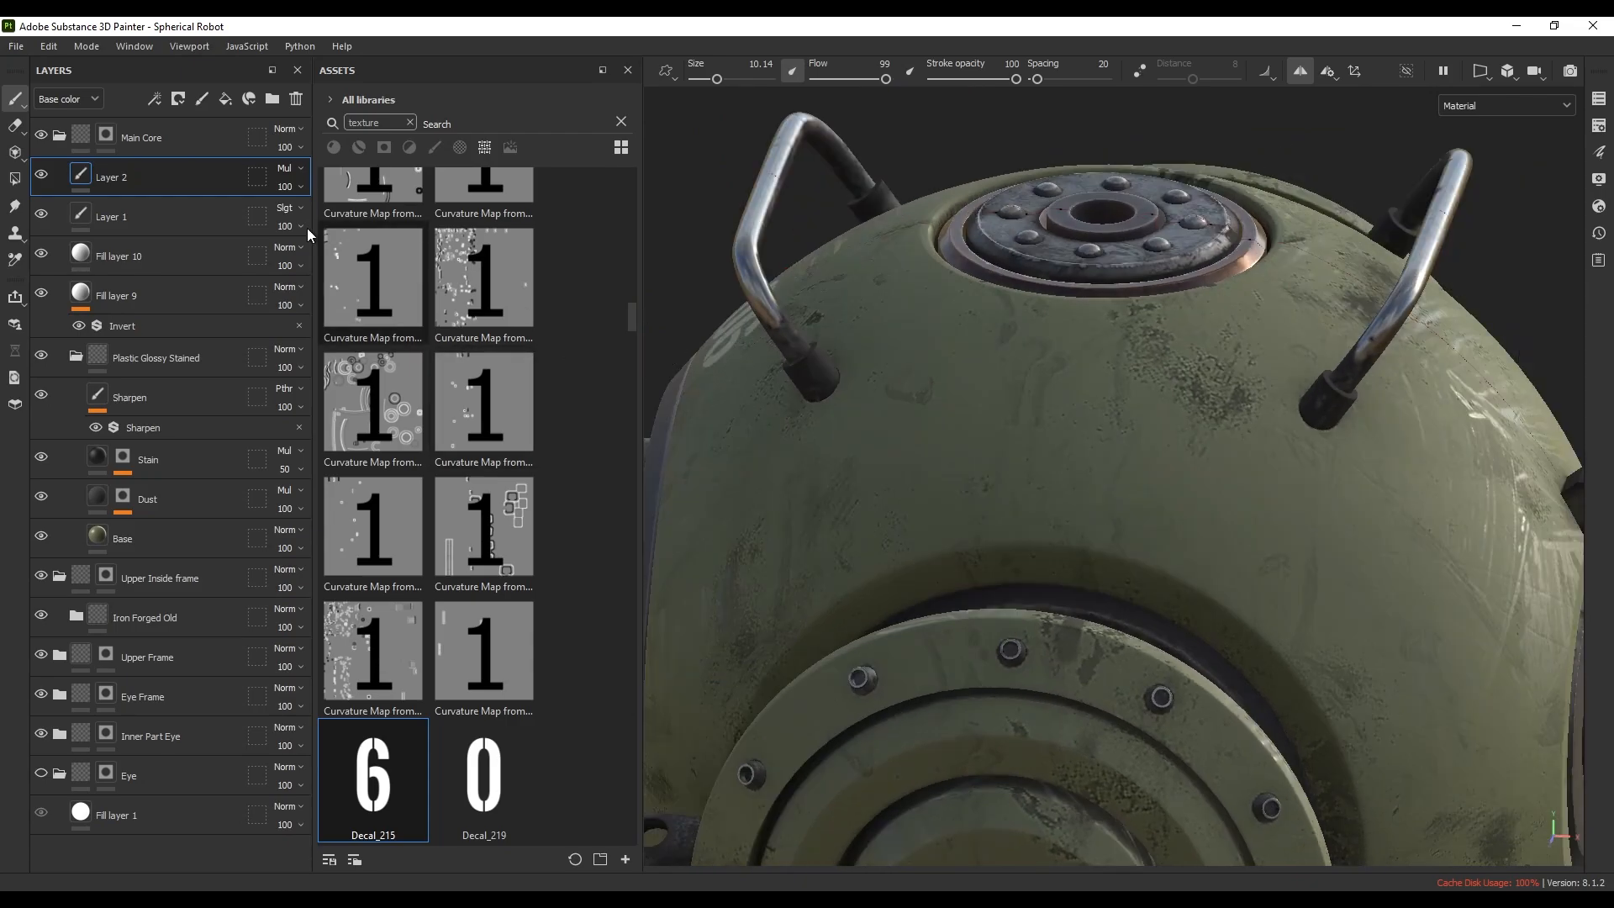
- Add a paint layer above Layer 2 and stamp the opposed arrows at brush size 9.02 above the core's round side plate
left_click(203, 100)
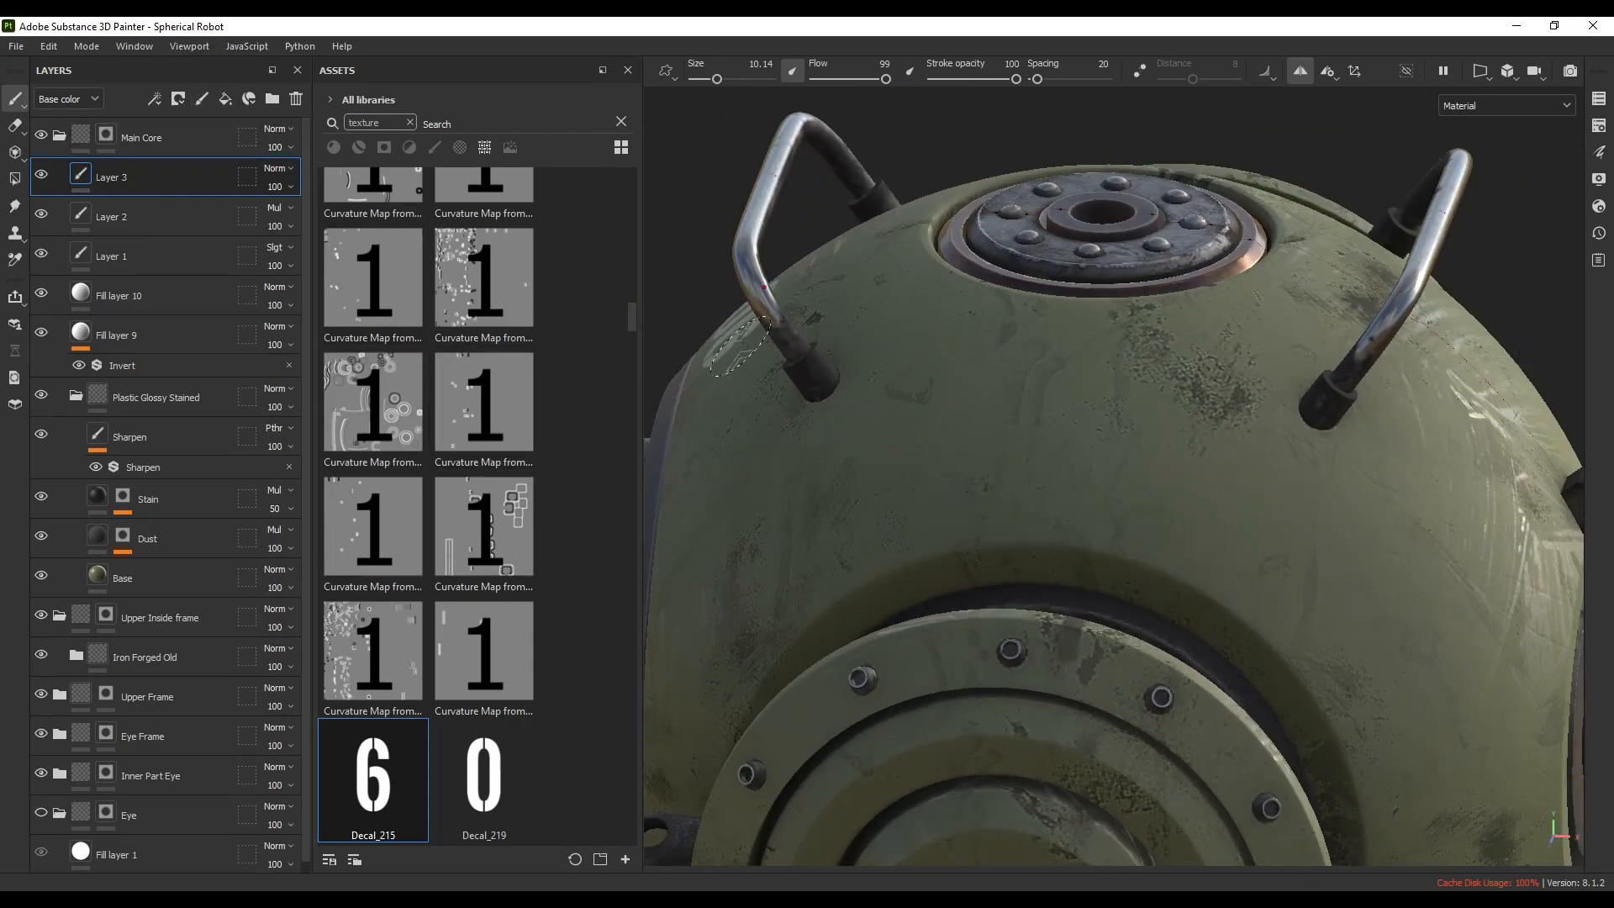
scroll(1098, 533, "up", 2)
left_click_drag(1079, 484, 1091, 547, "alt")
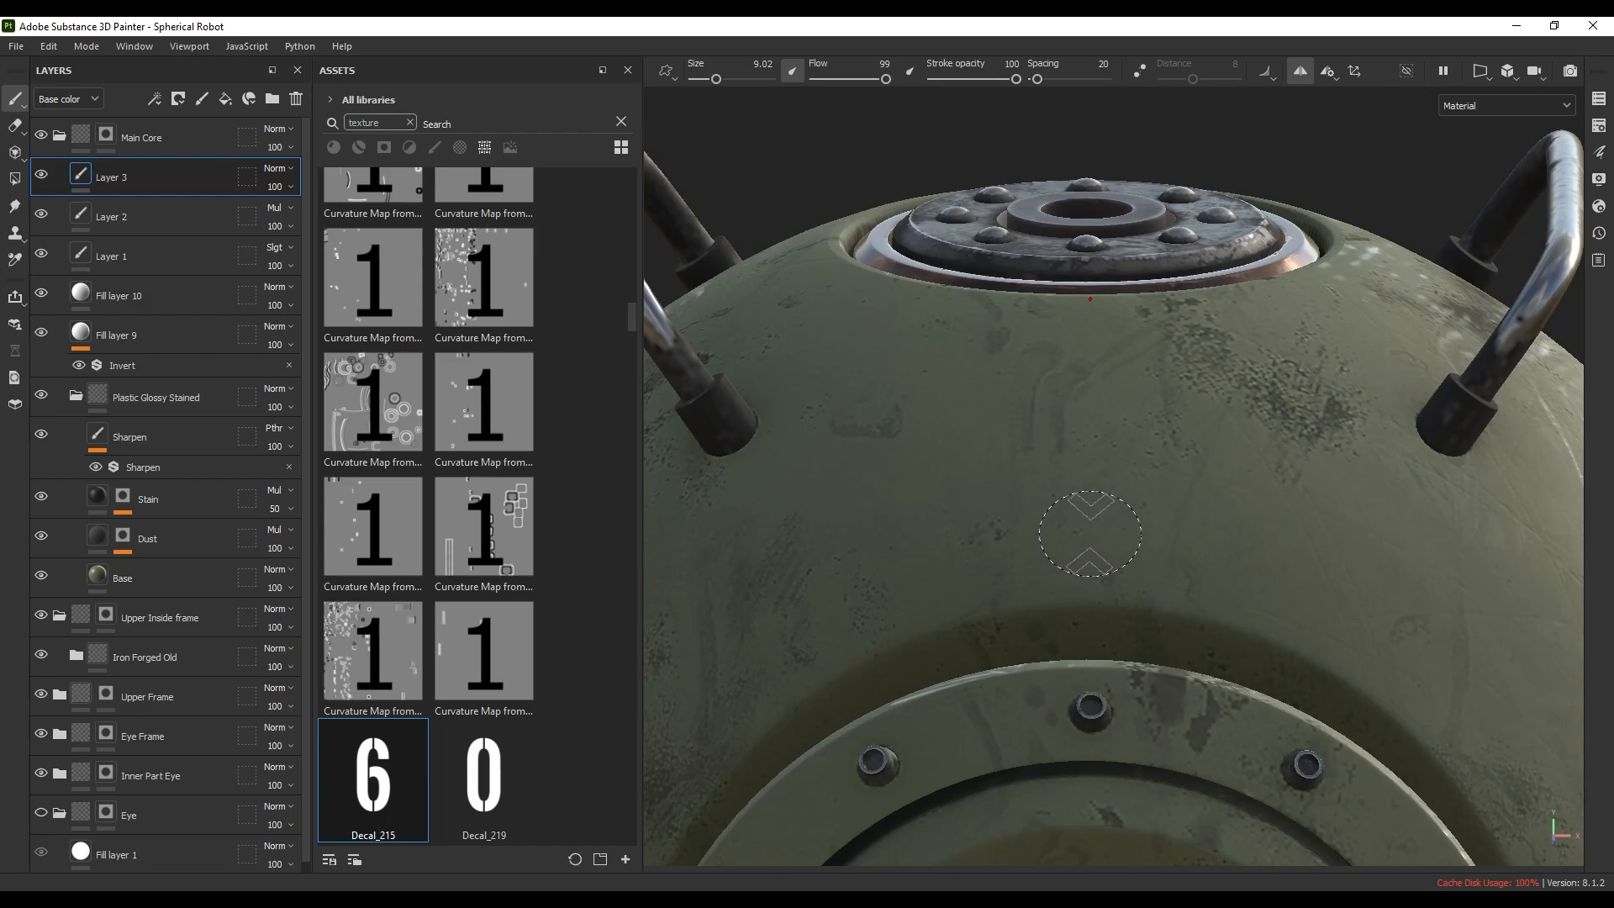
left_click(1090, 535)
- Select Layer 2, turn symmetry off and set the brush alpha back to Arrow Simple, facing the core's underside below the eye opening
scroll(1130, 588, "down", 3)
mouse_move(1127, 588)
left_mouse_down("alt")
mouse_move(1170, 552)
mouse_move(1185, 575)
mouse_move(1168, 546)
mouse_move(1194, 538)
left_mouse_up("alt")
scroll(1135, 580, "down", 2)
scroll(1185, 575, "down", 2)
scroll(949, 549, "up", 5)
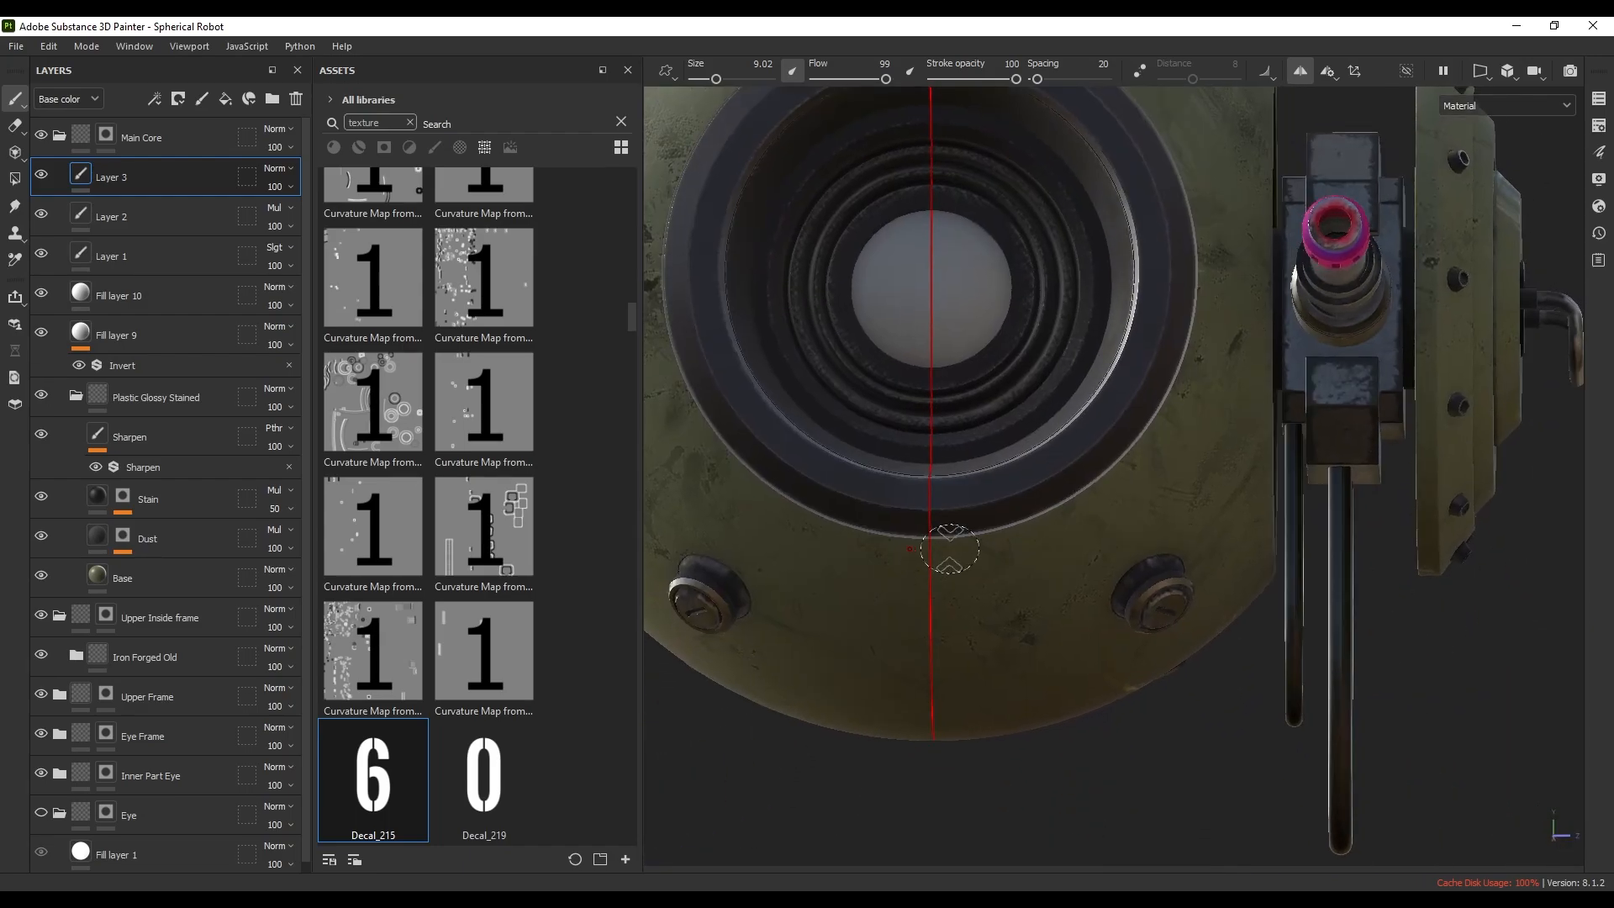
left_click_drag(913, 532, 928, 624, "alt")
scroll(921, 580, "up", 3)
left_click(188, 224)
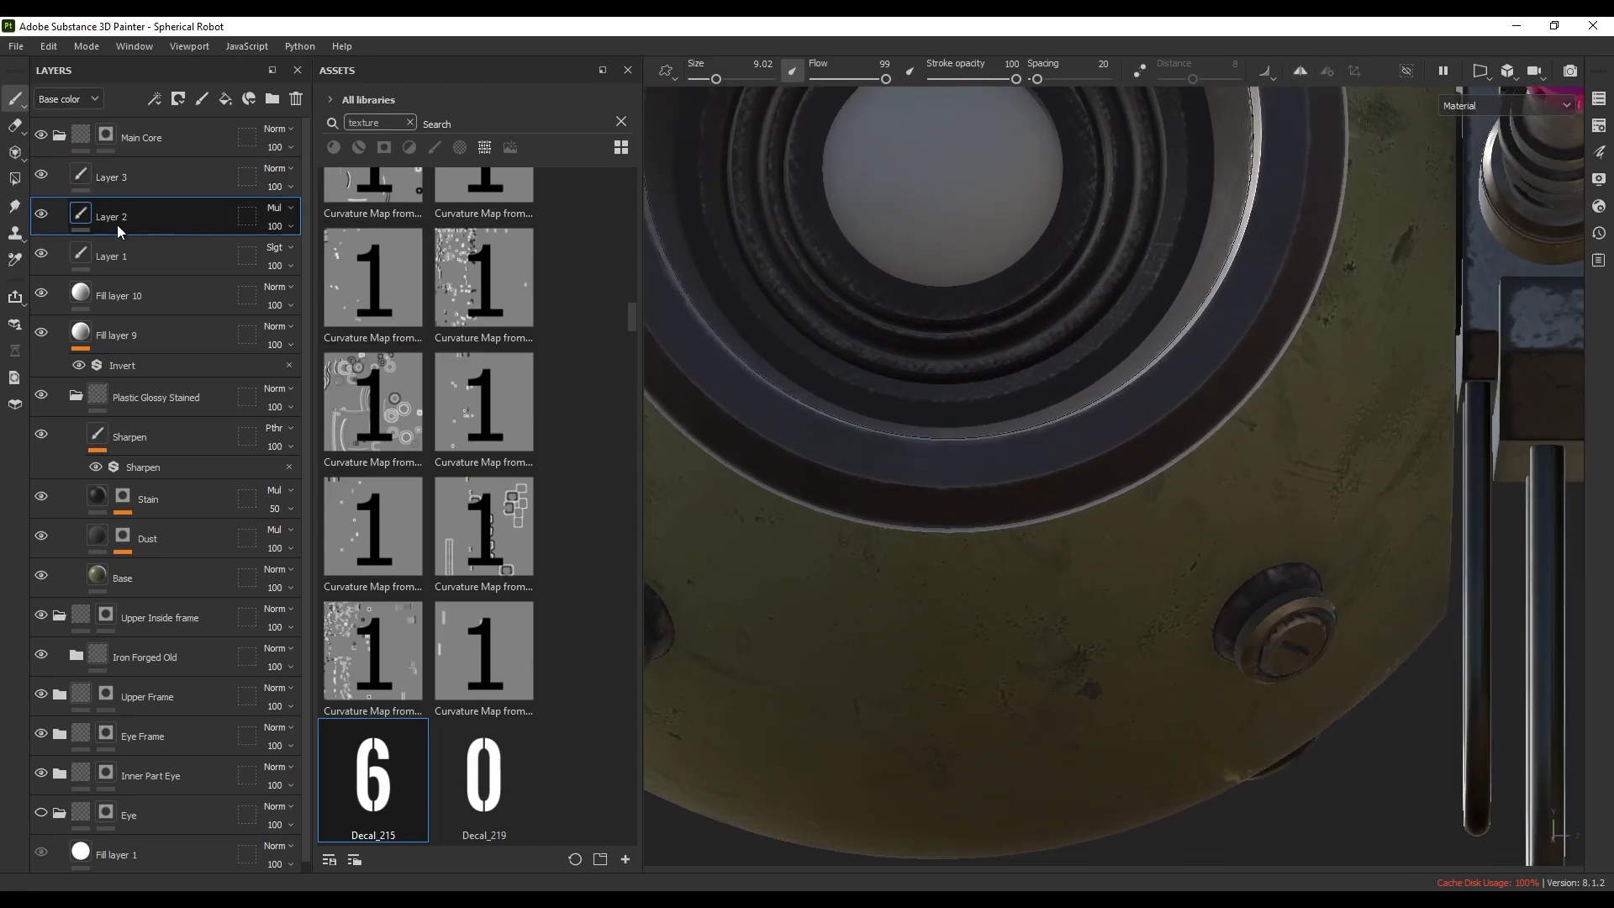
right_click(948, 587)
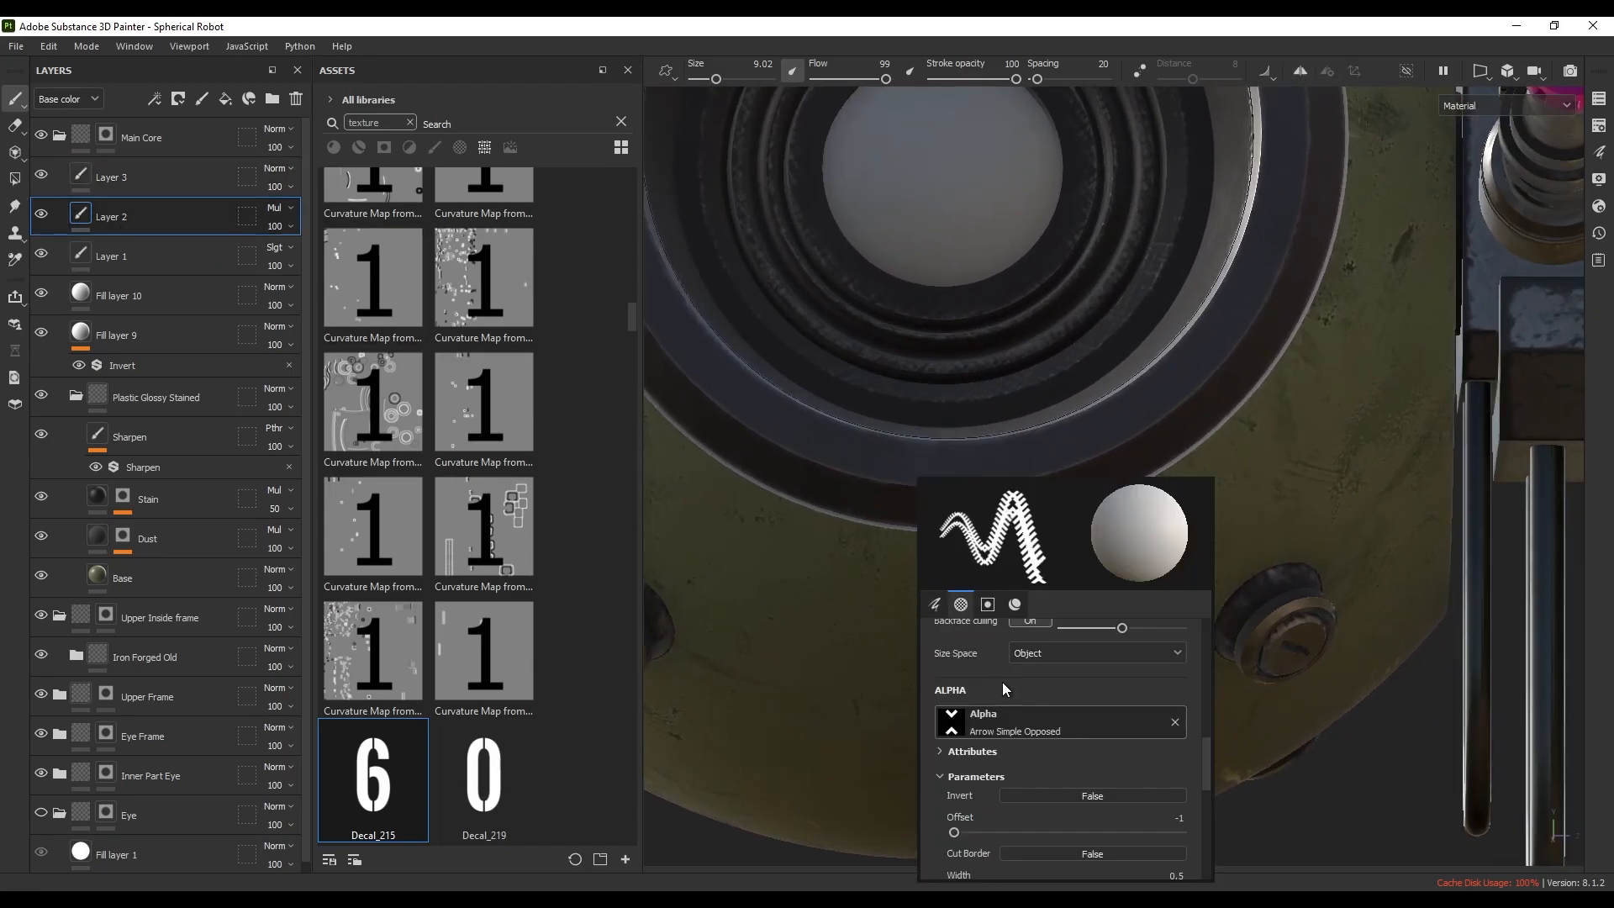
left_click(1022, 732)
left_click(1089, 691)
- Stamp a single arrow at brush size 9.02 on the core, centered beneath the front eye opening
middle_click_drag(928, 618, 950, 640, "alt")
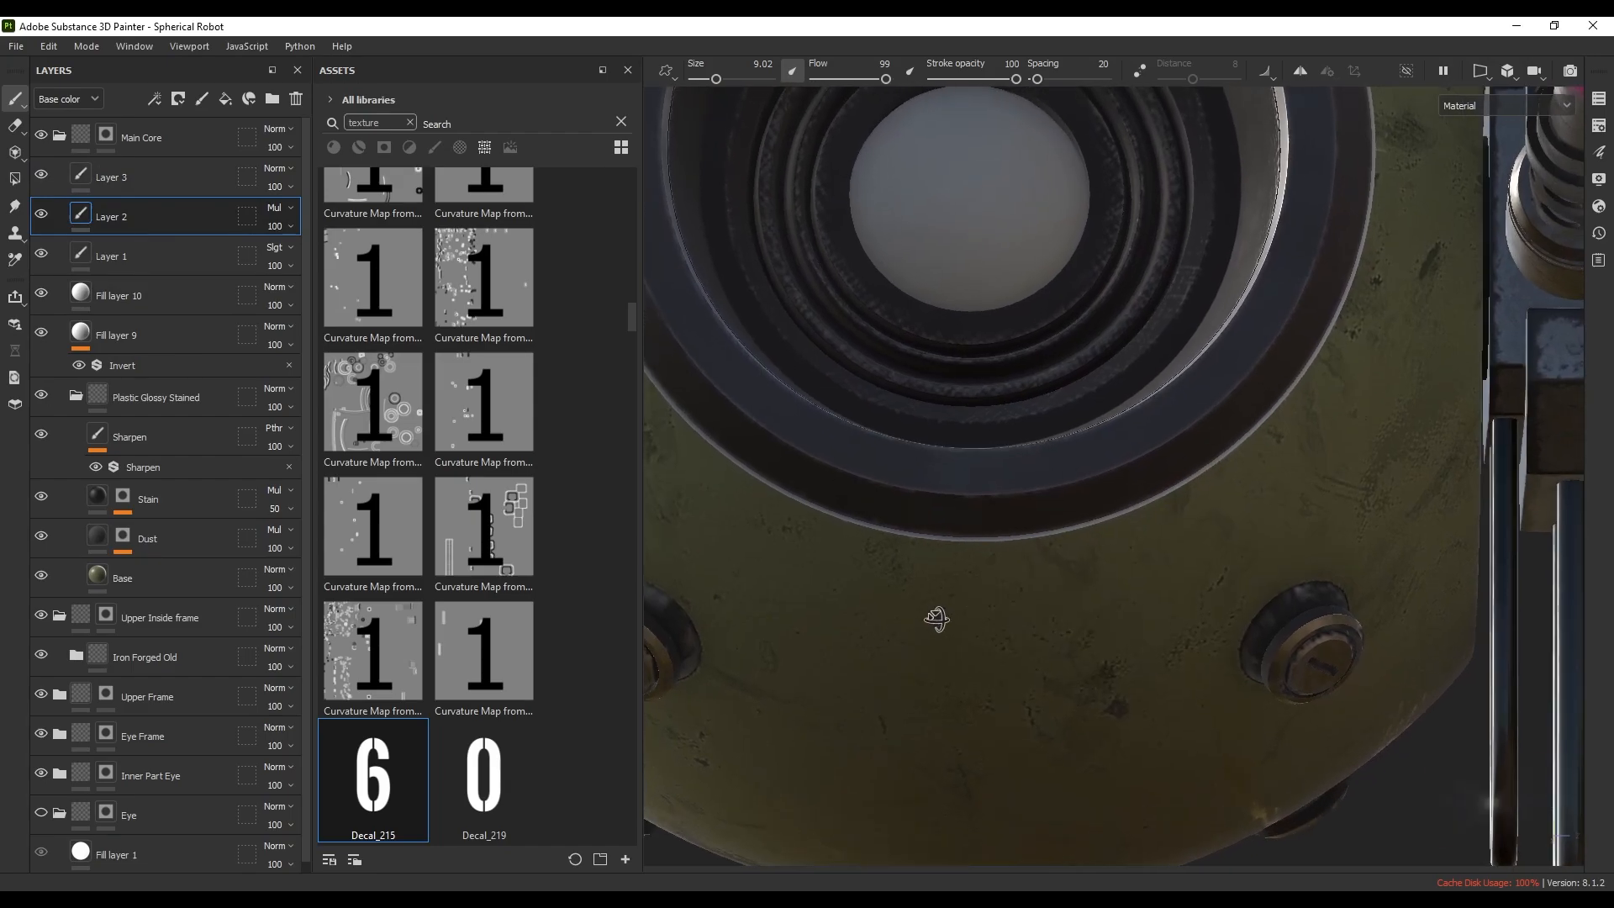
left_click_drag(934, 618, 936, 613, "alt")
middle_click_drag(954, 633, 975, 629, "alt")
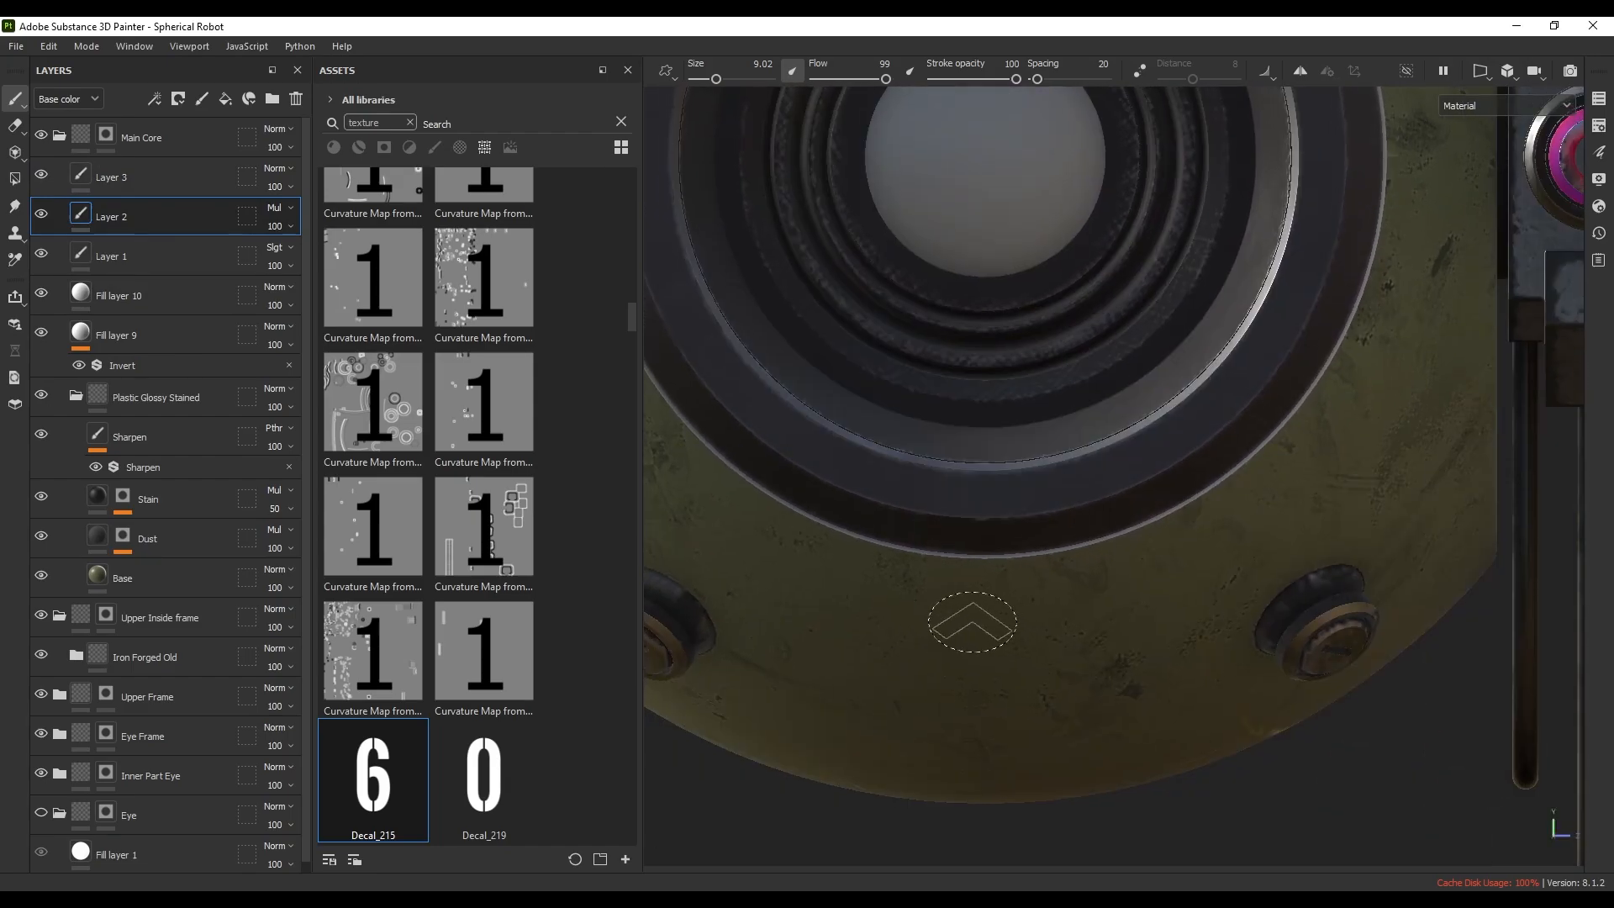
scroll(992, 550, "down", 6)
mouse_move(998, 553)
left_mouse_down("alt")
mouse_move(934, 578)
mouse_move(1007, 497)
mouse_move(1088, 634)
mouse_move(1138, 591)
mouse_move(1127, 620)
mouse_move(1039, 580)
mouse_move(996, 607)
mouse_move(1050, 624)
mouse_move(1070, 603)
mouse_move(1096, 454)
mouse_move(1067, 514)
mouse_move(1093, 491)
mouse_move(1099, 536)
left_mouse_up("alt")
scroll(937, 571, "down", 2)
scroll(1027, 603, "up", 2)
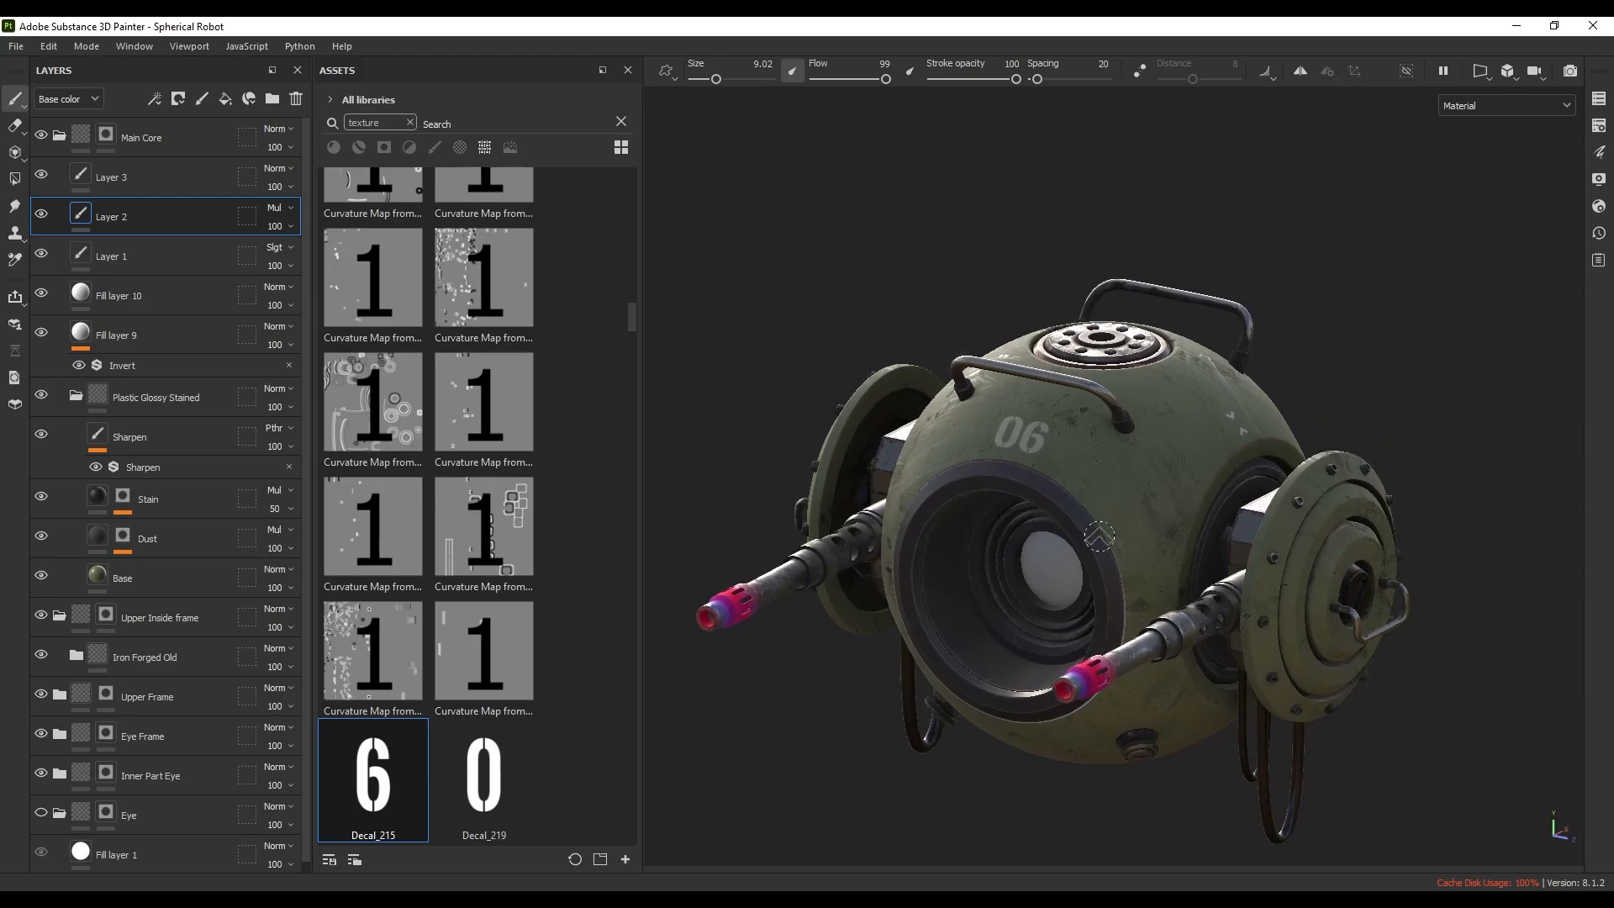
- Group Layers 1 to 3 into a folder and add a new paint layer above Layer 3 inside it
left_click(144, 174)
left_click(165, 252, "shift")
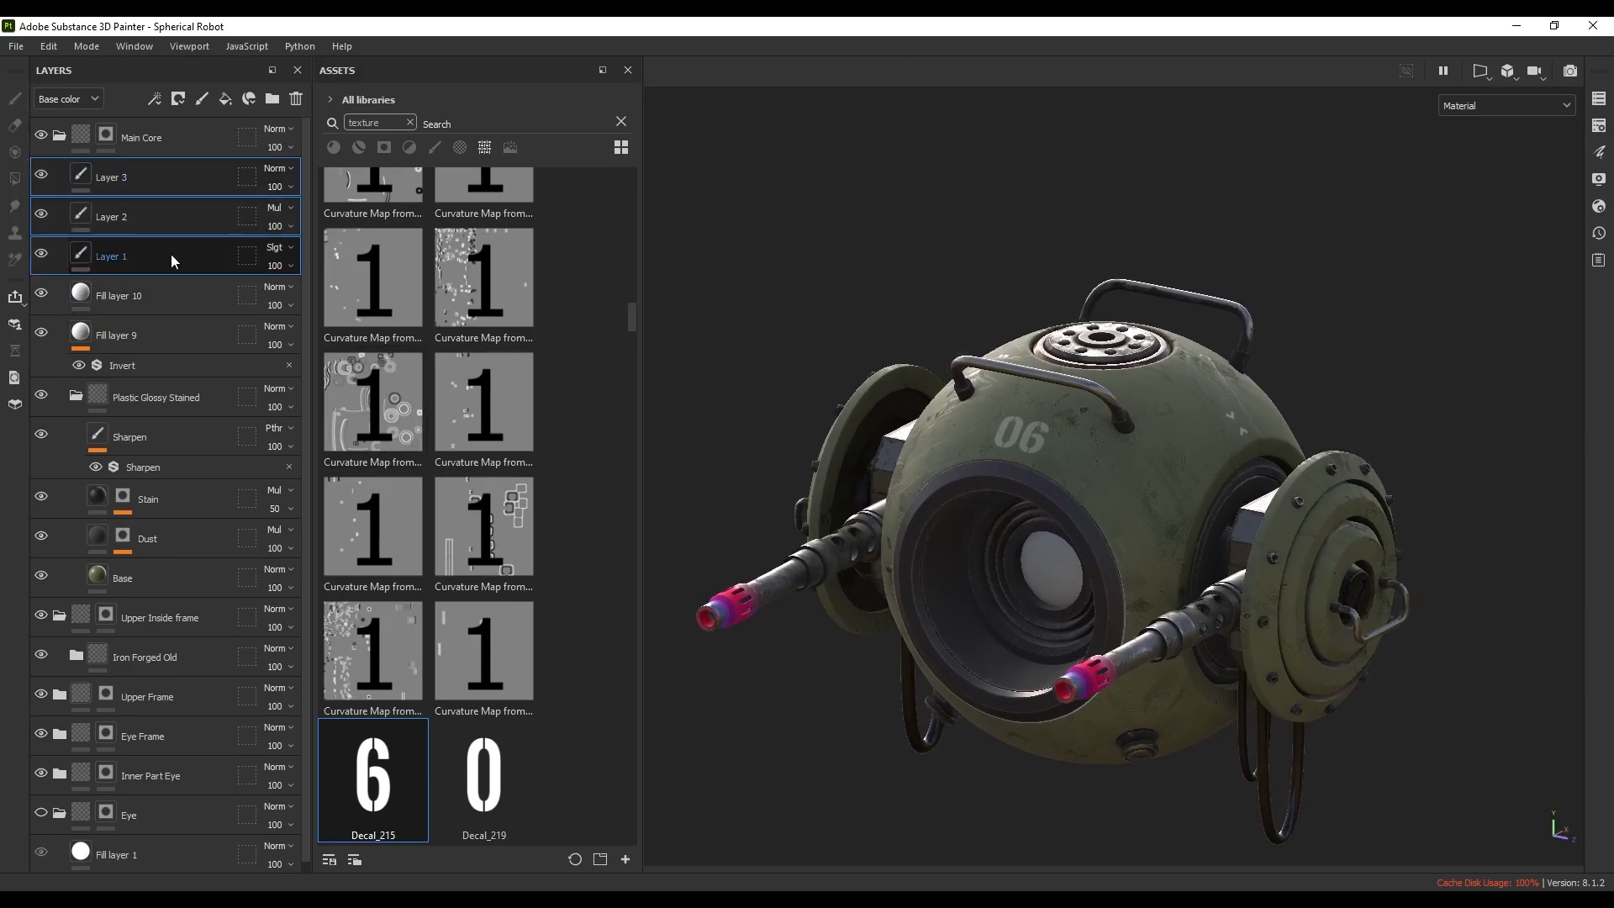
key("ctrl+g")
left_click(155, 207)
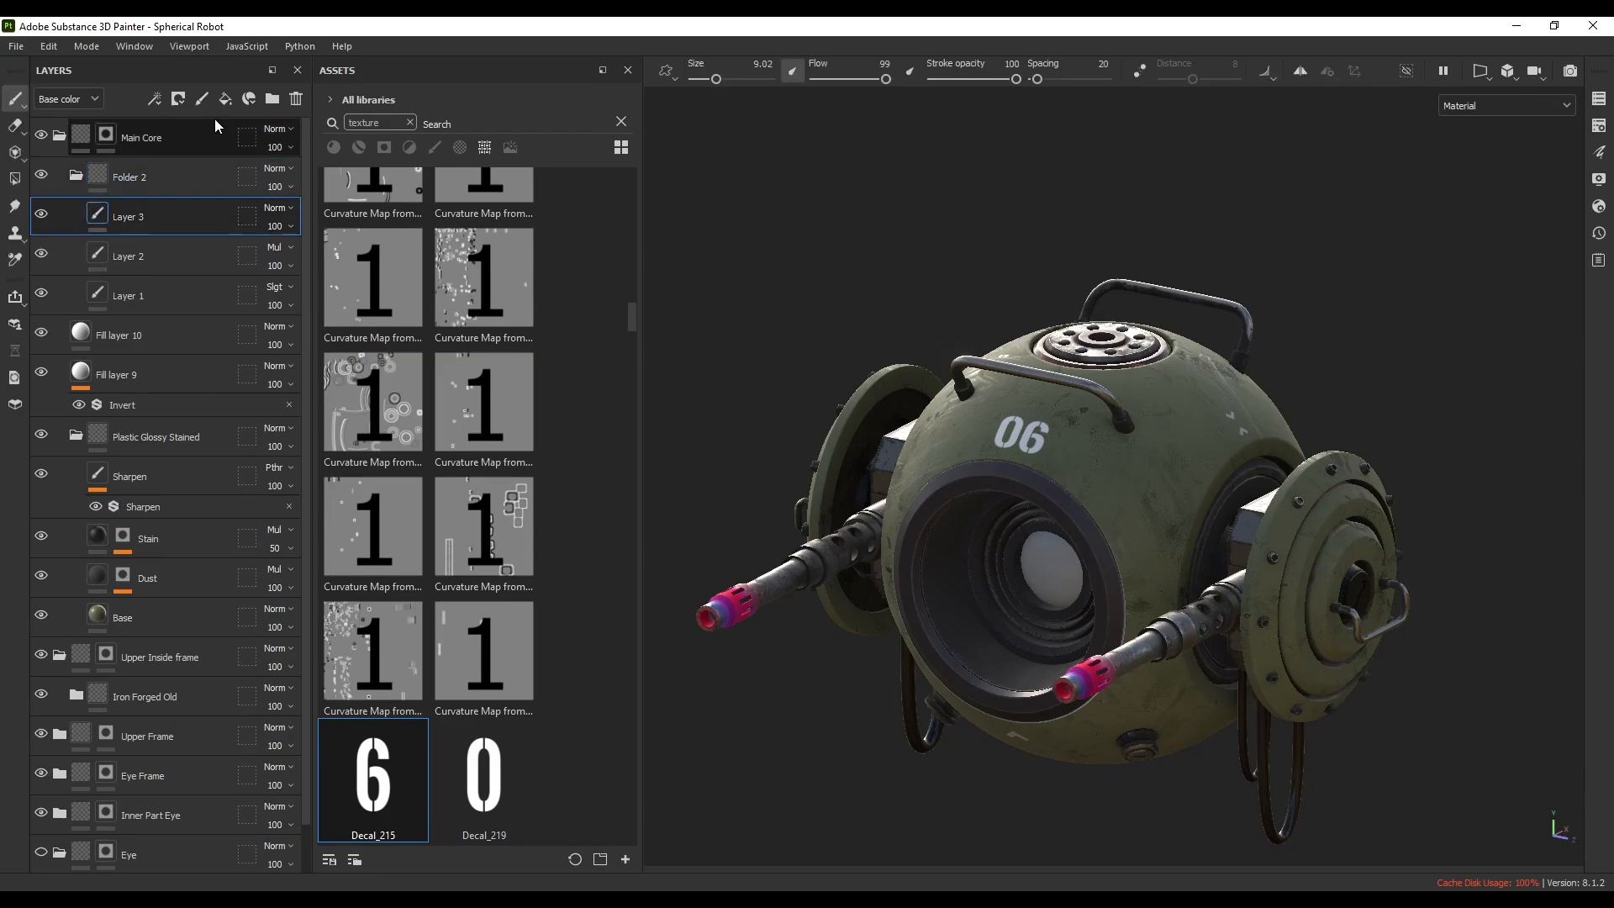
left_click(209, 106)
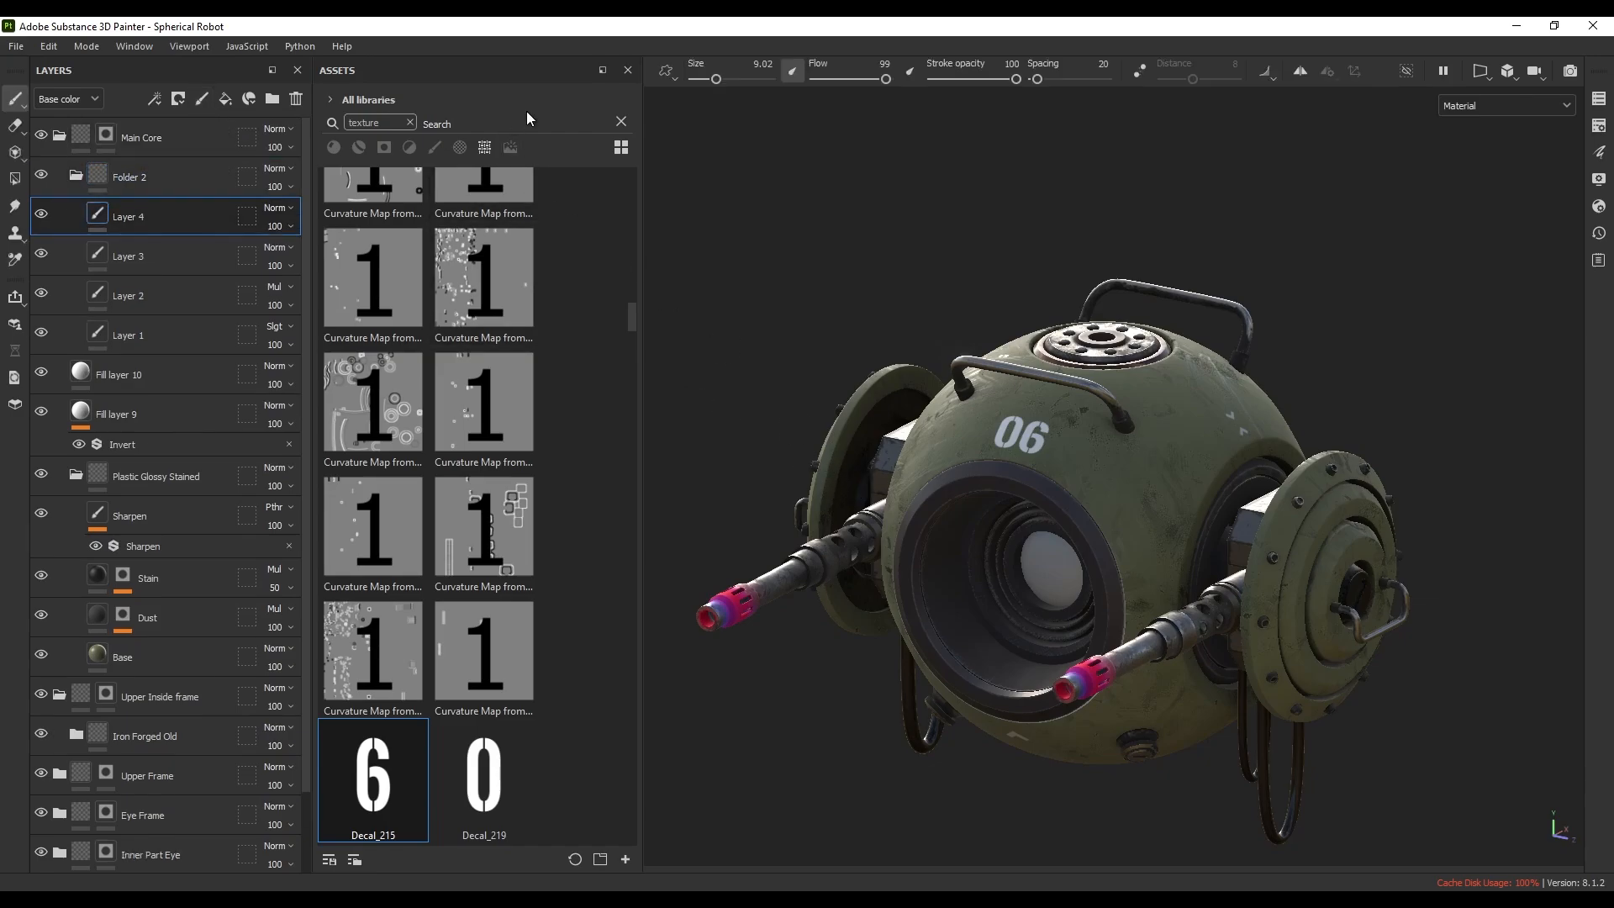
- Filter the asset library to textures matching "vent" and pick vent_05
left_click(485, 148)
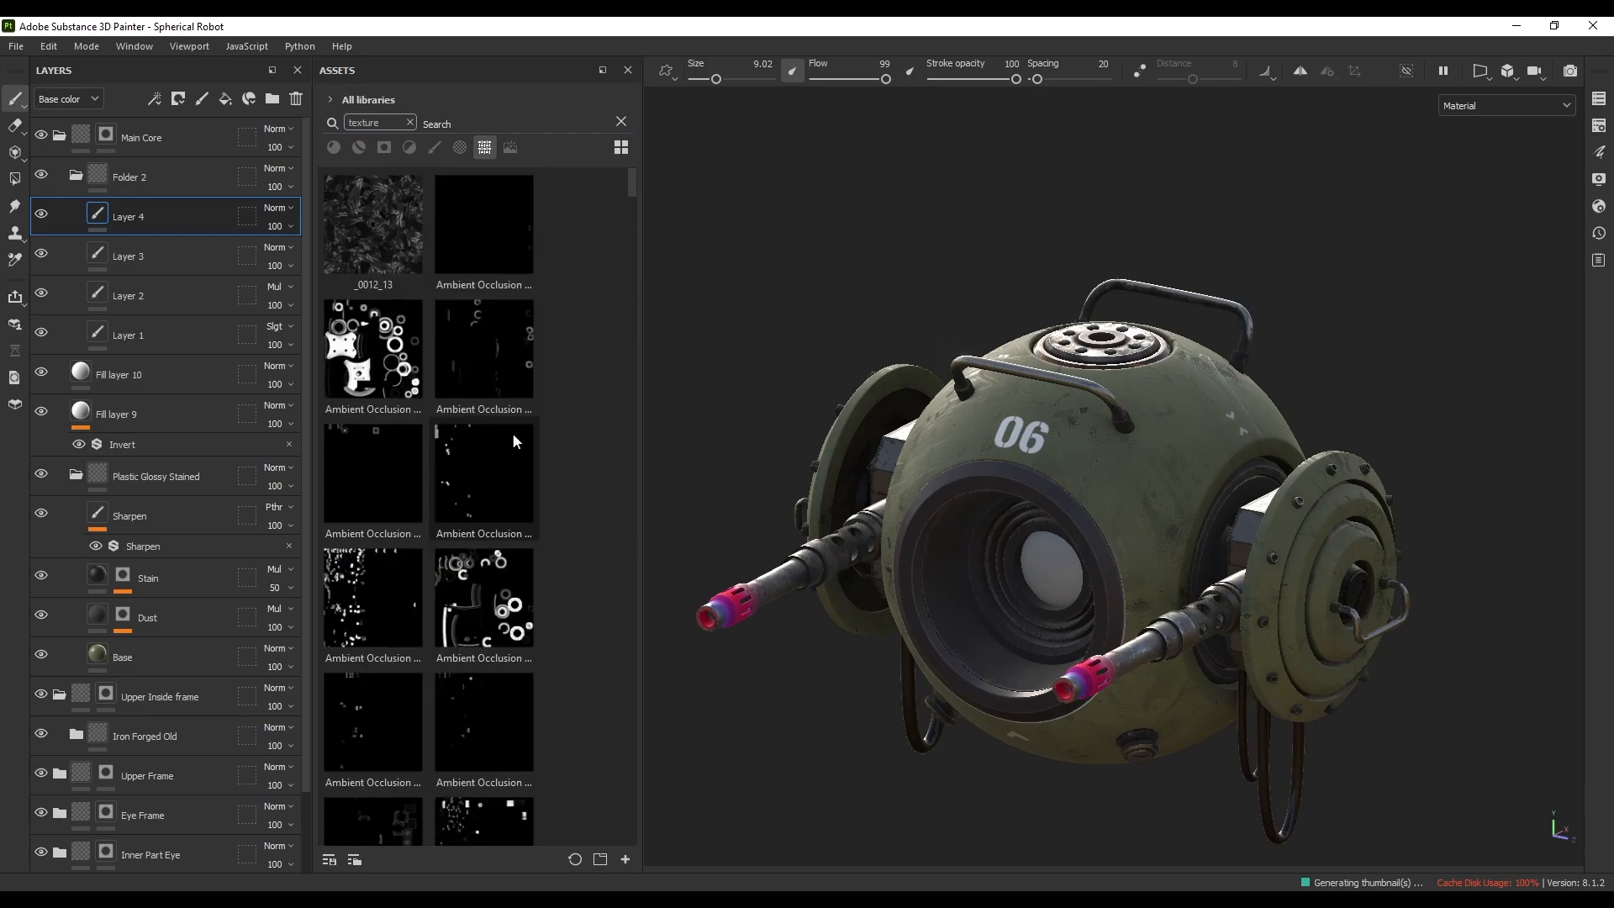
type("vent")
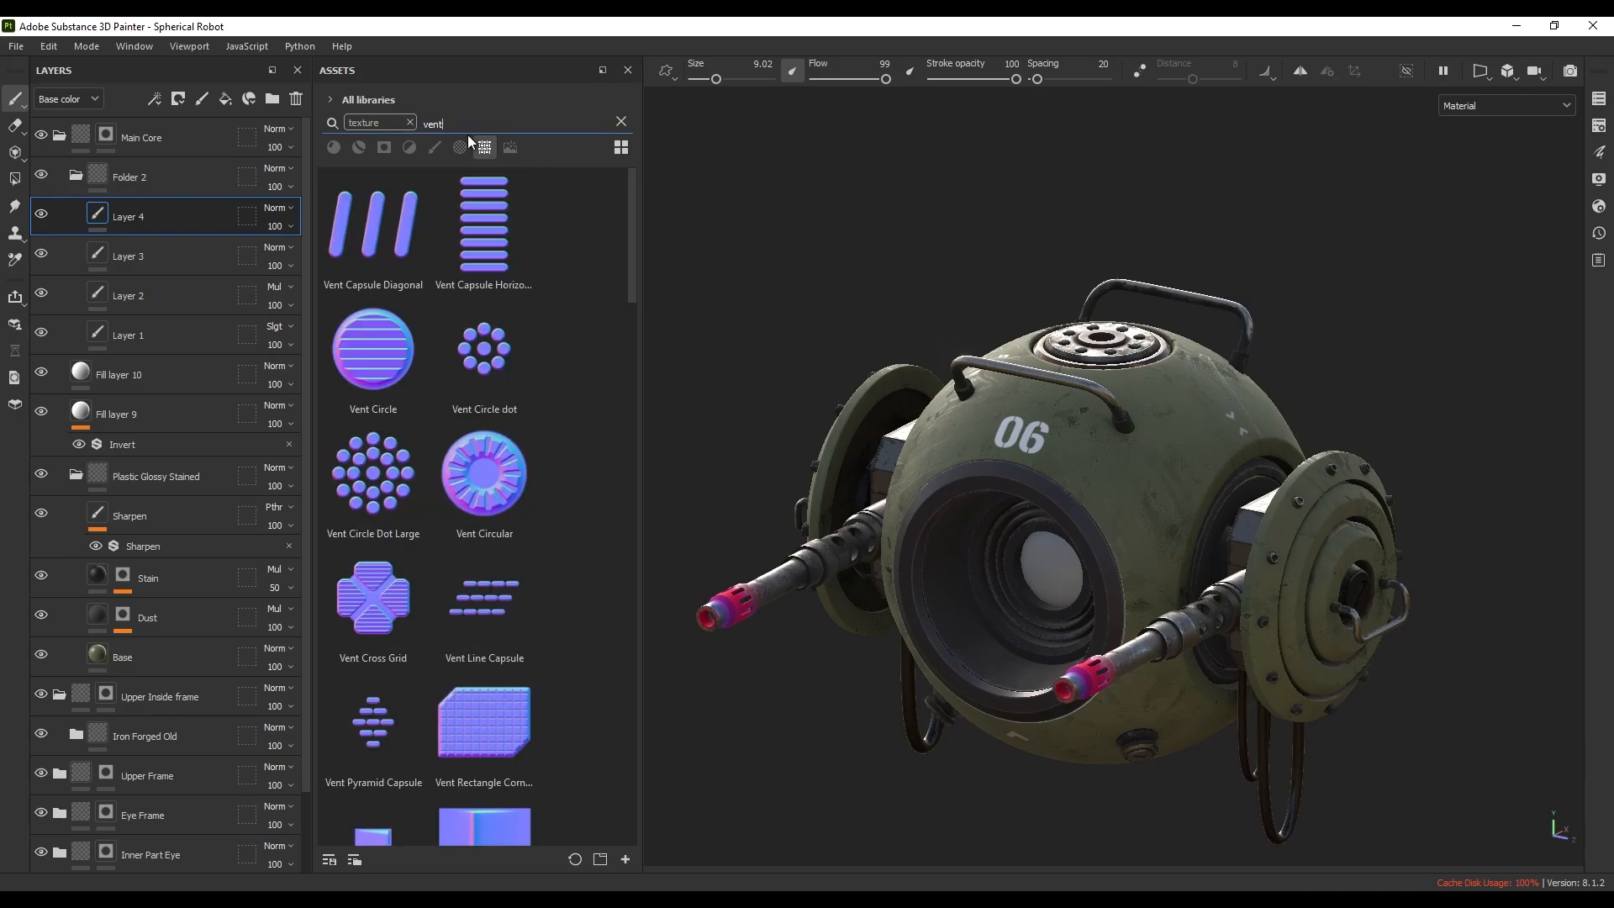
scroll(444, 414, "down", 5)
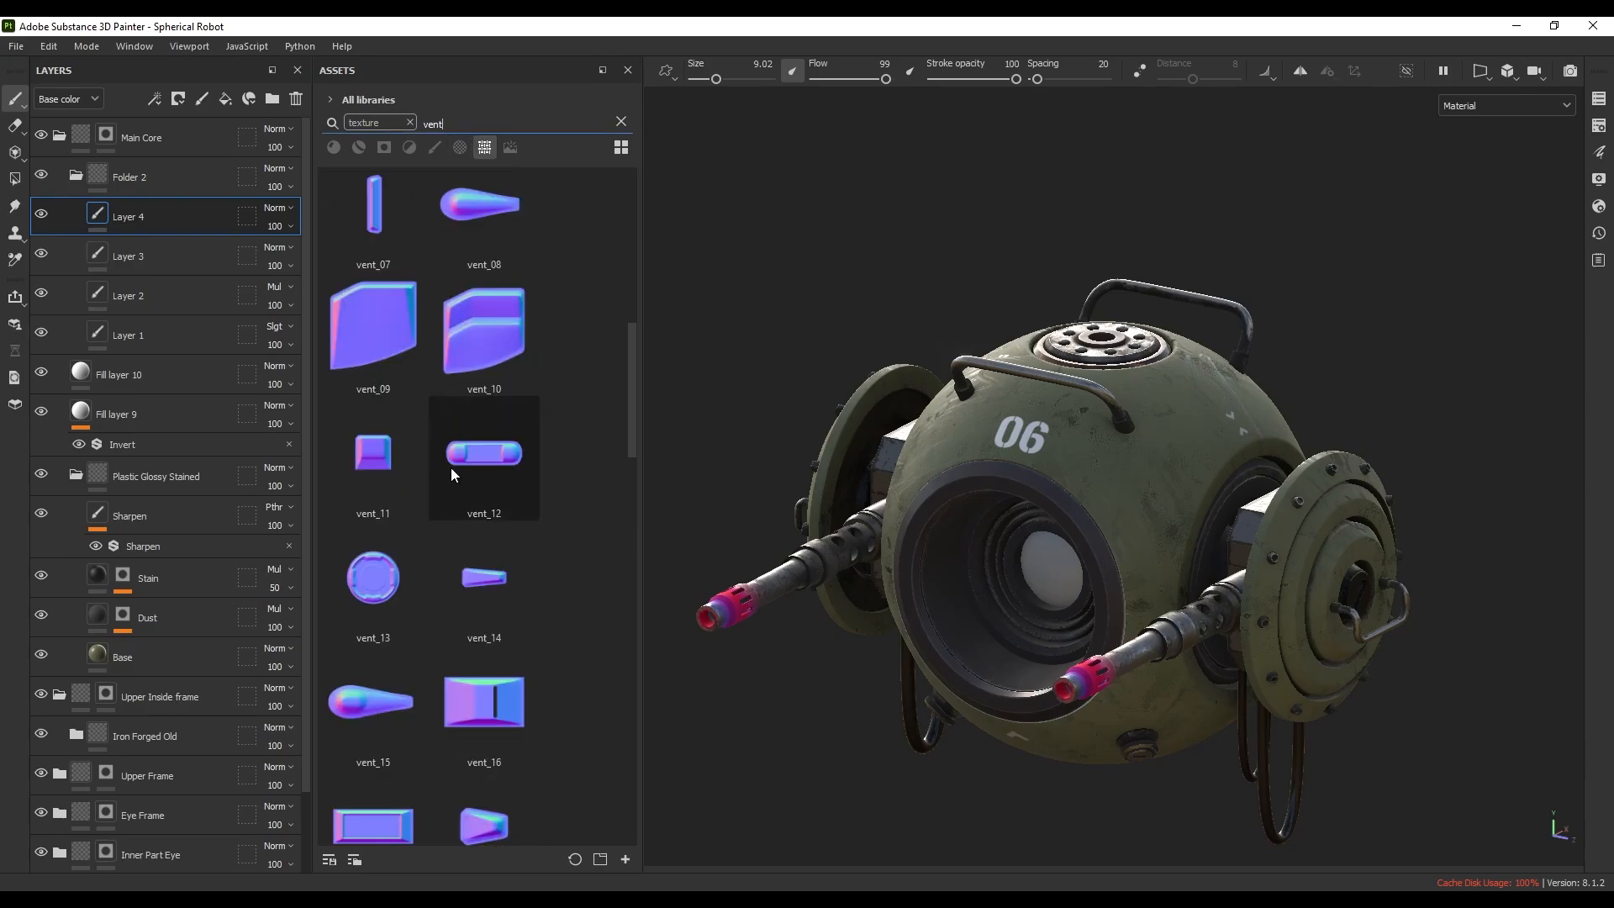
scroll(441, 456, "down", 2)
scroll(412, 467, "up", 6)
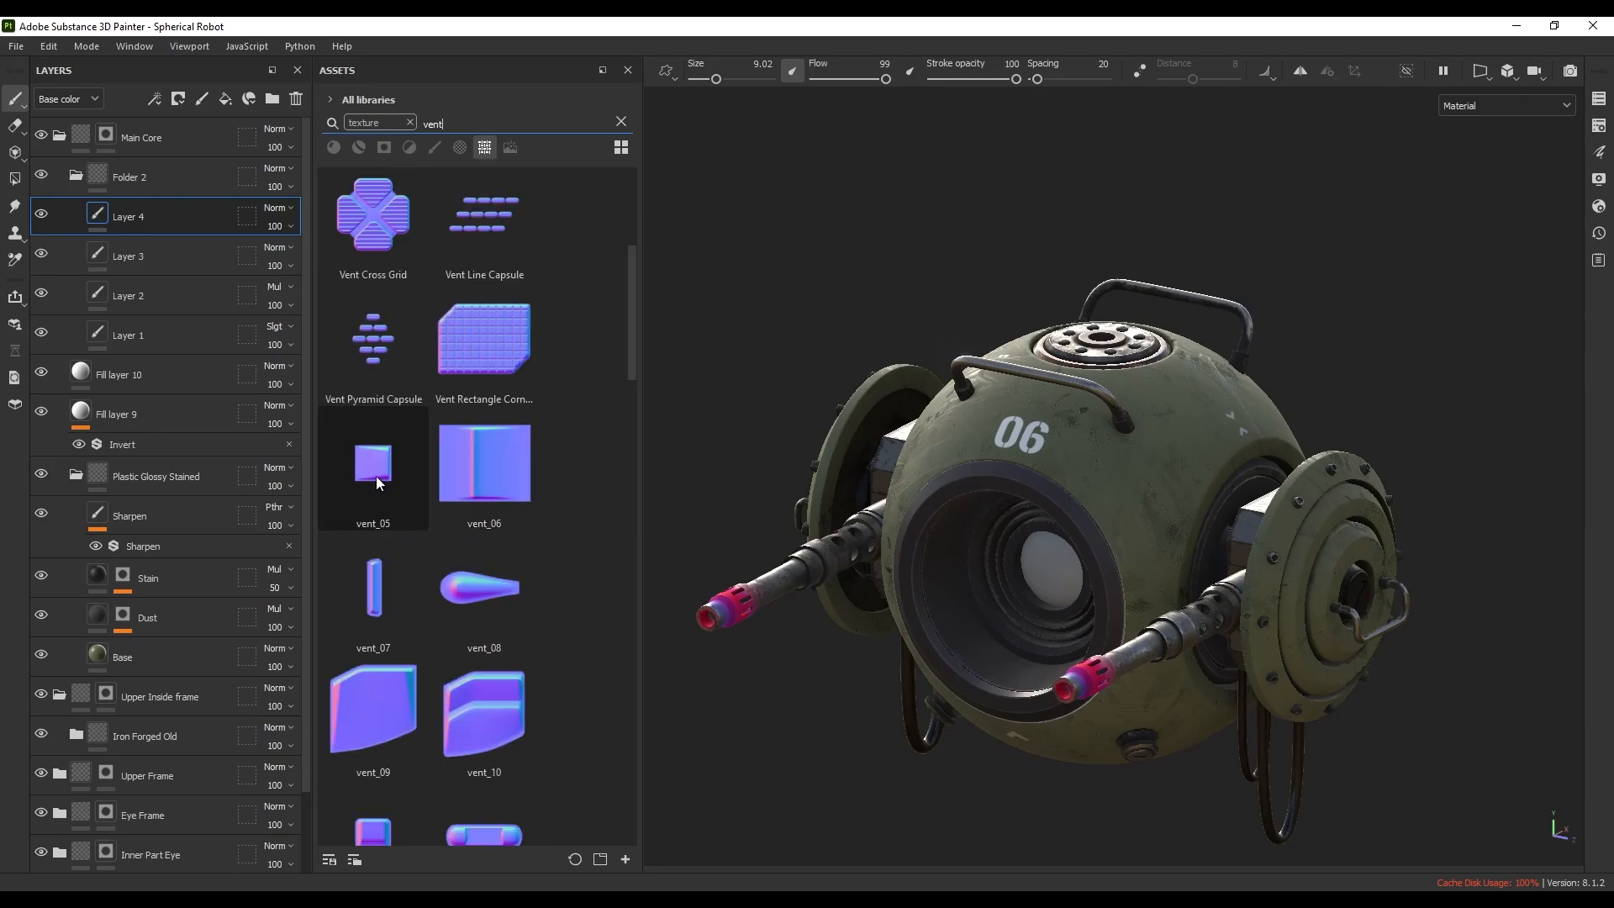
left_click(391, 475)
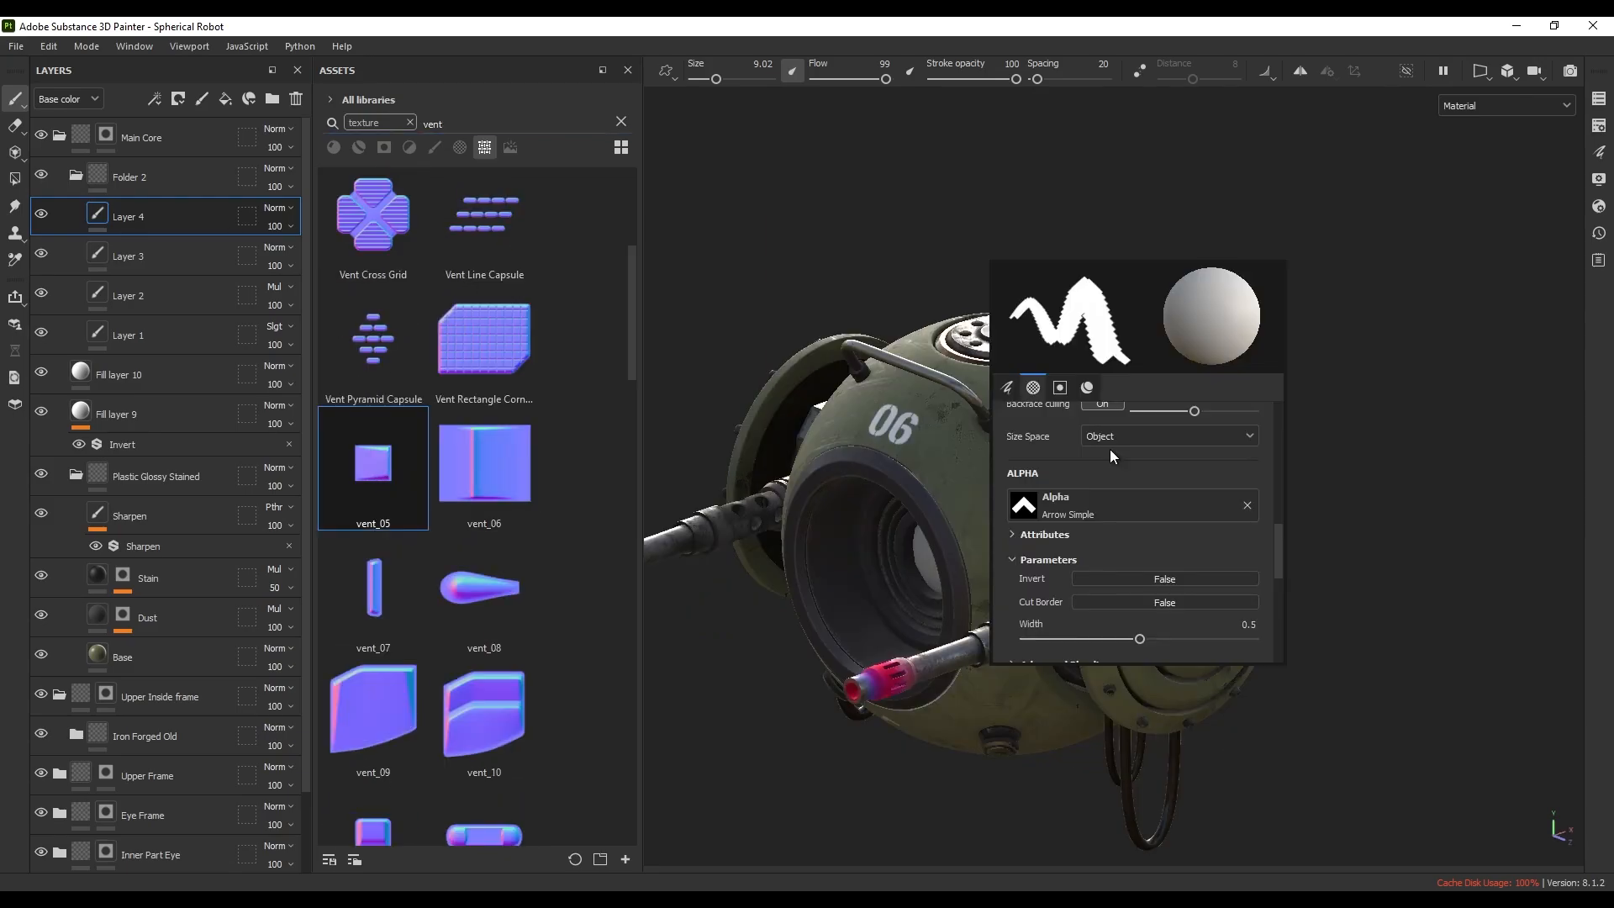
- Restrict the brush material to the normal channel and assign vent_05 as its normal map
scroll(1109, 450, "down", 6)
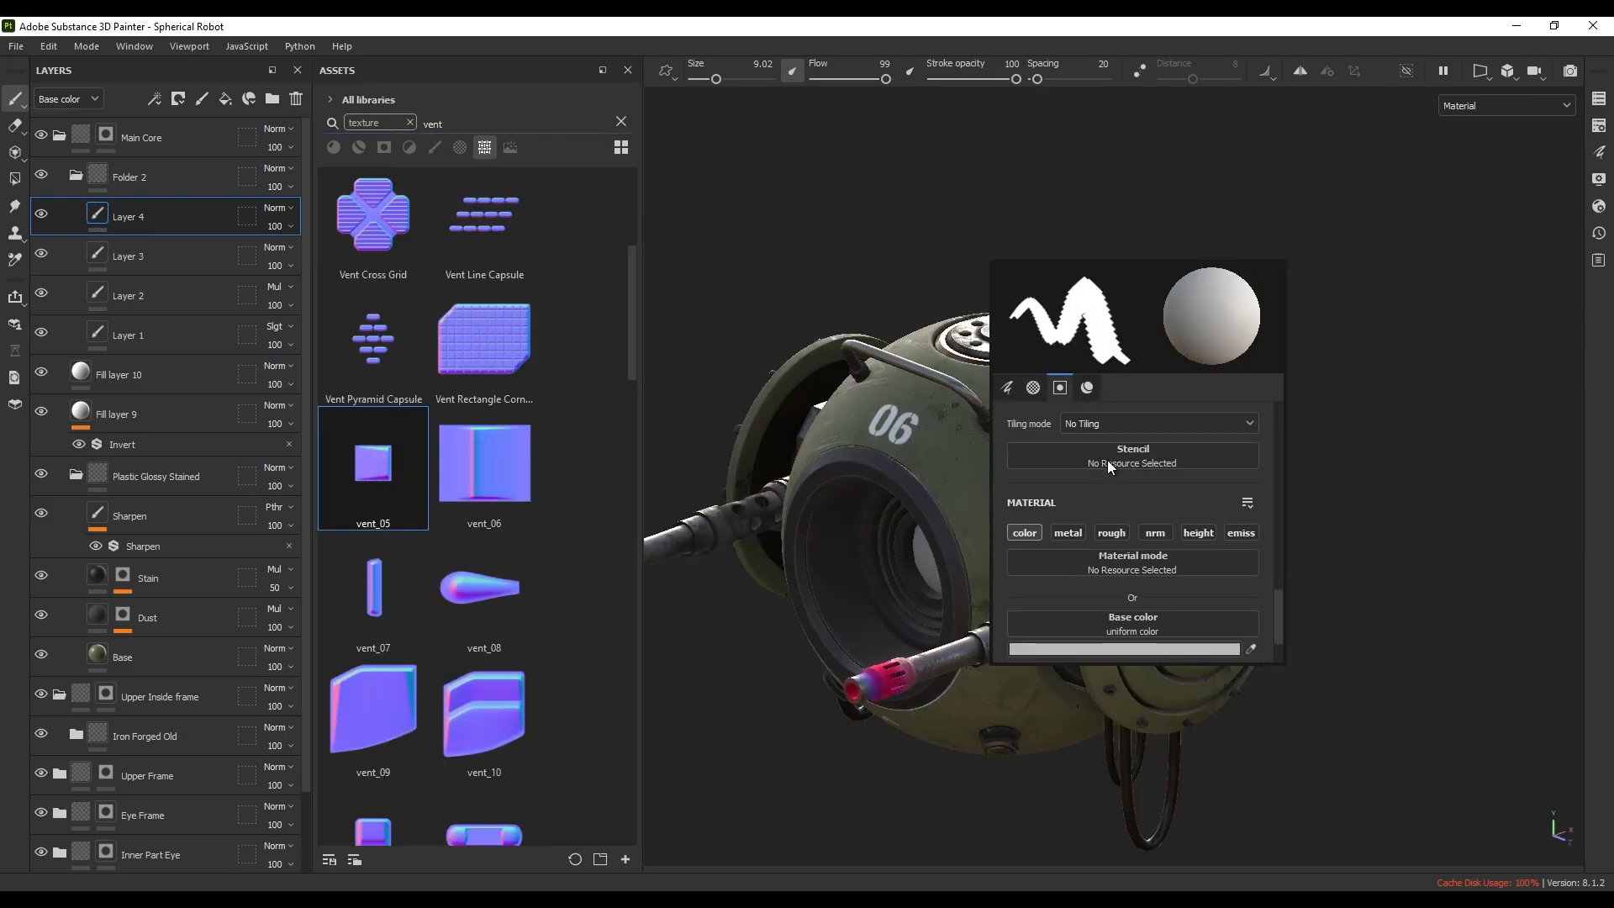
scroll(1110, 460, "down", 1)
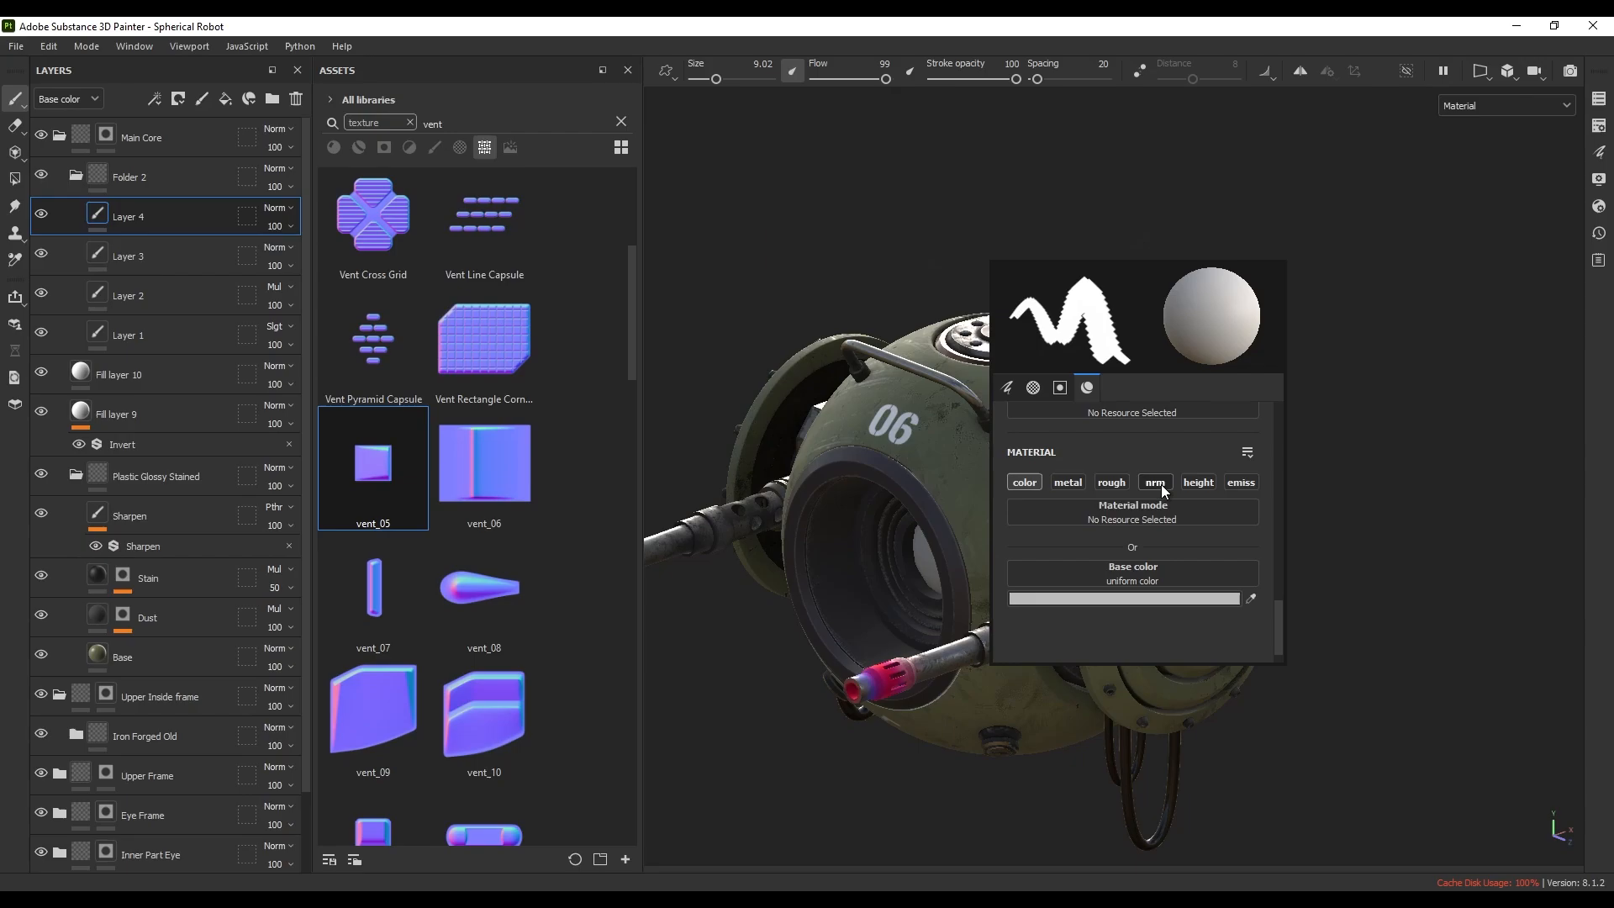
left_click(1161, 484)
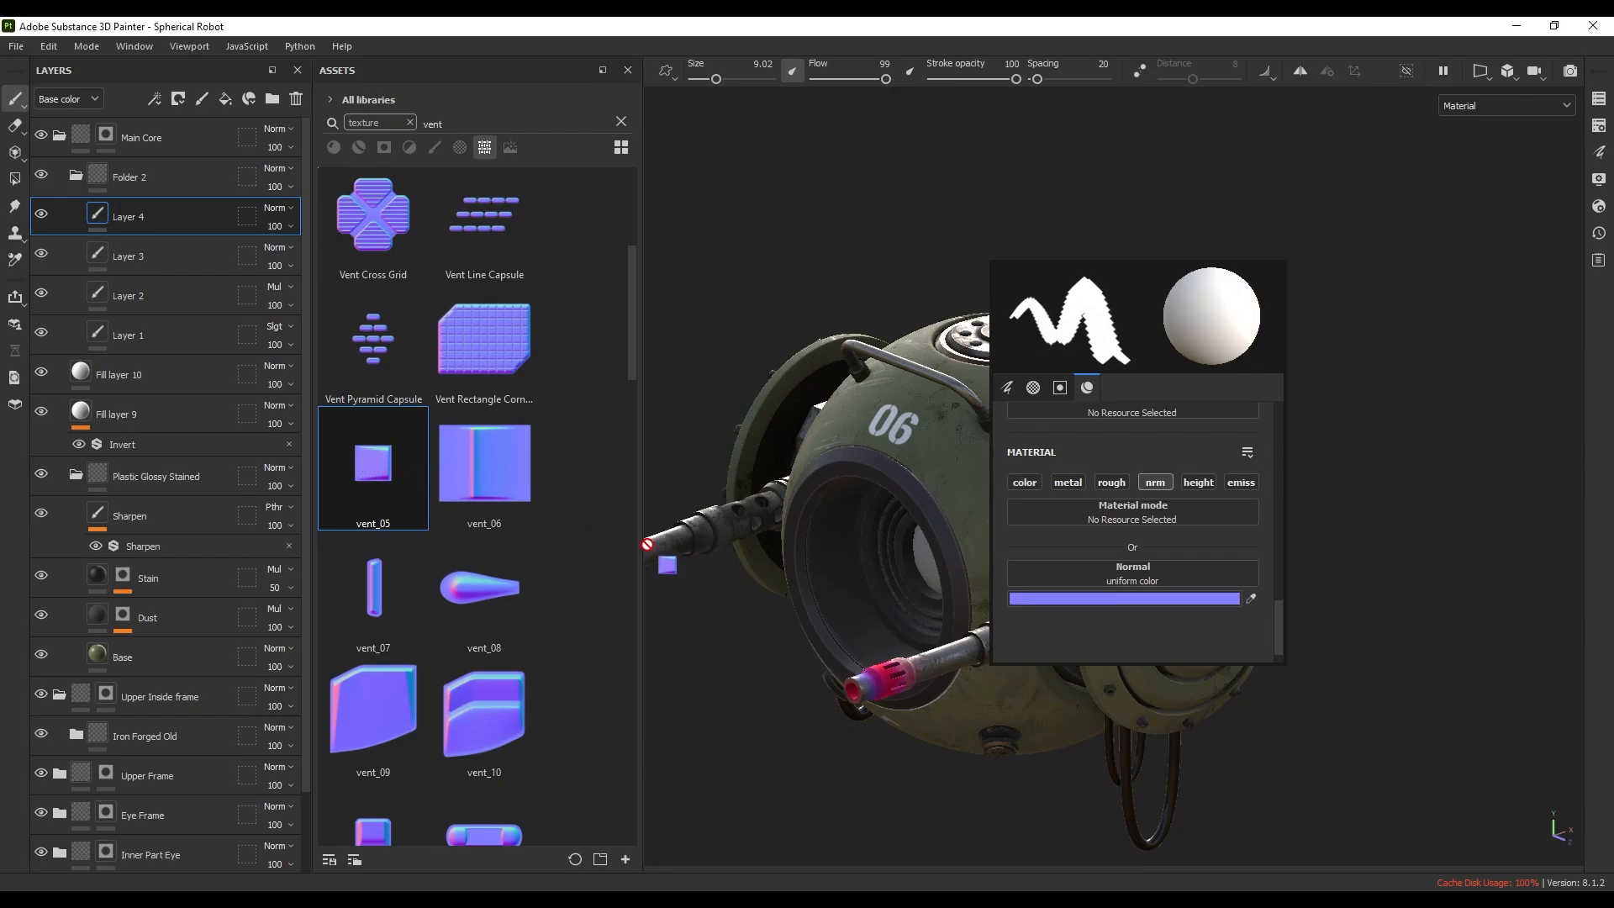
left_click_drag(1112, 578, 1116, 572)
- Remove the Arrow Simple alpha from the brush, facing the opposed arrows on the core's side
left_click_drag(1336, 488, 1146, 451, "alt")
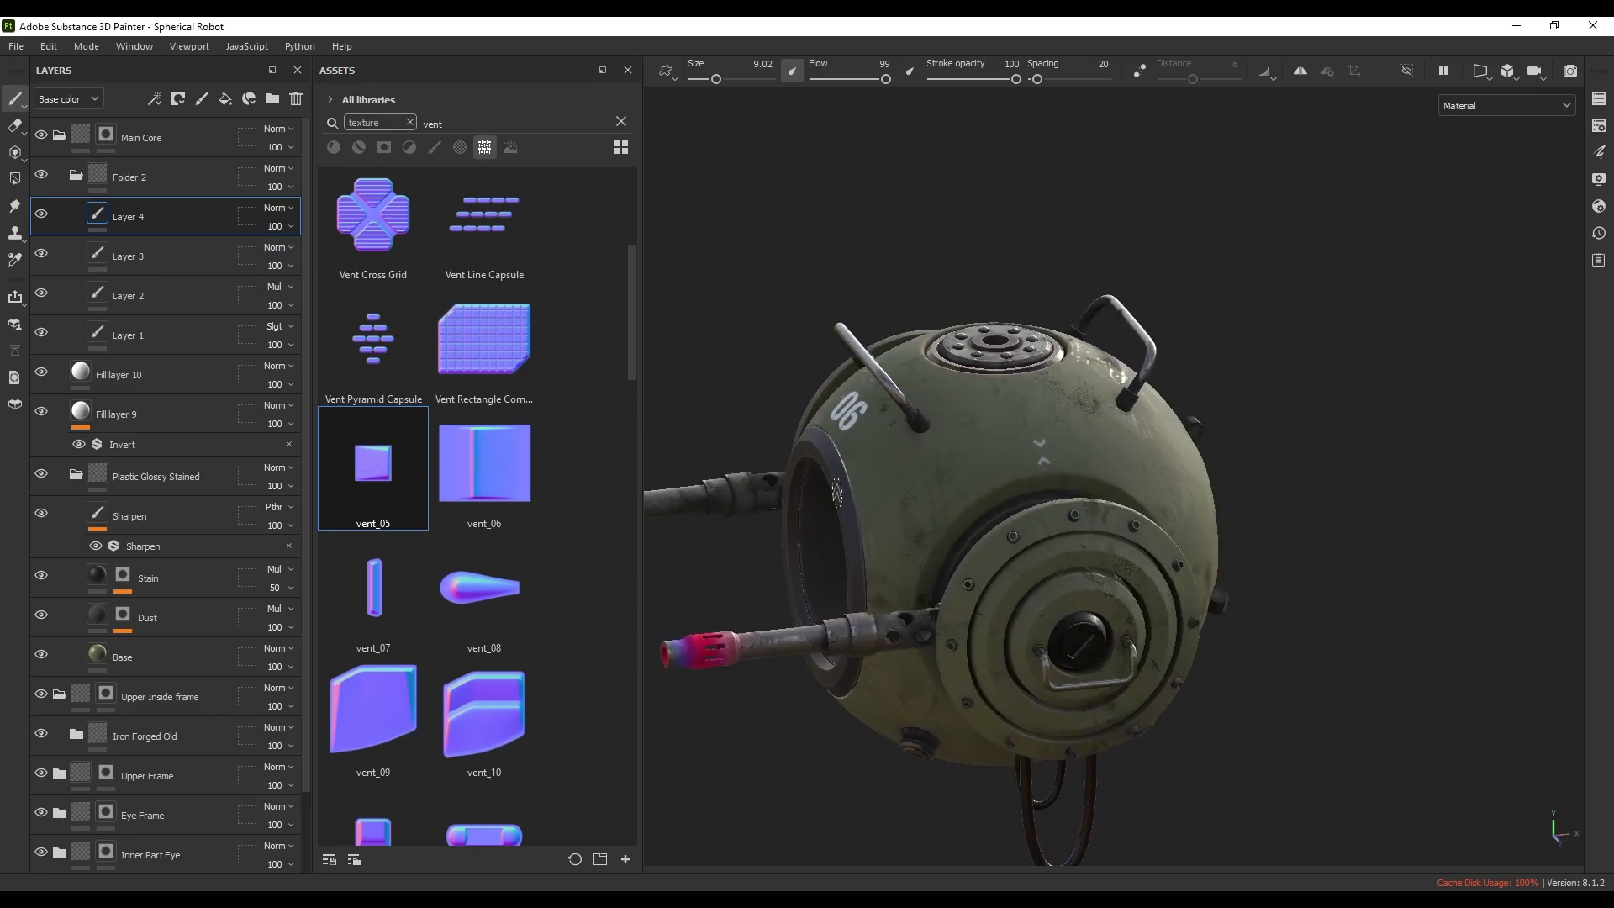
scroll(1092, 432, "up", 4)
scroll(1091, 432, "up", 2)
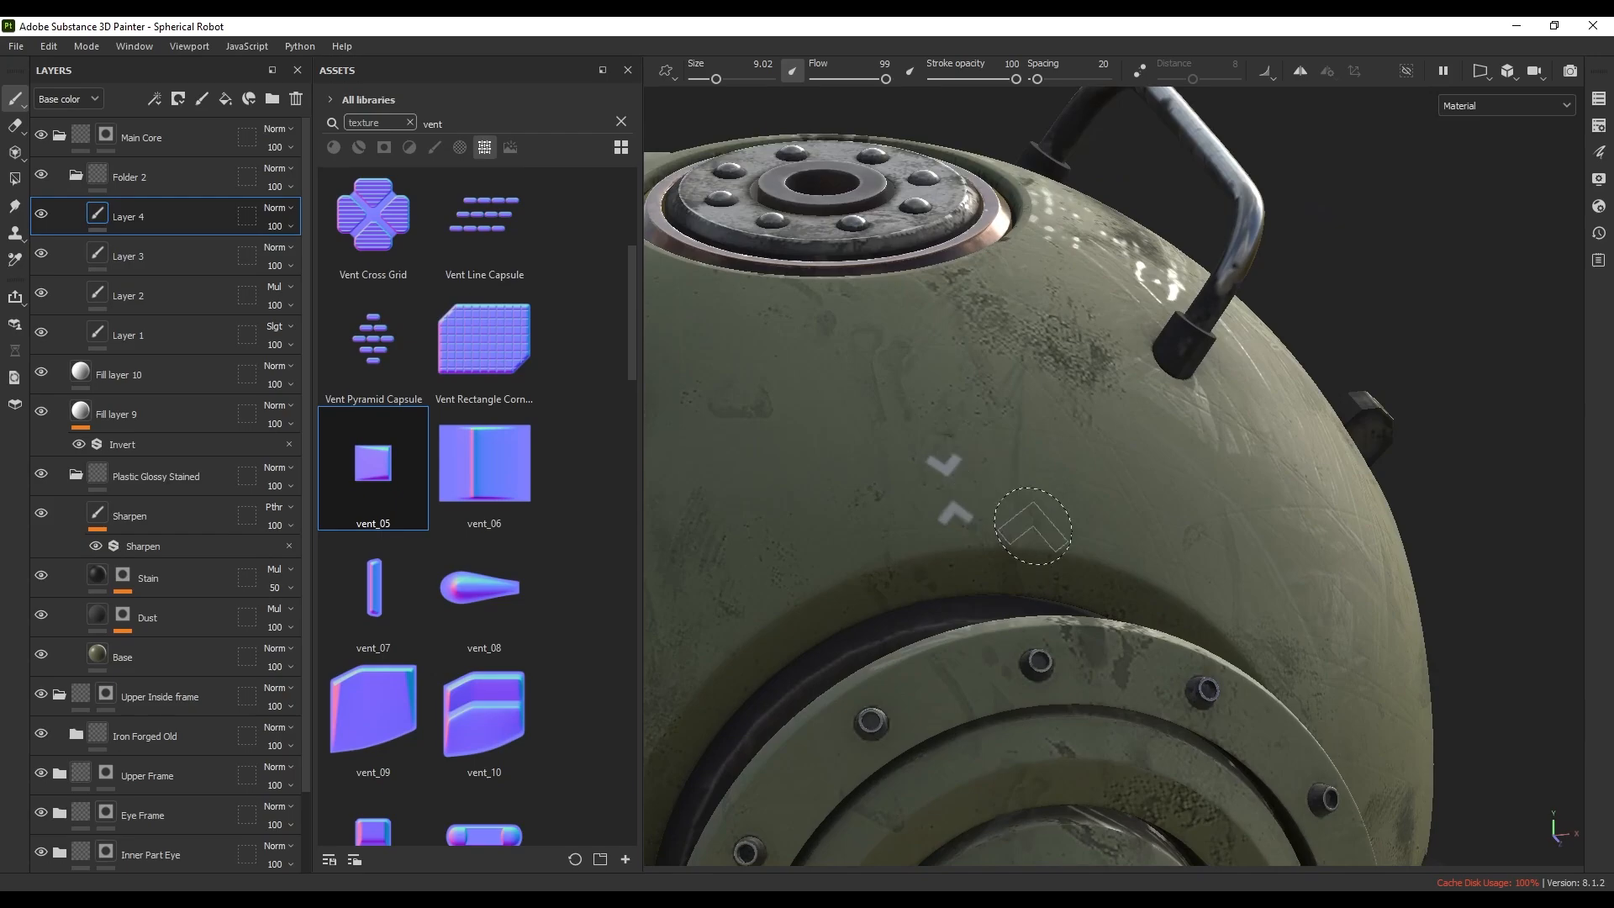
right_click(981, 438)
scroll(1110, 584, "up", 8)
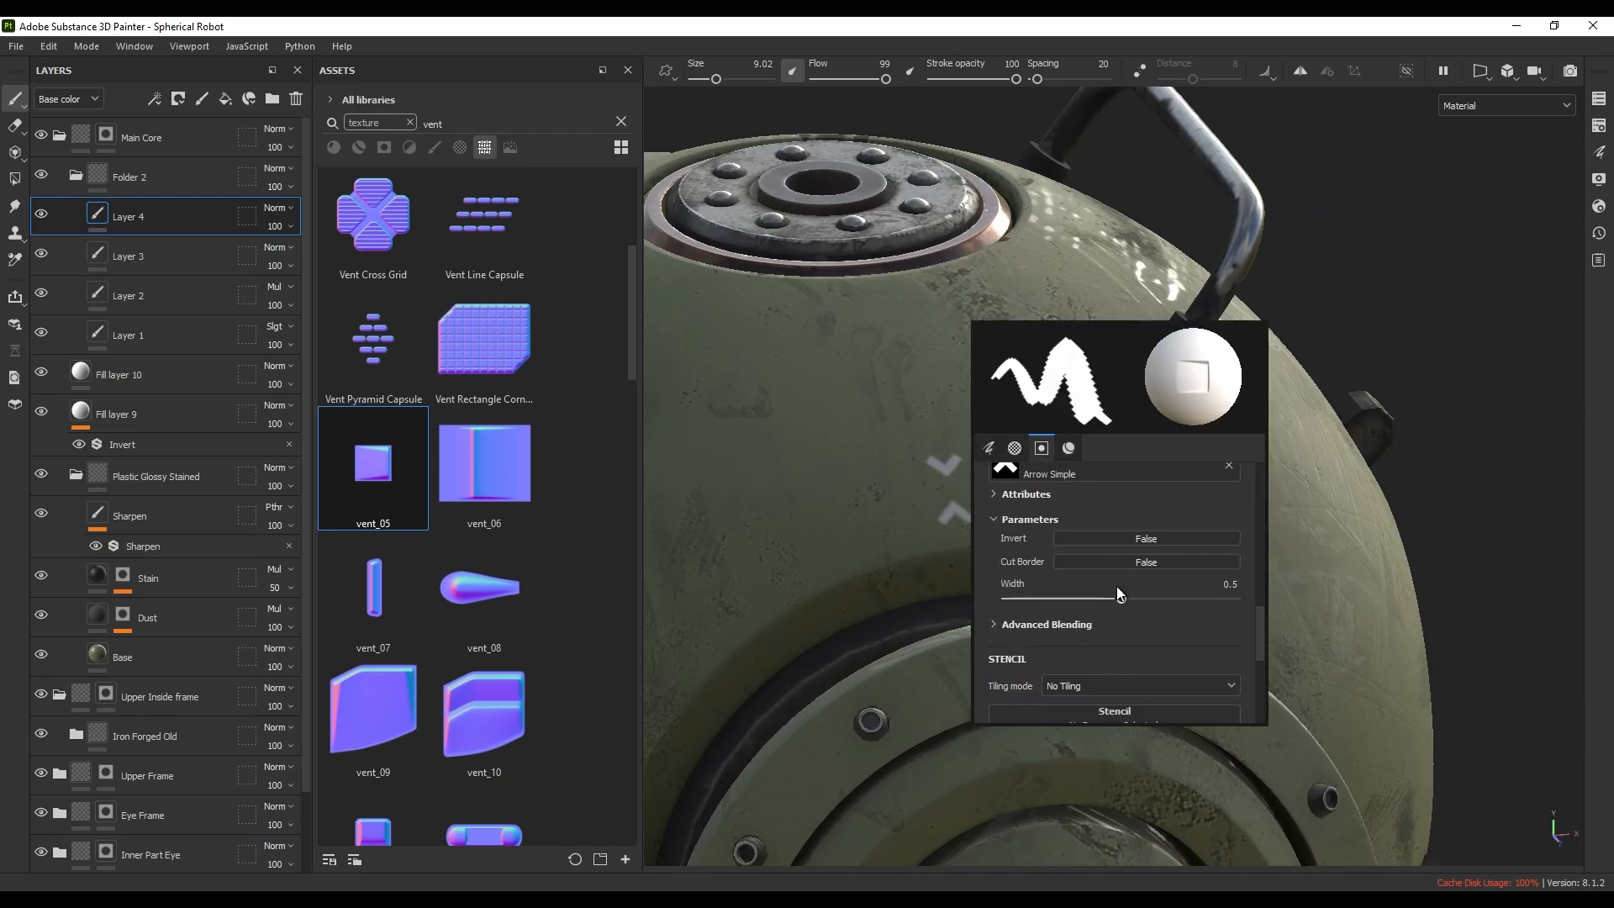
left_click(1229, 516)
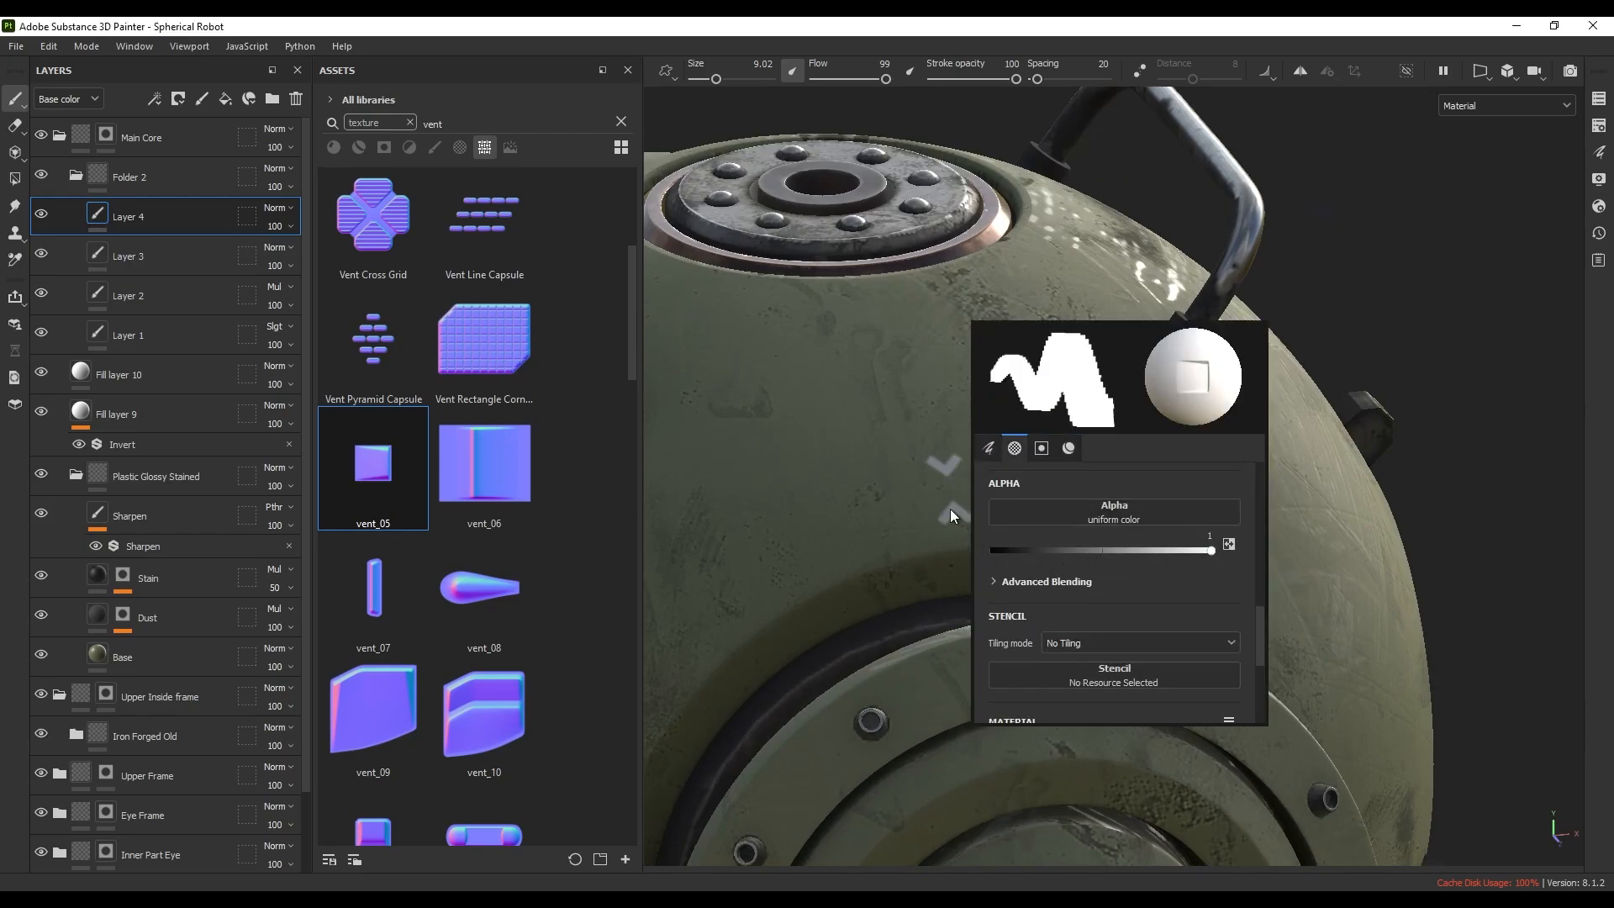
- Try stamping the vent_05 recess over the opposed arrows at brush size 21.73
scroll(961, 473, "up", 5)
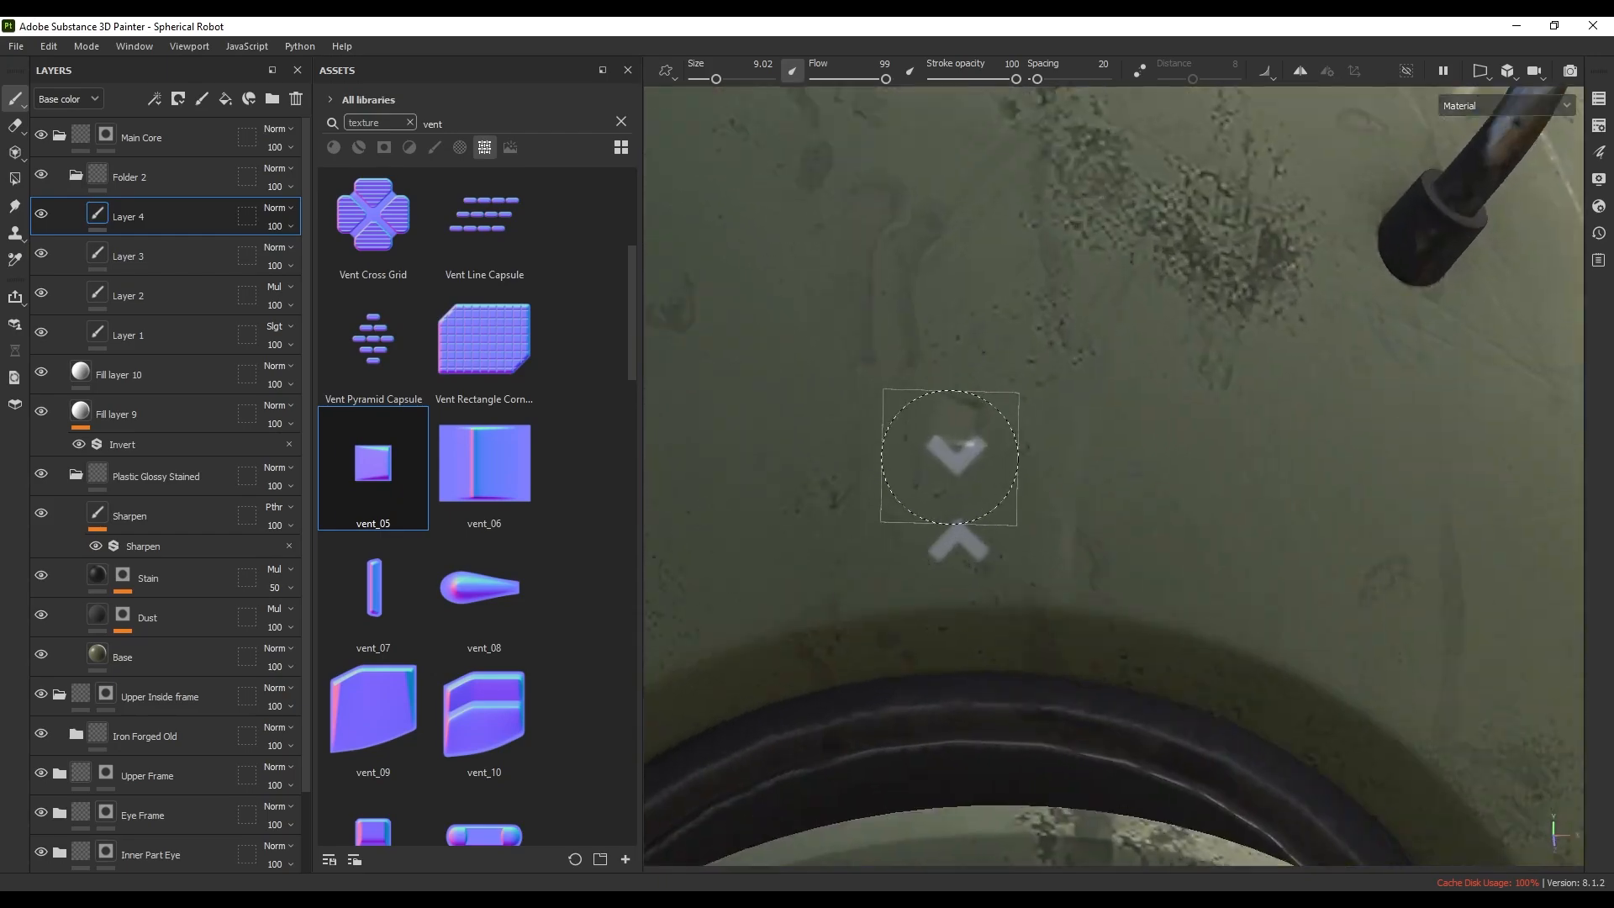
right_click_drag(967, 458, 1038, 458, "ctrl")
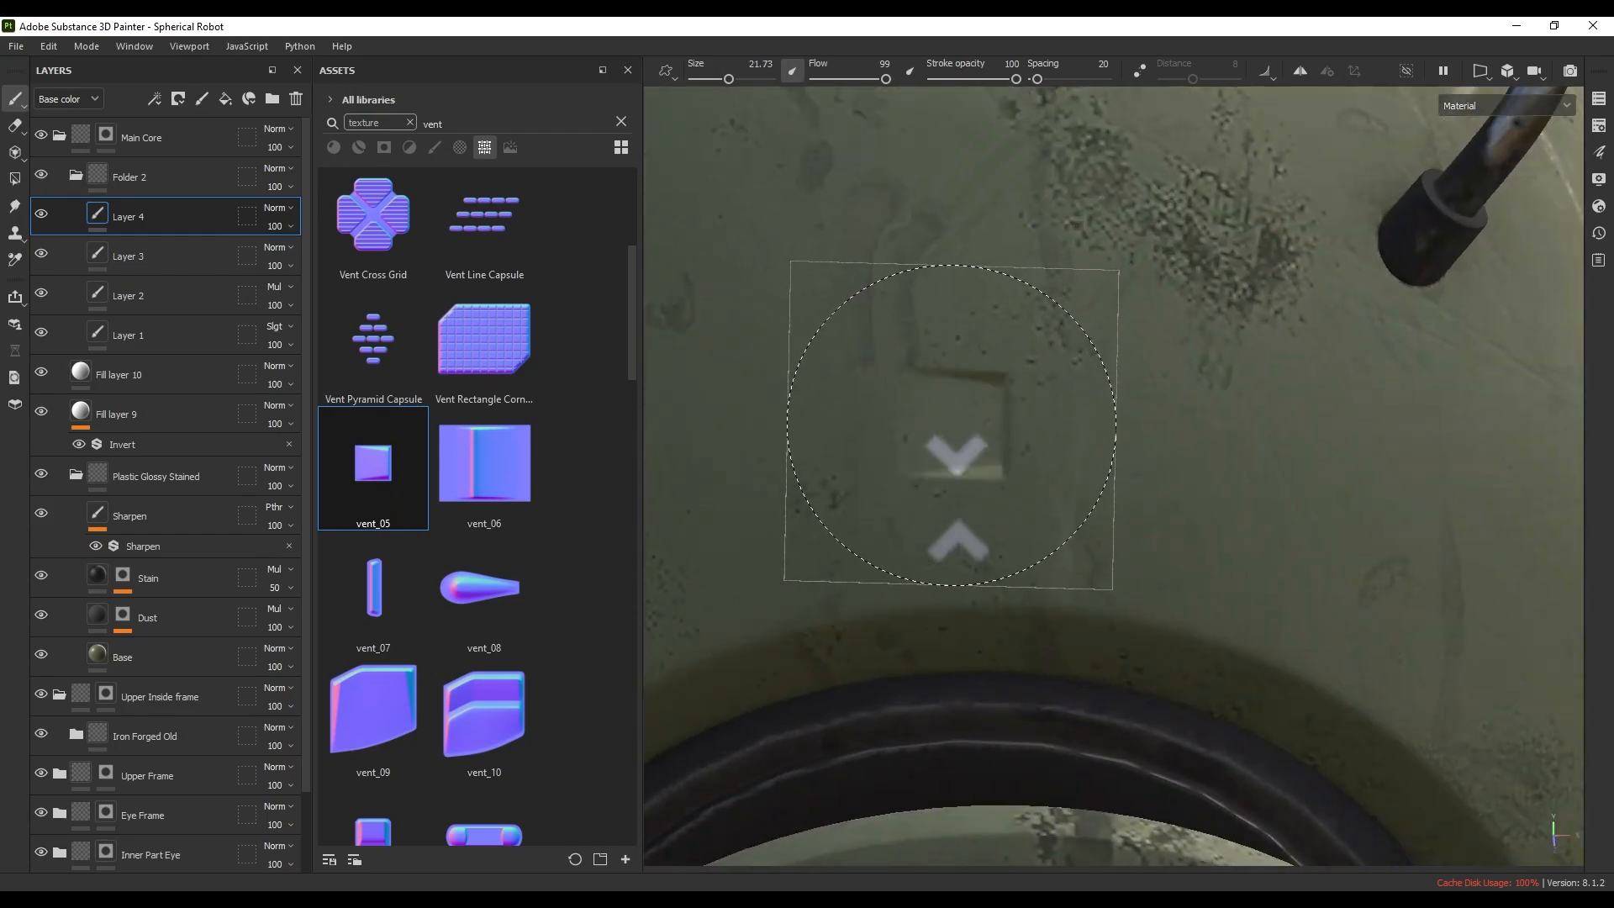
mouse_move(955, 423)
left_mouse_down("ctrl")
mouse_move(996, 423)
mouse_move(966, 425)
left_mouse_up("ctrl")
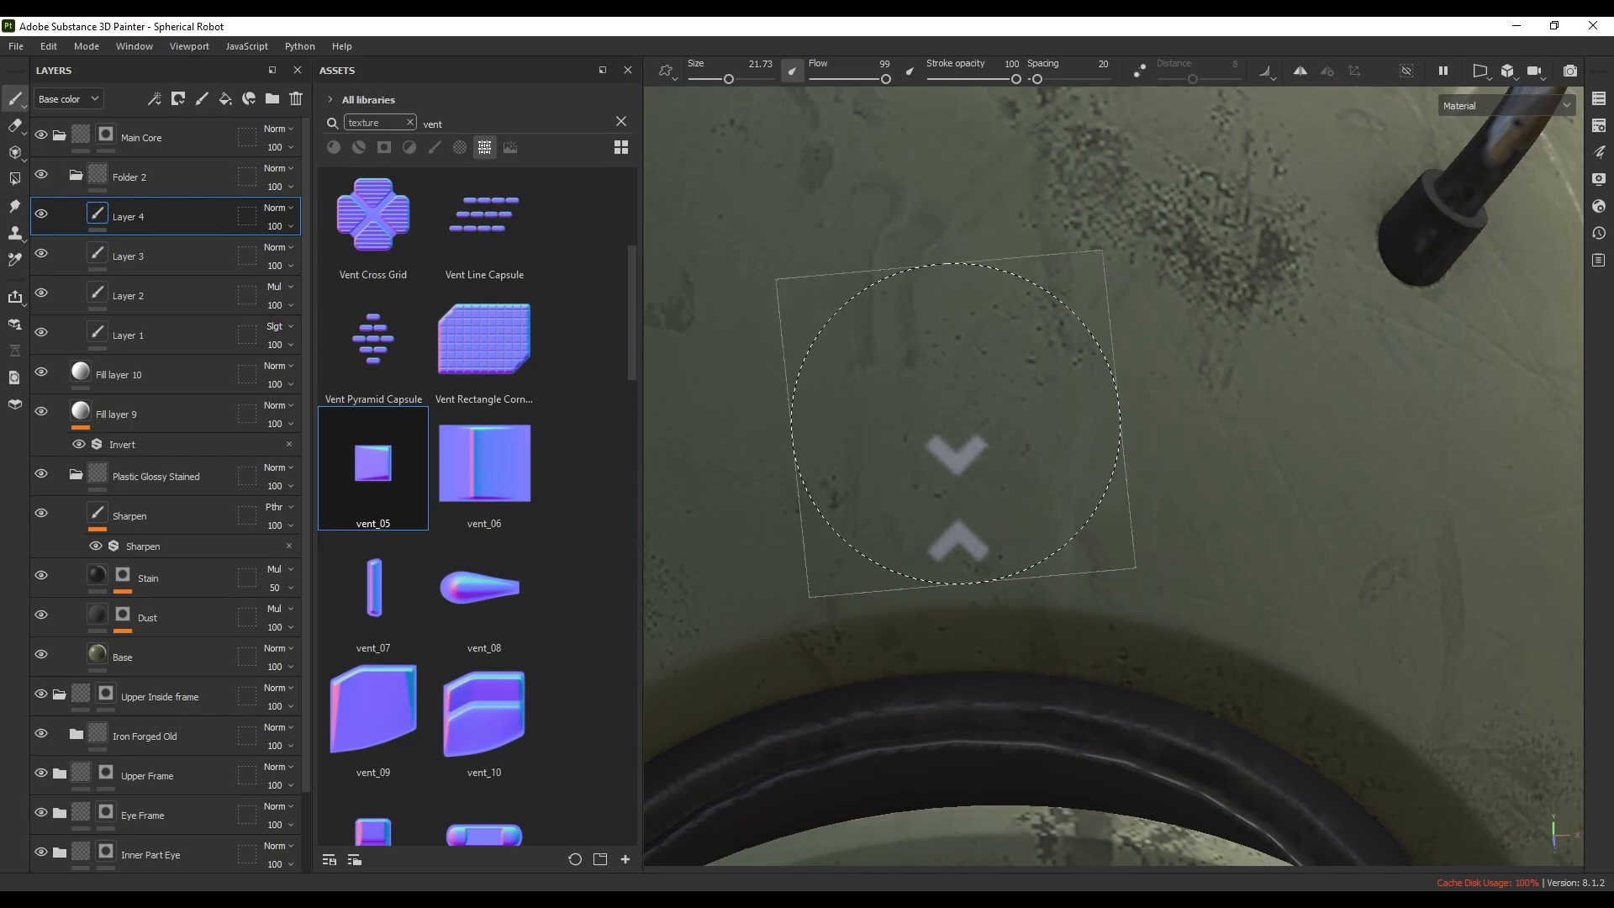
left_click(964, 427)
key("ctrl+z")
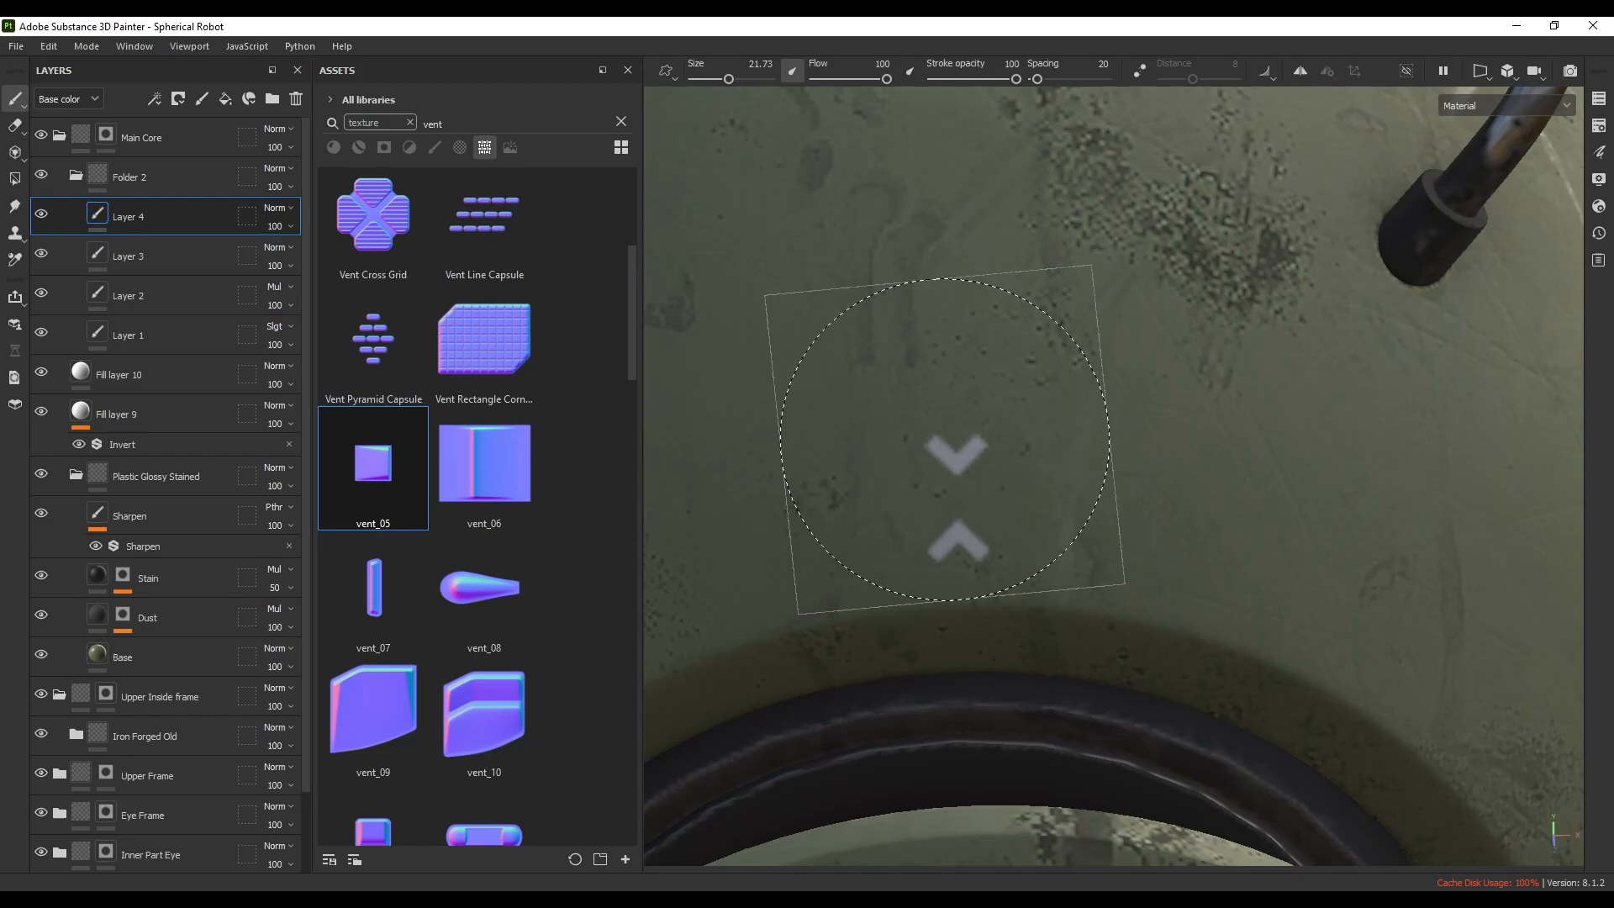
- Align the brush squarely, turn on symmetry and stamp the vent_05 recess at brush size 27.06 around the opposed arrows
mouse_move(951, 466)
left_mouse_down("ctrl")
mouse_move(950, 487)
mouse_move(950, 474)
left_mouse_up("ctrl")
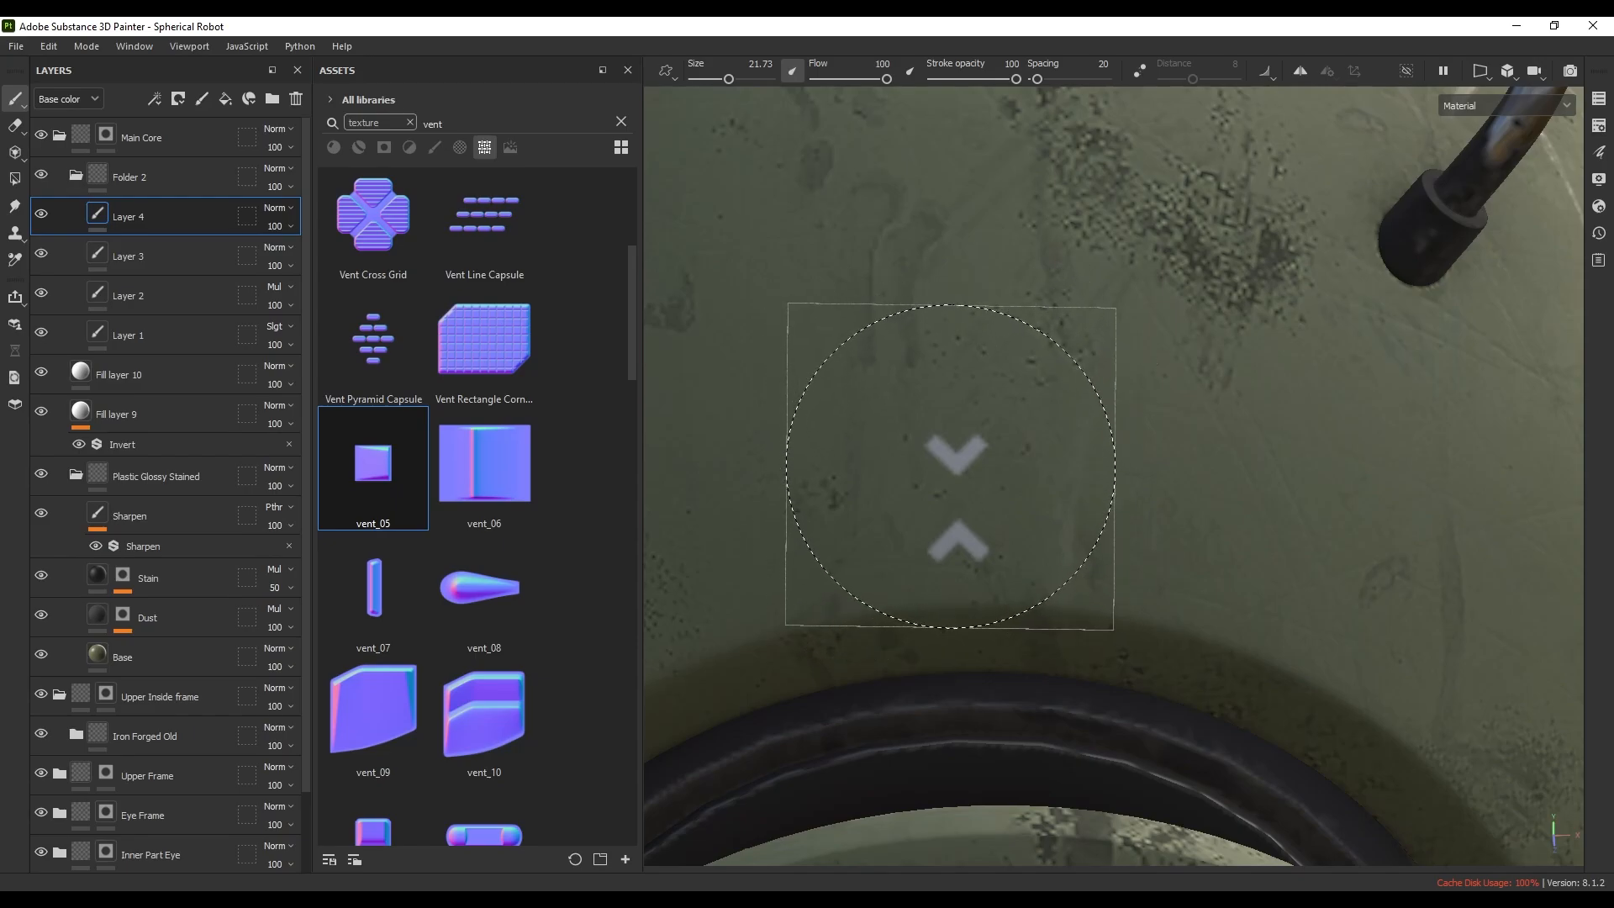
left_click(1302, 74)
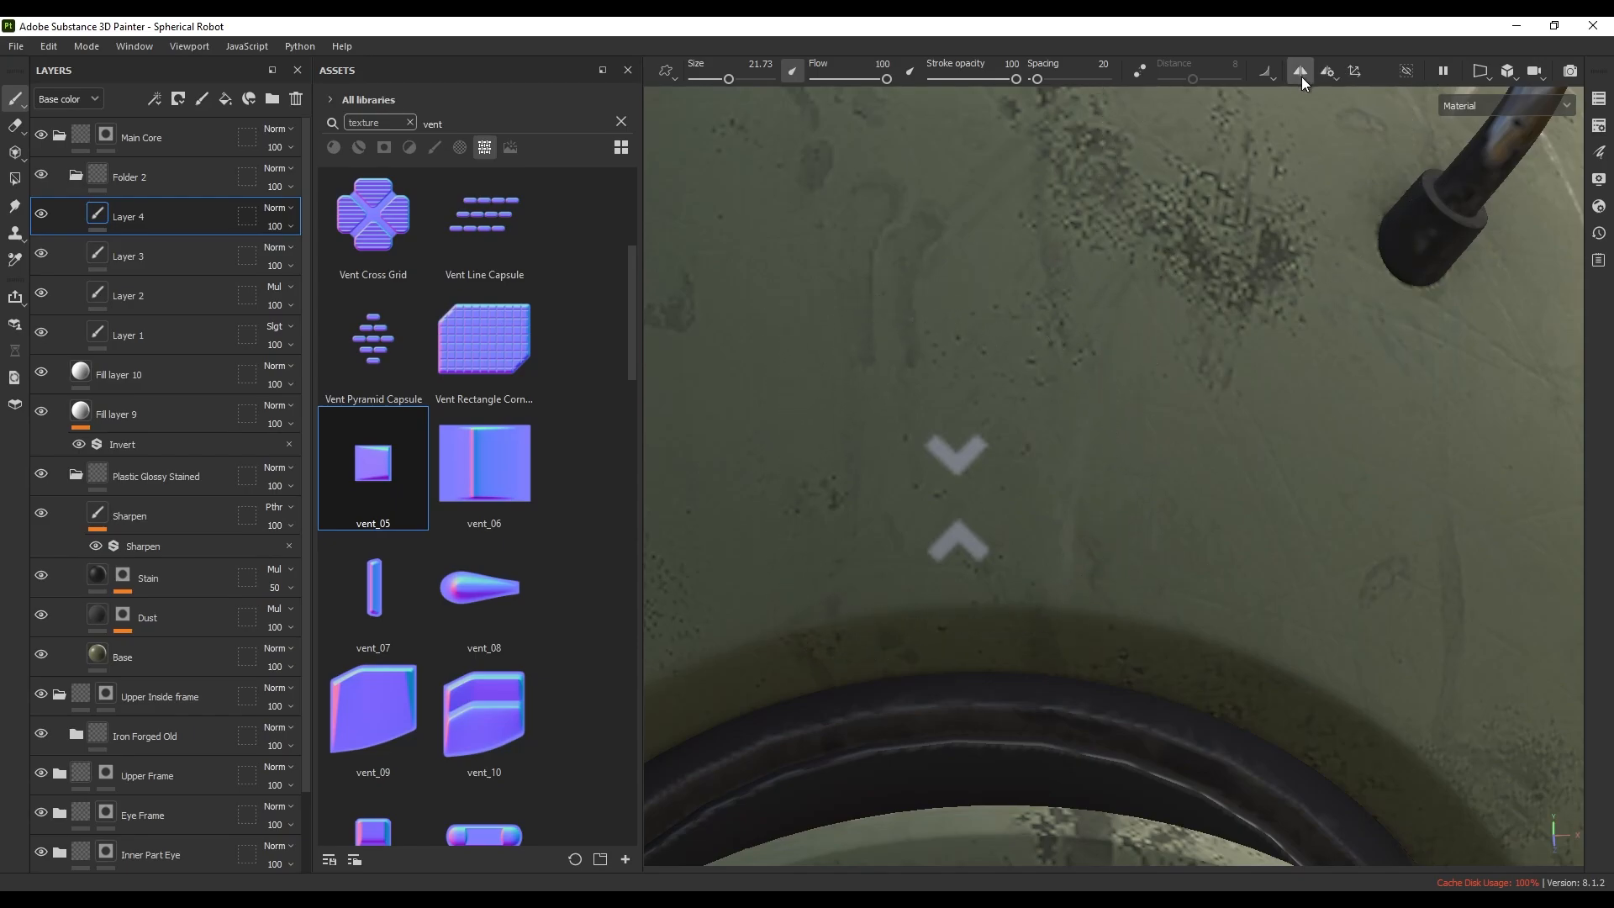
left_click(960, 458)
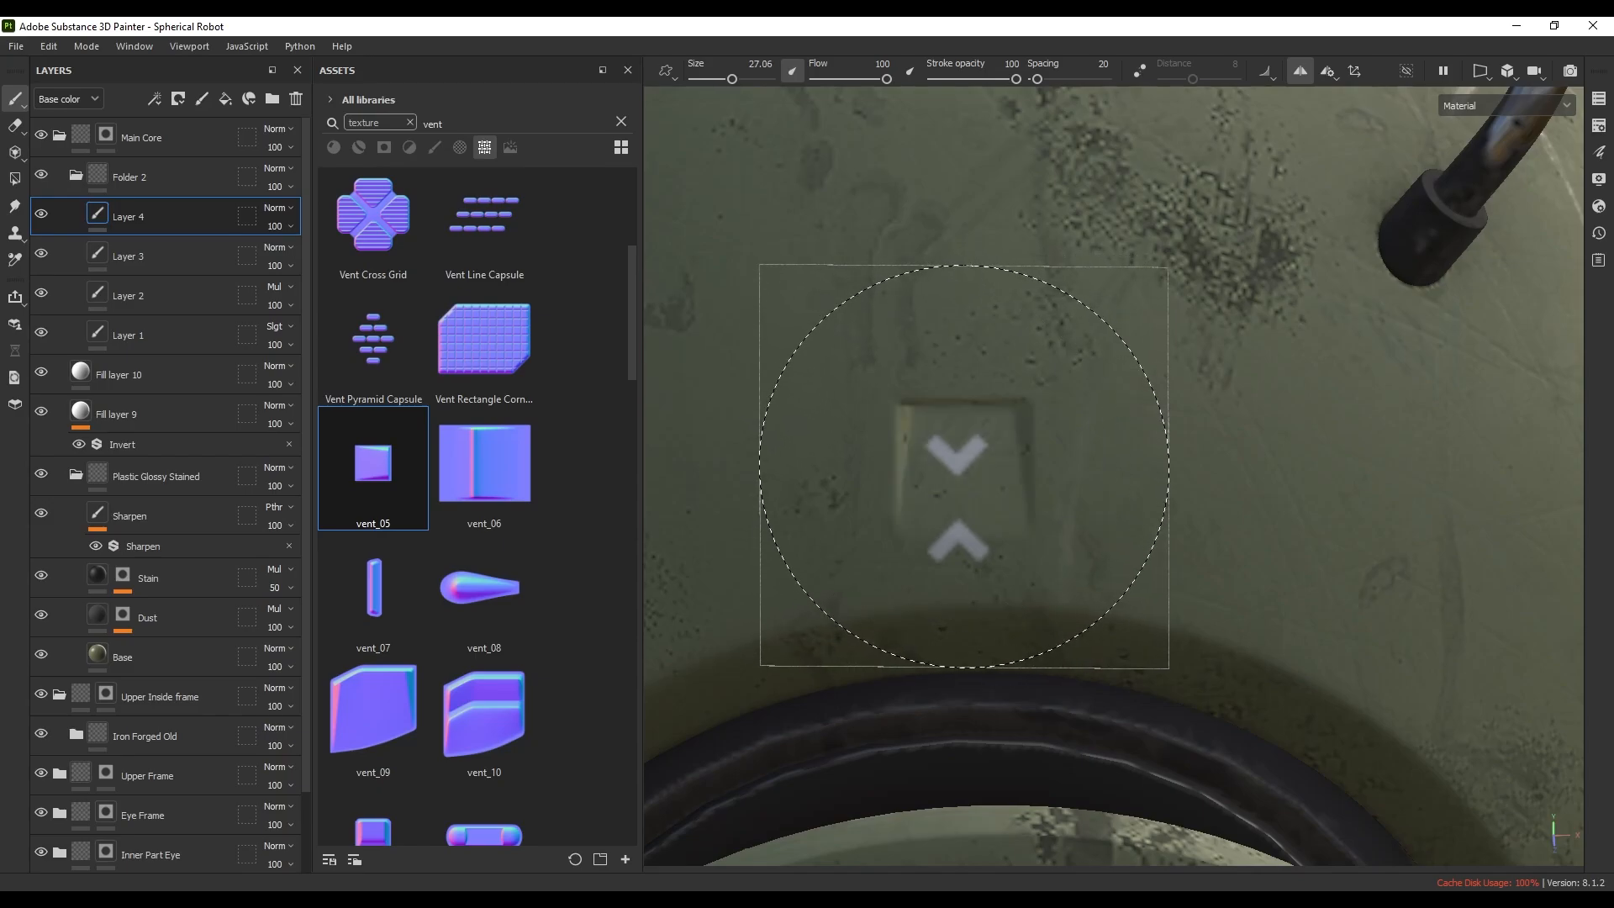
mouse_move(964, 467)
left_mouse_down("alt")
mouse_move(976, 482)
mouse_move(865, 396)
mouse_move(933, 577)
mouse_move(805, 533)
mouse_move(1023, 633)
left_mouse_up("alt")
scroll(990, 445, "down", 5)
scroll(865, 396, "up", 3)
scroll(1013, 542, "up", 5)
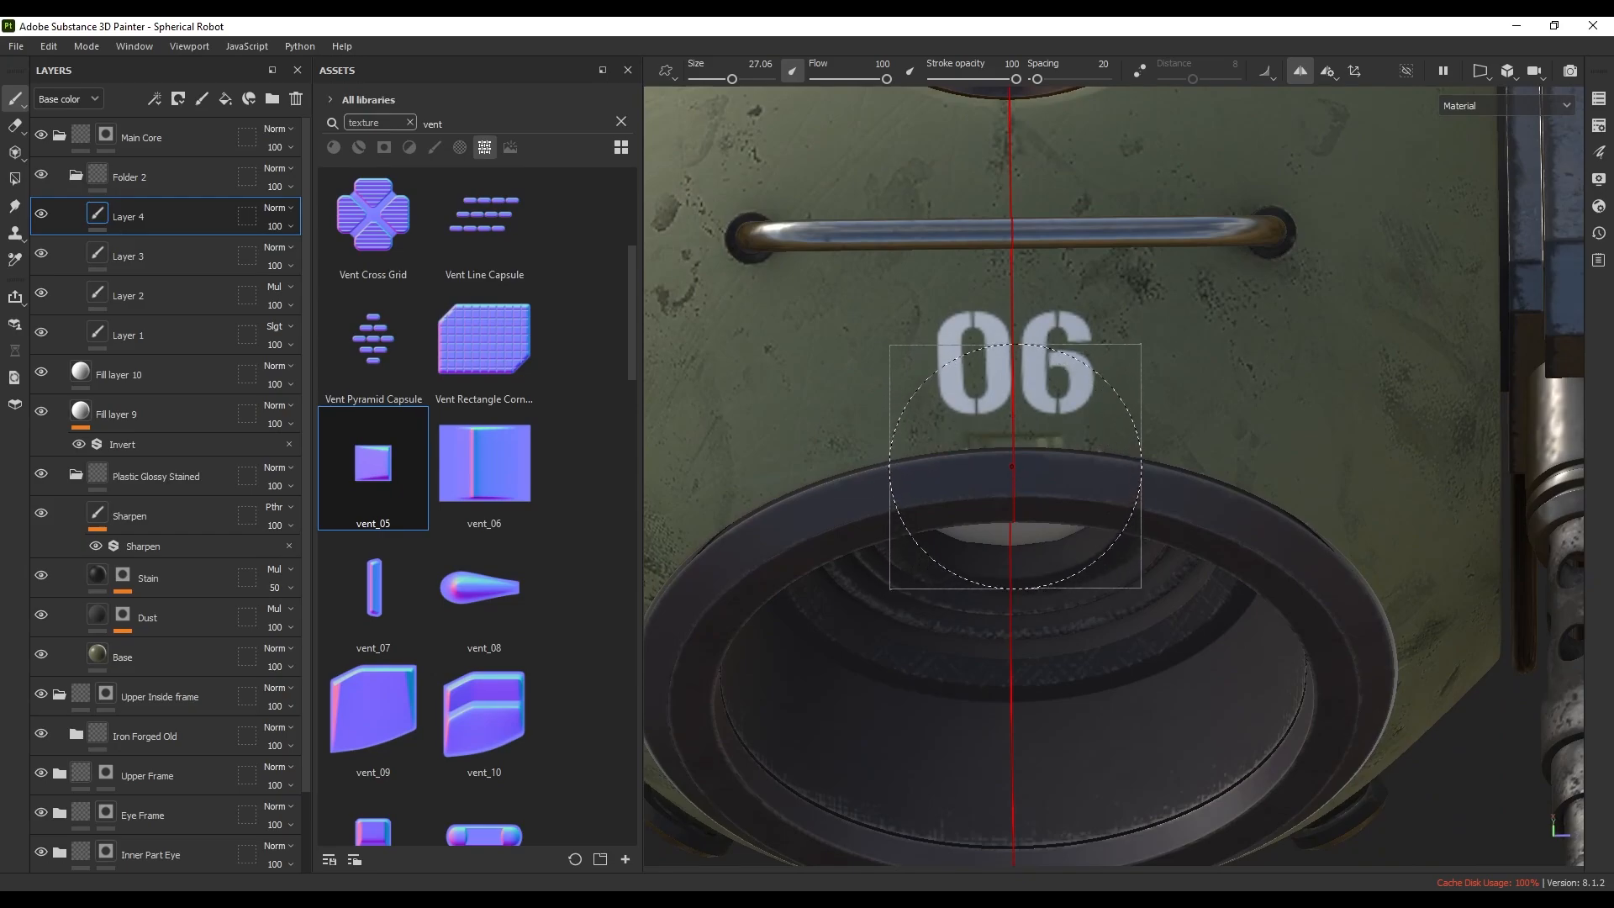
- Examine the vent_05 recesses below the 06 number and around the core's arrows, and look through the remaining vent textures
mouse_move(1013, 474)
left_mouse_down("alt")
mouse_move(1026, 505)
mouse_move(1037, 479)
left_mouse_up("alt")
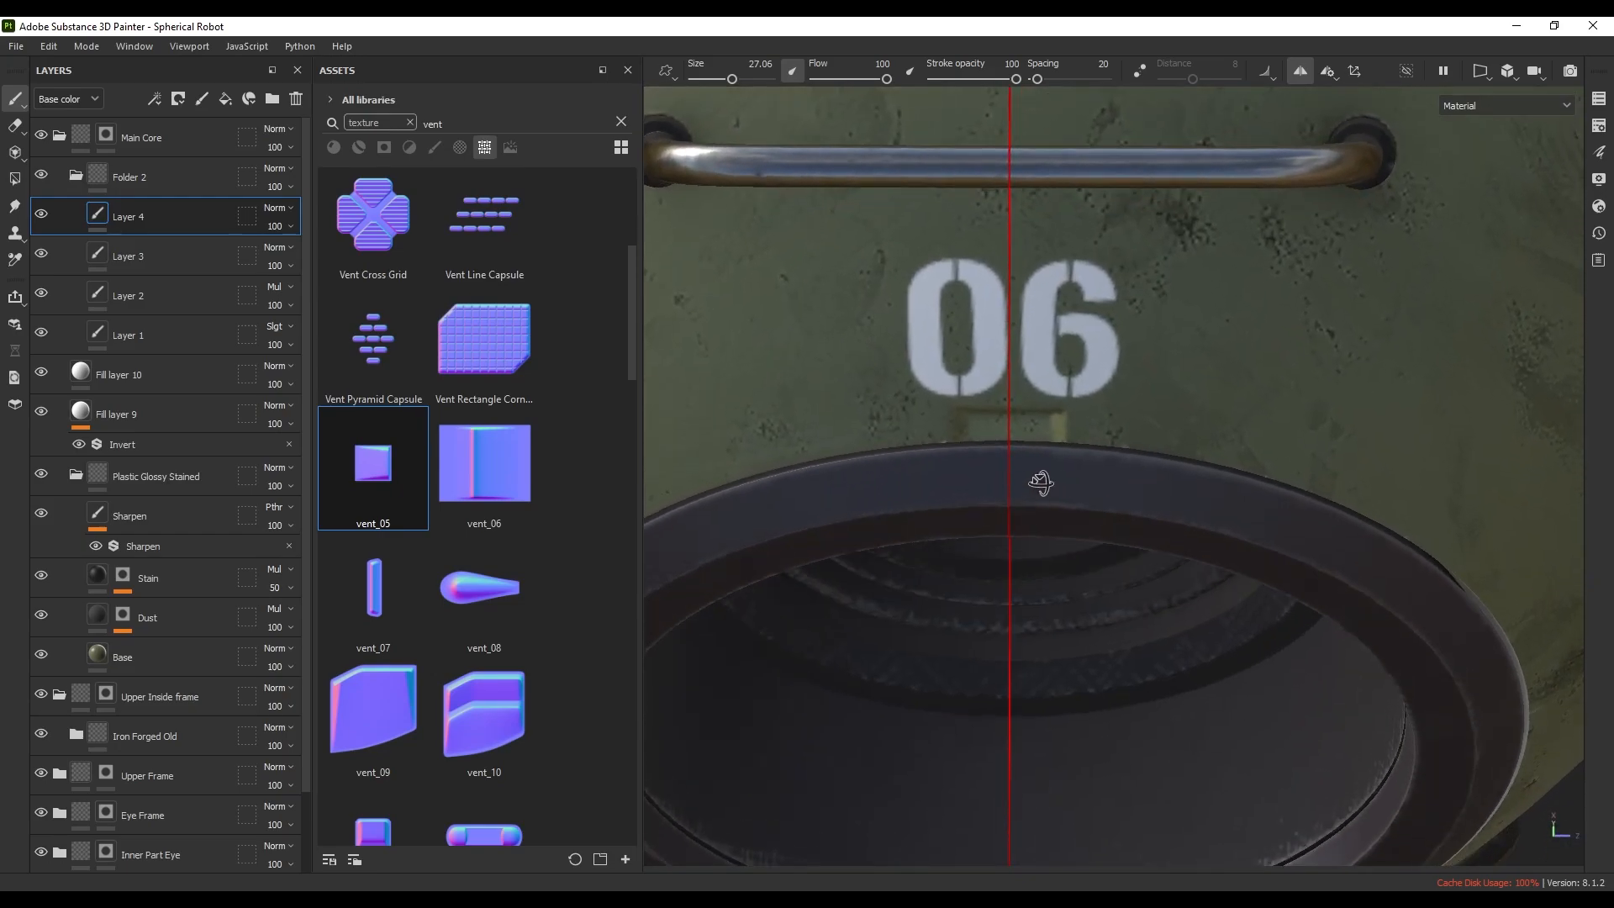
scroll(1037, 479, "up", 3)
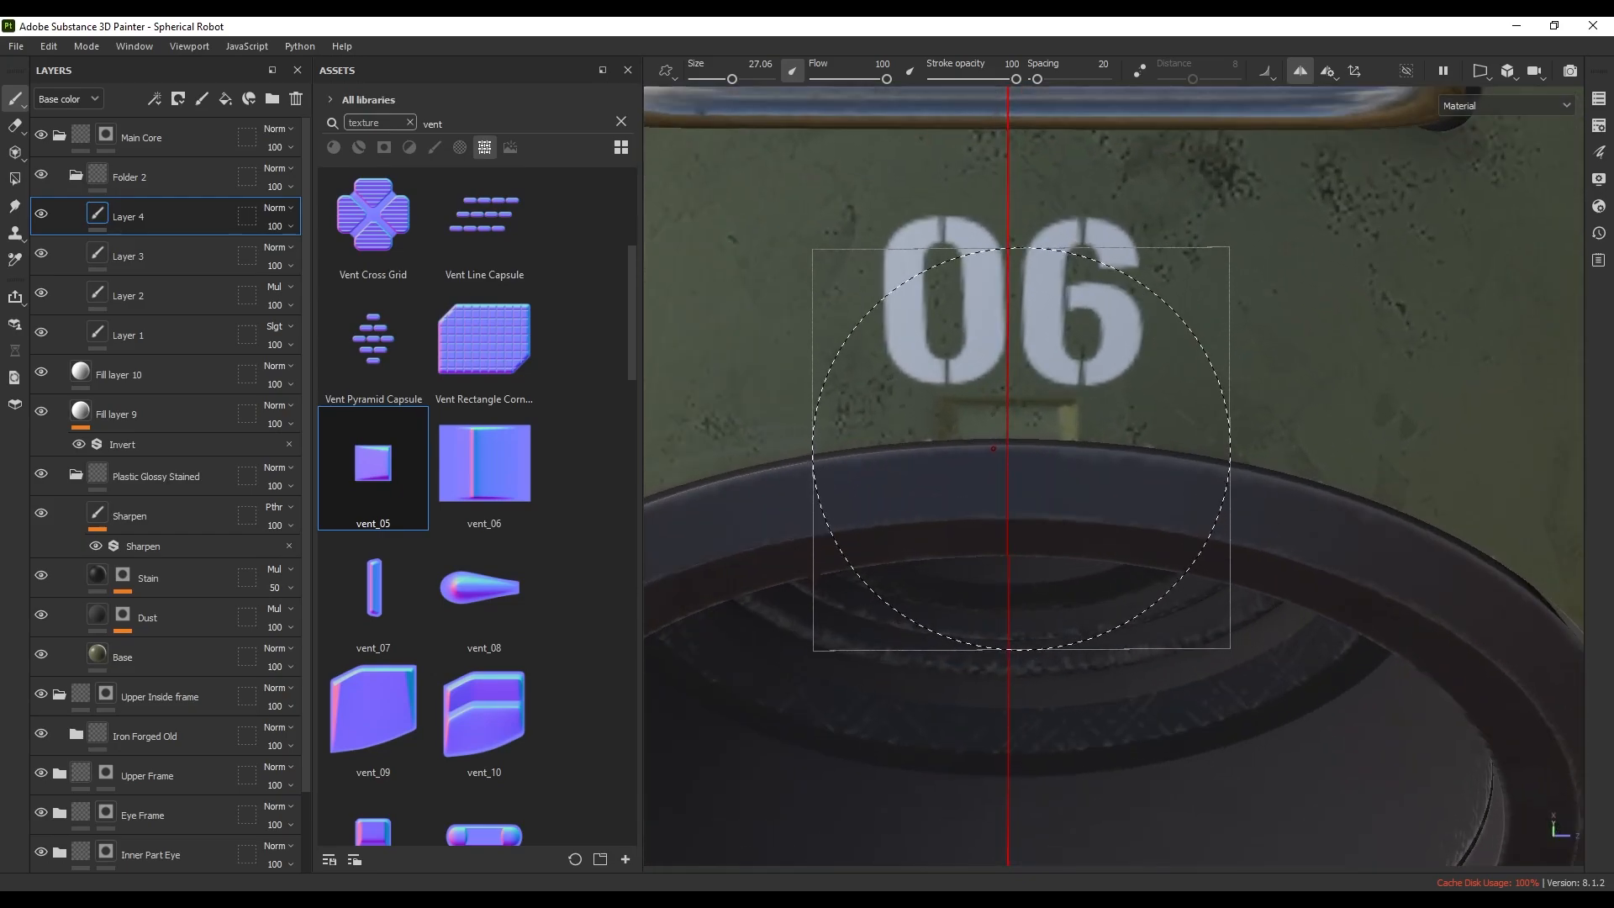
left_click(1301, 71)
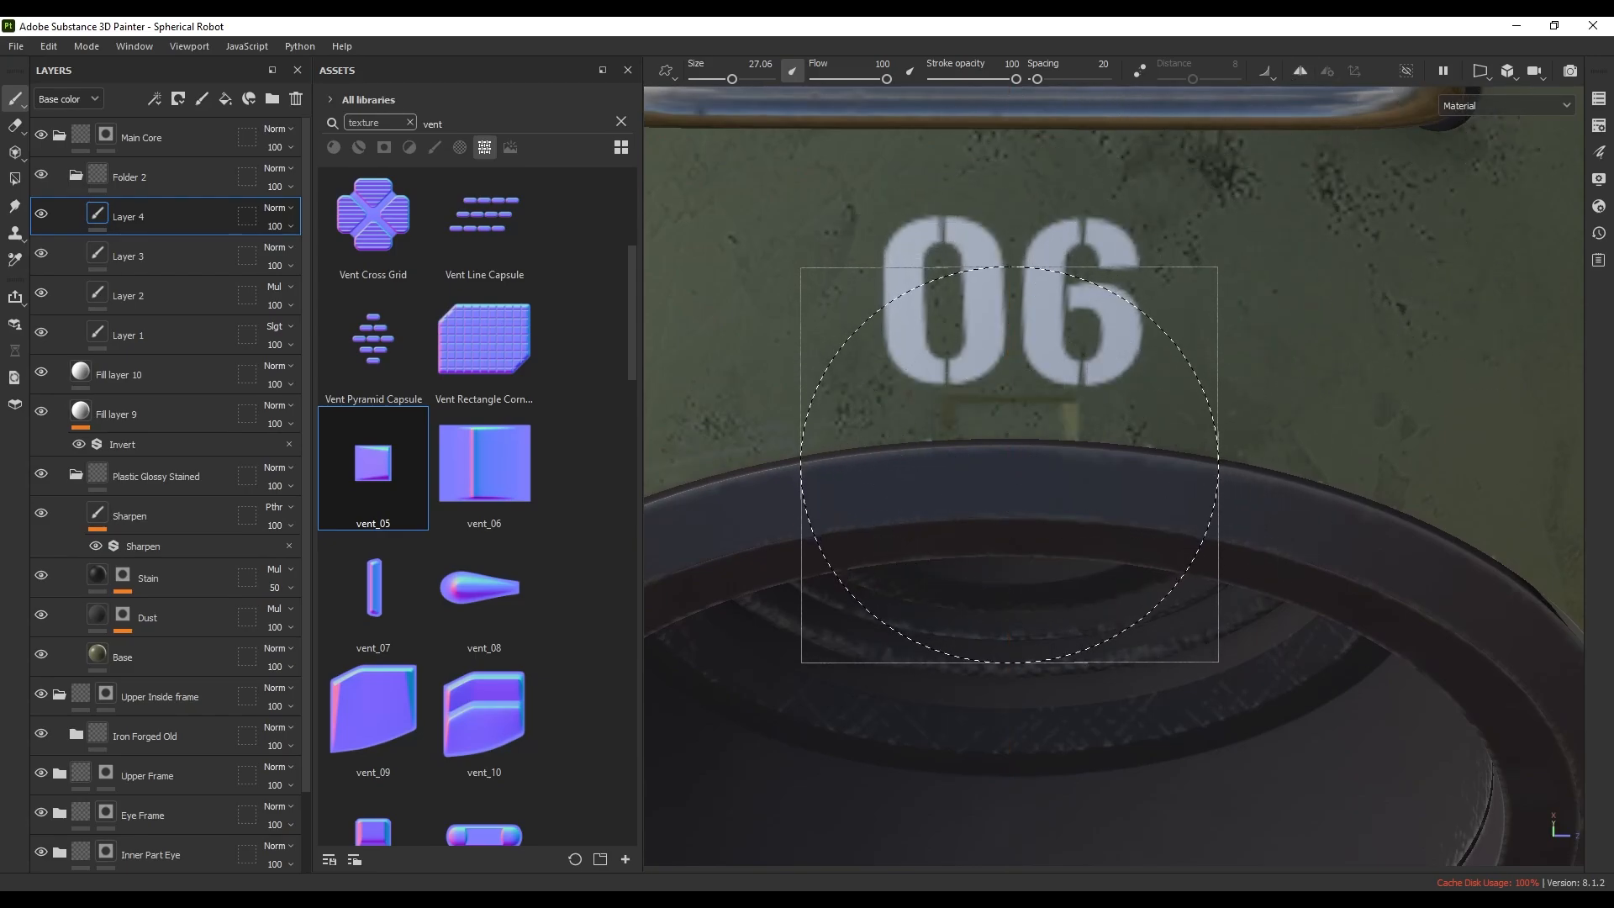
right_click_drag(1008, 464, 1104, 274, "alt")
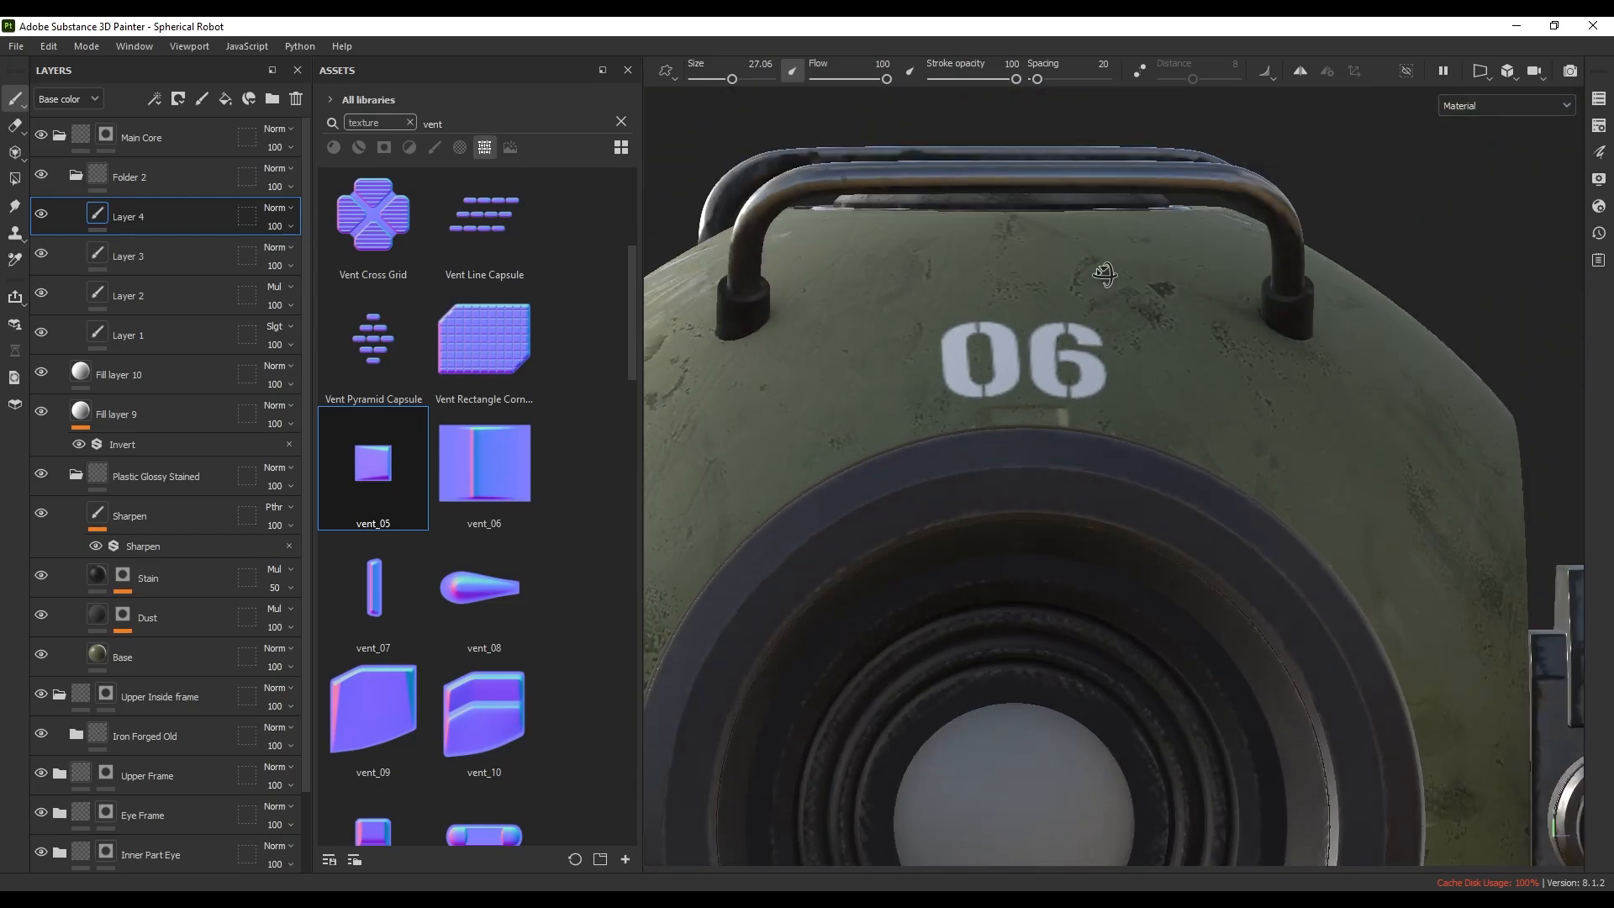
scroll(1110, 286, "down", 4)
mouse_move(1138, 393)
left_mouse_down("alt")
mouse_move(1020, 342)
mouse_move(1120, 353)
left_mouse_up("alt")
mouse_move(1093, 522)
middle_mouse_down("alt")
mouse_move(1044, 473)
mouse_move(1011, 473)
middle_mouse_up("alt")
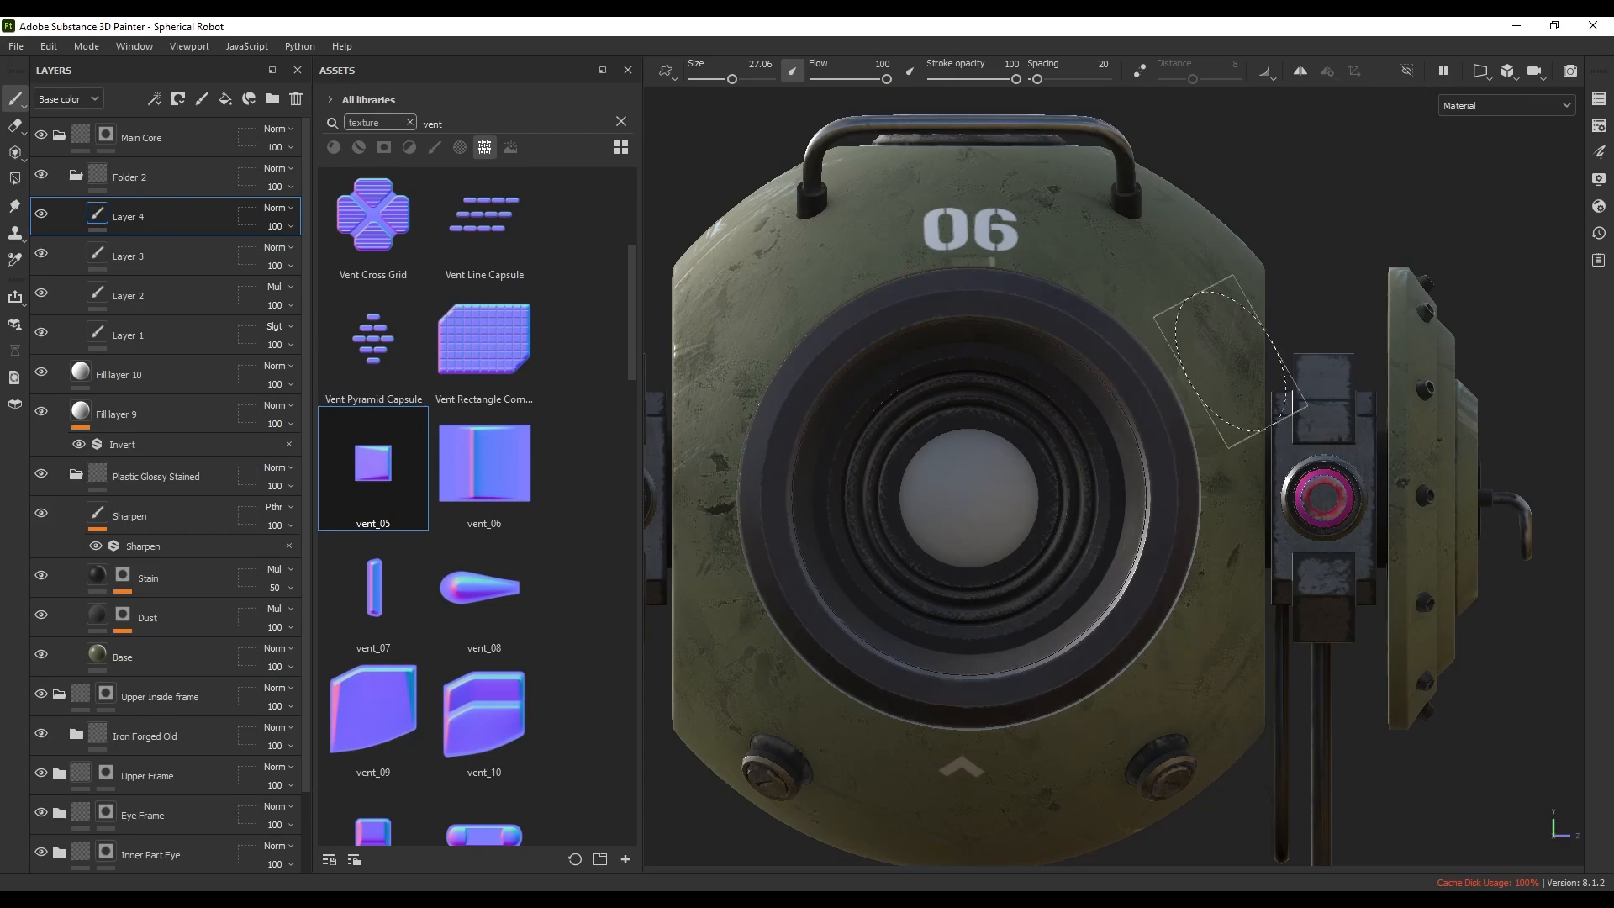
middle_click_drag(1089, 605, 1062, 555, "alt")
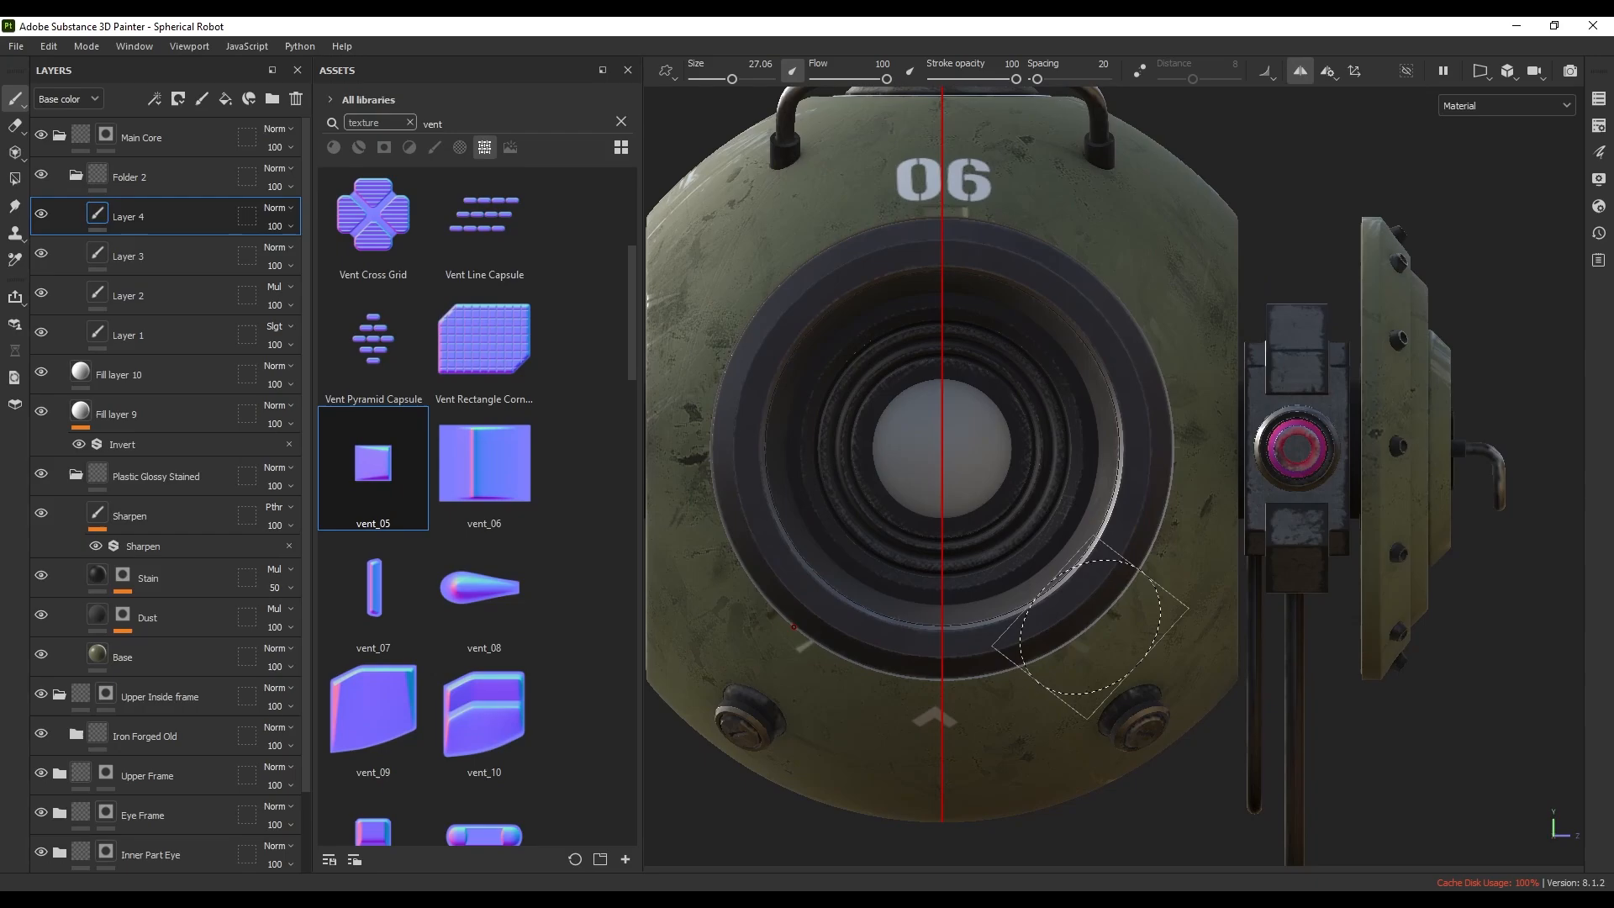
scroll(1075, 621, "down", 3)
left_click_drag(1072, 620, 955, 648, "alt")
scroll(954, 648, "down", 2)
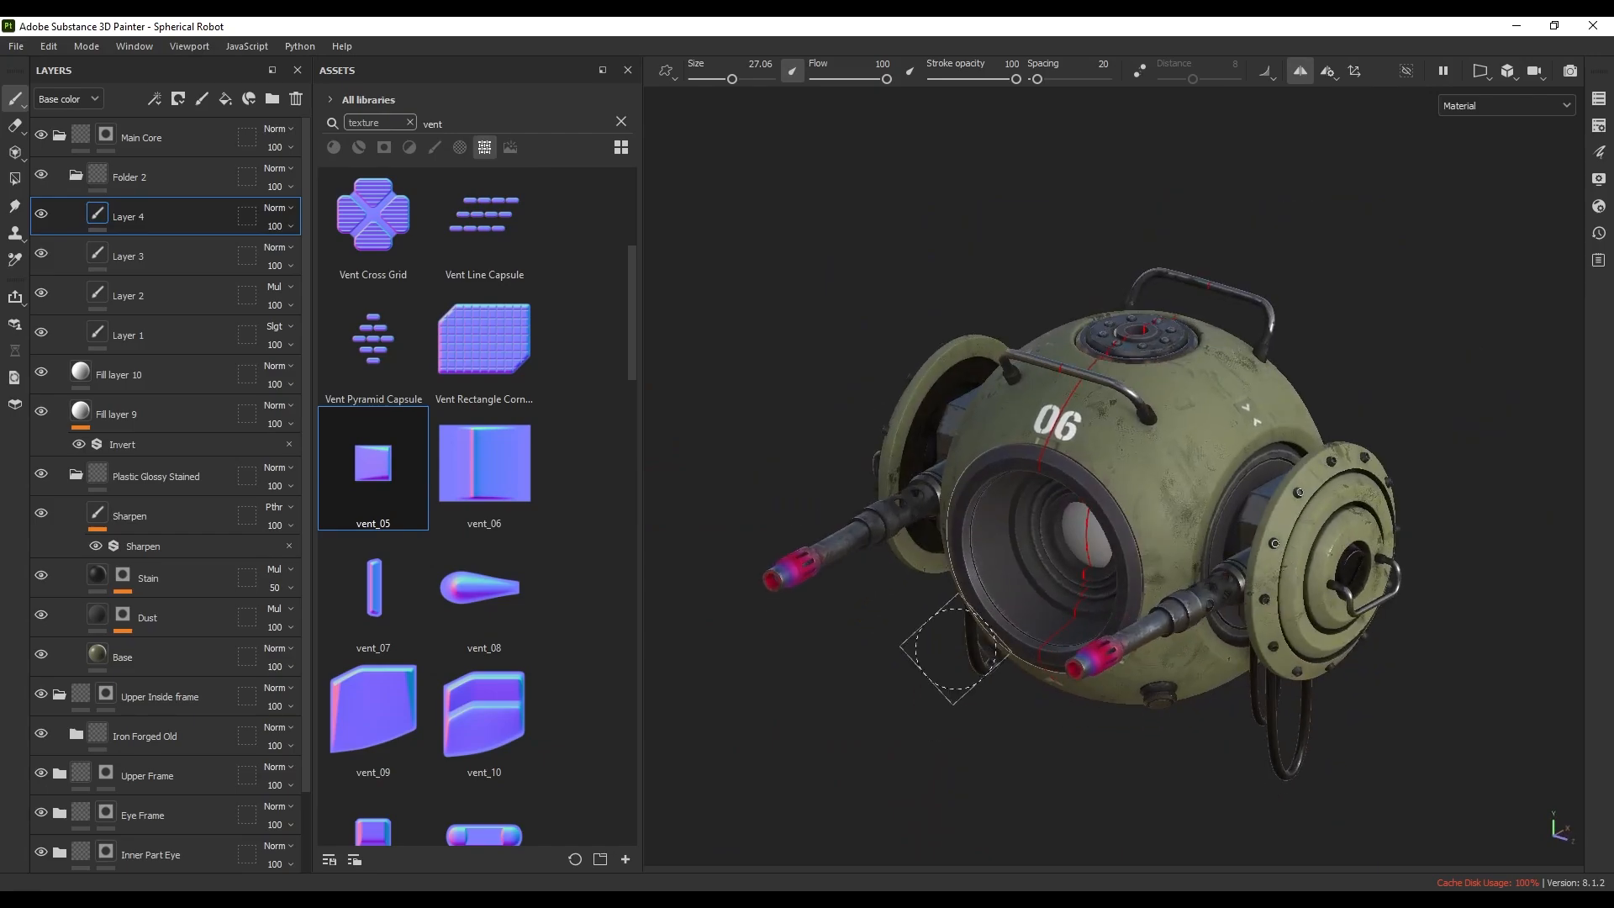
middle_click_drag(955, 648, 902, 740, "alt")
left_click_drag(902, 740, 883, 769, "alt")
scroll(488, 580, "down", 10)
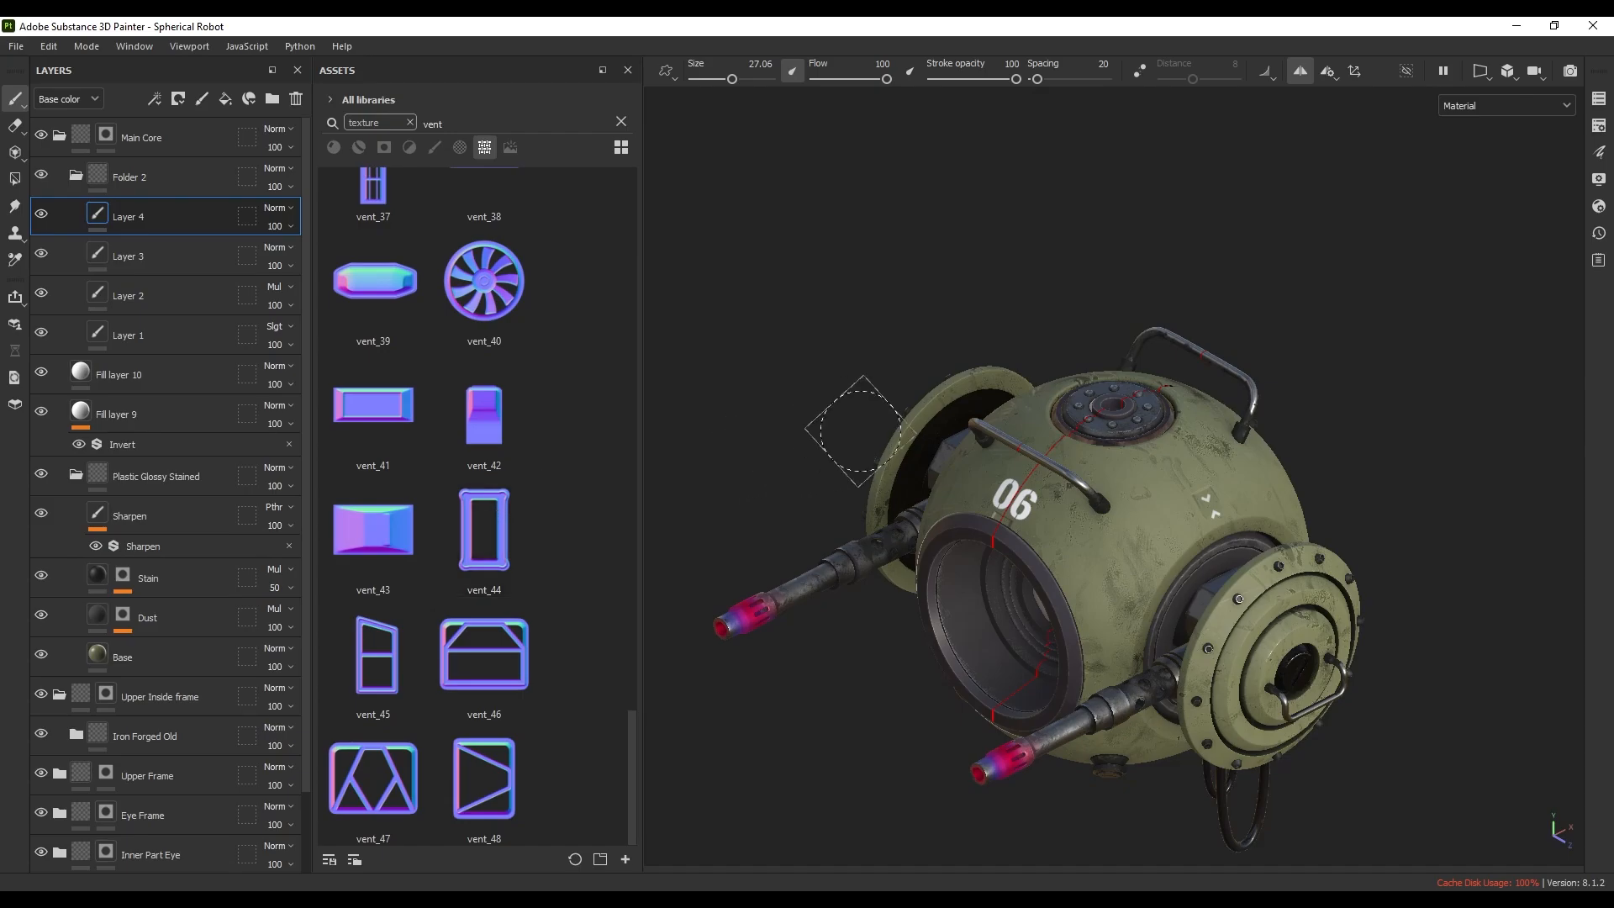
- Collapse the Main Core and Upper Inside frame folders and check which part of the eye the Inner Part Eye folder covers
scroll(991, 558, "up", 4)
left_click_drag(958, 617, 1041, 579, "alt")
middle_click_drag(1041, 580, 1022, 612, "alt")
mouse_move(1023, 612)
left_mouse_down("alt")
mouse_move(1084, 582)
mouse_move(1017, 611)
left_mouse_up("alt")
scroll(1038, 609, "up", 2)
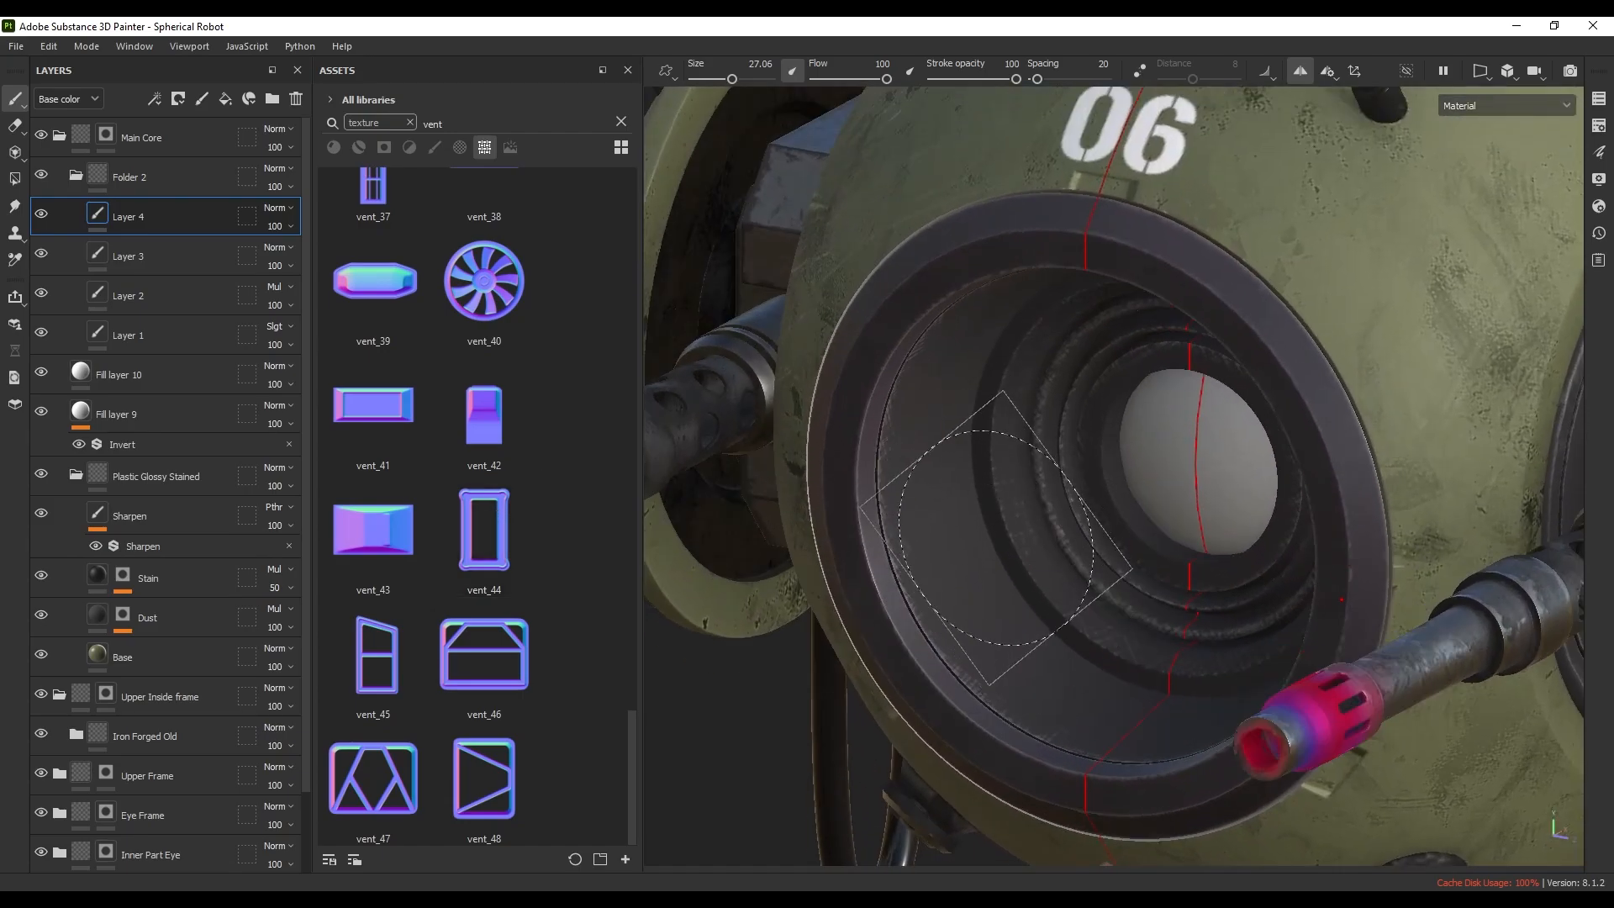
left_click(74, 177)
left_click(62, 135)
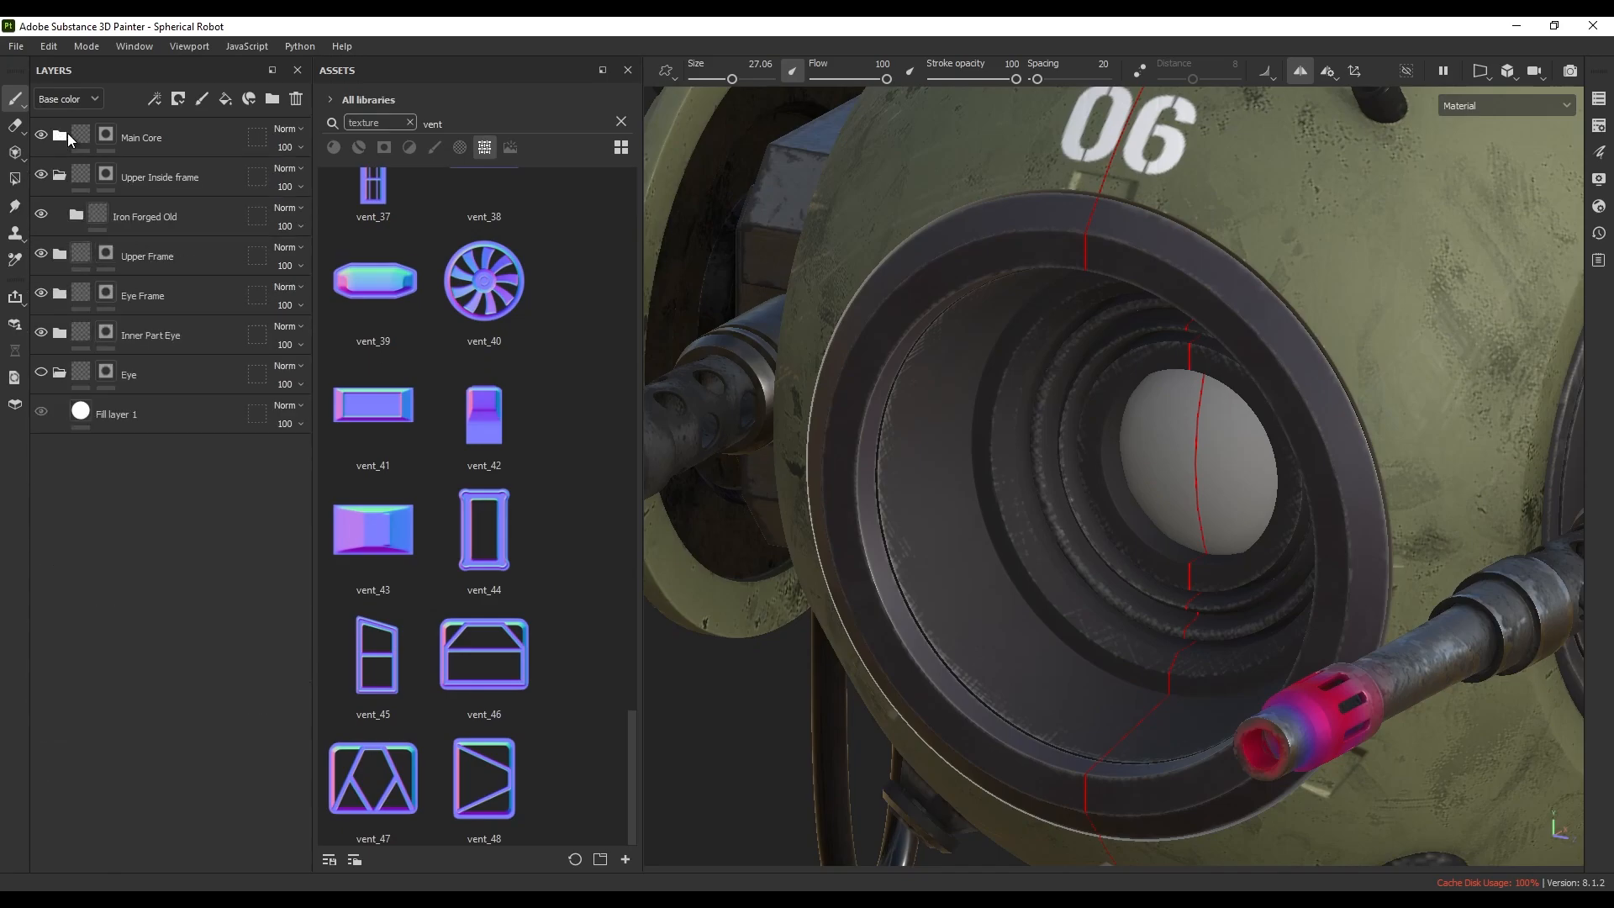
left_click(60, 175)
left_click(41, 294)
left_click(41, 293)
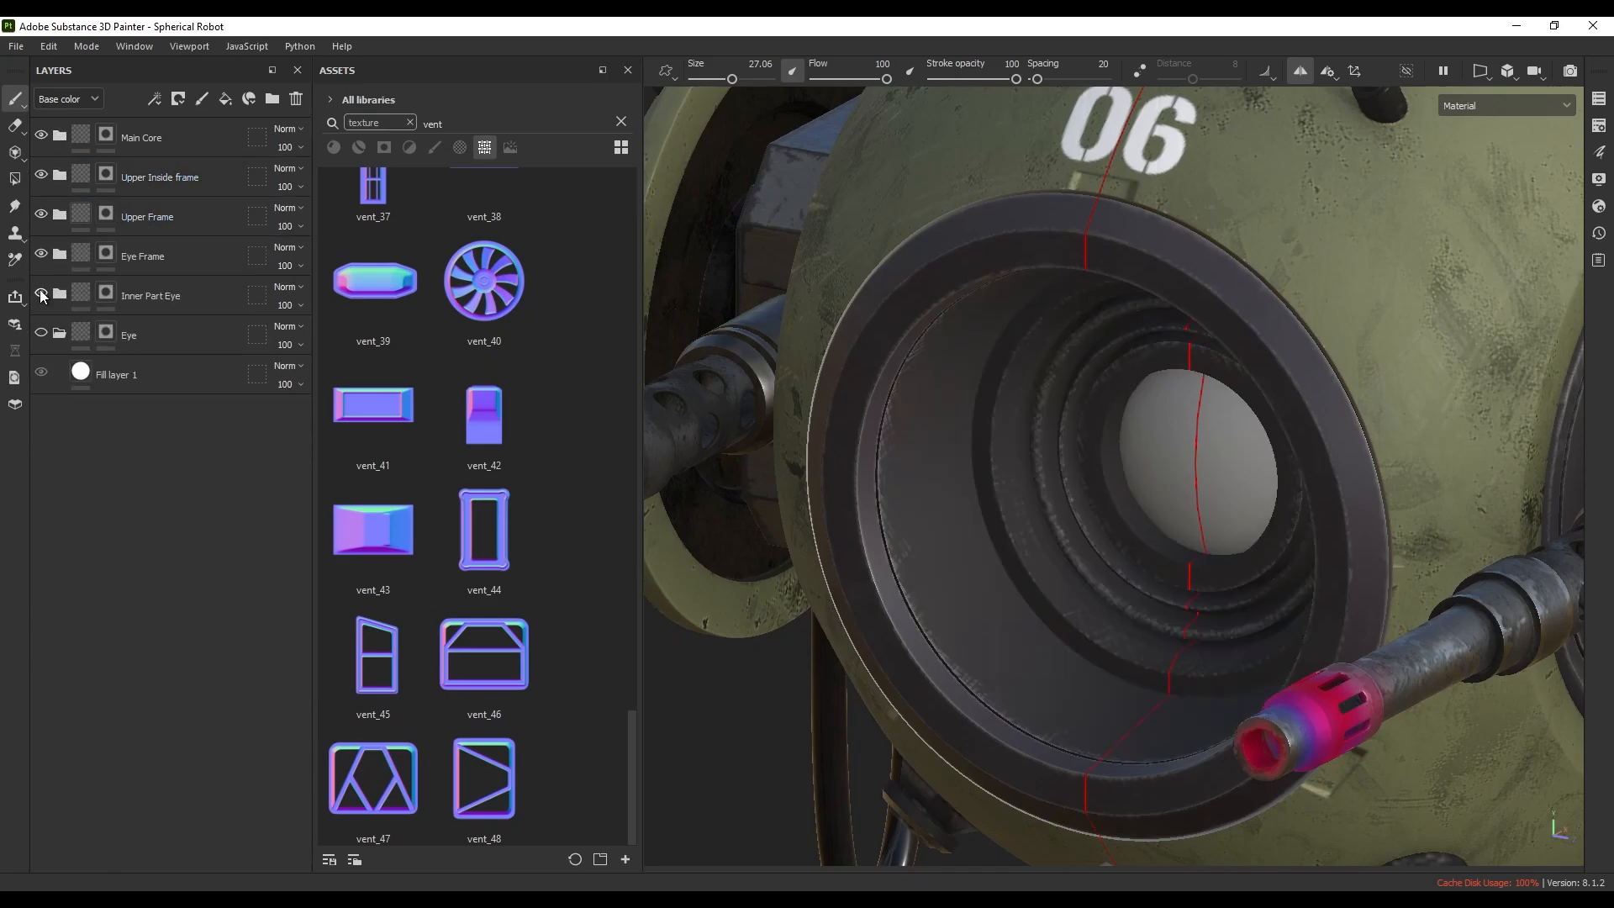
- Add a paint layer above Folder 1 inside the Inner Part Eye folder
left_click(59, 296)
left_click(189, 330)
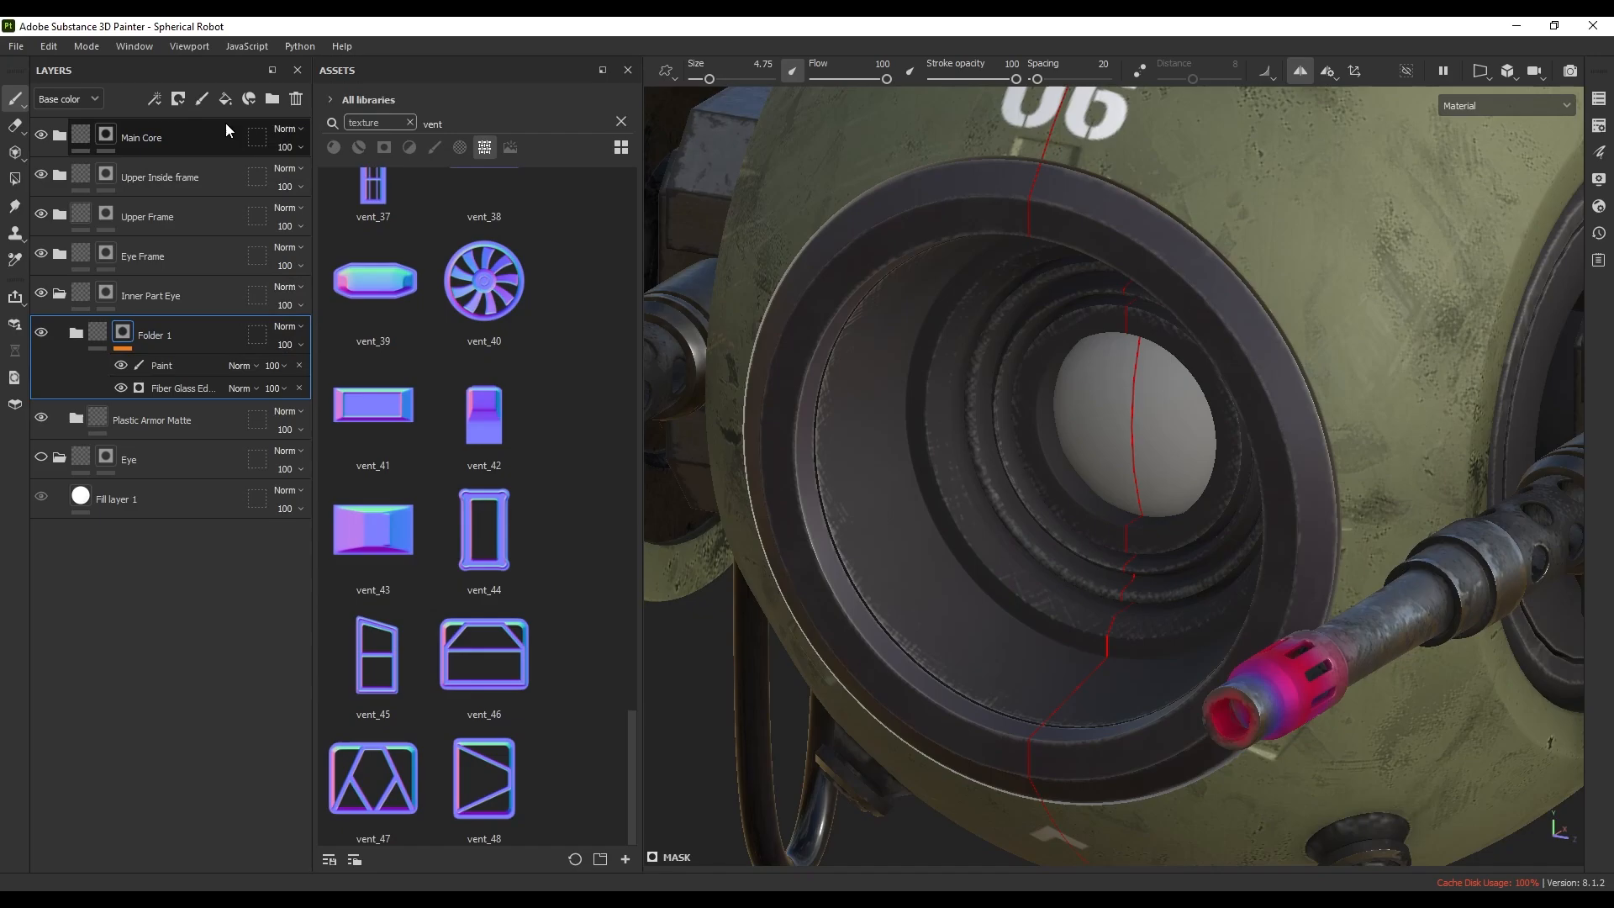
left_click(202, 99)
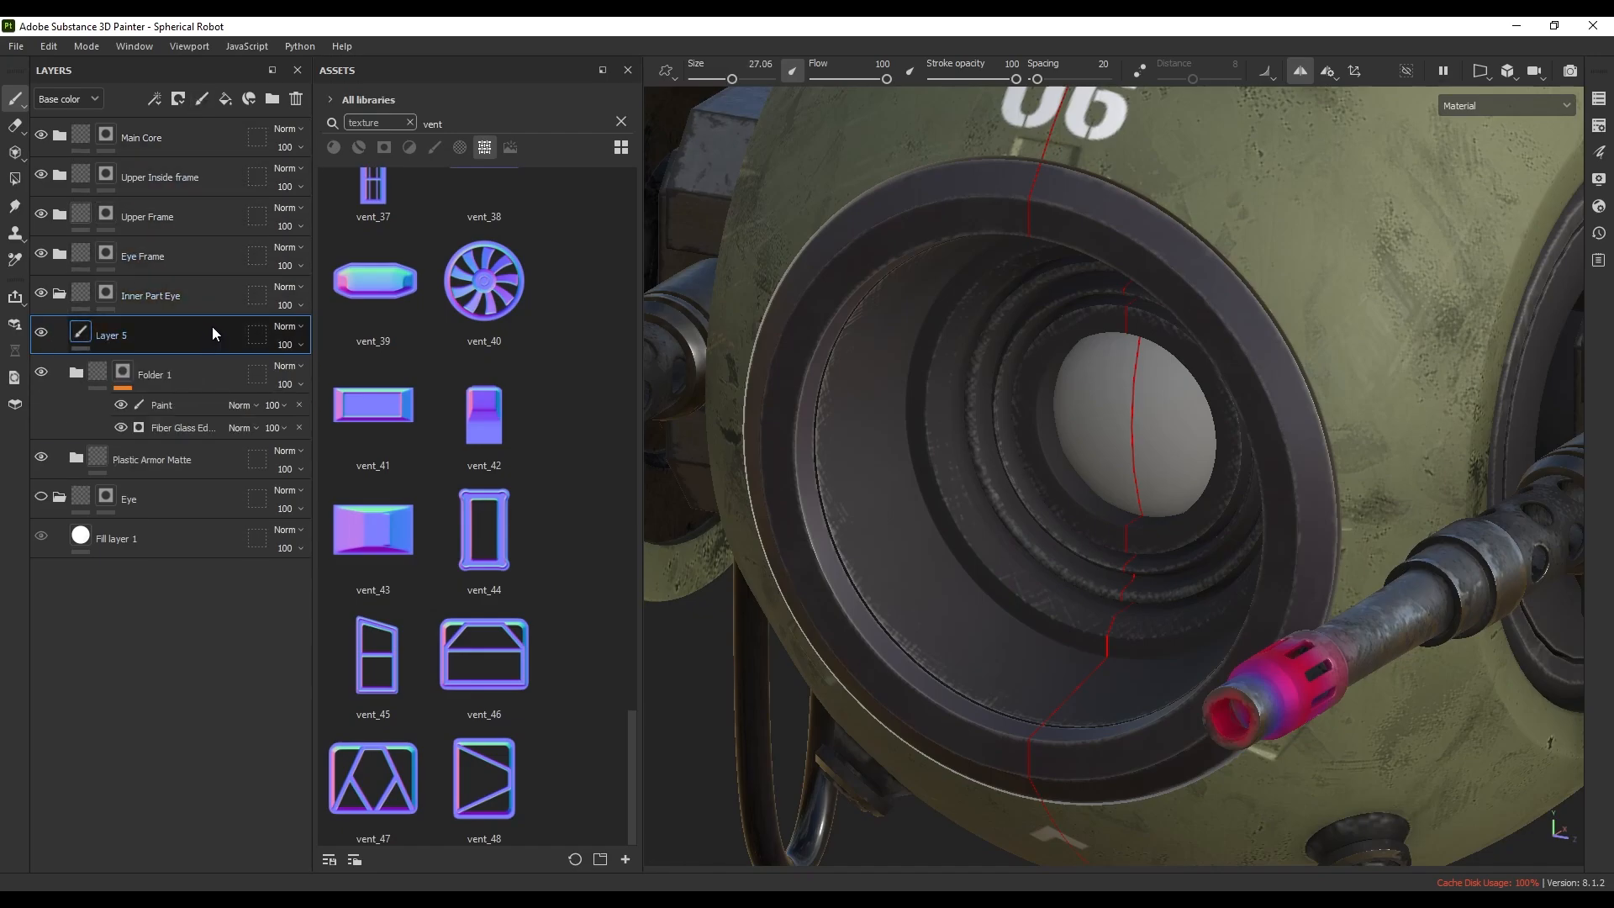
- Search the texture assets for "bevel" and assign Bevel Line as the brush's normal map
scroll(516, 524, "up", 10)
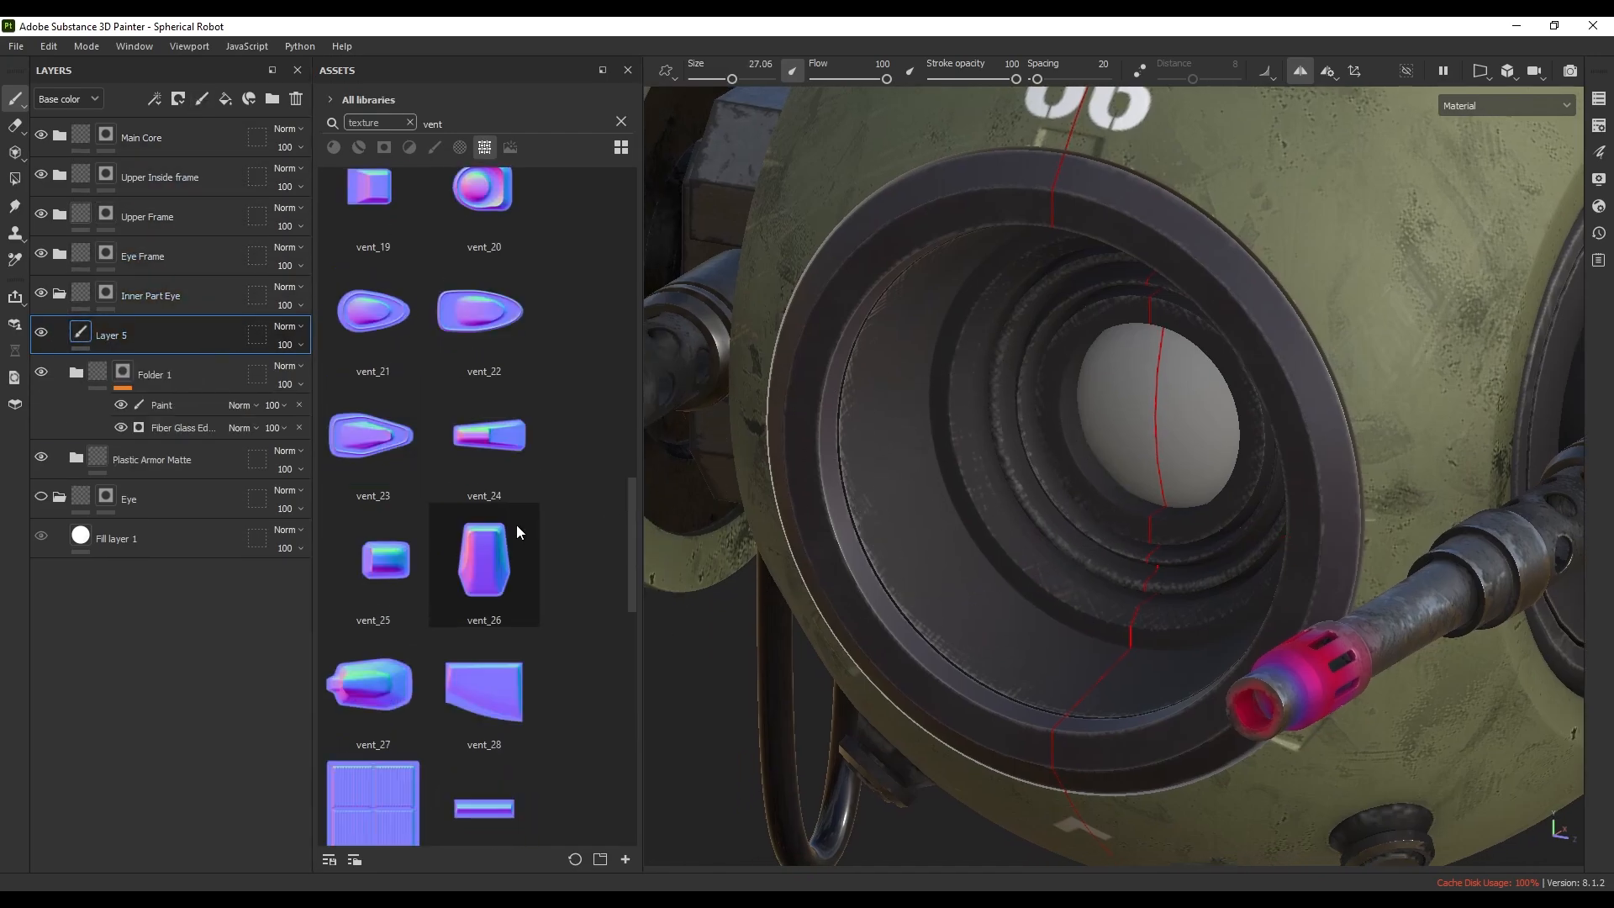
scroll(516, 525, "up", 10)
left_click(464, 124)
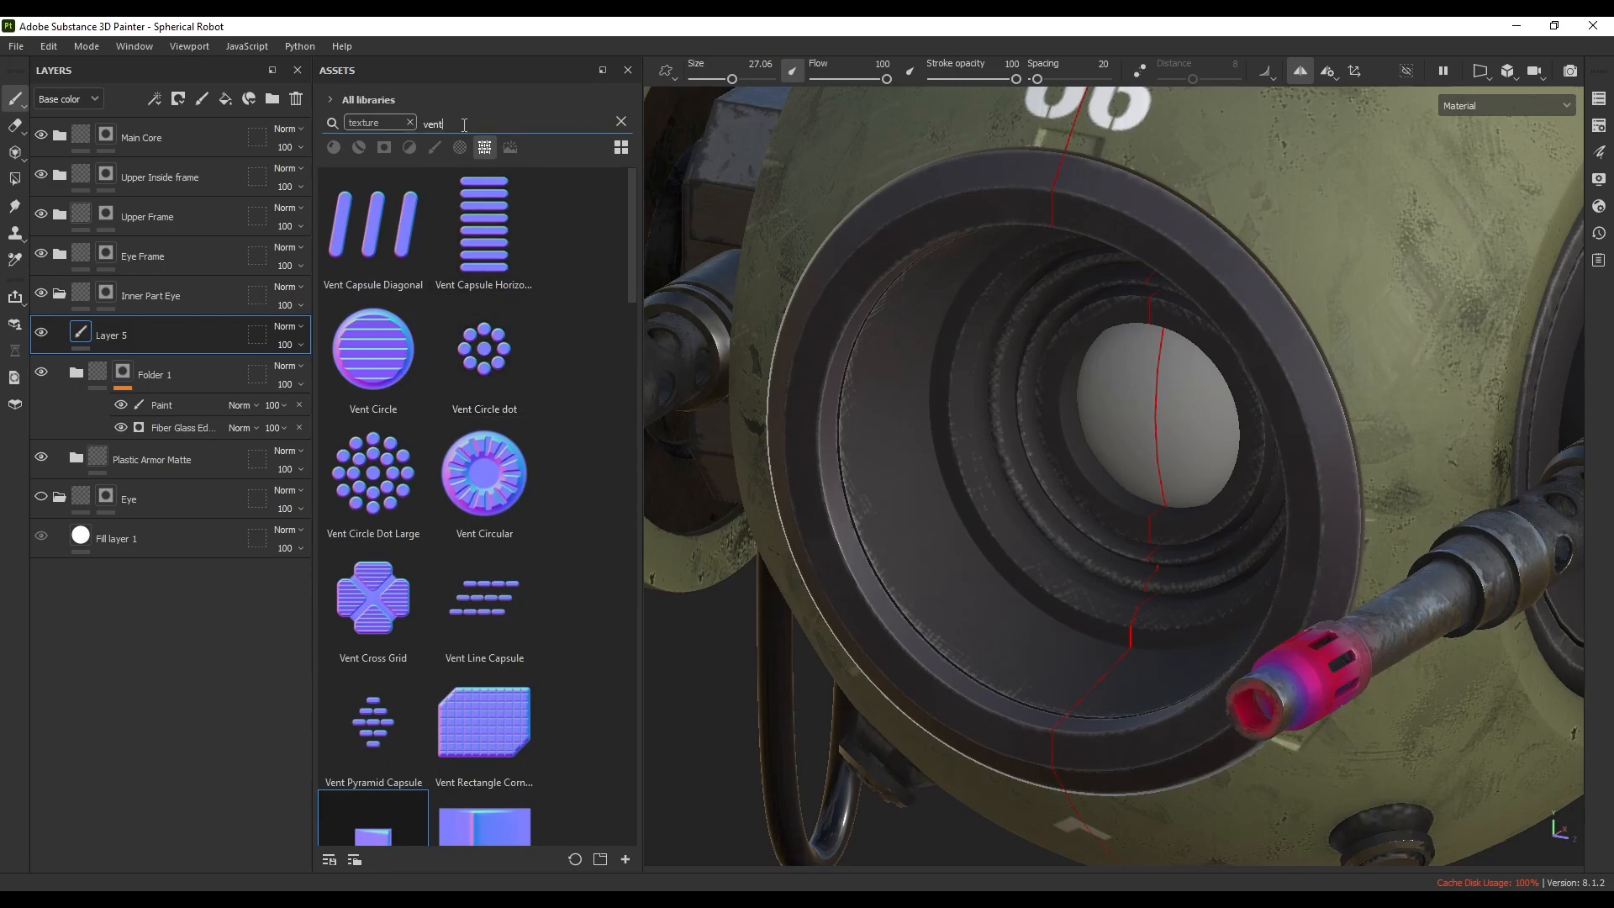
type("b")
key("ctrl+a")
key("BackSpace")
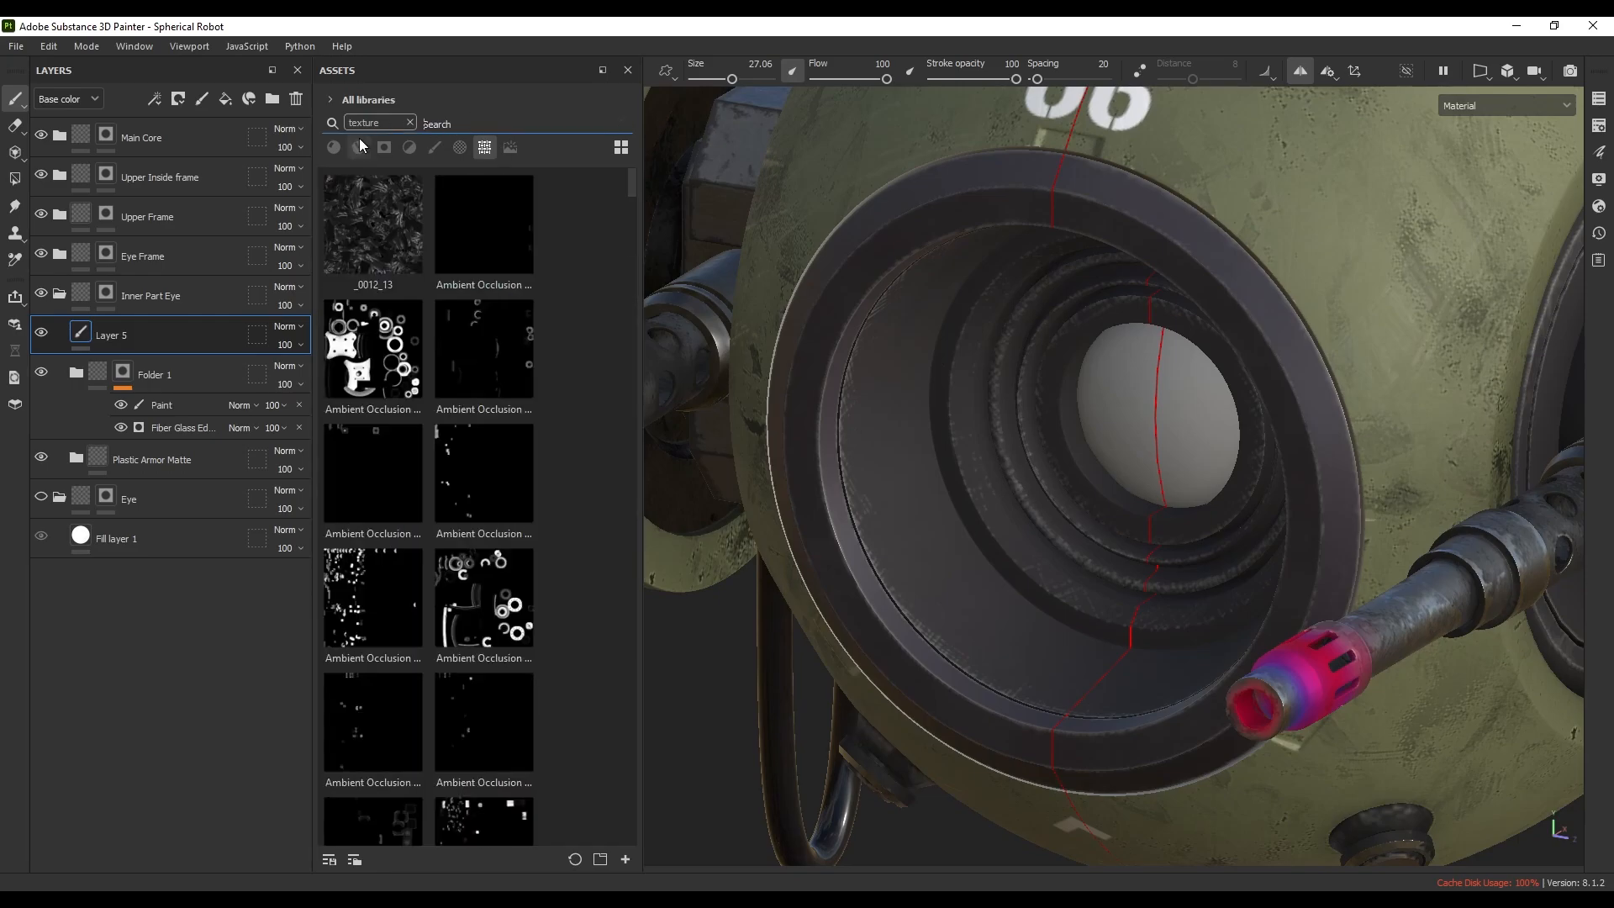
type("bevel")
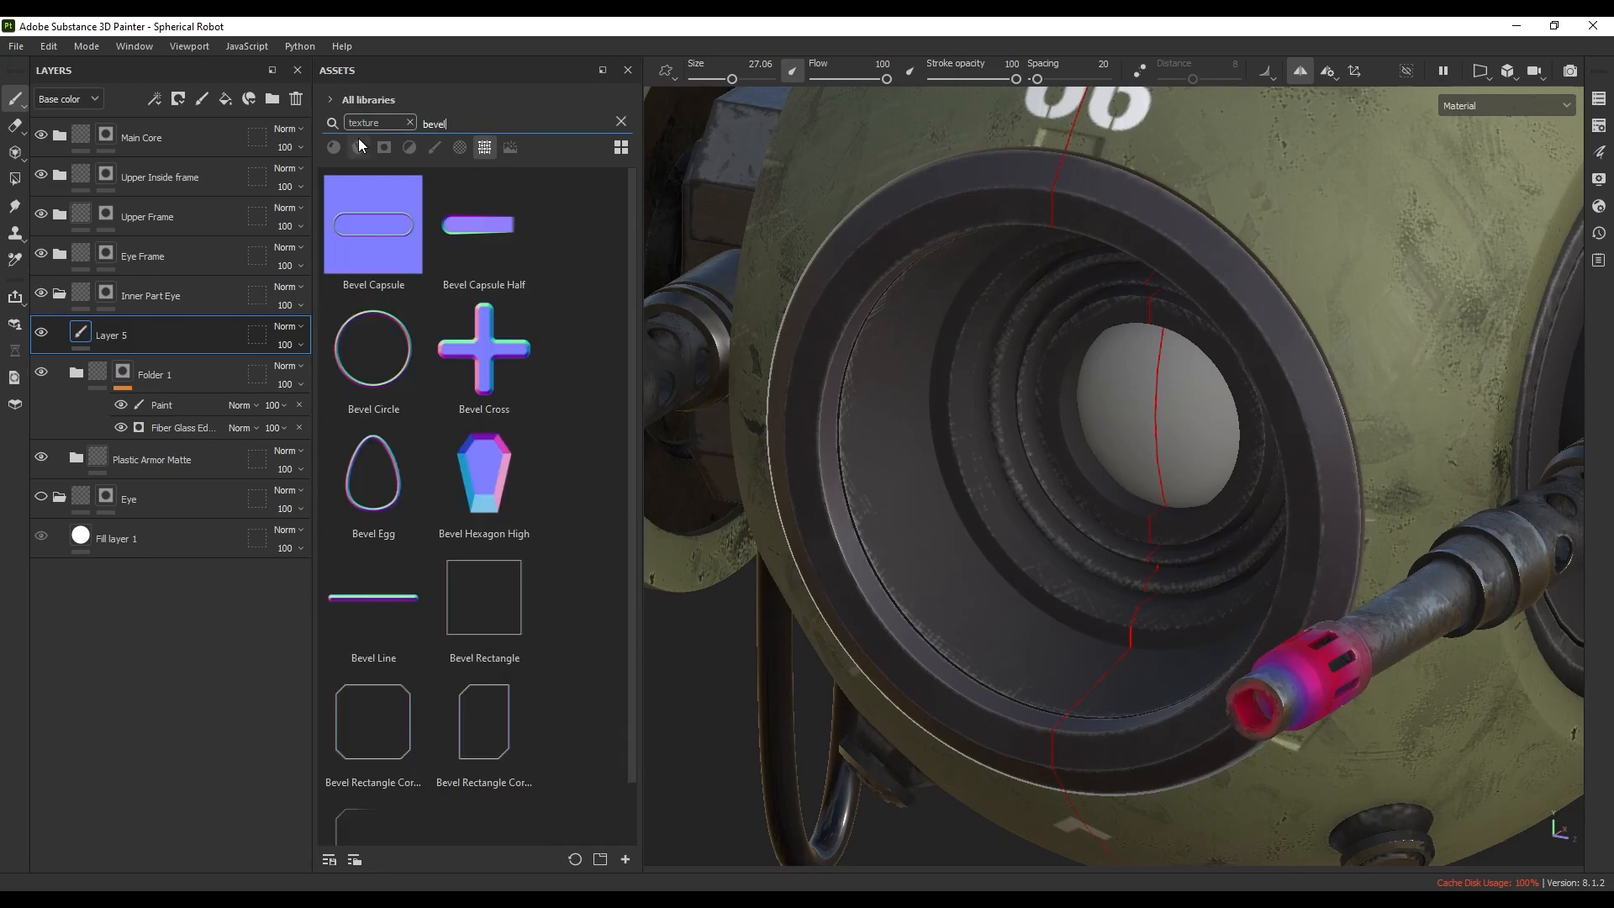
left_click_drag(421, 630, 1000, 494)
scroll(1061, 594, "down", 4)
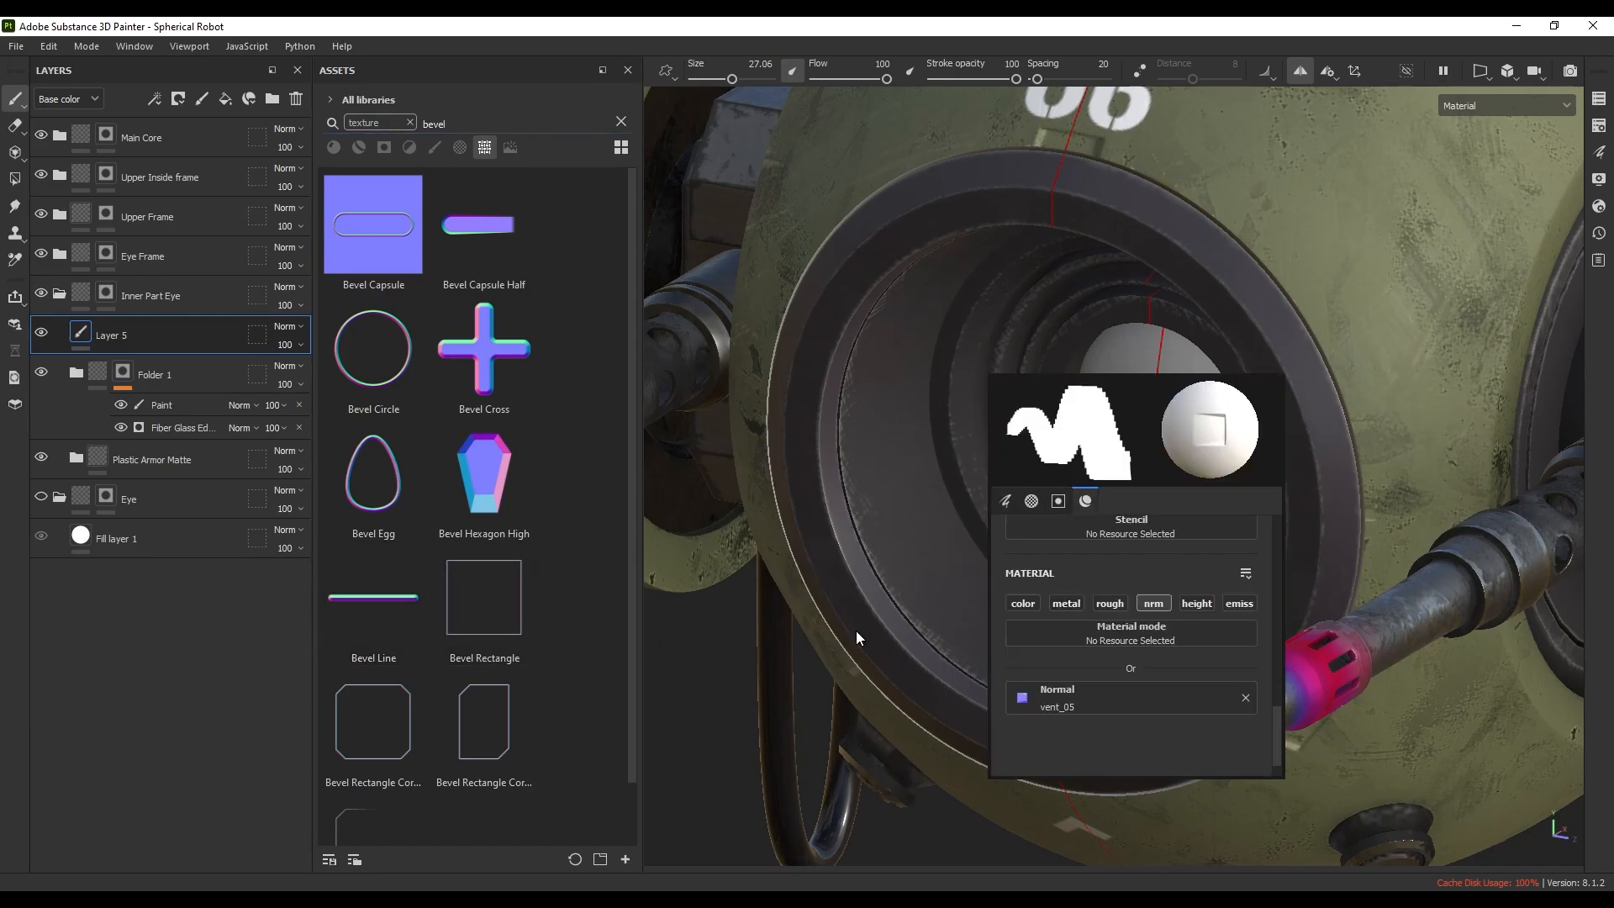
mouse_move(397, 603)
left_mouse_down()
mouse_move(1151, 668)
mouse_move(1138, 687)
left_mouse_up()
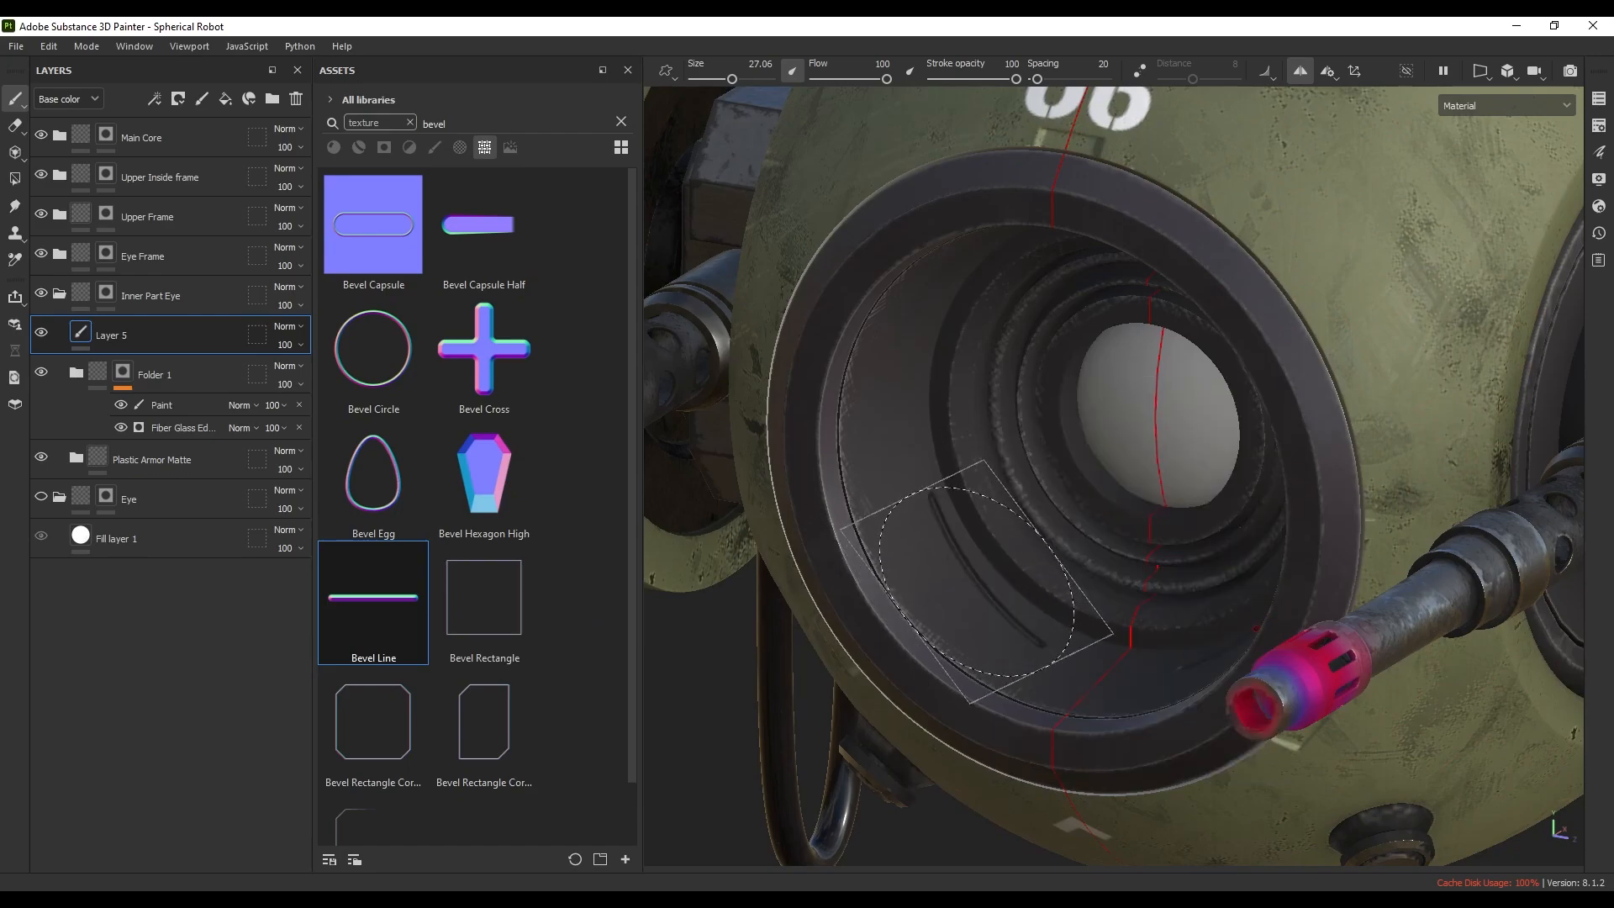
- Reduce the brush size to 22.68, switch from mirror to radial symmetry around X and adjust the angle span
right_click_drag(981, 593, 964, 593, "ctrl")
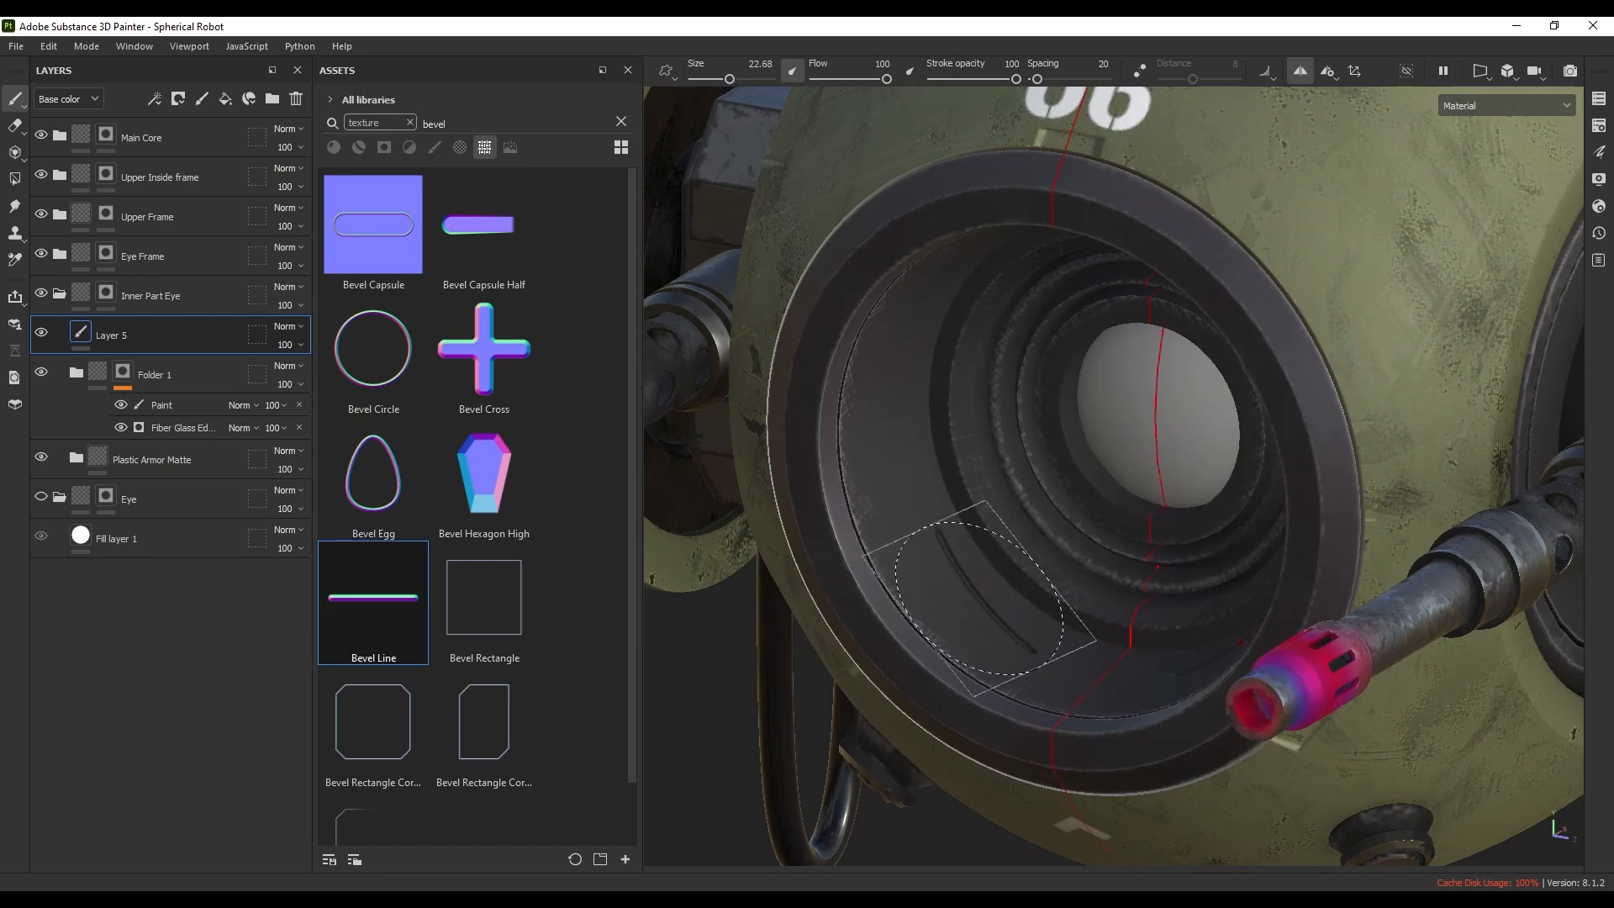
middle_click_drag(1010, 529, 977, 522, "alt")
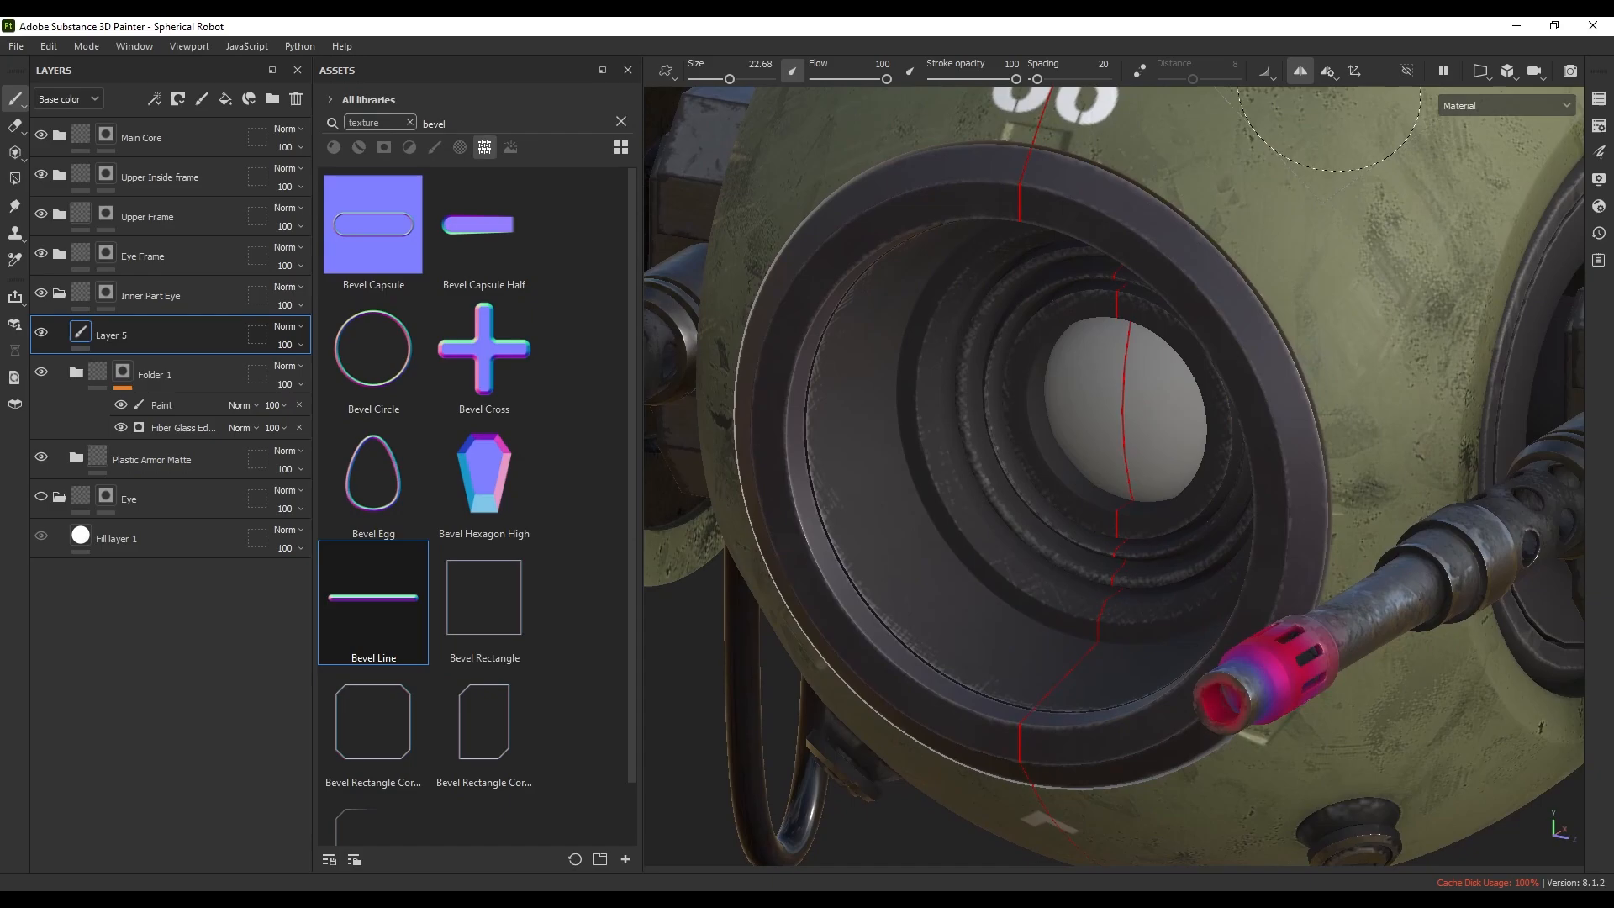
left_click(1329, 74)
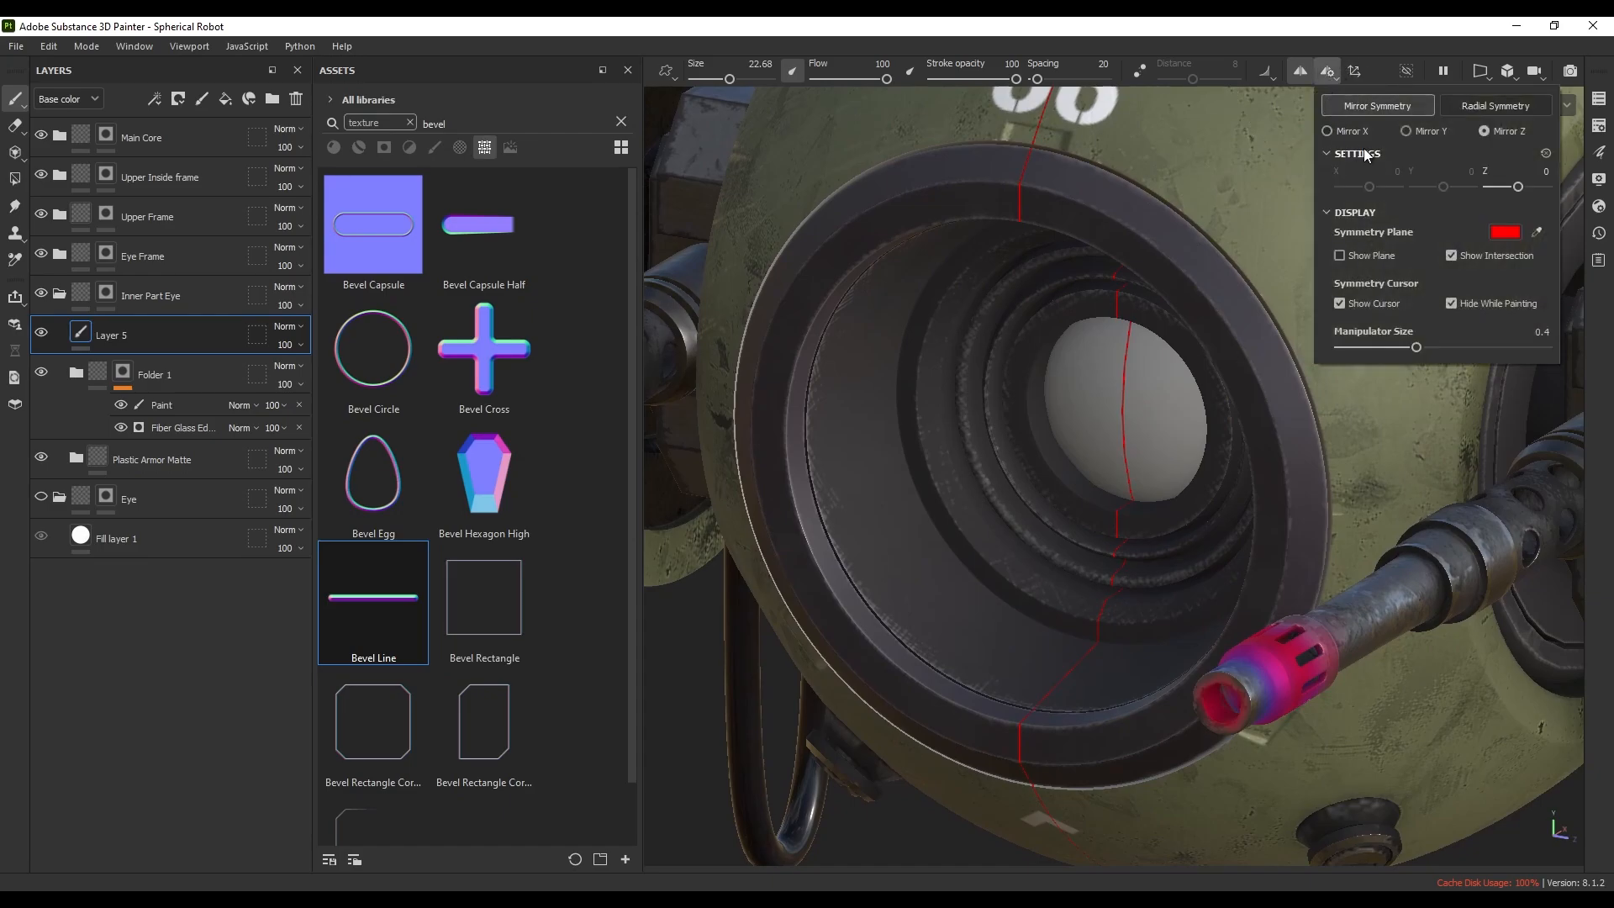
left_click(1489, 104)
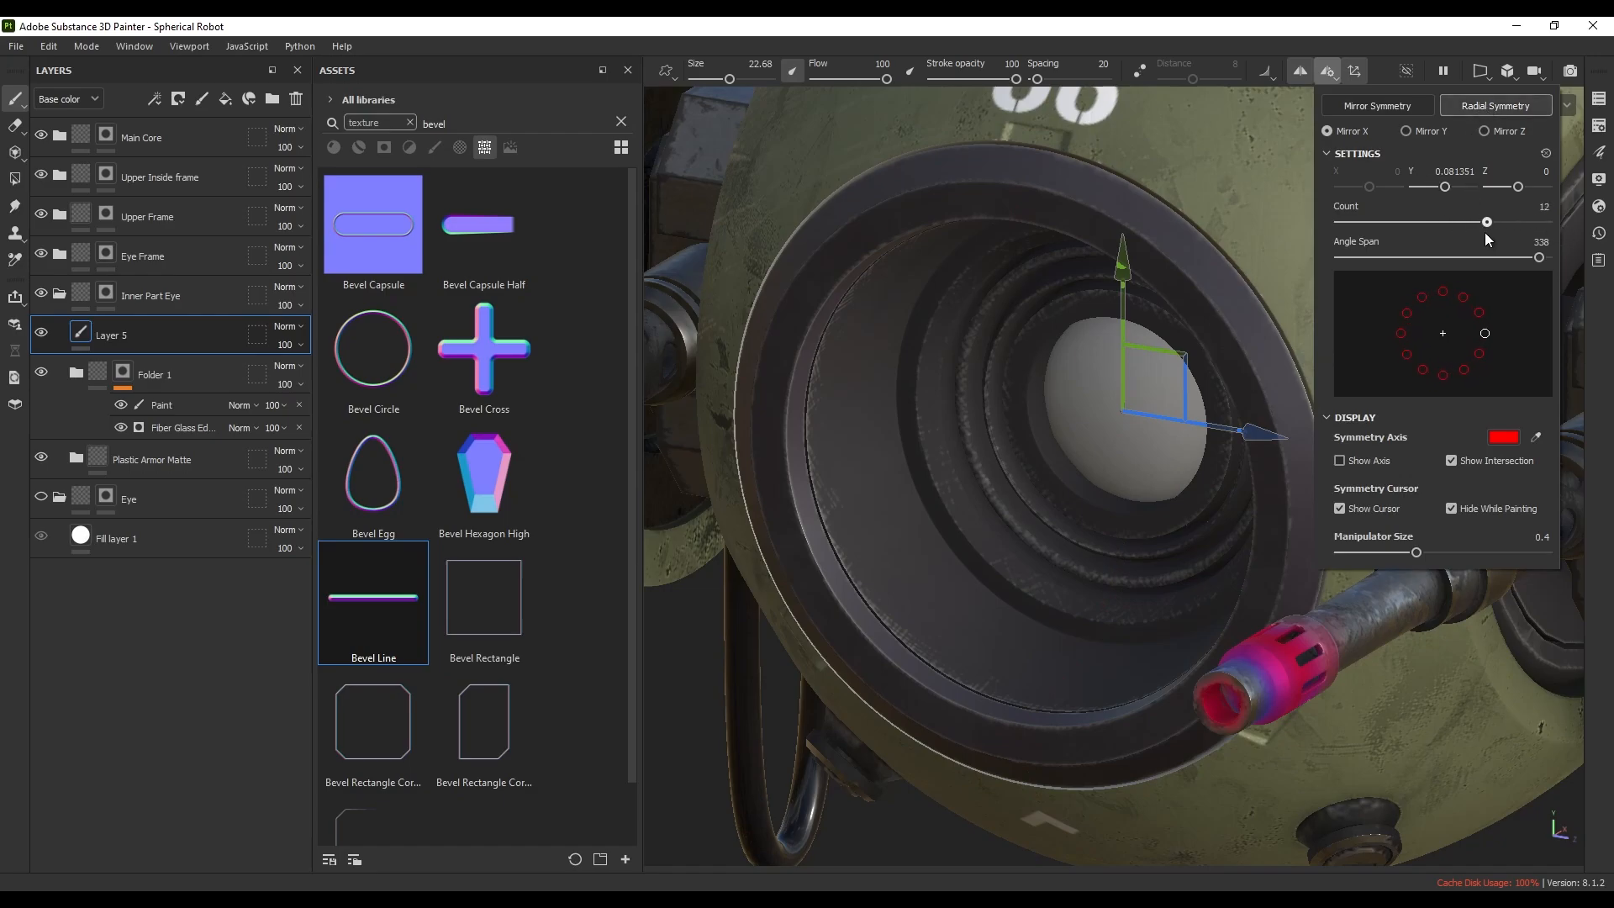
left_click_drag(1540, 258, 1530, 259)
- Try painting Bevel Line grooves along the eye's inner cone with radial symmetry
left_click(932, 579)
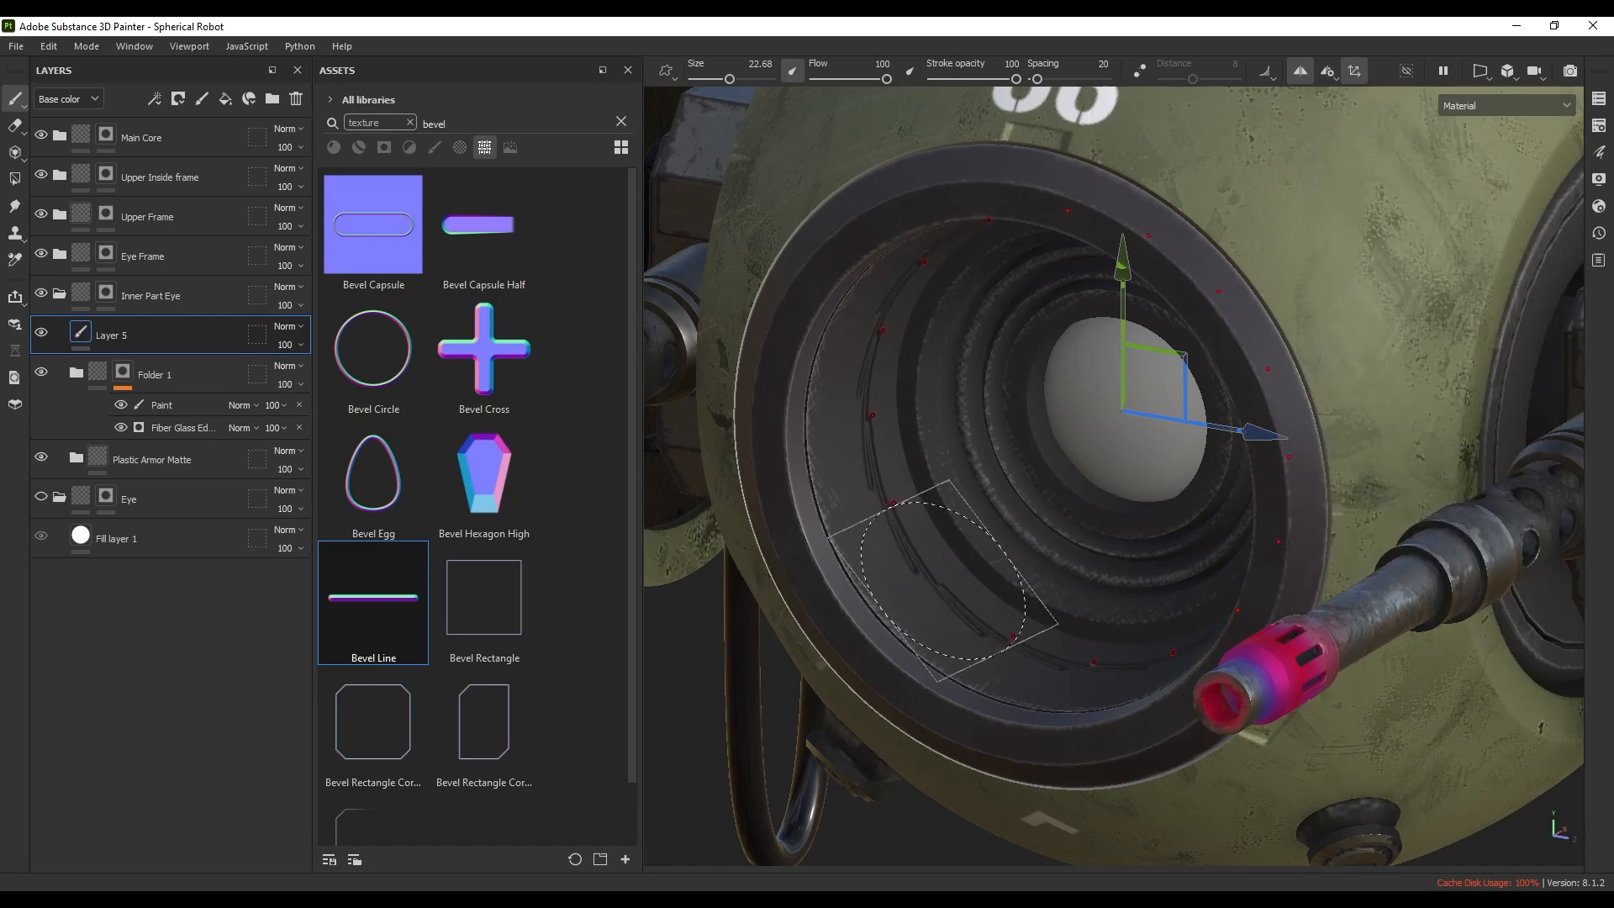
left_click(928, 597)
left_click_drag(927, 601, 892, 620)
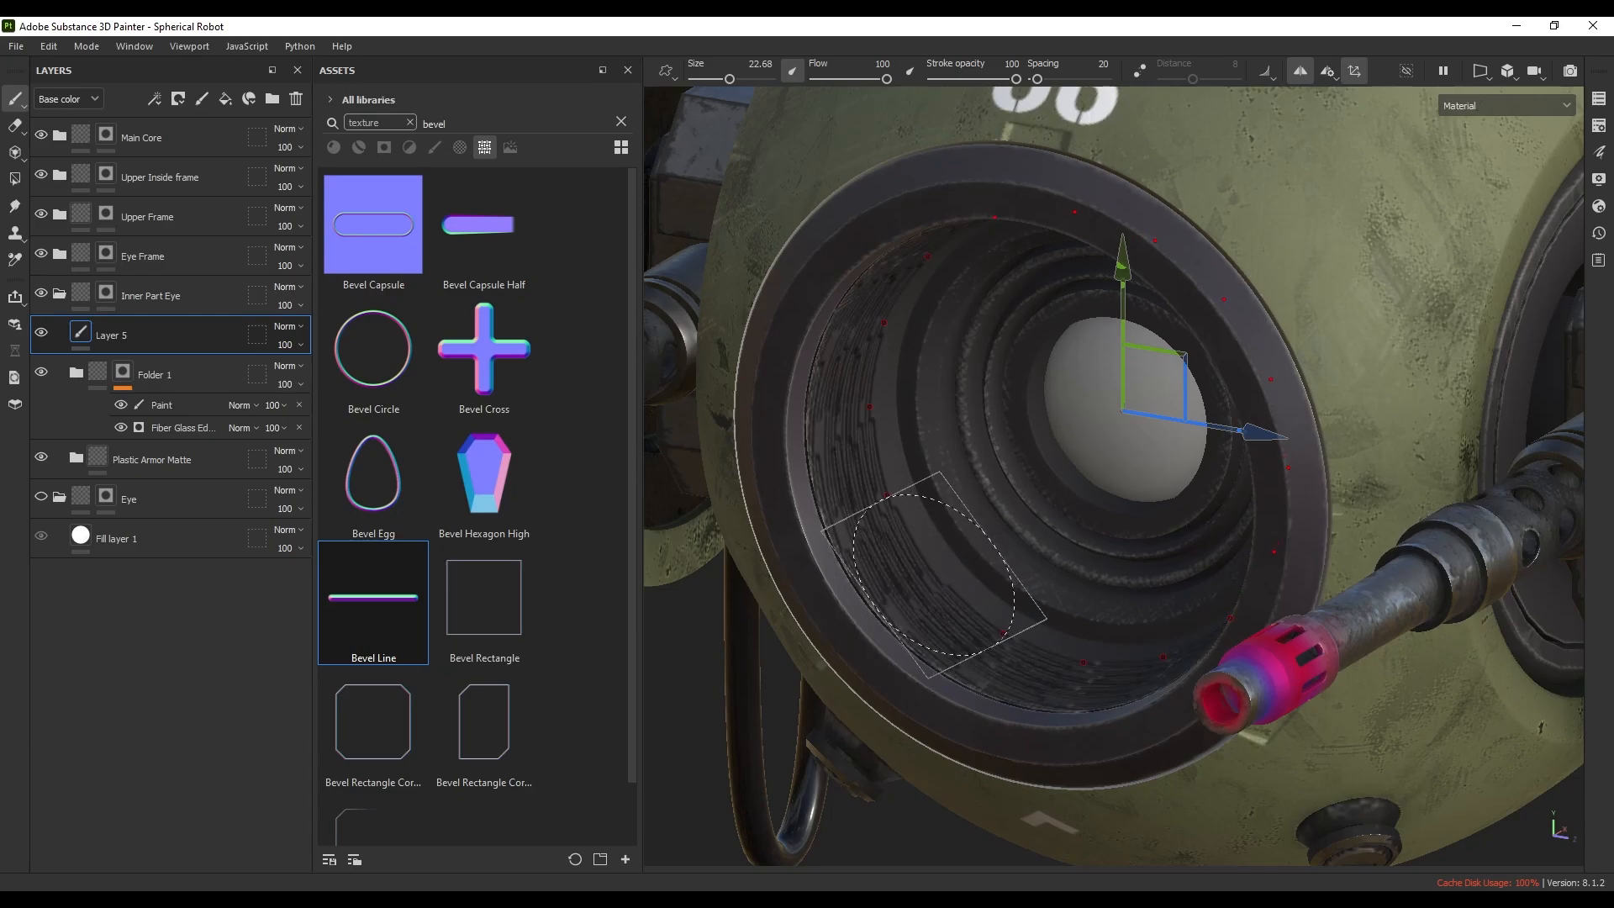
key("ctrl+z")
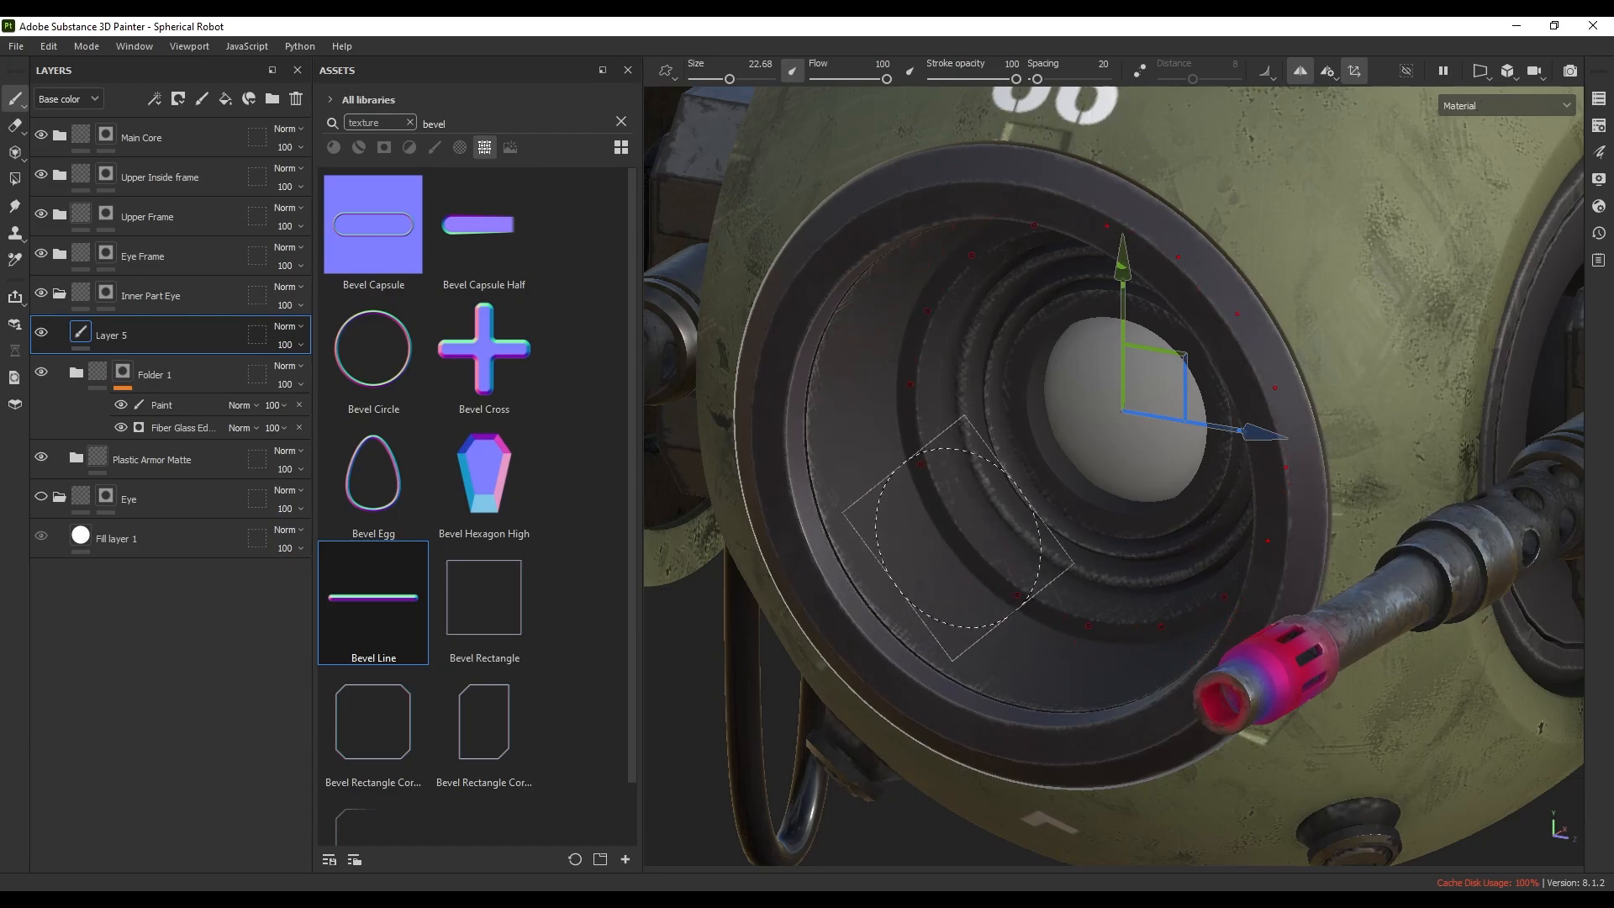
- Rotate the Bevel Line brush so its line runs along the depth of the eye's inner cone
mouse_move(992, 580)
left_mouse_down("alt")
mouse_move(1107, 453)
mouse_move(1097, 437)
left_mouse_up("alt")
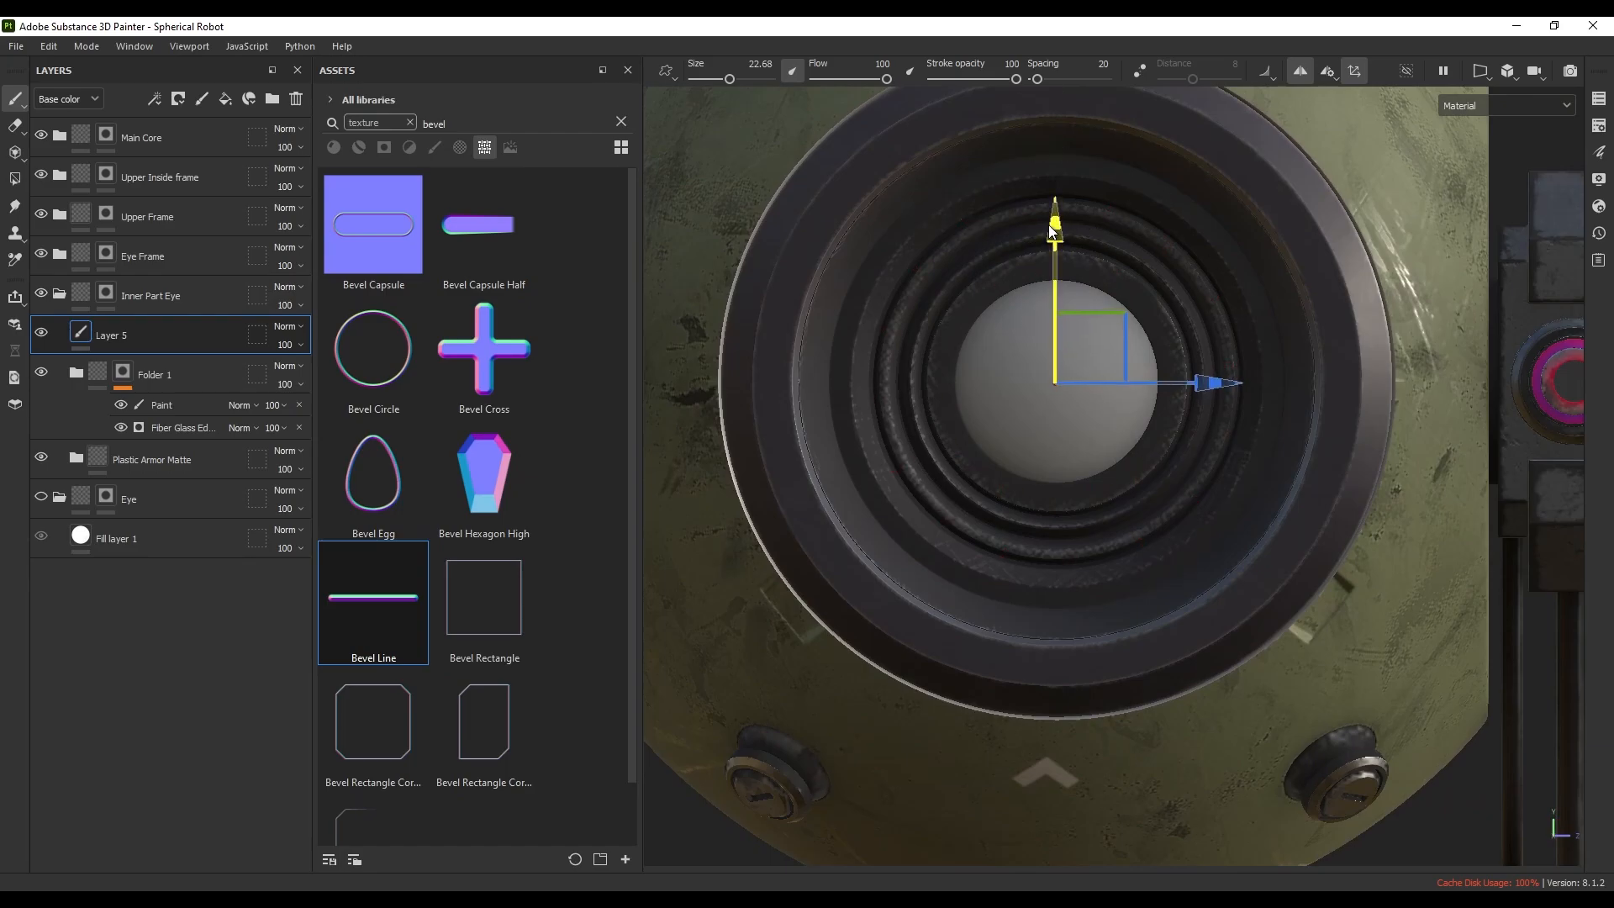
left_click_drag(1072, 323, 1539, 310, "alt")
scroll(992, 432, "up", 2)
middle_click_drag(975, 496, 965, 450, "alt")
left_click_drag(965, 451, 955, 542, "alt")
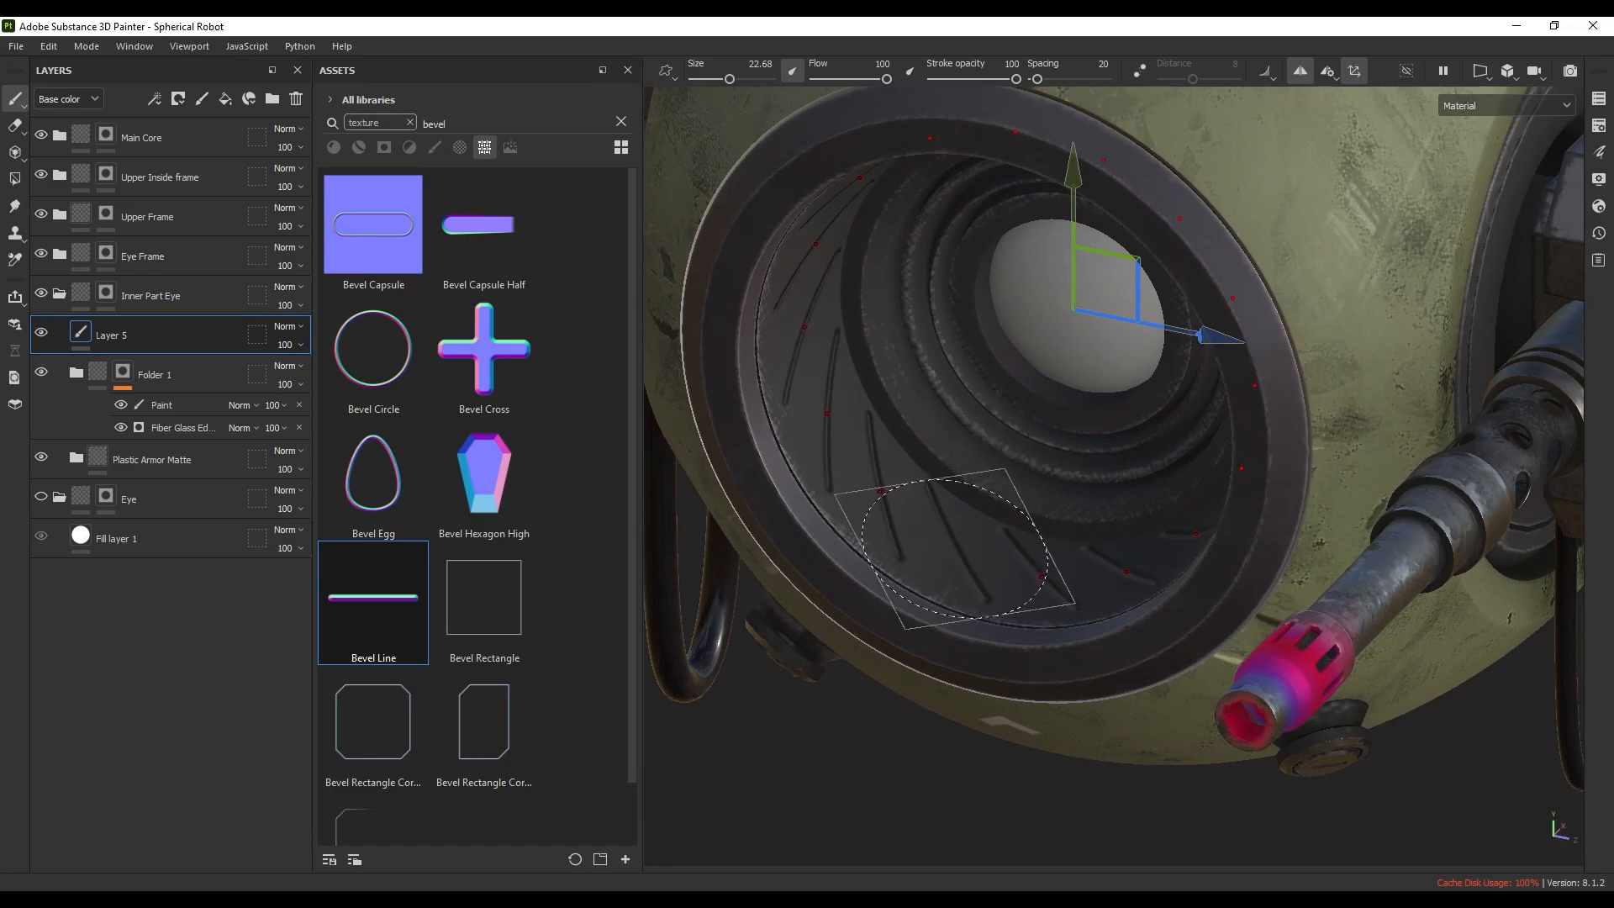
left_click_drag(958, 551, 956, 552, "ctrl")
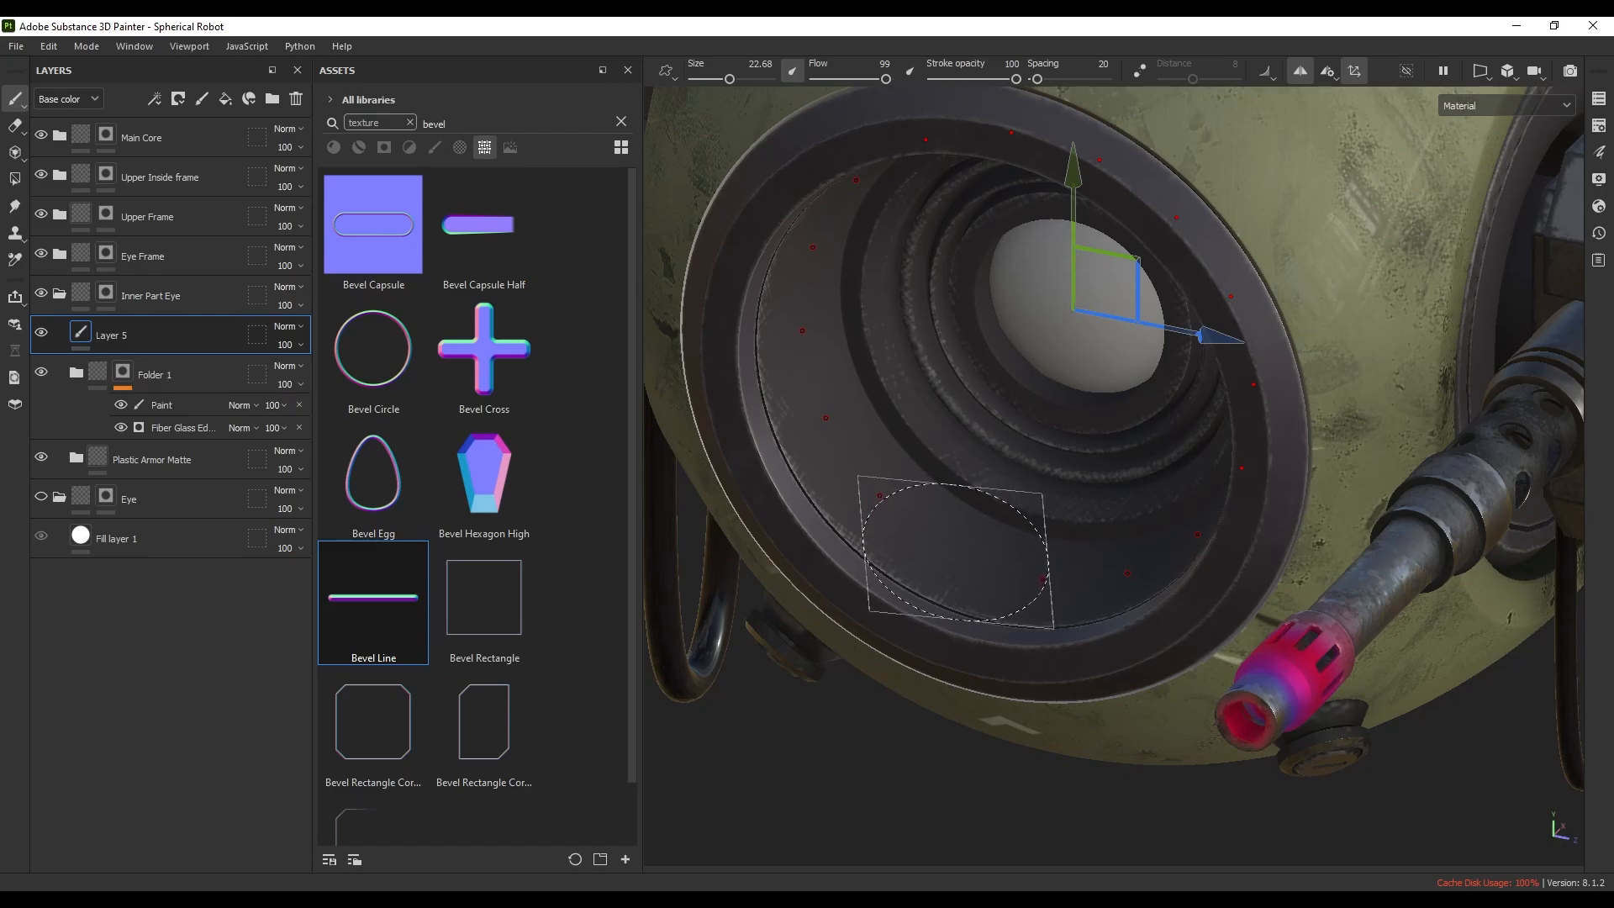
- Try stamping radial Bevel Line ribs around the eye's inner cone at brush sizes 22.68 and 27.06
left_click(955, 552)
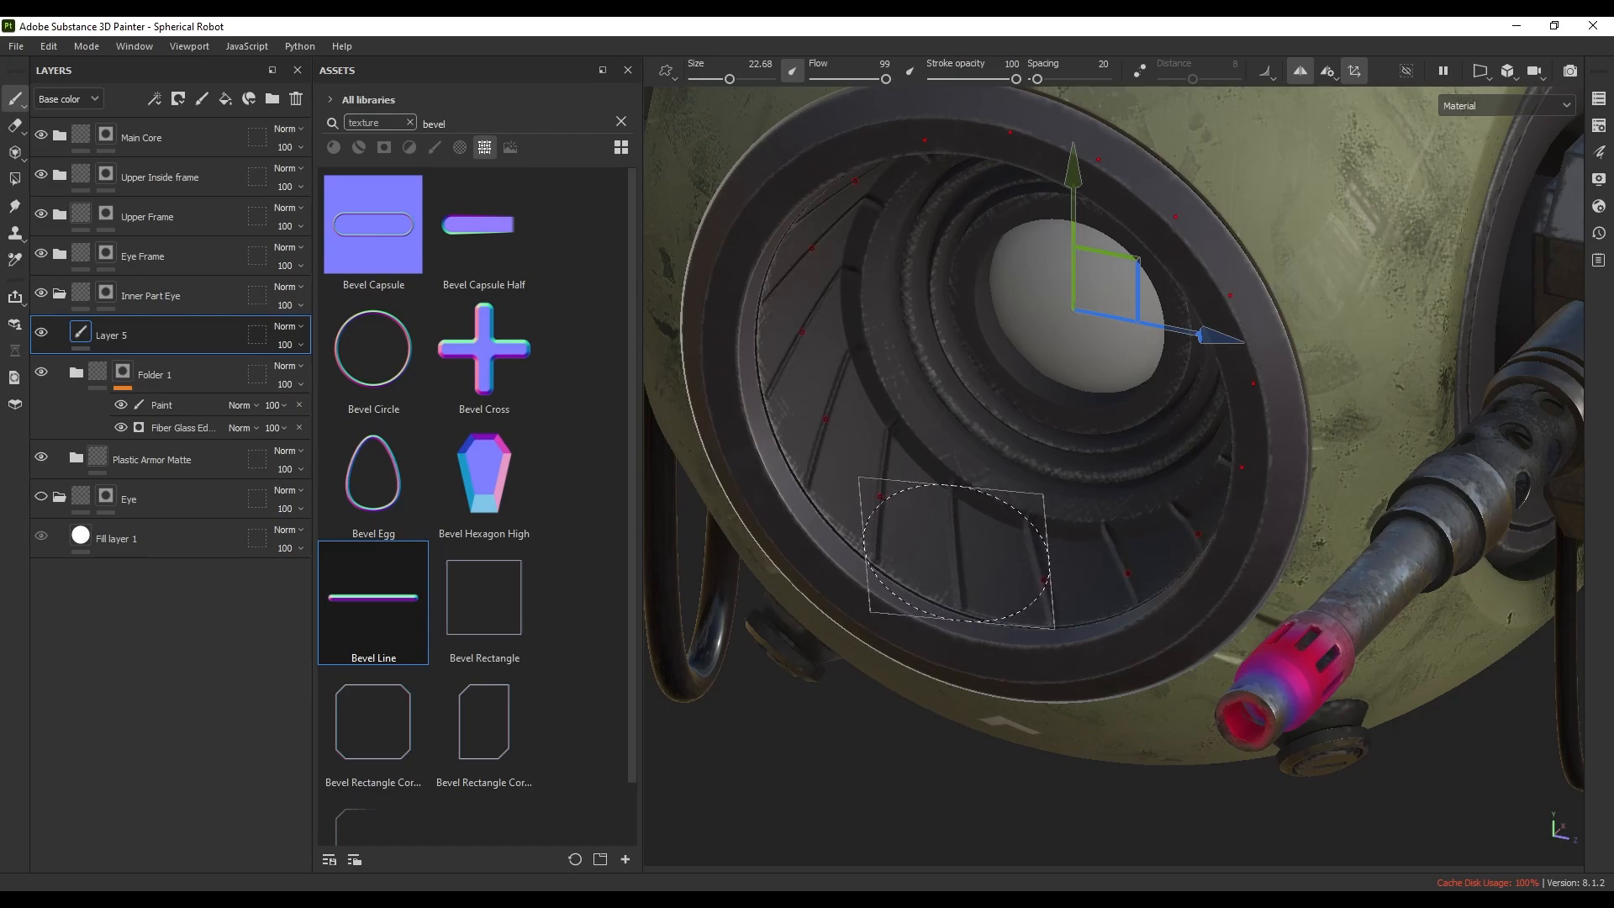
key("ctrl+z")
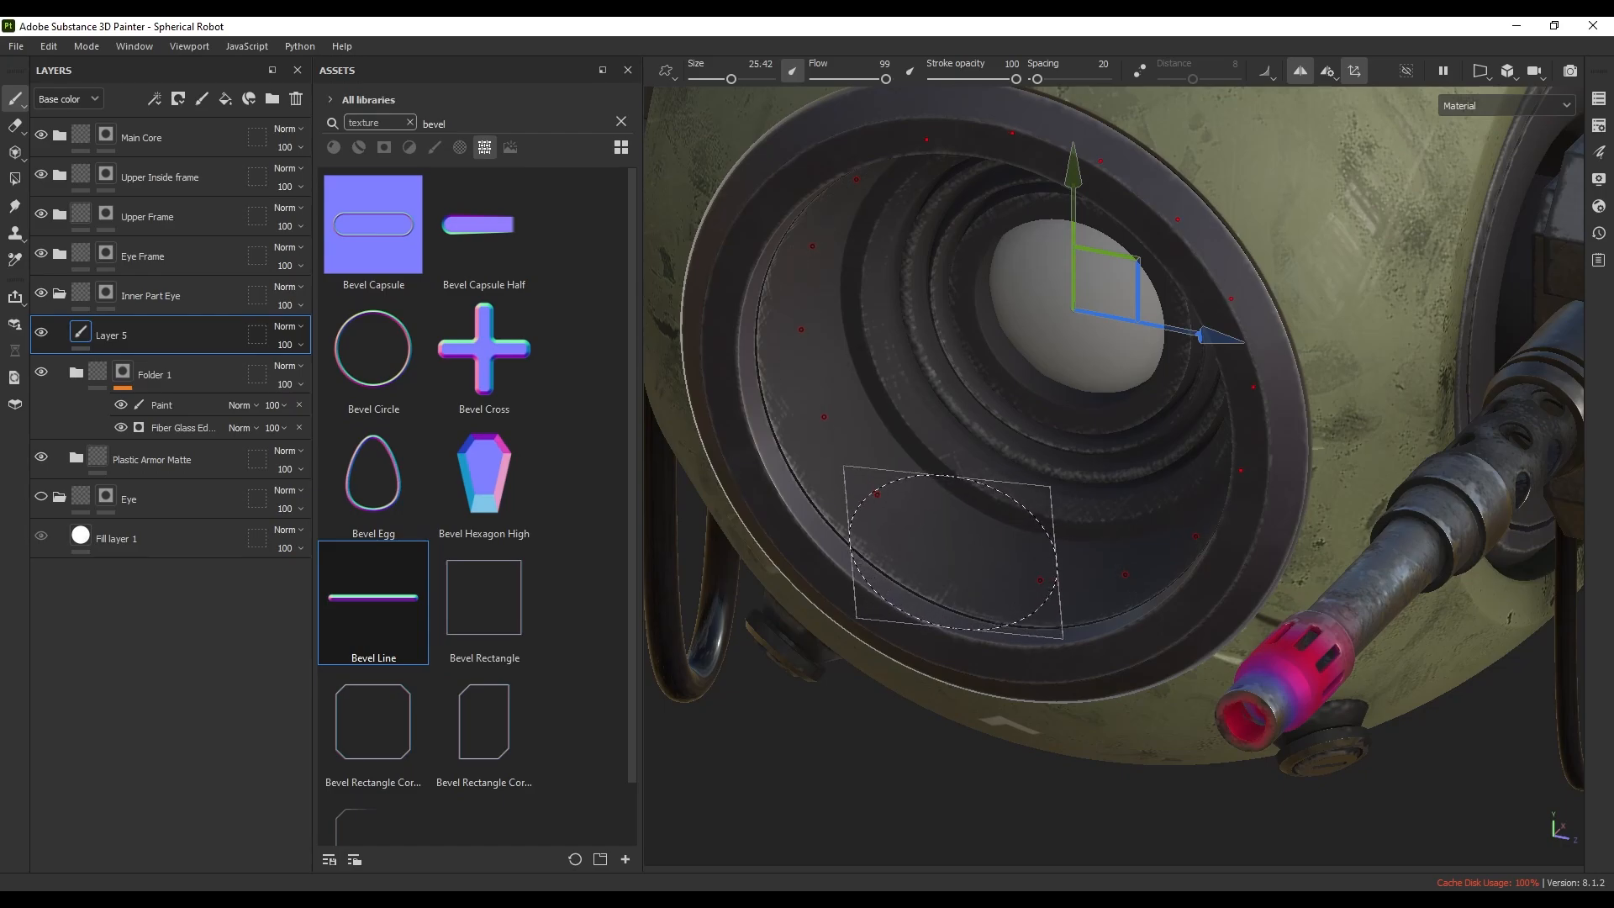
left_click(955, 552)
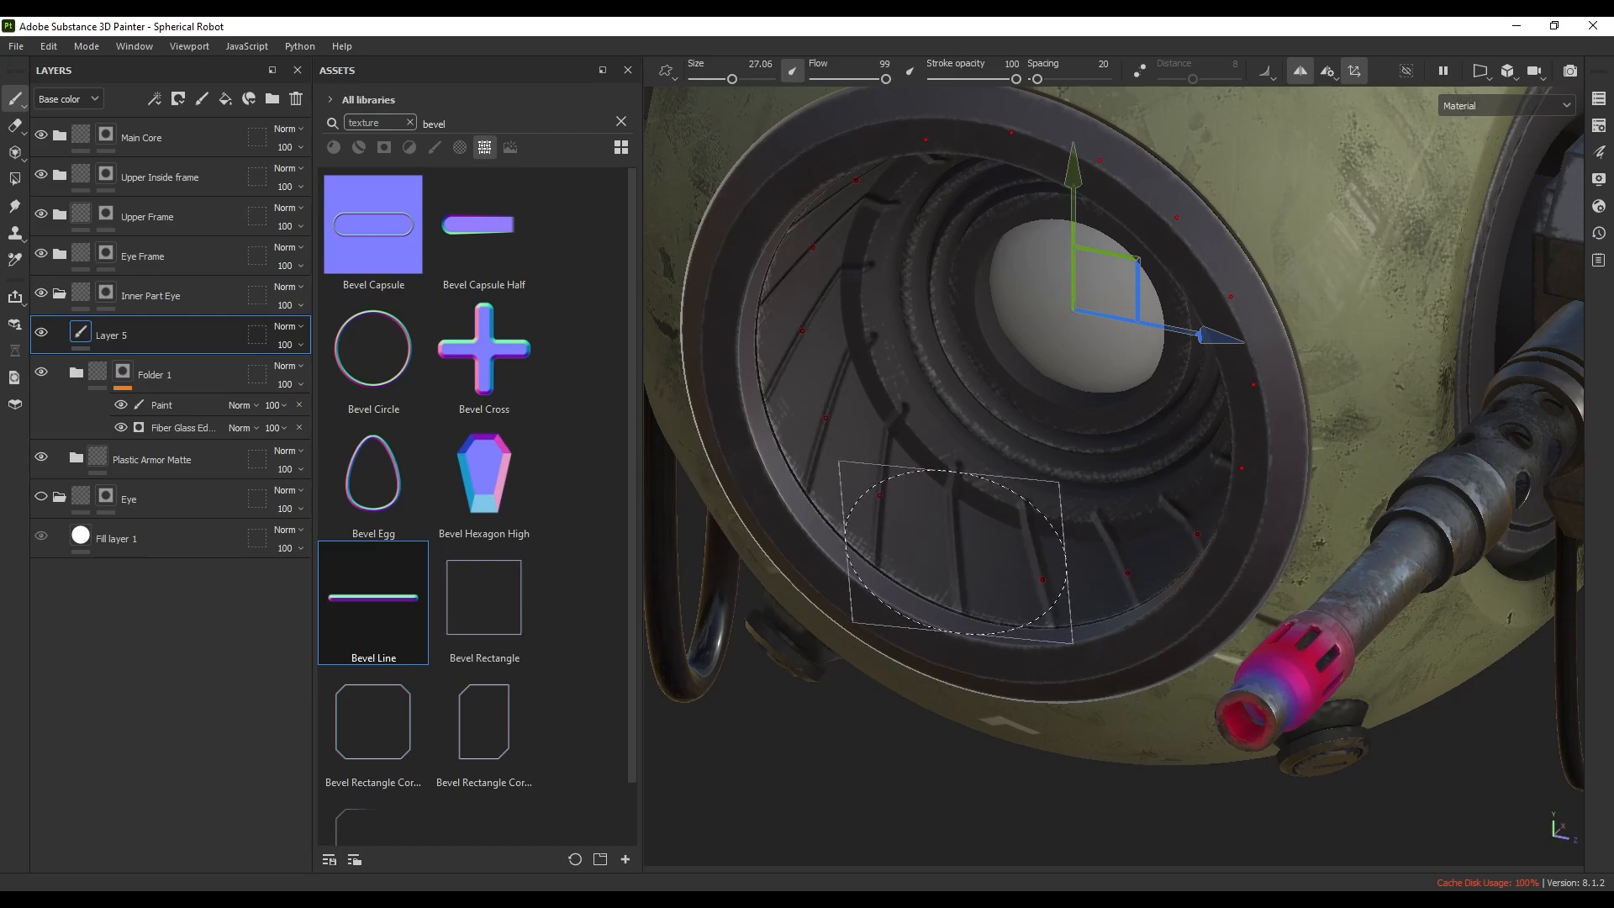
key("ctrl+z")
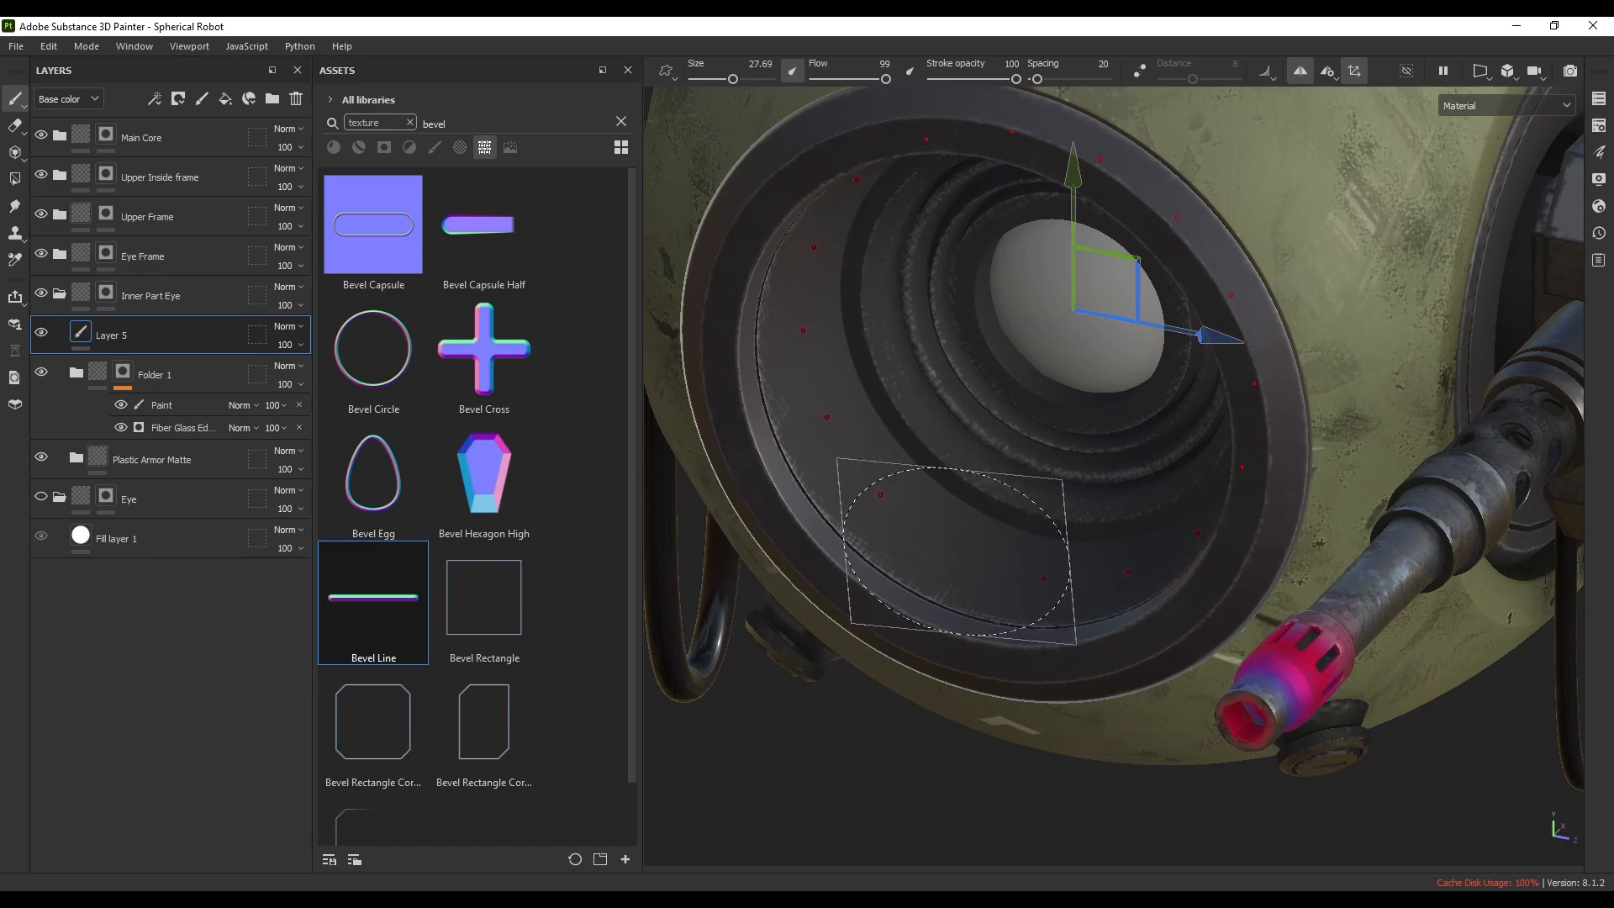
- Stamp the Bevel Line ribs radially around the eye's inner cone at brush size 30.05
left_click(956, 550)
mouse_move(969, 579)
left_mouse_down("alt")
mouse_move(854, 479)
mouse_move(941, 535)
left_mouse_up("alt")
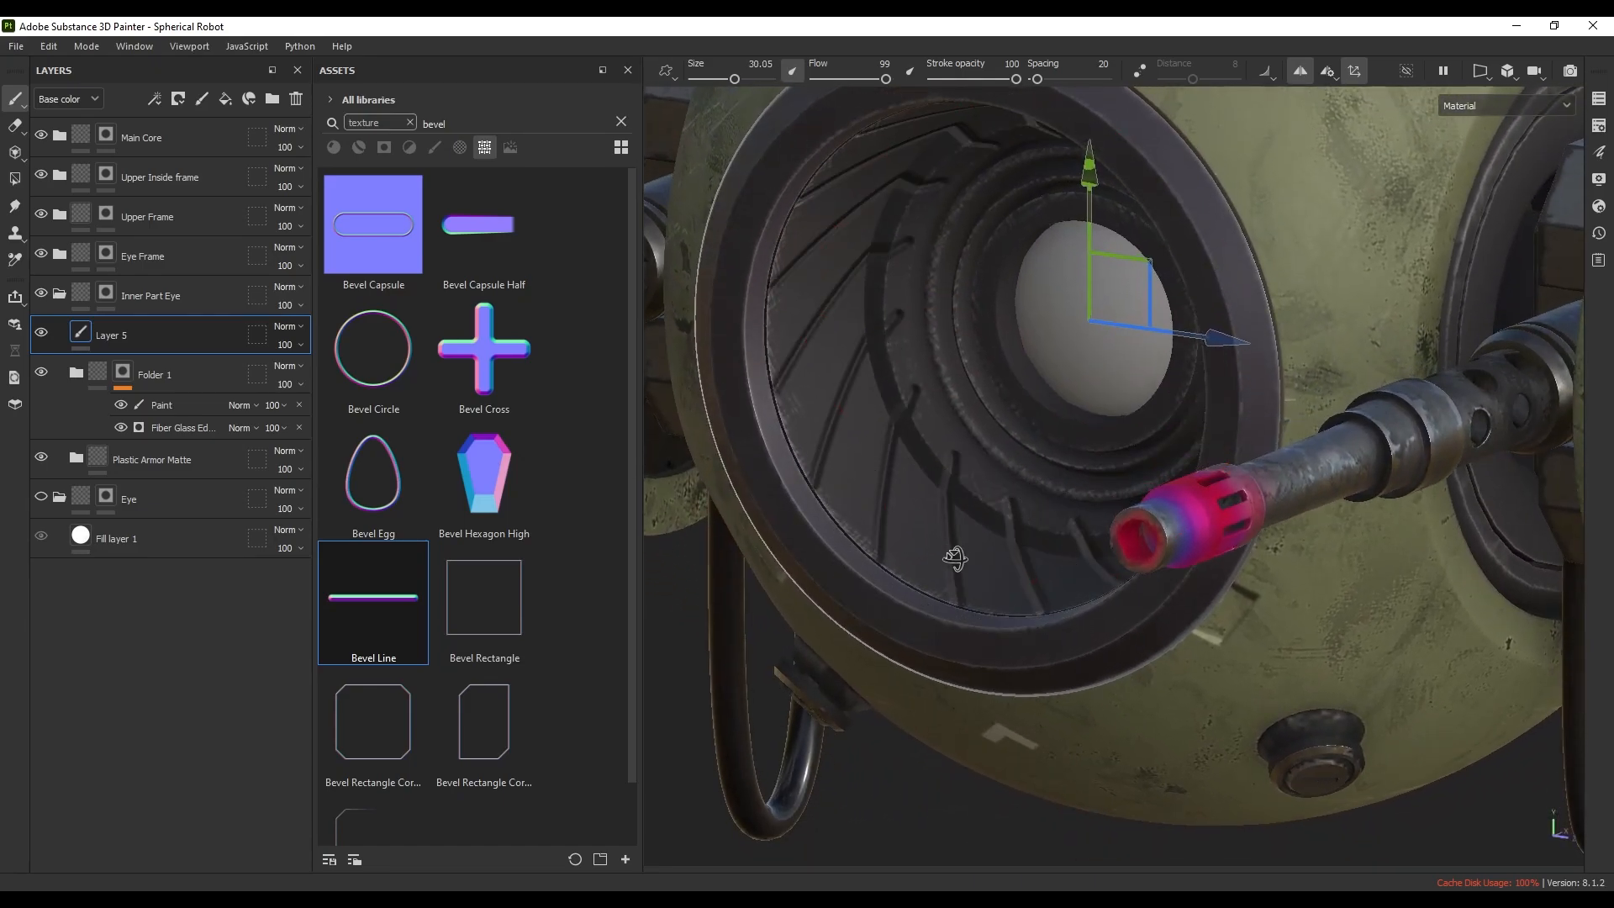
mouse_move(950, 546)
left_mouse_down("alt")
mouse_move(952, 581)
mouse_move(925, 544)
mouse_move(962, 527)
mouse_move(950, 531)
left_mouse_up("alt")
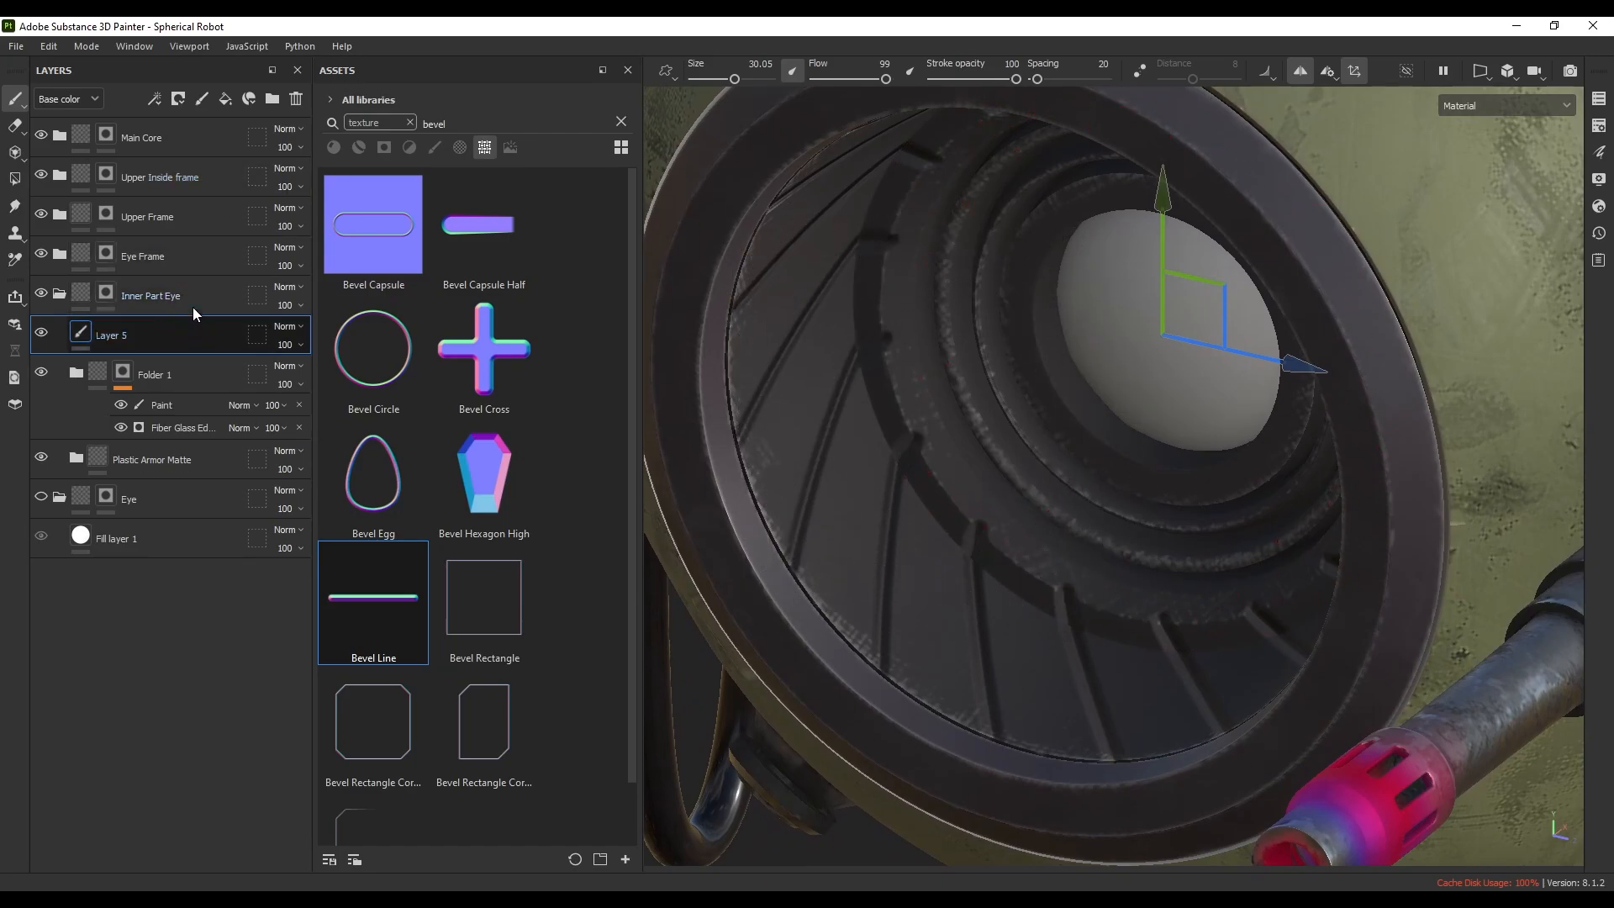
- Add a black mask to Layer 5 and polygon-fill only the eye's inner cone so the ribs are limited to it
left_click(178, 100)
left_click(197, 143)
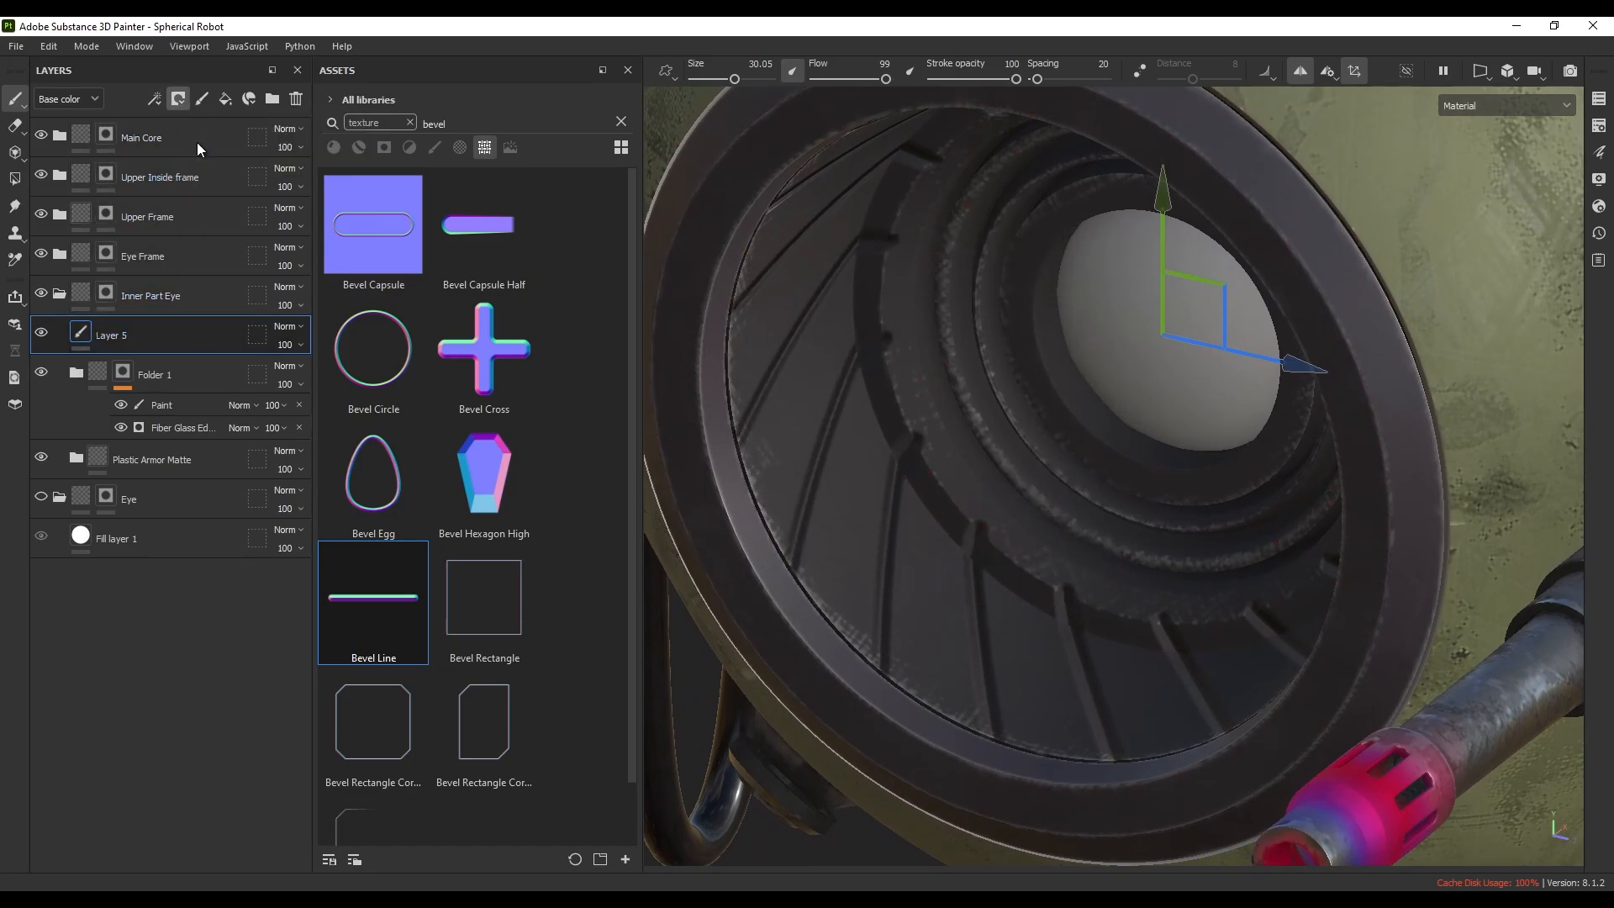
scroll(1002, 496, "up", 3)
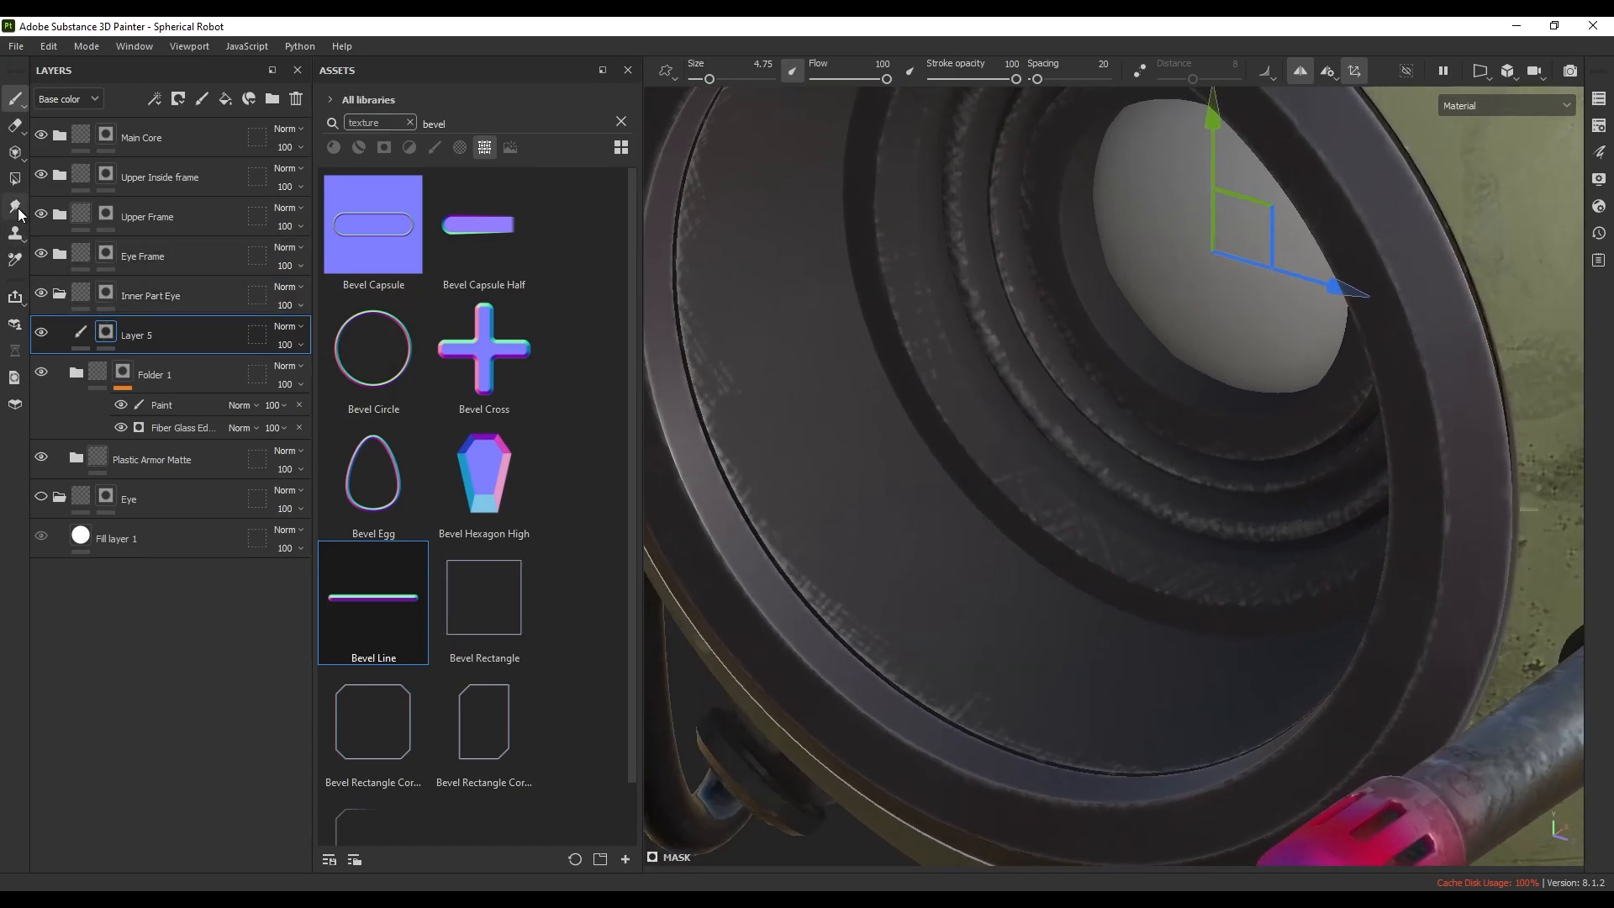
left_click(16, 179)
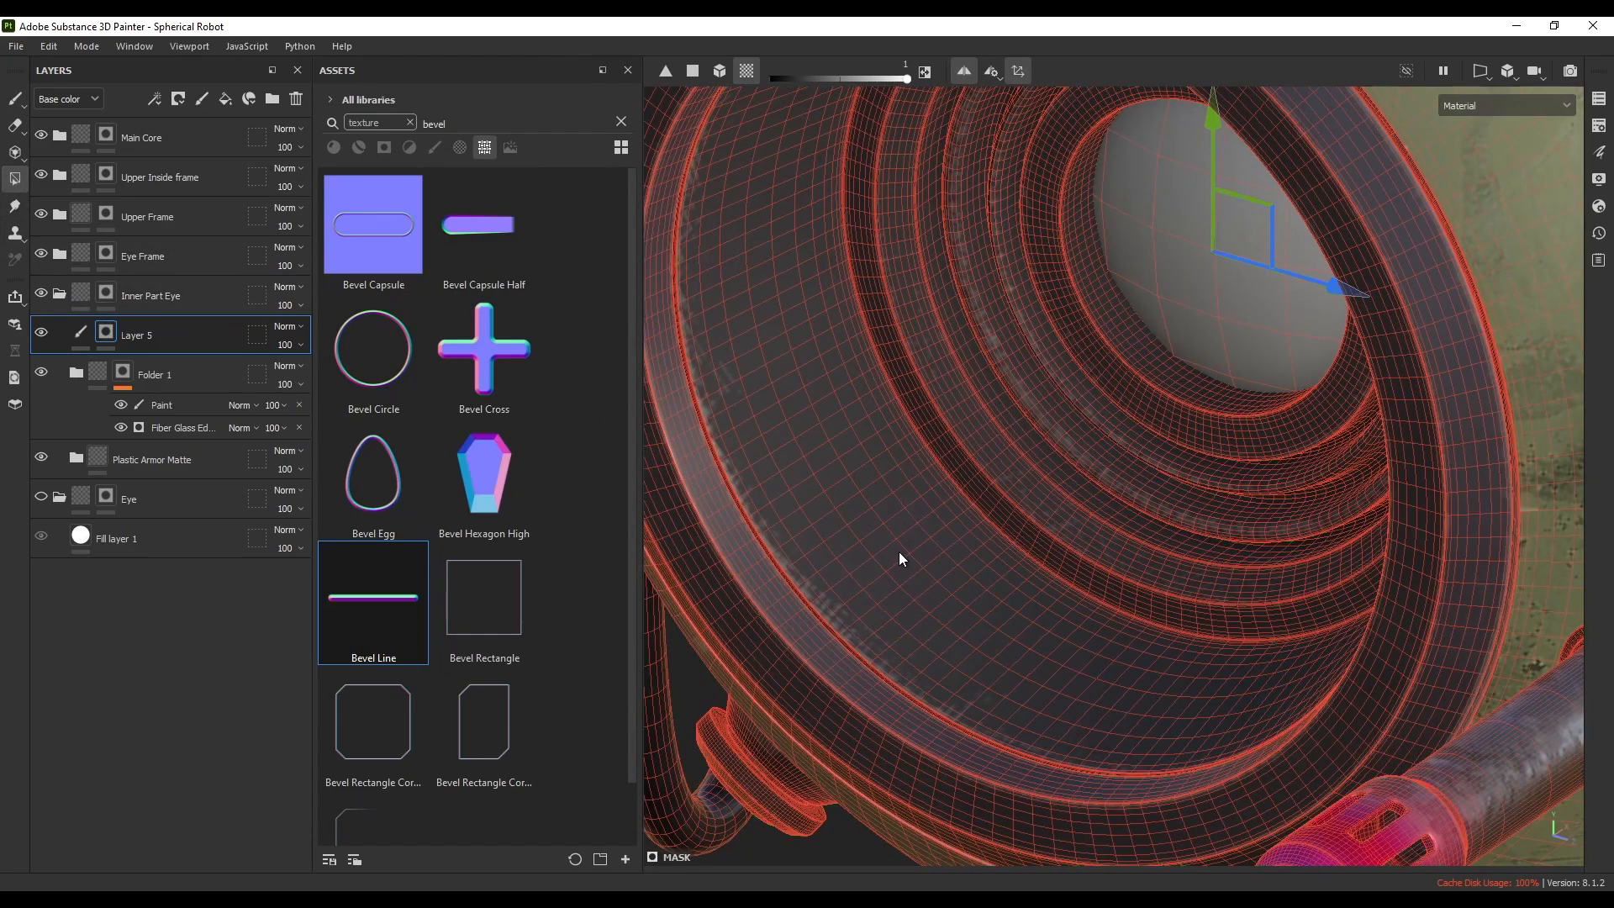
mouse_move(900, 552)
left_mouse_down("alt")
mouse_move(964, 535)
mouse_move(954, 558)
left_mouse_up("alt")
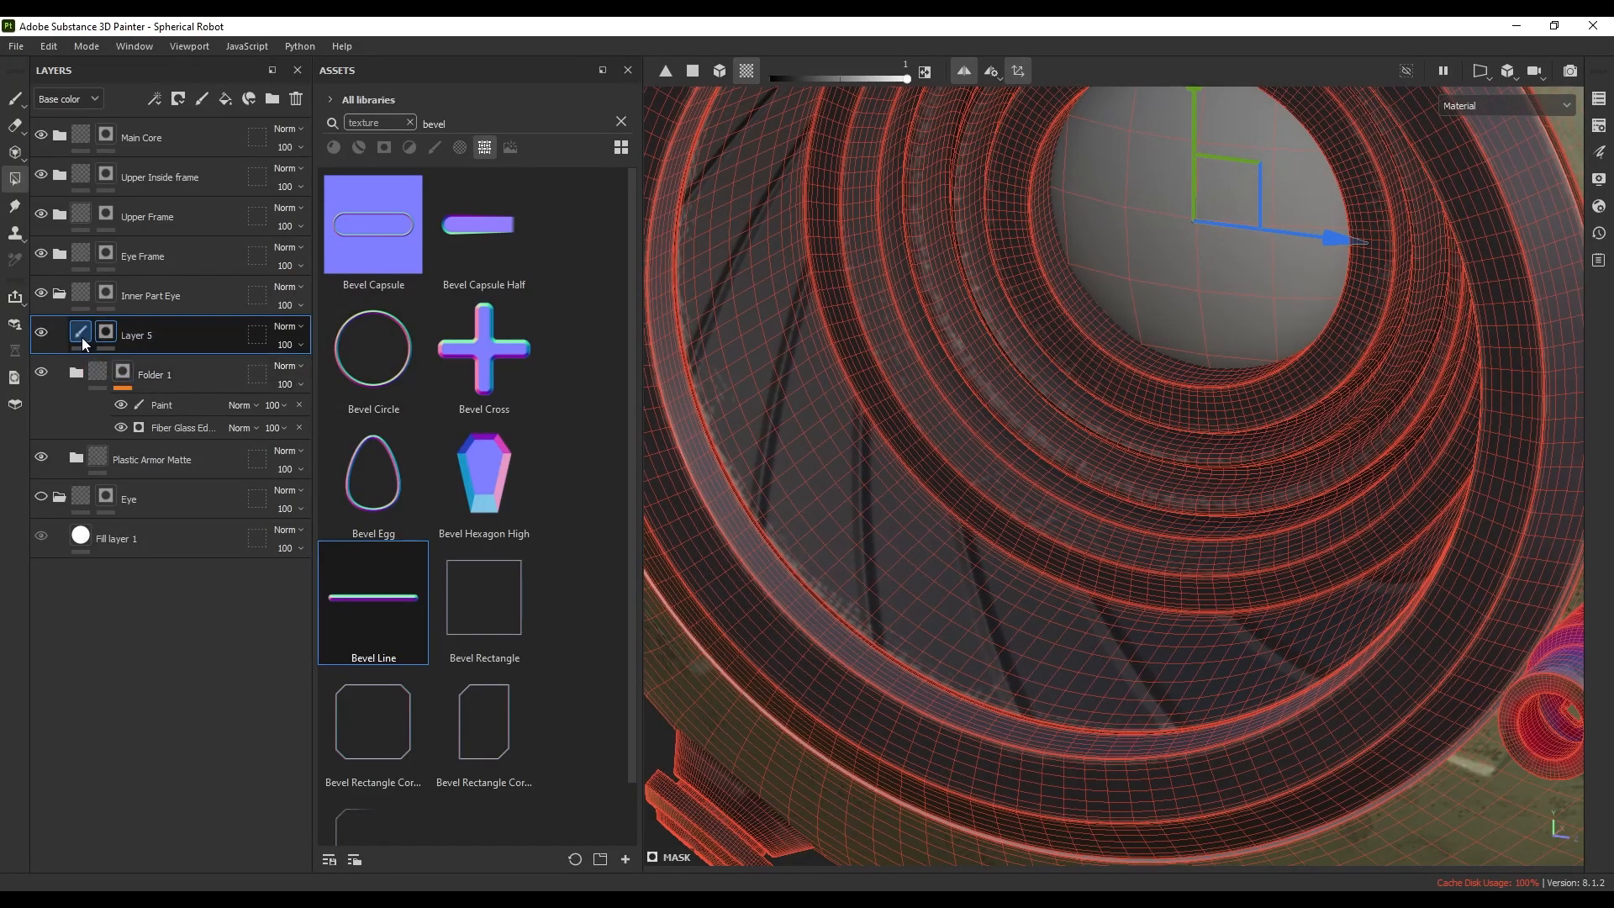
- Stamp additional radial Bevel Line ribs between the existing ones on the eye's inner cone at brush size 21.93
key("p")
left_click_drag(1020, 522, 958, 515, "alt")
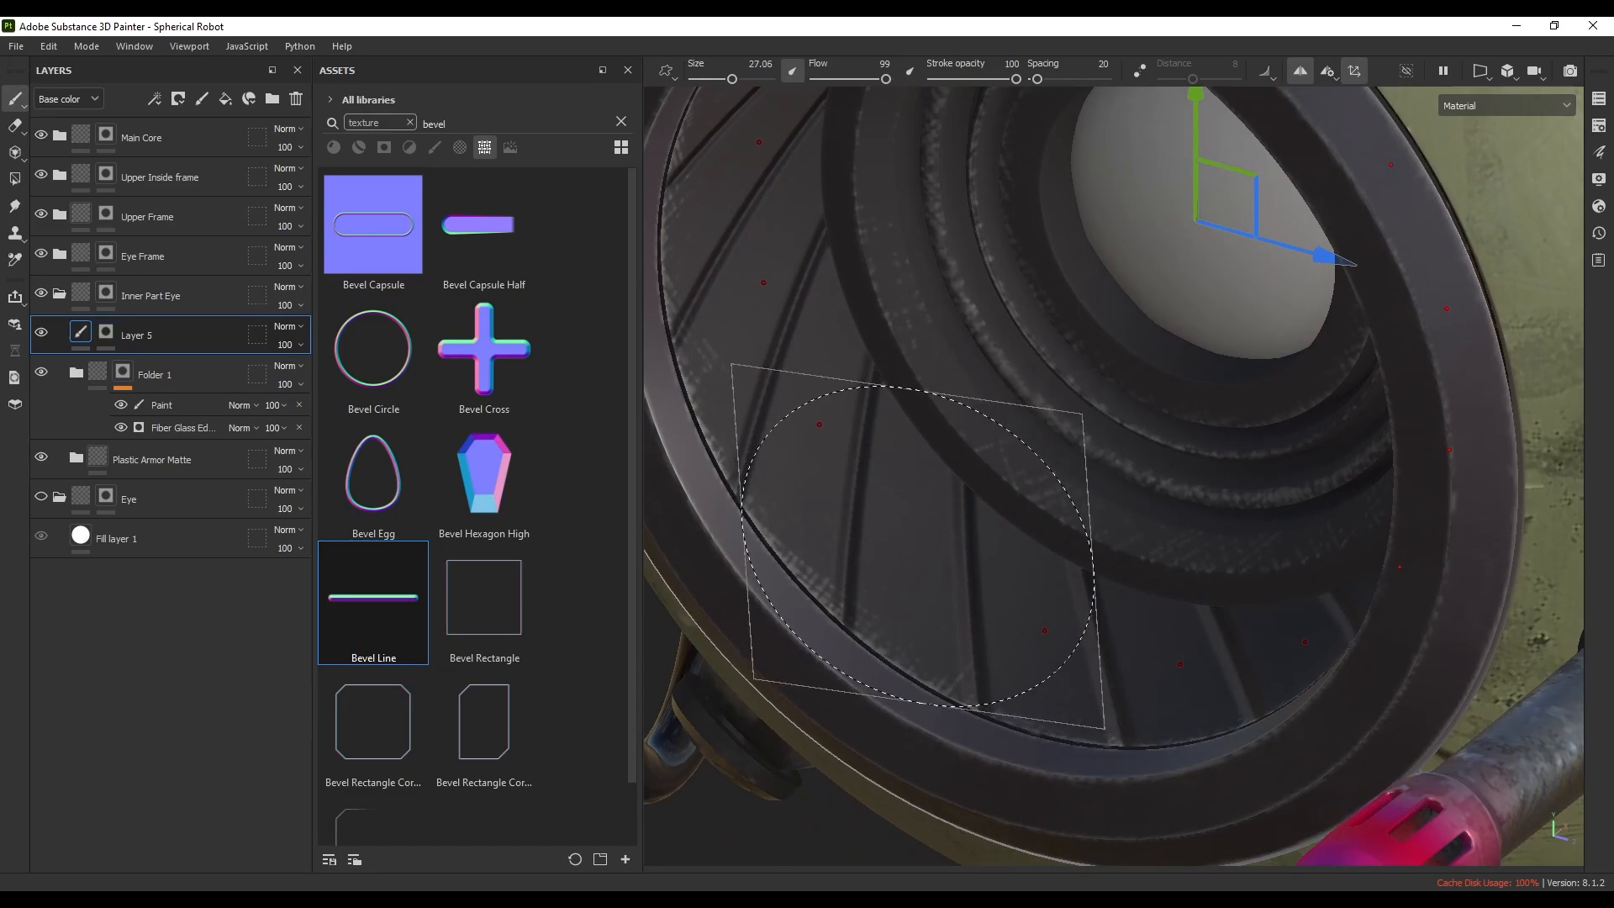
right_click_drag(918, 546, 873, 546, "ctrl")
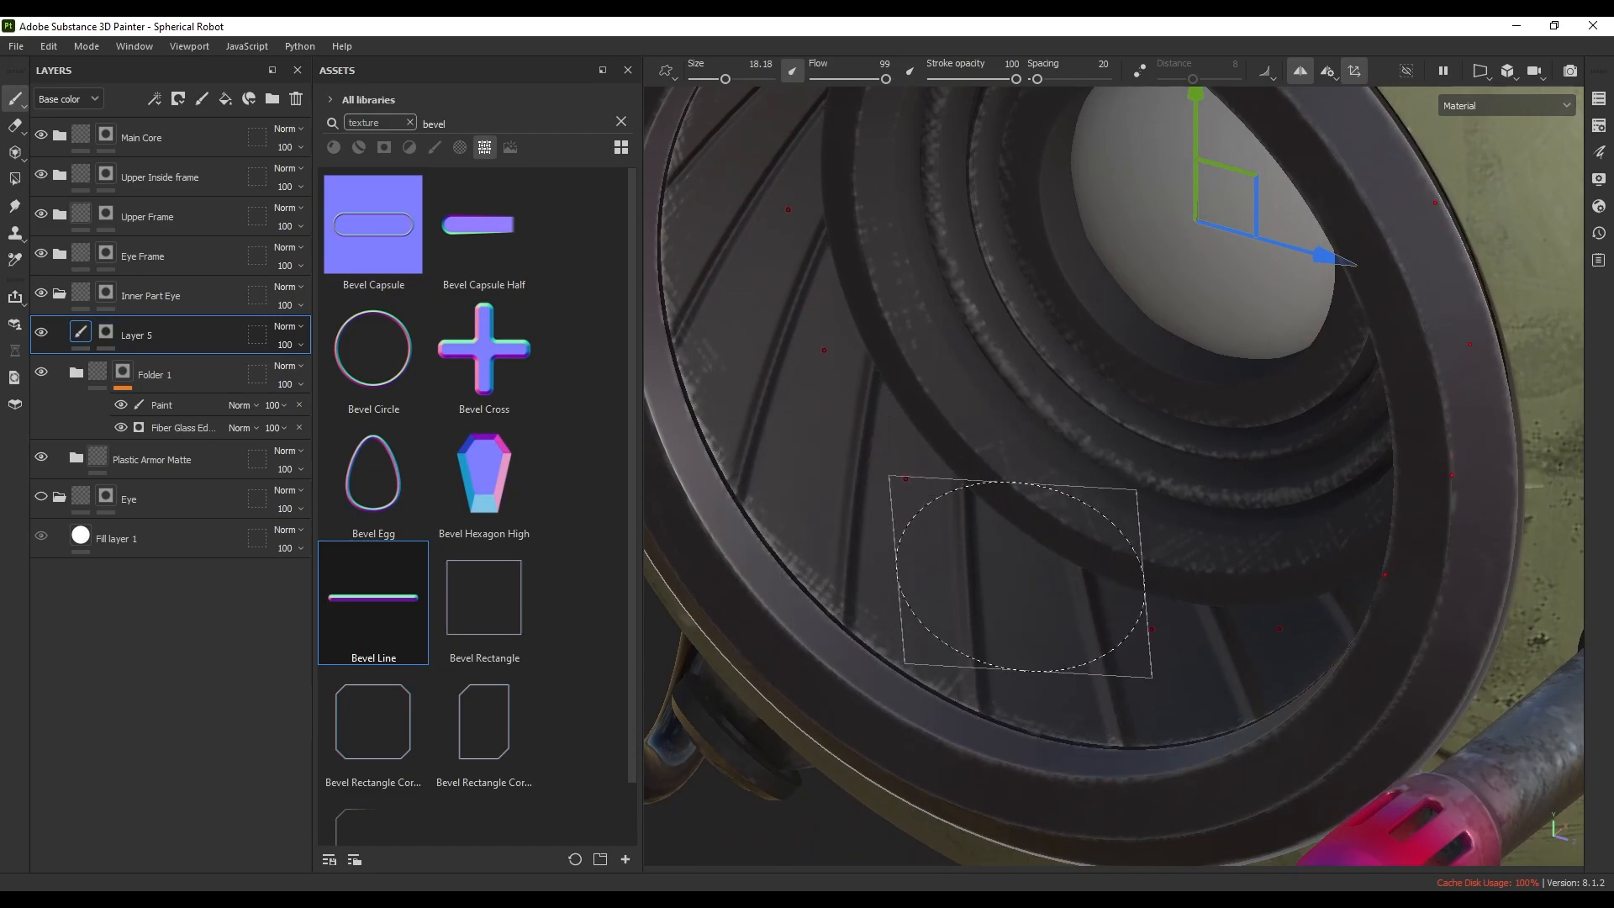
mouse_move(1019, 577)
left_mouse_down("alt")
mouse_move(1043, 574)
mouse_move(1033, 551)
left_mouse_up("alt")
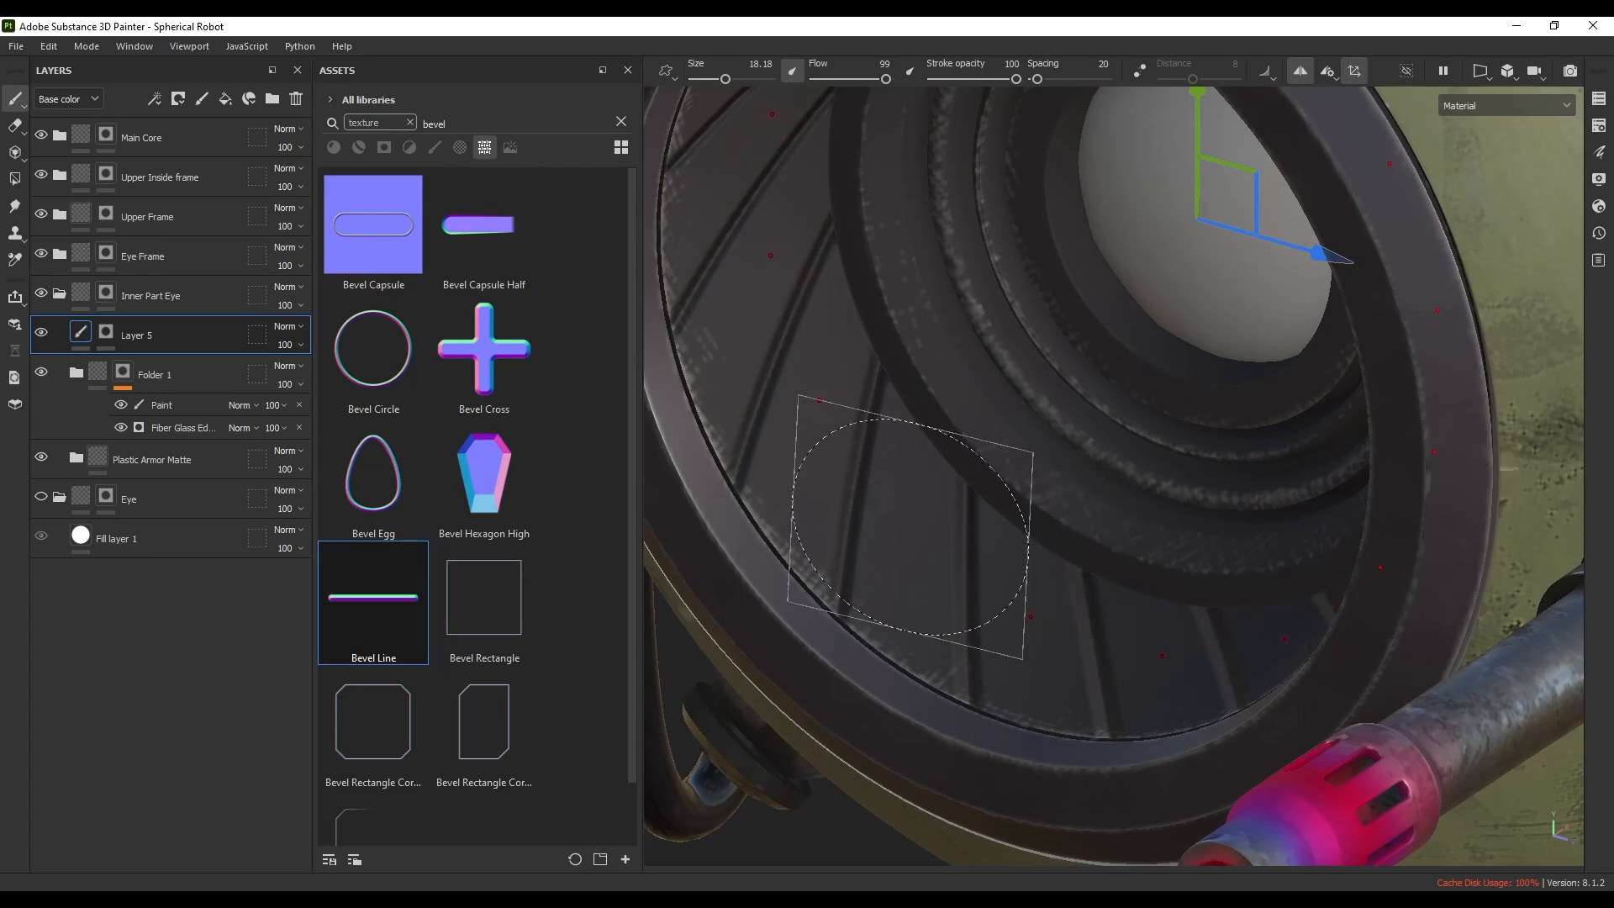
right_click_drag(910, 527, 925, 527, "ctrl")
left_click(905, 521)
key("ctrl+z")
left_click(918, 498)
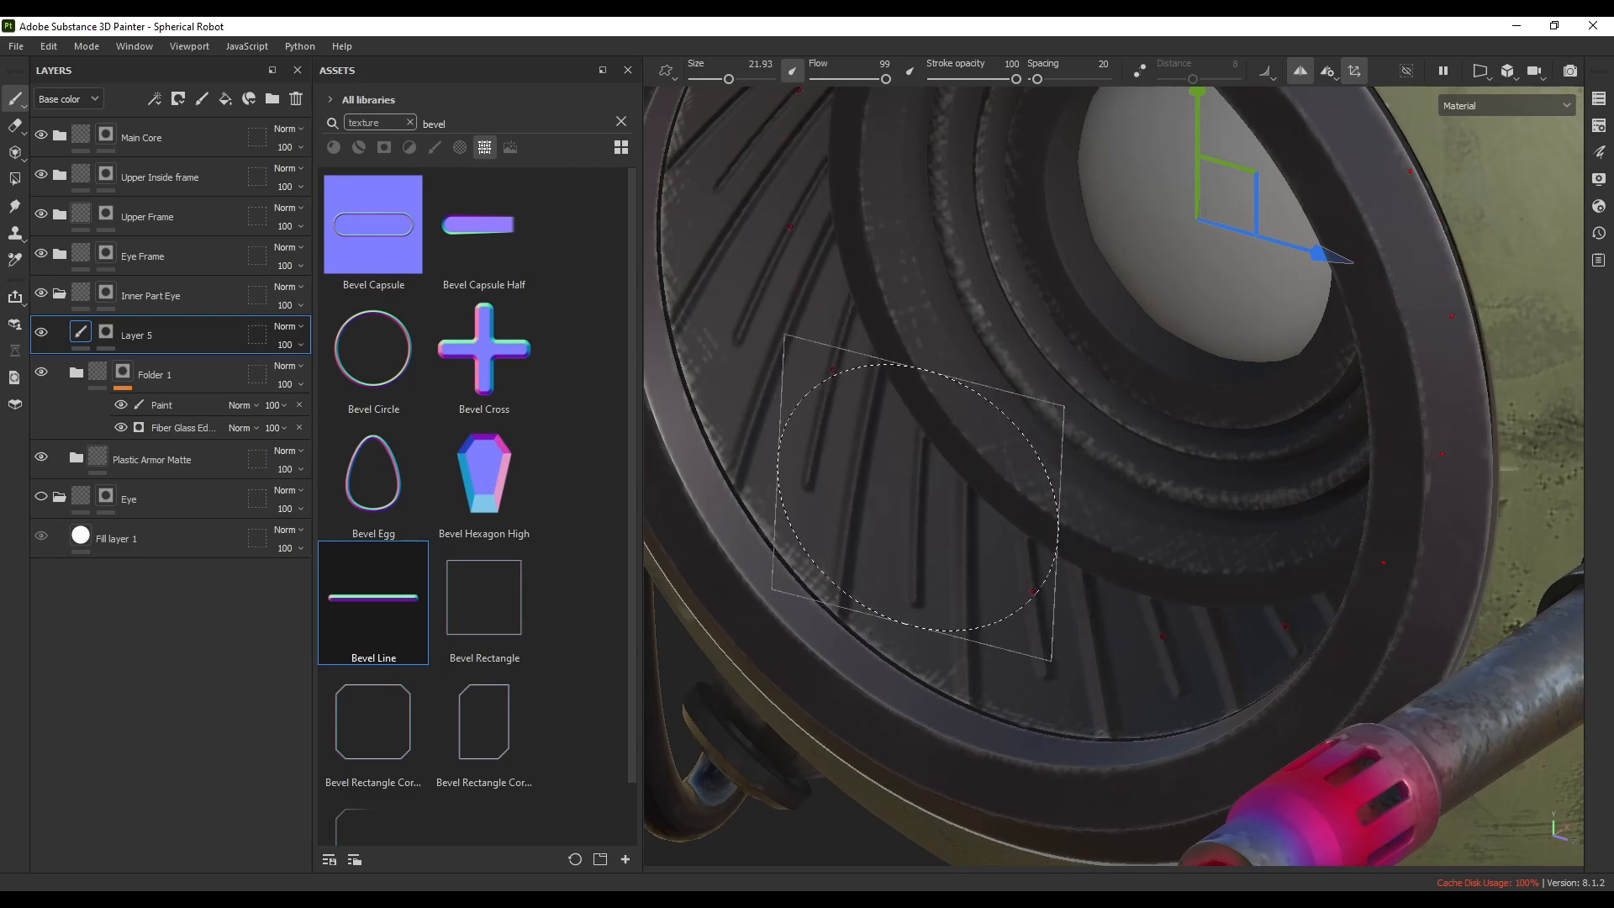
key("ctrl+z")
left_click_drag(915, 501, 914, 496, "ctrl")
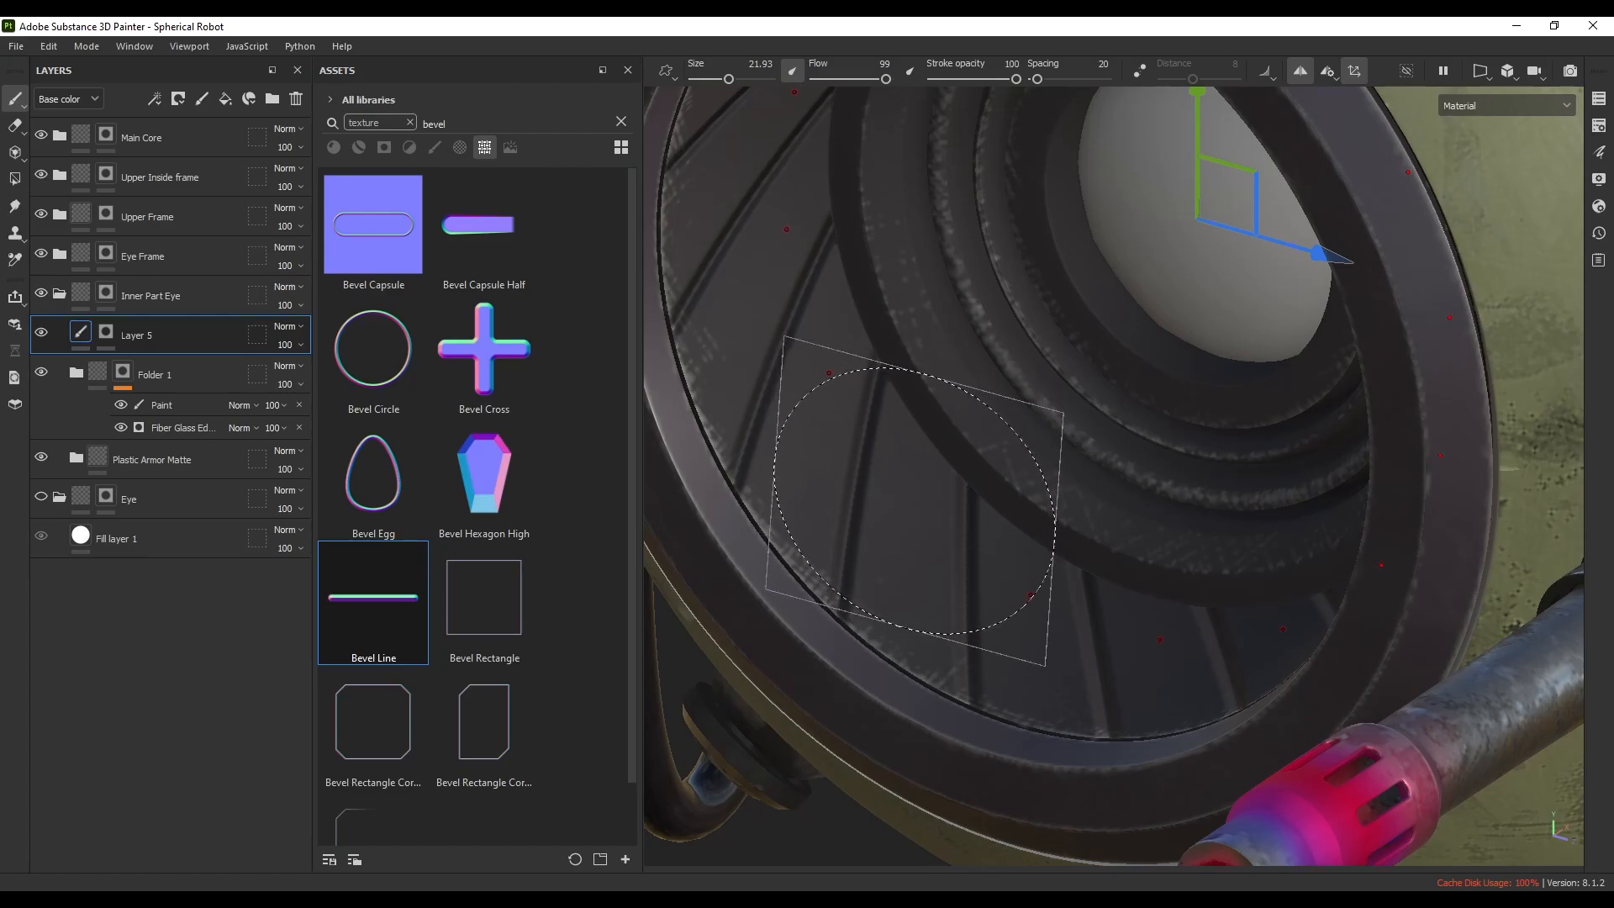
left_click(913, 496)
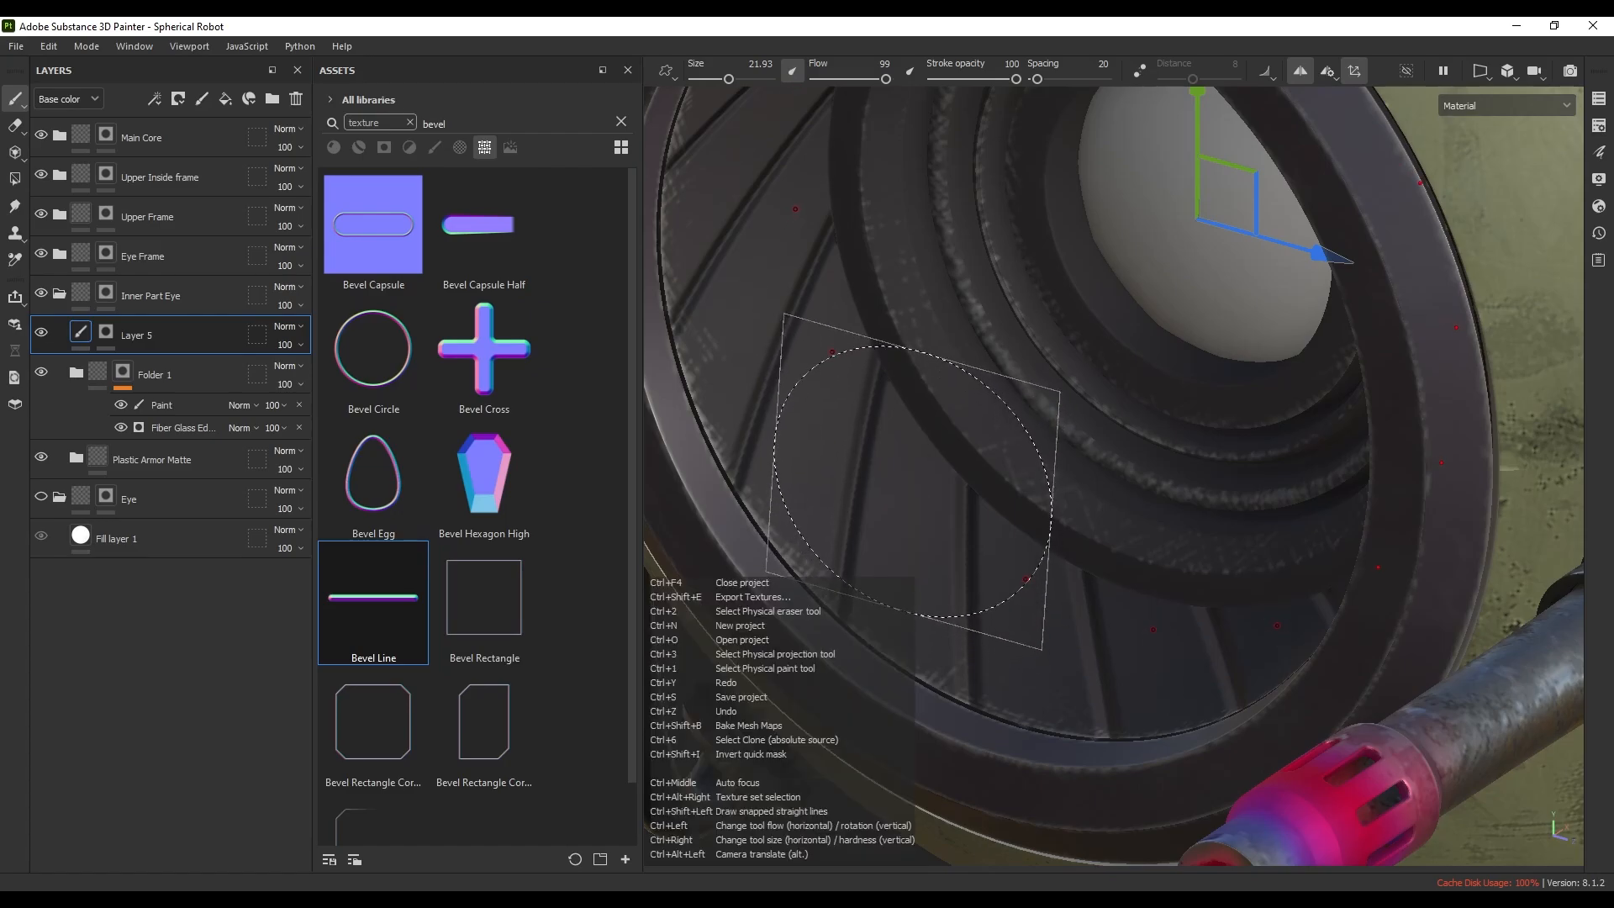
- Set Layer 1 in the Main Core's Folder 2 to Overlay blending at 38 opacity
scroll(915, 489, "down", 6)
mouse_move(925, 523)
left_mouse_down("alt")
mouse_move(931, 484)
mouse_move(895, 438)
mouse_move(1058, 476)
mouse_move(1220, 723)
left_mouse_up("alt")
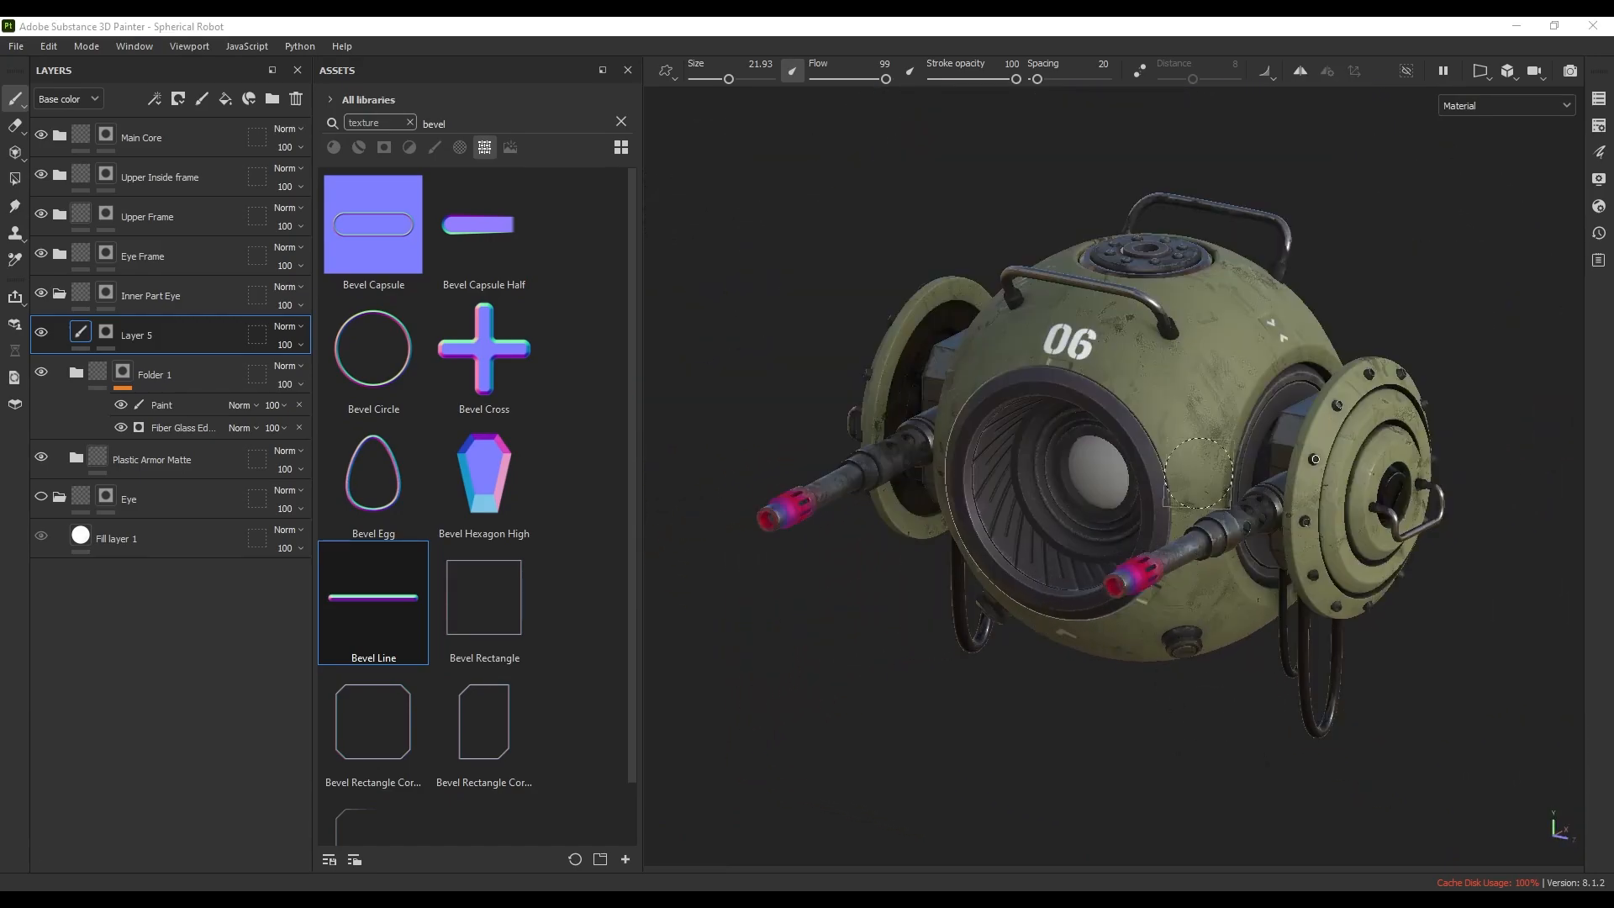
scroll(1197, 473, "up", 5)
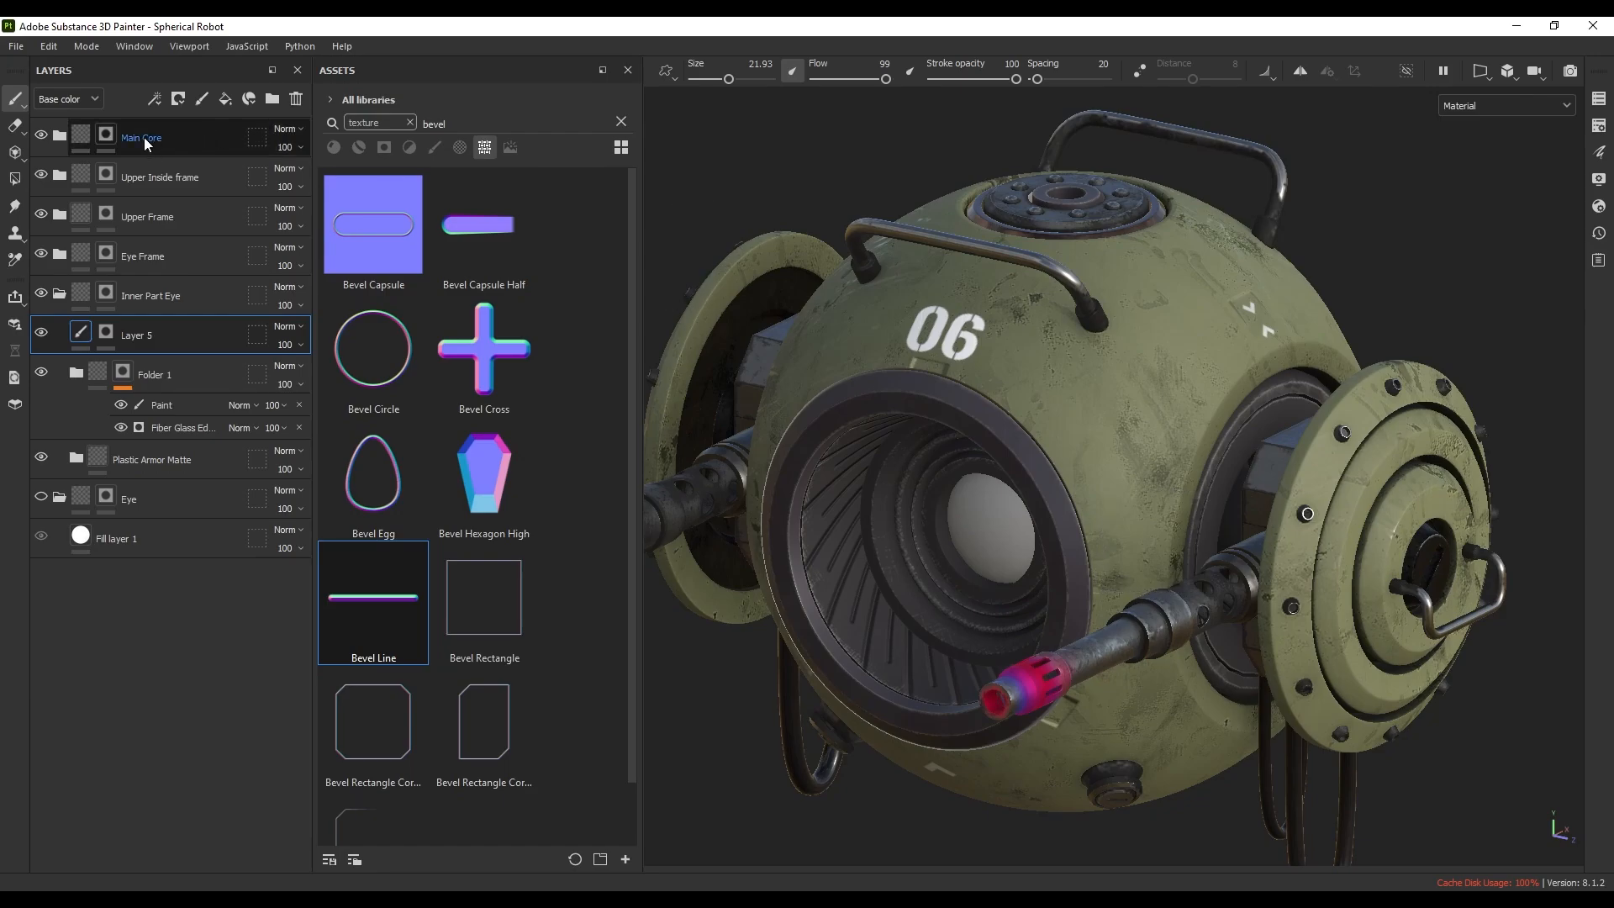
left_click(60, 294)
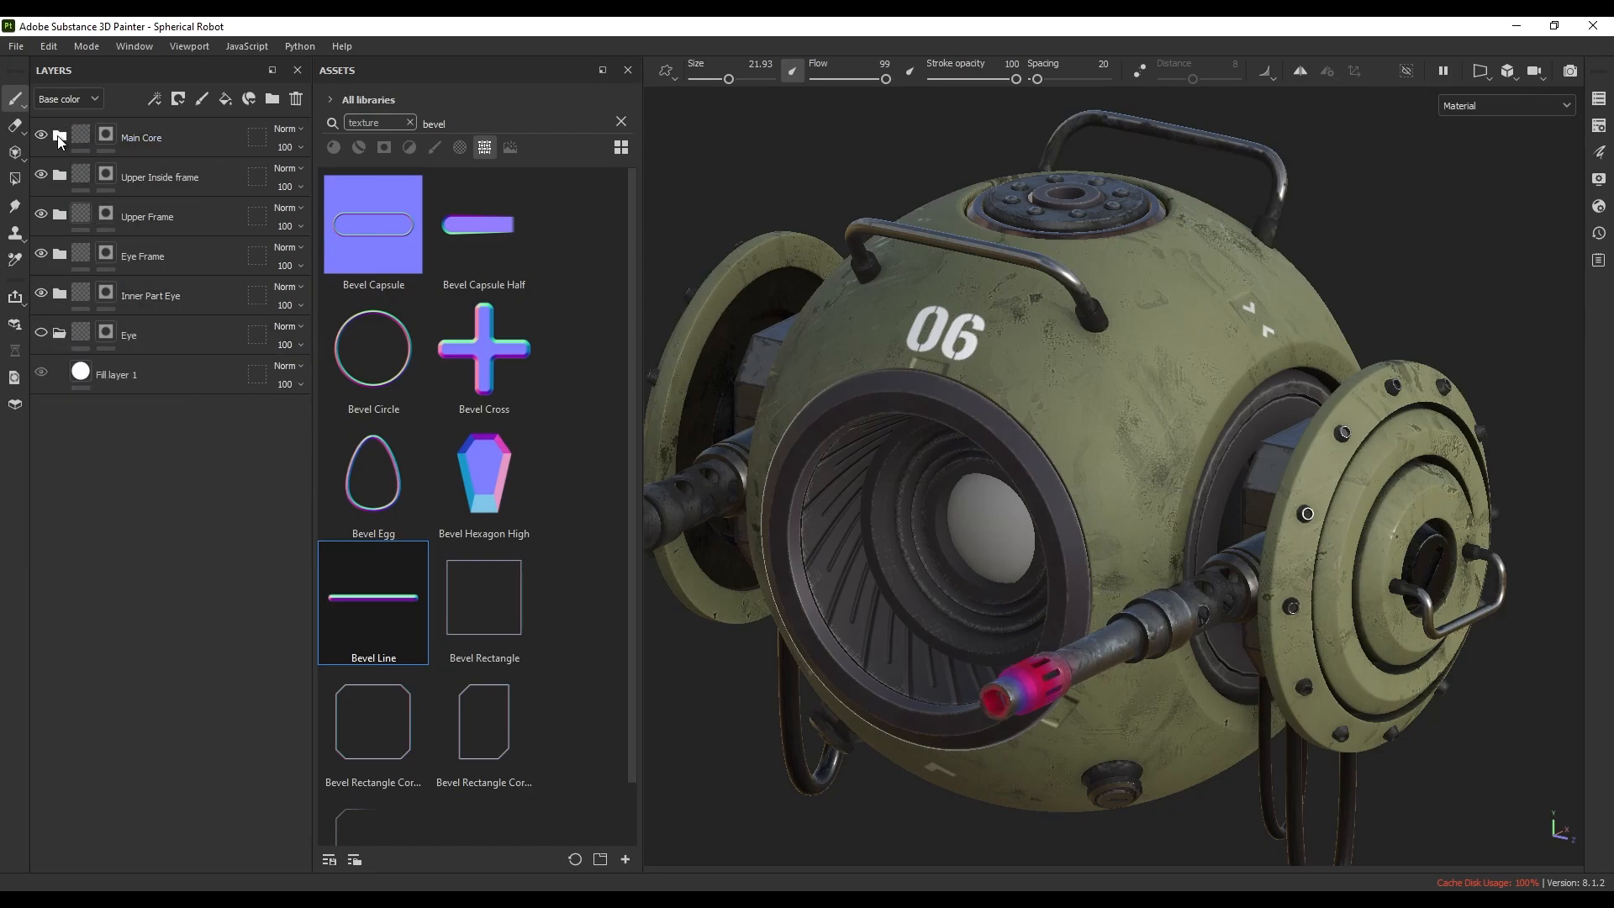
left_click(60, 137)
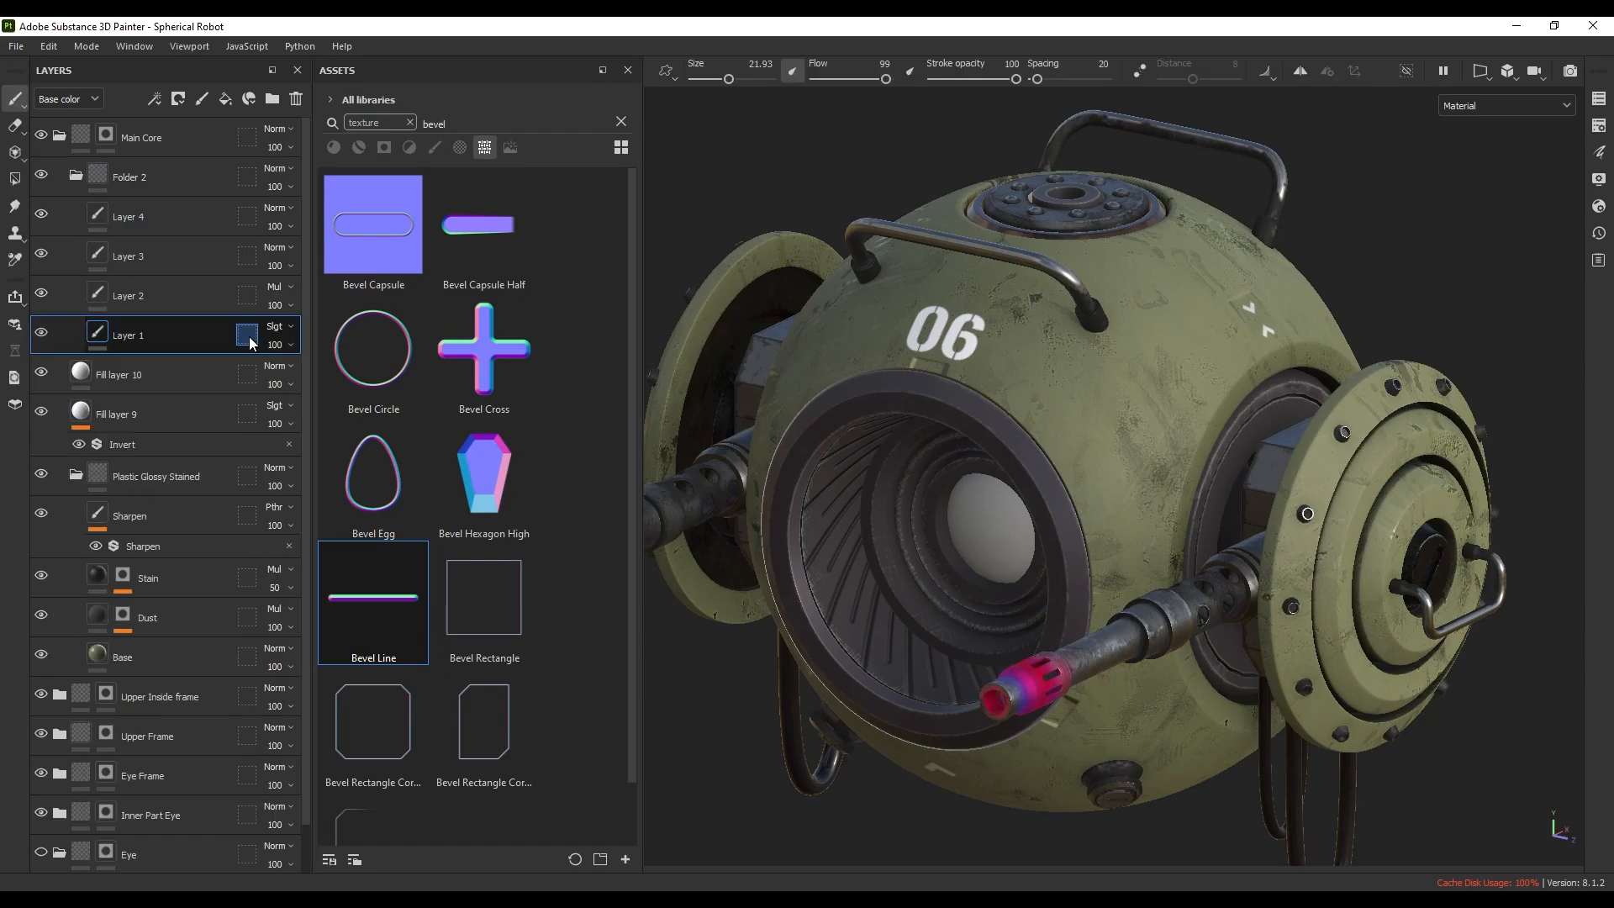
left_click(273, 329)
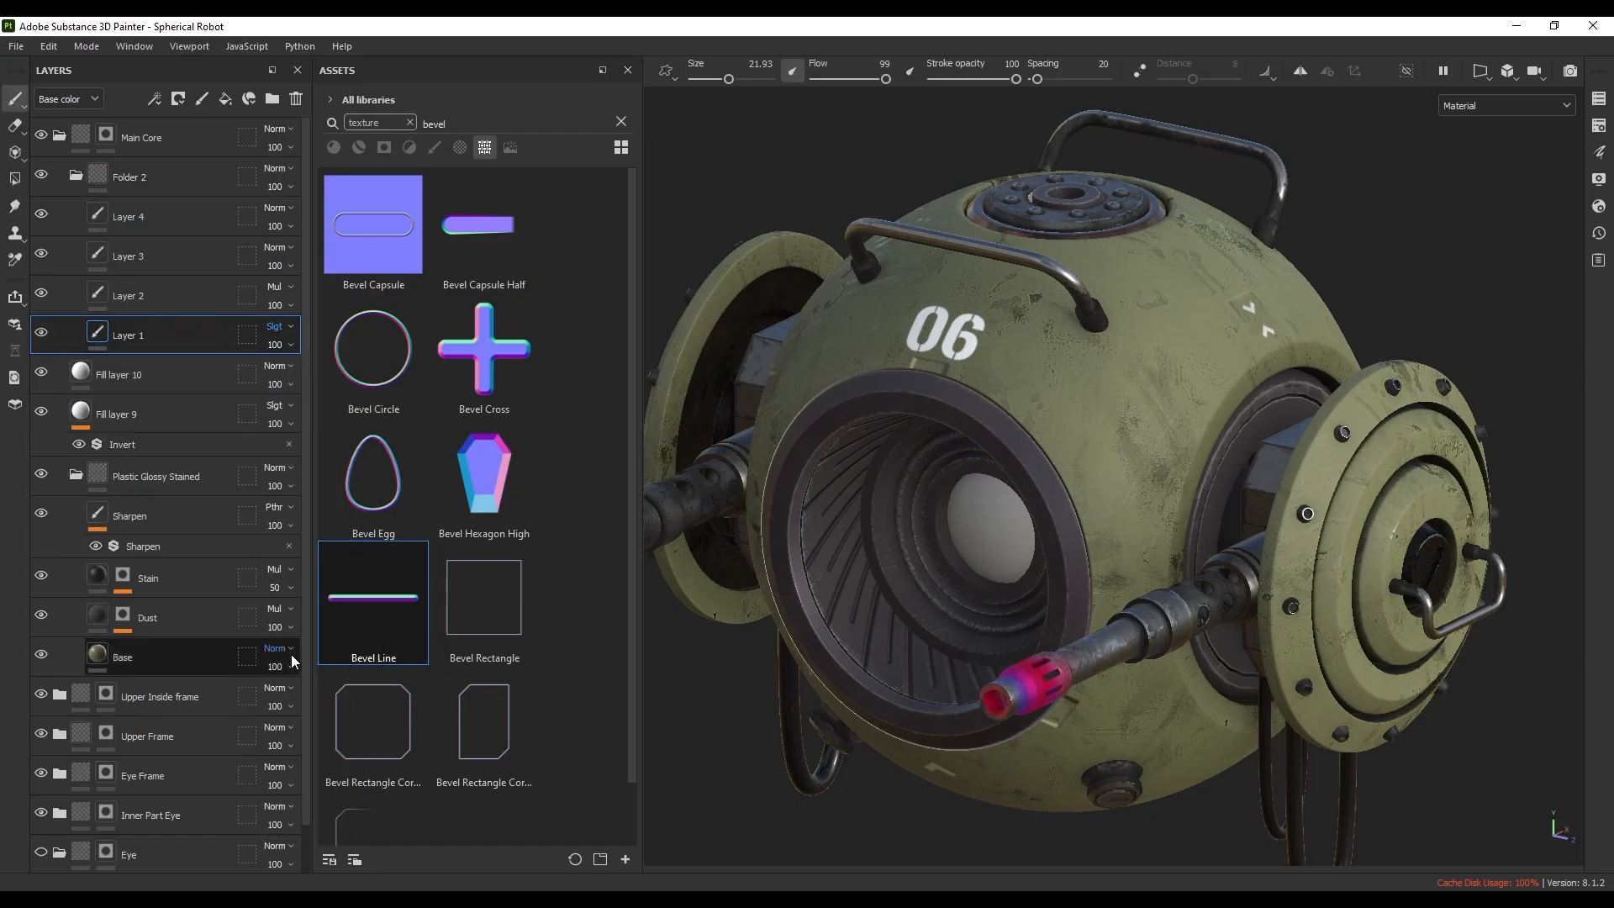
left_click(291, 580)
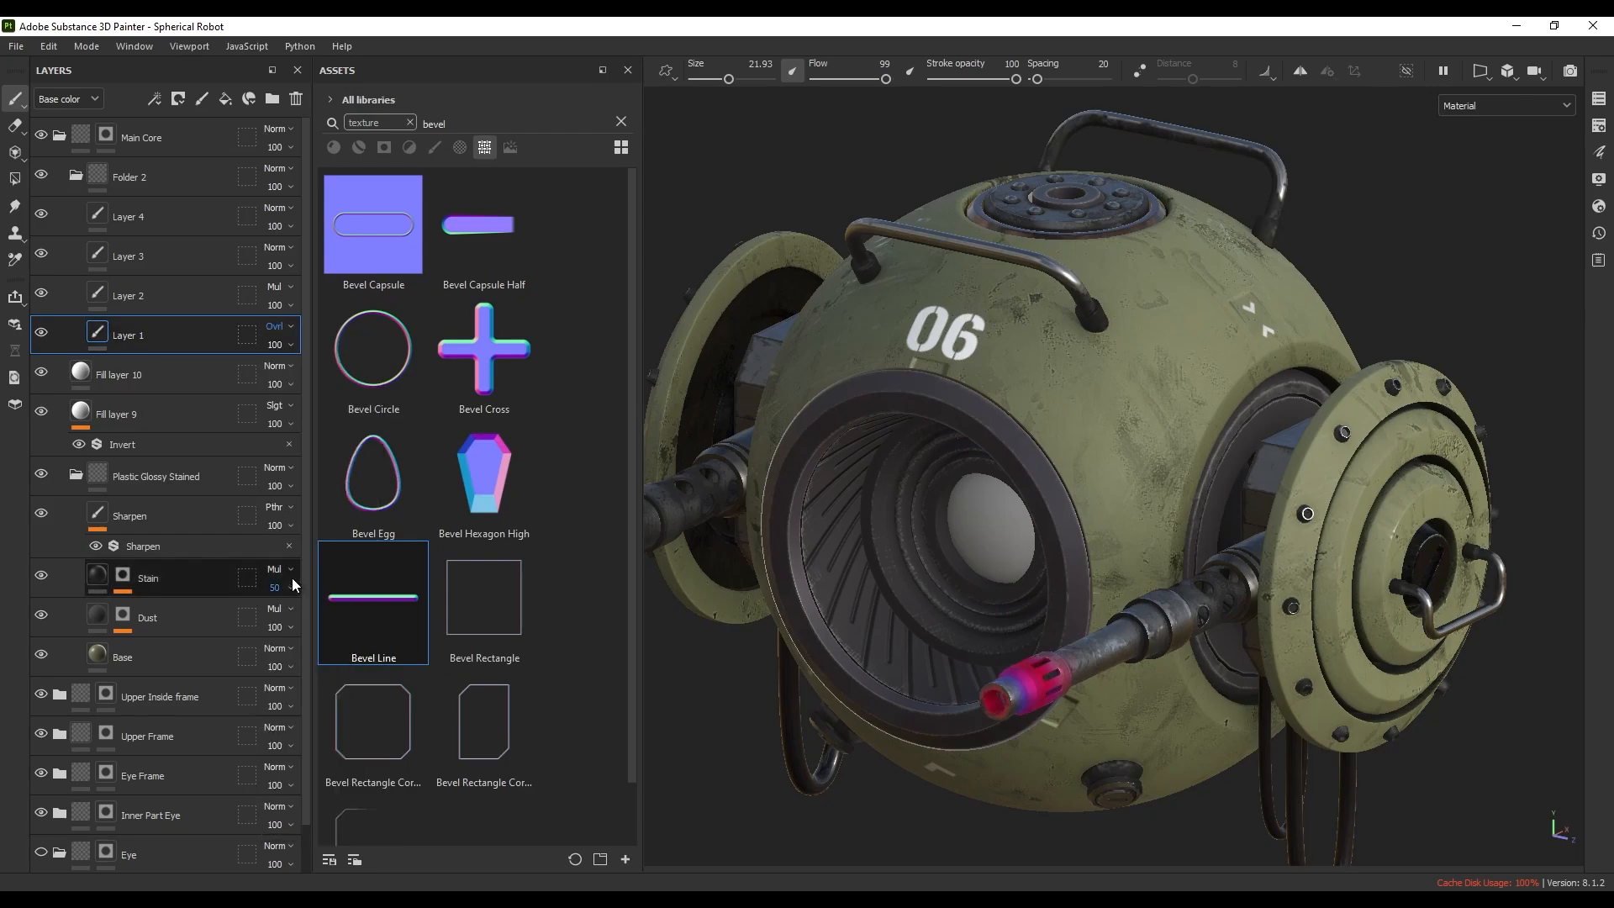
left_click(286, 345)
left_click_drag(320, 375, 290, 372)
- Add a fill layer above Folder 2 in the Main Core and group it into its own folder
left_click_drag(887, 438, 1038, 396, "alt")
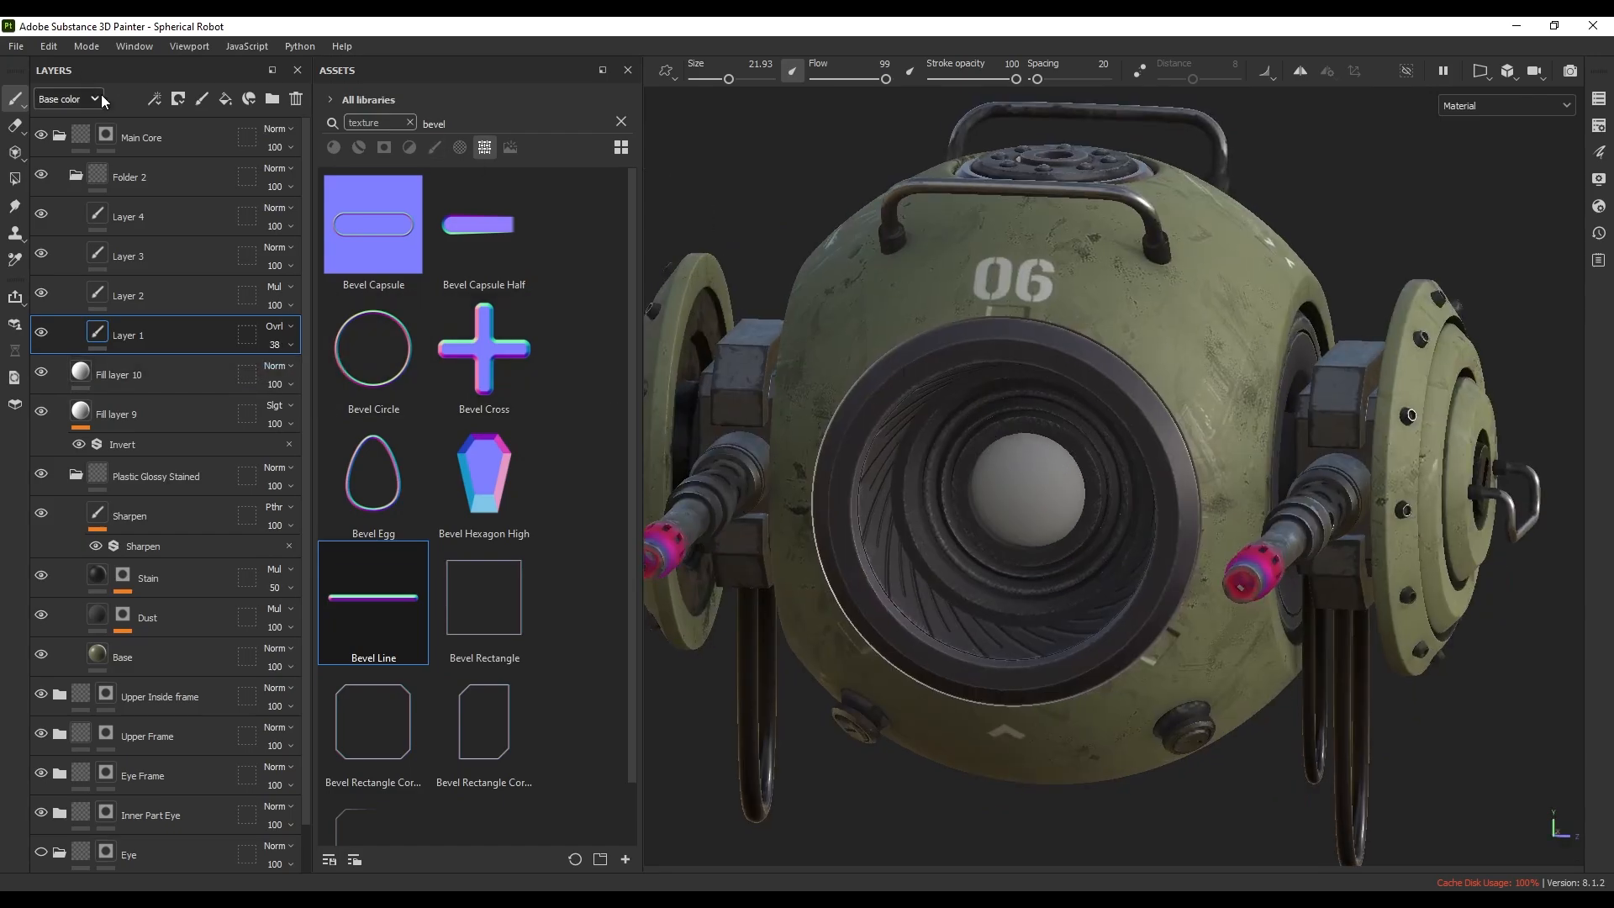
left_click(126, 177)
left_click(76, 175)
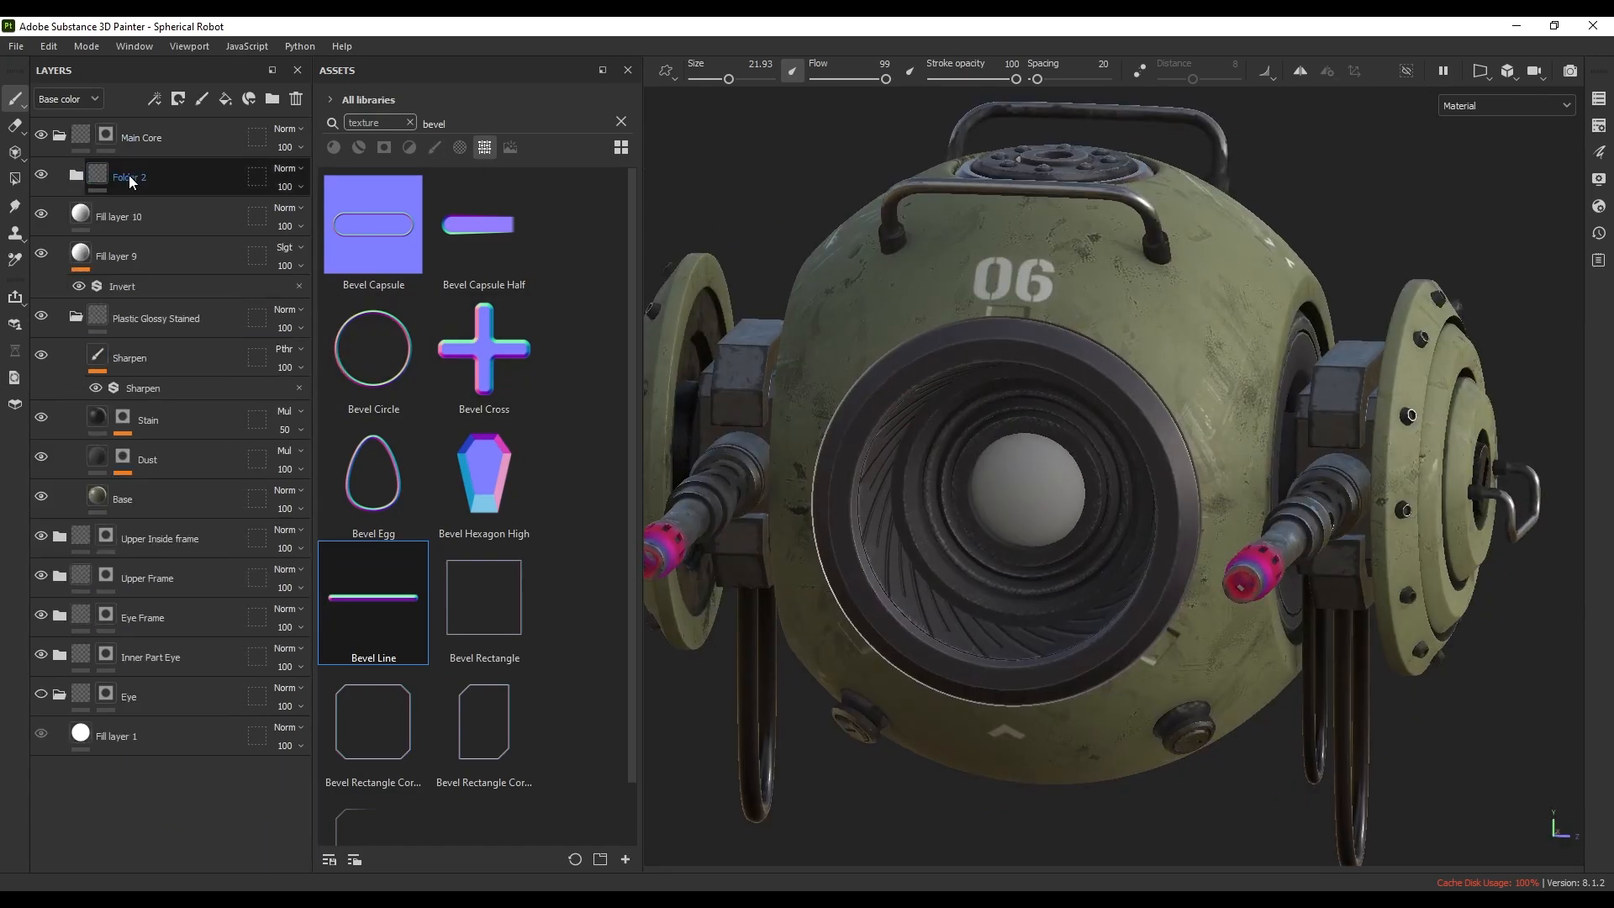
left_click(224, 99)
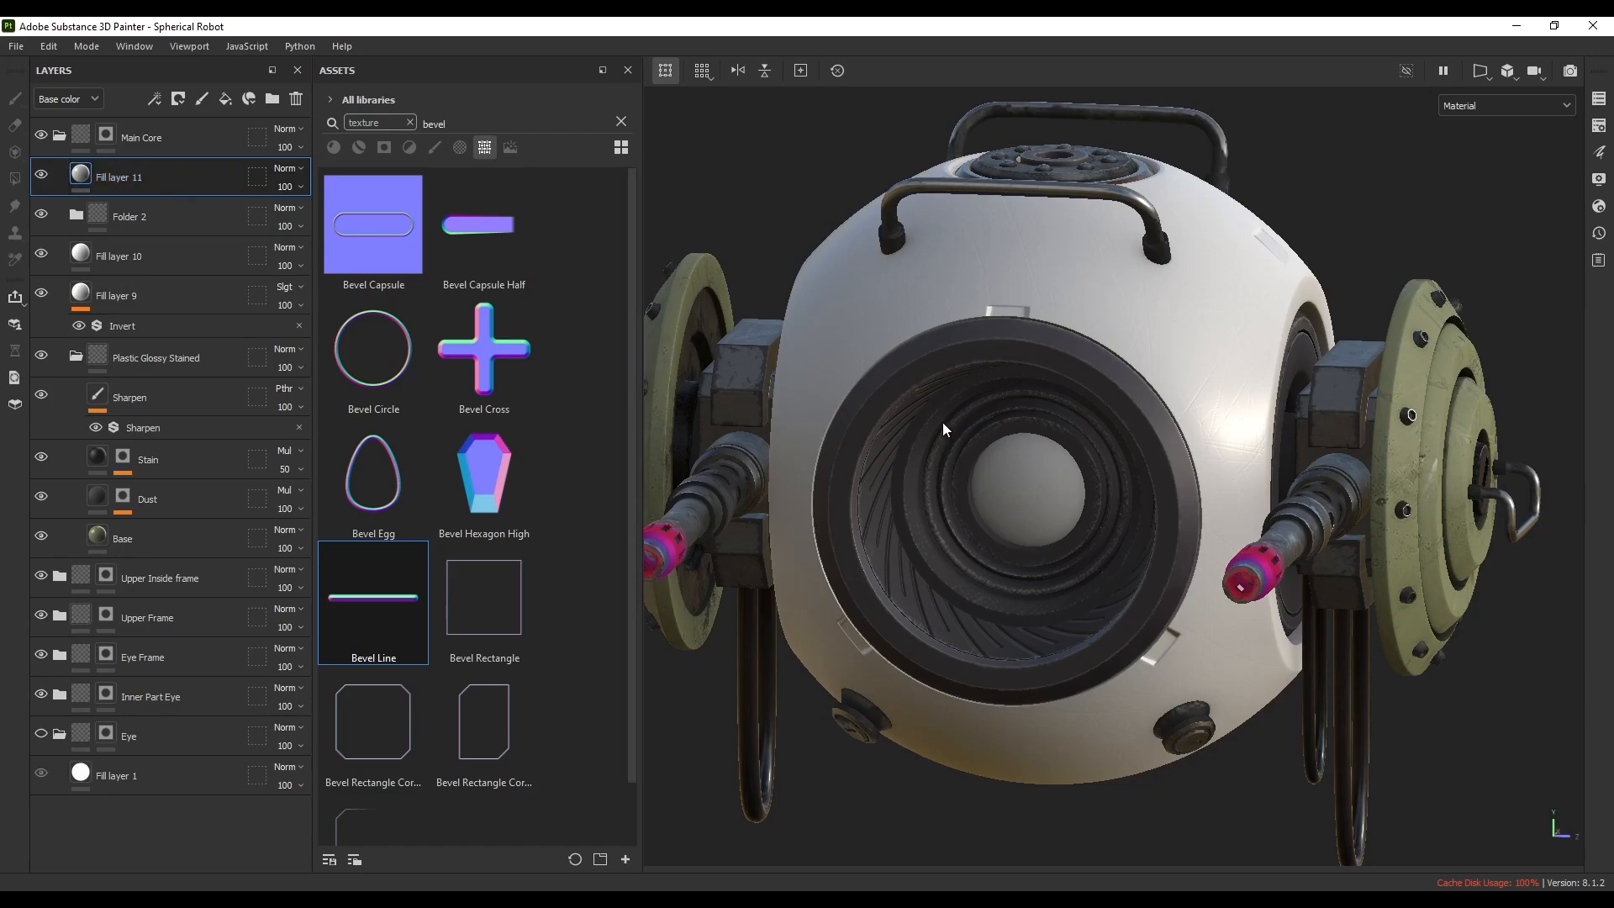
left_click_drag(944, 425, 864, 403, "alt")
left_click_drag(911, 378, 905, 388, "alt")
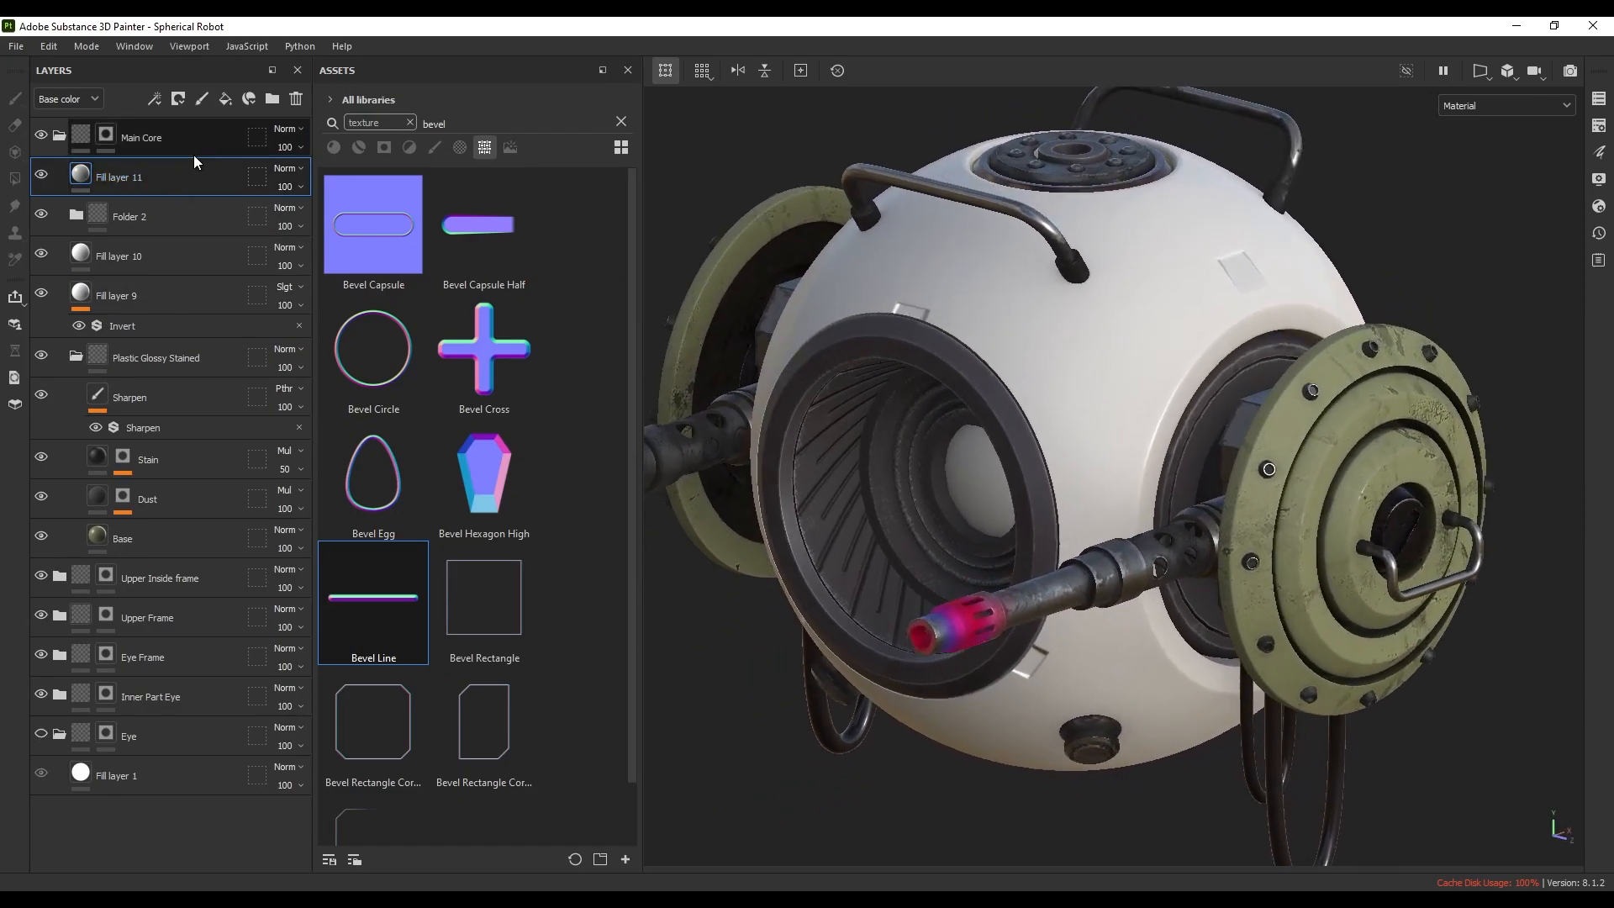
key("ctrl+g")
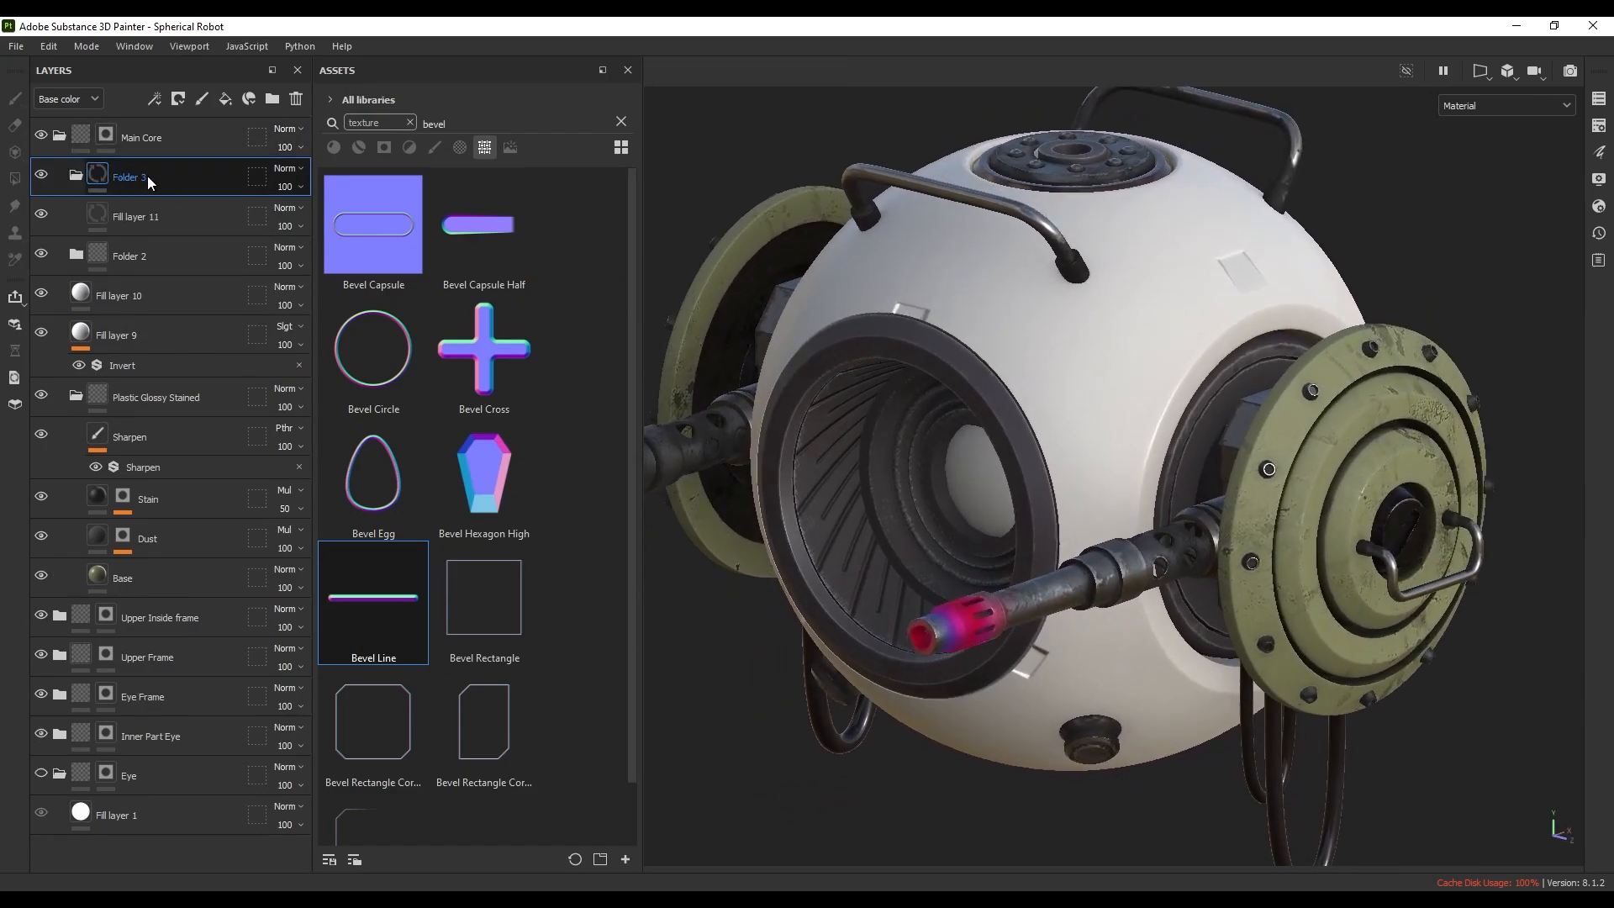
- Add a black mask with a Metal Edge Wear generator to the new fill layer's folder
left_click(173, 100)
left_click(197, 139)
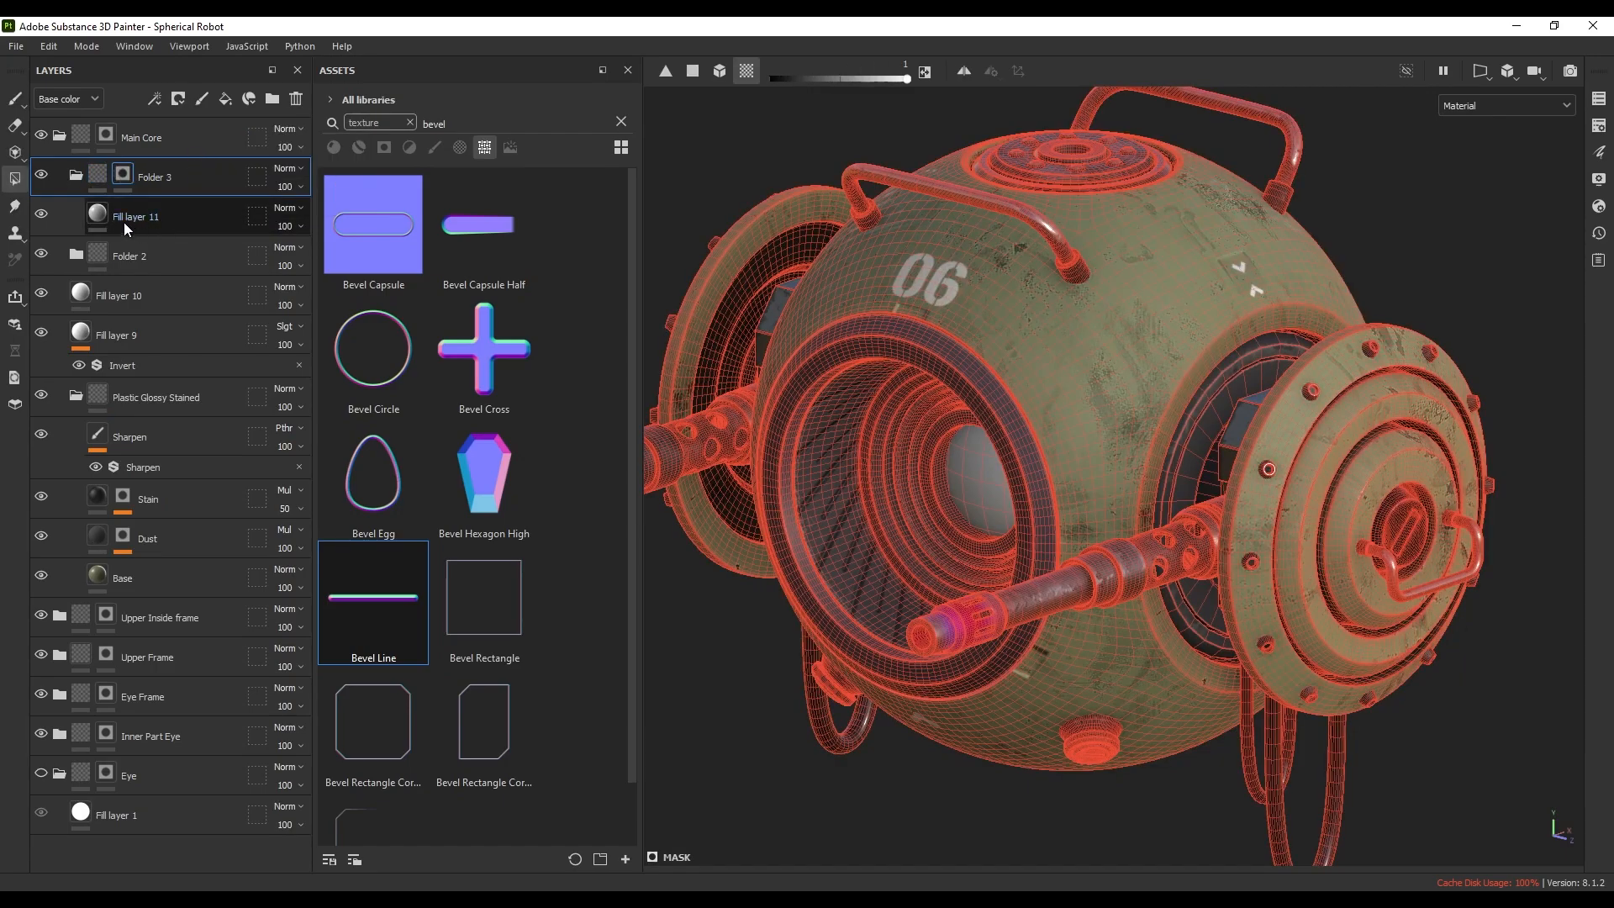
right_click(125, 176)
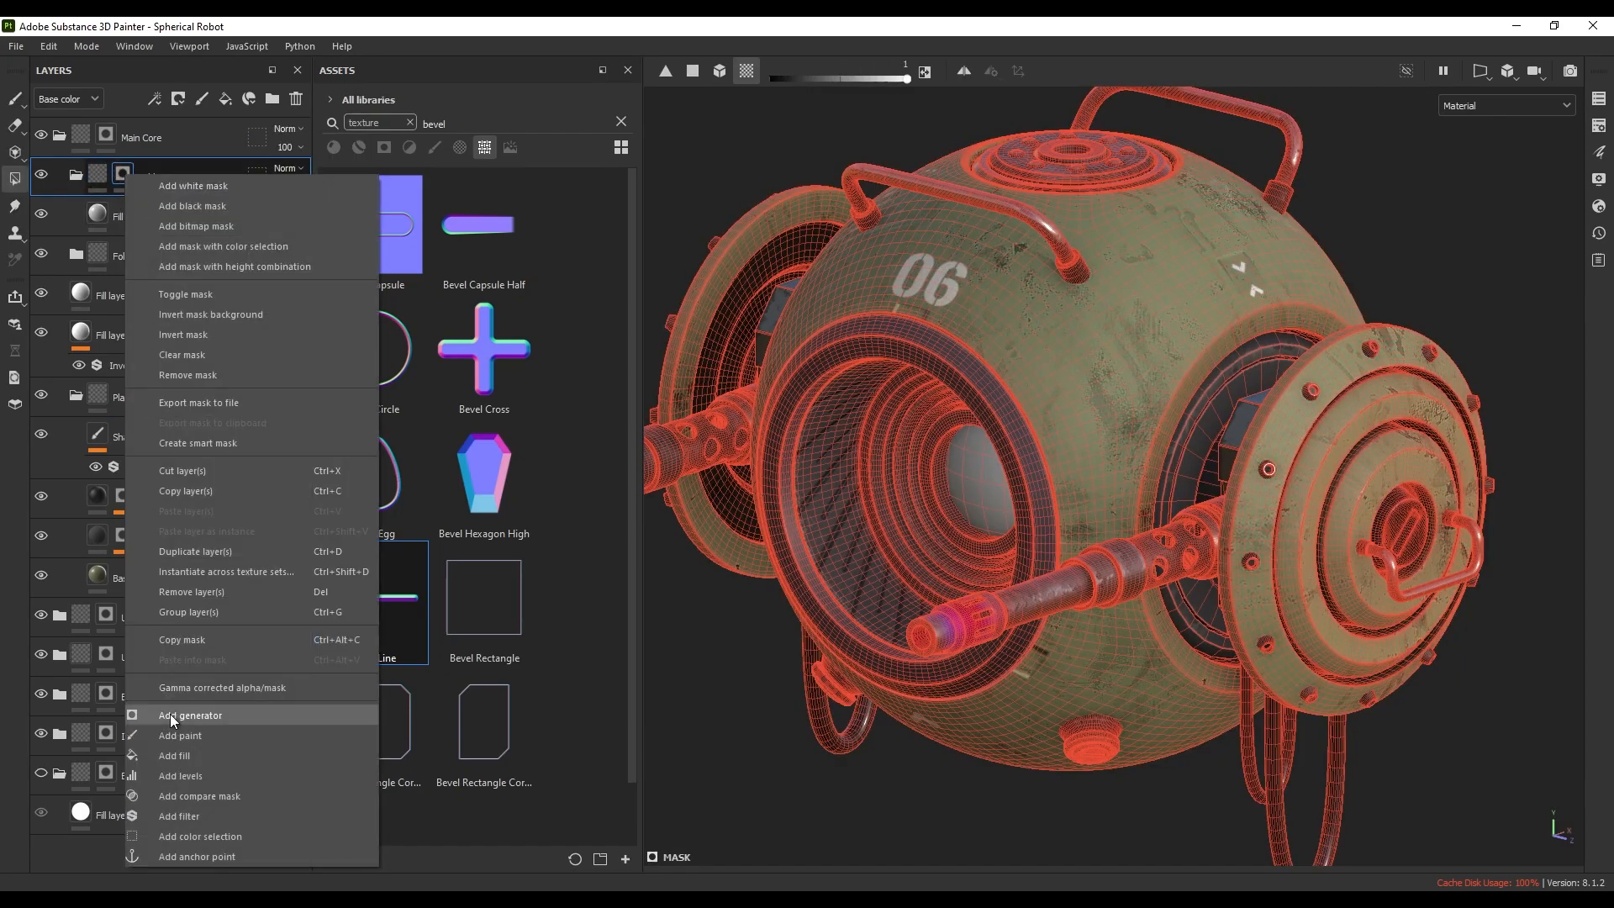
left_click(171, 715)
left_click(1285, 289)
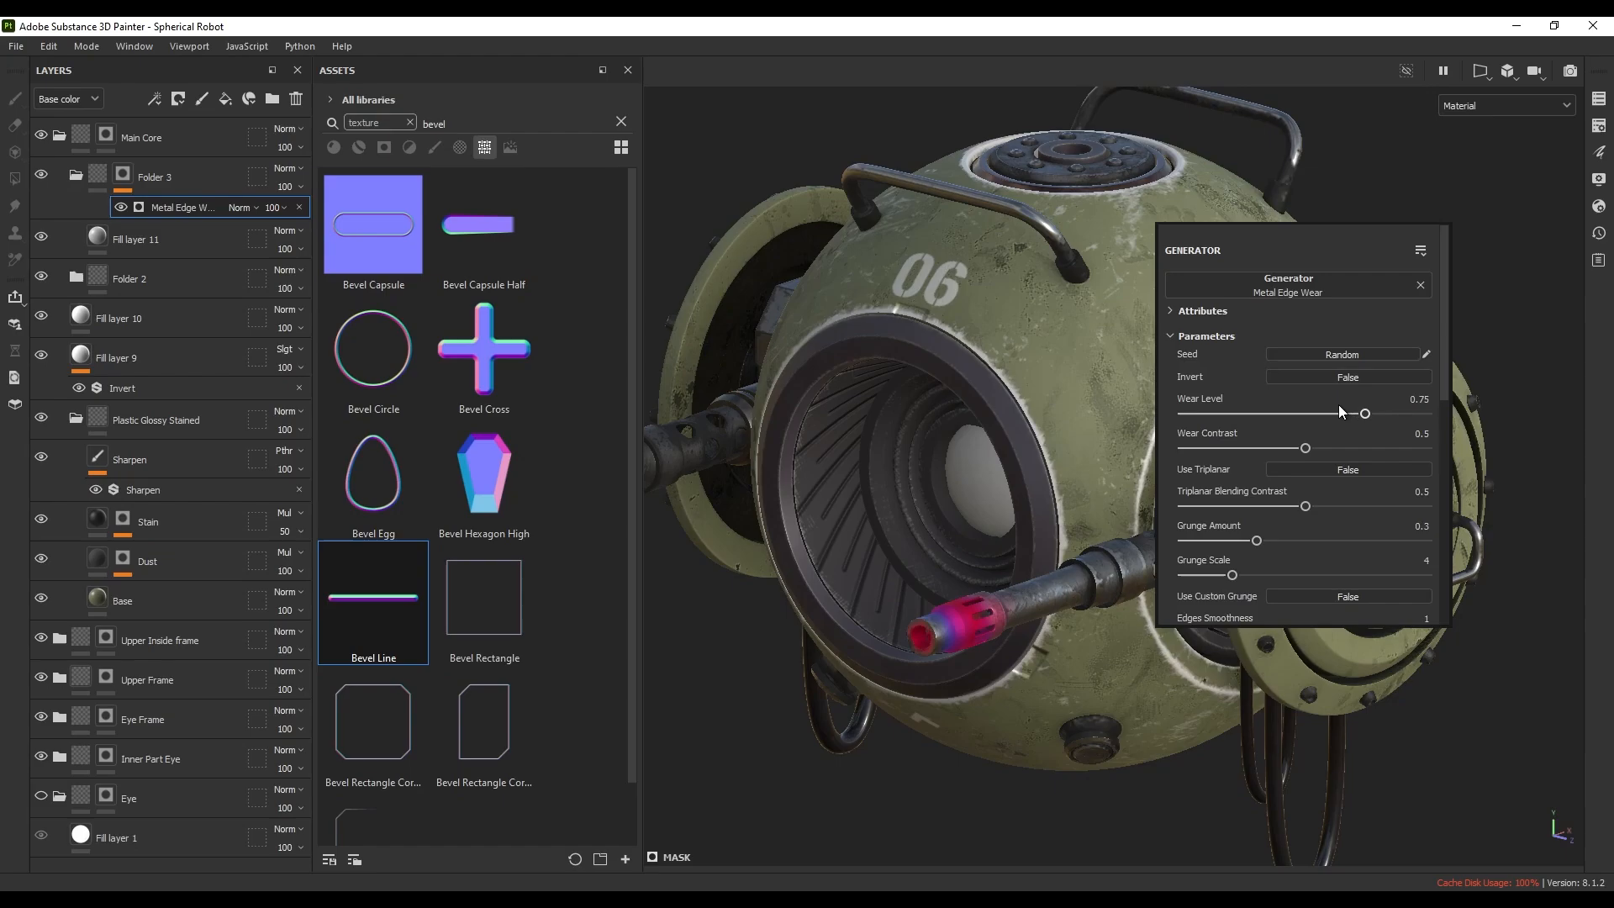
- Set Metal Edge Wear's Wear Level to 0.94, Wear Contrast 0.71, Triplanar Blending Contrast 0.61 and Grunge Amount 0.53, and raise Edges Smoothness
mouse_move(1365, 415)
left_mouse_down()
mouse_move(1429, 418)
mouse_move(1378, 422)
mouse_move(1397, 422)
left_mouse_up()
left_click_drag(1305, 448, 1355, 449)
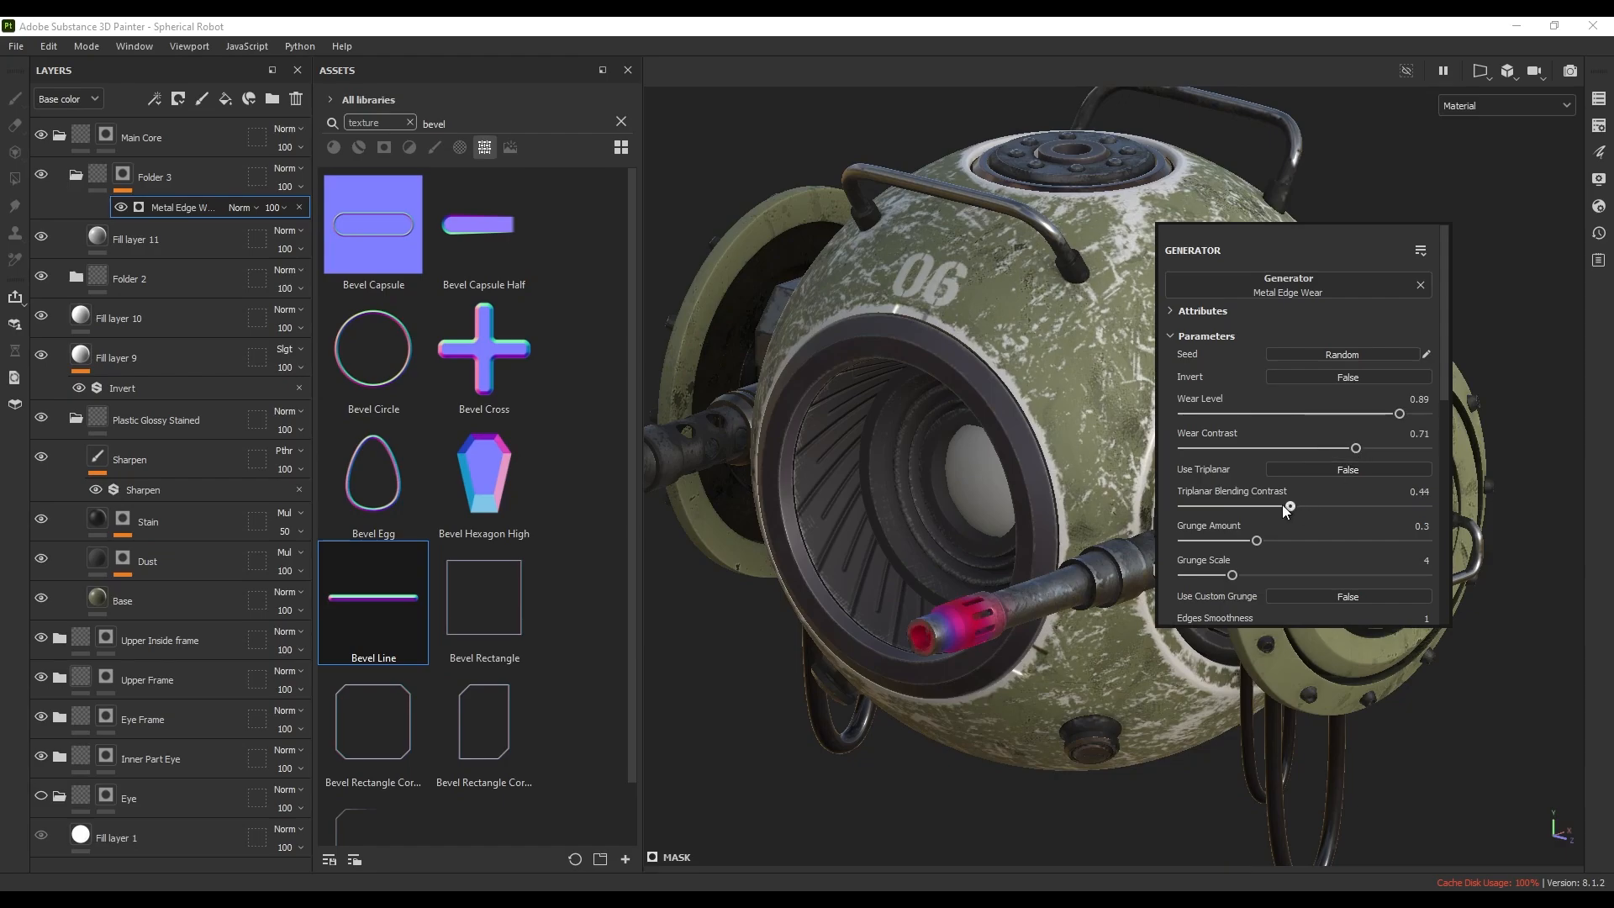
left_click_drag(1287, 507, 1355, 507)
left_click_drag(1256, 542, 1313, 541)
scroll(1260, 505, "down", 3)
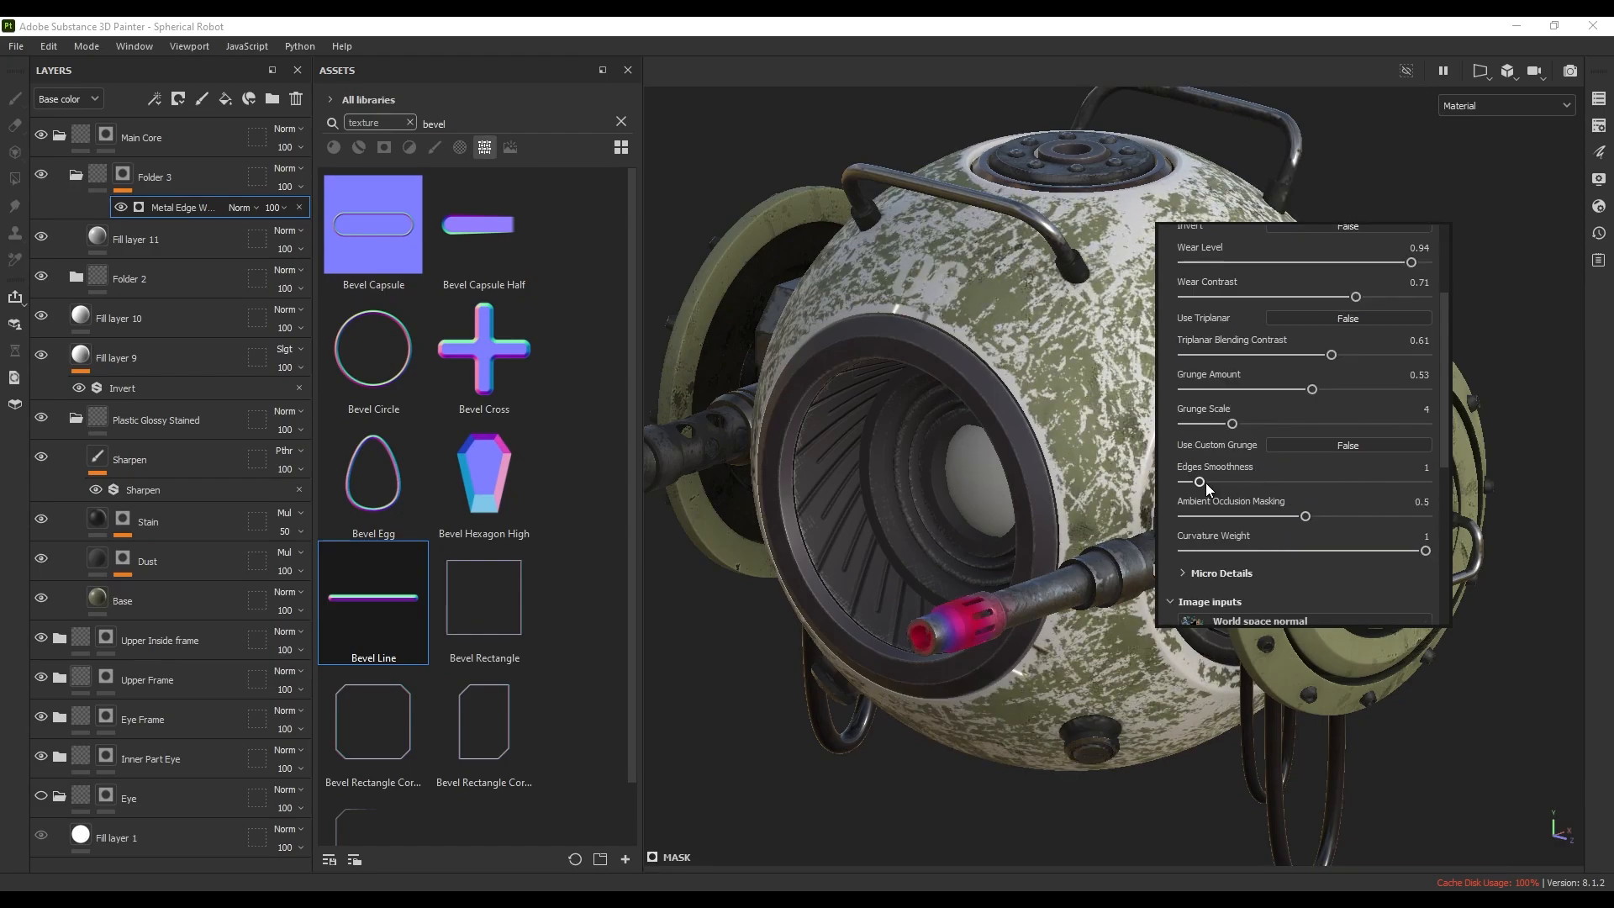
left_click_drag(1206, 482, 1244, 482)
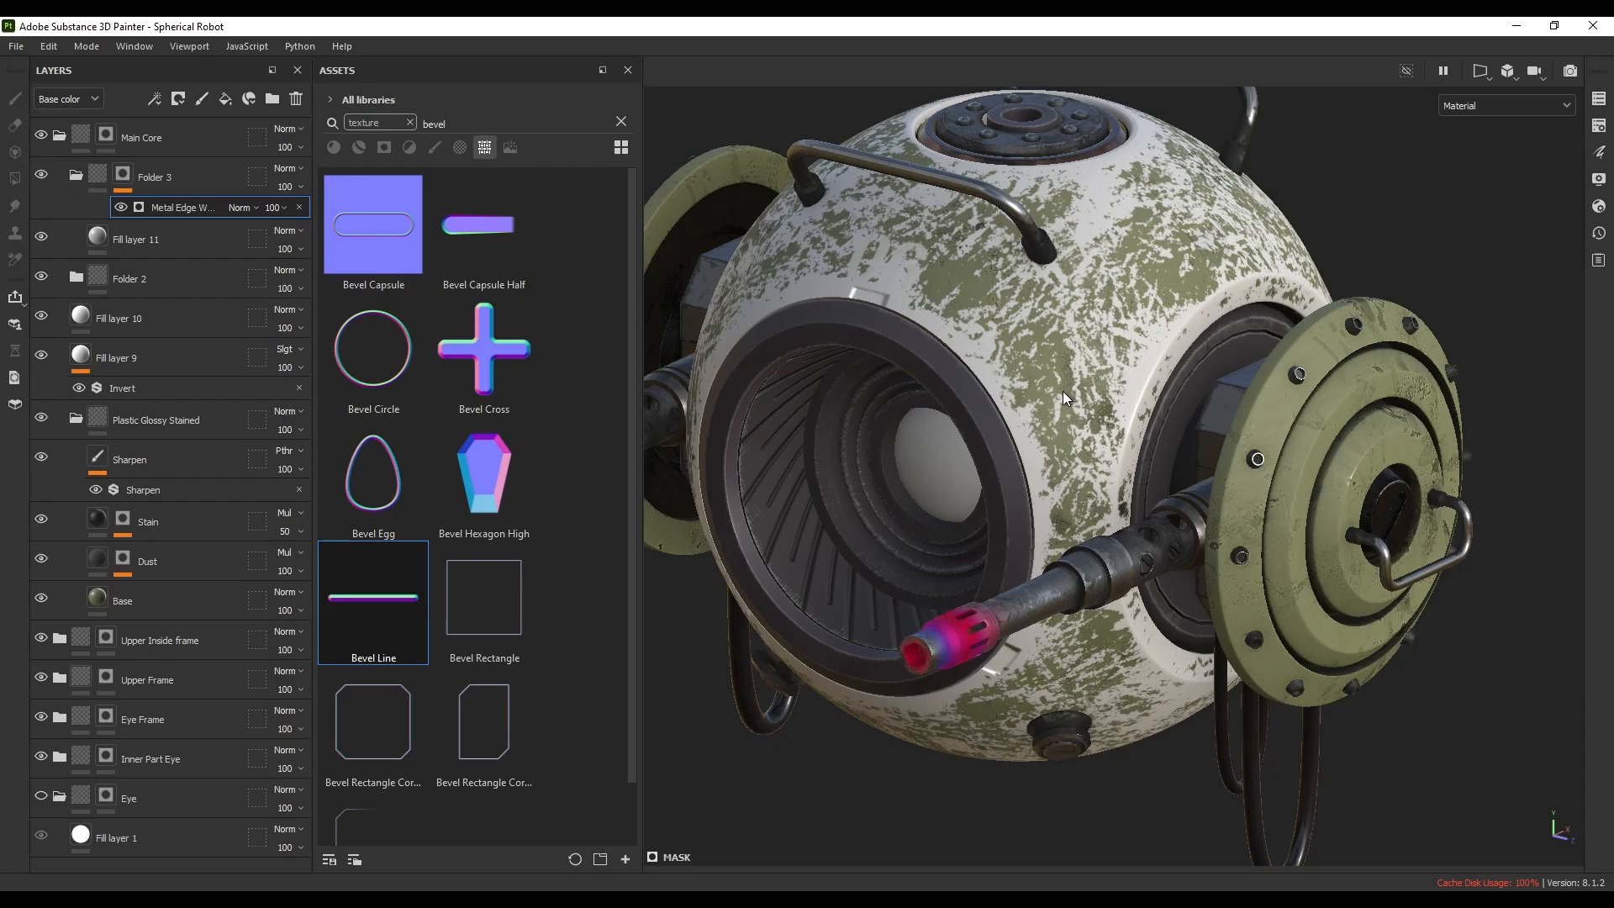
left_click_drag(1062, 391, 1062, 472, "alt")
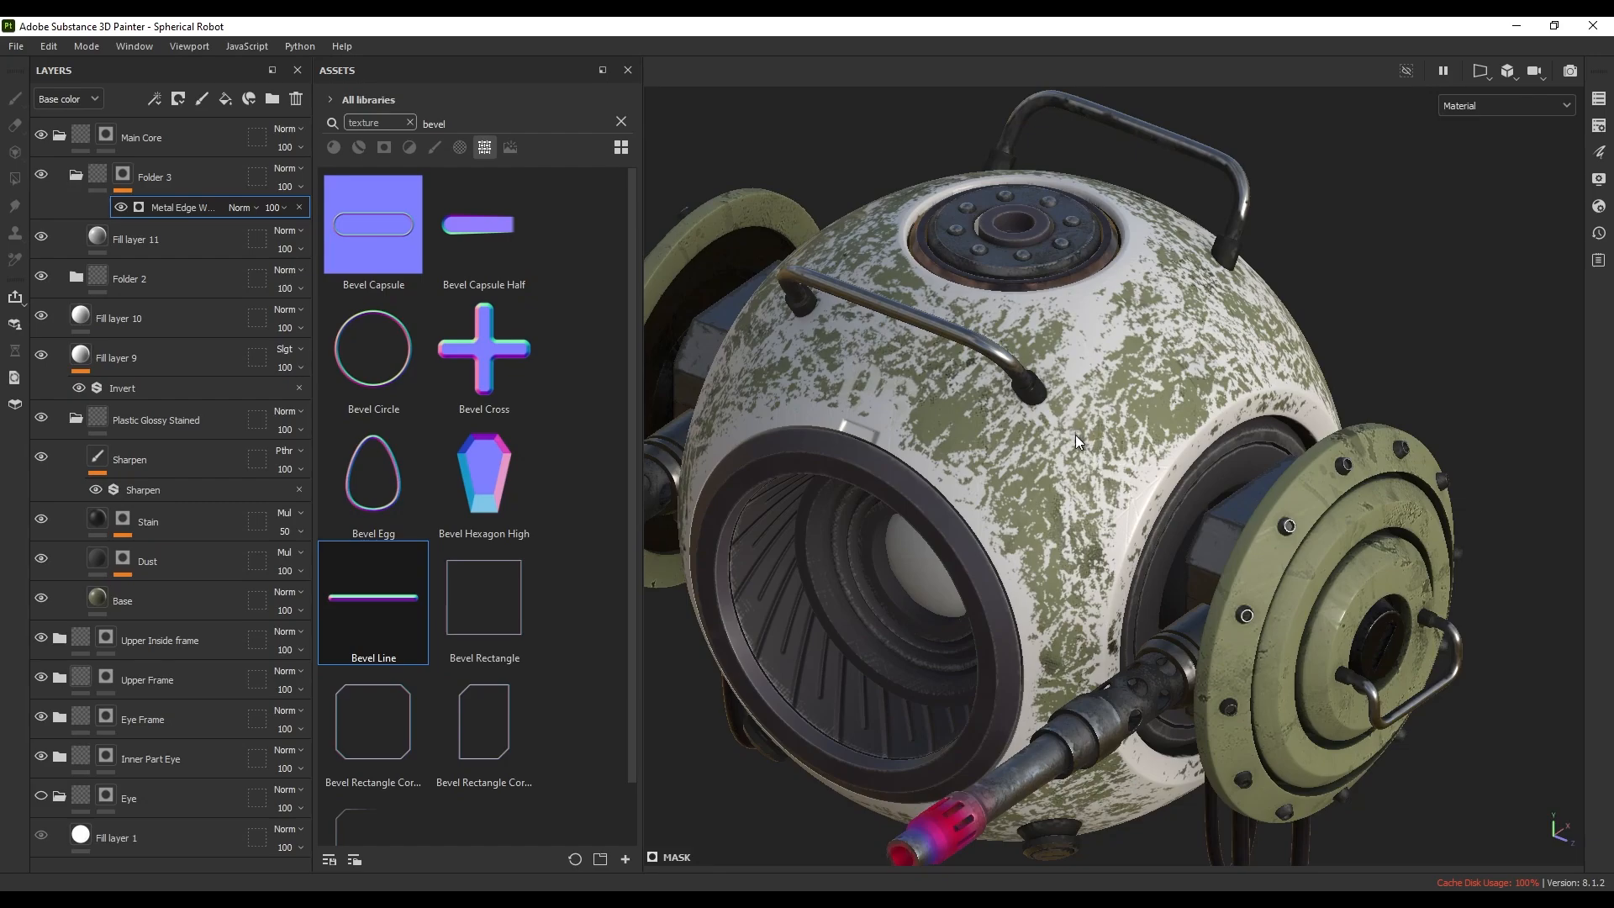
- Add a paint effect above the Metal Edge Wear generator in Folder 3's mask and activate the Paint tool
right_click(127, 177)
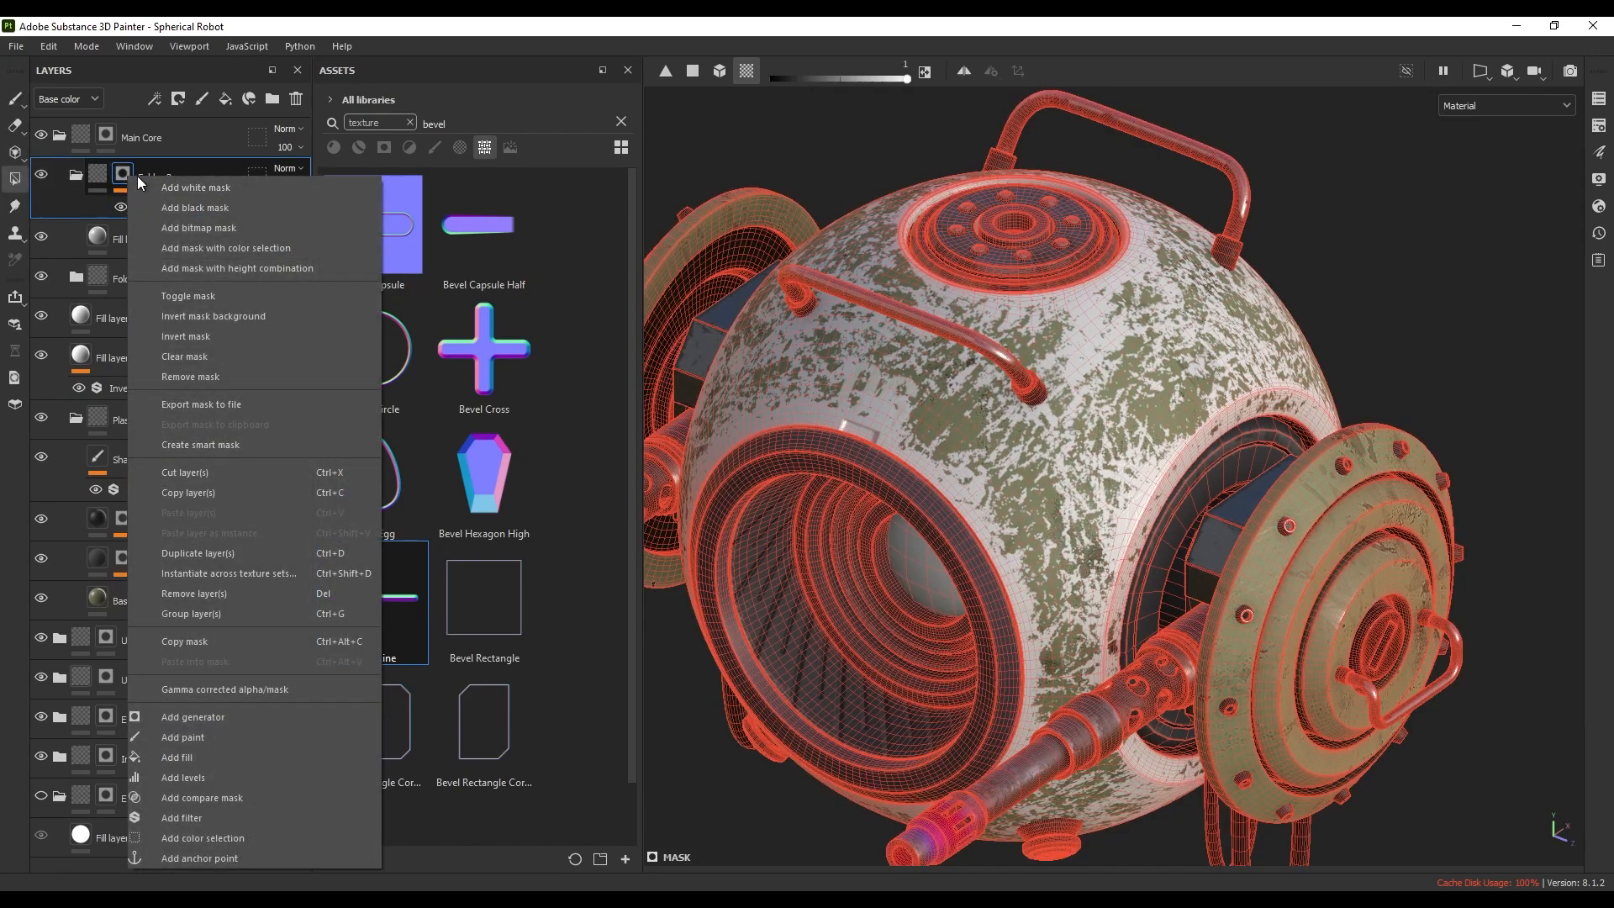
left_click(189, 738)
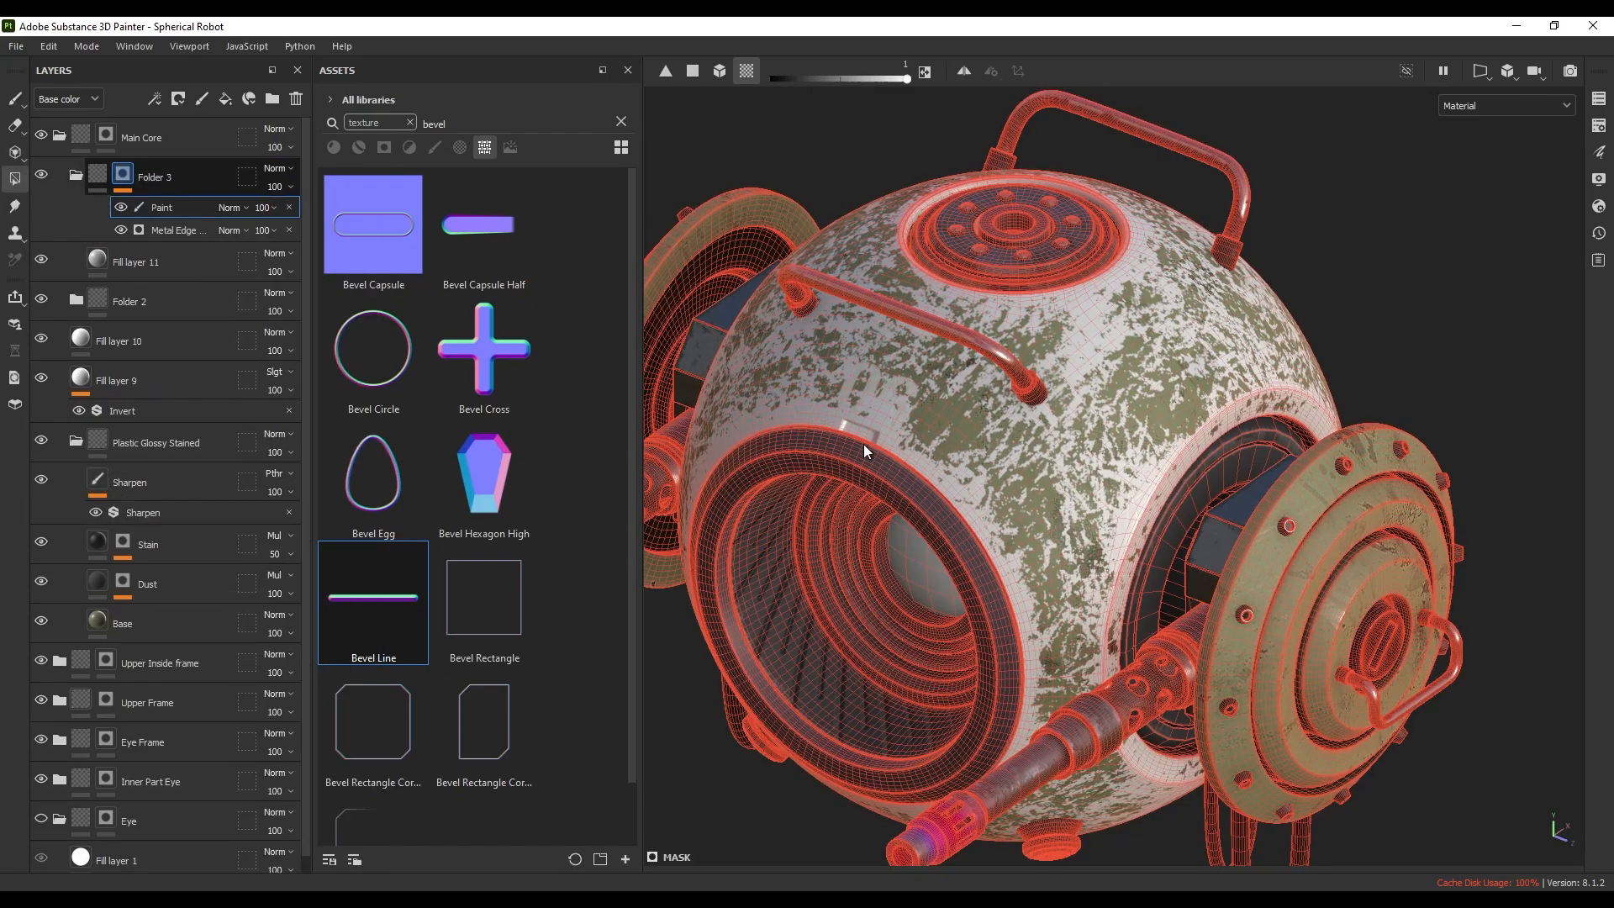
left_click_drag(995, 414, 985, 405, "alt")
right_click(985, 405)
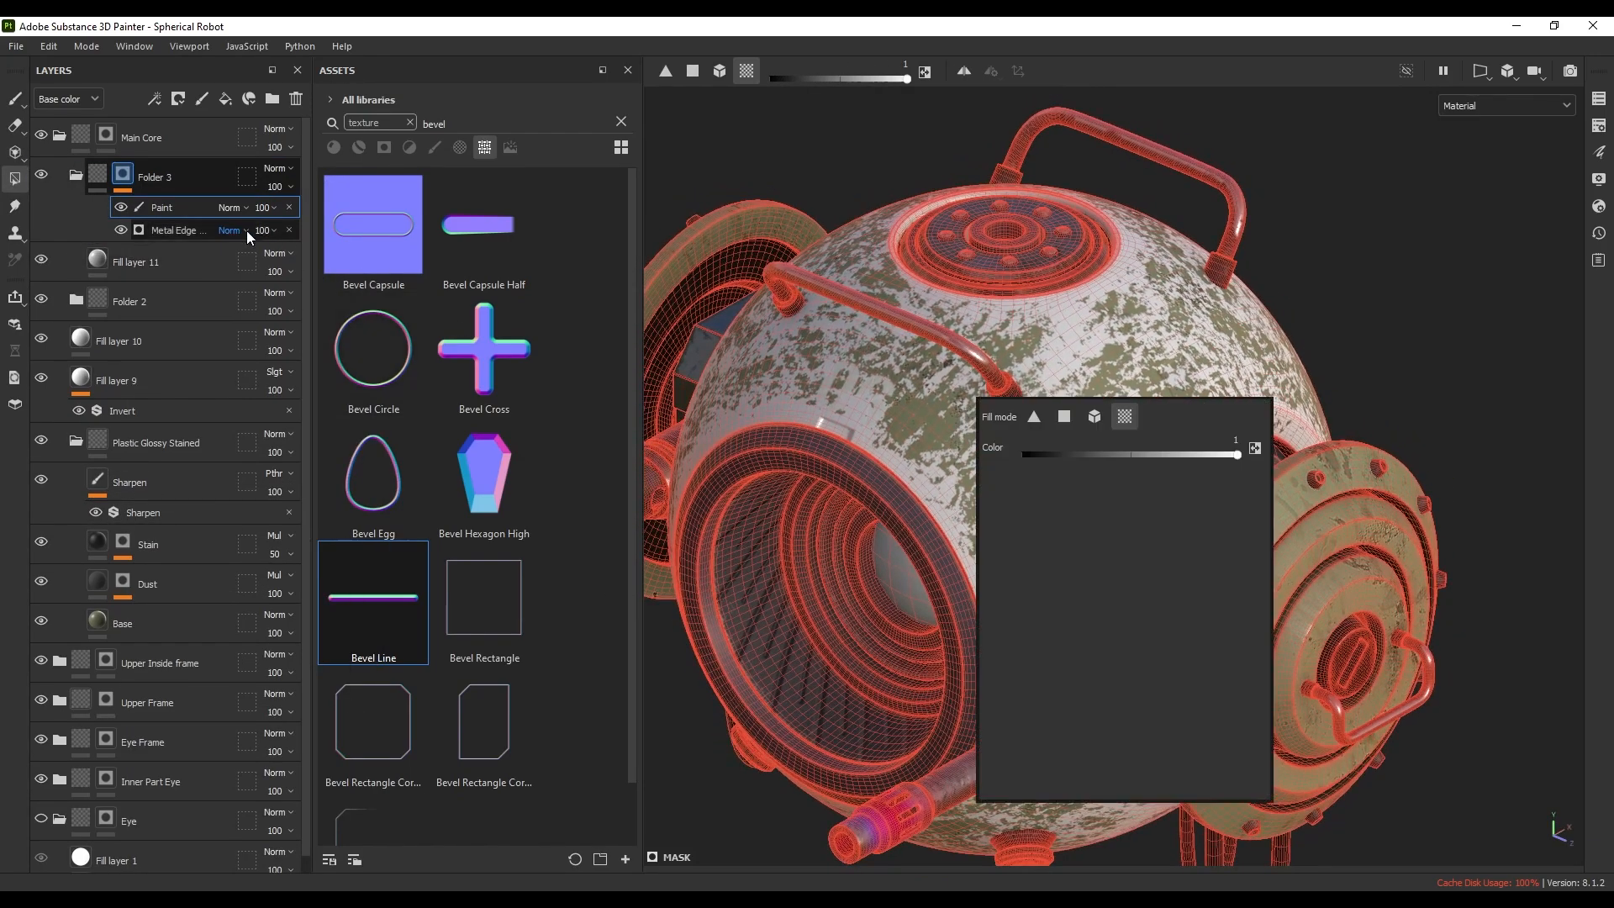
left_click(14, 98)
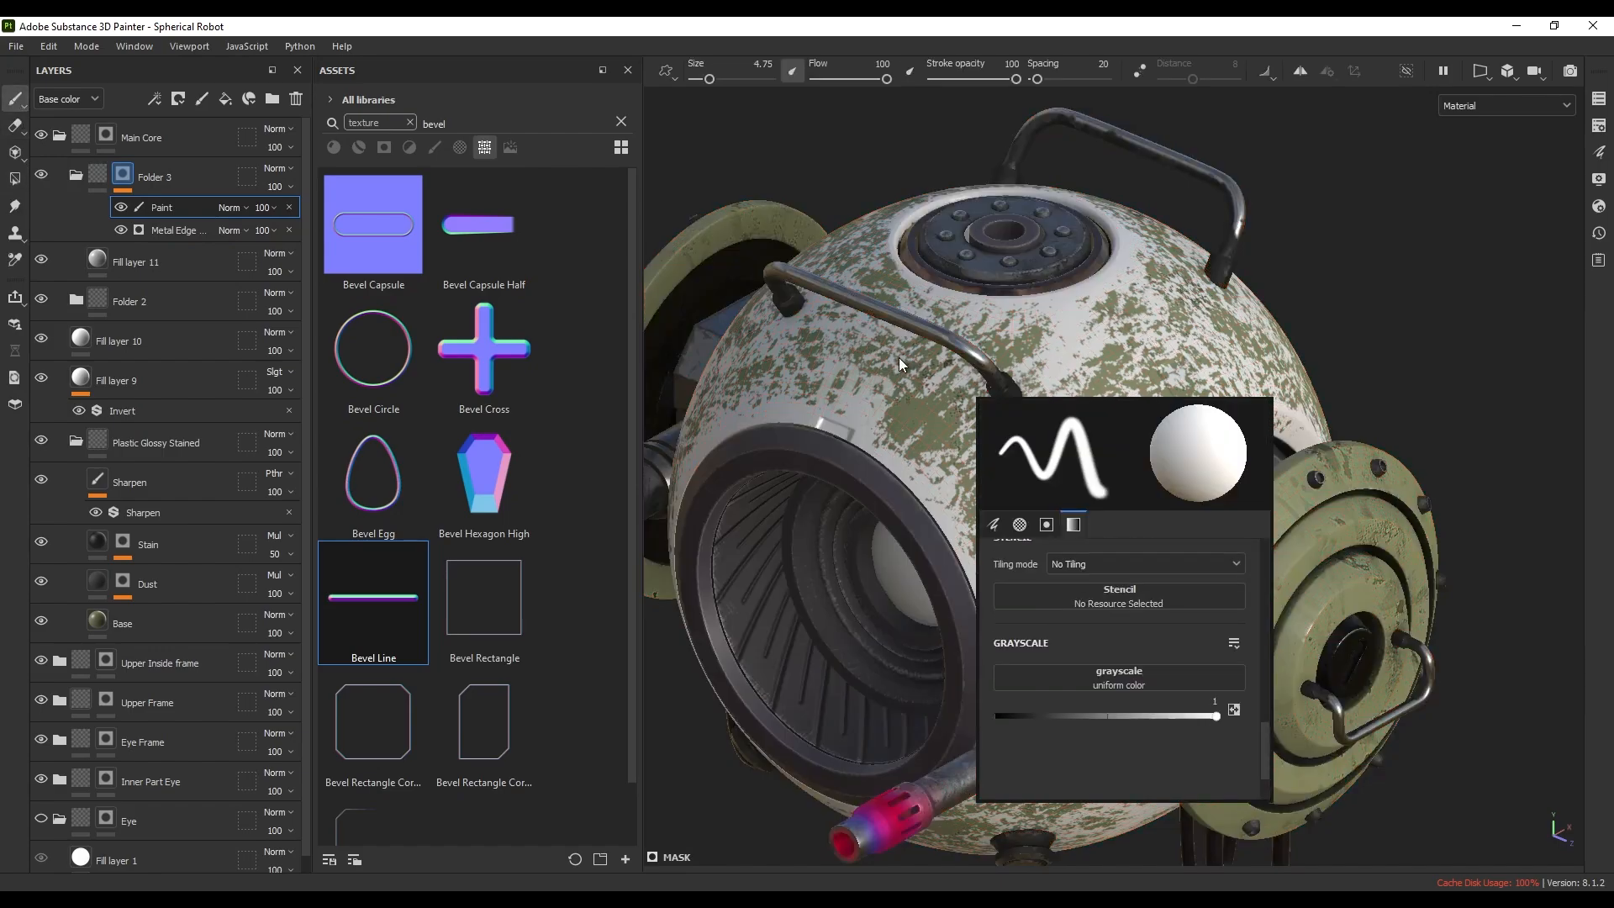
- Enlarge the mask brush to 21.14 while trying strokes over the white wear beside the core's front handle
left_click_drag(899, 357, 866, 351, "alt")
mouse_move(1007, 422)
left_mouse_down()
mouse_move(1055, 399)
mouse_move(1093, 437)
mouse_move(1061, 398)
left_mouse_up()
key("ctrl+z")
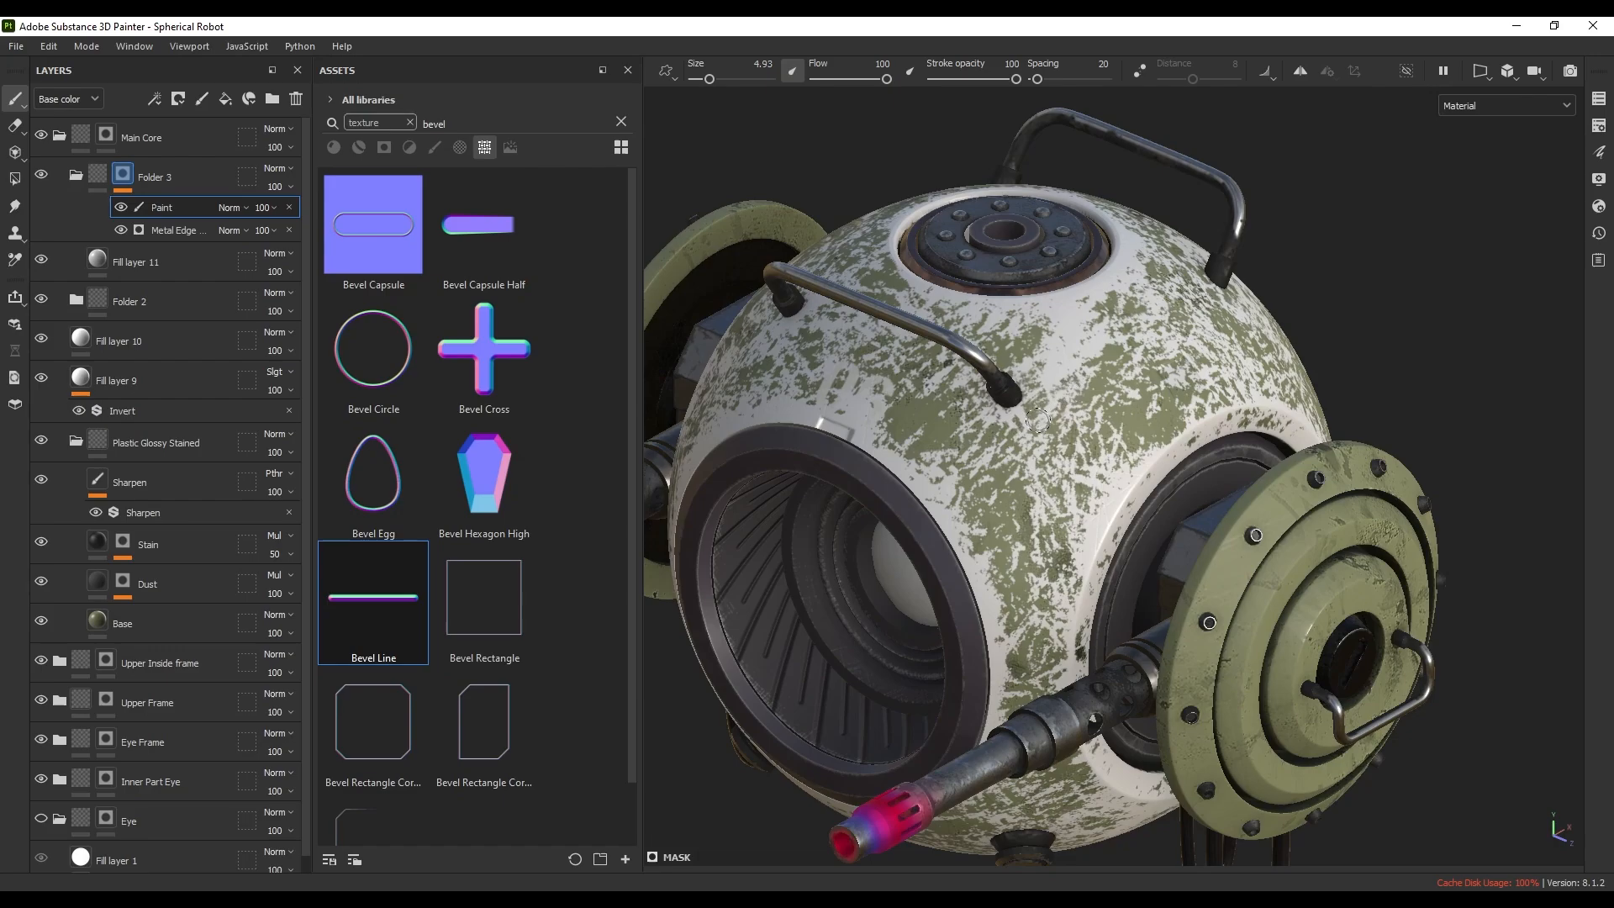
right_click_drag(1042, 419, 1069, 419, "ctrl")
left_click_drag(1013, 411, 1067, 388)
key("ctrl+z")
- Set the mask brush's alpha to Kyle Brush Presets alpha 86
right_click(1050, 410)
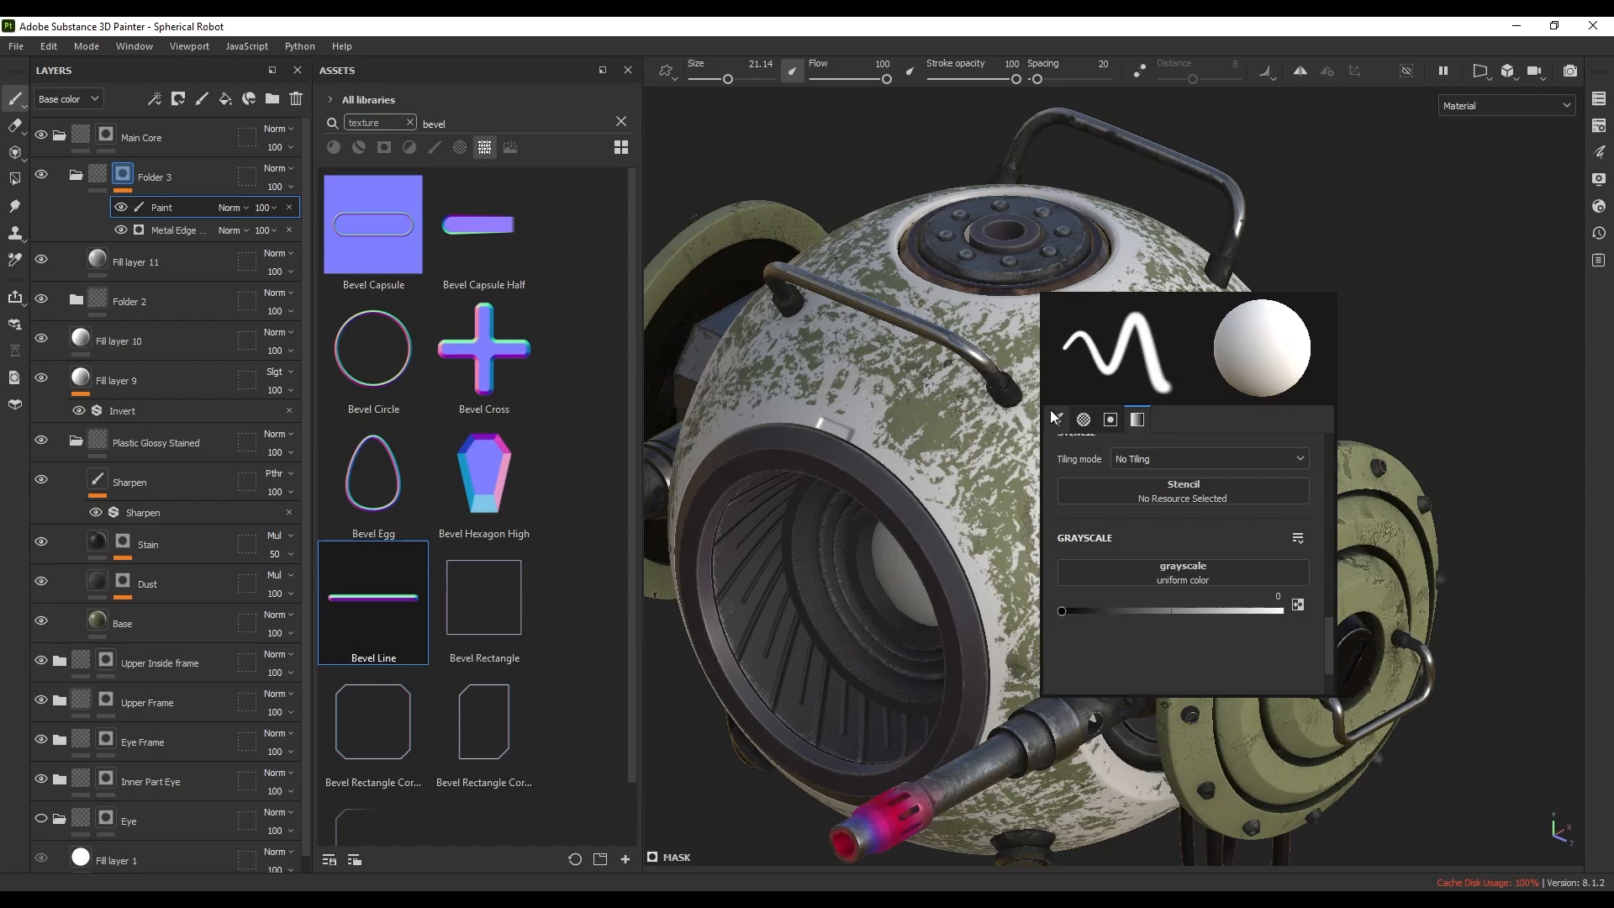
scroll(1173, 527, "up", 5)
left_click(1178, 589)
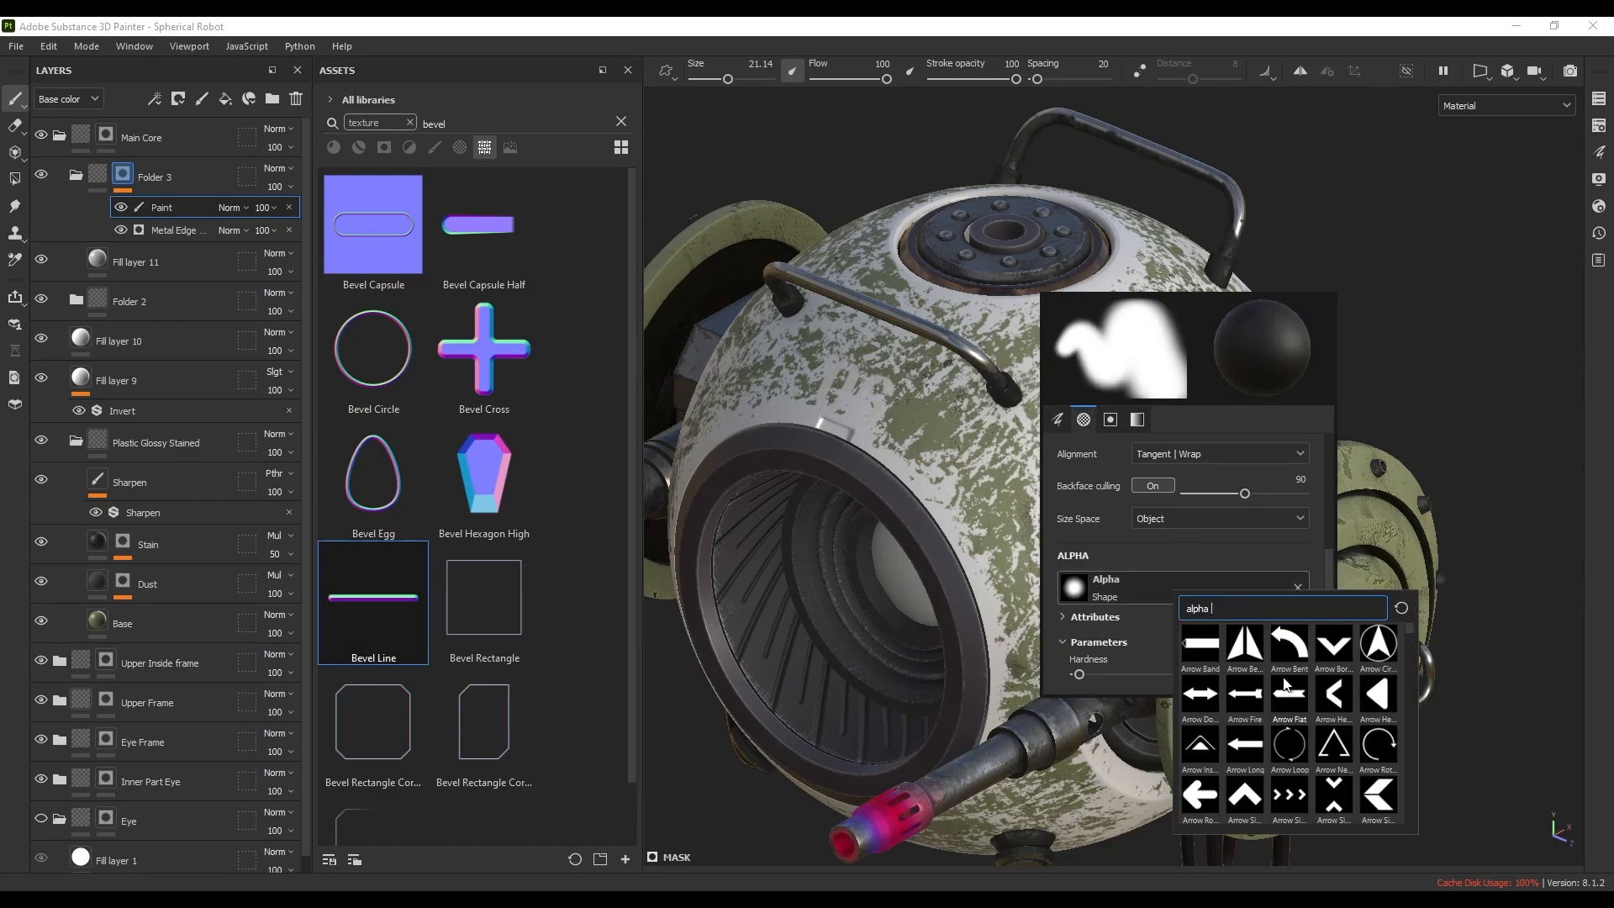
scroll(1281, 681, "down", 5)
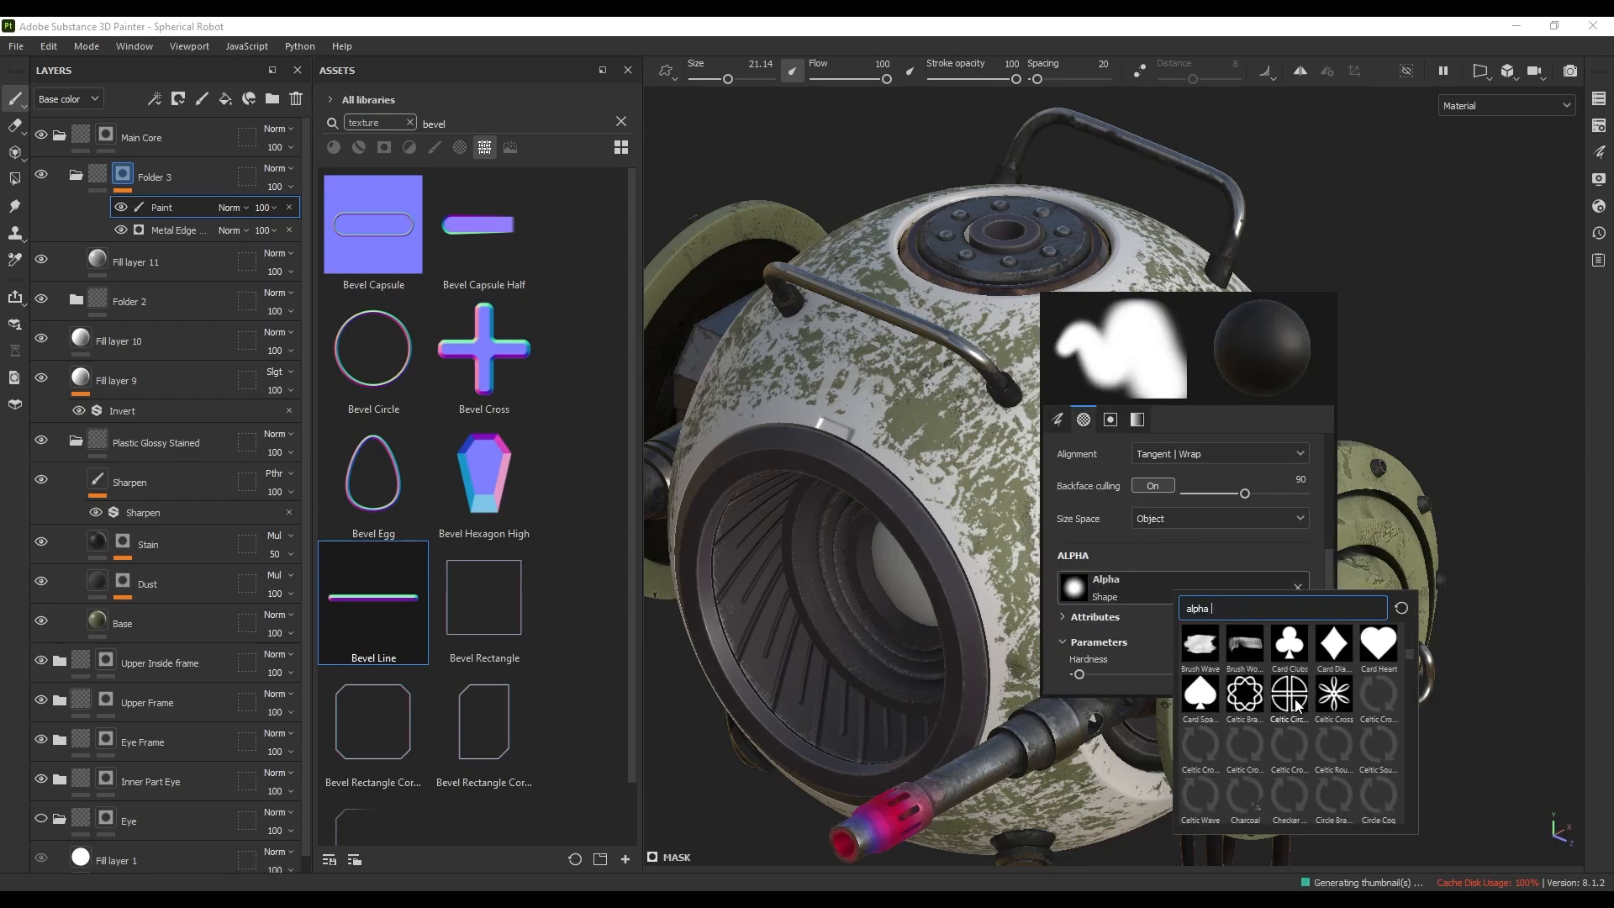
scroll(1299, 723, "down", 5)
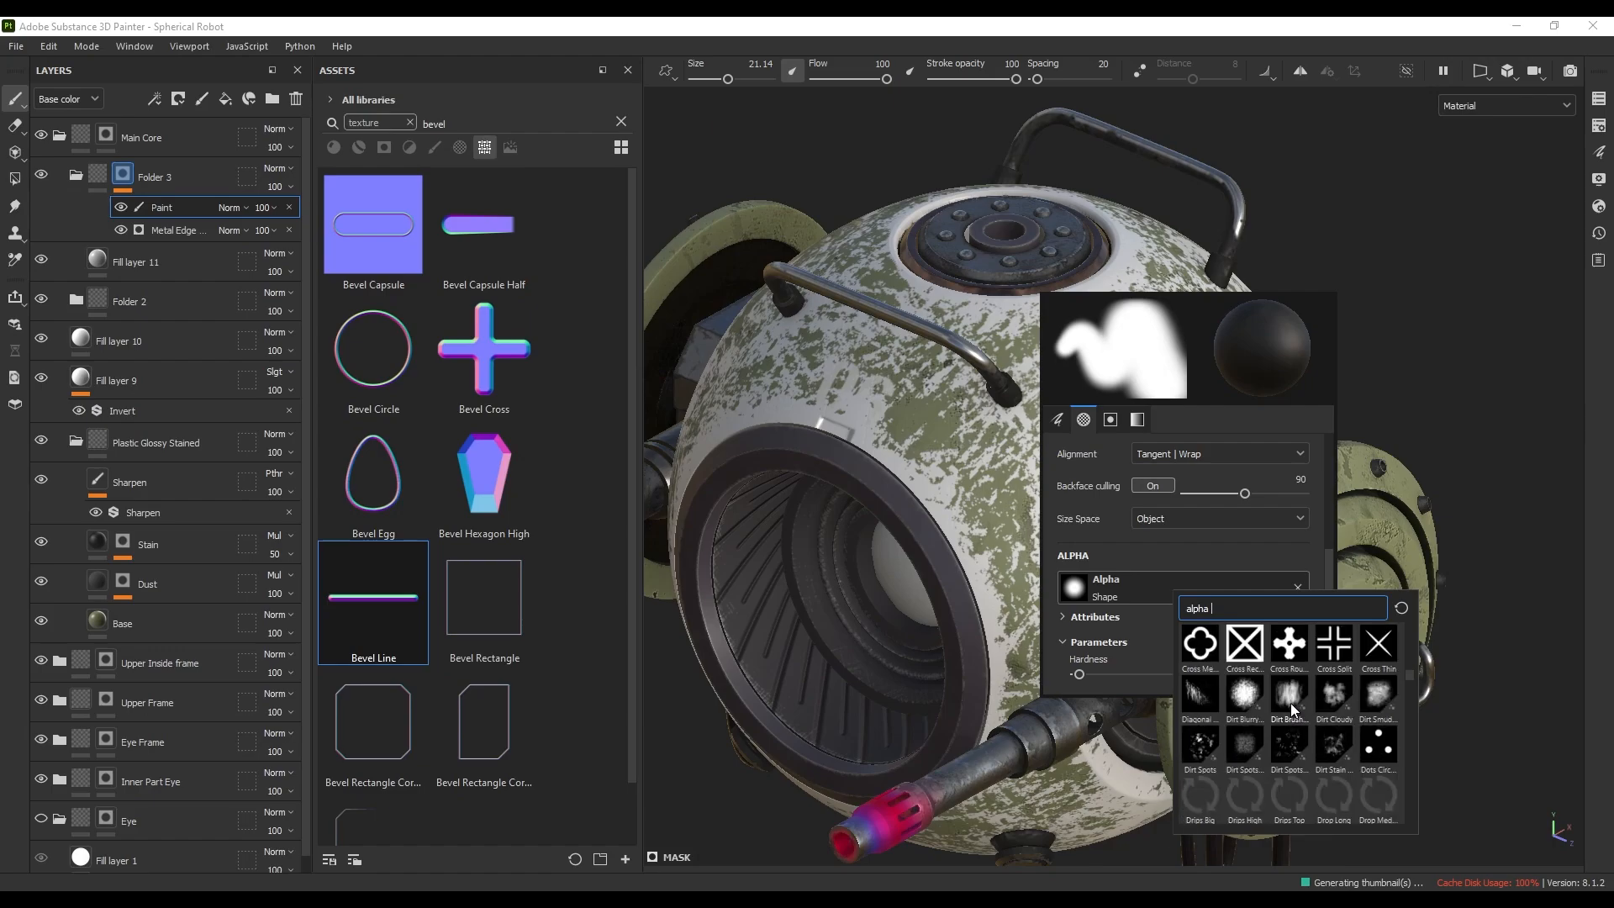
scroll(1292, 709, "down", 10)
left_click(1203, 694)
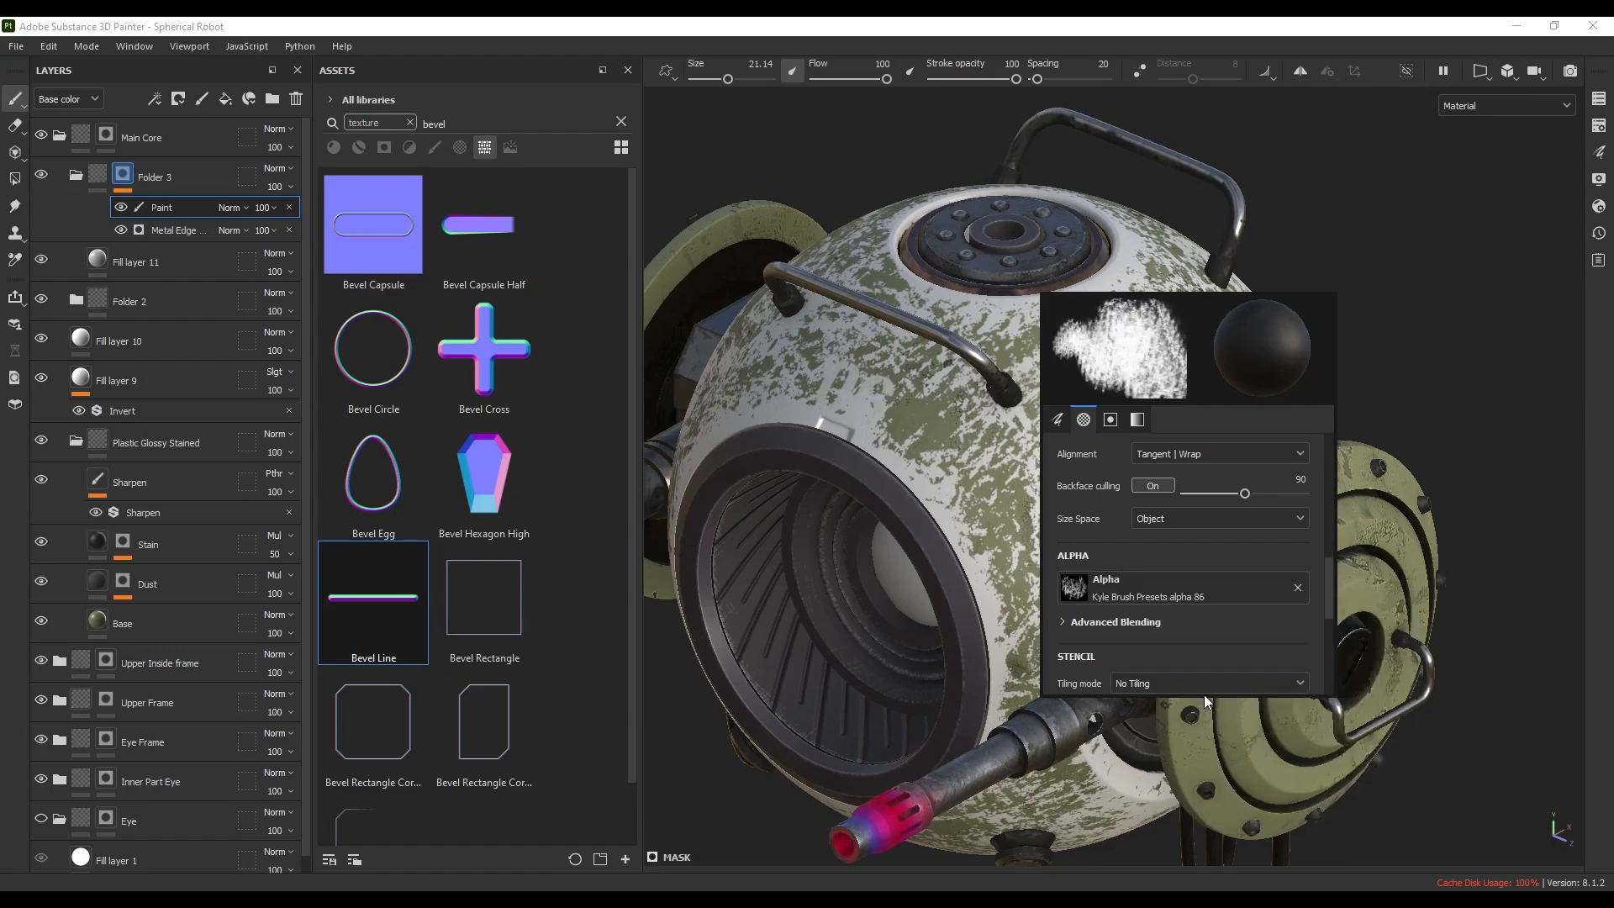
- Erase the white wear around the foot of the core's front handle with the textured brush at size about 26
right_click_drag(1005, 441, 1018, 438, "ctrl")
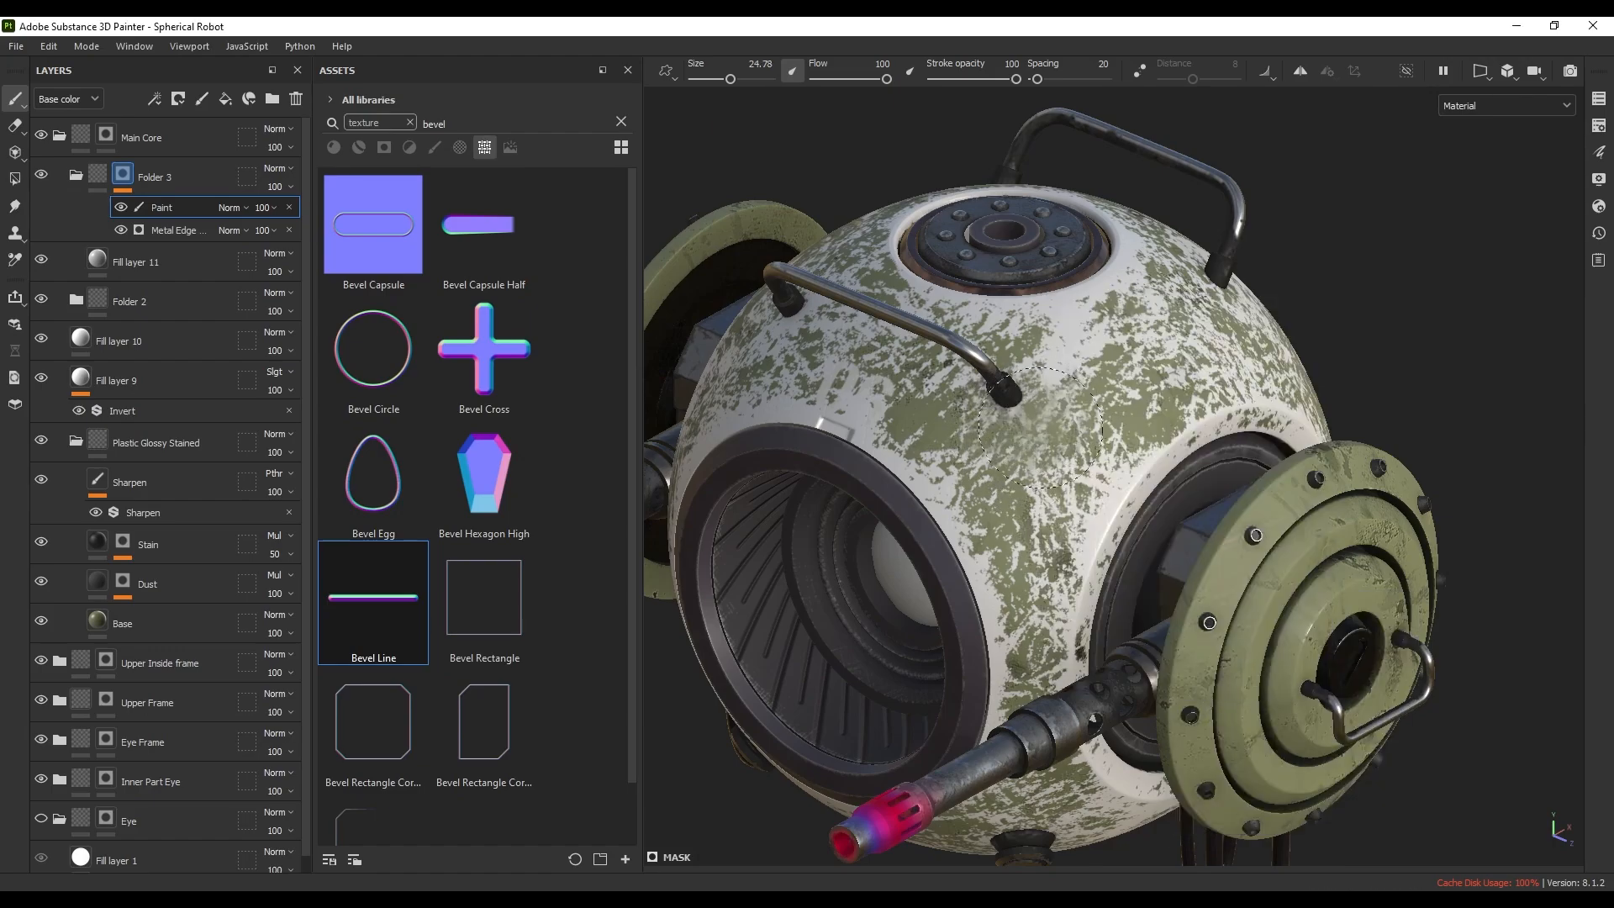
mouse_move(1011, 432)
left_mouse_down()
mouse_move(955, 421)
mouse_move(1108, 377)
left_mouse_up()
right_click_drag(1045, 420, 1062, 419, "ctrl")
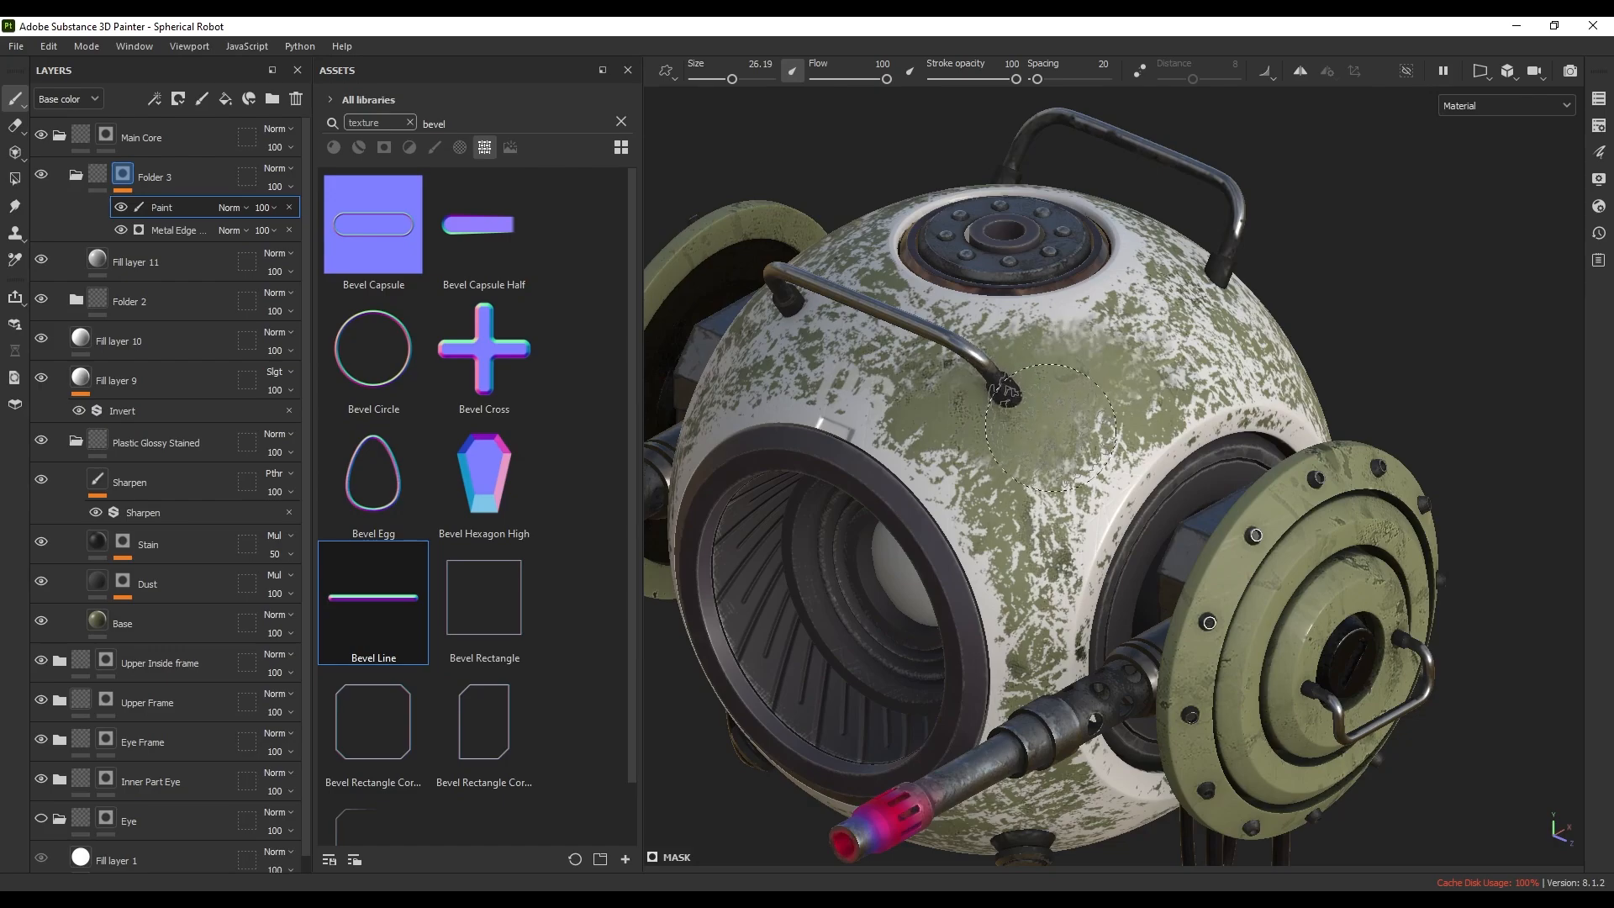
left_click_drag(1066, 395, 979, 468)
left_click_drag(1177, 403, 1022, 479, "alt")
left_click_drag(1038, 345, 1210, 403)
- Erase the white wear between the handles above the side disc and across the bolted core surface, enlarging the brush to 28.3
right_click_drag(1051, 420, 1177, 437, "alt")
right_click_drag(1017, 496, 1005, 499, "ctrl")
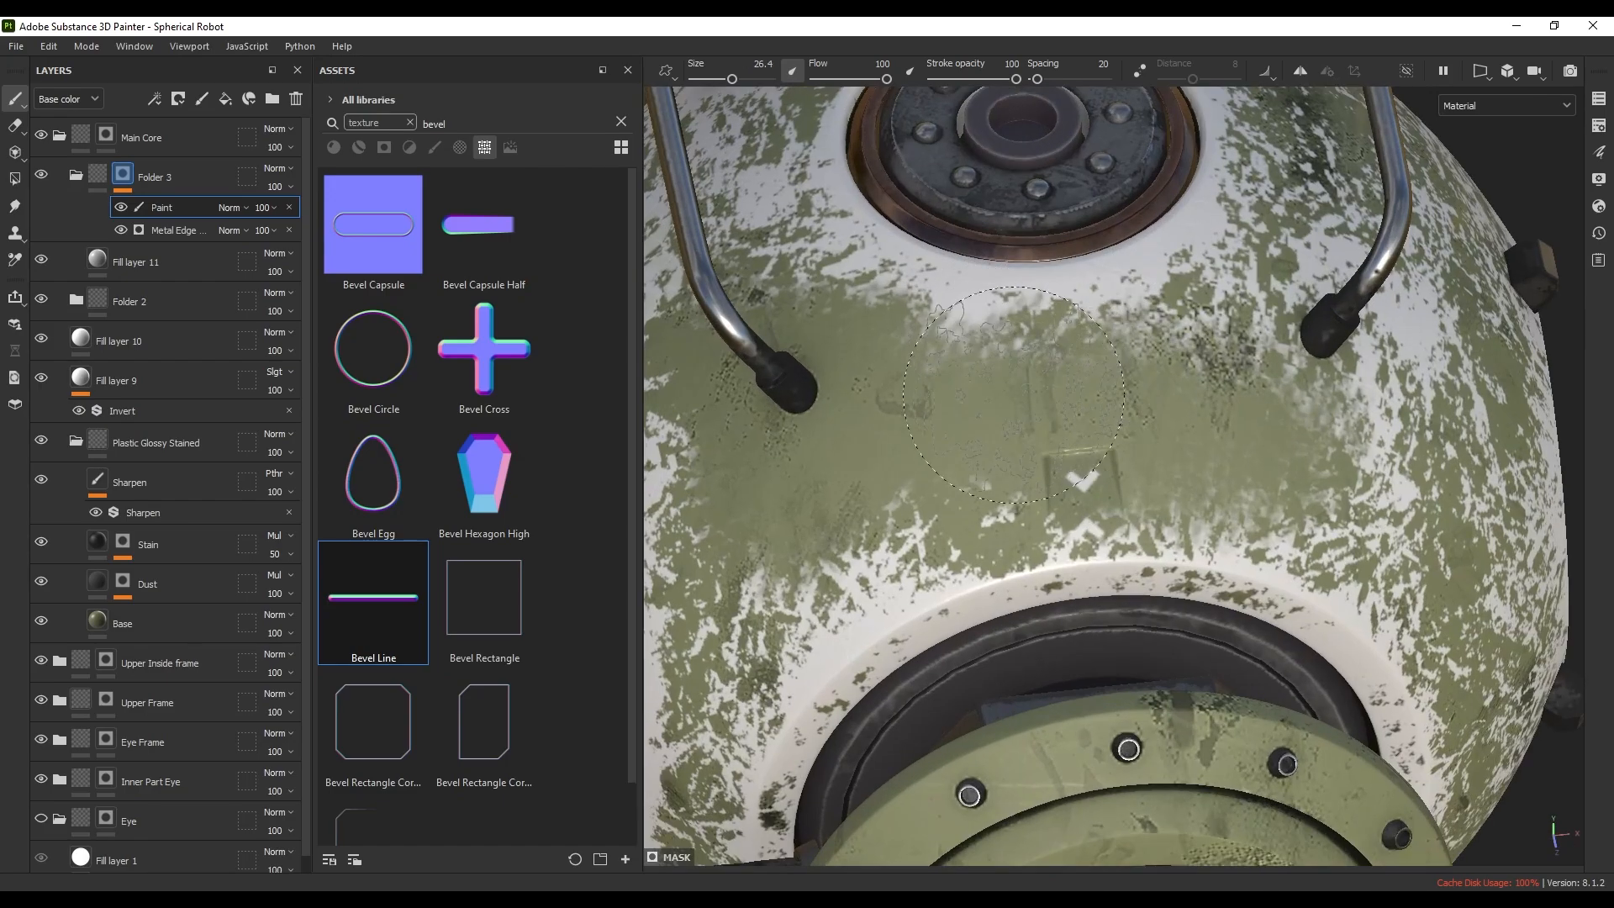
left_click_drag(966, 332, 1122, 340)
mouse_move(1260, 437)
left_mouse_down("alt")
mouse_move(1128, 419)
mouse_move(1181, 548)
mouse_move(1160, 445)
mouse_move(1185, 344)
mouse_move(1227, 332)
left_mouse_up("alt")
mouse_move(946, 445)
left_mouse_down()
mouse_move(922, 662)
mouse_move(992, 471)
left_mouse_up()
right_click_drag(992, 471, 1008, 458, "ctrl")
left_click_drag(1009, 458, 980, 638)
left_click_drag(959, 278, 949, 369, "alt+shift")
right_click_drag(949, 370, 931, 368, "ctrl")
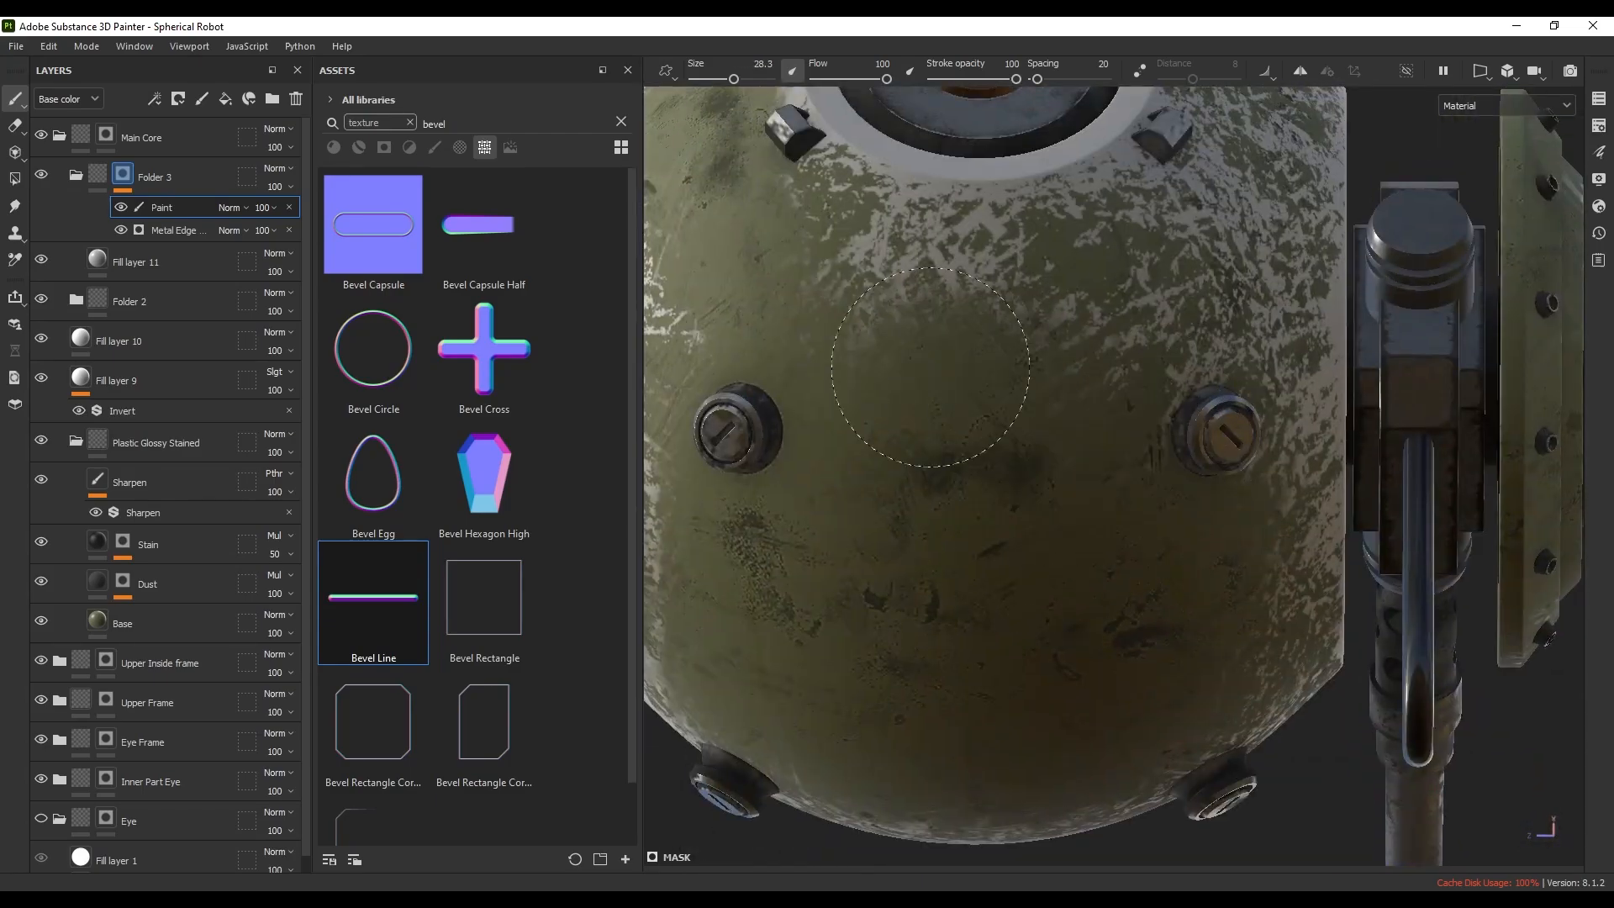
- Reduce the brush to between 11.84 and 15.86 and erase the wear between the side disc and eye opening, down to the lower bolts
mouse_move(890, 319)
left_mouse_down("alt")
mouse_move(1021, 395)
mouse_move(1336, 328)
mouse_move(1151, 294)
left_mouse_up("alt")
left_click_drag(1152, 294, 1118, 337, "alt")
right_click_drag(1118, 336, 1152, 362, "alt")
right_click_drag(1152, 361, 1118, 361, "ctrl")
left_click_drag(1118, 403, 1059, 387, "alt+shift")
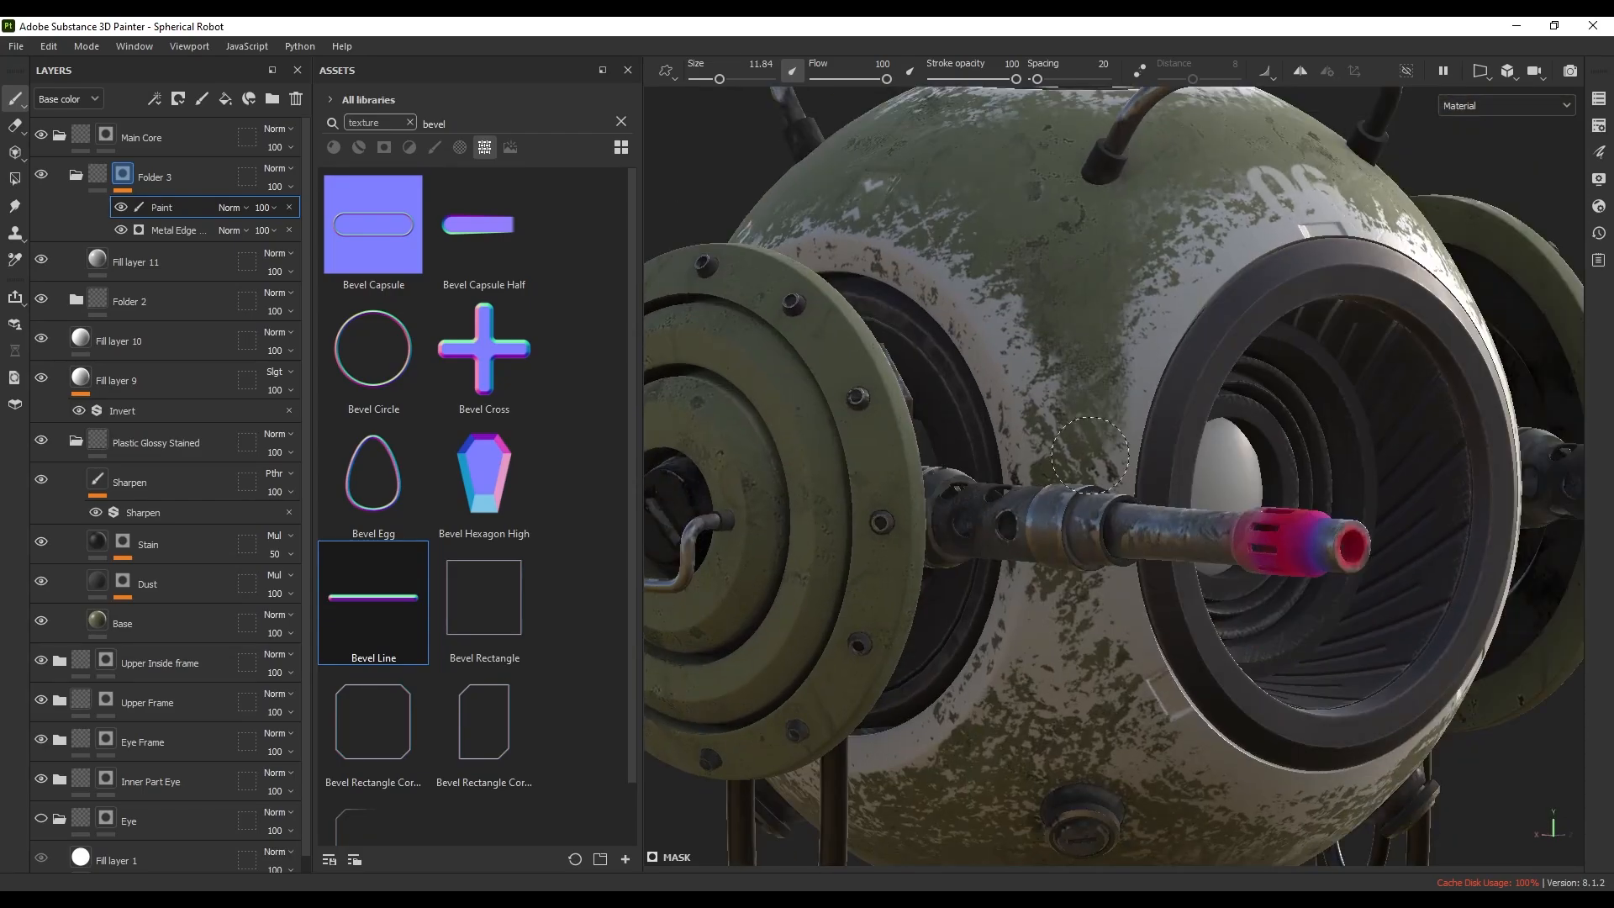
left_click_drag(1101, 470, 1108, 346, "alt")
left_click_drag(1118, 504, 1232, 386, "alt")
right_click_drag(1157, 616, 1171, 616, "ctrl")
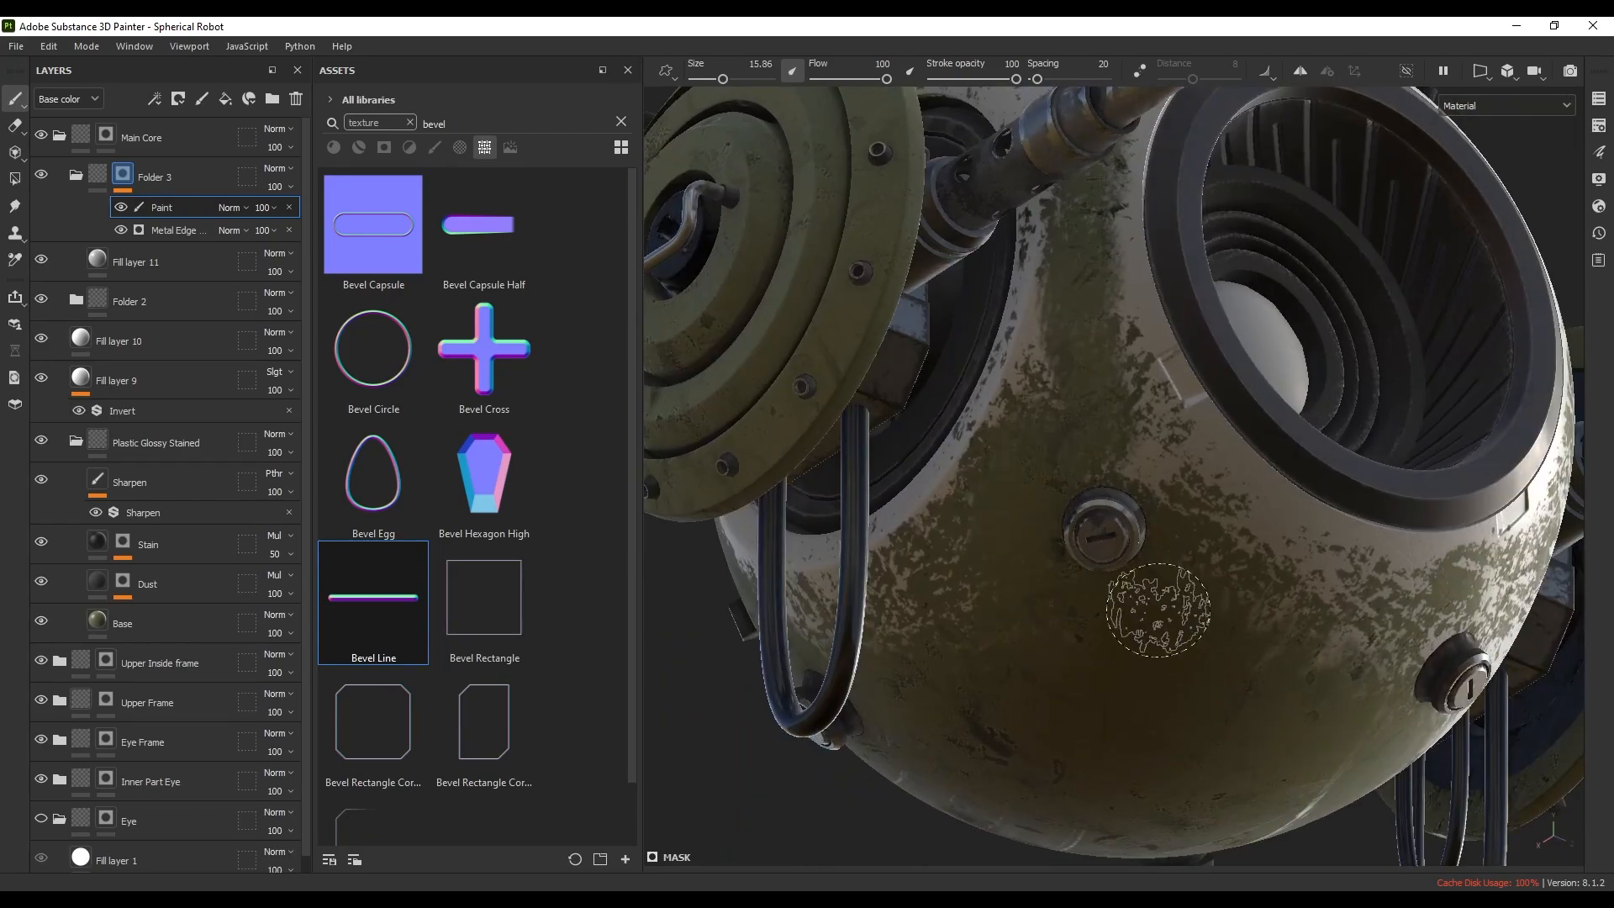
- Reduce the brush to 9.87 and clear more white wear from the core's front surfaces around the eye opening
mouse_move(1156, 616)
left_mouse_down("alt")
mouse_move(928, 390)
mouse_move(941, 341)
mouse_move(967, 411)
left_mouse_up("alt")
right_click_drag(967, 411, 944, 412, "ctrl")
mouse_move(992, 252)
left_mouse_down("alt")
mouse_move(1044, 373)
mouse_move(1054, 295)
mouse_move(1060, 337)
left_mouse_up("alt")
right_click_drag(1061, 336, 975, 370, "alt")
left_click_drag(975, 370, 1009, 379, "alt")
right_click_drag(1008, 378, 1059, 361, "alt")
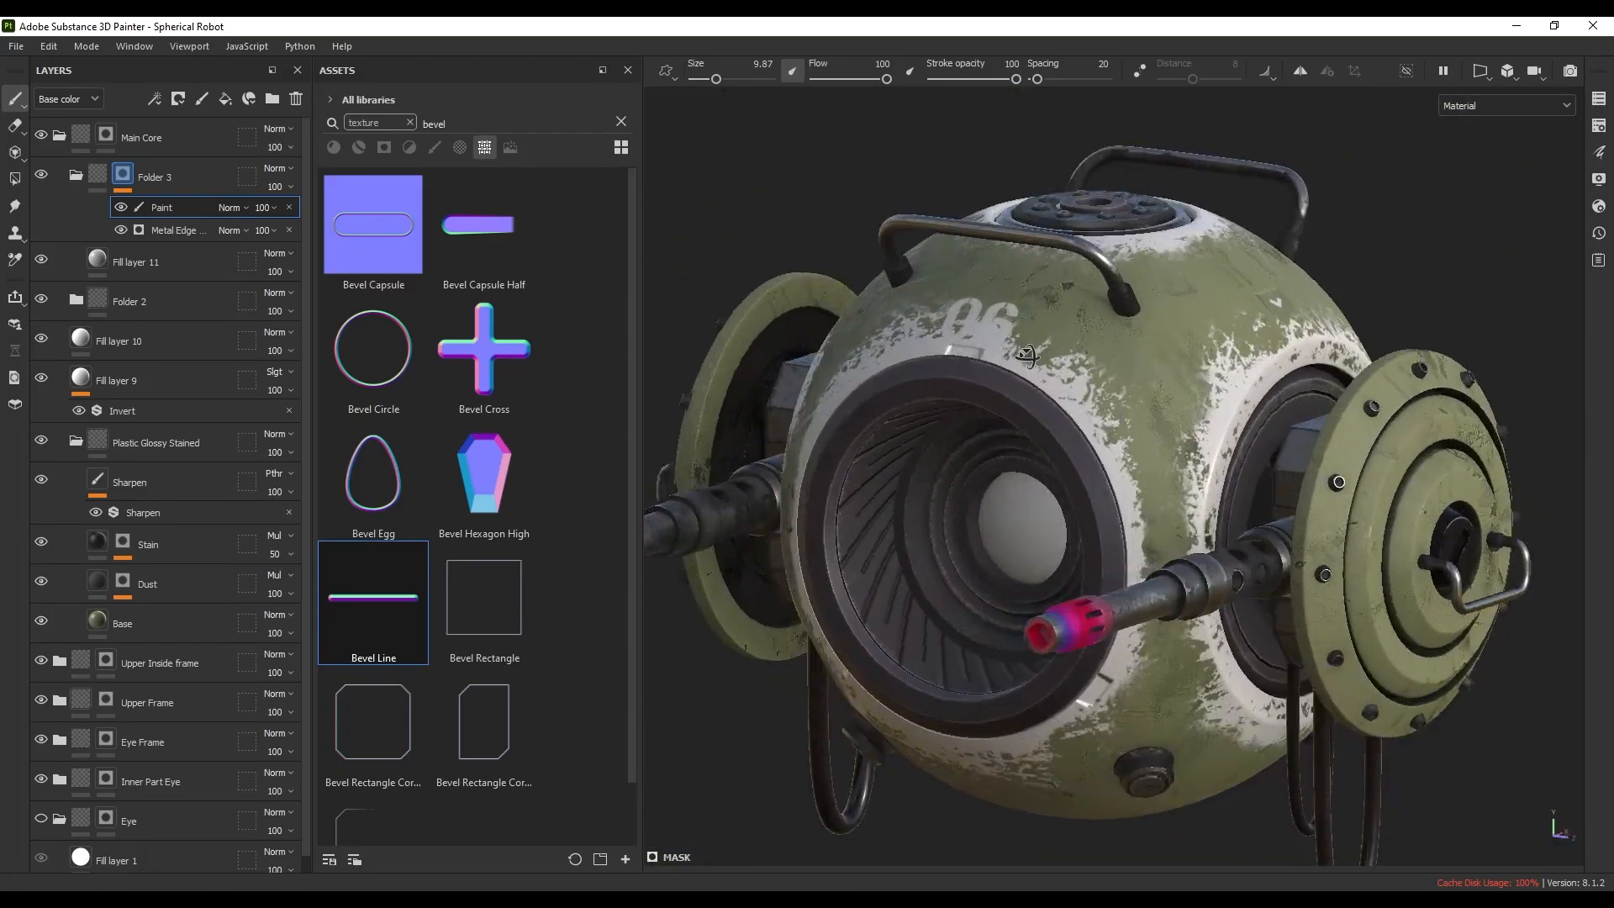
- Erase the white wear around the 06 marking above the eye with the brush at size 13.11
left_click_drag(841, 336, 902, 390, "alt")
right_click_drag(901, 391, 824, 428, "alt")
left_click_drag(1194, 311, 1059, 294, "alt")
right_click_drag(1033, 295, 1076, 294, "alt")
middle_click_drag(1051, 333, 1056, 311, "alt")
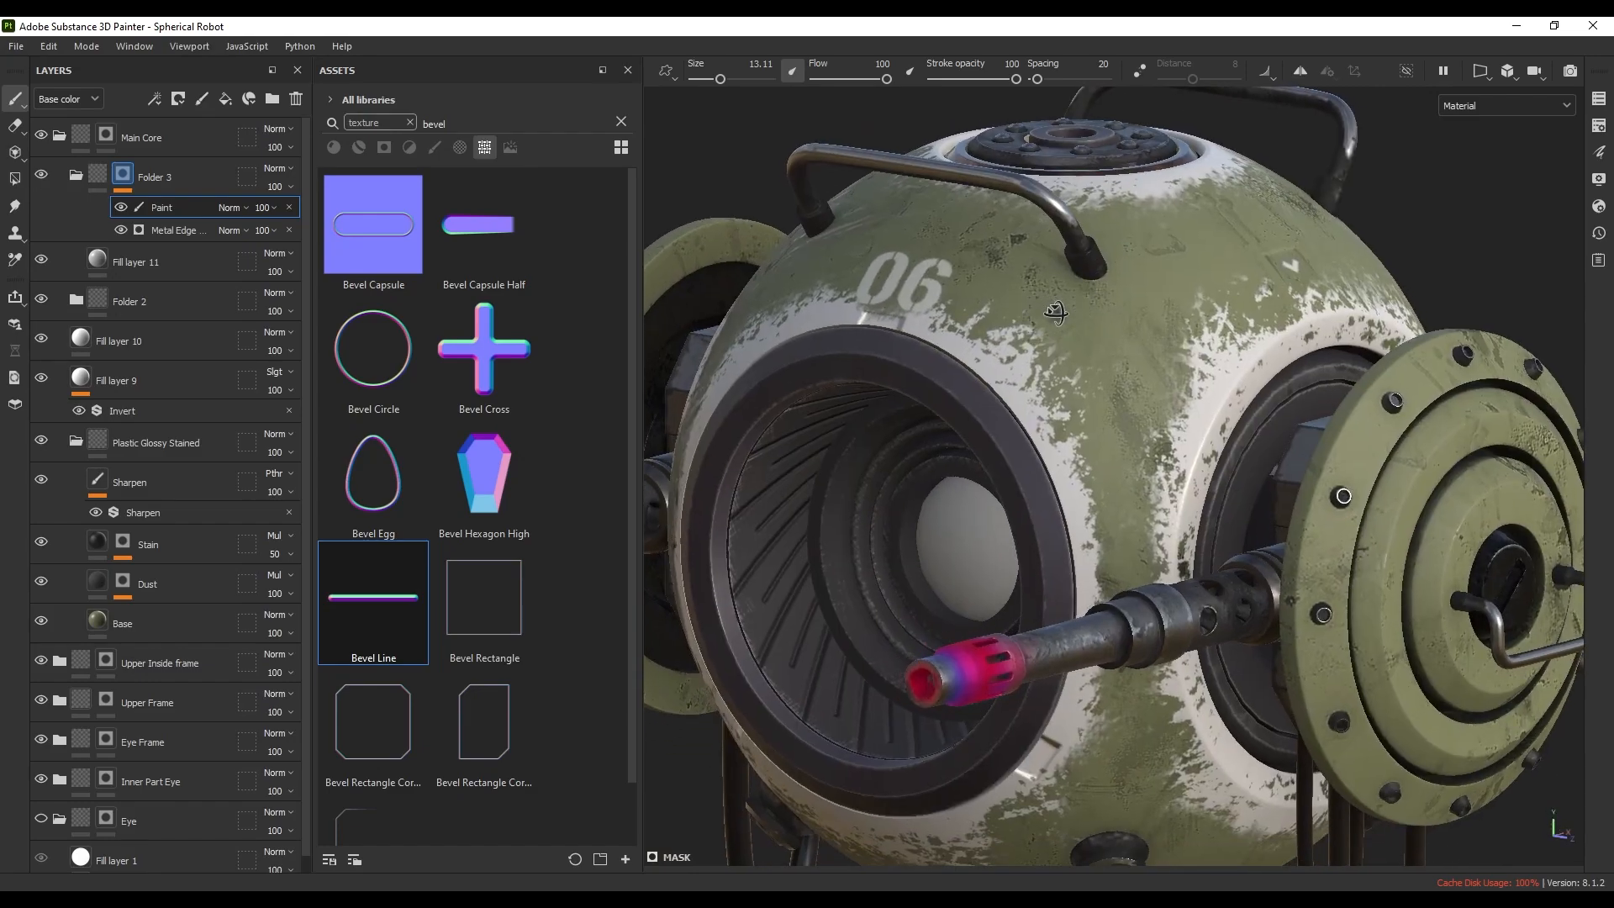
right_click_drag(1057, 314, 1105, 347, "ctrl")
middle_click_drag(1053, 336, 1060, 286, "alt")
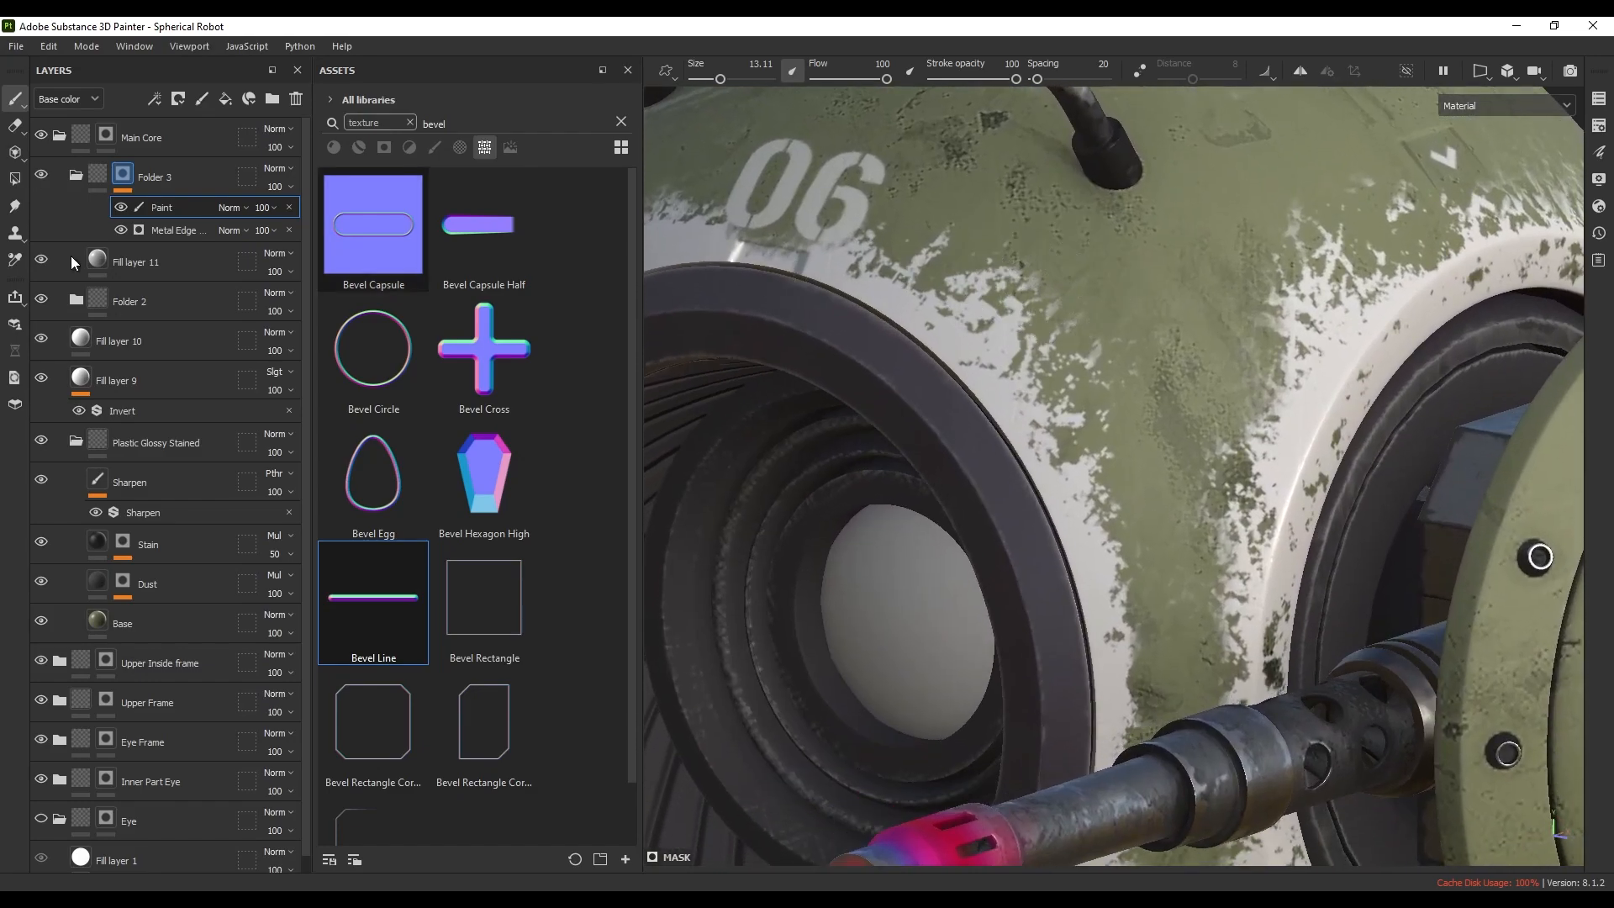
- Sample the core's green paint as Fill layer 11's base color and lighten it to a pale green
left_click(98, 259)
left_click(99, 261)
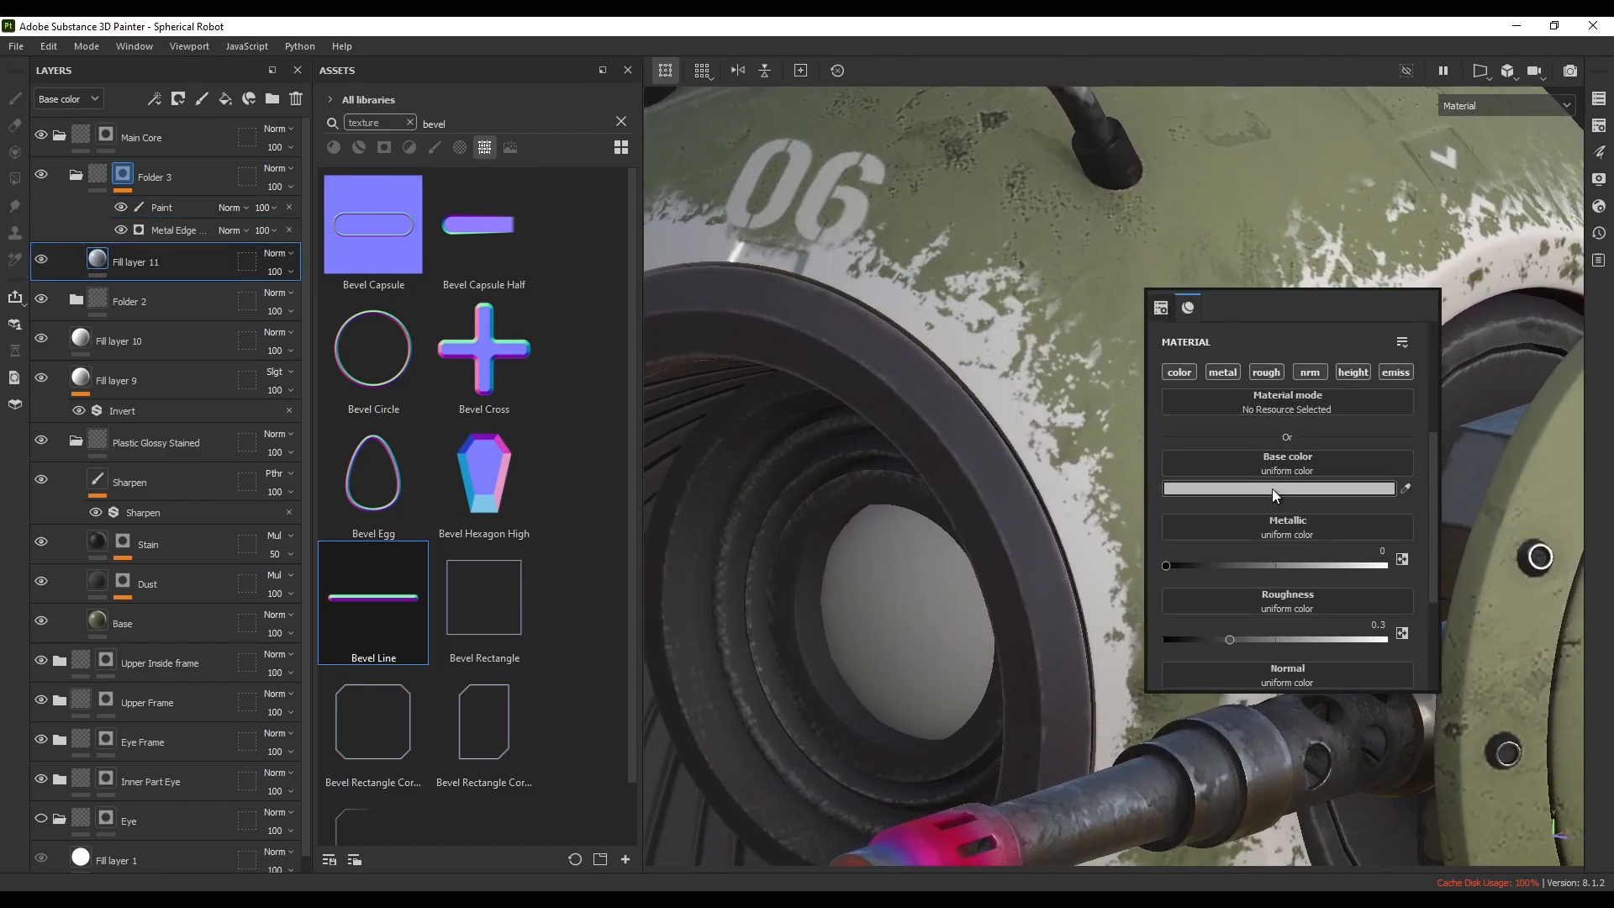
left_click(1275, 489)
left_click(1485, 623)
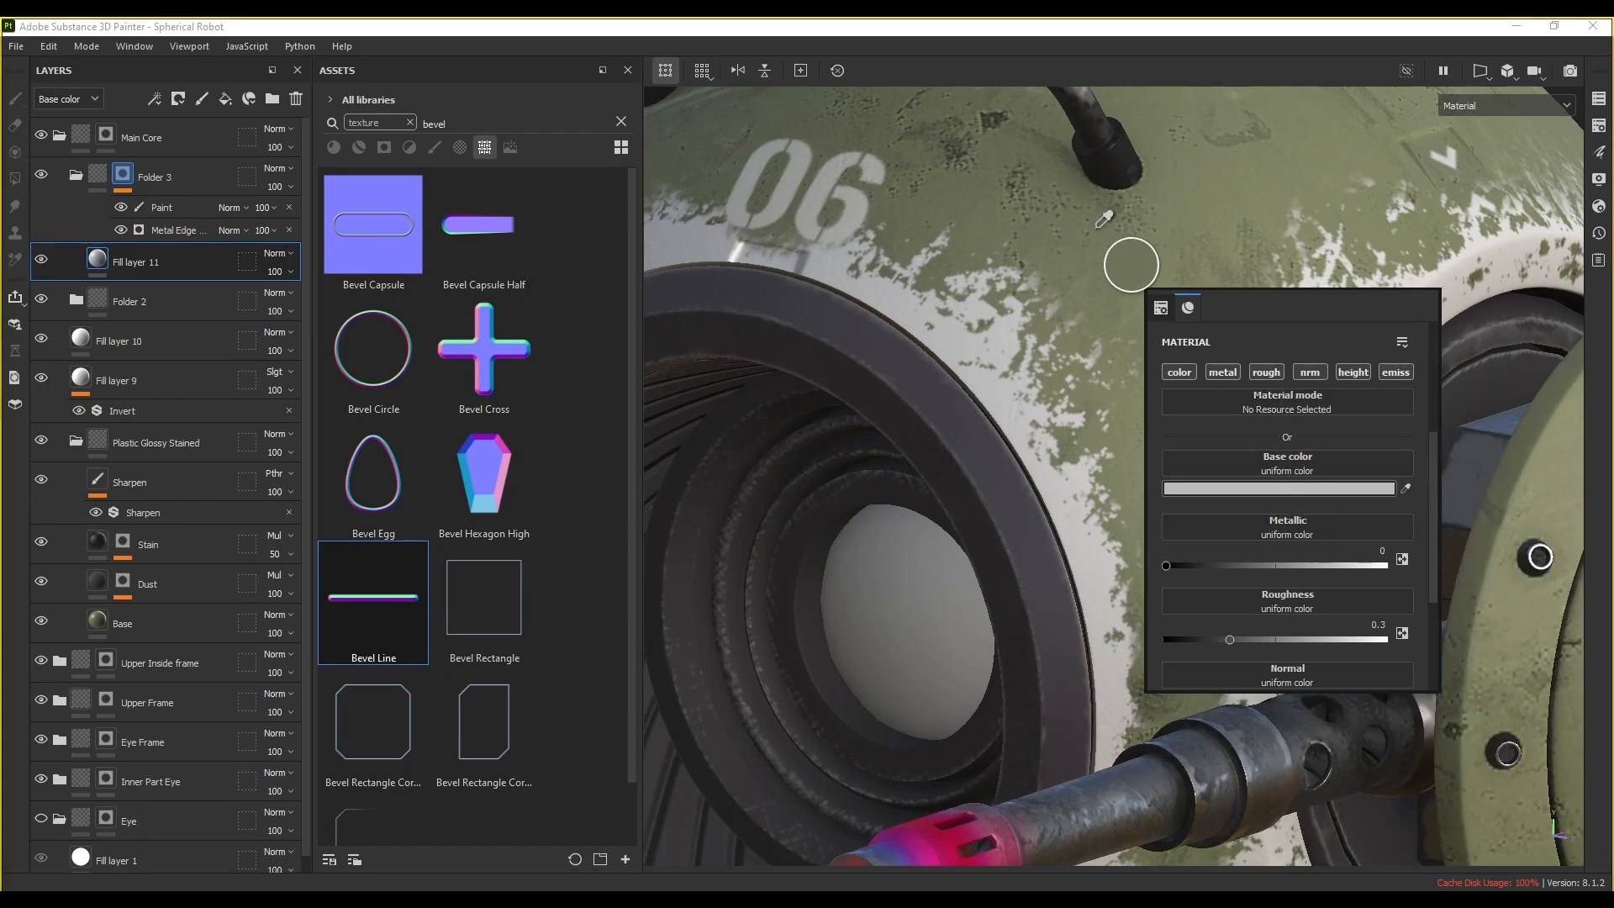
left_click(1092, 220)
left_click(1344, 487)
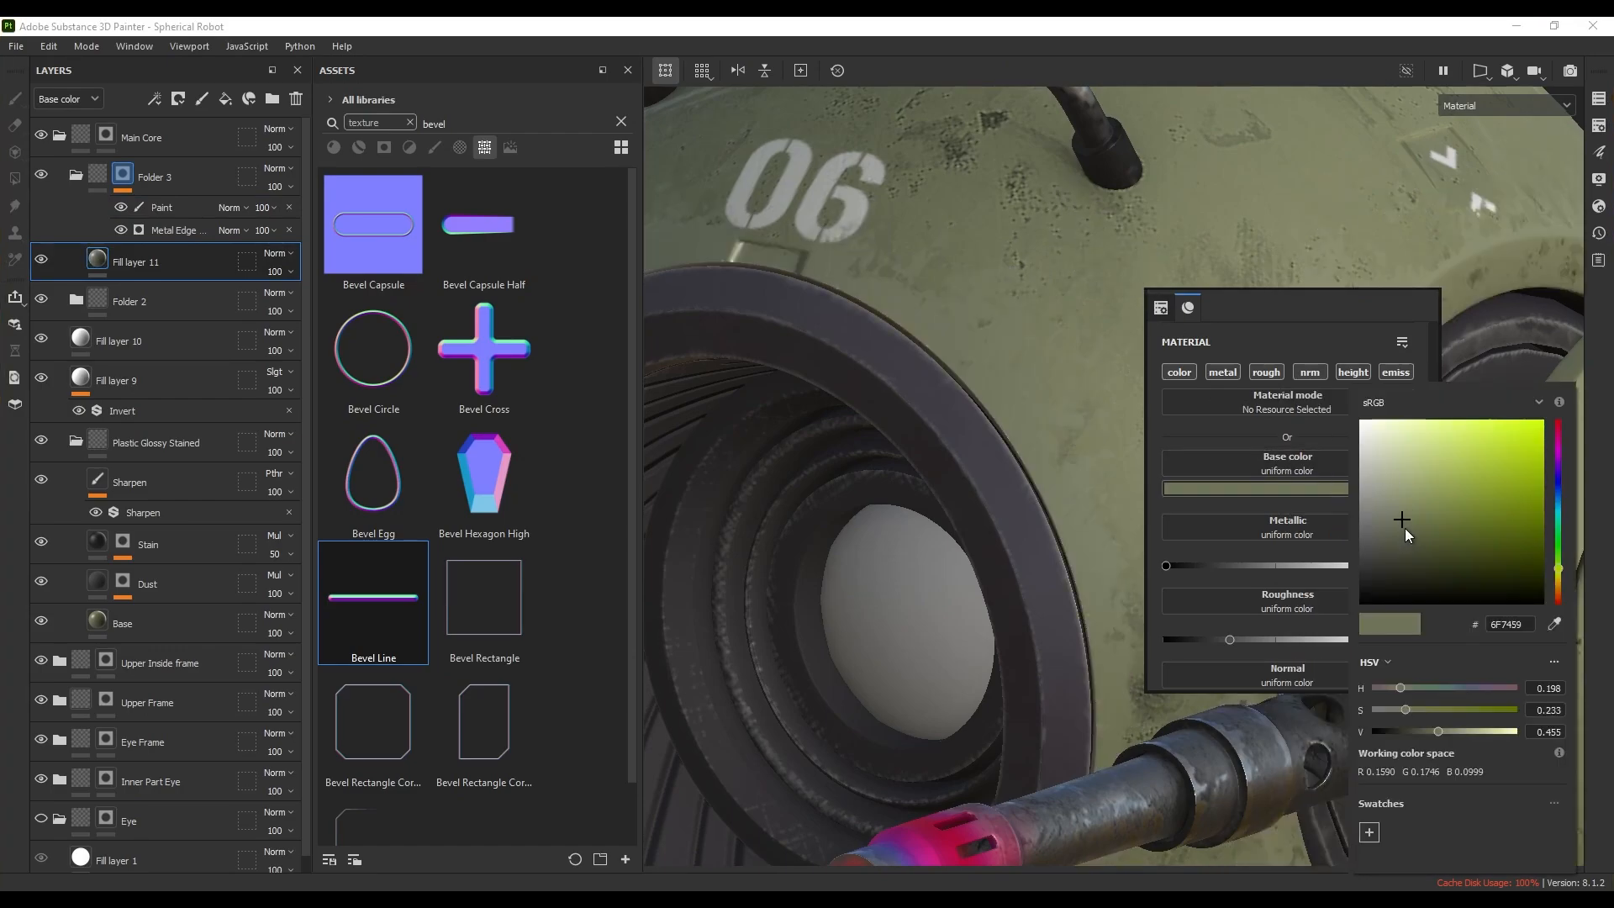
left_click_drag(1405, 528, 1384, 492)
left_click(973, 31)
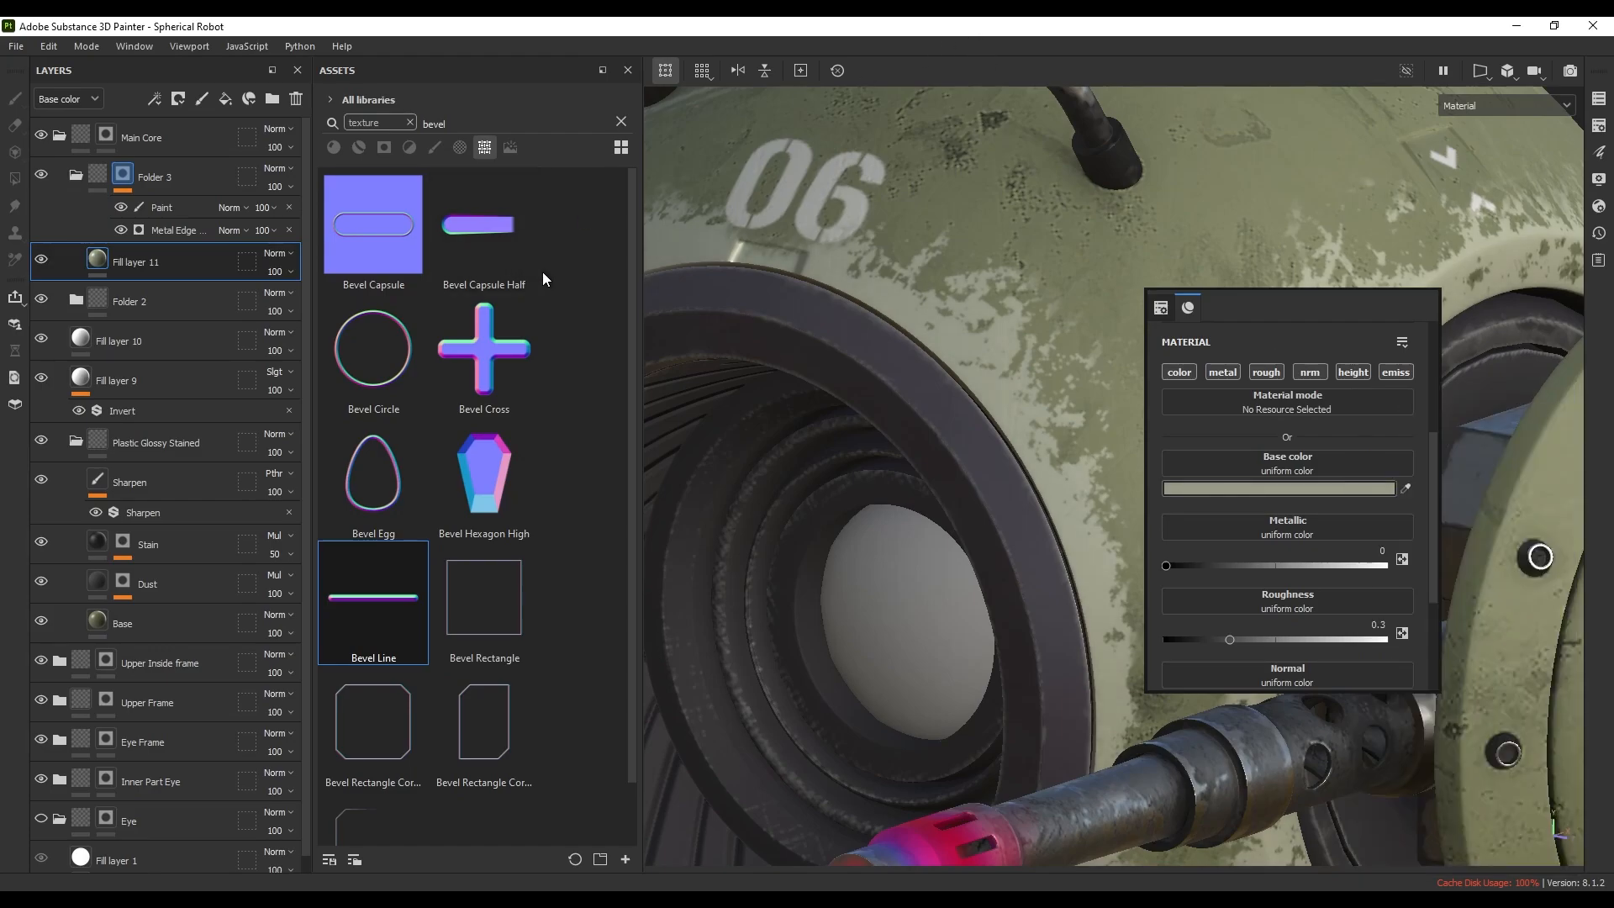
- Limit Fill layer 11 to the color, roughness and height channels and set its height to -0.01
left_click(1180, 373)
left_click(1268, 375)
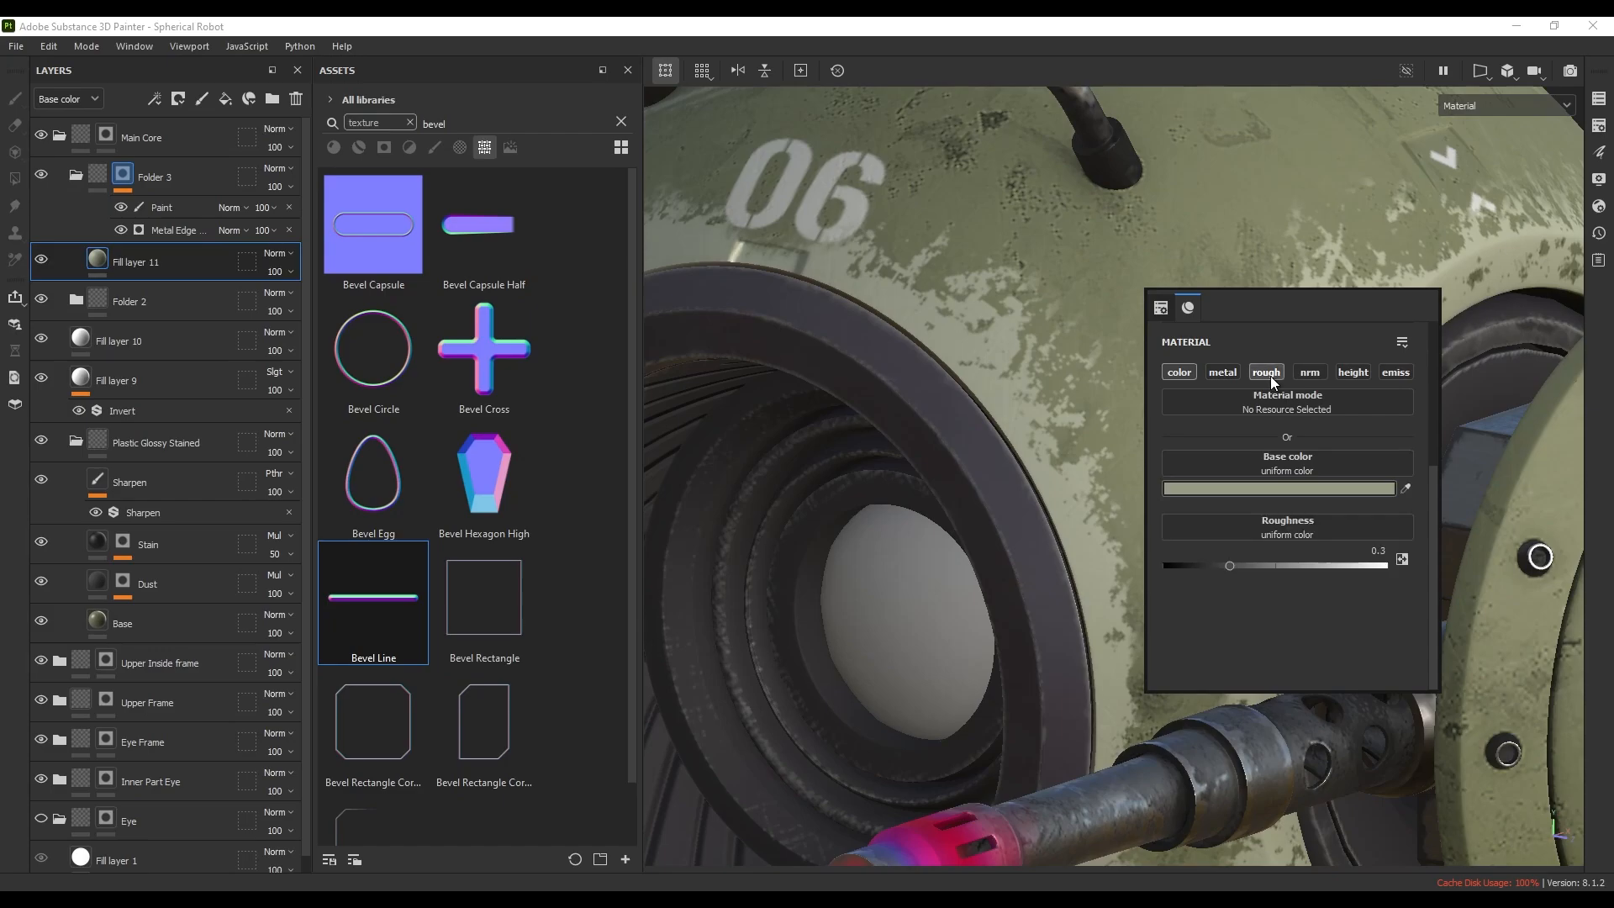
left_click(1355, 370)
scroll(1029, 368, "up", 5)
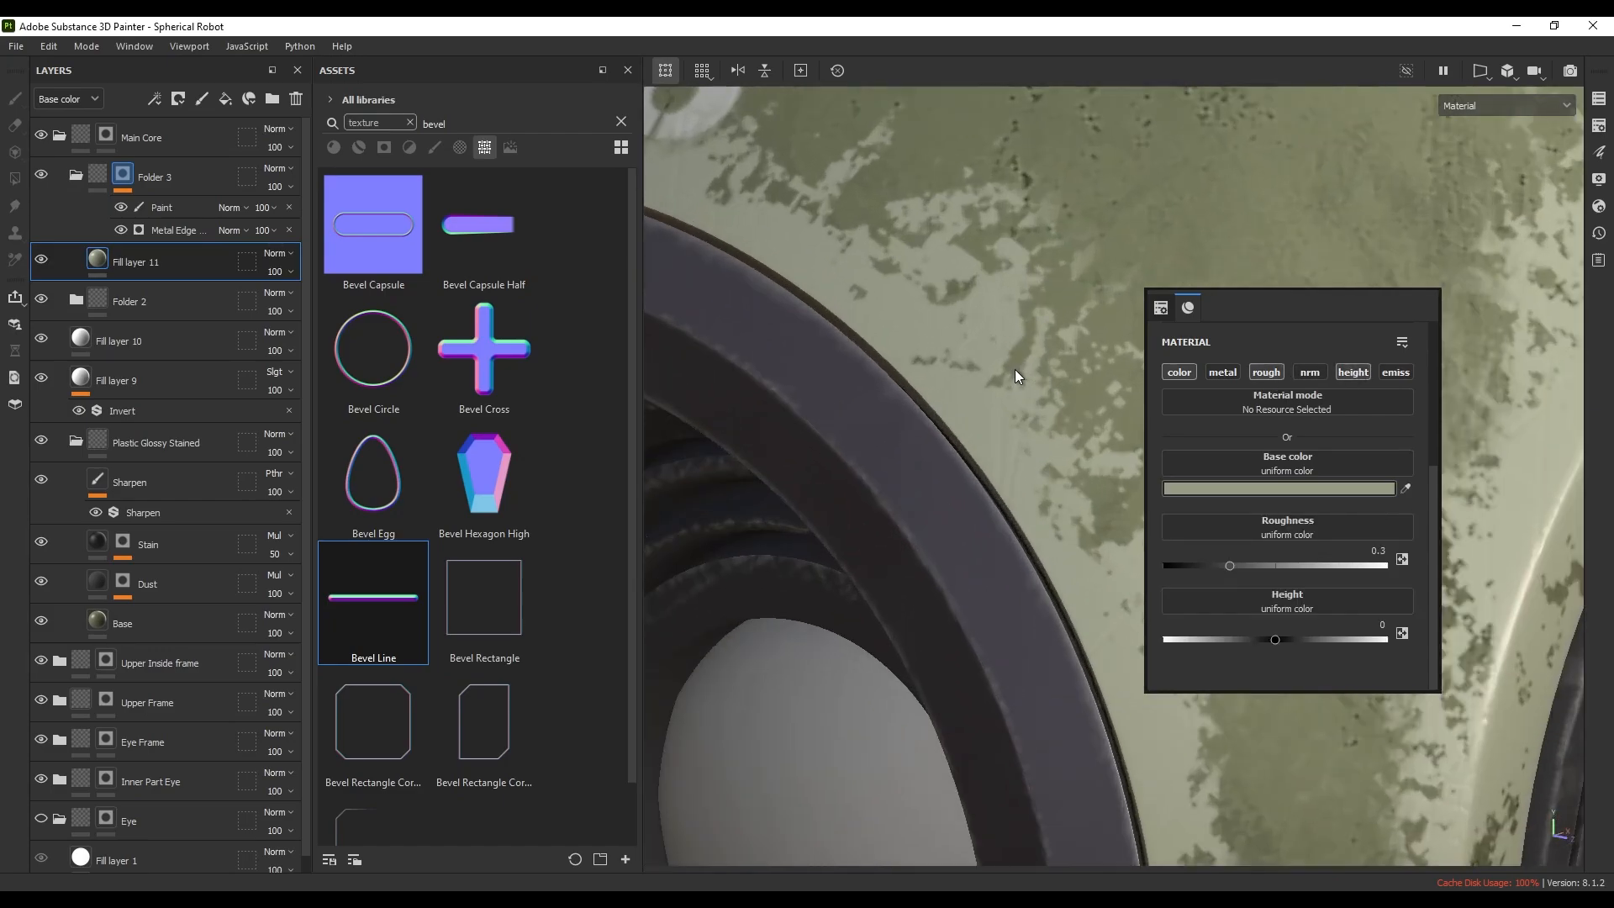
left_click(1354, 626)
type("-")
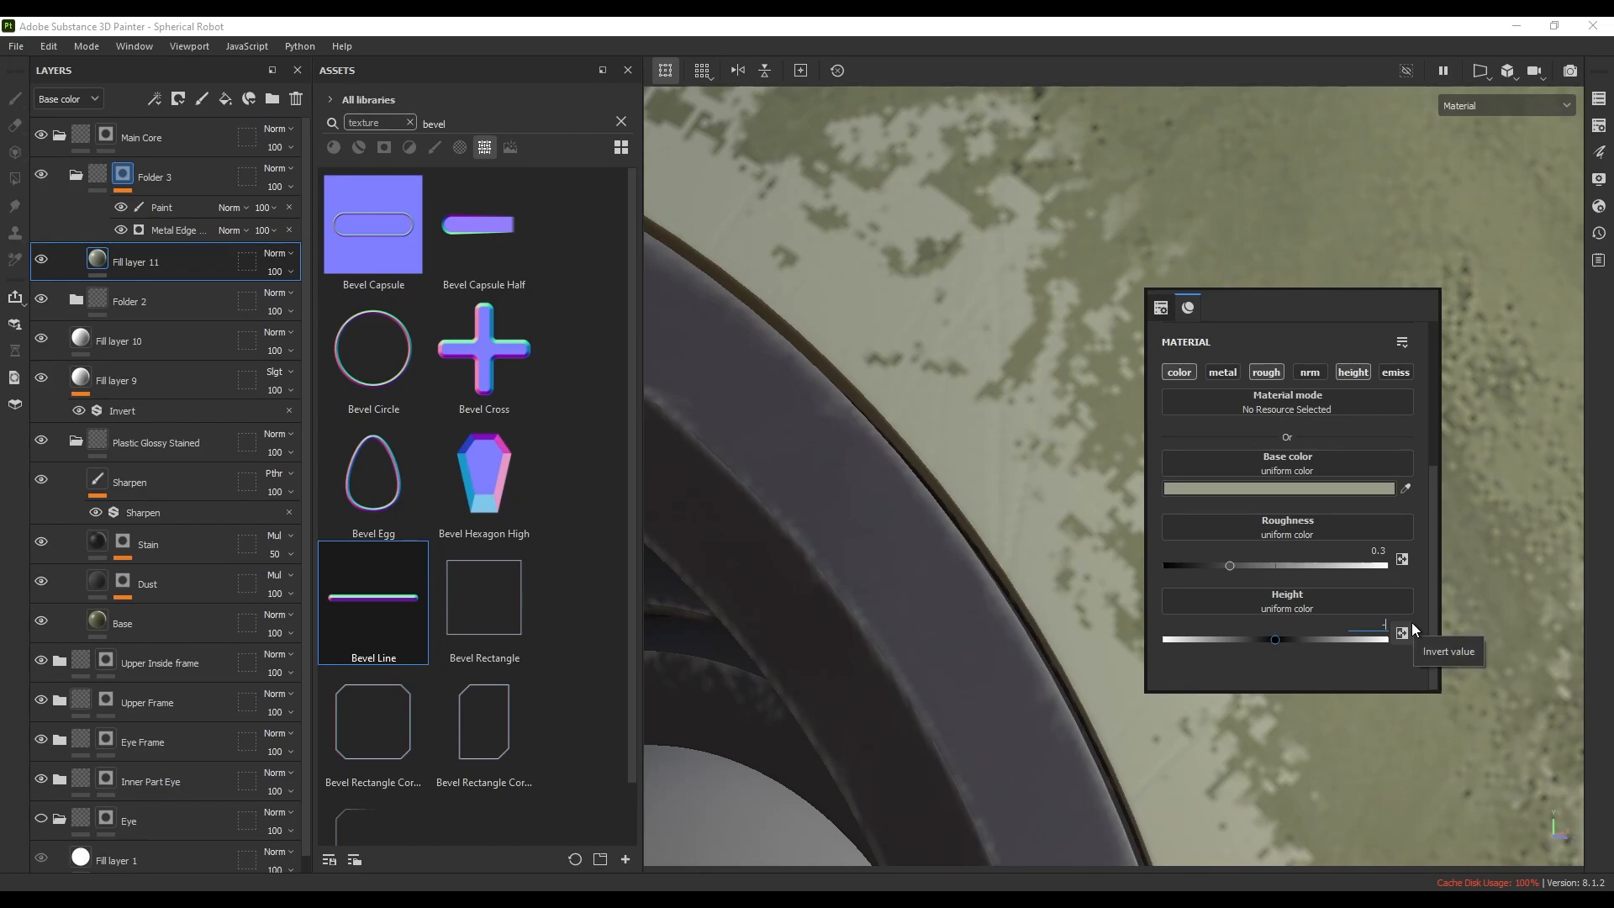
type(".02")
key("Return")
- Examine the recessed pale green wear around the eye opening, handles and side of the main core
scroll(958, 491, "down", 5)
left_click_drag(1044, 577, 1045, 512, "alt")
scroll(1062, 523, "up", 3)
scroll(1046, 511, "down", 2)
middle_click_drag(1045, 512, 1148, 569, "alt")
scroll(1176, 559, "down", 3)
left_click_drag(1205, 552, 1135, 483, "alt")
scroll(1135, 482, "down", 1)
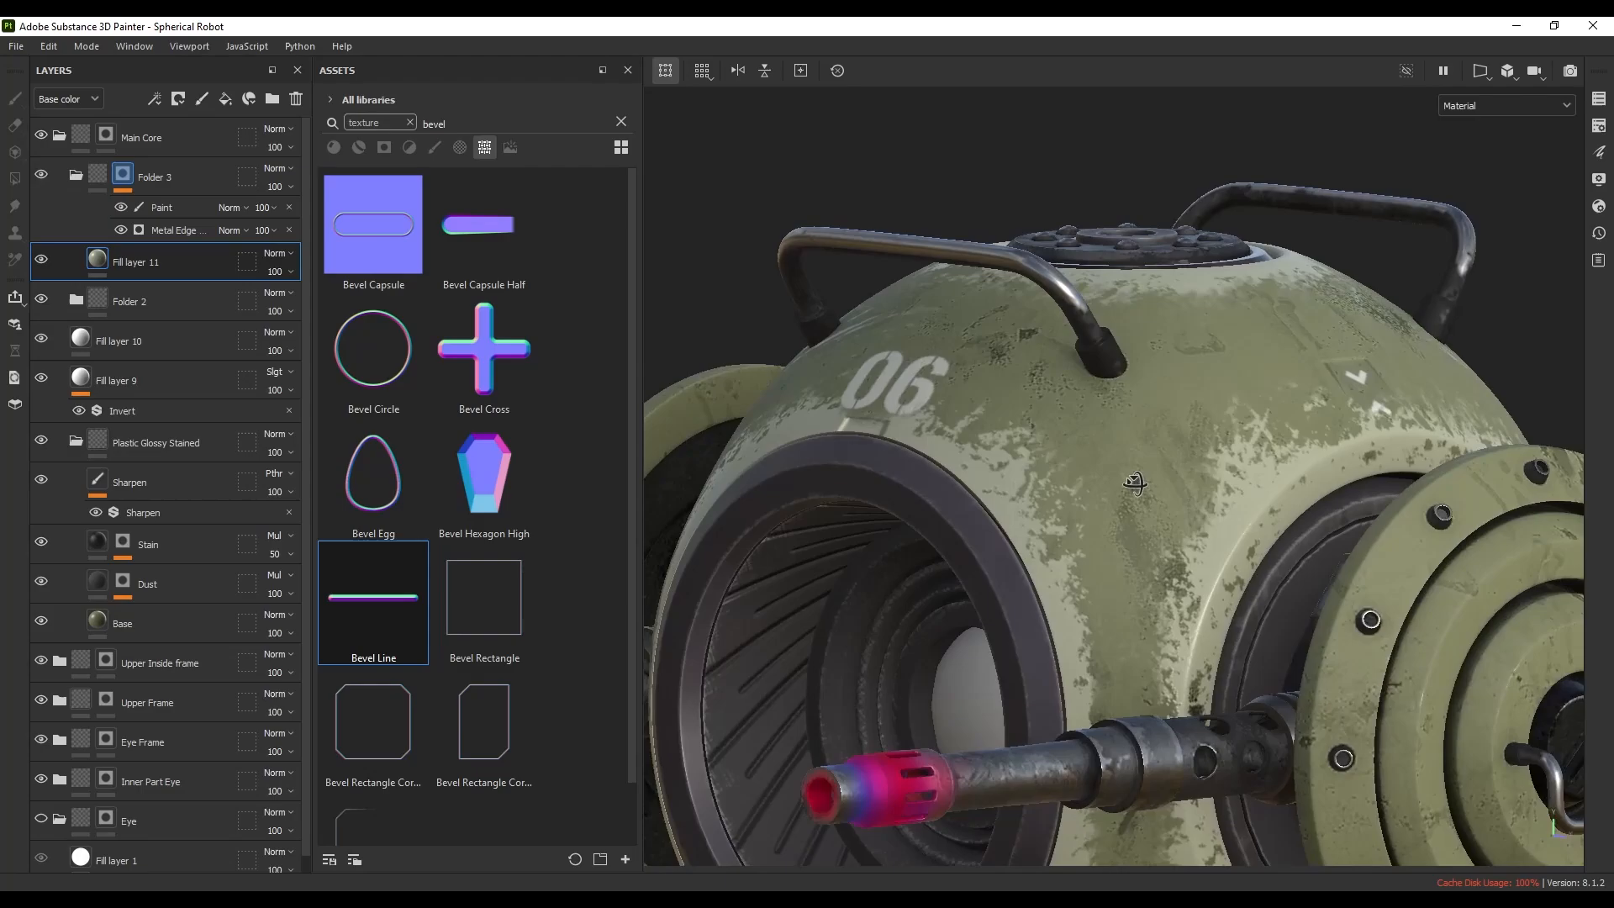
scroll(1203, 532, "down", 2)
middle_click_drag(1204, 532, 1179, 408, "alt")
left_click_drag(1179, 408, 1310, 415, "alt")
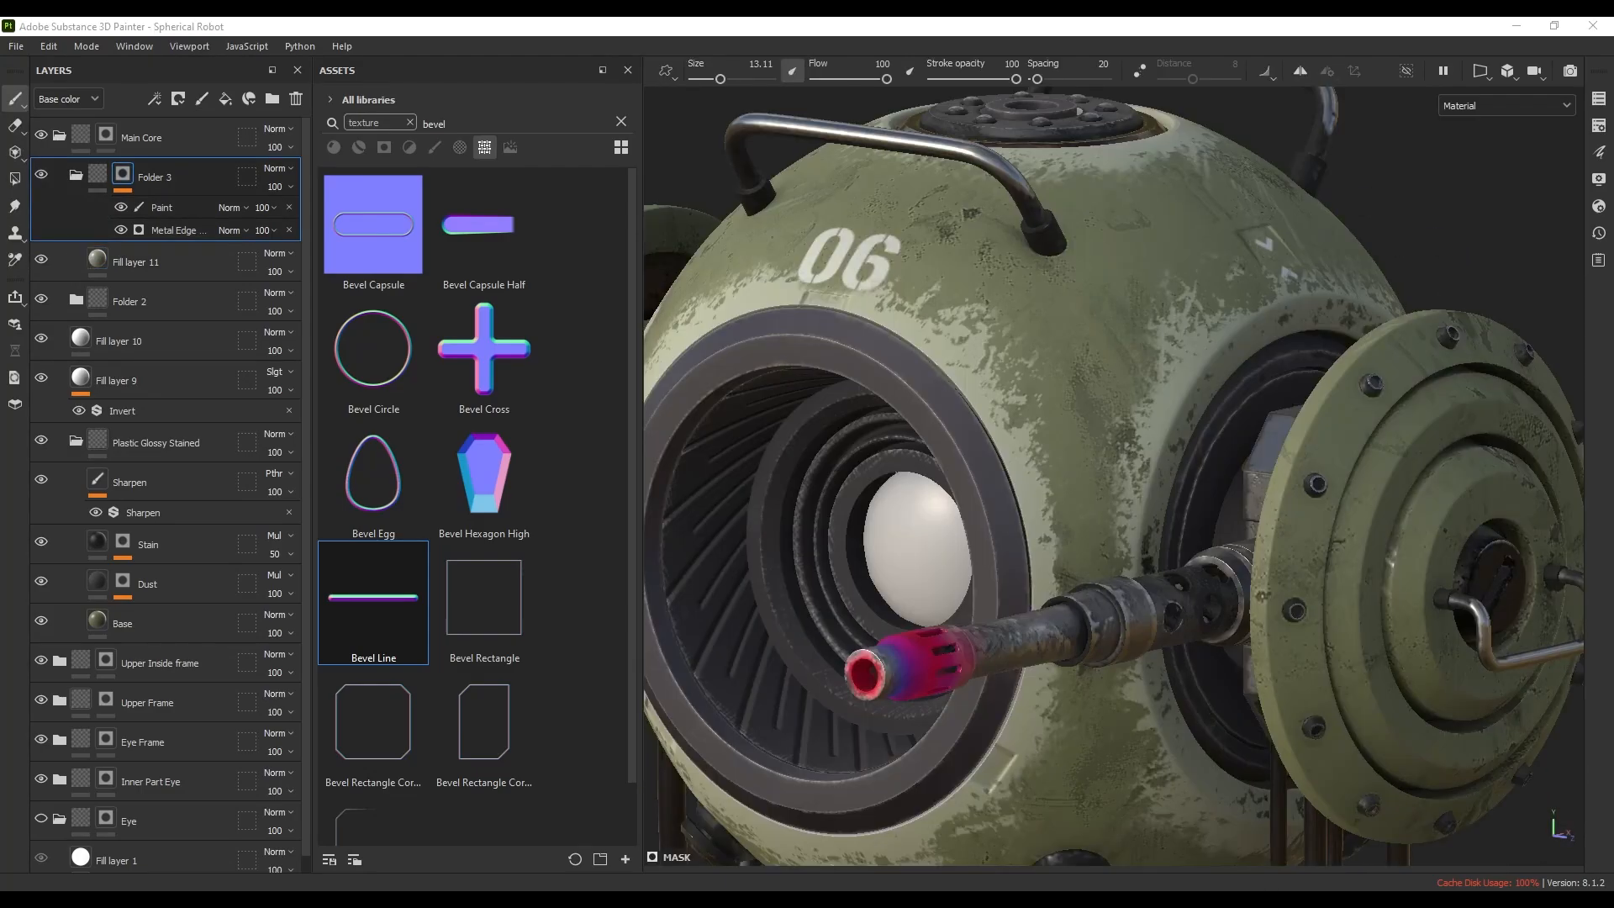
- Duplicate Folder 3 and set the base color of the copy's fill layer to A5A89B
left_click(195, 172)
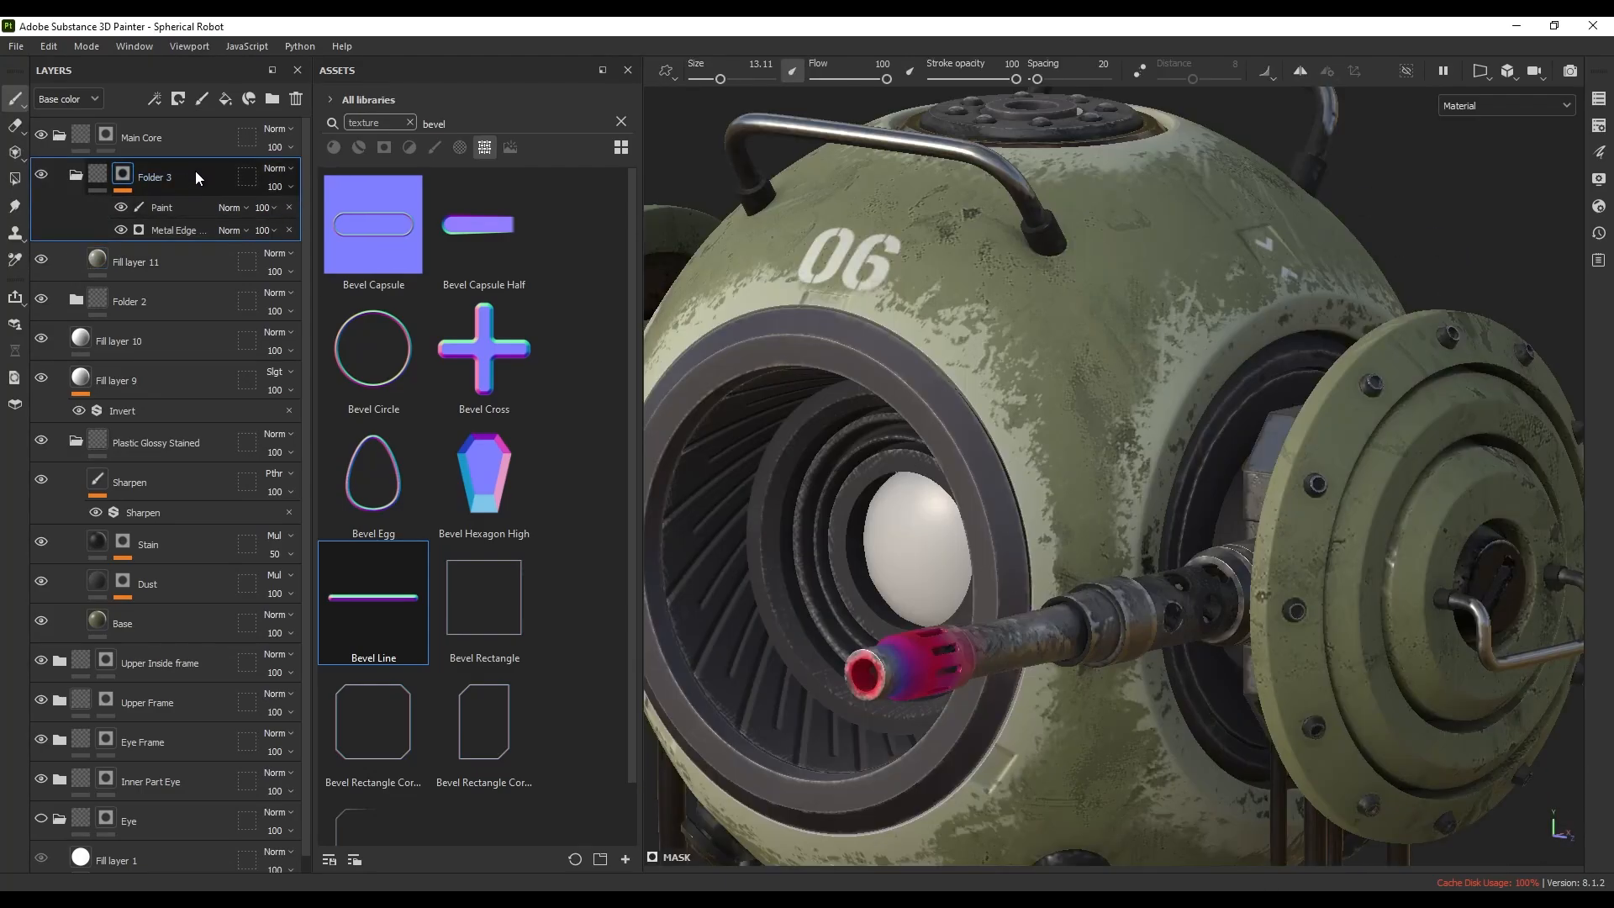
key("ctrl+d")
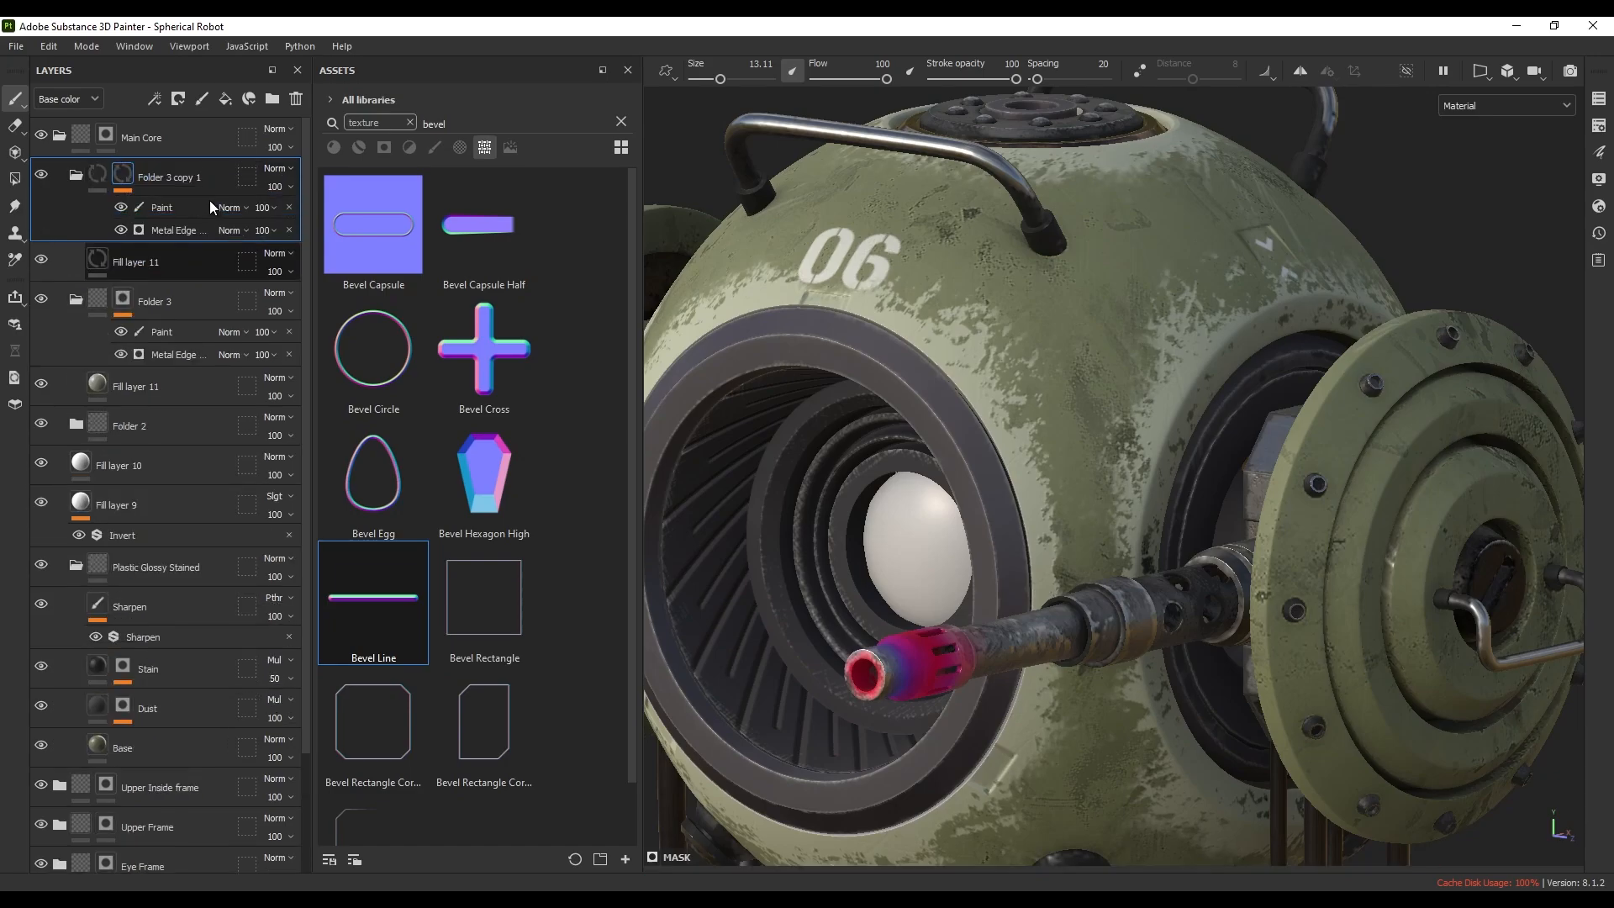
left_click(73, 178)
left_click(128, 262)
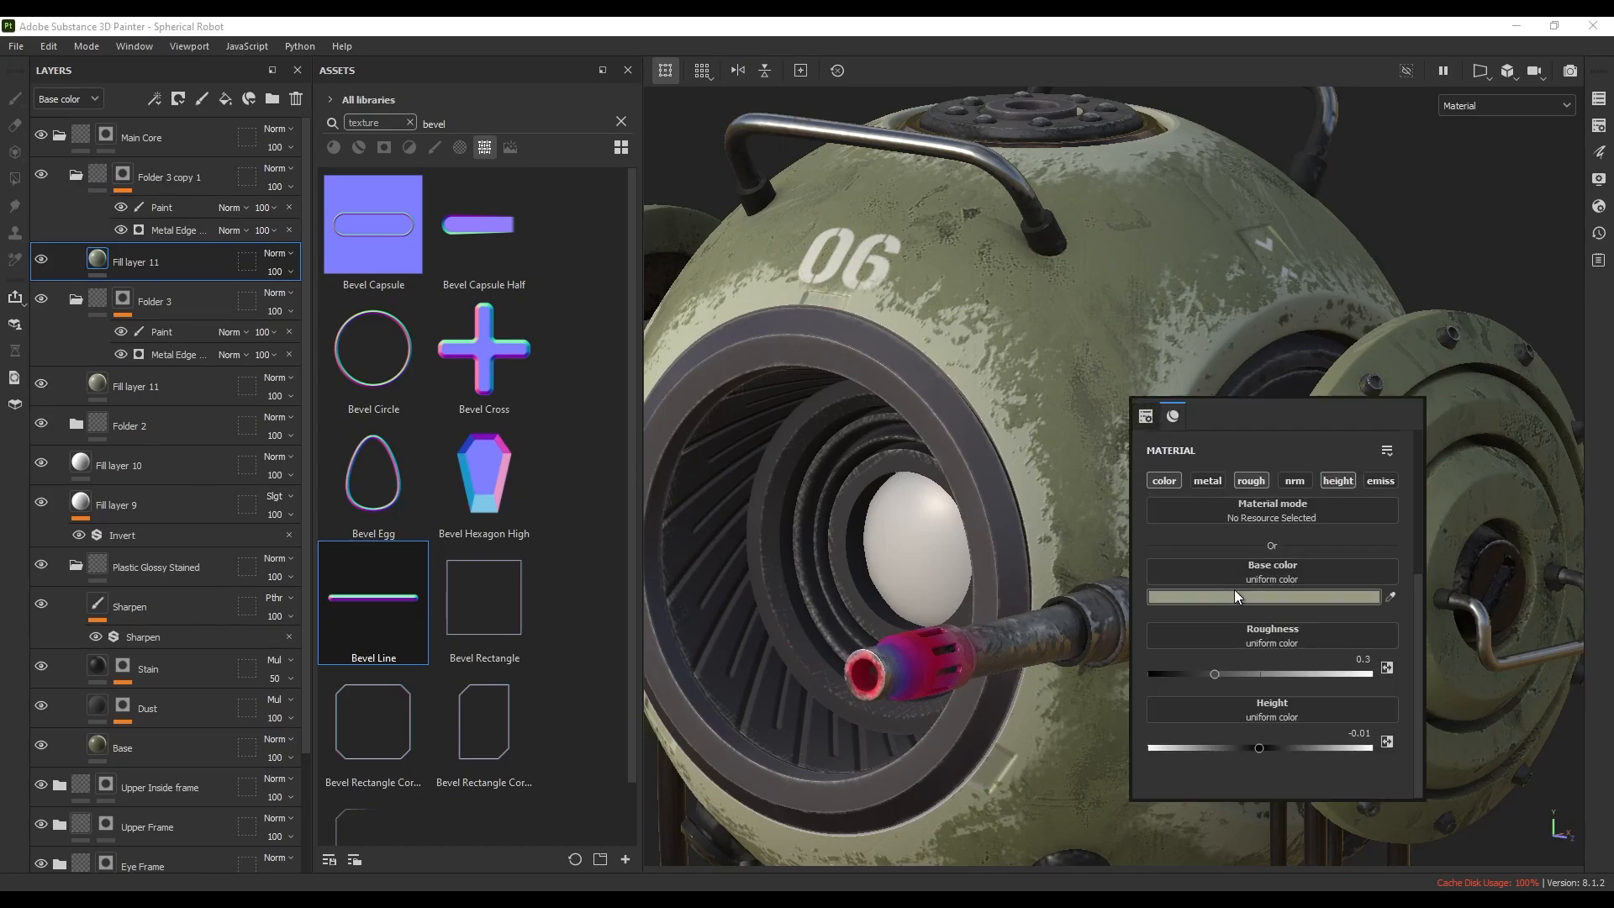
left_click(1232, 597)
left_click_drag(1262, 498, 1261, 483)
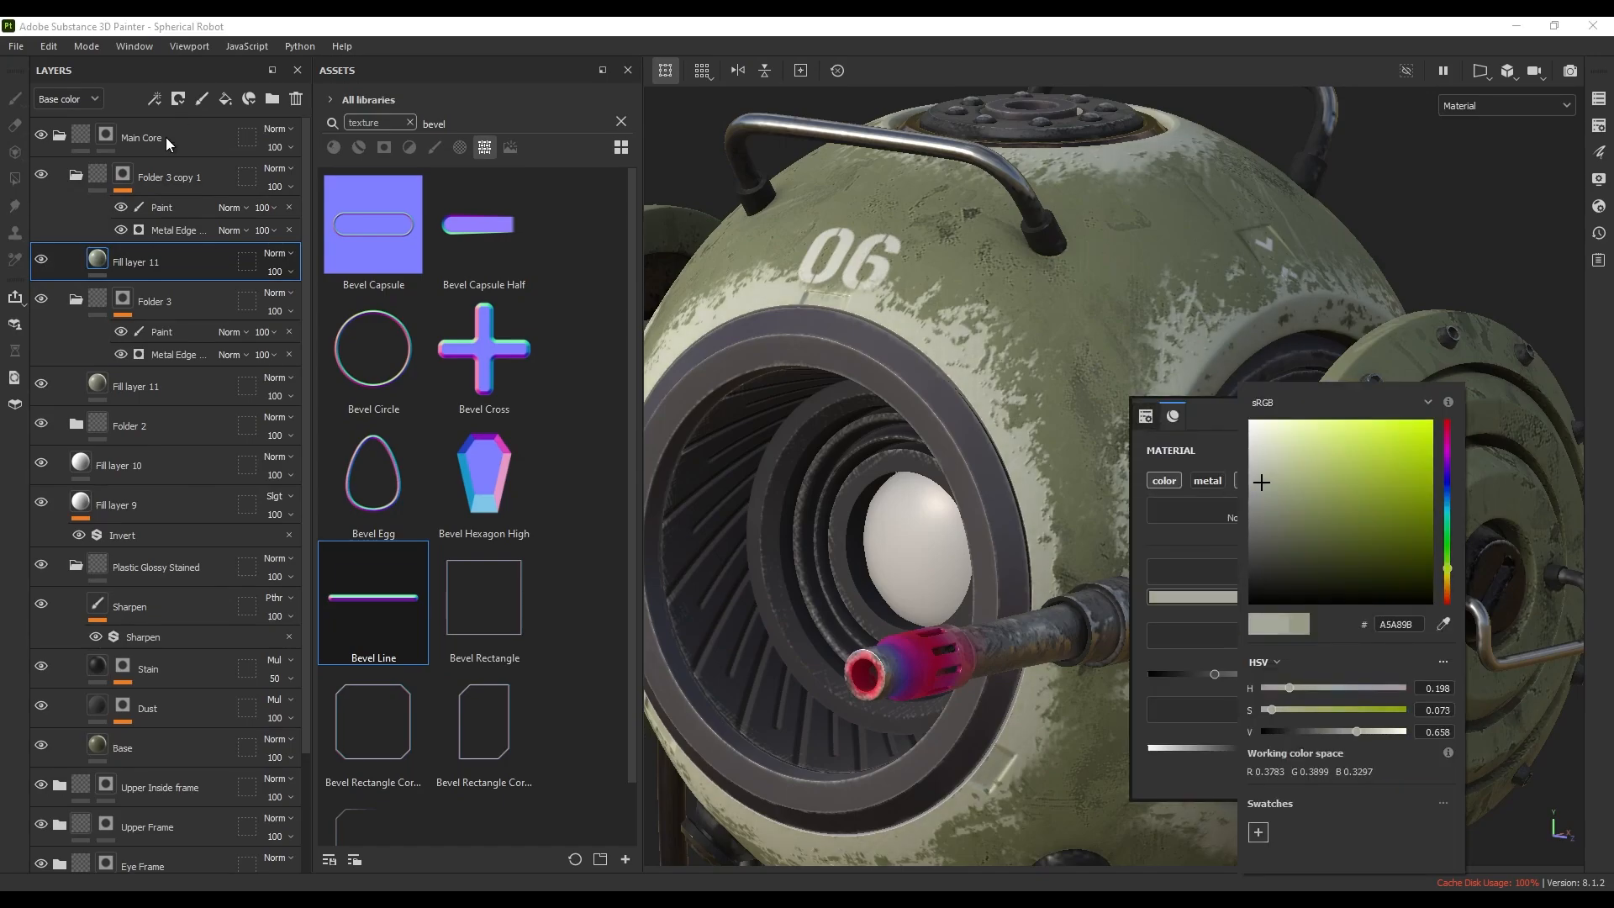
- Lower the Wear Level of the Metal Edge Wear generator in Folder 3 copy 1 to 0.63 and inspect the core's edges
left_click(167, 235)
left_click(176, 235)
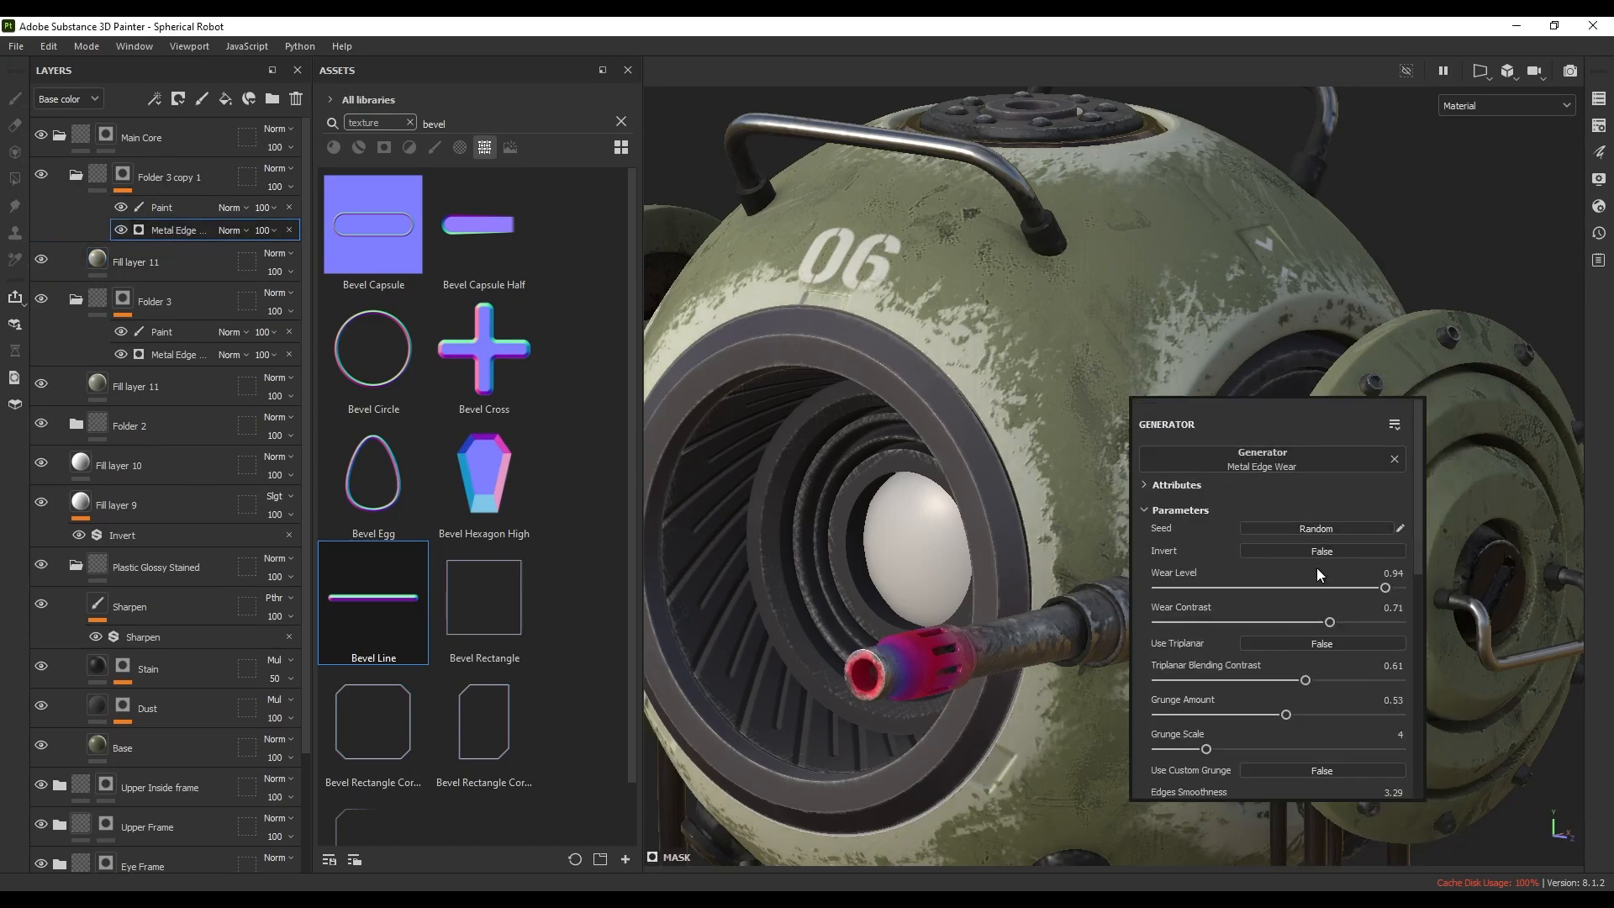
left_click_drag(1370, 586, 1310, 588)
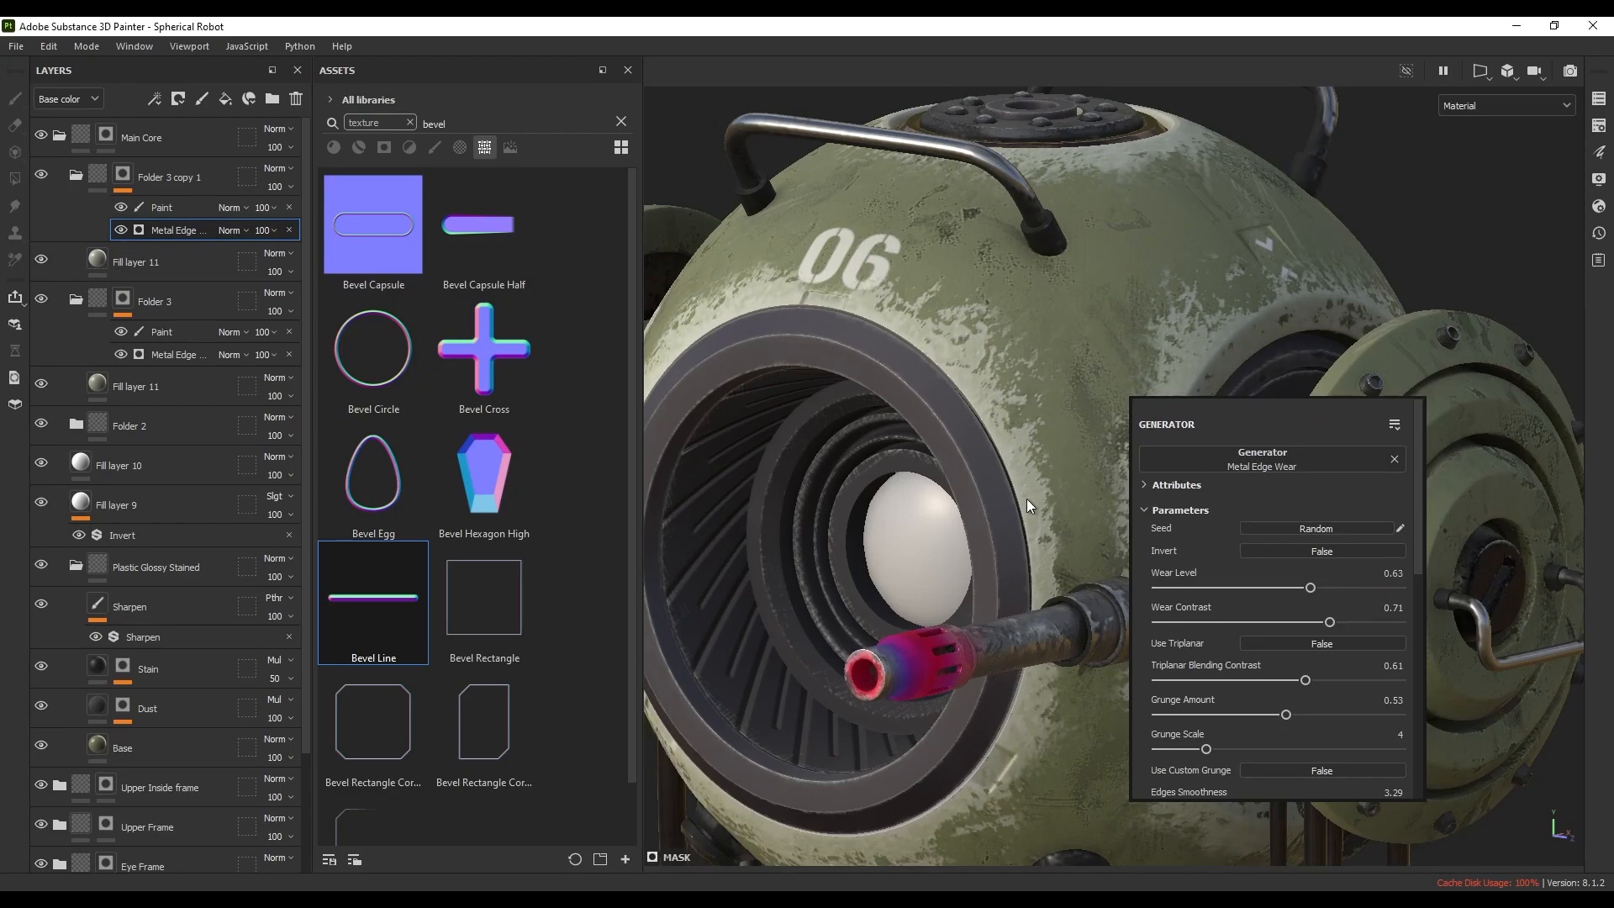
scroll(1026, 497, "up", 5)
left_click_drag(986, 337, 929, 358, "alt")
scroll(929, 358, "up", 2)
mouse_move(930, 358)
middle_mouse_down("alt")
mouse_move(893, 335)
mouse_move(926, 346)
middle_mouse_up("alt")
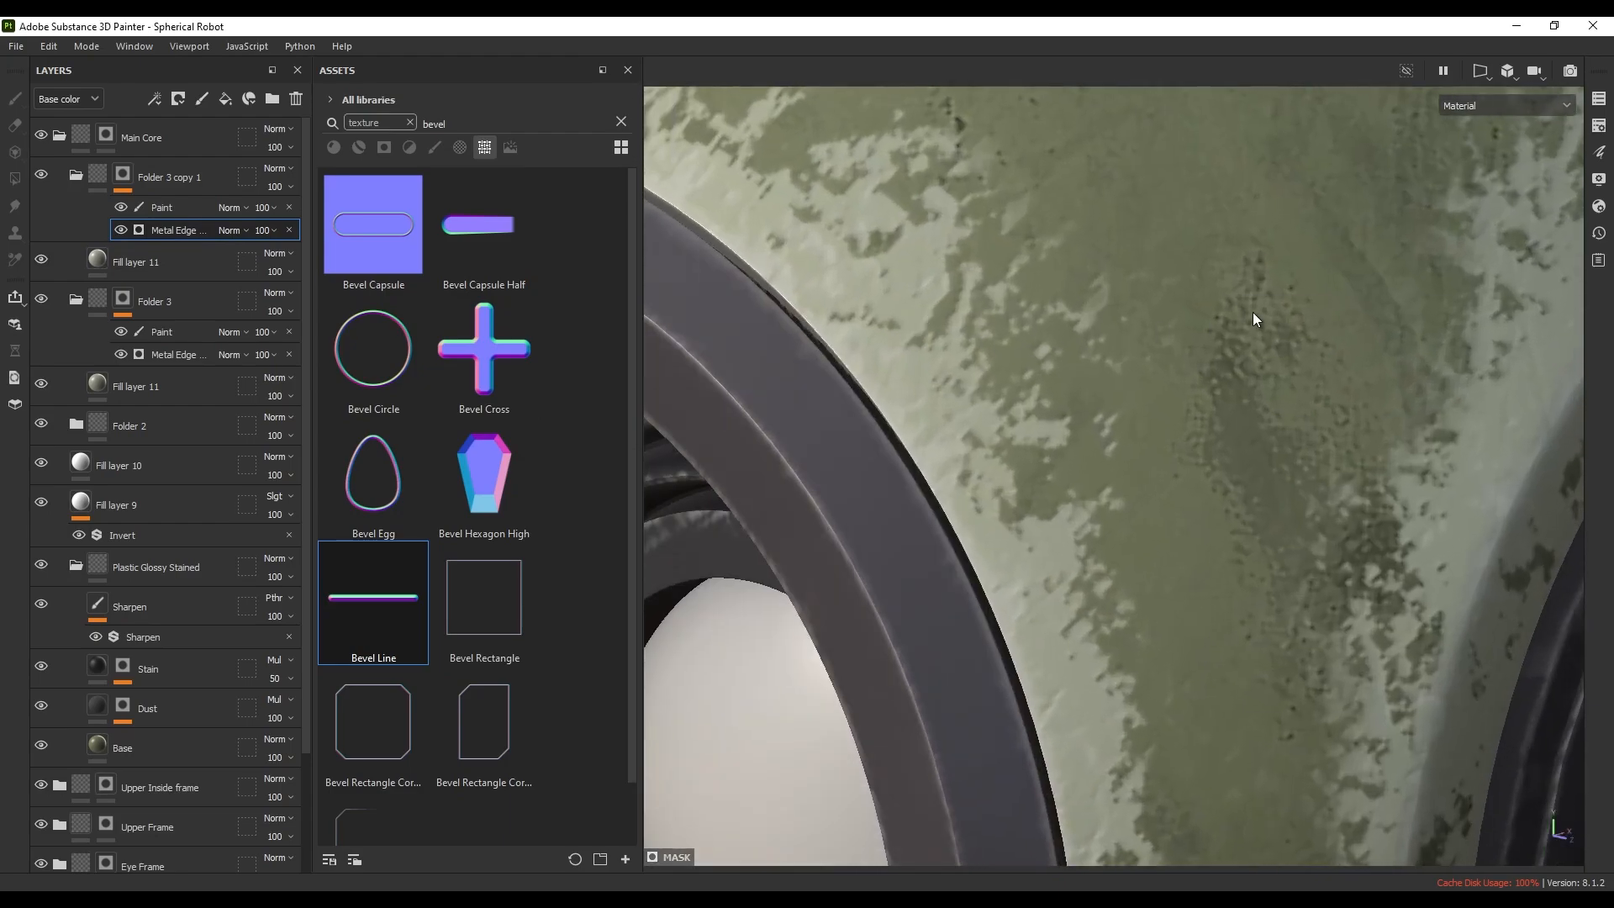
- Set the Metal Edge Wear generator on the Folder 3 copy 1 mask to Wear Level 0.63 and Wear Contrast 0.94
right_click(1252, 311)
left_click_drag(1439, 529, 1500, 531)
mouse_move(1417, 494)
left_mouse_down()
mouse_move(1405, 498)
mouse_move(1424, 501)
left_mouse_up()
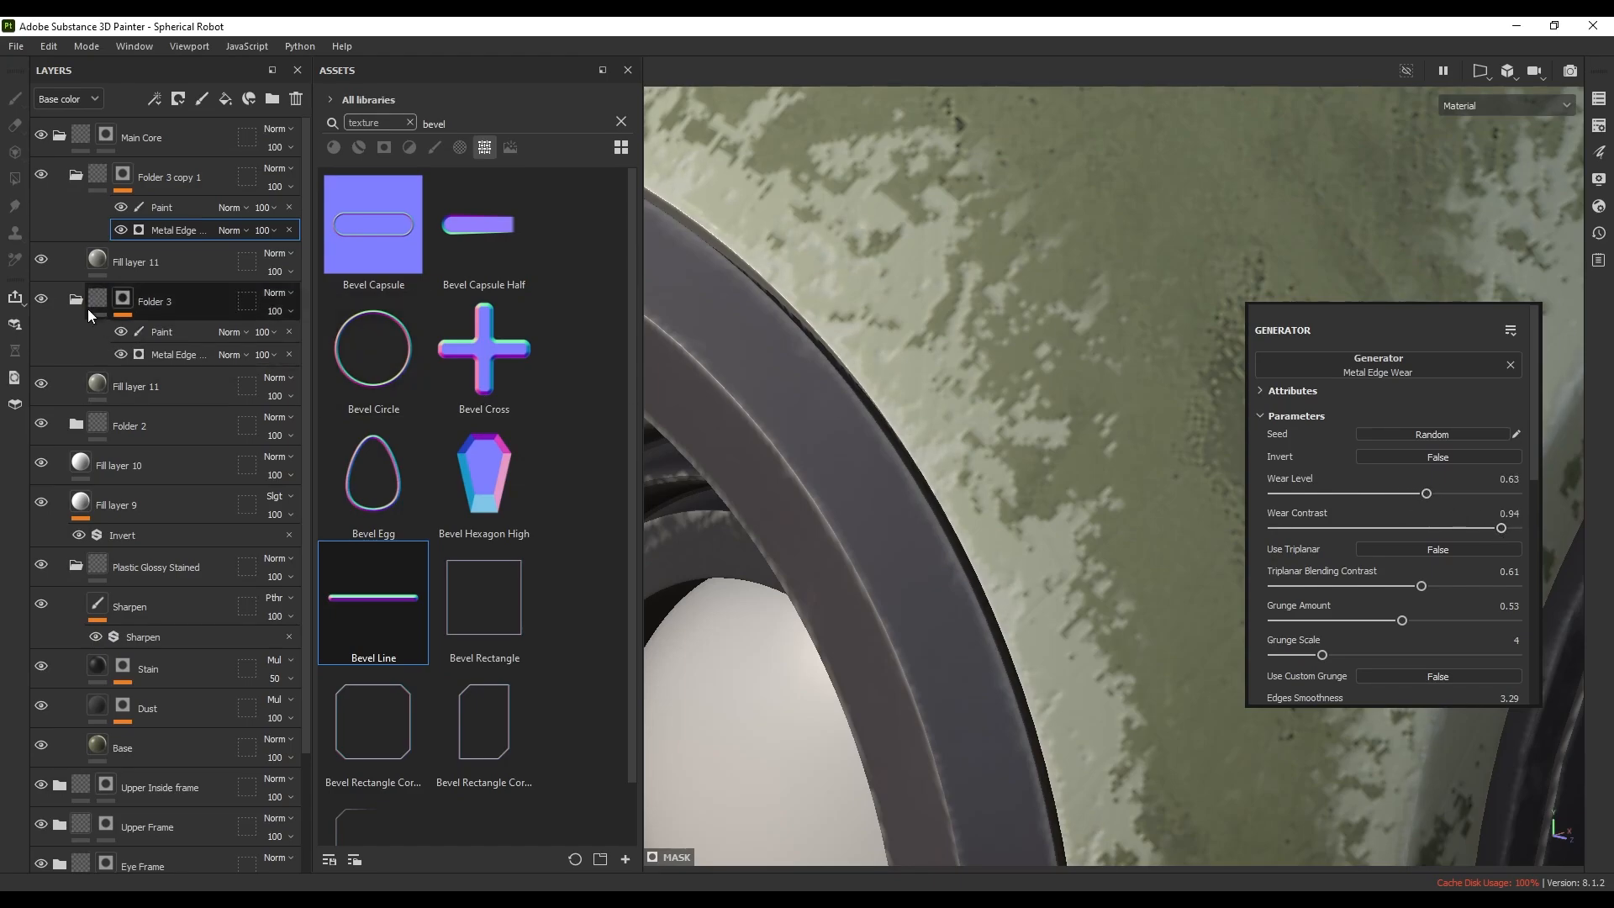
- Darken the base color of the Fill layer 11 inside Folder 3 to olive green 868C6E
left_click(109, 393)
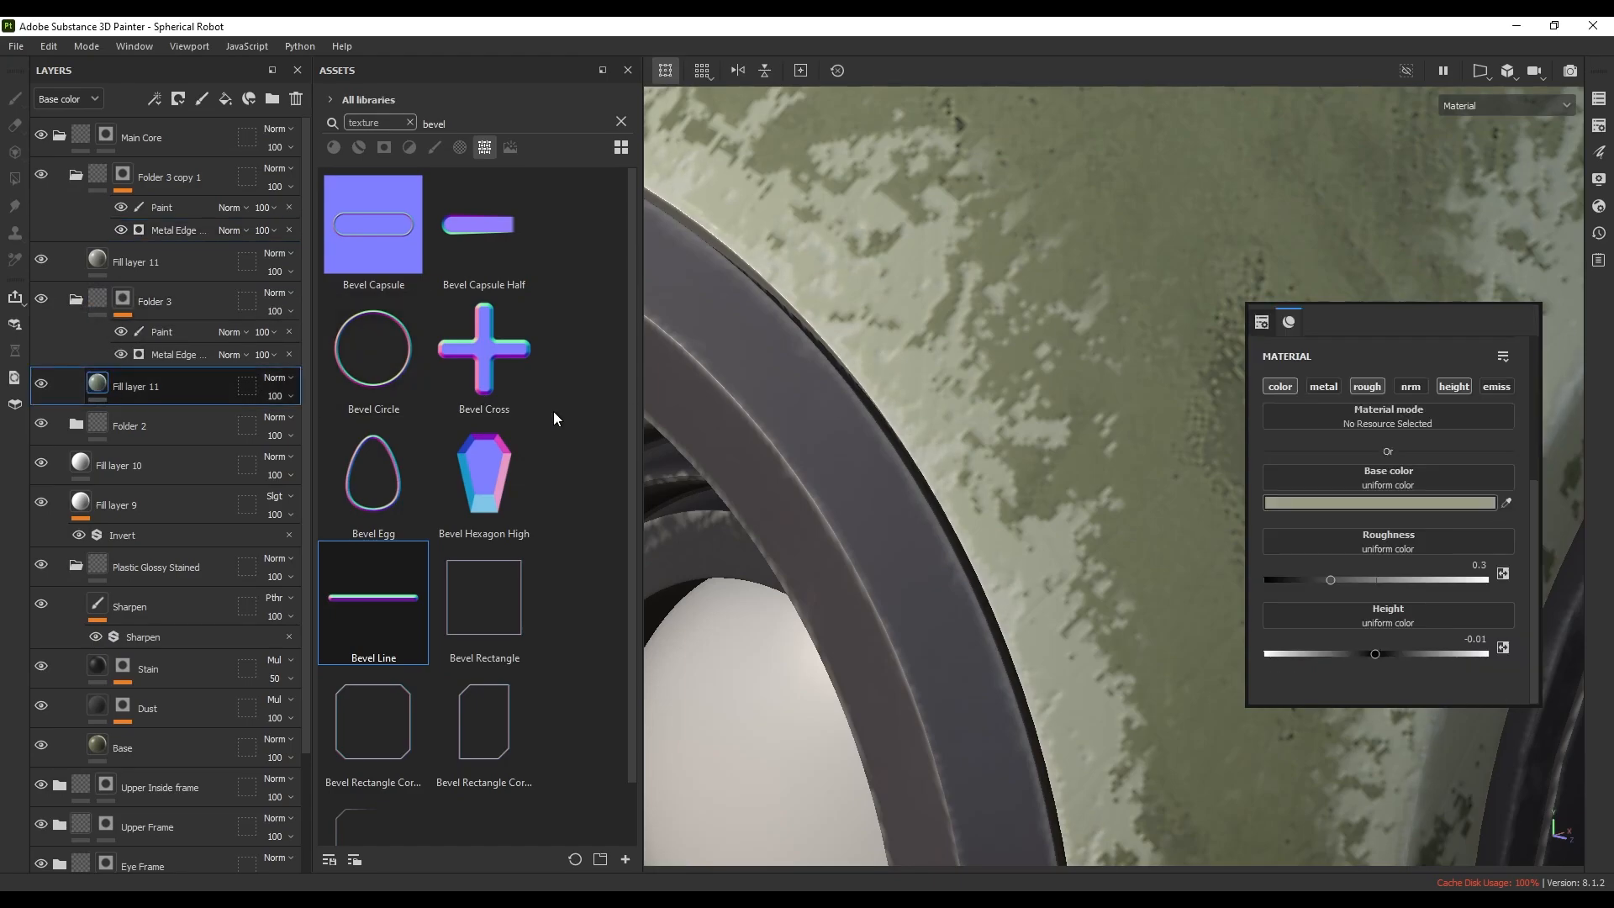
left_click(1296, 504)
left_click_drag(1340, 493, 1353, 508)
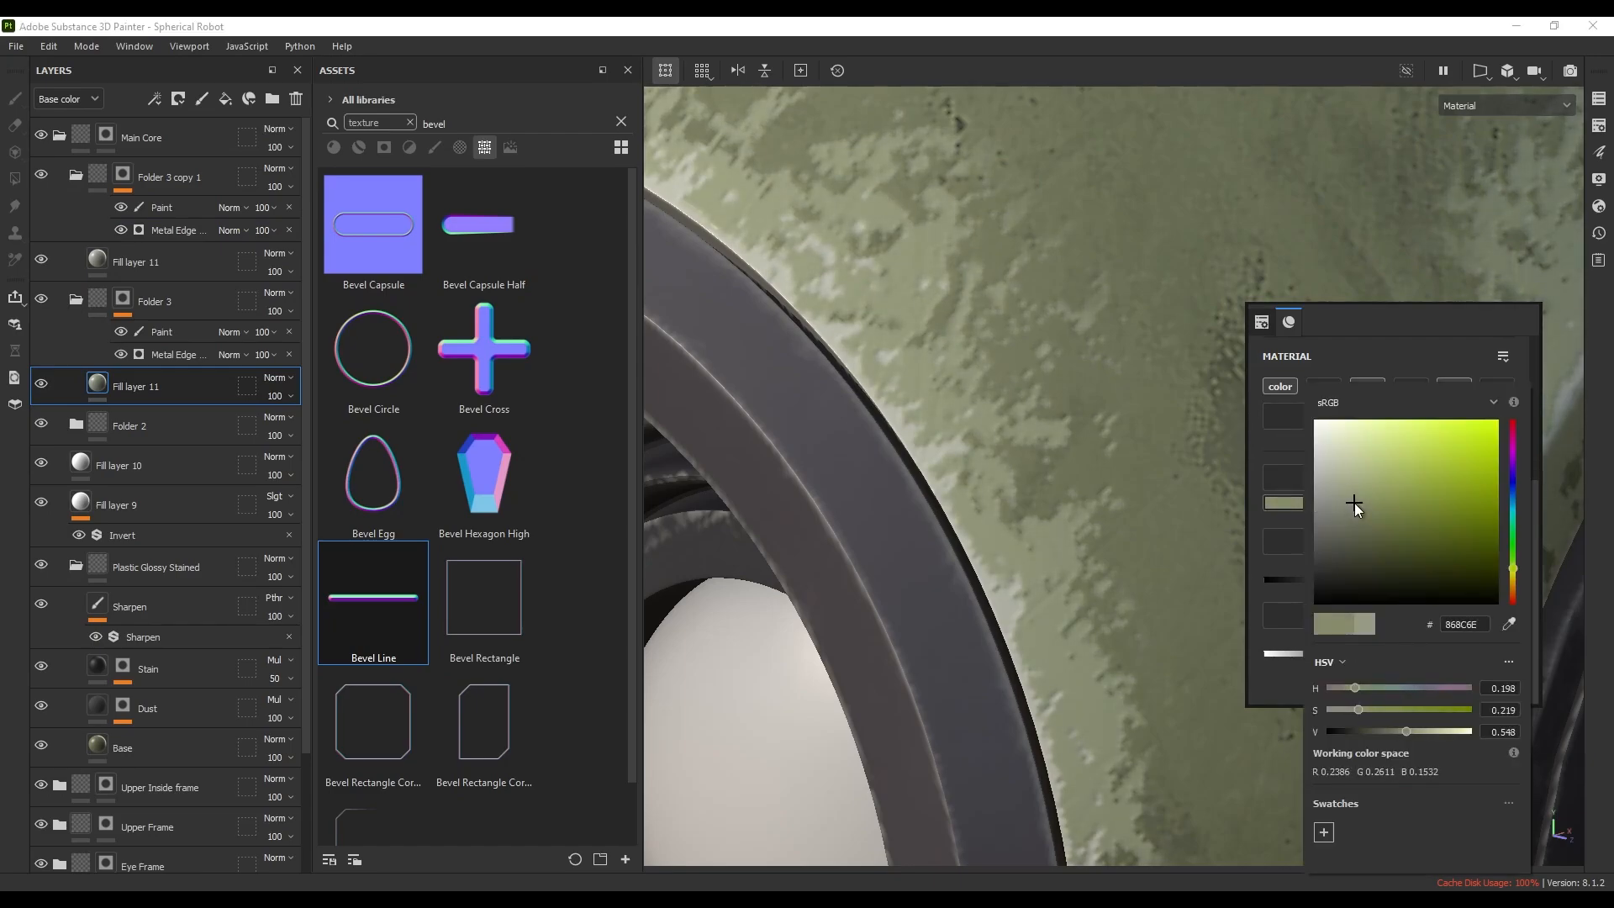
- Set the base color of the Fill layer 11 inside Folder 3 copy 1 to light grey-green B1B3A7
left_click(116, 256)
left_click(116, 257)
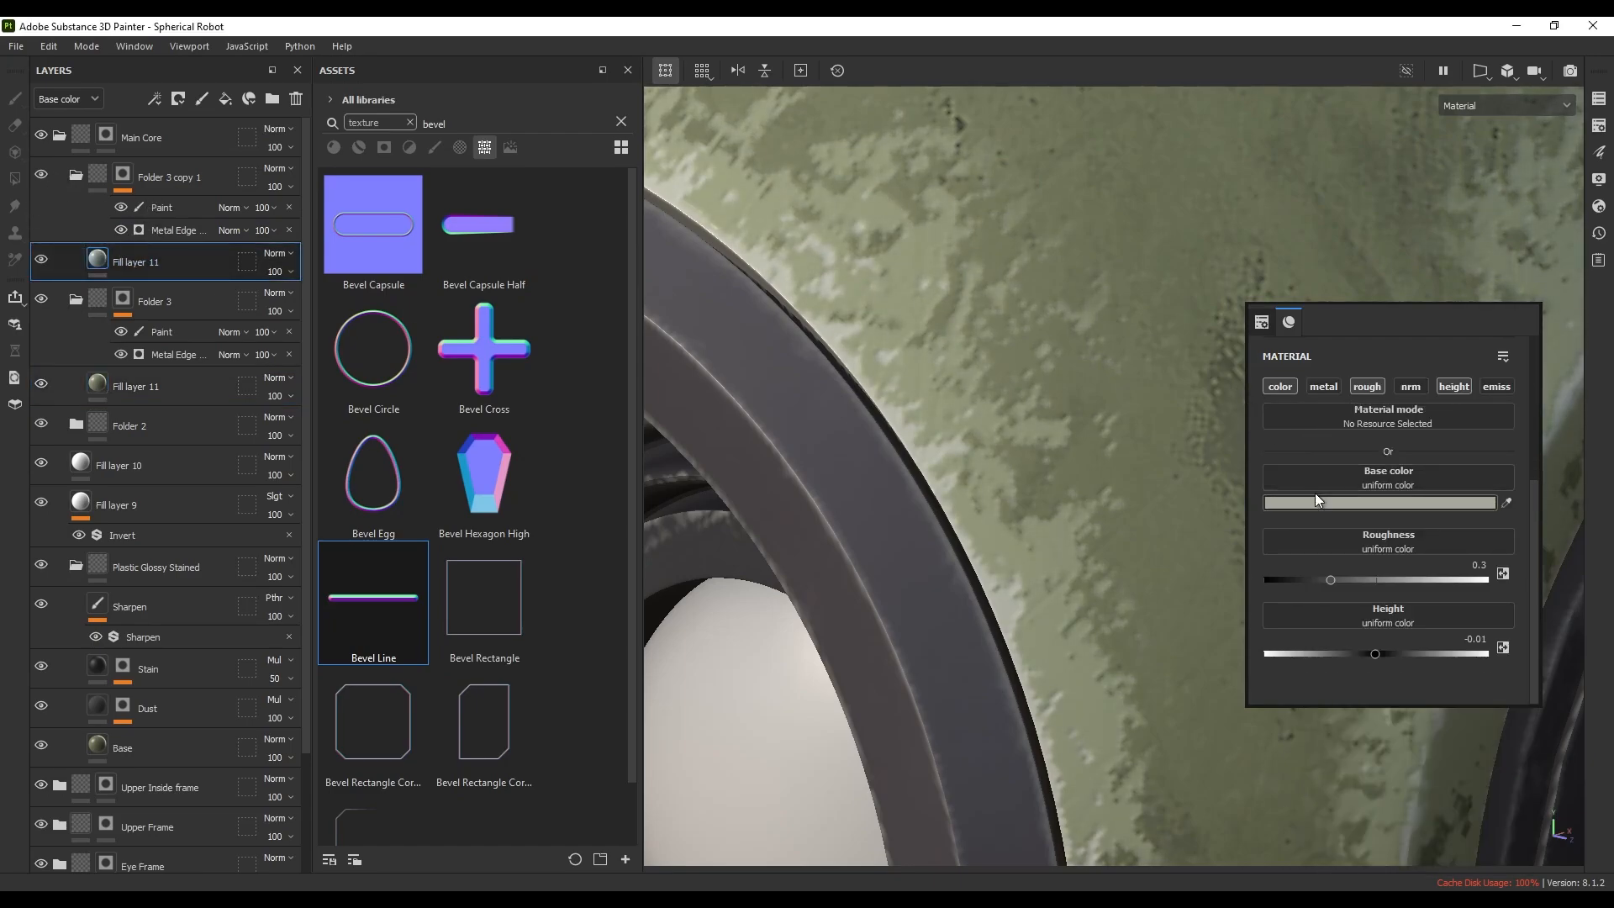
left_click(1337, 506)
left_click_drag(1372, 491, 1367, 476)
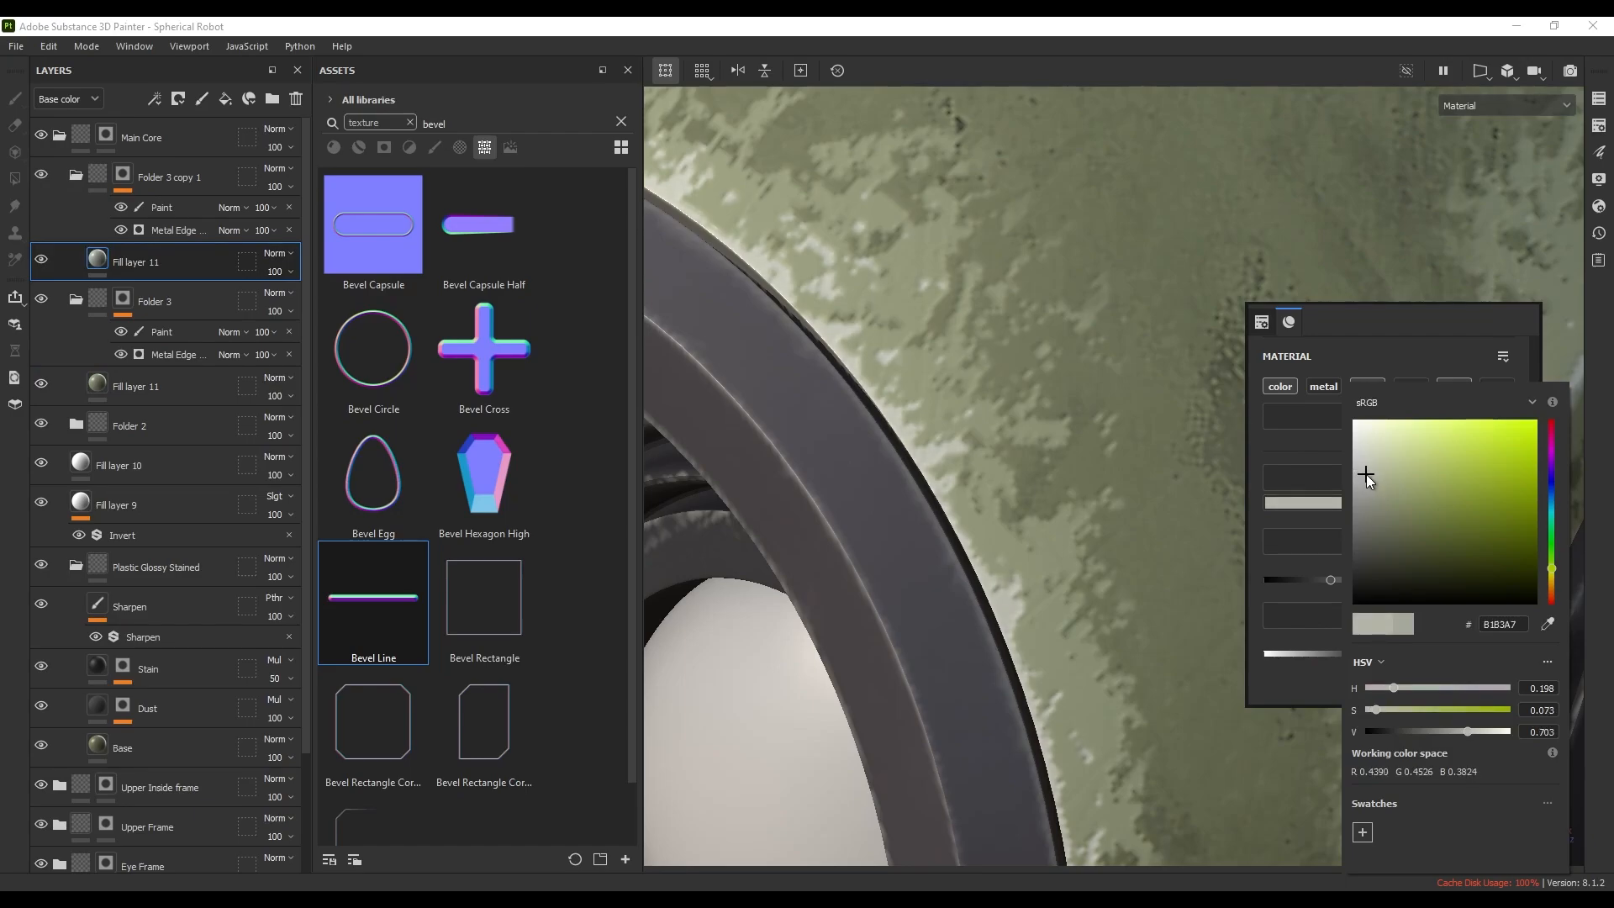
middle_click_drag(1132, 409, 1083, 350, "alt")
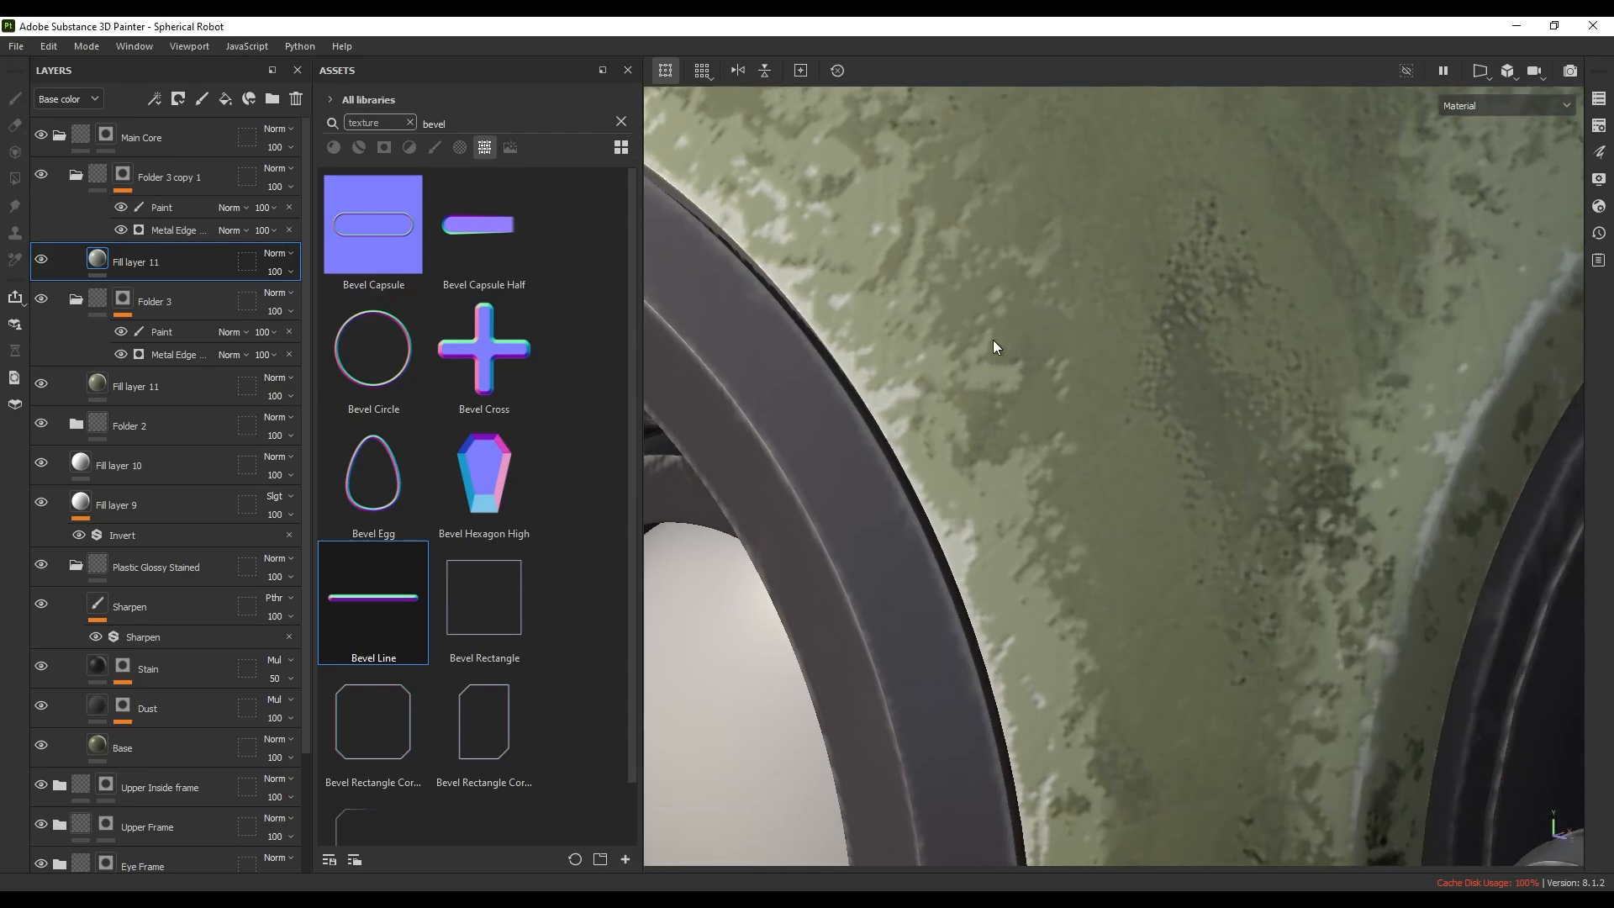
- Set the height of the Fill layer 11 inside Folder 3 copy 1 to -0.02 and check the whole robot
right_click(1131, 307)
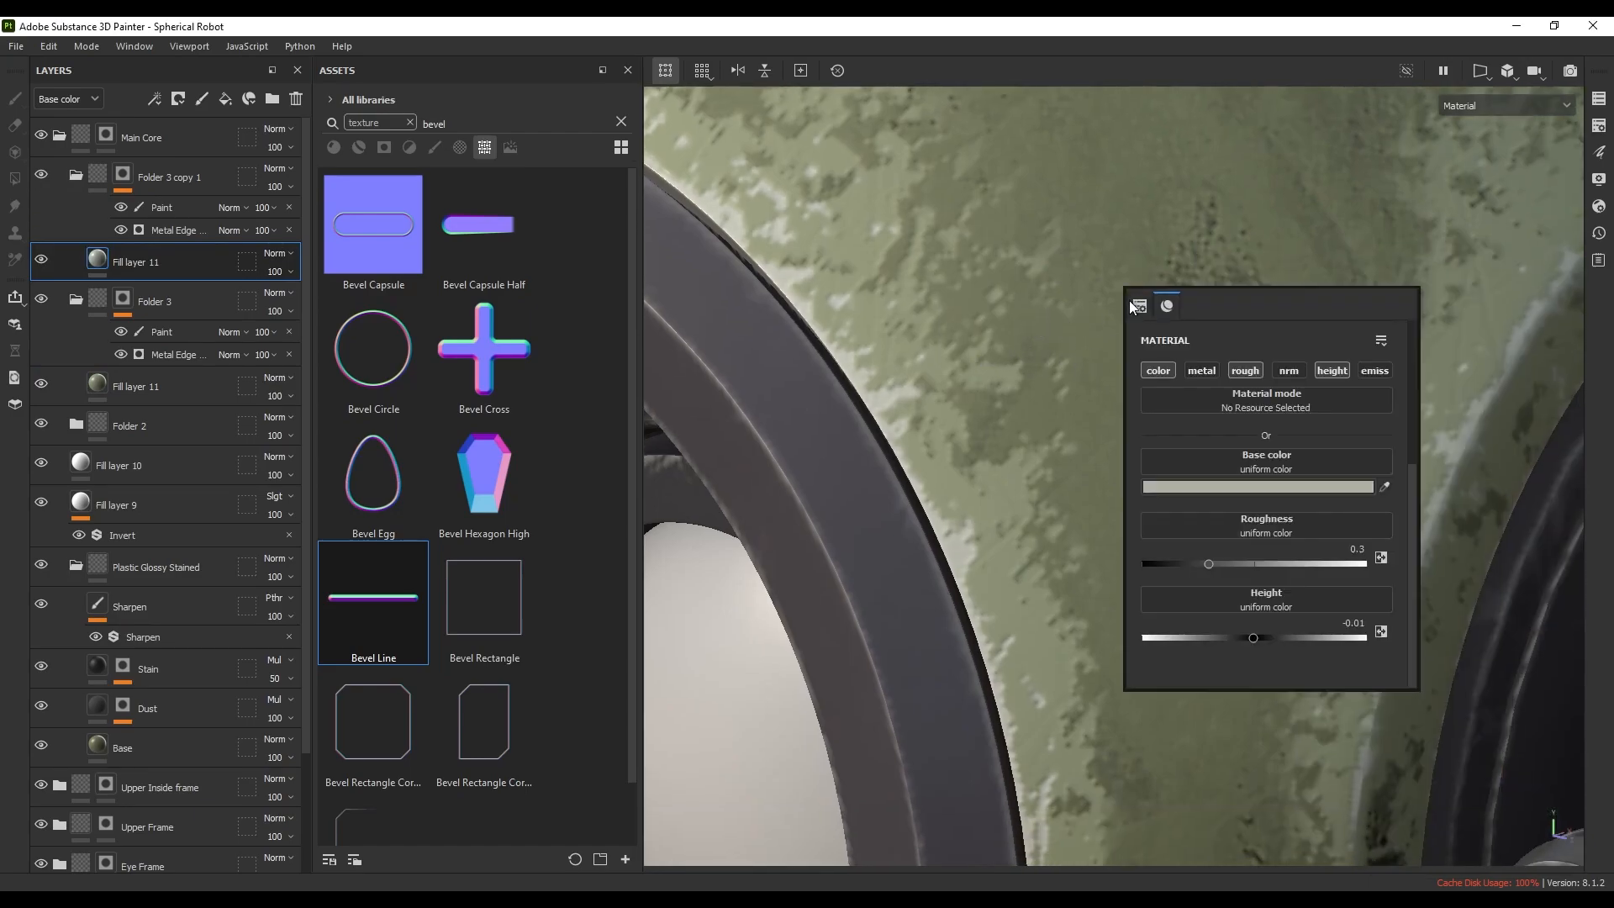
left_click(1362, 622)
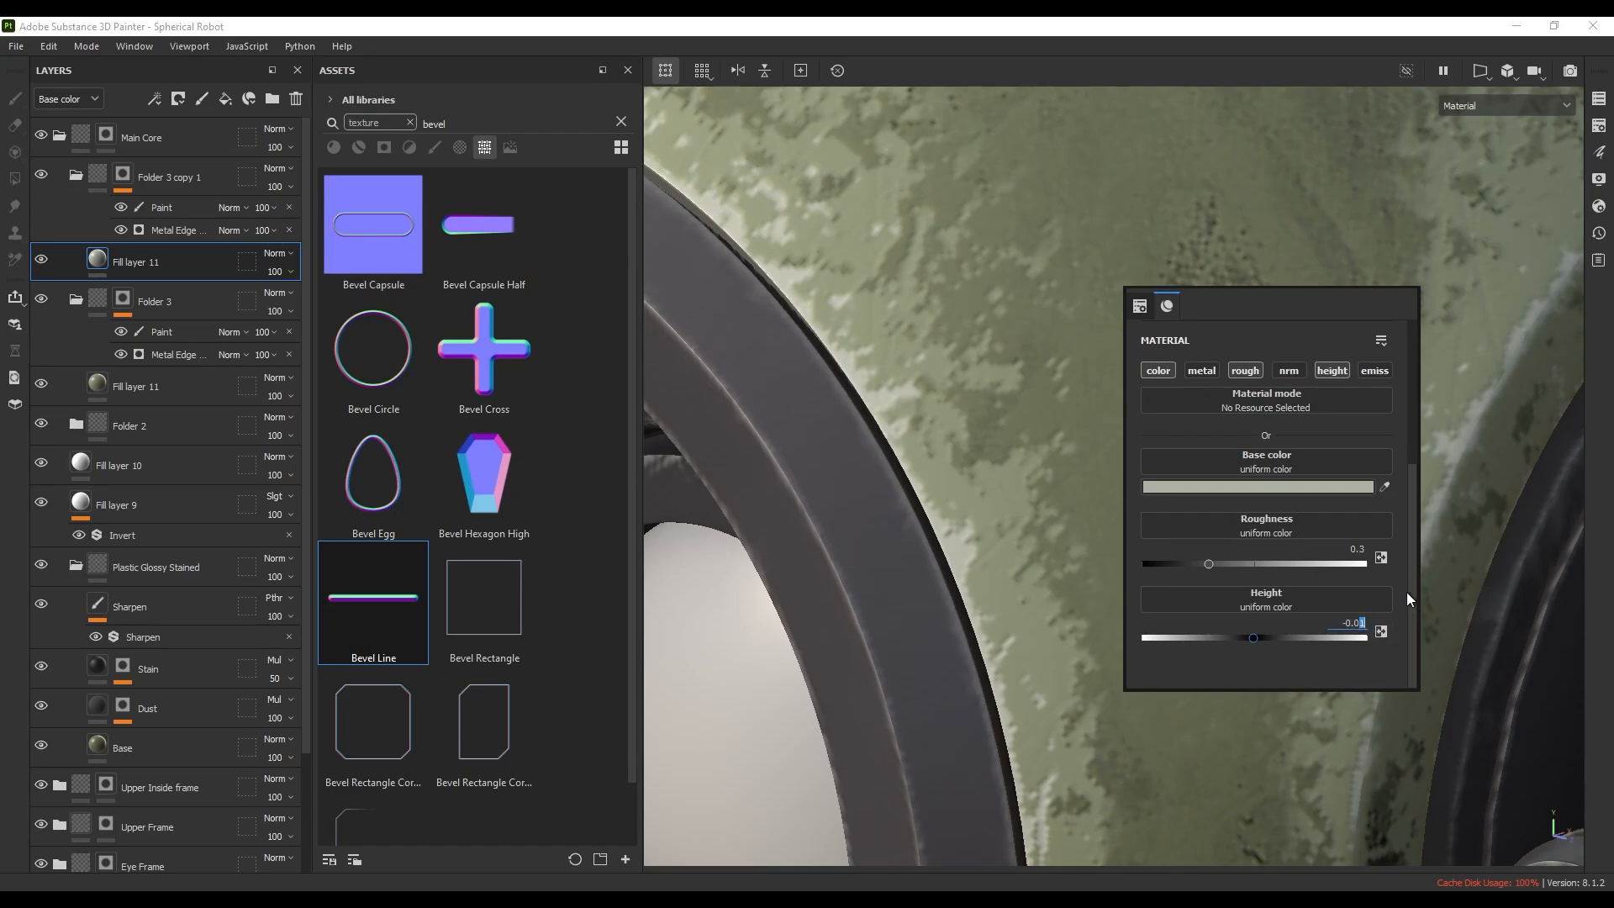
type("2")
key("Return")
right_click_drag(957, 622, 976, 543, "alt")
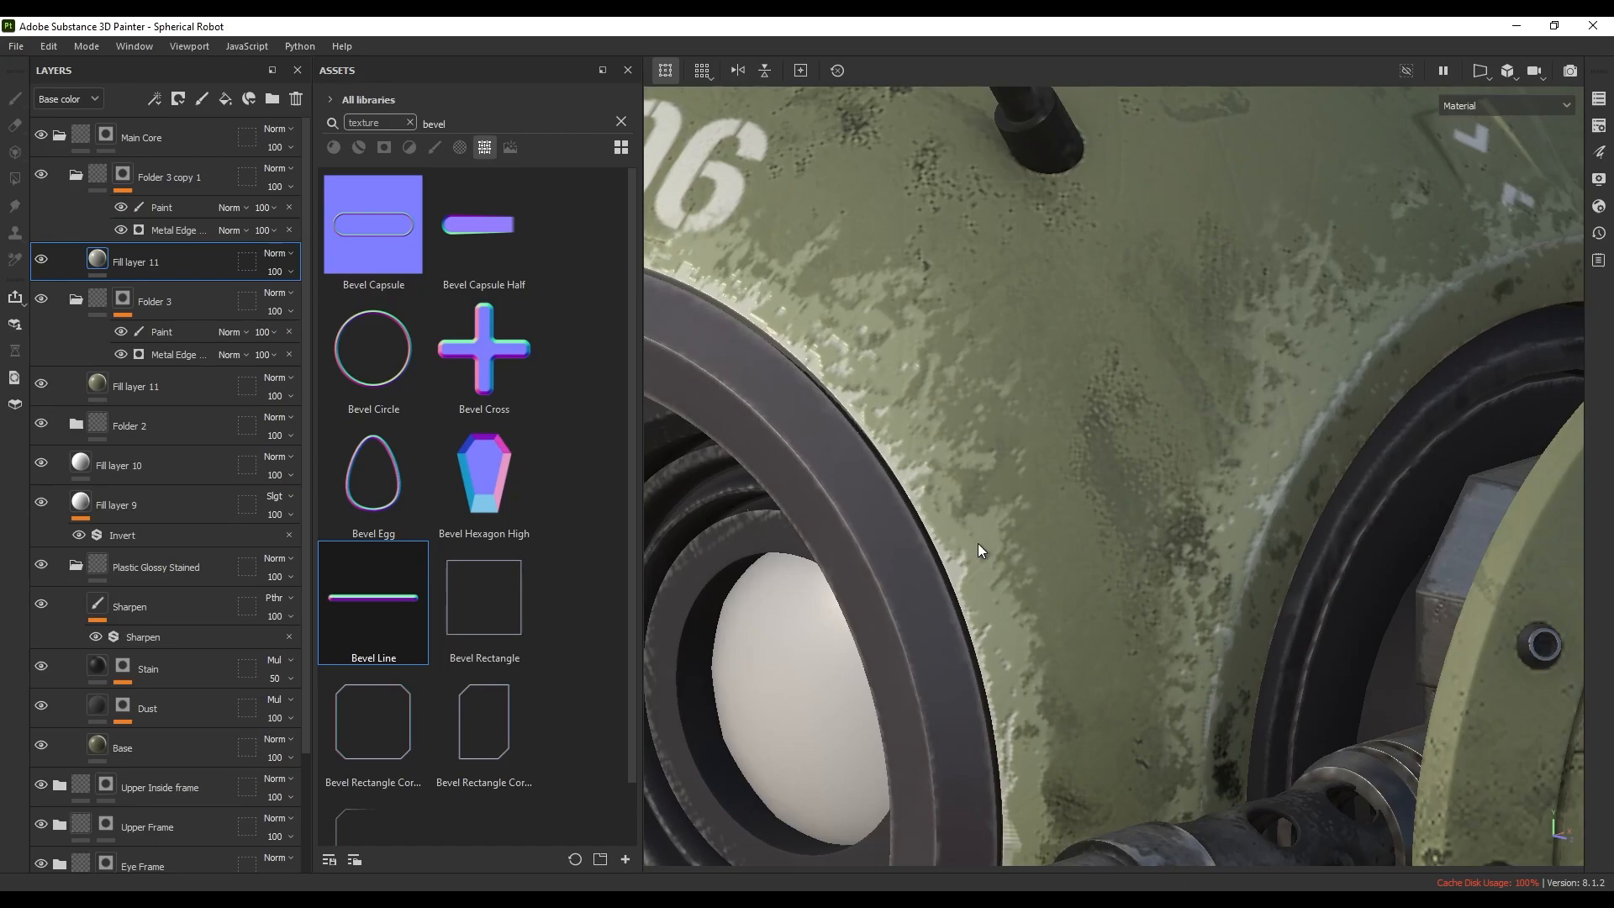
scroll(977, 543, "down", 5)
left_click_drag(978, 546, 1258, 467, "alt")
scroll(1048, 507, "down", 3)
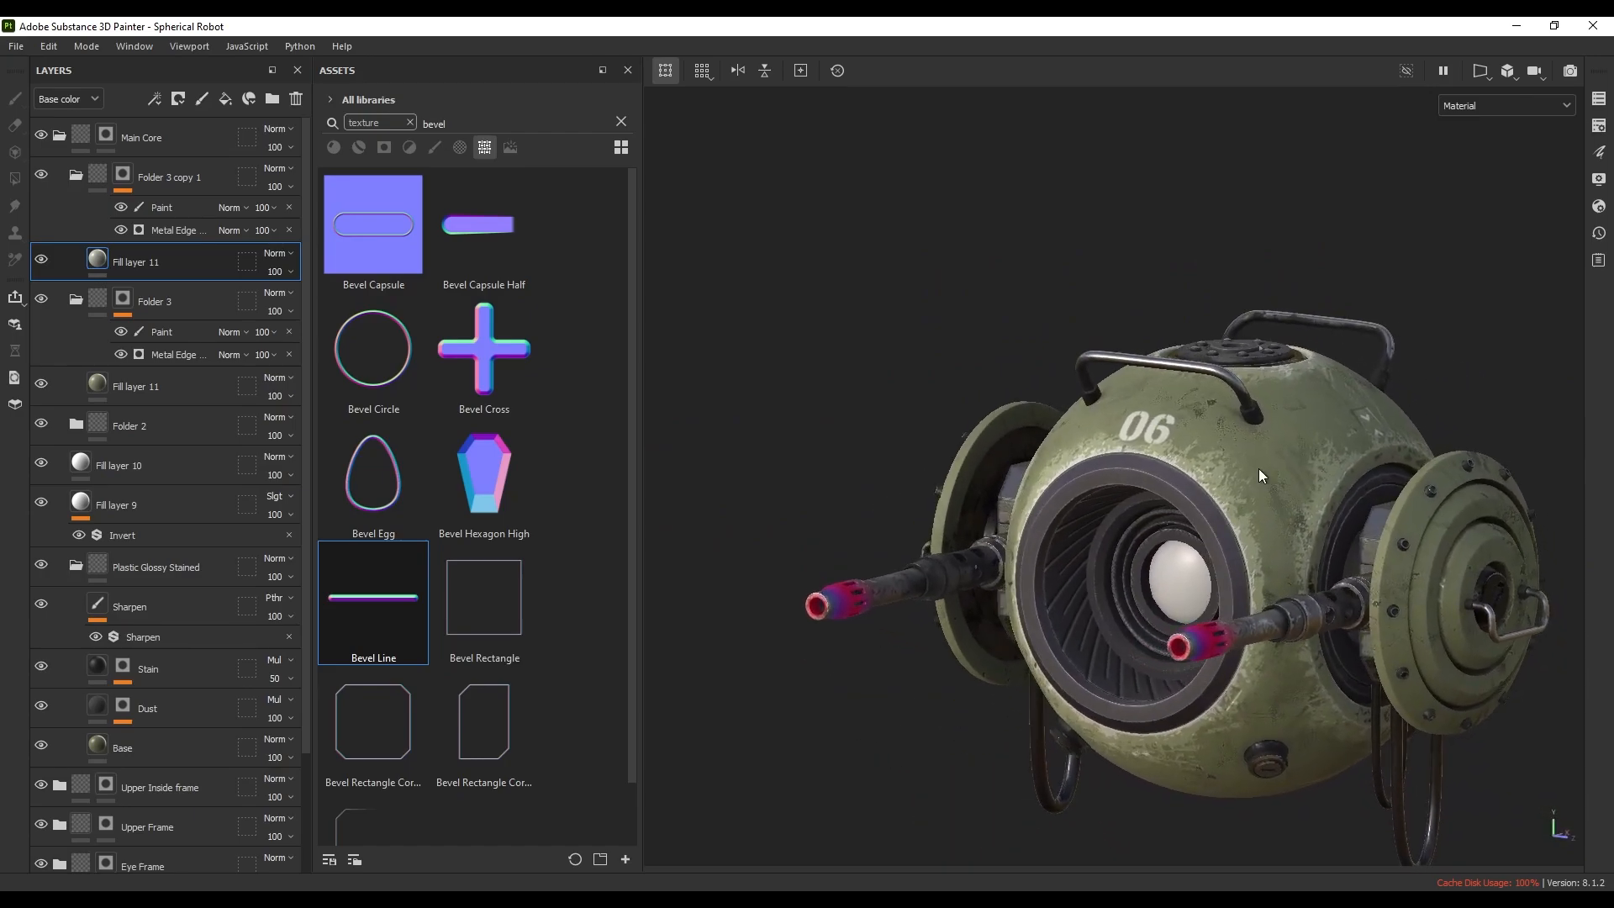
scroll(1259, 468, "up", 3)
- Collapse the Main Core folder, add a fill layer above it and set its base color to dark grey 242424
left_click(59, 134)
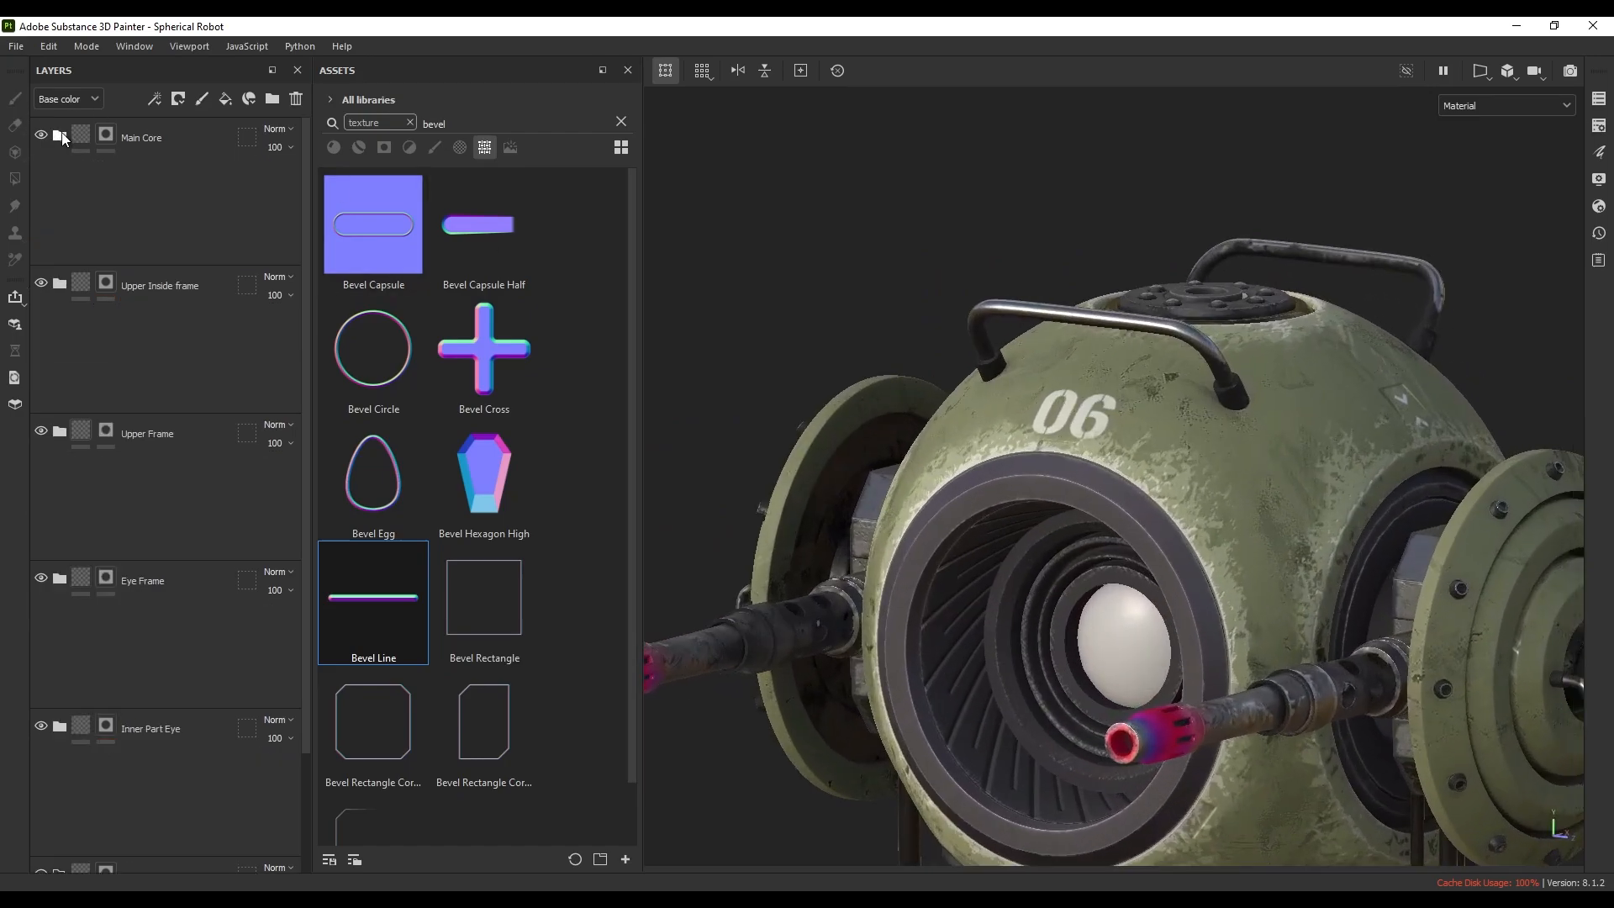
left_click(183, 123)
left_click(223, 98)
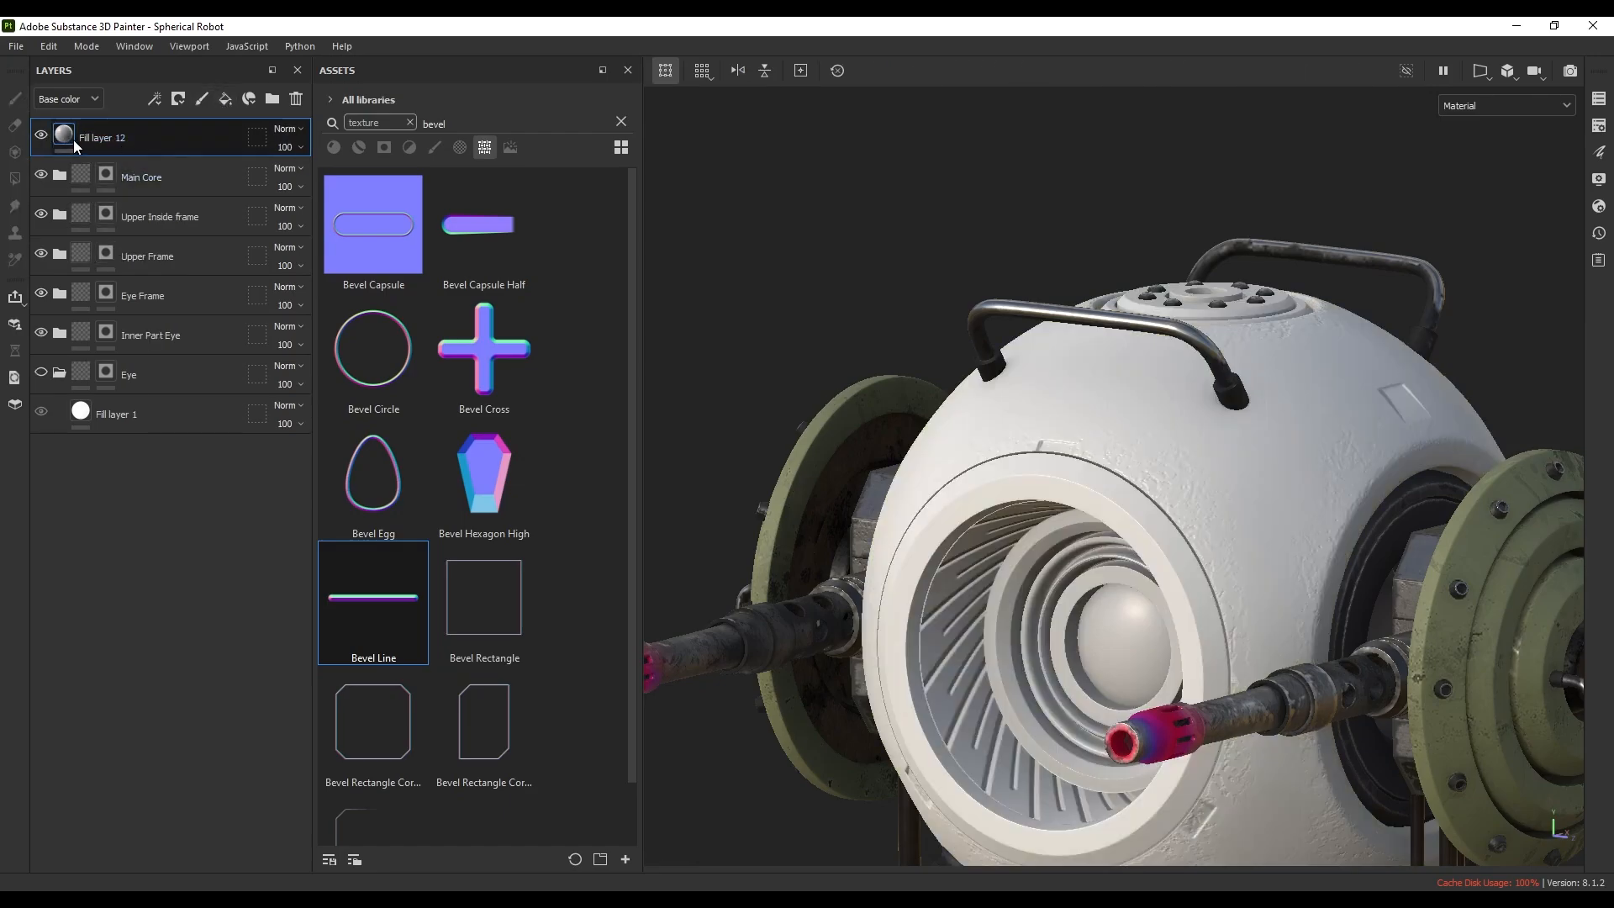
right_click(1176, 373)
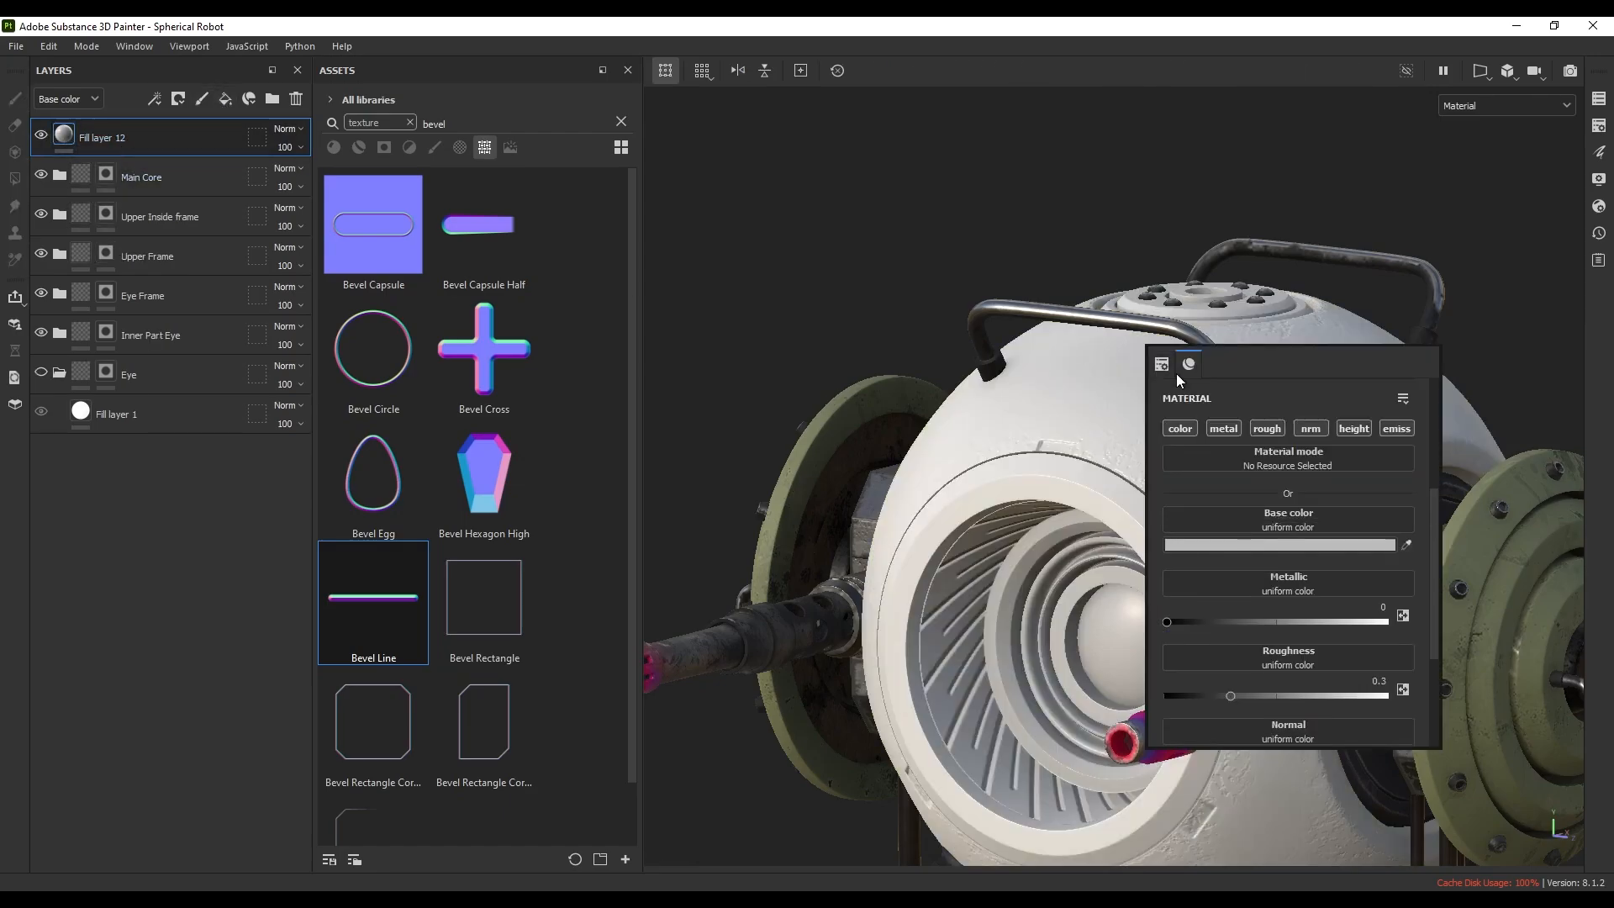
left_click(1288, 550)
left_click_drag(1325, 553, 1282, 580)
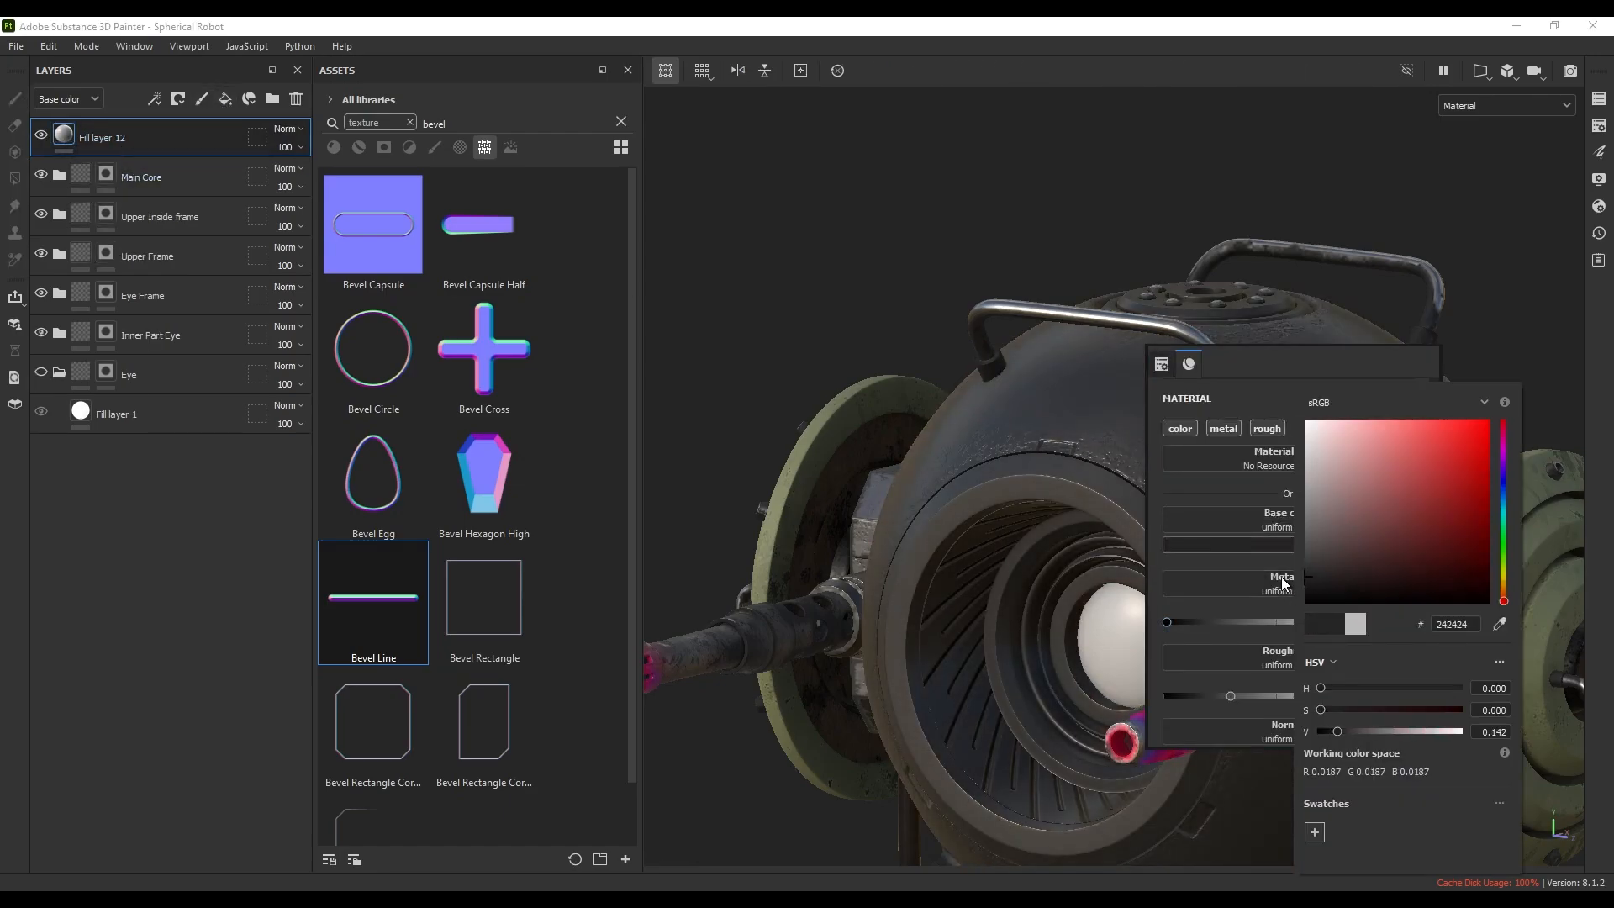
left_click(119, 154)
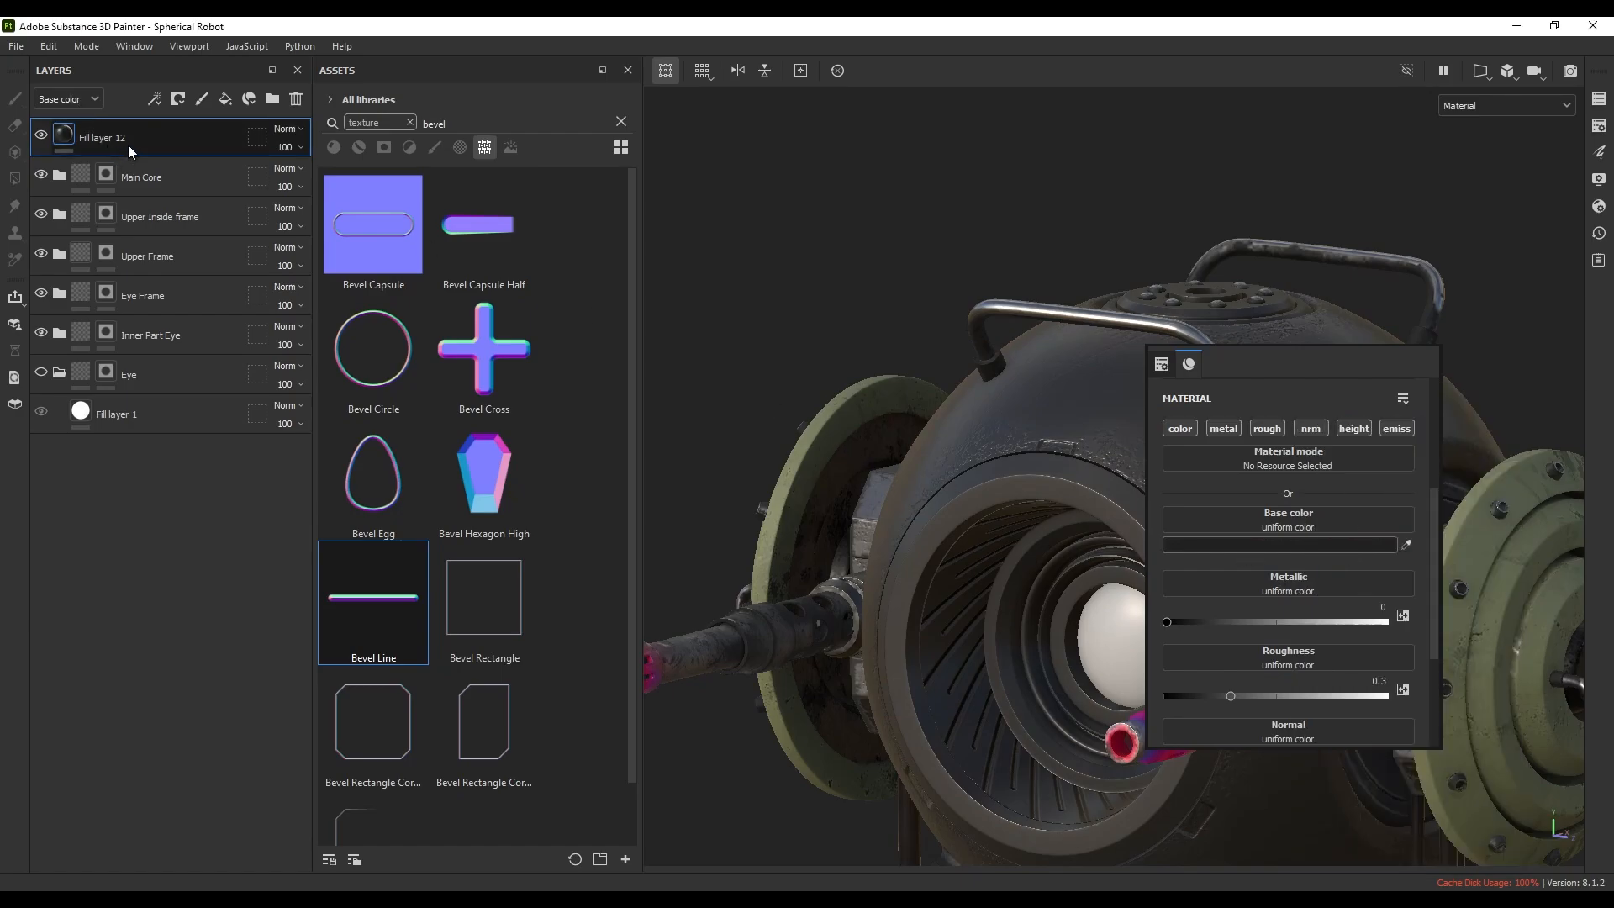
- Group the new dark fill layer into a folder and give the folder a black mask
left_click(104, 135)
key("ctrl+g")
left_click(178, 98)
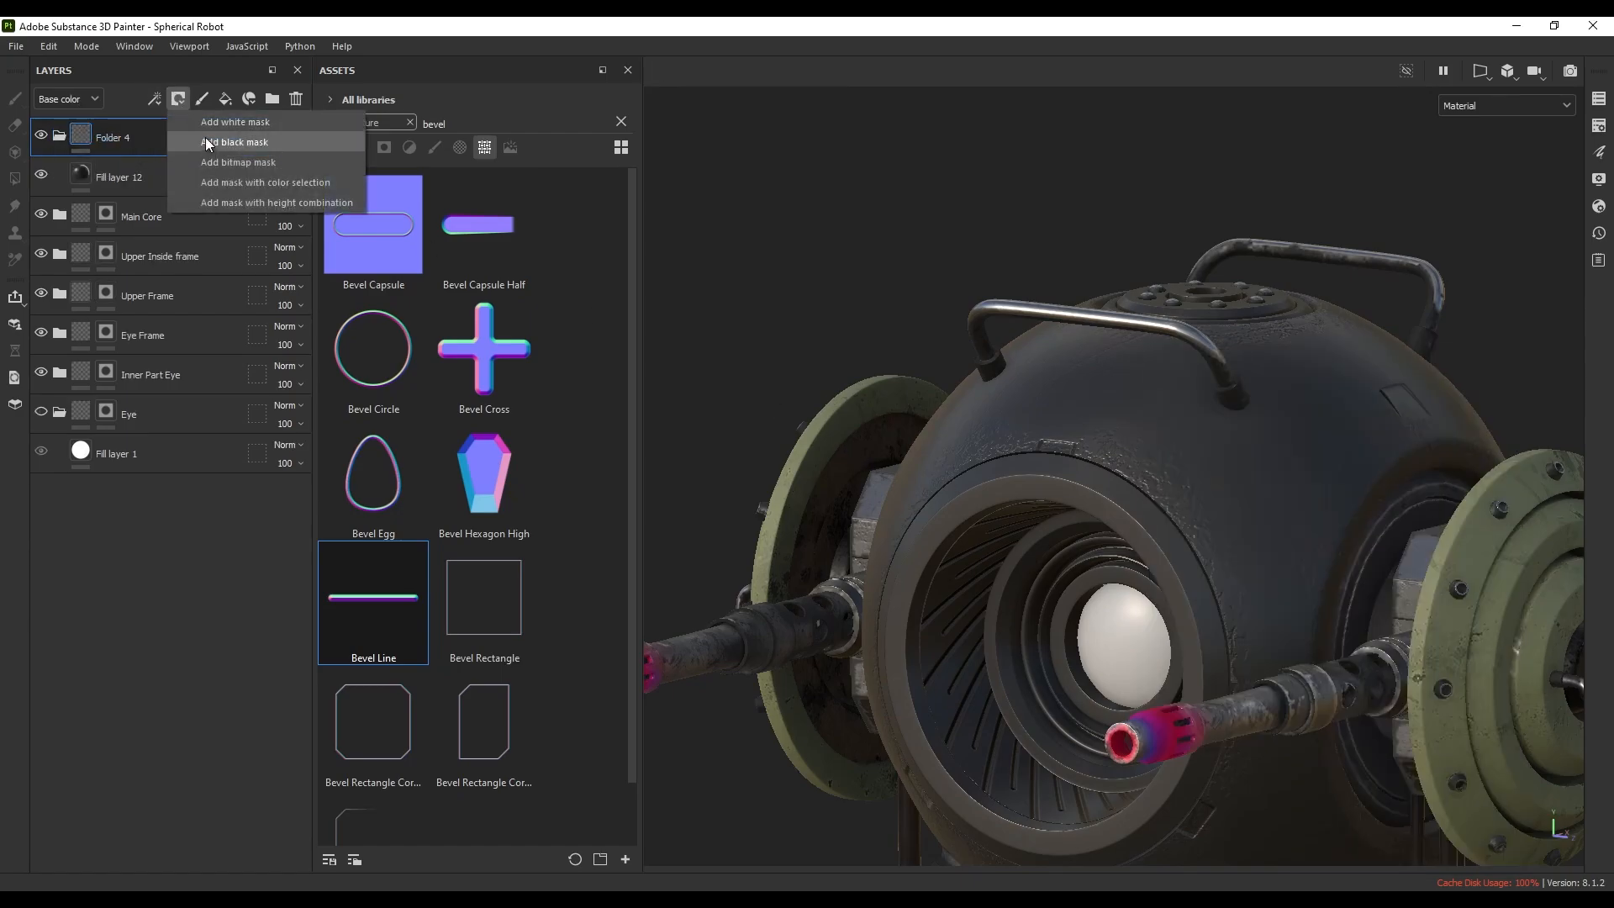
left_click(206, 137)
- Add a Dirt generator to the new folder's mask with Dirt Level 0.58 and Dirt Contrast 0.77
right_click(108, 131)
left_click(247, 671)
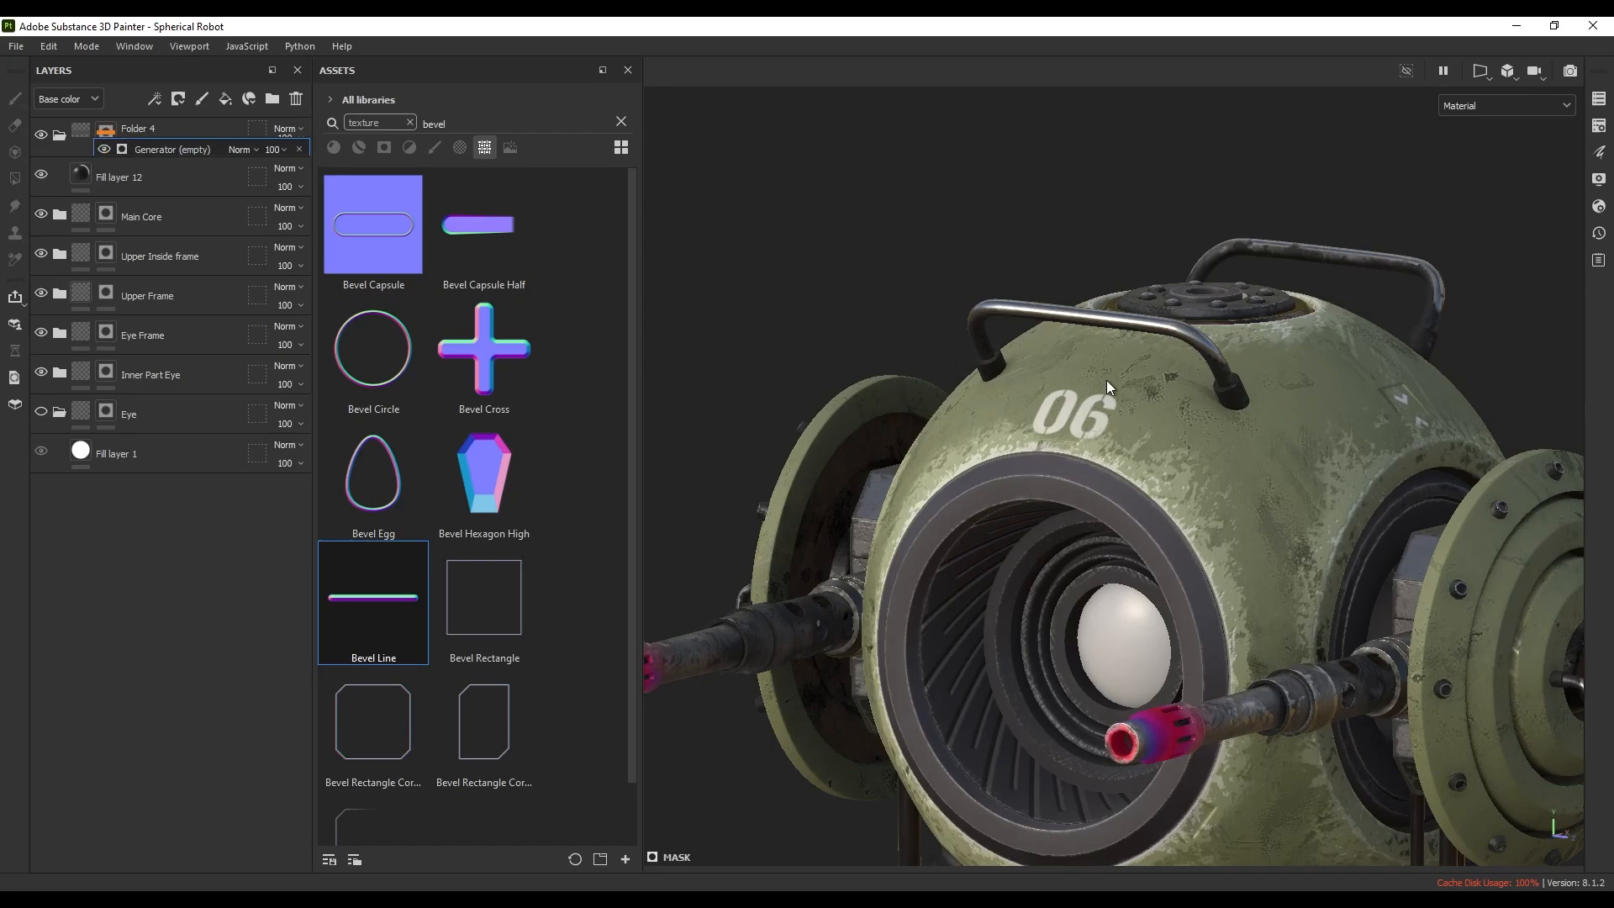
left_click(1247, 414)
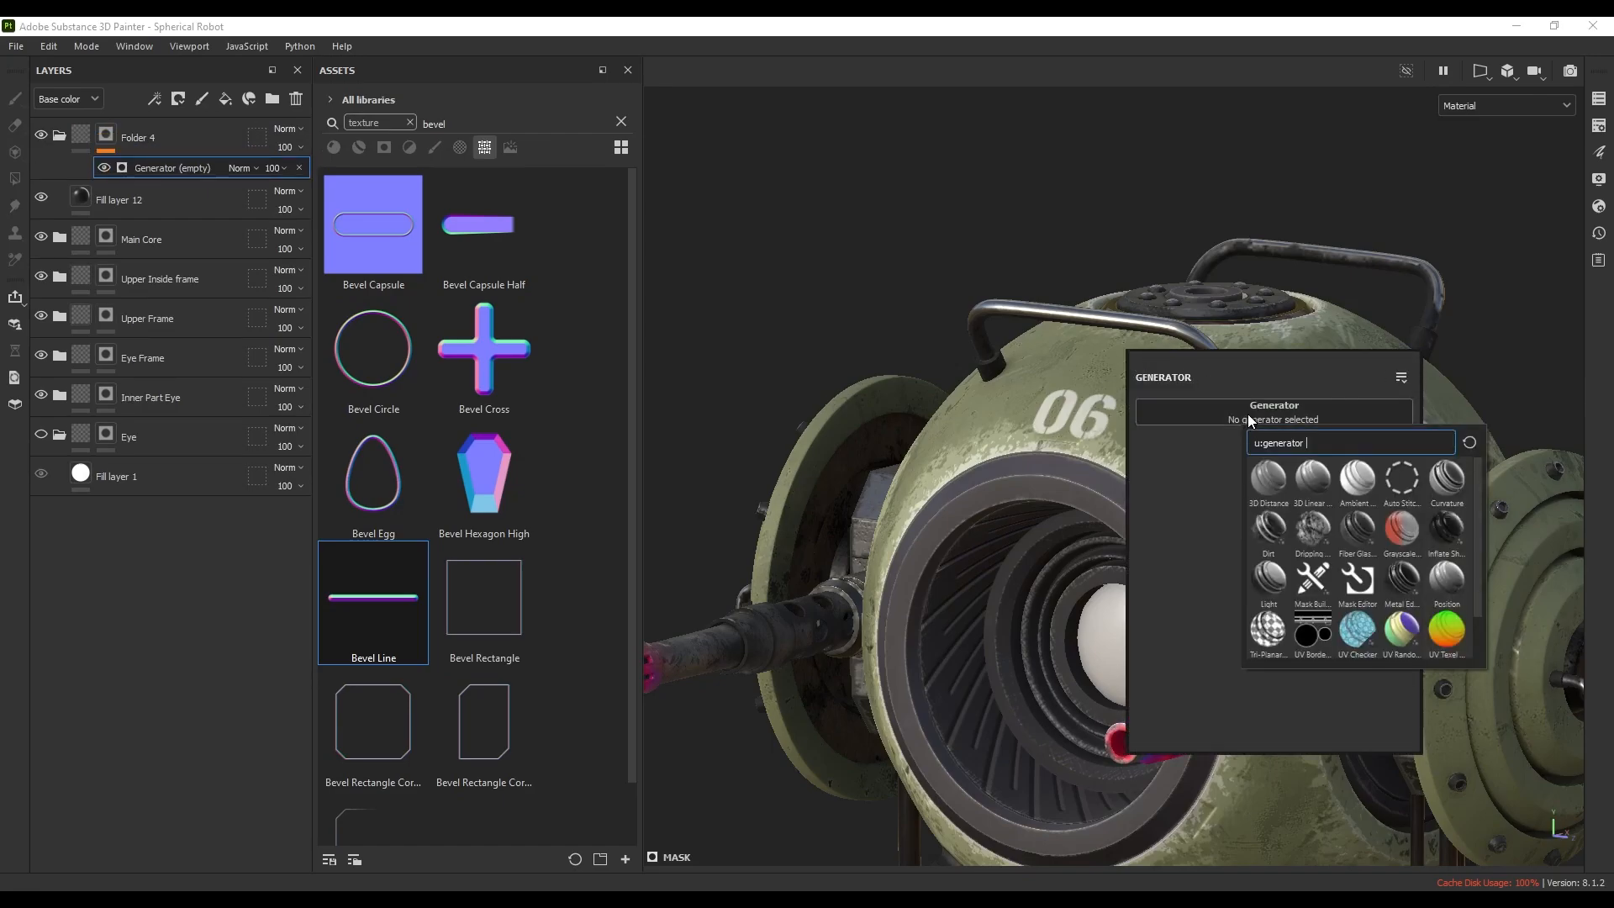
left_click(1254, 515)
middle_click_drag(1058, 380, 918, 338, "alt")
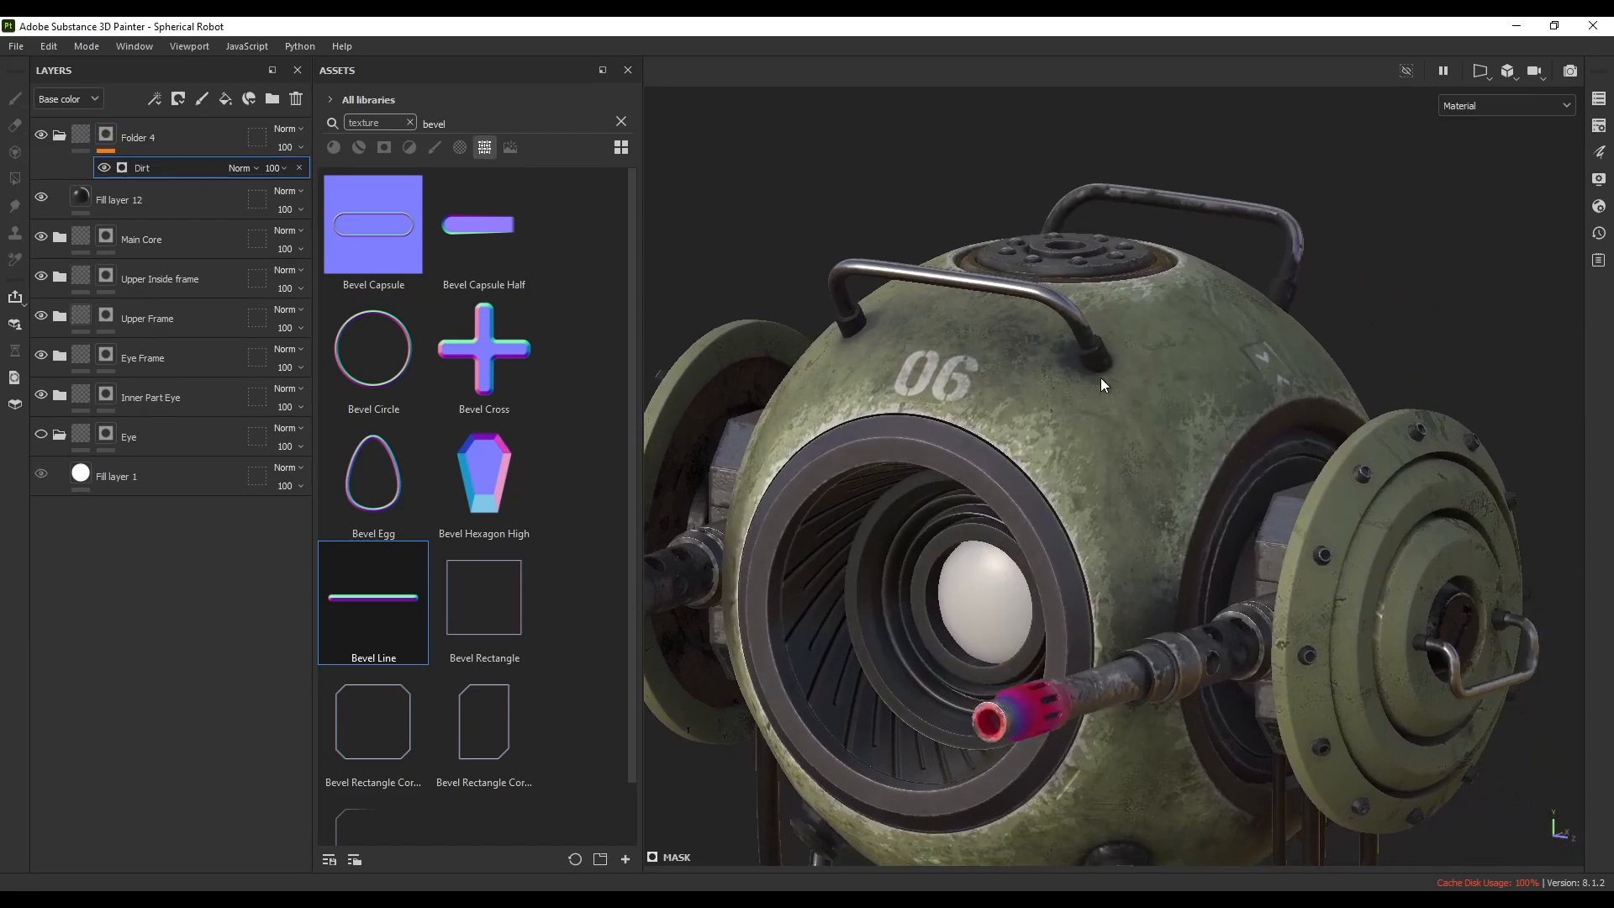
right_click(1455, 538)
left_click_drag(1459, 571, 1463, 538)
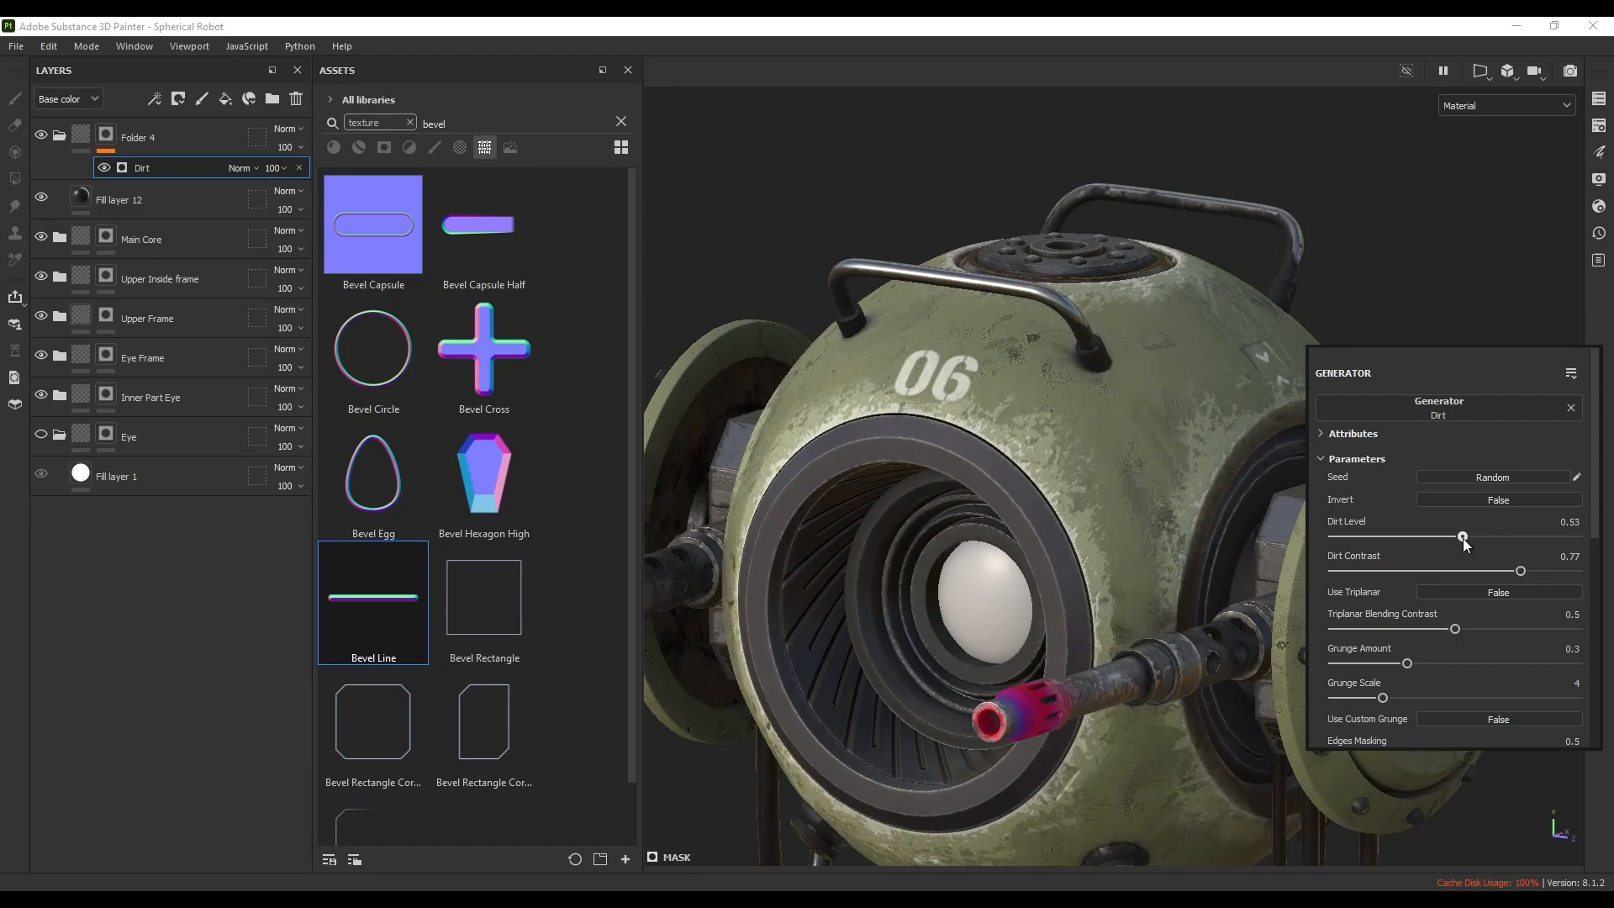
left_click_drag(1478, 545, 1474, 538)
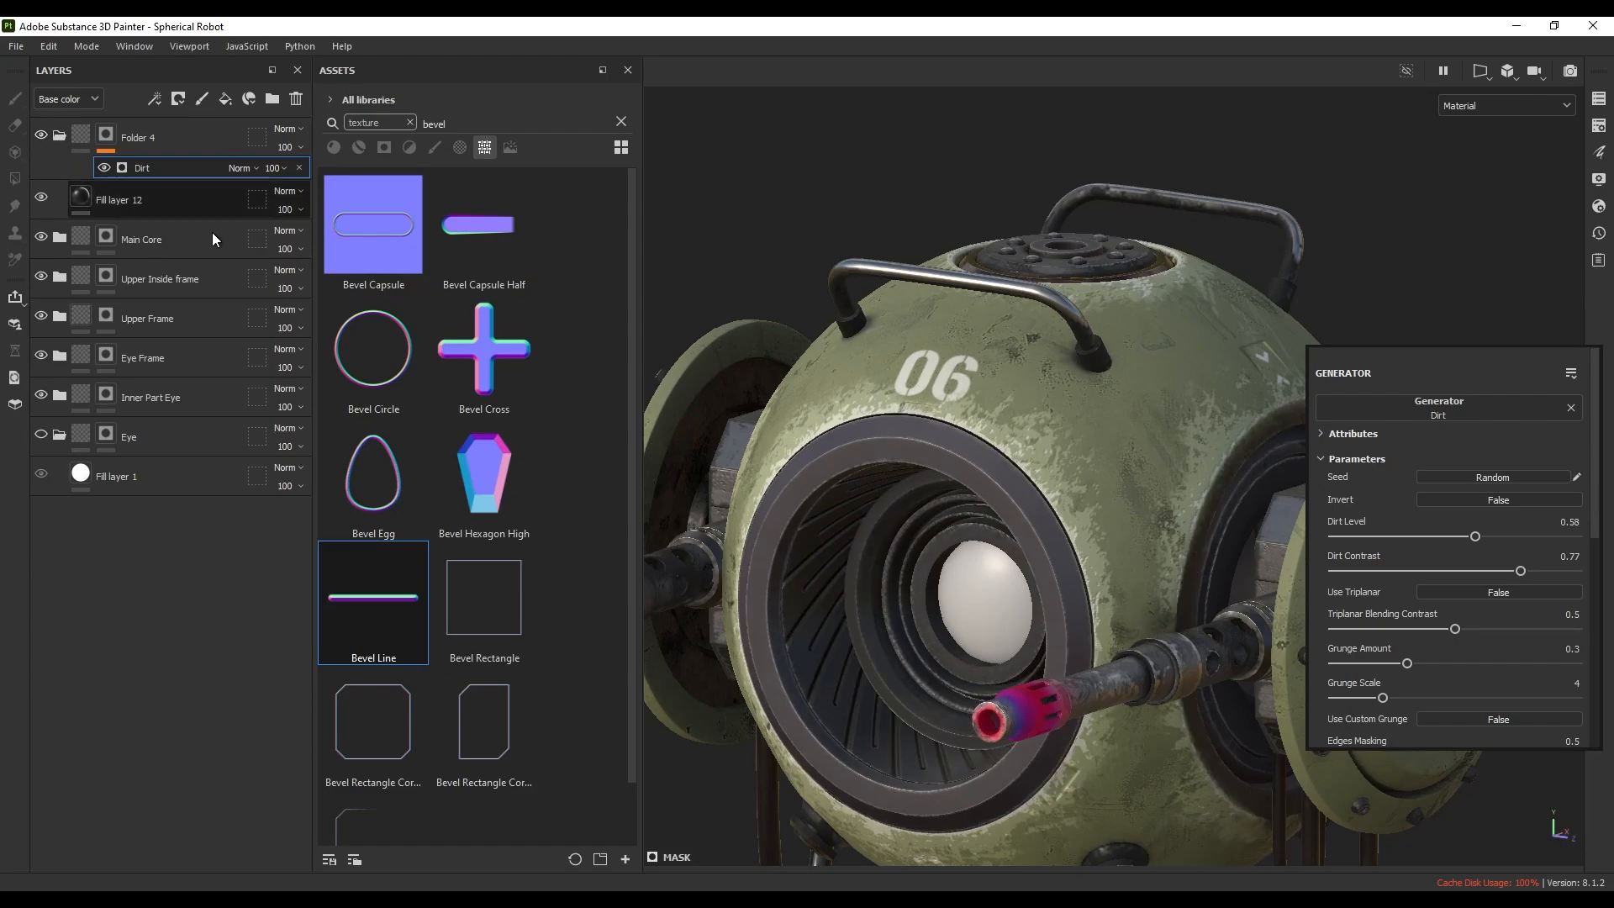
- Switch to the Side texture set and collapse its Iron Forged Old and Inner side folders
left_click_drag(966, 370, 1048, 411, "alt")
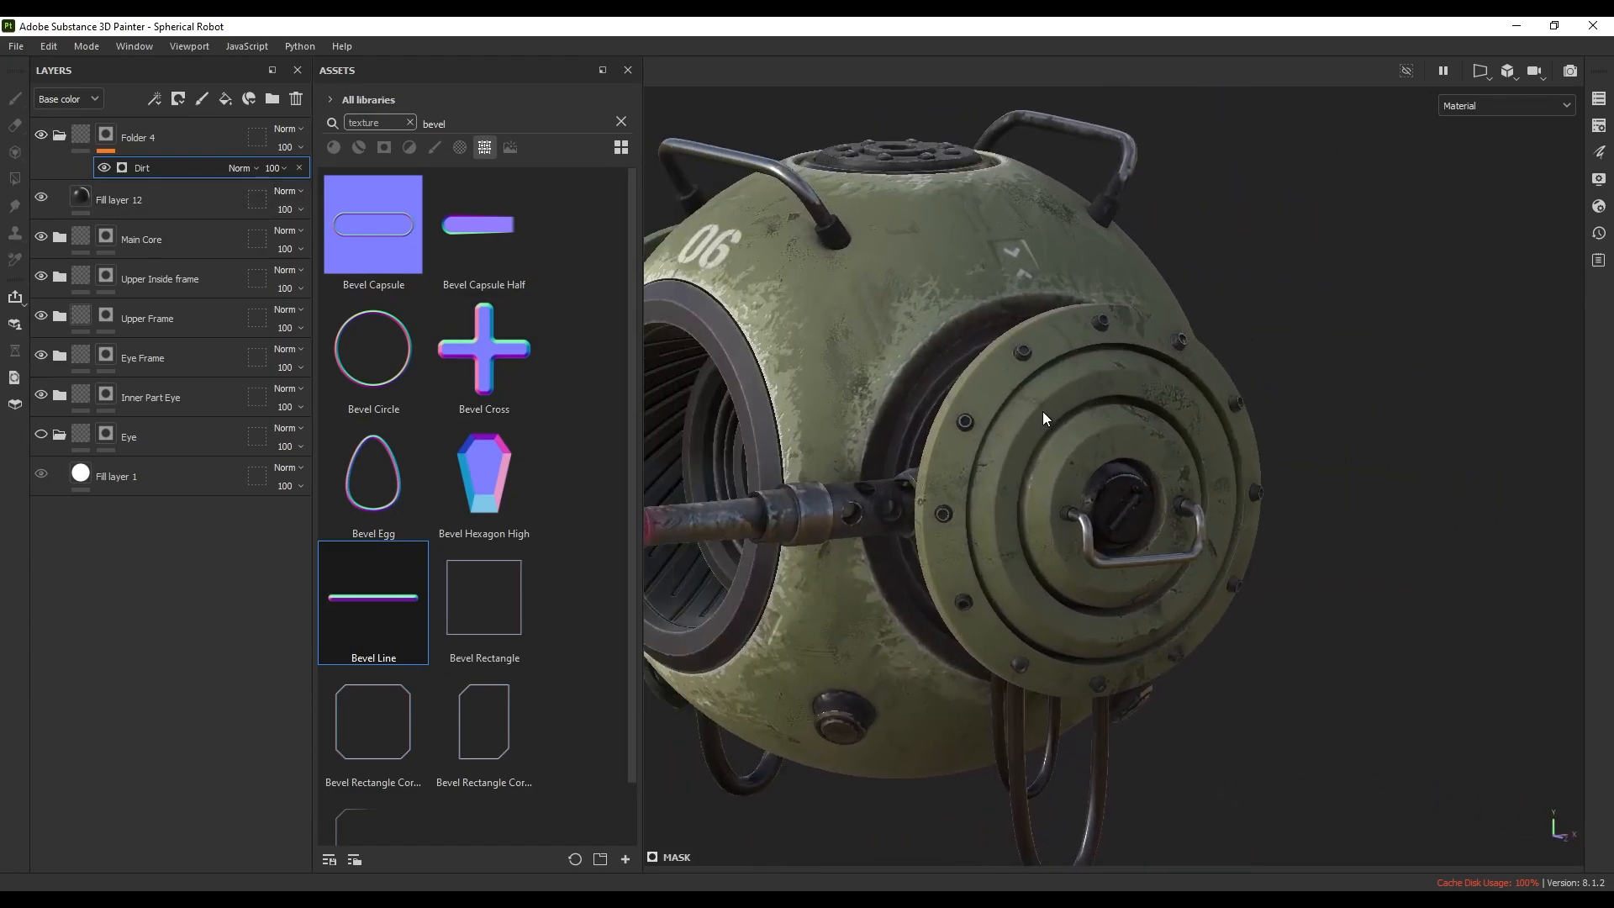
left_click(1599, 98)
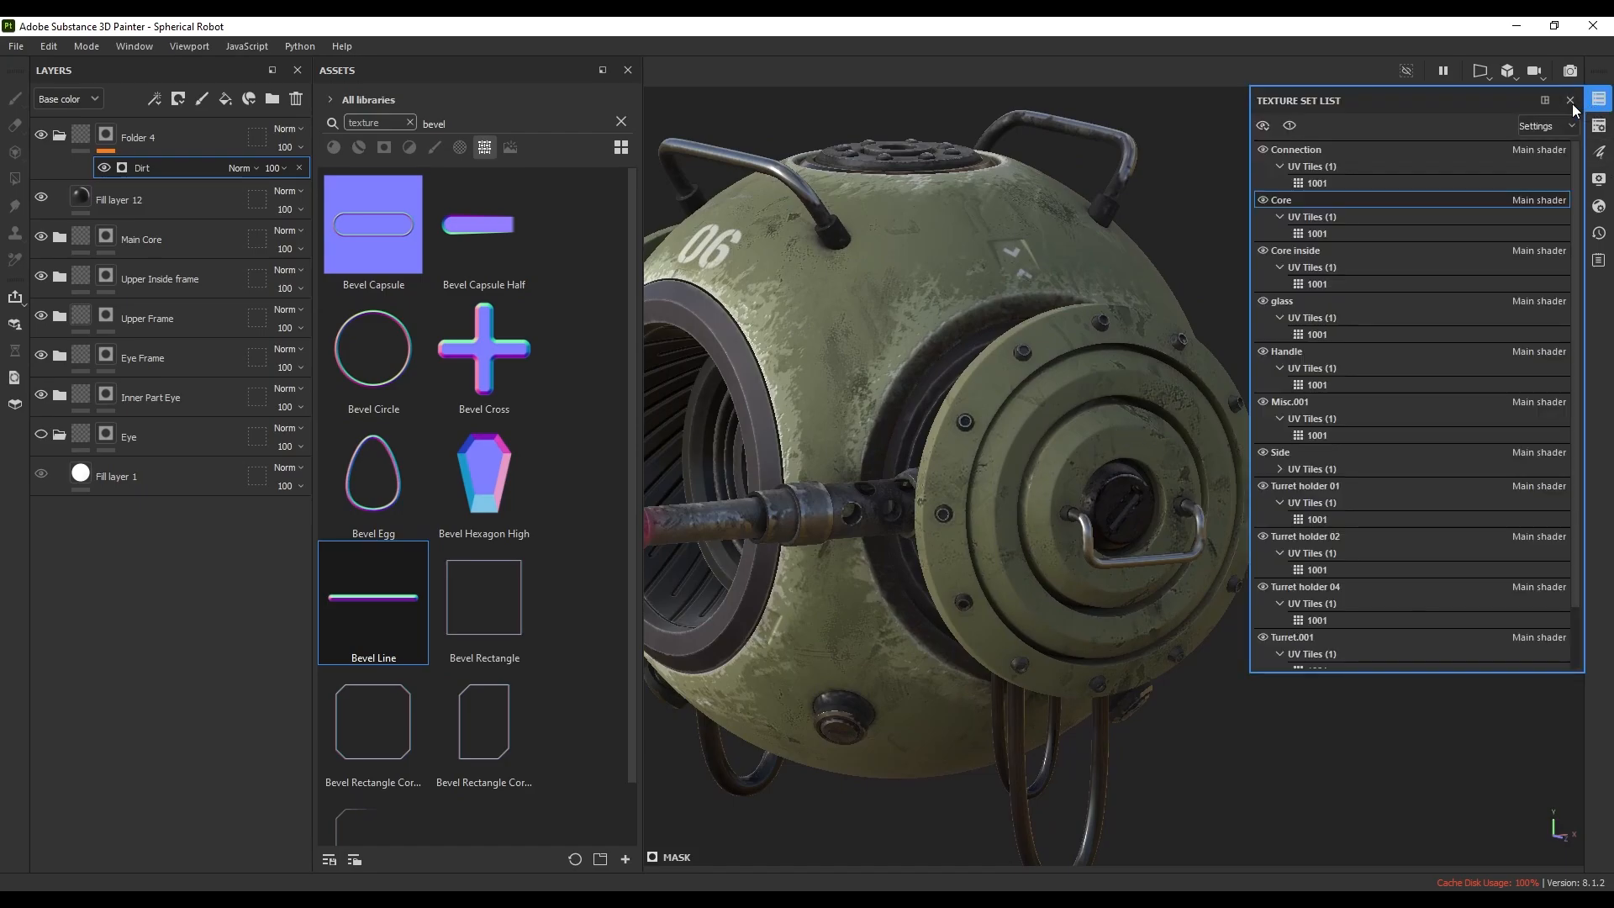
right_click(1000, 437, "ctrl+alt")
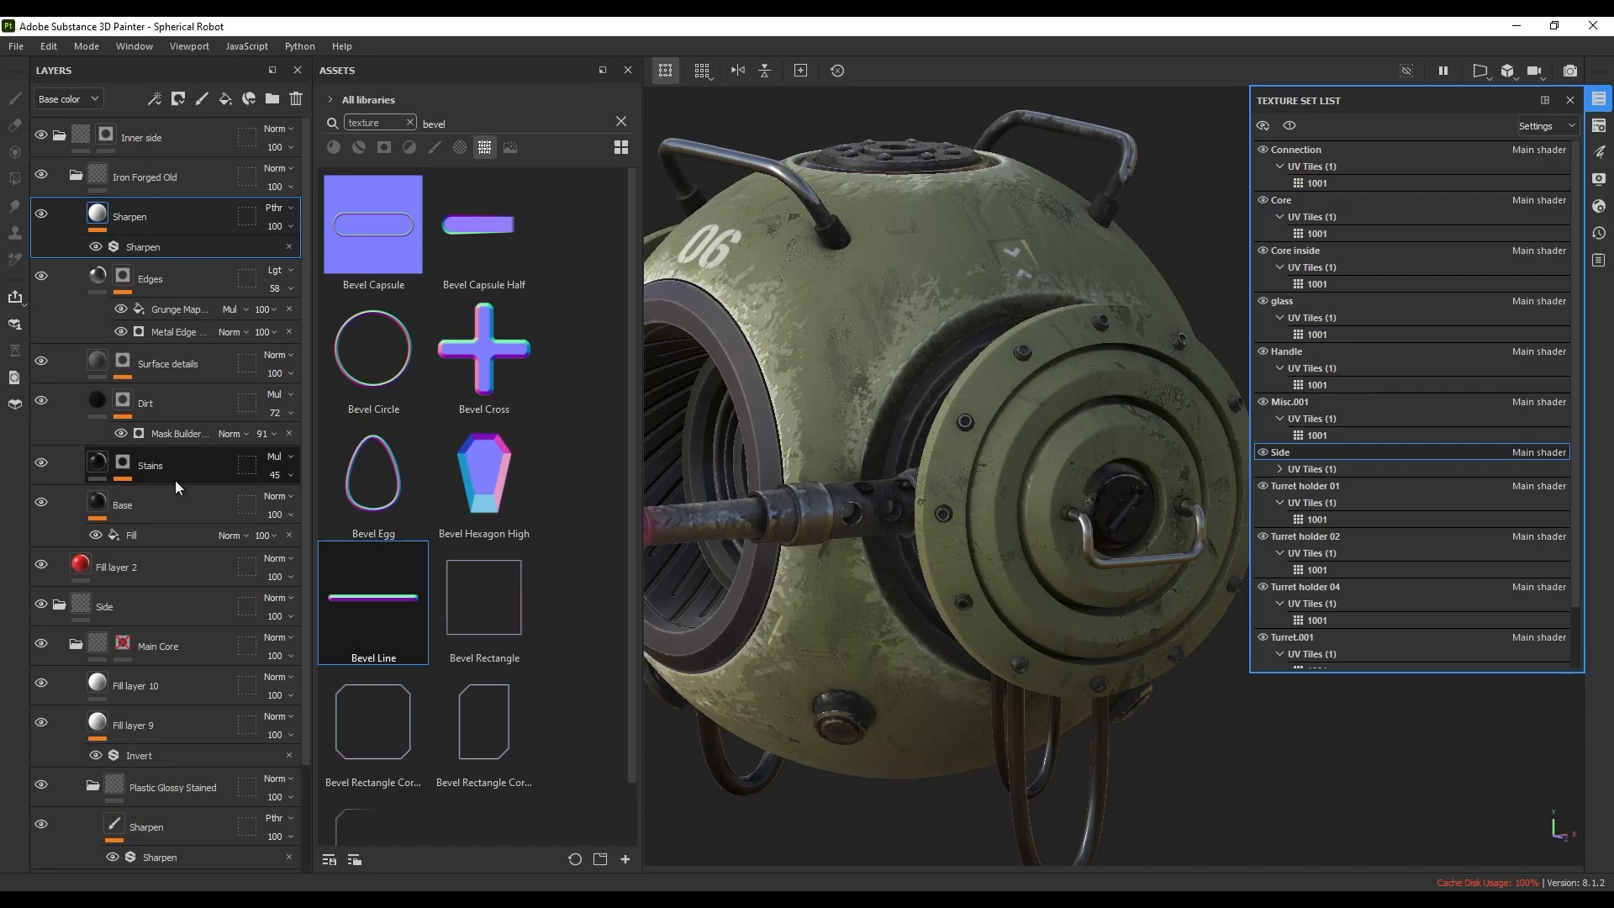
left_click(76, 176)
left_click(59, 134)
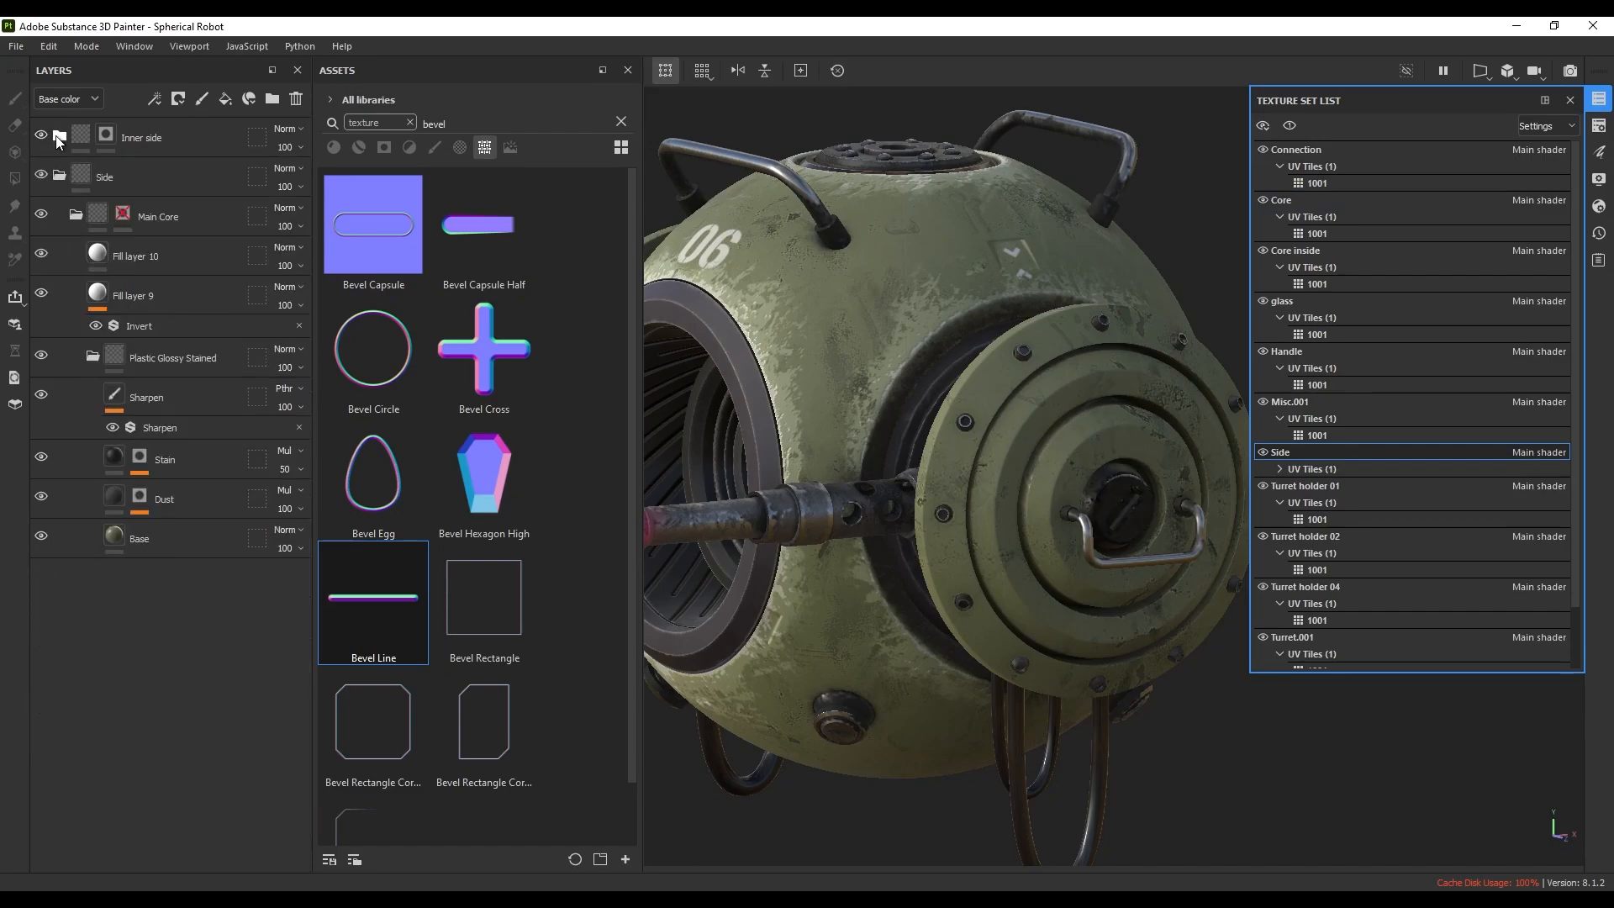
- Add a fill layer above the Inner side folder, group it into a new folder and give that folder a black mask
left_click(145, 141)
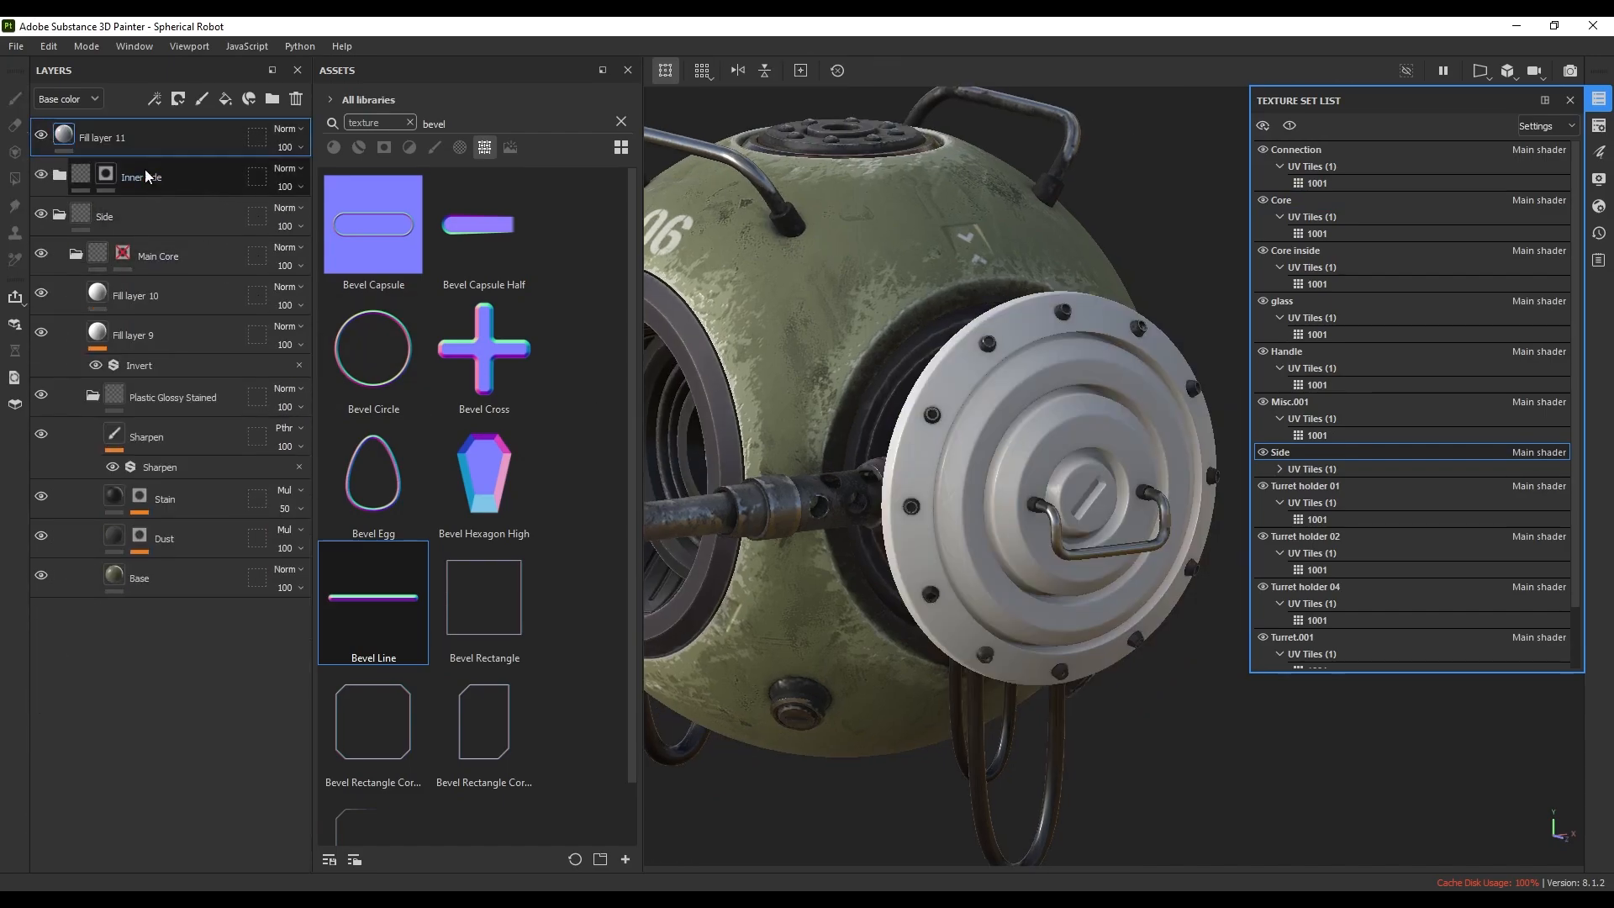
key("ctrl+g")
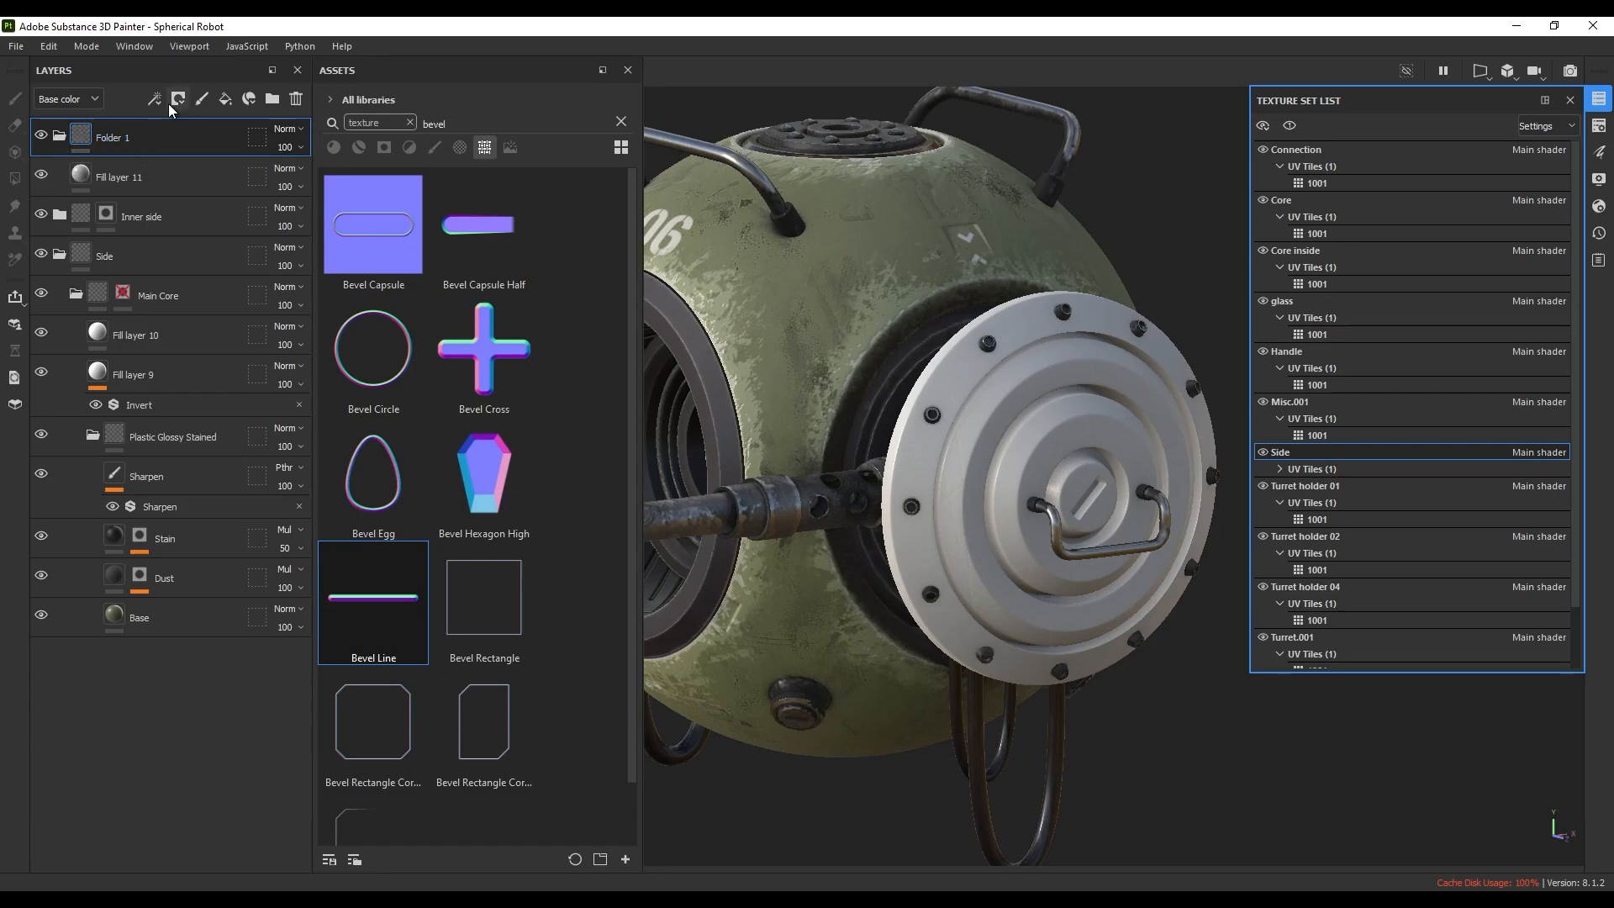
left_click(178, 99)
left_click(200, 143)
- Add a Metal Edge Wear generator to the new folder's mask and reduce the wear on the side disc
right_click(106, 136)
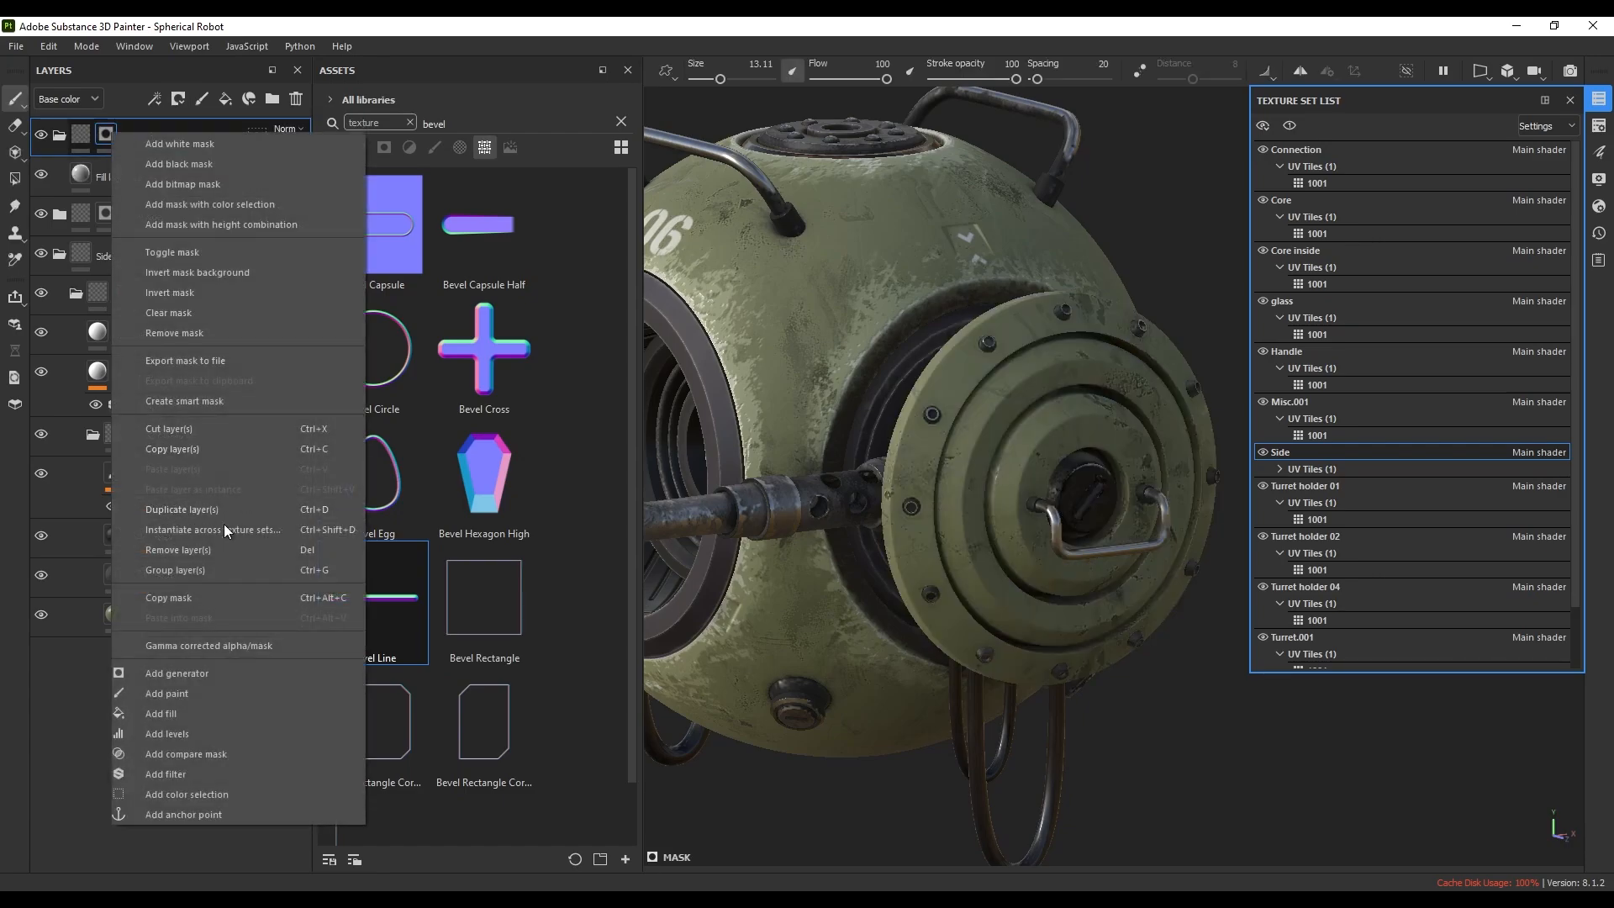
left_click(224, 670)
left_click(1163, 425)
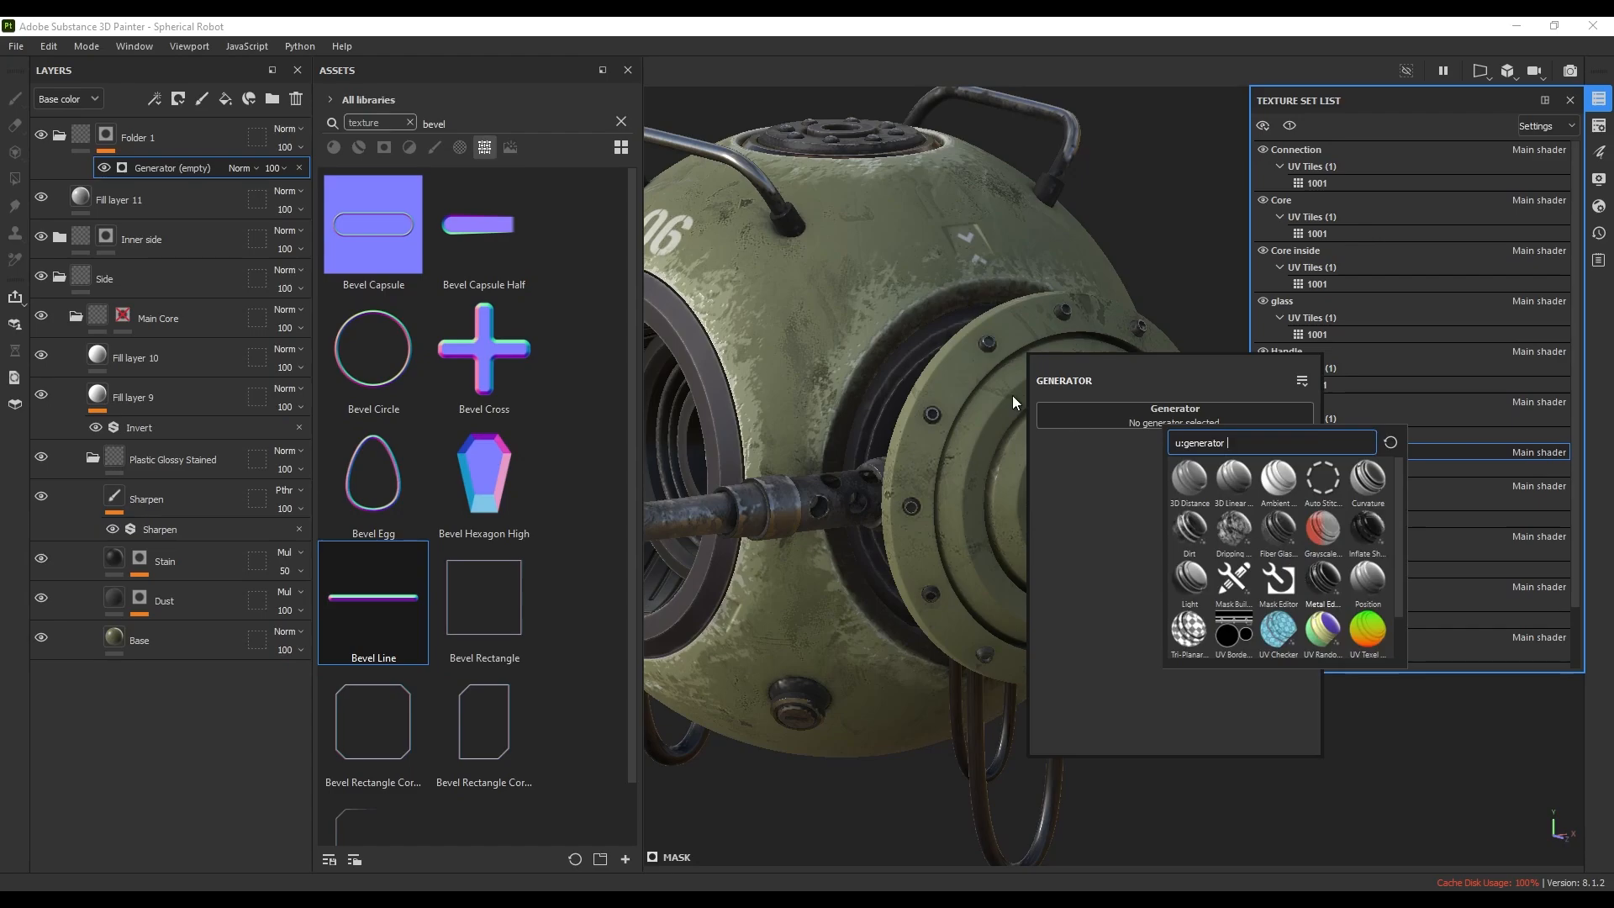
left_click_drag(874, 440, 1050, 366, "alt")
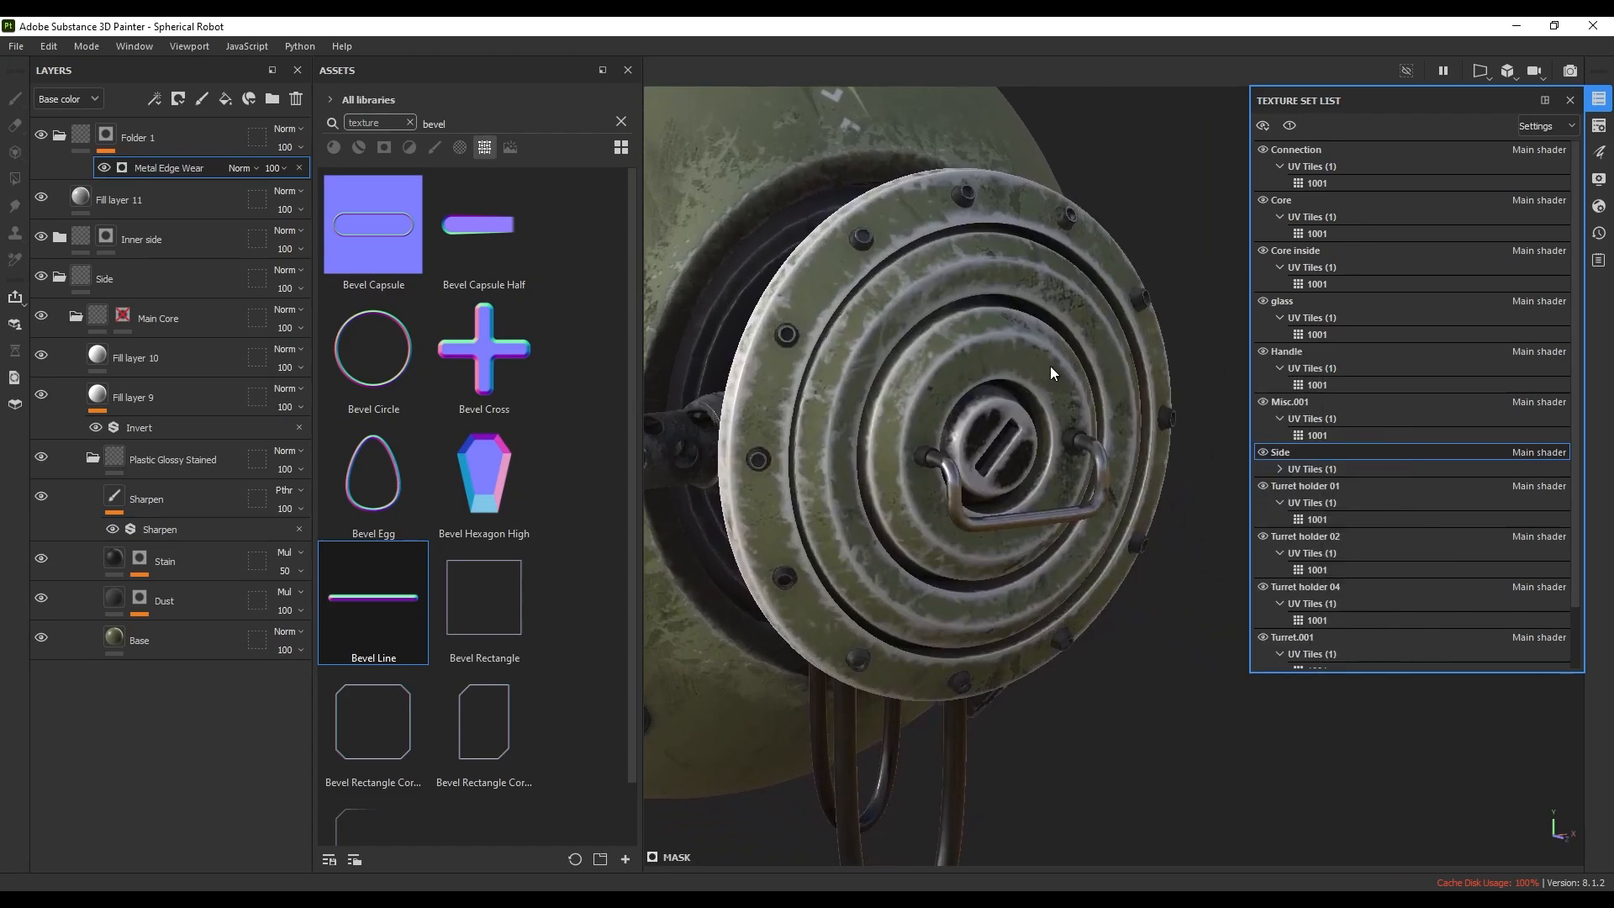
left_click_drag(1251, 549, 1210, 550)
mouse_move(967, 458)
left_mouse_down("alt")
mouse_move(925, 446)
mouse_move(962, 462)
left_mouse_up("alt")
- Change the base color of Fill layer 11 under the edge wear mask to a darker, muted green
left_click(97, 201)
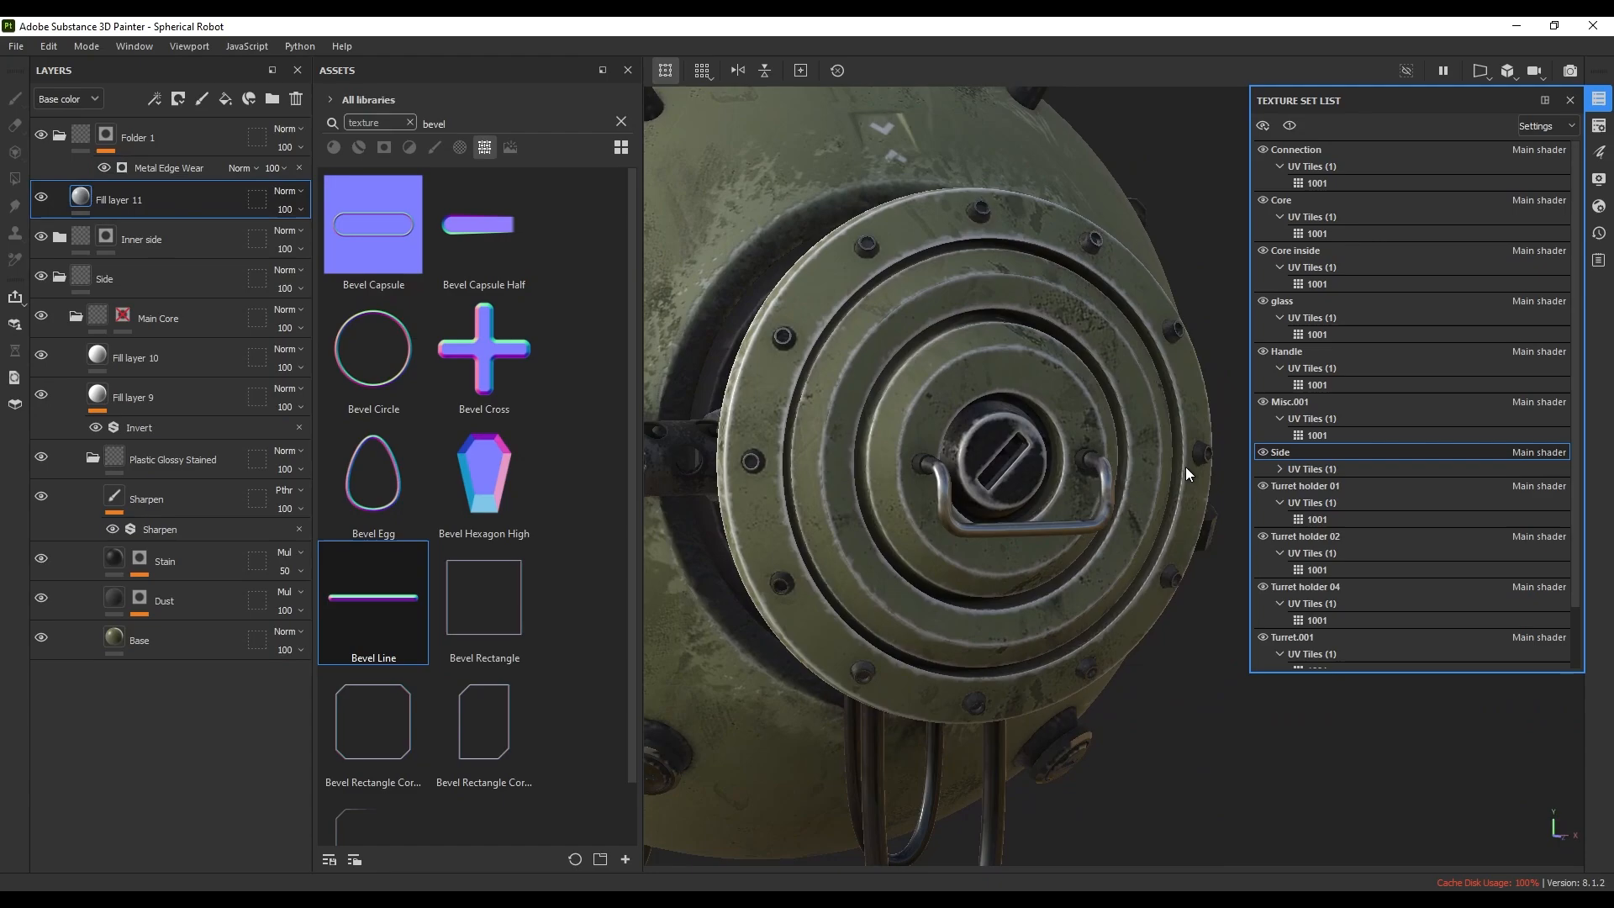
left_click(1244, 657)
left_click_drag(1298, 472, 1269, 489)
left_click_drag(1050, 484, 1055, 490, "alt")
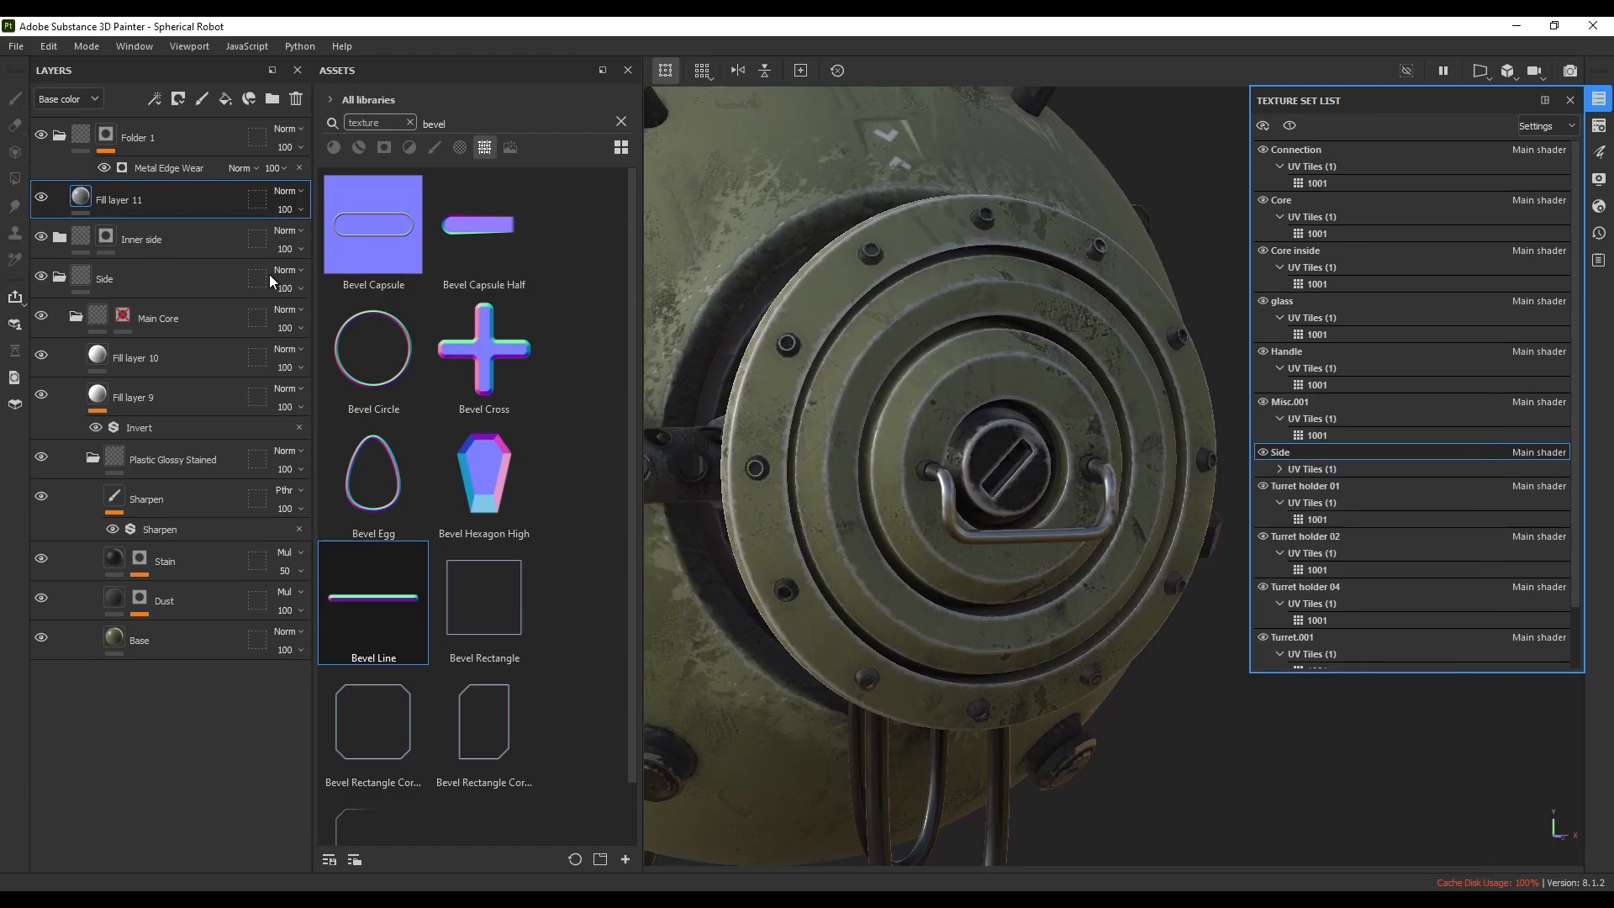
- Add another fill layer to the Side texture set and place it at the top of the stack, above Folder 1
left_click(59, 136)
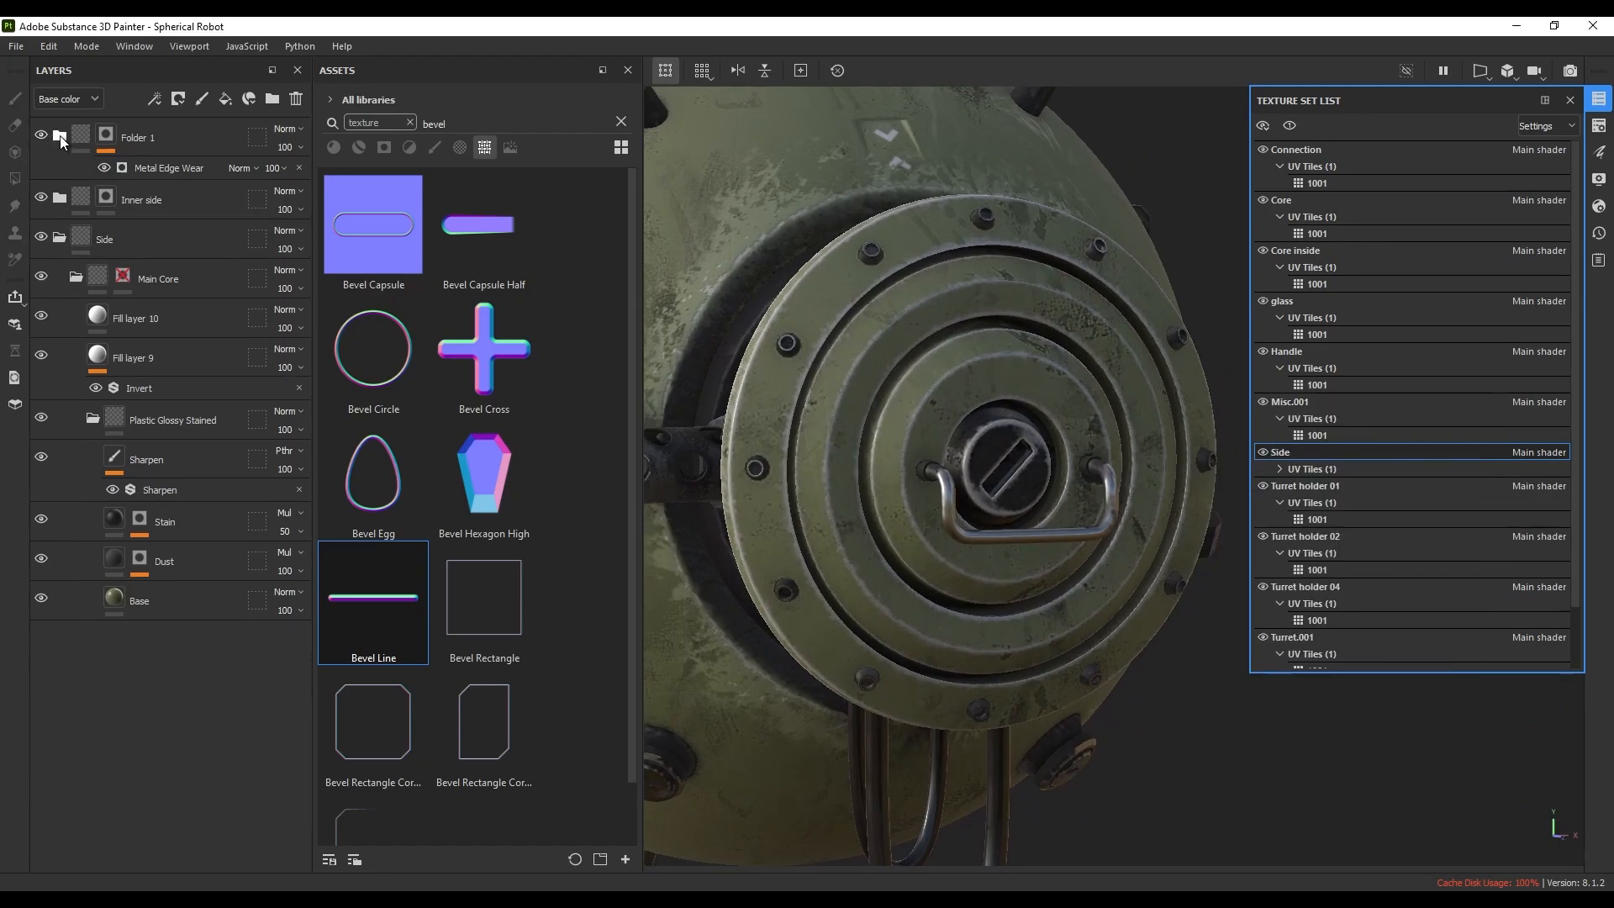
left_click(227, 106)
key("ctrl+z")
left_click(224, 101)
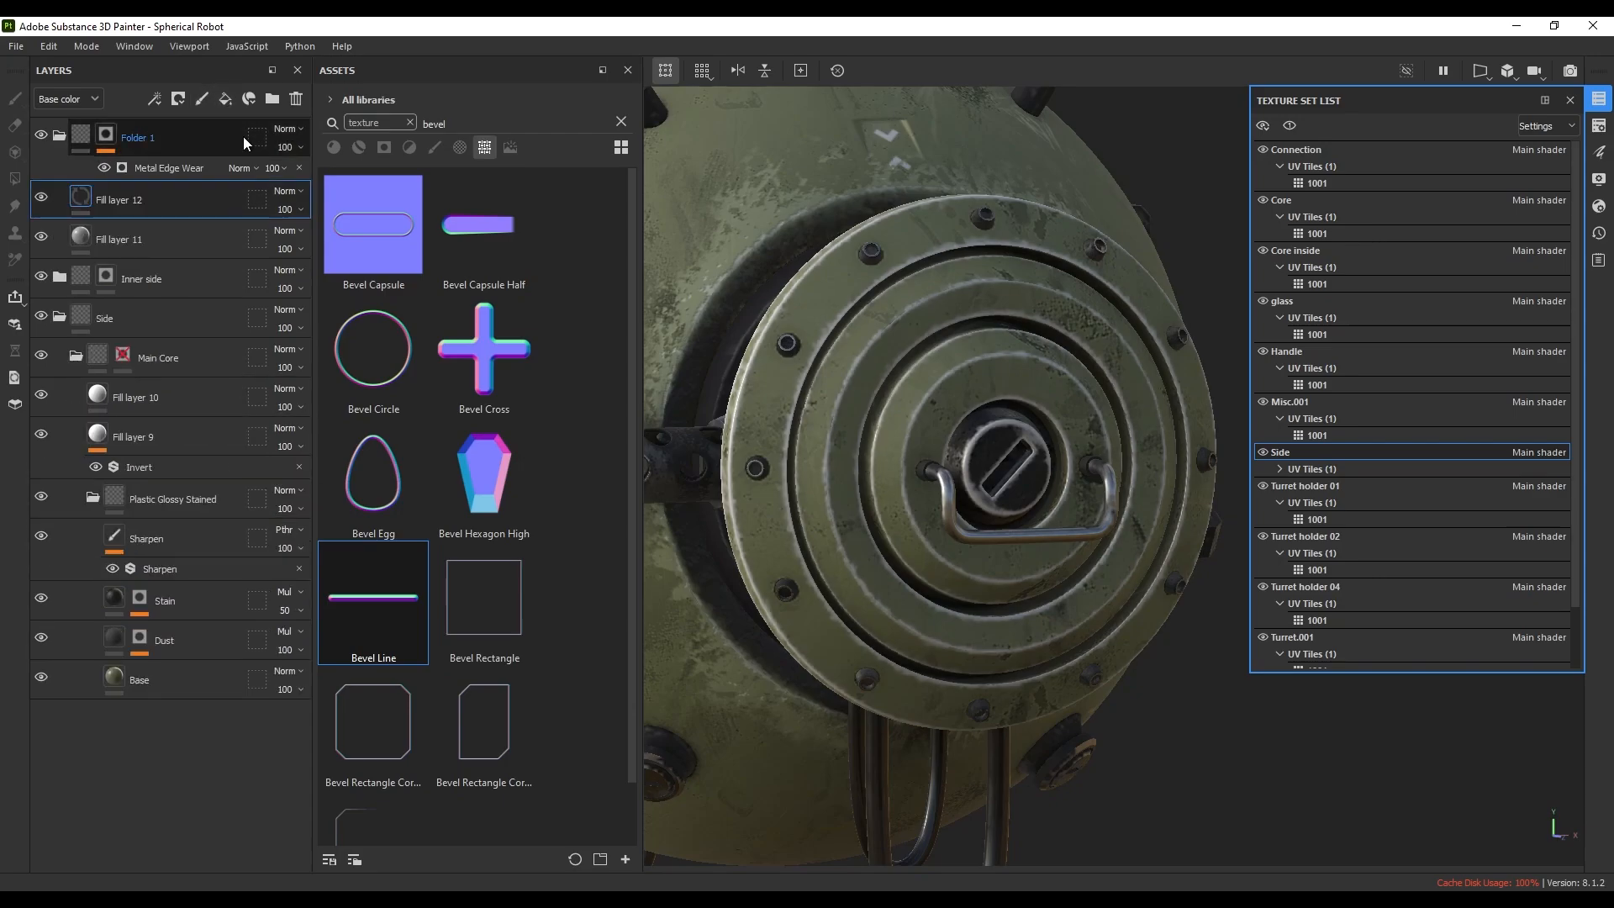
left_click_drag(139, 130, 89, 142)
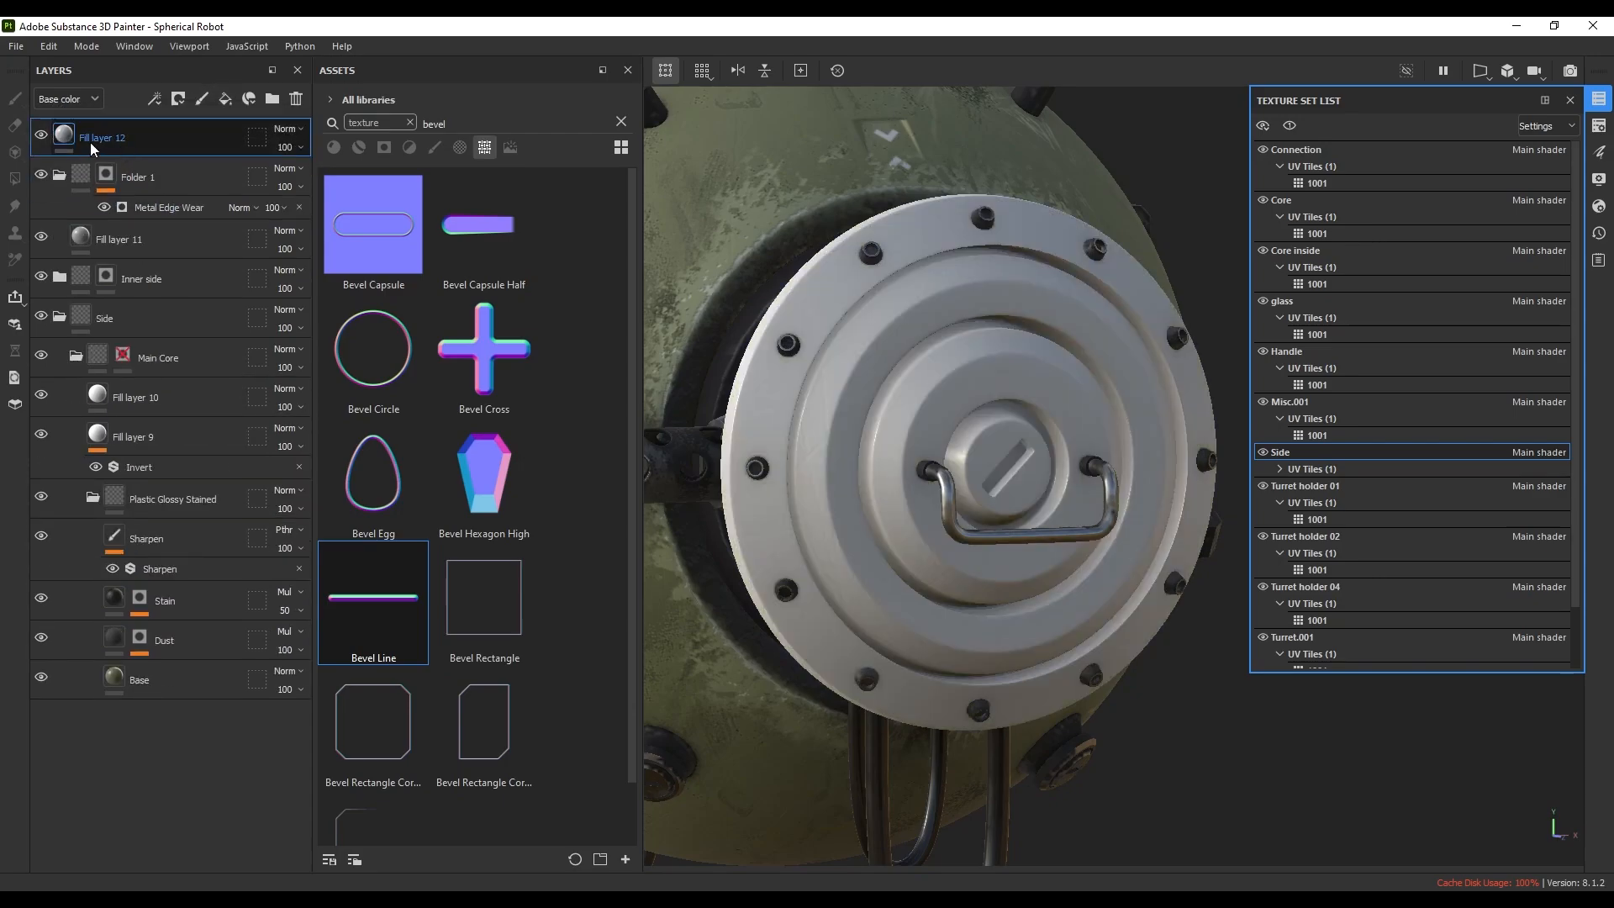
- Set the base color of Fill layer 12 to dark grey 2A2A2A
left_click(89, 142)
left_click(1033, 461)
left_click_drag(1123, 483, 1036, 573)
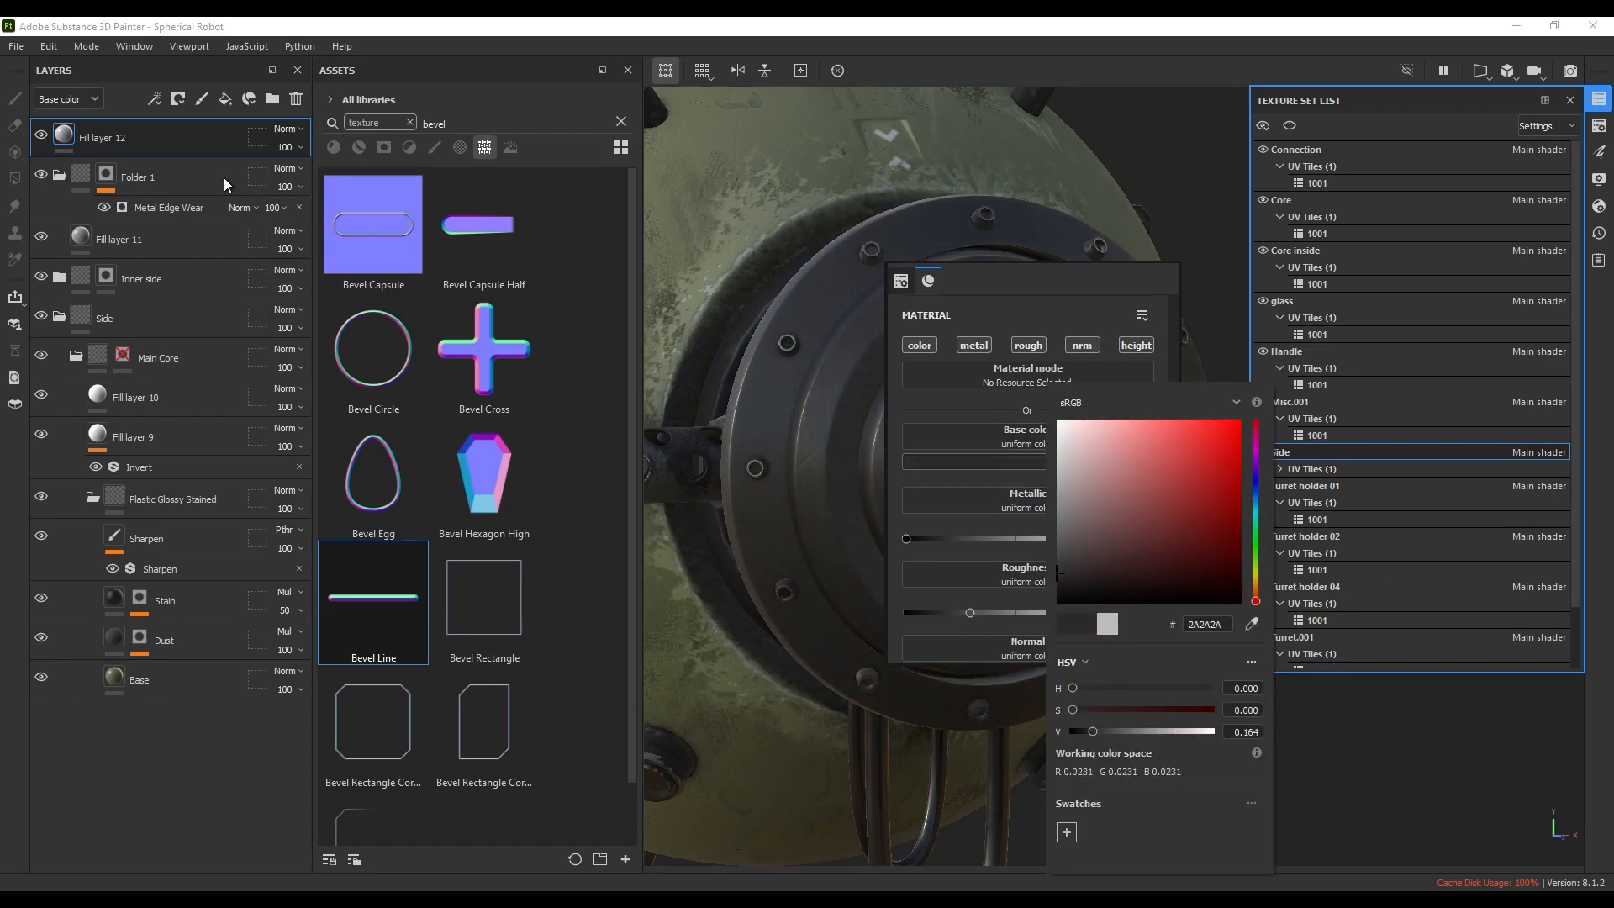
- Group Fill layer 12 into a new folder and give that folder a black mask
left_click(168, 122)
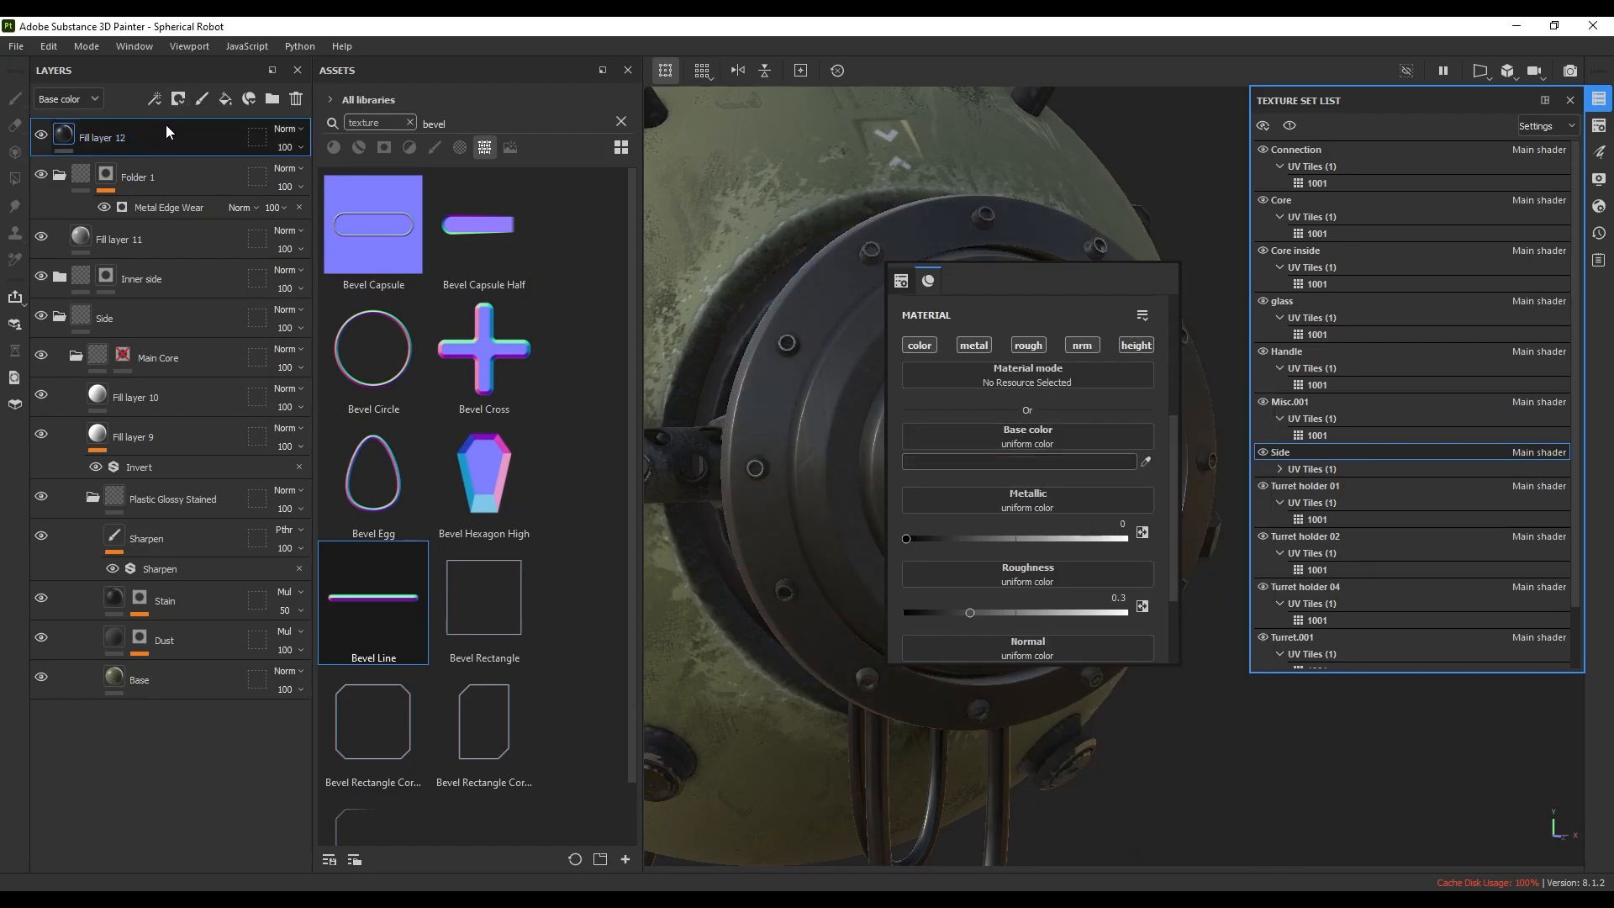
key("ctrl+g")
left_click(178, 98)
left_click(200, 140)
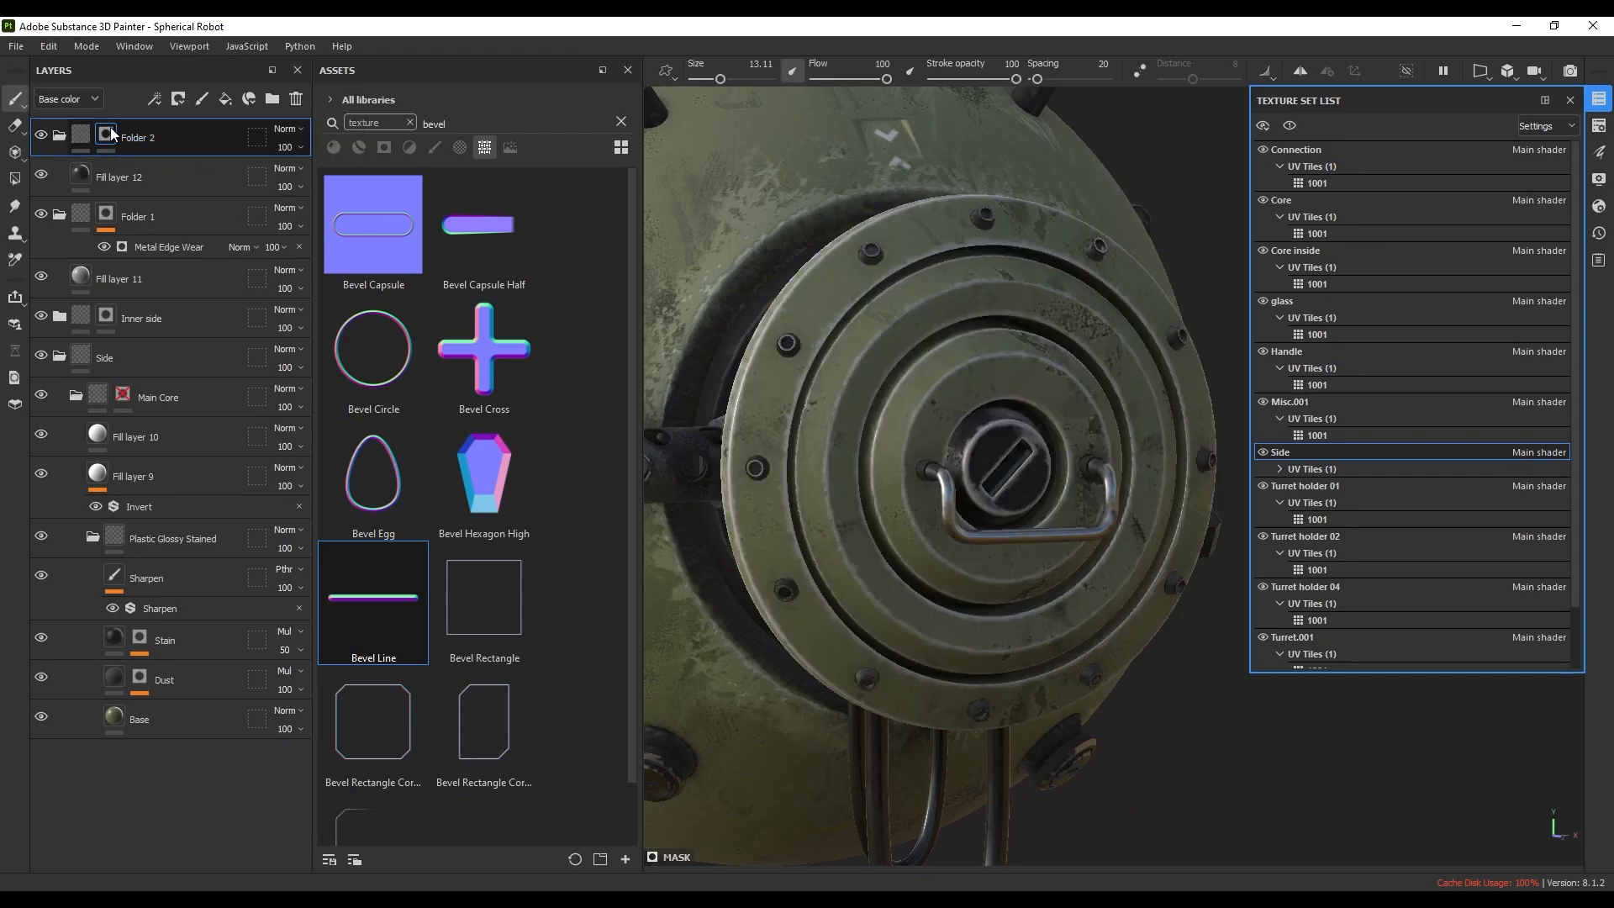
- Add a Dirt generator to the new folder's mask and set Dirt Level to 0.72 and Dirt Contrast to 0.77
right_click(110, 128)
left_click(210, 666)
left_click(1155, 480)
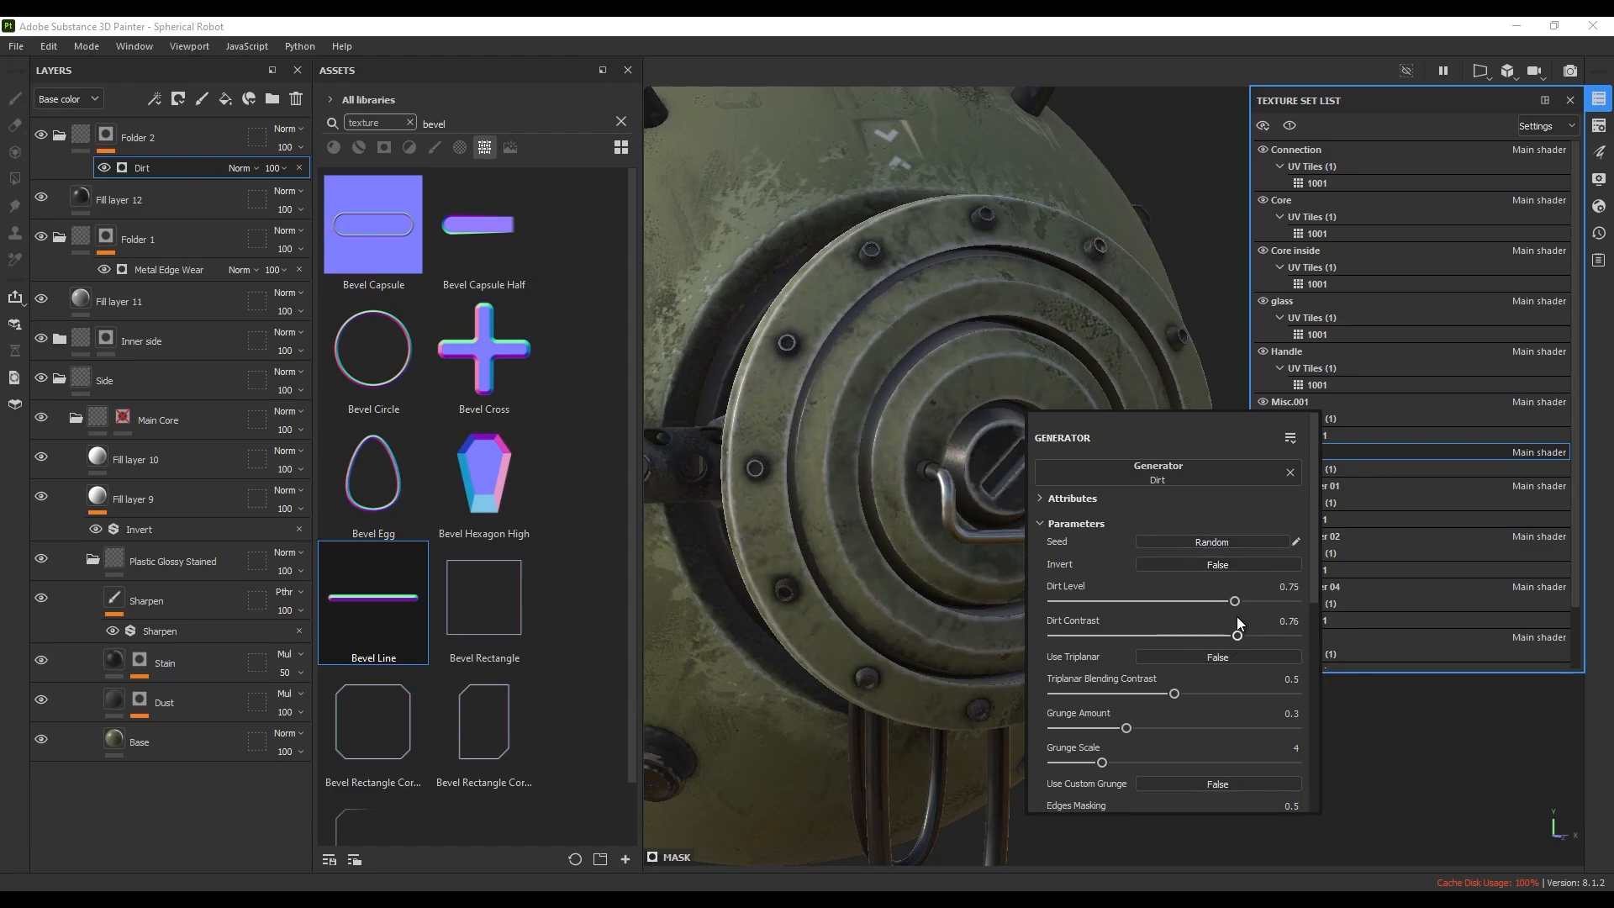
mouse_move(1234, 601)
left_mouse_down()
mouse_move(1171, 602)
mouse_move(1211, 602)
left_mouse_up()
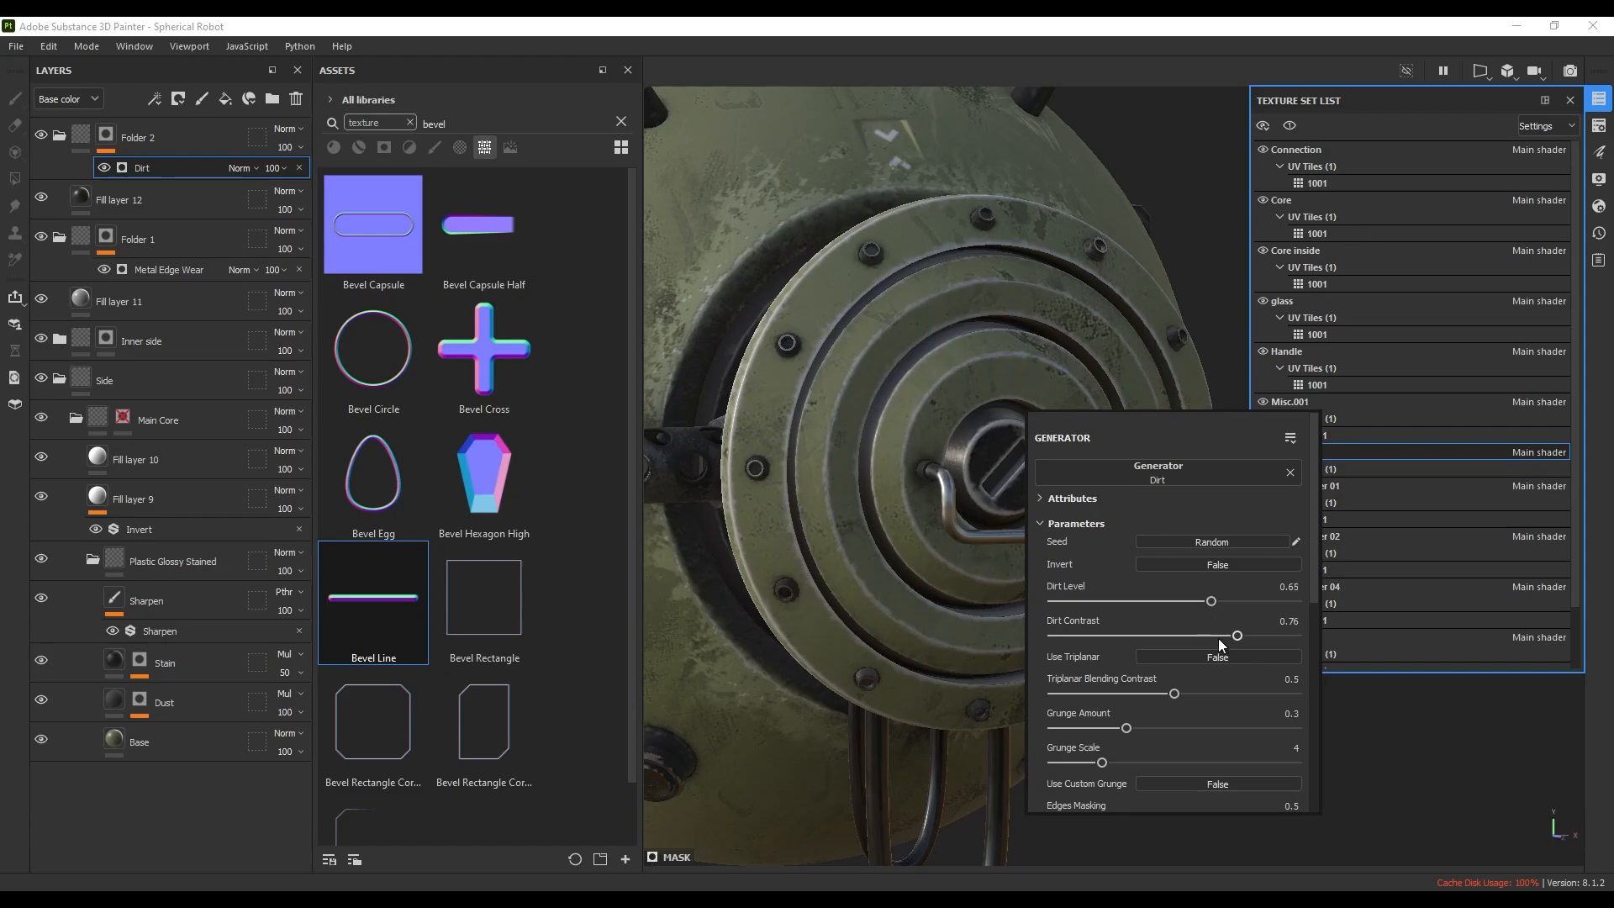
left_click(1235, 636)
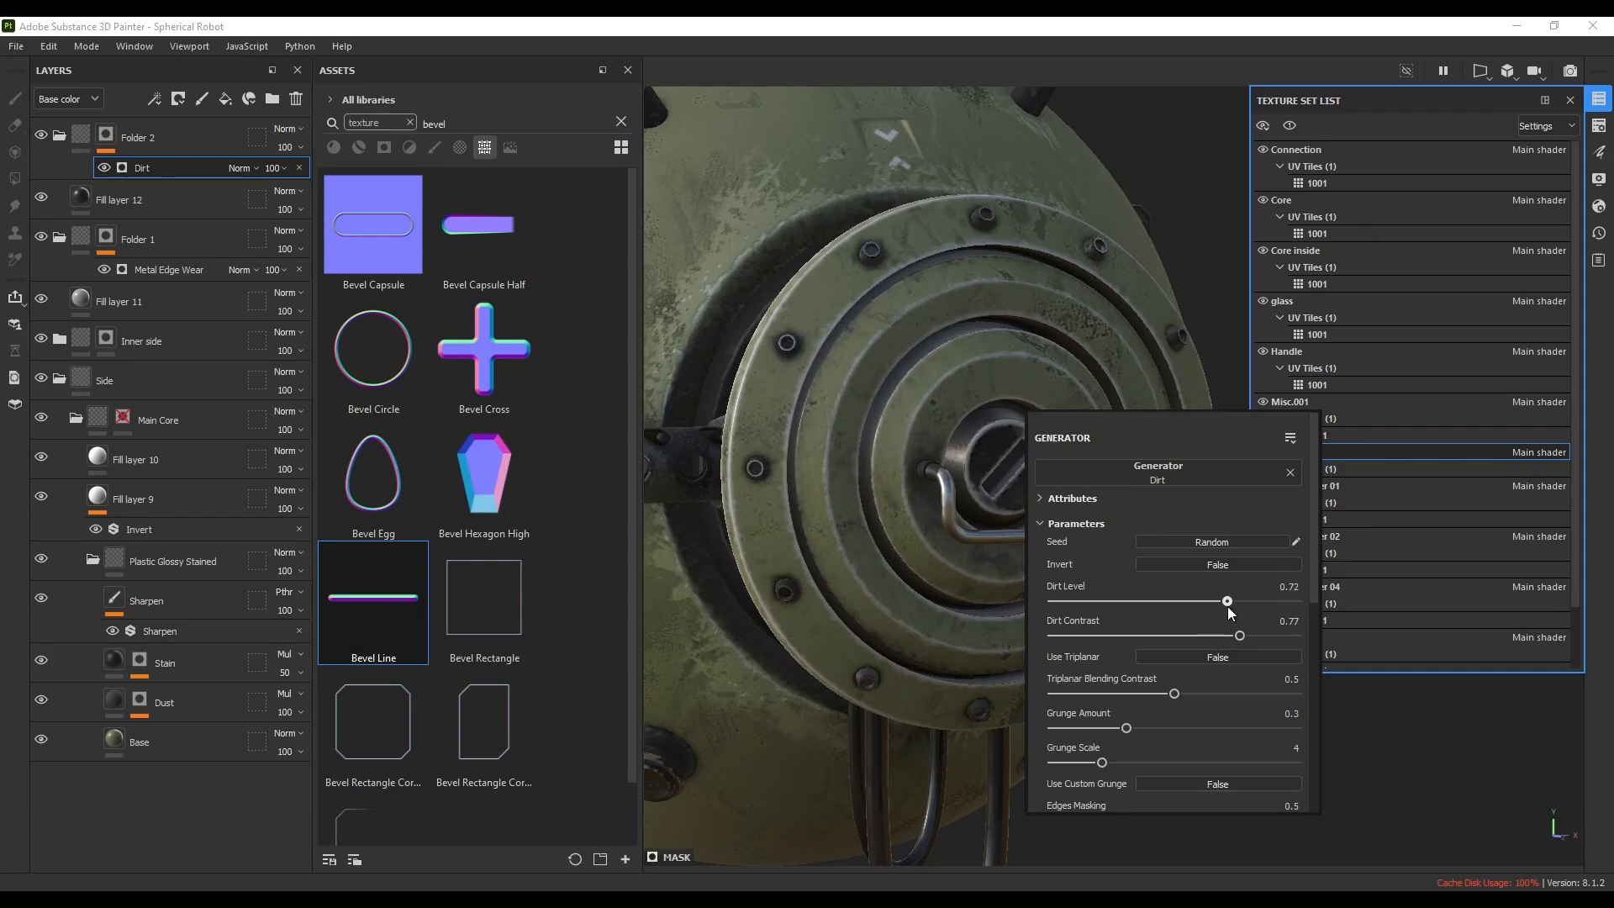
- In the Core texture set, set the Dirt Level of the Dirt generator on Folder 4's mask to 0.62
left_click(830, 496)
scroll(844, 439, "down", 5)
left_click_drag(861, 443, 1210, 448, "alt")
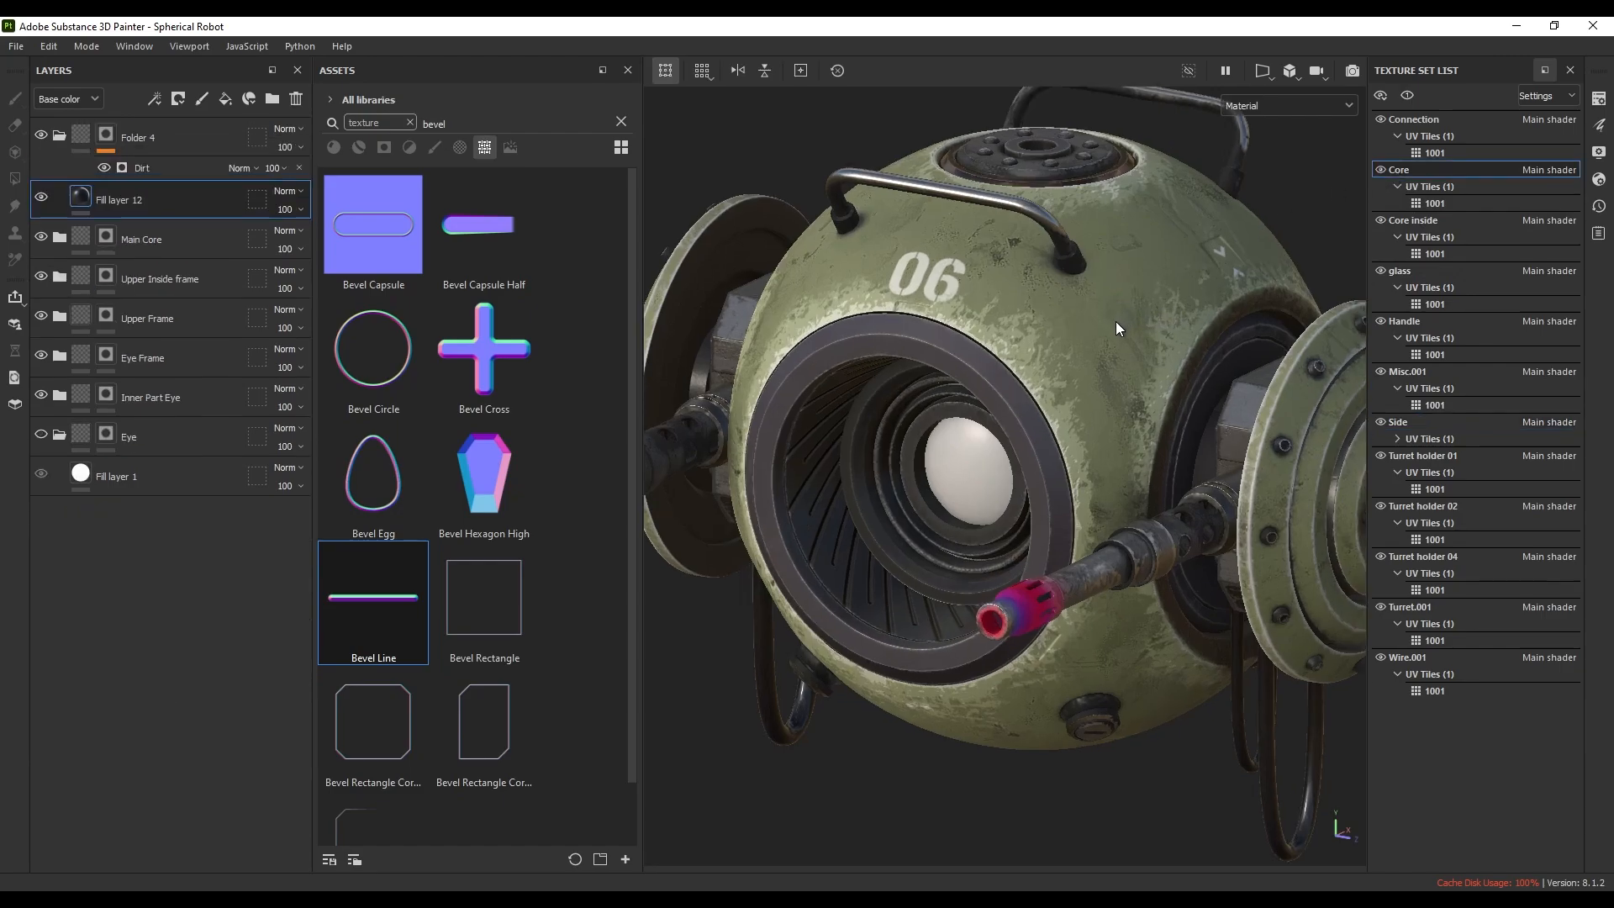
left_click(147, 171)
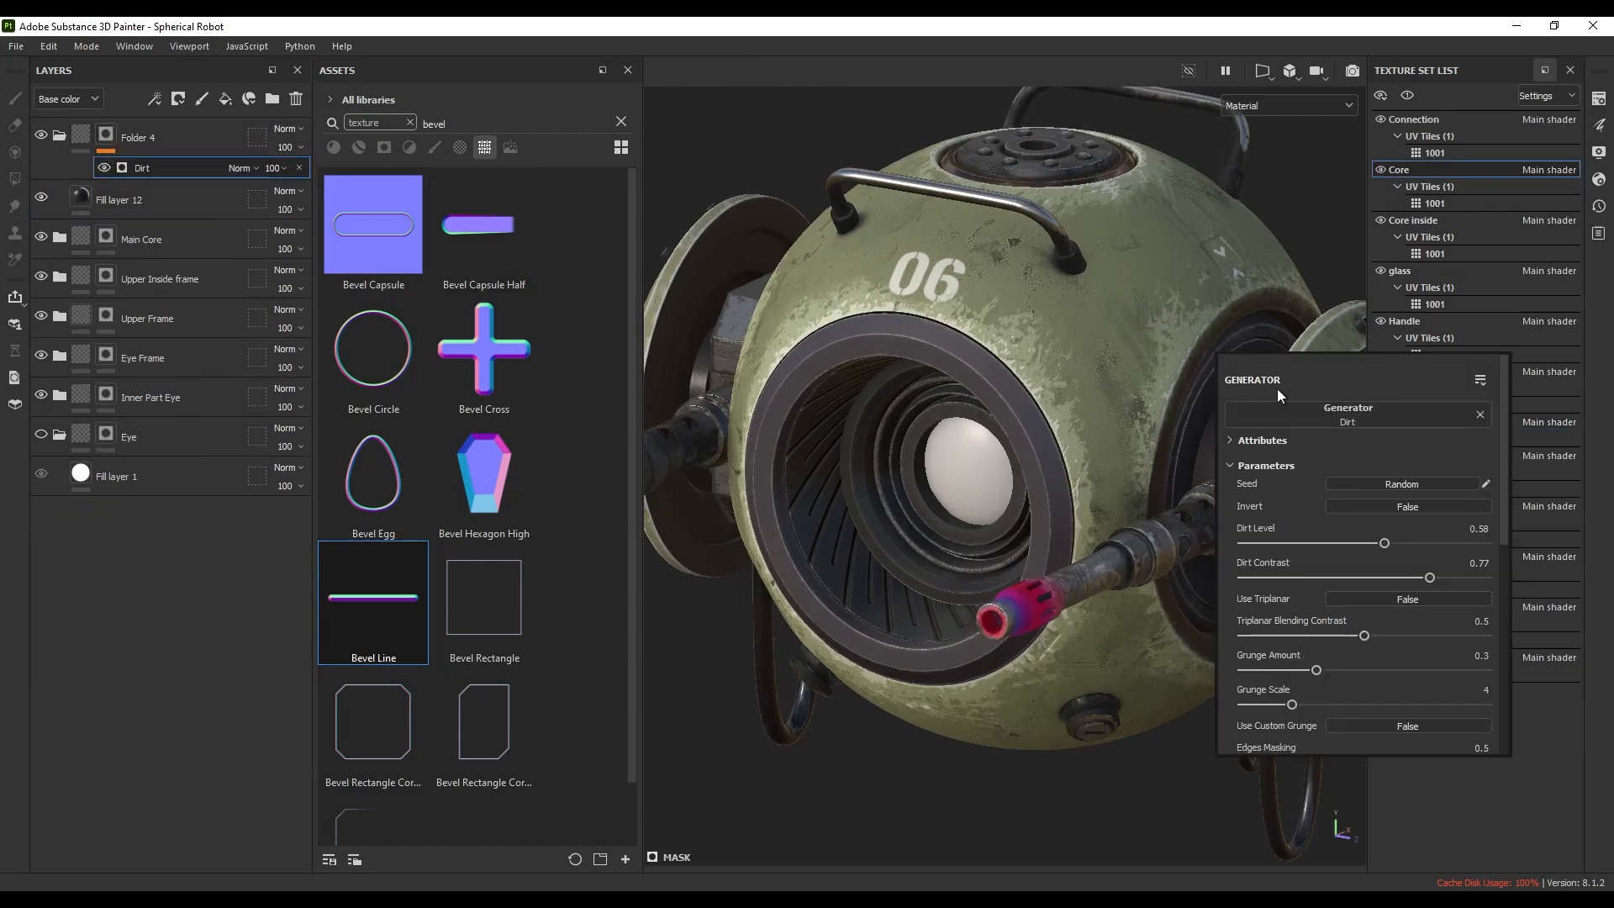
left_click_drag(1392, 543, 1395, 548)
left_click_drag(1012, 427, 1086, 409, "alt")
scroll(1019, 386, "down", 3)
scroll(1117, 387, "up", 2)
middle_click_drag(1117, 387, 1095, 376, "alt")
right_click(1349, 401)
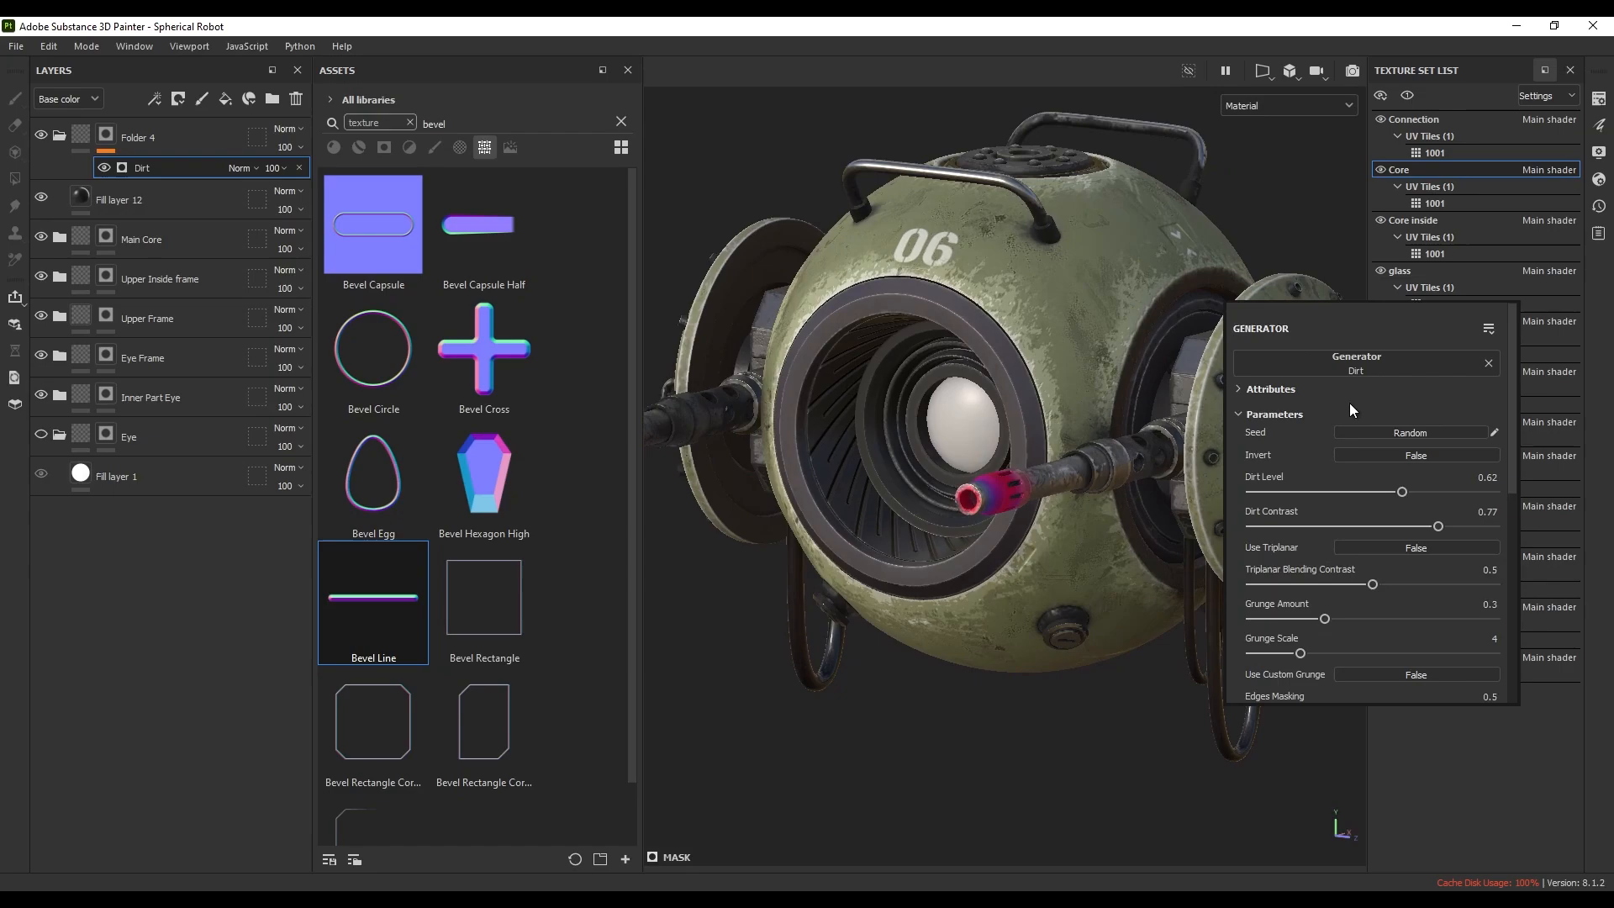
- Slightly lower the Dirt Contrast of the core's dirt mask and inspect the robot from several sides
left_click_drag(1427, 523, 1413, 529)
scroll(1020, 429, "down", 3)
left_click_drag(1093, 453, 995, 435, "alt")
scroll(1001, 435, "up", 2)
middle_click_drag(1001, 435, 1101, 462, "alt")
left_click_drag(1101, 462, 1042, 395, "alt")
- Hide the glass texture set and move the Eye folder with its fill layer to the top of the Core stack
left_click(1380, 270)
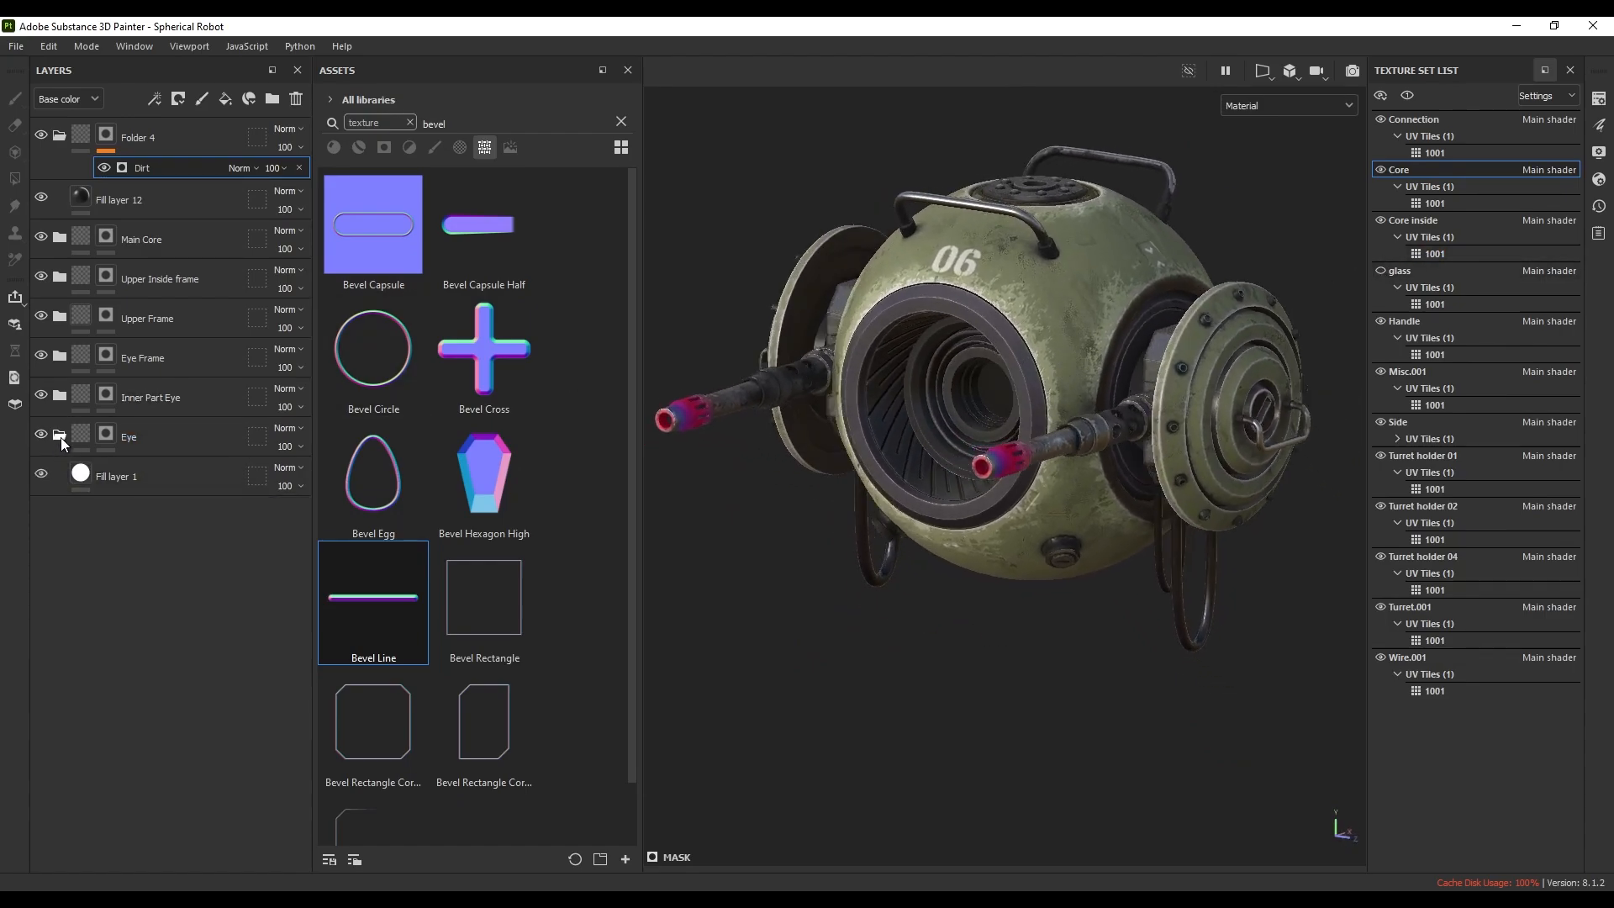
left_click(203, 475)
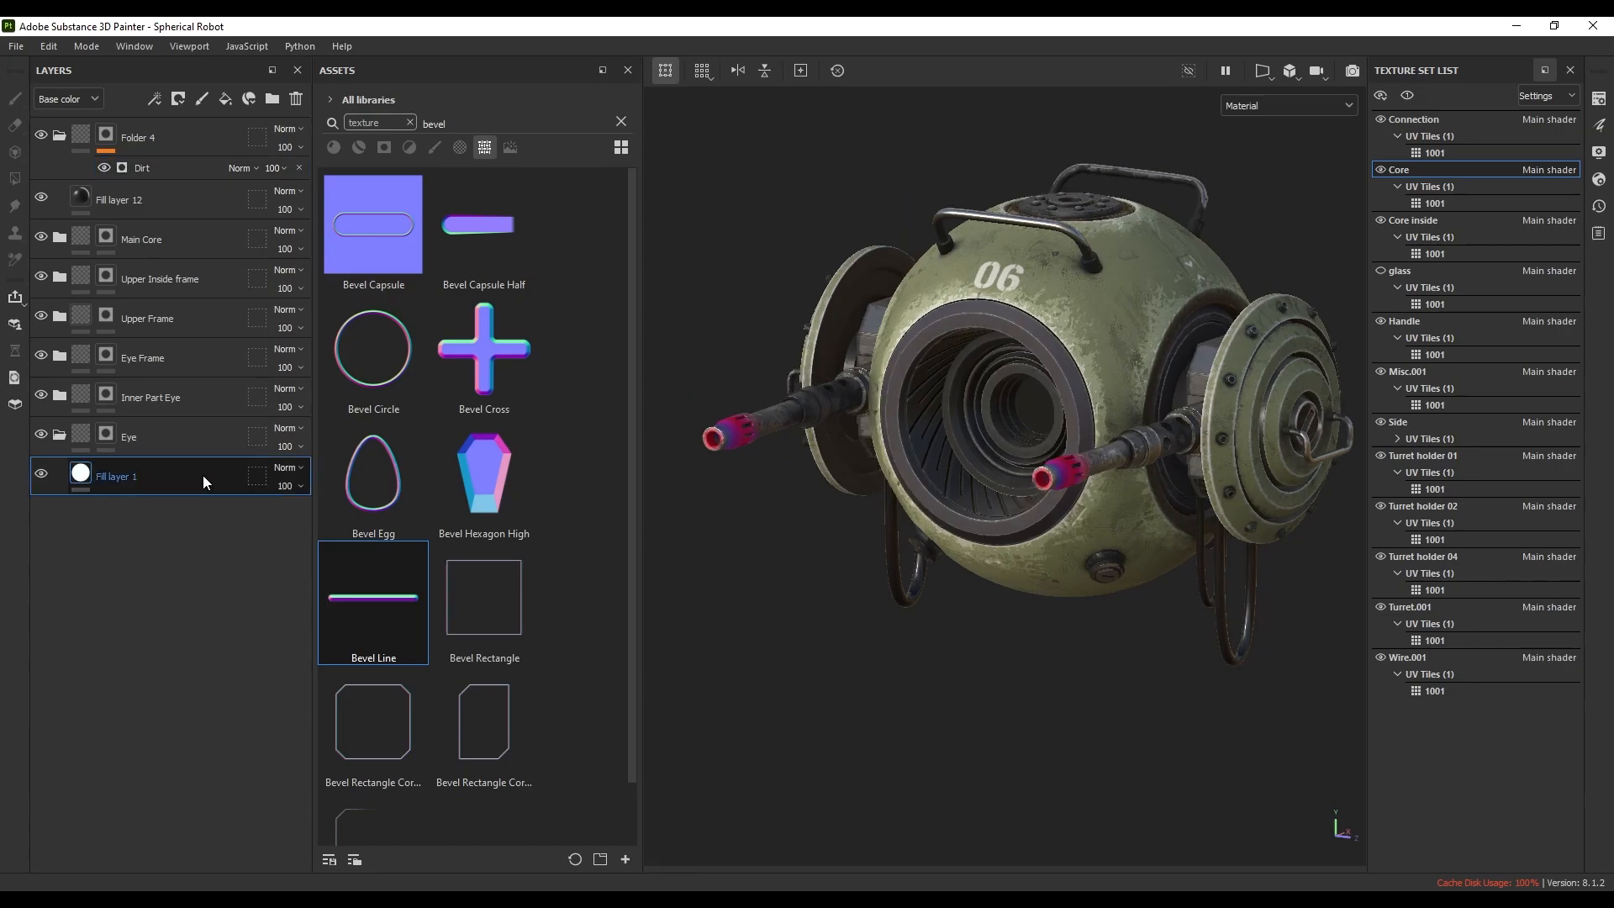
left_click(209, 452)
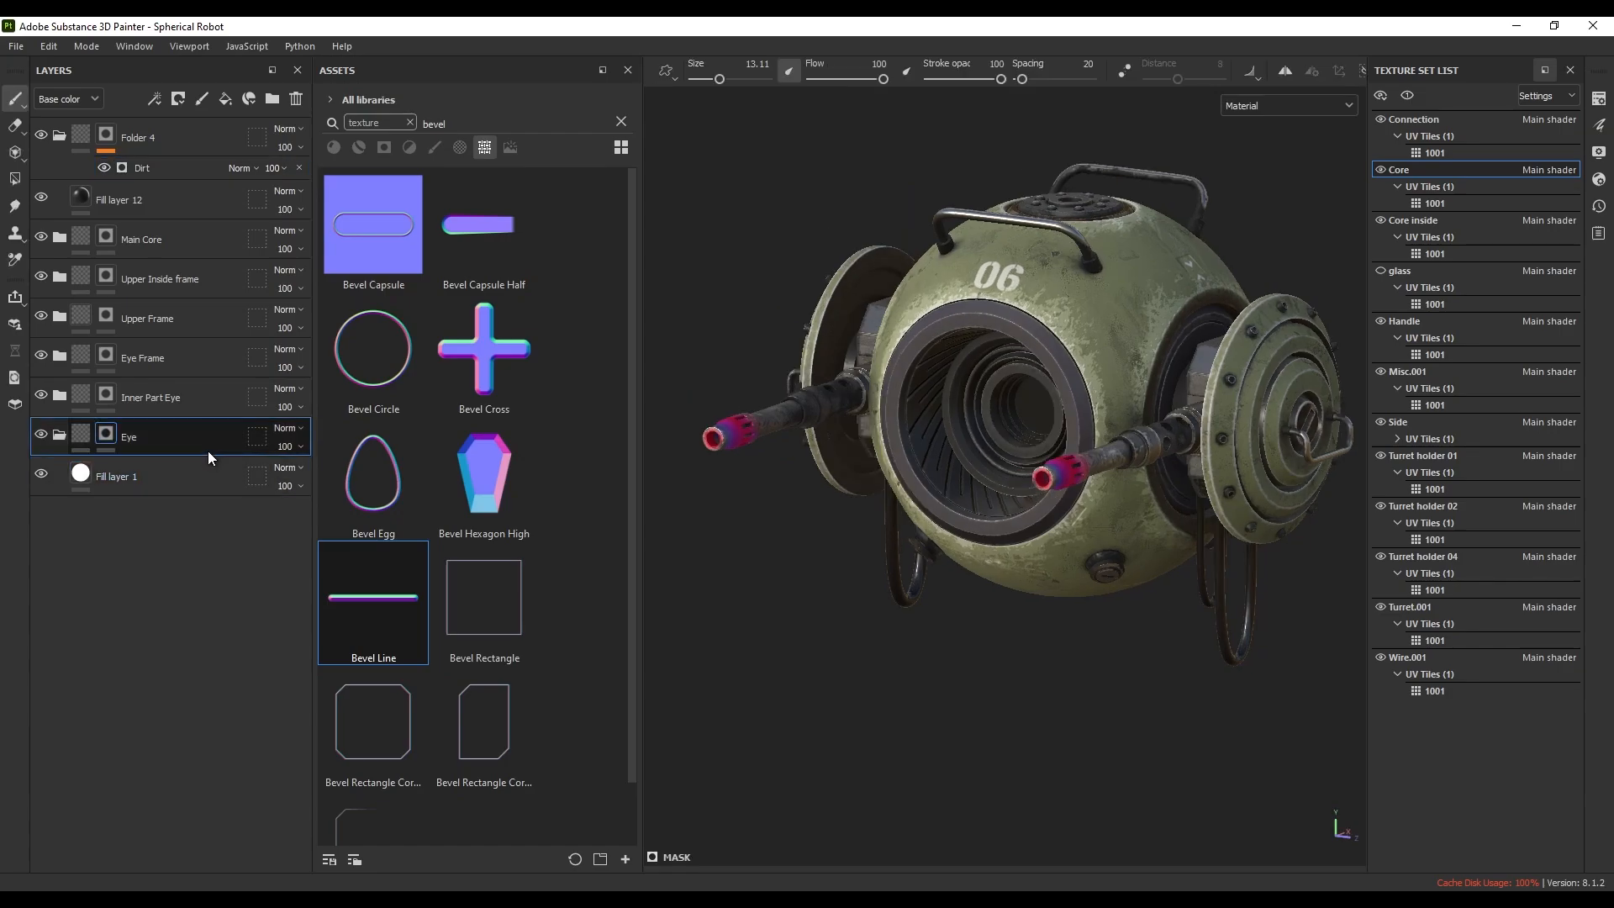
left_click_drag(207, 451, 180, 127)
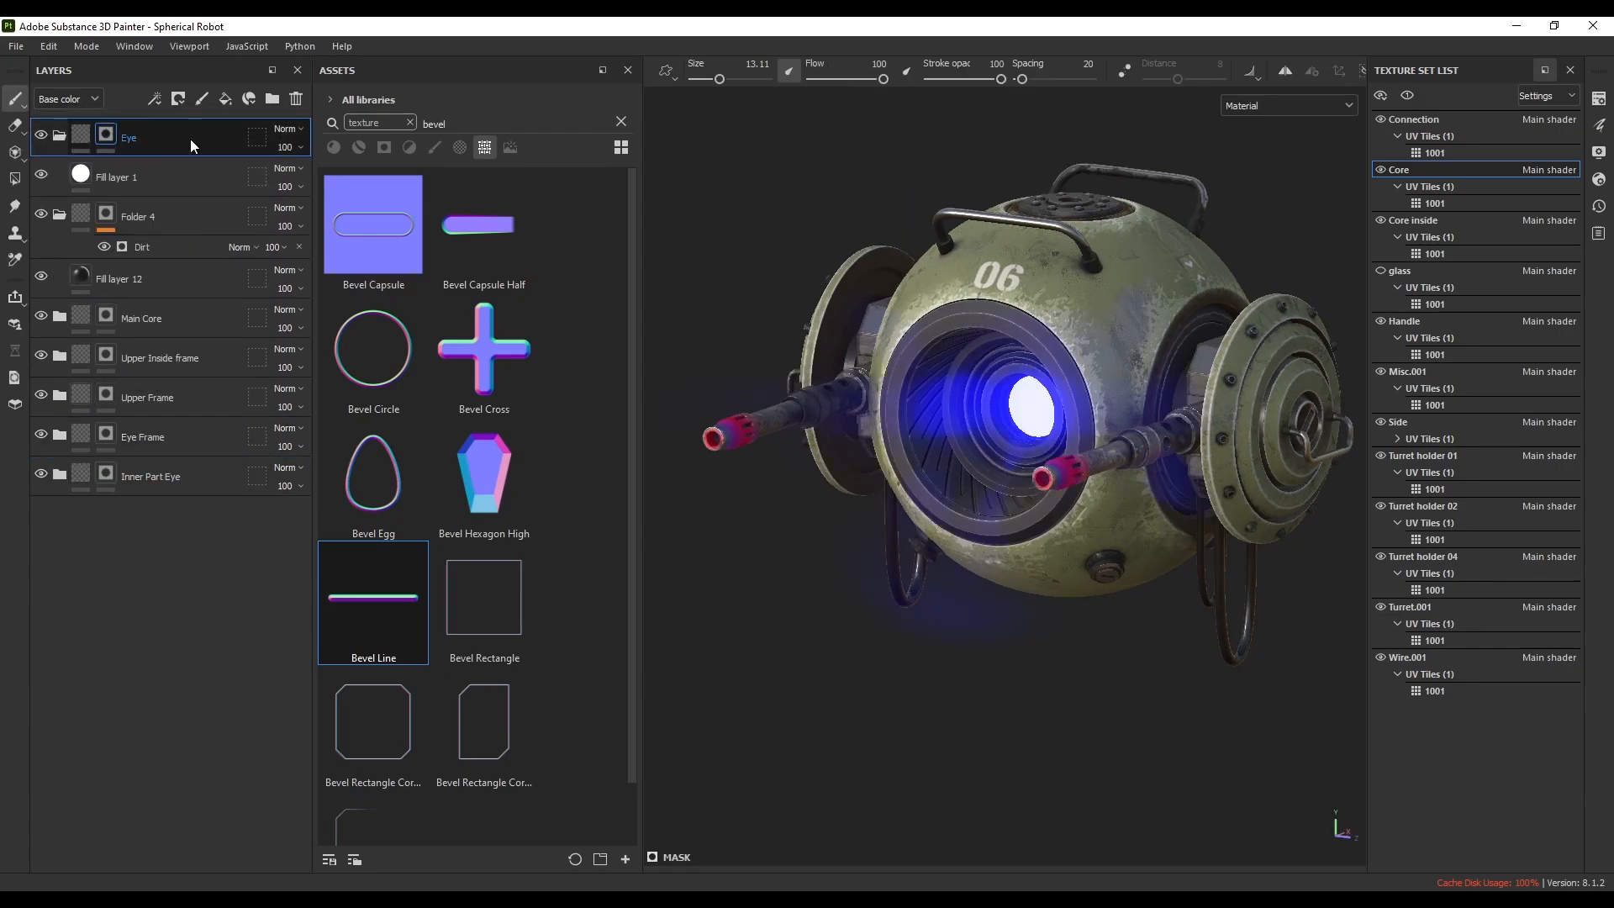
left_click_drag(1008, 504, 946, 499, "alt")
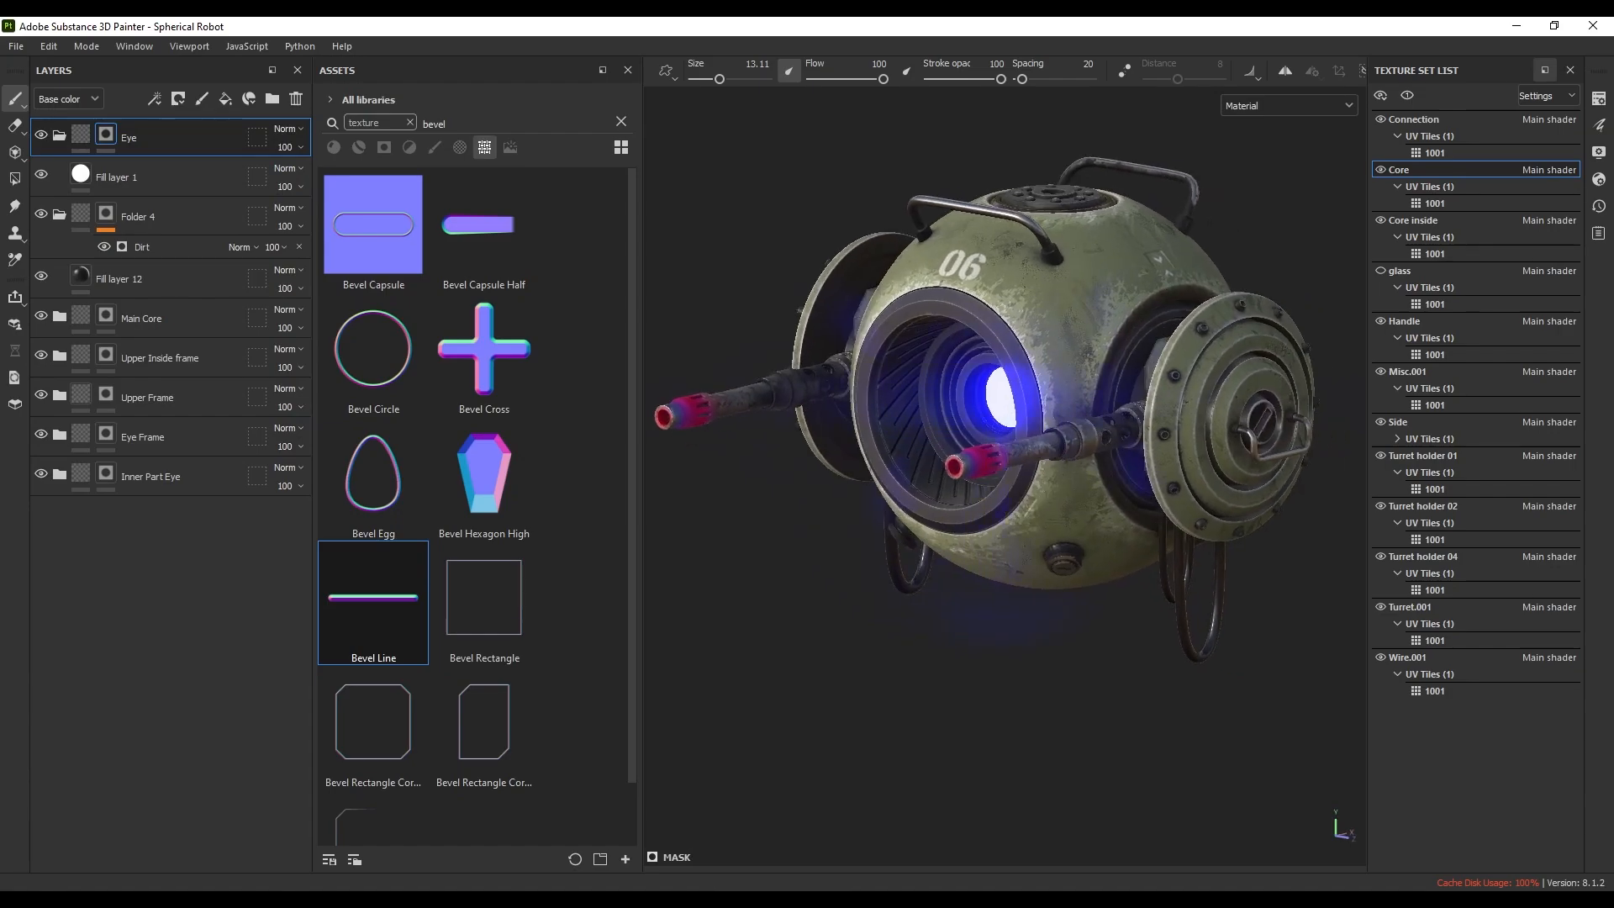
mouse_move(1080, 466)
left_mouse_down("alt")
mouse_move(950, 450)
mouse_move(1173, 462)
mouse_move(1108, 467)
left_mouse_up("alt")
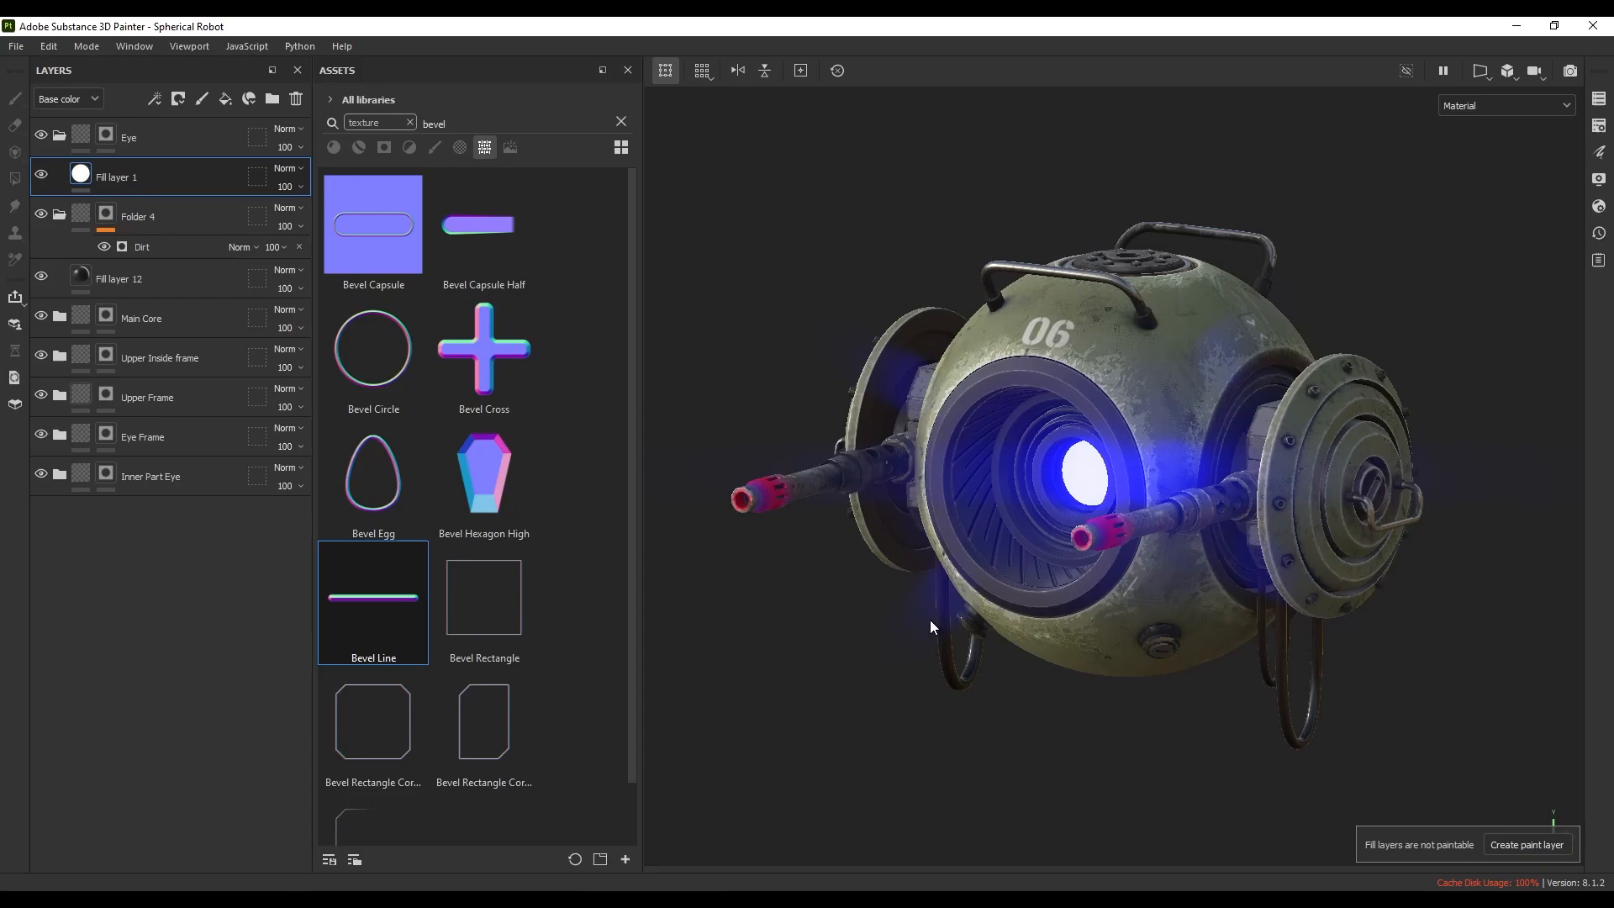
- Start a texture export and set its output directory to D:/My projects/Youtube/Spherical Robot/Textures
left_click(16, 47)
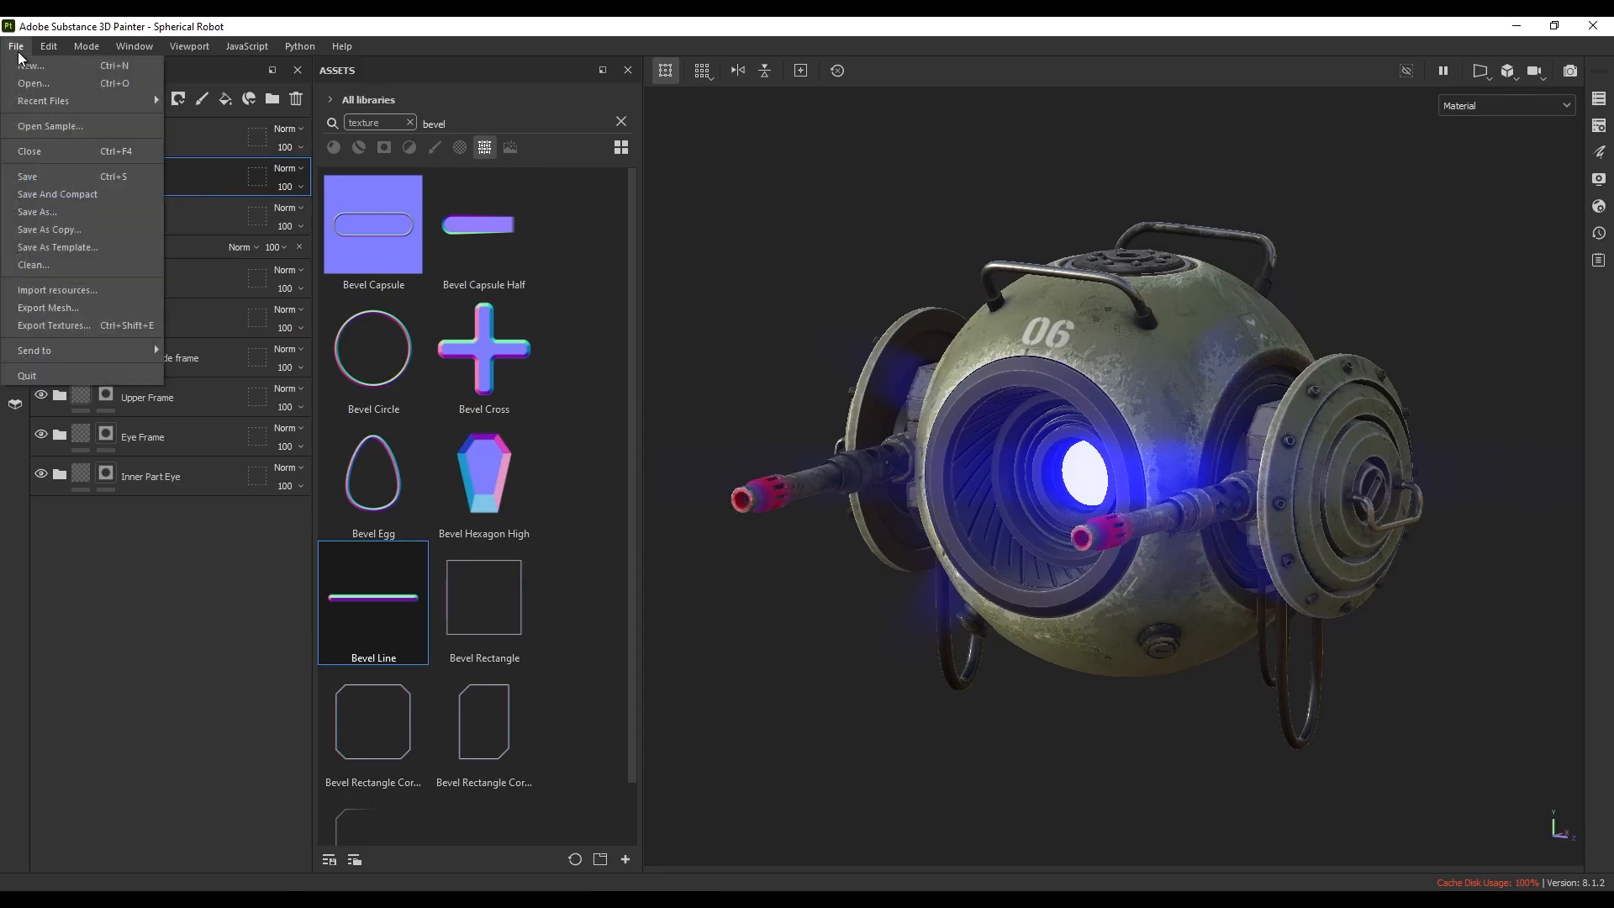
left_click(74, 324)
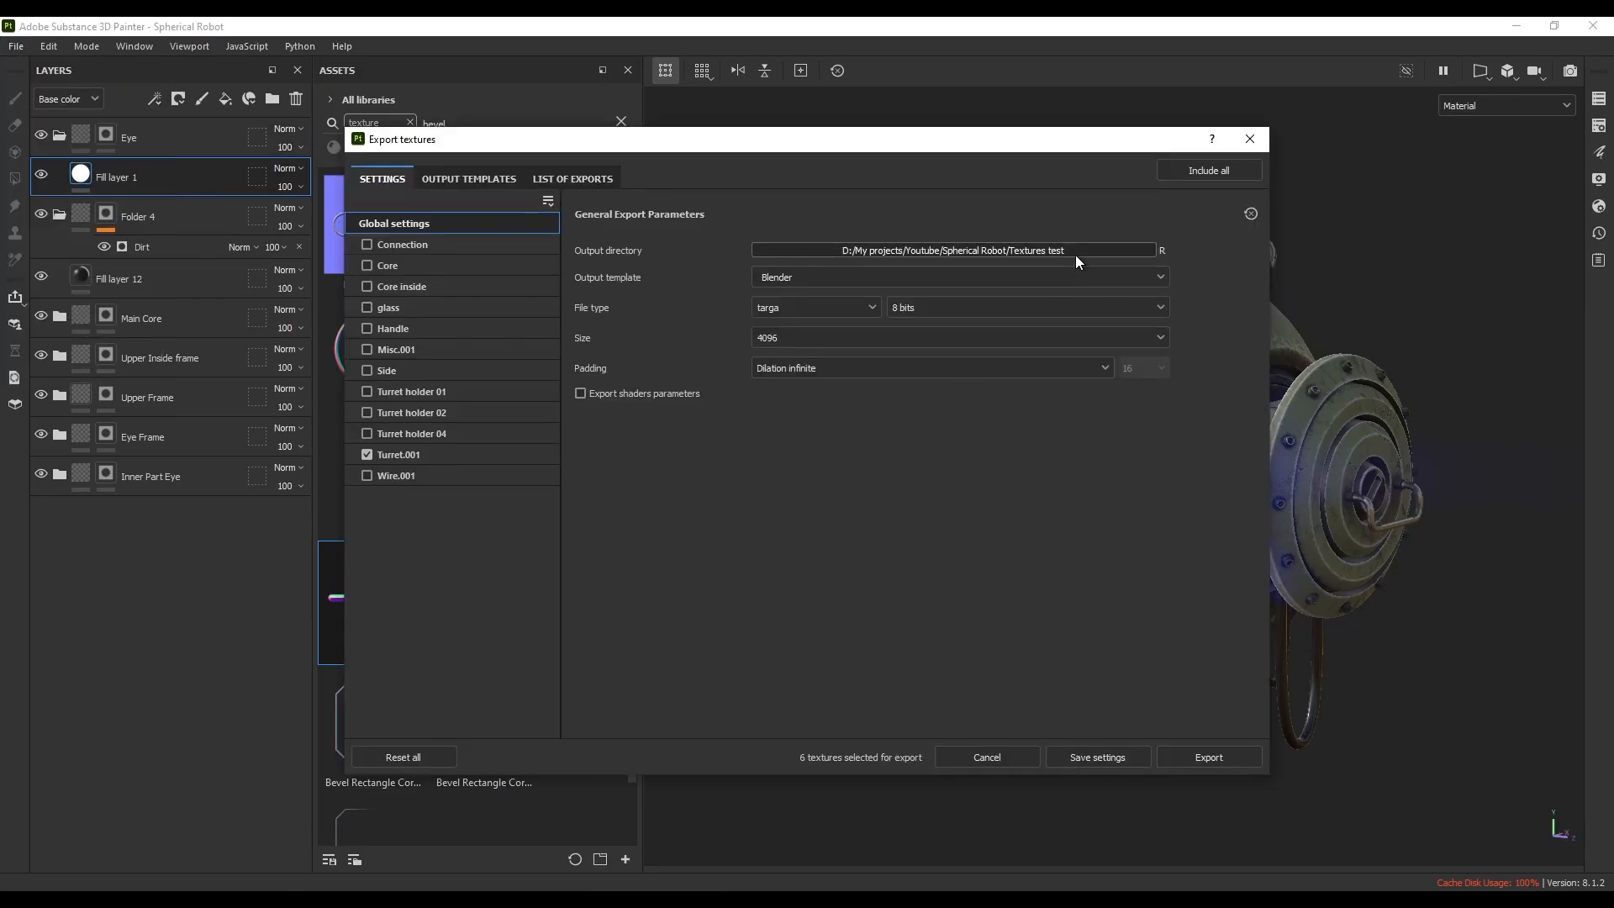
left_click(1030, 247)
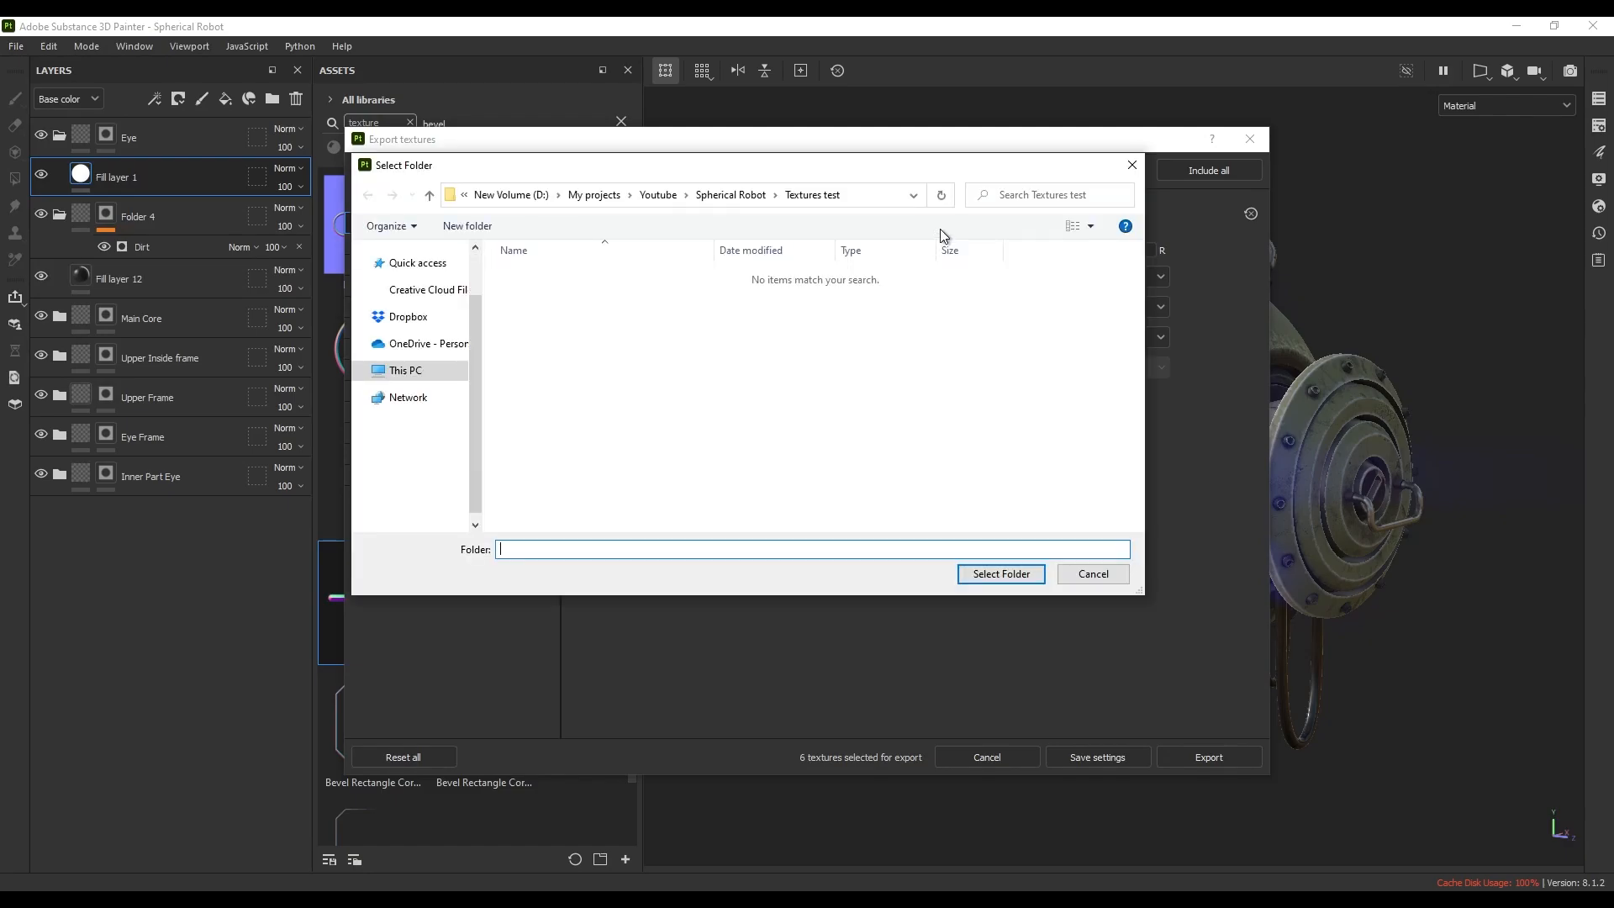
left_click(887, 200)
type("D:\\My projects\\Youtube\\Spherical Robot\\Textures")
key("Return")
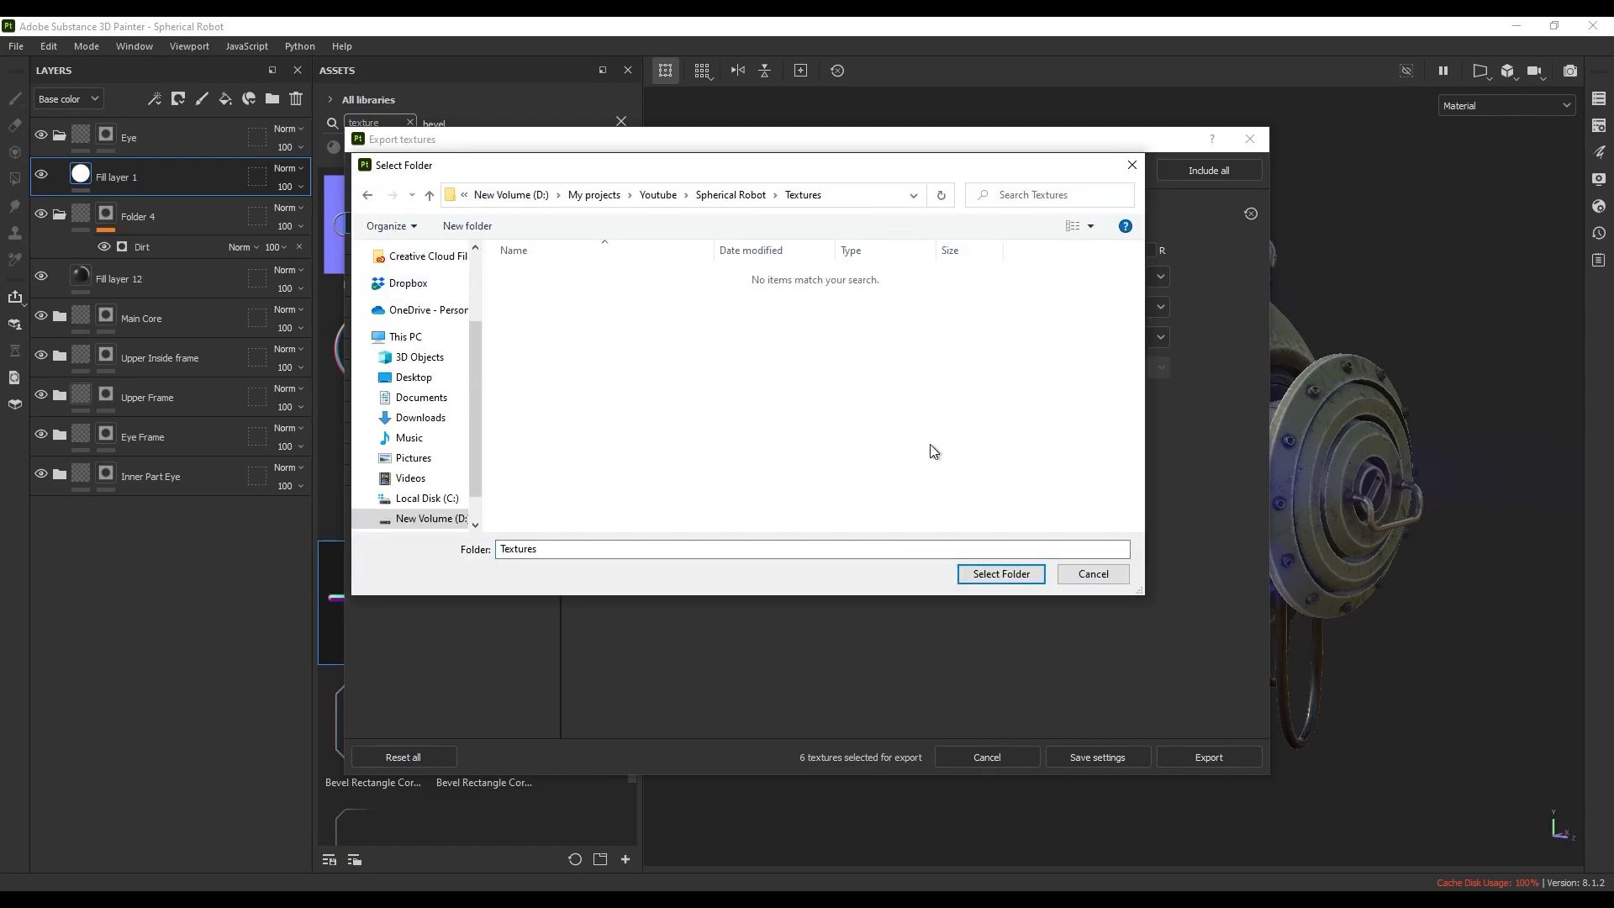
left_click(1000, 573)
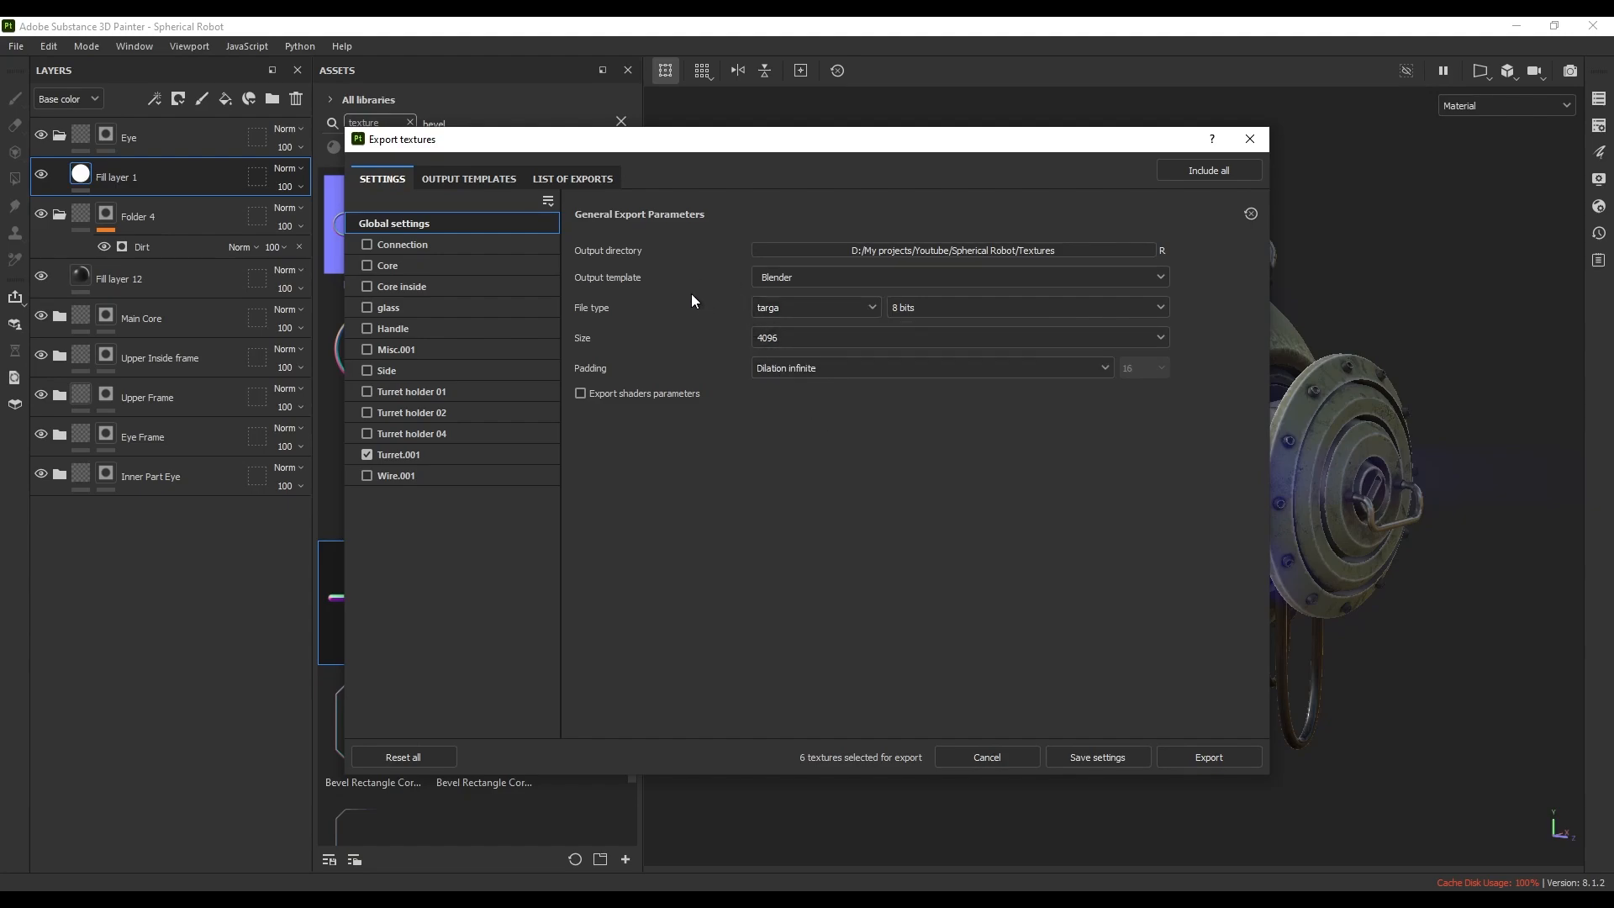
- Duplicate the PBR Metallic Roughness output template as Blender_02 and assign Normal OpenGL to its normal map's RGB channels
left_click(455, 178)
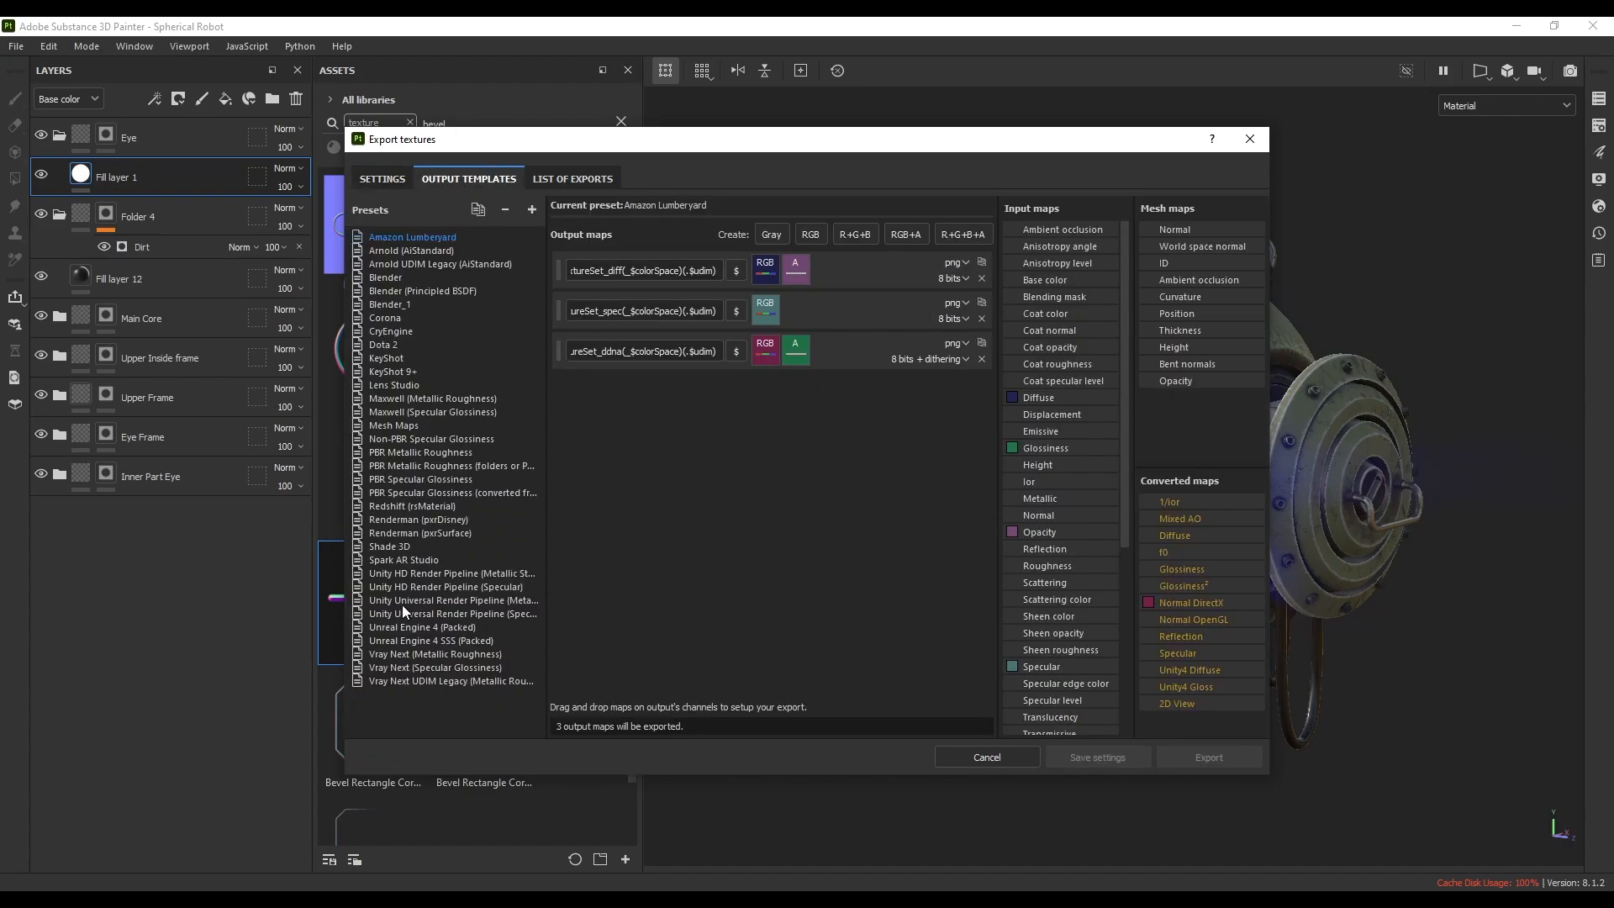
left_click(411, 455)
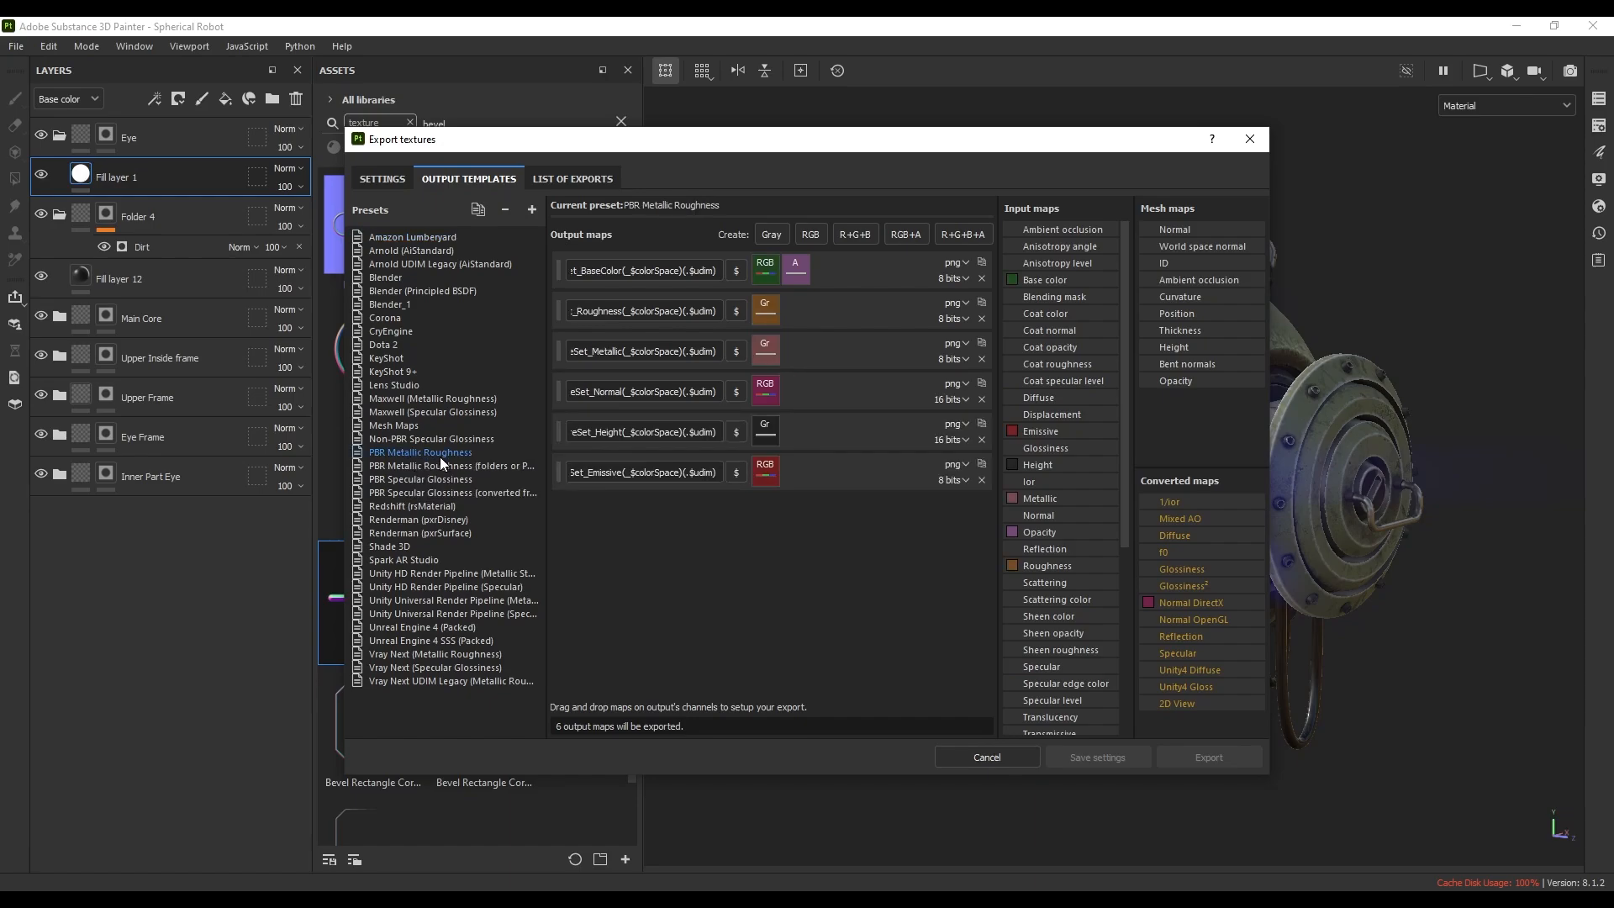
left_click(481, 215)
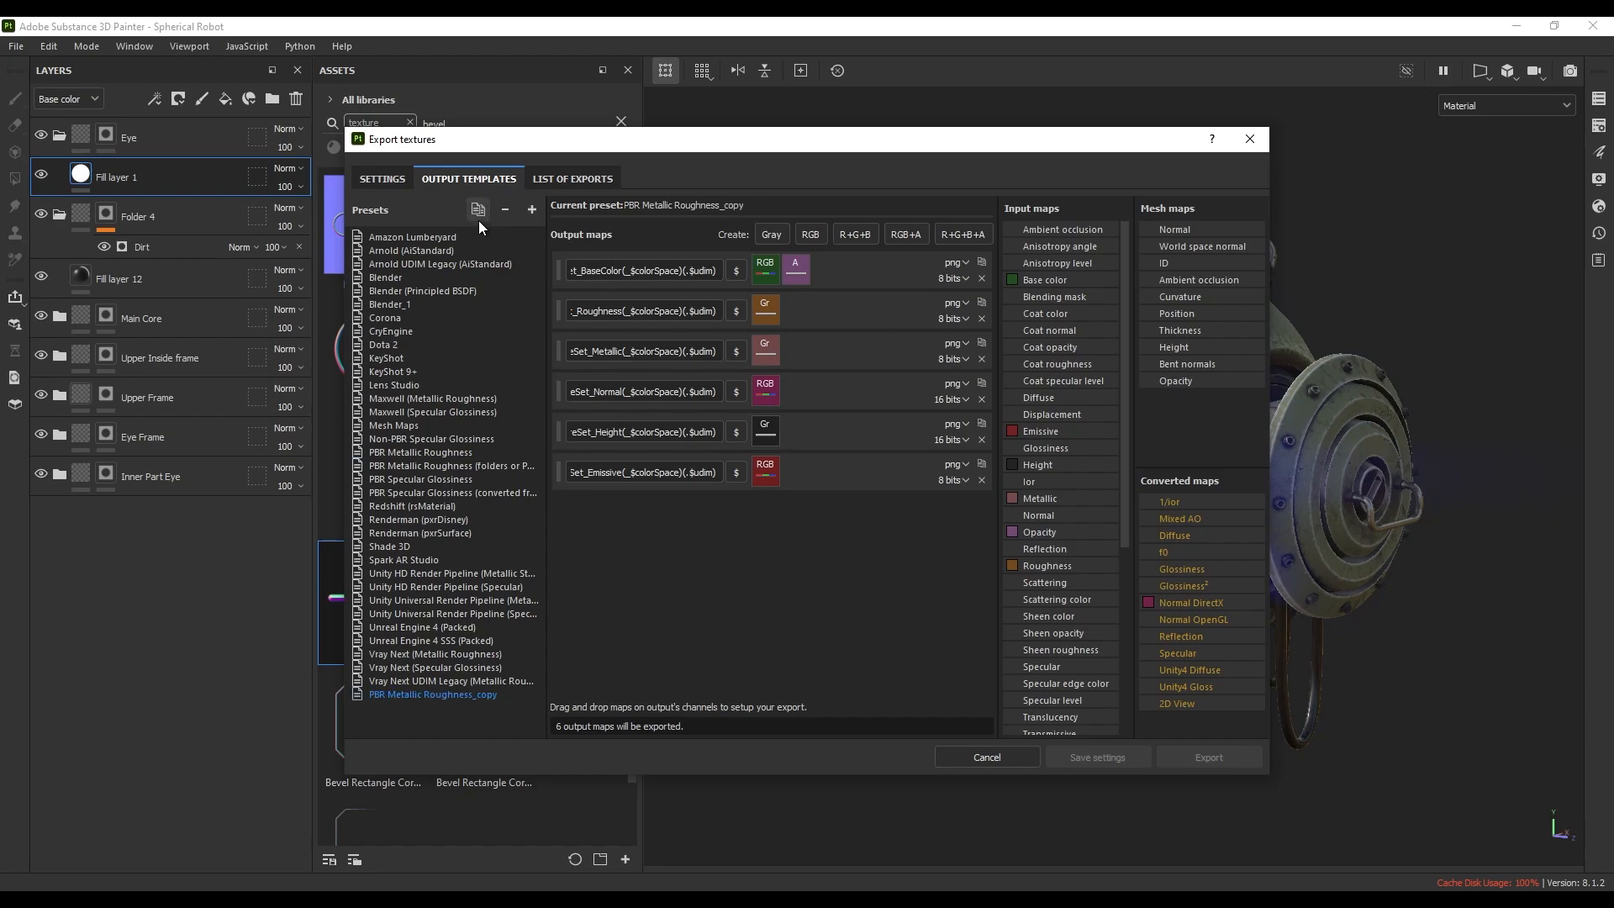
double_click(467, 694)
type("Blender_02")
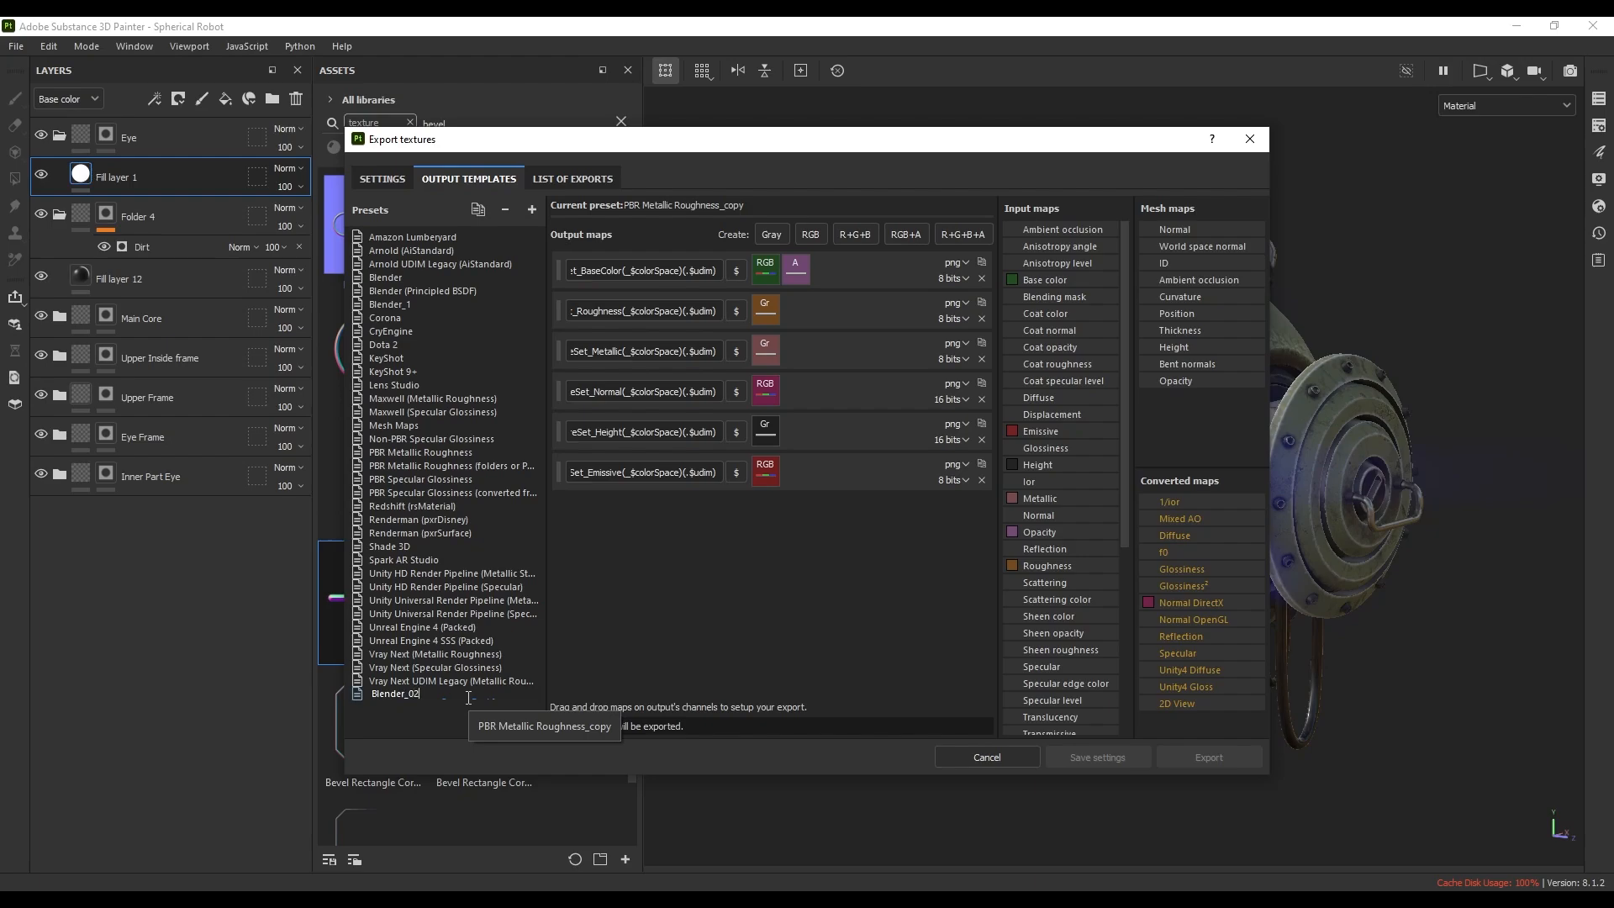
key("Return")
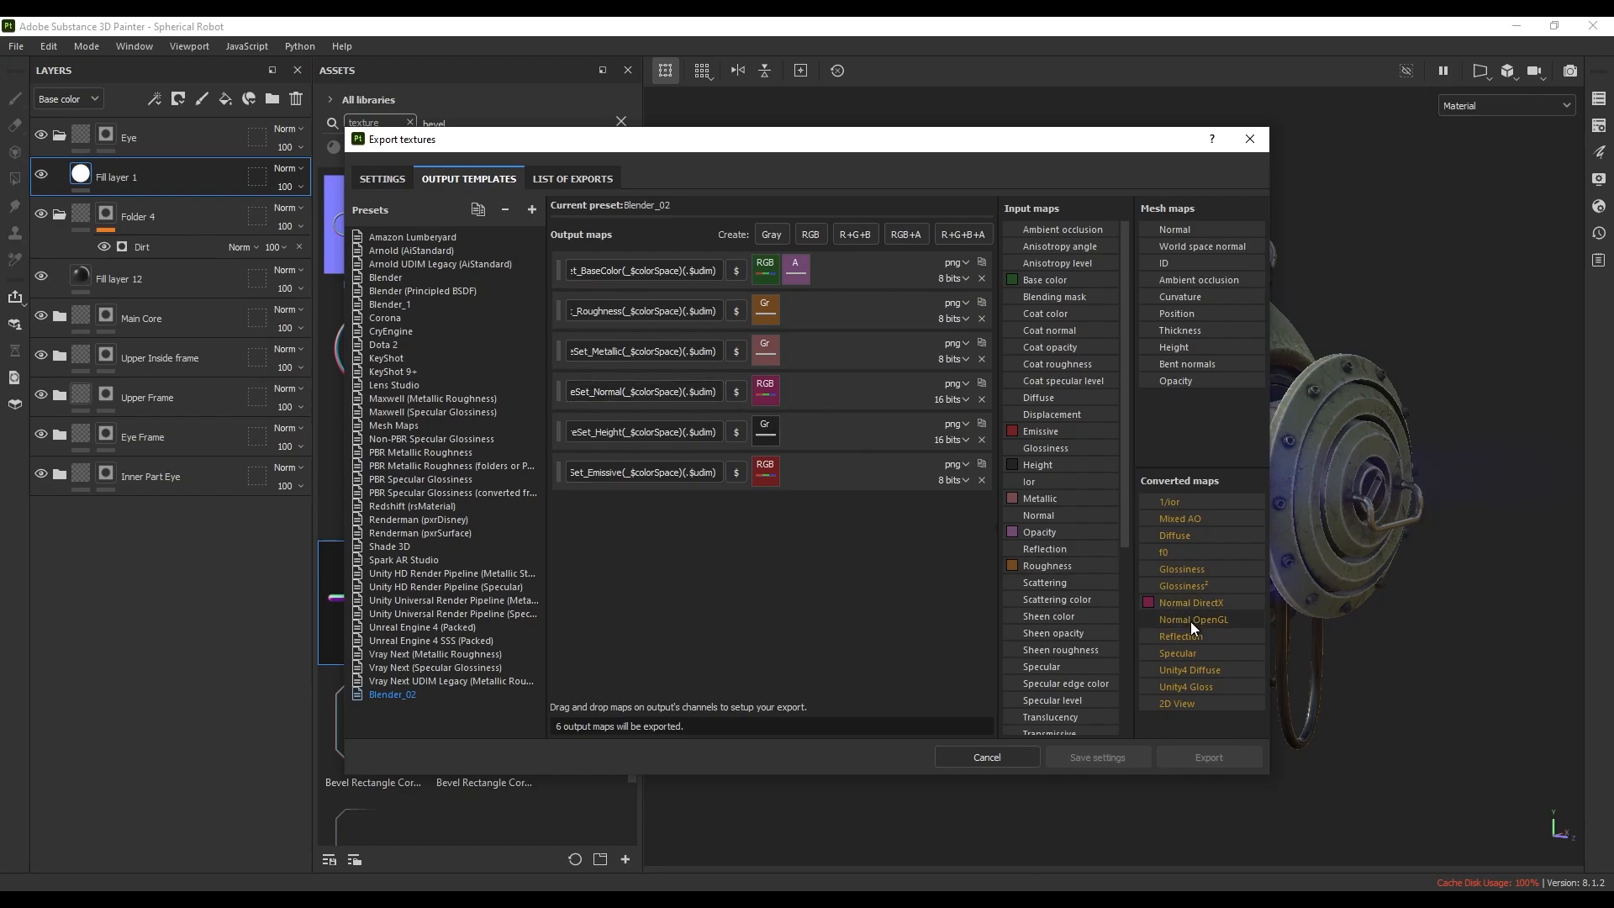
left_click_drag(1190, 622, 765, 391)
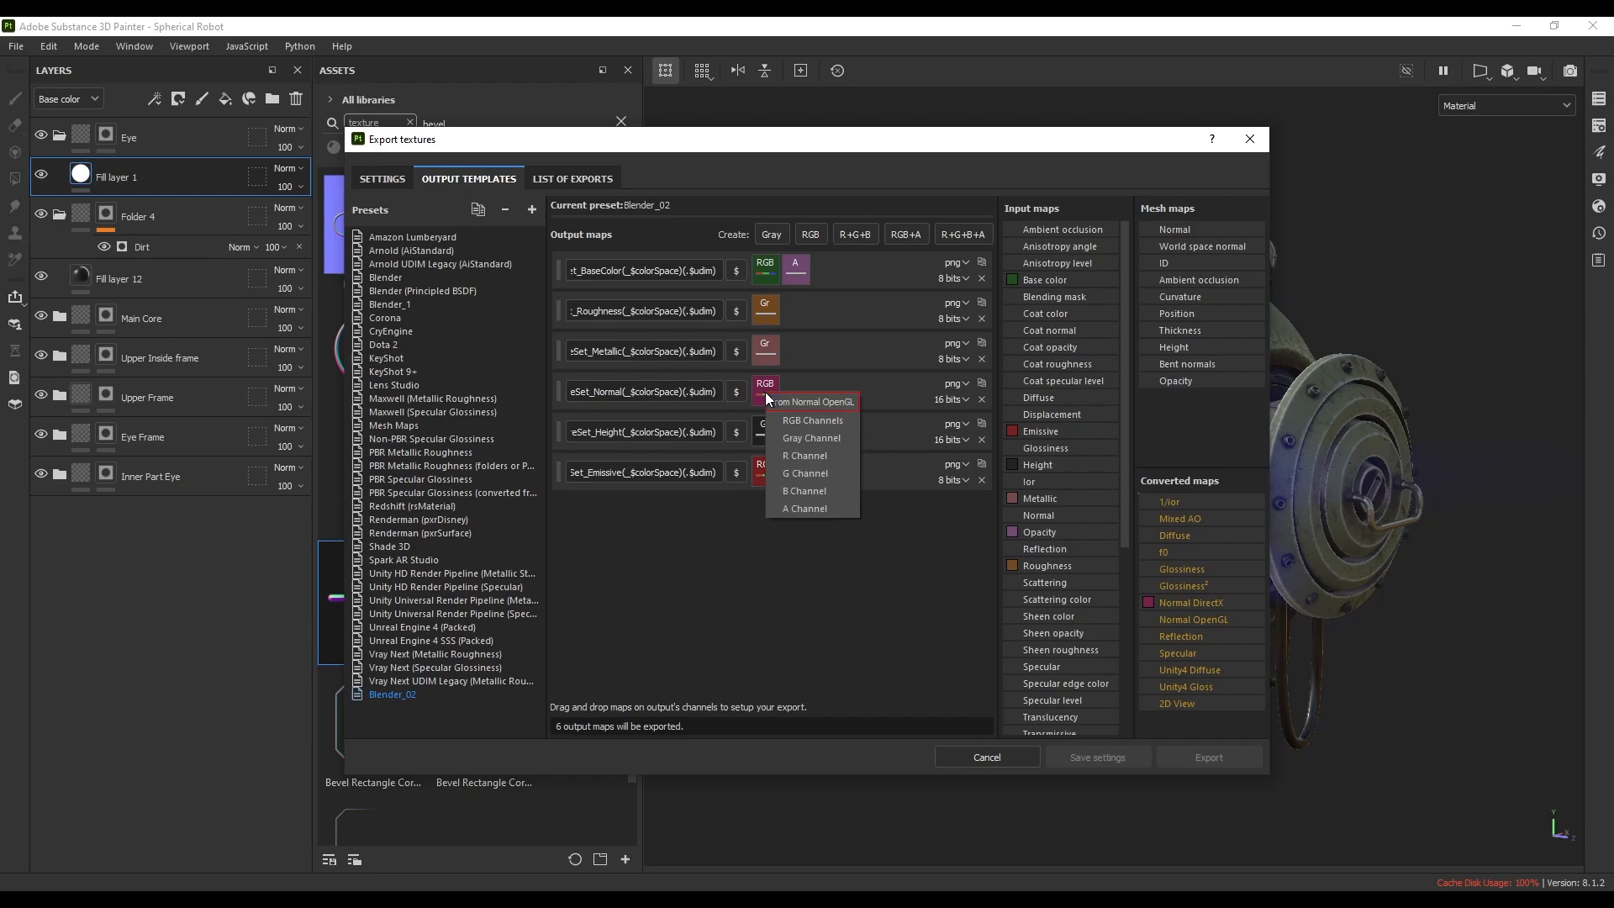
left_click(837, 422)
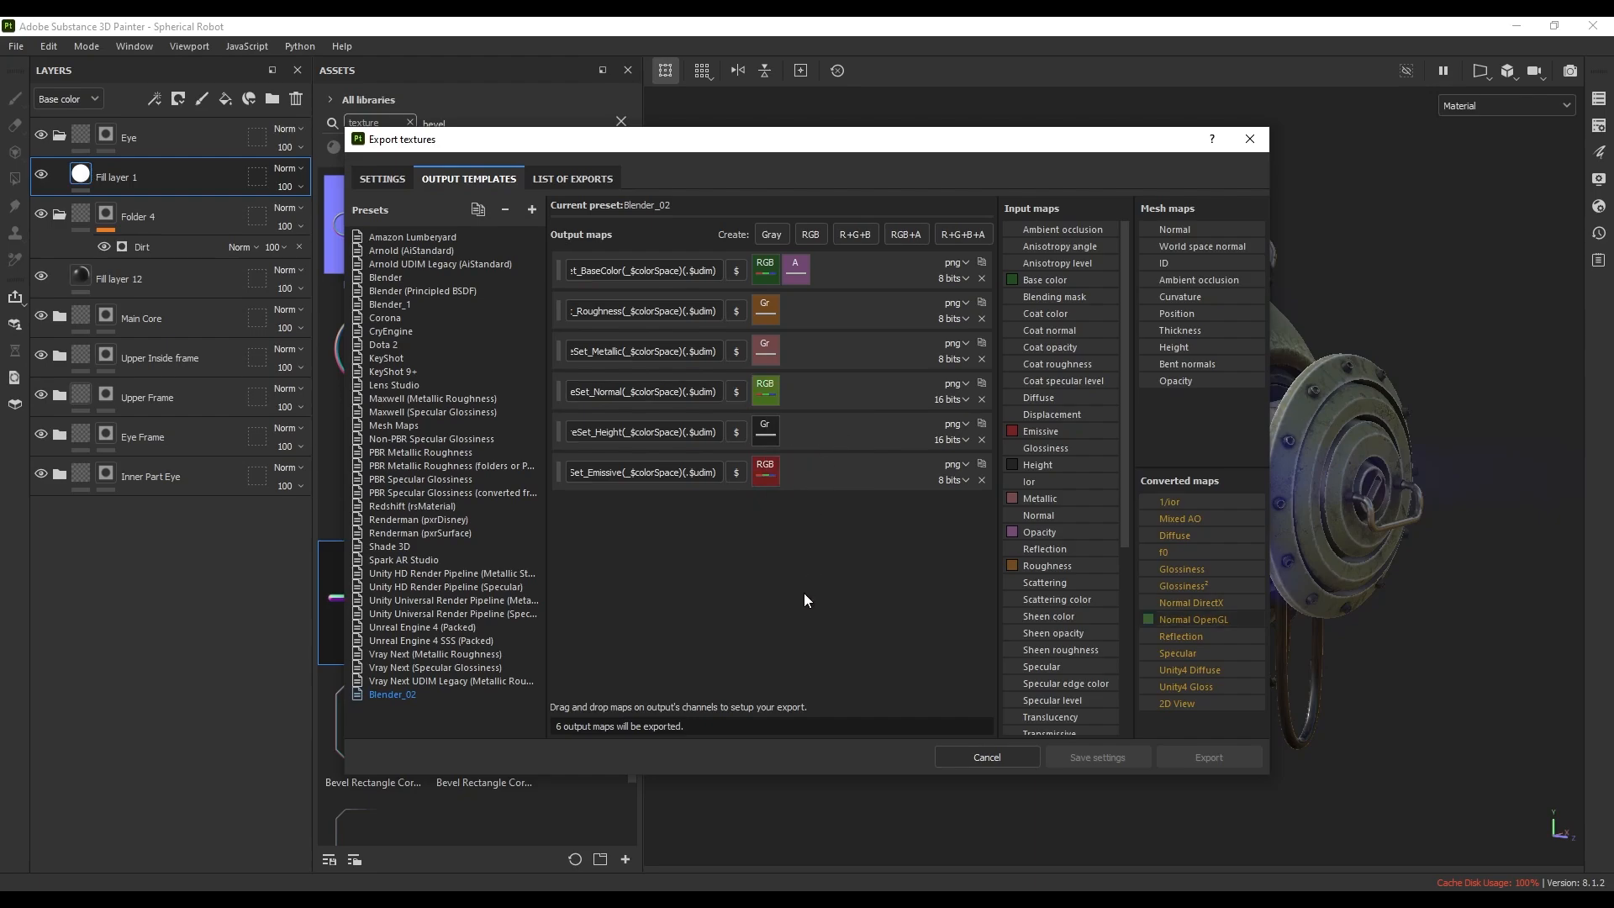
- Include all texture sets from Connection to Wire.001 in the export and export the textures
left_click(391, 180)
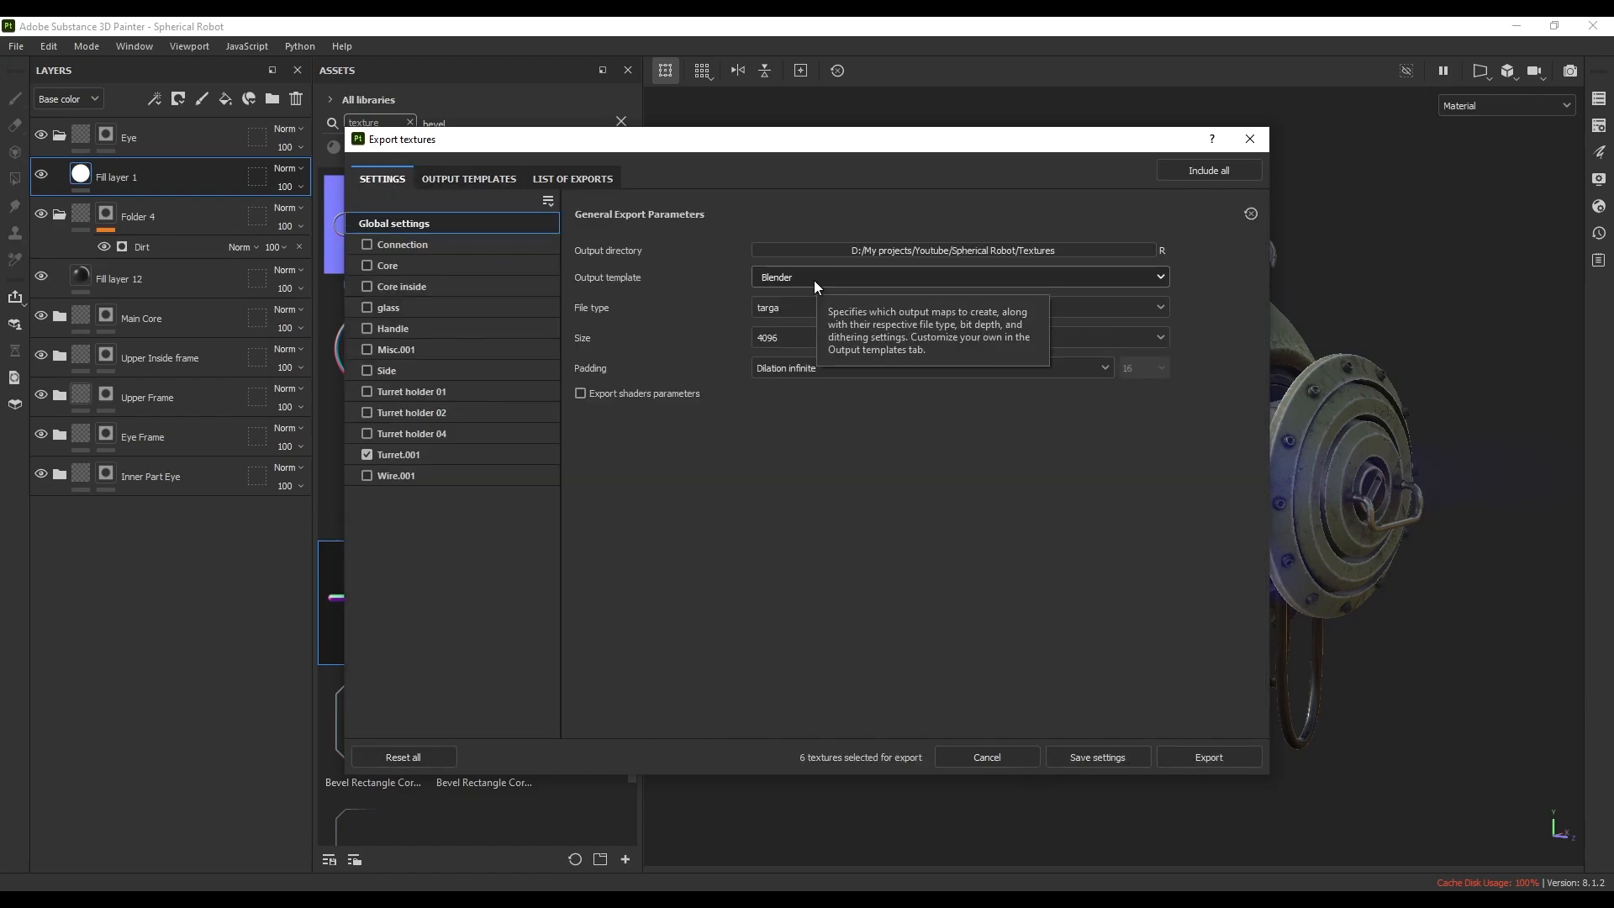
left_click_drag(366, 244, 413, 506)
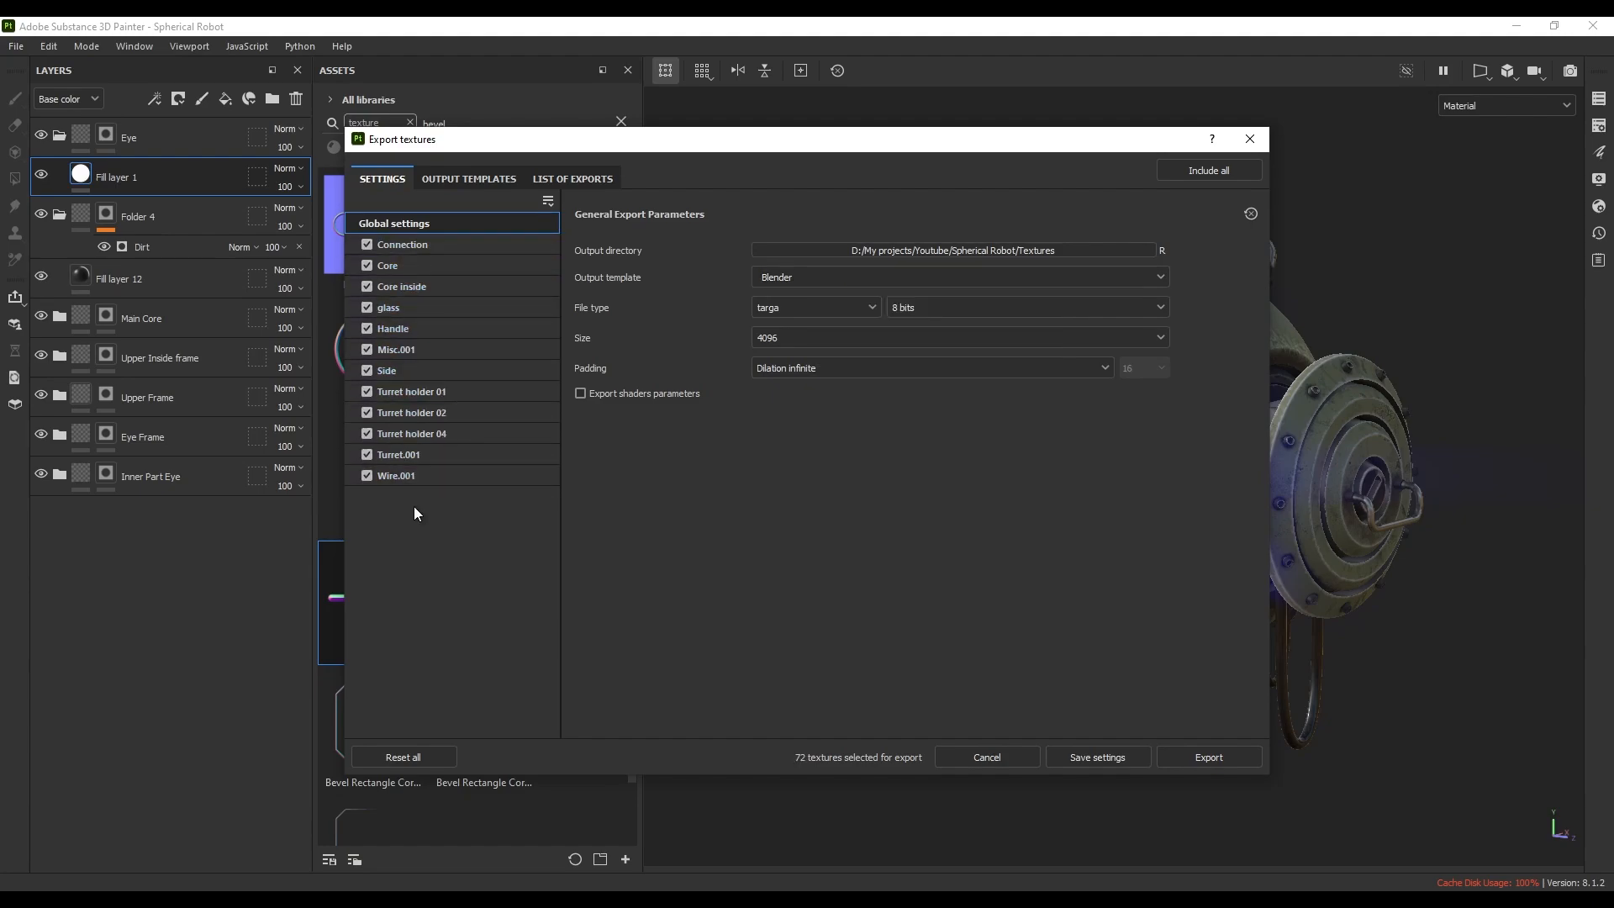
left_click(1243, 758)
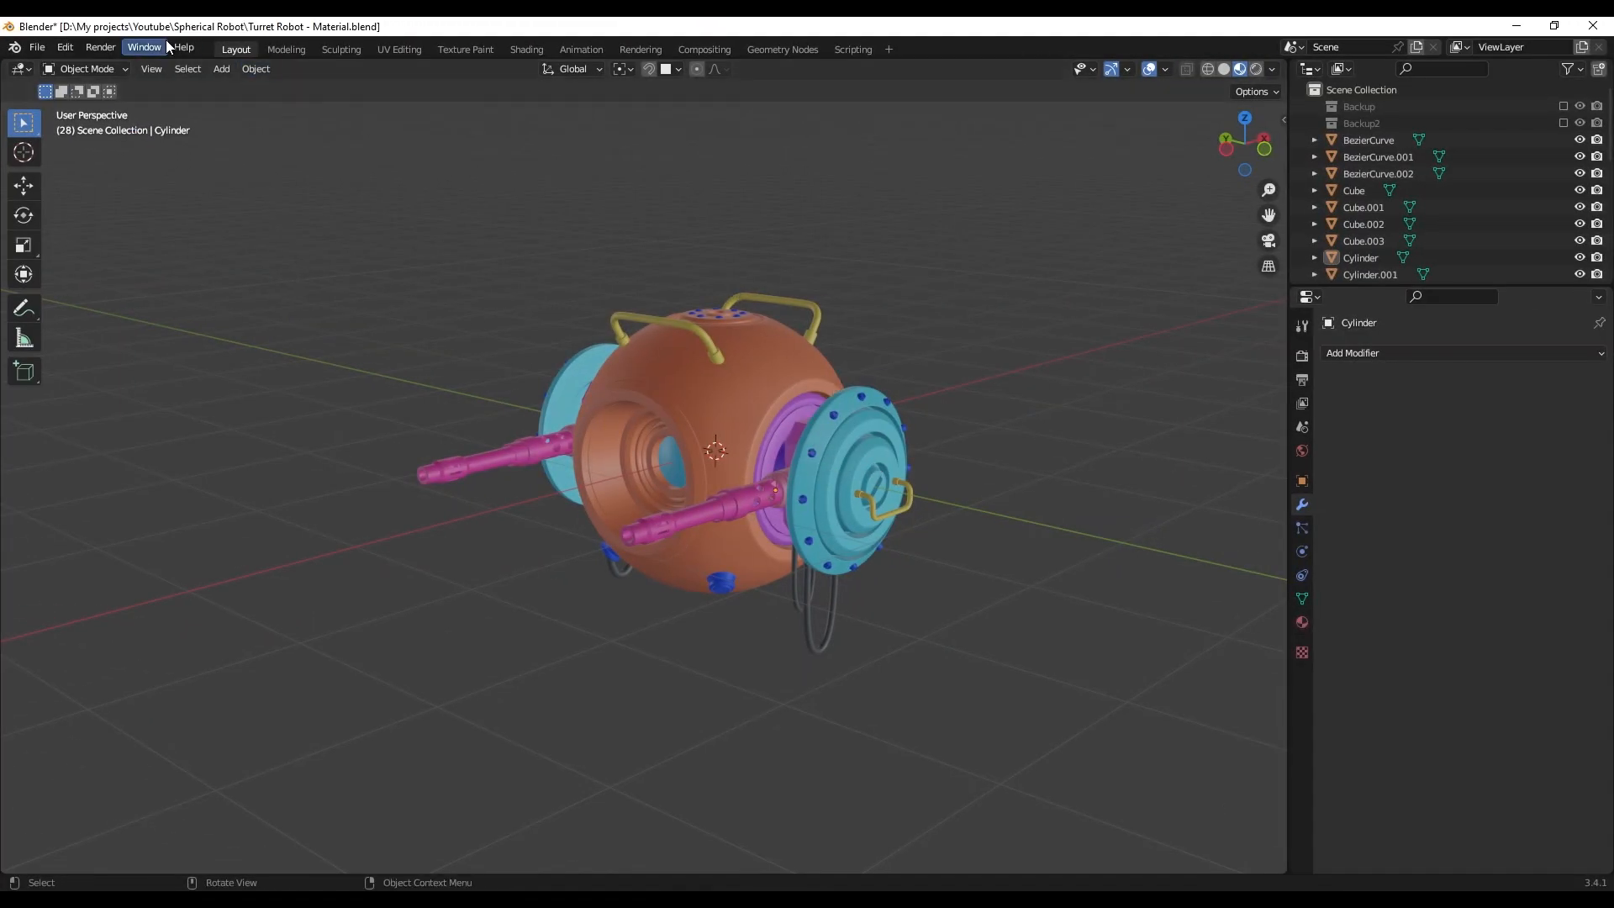
- In Blender, search the add-ons for "node" and check that Node Wrangler is enabled
left_click(65, 47)
left_click(98, 285)
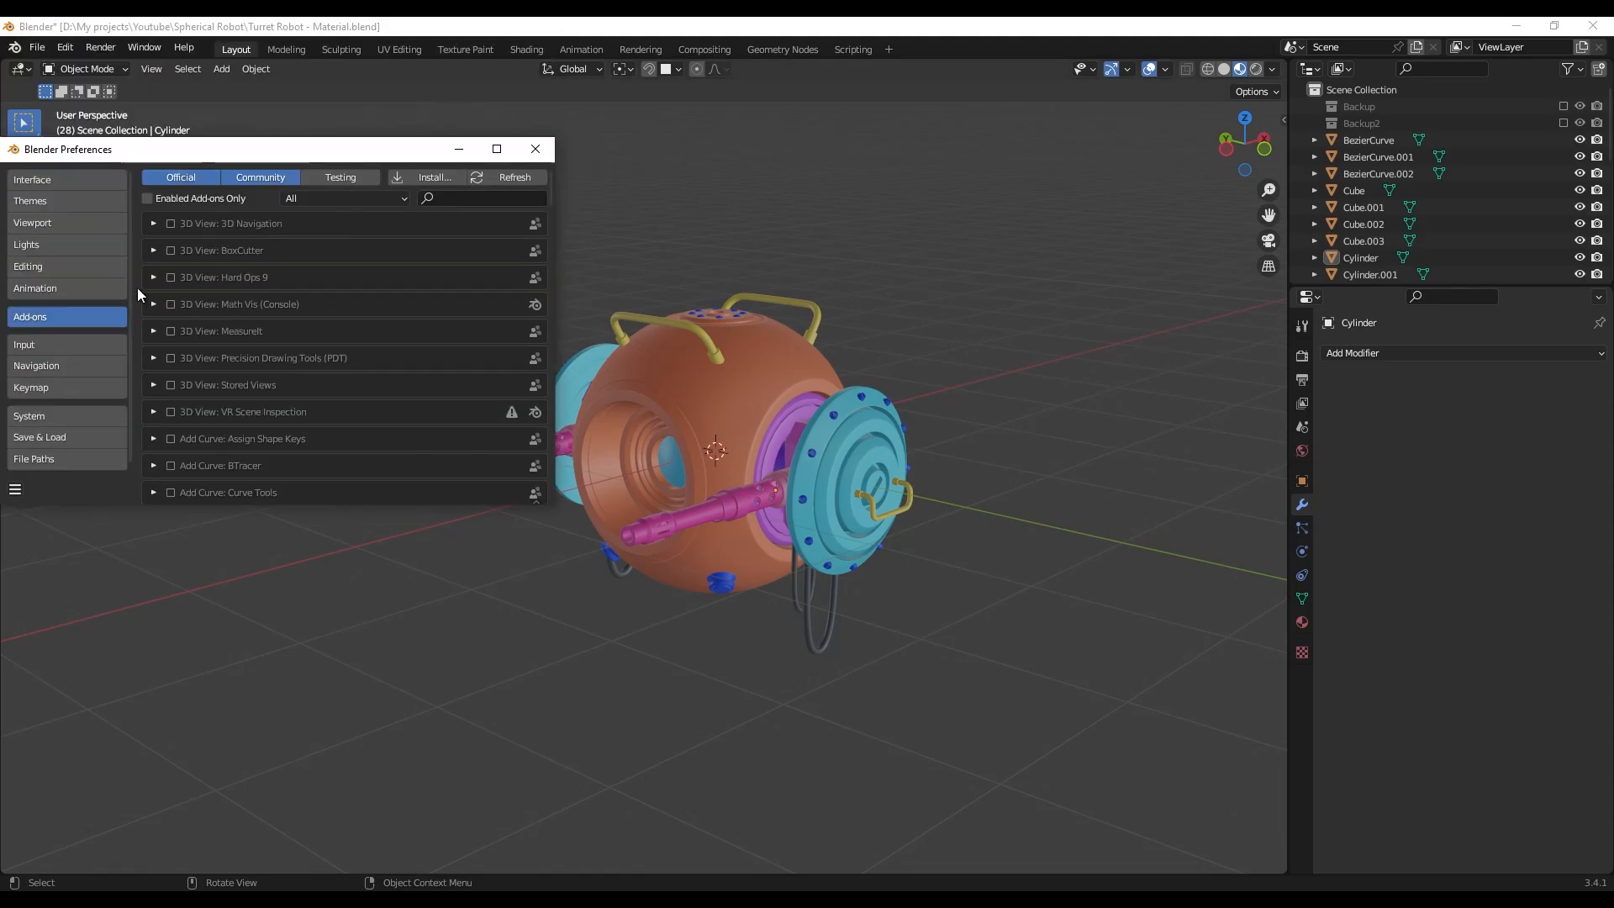
left_click(474, 198)
type("node")
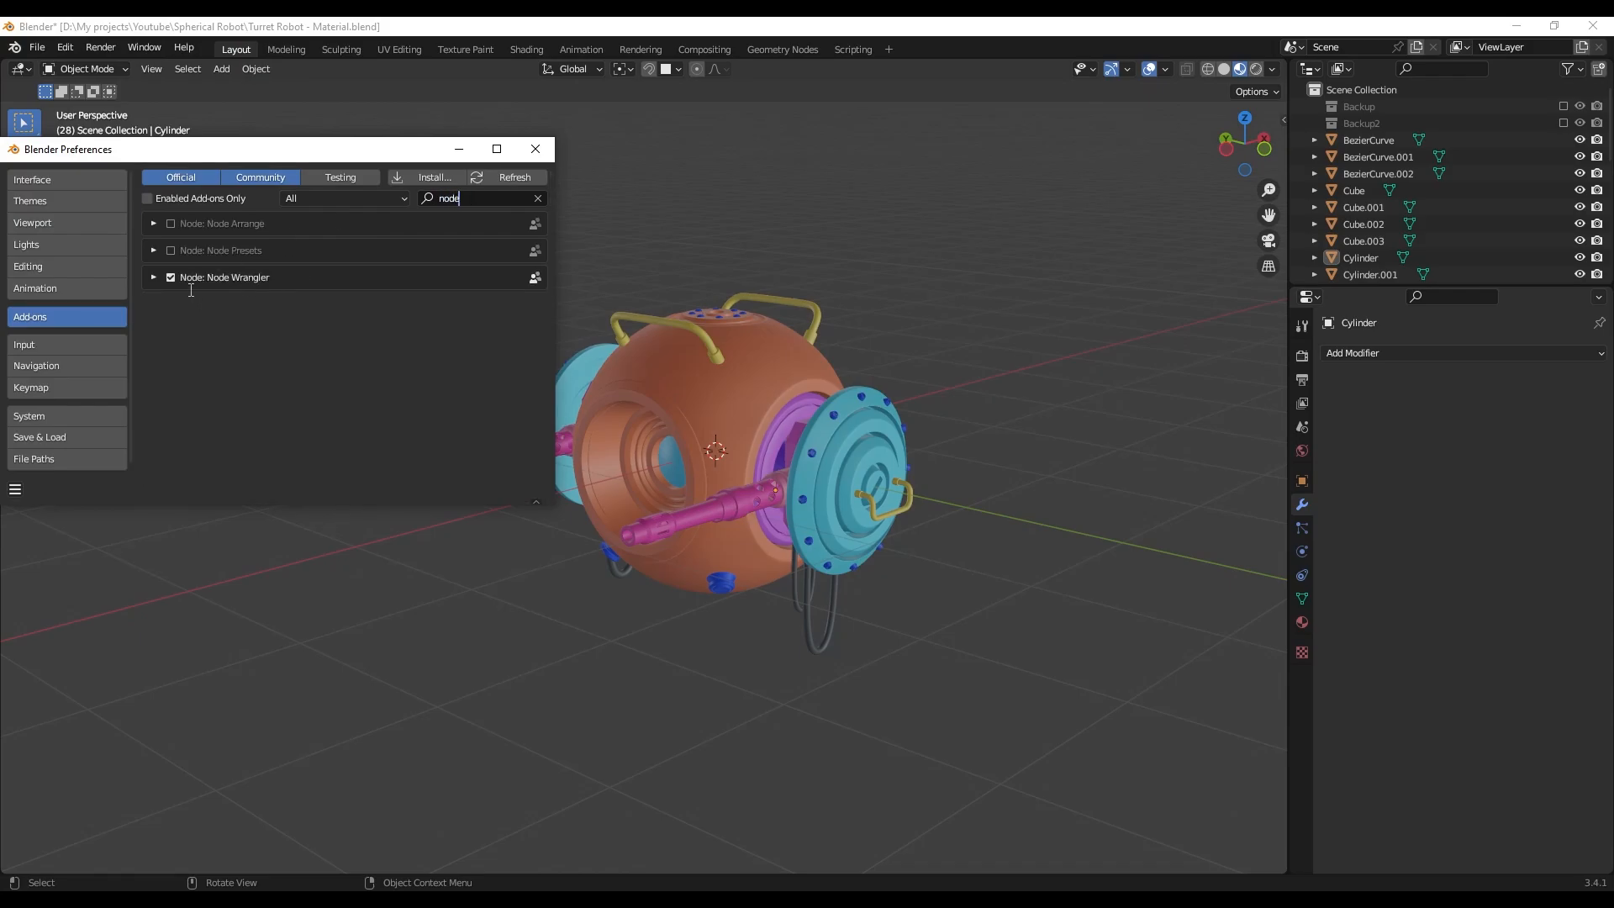
left_click(535, 149)
- Add a camera to the robot scene and align it to the current view
middle_click_drag(572, 214, 565, 231)
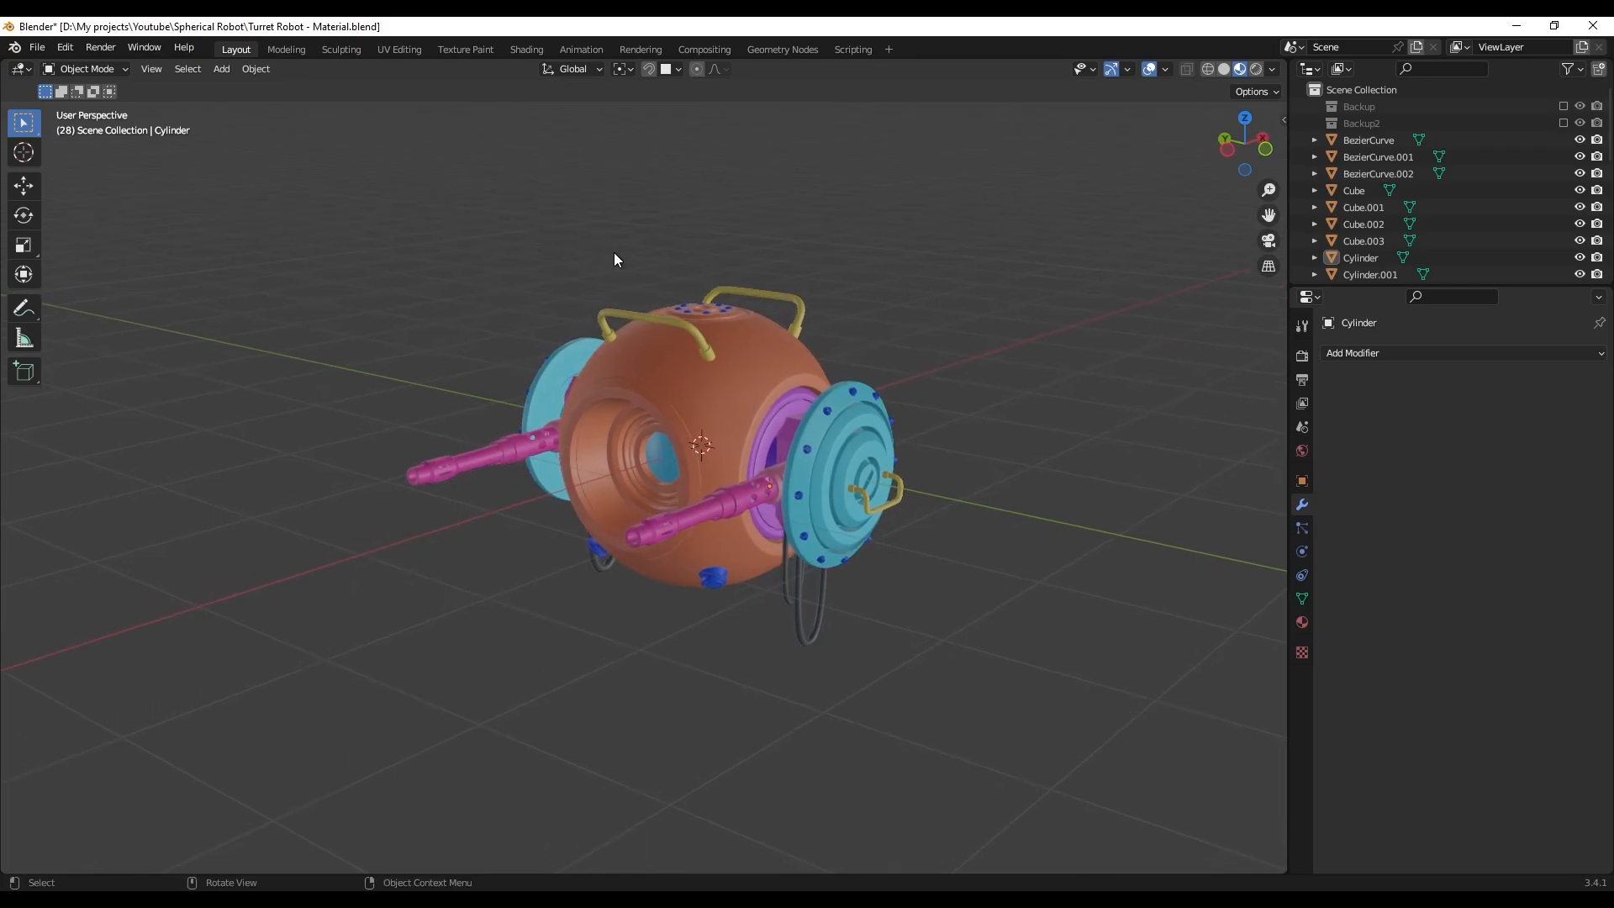
key("shift+a")
left_click(592, 499)
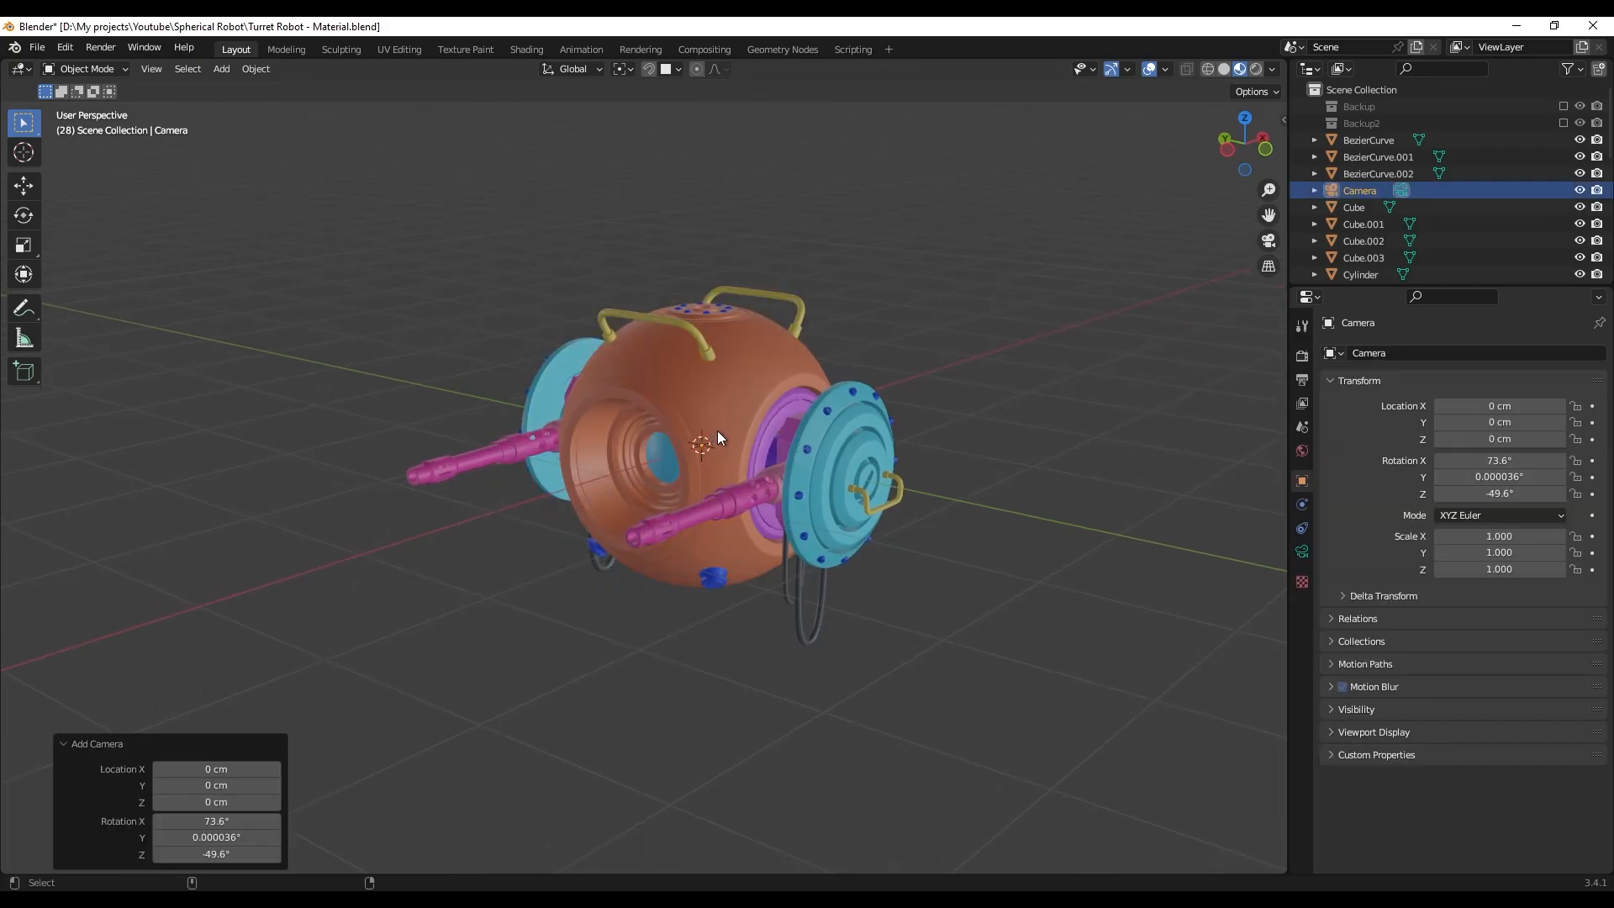
key("ctrl+alt+KP_0")
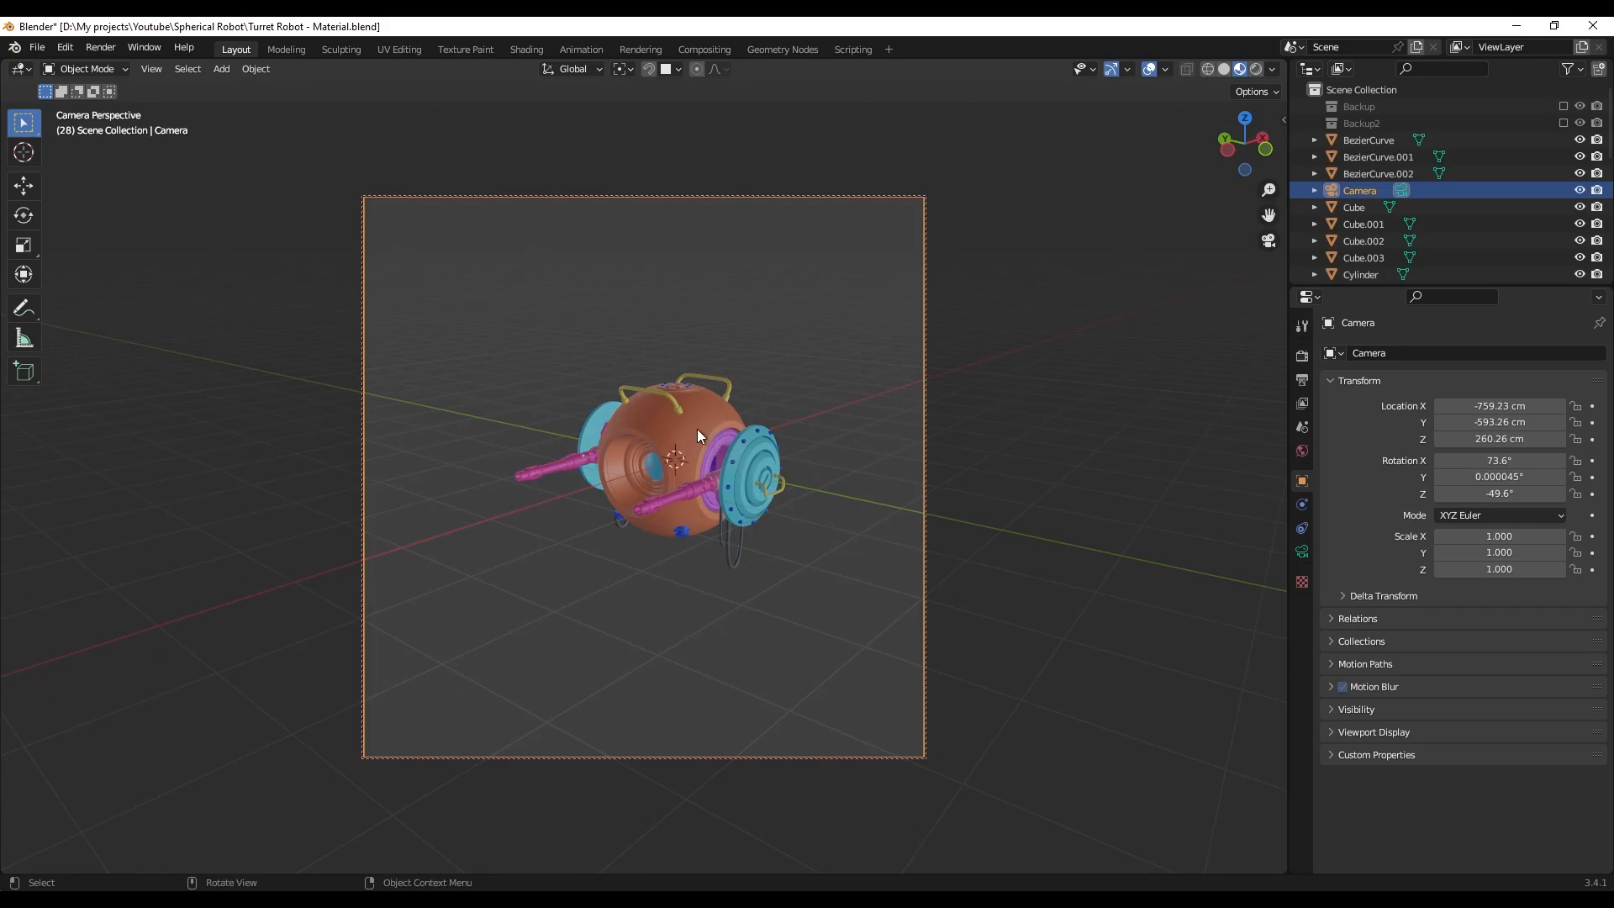
- Lock the camera to the view, move it closer and recentre the robot in the camera frame
key("n")
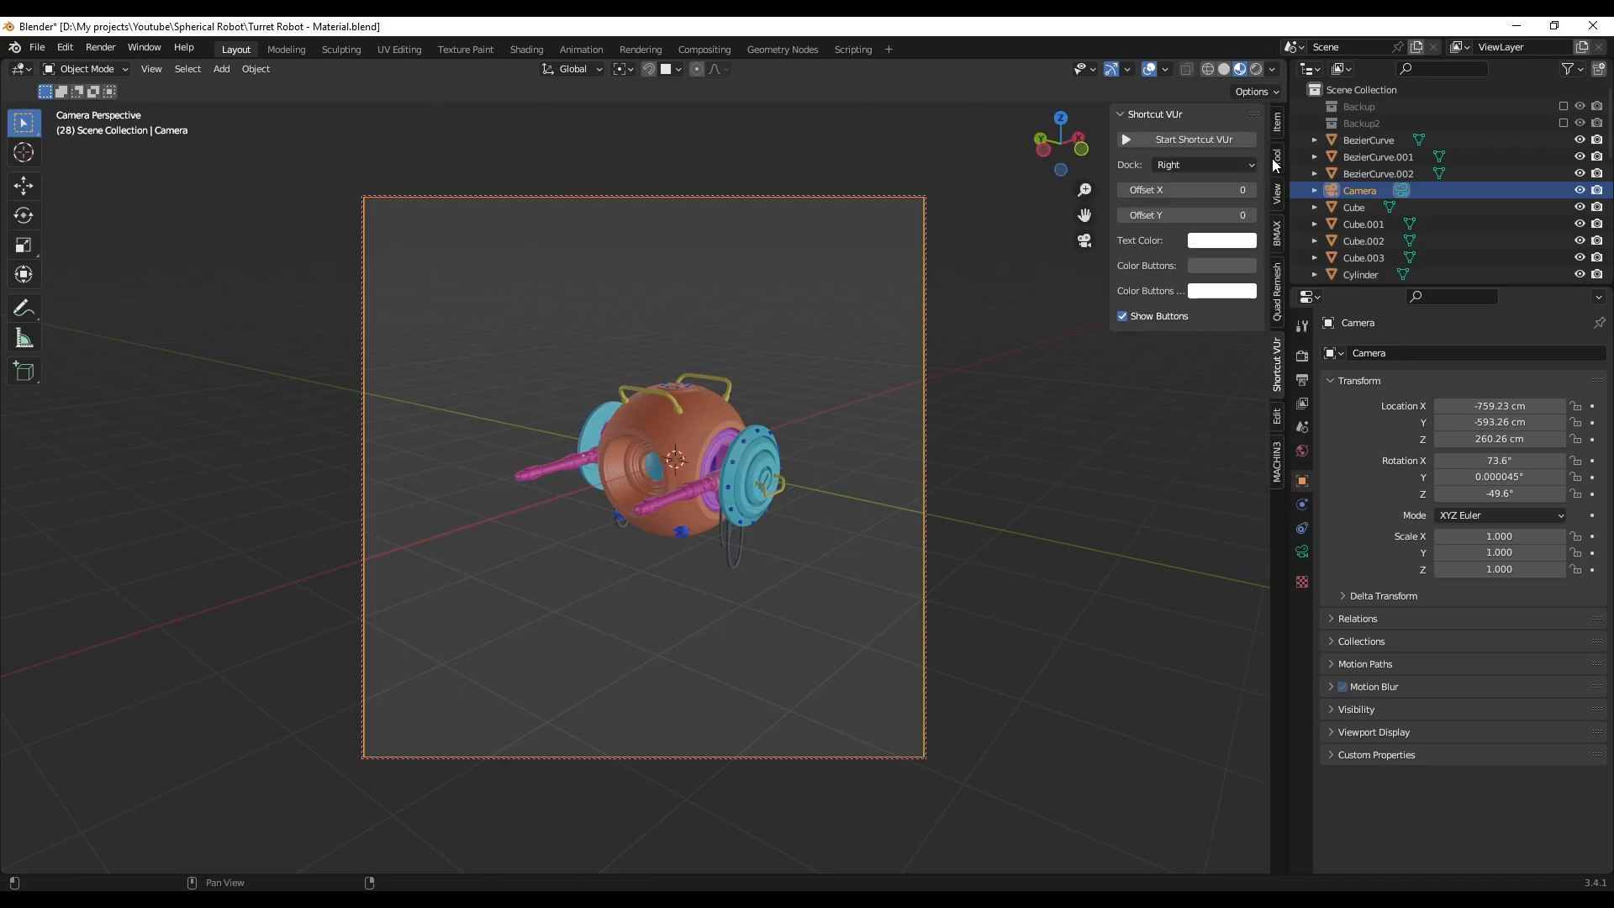
left_click(1204, 141)
left_click(1282, 196)
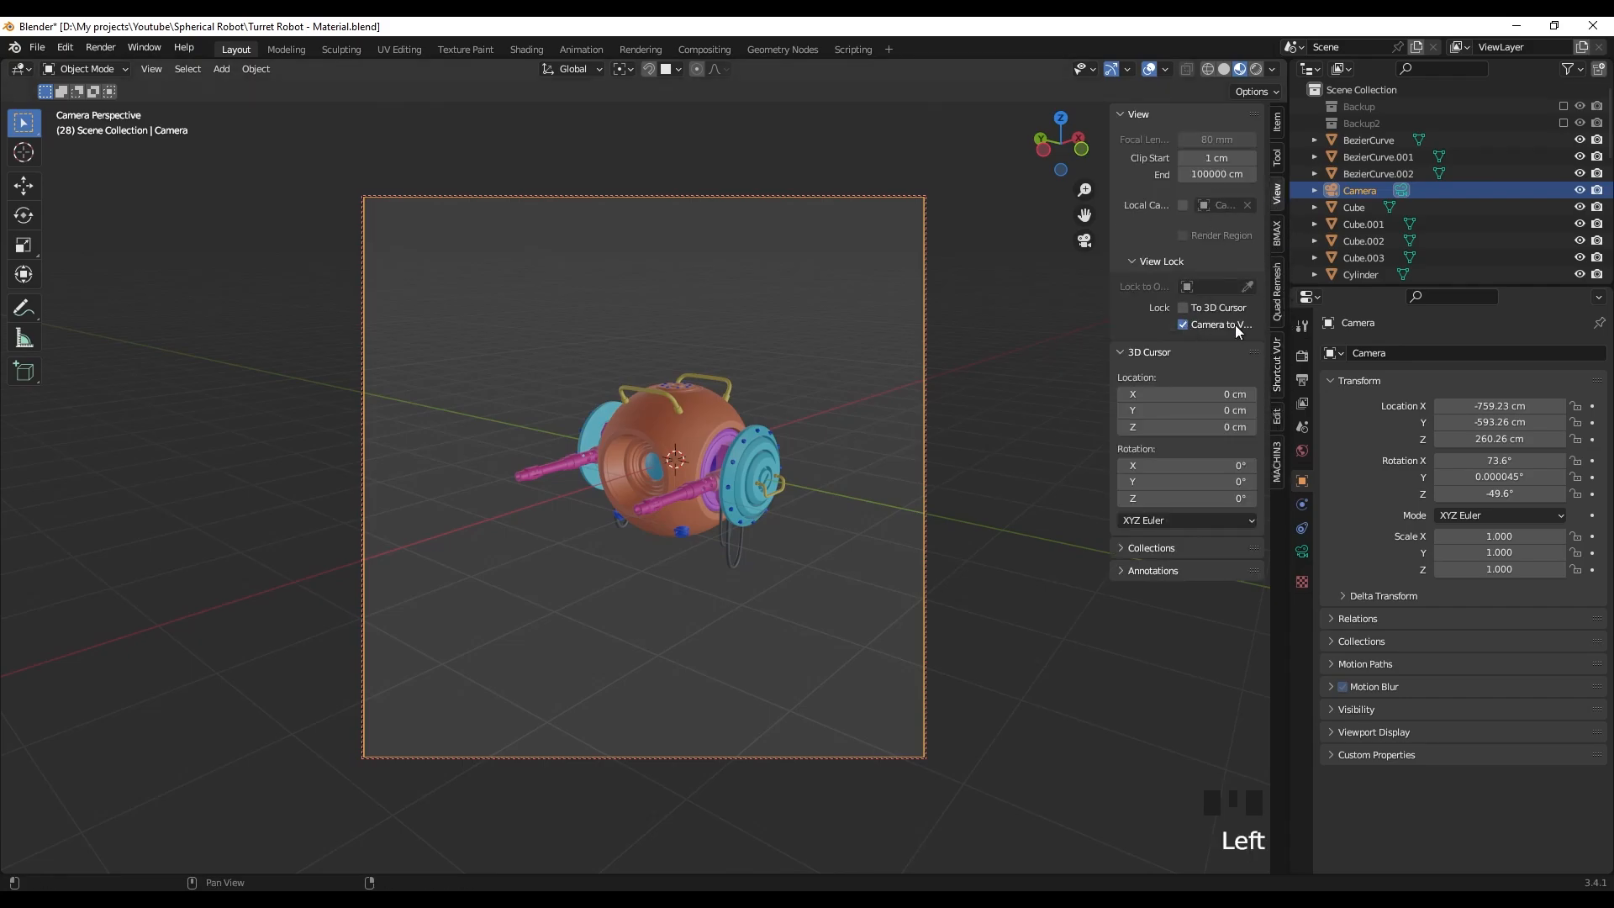
scroll(655, 437, "up", 4)
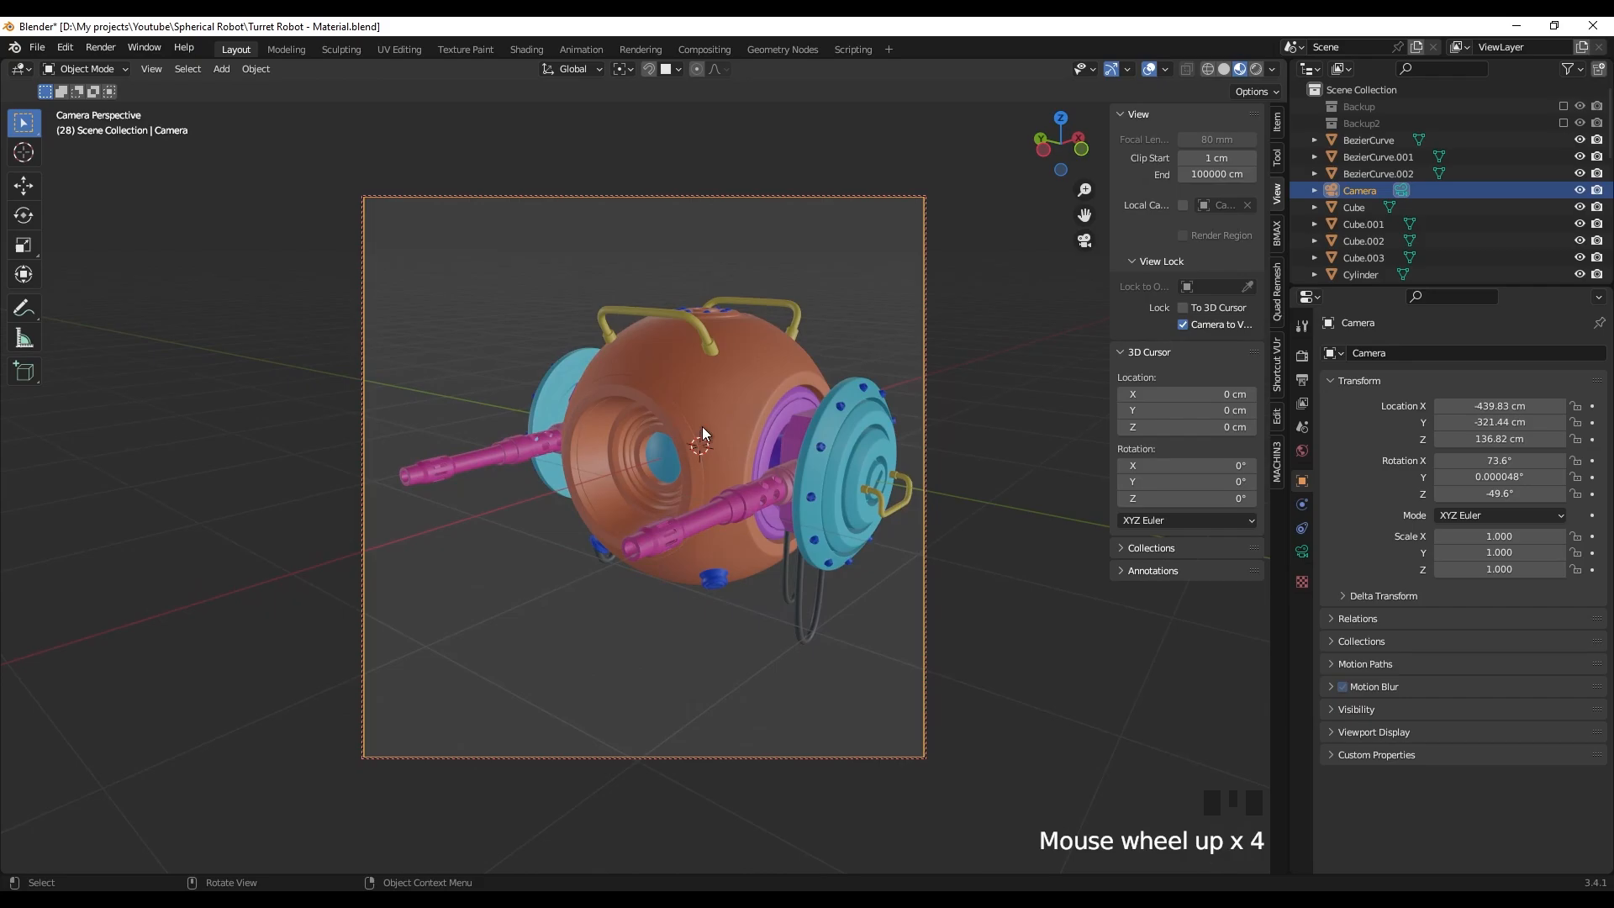
scroll(703, 426, "down", 1)
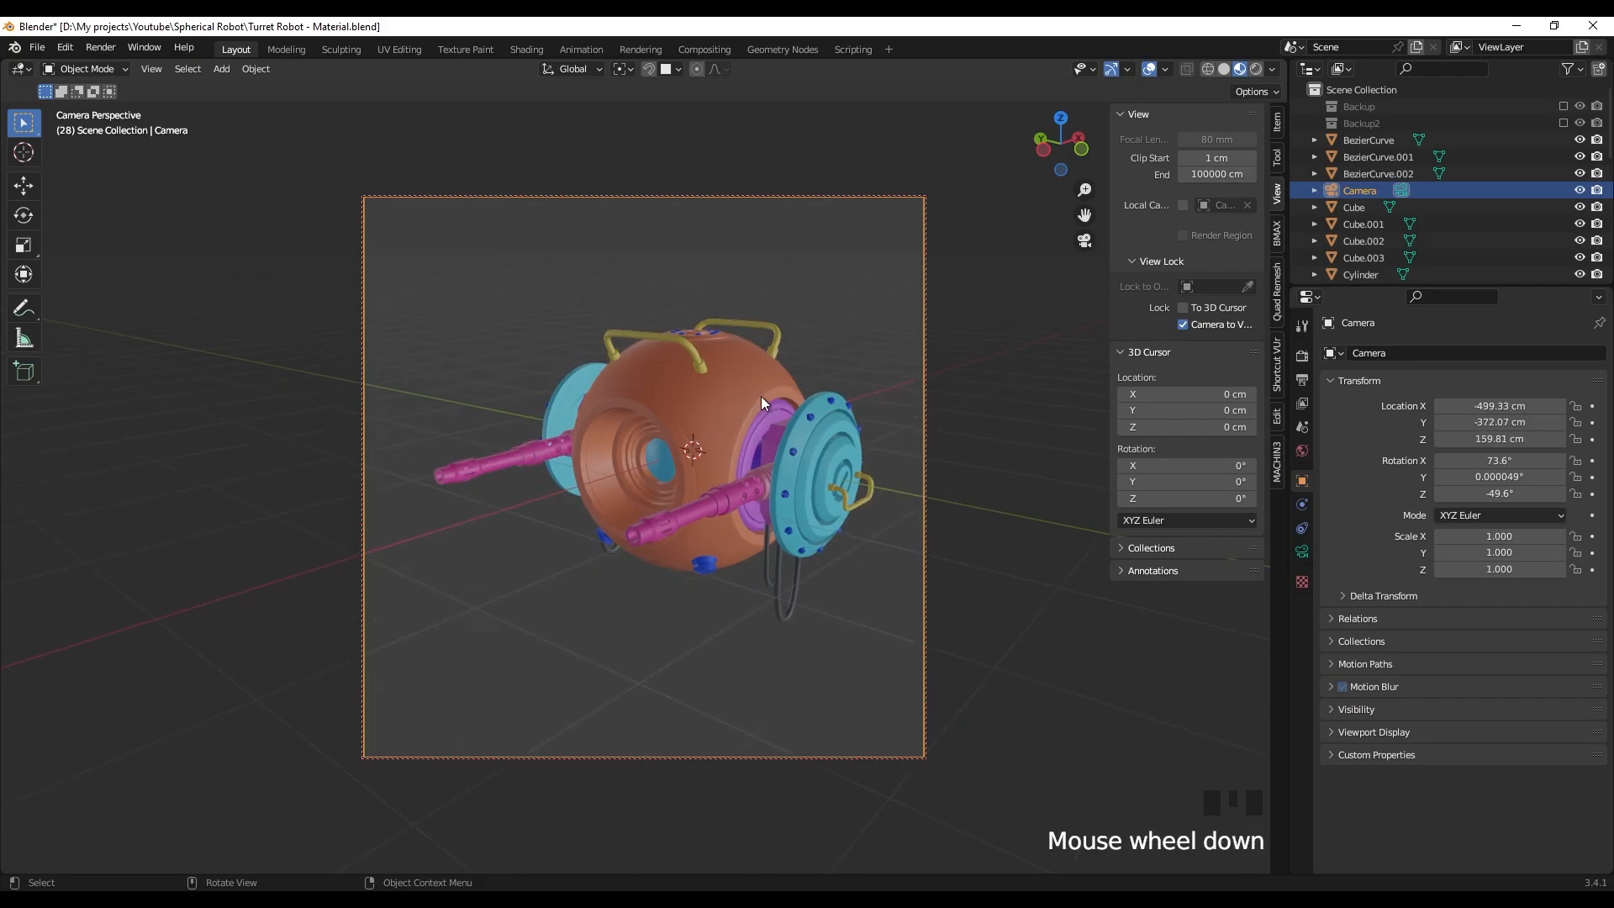
mouse_move(760, 396)
middle_mouse_down("shift")
mouse_move(728, 439)
mouse_move(748, 424)
middle_mouse_up("shift")
- Set the camera's focal length to 100 mm and back it away until the whole robot fits the frame
left_click(1300, 553)
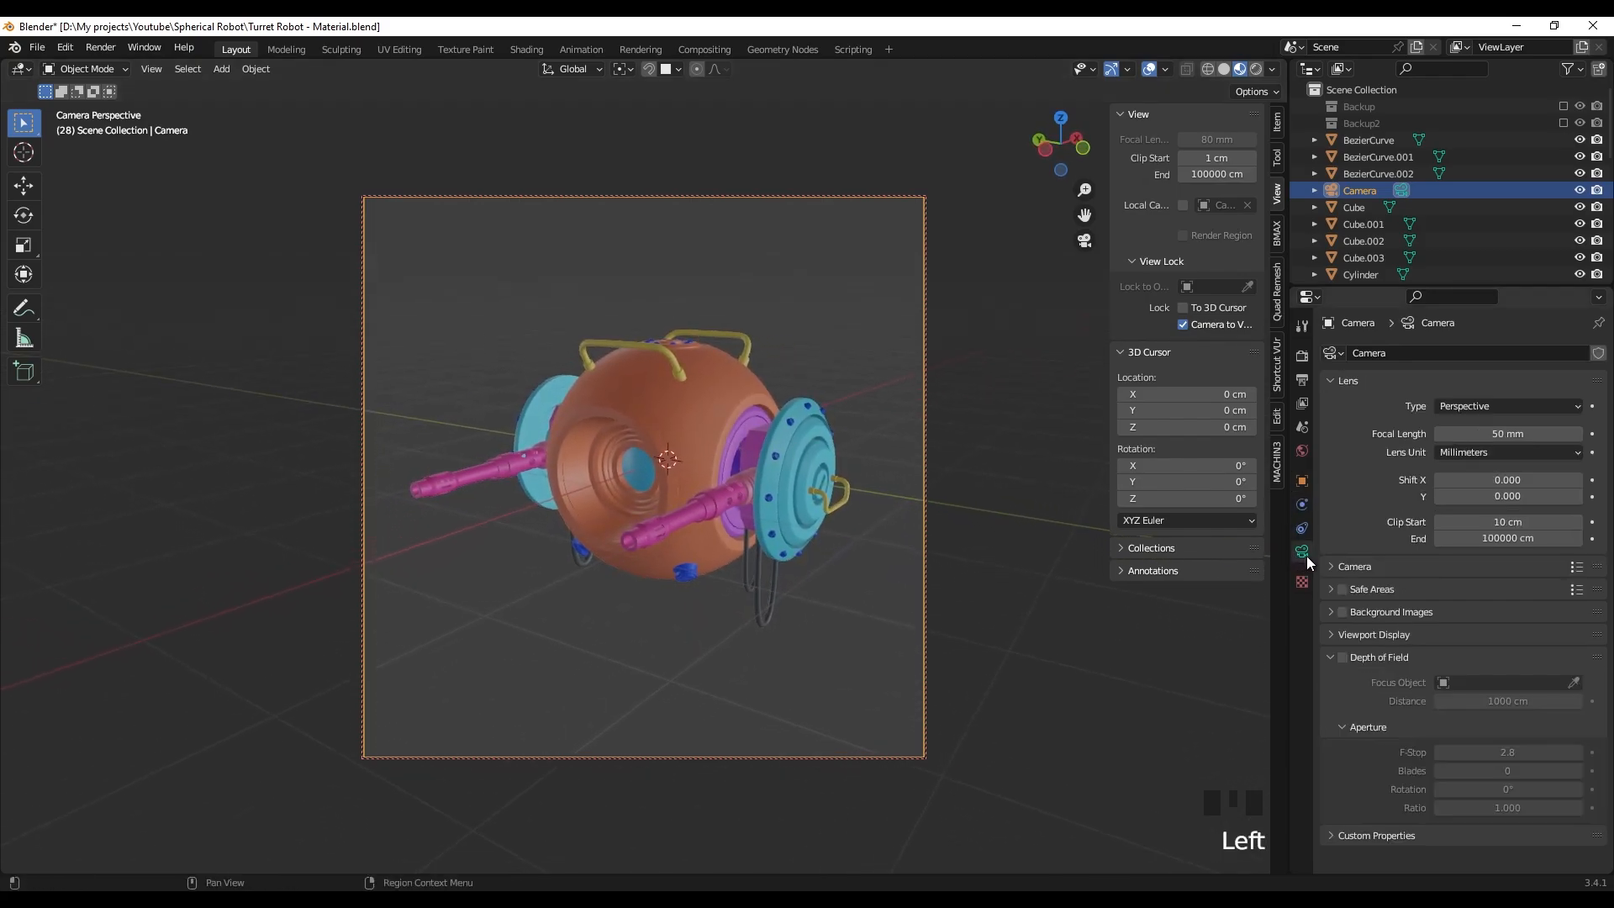
left_click(1485, 435)
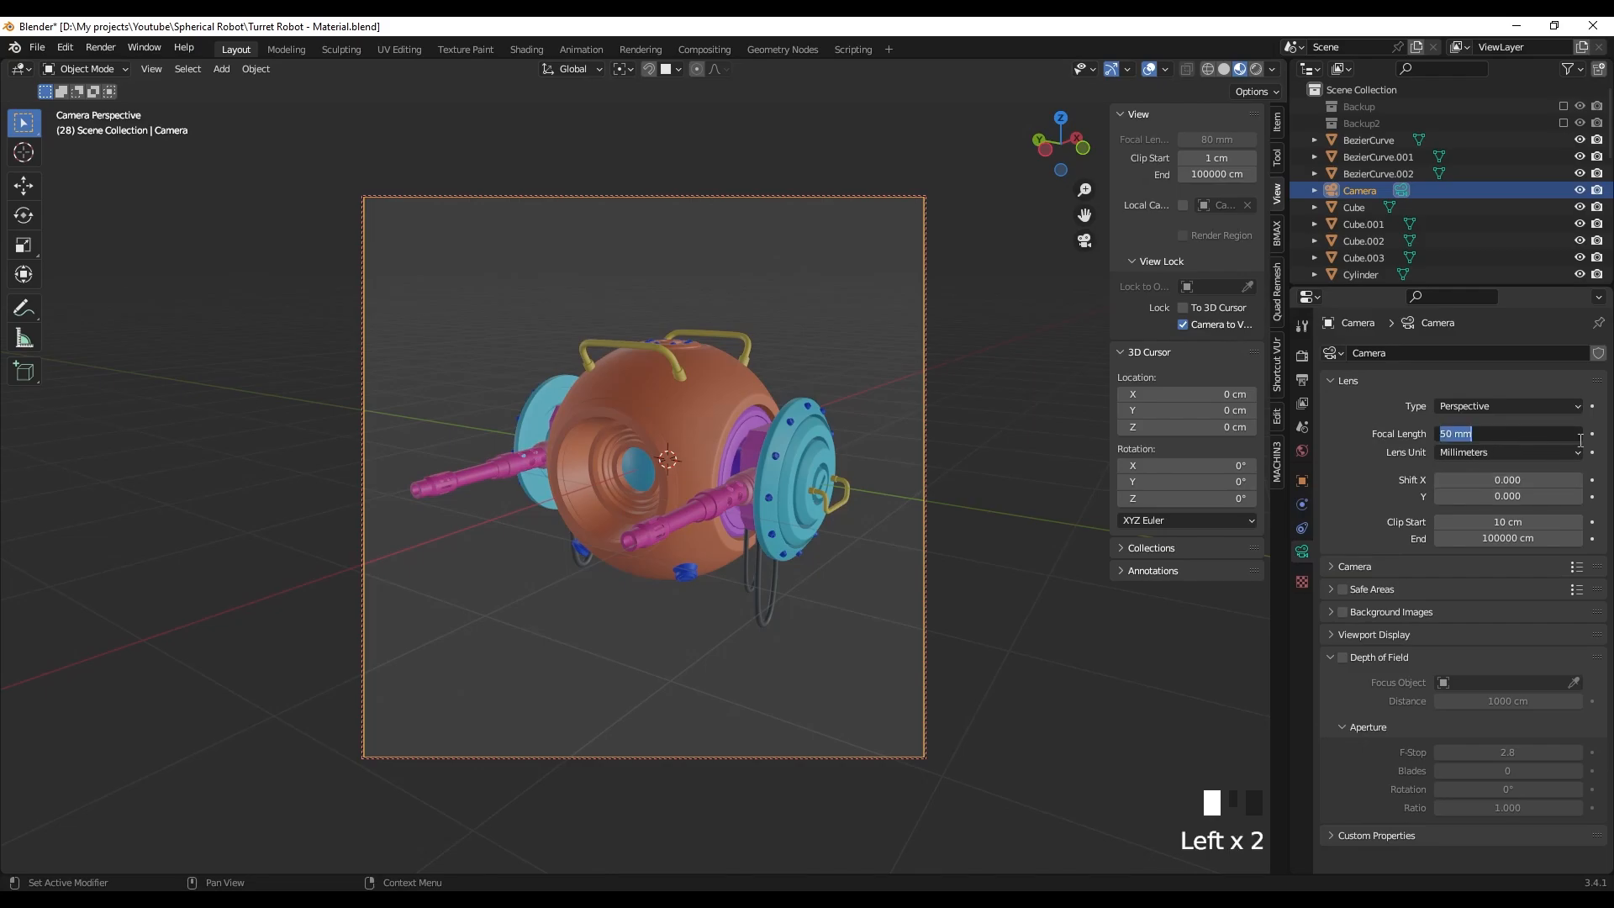
type("100")
key("Return")
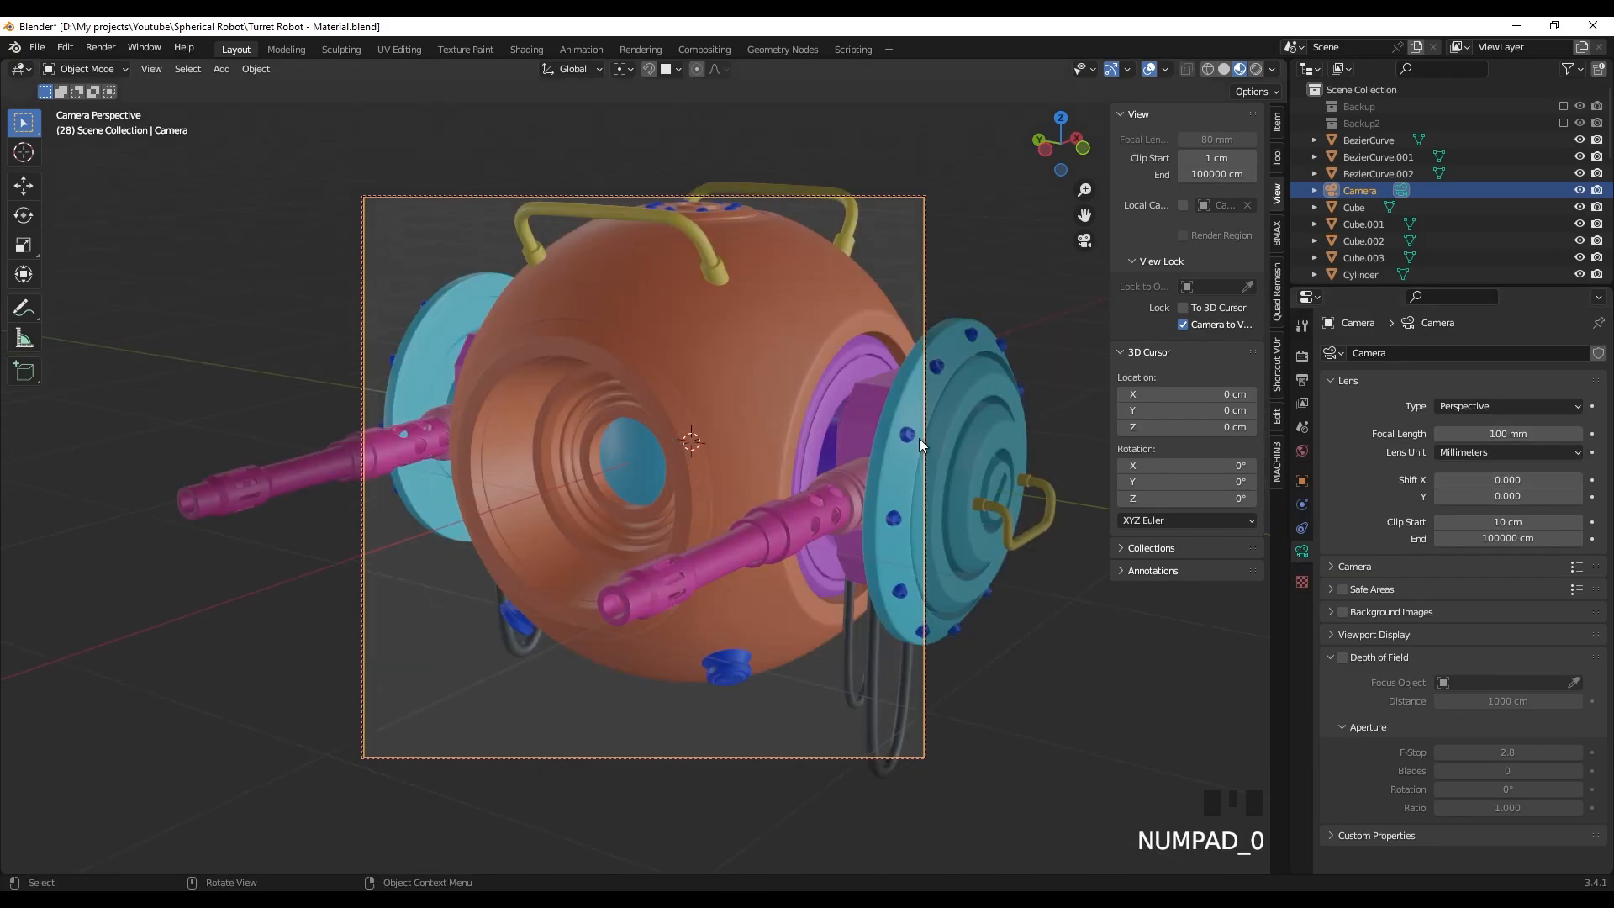
scroll(723, 455, "down", 5)
mouse_move(723, 438)
middle_mouse_down()
mouse_move(738, 447)
mouse_move(714, 446)
middle_mouse_up()
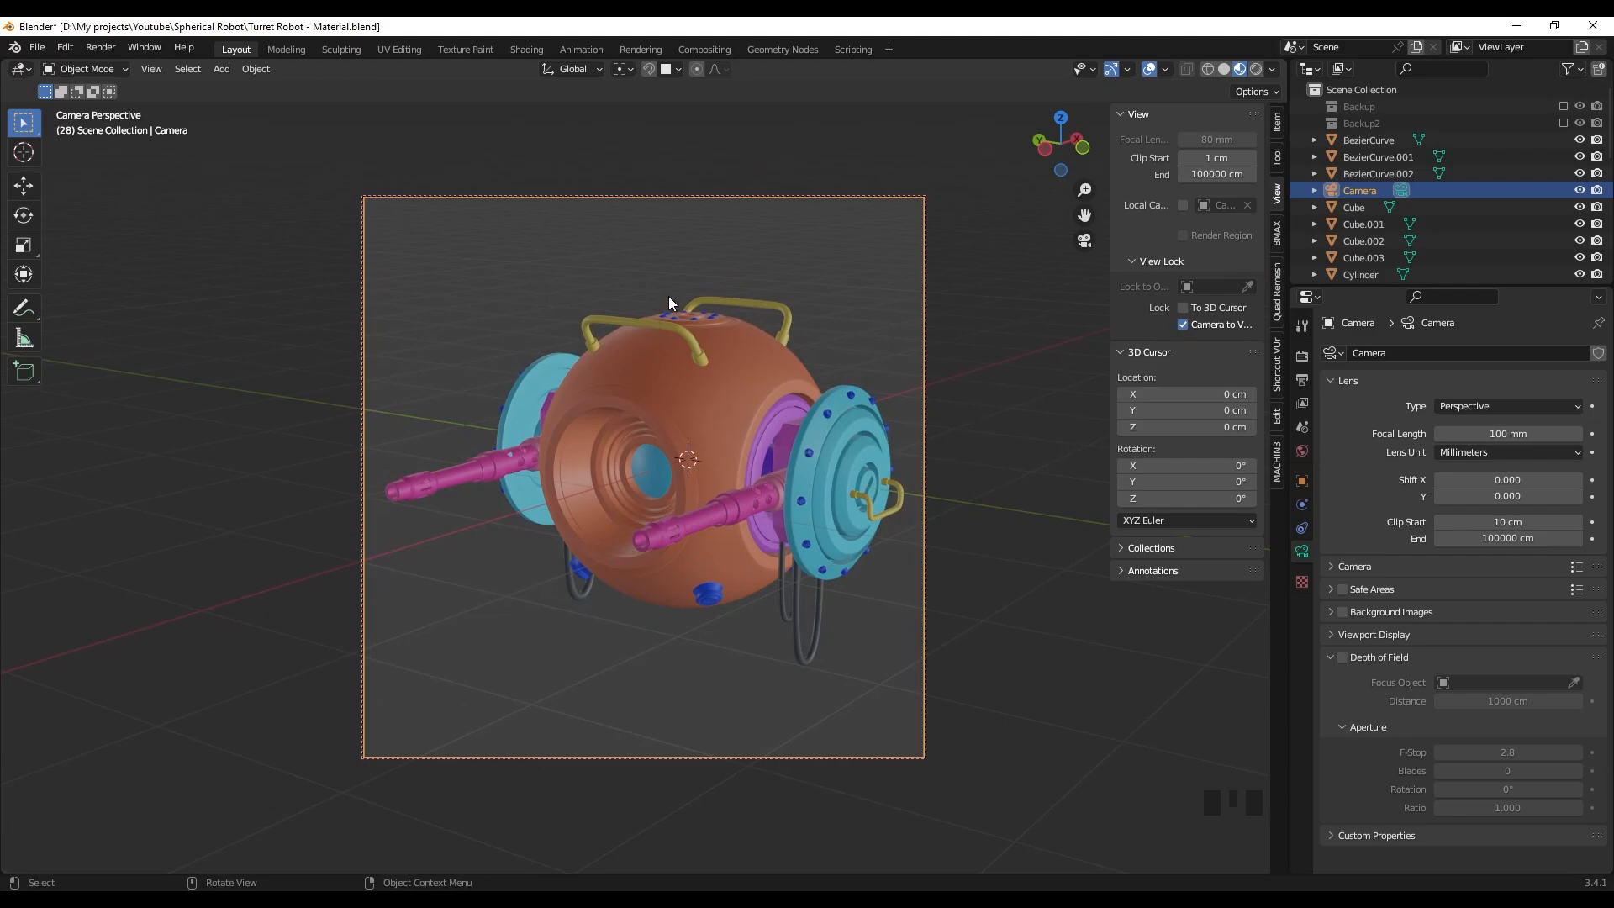
- Switch to the Shading workspace and look through the camera with the full frame in view
left_click(525, 50)
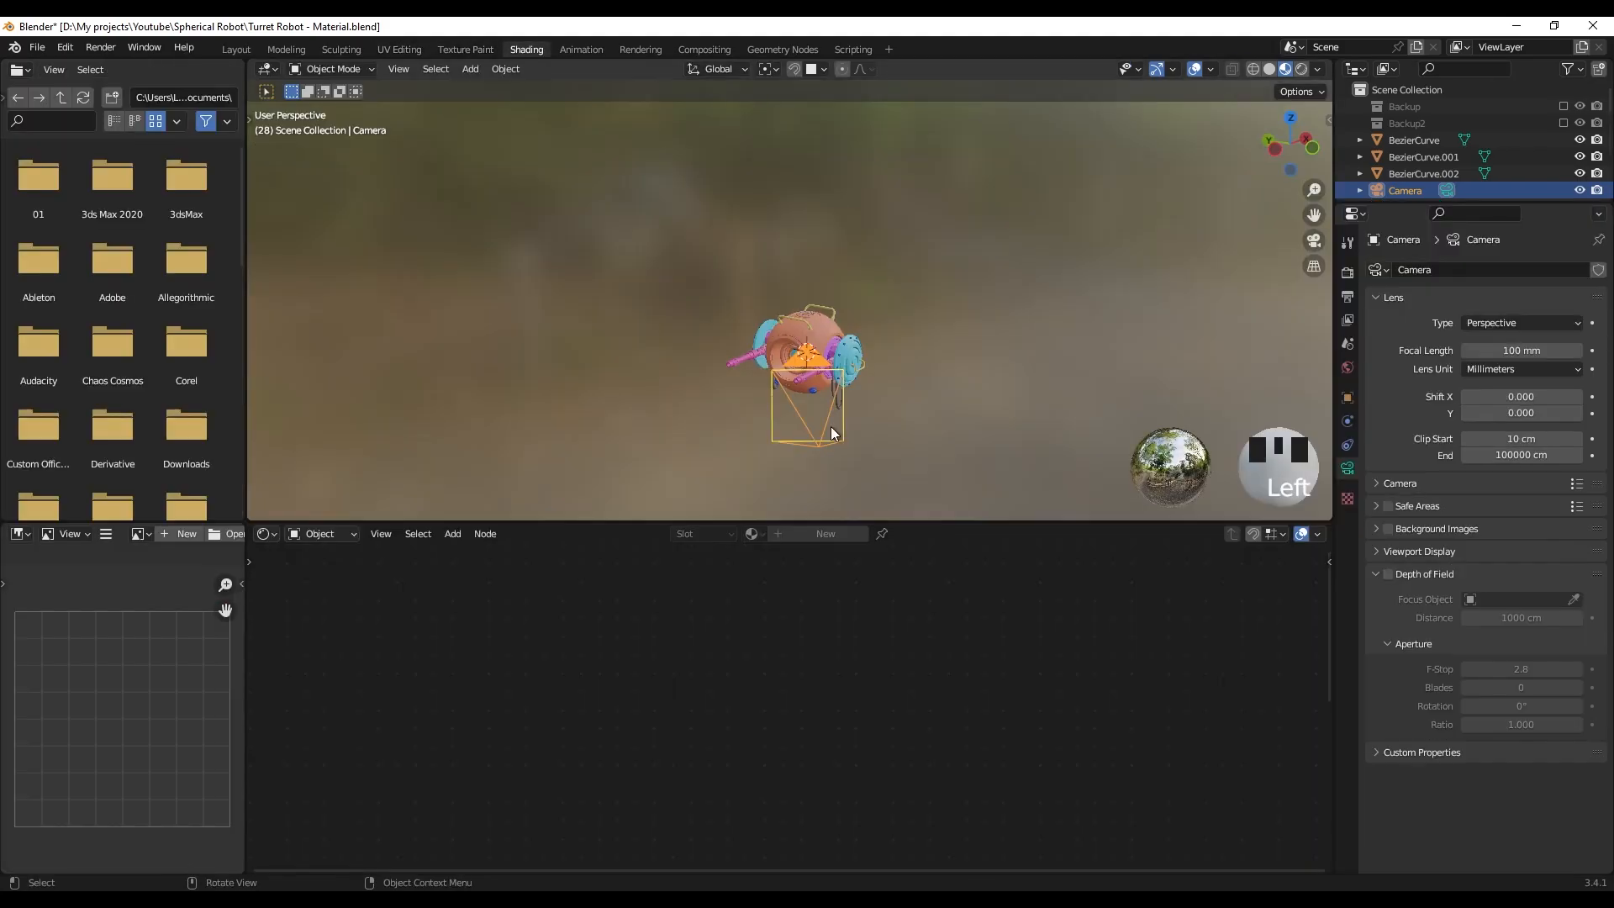
key("KP_0")
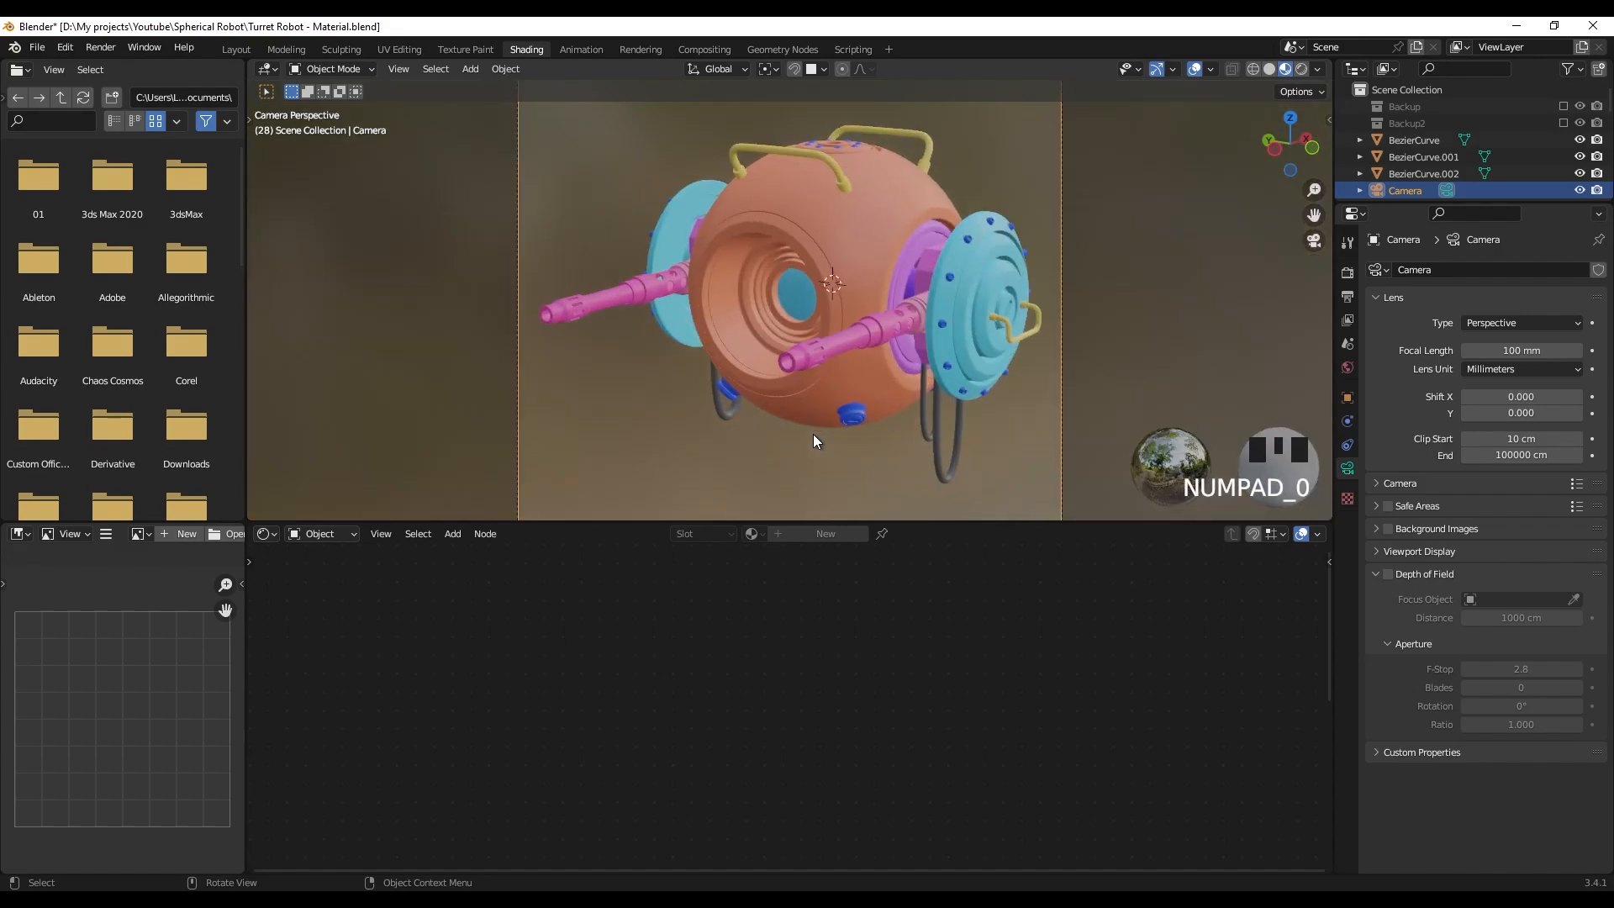
scroll(1109, 328, "down", 2)
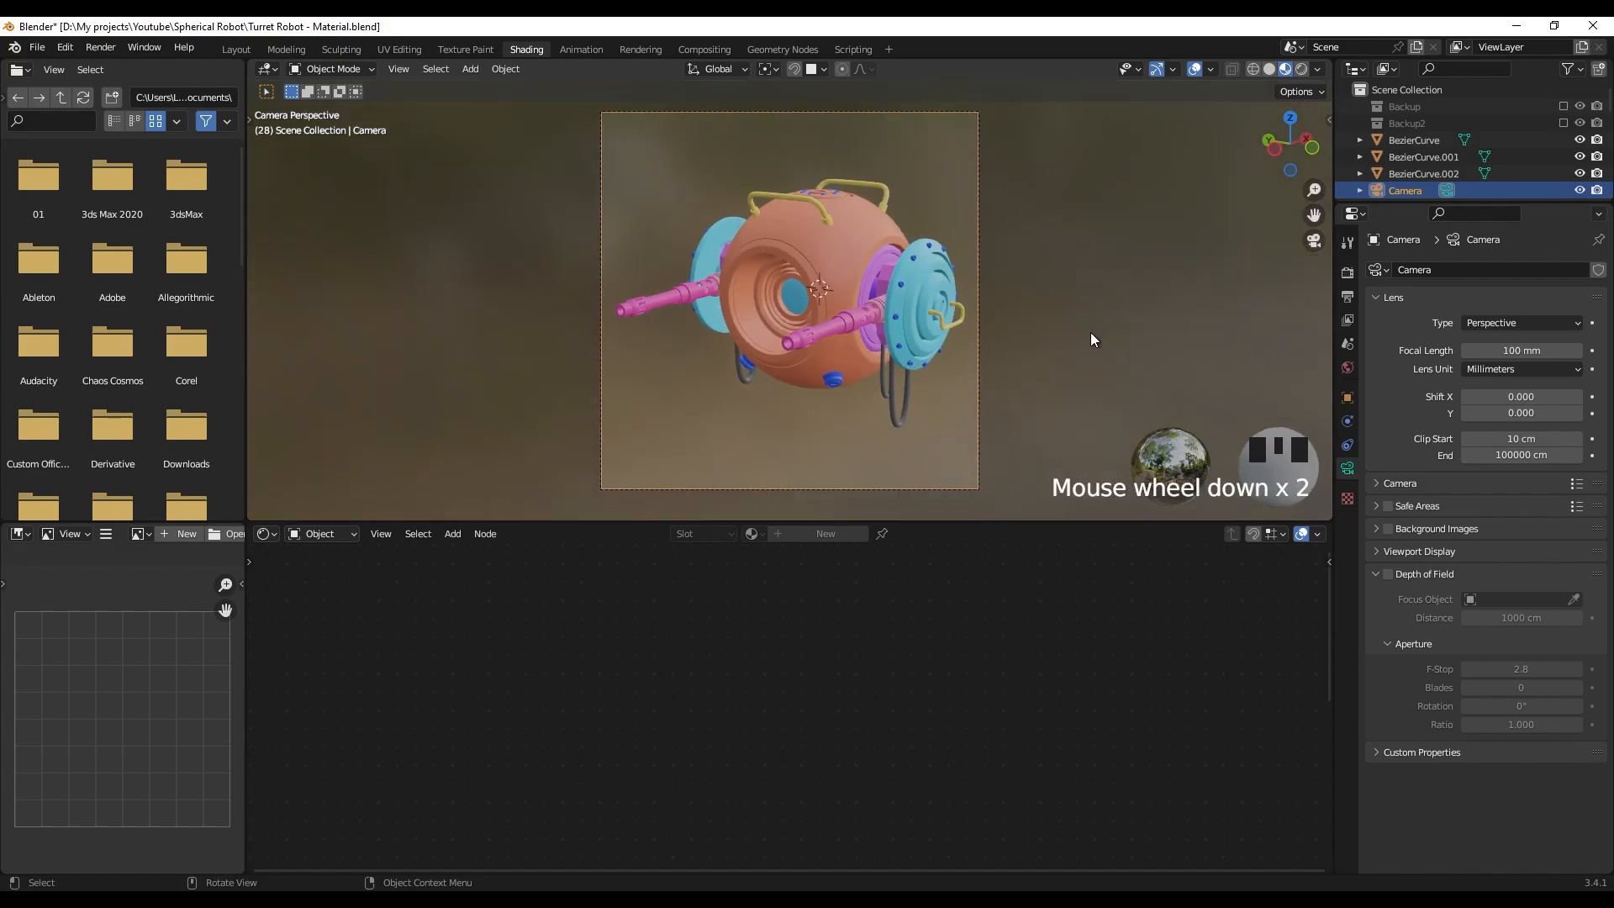
scroll(1058, 321, "up", 1)
scroll(1058, 321, "down", 1)
- Apply the Core texture files, BaseColor through Roughness, to the spherical body's Core material with Node Wrangler's Principled Texture Setup
left_click(847, 304)
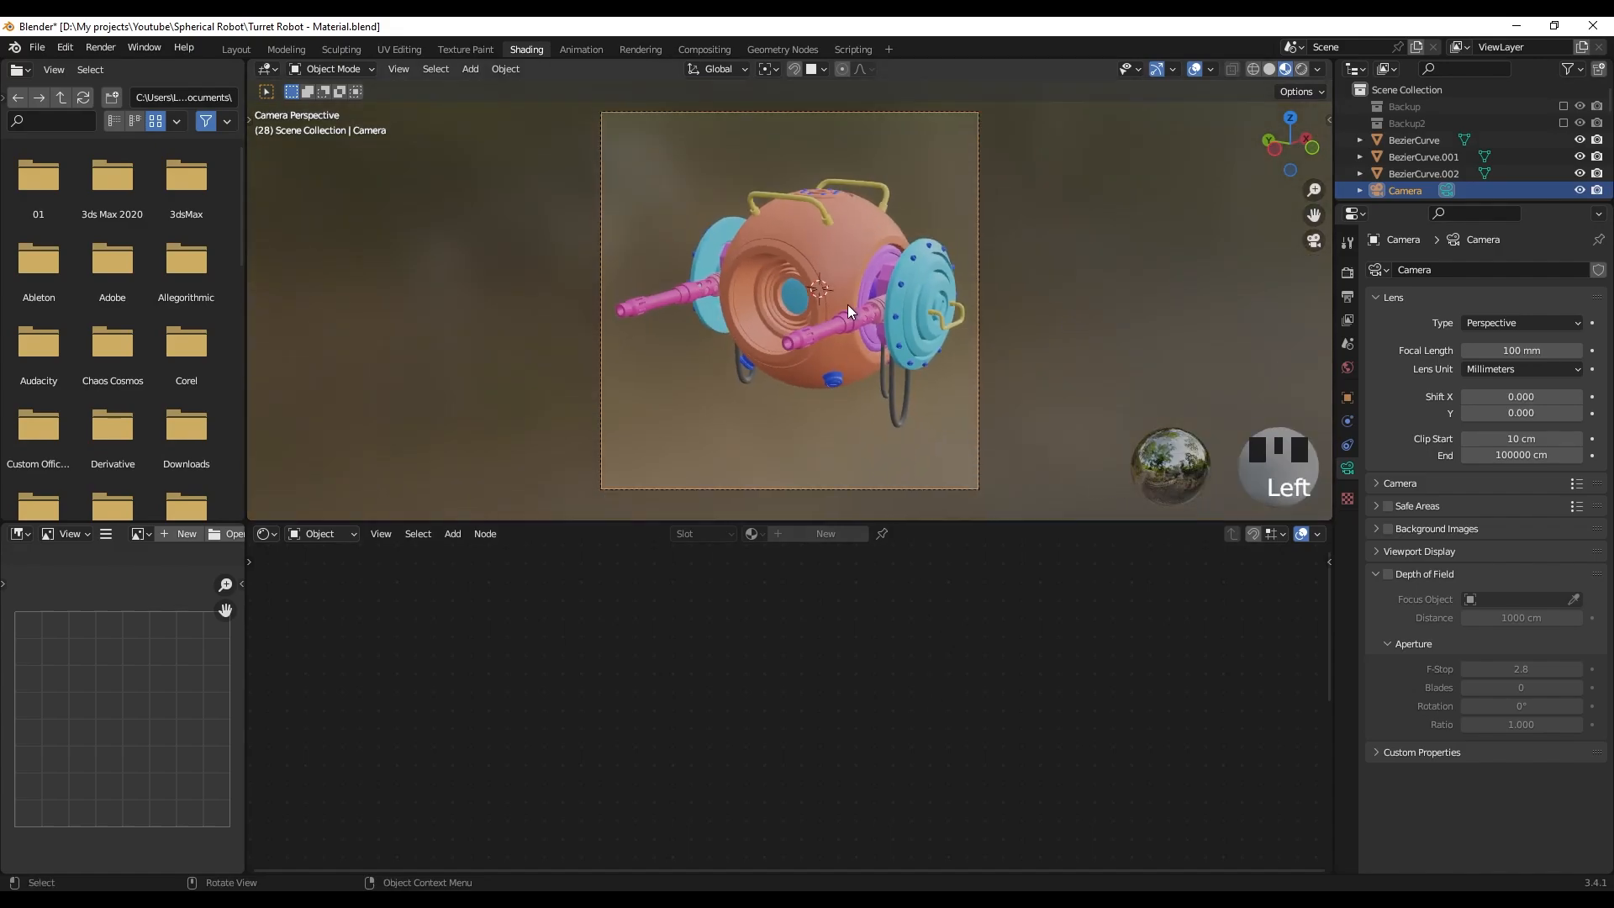
left_click(835, 251)
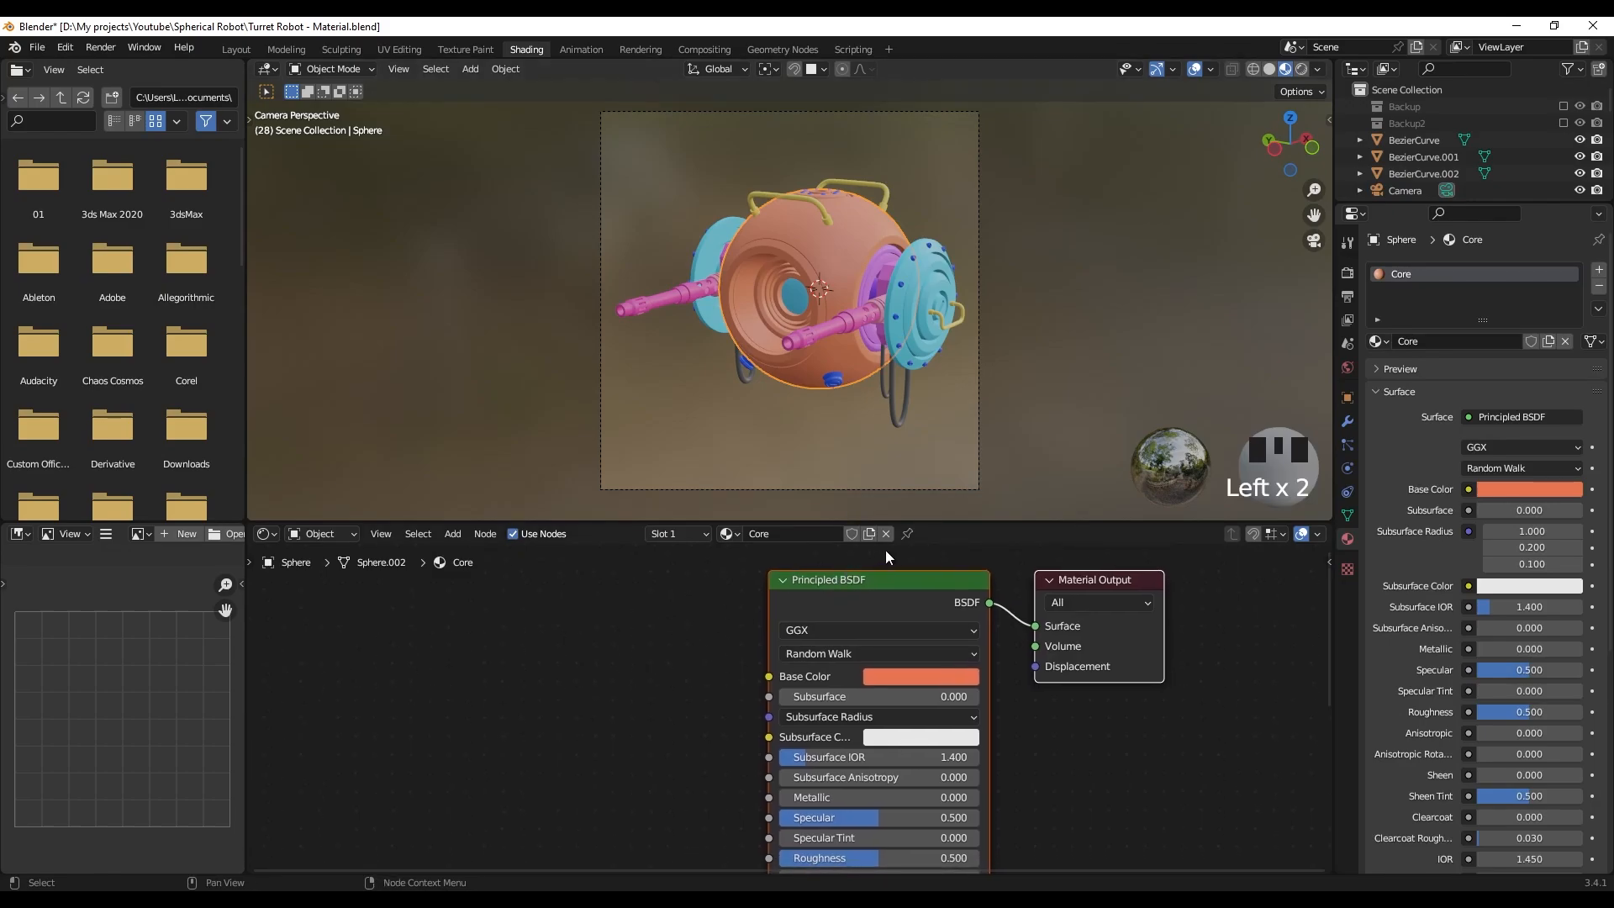
left_click(874, 577)
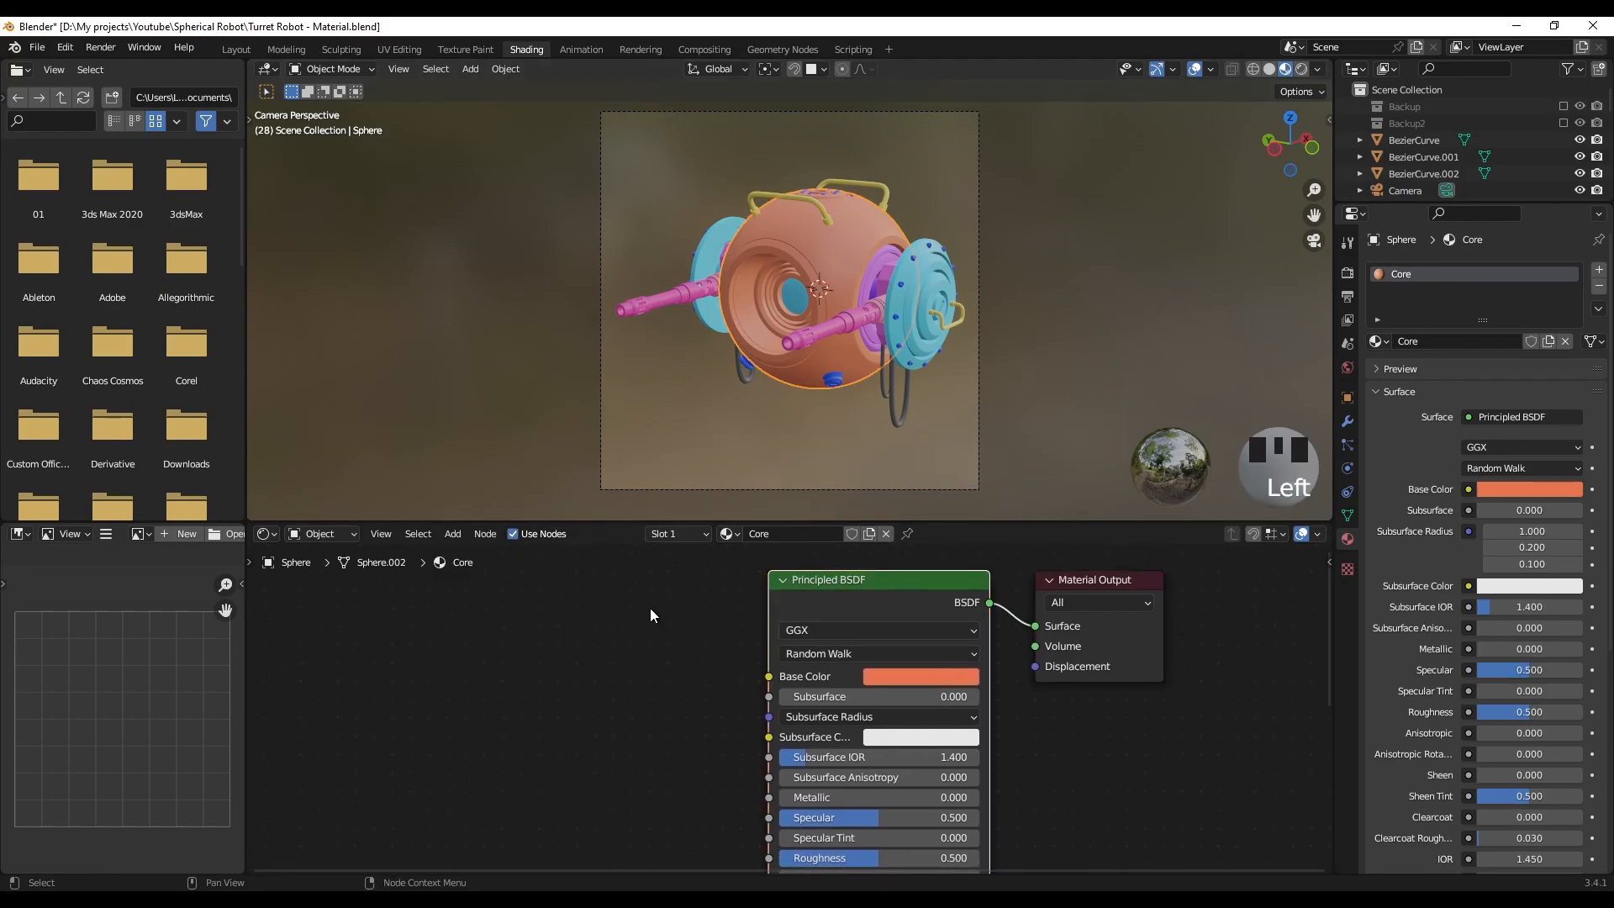
scroll(656, 601, "down", 2)
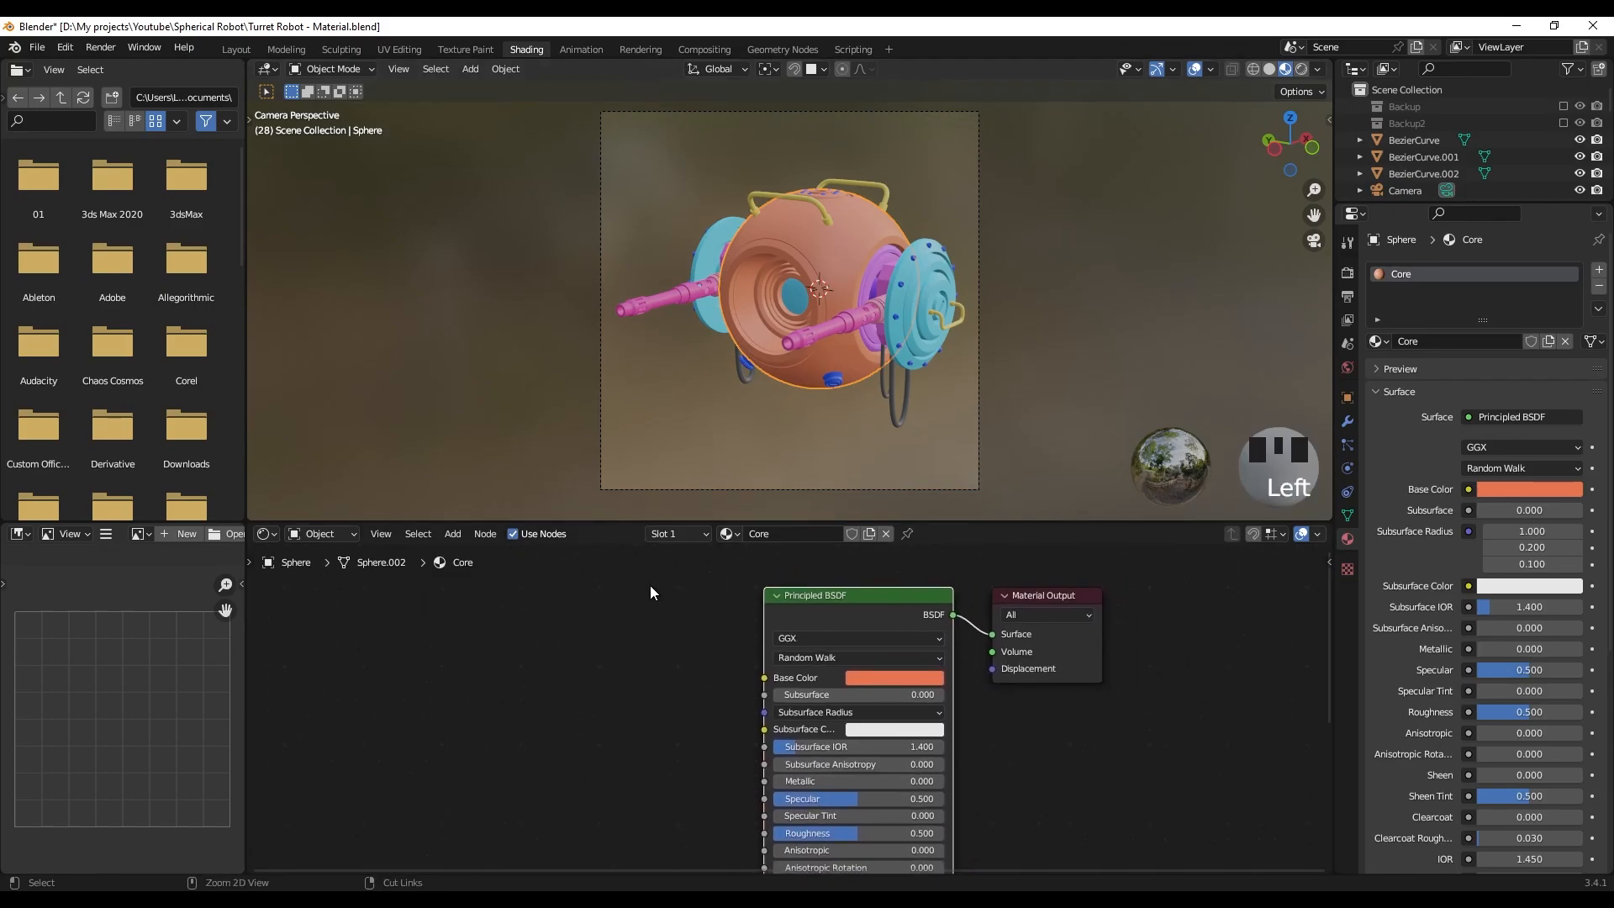
key("ctrl+shift+t")
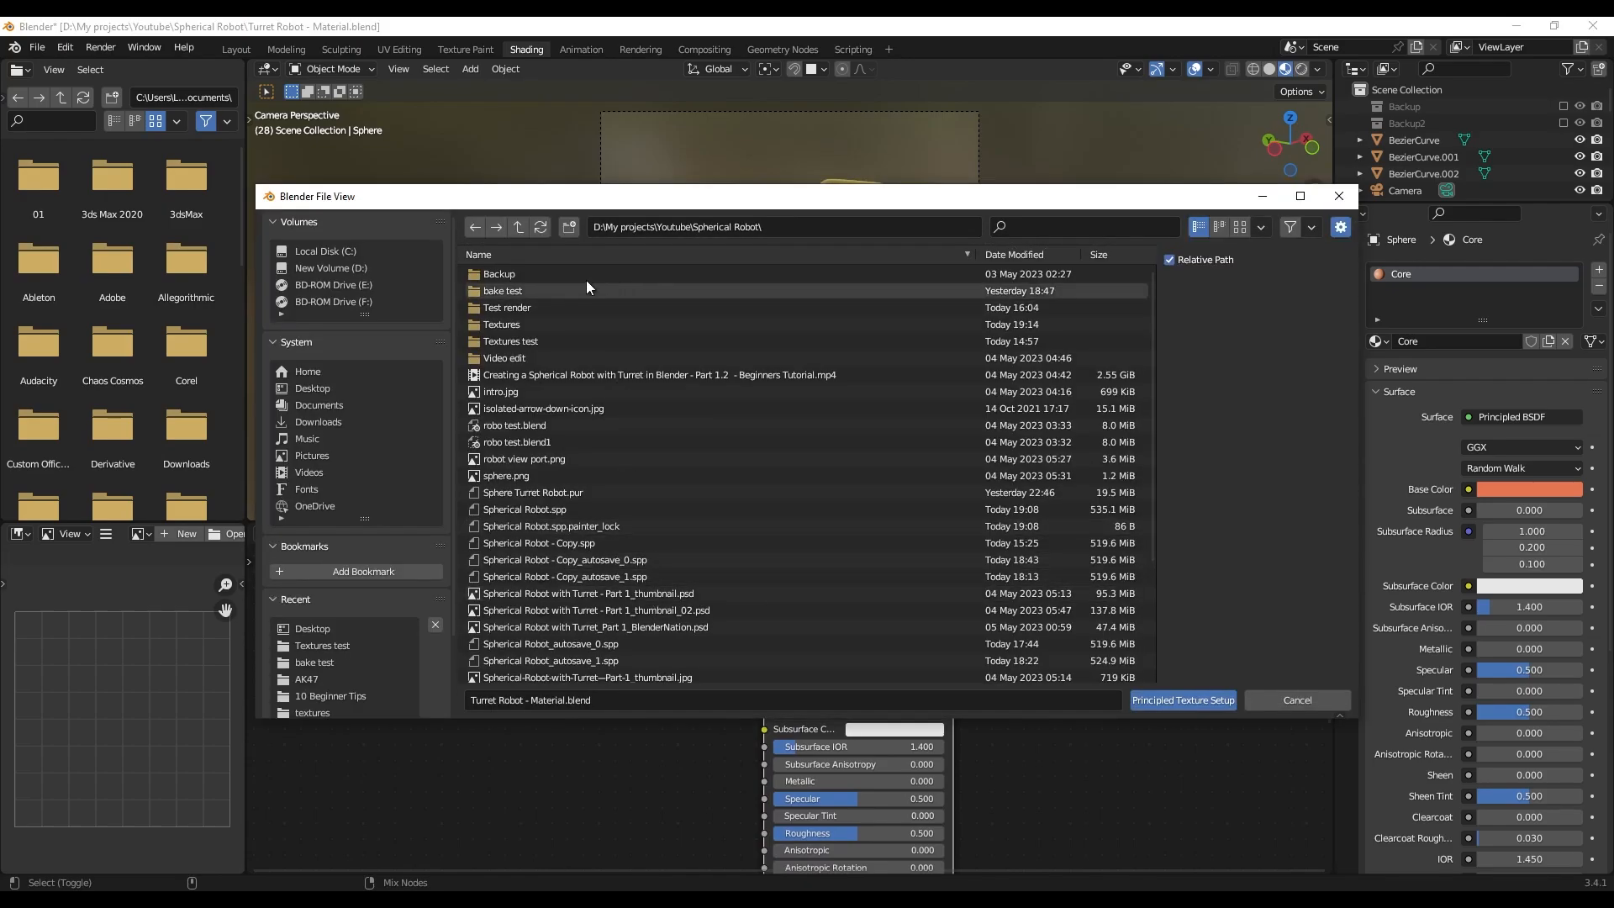
left_click(501, 324)
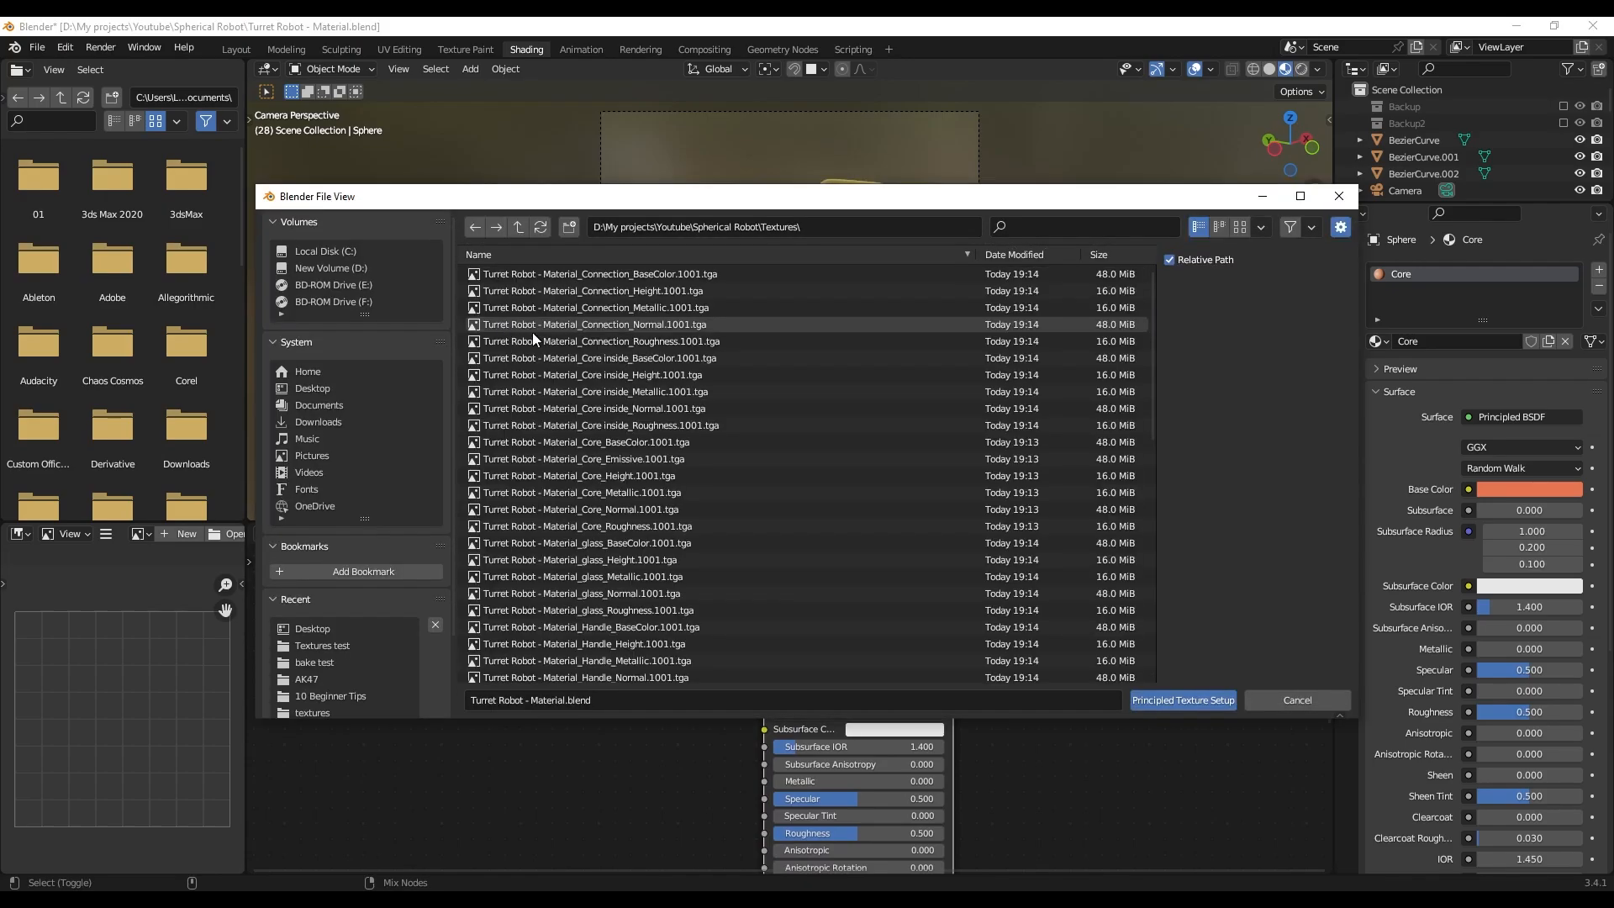
left_click(612, 357)
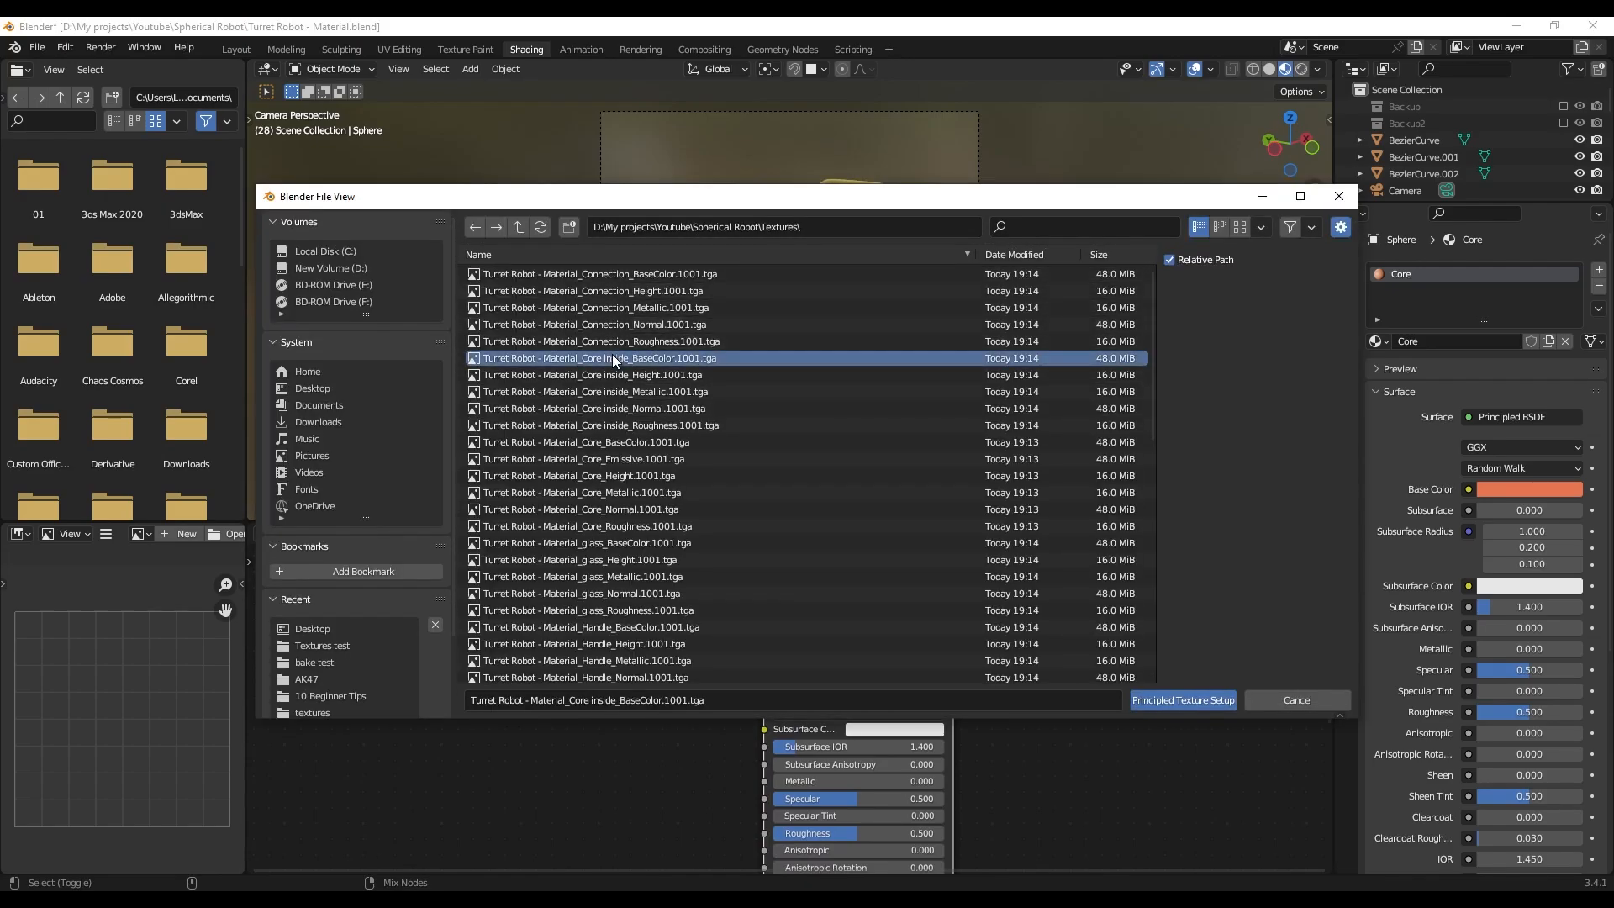
left_click(610, 442)
left_click_drag(610, 441, 644, 525)
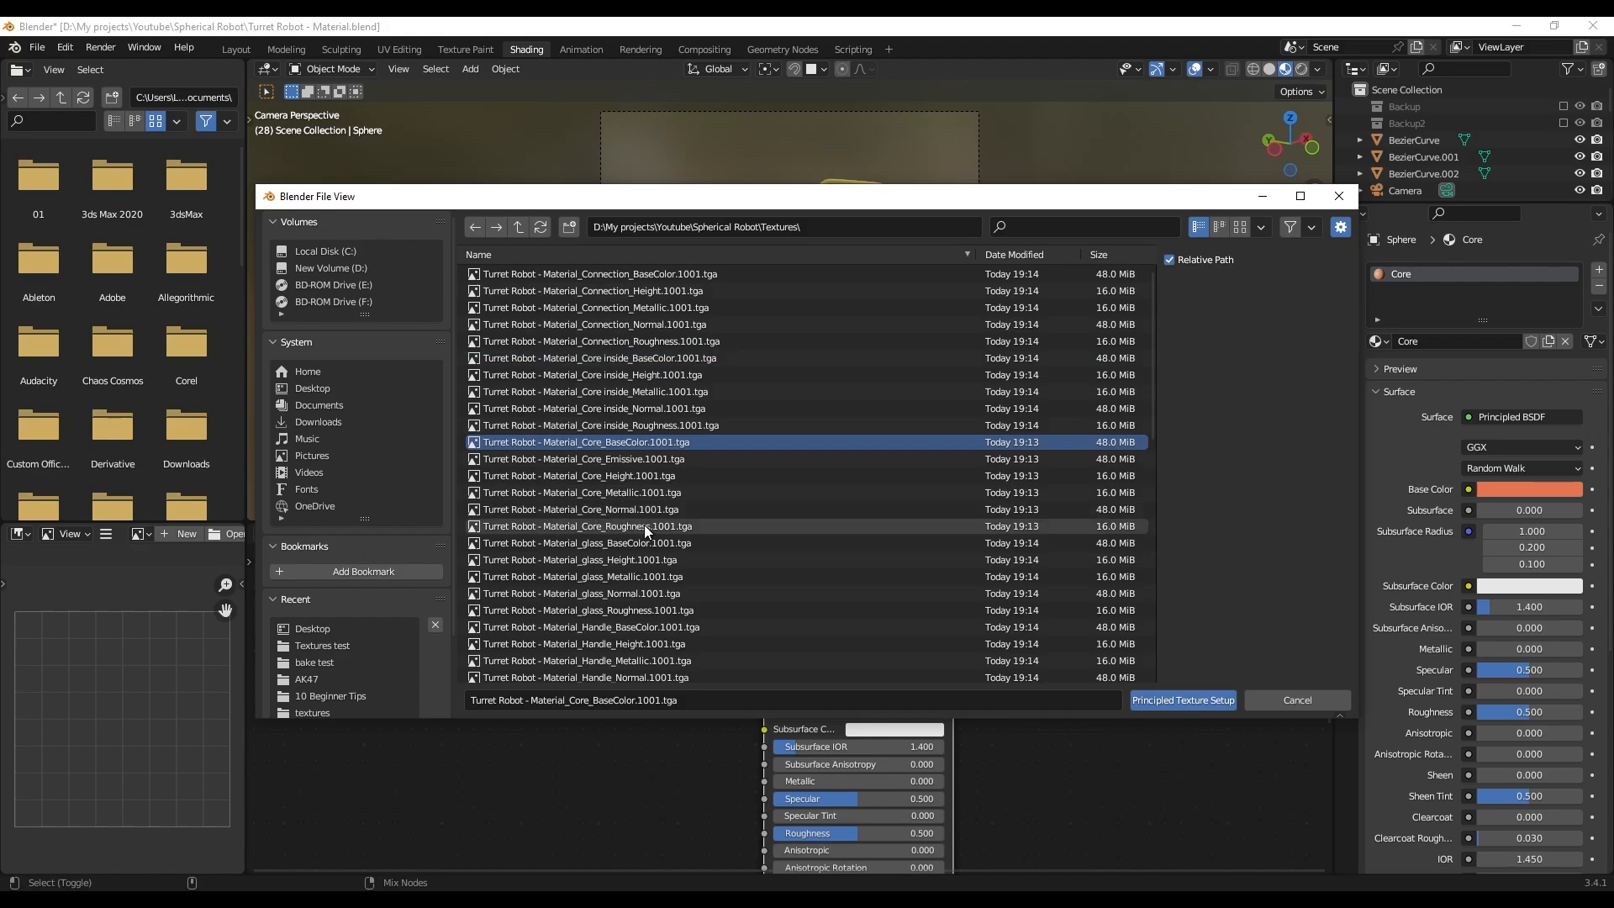
left_click(1184, 702)
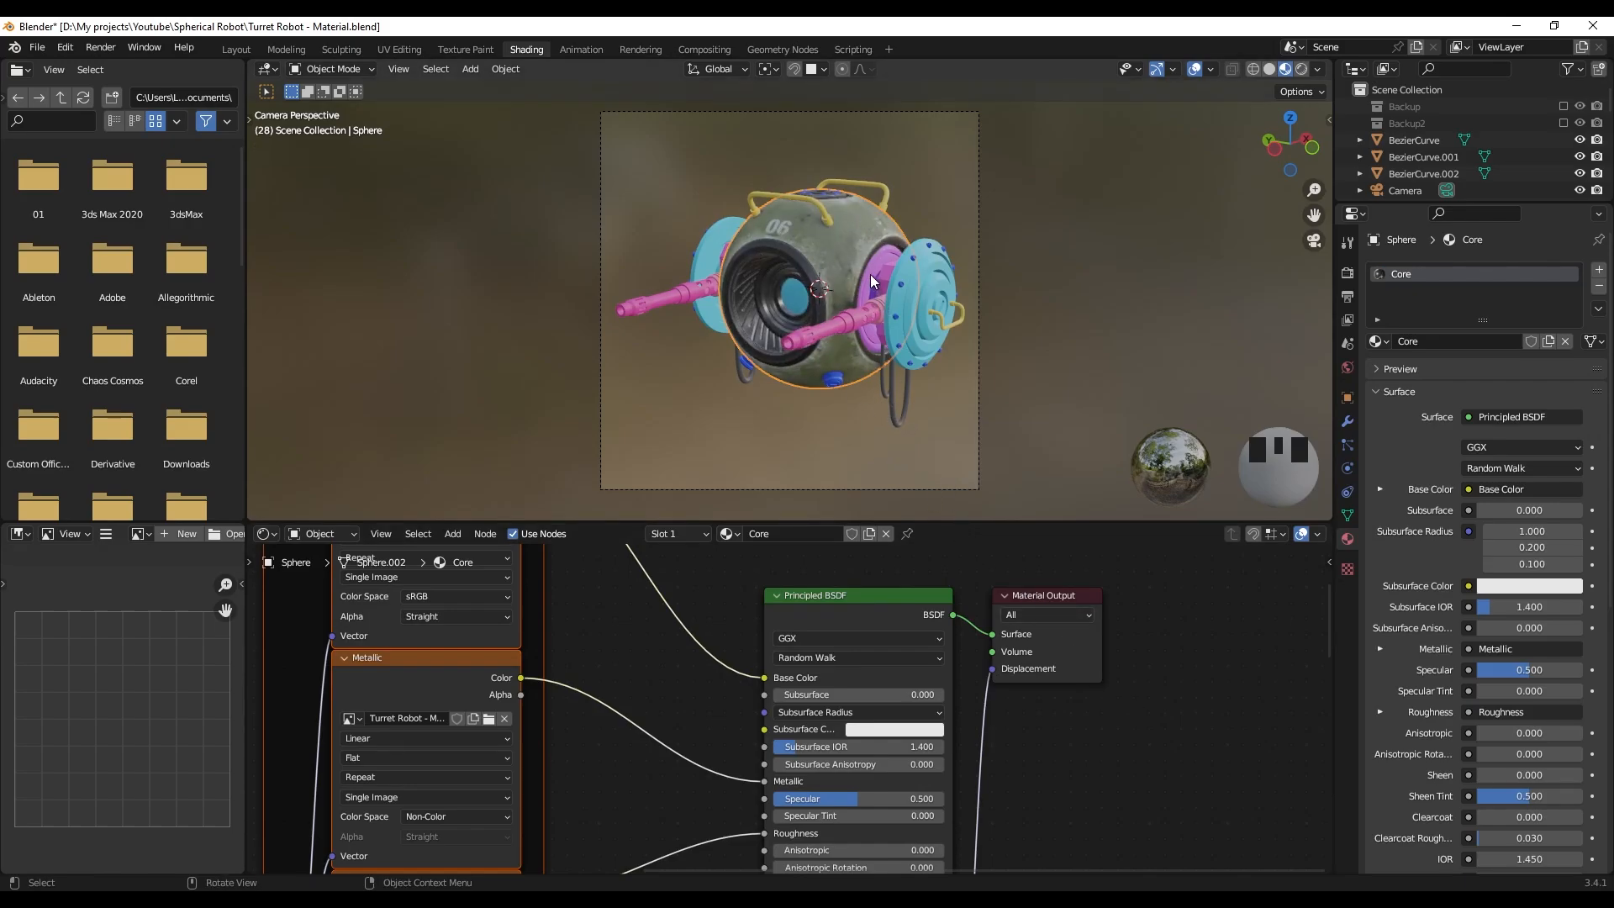
- Leave the camera view and apply the Side texture set to the round side plates' Side material with Principled Texture Setup
key("KP_0")
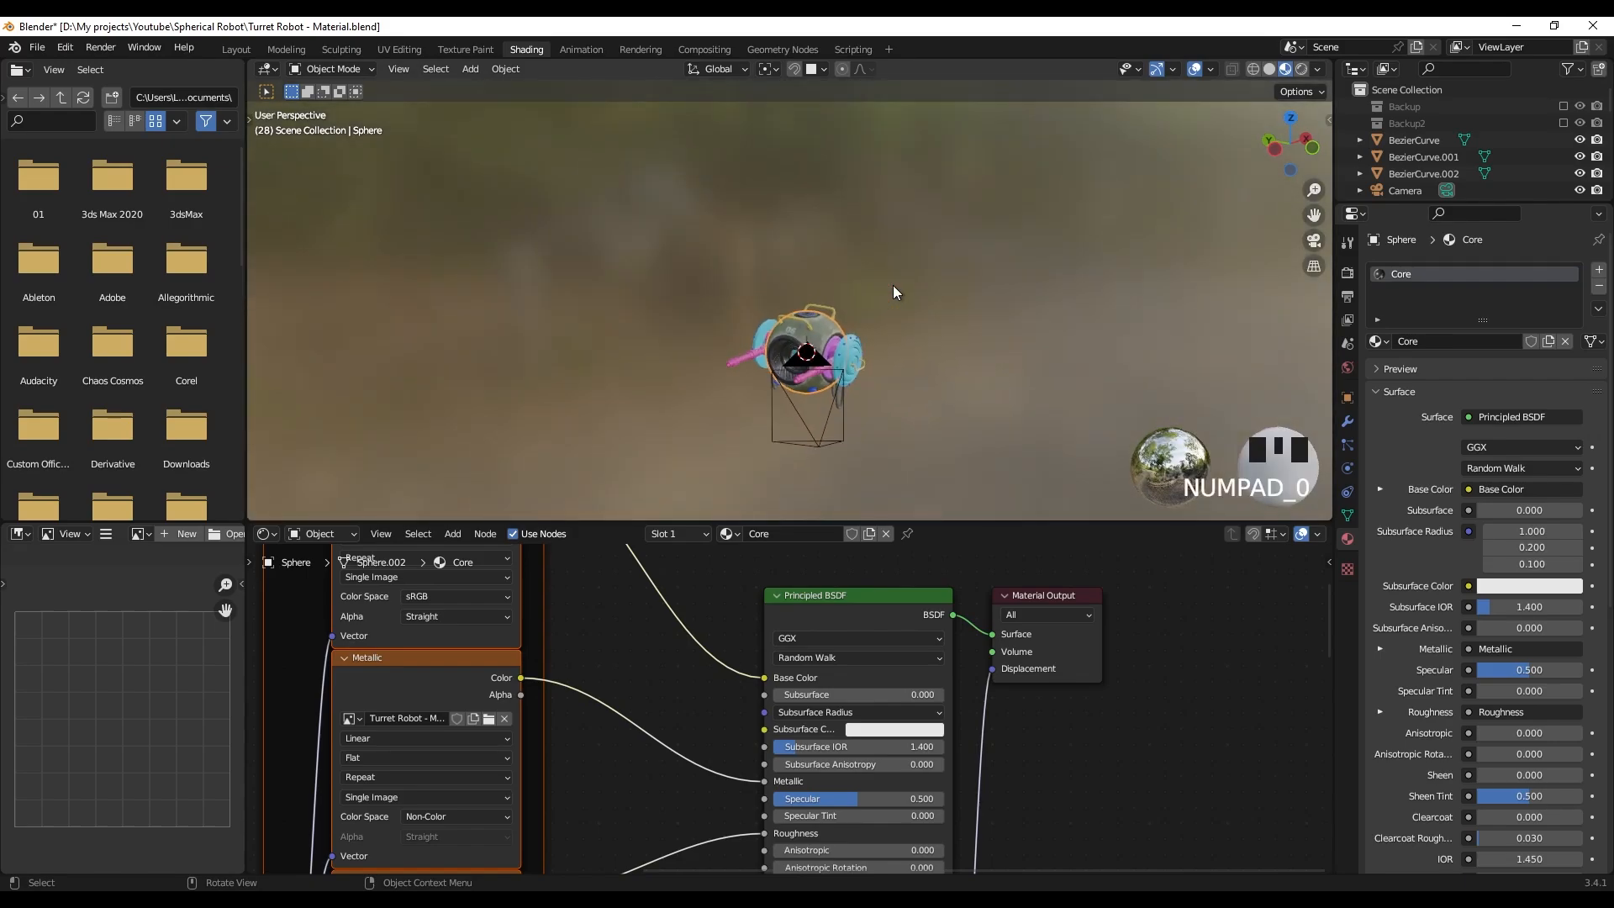
scroll(893, 285, "up", 5)
middle_click_drag(865, 347, 945, 305)
left_click(952, 306)
left_click(871, 591)
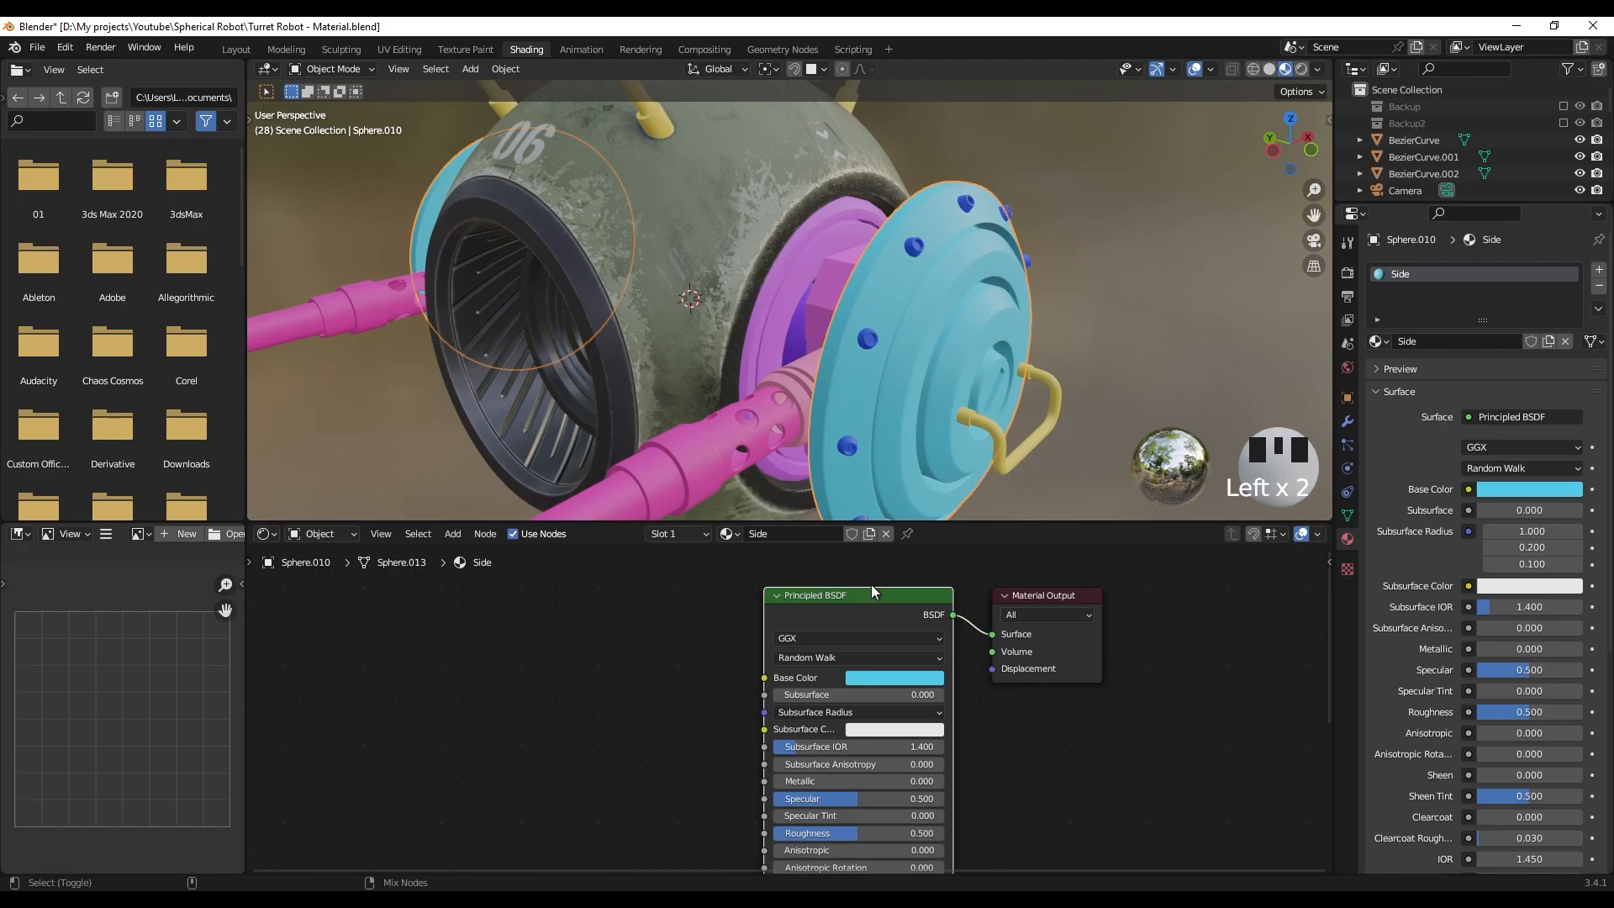
key("ctrl+shift+t")
scroll(677, 527, "down", 6)
left_click(672, 392)
left_click(677, 459, "shift")
left_click(1182, 699)
- Apply the Handle texture set to the yellow handles' Handle material with Principled Texture Setup
left_click(995, 431)
left_click(883, 614)
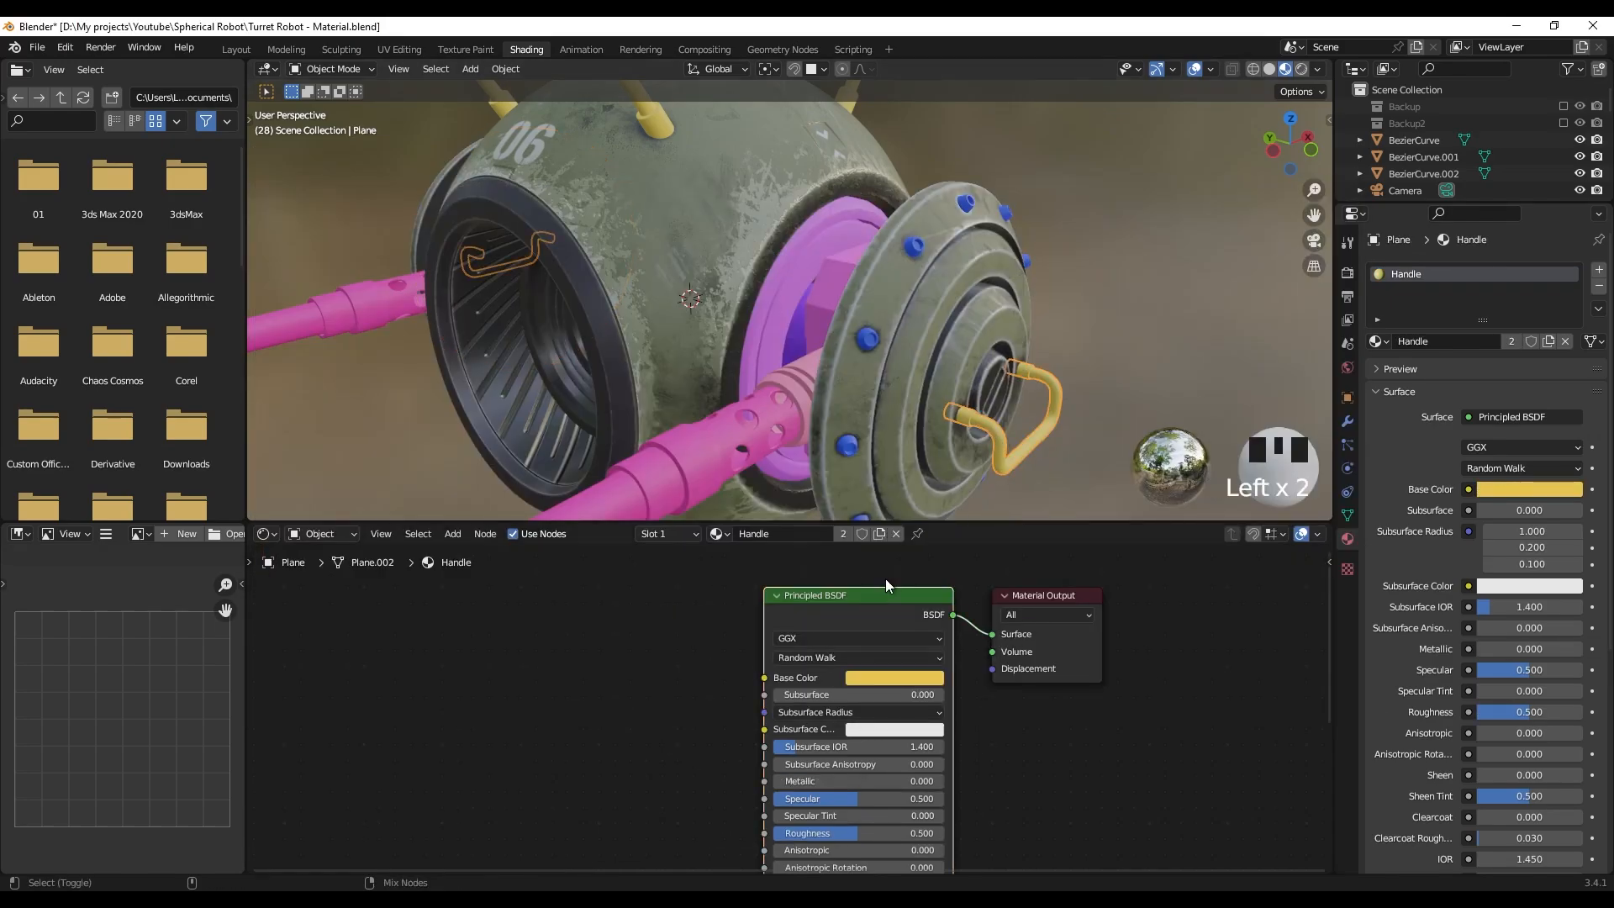
key("ctrl+shift+t")
left_click(589, 425)
left_click(617, 492, "shift")
left_click(1183, 699)
- Apply the Misc.001 texture set to the blue bolts on the side plates with Principled Texture Setup
left_click(867, 338)
left_click(858, 593)
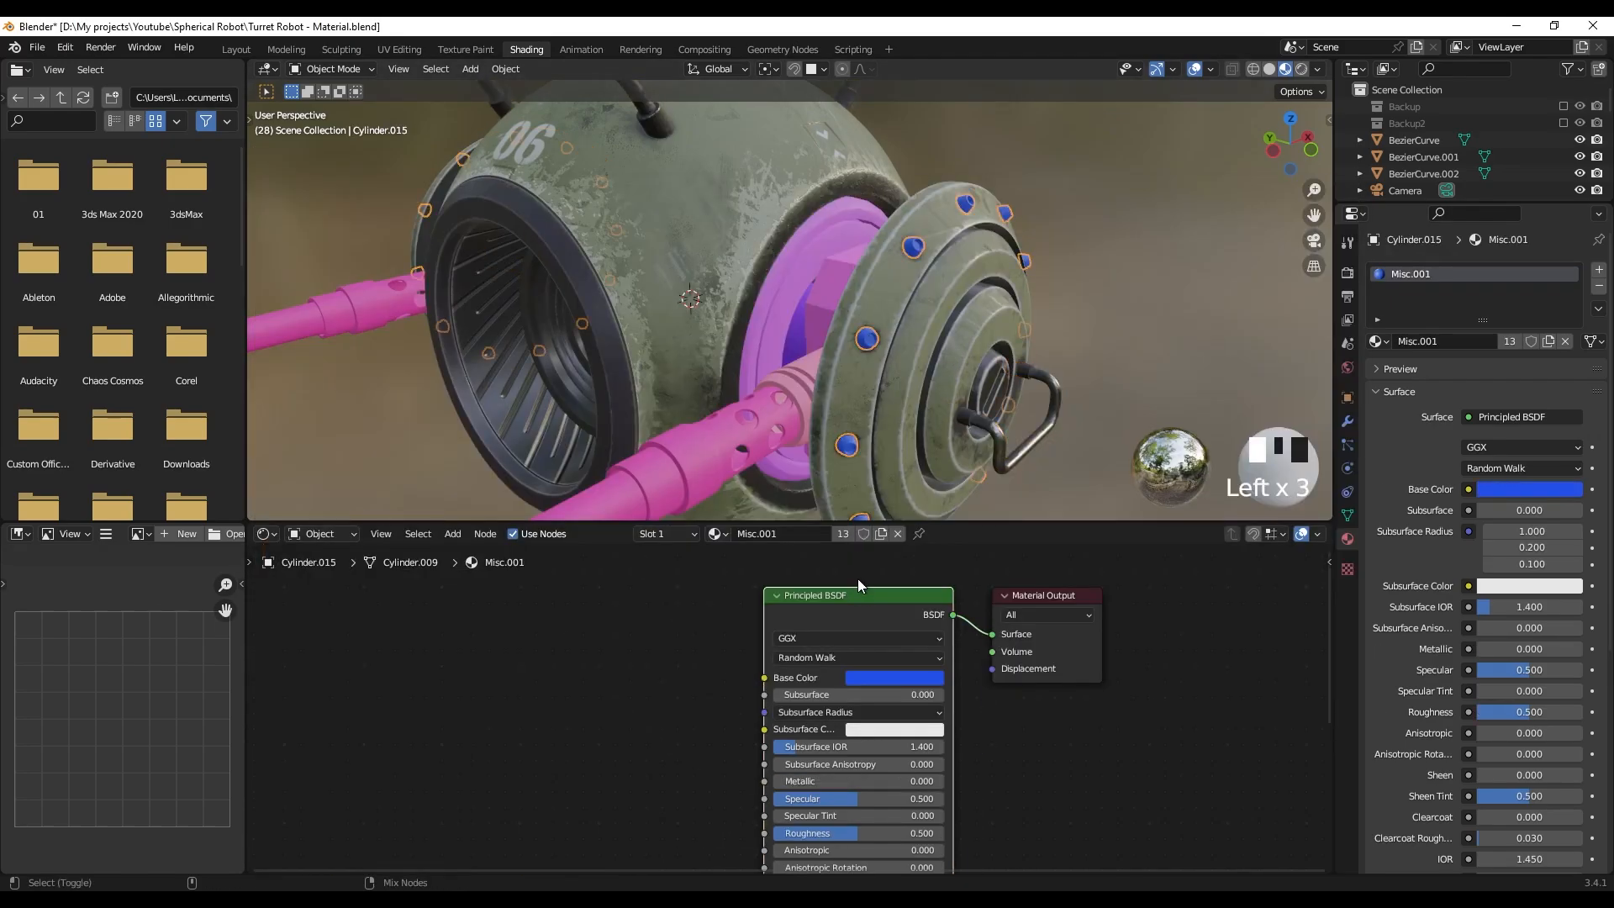
key("ctrl+shift+t")
left_click(652, 509)
left_click(654, 576, "shift")
left_click(1183, 699)
- Apply the Turret.001 texture set to the pink gun barrels with Principled Texture Setup
left_click(757, 420)
left_click(857, 595)
key("ctrl+shift+t")
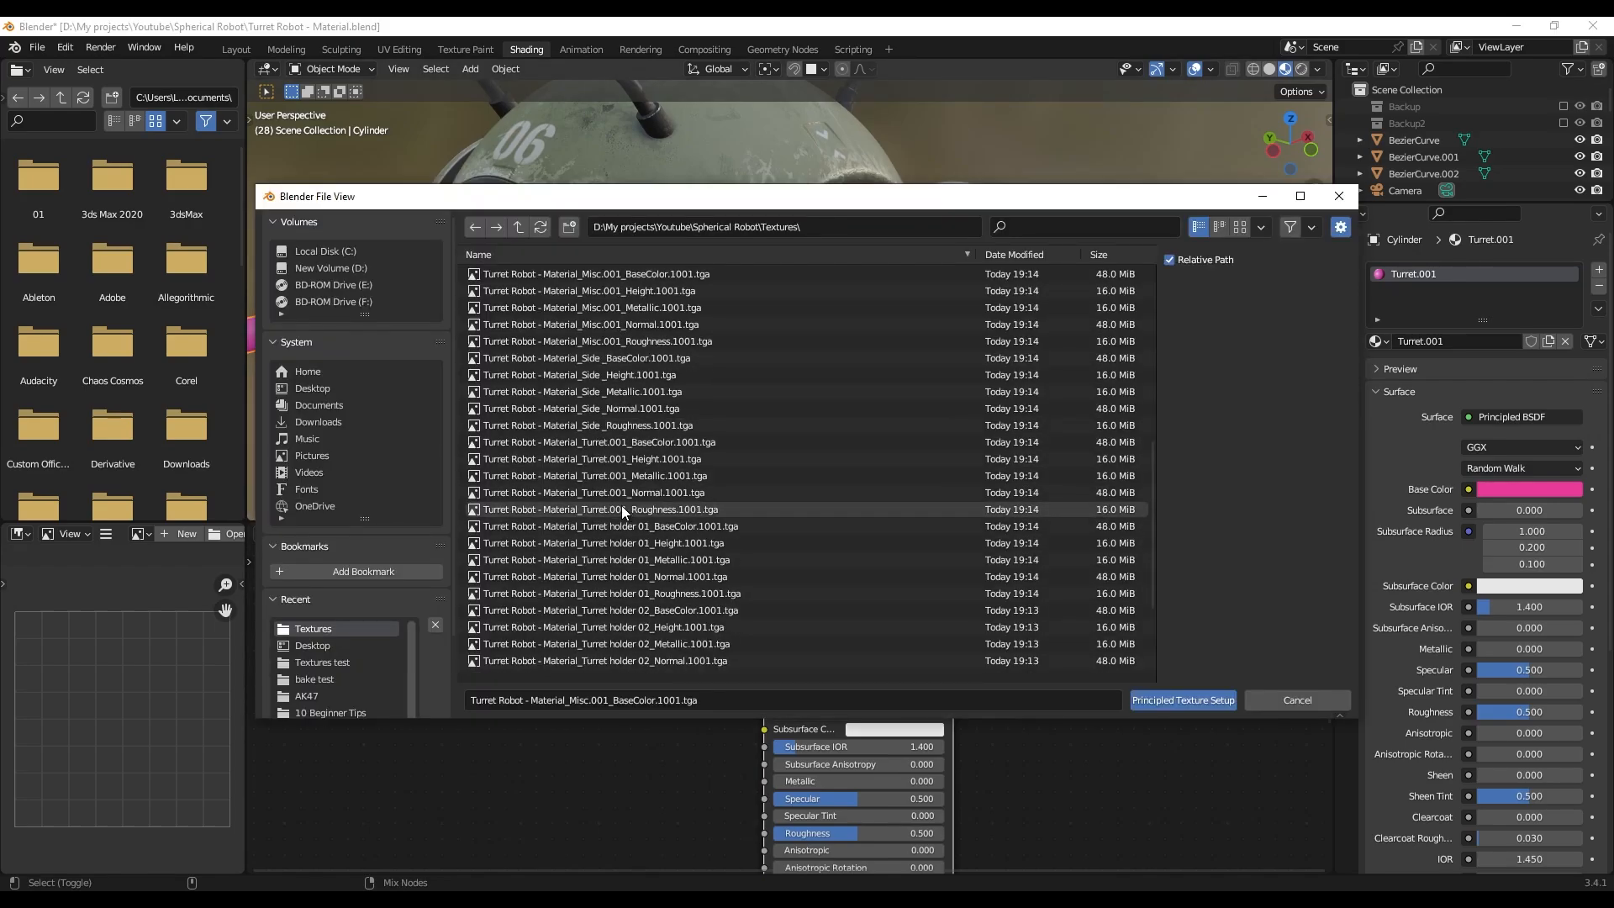
left_click(622, 442)
left_click(621, 509, "shift")
left_click(1183, 700)
- Apply the Turret holder 01 texture files, BaseColor through Roughness, to the cylindrical mounts behind the barrels
scroll(782, 345, "up", 3)
left_click(845, 366)
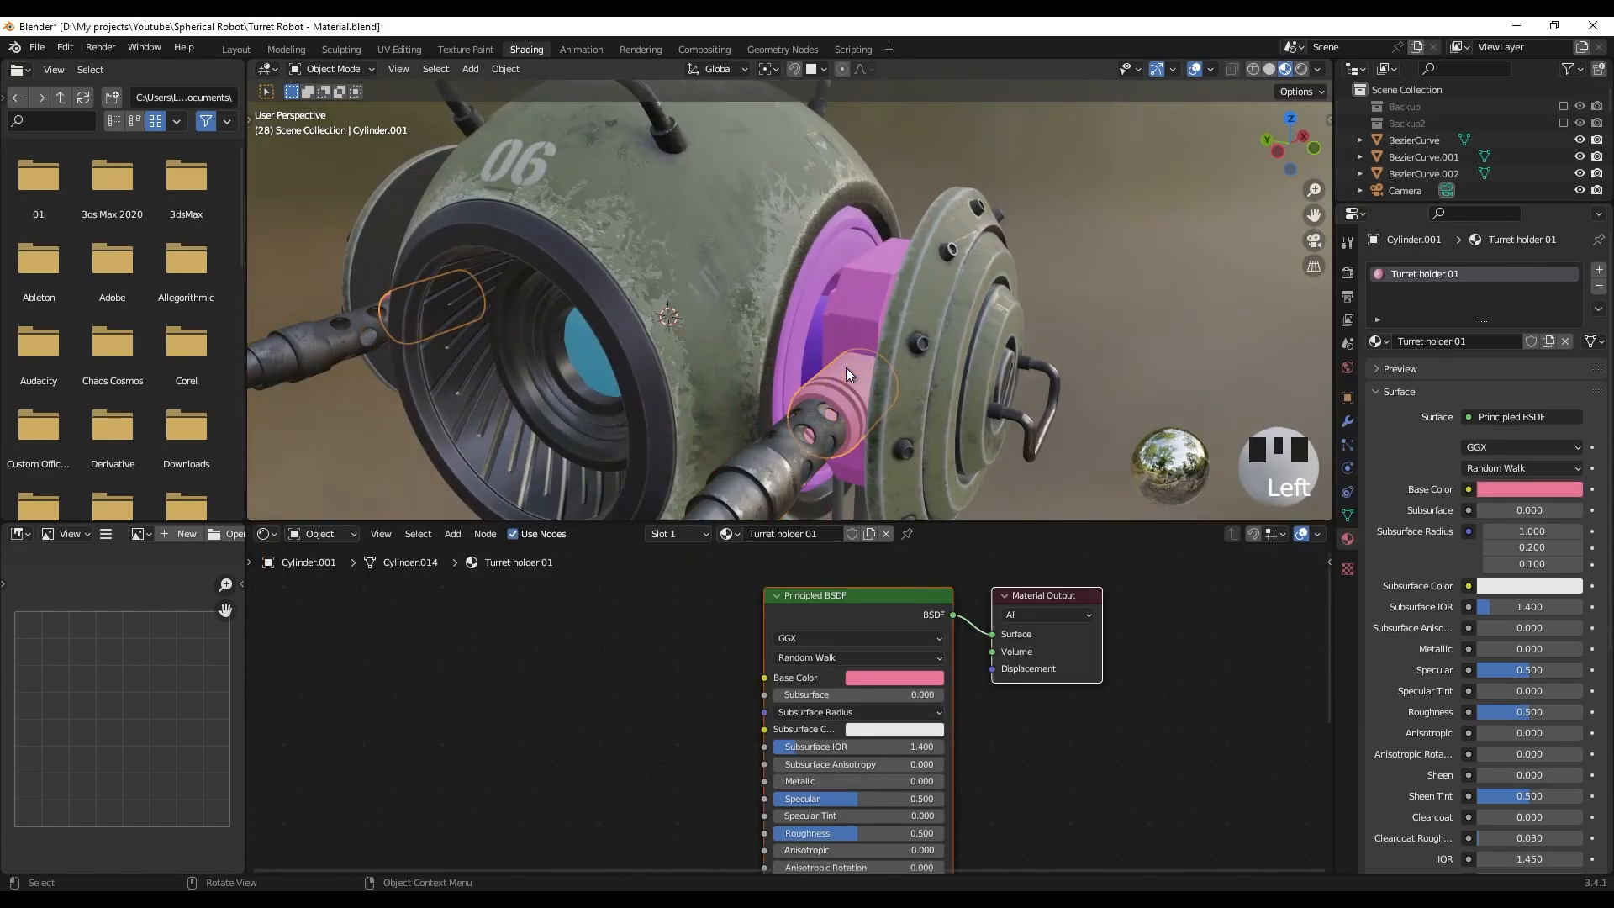
left_click(857, 594)
key("ctrl+shift+t")
scroll(662, 511, "down", 14)
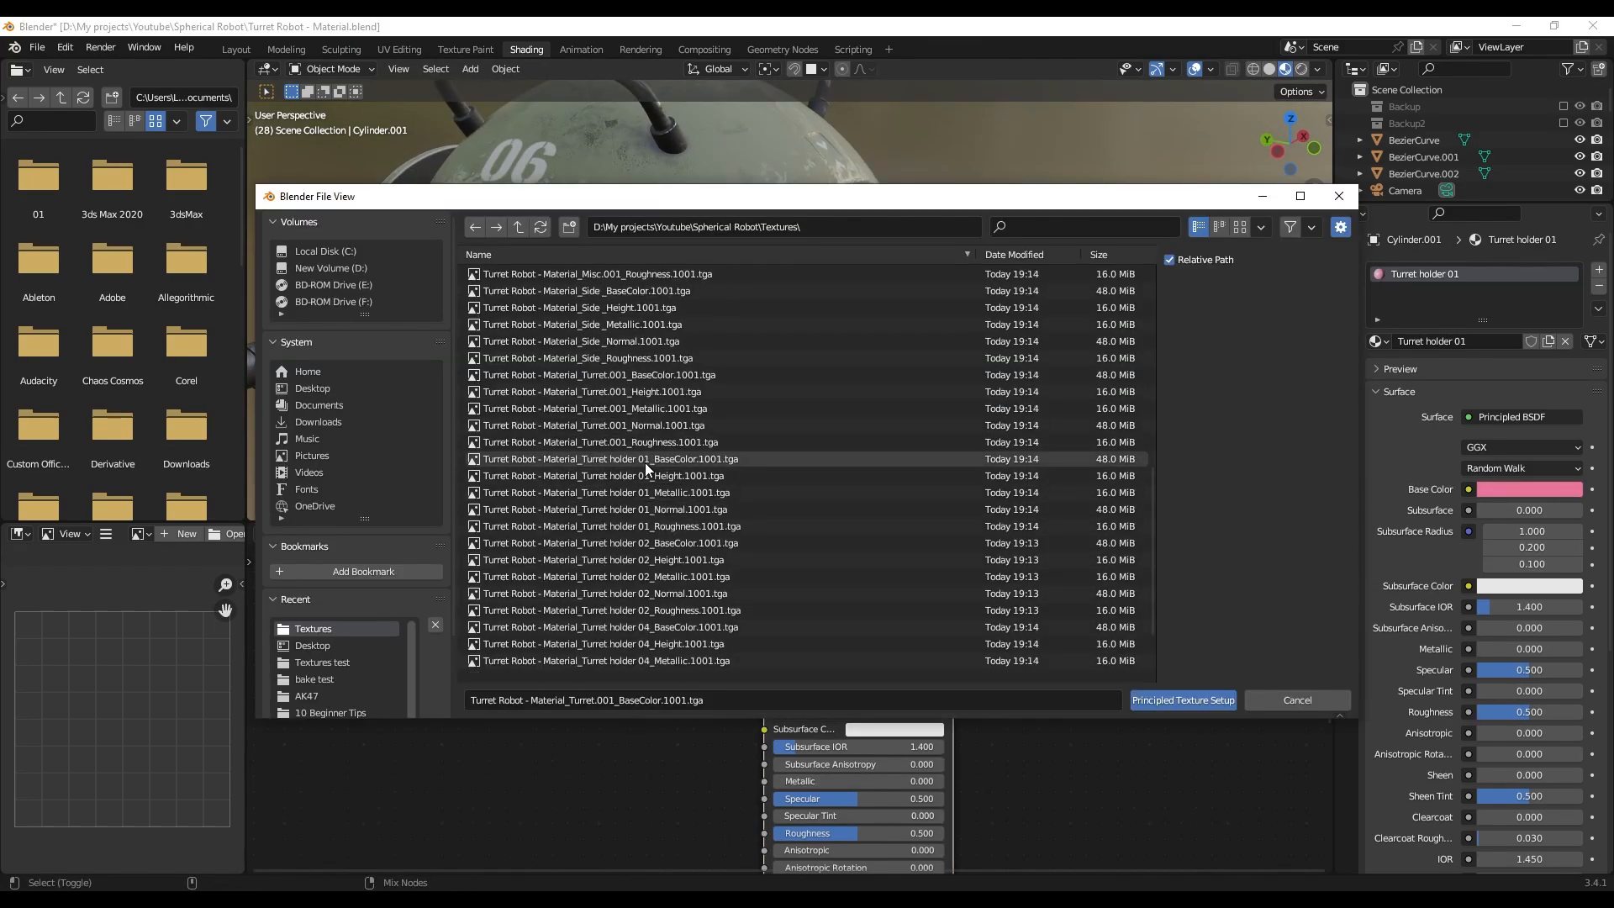
left_click(643, 460)
left_click(646, 527, "shift")
left_click(1183, 699)
- Apply the Turret holder 02 texture files, BaseColor through Roughness, to the material of the same name on its turret mount part
middle_click_drag(824, 353, 563, 336)
left_click(491, 284)
left_click(858, 596)
key("ctrl+shift+t")
scroll(608, 526, "down", 14)
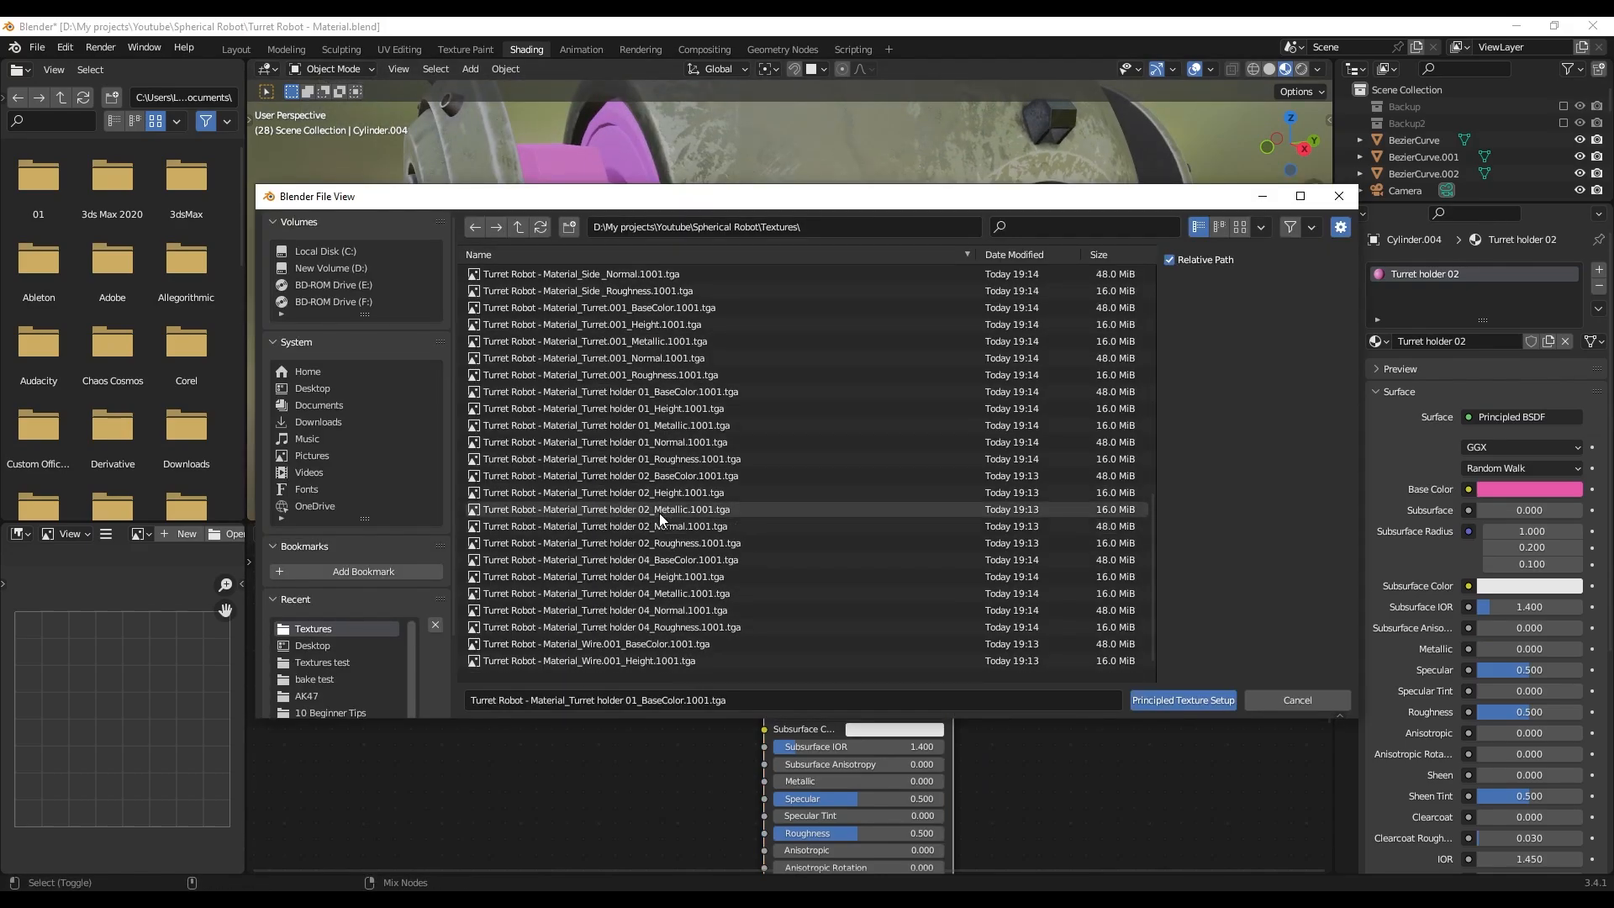
left_click(657, 476)
left_click(659, 544, "shift")
left_click(1142, 700)
- Apply the Turret holder 04 texture set to the block-shaped turret mount with Principled Texture Setup
left_click(586, 386)
left_click(860, 600)
key("ctrl+shift+t")
scroll(659, 550, "down", 14)
left_click(660, 522)
left_click(724, 603, "shift")
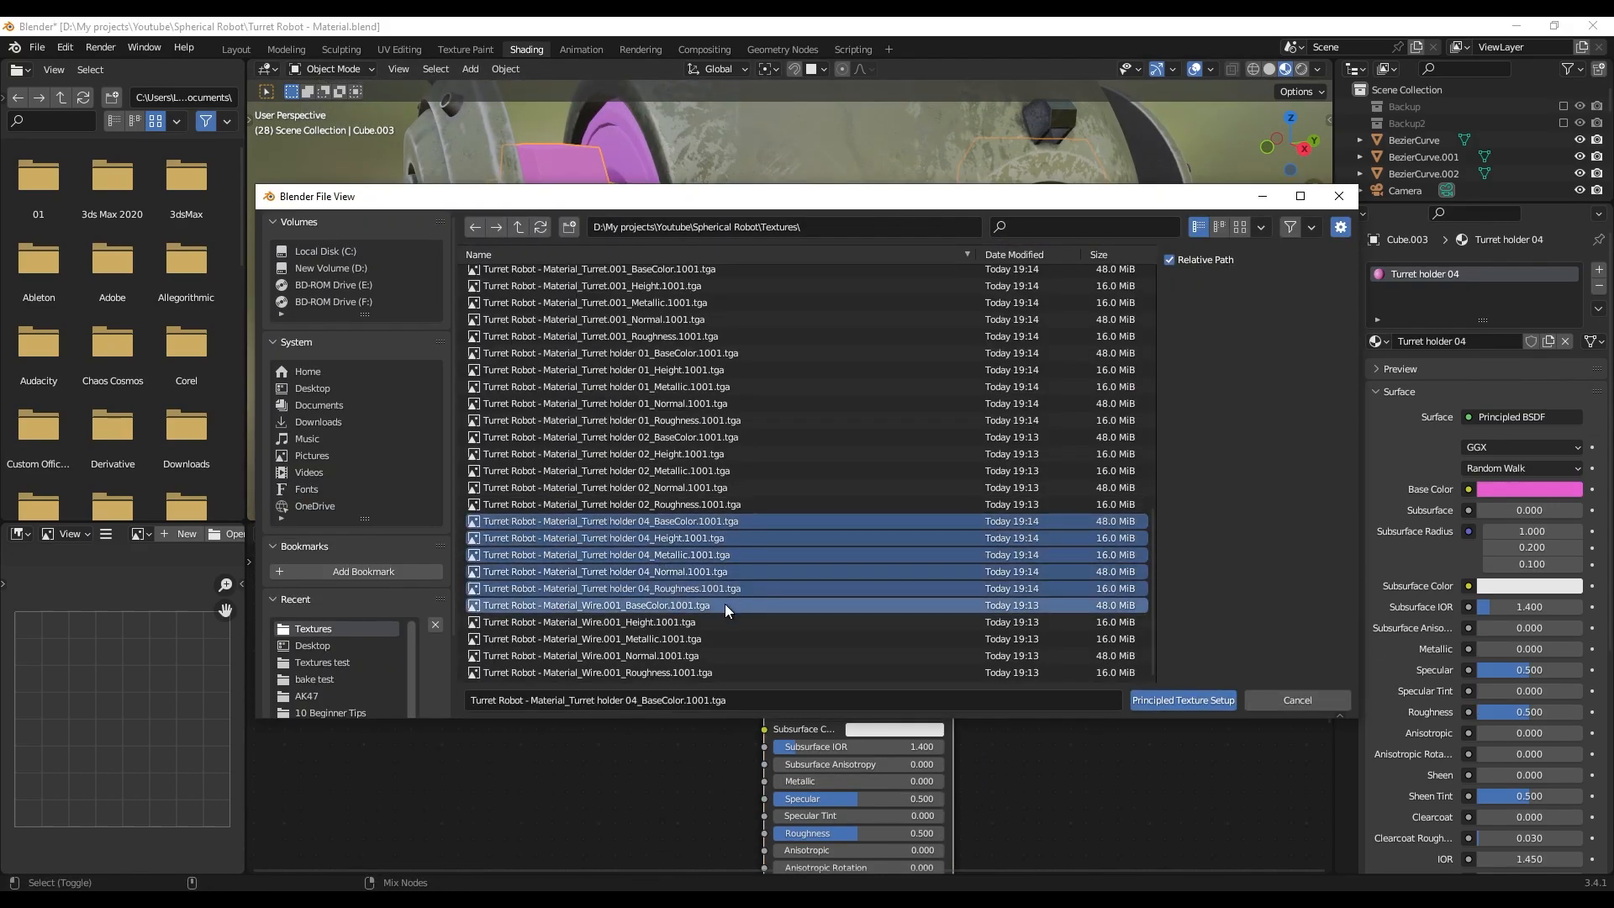
left_click(1176, 699)
- Apply the Core inside texture files, BaseColor through Roughness, to the pink ring recessed in the body's side opening
scroll(787, 353, "down", 2)
mouse_move(792, 135)
middle_mouse_down()
mouse_move(821, 230)
mouse_move(817, 151)
middle_mouse_up()
left_click(683, 354)
left_click(832, 596)
key("ctrl+shift+t")
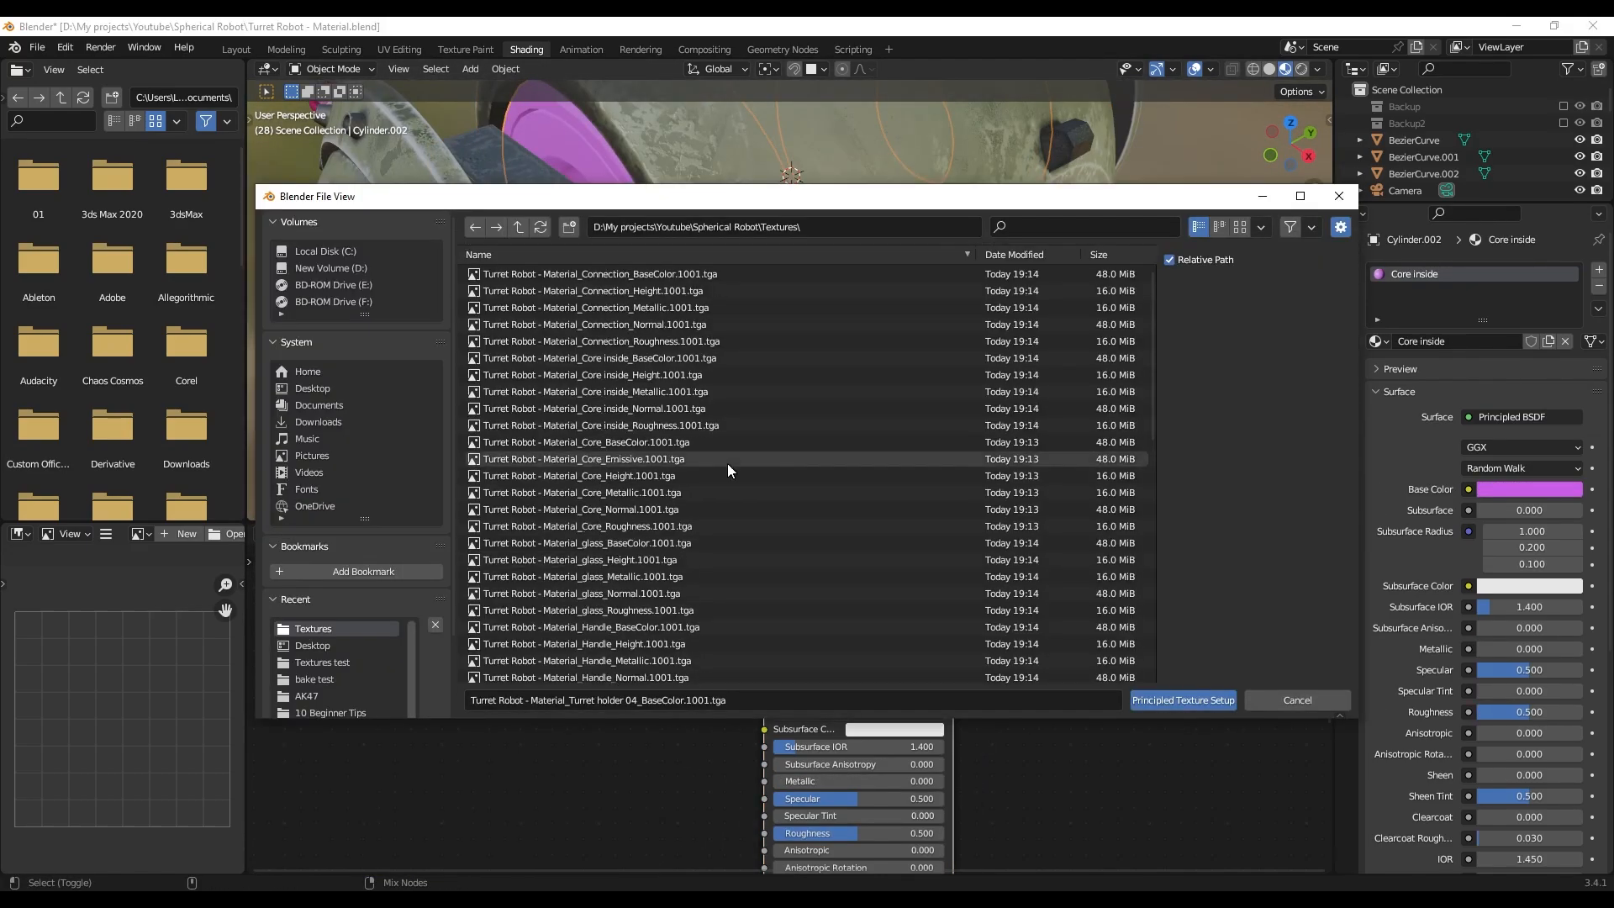
left_click(647, 360)
left_click(644, 425, "shift")
left_click(1176, 700)
left_click(635, 298)
key("ctrl+shift+t")
key("Escape")
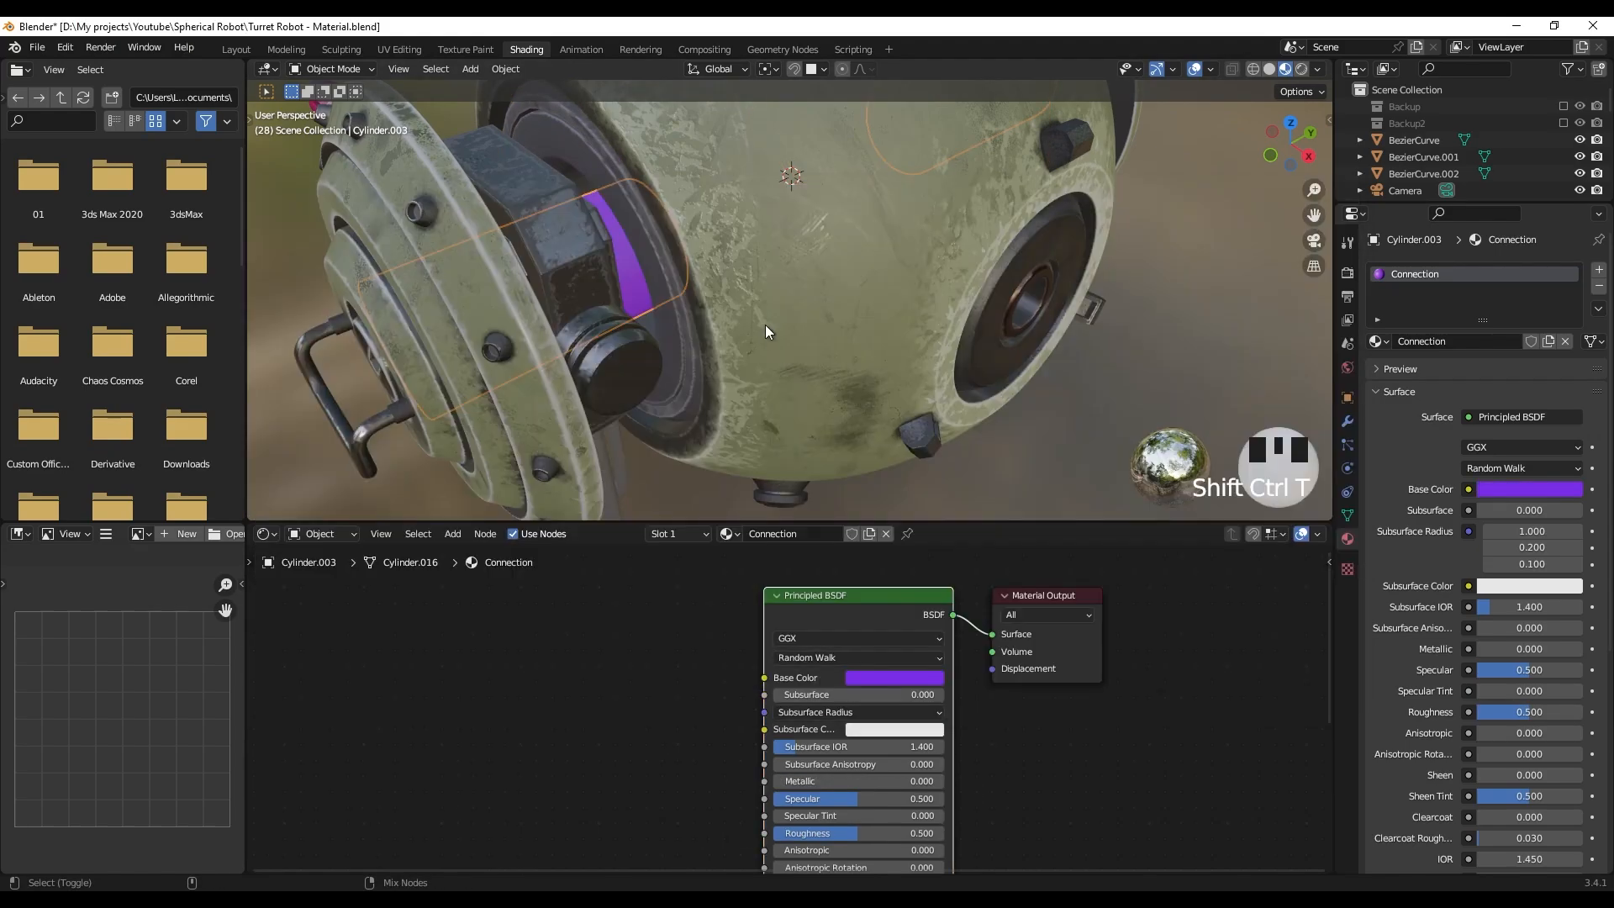
- Inspect the applied textures around the eye opening, the spherical shell and the side parts from several angles
scroll(798, 309, "up", 3)
middle_click_drag(798, 310, 881, 305, "shift")
scroll(763, 370, "down", 4)
scroll(632, 302, "down", 2)
left_click(664, 324)
scroll(604, 287, "up", 3)
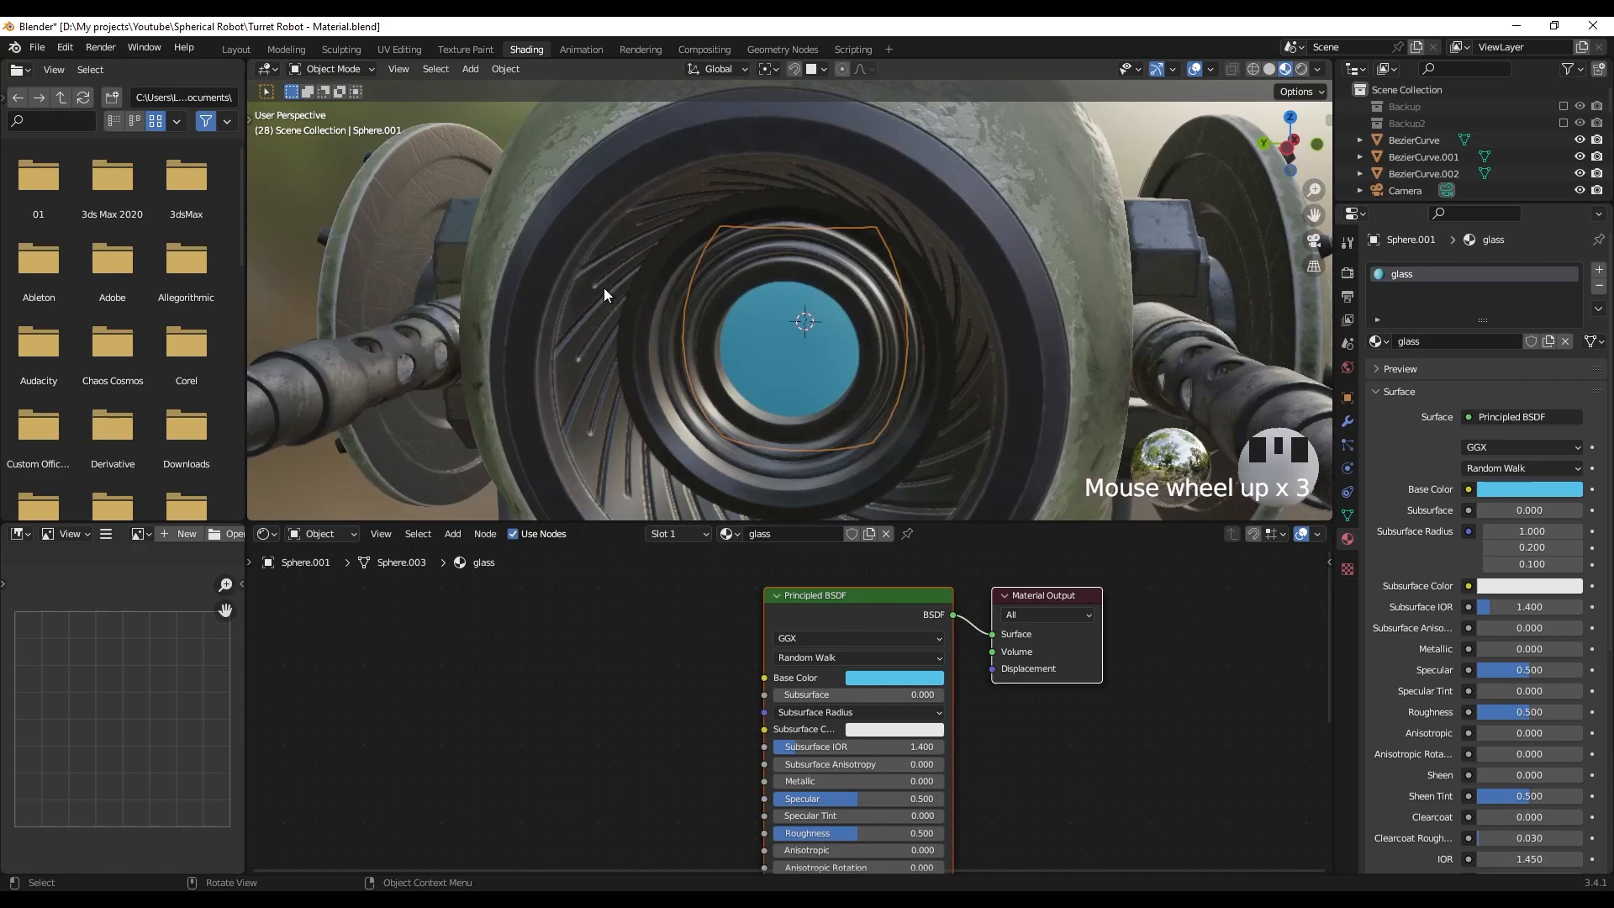
middle_click_drag(603, 288, 760, 250, "shift")
left_click(850, 216)
middle_click_drag(850, 215, 556, 256, "shift")
scroll(780, 339, "up", 4)
scroll(849, 260, "down", 3)
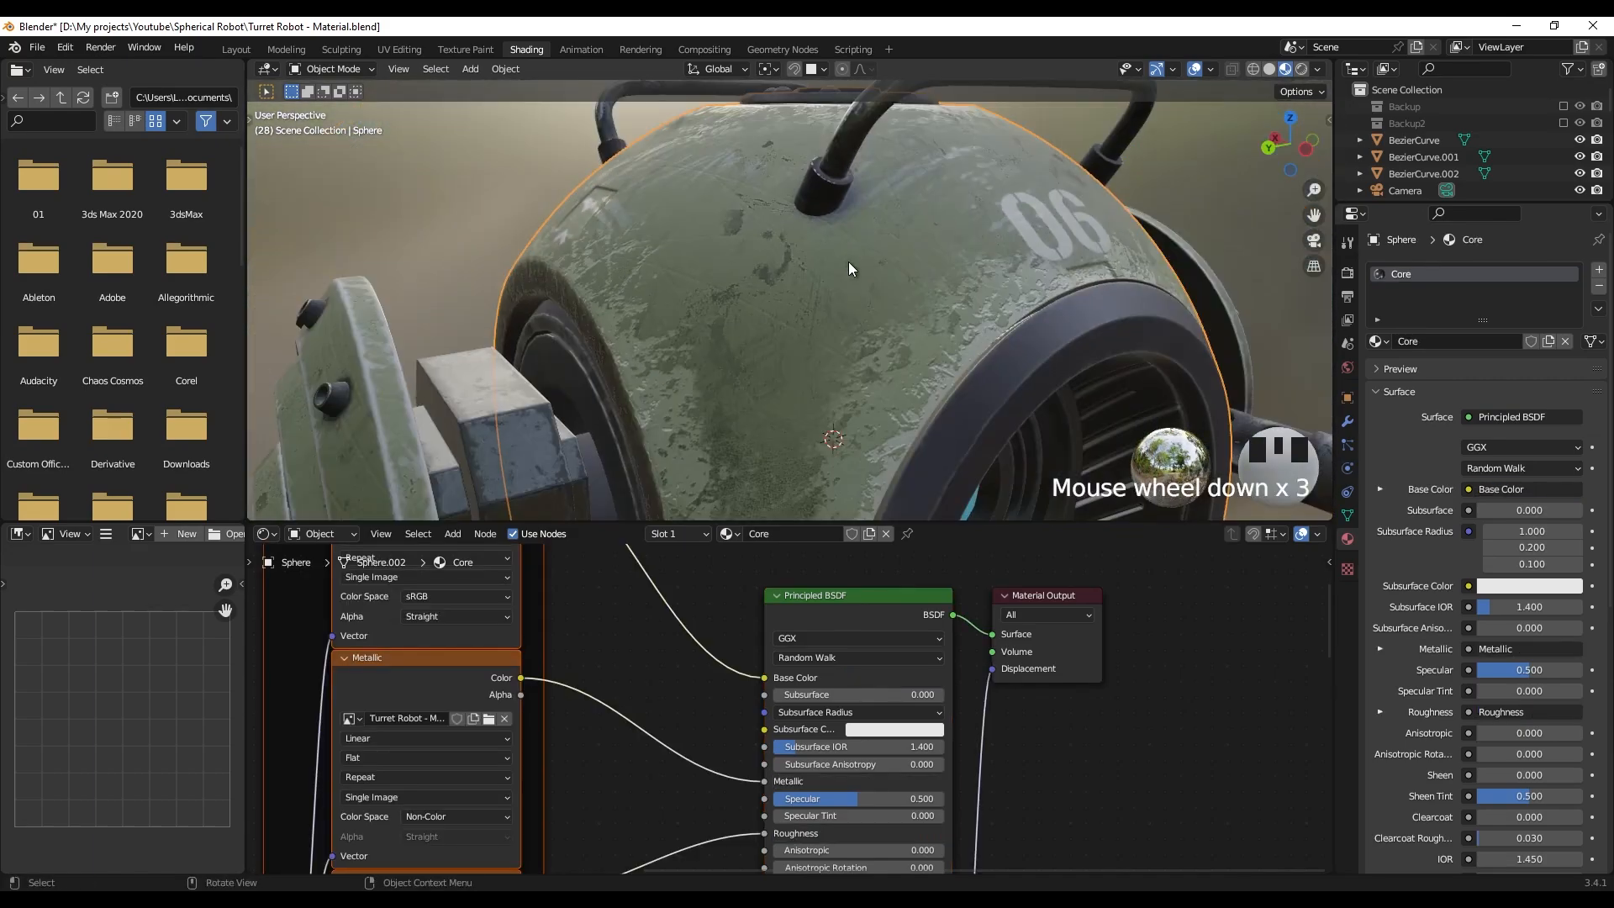
middle_click_drag(849, 261, 810, 262)
scroll(800, 274, "up", 2)
scroll(795, 274, "down", 3)
scroll(757, 259, "up", 3)
- Select the blue glass lens at the centre of the eye opening
left_click(789, 249)
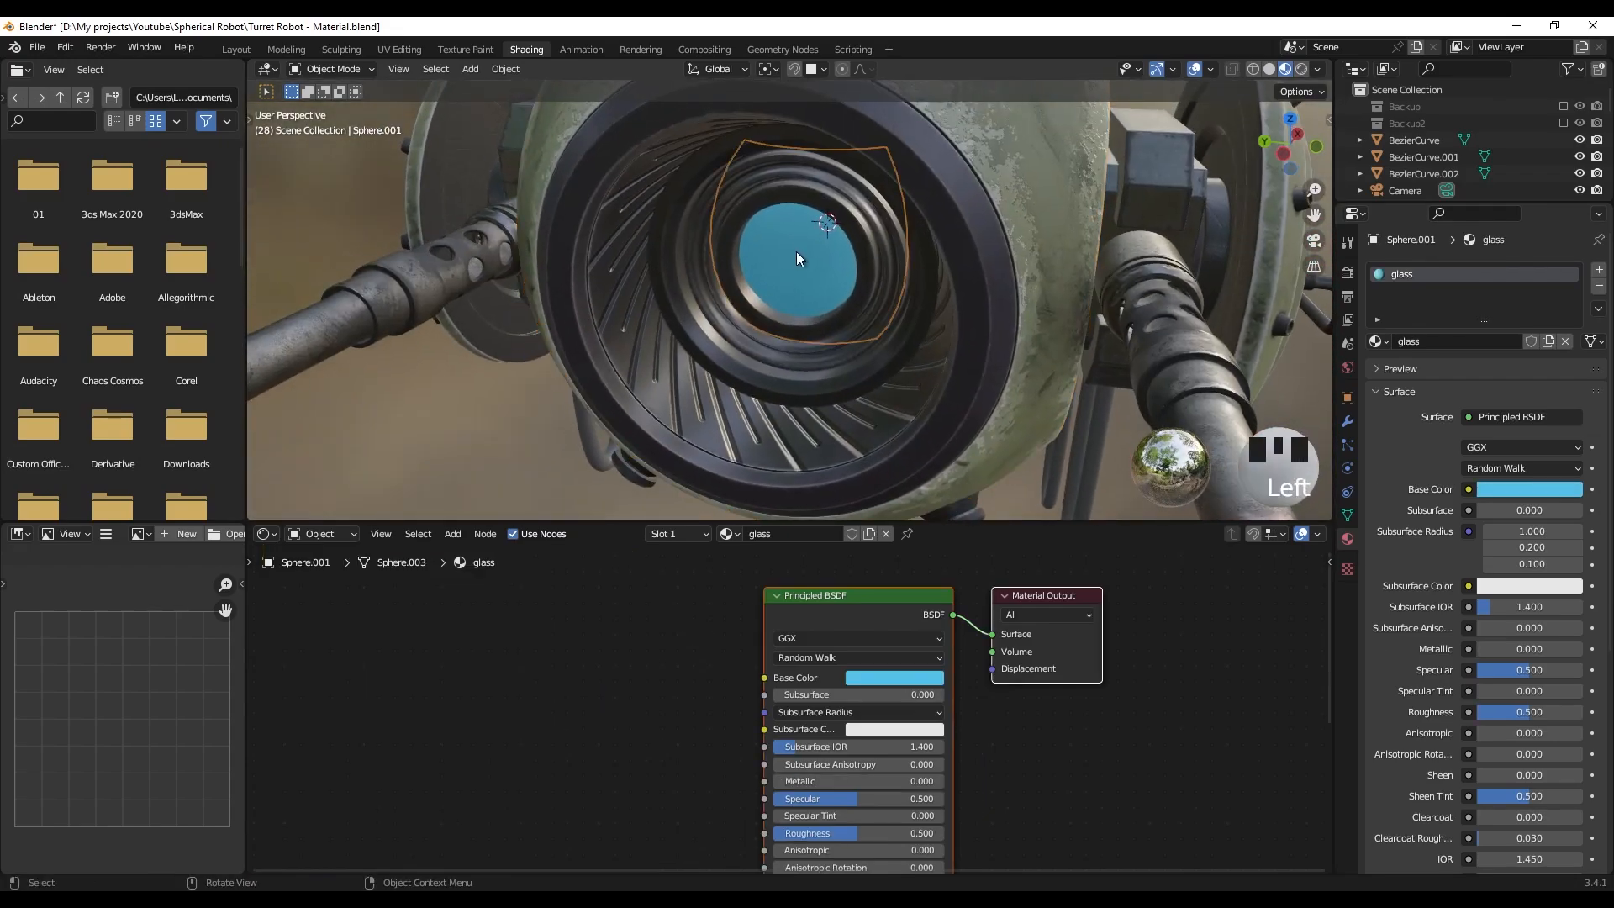
key("g")
right_click(801, 290)
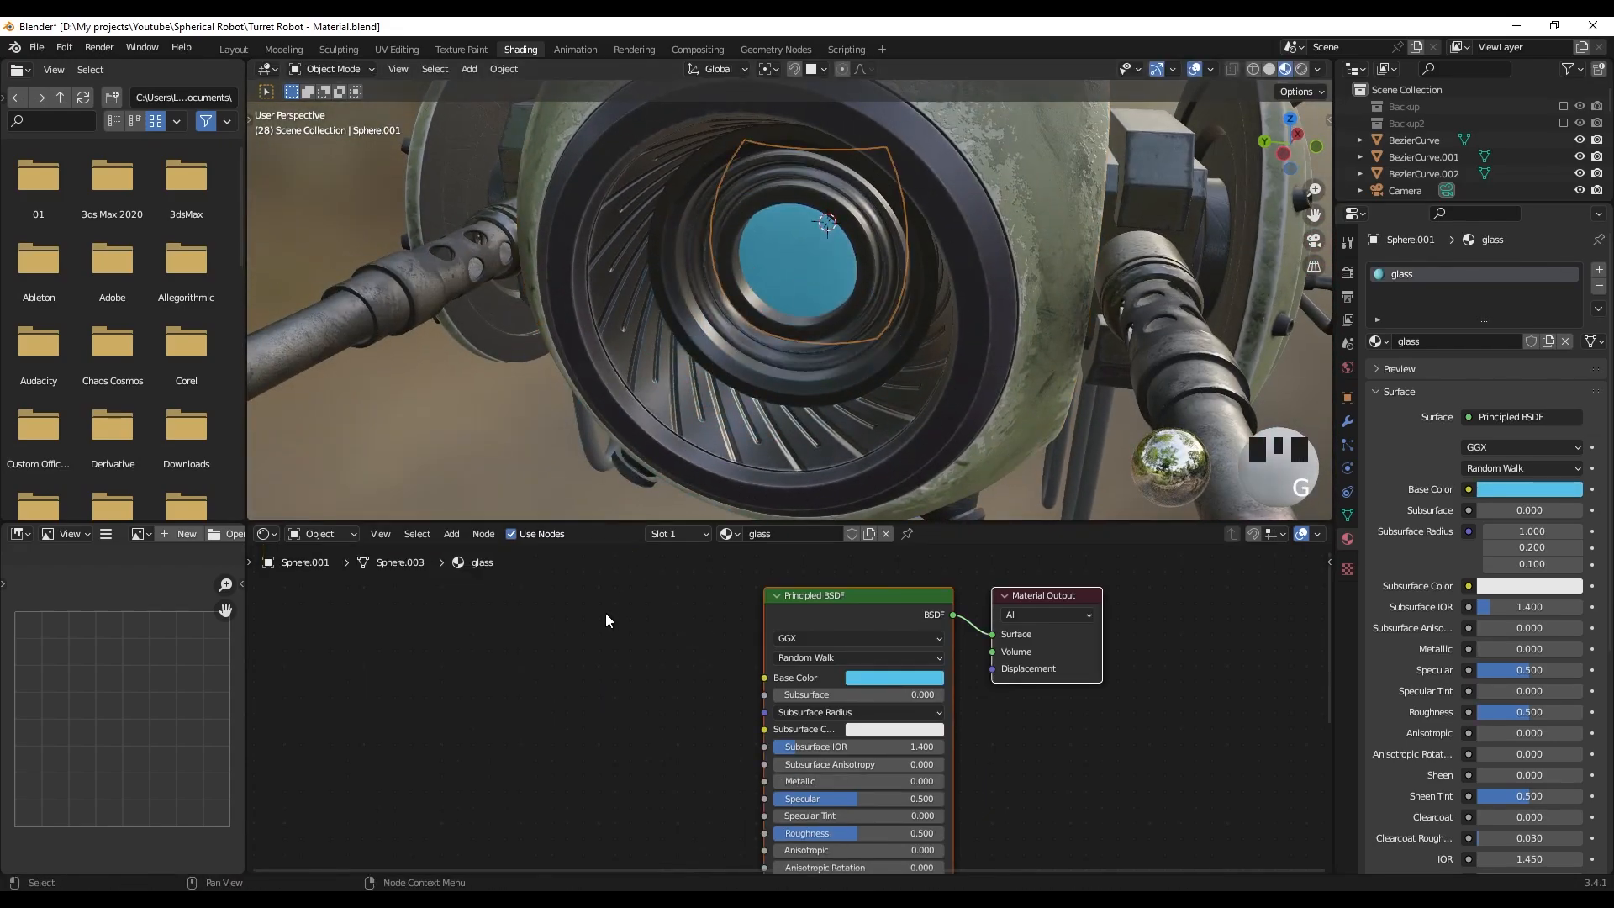
- Set the glass material's Transmission to 1.000 and its Roughness to 0.300
scroll(696, 652, "down", 5)
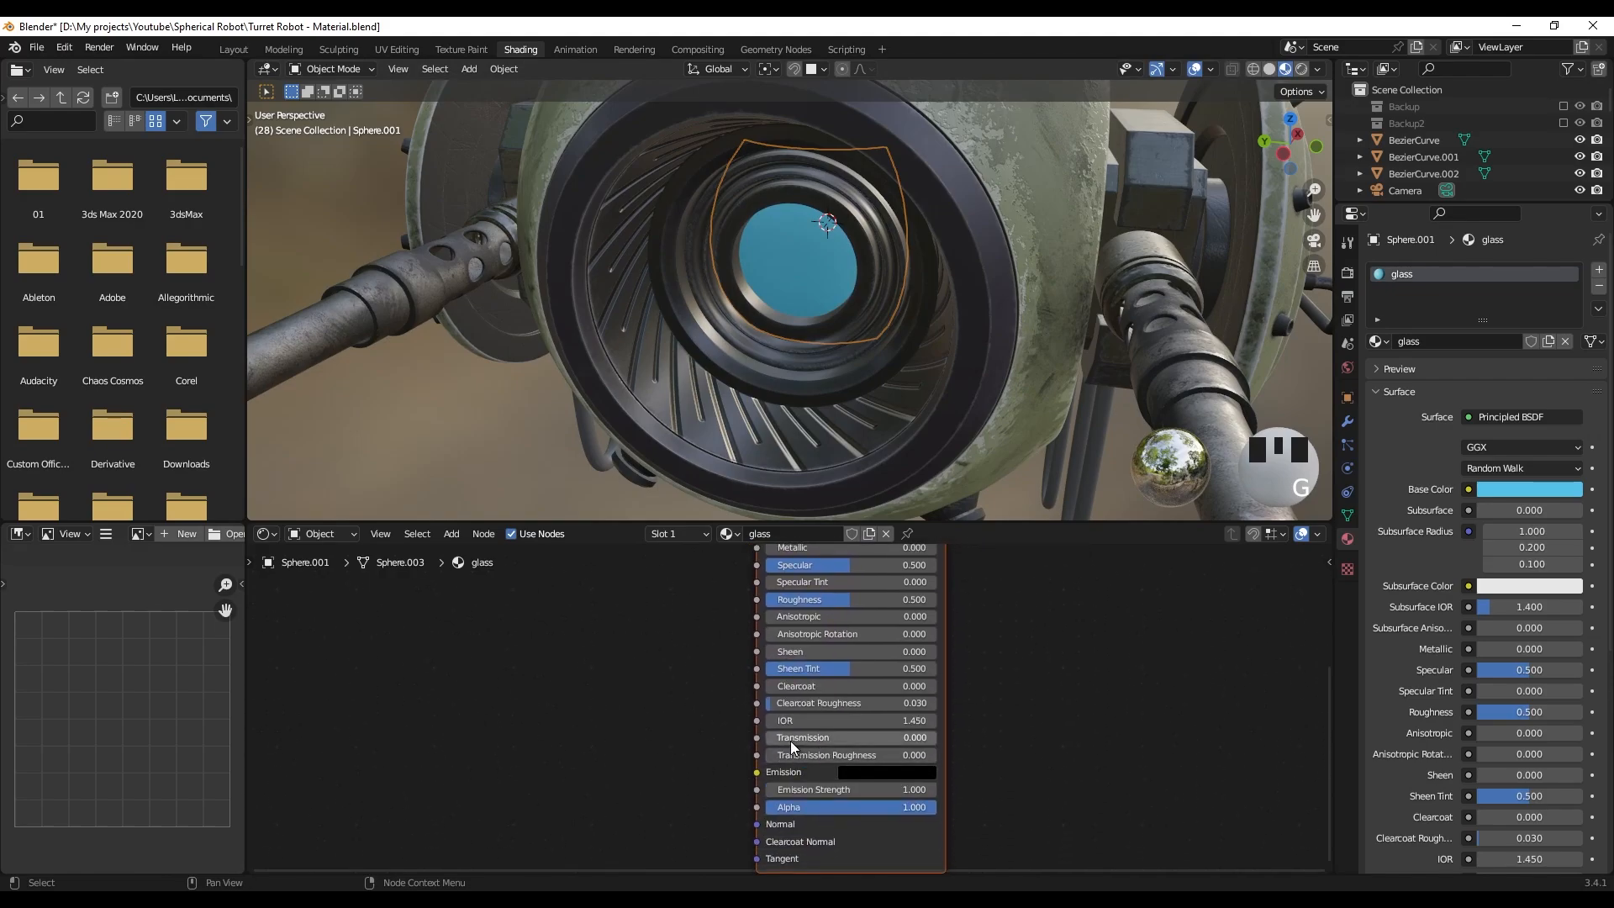
left_click_drag(790, 739, 950, 740)
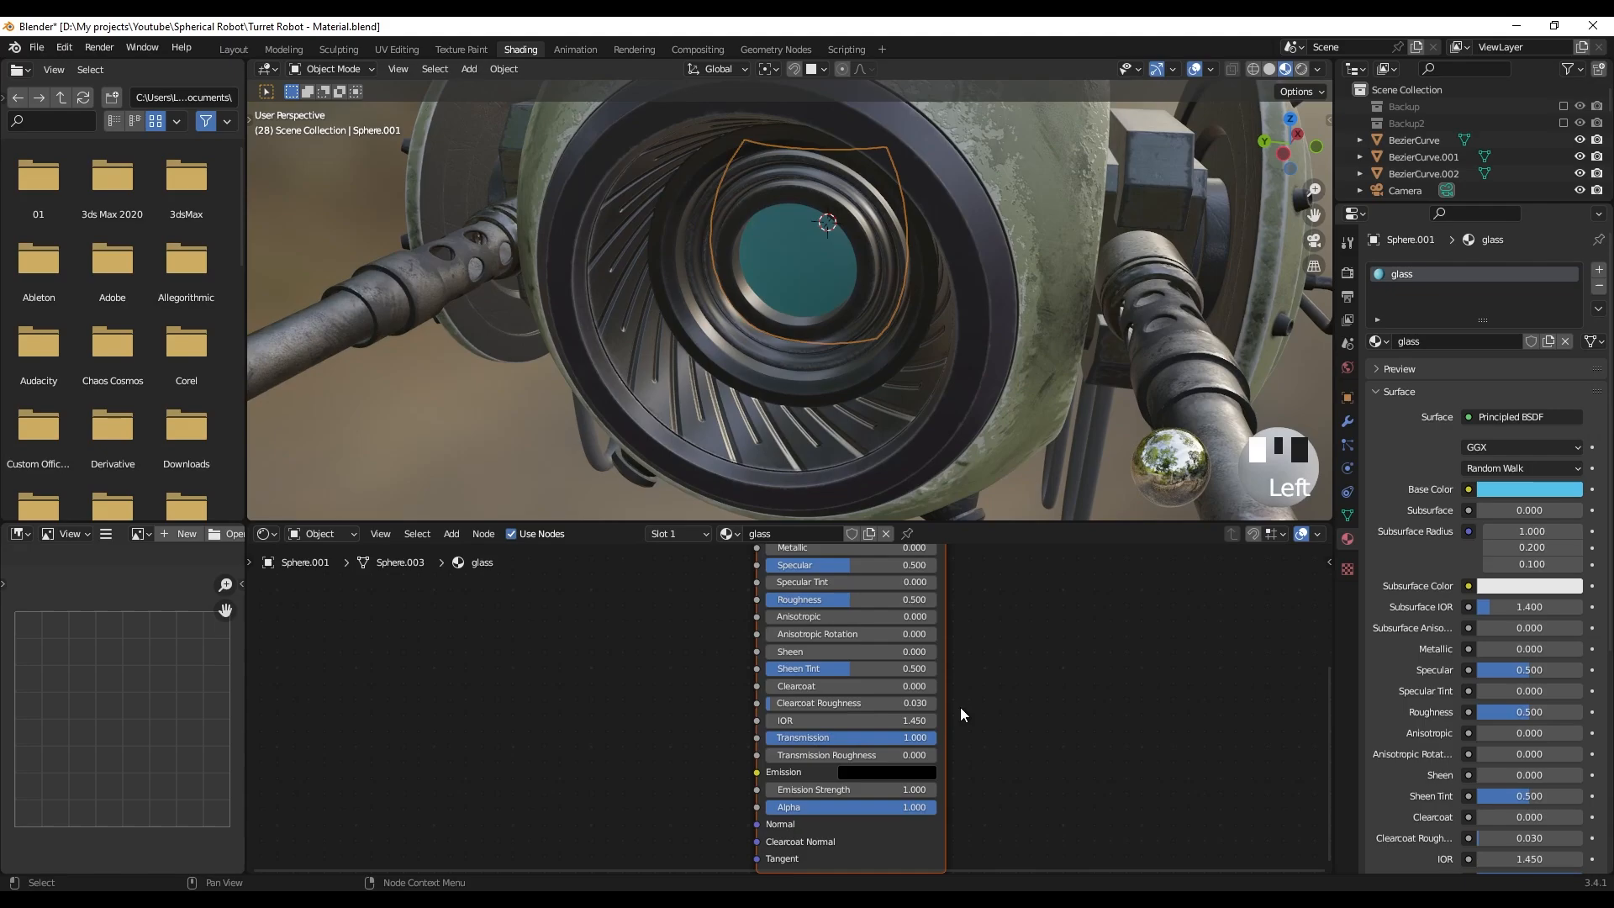
scroll(963, 715, "up", 2)
left_click_drag(831, 709, 820, 709)
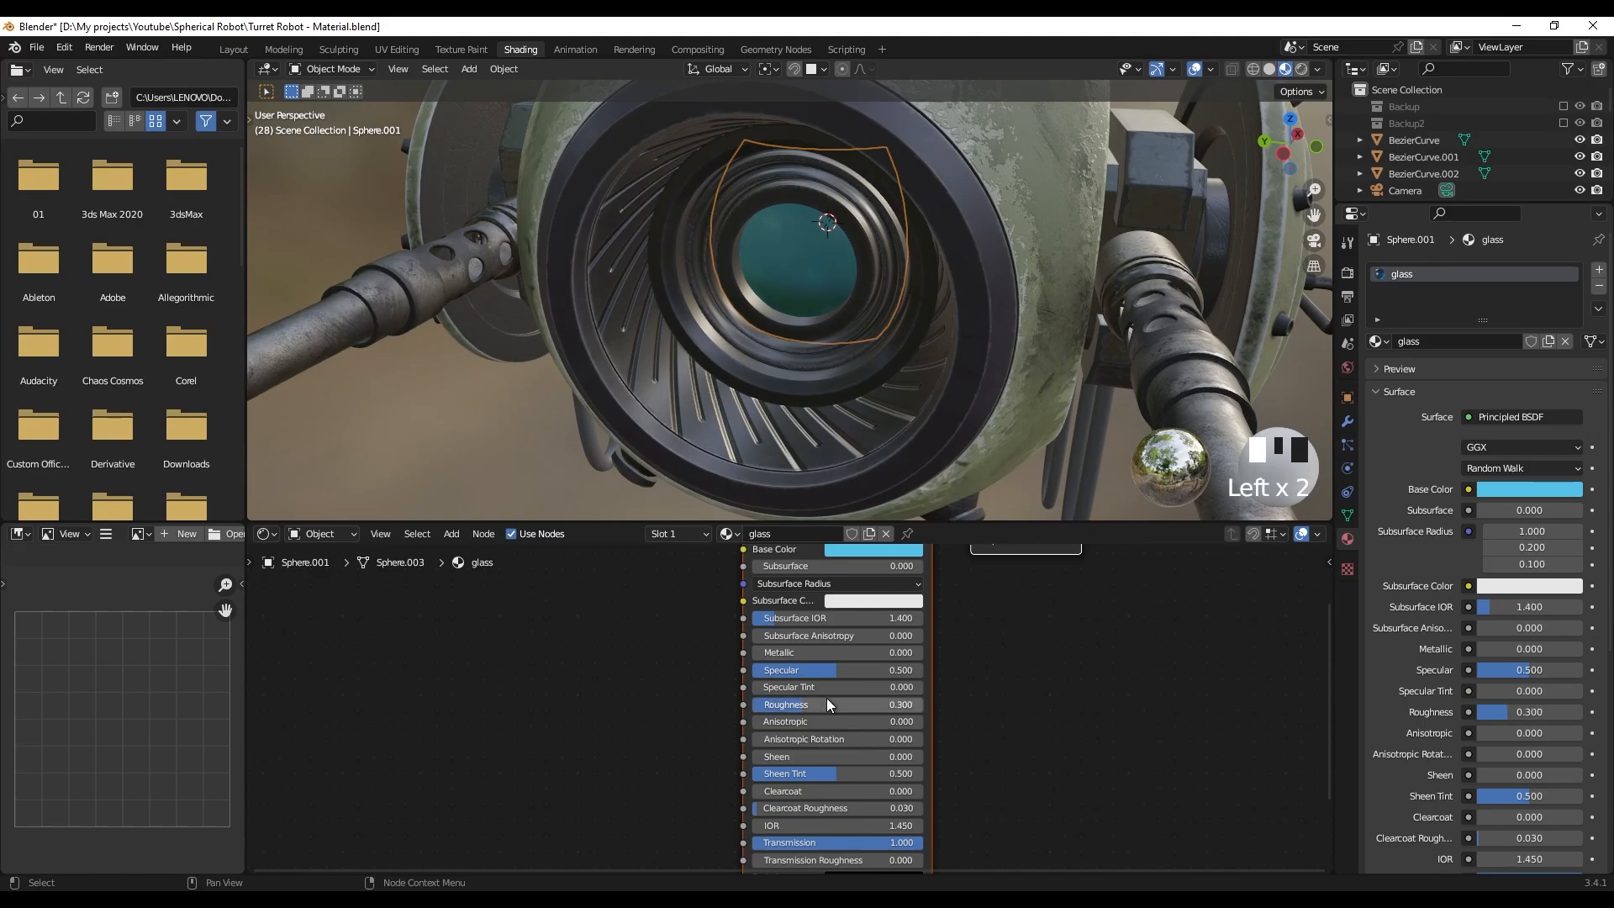
scroll(769, 295, "down", 3)
- Add an area light and move it about 3.1 m in the negative Y direction to one side of the robot
middle_click_drag(793, 350, 816, 383)
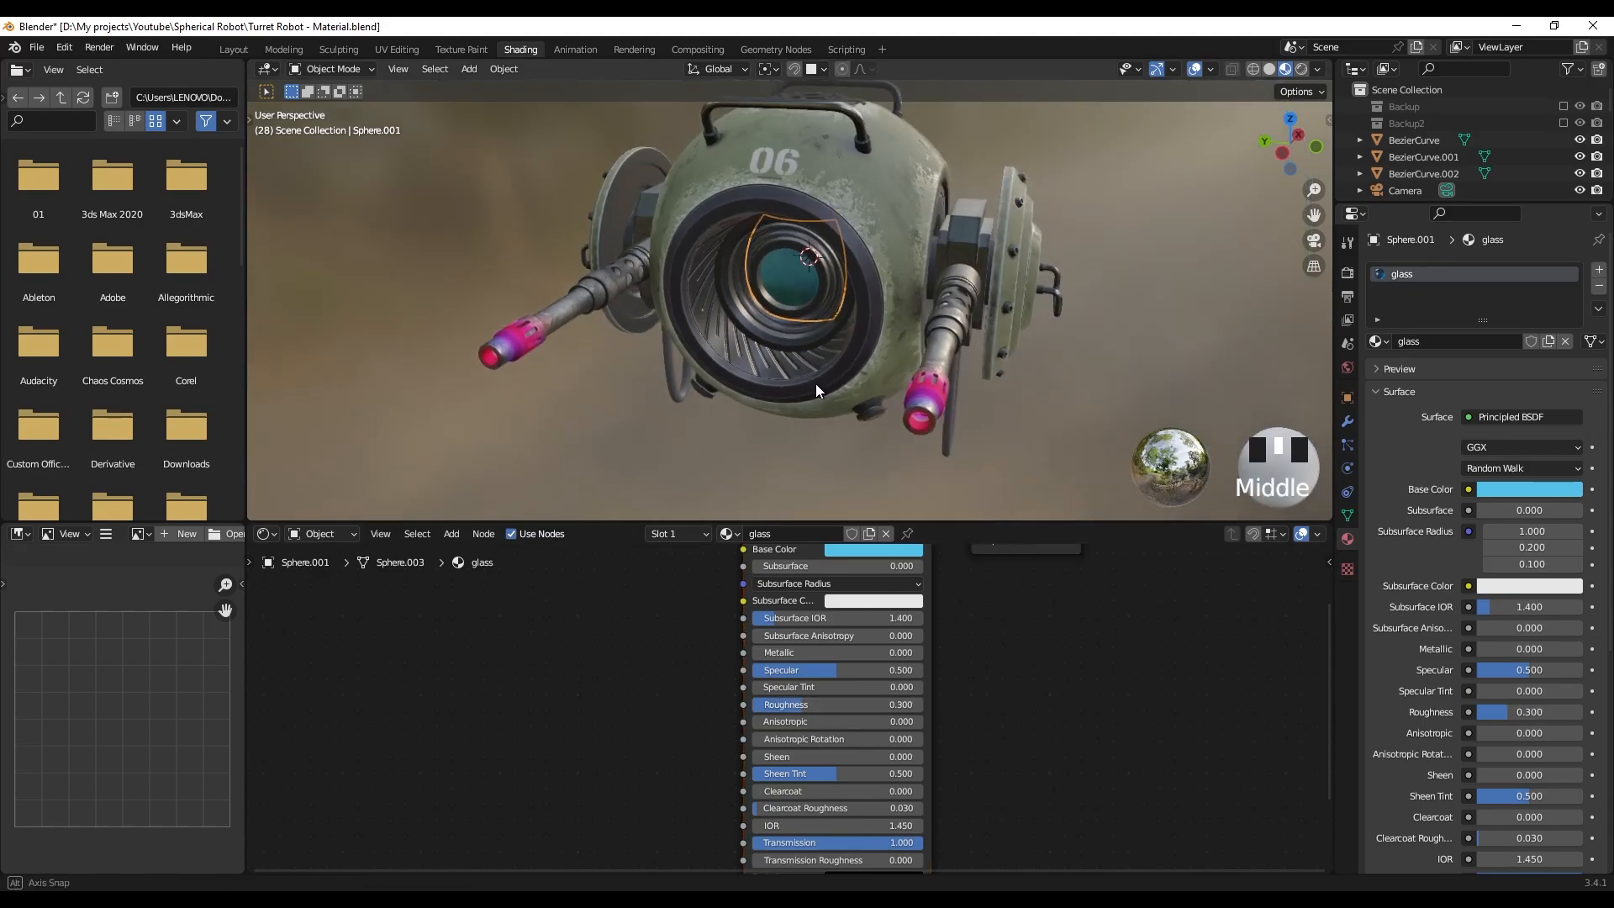
key("KP_0")
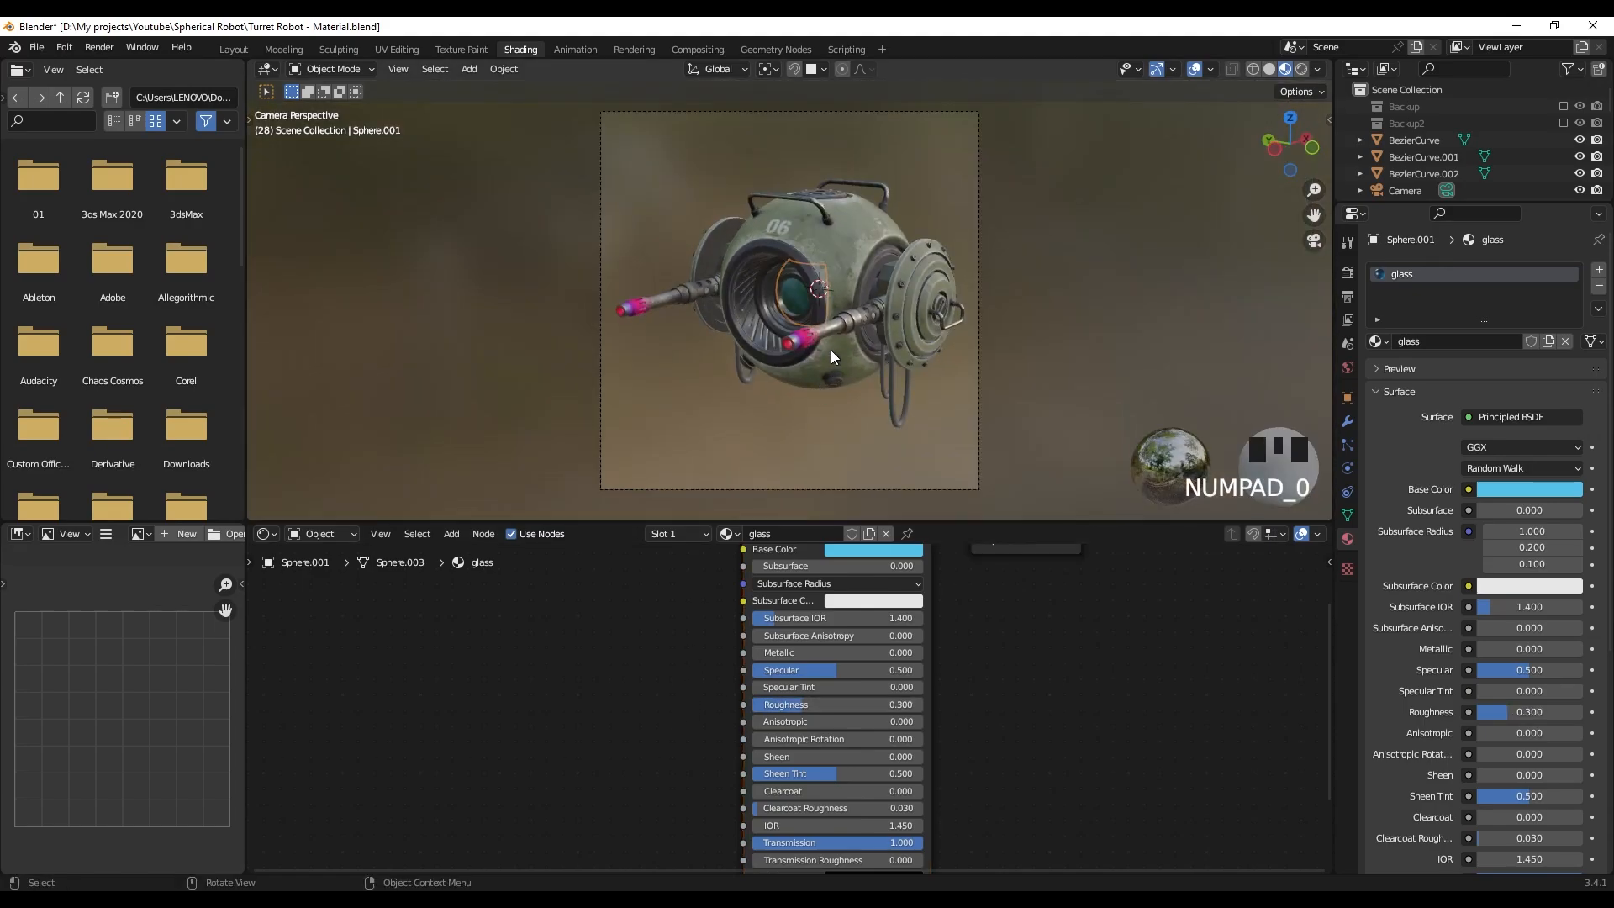
key("KP_0")
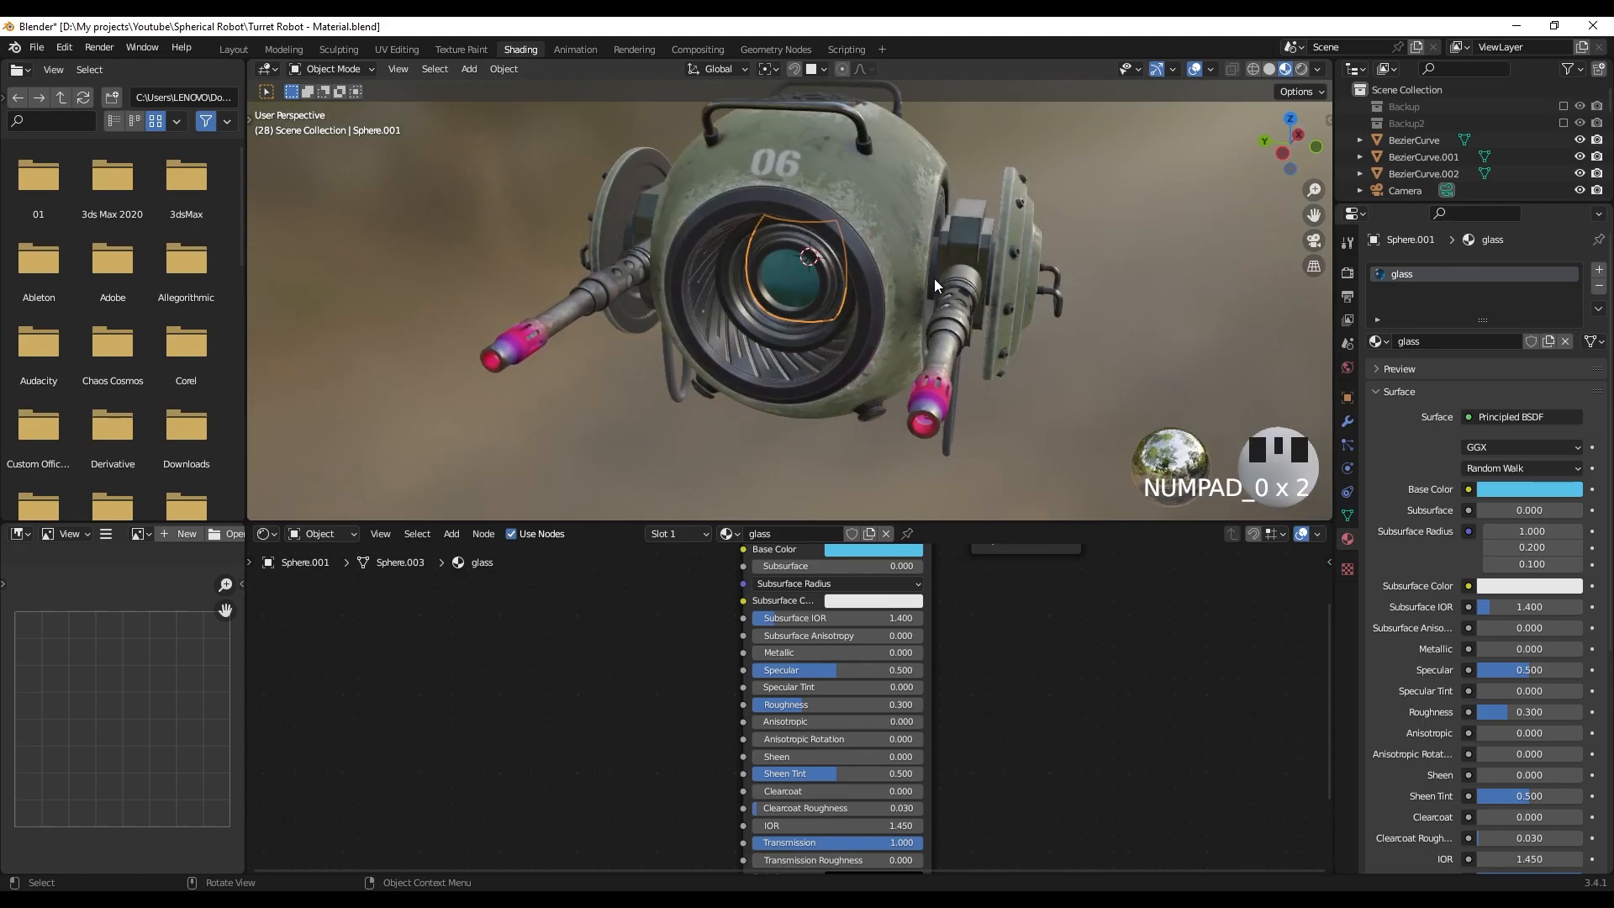
middle_click_drag(997, 280, 970, 326)
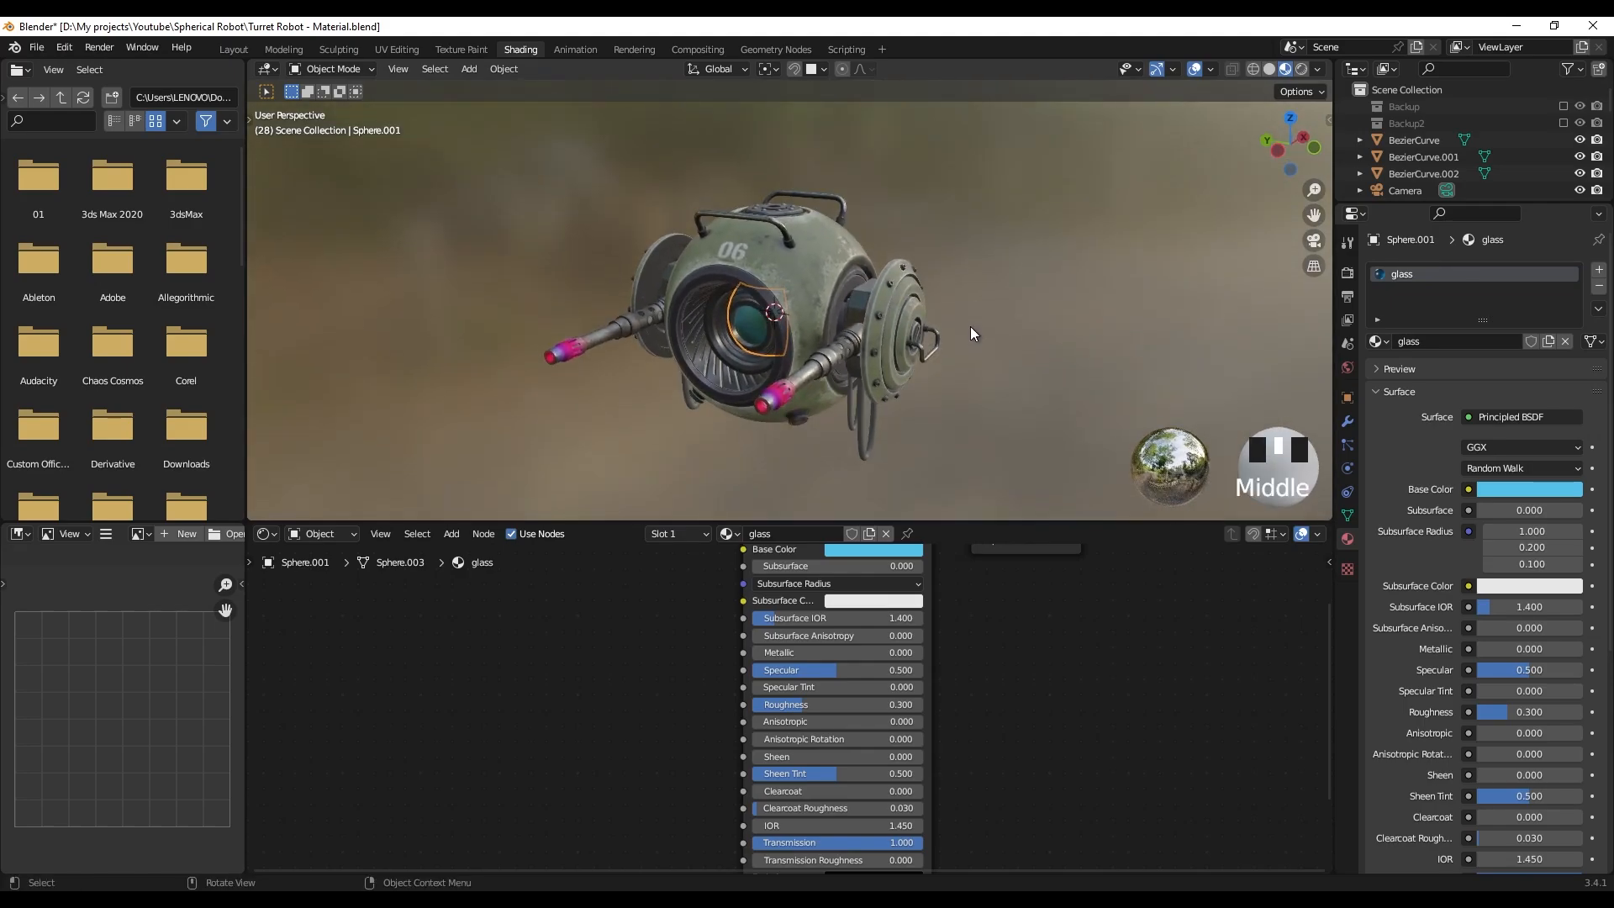
key("shift+a")
mouse_move(951, 287)
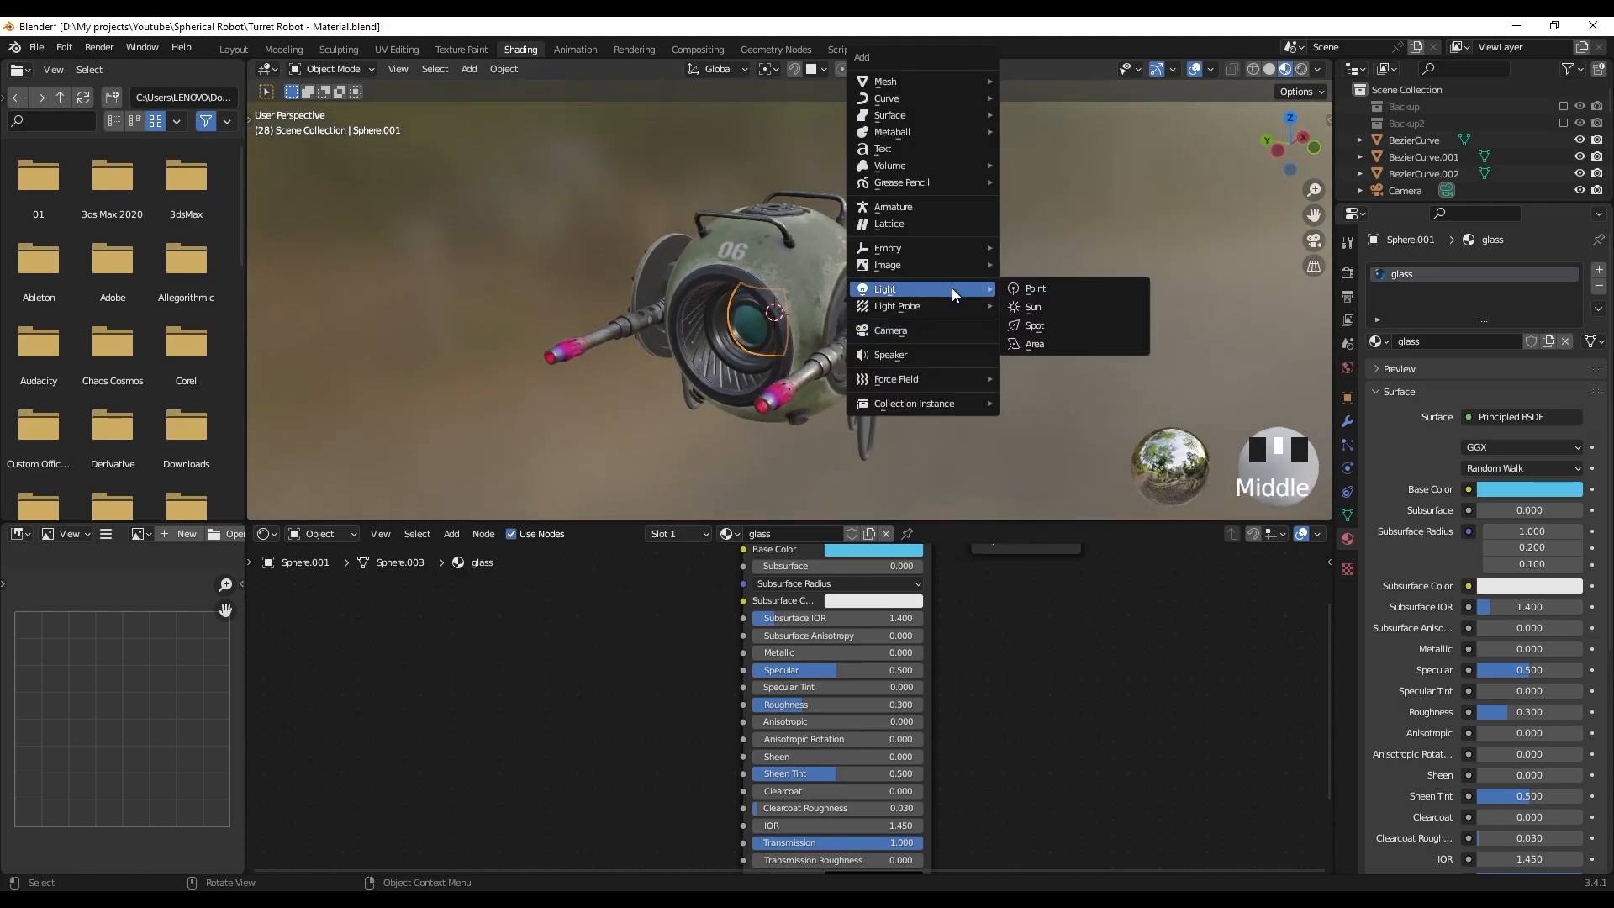
left_click(1031, 344)
middle_click_drag(859, 341, 797, 427)
key("g")
key("y")
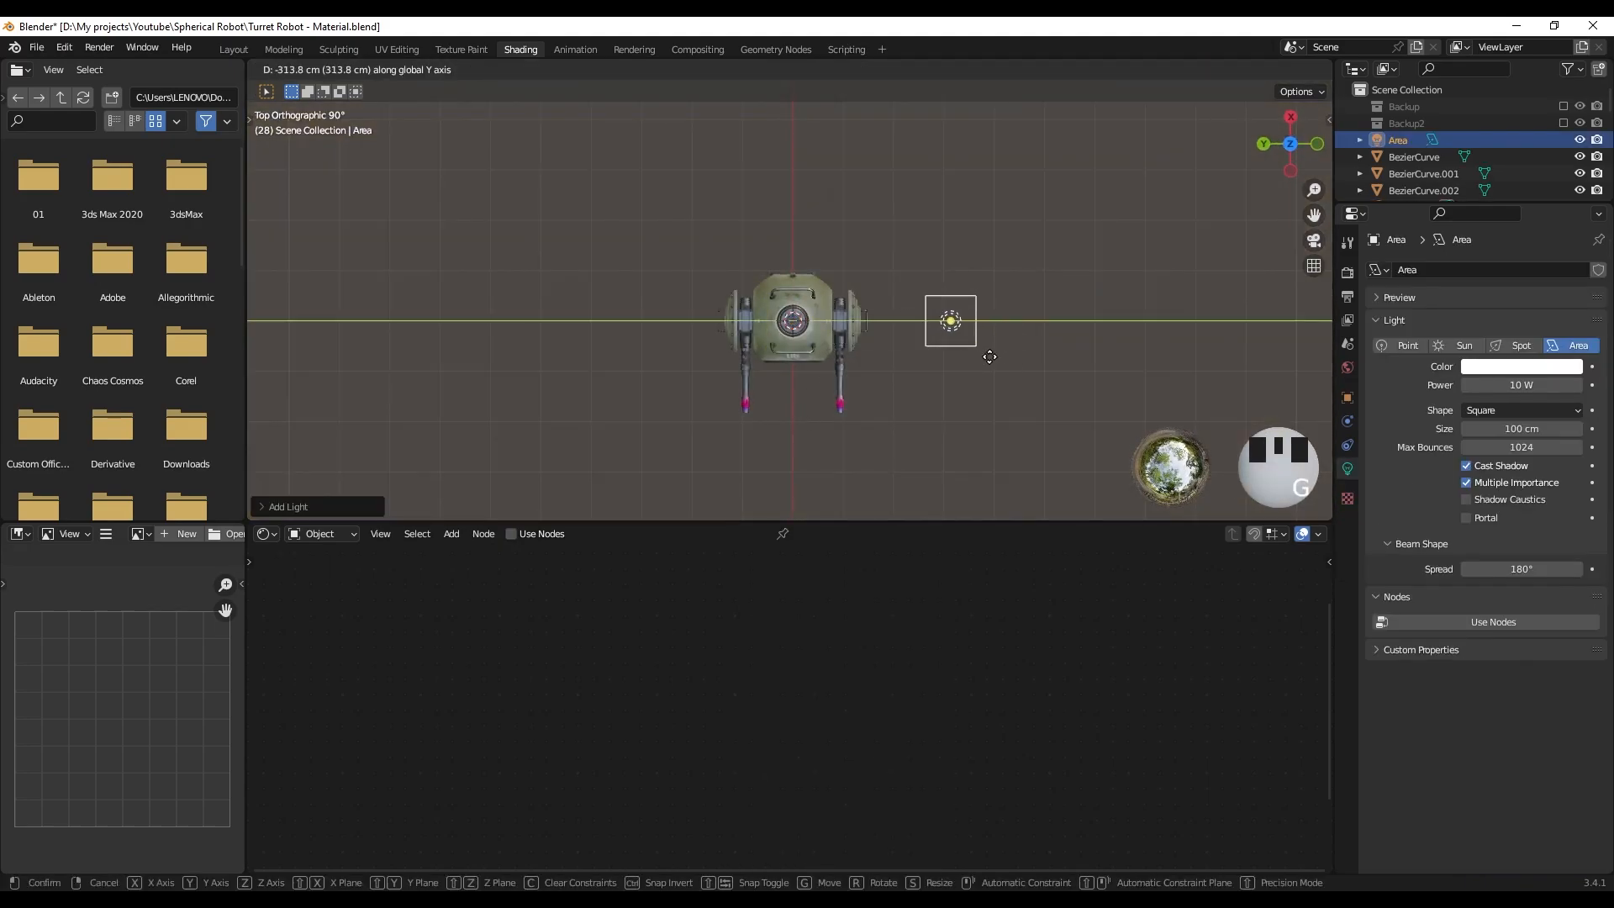
left_click(989, 356)
- Rotate the area light in the side view to aim horizontally at the robot, and enlarge it
scroll(955, 388, "down", 2)
middle_click_drag(954, 388, 970, 235, "alt")
scroll(955, 328, "up", 3)
middle_click_drag(955, 328, 841, 314, "shift")
key("r")
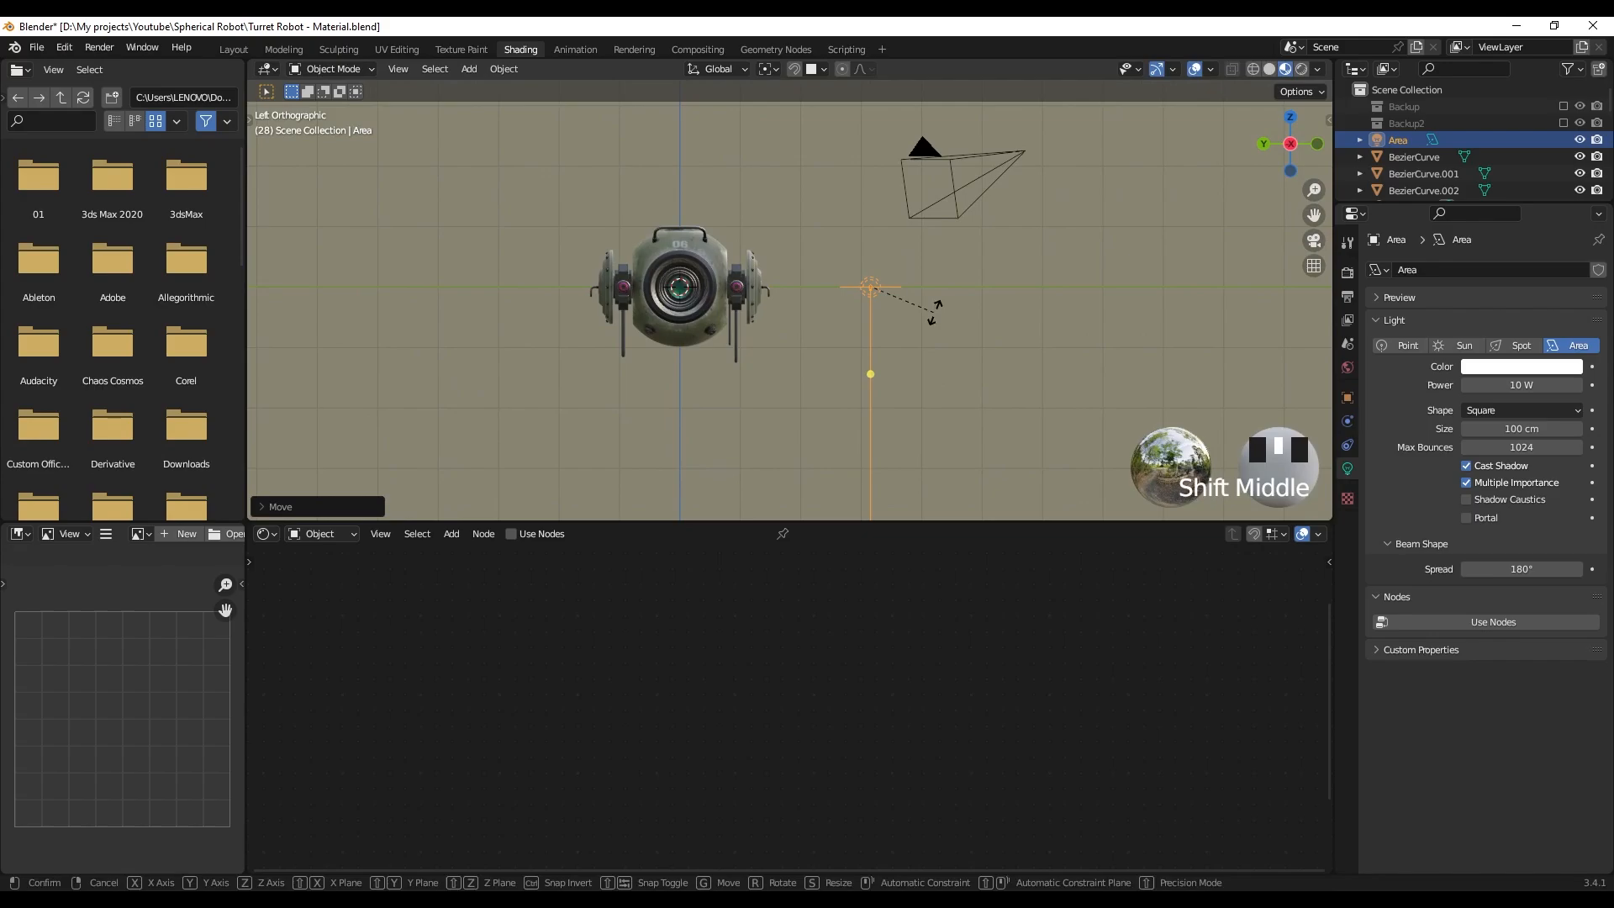
left_click(917, 434)
key("s")
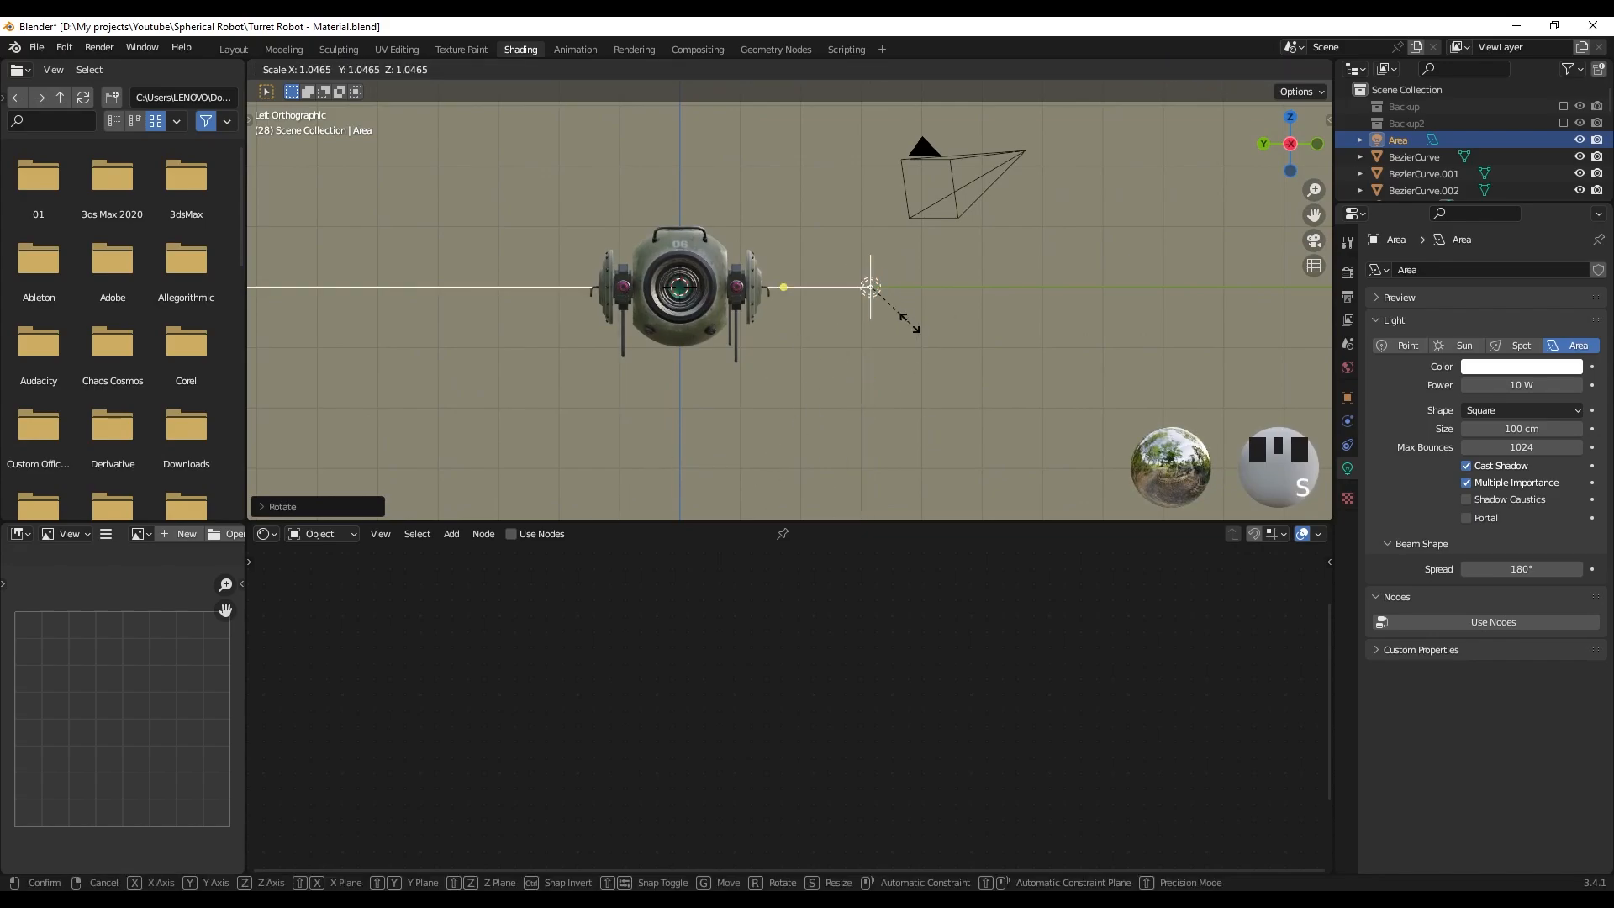
left_click(935, 348)
- Move the area light behind the robot on the same side and turn it diagonally toward the body
middle_click_drag(894, 304, 676, 456)
key("g")
left_click(919, 315)
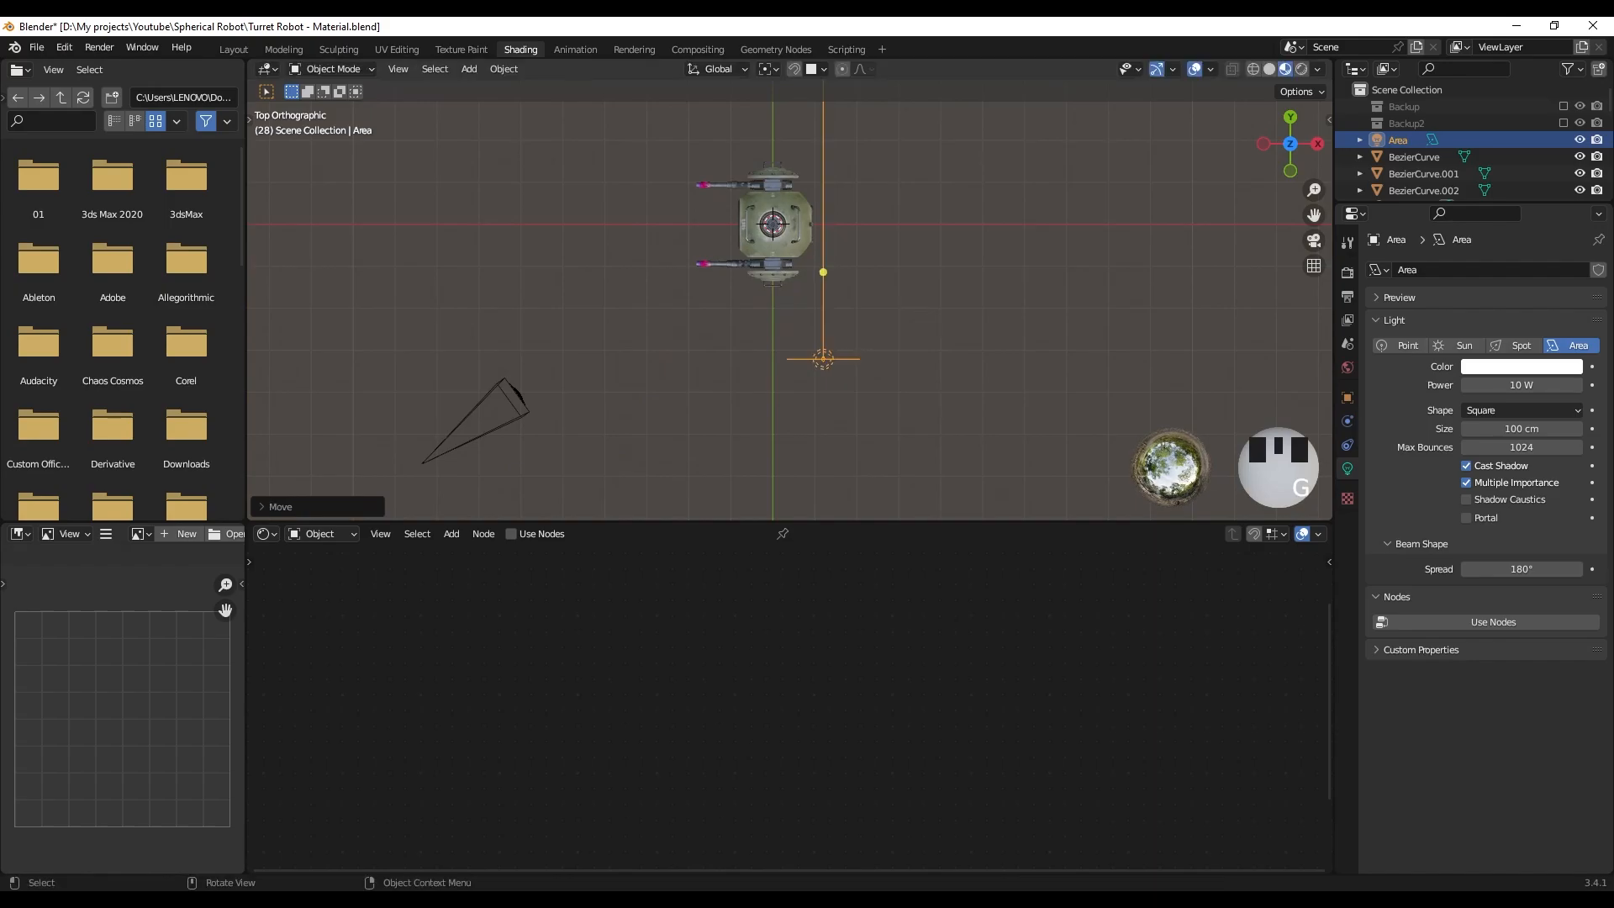
key("r")
left_click(918, 241)
- Duplicate the area light and place the copy behind the robot's opposite side, rotated diagonally toward the body
scroll(912, 241, "down", 1)
middle_click_drag(887, 241, 864, 339, "shift")
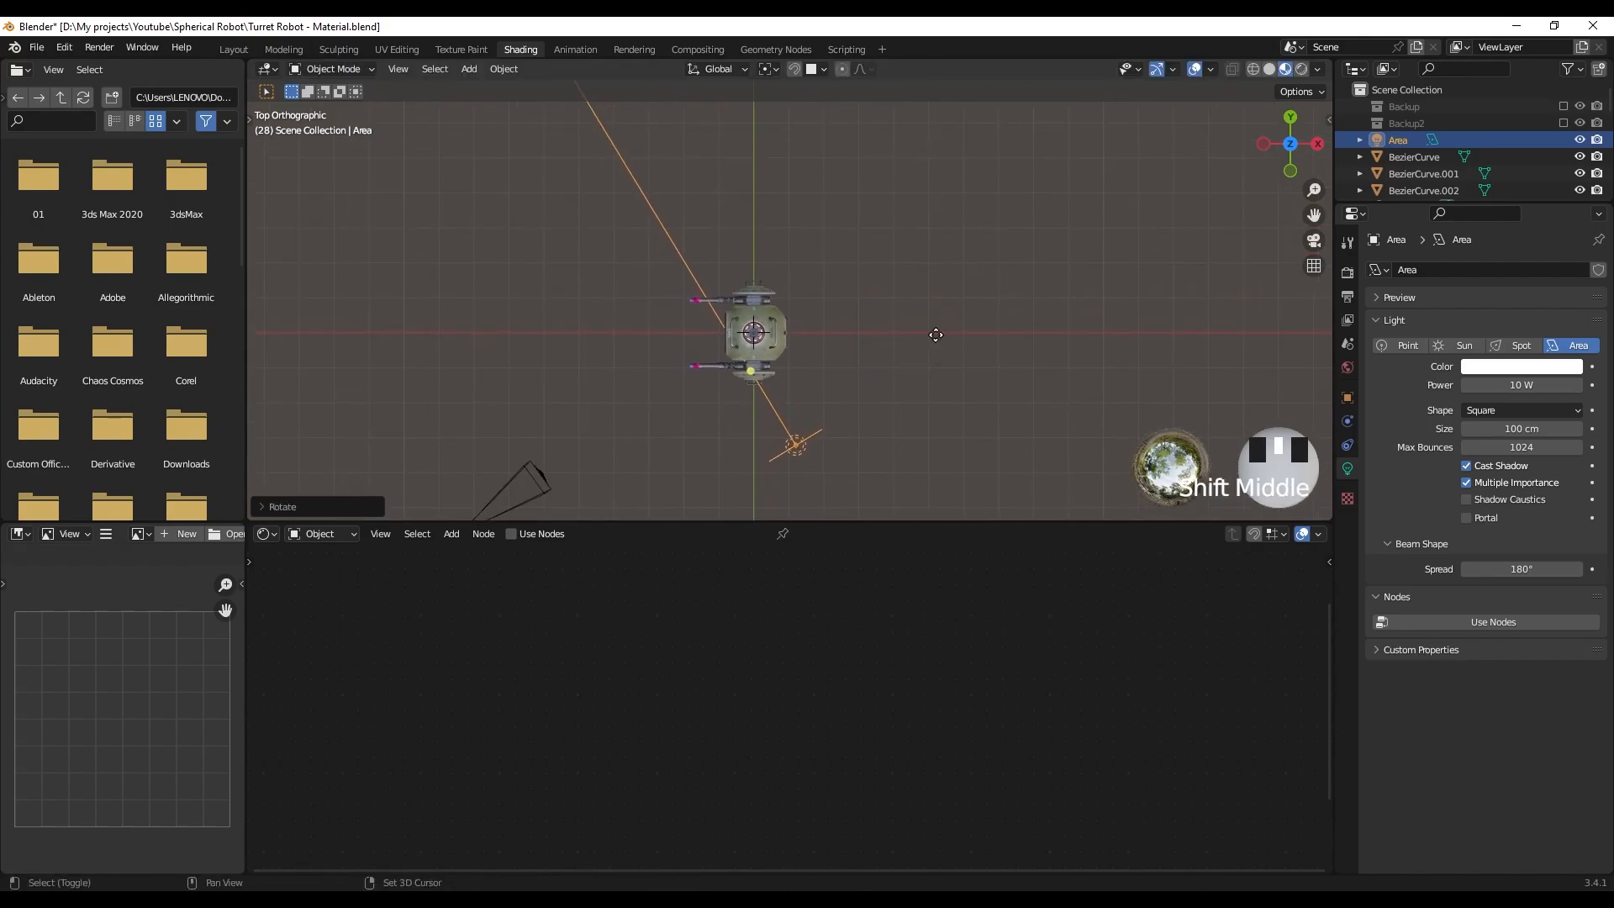
key("shift+d")
left_click(807, 121)
key("r")
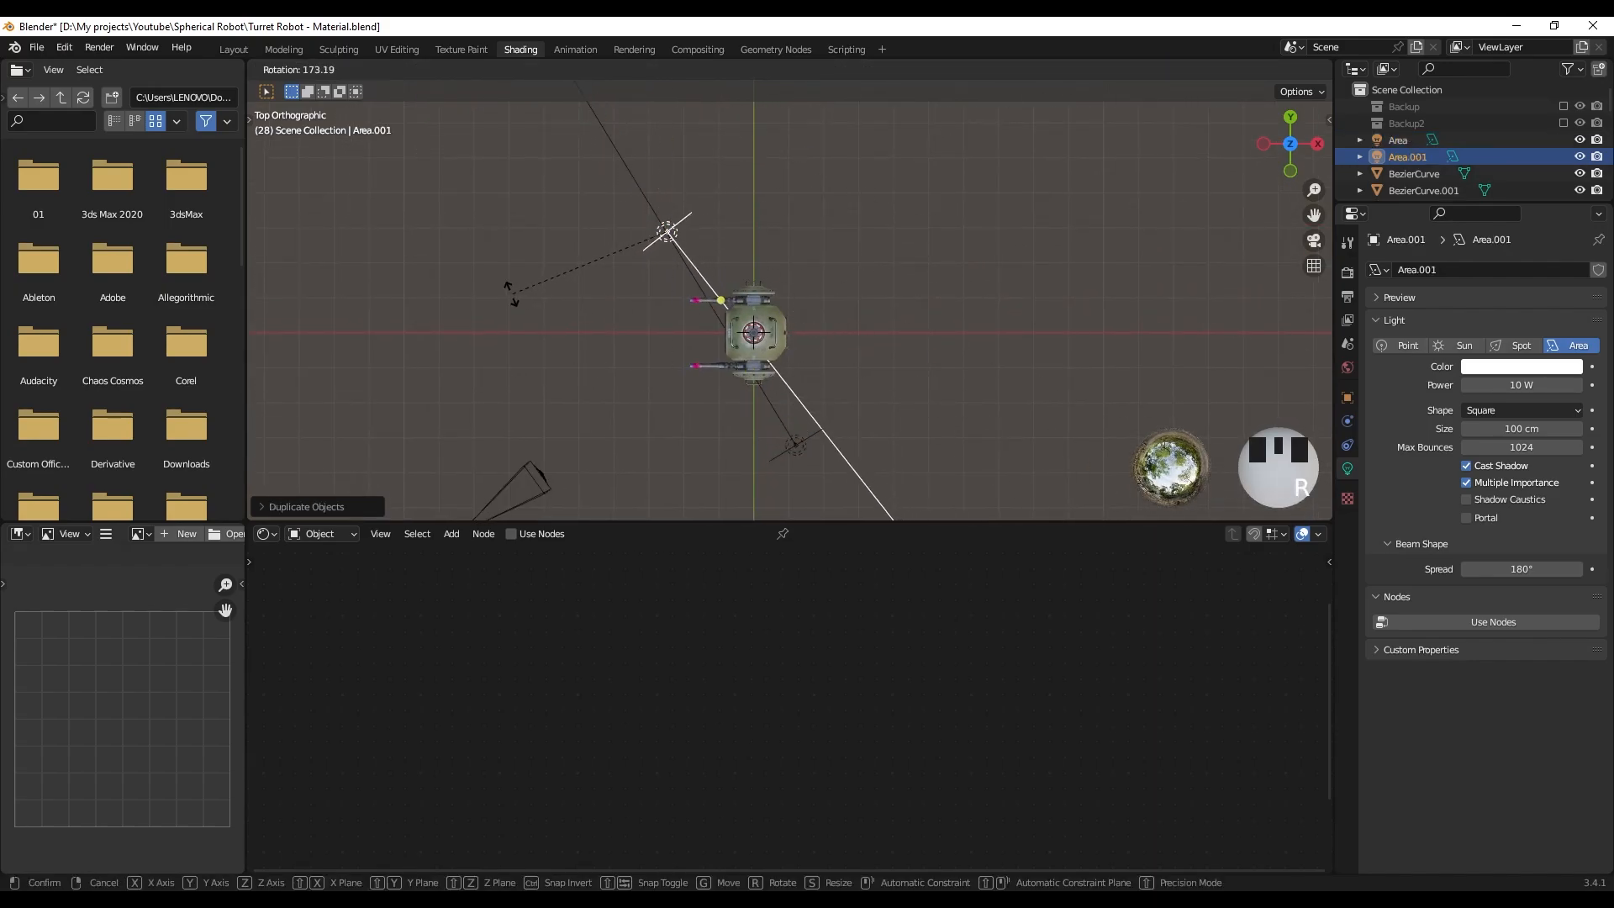
left_click(459, 314)
key("g")
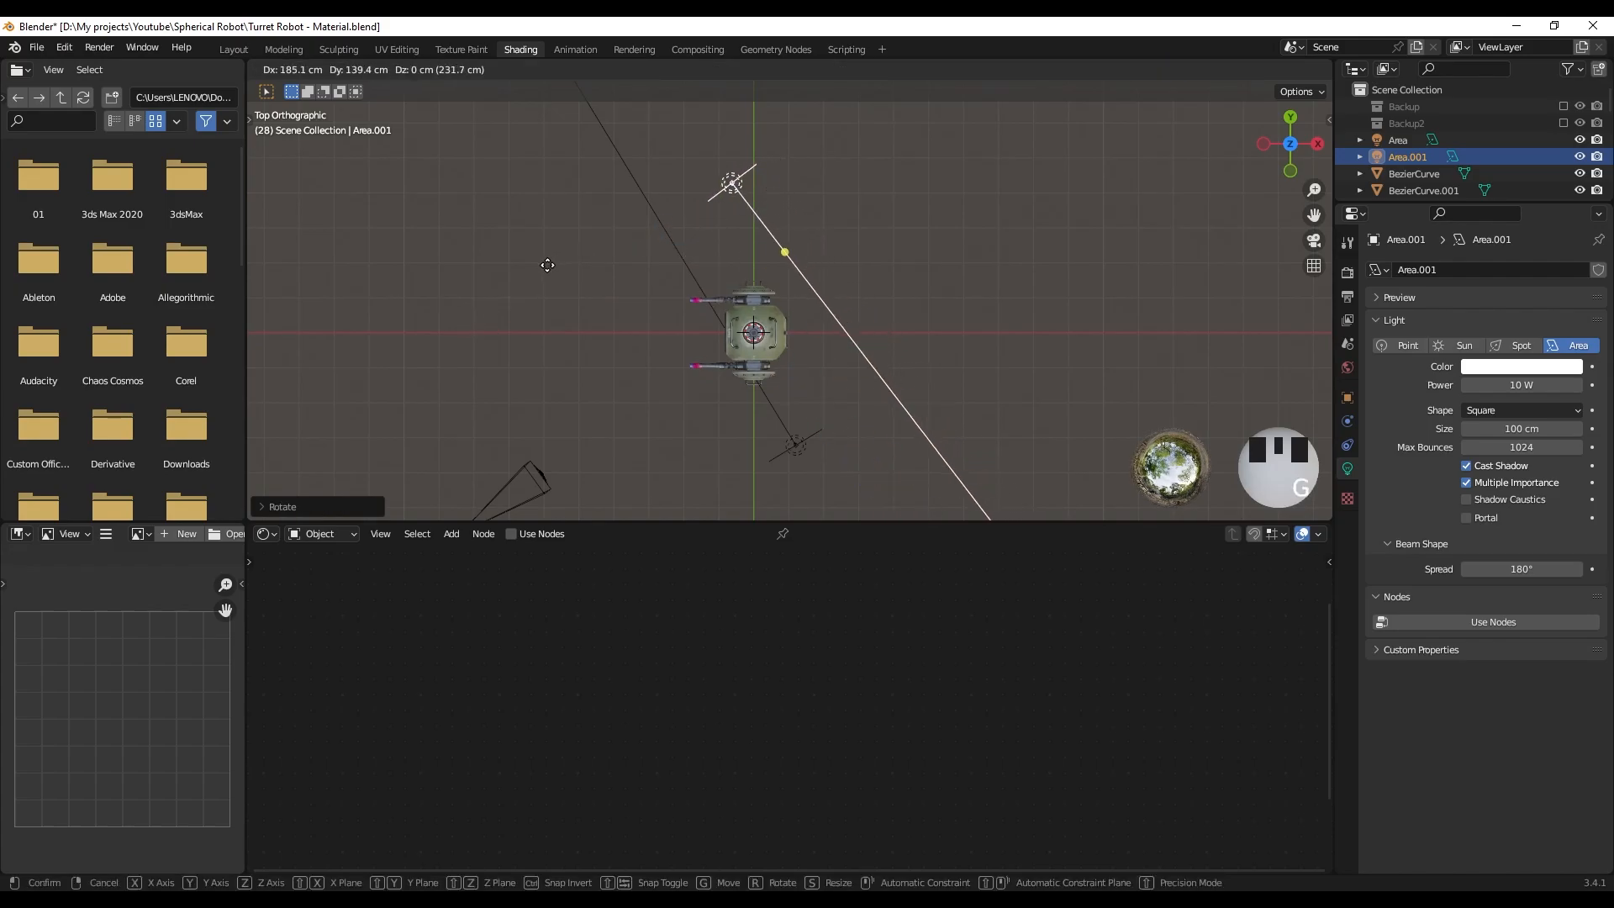
left_click(614, 277)
key("r")
left_click(715, 353)
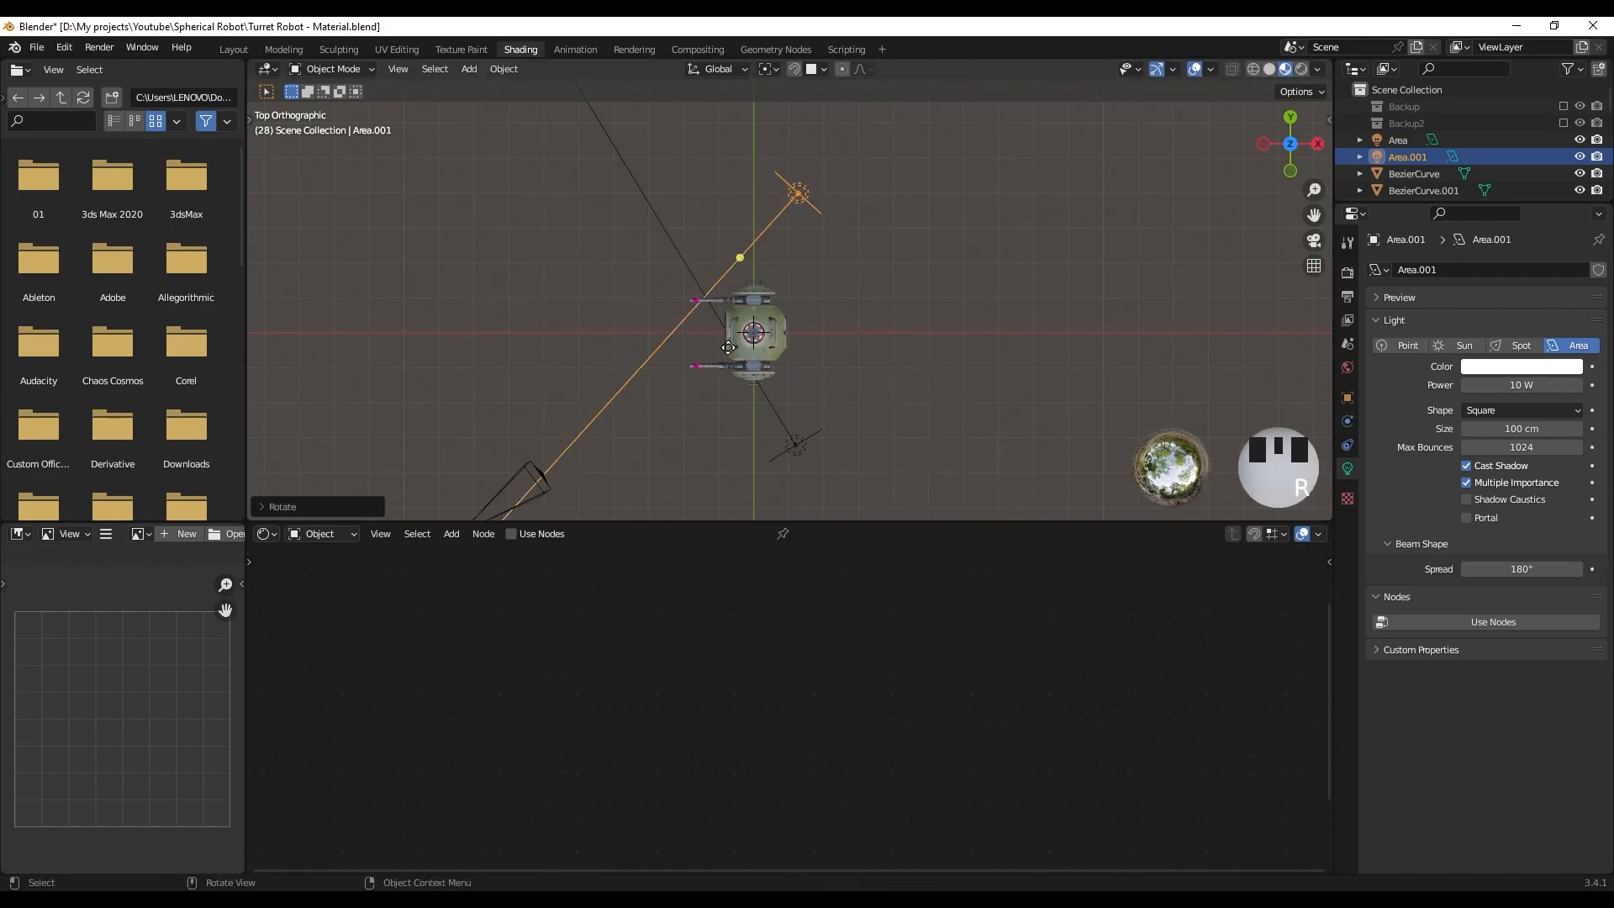
key("g")
left_click(735, 380)
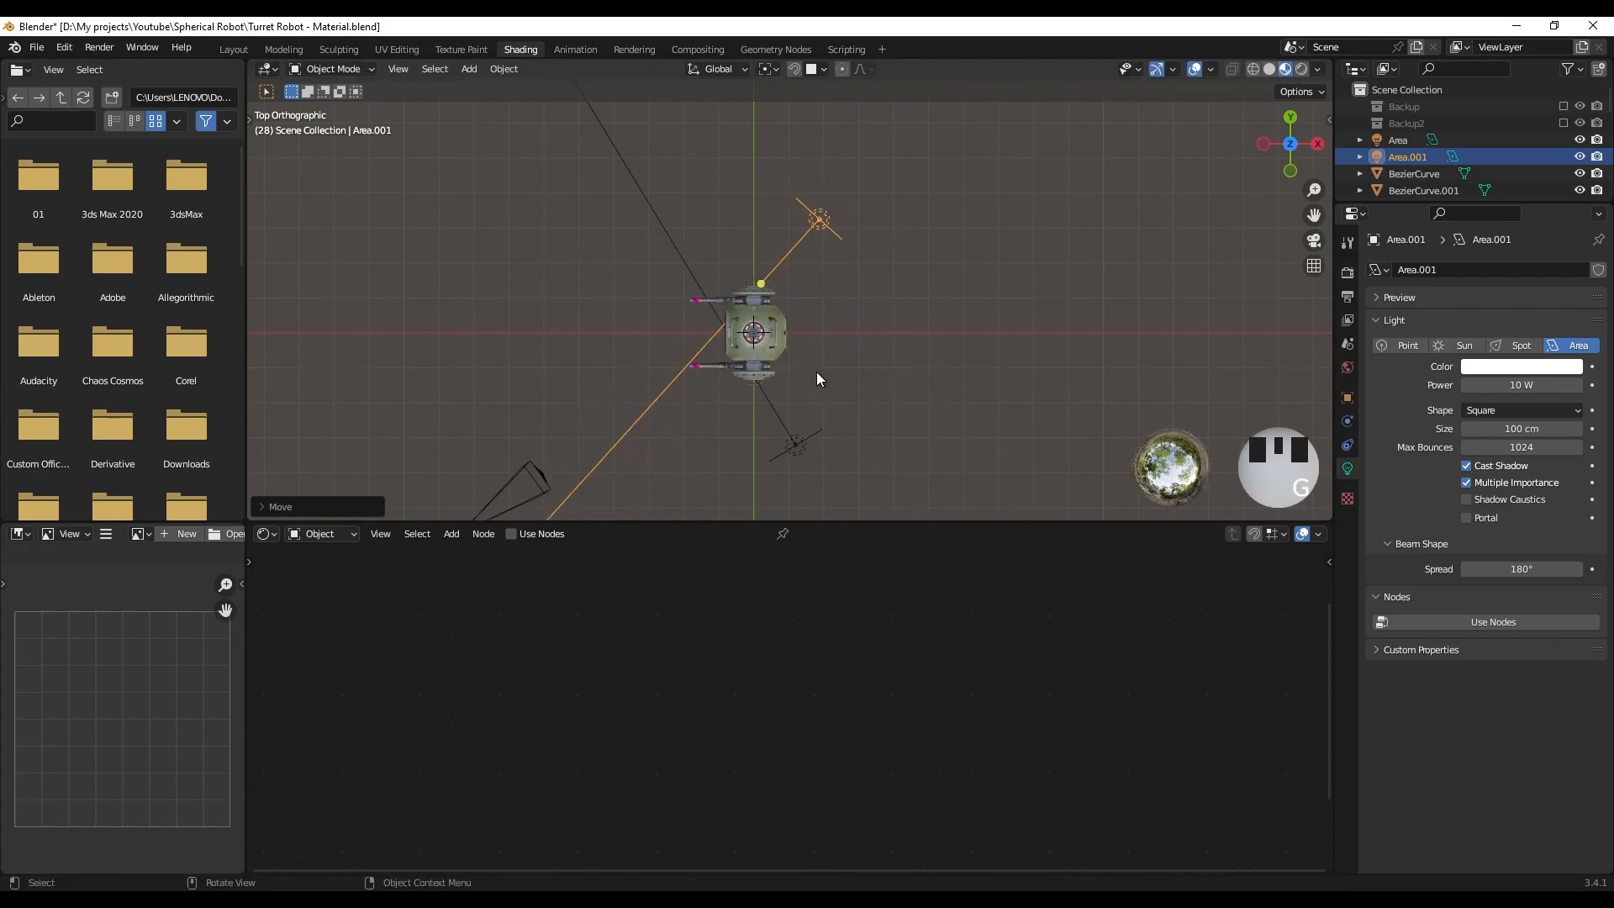
- Duplicate the first area light and place the copy in front of the robot's gun barrels
middle_click_drag(816, 372, 1000, 370)
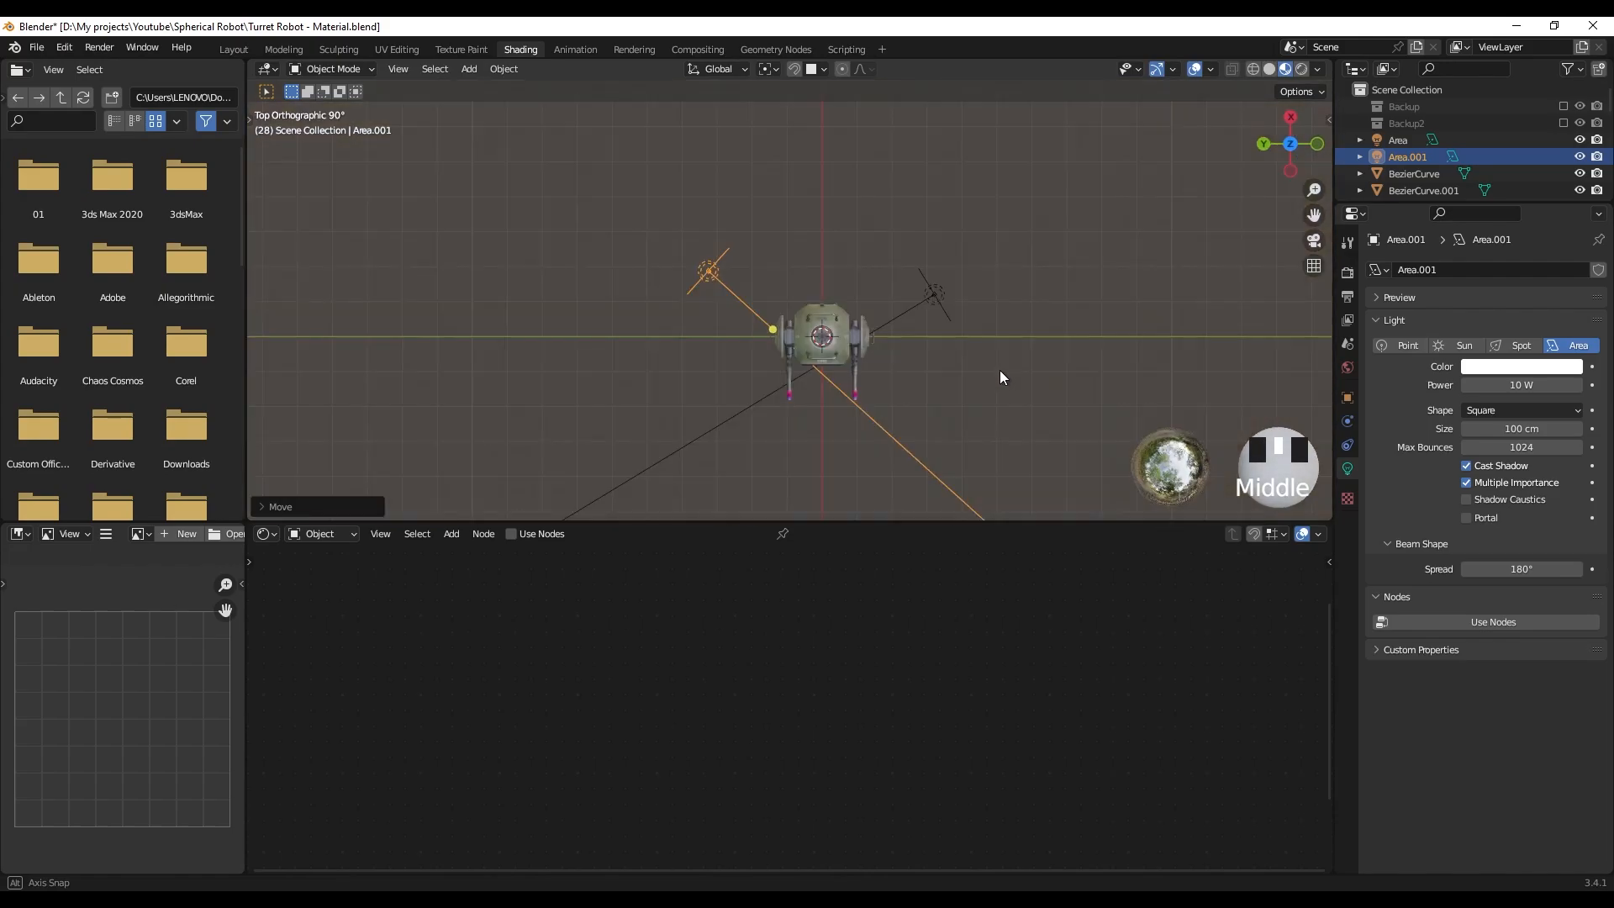
left_click(936, 296)
key("g")
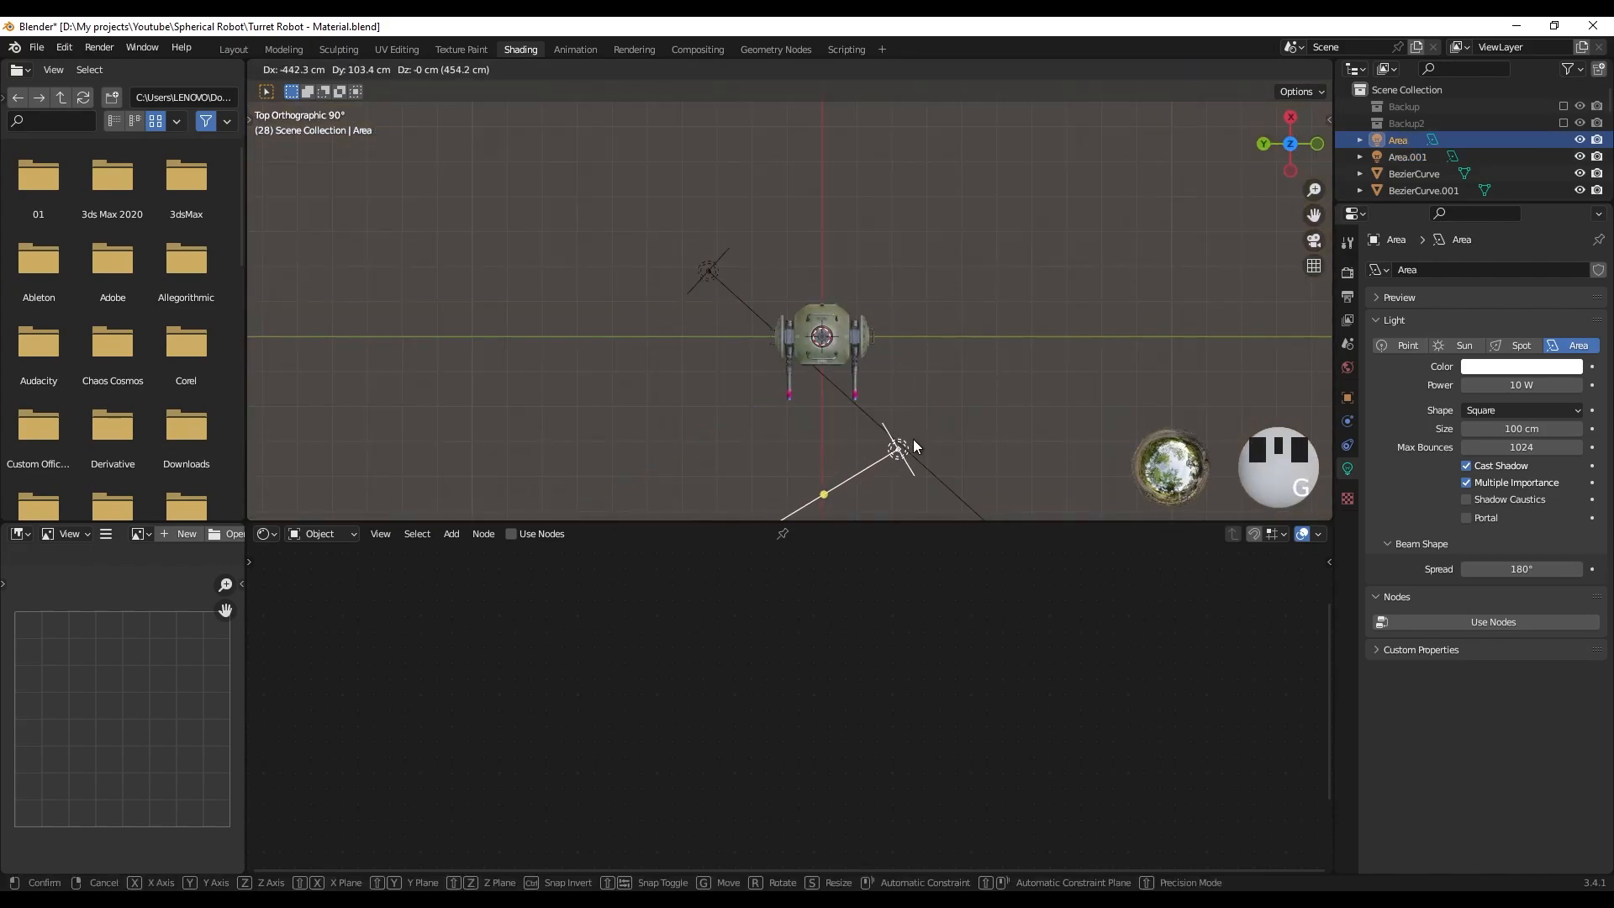
right_click(915, 438)
key("shift+d")
left_click(797, 149)
- Rotate the front area light from the bottom view so that it faces the robot
scroll(865, 110, "down", 2)
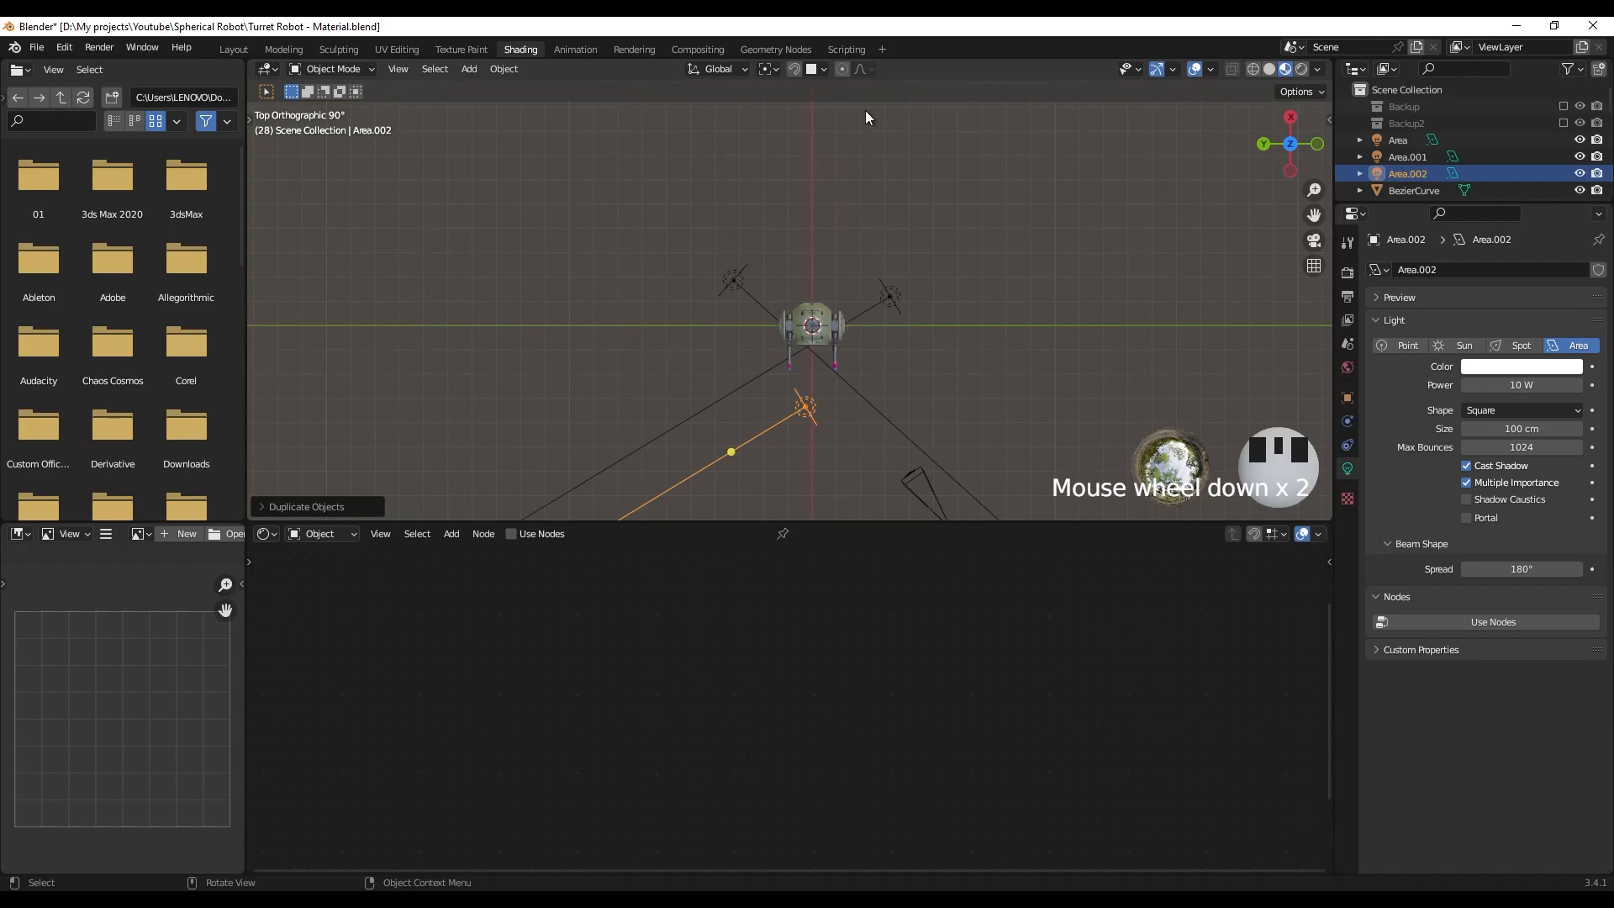
middle_click_drag(866, 116, 940, 340)
scroll(787, 142, "up", 5)
key("r")
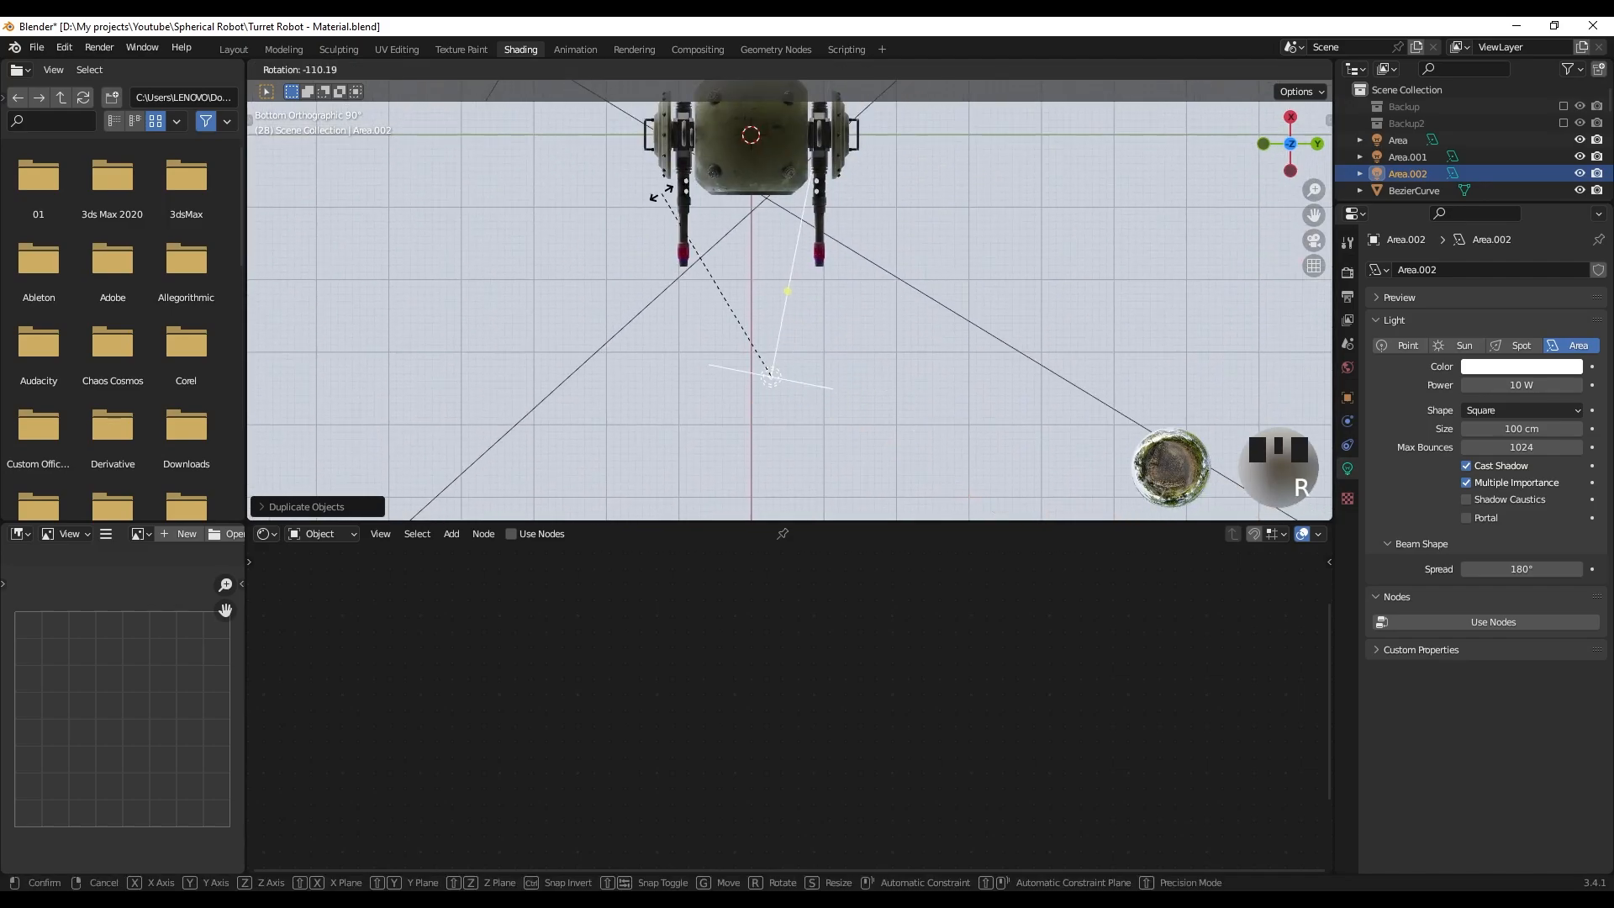
left_click(623, 225)
- Raise the front area light above the robot's height and tilt it to shine diagonally down on the body
scroll(668, 230, "down", 5)
middle_click_drag(667, 230, 785, 286)
scroll(838, 269, "up", 2)
key("r")
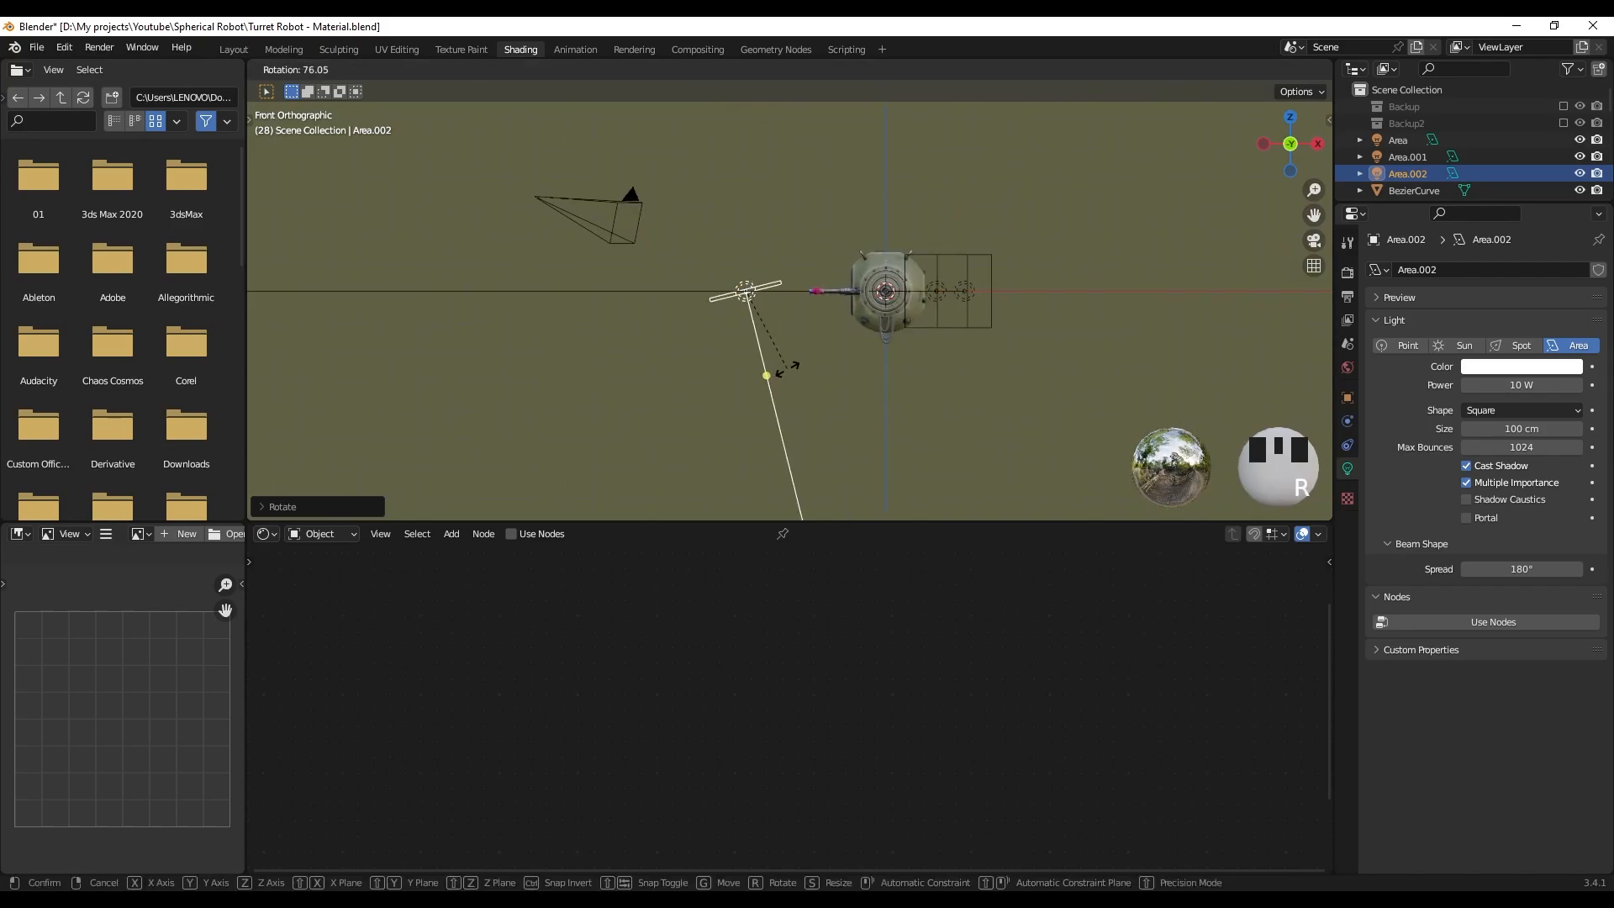
left_click(950, 303)
key("g")
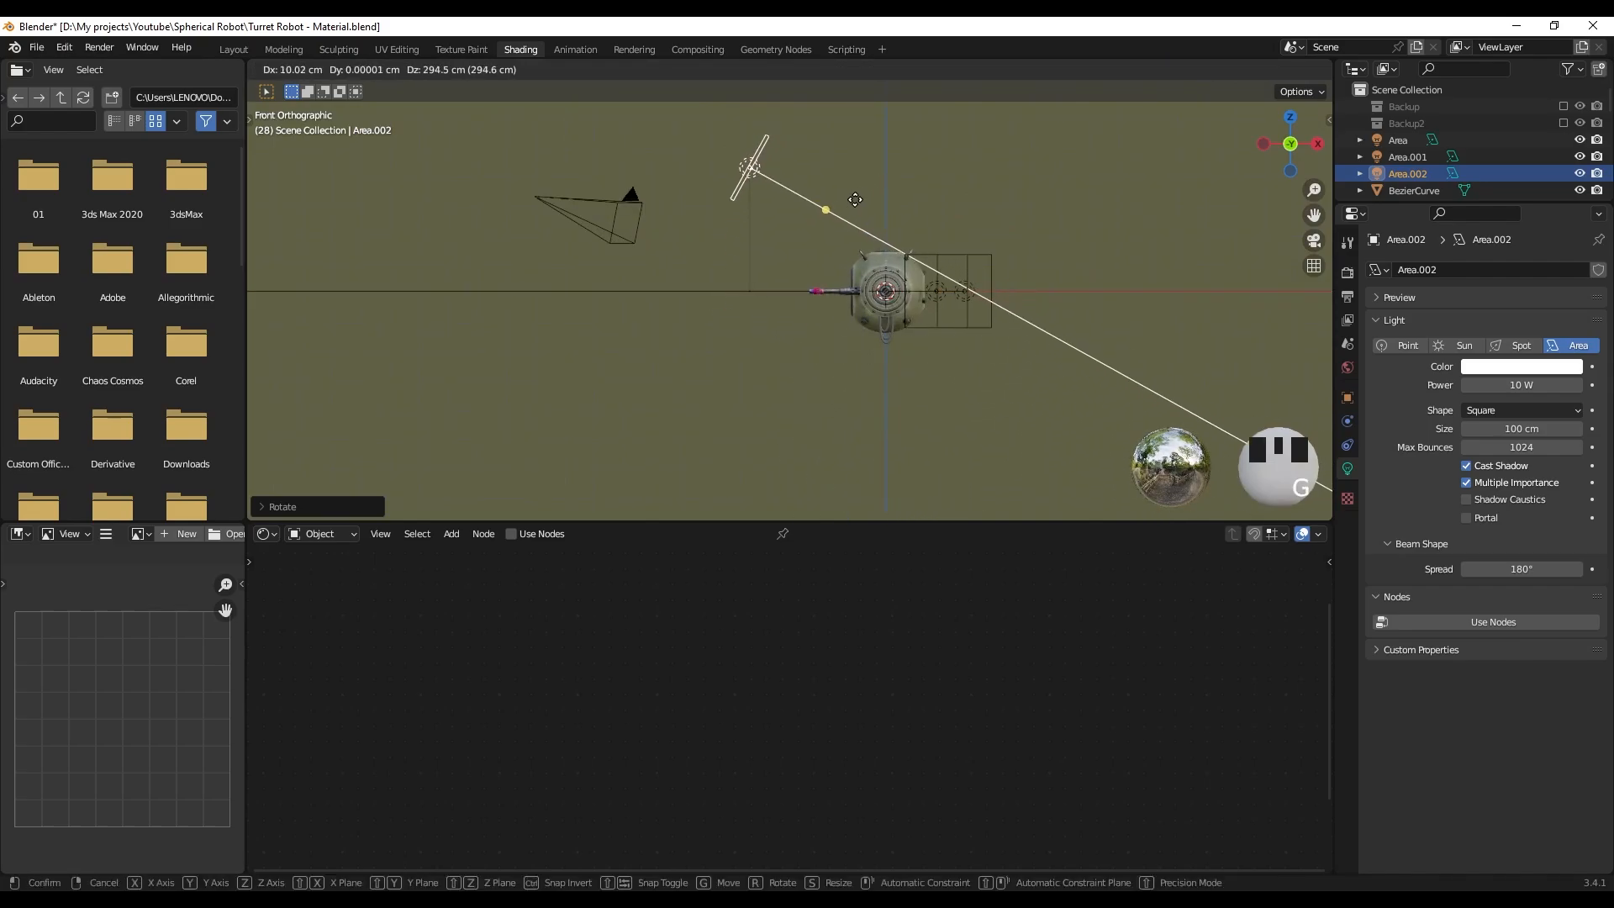
left_click(952, 179)
key("r")
left_click(946, 210)
- Enlarge the raised front area light and check the light setup through the camera
middle_click_drag(946, 210, 856, 287)
scroll(799, 262, "up", 2)
key("s")
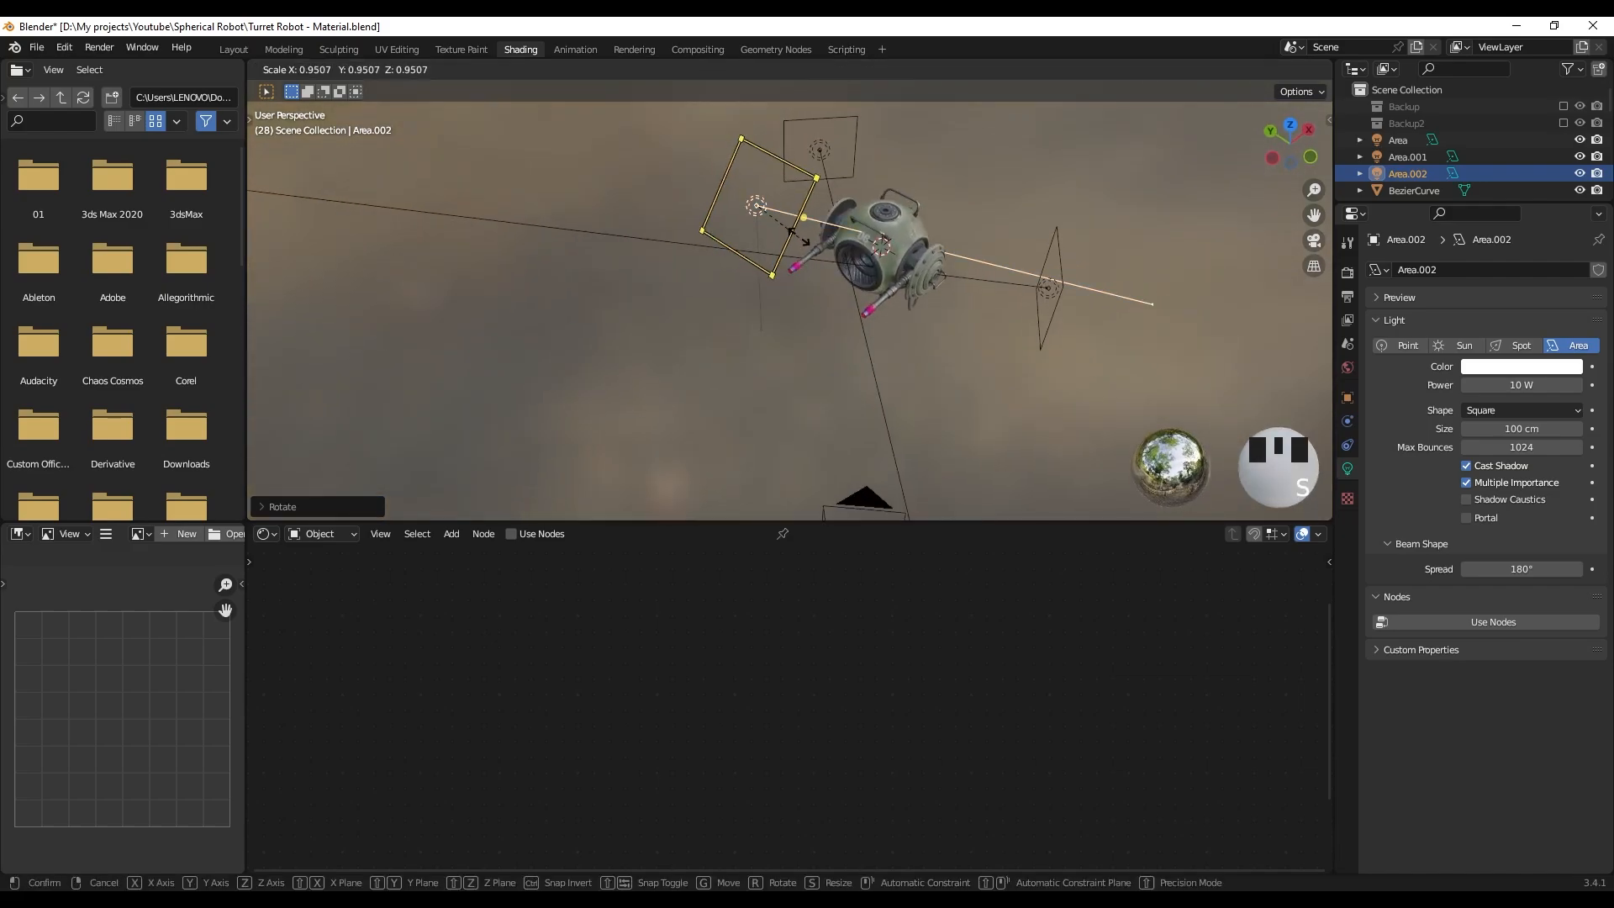
left_click(822, 235)
middle_click_drag(822, 235, 840, 250)
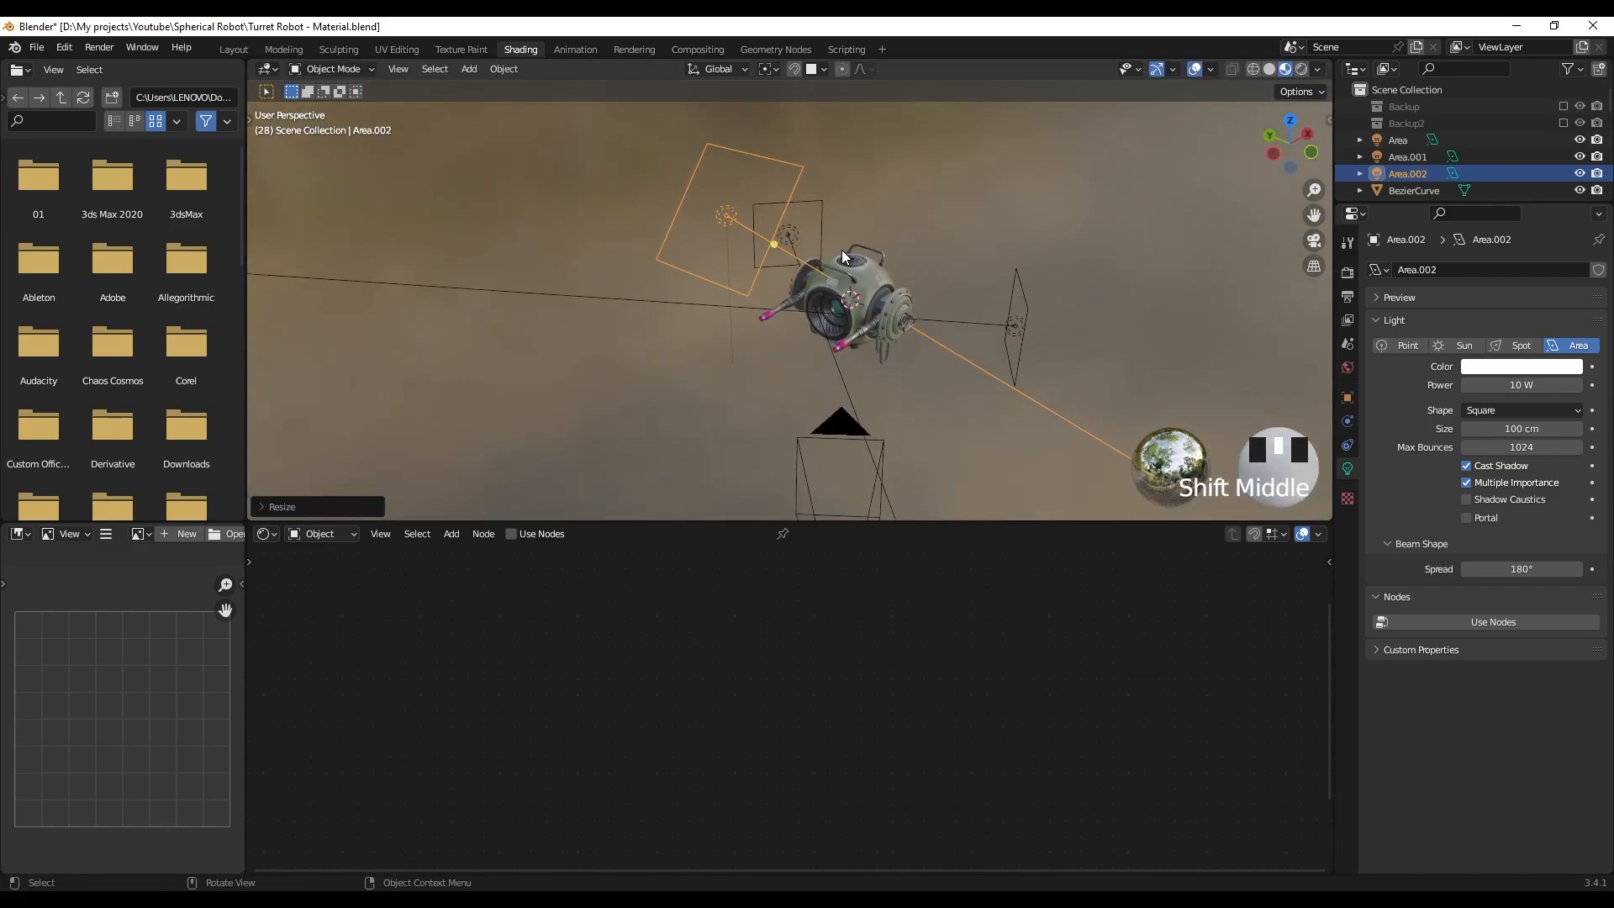
key("KP_0")
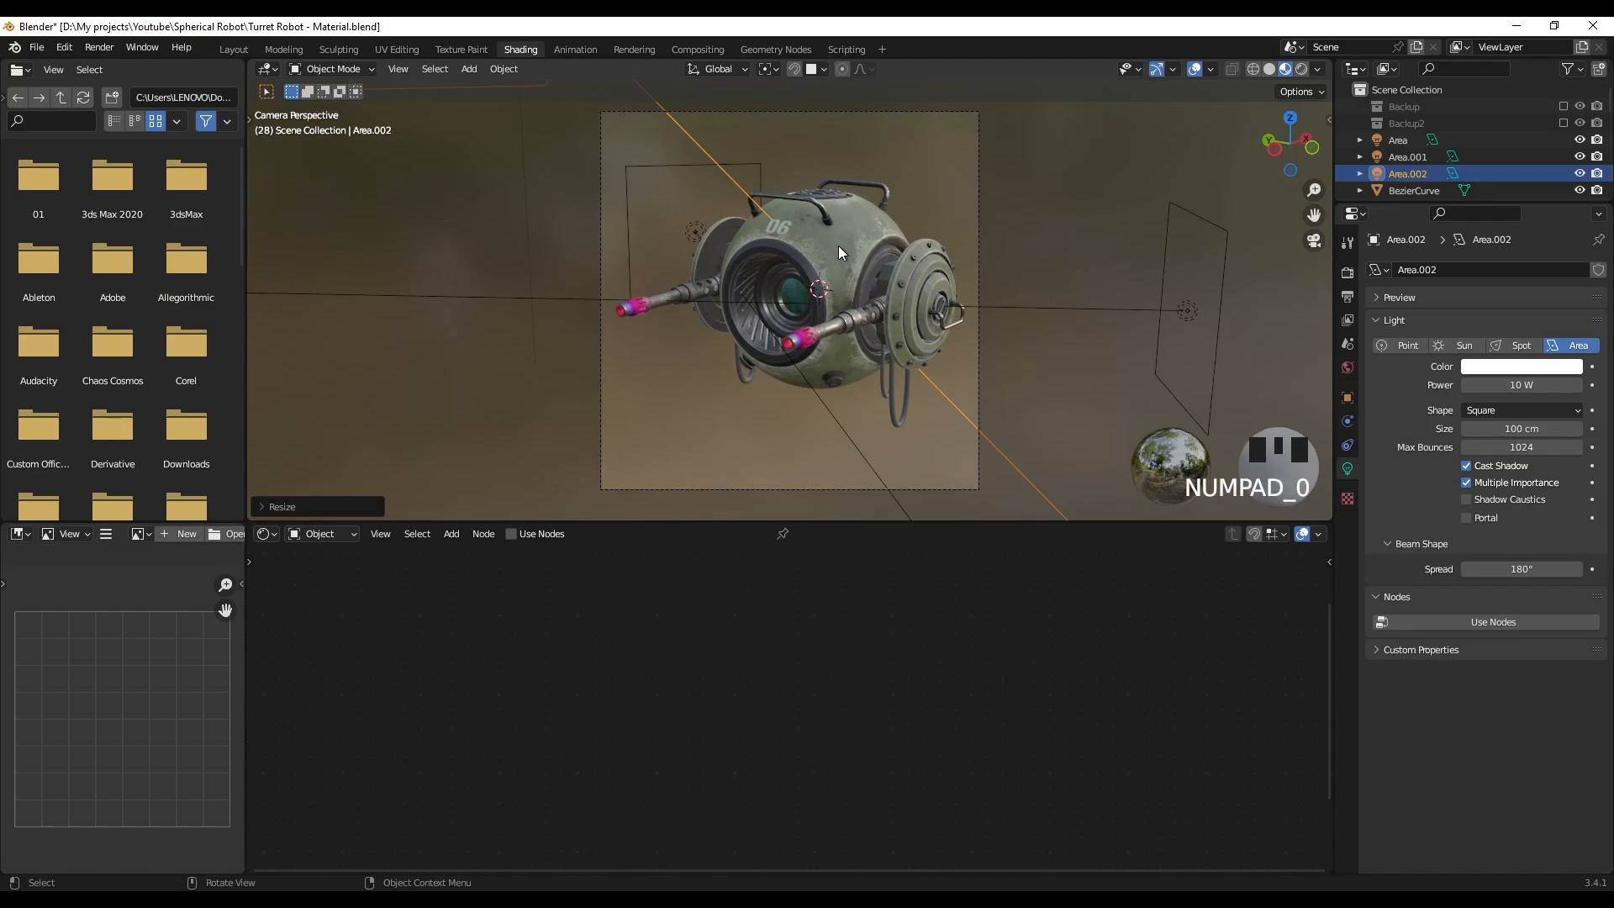
- Set the Cycles viewport Max Samples to 50 and enable viewport denoising
left_click(1347, 274)
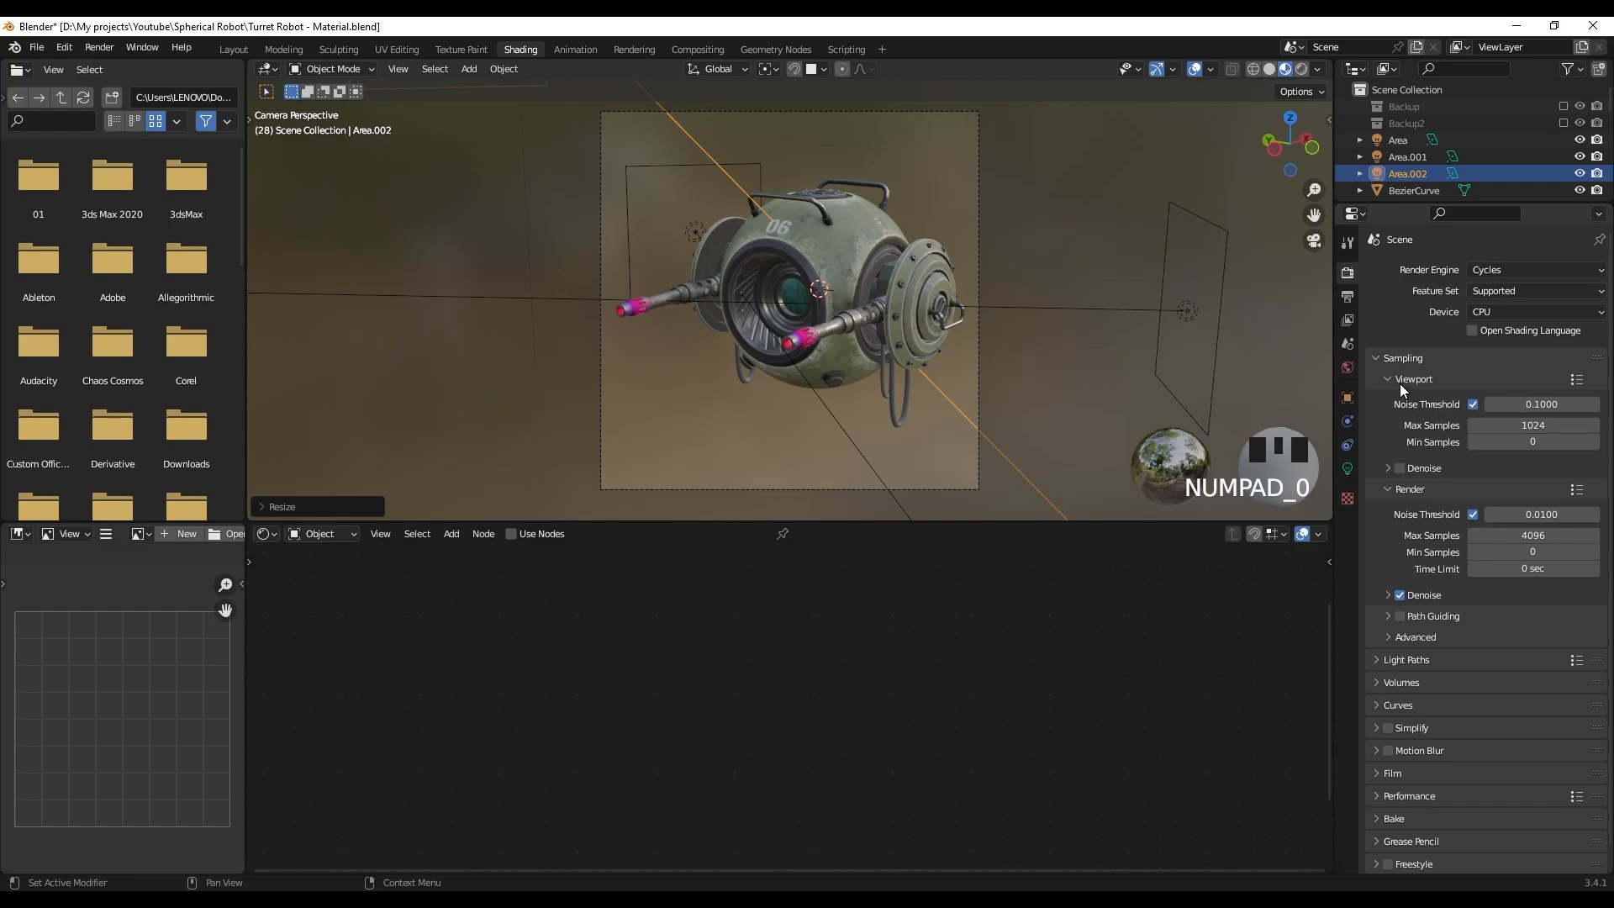
type("50")
key("Return")
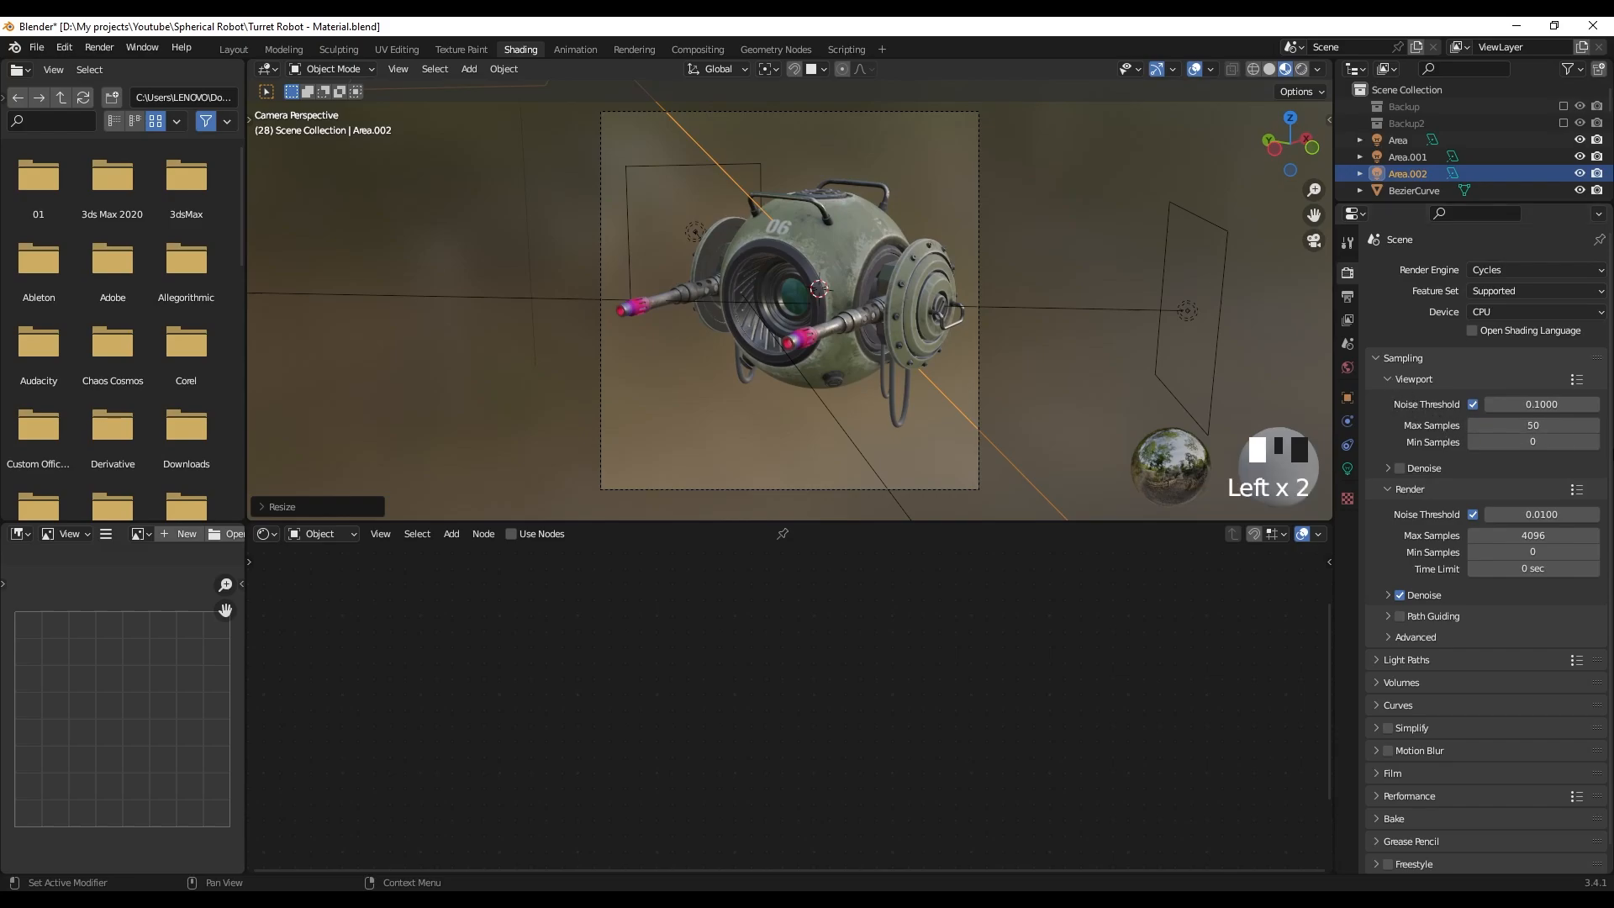
left_click(1401, 469)
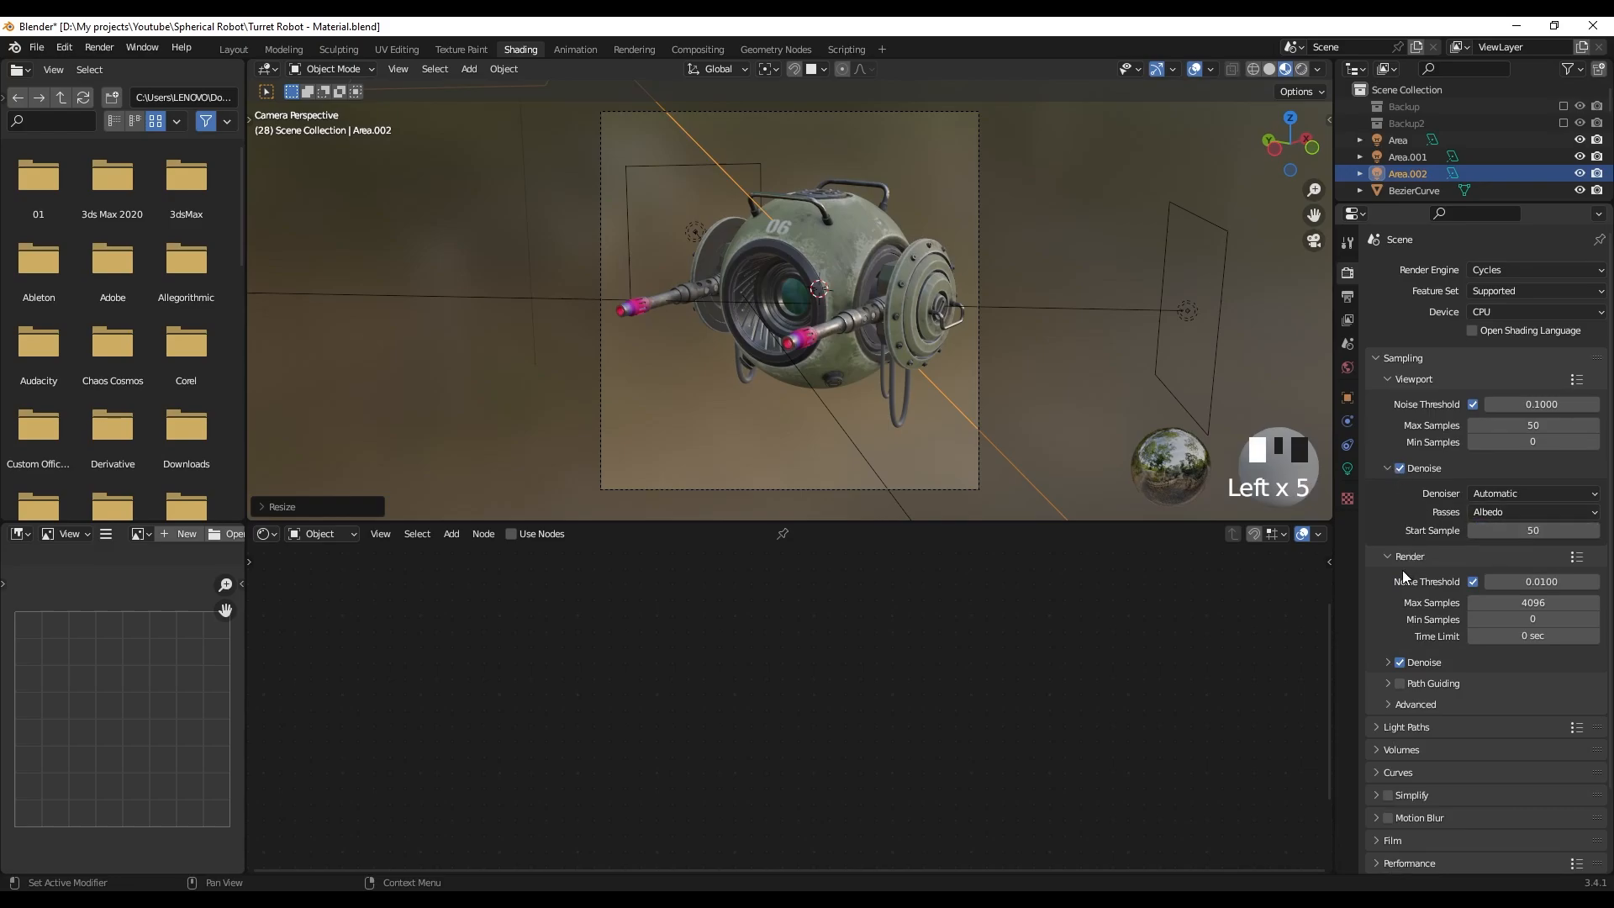
- Set the Max Samples for the final render to 300
left_click(1531, 603)
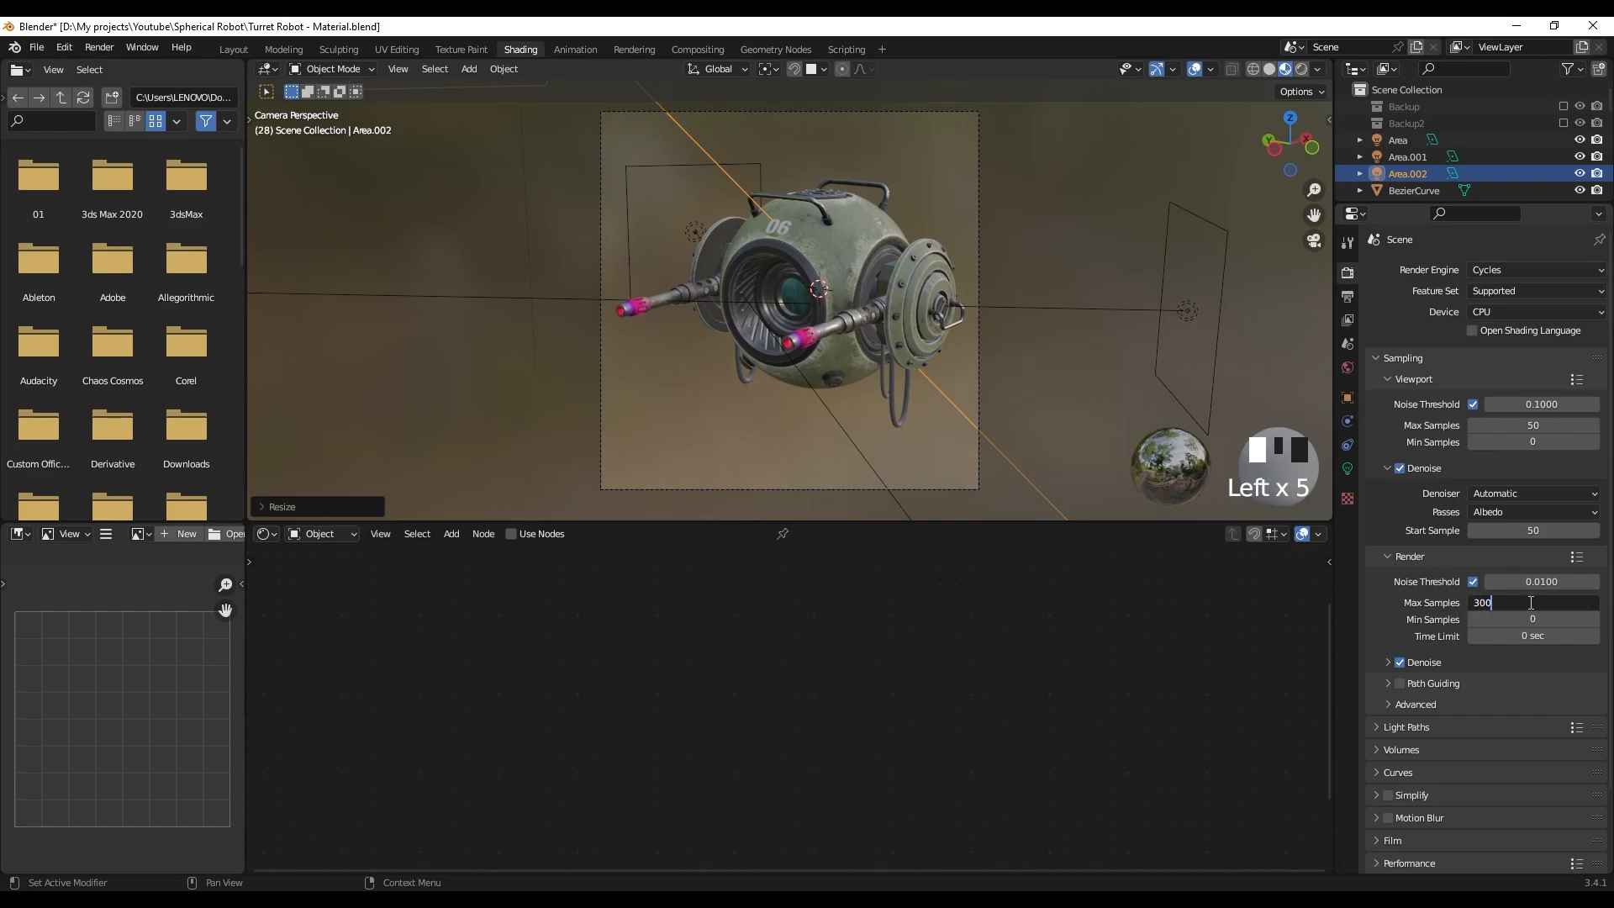
type("300")
key("Return")
- Turn off denoising for the final render and enable the Denoising Data pass for the view layer
scroll(1397, 561, "down", 1)
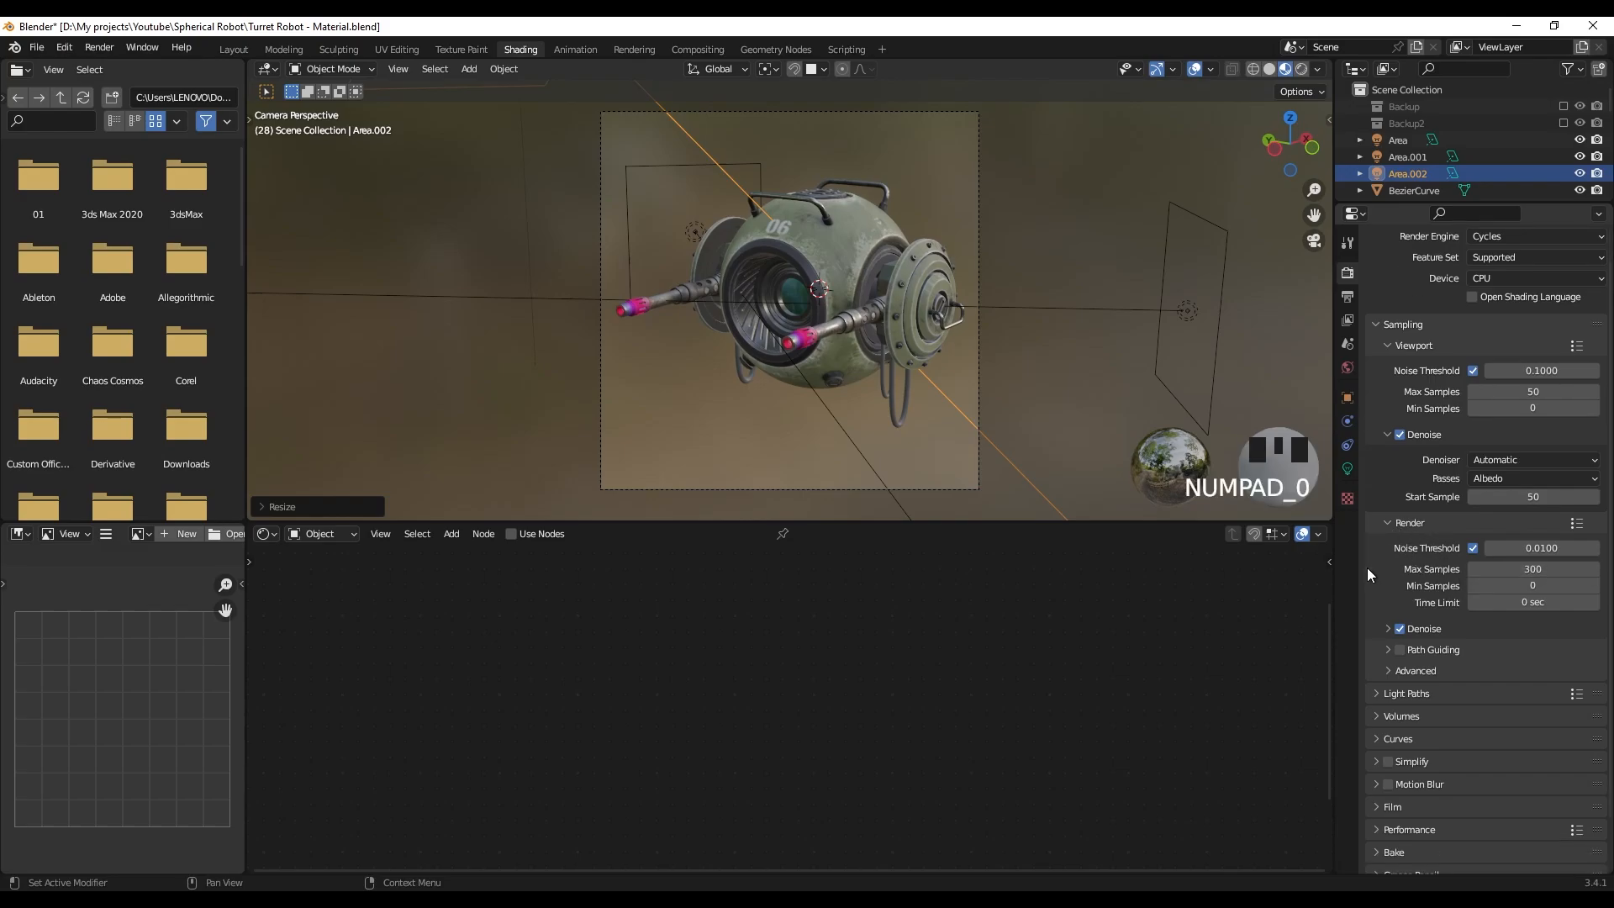
left_click(1399, 628)
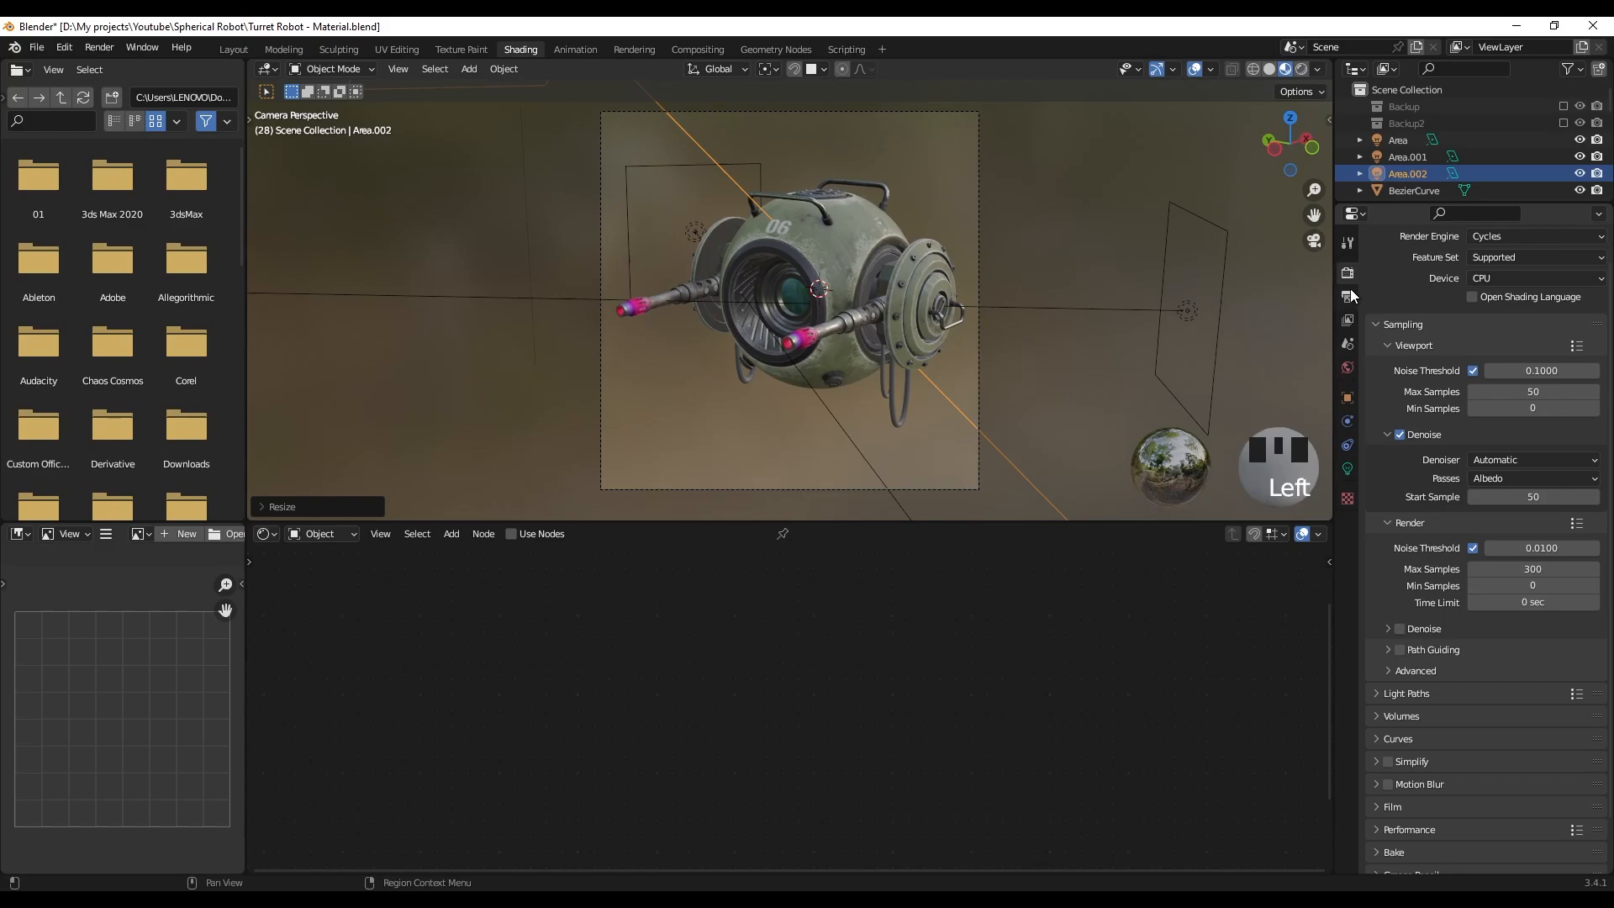
left_click(1349, 320)
left_click(1472, 468)
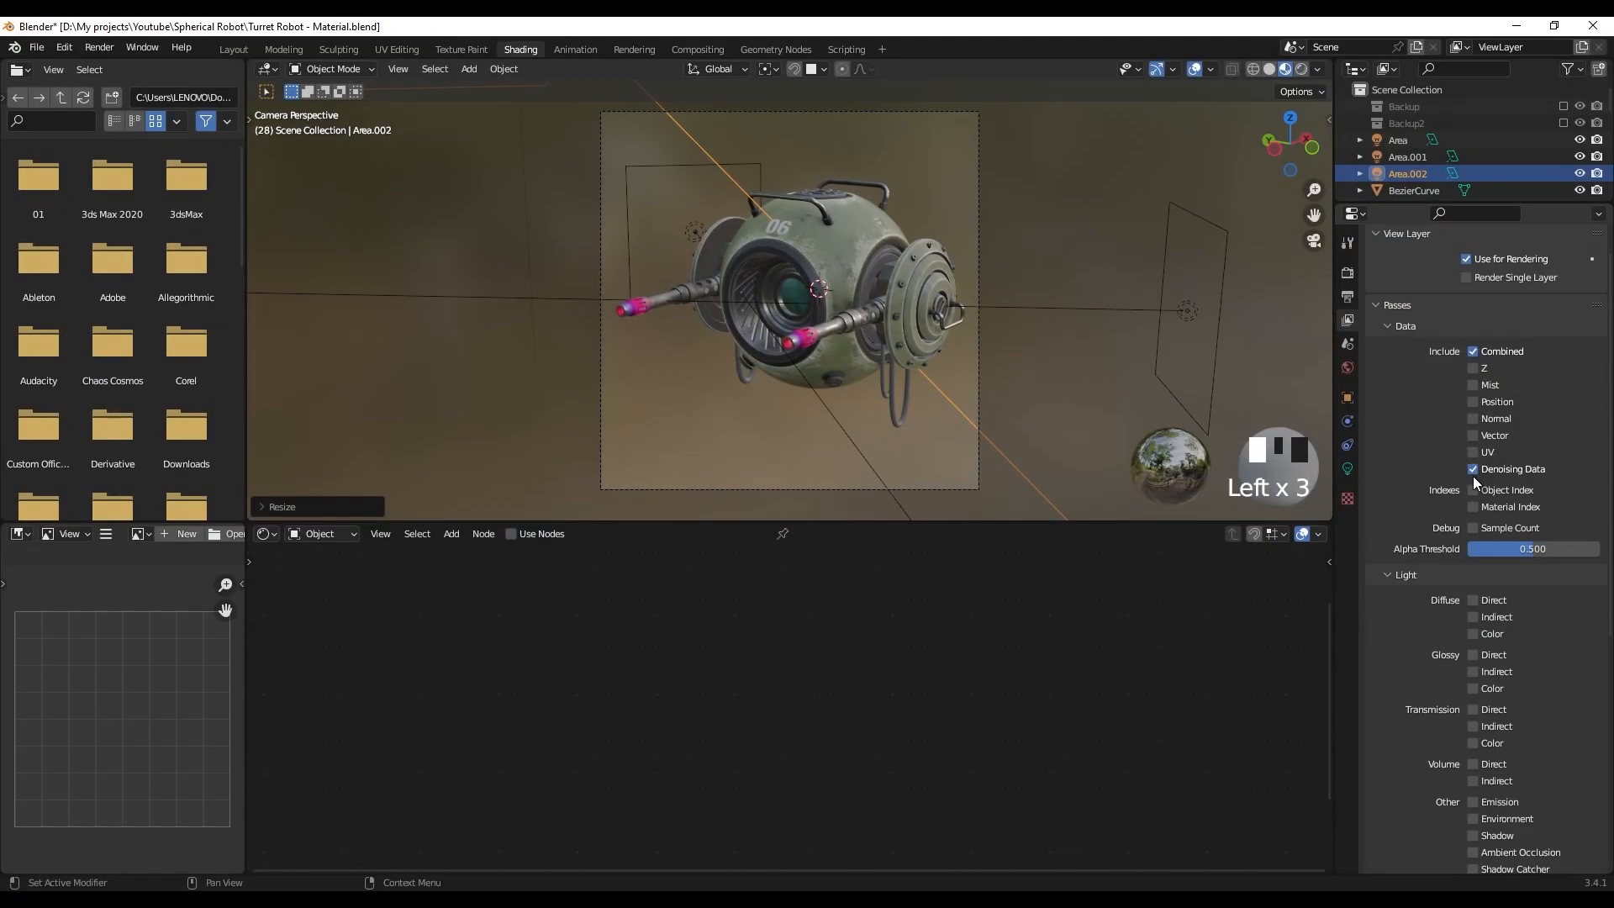
- Enable the Transparent option in the Film settings of the Cycles render properties
left_click(1342, 246)
left_click(1345, 274)
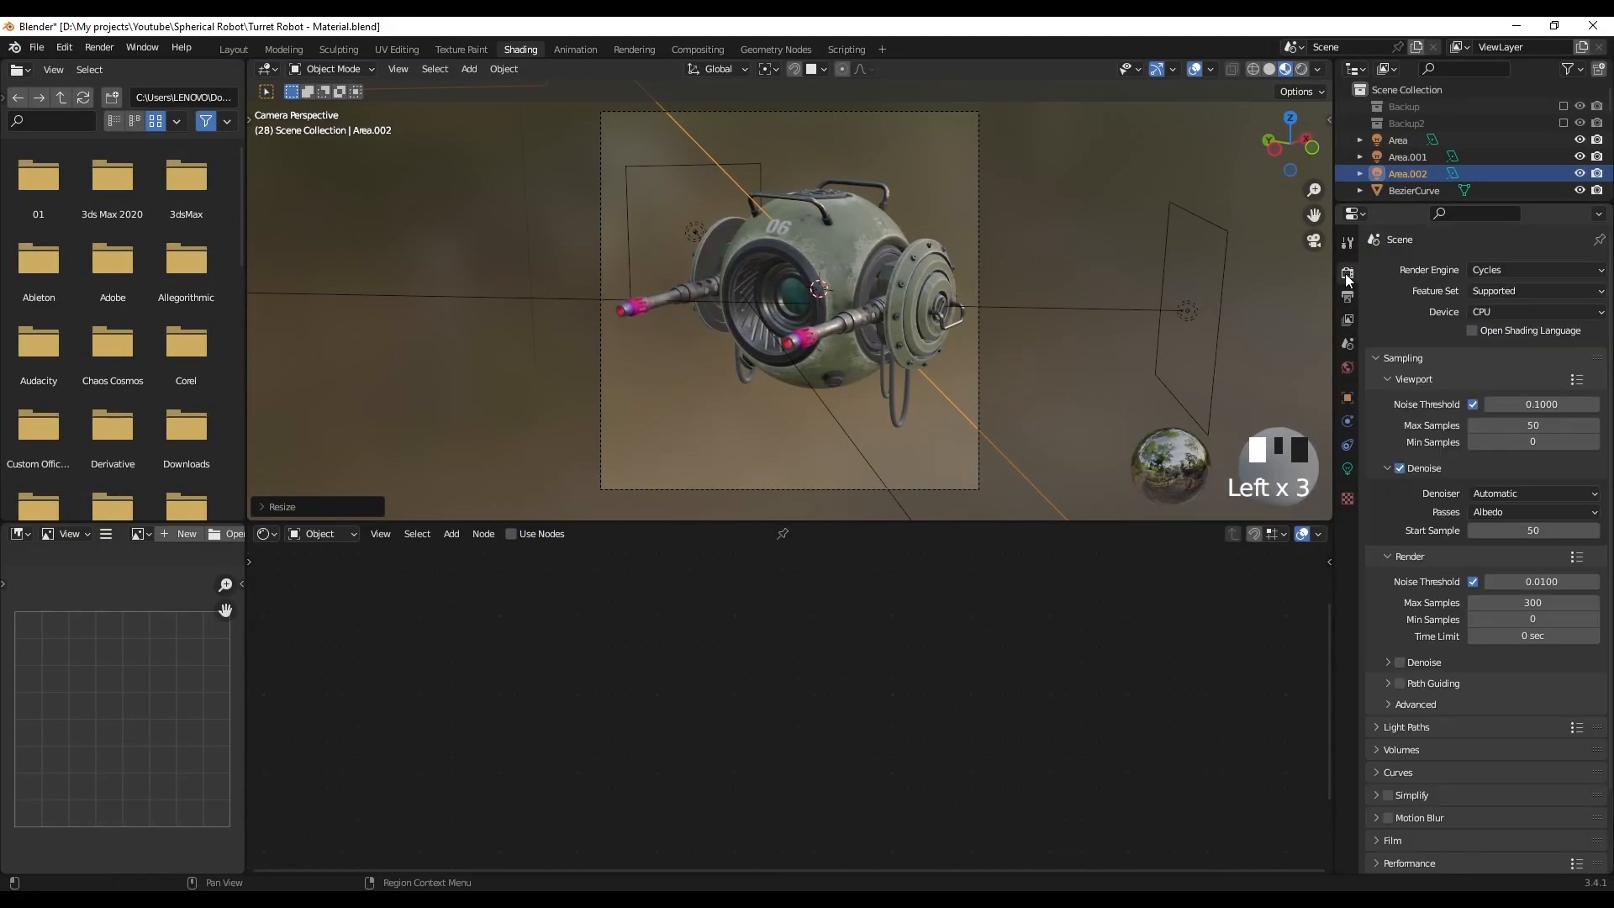
scroll(1445, 538, "down", 3)
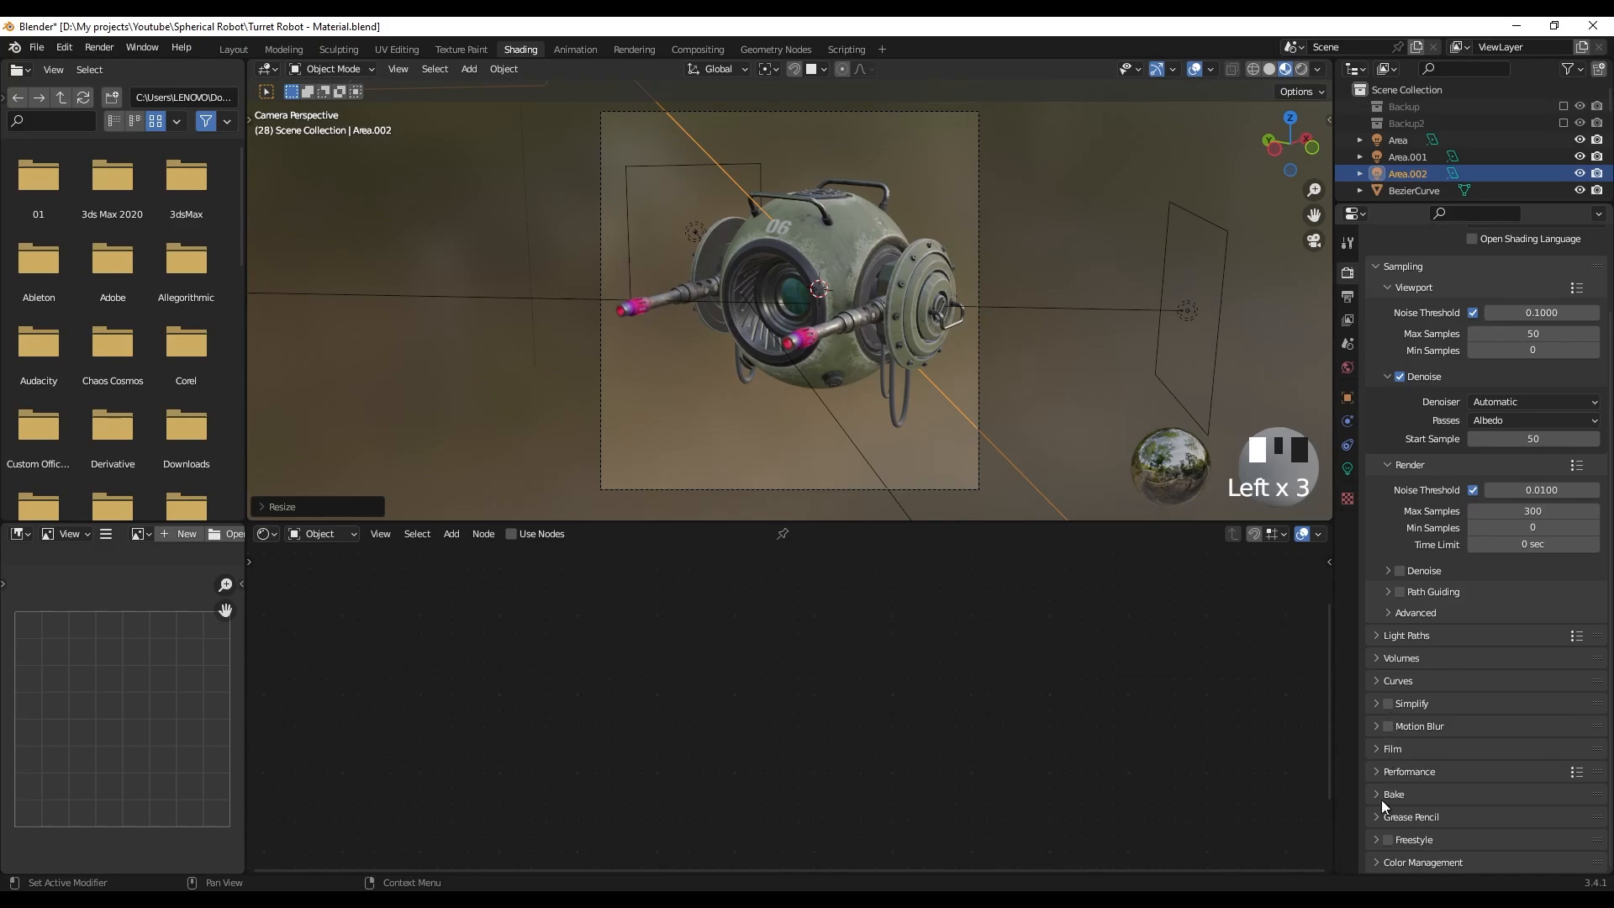
left_click(1389, 748)
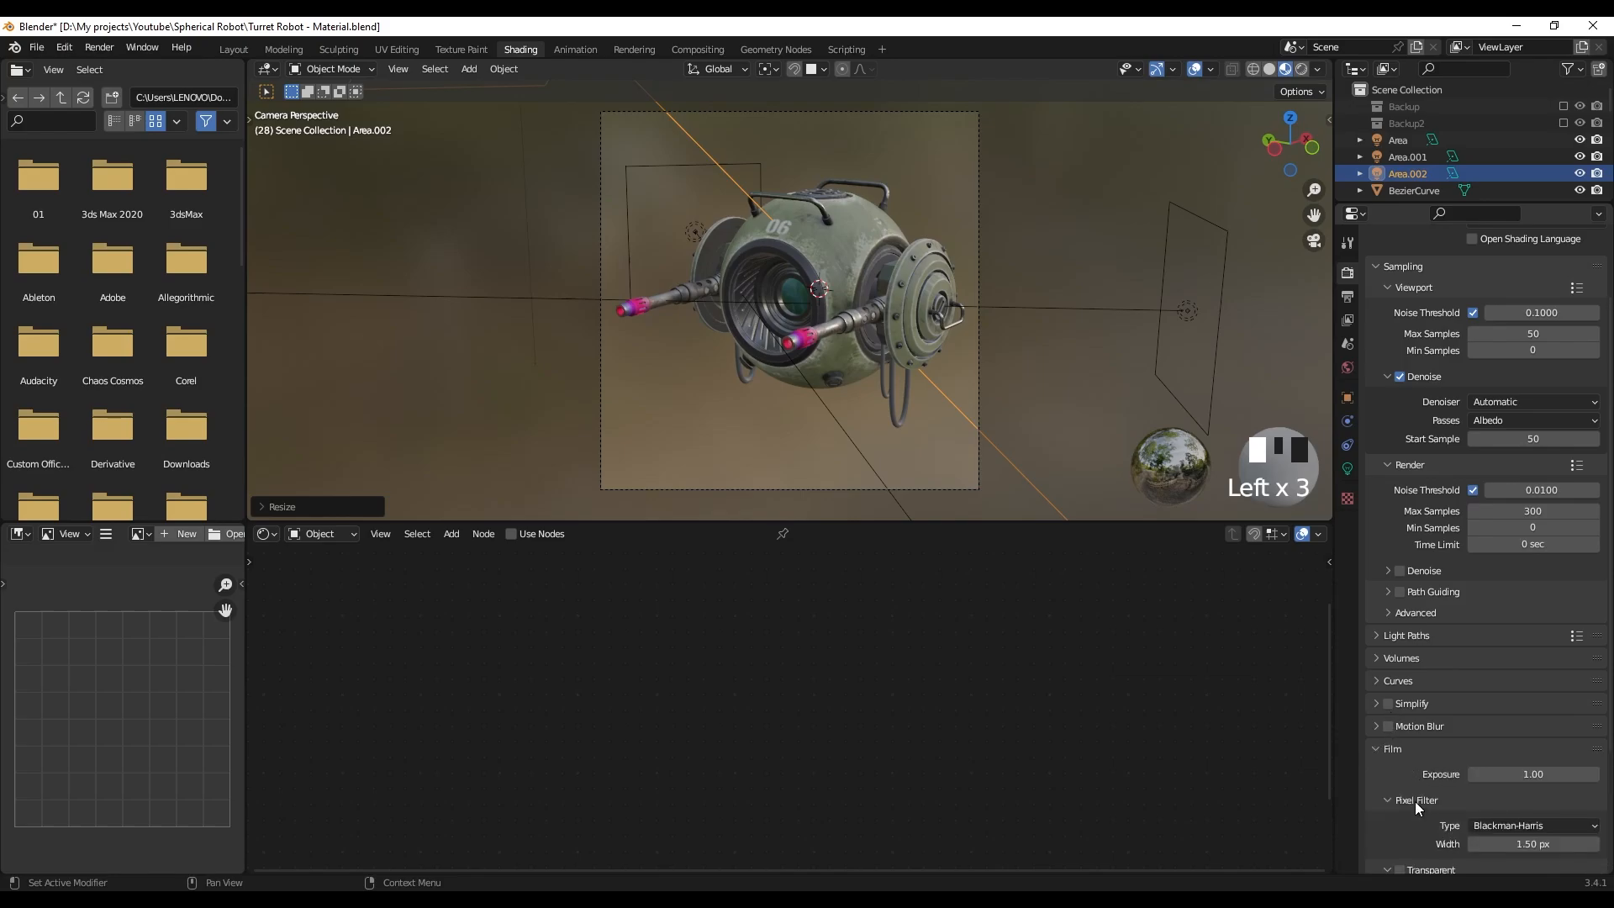
scroll(1421, 773, "down", 4)
left_click(1401, 738)
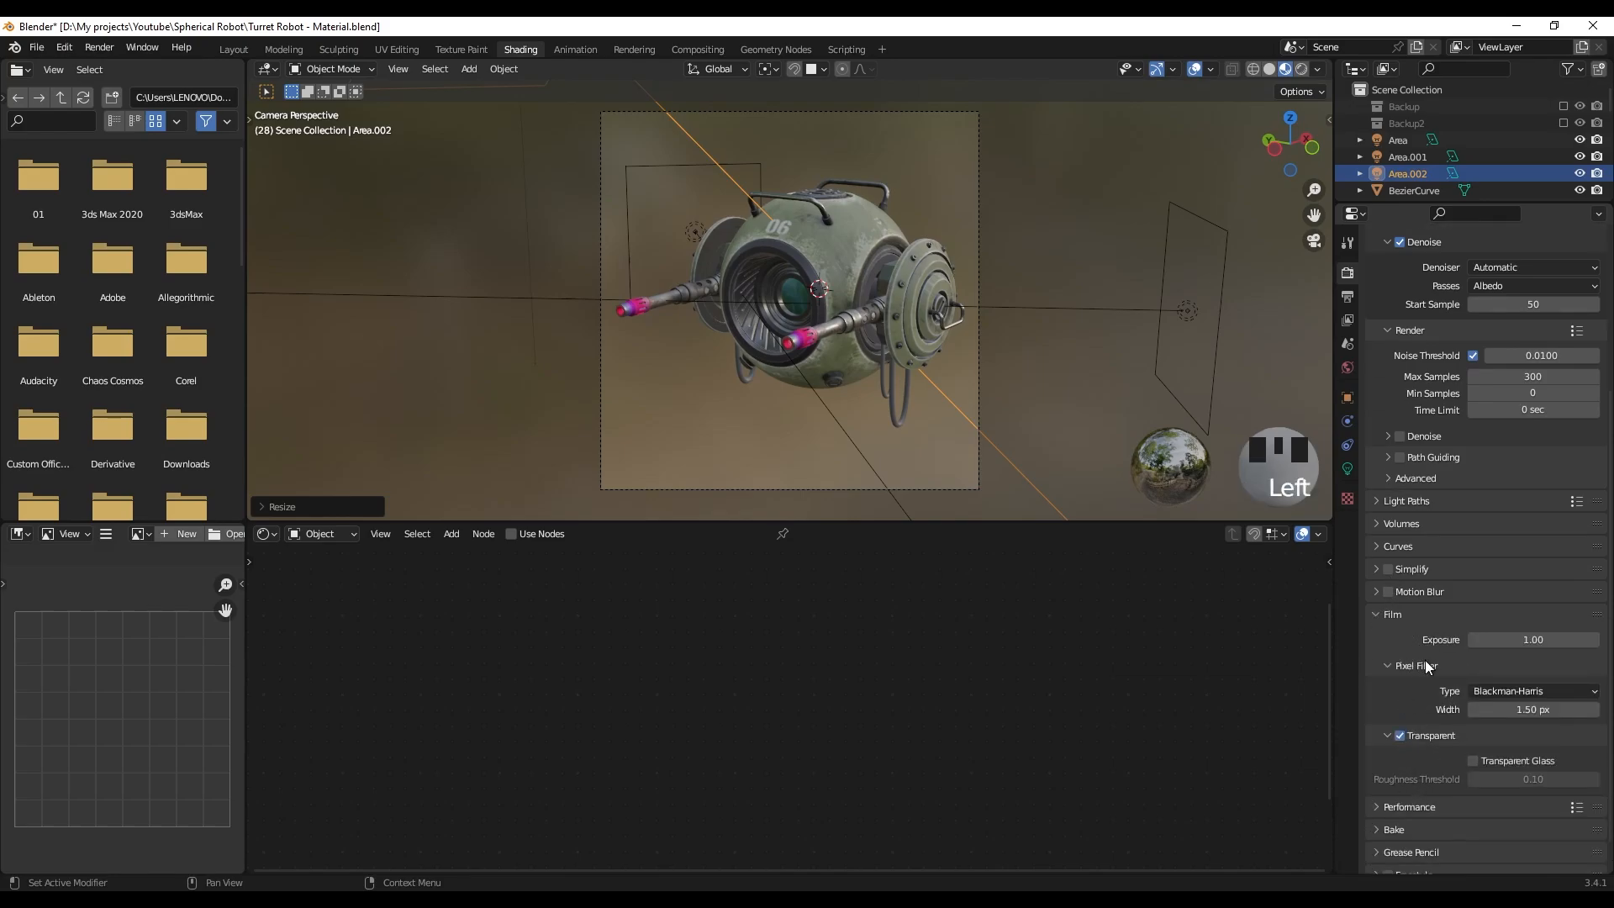
- Set the Color Management Look to Medium High Contrast and save the file
scroll(1424, 659, "down", 1)
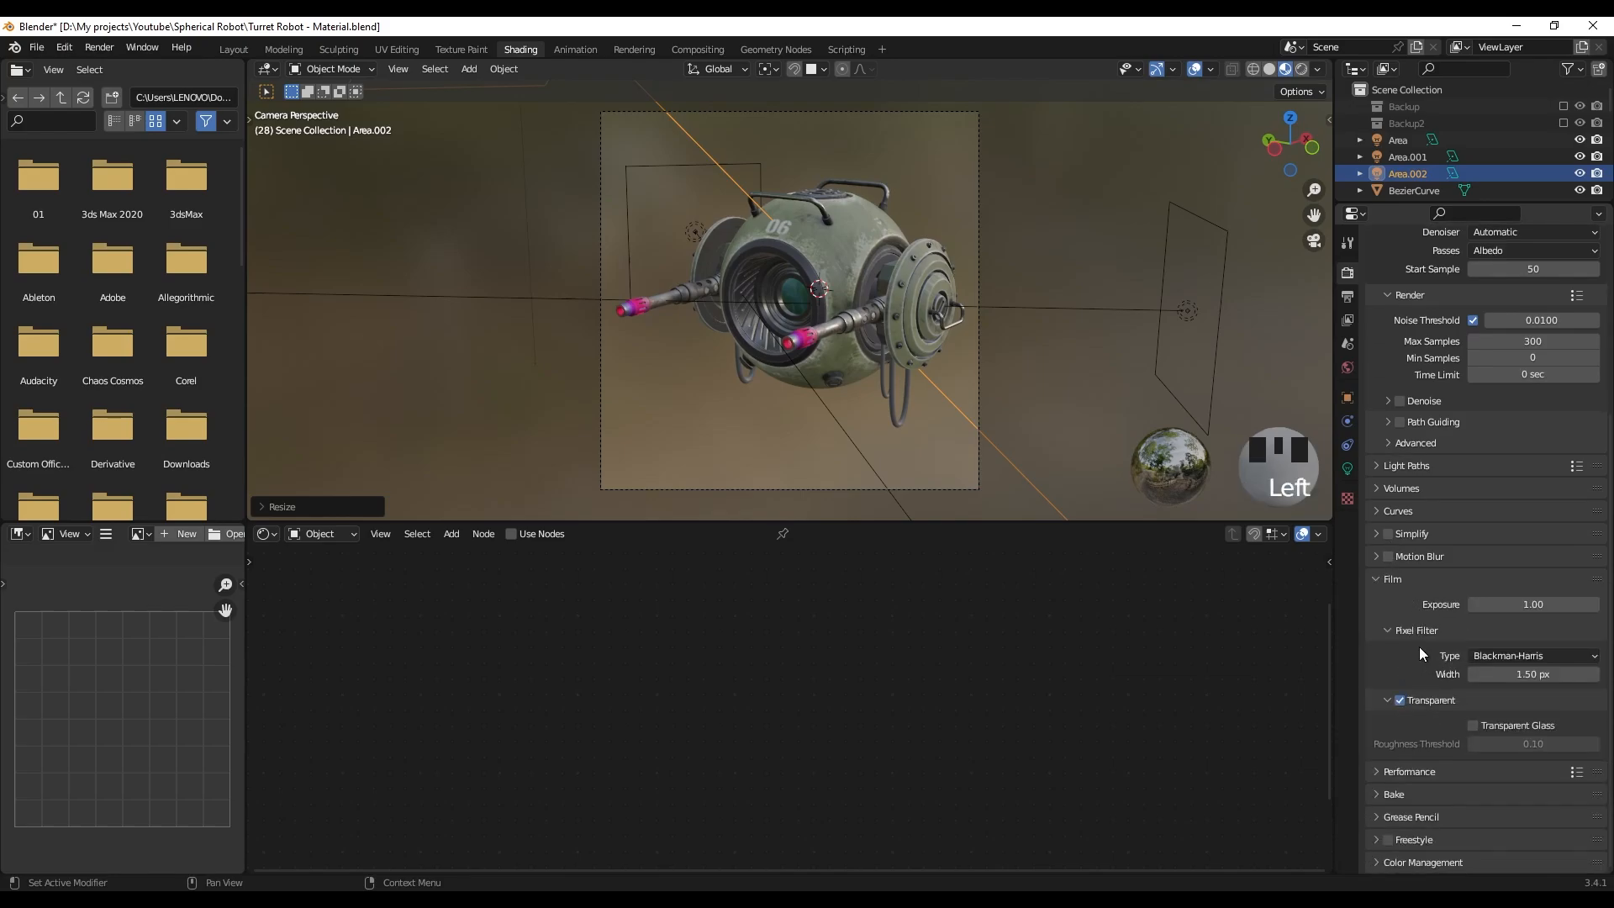
left_click(1402, 865)
scroll(1460, 769, "down", 5)
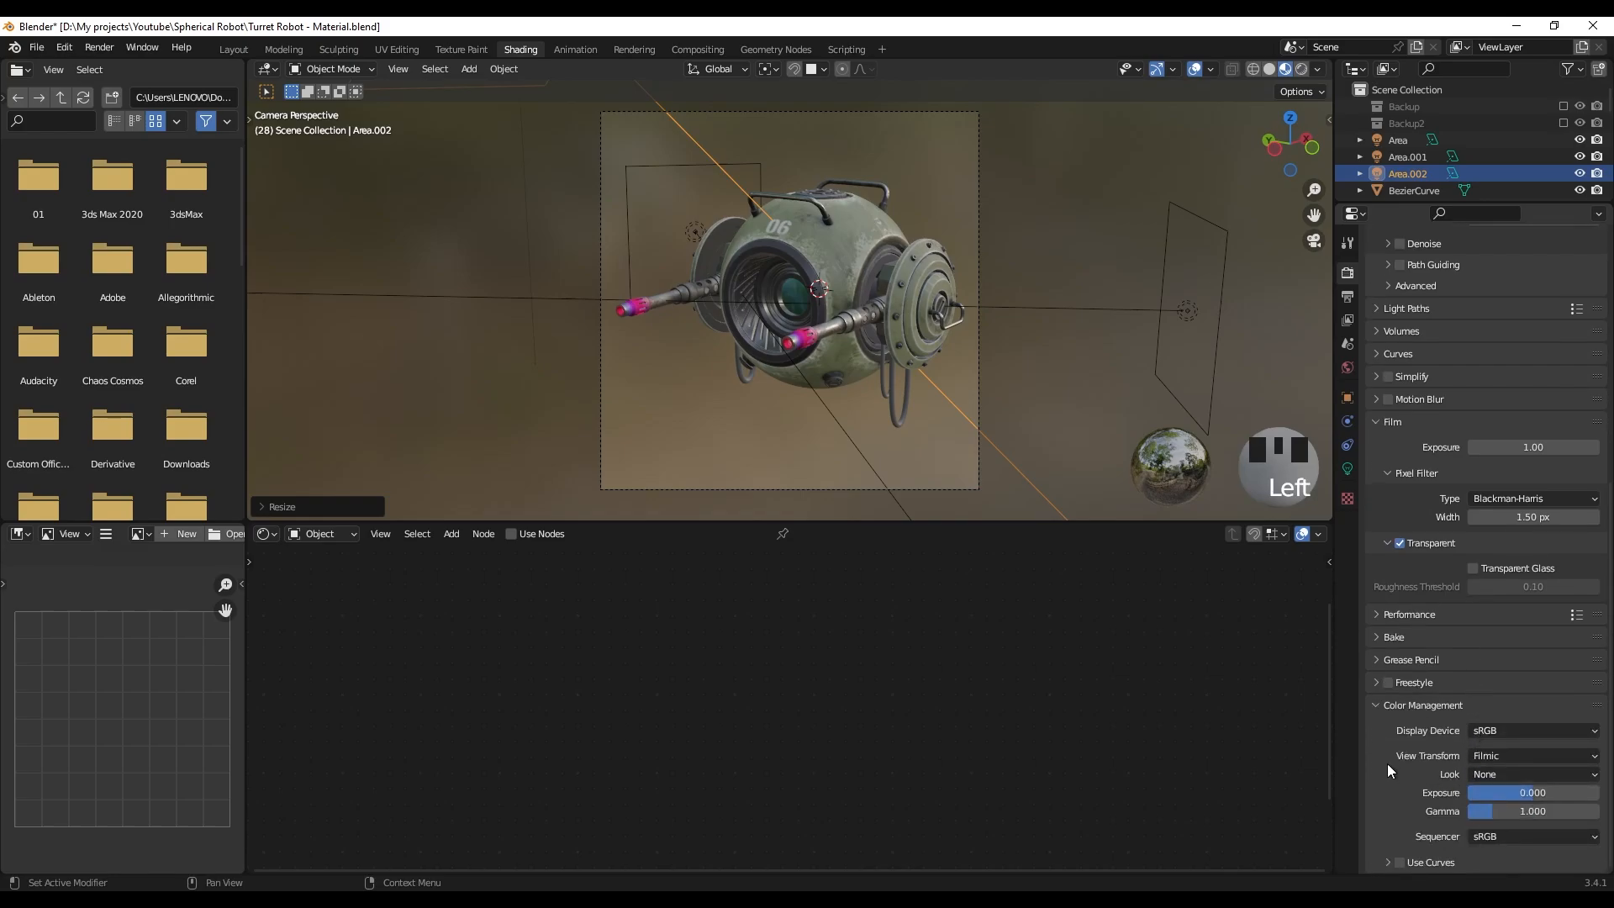
left_click(1491, 772)
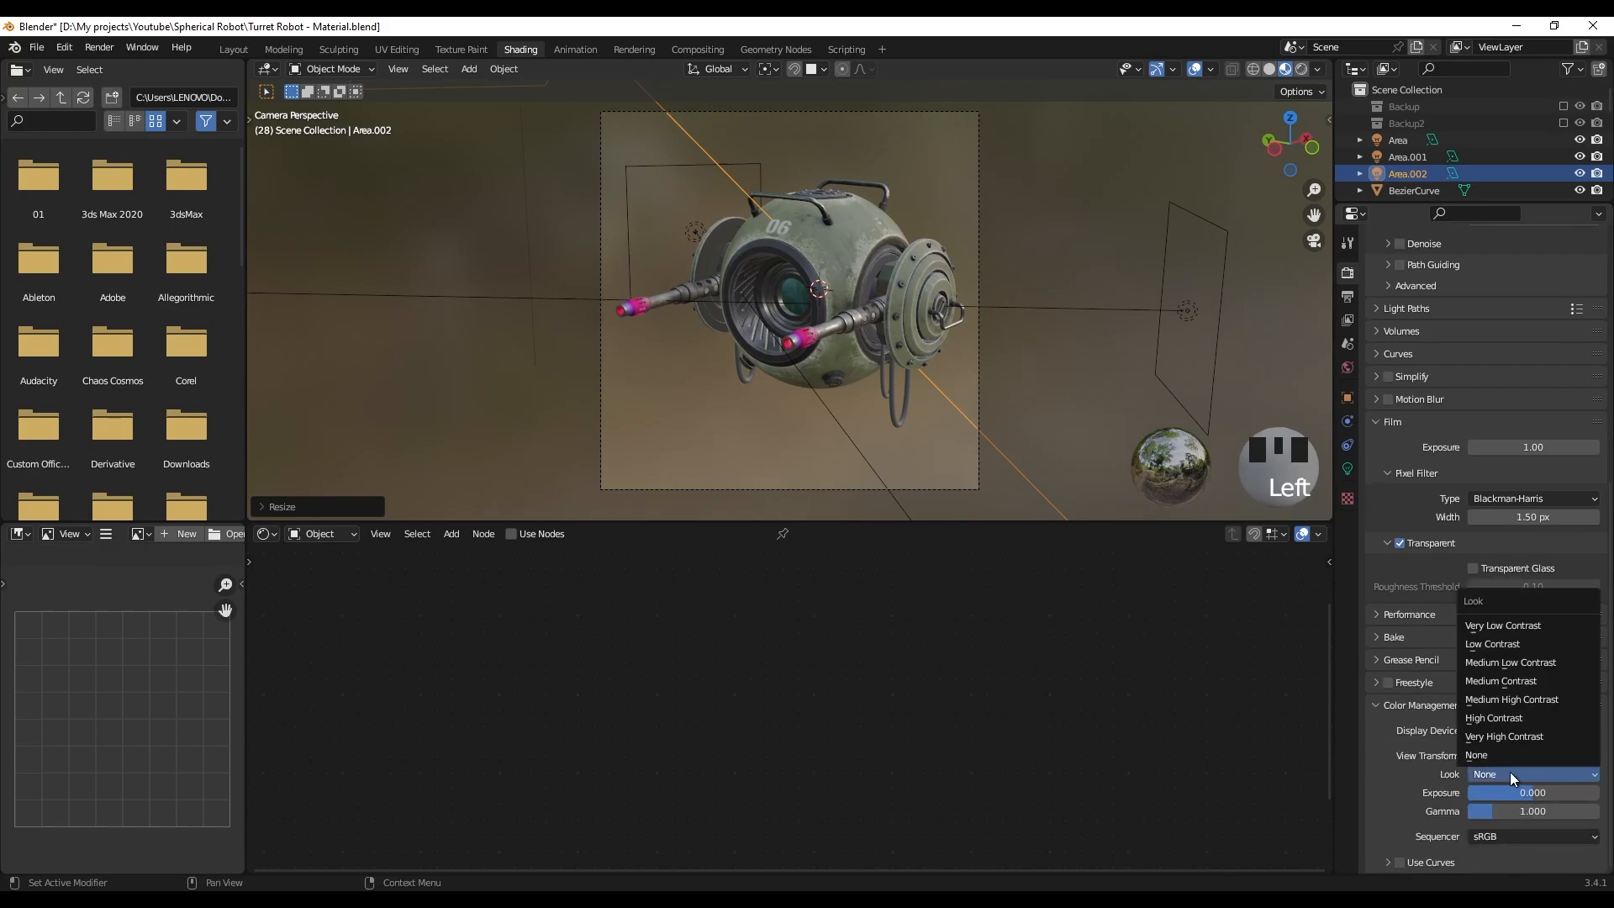
left_click(1506, 701)
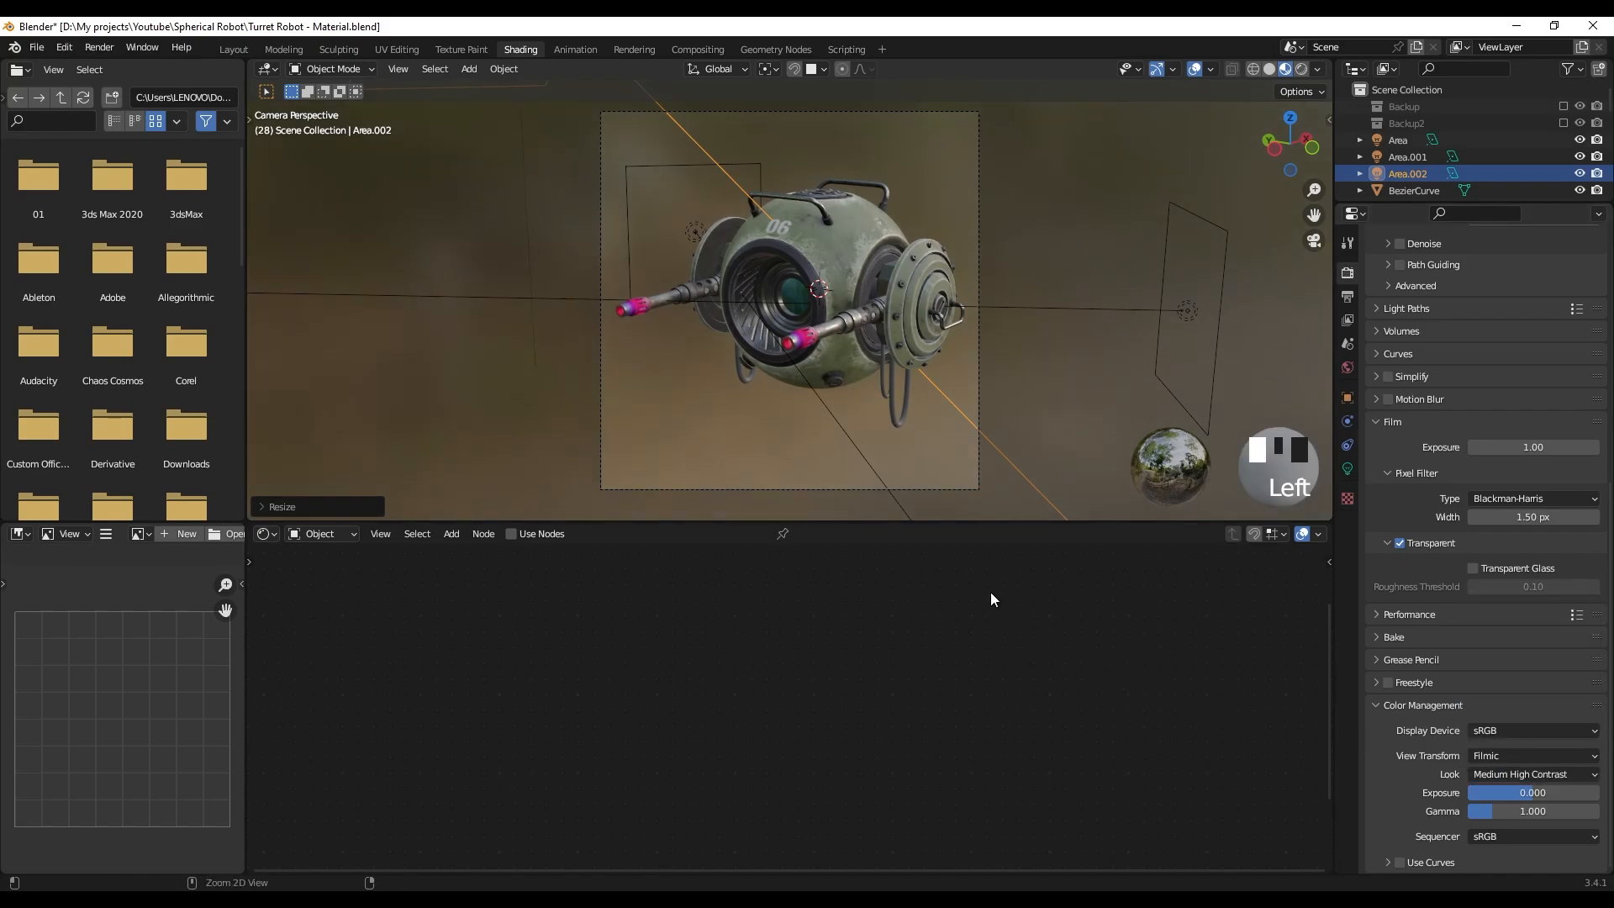
key("ctrl+s")
- Switch the viewport to Rendered shading and the shader editor to the World nodes
key("z")
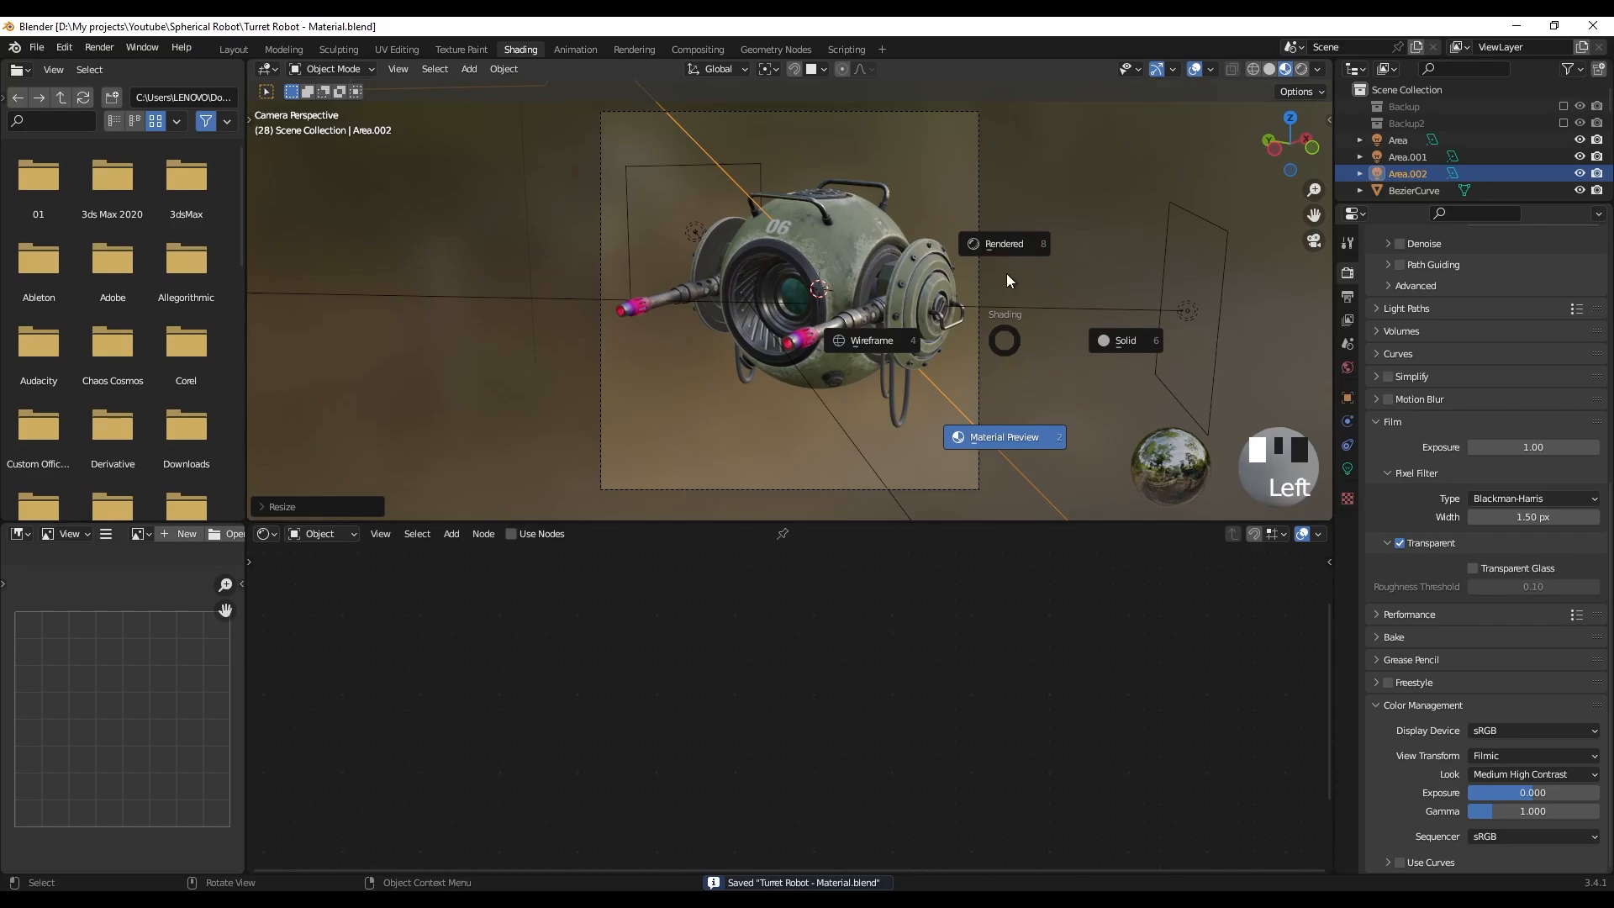
left_click(1006, 243)
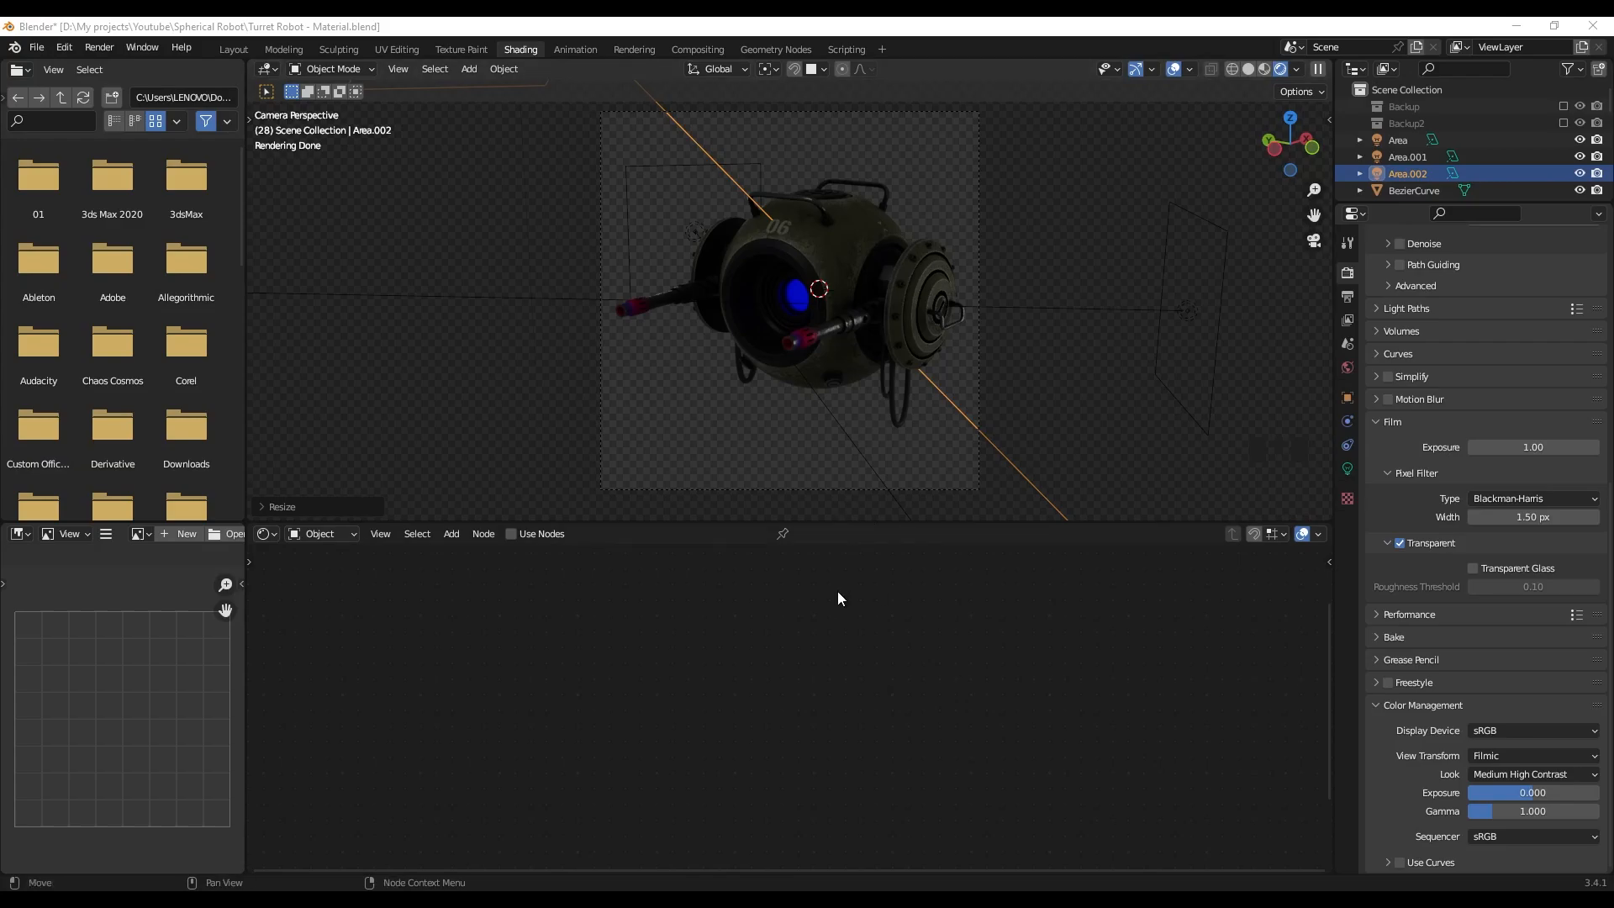
left_click(326, 535)
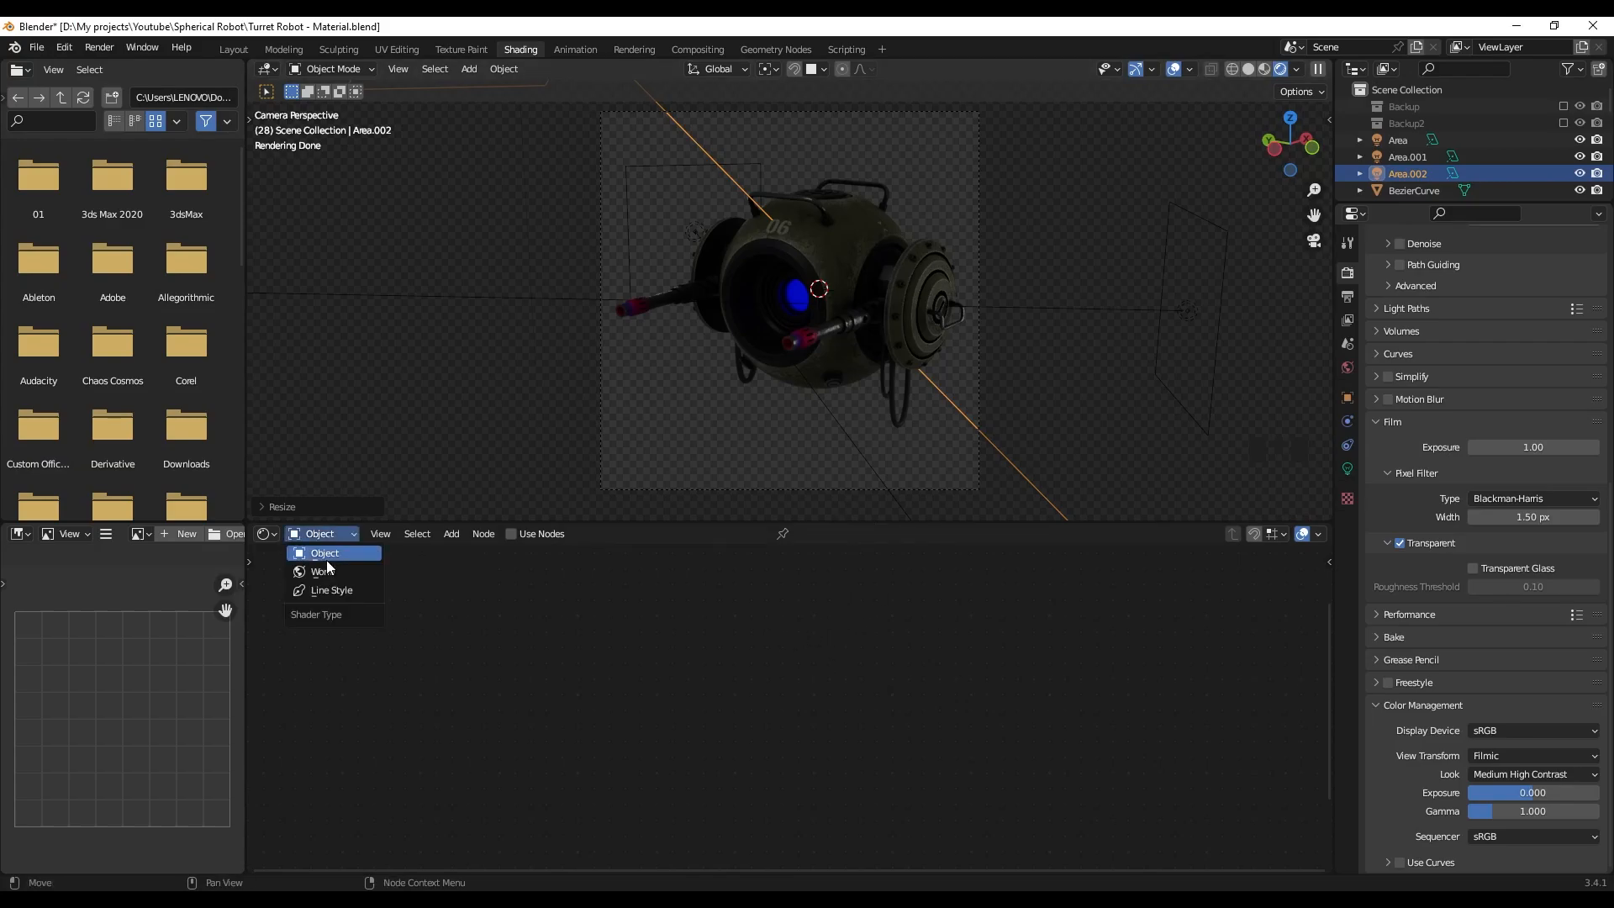
left_click(326, 572)
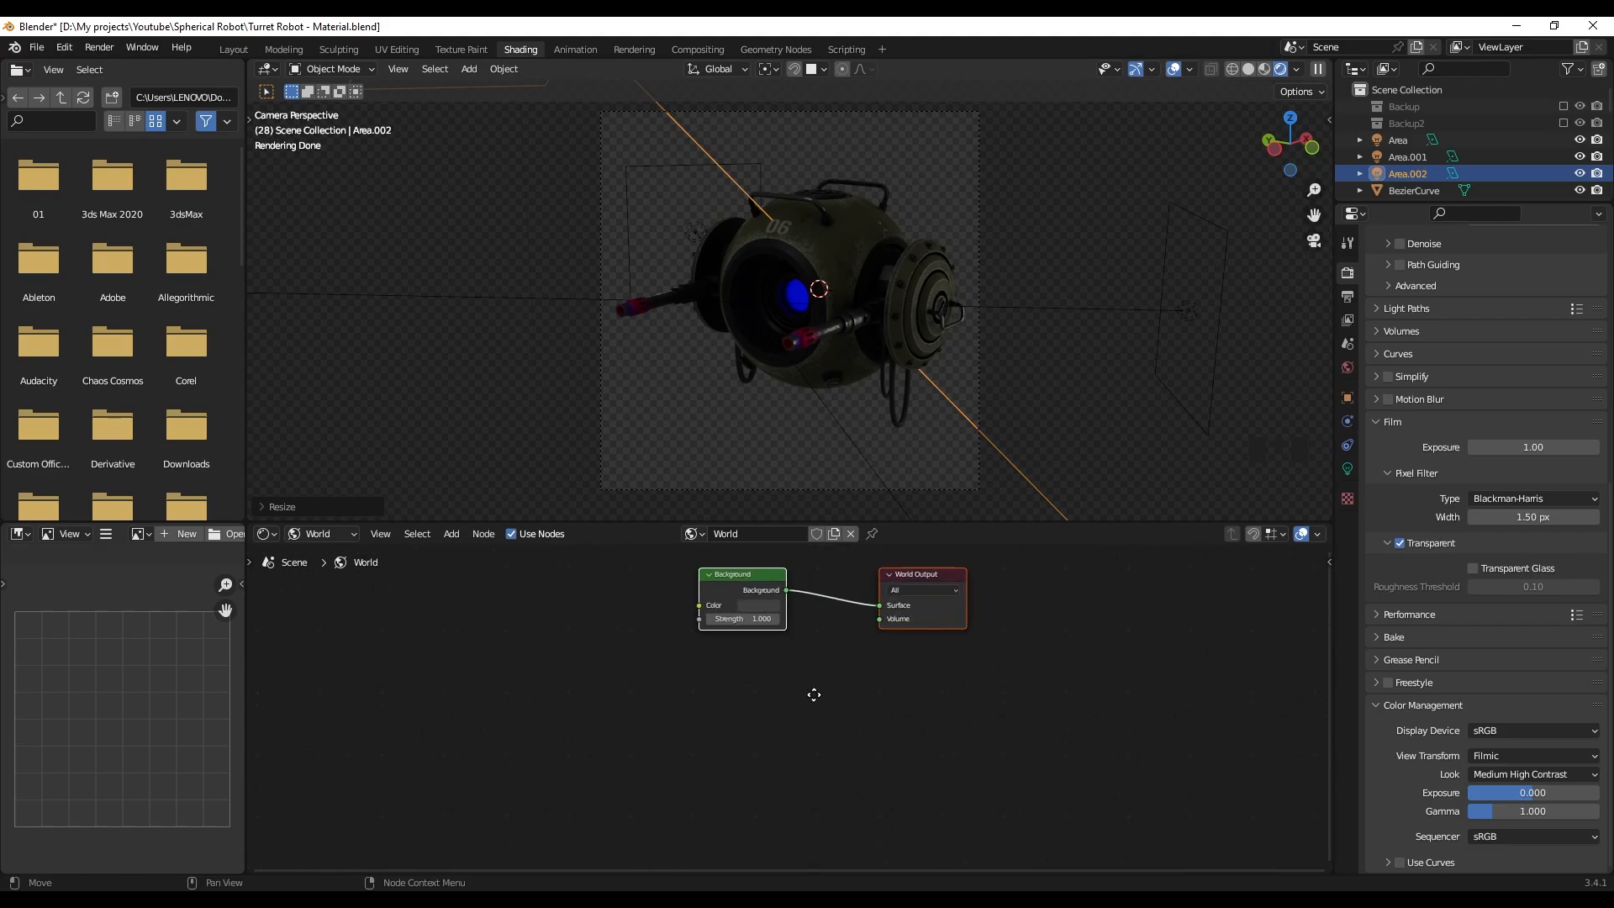
- Add a Sky Texture node to the world shader and connect its Color to the Background node's Color
left_click(593, 653)
key("shift+a")
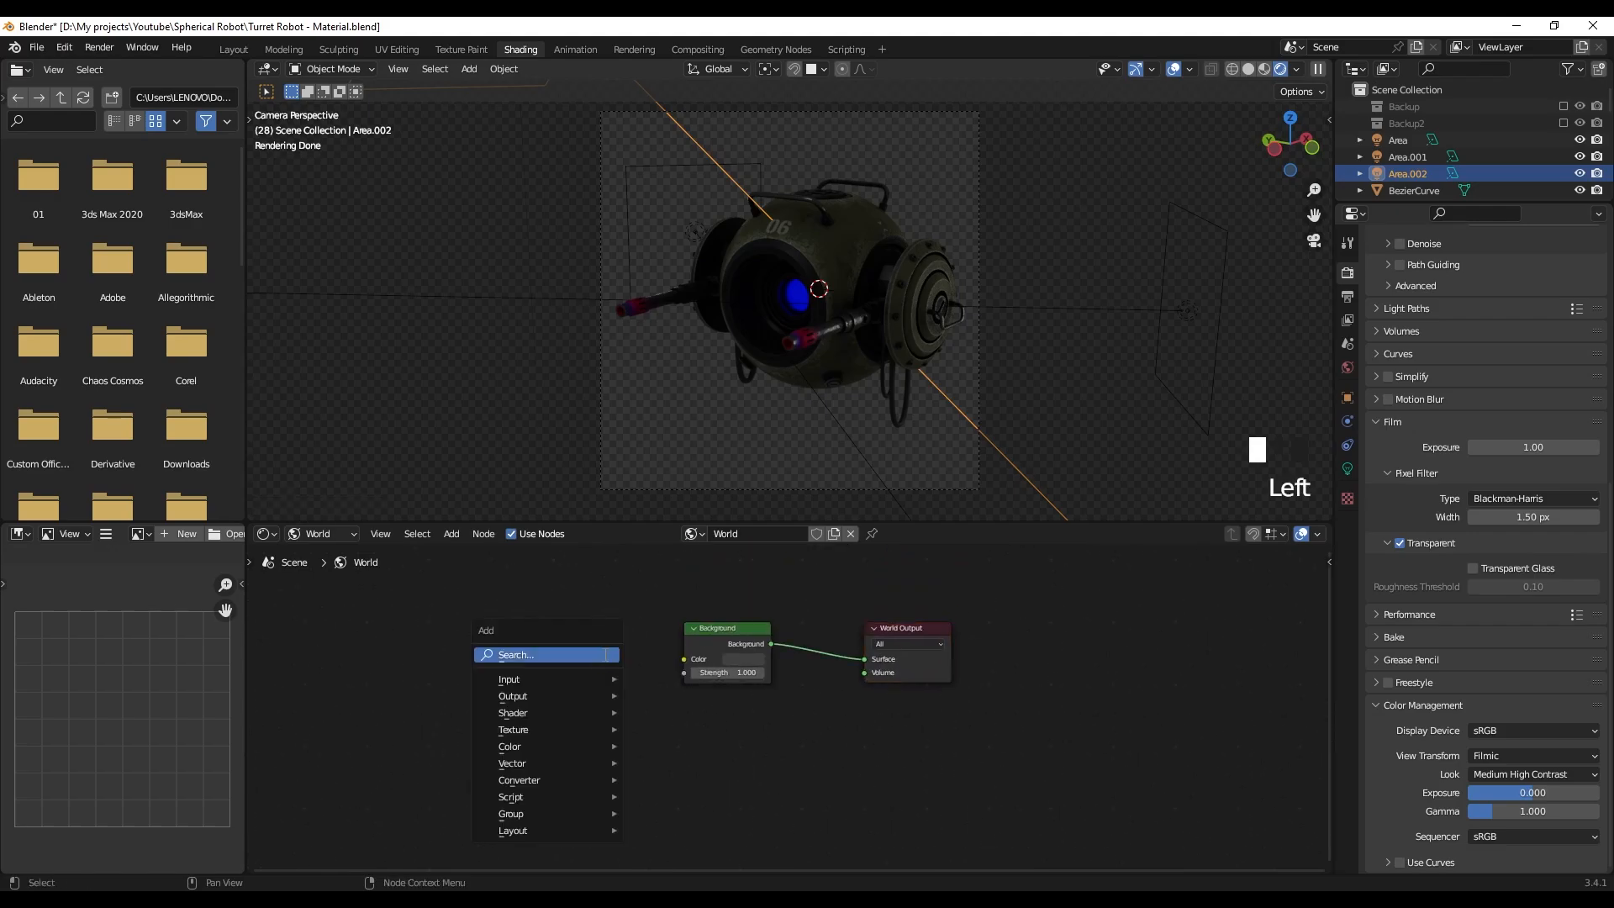
left_click(602, 657)
type("sky")
key("Return")
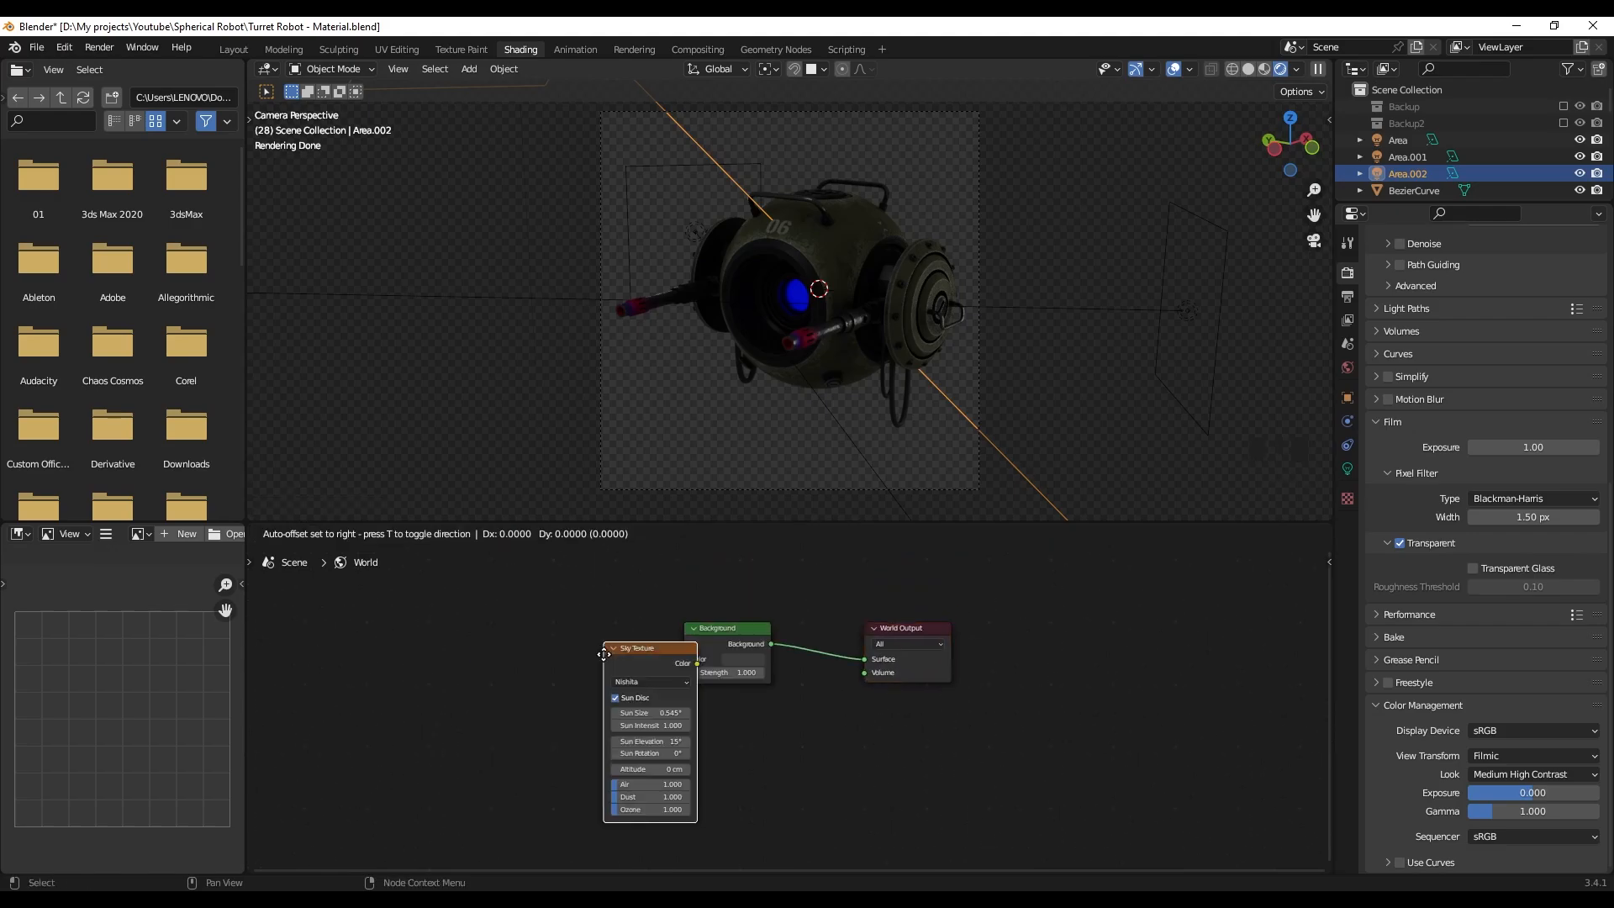
left_click(592, 630)
scroll(594, 656, "up", 3)
left_click_drag(574, 674, 675, 741)
- Try a Sun Elevation of 2.5° and a Sun Rotation of 68.1° on the Sky Texture
middle_click_drag(675, 742, 836, 668)
scroll(757, 735, "up", 3)
middle_click_drag(757, 722, 761, 738)
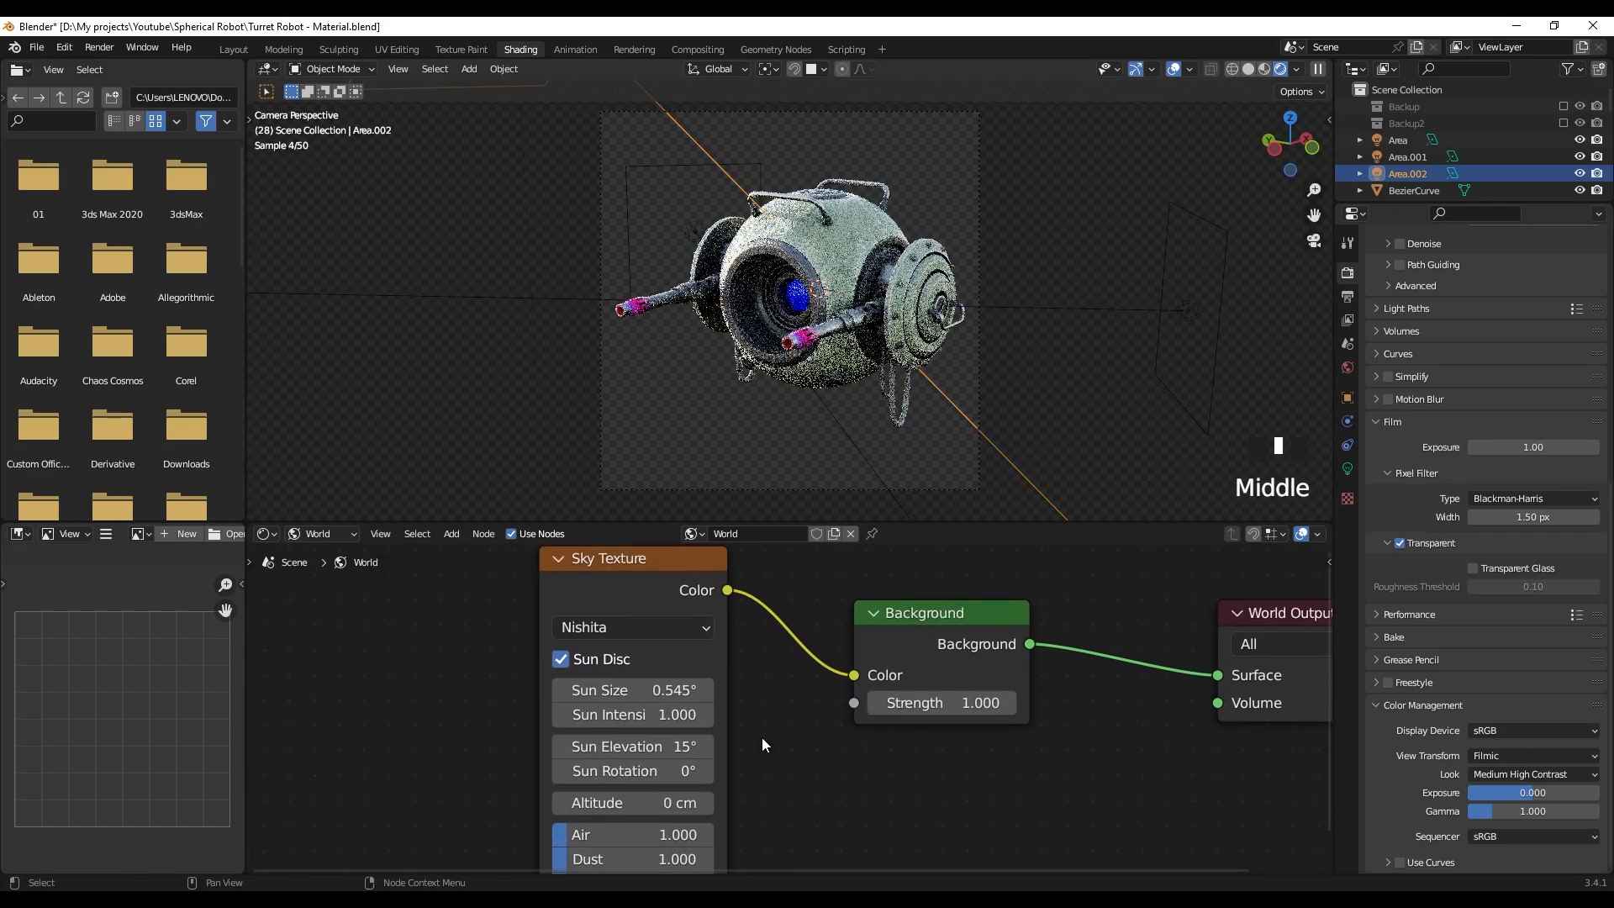
left_click_drag(651, 747, 619, 746)
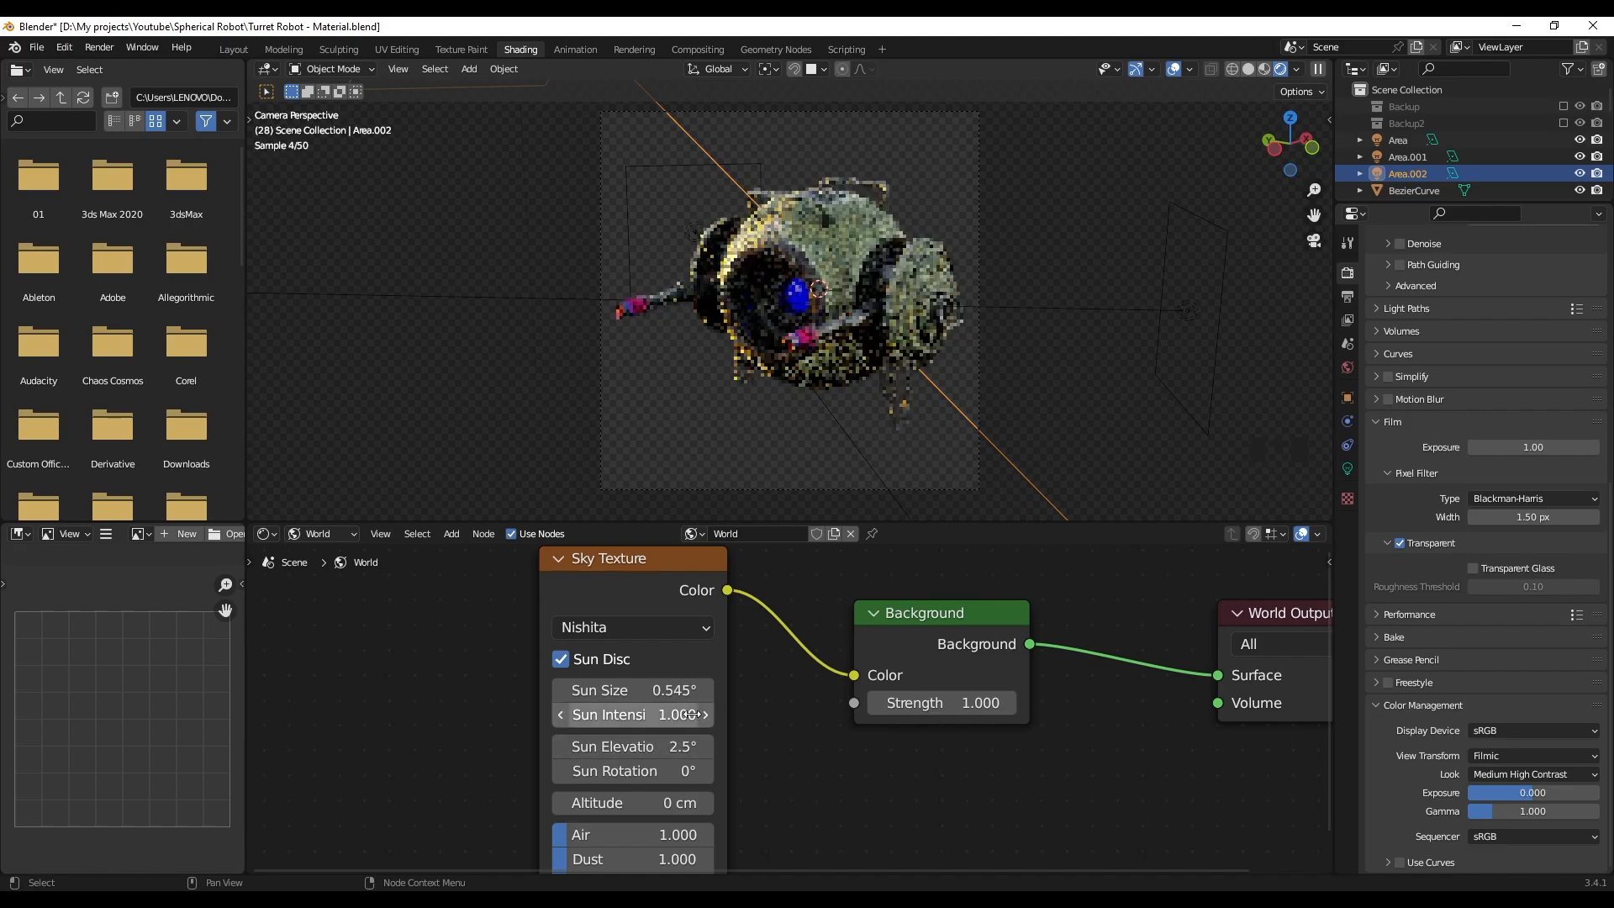
left_click_drag(664, 771, 708, 771)
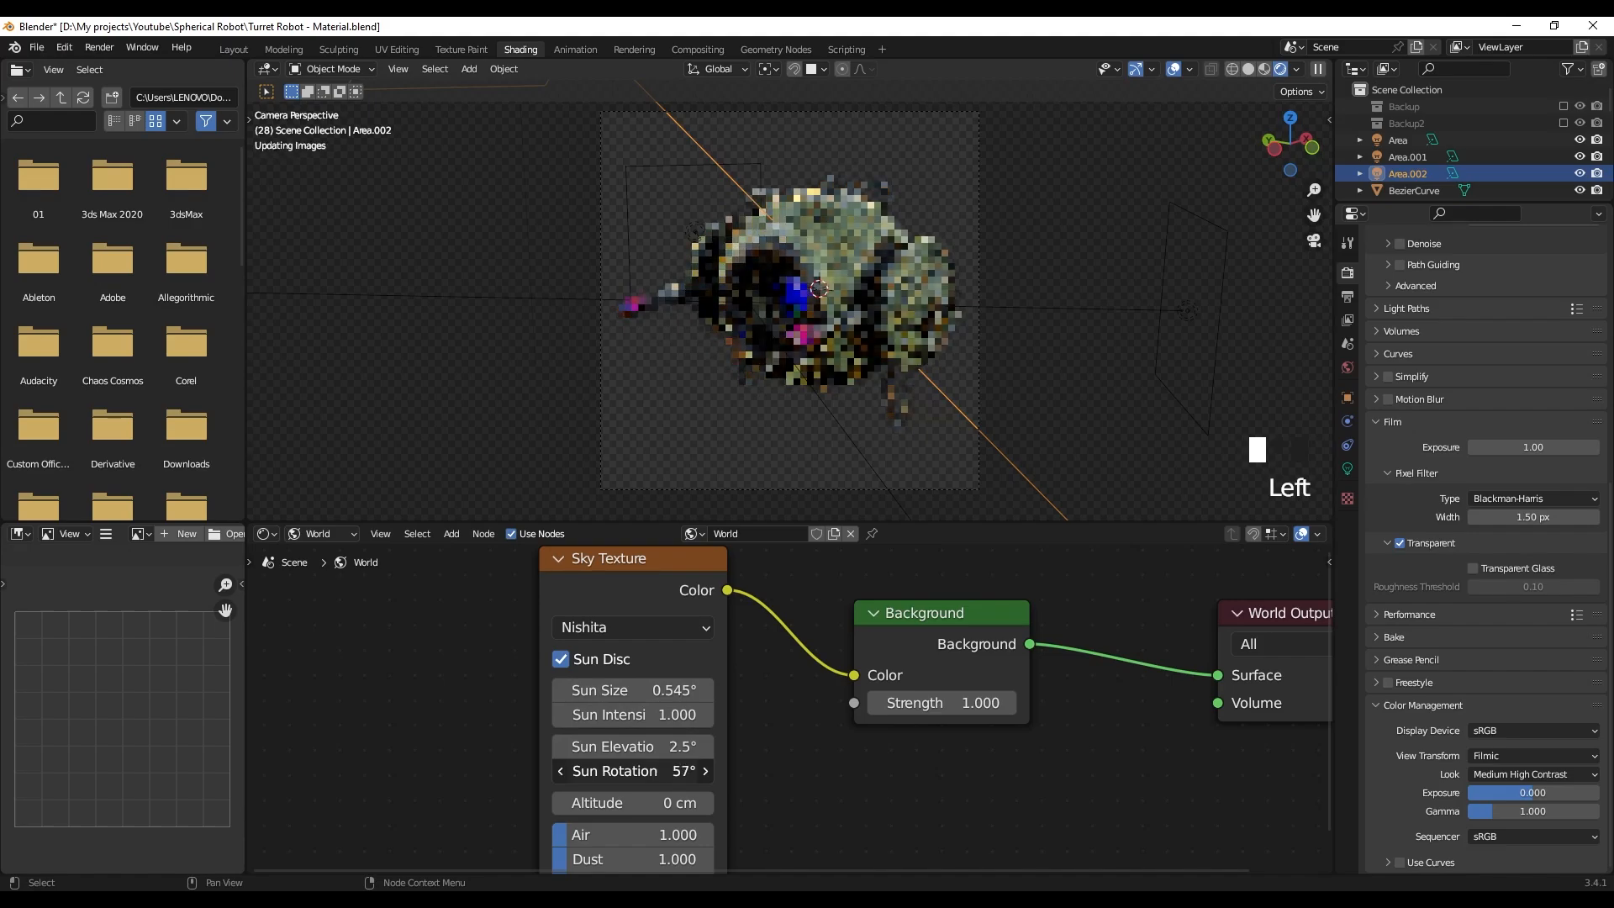
left_click_drag(708, 771, 711, 771)
- Try a Sun Size of 75.5° and a Sun Intensity of 10 on the Sky Texture
mouse_move(630, 714)
left_mouse_down()
mouse_move(673, 714)
mouse_move(638, 690)
mouse_move(706, 690)
mouse_move(635, 699)
left_mouse_up()
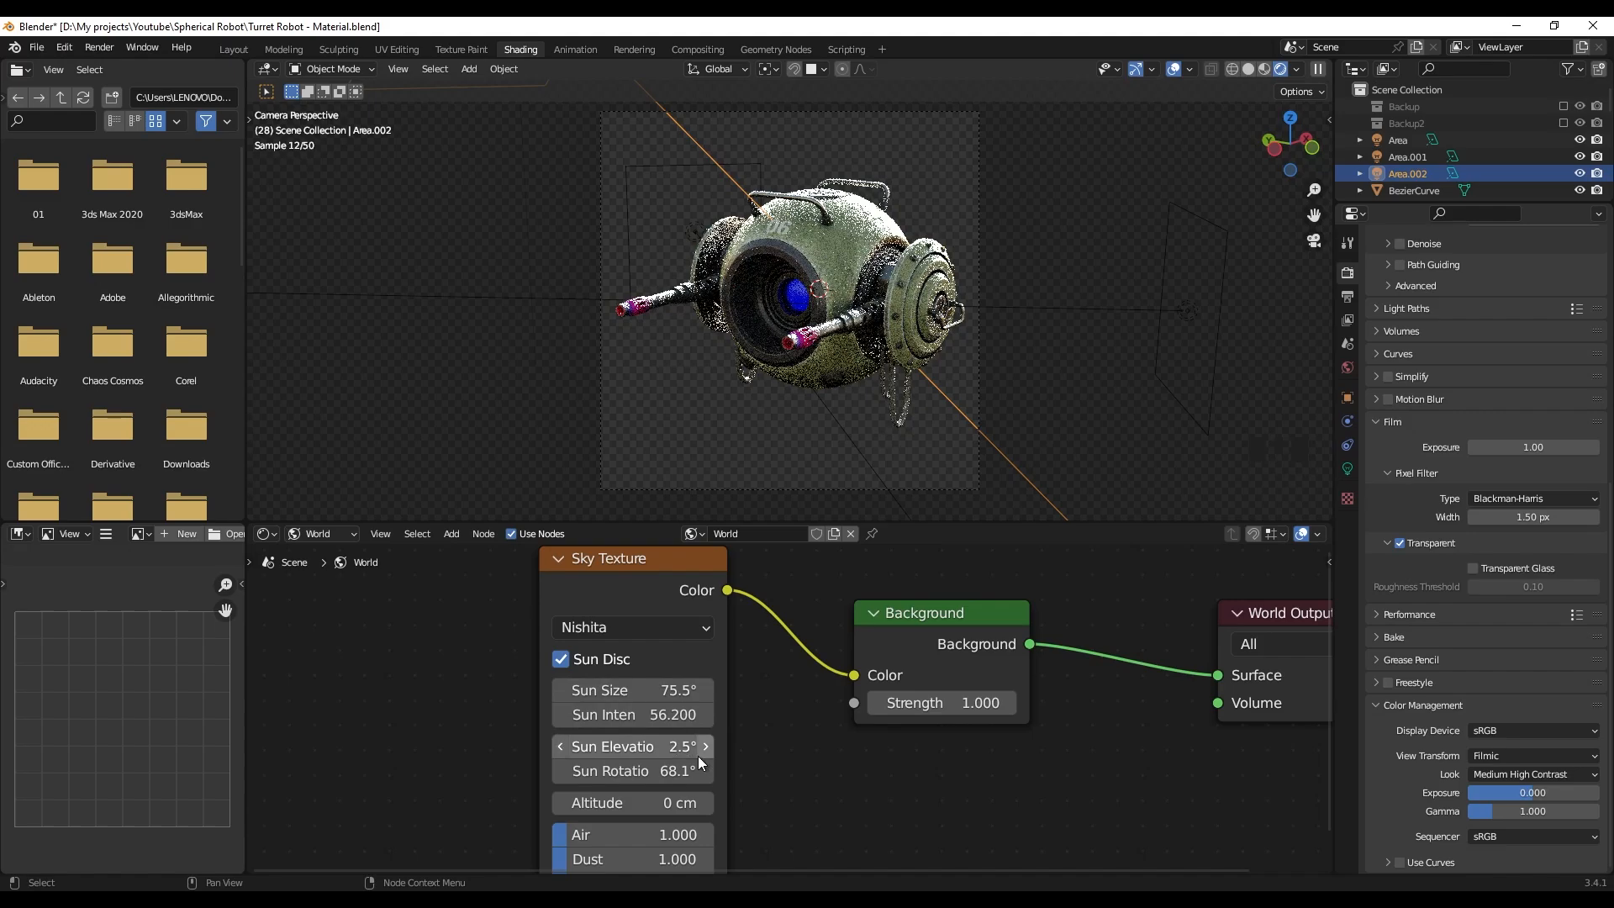
left_click_drag(626, 716, 538, 716)
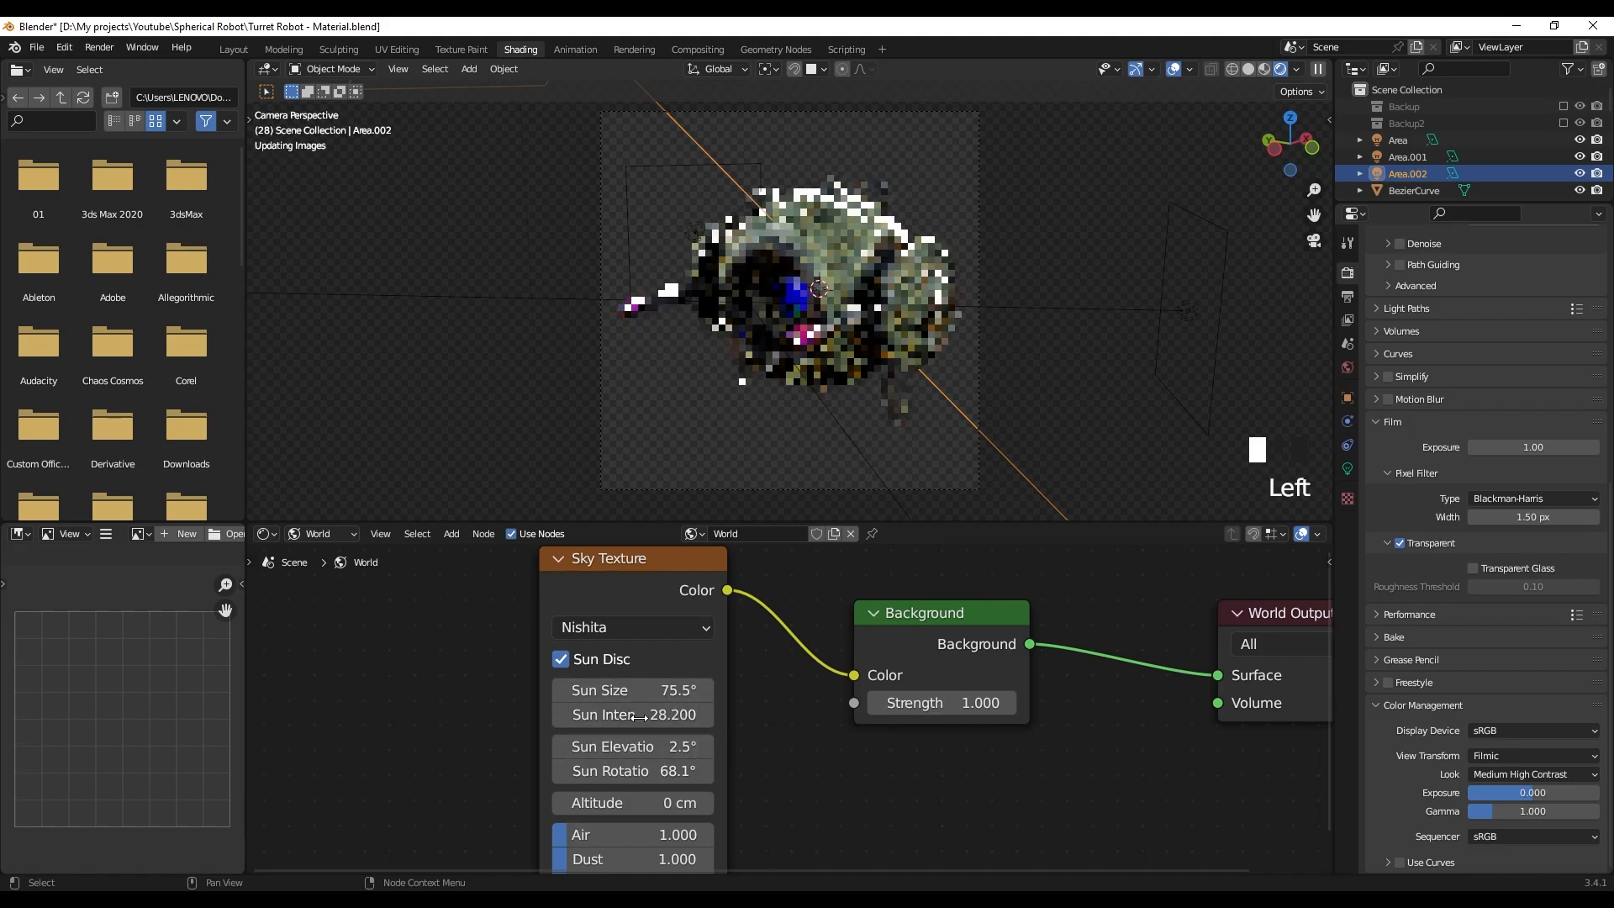
left_click(683, 715)
type("10")
key("Return")
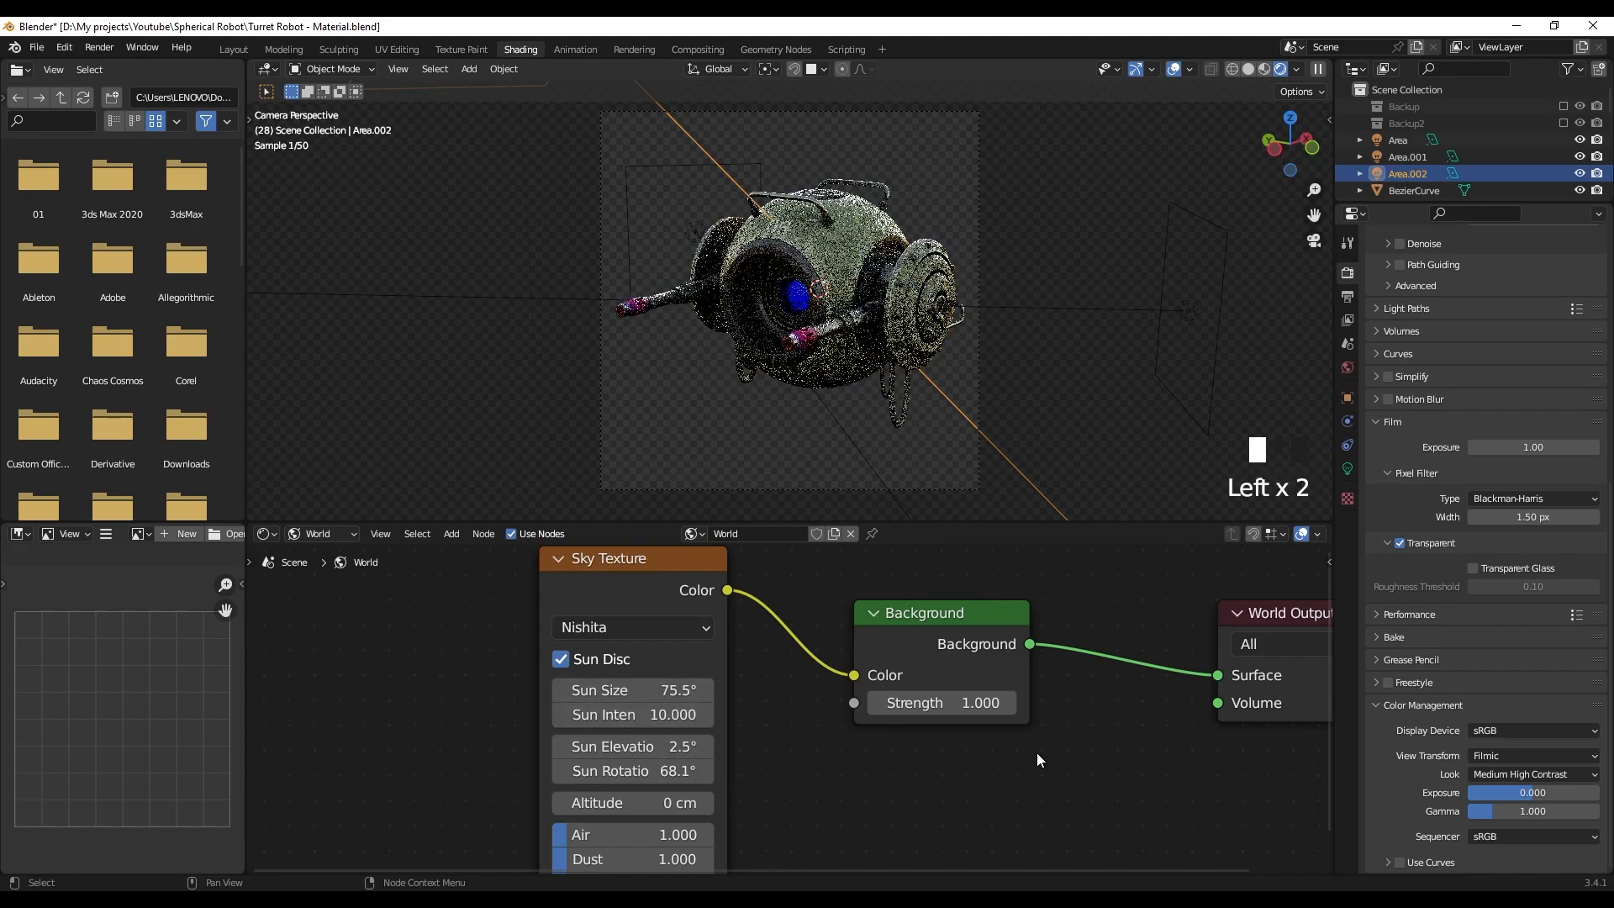
- Set the Sky Texture's Sun Intensity to 1 and its Sun Elevation to 1°
middle_click_drag(809, 739, 815, 725)
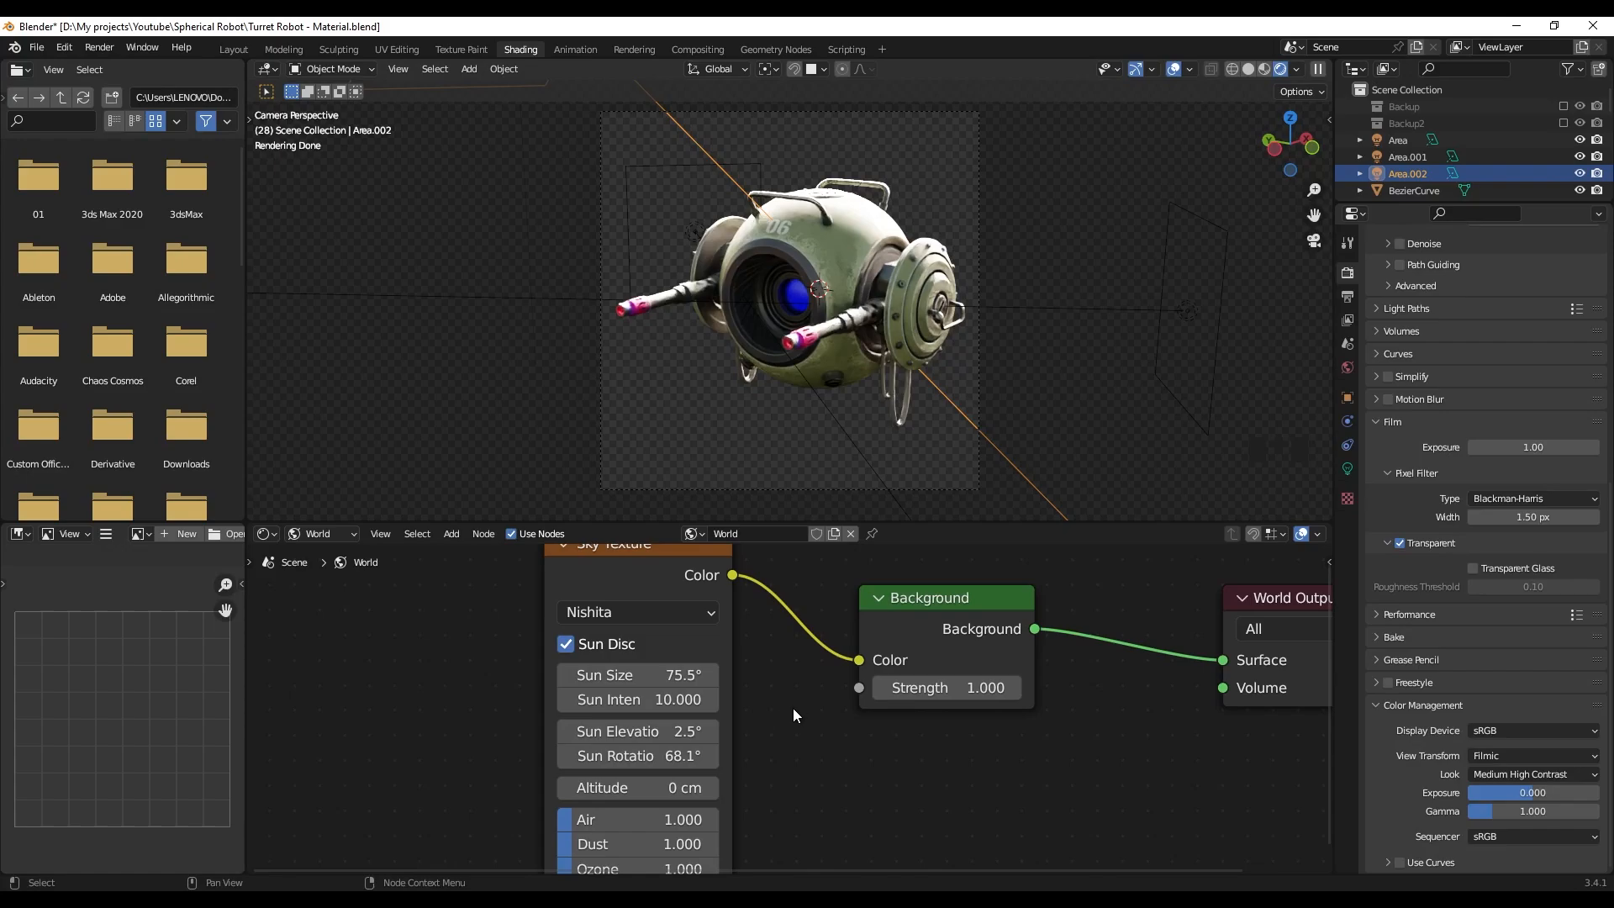
left_click(695, 705)
type("1")
left_click(719, 708)
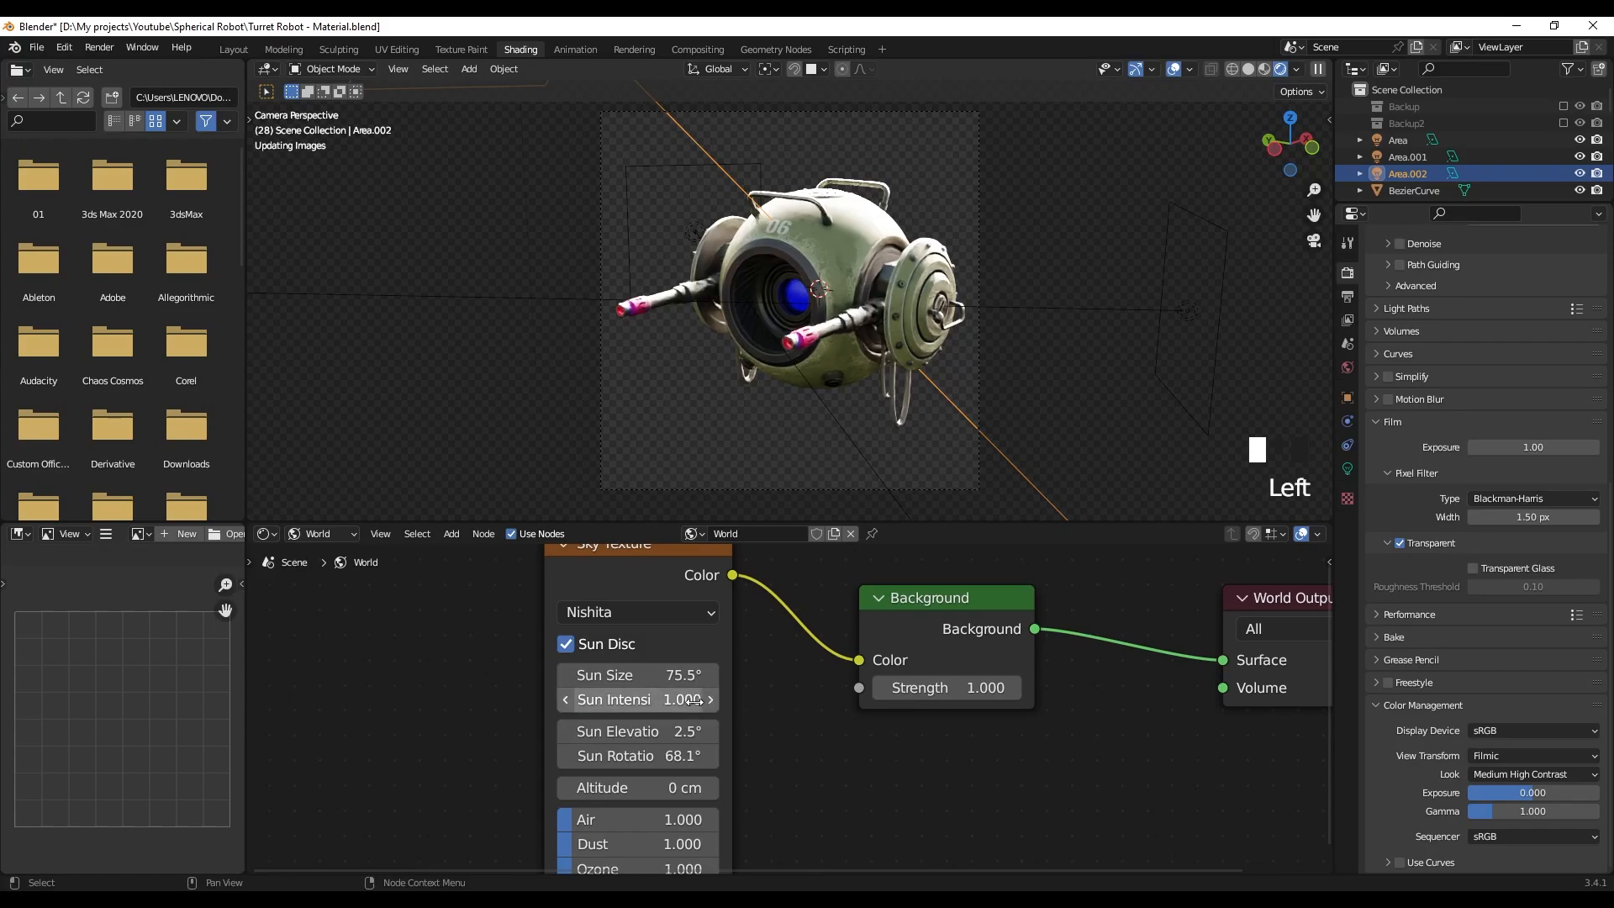
left_click(666, 731)
type("1")
key("Return")
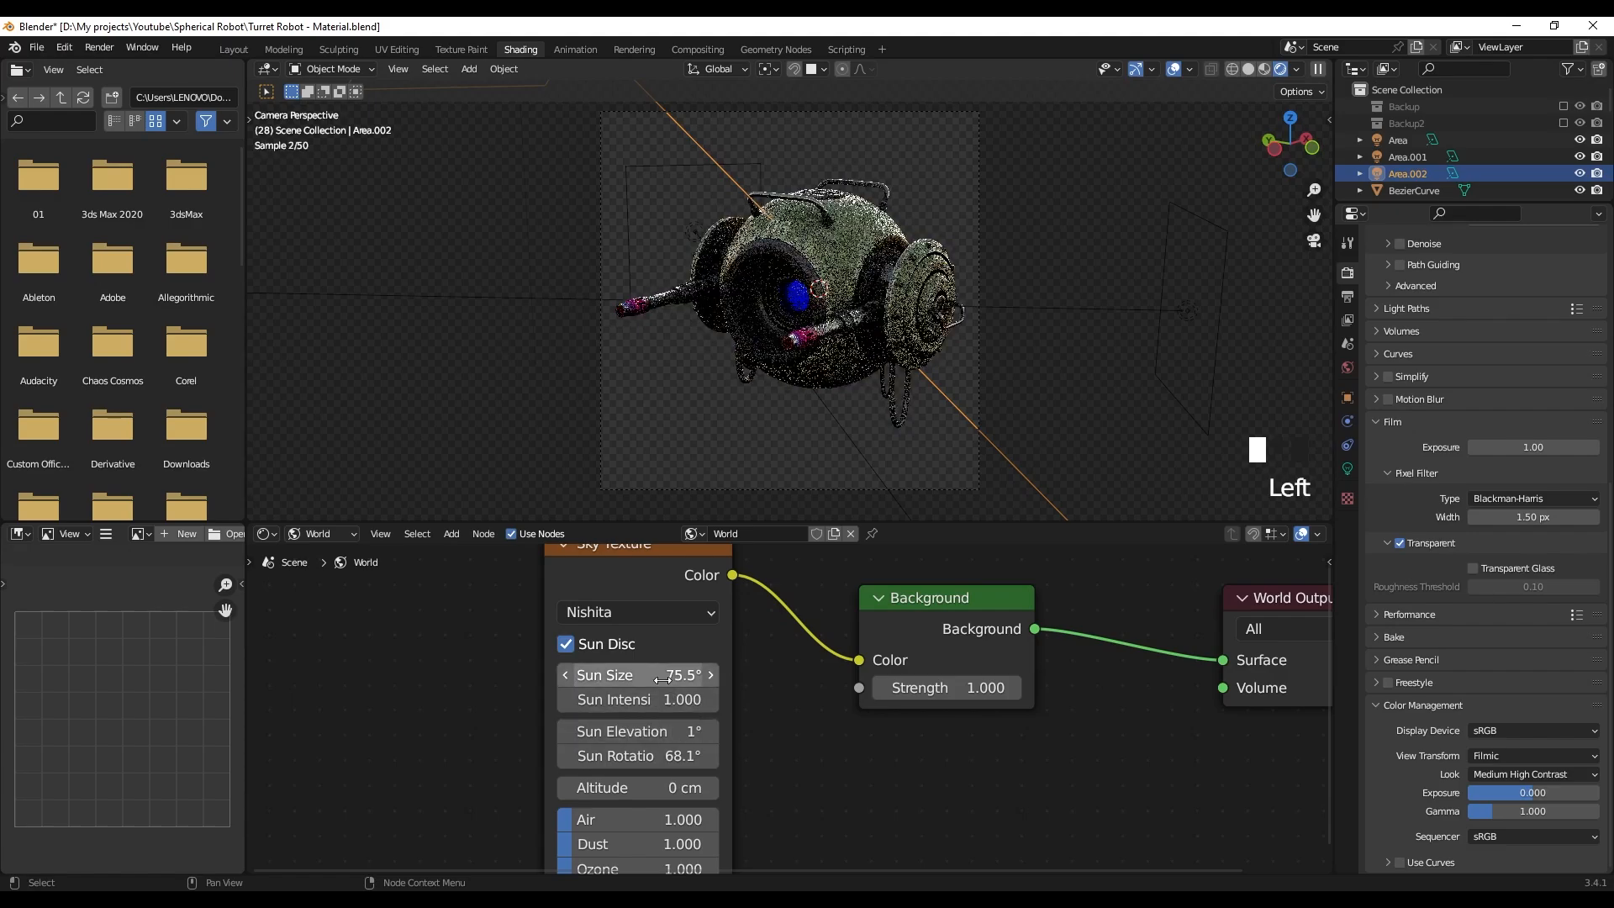
- Set the Sky Texture's Sun Rotation to 70.9° and its Sun Size to 45°
left_click(662, 676)
type("1")
key("Return")
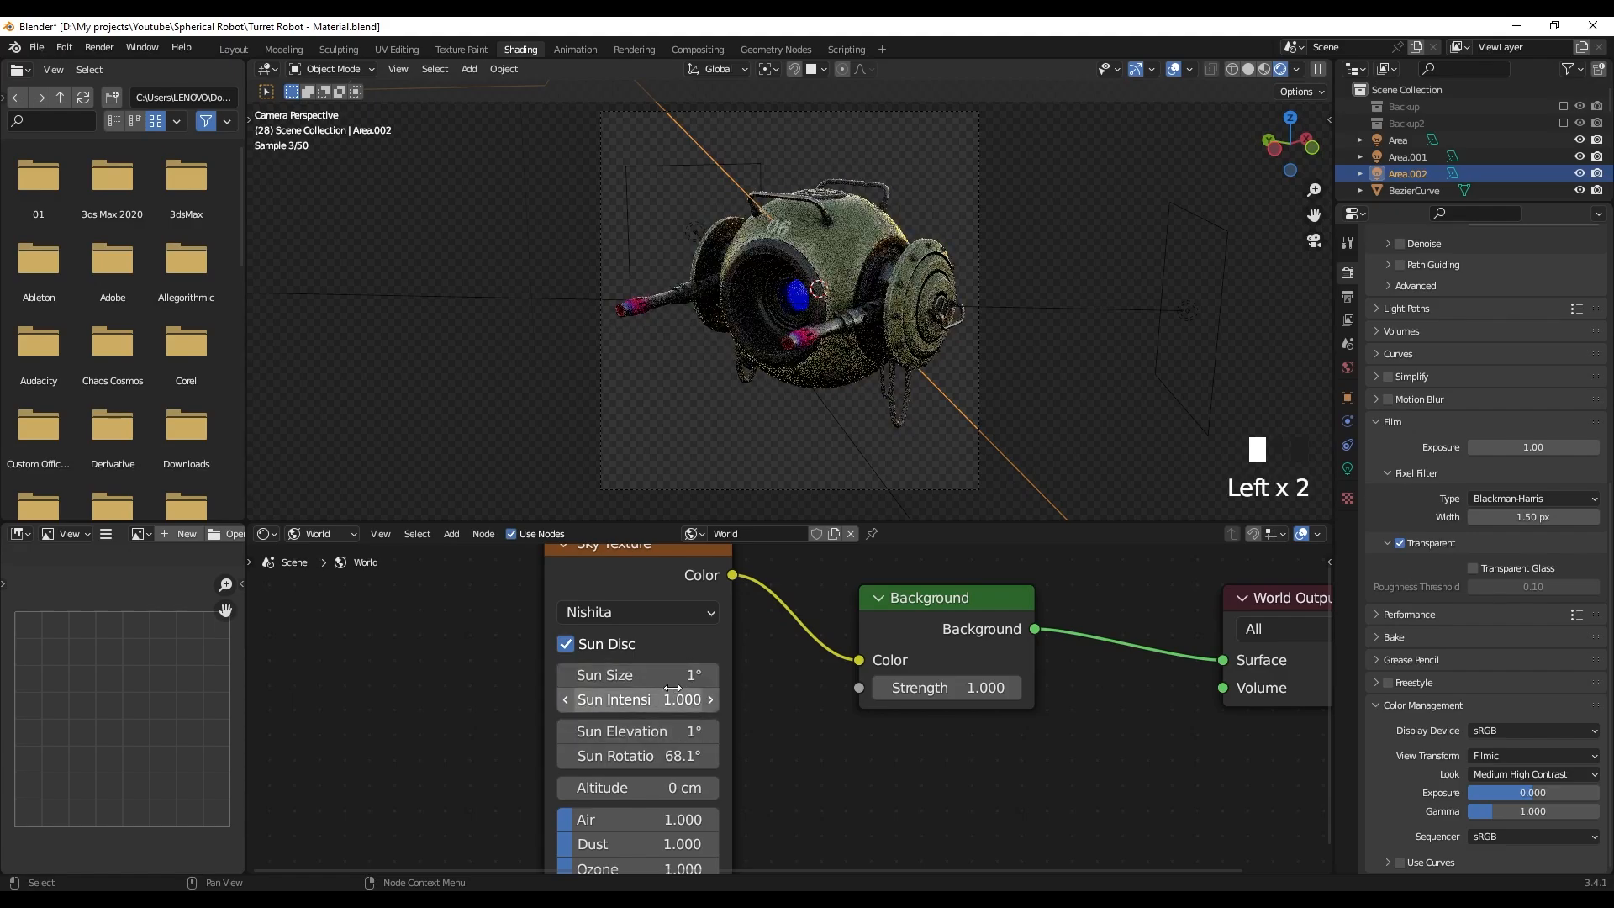
left_click_drag(664, 756, 676, 755)
left_click_drag(663, 674, 677, 675)
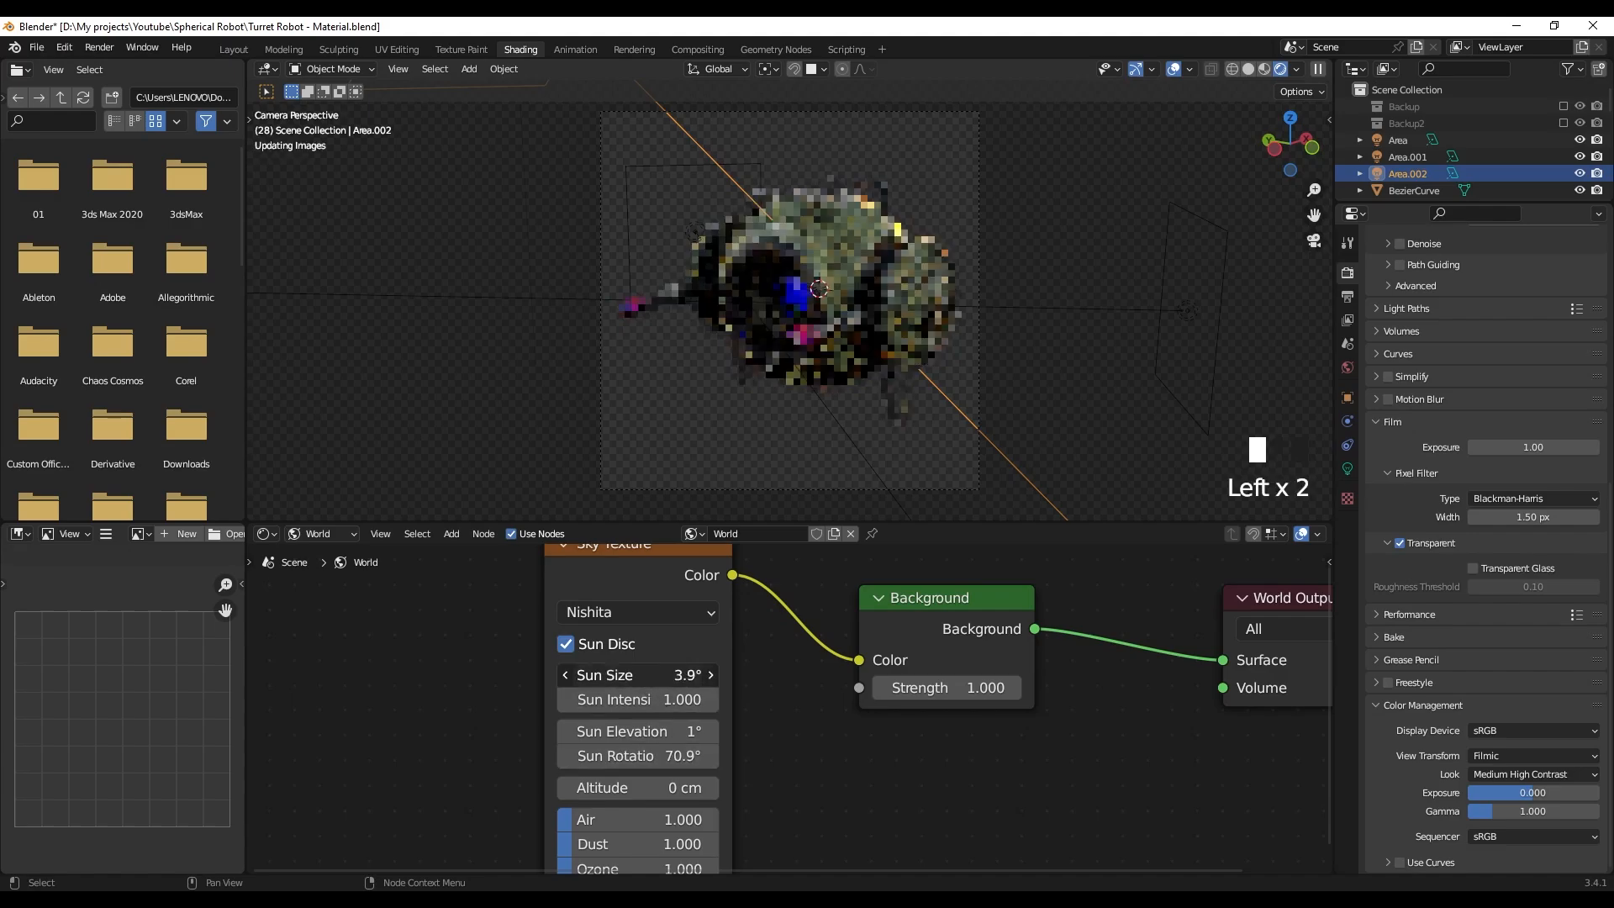
left_click(639, 675)
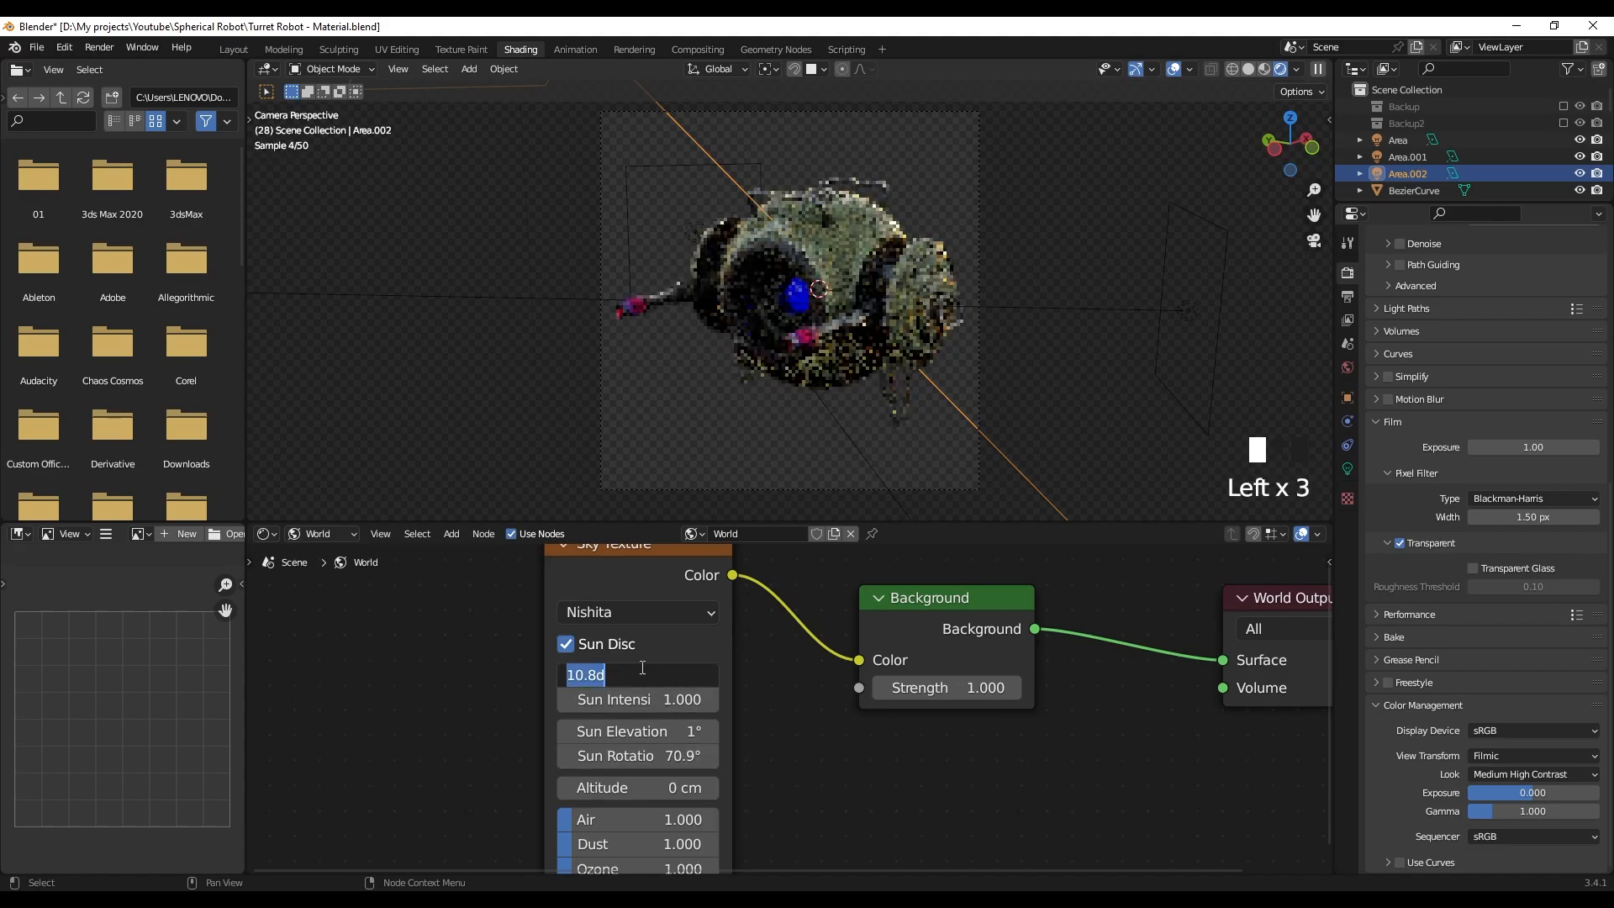
type("45")
key("Return")
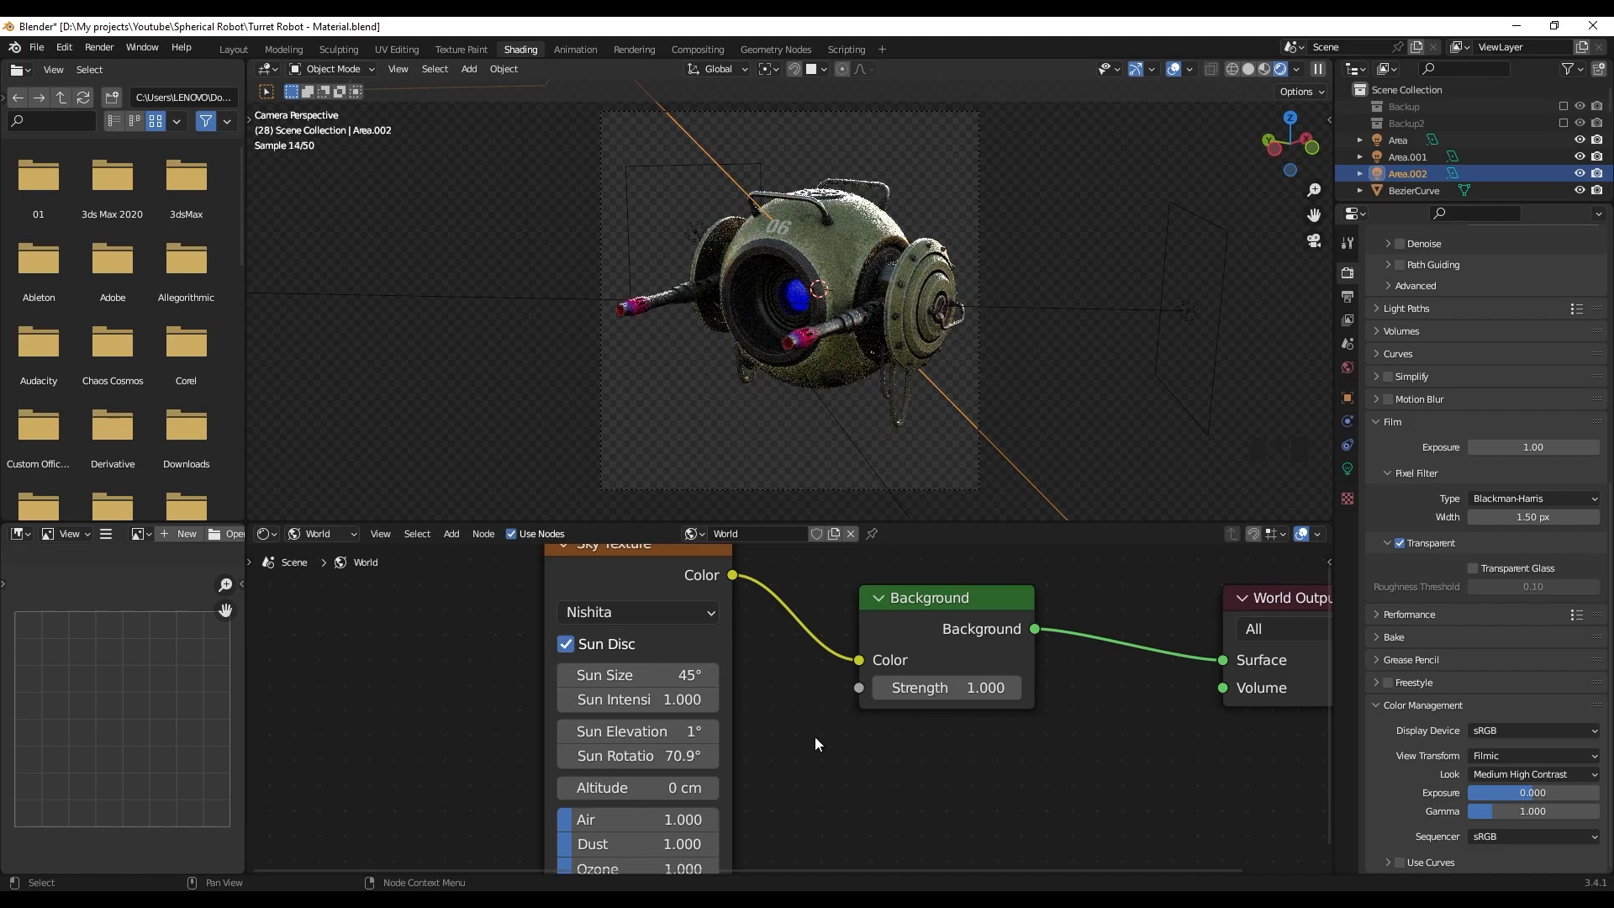
- Set the power of the area light beside the robot (Area) to 15.5 W
left_click(1186, 311)
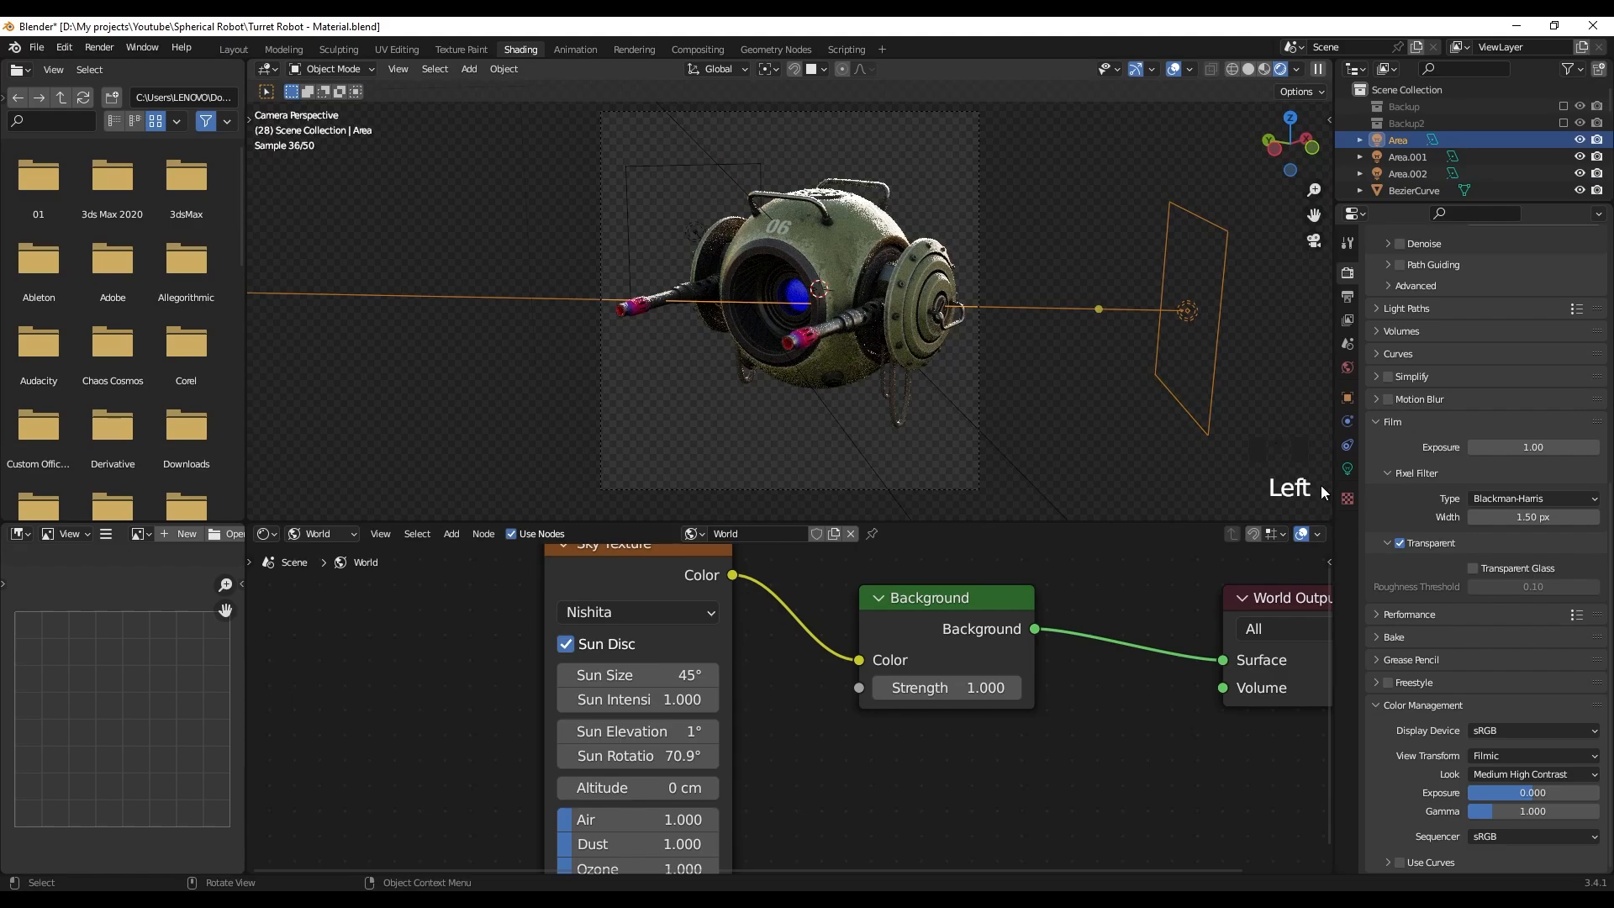
left_click(1347, 469)
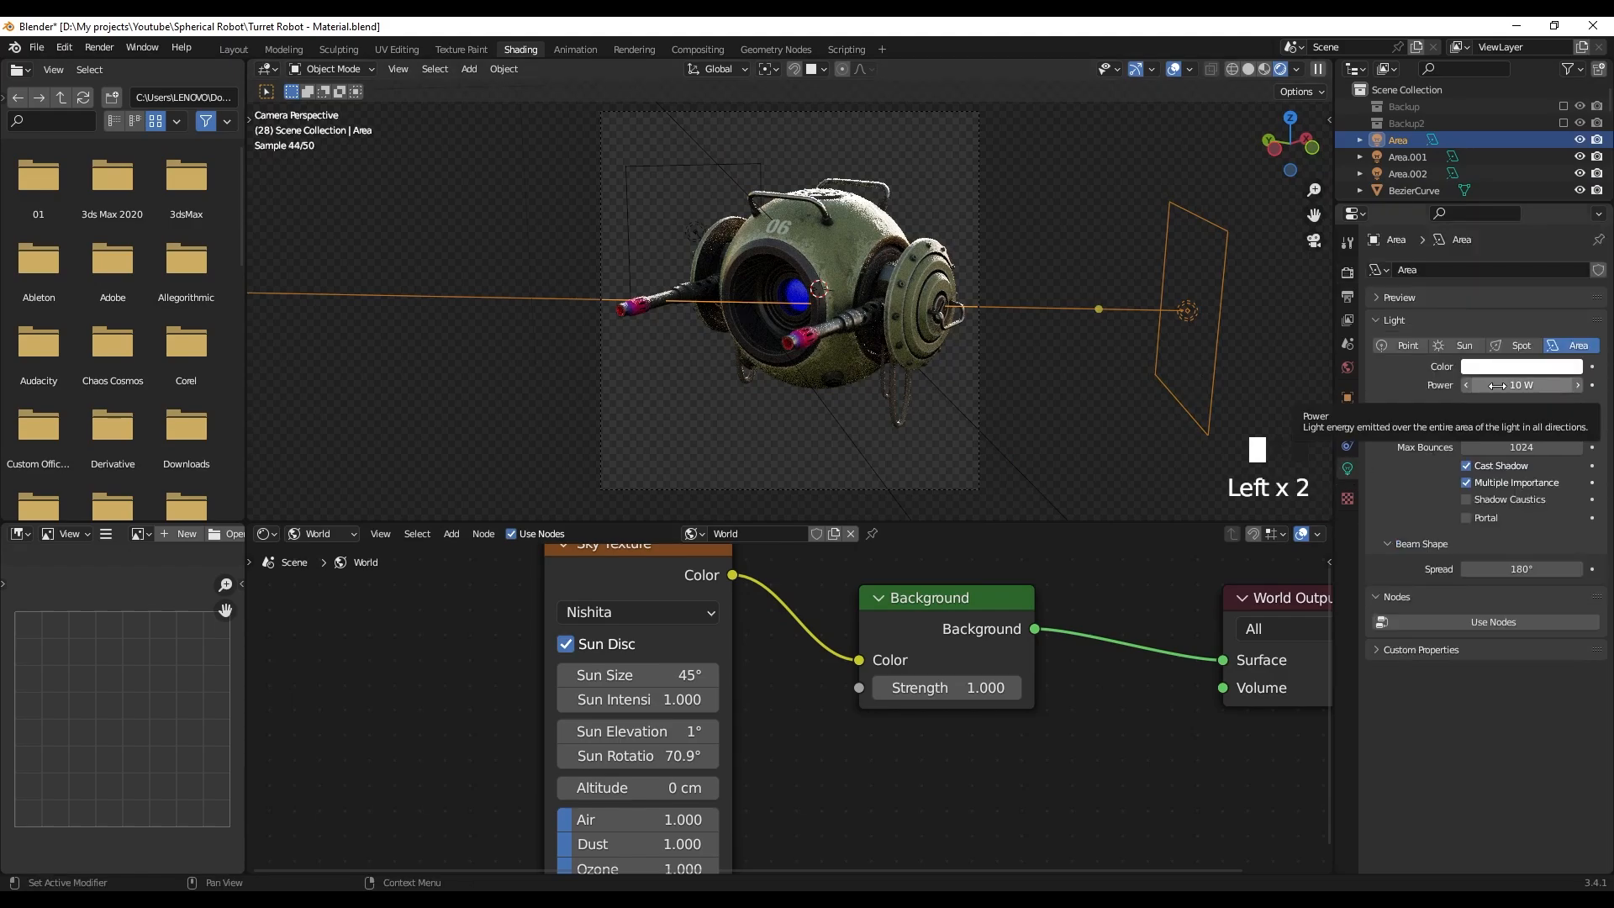
left_click_drag(1497, 385, 1525, 385)
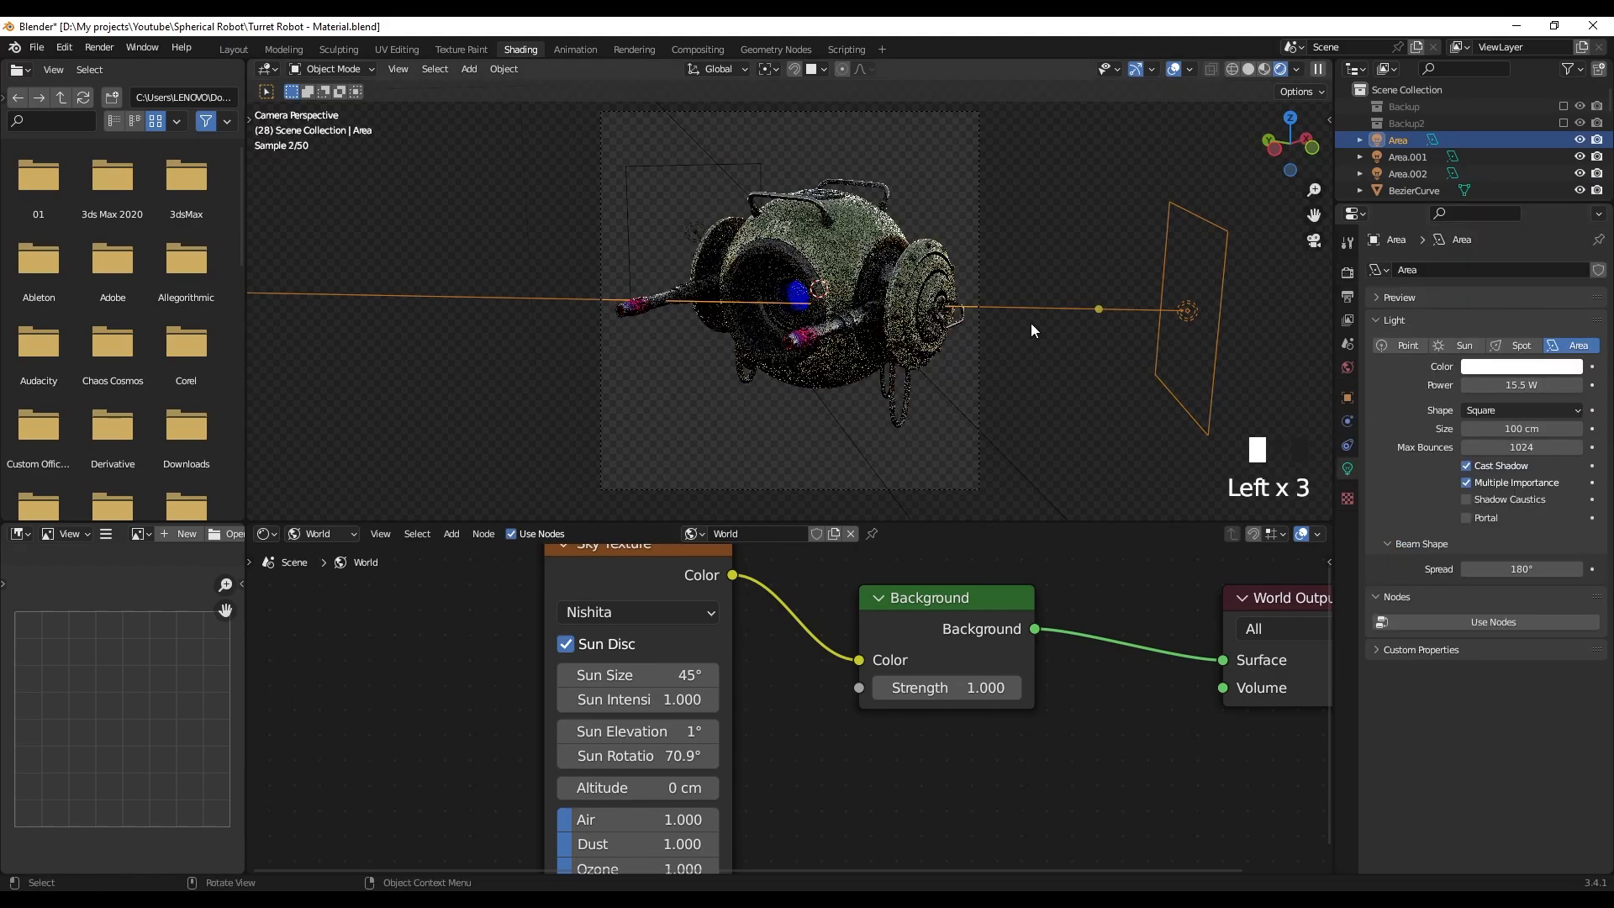
- Set the power of the Area.002 light to 73.5 W
key("KP_0")
middle_click_drag(941, 286, 810, 243)
left_click(794, 211)
key("KP_0")
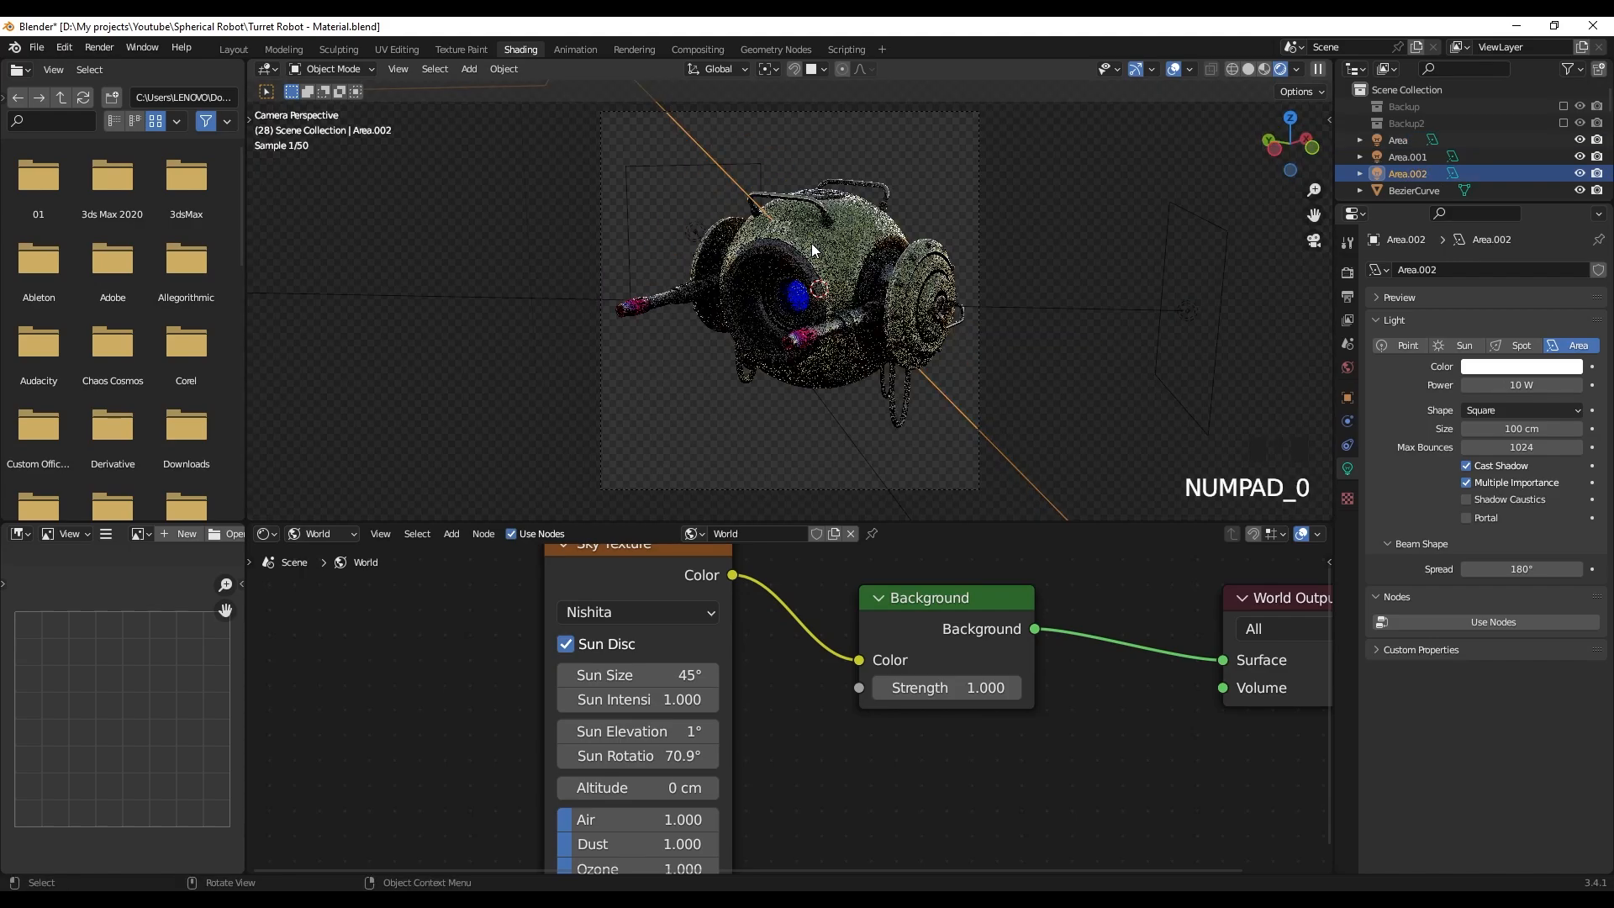
left_click_drag(1505, 429, 1421, 390)
key("ctrl+z")
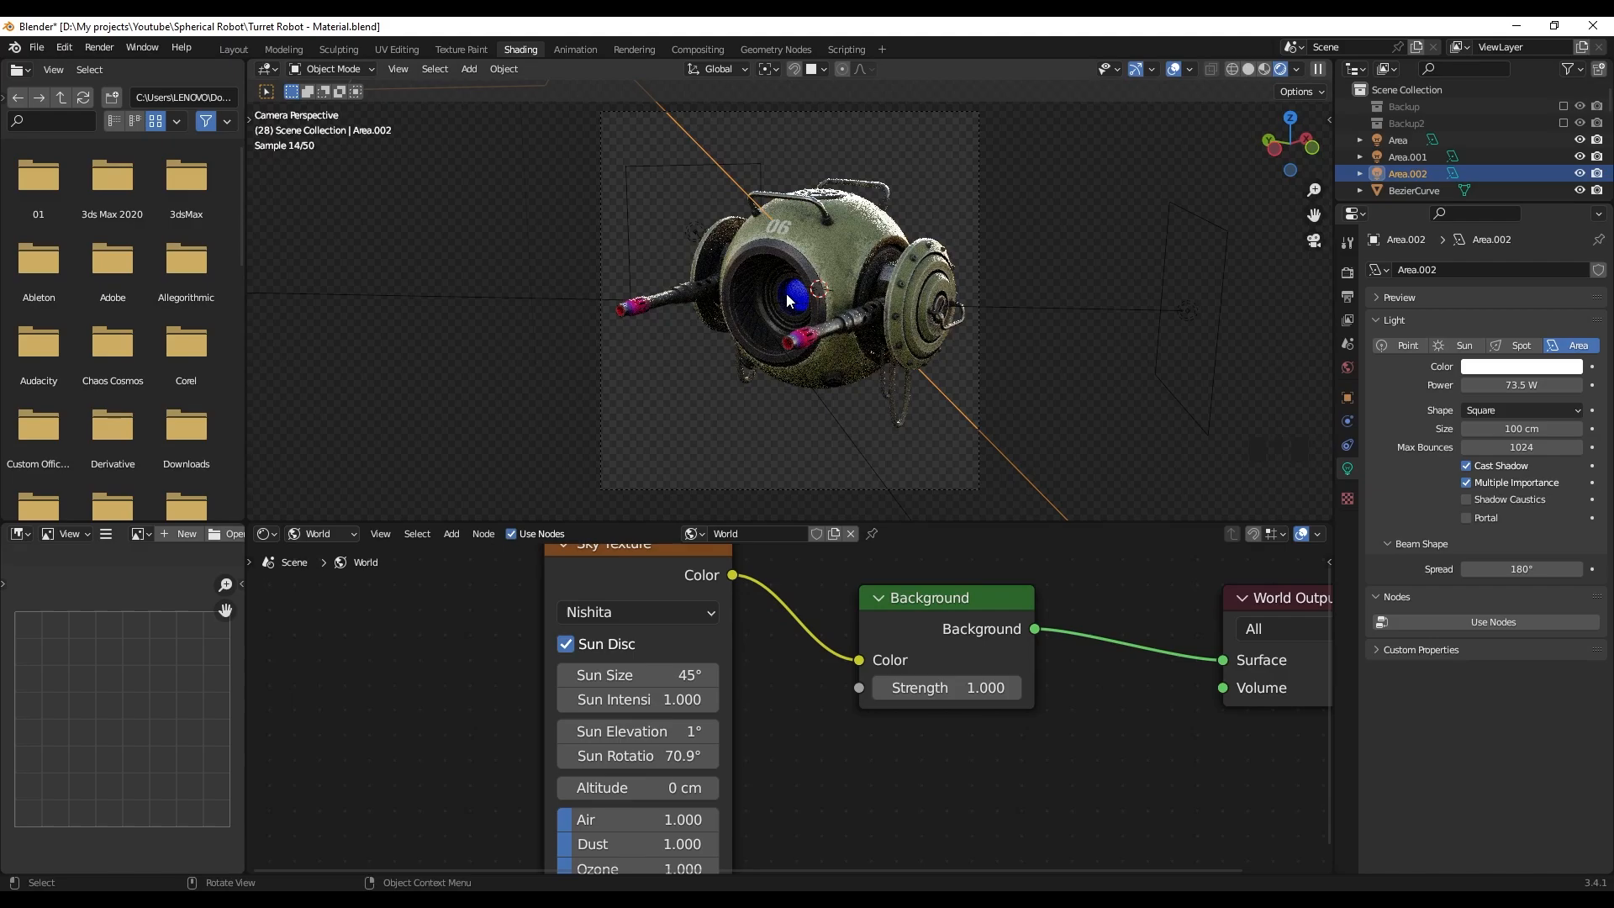
- Set the power of the Area.001 light to 200 W and lower the light slightly in the camera view
left_click(683, 168)
left_click(1530, 380)
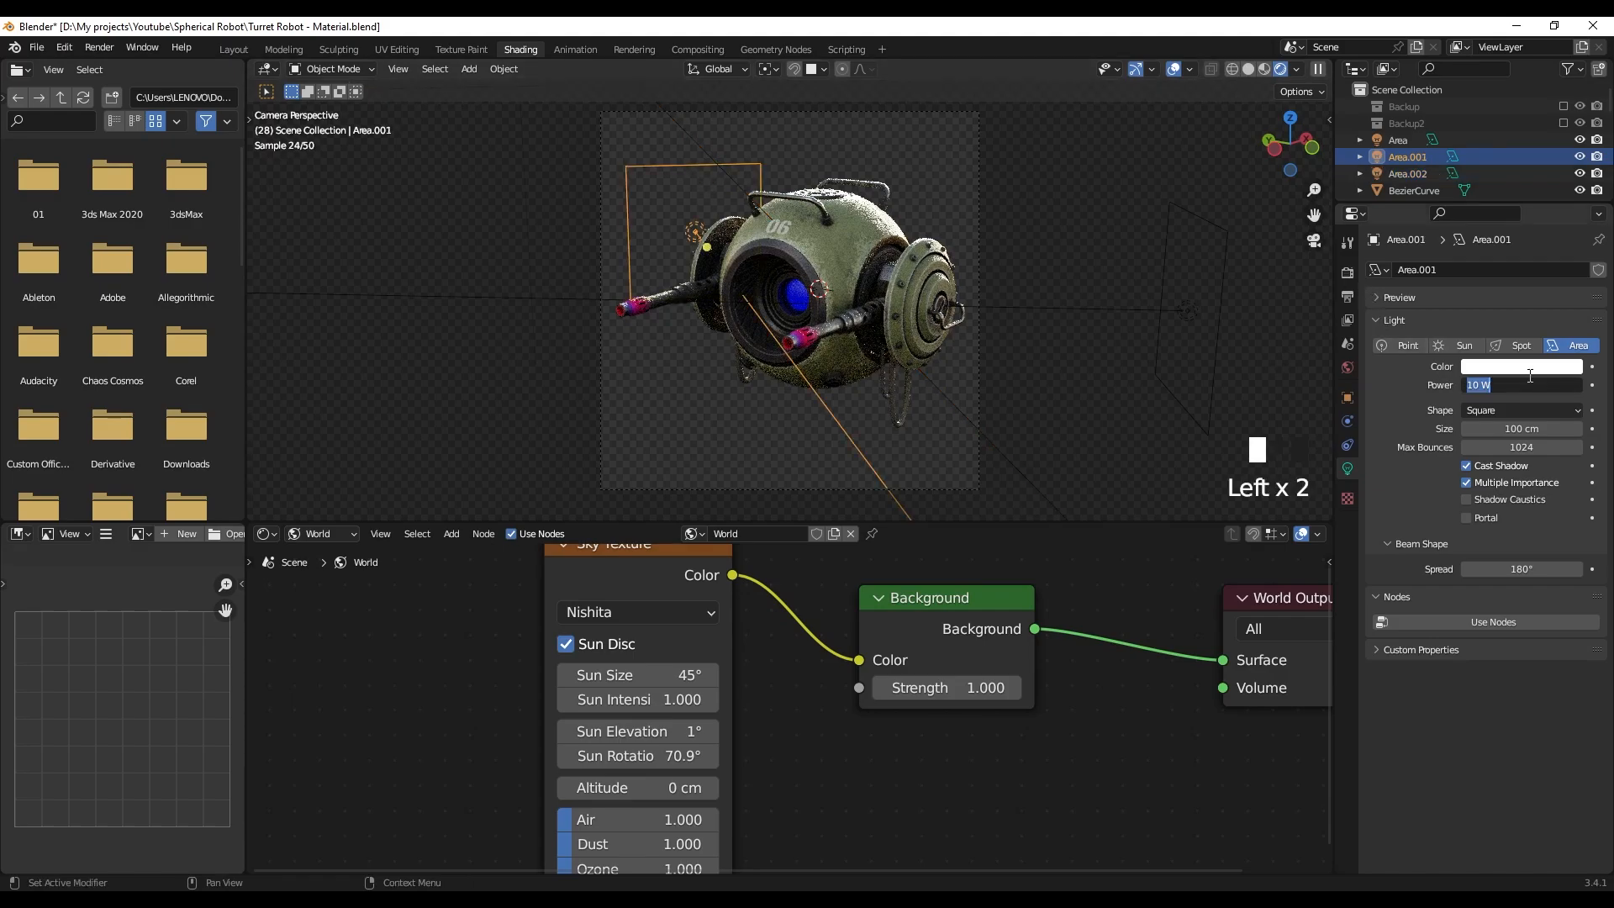
key("Return")
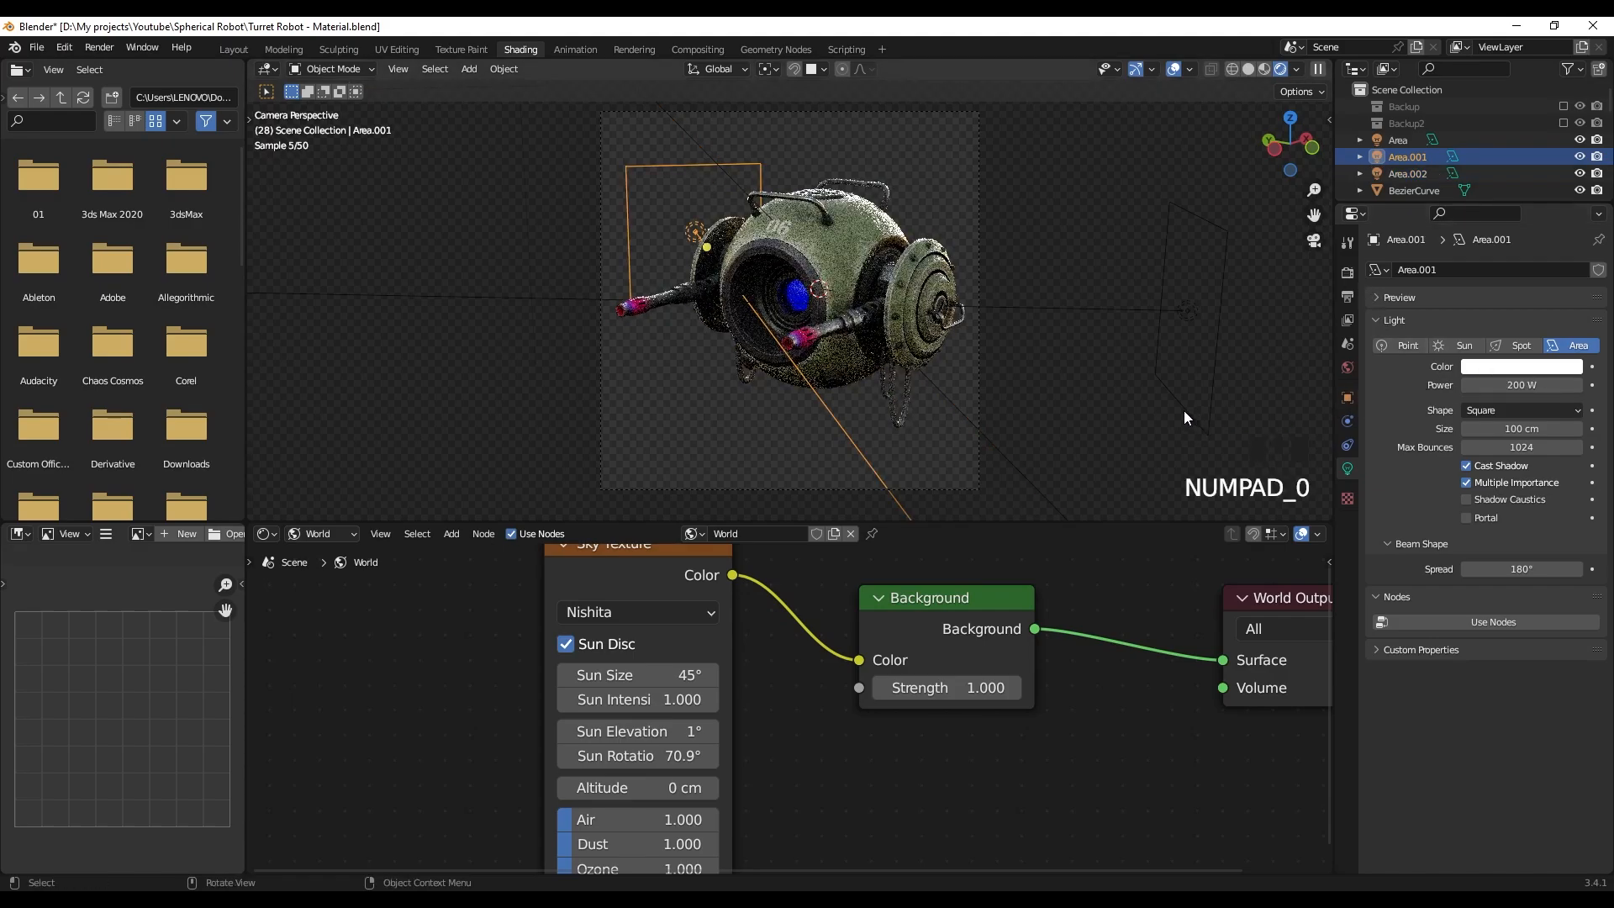
key("g")
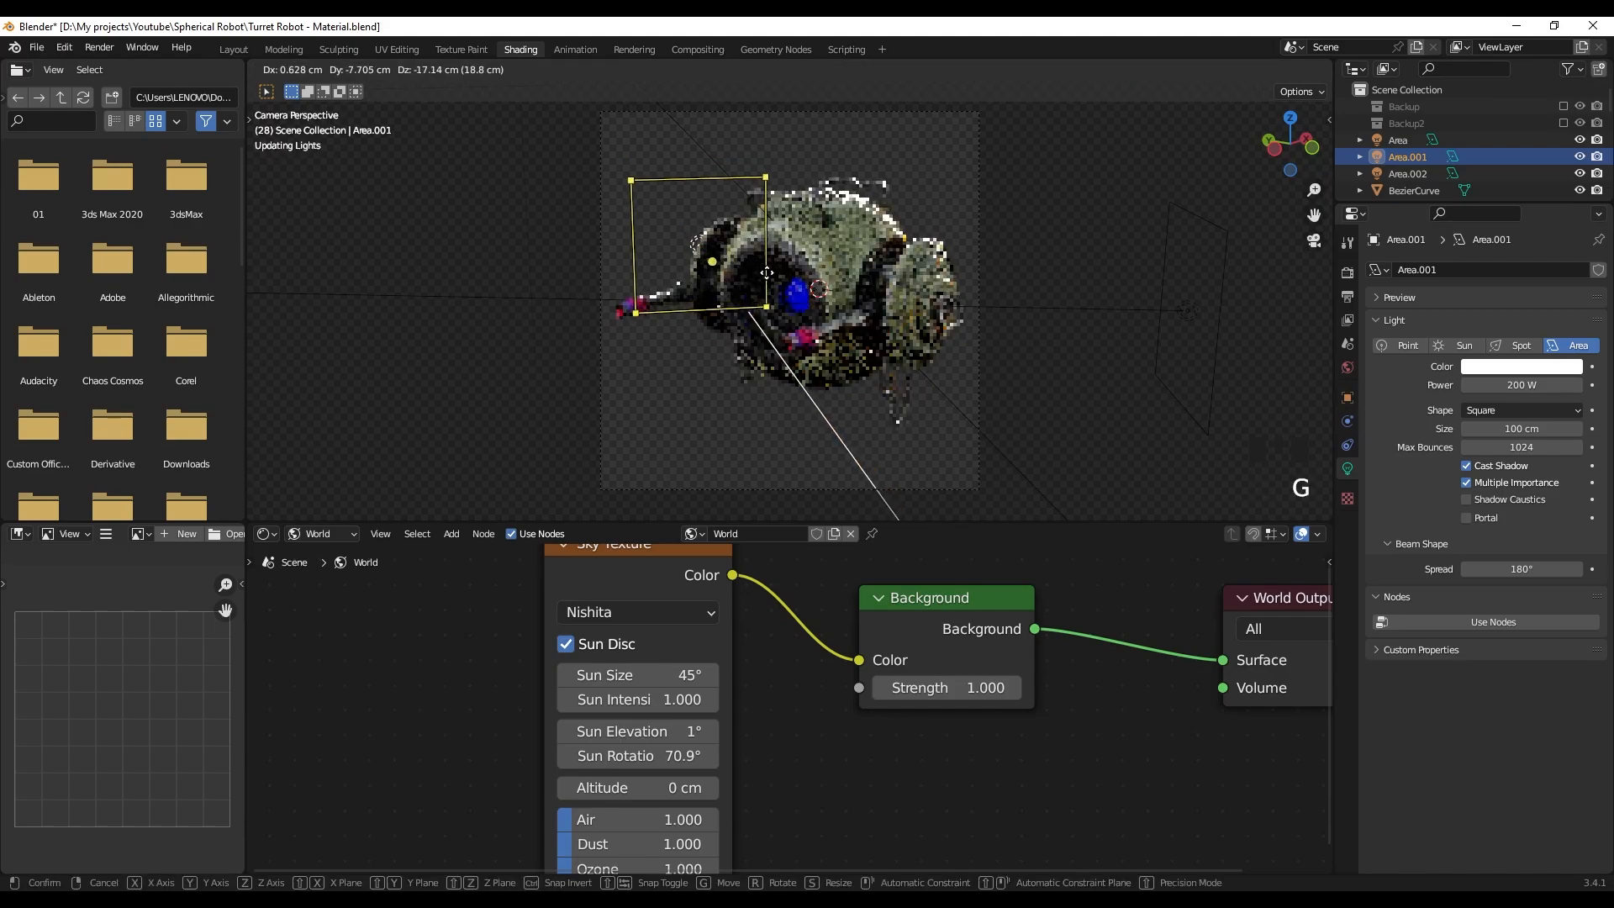
left_click(765, 269)
left_click(765, 268)
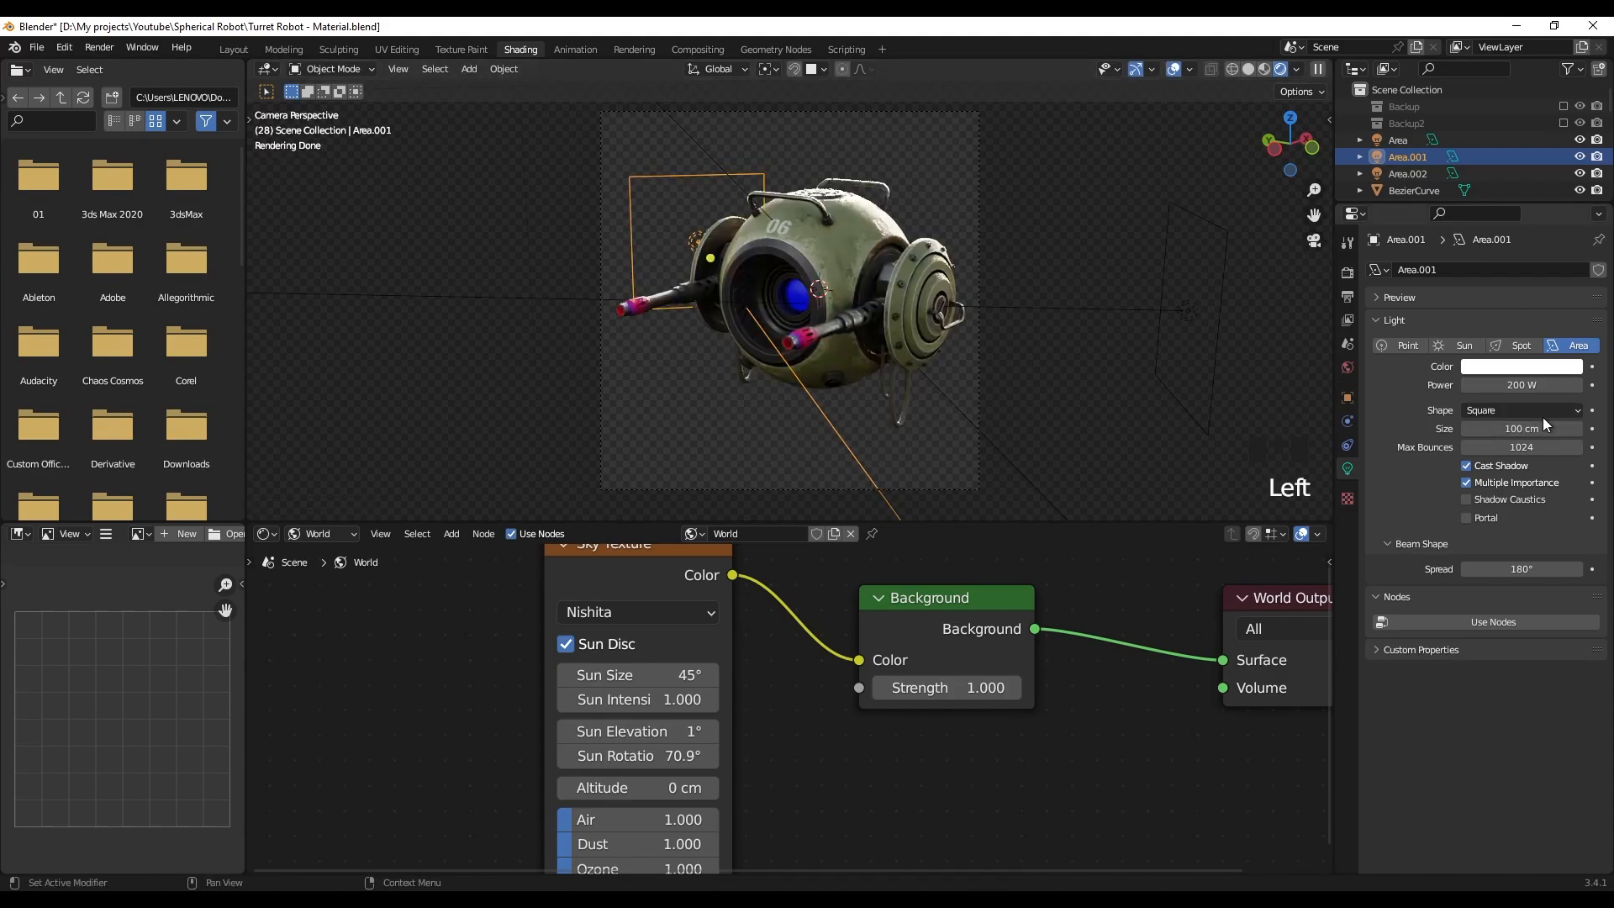
- Set the Area.001 light's power to 500 W and move the light further down behind the robot
left_click(1533, 385)
type("500")
key("Return")
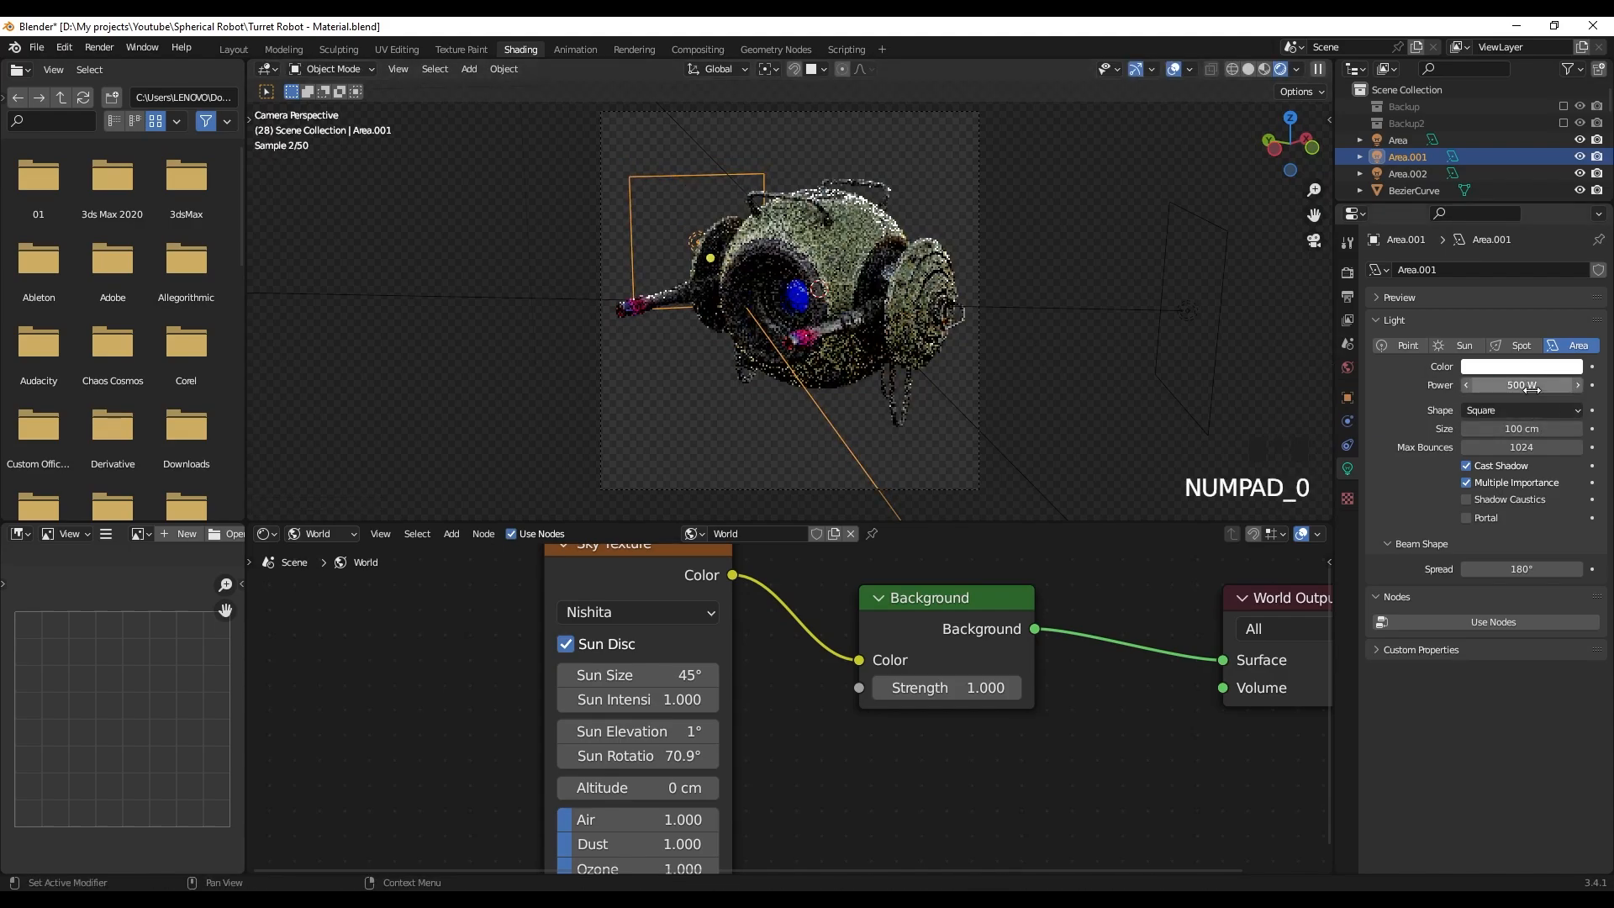
key("g")
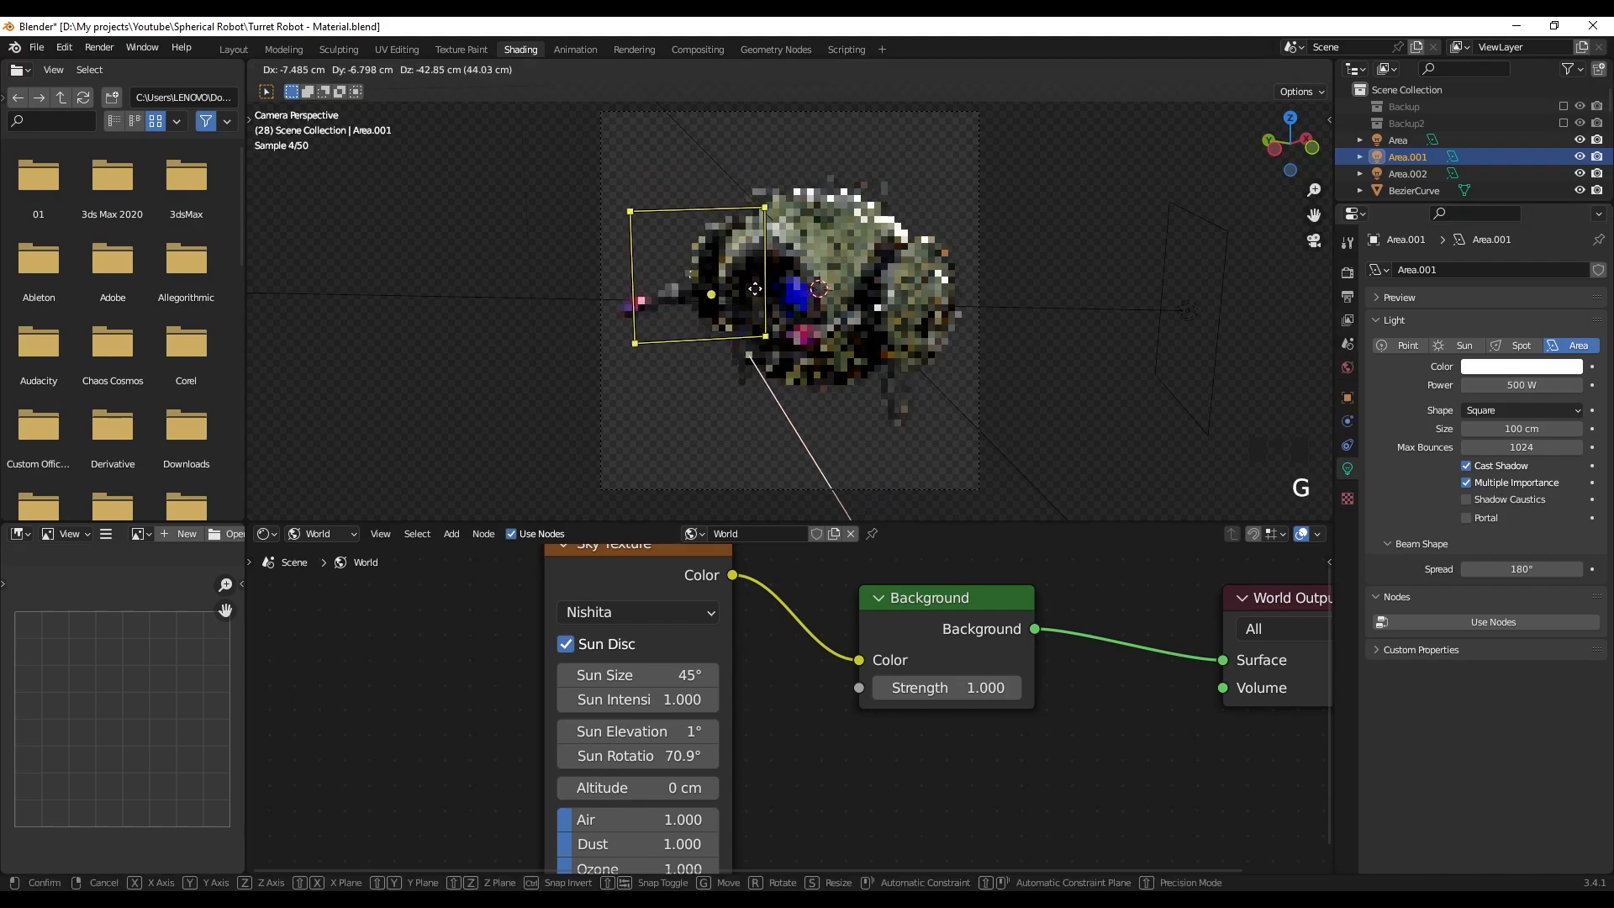
left_click(743, 320)
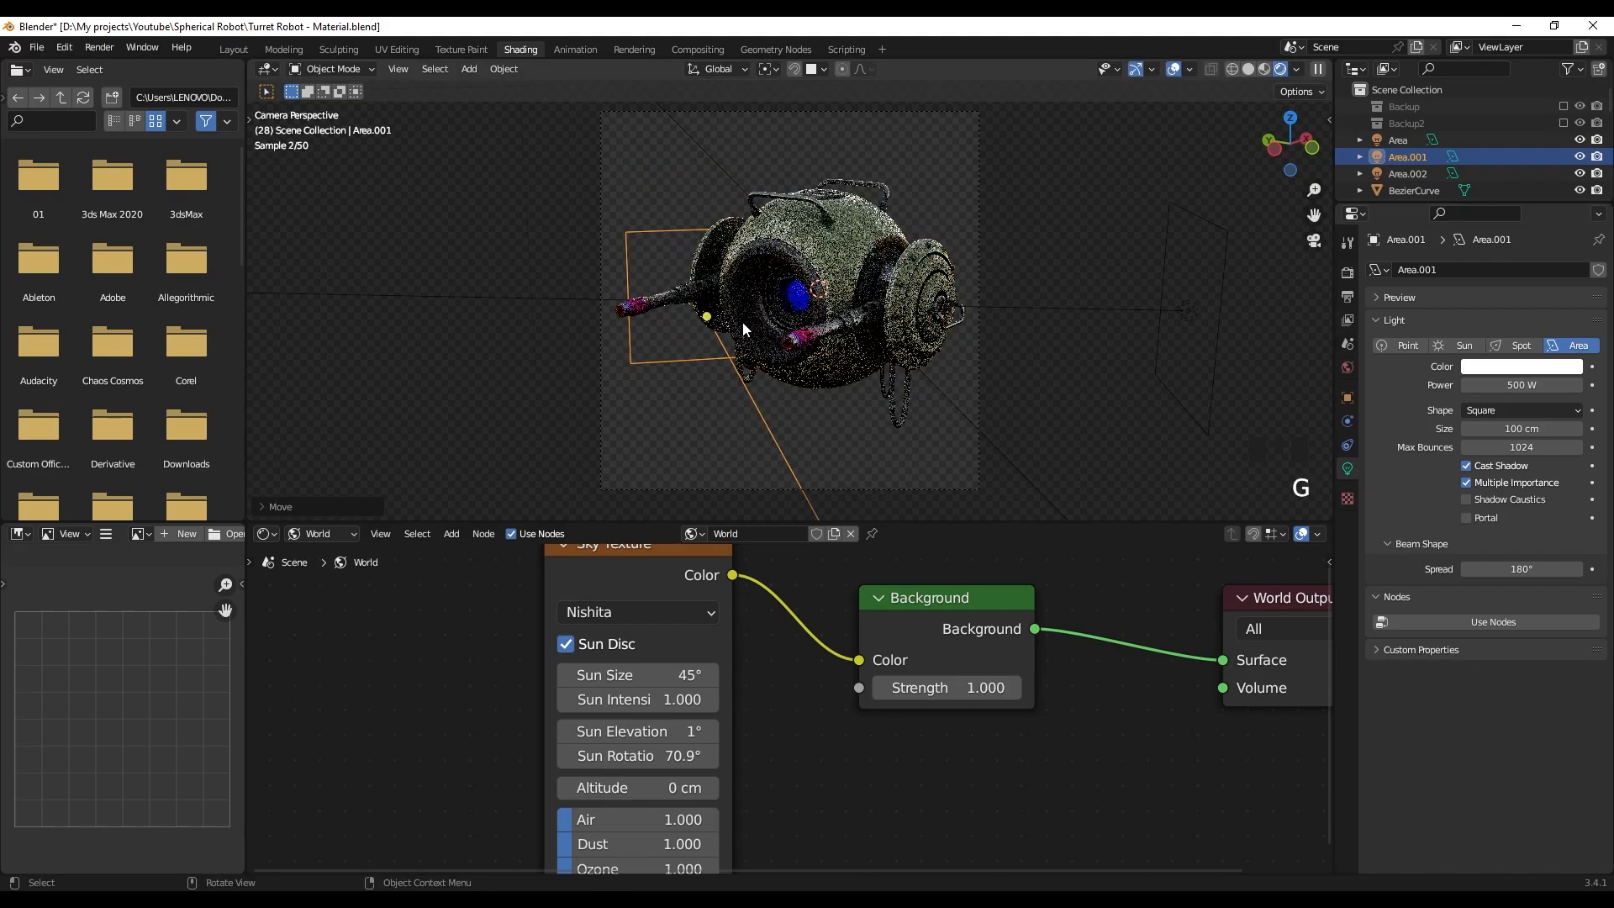
- Tilt the Area.001 light up toward the robot by about 13° in a side view and nudge its position in the camera view
key("KP_0")
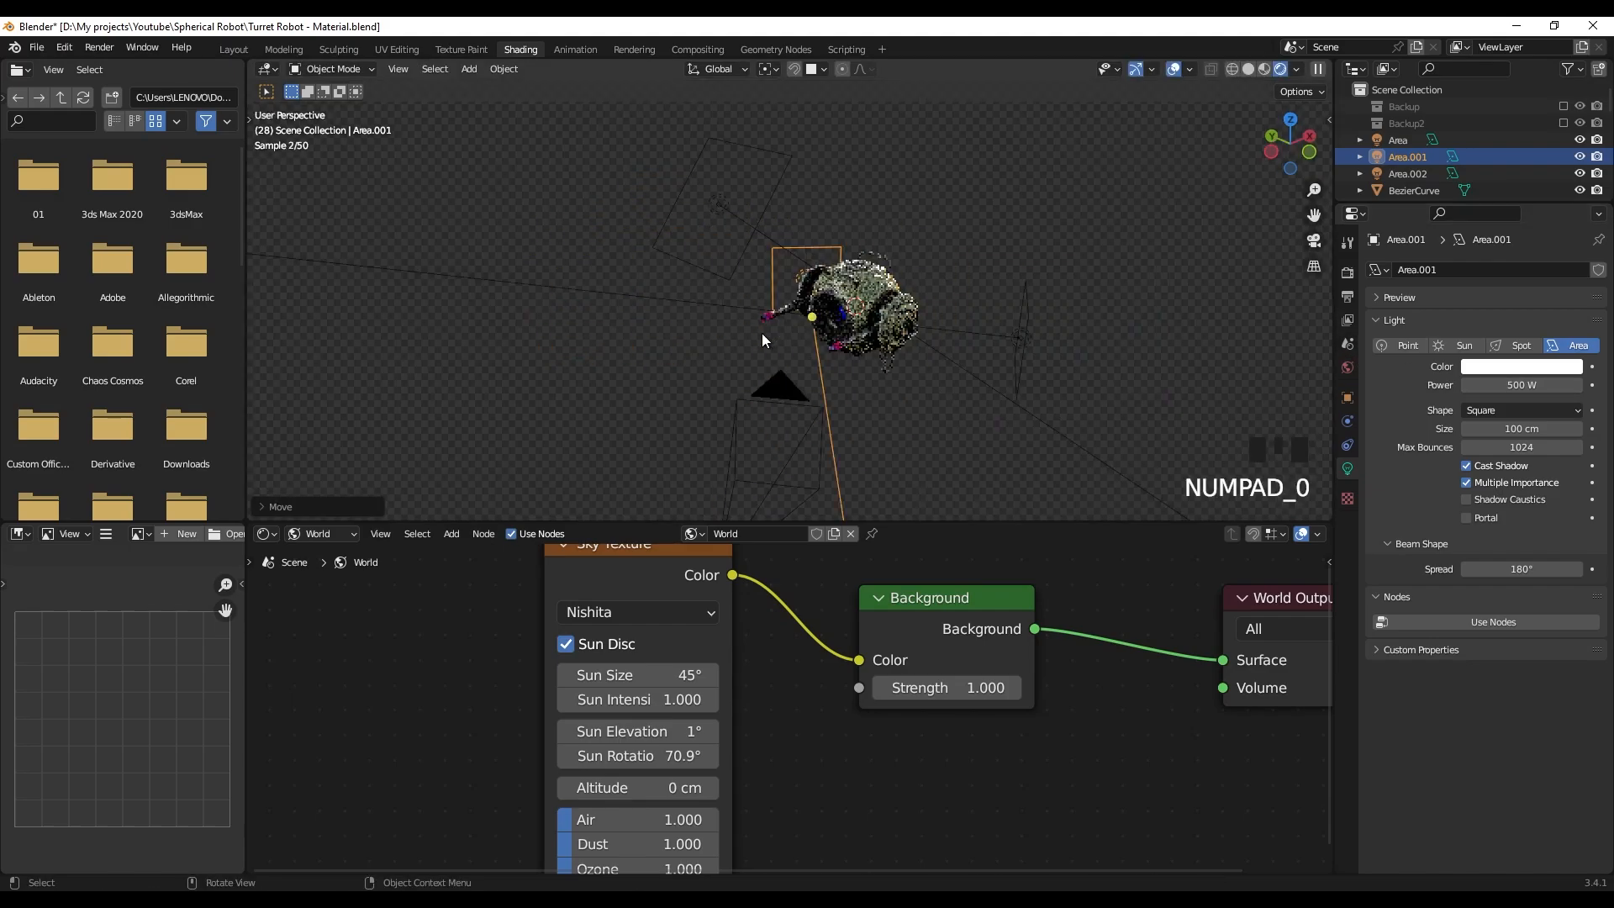
scroll(810, 334, "down", 2)
middle_click_drag(811, 335, 994, 301)
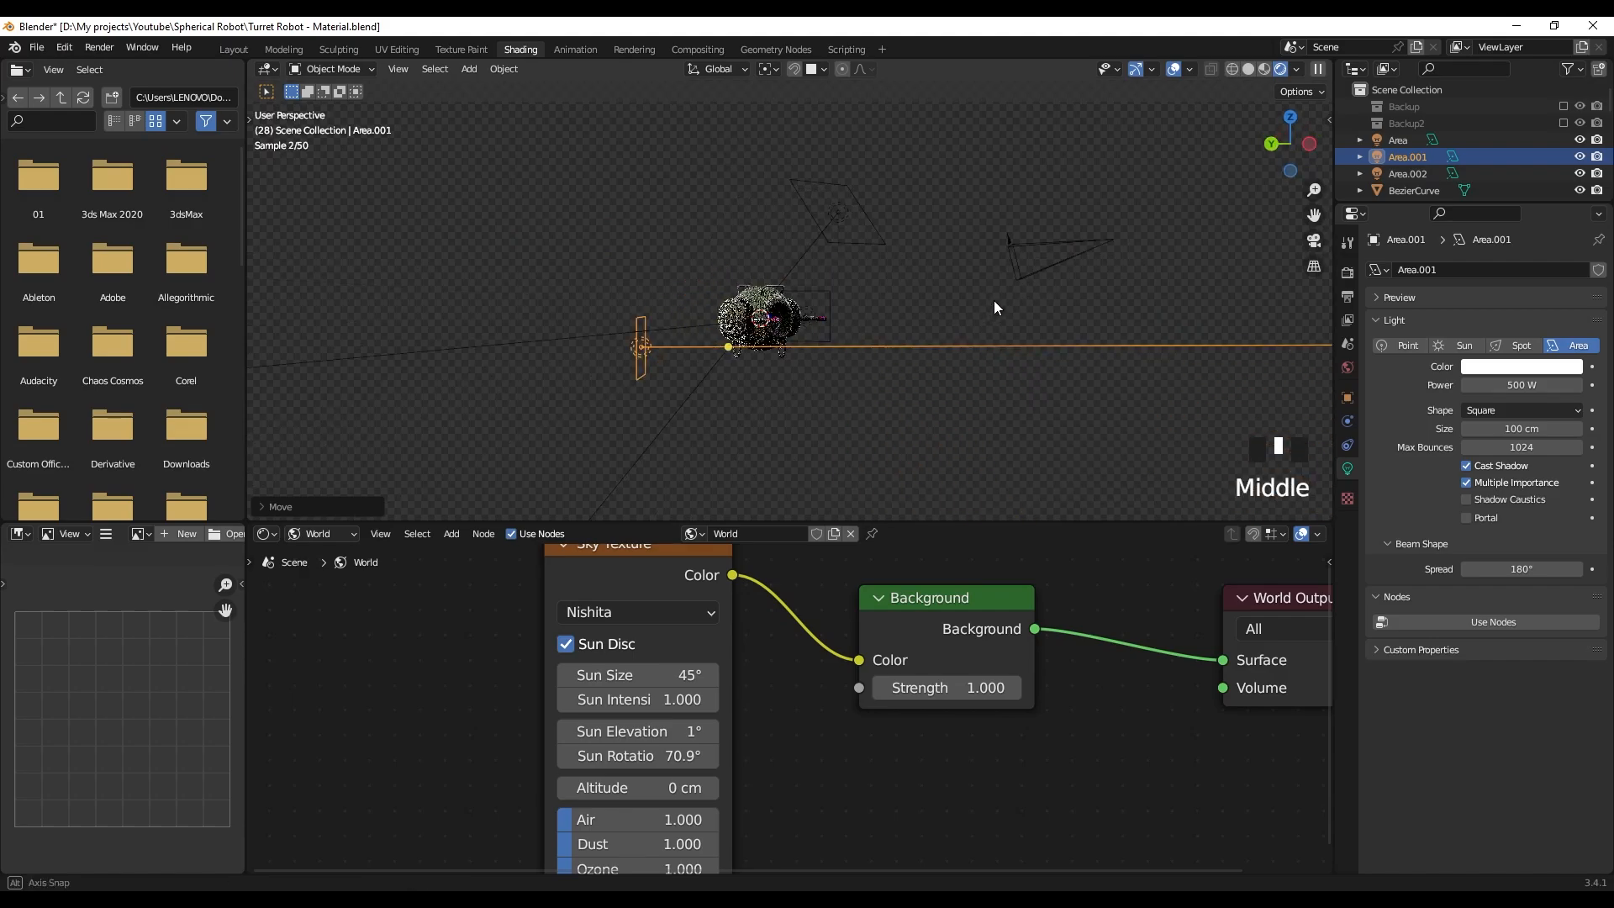
scroll(735, 382, "up", 3)
middle_click_drag(735, 382, 827, 375, "shift")
key("r")
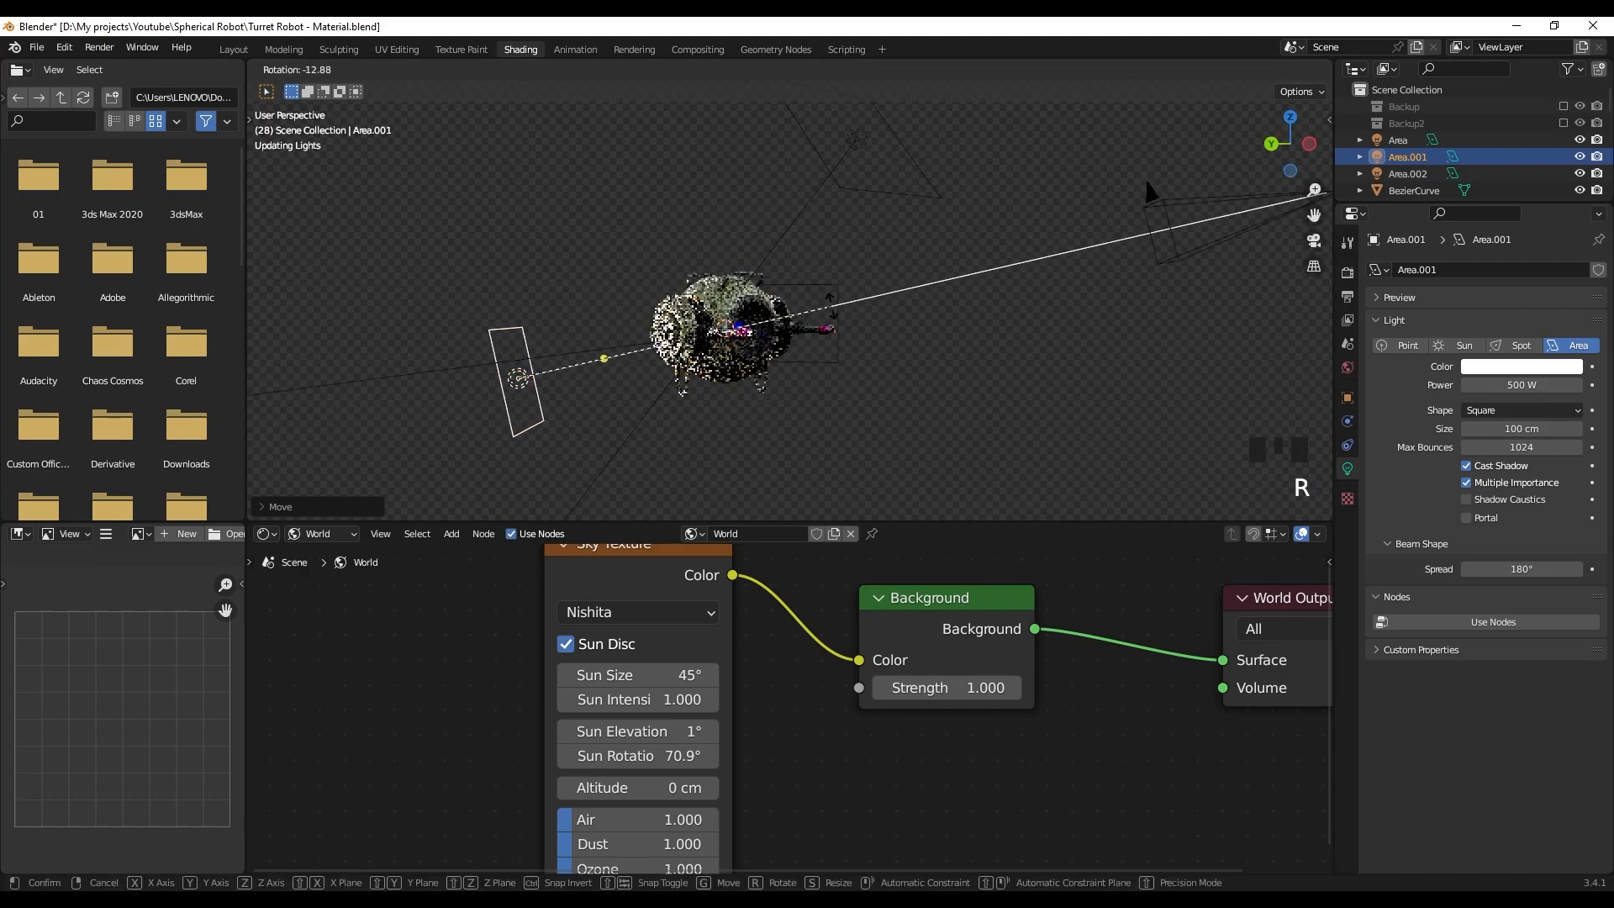
left_click(831, 324)
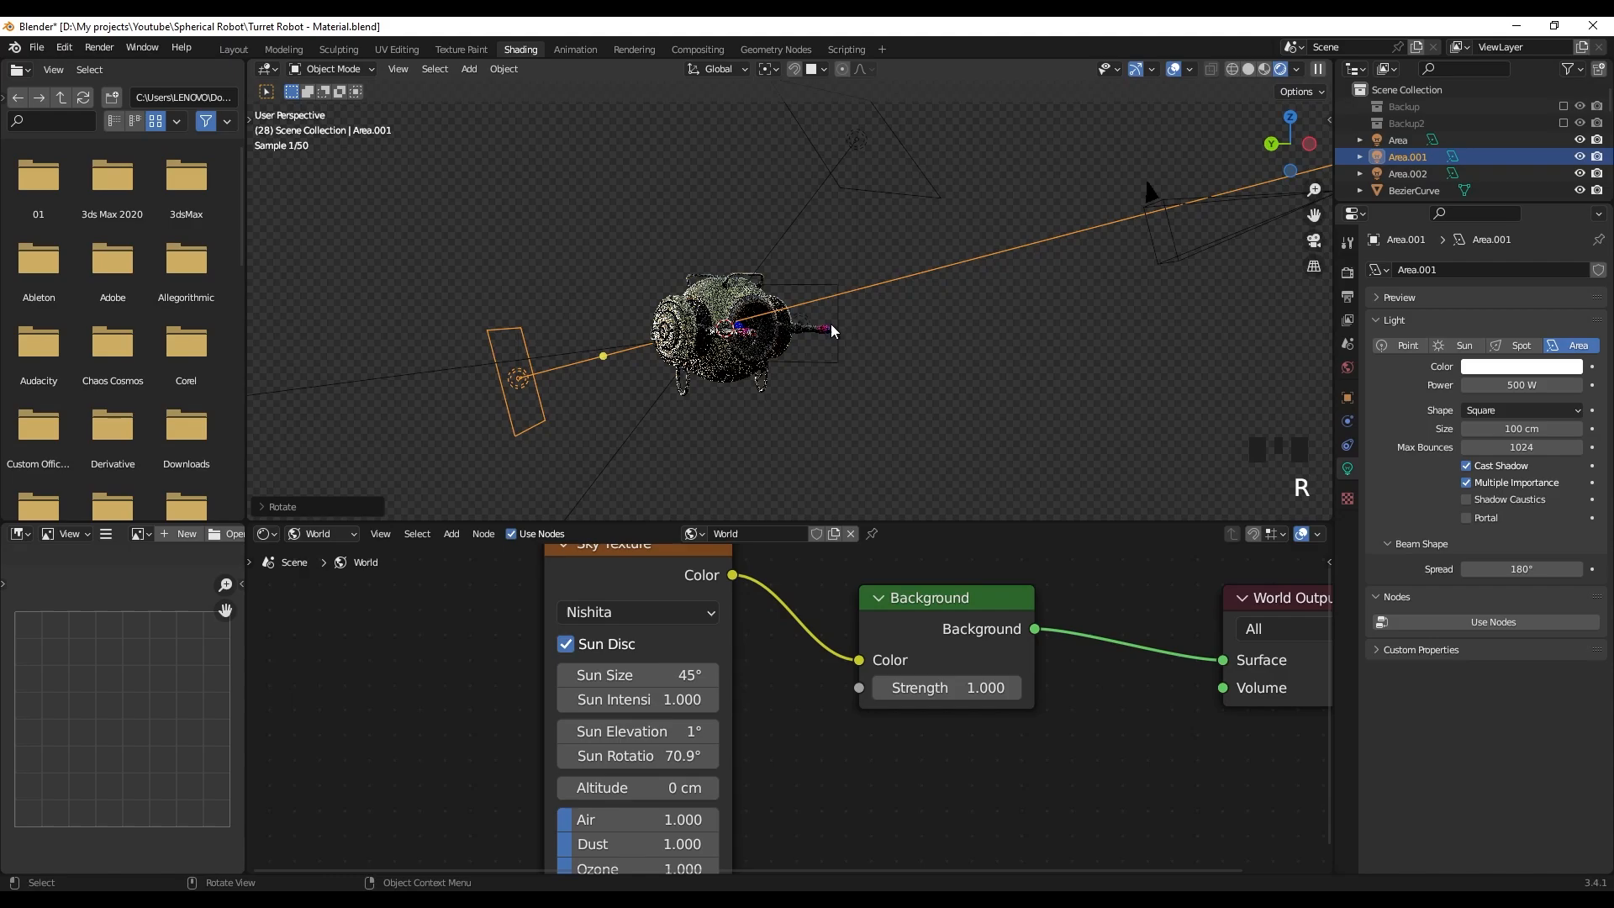
key("KP_0")
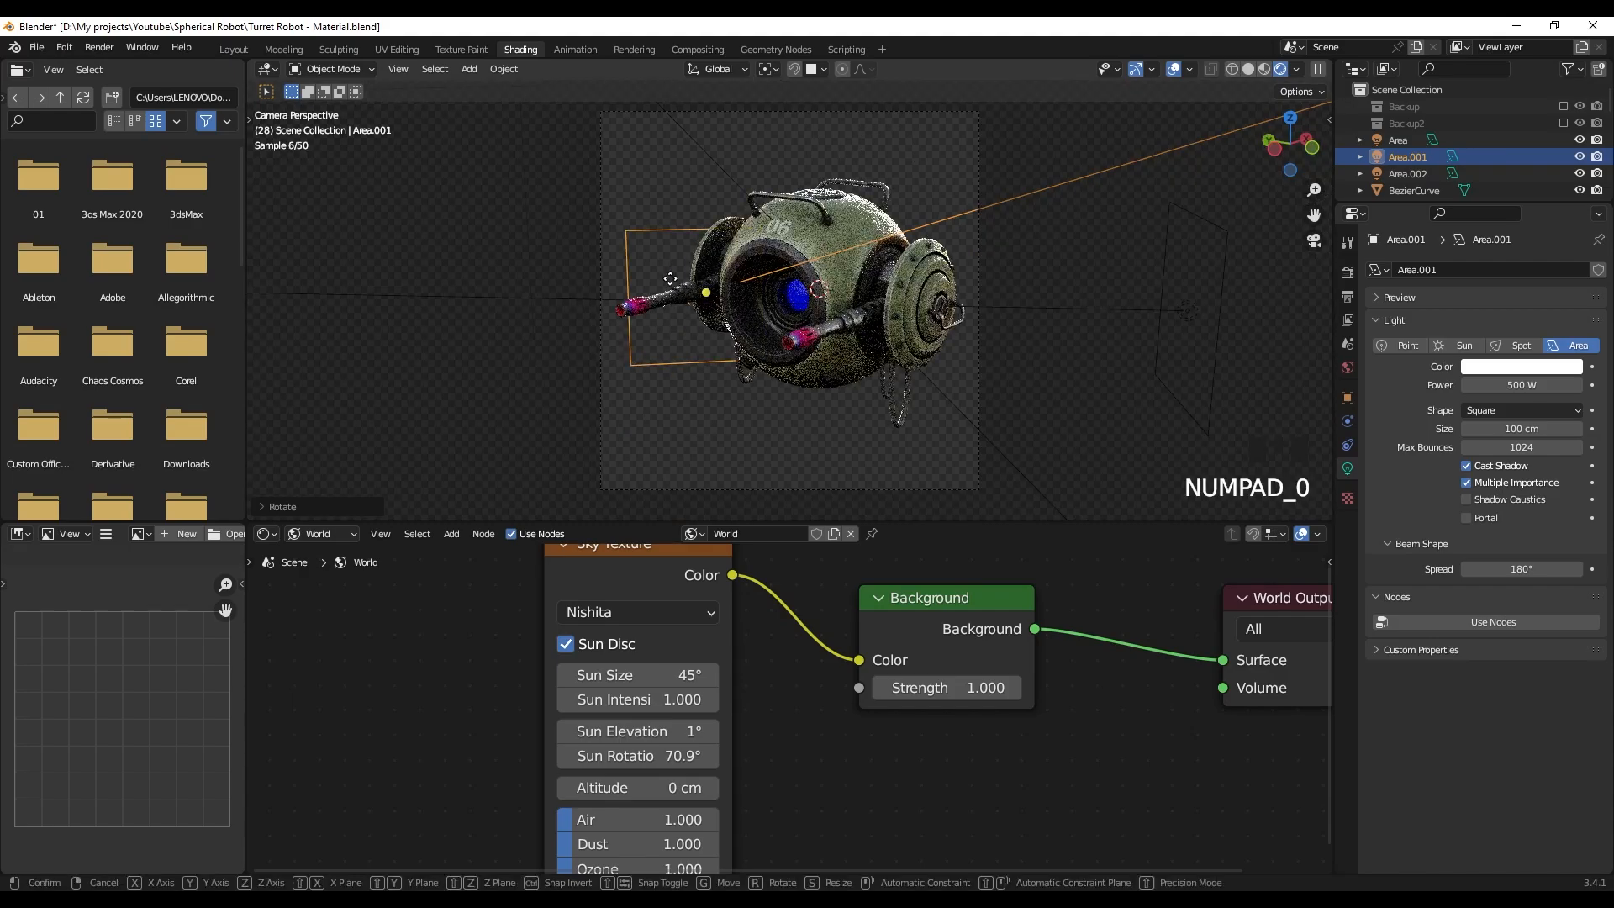
key("g")
left_click(940, 384)
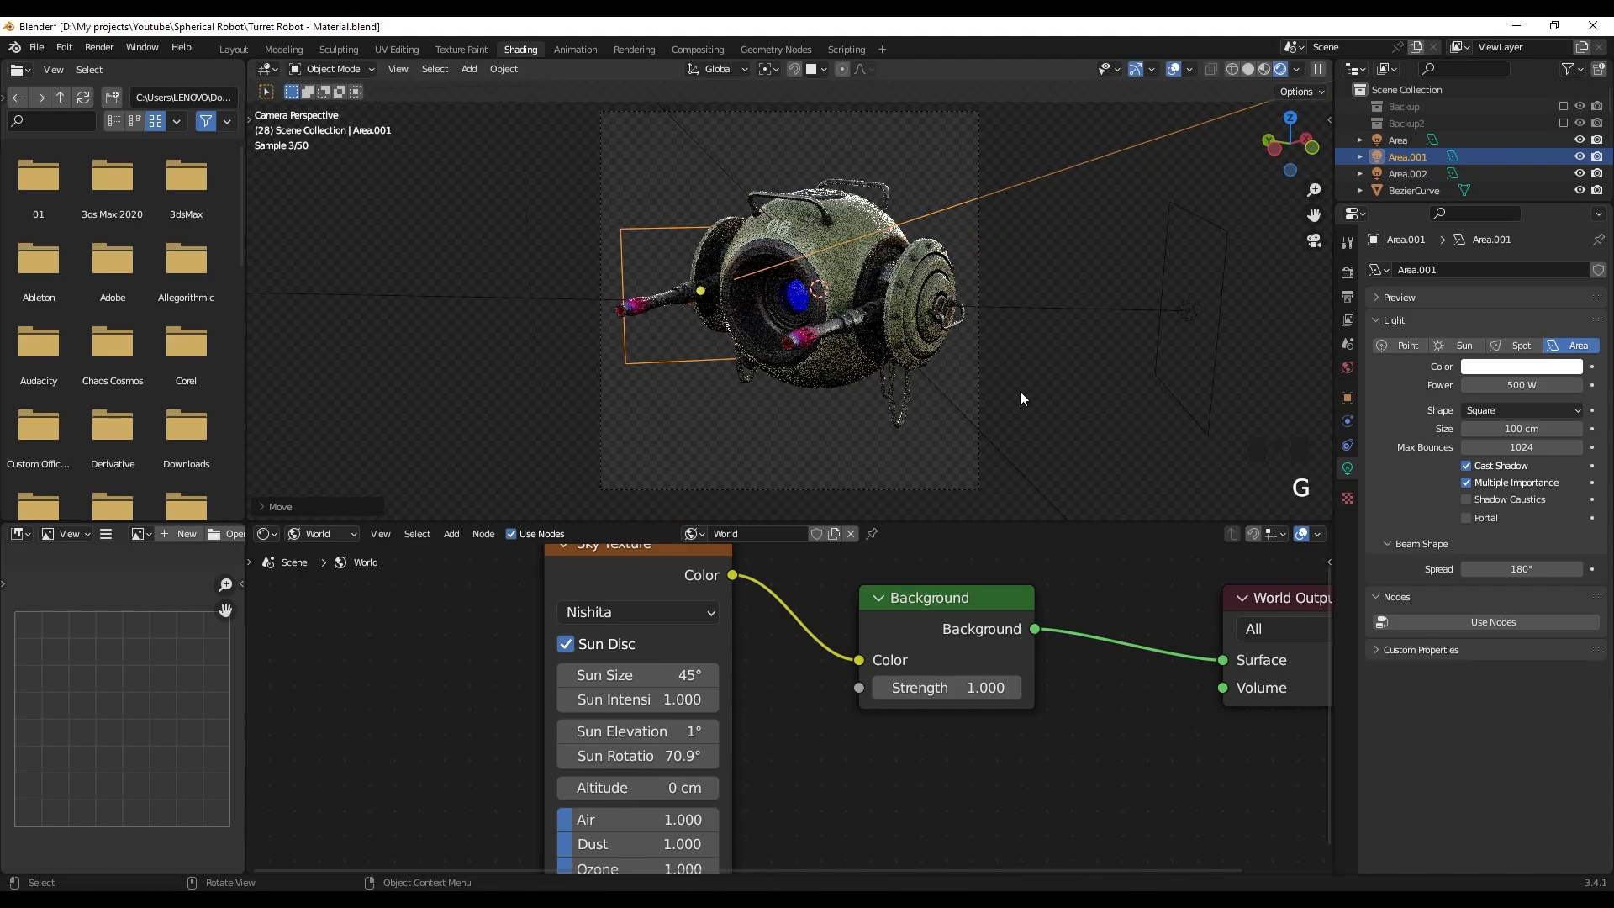
- Set the power of the Area.002 light above the robot to 100 W and return to the camera view
key("KP_0")
middle_click_drag(680, 252, 891, 256)
scroll(819, 227, "down", 2)
left_click(829, 223)
left_click(1535, 385)
type("100")
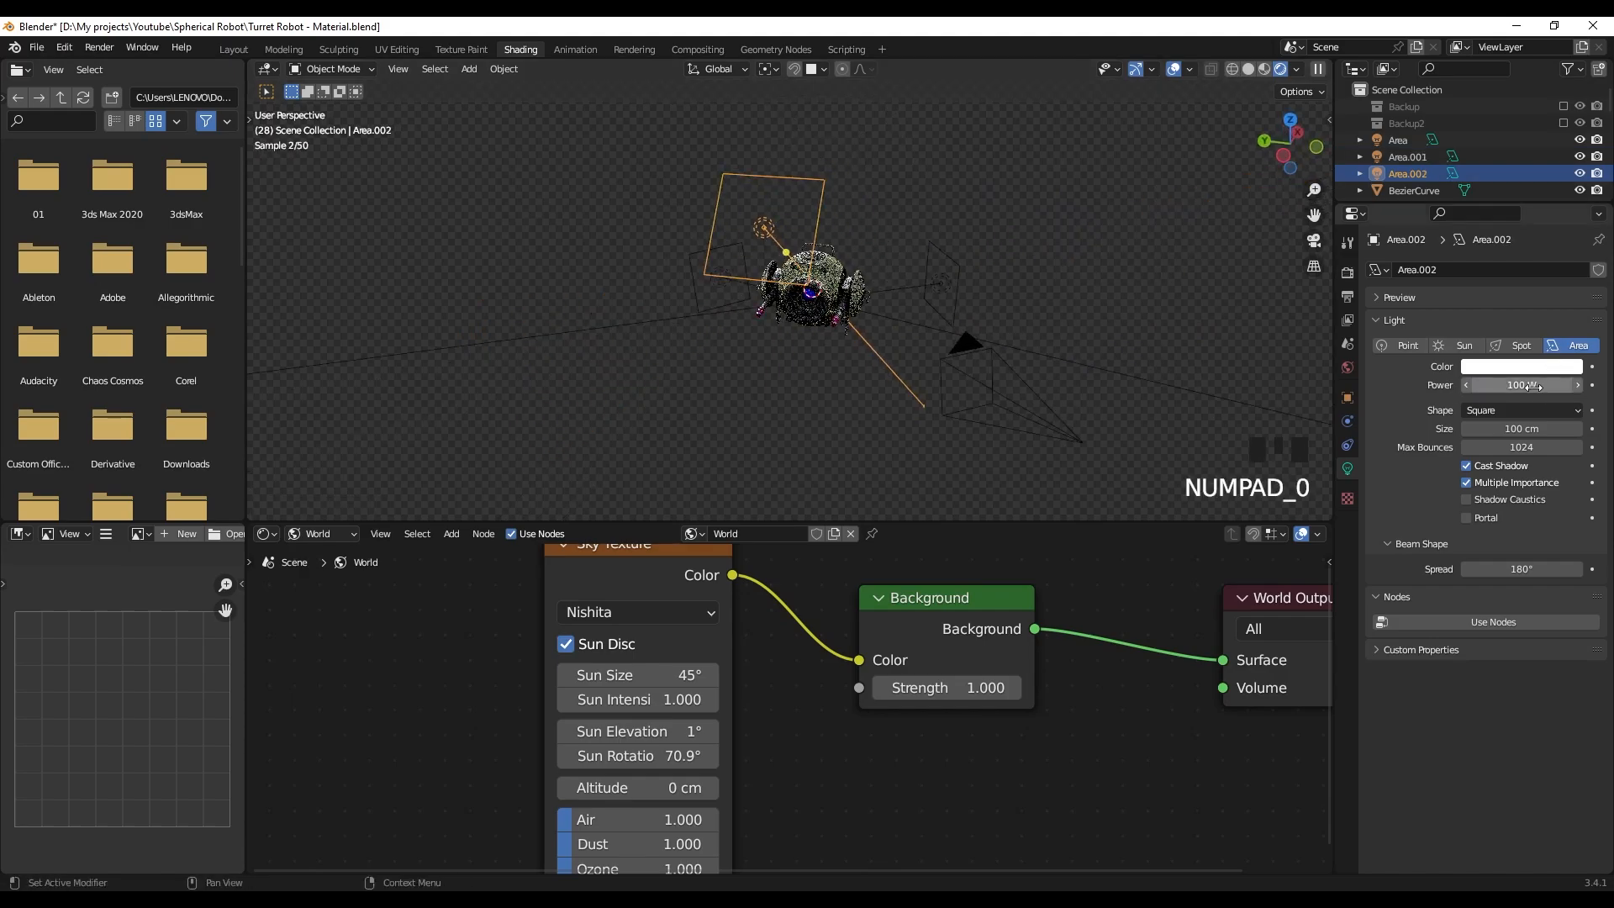
key("Return")
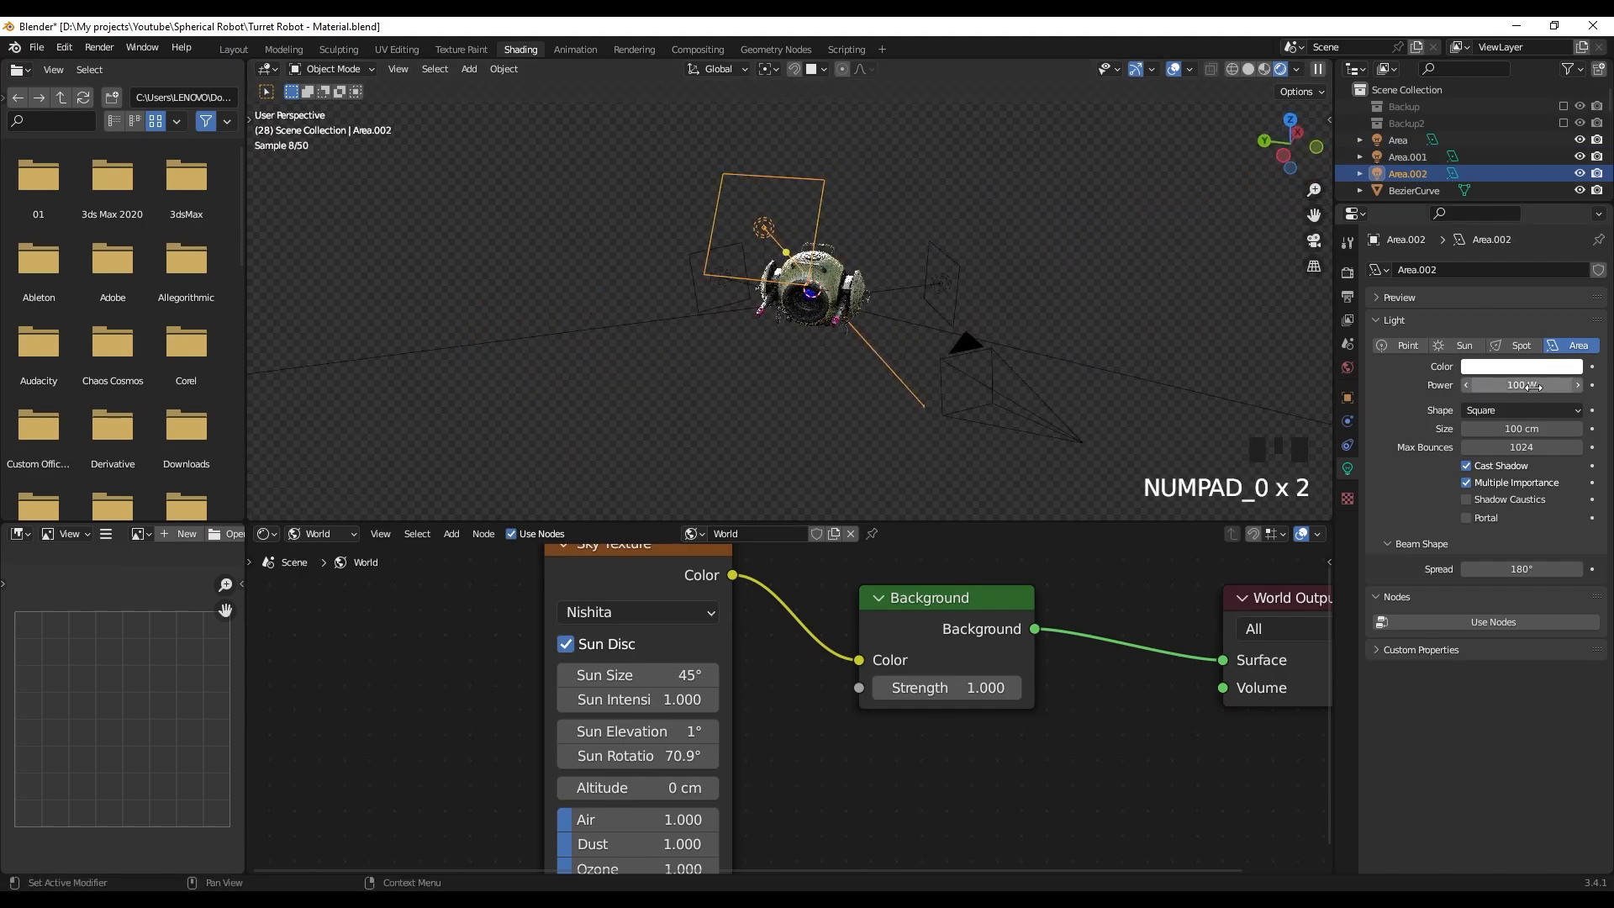
left_click(1126, 317)
key("KP_0")
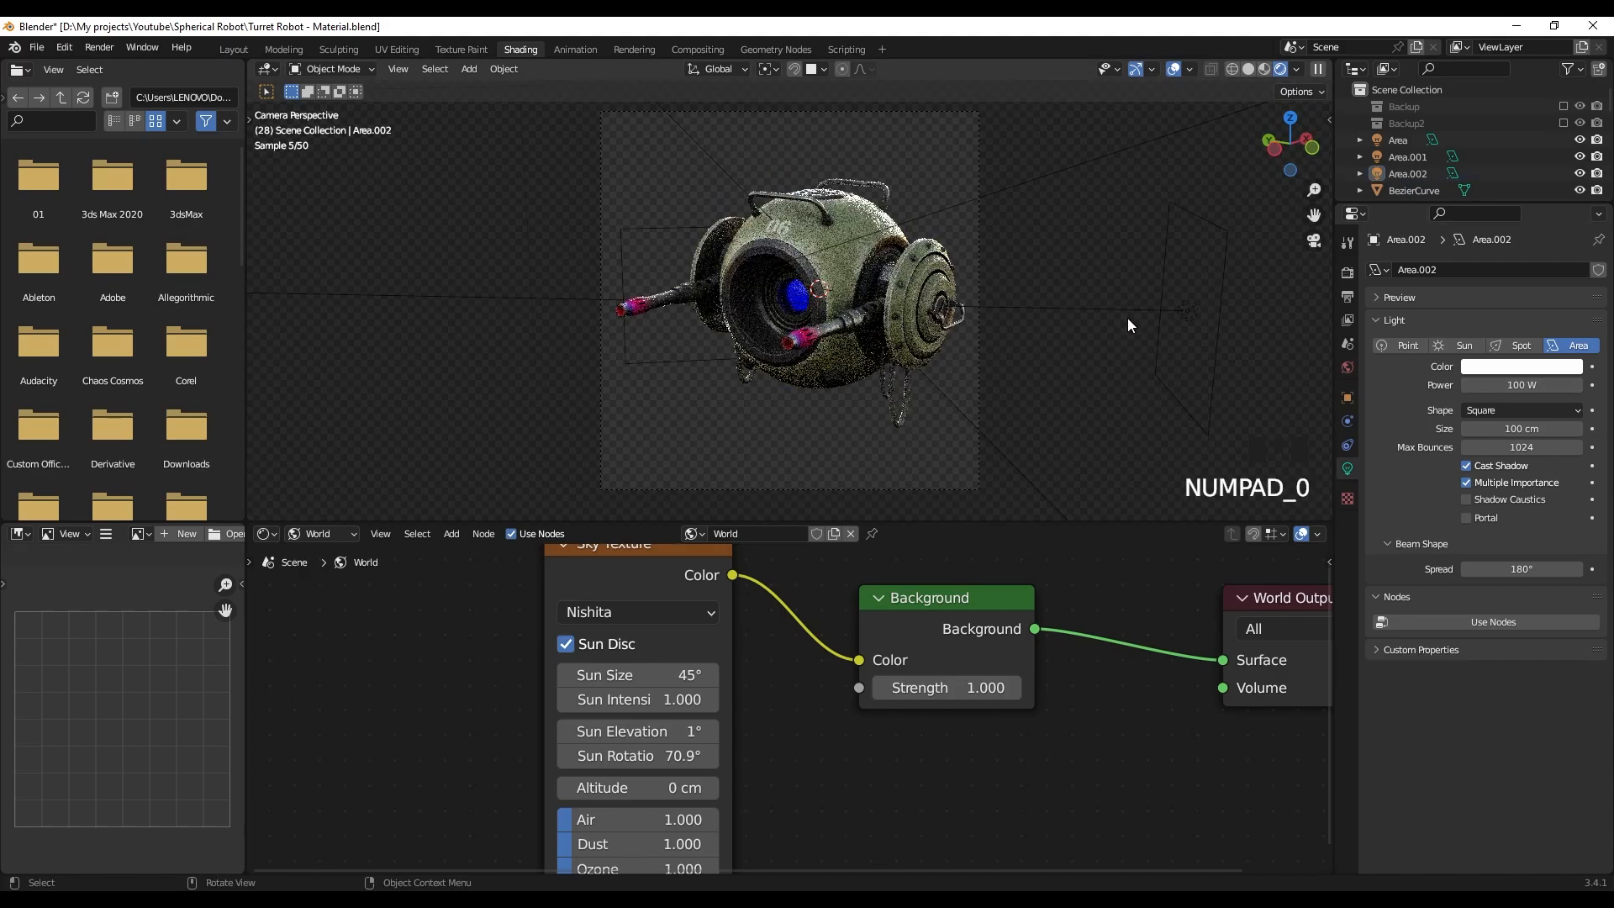
- Add a point light to the scene at the robot's center
left_click(1127, 321)
key("shift+a")
mouse_move(841, 289)
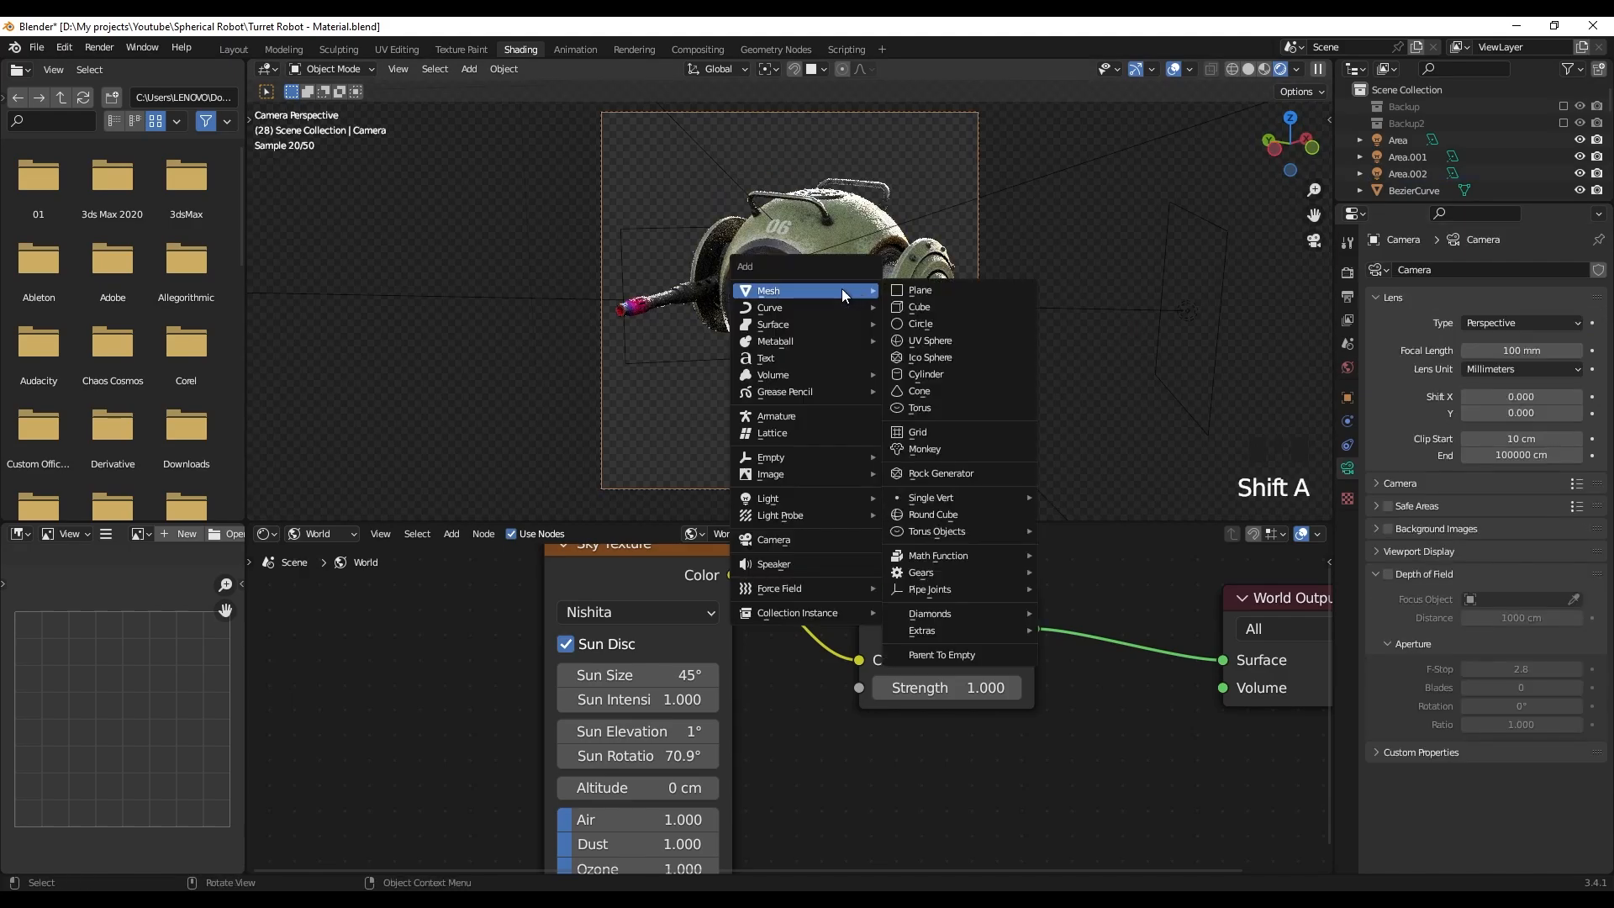
mouse_move(817, 496)
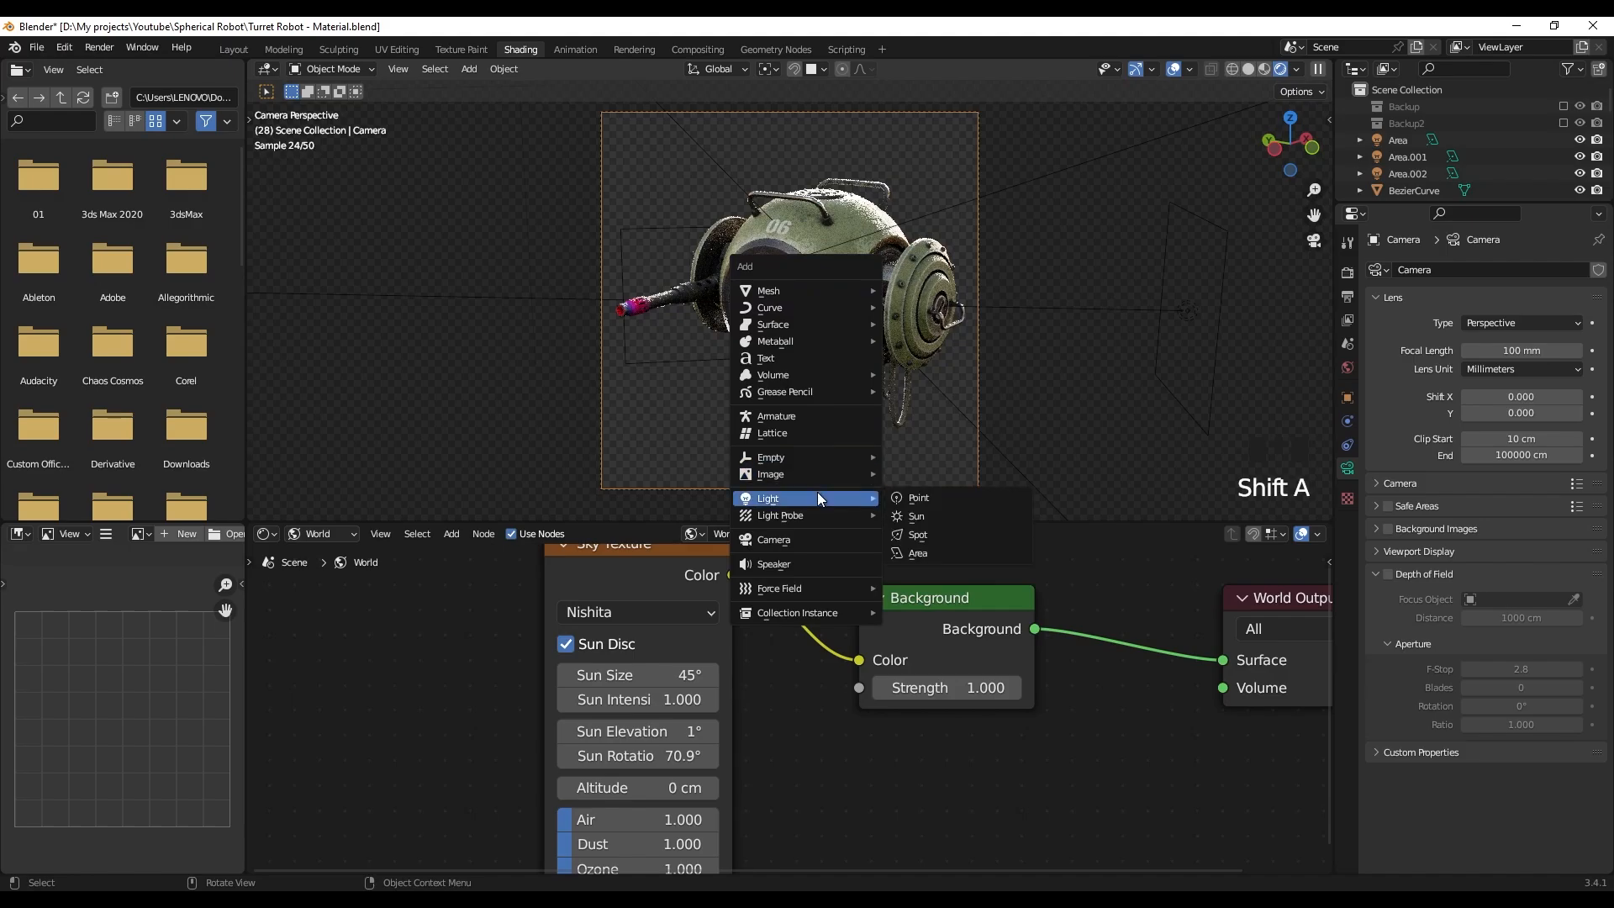
left_click(924, 499)
- Move the point light along the X axis into the robot's eye opening, using the wireframe front view
key("KP_0")
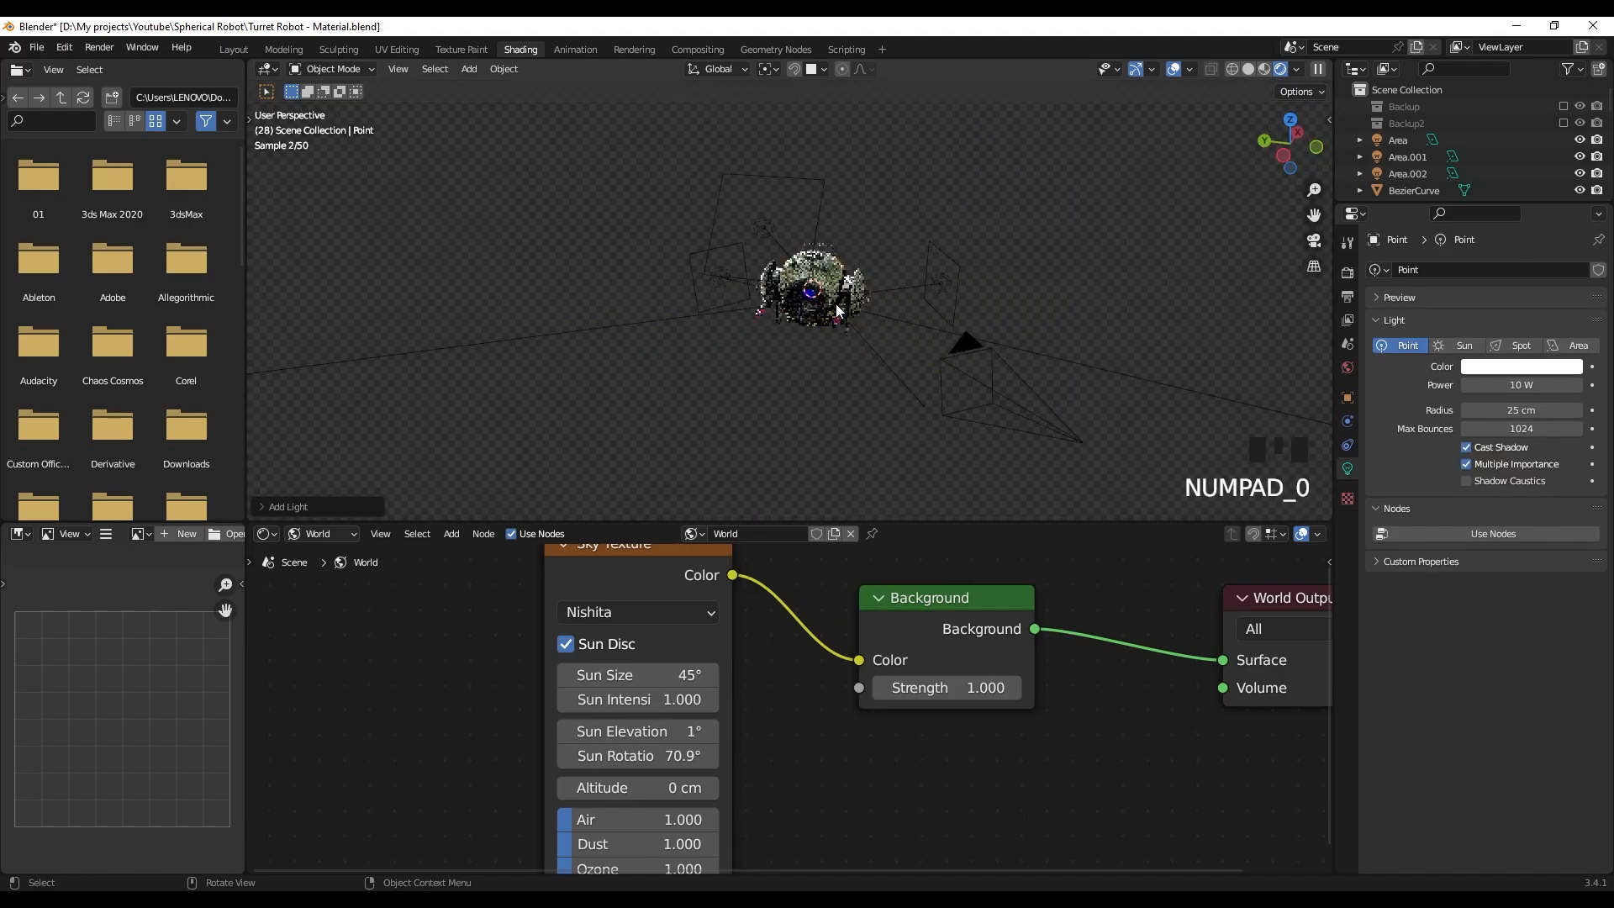
scroll(838, 311, "down", 2)
middle_click_drag(809, 335, 704, 307)
key("z")
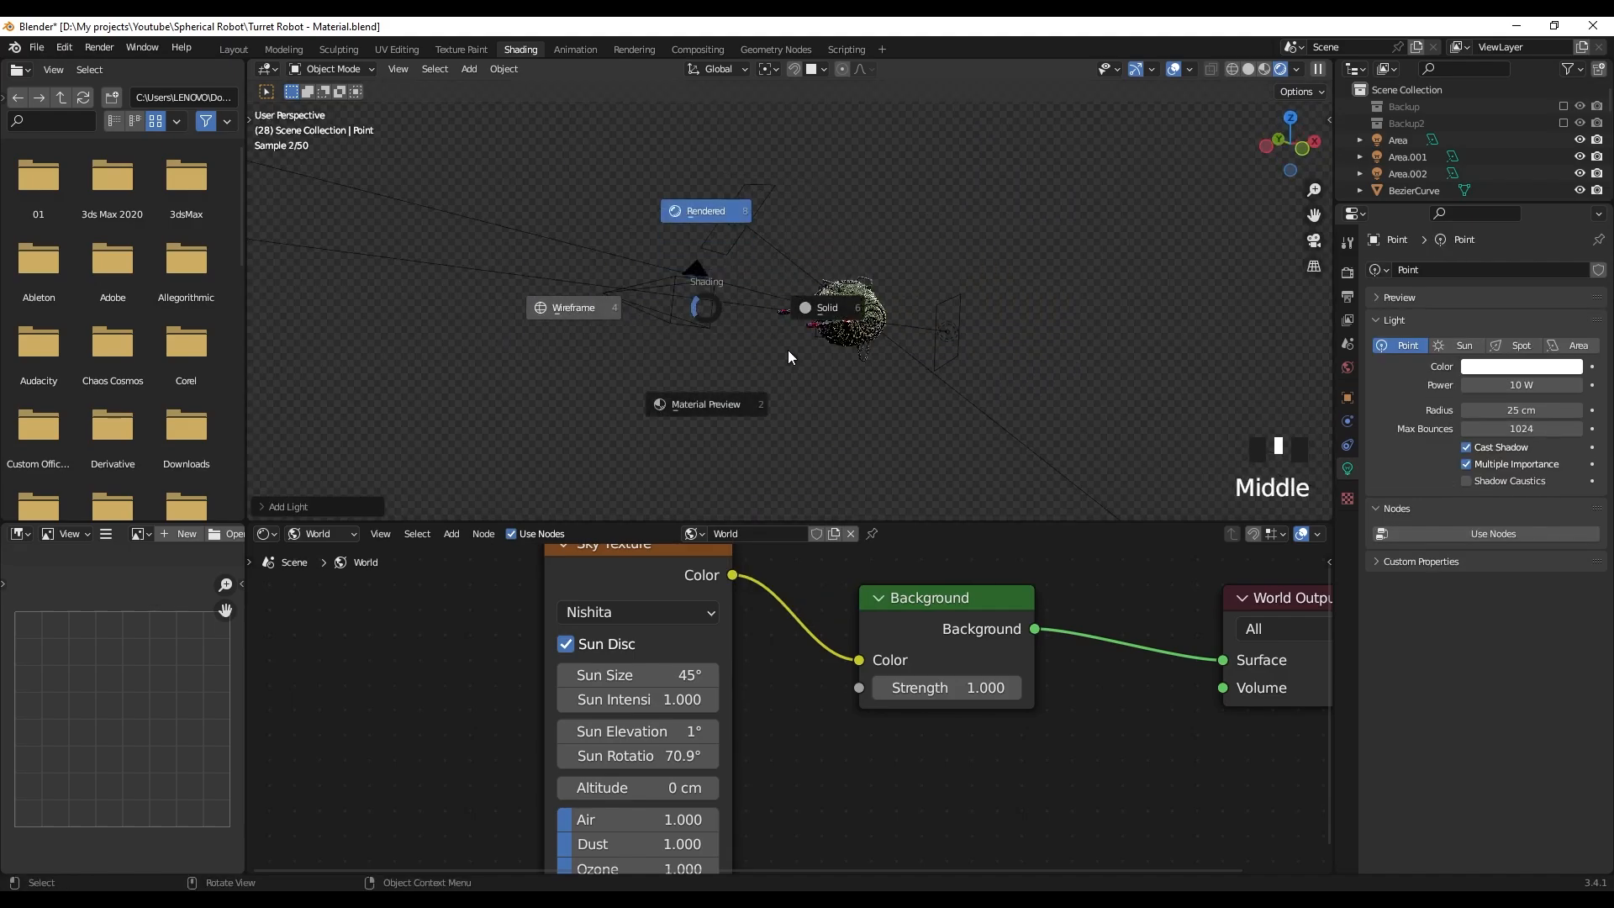
left_click(548, 310)
scroll(920, 325, "up", 7)
middle_click_drag(921, 339, 876, 338)
key("KP_1")
scroll(1107, 360, "up", 2)
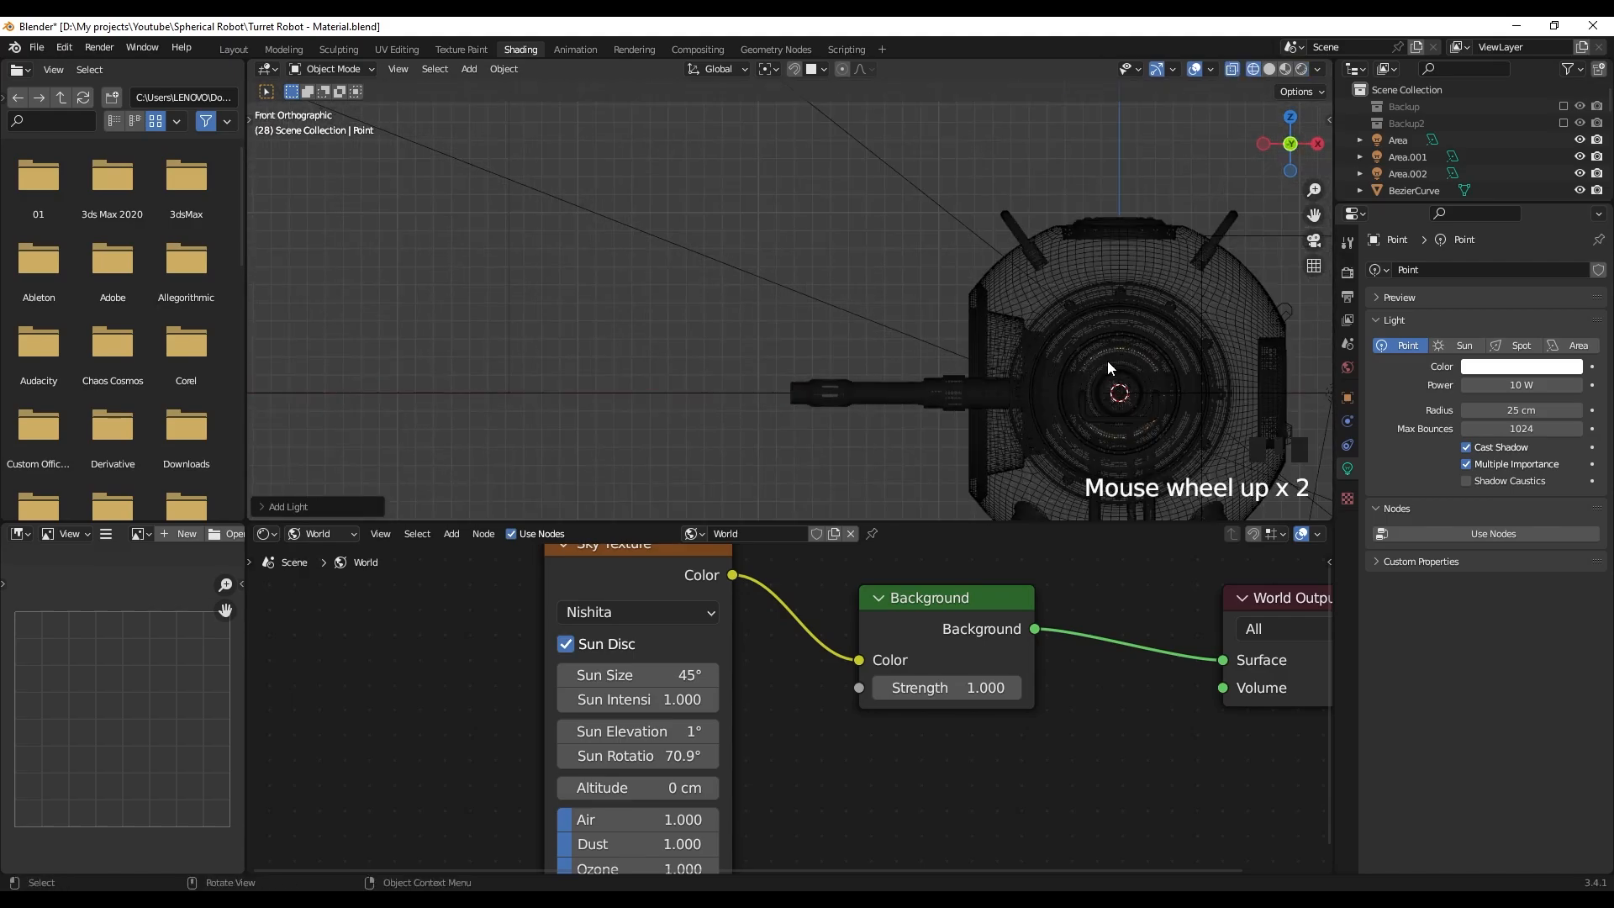
middle_click_drag(1107, 361, 992, 321, "shift")
key("g")
key("x")
left_click(904, 331)
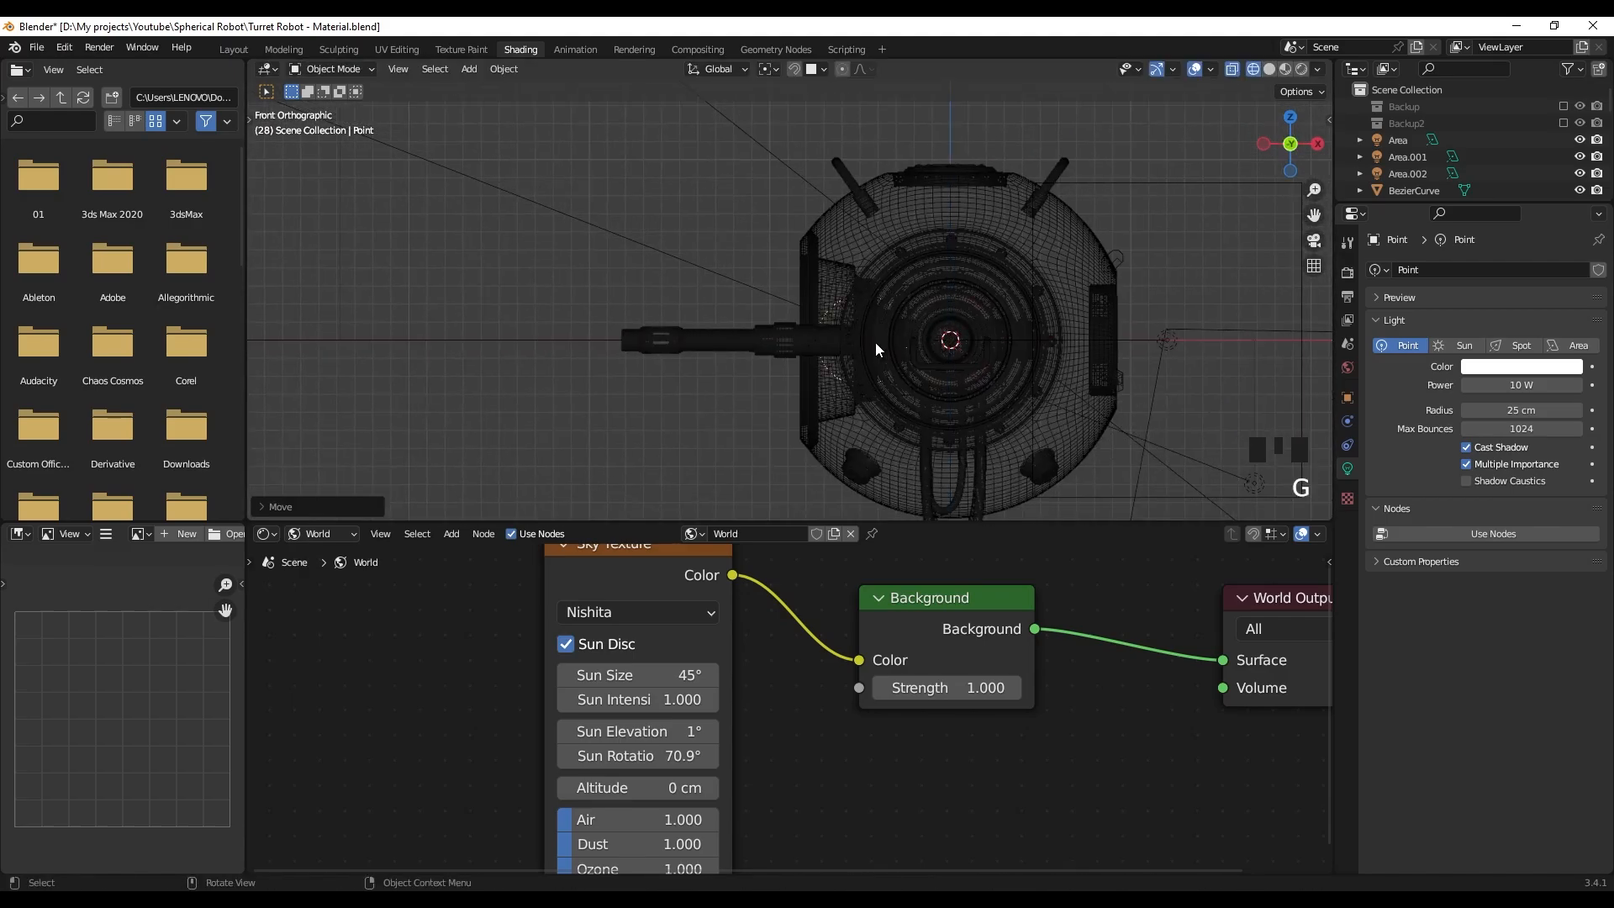
middle_click_drag(875, 341, 790, 337)
scroll(1007, 369, "up", 4)
scroll(845, 336, "down", 8)
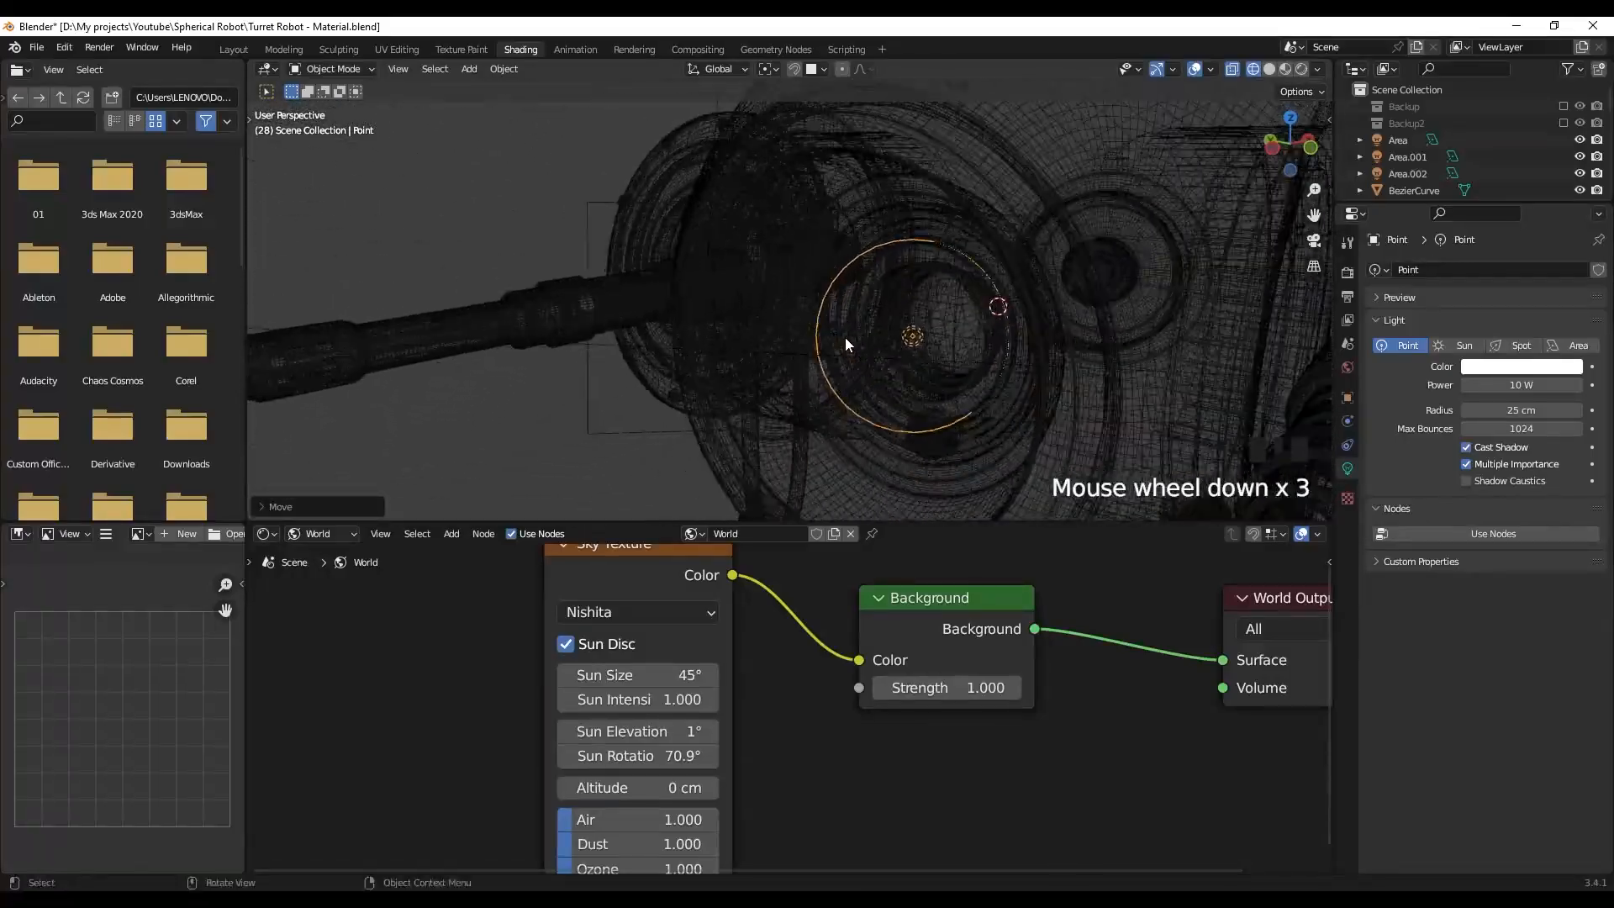
- Set the point light's color to blue (hue 0.654, saturation 0.986) and its power to 23 W in the rendered camera view
key("KP_0")
key("z")
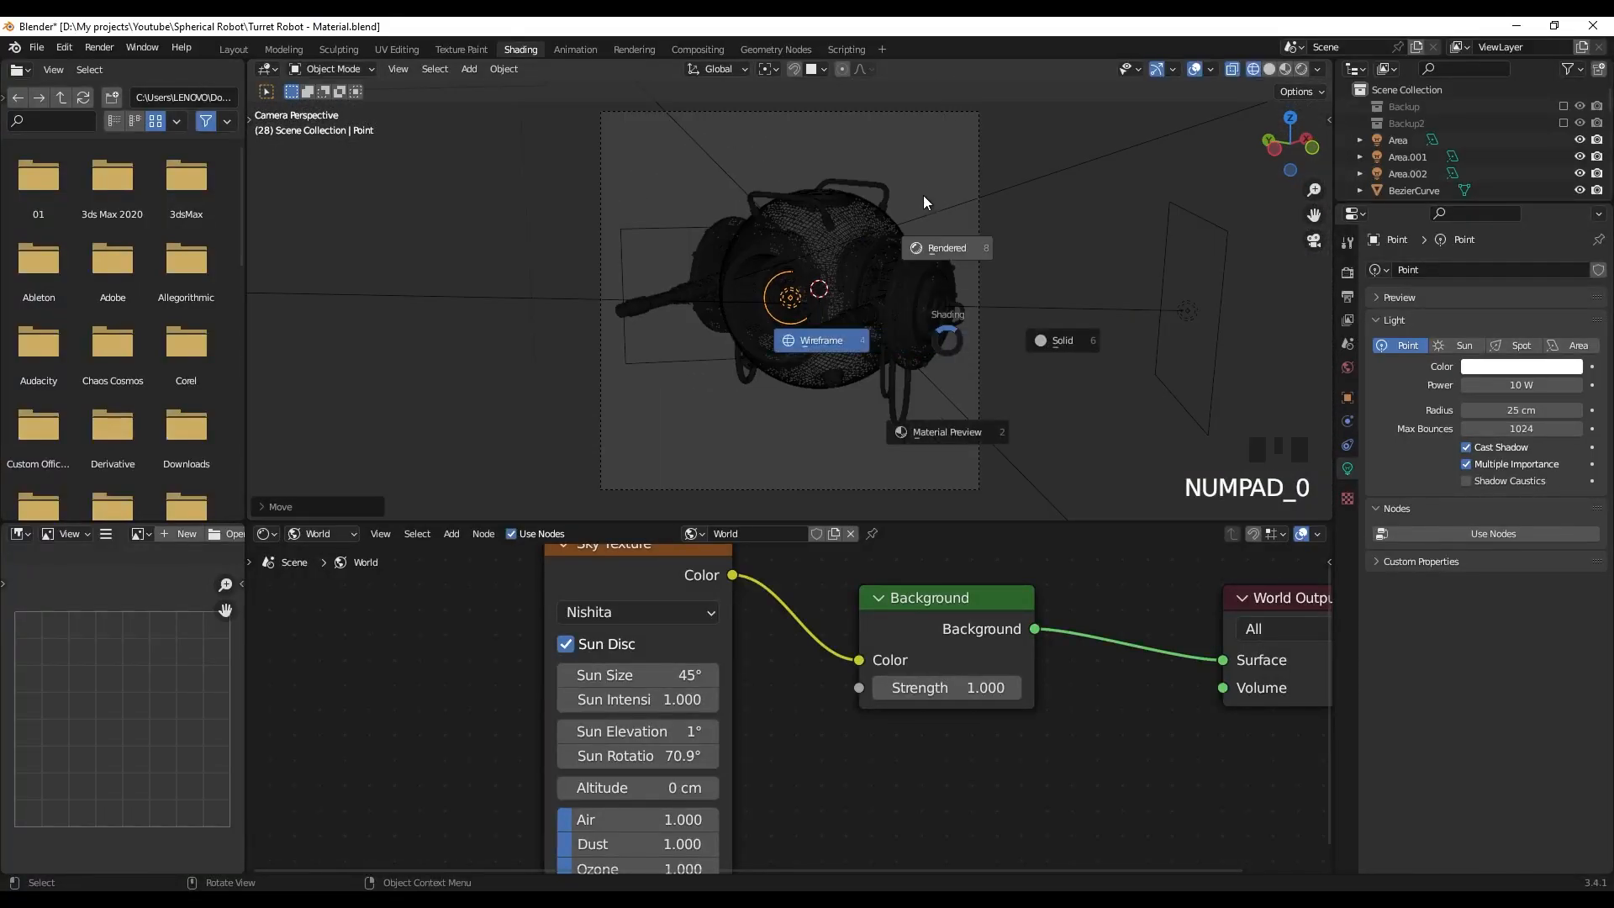
left_click(930, 247)
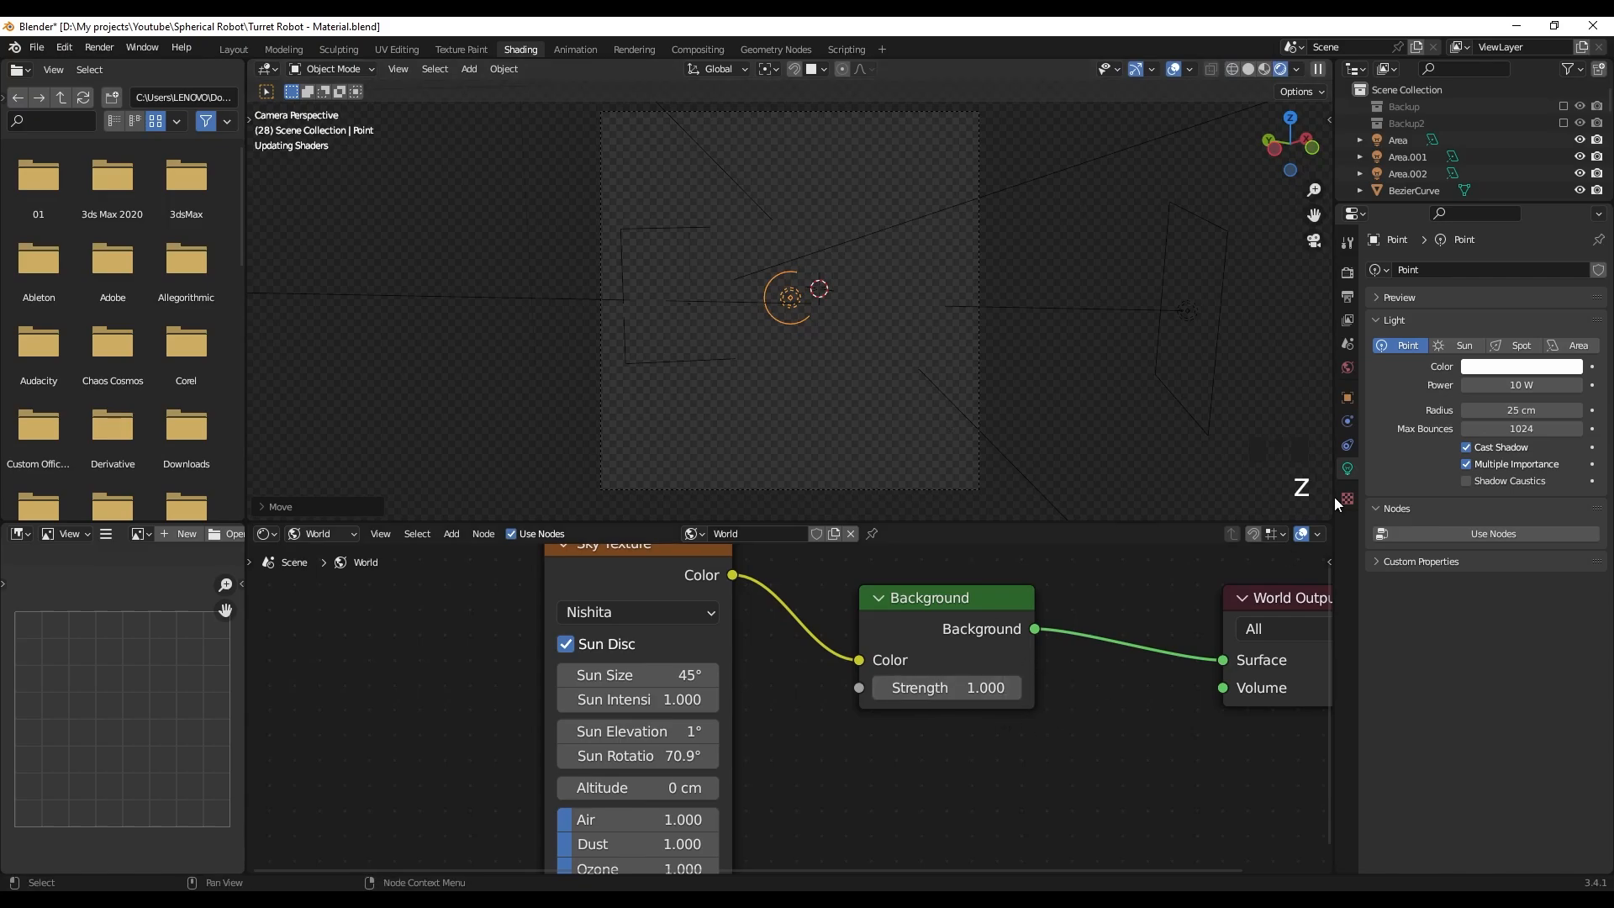
left_click(1496, 369)
left_click_drag(1511, 213, 1529, 165)
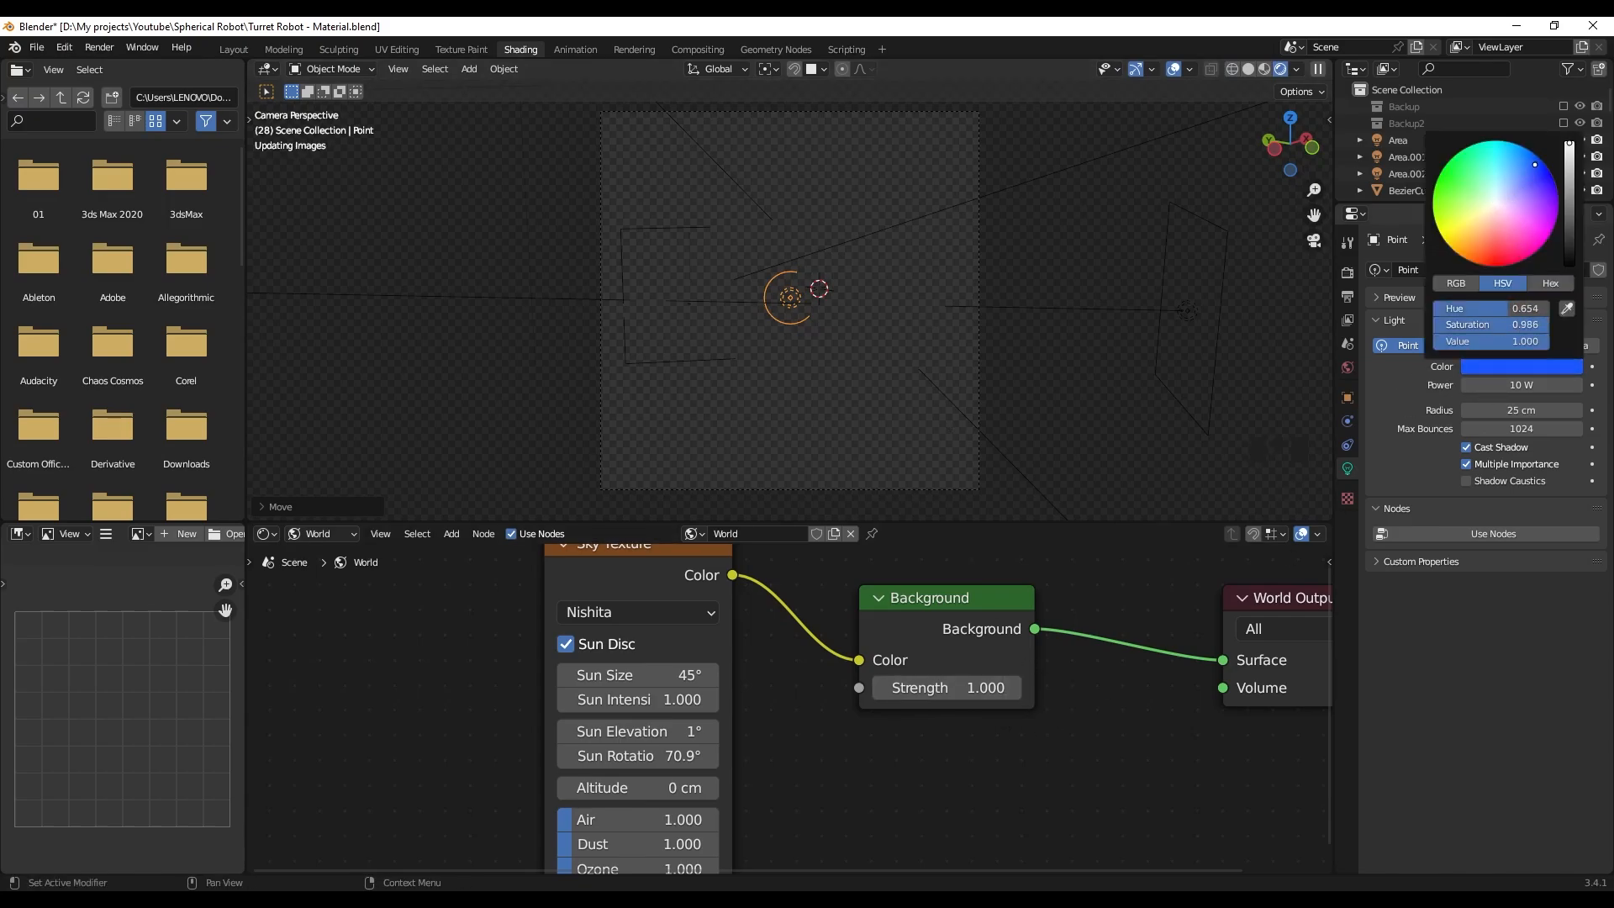
left_click(1083, 589)
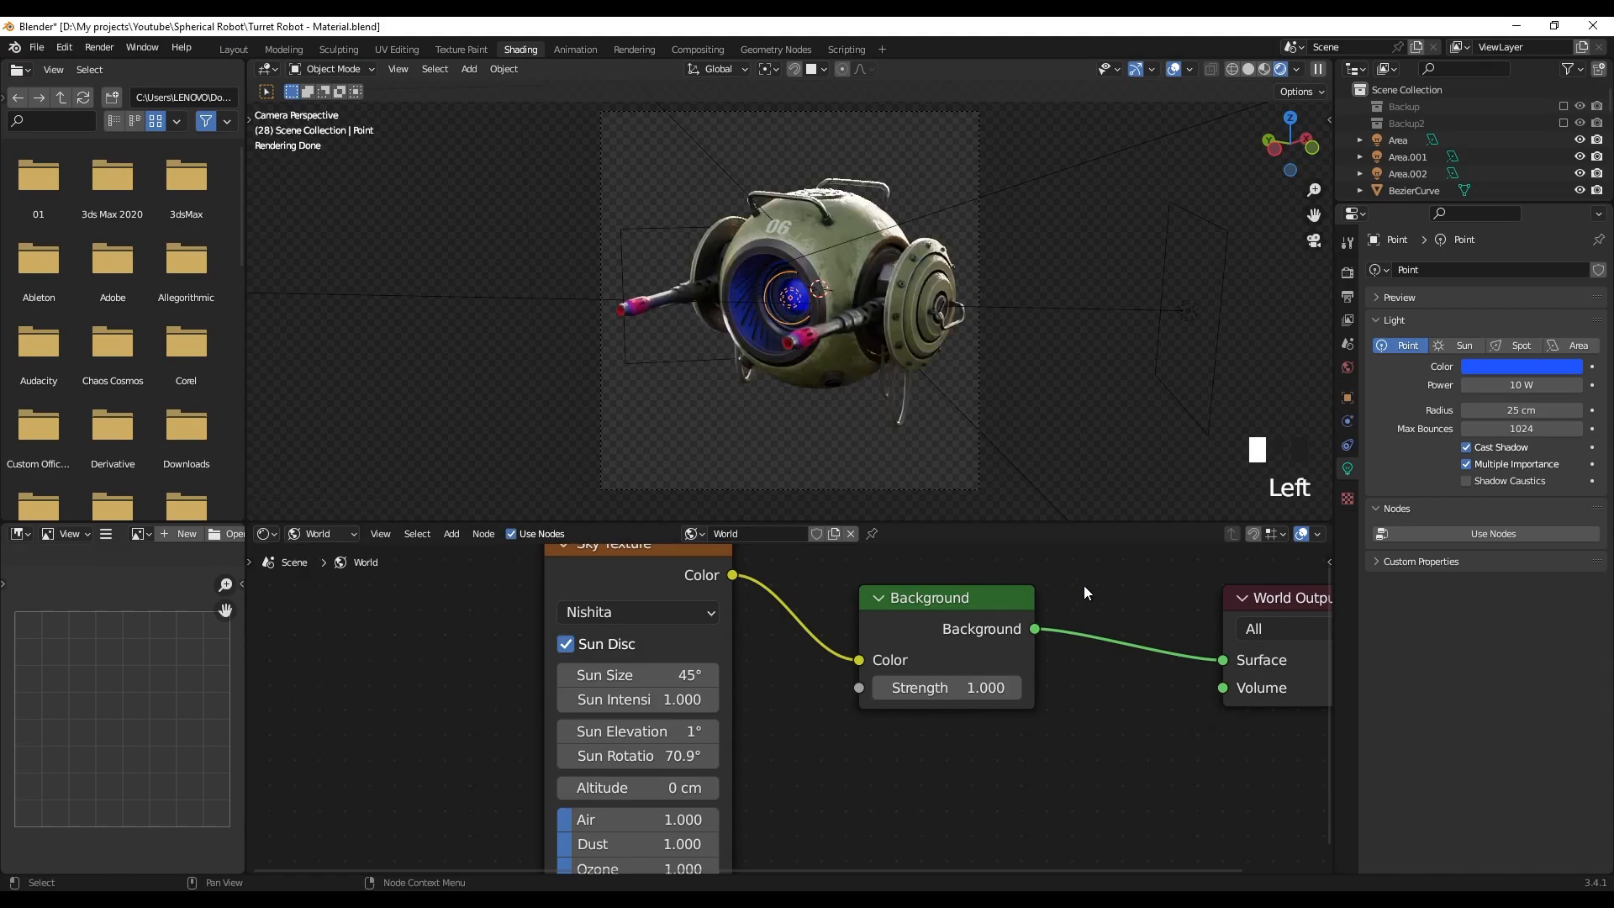
left_click_drag(1517, 385, 1547, 385)
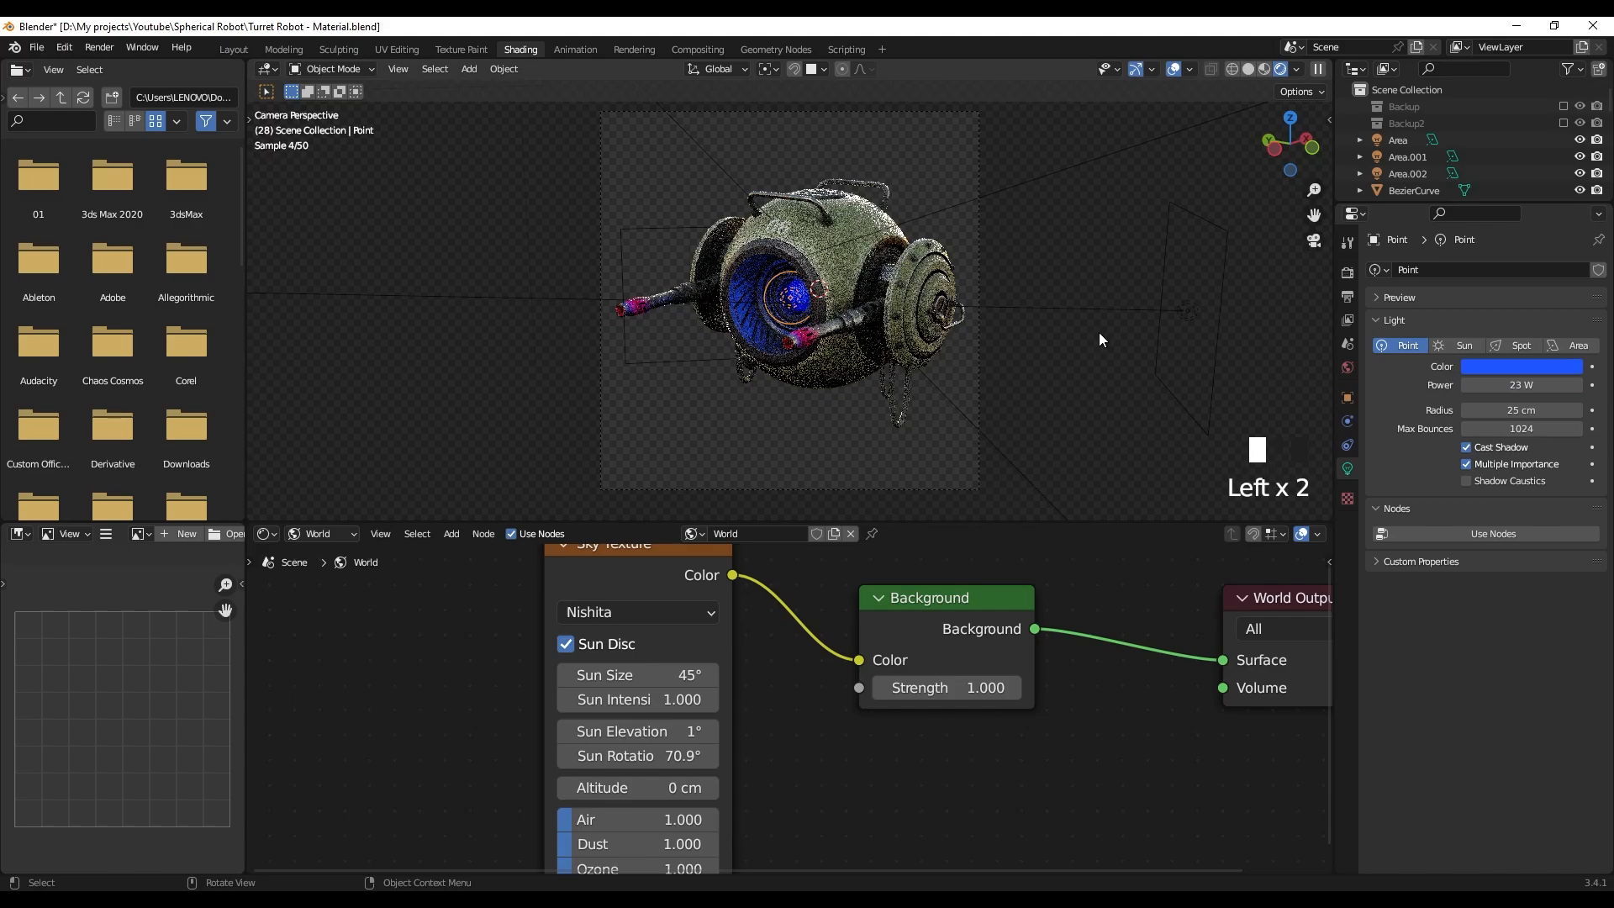
- Shift the point light by about 0.8 cm in the wireframe front view to fine-tune its position in the eye opening
key("KP_0")
scroll(883, 306, "up", 4)
scroll(882, 306, "up", 3)
mouse_move(882, 309)
middle_mouse_down("shift")
mouse_move(864, 310)
mouse_move(885, 340)
mouse_move(800, 343)
middle_mouse_up("shift")
key("z")
key("4")
key("g")
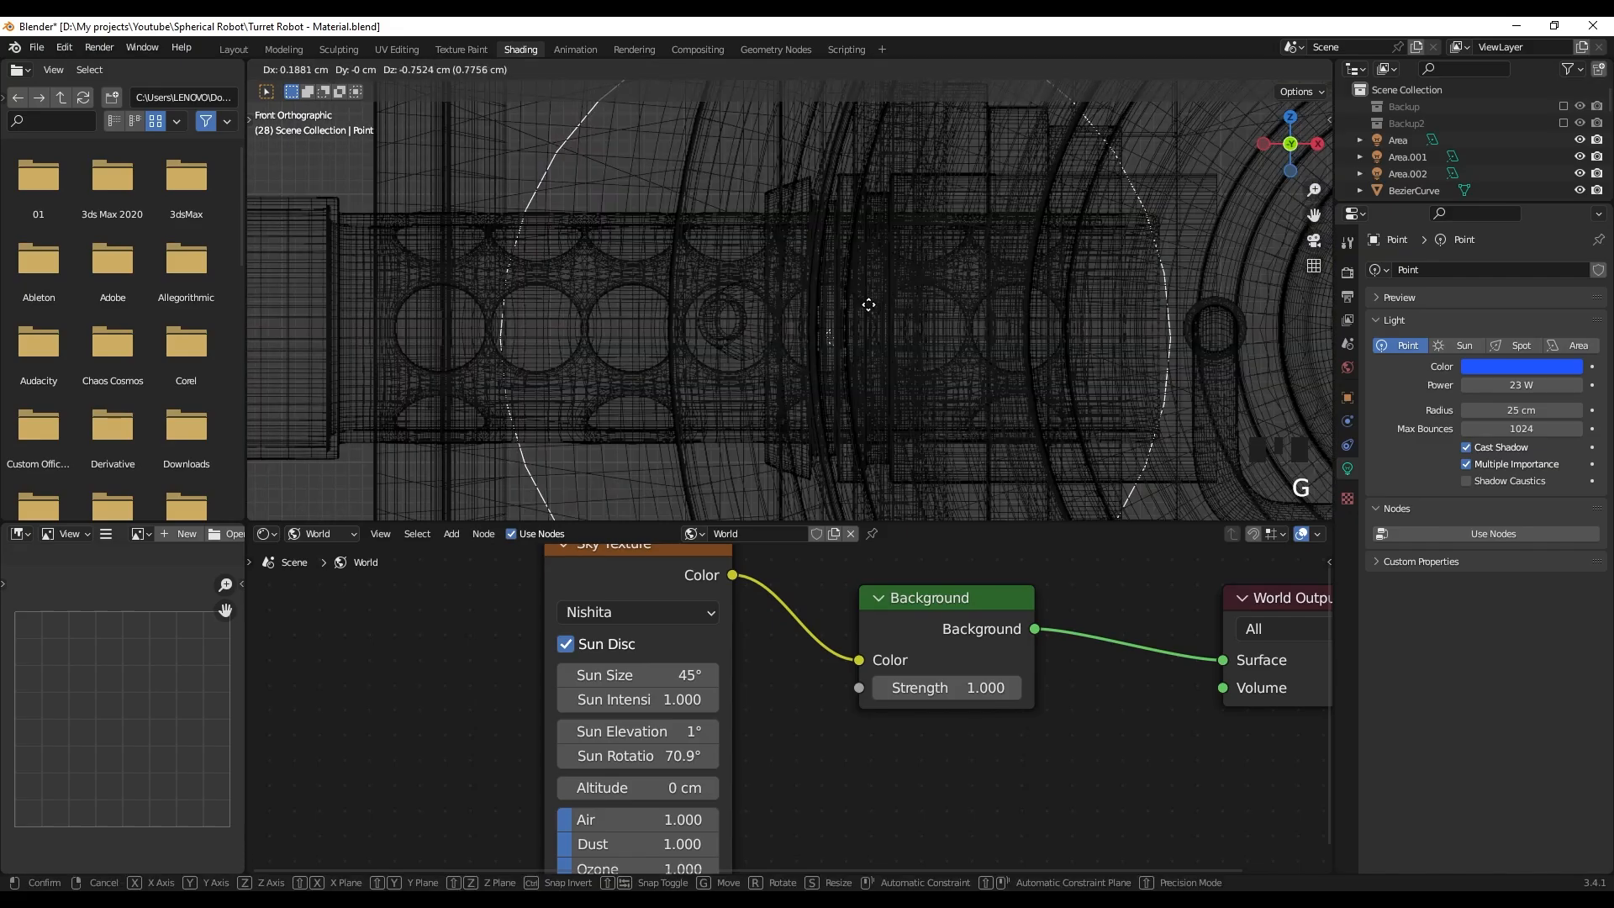
left_click(881, 304)
- Move the point light along the X axis deeper into the eye and display the eye close up in rendered shading
scroll(881, 303, "down", 5)
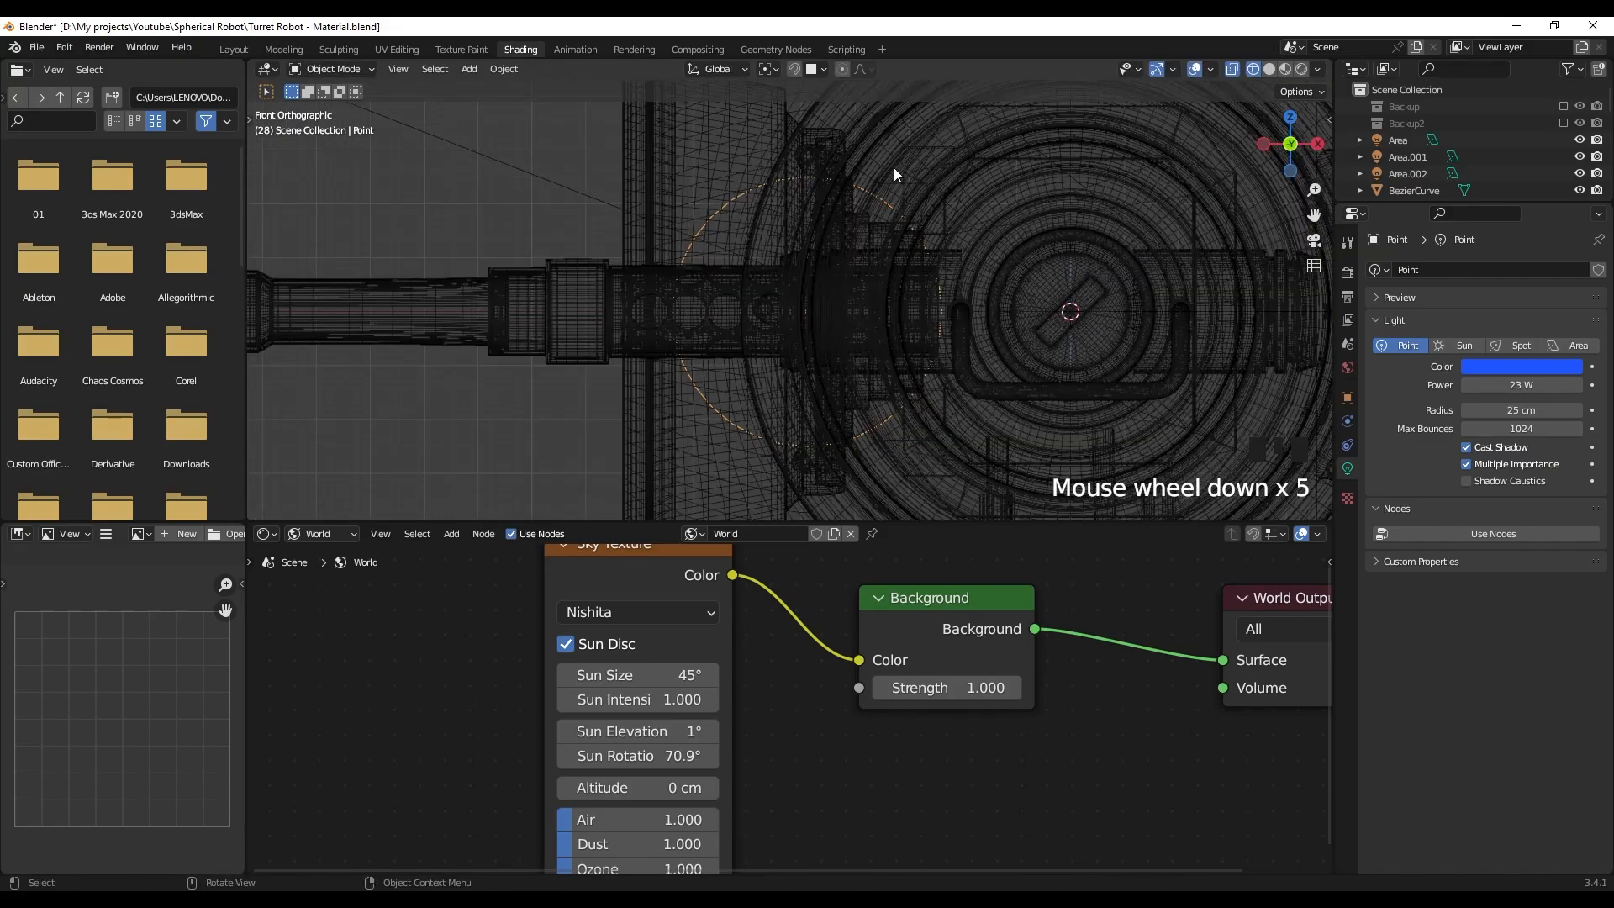
middle_click_drag(881, 303, 677, 292)
scroll(894, 330, "up", 3)
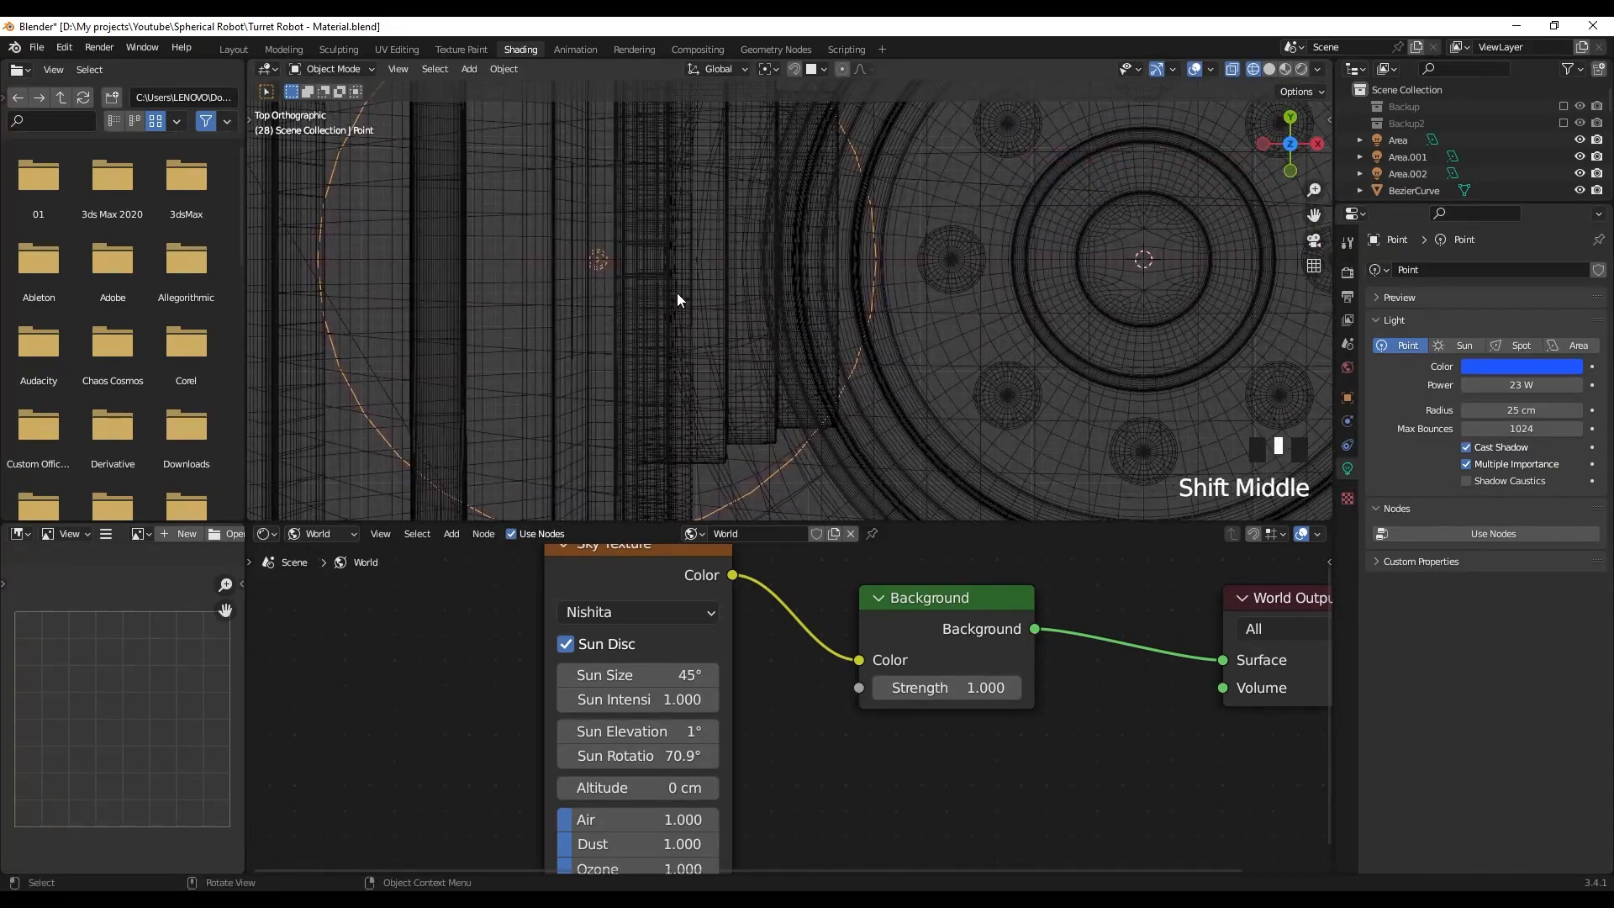
key("g")
key("x")
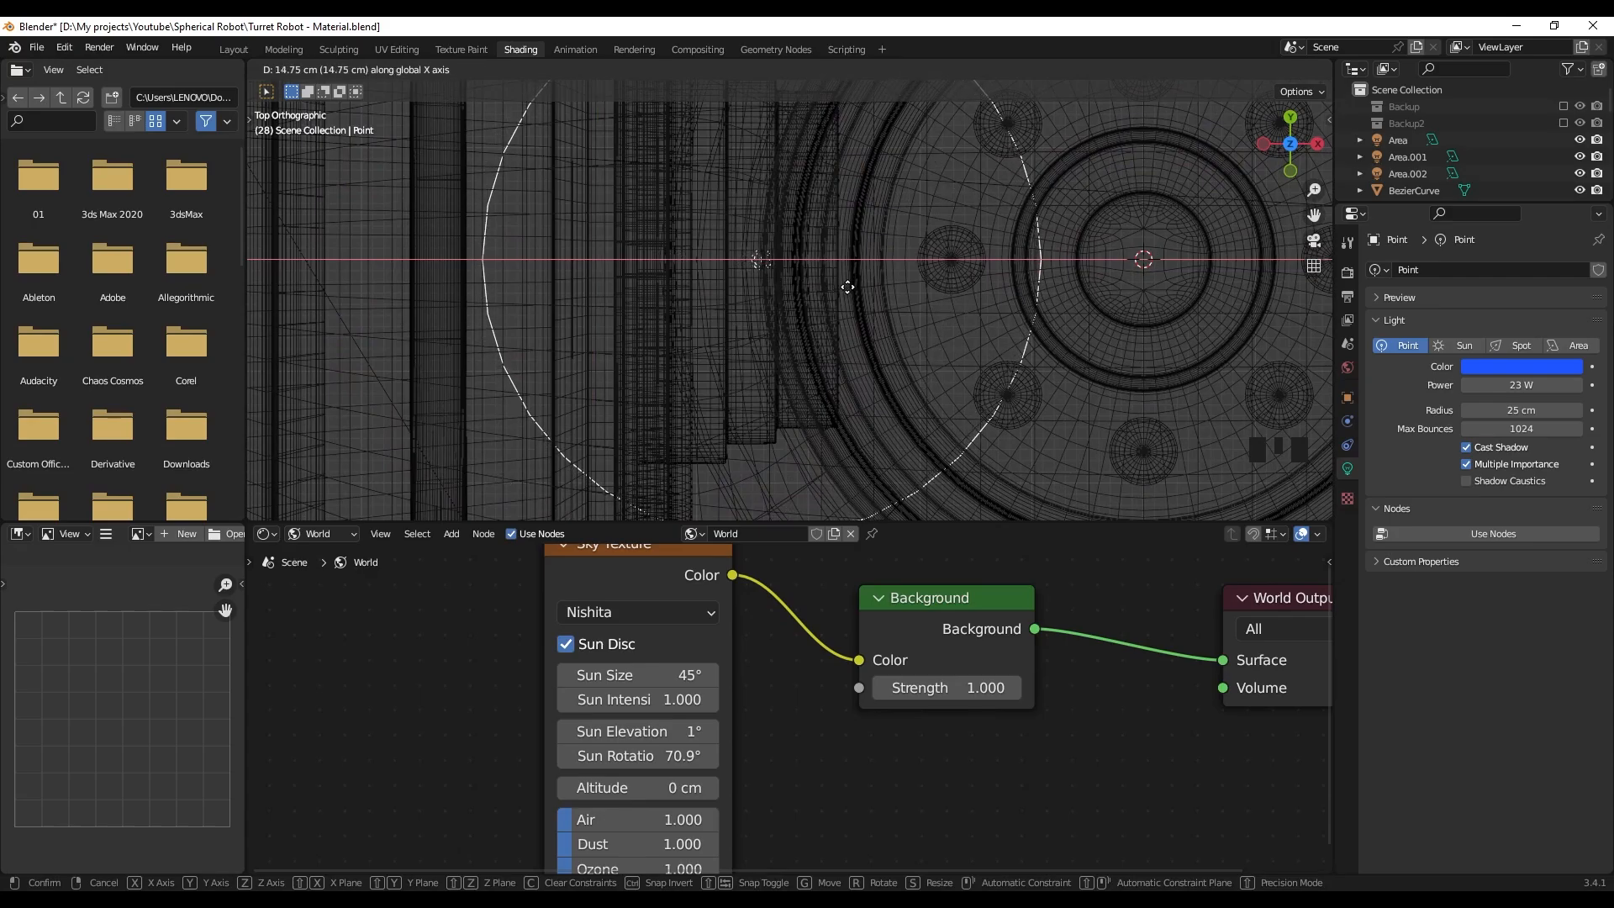
left_click(820, 322)
middle_click_drag(821, 322, 880, 213)
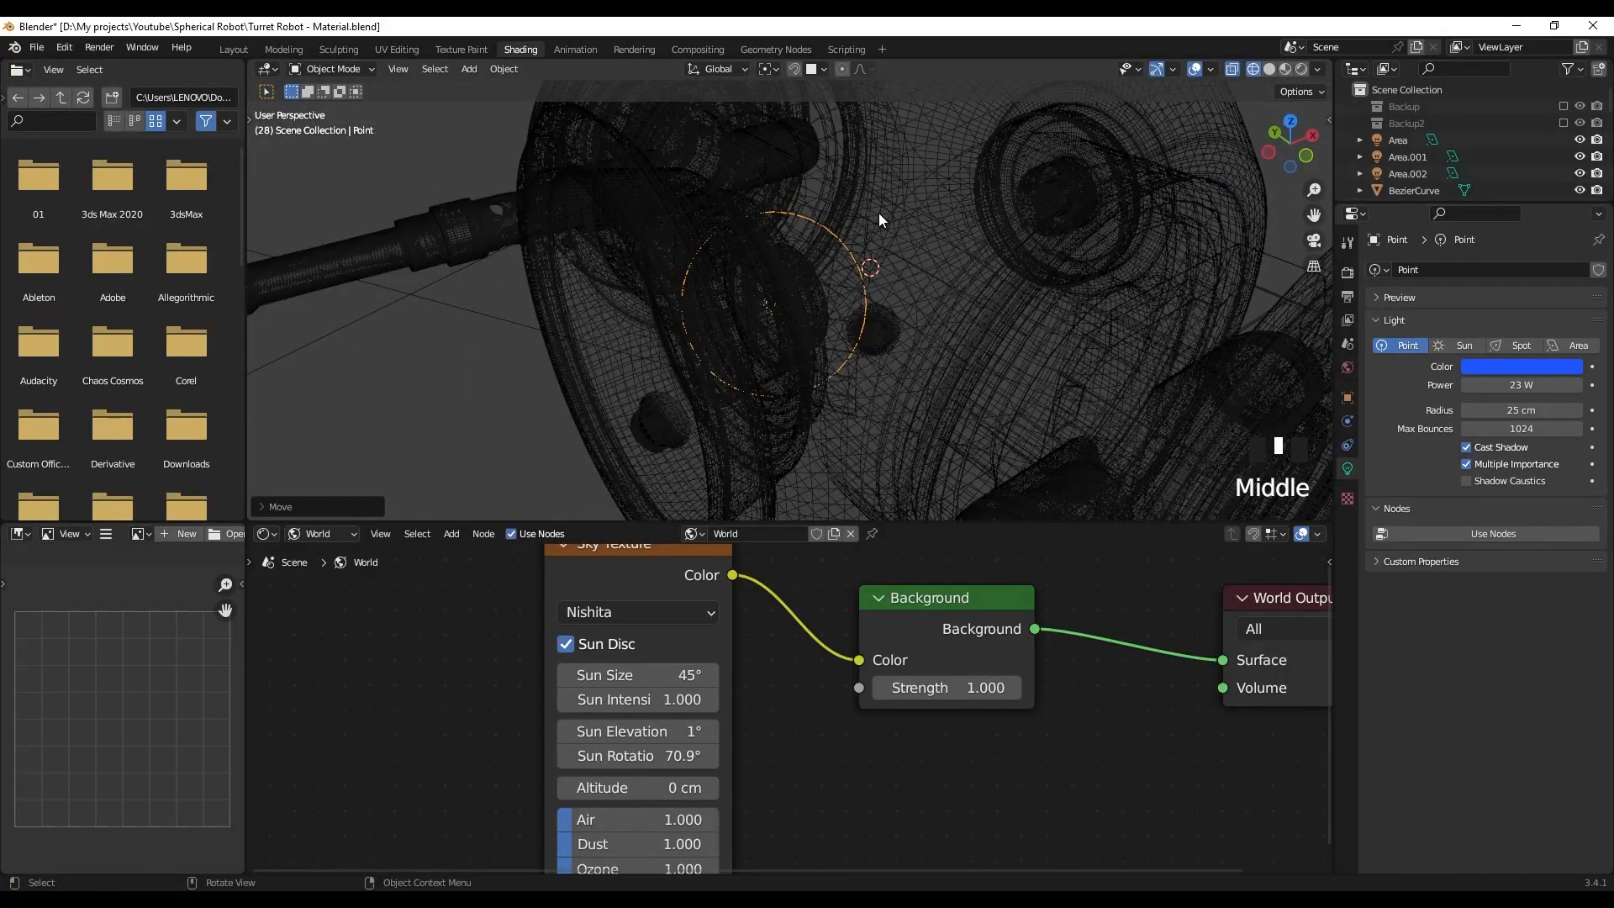
key("z")
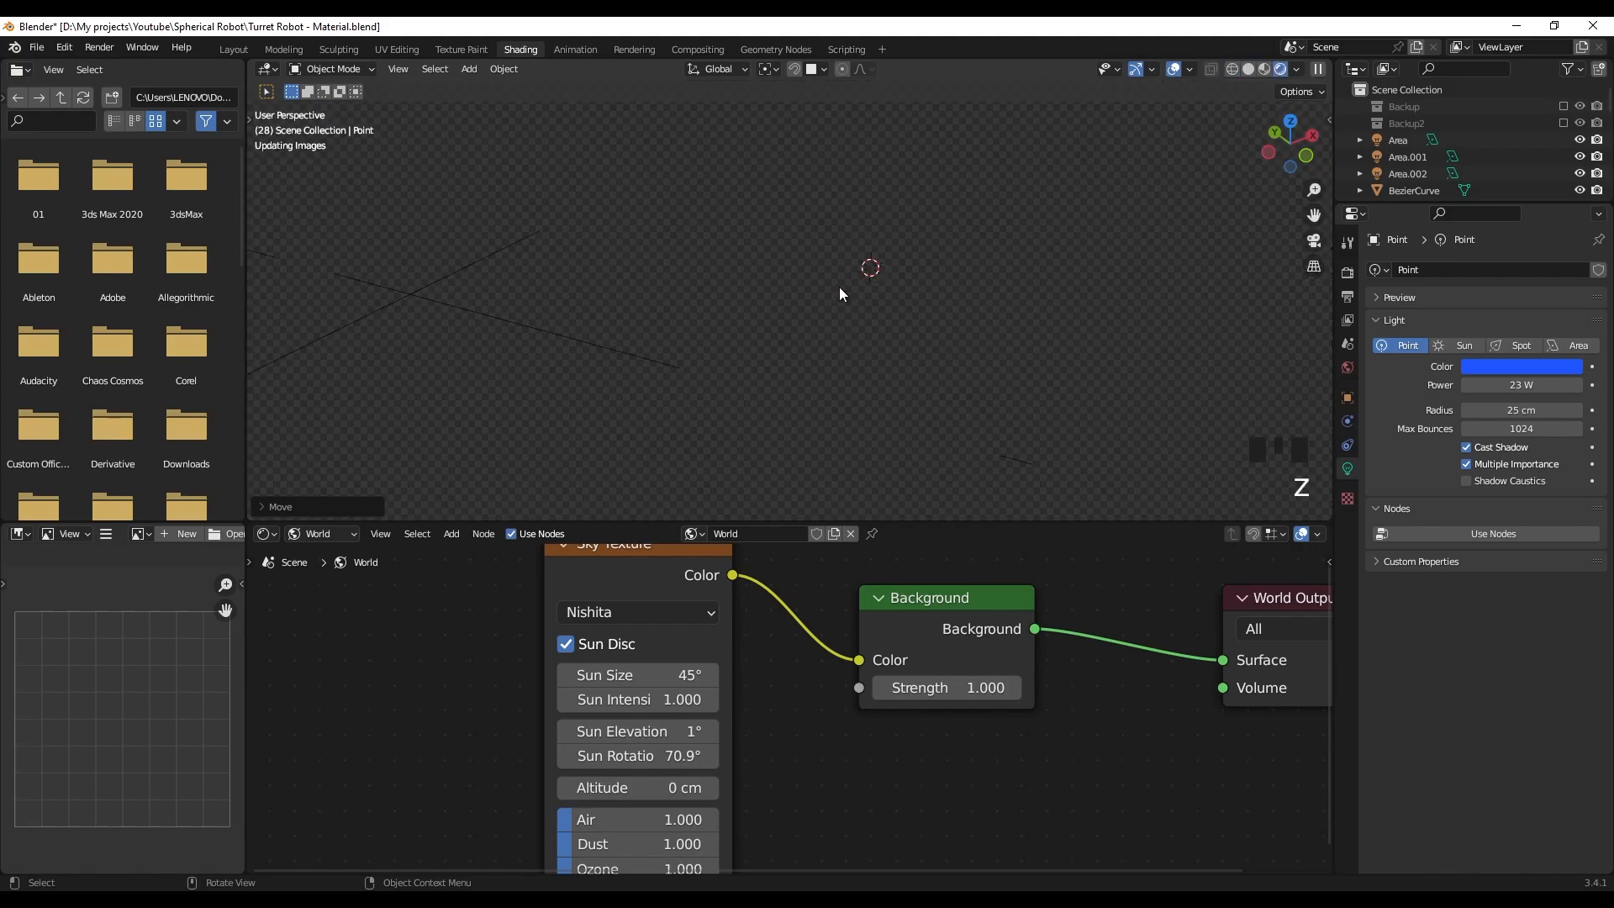
middle_click_drag(839, 291, 926, 250)
scroll(834, 290, "up", 2)
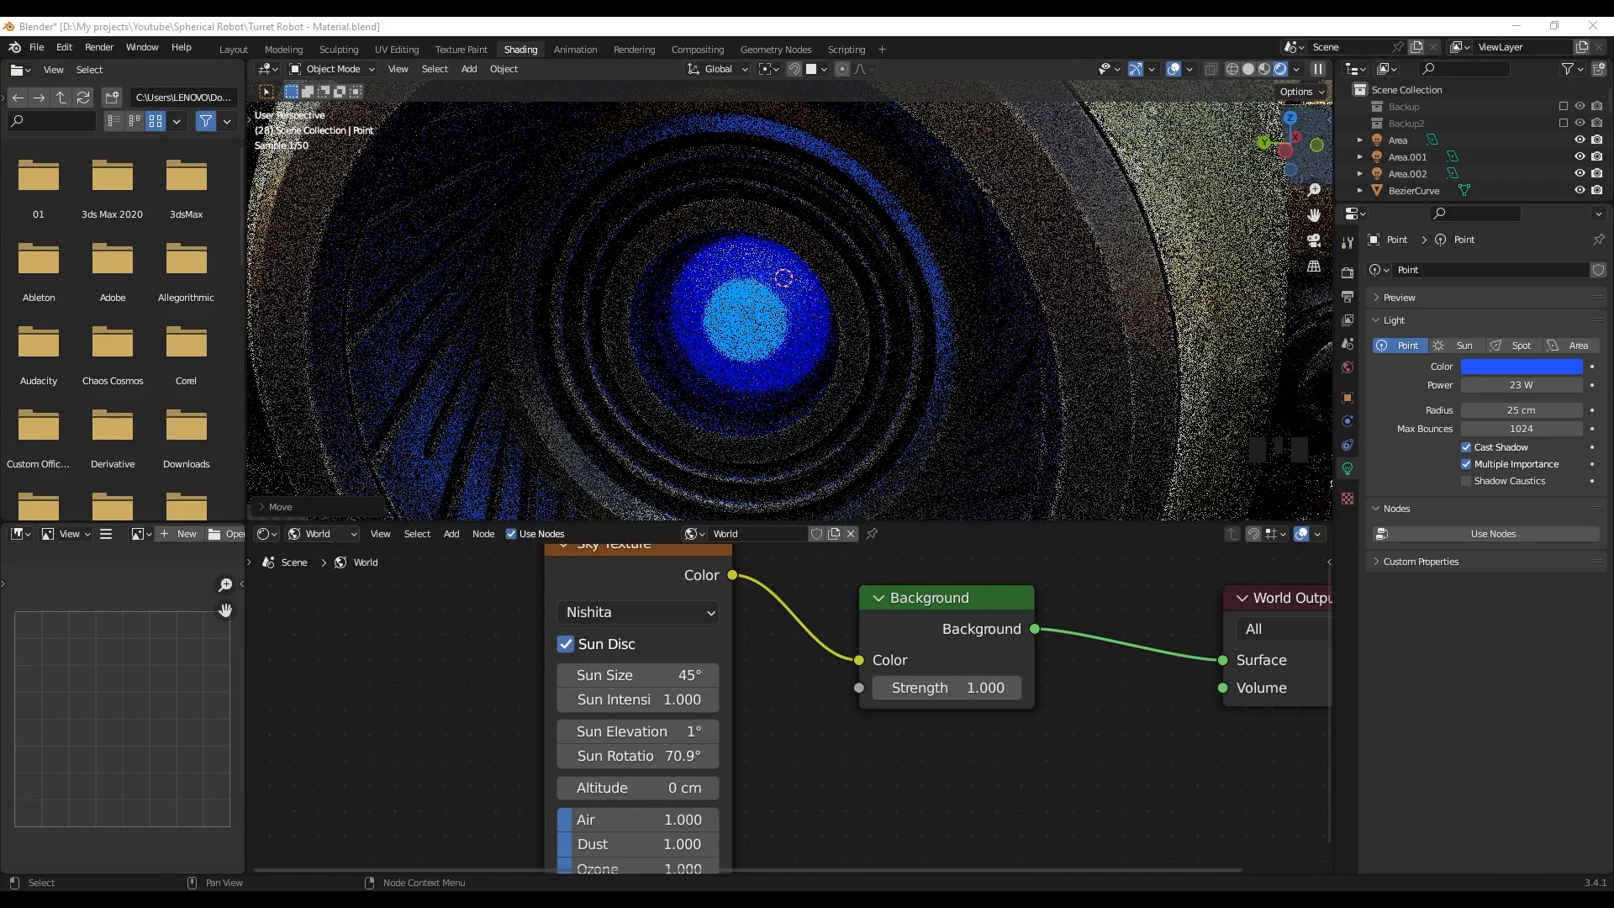
- Set the point light's radius to 6 cm and its power to 50 W, and check the robot through the camera
middle_click_drag(880, 769, 875, 766)
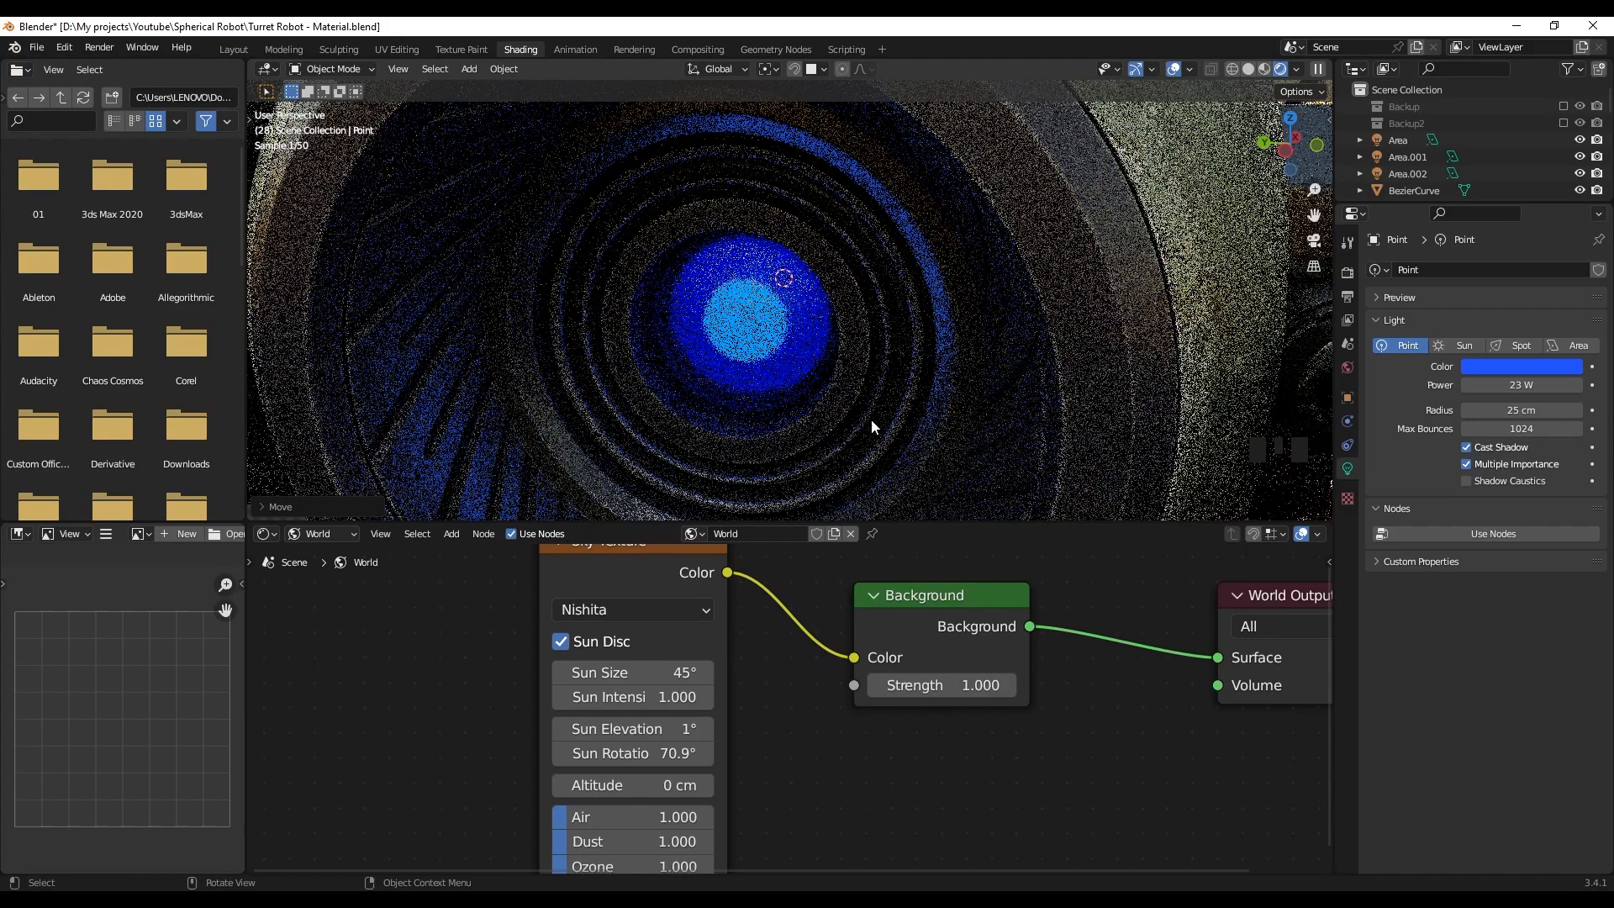
middle_click_drag(871, 421, 861, 385)
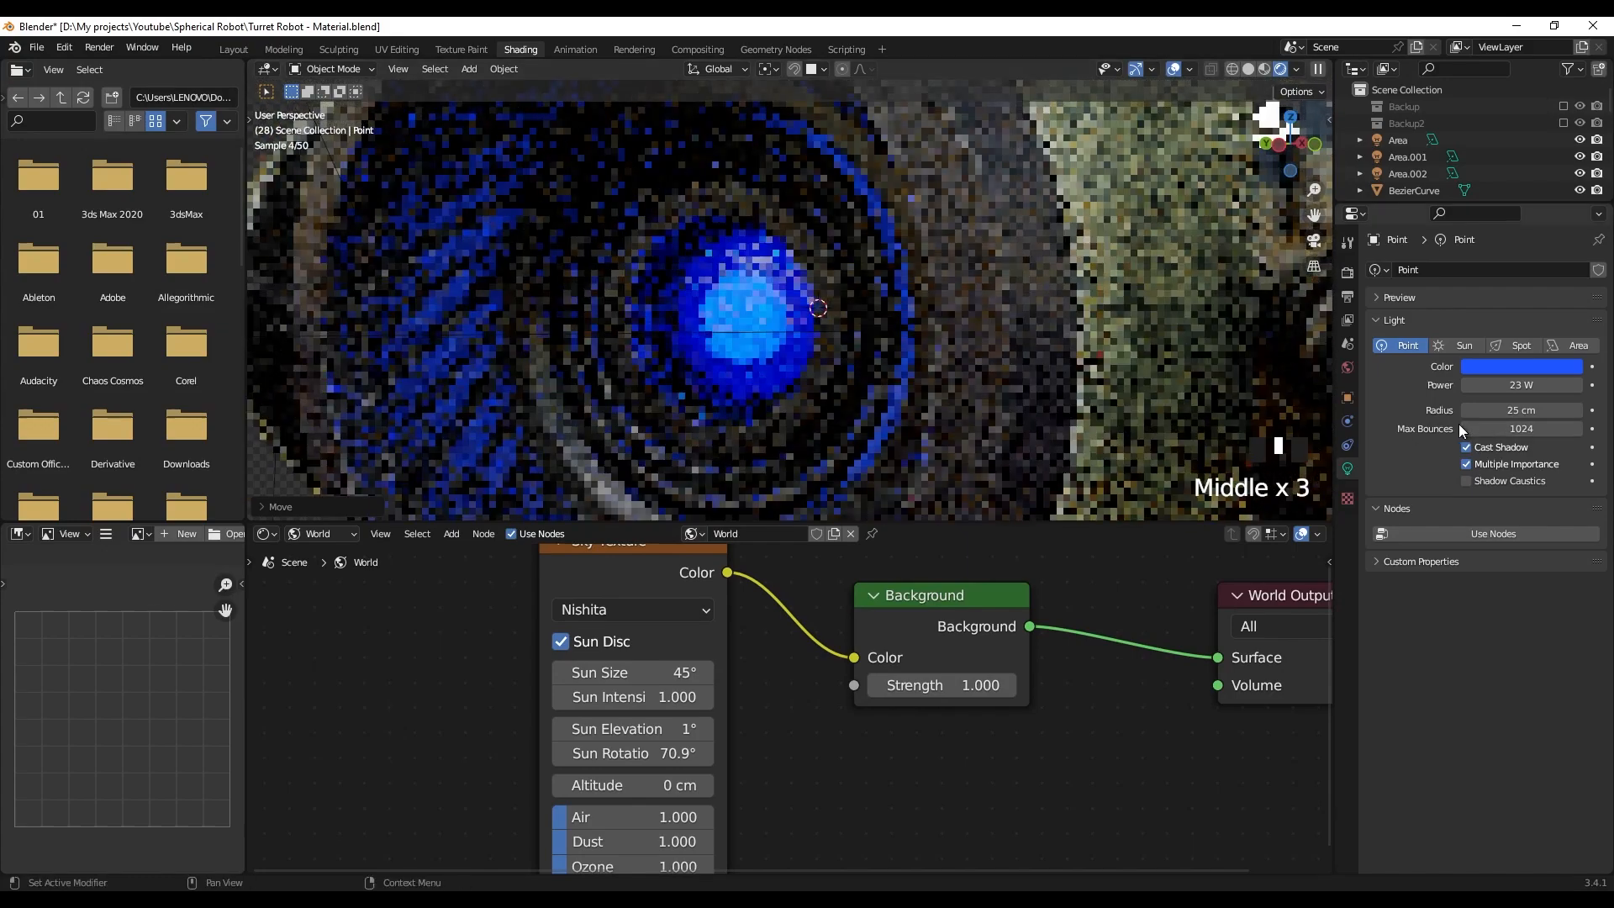
left_click_drag(1511, 414, 1478, 414)
left_click(1518, 391)
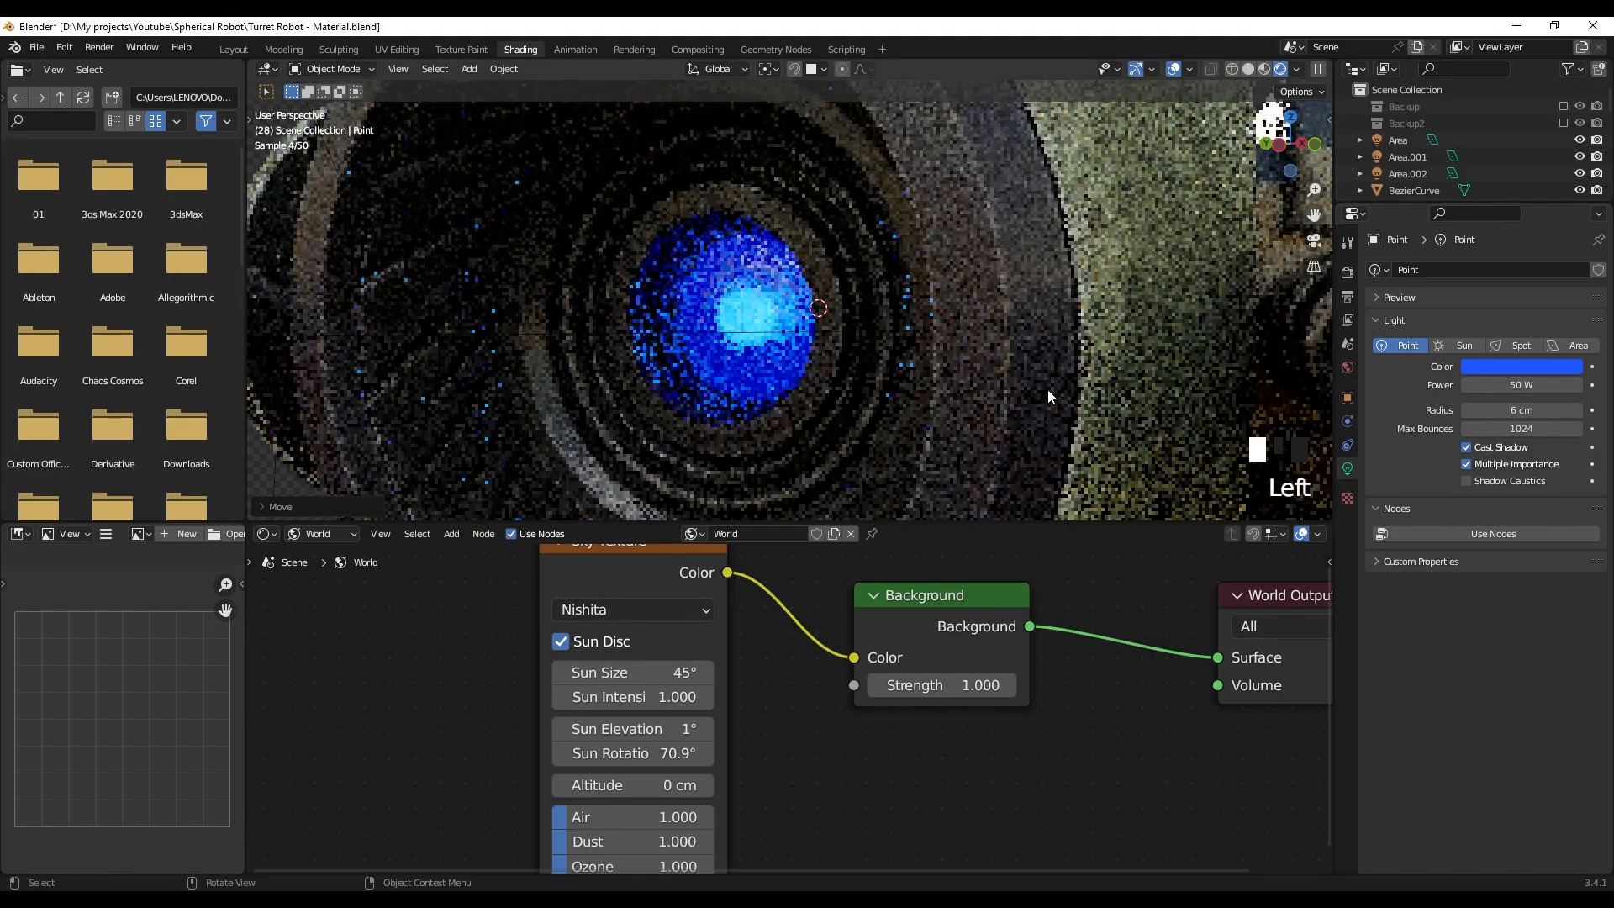
scroll(777, 321, "down", 3)
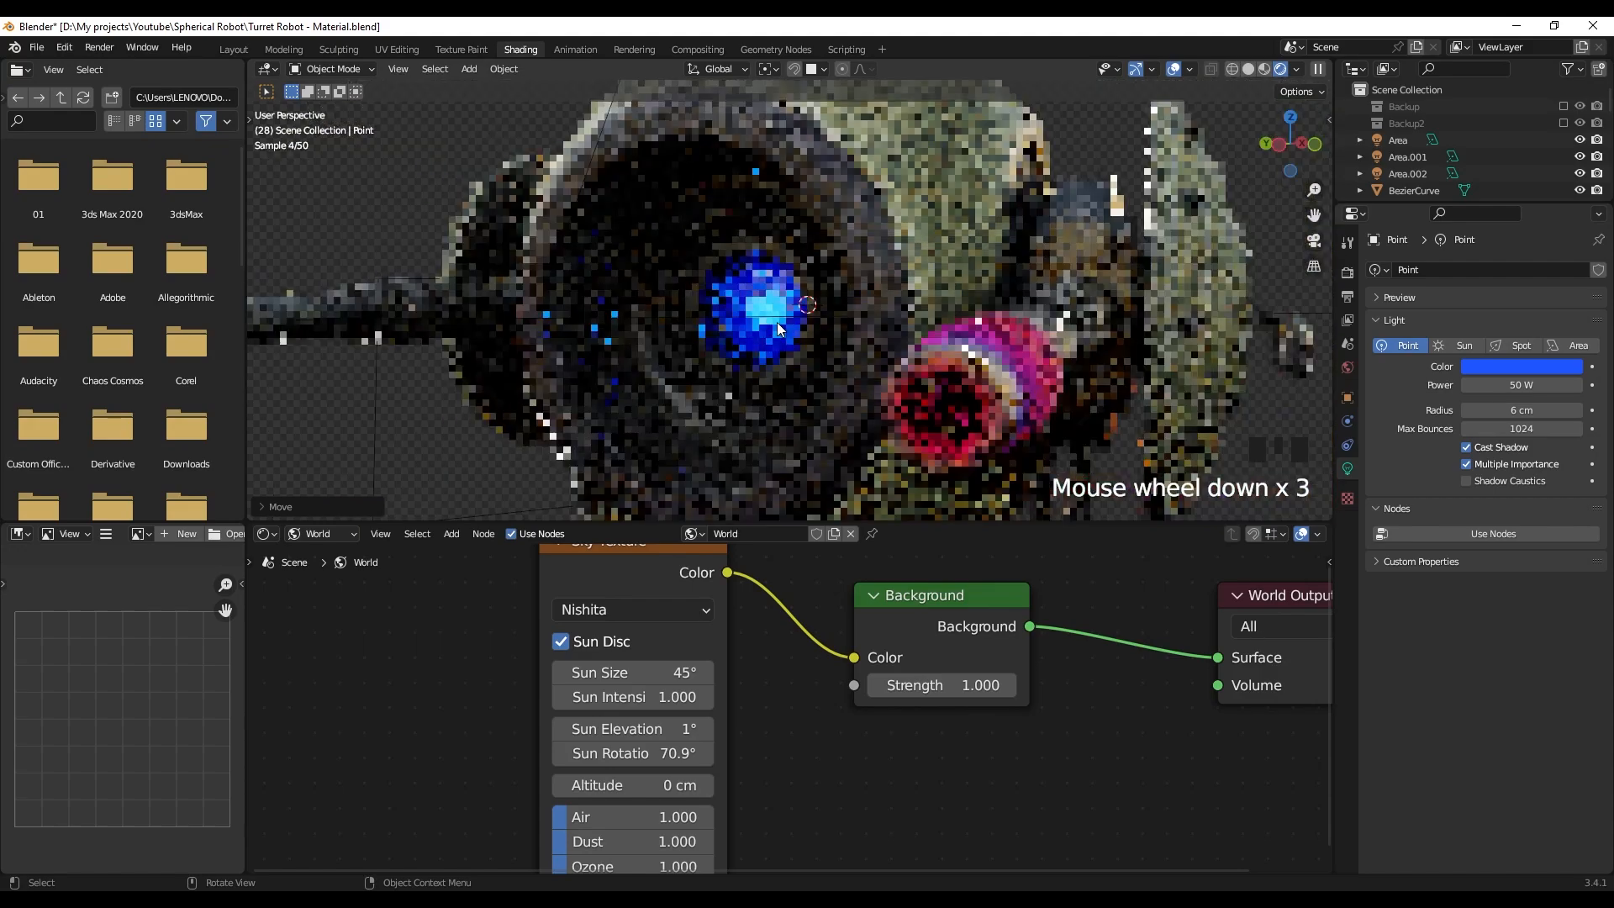
middle_click_drag(776, 321, 857, 334)
scroll(857, 339, "down", 3)
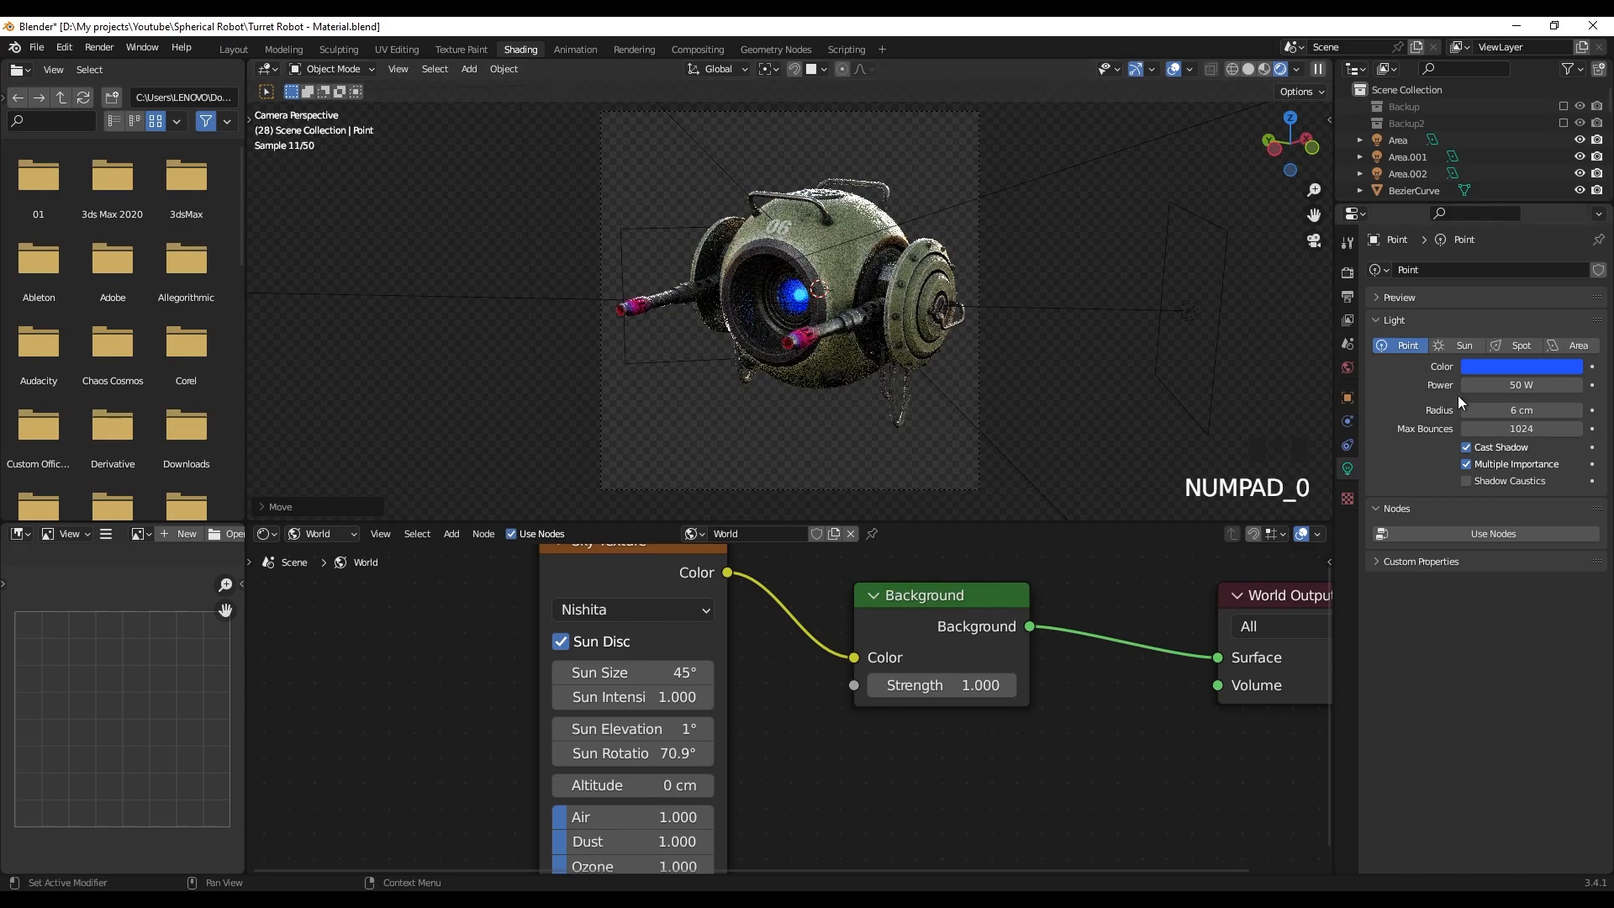
- Set the eye point light's radius to 13 cm and its power to 100 W
mouse_move(1494, 406)
left_mouse_down()
mouse_move(1549, 405)
mouse_move(1526, 405)
left_mouse_up()
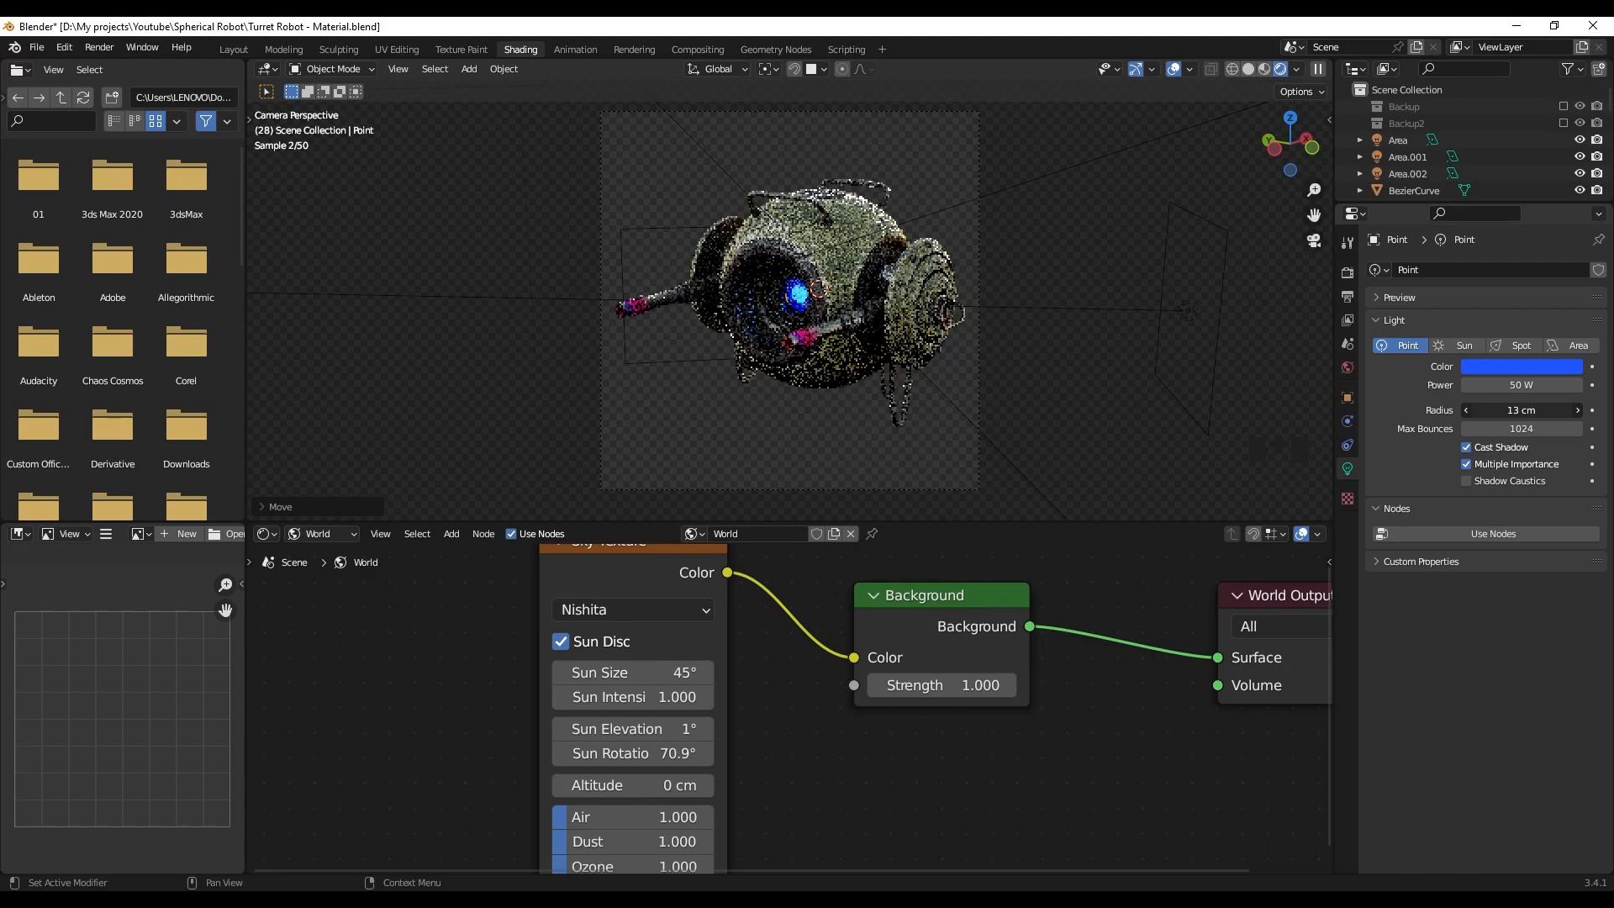
left_click(1500, 385)
type("100")
key("Return")
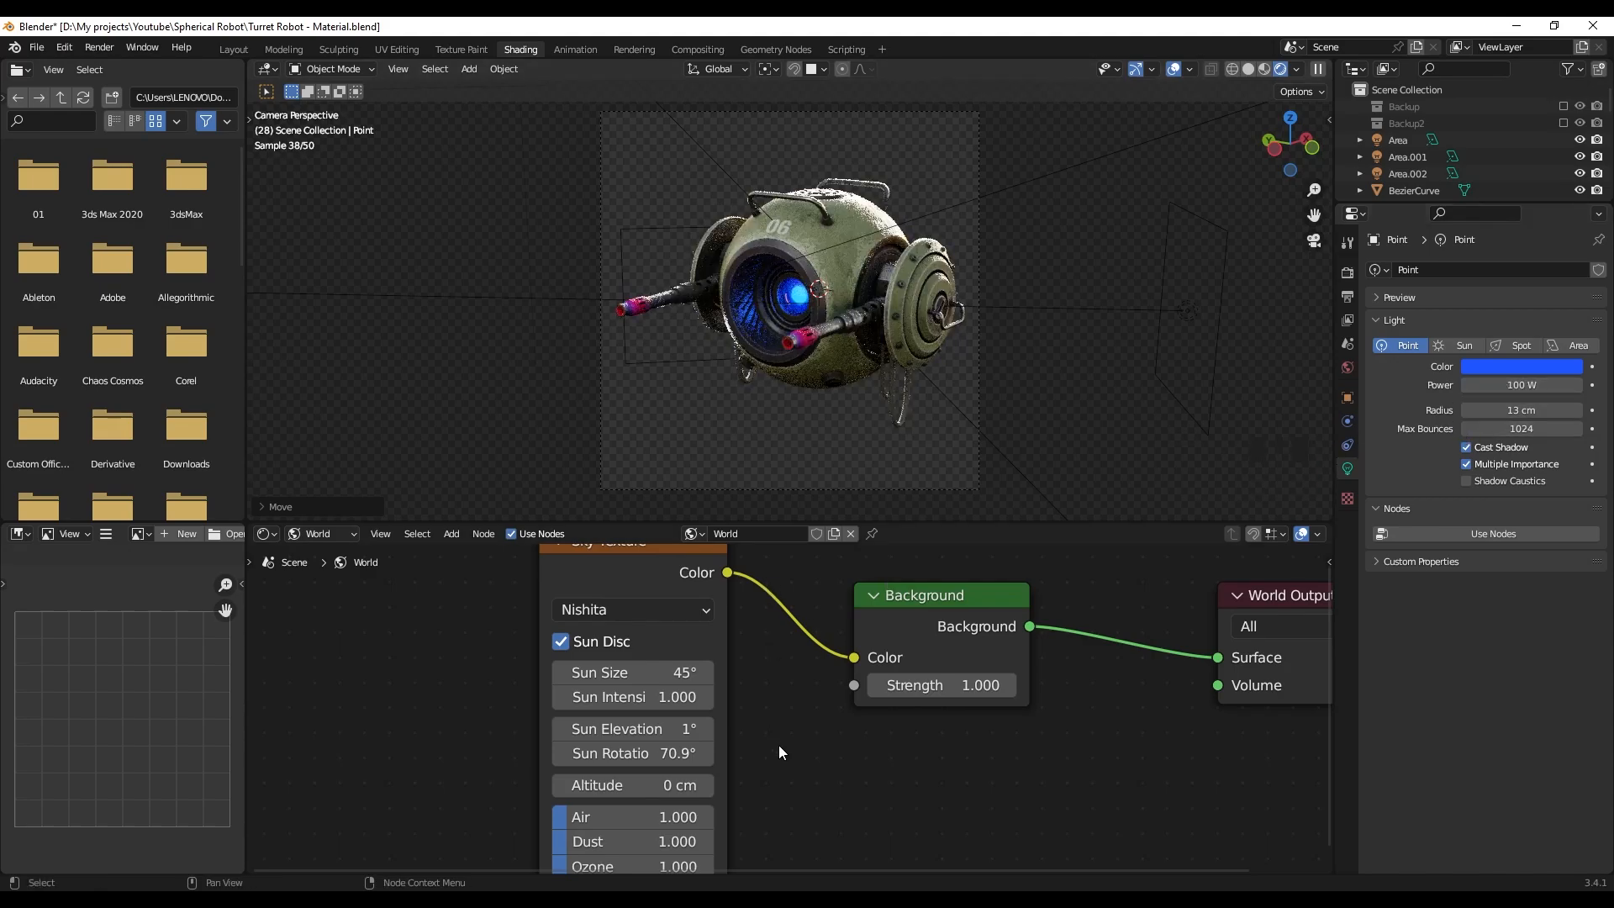
middle_click_drag(747, 751, 756, 720)
left_click(662, 723)
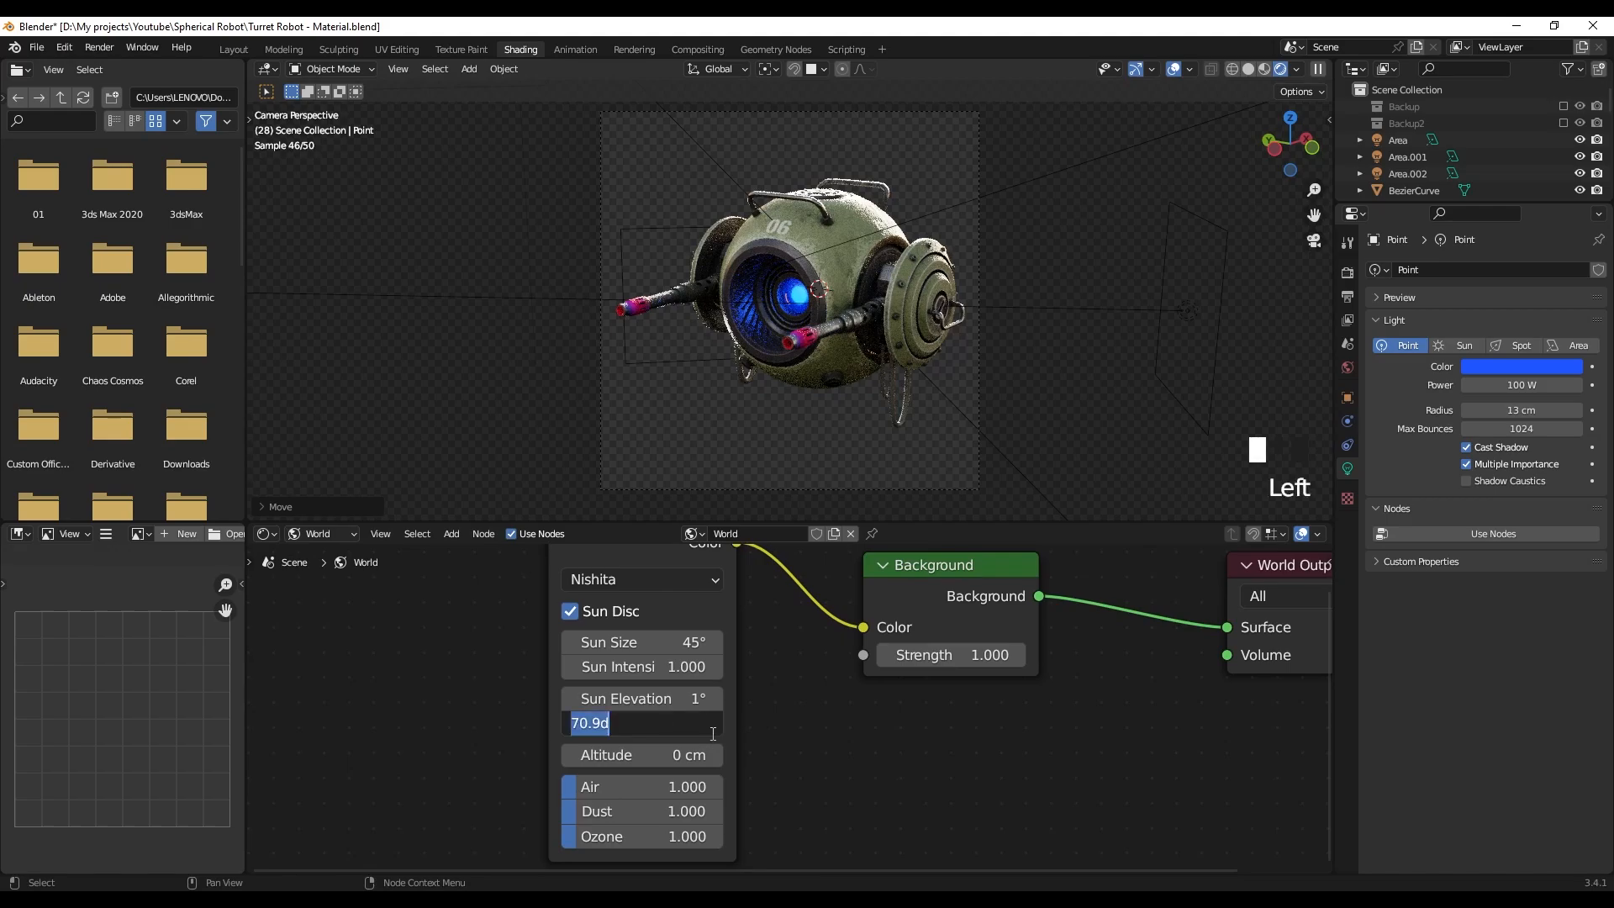
type("9")
key("Return")
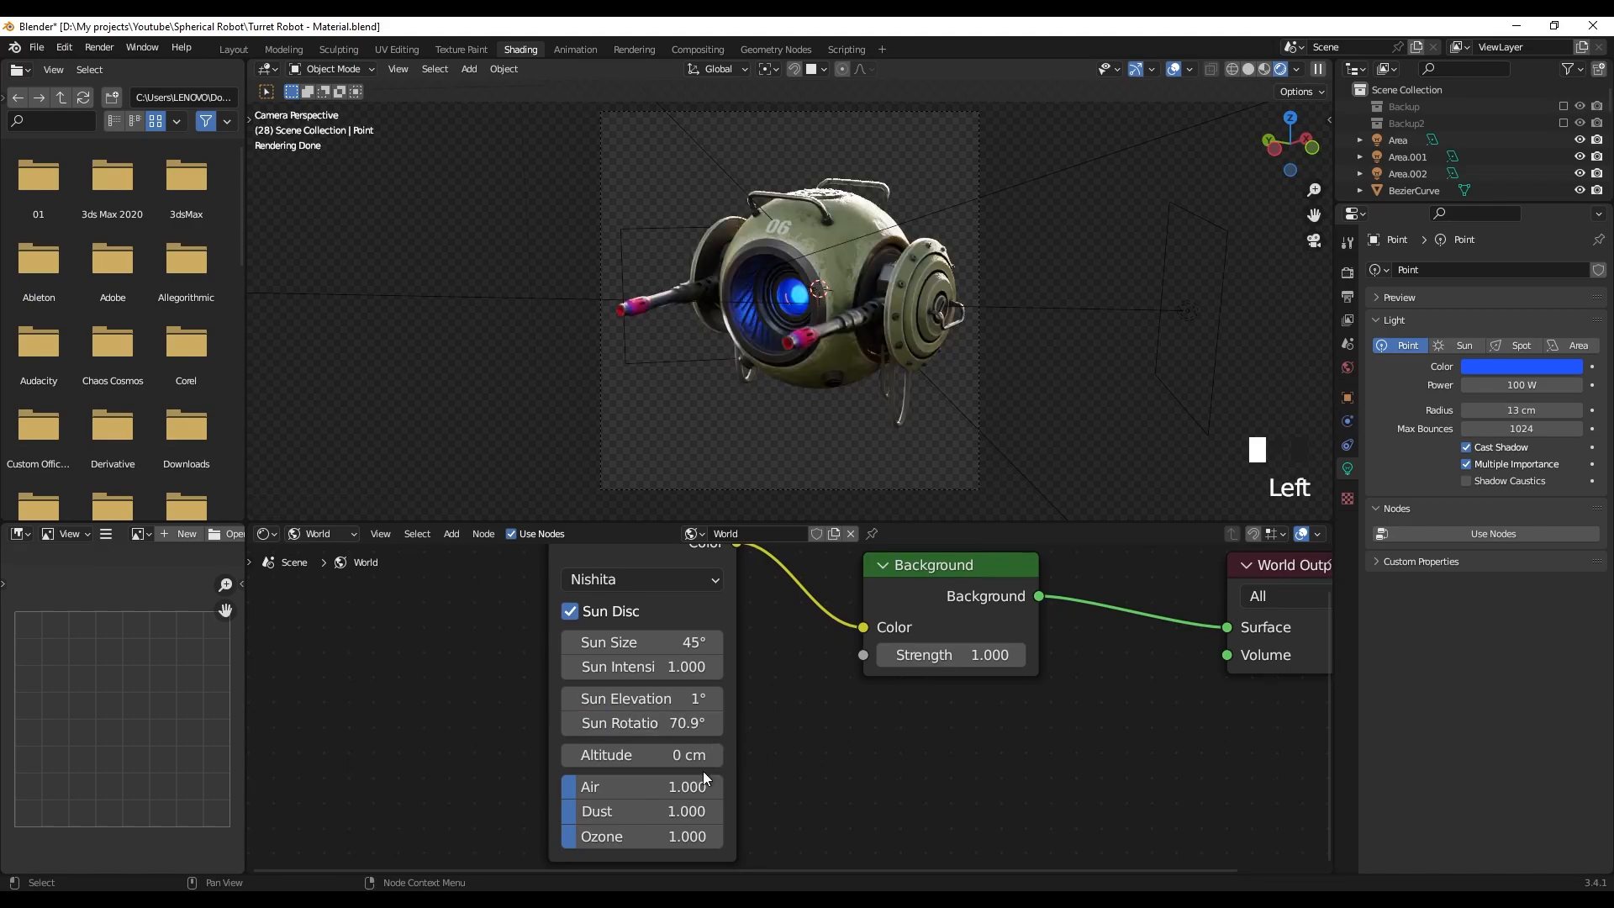
- Change the eye point light's color to a lighter sky blue
left_click(1505, 368)
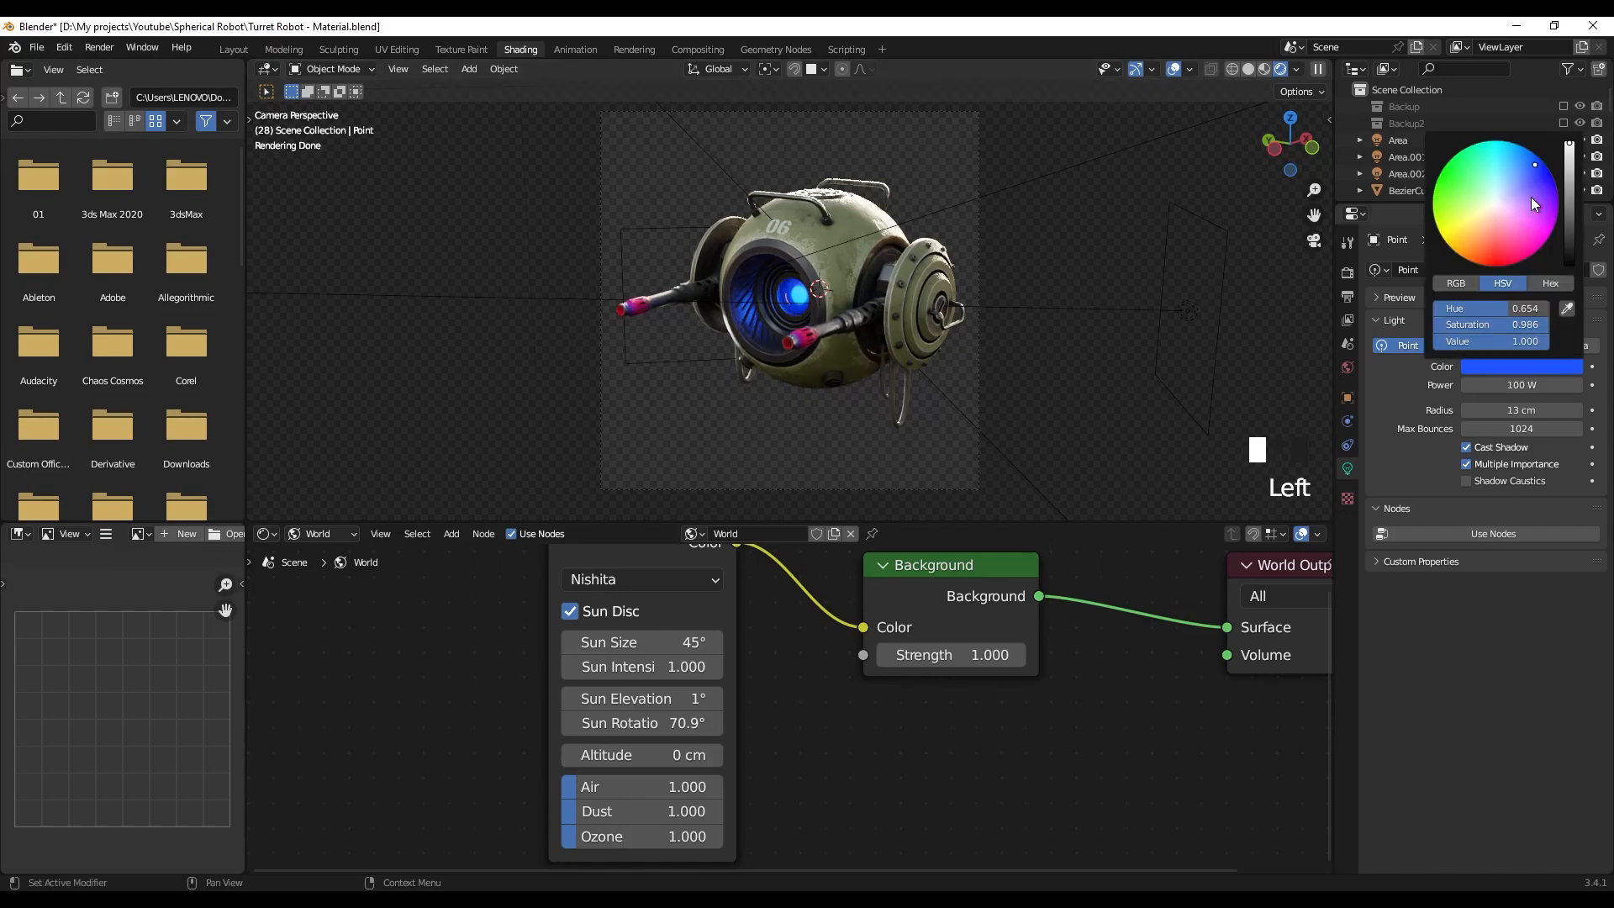
left_click(1537, 167)
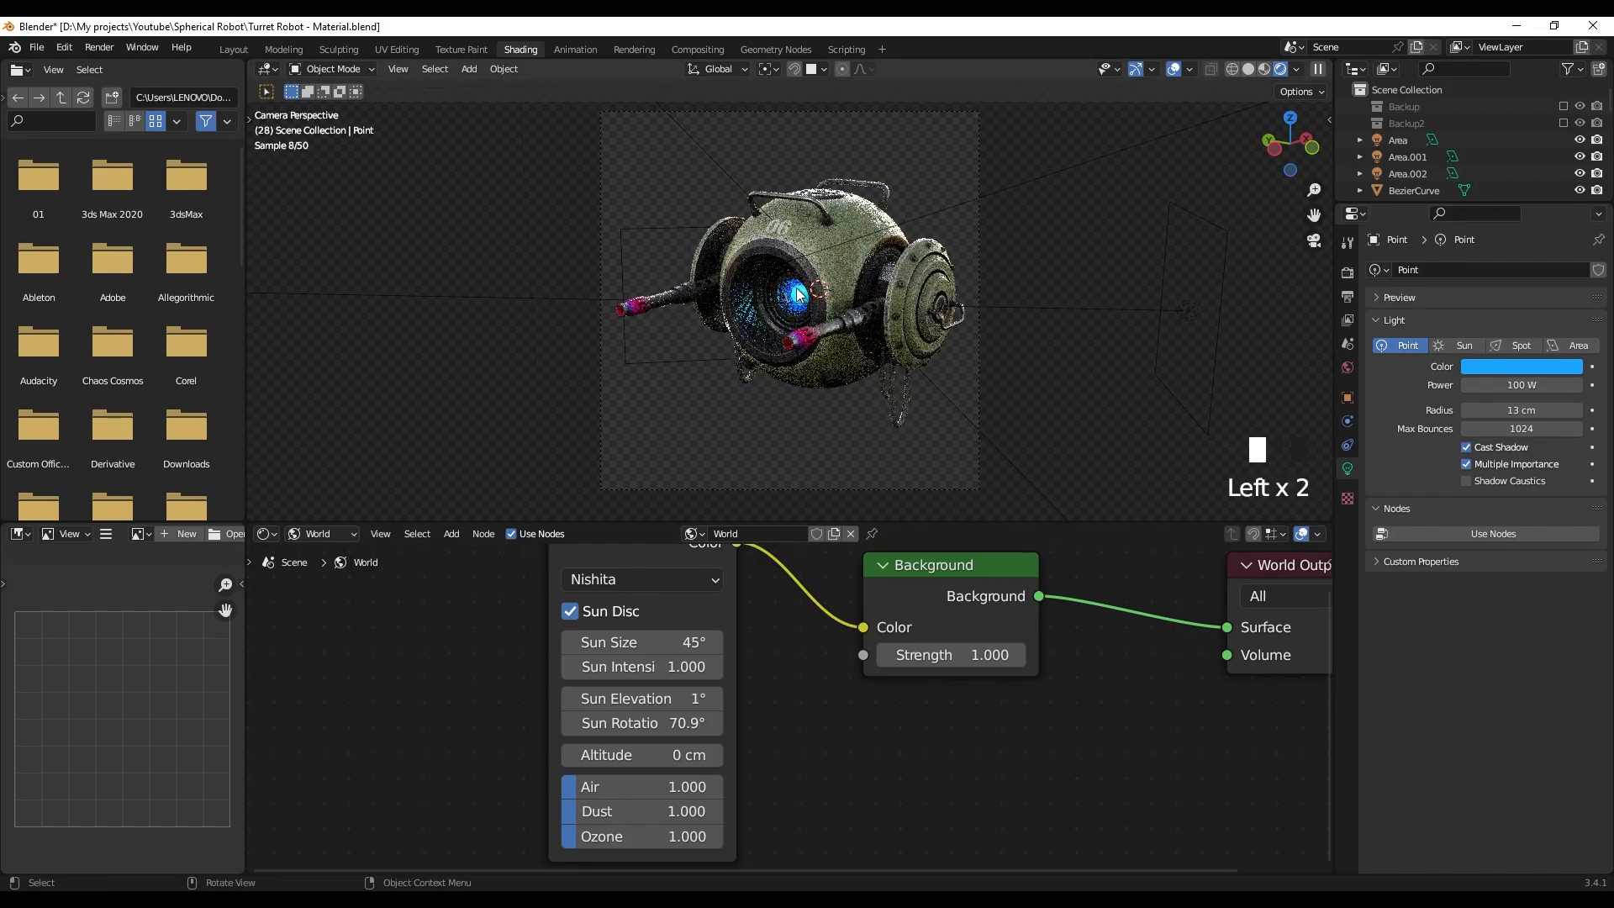
- Set the roughness of the eye sphere's glass material to 0.5 in the object shader nodes
left_click(798, 294)
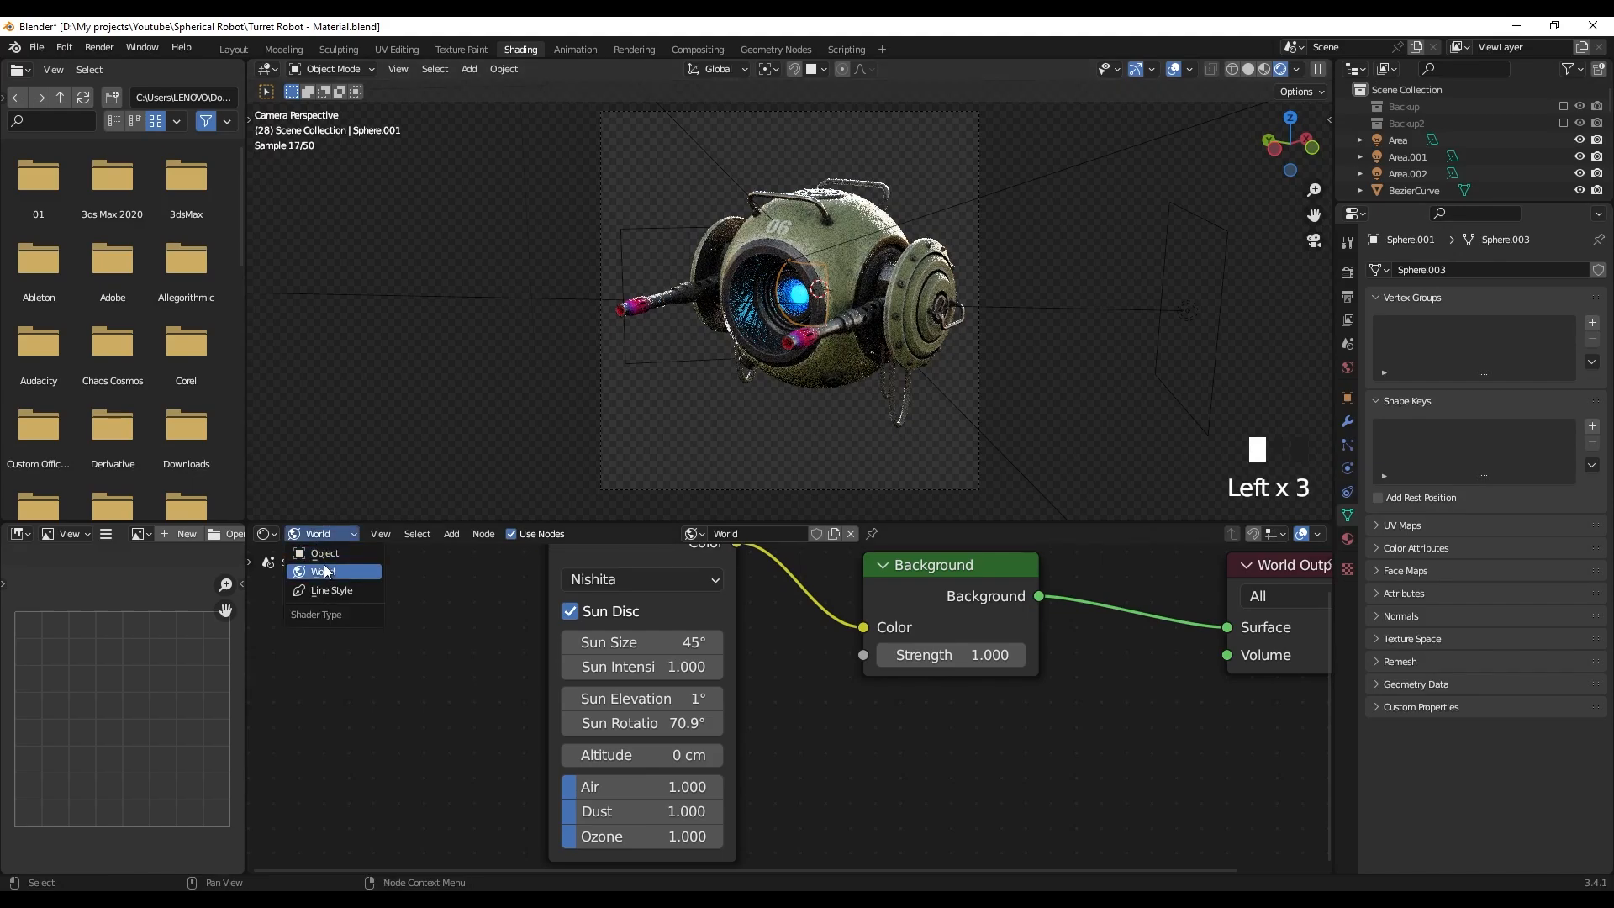
left_click(324, 553)
middle_click_drag(832, 866, 829, 665)
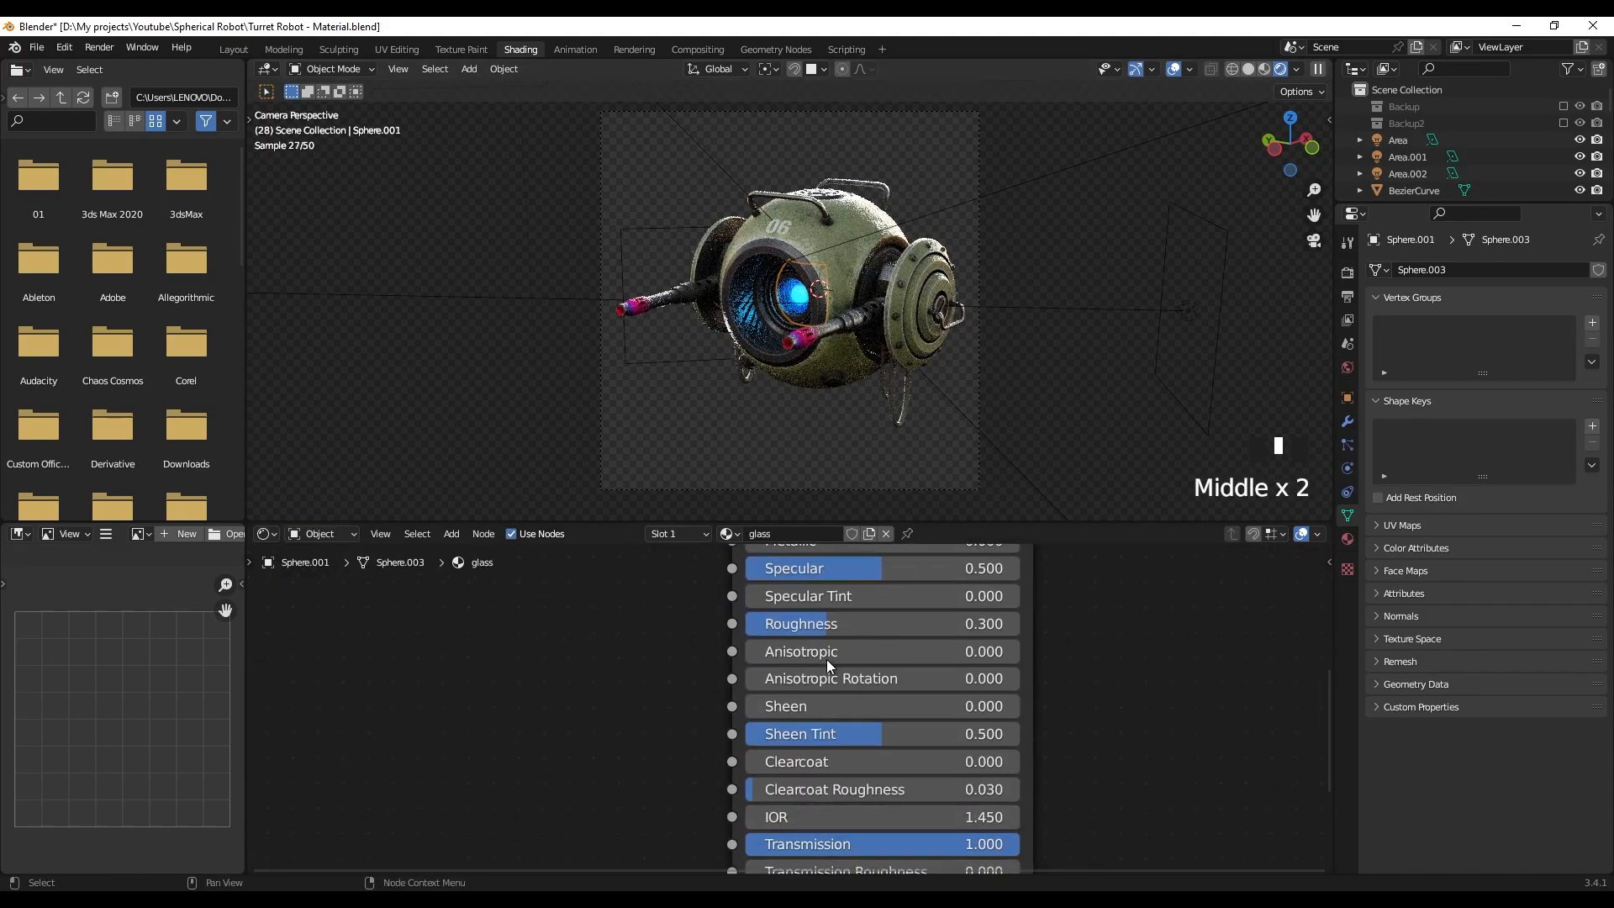
left_click_drag(828, 624, 879, 623)
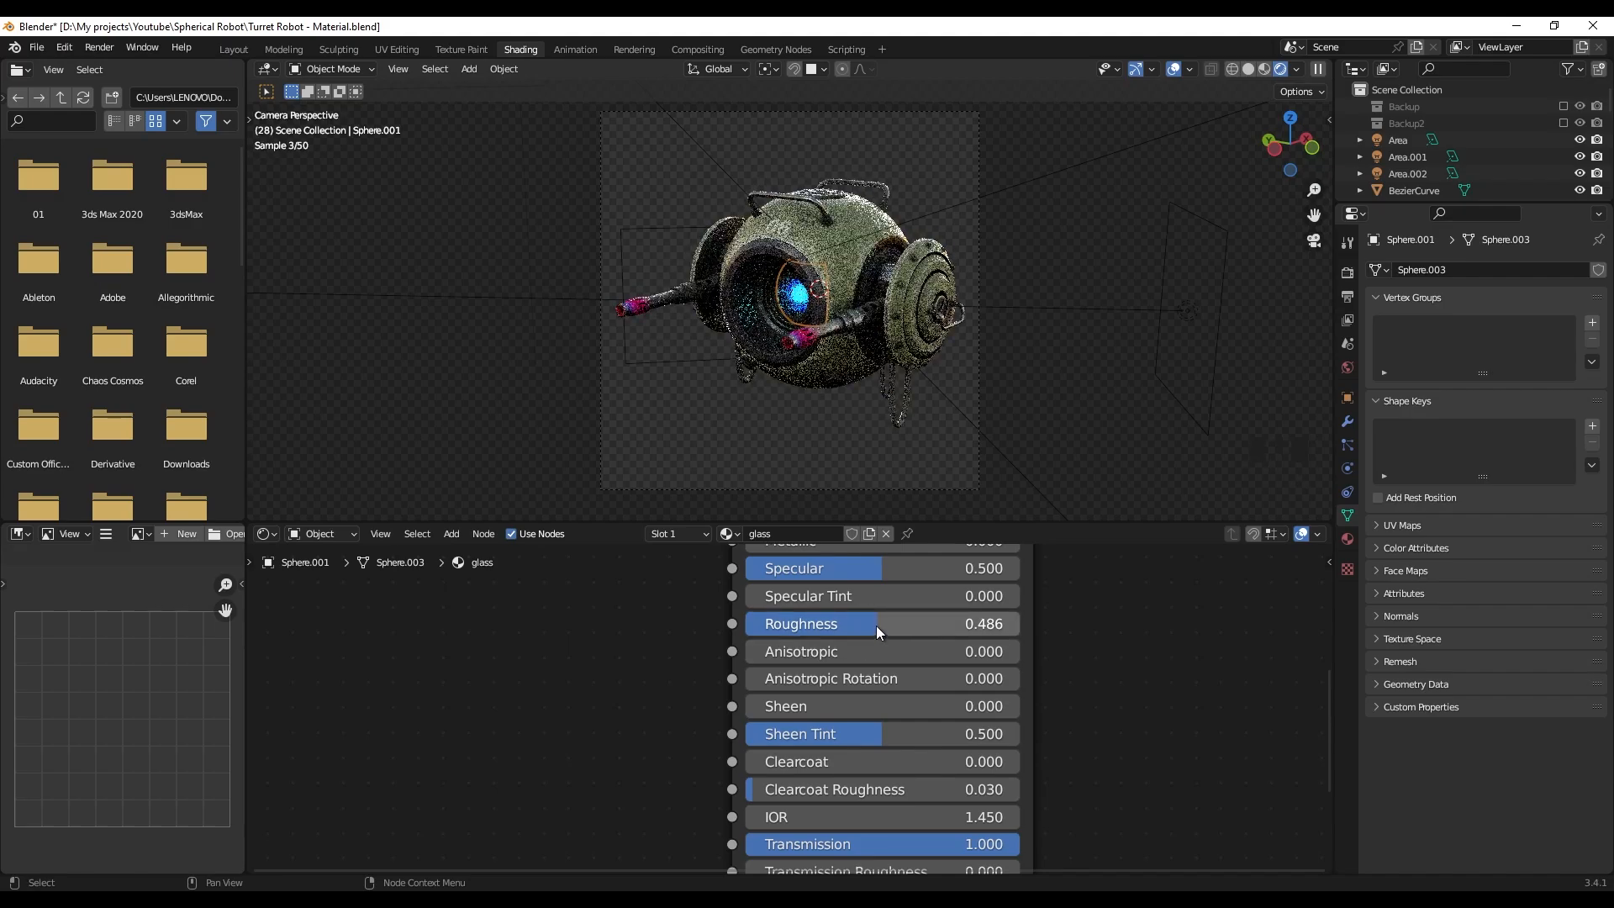
left_click(876, 625)
type(".5")
key("Return")
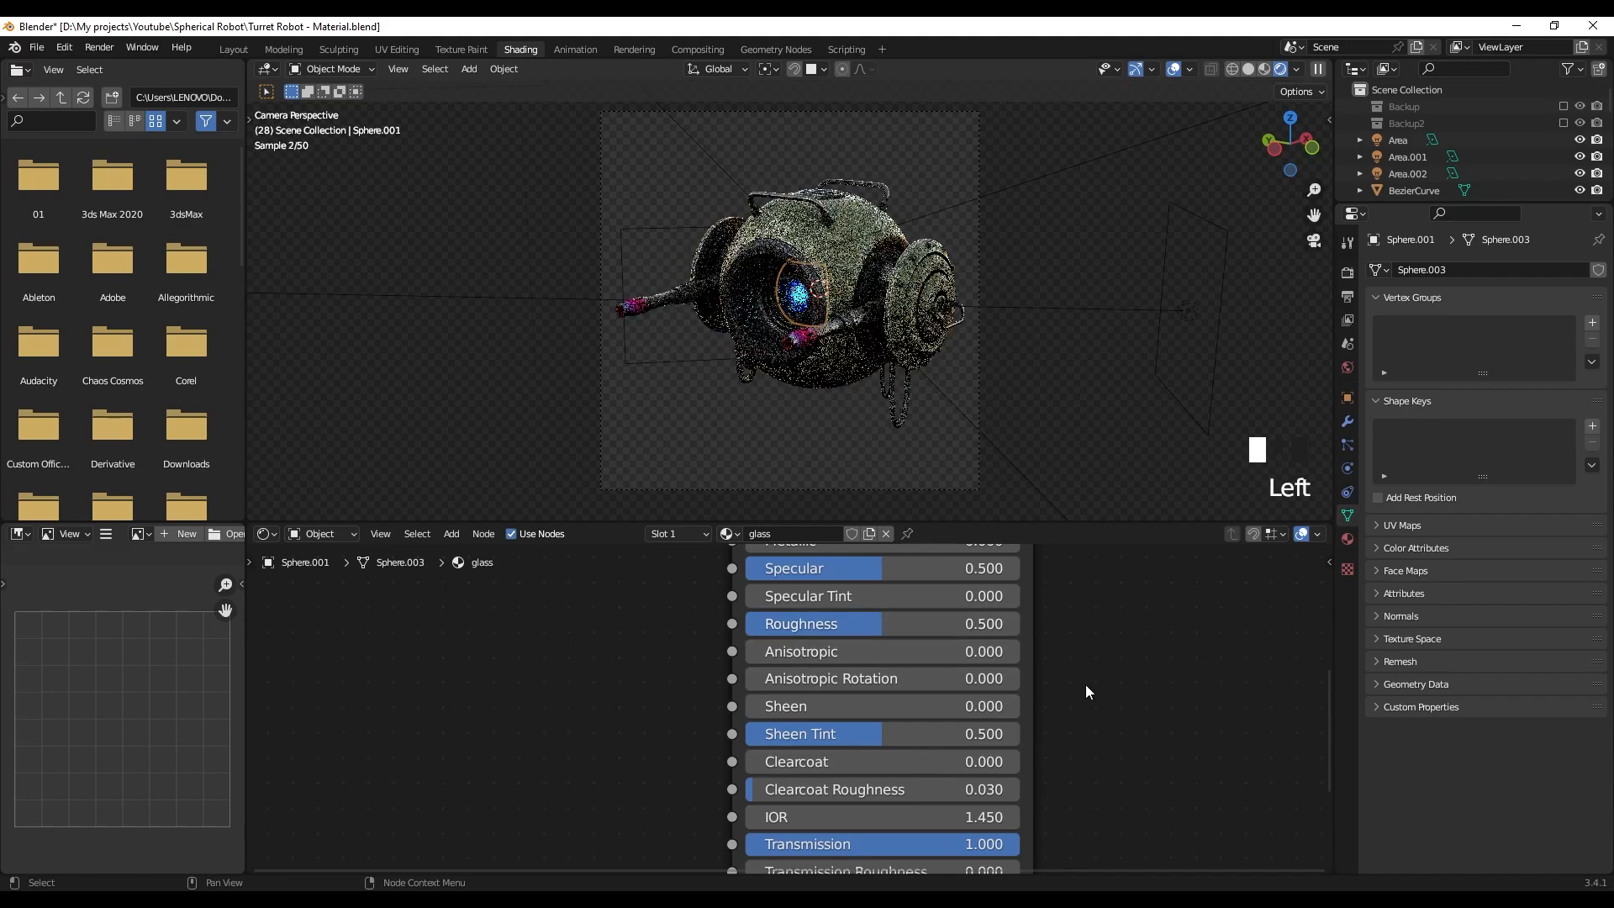
left_click(1086, 692)
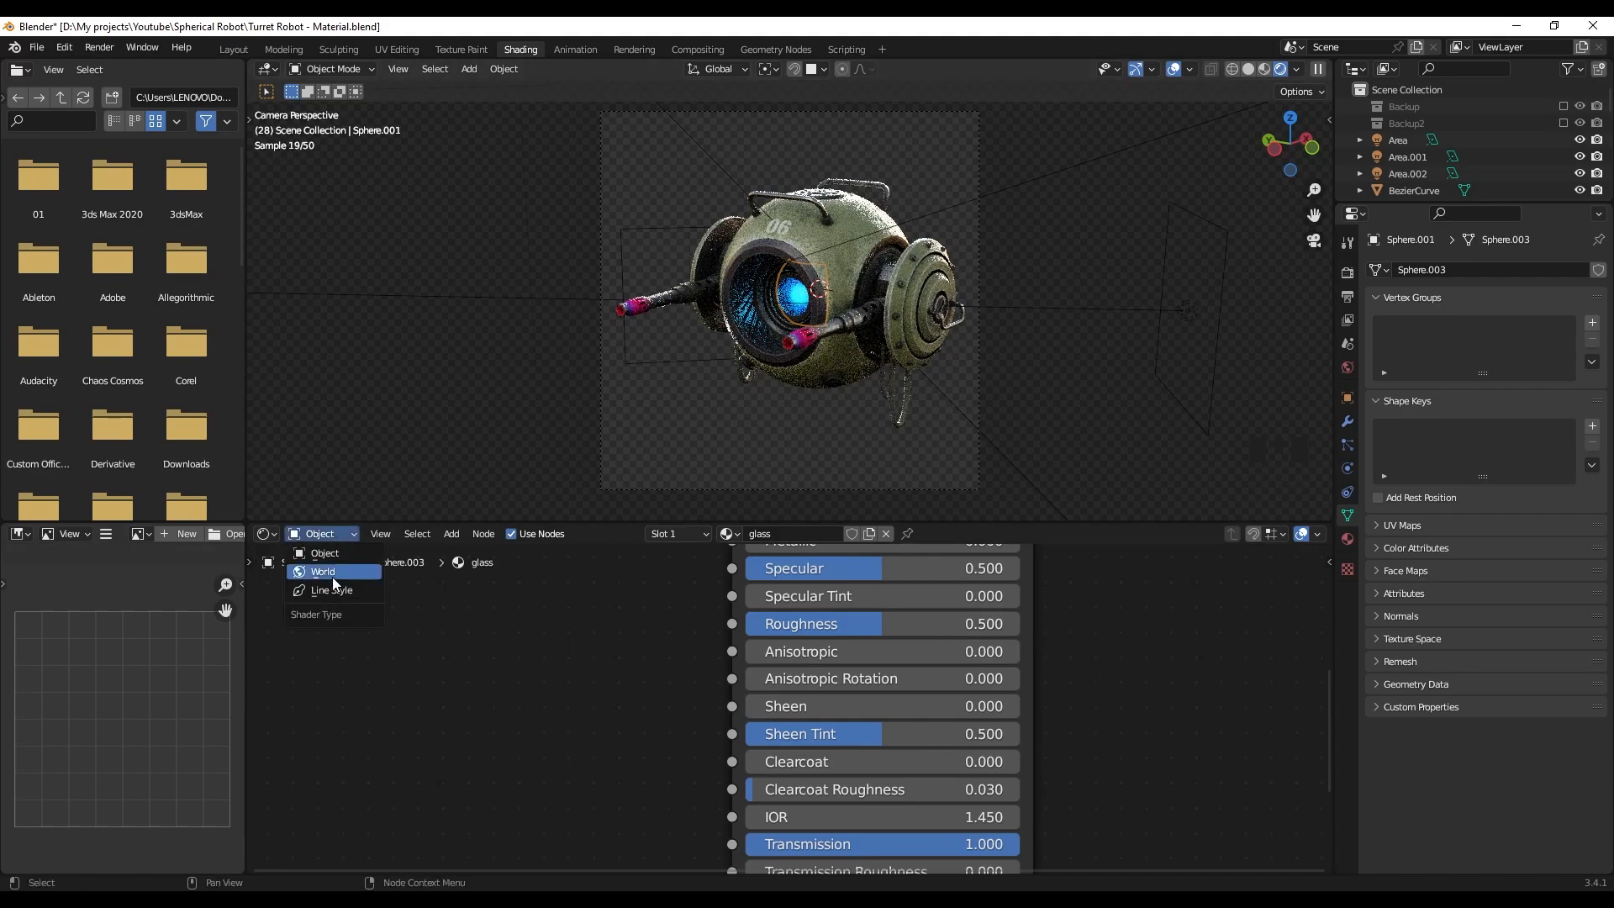
- Set the world Sky Texture's sun rotation to 104° and its sun elevation to 0.8°
left_click(333, 576)
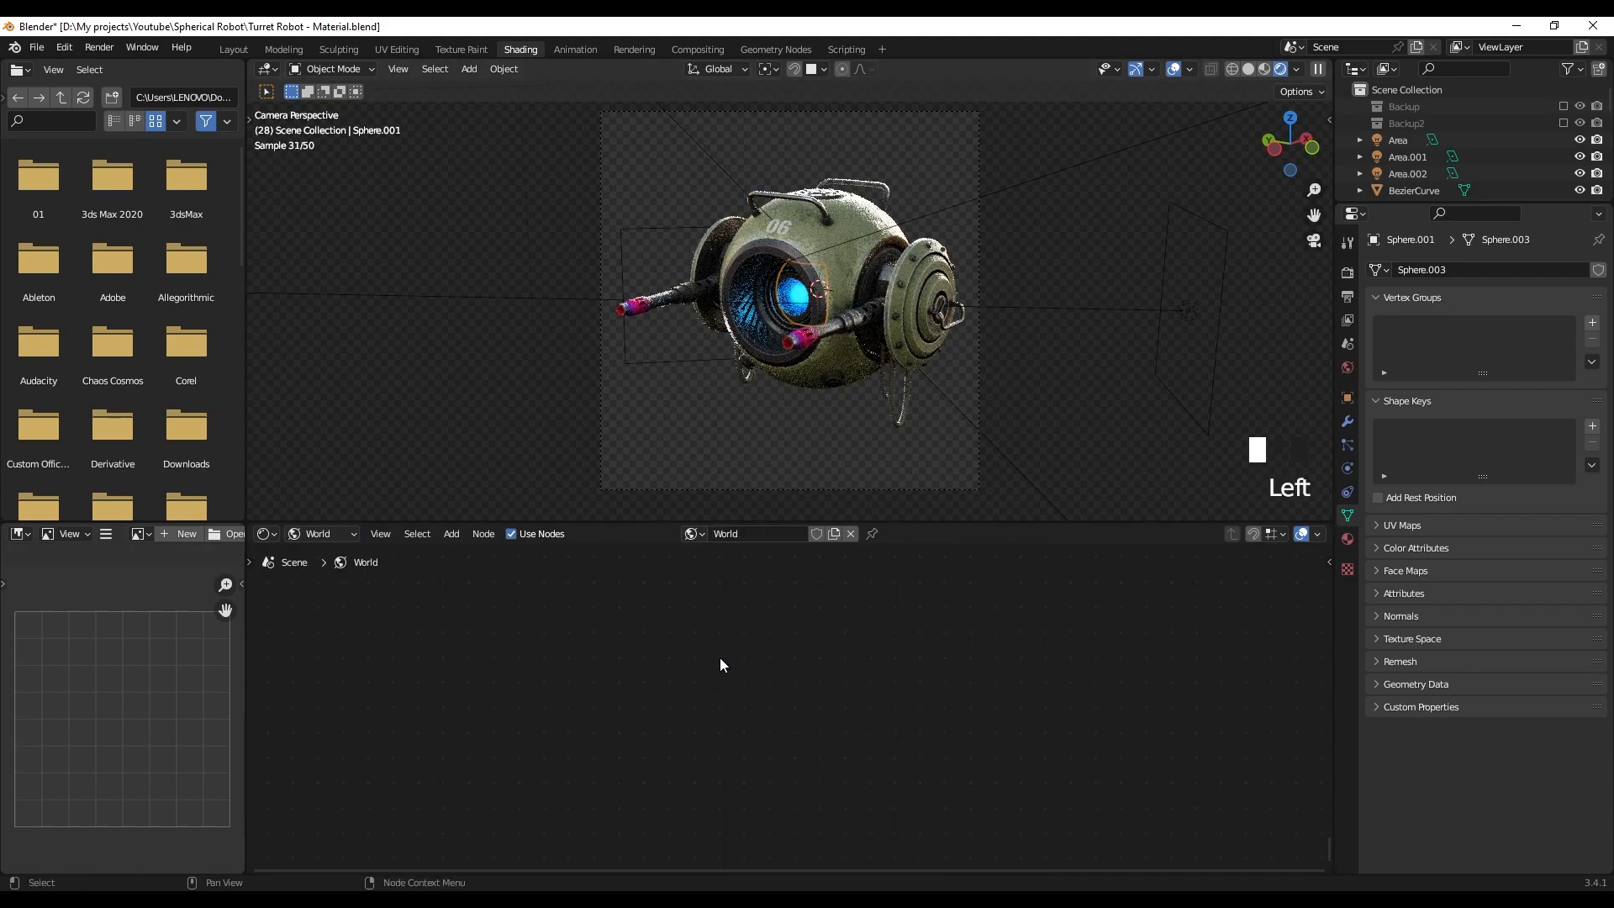
key("KP_Decimal")
scroll(648, 738, "up", 7)
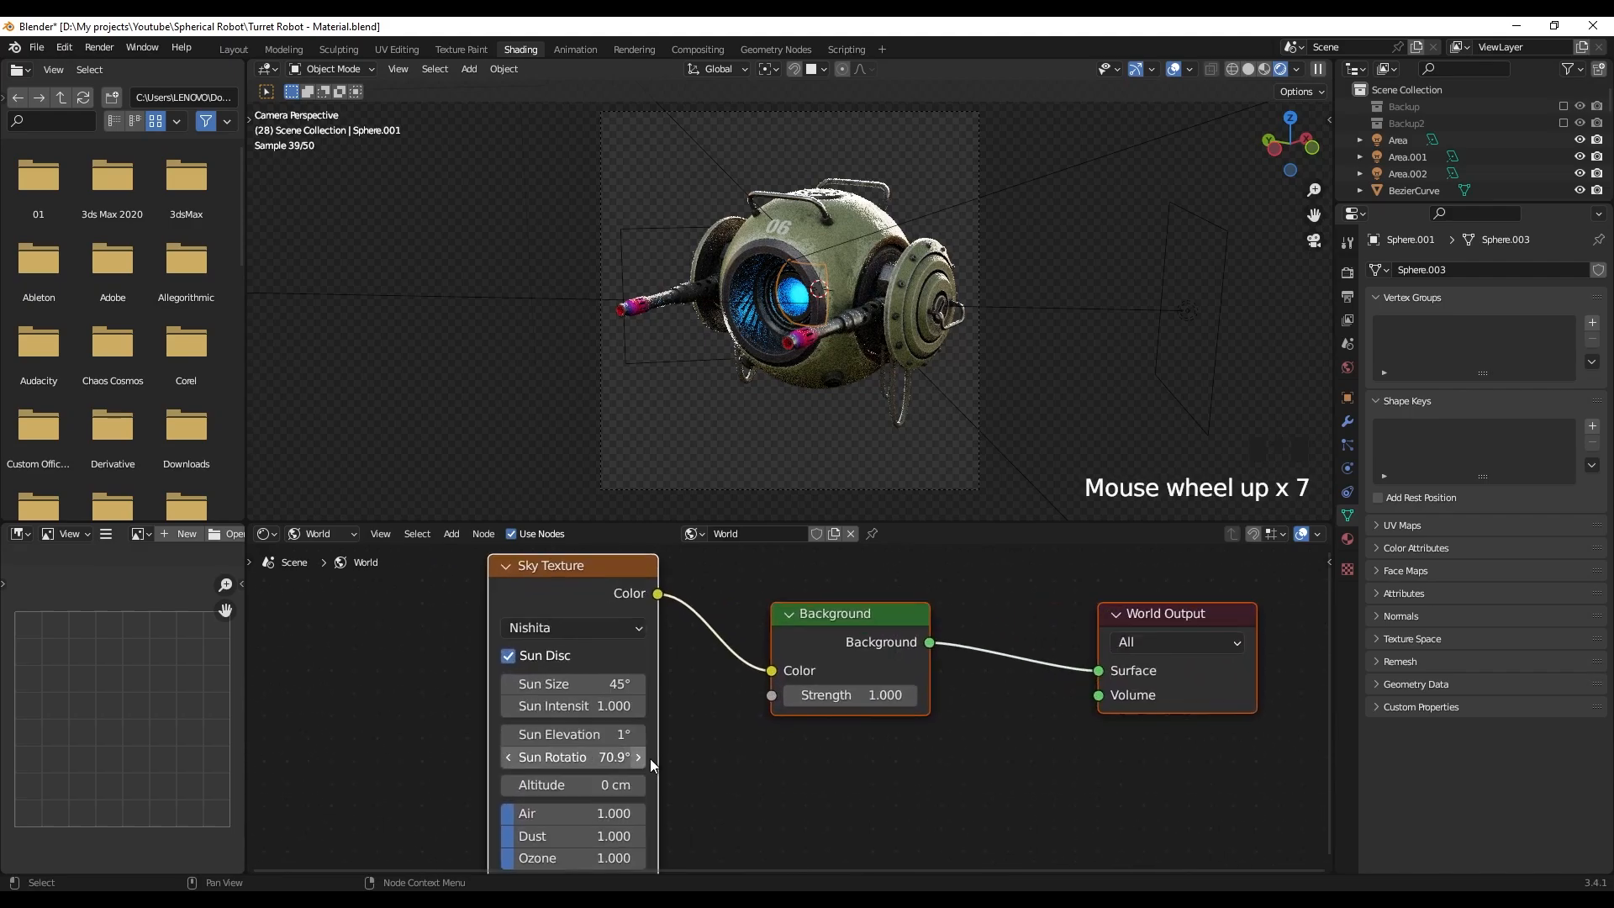
scroll(782, 717, "up", 2)
middle_click_drag(721, 739, 793, 702)
left_click_drag(653, 726, 679, 725)
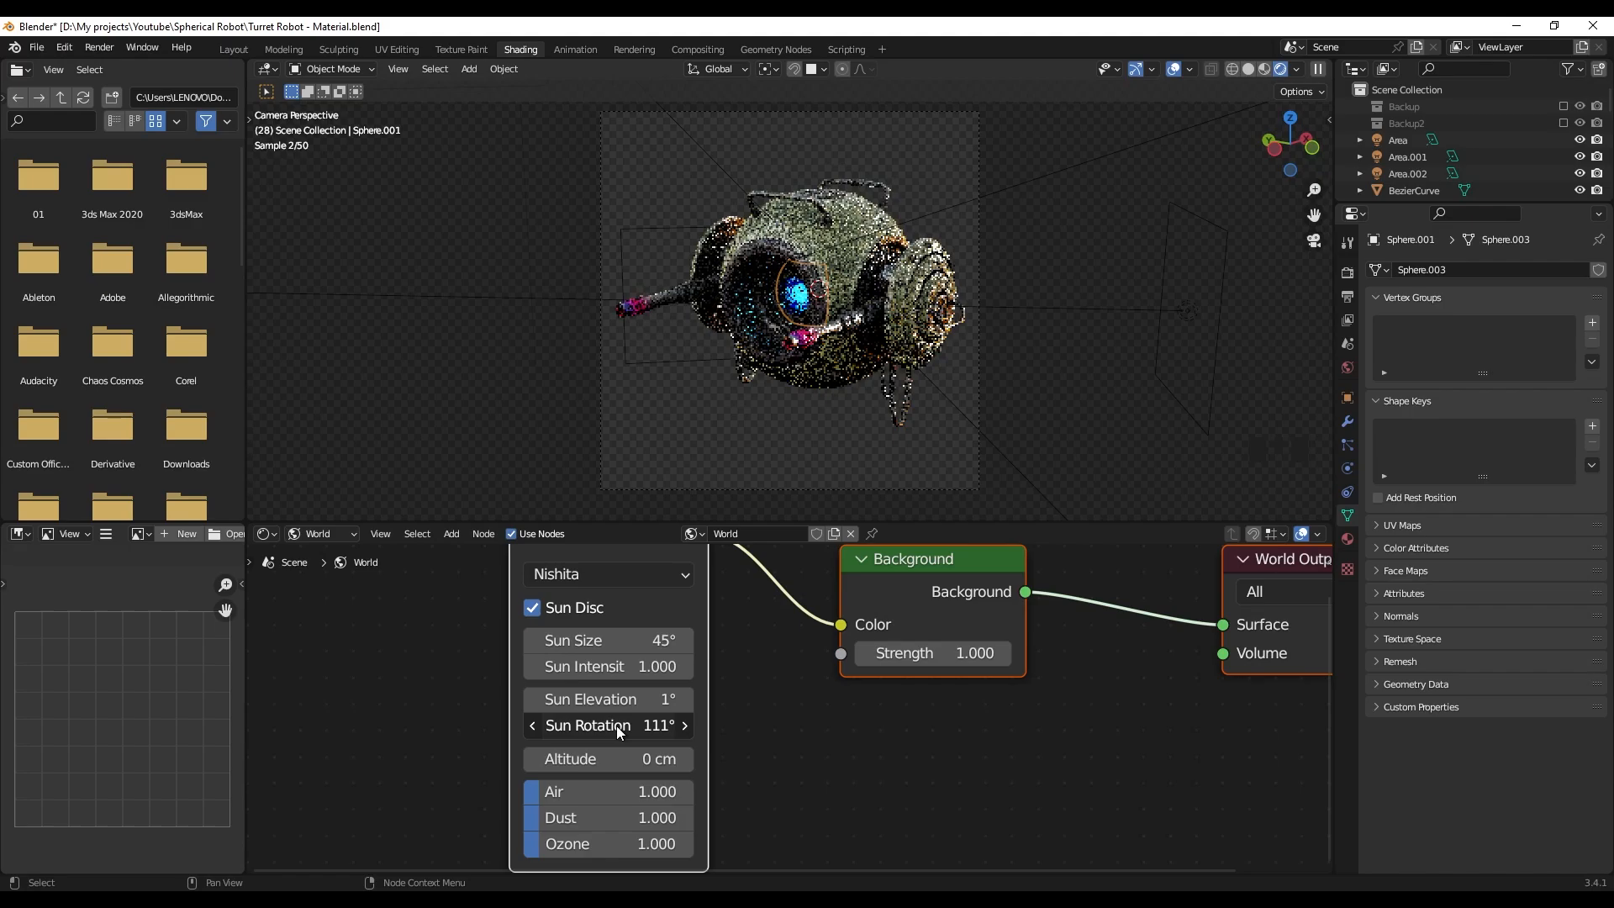
left_click(738, 756)
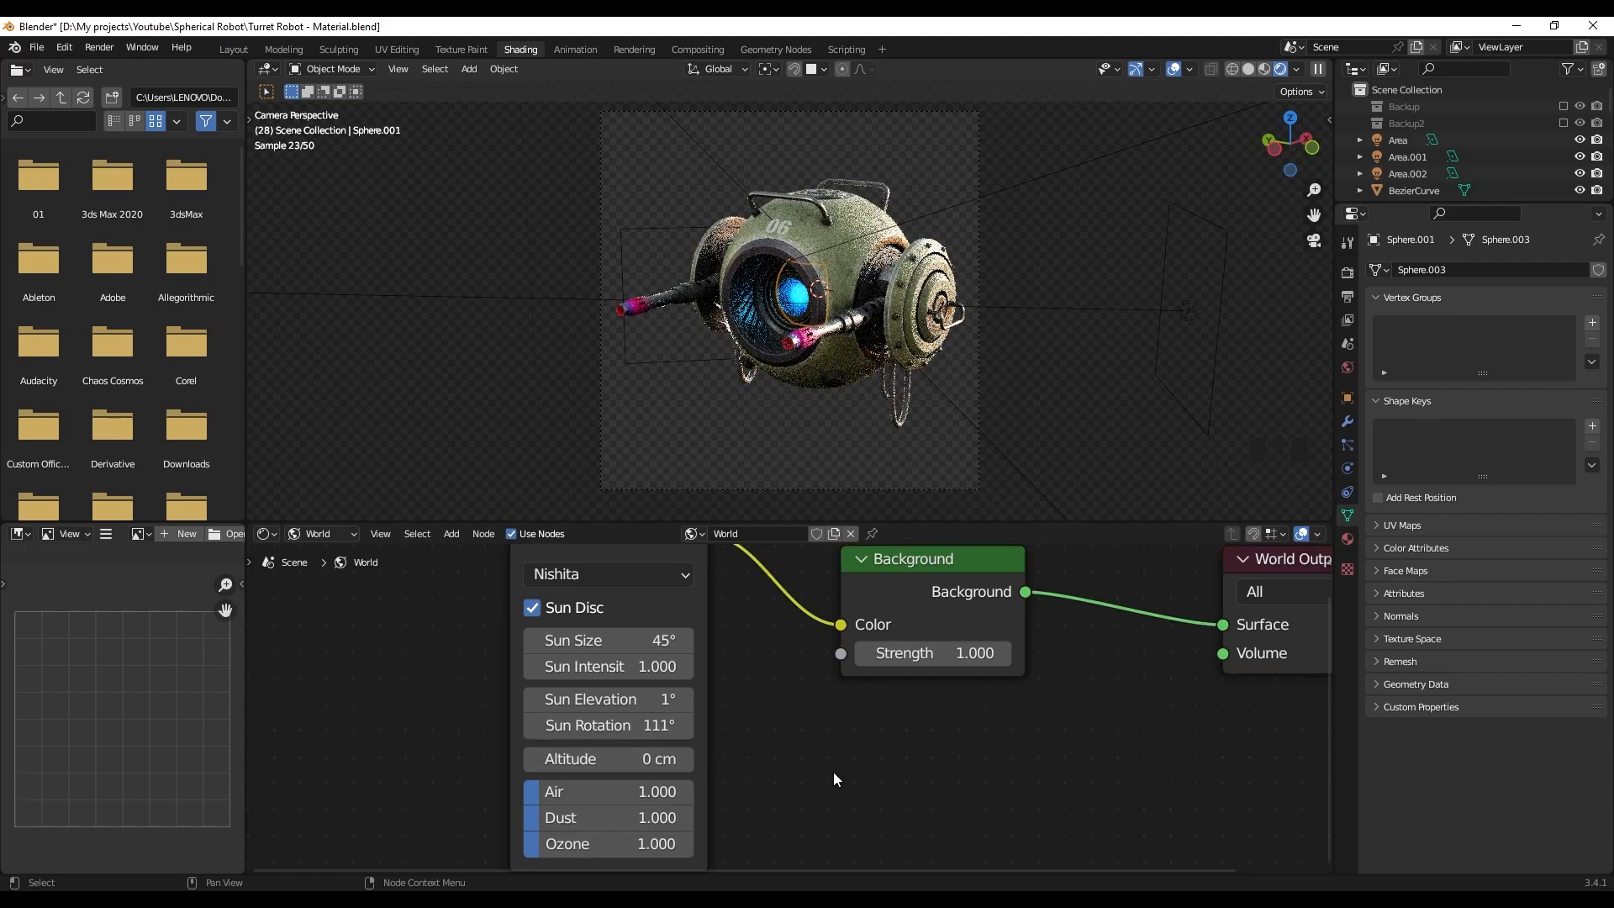
left_click_drag(633, 728, 639, 700)
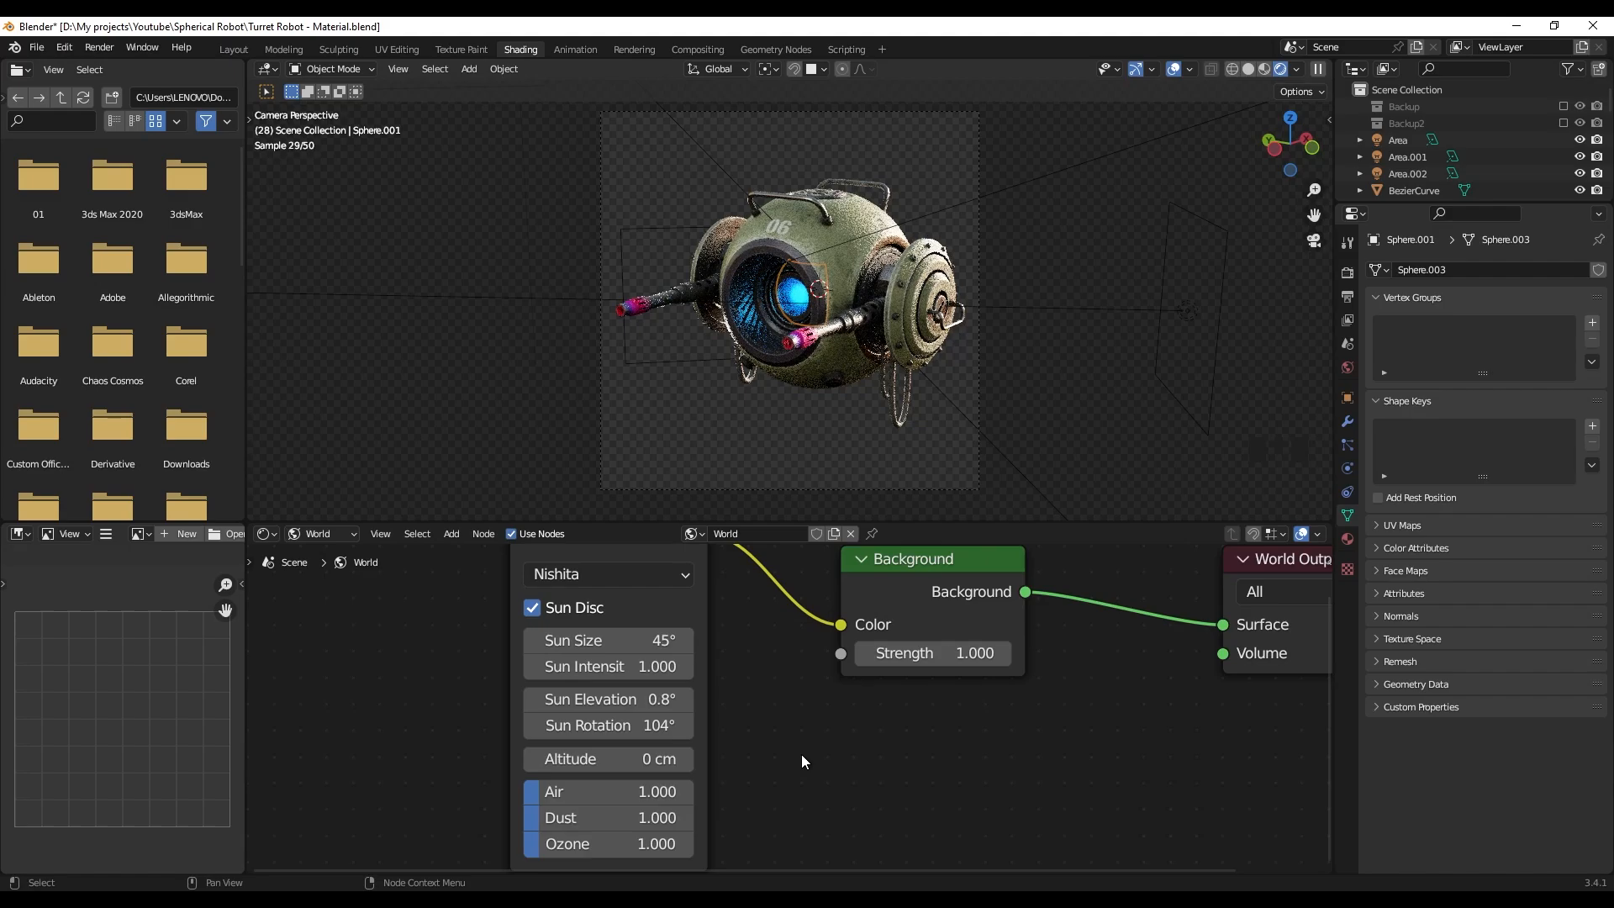
- Compare the lighting with the first area light hidden and shown, and set that light's power to 20 W
left_click(1194, 308)
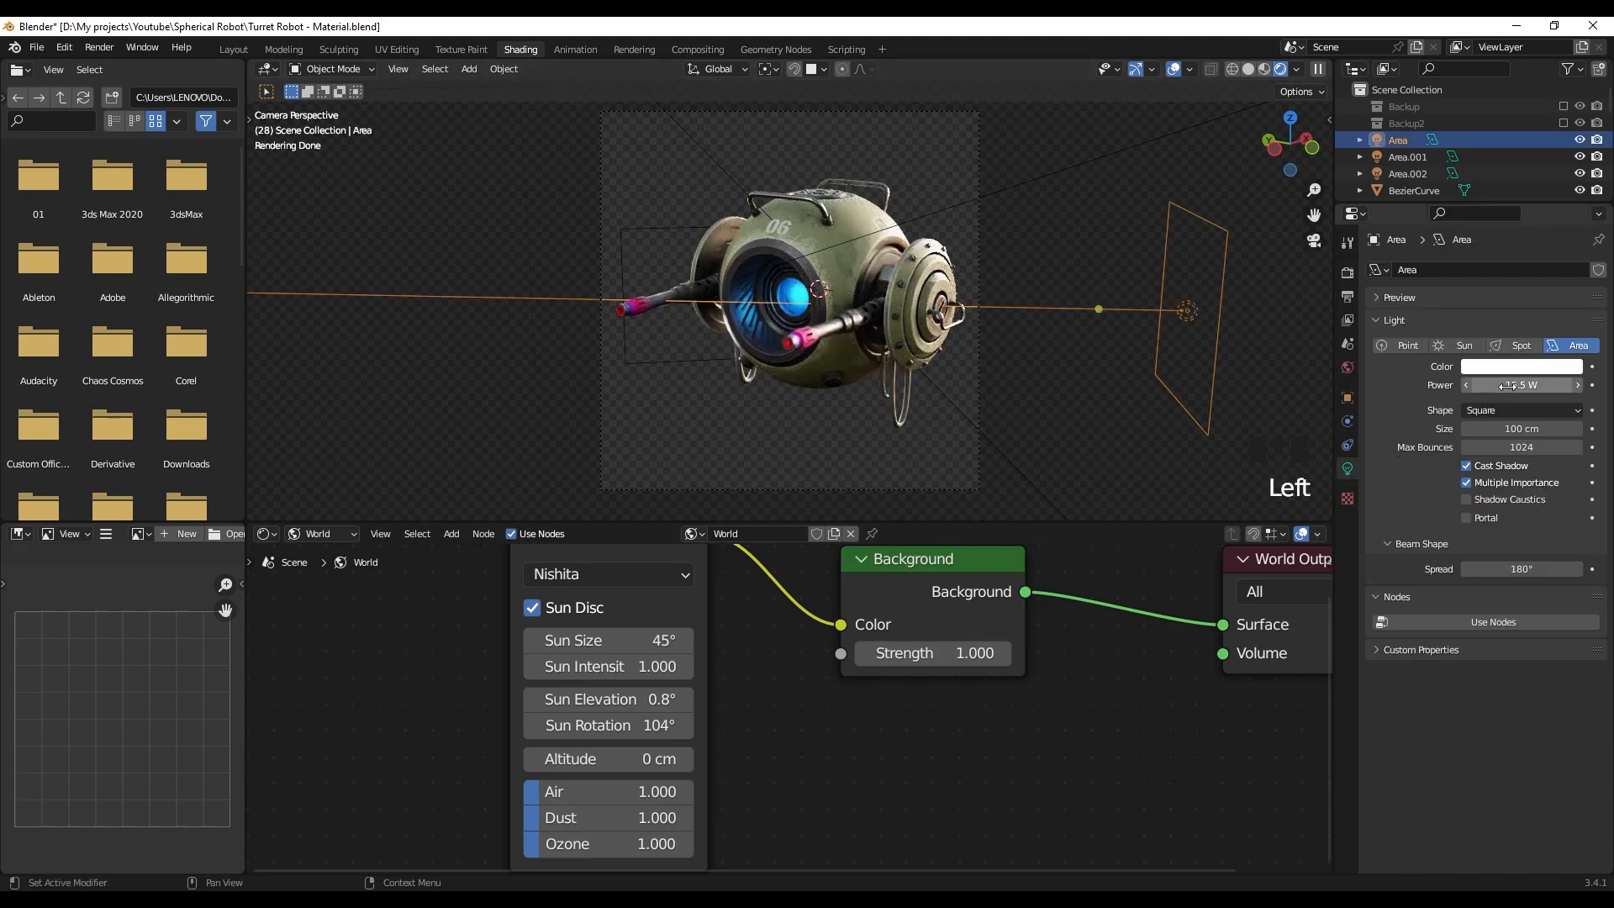
left_click_drag(1504, 385, 1493, 385)
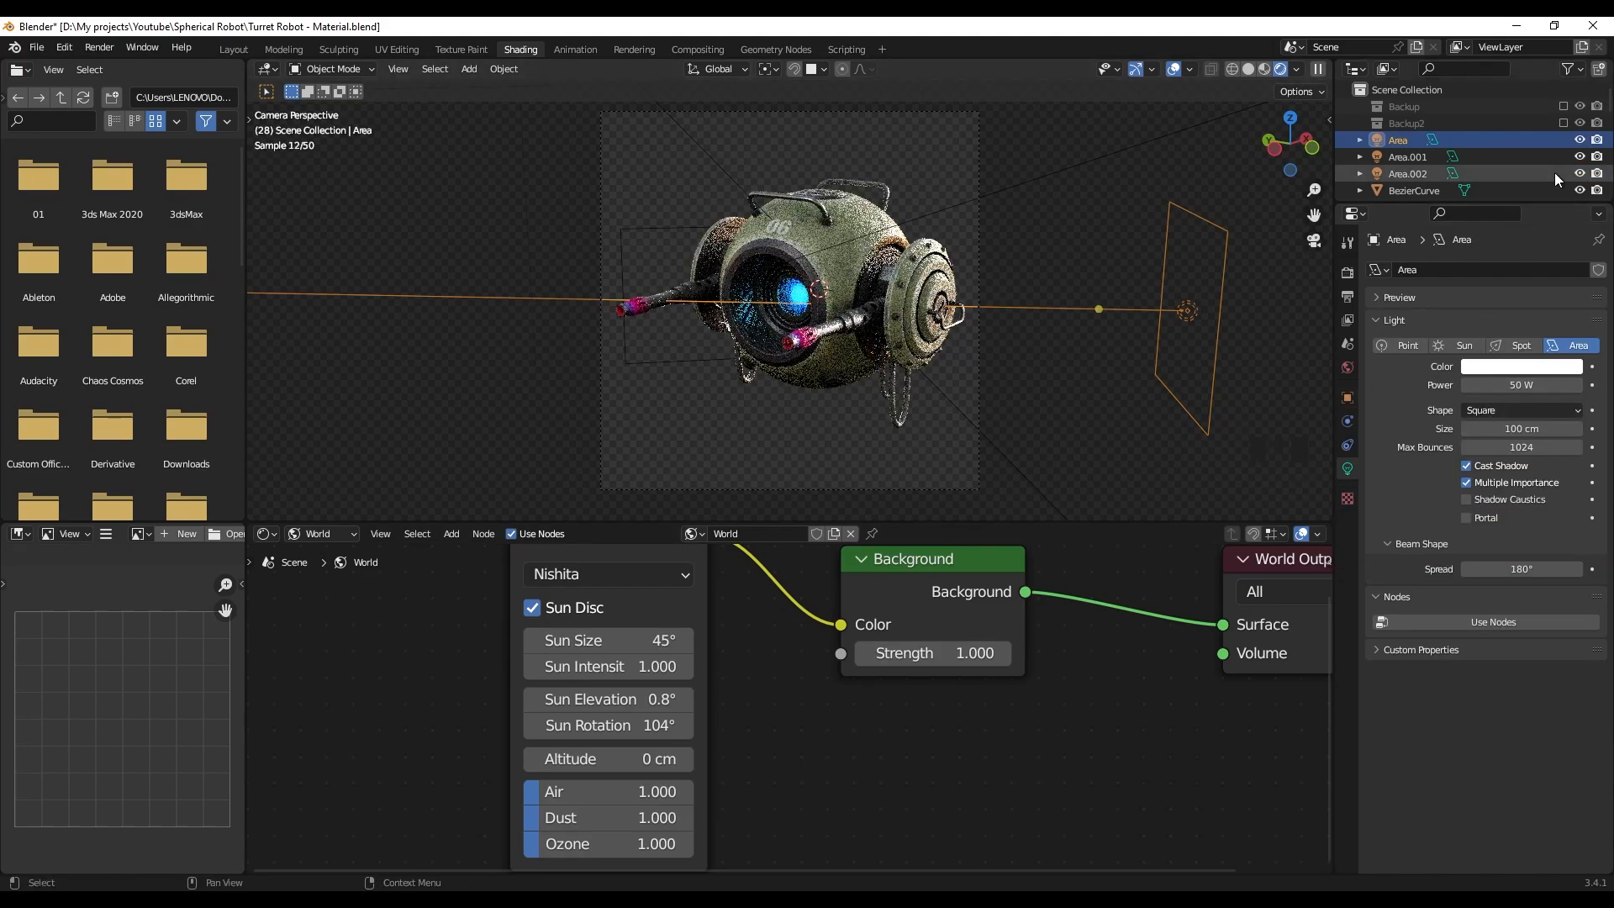
left_click(1580, 140)
left_click(1581, 141)
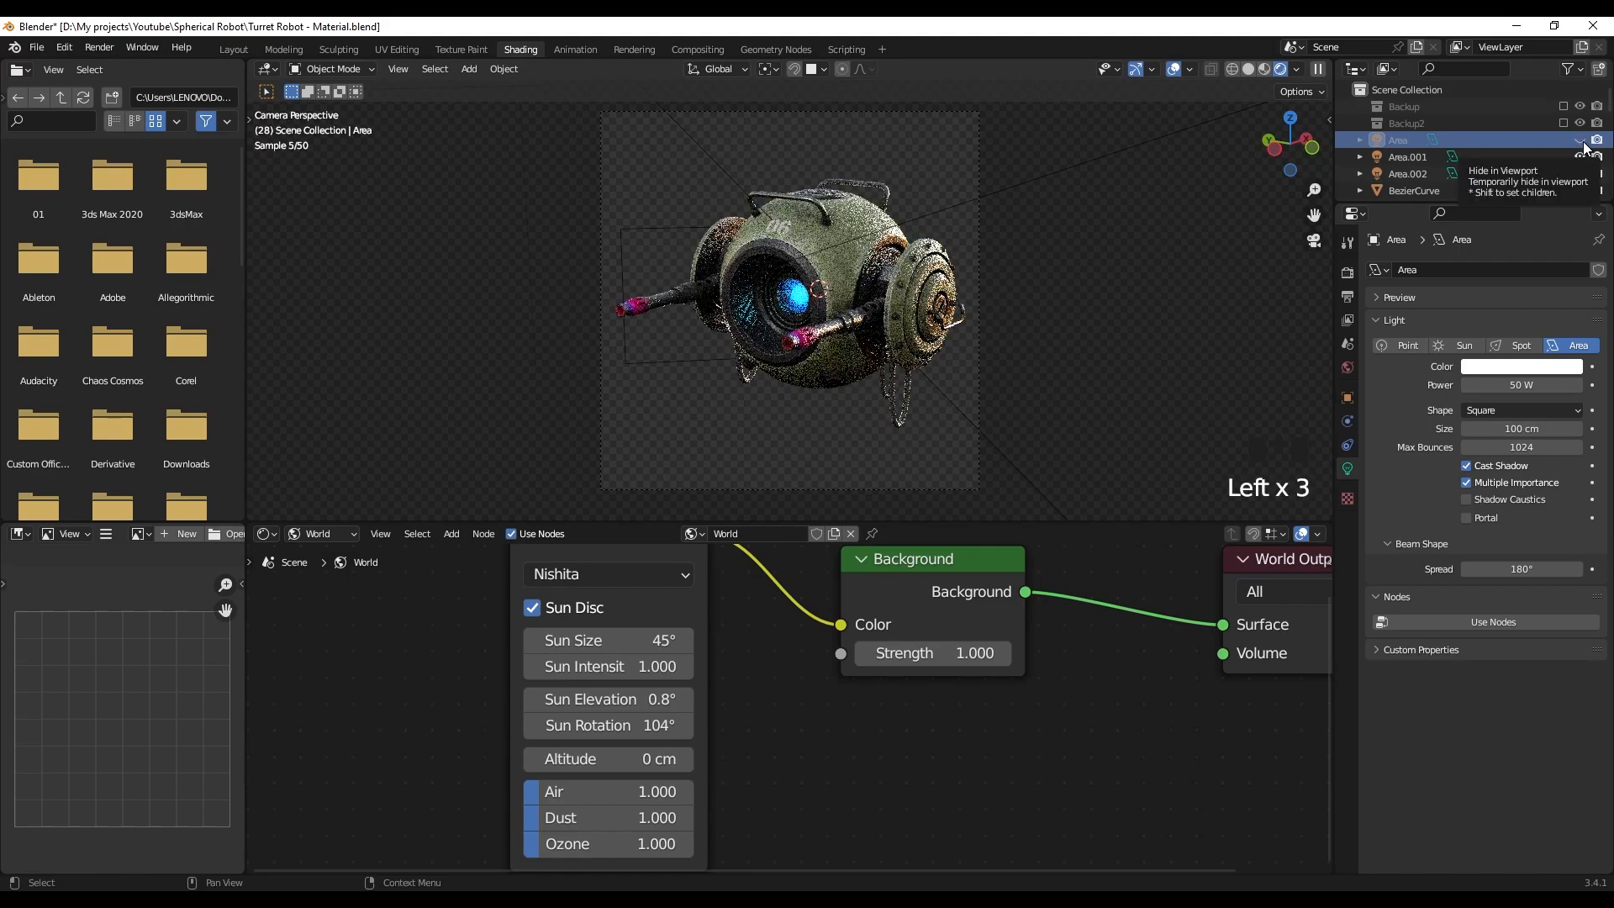
left_click(1582, 141)
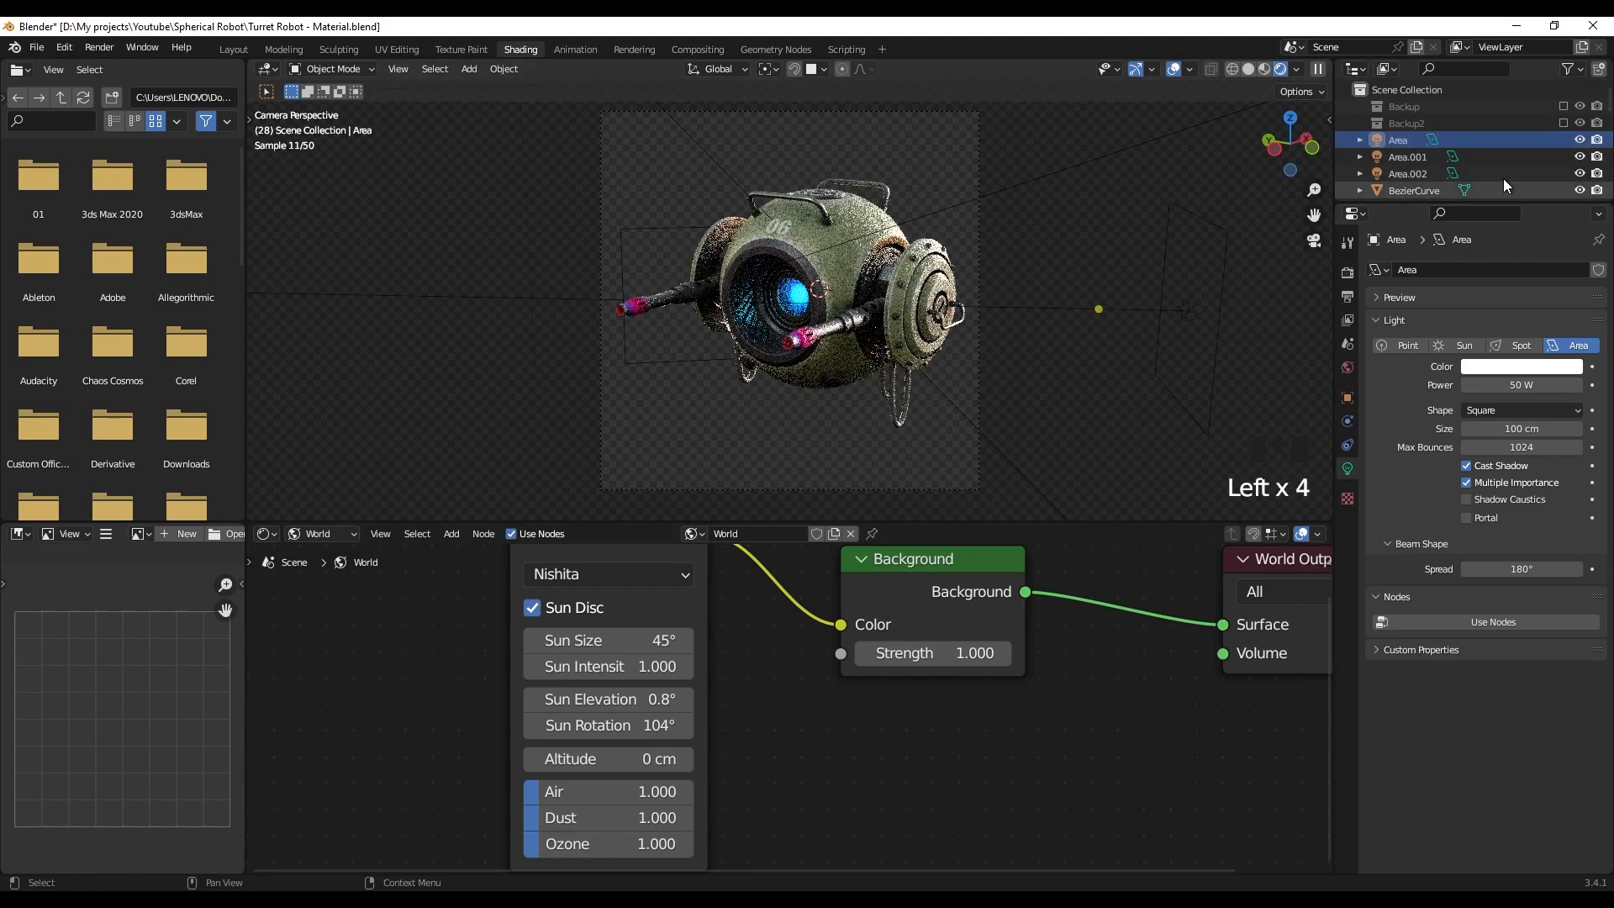
left_click(1581, 142)
left_click(1581, 141)
left_click(1500, 384)
type("20")
key("Return")
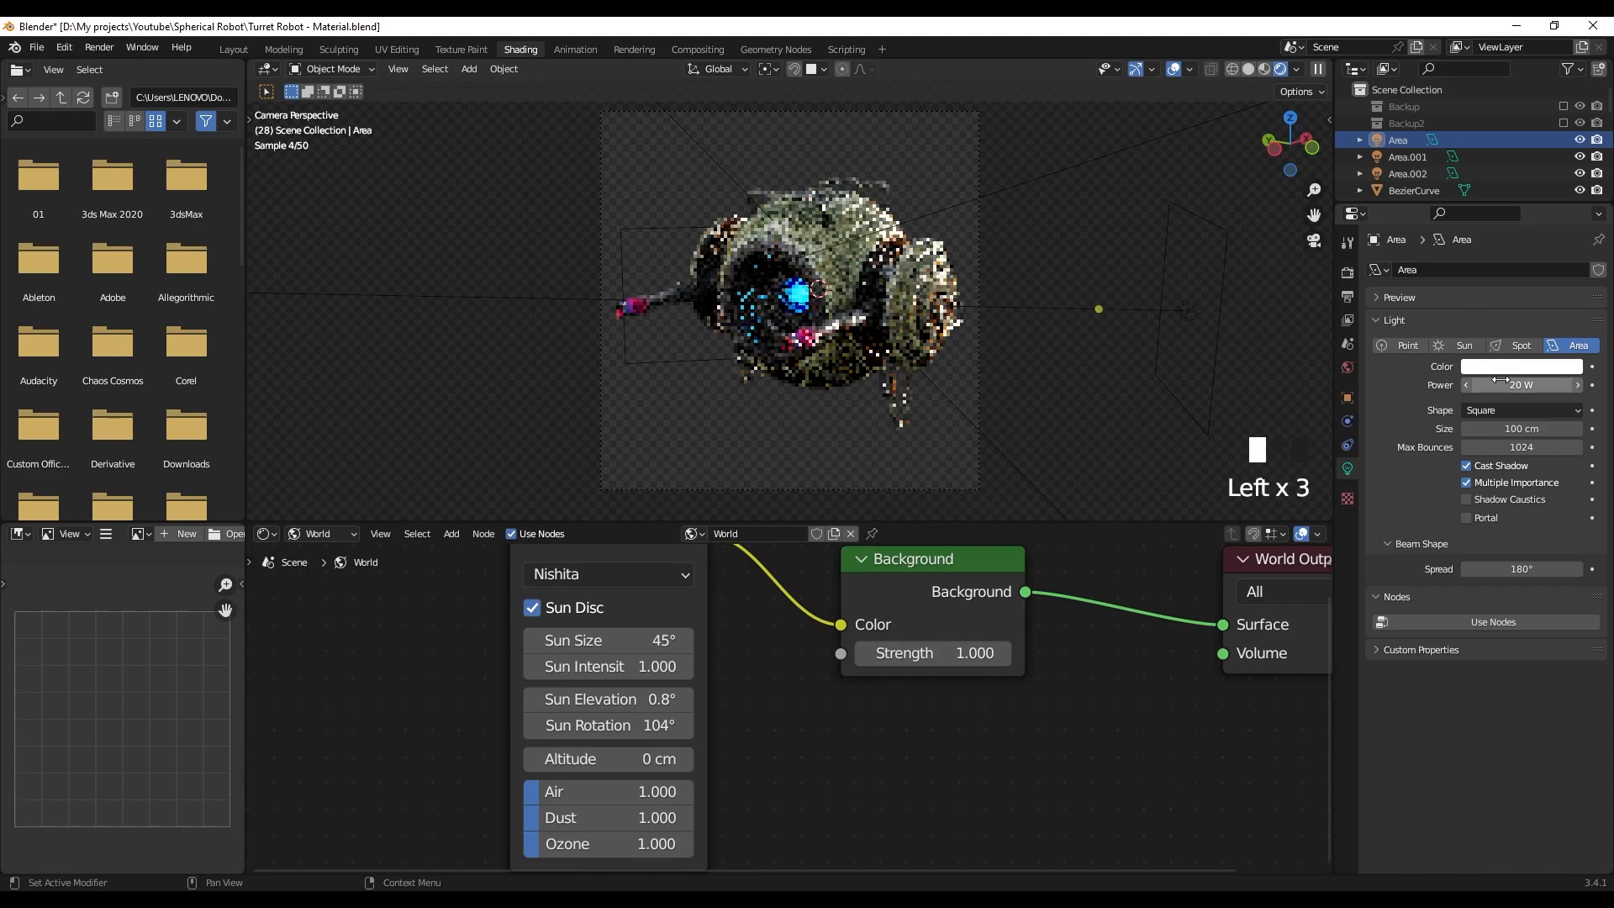
left_click(1109, 730)
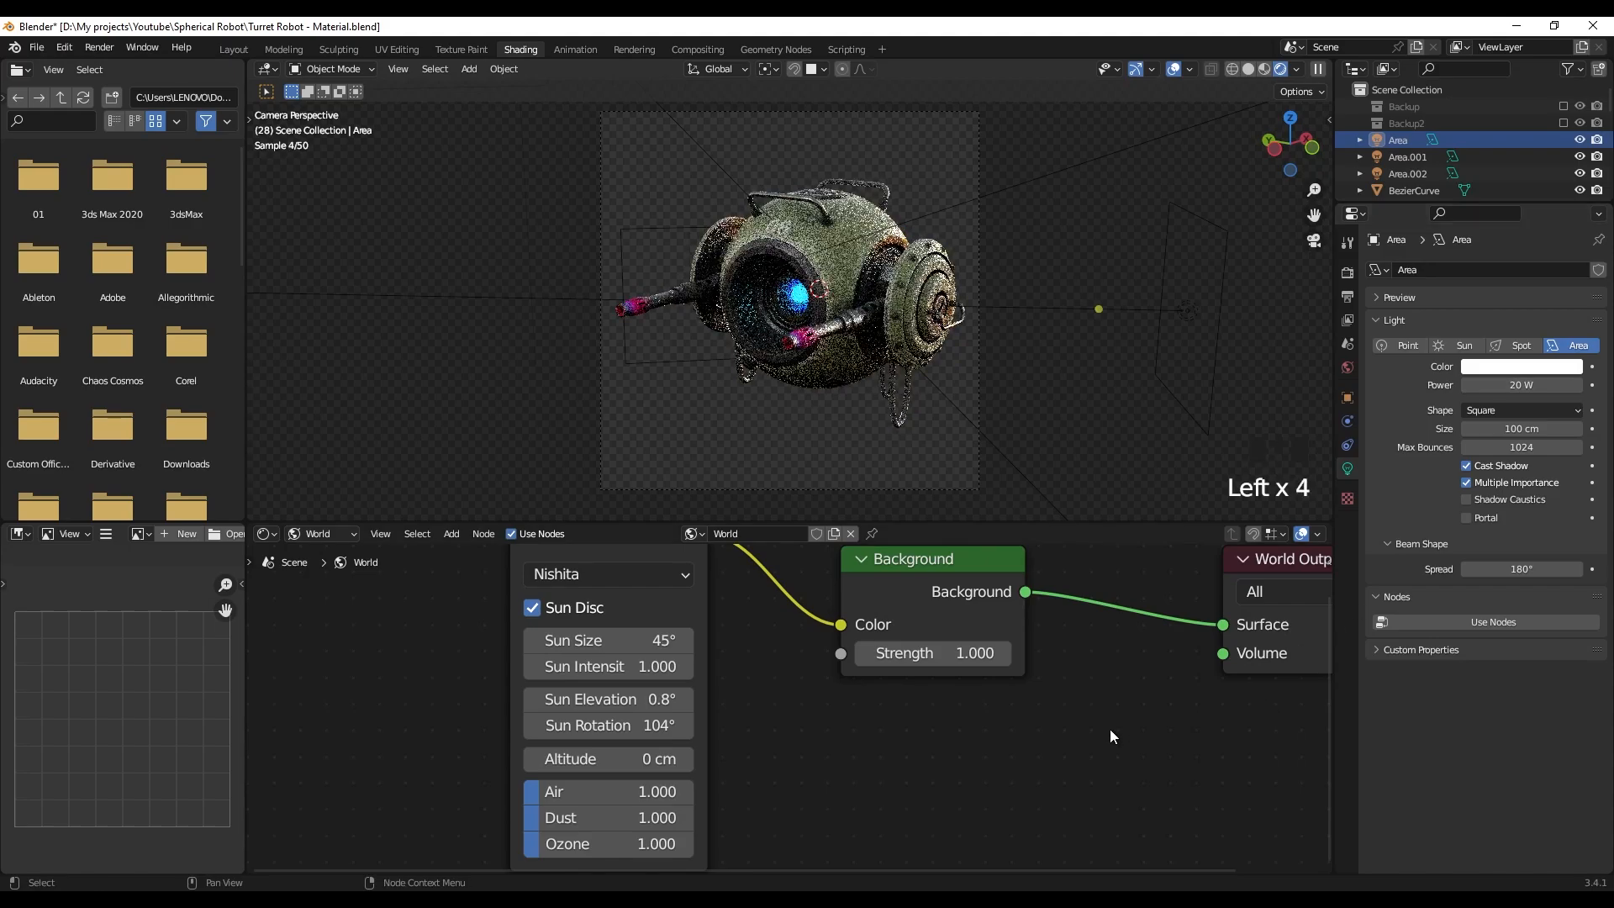
- Load the five Wire.001 maps (BaseColor, Height, Metallic, Normal, Roughness) into the hanging wires' Principled BSDF with Principled Texture Setup
left_click(903, 425)
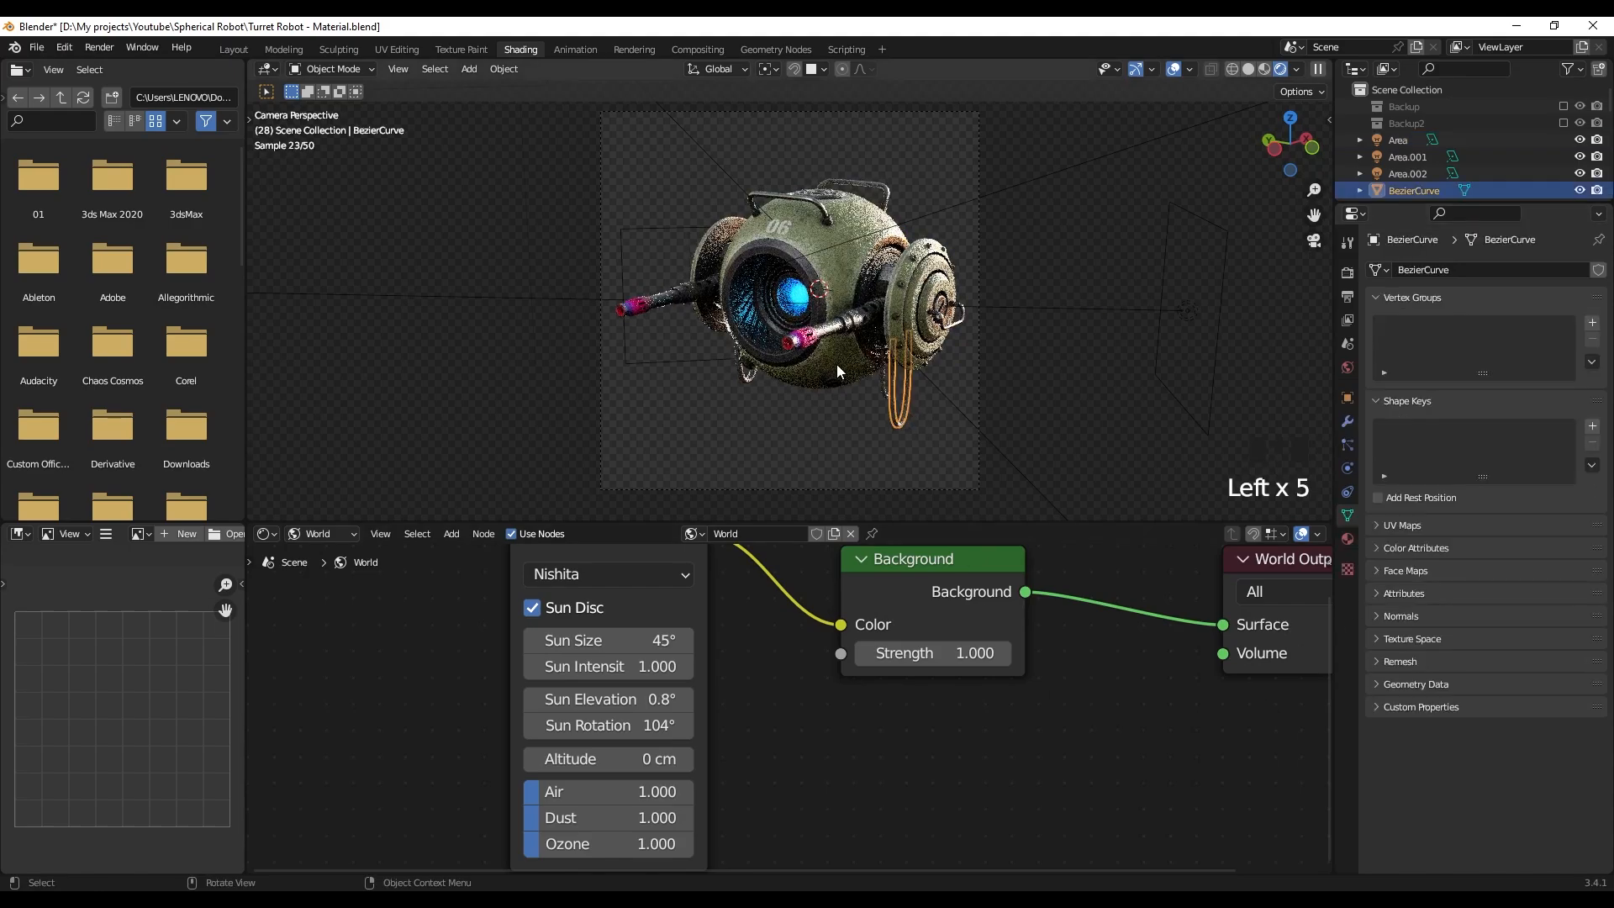
left_click(336, 535)
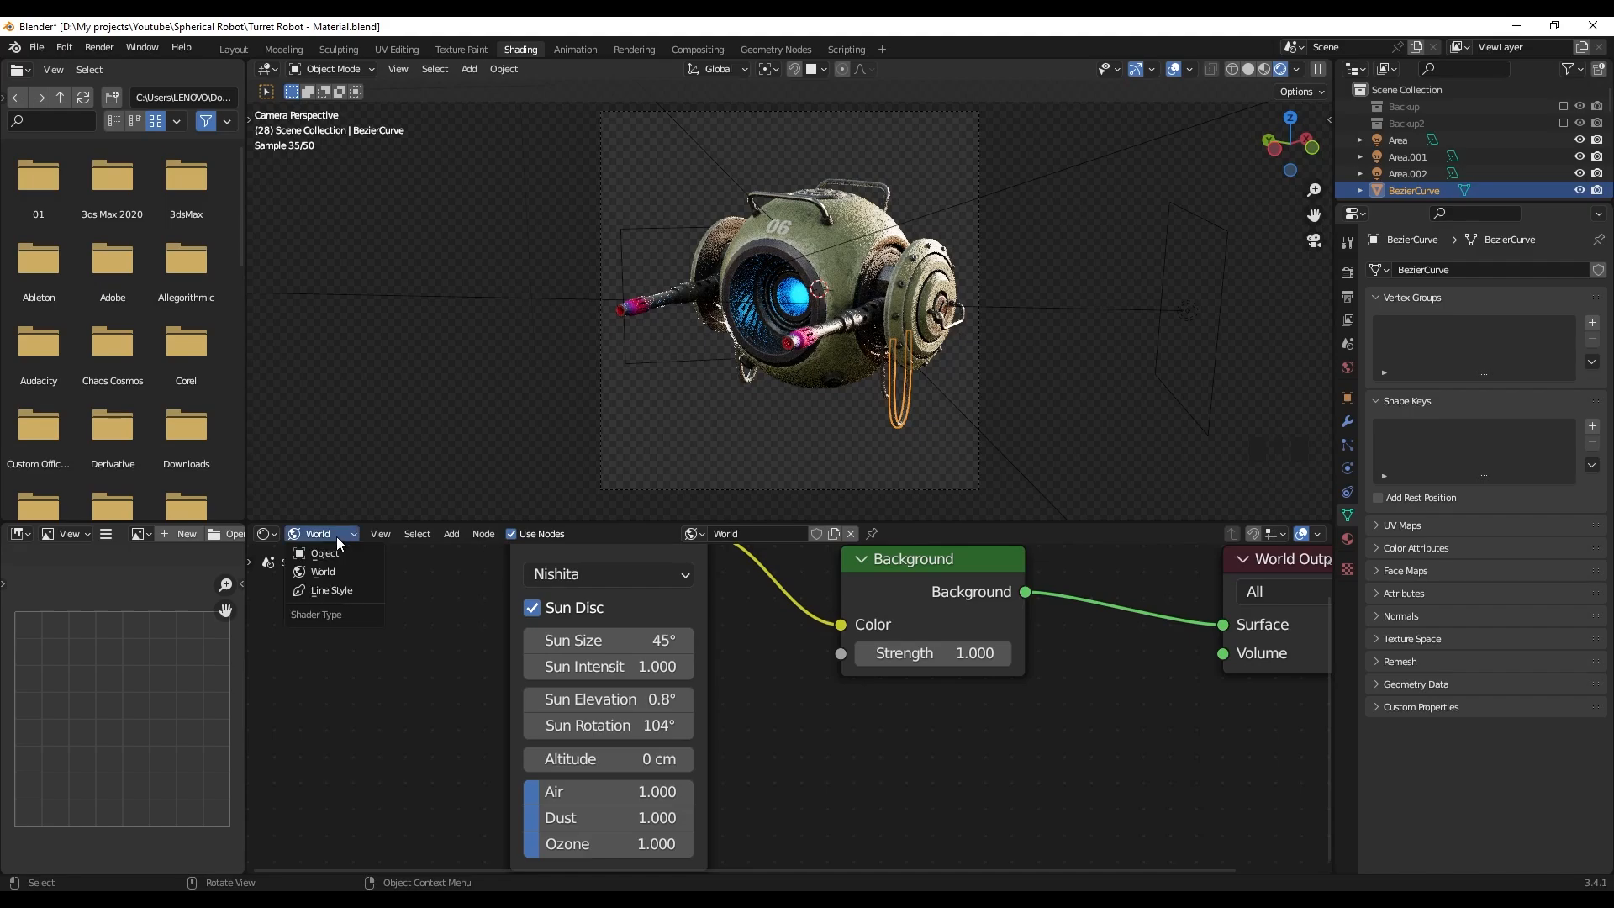
left_click(335, 551)
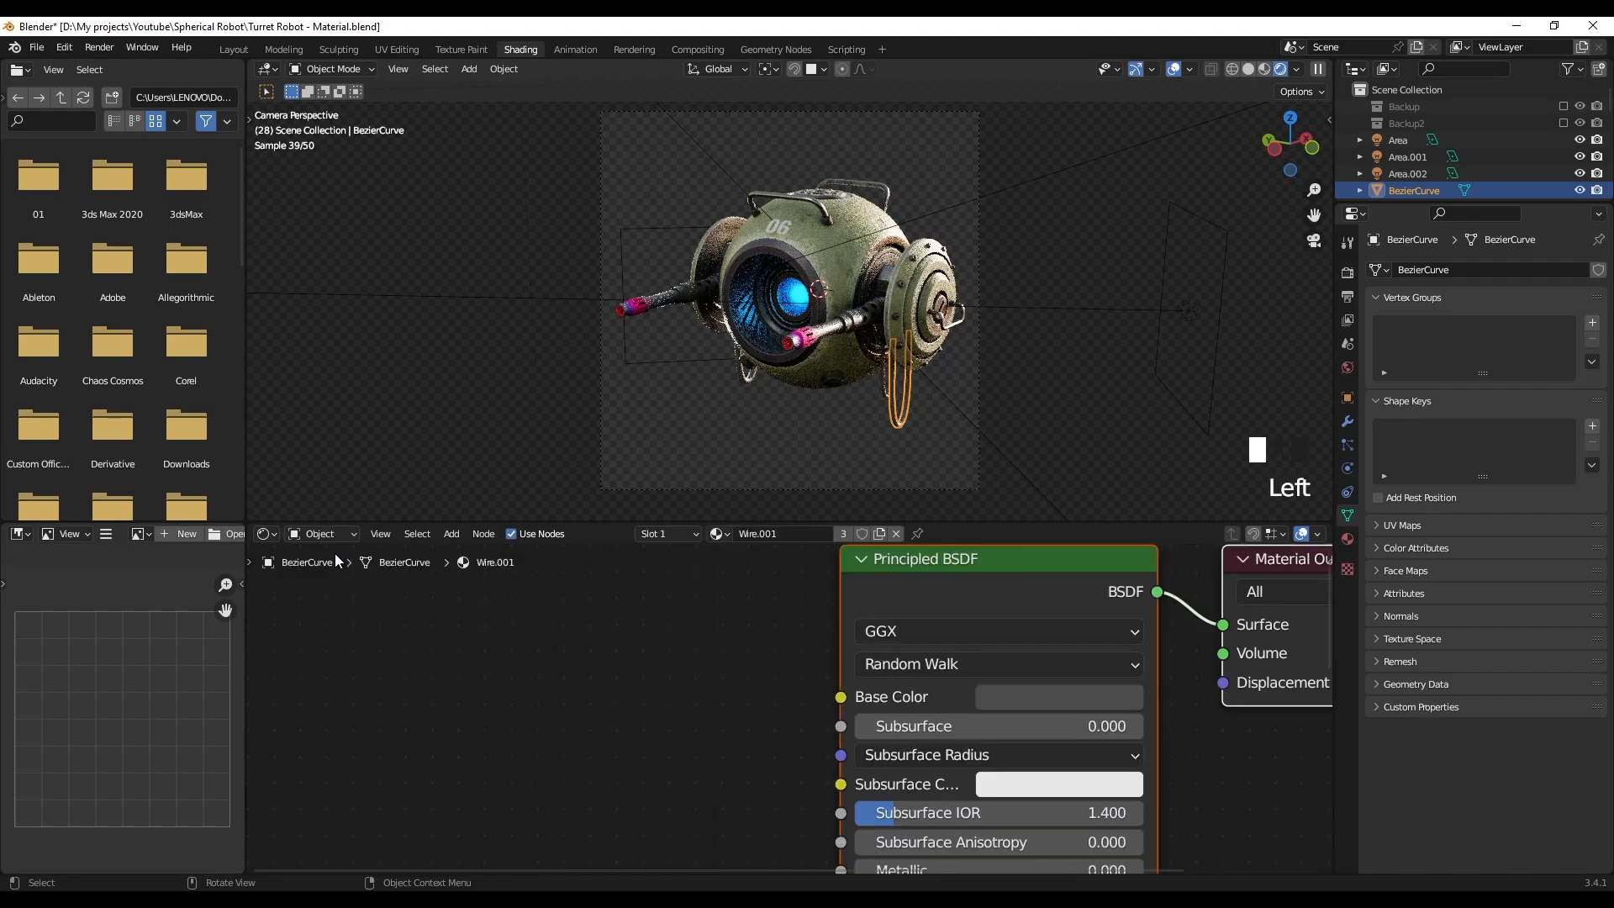
left_click(805, 642)
scroll(782, 622, "down", 2)
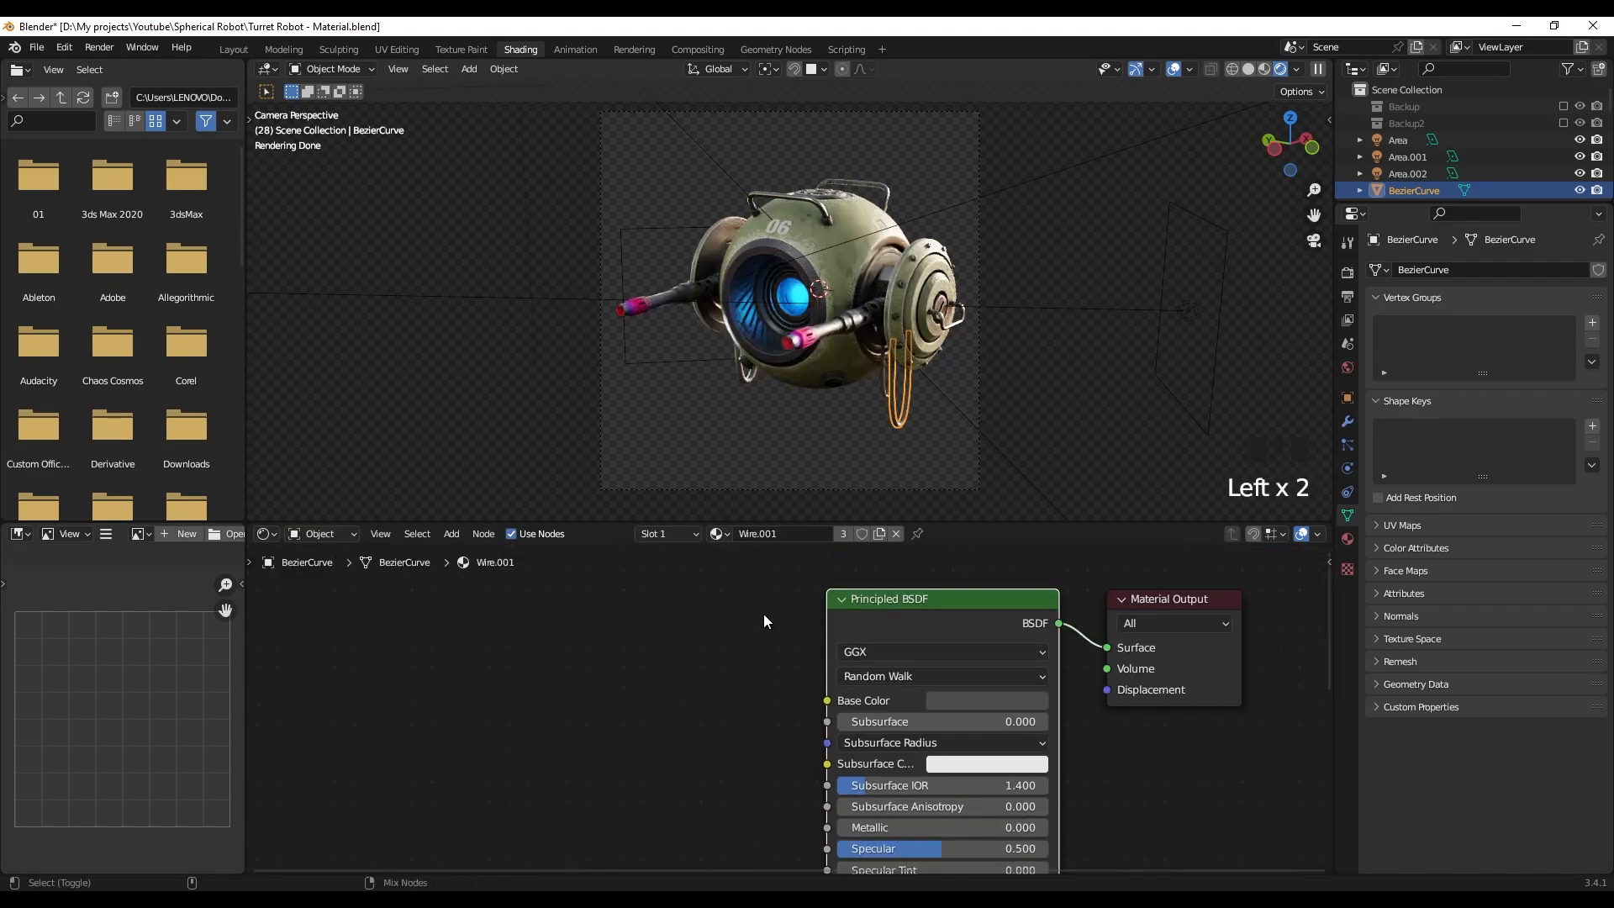
key("ctrl+shift+t")
scroll(730, 506, "down", 10)
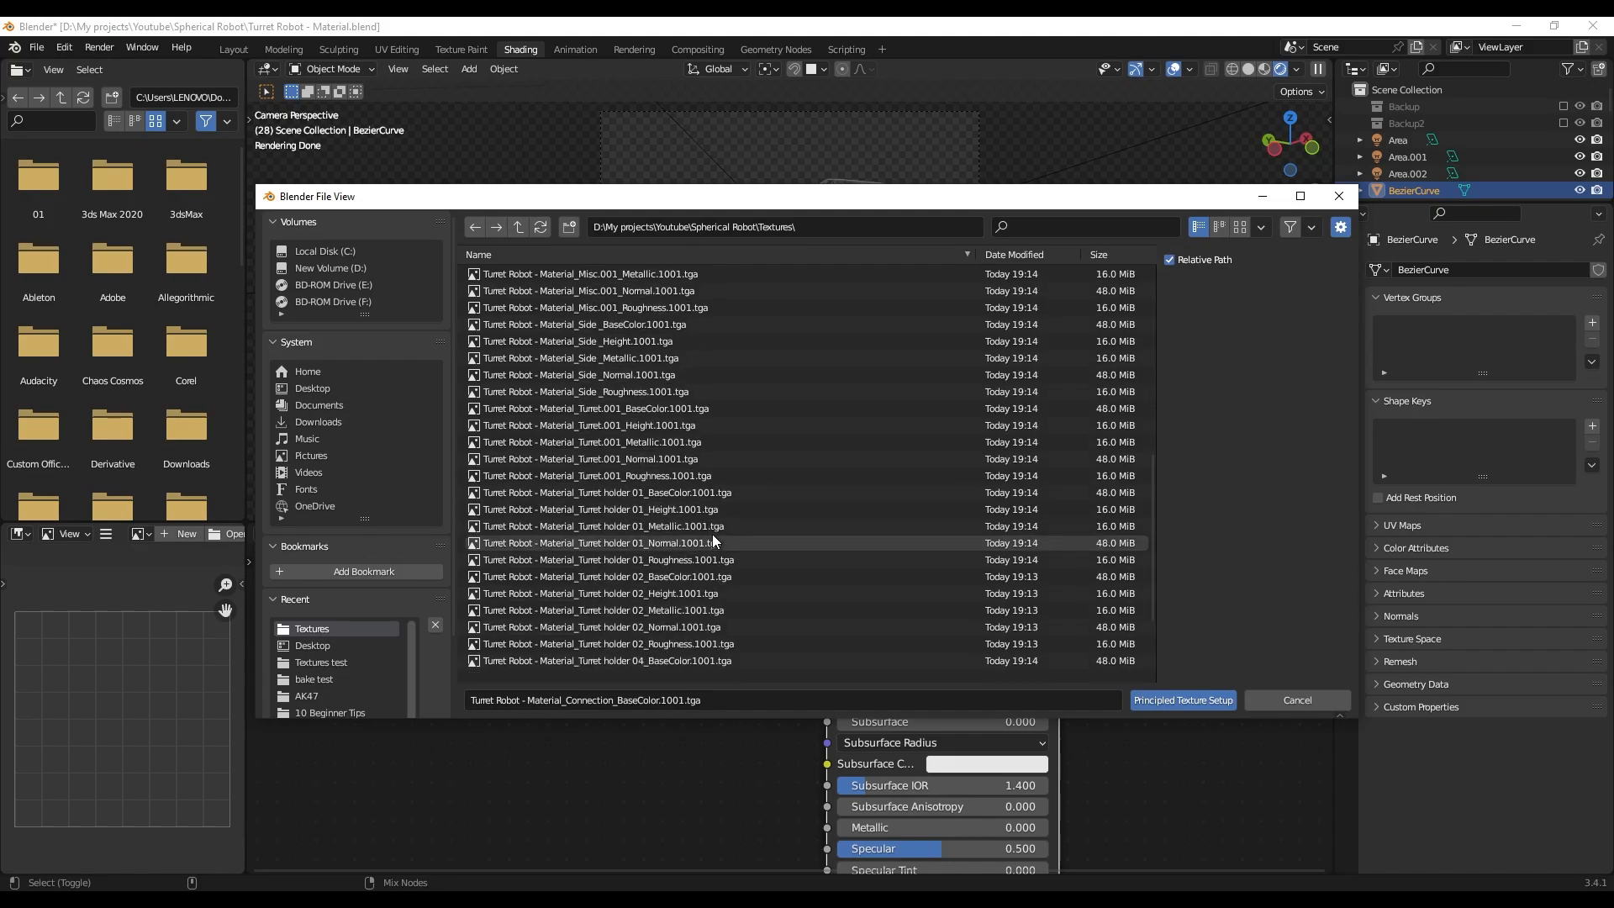
left_click(642, 605)
left_click(638, 672, "shift")
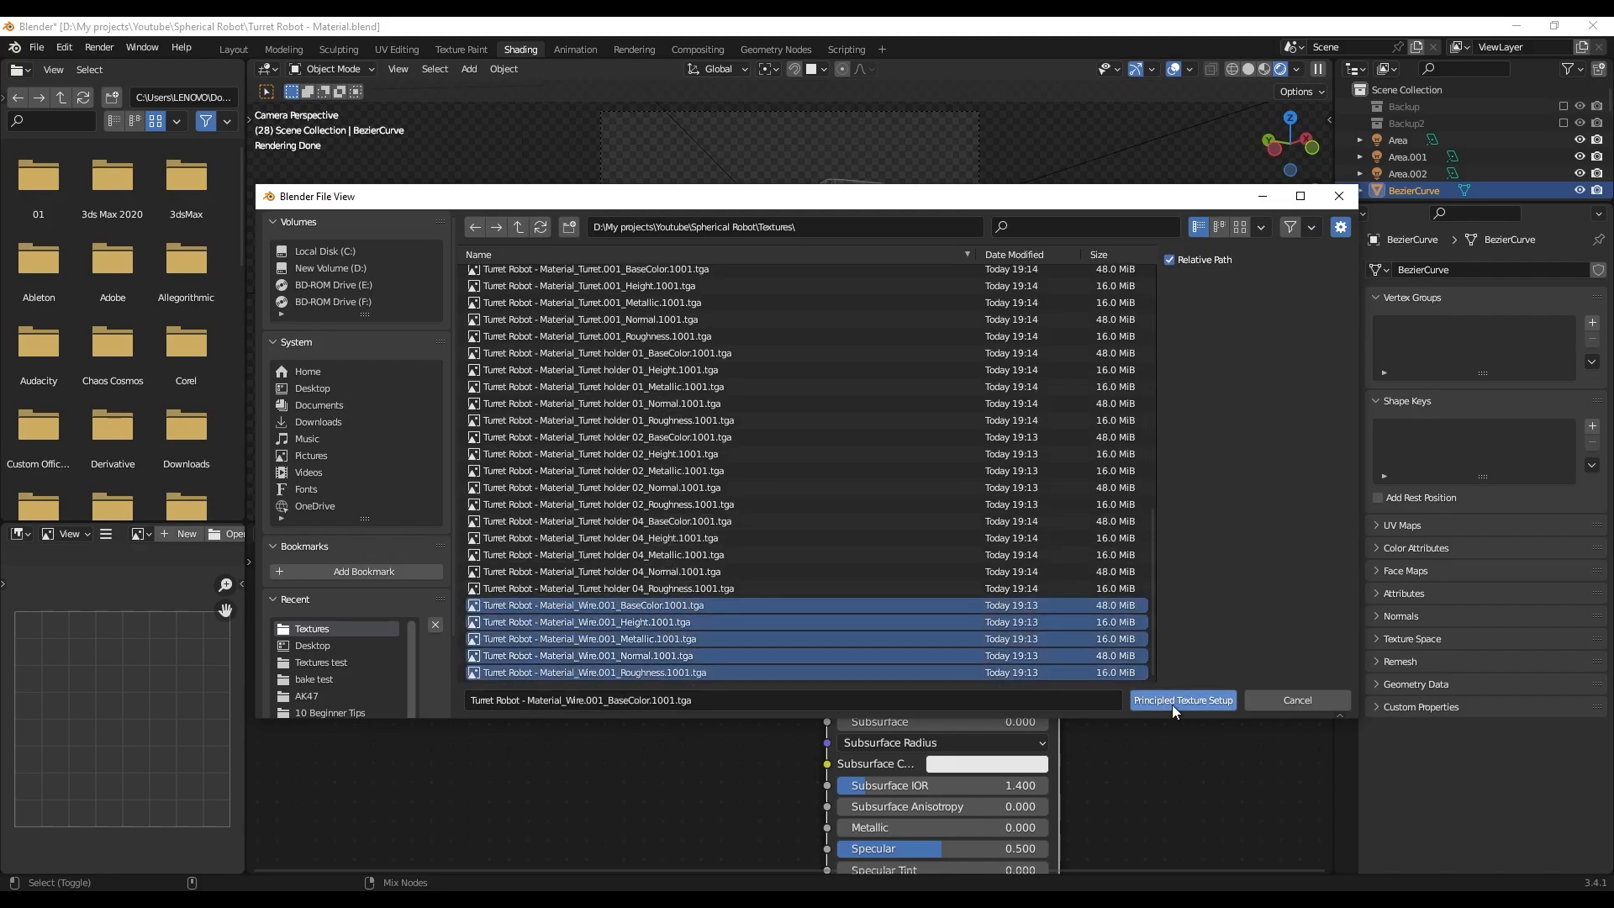
left_click(1177, 700)
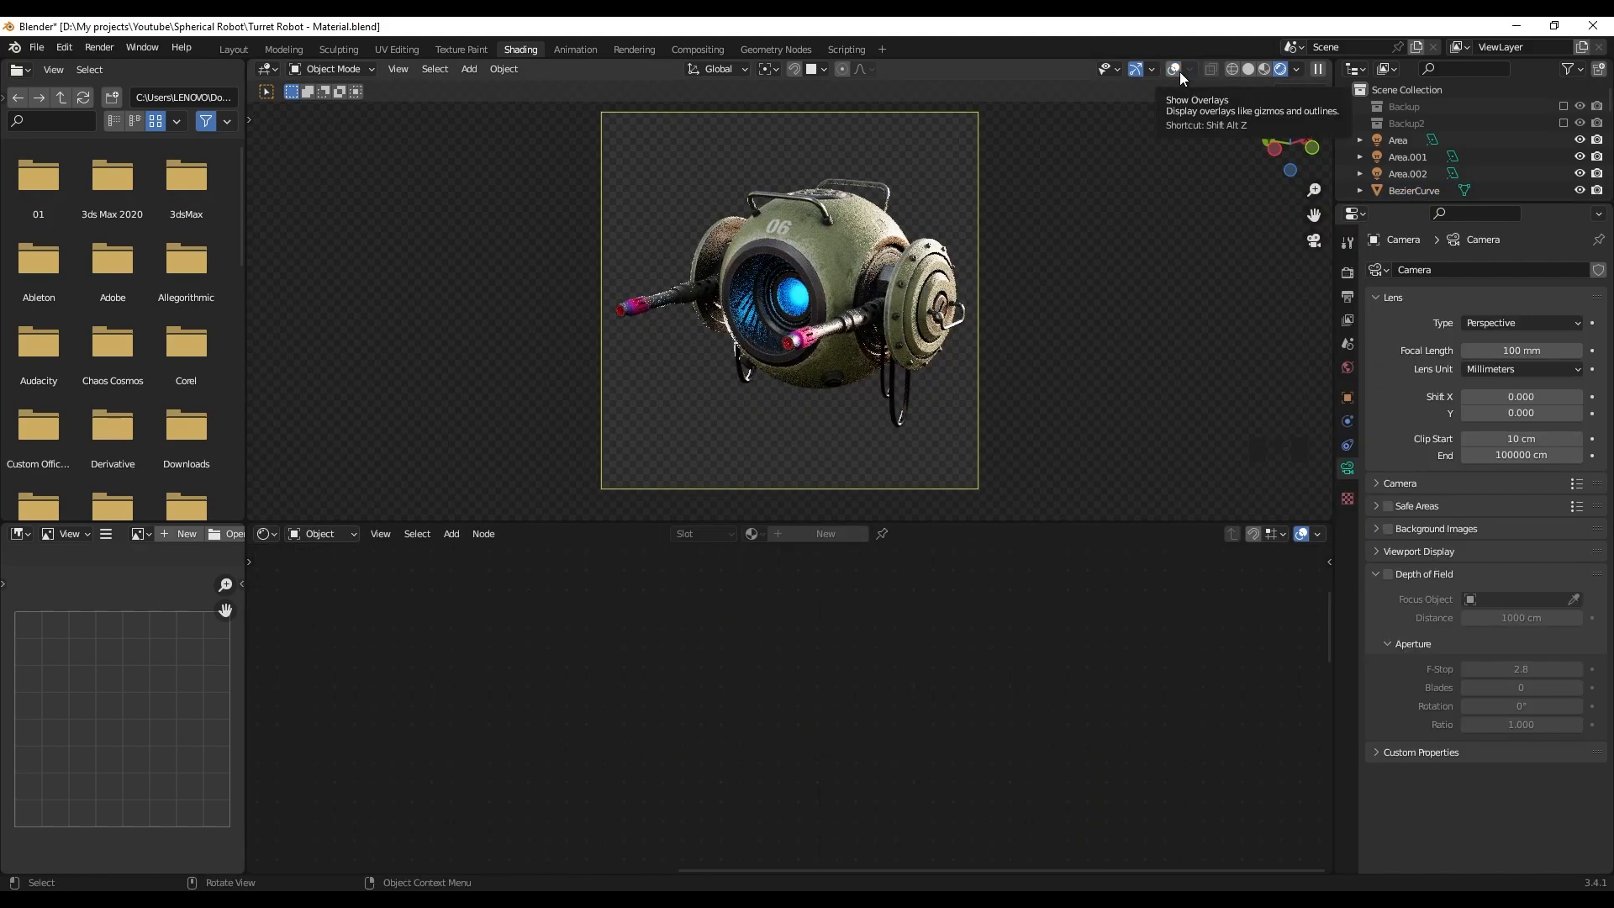
- Turn the 3D viewport overlays back on in the camera view
left_click(1177, 71)
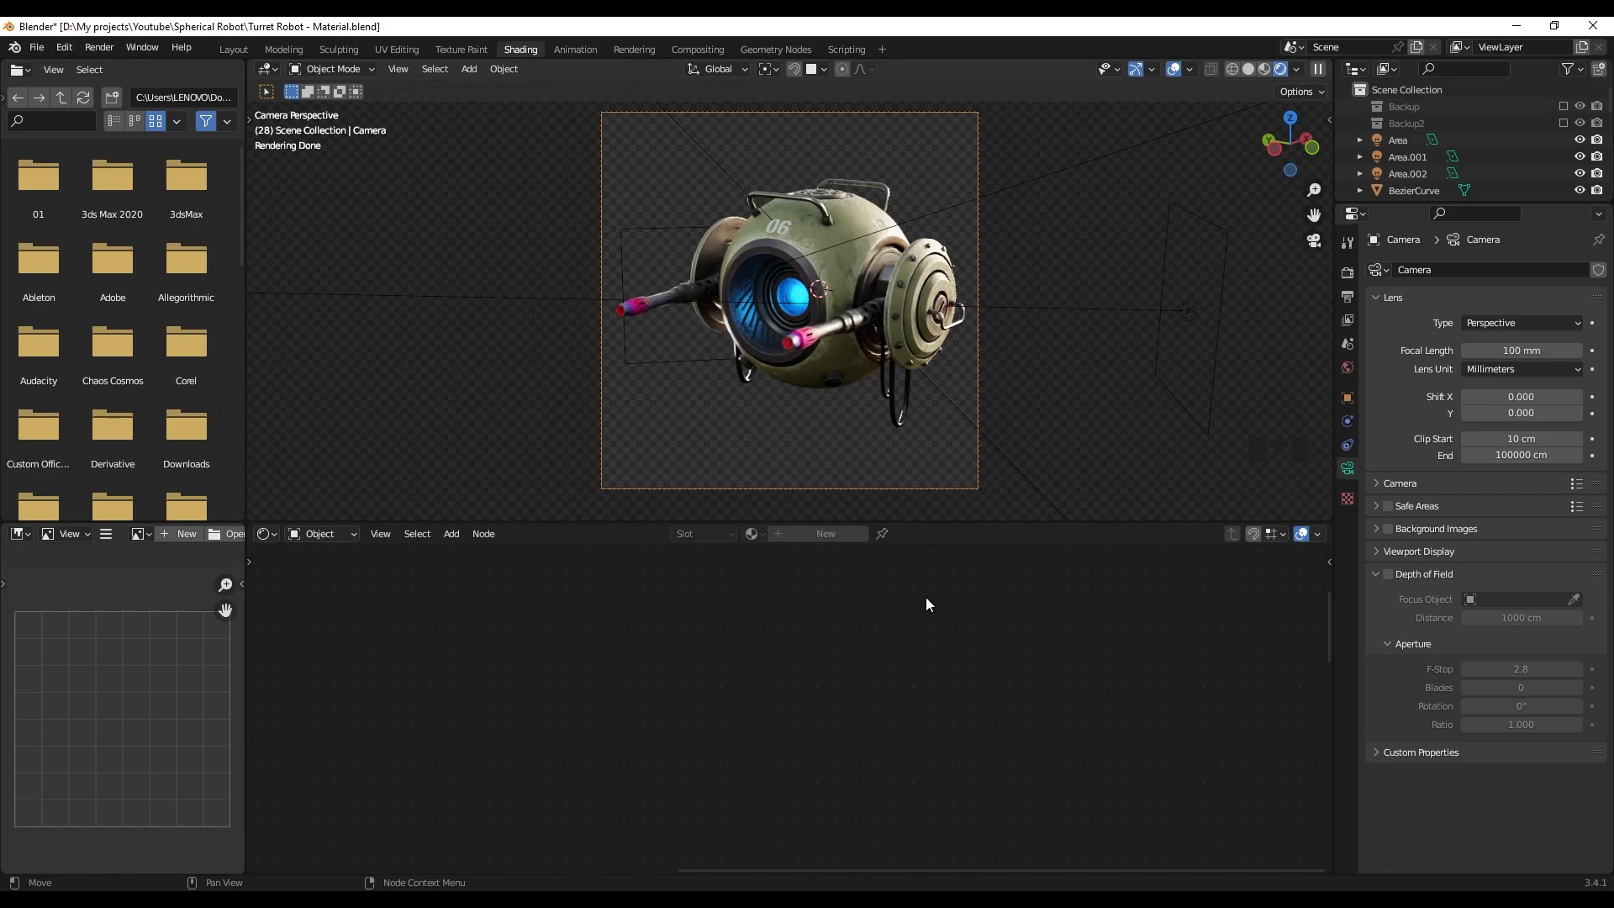
- Pause the viewport rendering, switch to Adobe Substance 3D Painter and activate the Turret.001 texture set
left_click(1318, 69)
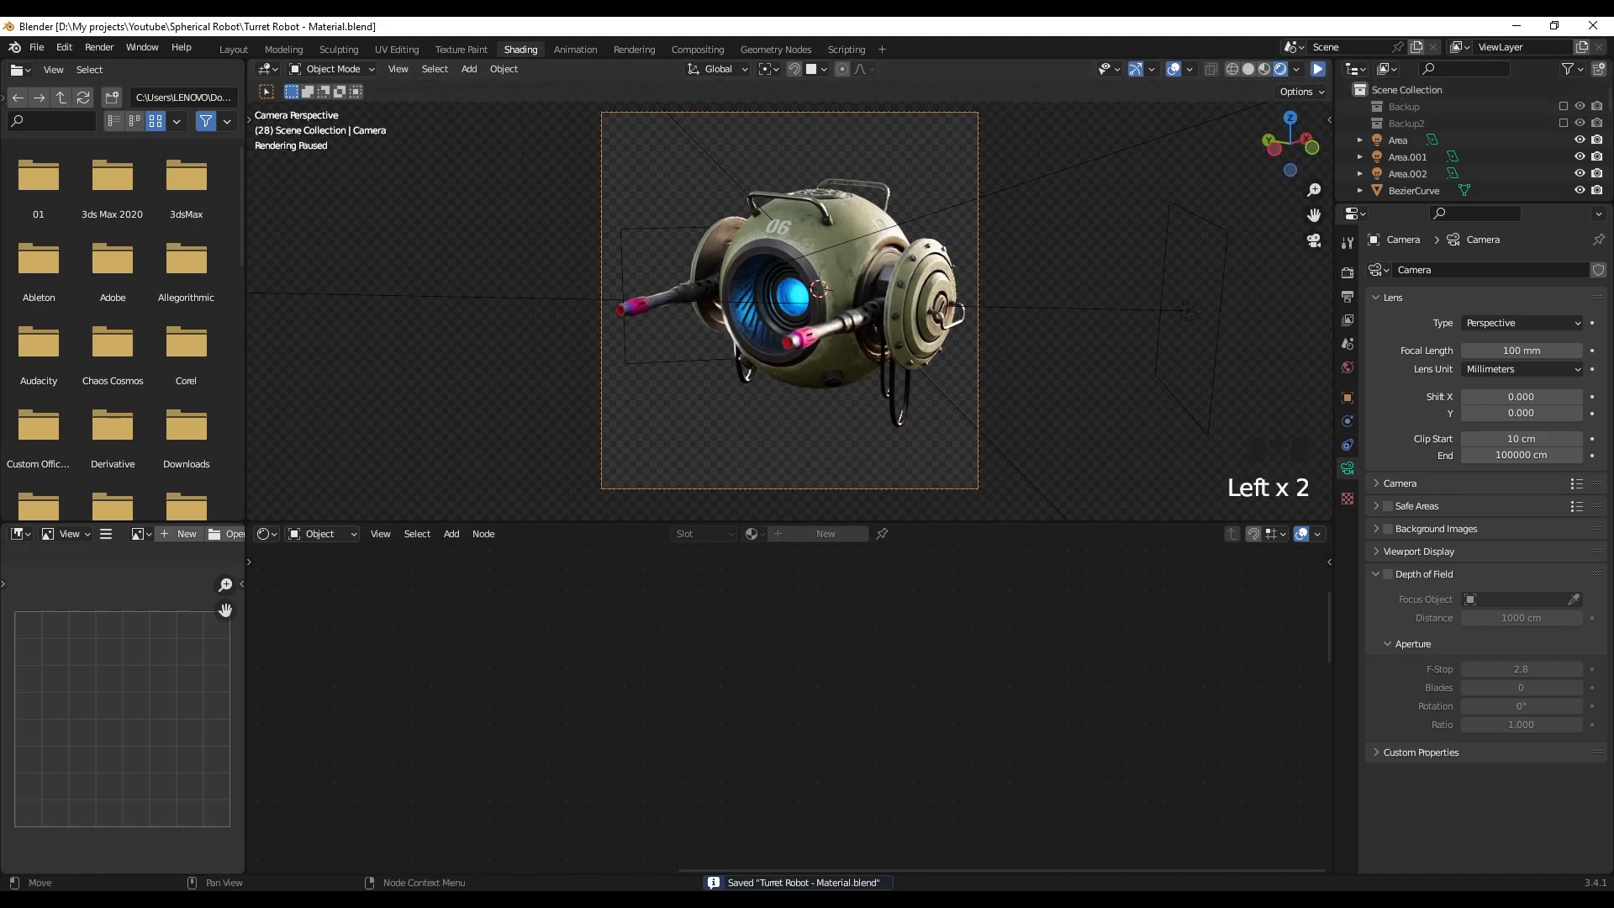
left_click(554, 897)
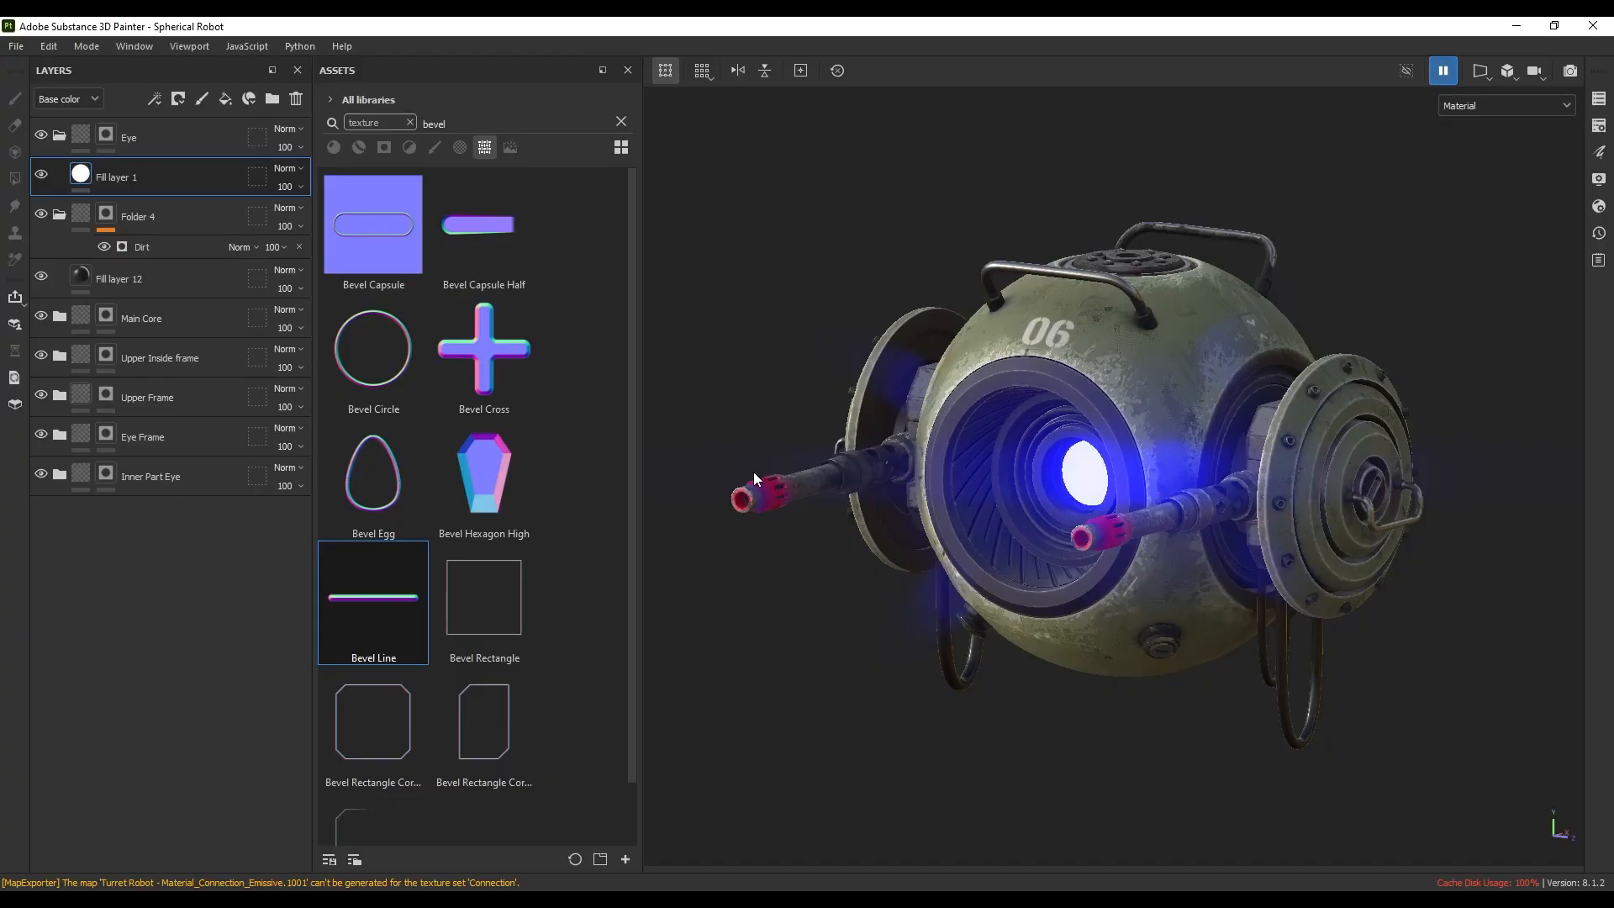
left_click(1599, 99)
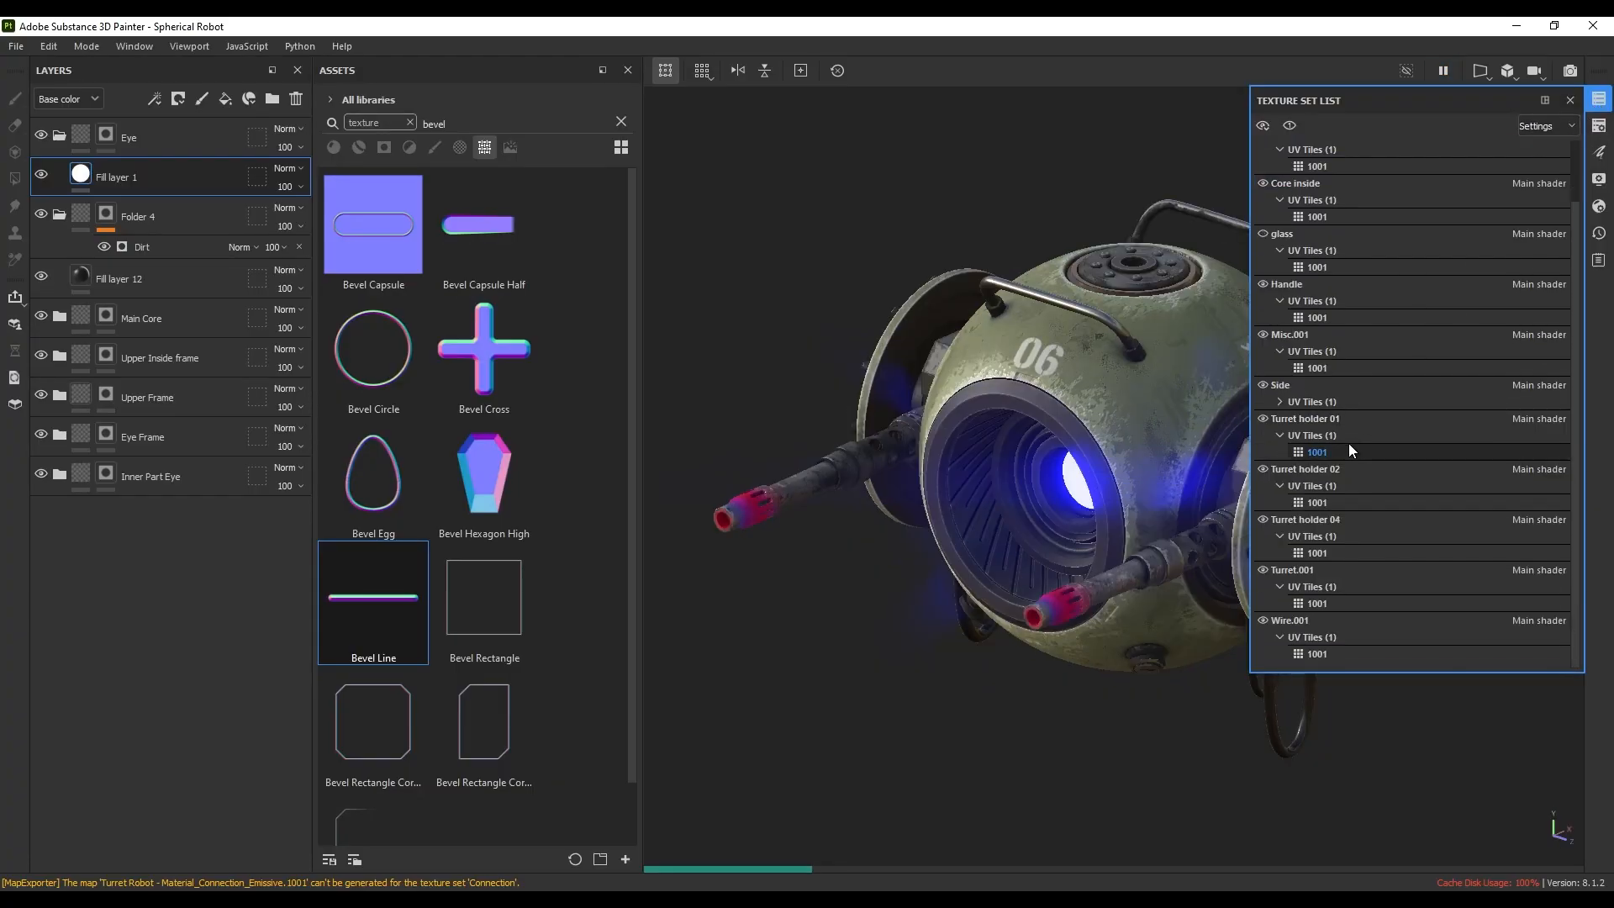
left_click(1301, 570)
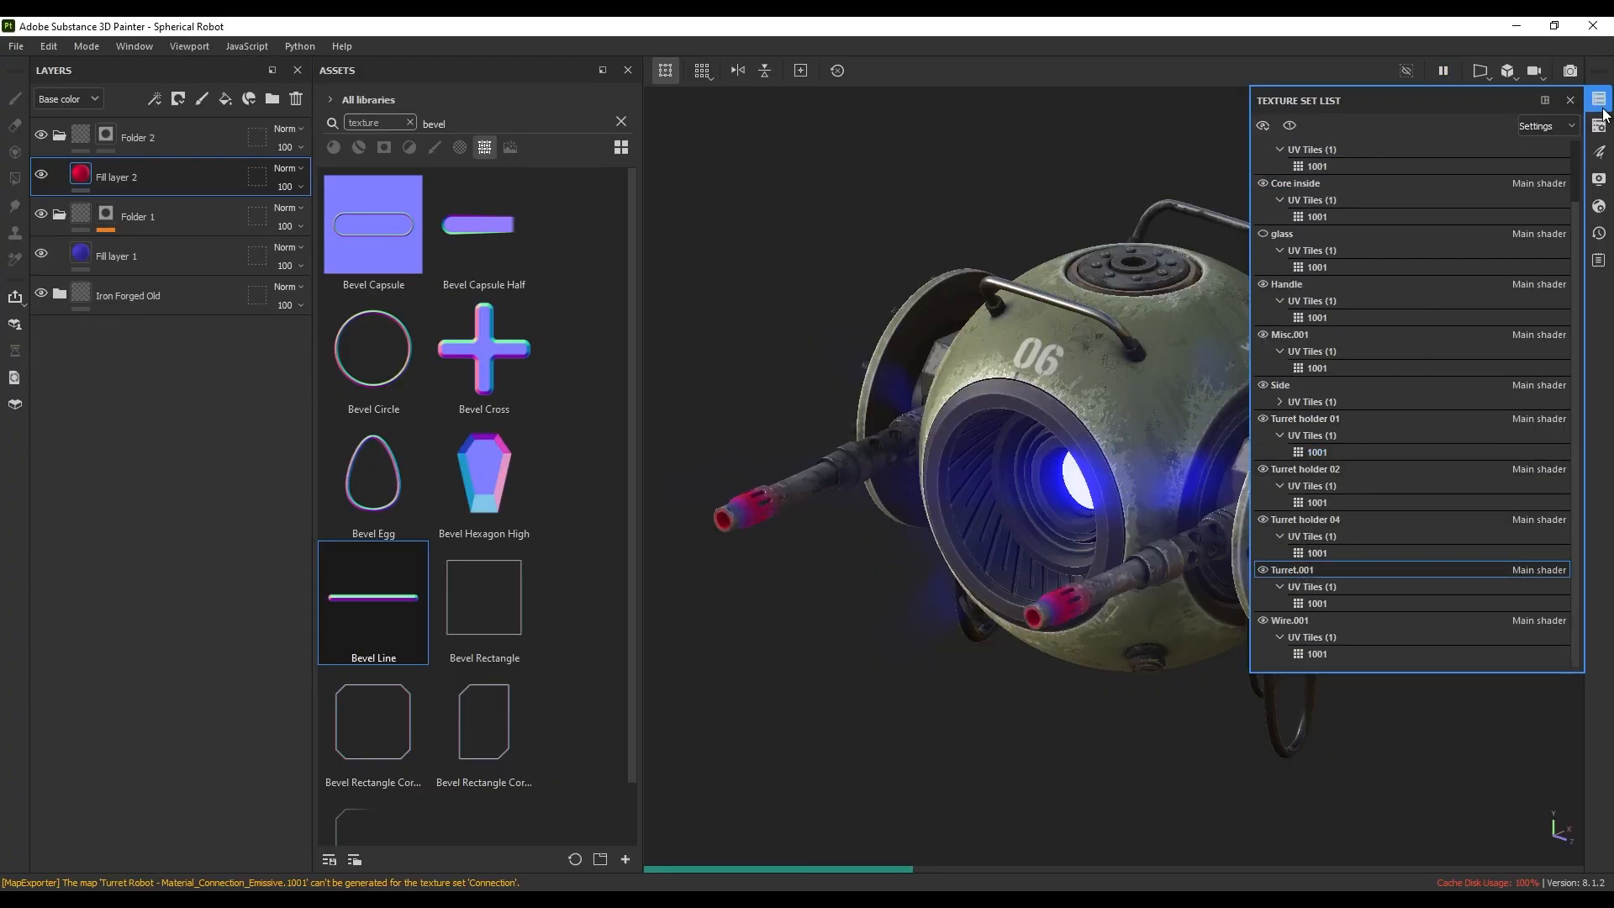
left_click(1602, 109)
- Change the base color of Fill layer 1 on the turret muzzles to red FF2D2D
left_click(143, 255)
middle_click_drag(940, 482, 973, 437, "alt")
left_click_drag(972, 436, 925, 462, "alt")
scroll(1012, 566, "up", 3)
middle_click_drag(1012, 566, 961, 477, "alt")
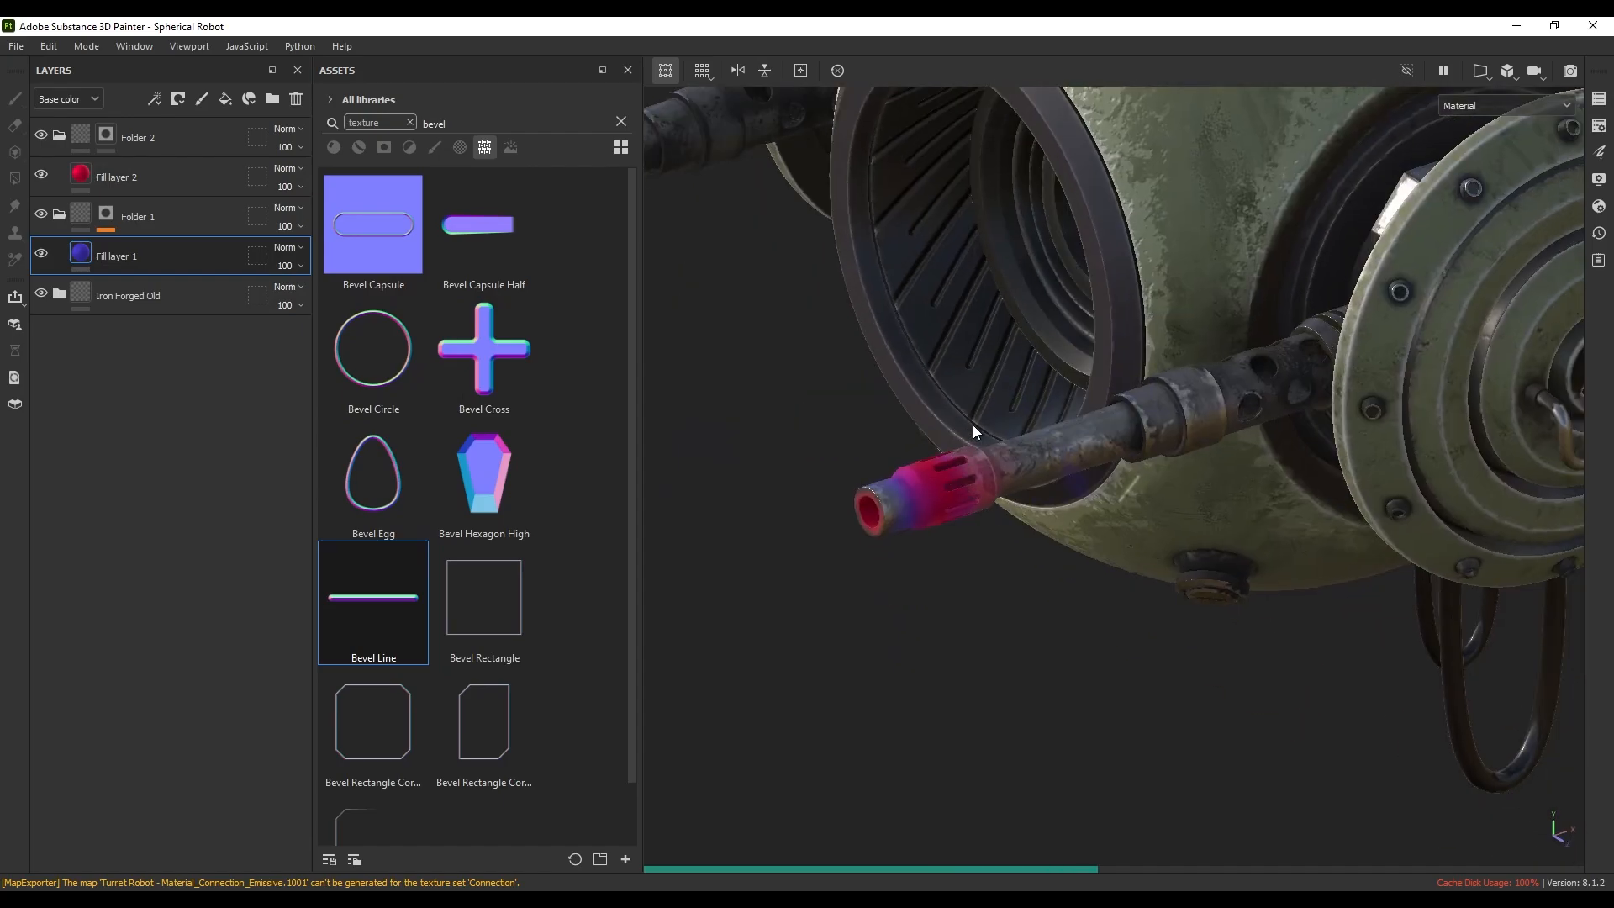
right_click(998, 437)
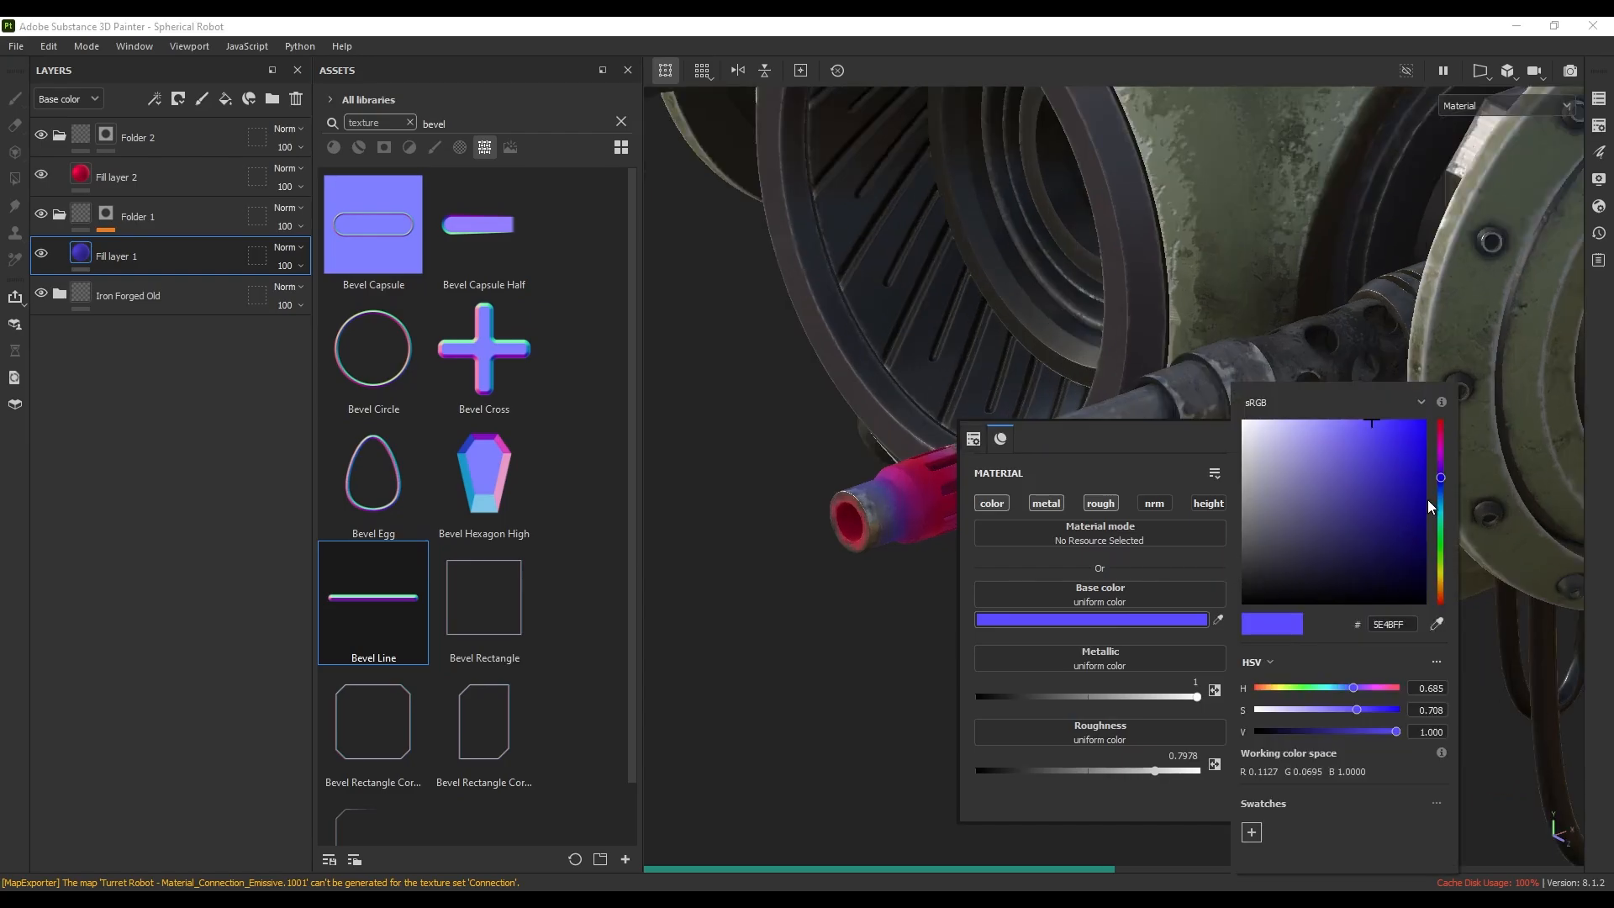
left_click_drag(1440, 508, 1440, 604)
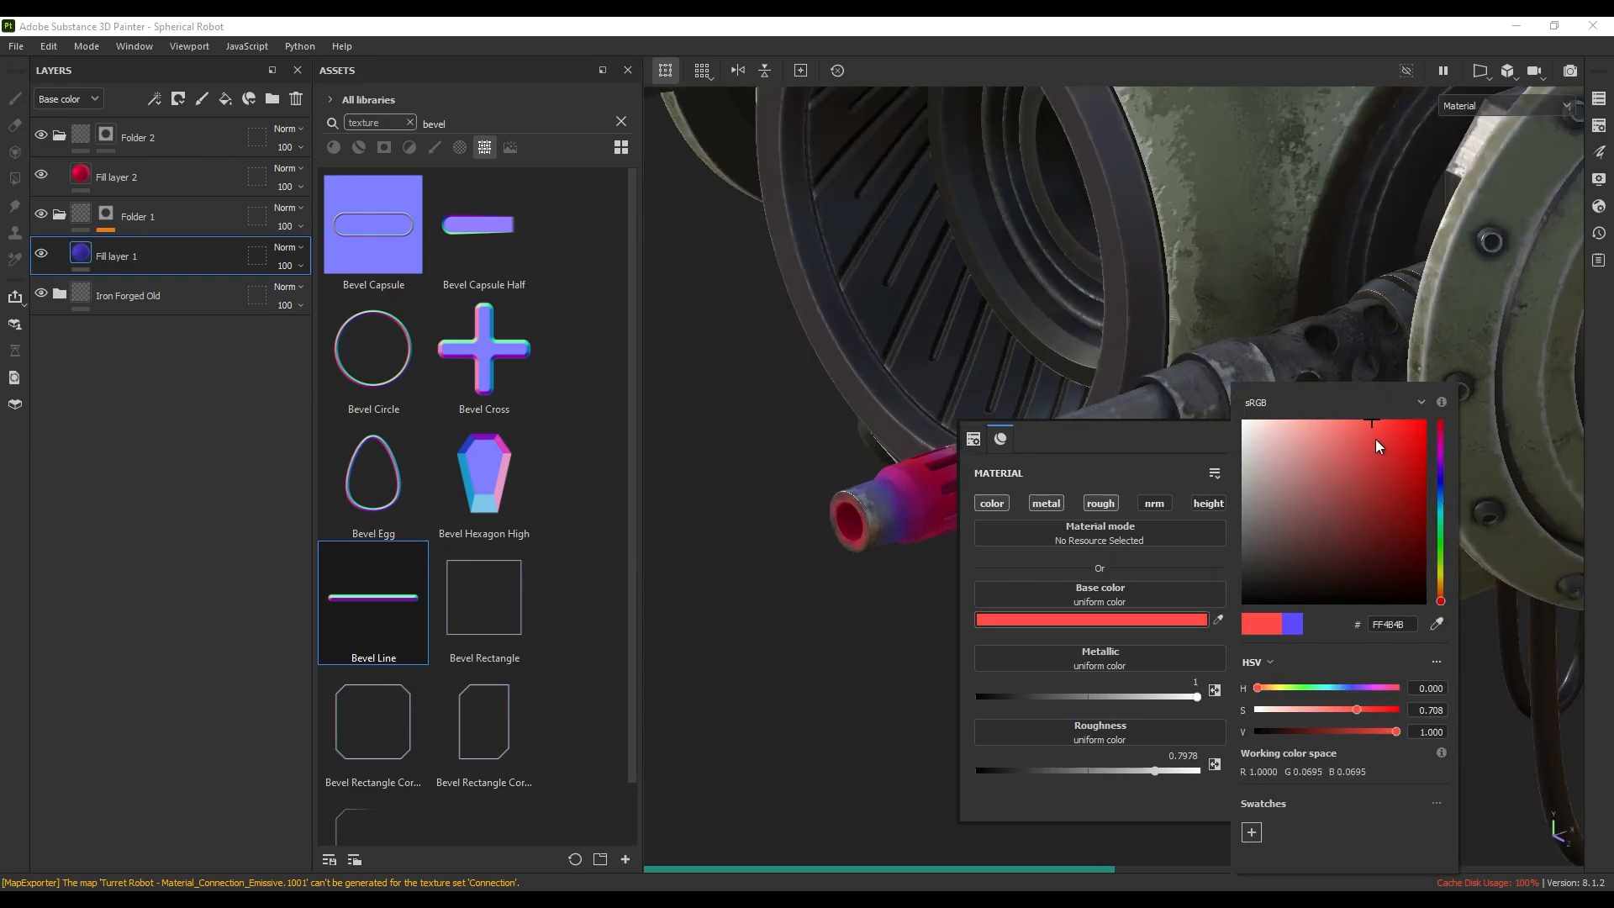
left_click_drag(1375, 439, 1394, 415)
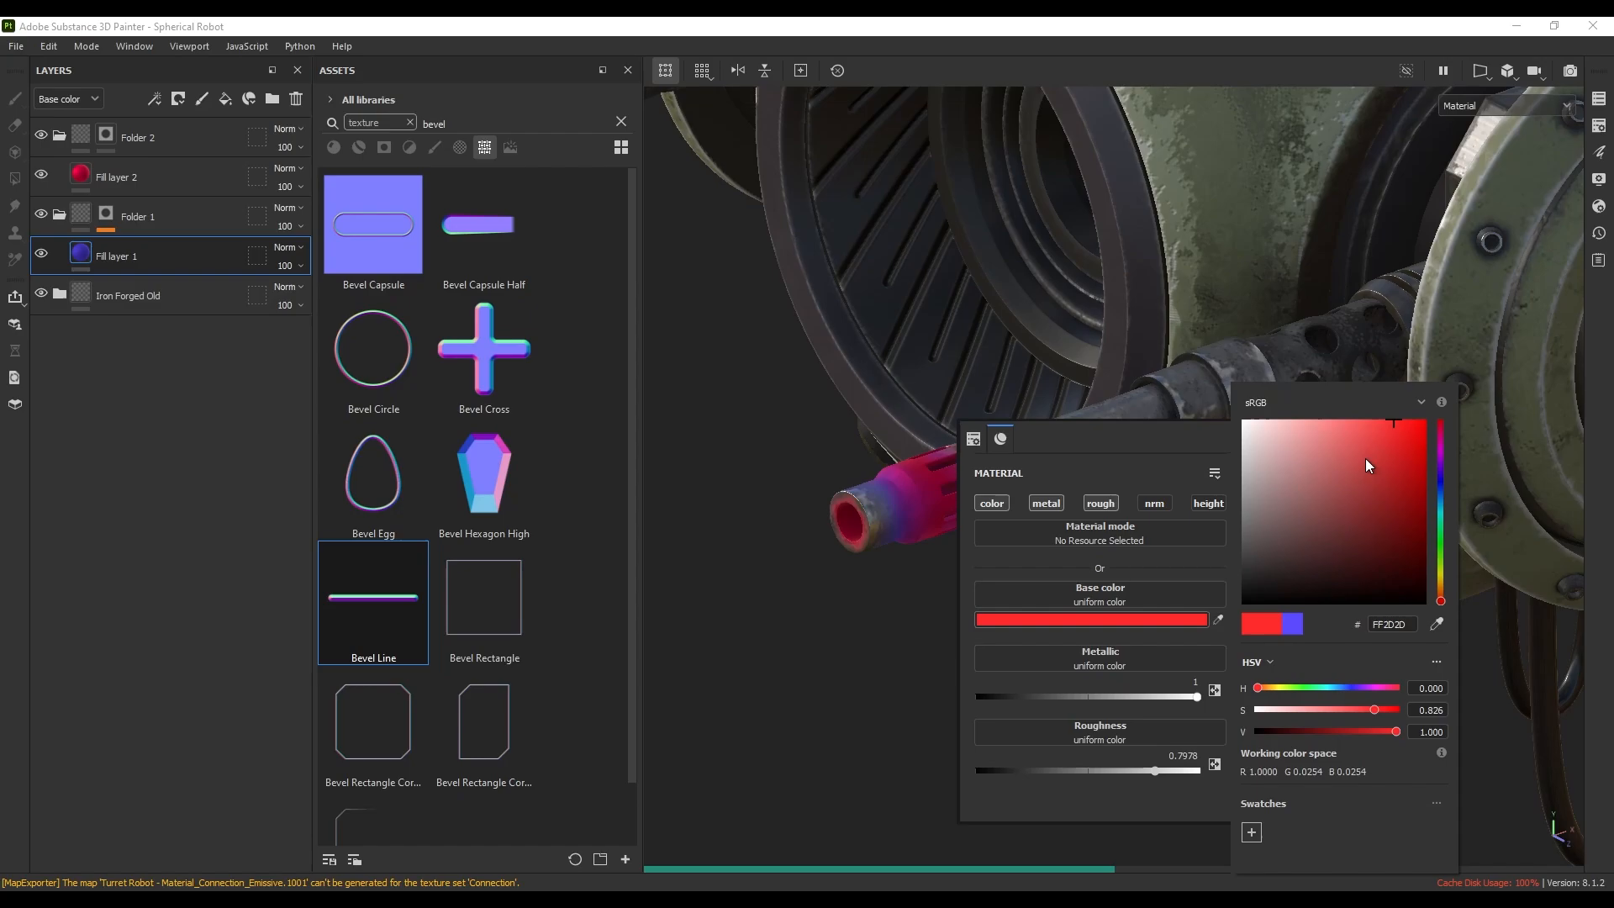
left_click(919, 557)
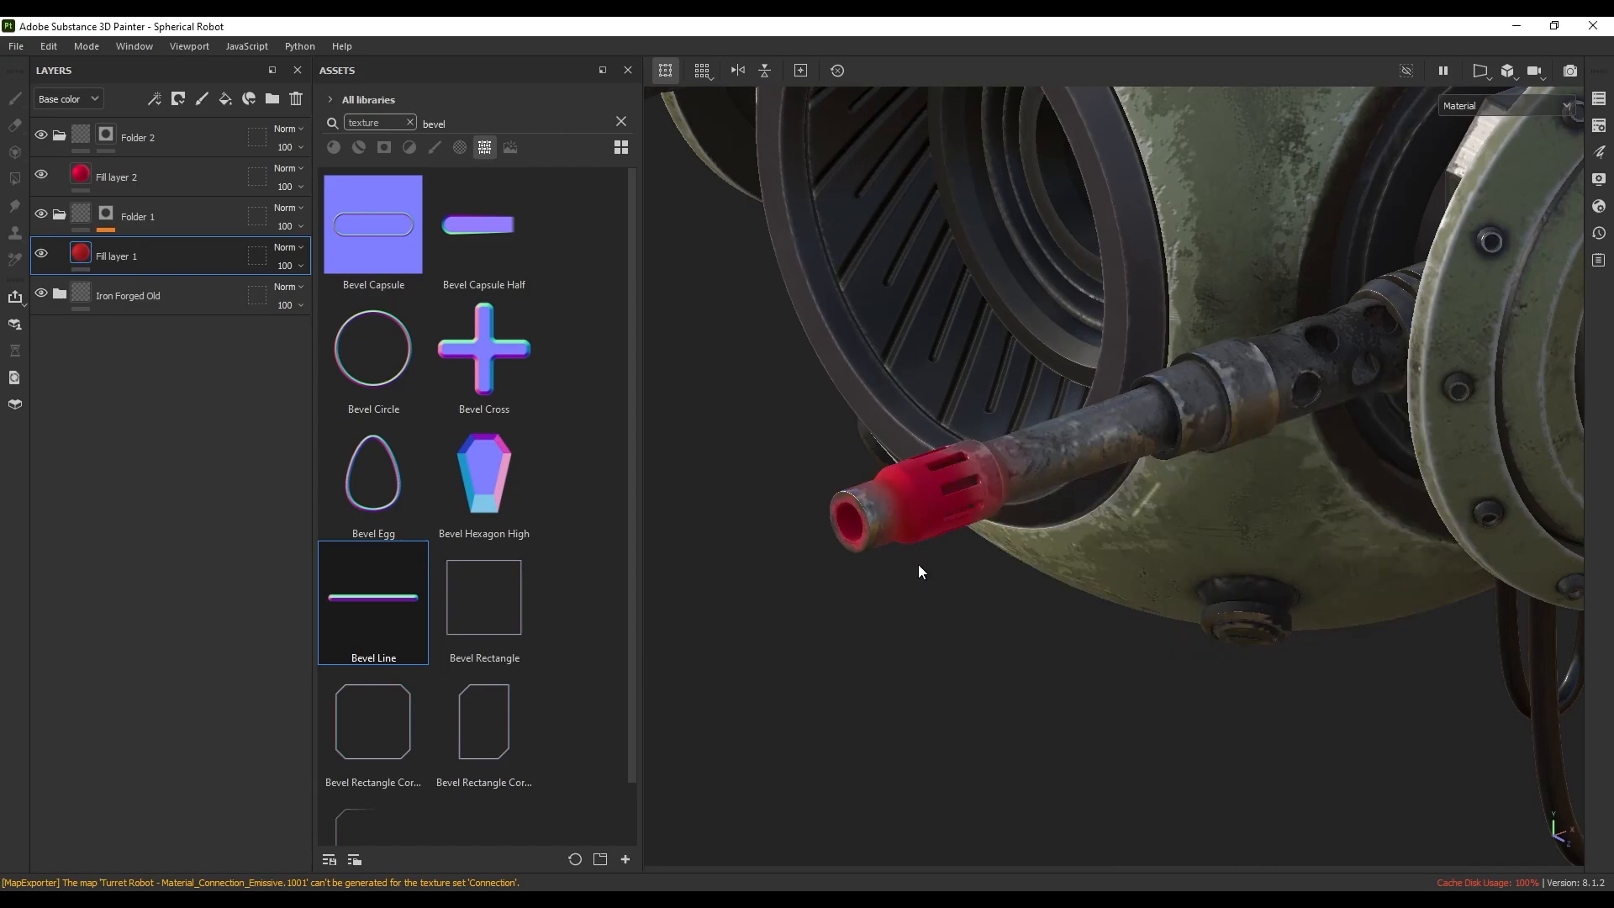
- Shift the hue of Fill layer 2's base color to a true red
left_click(140, 175)
scroll(1018, 517, "up", 3)
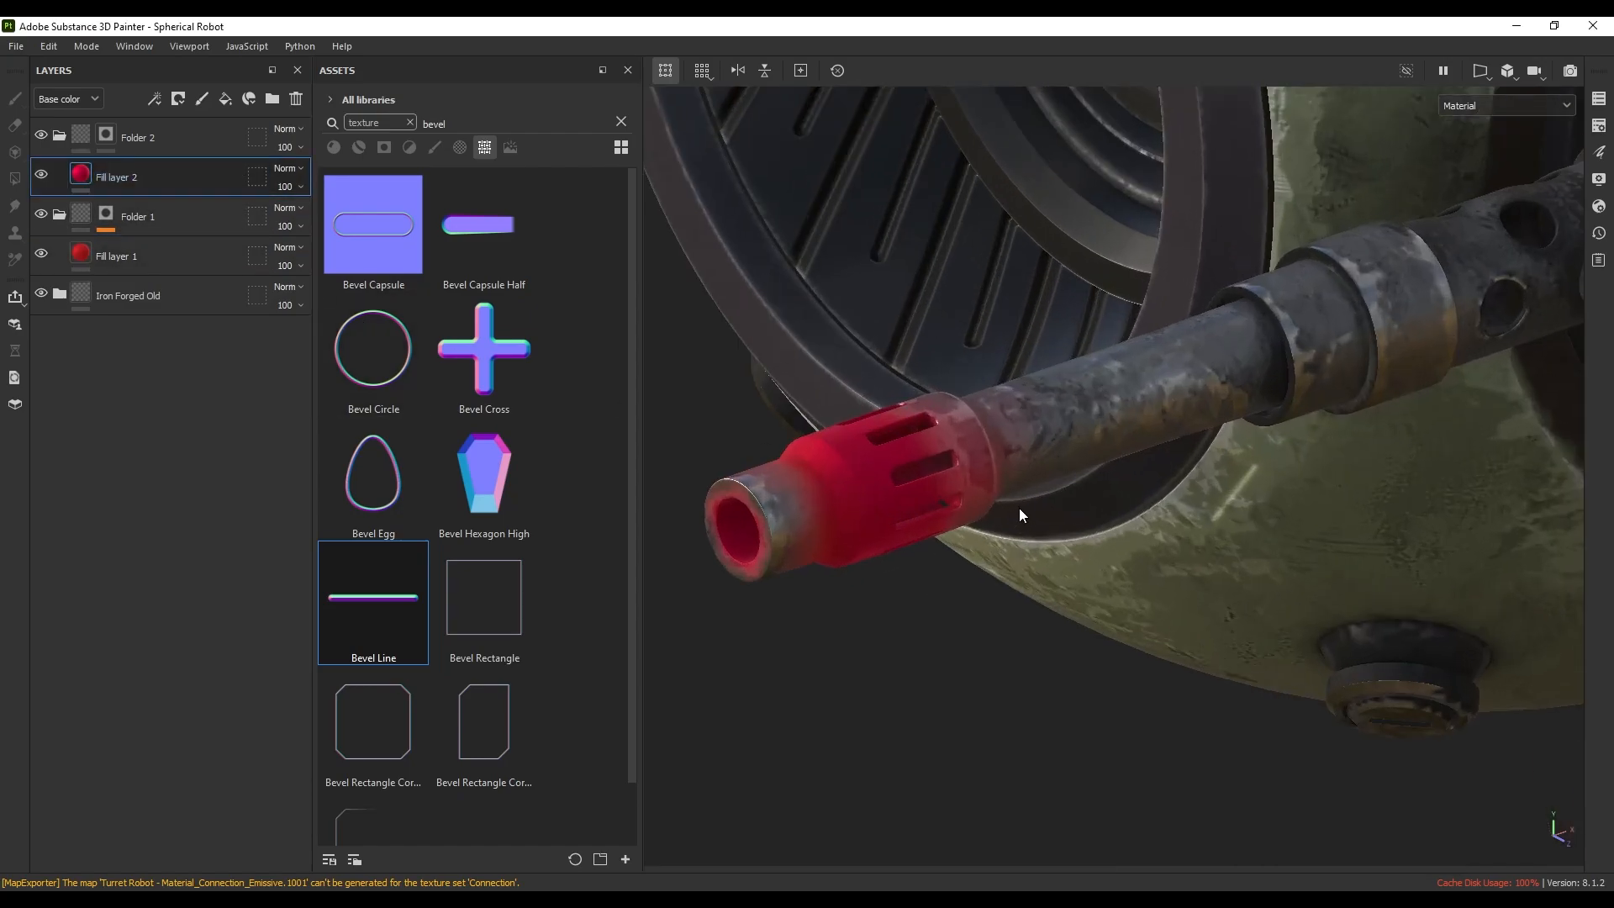
left_click_drag(1024, 547, 1037, 545, "alt")
middle_click_drag(1029, 510, 1057, 516, "alt")
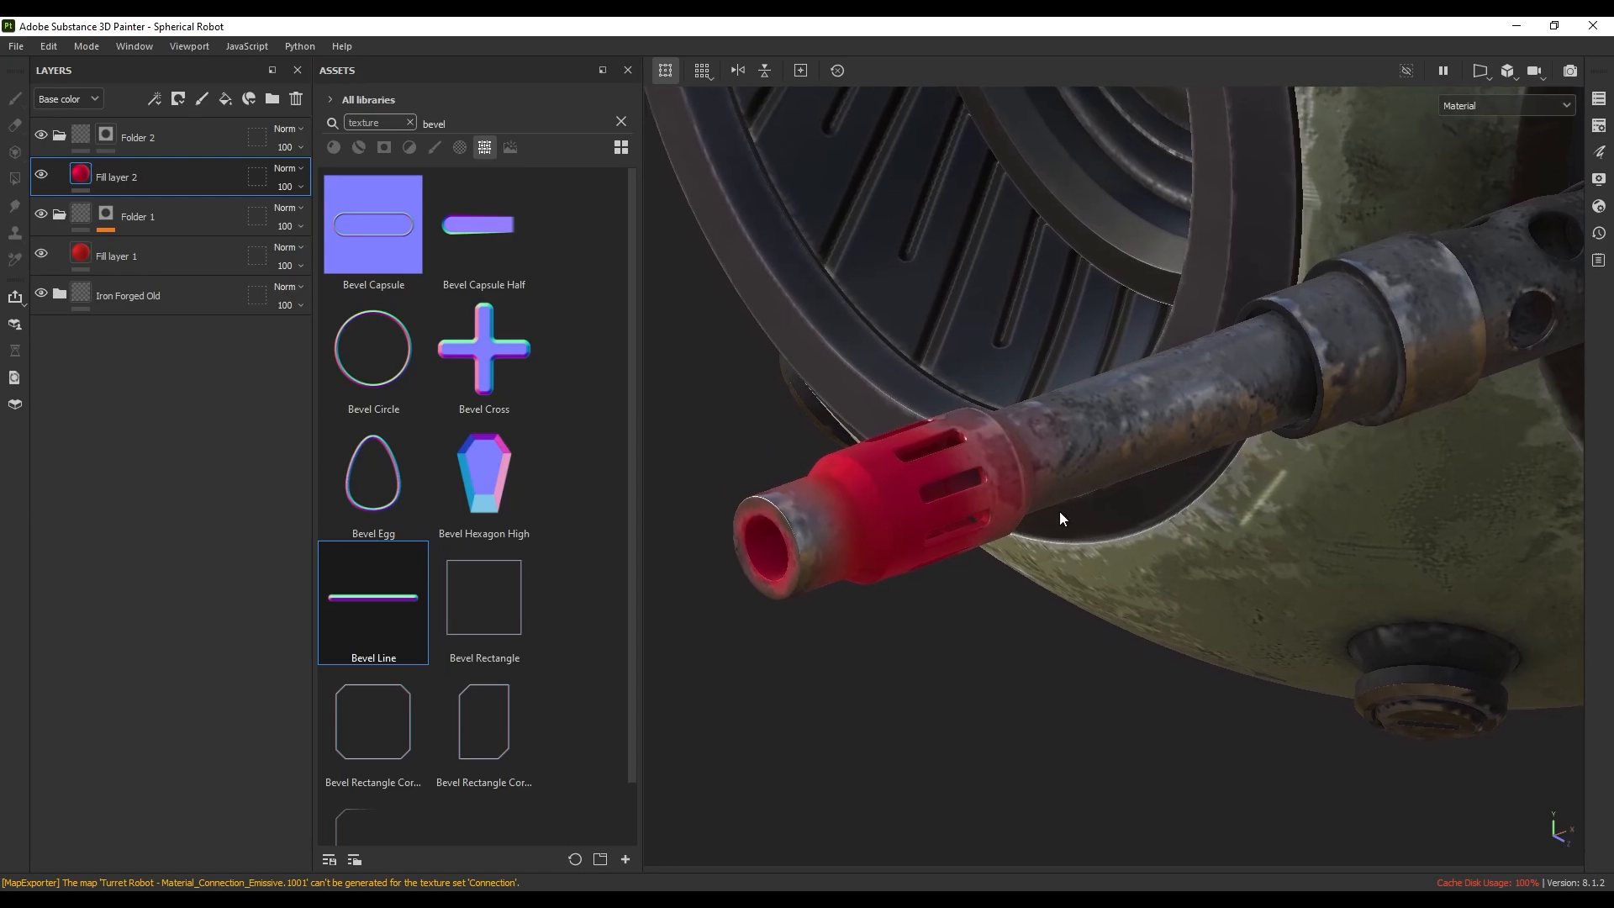
right_click(1123, 519)
left_click(1244, 698)
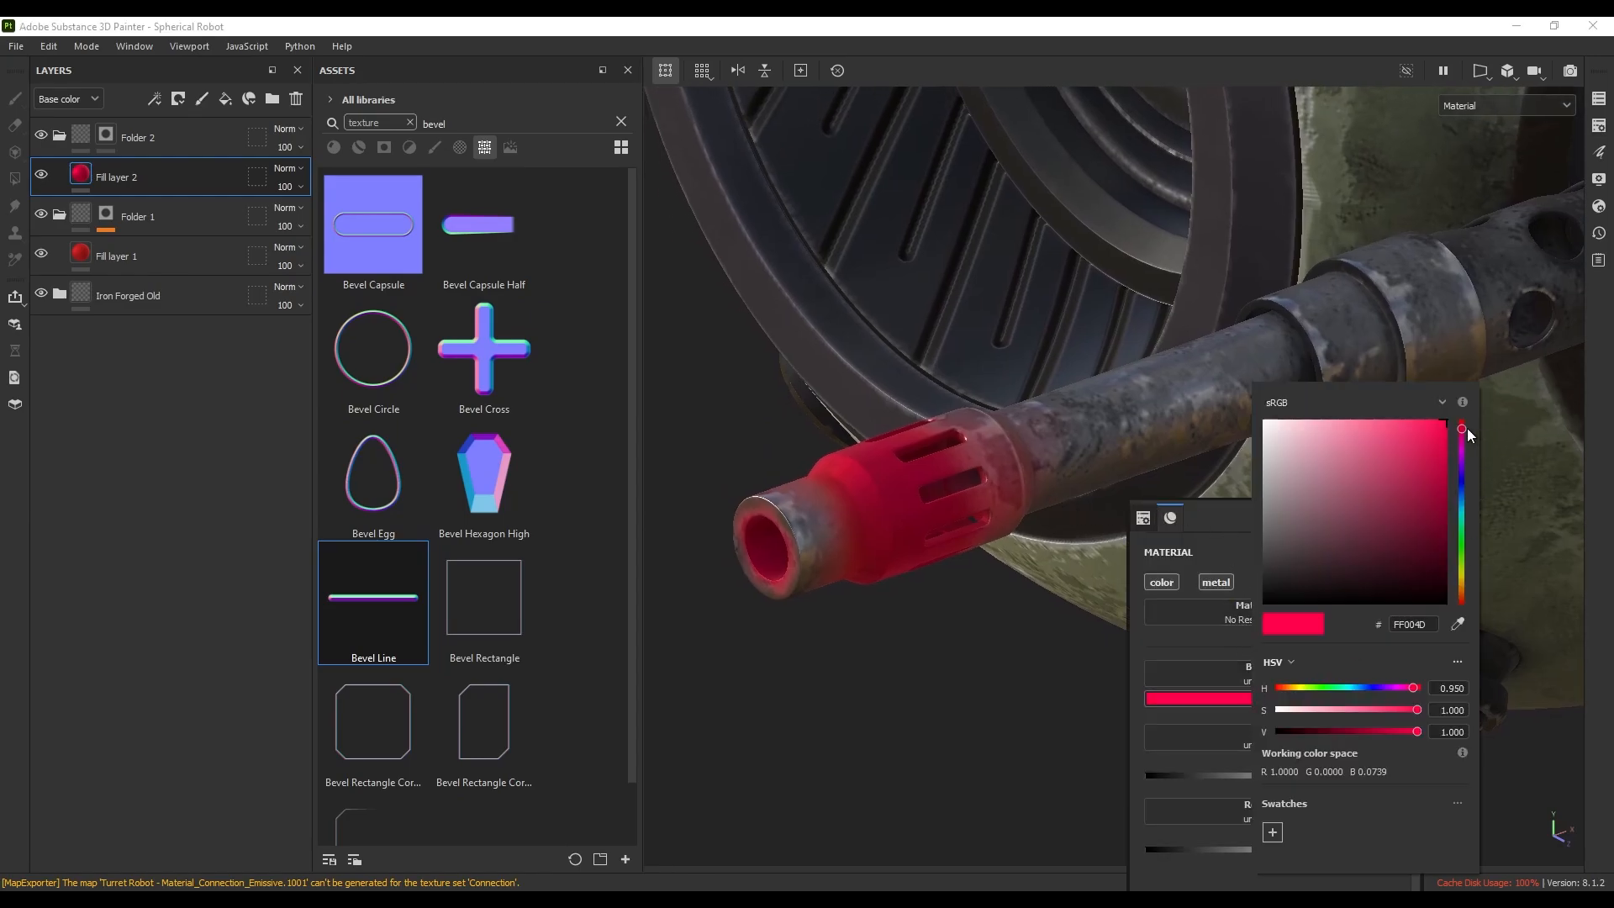
mouse_move(1465, 422)
left_mouse_down()
mouse_move(1464, 440)
mouse_move(1464, 420)
mouse_move(1355, 388)
mouse_move(1413, 386)
left_mouse_up()
left_click(1038, 545)
- Examine the recolored muzzle tips on both turret barrels from several distances and angles
scroll(980, 573, "down", 5)
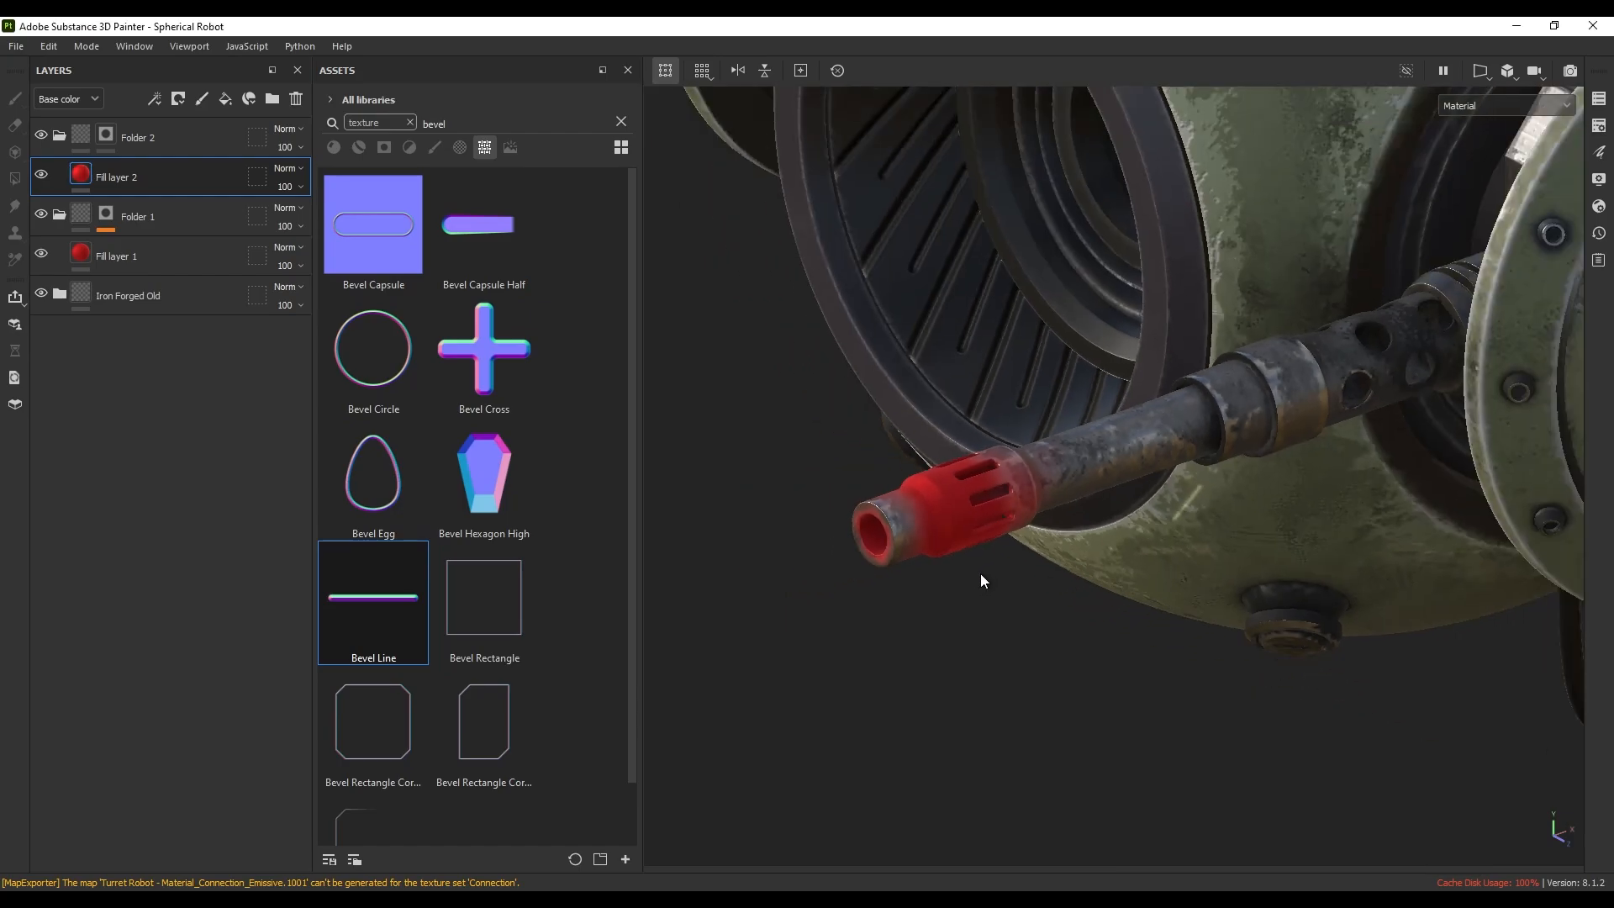
middle_click_drag(987, 557, 1166, 616, "alt")
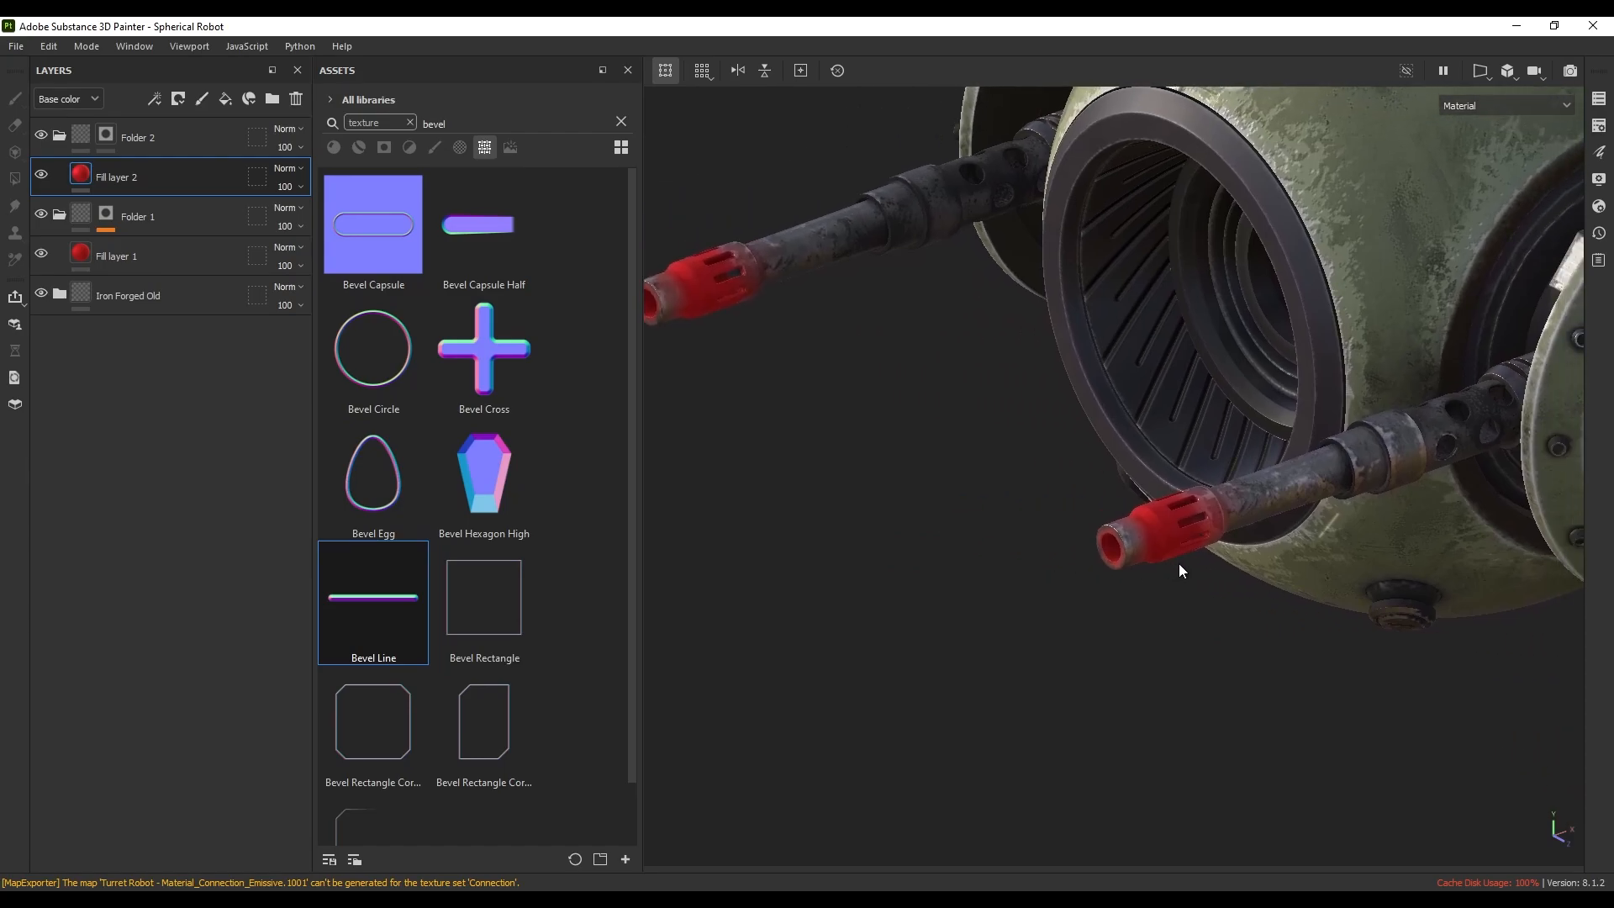
scroll(1178, 565, "down", 4)
left_click_drag(1184, 594, 1198, 555, "alt")
scroll(1201, 551, "up", 7)
middle_click_drag(1200, 475, 1091, 550, "alt")
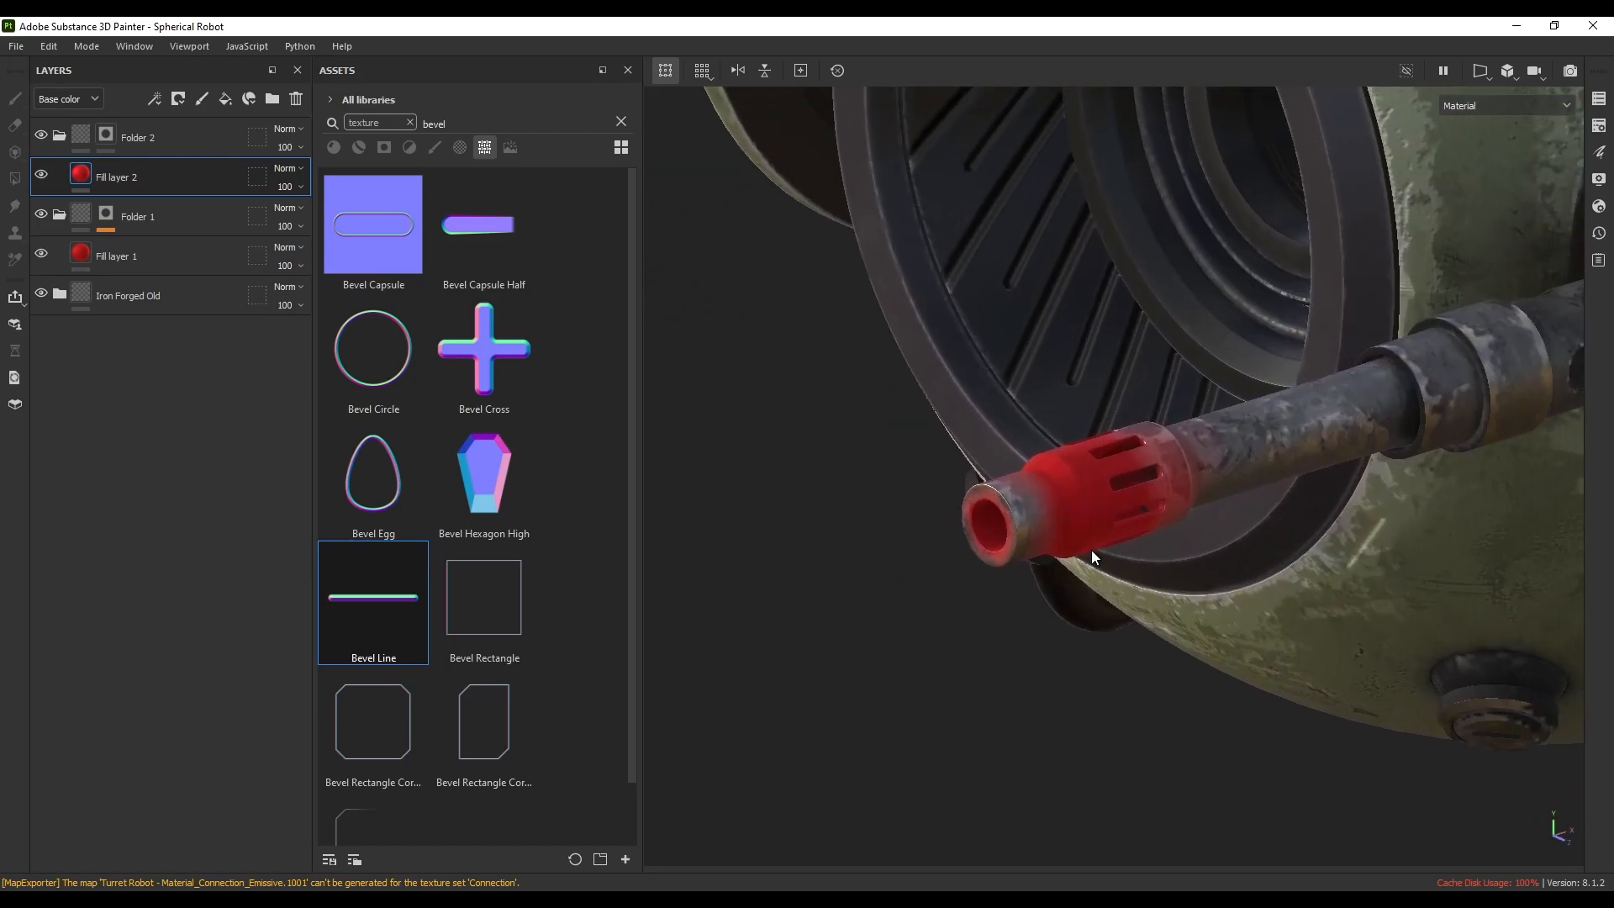
scroll(1091, 549, "up", 2)
left_click_drag(1088, 542, 1116, 531, "alt")
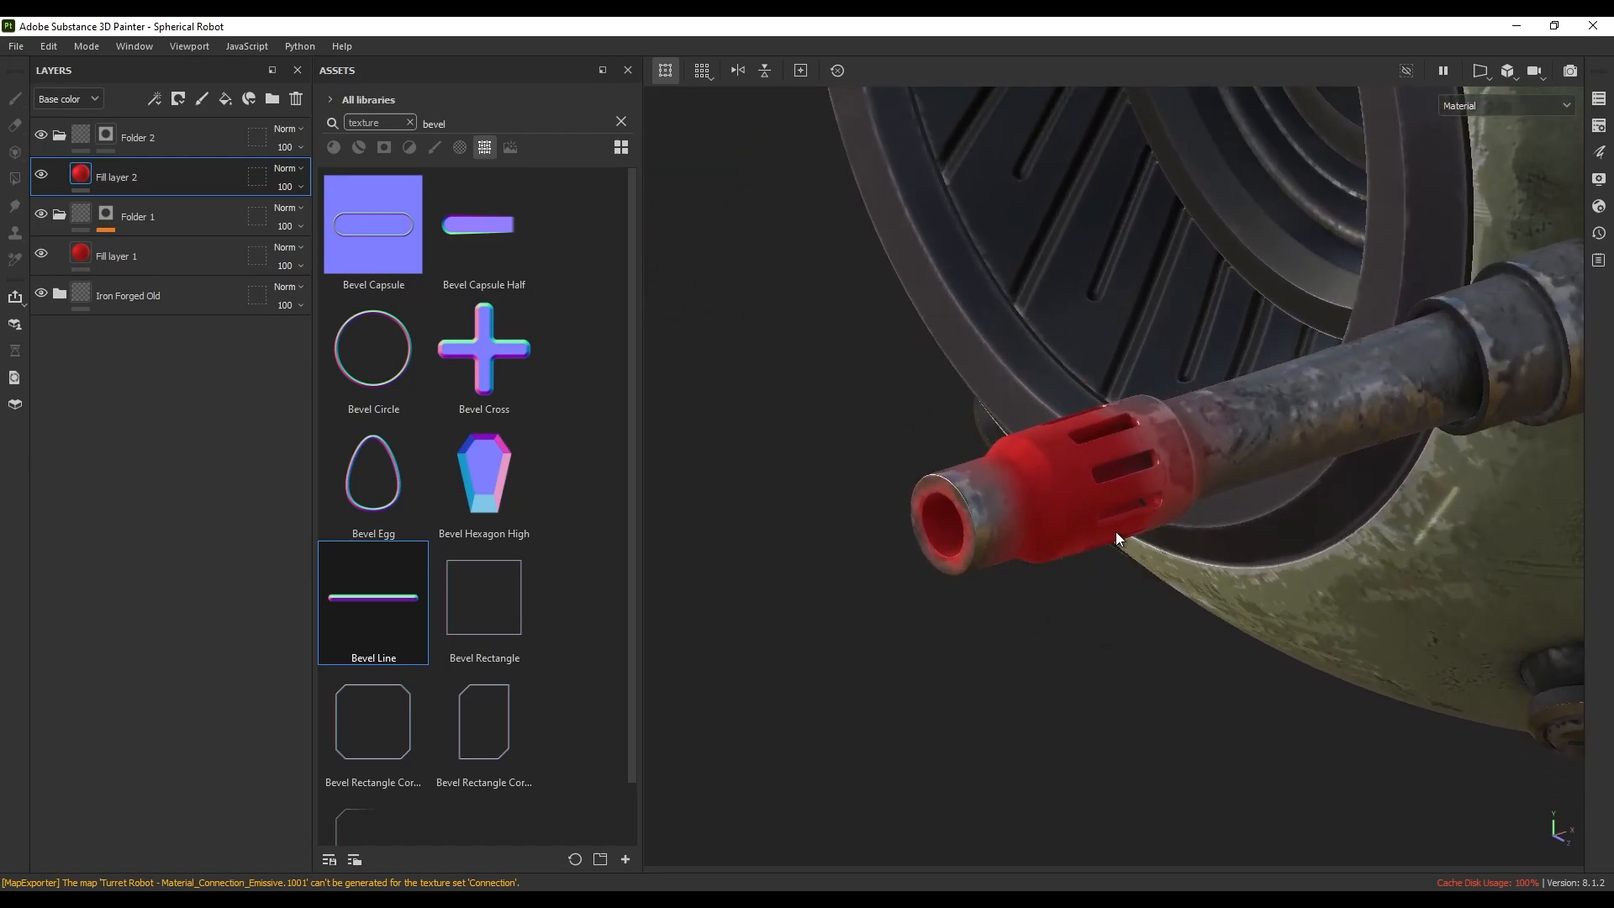
- Add an Emissive channel to the Turret.001 texture set
right_click(823, 321)
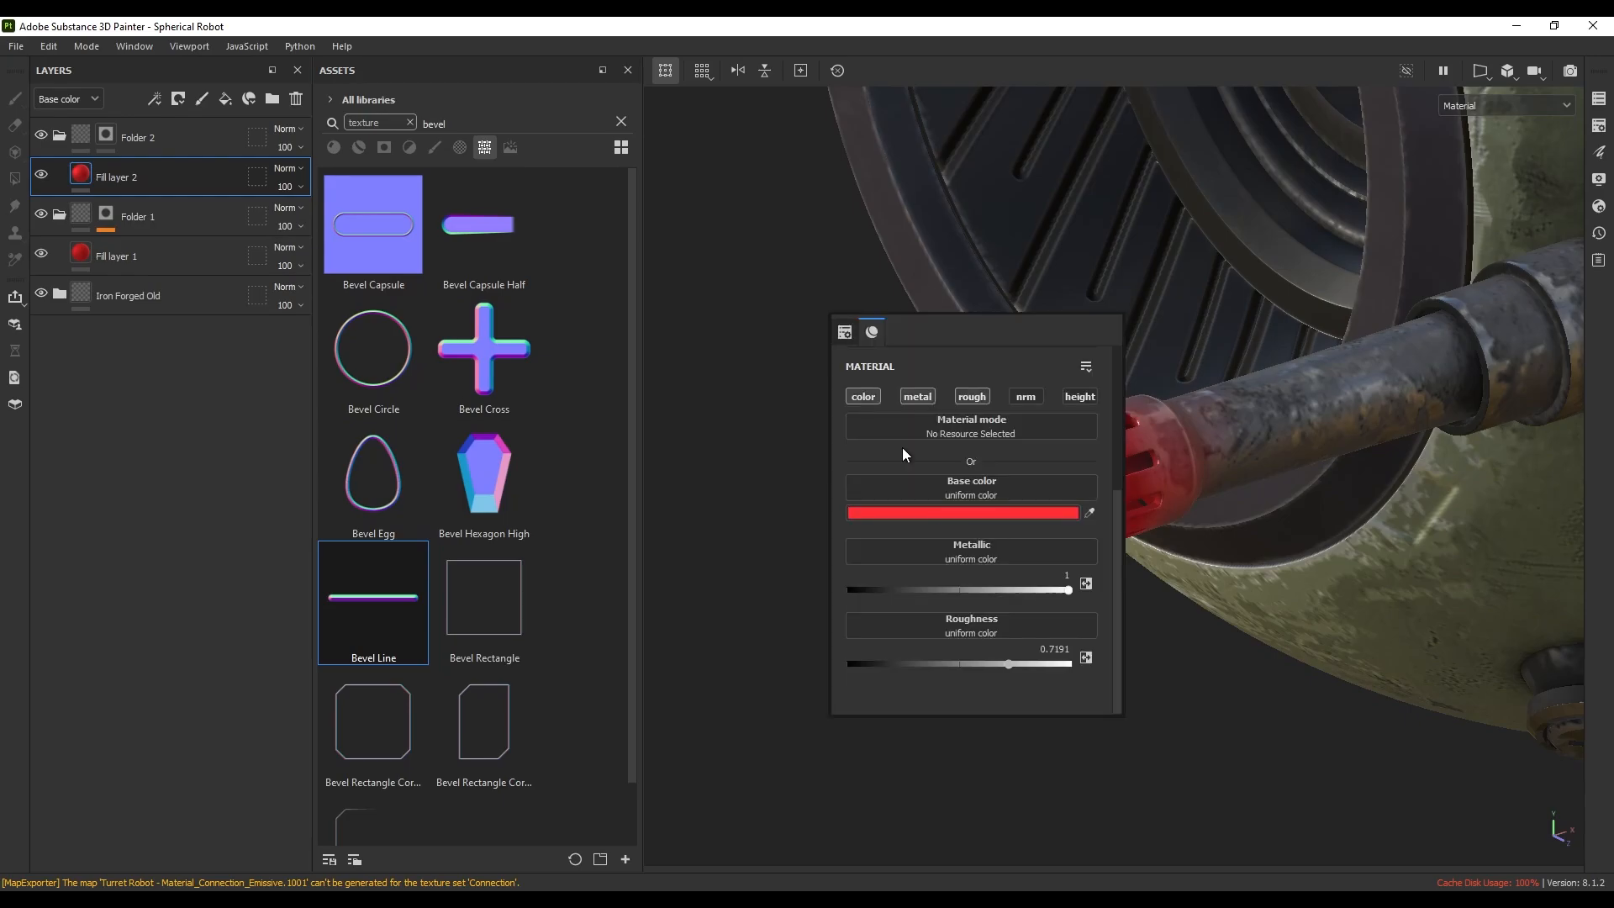
left_click(1600, 99)
left_click(1600, 126)
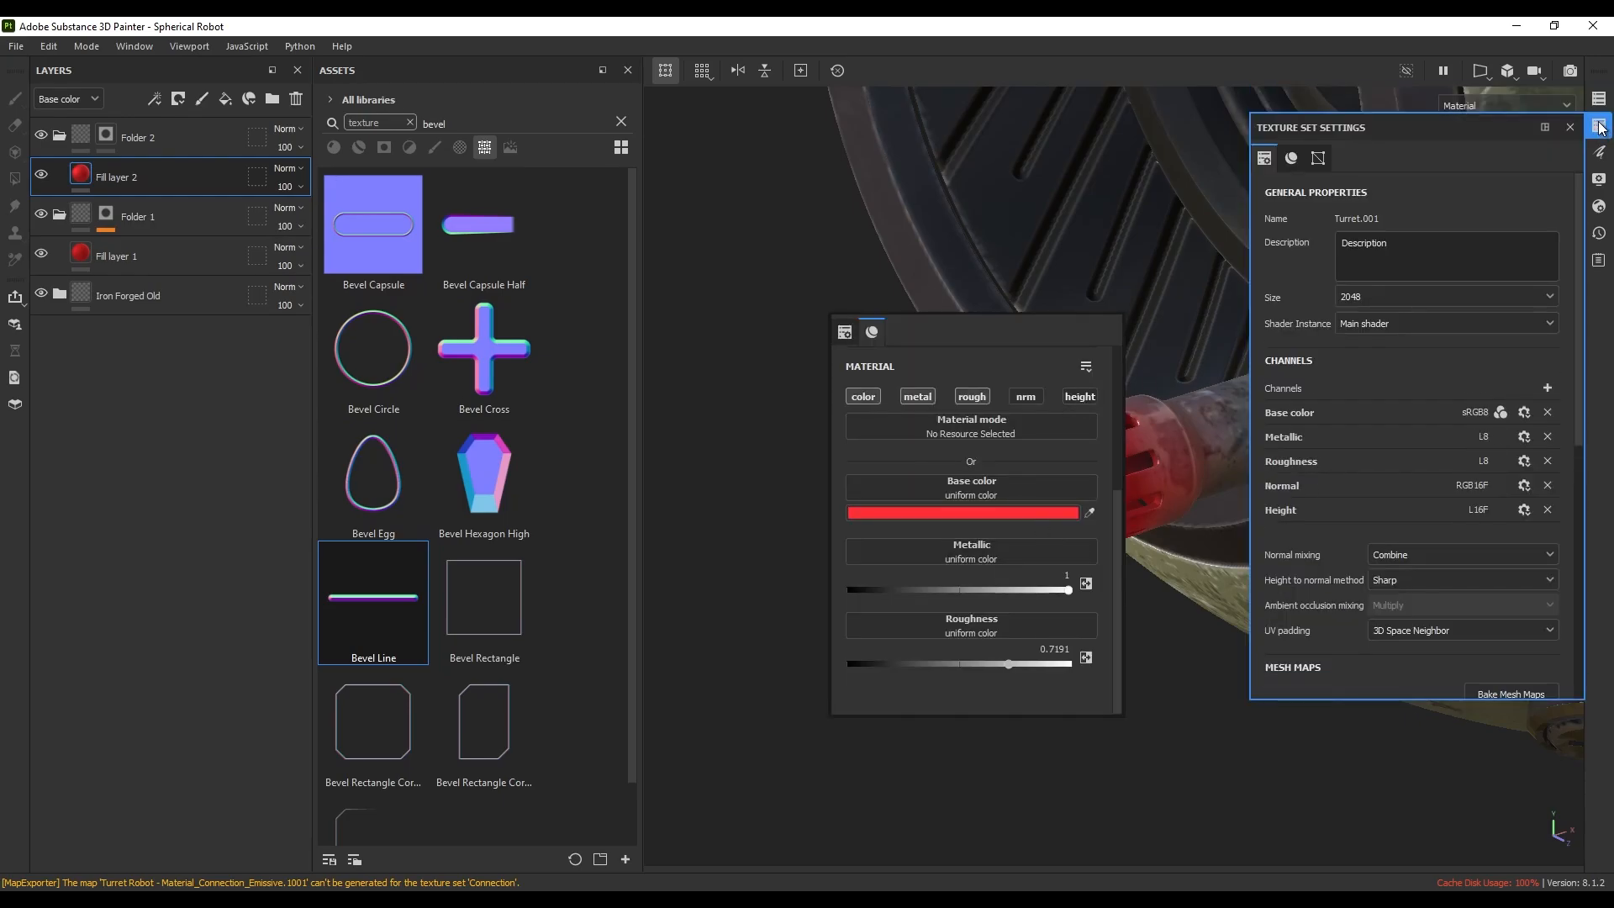
left_click(1547, 387)
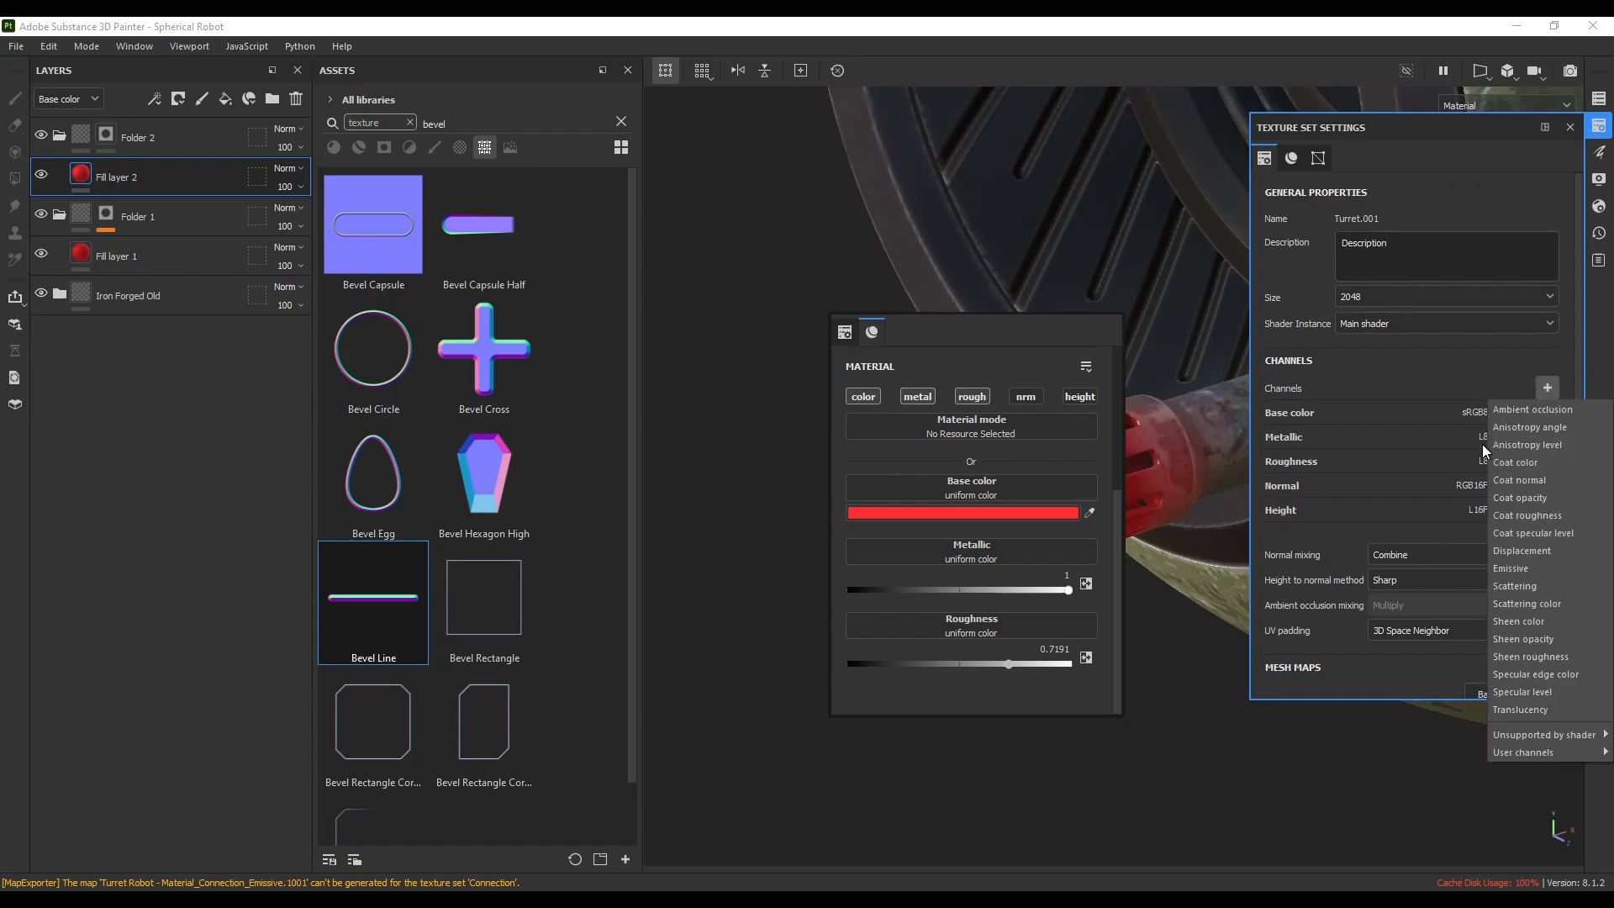
left_click(1513, 569)
scroll(1017, 496, "down", 2)
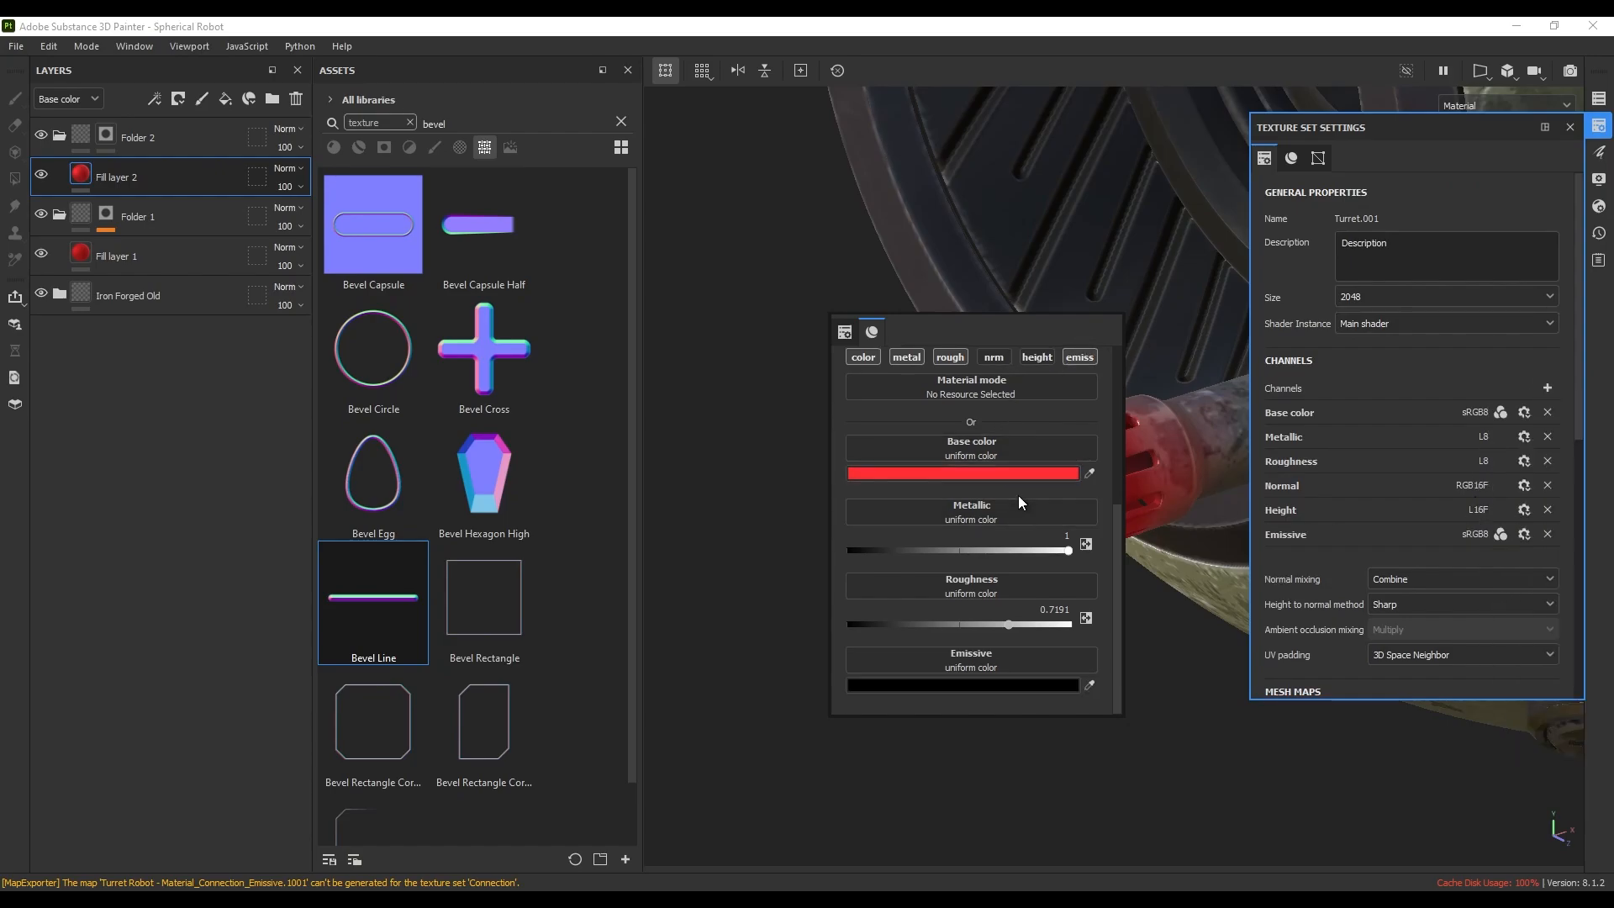
left_click(1577, 131)
- Set Fill layer 2's emissive color to red FF1F1F
right_click(1396, 336)
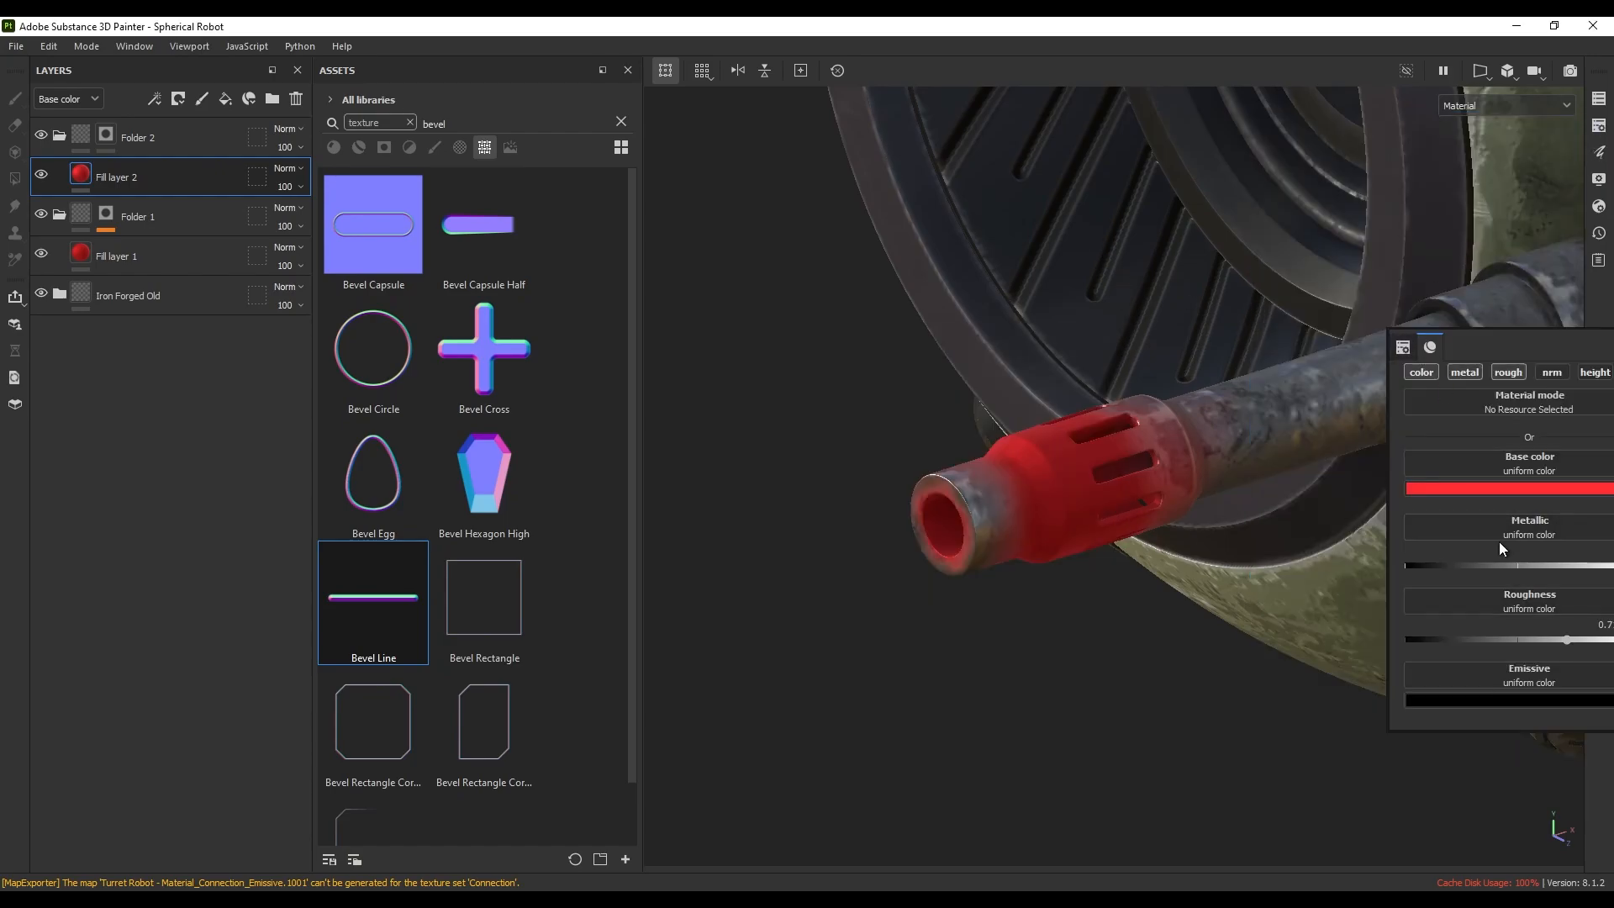
left_click(1490, 701)
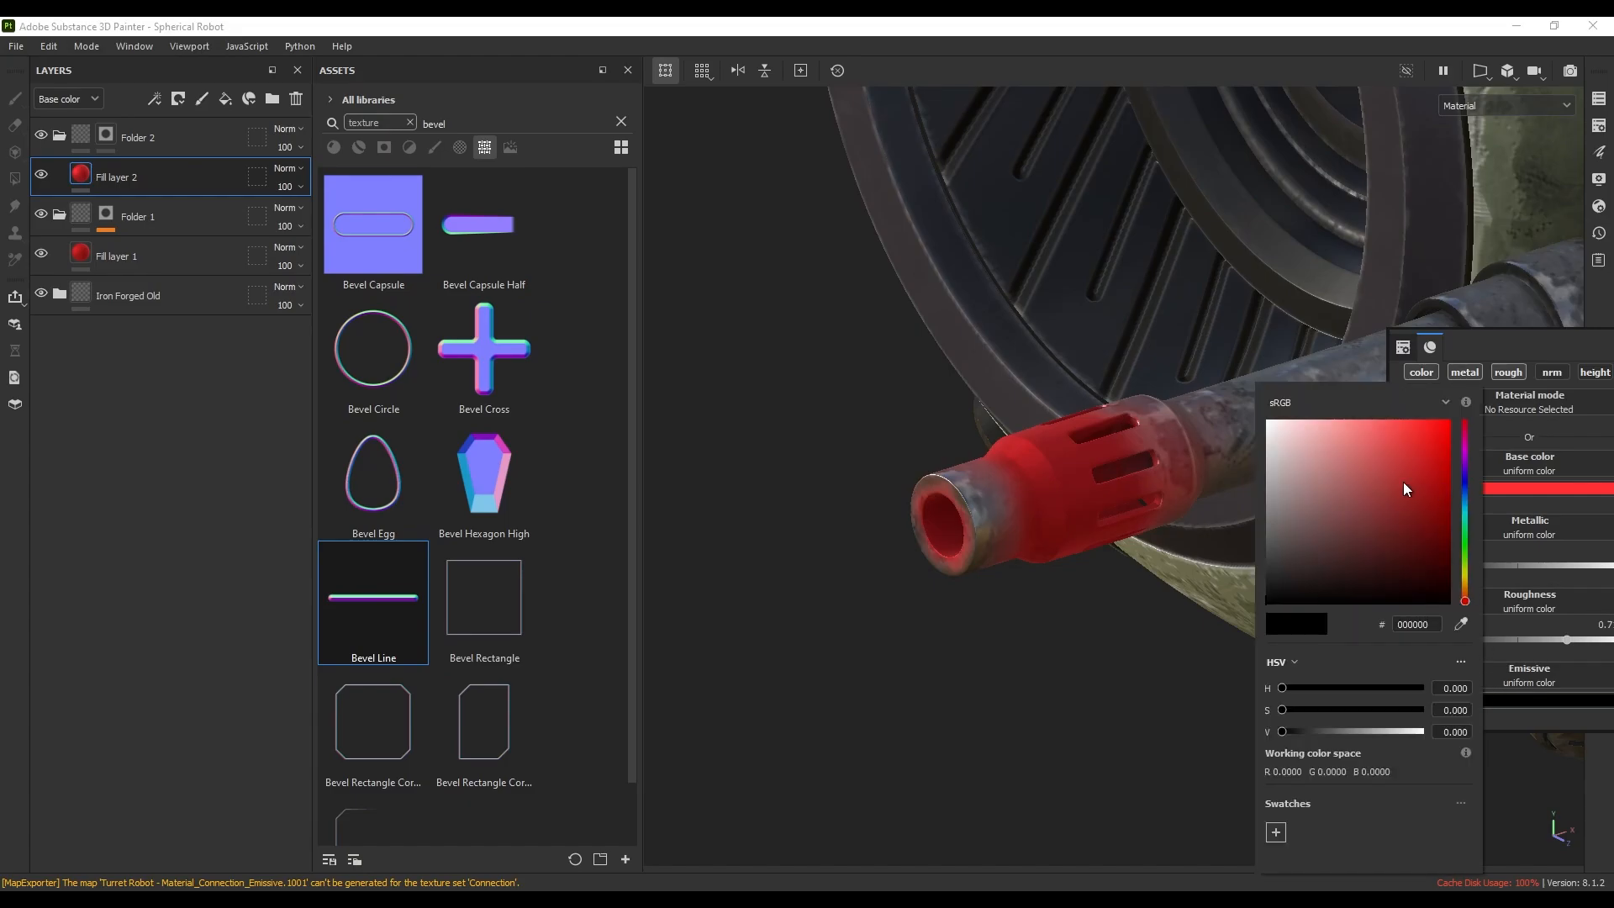
left_click_drag(1403, 482, 1427, 387)
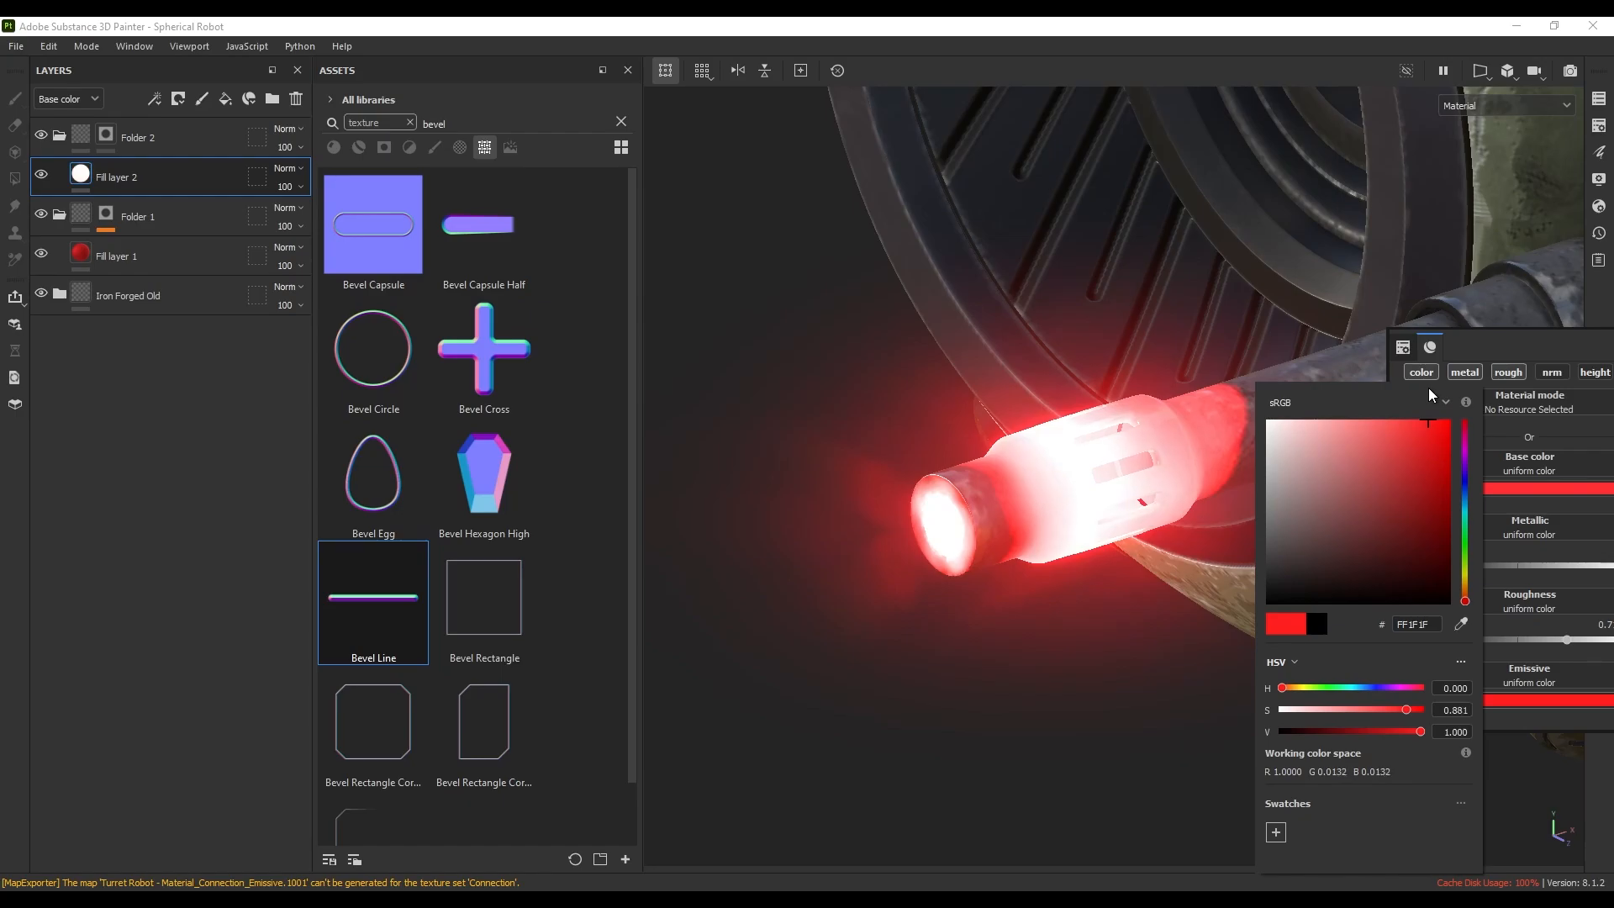
left_click(1439, 360)
- Turn off the emissive channel on Fill layer 2 and enable it on Fill layer 1 with a fully saturated red
right_click(1238, 280)
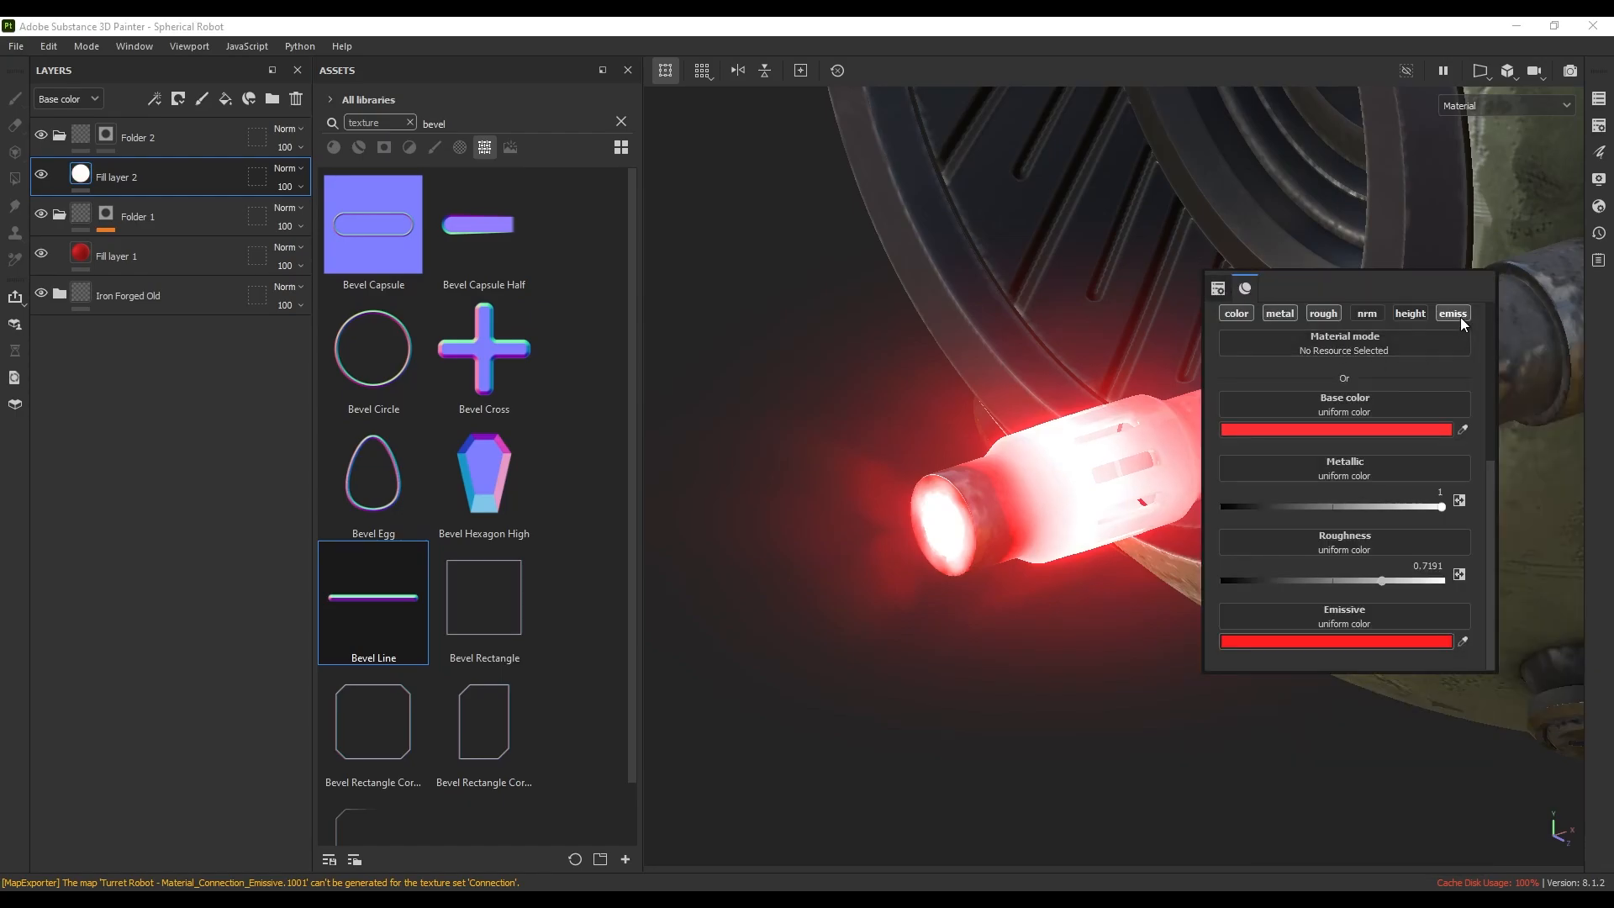
left_click(1453, 313)
left_click(155, 255)
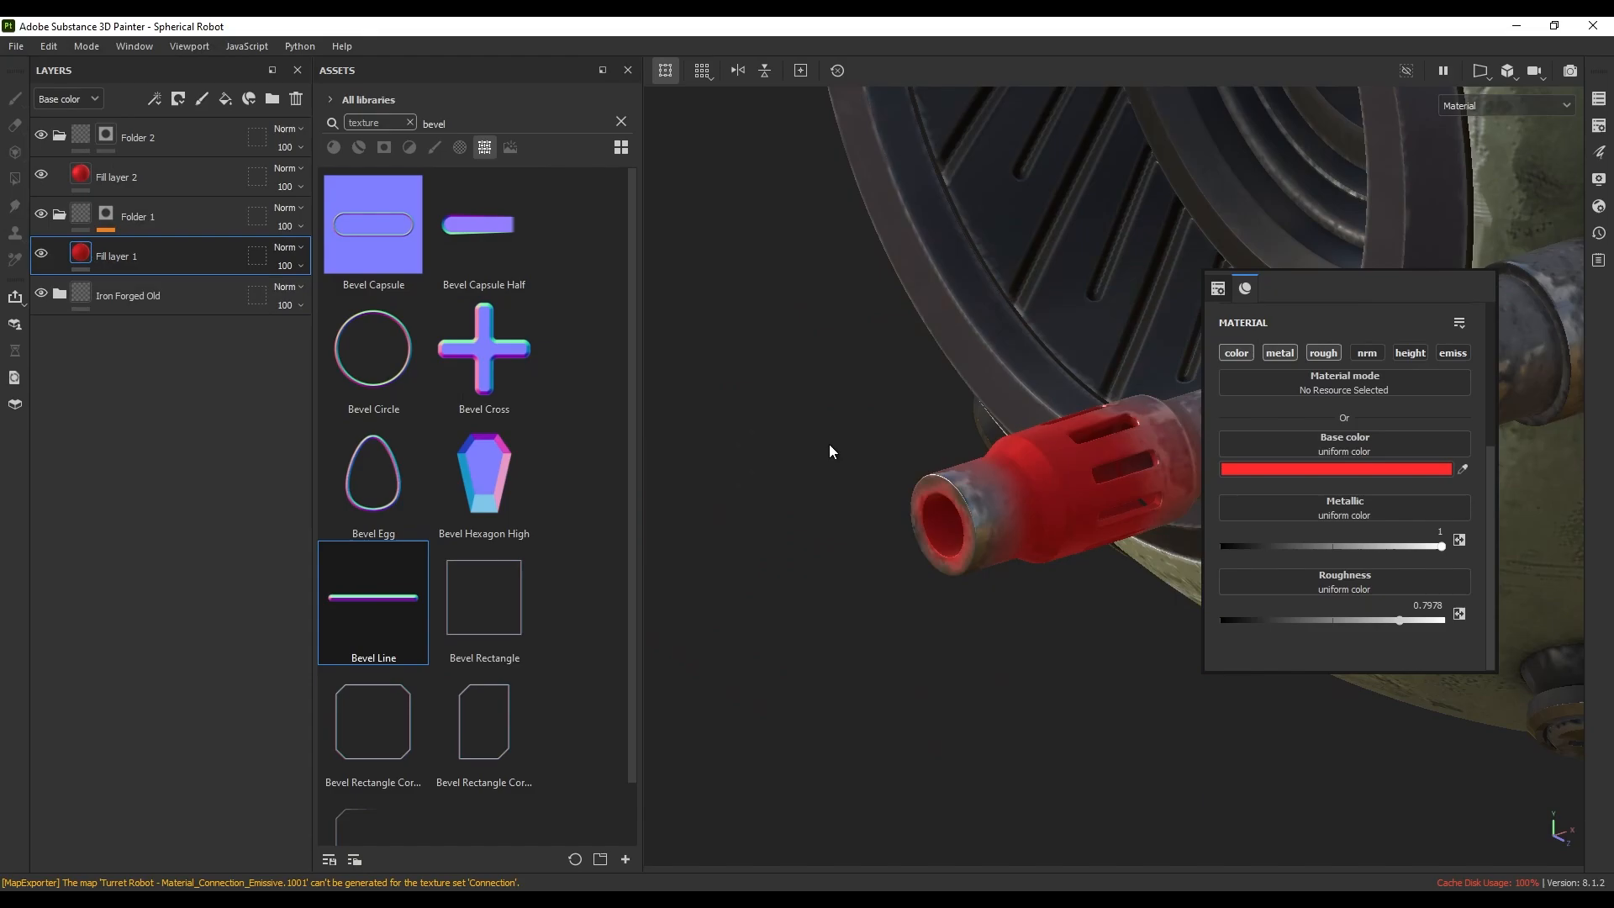
left_click(1466, 353)
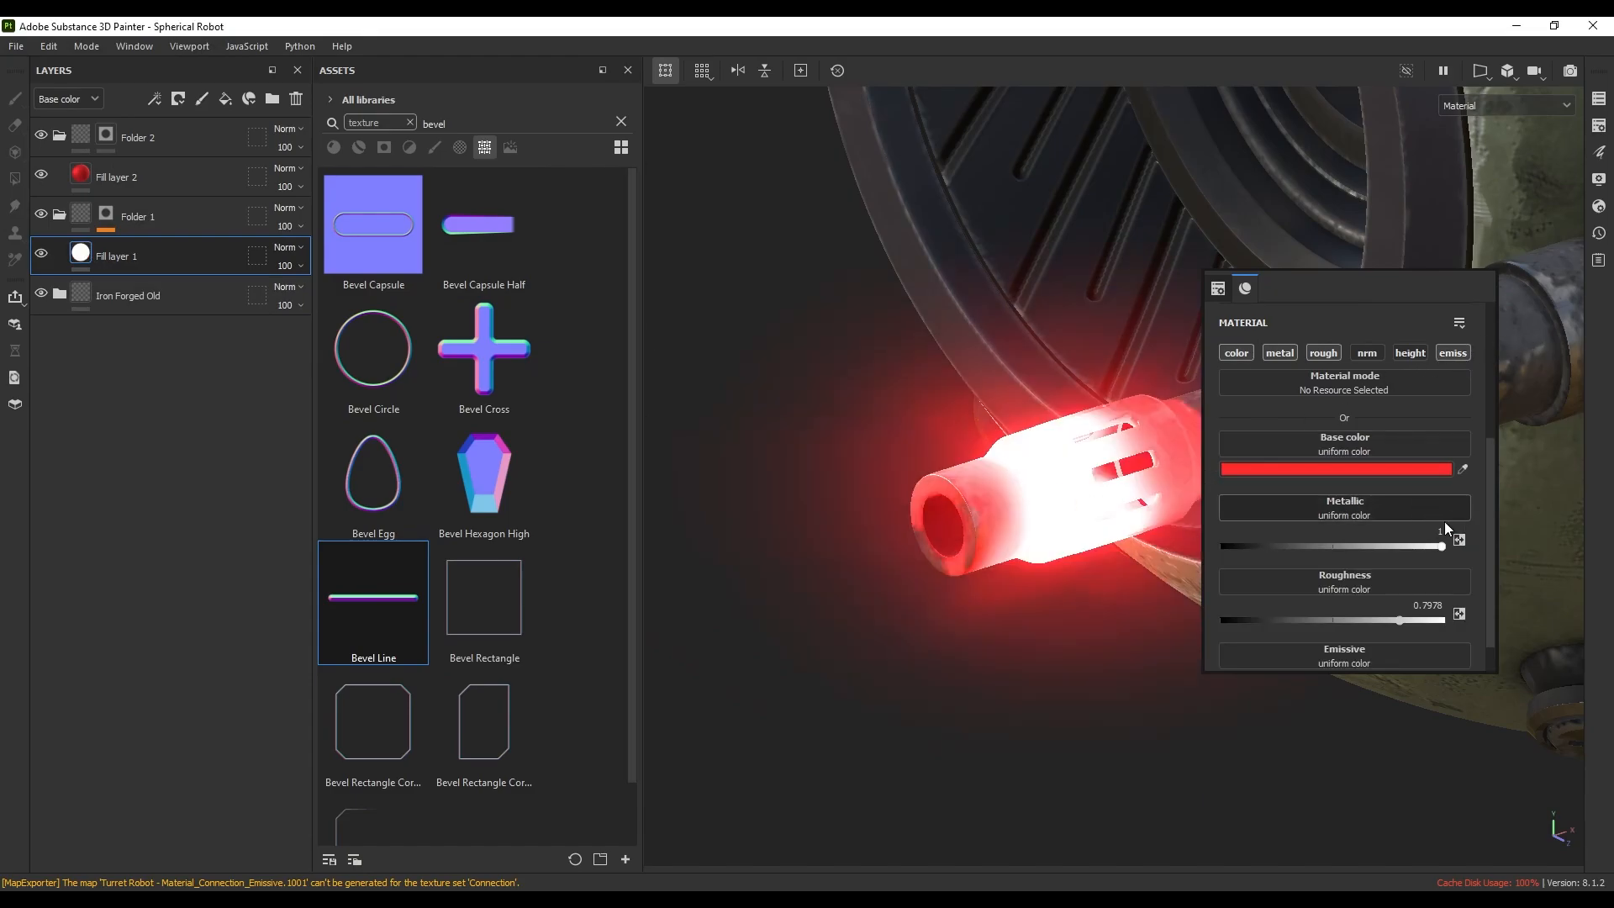
scroll(1421, 517, "down", 1)
left_click(1384, 642)
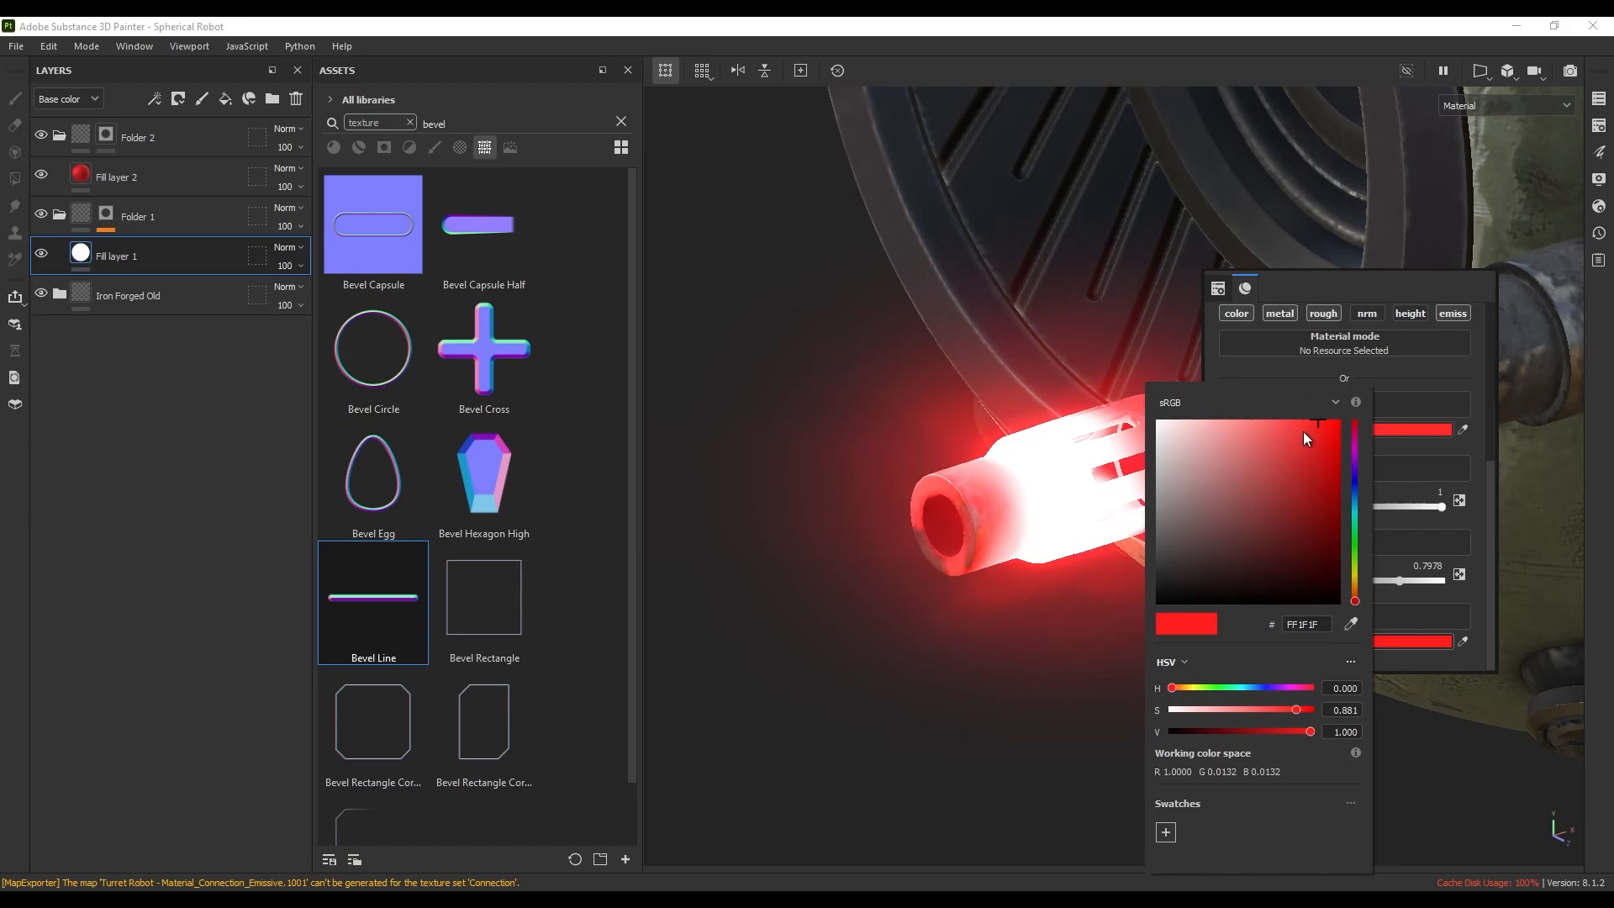
left_click_drag(1292, 422, 1341, 386)
left_click(895, 365)
- Compare the glowing muzzle with Folder 1 hidden and shown, and activate that folder's mask for painting
left_click_drag(895, 364, 25, 224, "alt")
left_click(41, 215)
left_click(40, 215)
left_click(106, 215)
- Set the mask brush's size to 14.14 and replace its alpha with Brush Paint Circular
left_click_drag(912, 392, 1011, 273, "alt")
right_click(1011, 273)
scroll(1178, 501, "down", 10)
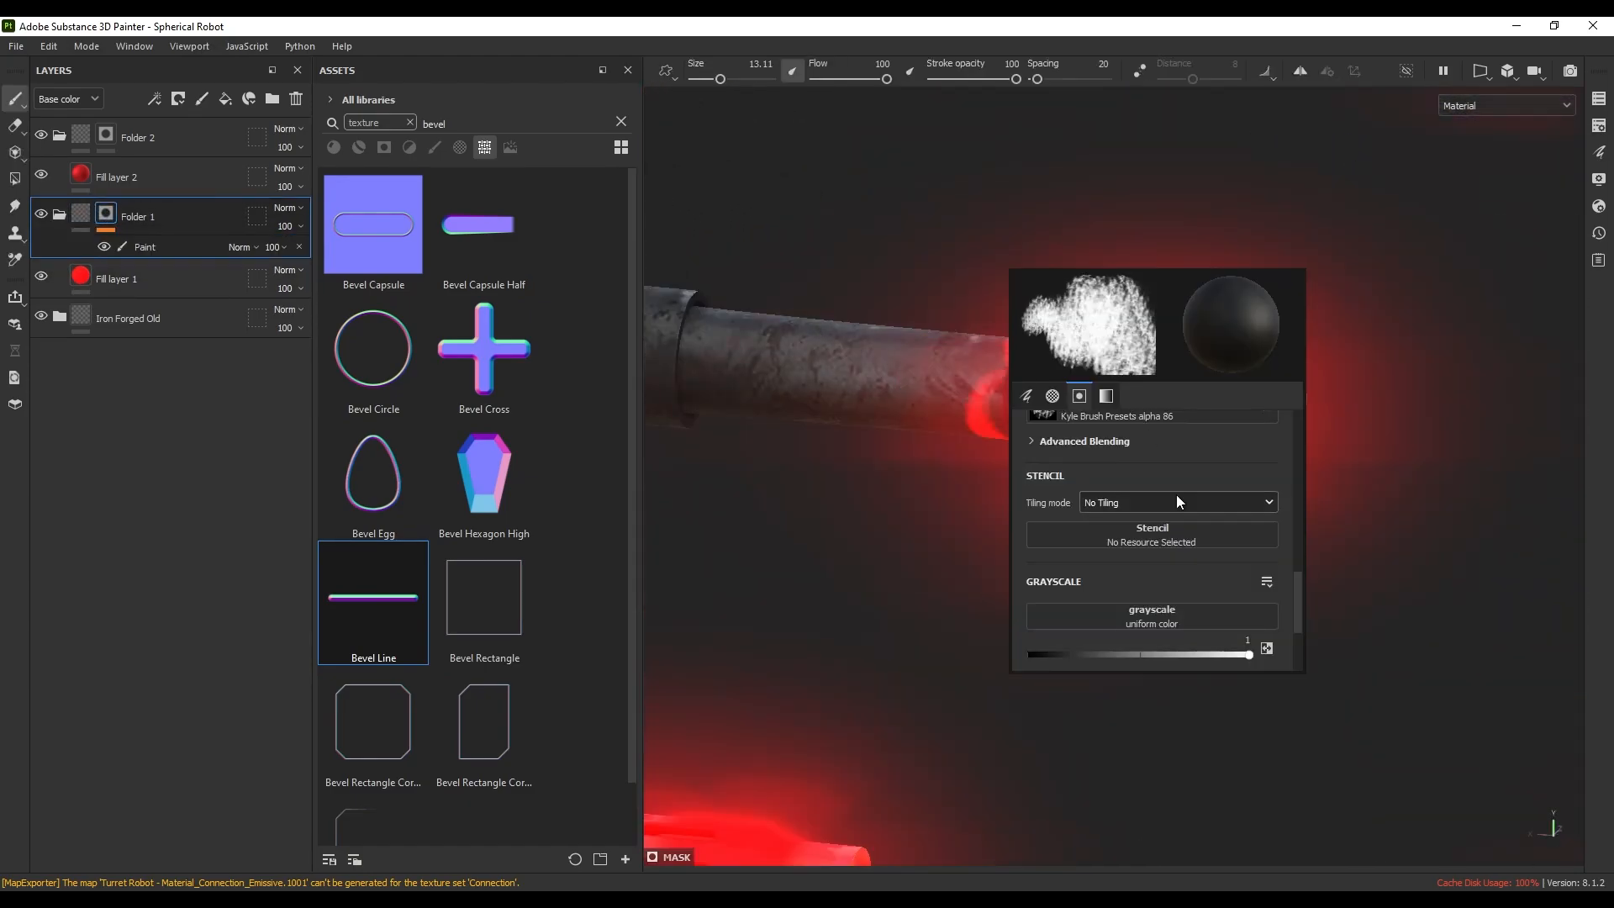
scroll(1178, 501, "up", 3)
left_click(1198, 607)
left_click(1266, 604)
left_click(991, 382)
right_click_drag(990, 381, 995, 381, "ctrl")
right_click(993, 381)
left_click(1138, 622)
scroll(1252, 735, "down", 12)
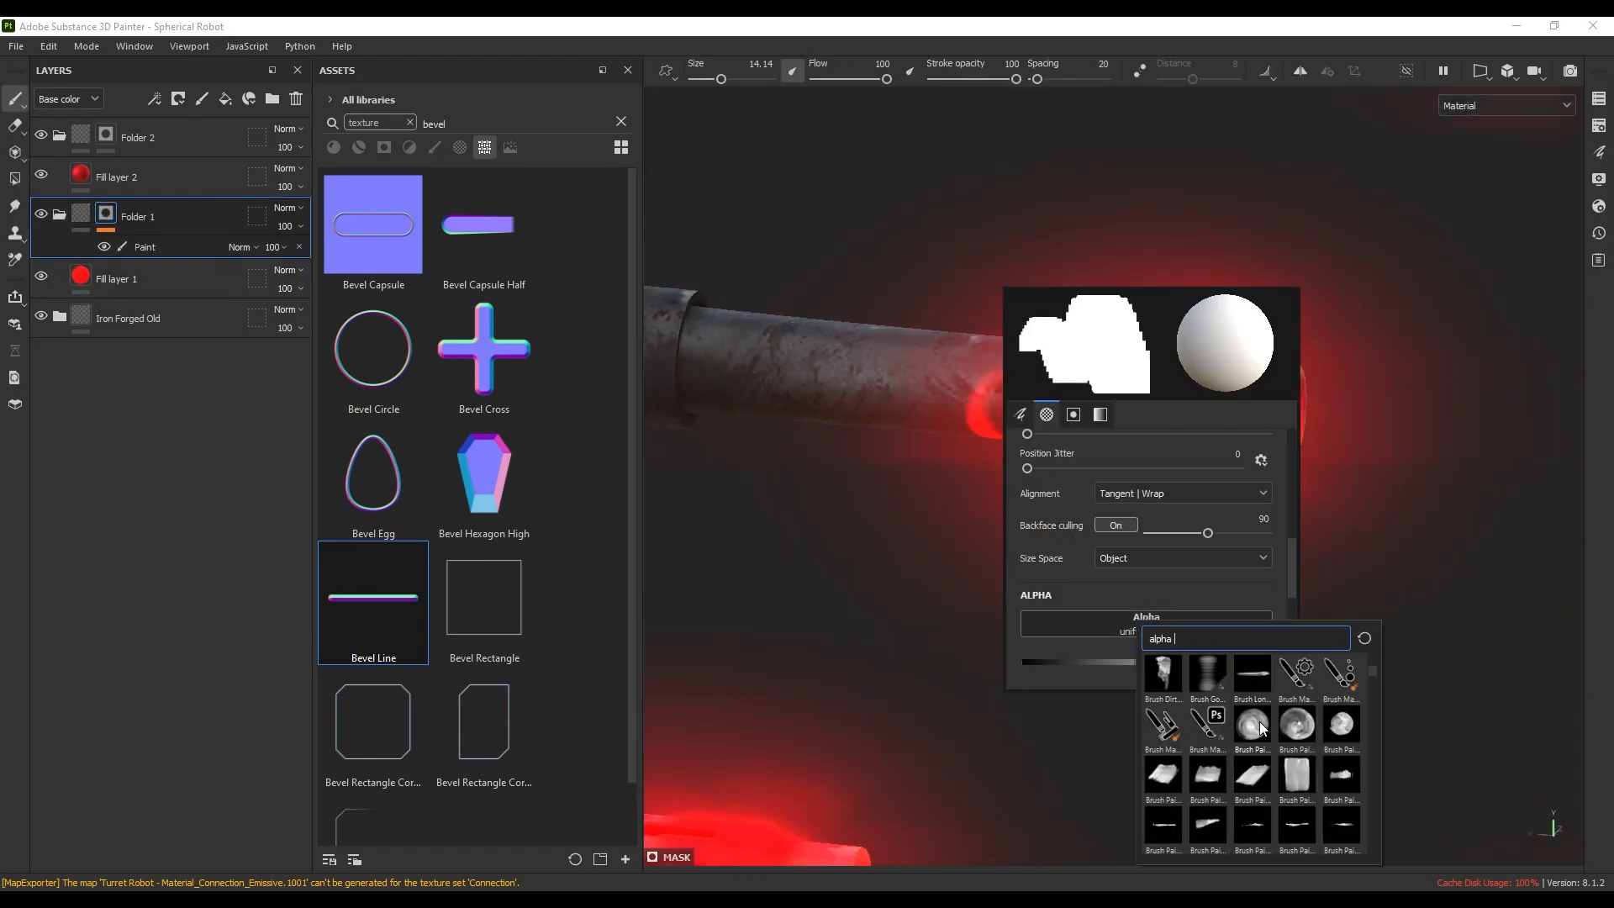
scroll(1252, 736, "down", 1)
left_click(1252, 731)
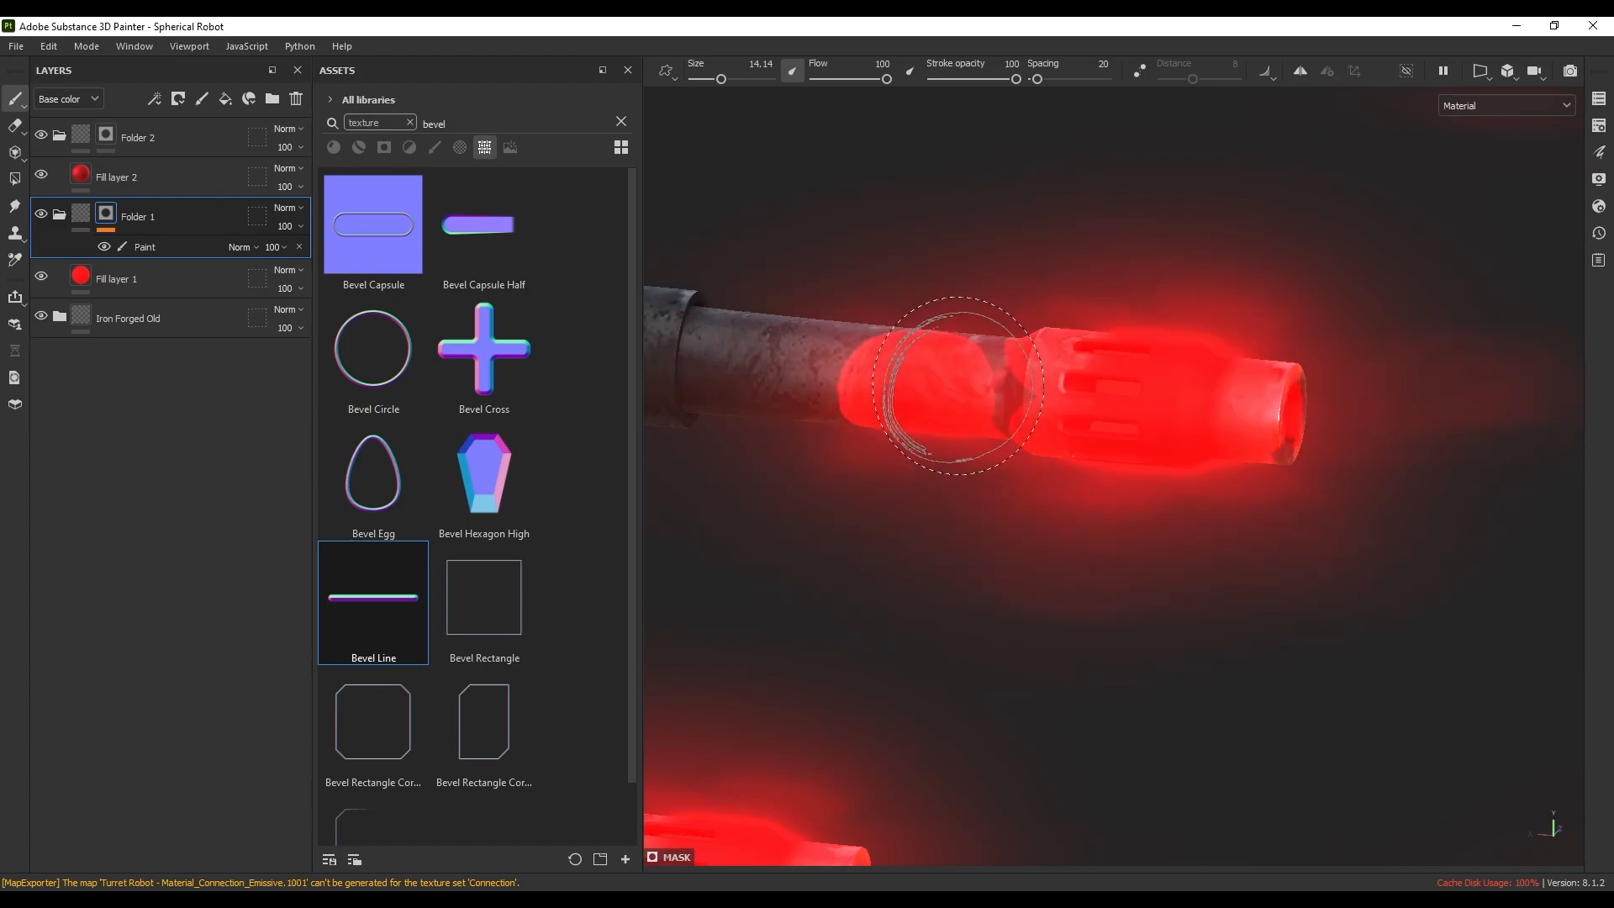
- Search the brush alphas for "grad", assign Shape Gradient to the mask brush, and hide Folder 2
left_click_drag(992, 477, 951, 489, "alt")
right_click(1185, 369)
scroll(1304, 566, "down", 10)
scroll(1303, 565, "up", 1)
left_click(1303, 753)
left_click(1336, 525)
type("grad")
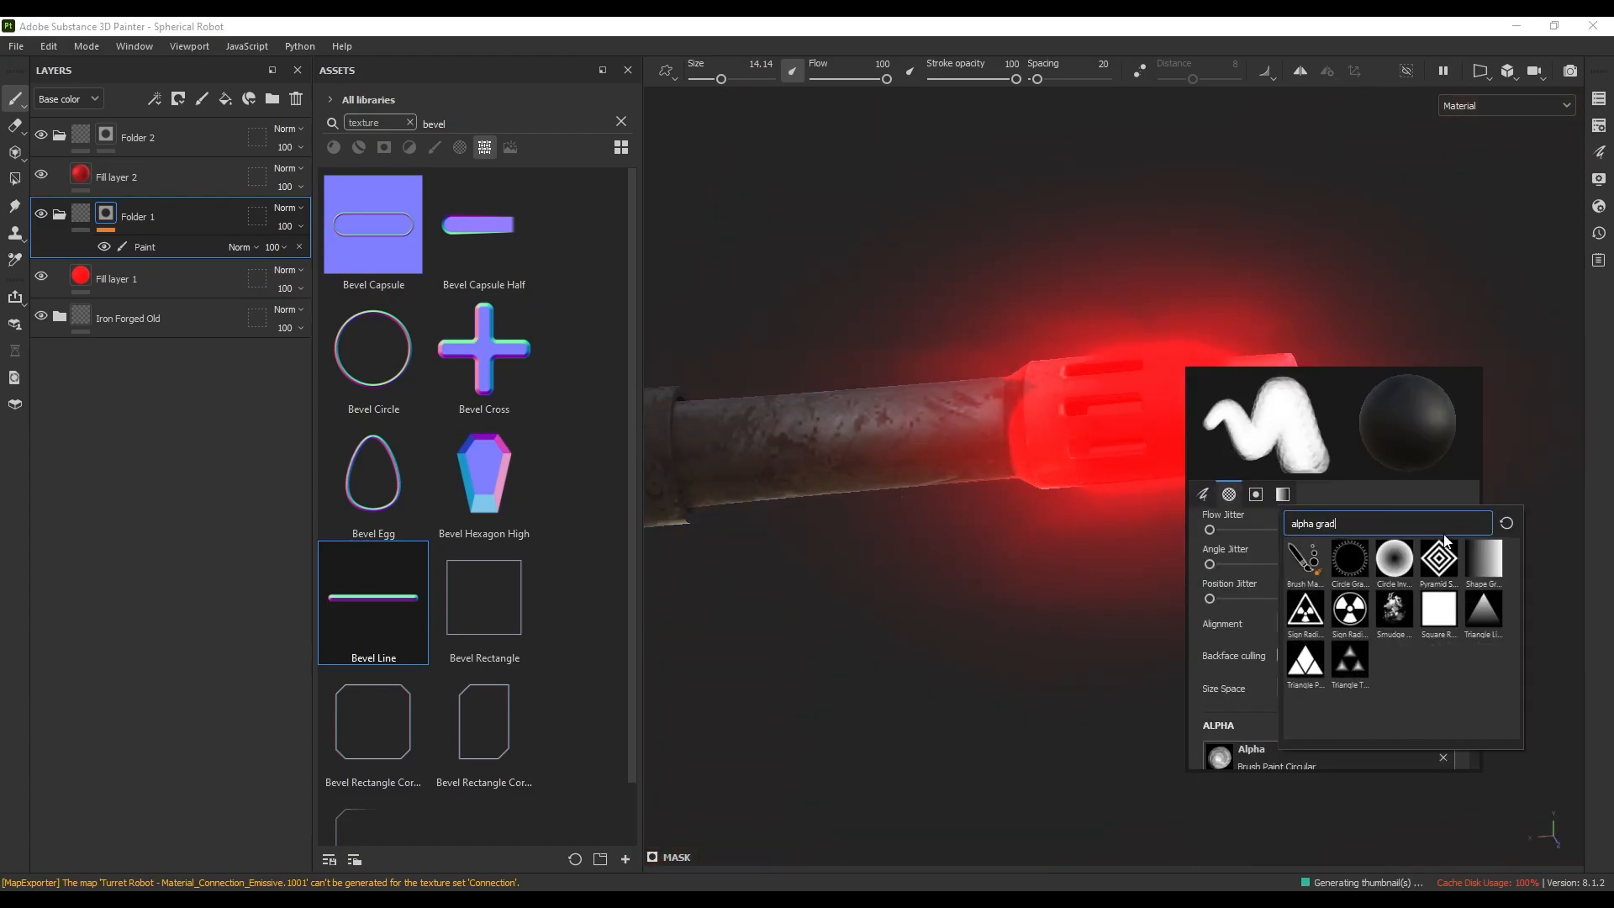
left_click(1395, 609)
left_click_drag(1009, 432, 942, 378, "alt")
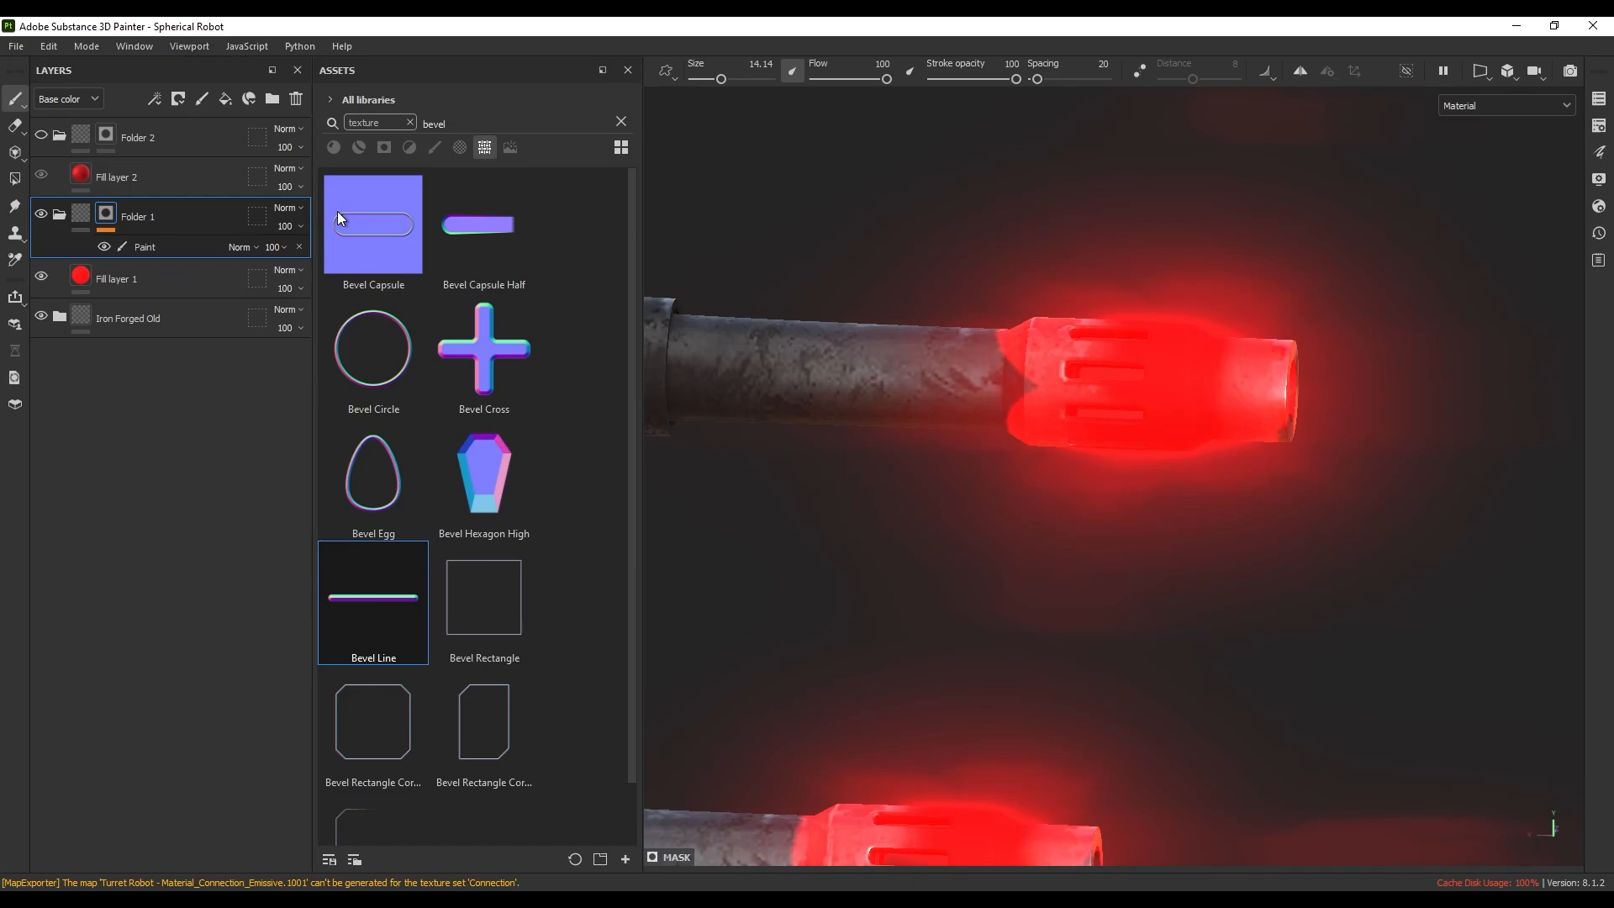
- Browse the full alpha list and replace the mask brush's Shape Gradient alpha with another one
mouse_move(1378, 370)
left_mouse_down("alt")
mouse_move(1101, 404)
mouse_move(996, 446)
left_mouse_up("alt")
right_click(991, 452)
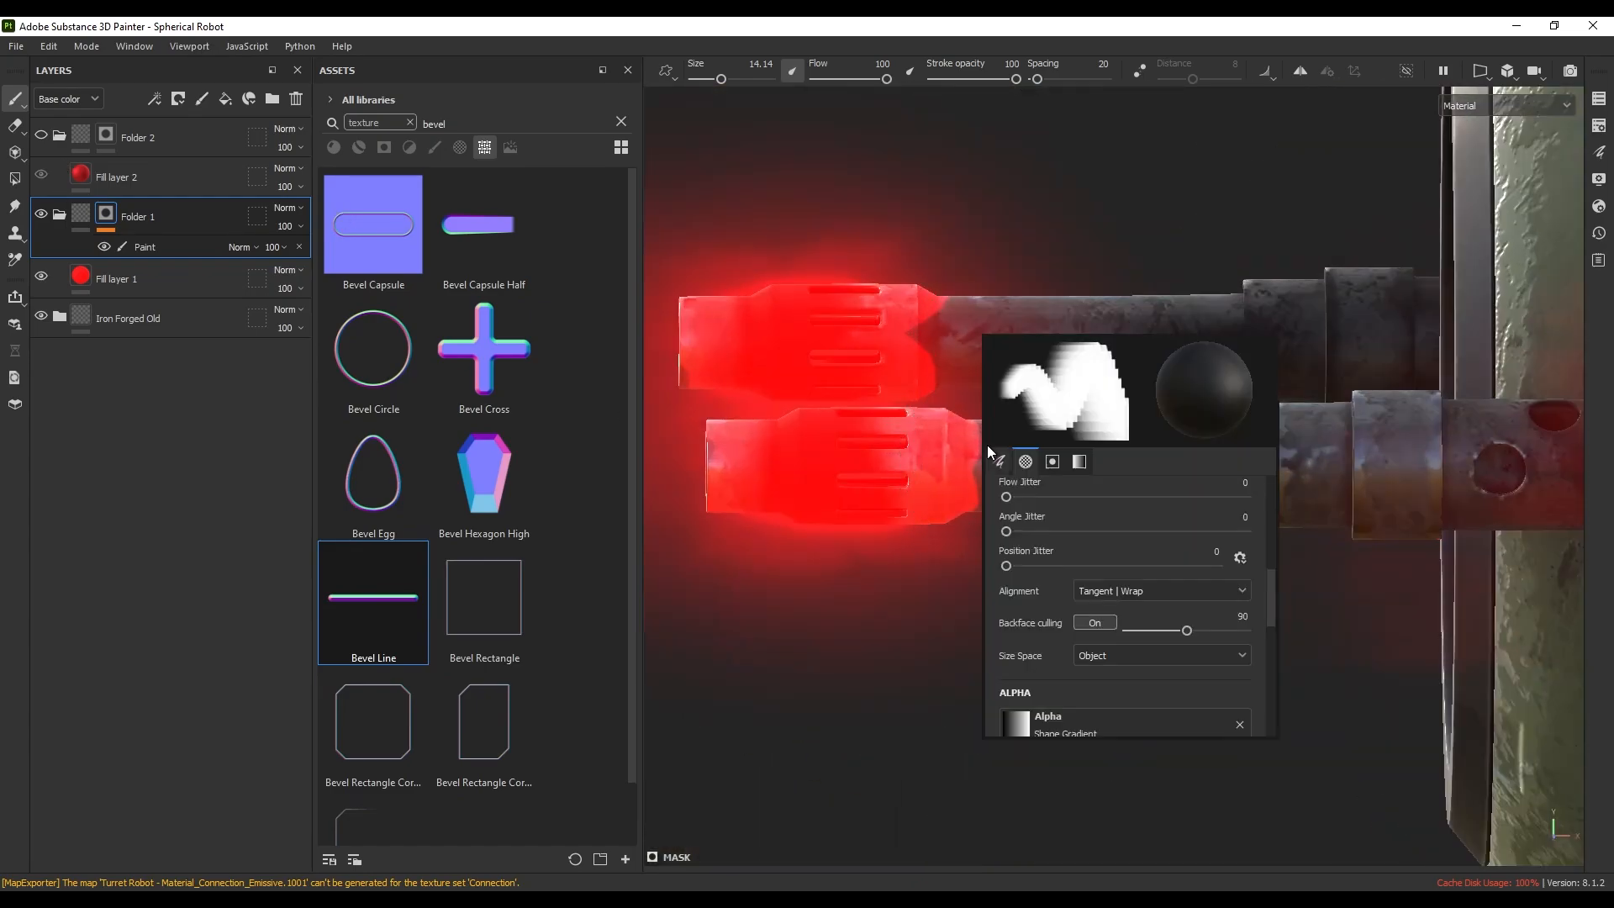
left_click(1086, 719)
key("BackSpace")
key("BackSpace")
key("BackSpace")
key("BackSpace")
scroll(1237, 593, "down", 6)
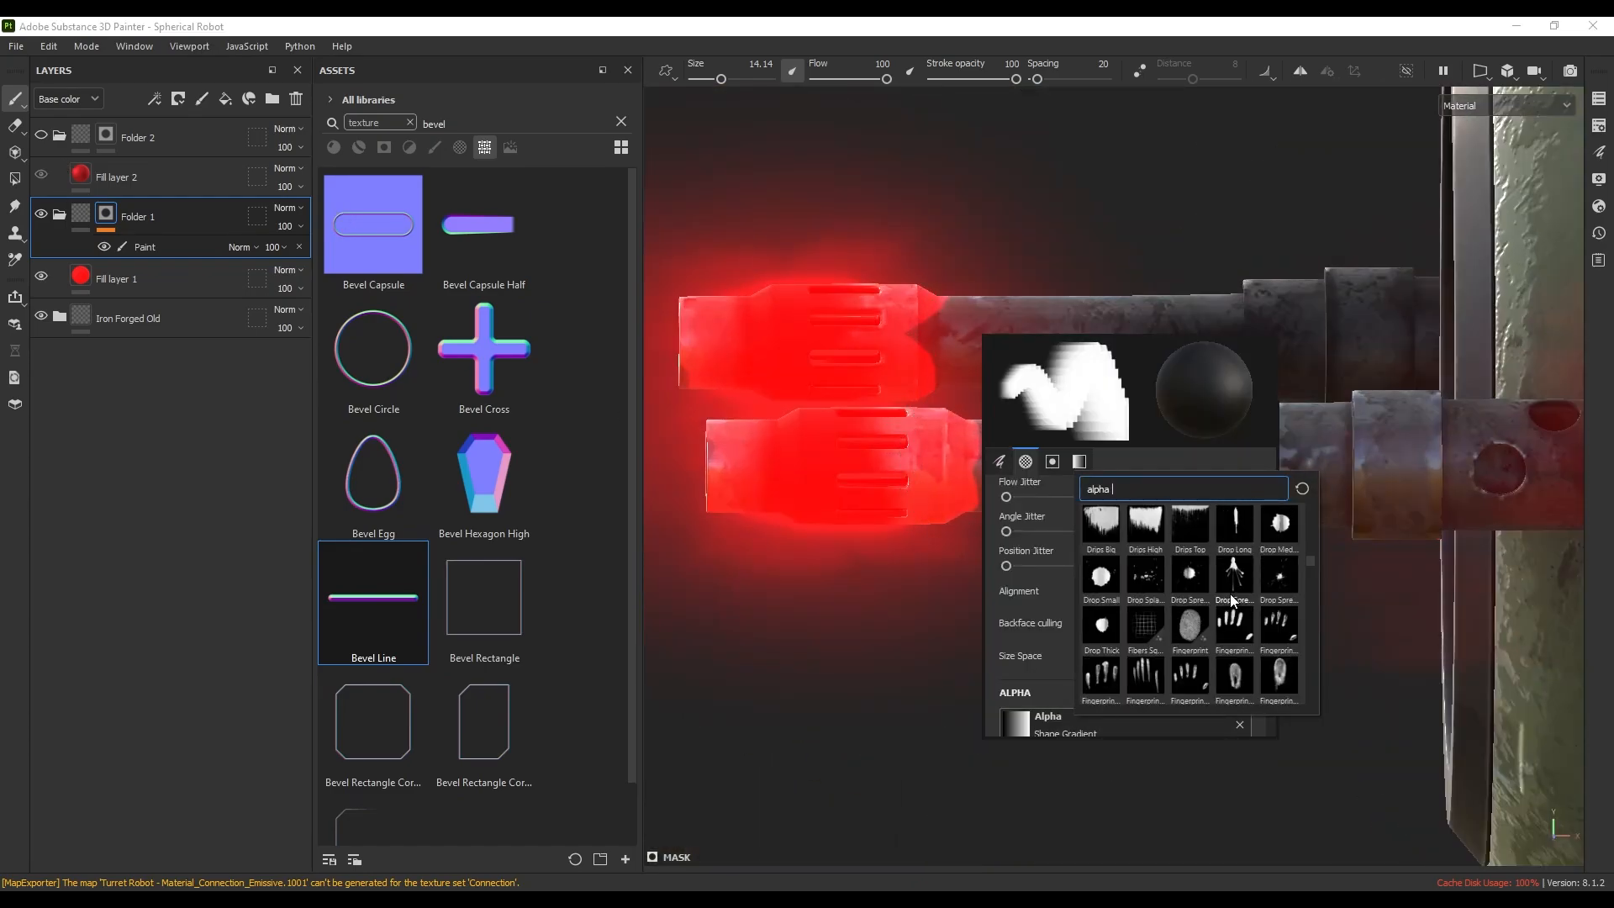
scroll(1234, 604, "down", 10)
left_click(1241, 545)
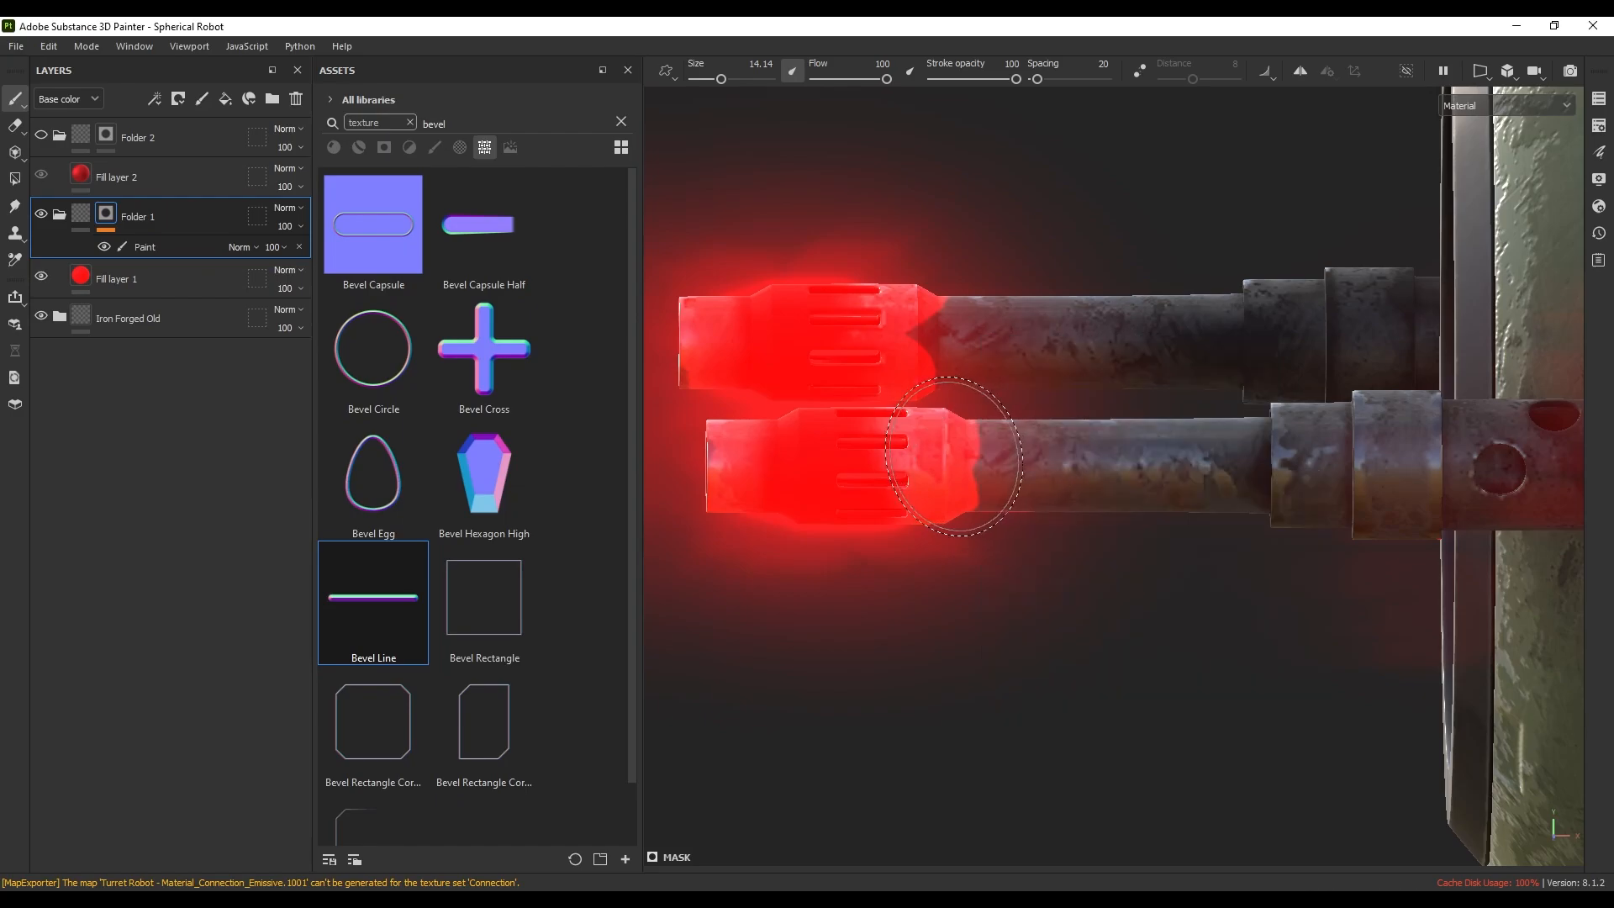
- Undo the last two changes made while editing the turret muzzle mask
left_click_drag(1000, 462, 1086, 485, "alt")
key("ctrl+z")
key("ctrl+z")
scroll(1116, 458, "up", 5)
right_click(1086, 485)
- Adjust the red colour of Fill layer 1 and check the muzzle glow against the whole robot
left_click(80, 277)
left_click(1349, 681)
left_click_drag(1536, 425, 1551, 377)
scroll(987, 512, "down", 6)
left_click_drag(990, 511, 1022, 545, "alt")
scroll(1017, 559, "up", 3)
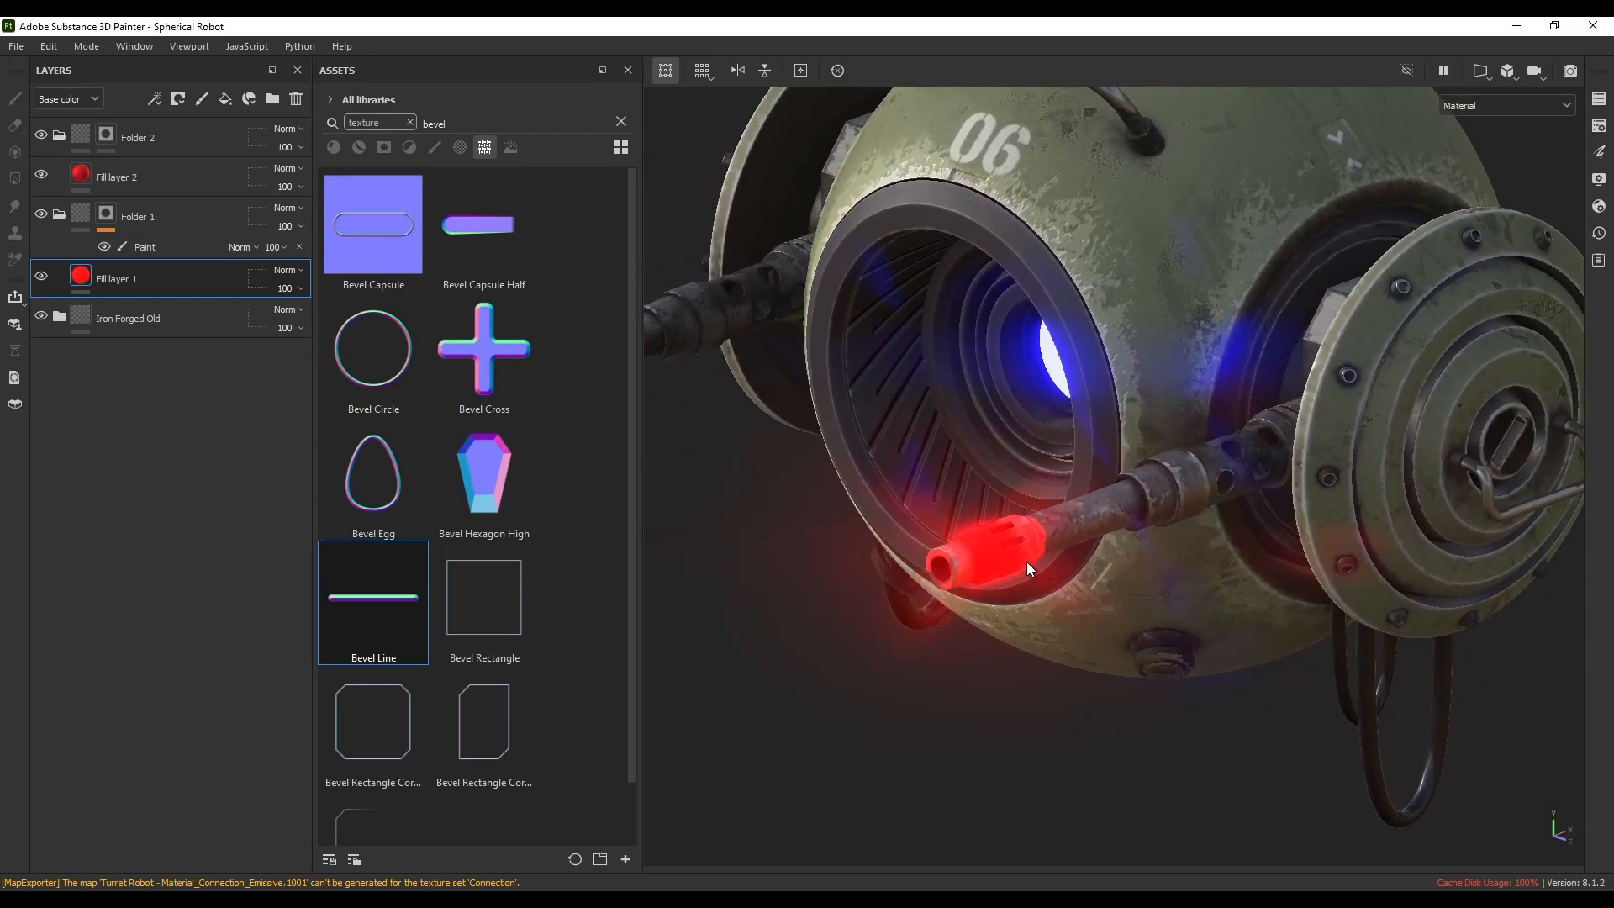
left_click_drag(1026, 562, 1039, 623, "alt")
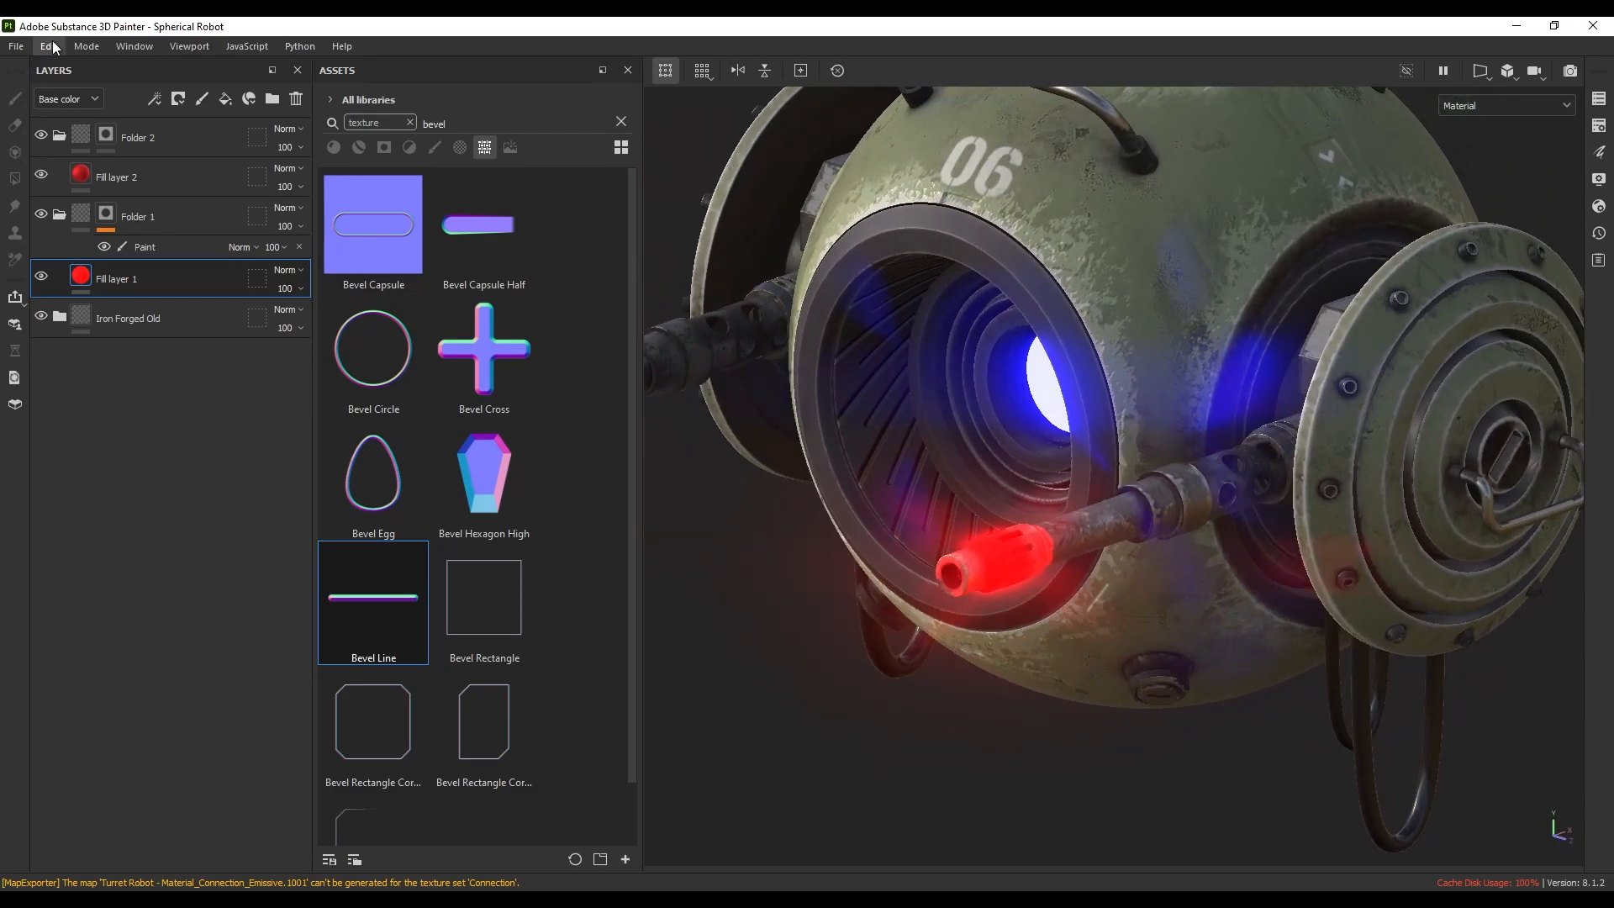
- Export only the Turret.001 texture set with the Blender template as 8-bit targa files at size 4096
left_click(16, 46)
key("Escape")
key("ctrl+shift+e")
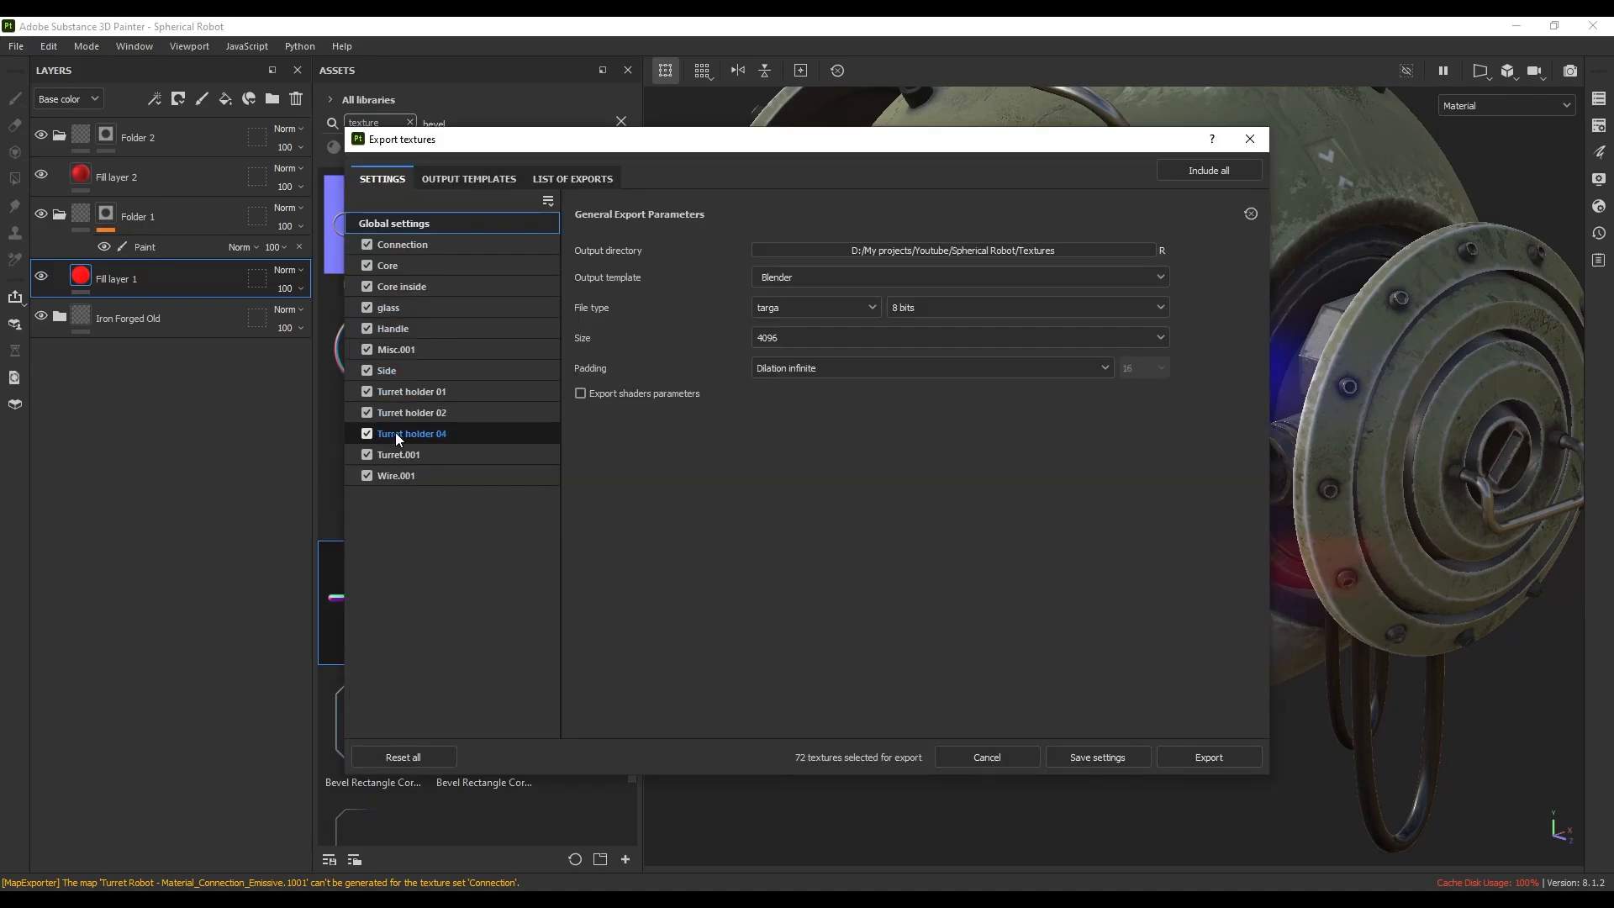
left_click(368, 456, "ctrl")
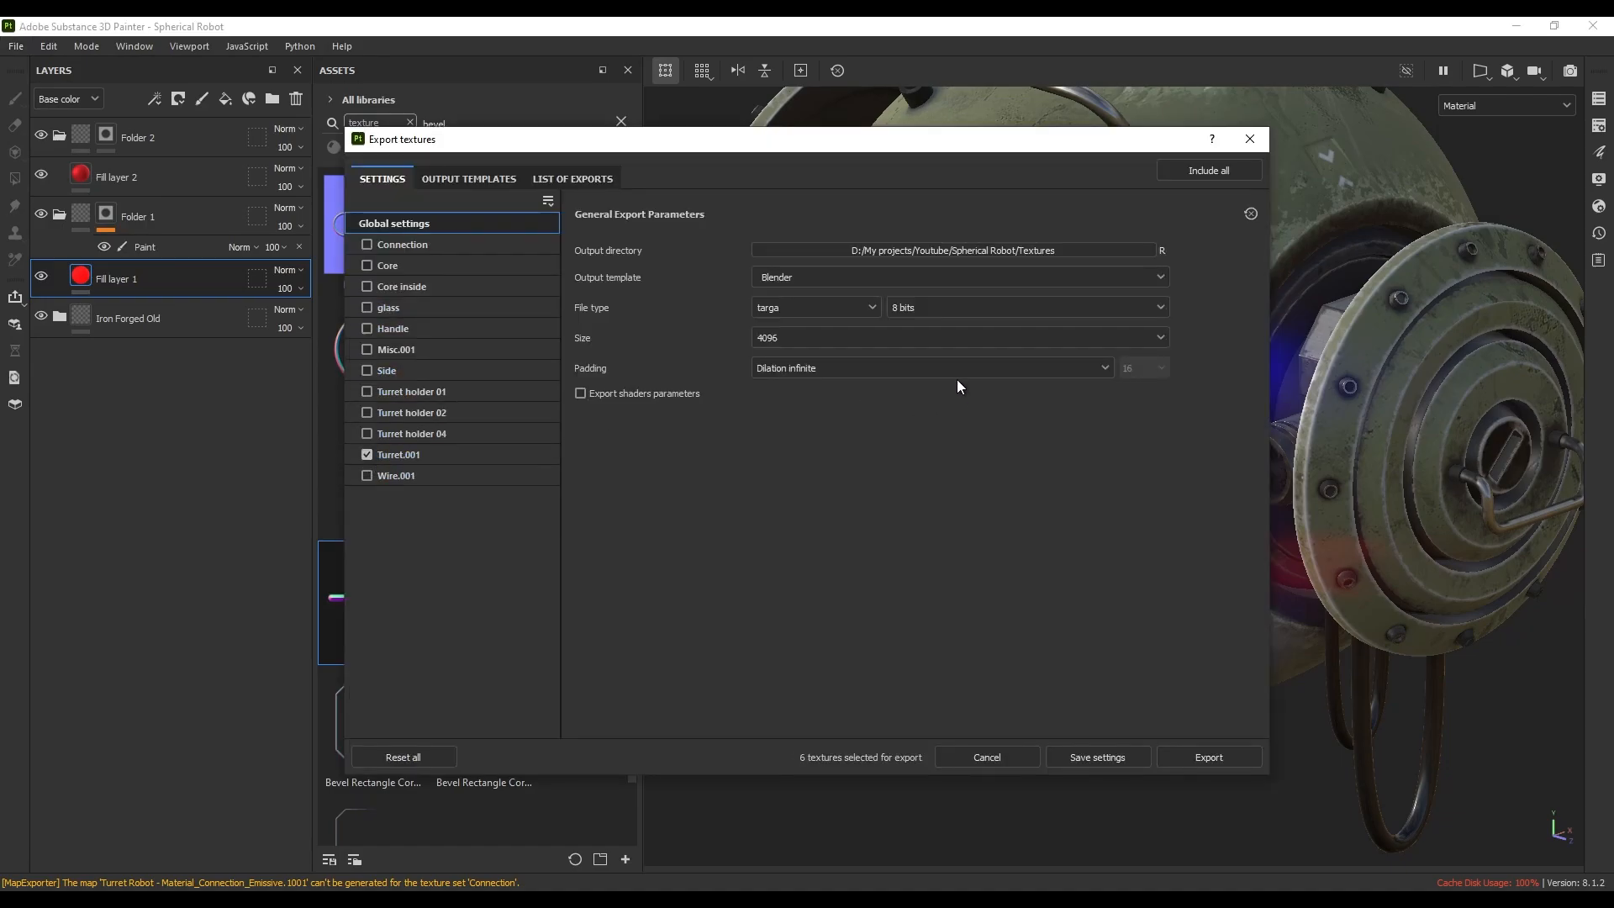
left_click(1217, 759)
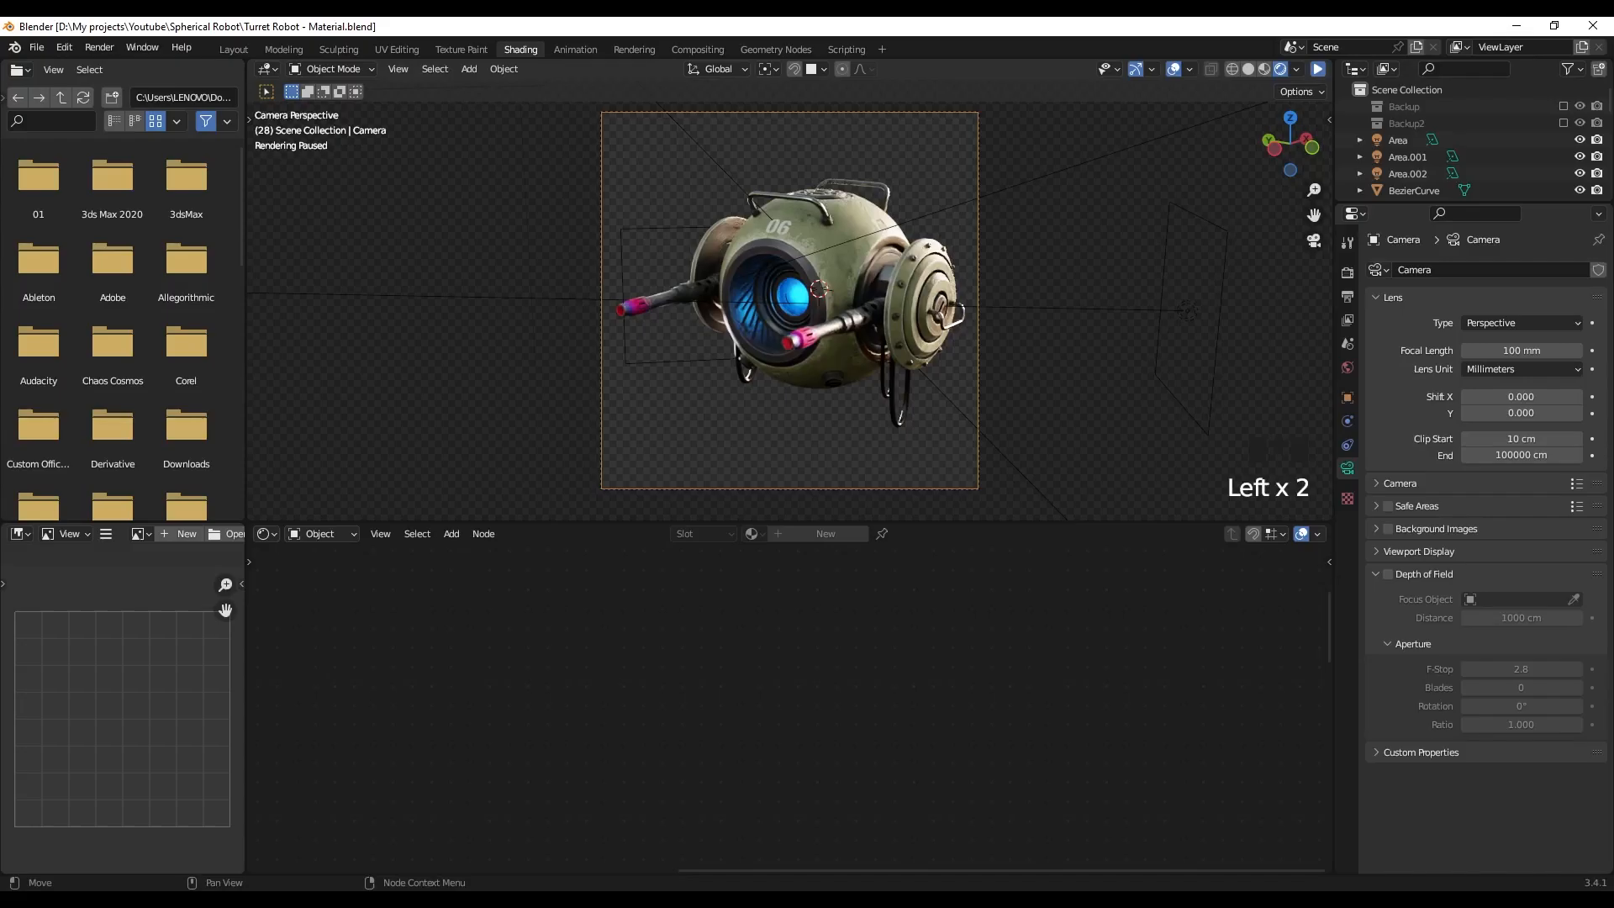
- Switch to Blender, select the turret barrels and delete the old texture nodes feeding the Turret.001 material's Principled BSDF
left_click(814, 341)
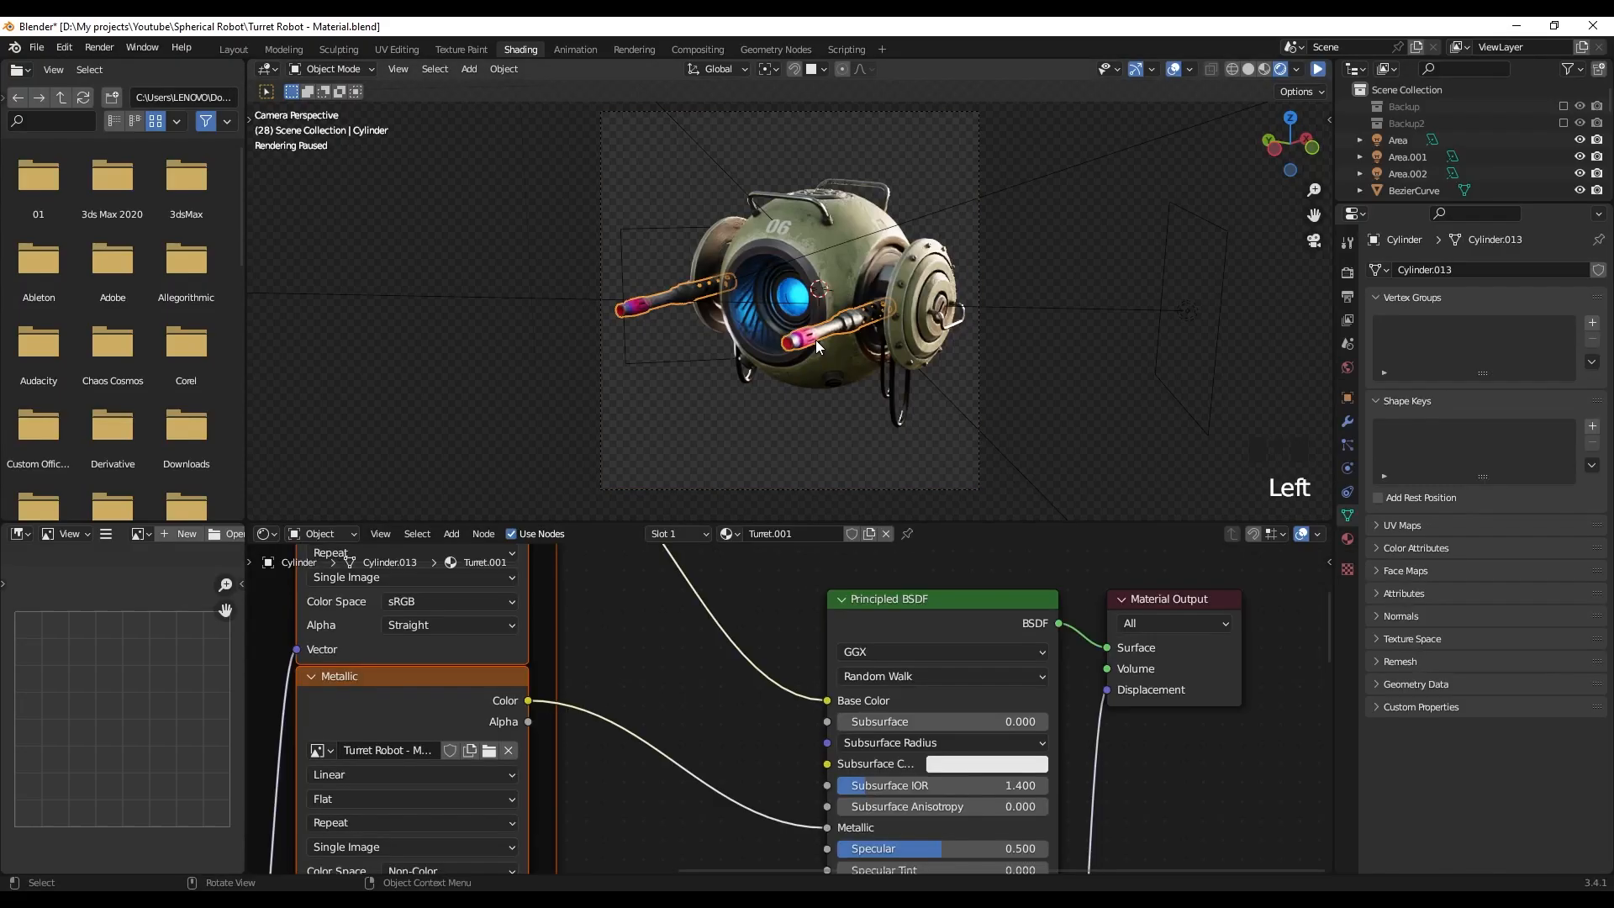
scroll(731, 648, "down", 8)
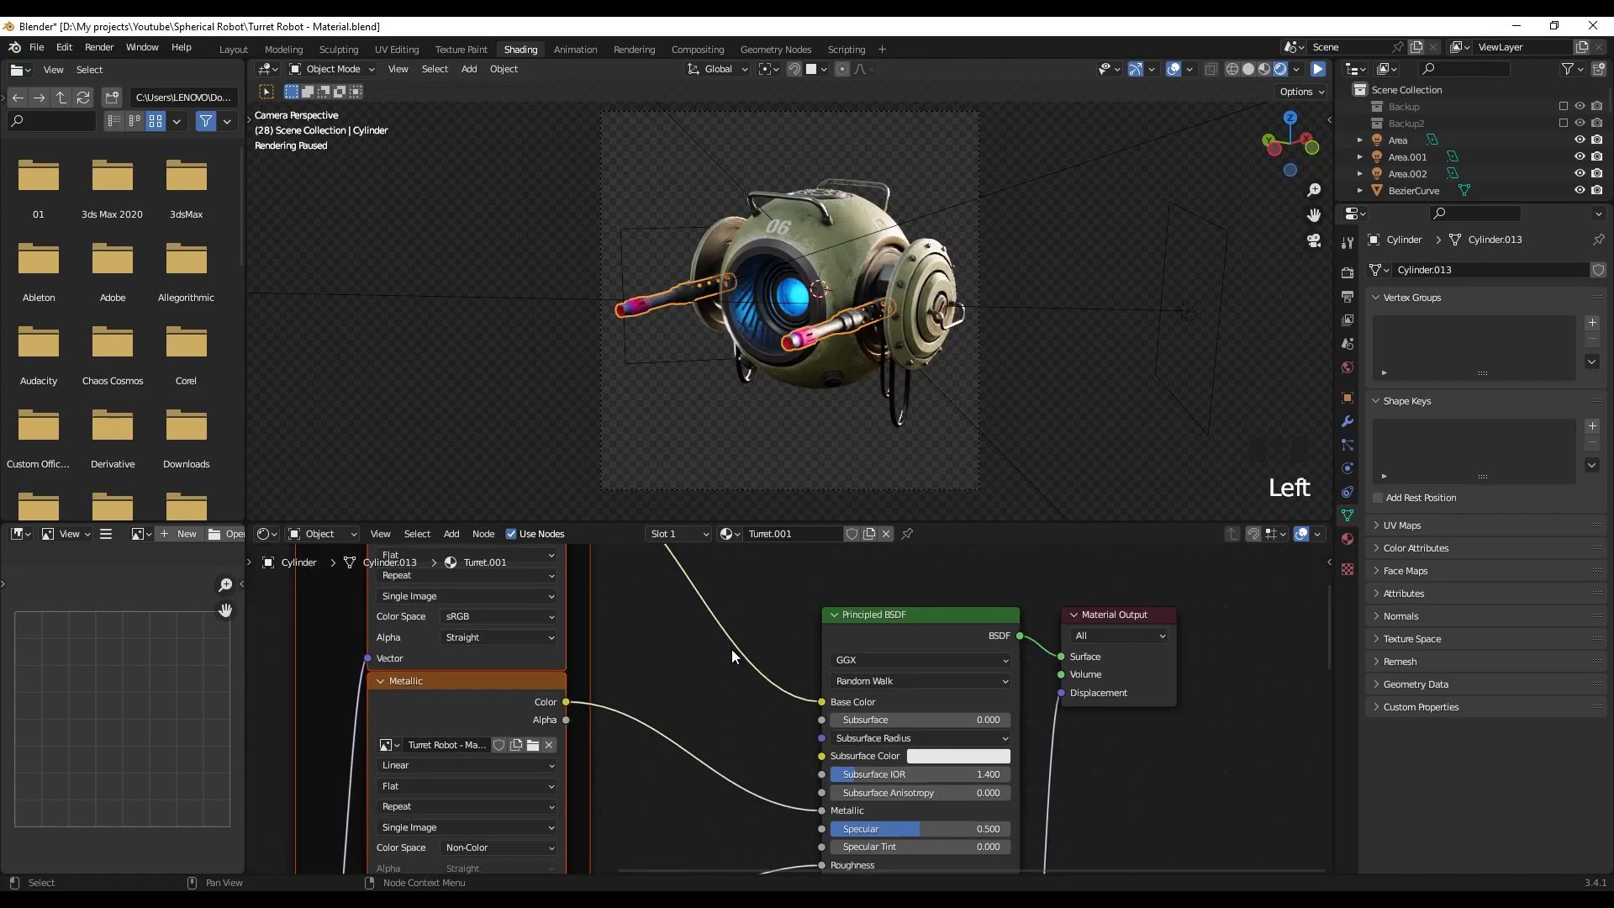
left_click_drag(534, 594, 769, 851)
key("Delete")
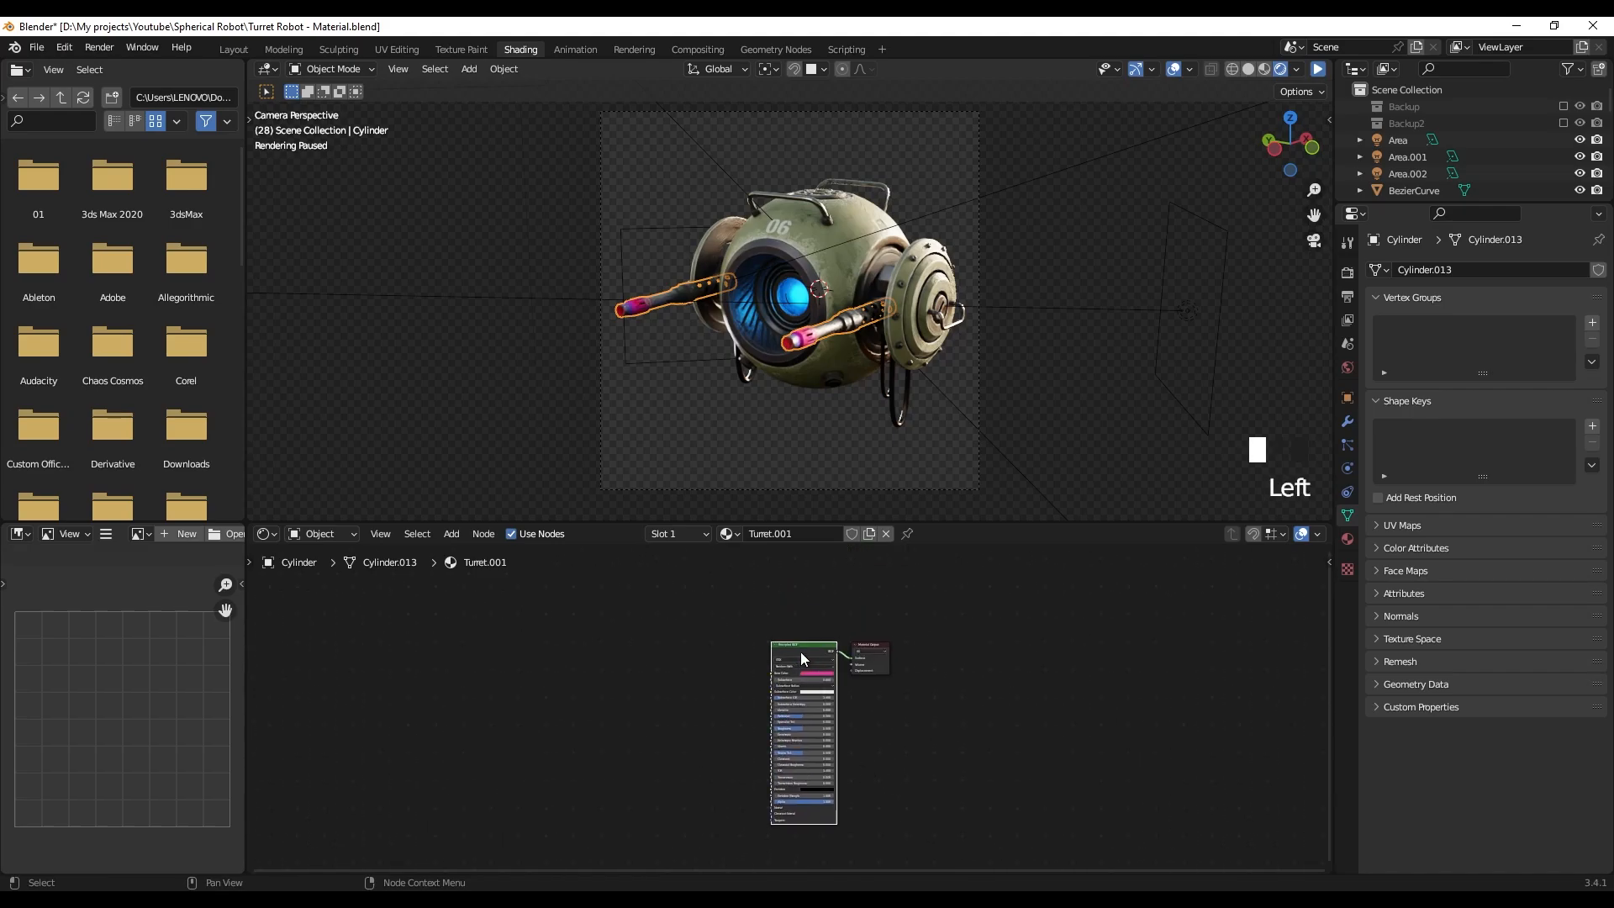
- Run Principled Texture Setup with the six Turret.001 maps: BaseColor, Emissive, Height, Metallic, Normal and Roughness
key("ctrl+shift+t")
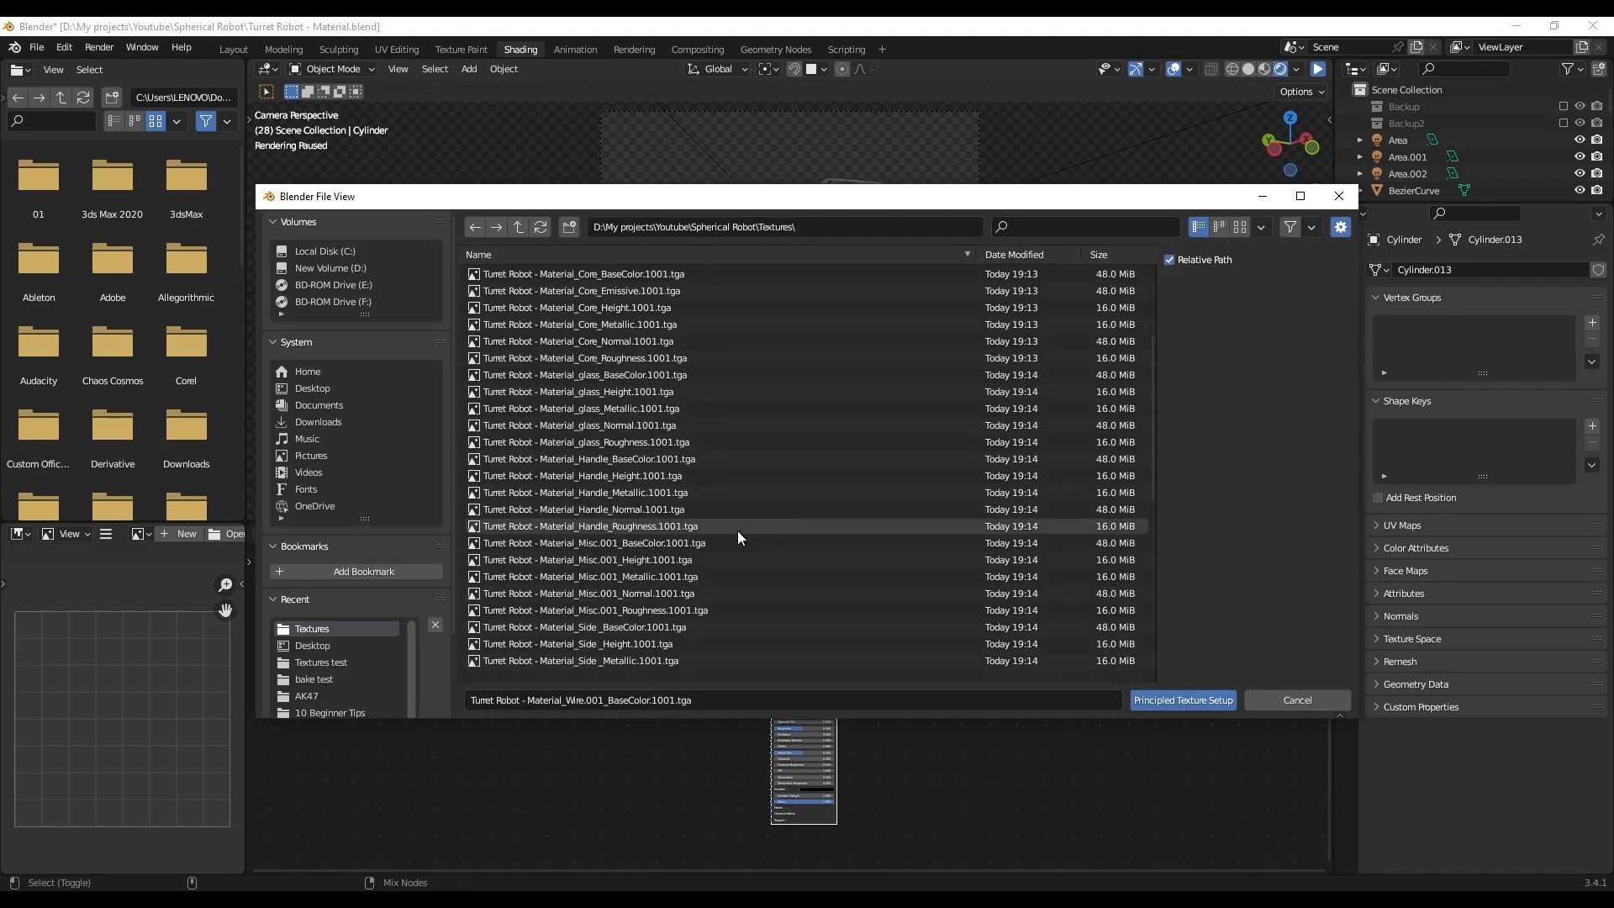
scroll(715, 551, "up", 1)
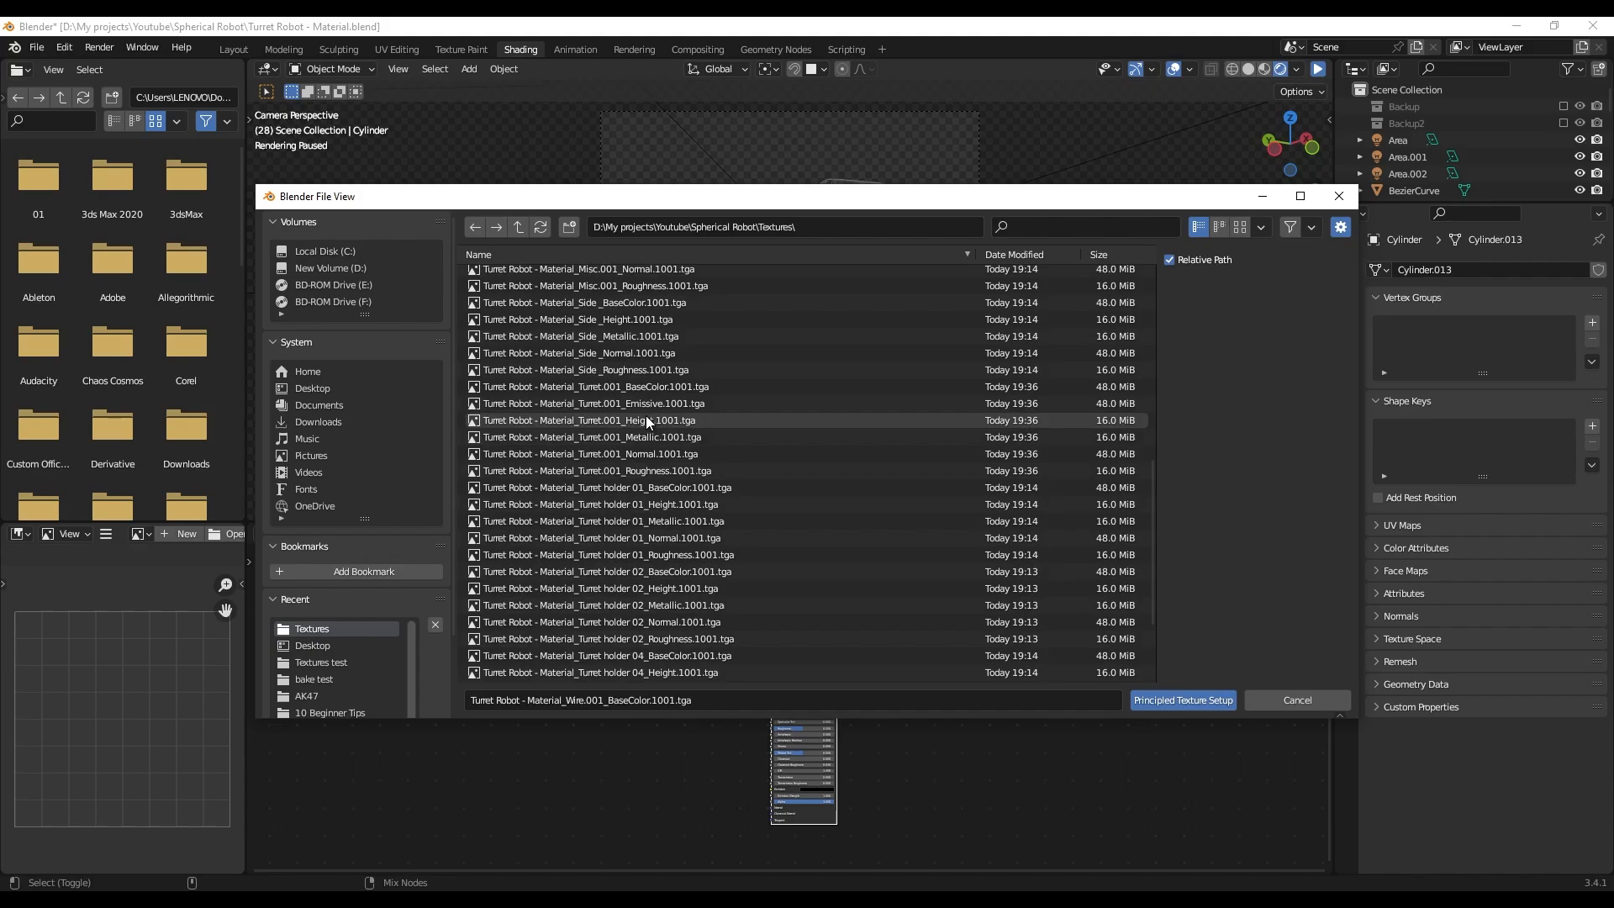
left_click(647, 387)
left_click_drag(649, 433, 648, 470)
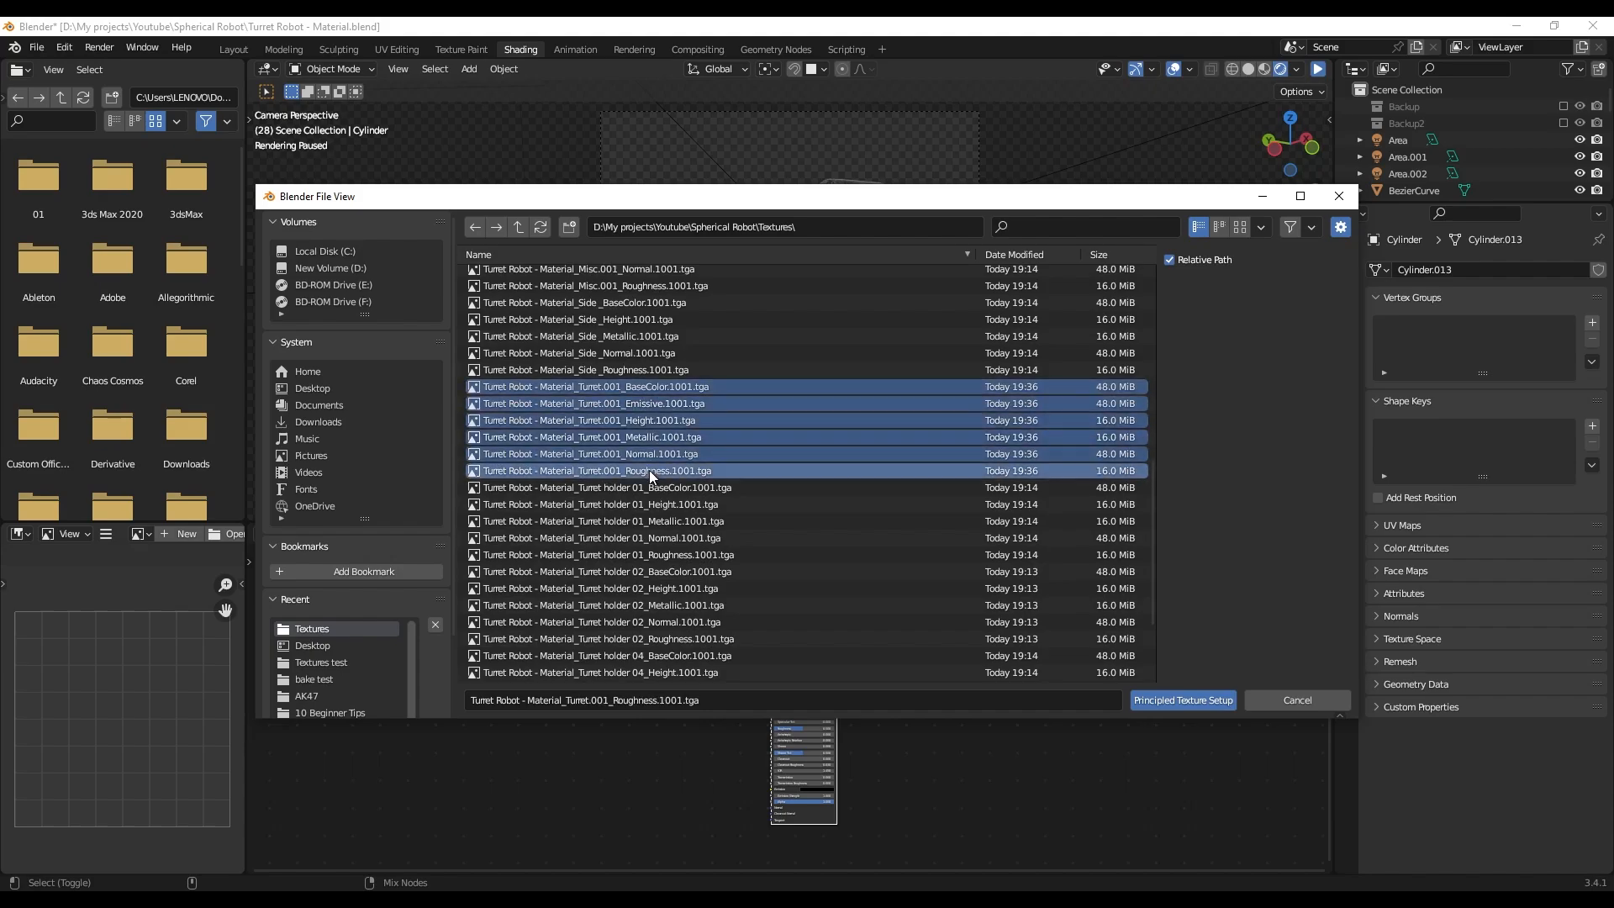
left_click(1156, 700)
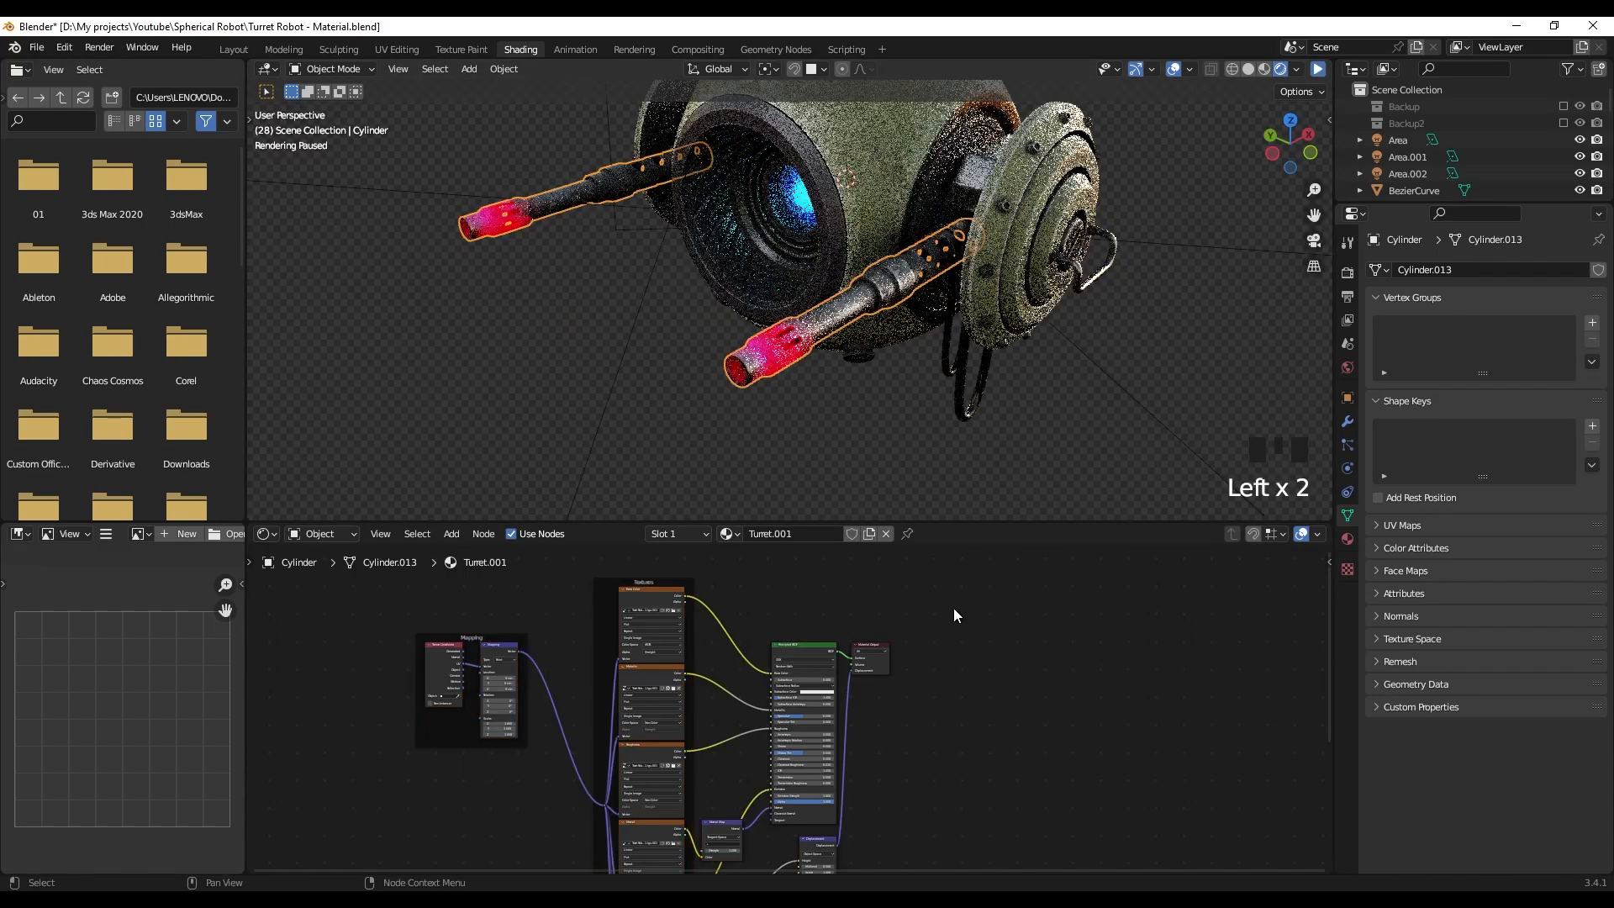
- Return to the camera view and refresh the rendered preview of the retextured turrets, pausing it again
scroll(951, 618, "down", 5)
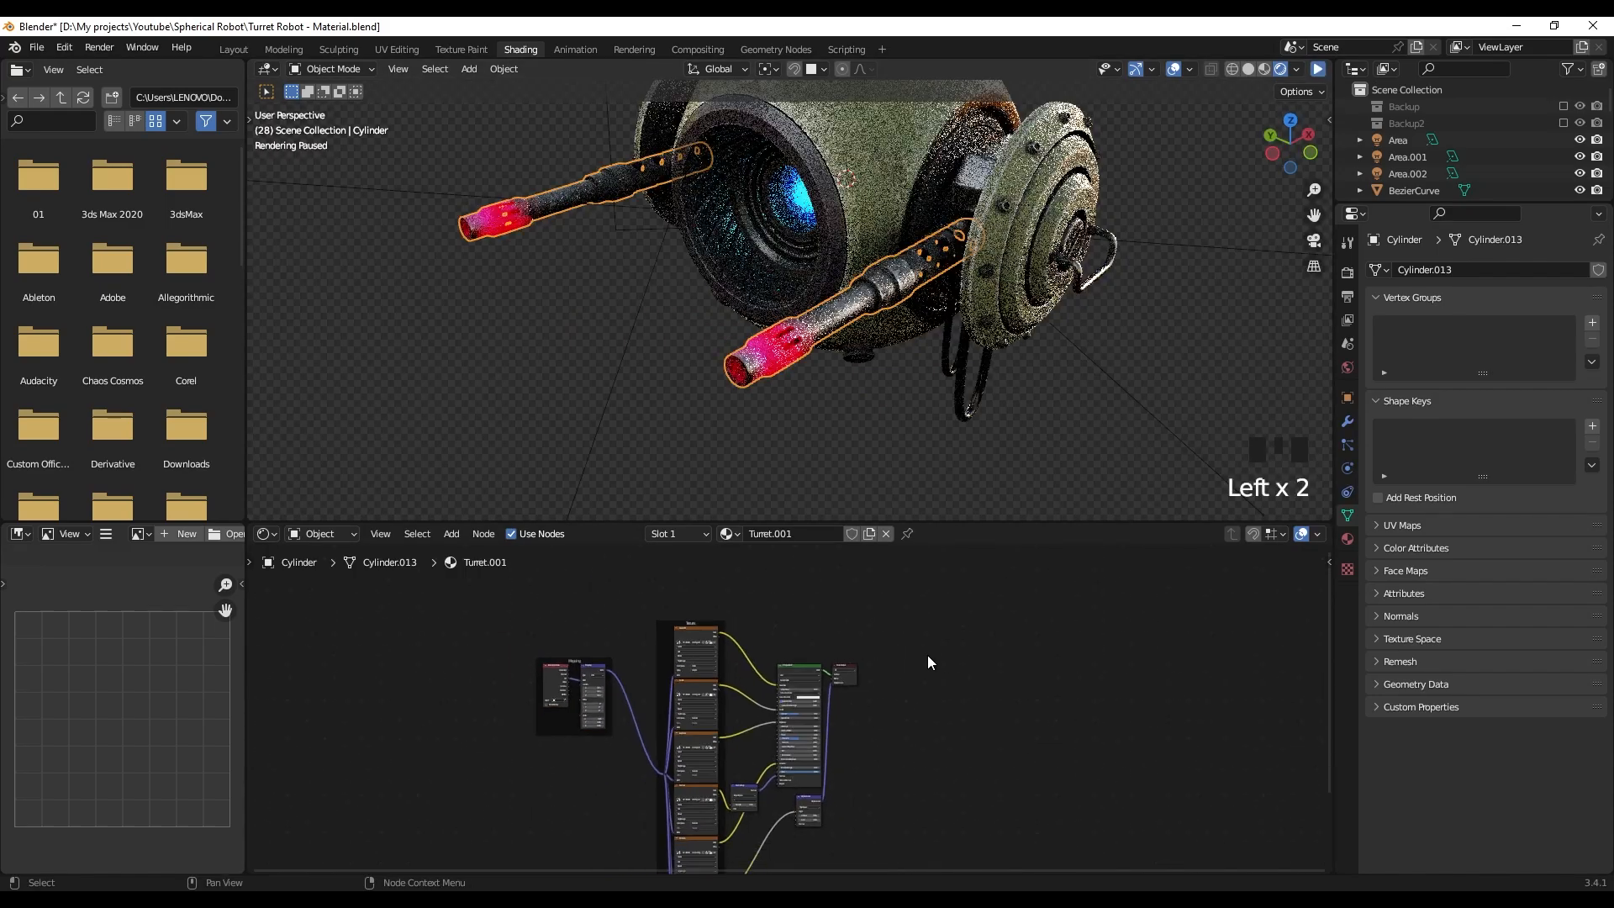
middle_click_drag(932, 399, 939, 386)
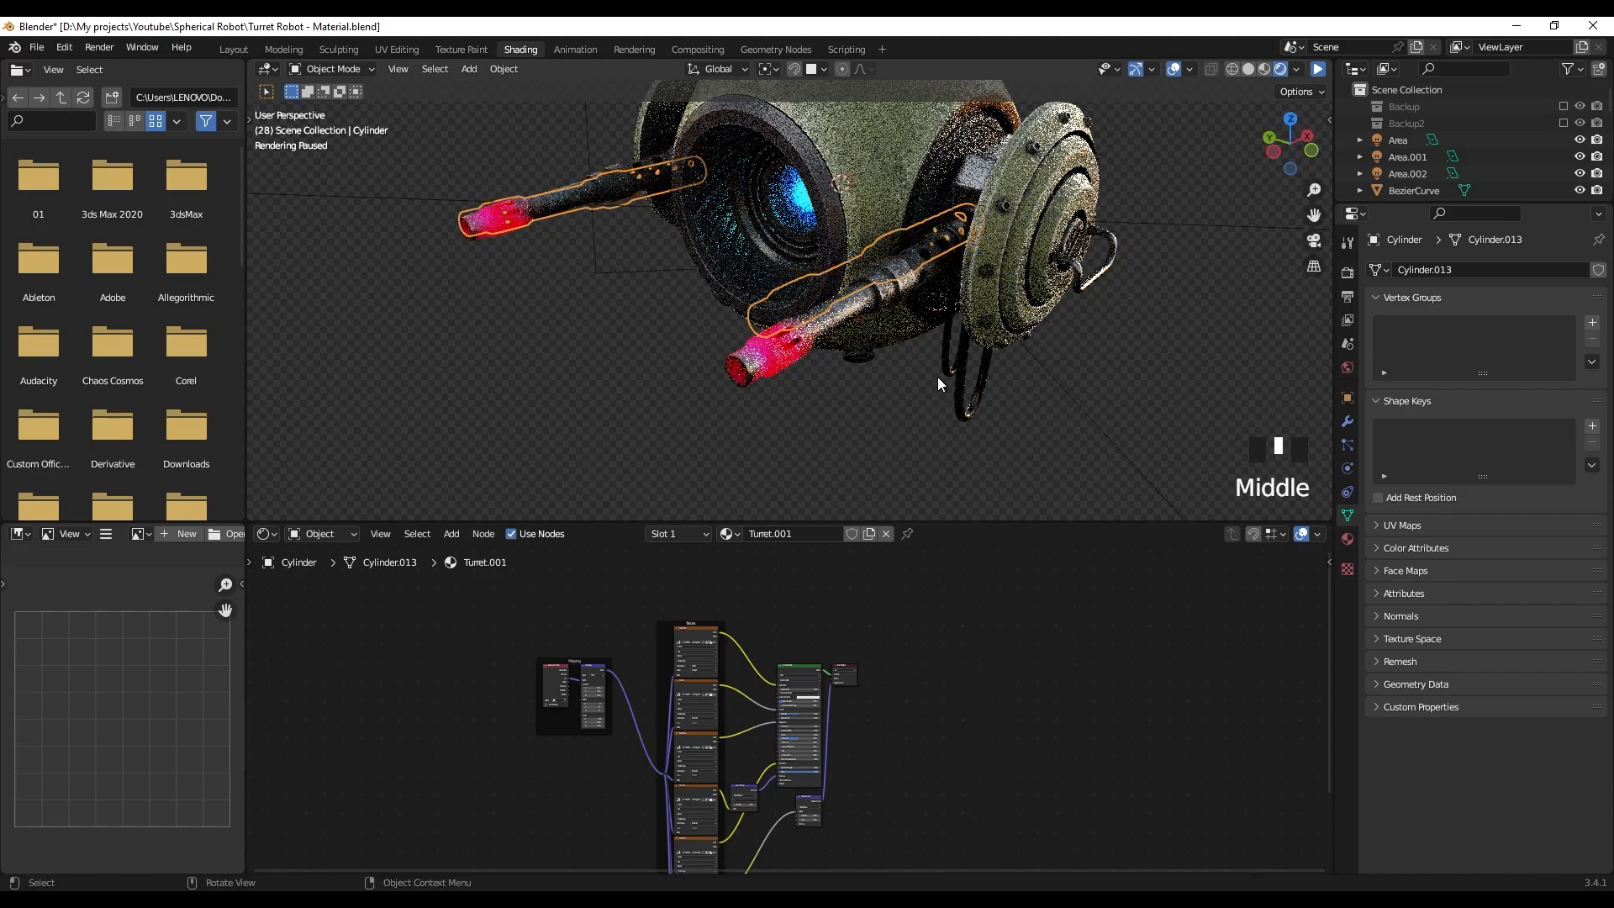
key("KP_0")
left_click(1050, 674)
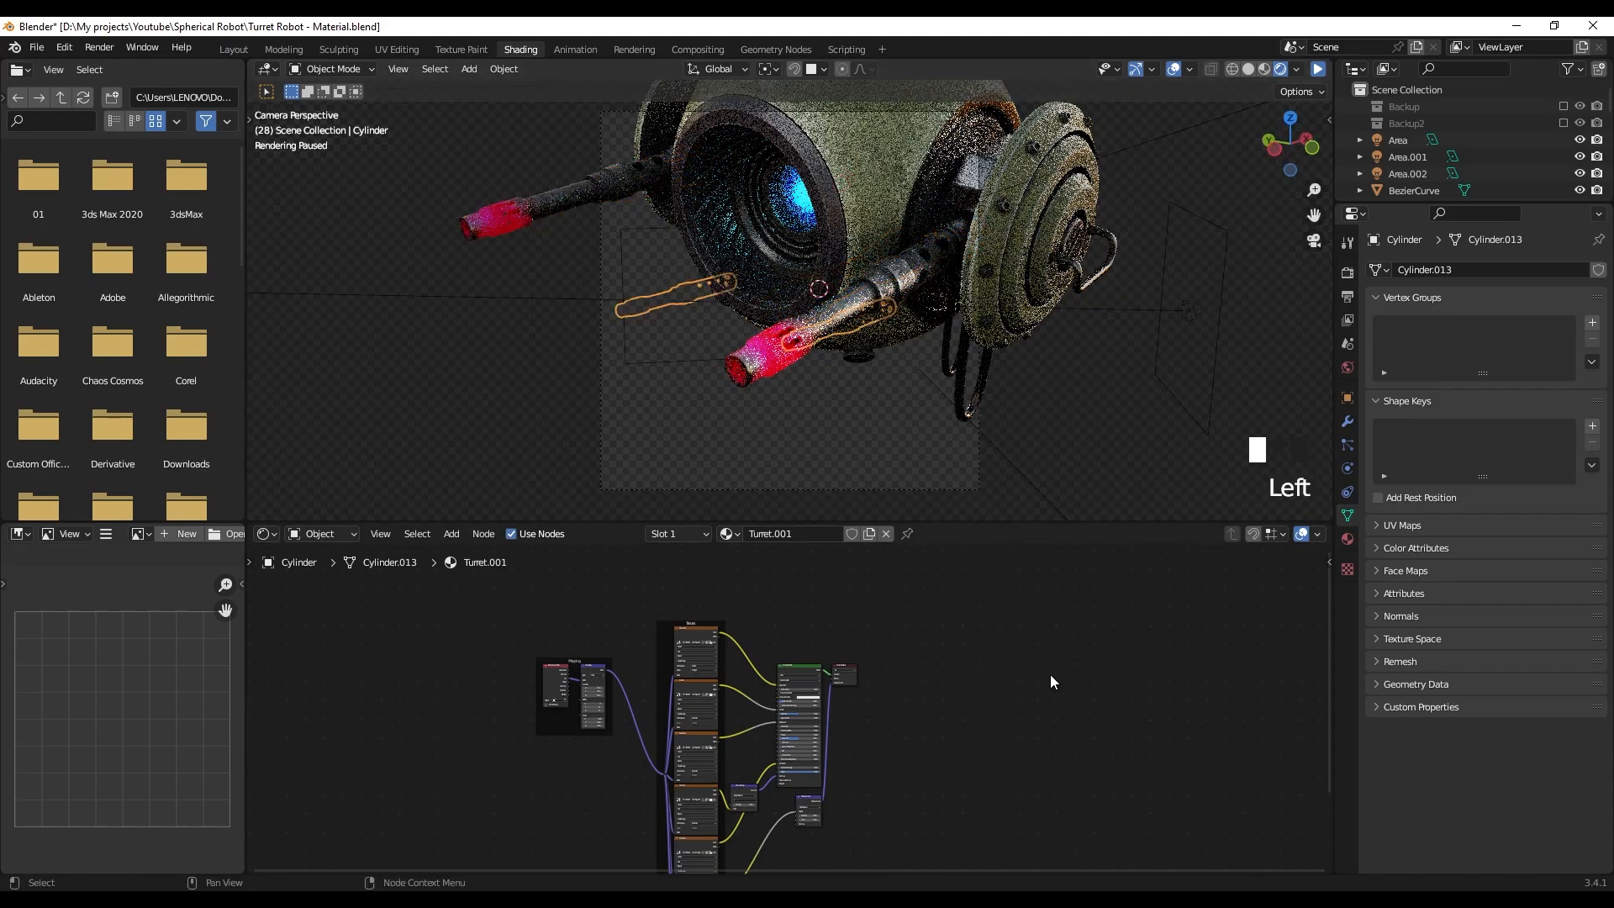
left_click(1319, 70)
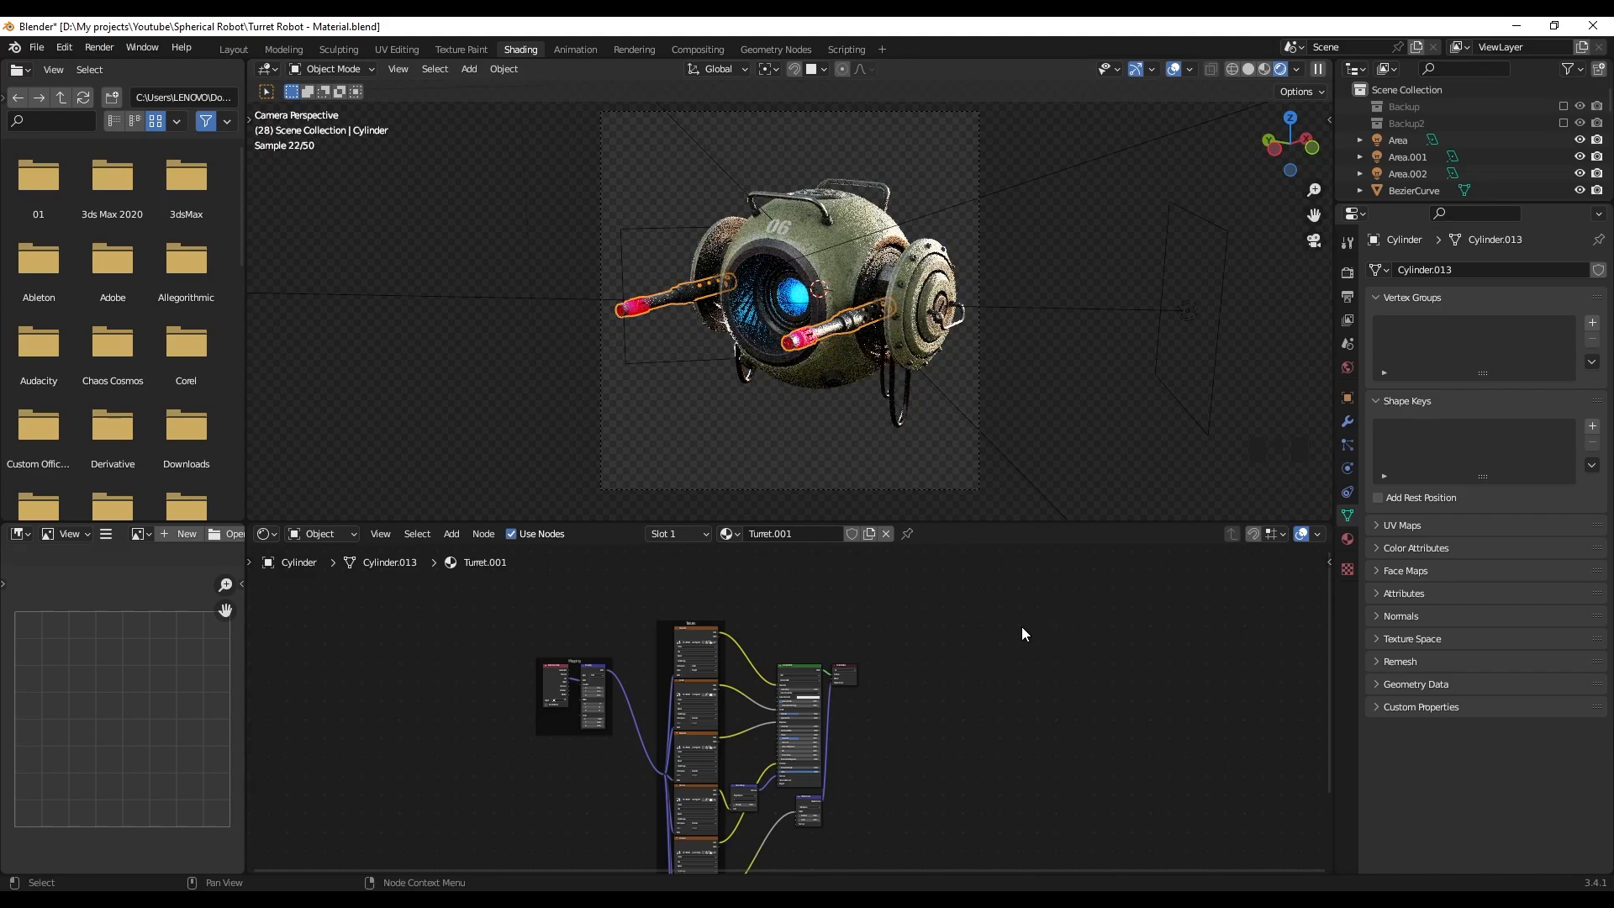
left_click(1318, 70)
- Check the output resolution settings and render the final image from the camera
left_click(1347, 296)
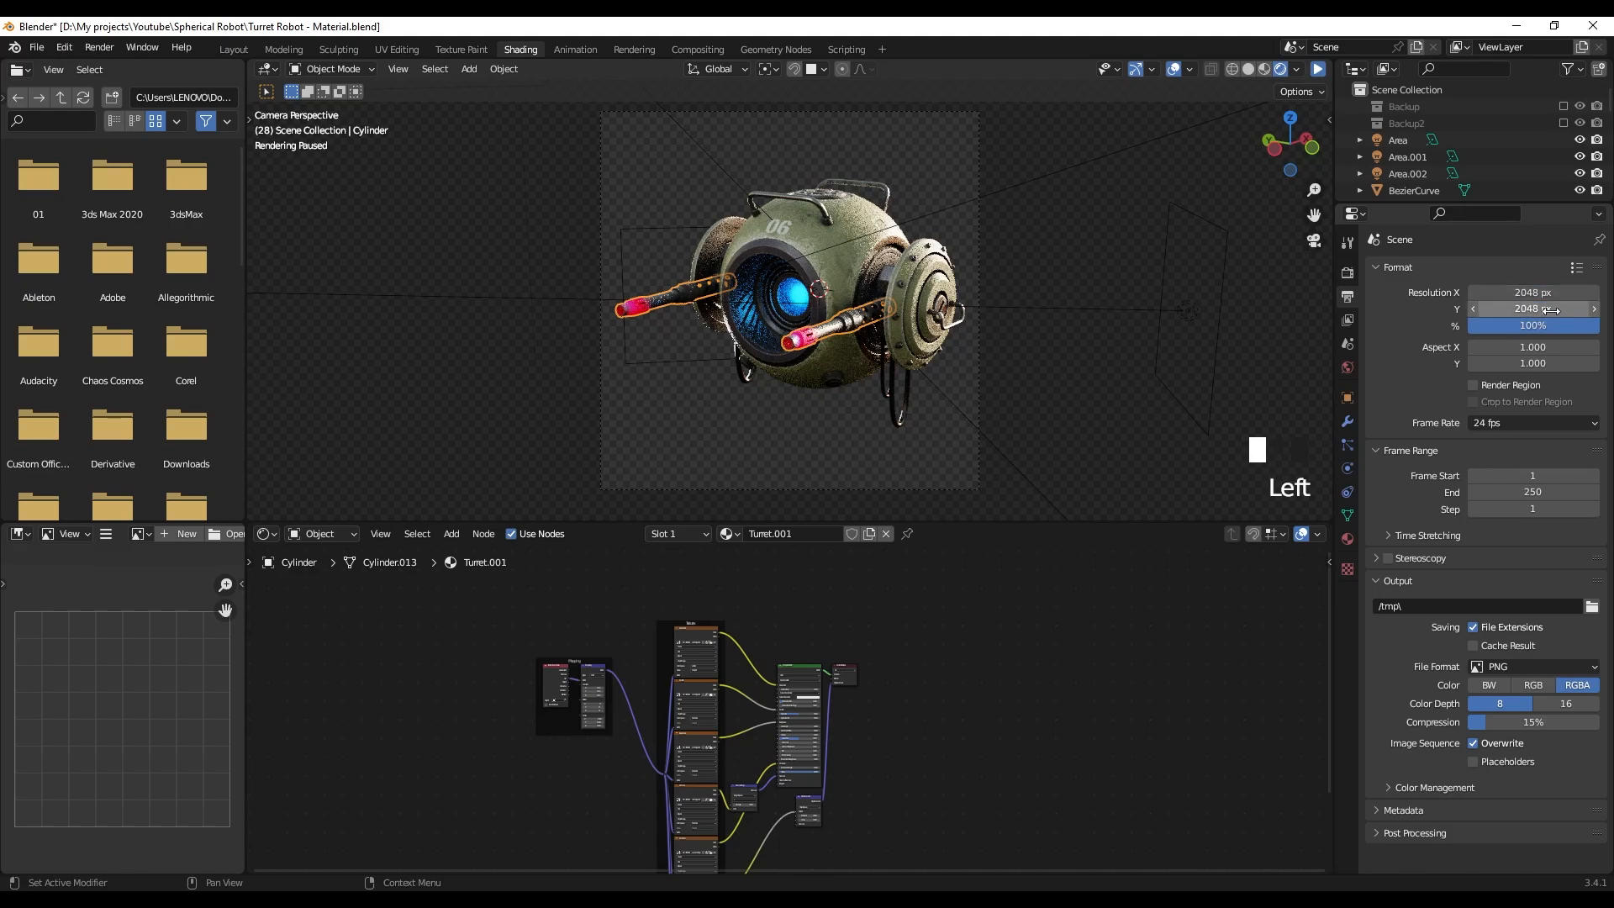
double_click(1177, 620)
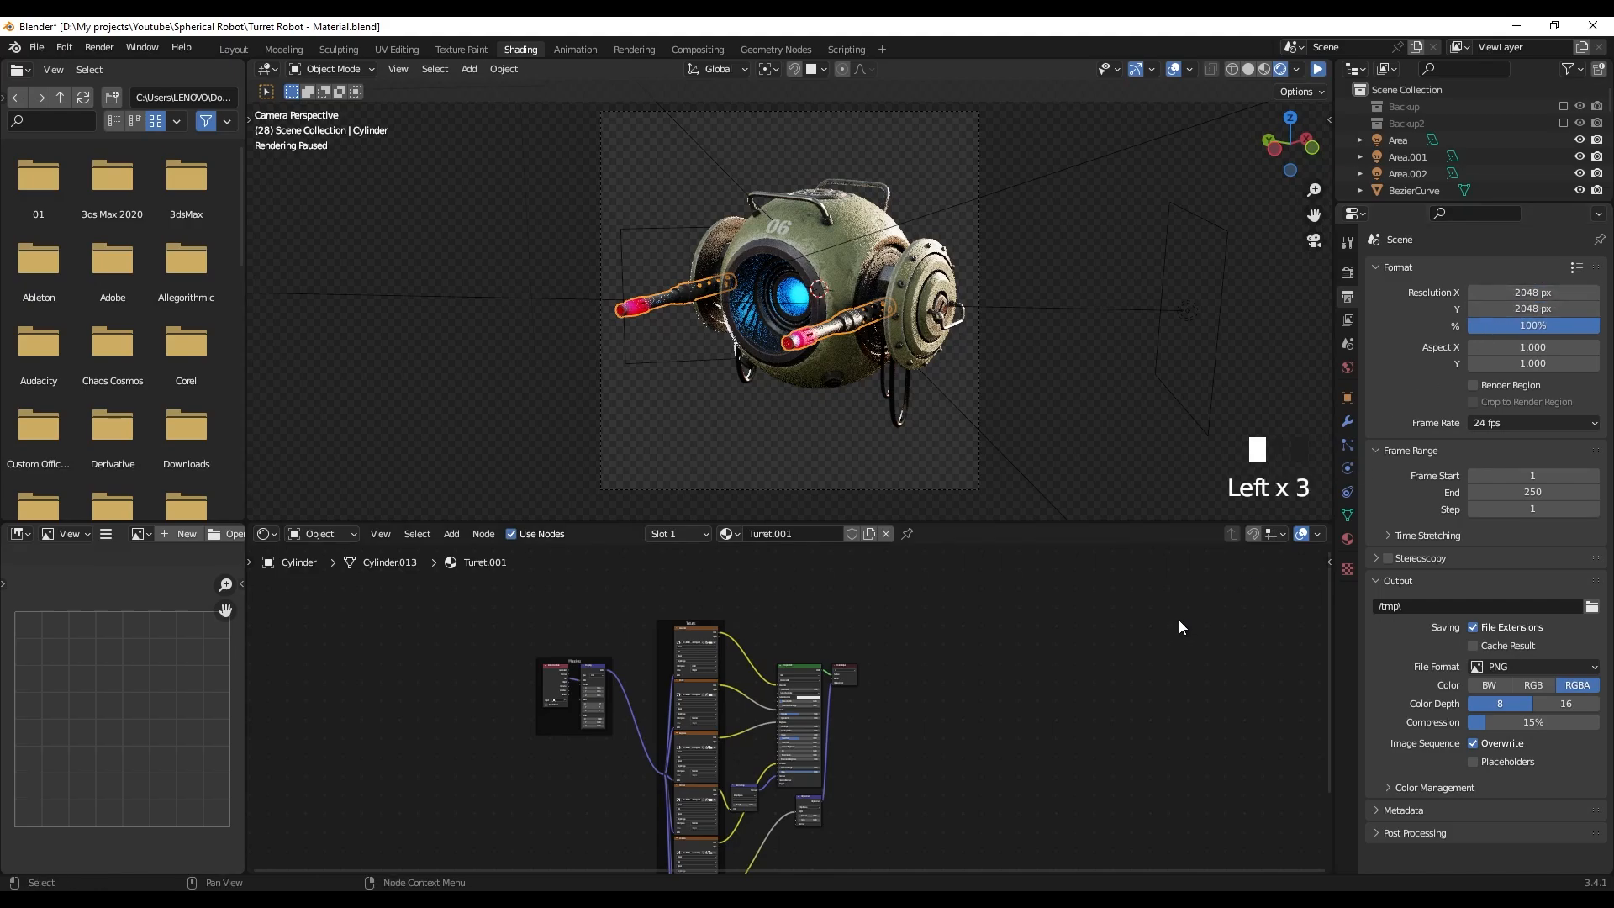
key("F12")
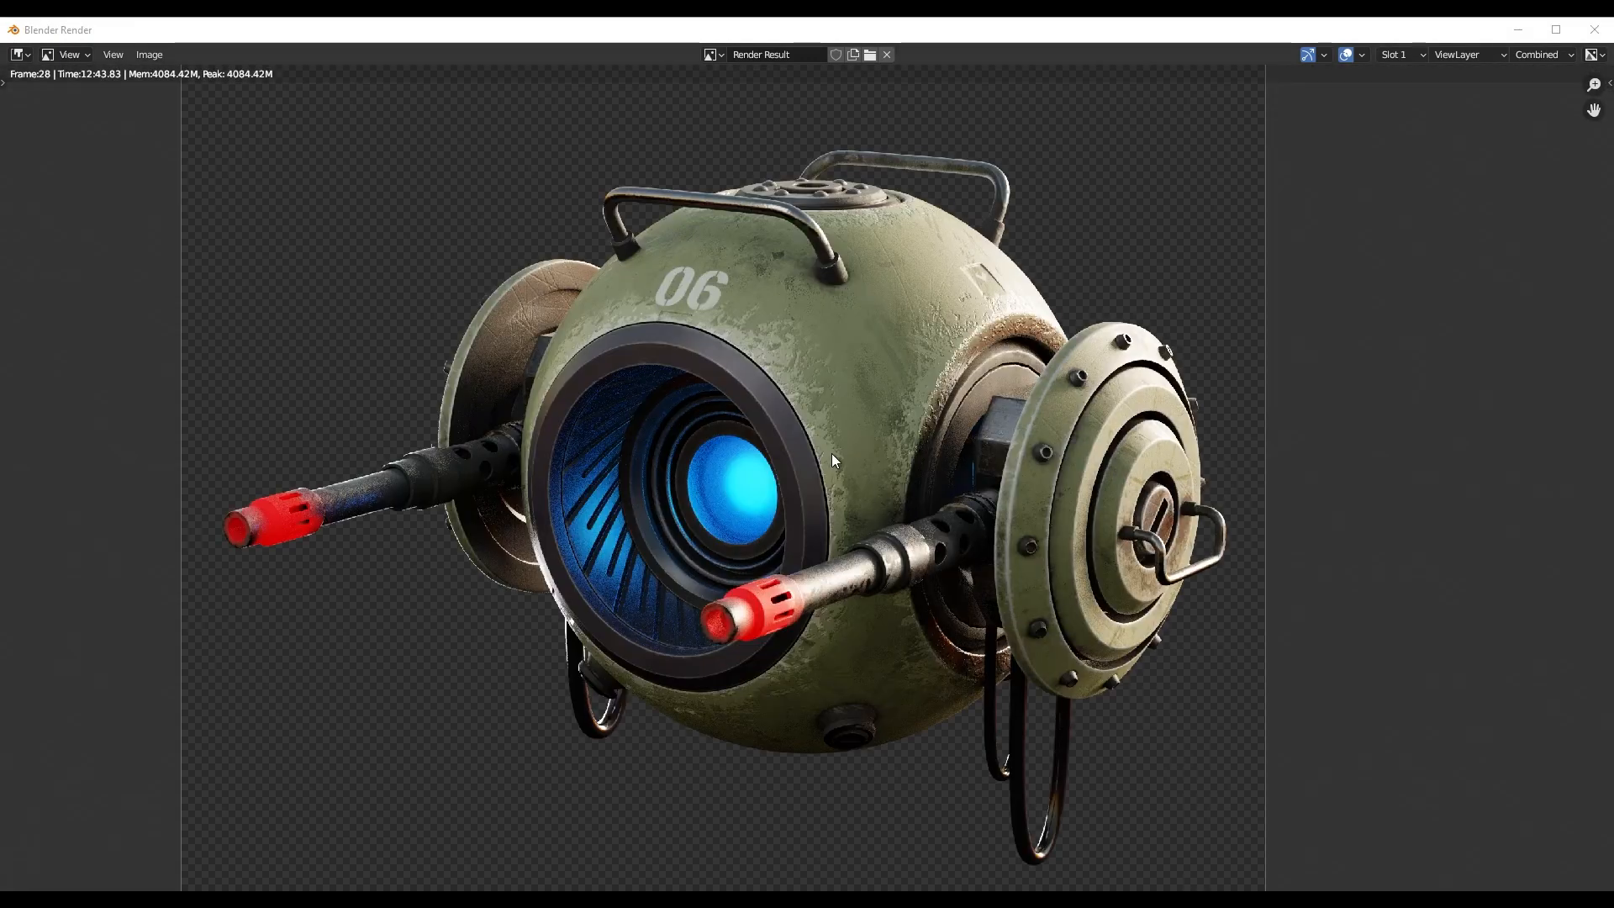
- Examine the rendered robot up close, covering the eye frame, armour paint, number marking and side discs
scroll(833, 454, "up", 1)
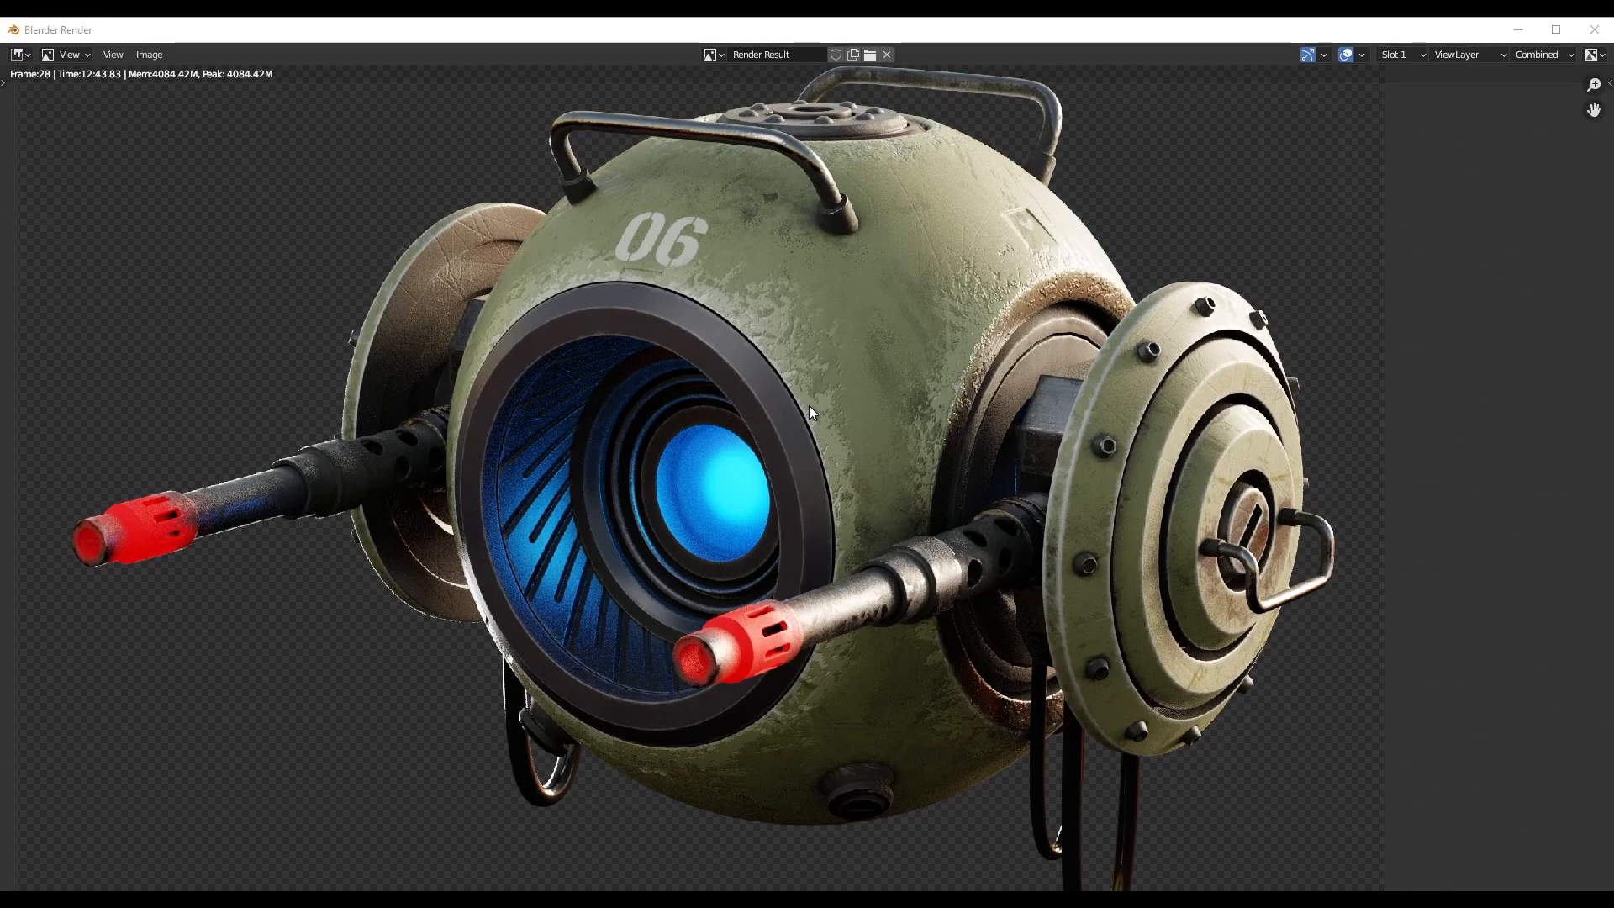
middle_click_drag(620, 327, 789, 358)
scroll(564, 292, "up", 3)
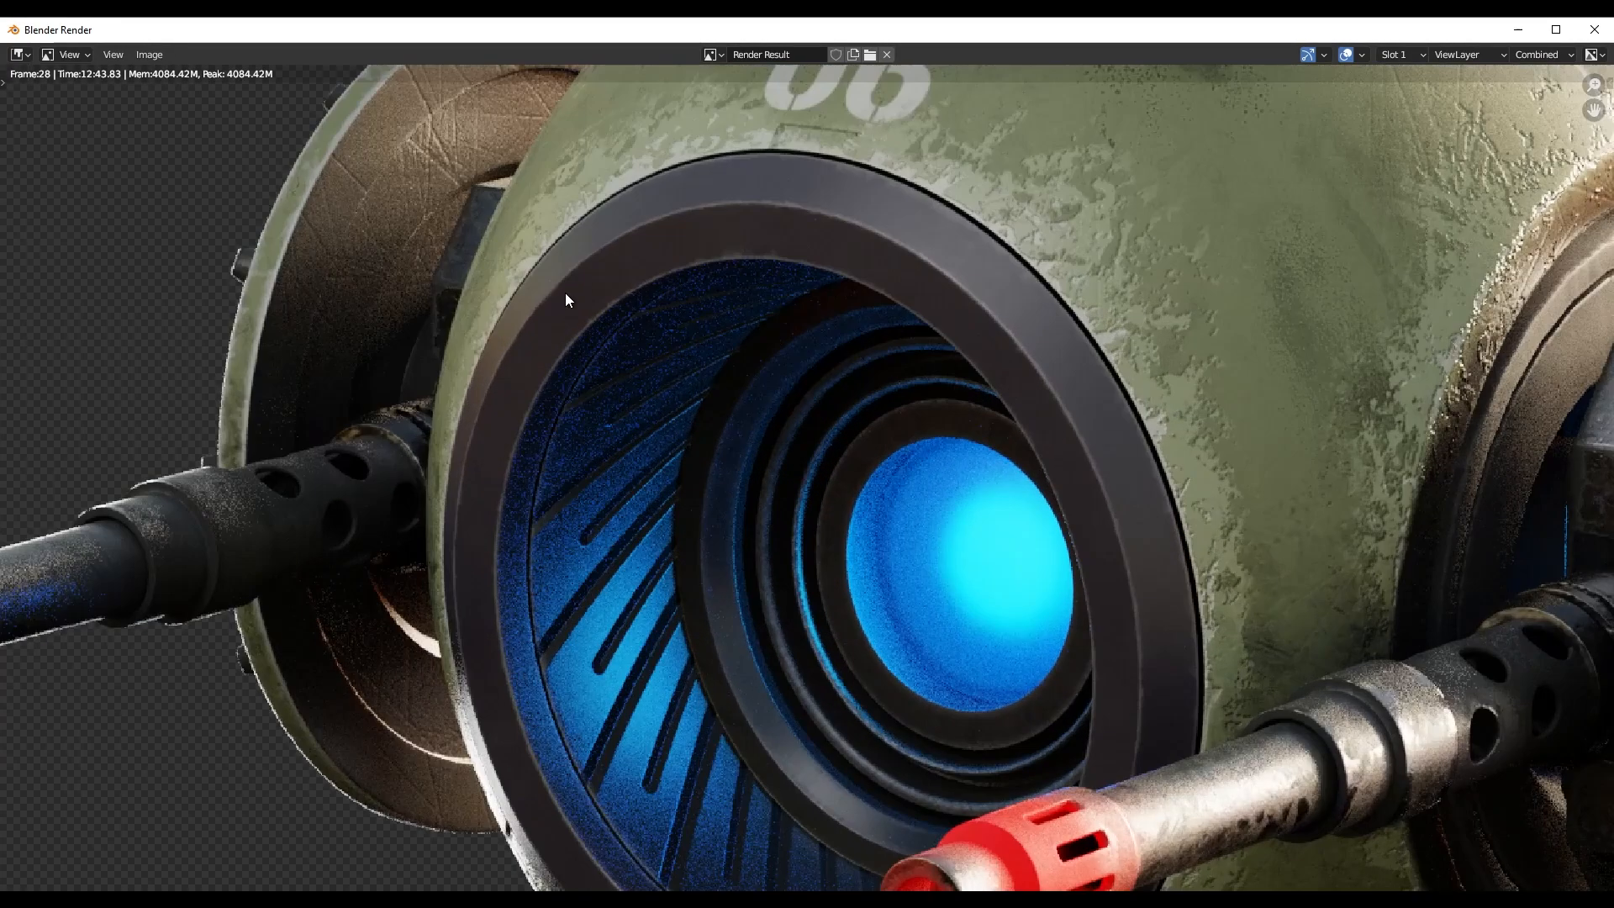
middle_click_drag(565, 293, 737, 464)
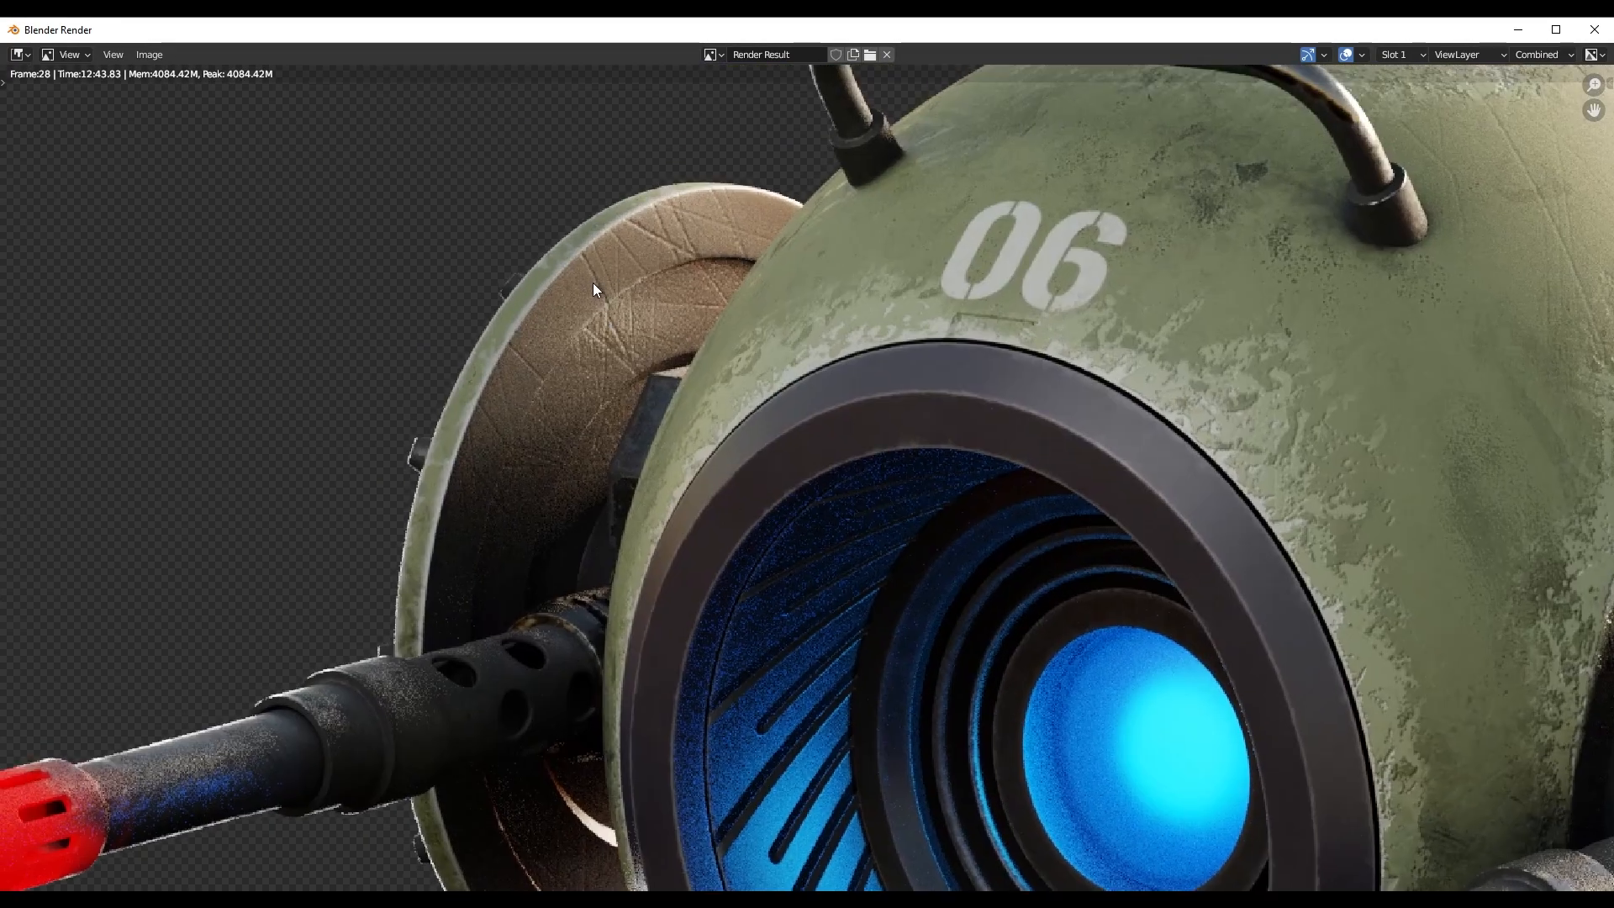
scroll(594, 286, "down", 2)
middle_click_drag(1067, 378, 1040, 395)
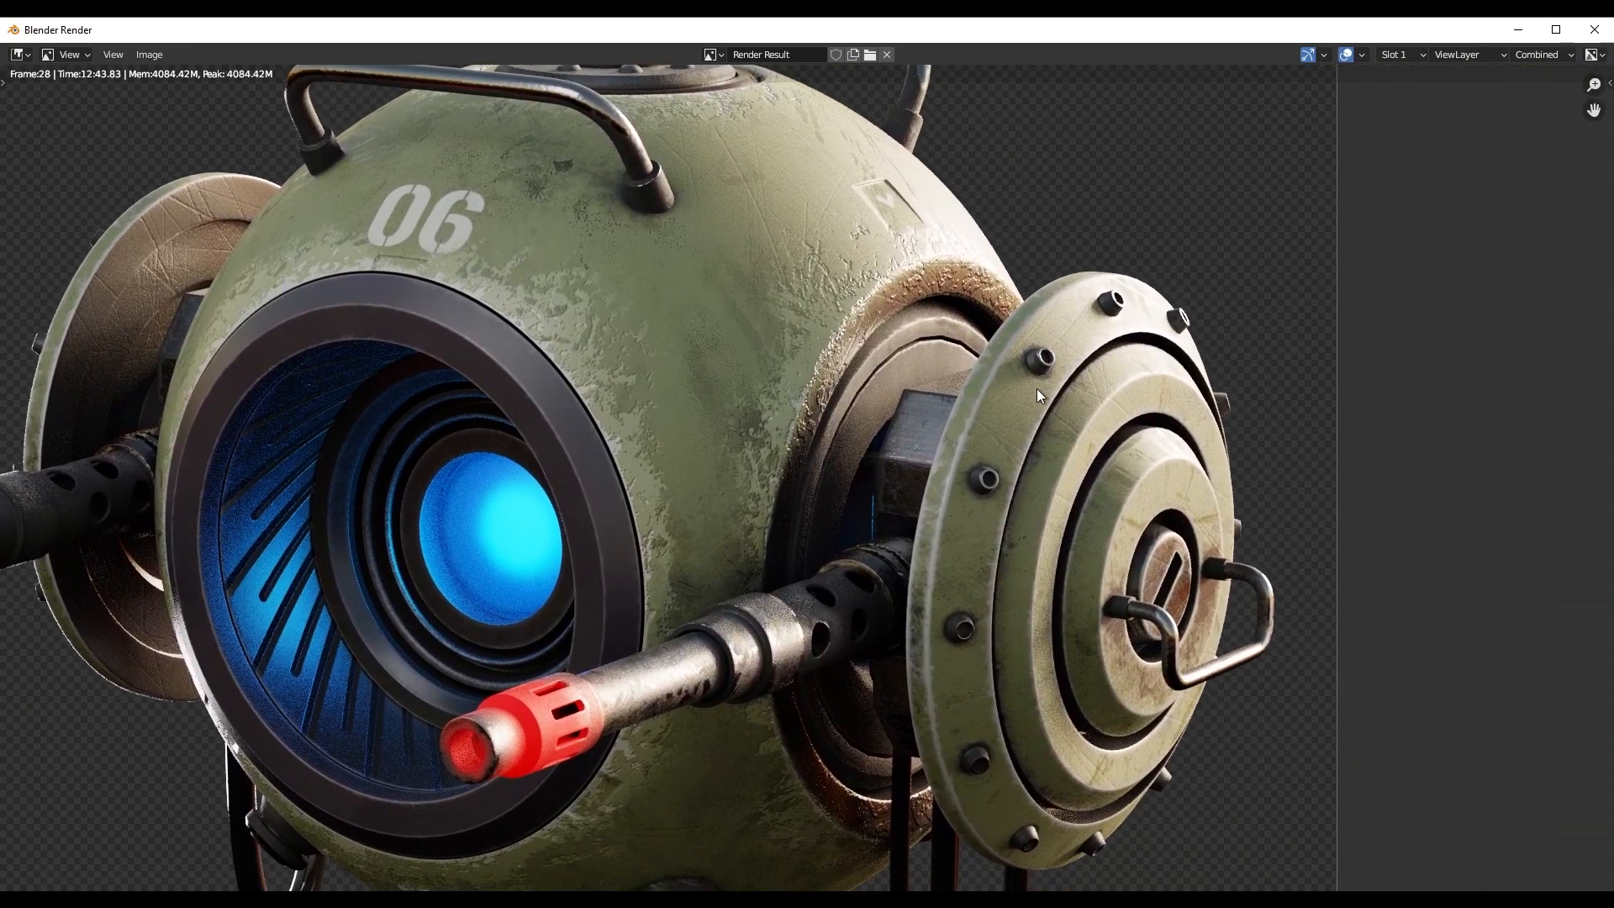
scroll(1037, 390, "up", 2)
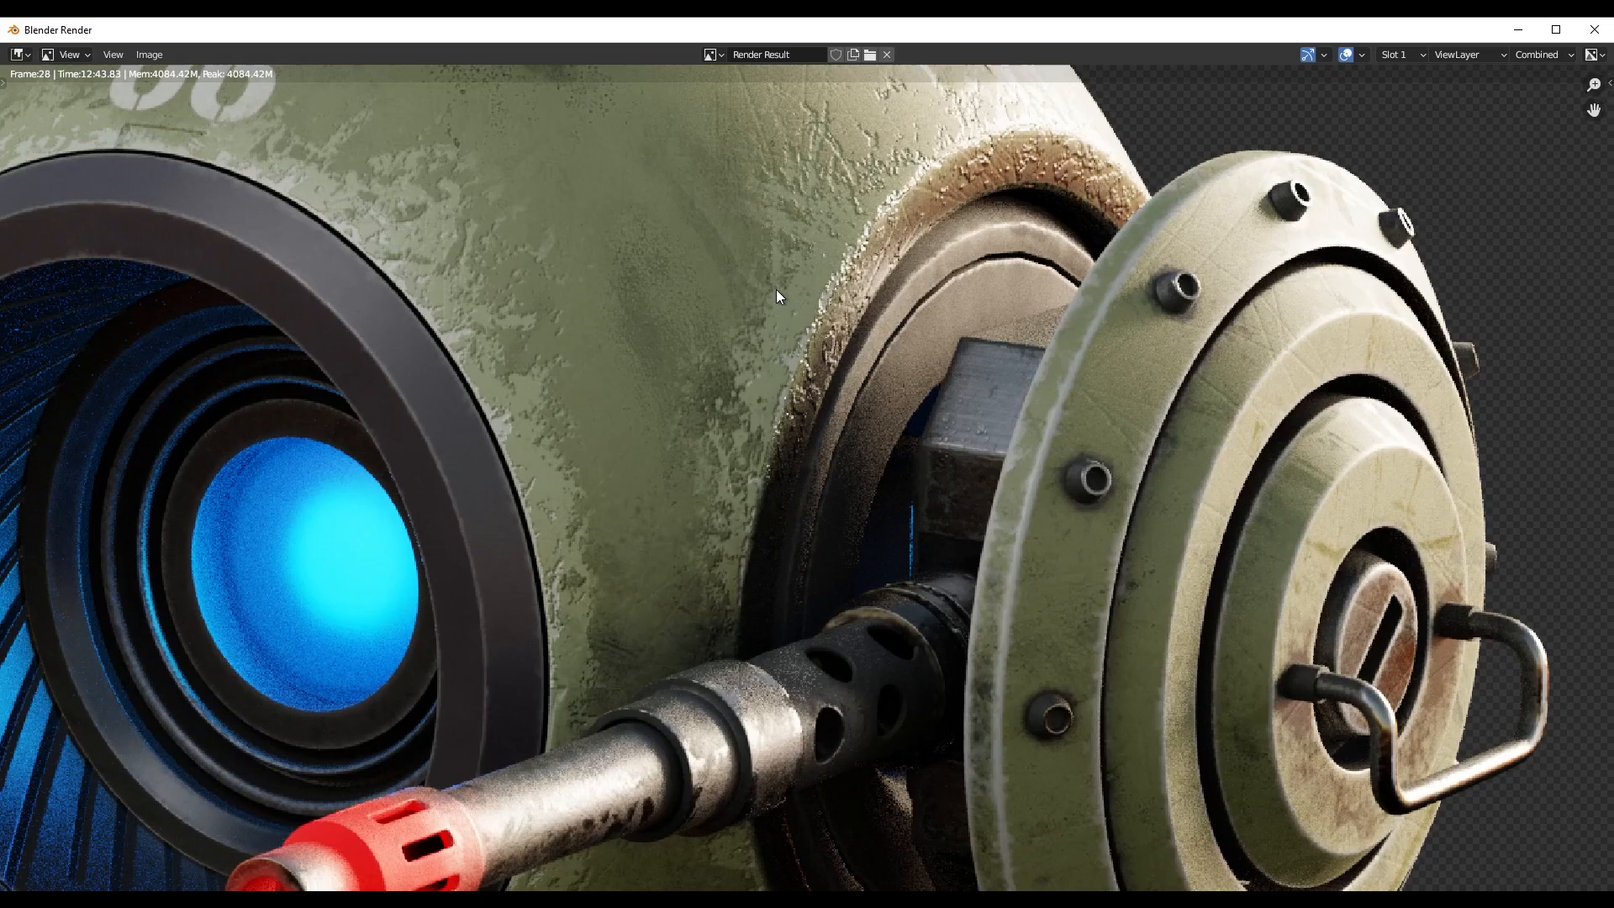
middle_click_drag(1065, 333, 1016, 336)
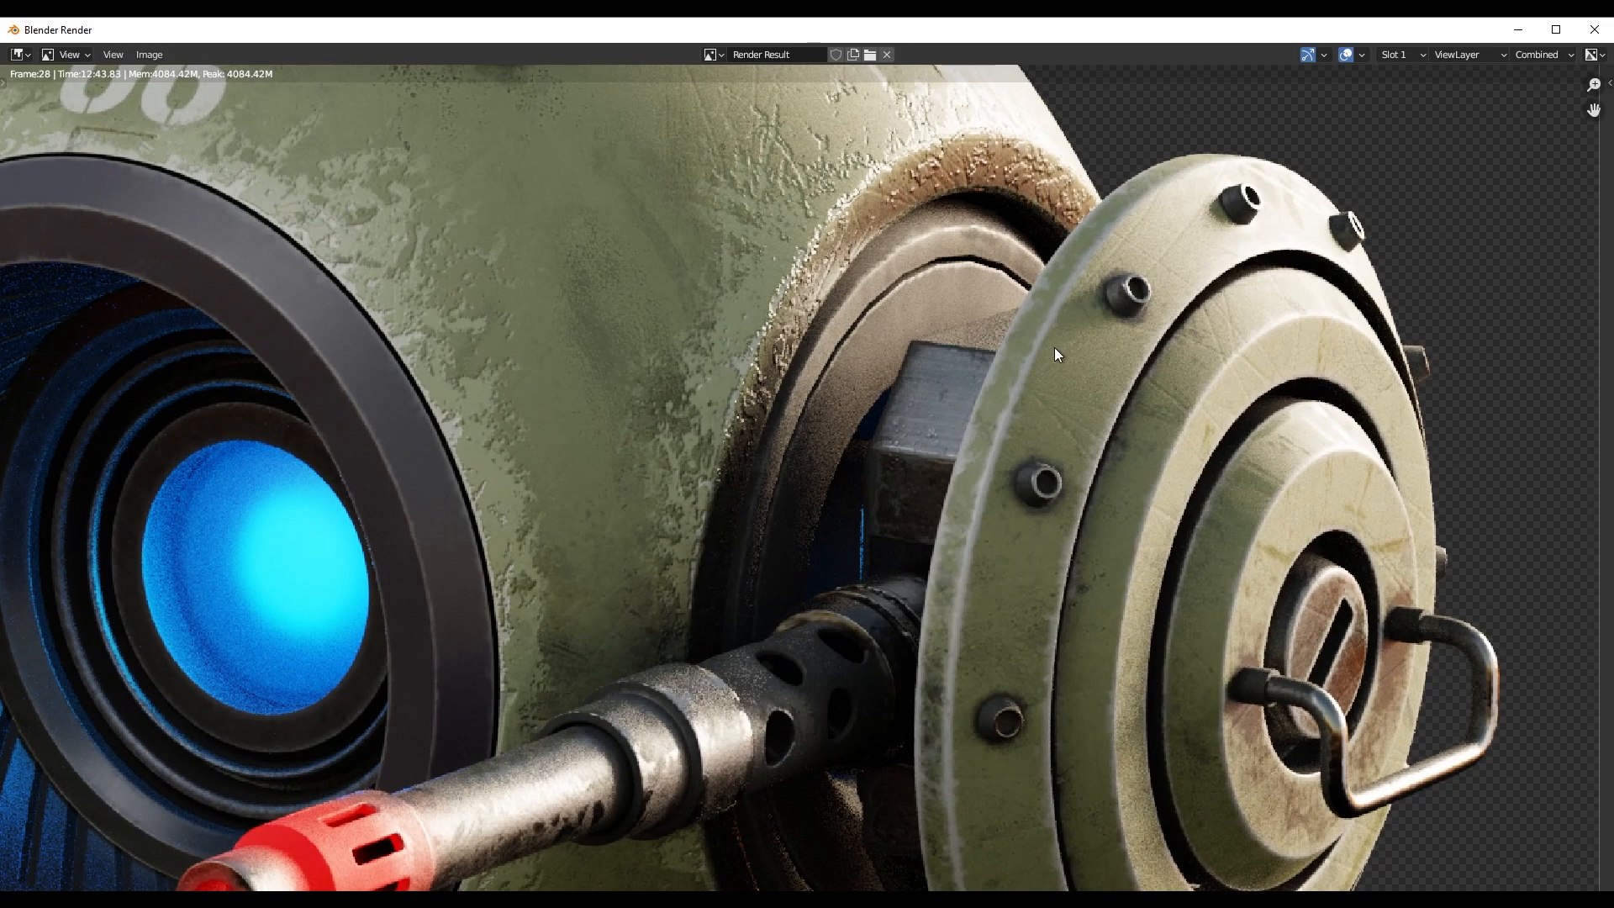
scroll(1046, 367, "down", 1)
middle_click_drag(427, 462, 629, 460)
scroll(597, 402, "up", 2)
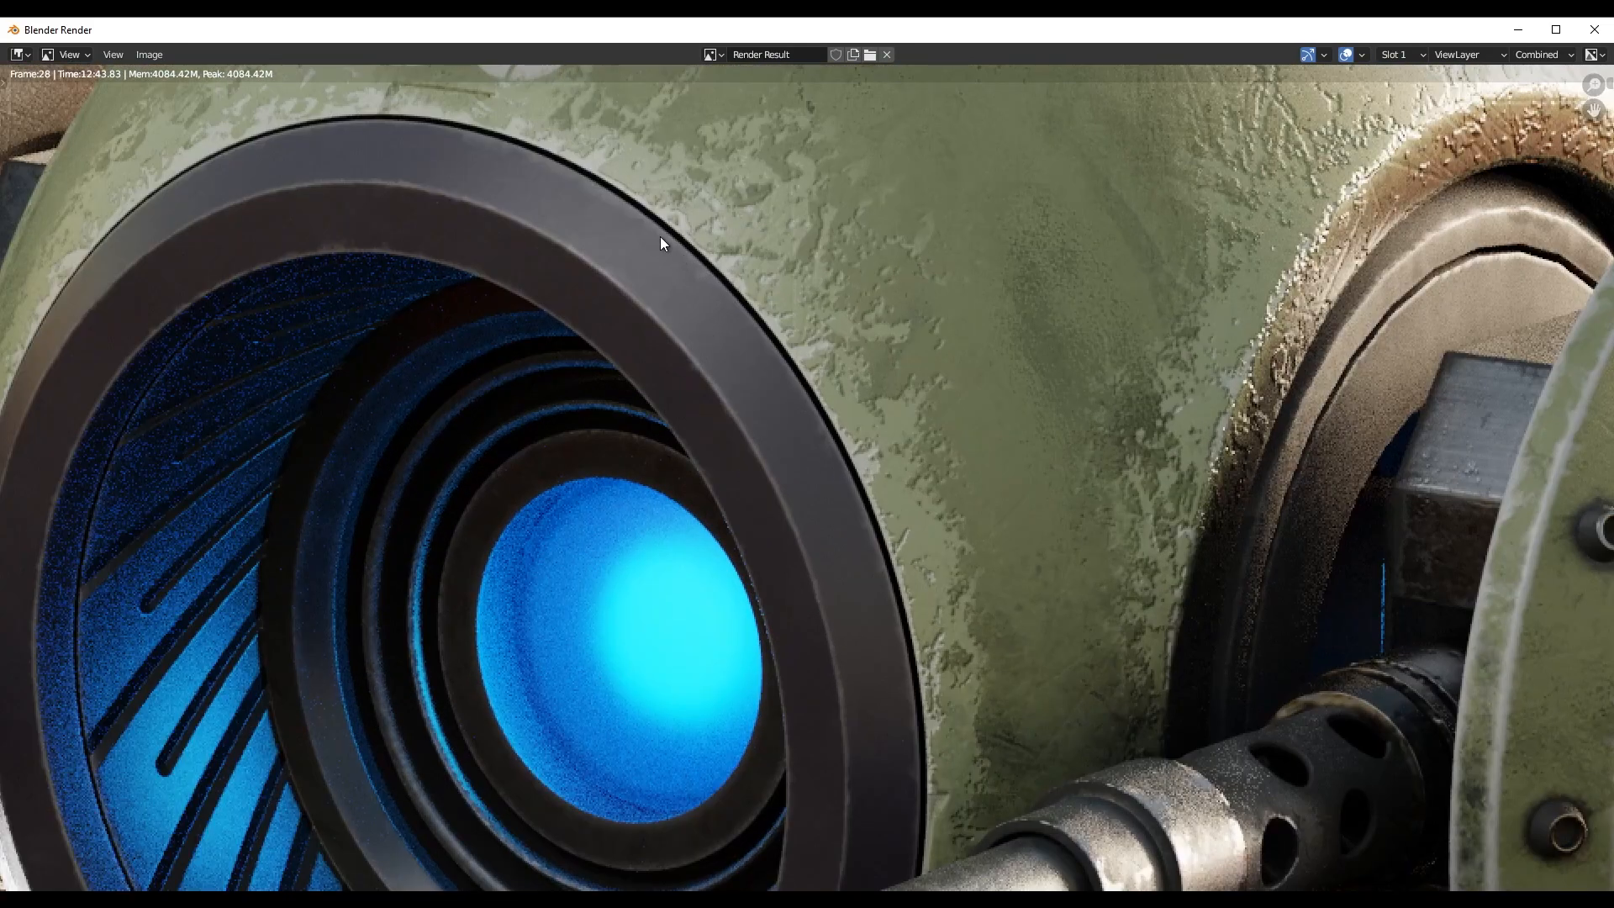
middle_click_drag(693, 321, 766, 324)
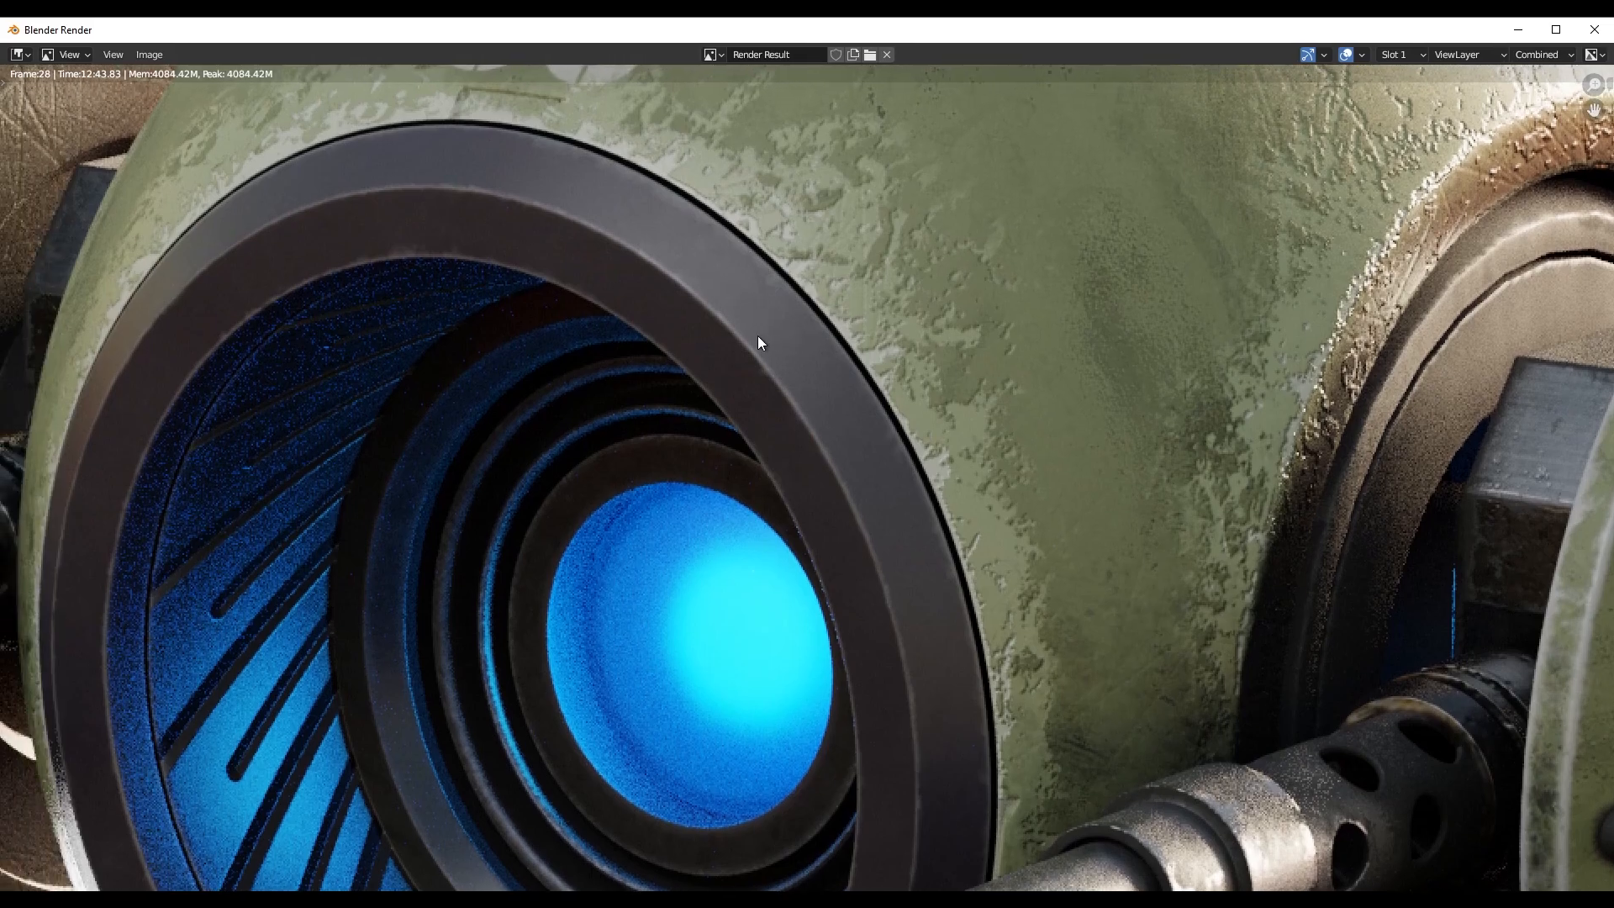
- Inspect the red turret muzzle in the render and compare it with the robot as a whole
scroll(759, 347, "down", 3)
middle_click_drag(834, 469, 840, 259)
scroll(793, 581, "up", 2)
middle_click_drag(792, 595, 795, 555)
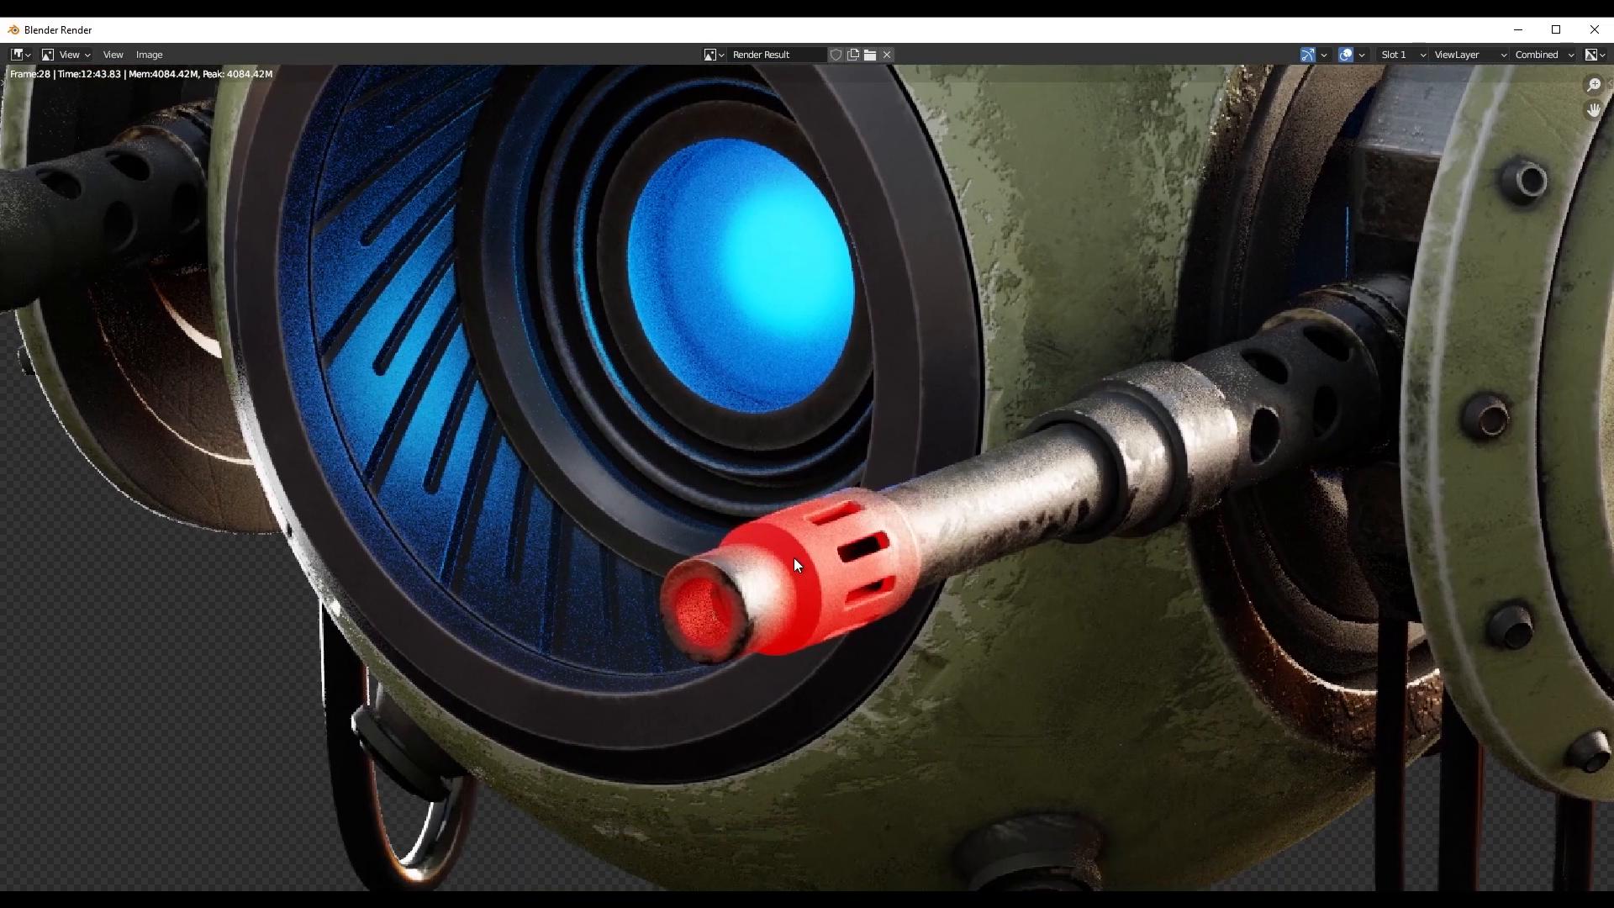
scroll(797, 562, "down", 3)
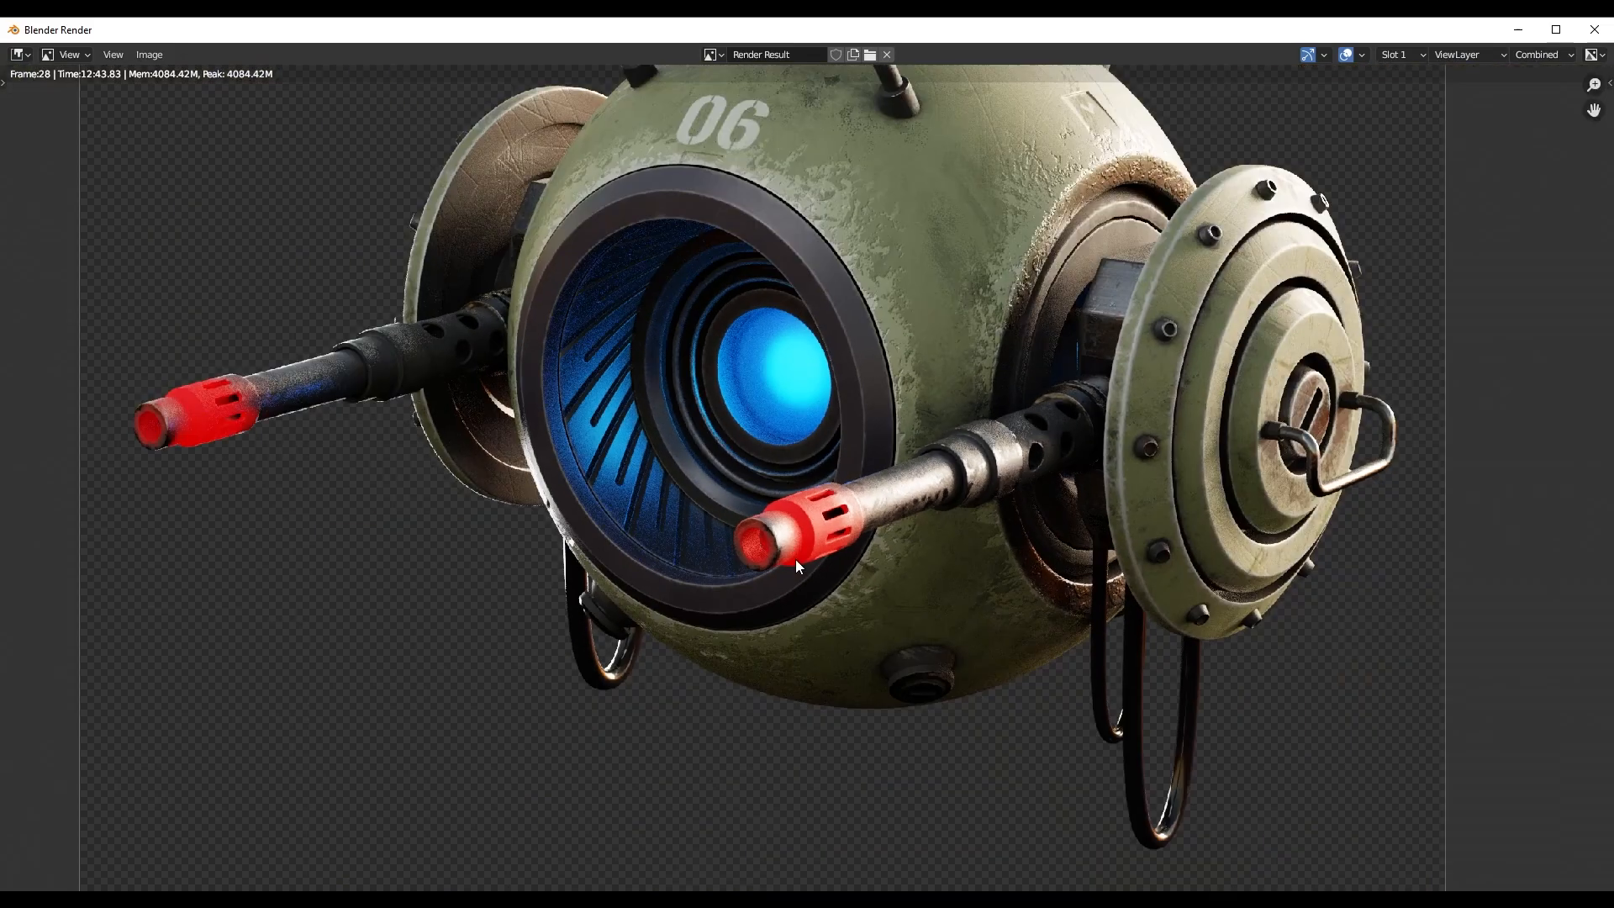
middle_click_drag(886, 470, 895, 511)
scroll(889, 523, "down", 1)
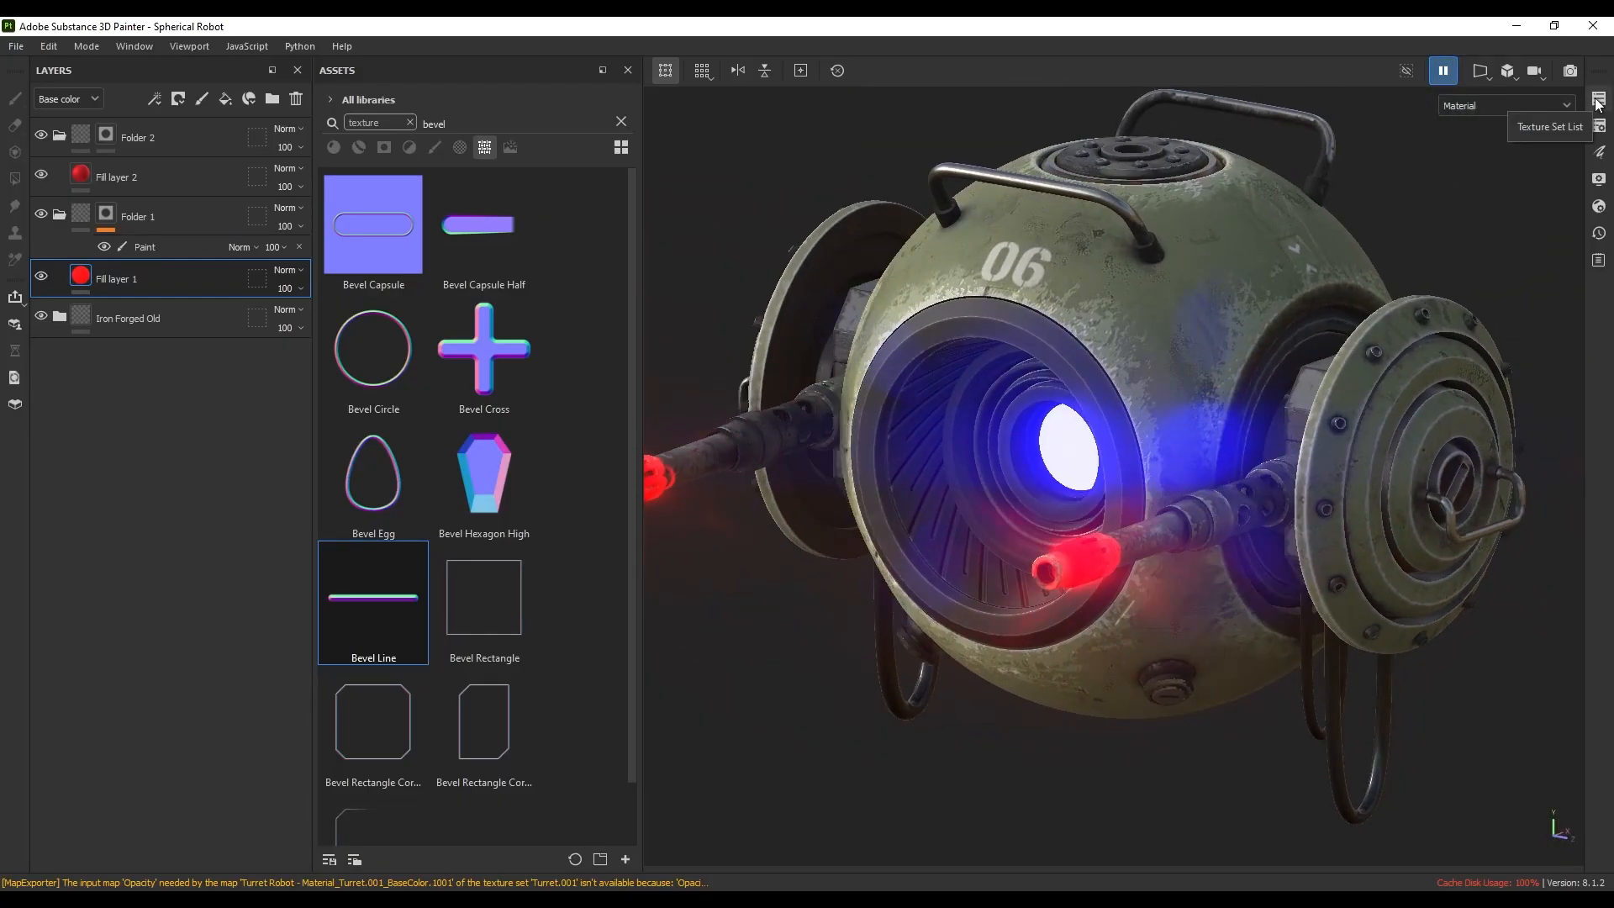
- Switch to Substance 3D Painter and open the display settings to turn off the viewport glow
left_click(1600, 180)
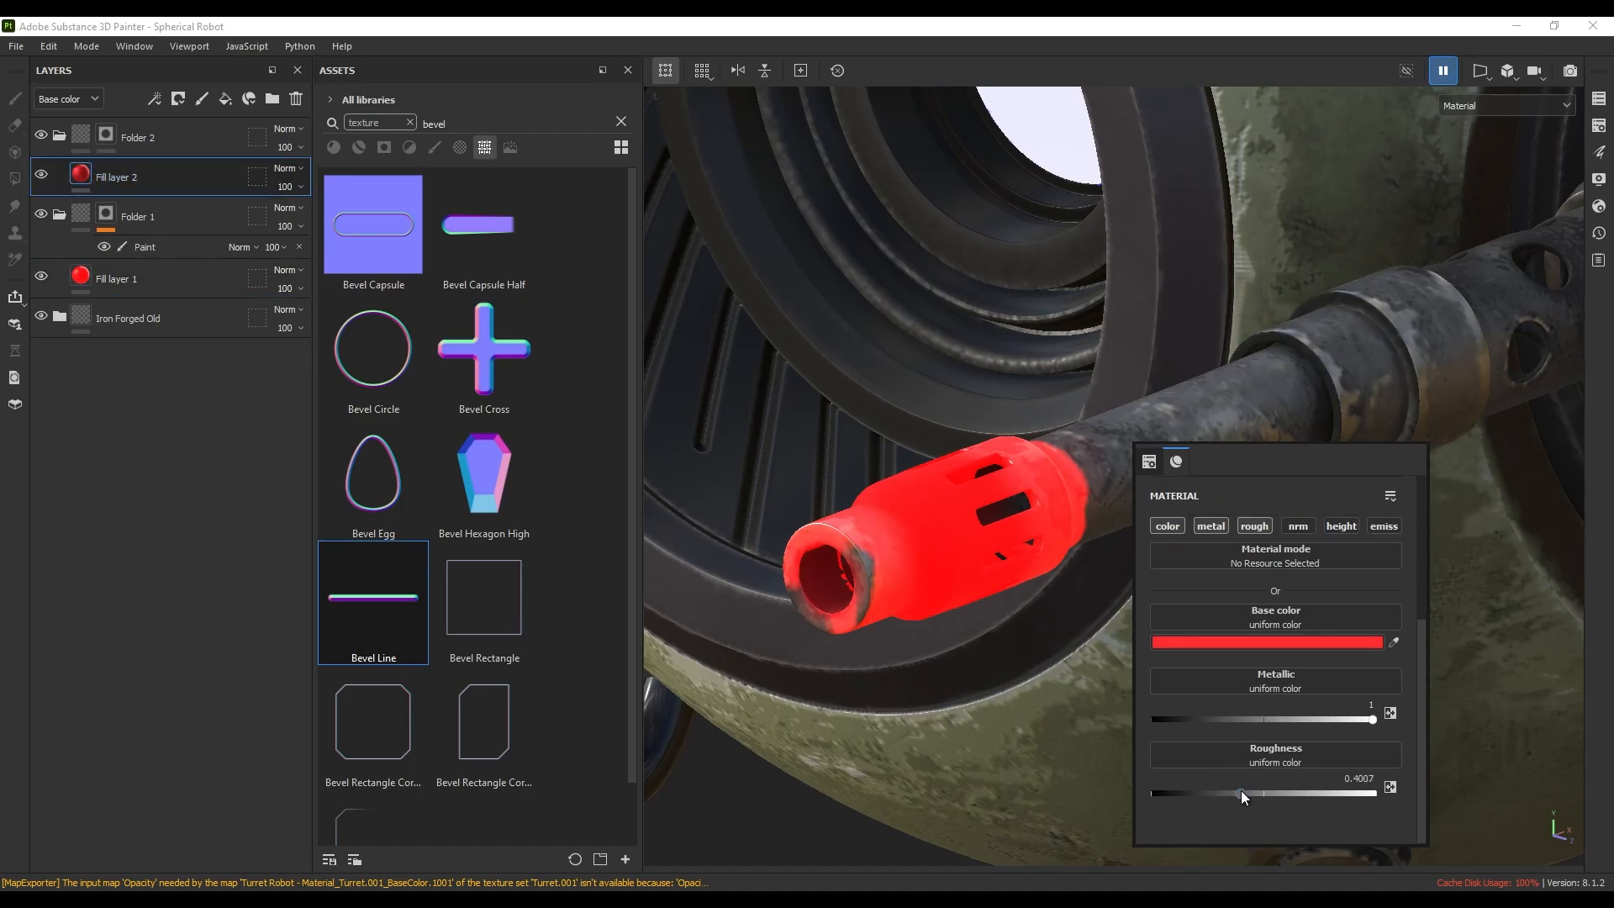
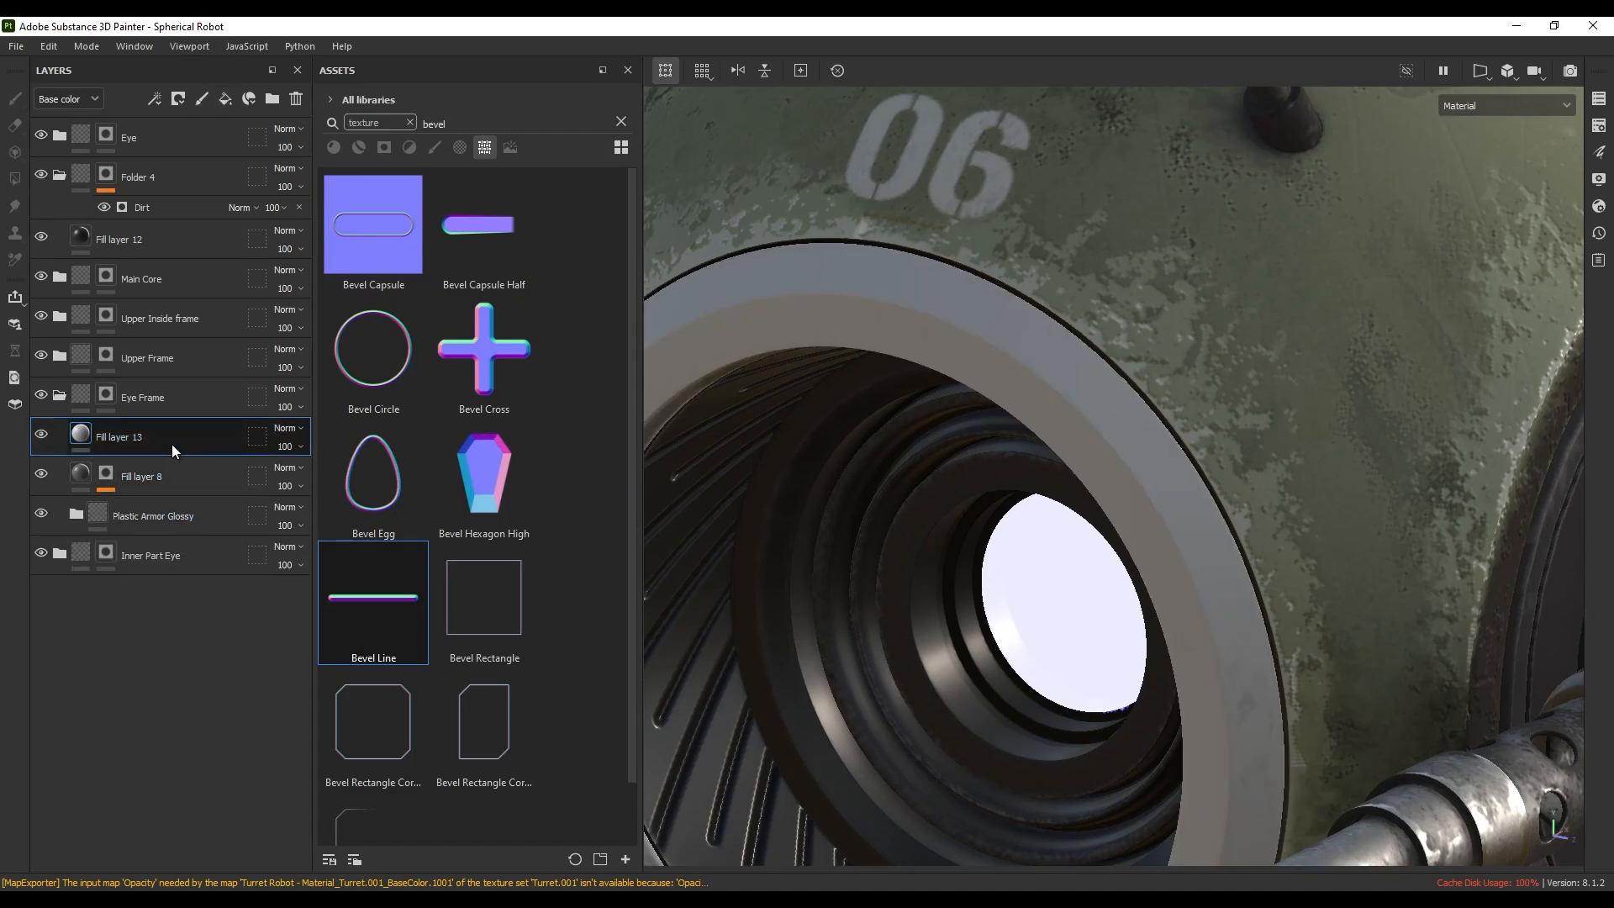
- Mask a folder around the eye frame's Fill layer 13 with a Metal Edge Wear generator and lower the fill's height
left_click(177, 98)
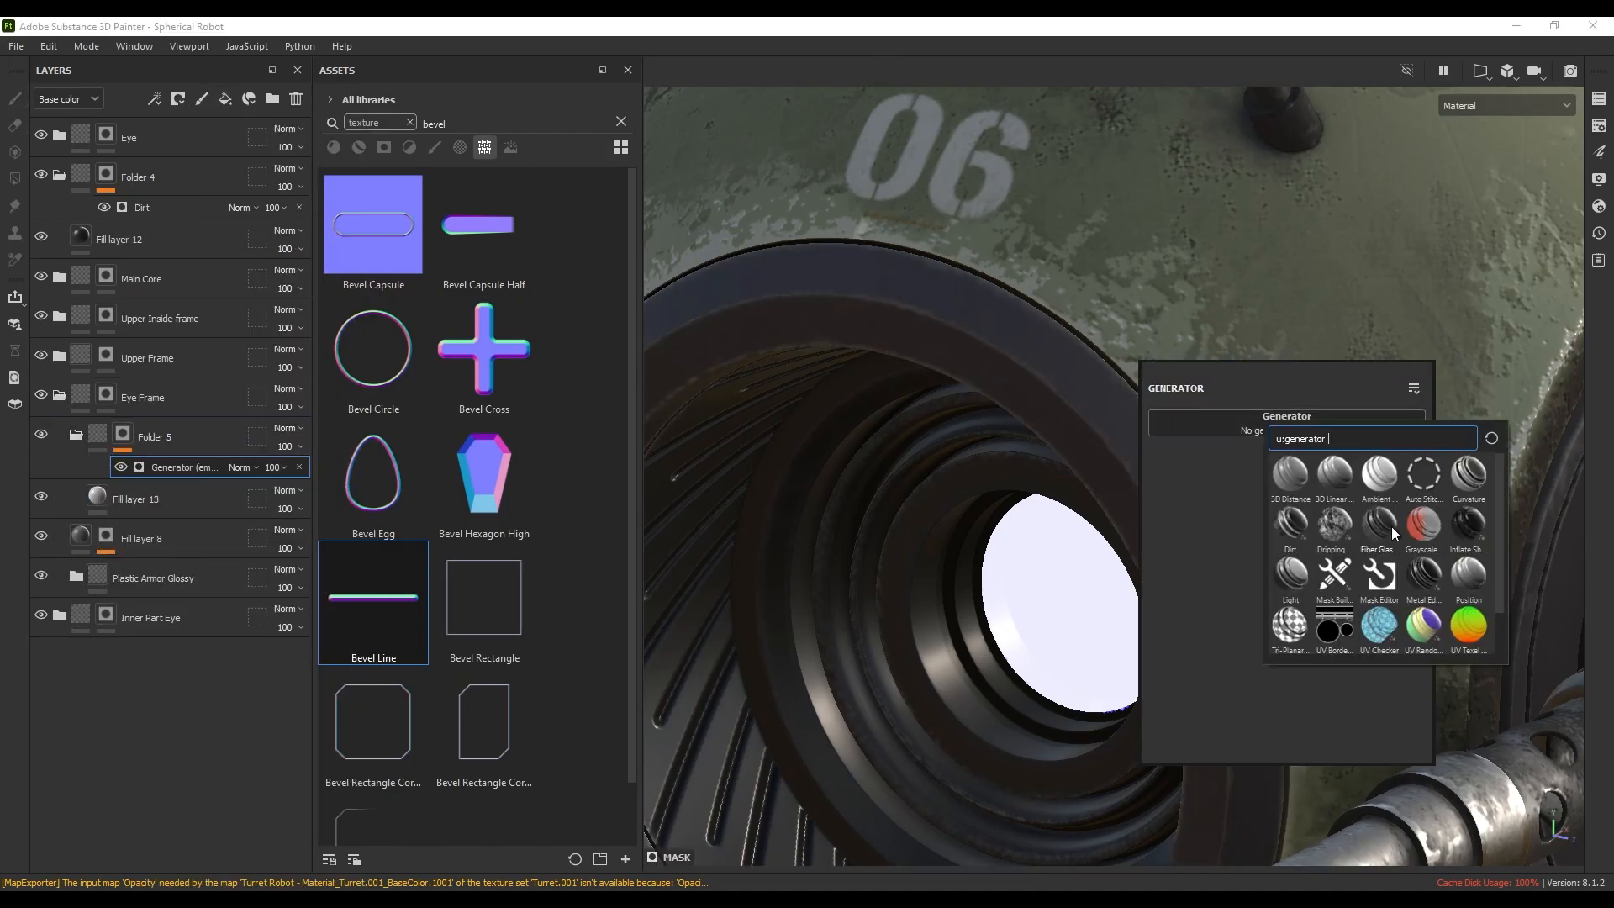
left_click(1423, 574)
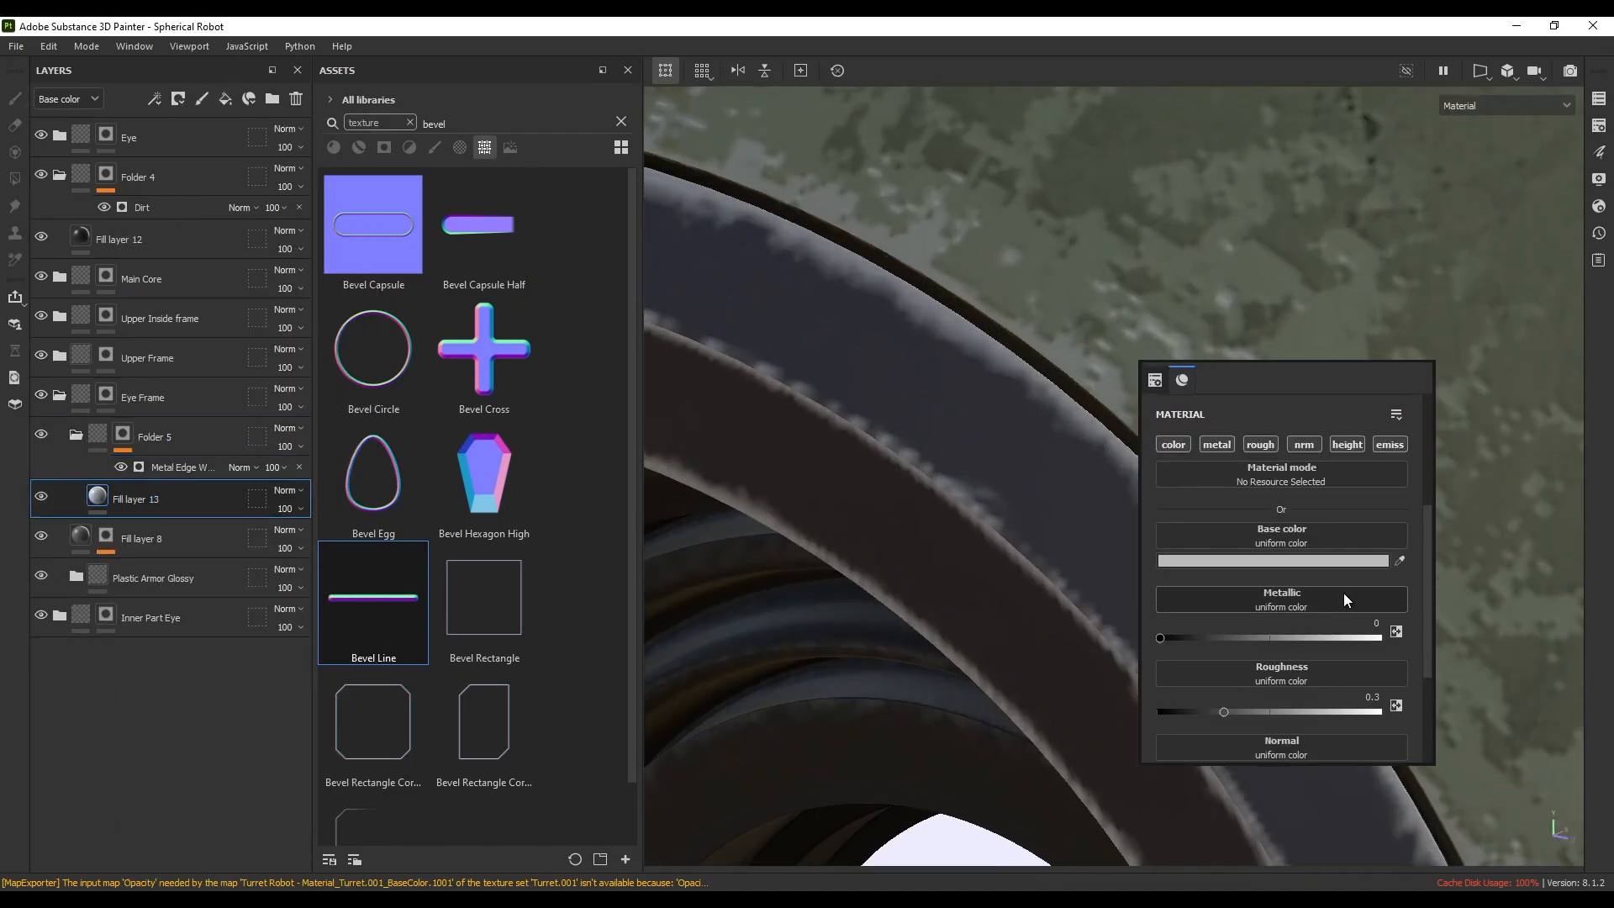
scroll(1345, 601, "down", 3)
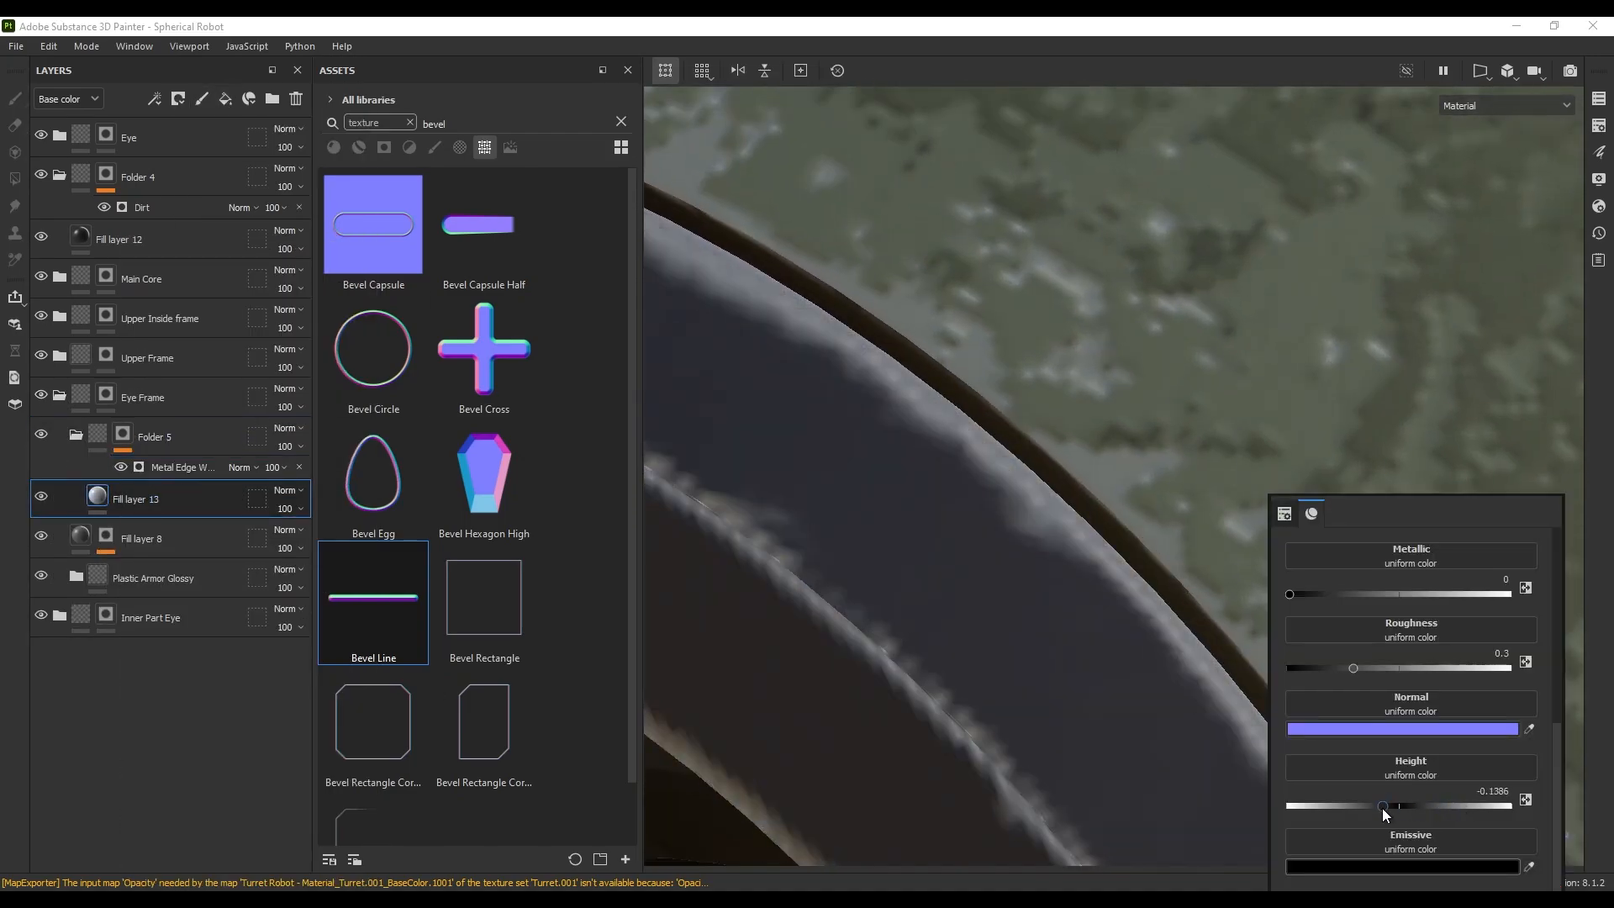
- Add a paint effect to the mask of the eye frame's edge-wear folder
right_click(123, 433)
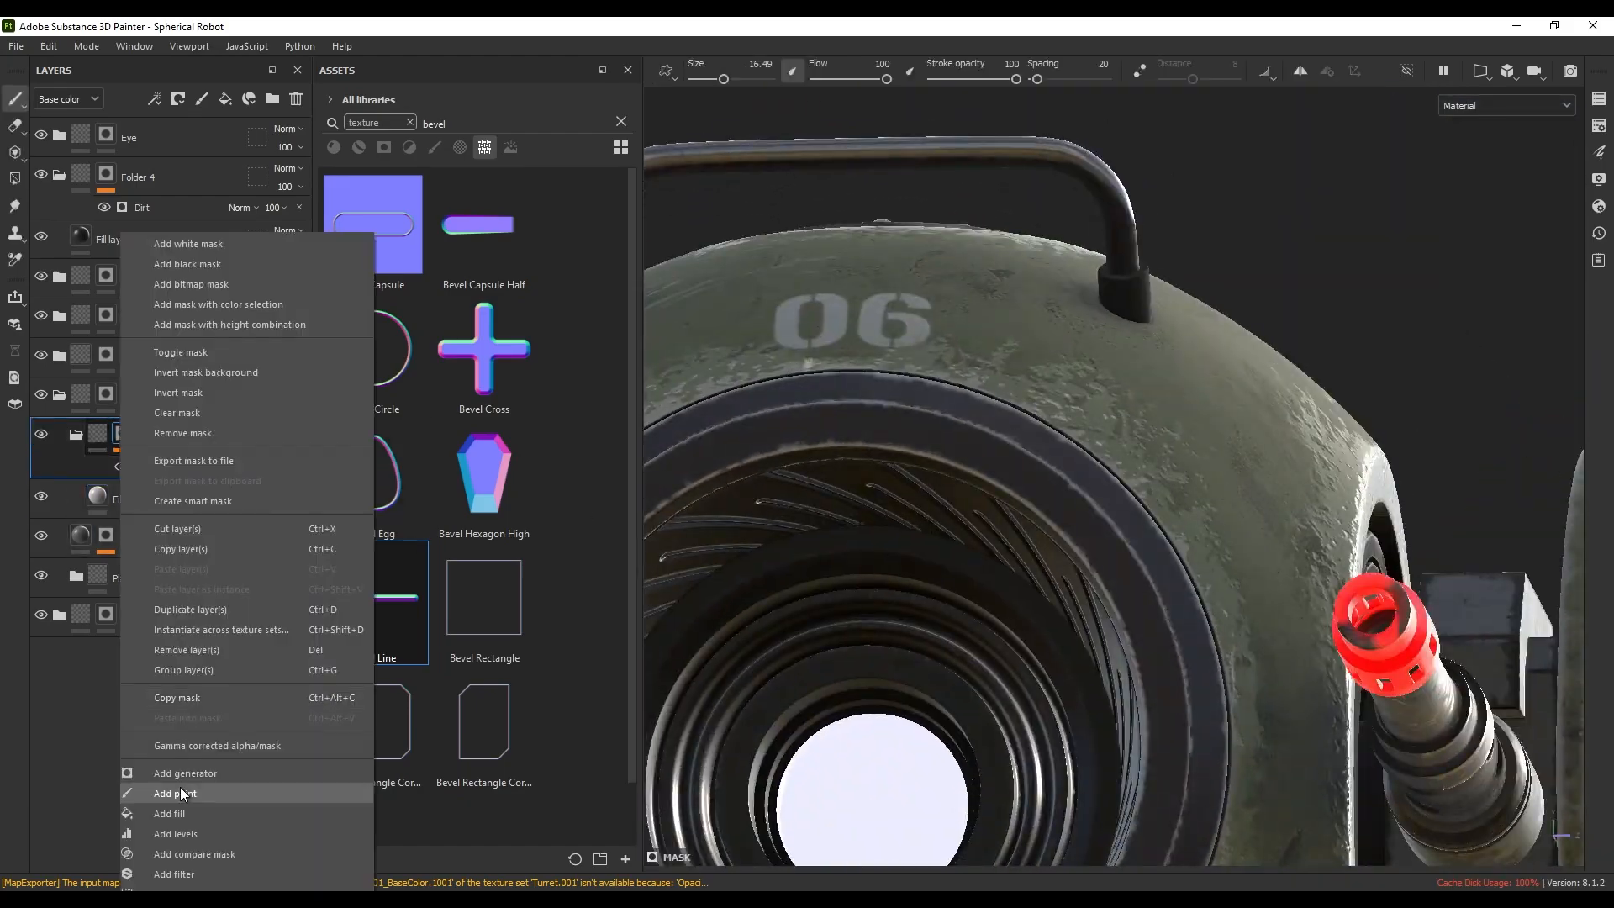
left_click(181, 822)
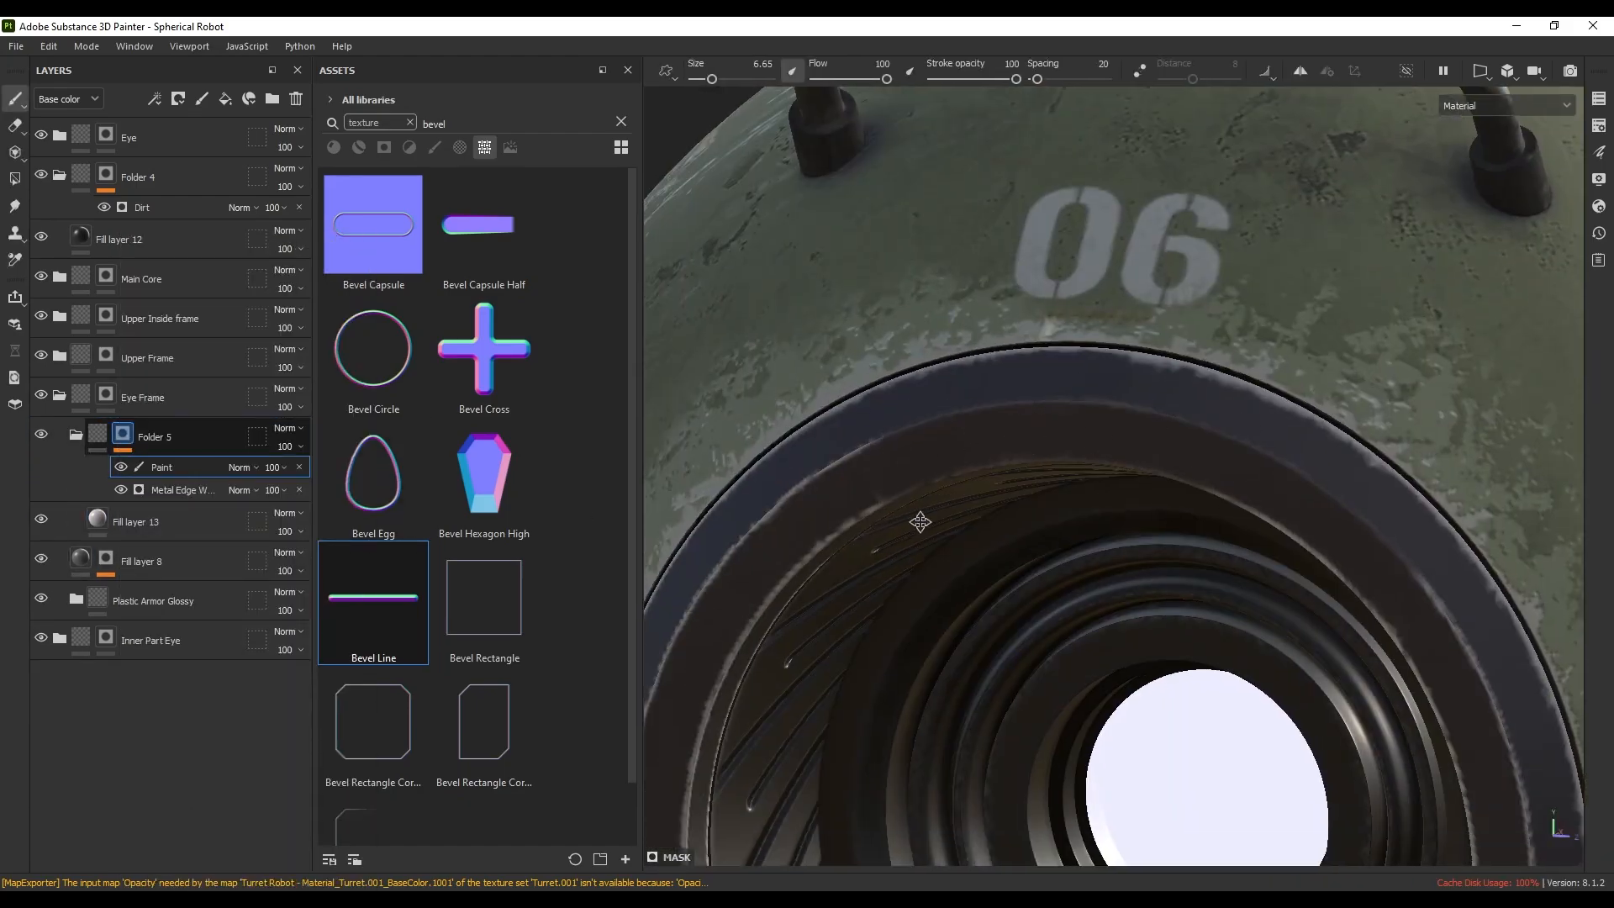
left_click_drag(920, 522, 1261, 639, "alt")
middle_click_drag(1260, 723, 980, 566, "alt")
left_click_drag(980, 566, 986, 426, "alt")
- Adjust the material of the eye frame's edge-wear fill and fine-tune the Metal Edge Wear generator on its folder mask
left_click(136, 521)
right_click(1211, 309)
left_click(1278, 536)
left_click(182, 490)
right_click(1363, 413)
left_click_drag(1421, 602, 1441, 602)
left_click_drag(1051, 454, 1181, 479, "alt")
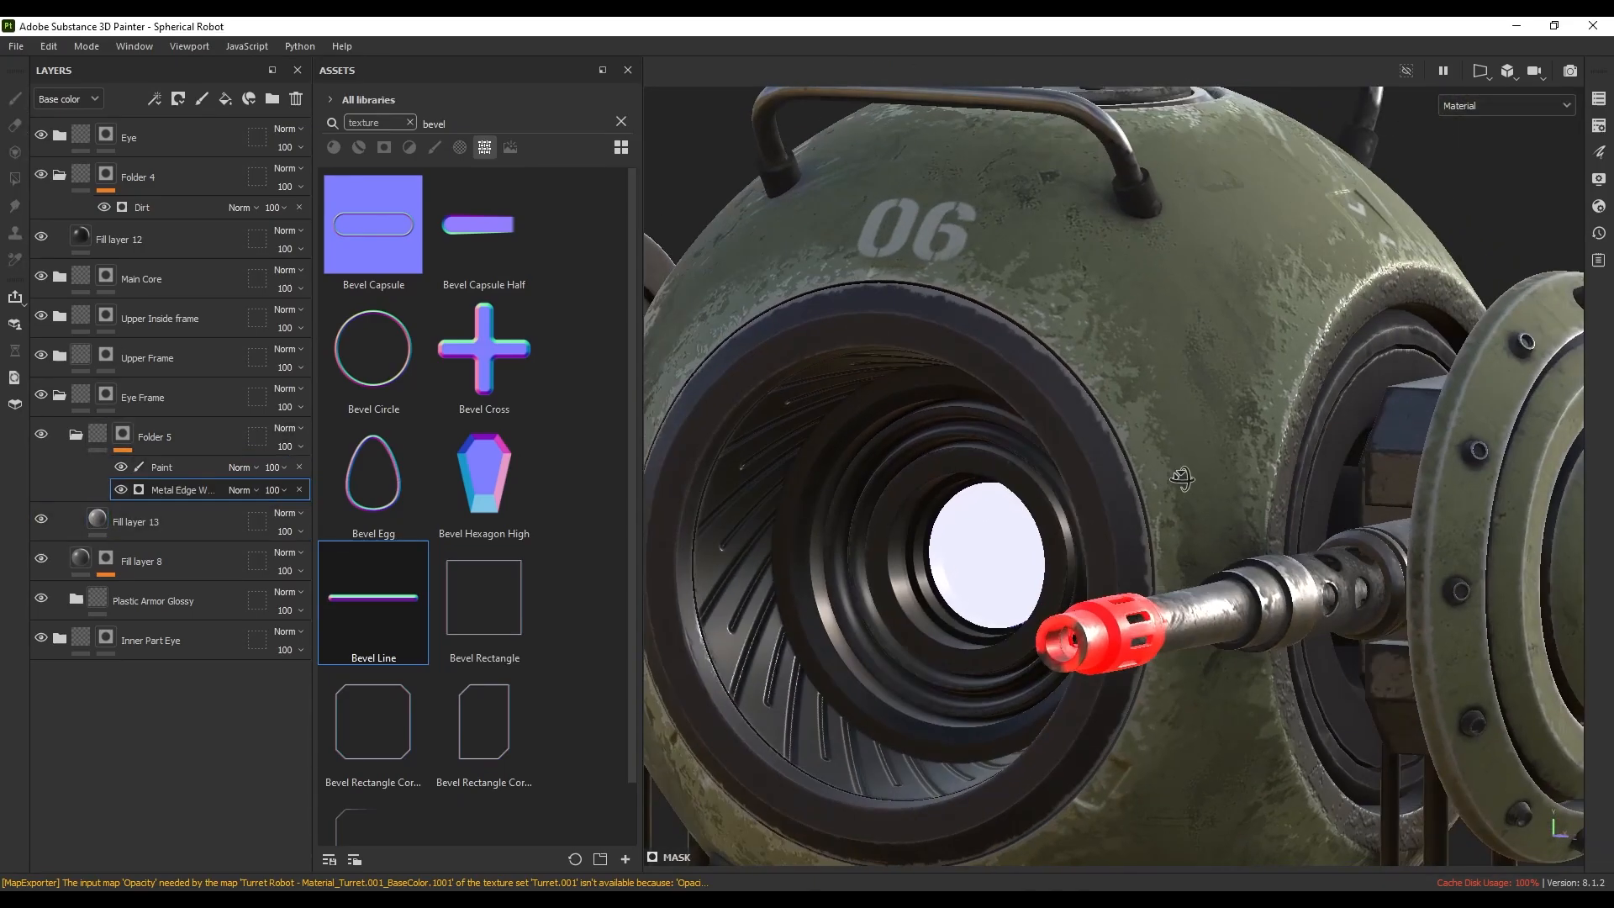
scroll(1182, 480, "up", 5)
- Set the height of the eye frame's edge-wear fill layer to -0.02
left_click(136, 521)
right_click(1252, 382)
scroll(1414, 504, "down", 3)
scroll(1034, 497, "down", 4)
scroll(1034, 496, "up", 3)
right_click(1080, 432)
scroll(1244, 588, "down", 5)
double_click(1308, 725)
type("-0.02")
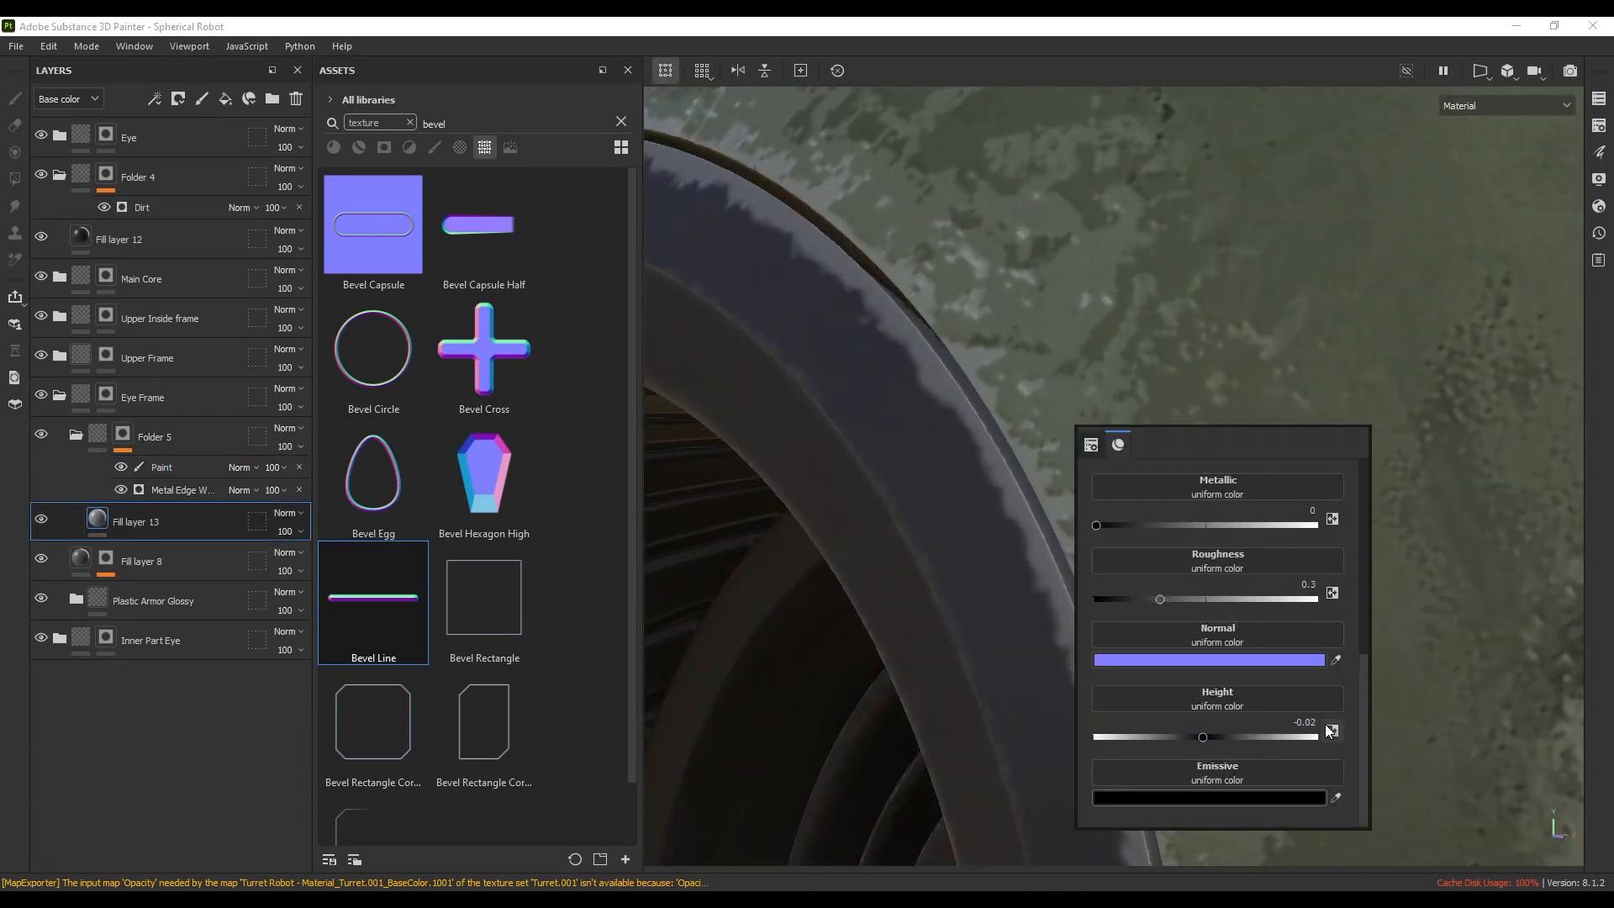
- Make Side the active texture set and expand its Side folder
scroll(1110, 461, "down", 8)
left_click_drag(1110, 461, 1270, 437, "alt")
scroll(1269, 437, "up", 5)
left_click(1599, 99)
left_click(1311, 385)
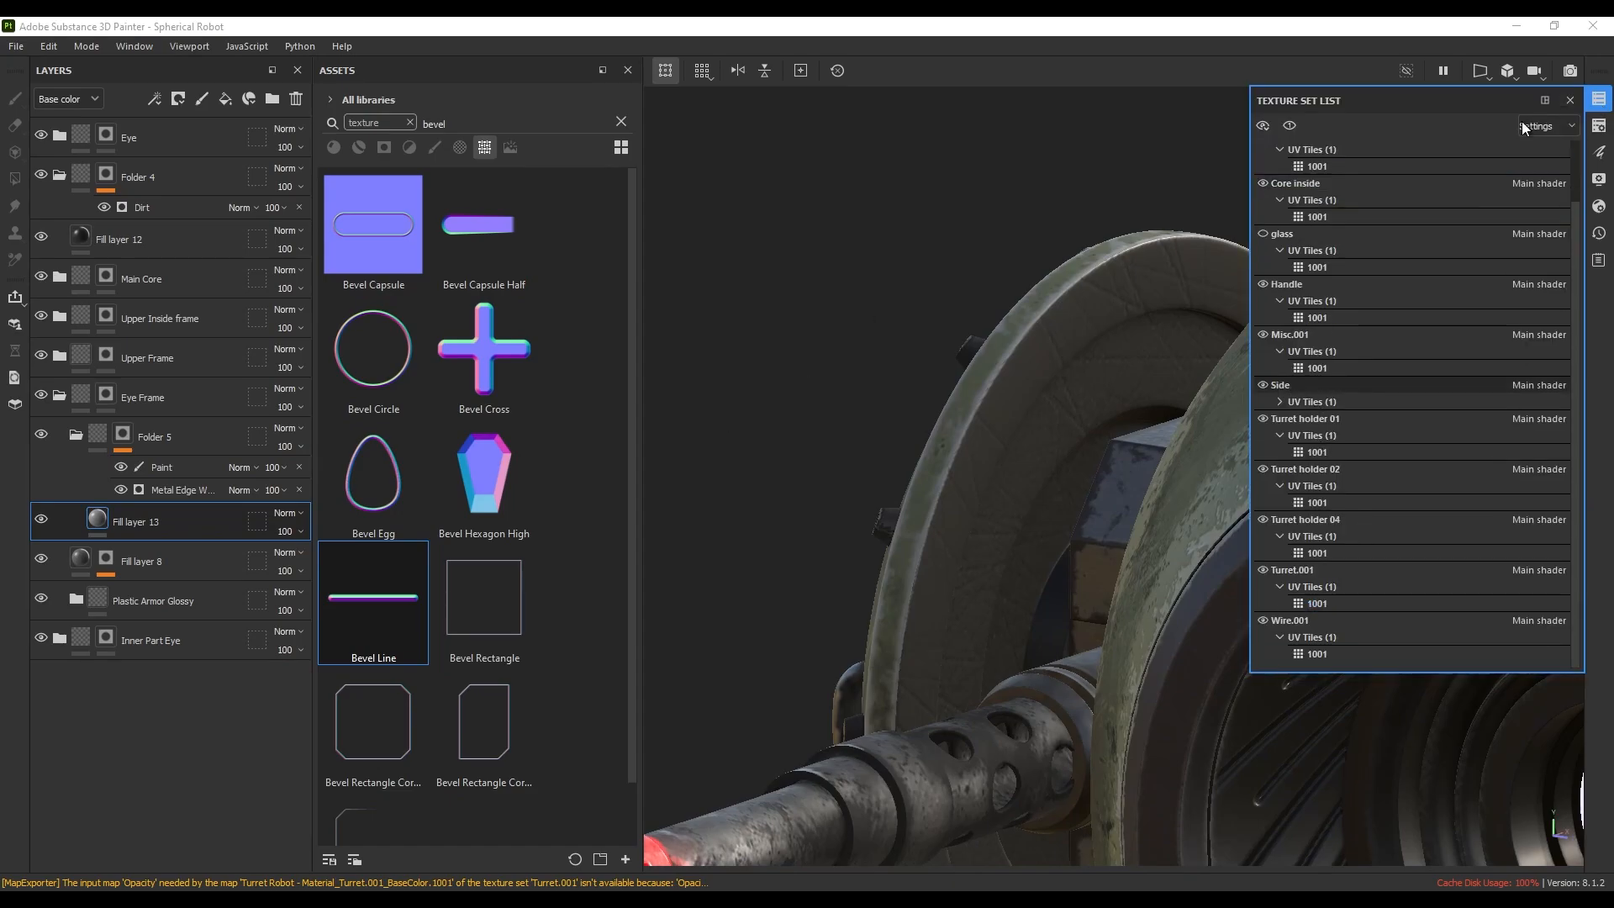
left_click(59, 300)
left_click(58, 301)
- Isolate the Side texture set so that only the side discs are shown
right_click(105, 301)
left_click_drag(1051, 353, 1009, 370, "alt")
key("4")
scroll(906, 397, "up", 4)
left_click(1599, 99)
left_click(1289, 126)
- Examine which disc surfaces the Side folder's mask covers, using the Polygon Fill tool
left_click(106, 299)
left_click_drag(891, 366, 840, 379, "alt")
left_click(965, 71)
scroll(1101, 586, "up", 4)
mouse_move(1000, 529)
left_mouse_down("alt")
mouse_move(1113, 179)
mouse_move(1242, 519)
mouse_move(1106, 487)
mouse_move(1009, 336)
left_mouse_up("alt")
key("1")
key("4")
key("x")
mouse_move(1009, 336)
right_mouse_down("alt")
mouse_move(1073, 318)
mouse_move(950, 336)
right_mouse_up("alt")
key("1")
mouse_move(1008, 362)
left_mouse_down("alt")
mouse_move(1171, 371)
mouse_move(992, 370)
left_mouse_up("alt")
- Add a fill layer above Main Core, group it in a black-masked folder and drive the mask with a Metal Edge Wear generator
left_click(168, 340)
left_click(225, 99)
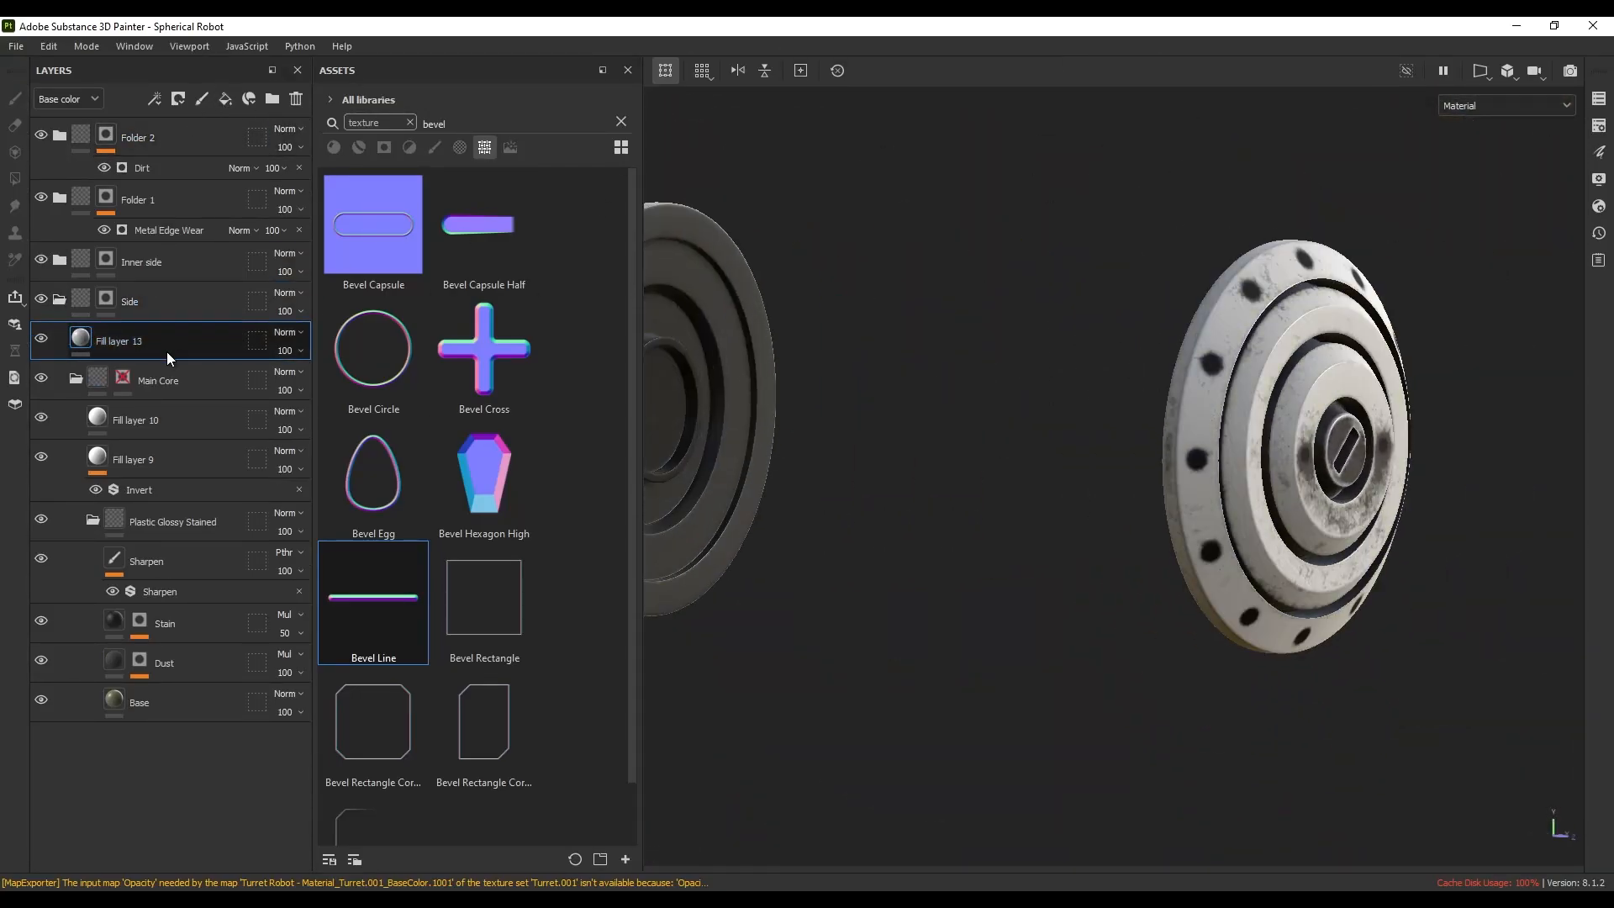
key("ctrl+g")
left_click(178, 99)
left_click(211, 140)
right_click(126, 340)
right_click(1249, 350)
left_click(1345, 413)
left_click(1502, 572)
left_click_drag(1303, 569, 1354, 569)
right_click_drag(1051, 404, 967, 404, "alt")
mouse_move(967, 404)
left_mouse_down("alt")
mouse_move(1126, 420)
mouse_move(958, 439)
left_mouse_up("alt")
- Add a paint effect to the mask of the side discs' edge-wear folder and adjust the brush
right_click(124, 339)
left_click(177, 538)
mouse_move(1012, 382)
left_mouse_down()
mouse_move(1118, 336)
mouse_move(1051, 370)
mouse_move(1084, 403)
left_mouse_up()
left_click(1328, 72)
left_click(1492, 105)
right_click_drag(1067, 420, 1097, 422, "ctrl")
mouse_move(1098, 423)
left_mouse_down("alt")
mouse_move(966, 433)
mouse_move(1068, 420)
left_mouse_up("alt")
right_click_drag(1067, 420, 1177, 403, "alt")
- Review the side discs' Metal Edge Wear generator and the fill layer's material settings against the worn disc edges
left_click(183, 394)
left_click_drag(1093, 428, 1049, 432, "alt")
left_click(136, 426)
right_click(1317, 370)
right_click_drag(1051, 420, 891, 403, "alt")
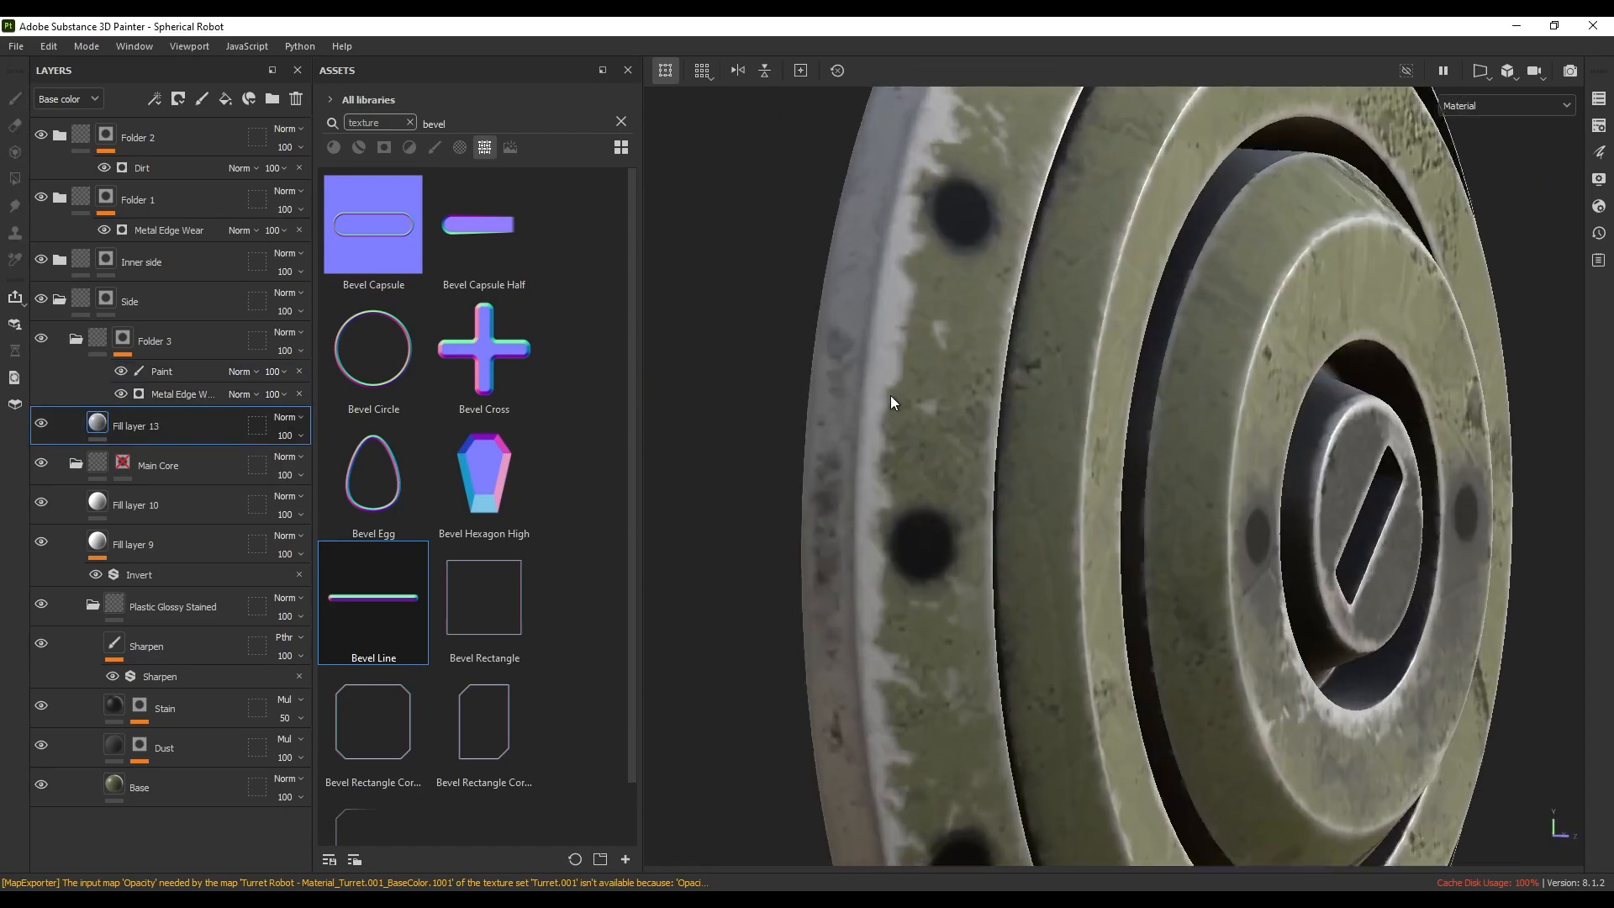
- Duplicate the side discs' edge-wear folder and give the copy's fill layer a reddish base color
left_click(154, 341, "shift")
key("ctrl+d")
left_click(178, 394)
left_click(136, 427)
left_click(1346, 461)
right_click(1432, 447)
double_click(1520, 800)
left_click_drag(1093, 420, 1233, 437, "alt")
right_click(1234, 446)
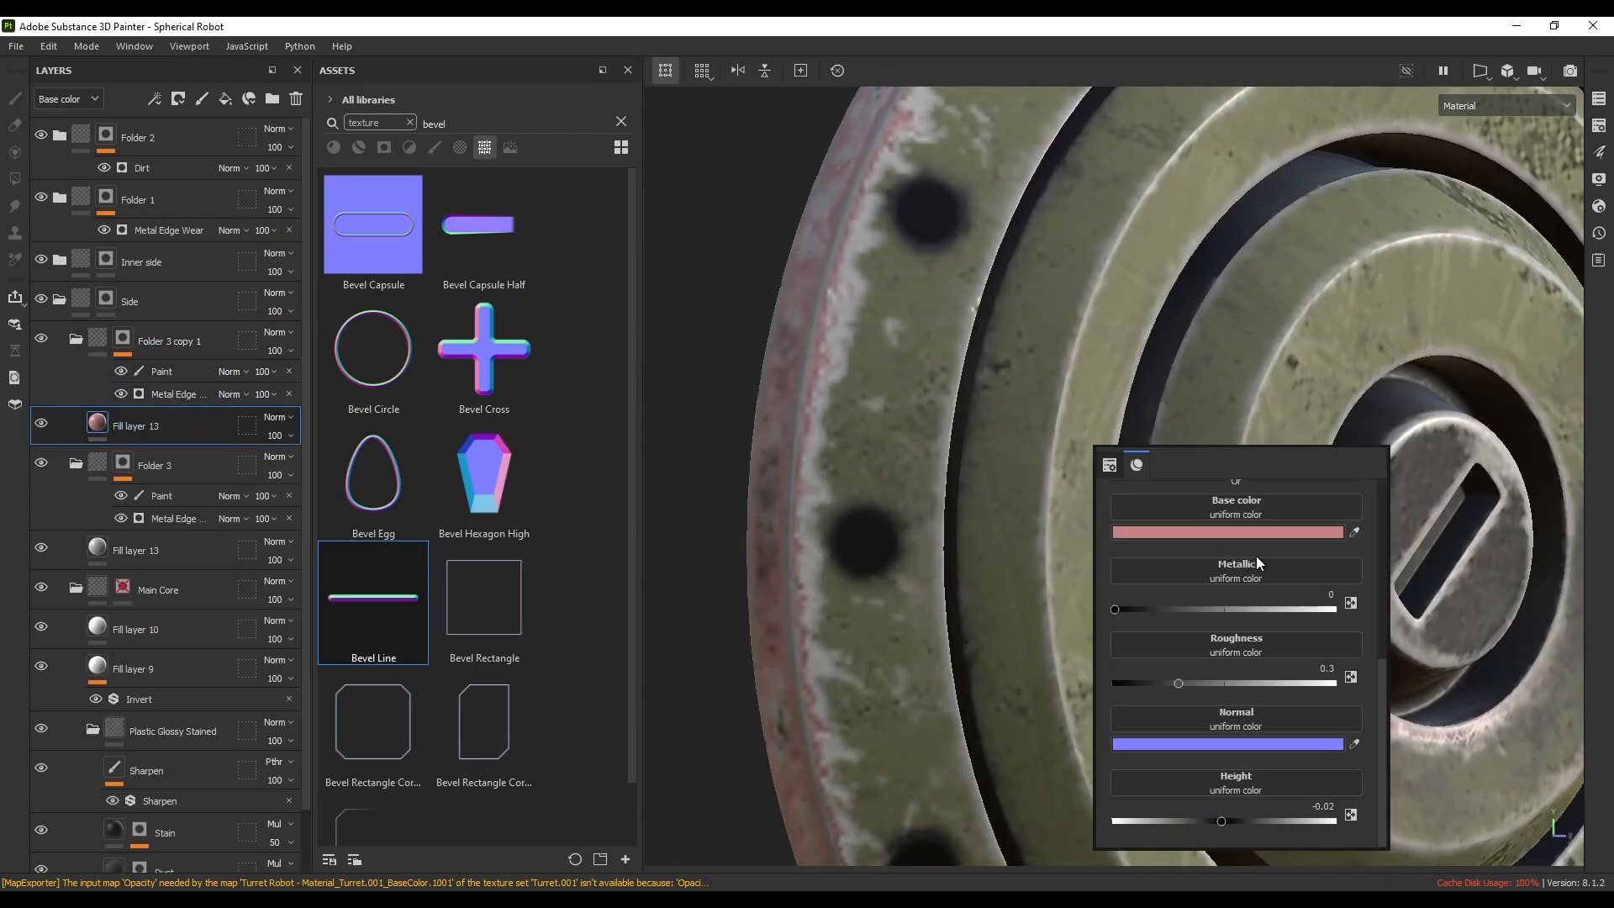
- Adjust the copied folder's Metal Edge Wear generator, then color the lower fill olive and the upper fill light grey BDBDBD
left_click(178, 394)
left_click_drag(1286, 671, 1315, 672)
right_click(1351, 402)
left_click(135, 551)
left_click(1339, 487)
left_click(135, 426)
left_click(1334, 486)
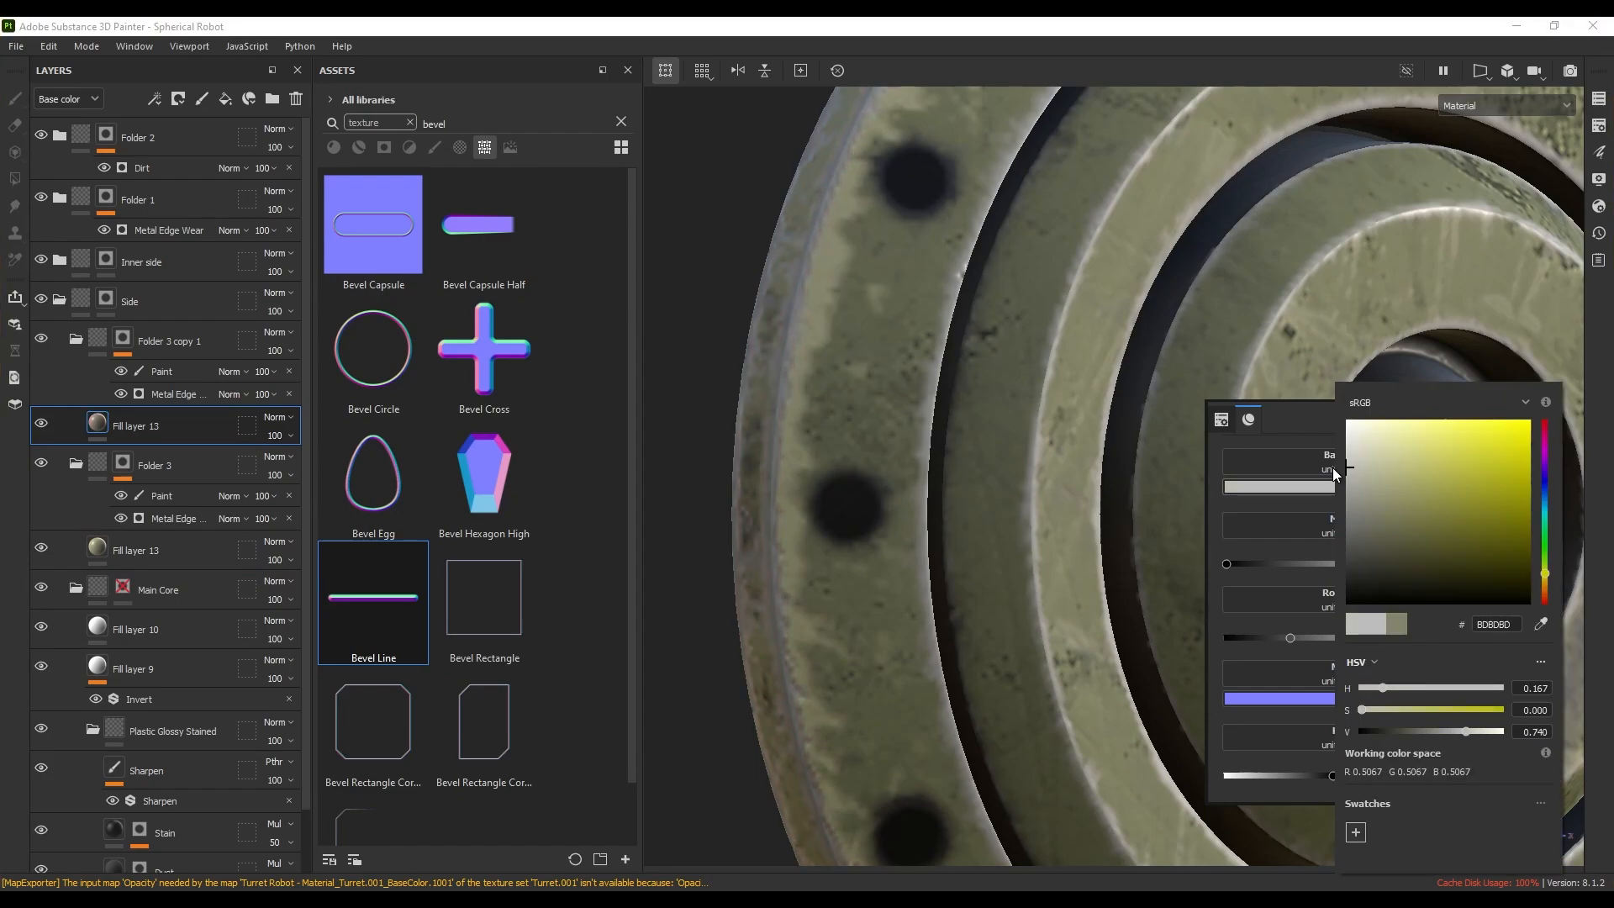
- Show all texture sets again and check the worn edges on the whole robot
right_click_drag(1093, 421, 924, 403, "alt")
left_click(1599, 99)
left_click(1289, 125)
left_click_drag(1118, 437, 992, 446, "alt")
right_click_drag(992, 445, 943, 450, "alt")
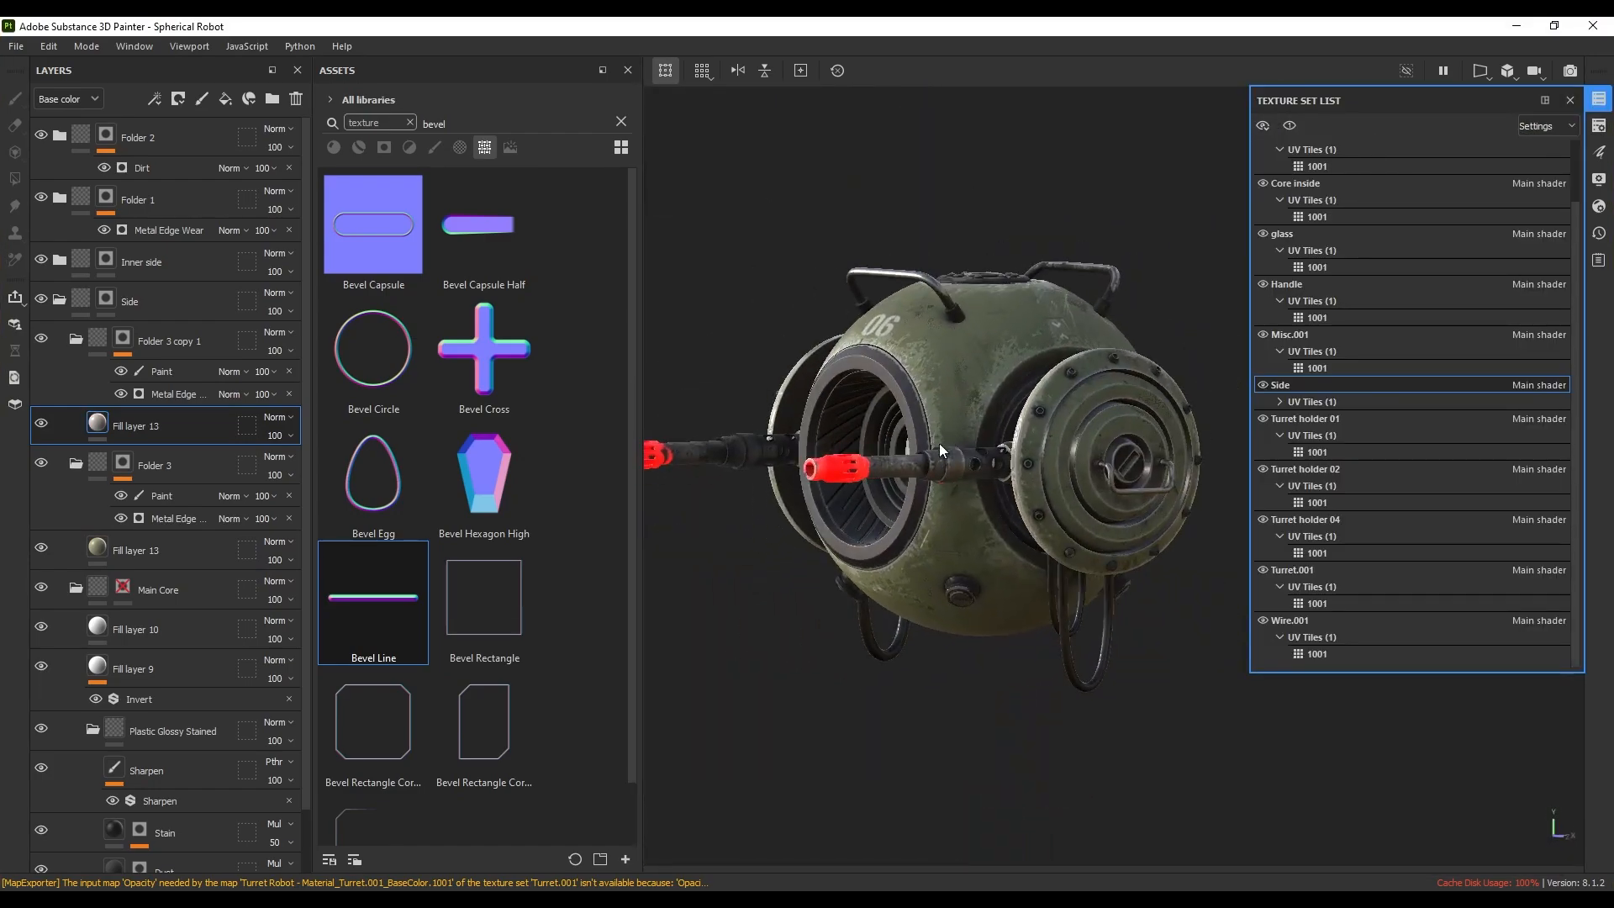
left_click_drag(944, 451, 1048, 414, "alt")
- Export the updated textures
left_click(16, 46)
left_click(133, 355)
key("ctrl+shift+e")
left_click(1143, 761)
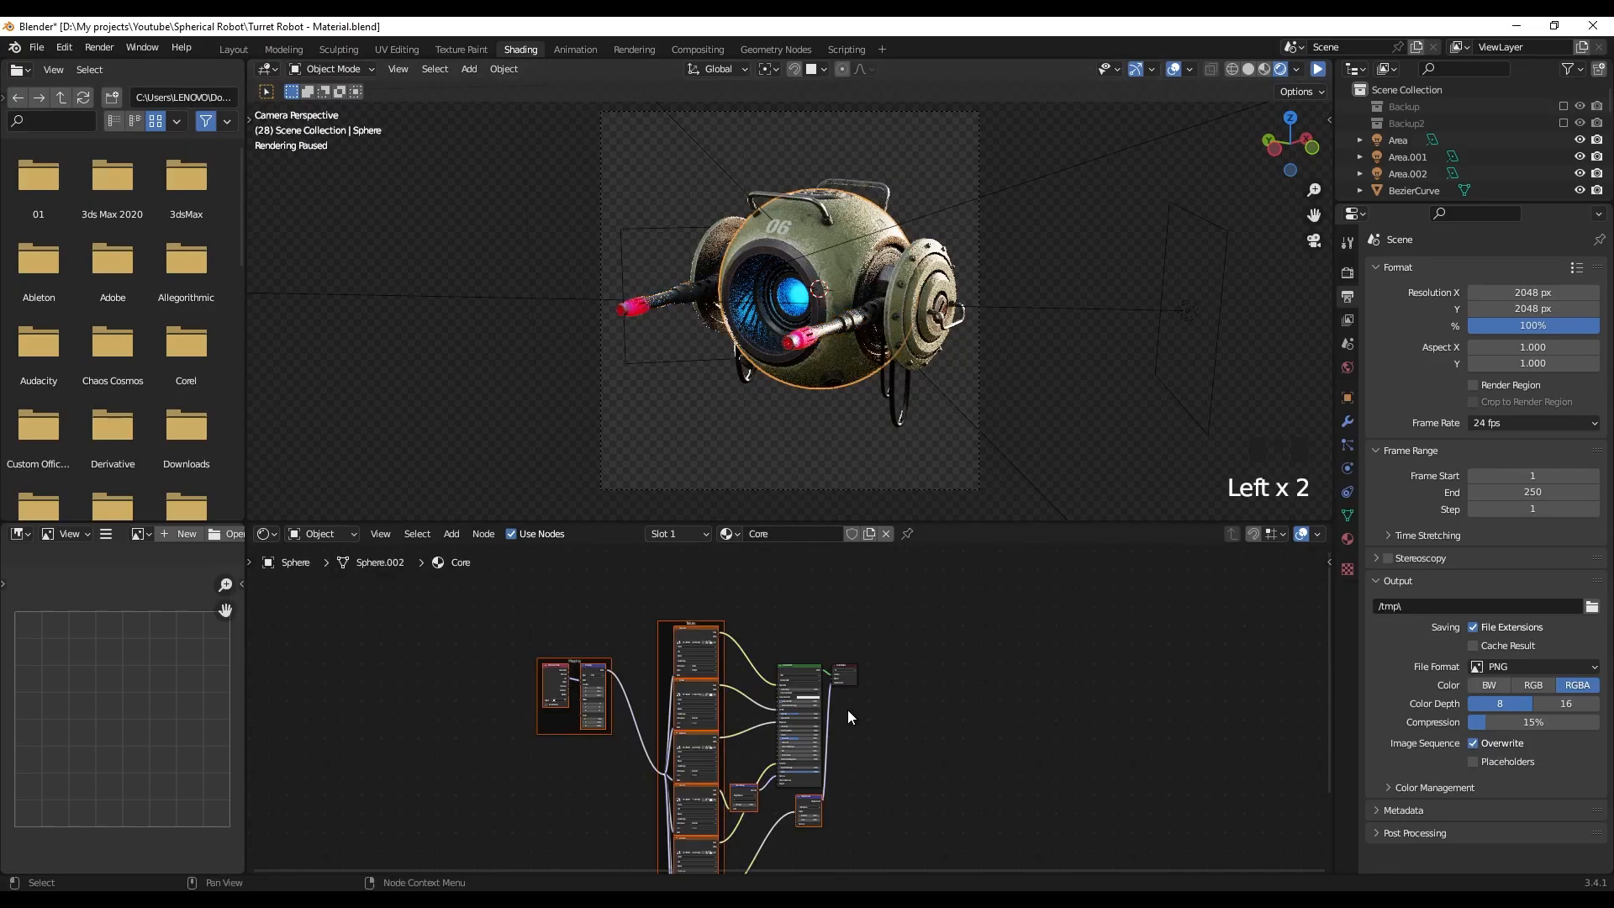
- Switch to Blender and replace the Core material's texture nodes with the exported textures using Principled Texture Setup
key("Delete")
key("ctrl+shift+t")
left_click(1183, 700)
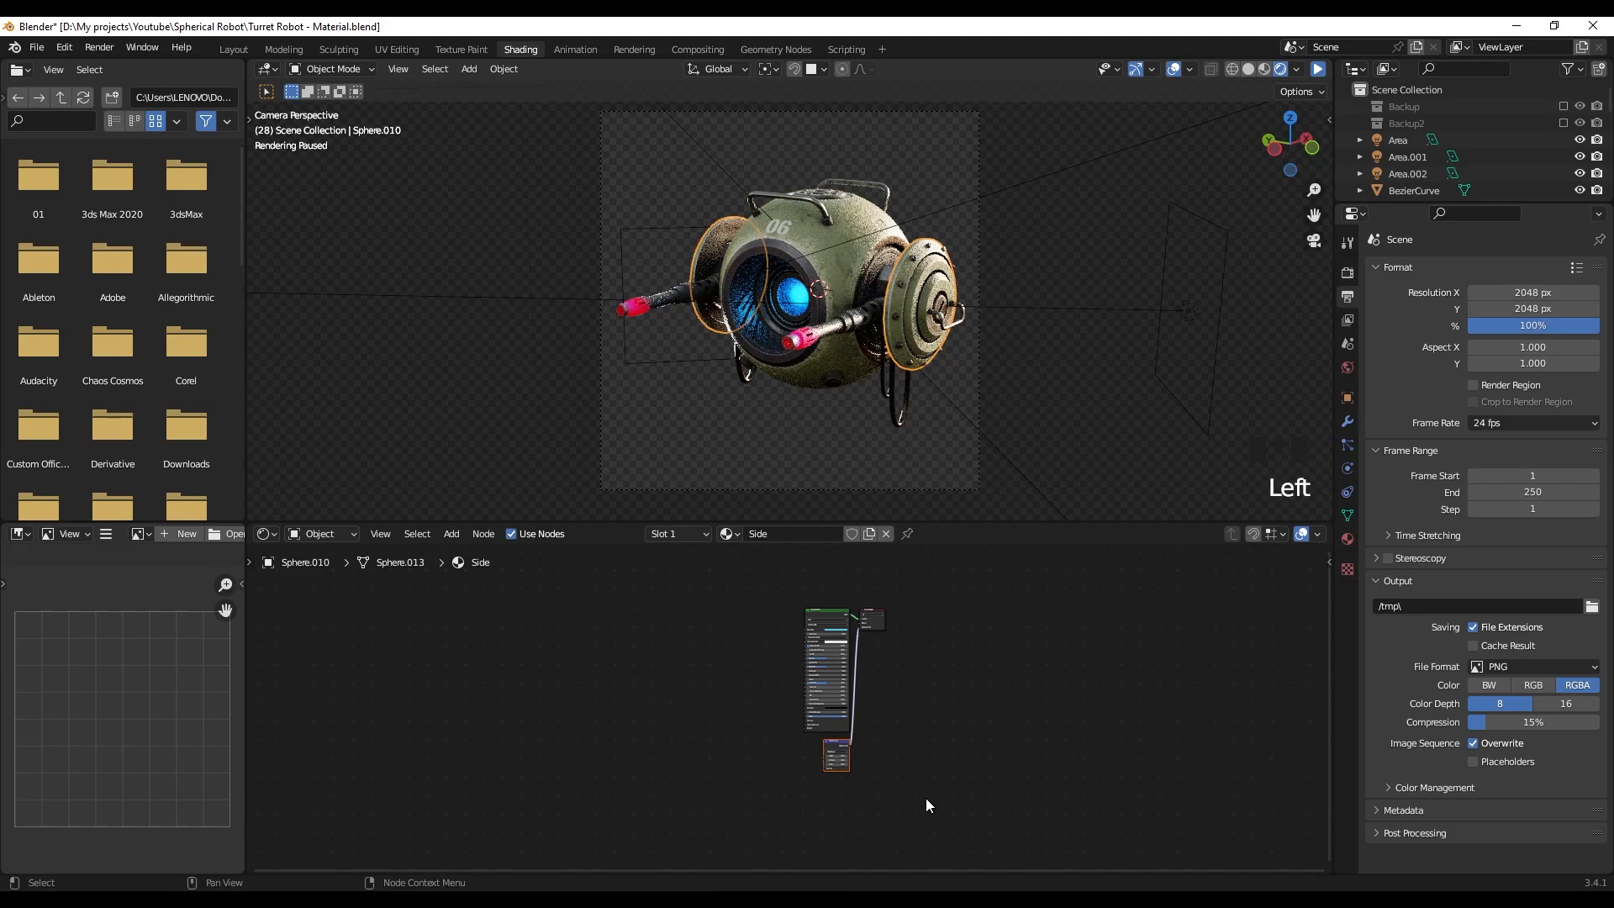
- Load the exported textures into the Side material and the selected turret cylinder's material using Principled Texture Setup
key("ctrl+shift+t")
left_click(579, 458)
left_click(1183, 699)
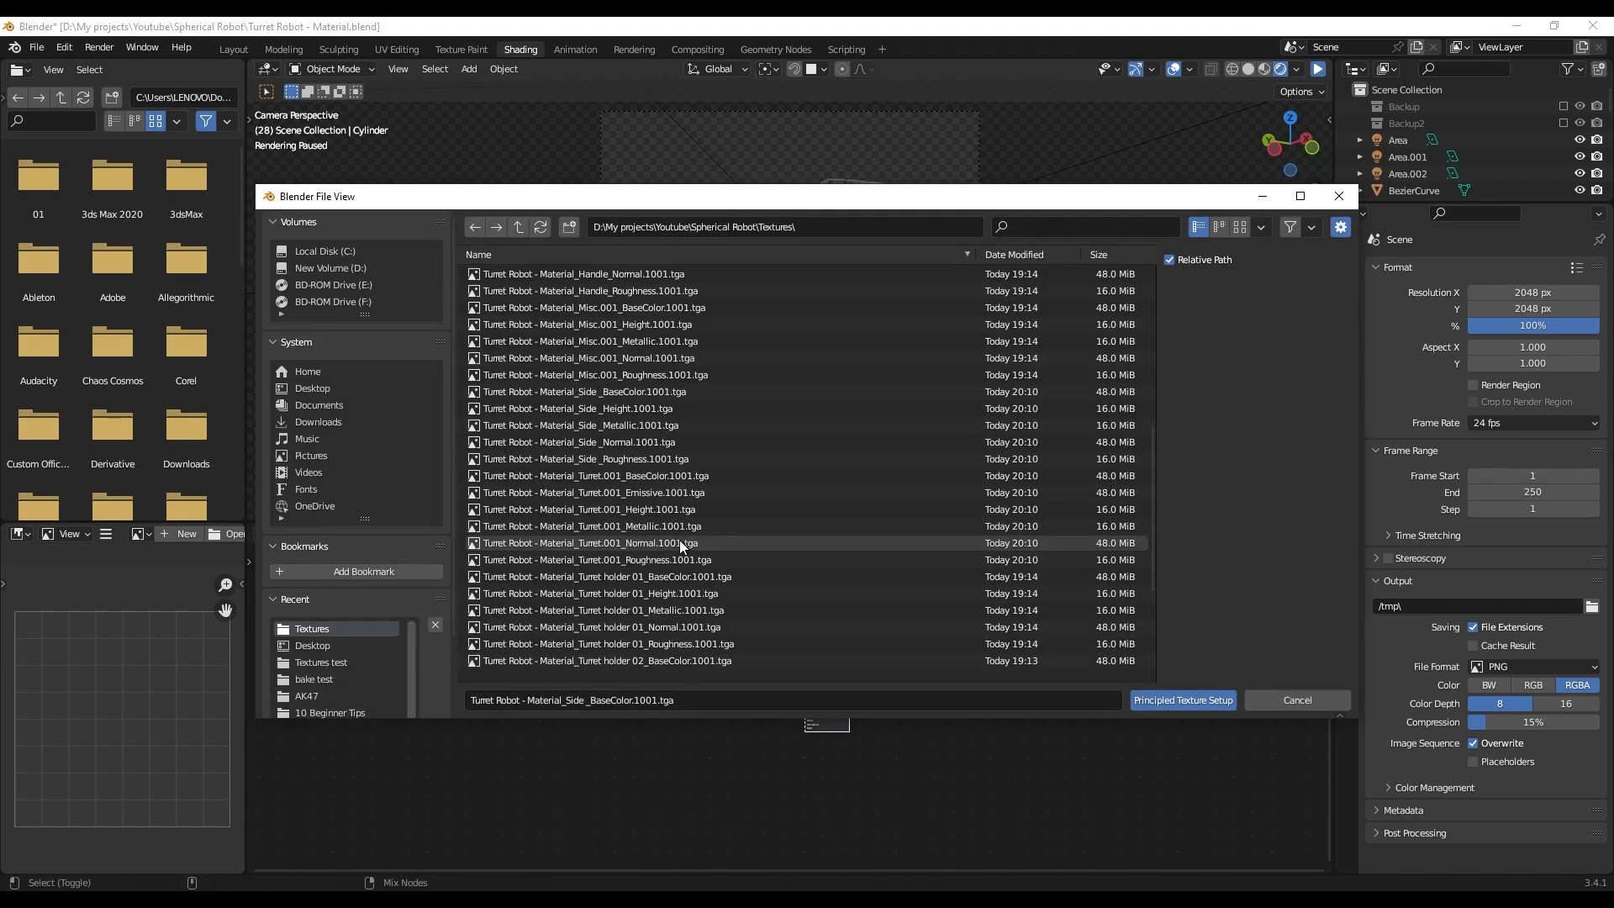
left_click(1183, 699)
- Reposition the Area.001 light beside the robot
left_click(675, 242)
key("g")
left_click(831, 410)
key("g")
left_click(851, 420)
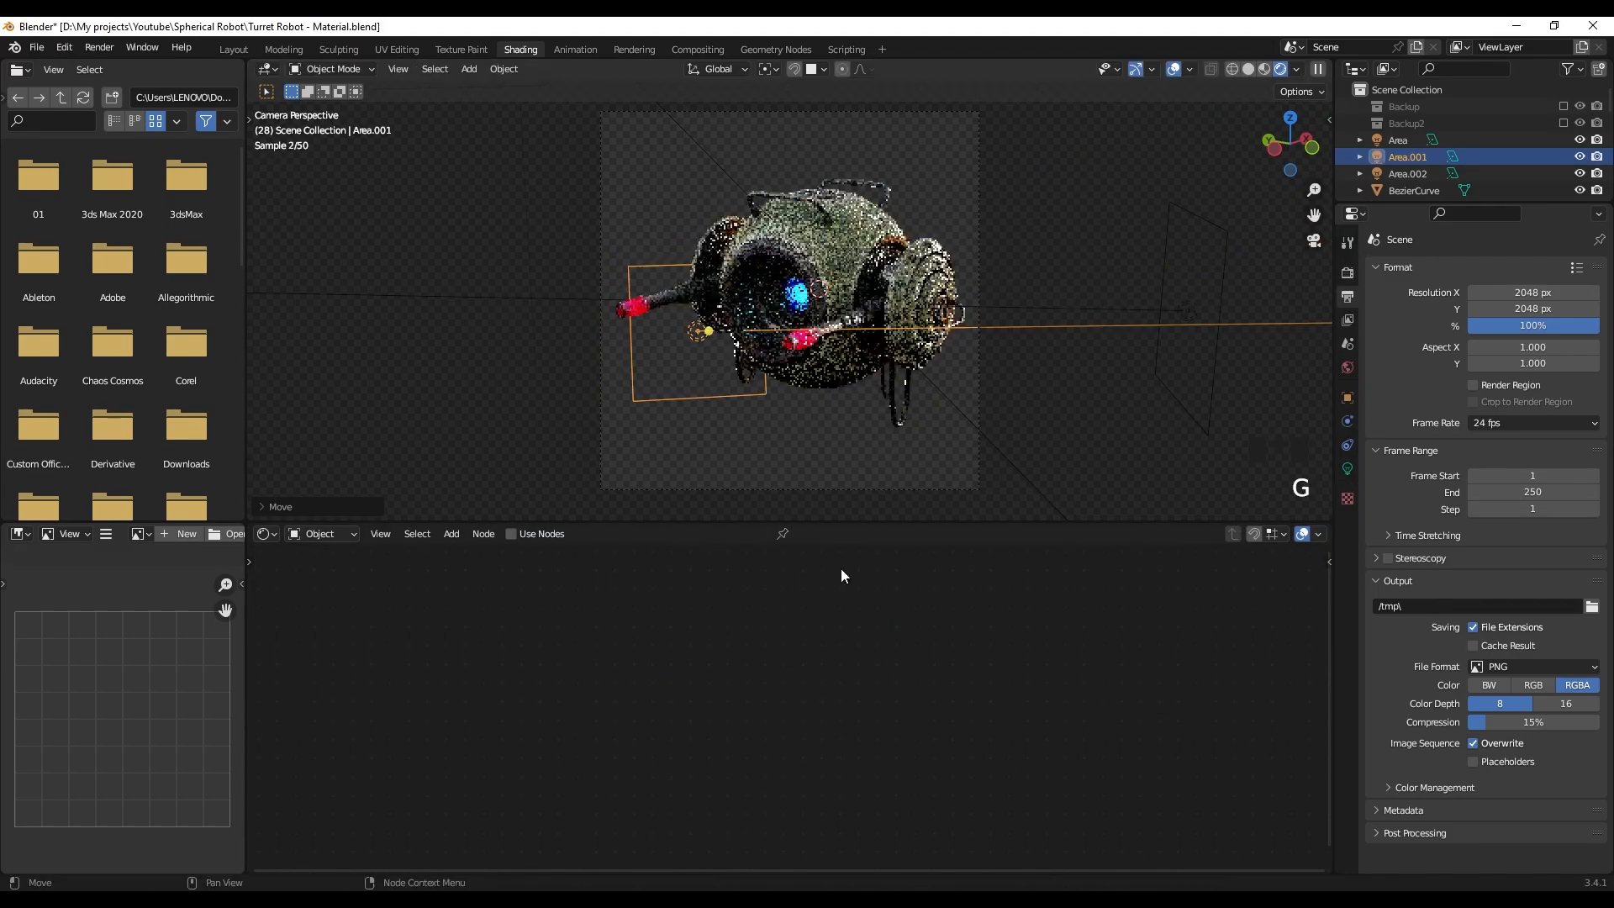
- Save the scene and render the image from the camera with the viewport preview paused
key("ctrl+s")
left_click(1318, 69)
key("F12")
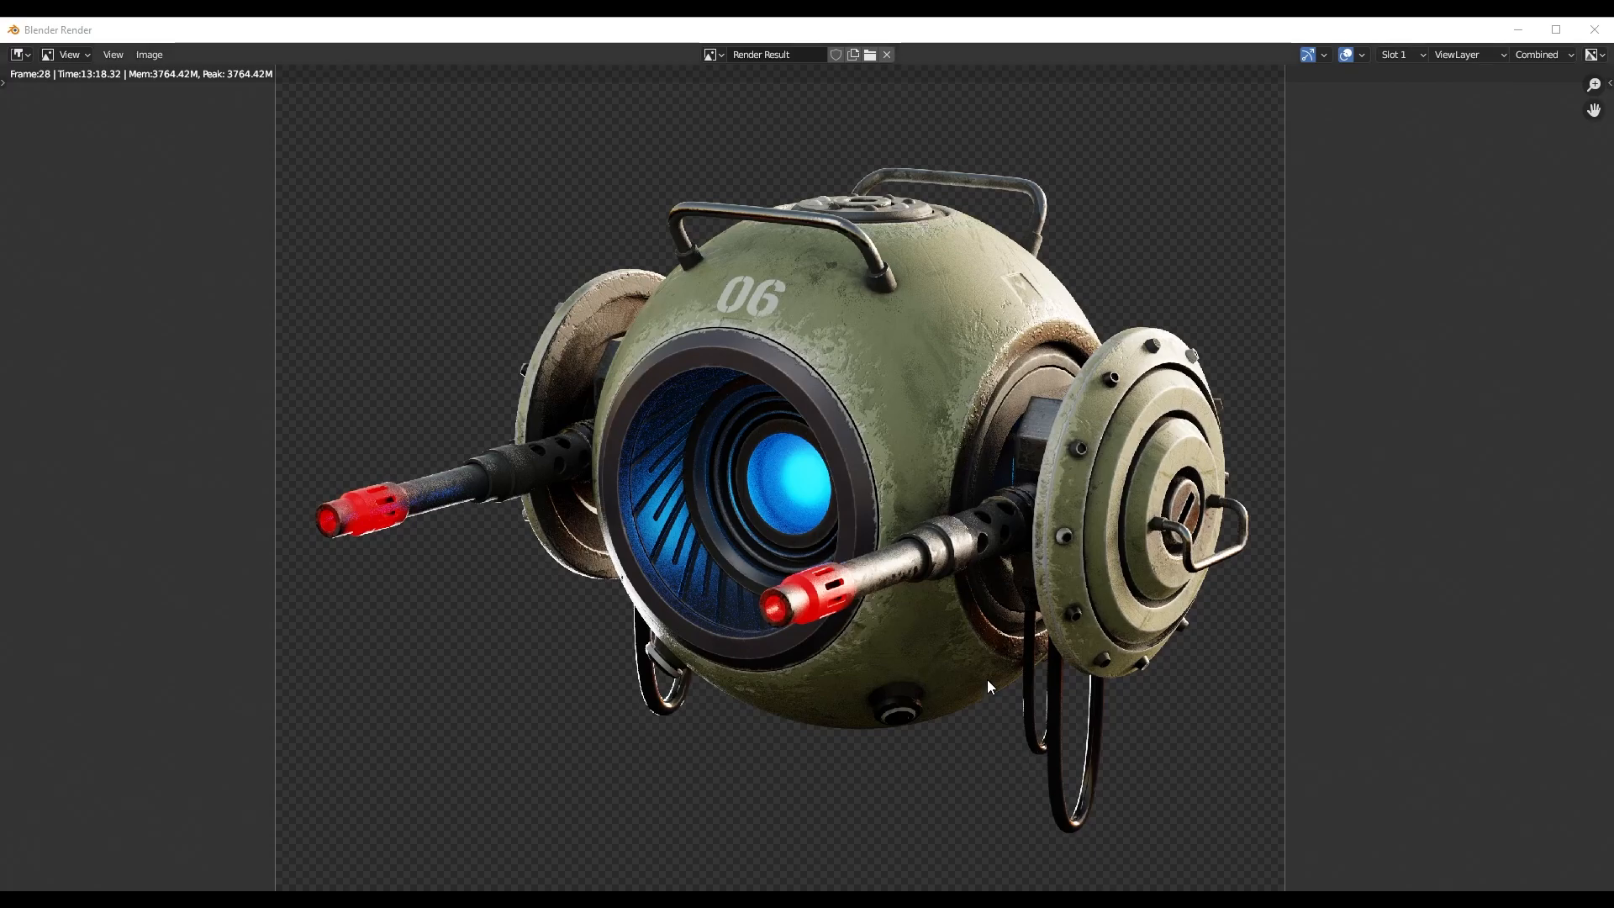
scroll(953, 586, "up", 1)
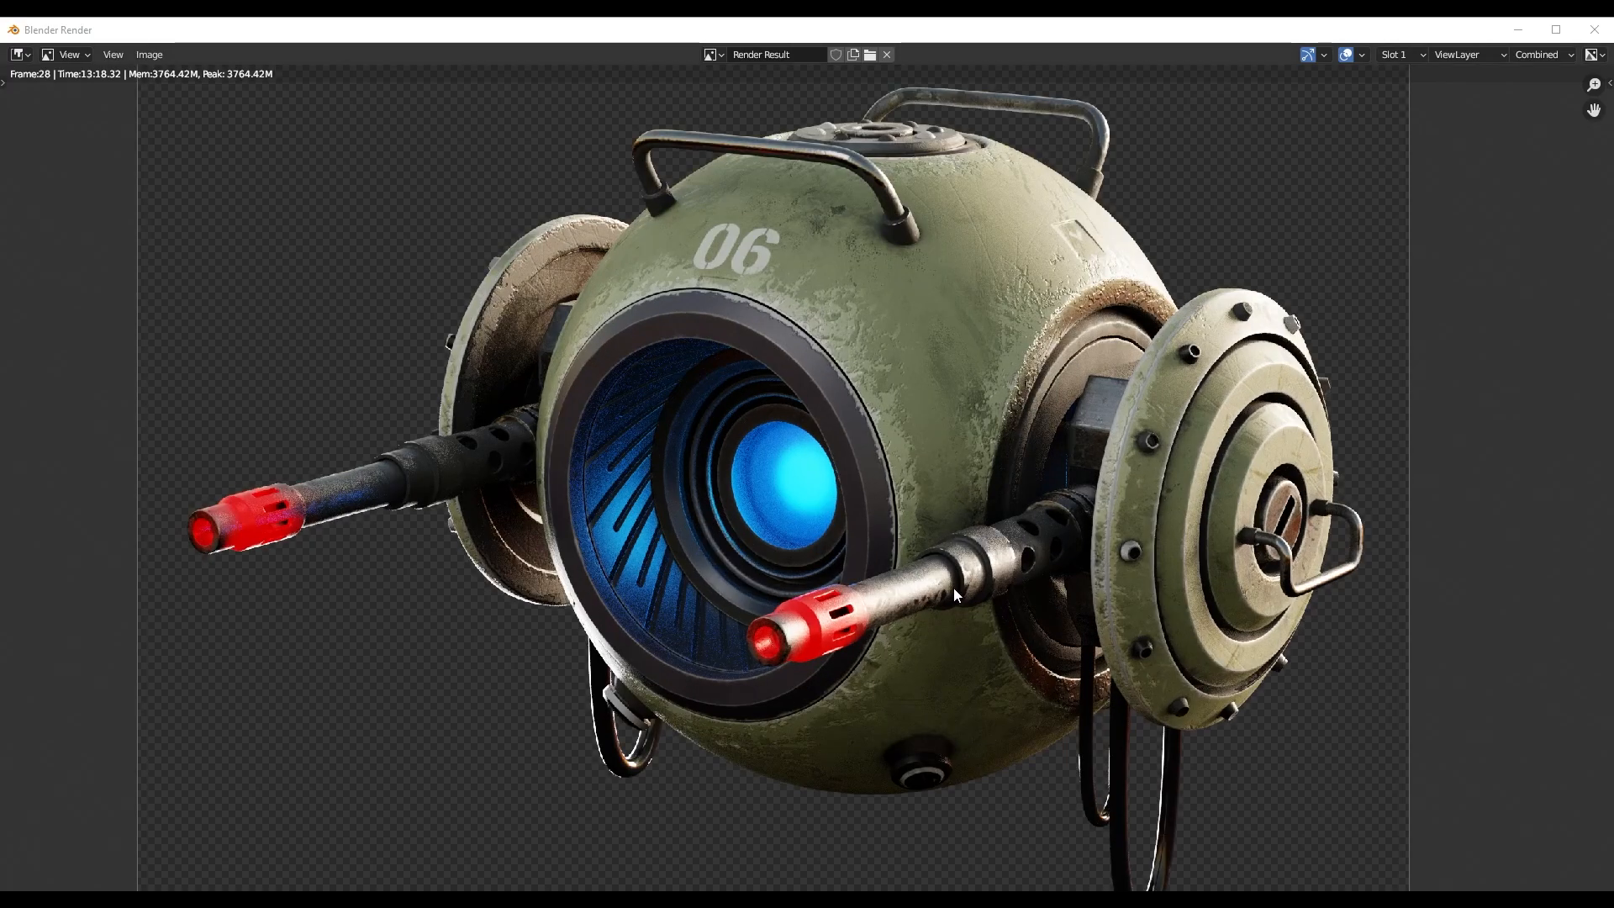
key("Escape")
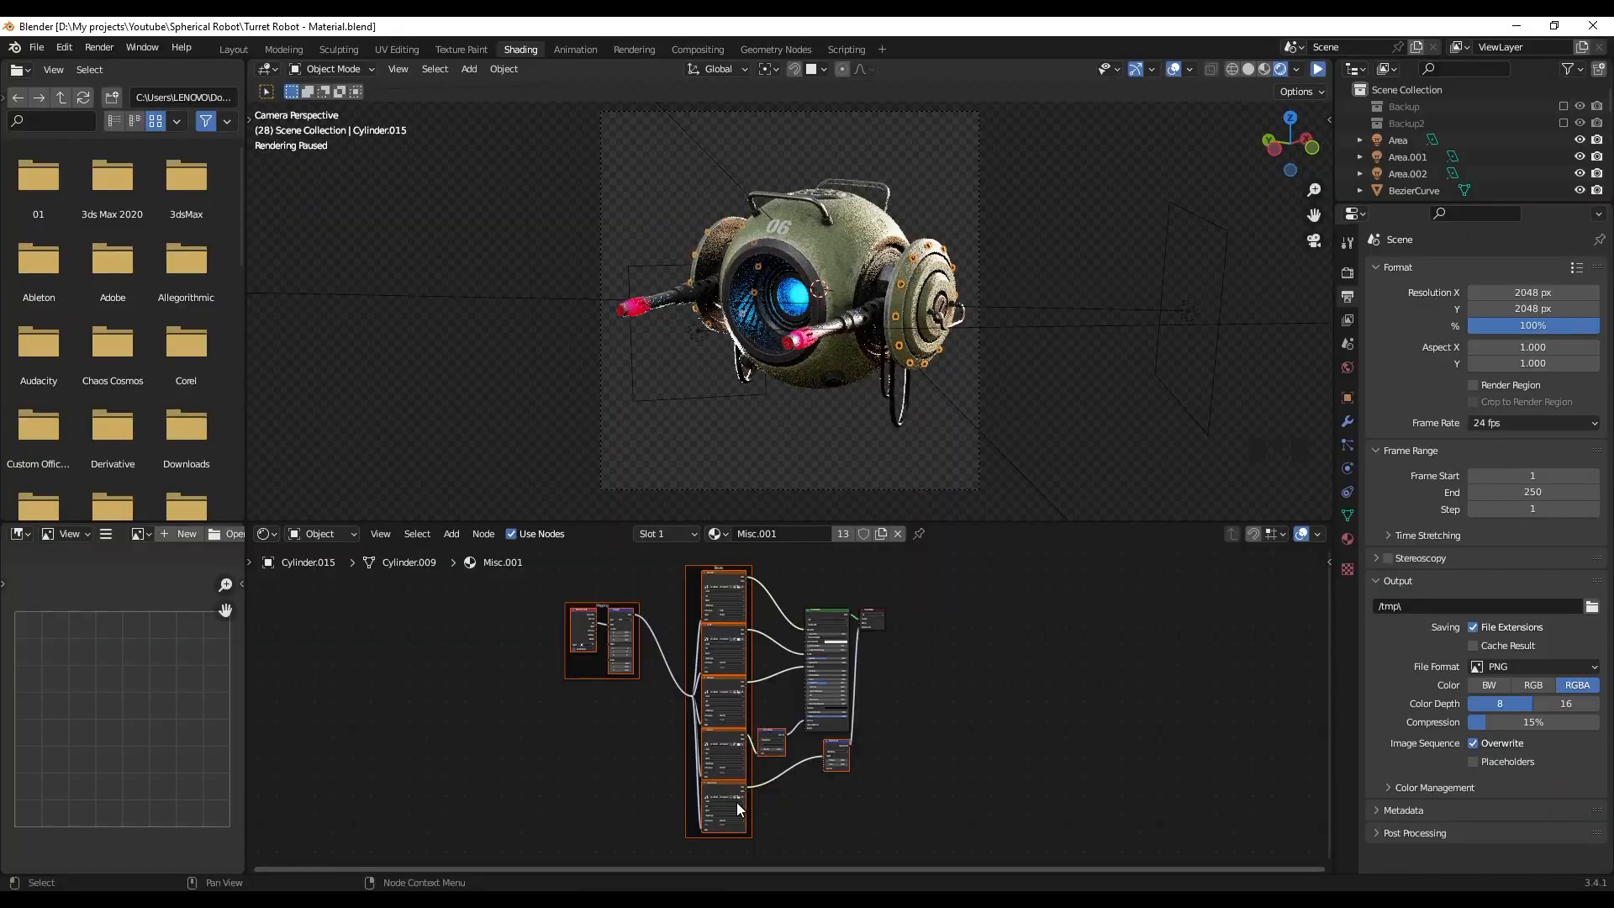
- Enable compositing nodes in the Compositing workspace and move the Composite node away from Render Layers to make room
left_click(678, 50)
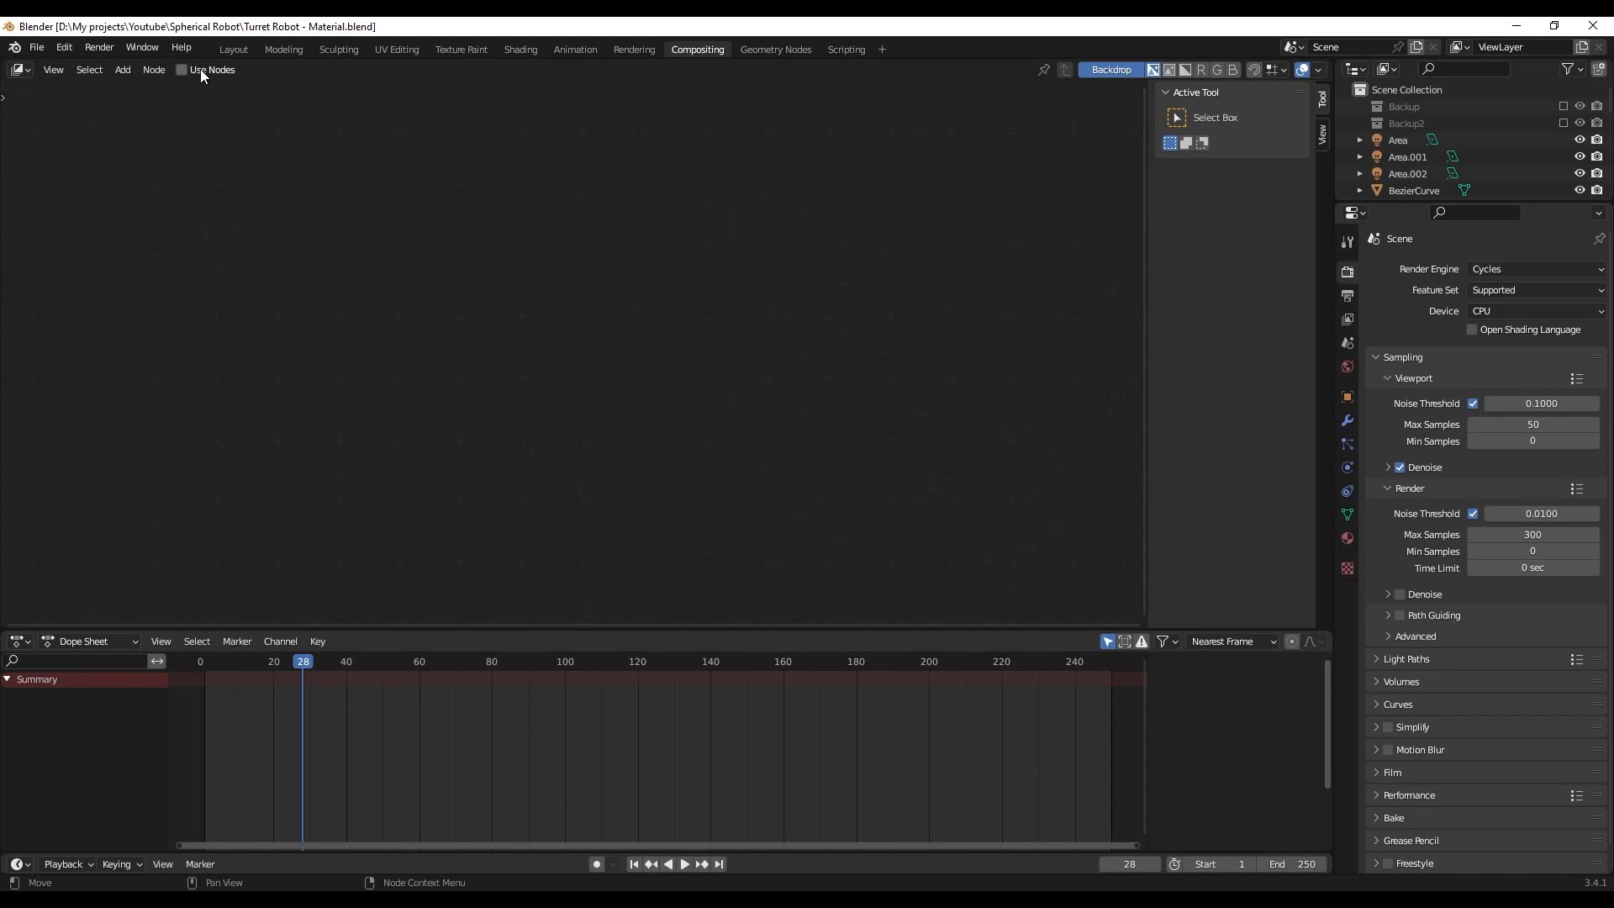
left_click(183, 71)
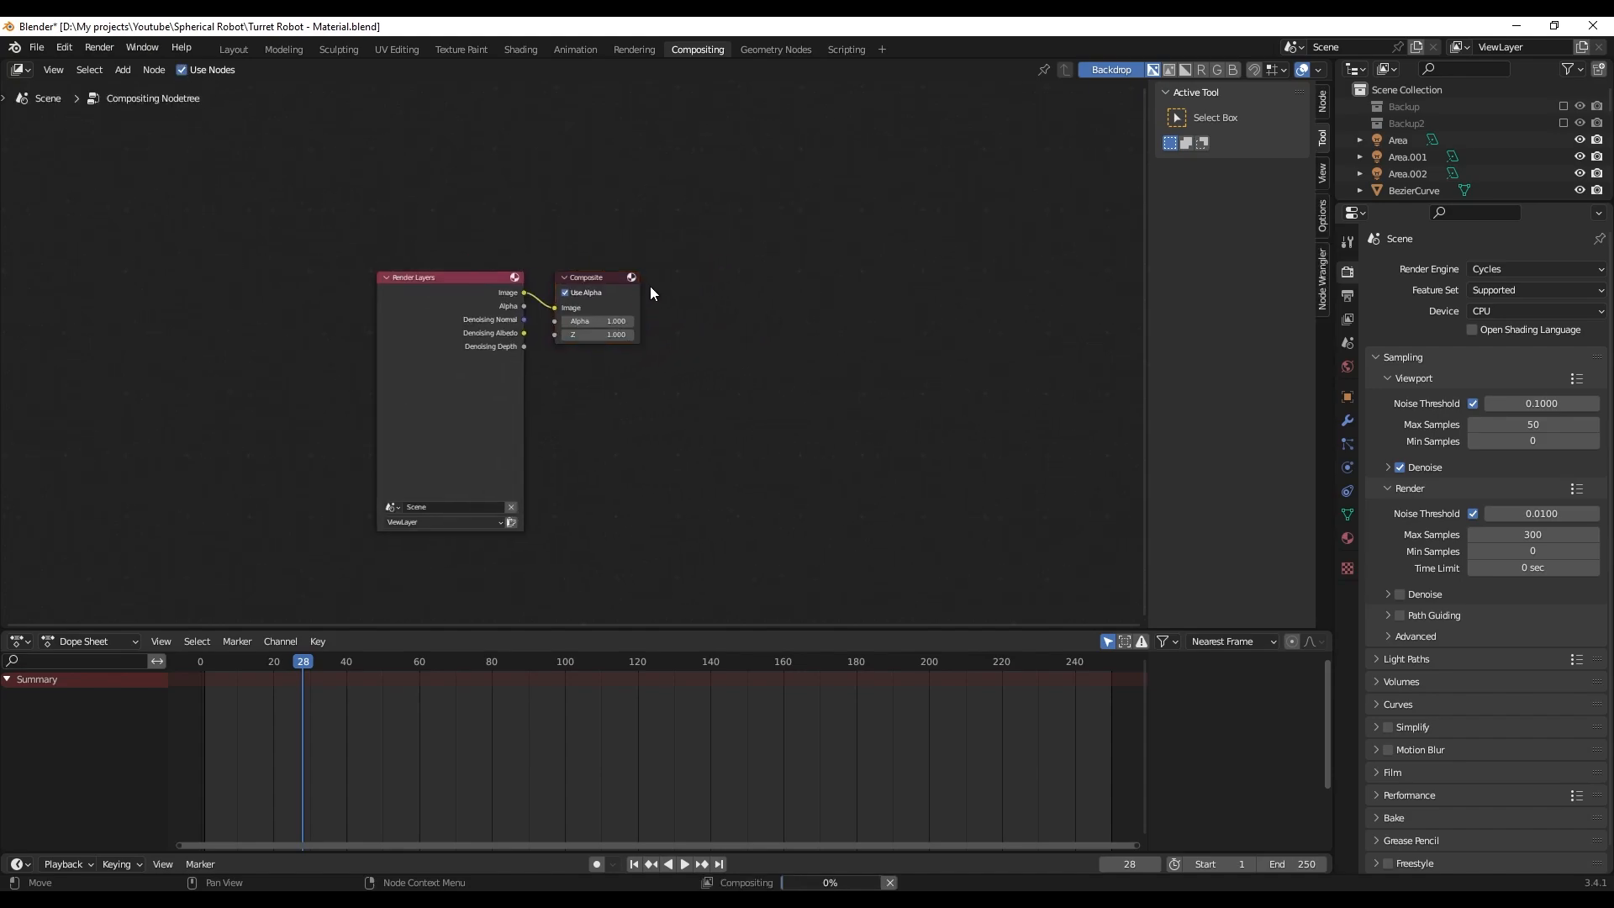
left_click_drag(582, 308, 886, 310)
left_click(634, 345)
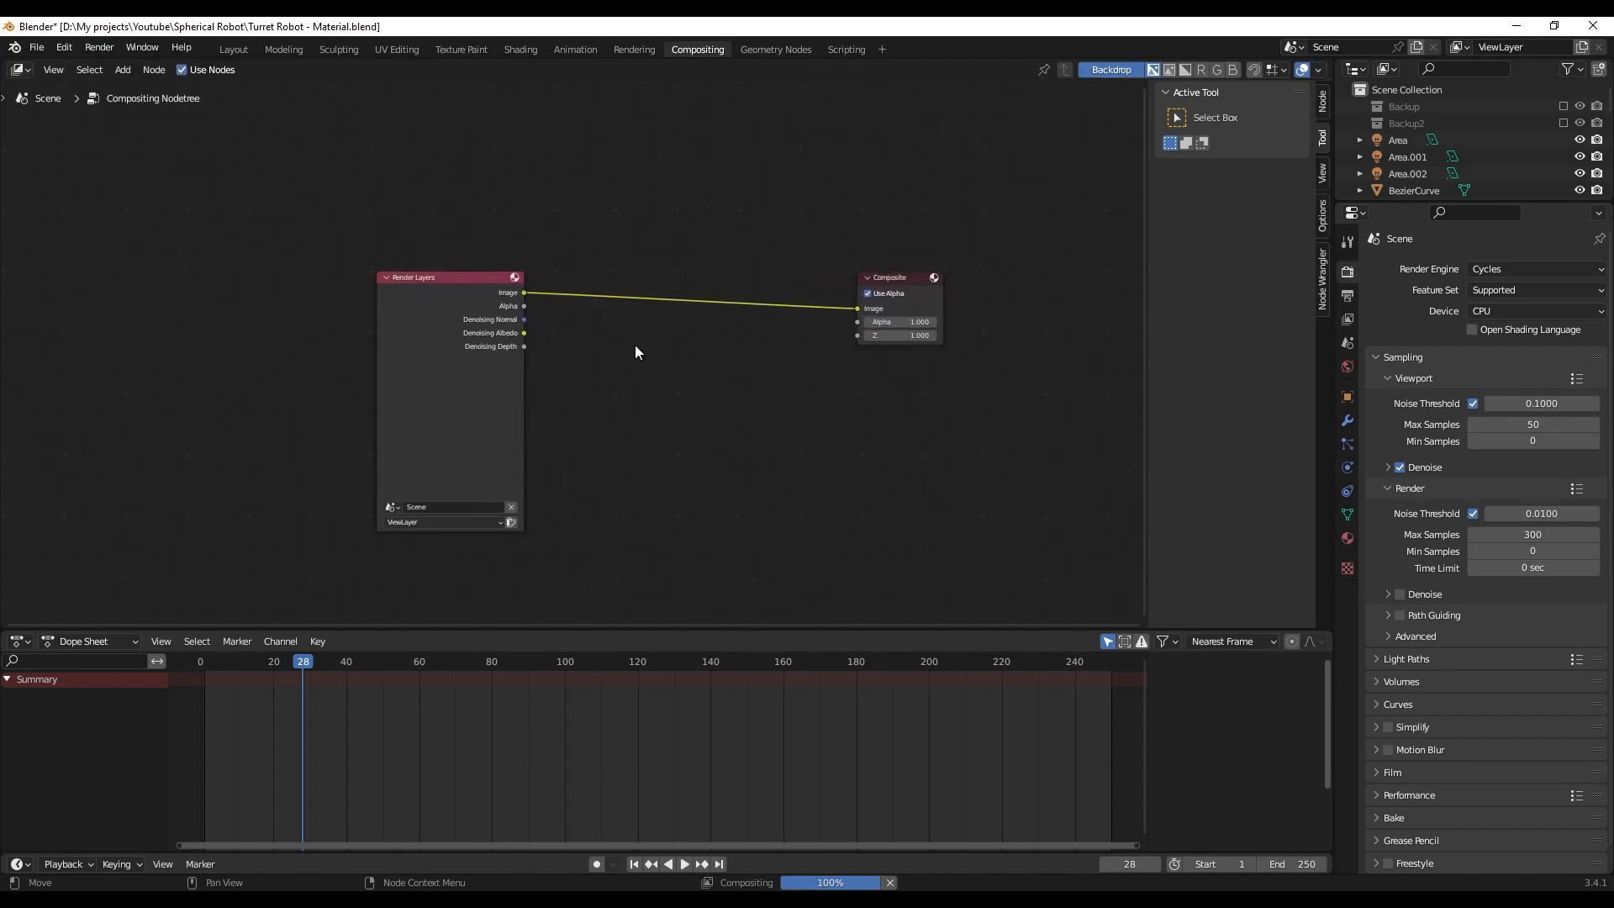
- Add a Denoise node between the Render Layers and Composite nodes
scroll(645, 358, "up", 3)
middle_click_drag(645, 359, 672, 346)
key("shift+a")
left_click(651, 341)
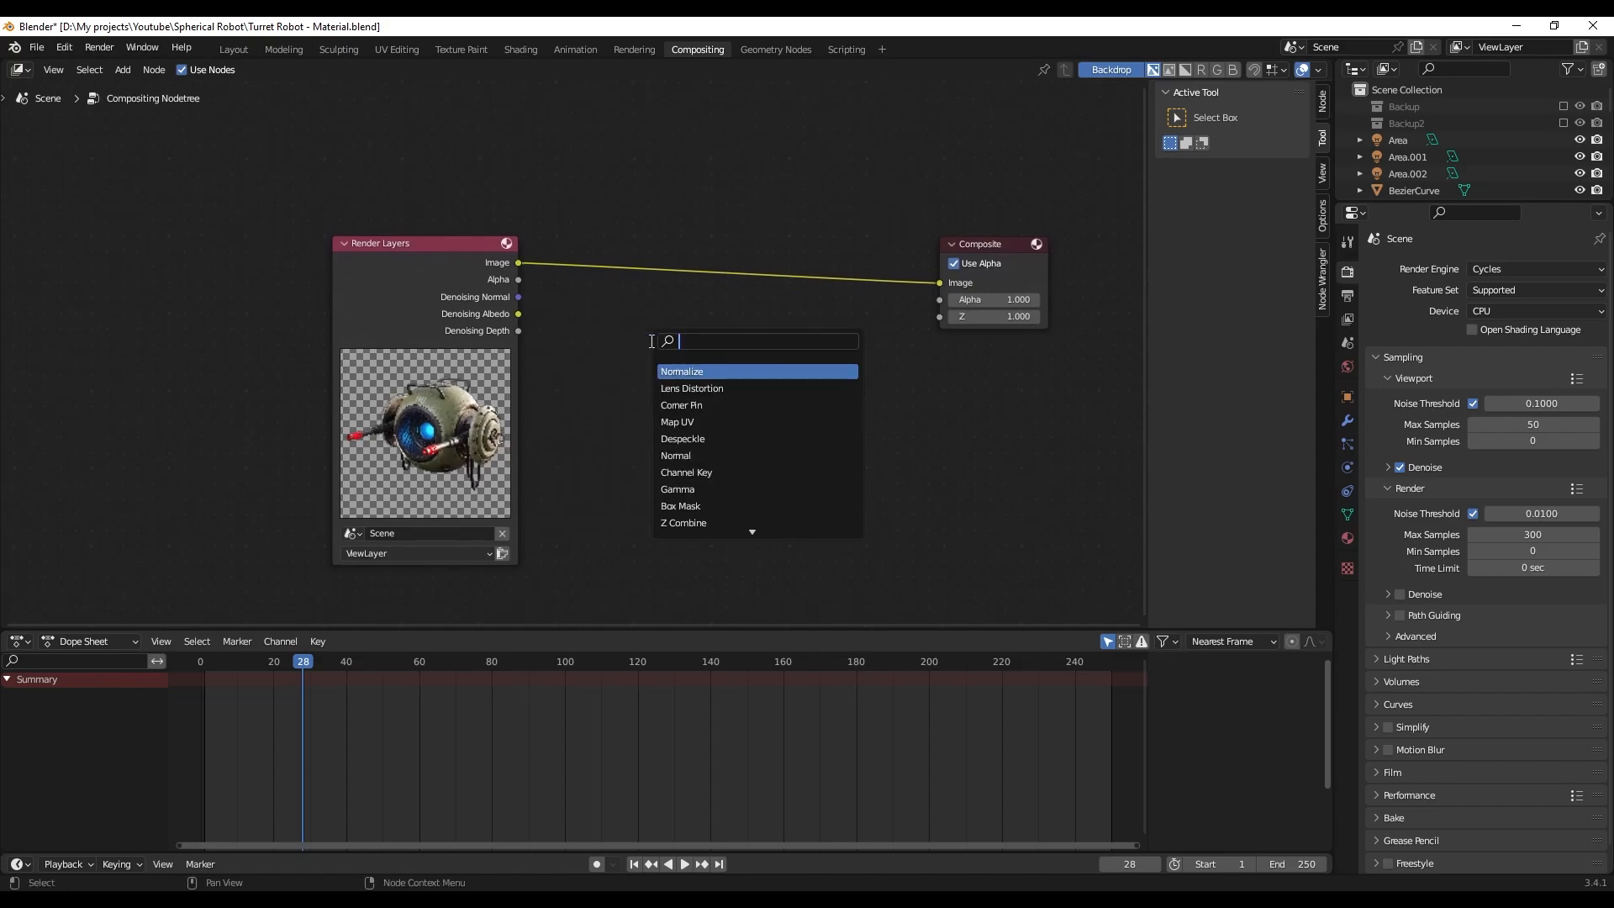
key("Return")
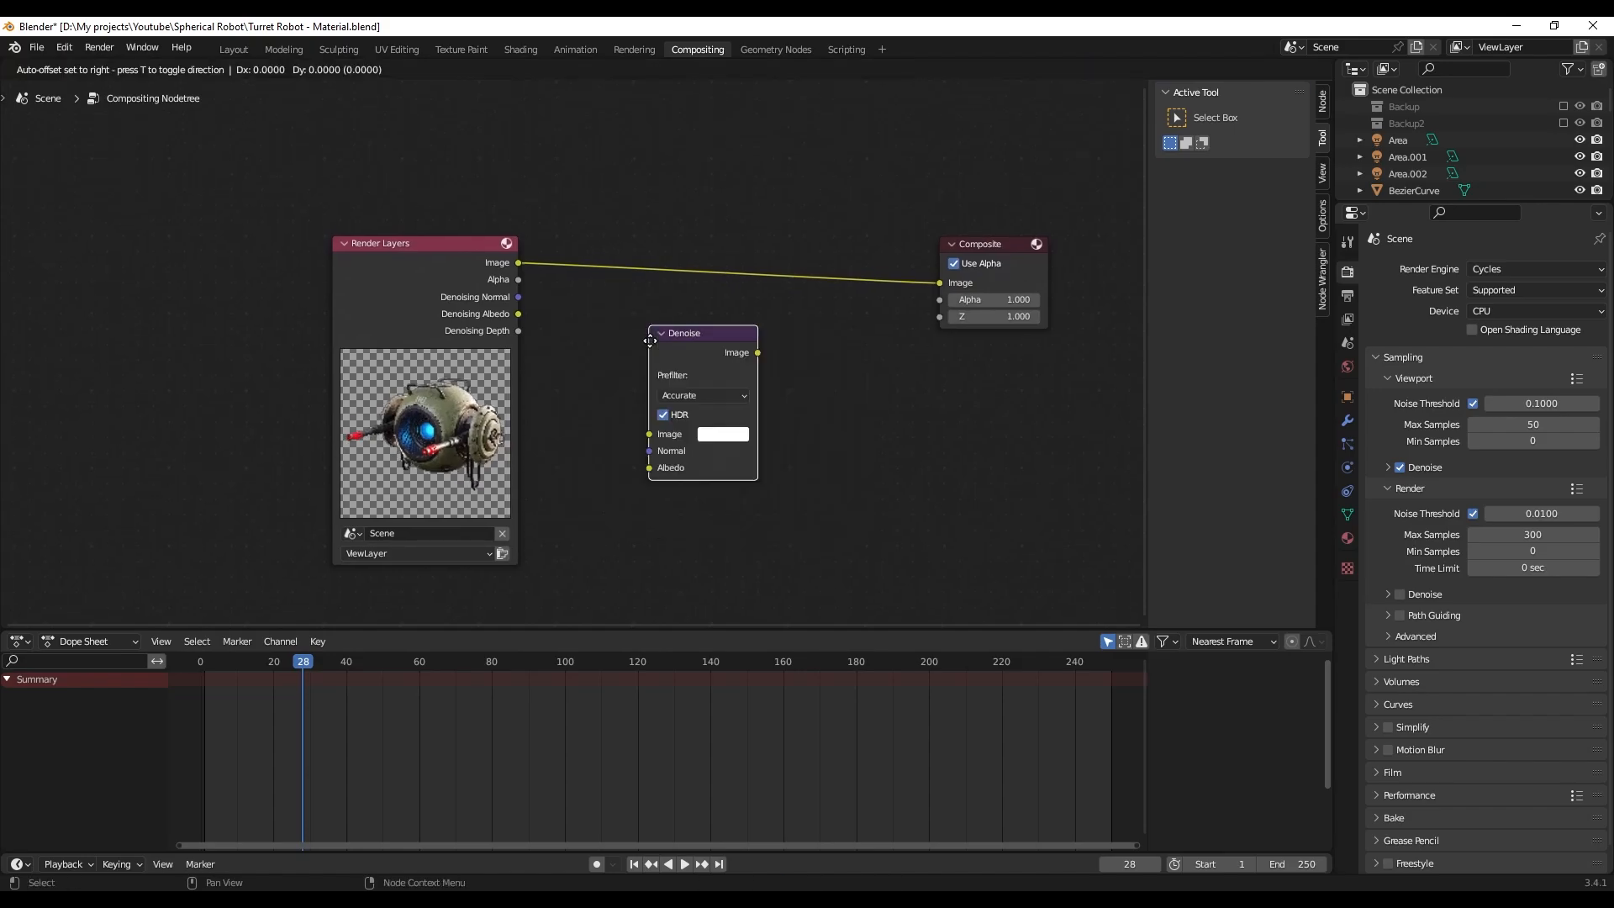
left_click(627, 349)
- Connect the Image, Denoising Normal and Denoising Albedo outputs of Render Layers to the matching Denoise inputs
scroll(623, 351, "up", 2)
middle_click_drag(623, 351, 640, 299)
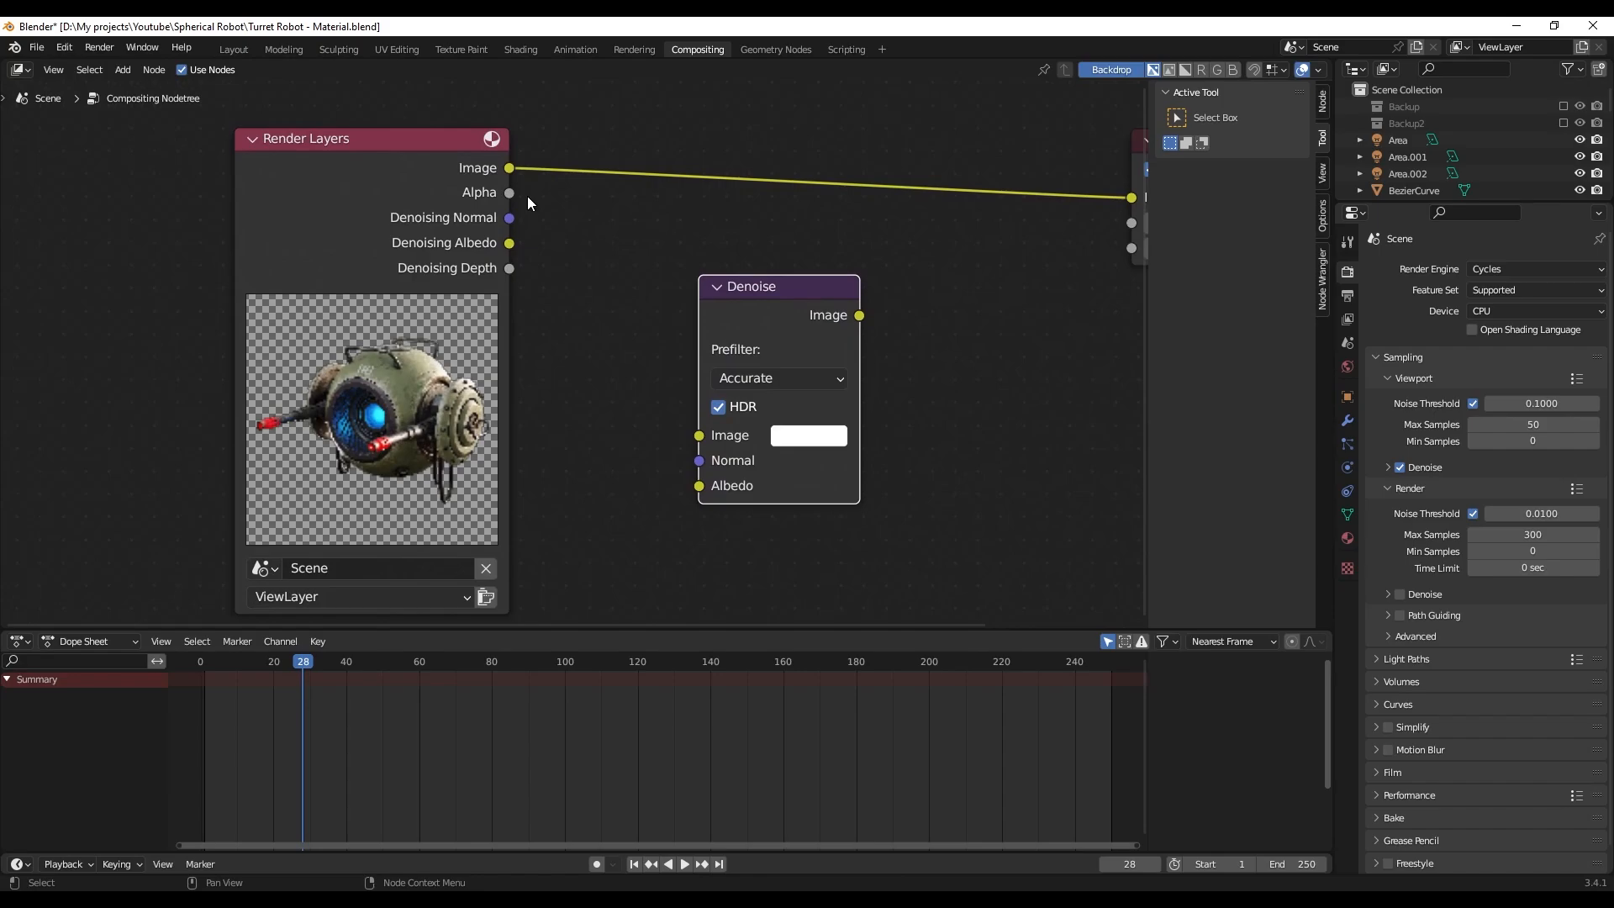
left_click_drag(509, 169, 698, 435)
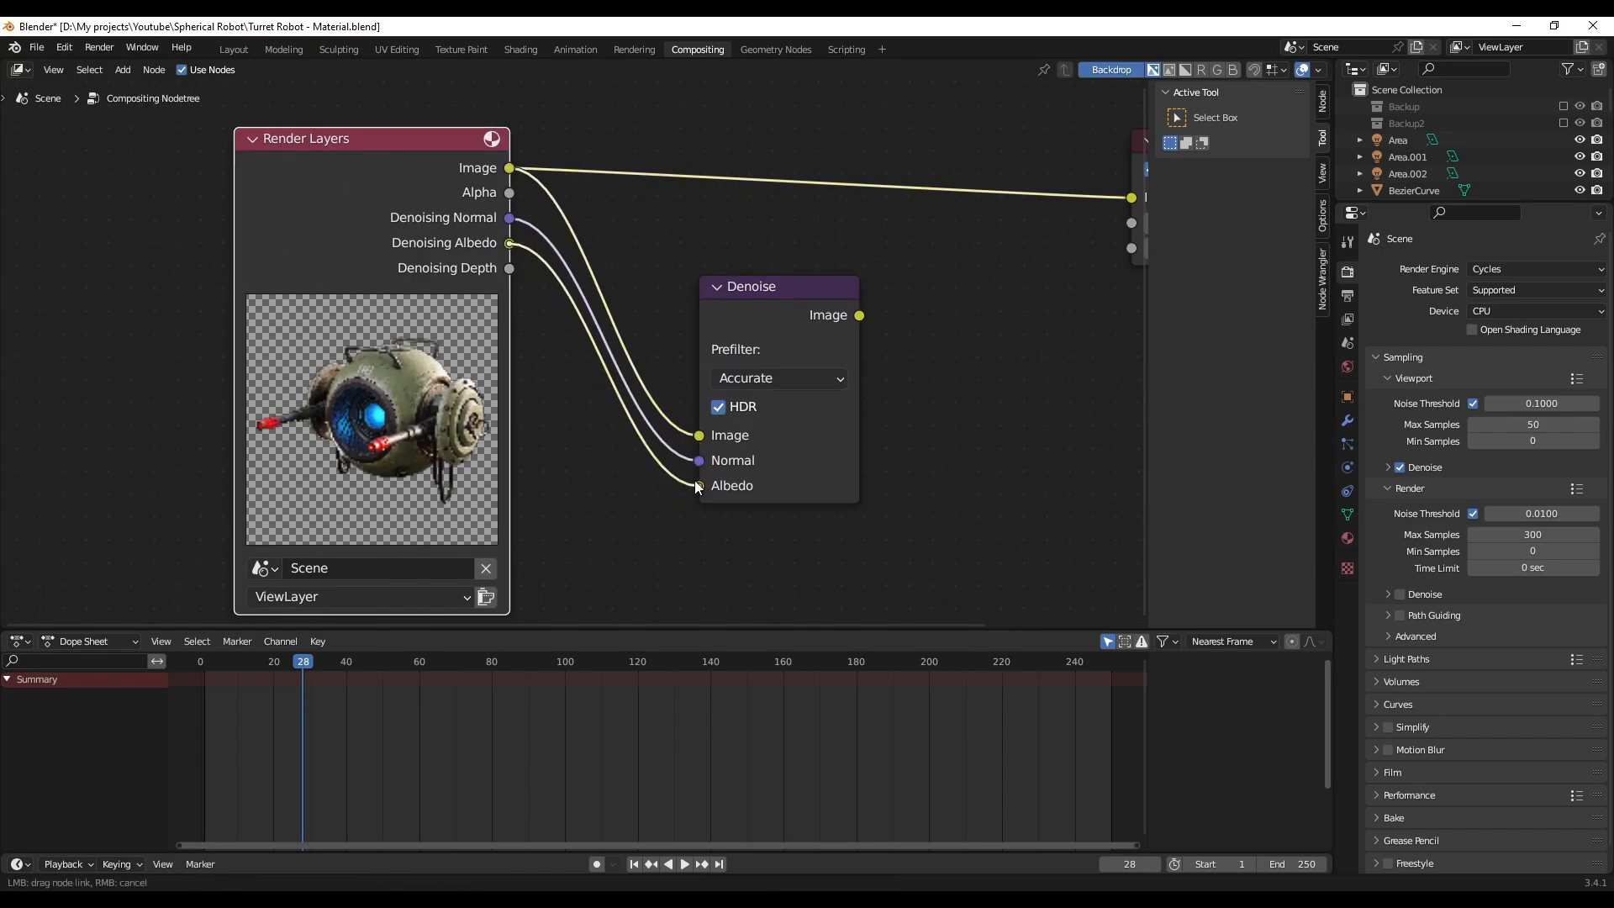
left_click_drag(695, 486, 698, 486)
- Feed the Denoise output into a new Viewer node and the Composite node, spacing both out beside it
middle_click_drag(915, 391, 711, 403)
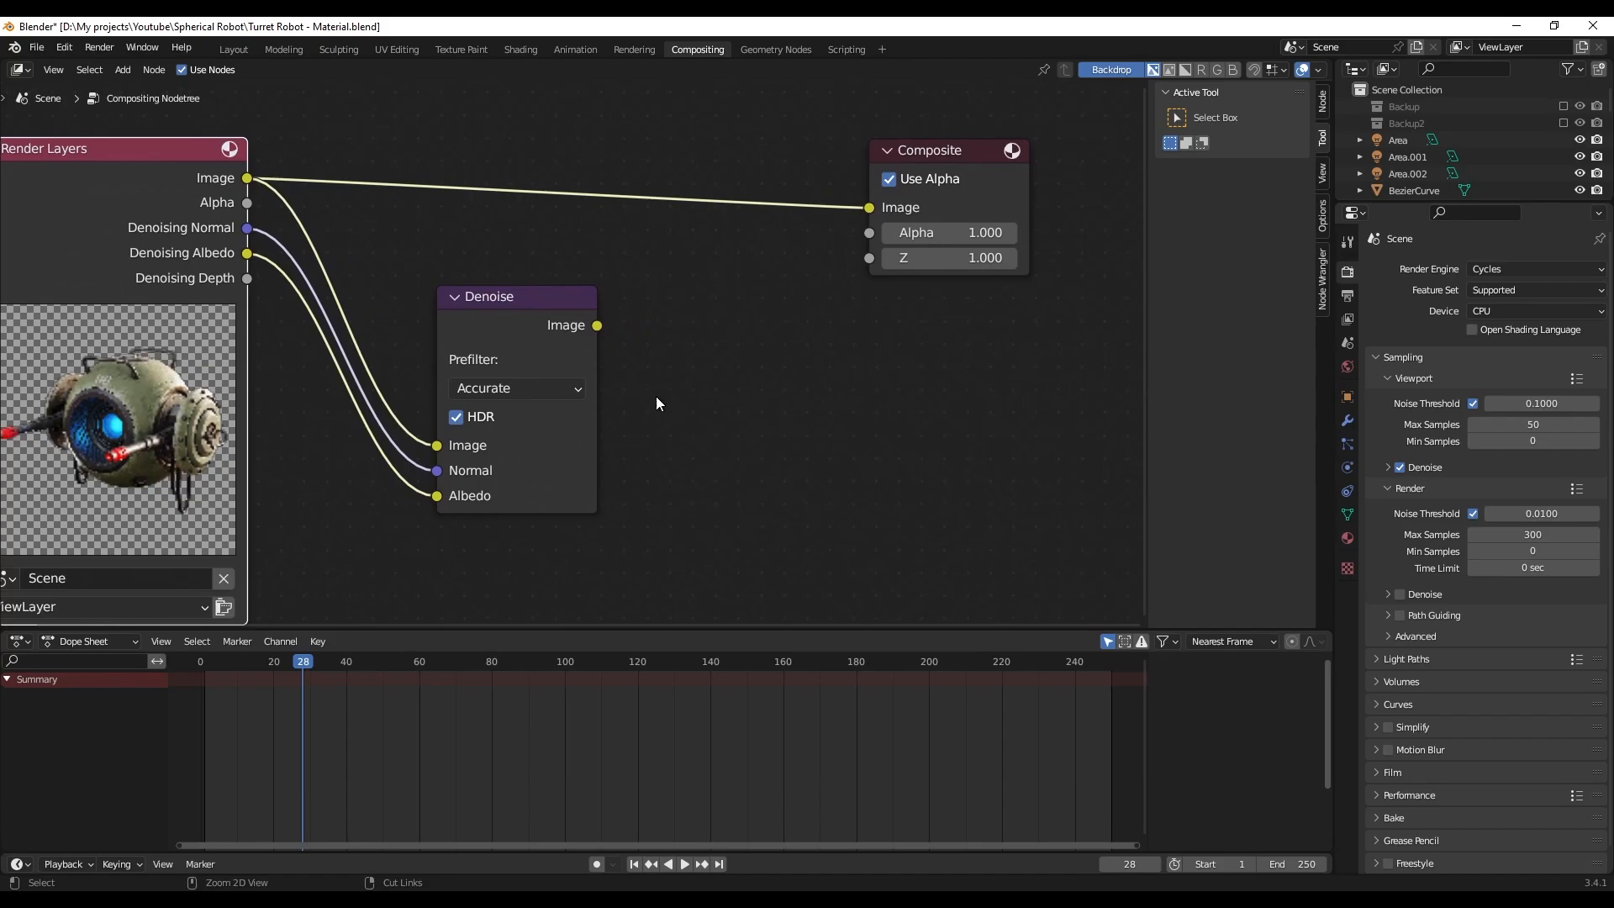
left_click(532, 300, "ctrl+shift")
key("KP_Decimal")
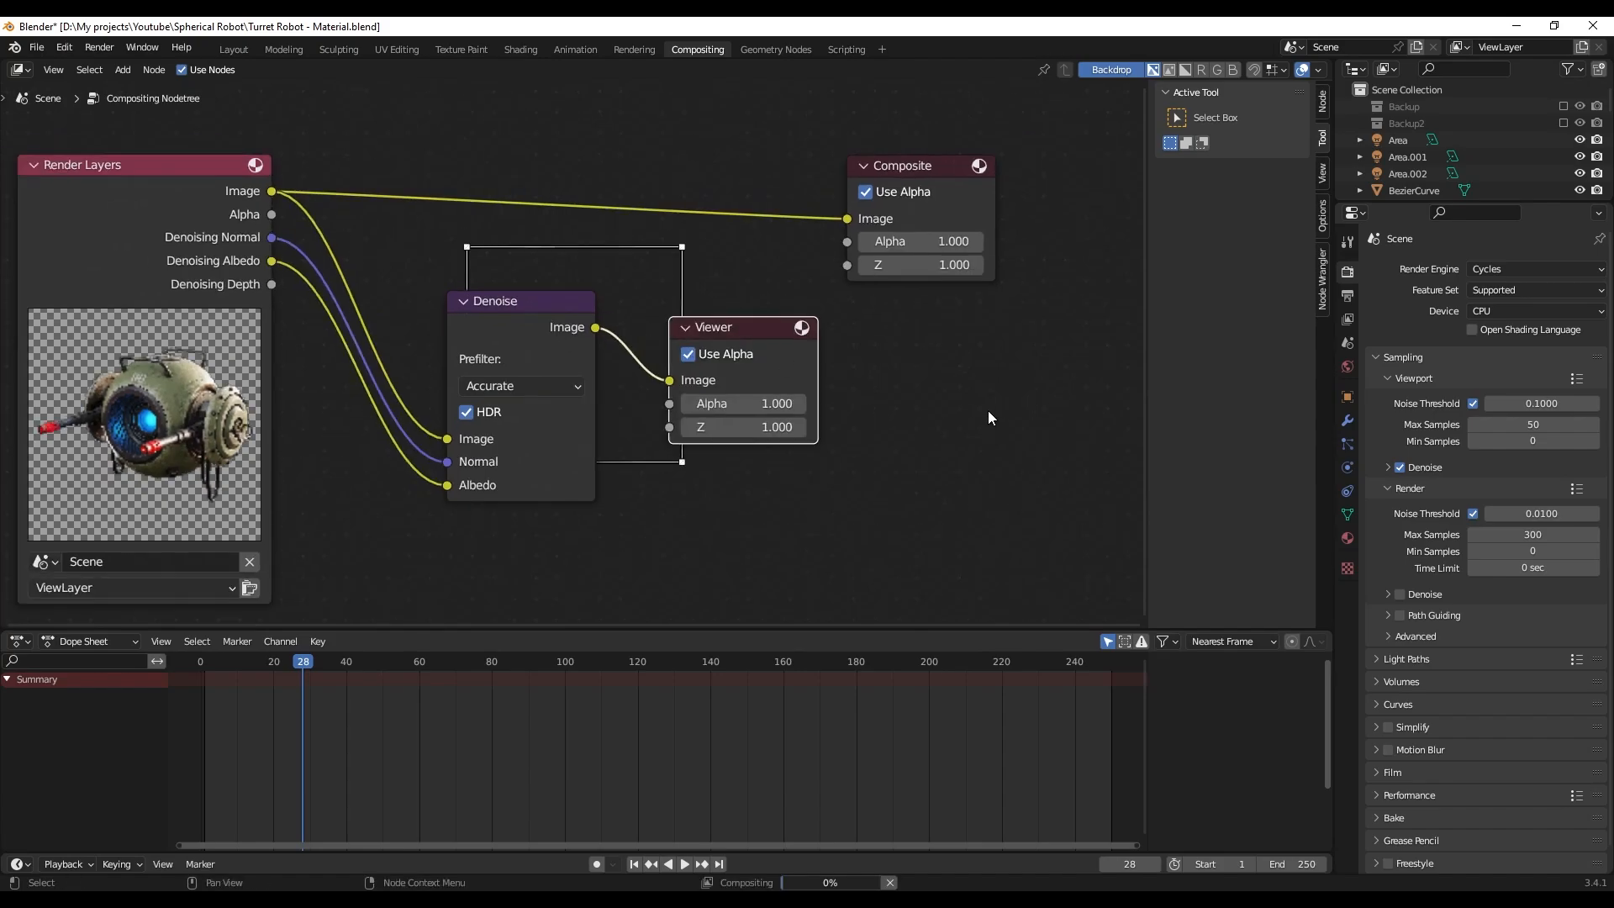
left_click_drag(572, 322, 850, 342)
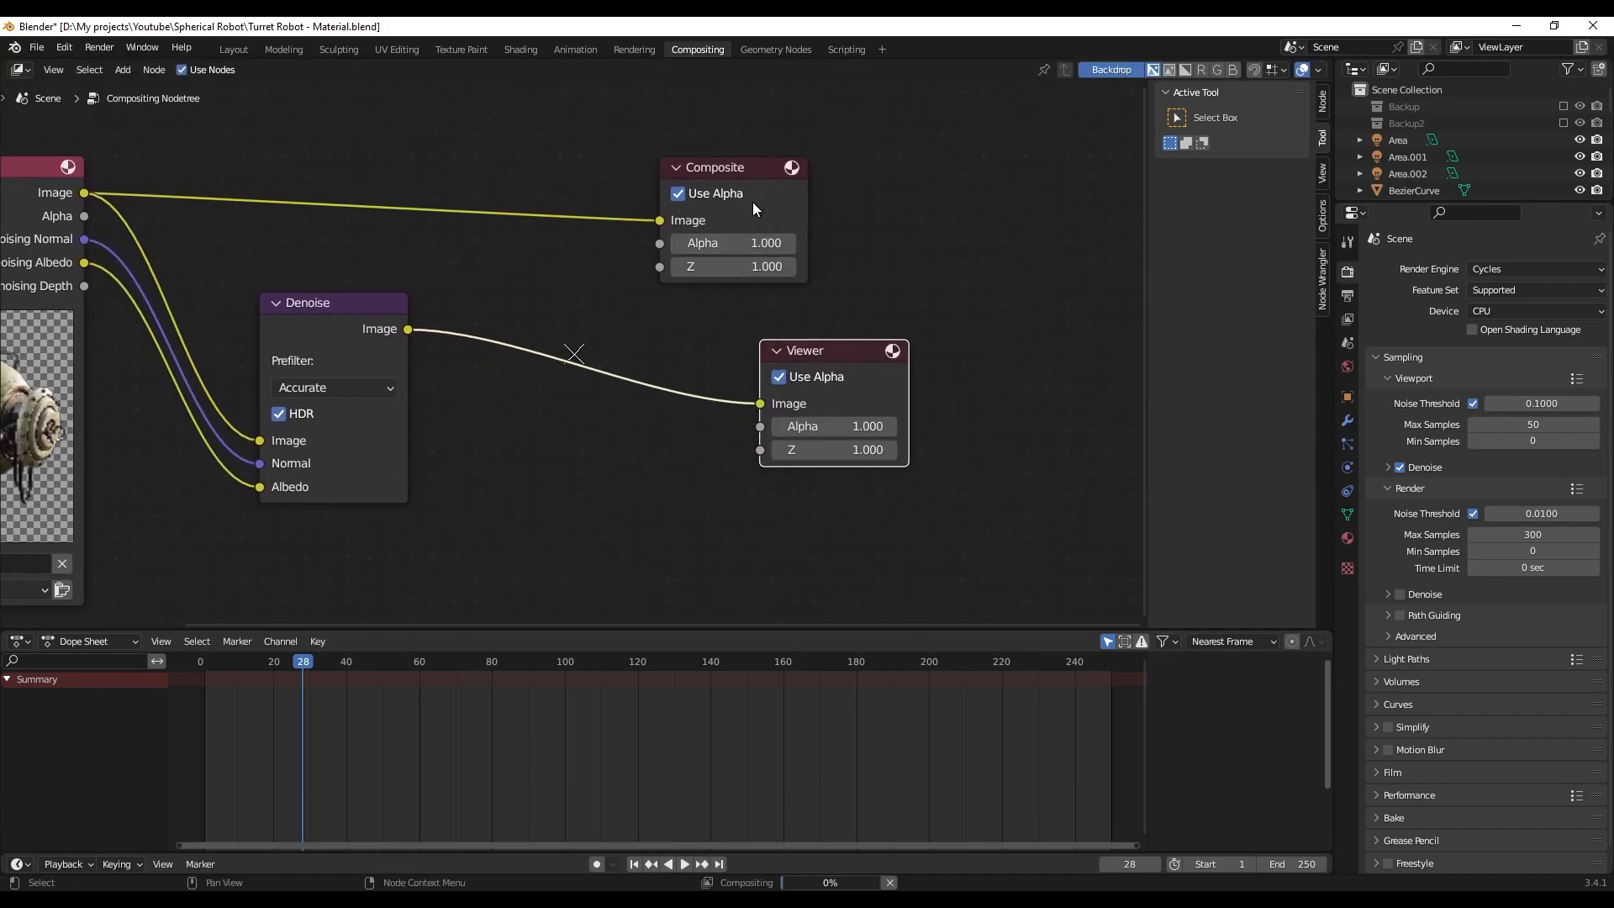
mouse_move(753, 202)
left_mouse_down()
mouse_move(841, 193)
mouse_move(748, 209)
left_mouse_up()
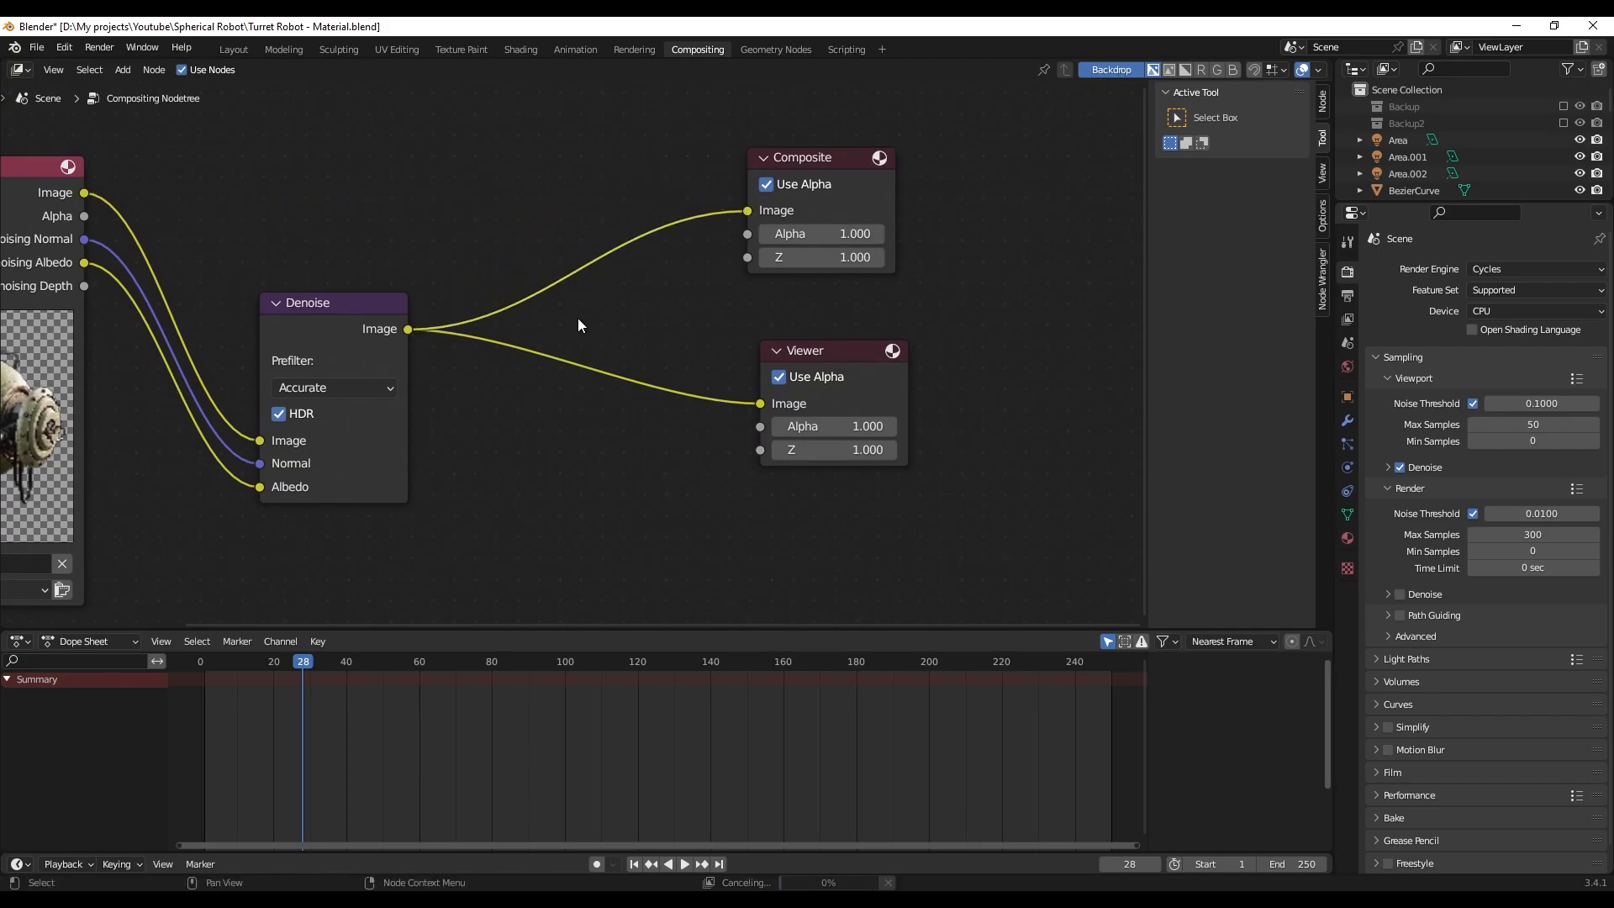
middle_click_drag(571, 393, 706, 378)
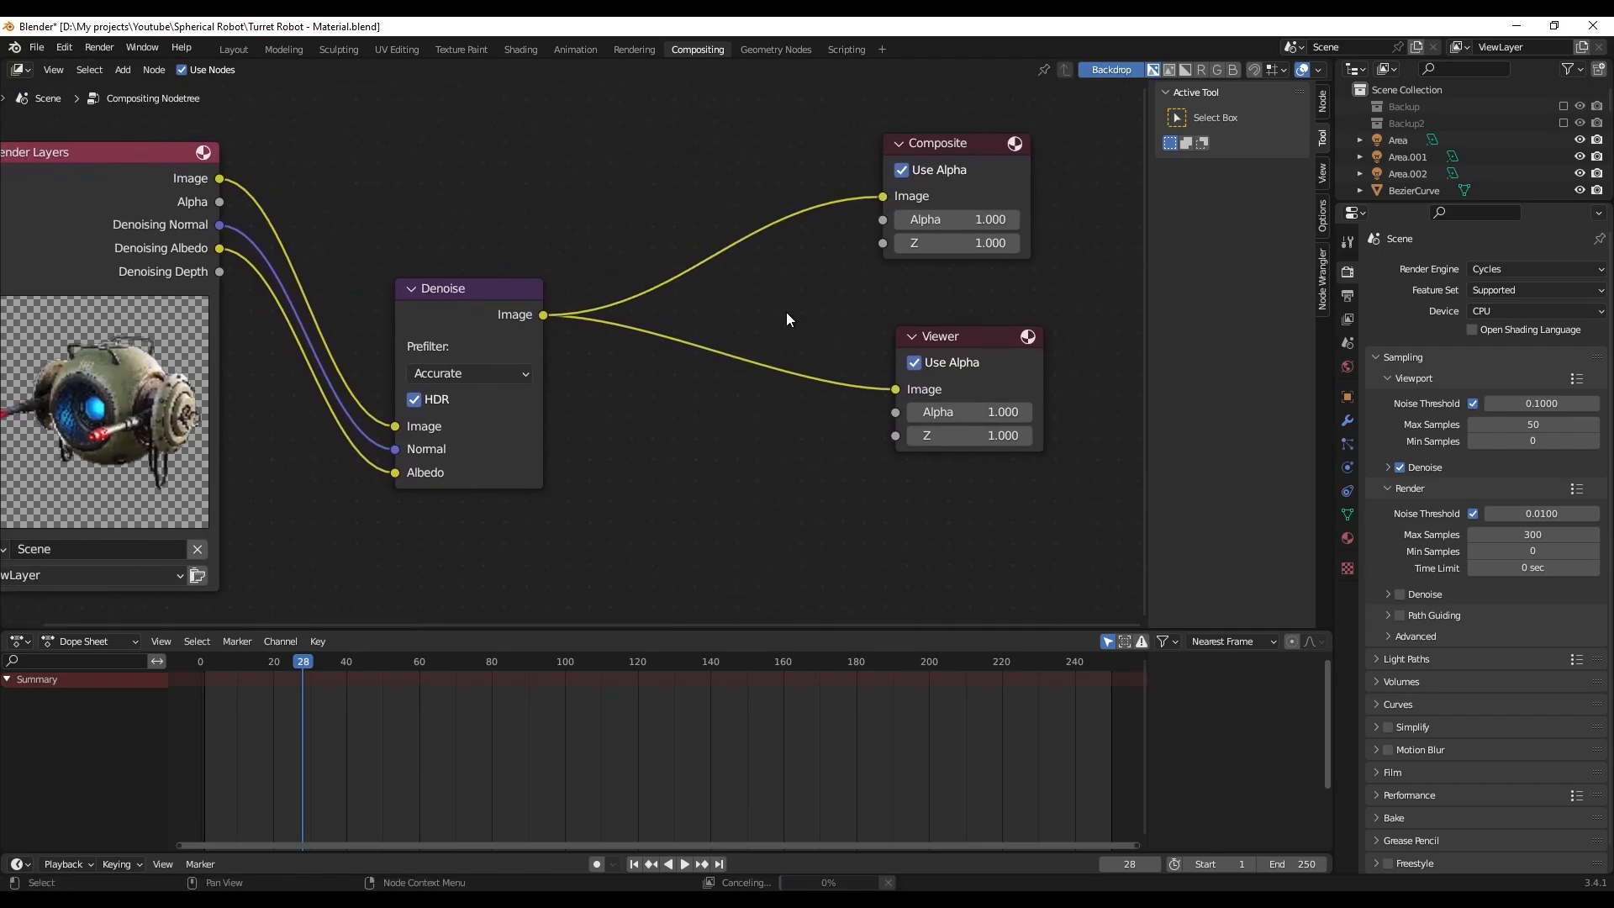
middle_click_drag(785, 341, 758, 316)
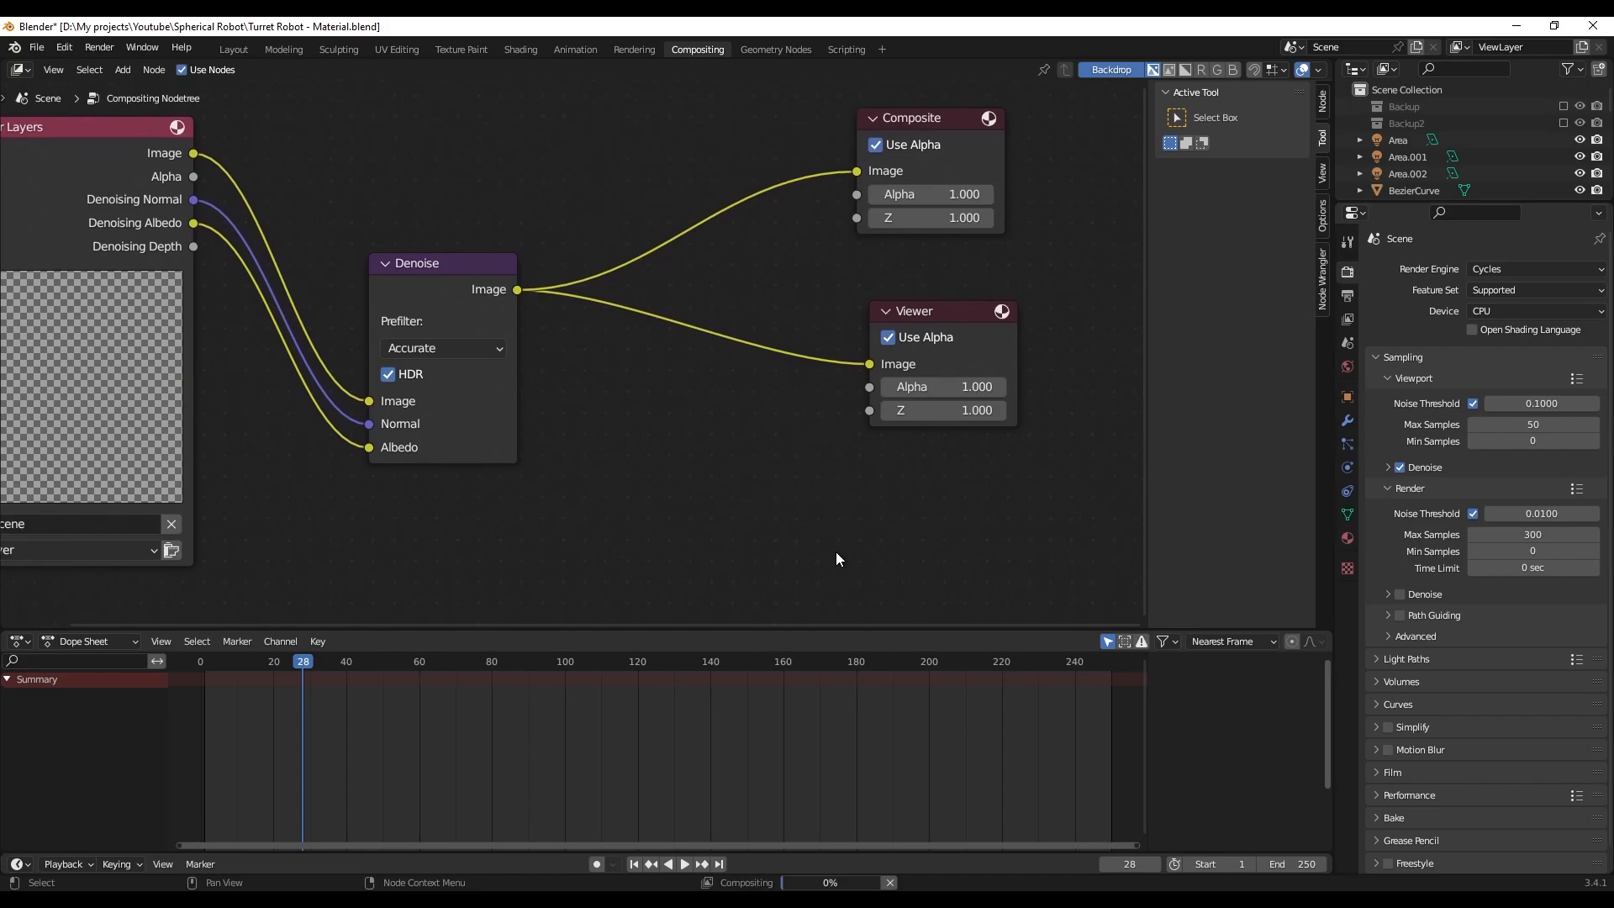
- Enlarge the Dope Sheet area below the compositor nodes and change it to an Image Editor
middle_click_drag(562, 173, 591, 169)
left_click_drag(670, 628, 670, 447)
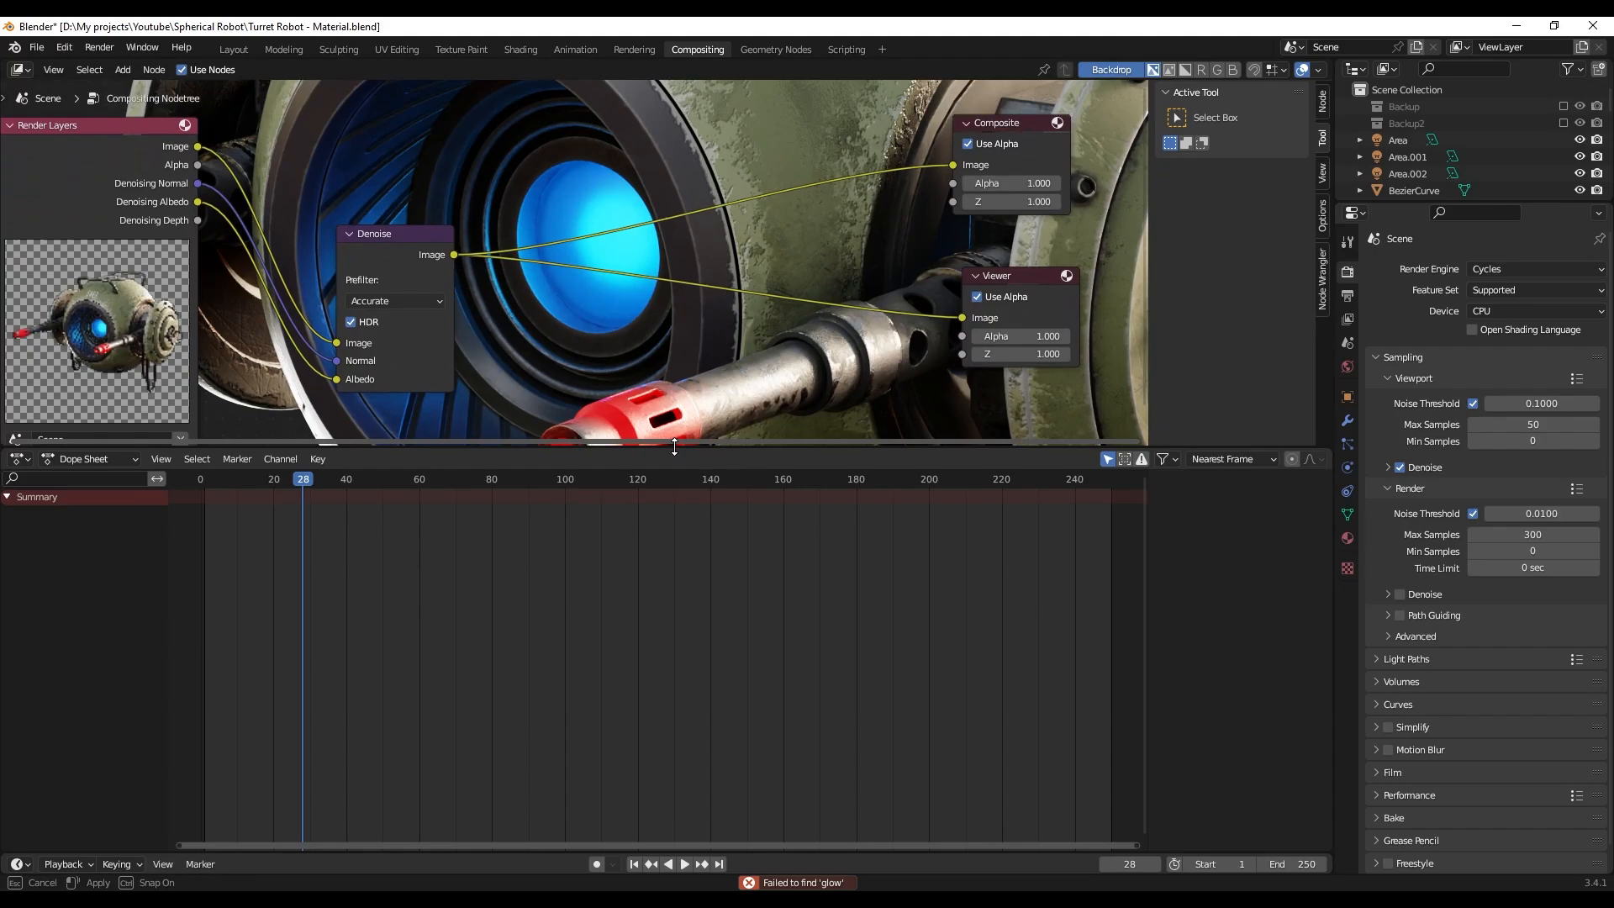
left_click(21, 459)
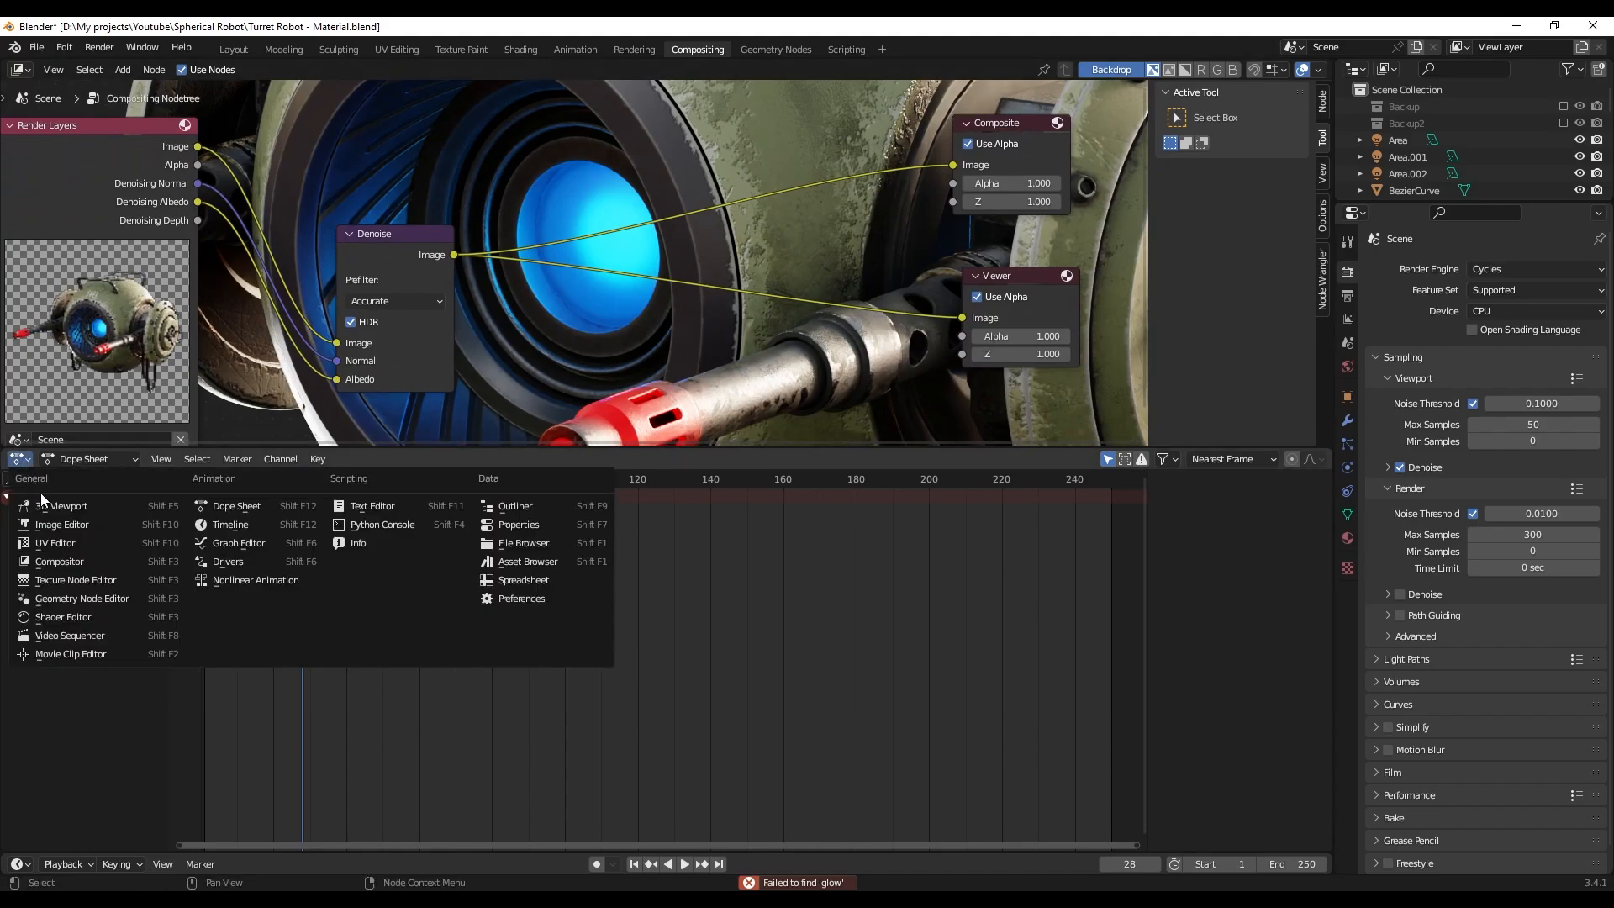
left_click(84, 523)
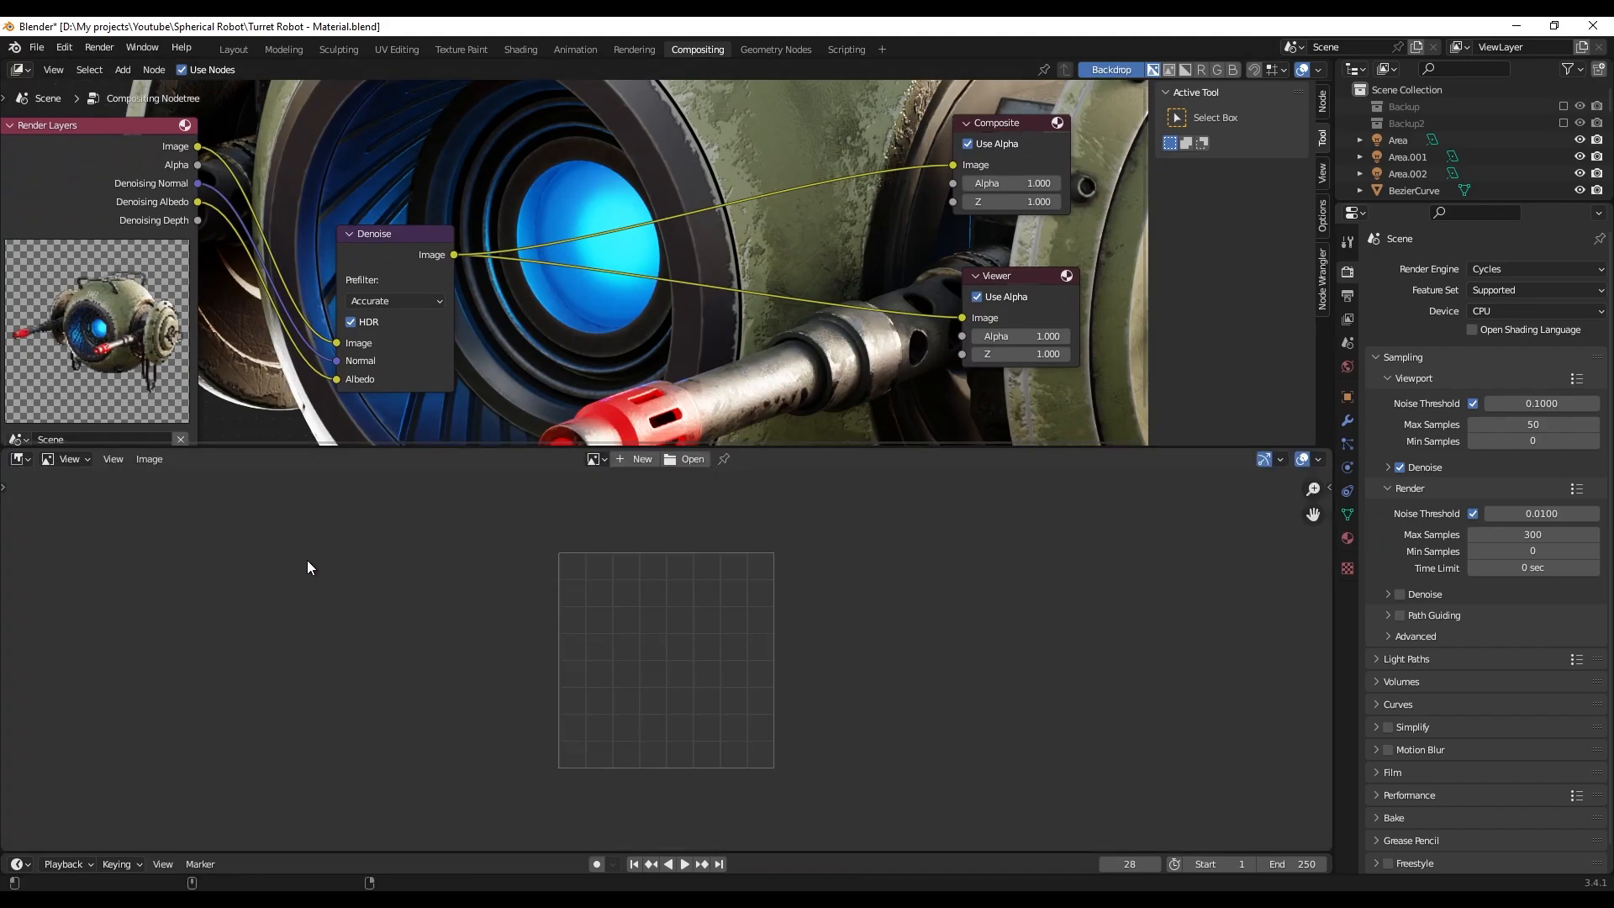
- Display the Viewer Node image in the Image Editor
left_click(597, 459)
type("vi")
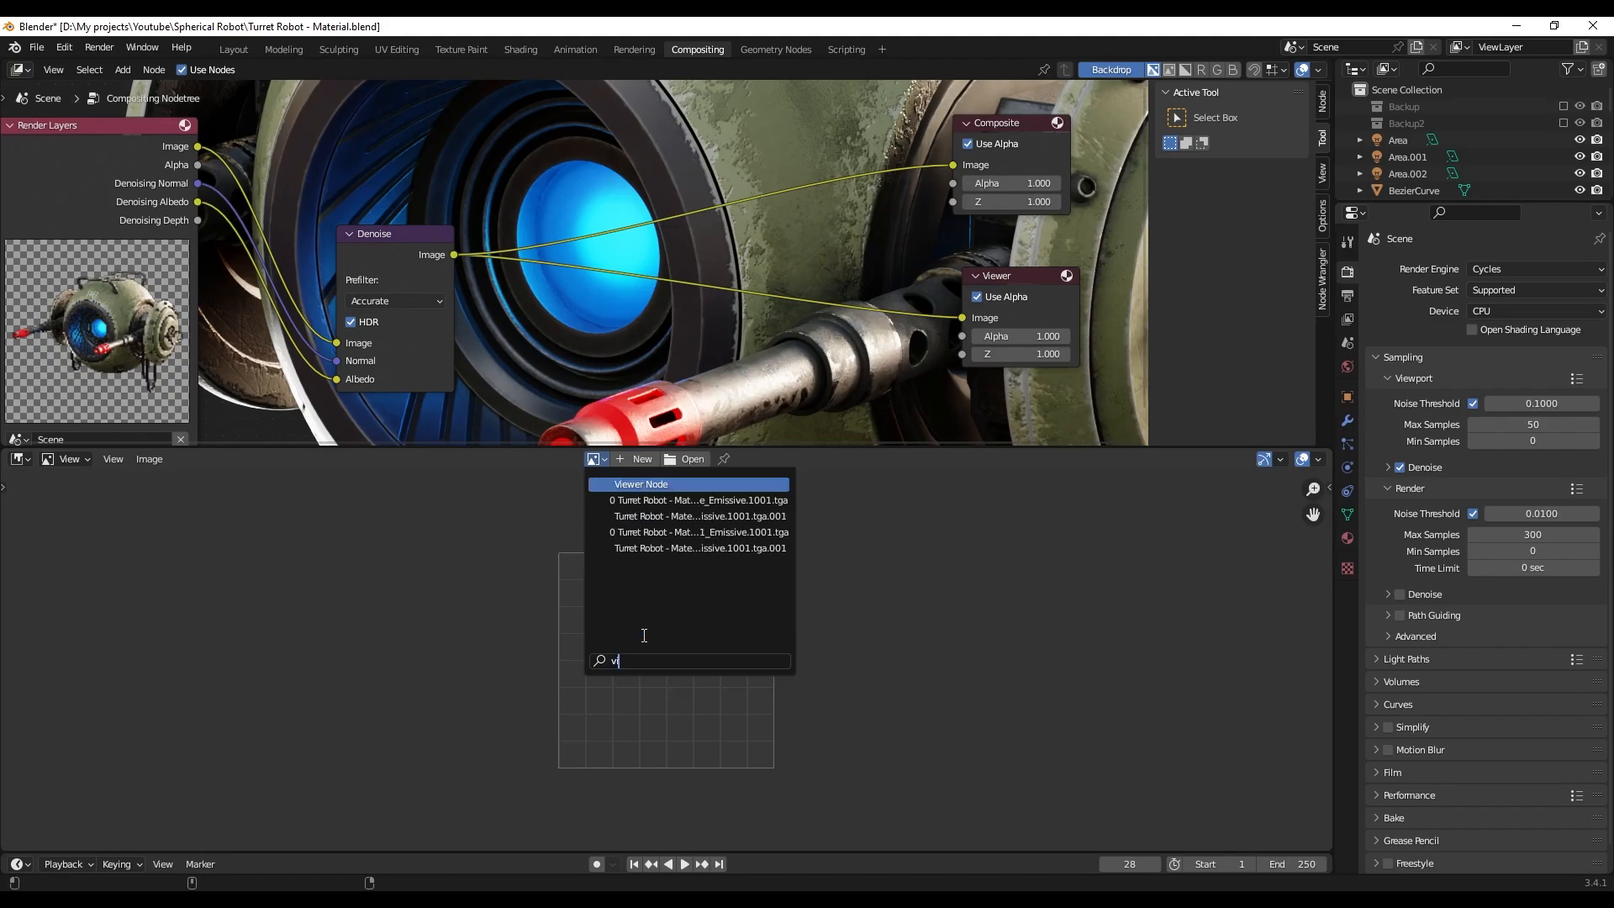
type("ewe")
key("Return")
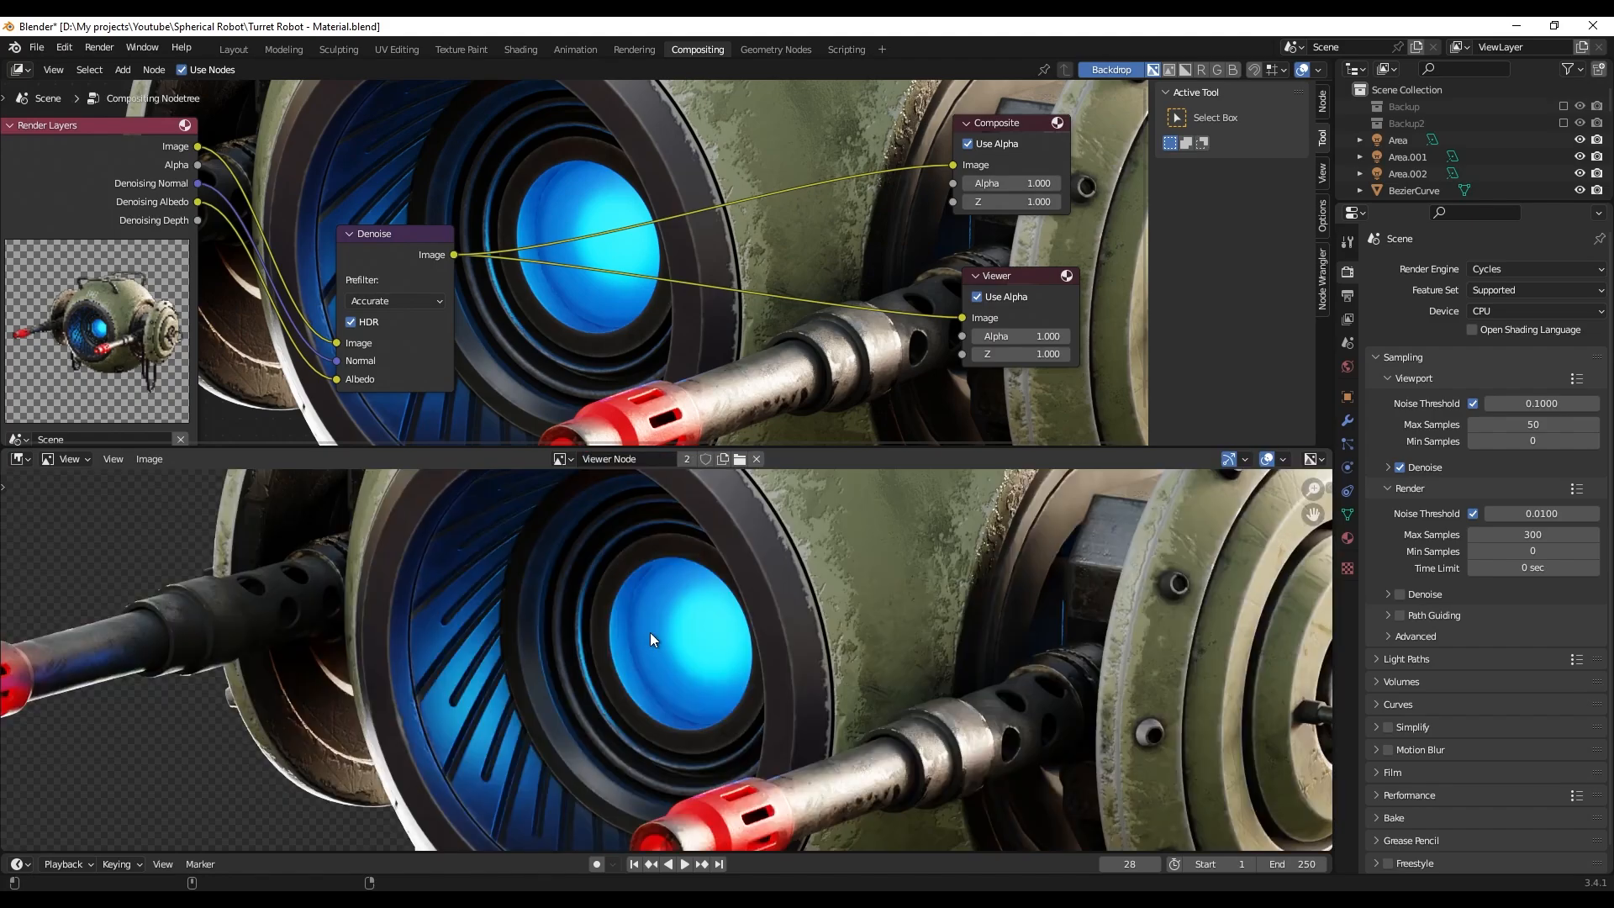
- Inspect the denoised robot in the Image Editor and turn off the backdrop behind the compositor nodes
scroll(649, 632, "down", 5)
scroll(653, 679, "up", 7)
middle_click_drag(992, 731, 868, 637)
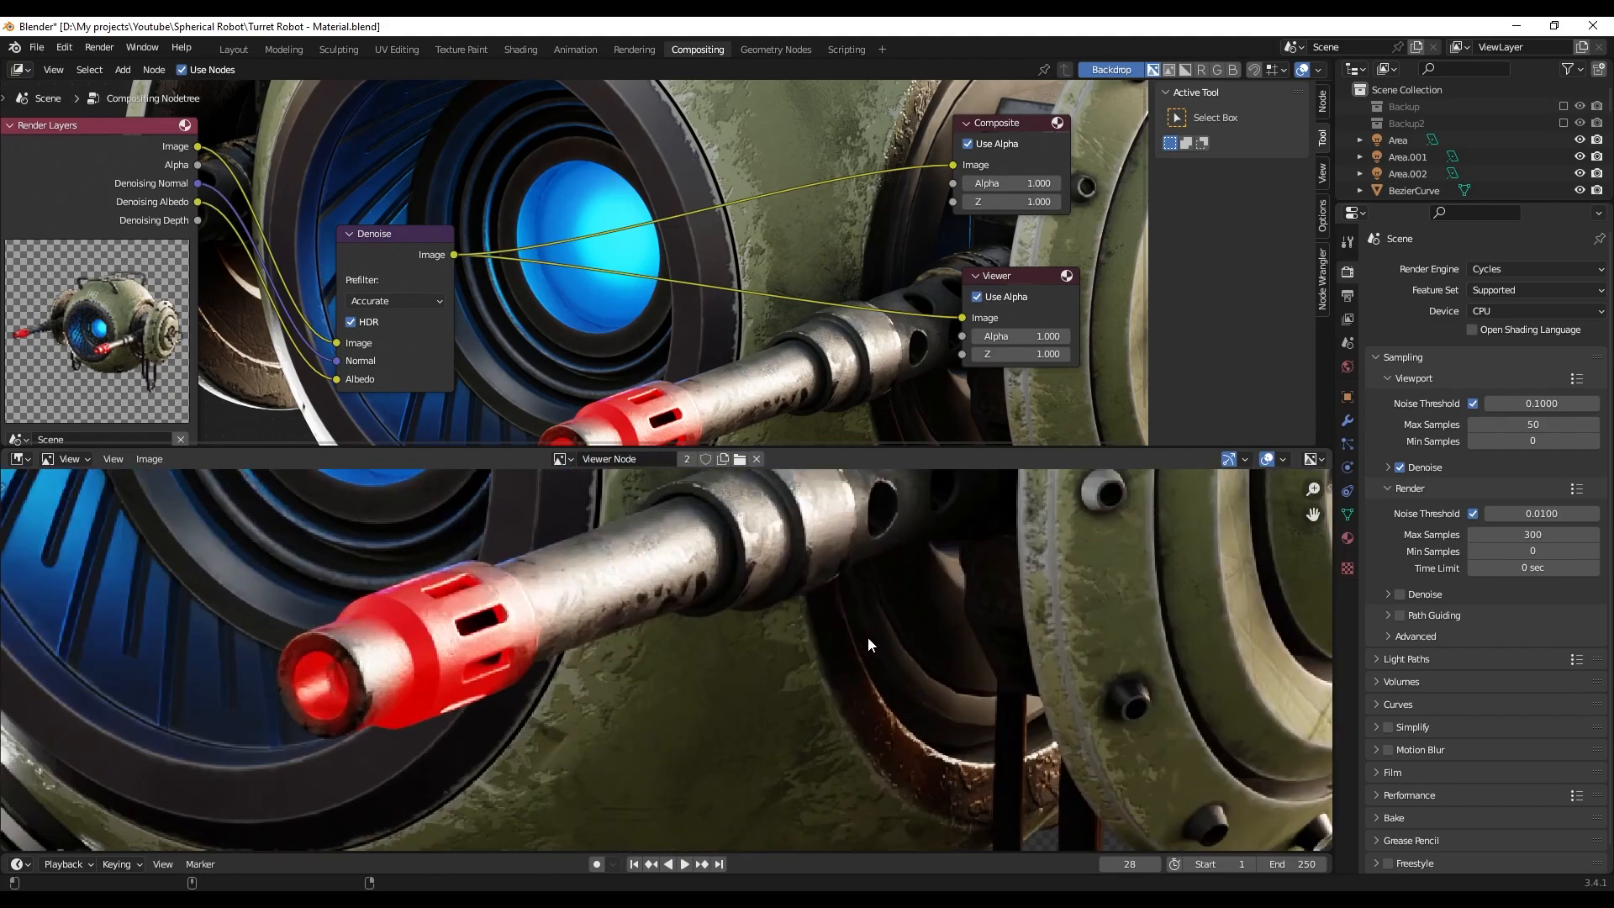
scroll(662, 670, "down", 5)
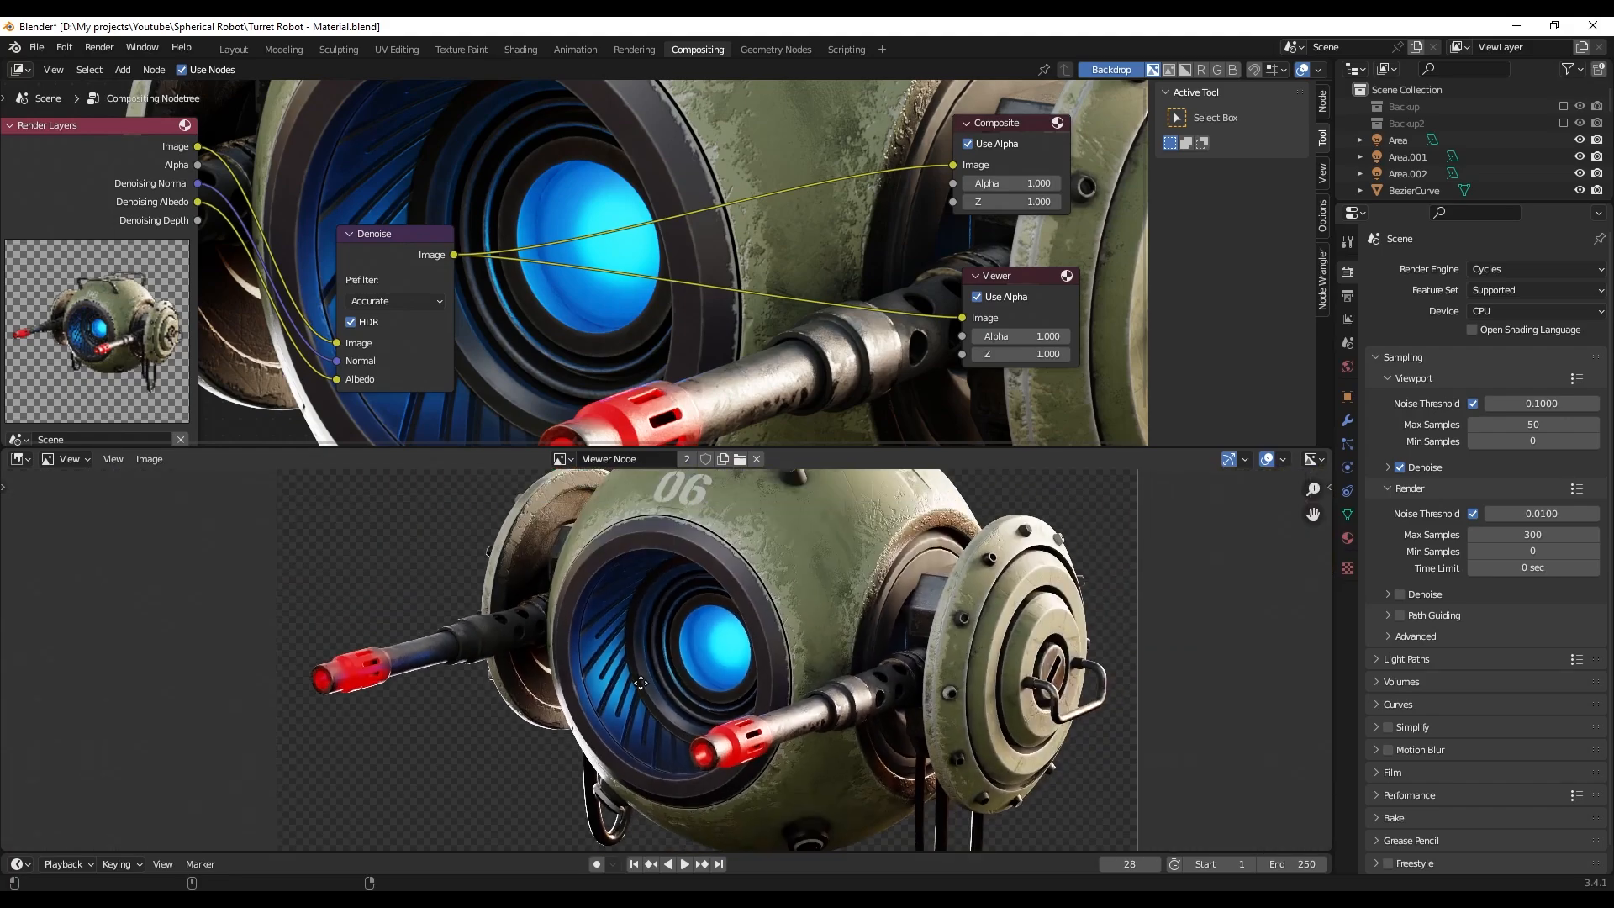
scroll(682, 657, "down", 1)
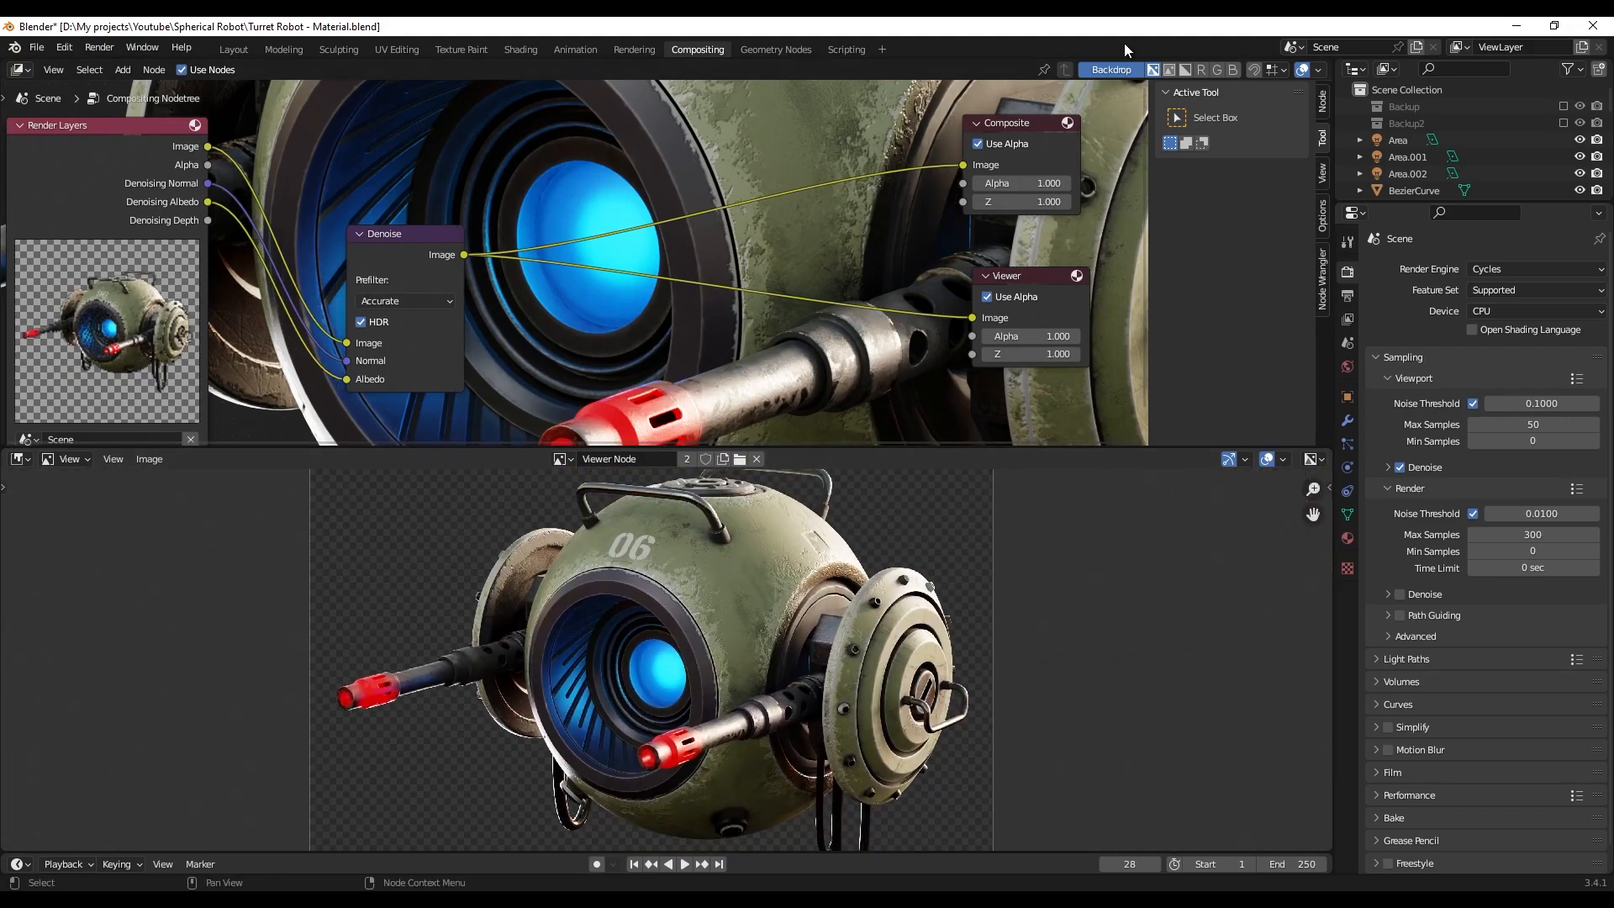
left_click(1118, 70)
middle_click_drag(682, 358, 697, 271)
scroll(637, 571, "up", 4)
middle_click_drag(639, 558, 697, 641)
scroll(697, 641, "down", 1)
scroll(698, 640, "down", 3)
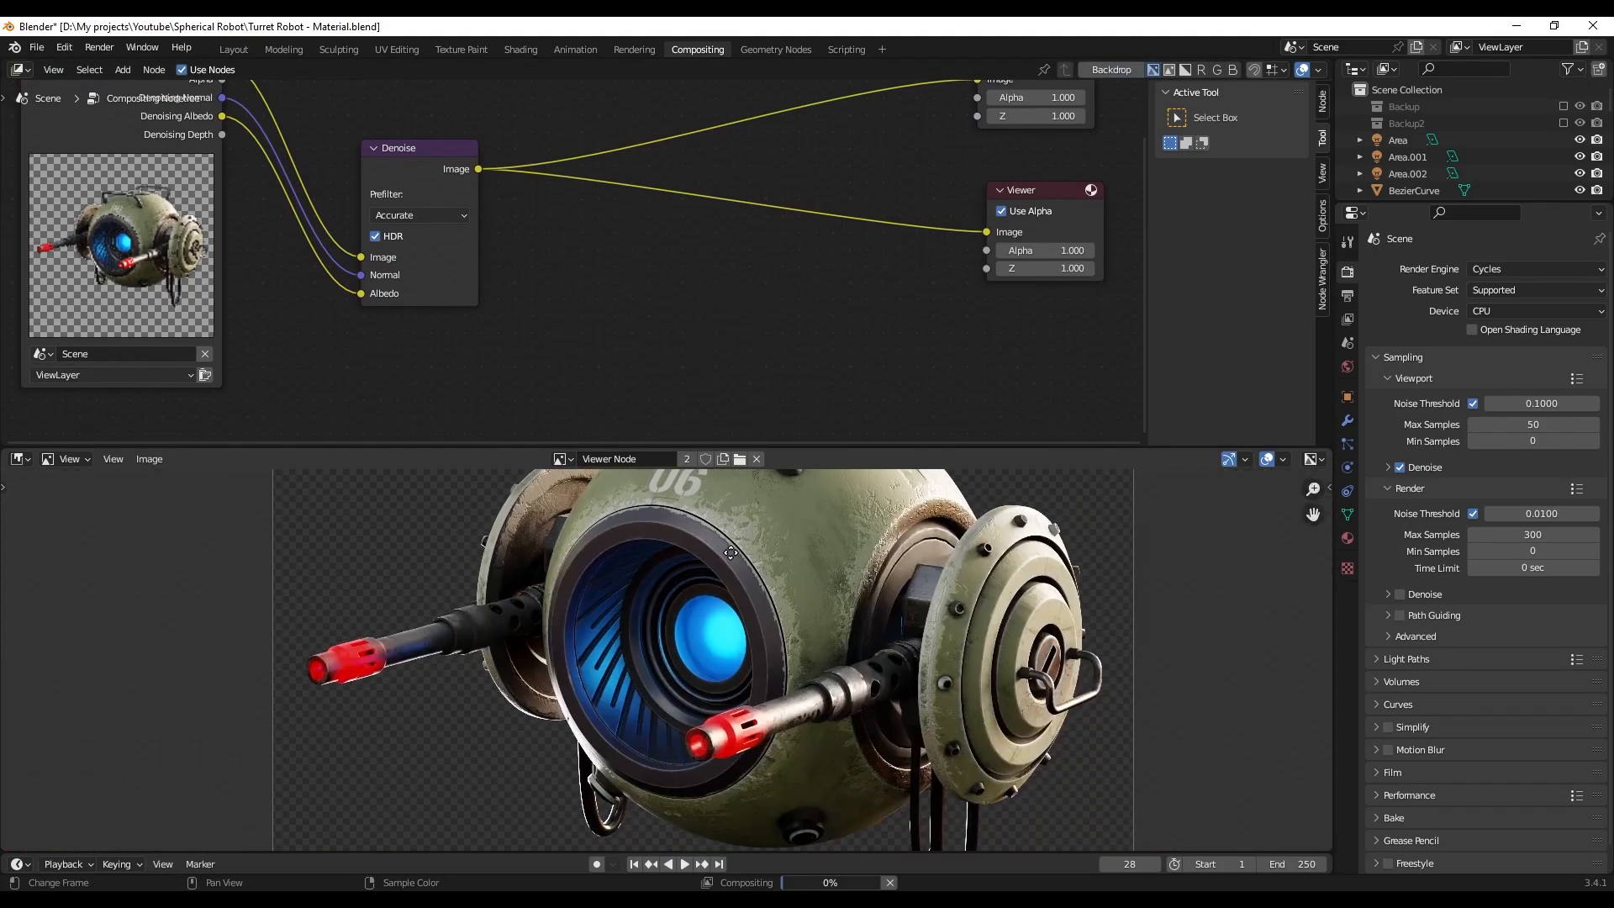
- Add a Glare node below the Denoise-to-Viewer link and feed it the Denoise image output
key("shift+a")
left_click(662, 259)
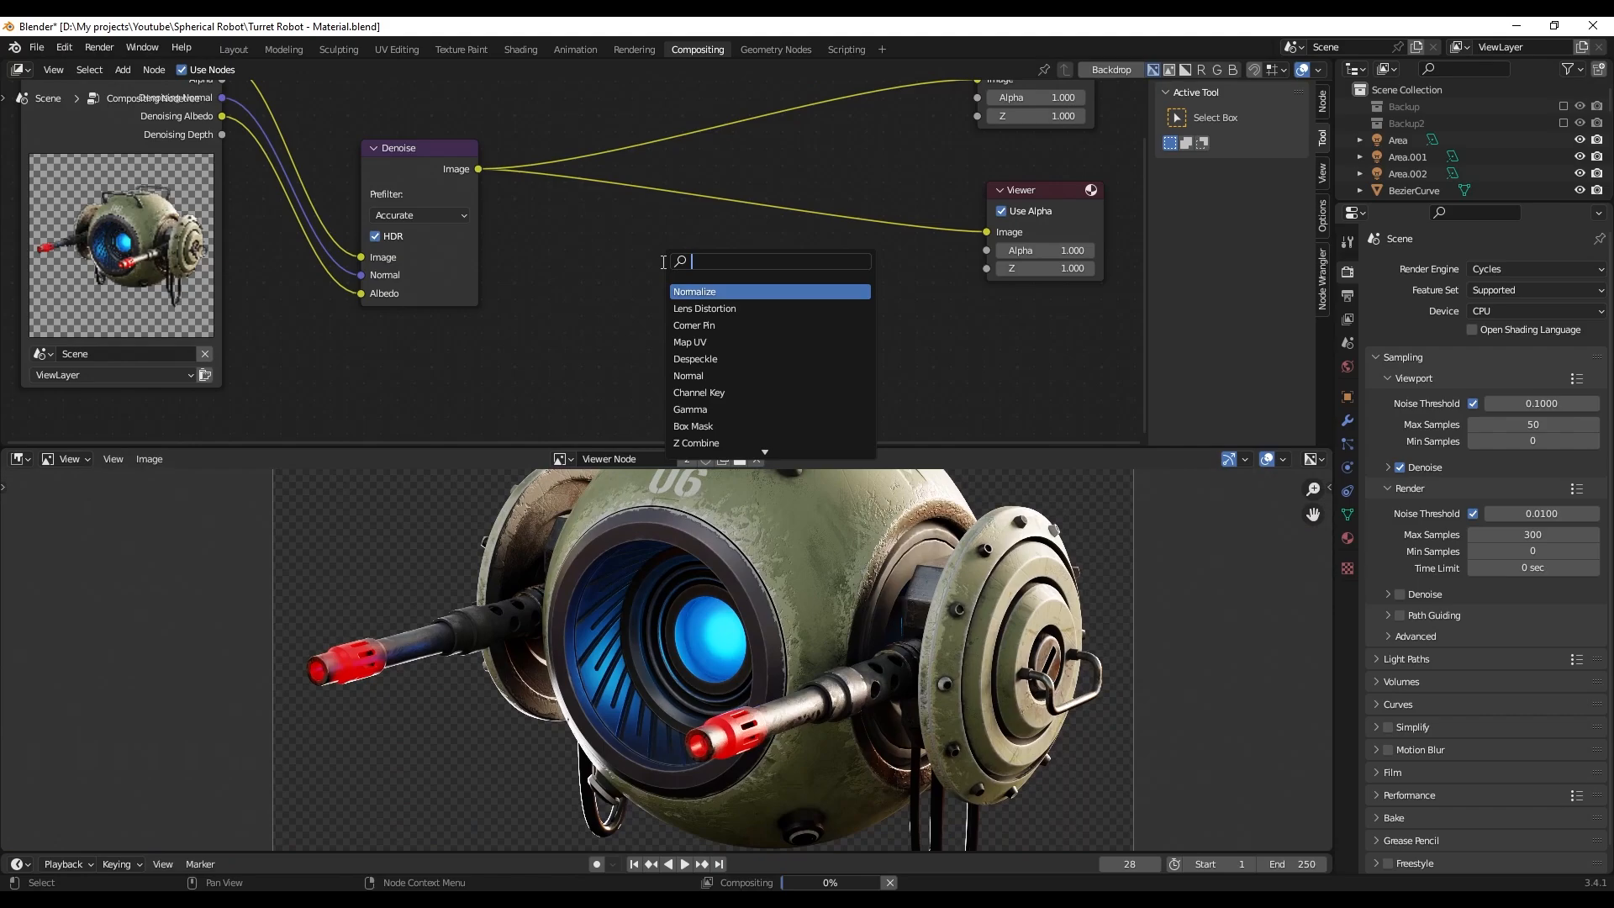
type("glare")
key("Return")
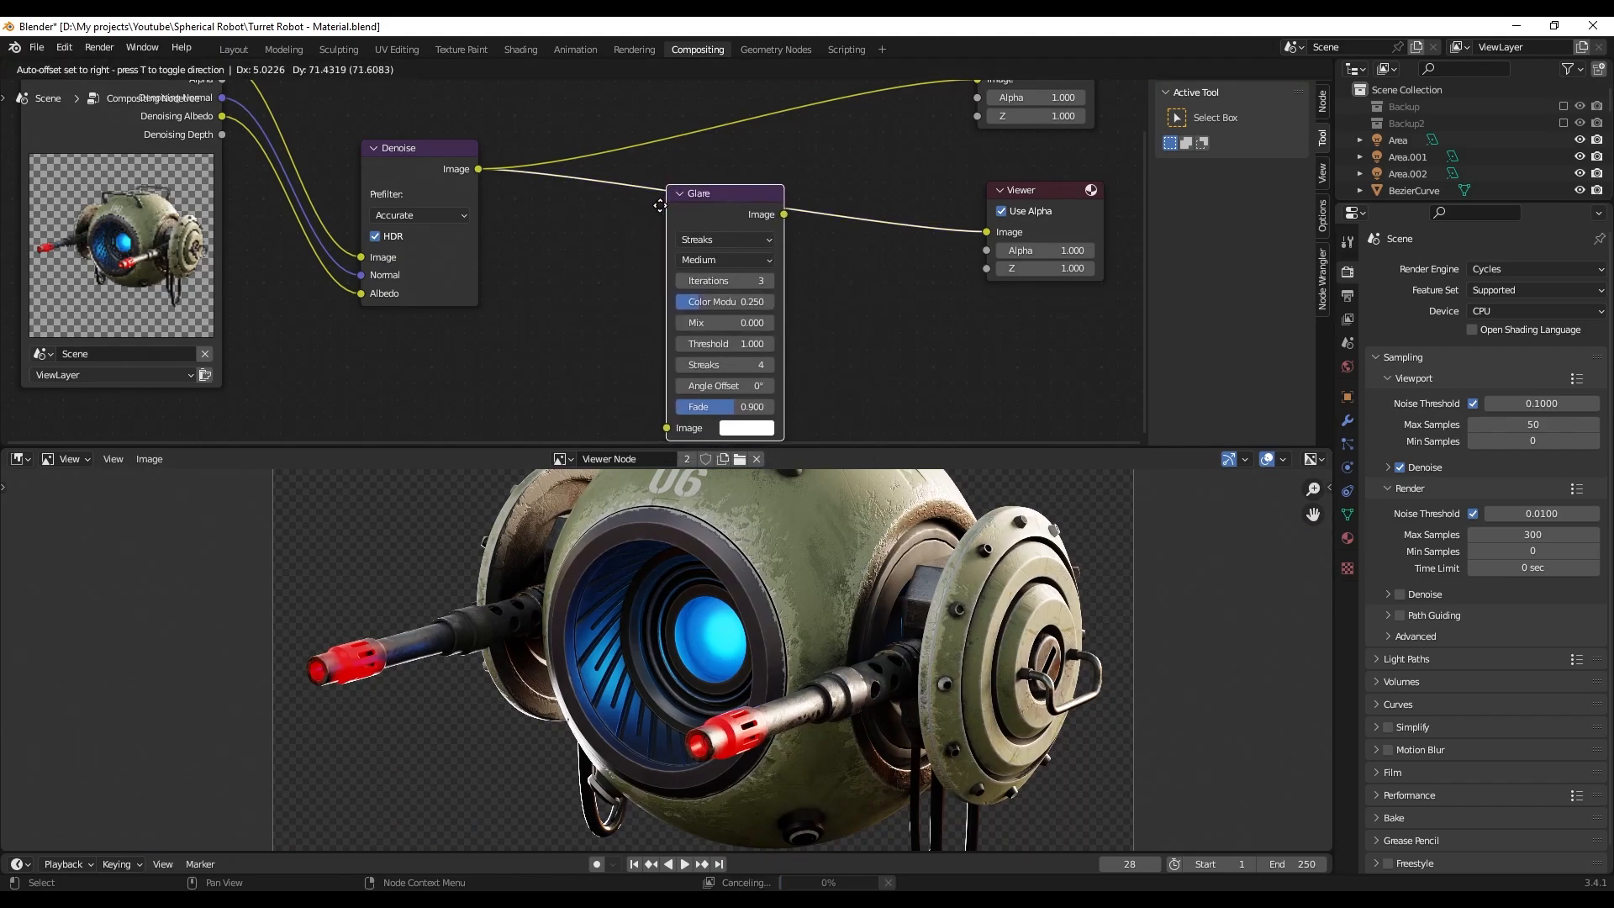
left_click(611, 253)
middle_click_drag(482, 235, 476, 196)
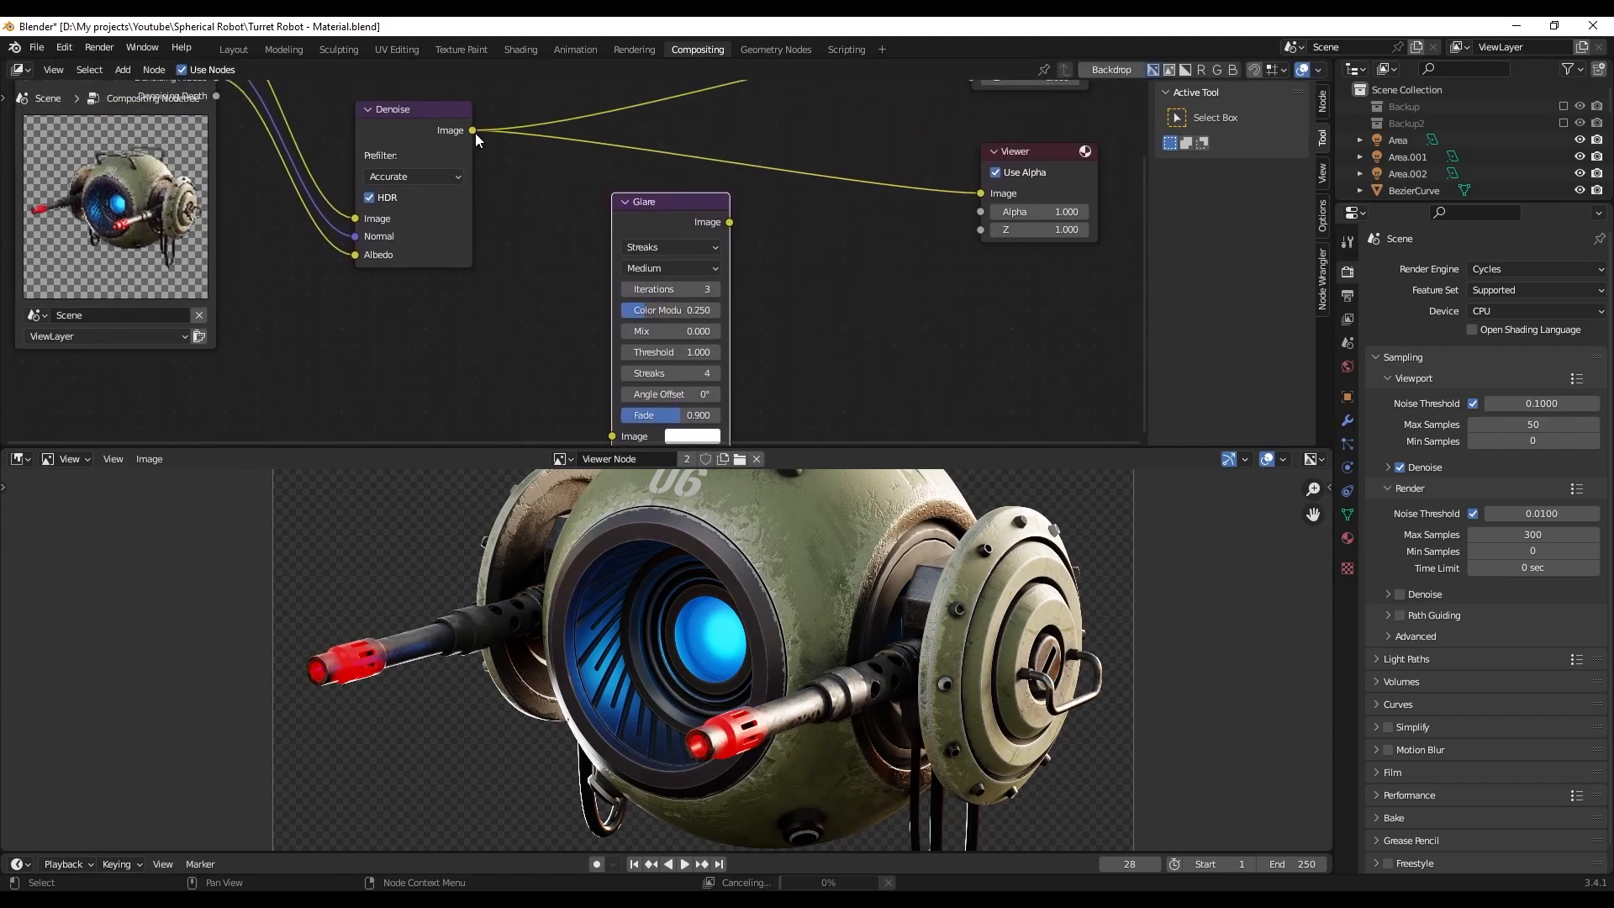
left_click_drag(473, 131, 603, 285)
- Set the Glare node's type to Fog Glow and connect its output to the Viewer node
mouse_move(807, 167)
middle_mouse_down()
mouse_move(801, 292)
mouse_move(859, 244)
mouse_move(843, 243)
mouse_move(843, 292)
mouse_move(774, 291)
mouse_move(679, 407)
middle_mouse_up()
scroll(775, 255, "up", 5)
left_click(694, 210)
left_click(680, 279)
left_click(711, 204)
left_click(864, 204)
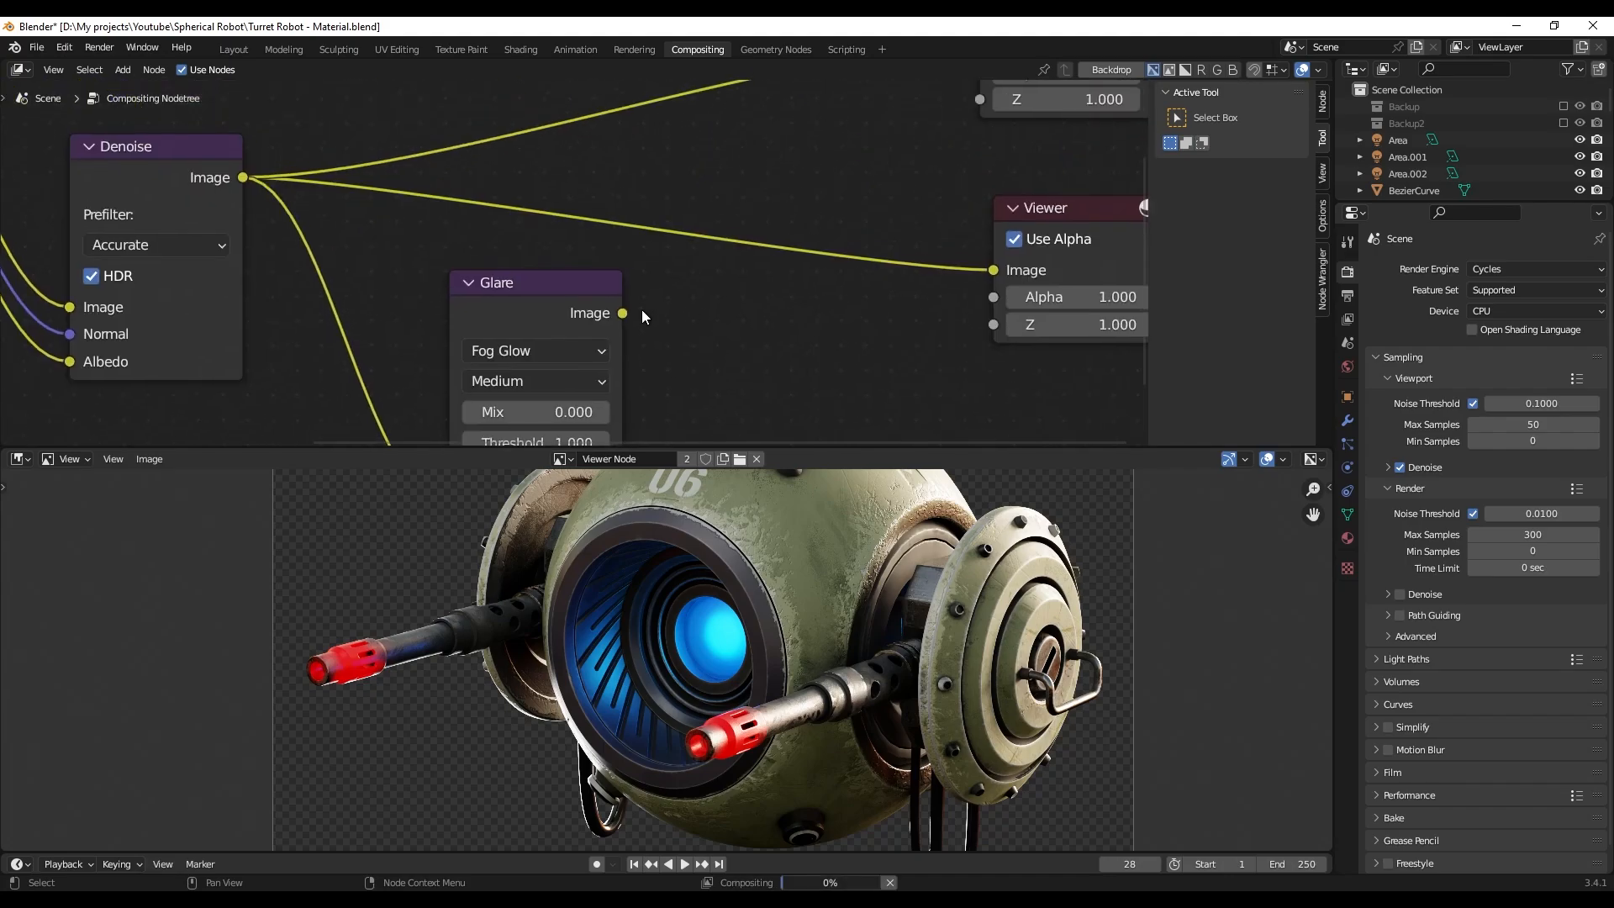
left_click(597, 286, "ctrl+shift")
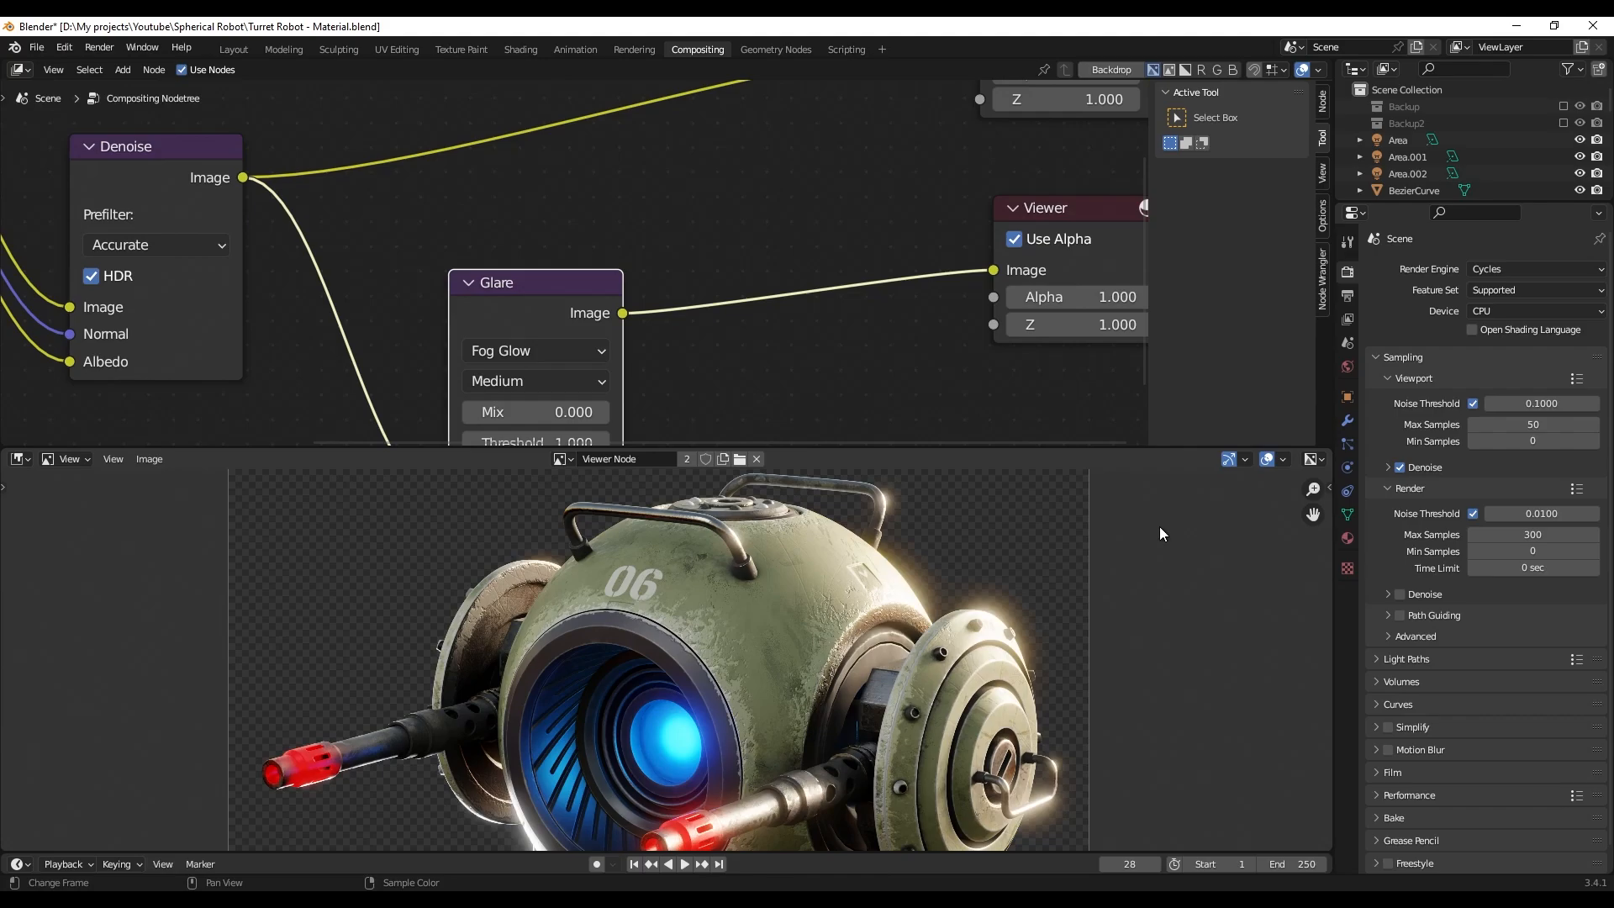
- Try a Glare threshold of 3 and check the glow on the robot
middle_click_drag(758, 336, 786, 222)
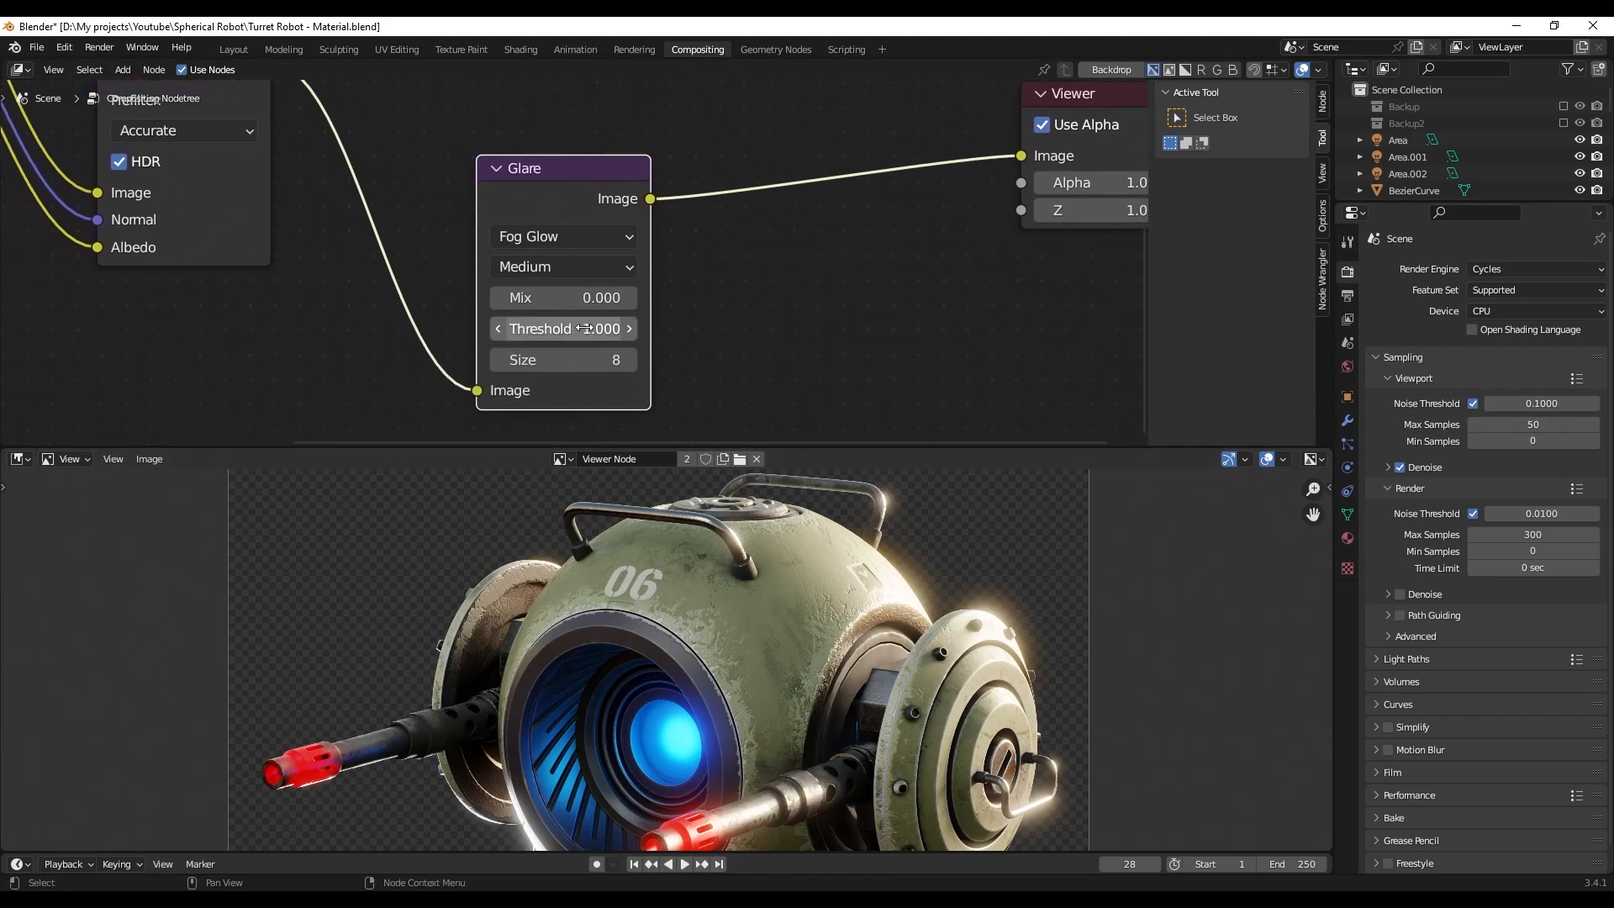
left_click(570, 332)
type("3")
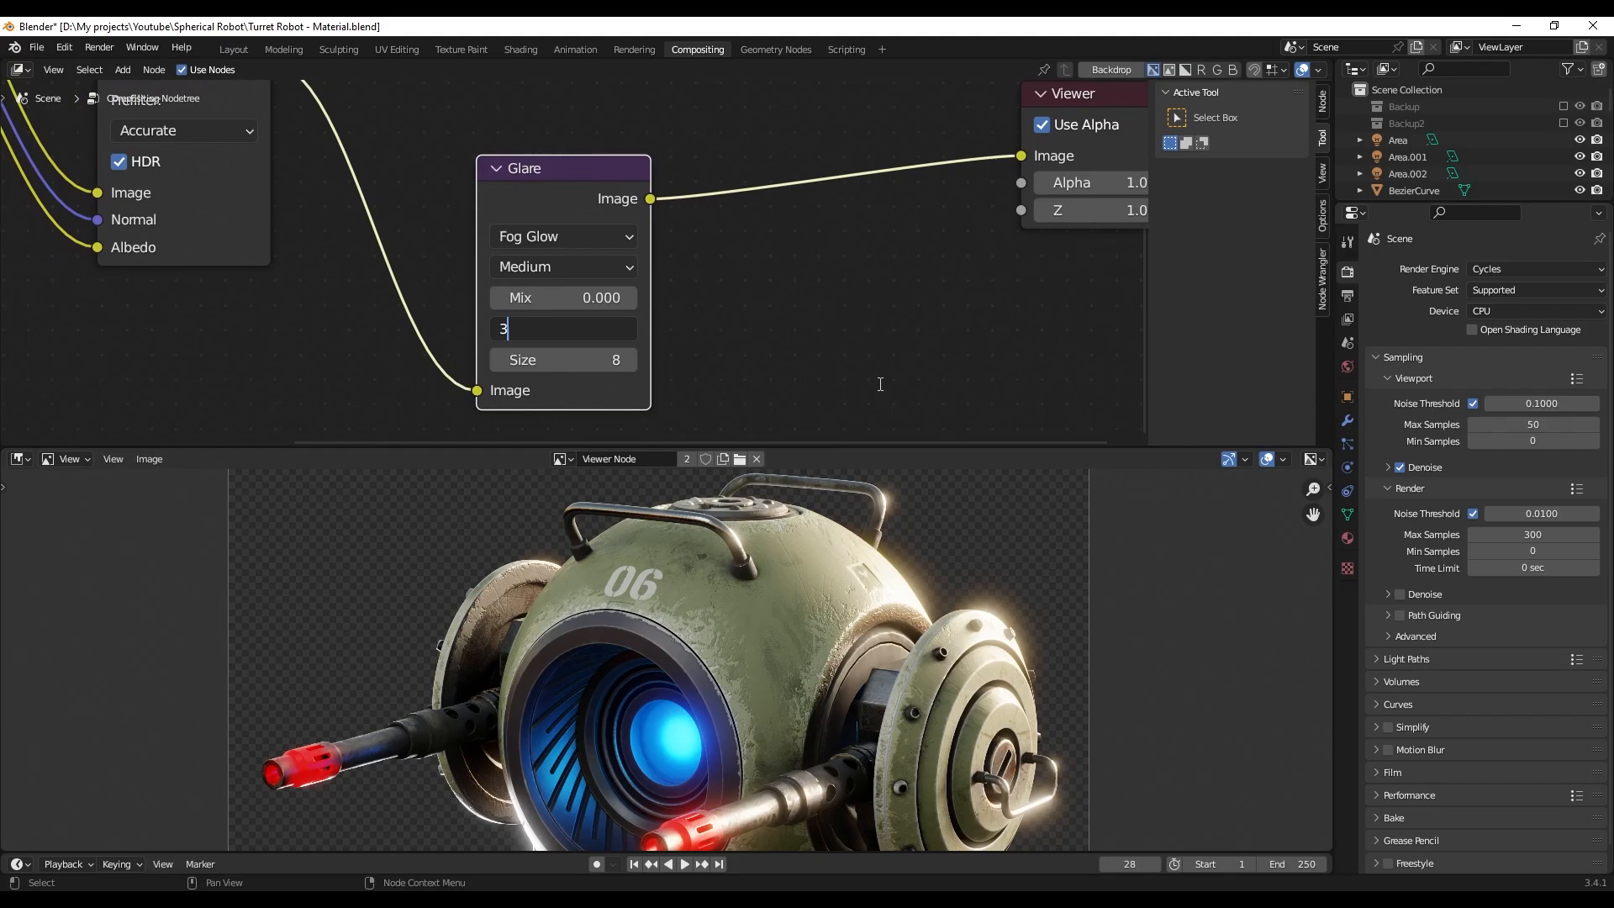
key("Return")
scroll(850, 565, "down", 1)
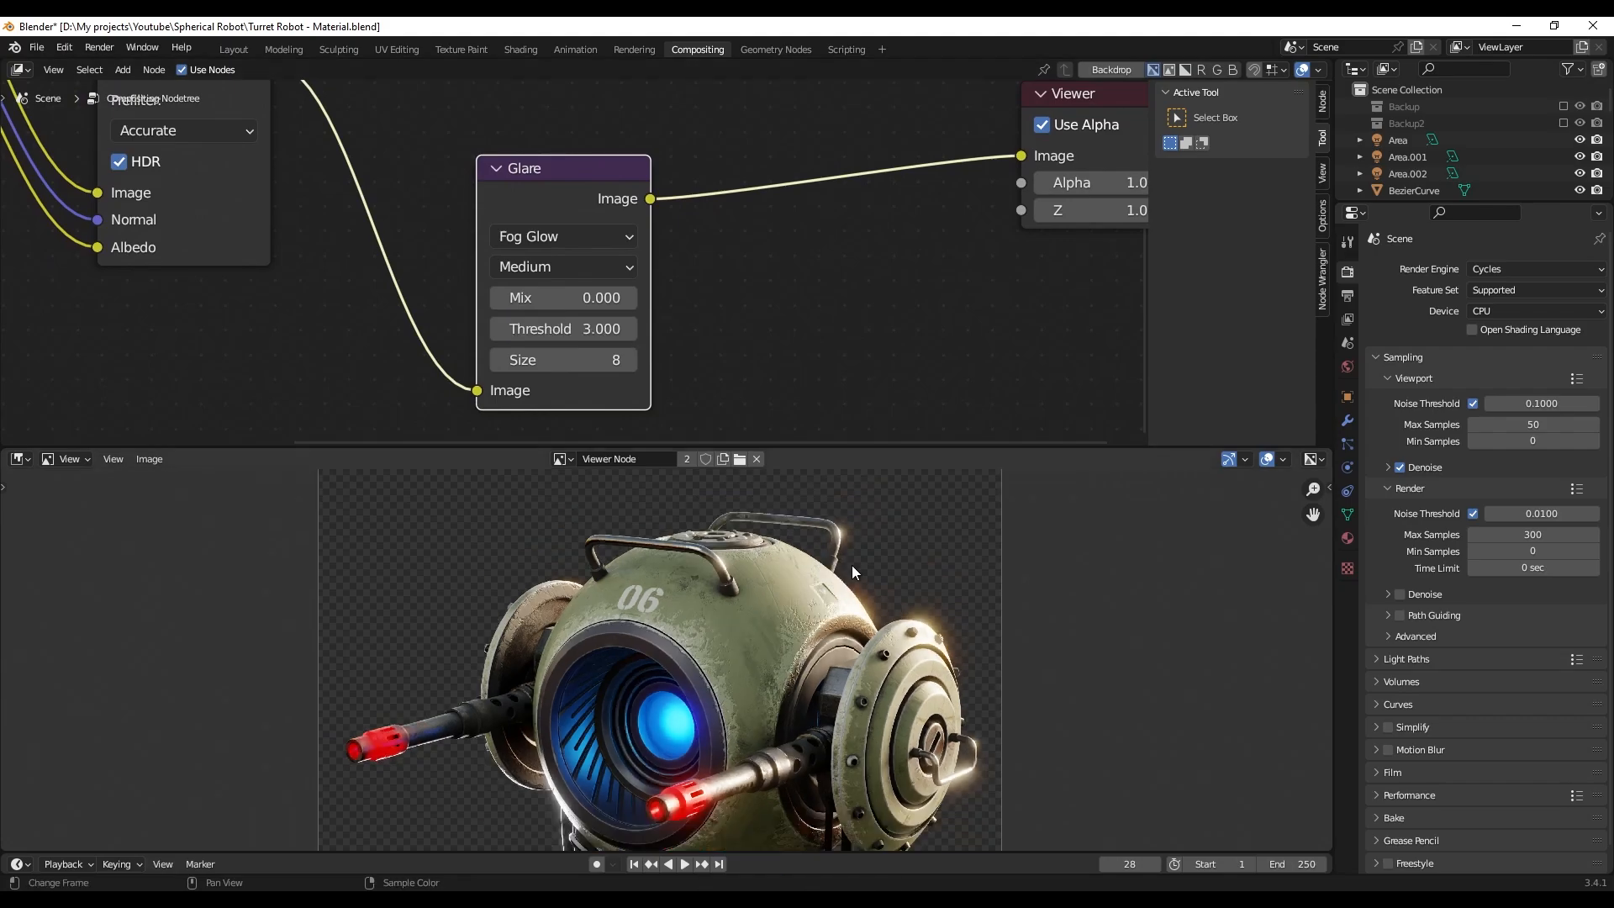
middle_click_drag(821, 548, 823, 548)
middle_click_drag(815, 365, 804, 361)
- Try Glare thresholds of 5 and 10 to compare how strongly the highlights glow
left_click(603, 326)
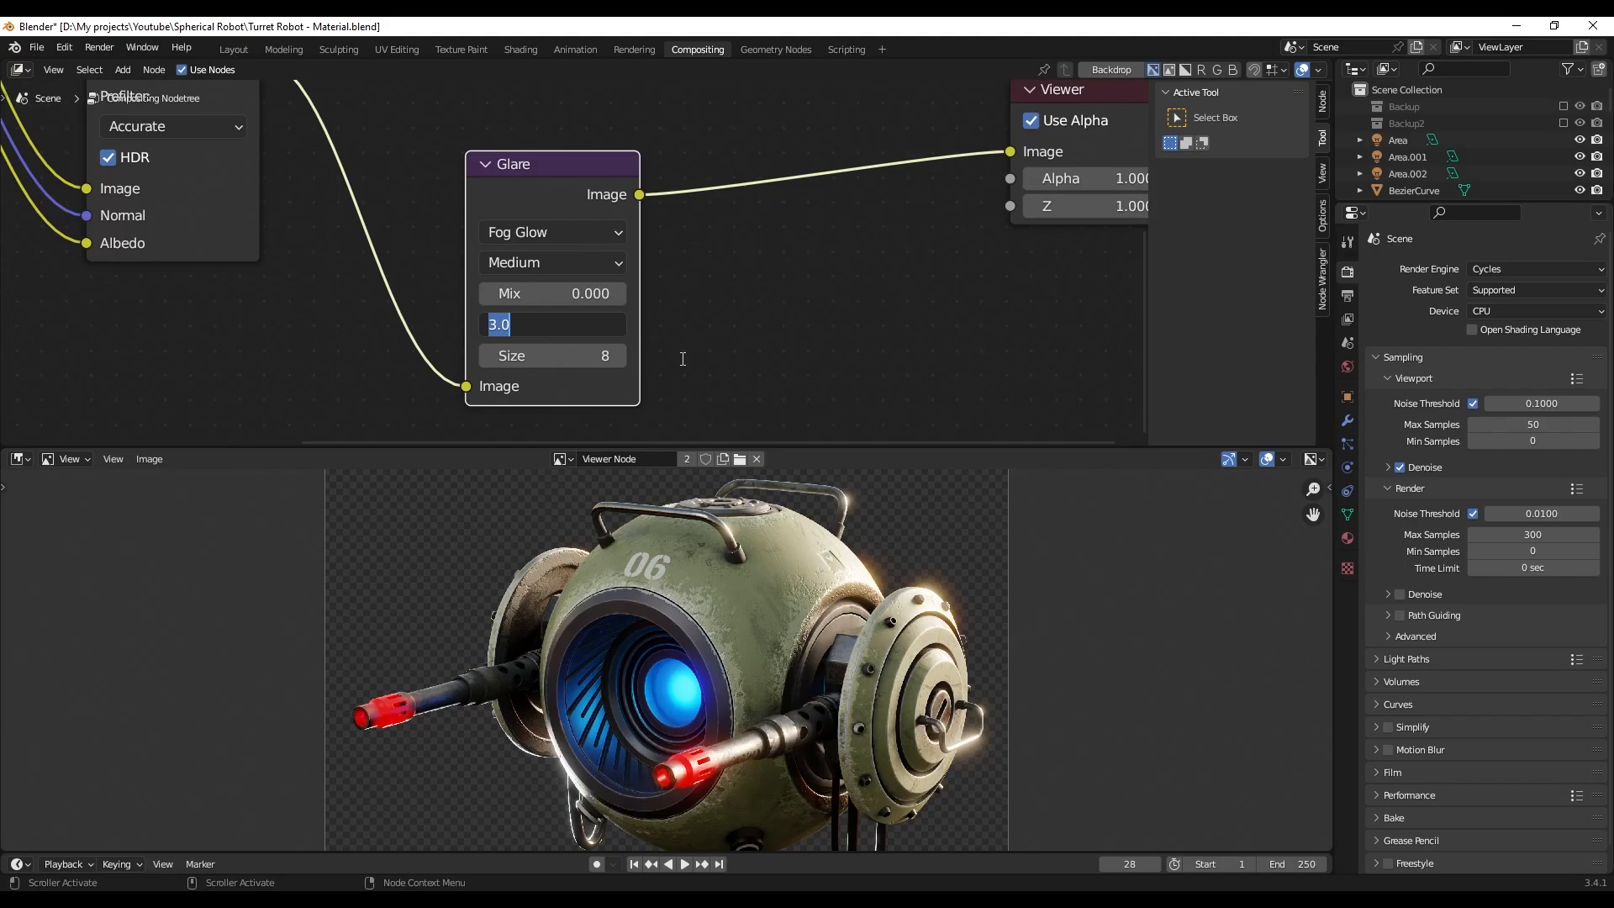
type("5")
key("Return")
left_click(588, 330)
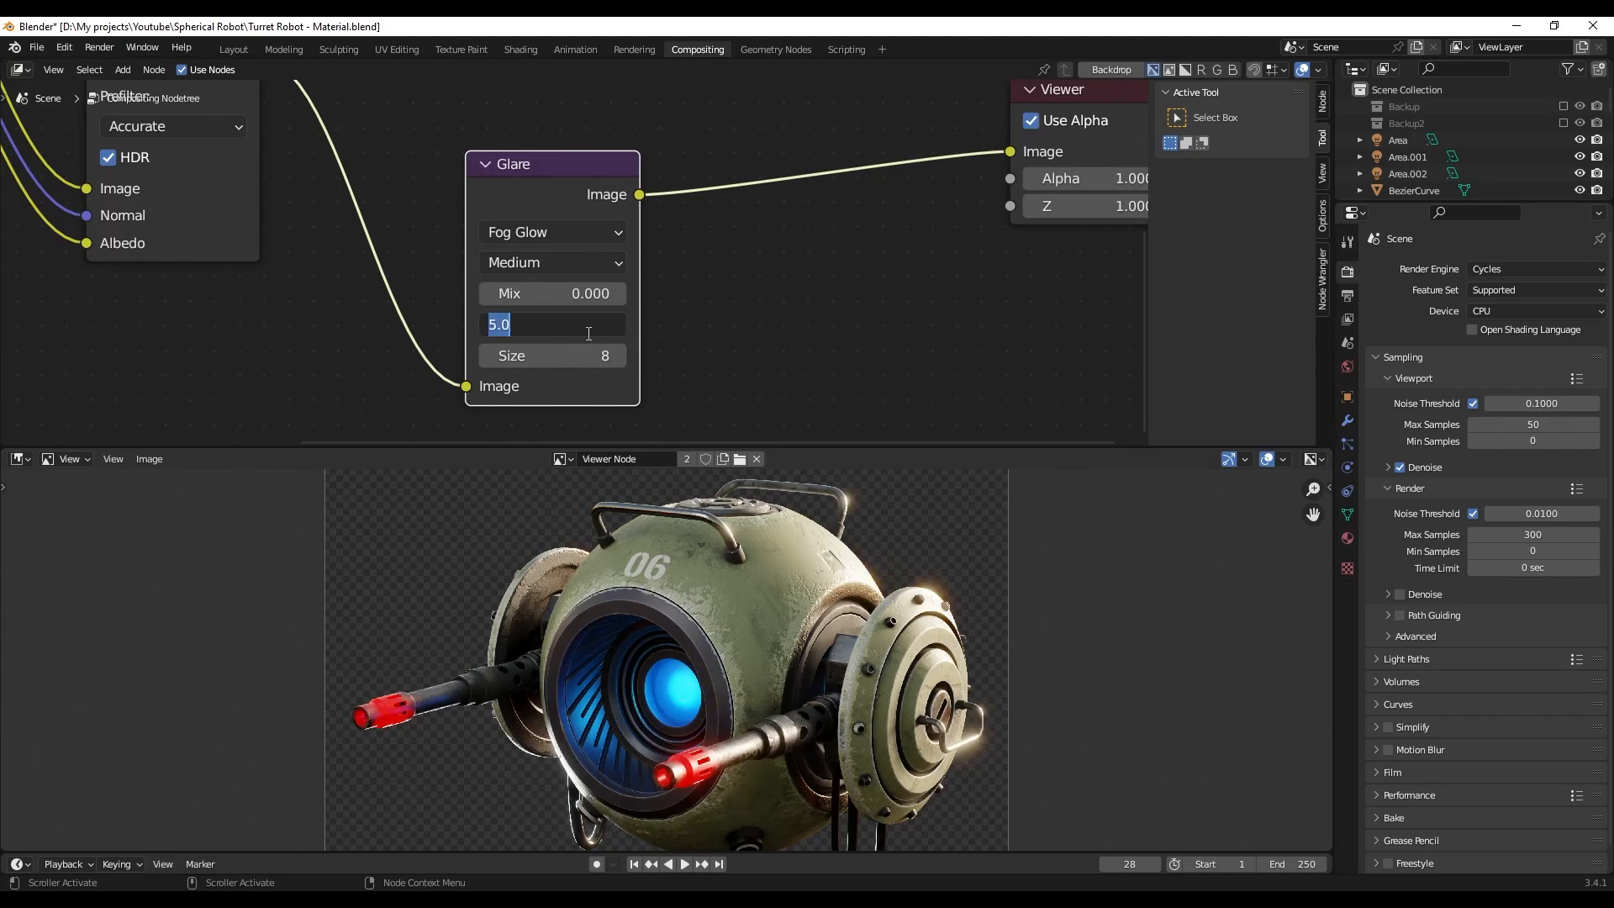
type("10")
key("Return")
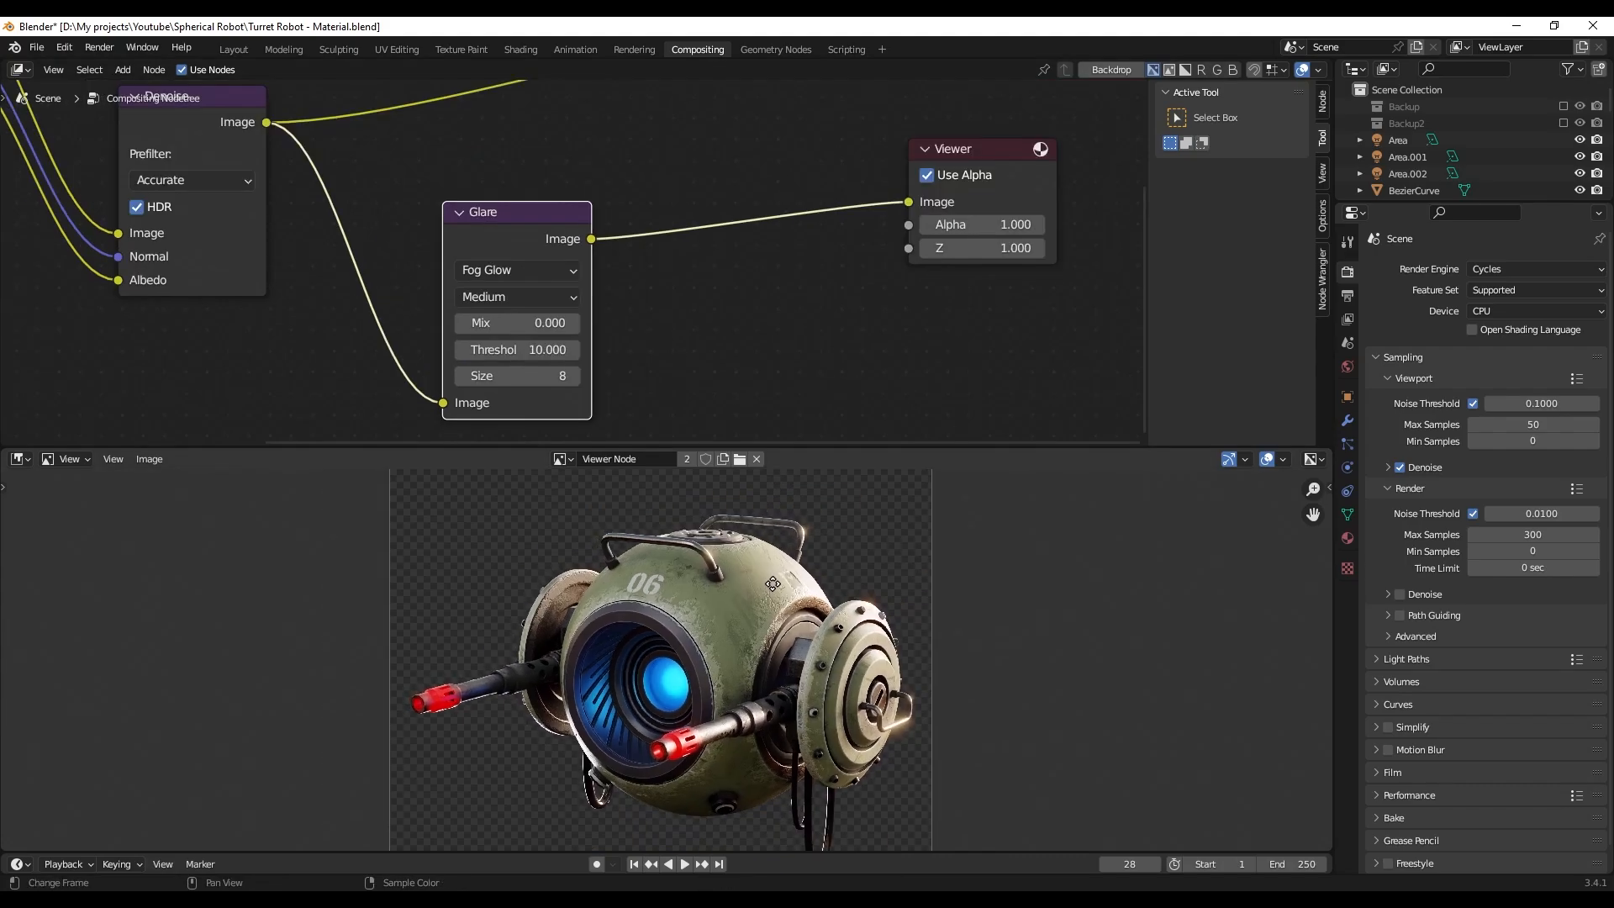
- Set the Glare node's size to 6 and its threshold to 5
scroll(709, 381, "up", 1)
middle_click_drag(705, 366, 704, 352)
left_click(567, 374)
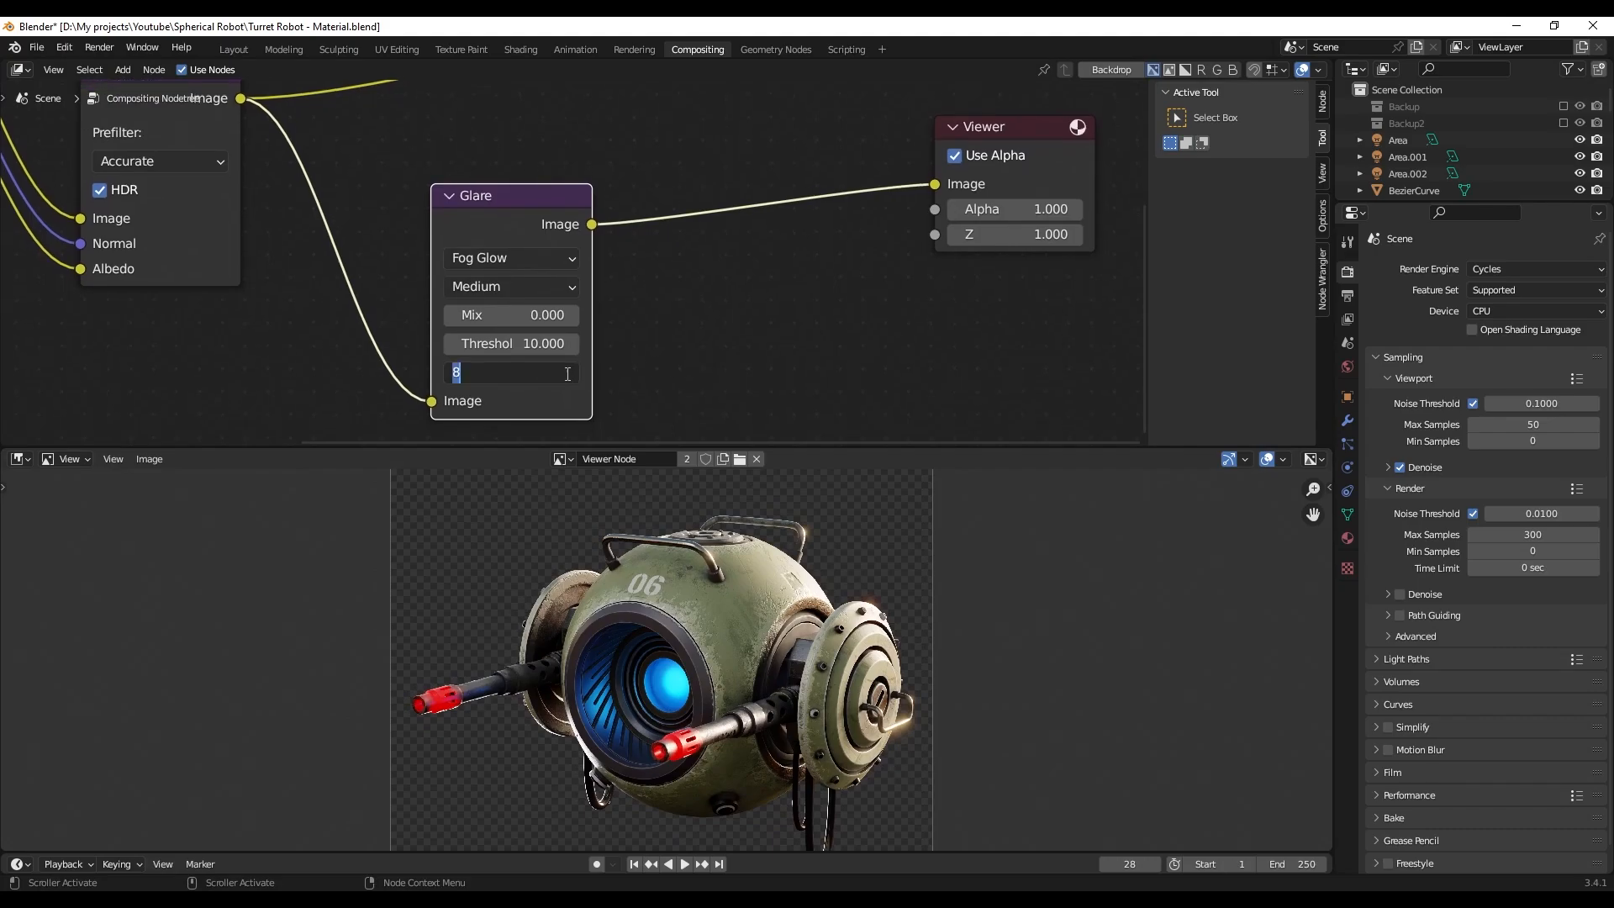
type("6")
key("shift+Tab")
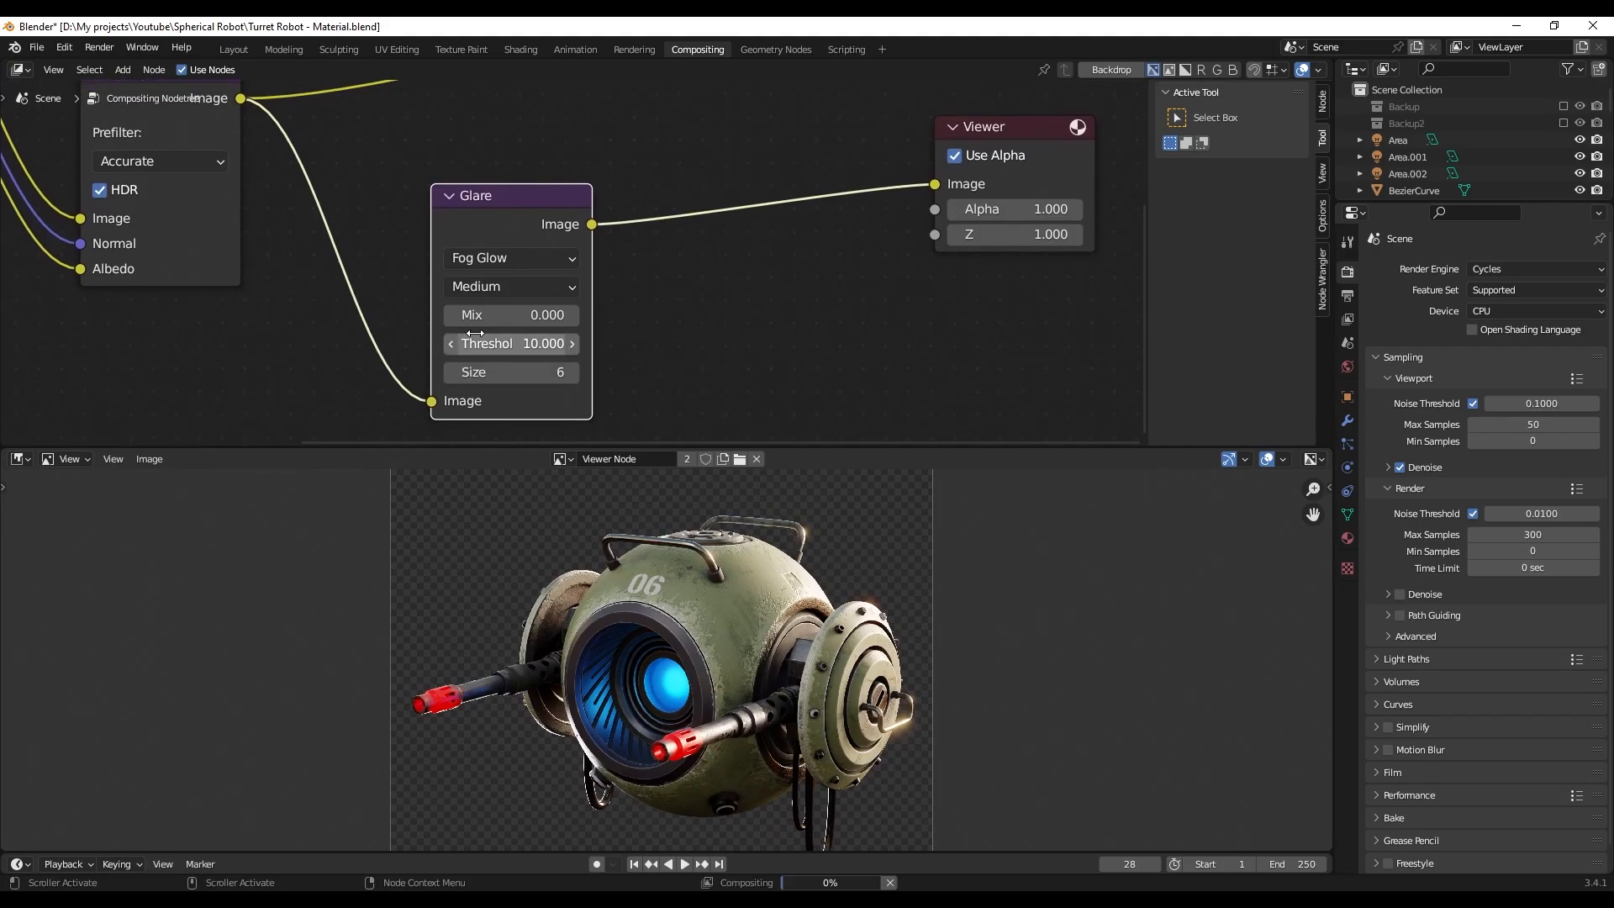
type("5")
key("Return")
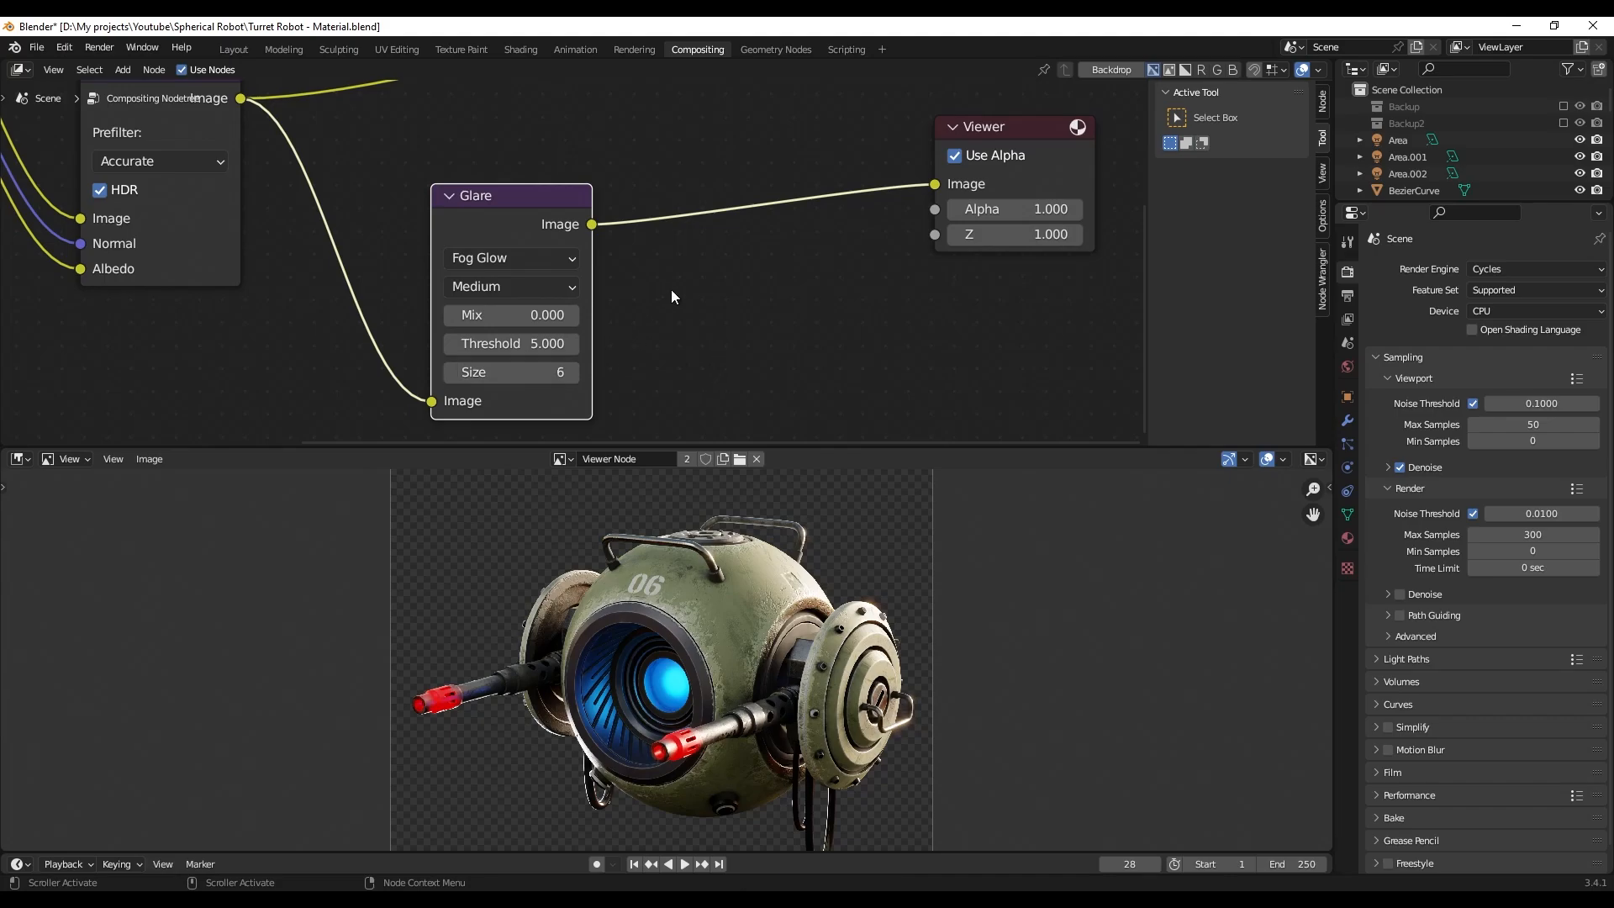
- Add an RGB Curves node and insert it between the Glare and Viewer nodes
middle_click_drag(653, 285, 518, 295)
key("shift+a")
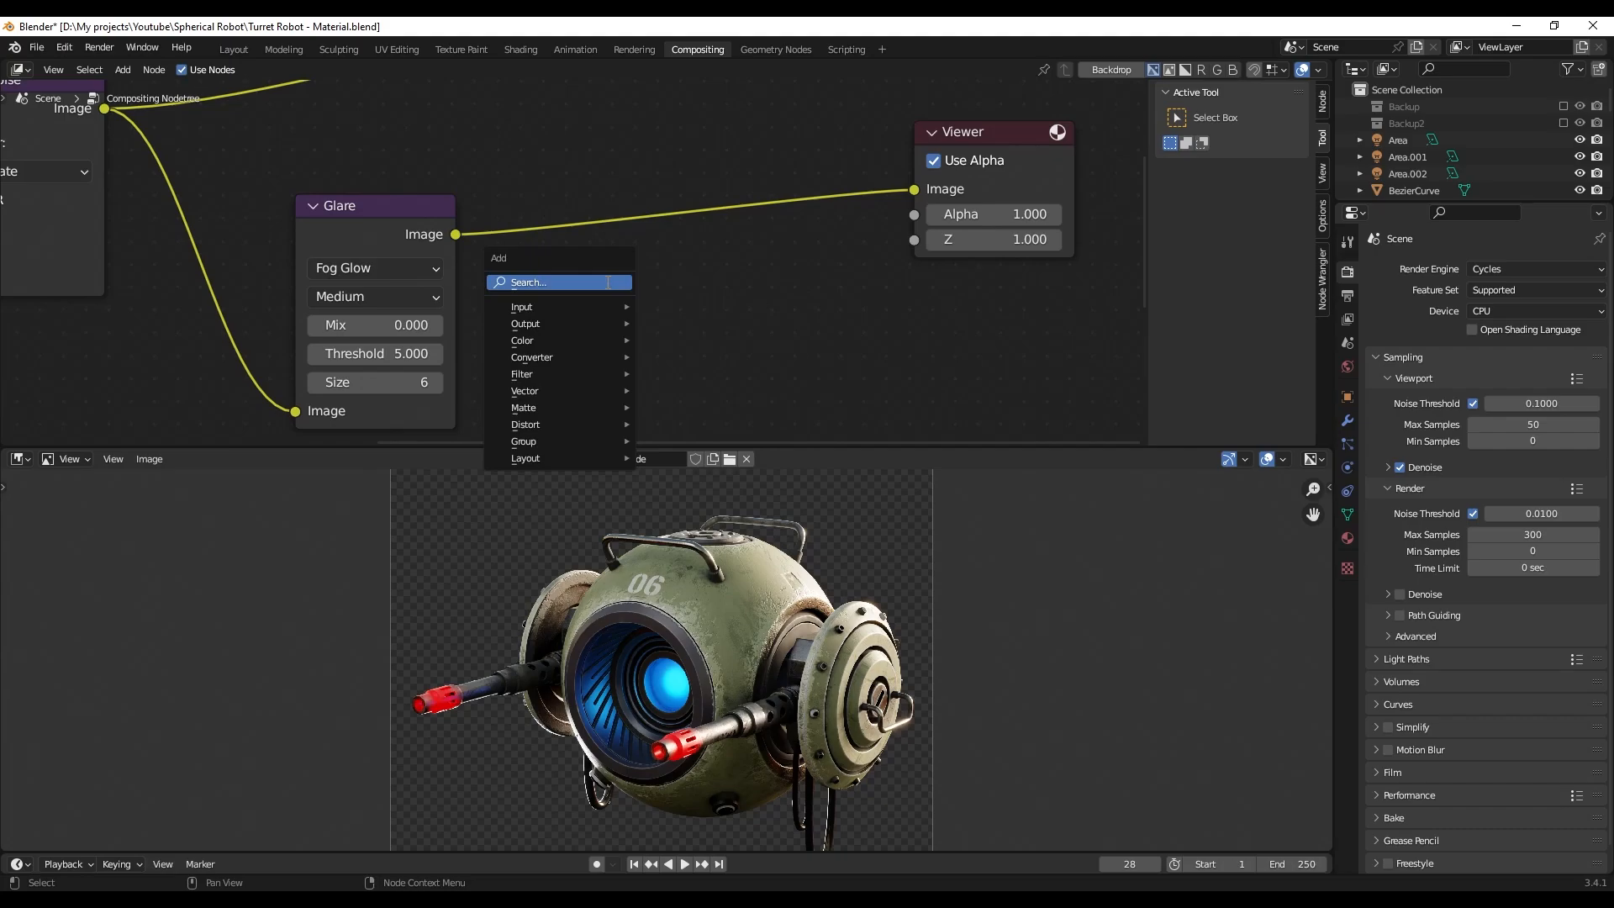
left_click(607, 280)
type("rg")
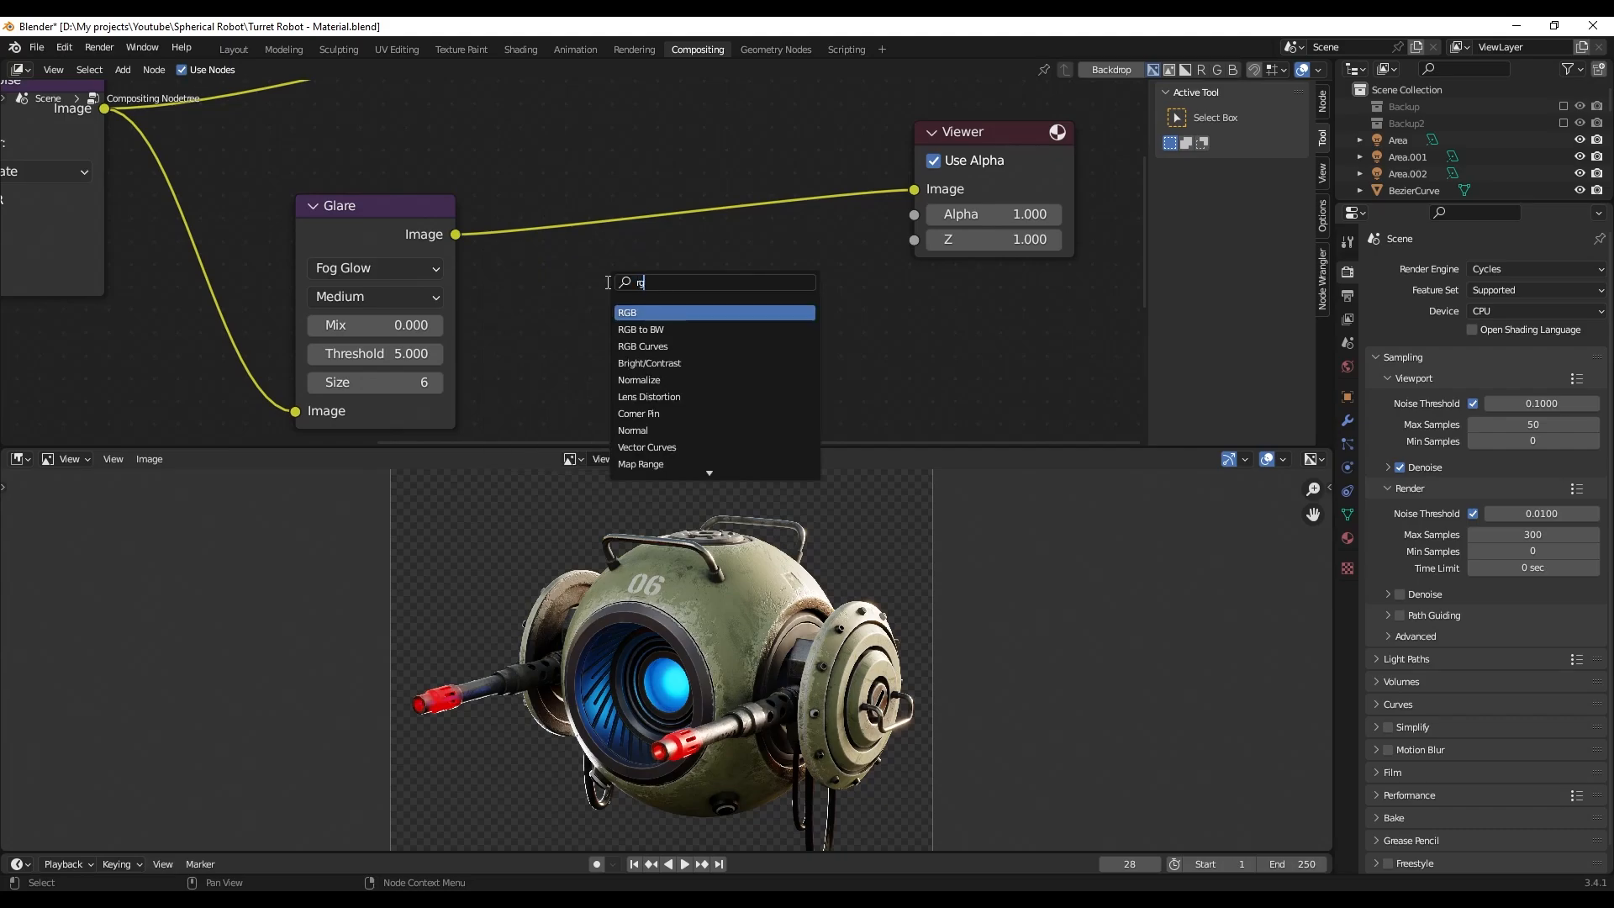
key("Down")
key("Down")
key("Return")
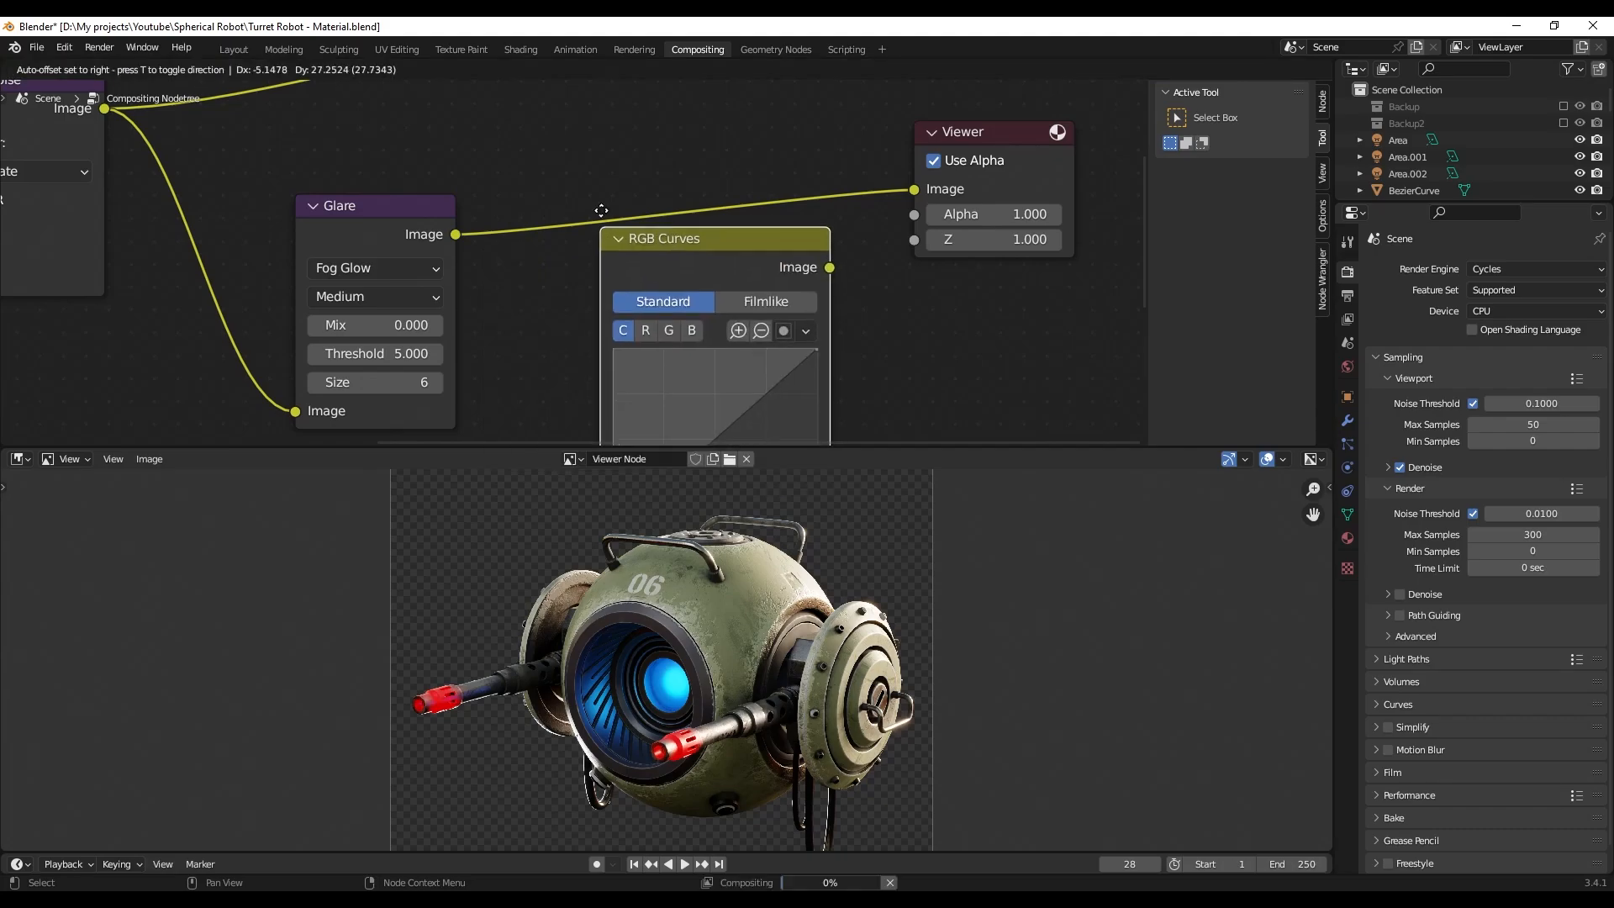
left_click(593, 199)
- Shape the combined RGB curve into an S with a lowered shadow point and a raised highlight point at about 0.6, 0.7
middle_click_drag(856, 329, 859, 257)
left_click_drag(664, 349, 666, 363)
left_click_drag(740, 290, 740, 276)
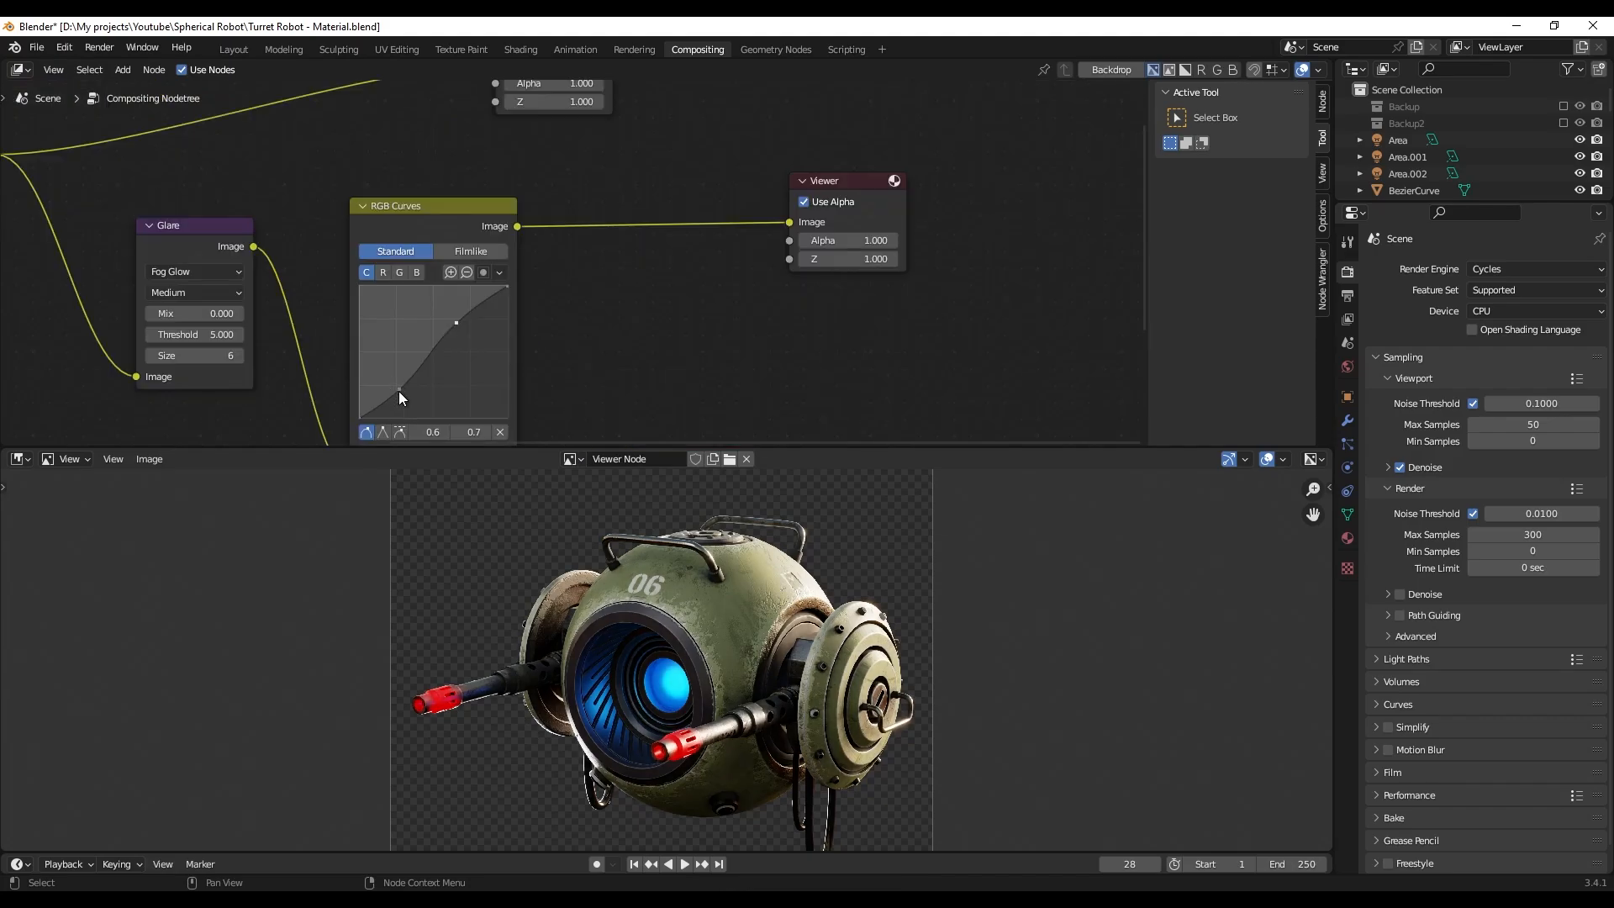
- Fine-tune the contrast curve, placing the shadow point at about 0.2, 0.2 and raising the highlight point slightly to about 0.6, 0.7
left_click_drag(399, 391, 396, 380)
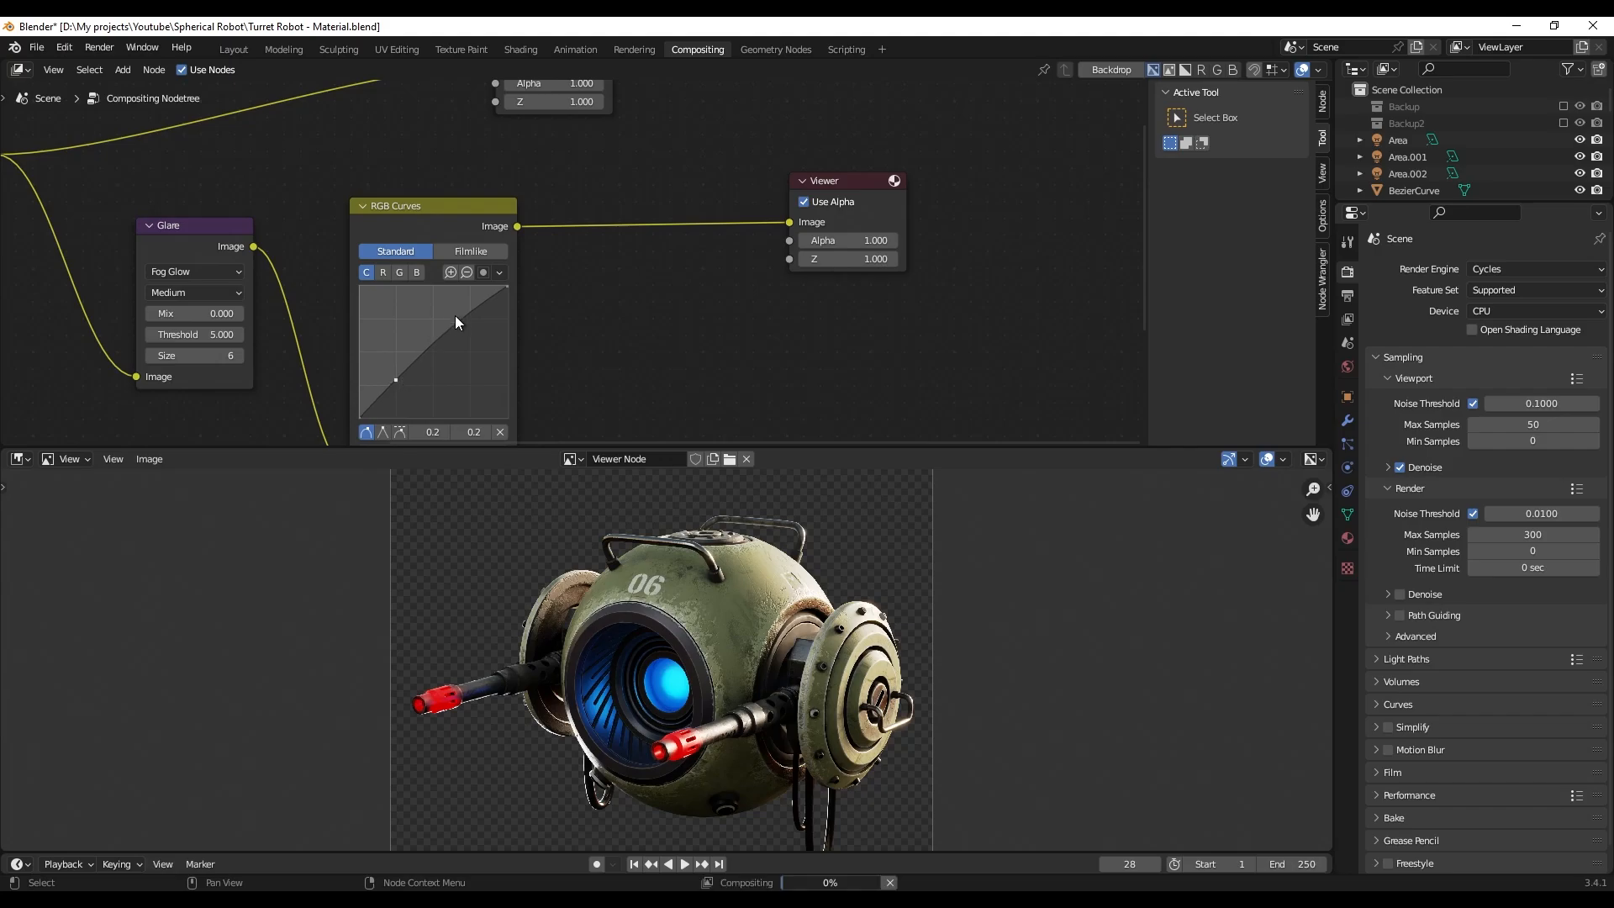
left_click_drag(456, 323, 454, 318)
left_click_drag(395, 380, 397, 383)
left_click_drag(454, 317, 453, 314)
left_click(452, 313)
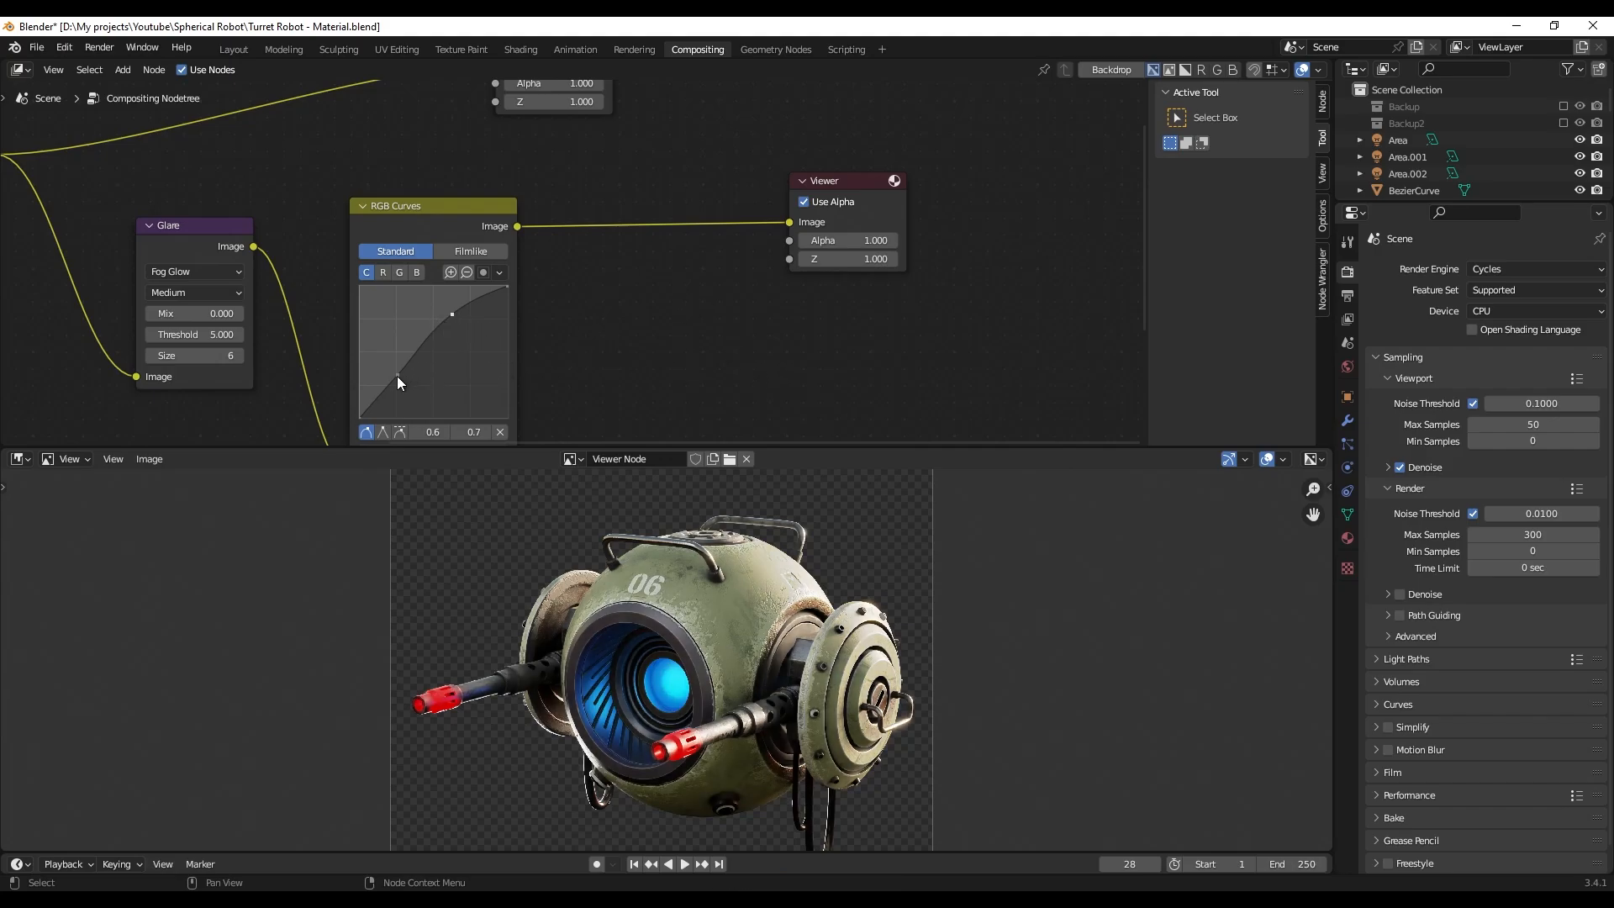
left_click_drag(398, 377, 402, 380)
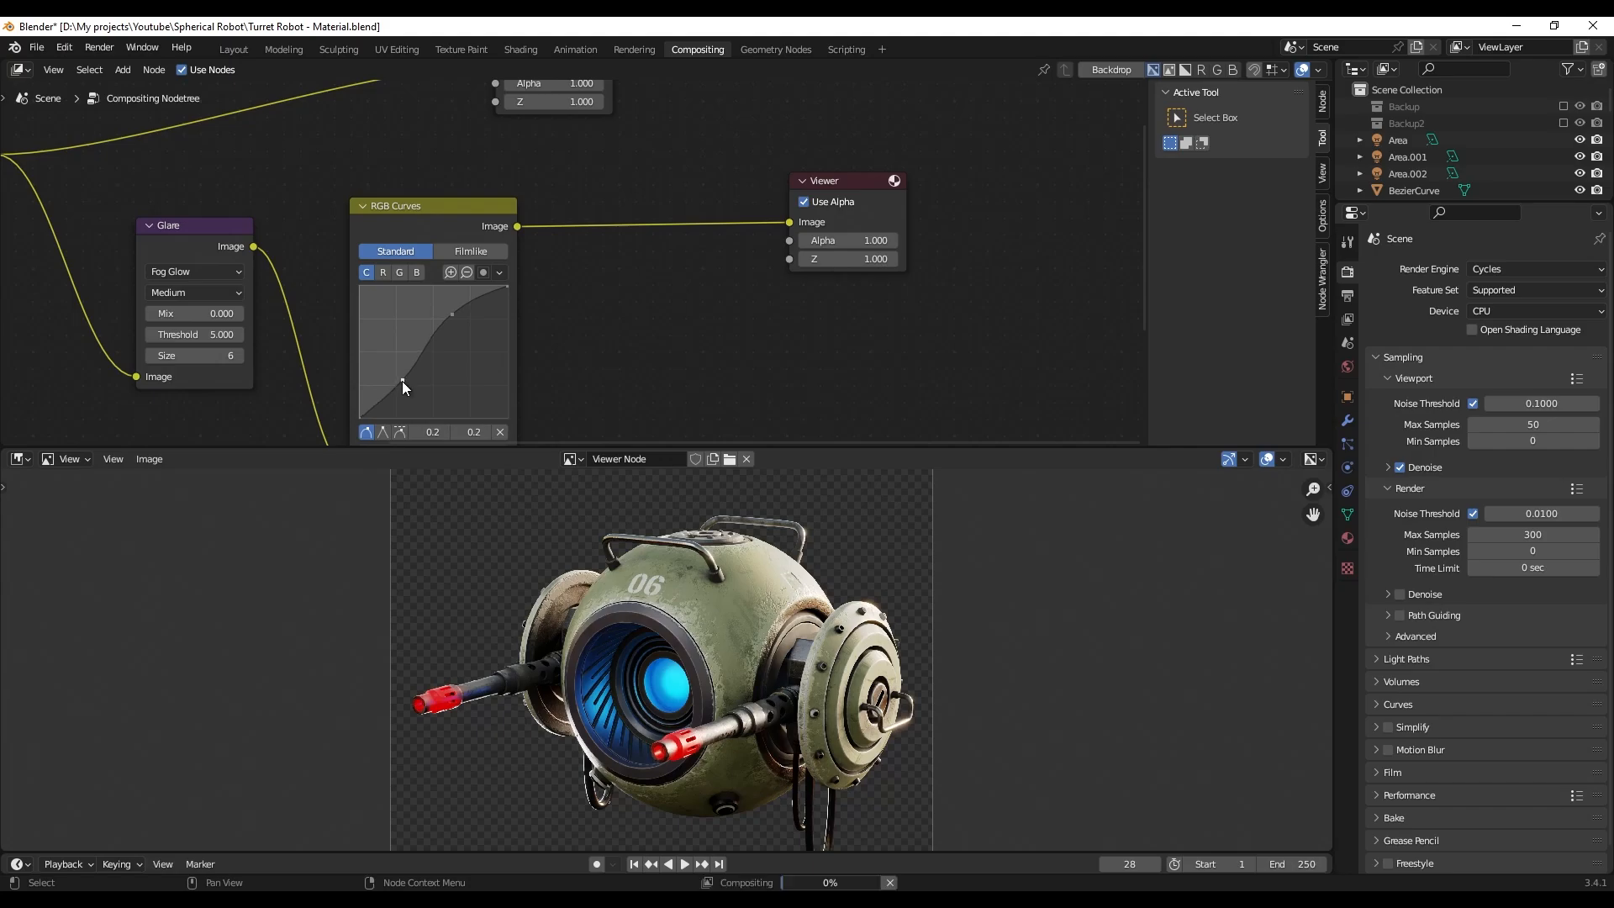